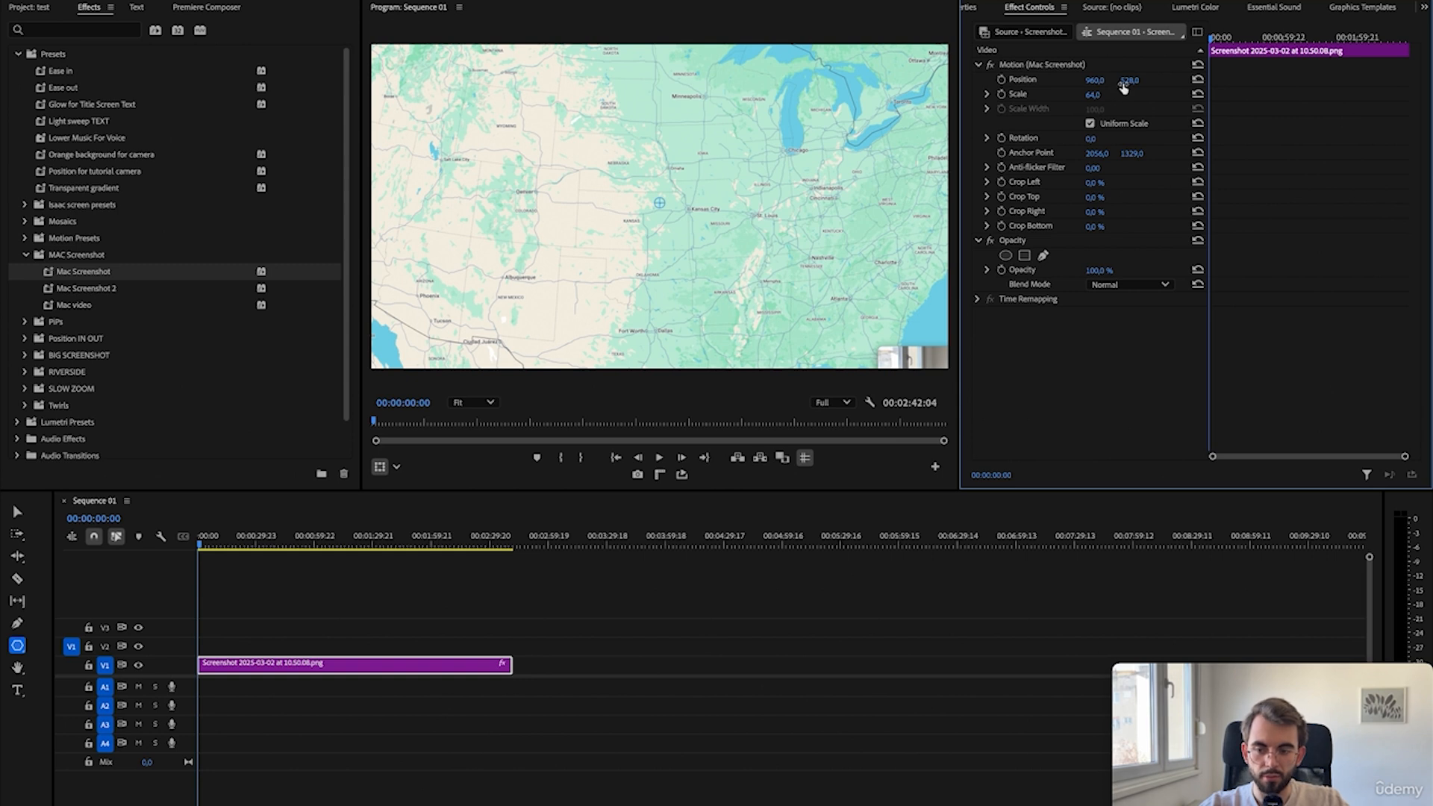
# - Reposition the map screenshot clip to 1108, 644 so the map fills the whole frame
pyautogui.moveTo(1126, 81); pyautogui.dragTo(1222, 81)
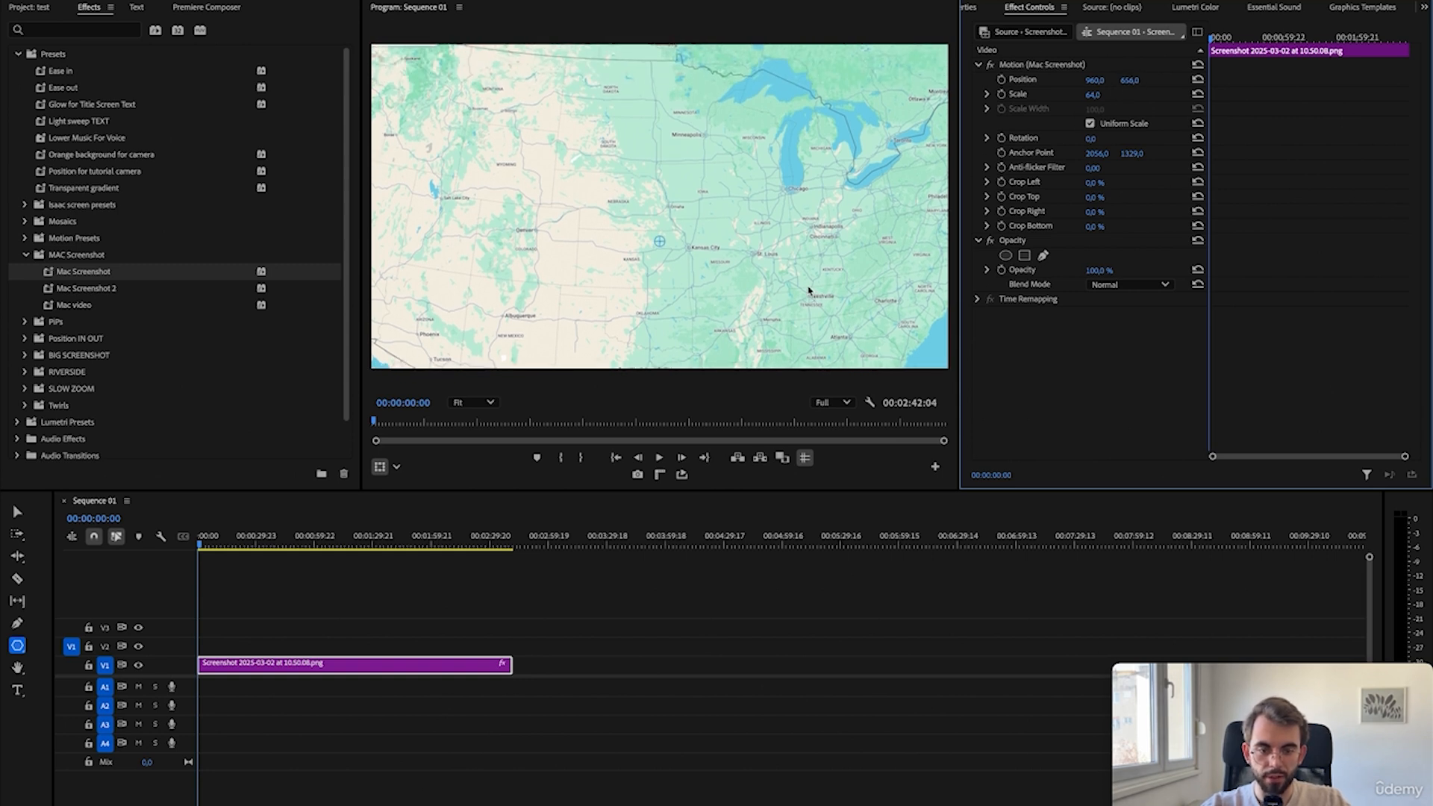
pyautogui.moveTo(1130, 80); pyautogui.dragTo(1121, 80)
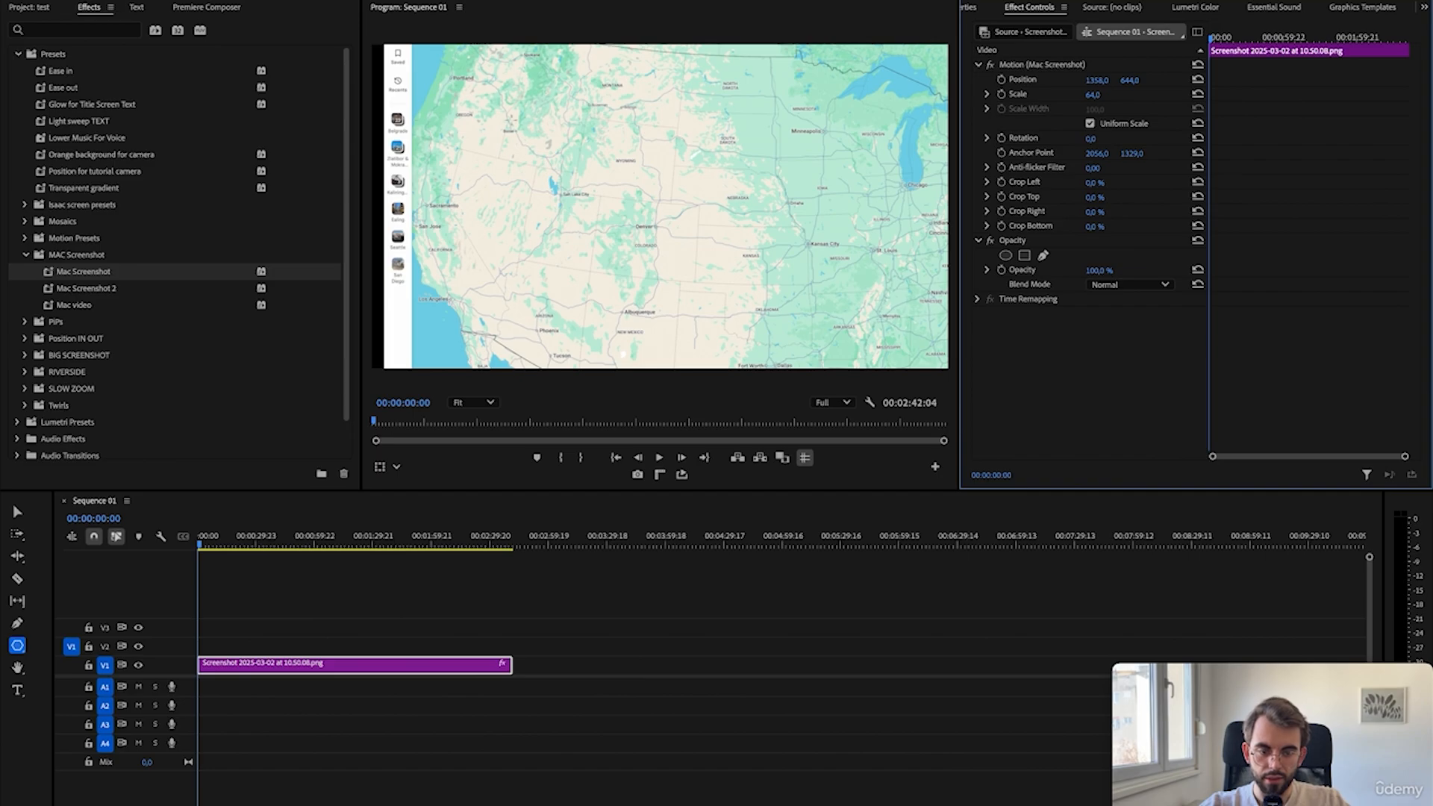
pyautogui.hotkey('ctrl', 's')
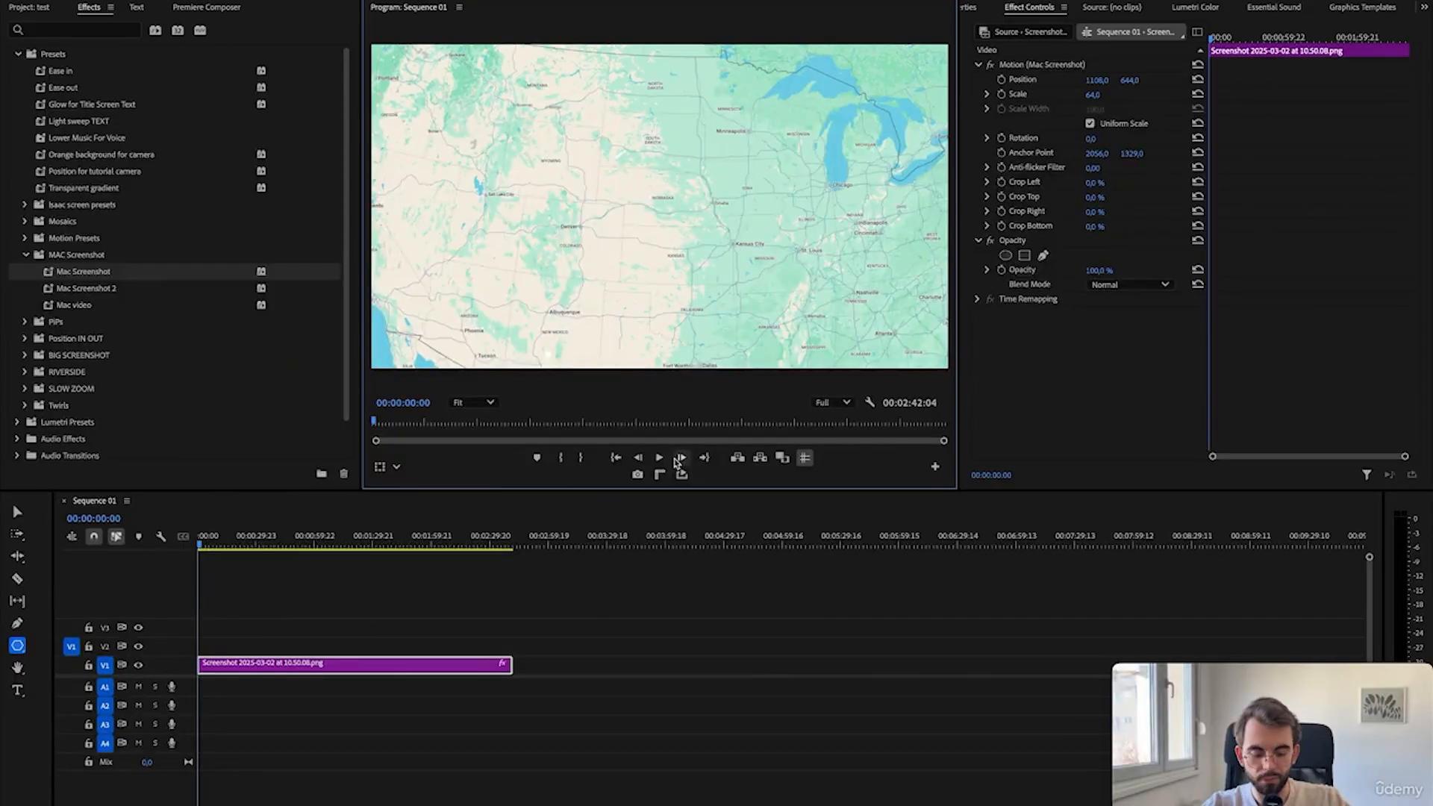
# - Look up the keyboard shortcut assigned to Toggle Full Screen, leave the assignments as they are, and toggle the full-screen preview
pyautogui.press('alt+super+k')
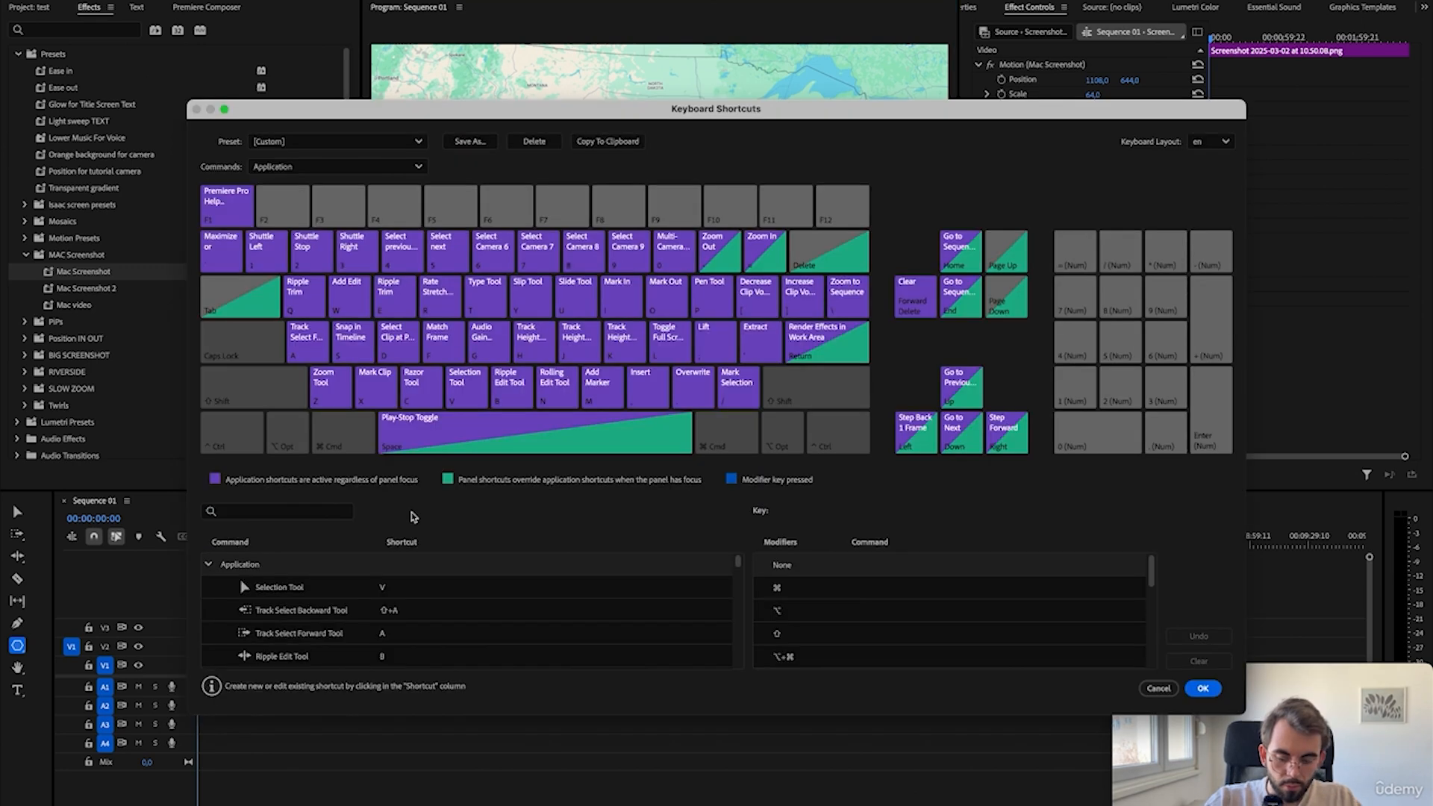
pyautogui.press('l')
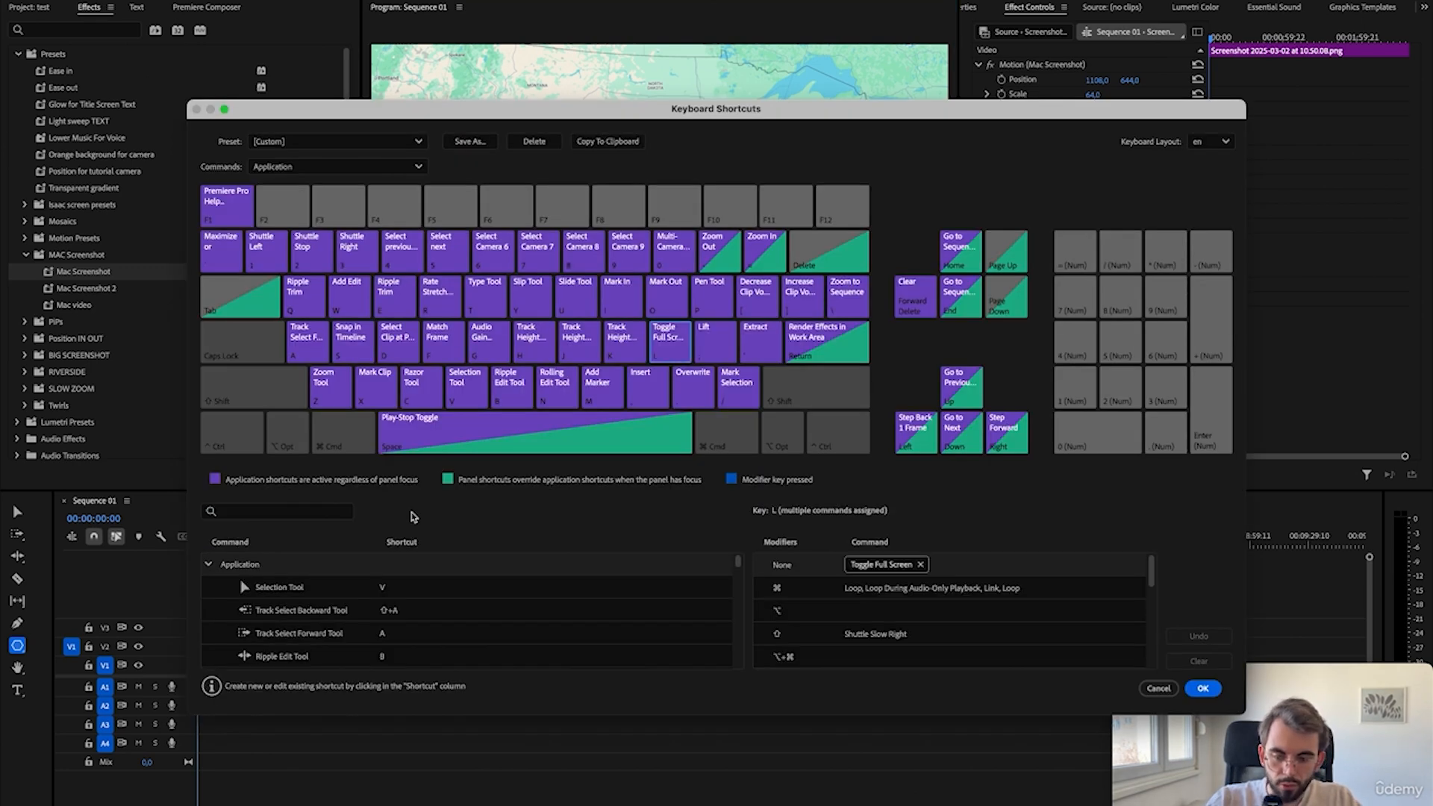
pyautogui.click(413, 517)
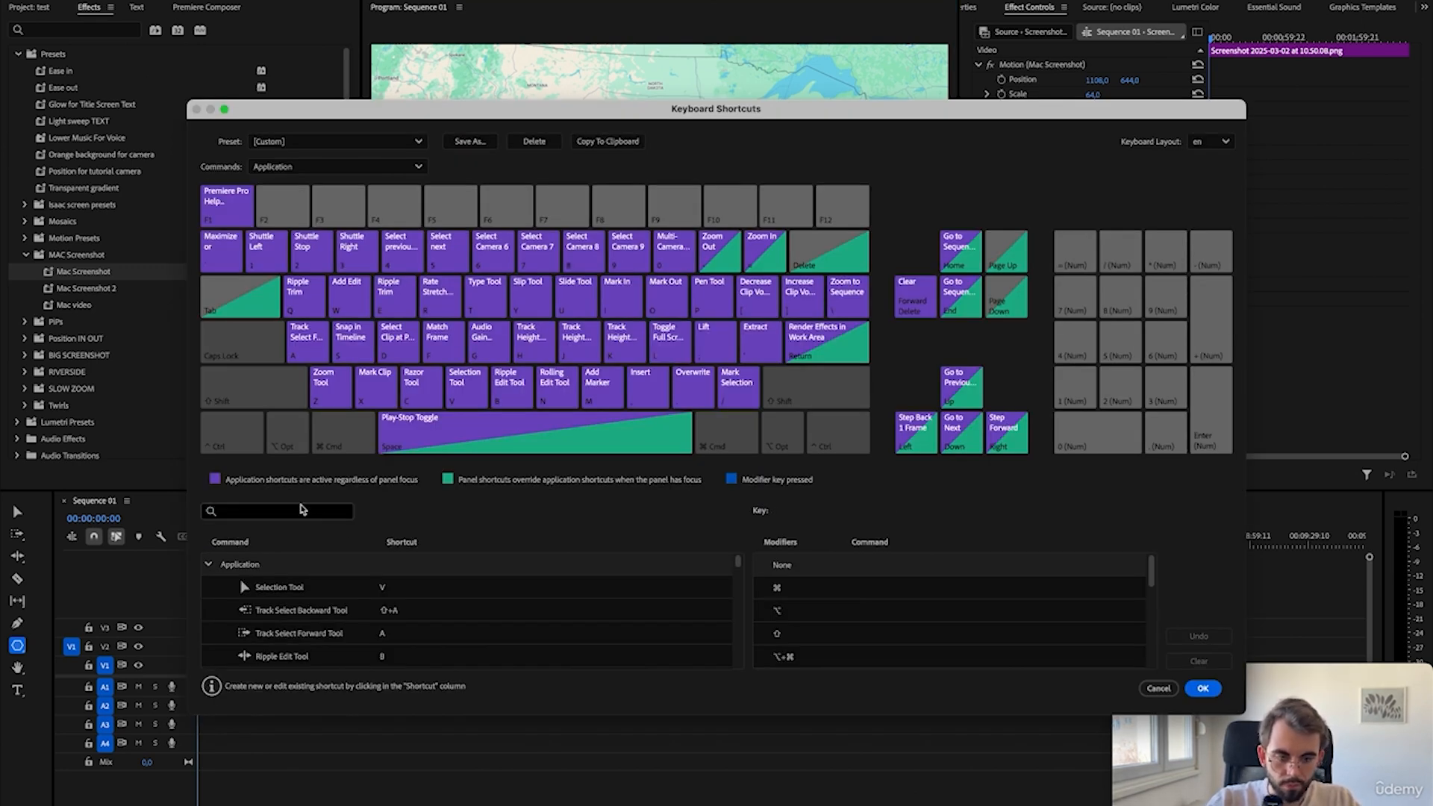
pyautogui.click(302, 509)
pyautogui.write('toggle full')
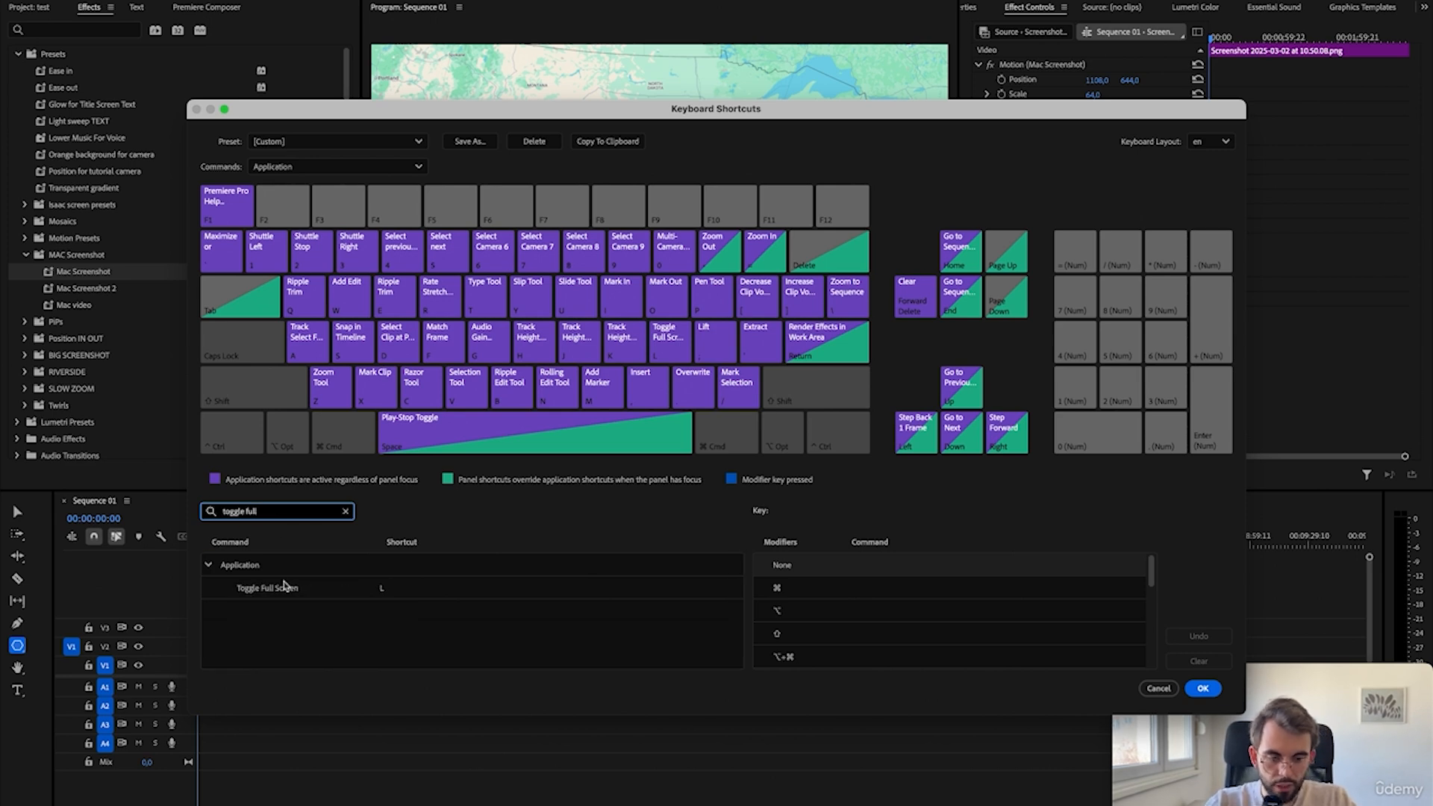
pyautogui.click(286, 594)
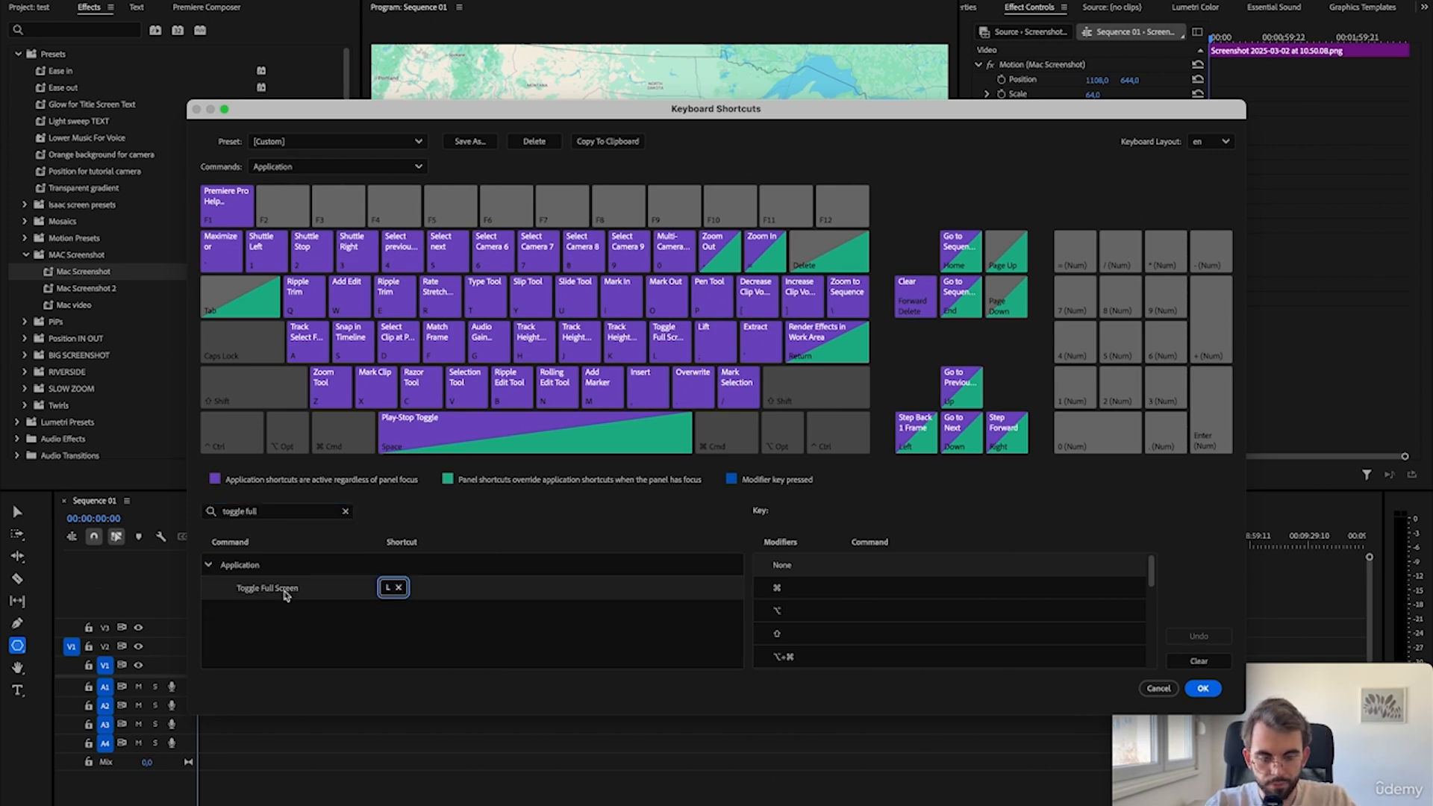
pyautogui.click(1160, 688)
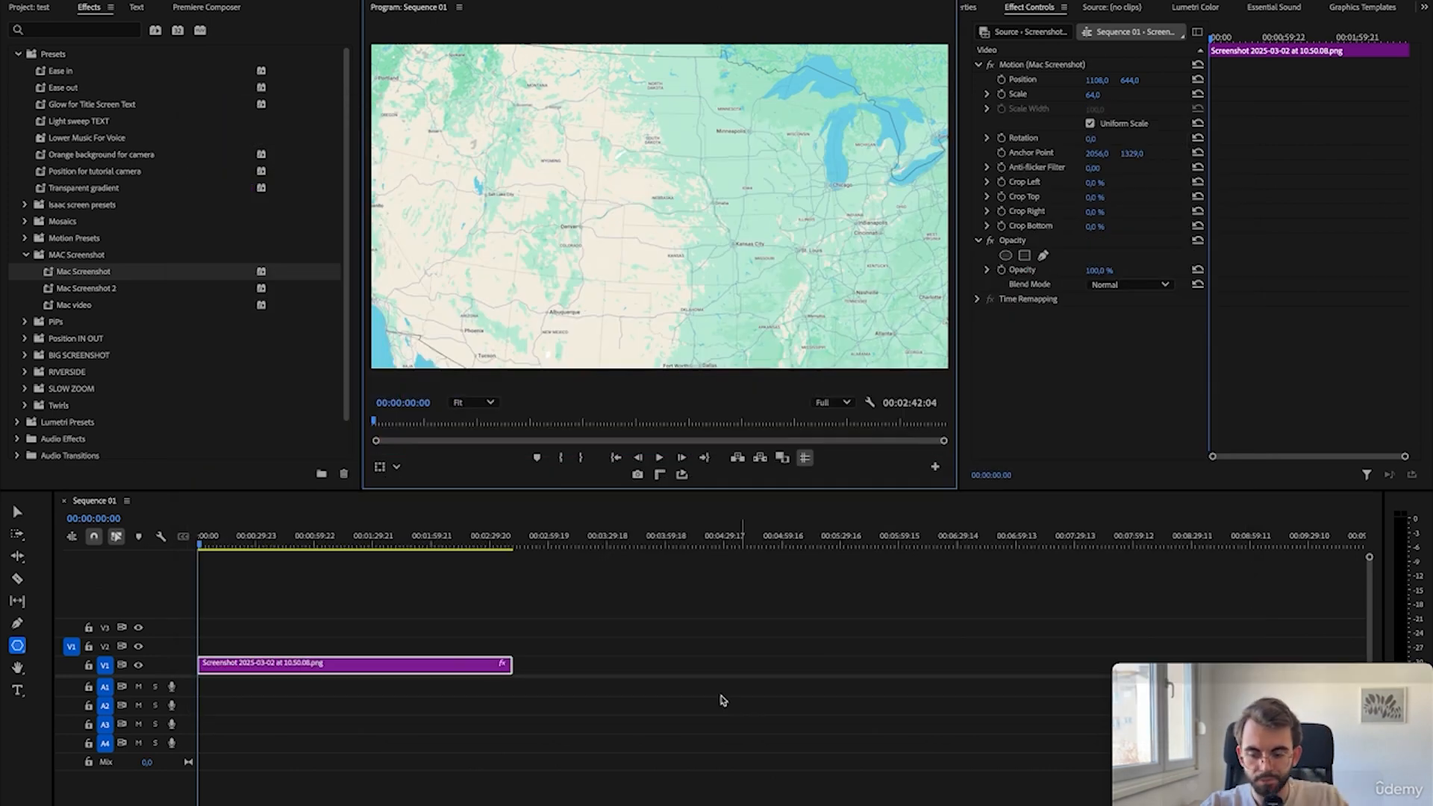
pyautogui.press('l')
pyautogui.press('l')
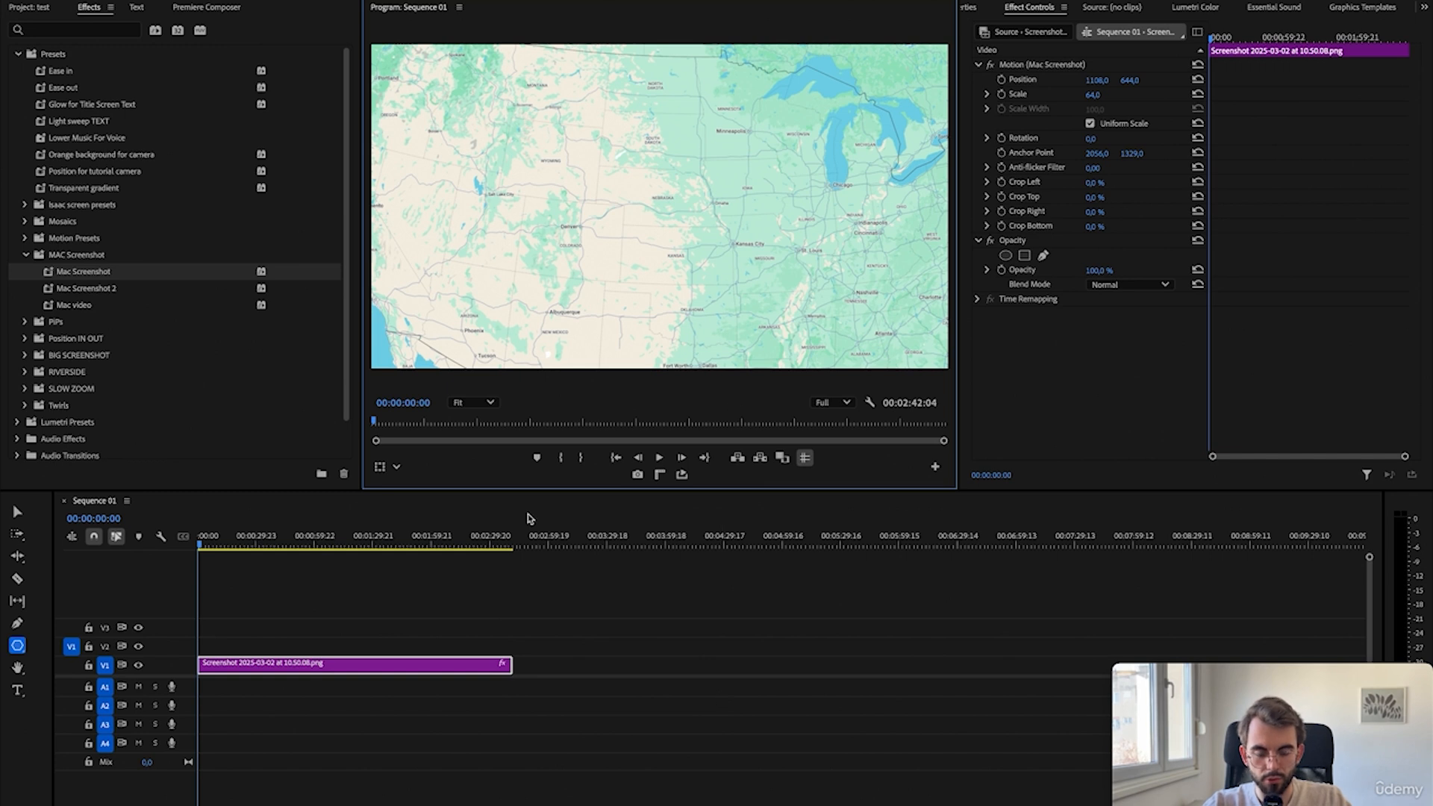
# - Place the Rectangle stroke template on V2 at the start of the sequence and shrink it around the NEBRASKA label
pyautogui.press('g')
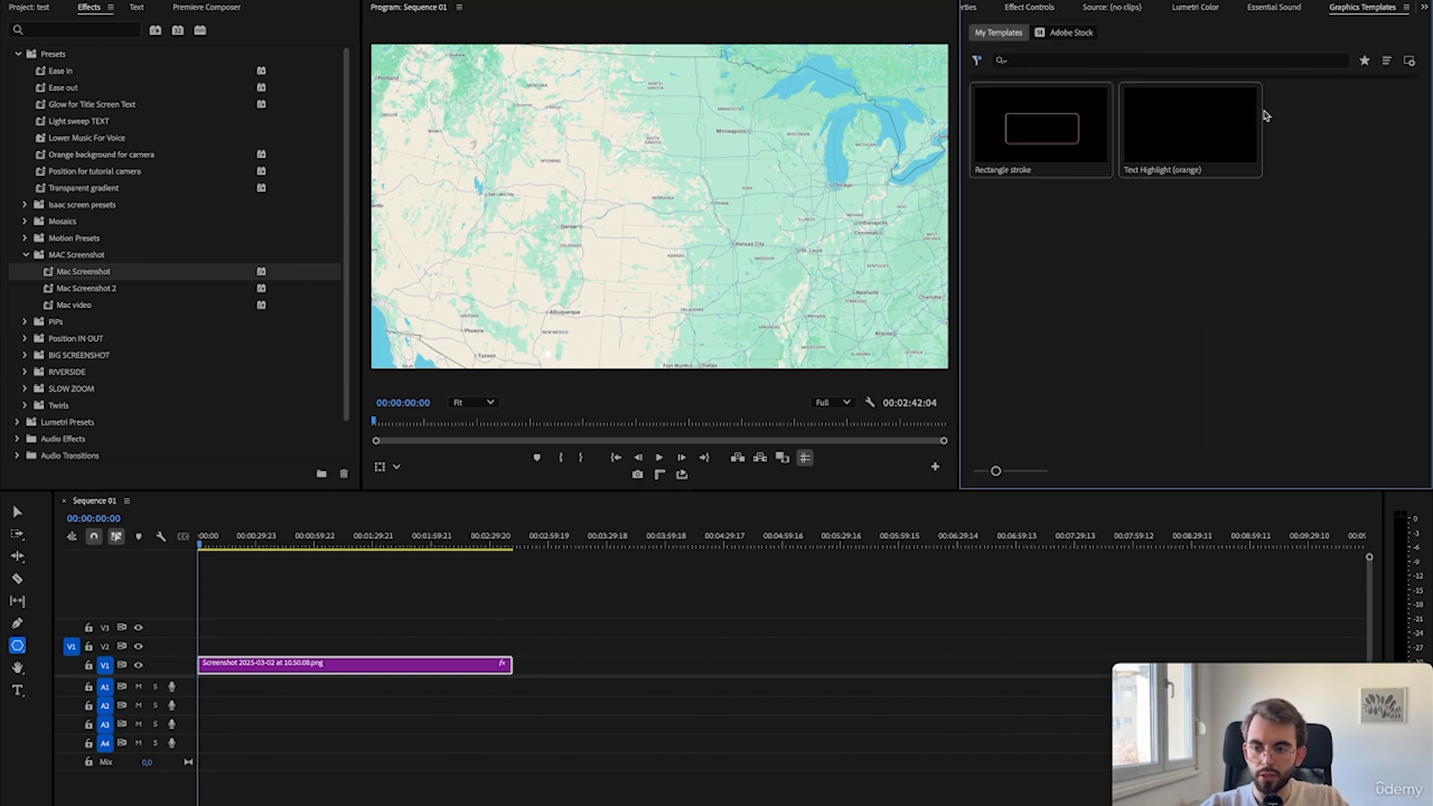
pyautogui.moveTo(1081, 165); pyautogui.dragTo(257, 646)
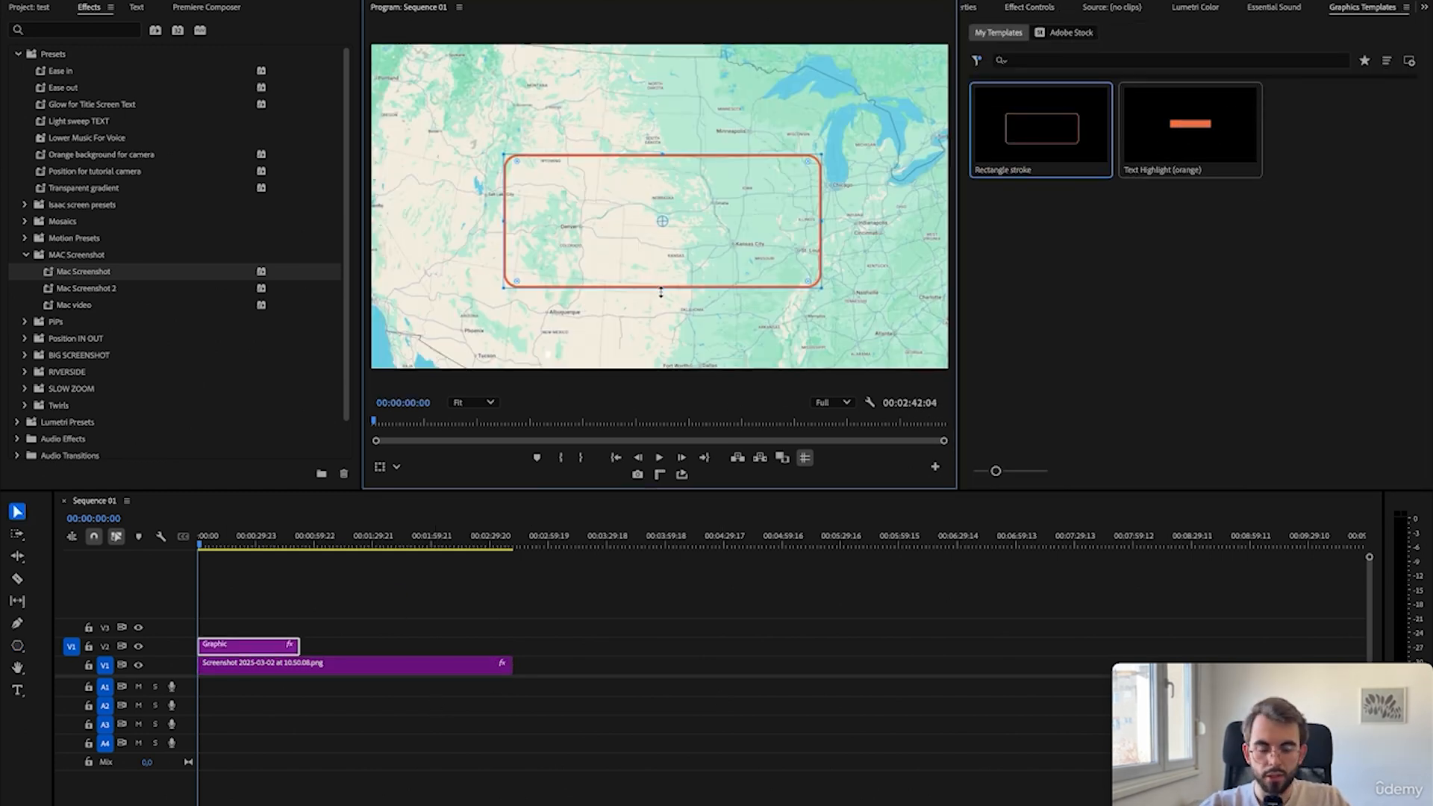
pyautogui.moveTo(668, 290); pyautogui.dragTo(668, 209)
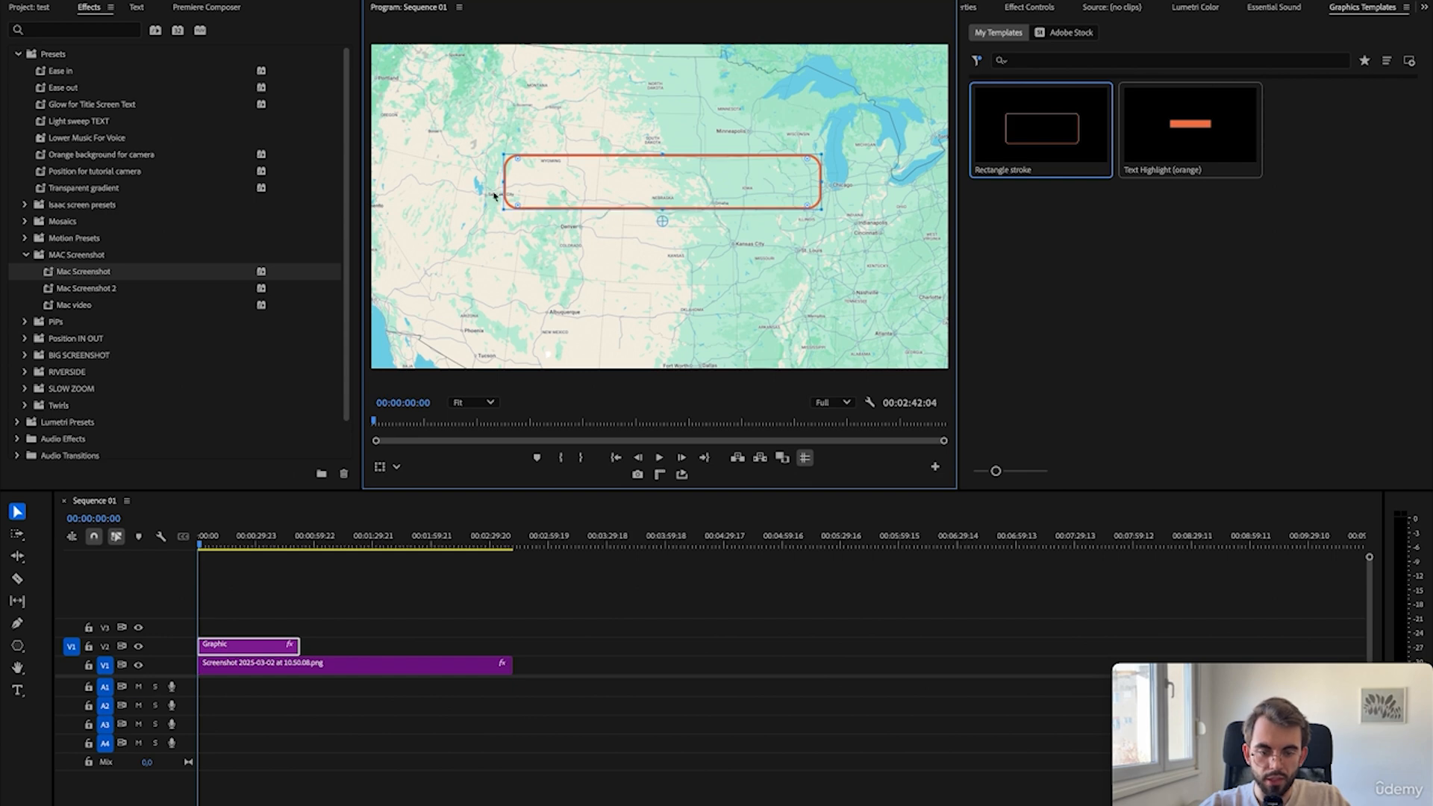
pyautogui.moveTo(502, 184); pyautogui.dragTo(648, 187)
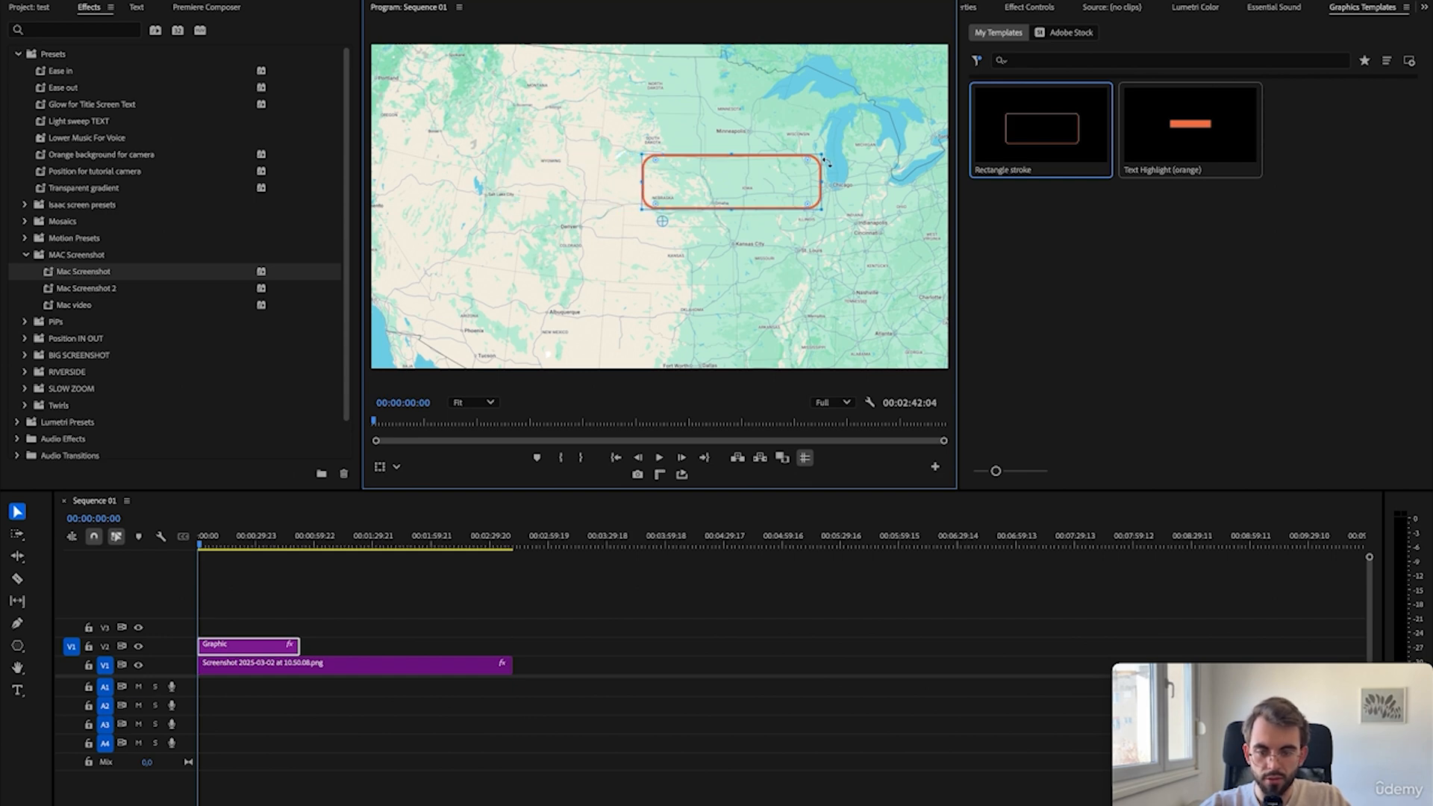
pyautogui.moveTo(825, 160); pyautogui.dragTo(684, 187)
pyautogui.scroll(5, 671, 202)
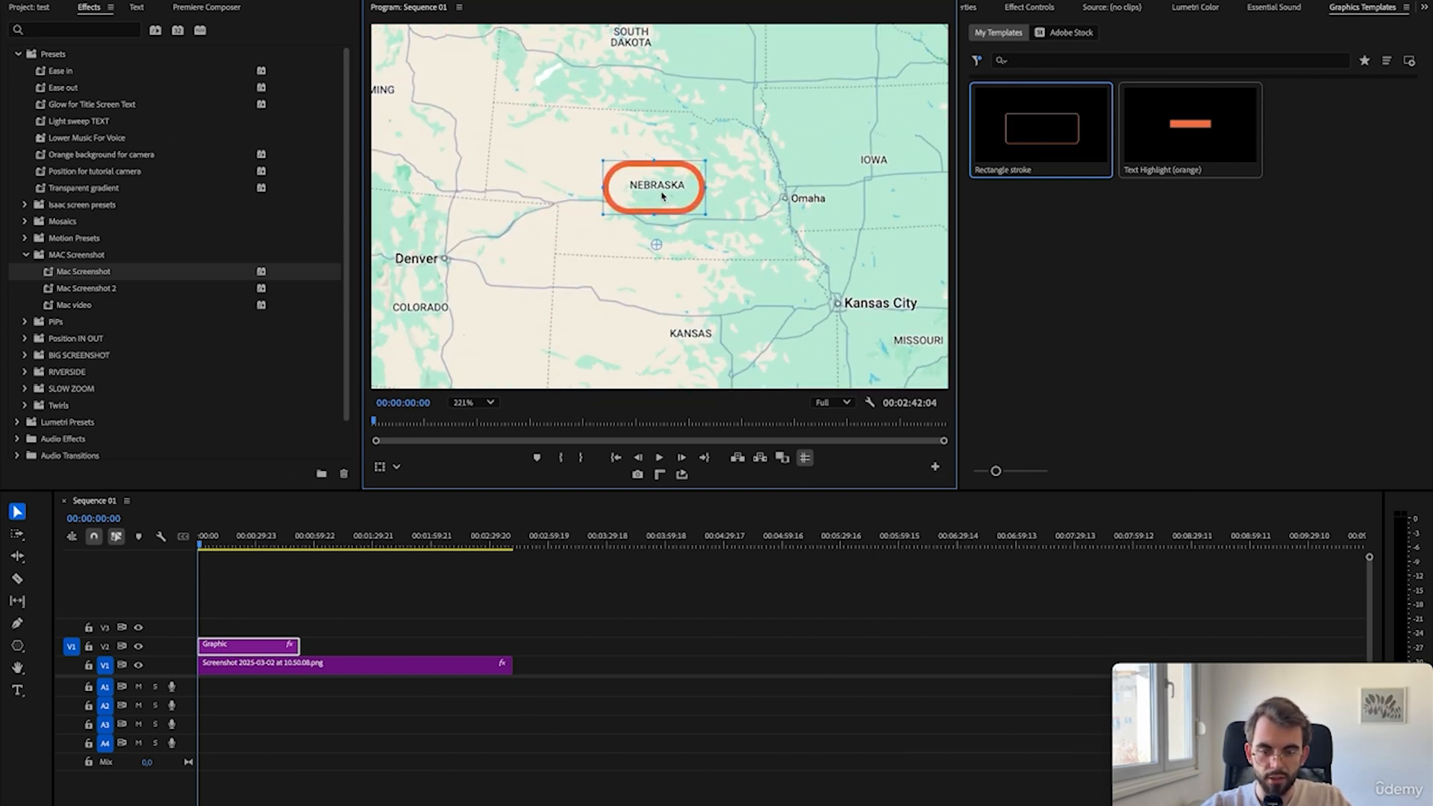
pyautogui.scroll(-5, 660, 216)
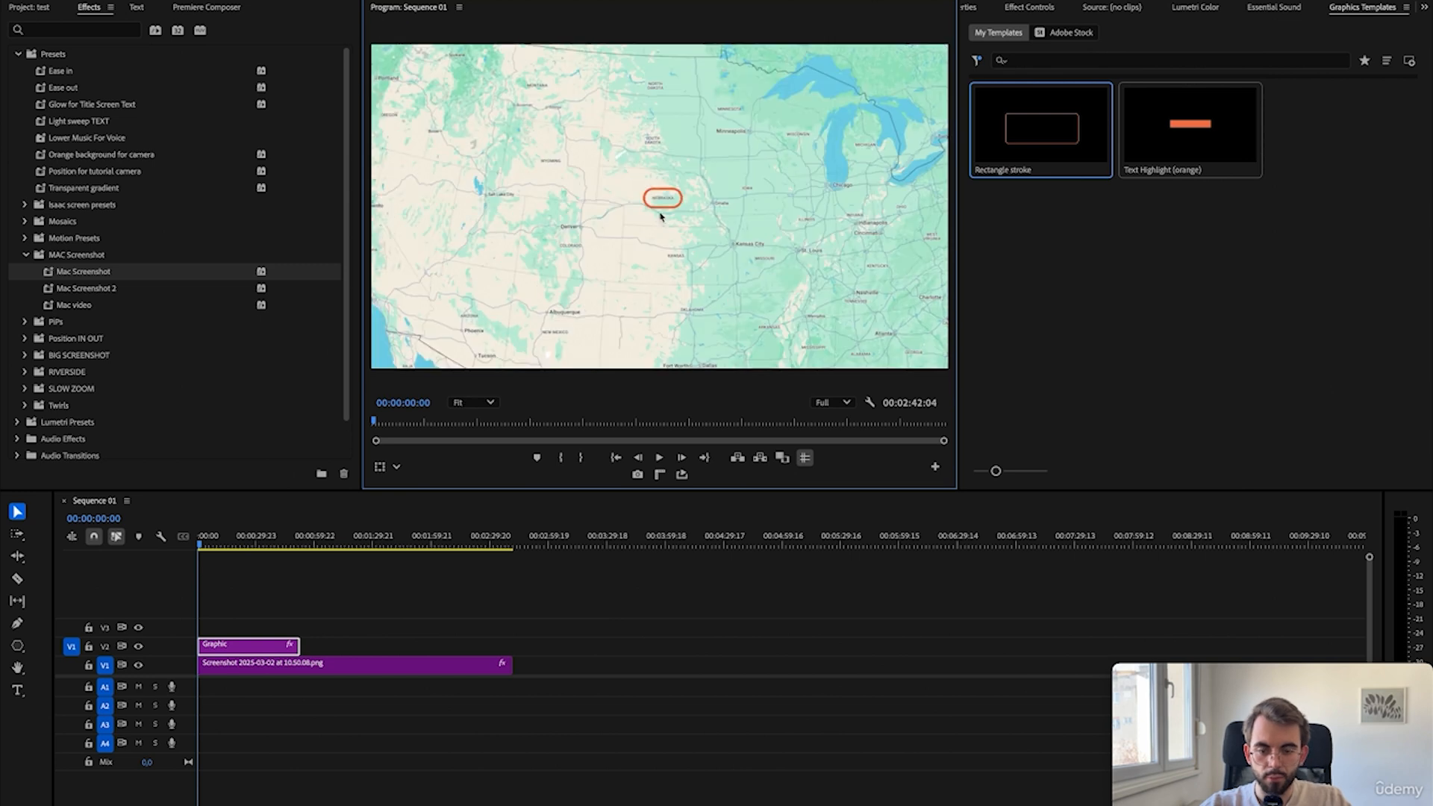
# - Draw a small rectangle around the Denver label with the Rectangle Tool at 00:01:10:09
pyautogui.click(17, 647)
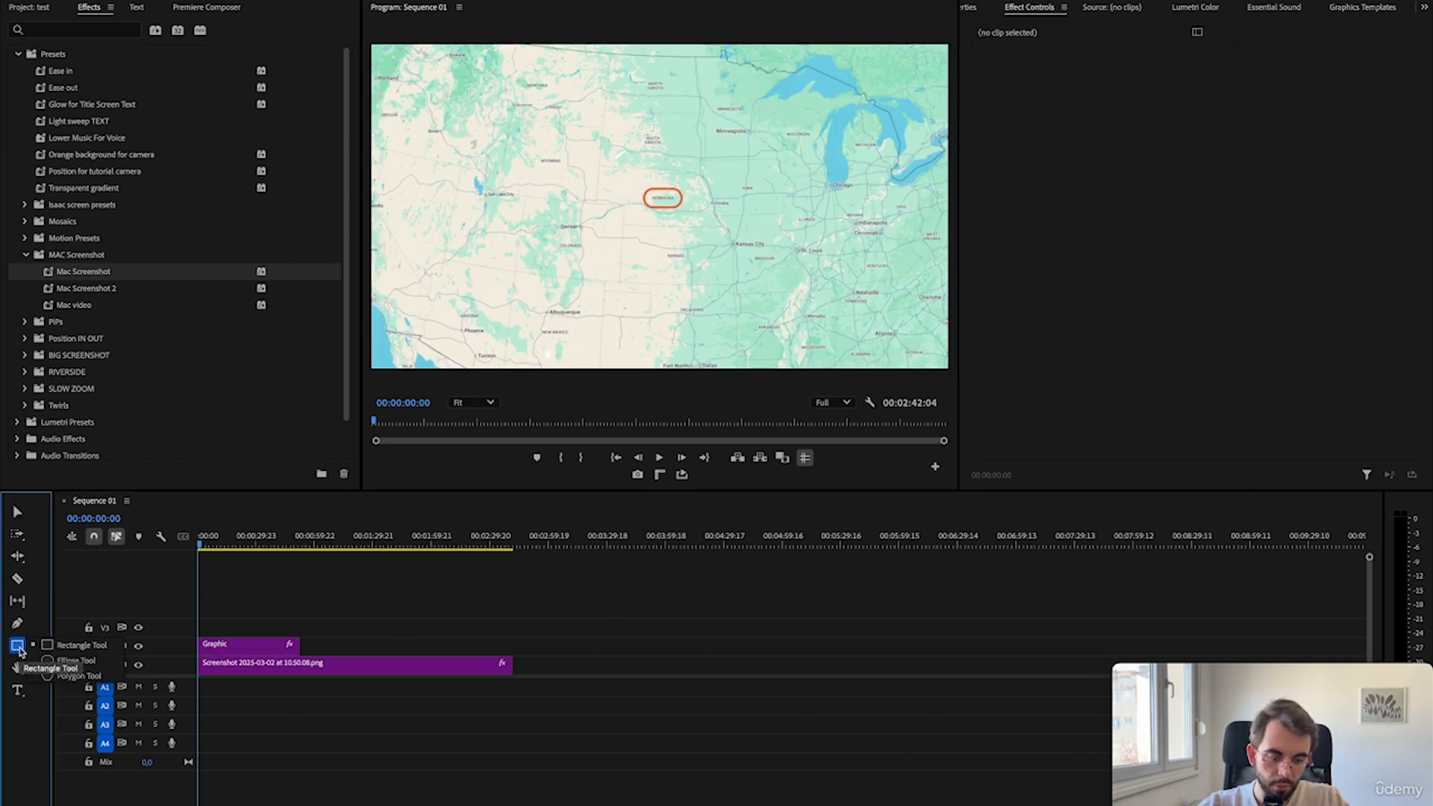
pyautogui.click(73, 646)
pyautogui.click(335, 547)
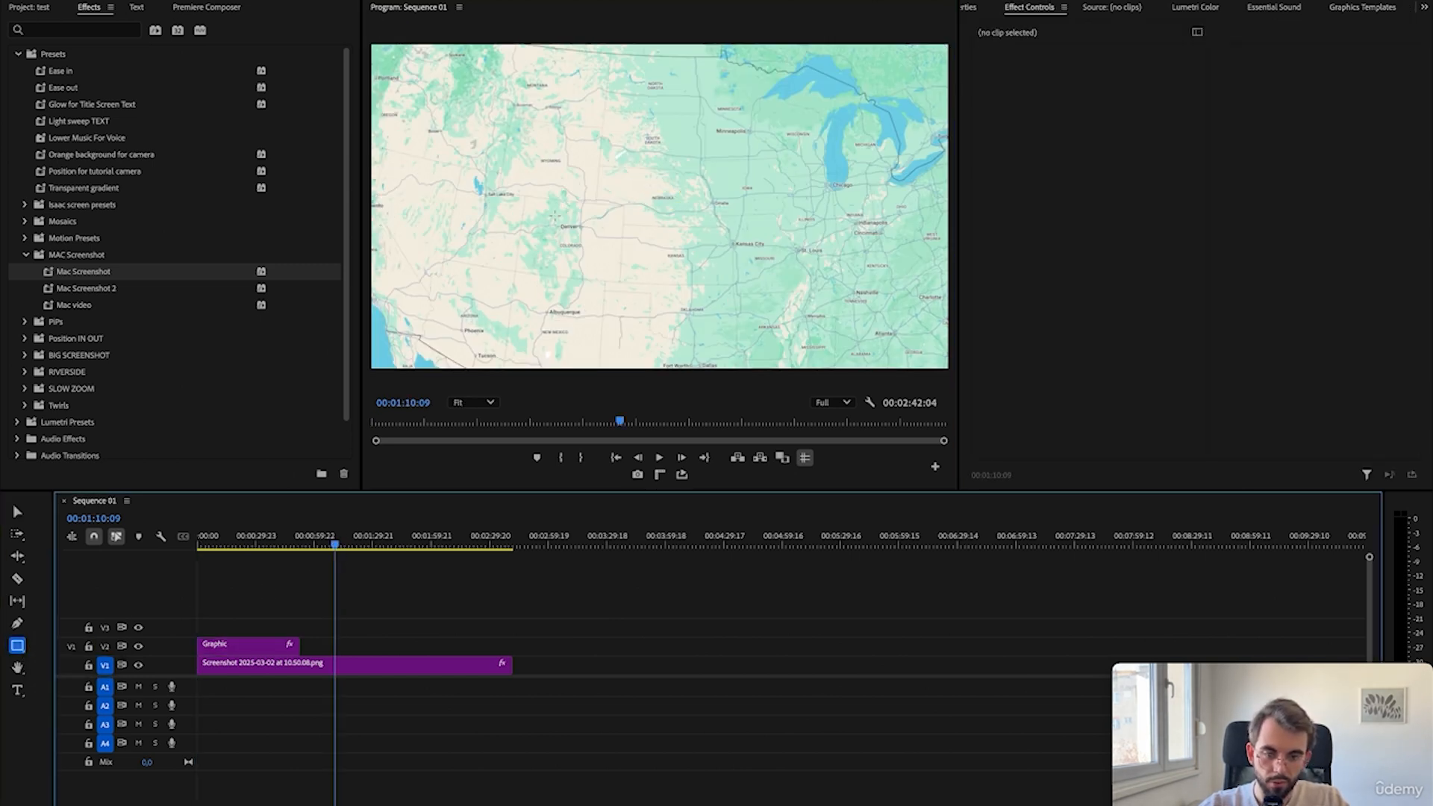
pyautogui.moveTo(555, 216); pyautogui.dragTo(591, 237)
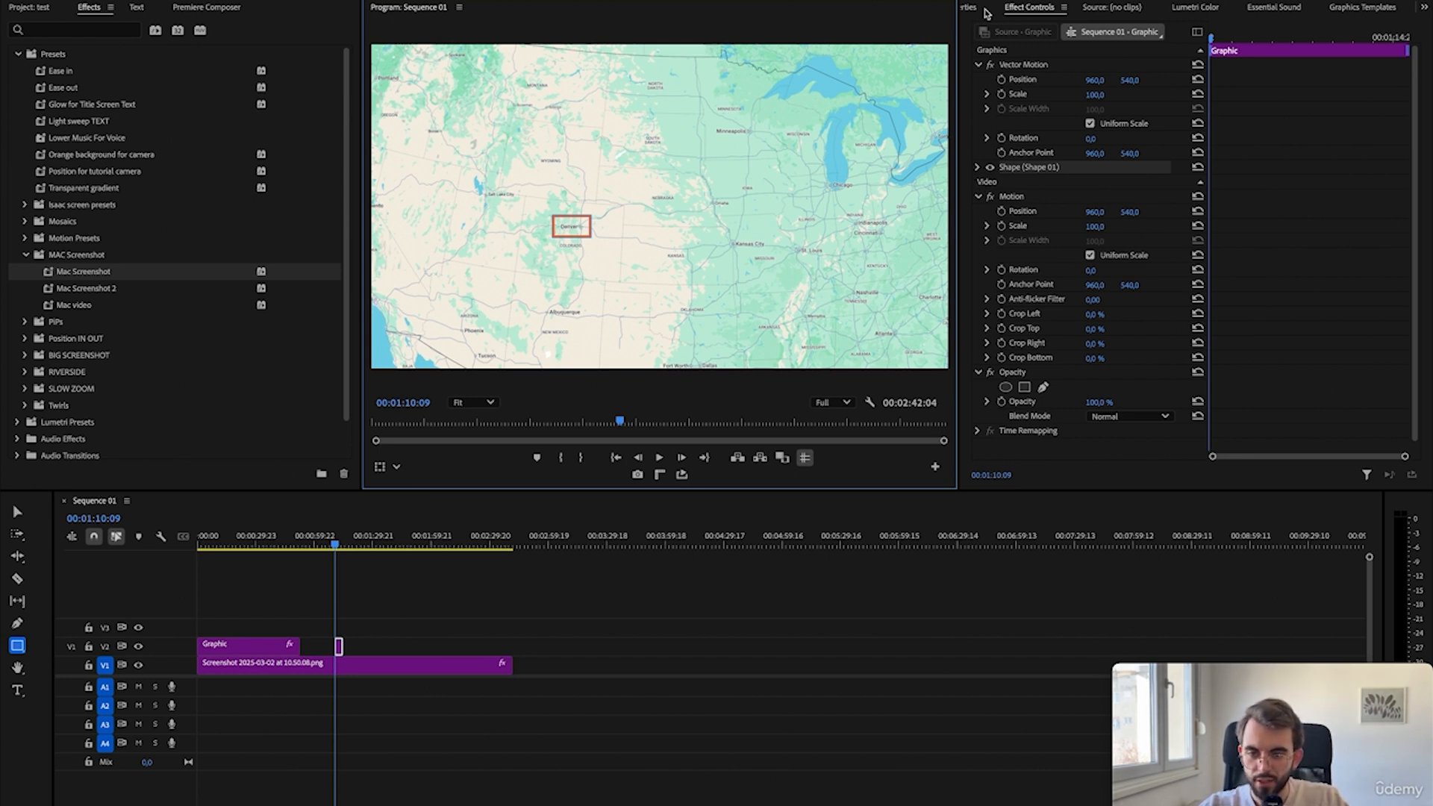
# - Give the Denver rectangle a solid fill without a stroke and set the fill colour to grey 7D7D7D
pyautogui.click(972, 7)
pyautogui.click(985, 171)
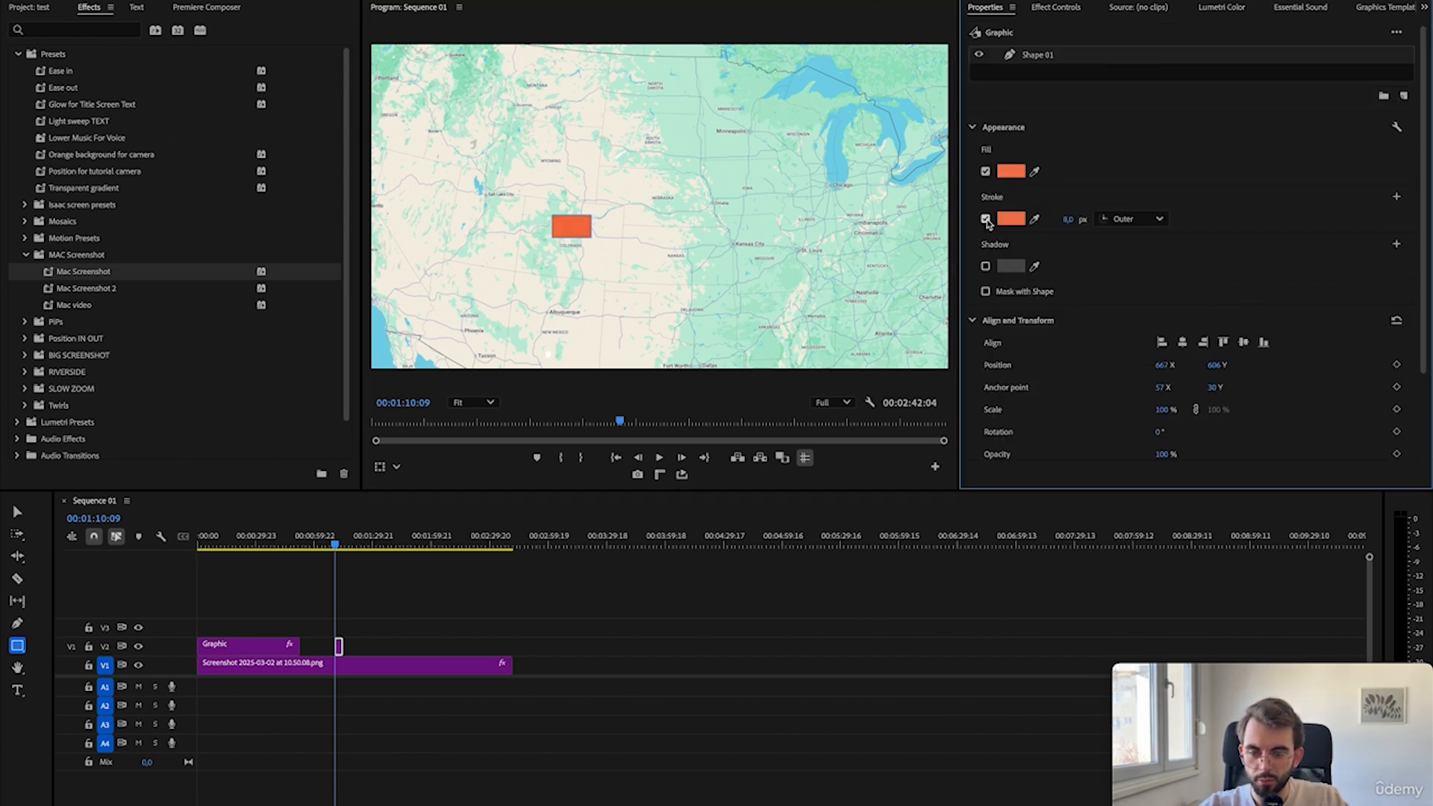
pyautogui.click(985, 219)
pyautogui.click(1011, 171)
pyautogui.moveTo(589, 423); pyautogui.dragTo(492, 410)
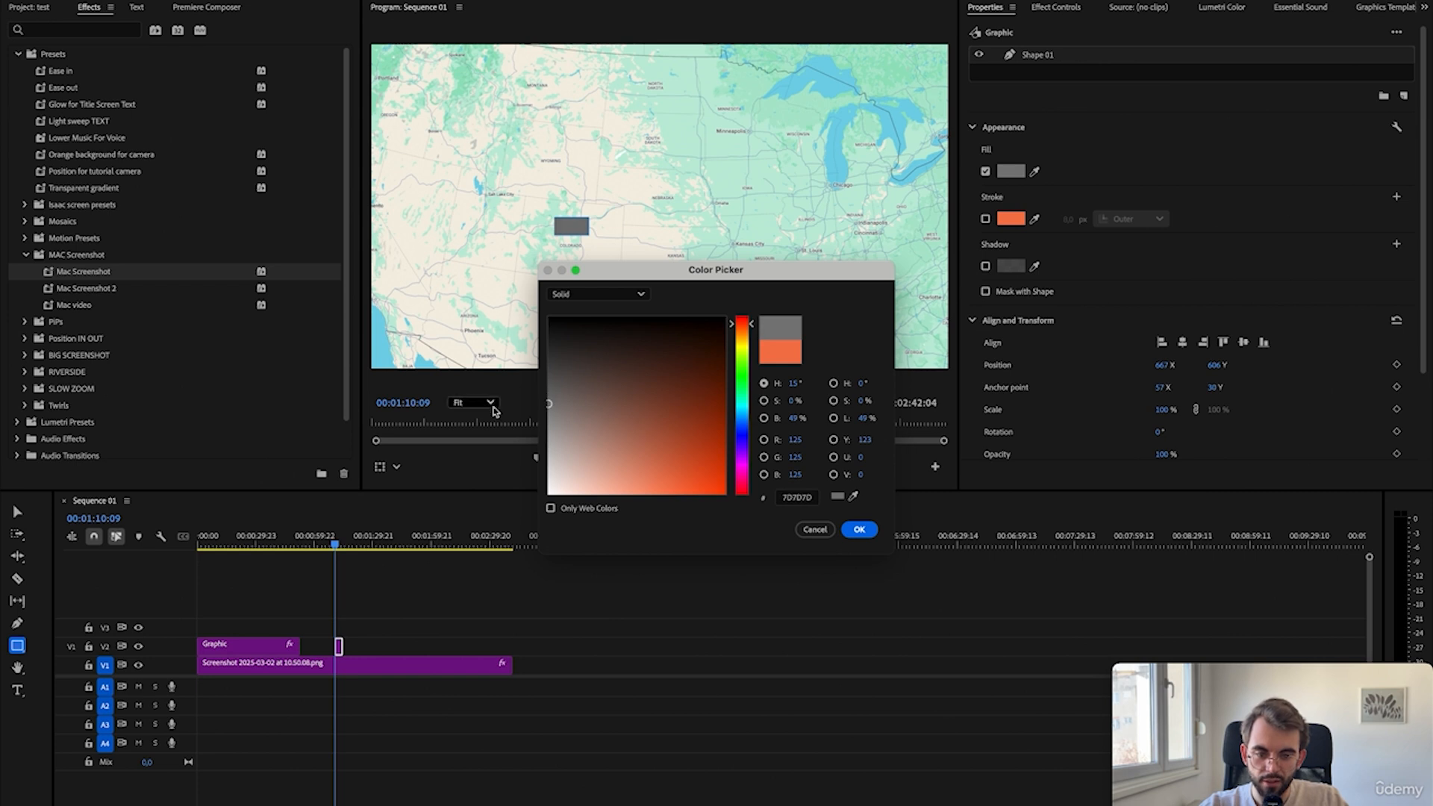
pyautogui.click(859, 530)
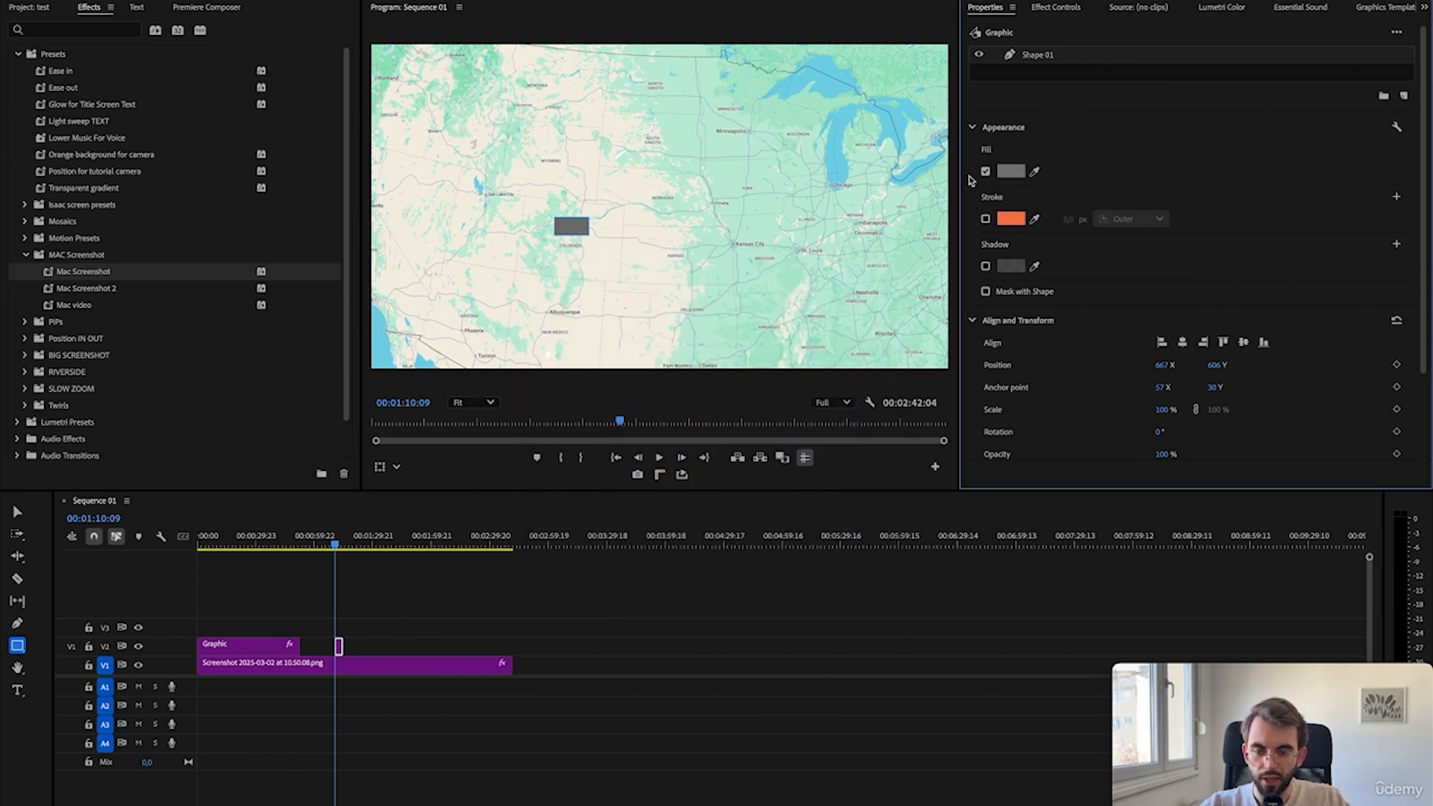
# - Turn off the Denver rectangle's fill and turn its orange outer stroke back on
pyautogui.click(985, 171)
pyautogui.click(985, 218)
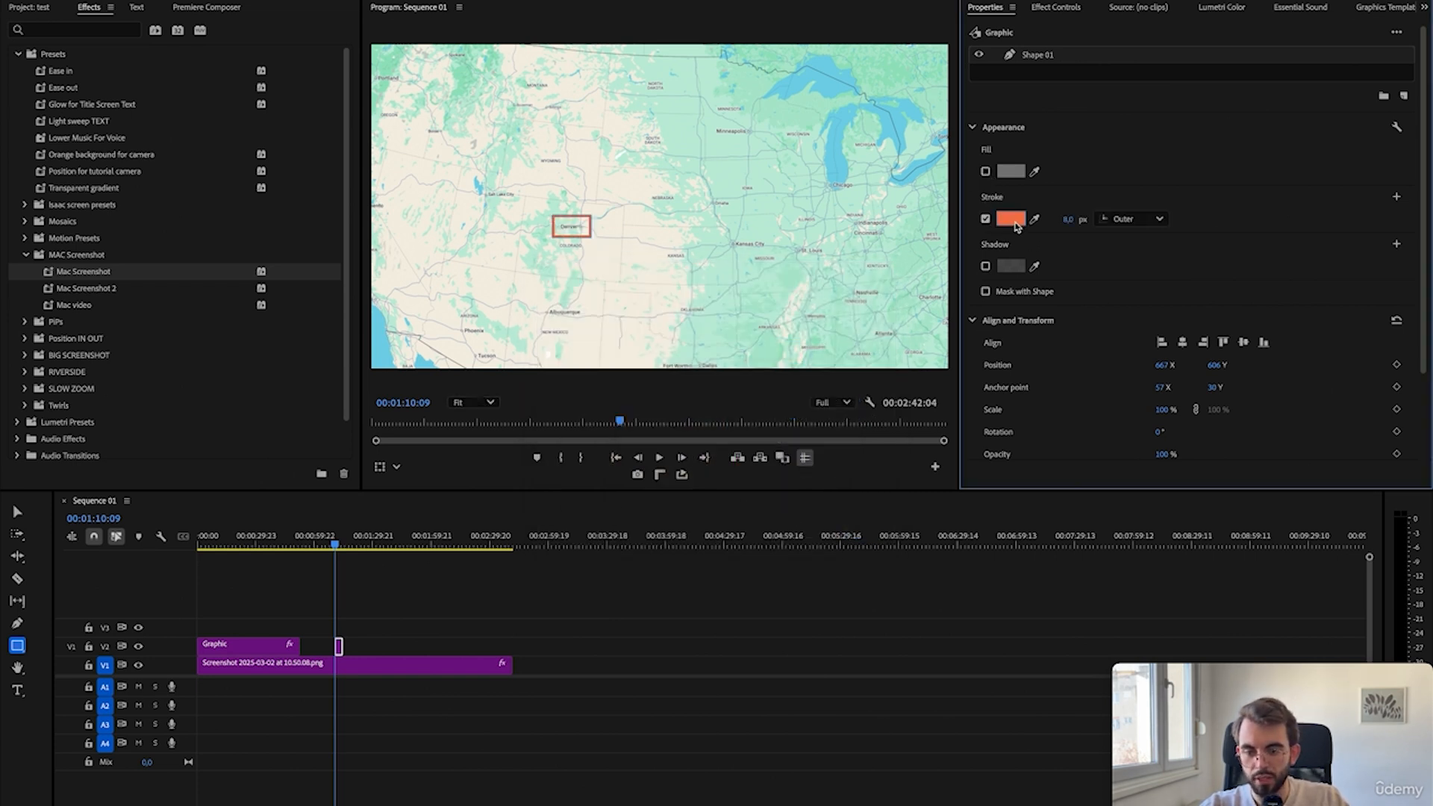
pyautogui.click(1013, 218)
pyautogui.moveTo(663, 461); pyautogui.dragTo(678, 441)
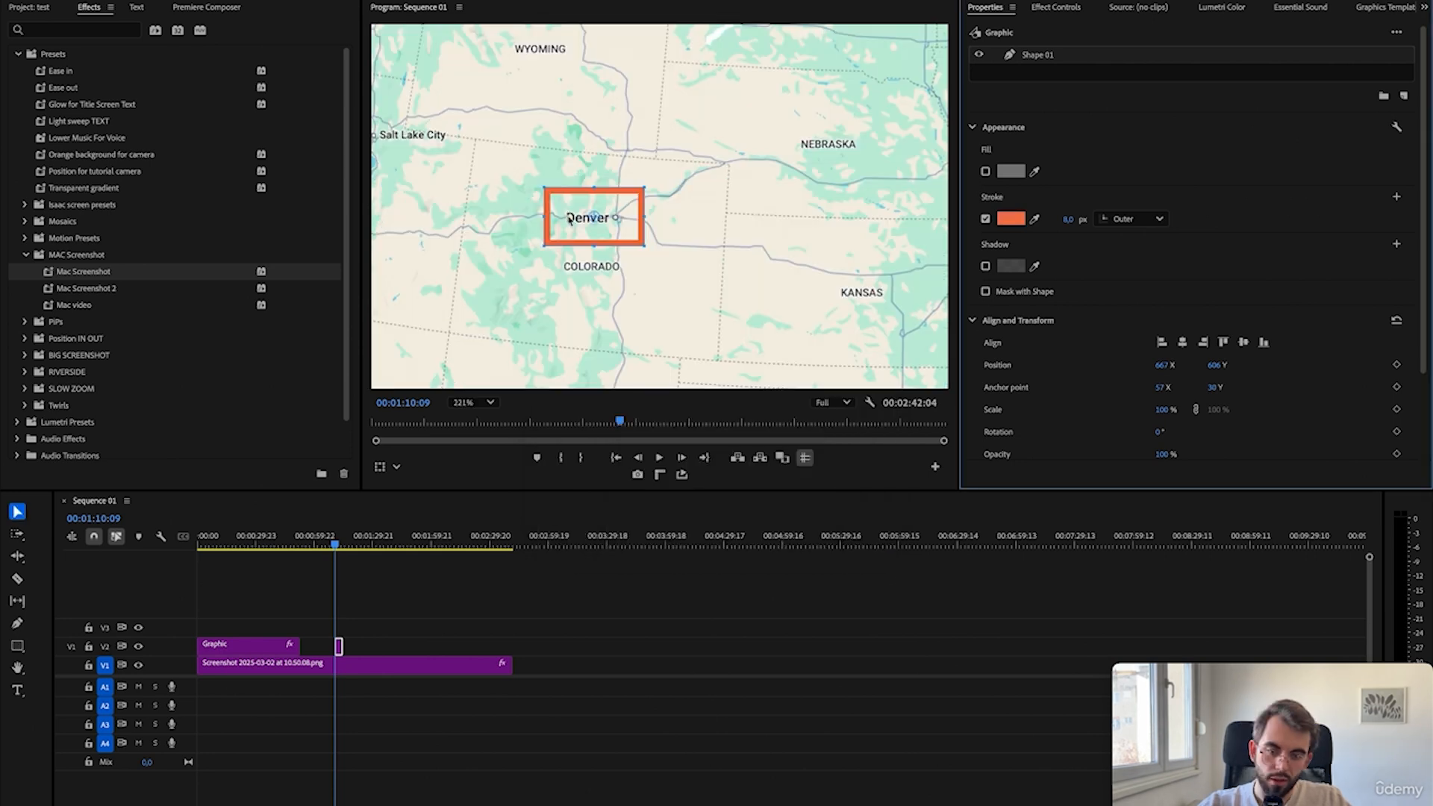
# - Extend the Denver rectangle downward to enclose the COLORADO label as well and round its corners
pyautogui.click(566, 214)
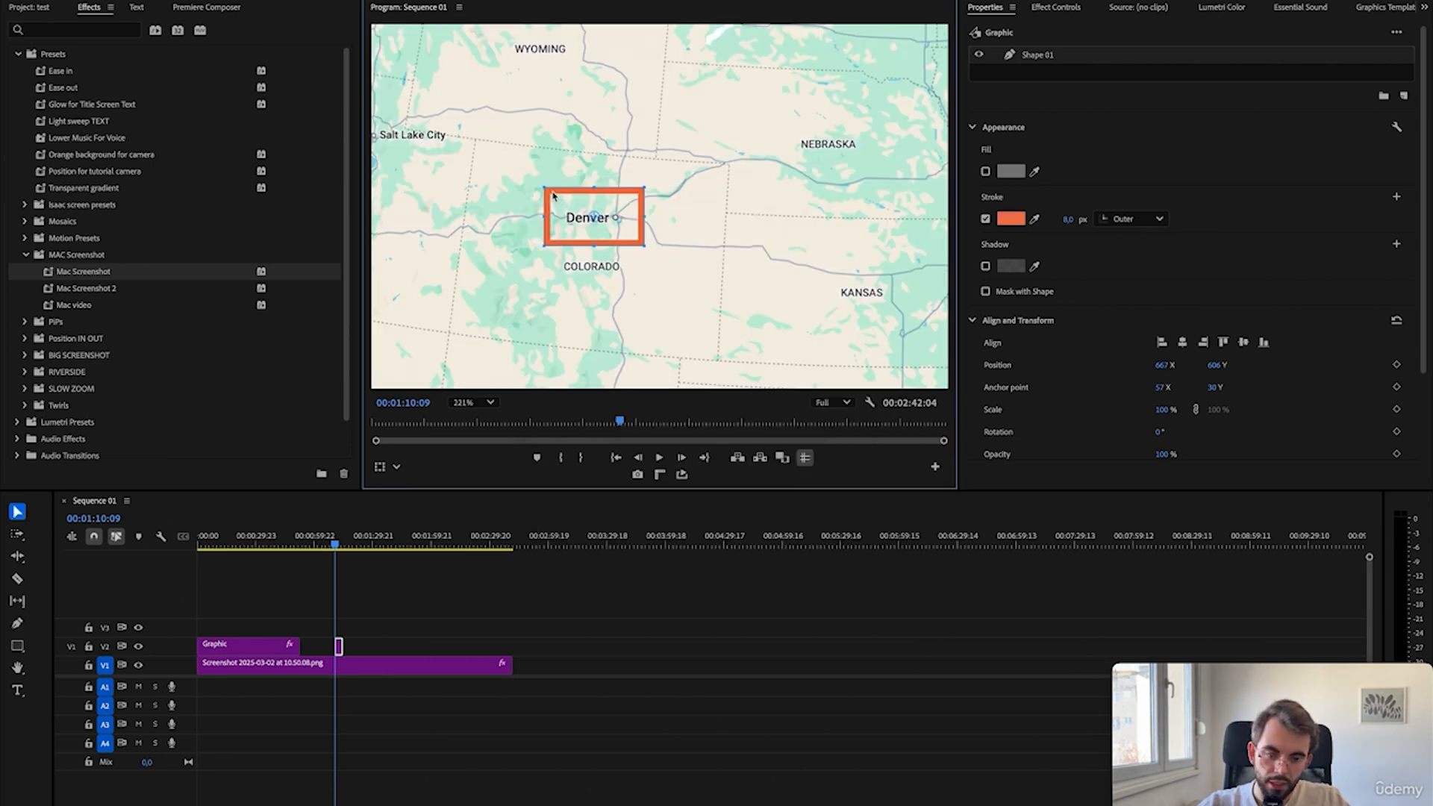
pyautogui.moveTo(652, 243); pyautogui.dragTo(723, 319)
pyautogui.moveTo(587, 212); pyautogui.dragTo(569, 207)
pyautogui.moveTo(724, 322); pyautogui.dragTo(644, 296)
pyautogui.click(678, 601)
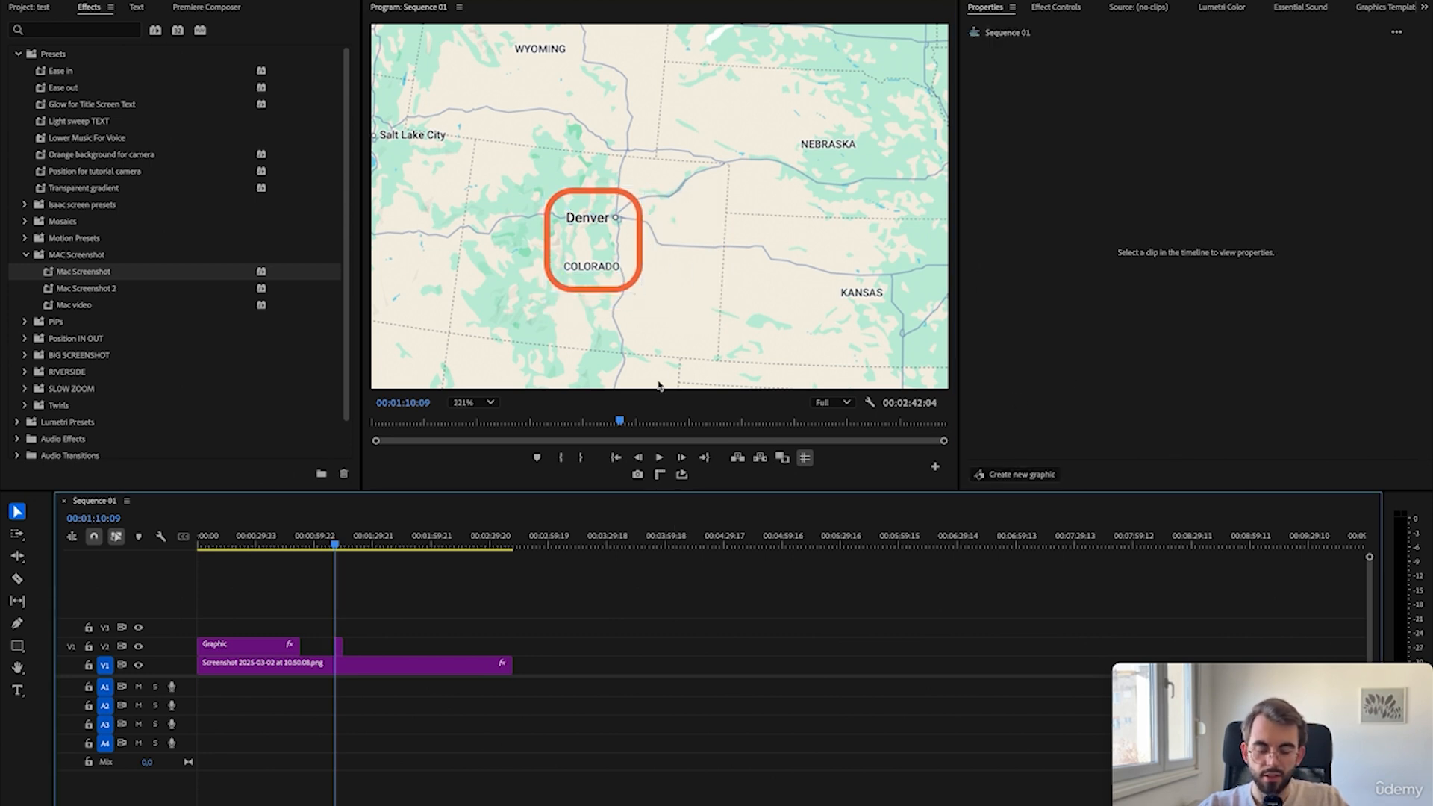
pyautogui.scroll(-5, 646, 266)
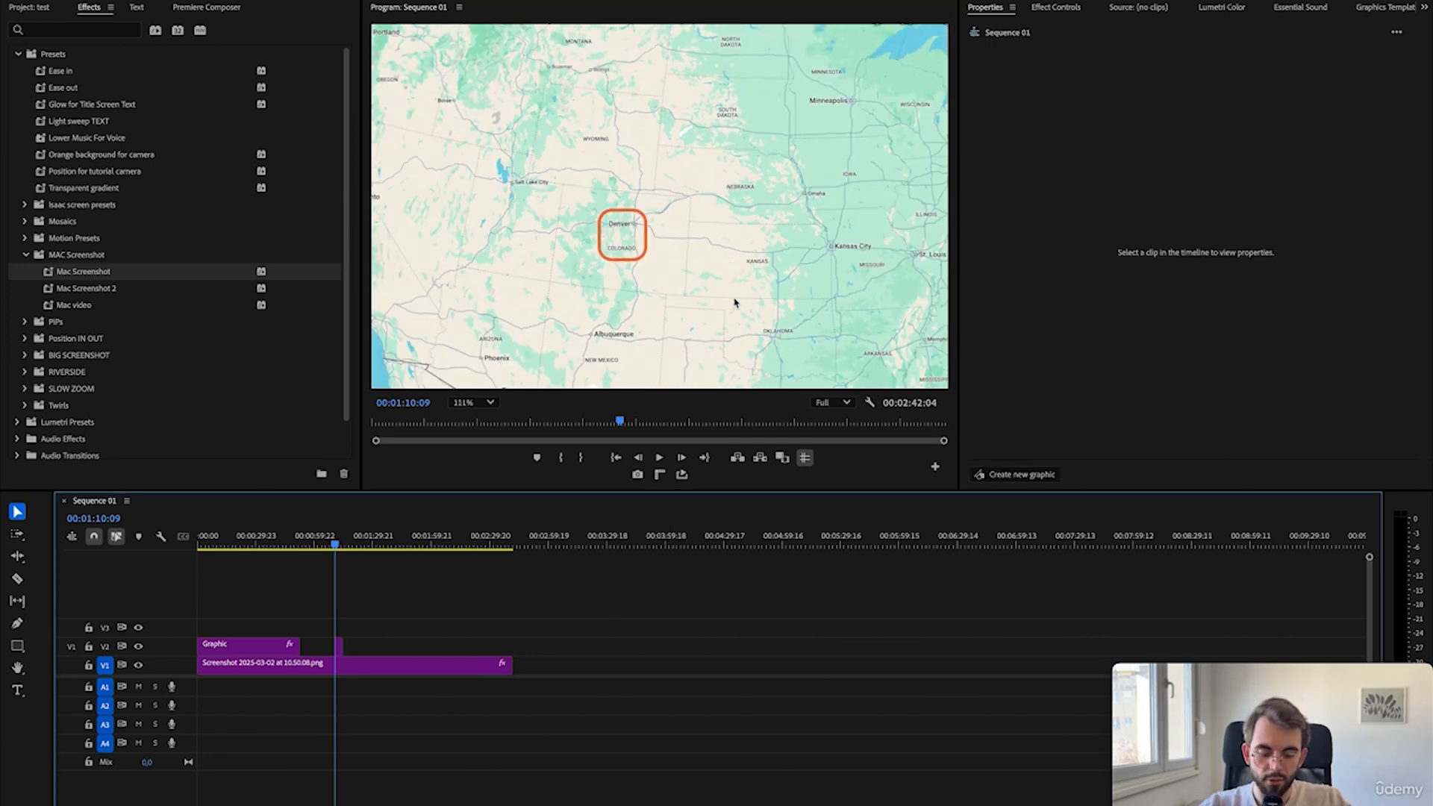
# - Add the Rectangle stroke template on V3 above the screenshot clip and shrink its outline from the lower-left corner toward NEBRASKA and IOWA
pyautogui.click(1385, 6)
pyautogui.moveTo(1045, 131)
pyautogui.mouseDown()
pyautogui.moveTo(436, 625)
pyautogui.moveTo(399, 629)
pyautogui.mouseUp()
pyautogui.click(398, 546)
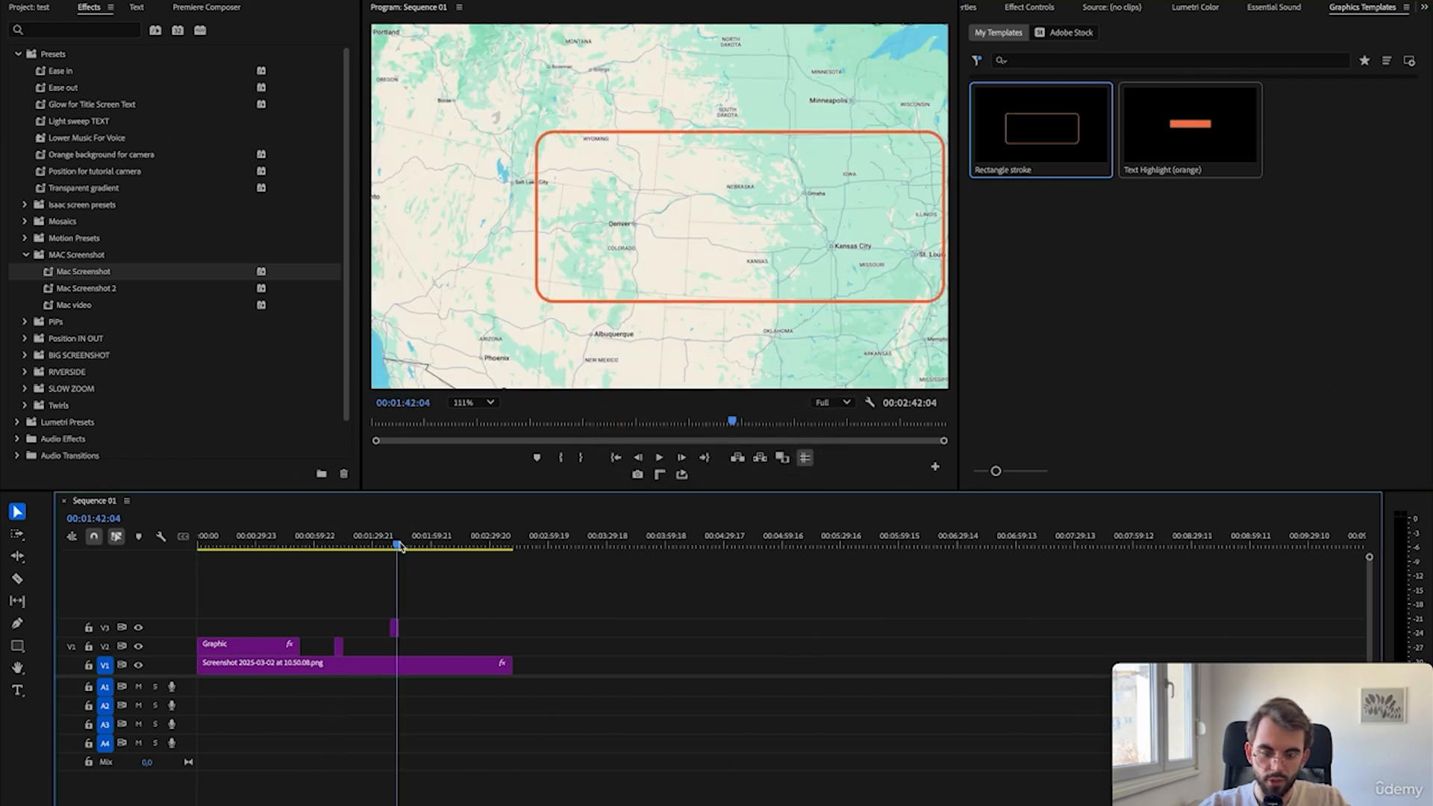
pyautogui.click(560, 290)
pyautogui.moveTo(536, 300); pyautogui.dragTo(724, 210)
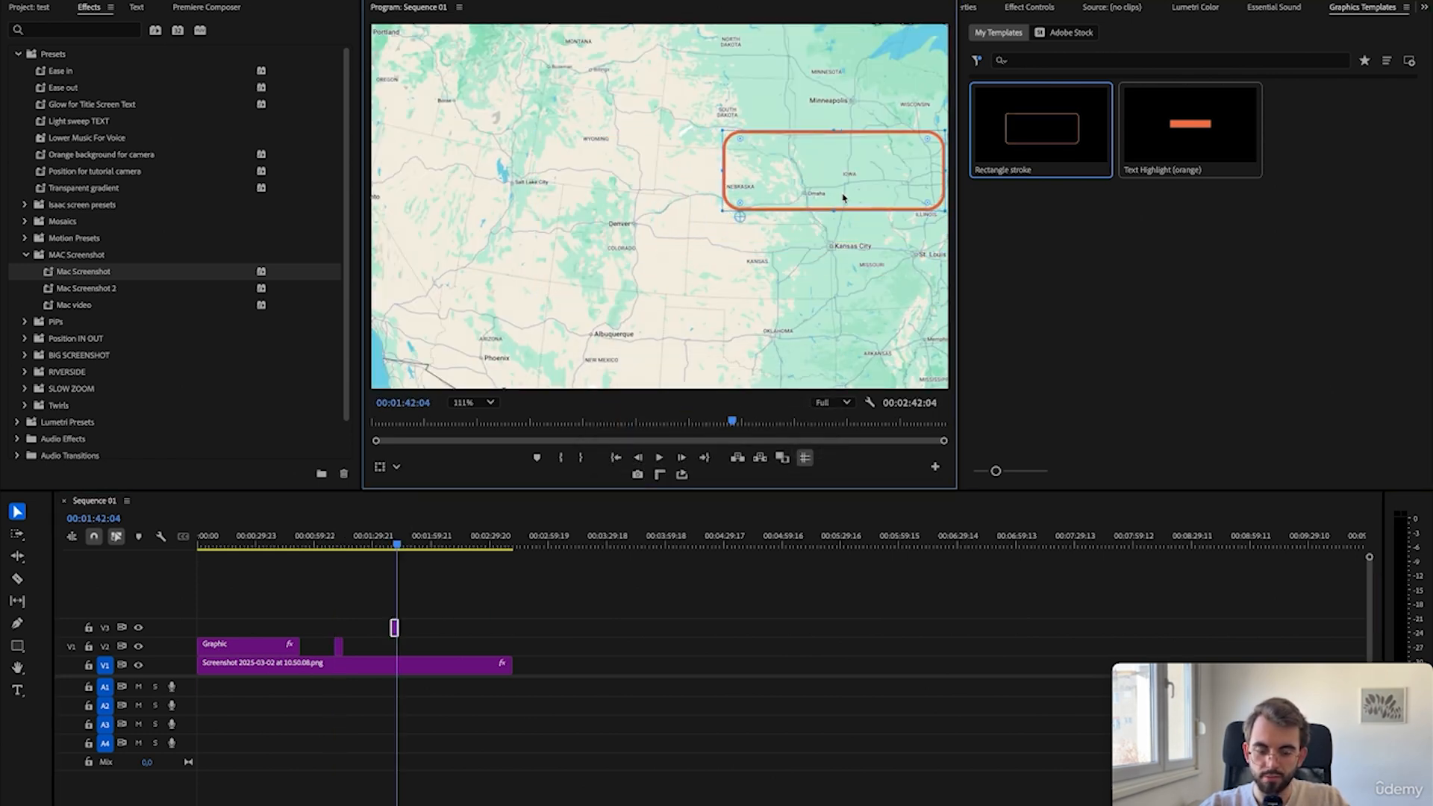
# - Delete the Denver rectangle clip on V2 and the rectangle stroke clip on V3
pyautogui.moveTo(469, 639); pyautogui.dragTo(337, 627)
pyautogui.press('Delete')
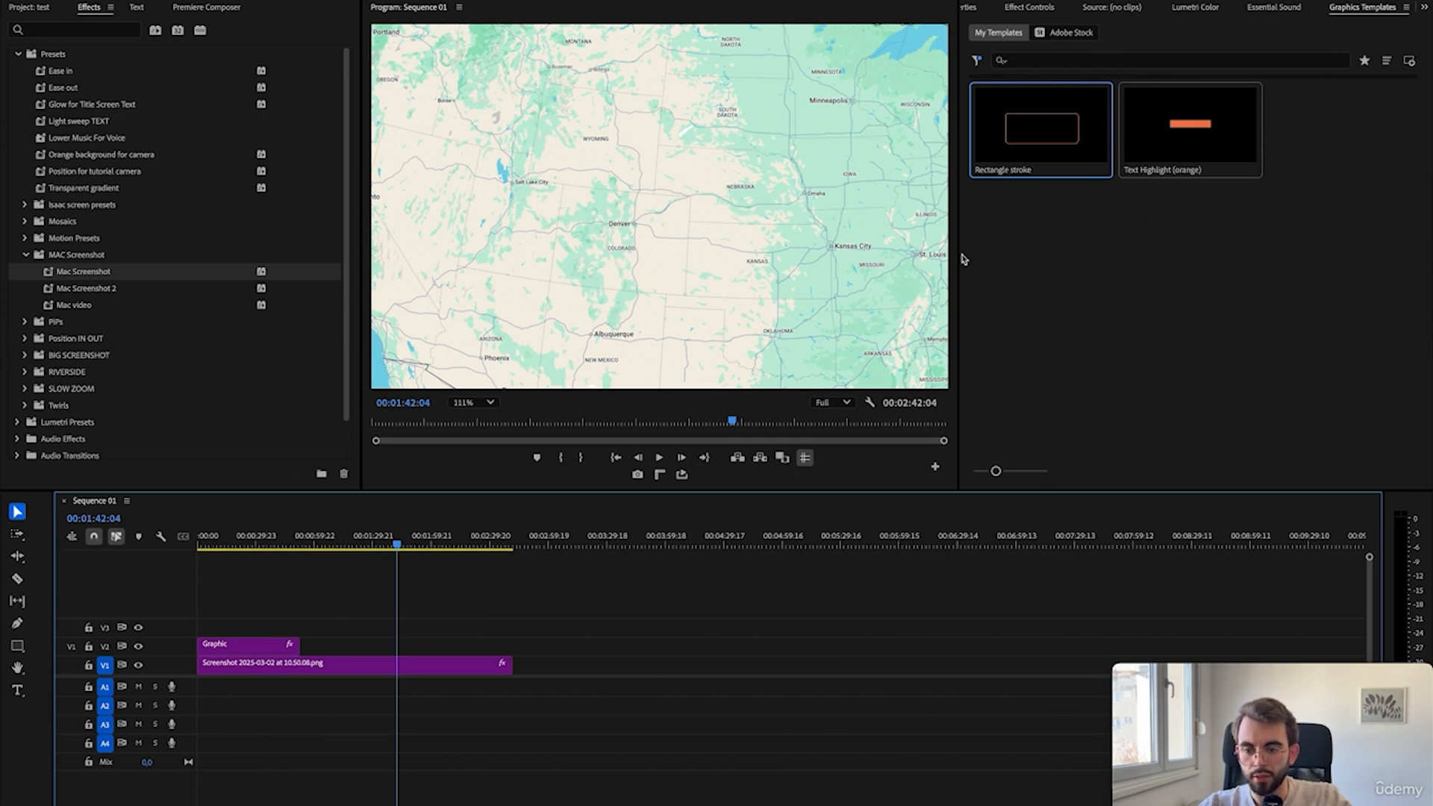
# - Place the Text Highlight (orange) template on V2 around 00:01:38 and resize it to cover the NEBRASKA label
pyautogui.moveTo(1172, 150); pyautogui.dragTo(389, 645)
pyautogui.press('space')
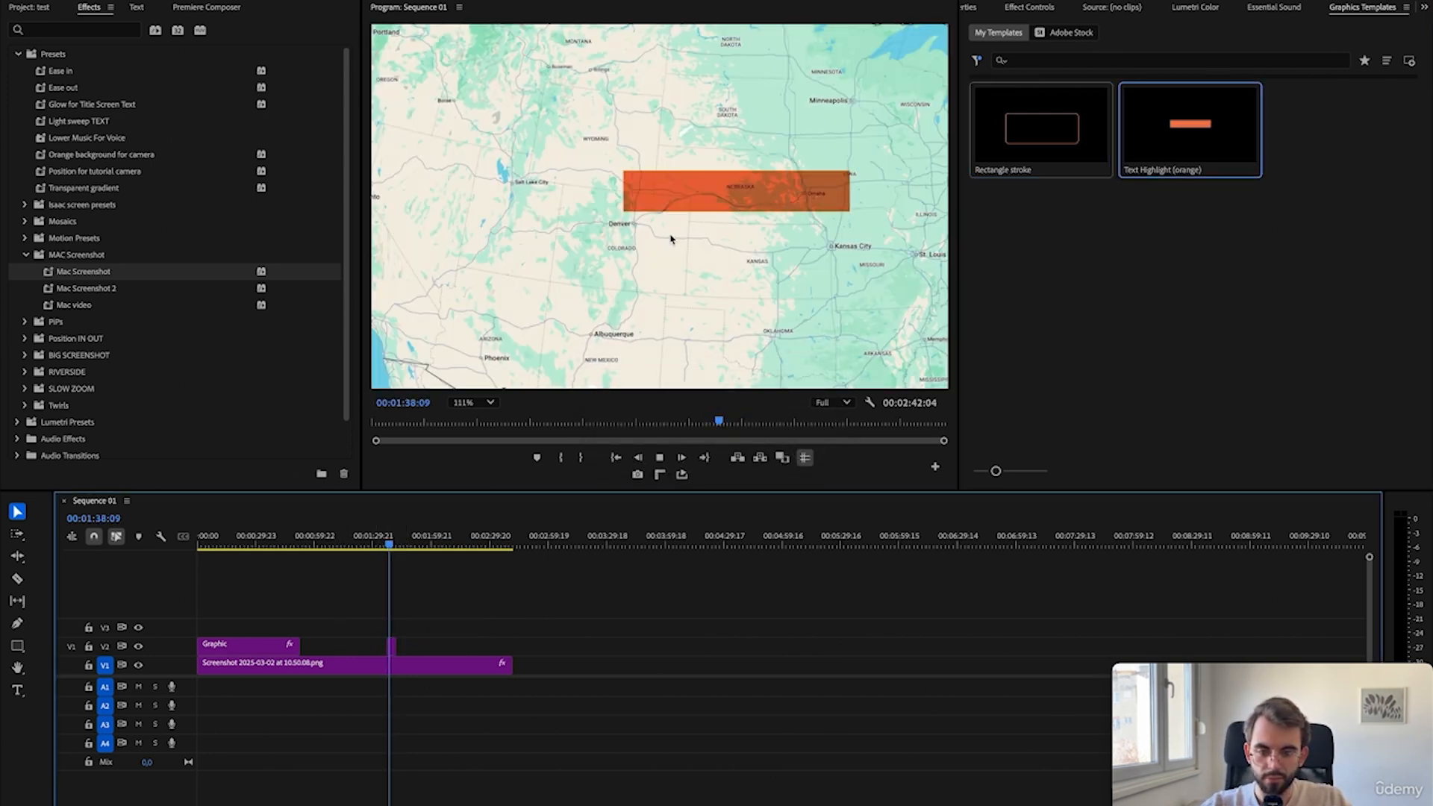
pyautogui.press('space')
pyautogui.click(757, 201)
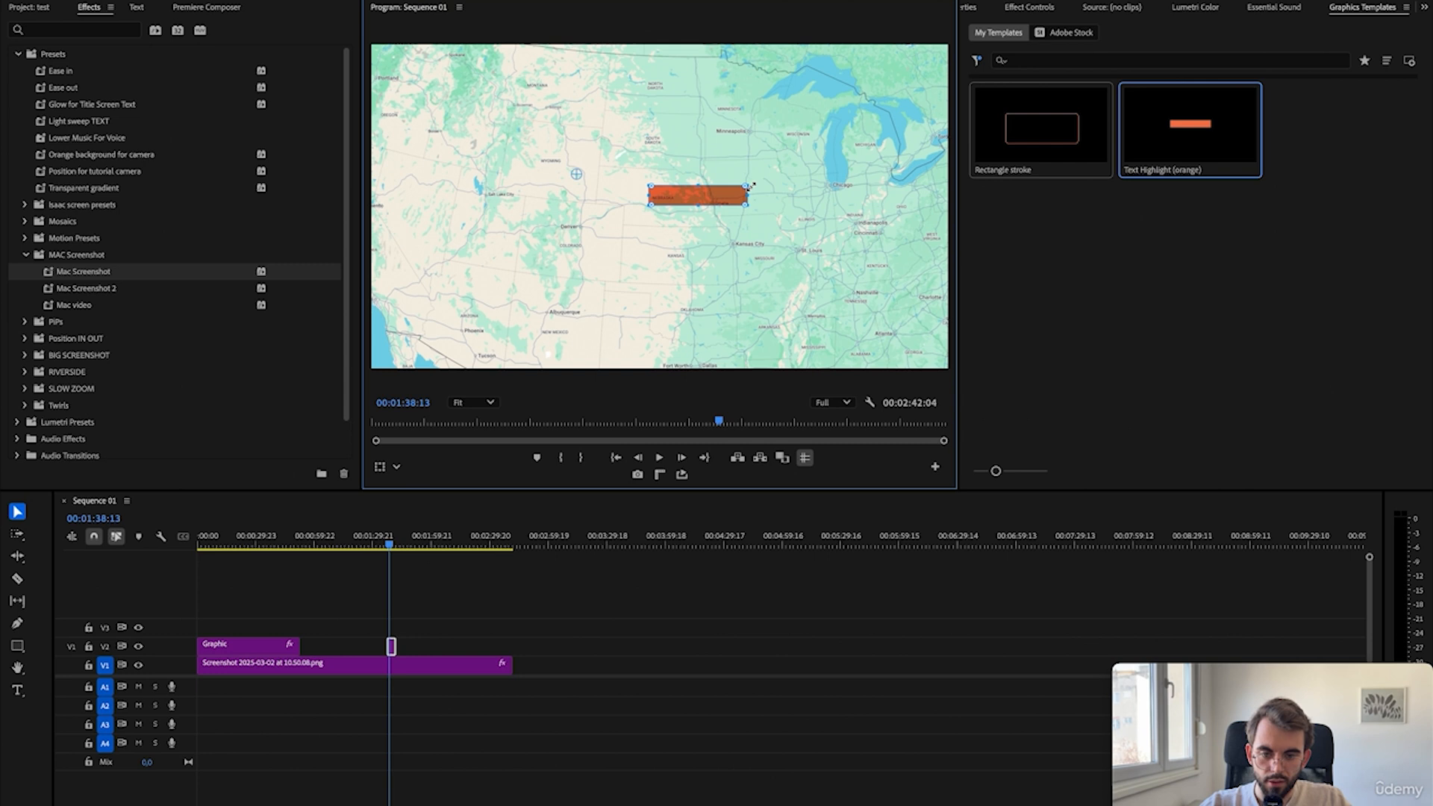
pyautogui.moveTo(751, 189); pyautogui.dragTo(683, 191)
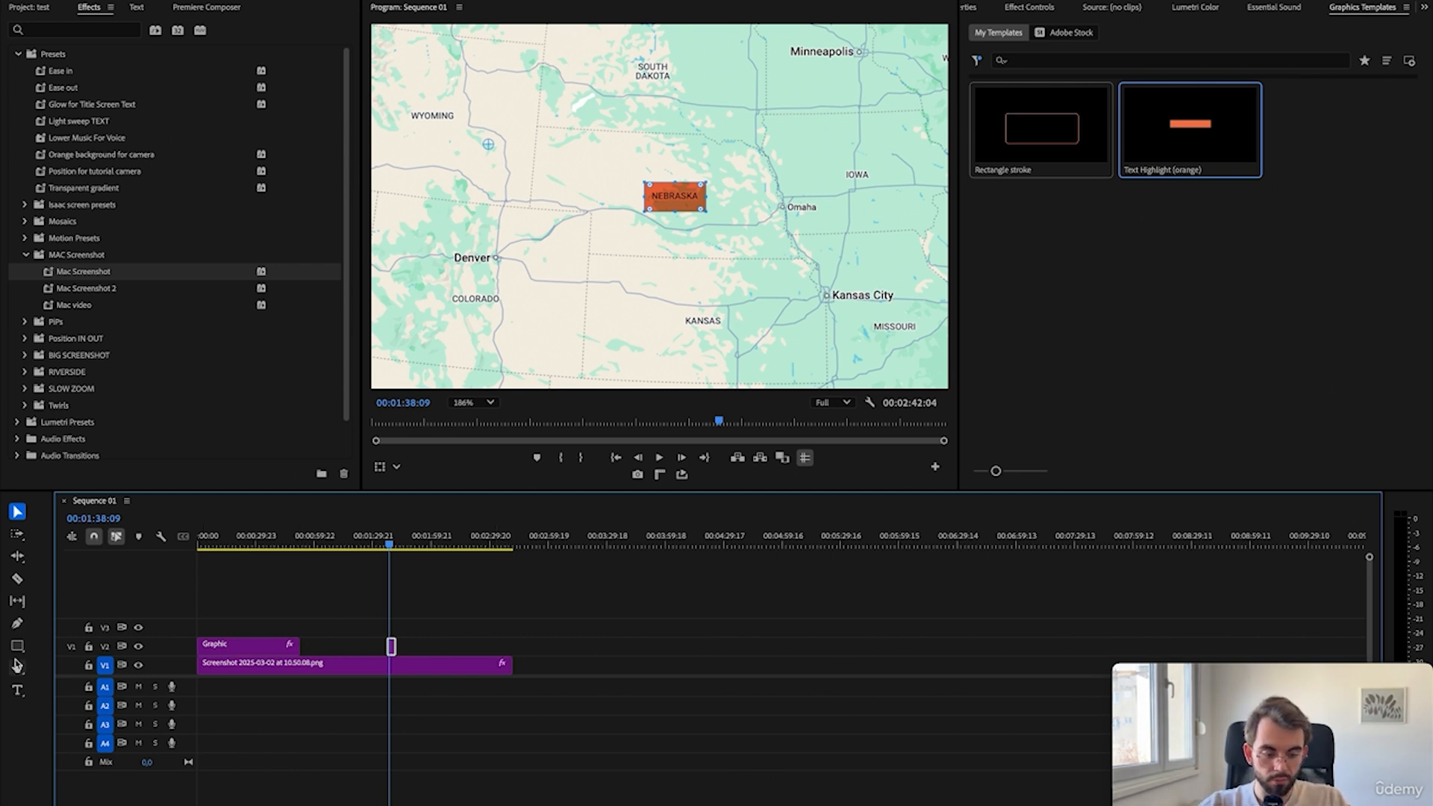
# - Draw a rectangle over the Denver label at 00:02:10:18 on V2 and fill it with pure red (FF0000)
pyautogui.click(18, 646)
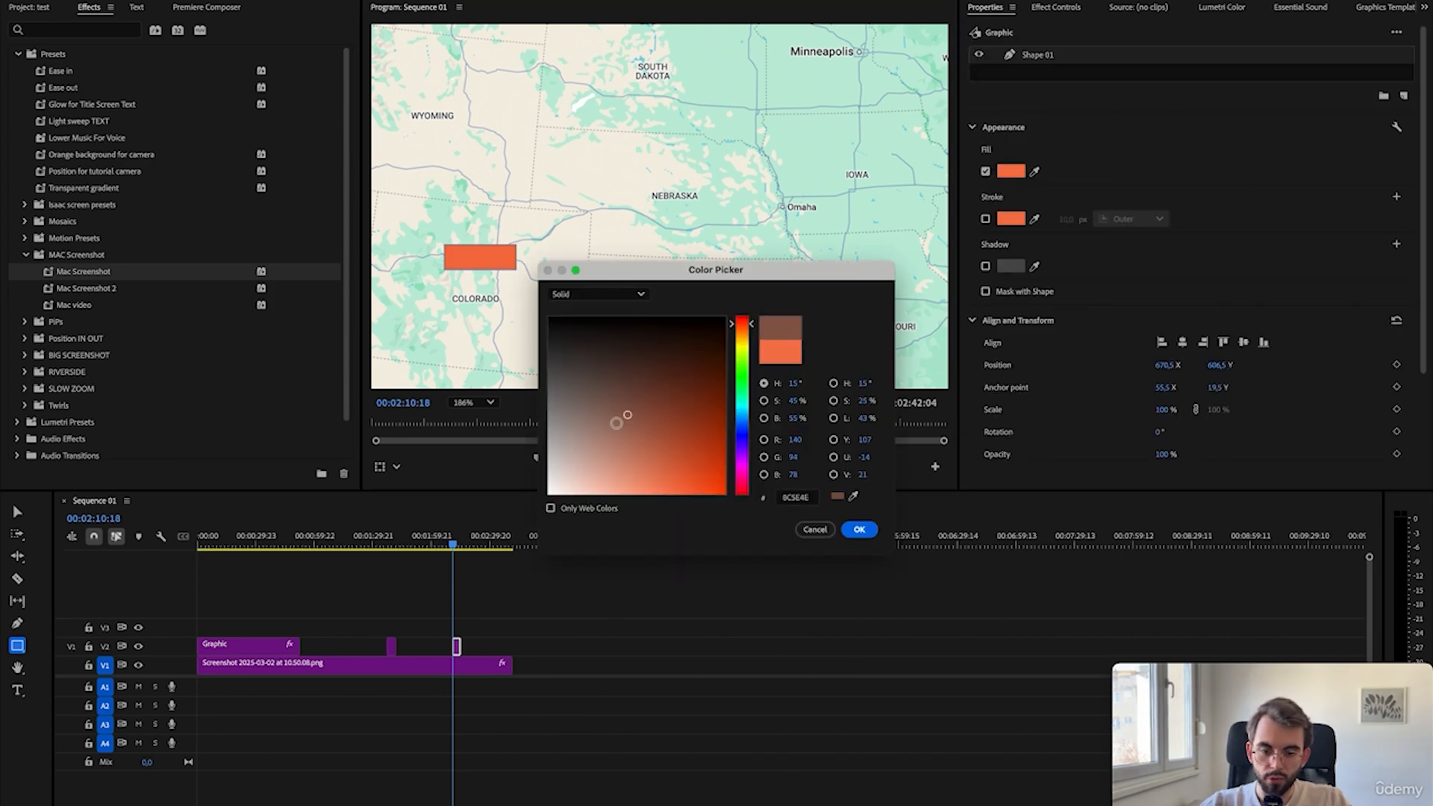
pyautogui.moveTo(624, 410); pyautogui.dragTo(559, 283)
pyautogui.click(858, 529)
pyautogui.click(1010, 171)
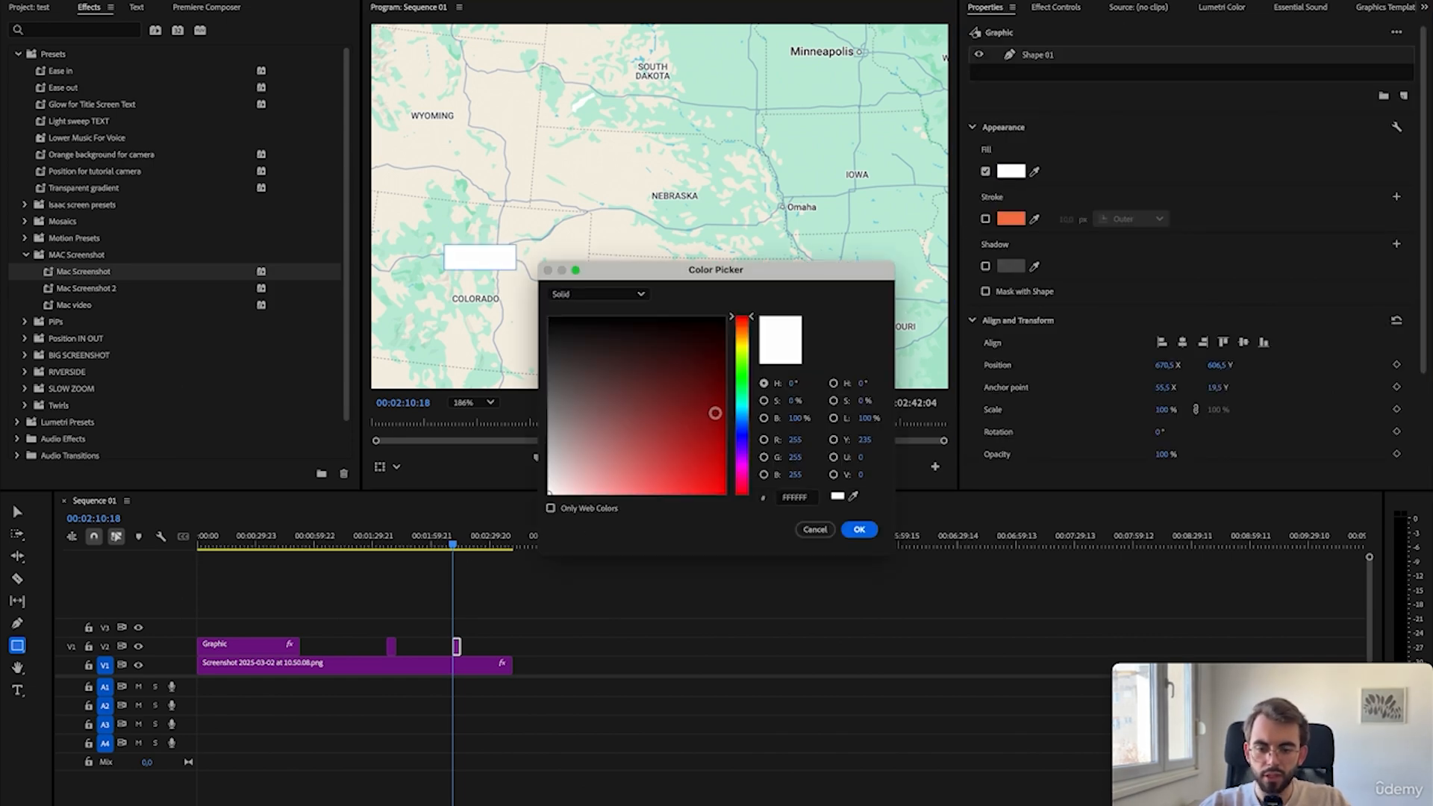
pyautogui.moveTo(715, 411); pyautogui.dragTo(758, 520)
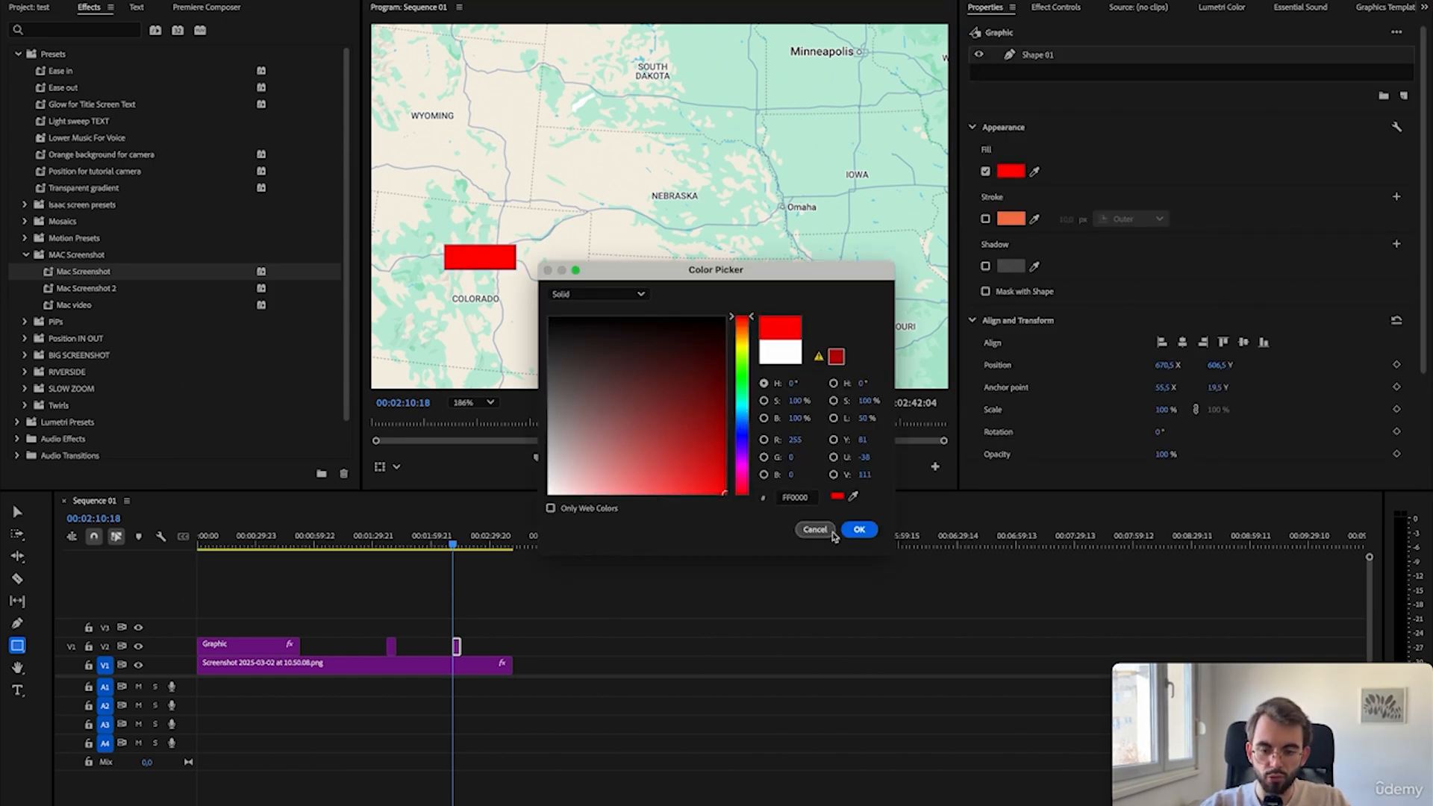
pyautogui.click(860, 529)
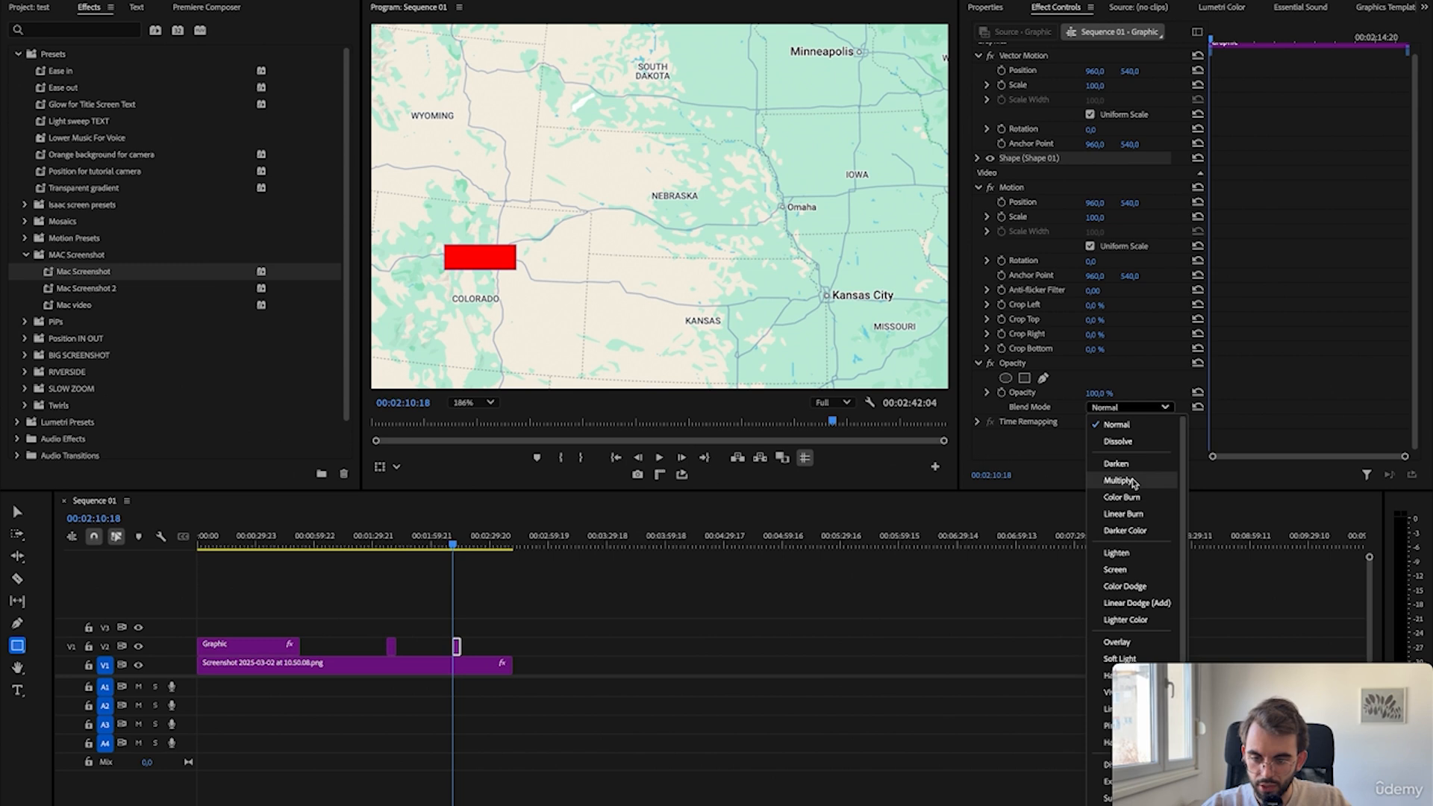
# - Set the Denver rectangle clip's blend mode to Multiply and narrow the shape slightly to fit the label
pyautogui.click(1134, 482)
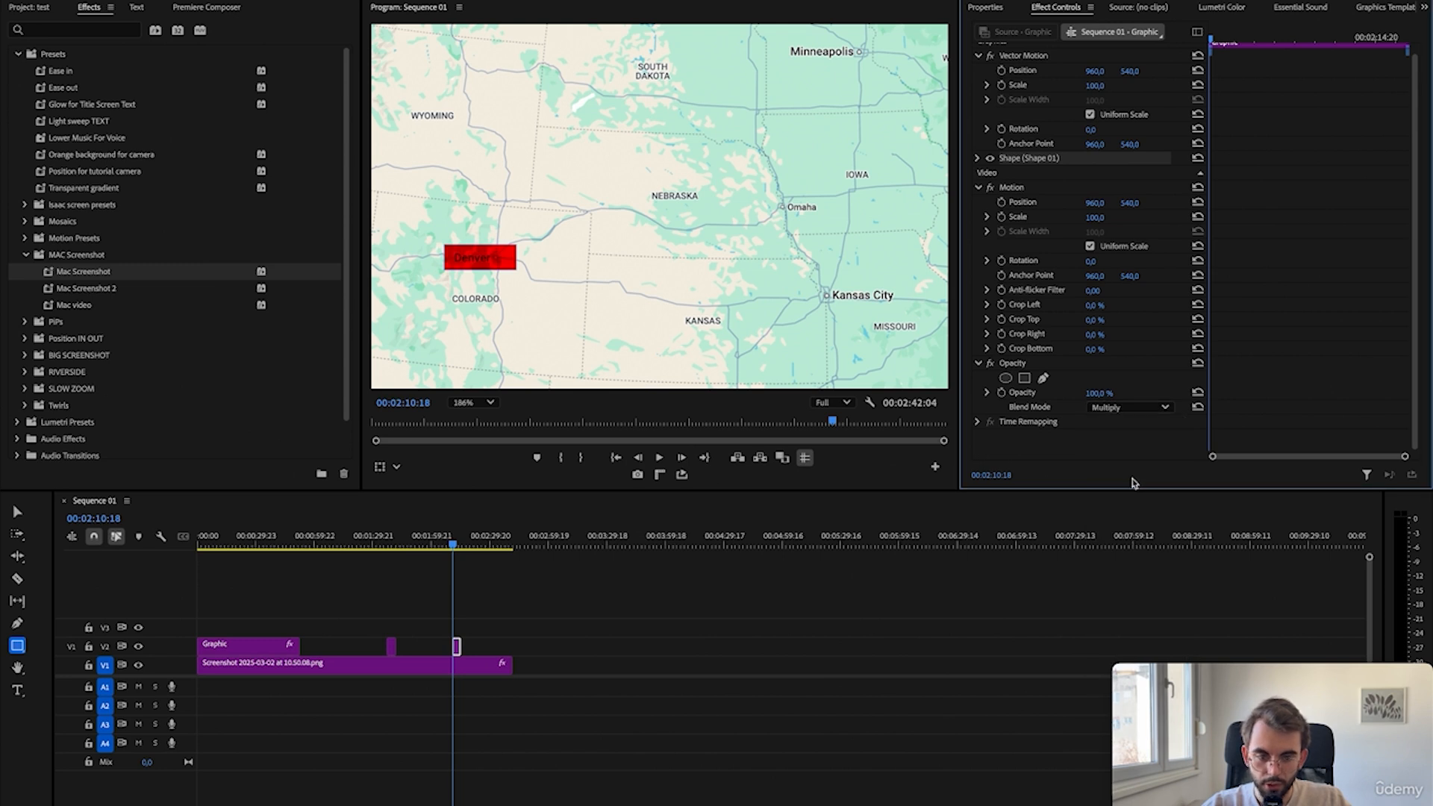
pyautogui.press('v')
pyautogui.click(505, 265)
pyautogui.moveTo(506, 265); pyautogui.dragTo(504, 265)
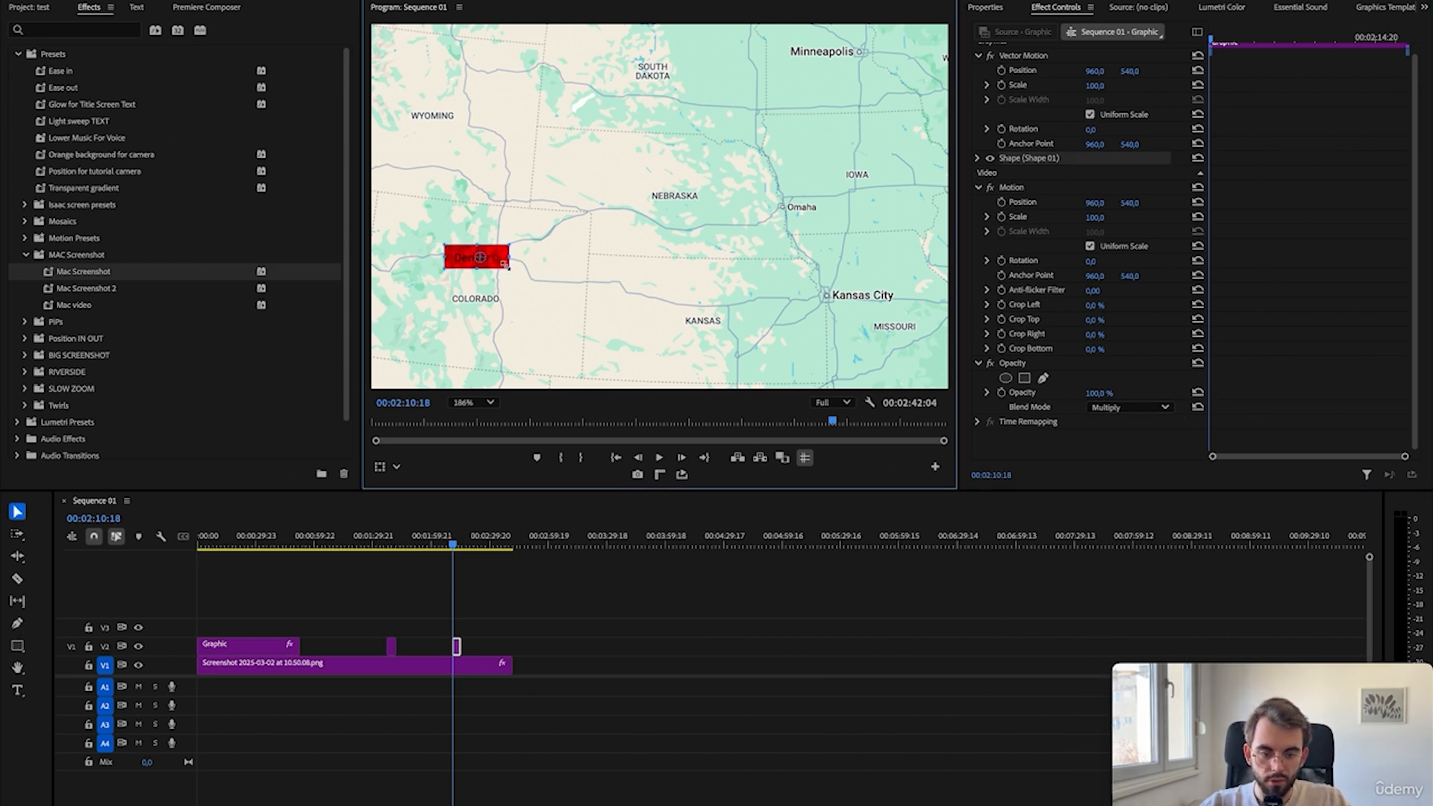
pyautogui.click(574, 340)
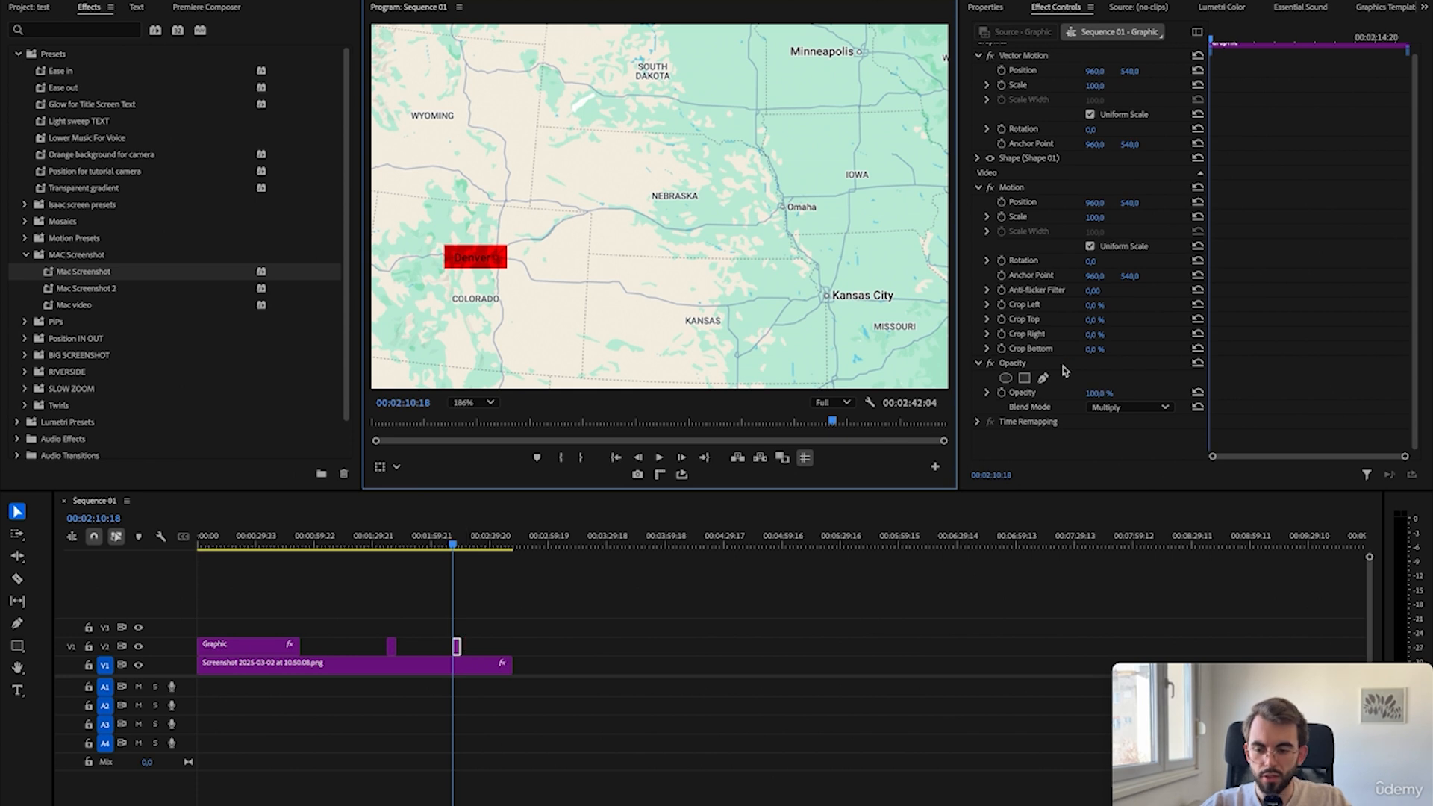
# - Change the Denver rectangle's fill to yellow (FFCD00) and deselect the clip
pyautogui.click(1126, 11)
pyautogui.click(1065, 7)
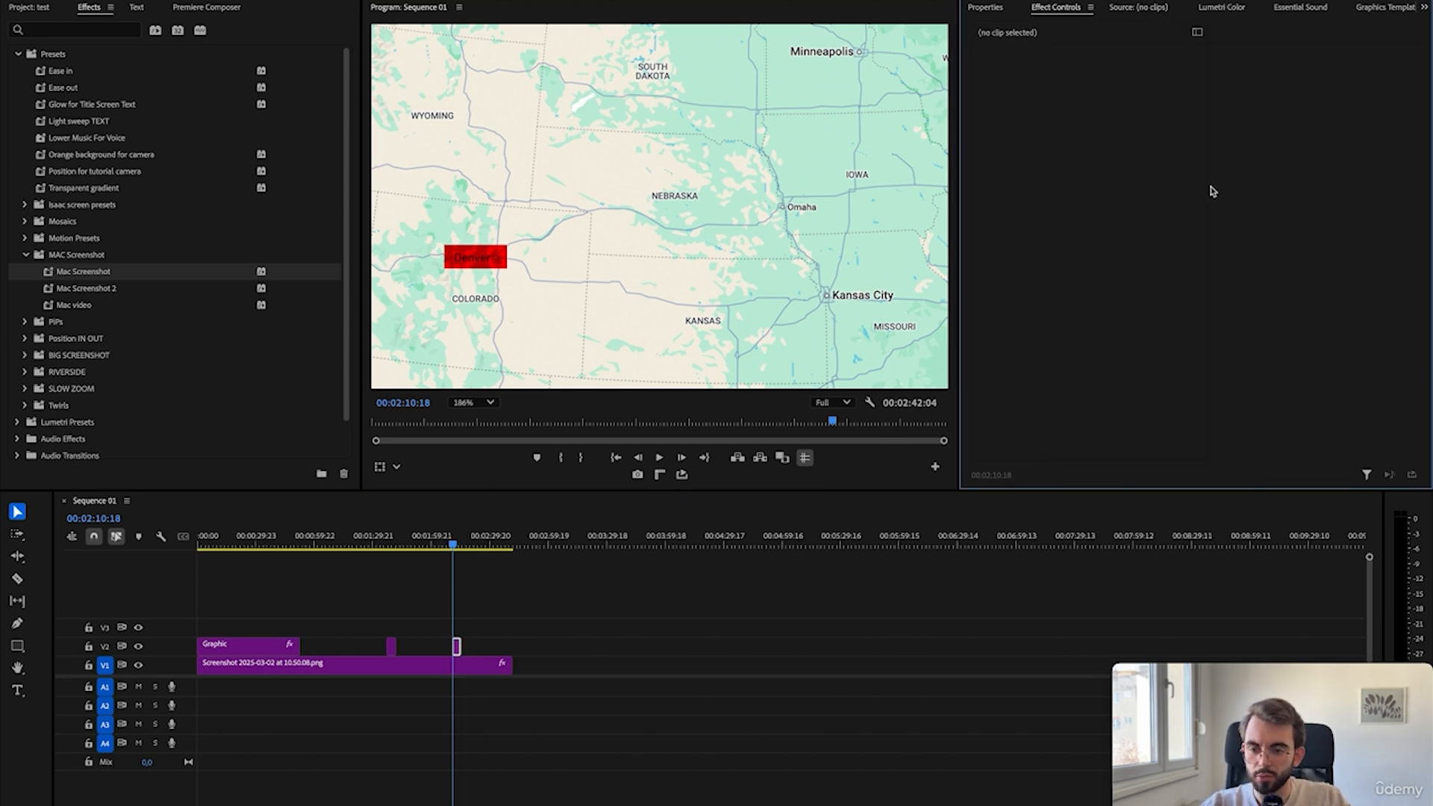
pyautogui.click(480, 262)
pyautogui.click(996, 11)
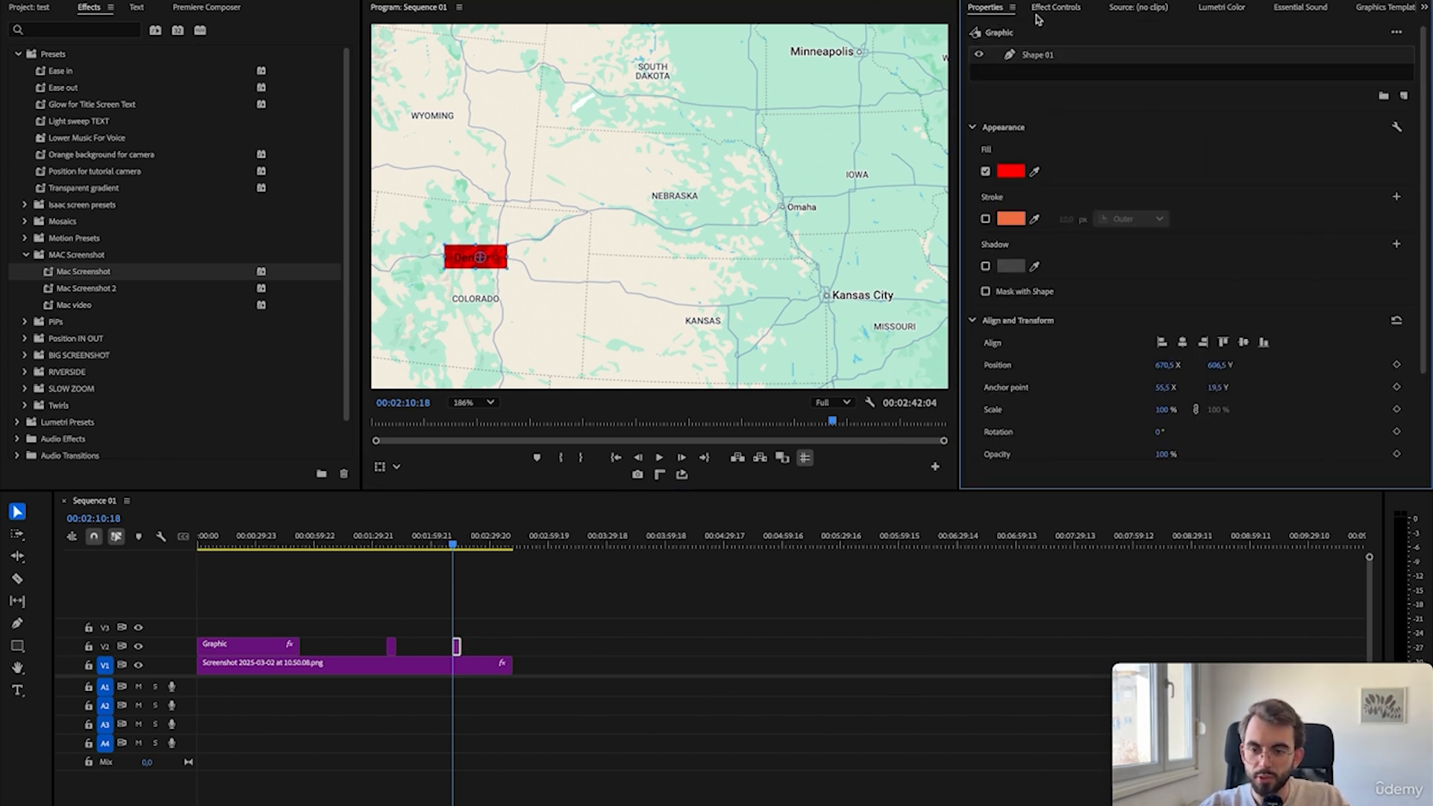
pyautogui.click(1014, 171)
pyautogui.moveTo(656, 442); pyautogui.dragTo(401, 626)
pyautogui.moveTo(642, 392); pyautogui.dragTo(750, 556)
pyautogui.moveTo(751, 323); pyautogui.dragTo(751, 342)
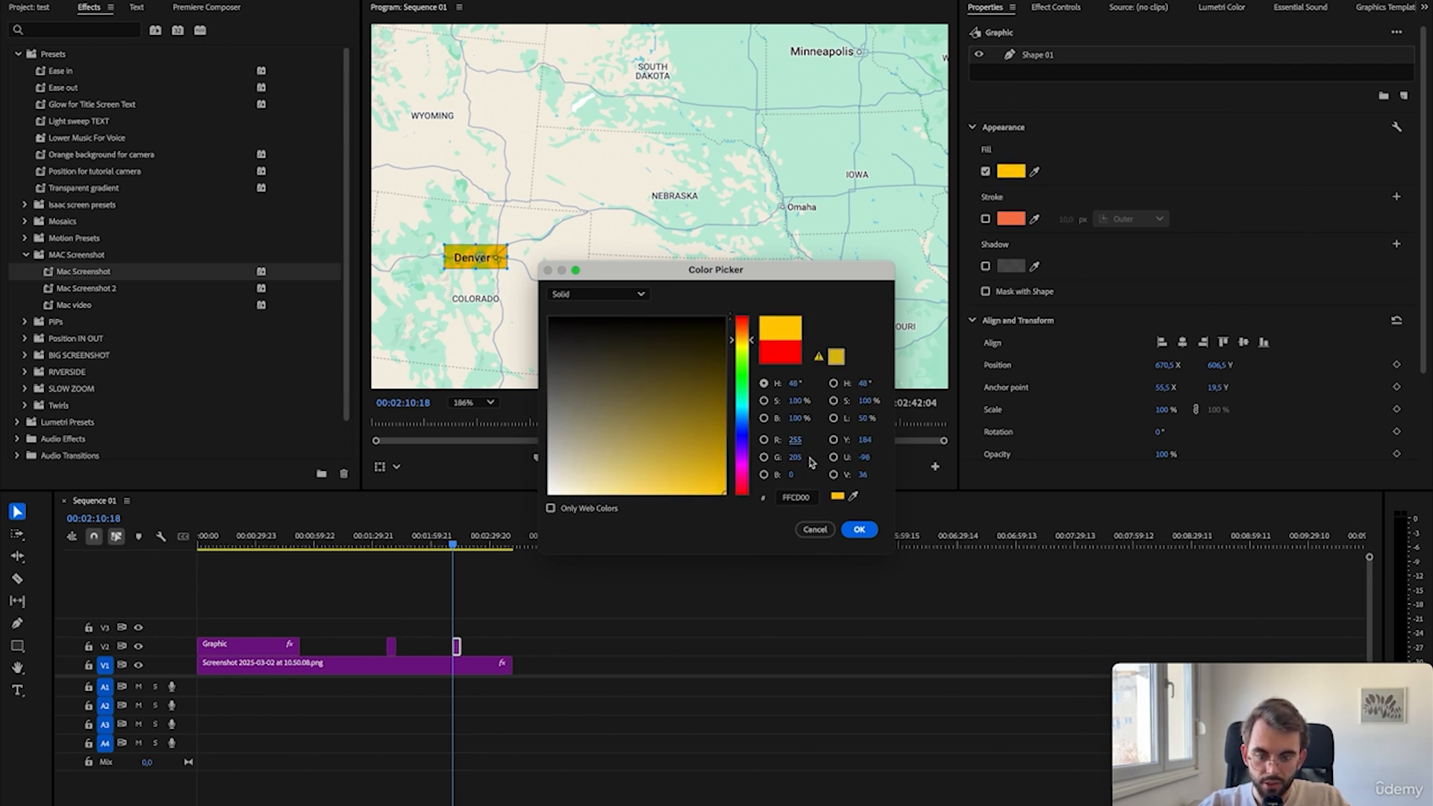
pyautogui.click(859, 529)
pyautogui.click(677, 703)
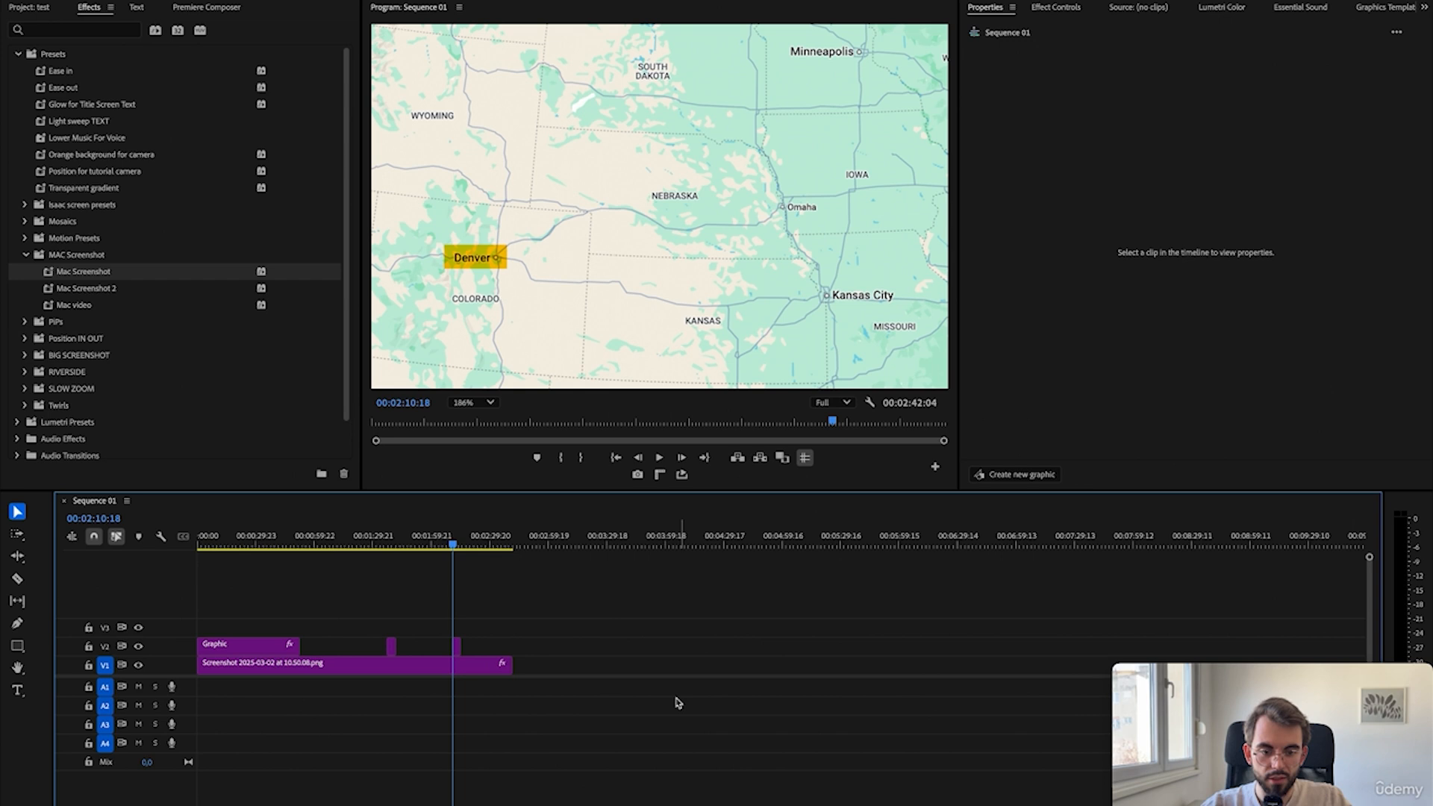
# - Find the Crop video effect and apply it to the Denver highlight clip on V2
pyautogui.click(73, 30)
pyautogui.write('crop')
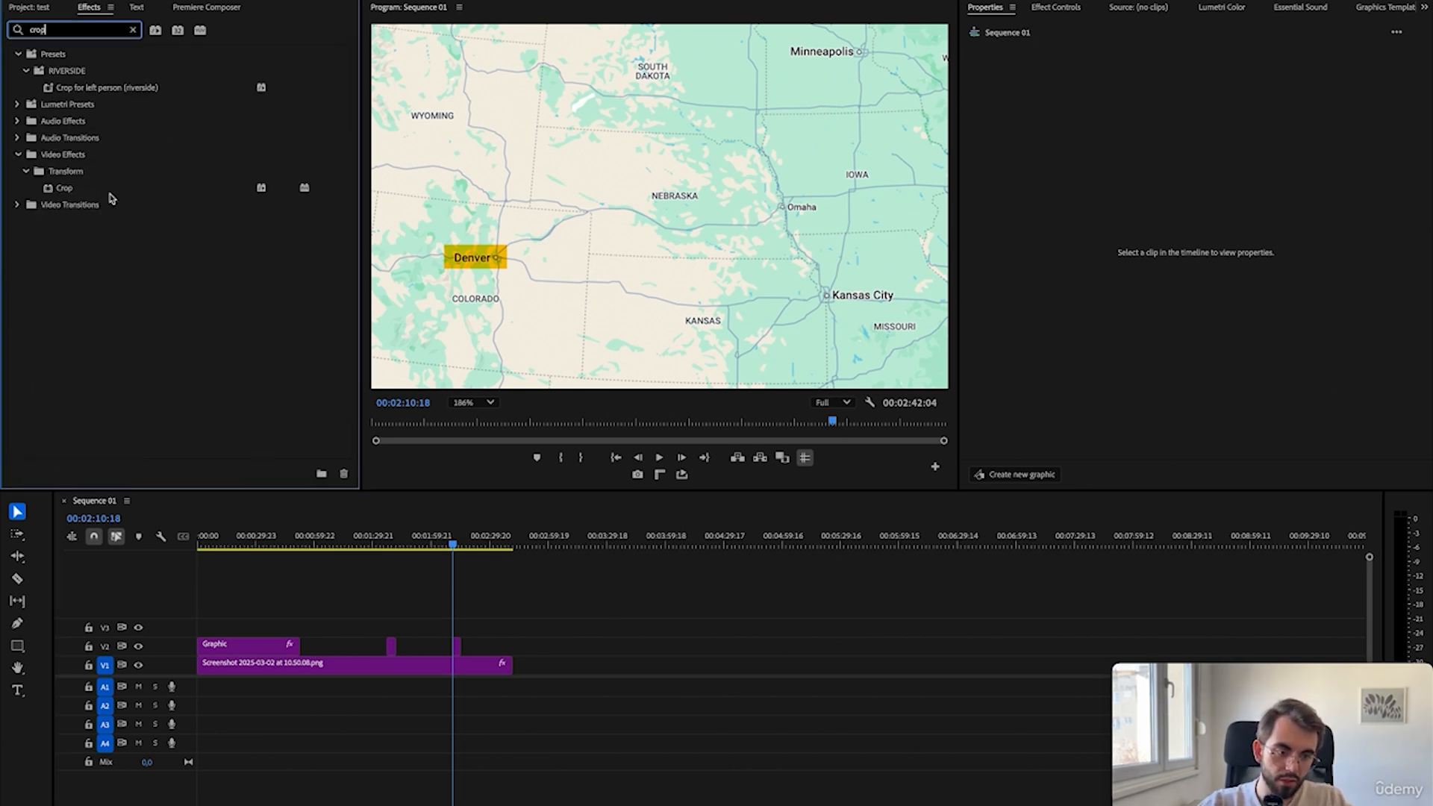
pyautogui.moveTo(97, 190); pyautogui.dragTo(457, 646)
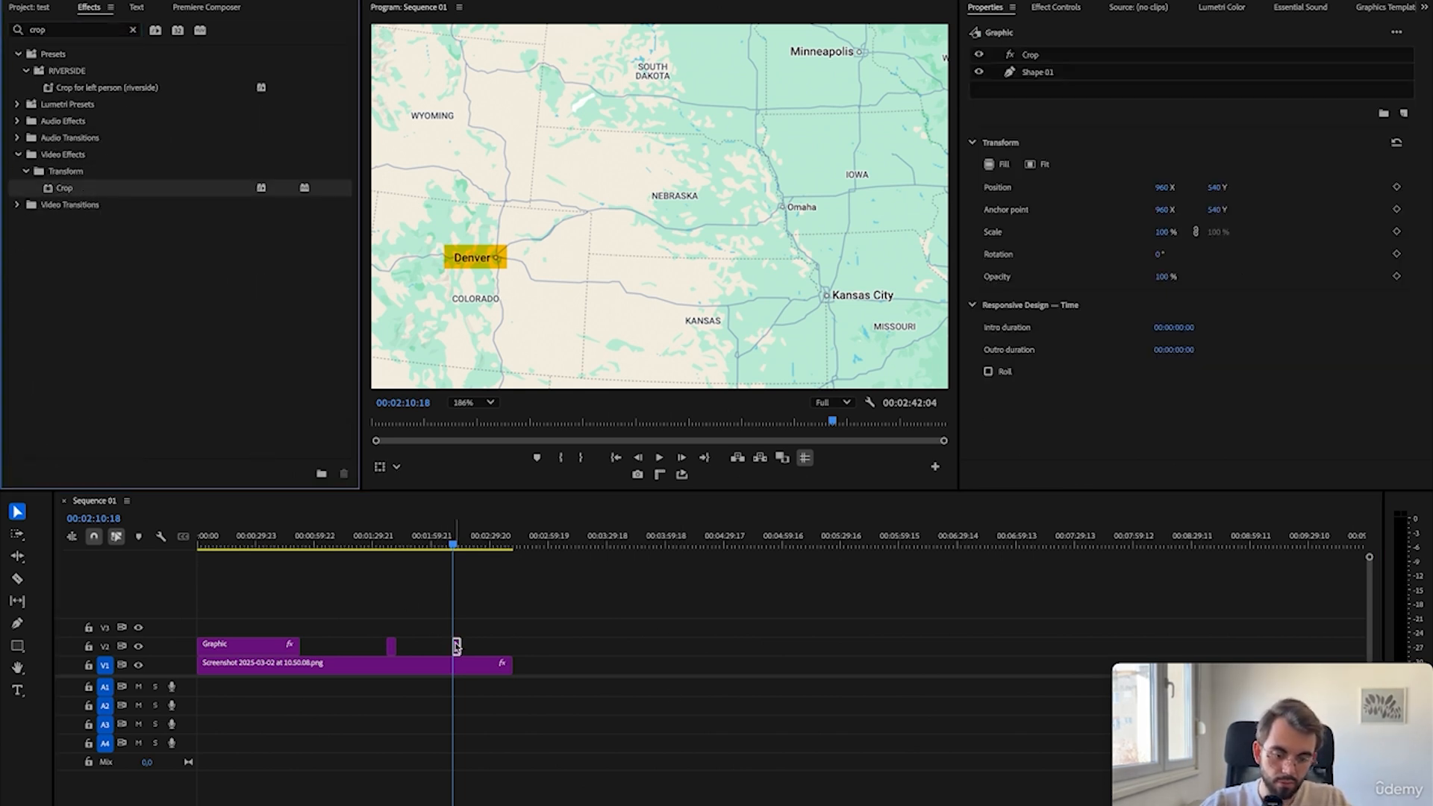
# - Keyframe the highlight clip's Crop Right in Motion at 68% on the clip start, with a second keyframe at 00:02:11:10
pyautogui.click(1054, 7)
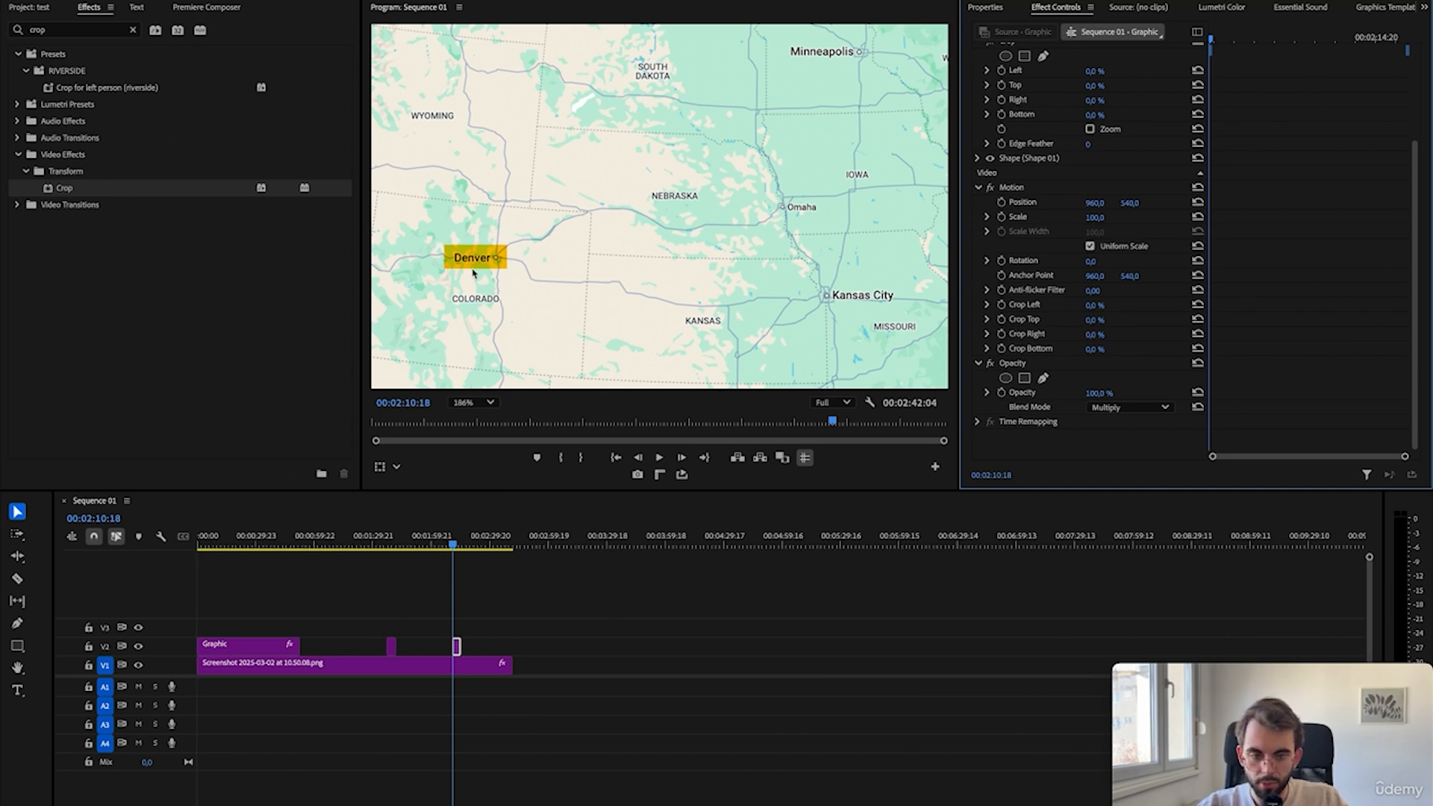
pyautogui.scroll(2, 473, 274)
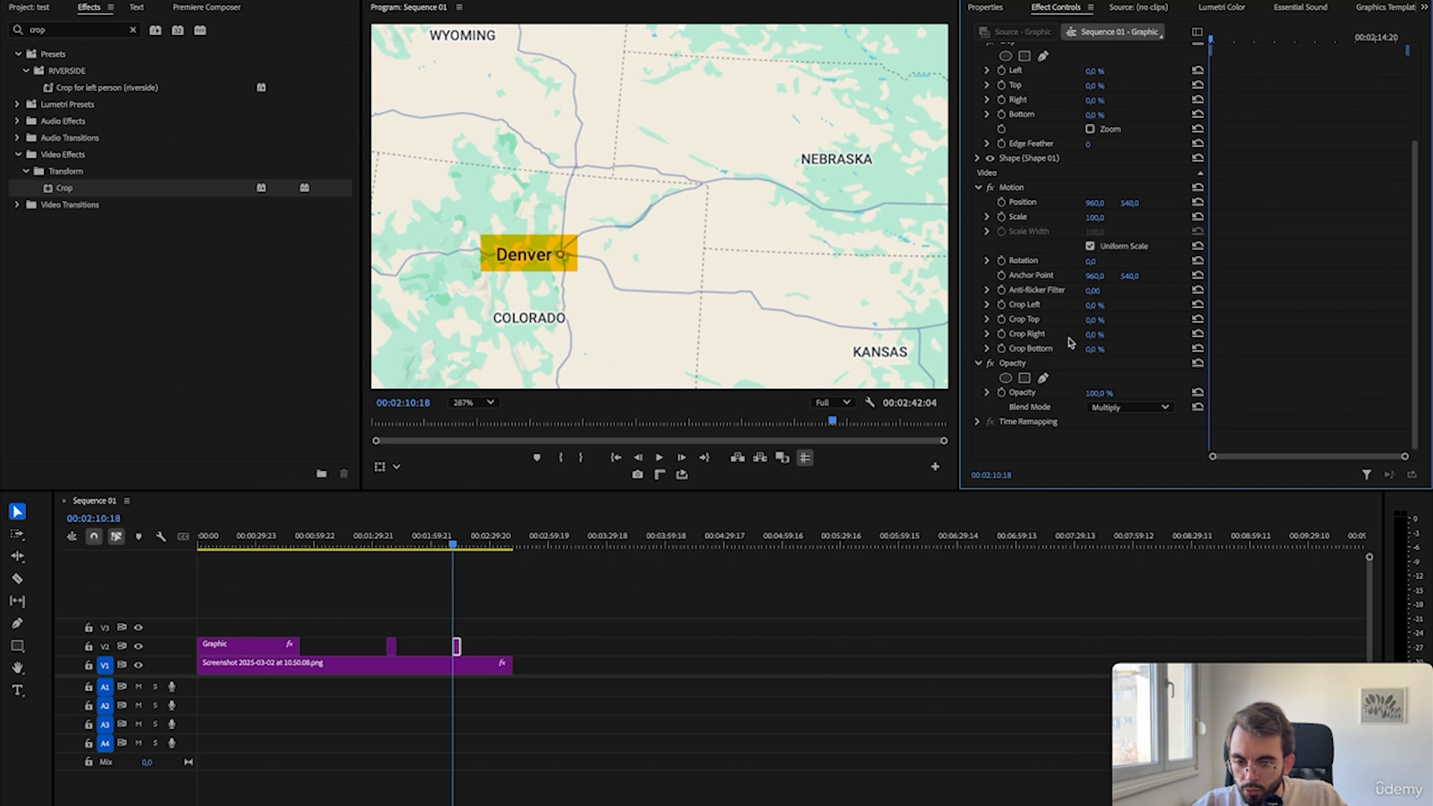
pyautogui.click(1002, 334)
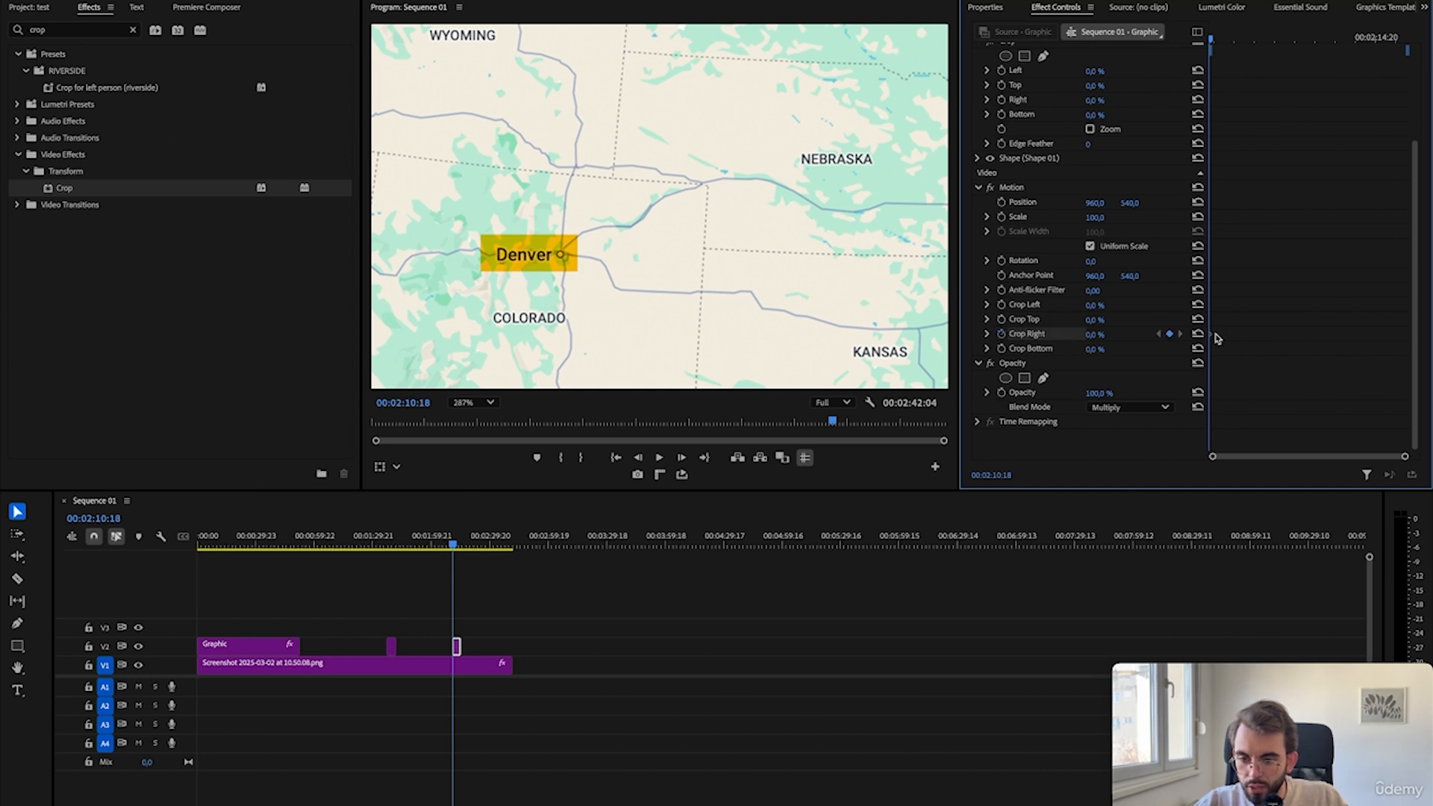
pyautogui.moveTo(1212, 334); pyautogui.dragTo(1256, 336)
pyautogui.moveTo(1094, 335); pyautogui.dragTo(1144, 335)
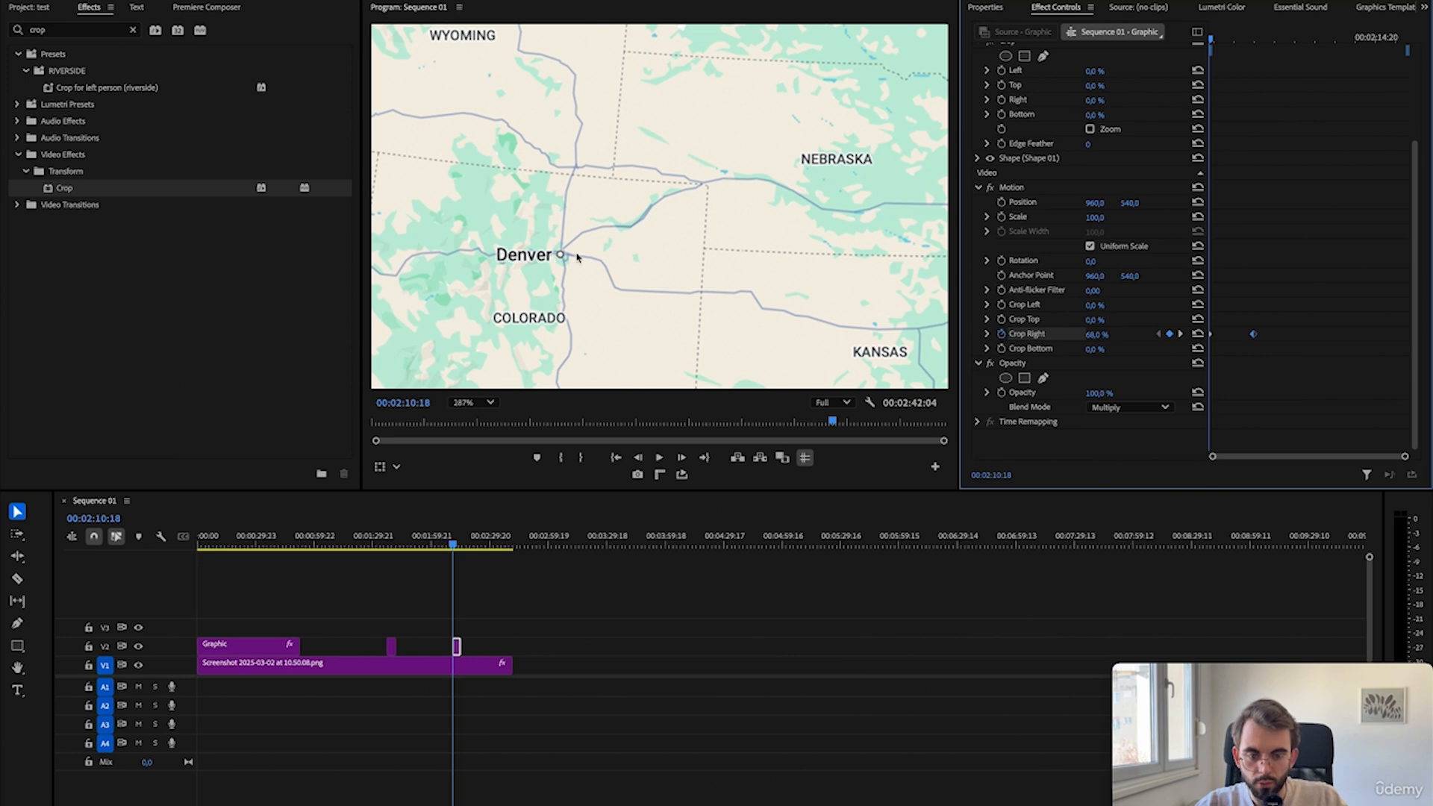
pyautogui.moveTo(1254, 338); pyautogui.dragTo(1236, 336)
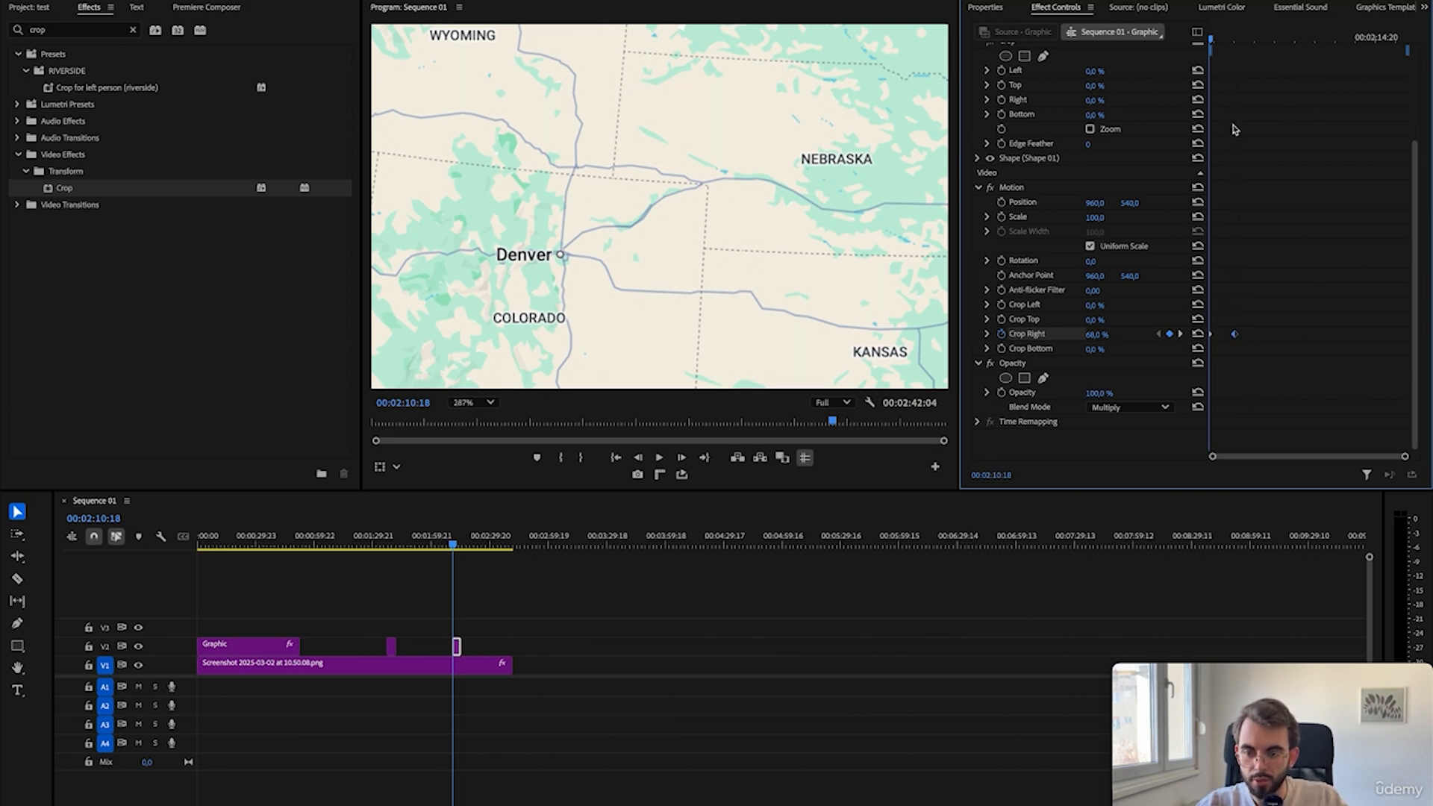
# - Set the Crop Right keyframe at 00:02:11:10 to 61% and play back the Denver highlight reveal from the clip start
pyautogui.click(1235, 39)
pyautogui.moveTo(1094, 335); pyautogui.dragTo(1094, 335)
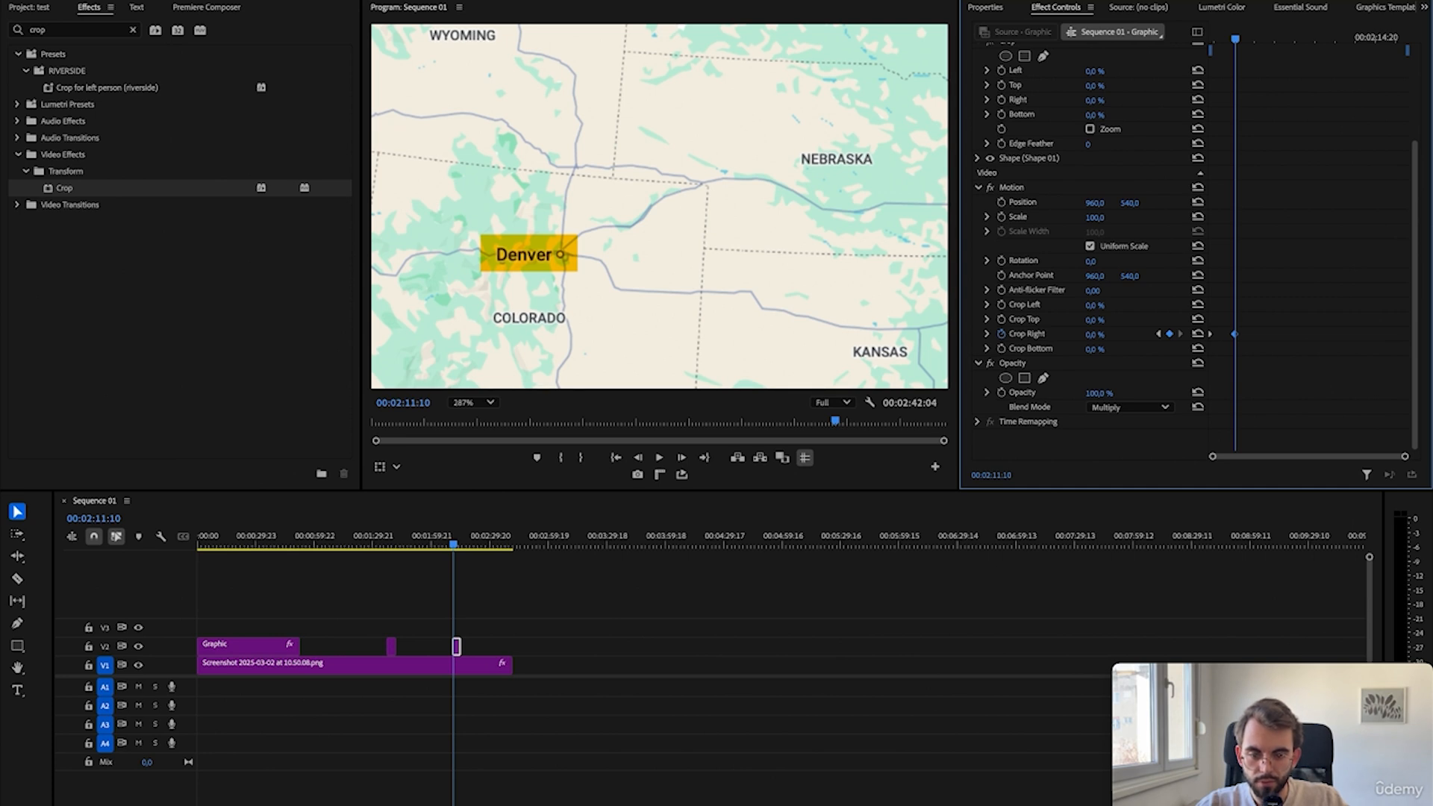
pyautogui.moveTo(1094, 336); pyautogui.dragTo(1140, 335)
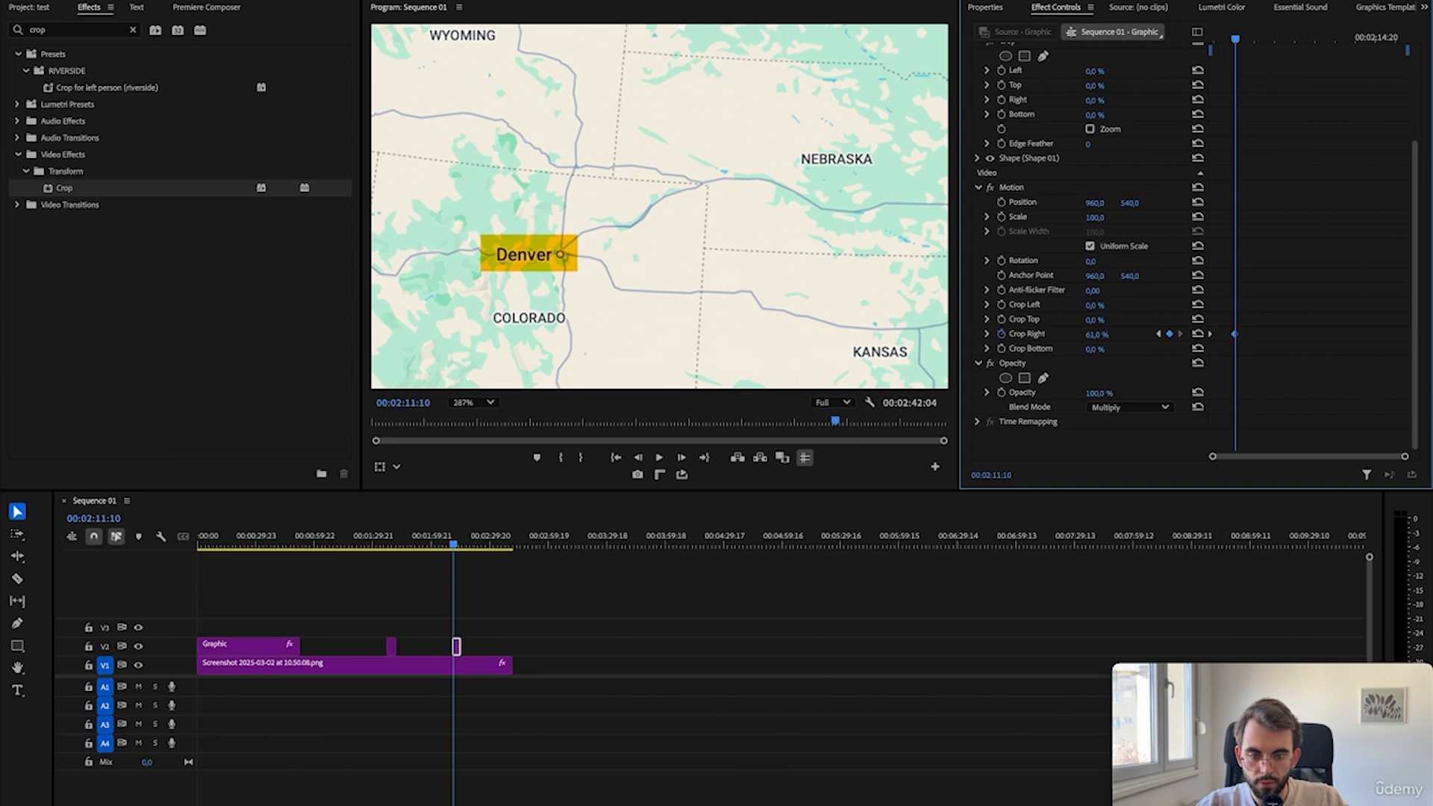
pyautogui.moveTo(1239, 41); pyautogui.dragTo(1211, 44)
pyautogui.press('space')
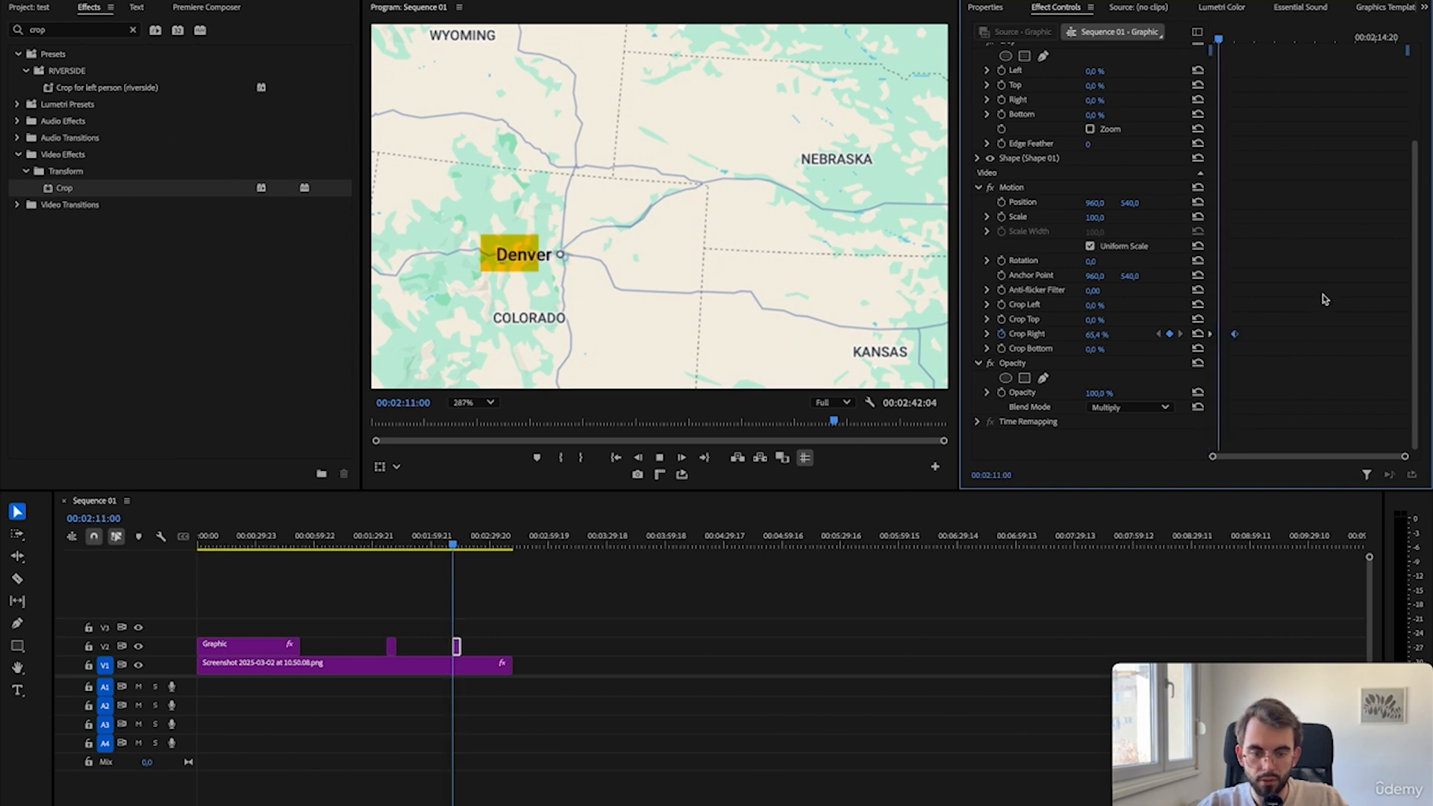
pyautogui.press('space')
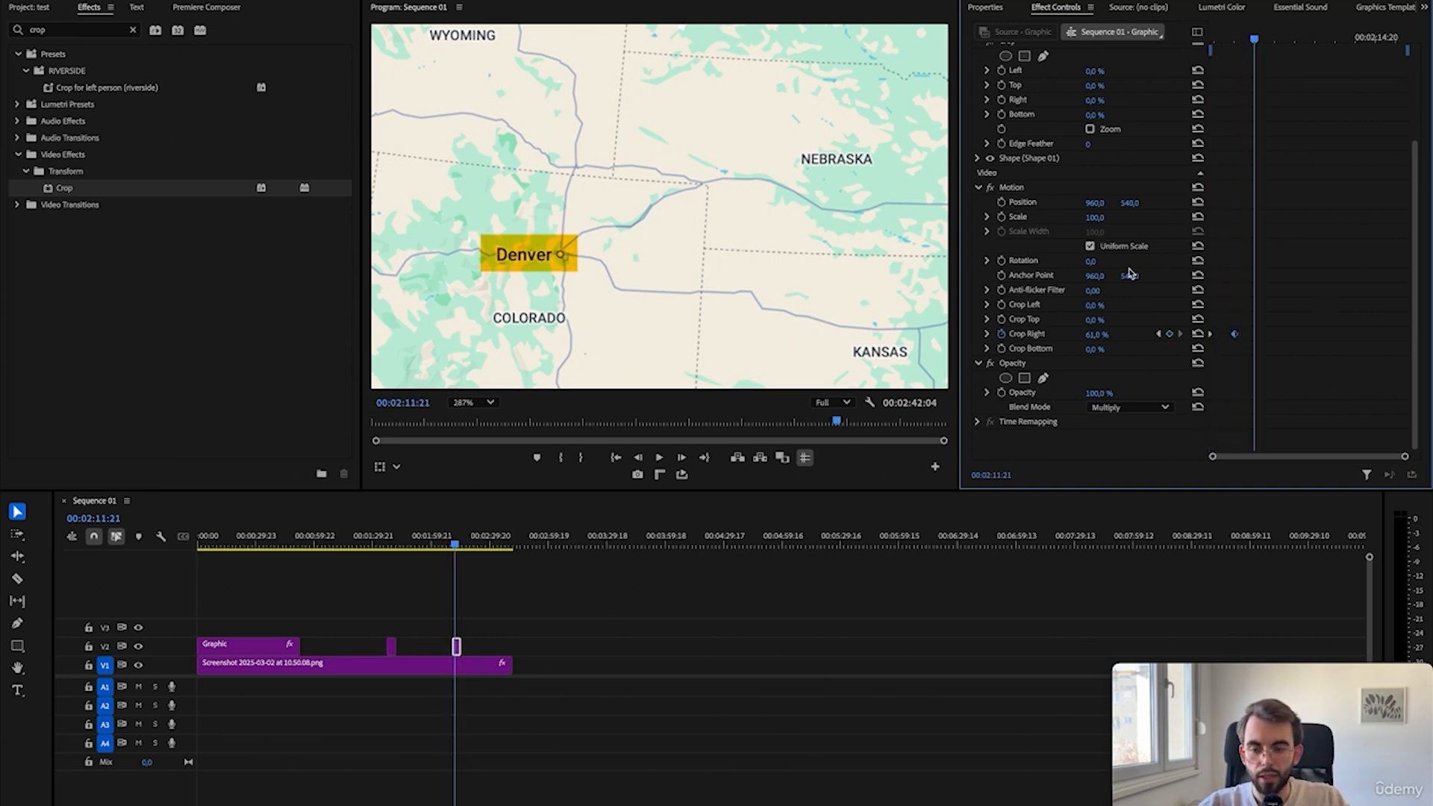
# - Try to export the Denver highlight clip as a Motion Graphics template named "test" in the Local Templates Folder
pyautogui.rightClick(457, 648)
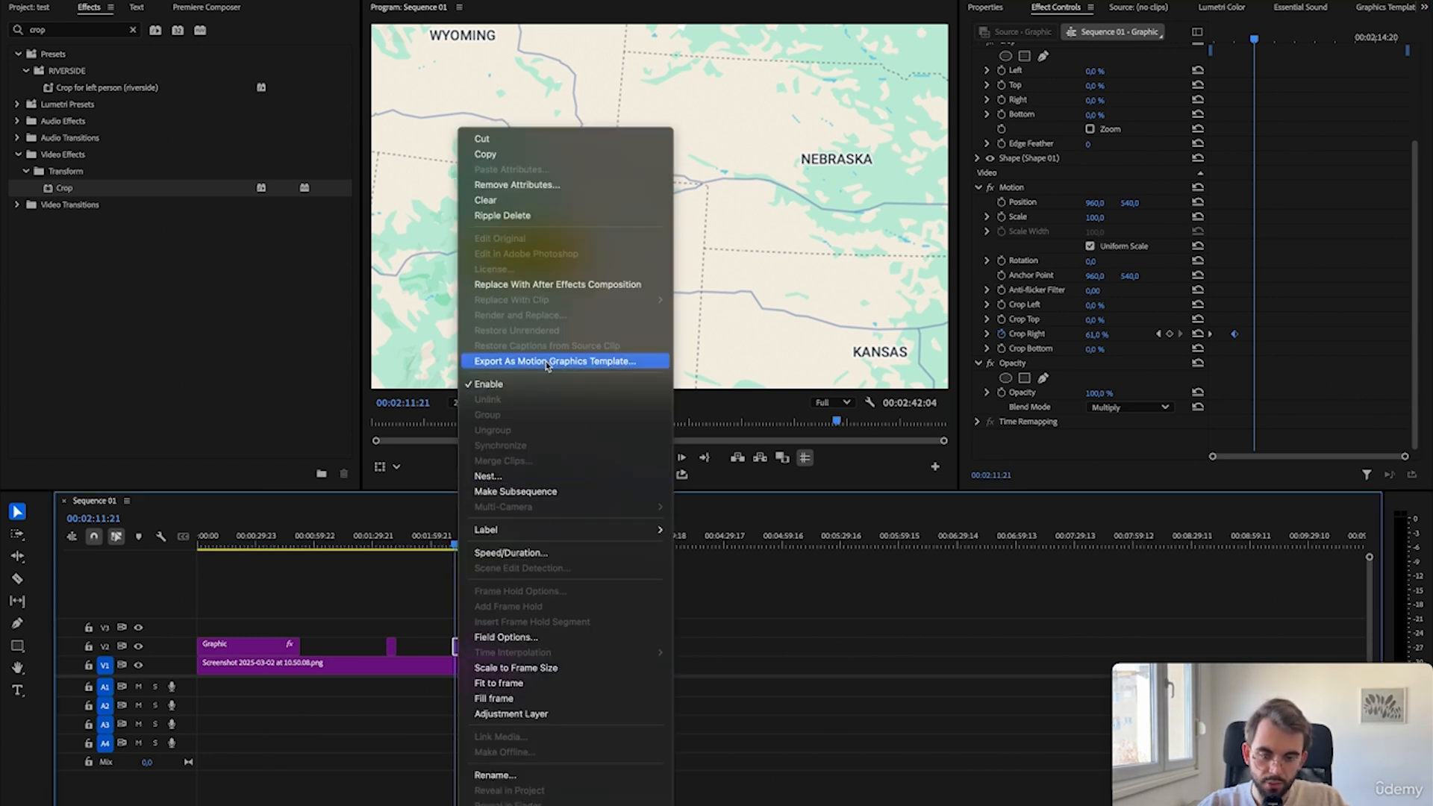
pyautogui.click(547, 362)
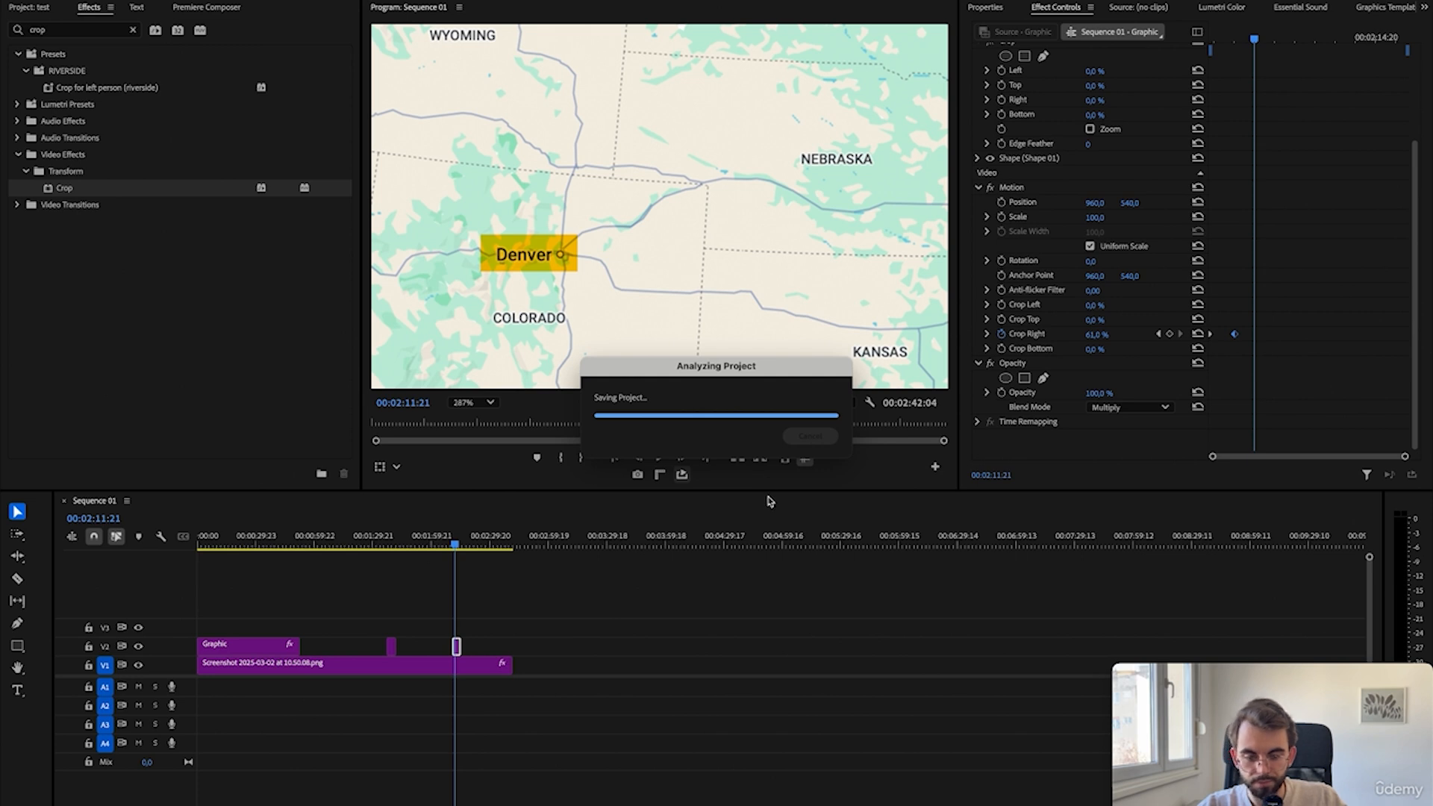
pyautogui.click(872, 572)
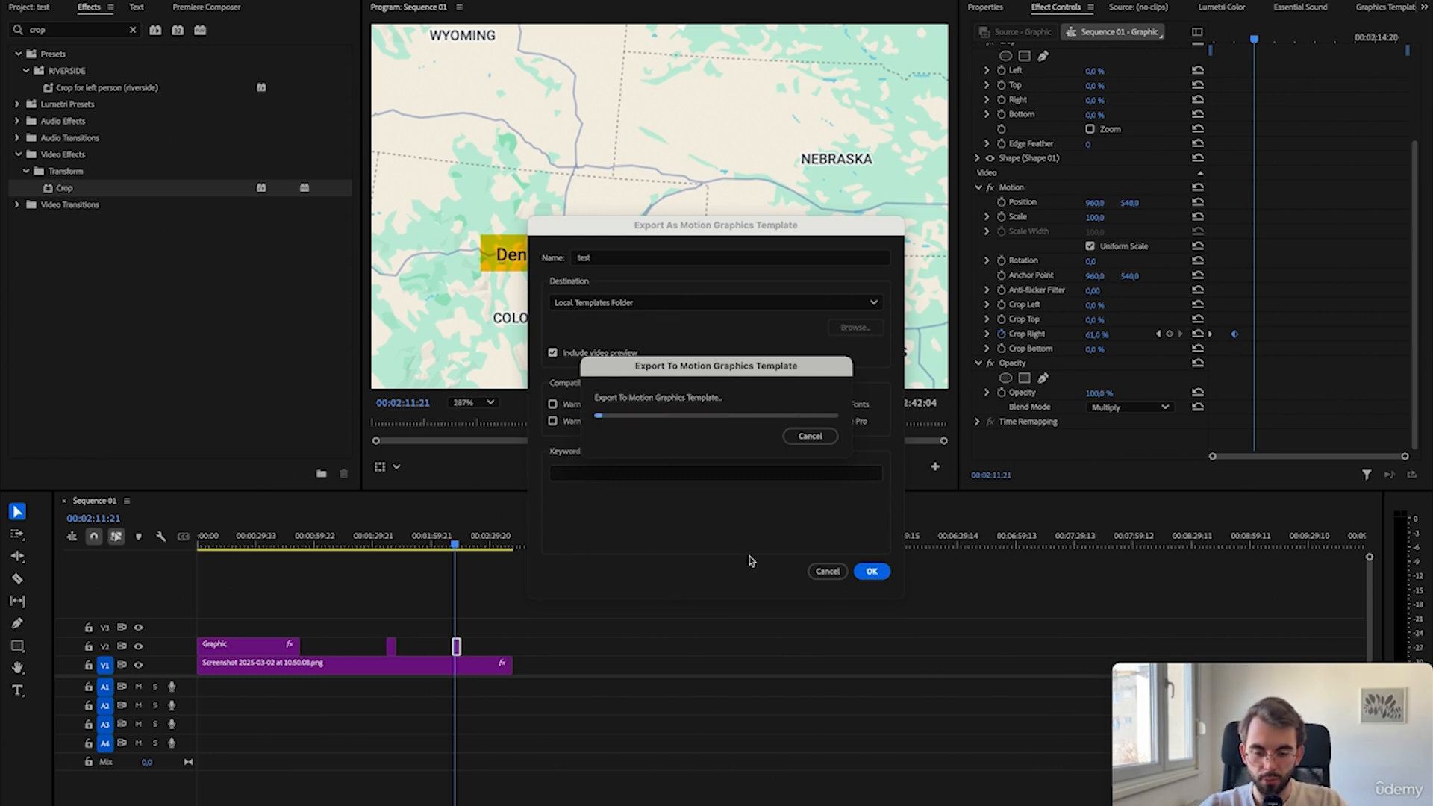
pyautogui.click(828, 440)
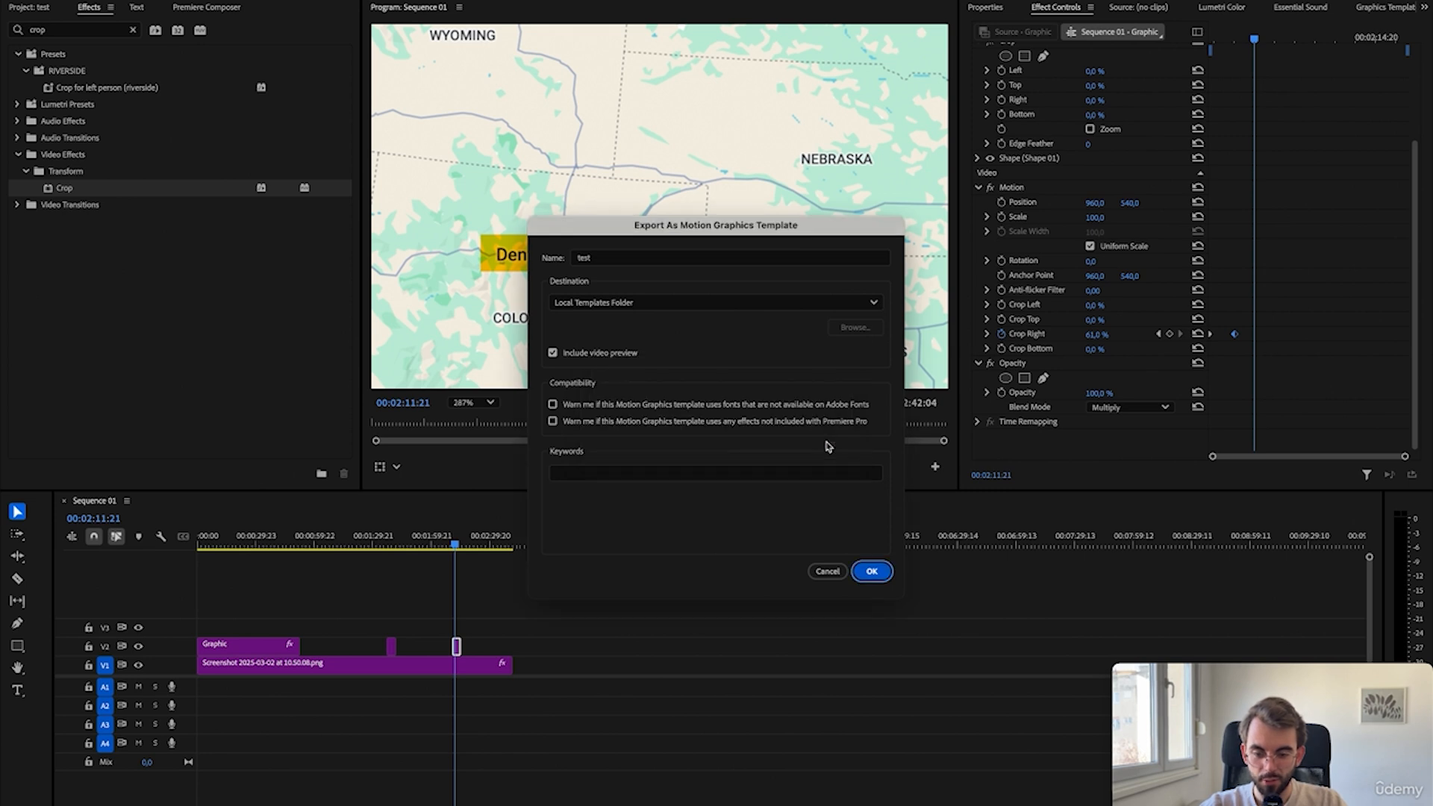
pyautogui.click(828, 572)
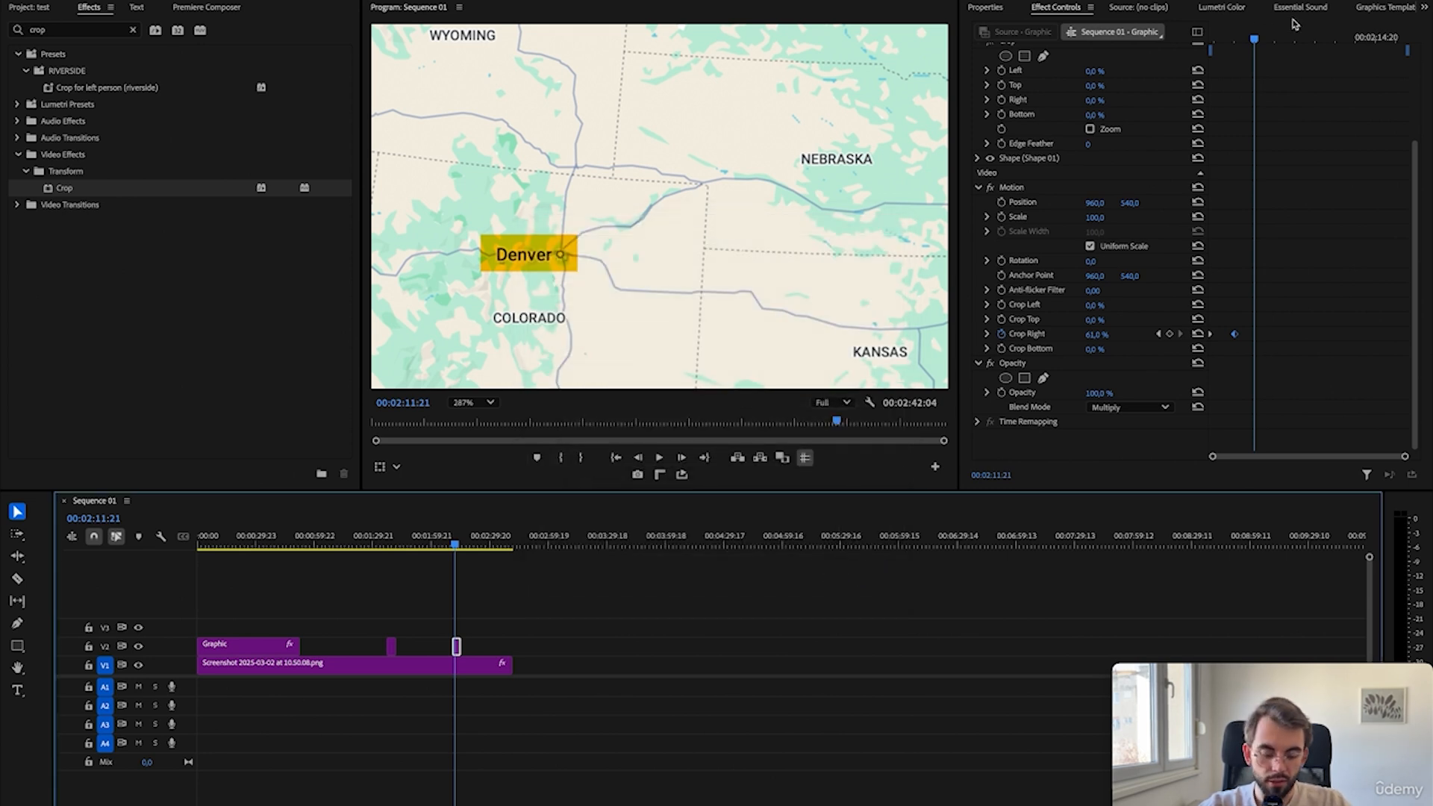
# - Look over the saved Rectangle stroke and Text Highlight (orange) graphics templates
pyautogui.click(1382, 7)
pyautogui.moveTo(1180, 270); pyautogui.dragTo(1127, 273)
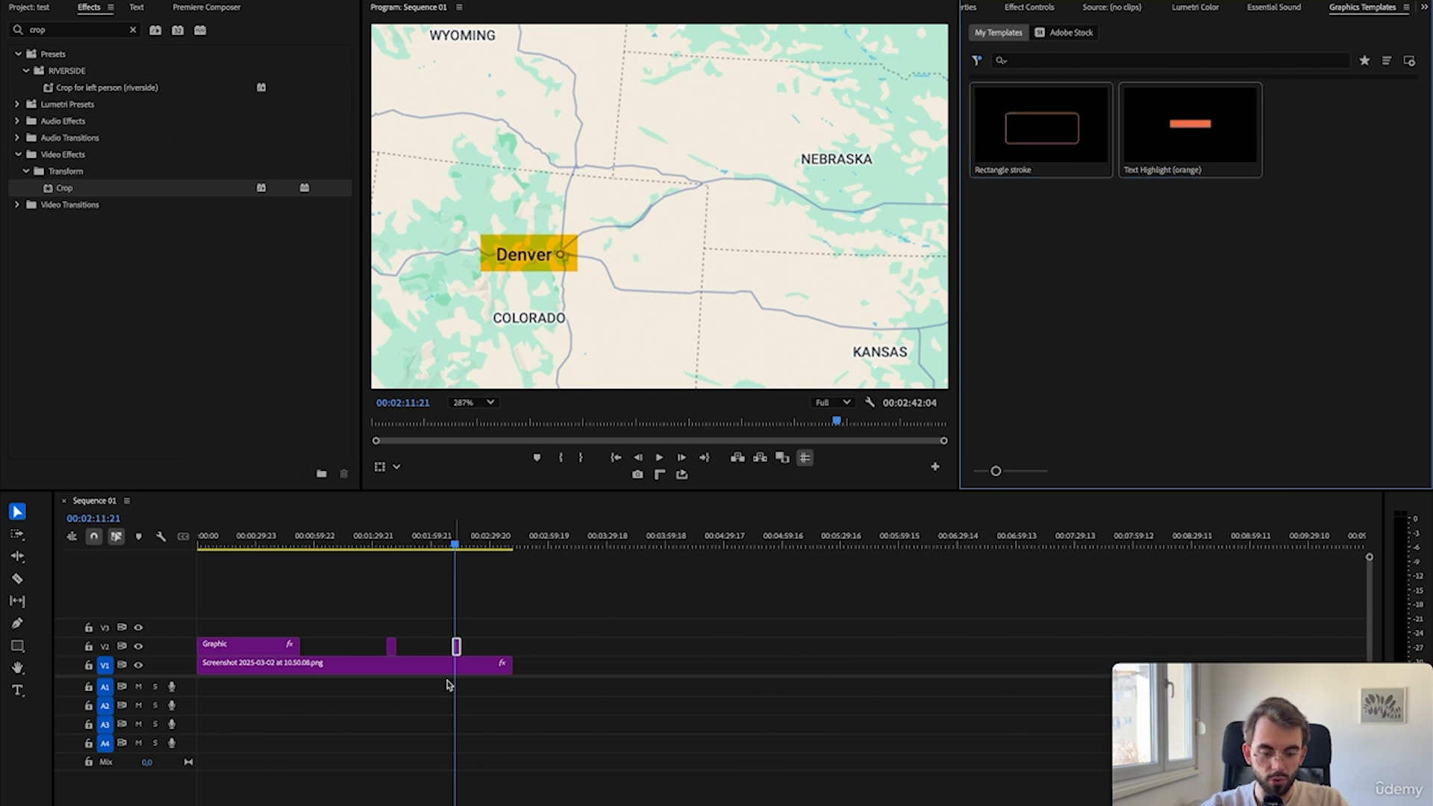
pyautogui.moveTo(1150, 325); pyautogui.dragTo(990, 119)
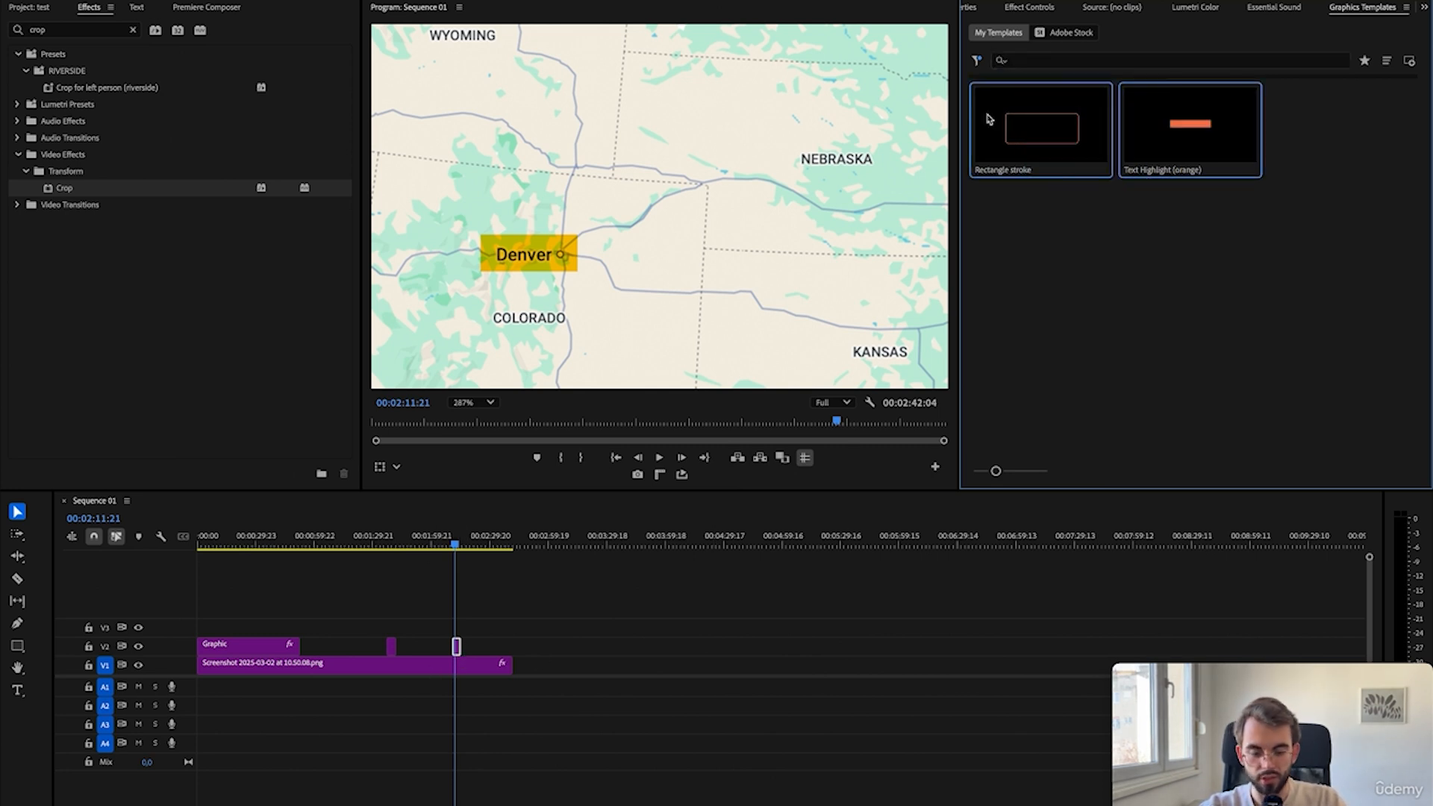
# - Try to export the Denver highlight clip again as a Motion Graphics template named "123"
pyautogui.rightClick(457, 647)
pyautogui.click(557, 361)
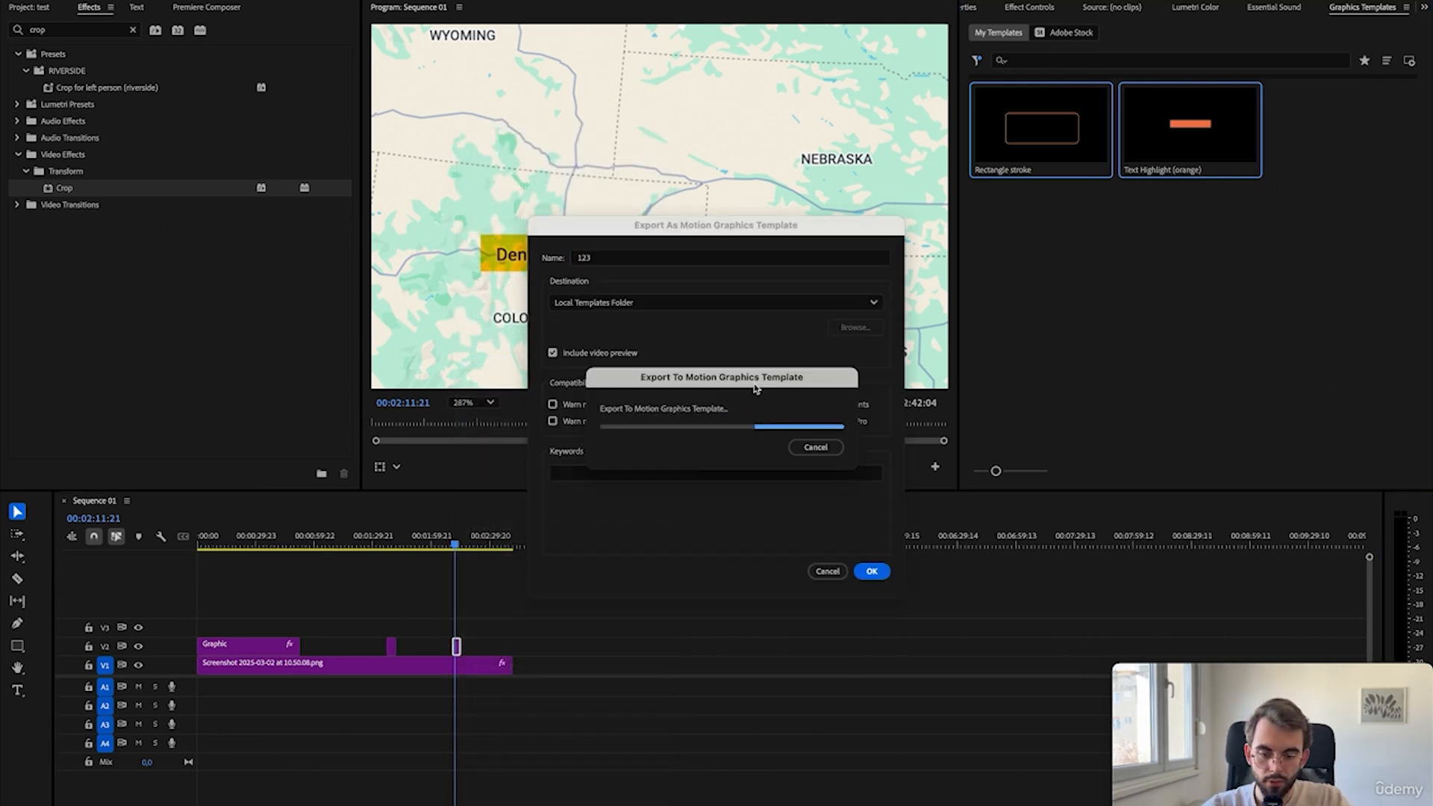
pyautogui.click(825, 572)
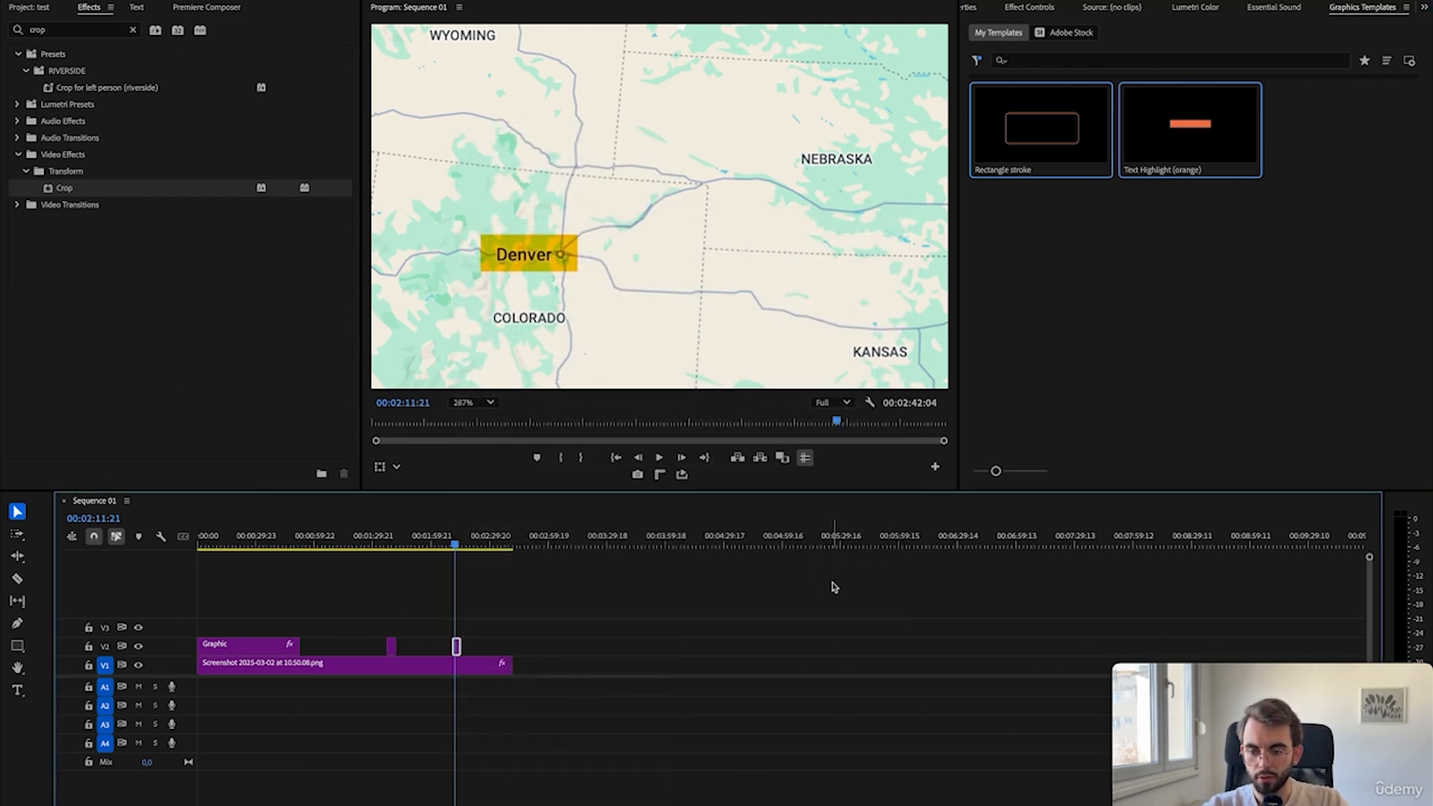
# - Place the Text Highlight (orange) template on V3 above the Denver highlight clip and play it back
pyautogui.moveTo(1172, 388); pyautogui.dragTo(1092, 284)
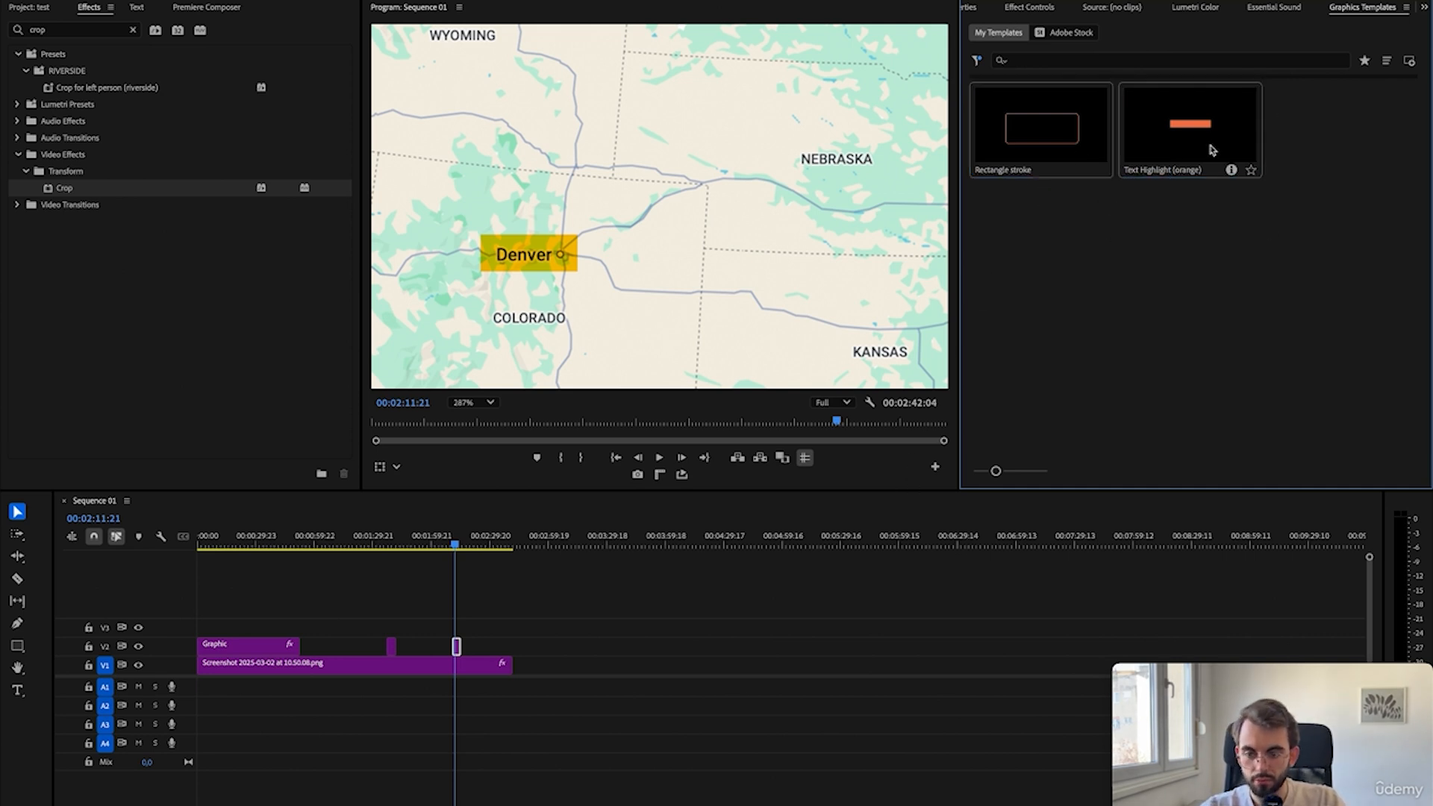
pyautogui.moveTo(1211, 148); pyautogui.dragTo(458, 630)
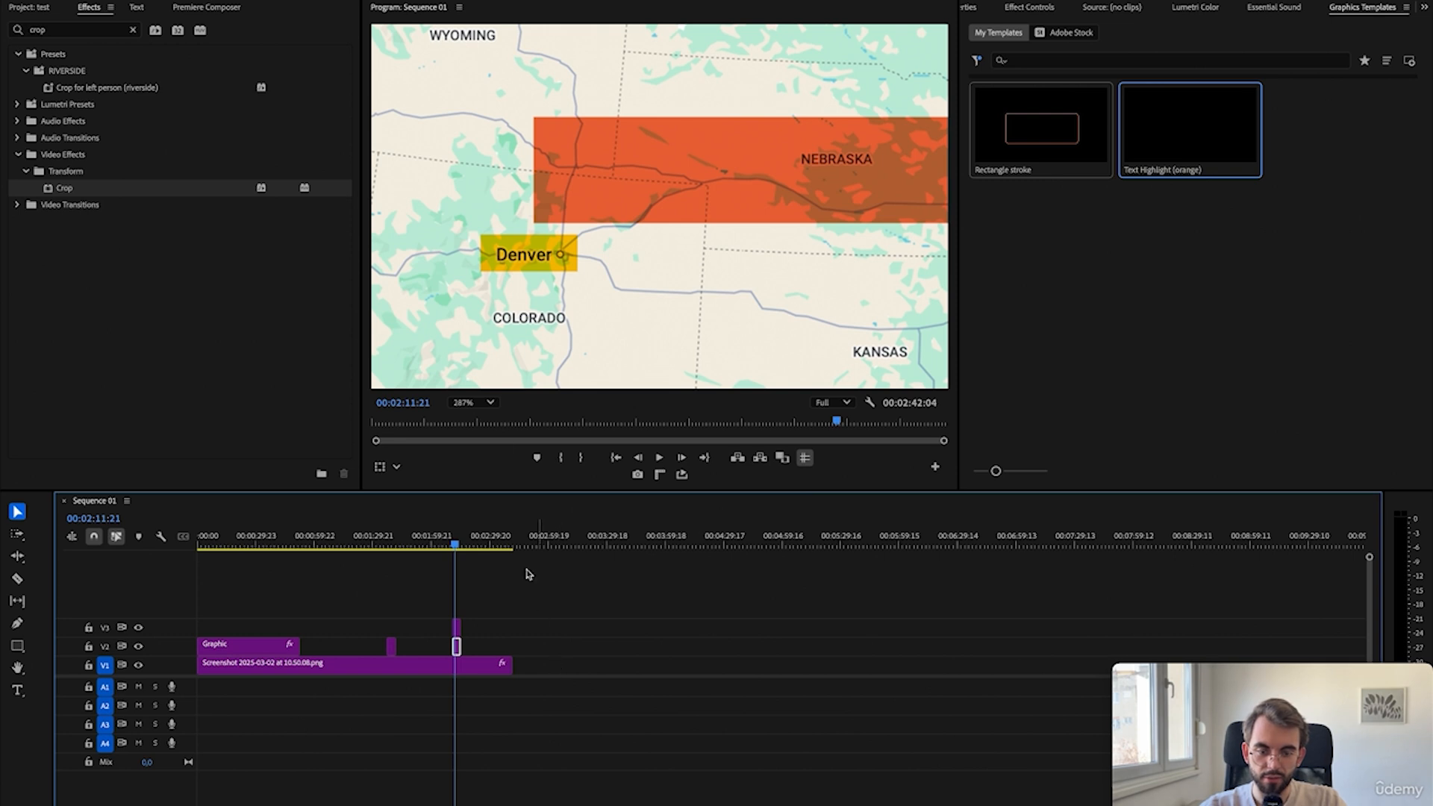
pyautogui.click(452, 539)
pyautogui.press('space')
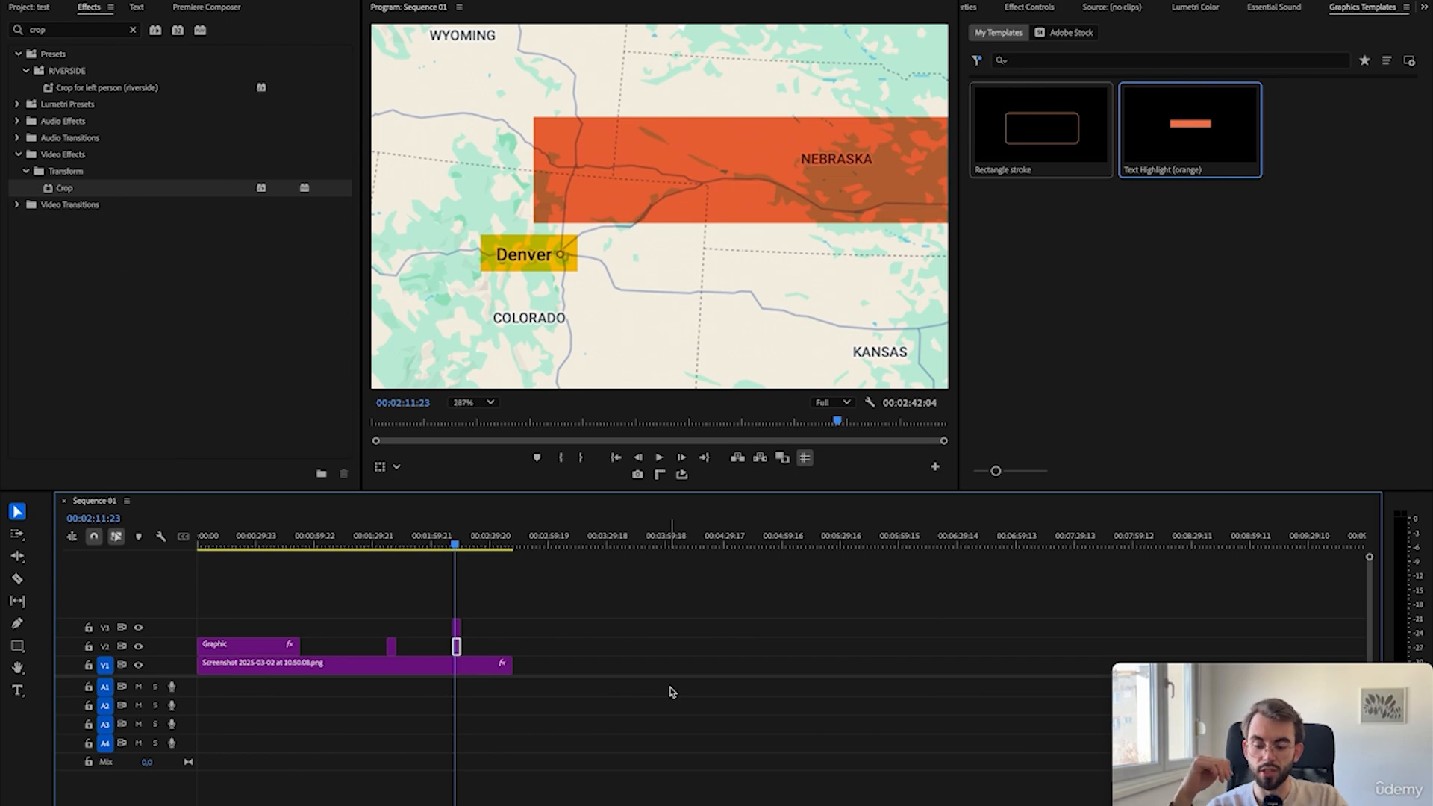
# - Switch to the web browser and search Envato for "name" in a new tab
pyautogui.click(651, 785)
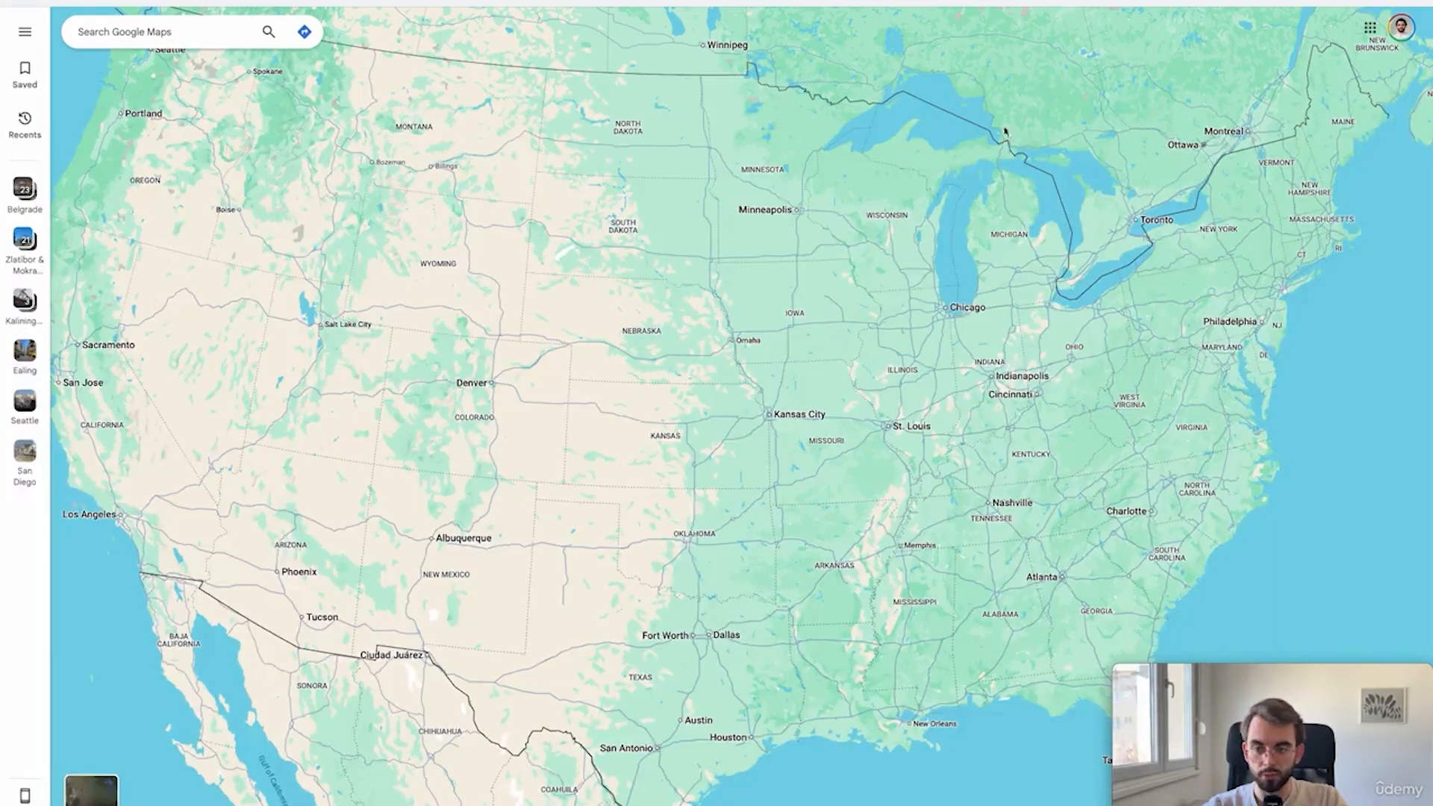
pyautogui.press('super+t')
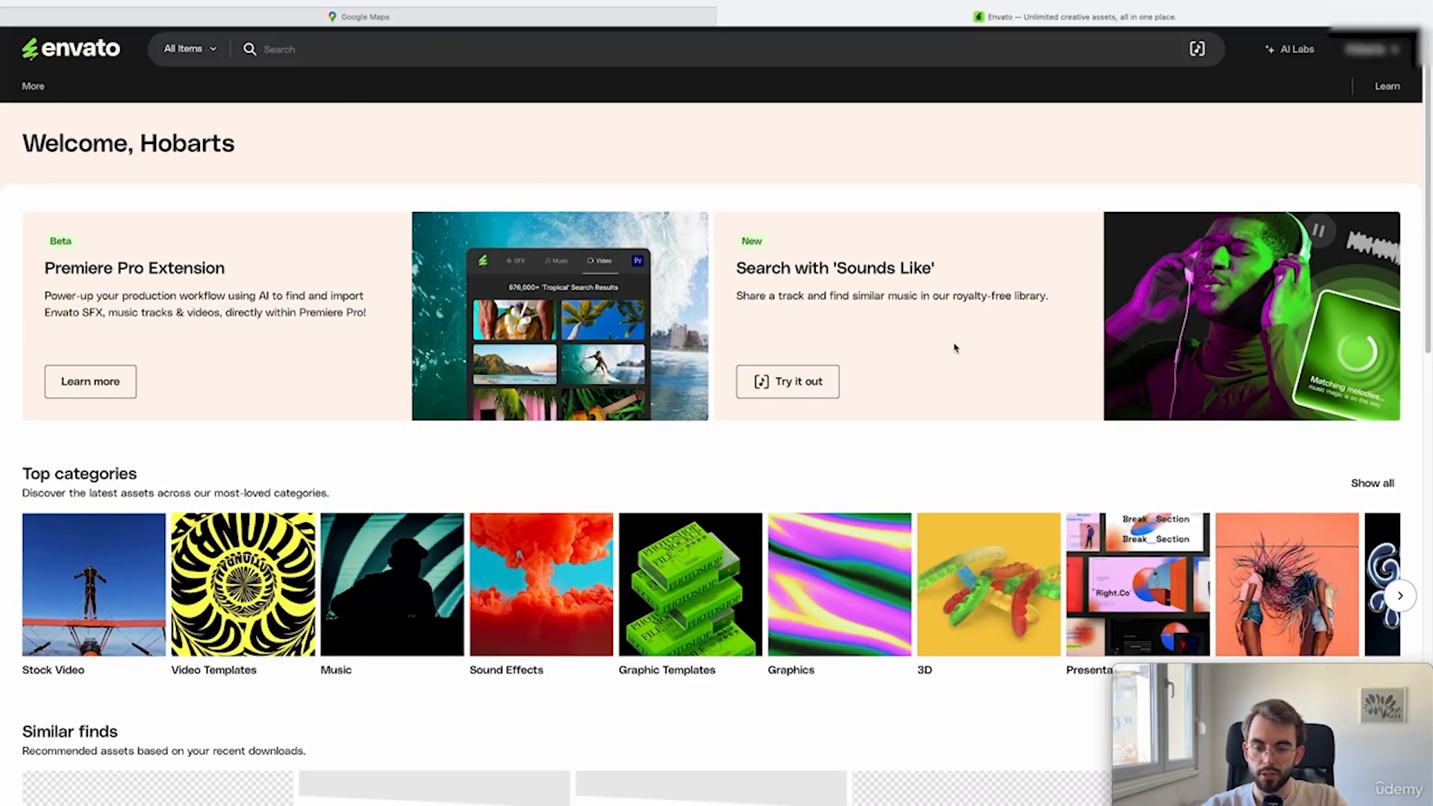
pyautogui.click(296, 51)
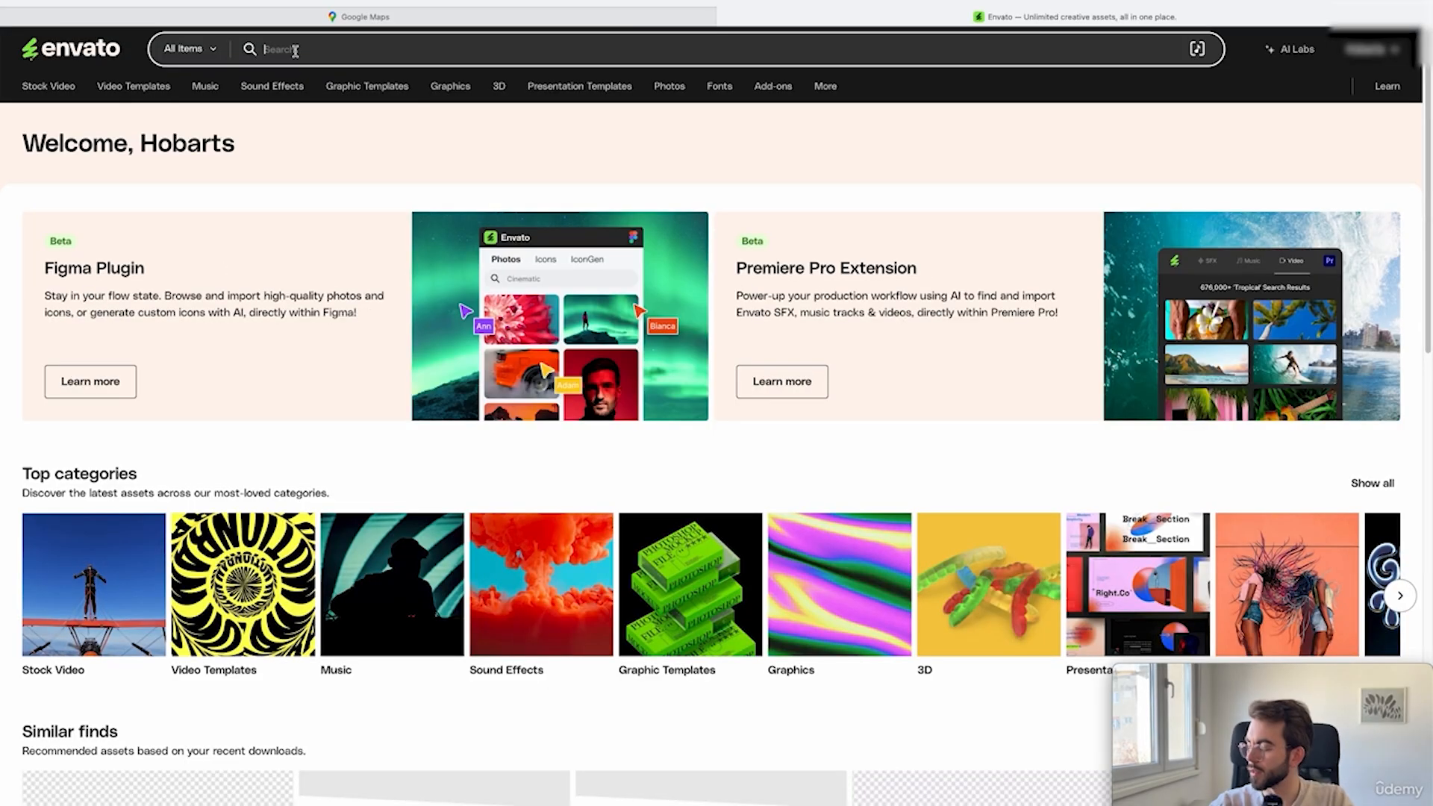
pyautogui.write('name')
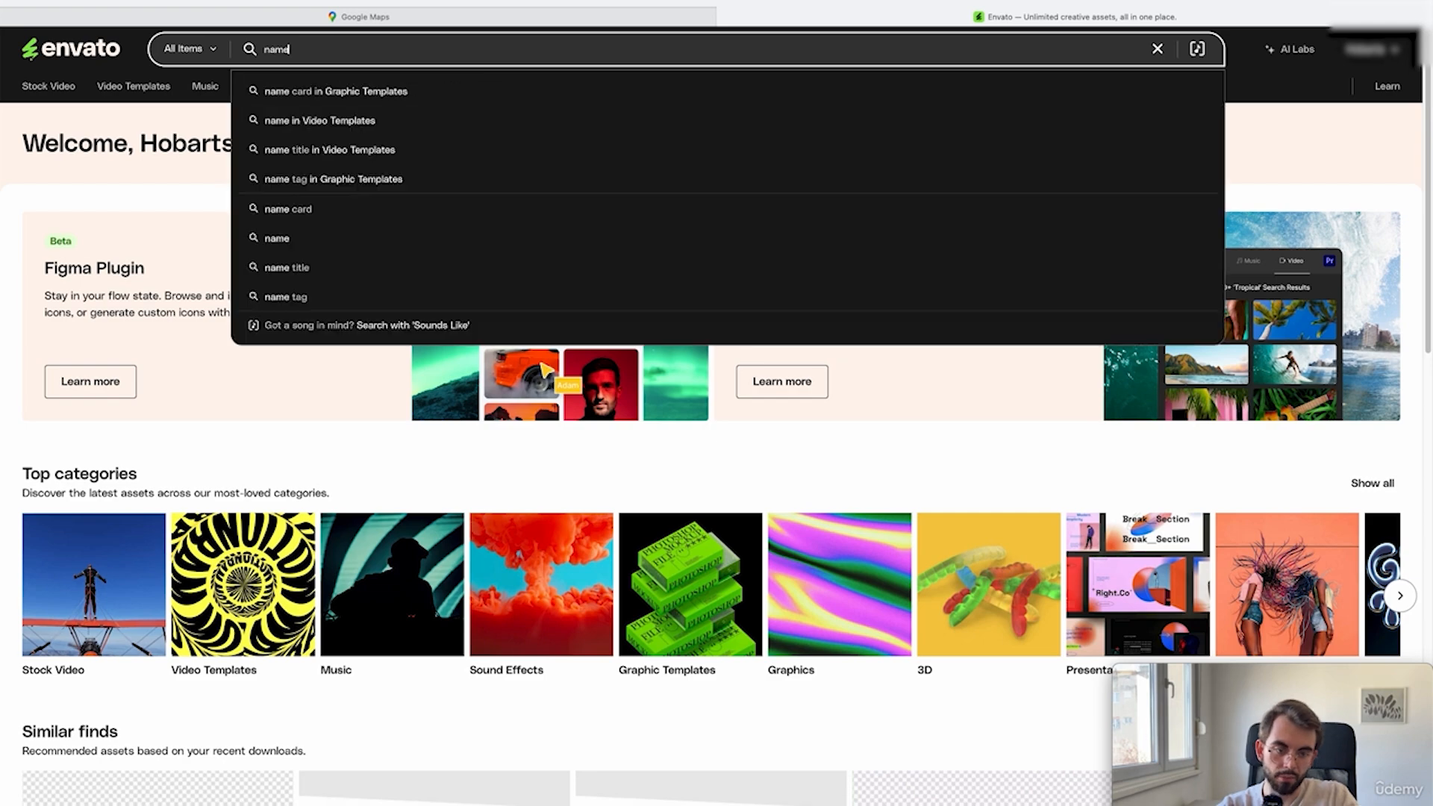
pyautogui.press('Return')
# - Show all matching Video Templates, filter them to Premiere Pro, and preview the Name Tag | Logo Lower Thirds template
pyautogui.scroll(-2, 1167, 375)
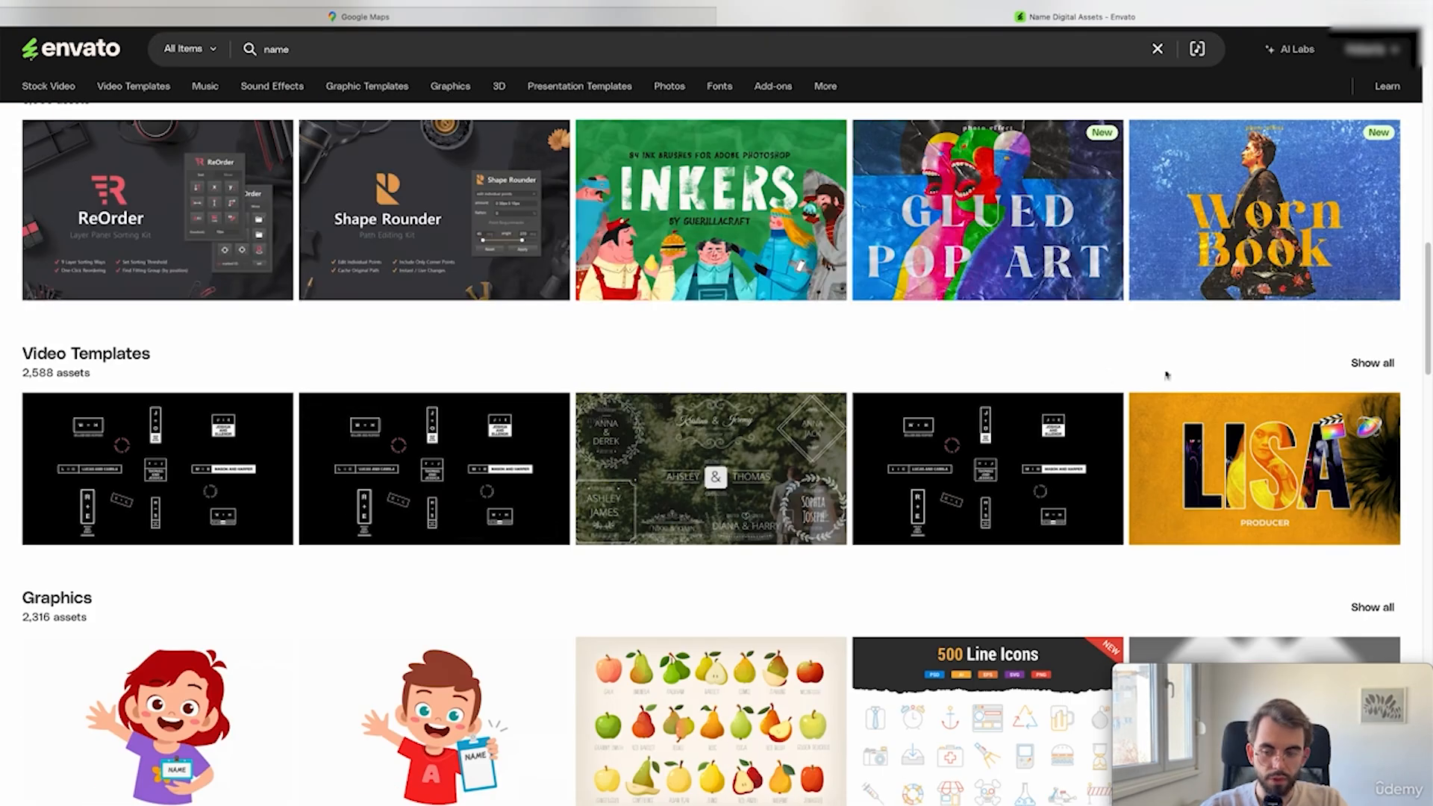
pyautogui.click(1373, 363)
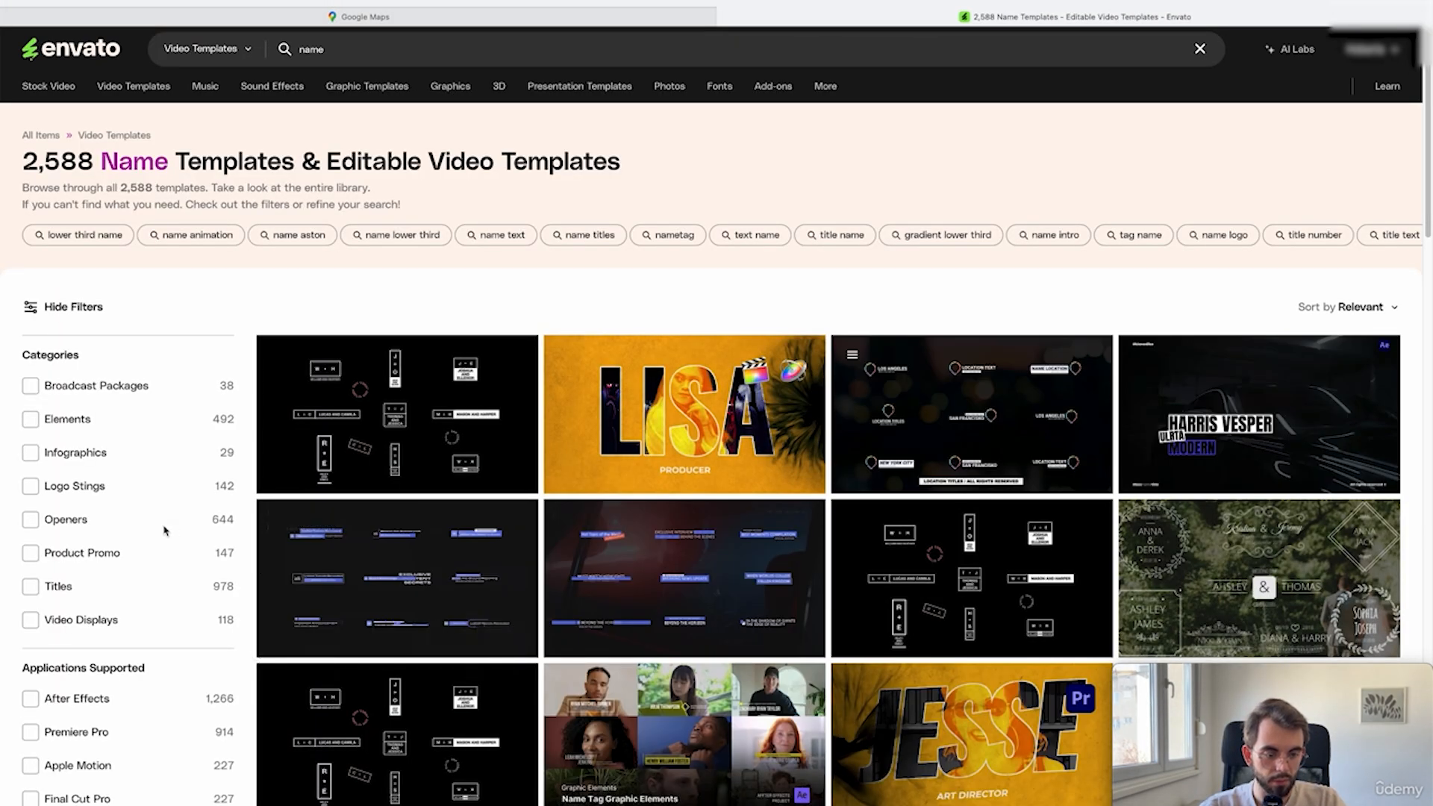
pyautogui.scroll(-3, 157, 523)
pyautogui.click(106, 485)
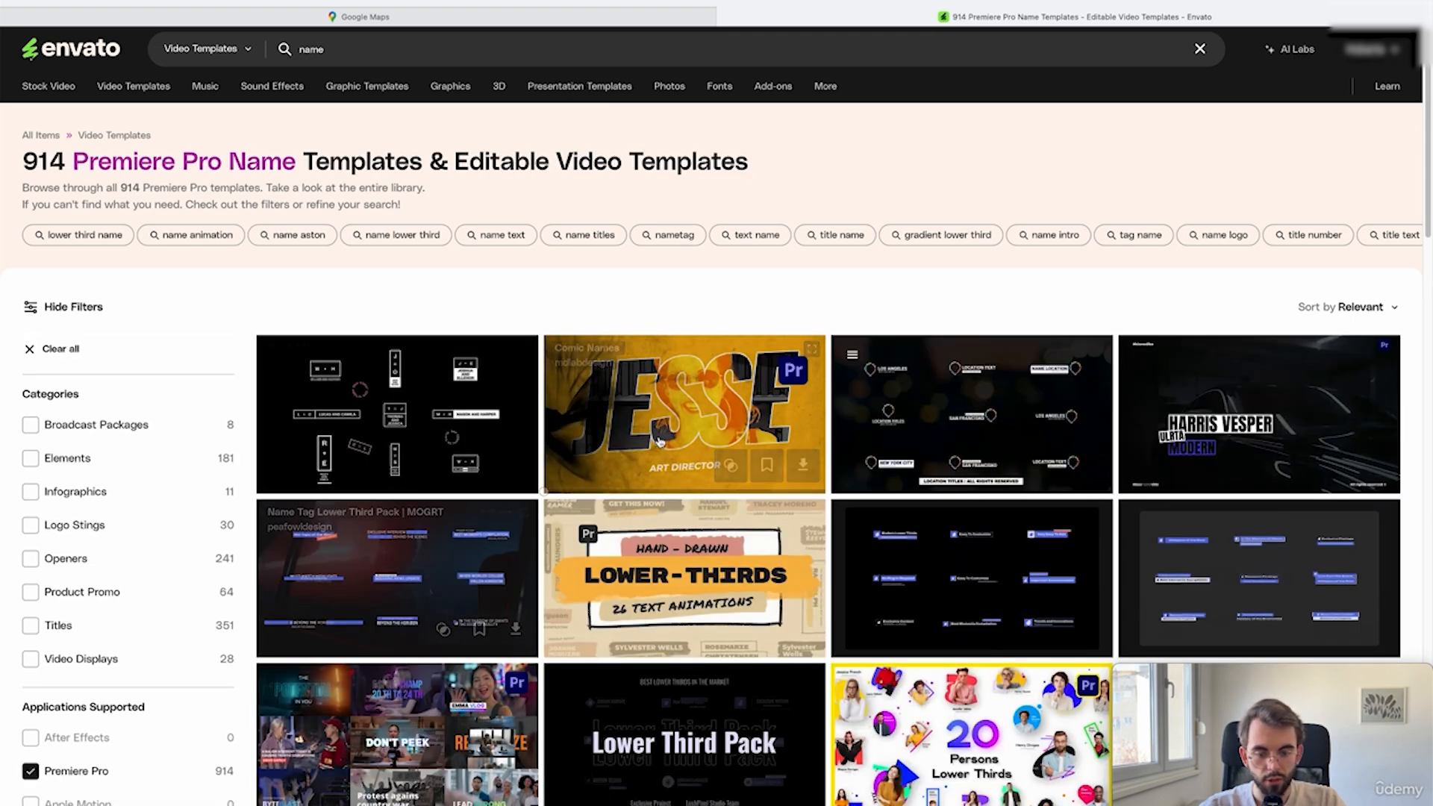
pyautogui.moveTo(980, 428)
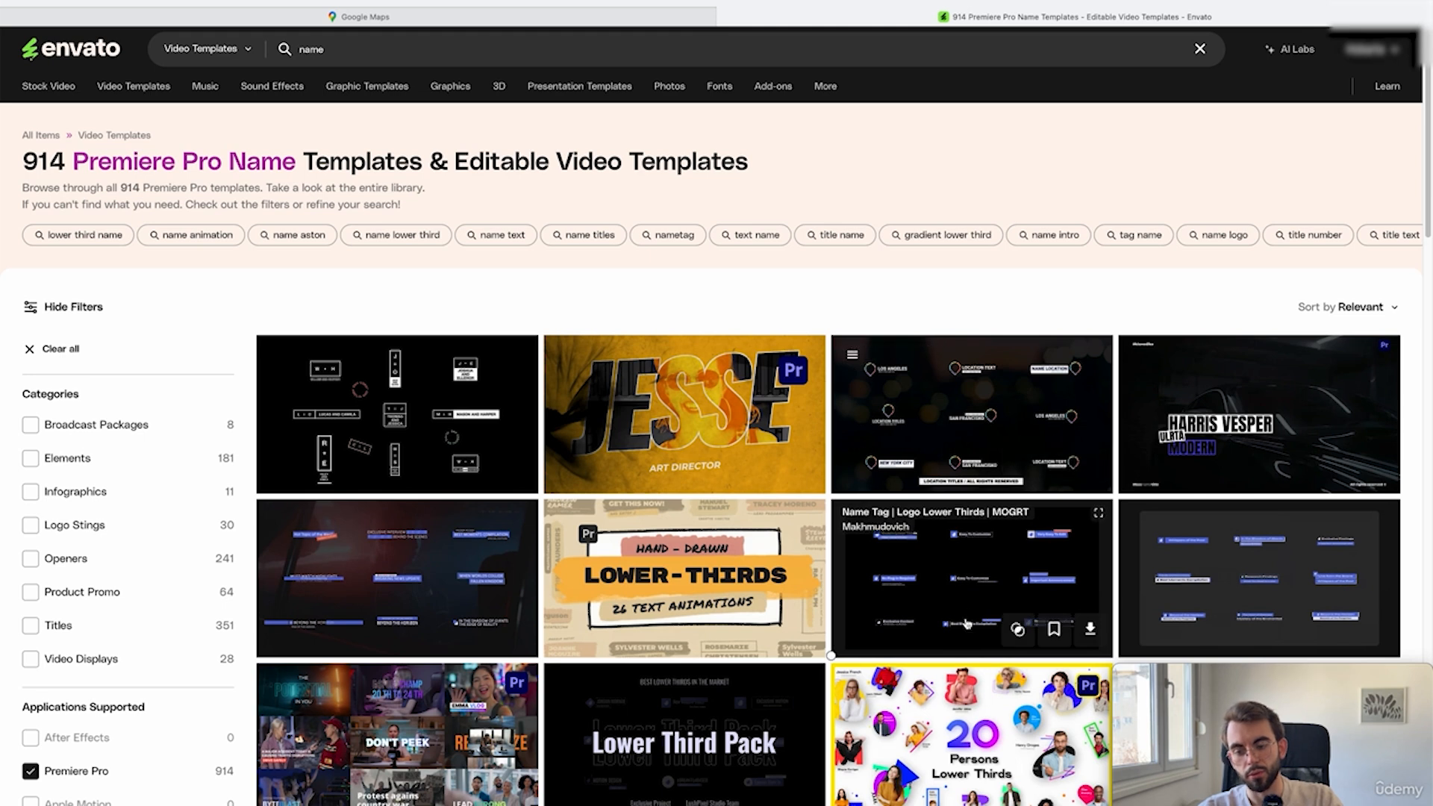
pyautogui.moveTo(969, 617)
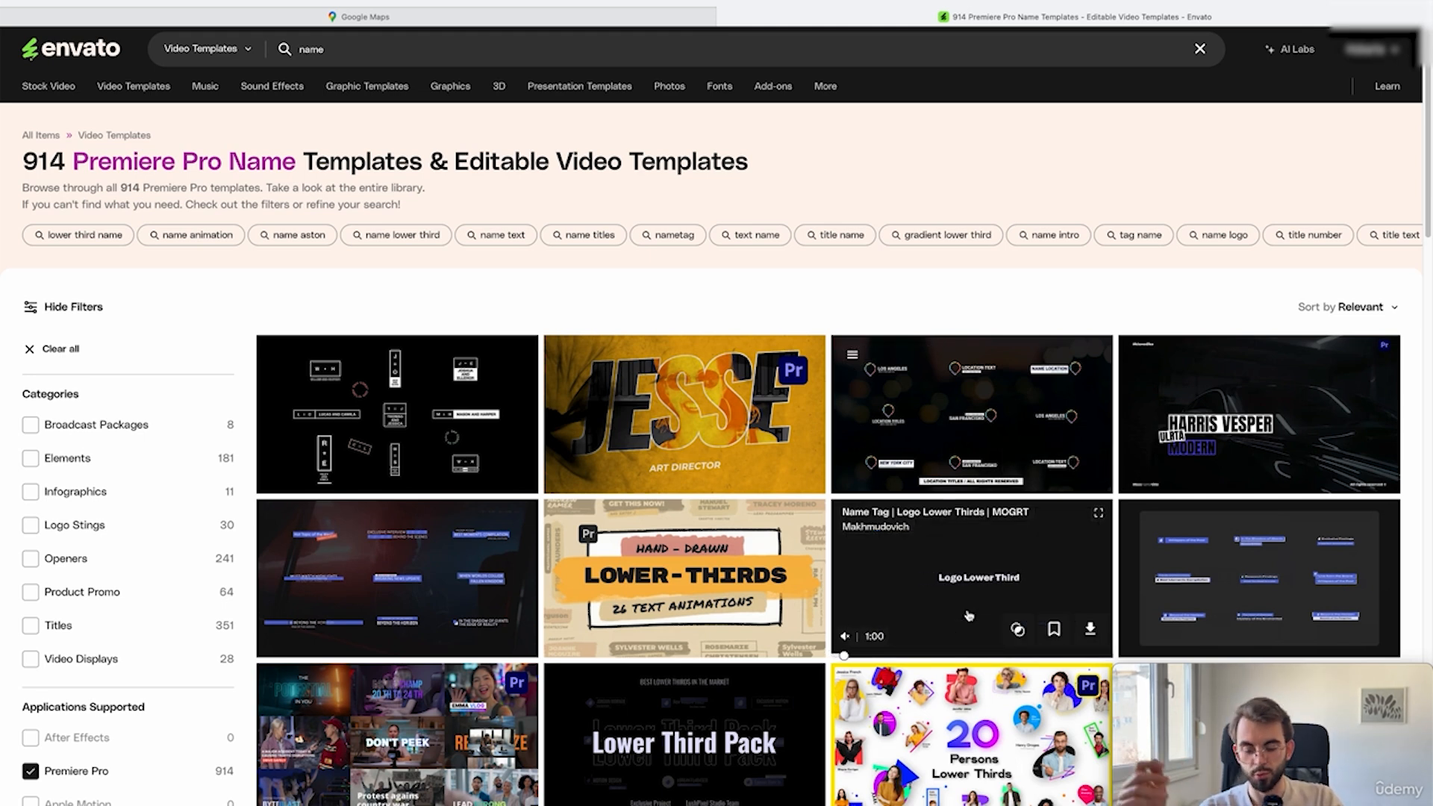
# - Switch to After Effects, search its commands for "grap", and open Essential Graphics
pyautogui.click(682, 800)
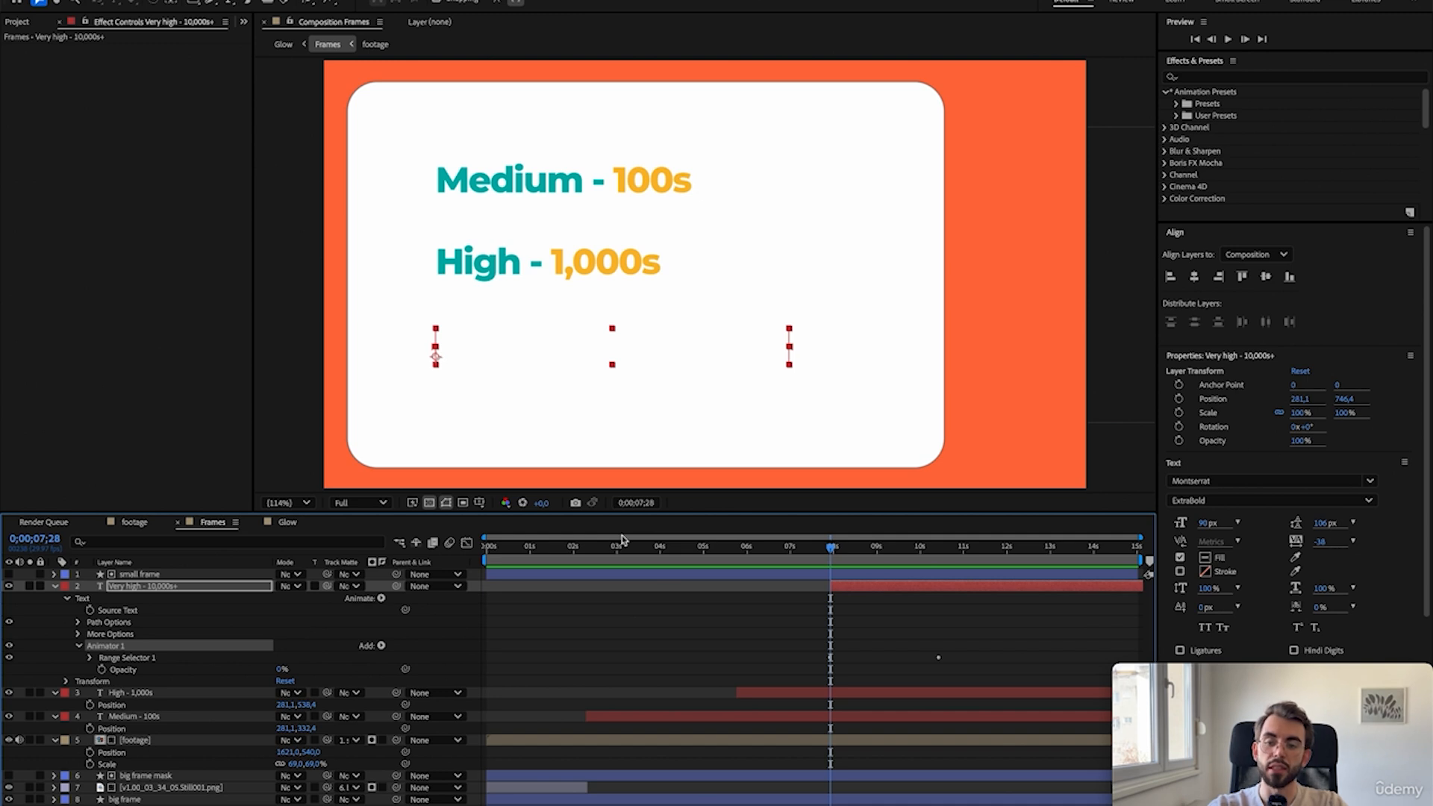
pyautogui.click(459, 0)
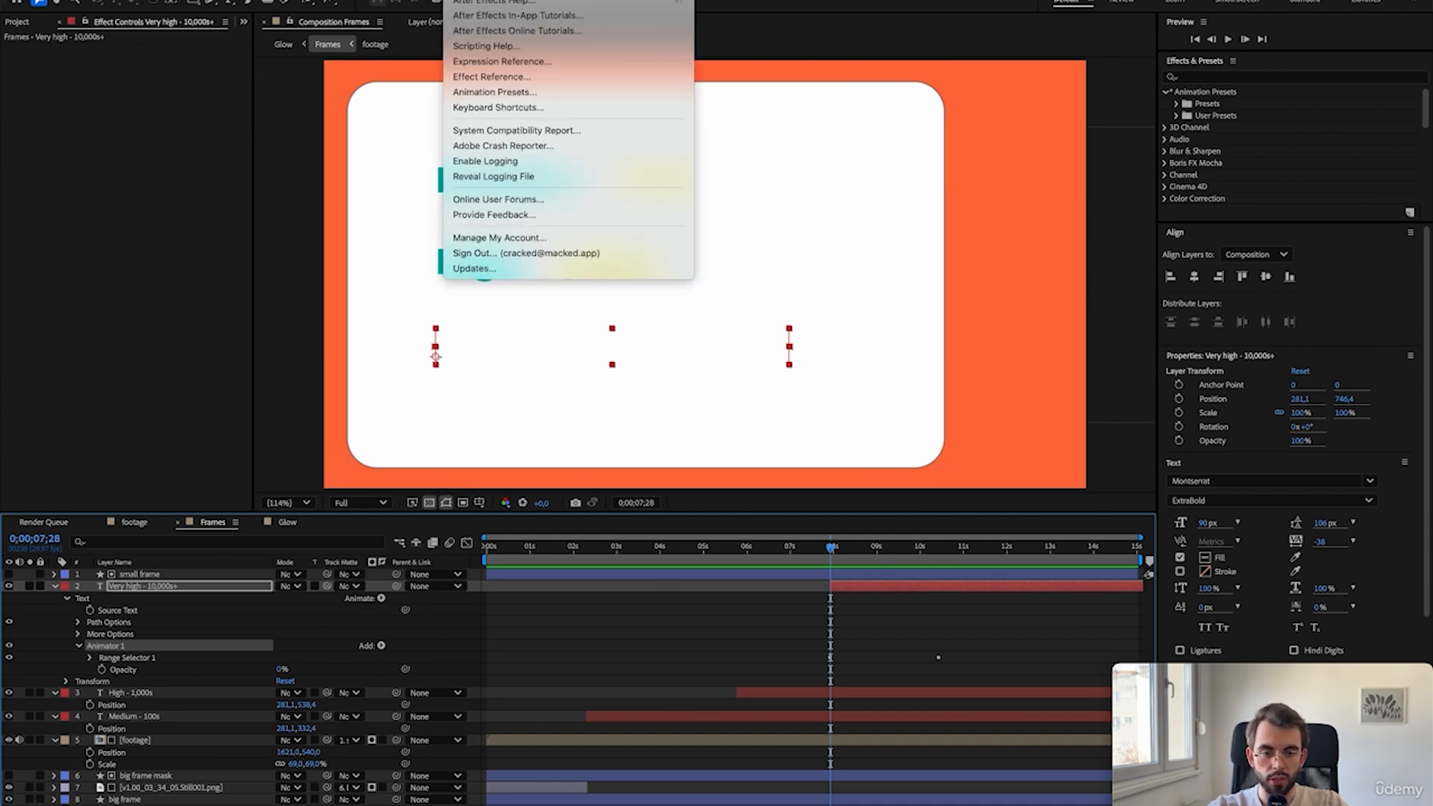
pyautogui.write('grap')
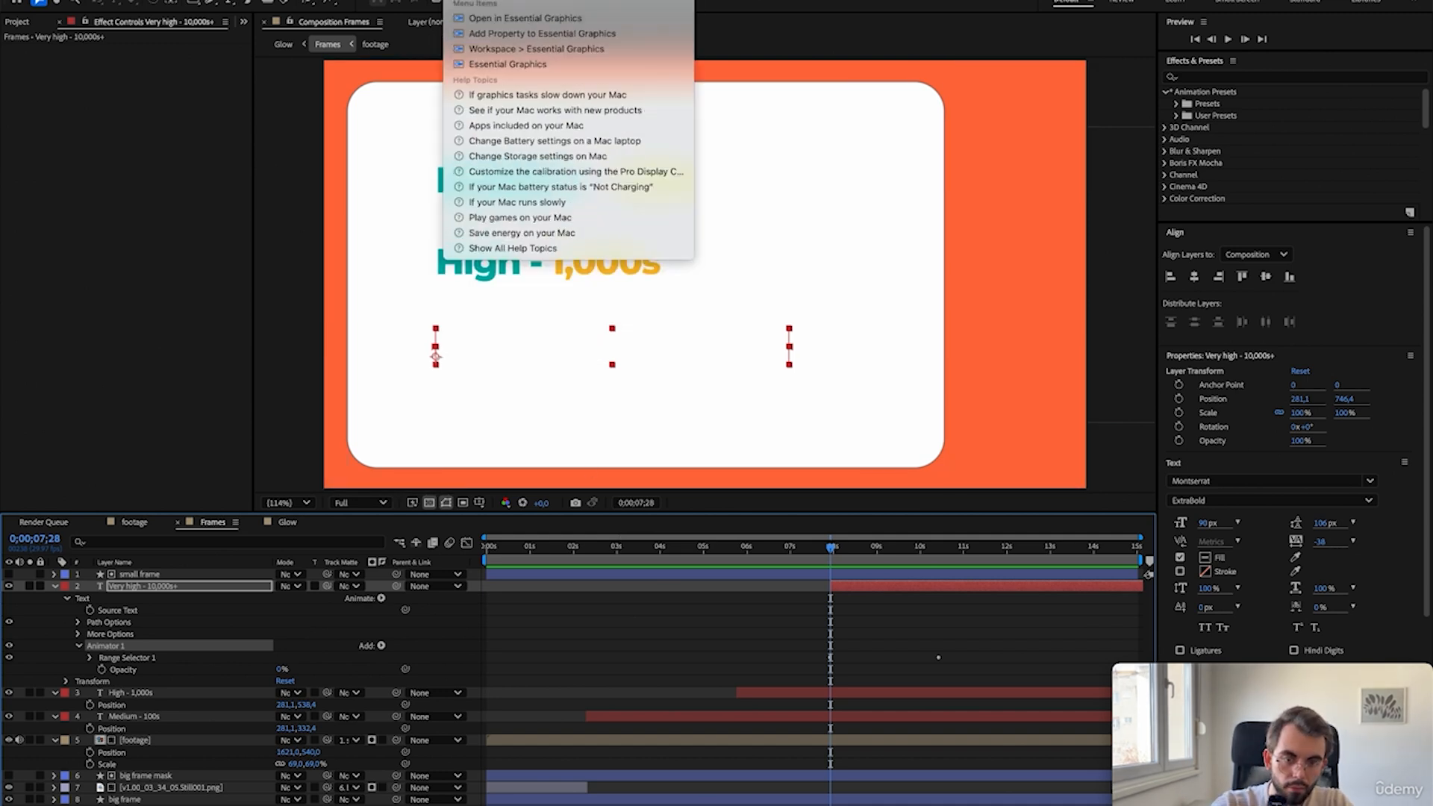
pyautogui.click(492, 64)
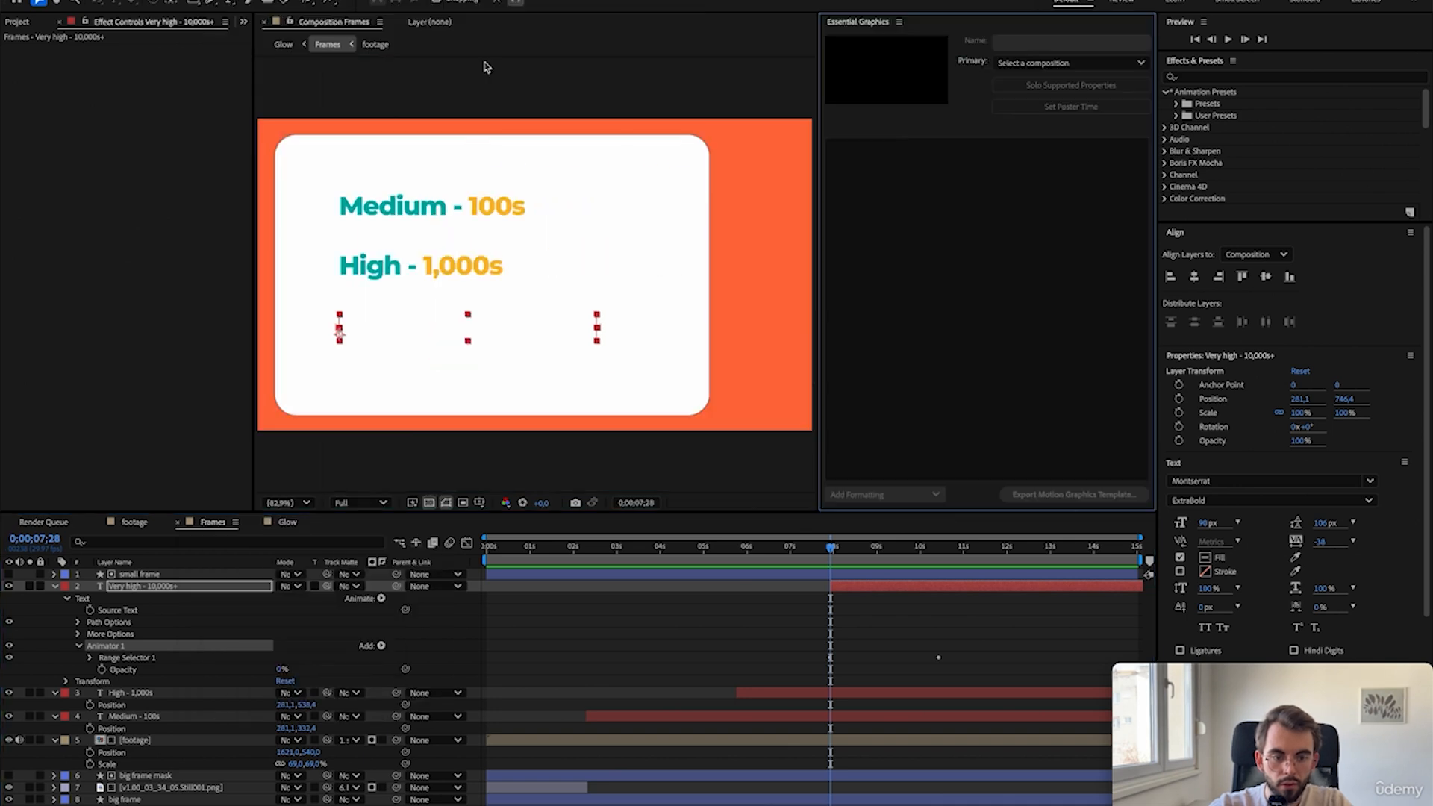
# - Set Glow as the primary composition in Essential Graphics and start exporting it as a Motion Graphics template
pyautogui.click(1004, 63)
pyautogui.click(1031, 109)
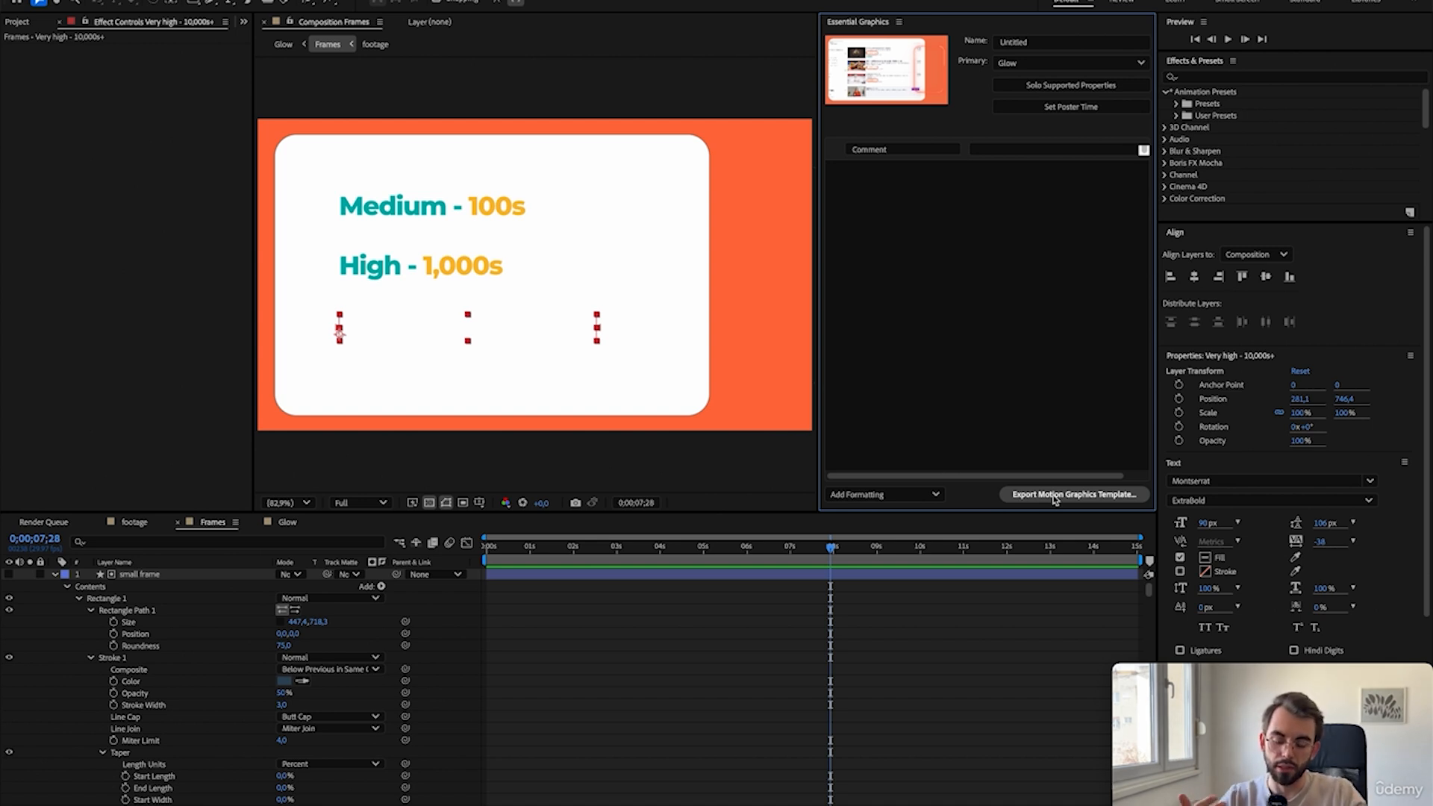
pyautogui.click(1055, 496)
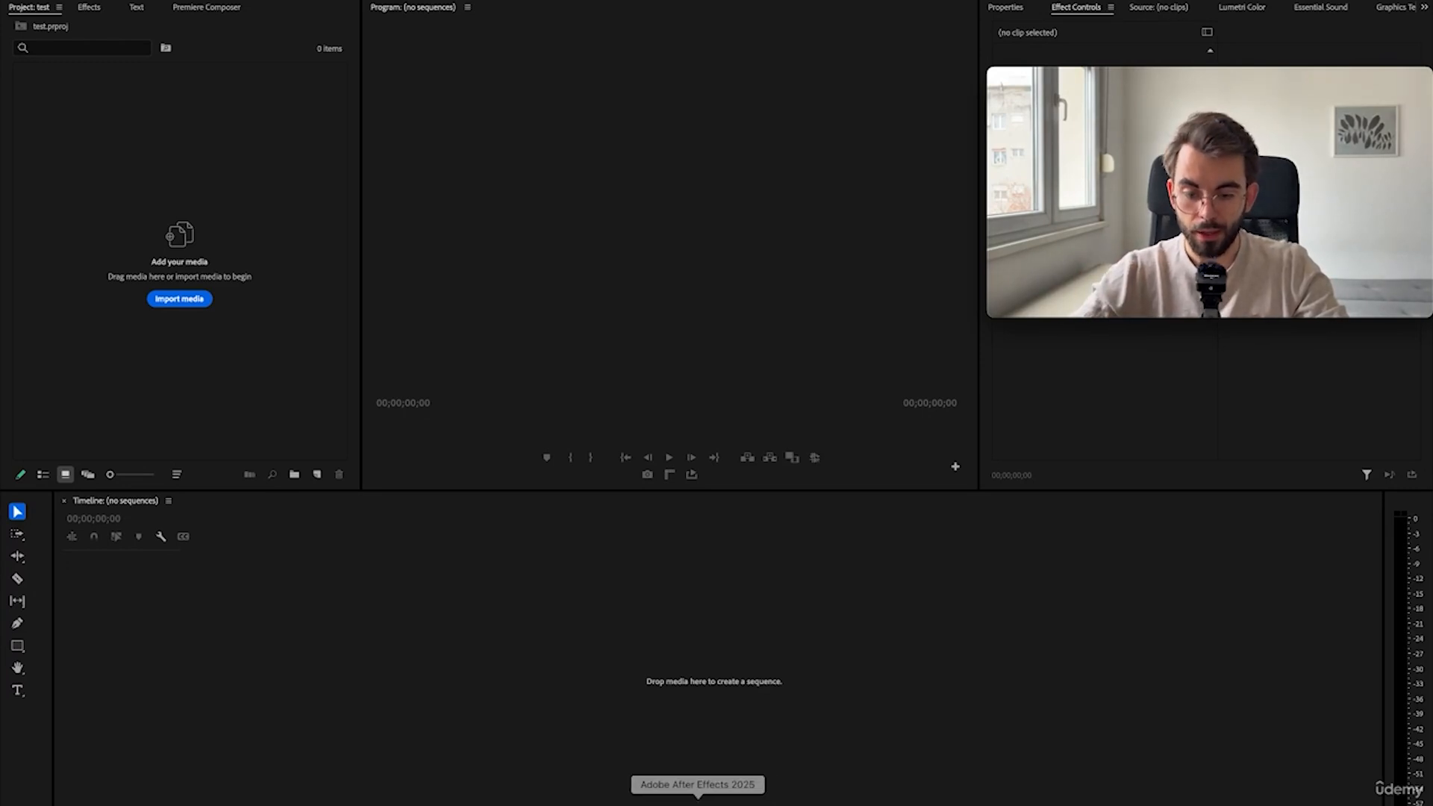
# - Return to Premiere Pro, open the Keyboard Shortcuts window to view the key layout, and close it without saving
pyautogui.click(698, 800)
pyautogui.click(670, 800)
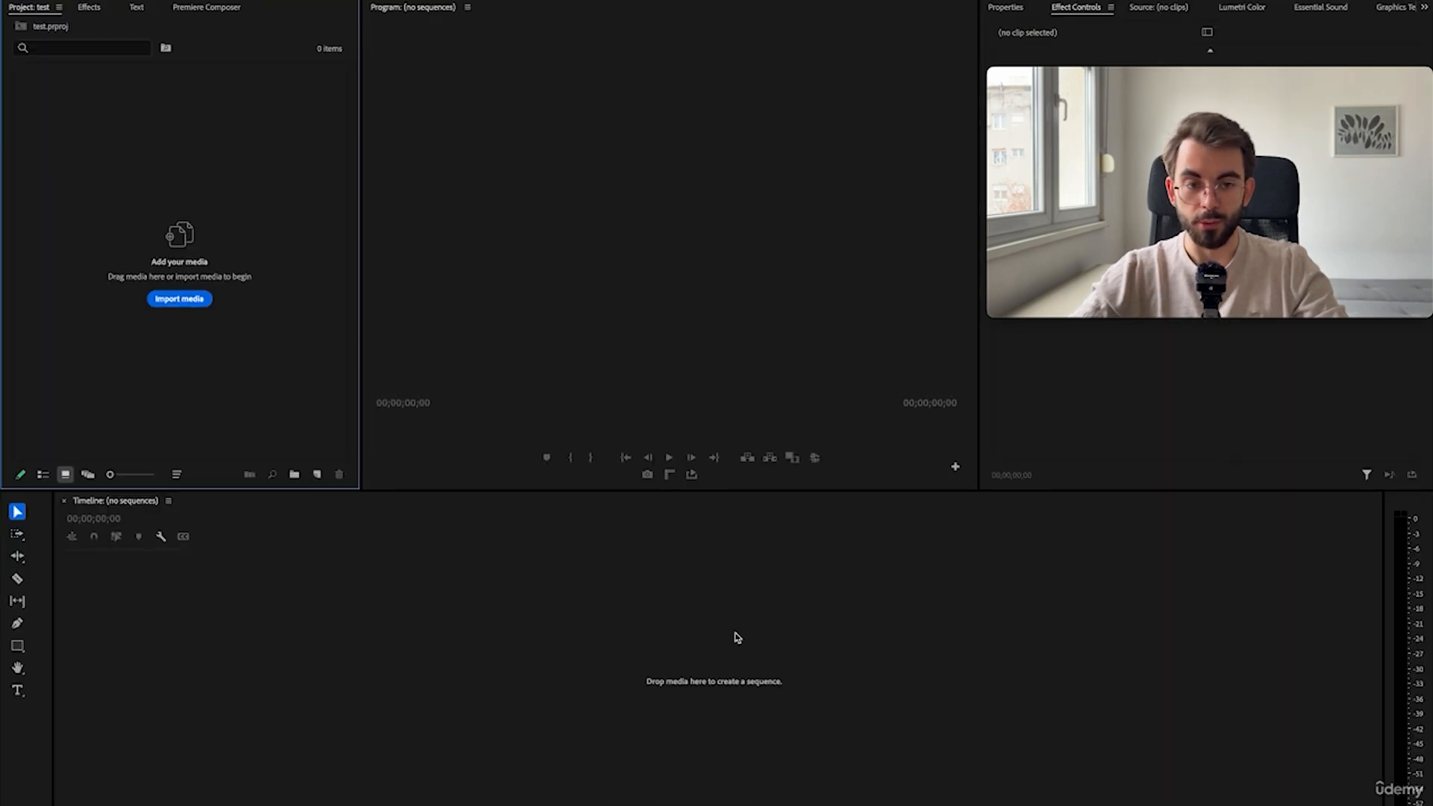
pyautogui.click(60, 0)
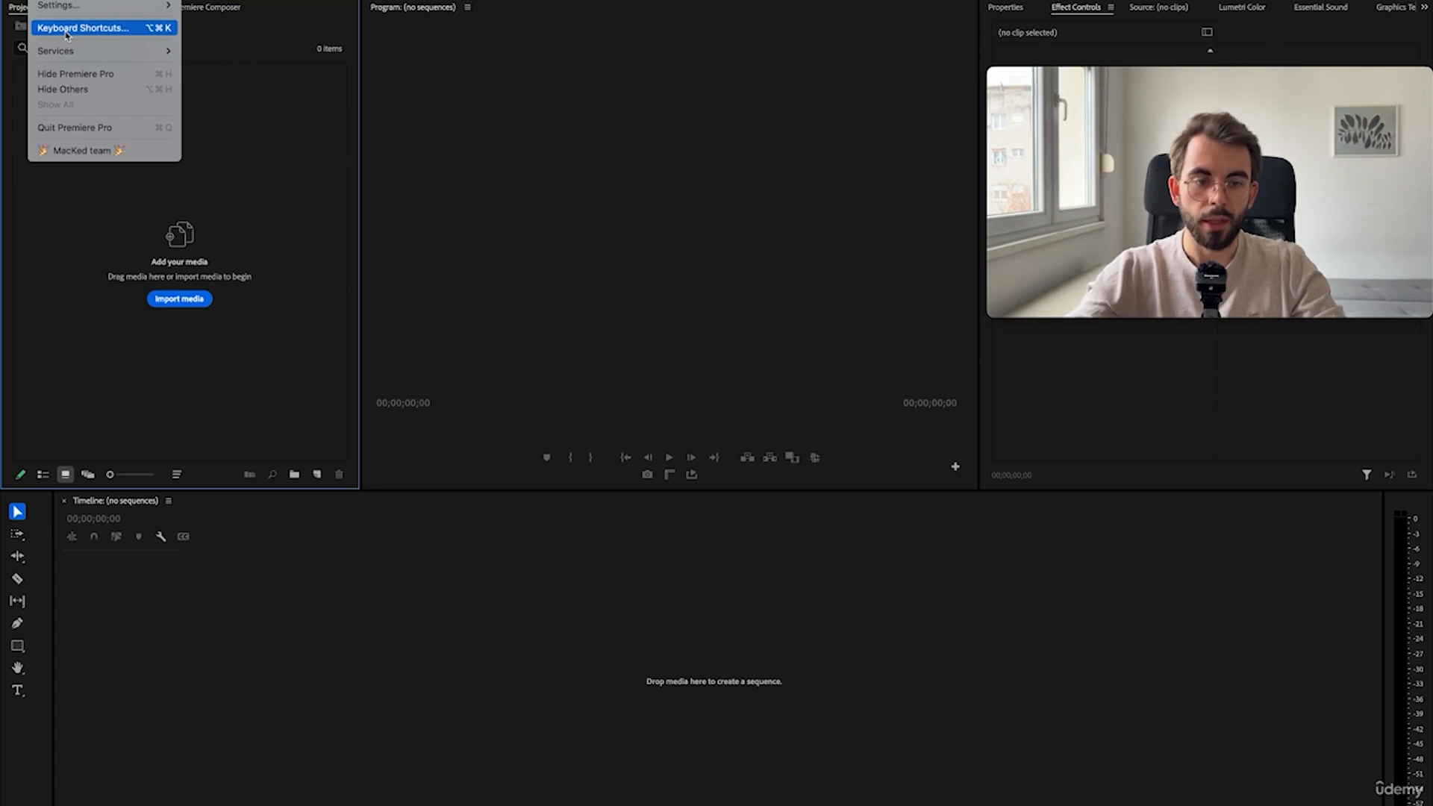
pyautogui.click(157, 30)
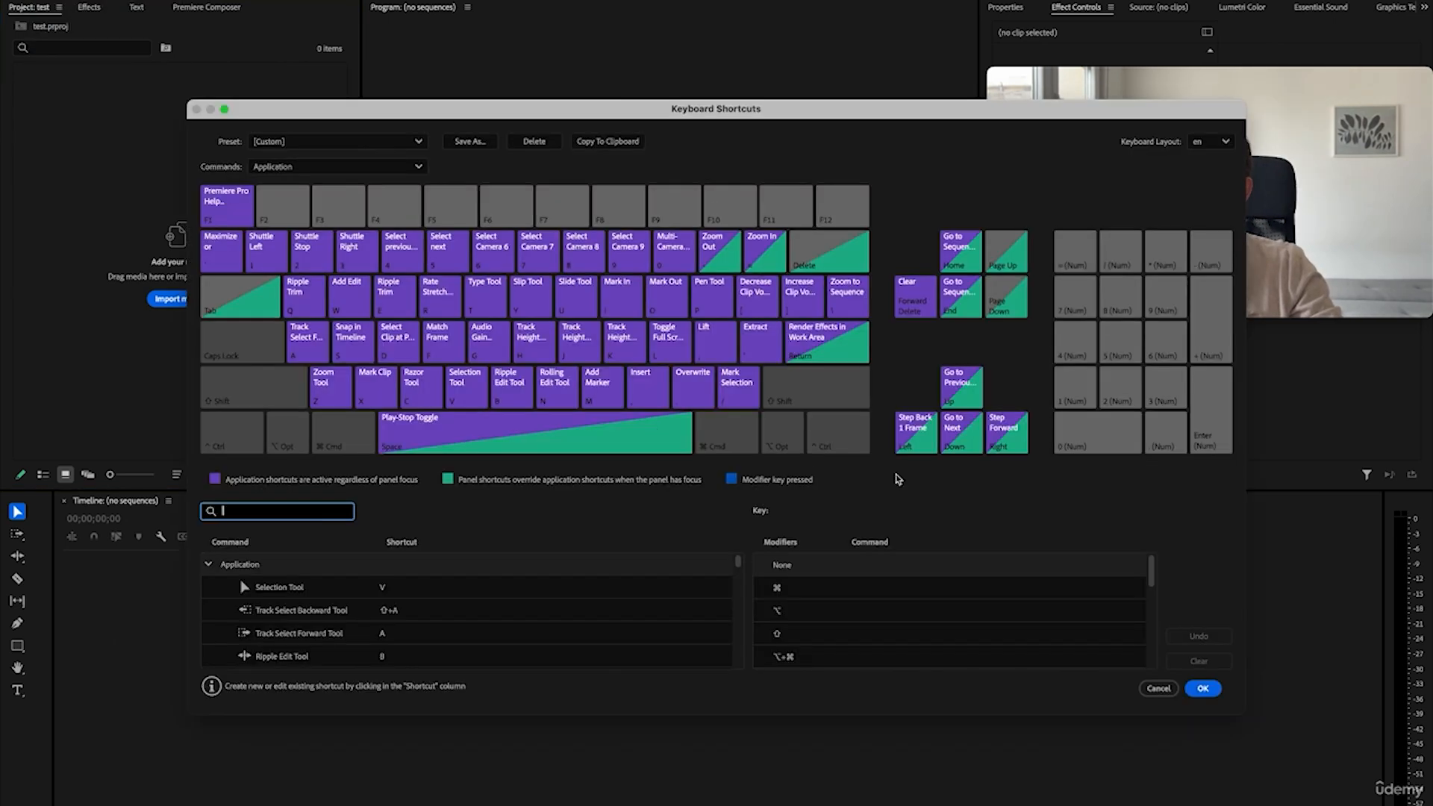
pyautogui.click(1157, 688)
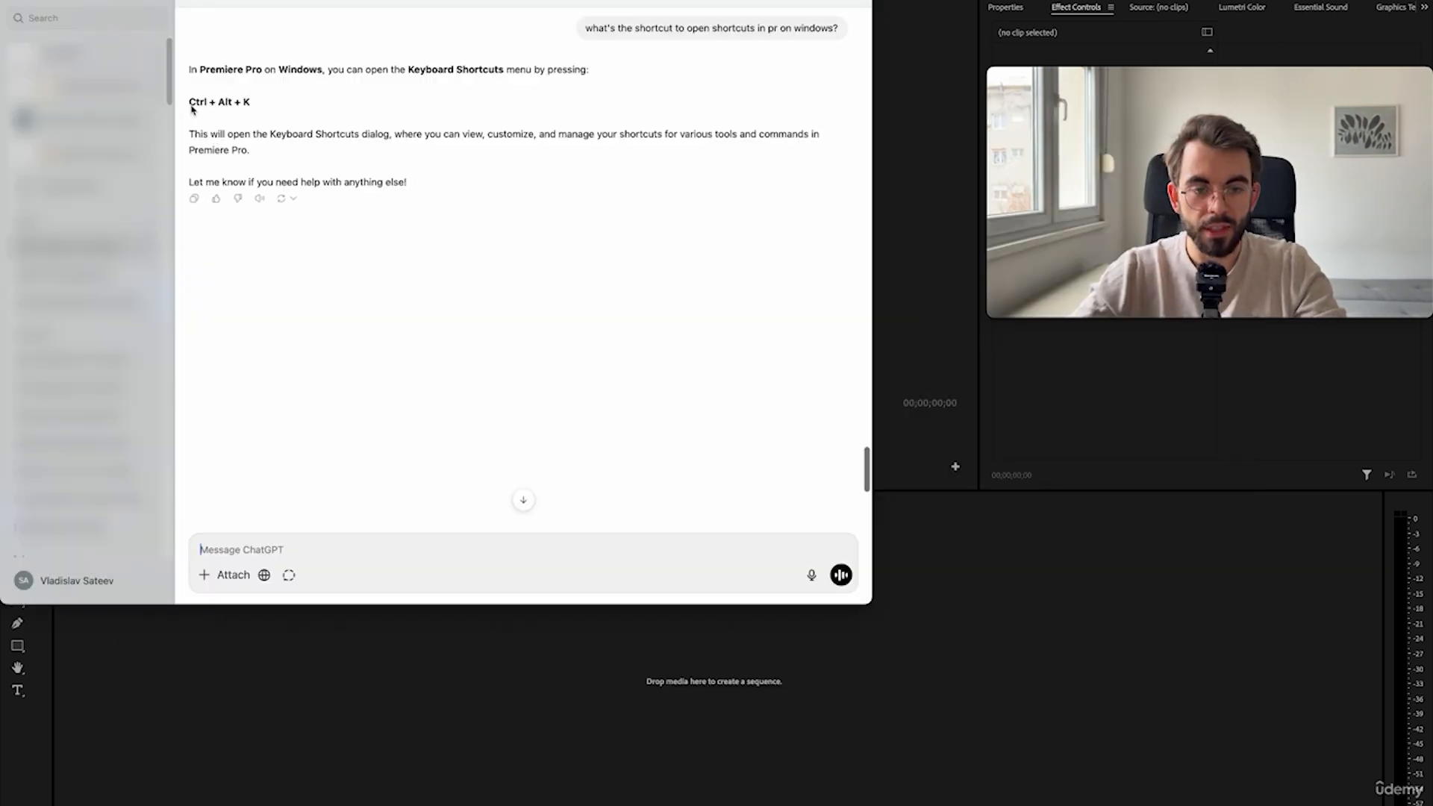
# - Highlight the Ctrl + Alt + K line in the ChatGPT answer and reopen the Keyboard Shortcuts window in Premiere Pro
pyautogui.tripleClick(191, 109)
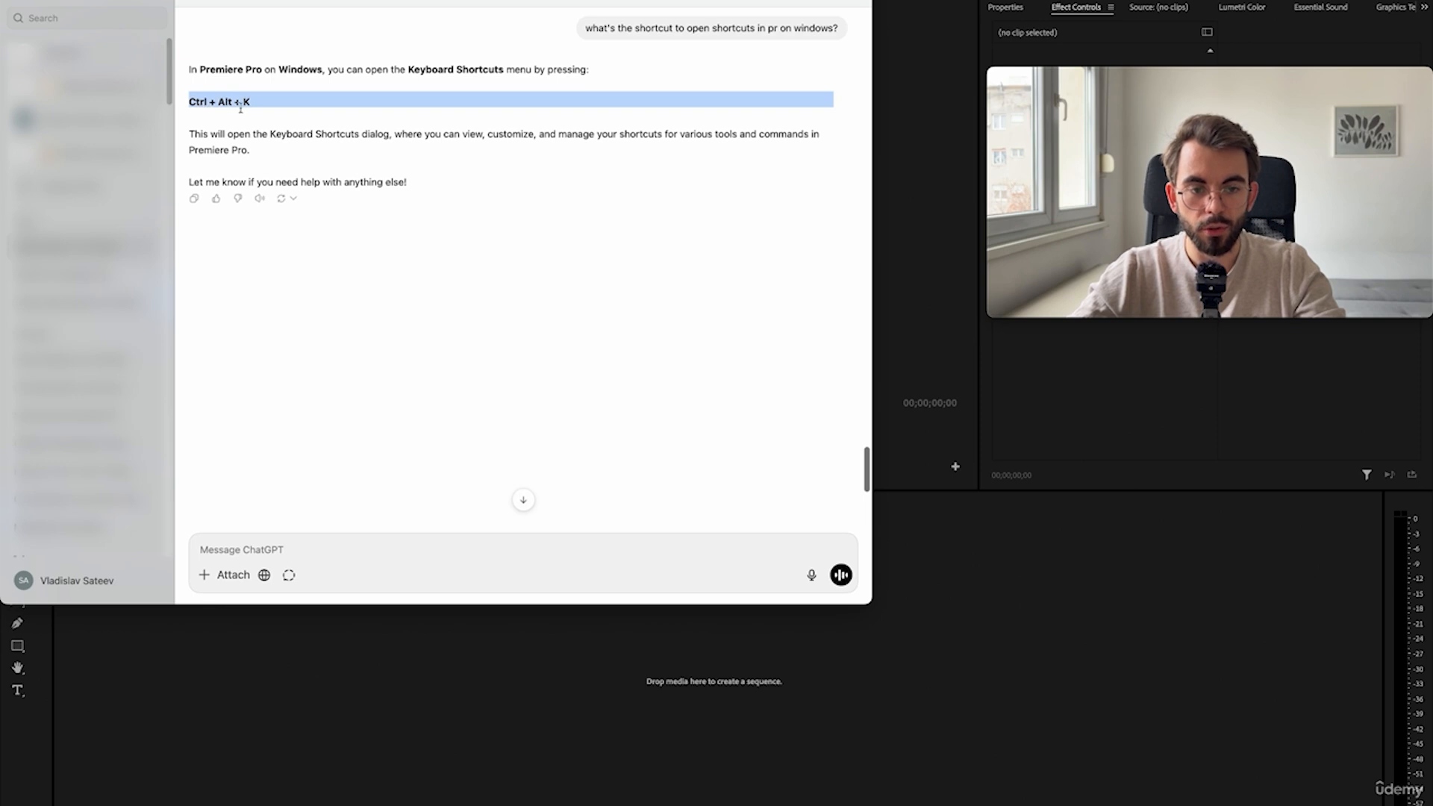
pyautogui.click(919, 620)
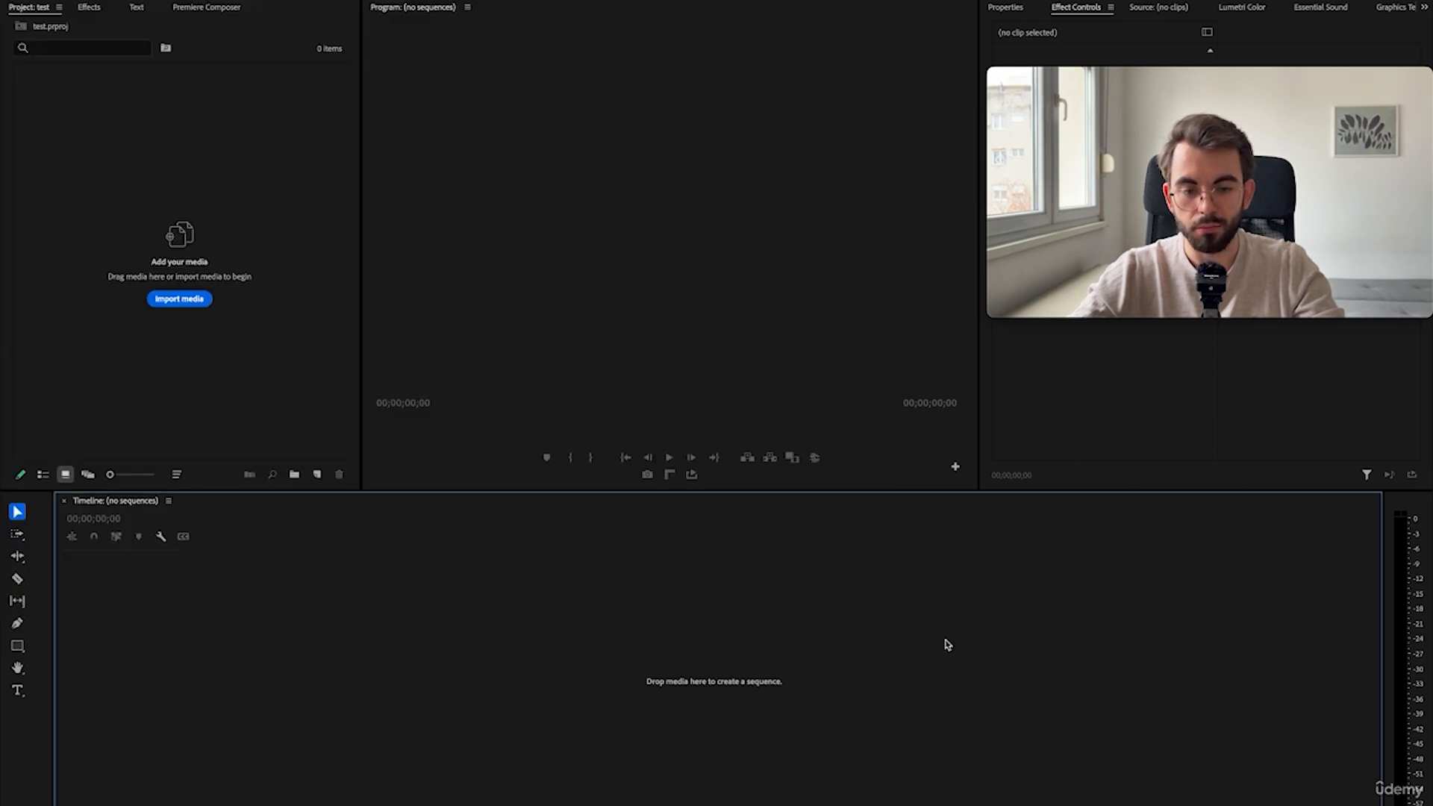
pyautogui.click(62, 0)
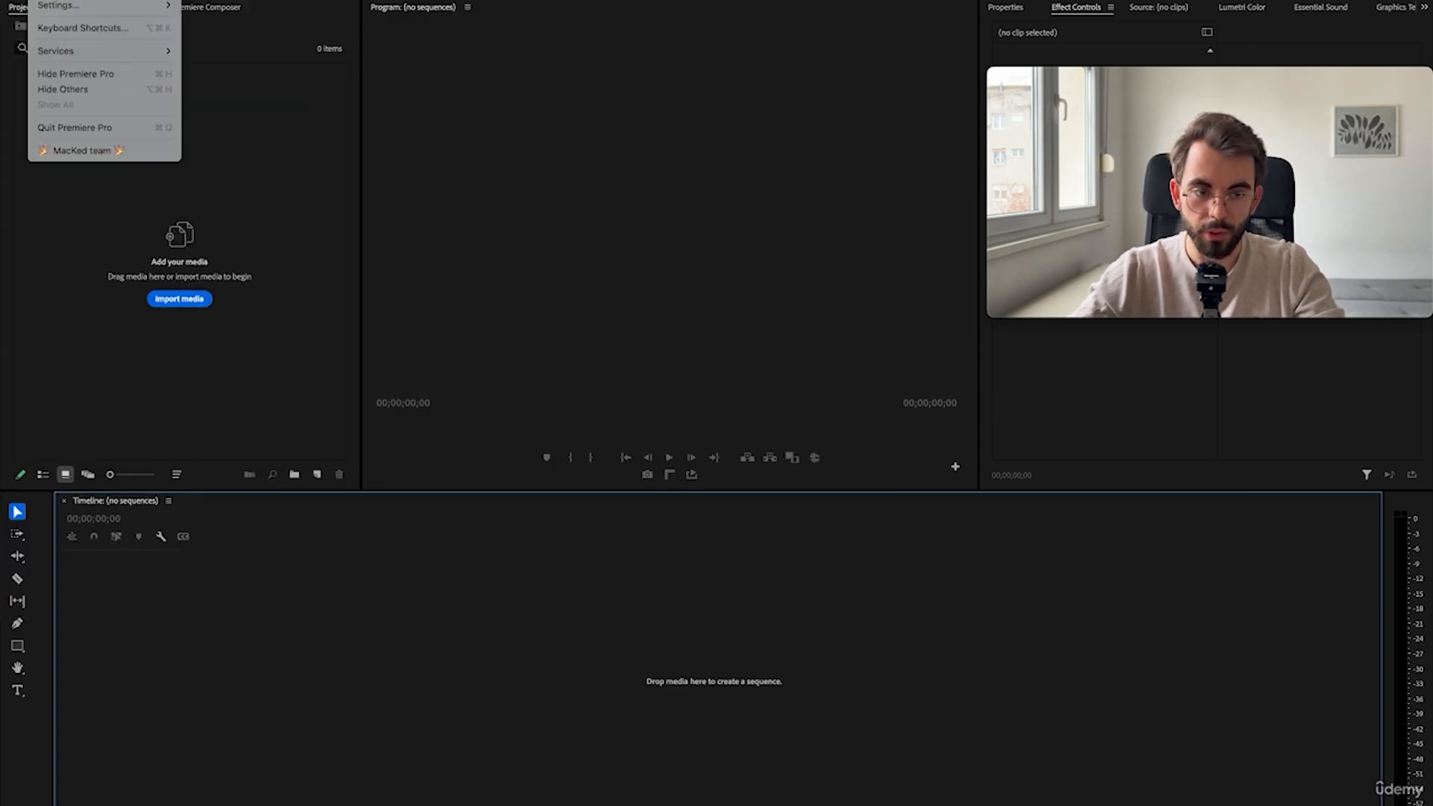
pyautogui.click(107, 27)
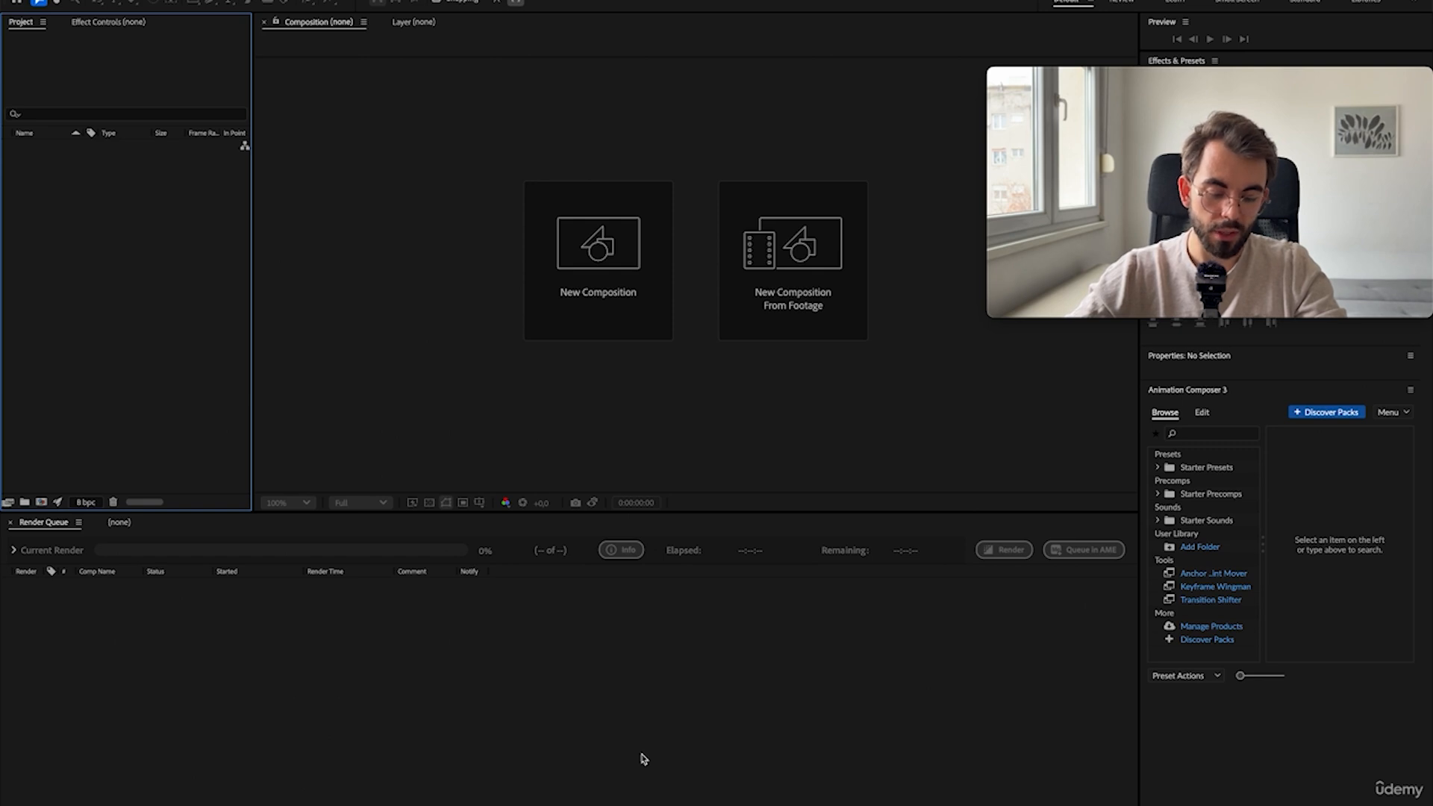
# - View the Keyboard Shortcuts window in After Effects, and look over the shortcut layout in Premiere Pro before closing it
pyautogui.press('alt+super+apostrophe')
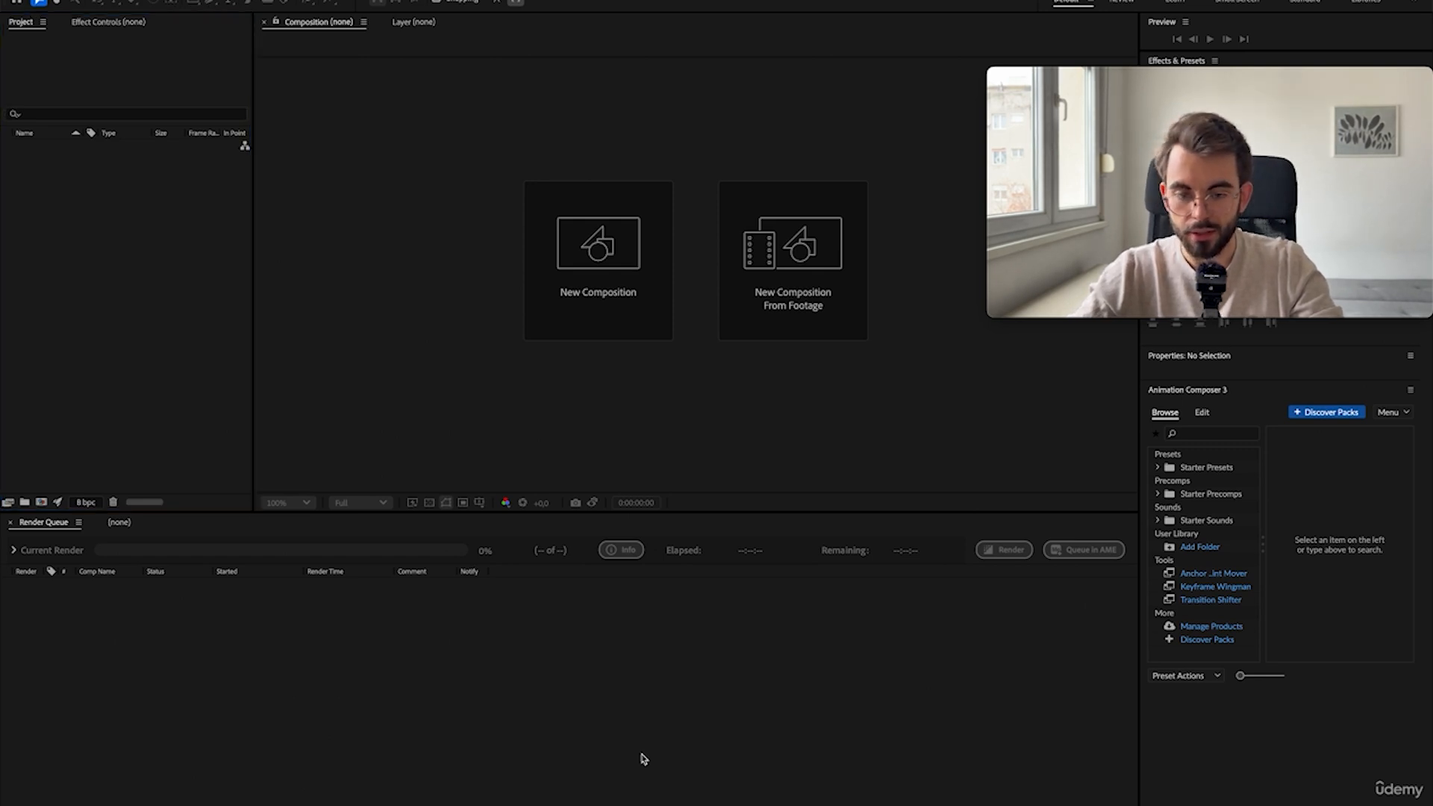
pyautogui.click(1161, 695)
pyautogui.click(75, 0)
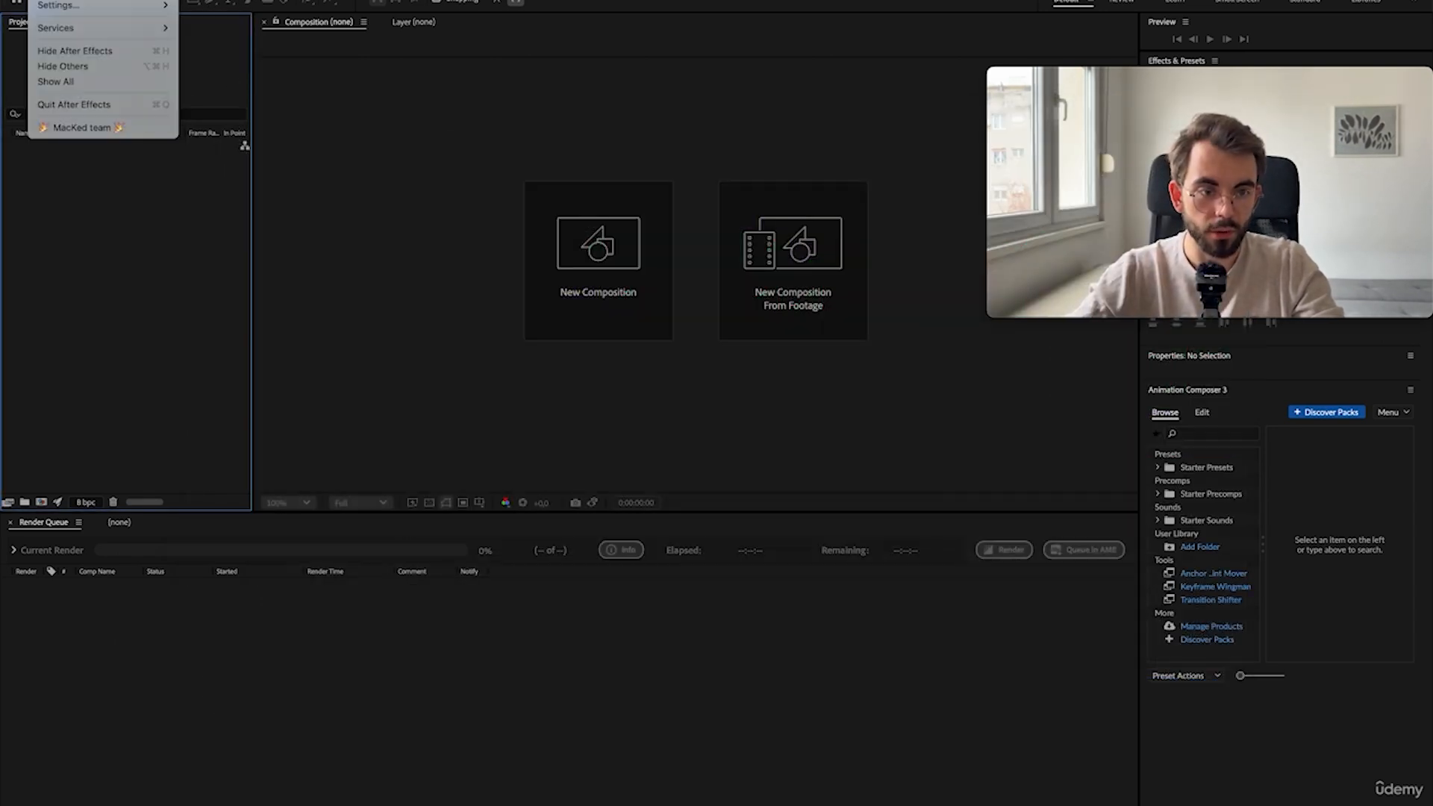
pyautogui.moveTo(147, 0)
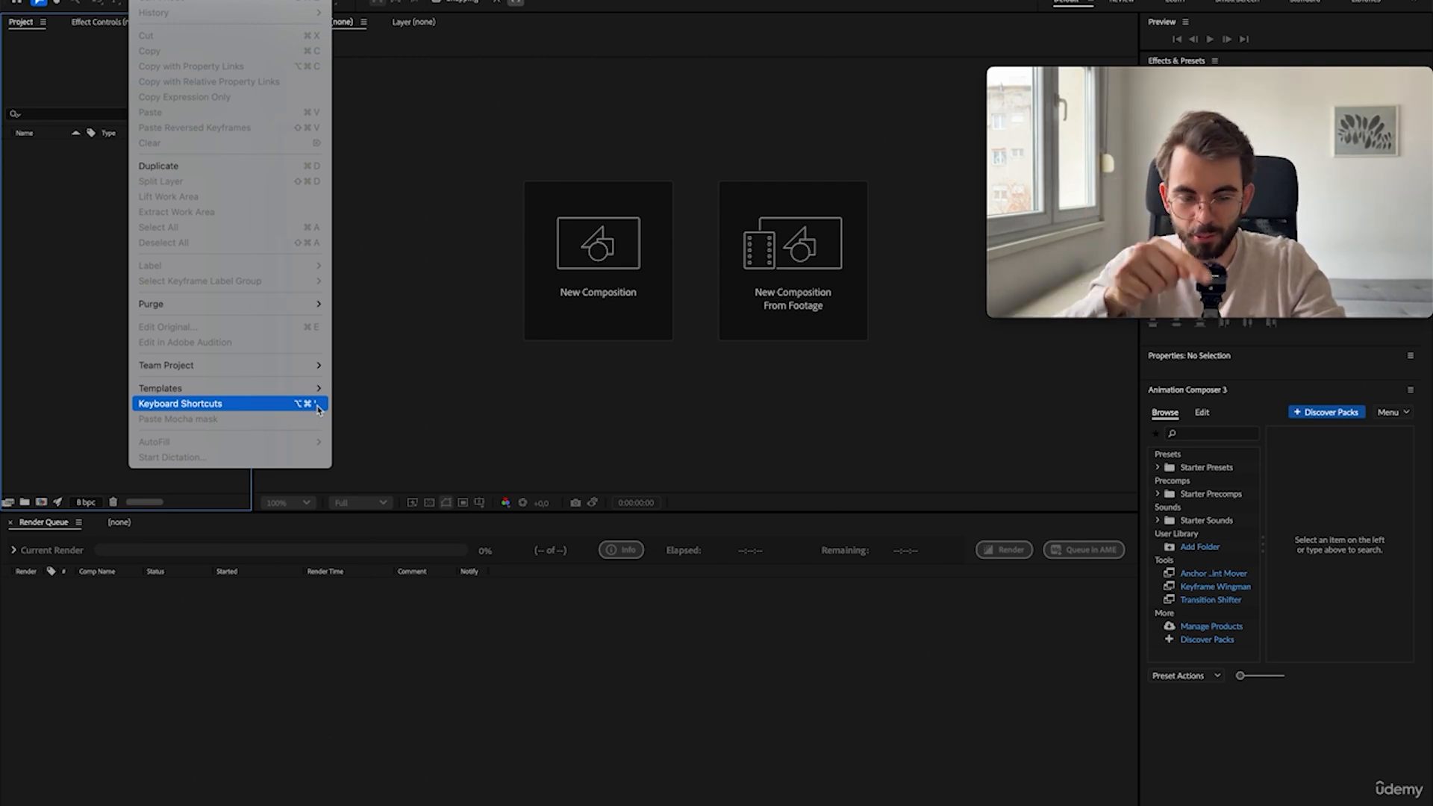
pyautogui.click(318, 410)
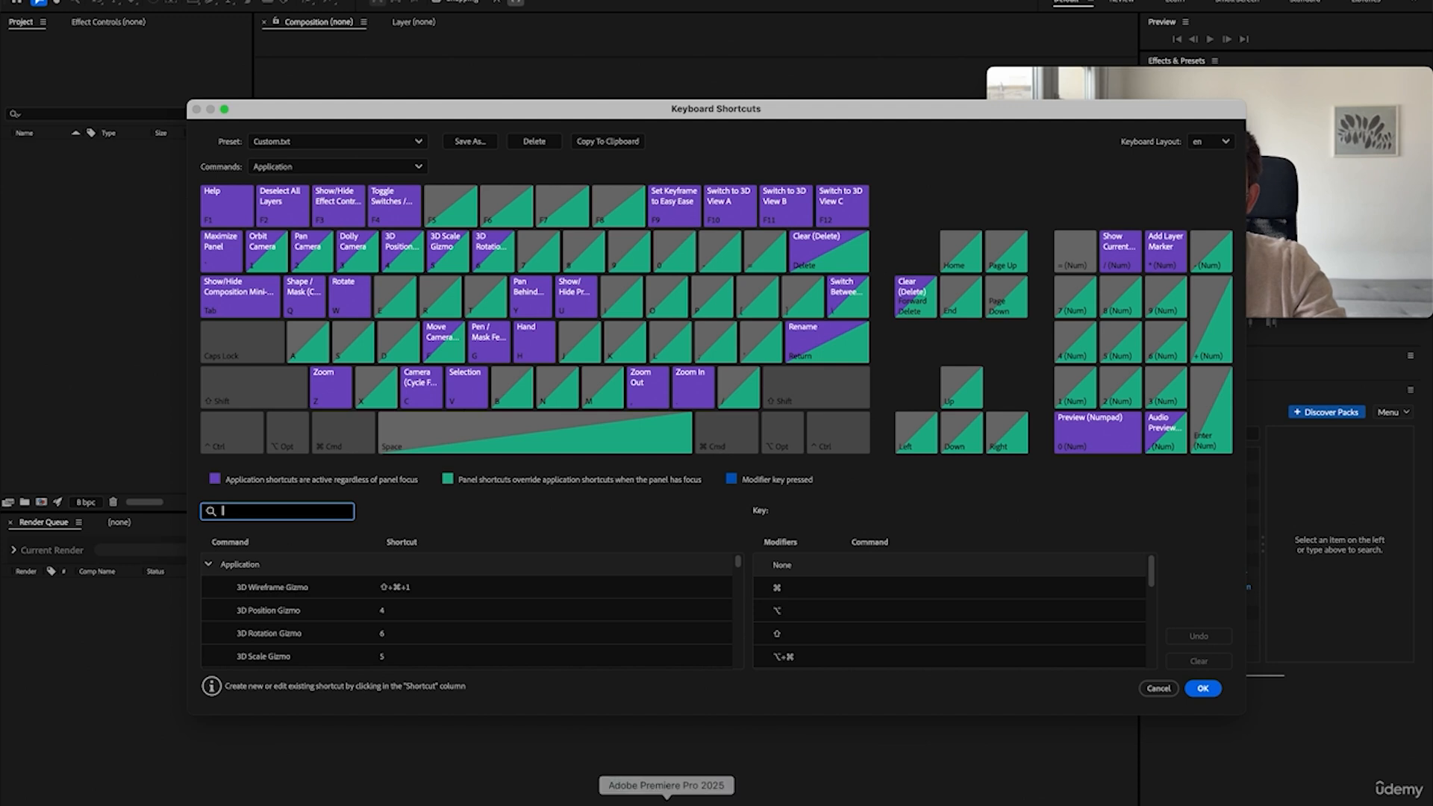
pyautogui.click(678, 805)
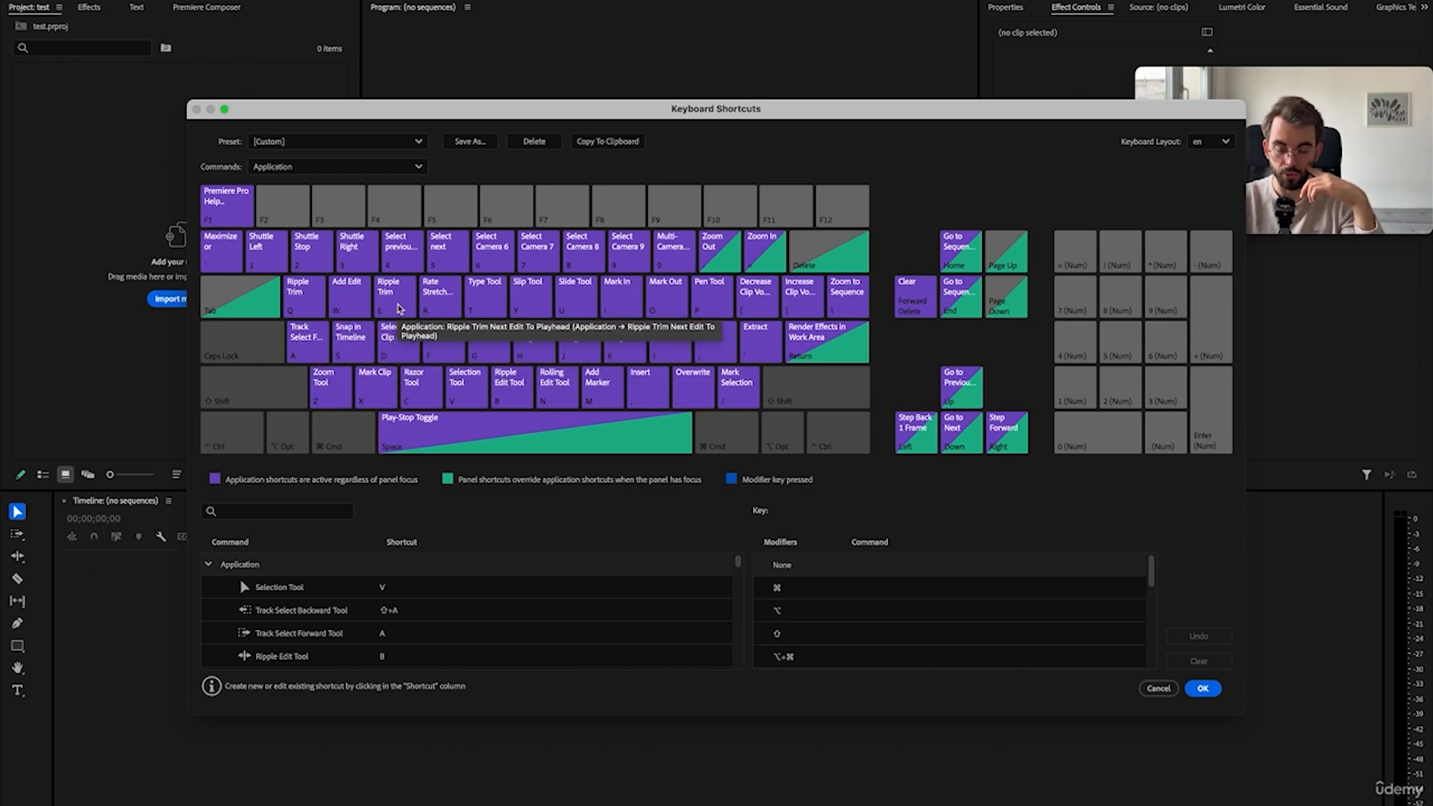
pyautogui.click(1159, 688)
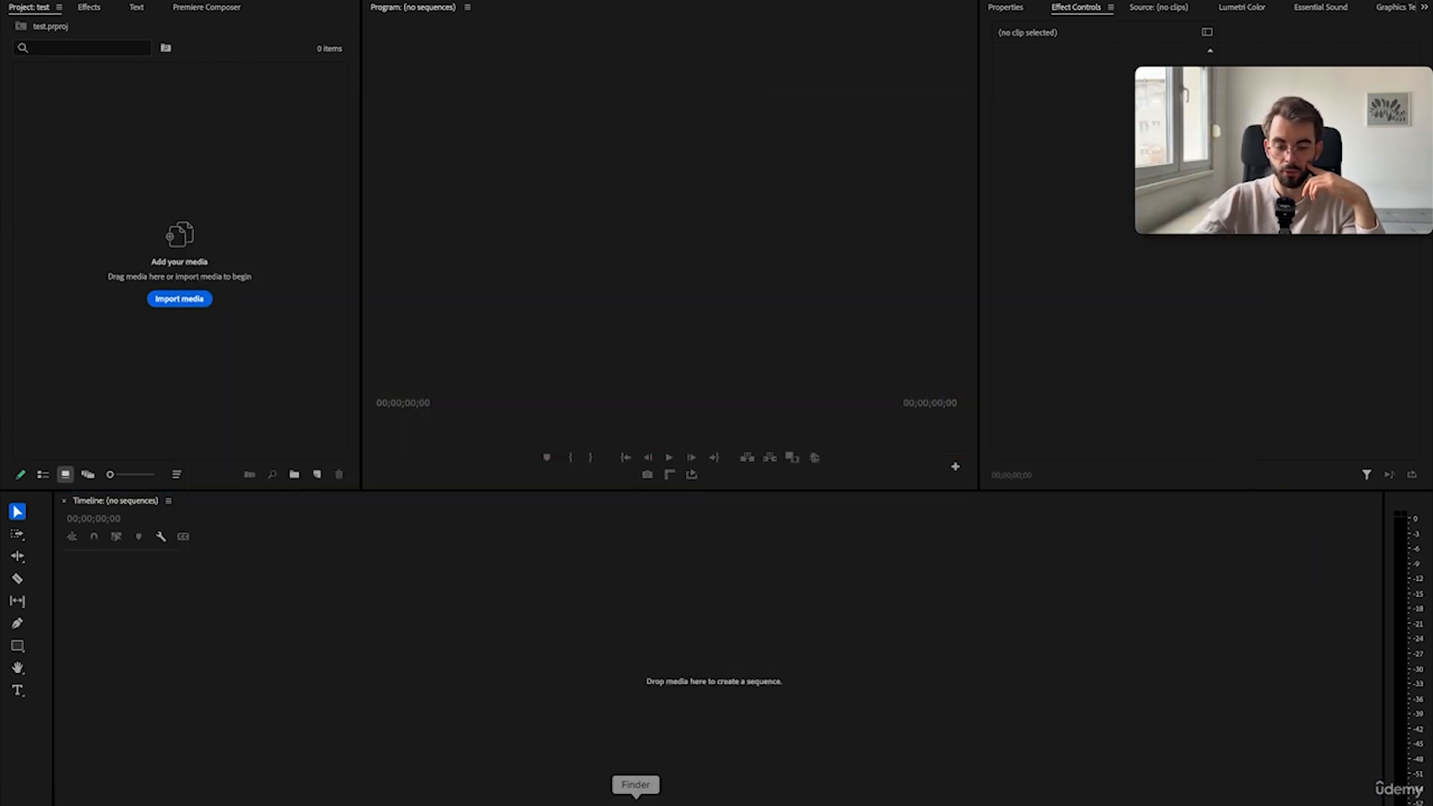
# - Import the snowfall.mp4 clip from the desktop's Music for Quotes/Neon folder and create a sequence from it
pyautogui.click(636, 800)
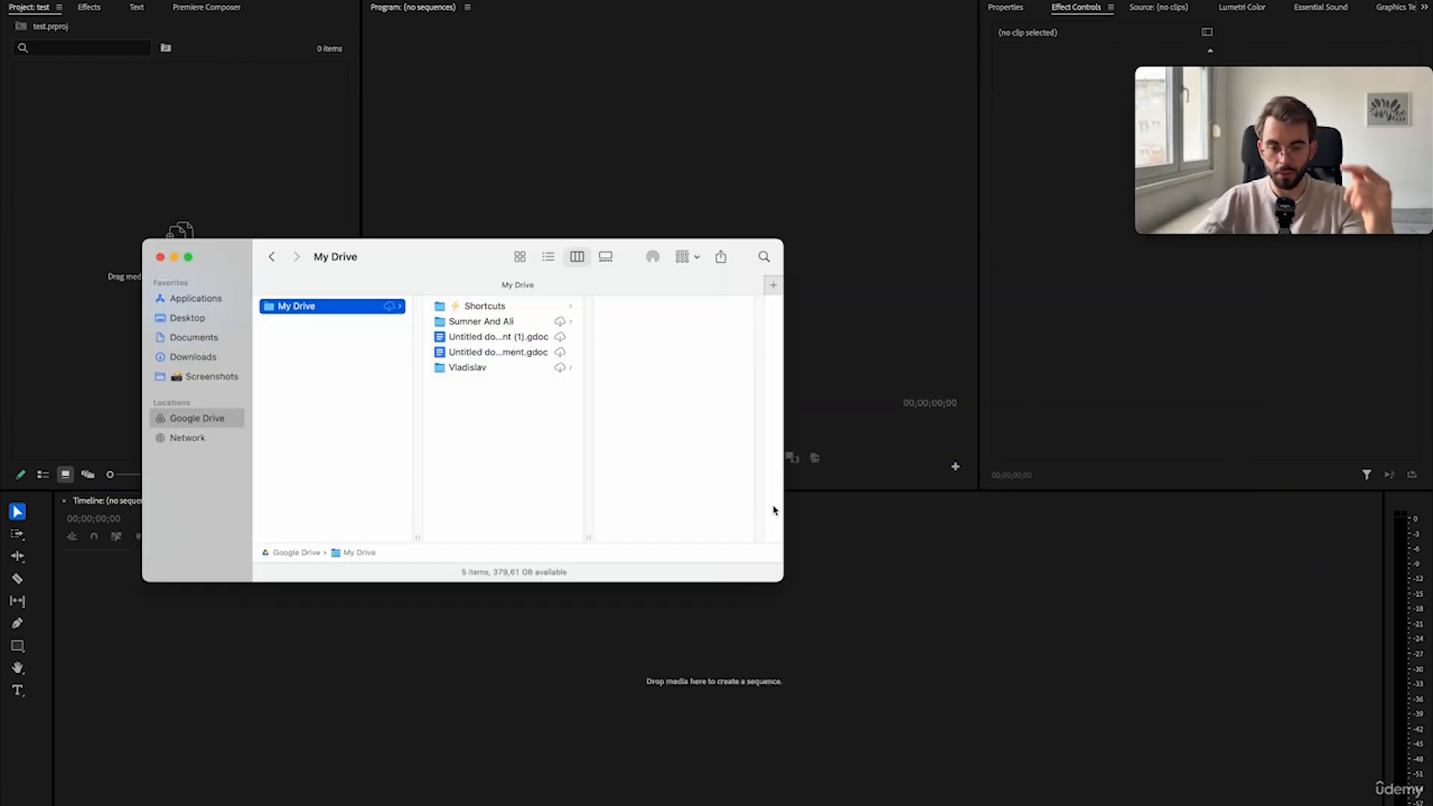
pyautogui.click(186, 336)
pyautogui.click(314, 398)
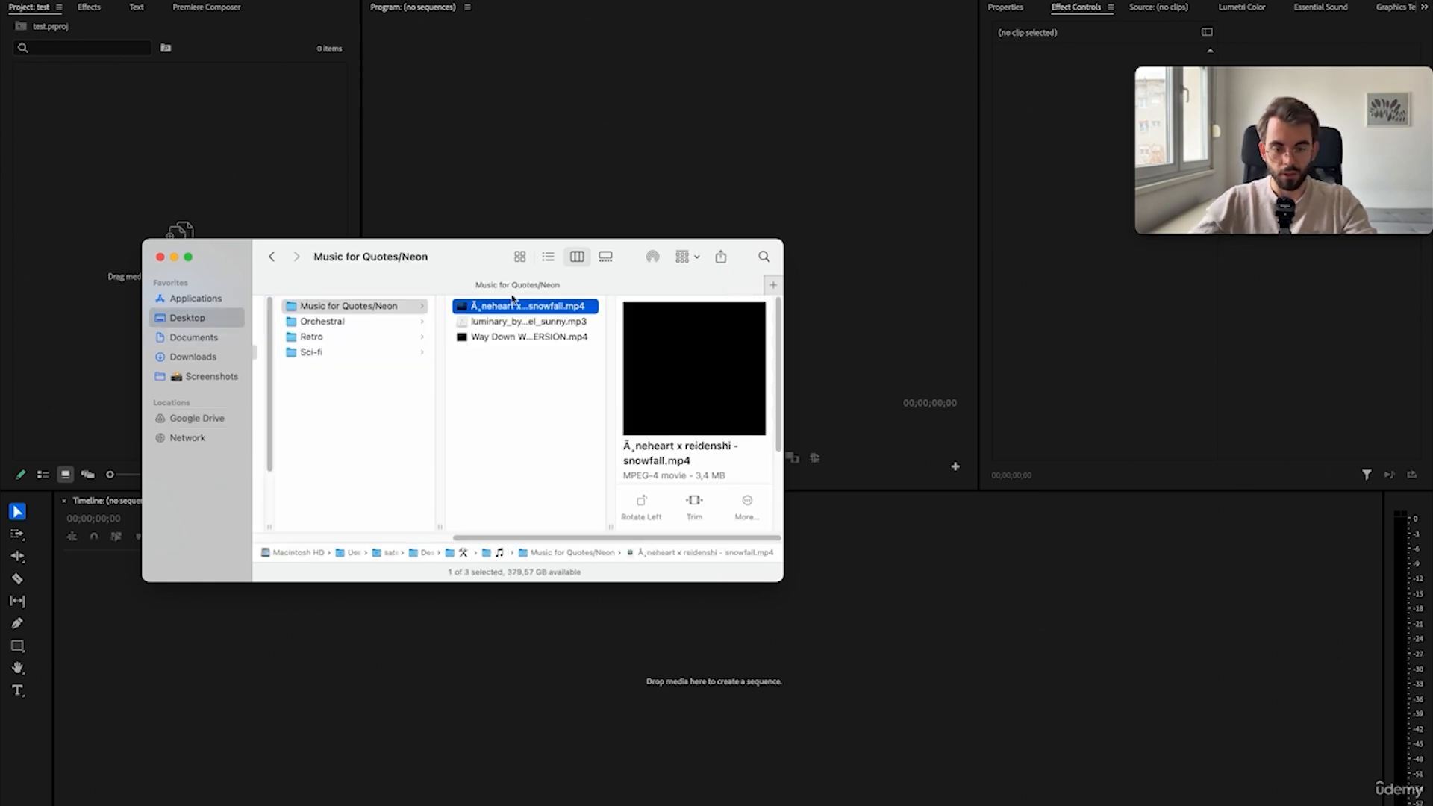
pyautogui.moveTo(523, 306); pyautogui.dragTo(238, 196)
pyautogui.moveTo(379, 631); pyautogui.dragTo(370, 650)
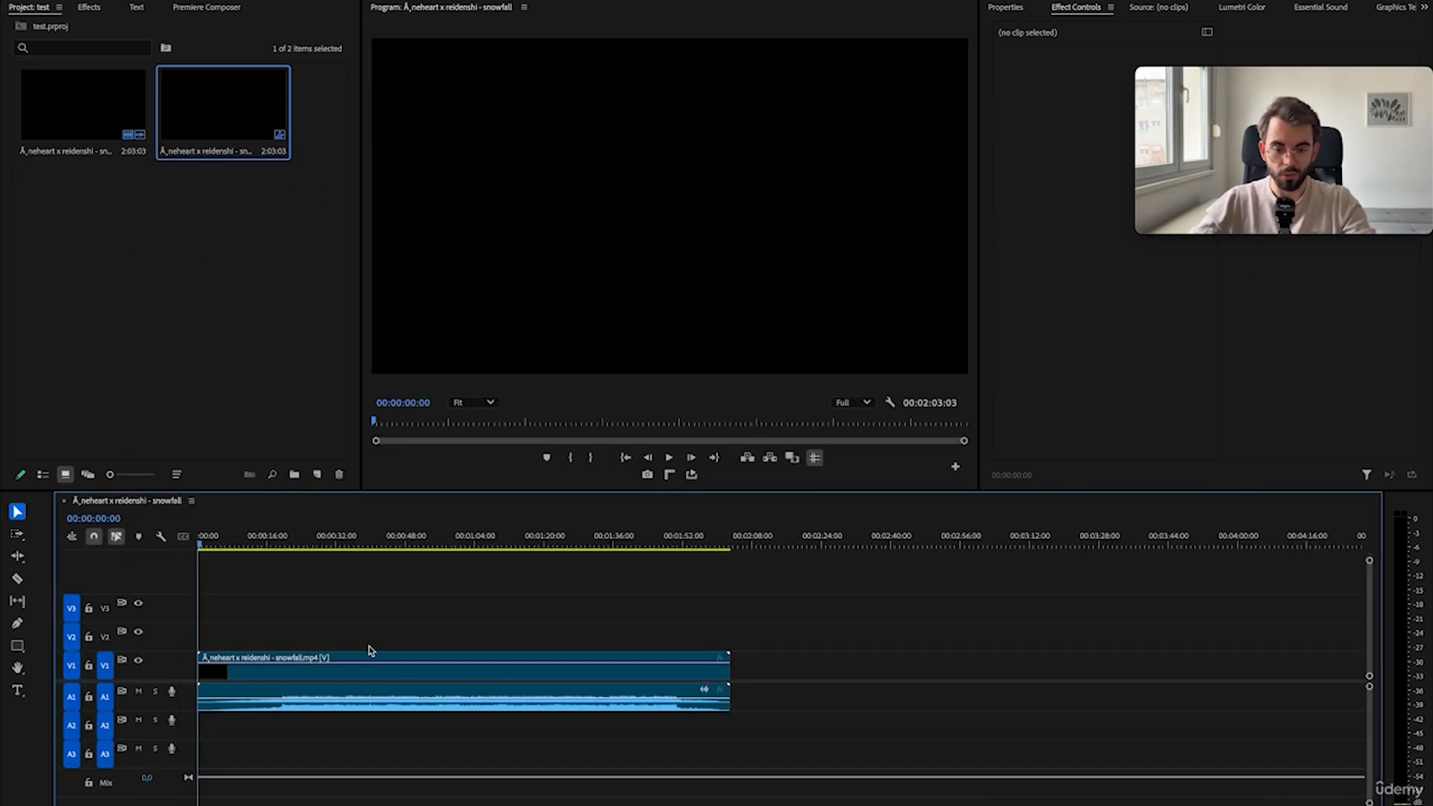
# - Reduce the track heights and play the sequence forward and in reverse from about 25 seconds
pyautogui.click(305, 539)
pyautogui.hotkey('shift', '-')
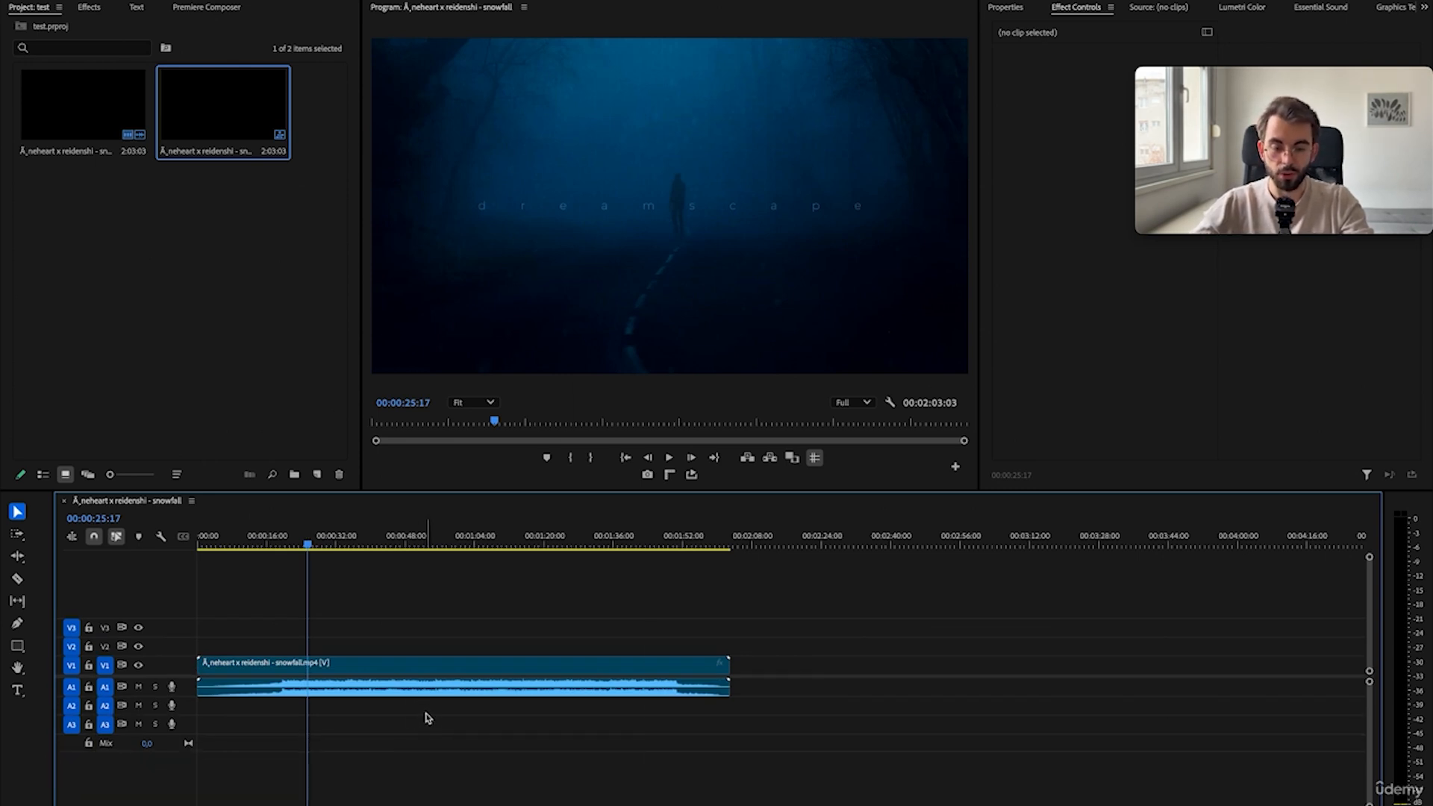
pyautogui.press('space')
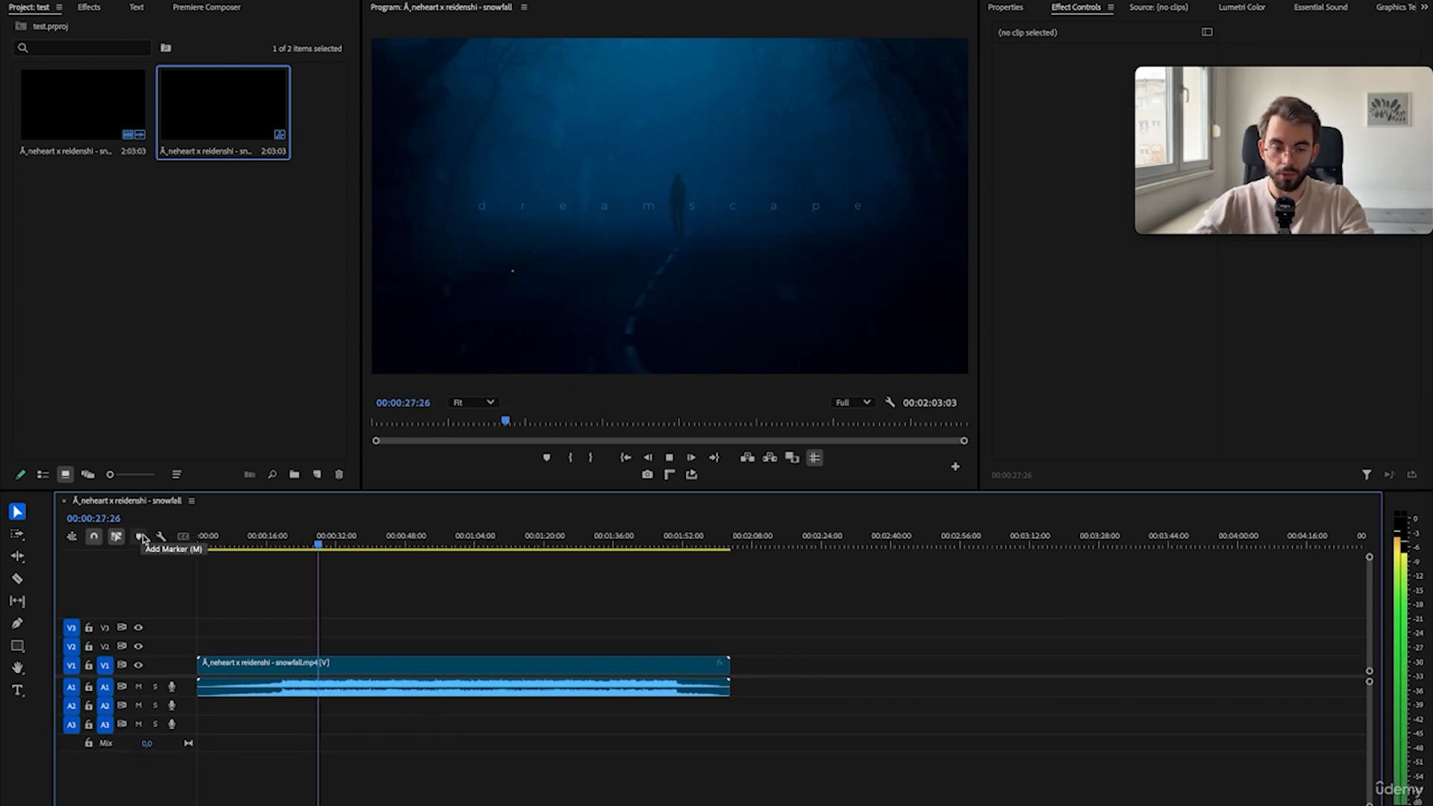
pyautogui.press('space')
pyautogui.press('j')
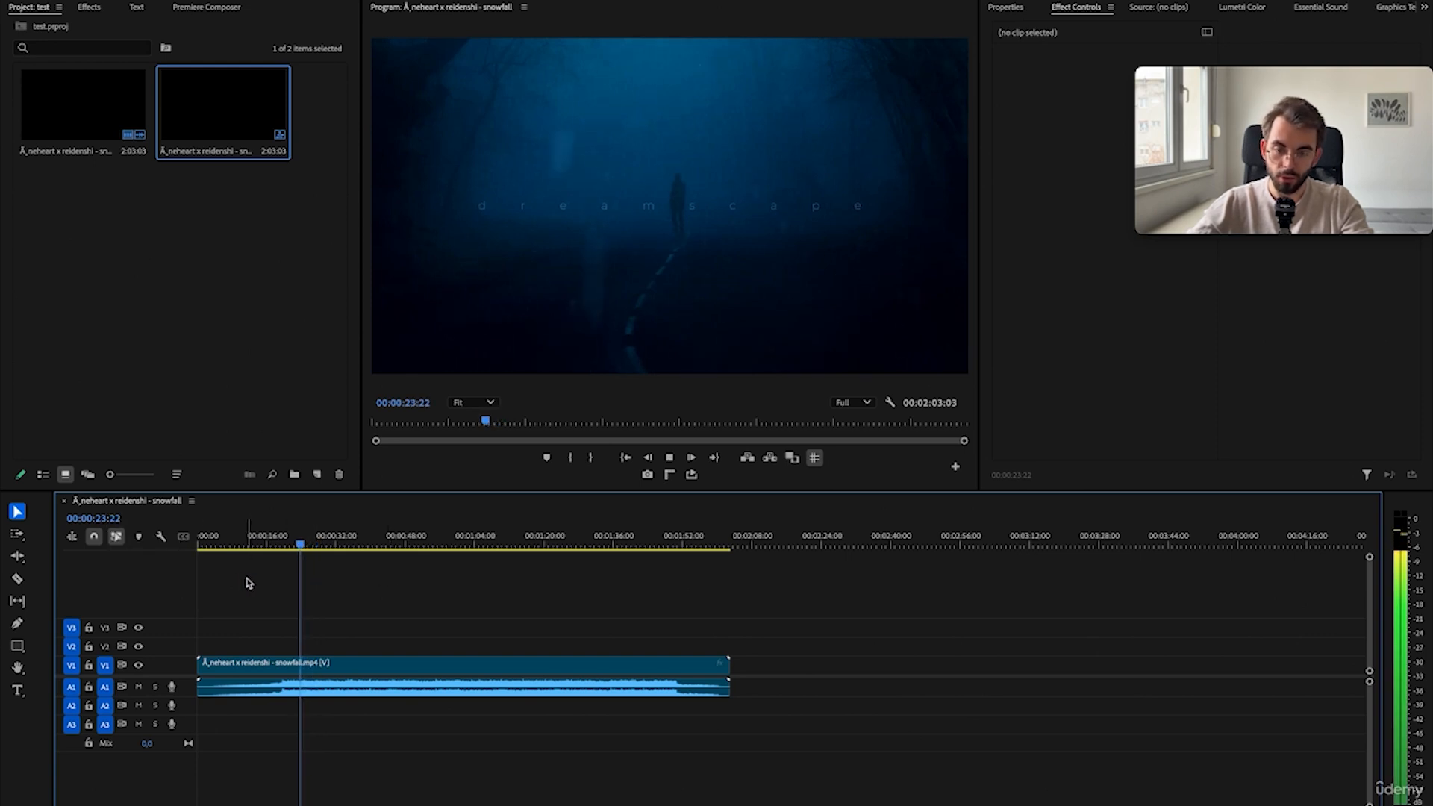
pyautogui.press('k')
# - Split the snowfall clip at a series of points along the timeline, starting at 00:00:22:25
pyautogui.hotkey('ctrl', 'k')
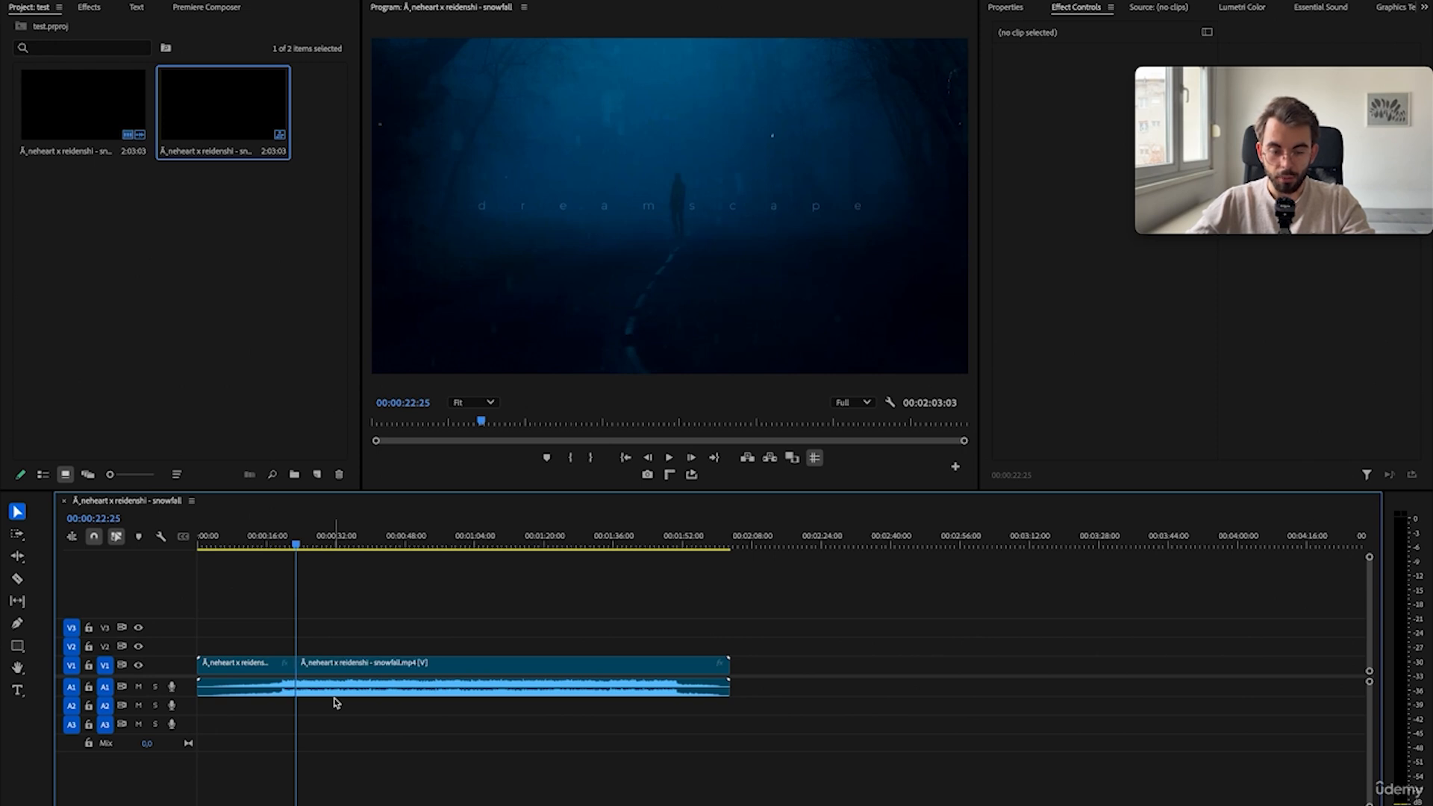
pyautogui.hotkey('ctrl', 'k')
pyautogui.moveTo(308, 543); pyautogui.dragTo(476, 657)
pyautogui.hotkey('ctrl', 'k')
pyautogui.hotkey('ctrl', 'k')
pyautogui.hotkey('ctrl', 'k')
pyautogui.hotkey('ctrl', 'k')
pyautogui.hotkey('ctrl', 'k')
pyautogui.hotkey('ctrl', 'k')
pyautogui.hotkey('ctrl', 'k')
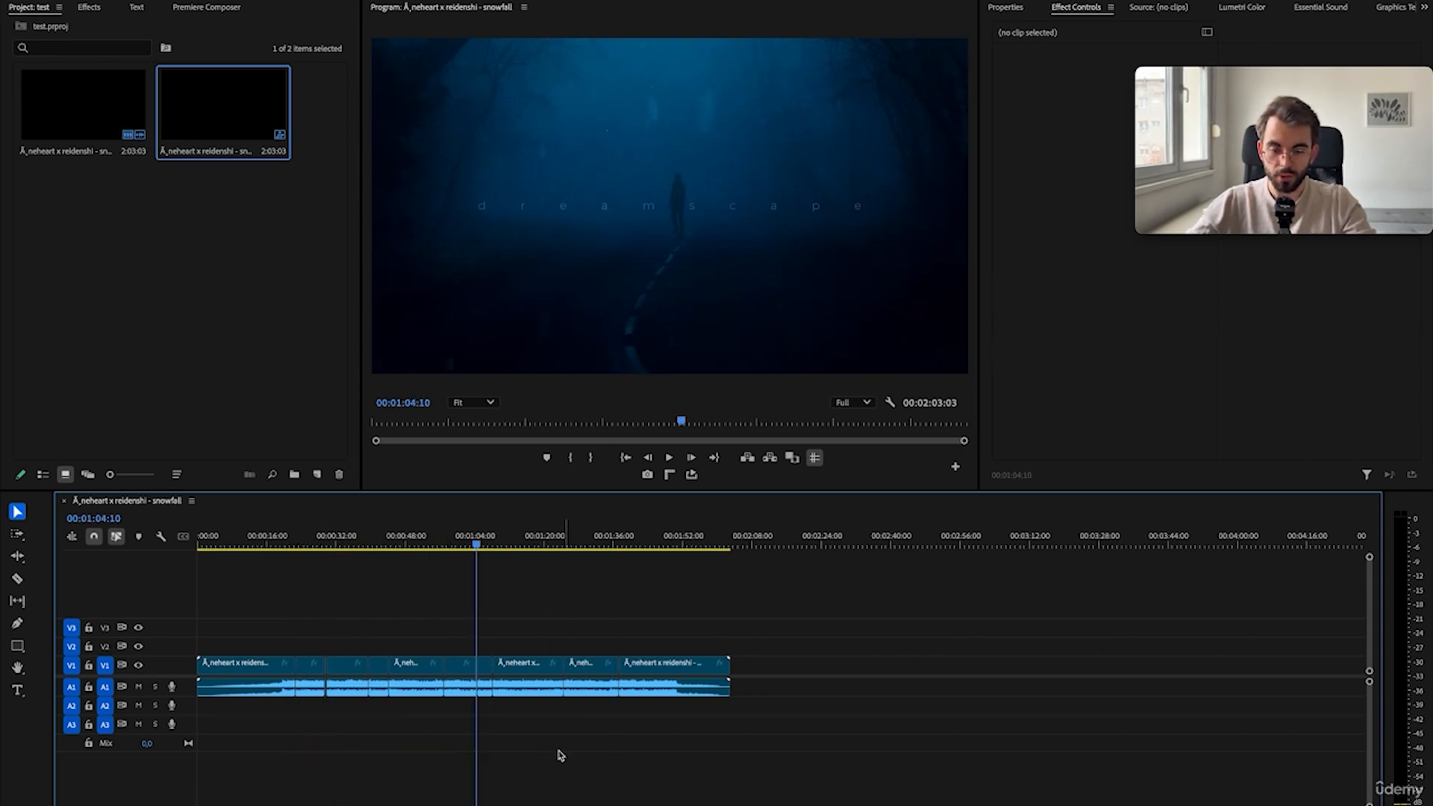
# - Undo all the cuts made in the snowfall clip
pyautogui.hotkey('ctrl', 'z')
pyautogui.hotkey('ctrl', 'z')
pyautogui.hotkey('ctrl', 'z')
pyautogui.hotkey('ctrl', 'z')
pyautogui.hotkey('ctrl', 'z')
pyautogui.hotkey('ctrl', 'z')
pyautogui.hotkey('ctrl', 'z')
pyautogui.hotkey('ctrl', 'z')
pyautogui.hotkey('ctrl', 'z')
pyautogui.hotkey('ctrl', 'z')
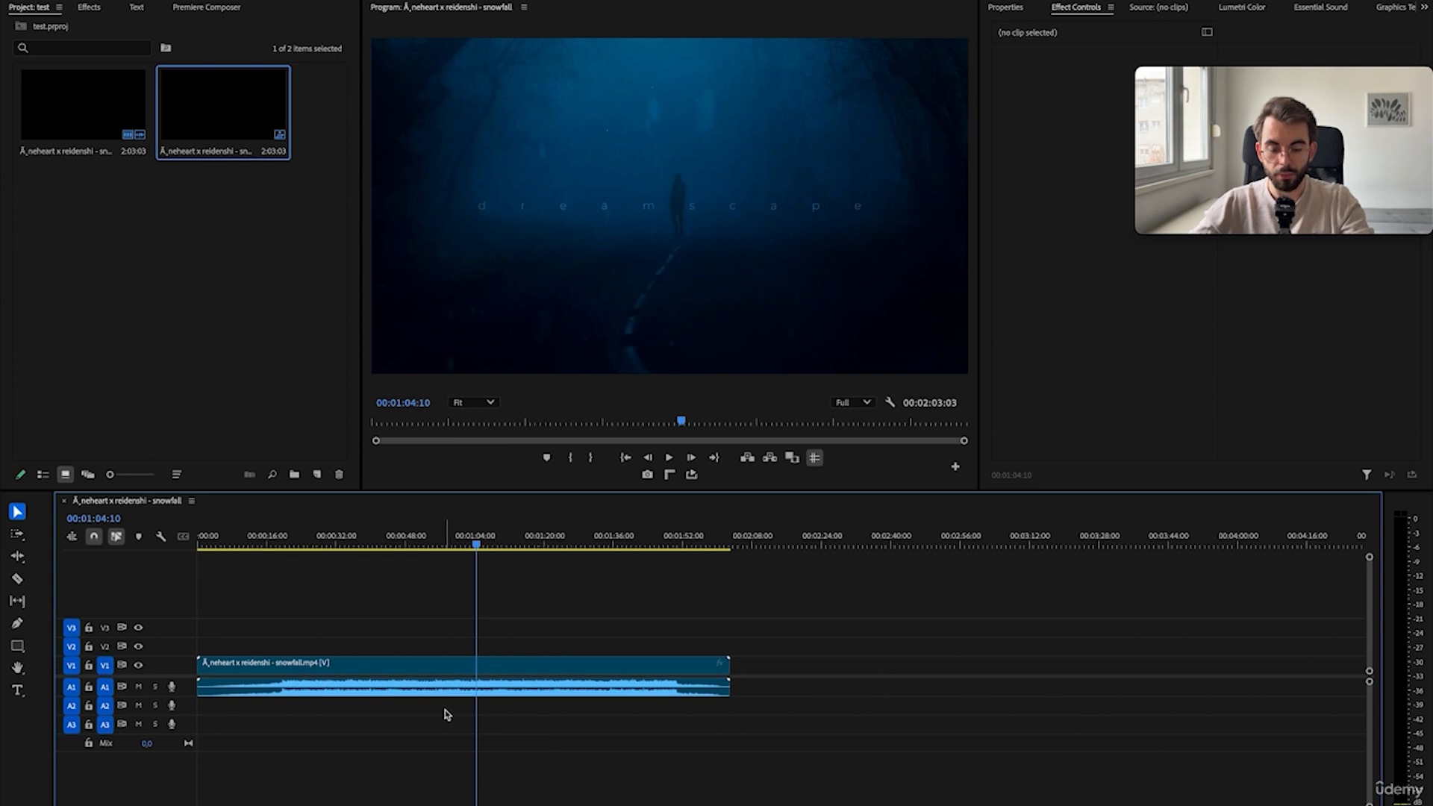
# - Try ripple trimming the selected clip's end to 00:01:04:10 and the first segment's end to 00:00:45:06, undoing each trim
pyautogui.moveTo(513, 736); pyautogui.dragTo(548, 606)
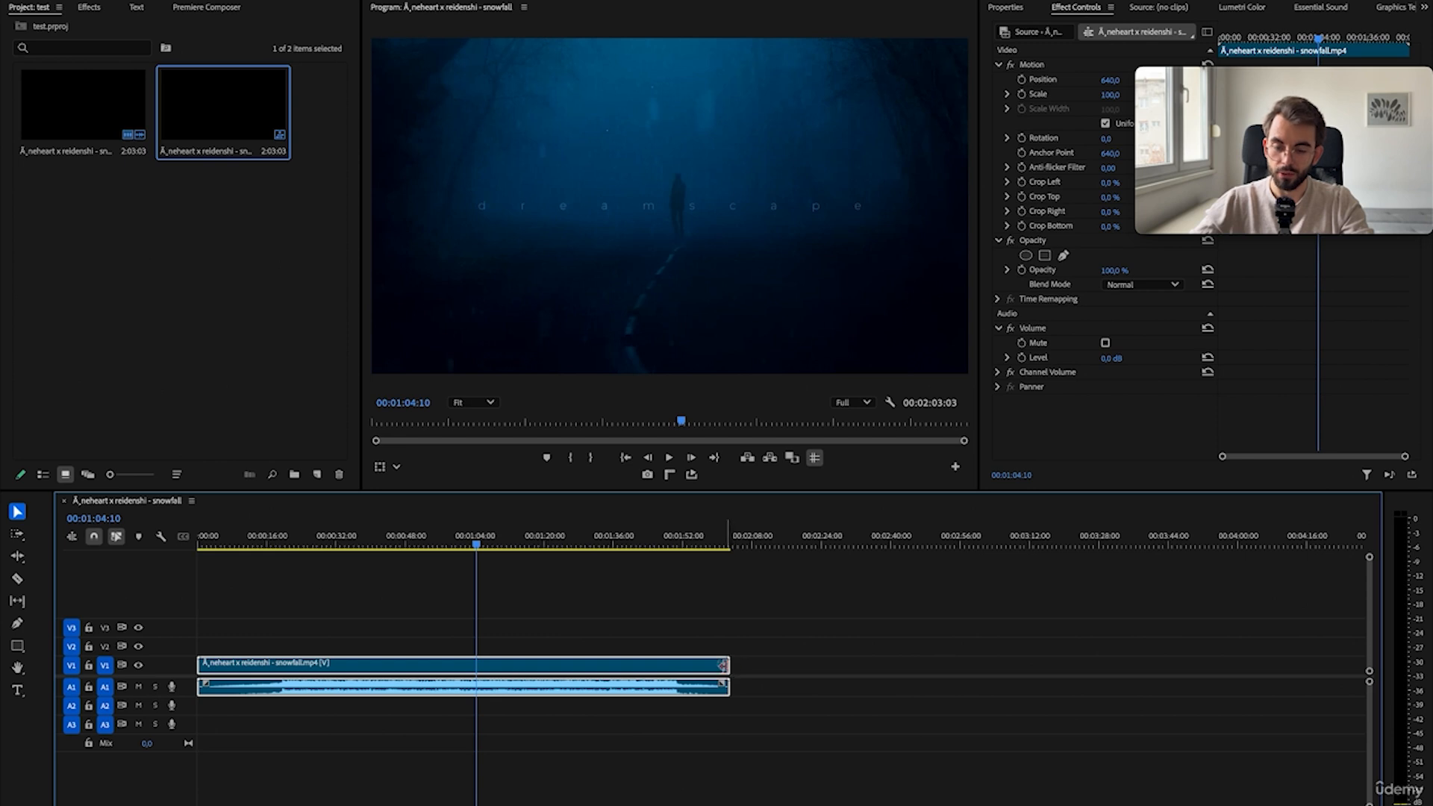
pyautogui.press('w')
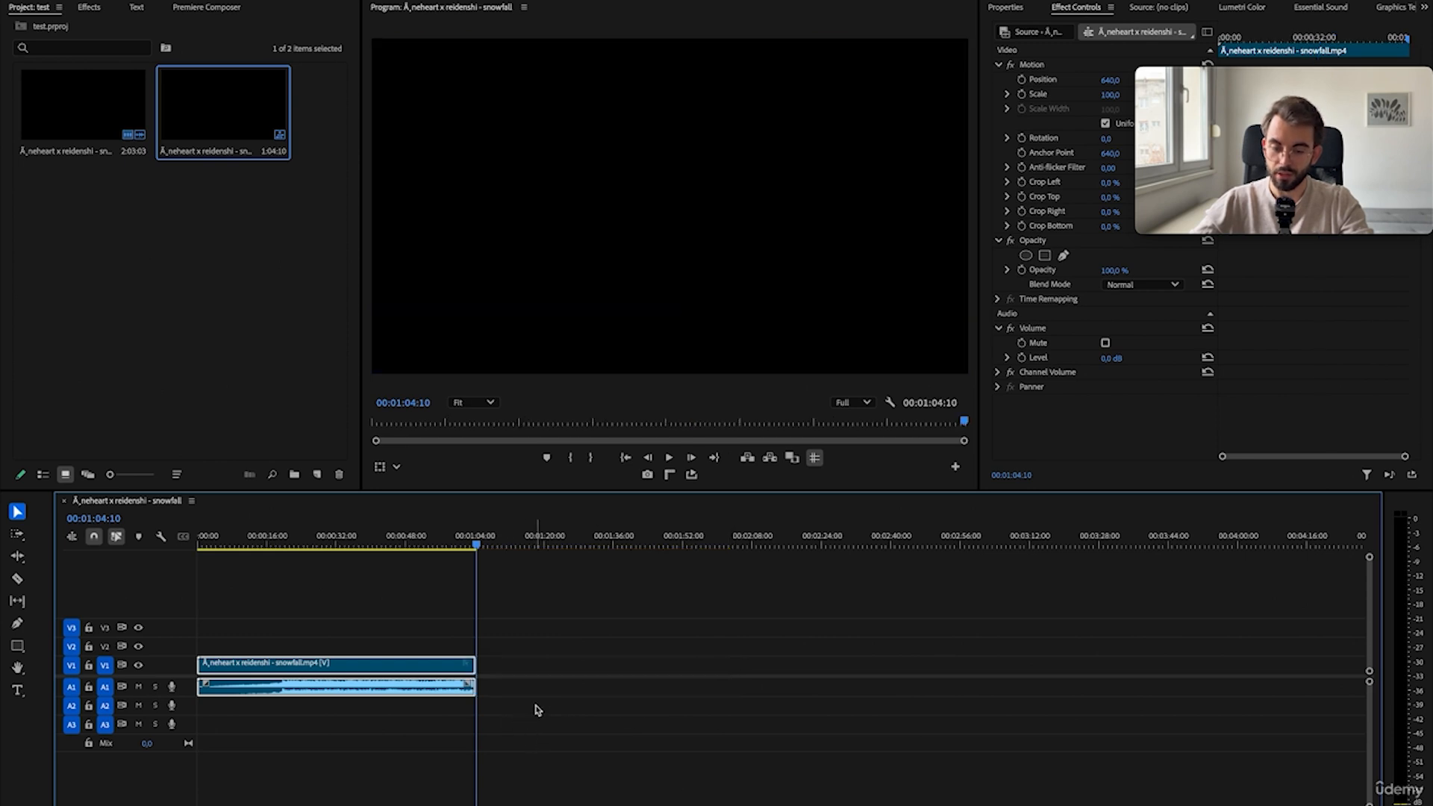
pyautogui.hotkey('ctrl', 'z')
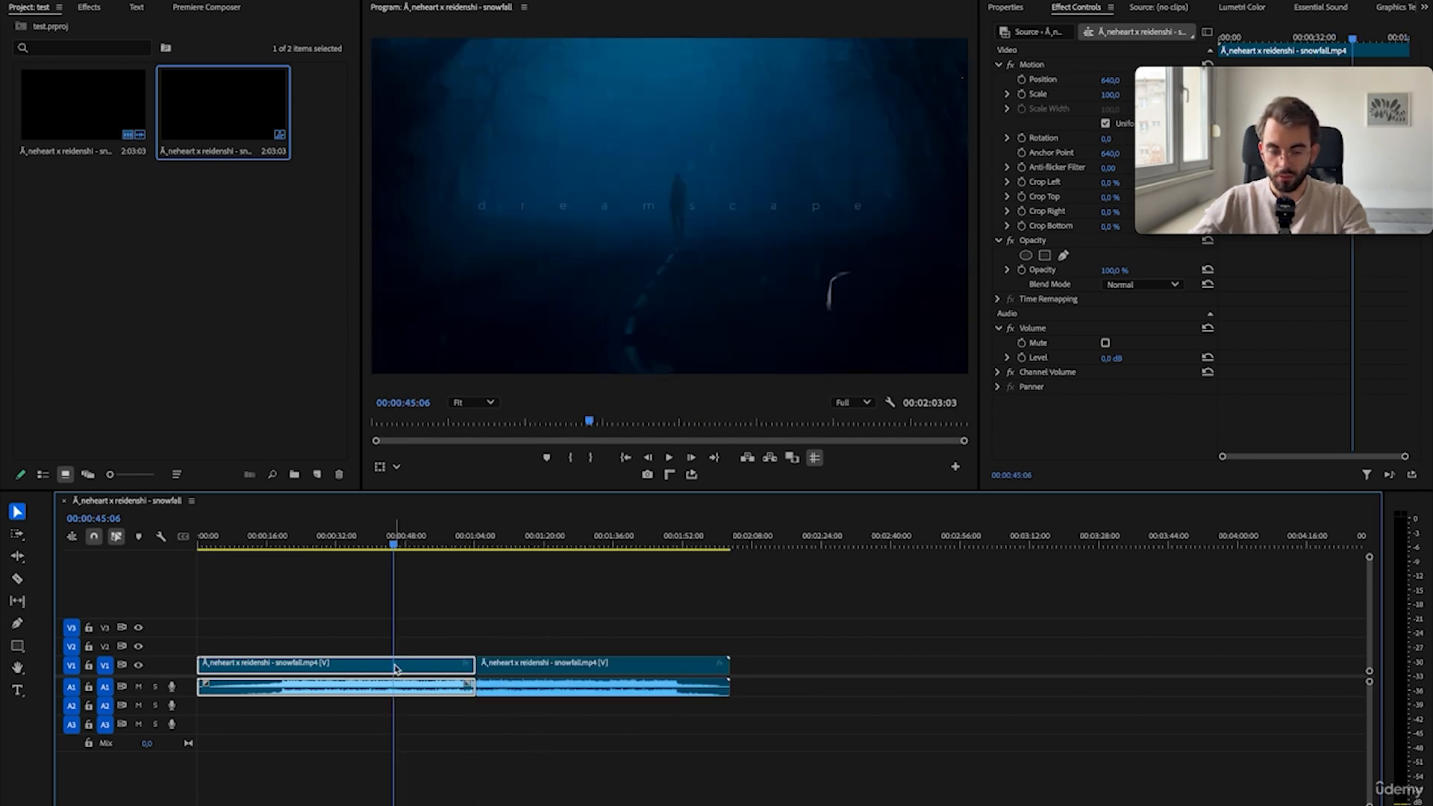
pyautogui.press('q')
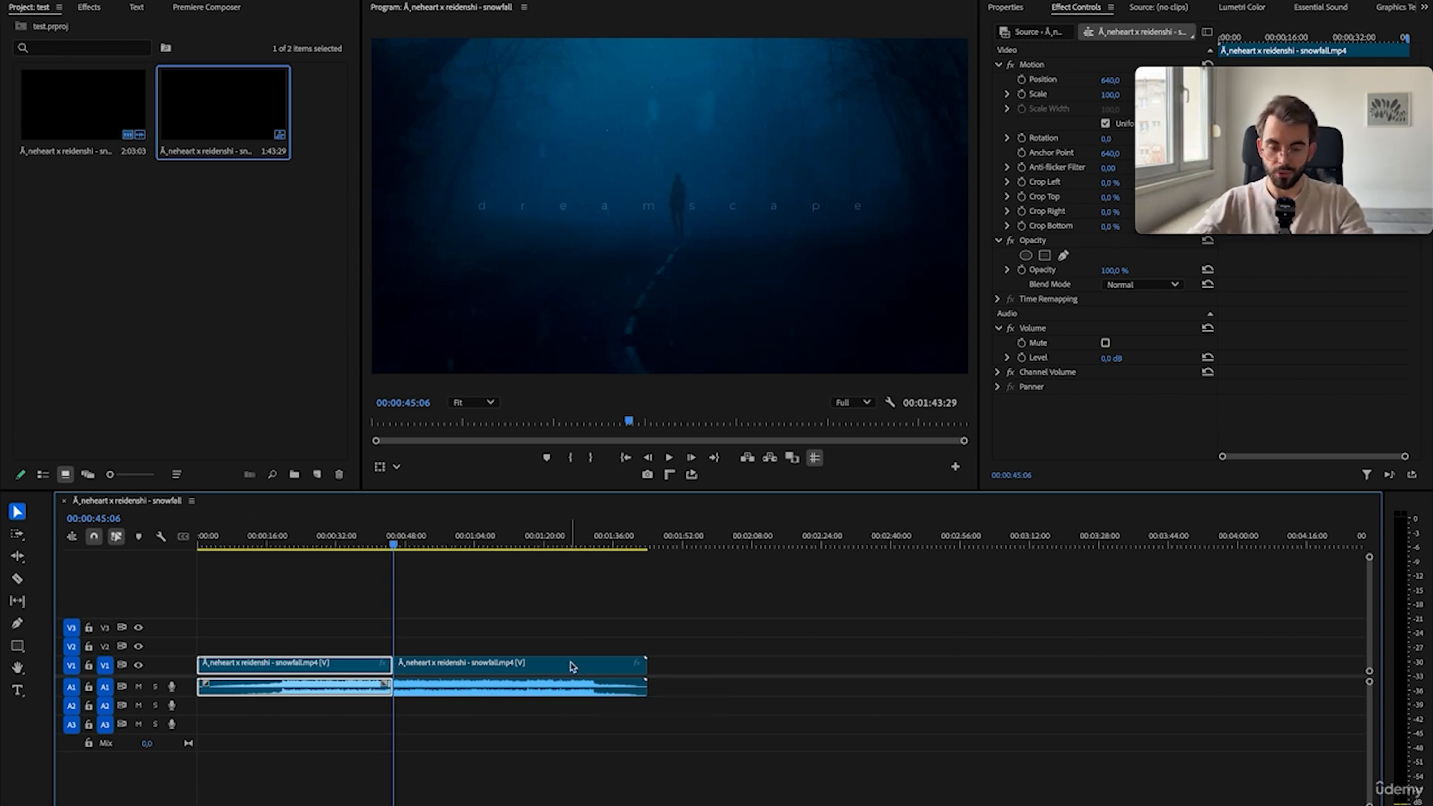
pyautogui.hotkey('ctrl', 'z')
# - Cut out the segment between 00:00:45:06 and 00:01:04:10 and move the following clip up to close the gap
pyautogui.hotkey('ctrl', 'k')
pyautogui.moveTo(451, 738); pyautogui.dragTo(445, 609)
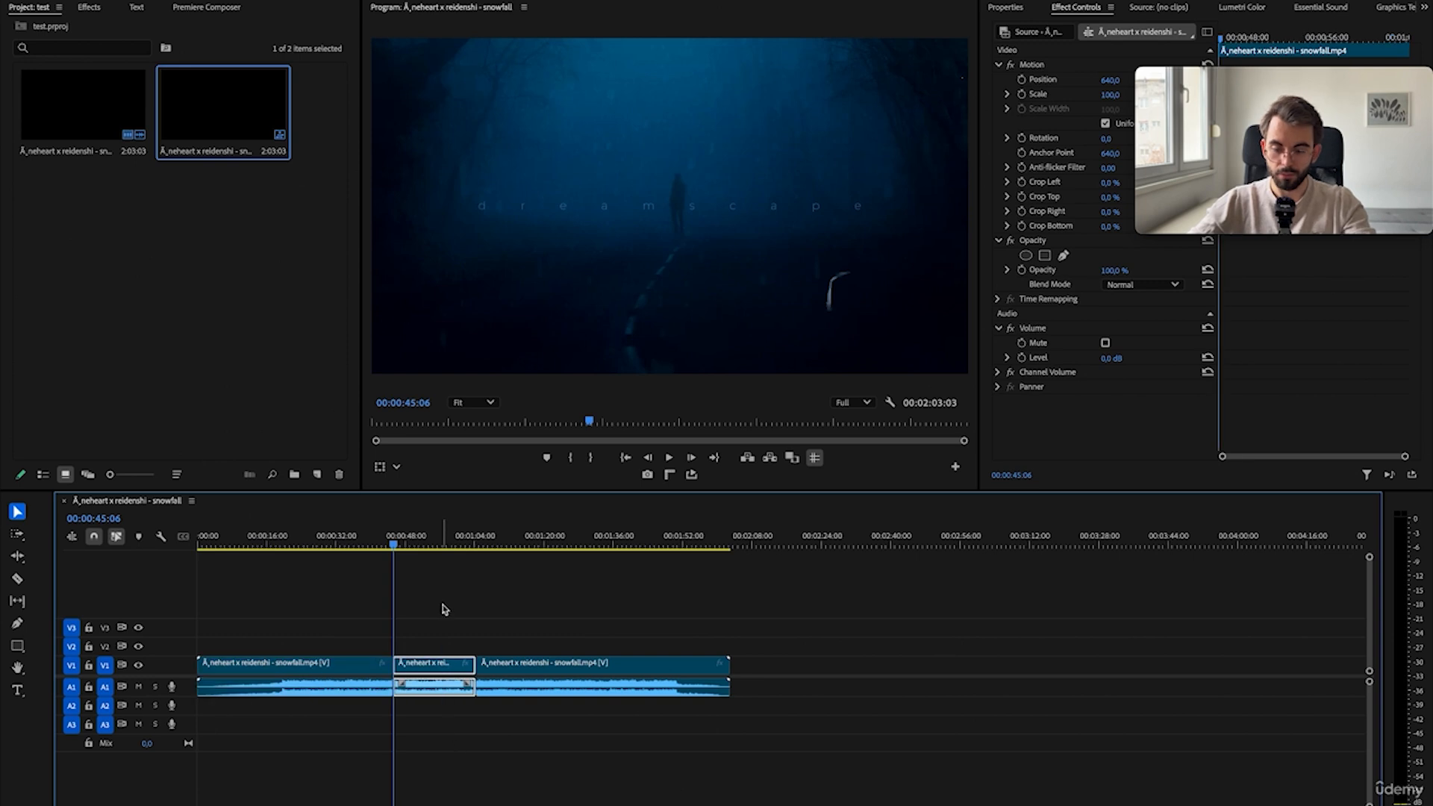
pyautogui.press('Delete')
pyautogui.press('Home')
pyautogui.press('space')
pyautogui.moveTo(528, 675); pyautogui.dragTo(445, 675)
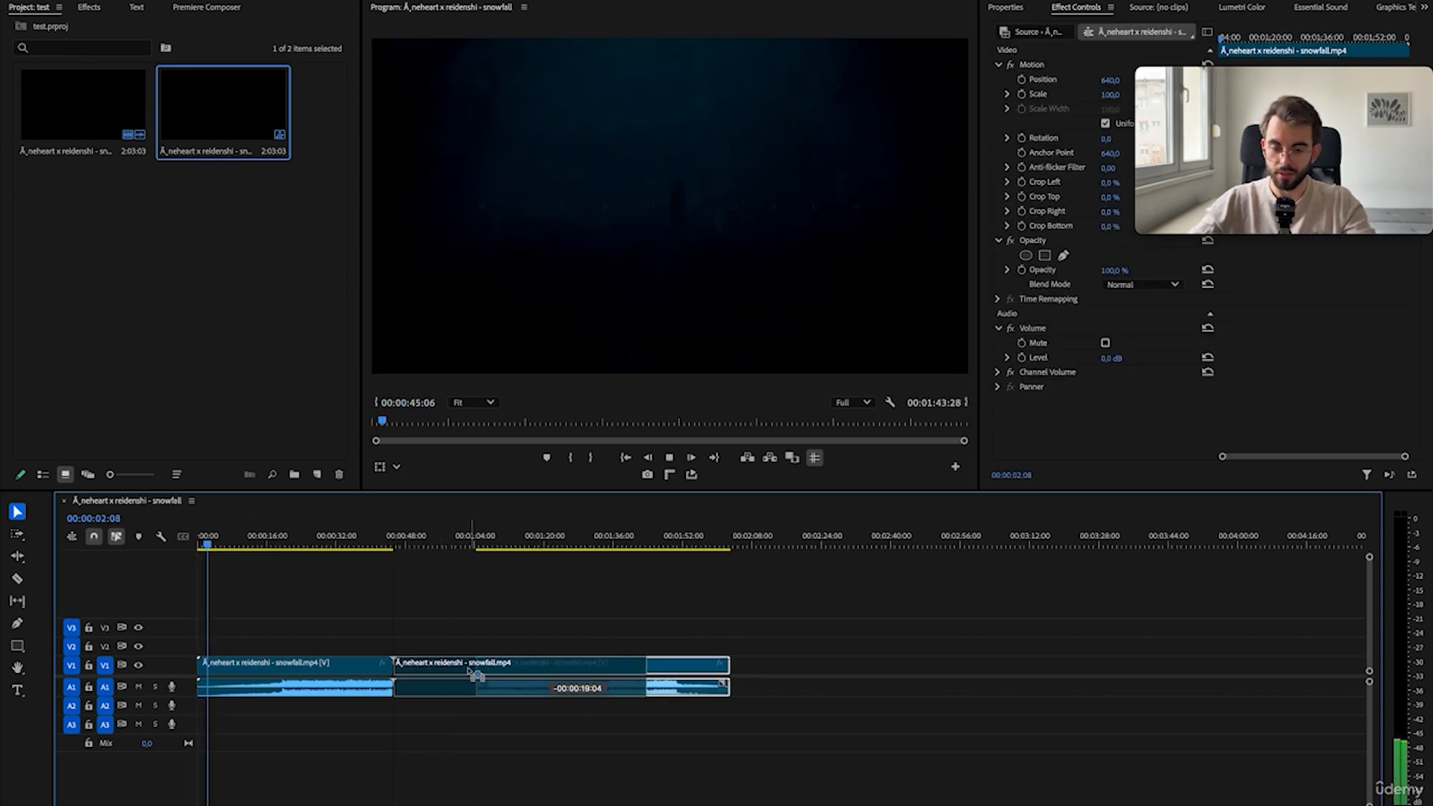
pyautogui.press('space')
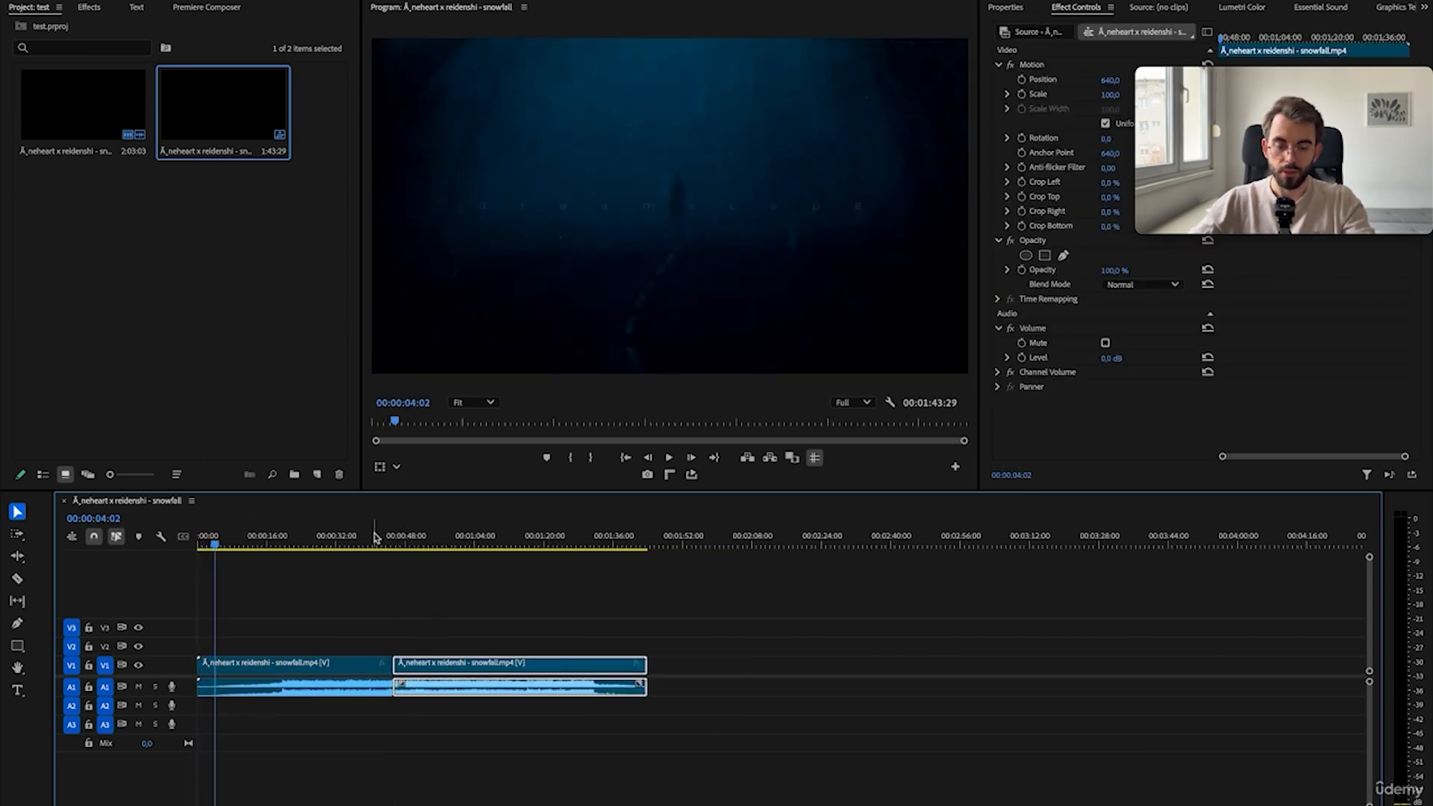
# - Undo the clip move, the segment deletion and the remaining cuts
pyautogui.hotkey('ctrl', 'z')
pyautogui.hotkey('ctrl', 'z')
pyautogui.hotkey('ctrl', 'z')
pyautogui.hotkey('ctrl', 'z')
# - Try ripple trimming the snowfall clip's start to 00:00:53:26, undo the trim and deselect the clip
pyautogui.moveTo(382, 545); pyautogui.dragTo(430, 552)
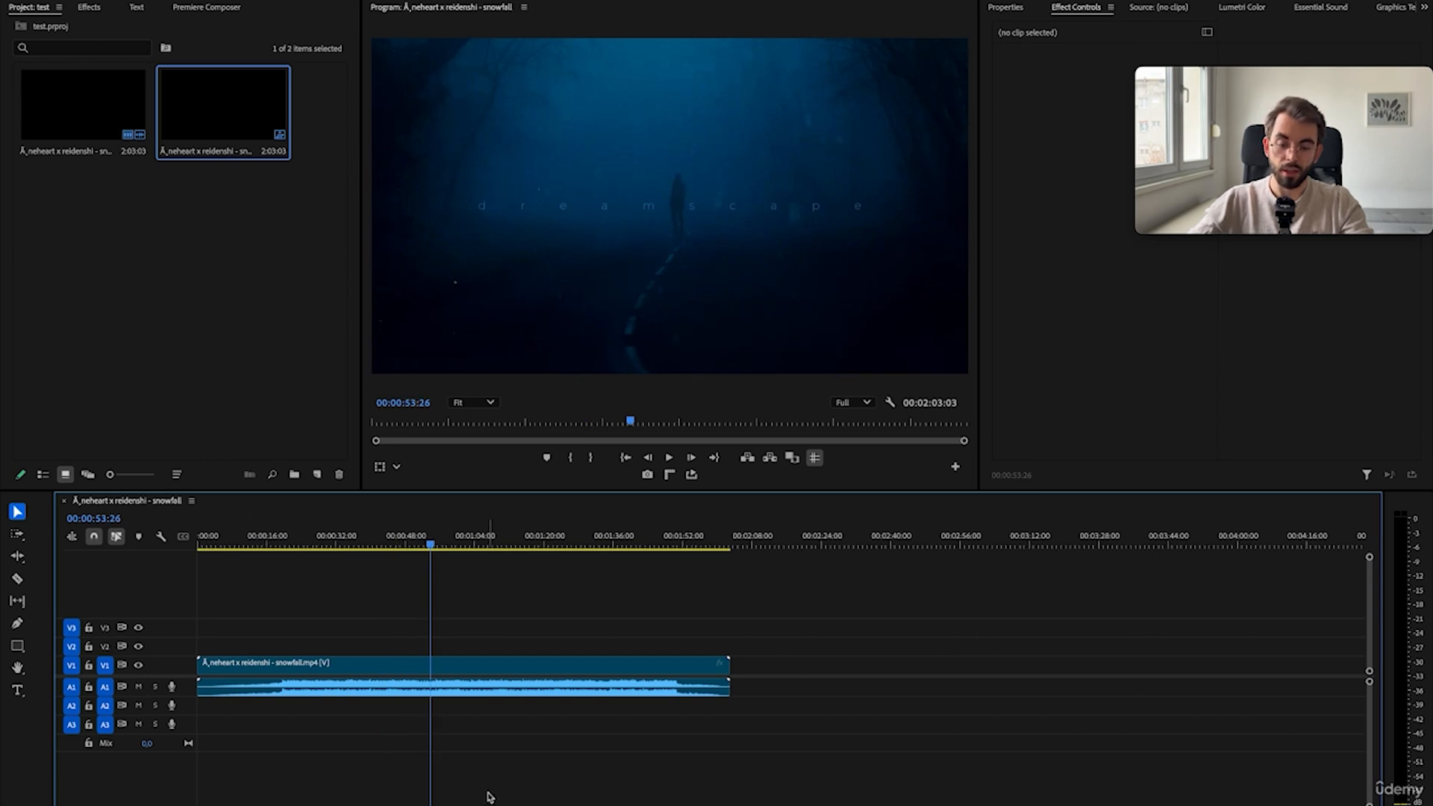
pyautogui.moveTo(410, 744); pyautogui.dragTo(318, 624)
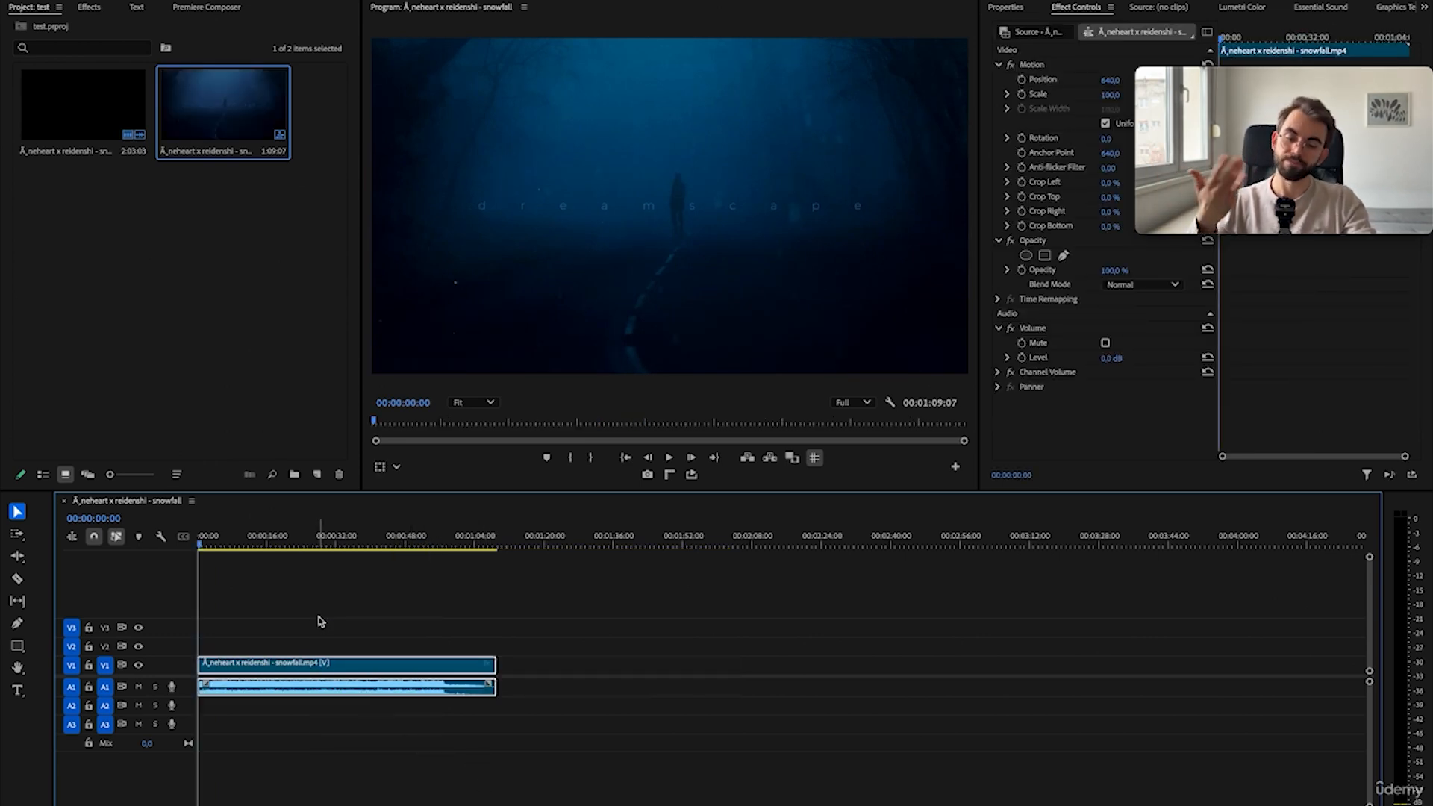
pyautogui.hotkey('ctrl', 'z')
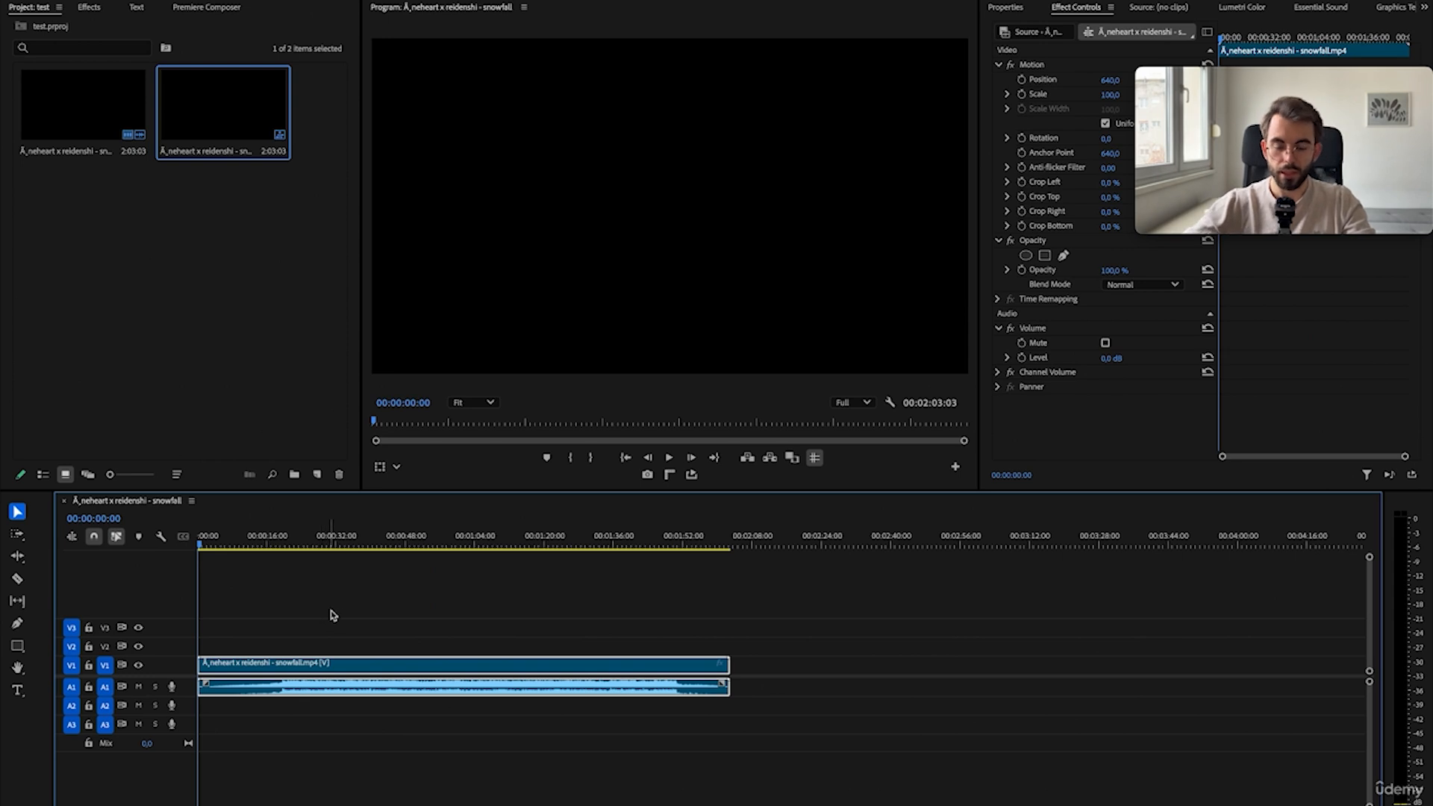
pyautogui.click(505, 750)
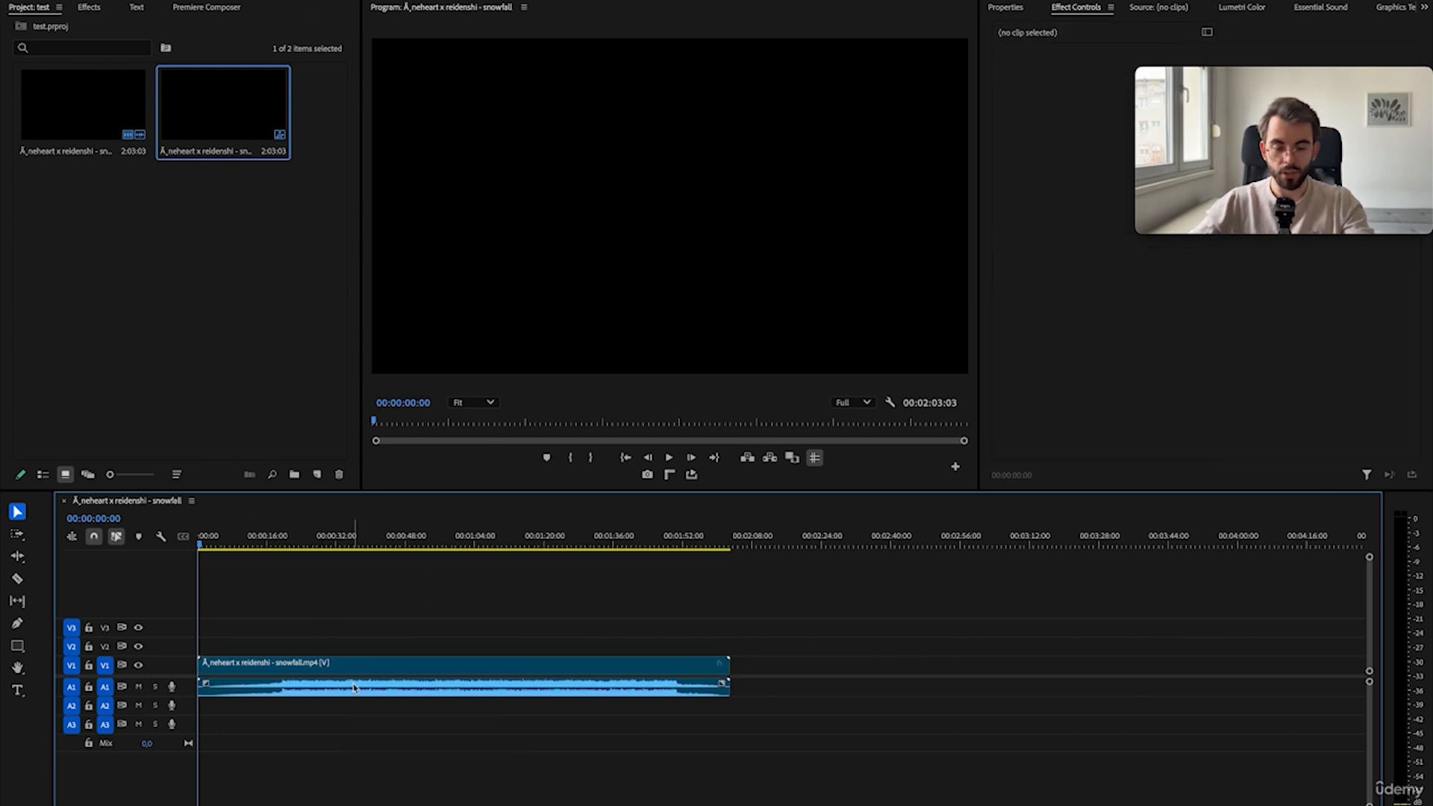
# - Open the Keyboard Shortcuts window, examine the commands assigned to Cmd + 1 and Cmd + 2, and close it
pyautogui.press('super+alt+k')
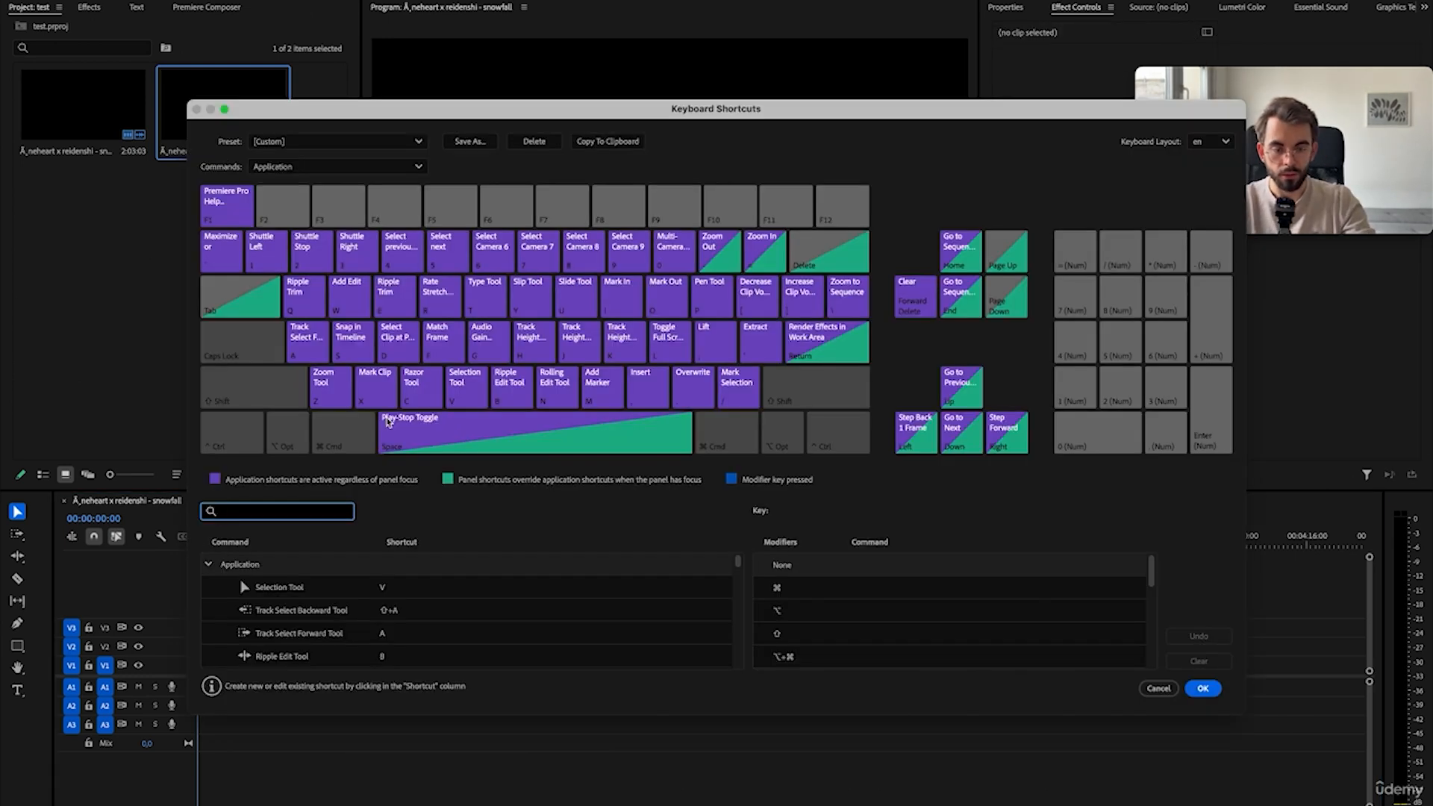
pyautogui.press('super')
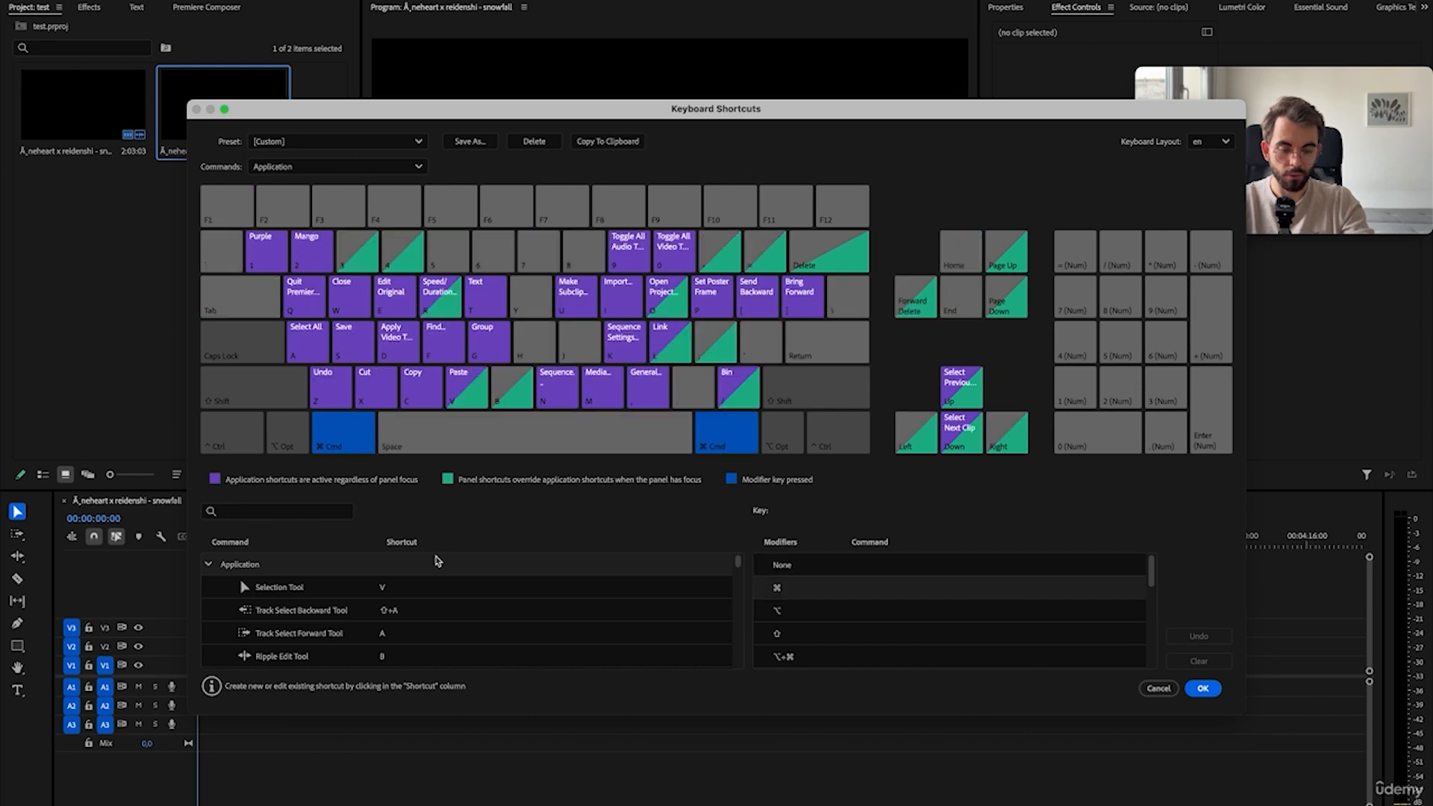
pyautogui.click(267, 262)
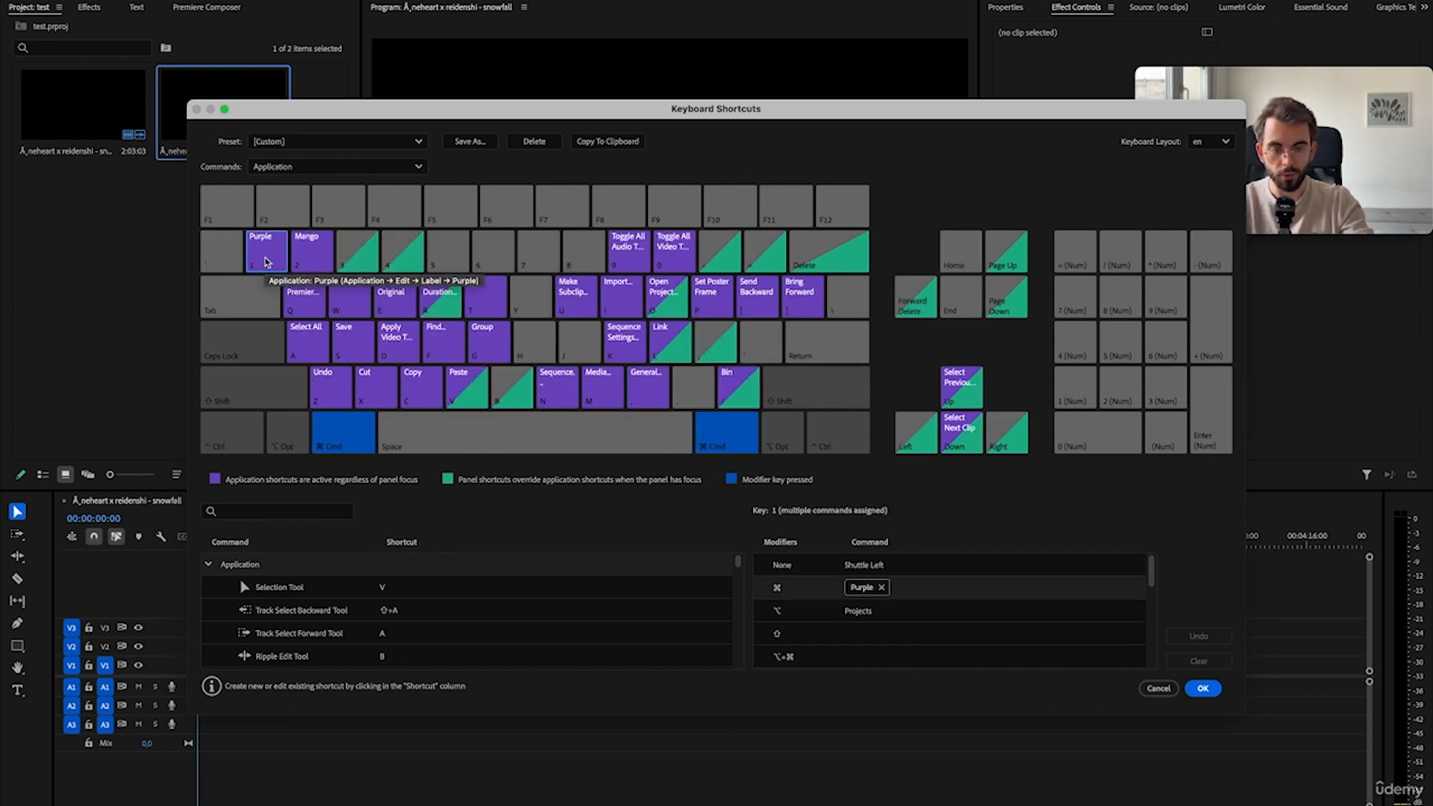
pyautogui.click(307, 267)
pyautogui.click(307, 266)
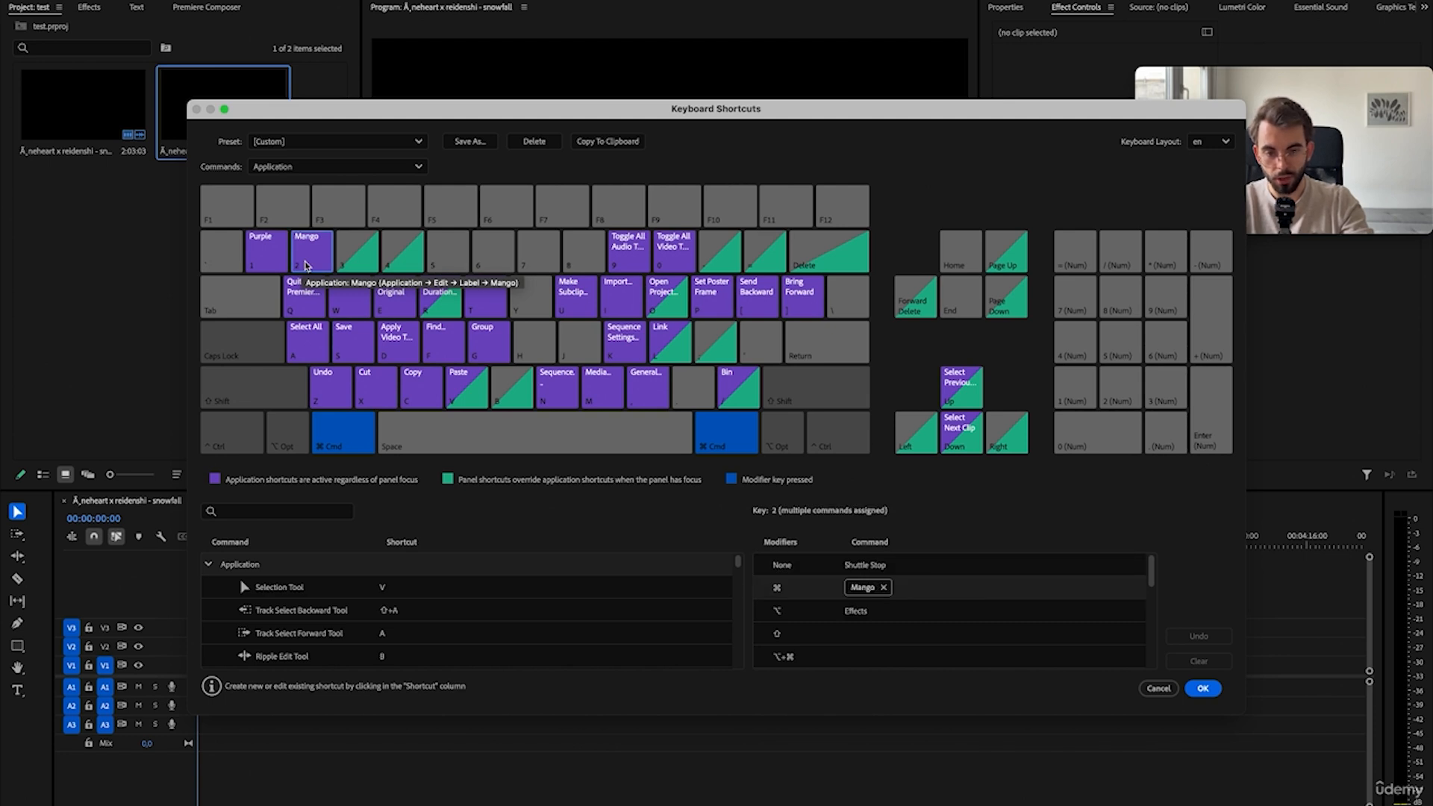
pyautogui.click(307, 267)
pyautogui.press('super+section')
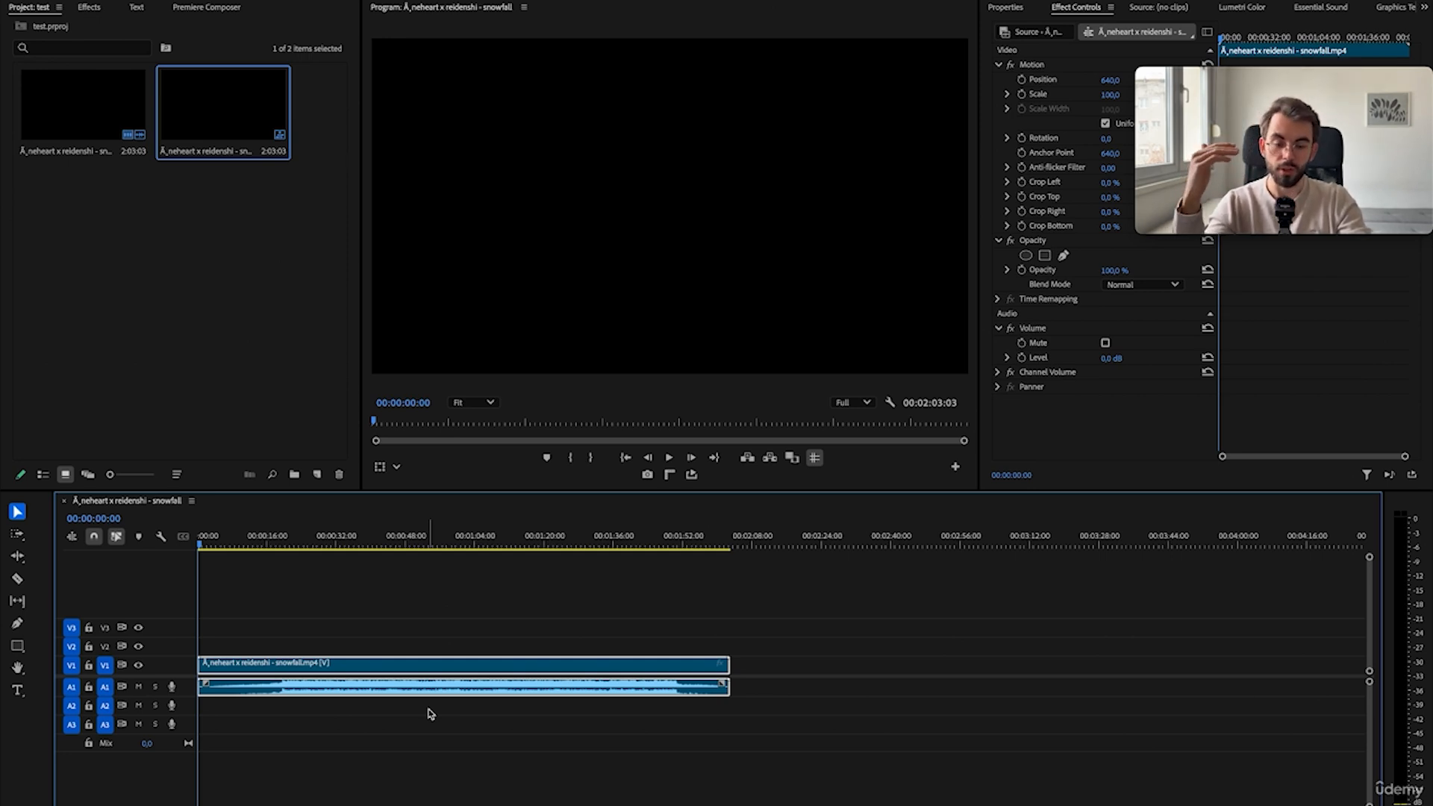
# - View the label colours available for the snowfall clip on the timeline and deselect the clip
pyautogui.rightClick(417, 670)
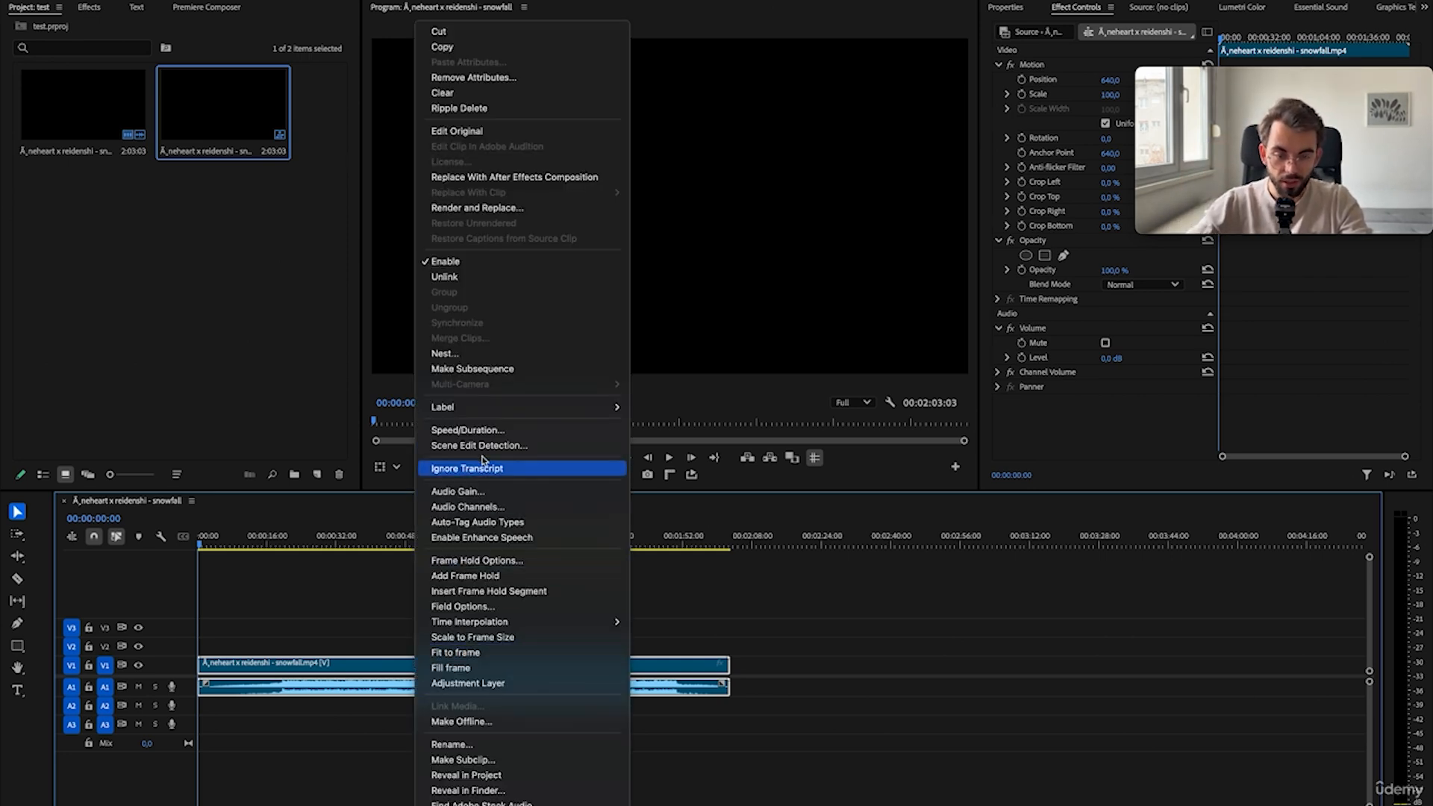
pyautogui.moveTo(471, 416)
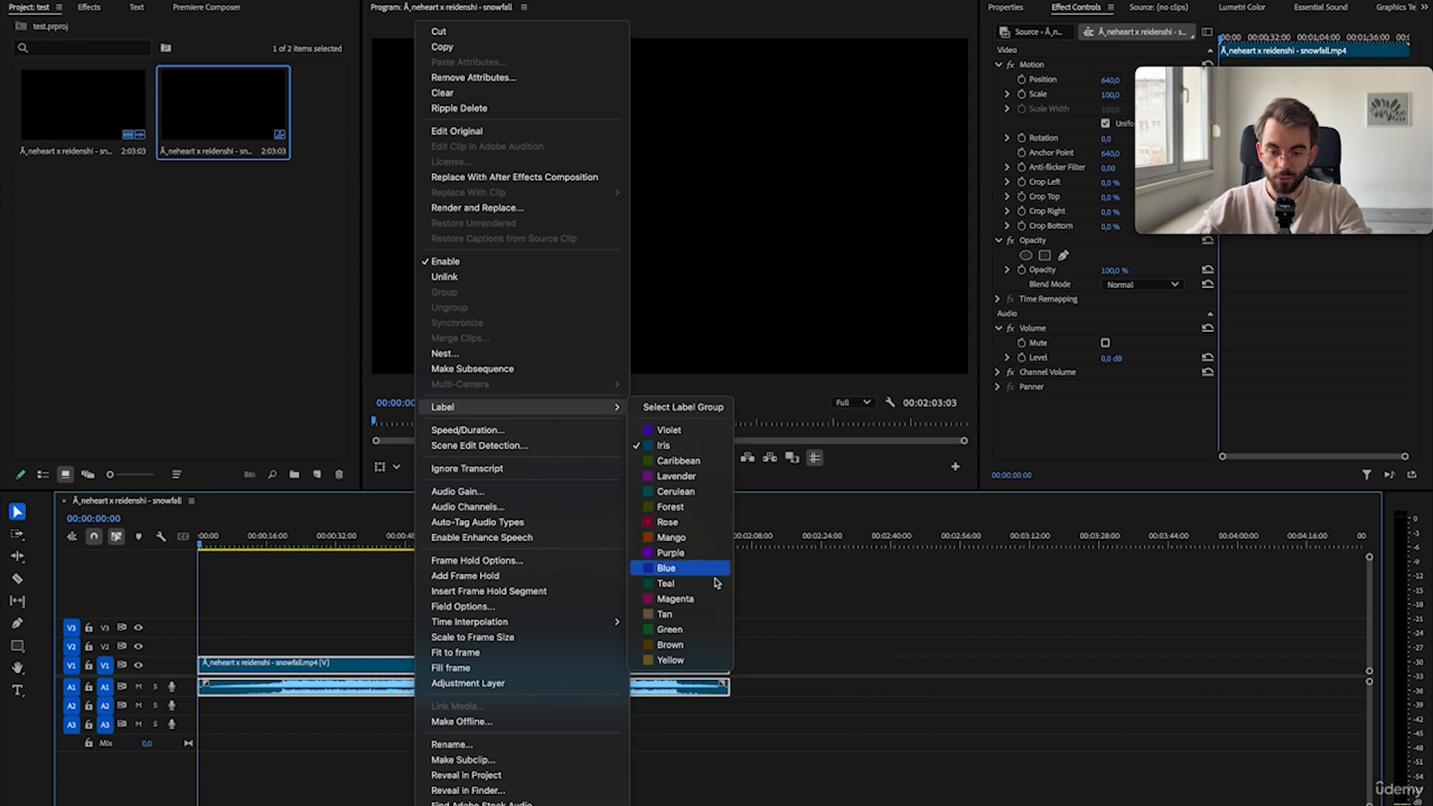
pyautogui.click(682, 542)
pyautogui.click(852, 722)
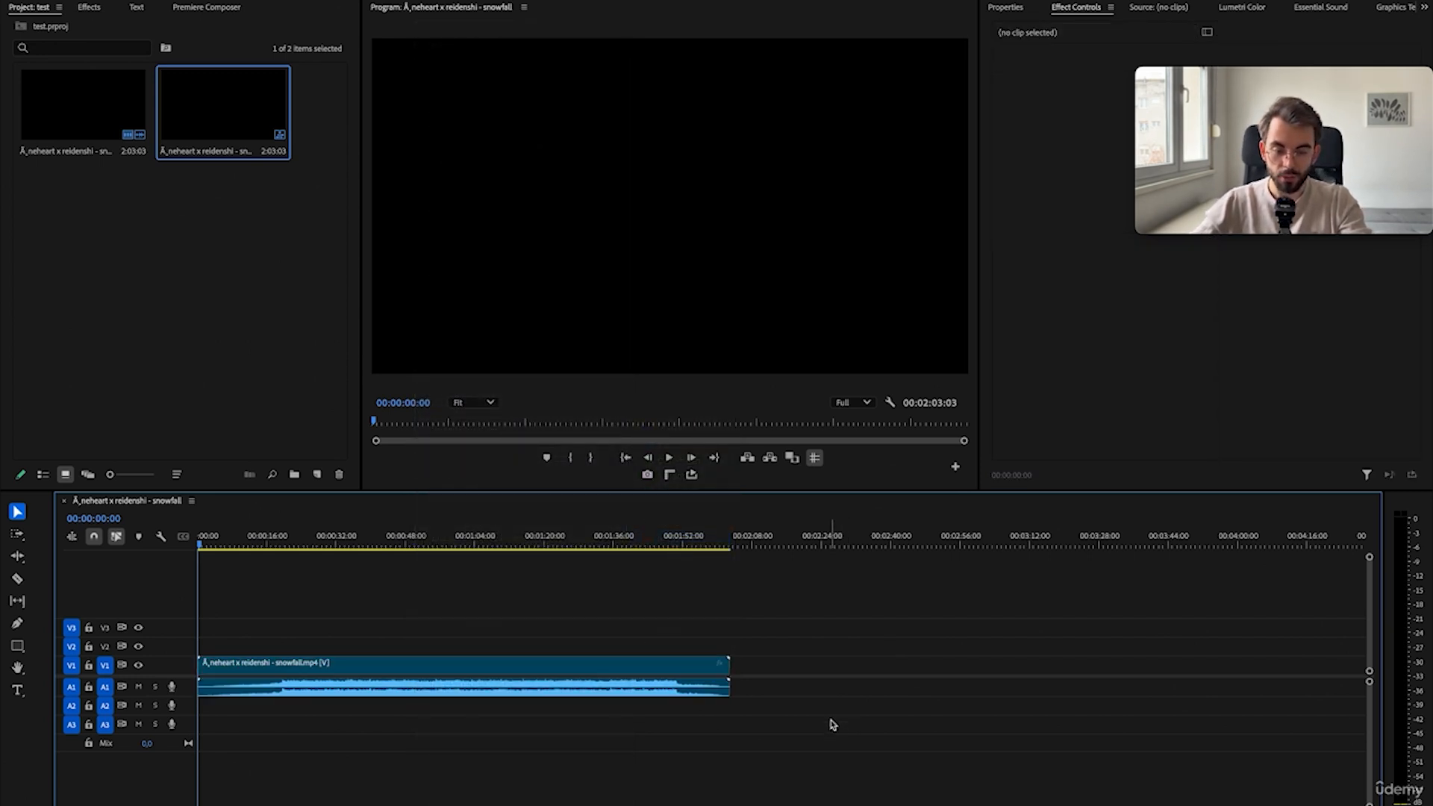
# - Switch the snowfall clip's label colour between Mango, Purple and Iris, leave it on Mango, and deselect the clip
pyautogui.click(639, 691)
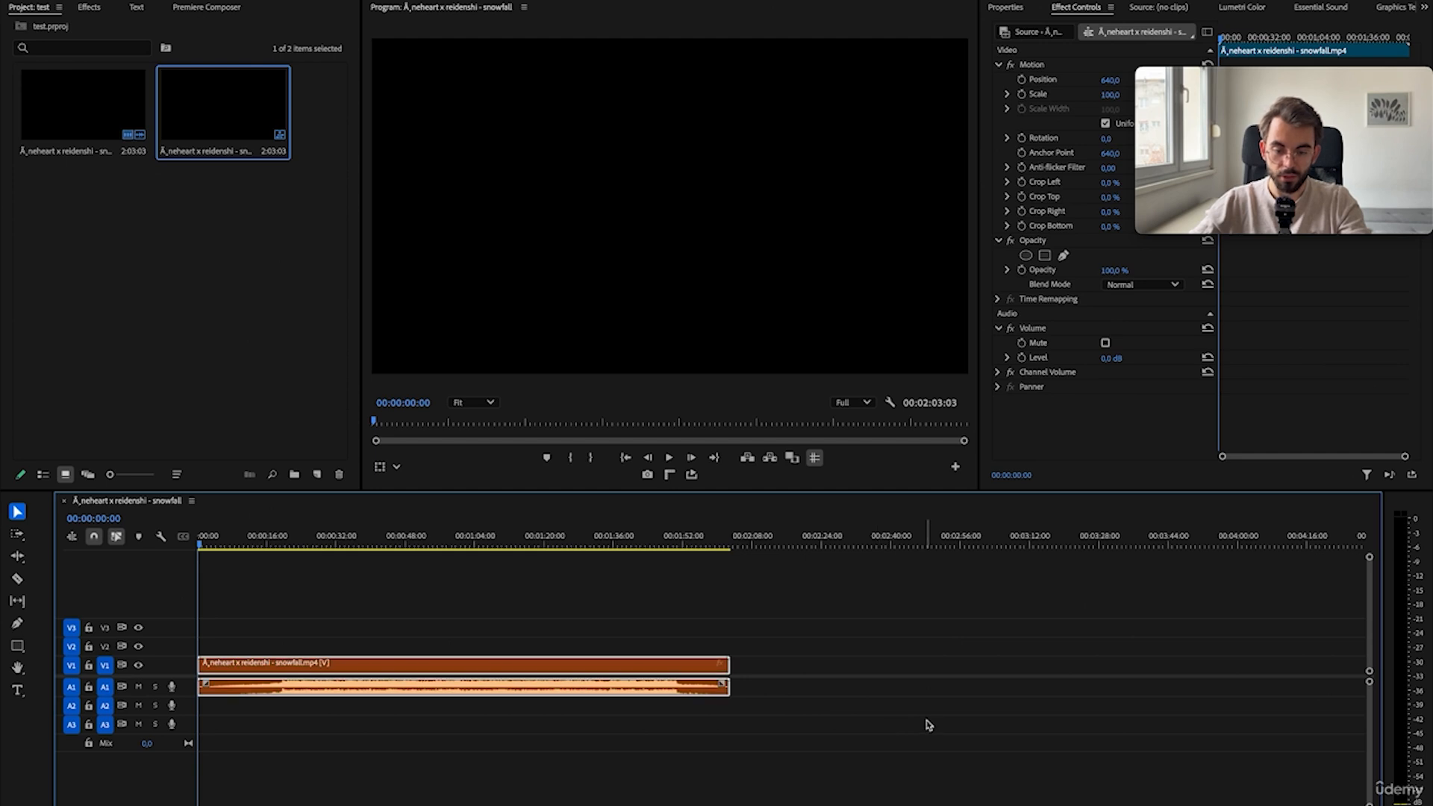
pyautogui.hotkey('ctrl', '2')
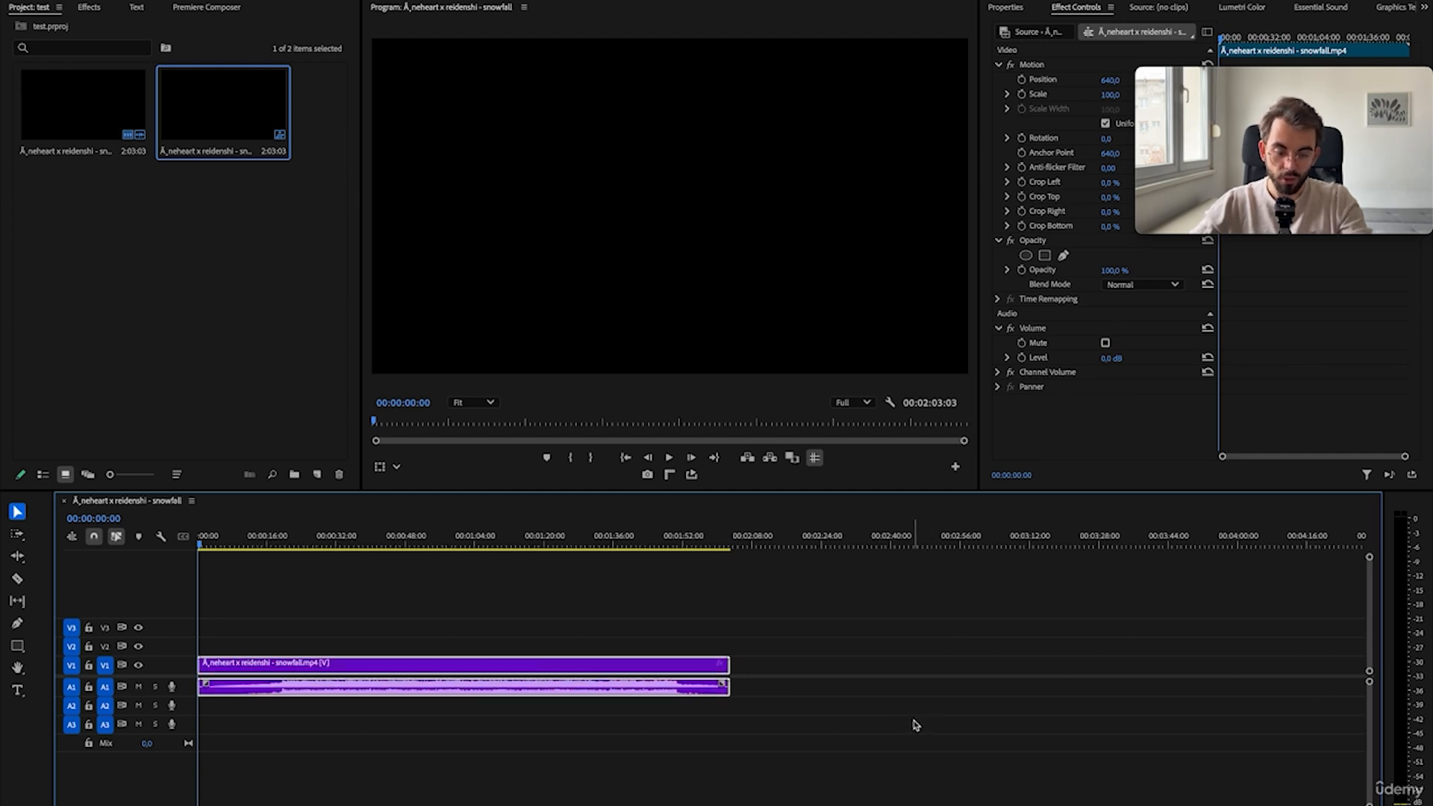
pyautogui.hotkey('ctrl', '3')
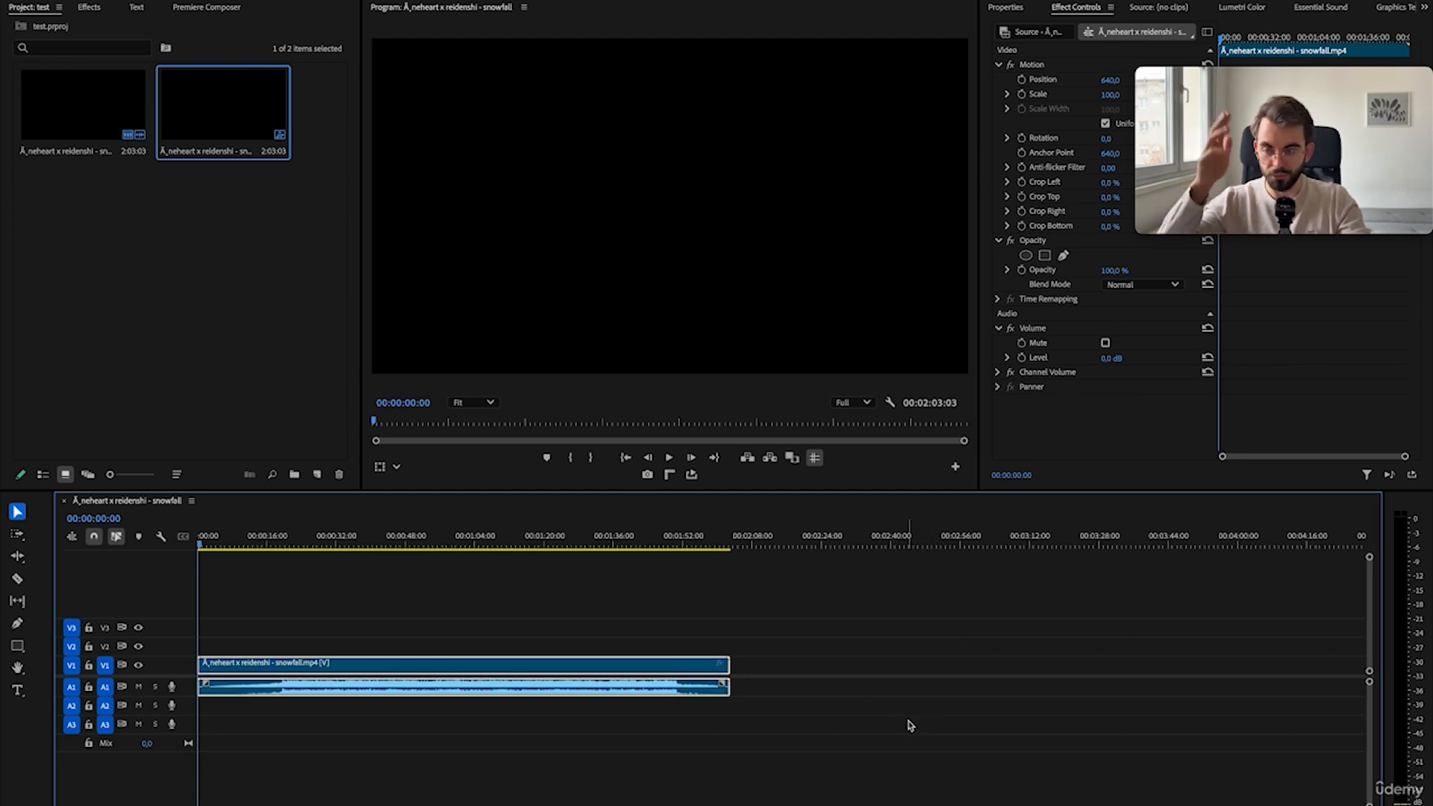
pyautogui.hotkey('ctrl', '1')
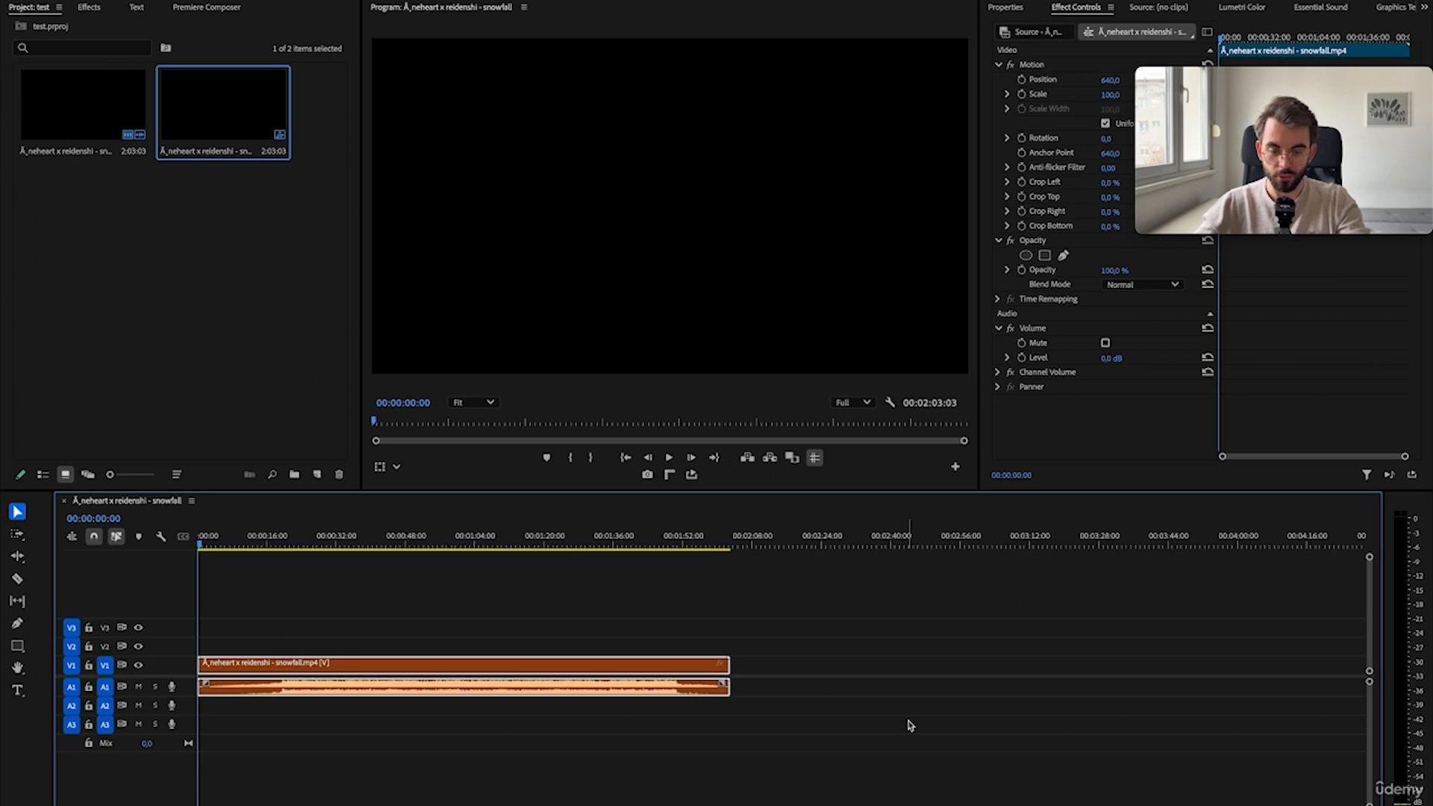
pyautogui.hotkey('ctrl', '2')
pyautogui.hotkey('ctrl', '1')
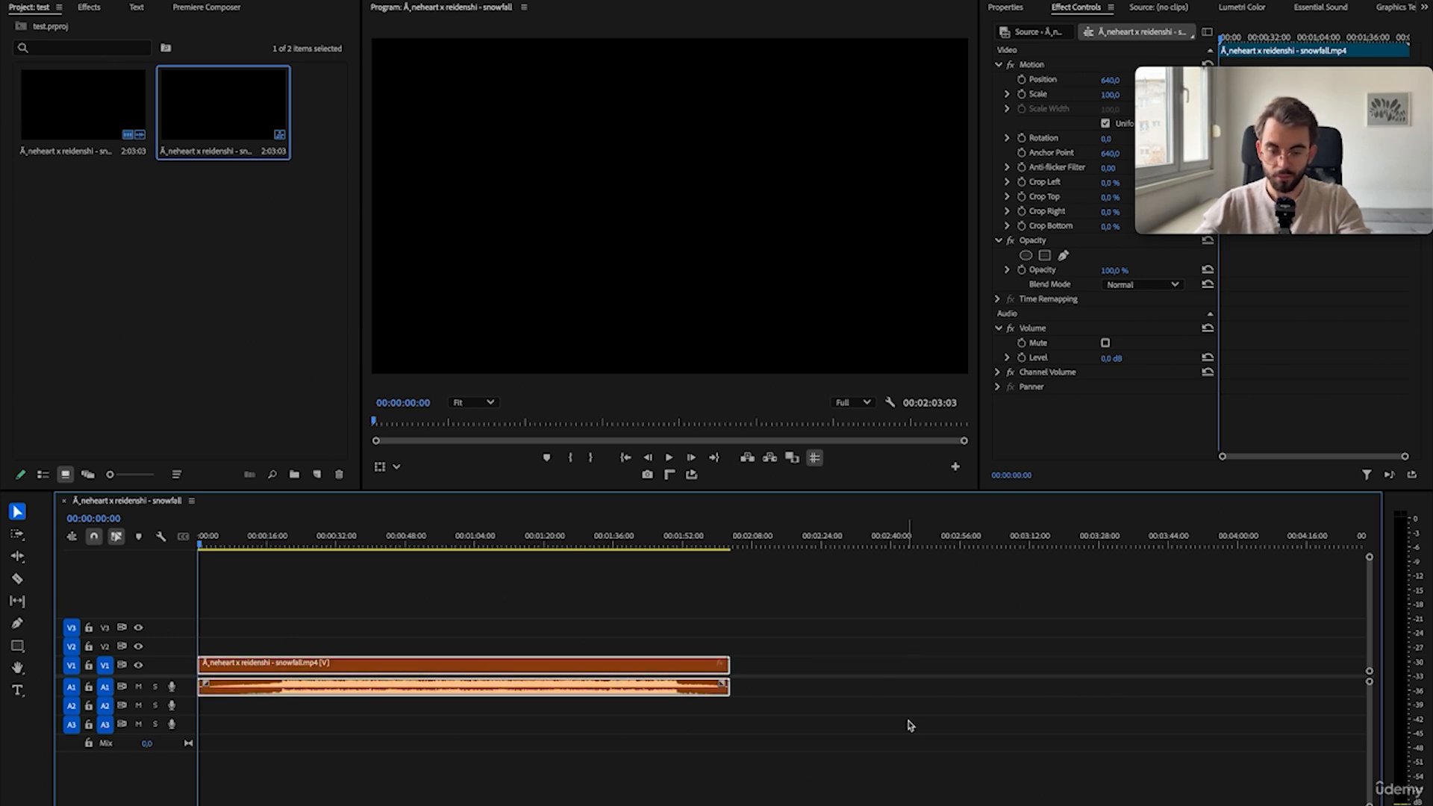
pyautogui.click(908, 725)
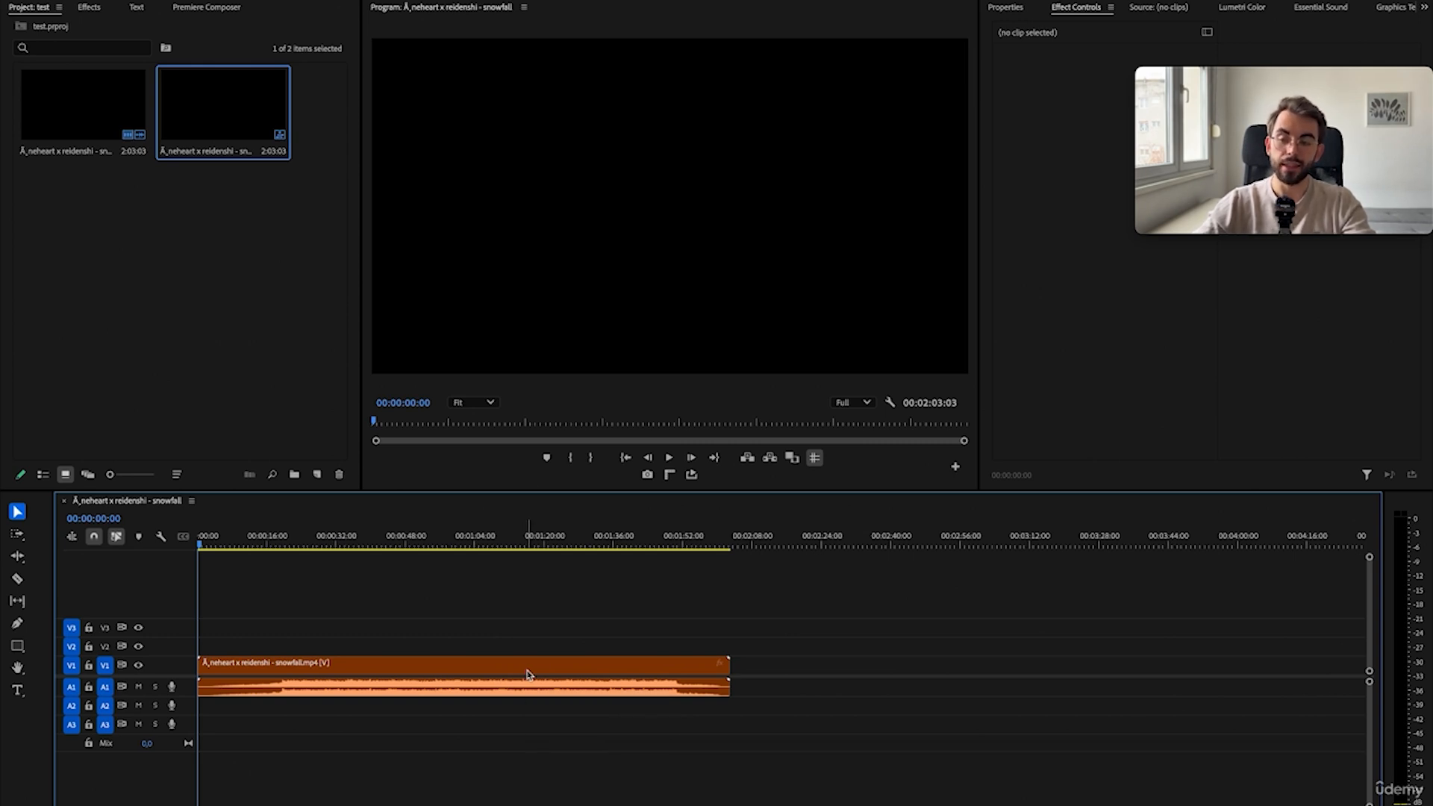
# - Select the snowfall clip and enable Scale keyframing with a first keyframe at 00:00:41:19
pyautogui.click(527, 674)
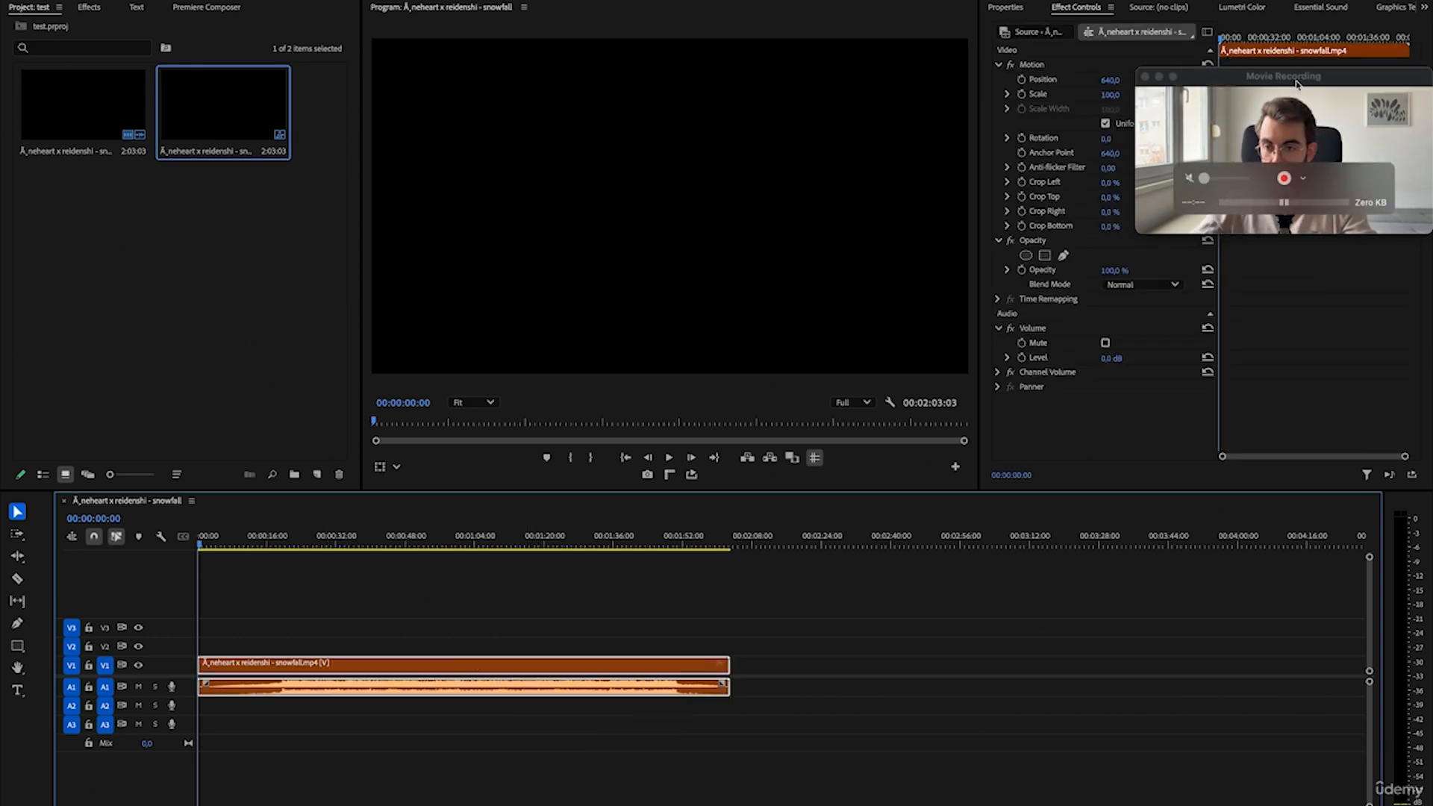
pyautogui.moveTo(1297, 83); pyautogui.dragTo(1170, 574)
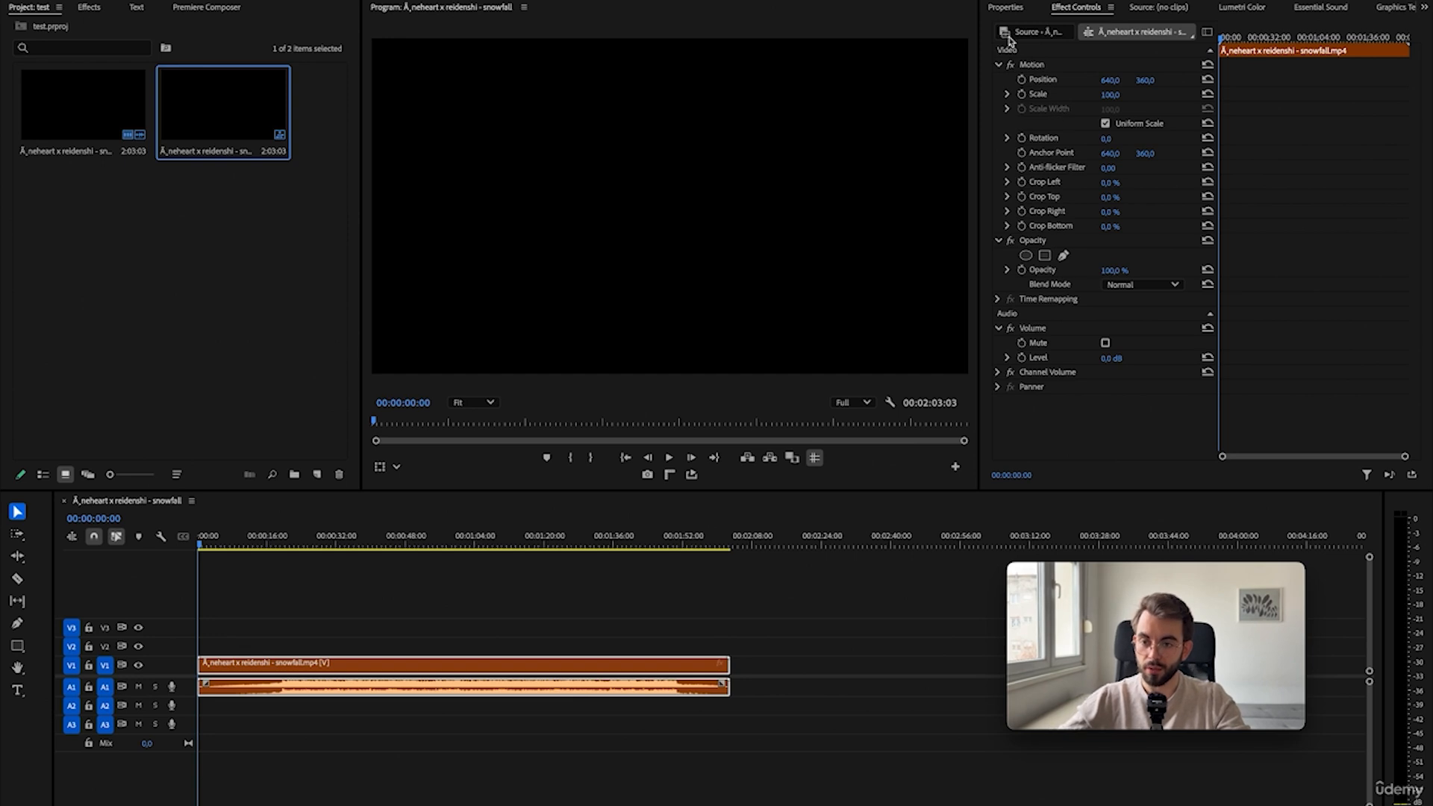
pyautogui.click(377, 544)
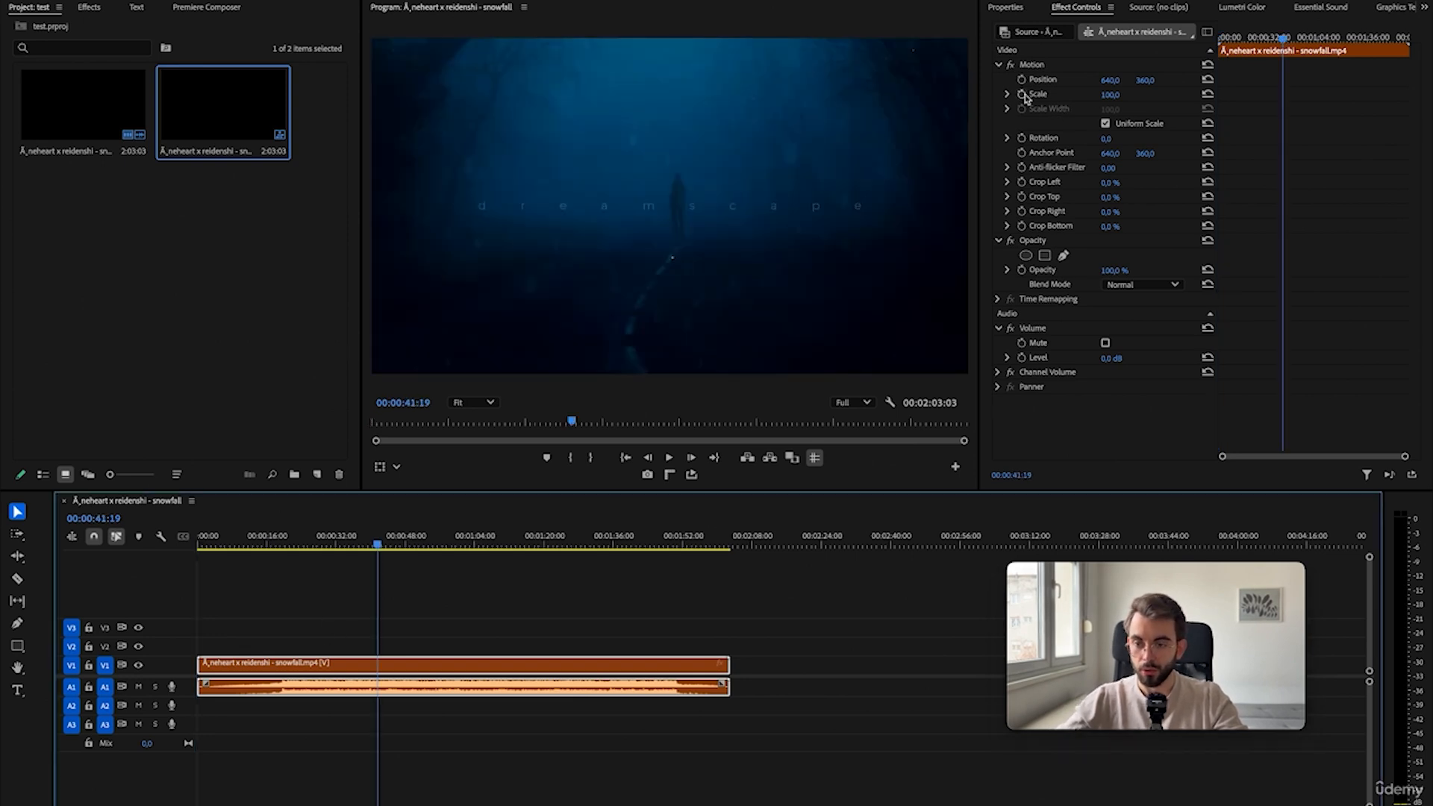
pyautogui.click(1023, 94)
pyautogui.press('space')
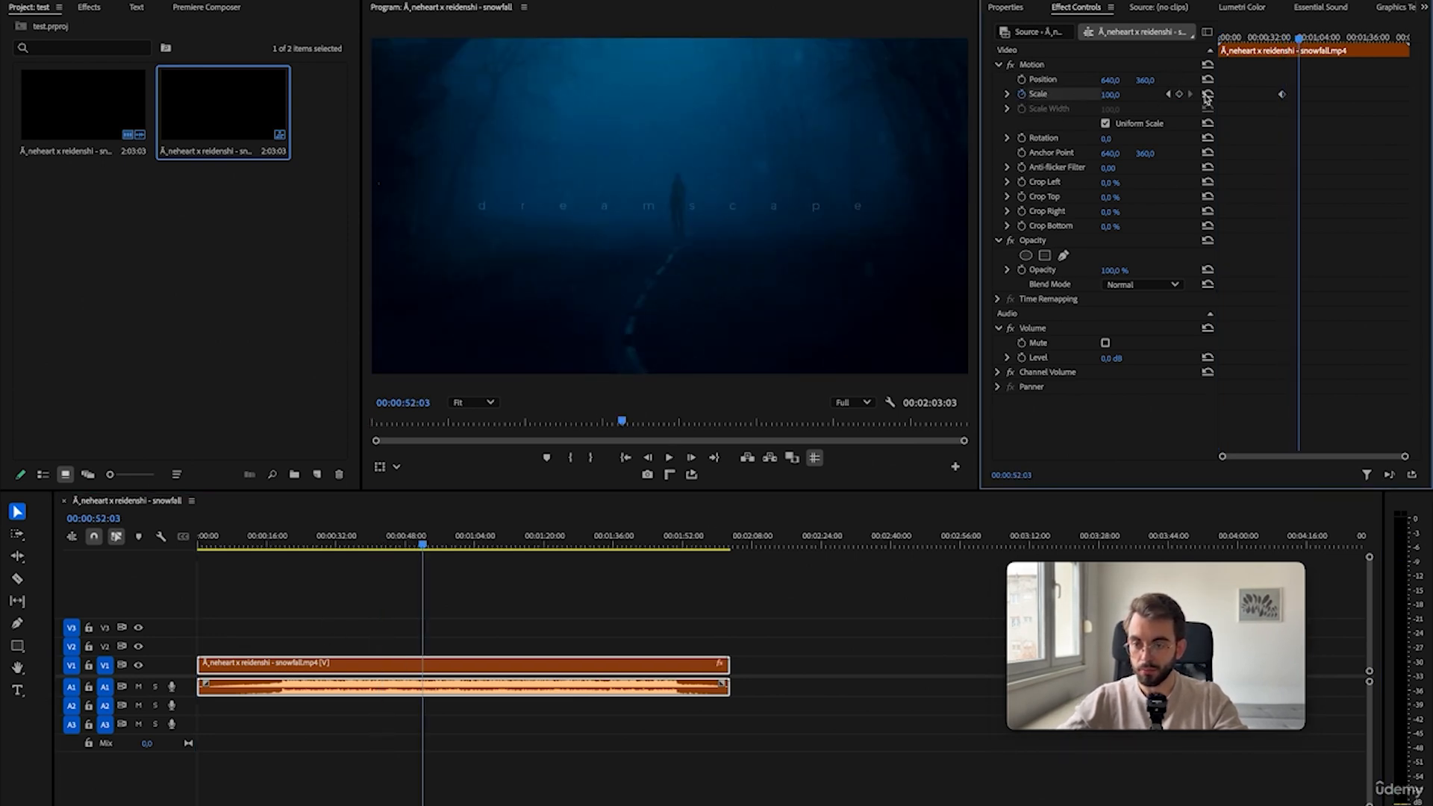
# - Add a second Scale keyframe at 00:00:52:03 and set its value to 120
pyautogui.click(1180, 94)
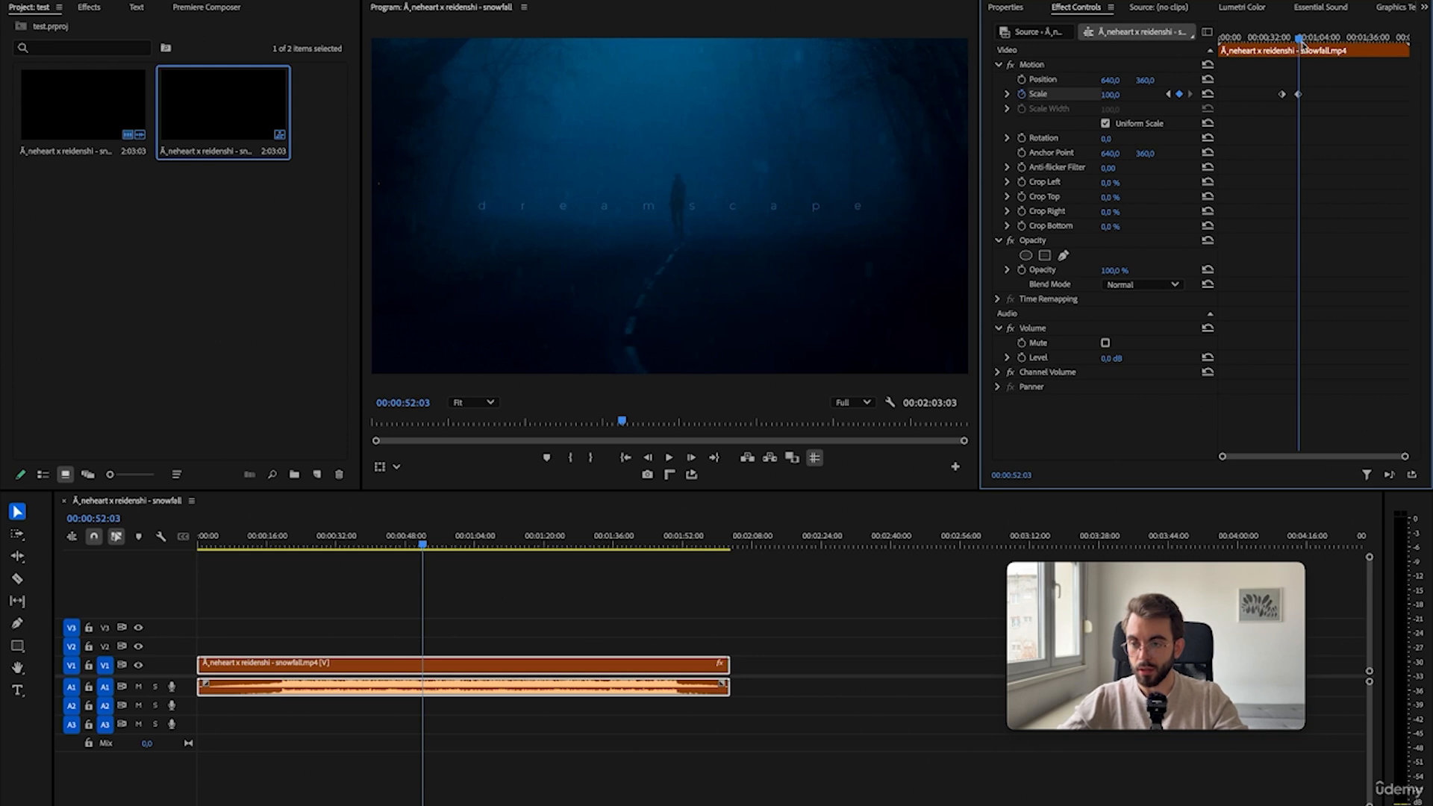
pyautogui.press('Home')
pyautogui.press('space')
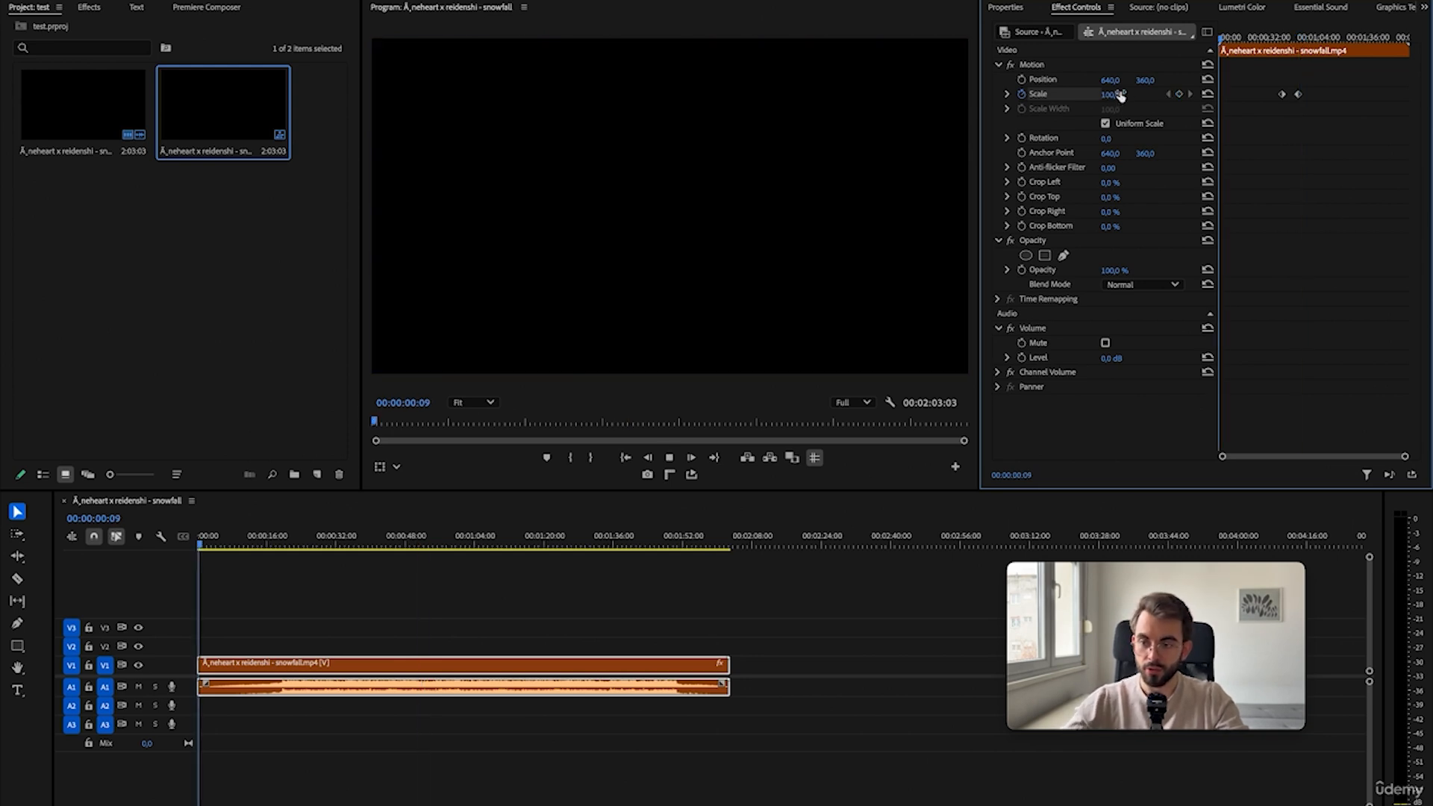
pyautogui.click(1111, 95)
pyautogui.write('120')
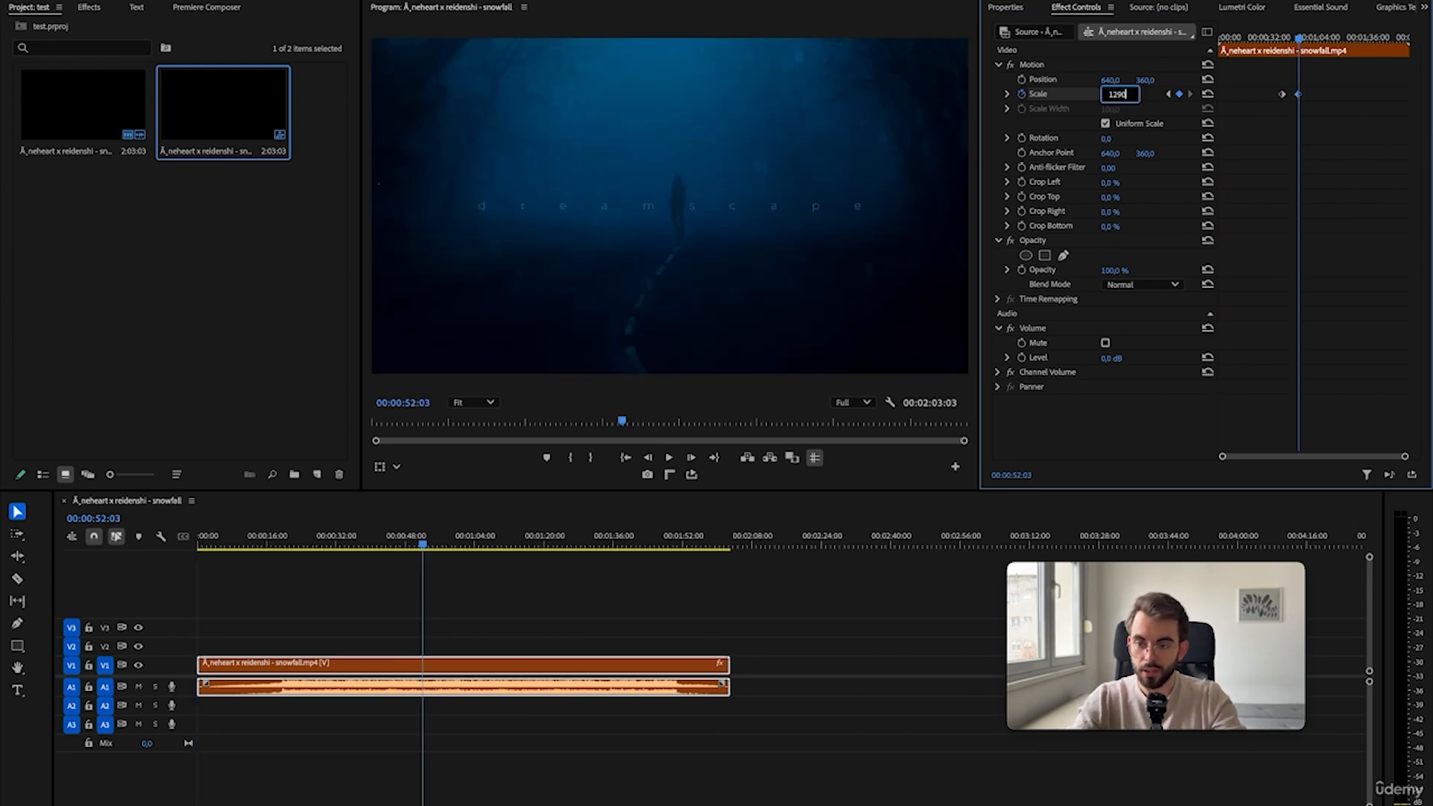
pyautogui.press('Return')
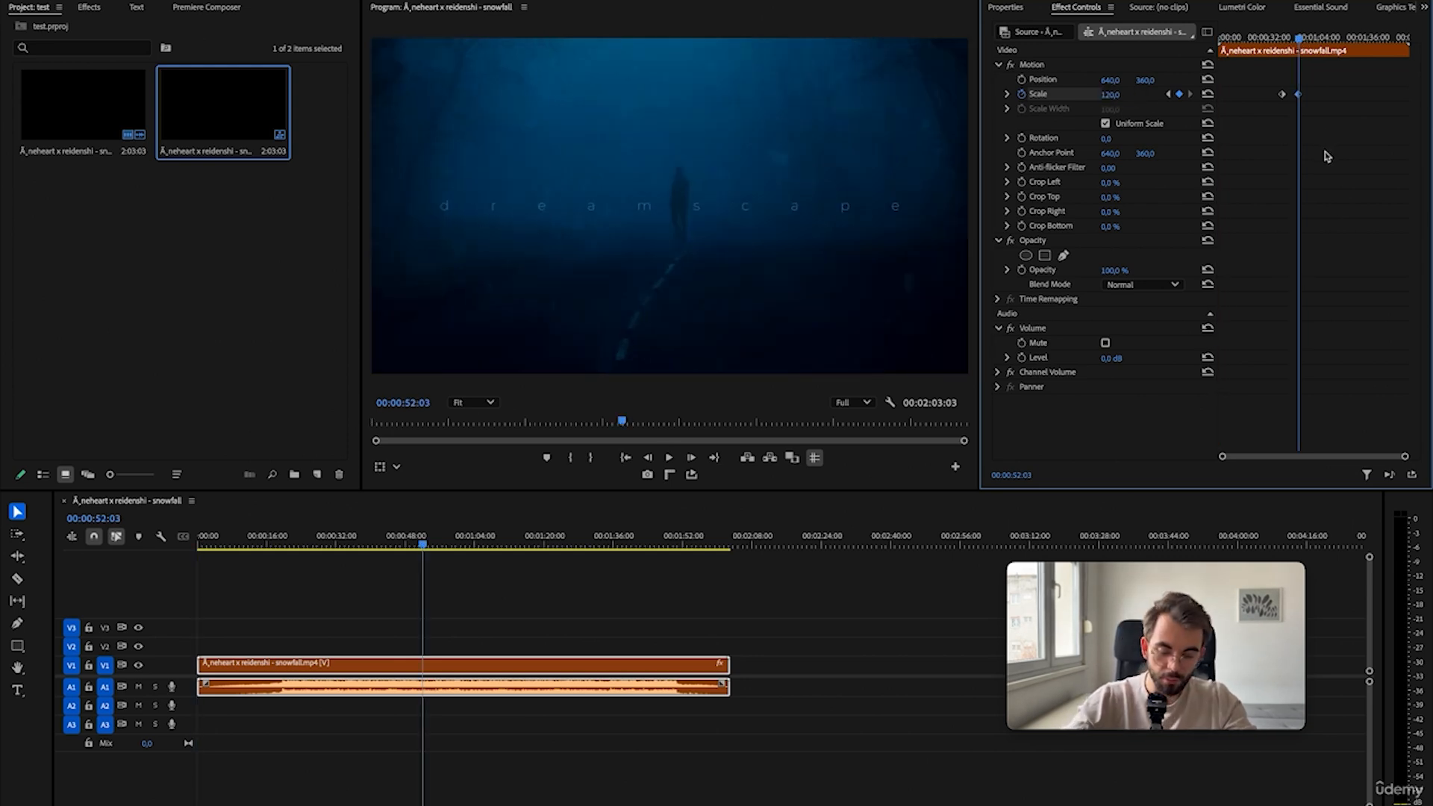
# - Apply easing to the Scale keyframes at 00:00:41:19 and 00:00:52:03
pyautogui.press('super+alt+k')
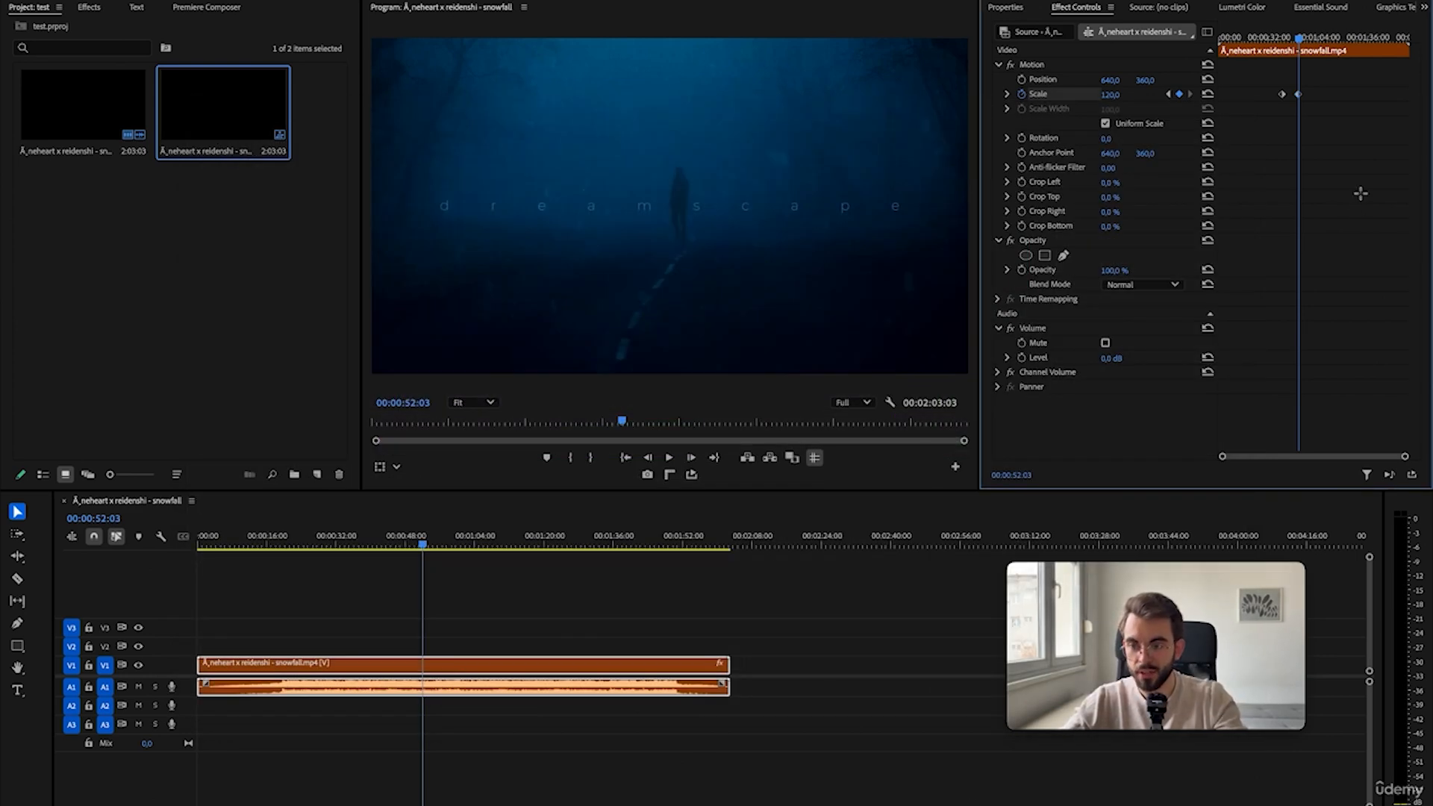
pyautogui.press('j')
pyautogui.press('k')
pyautogui.press('j')
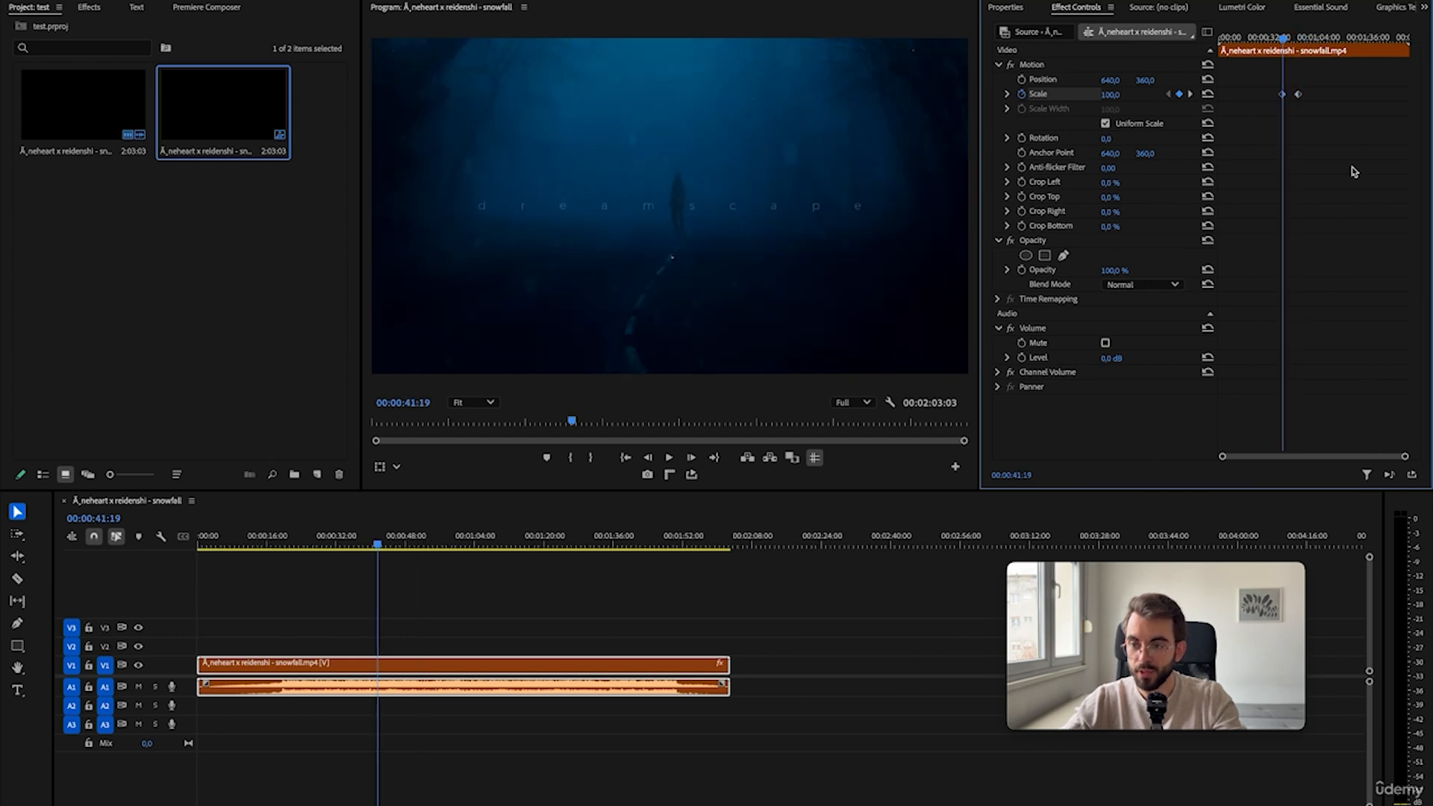
pyautogui.press('k')
pyautogui.moveTo(1299, 33); pyautogui.dragTo(1285, 41)
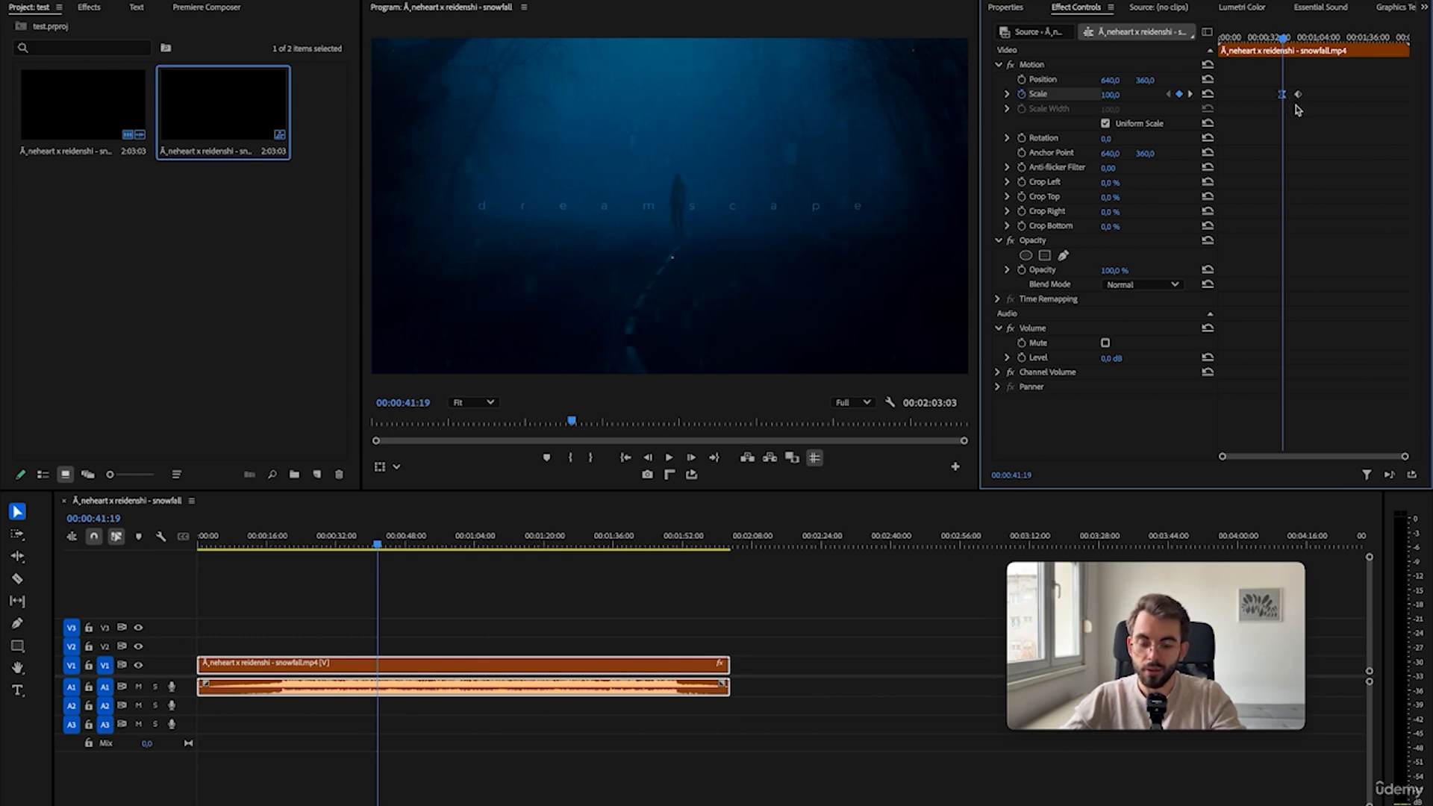
pyautogui.press('k')
pyautogui.press('F9')
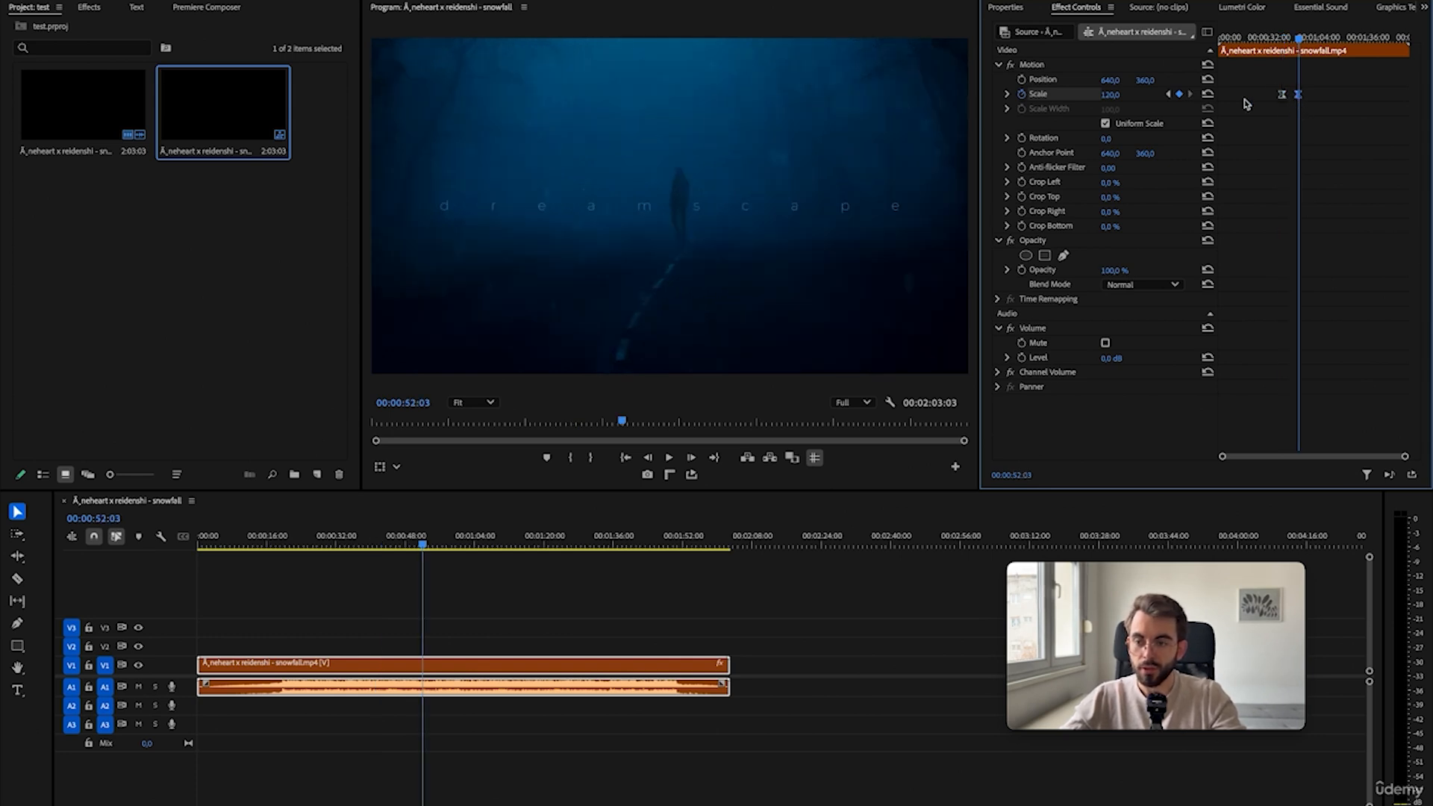
# - Expand the Scale graph, inspect the second keyframe's interpolation options, and steepen the velocity curve between the two keyframes
pyautogui.click(1008, 94)
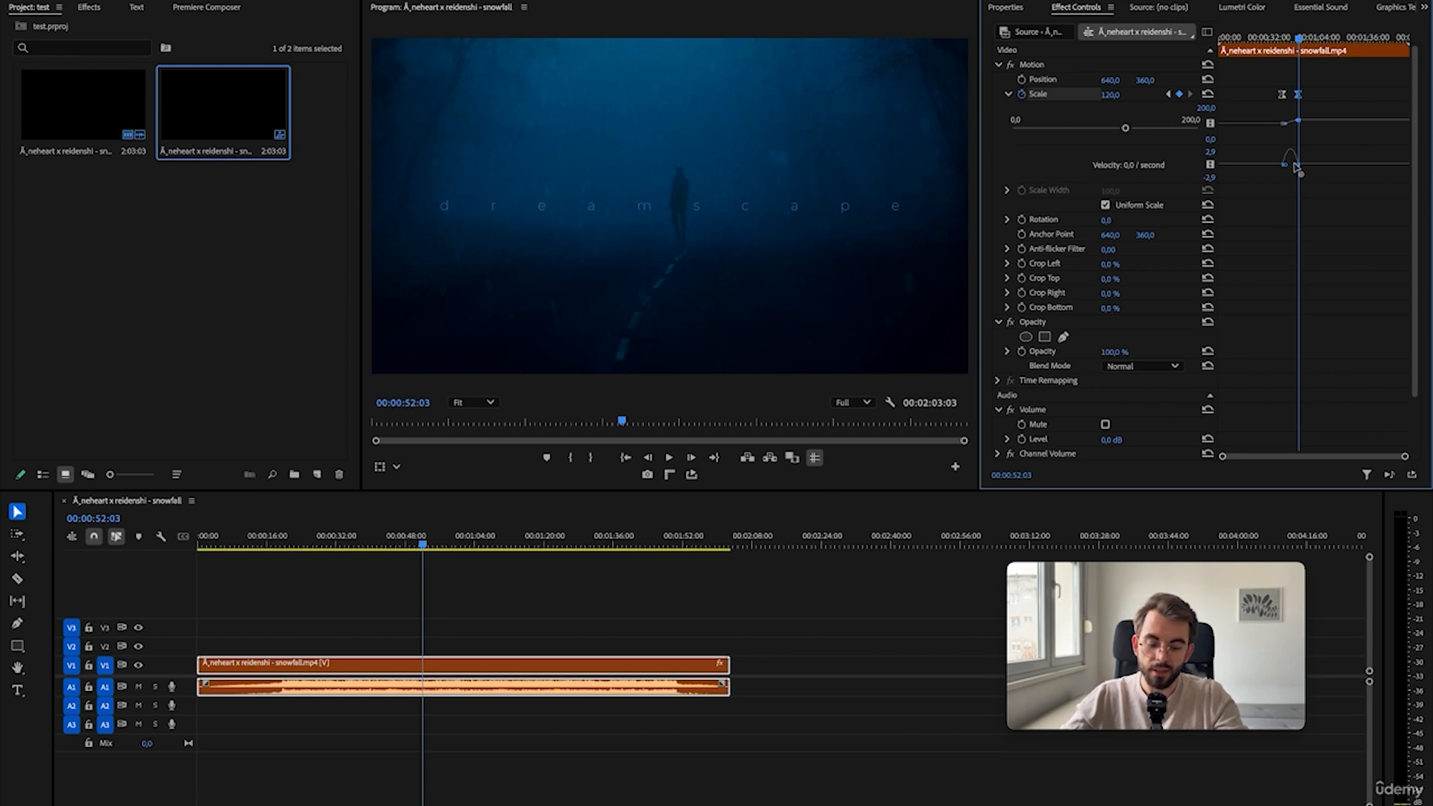
pyautogui.moveTo(1407, 457); pyautogui.dragTo(1358, 457)
pyautogui.rightClick(1313, 95)
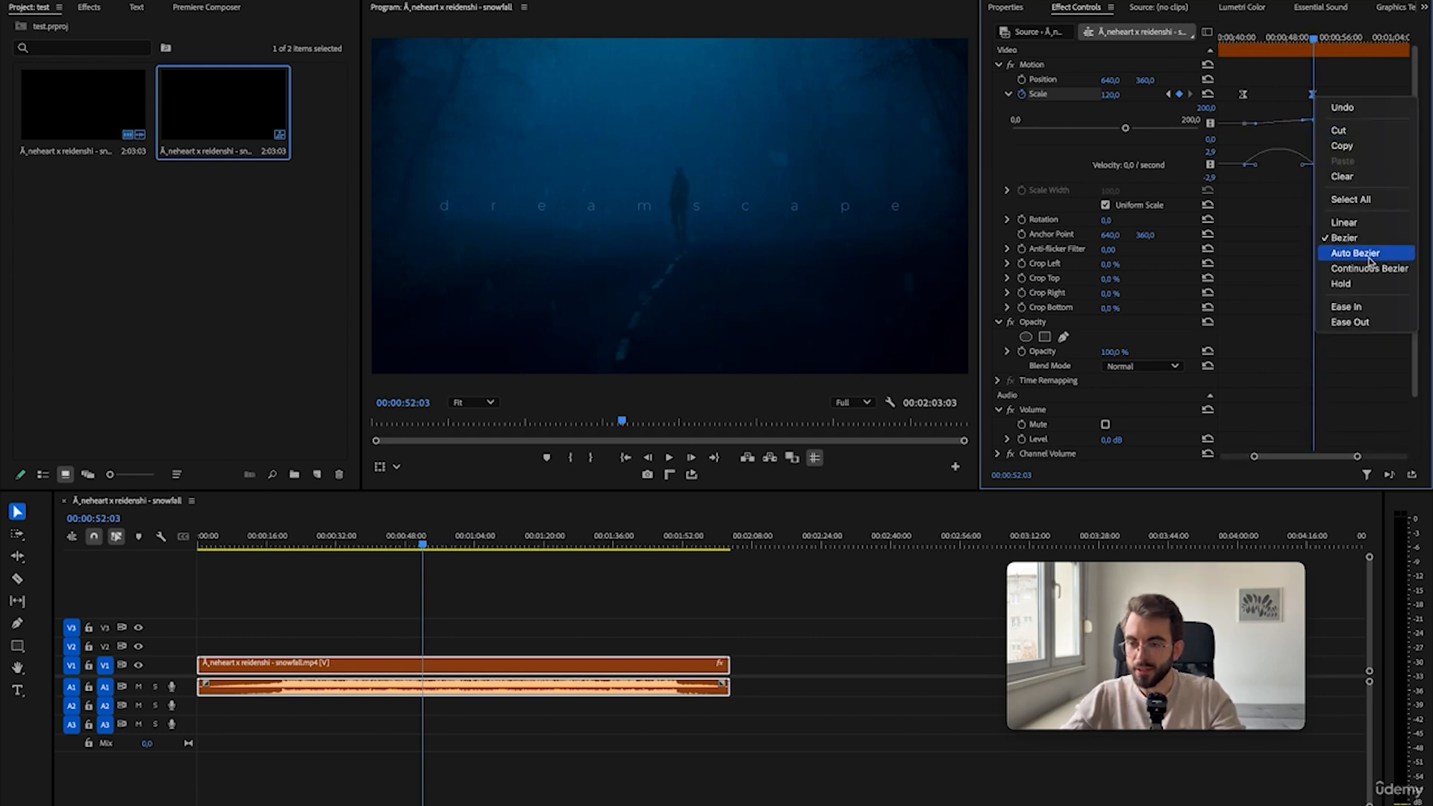
pyautogui.click(1300, 212)
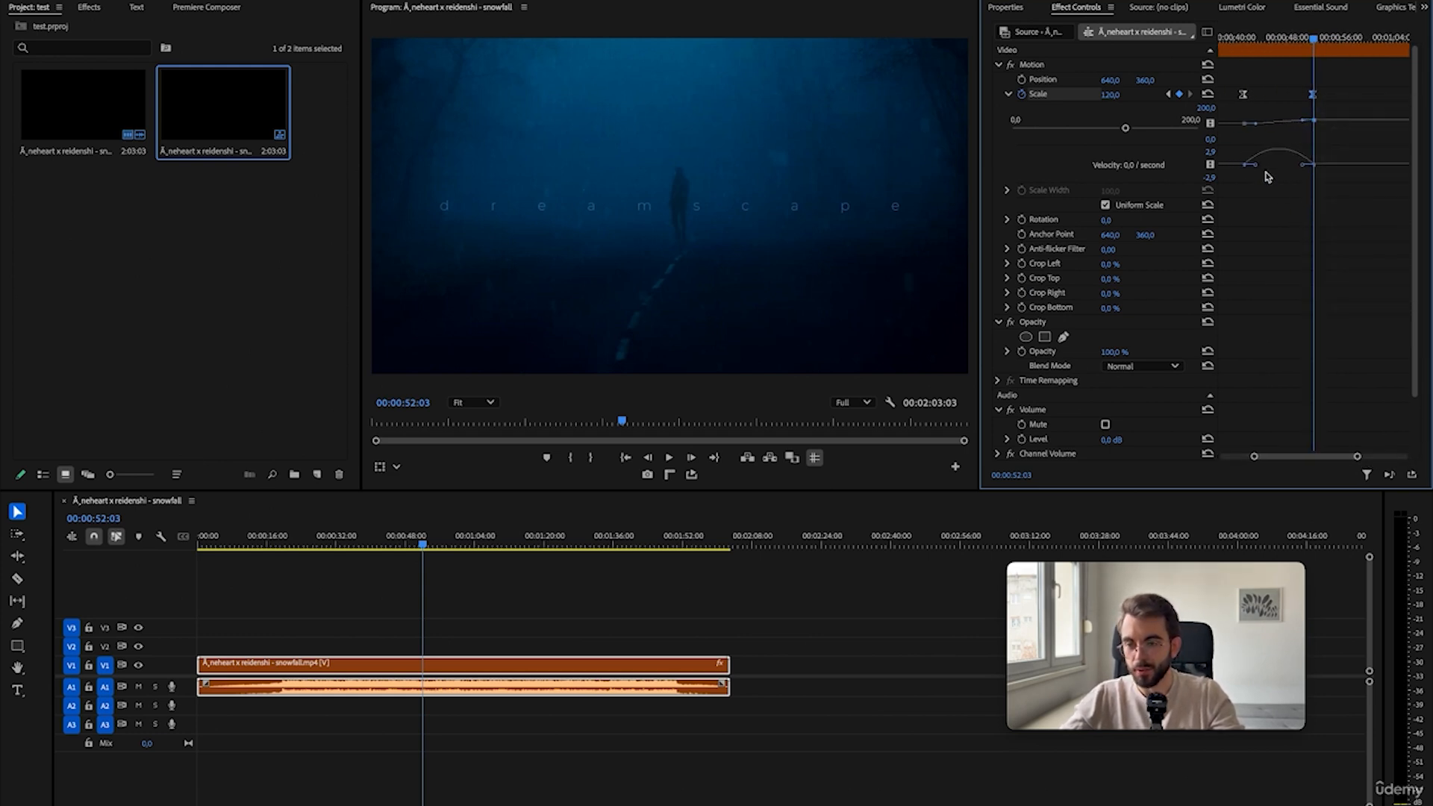
pyautogui.moveTo(1261, 167); pyautogui.dragTo(1289, 168)
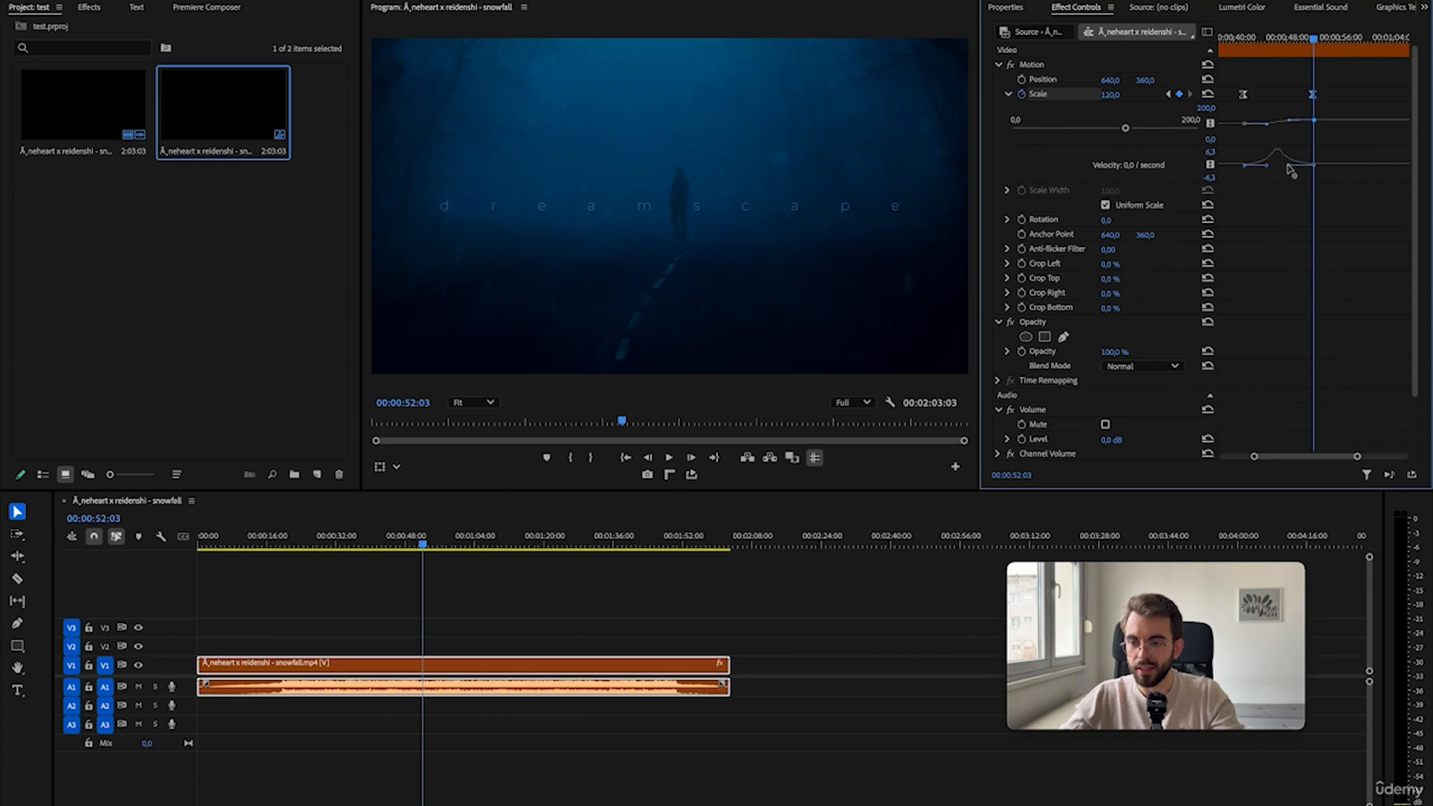
# - Preview the Scale animation and undo the last easing changes to the keyframes
pyautogui.moveTo(1279, 44); pyautogui.dragTo(1249, 49)
pyautogui.press('space')
pyautogui.hotkey('ctrl', 'z')
pyautogui.hotkey('ctrl', 'z')
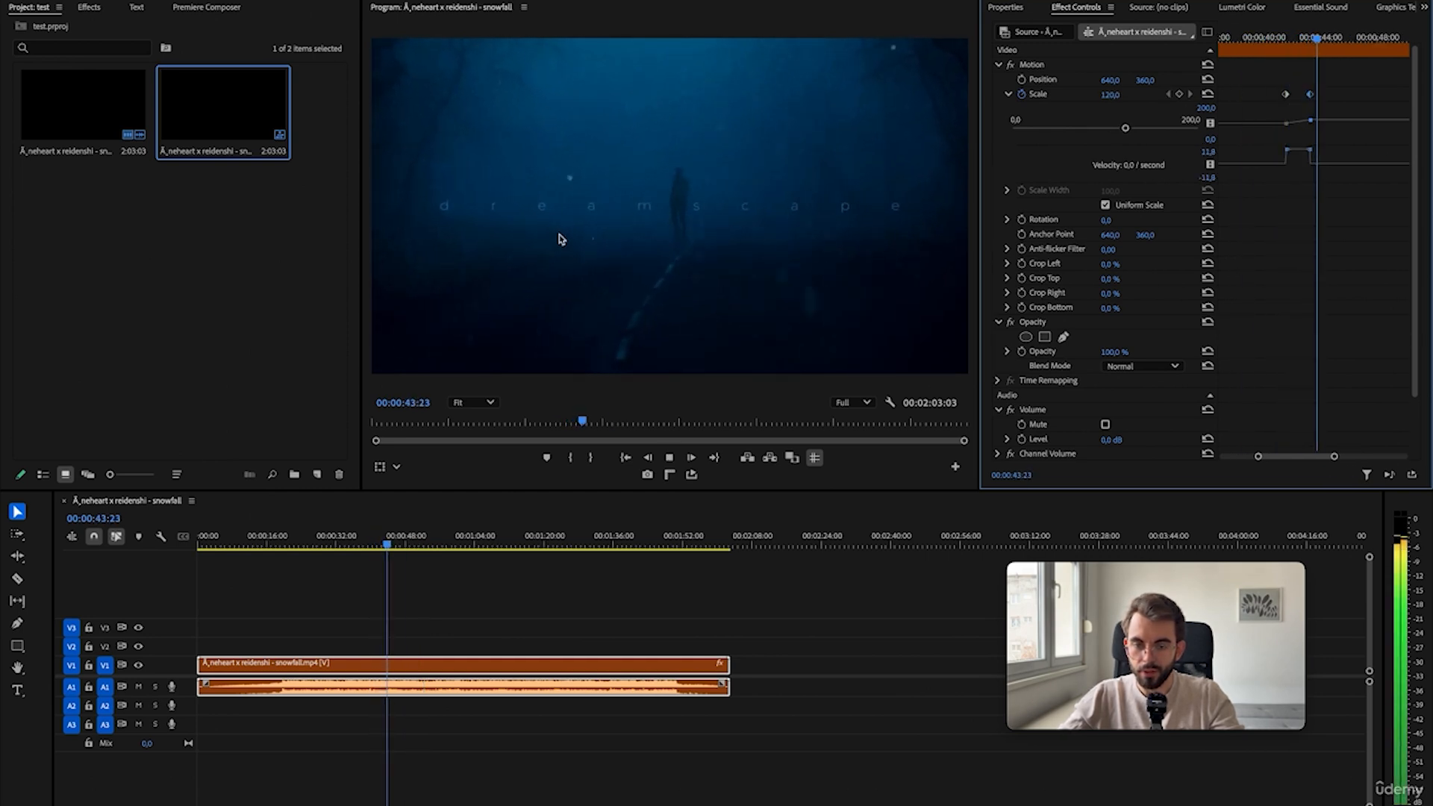
pyautogui.press('space')
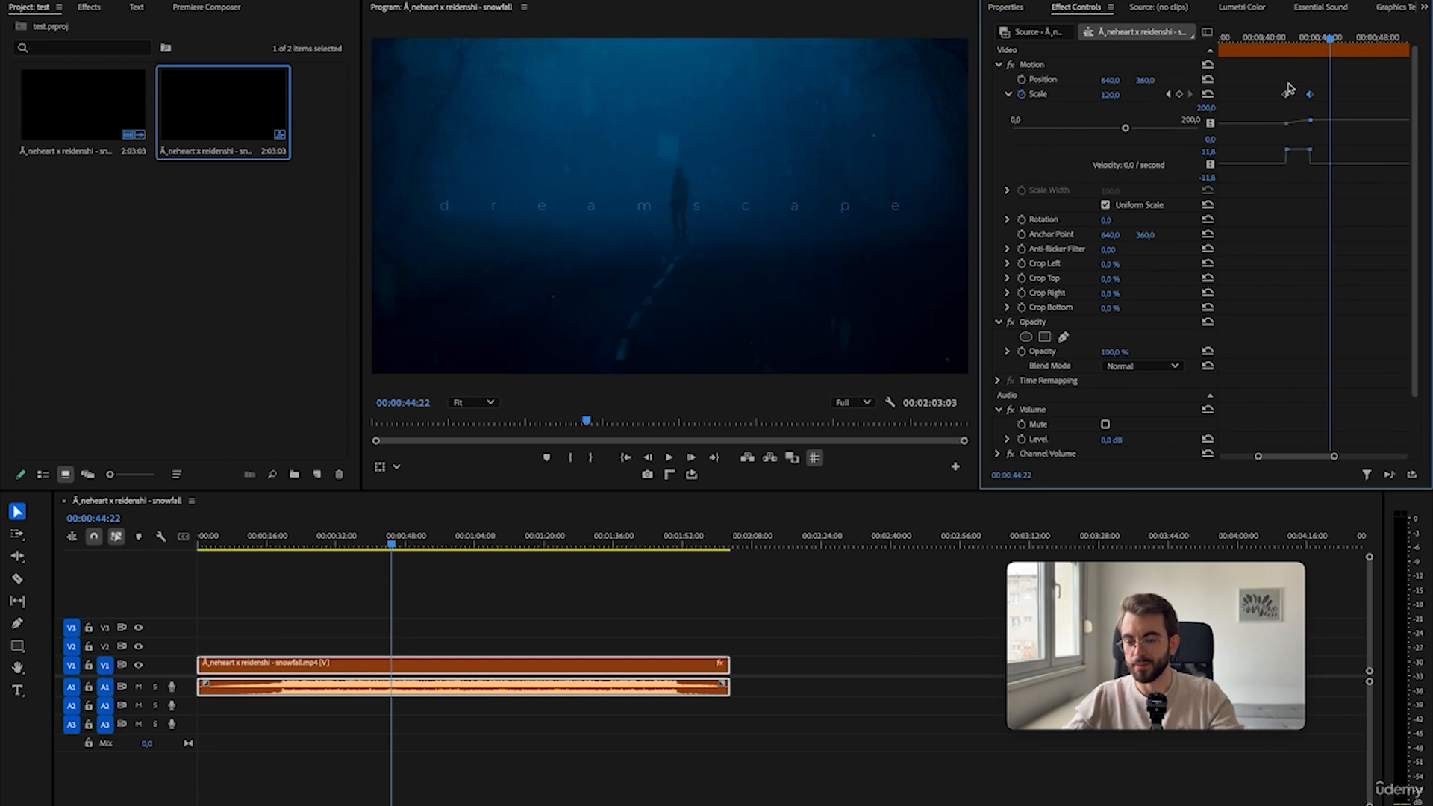
# - Apply easing to the Scale keyframes at 00:00:41:19 and 00:00:43:11, and scrub through the animation to the second keyframe
pyautogui.moveTo(1308, 45); pyautogui.dragTo(1289, 45)
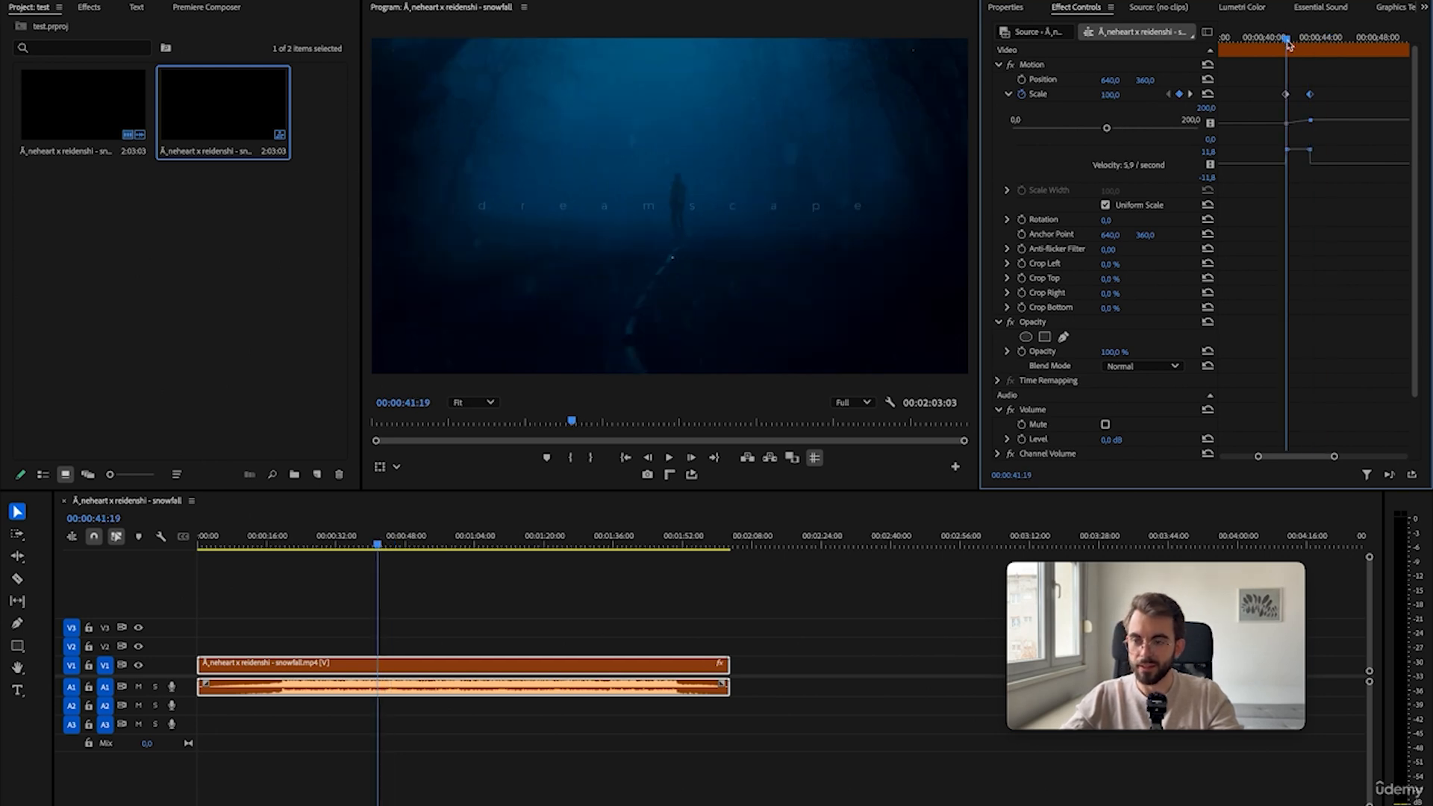
pyautogui.press('F9')
pyautogui.press('Down')
pyautogui.click(1310, 95)
pyautogui.press('F9')
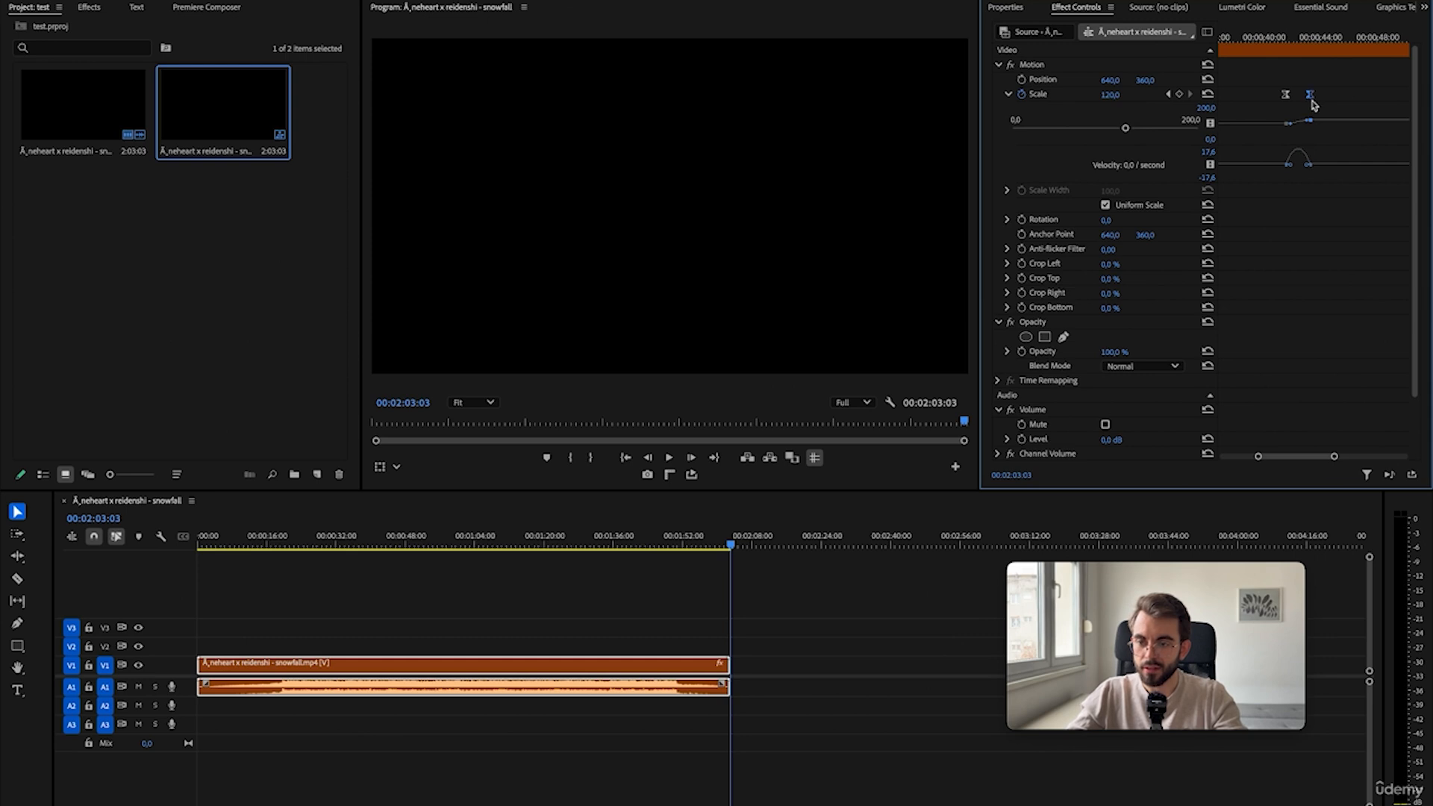
pyautogui.click(1295, 41)
pyautogui.moveTo(1297, 45); pyautogui.dragTo(1311, 46)
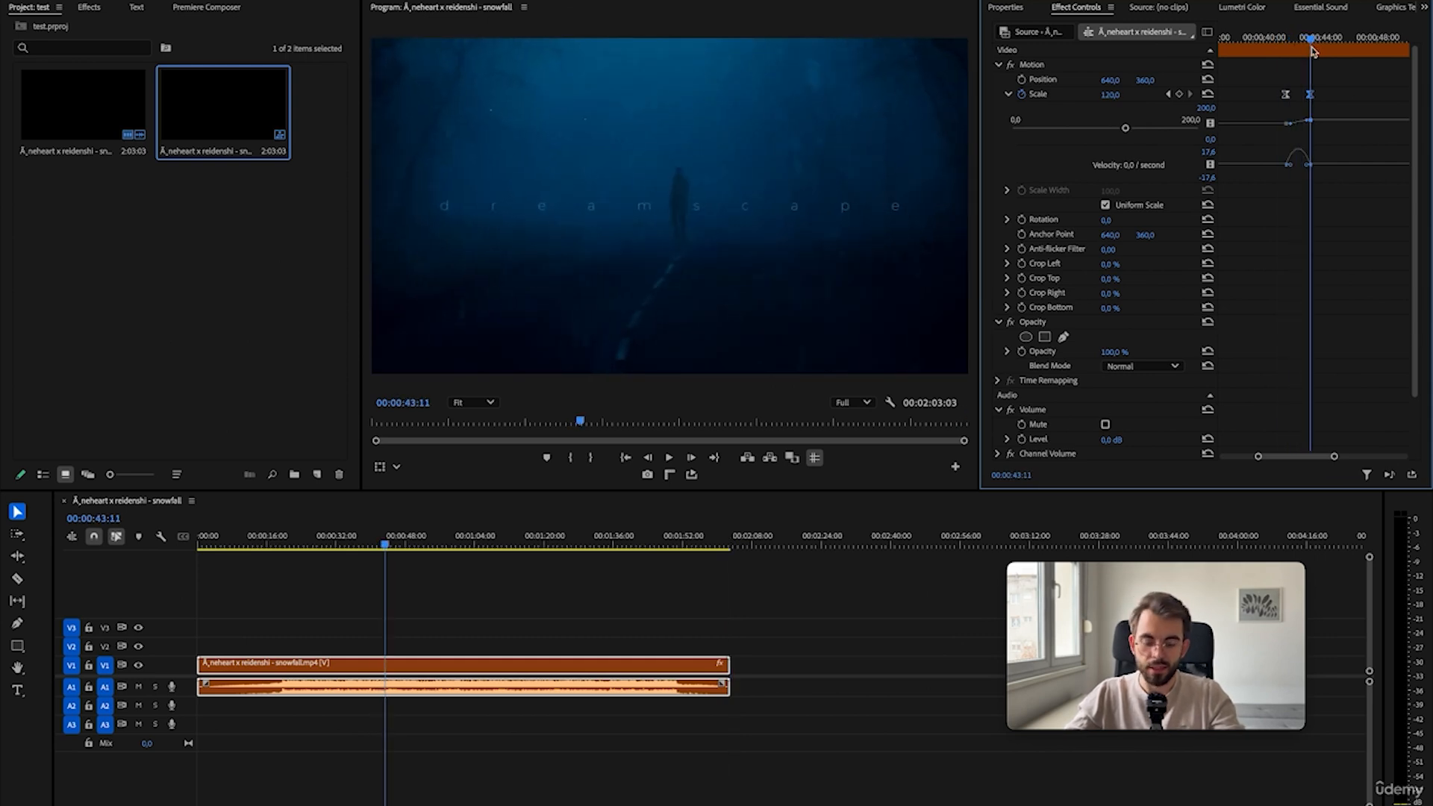
# - Open the Keyboard Shortcuts window and examine the keyframe interpolation commands assigned to Cmd + 3 and Cmd + 4
pyautogui.press('alt+super+k')
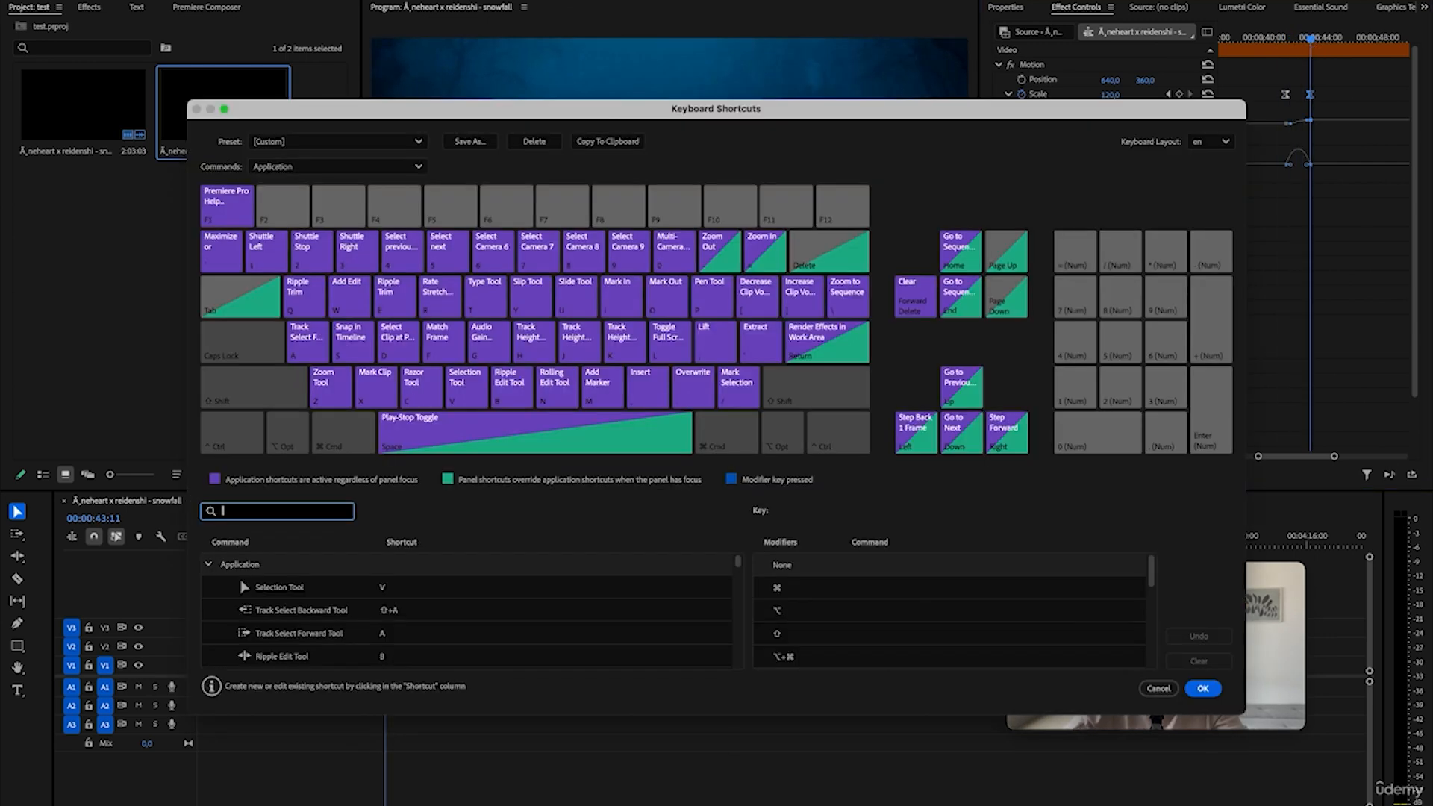
pyautogui.press('super')
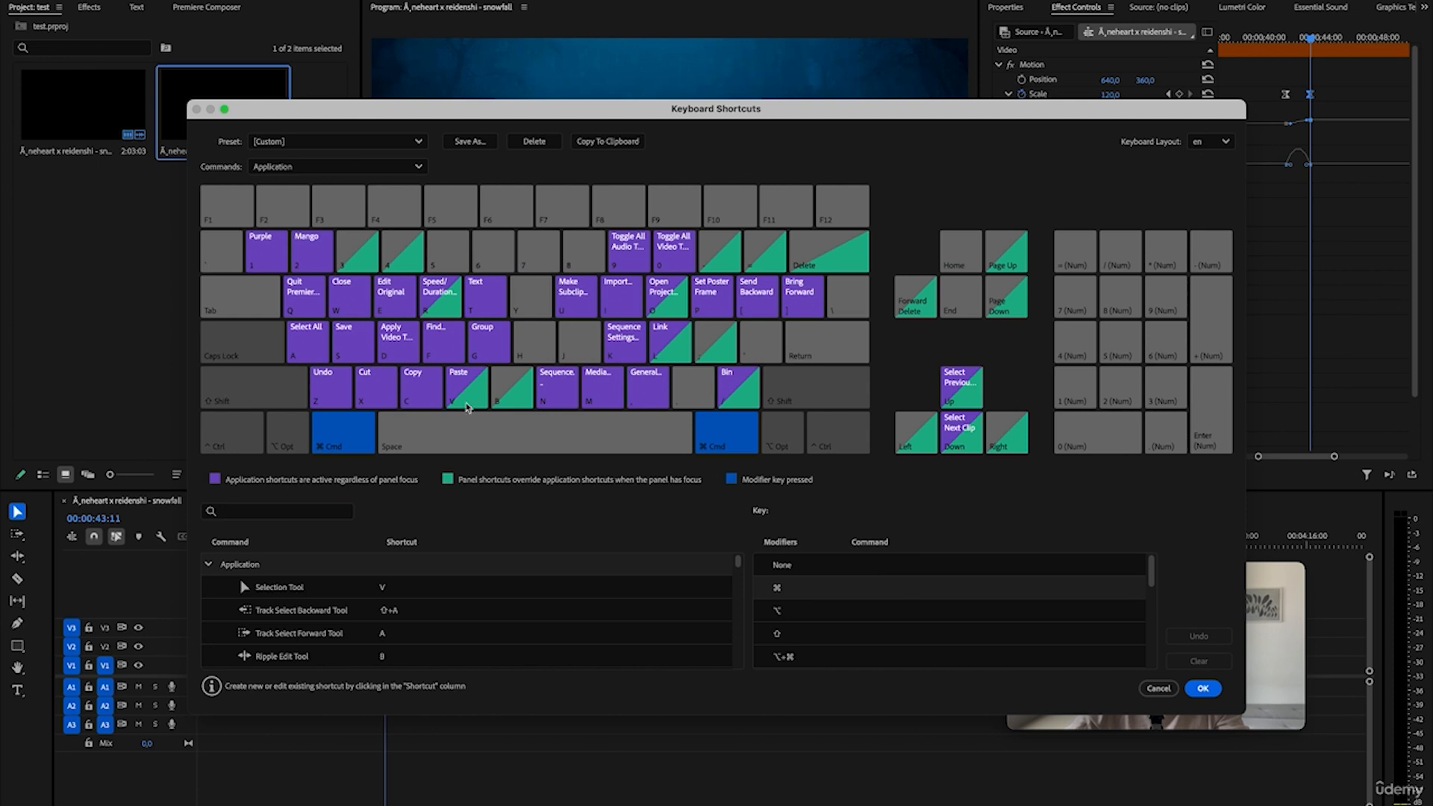
pyautogui.press('super+3')
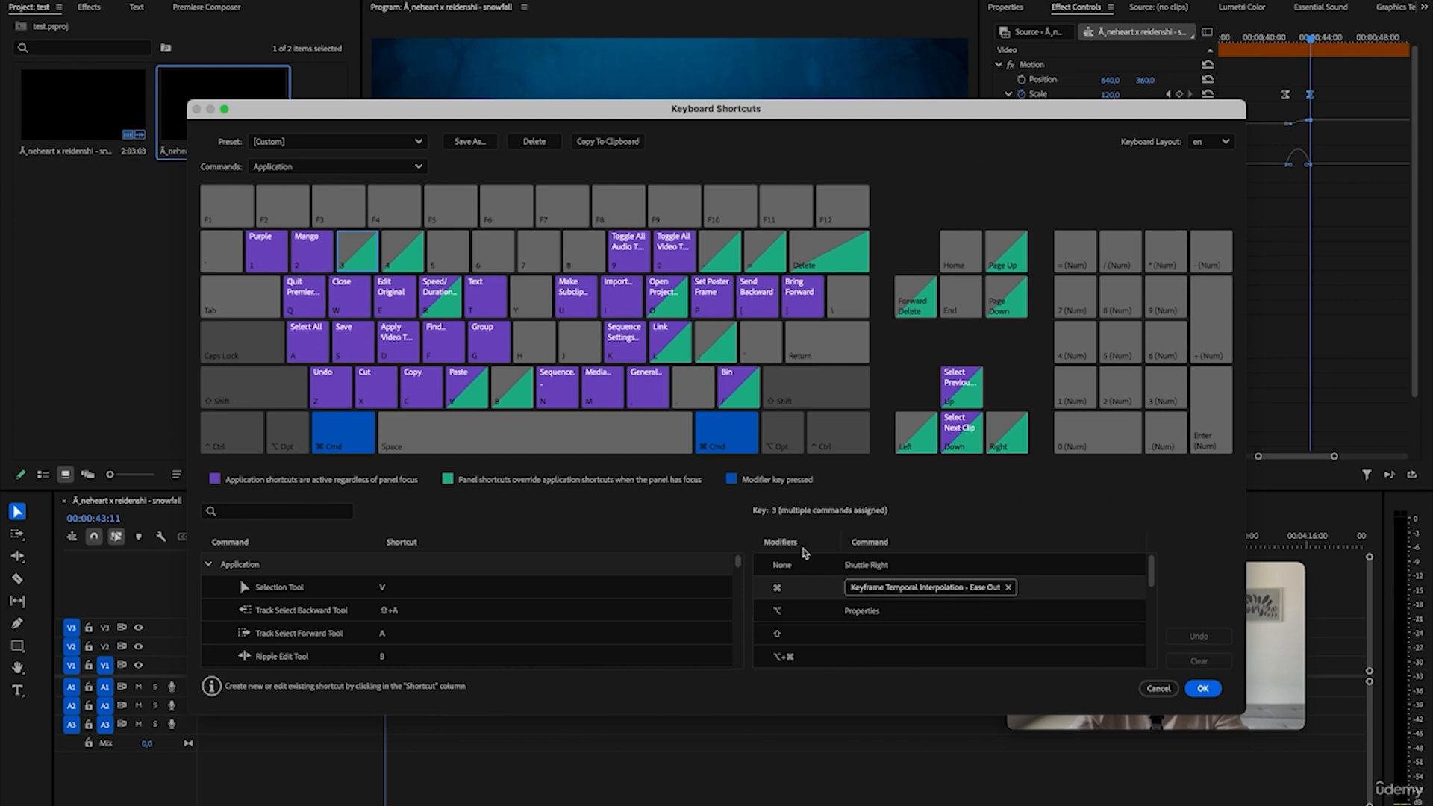
pyautogui.press('super+4')
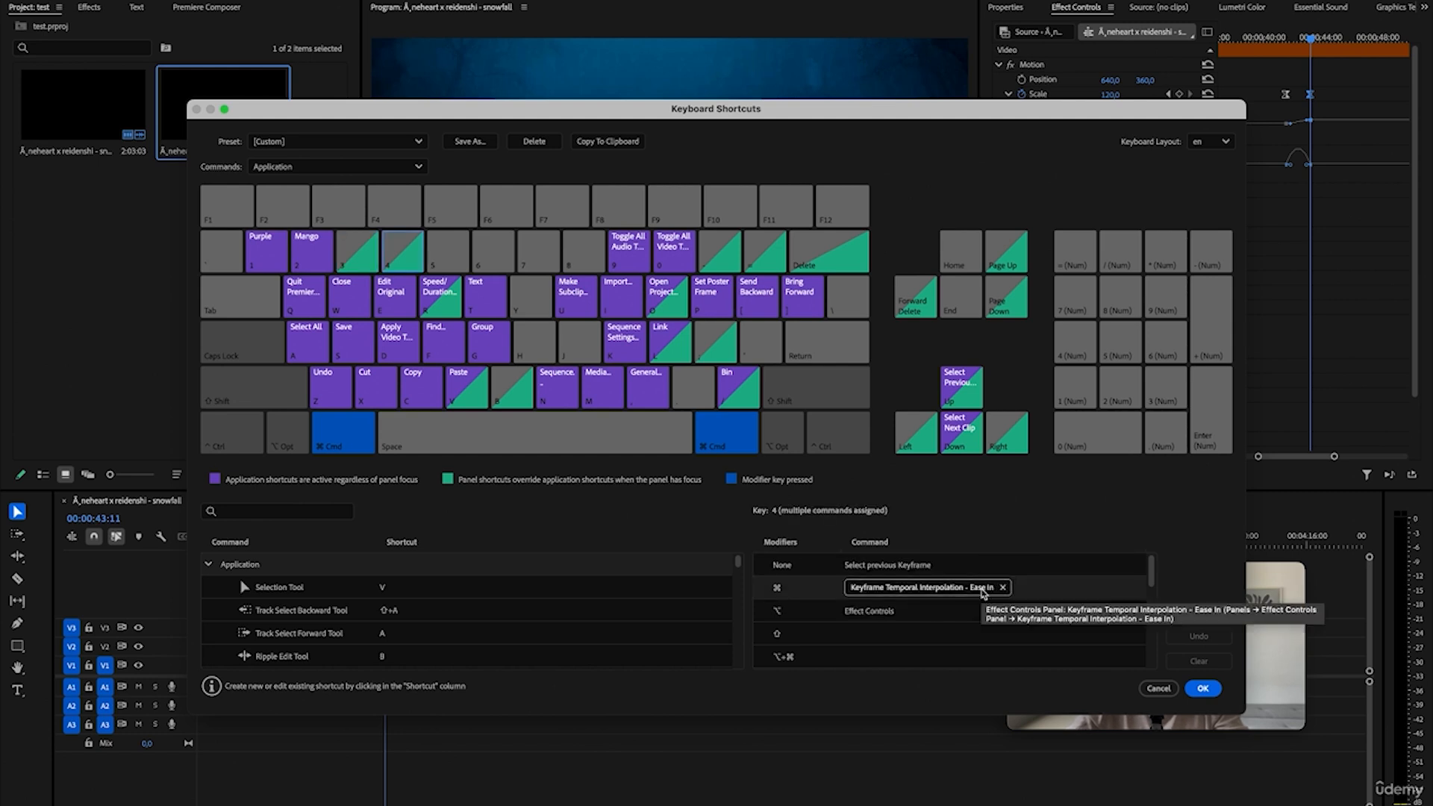
pyautogui.press('super+3')
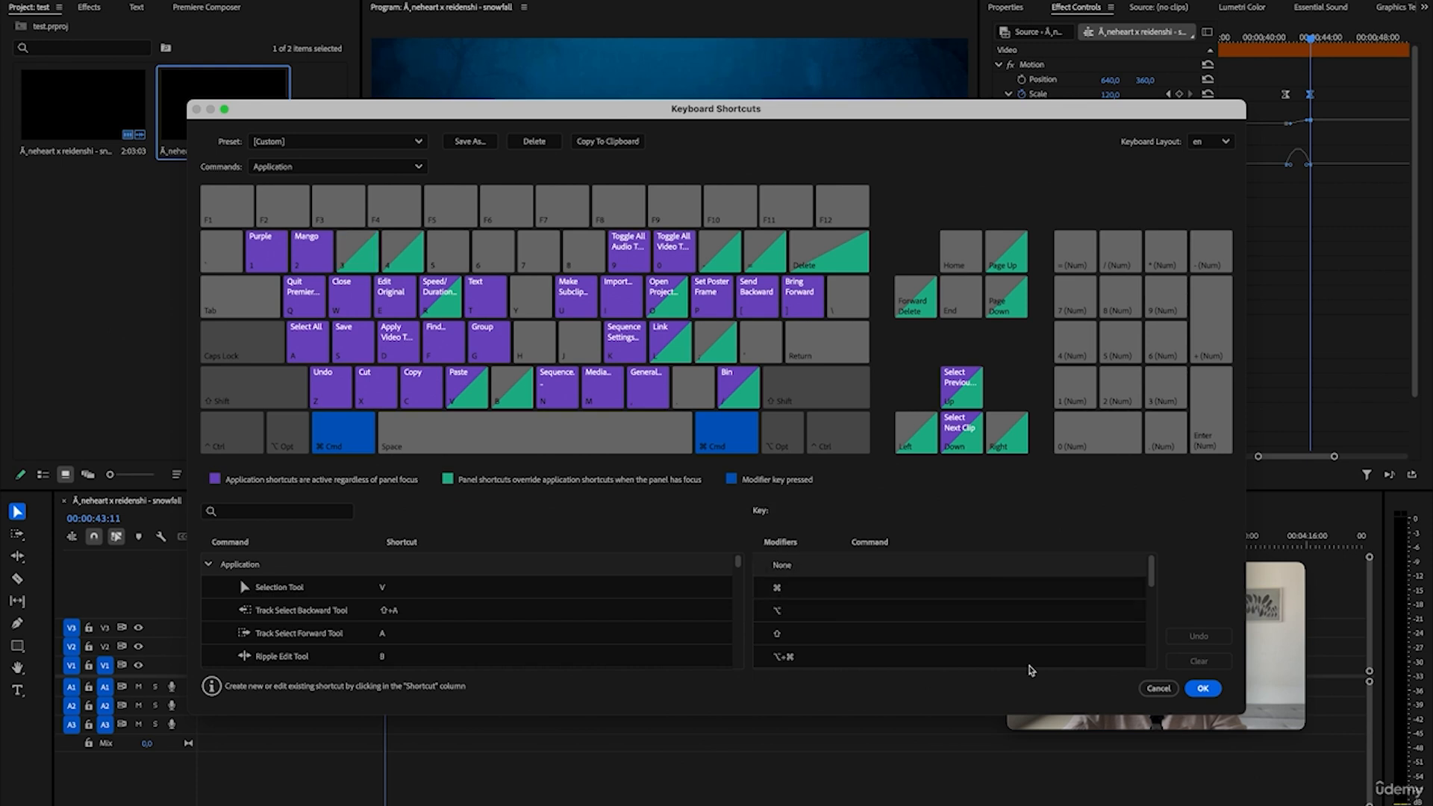
pyautogui.press('super+3')
pyautogui.press('super+4')
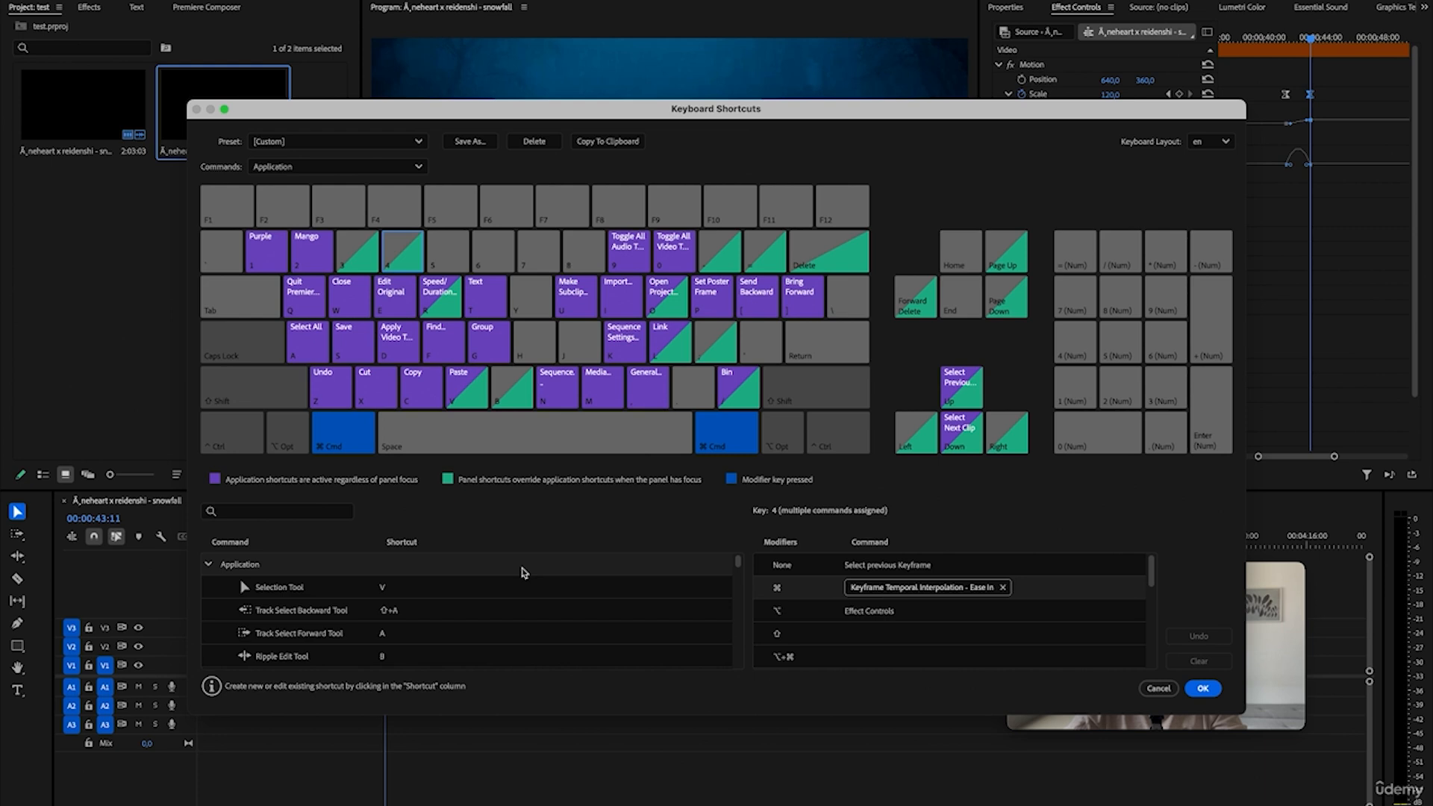
# - Search the shortcut commands for "keyframe tem" and open the Ease In shortcut for editing
pyautogui.click(299, 512)
pyautogui.write('keyframe tem')
pyautogui.scroll(-2, 396, 627)
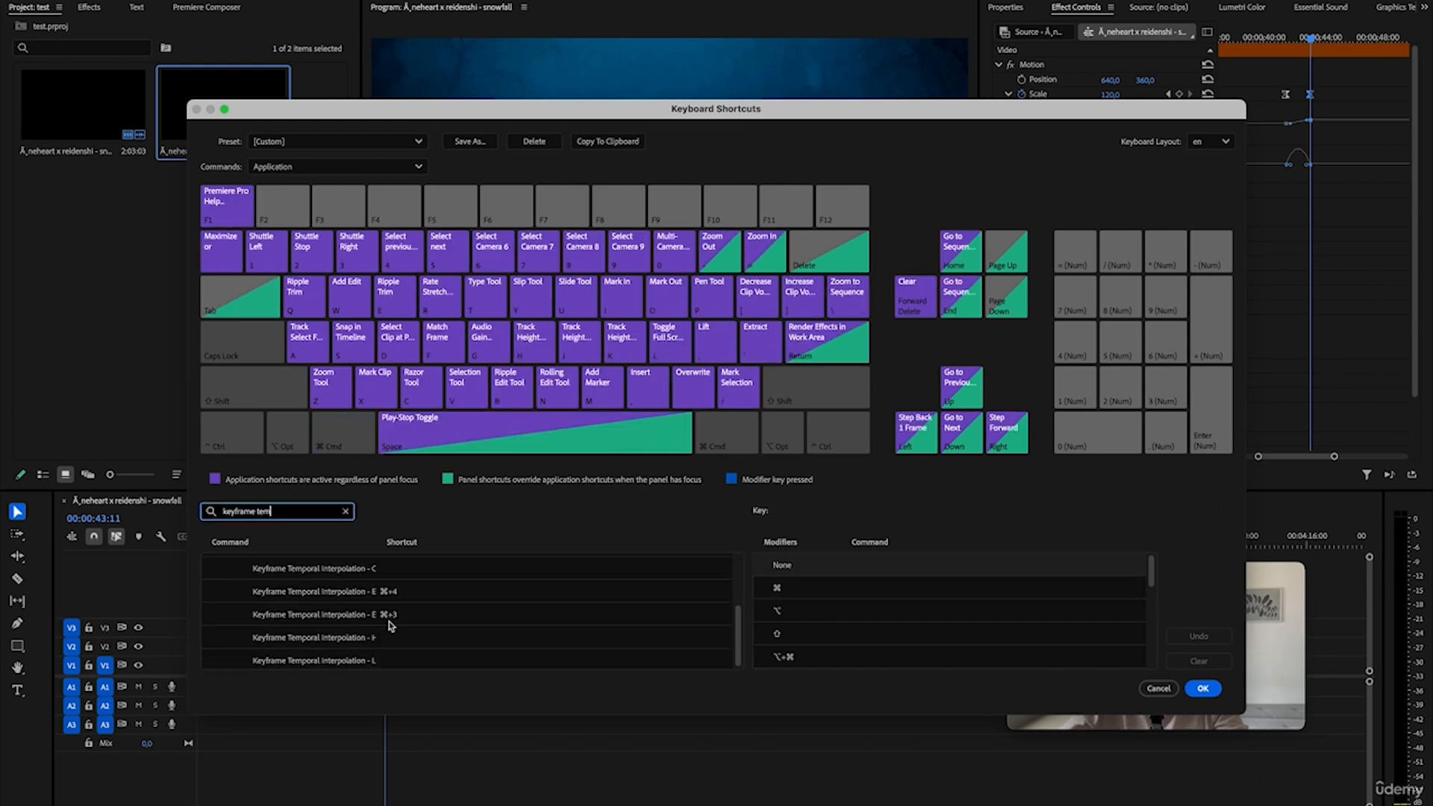
pyautogui.click(389, 592)
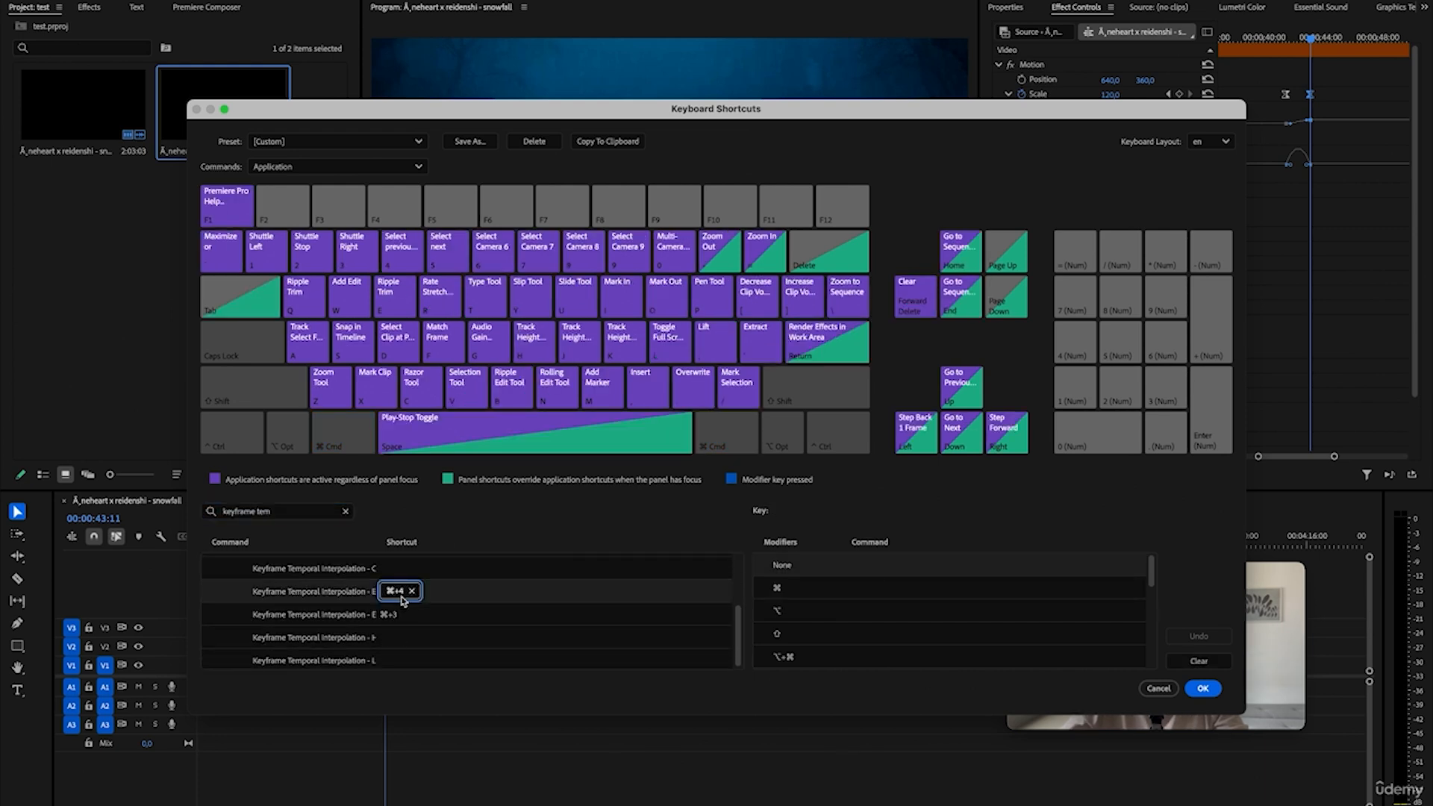
# - Try assigning Cmd + 6 to Keyframe Temporal Interpolation - Hold, remove it, and close the shortcuts window without saving
pyautogui.click(395, 638)
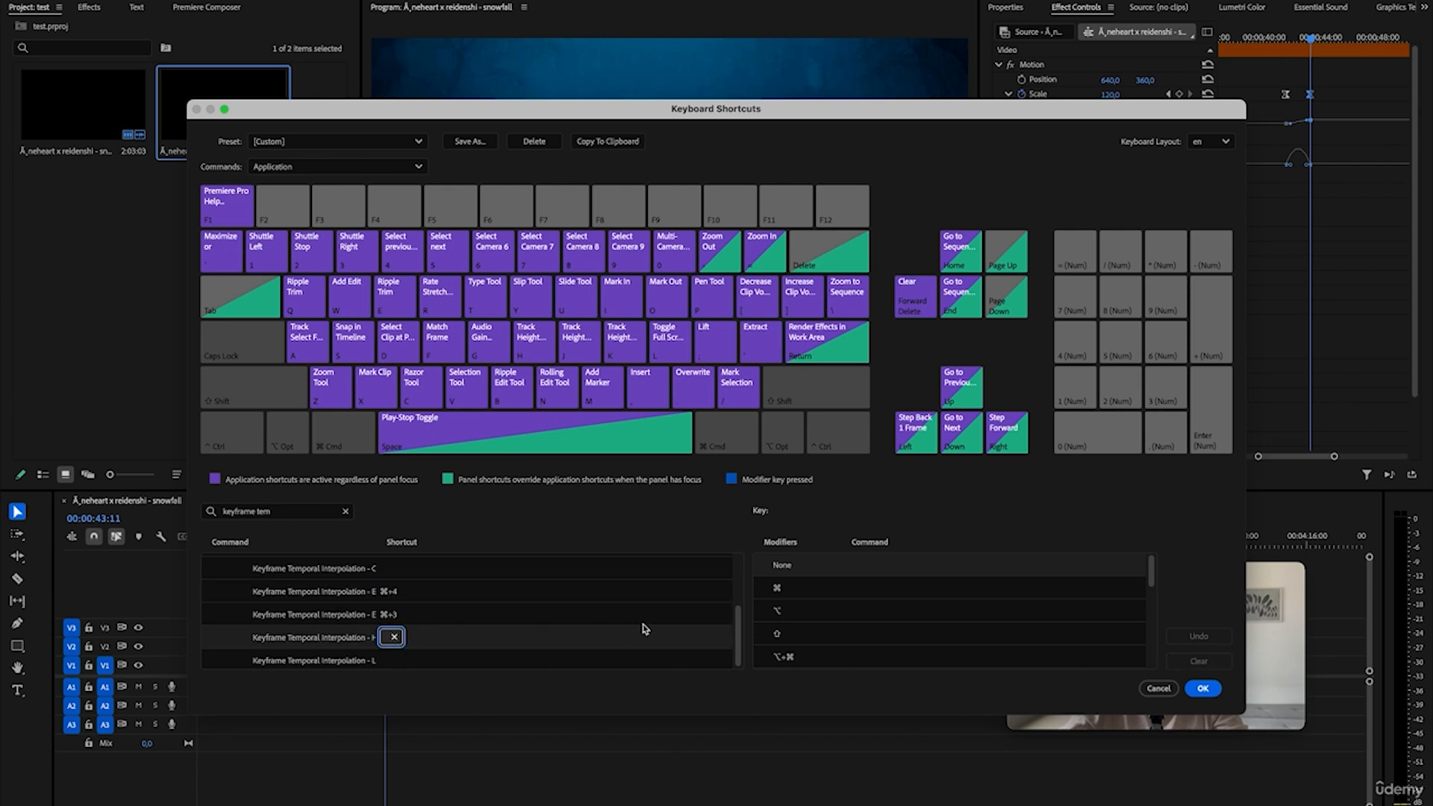
pyautogui.press('super+6')
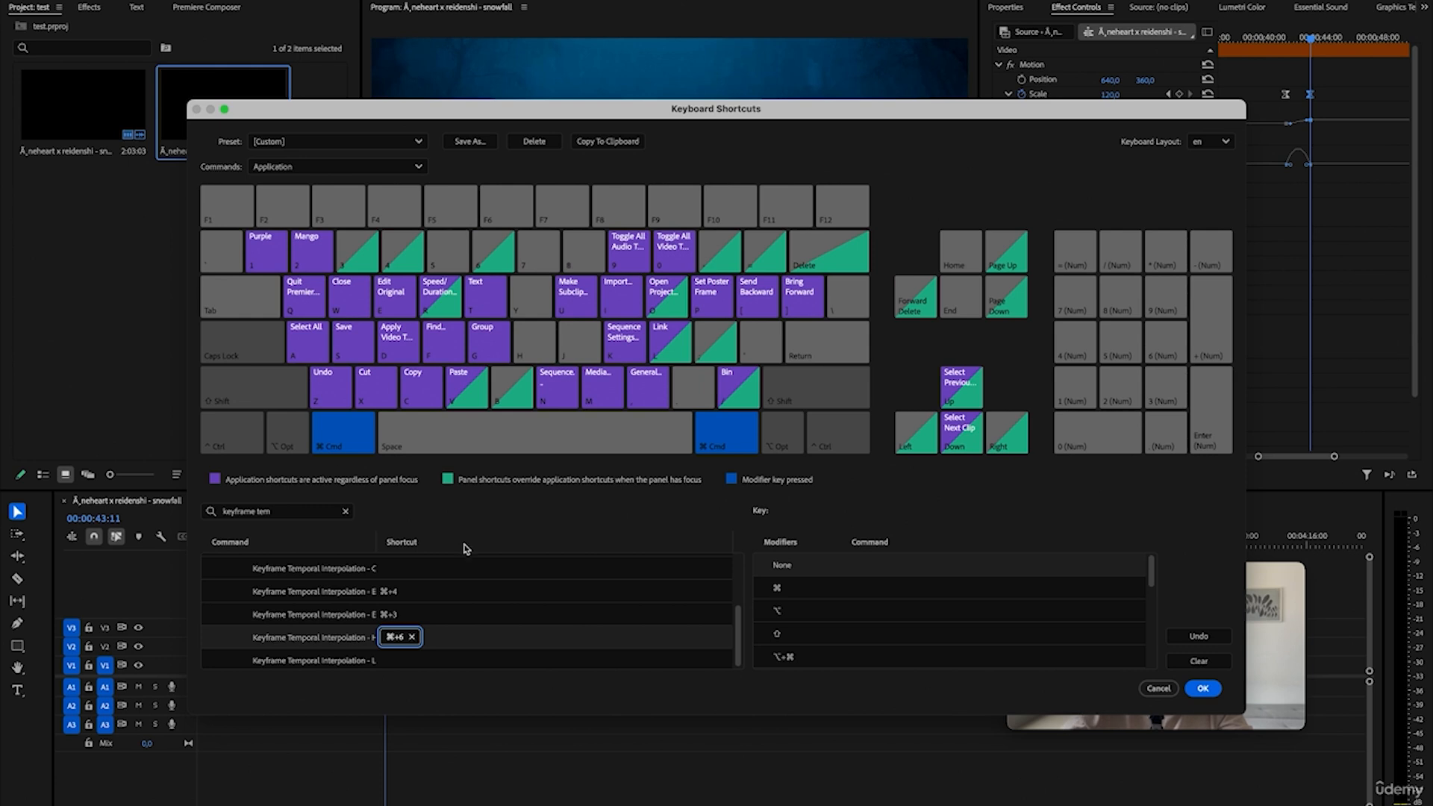
pyautogui.press('super')
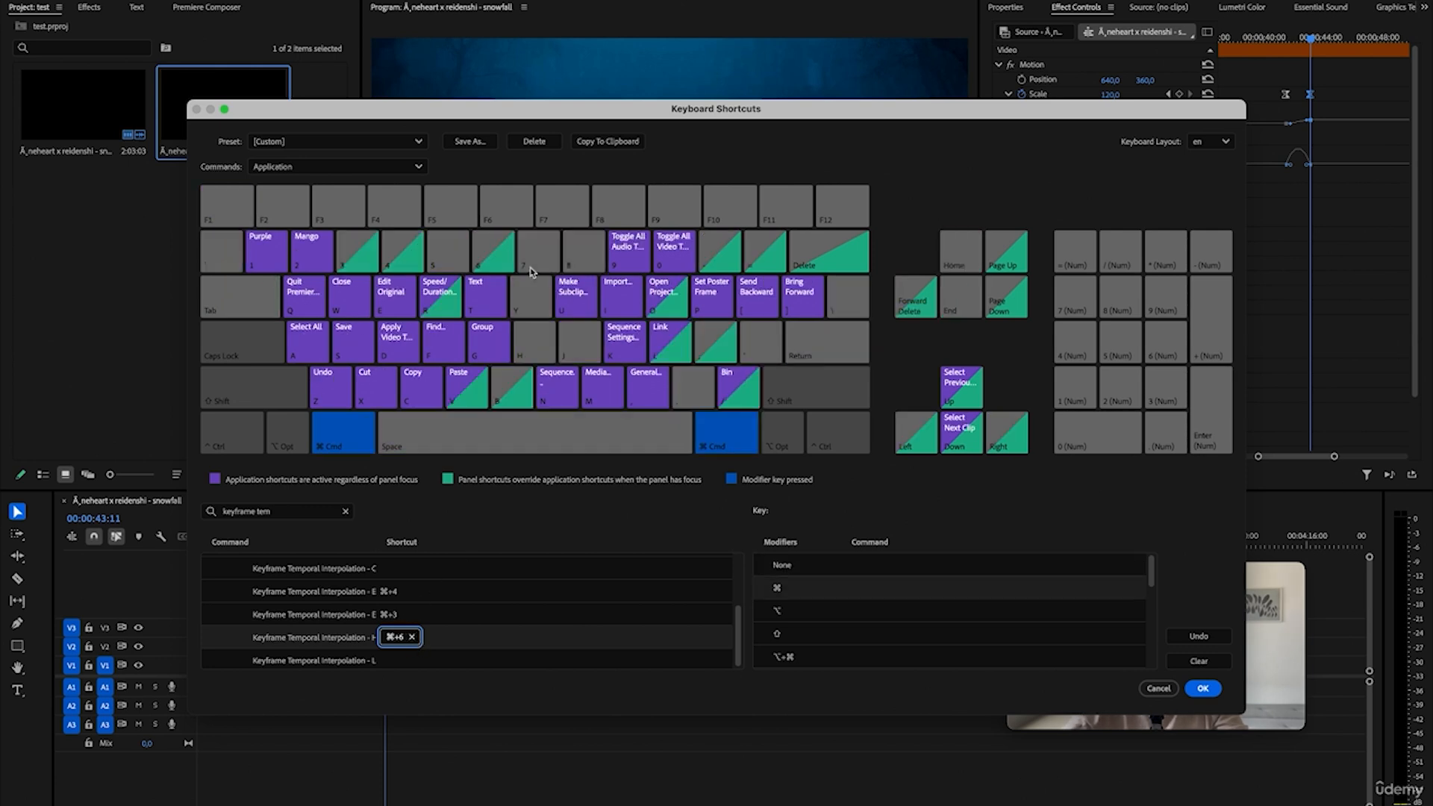
pyautogui.click(412, 637)
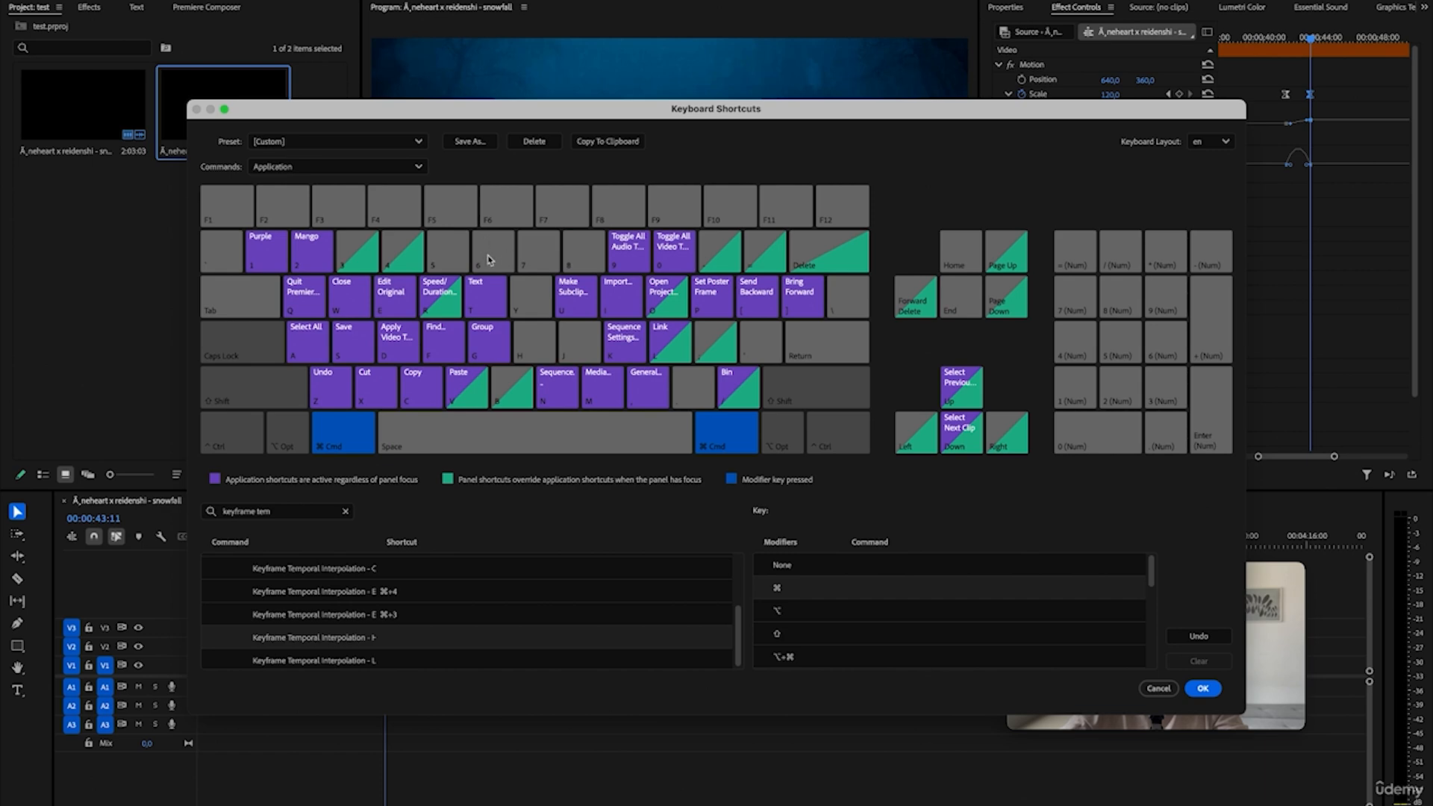
pyautogui.click(1159, 688)
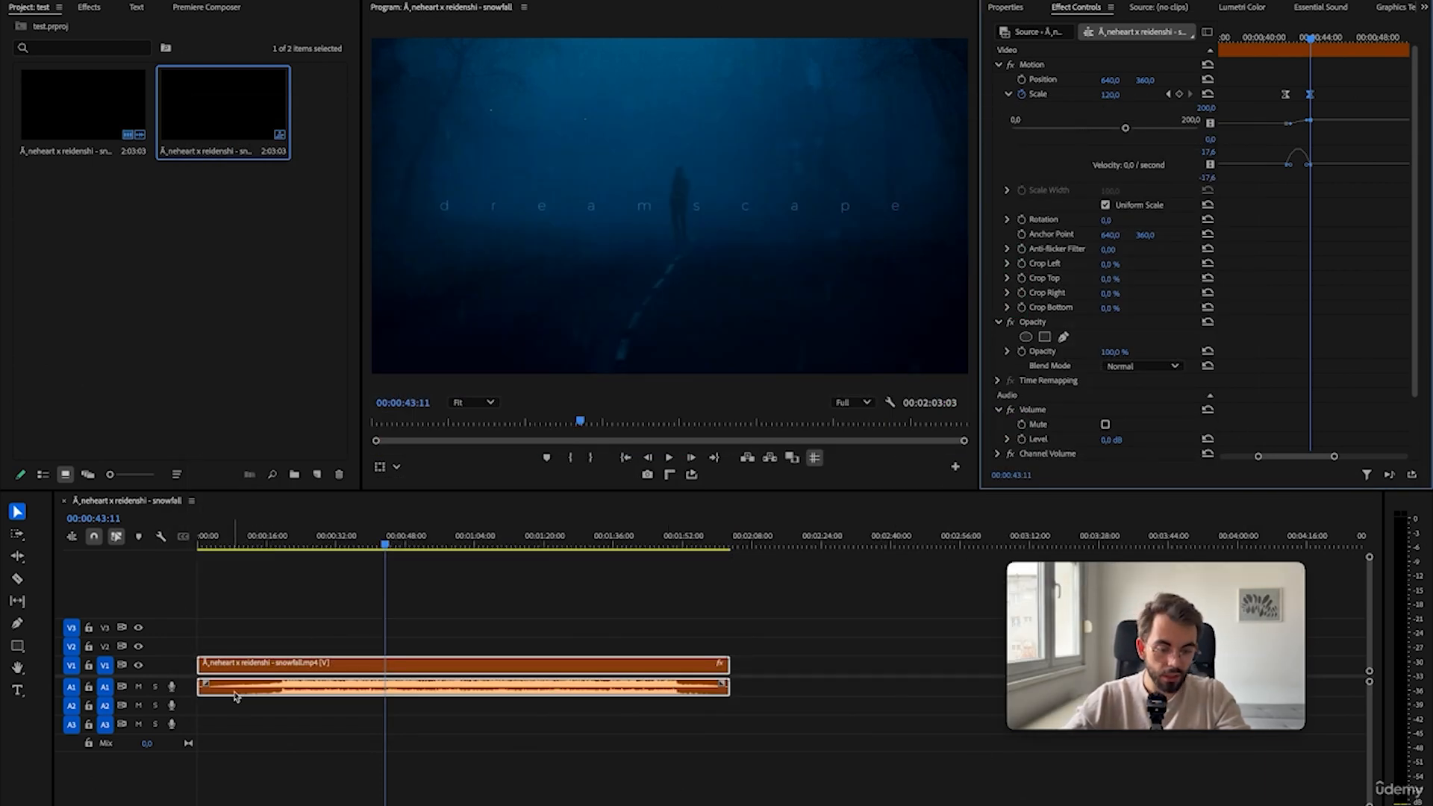
# - Expand all timeline tracks, reduce the heights of the video and audio tracks, and deselect the snowfall clip
pyautogui.moveTo(253, 721); pyautogui.dragTo(254, 664)
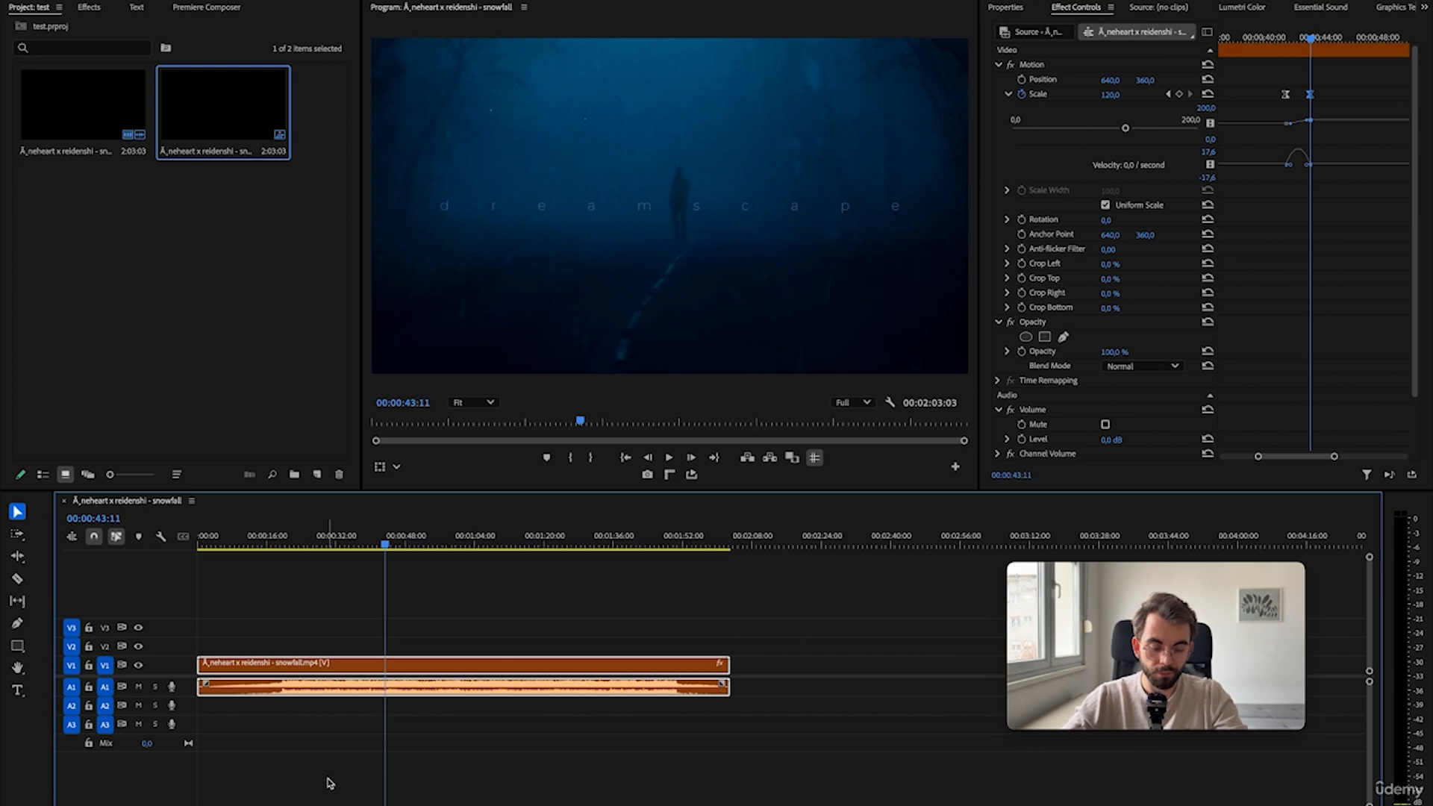
pyautogui.hotkey('shift', '=')
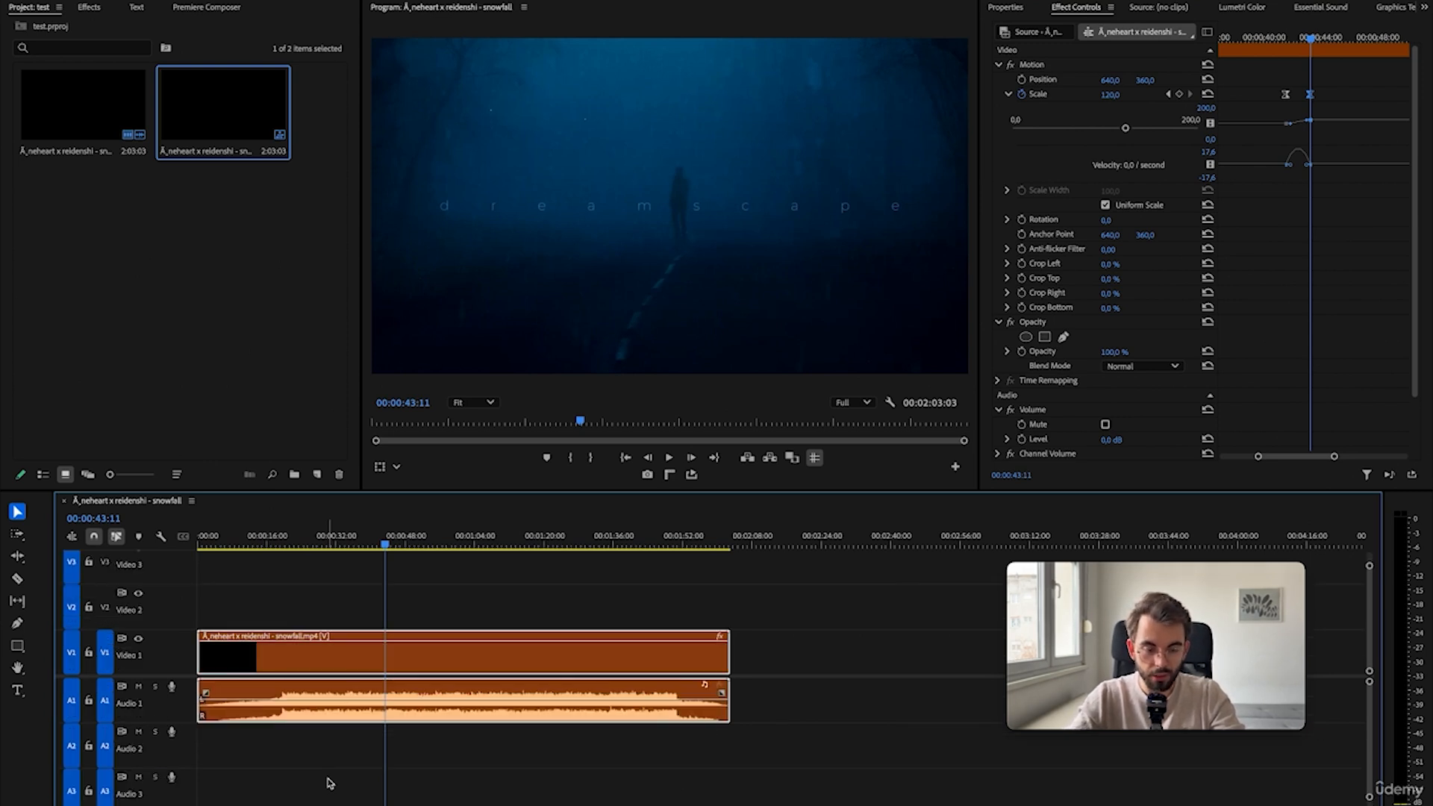
pyautogui.hotkey('ctrl', '=')
pyautogui.hotkey('ctrl', '-')
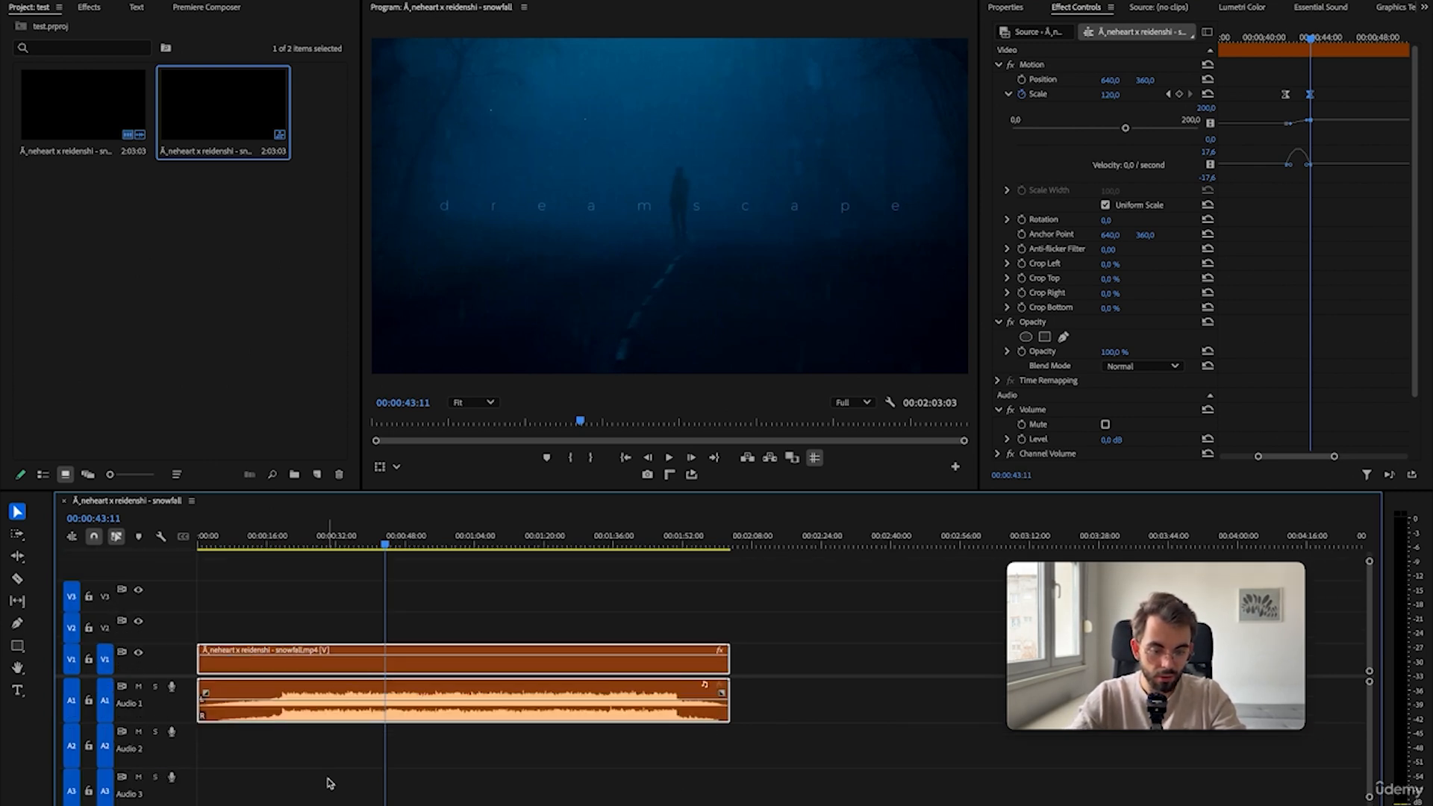
pyautogui.hotkey('alt', '-')
pyautogui.hotkey('alt', '-')
pyautogui.hotkey('alt', '-')
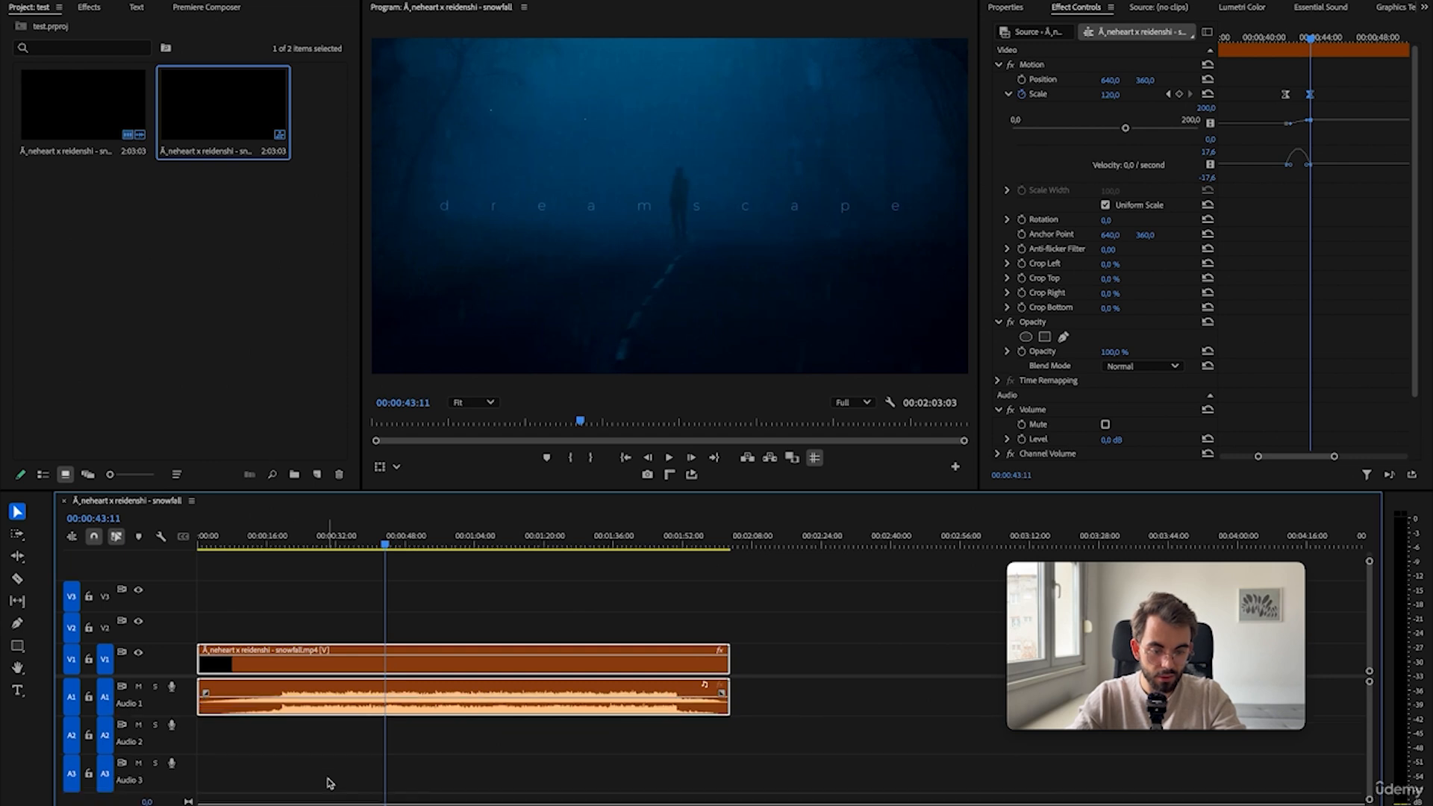
pyautogui.click(432, 760)
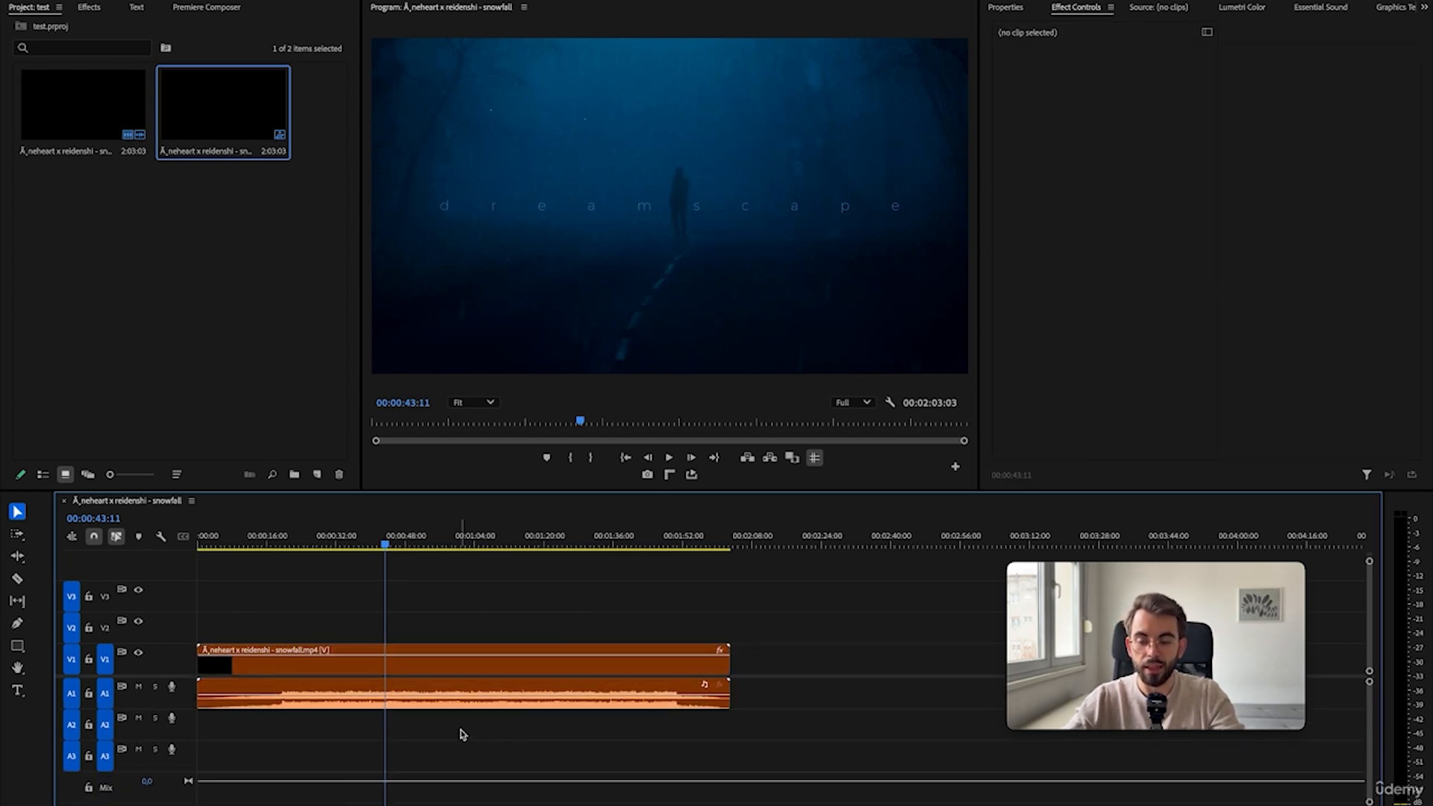
# - Reduce the audio and video track heights one more level and select the snowfall clip
pyautogui.hotkey('alt', '-')
pyautogui.hotkey('ctrl', '-')
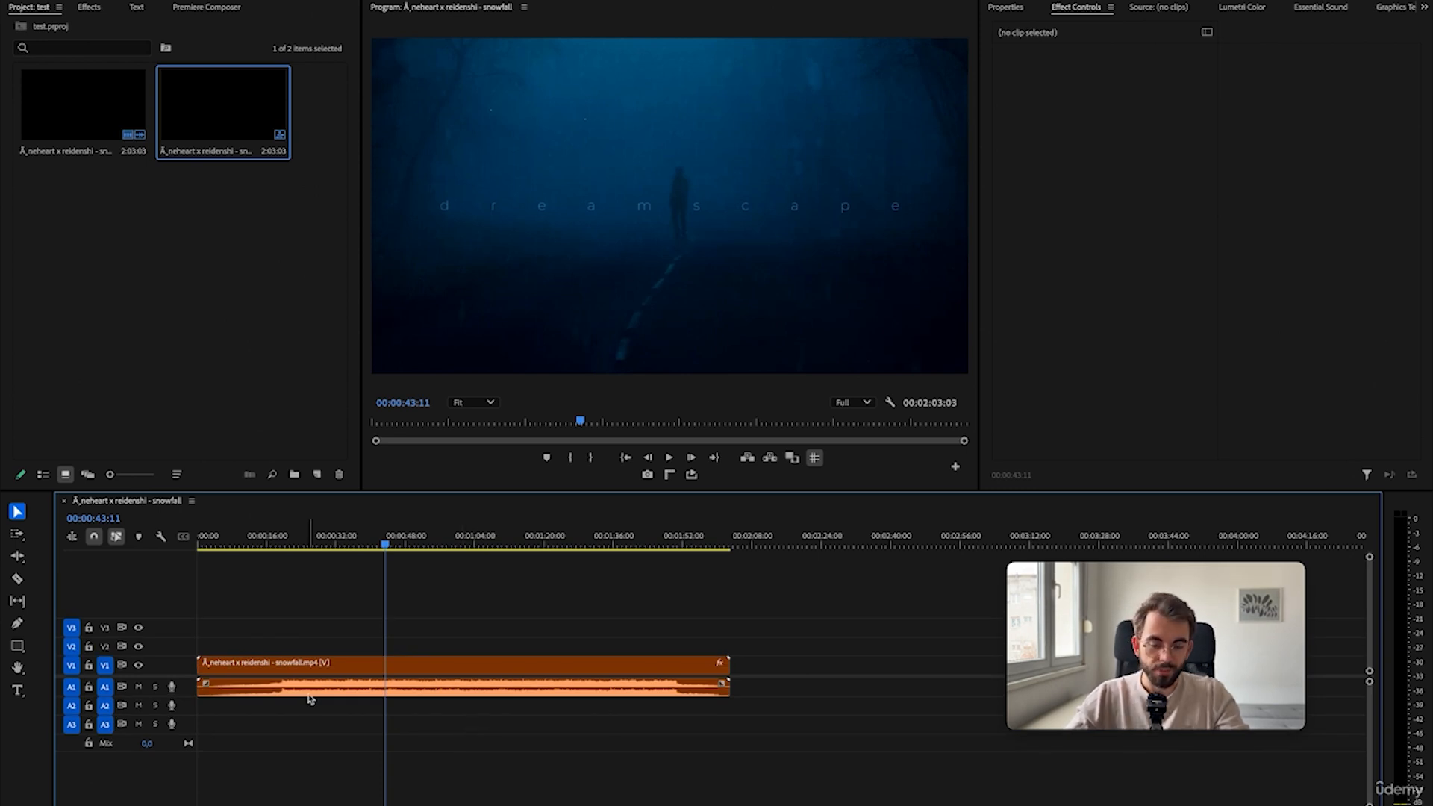
pyautogui.click(332, 685)
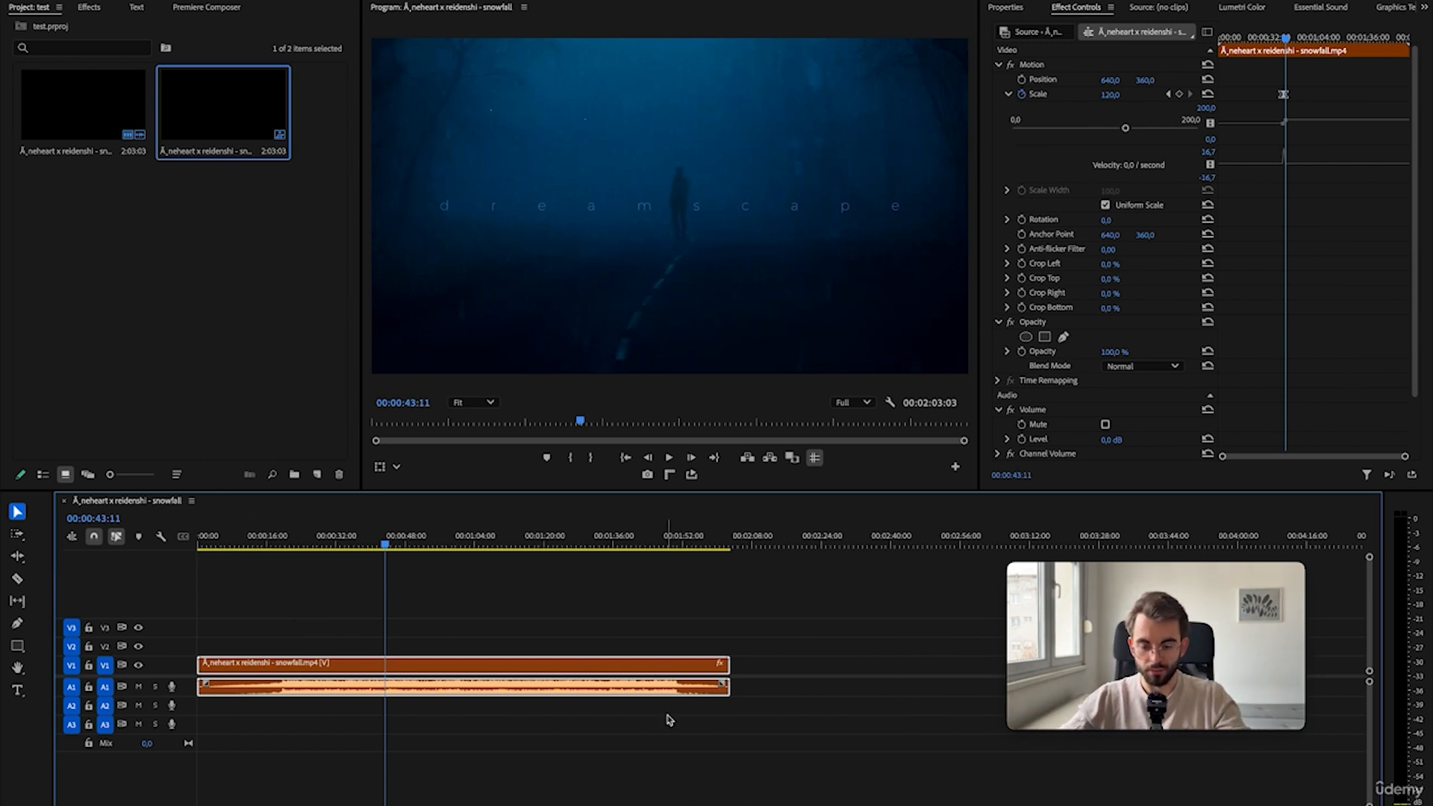
# - Zoom the timeline out and in repeatedly to examine the snowfall clip at different scales, and deselect the clip
pyautogui.press('-')
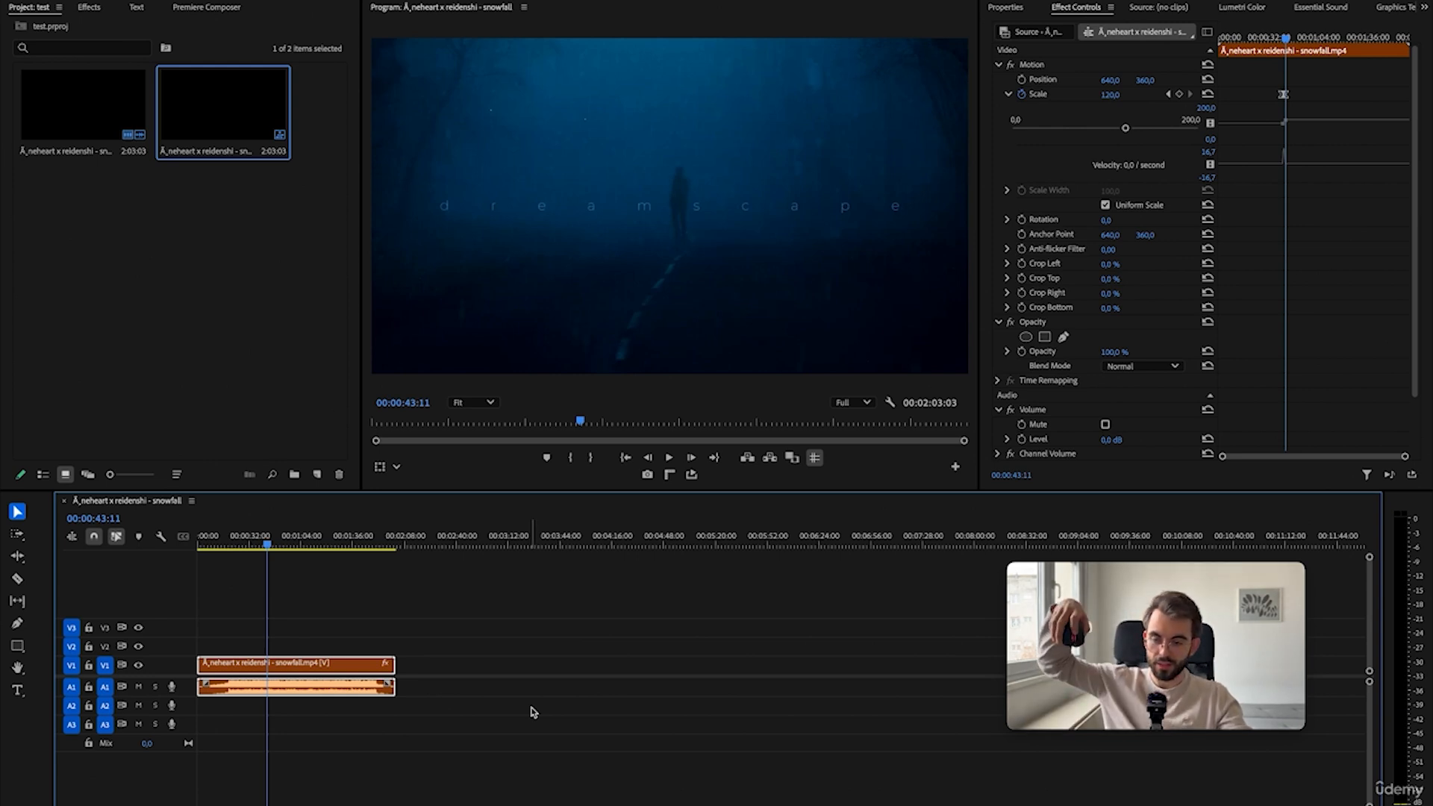
pyautogui.scroll(5, 534, 713)
pyautogui.scroll(-5, 534, 712)
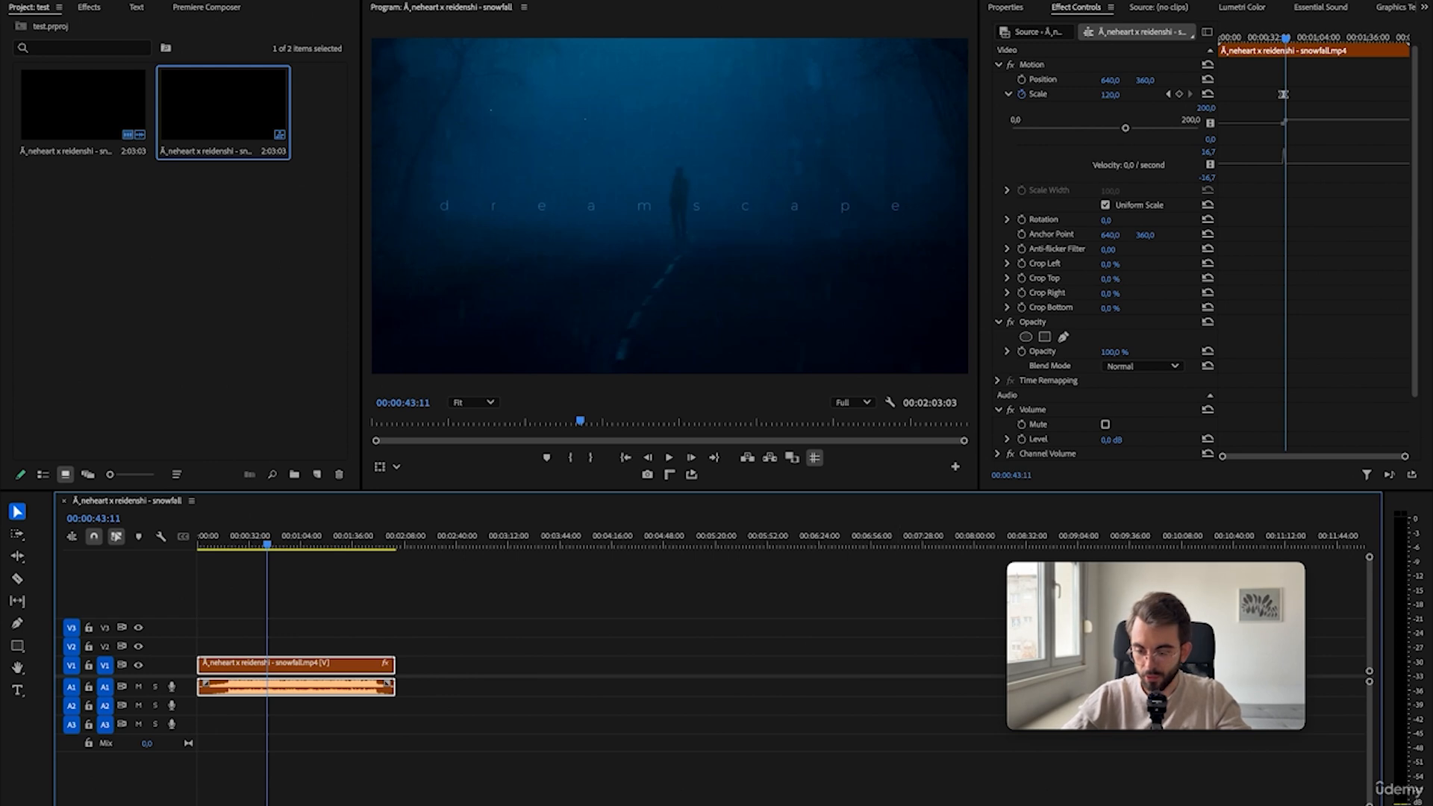
pyautogui.moveTo(1360, 804); pyautogui.dragTo(1169, 803)
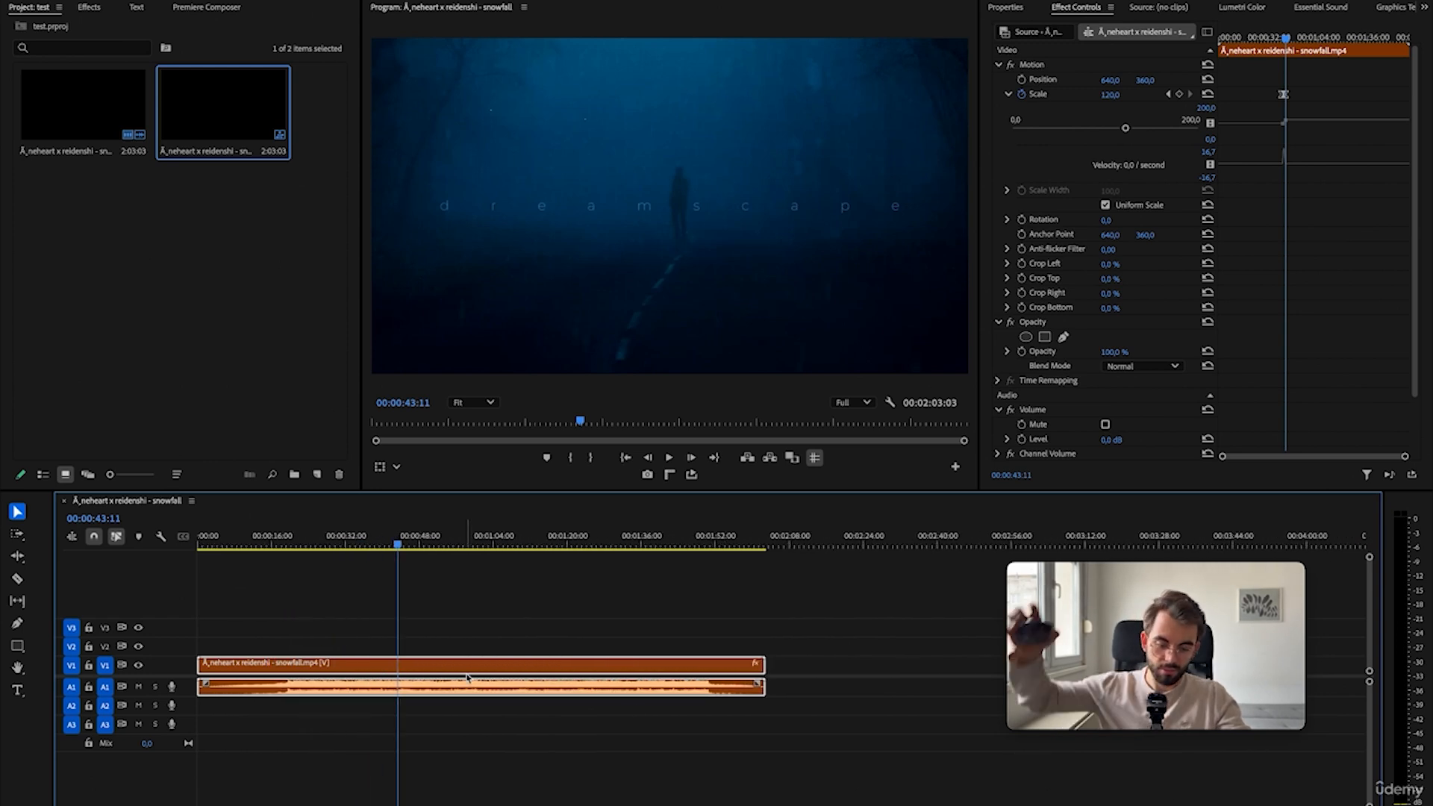
pyautogui.scroll(5, 469, 678)
pyautogui.scroll(-4, 469, 678)
pyautogui.scroll(4, 469, 678)
pyautogui.scroll(-4, 468, 678)
pyautogui.scroll(-2, 467, 678)
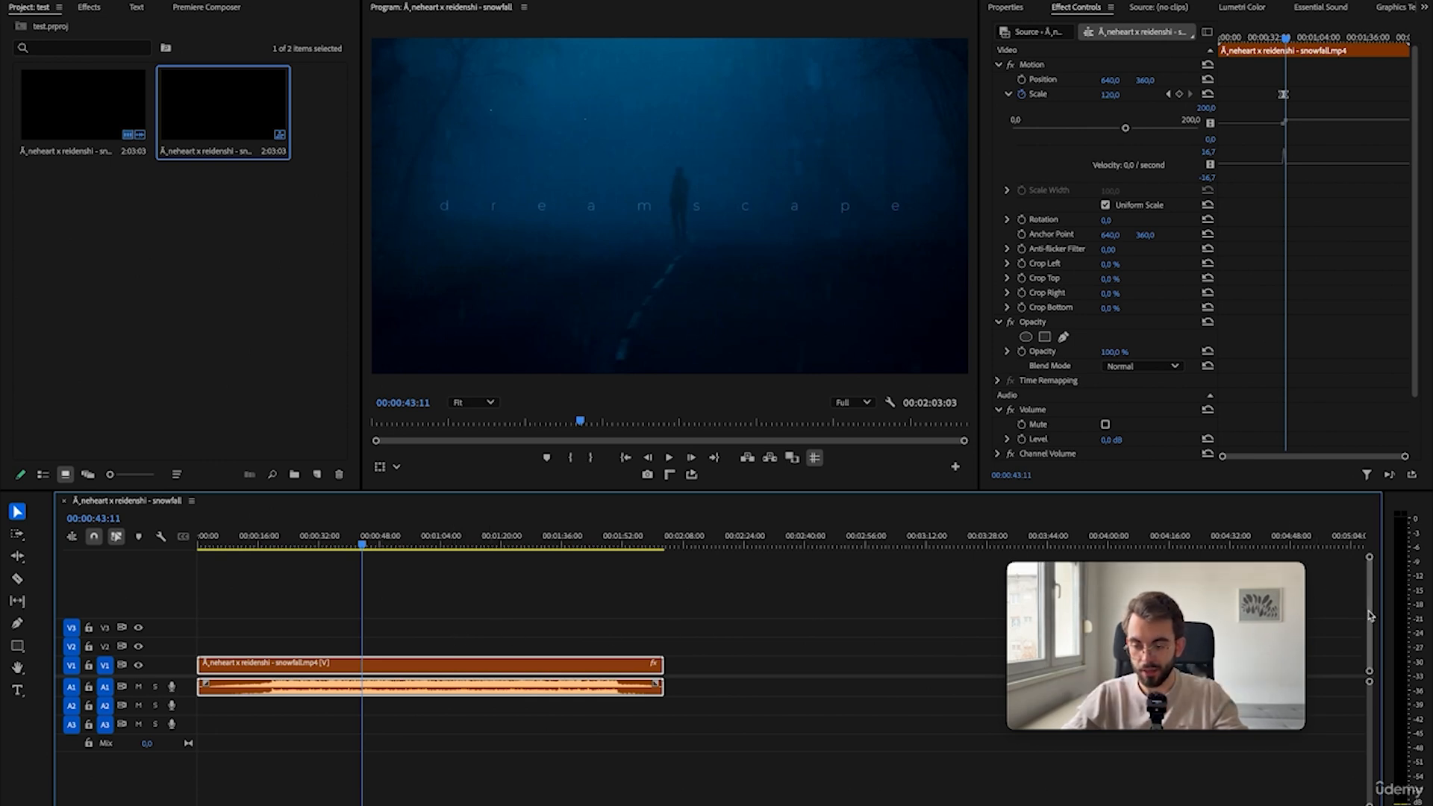
pyautogui.moveTo(1370, 617); pyautogui.dragTo(1375, 589)
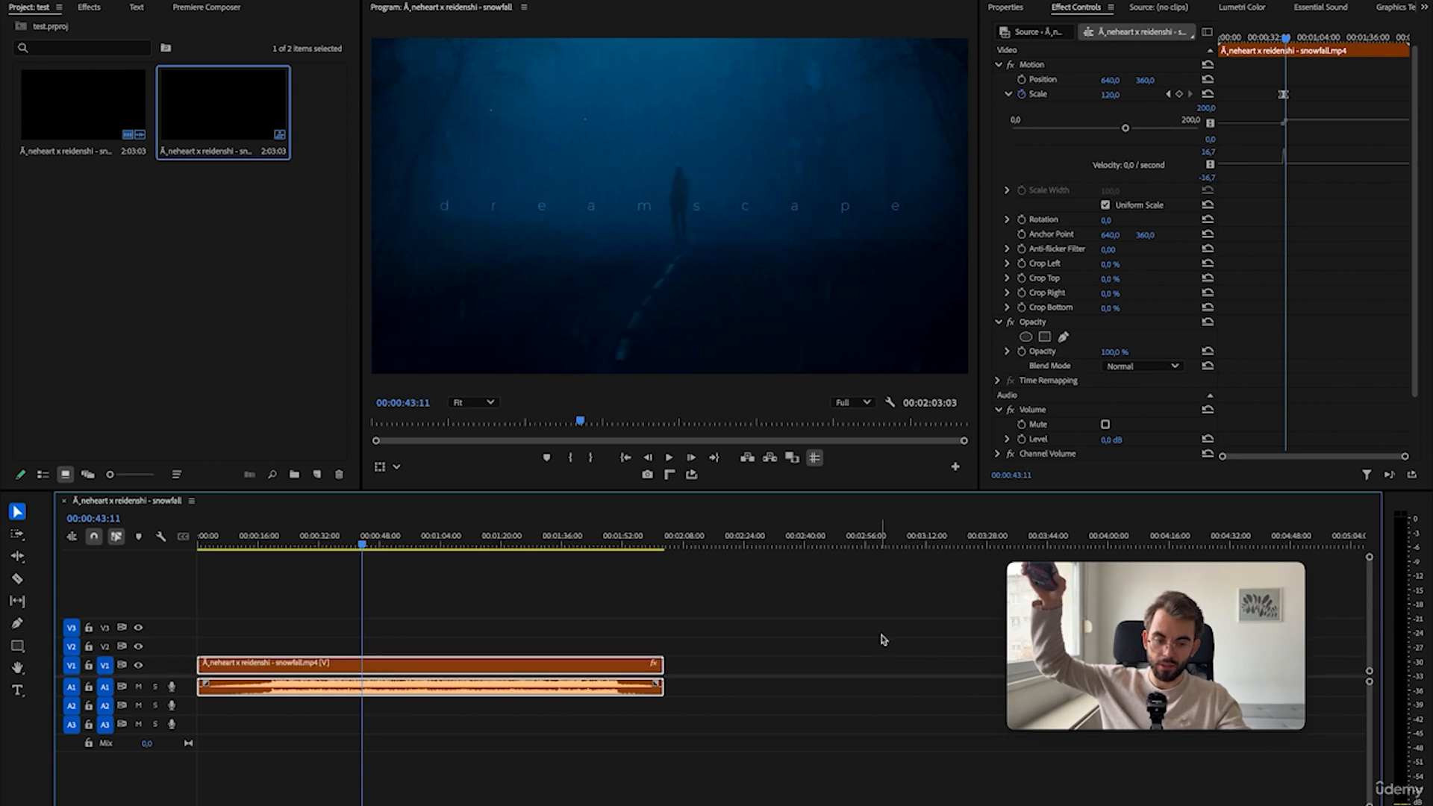
pyautogui.scroll(-1, 883, 640)
pyautogui.click(319, 776)
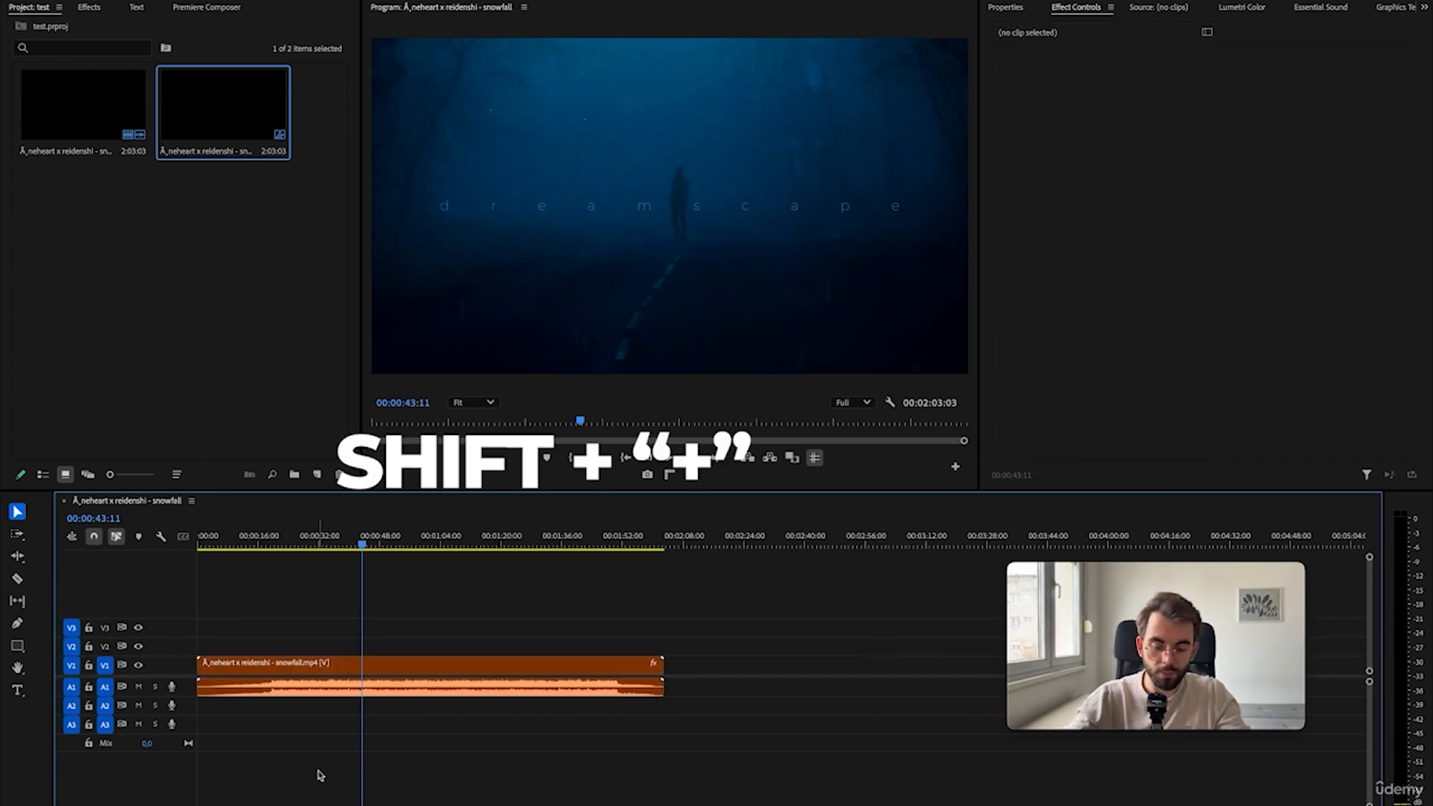
# - Expand all tracks, minimize them all, and raise the video and audio track heights by one level
pyautogui.hotkey('shift', '=')
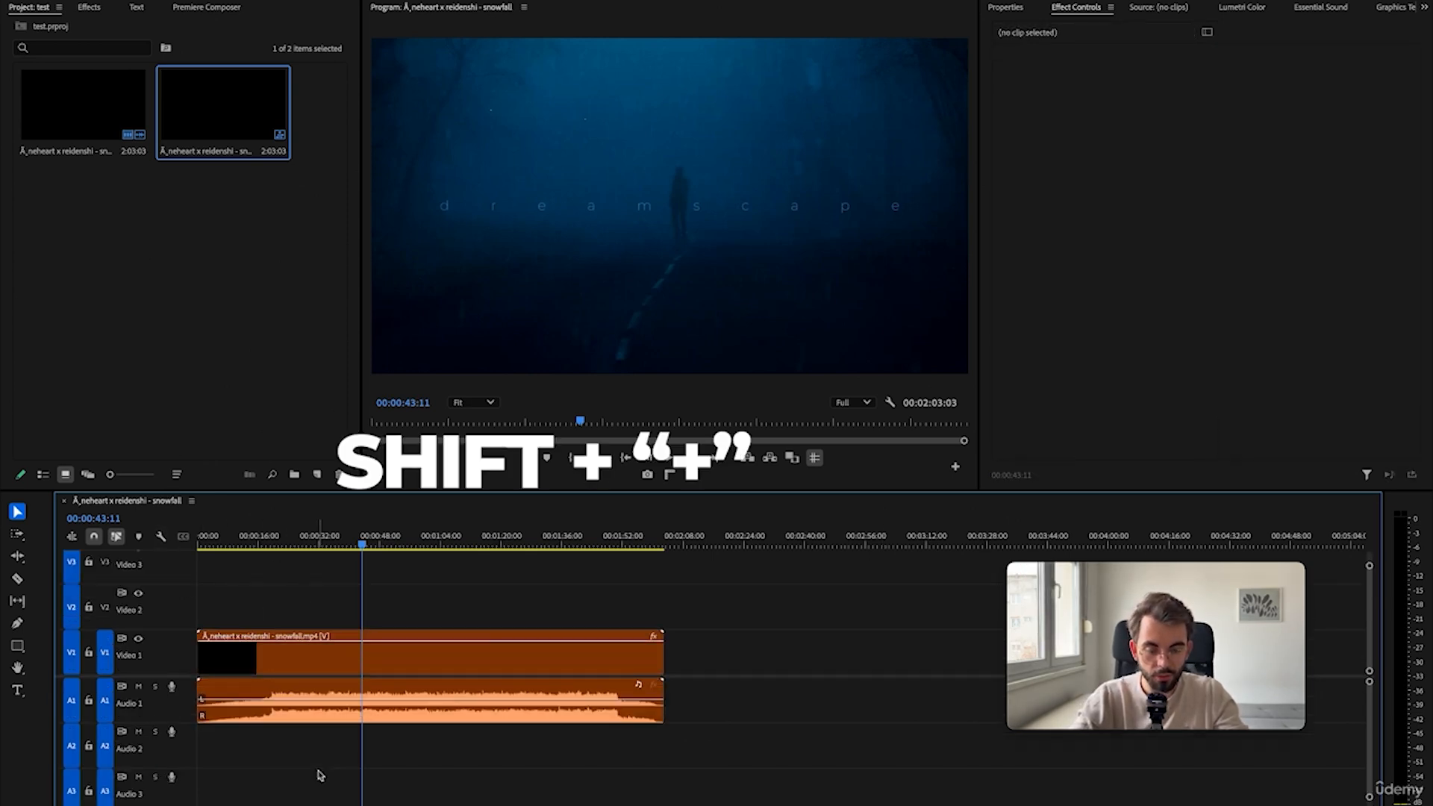
pyautogui.hotkey('shift', '-')
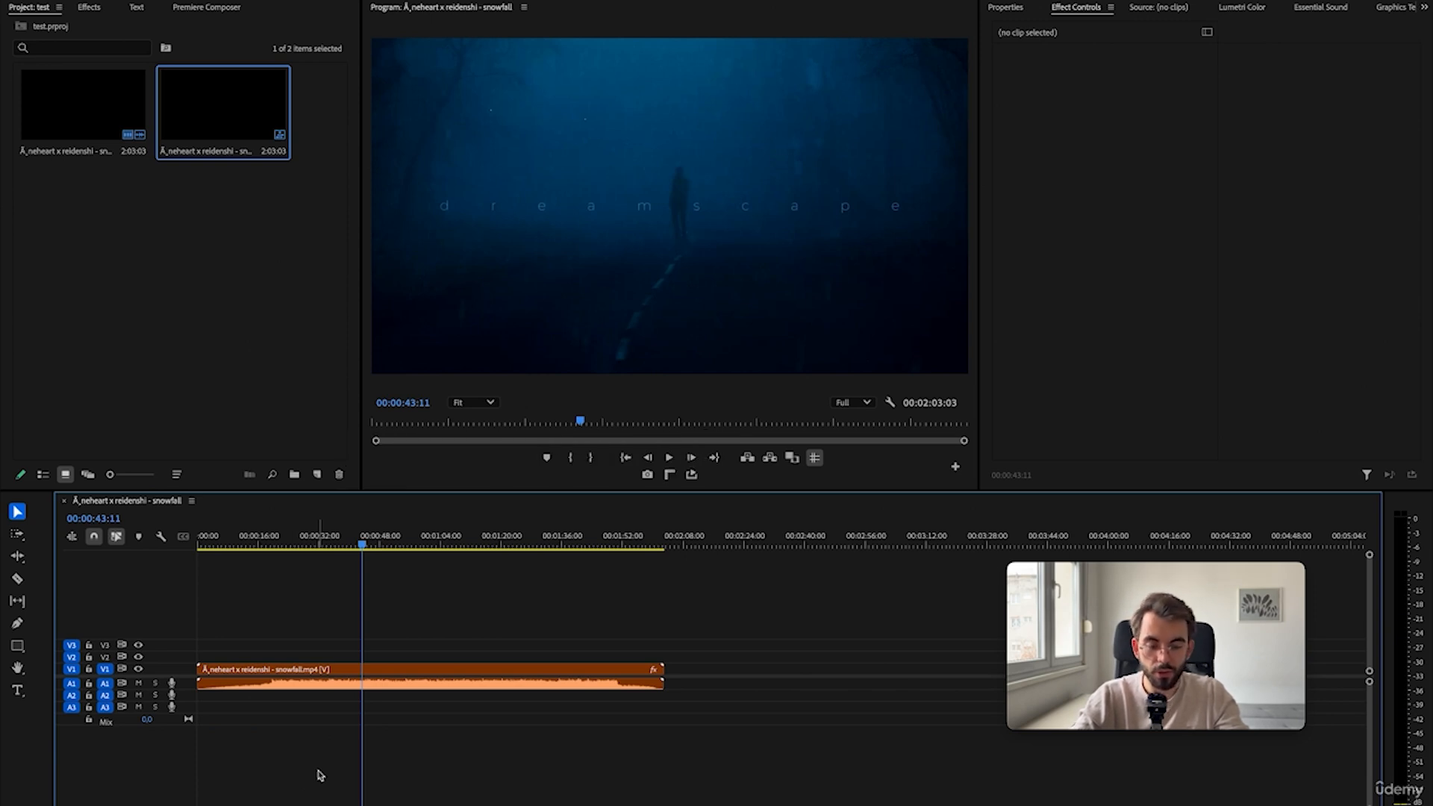
pyautogui.hotkey('ctrl', '=')
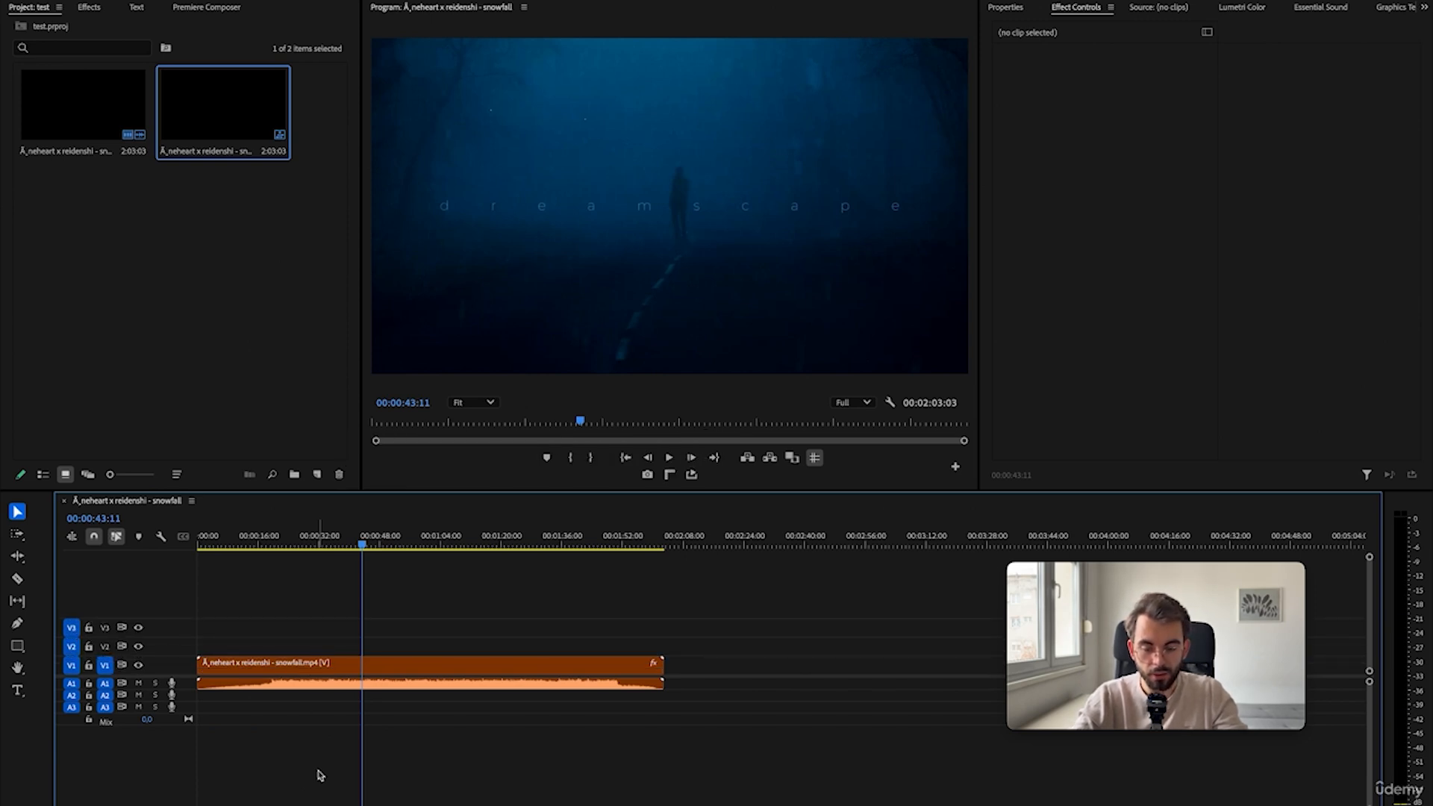
pyautogui.hotkey('alt', '=')
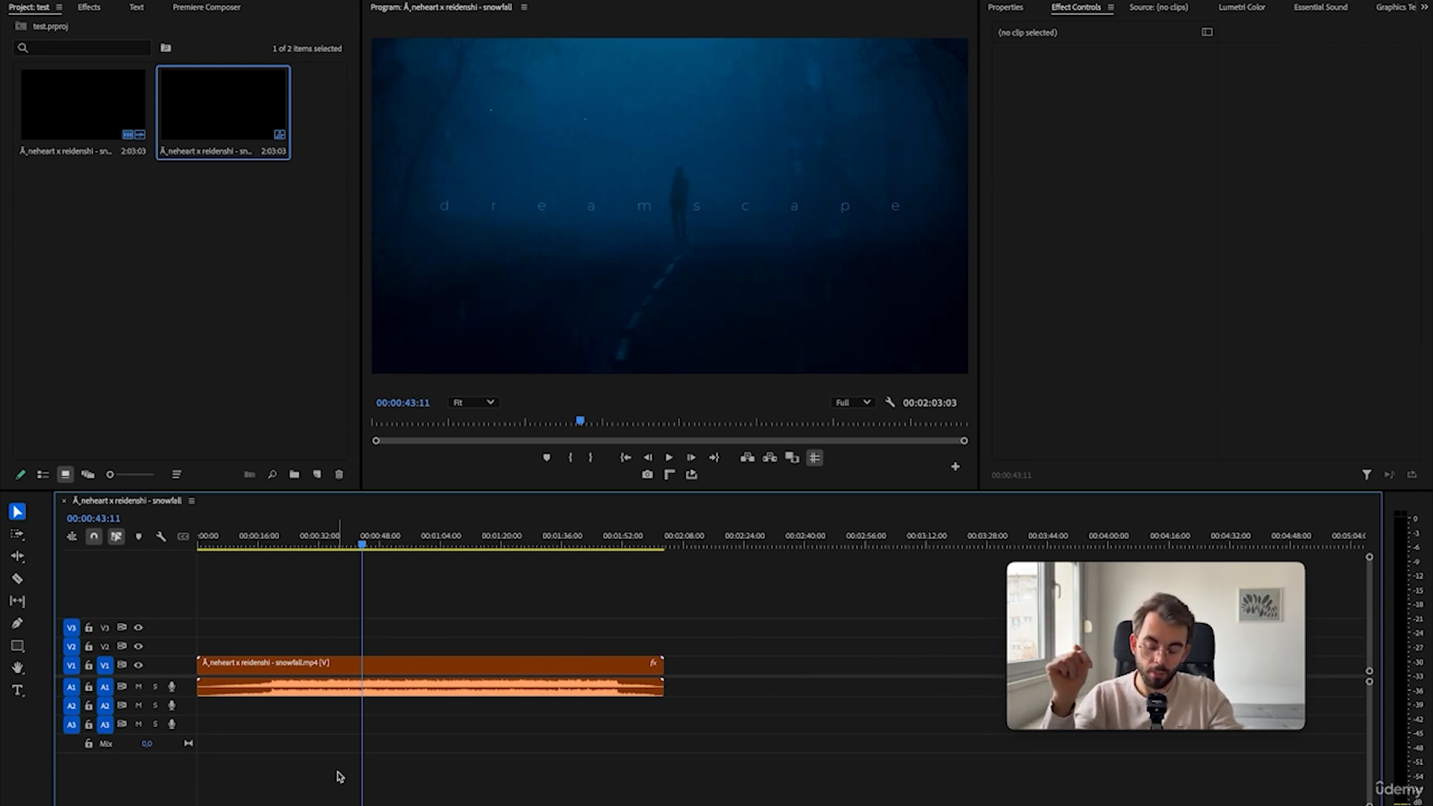
# - Lower the audio and video track heights by one level and enlarge them again
pyautogui.hotkey('alt', '-')
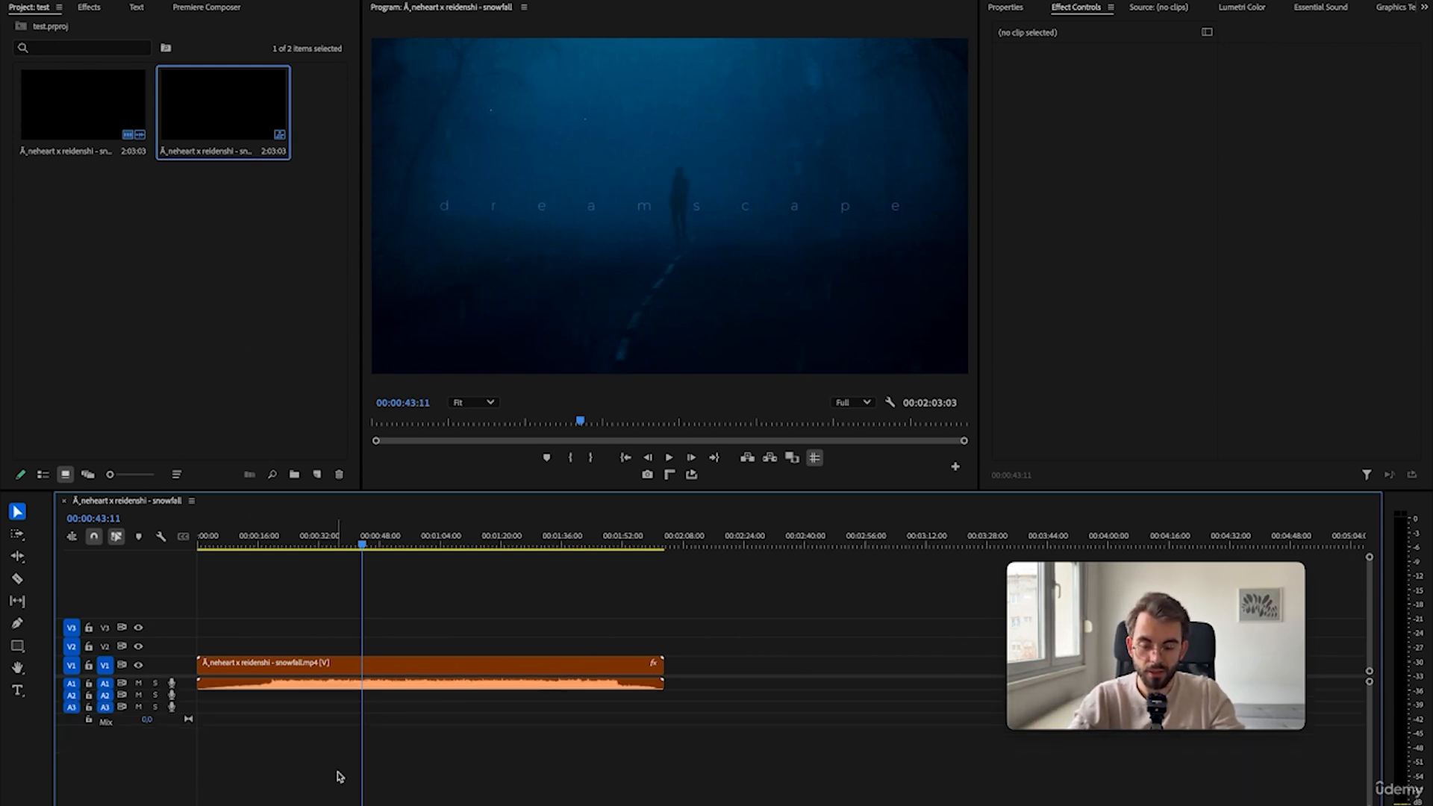
pyautogui.hotkey('ctrl', '-')
pyautogui.hotkey('shift', '=')
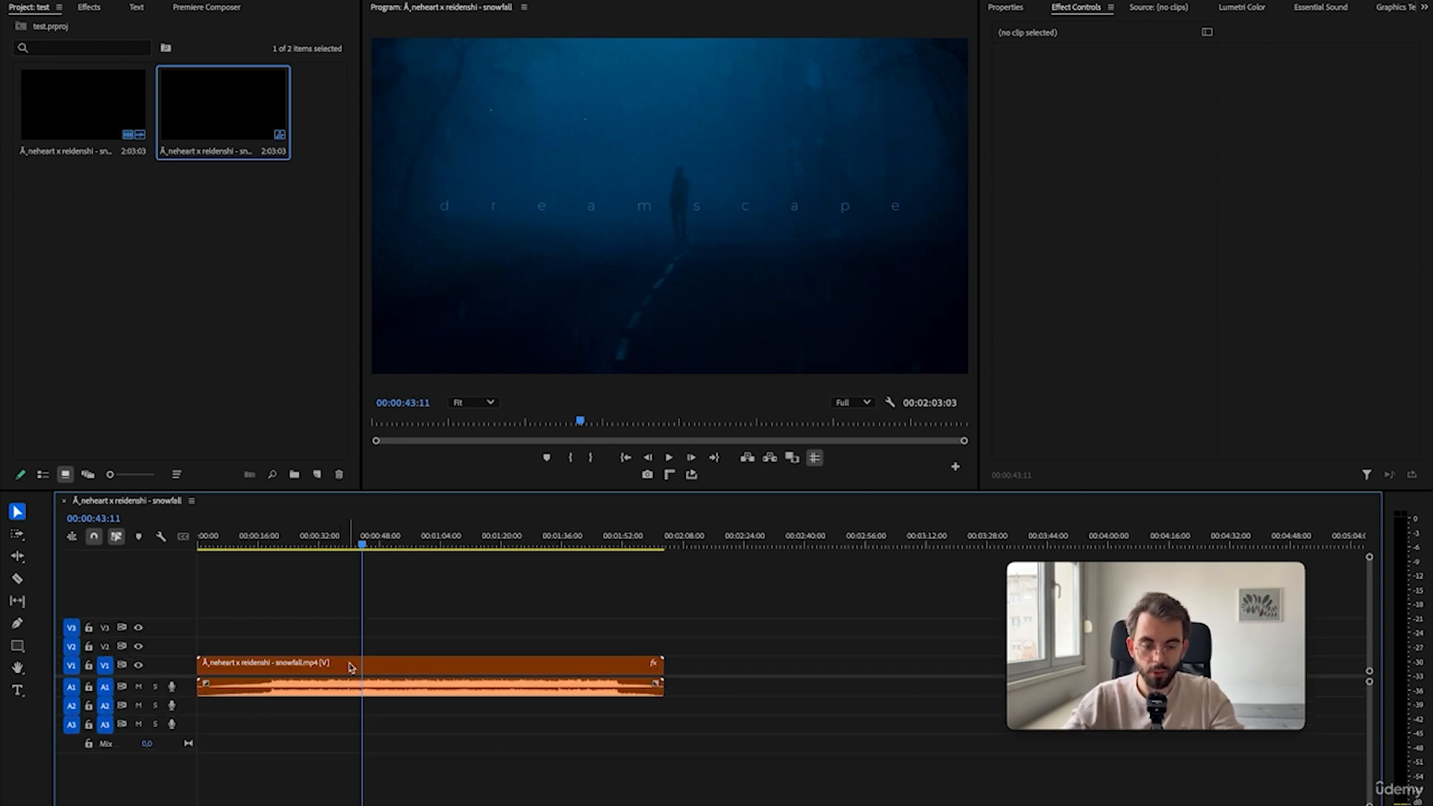
# - Nudge the snowfall clip up and down through the tracks, leaving its video on V5 and its audio on A4
pyautogui.click(283, 675)
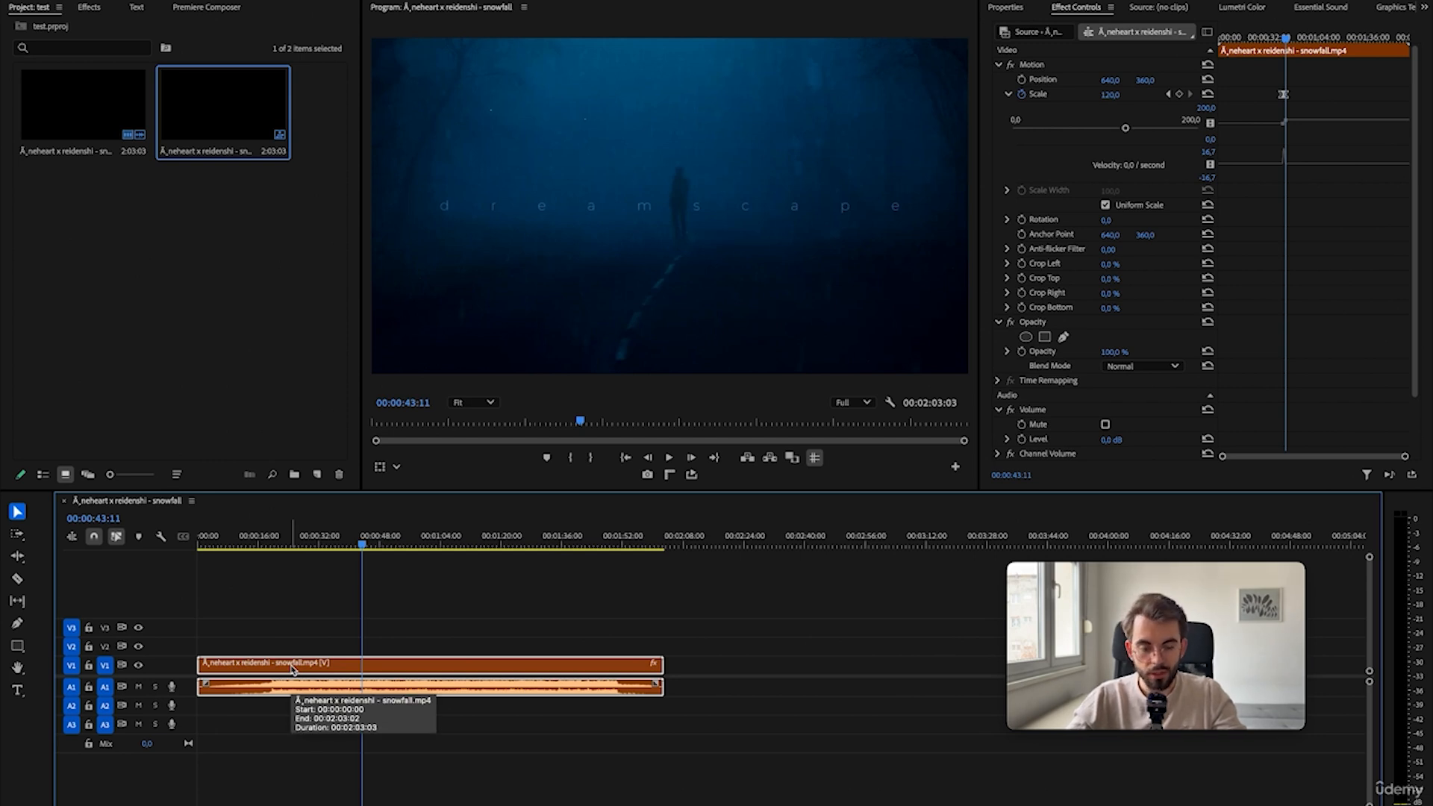
pyautogui.hotkey('alt', 'Up')
pyautogui.hotkey('alt', 'Up')
pyautogui.hotkey('alt', 'Up')
pyautogui.hotkey('alt', 'Up')
pyautogui.hotkey('alt', 'Up')
pyautogui.hotkey('alt', 'Up')
pyautogui.hotkey('alt', 'Down')
pyautogui.hotkey('alt', 'Down')
pyautogui.hotkey('alt', 'Down')
pyautogui.hotkey('alt', 'Down')
pyautogui.hotkey('alt', 'Down')
pyautogui.hotkey('alt', 'Down')
pyautogui.hotkey('alt', 'Down')
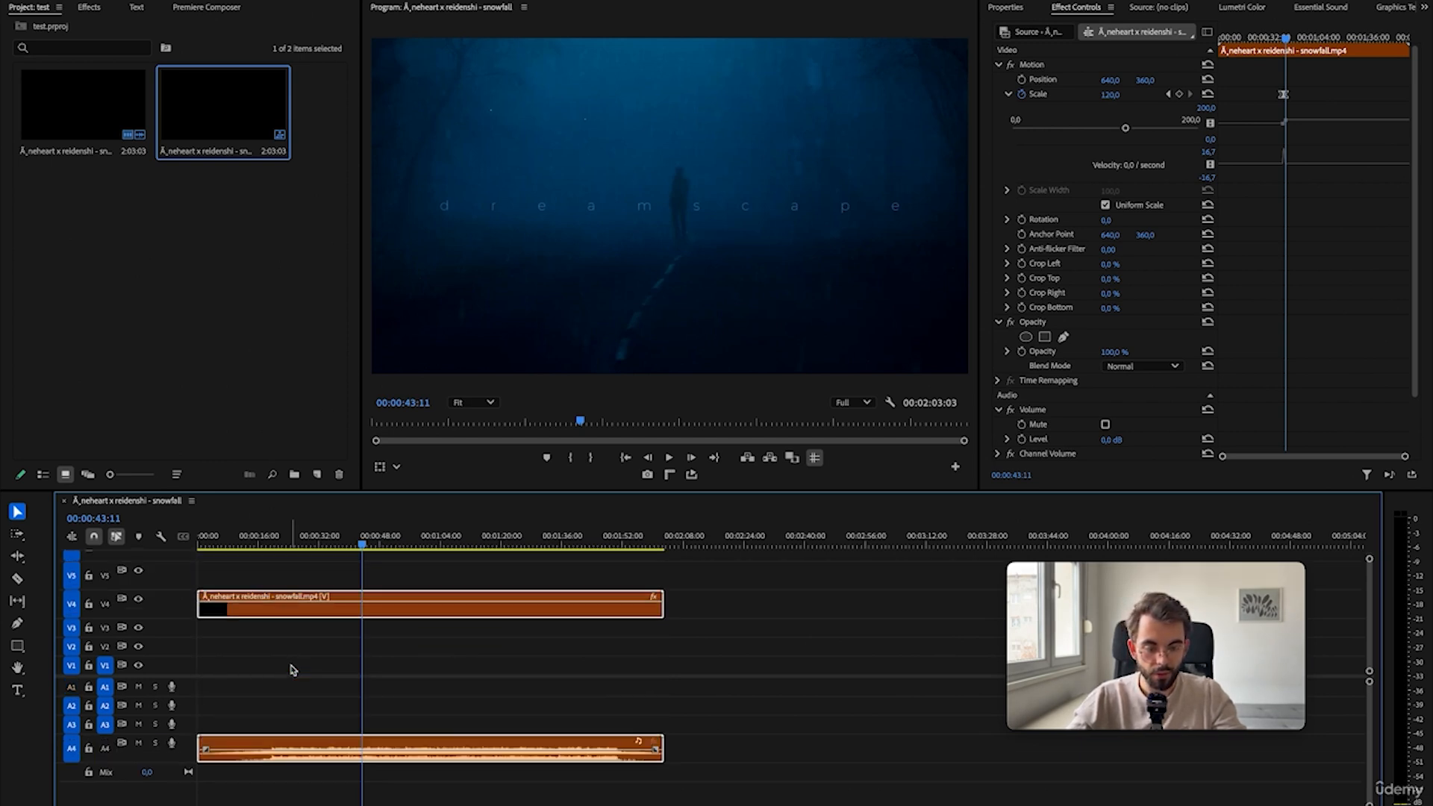
pyautogui.hotkey('alt', 'Up')
pyautogui.hotkey('alt', 'Up')
pyautogui.hotkey('alt', 'Up')
pyautogui.hotkey('alt', 'Up')
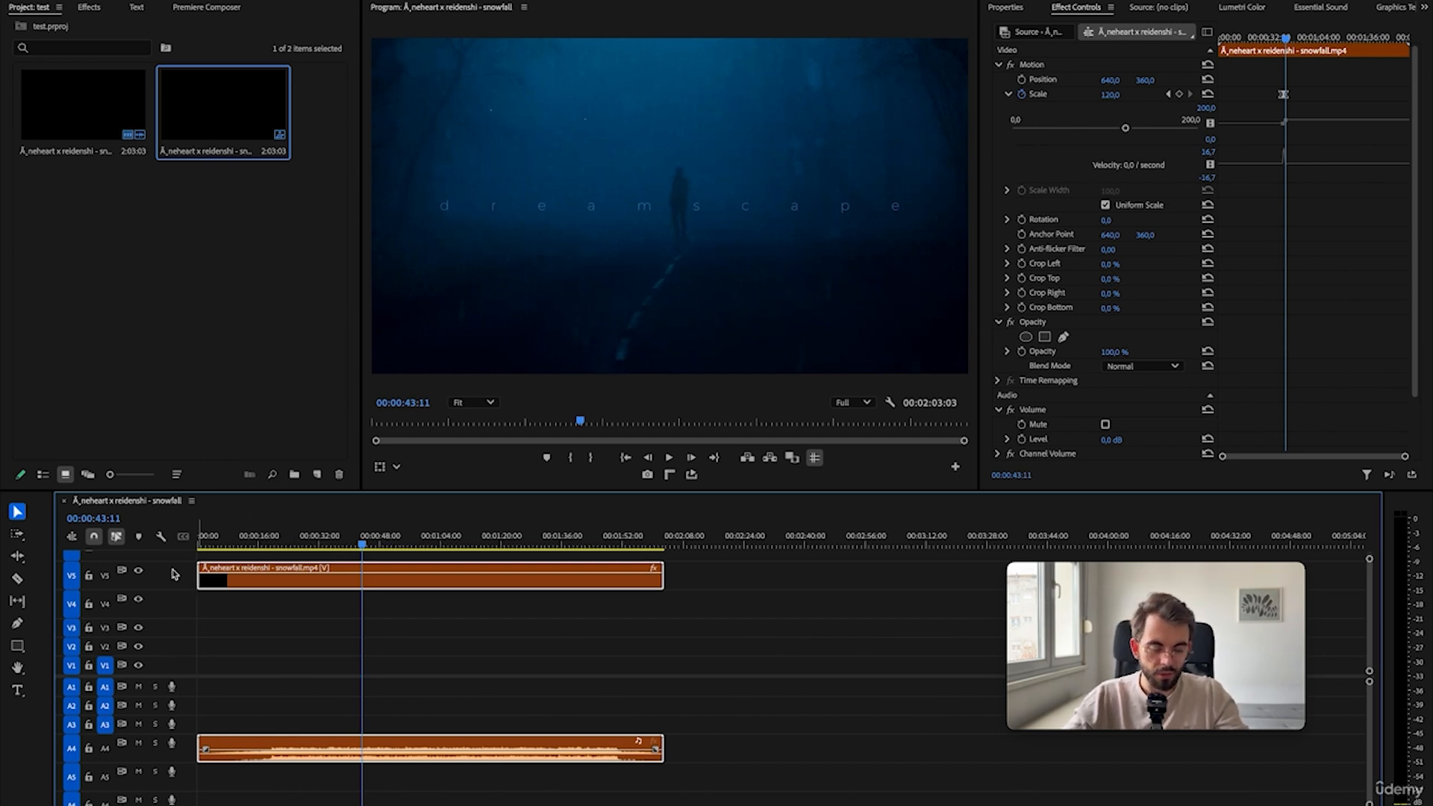
# - Minimize all tracks and enlarge the video and audio tracks by one level
pyautogui.hotkey('shift', '-')
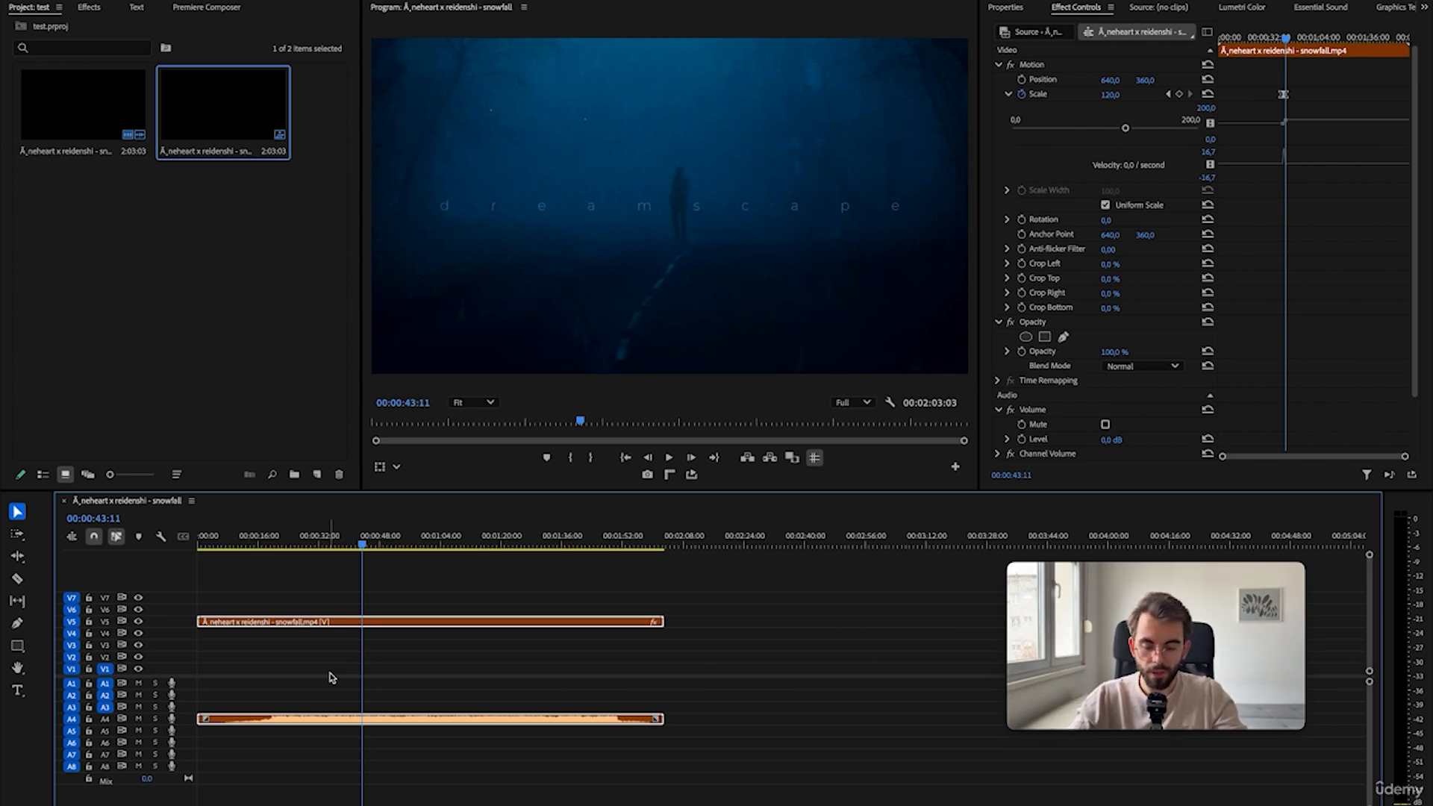
pyautogui.hotkey('ctrl', '=')
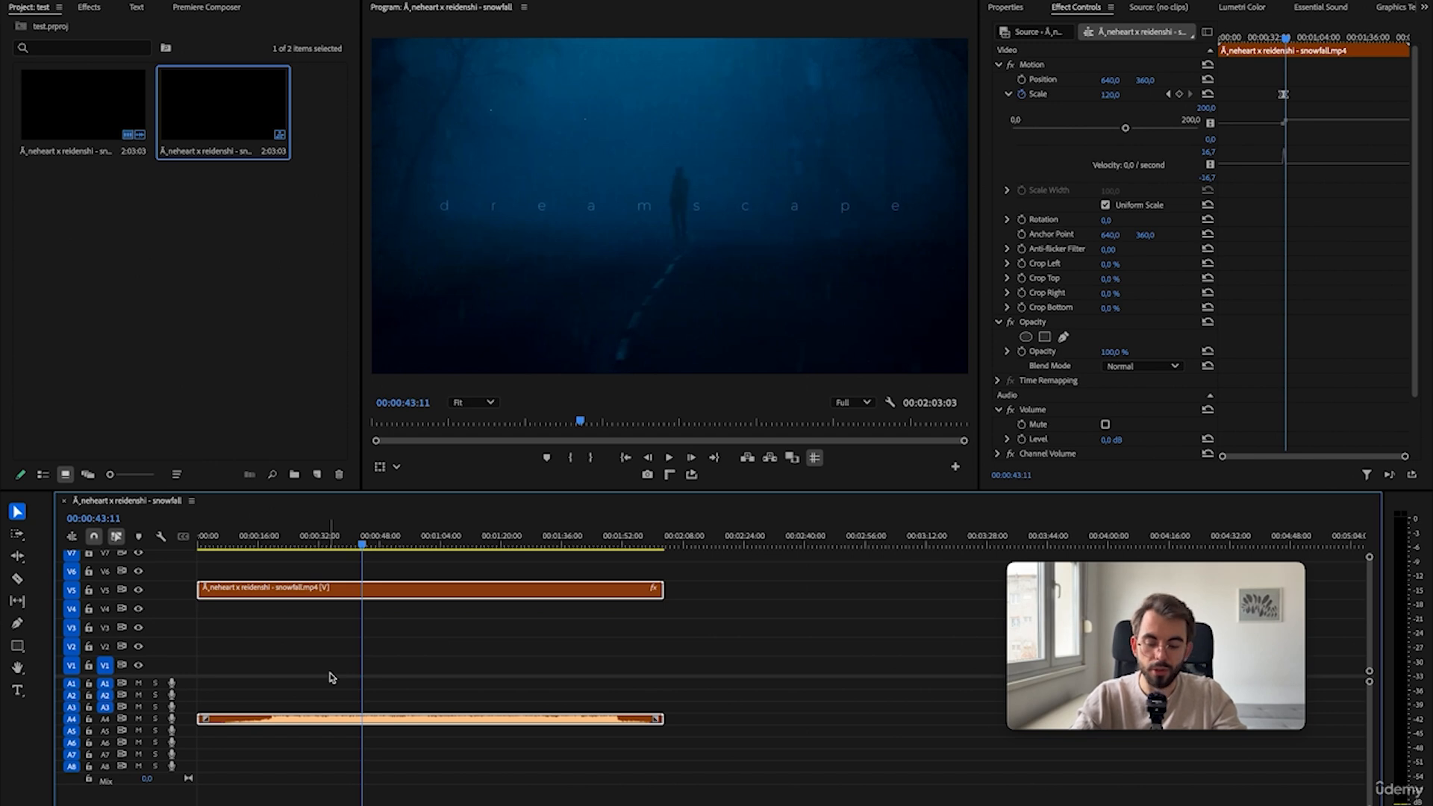
pyautogui.hotkey('alt', '=')
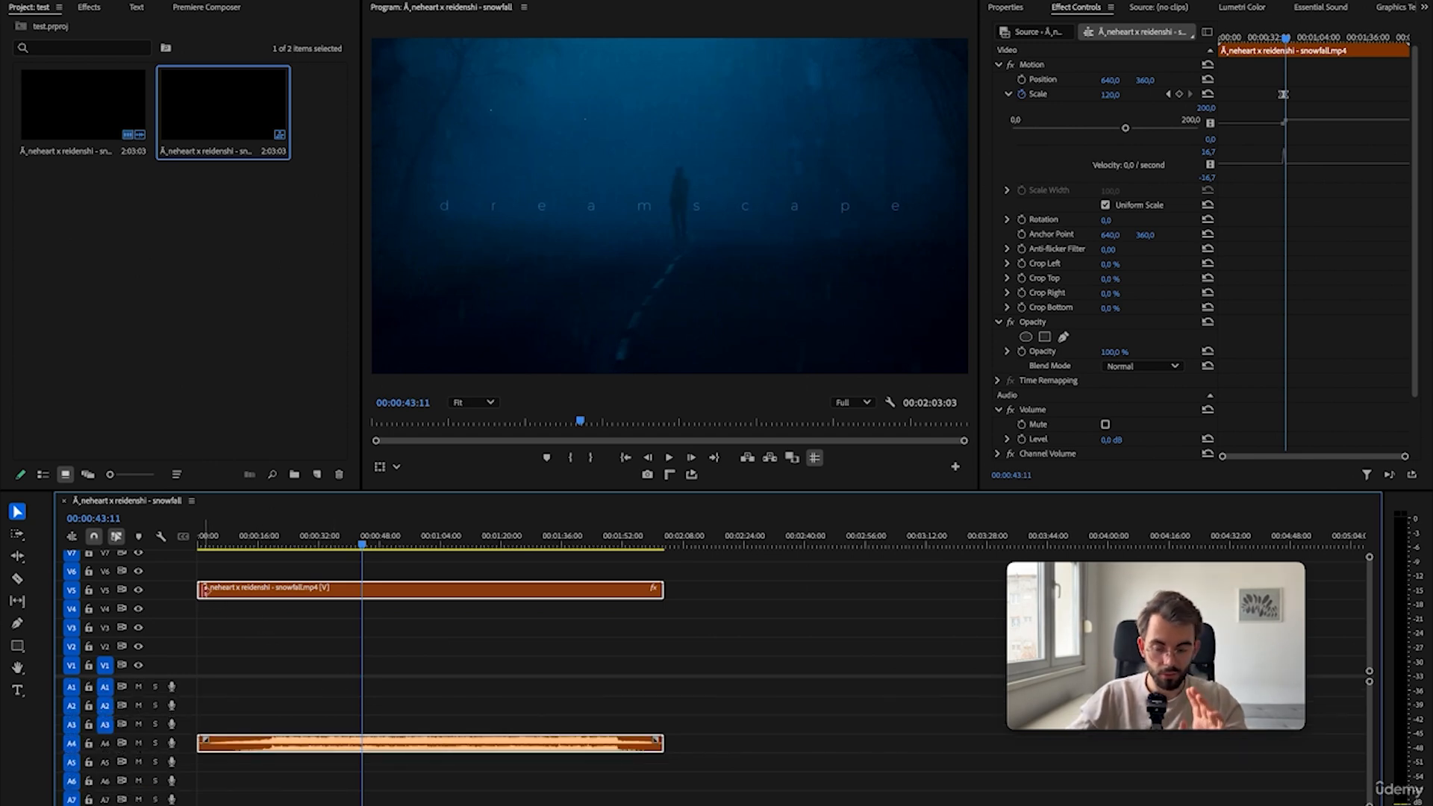
# - Open the Save Preset dialog for track heights, examine its keyboard shortcut options, and cancel without saving
pyautogui.click(161, 537)
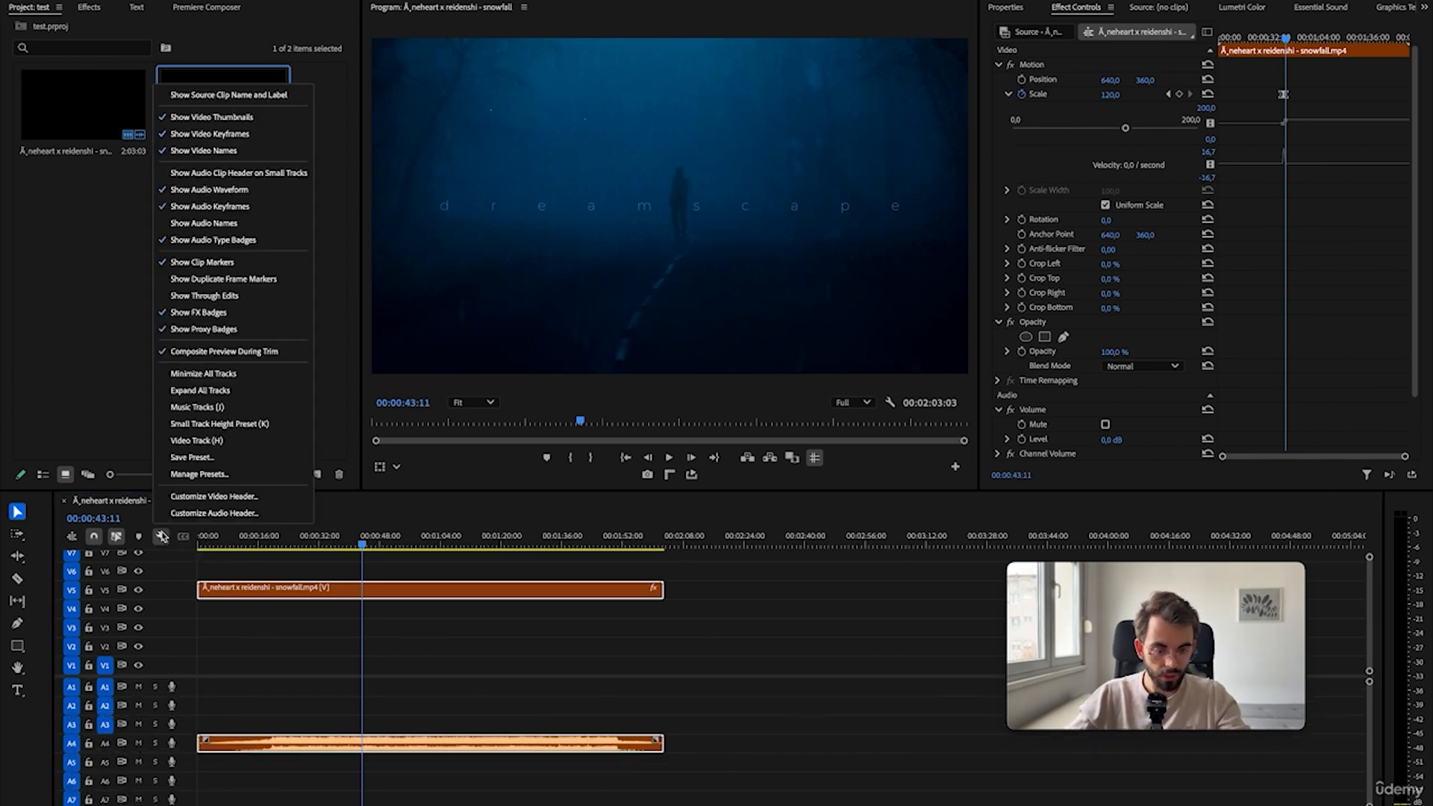
pyautogui.click(192, 457)
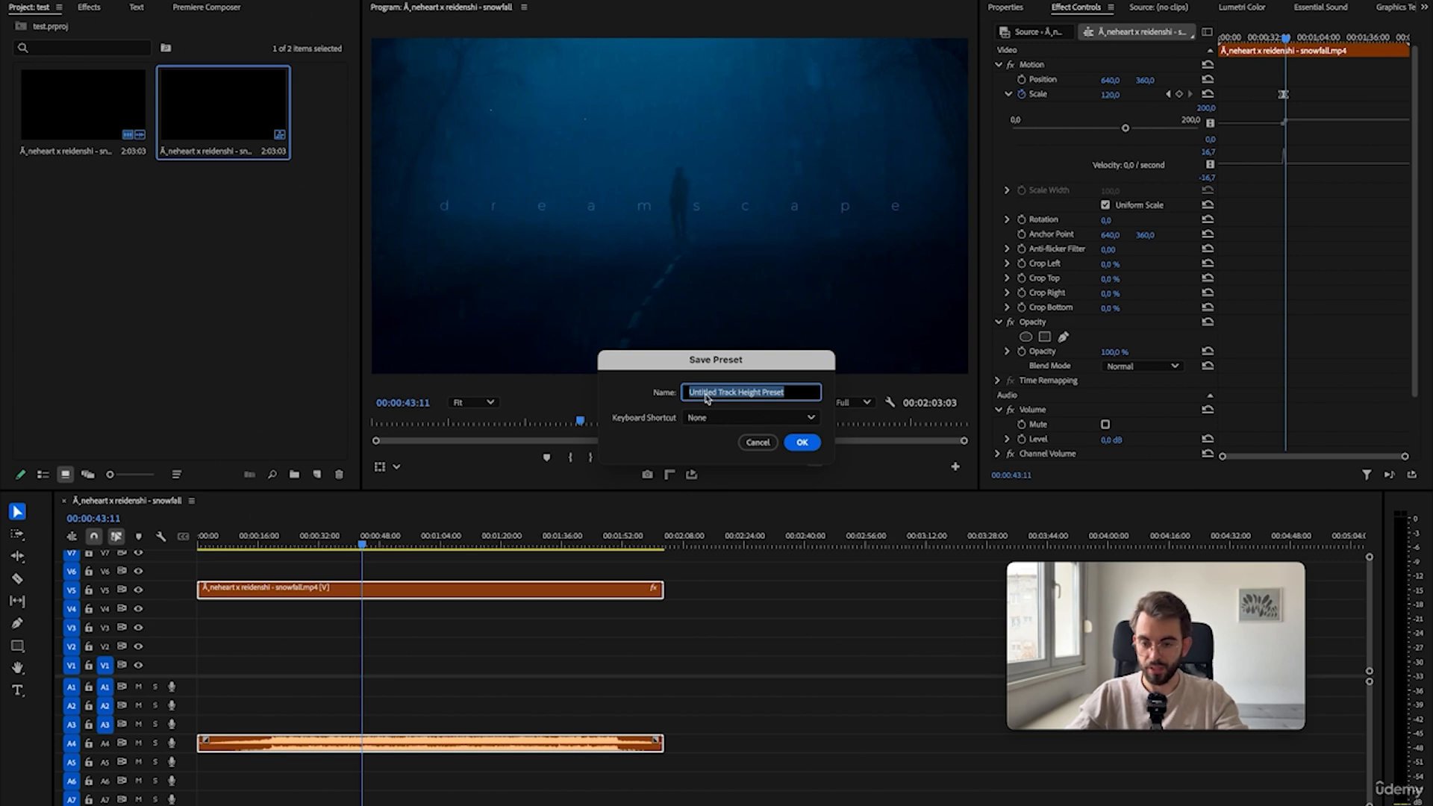
pyautogui.click(700, 417)
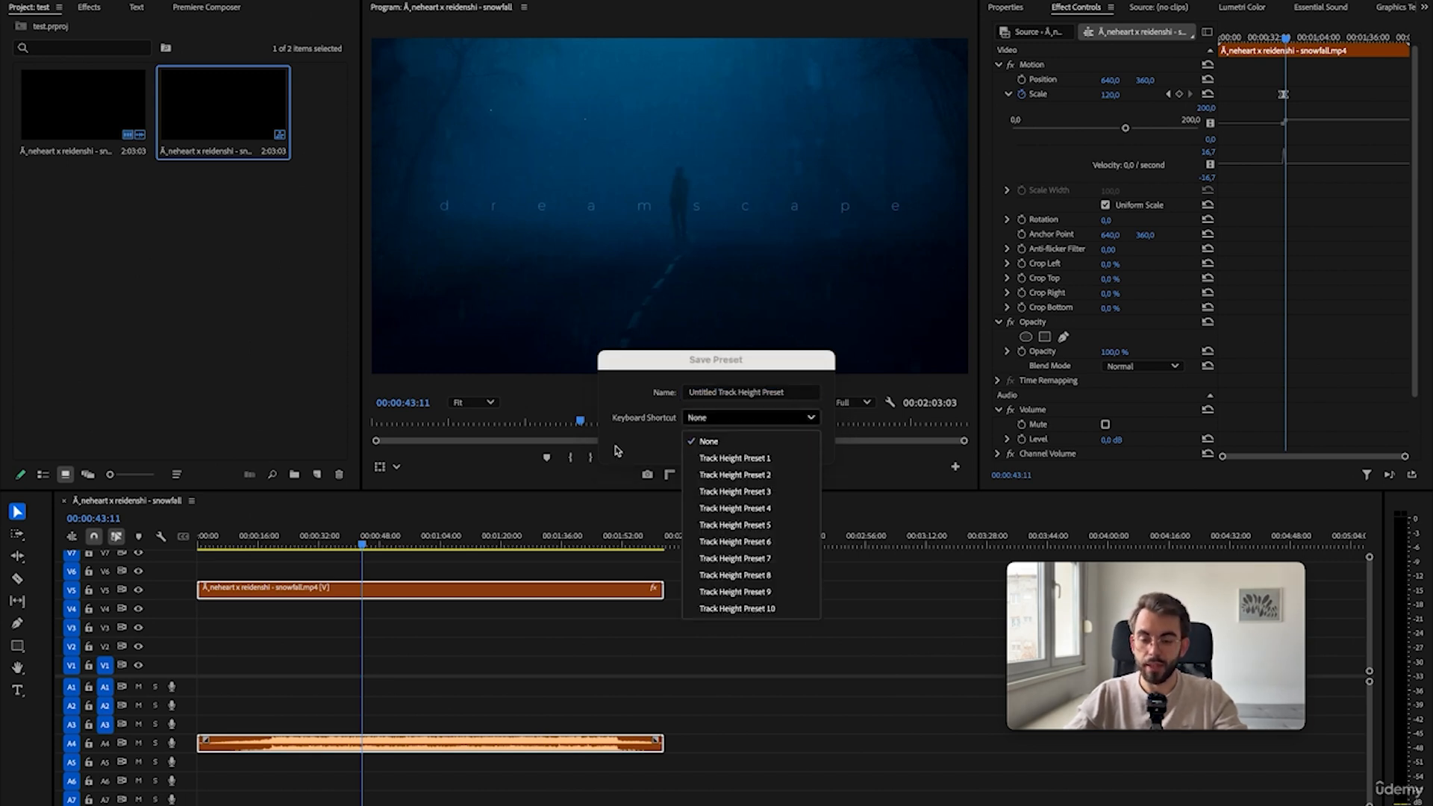
pyautogui.click(639, 454)
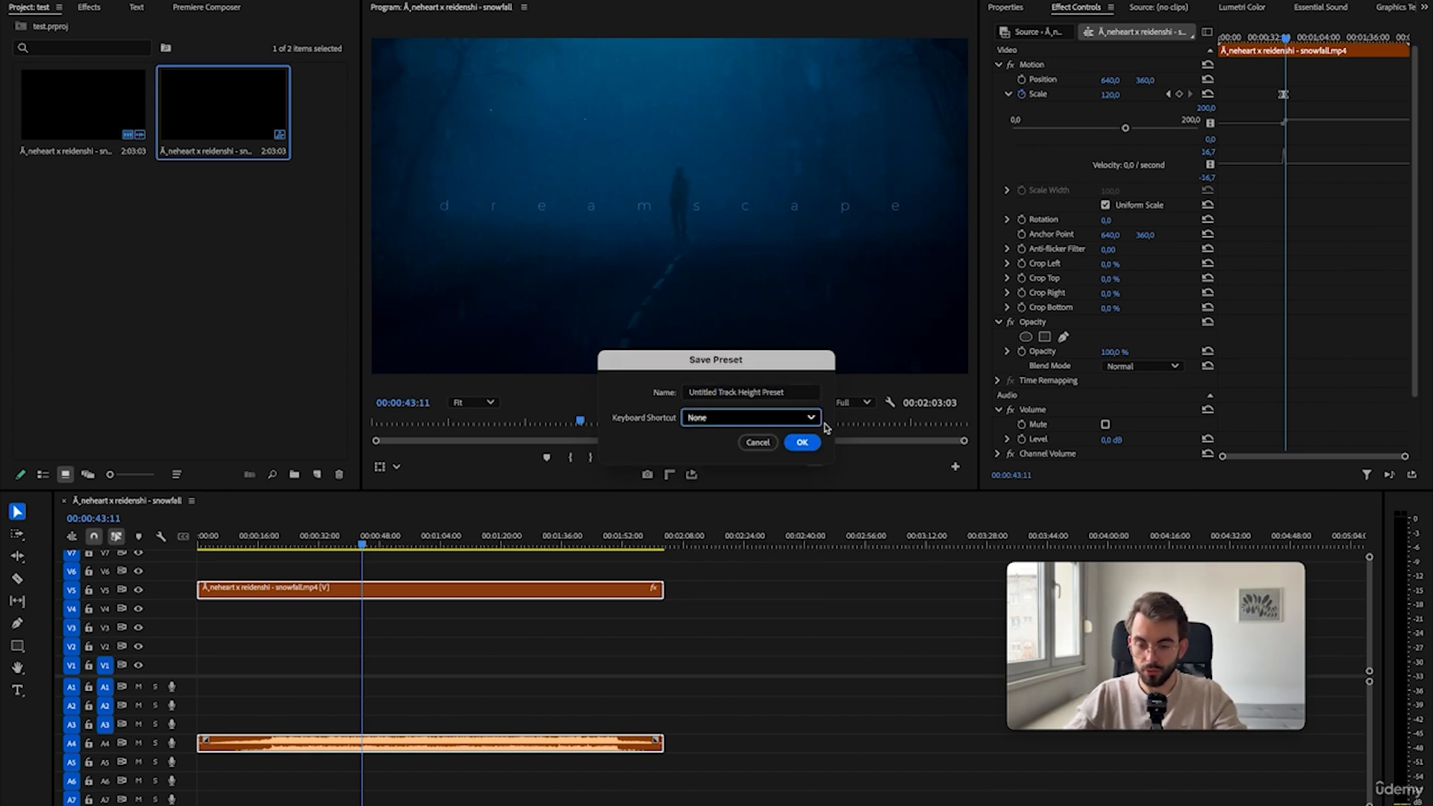
pyautogui.click(760, 443)
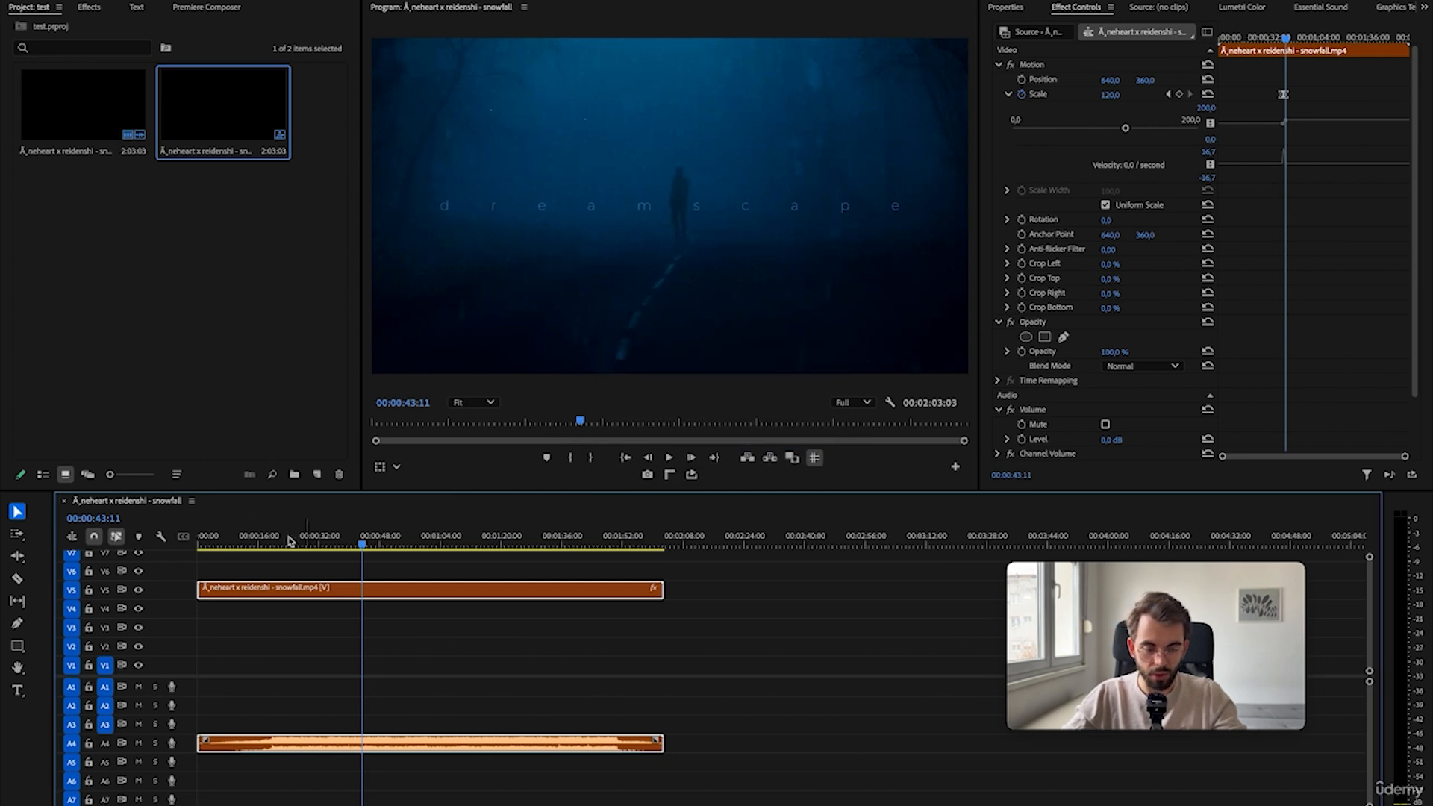
# - Open Manage Presets, examine the shortcuts assigned to the track height presets, and cancel
pyautogui.click(160, 538)
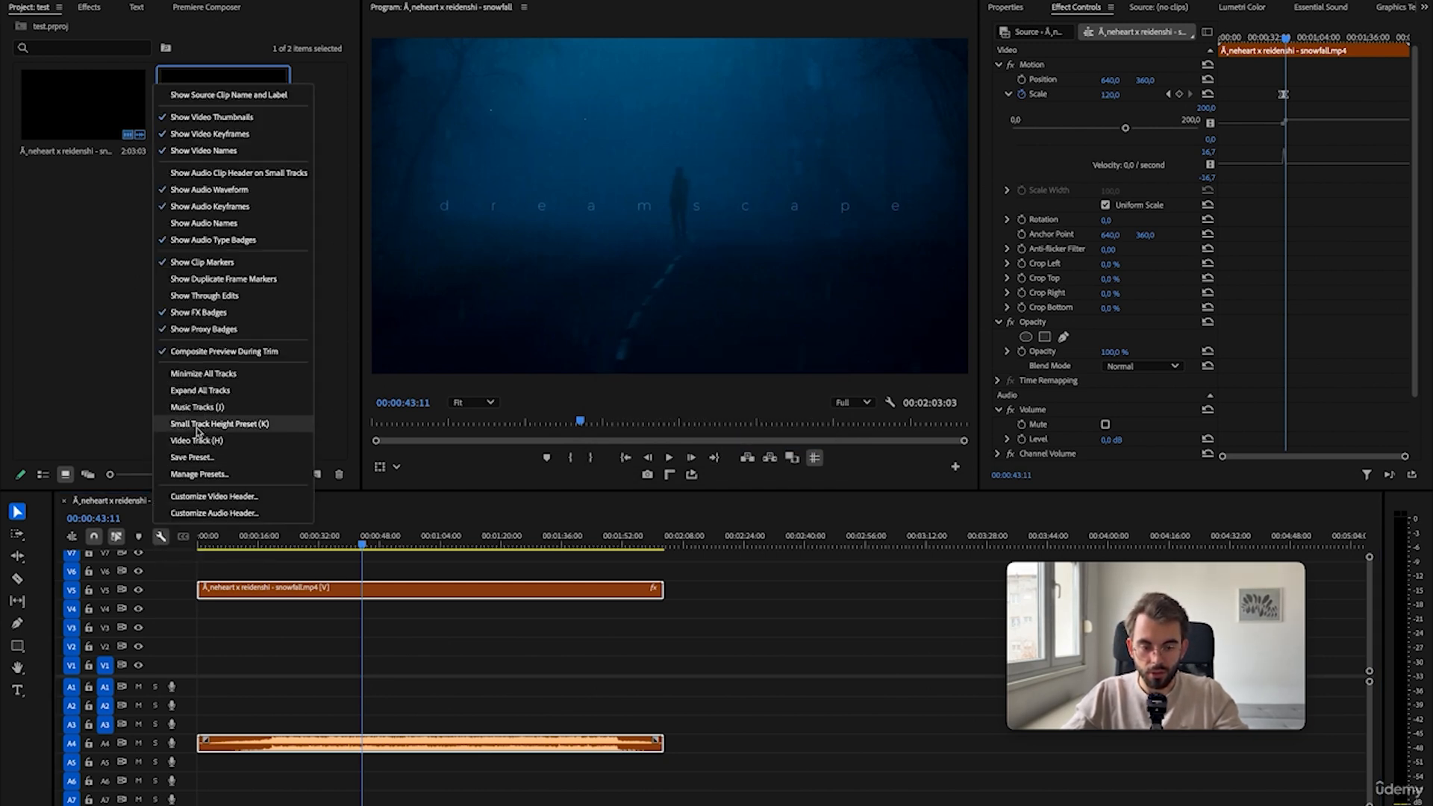
pyautogui.click(192, 478)
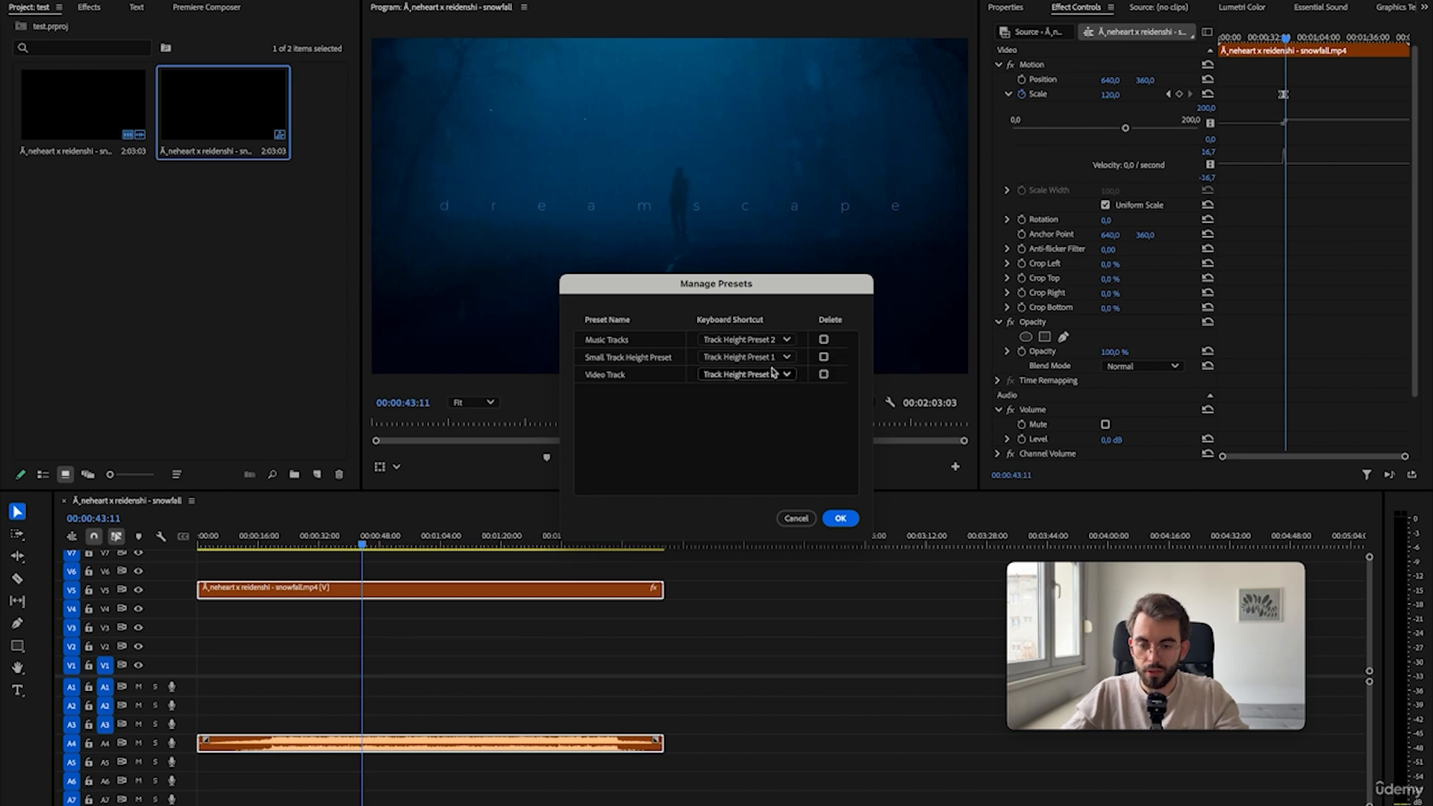
pyautogui.click(793, 518)
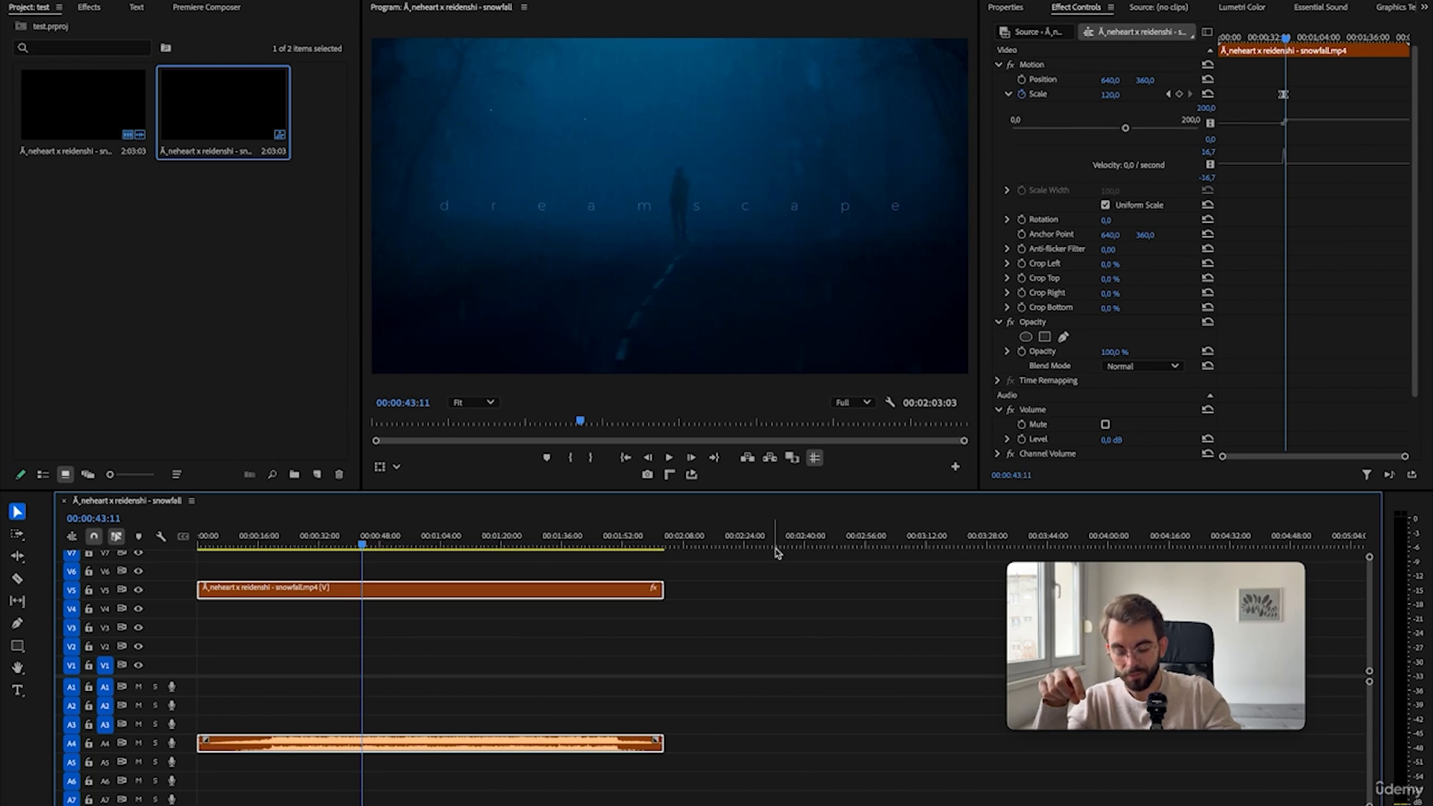
# - Search the keyboard shortcuts for "track heig", examine the keys assigned to the track height presets, and close the window without saving
pyautogui.press('super+alt+k')
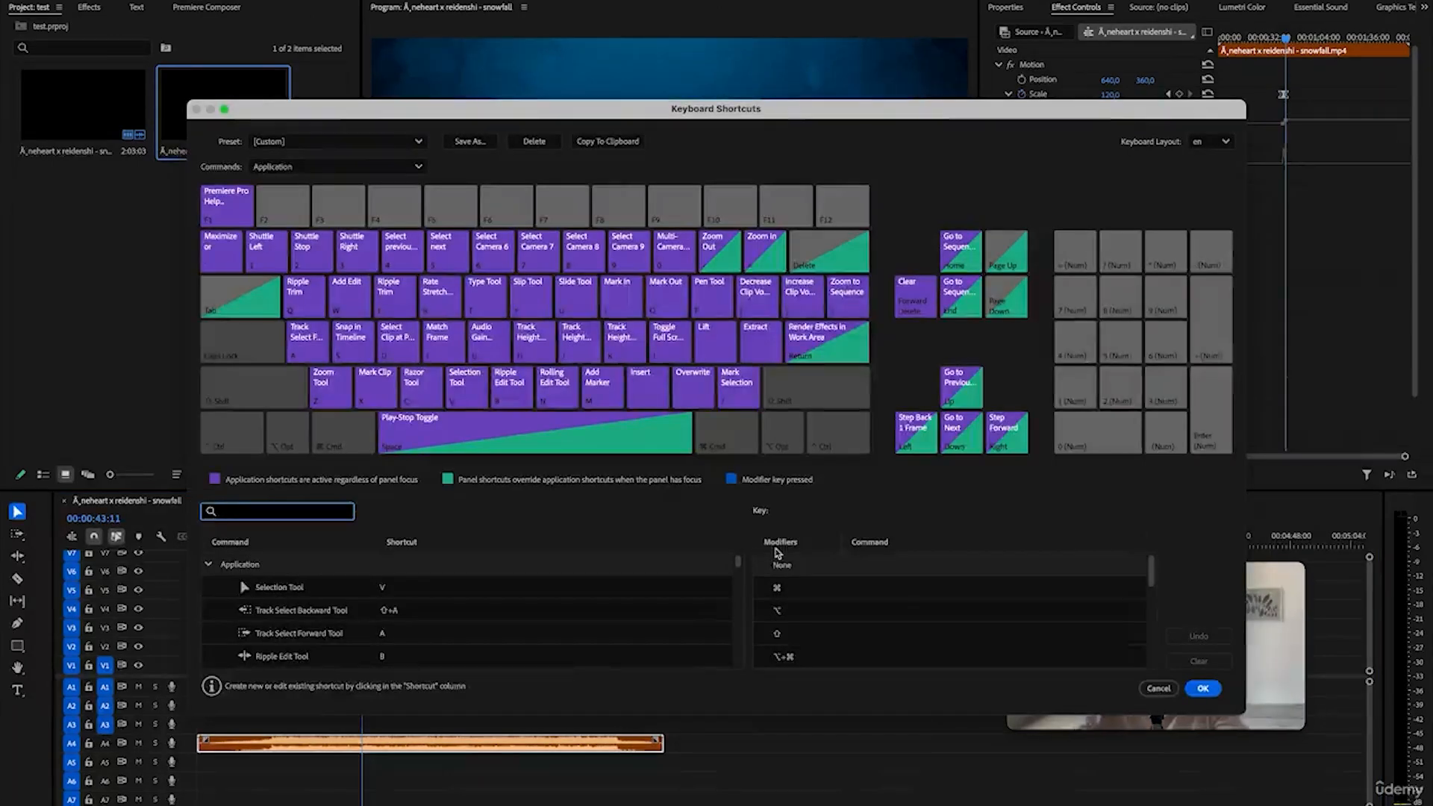
pyautogui.write('track')
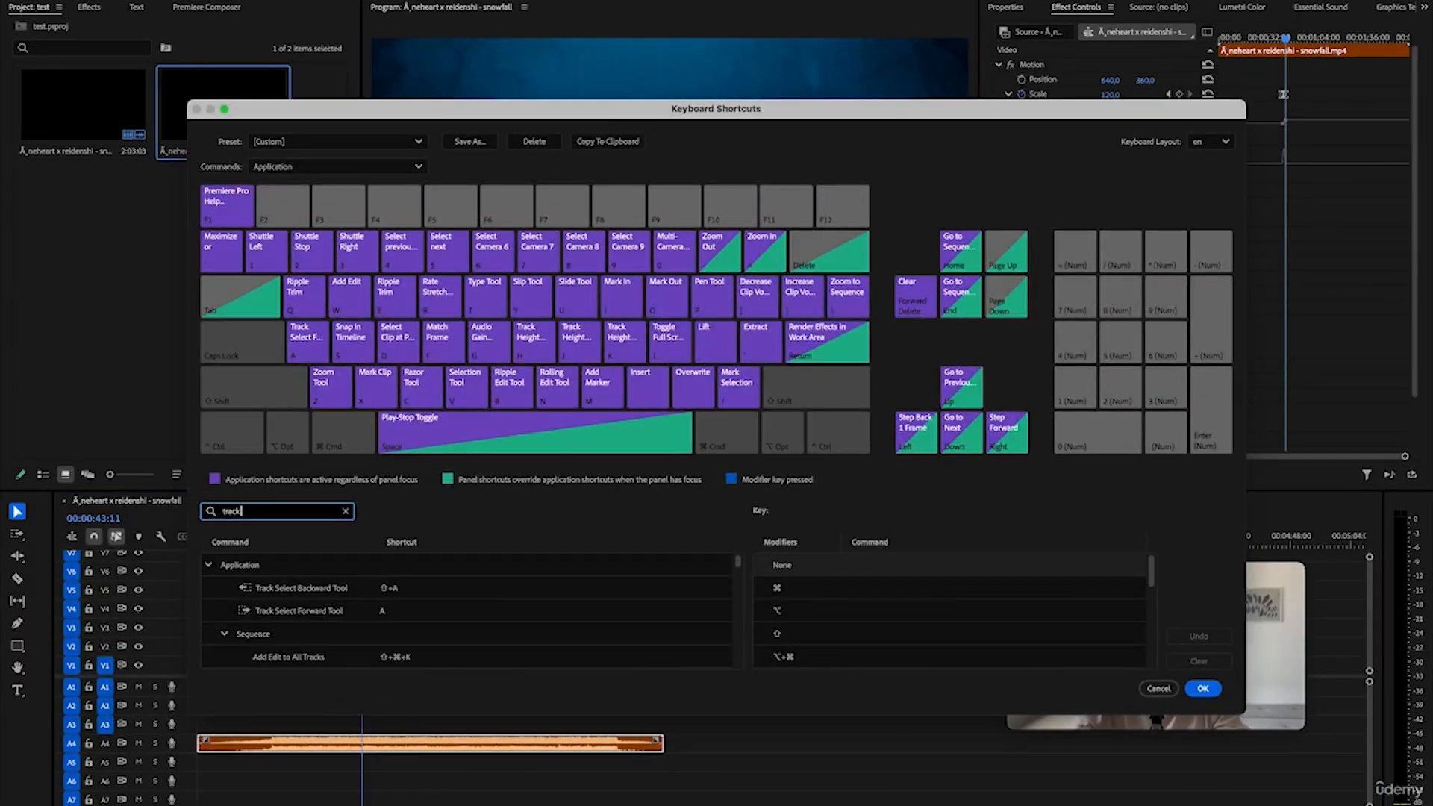
pyautogui.write(' heig')
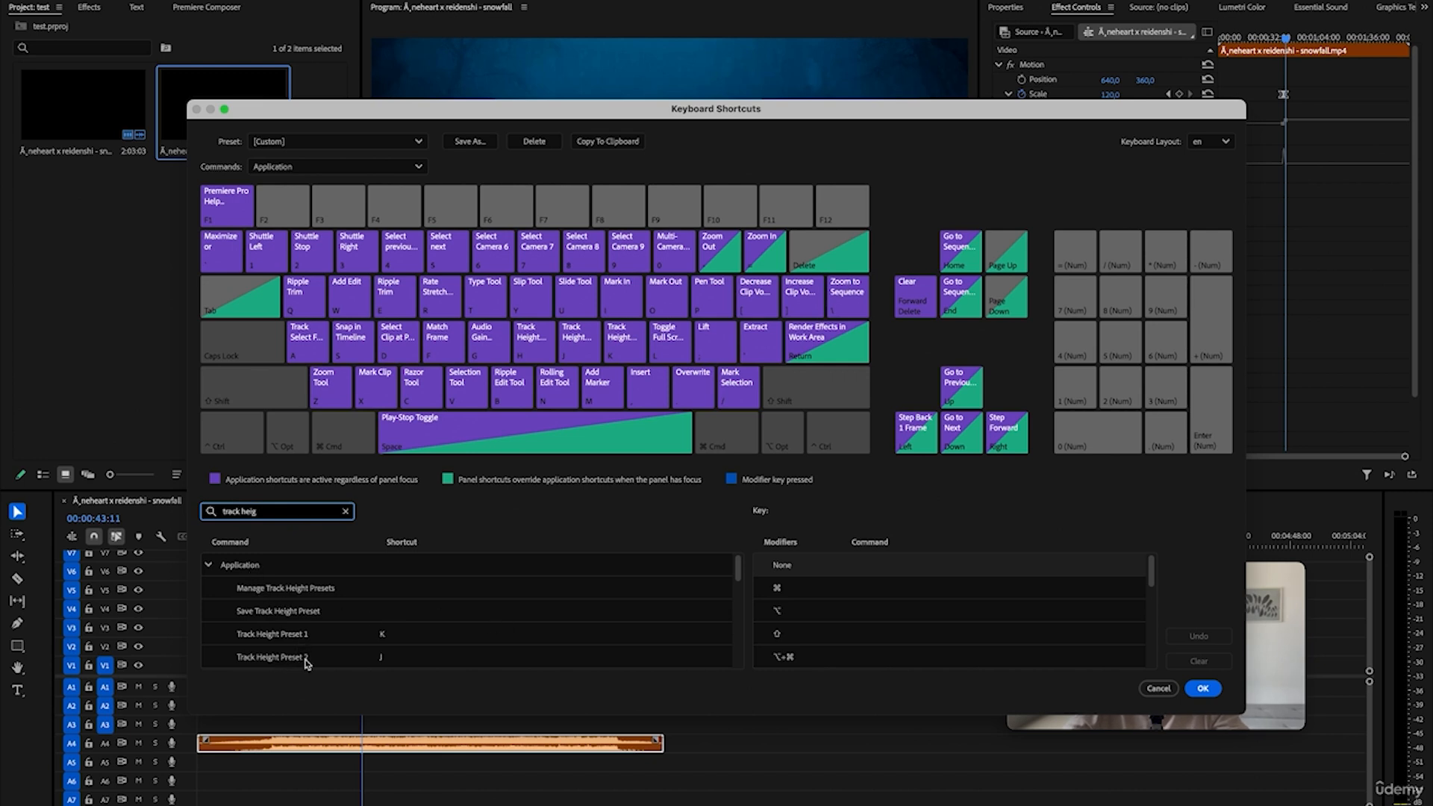
pyautogui.scroll(-2, 332, 650)
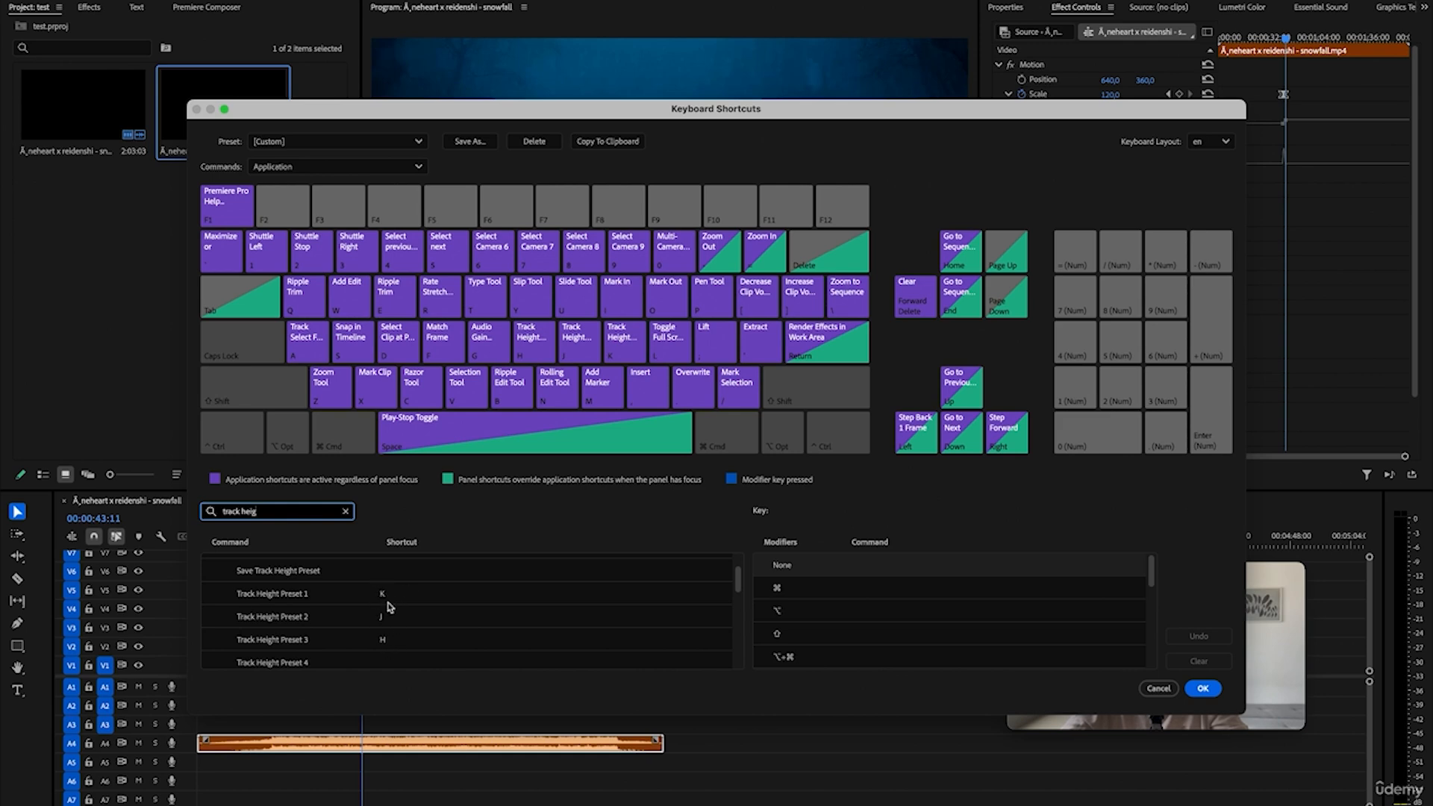
pyautogui.click(1159, 689)
# - Deselect the snowfall clip and reposition the divider between video and audio tracks so V1 through V7 fit in the timeline
pyautogui.click(810, 688)
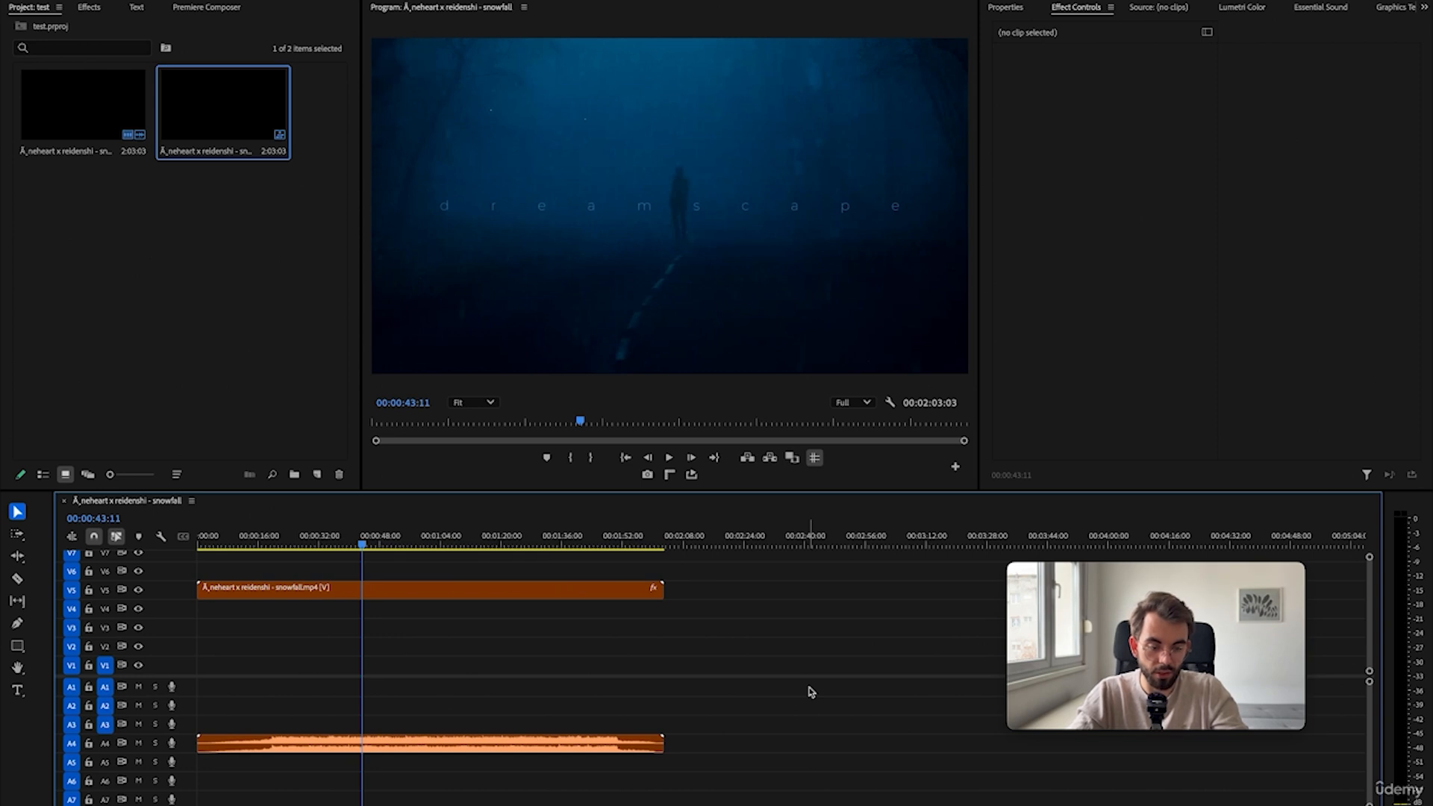
pyautogui.hotkey('shift', '-')
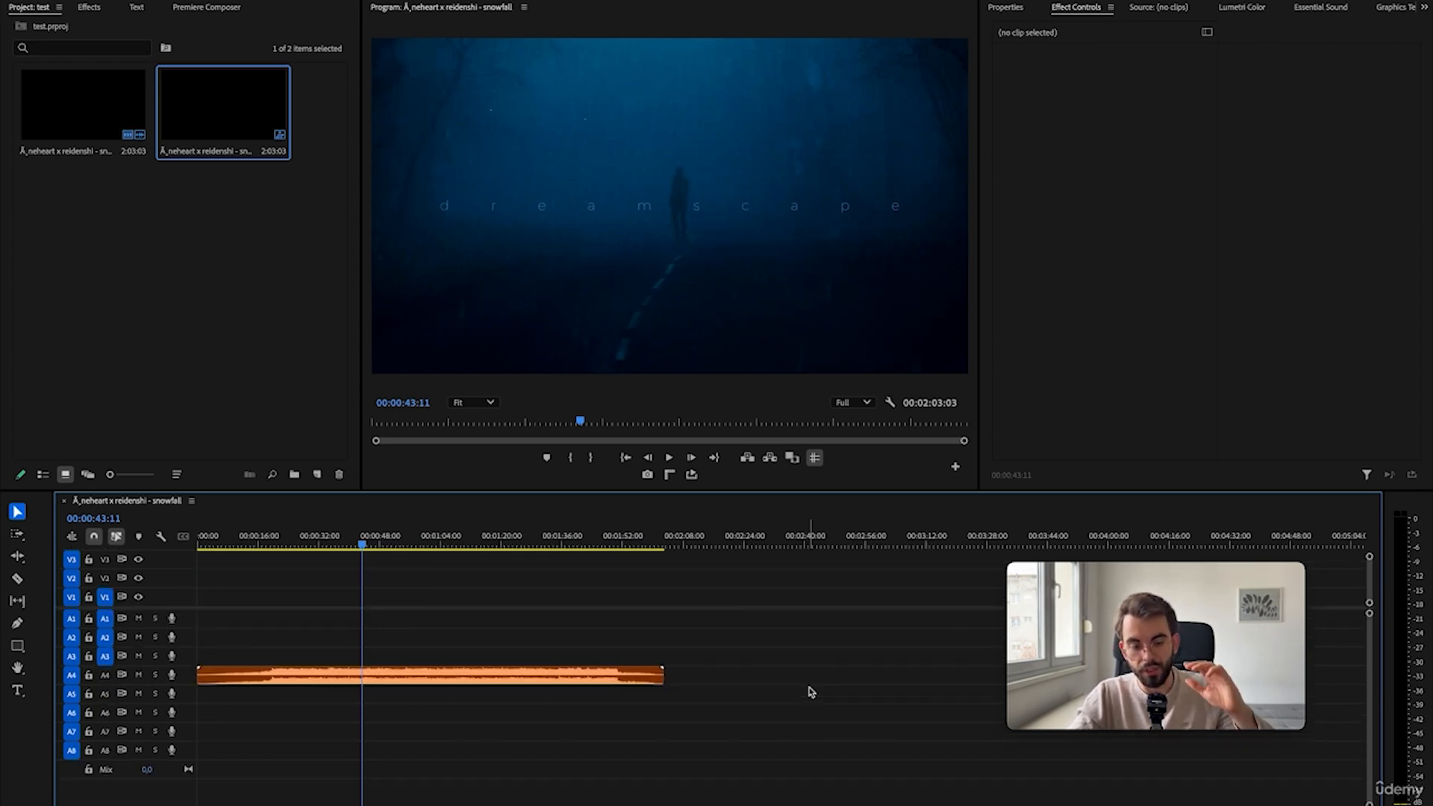
pyautogui.hotkey('shift', 't')
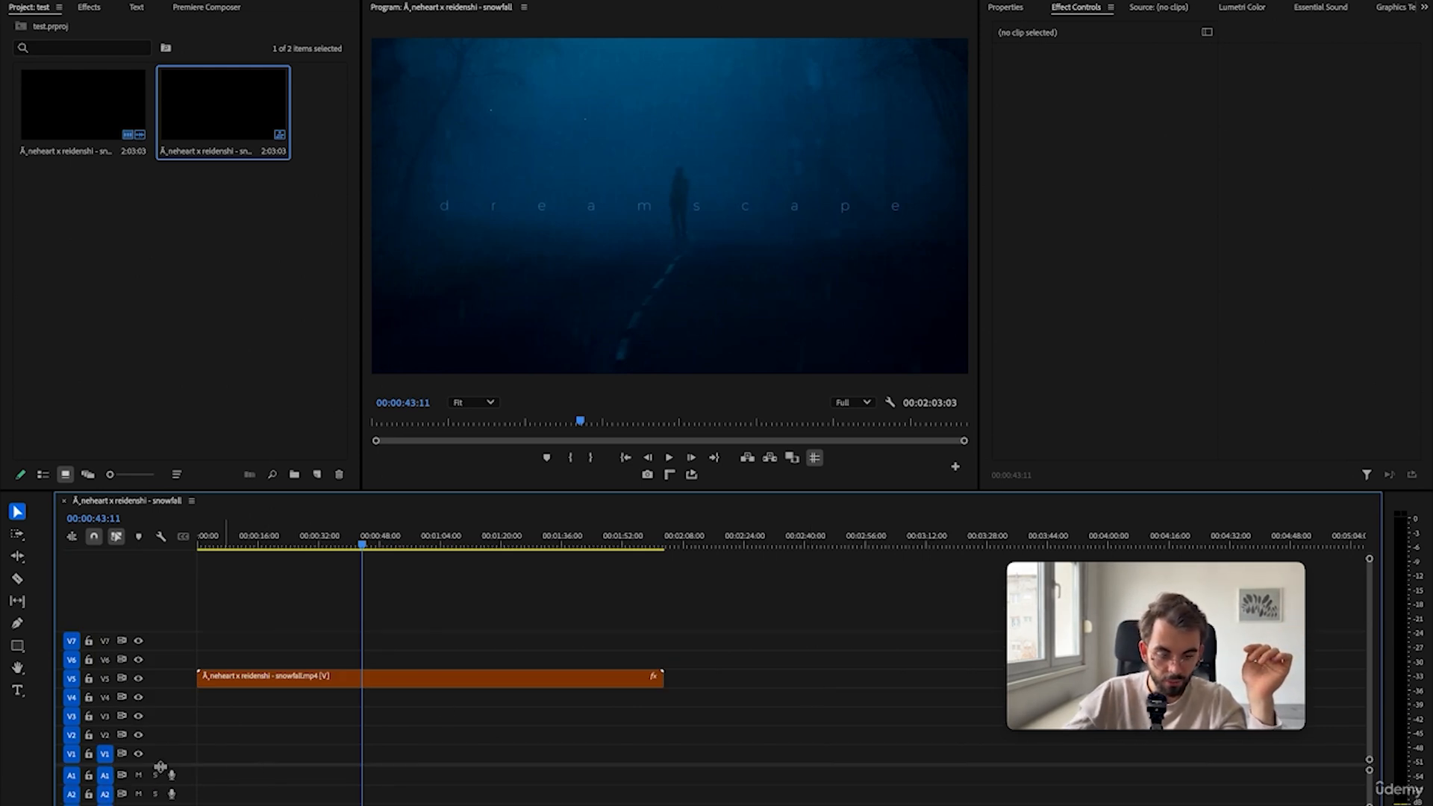
# - Shift the divider between video and audio tracks to reveal A1 through A8, and return to the view of V1 through V7
pyautogui.moveTo(163, 765); pyautogui.dragTo(180, 600)
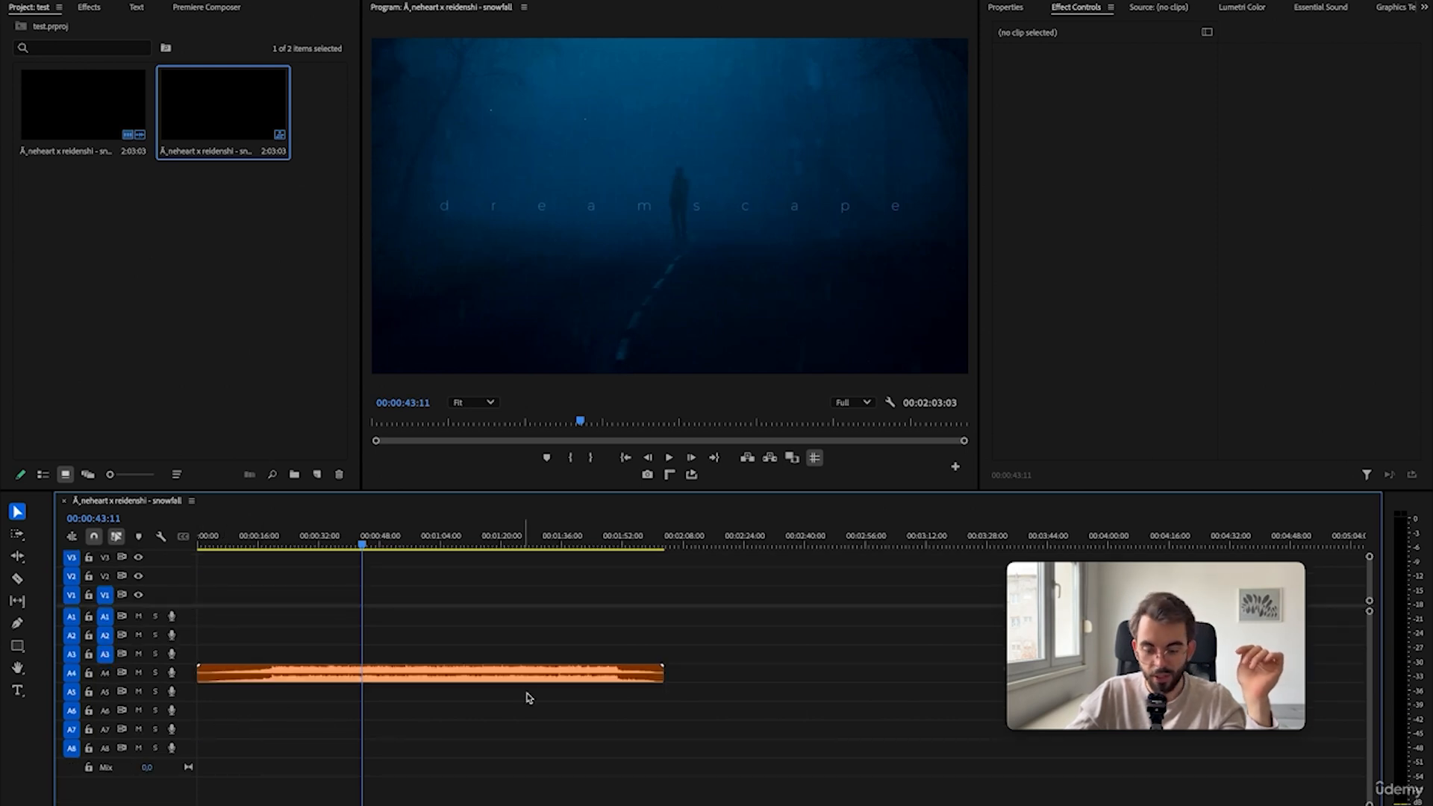
pyautogui.scroll(5, 526, 693)
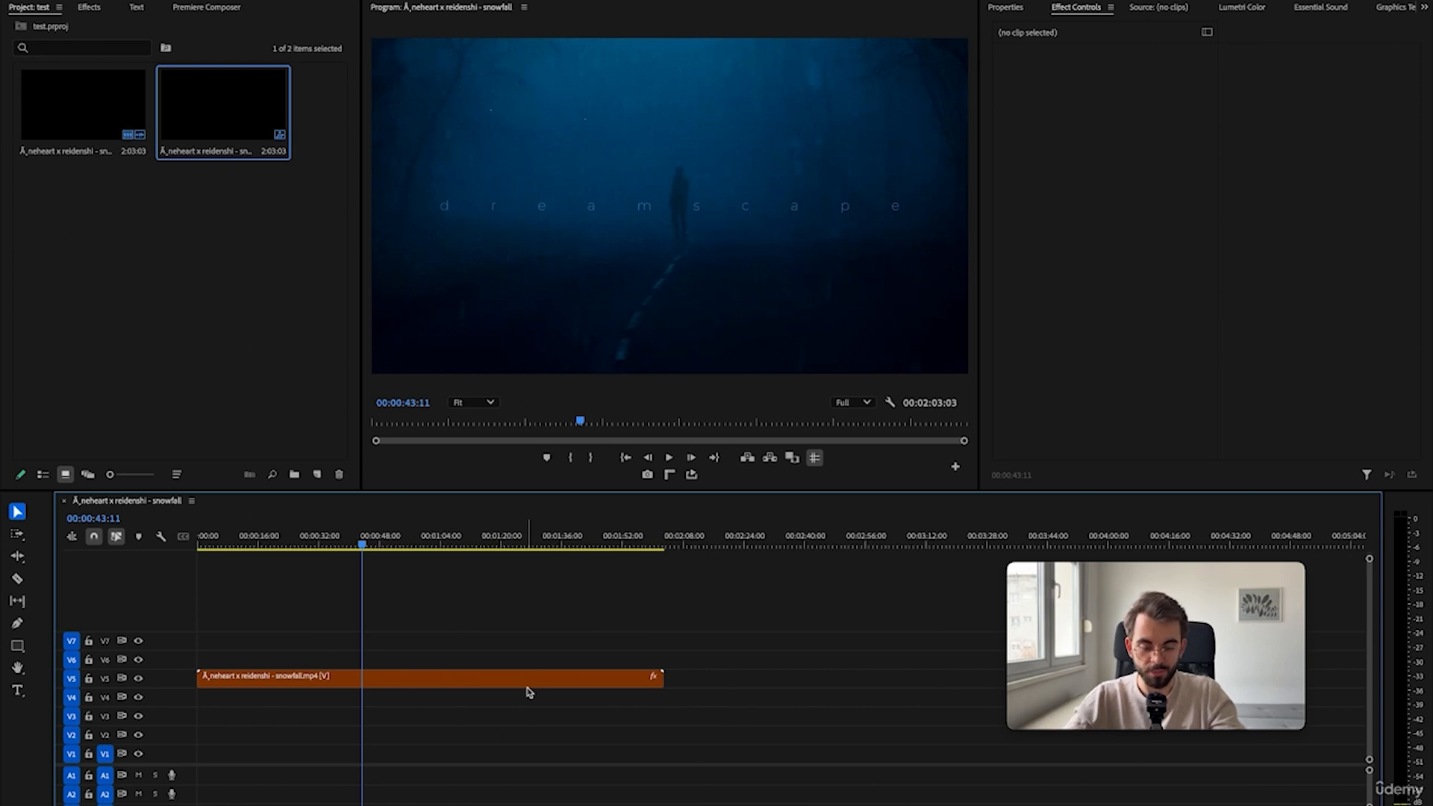
# - Select the snowfall clip on V5 and examine the Replace With After Effects Composition assignment in the keyboard shortcuts
pyautogui.moveTo(456, 714); pyautogui.dragTo(405, 659)
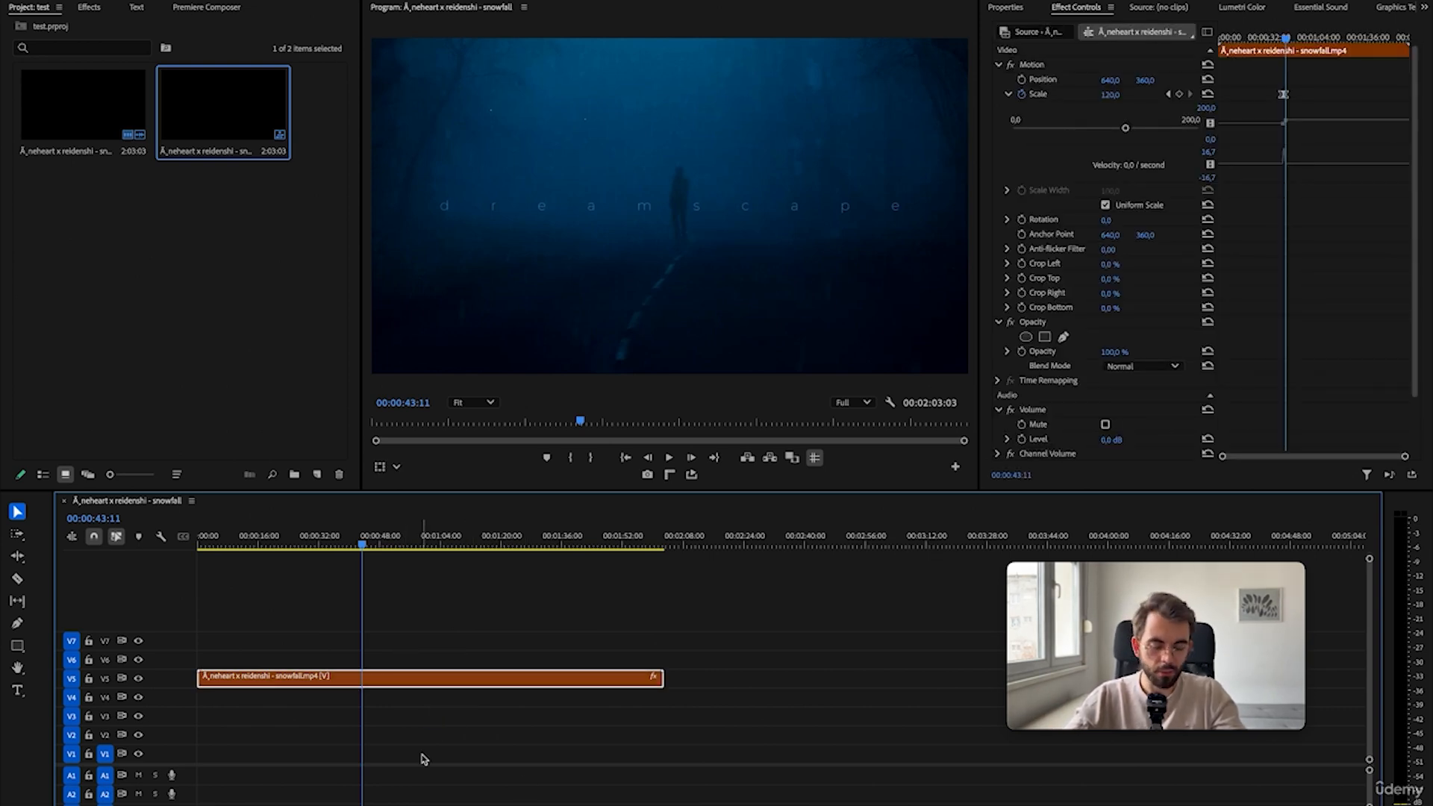
pyautogui.press('super+alt+k')
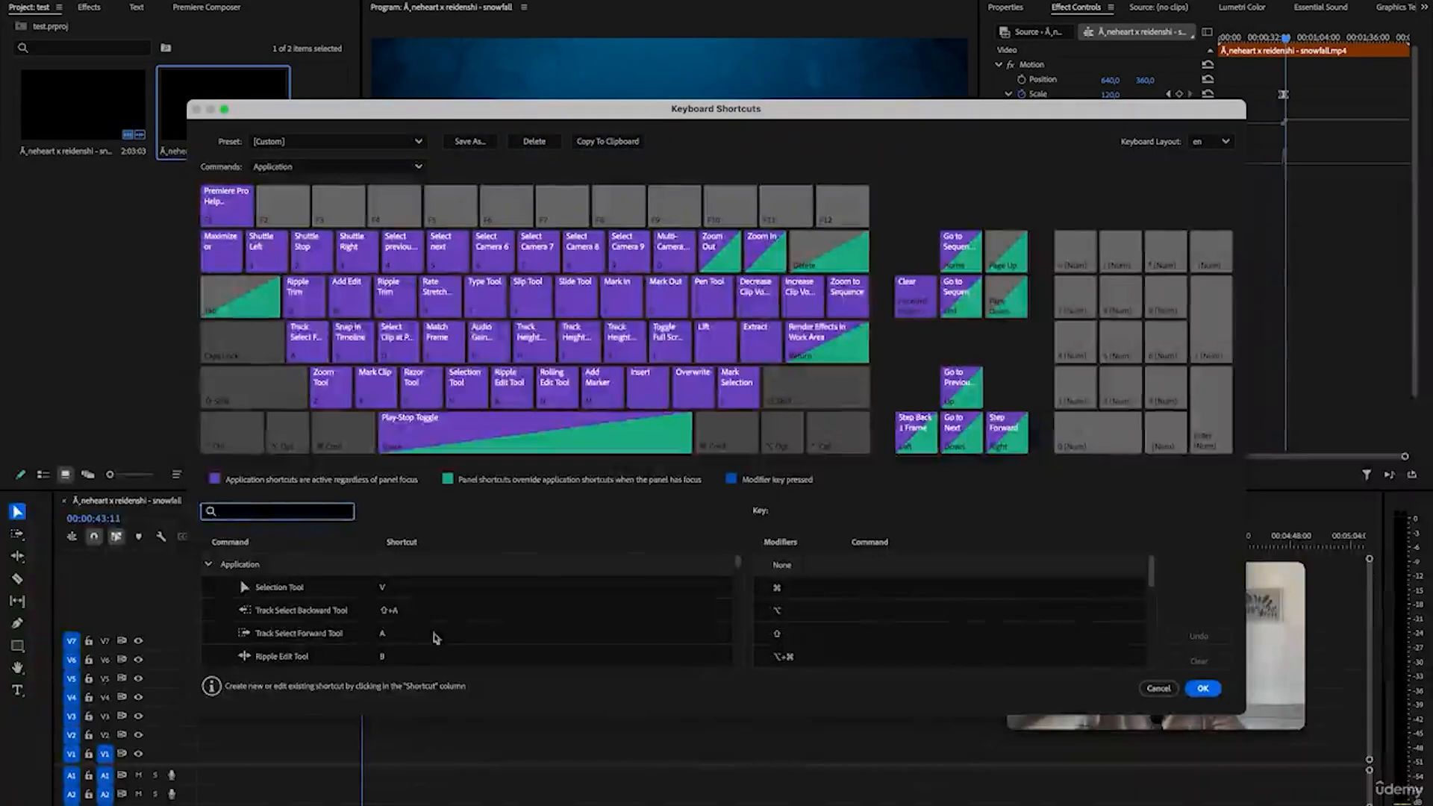
pyautogui.hotkey('alt', 'a')
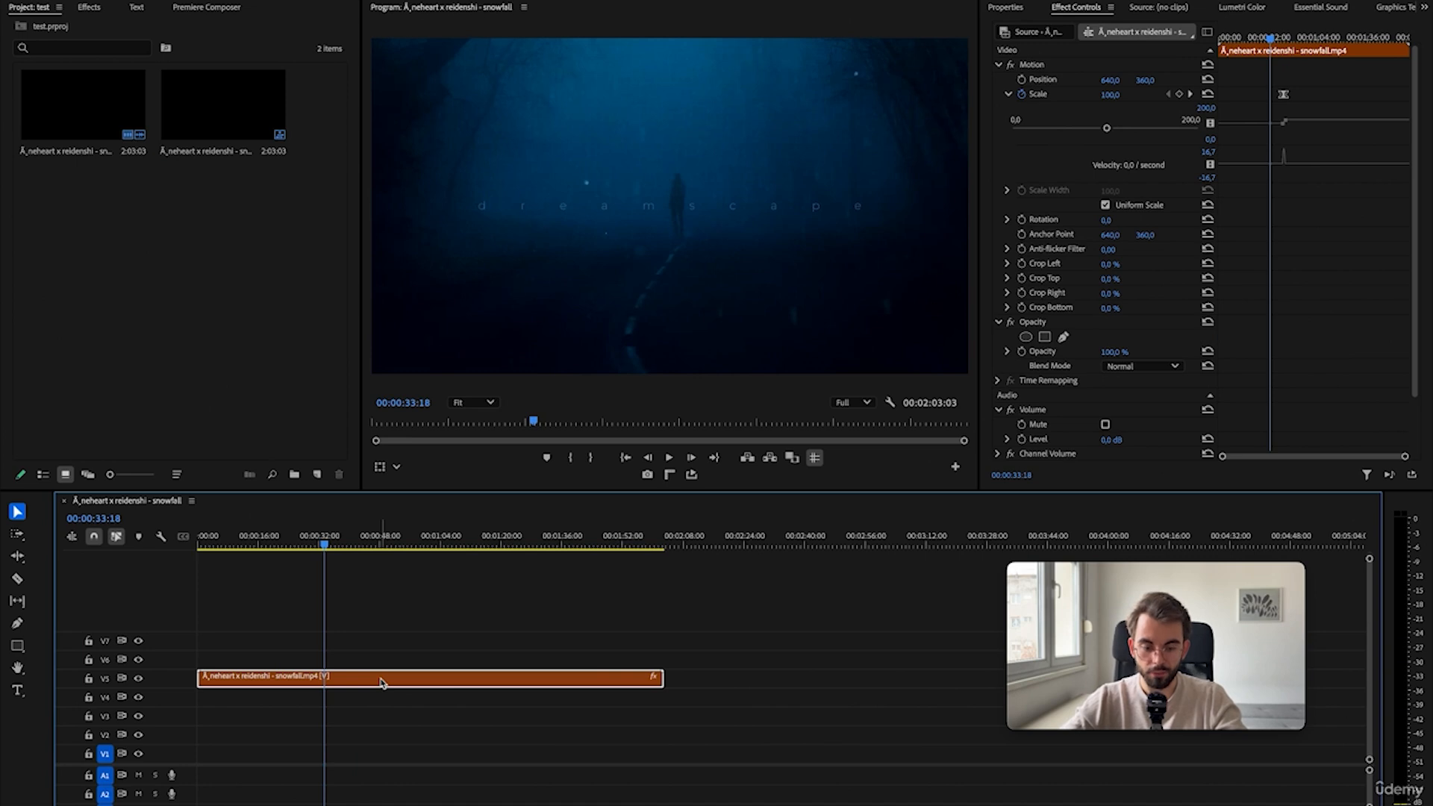
# - Try to replace the snowfall clip with an After Effects composition, cancelling the project save, and deselect the clip
pyautogui.rightClick(381, 681)
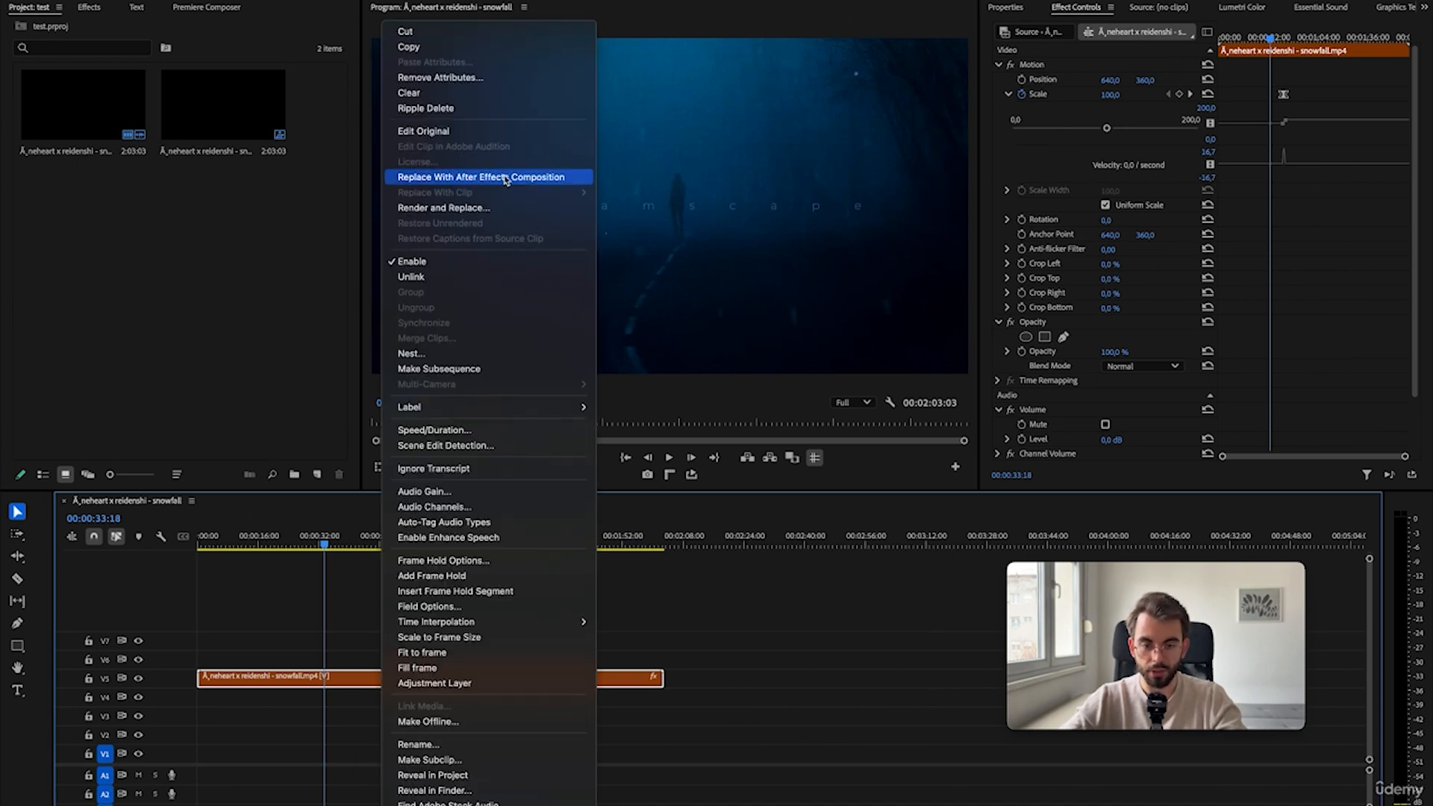
pyautogui.click(668, 698)
pyautogui.click(579, 707)
pyautogui.moveTo(558, 742); pyautogui.dragTo(463, 609)
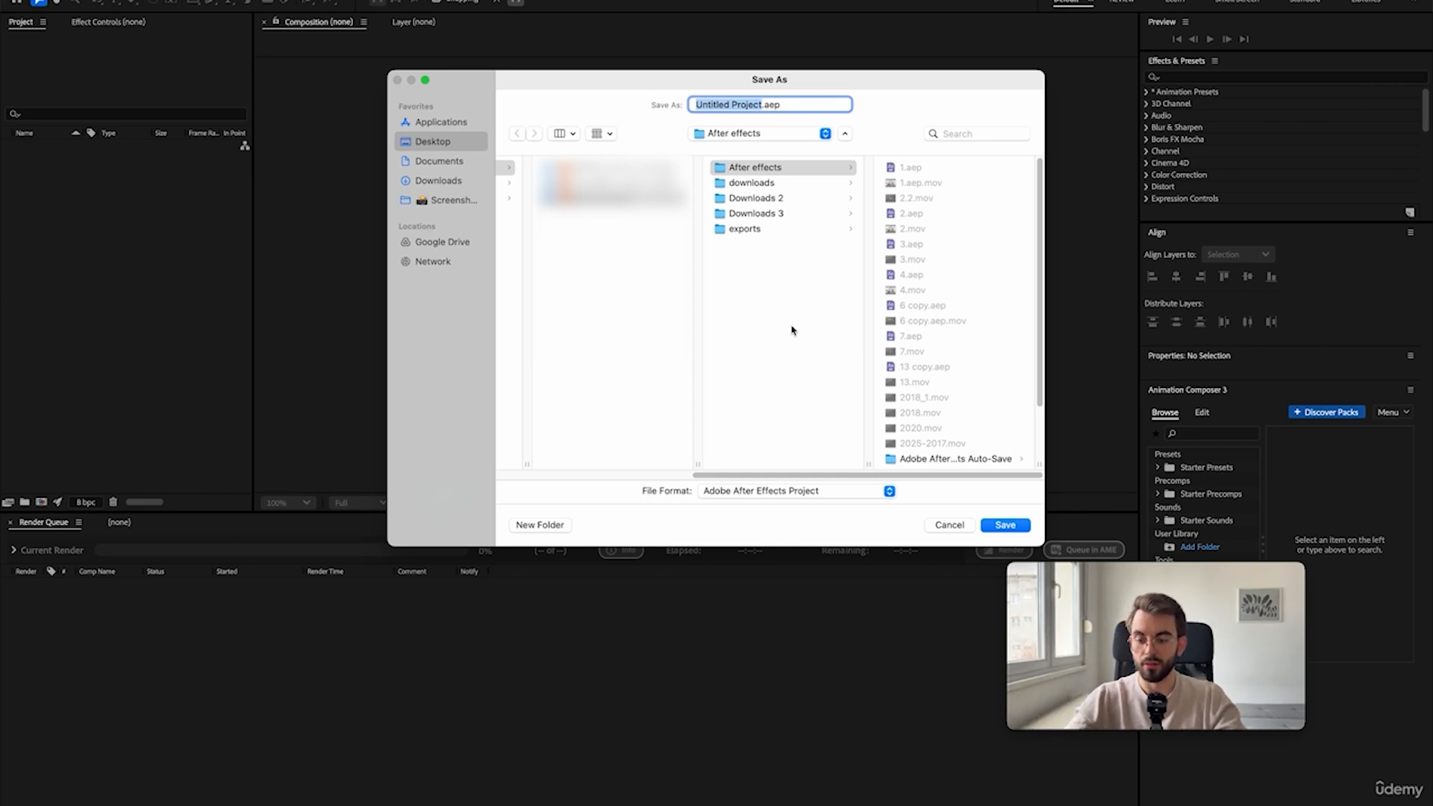
pyautogui.click(944, 526)
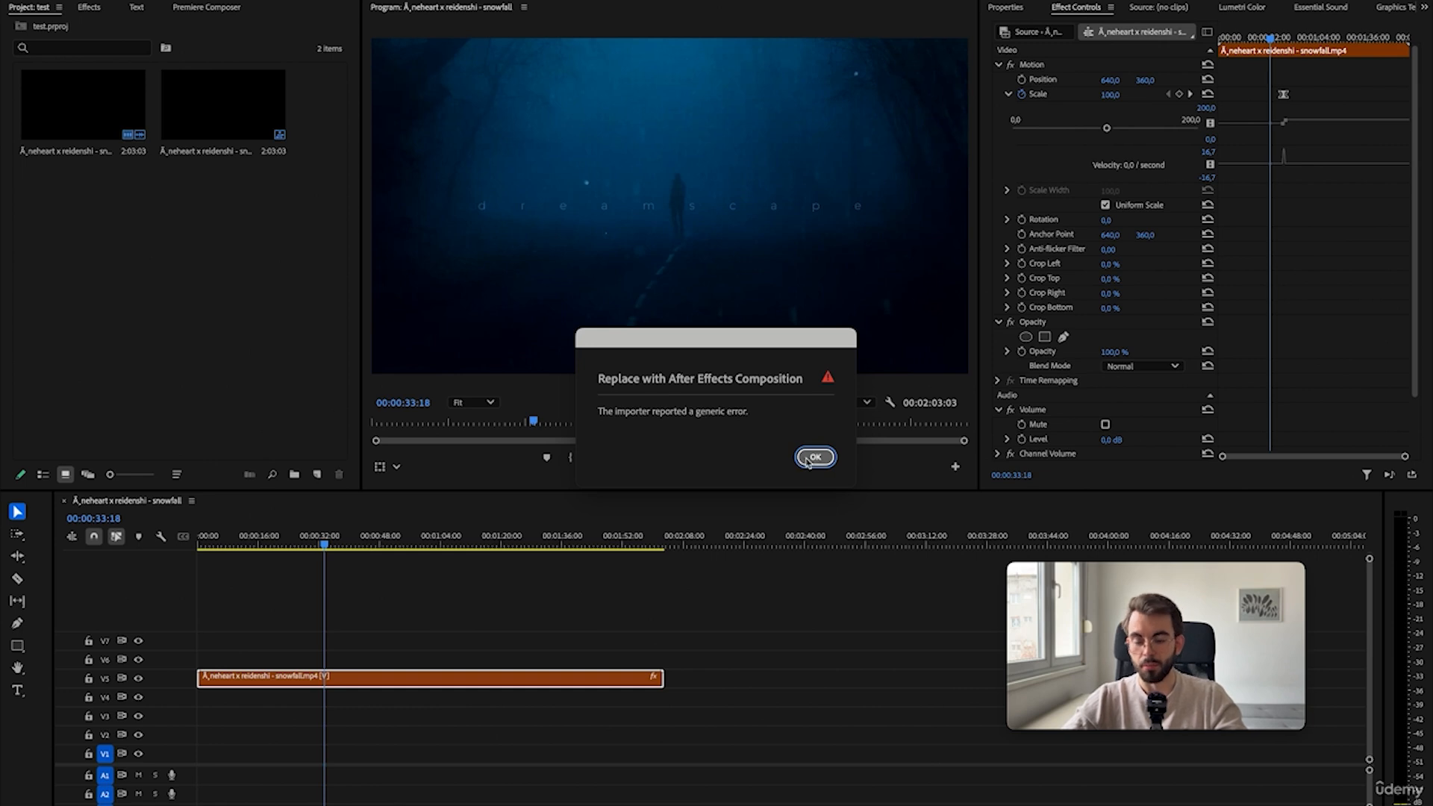
pyautogui.click(812, 459)
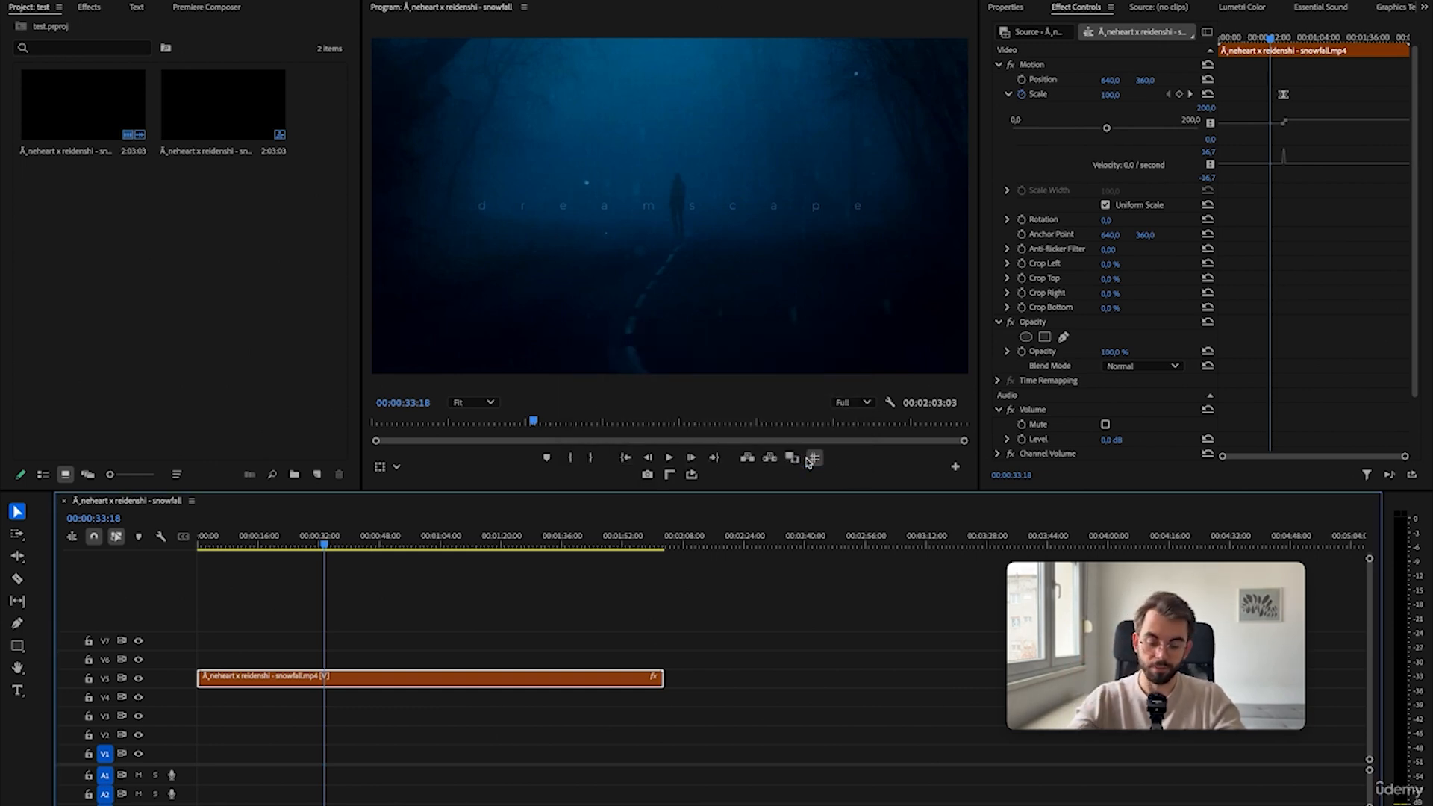
pyautogui.click(466, 580)
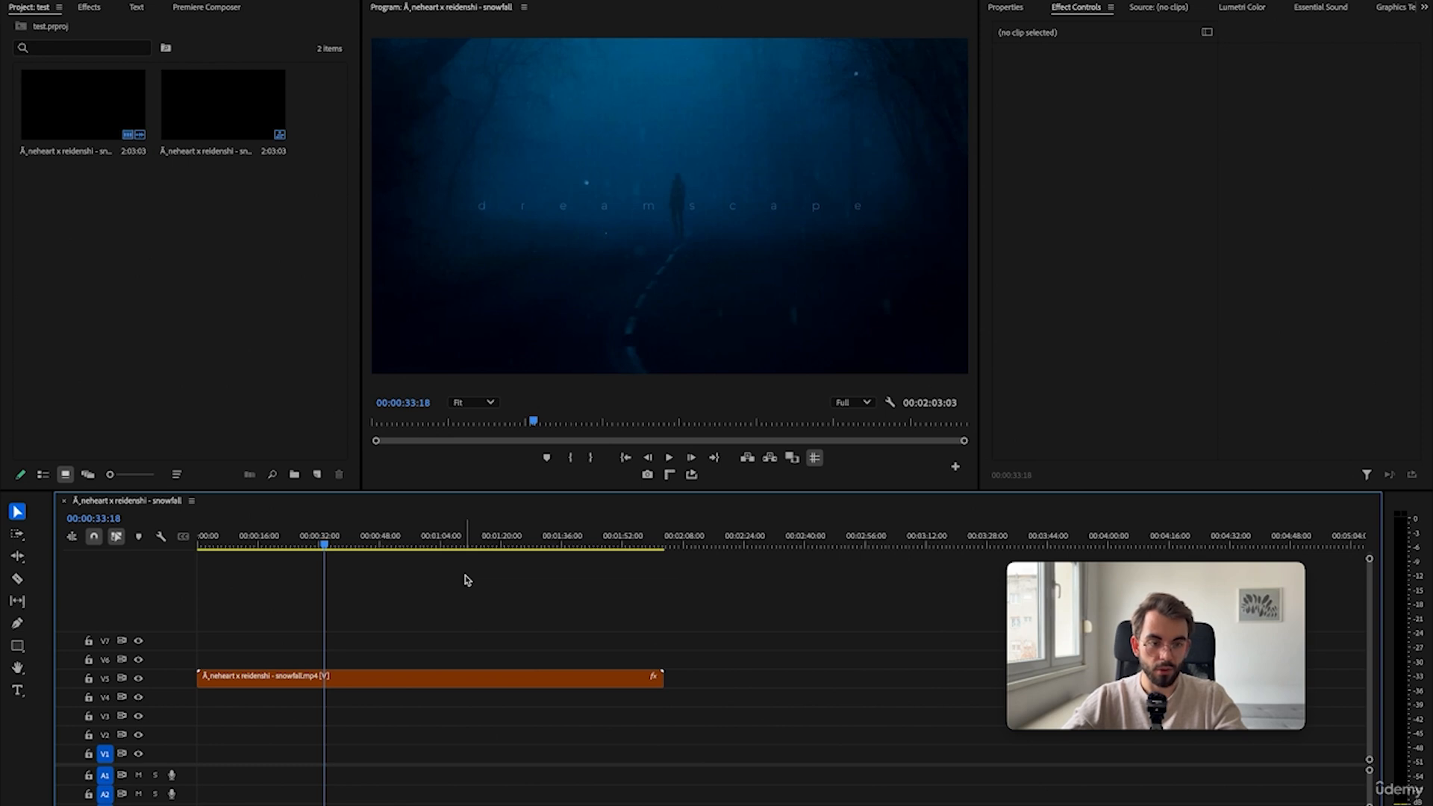
# - Create a new bin in the test project and put both snowfall items into it
pyautogui.click(131, 217)
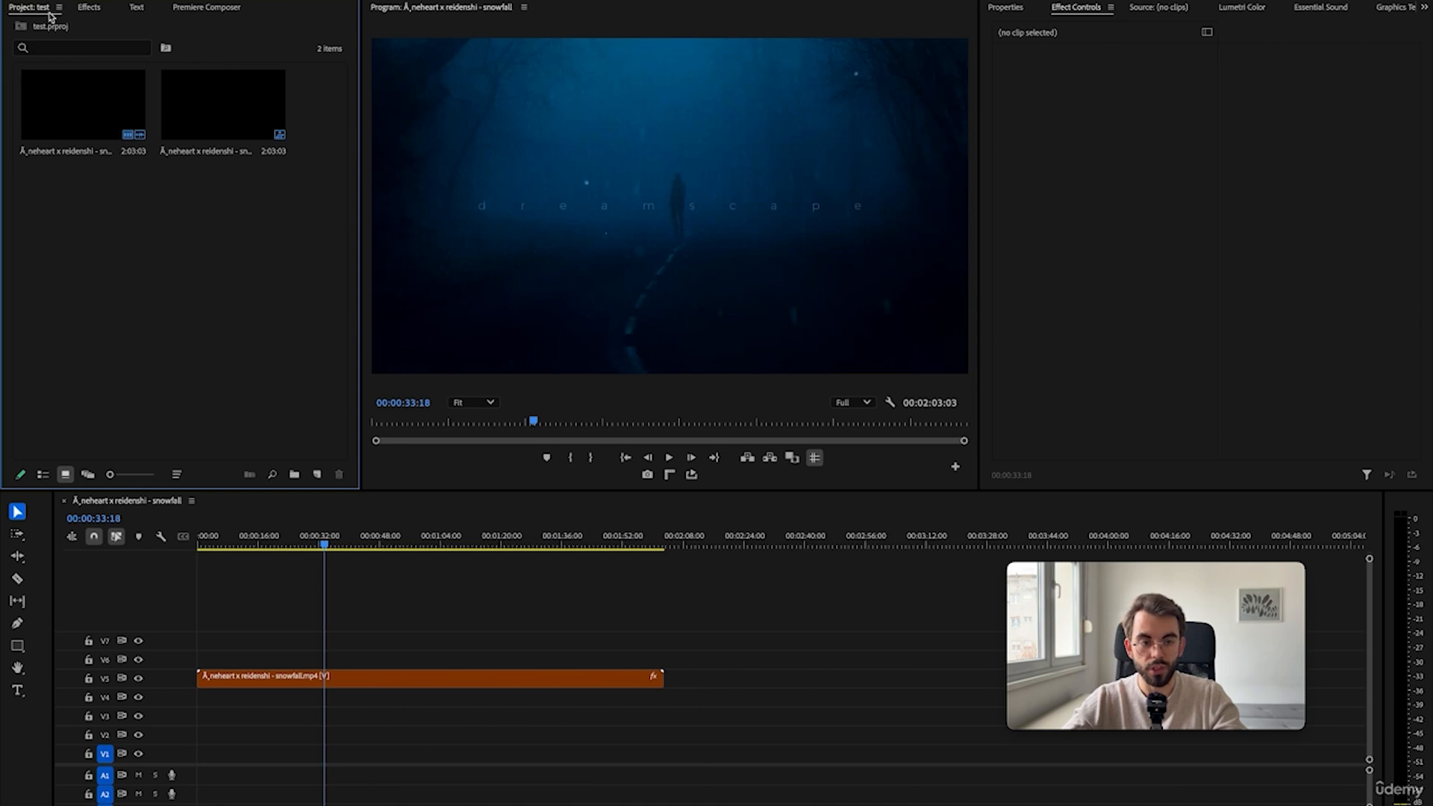
pyautogui.rightClick(159, 331)
pyautogui.click(172, 366)
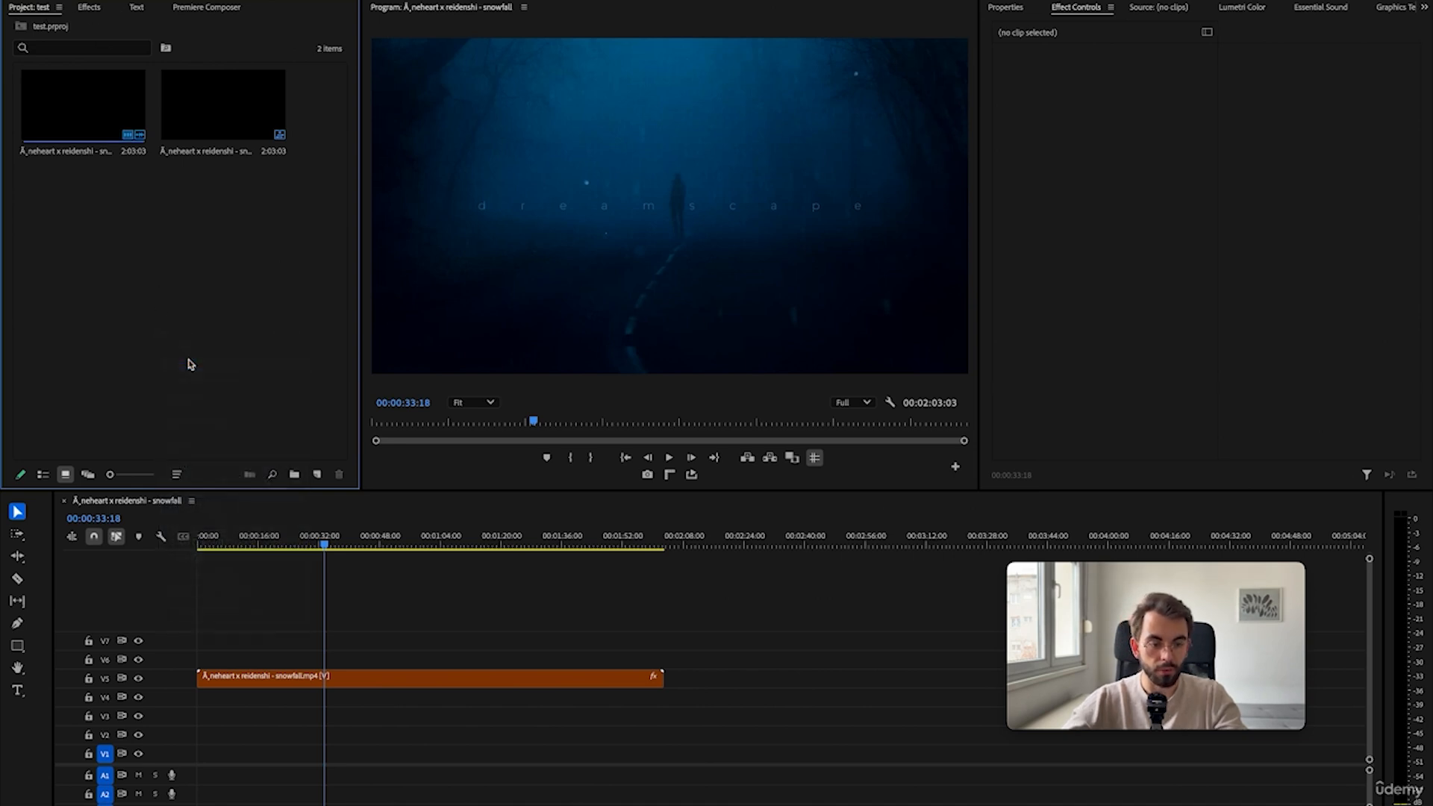
pyautogui.moveTo(195, 237); pyautogui.dragTo(282, 101)
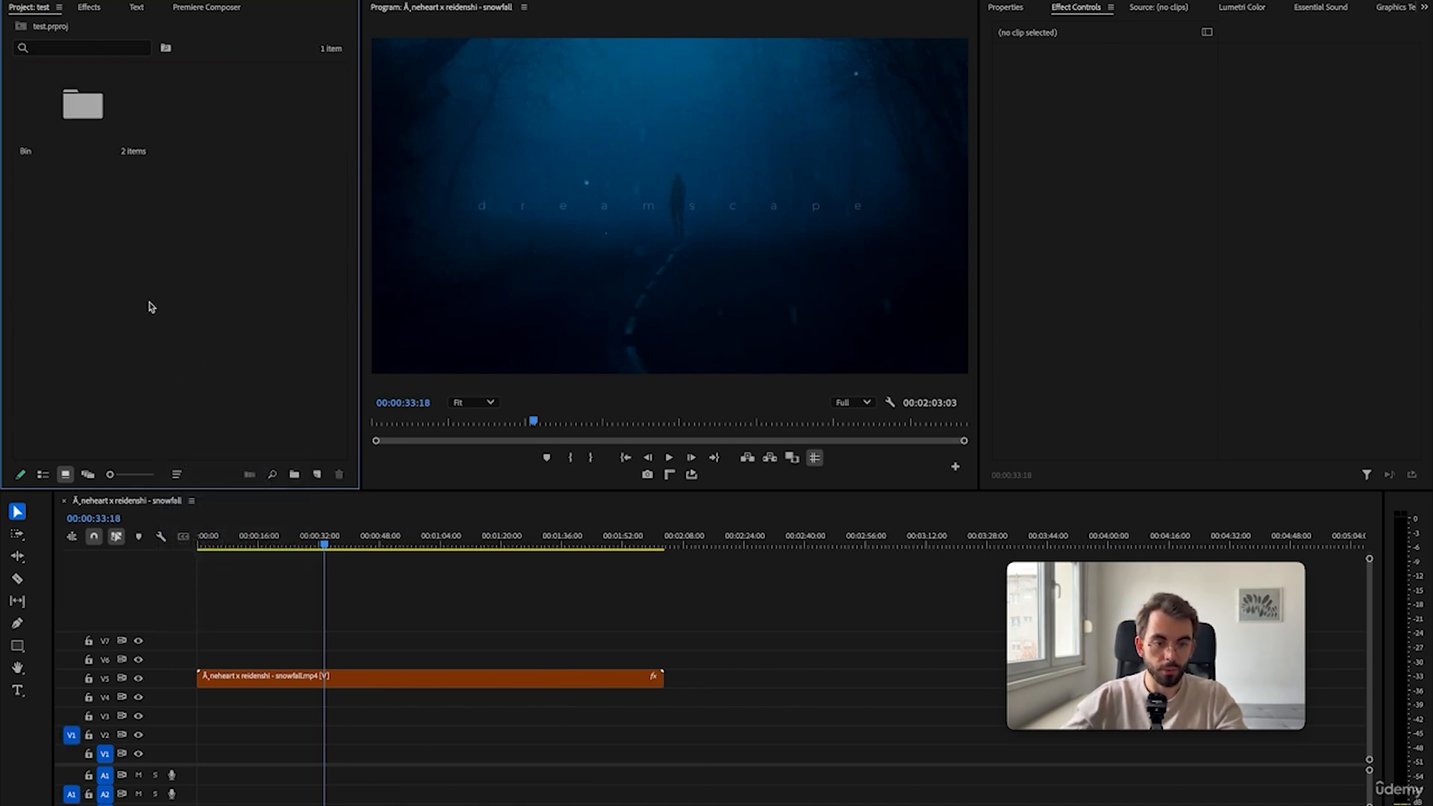
# - Create a second, empty bin in the project and name it 2
pyautogui.rightClick(123, 292)
pyautogui.click(150, 320)
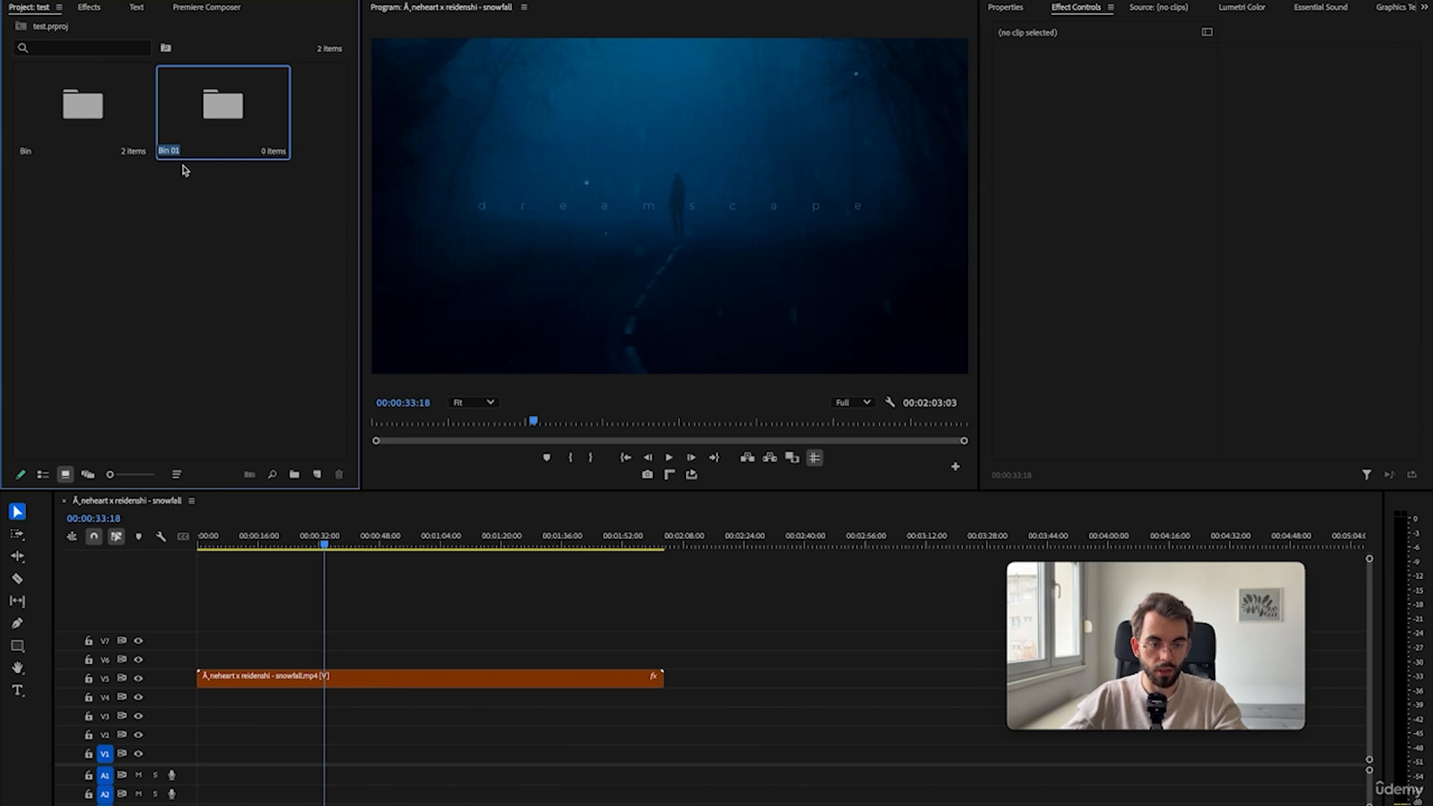
pyautogui.write('2')
pyautogui.click(228, 236)
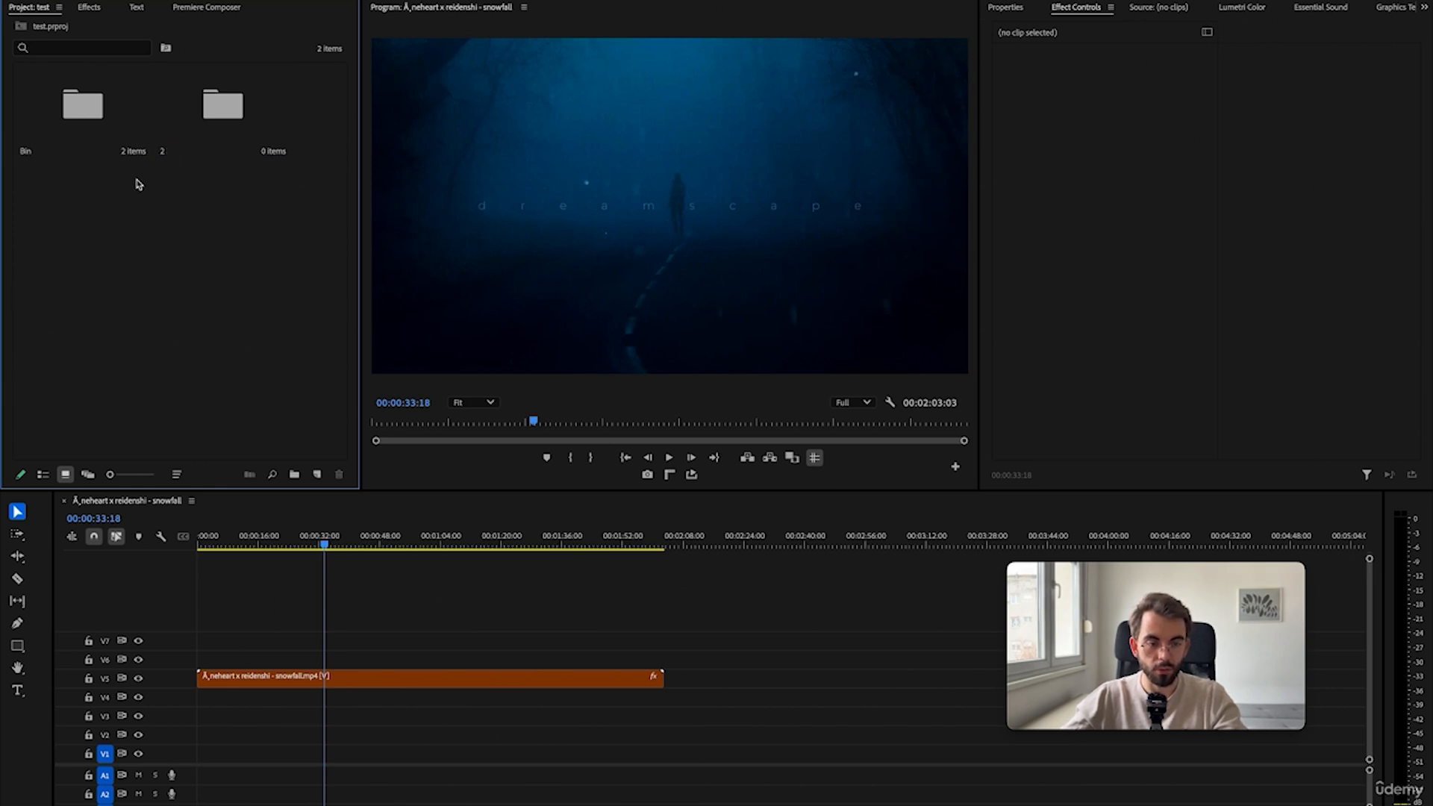
# - Open the bin holding the snowfall items in its own panel and return to the project's main panel
pyautogui.doubleClick(83, 144)
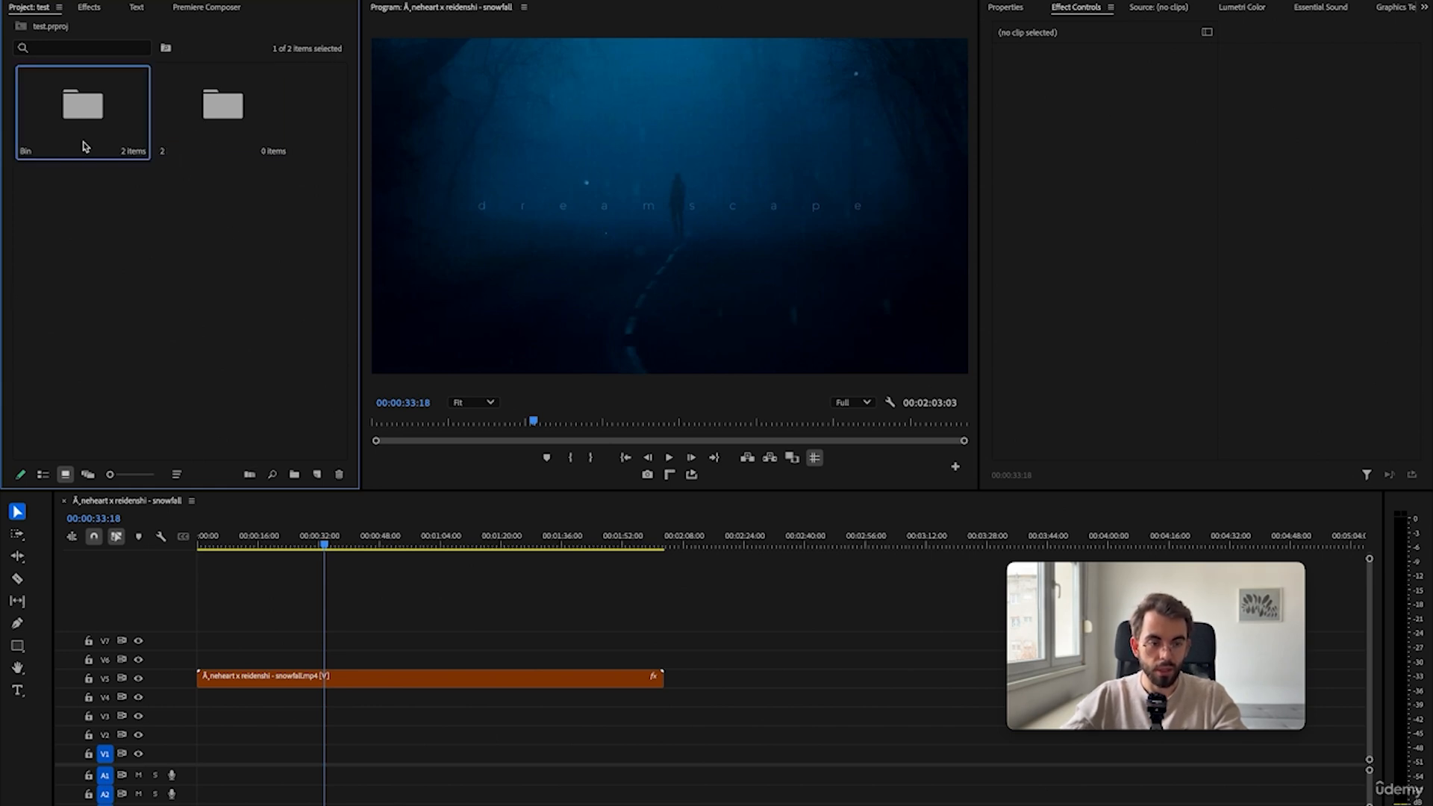
pyautogui.click(49, 9)
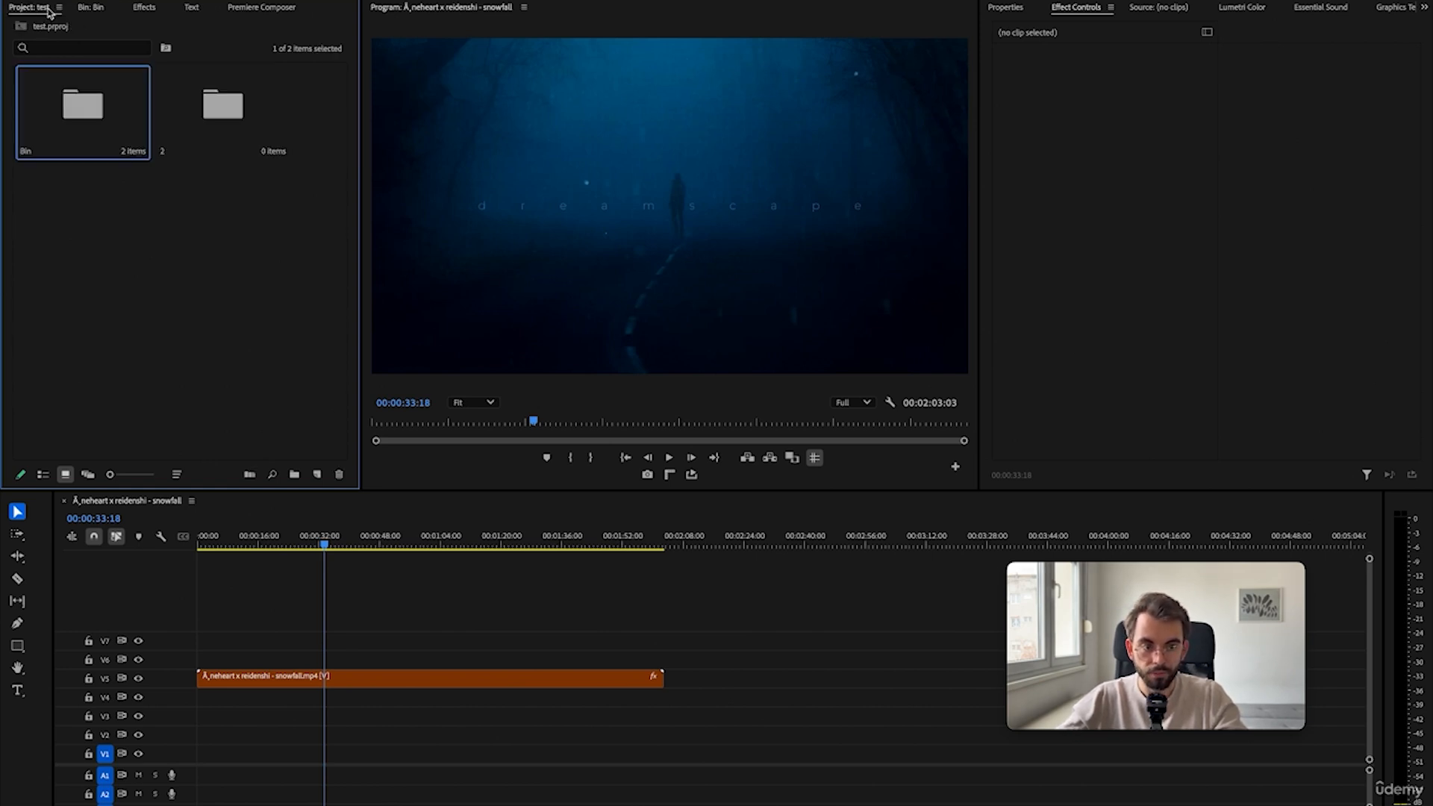
# - Search the keyboard shortcuts for "projects", examine the key assigned to the Projects panel, and close the window
pyautogui.press('super+alt+k')
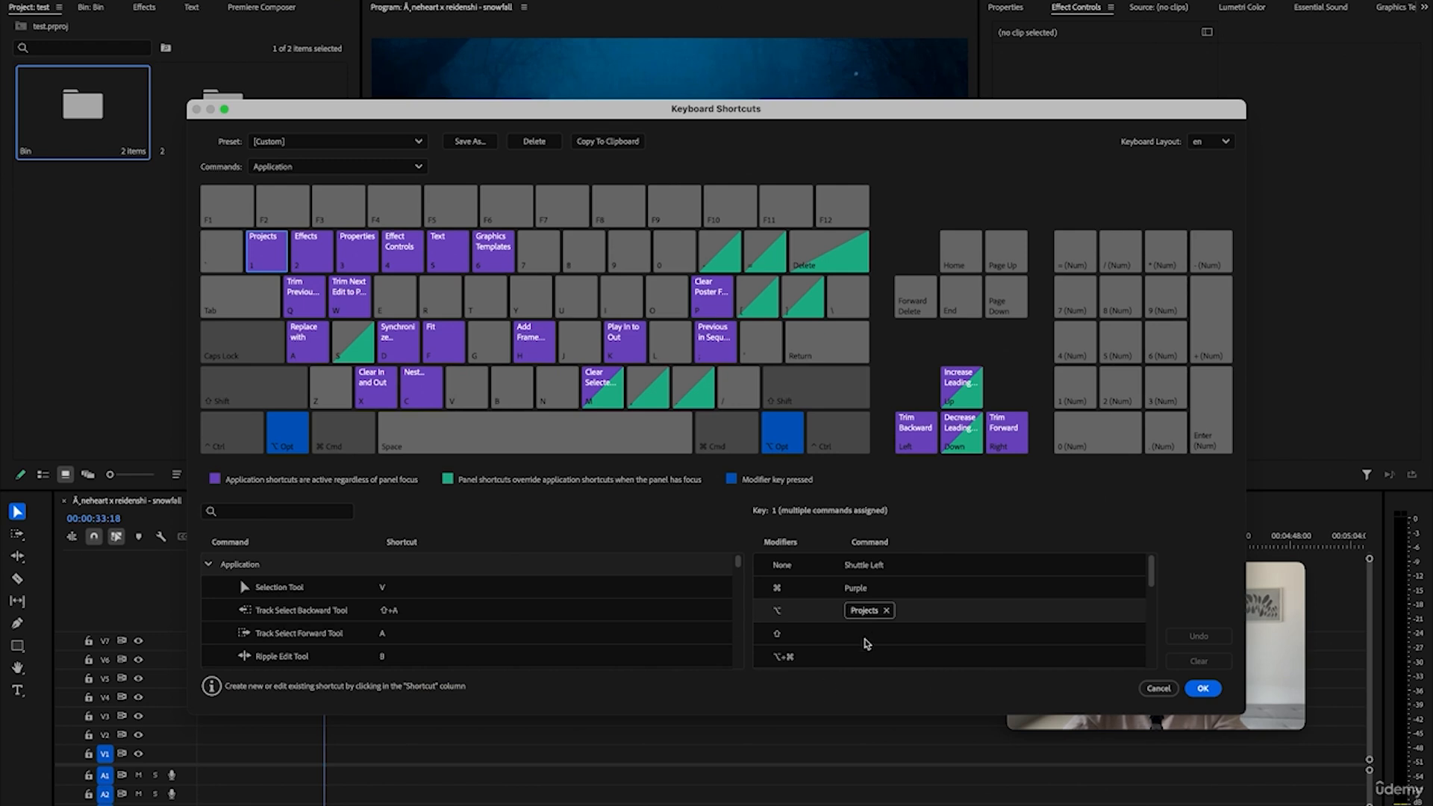
pyautogui.click(273, 515)
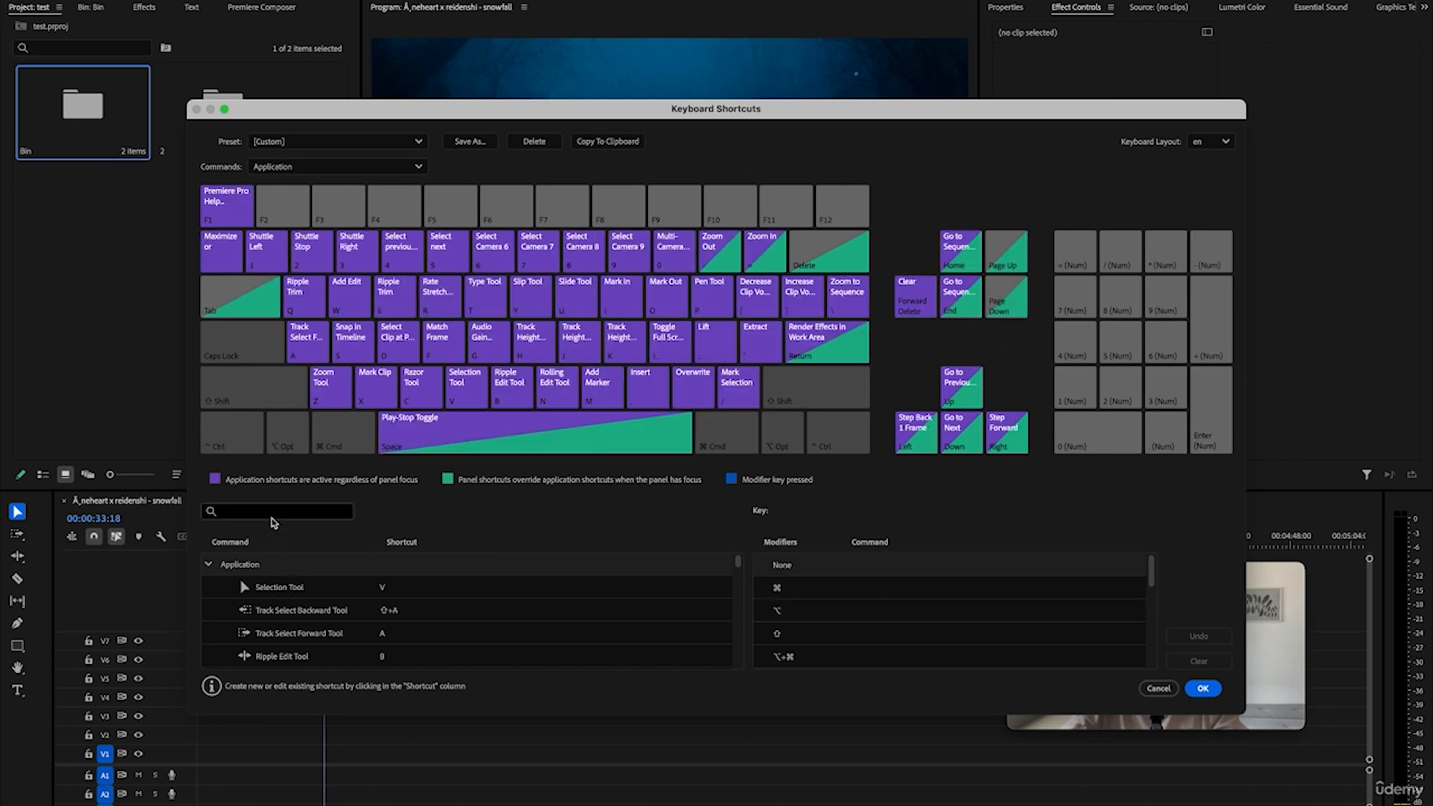
pyautogui.write('projects')
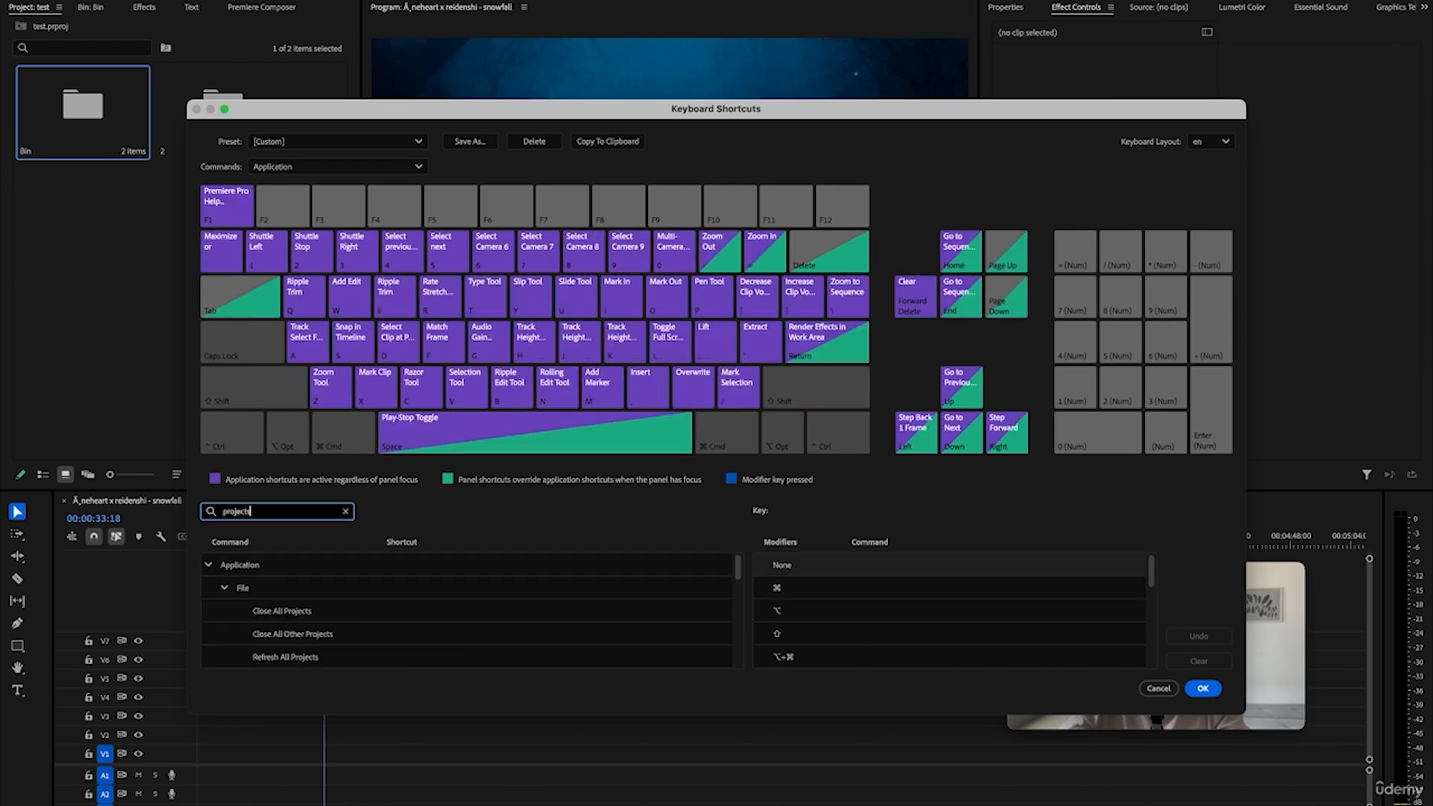
pyautogui.scroll(-5, 400, 662)
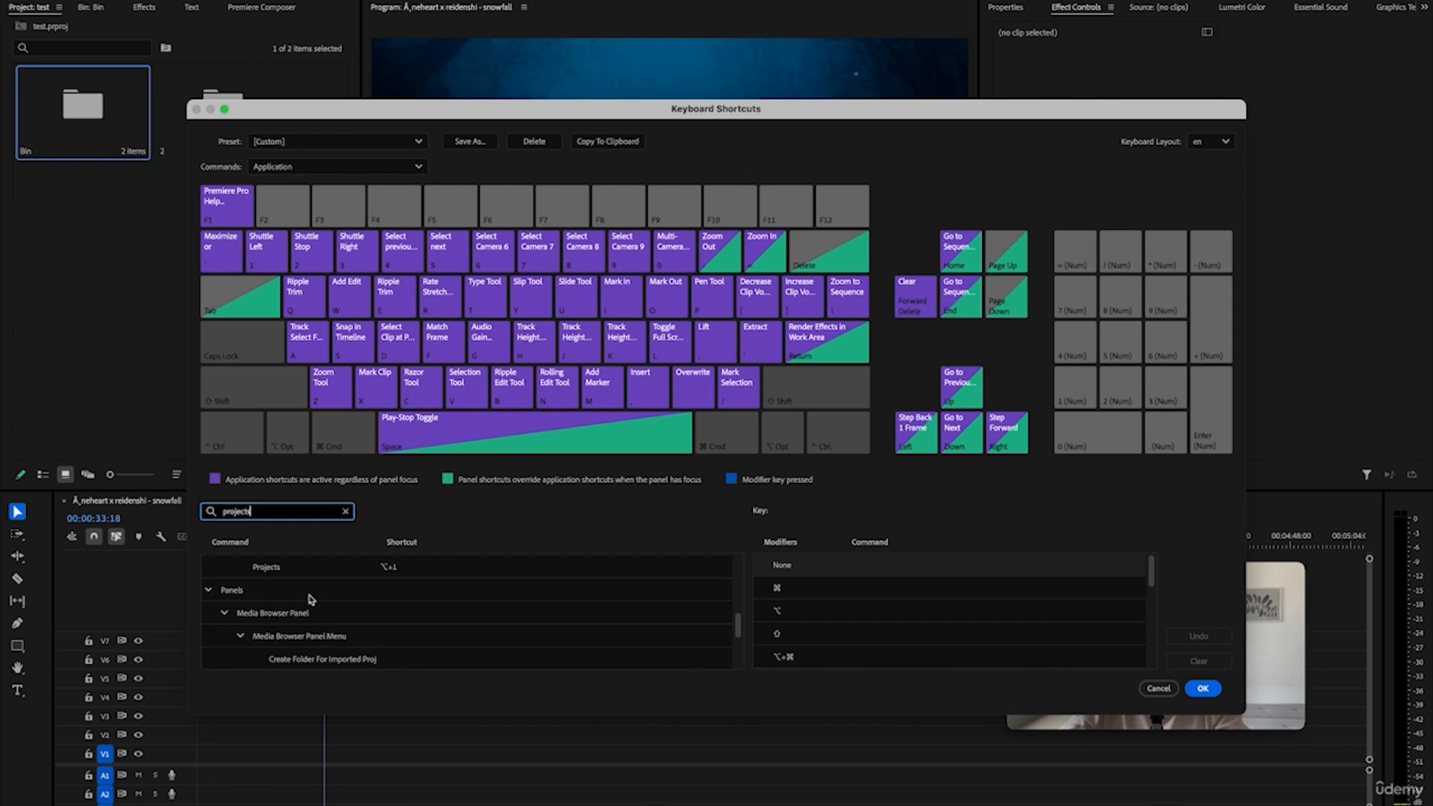
pyautogui.scroll(2, 312, 599)
pyautogui.click(379, 612)
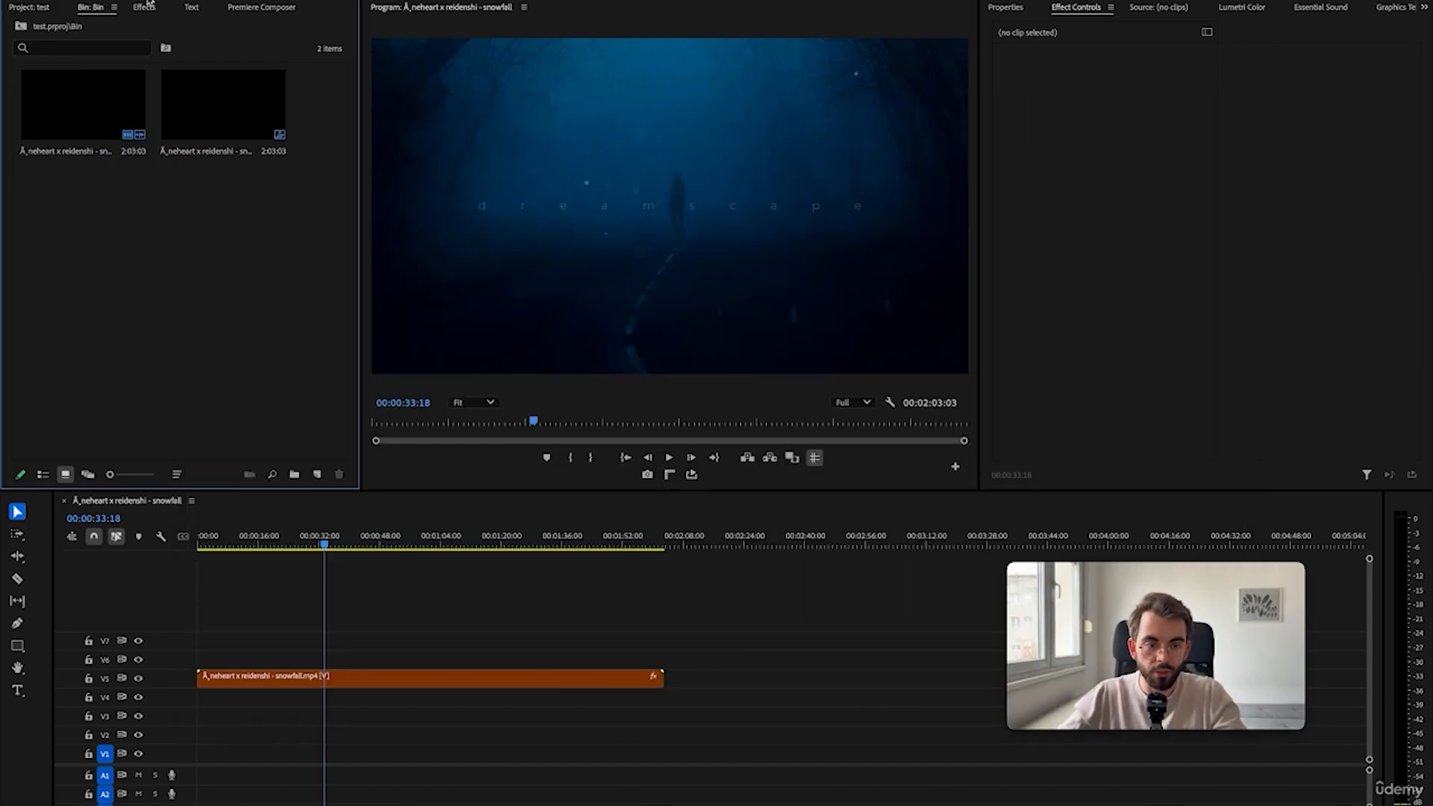
# - Open bin 2 in its own panel, return to the main project panel, and examine the list of panels in the group
pyautogui.click(60, 27)
pyautogui.doubleClick(213, 123)
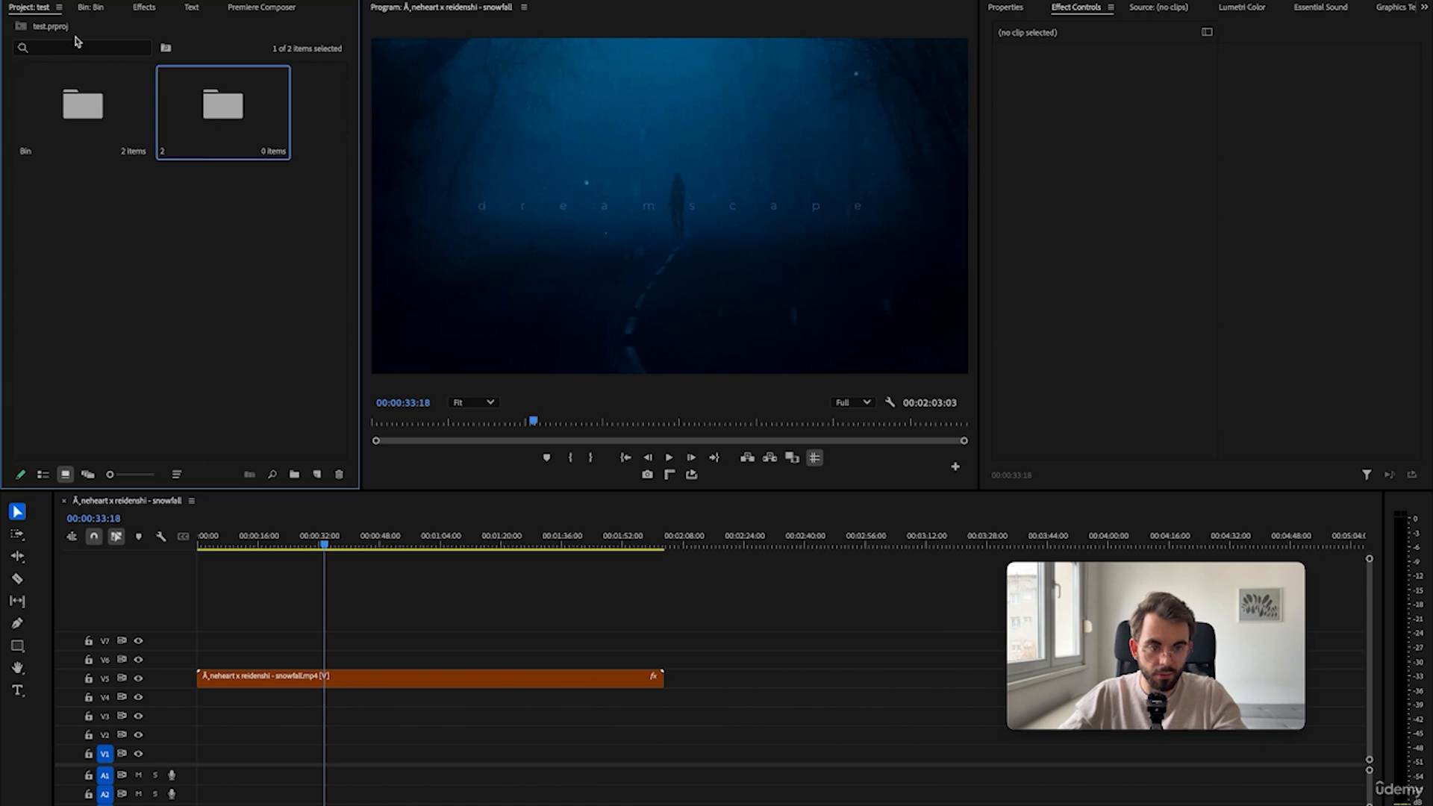
pyautogui.click(48, 10)
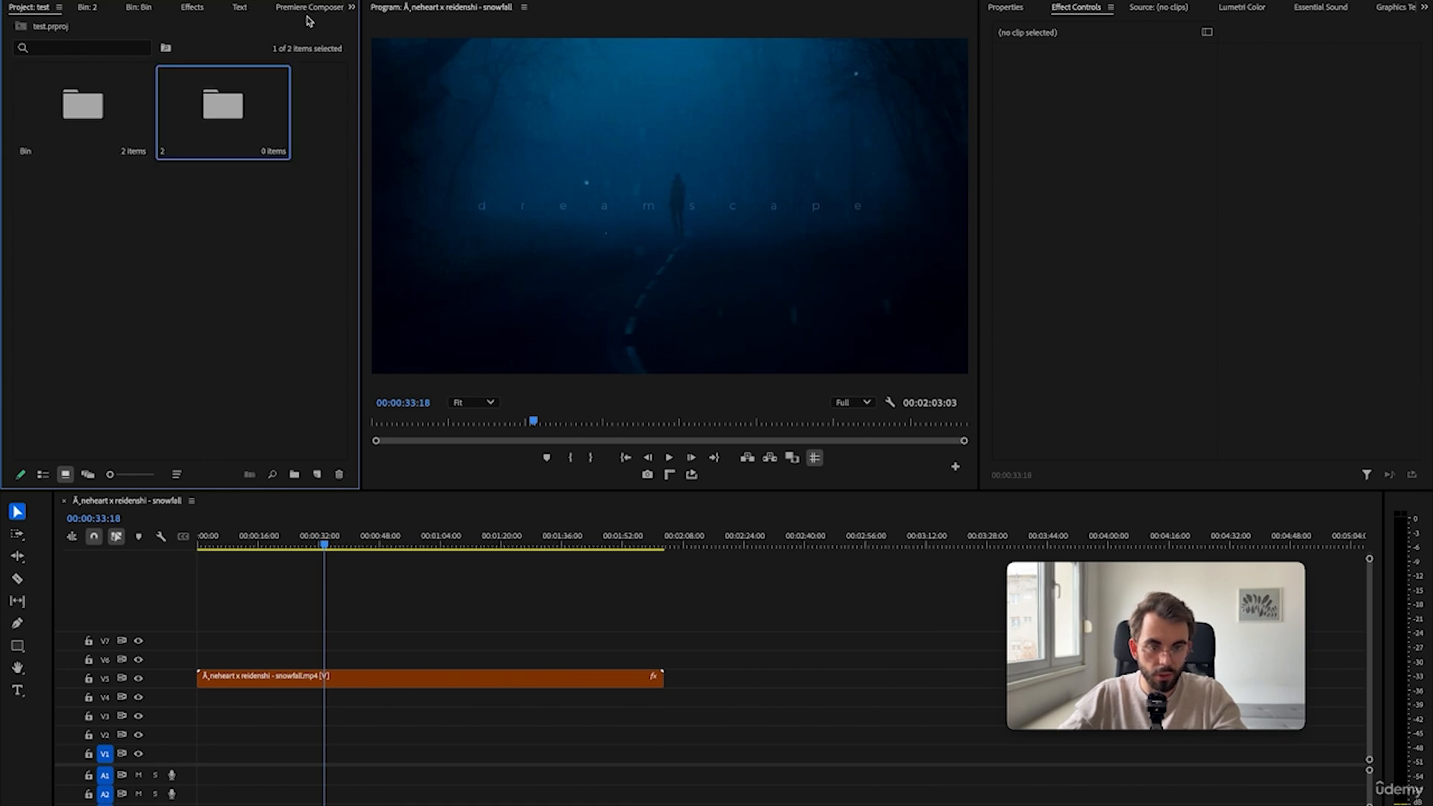
pyautogui.click(351, 7)
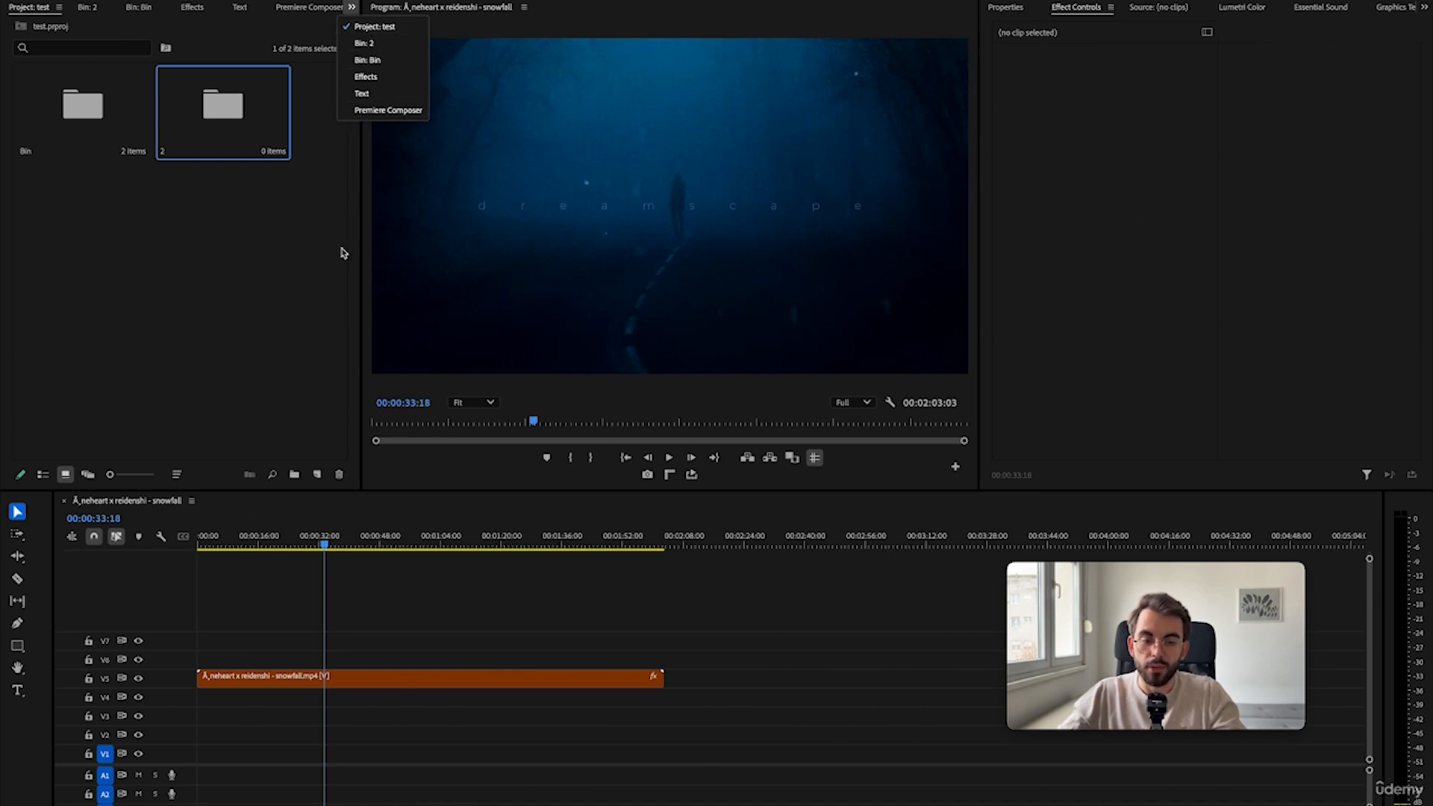
pyautogui.click(276, 287)
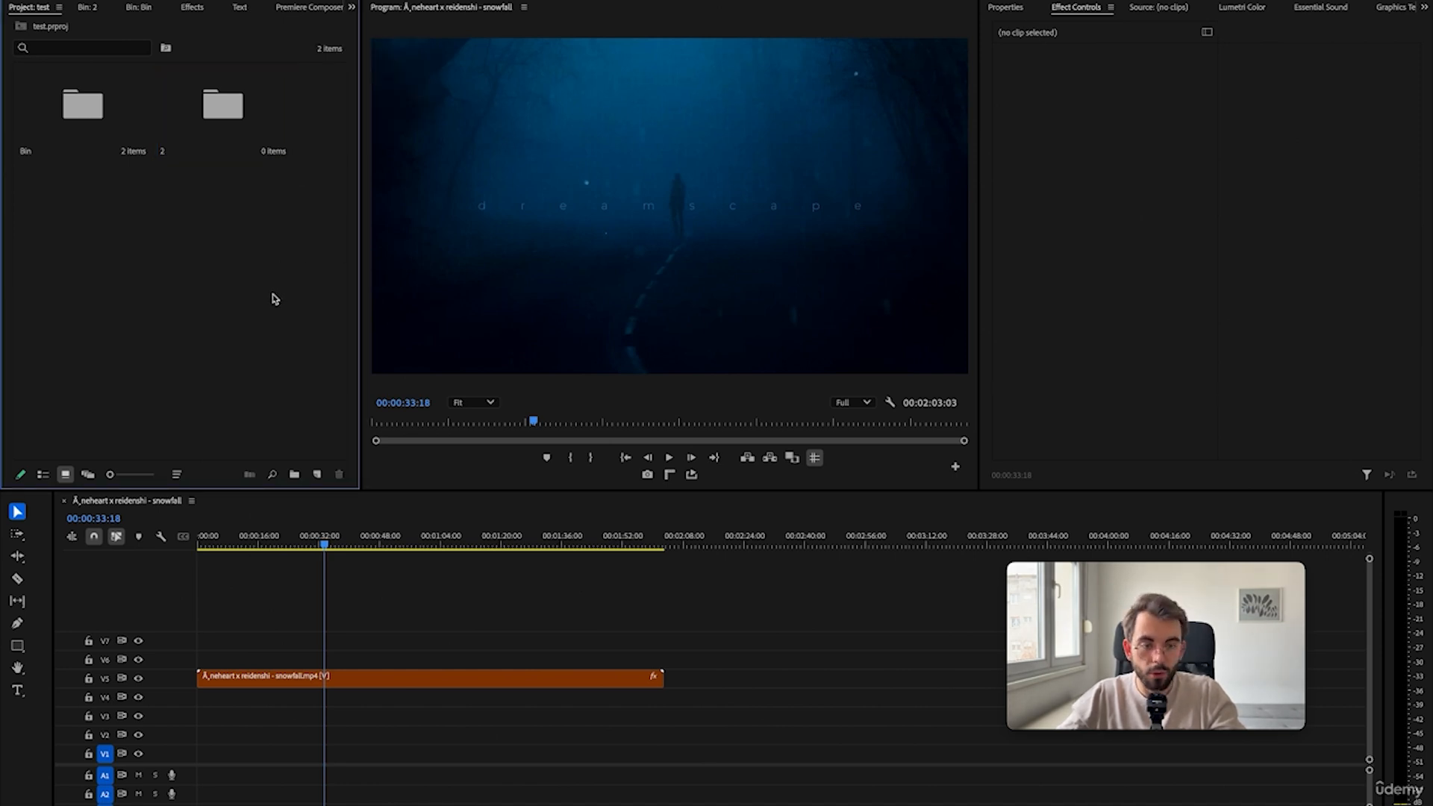
# - Cycle through the main project panel and the two open bin panels with the Projects shortcut
pyautogui.hotkey('shift', '1')
pyautogui.hotkey('shift', '1')
pyautogui.hotkey('shift', '1')
pyautogui.hotkey('shift', '1')
pyautogui.hotkey('shift', '1')
pyautogui.hotkey('shift', '1')
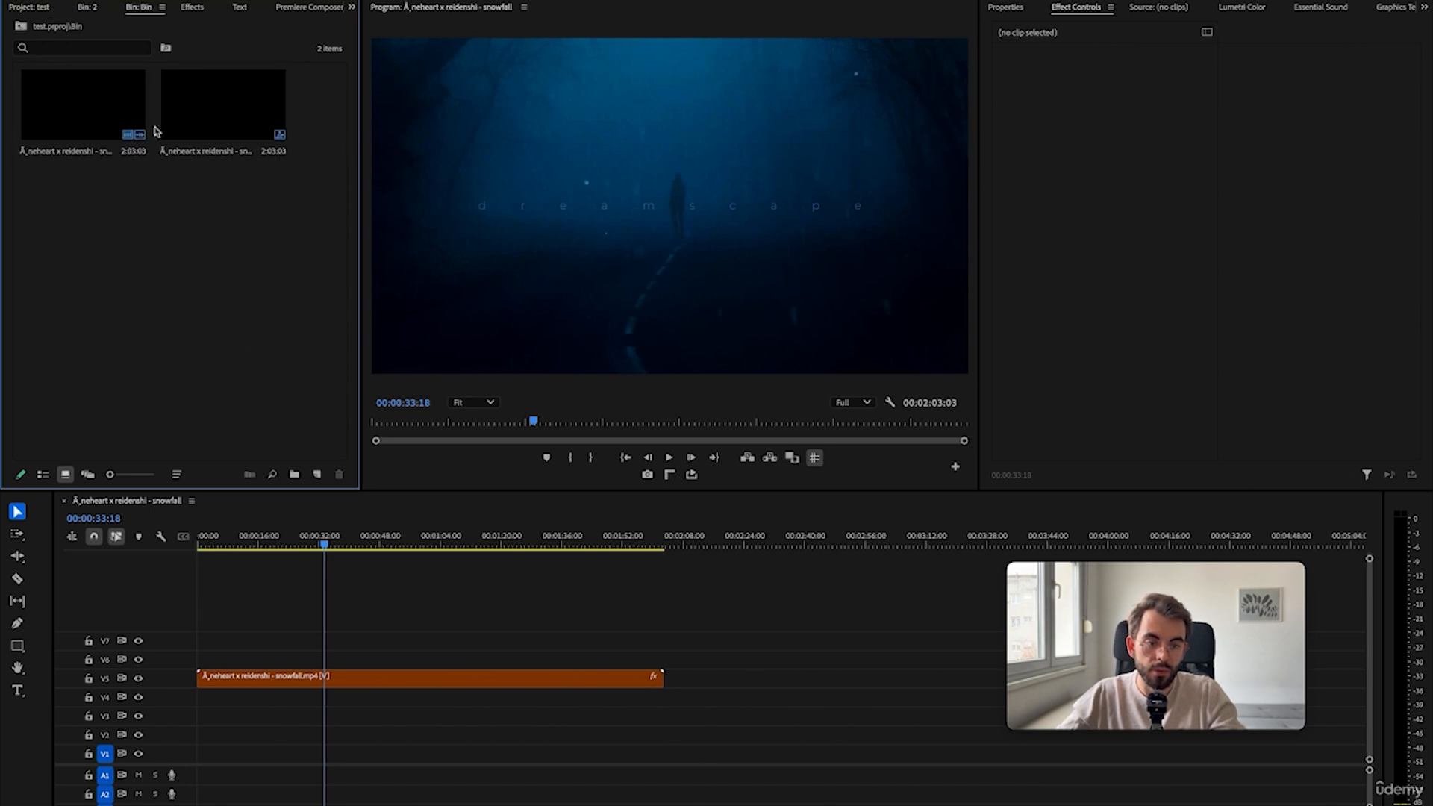
pyautogui.hotkey('shift', '1')
# - Close the panels of both open bins, leaving the main project panel
pyautogui.click(162, 8)
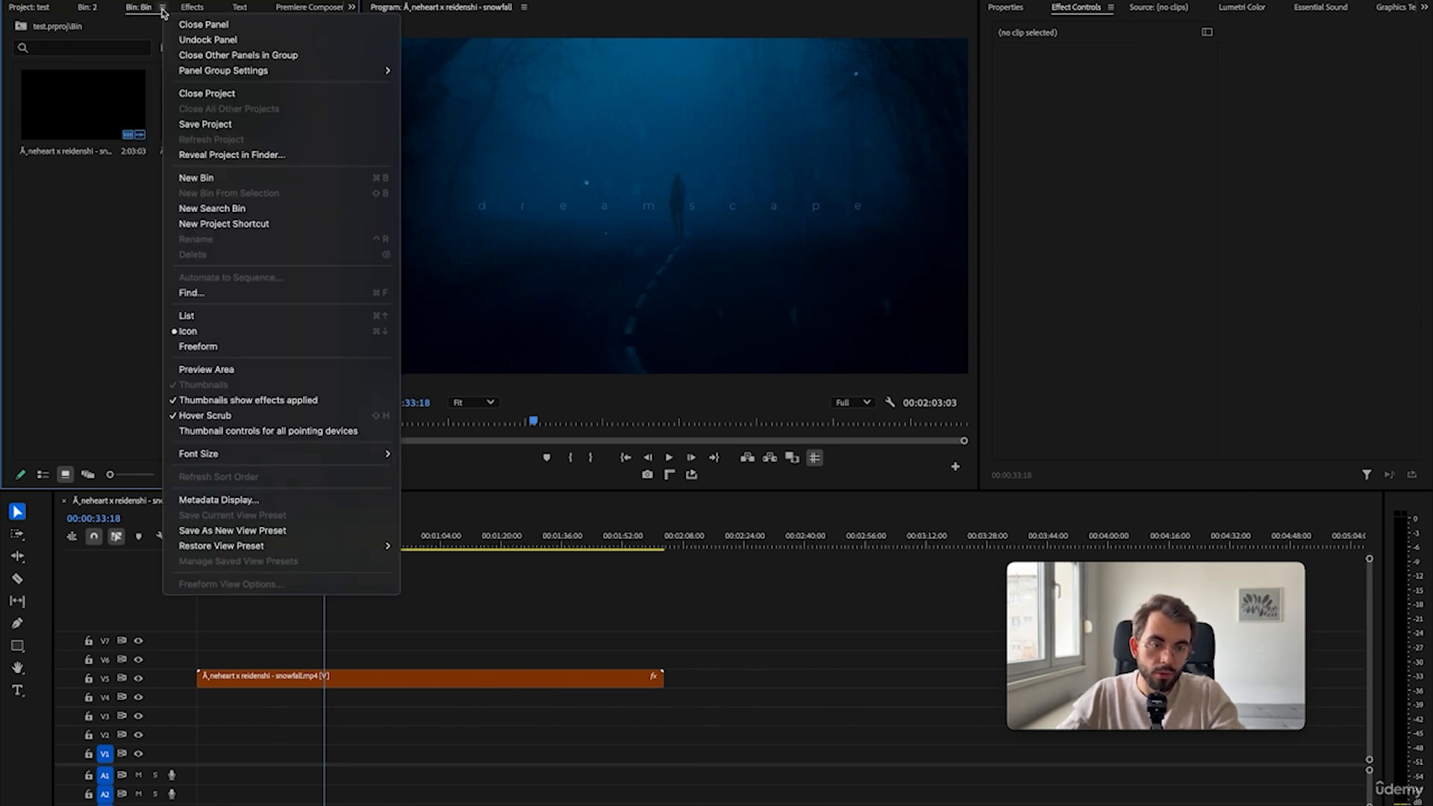
pyautogui.click(198, 25)
pyautogui.click(106, 9)
pyautogui.click(108, 8)
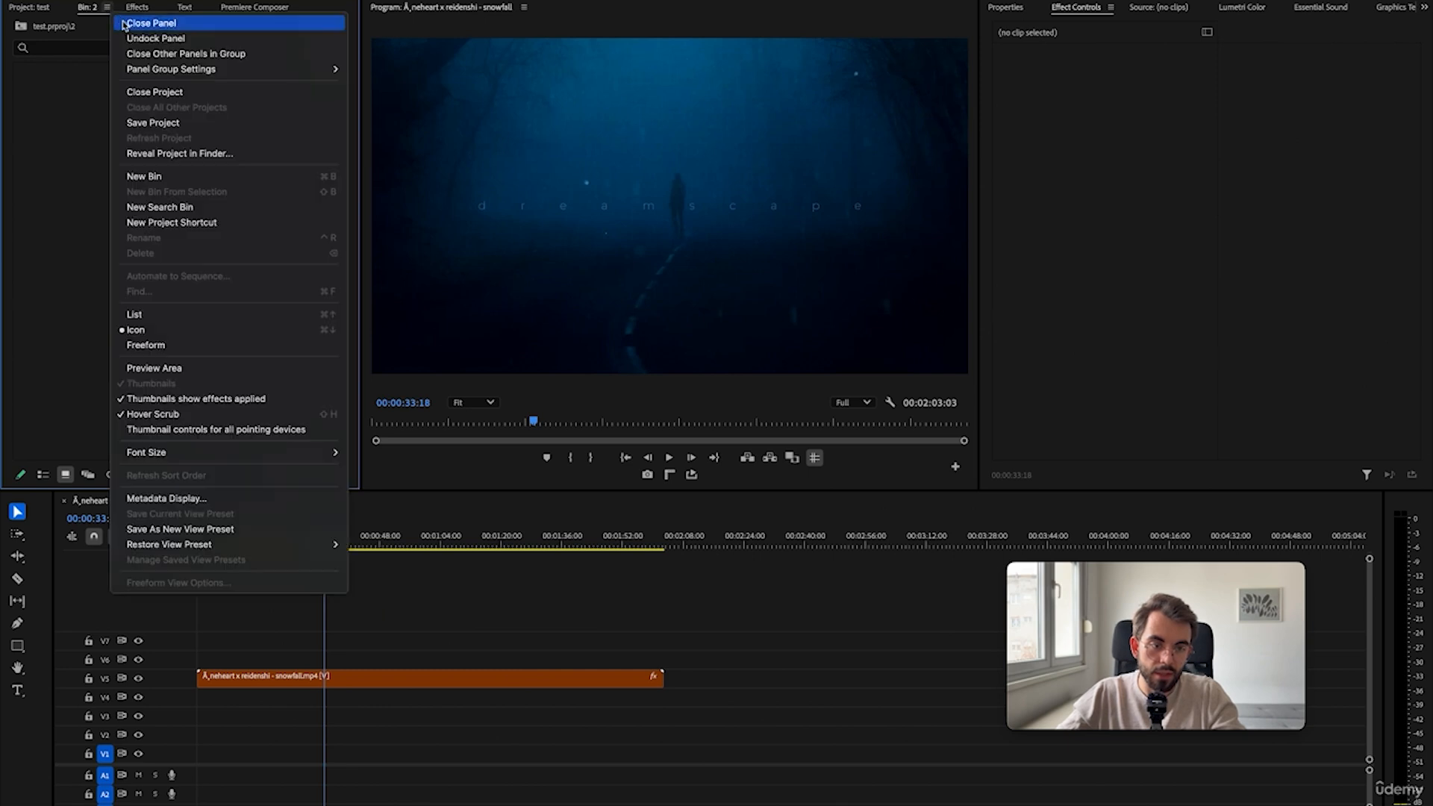
pyautogui.click(138, 24)
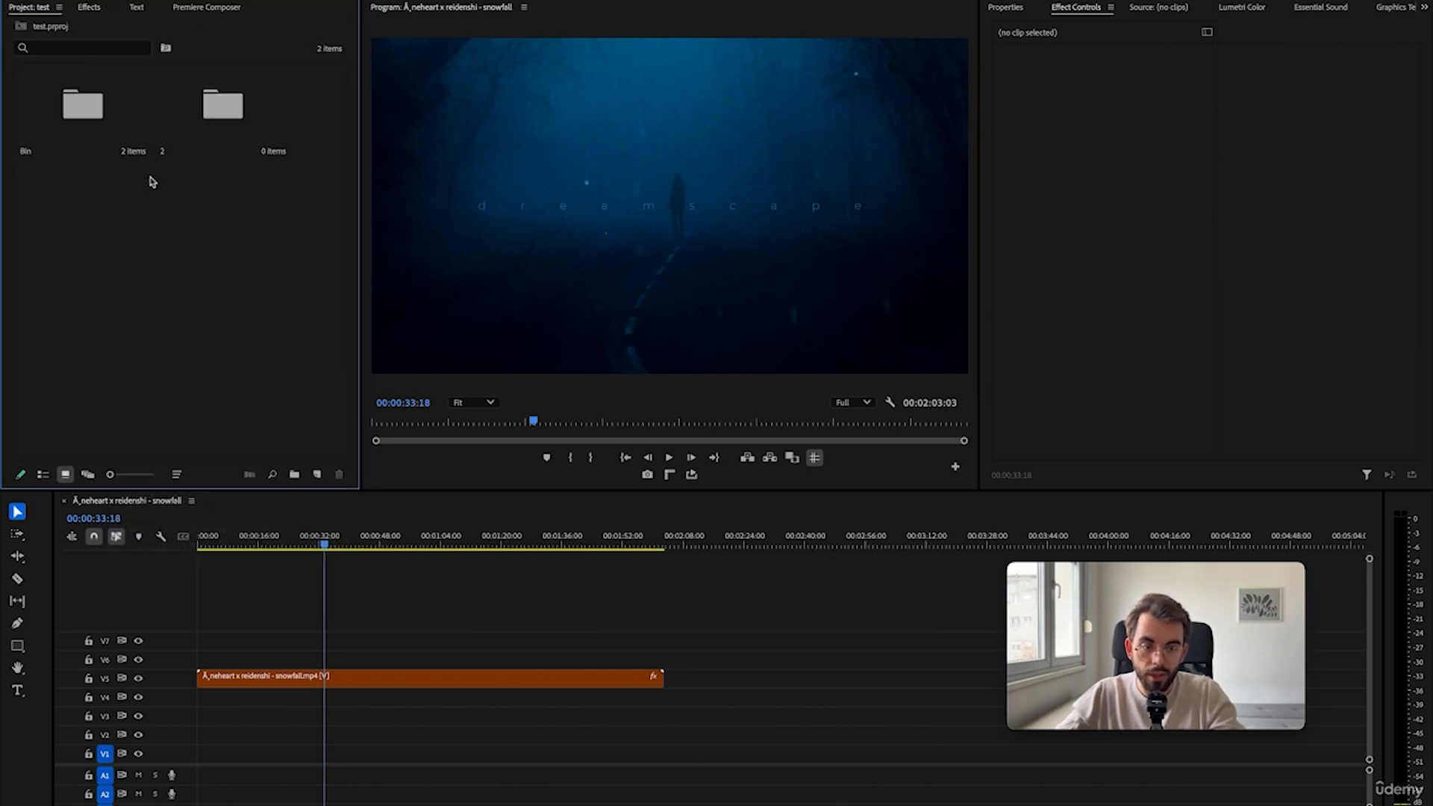
# - Select and deselect both bins in the project, and bring up the Effects panel with its search field active
pyautogui.moveTo(203, 239); pyautogui.dragTo(47, 100)
pyautogui.moveTo(229, 335); pyautogui.dragTo(94, 128)
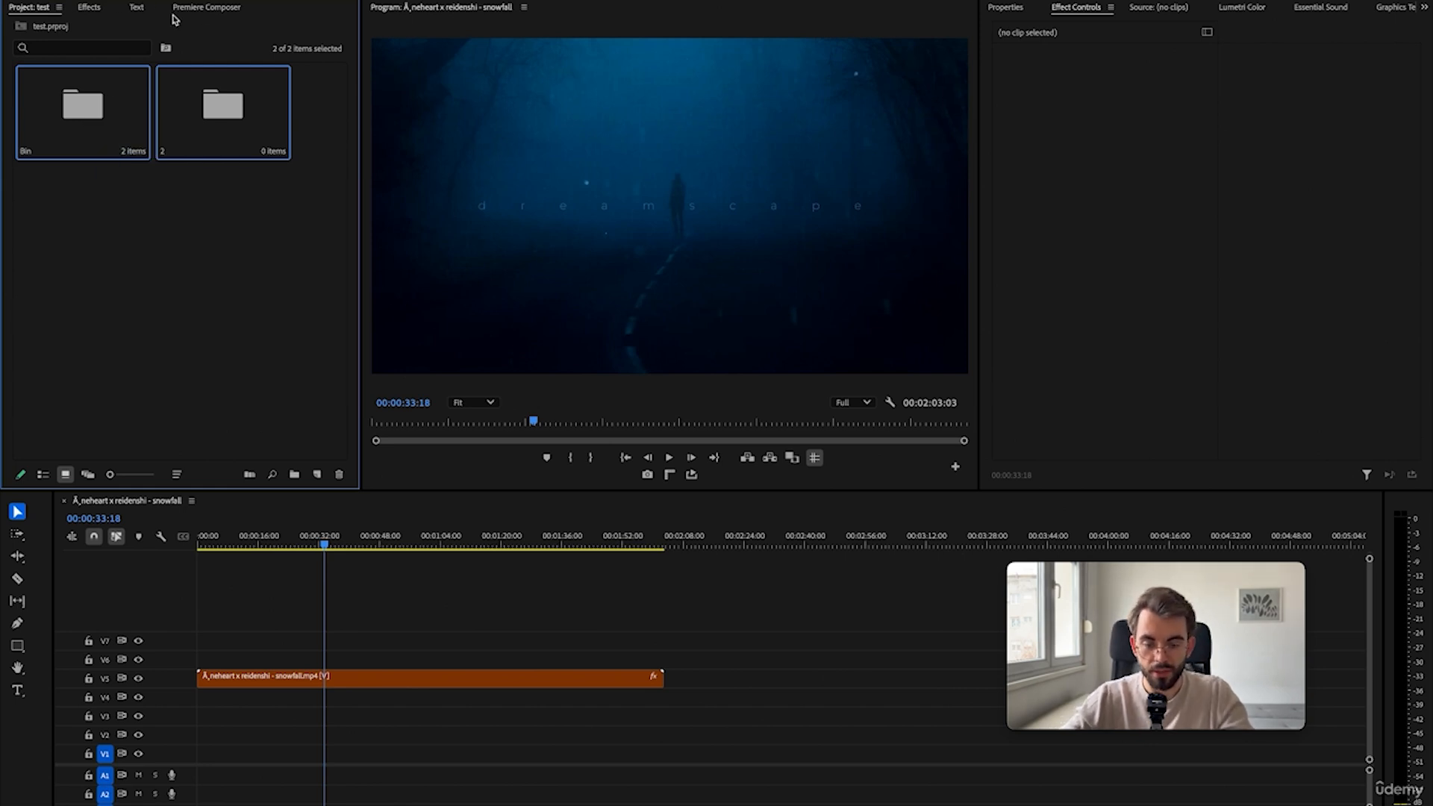
pyautogui.click(275, 358)
pyautogui.hotkey('shift', '7')
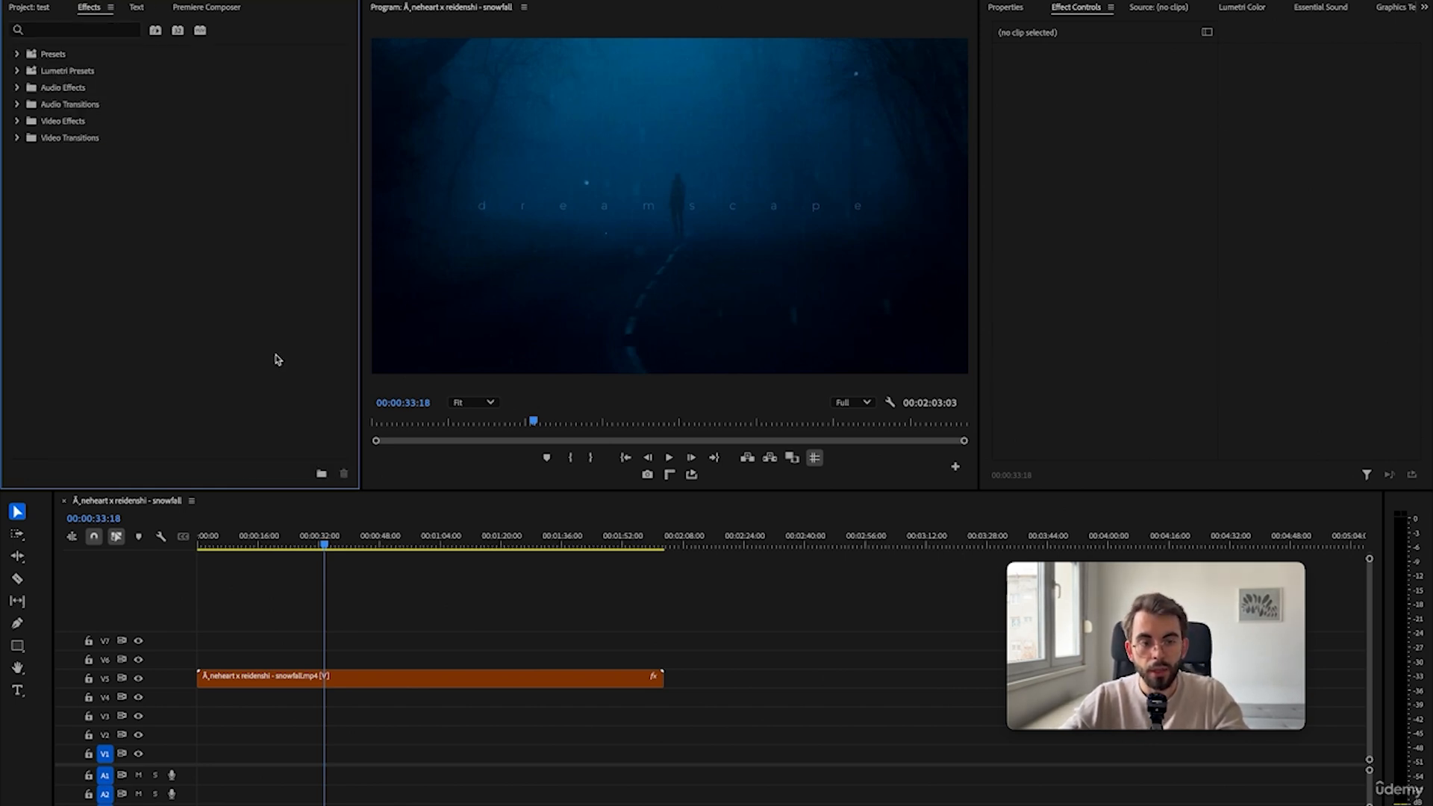
pyautogui.click(60, 33)
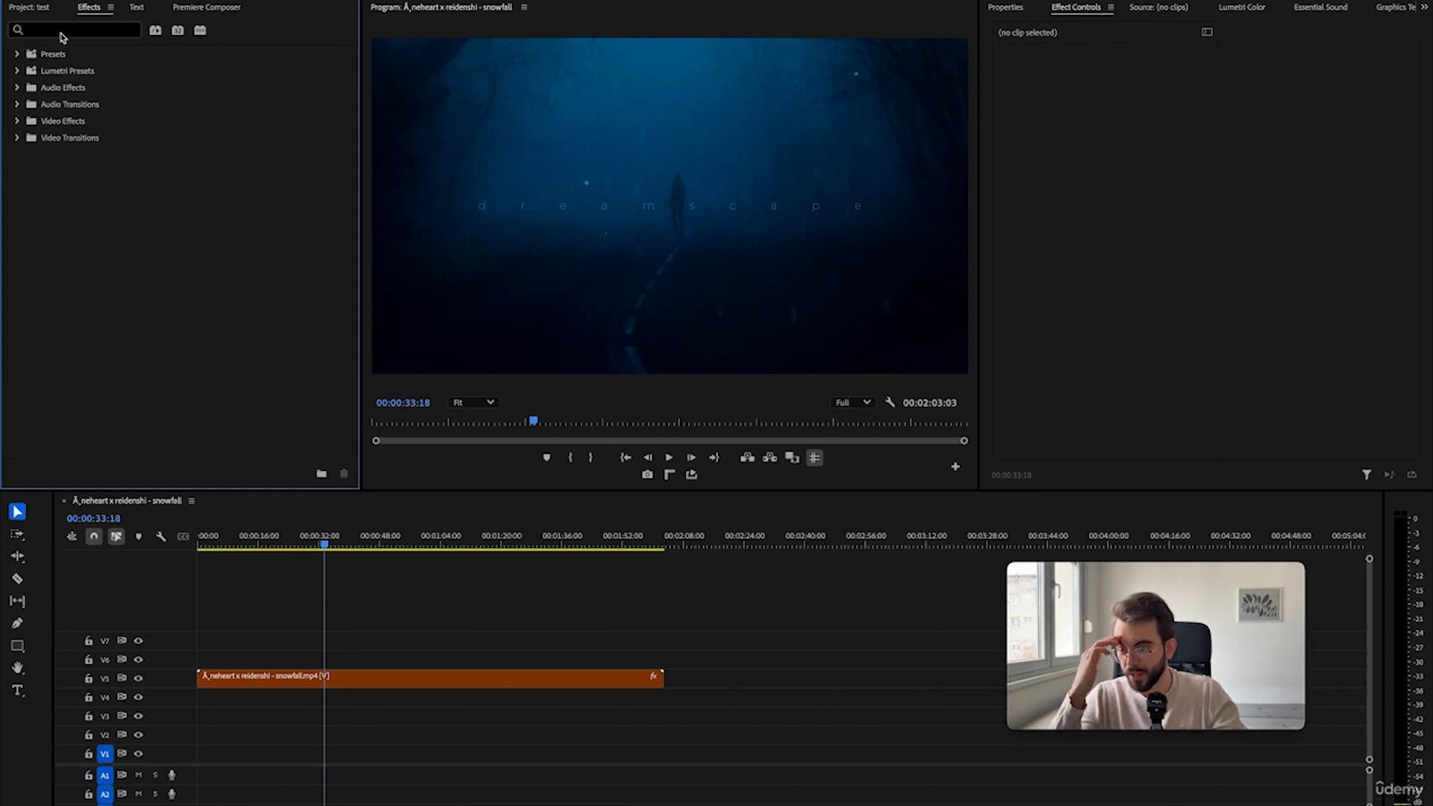
# - Search the keyboard shortcuts for "effects", check the shortcut of the Effects window command, and close the dialog
pyautogui.press('super+alt+k')
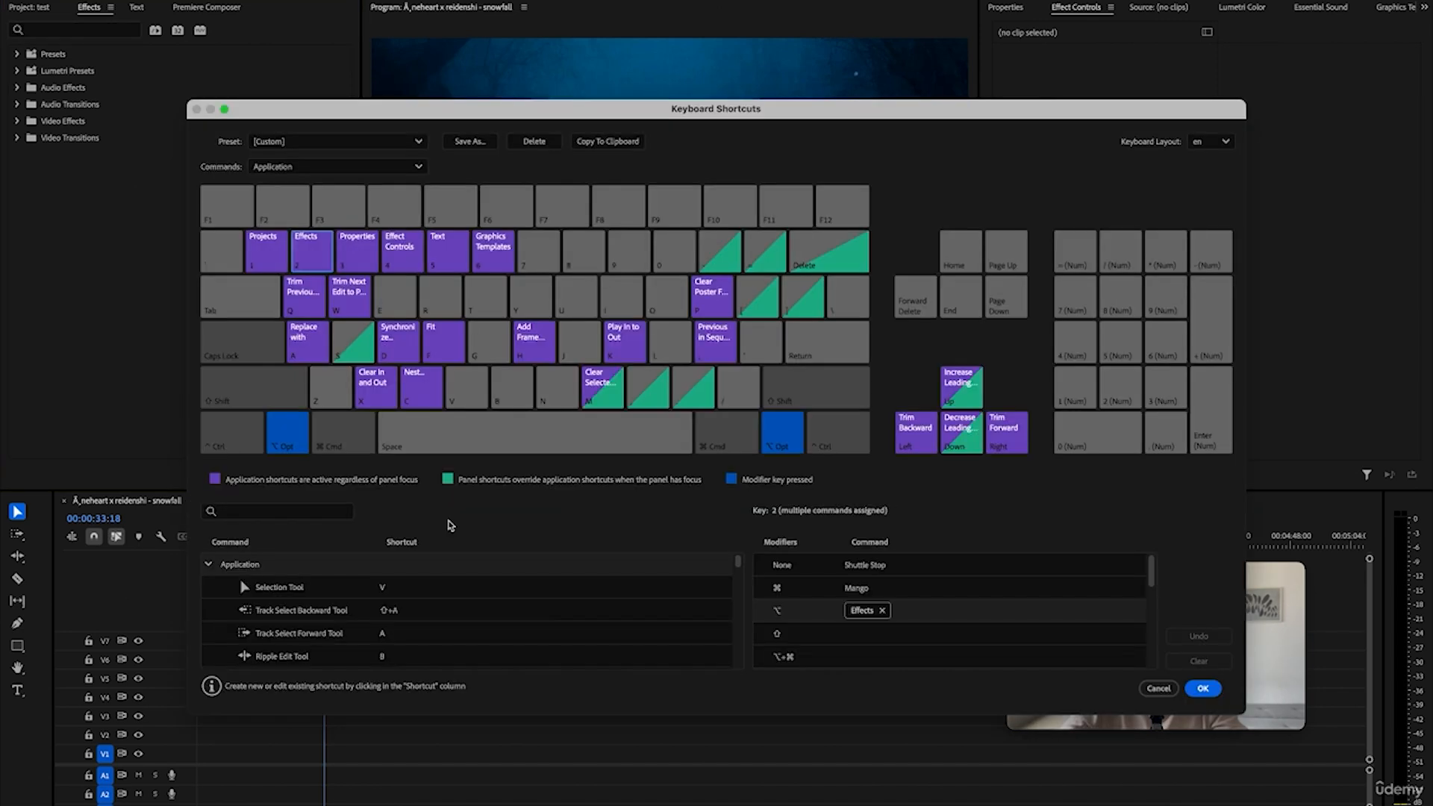
pyautogui.click(276, 511)
pyautogui.write('effec')
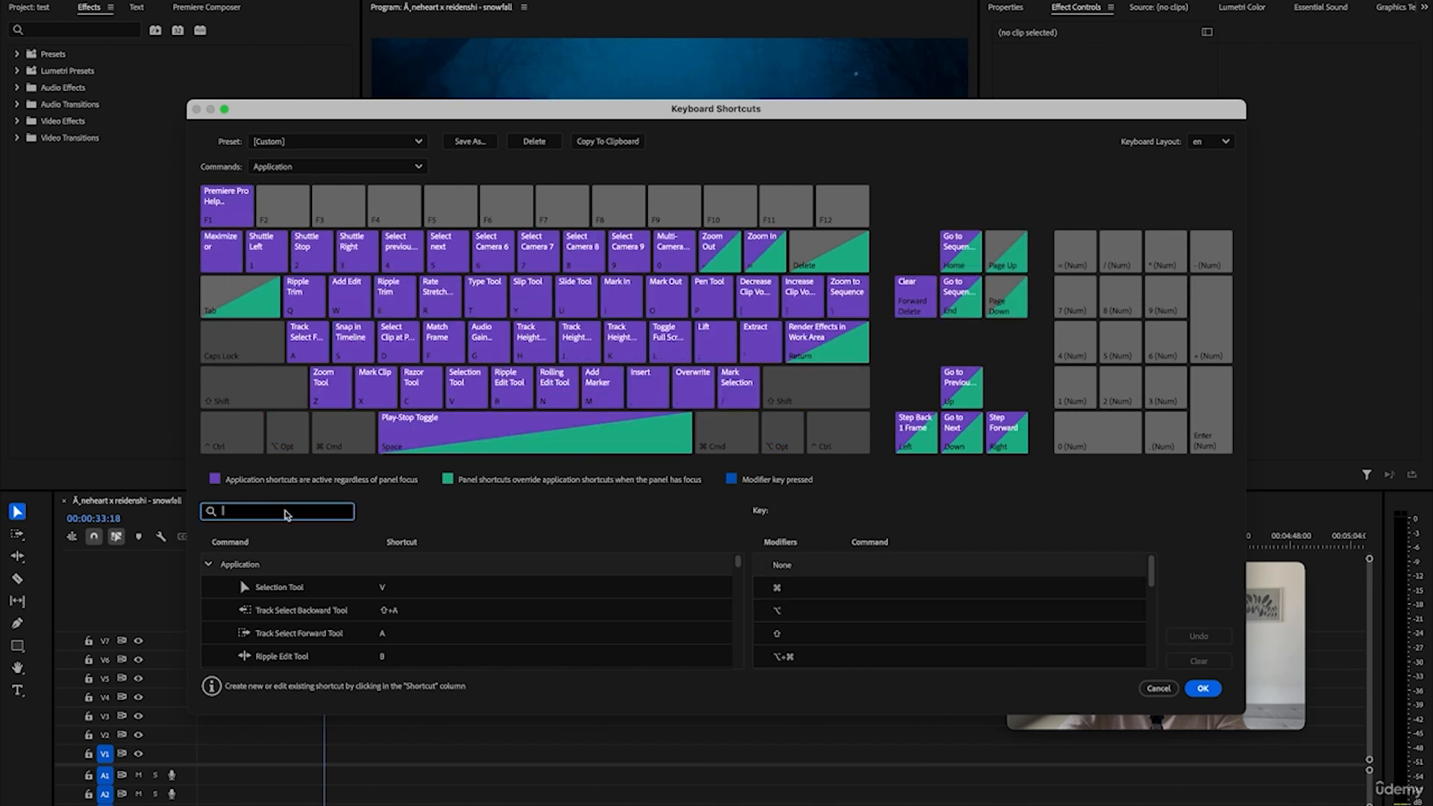
pyautogui.write('ts')
pyautogui.scroll(-5, 474, 626)
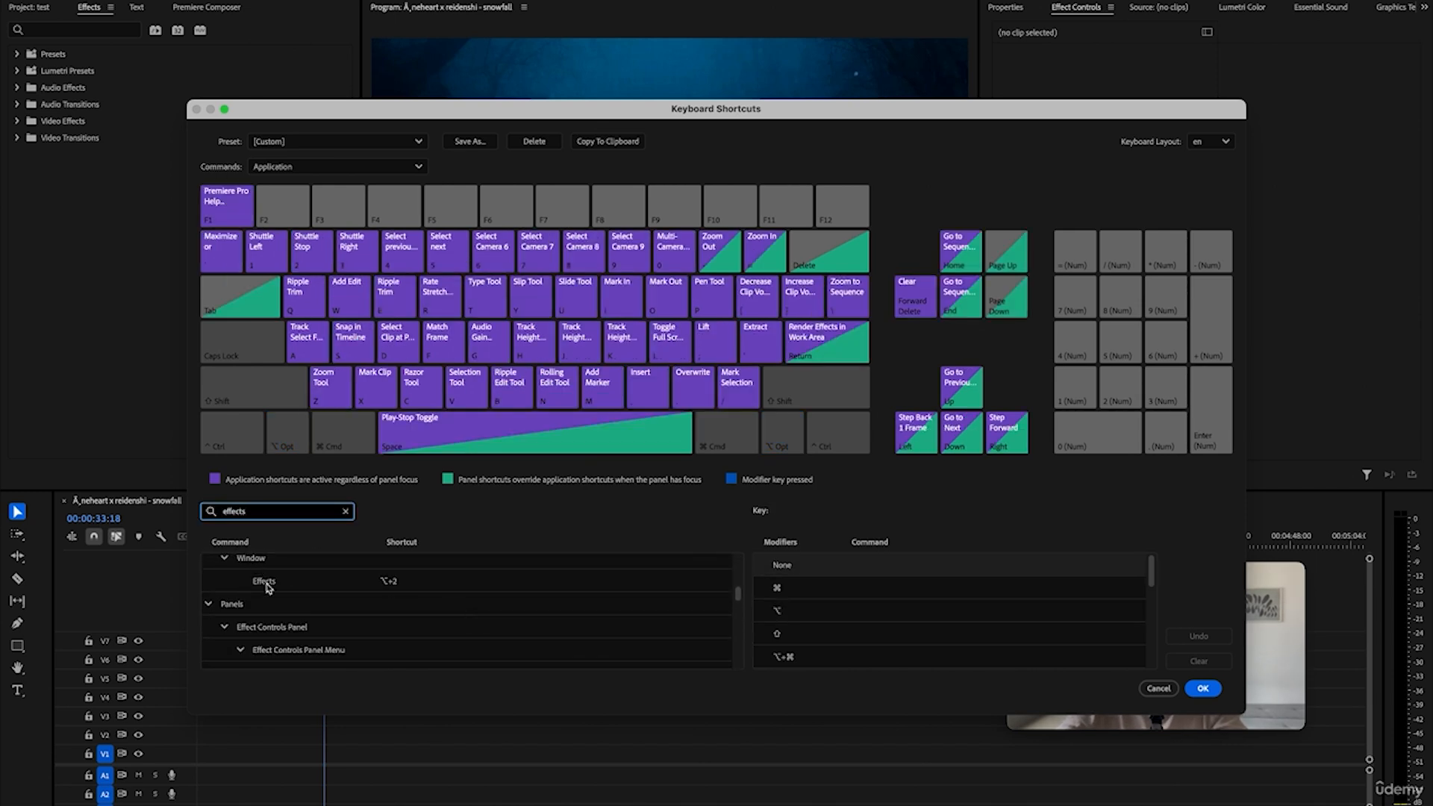
pyautogui.press('Escape')
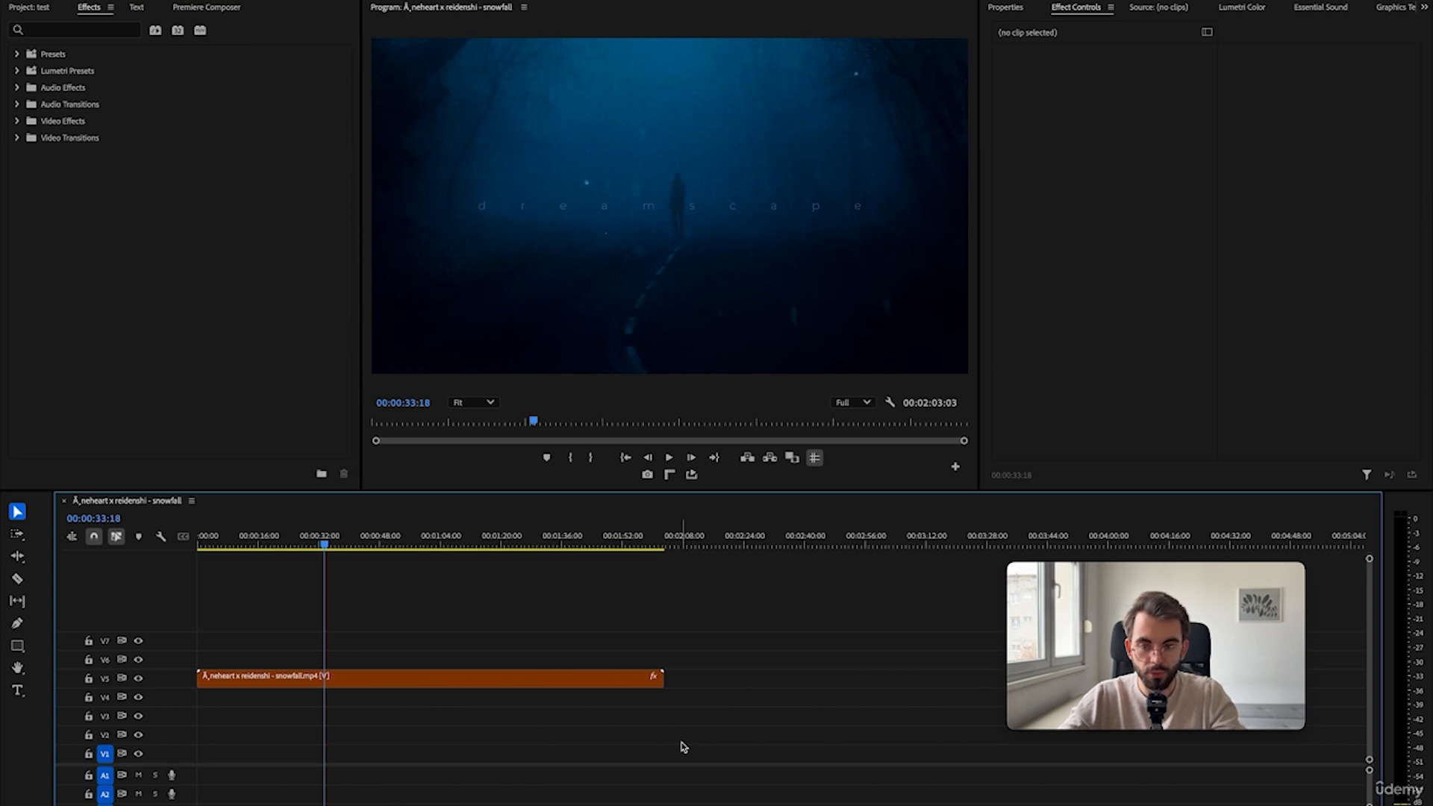
# - Bring up the Properties panel for the snowfall clip on V5 and apply the Fill and Fit options
pyautogui.hotkey('shift', '5')
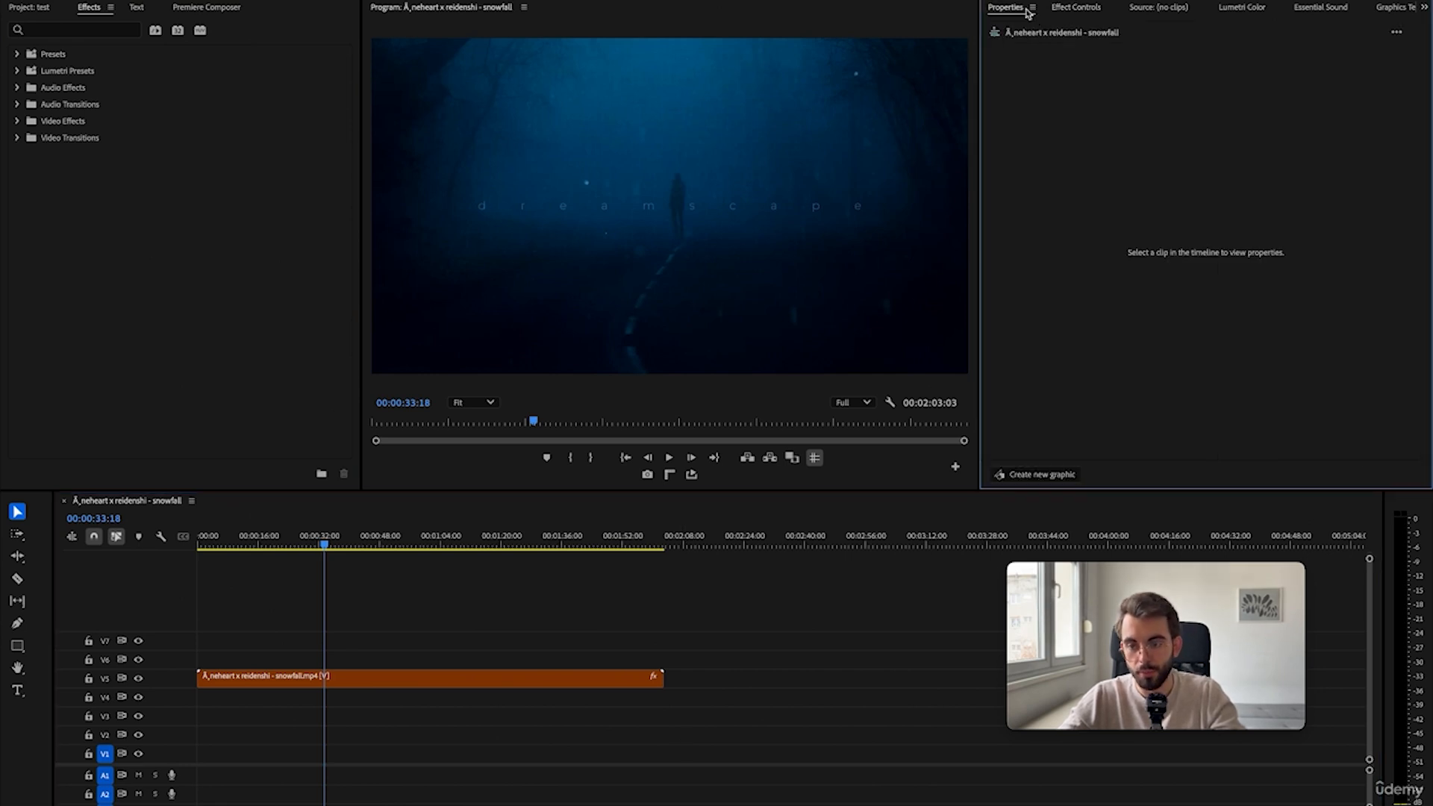
pyautogui.click(440, 681)
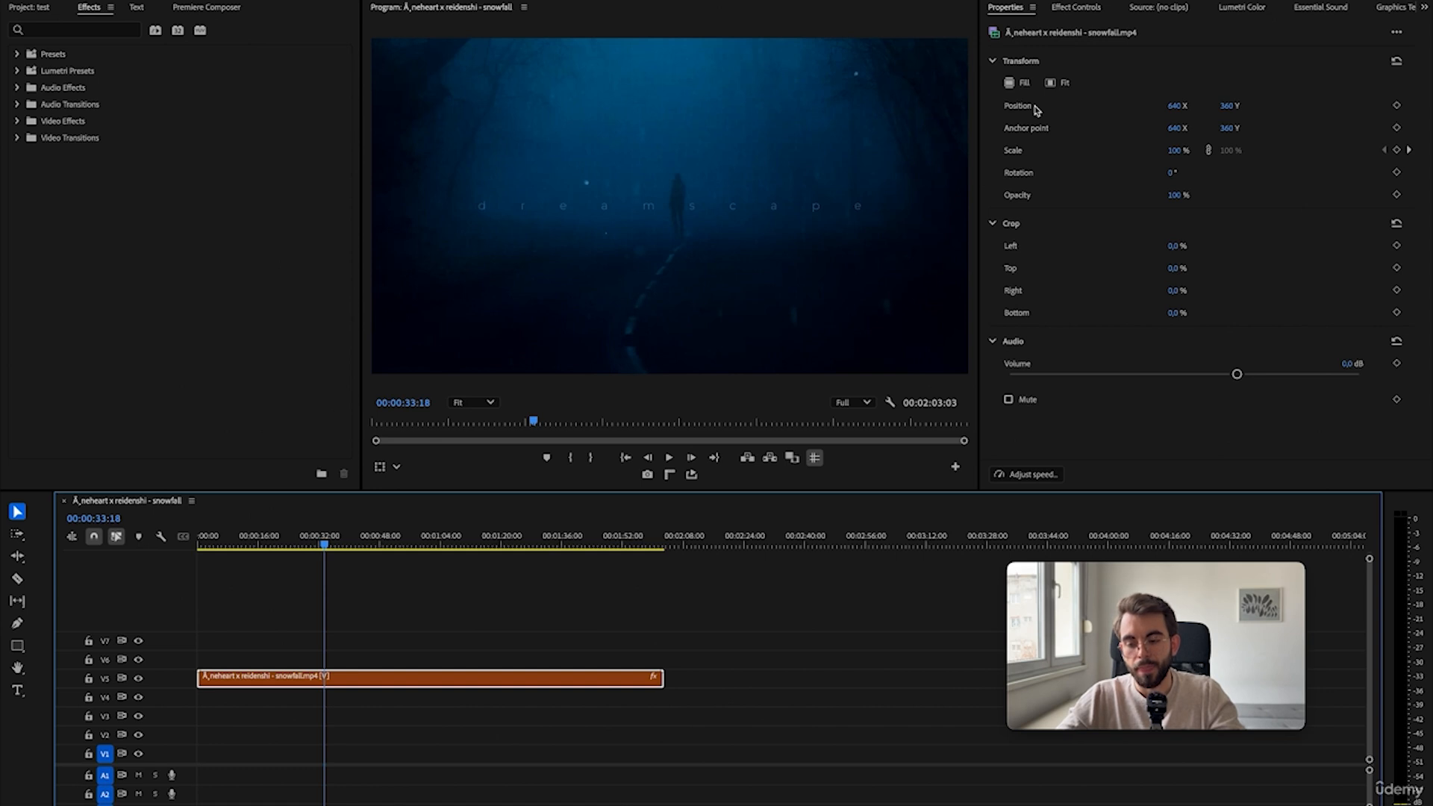
pyautogui.click(1011, 84)
pyautogui.click(1060, 87)
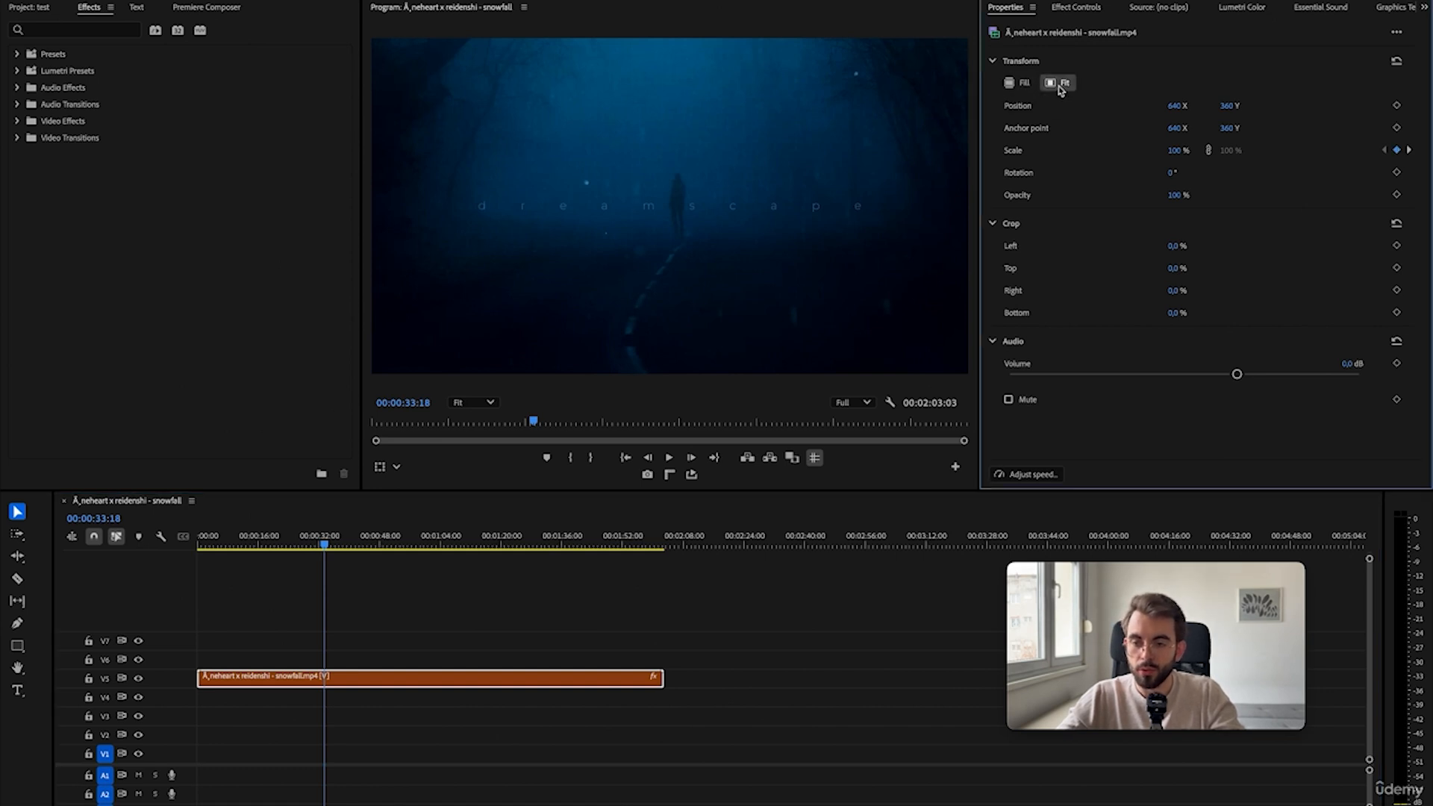
# - Reduce the snowfall clip's scale to 38% in Effect Controls, and make it fill the frame again from Properties
pyautogui.click(412, 679)
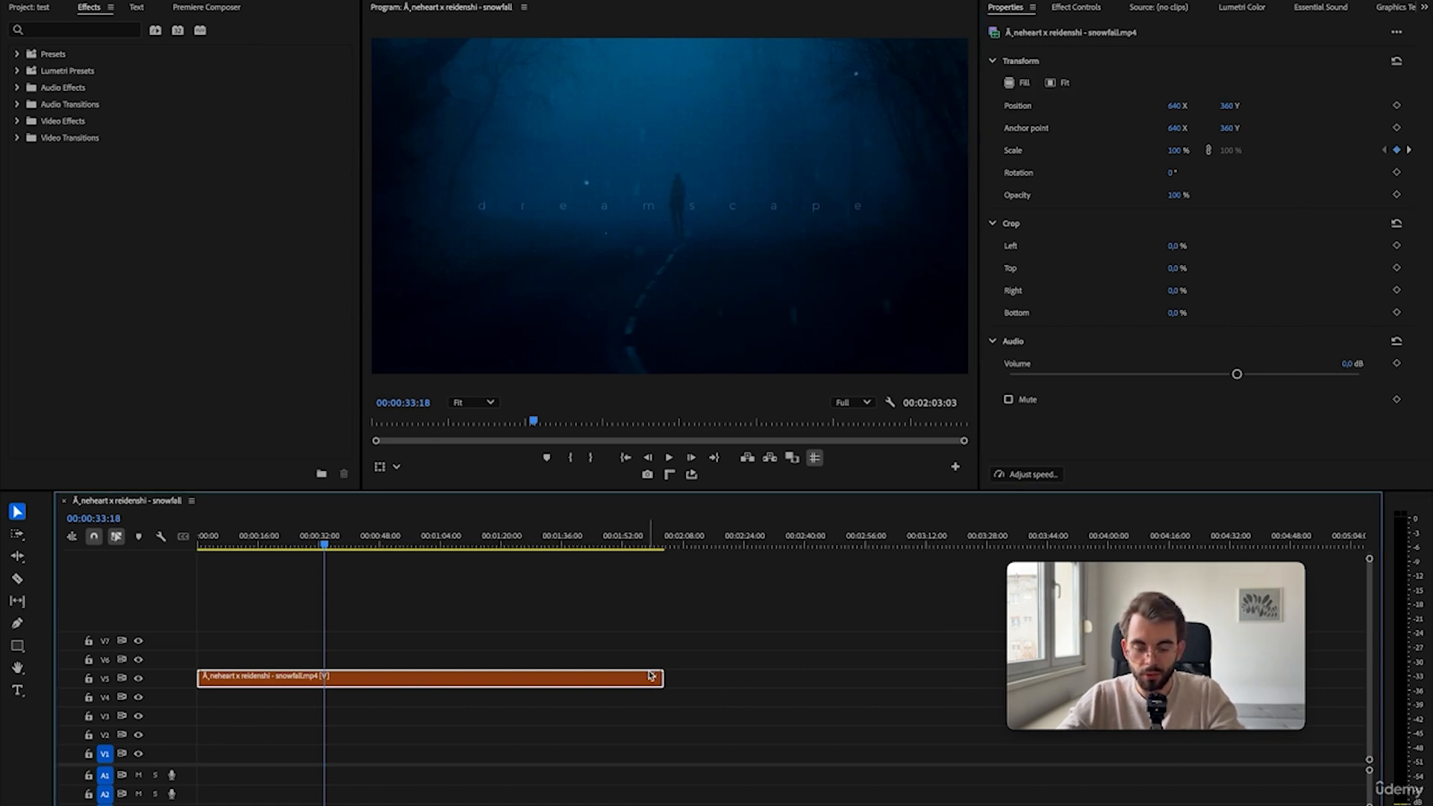
pyautogui.hotkey('shift', '5')
pyautogui.moveTo(1113, 94)
pyautogui.mouseDown()
pyautogui.moveTo(1034, 94)
pyautogui.moveTo(1136, 94)
pyautogui.mouseUp()
pyautogui.click(1002, 10)
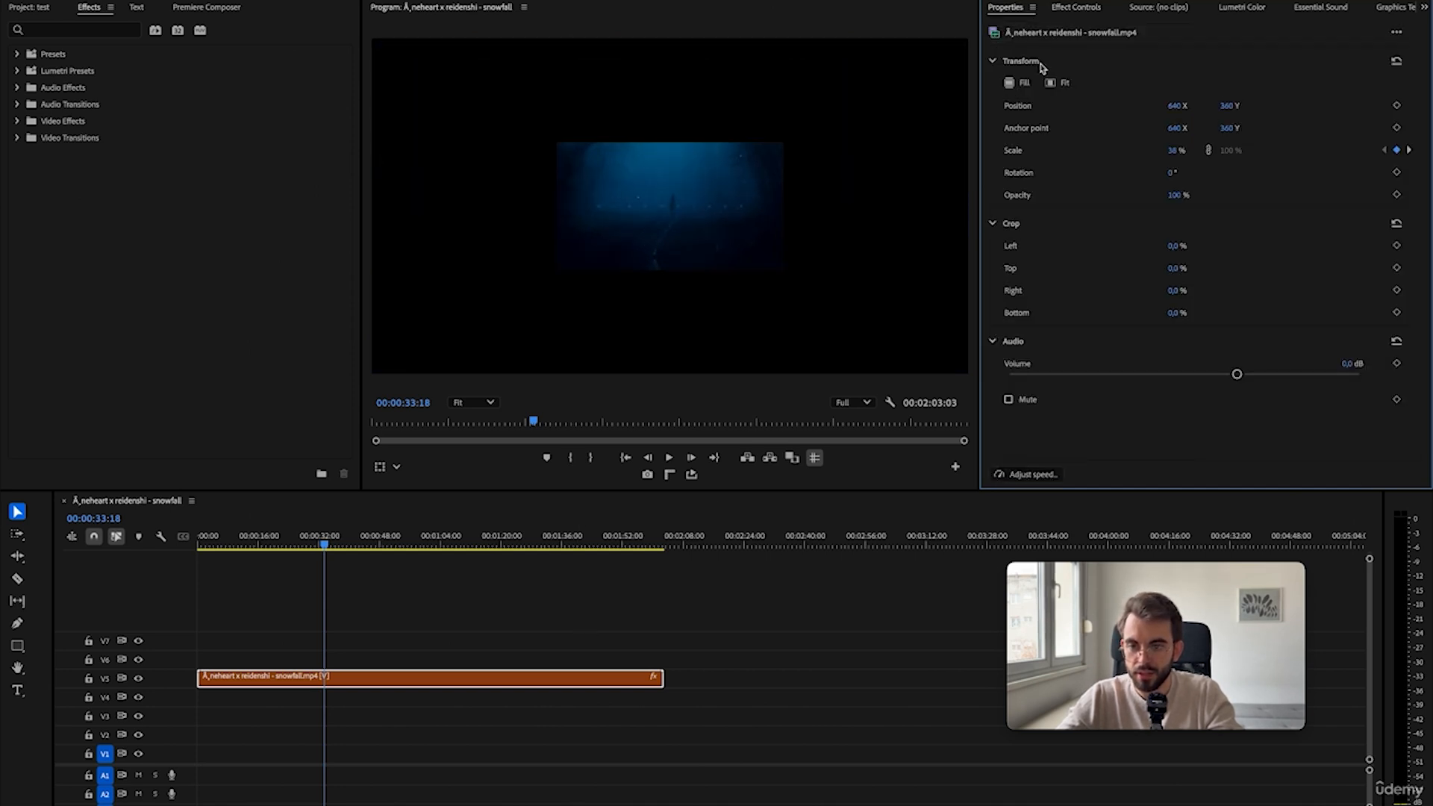
pyautogui.click(1009, 86)
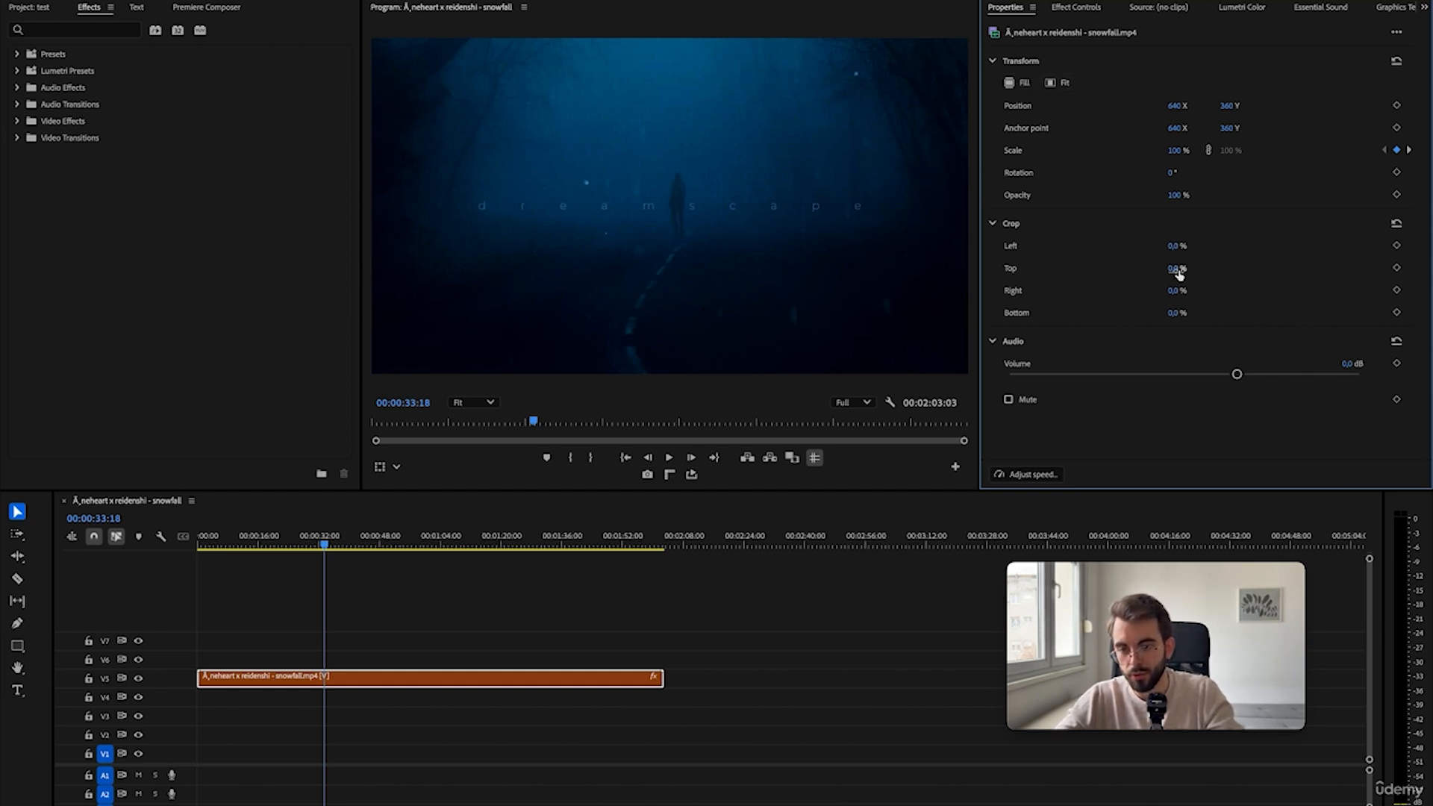
# - Crop the snowfall clip's top edge by 55% and undo the crop
pyautogui.moveTo(1179, 274); pyautogui.dragTo(1220, 270)
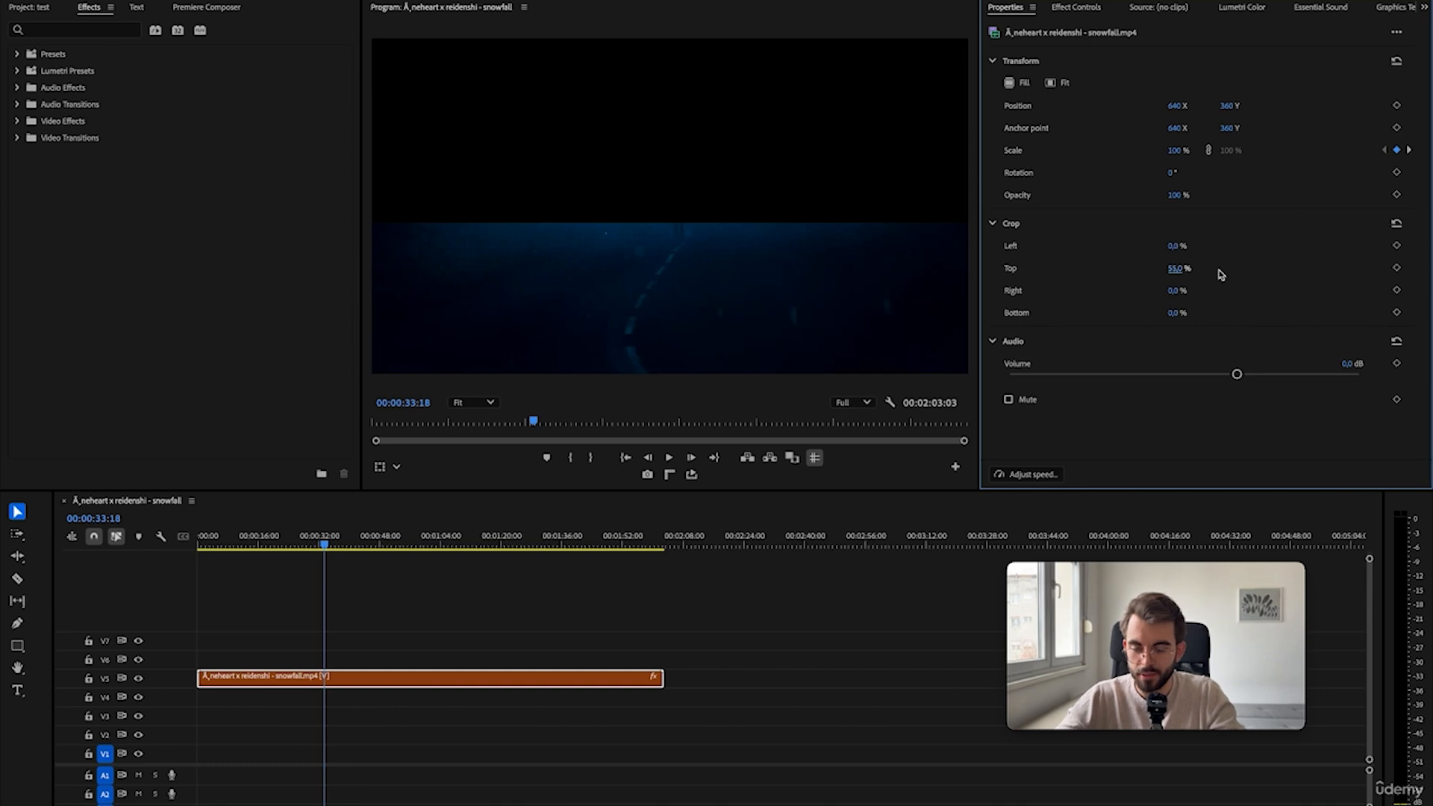
pyautogui.hotkey('ctrl', 'z')
# - Switch back and forth between Effect Controls and Properties for the selected snowfall clip, ending on Properties
pyautogui.hotkey('shift', '5')
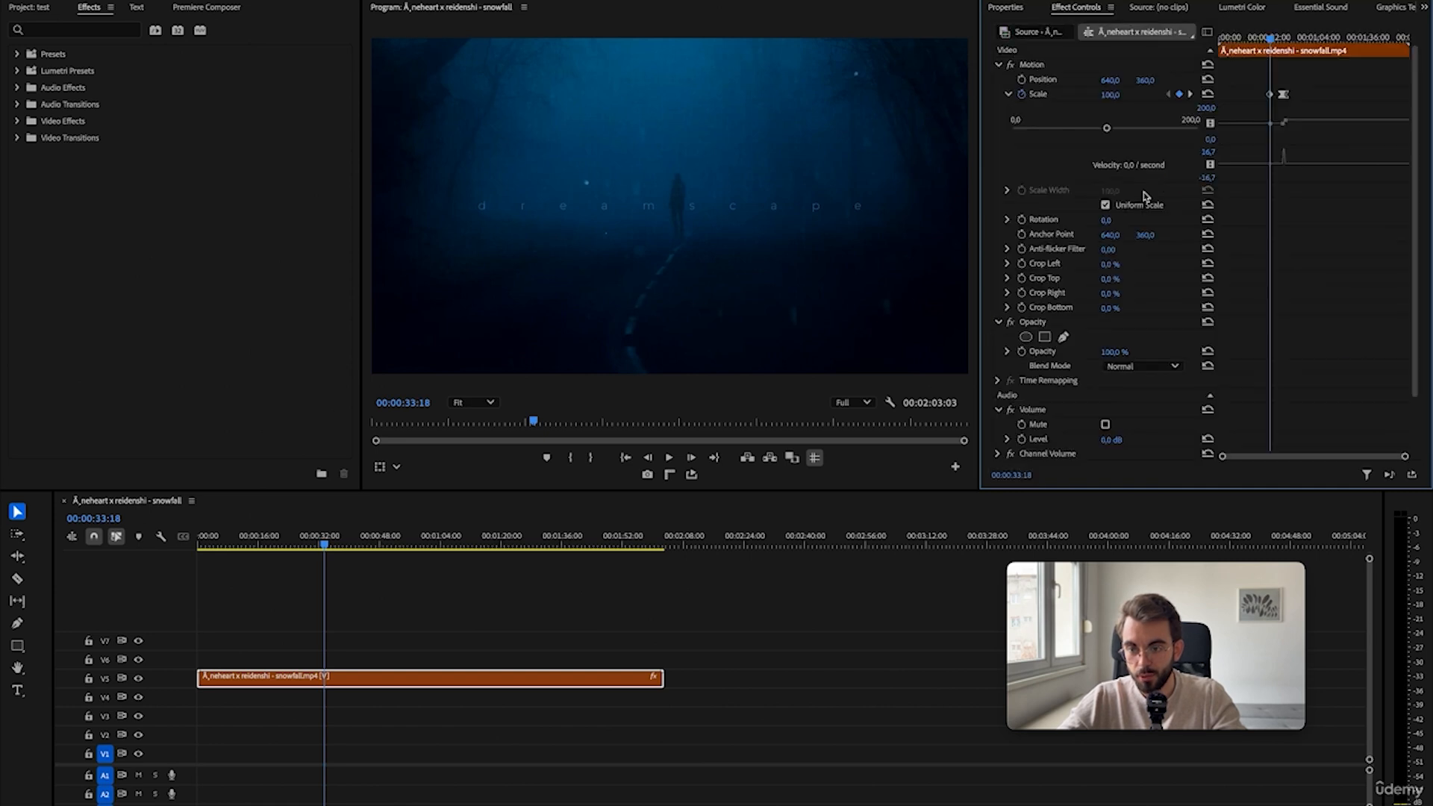
pyautogui.click(1016, 9)
pyautogui.click(1079, 9)
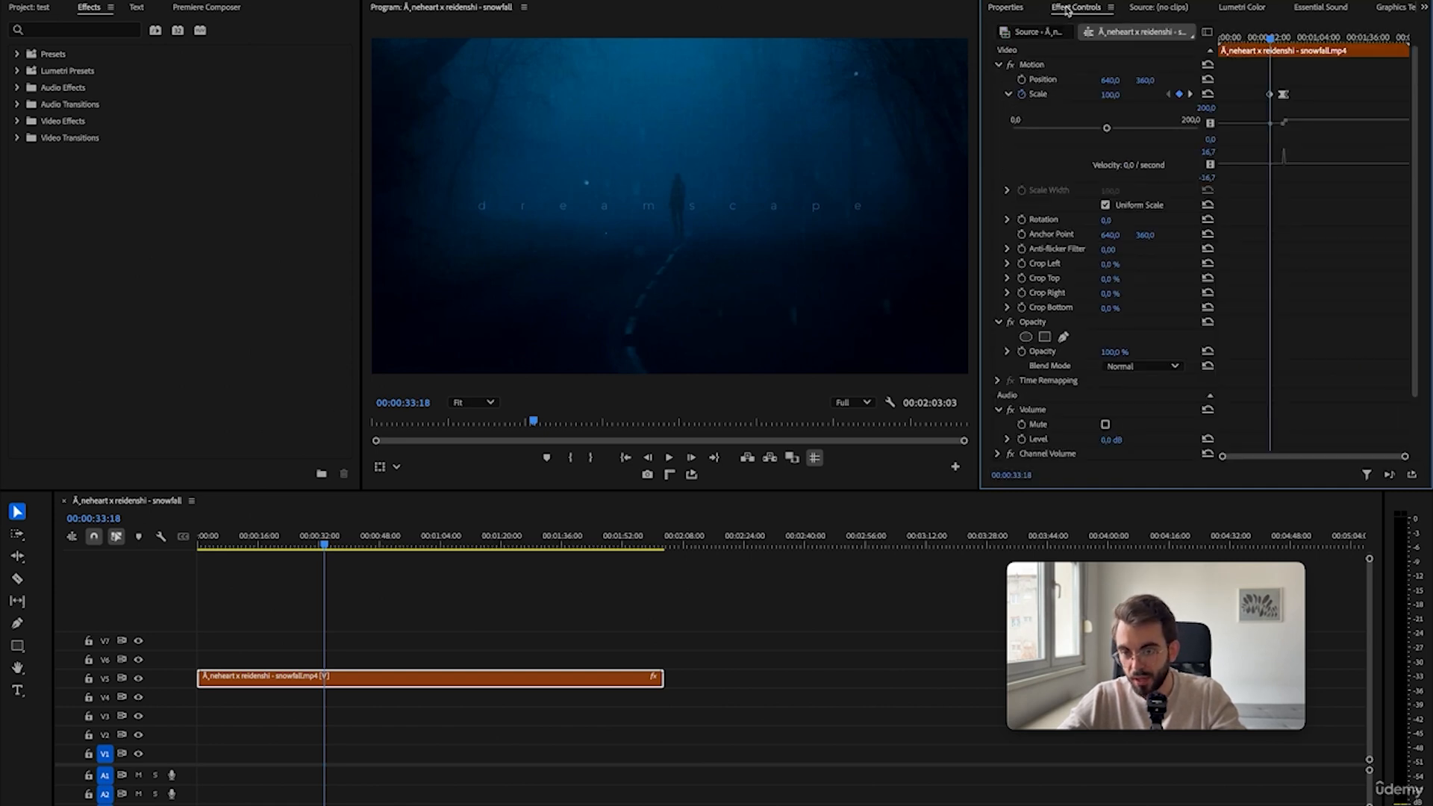
pyautogui.click(1008, 11)
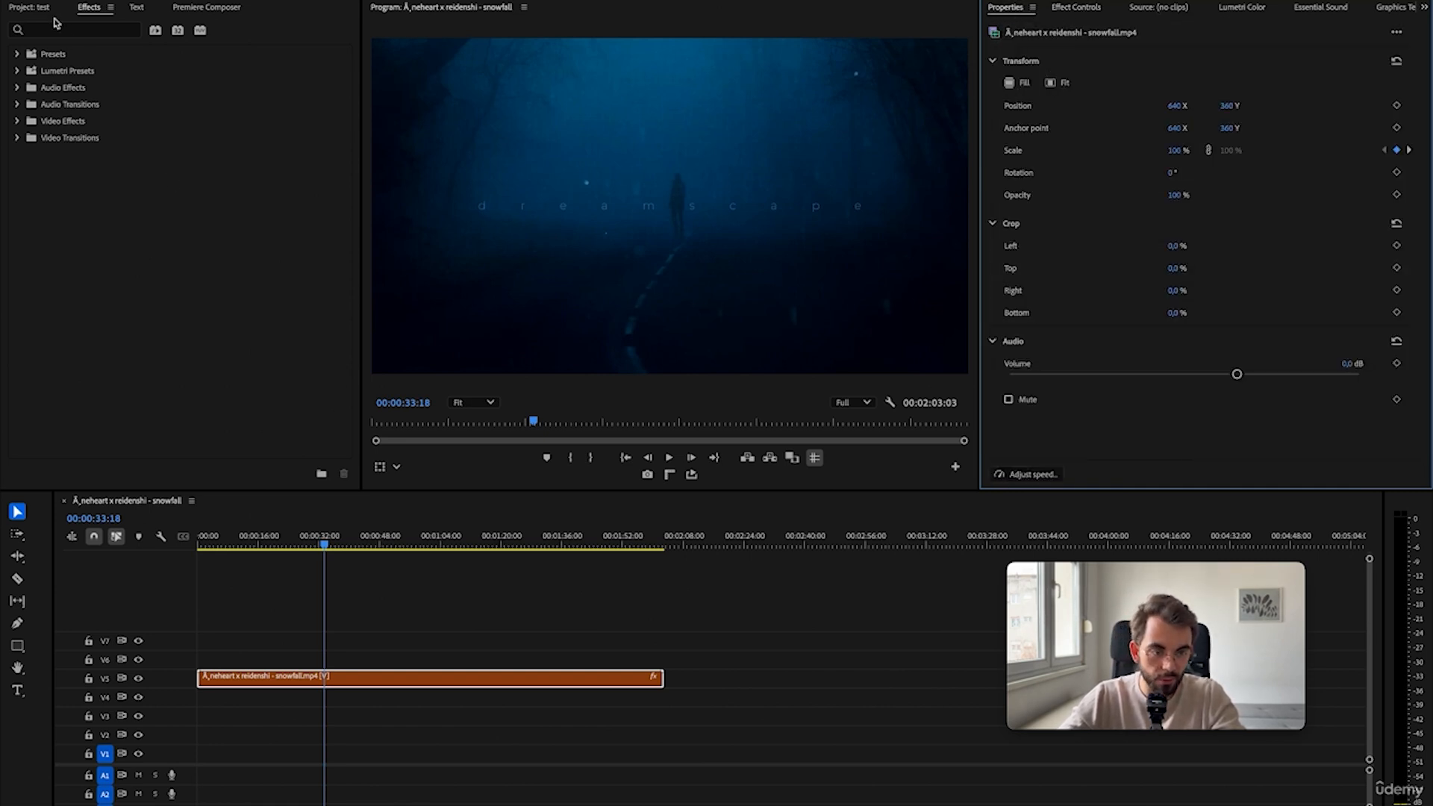
# - Show the main project panel and switch panels repeatedly with their shortcuts, ending on Effect Controls
pyautogui.click(33, 9)
pyautogui.hotkey('shift', '0')
pyautogui.hotkey('shift', '5')
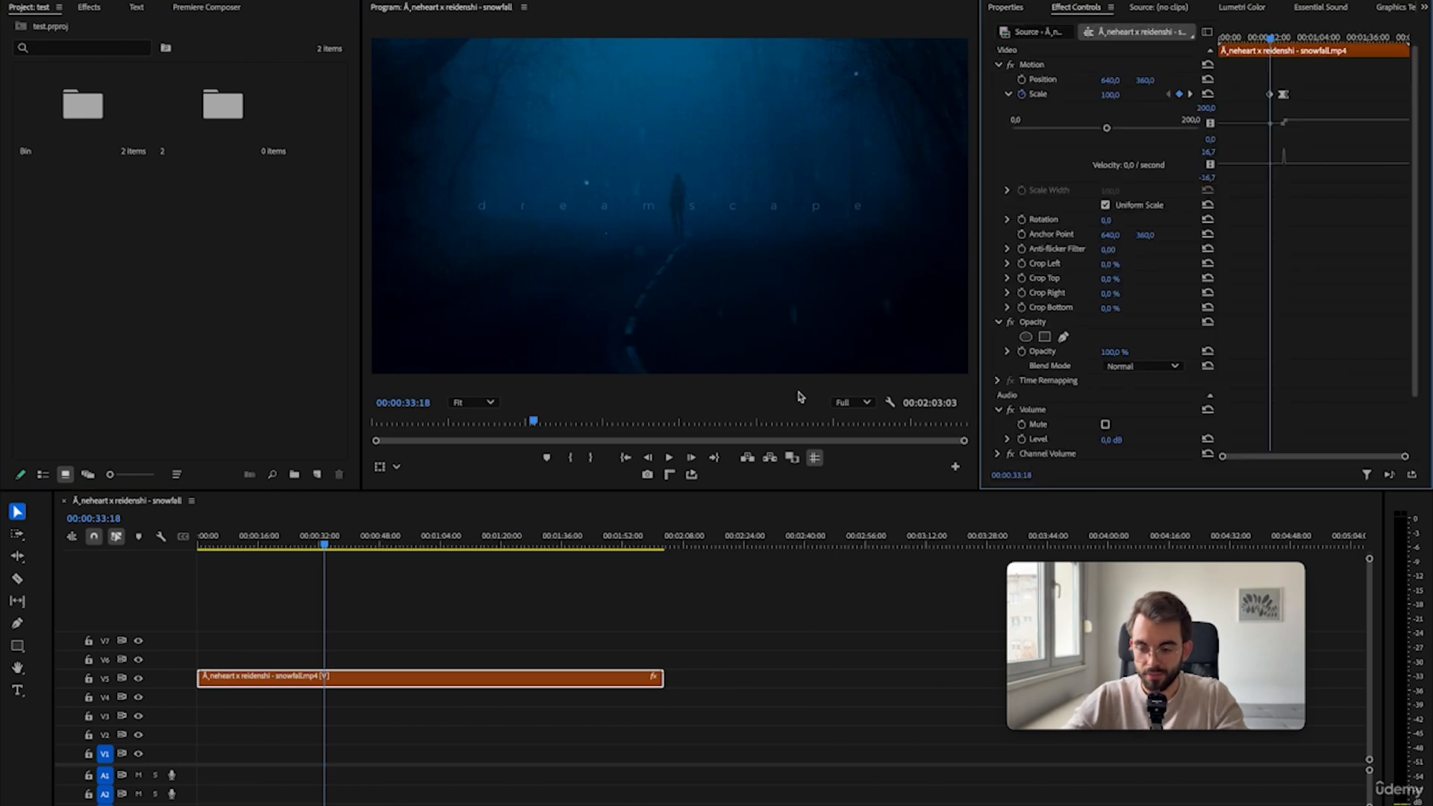
pyautogui.hotkey('shift', '0')
pyautogui.hotkey('shift', '5')
pyautogui.hotkey('shift', '0')
pyautogui.hotkey('shift', '5')
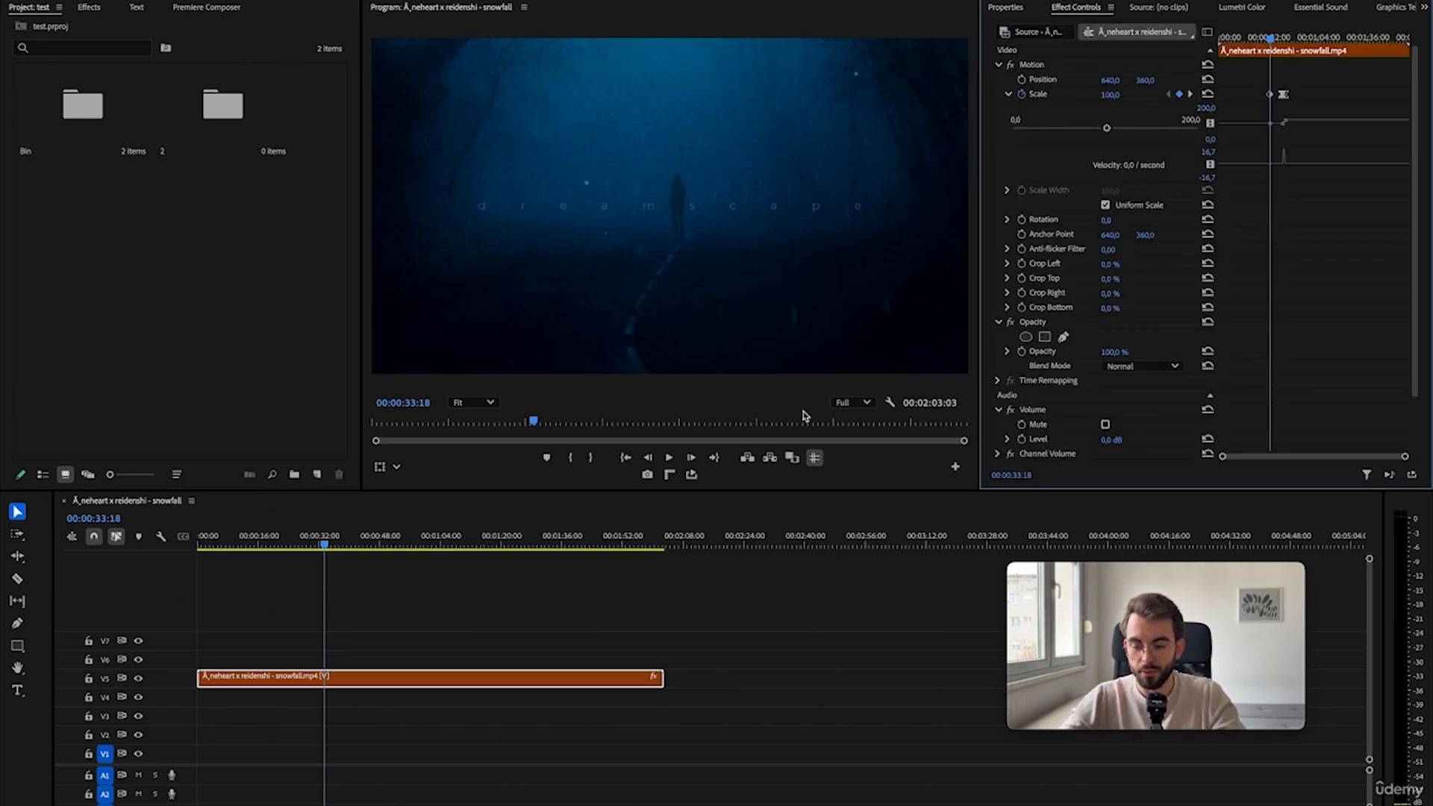
# - Search the keyboard shortcuts for "properties" and check the shortcut of the Properties window command
pyautogui.press('super+alt+k')
pyautogui.write('properties')
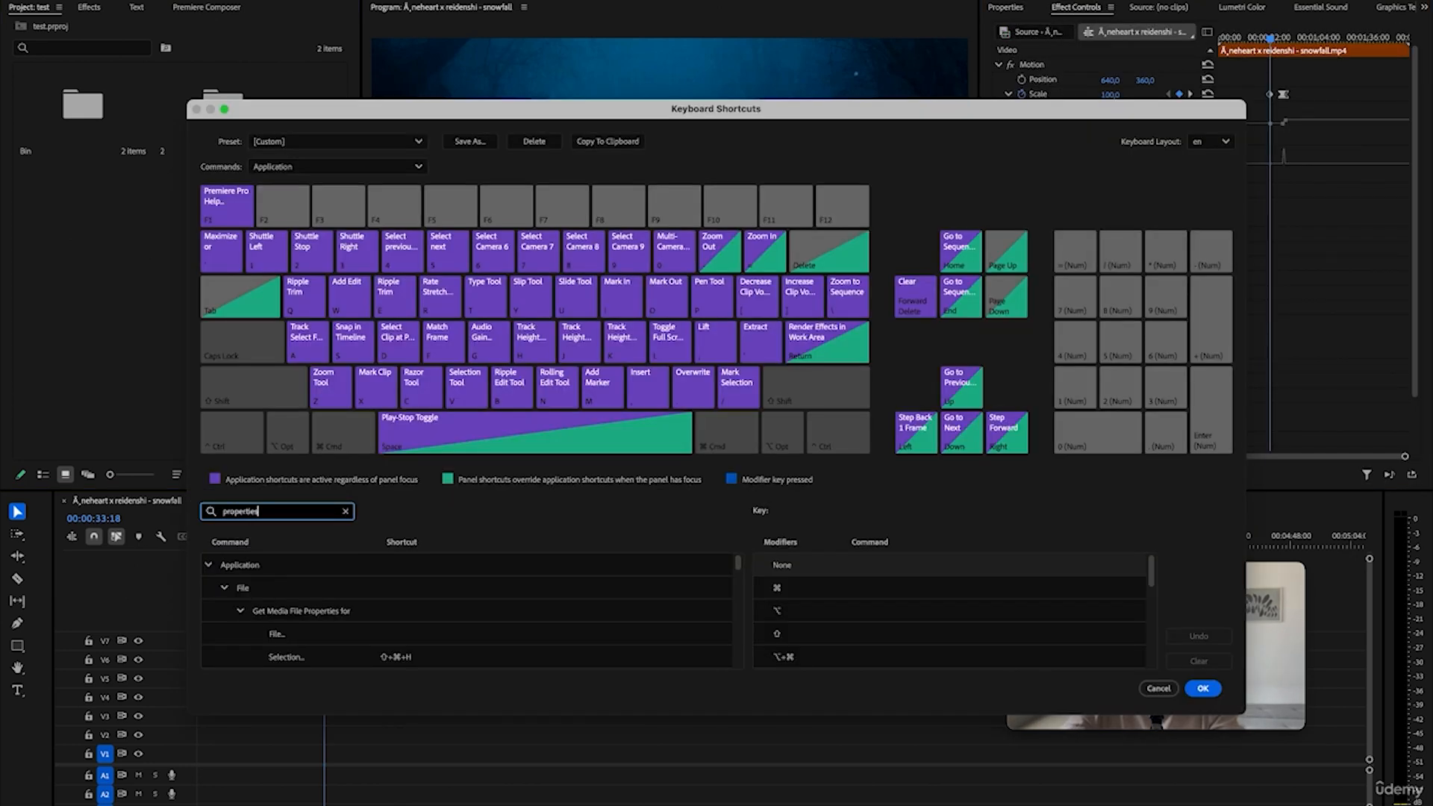
pyautogui.scroll(-3, 403, 600)
pyautogui.click(256, 615)
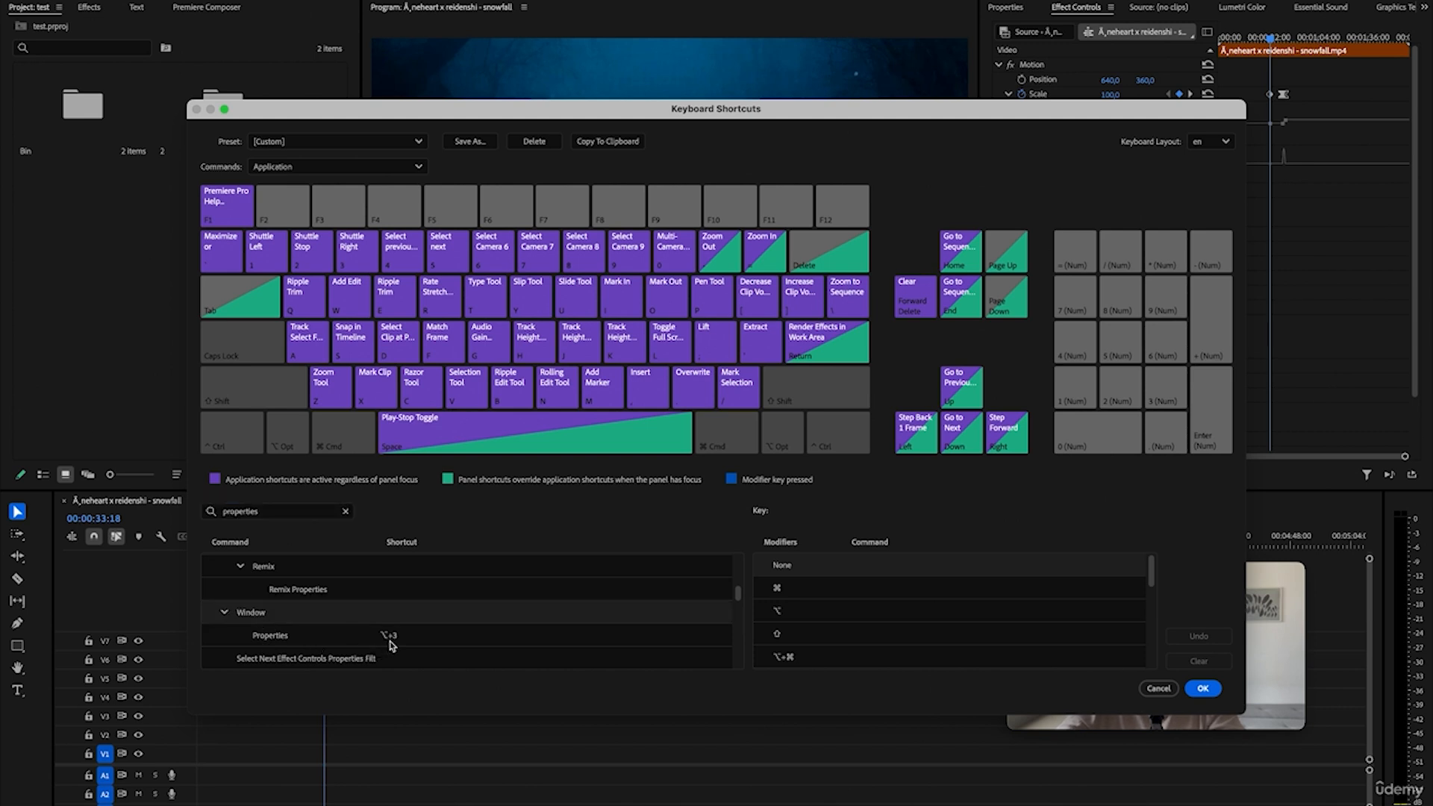
# - Search the keyboard shortcuts for "effect control" and select the shortcut assigned to the Effect Controls window command
pyautogui.click(265, 514)
pyautogui.doubleClick(265, 515)
pyautogui.write('e')
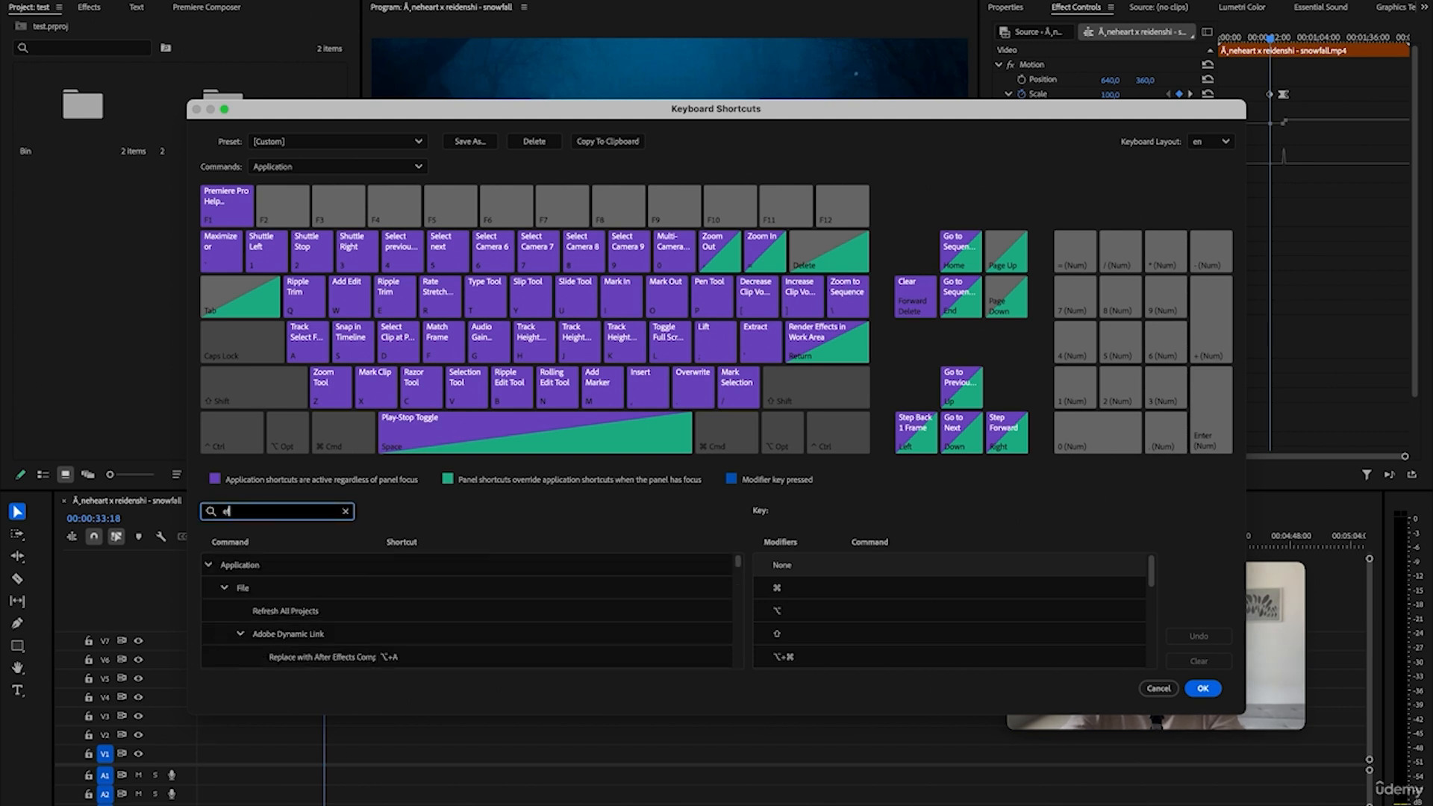
pyautogui.write('ffect control')
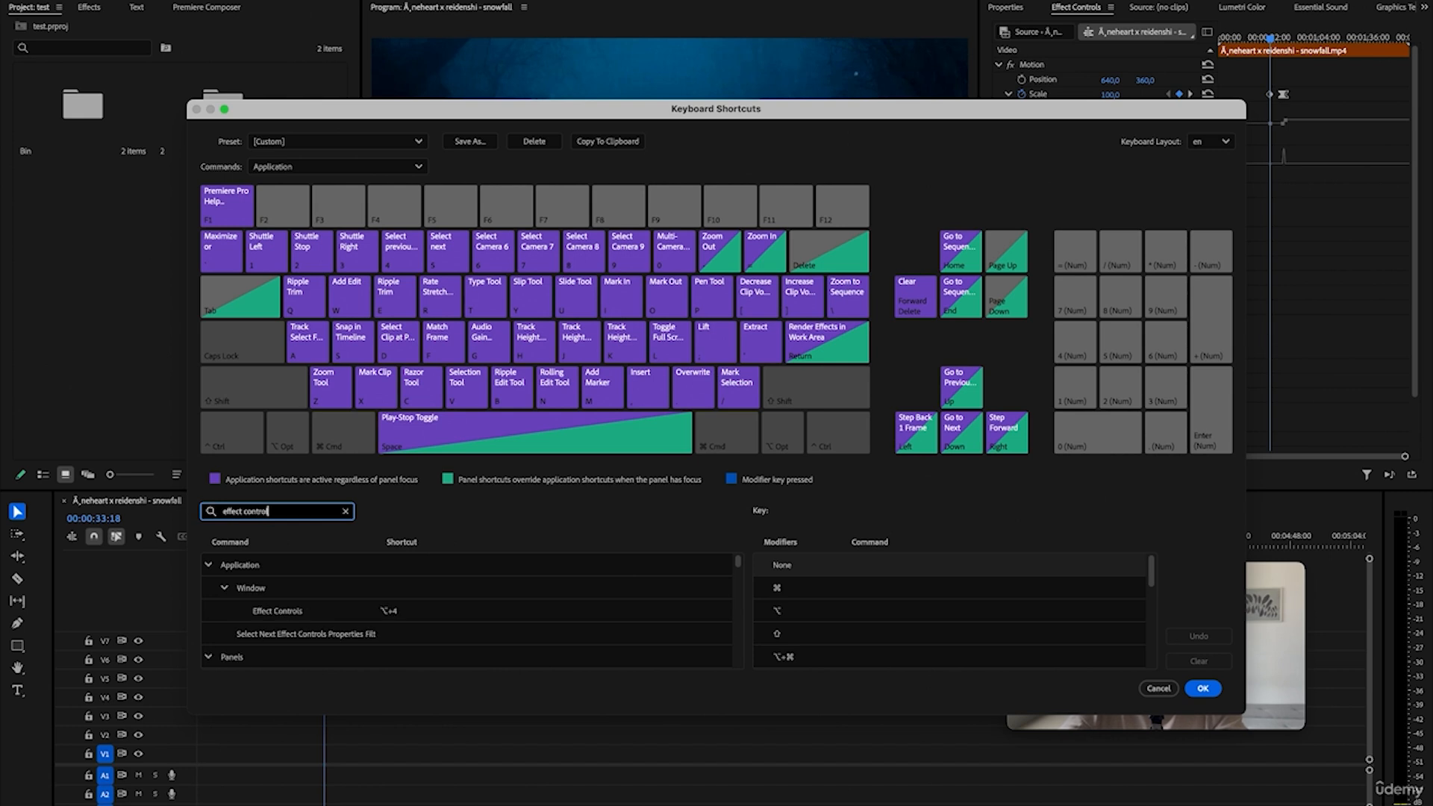
pyautogui.click(391, 613)
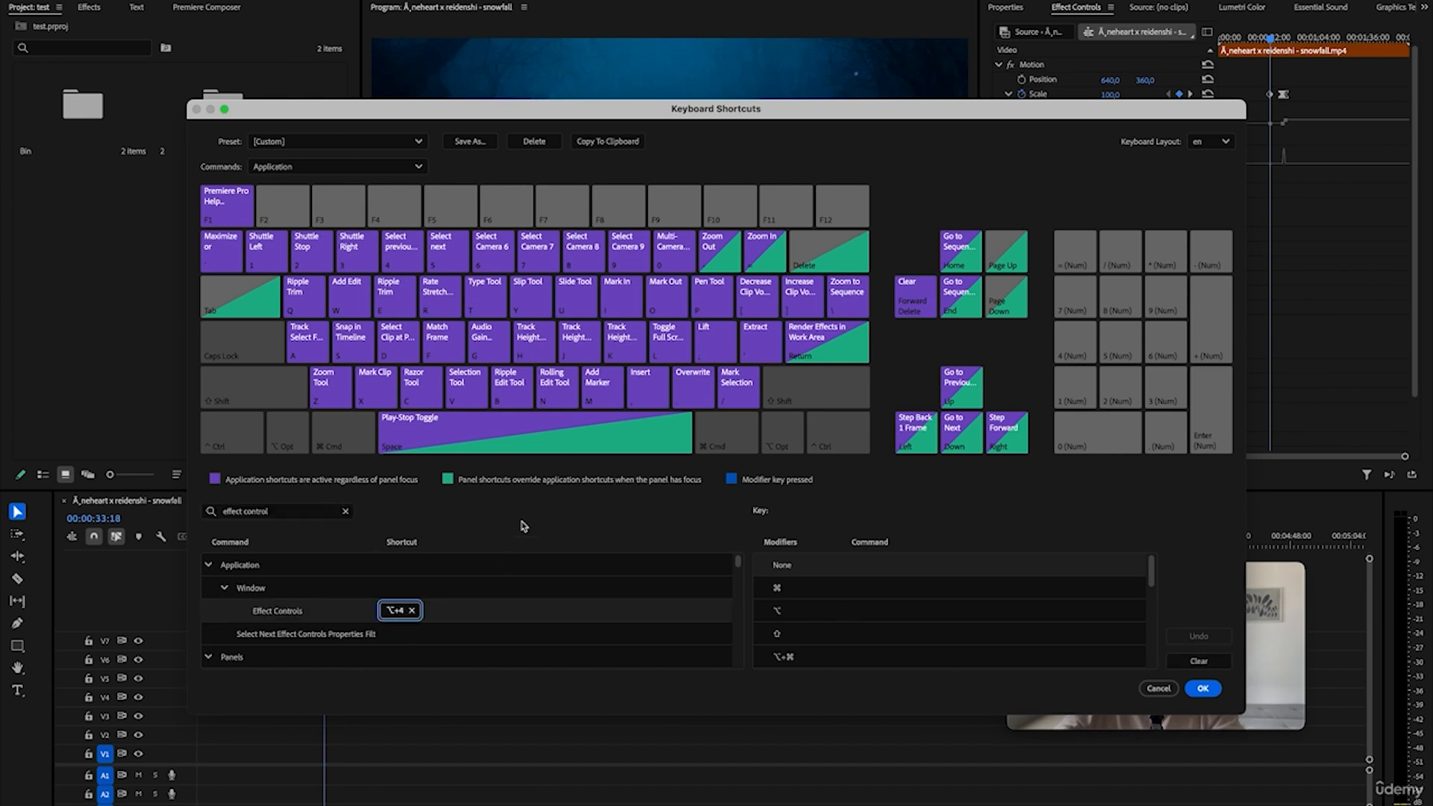
# - Search the keyboard shortcuts for "text" and select the shortcut assigned to the Text window command
pyautogui.hotkey('alt', '5')
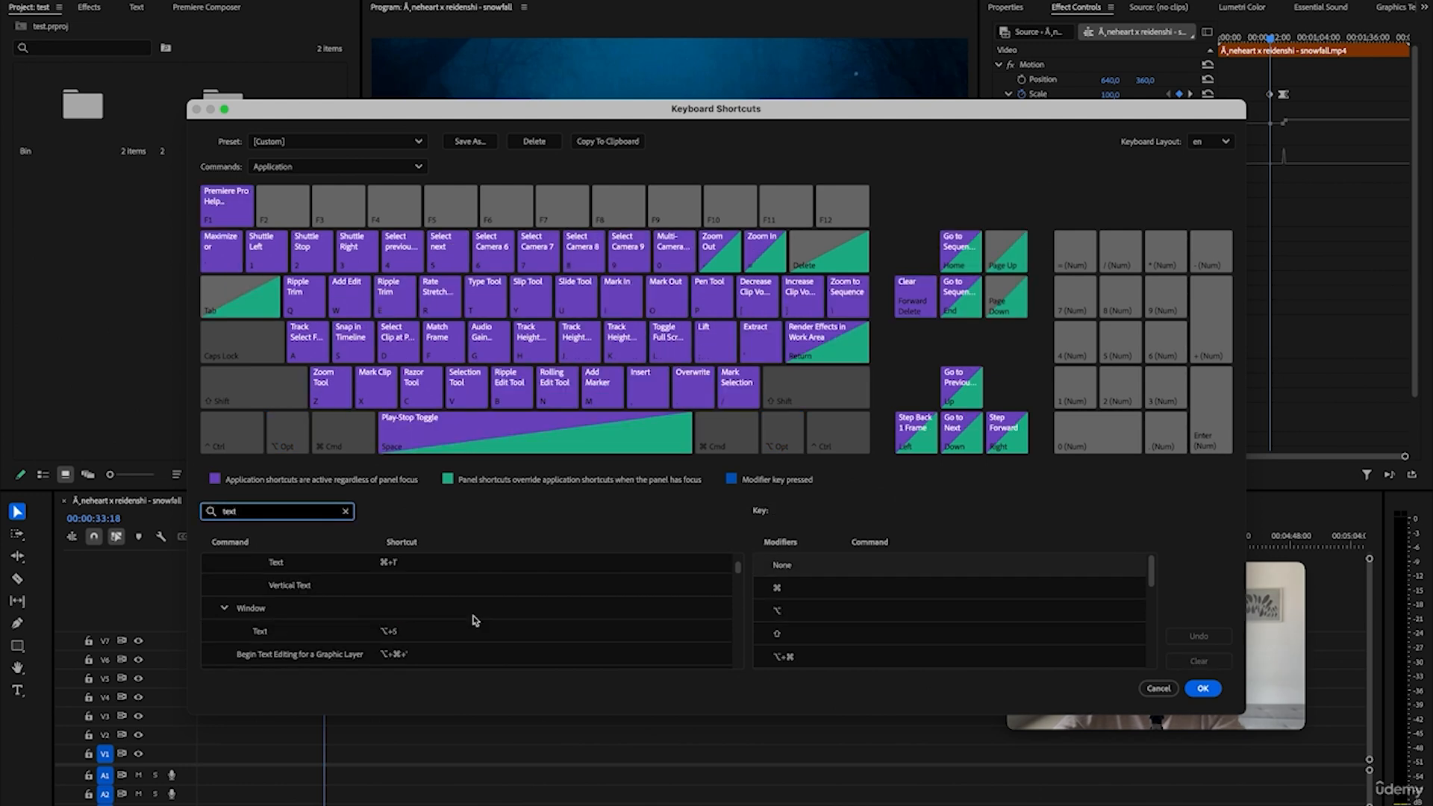
pyautogui.scroll(-3, 474, 620)
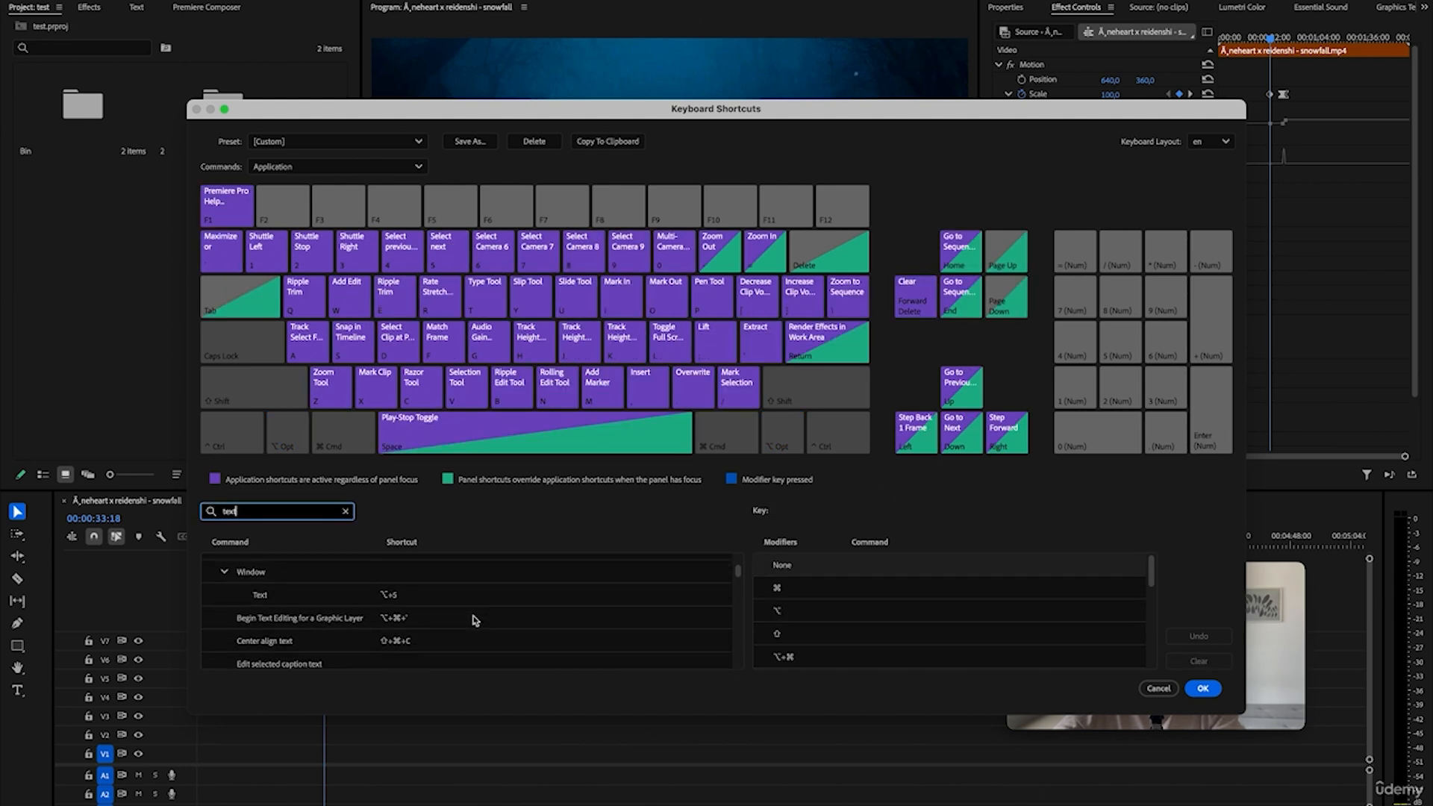
pyautogui.click(297, 580)
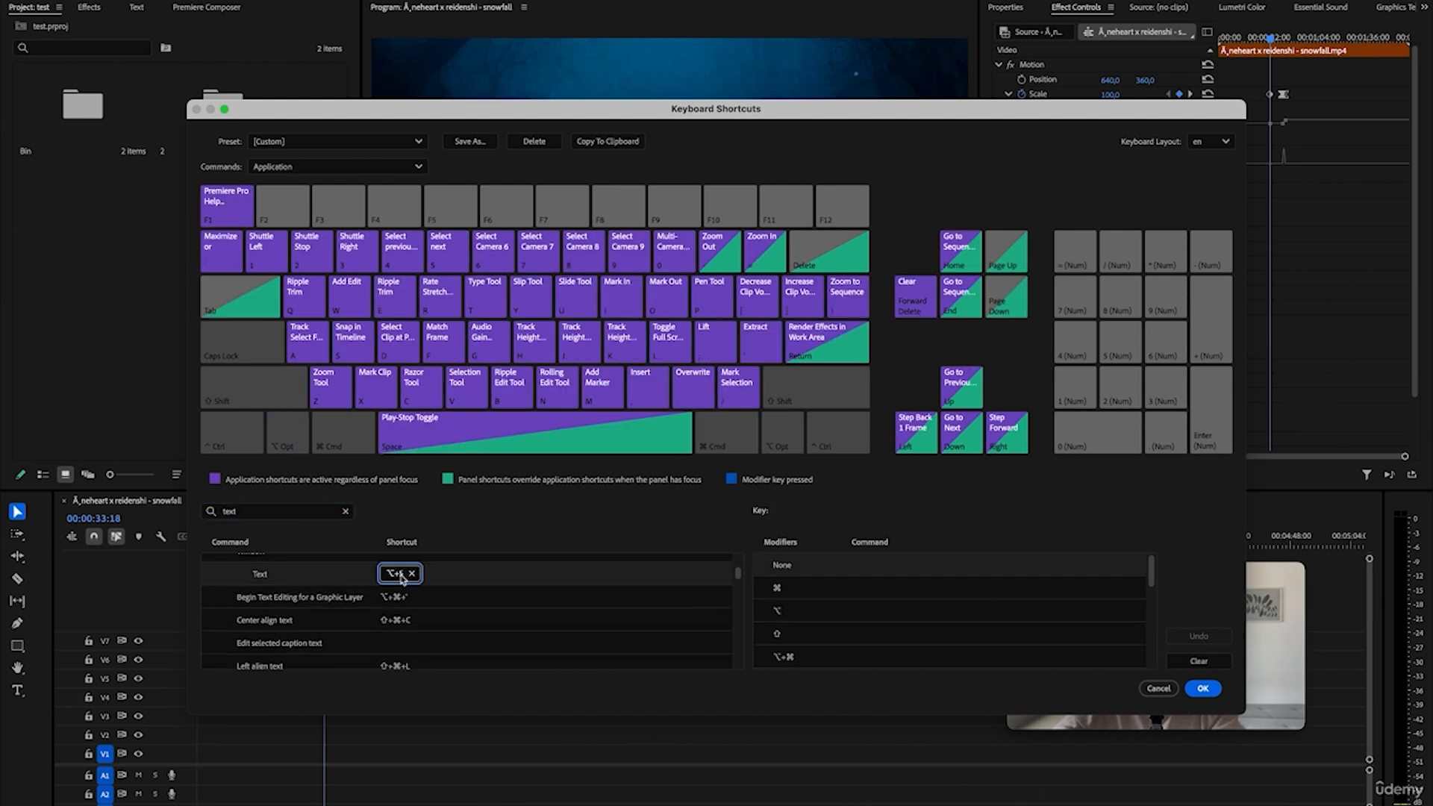
# - View the Option-key shortcut assignments, search for "graphics templ", and select the shortcut of the Graphics Templates window command
pyautogui.click(345, 511)
pyautogui.press('alt')
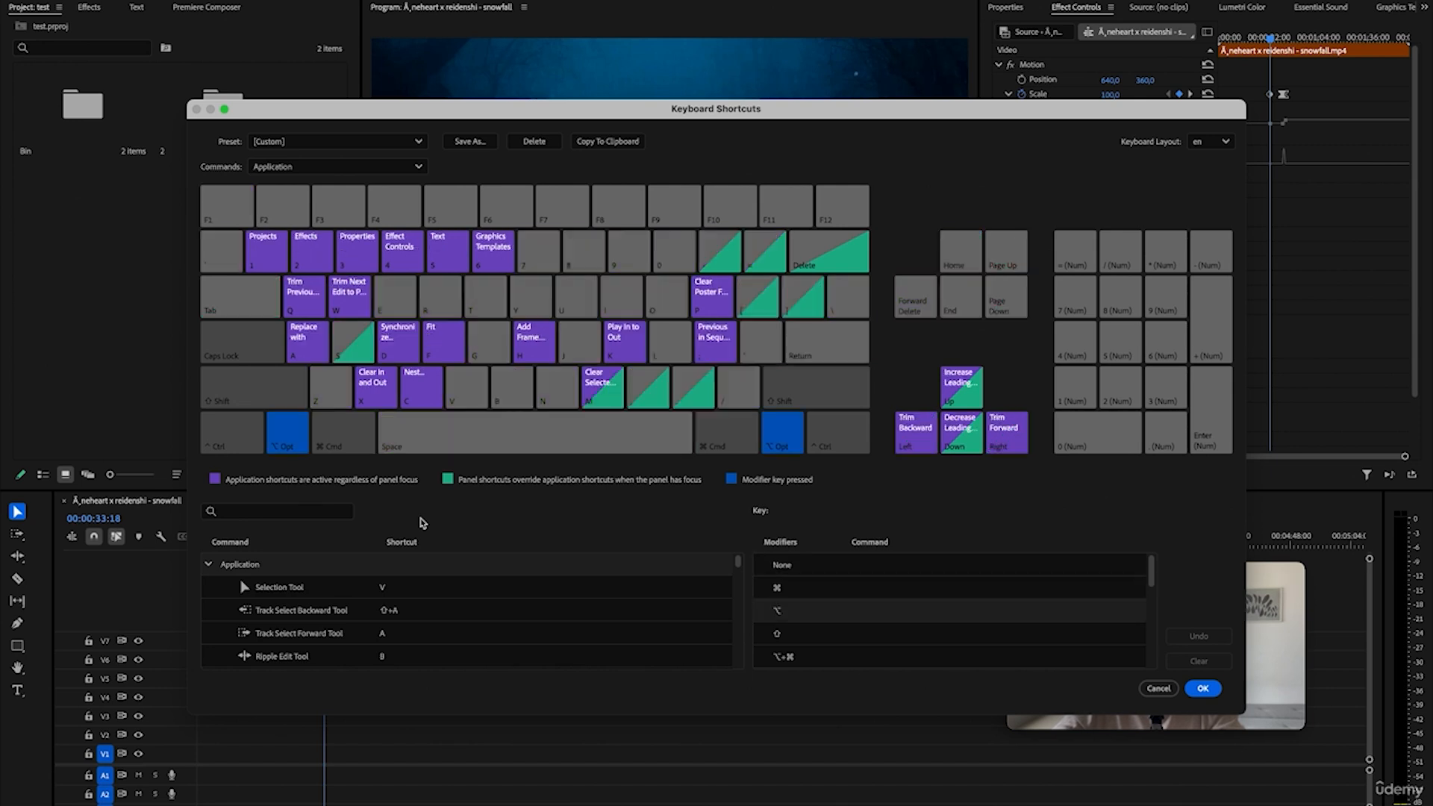
pyautogui.hotkey('alt', '6')
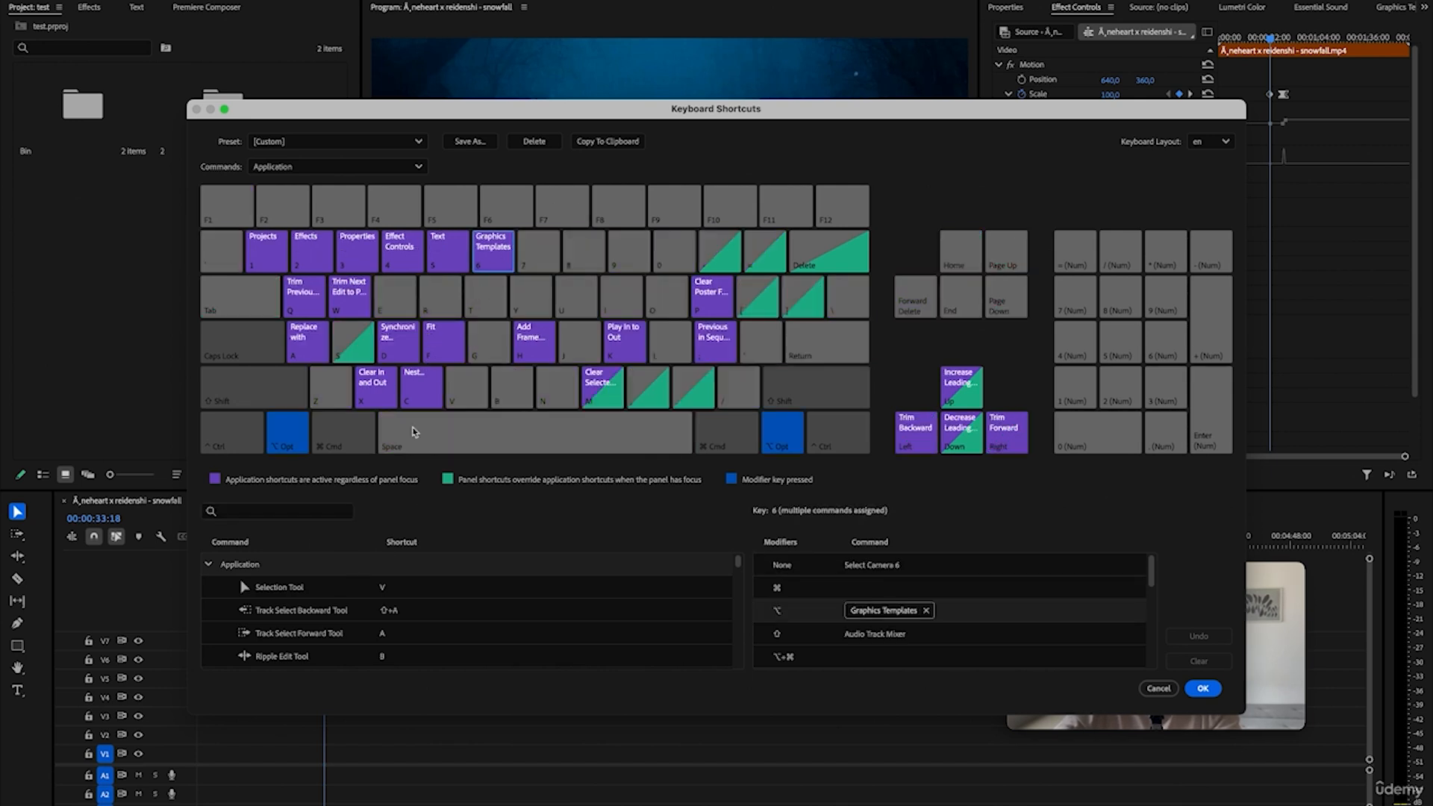
pyautogui.click(281, 512)
pyautogui.write('graphics templ')
pyautogui.click(400, 660)
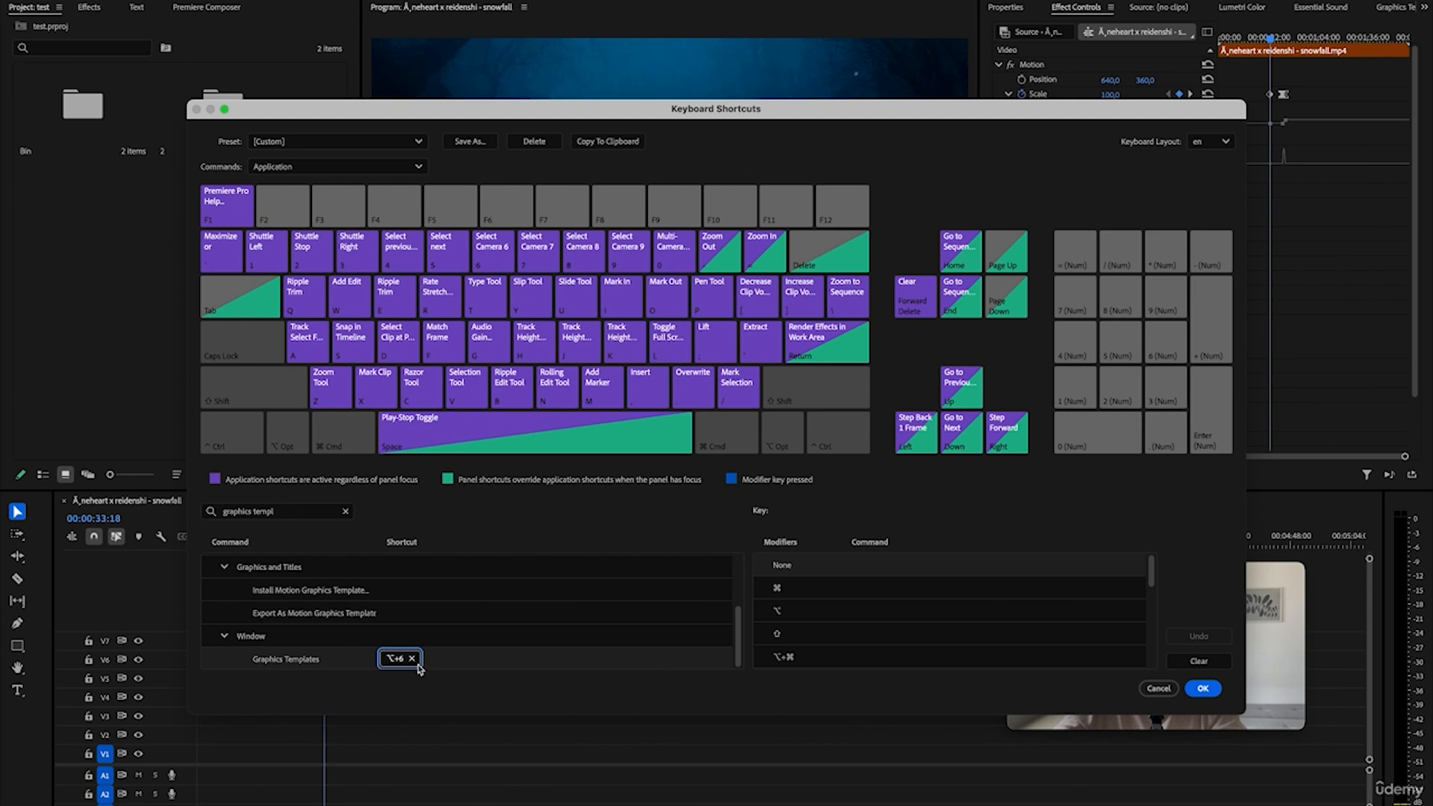
# - Confirm the keyboard shortcuts dialog, and view the Captions and Transcript sections of the Text panel
pyautogui.click(1202, 688)
pyautogui.hotkey('alt', '6')
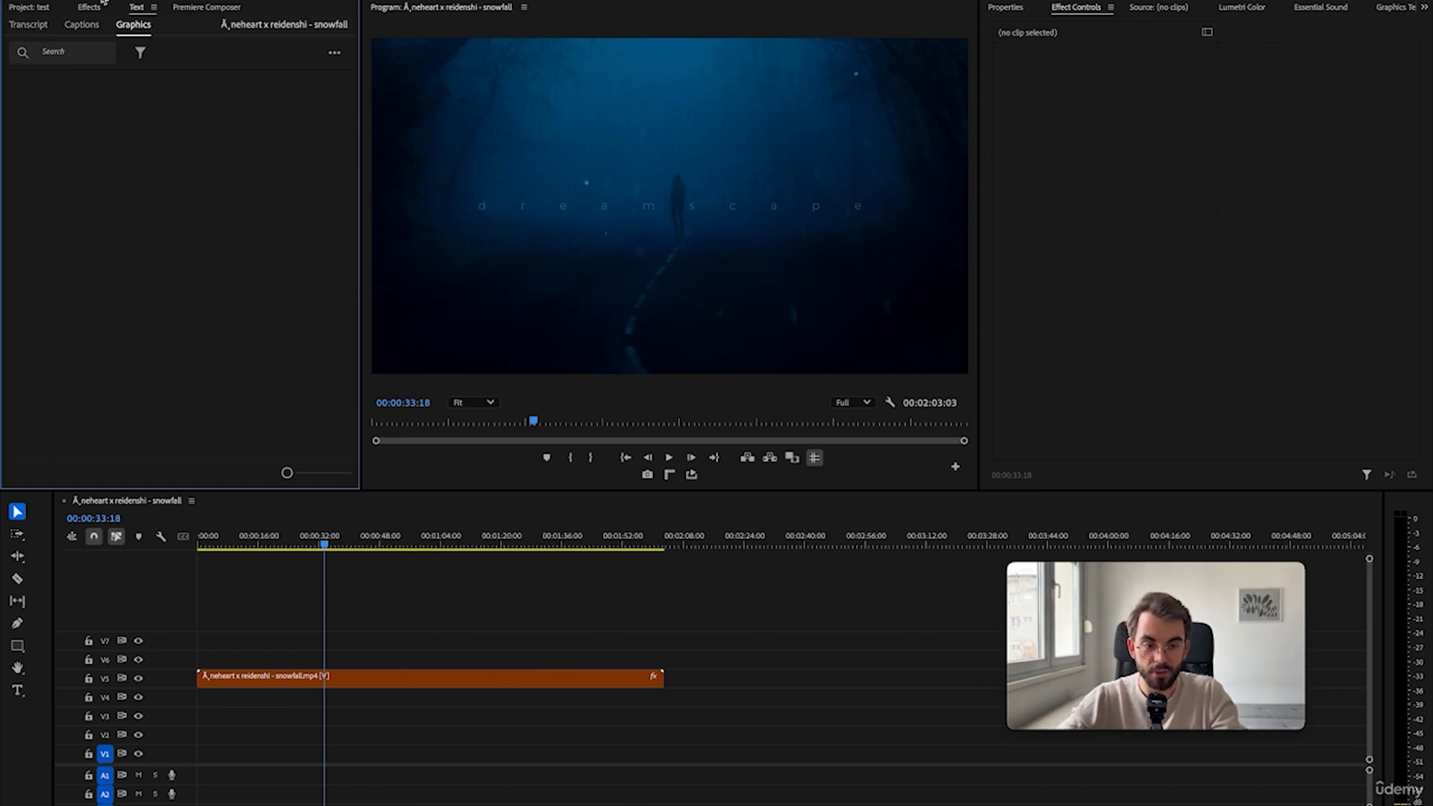
pyautogui.click(81, 24)
pyautogui.click(21, 28)
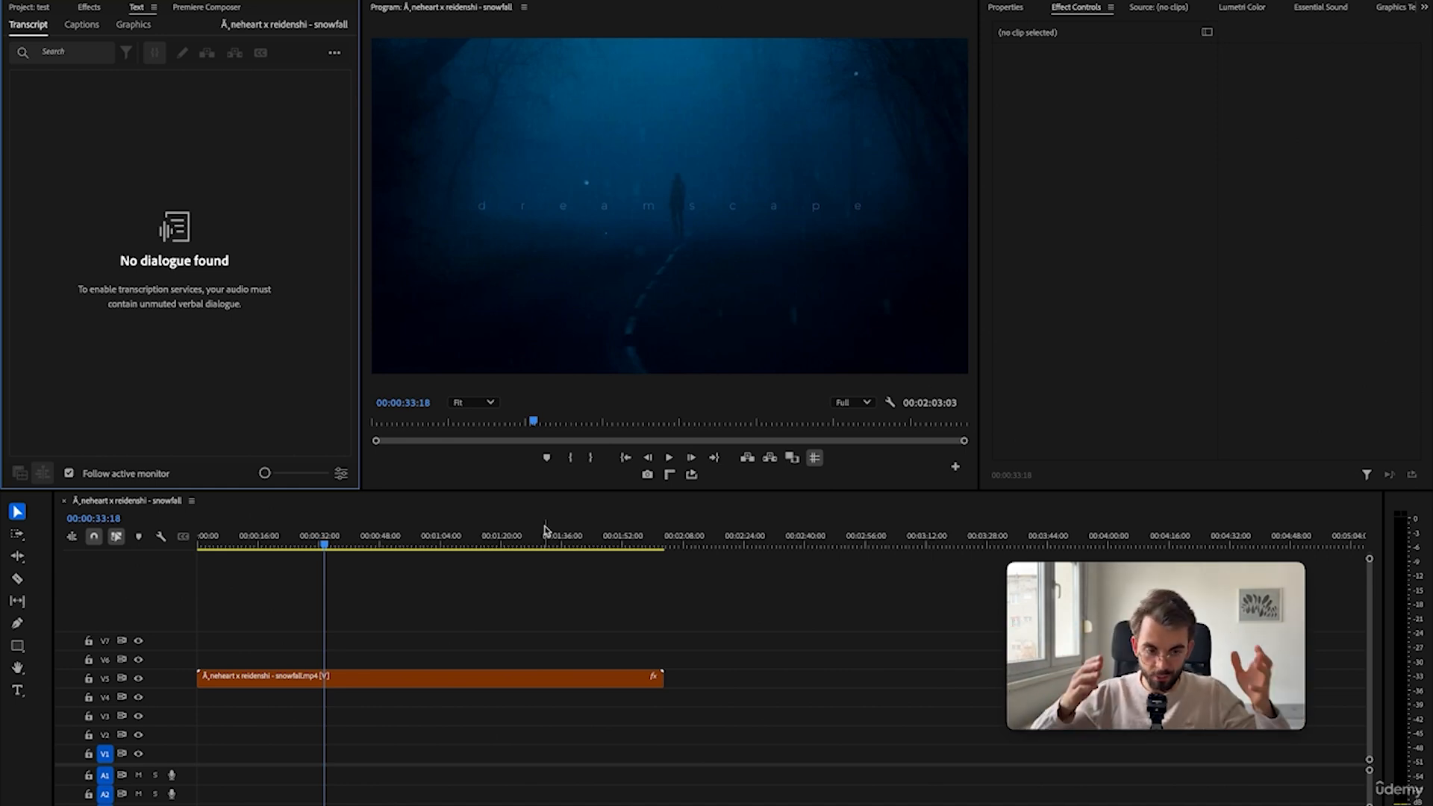
# - Return the Text panel to Captions, and bring up the Graphics Templates panel to look over My Templates
pyautogui.click(78, 24)
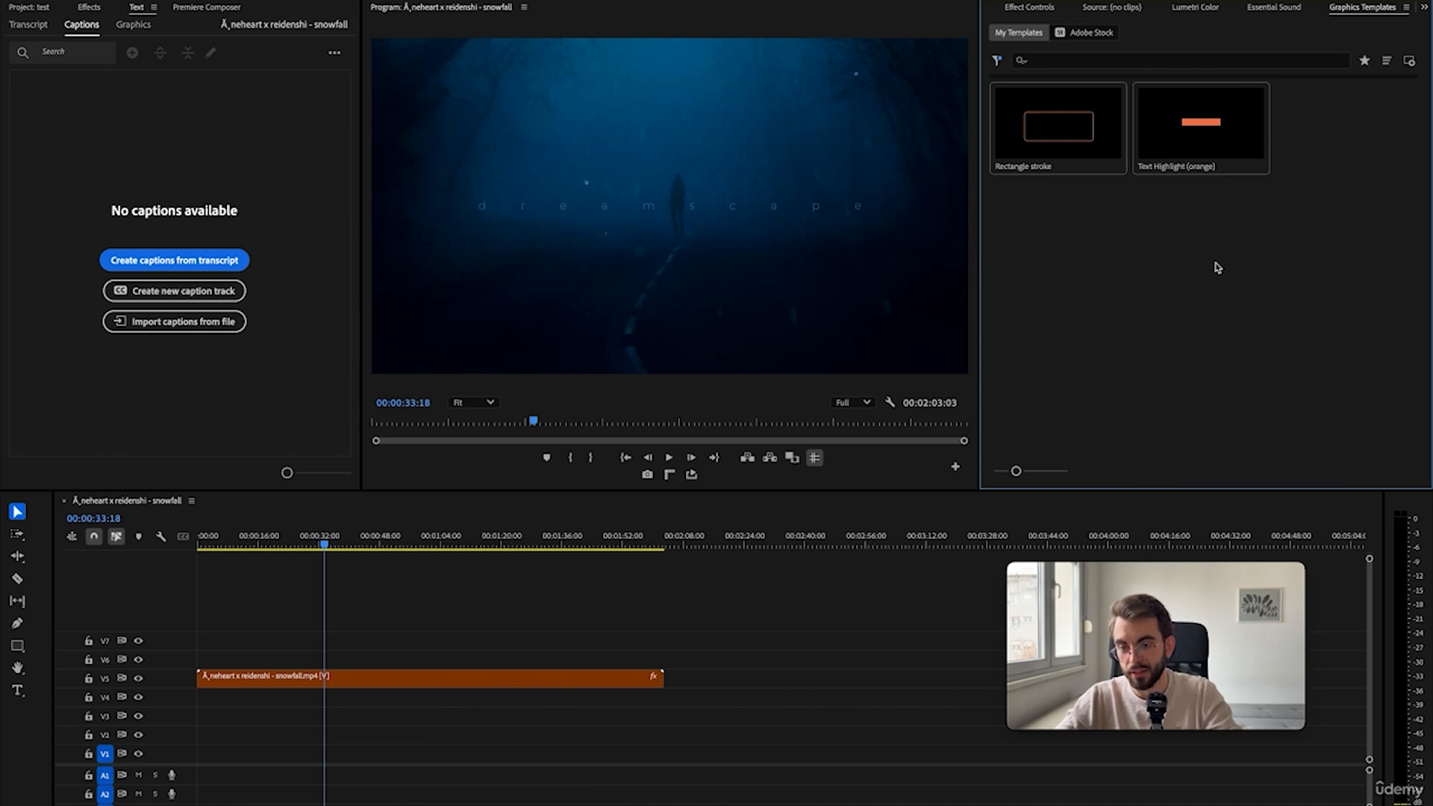
pyautogui.moveTo(1218, 267); pyautogui.dragTo(1019, 121)
pyautogui.click(1099, 271)
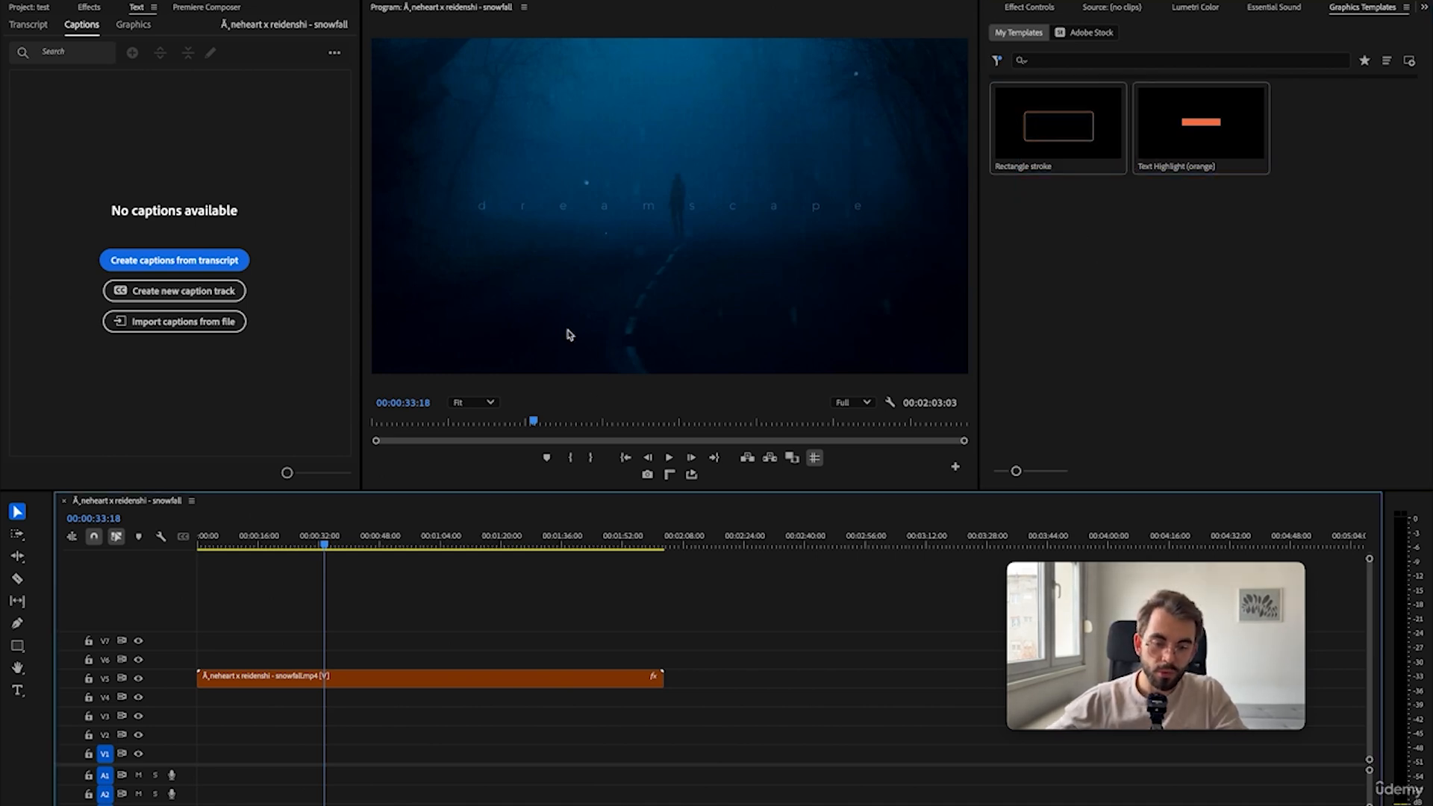
# - Zoom in on the Program monitor picture, pan around it, and zoom back out to the full frame
pyautogui.scroll(6, 574, 330)
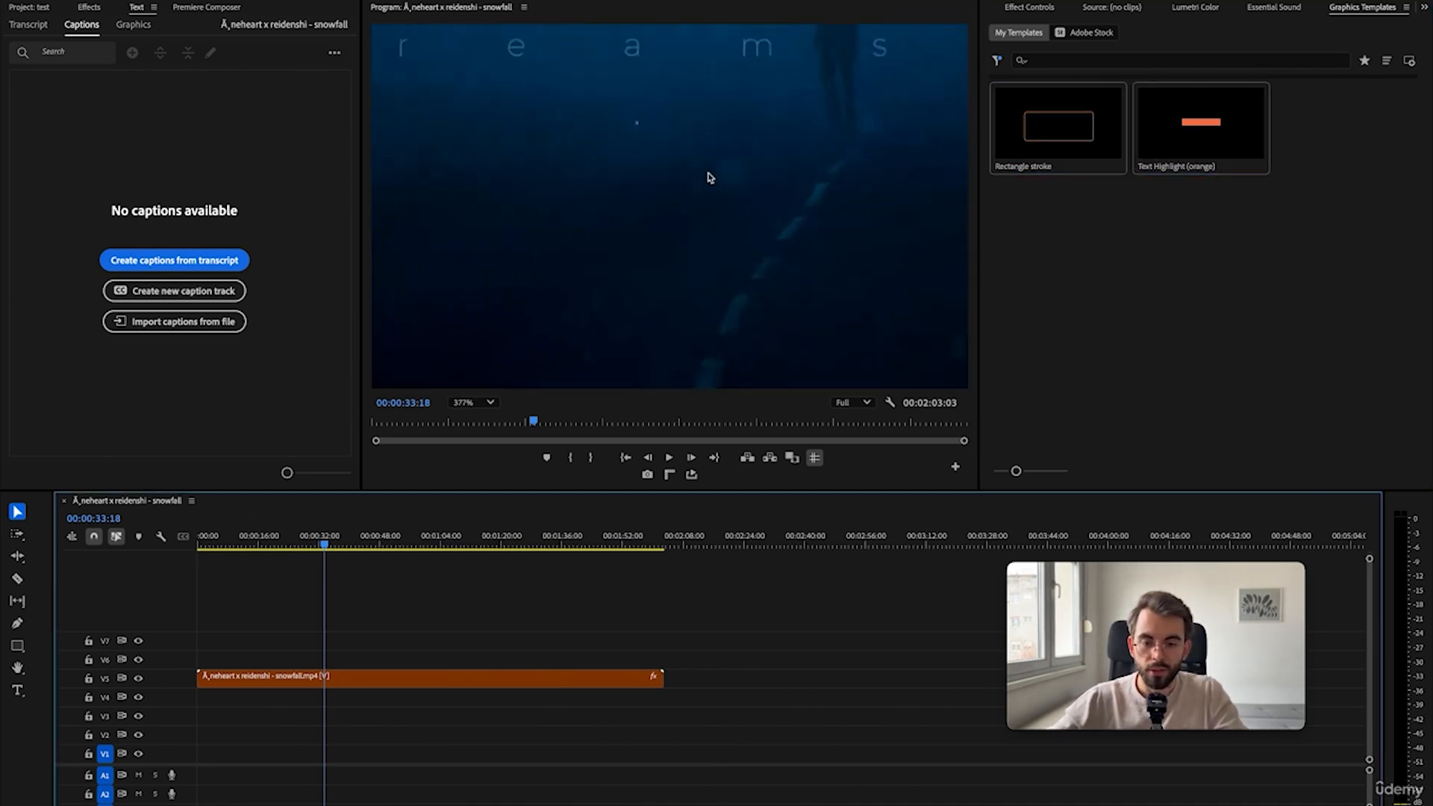
pyautogui.scroll(-4, 609, 193)
pyautogui.scroll(3, 646, 202)
pyautogui.click(682, 186)
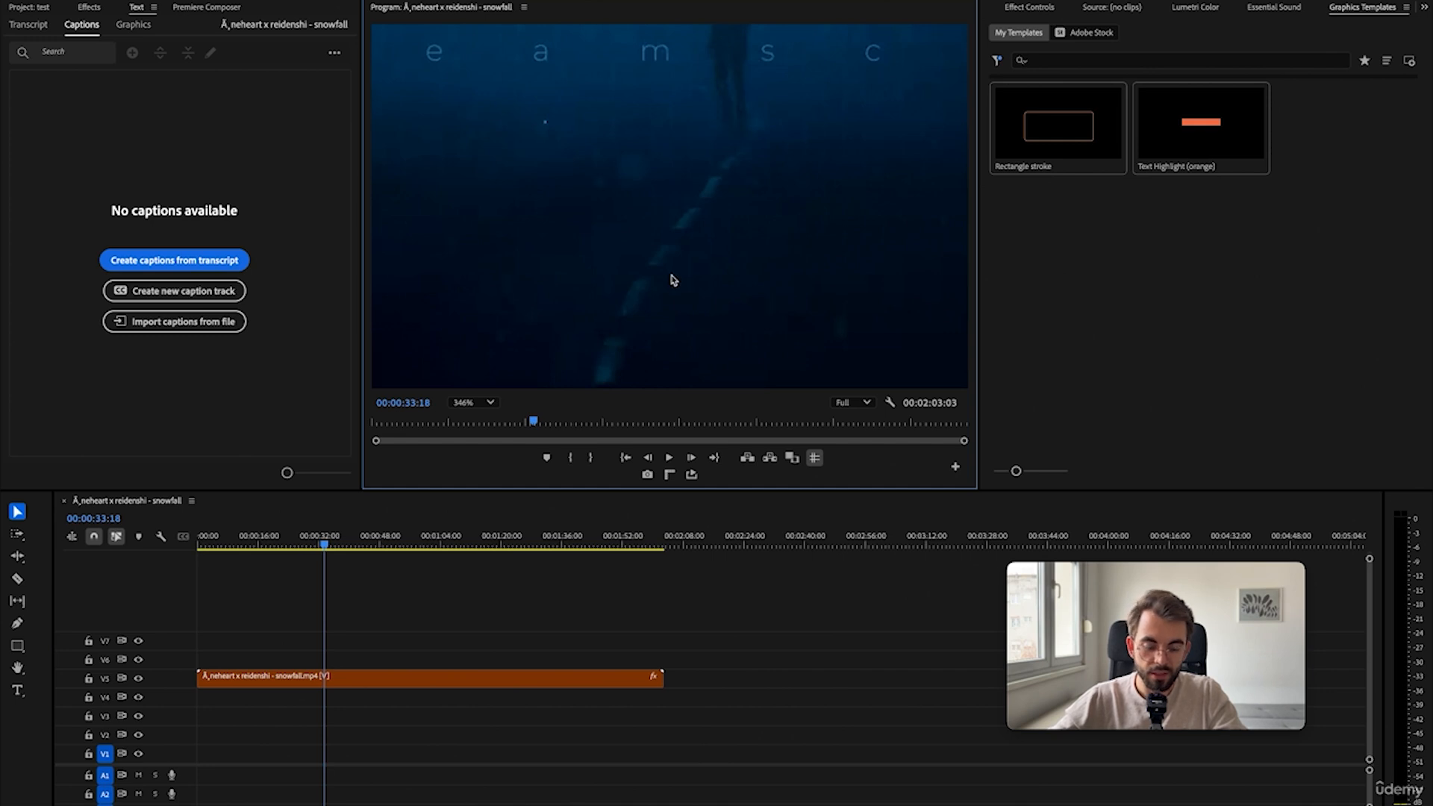
pyautogui.scroll(-4, 659, 291)
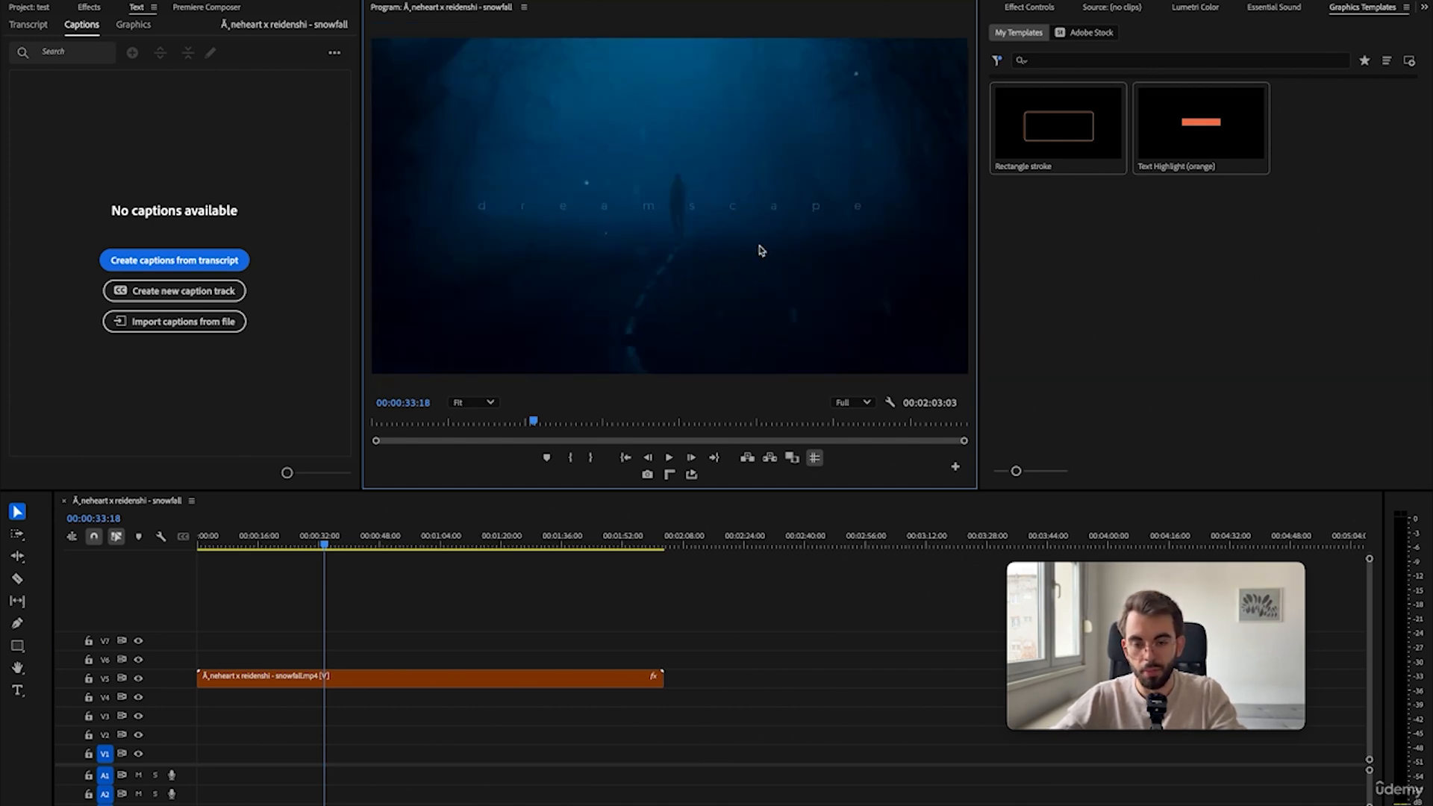
# - Choose Fit as the Program monitor magnification, zoom in on the picture, and fit it to the monitor again
pyautogui.click(474, 404)
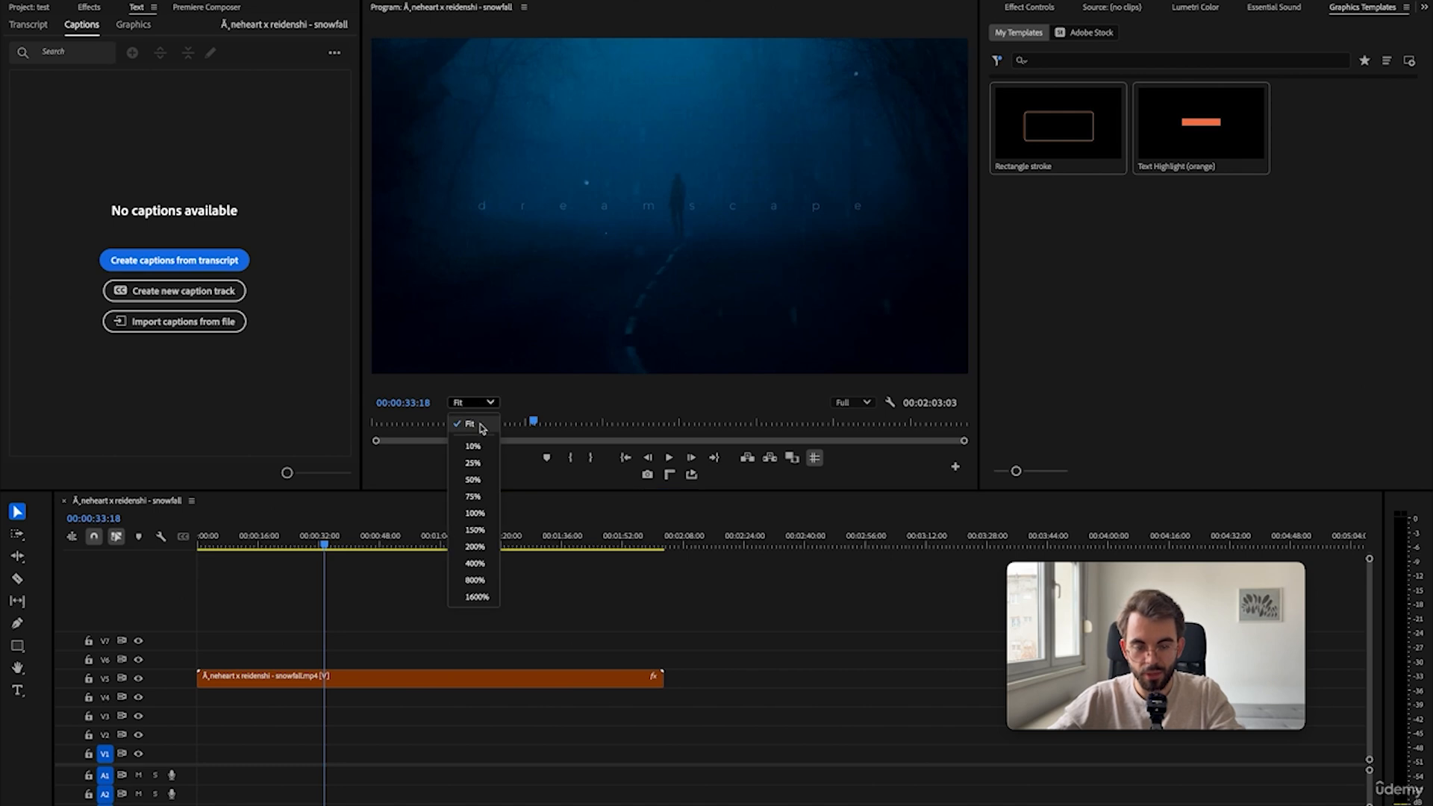
pyautogui.click(481, 426)
pyautogui.scroll(4, 522, 340)
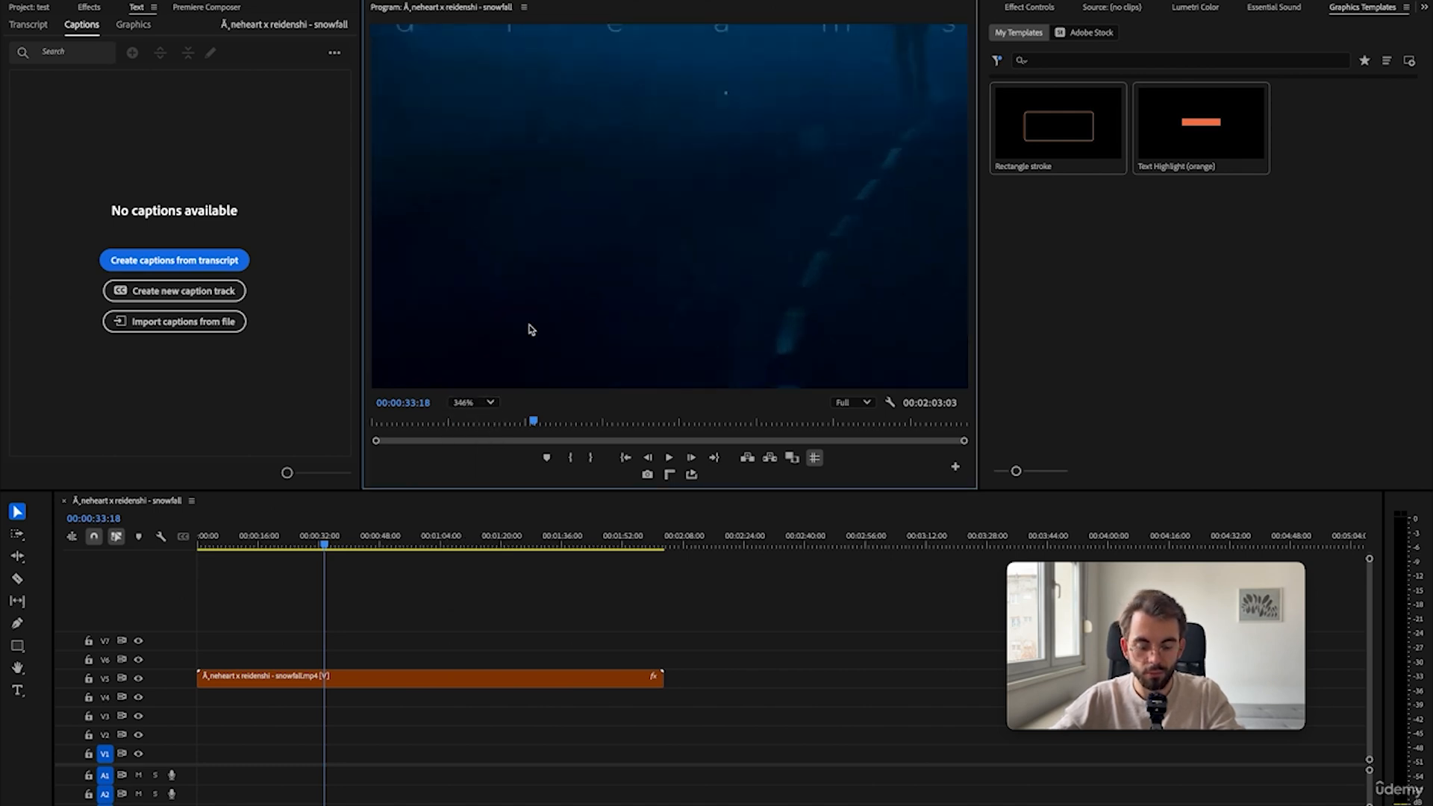
pyautogui.hotkey('shift', 'z')
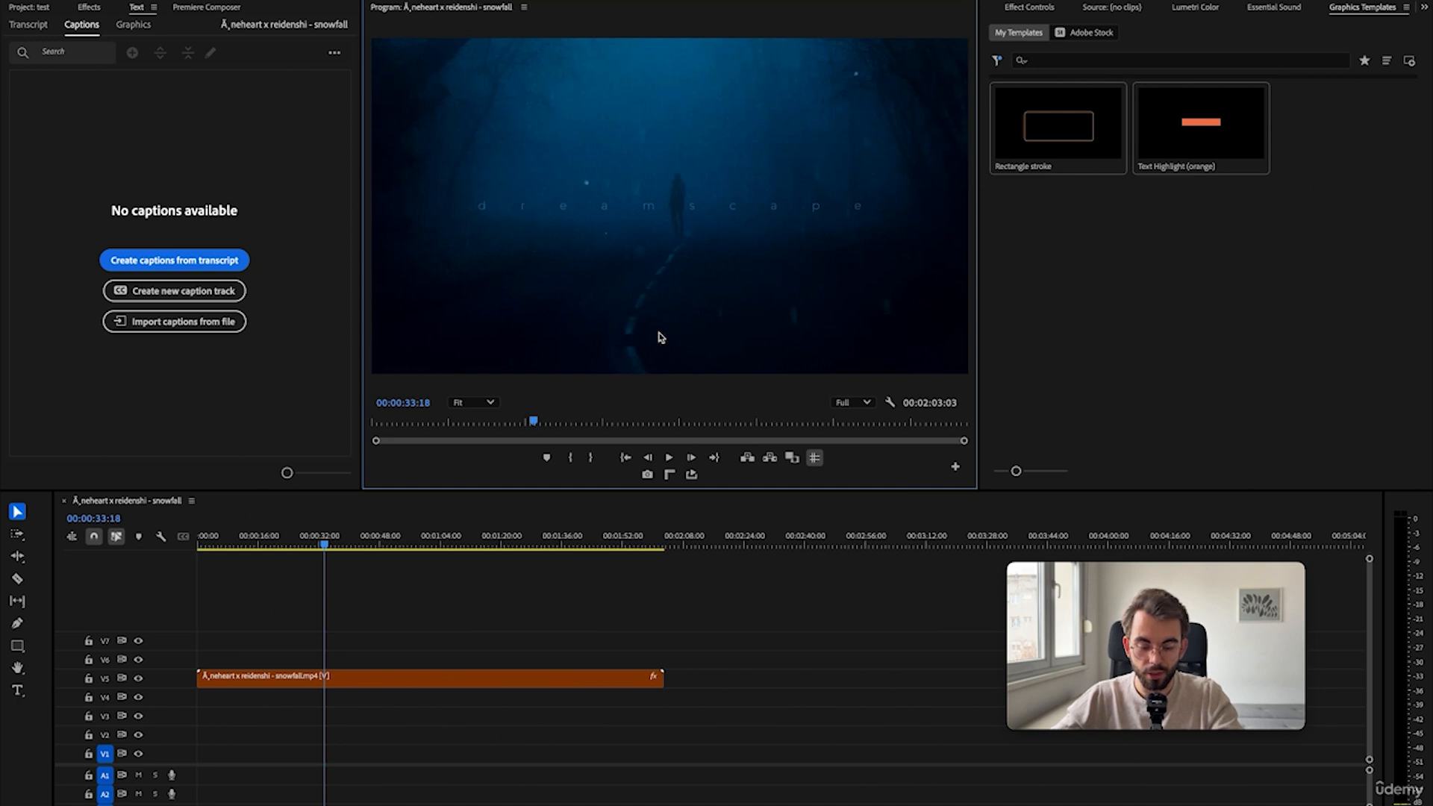
# - Show the Program monitor rulers, try out guides from the vertical and horizontal rulers, and hide the rulers again
pyautogui.hotkey('ctrl', 'shift', 'r')
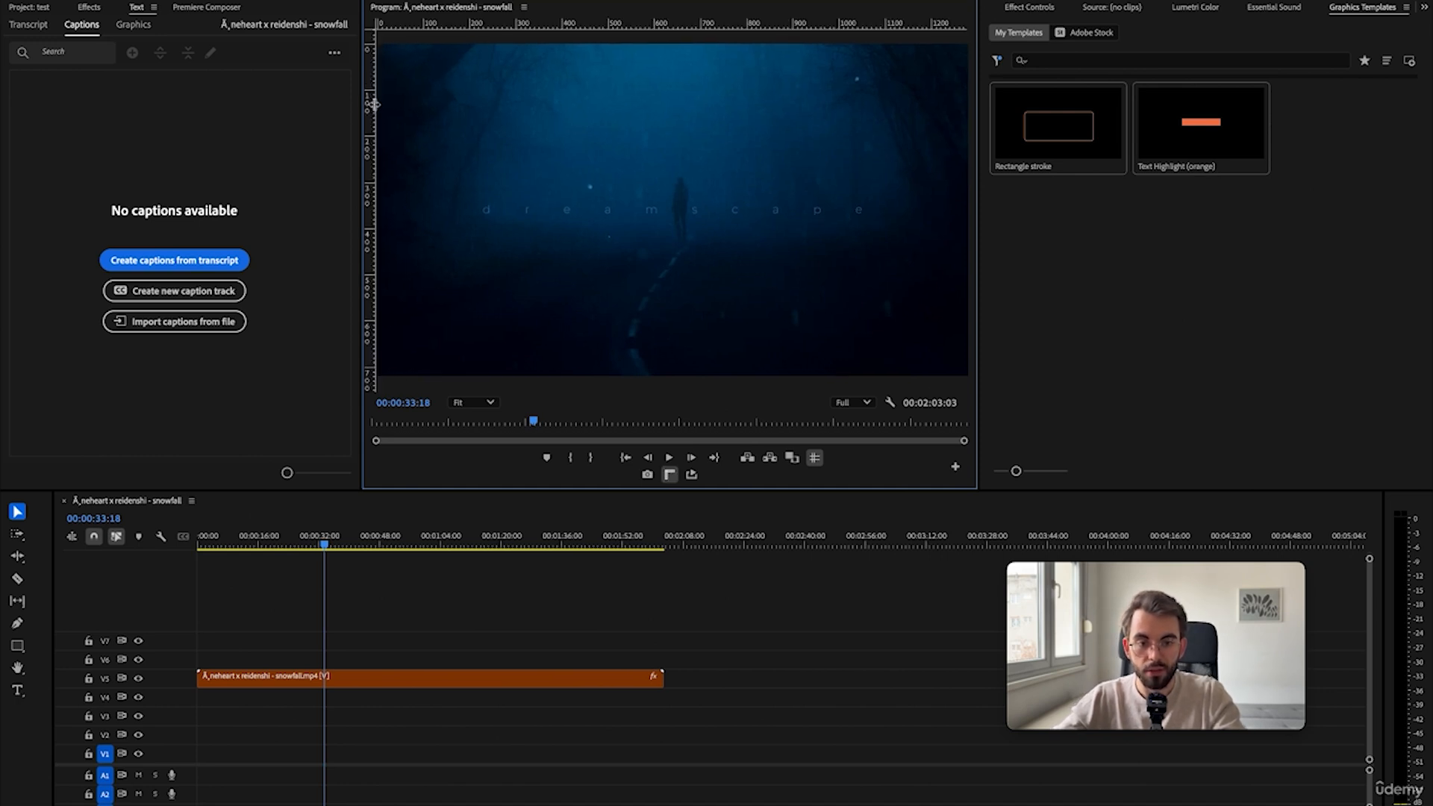
pyautogui.moveTo(374, 104); pyautogui.dragTo(636, 218)
pyautogui.moveTo(661, 26); pyautogui.dragTo(233, 239)
pyautogui.moveTo(624, 211); pyautogui.dragTo(776, 605)
pyautogui.hotkey('ctrl', 'shift', 'r')
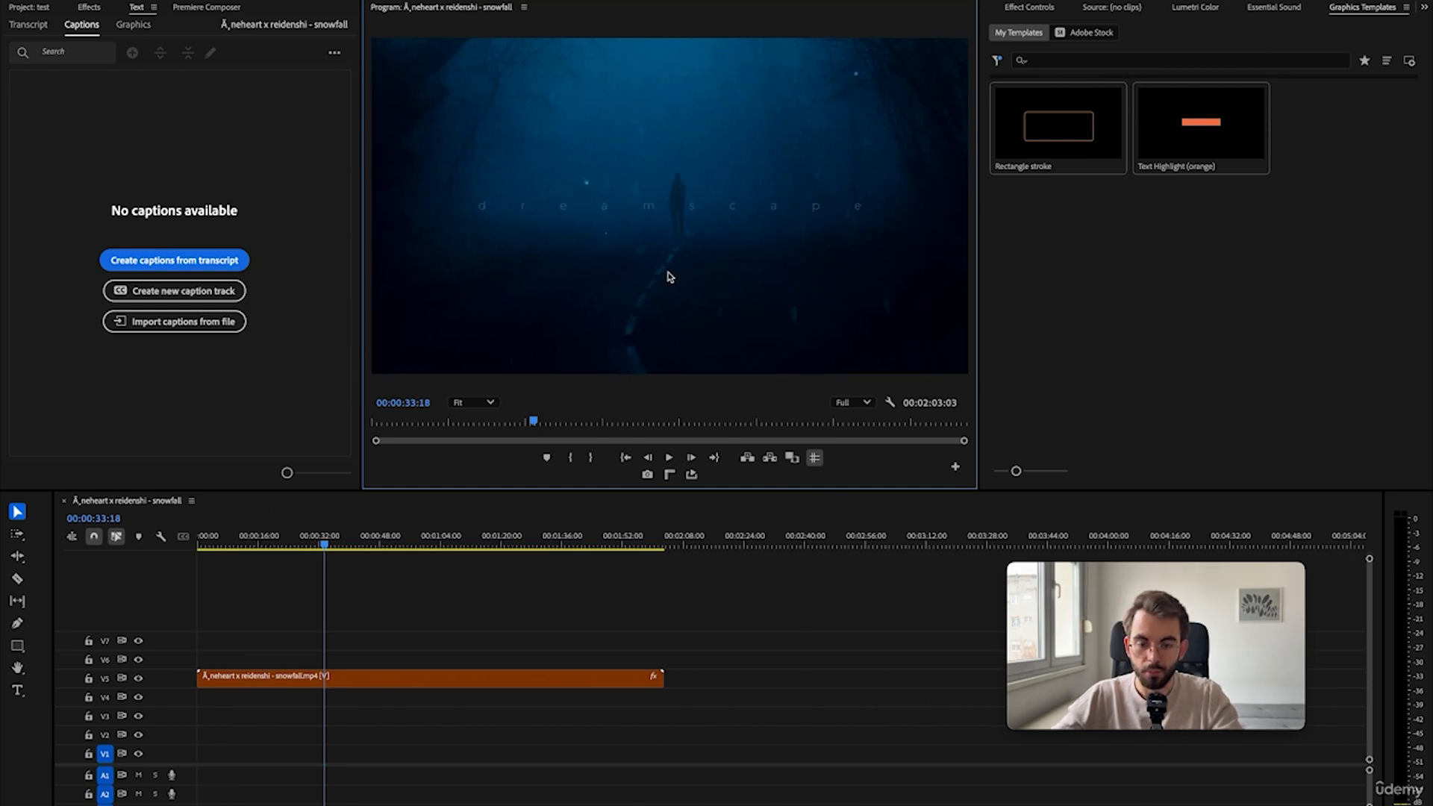
# - Select the snowfall clip on V1 and view its Speed/Duration settings, cancelling without changes
pyautogui.click(710, 611)
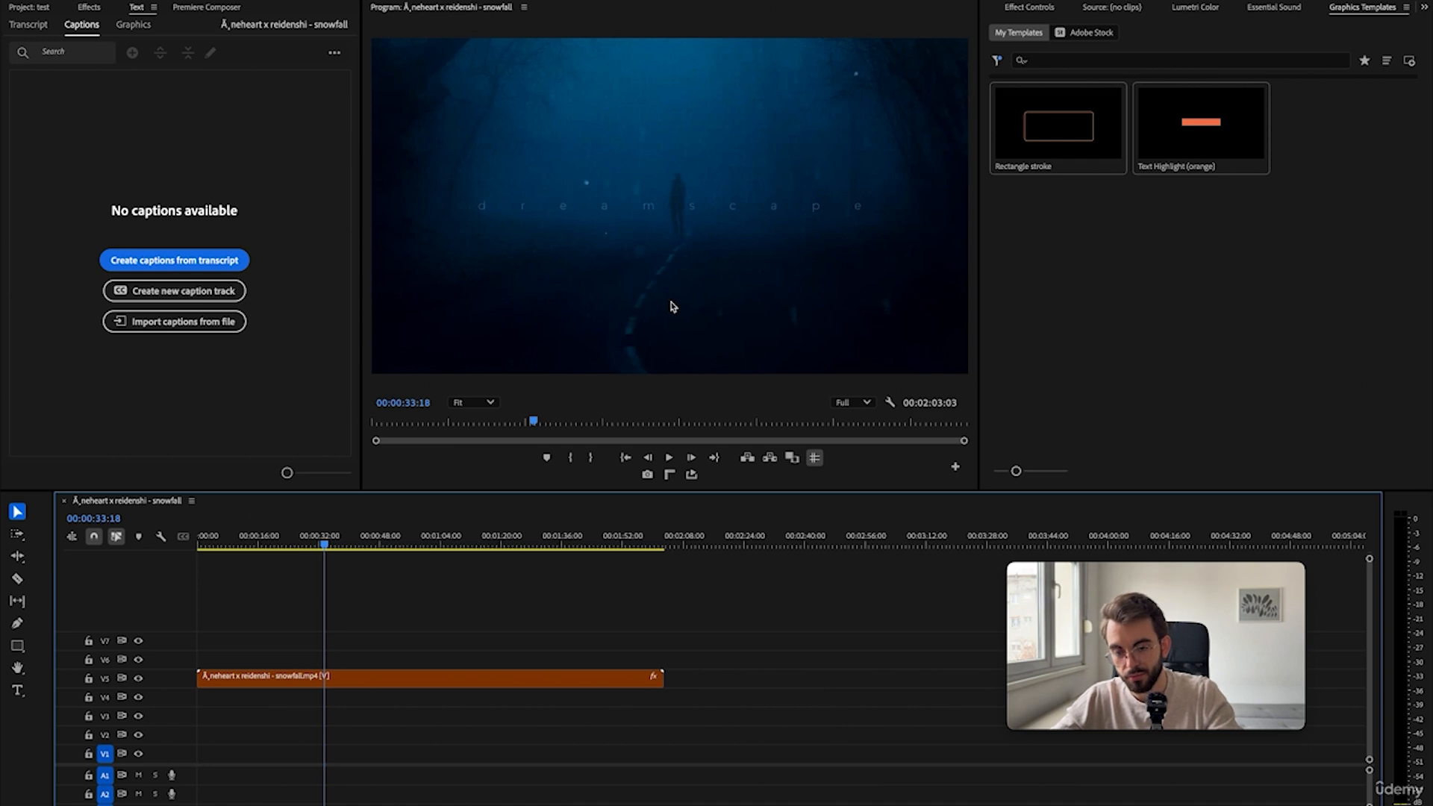
pyautogui.scroll(-2, 411, 716)
pyautogui.click(377, 683)
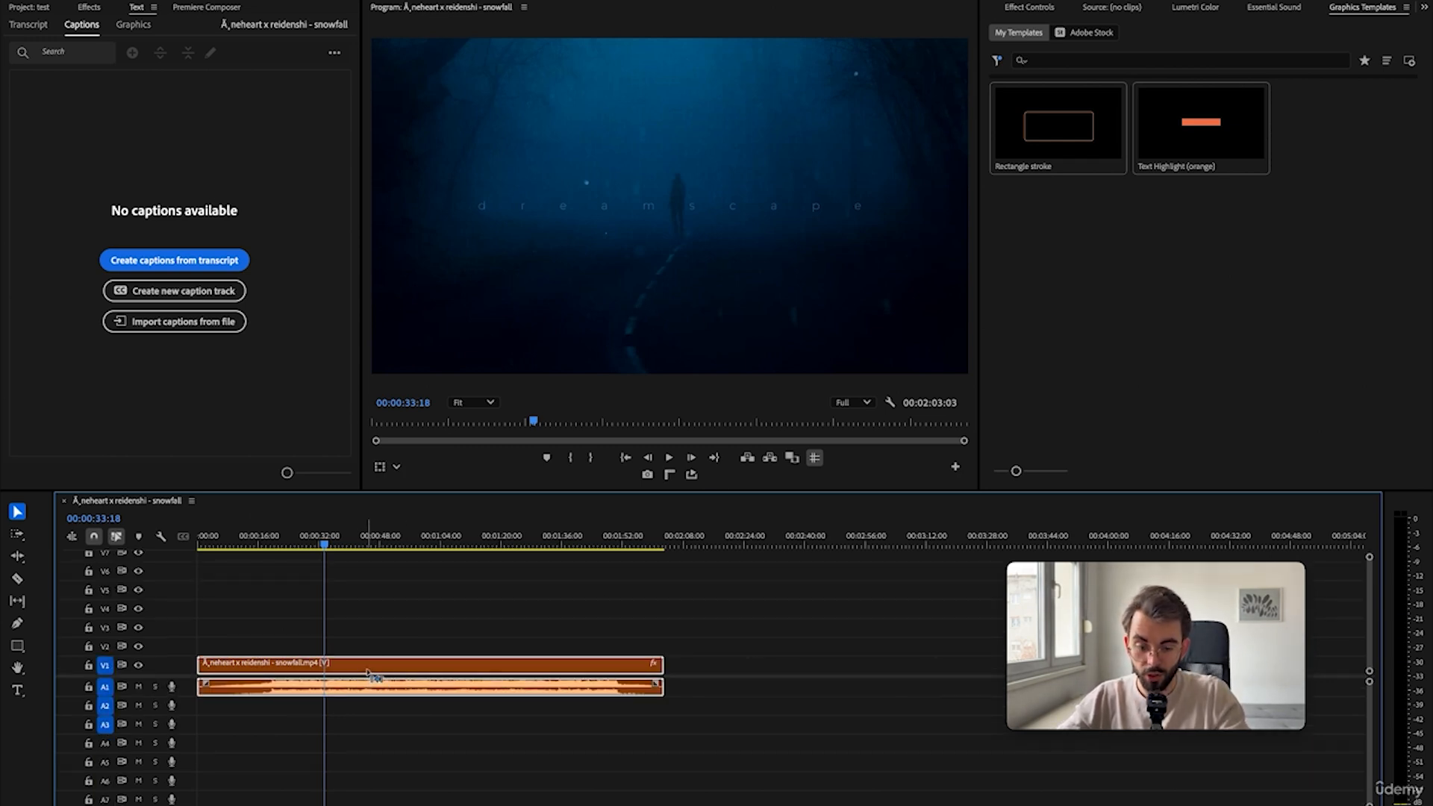
pyautogui.hotkey('ctrl', 'r')
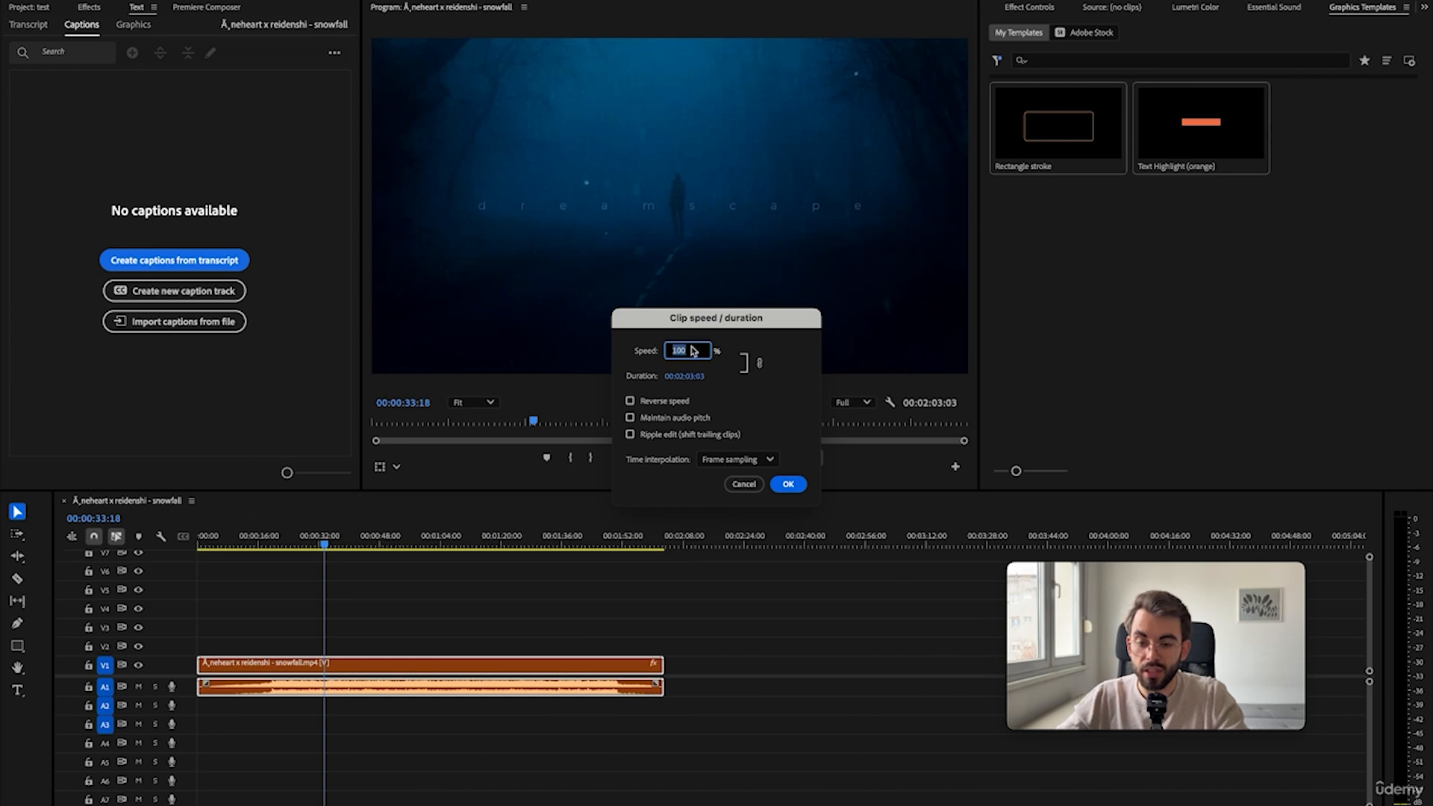
pyautogui.click(745, 483)
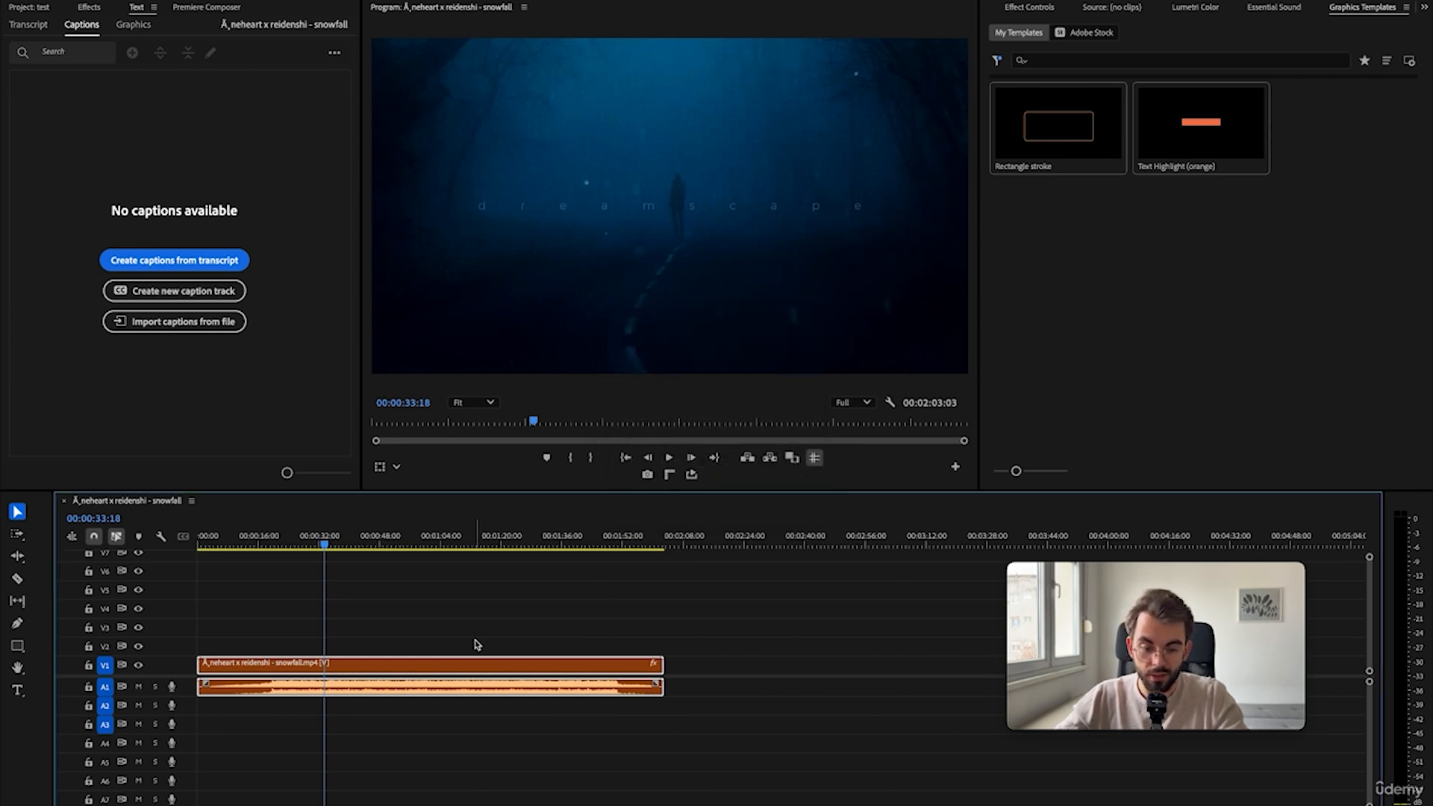
# - Set the snowfall clip's speed to 500% in its Speed/Duration settings
pyautogui.rightClick(462, 663)
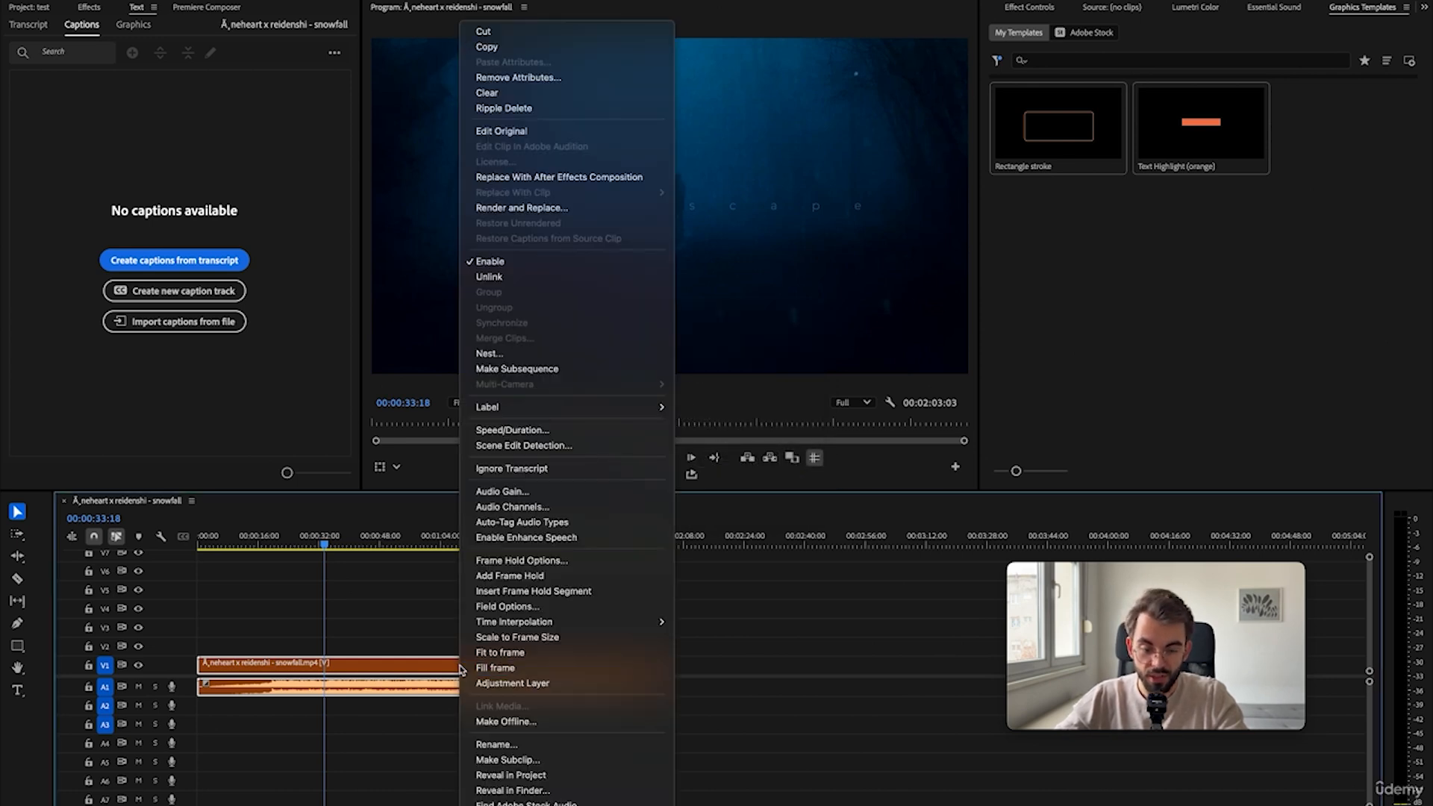
pyautogui.click(513, 430)
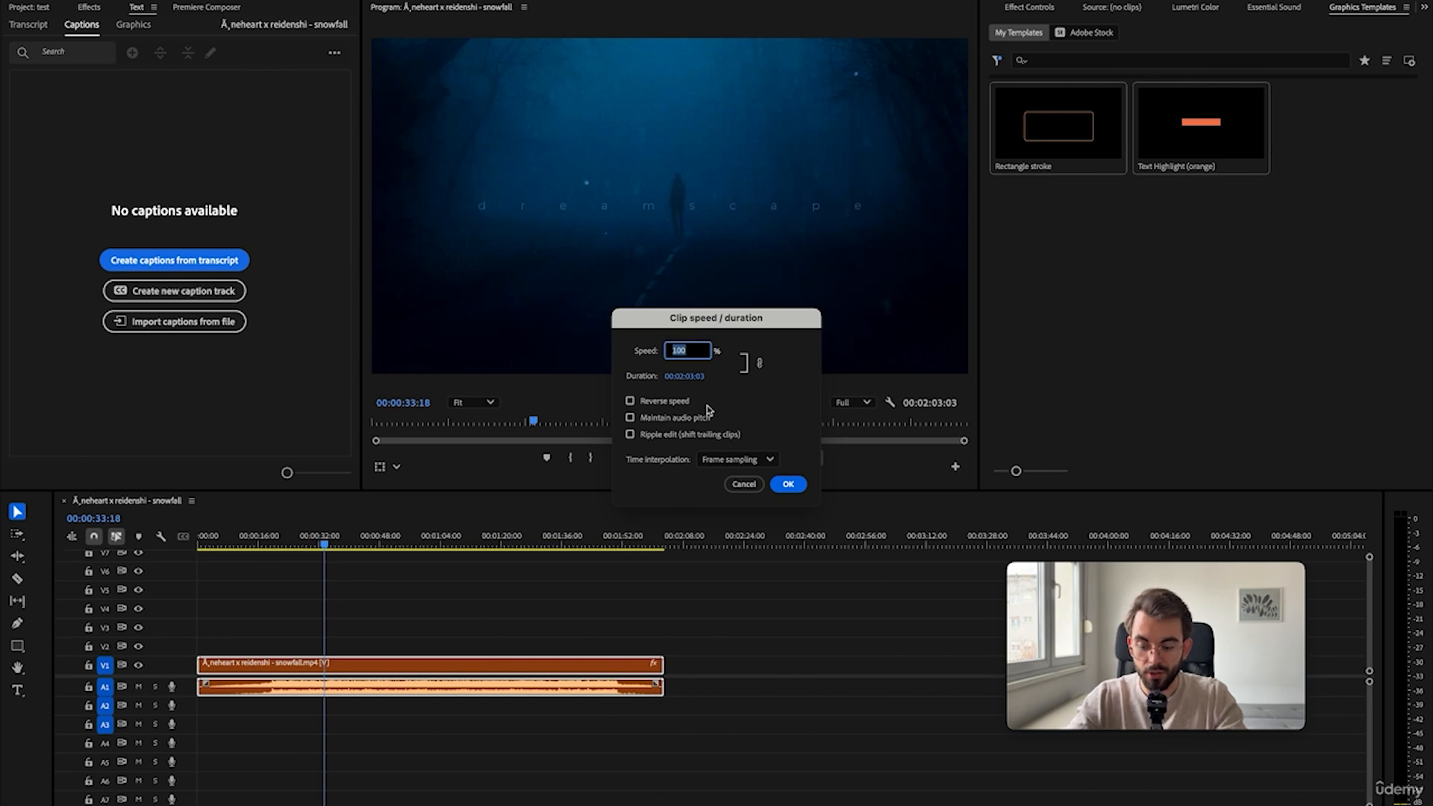
pyautogui.write('500')
pyautogui.press('Return')
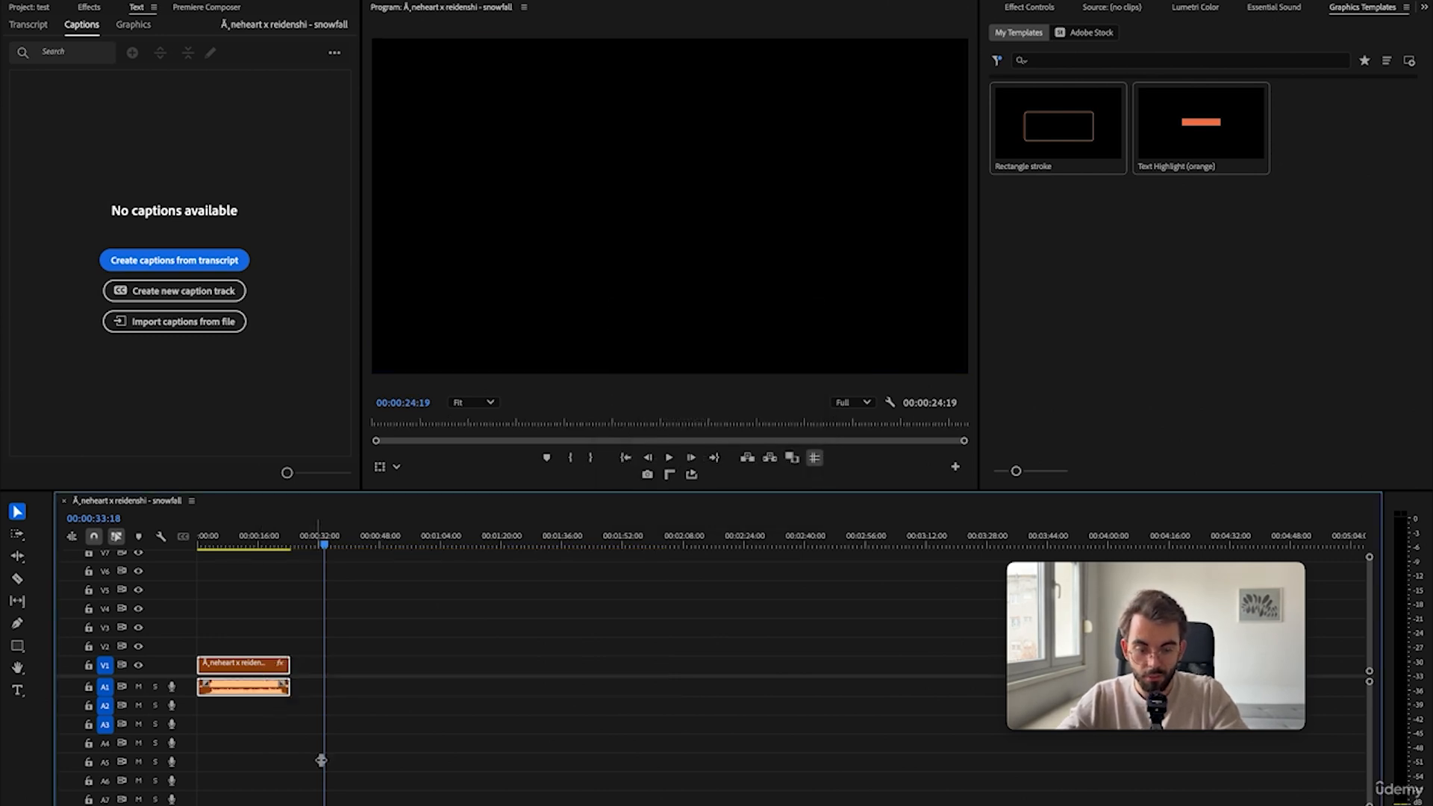
# - Reset the snowfall clip's speed to 100%
pyautogui.moveTo(315, 774); pyautogui.dragTo(211, 635)
pyautogui.hotkey('ctrl', 'r')
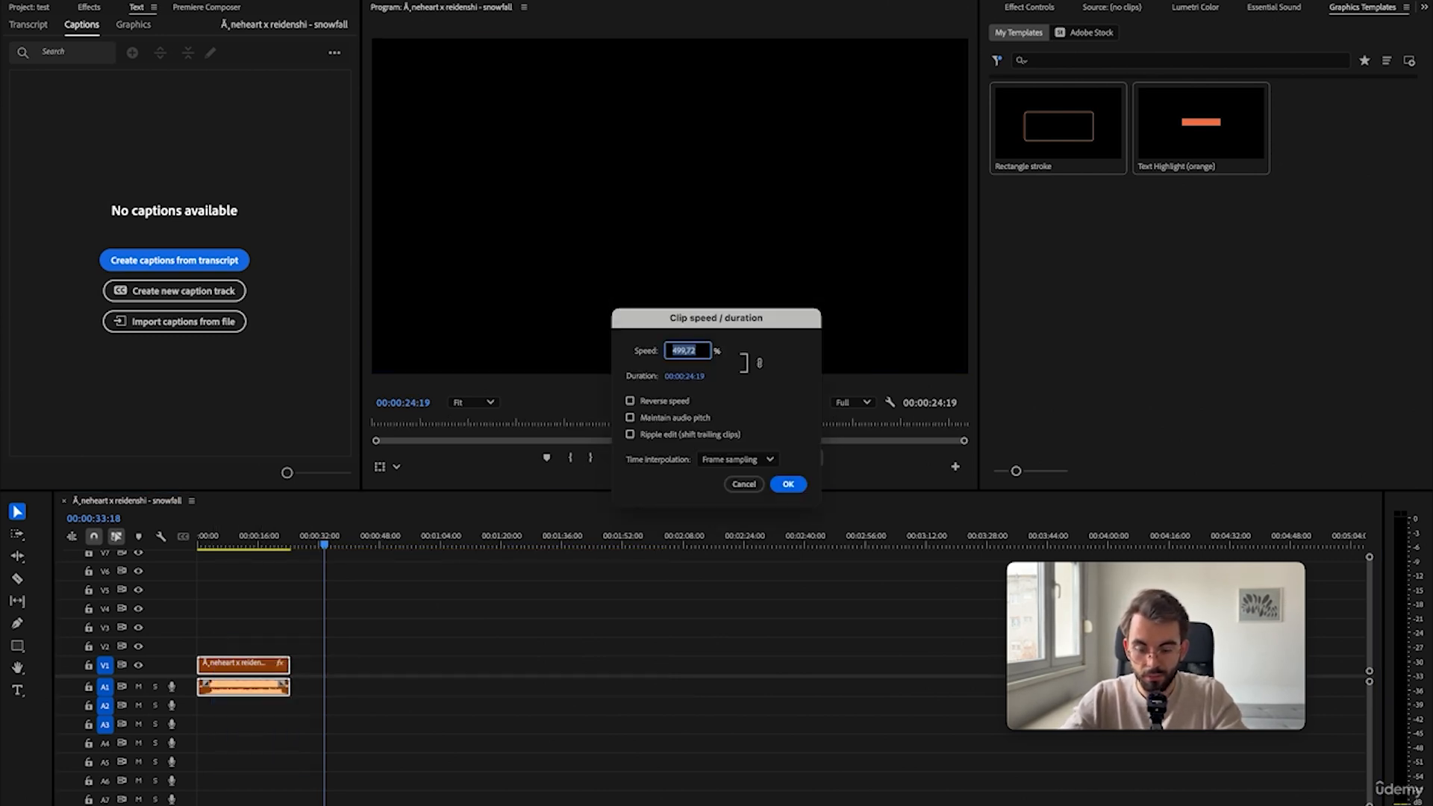
pyautogui.write('100')
pyautogui.press('Return')
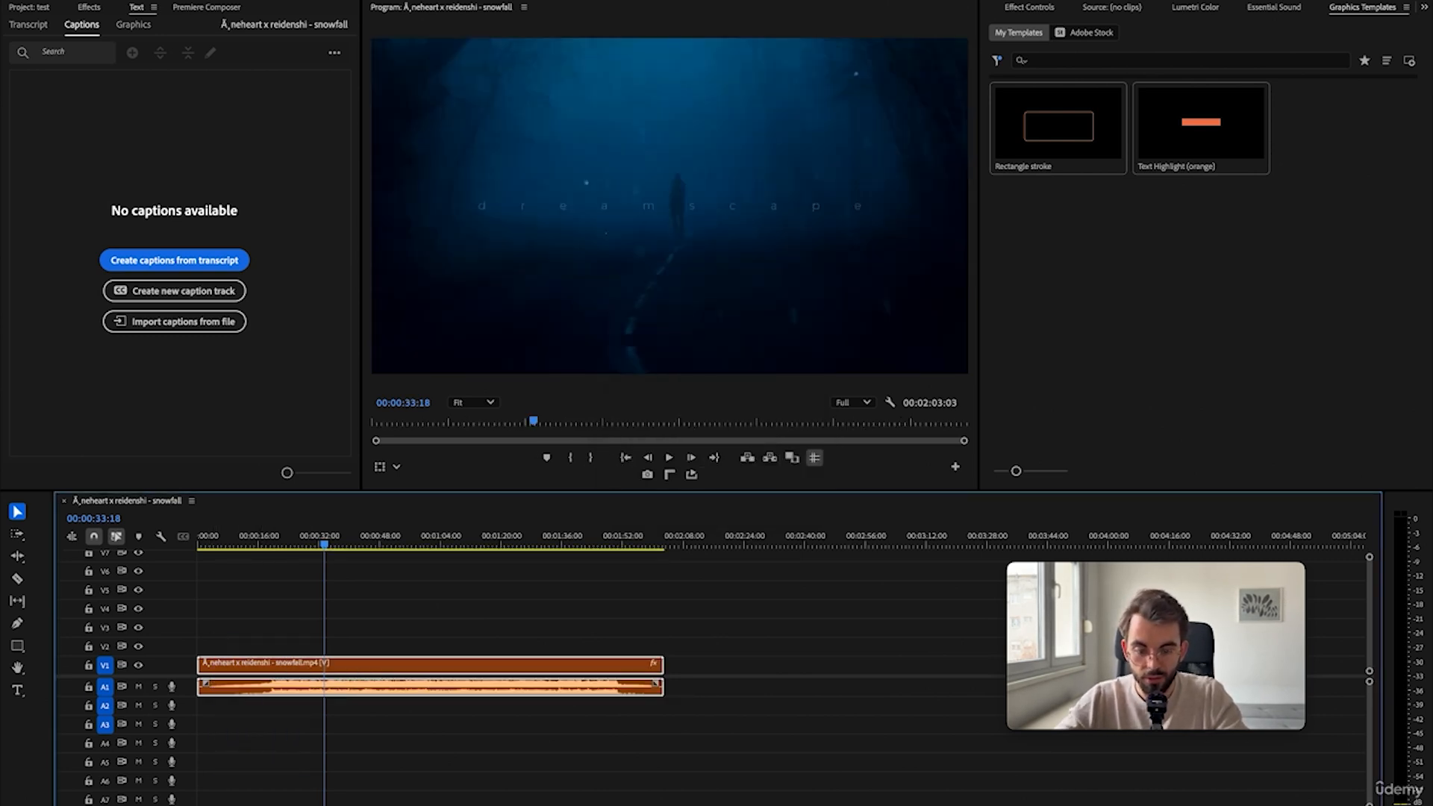
# - View the Audio Gain options for the snowfall clip, cancelling each time without adjusting the gain
pyautogui.click(633, 739)
pyautogui.click(518, 696)
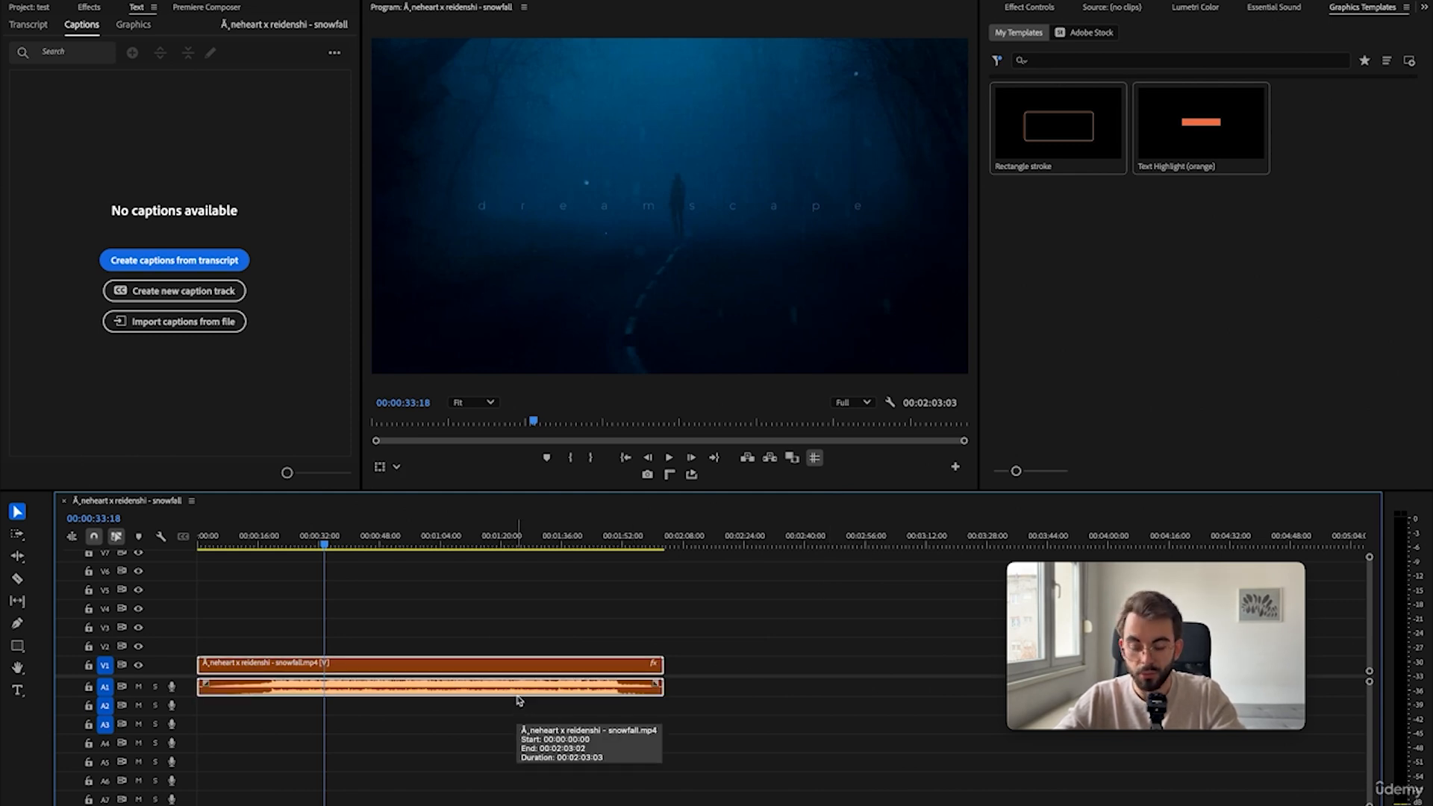
pyautogui.press('g')
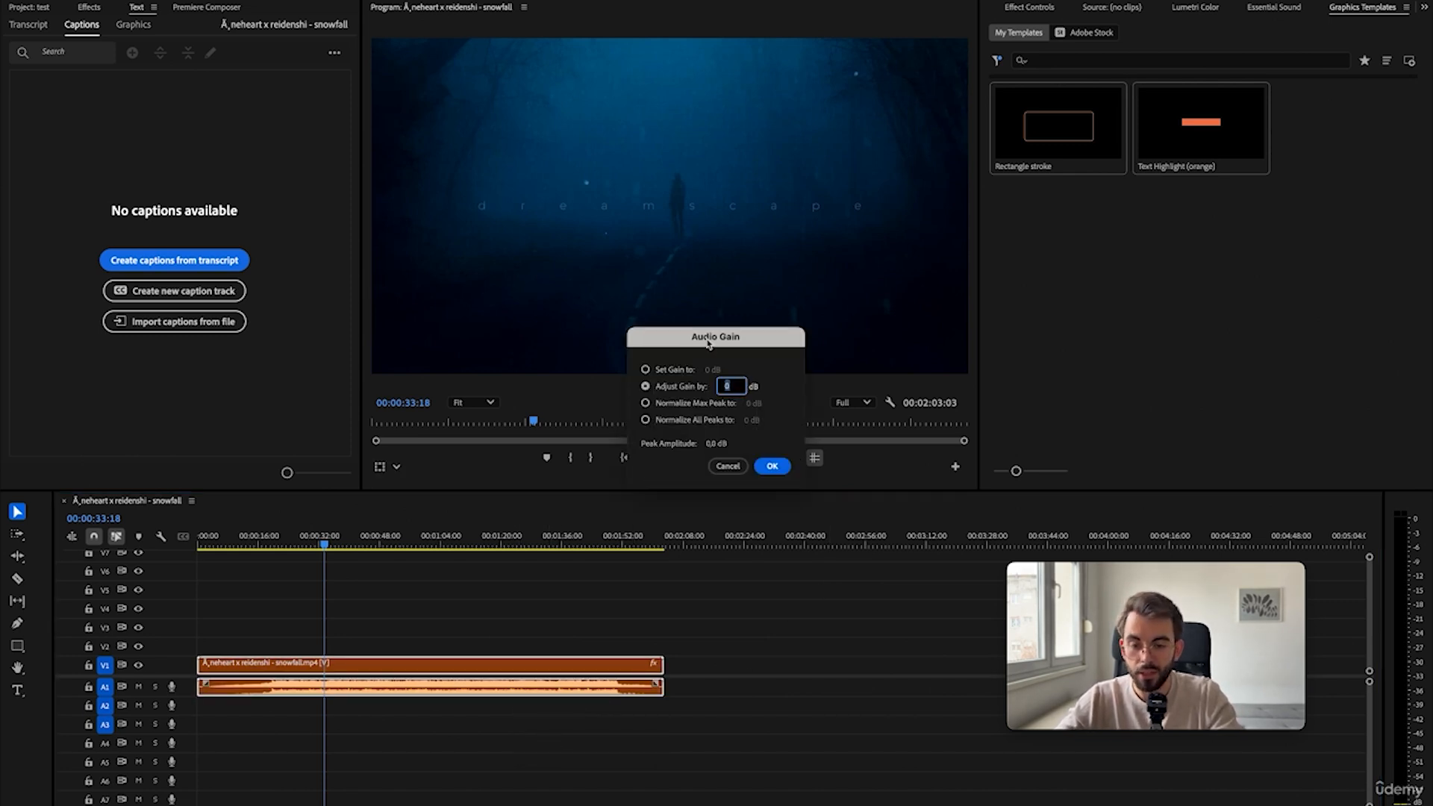
pyautogui.click(728, 465)
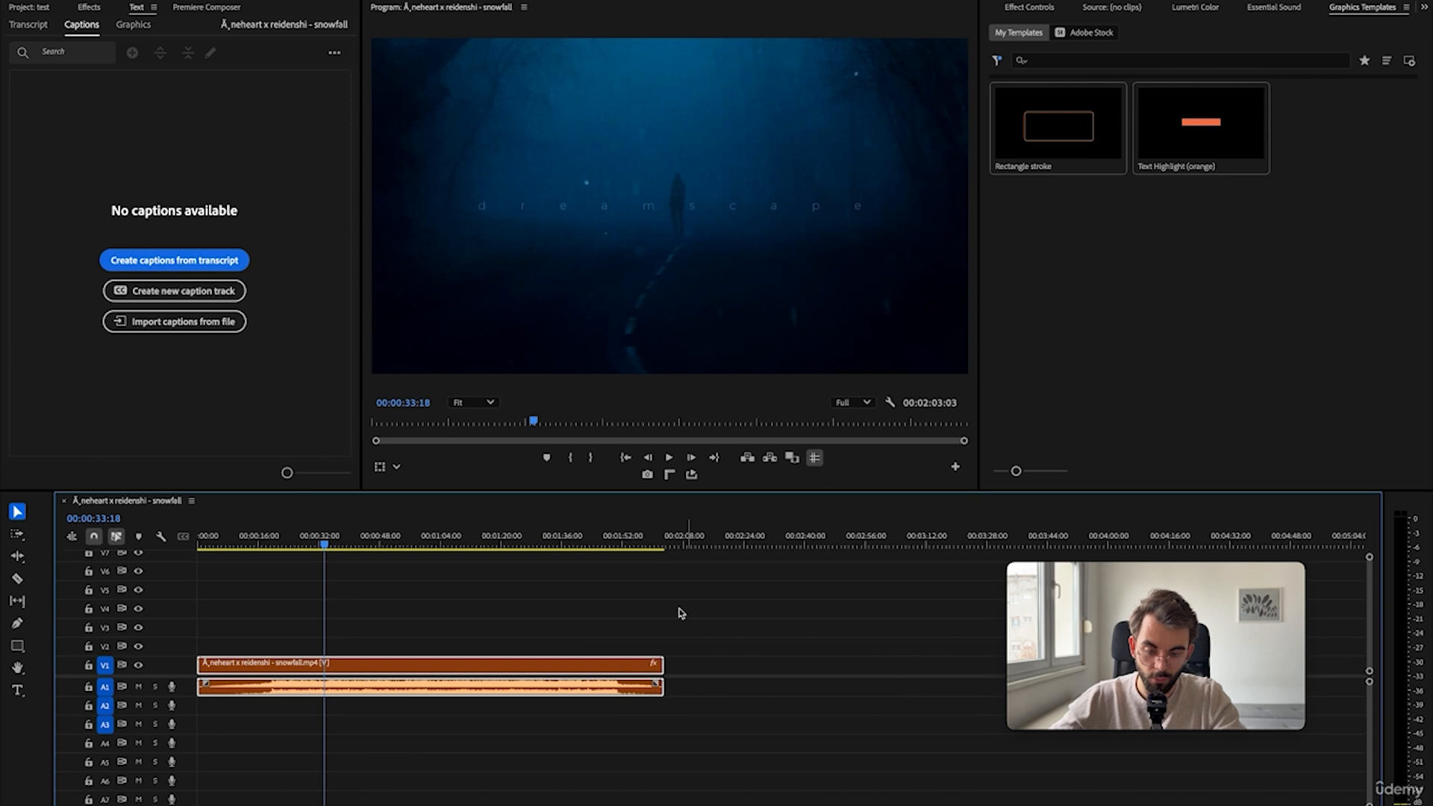
pyautogui.rightClick(558, 686)
pyautogui.click(614, 494)
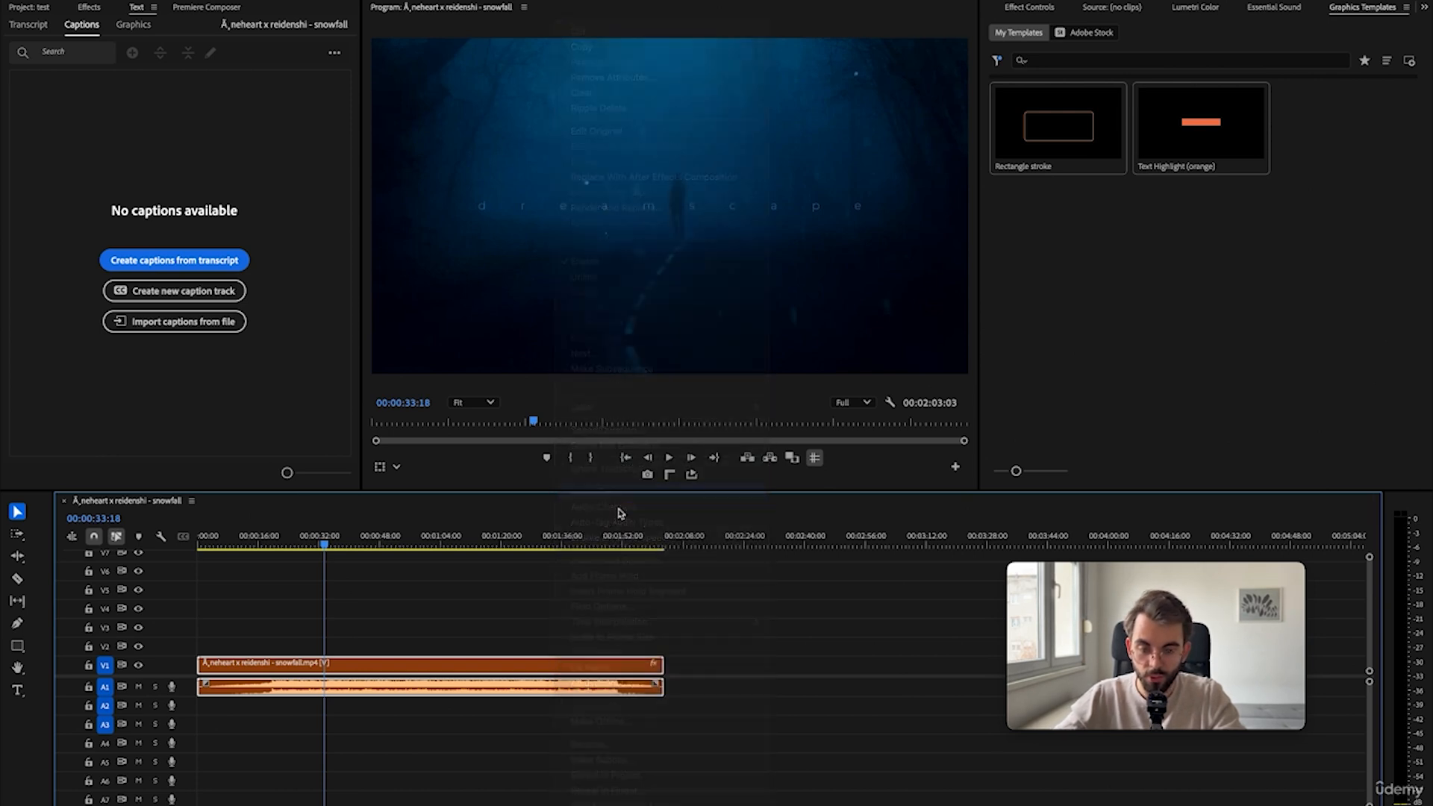
pyautogui.click(728, 466)
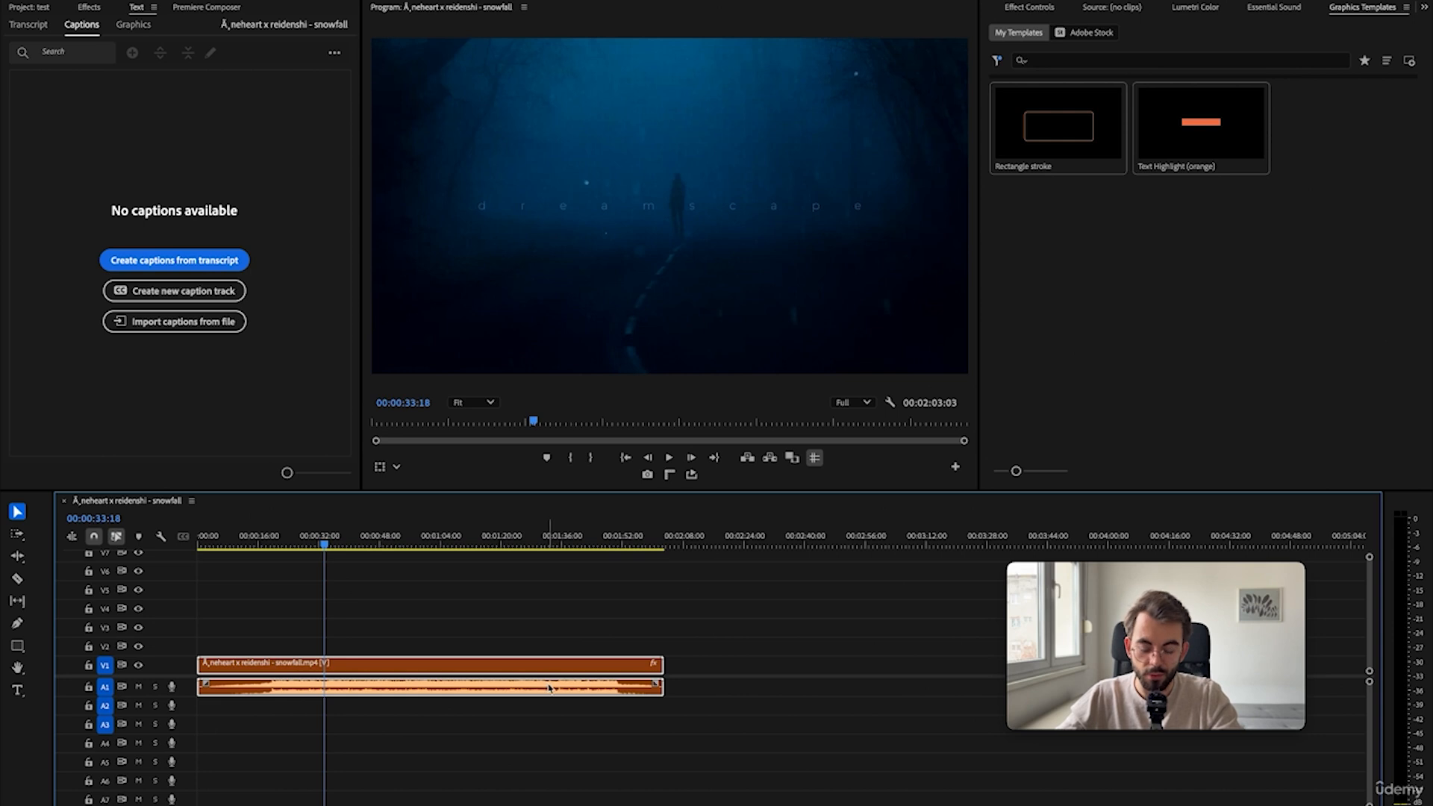
pyautogui.press('g')
pyautogui.press('Escape')
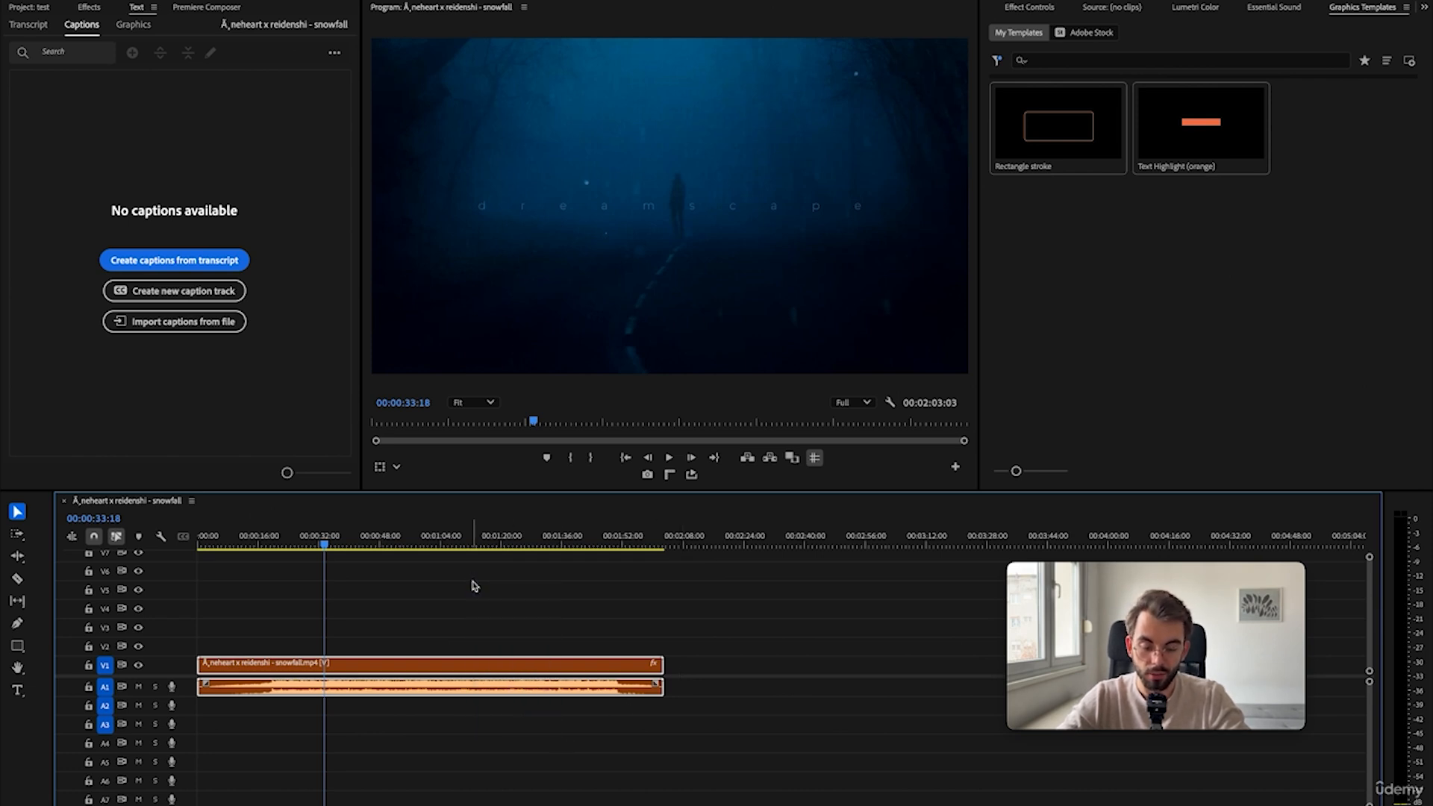
# - Trim the snowfall clip's end to the playhead at 00:00:33:18, undo the trim, and apply it again
pyautogui.press('w')
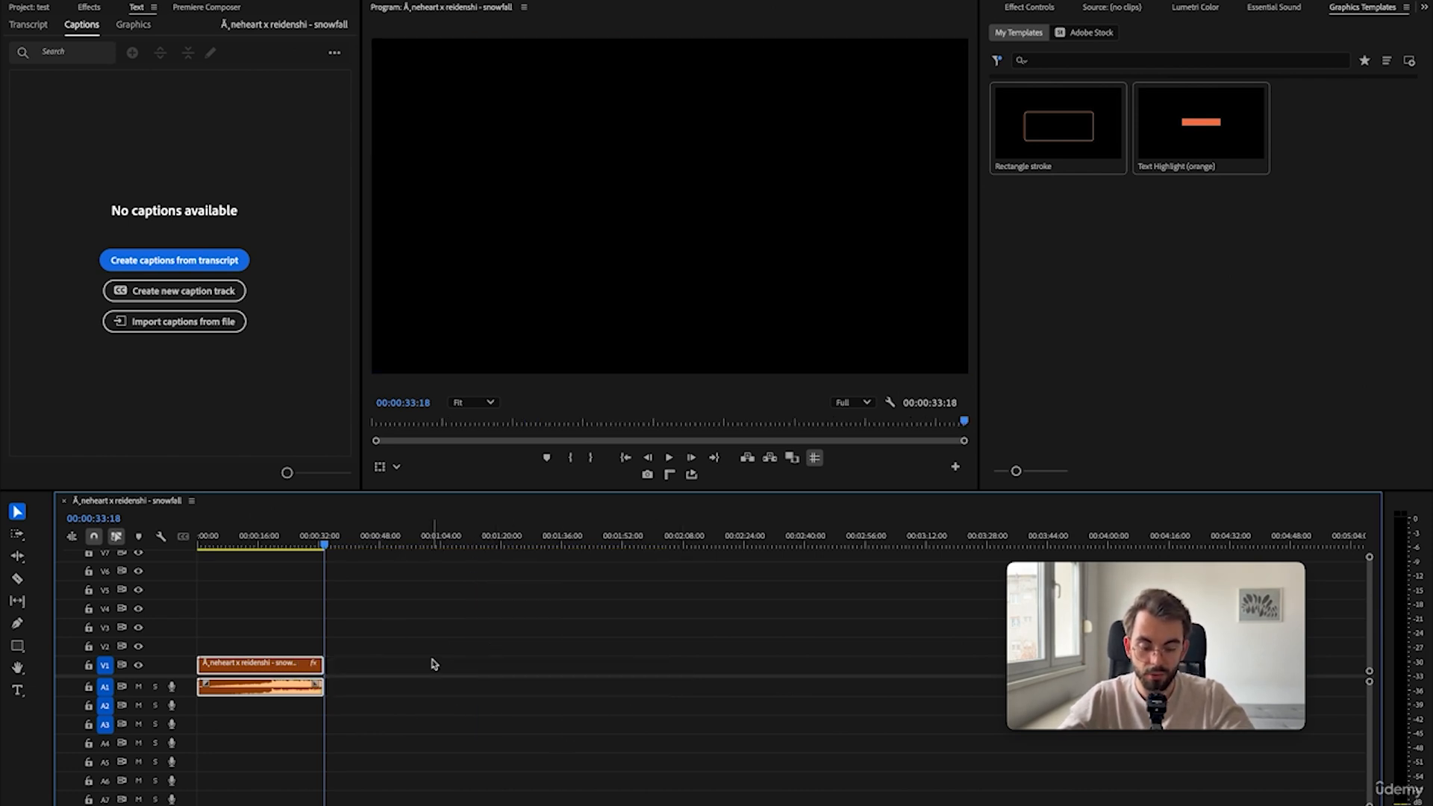
pyautogui.hotkey('ctrl', 'z')
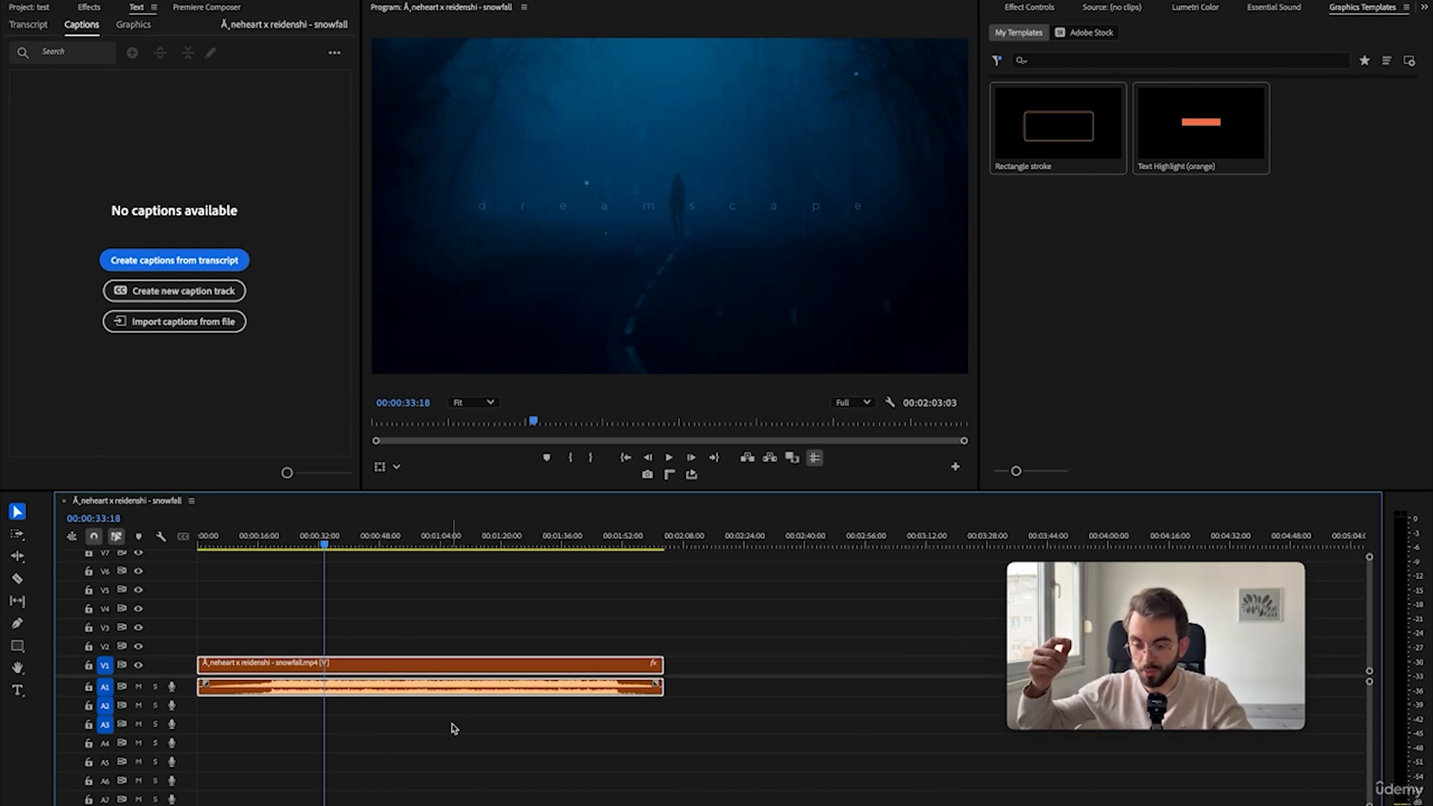
pyautogui.press('w')
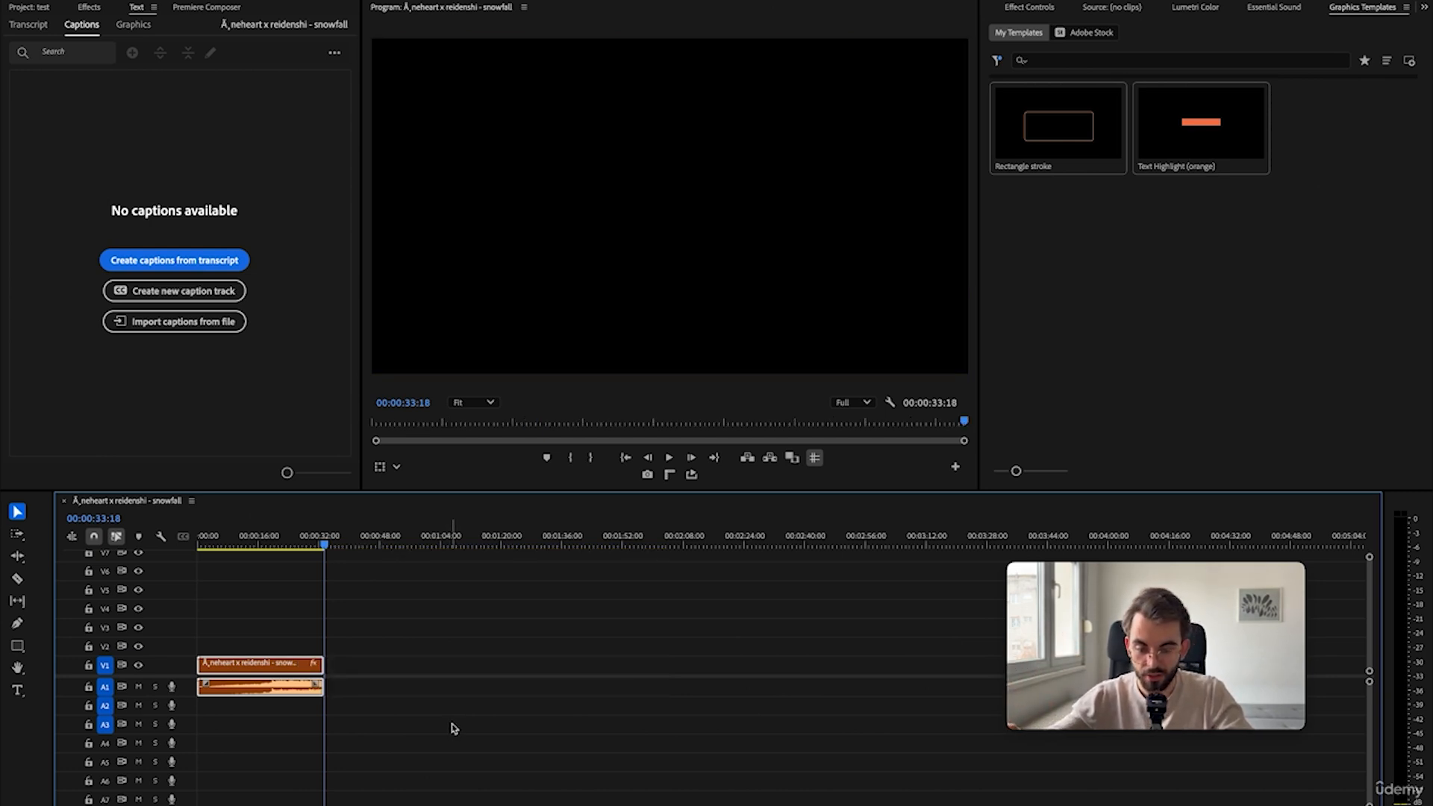
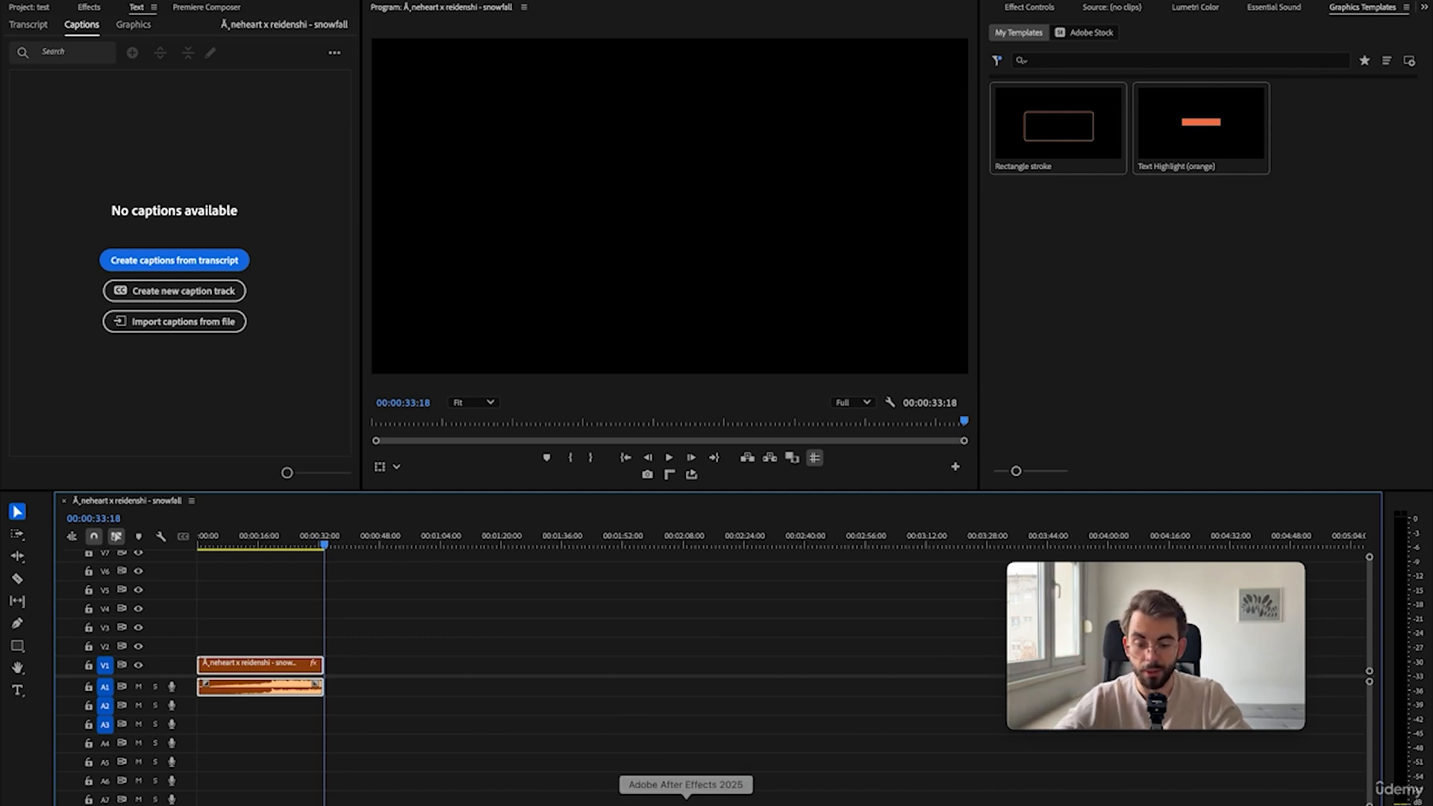
# - Switch to After Effects and make the Render Queue panel active
pyautogui.click(687, 803)
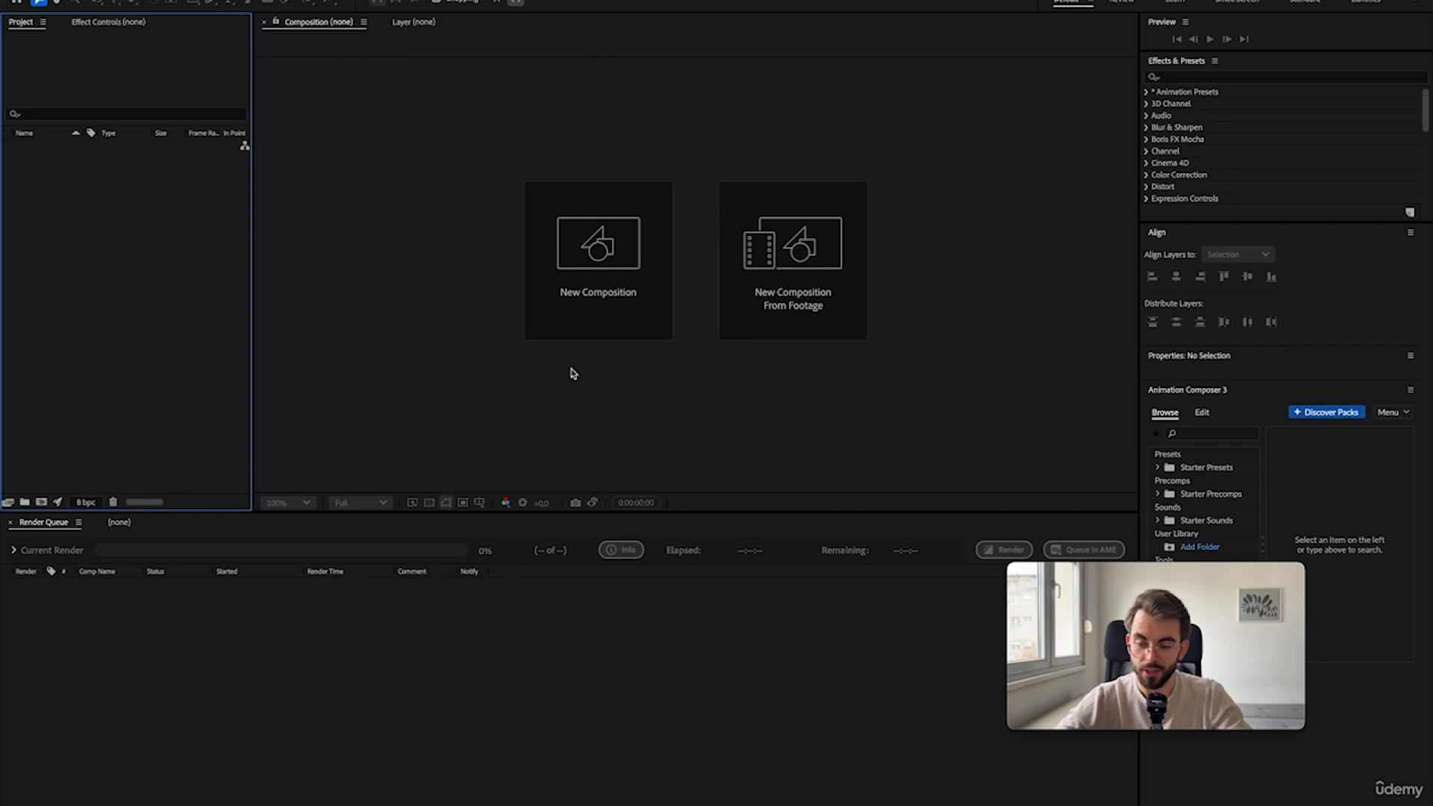
pyautogui.click(457, 674)
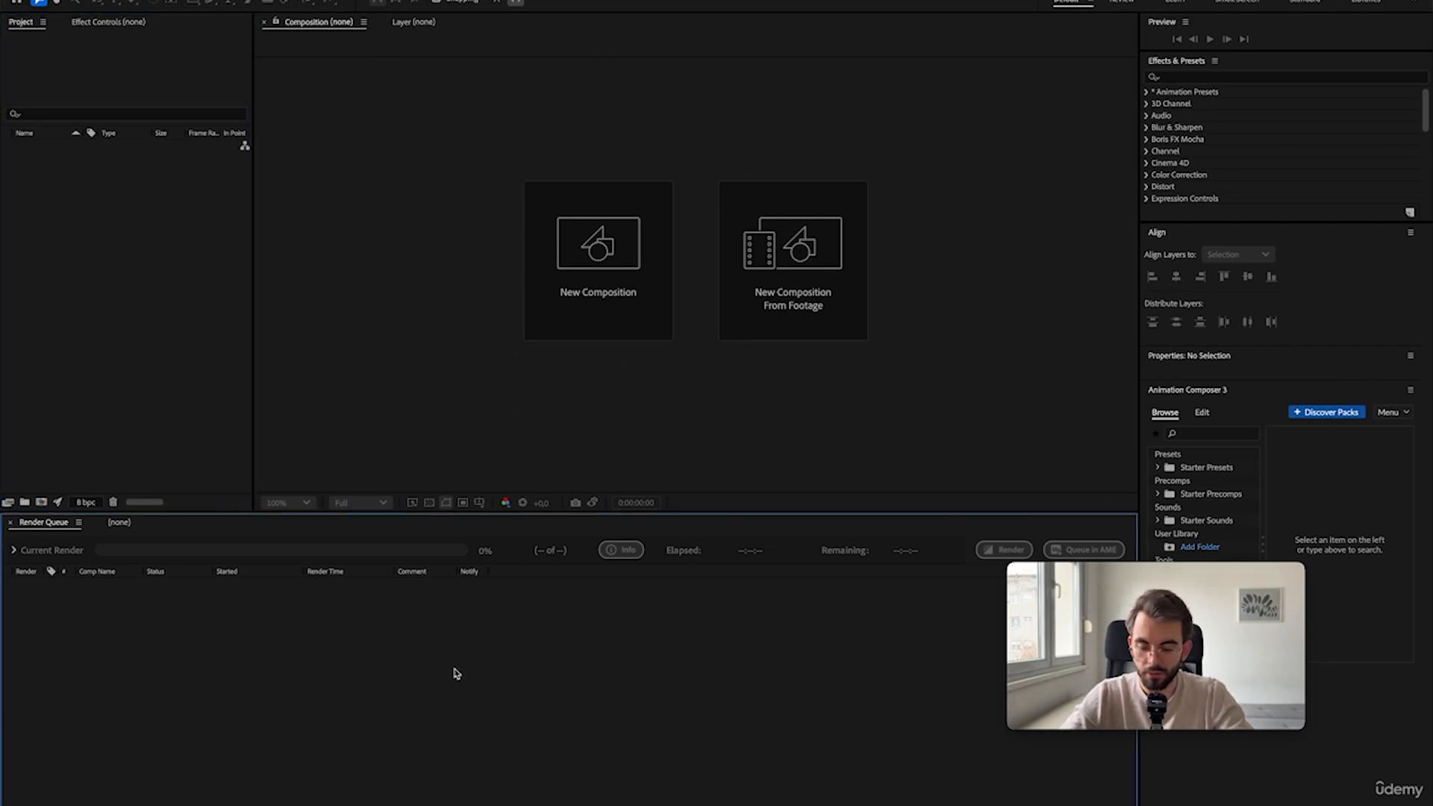
pyautogui.press('super+alt+apostrophe')
# - Bring up Video Copilot's FX Console page in the browser and look over its main features and After Effects plug-in downloads
pyautogui.click(1158, 688)
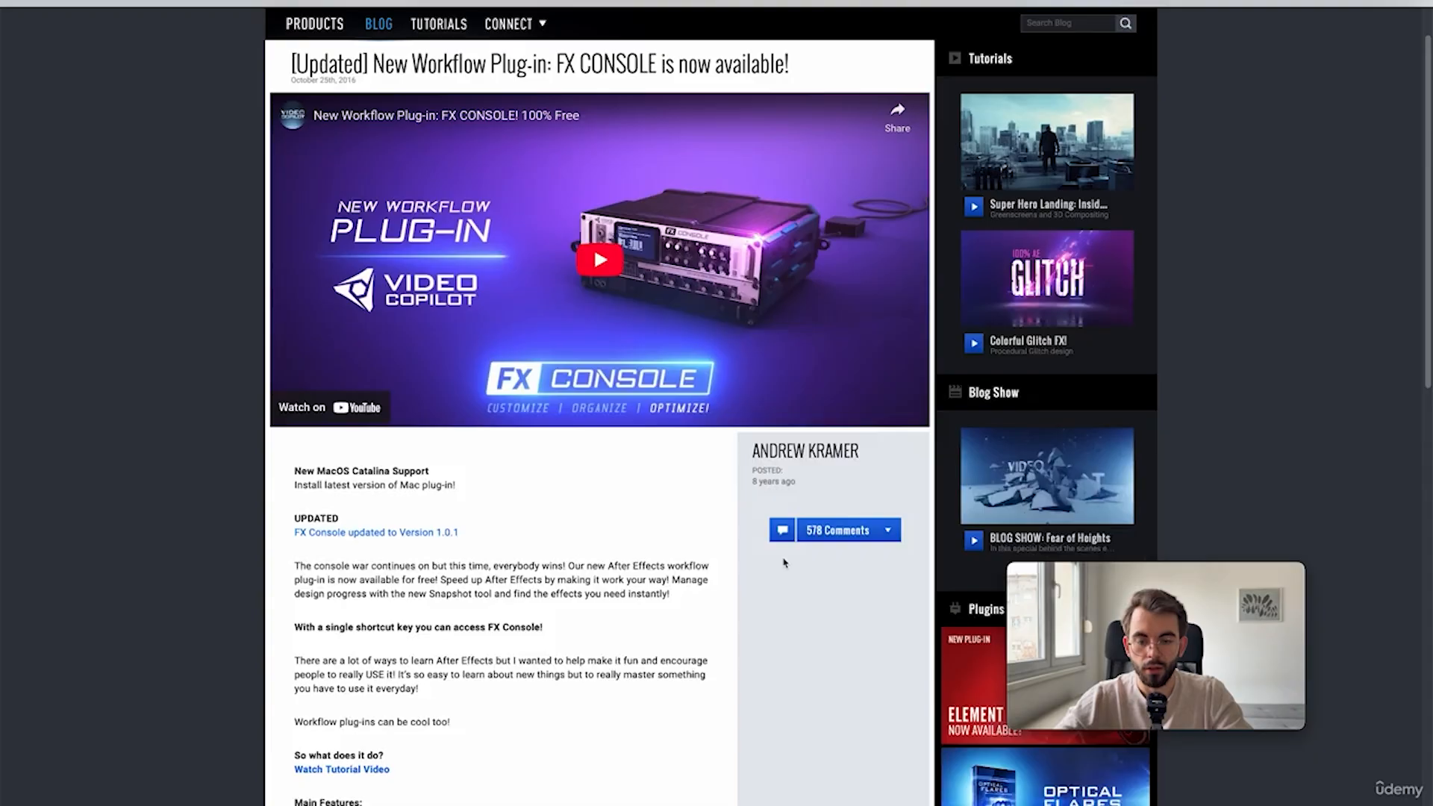
pyautogui.scroll(-5, 784, 563)
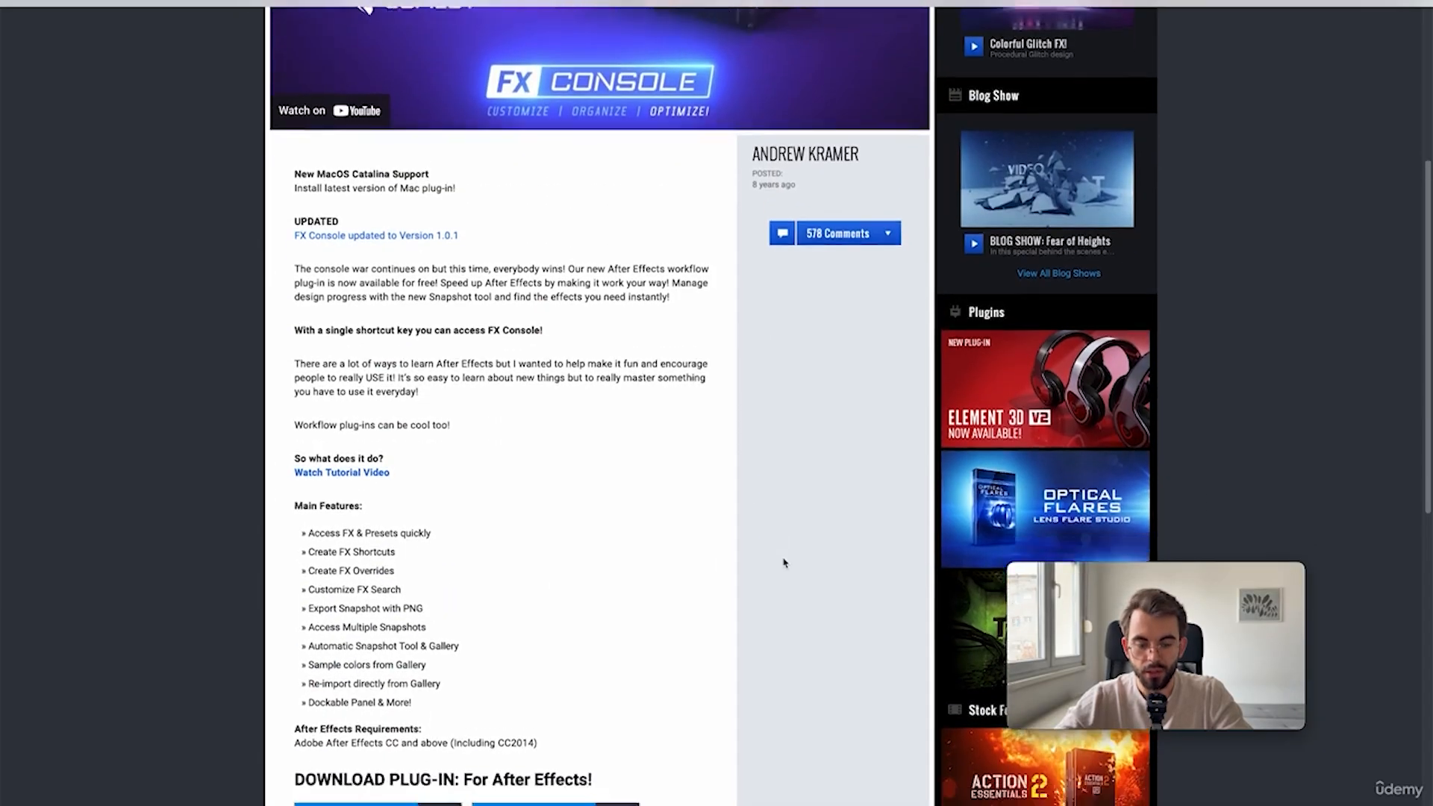
pyautogui.scroll(-3, 784, 563)
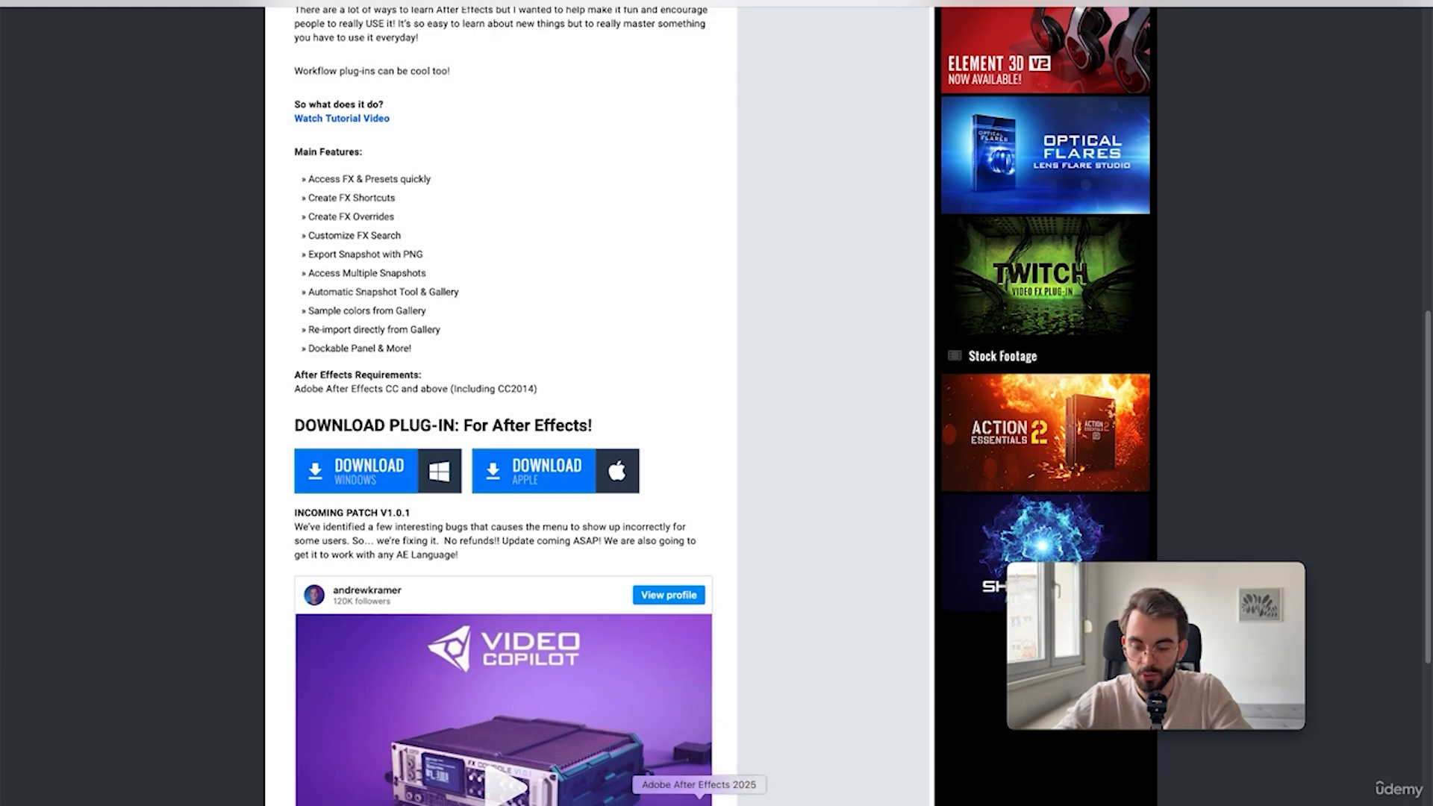
# - Return to After Effects and create a new 1920 x 1080 composition with the default settings
pyautogui.click(700, 805)
pyautogui.click(41, 503)
pyautogui.press('Return')
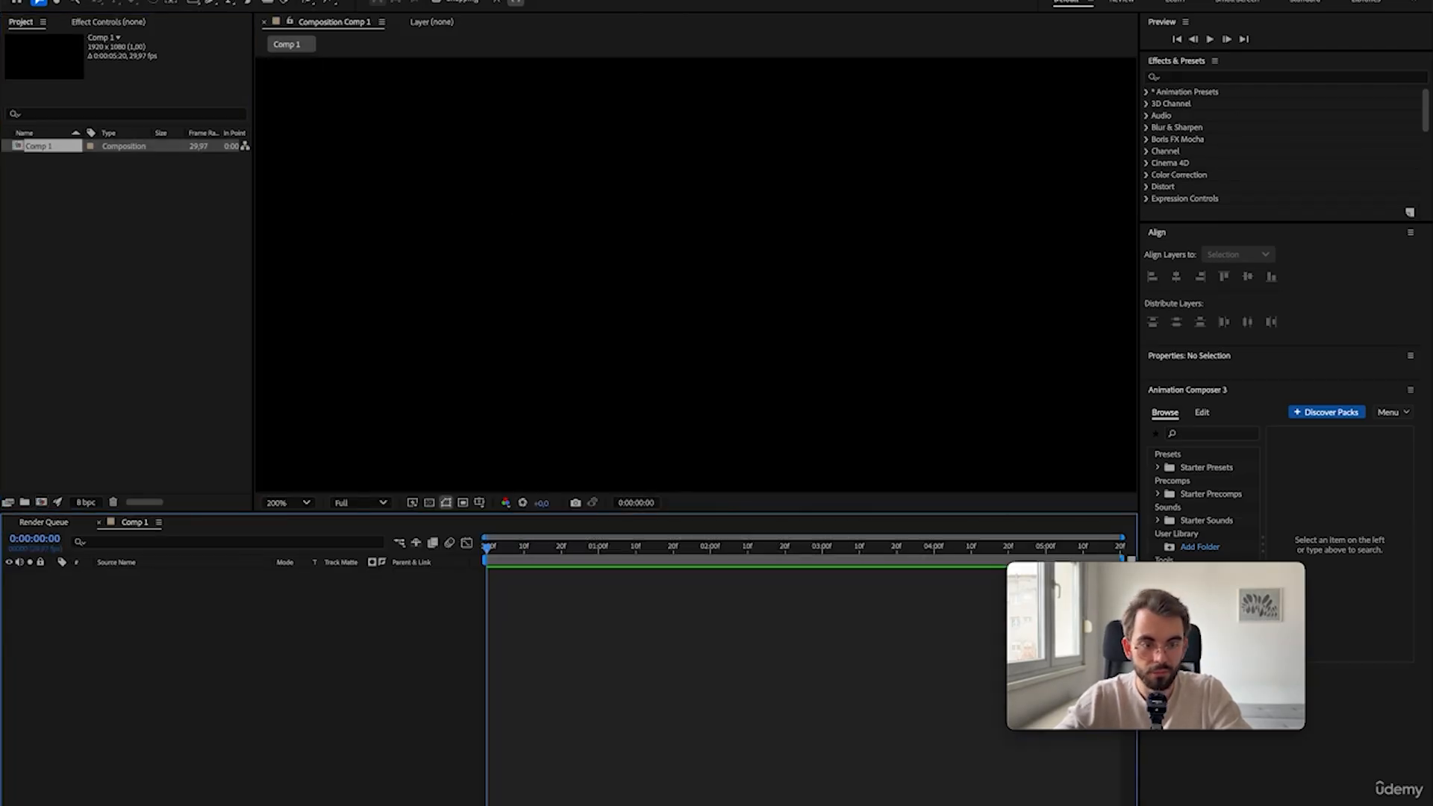
# - Add a text layer reading "qweqw" in the upper part of the composition and finish editing it
pyautogui.hotkey('ctrl', 't')
pyautogui.click(515, 186)
pyautogui.write('qweqw')
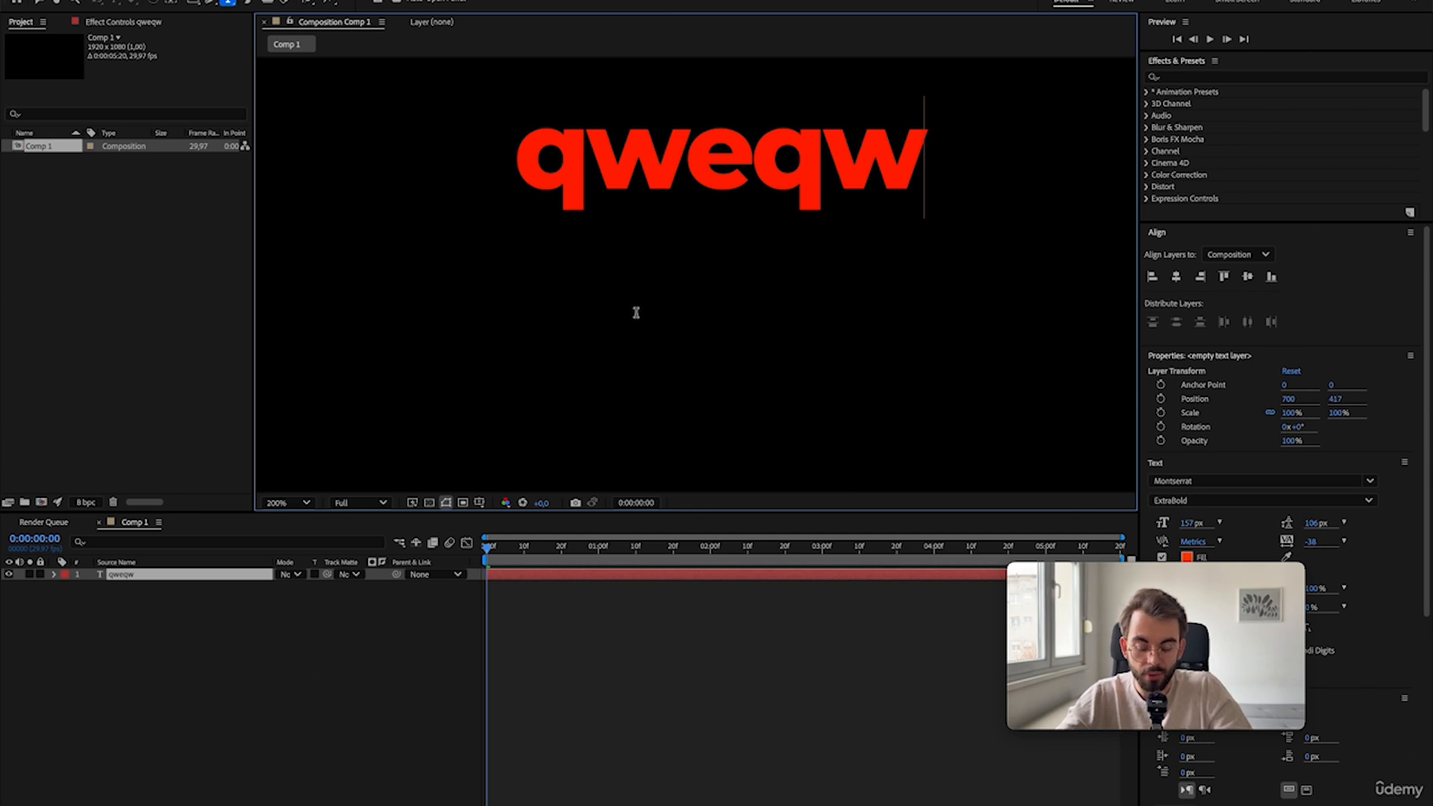
pyautogui.press('Escape')
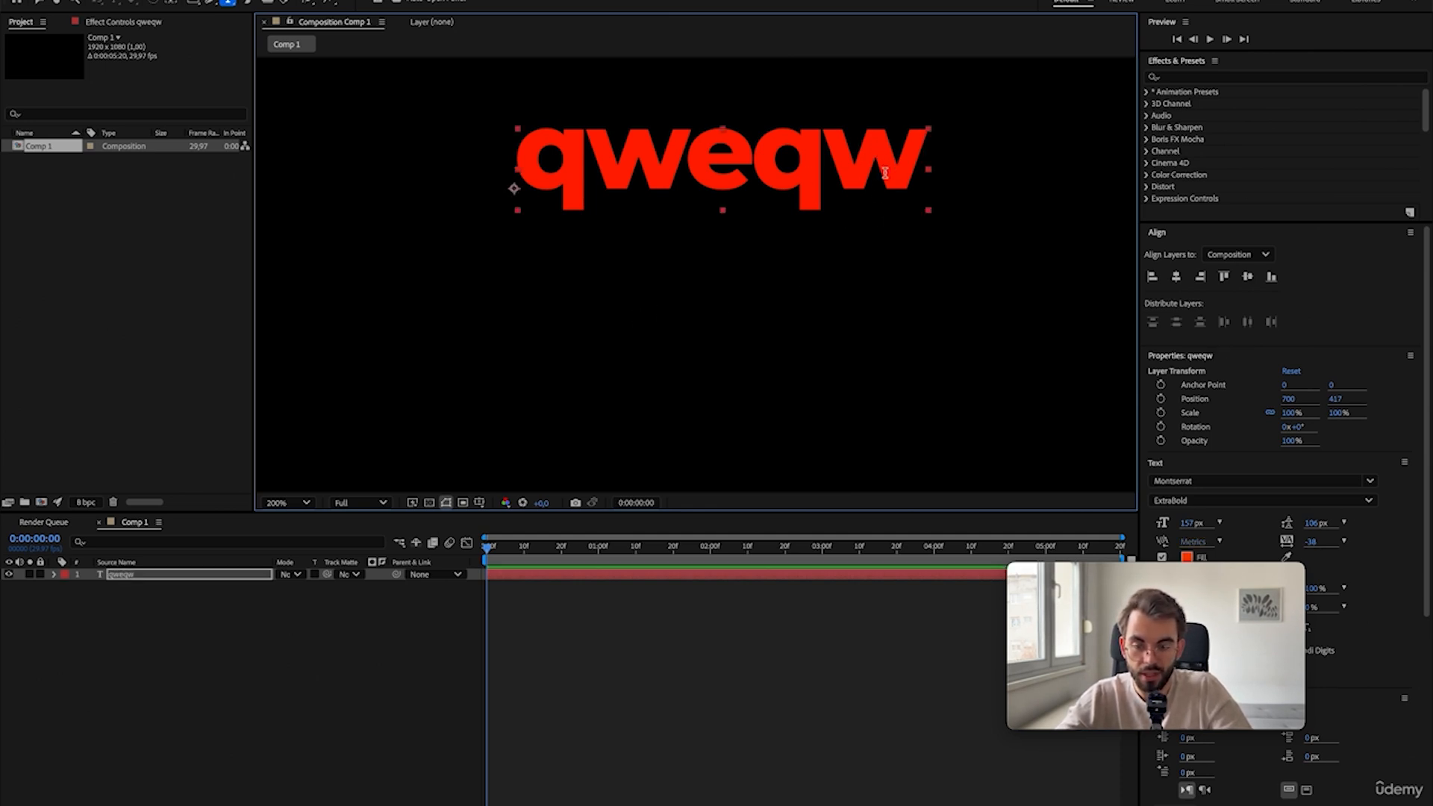
# - Move the qweqw text toward the middle, centre it horizontally and vertically in the composition, and deselect it
pyautogui.moveTo(885, 169); pyautogui.dragTo(858, 259)
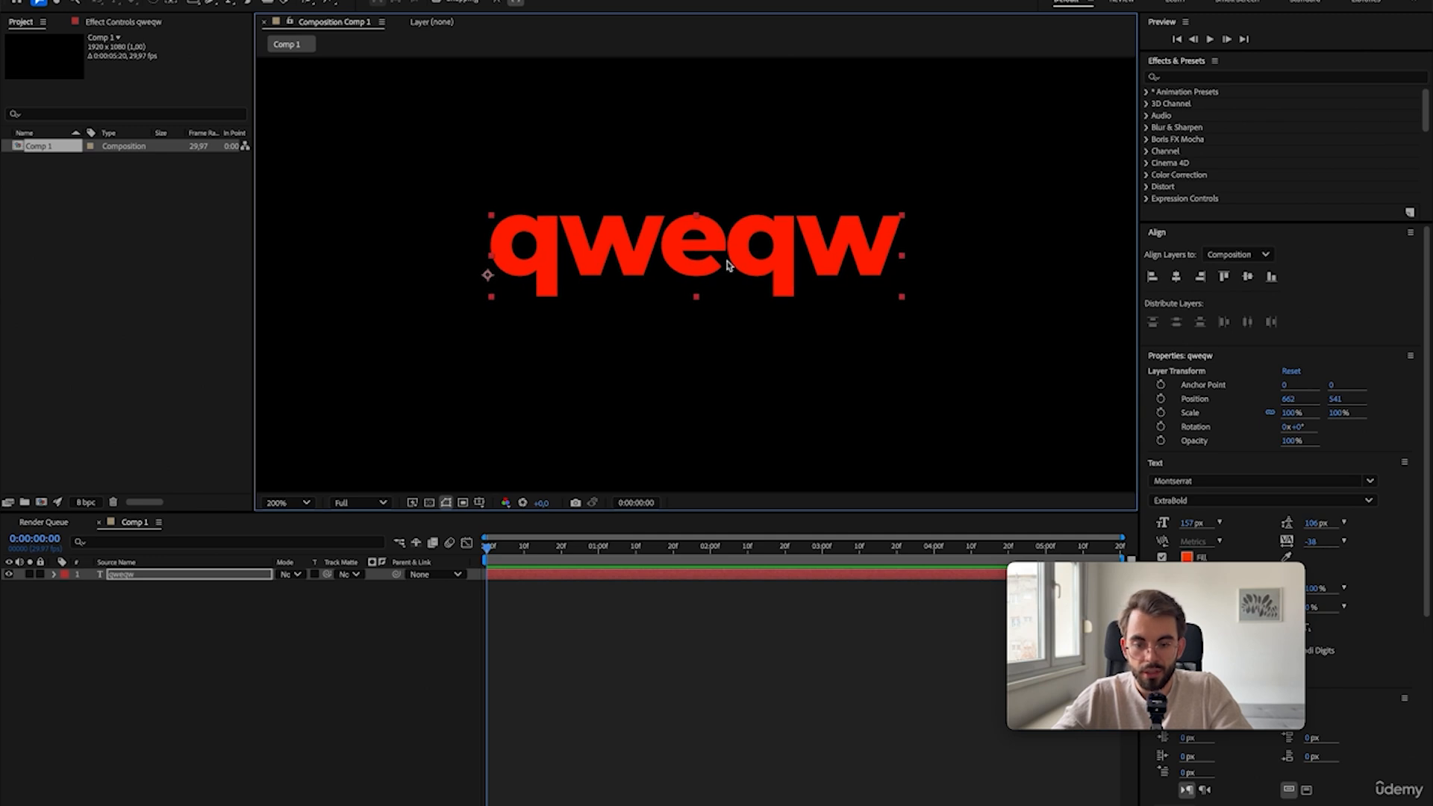
pyautogui.click(1176, 276)
pyautogui.click(1248, 276)
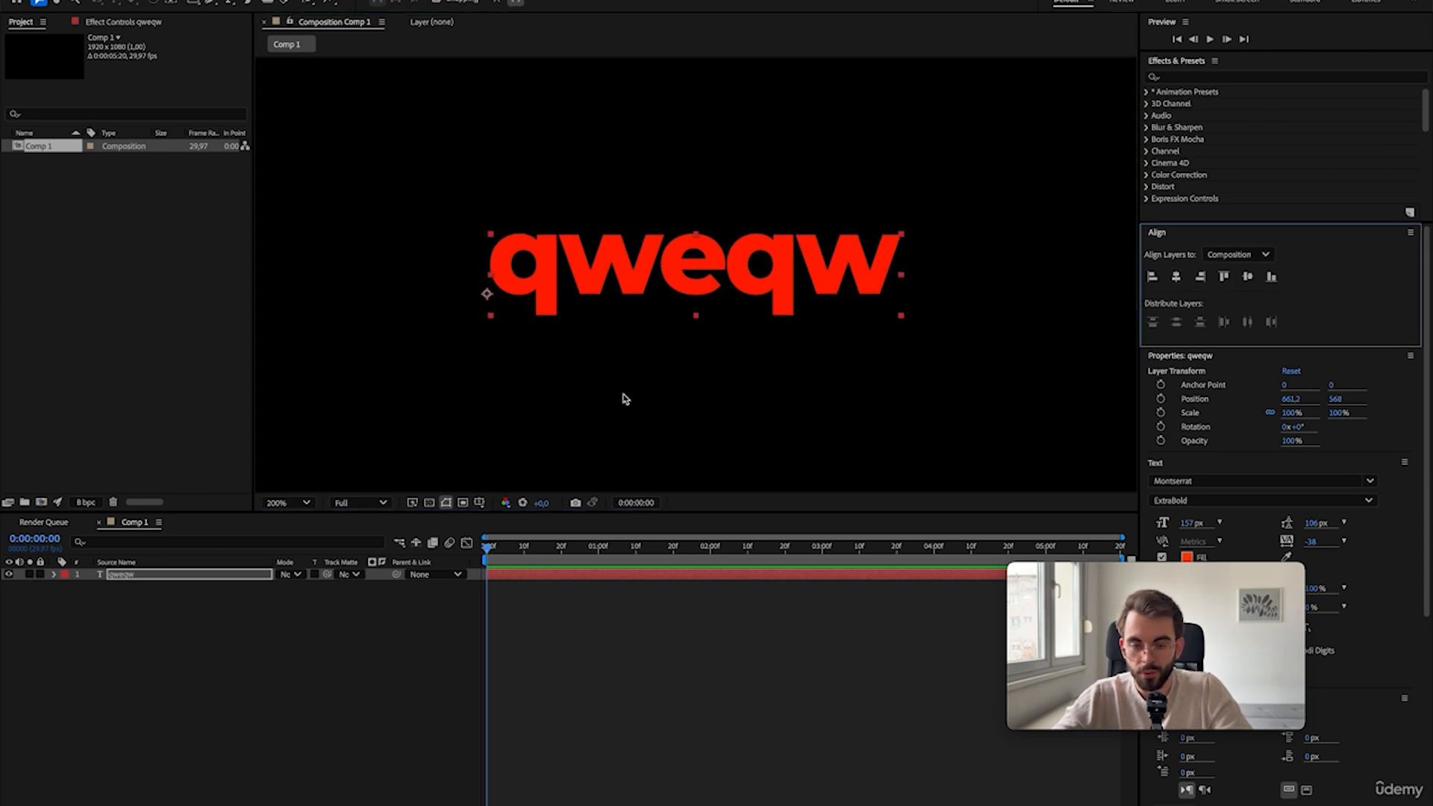
pyautogui.click(212, 703)
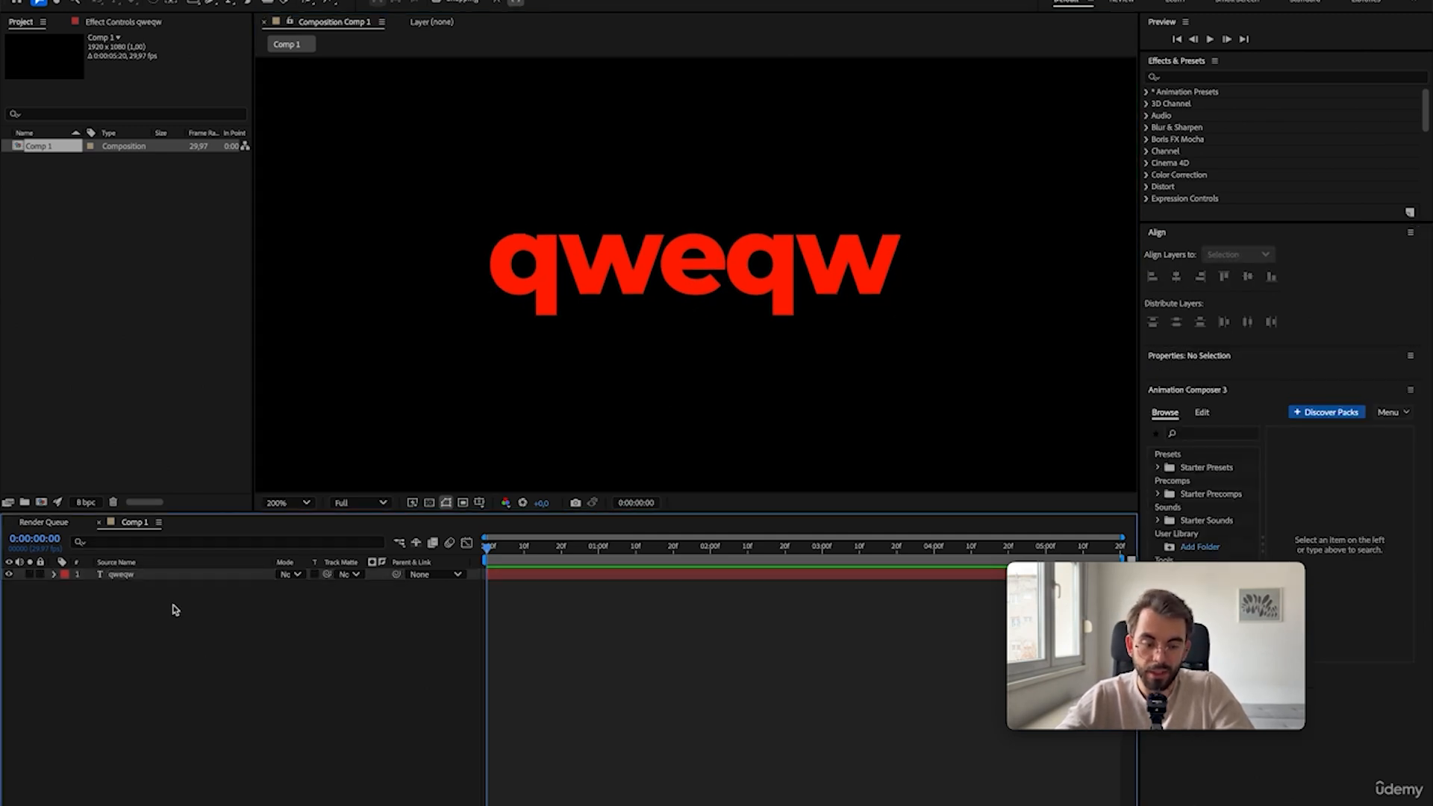
# - Select the qweqw text layer in the composition and briefly bring up the FX Console search bar
pyautogui.click(591, 276)
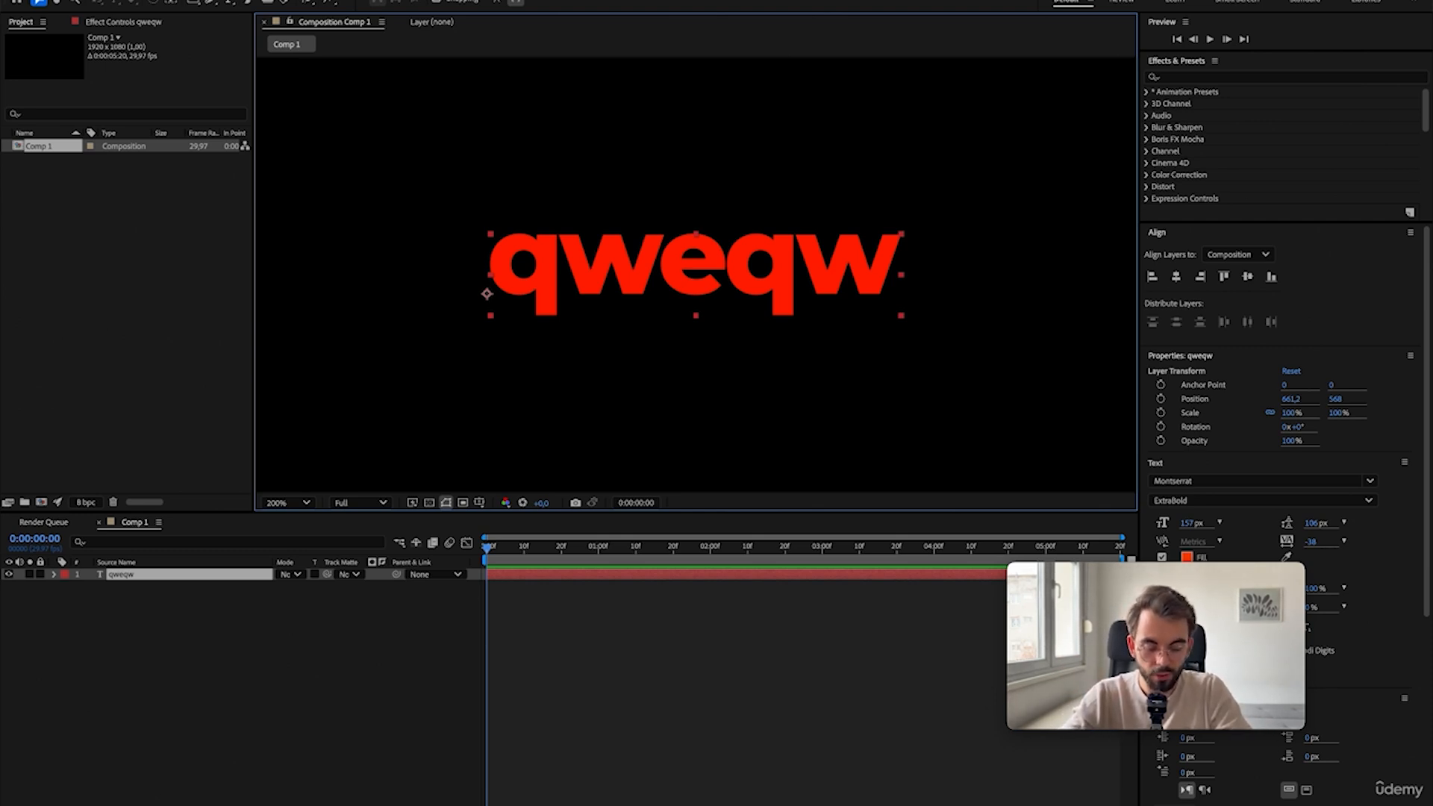
pyautogui.hotkey('ctrl', 'space')
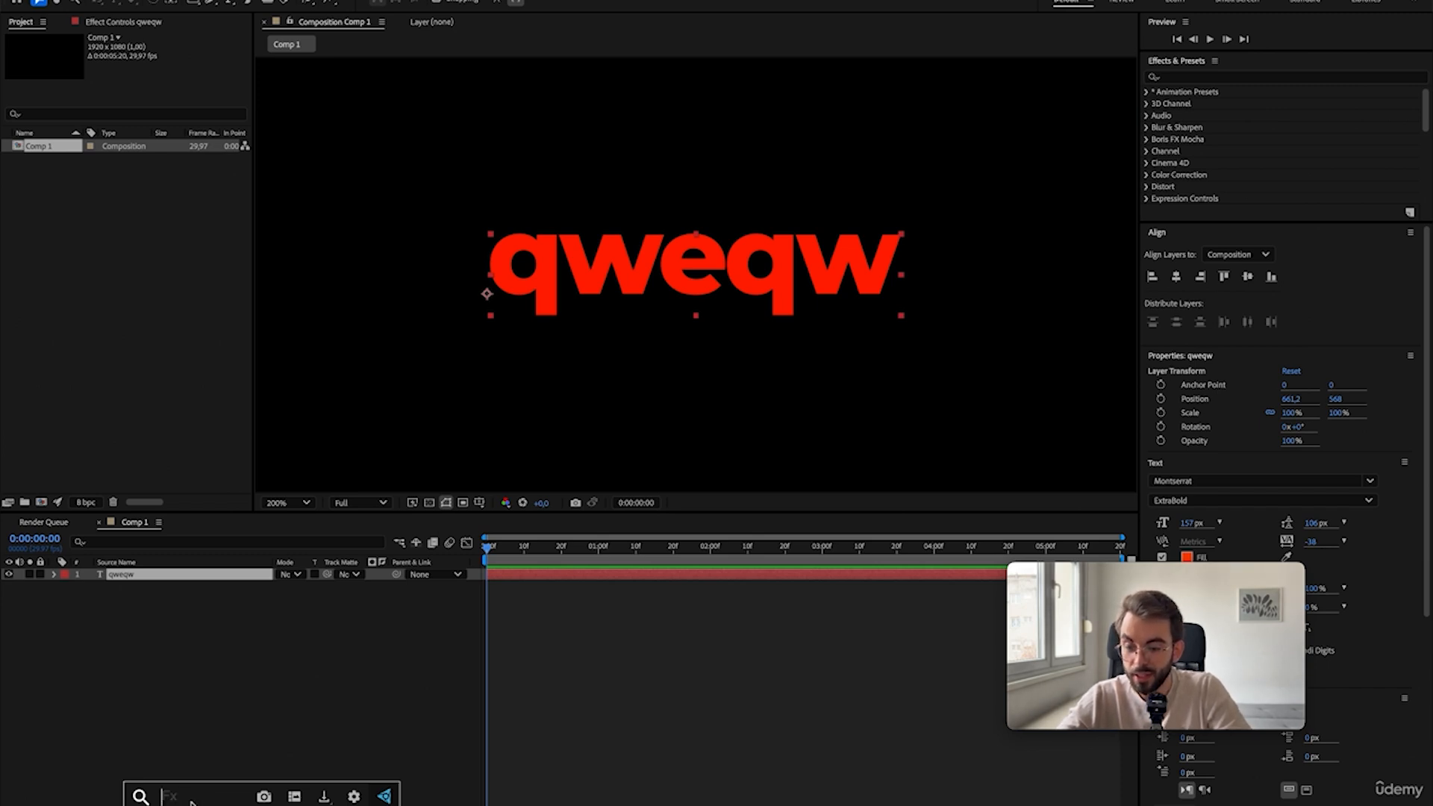
pyautogui.press('Escape')
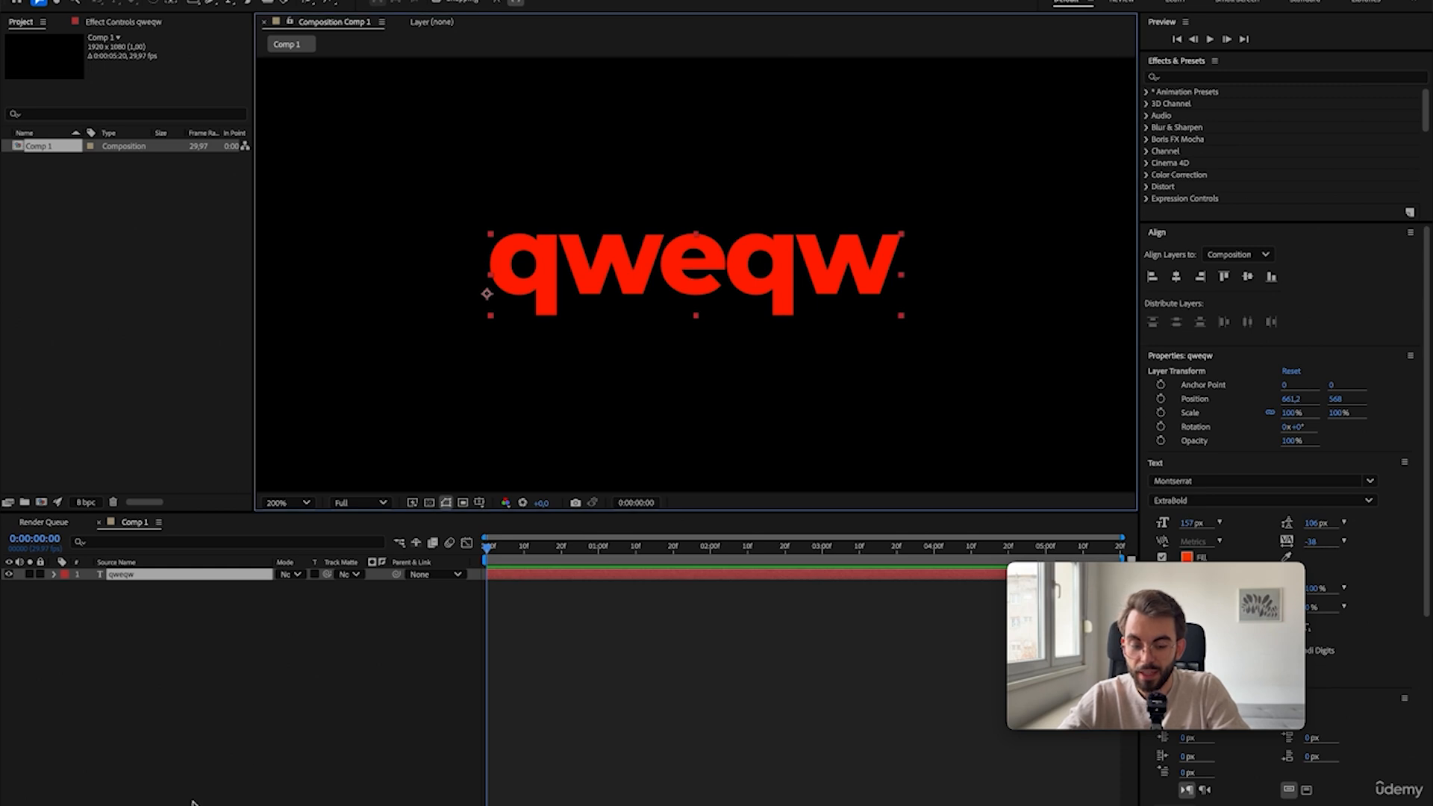
# - Expand a group in Effects & Presets, try a random search term there, and clear the search
pyautogui.click(1149, 91)
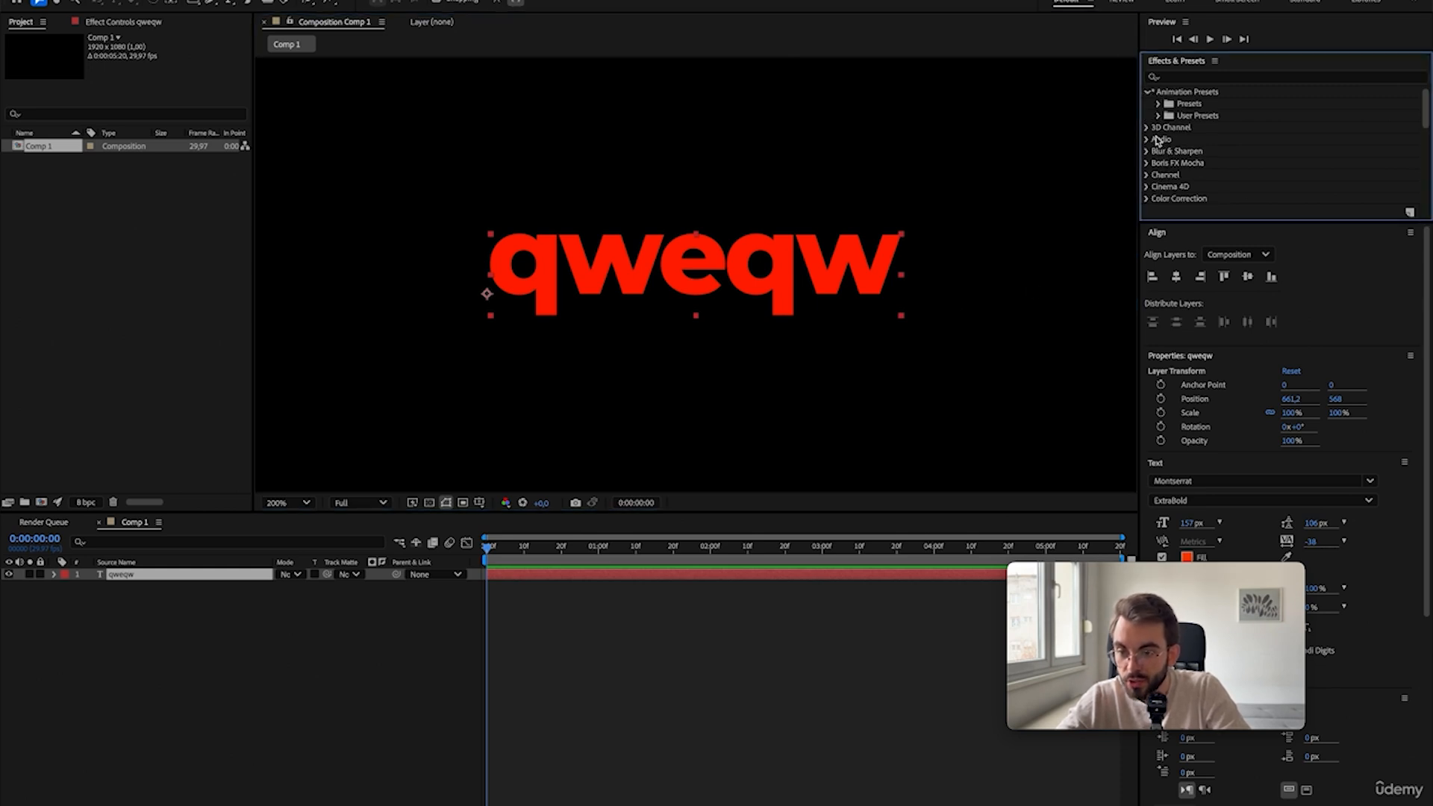
pyautogui.click(1147, 129)
pyautogui.click(1187, 79)
pyautogui.write('ewqewqdwq')
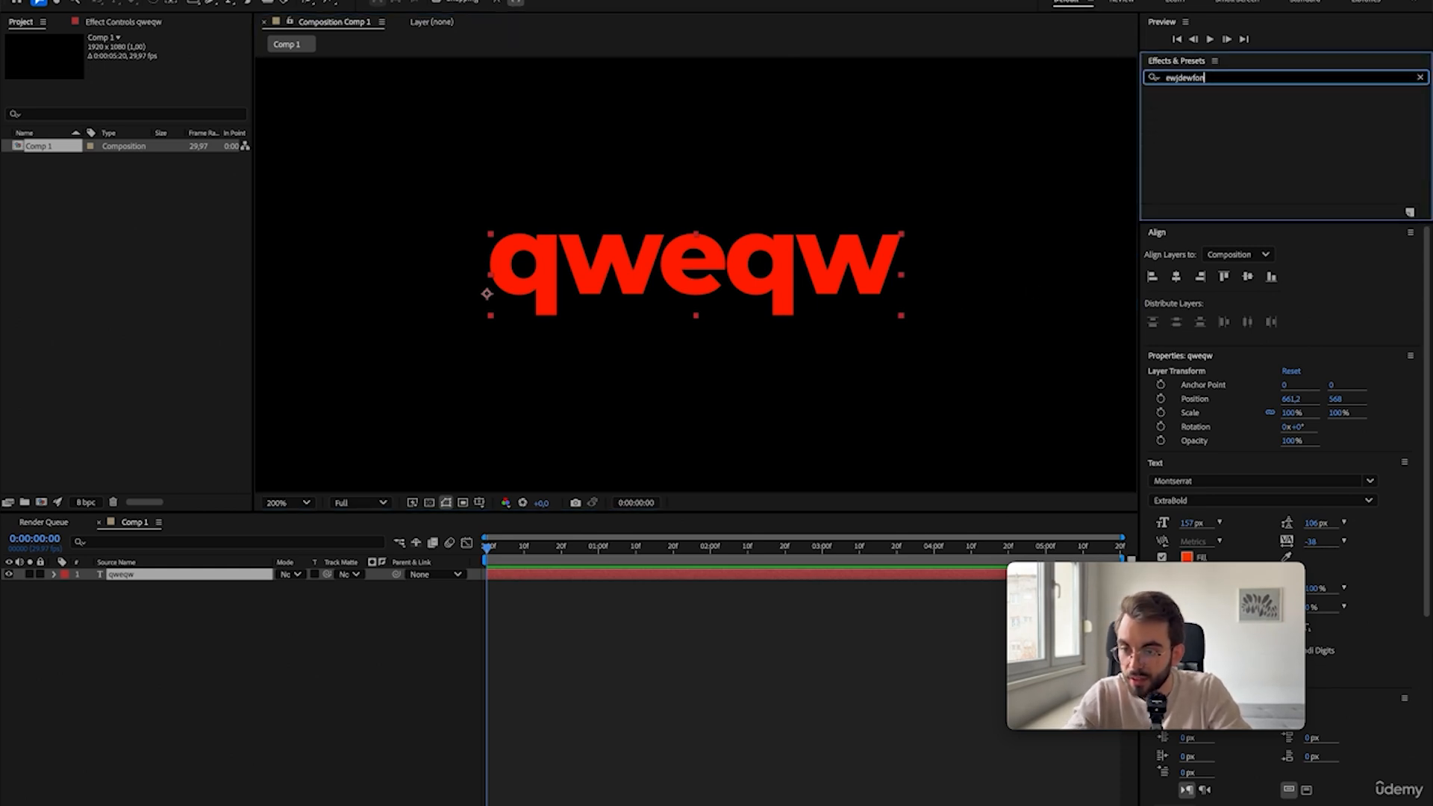
pyautogui.press('super+a')
pyautogui.press('BackSpace')
# - Search FX Console for "typ" and apply the Typewriter preset to the qweqw text layer
pyautogui.hotkey('ctrl', 'space')
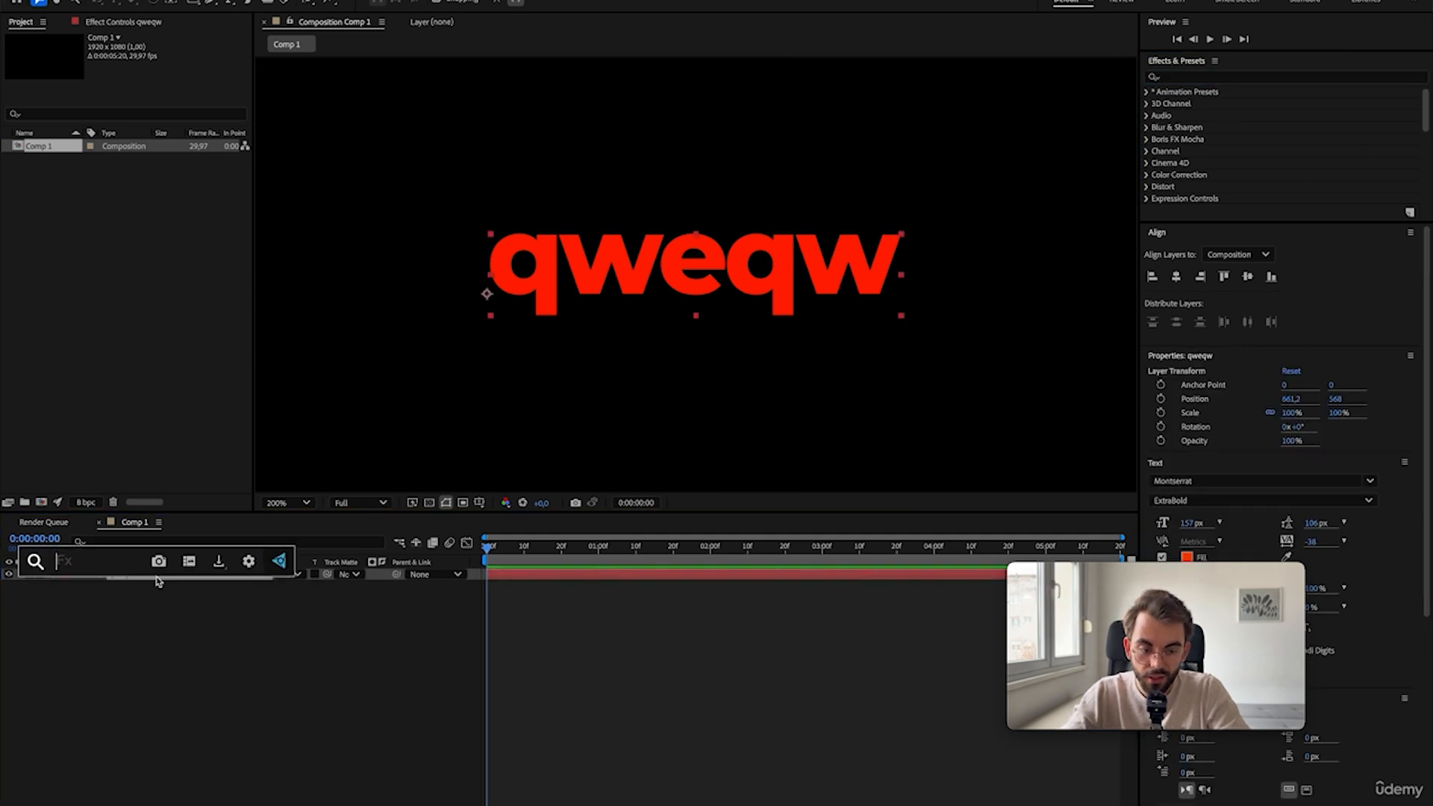
pyautogui.write('typ')
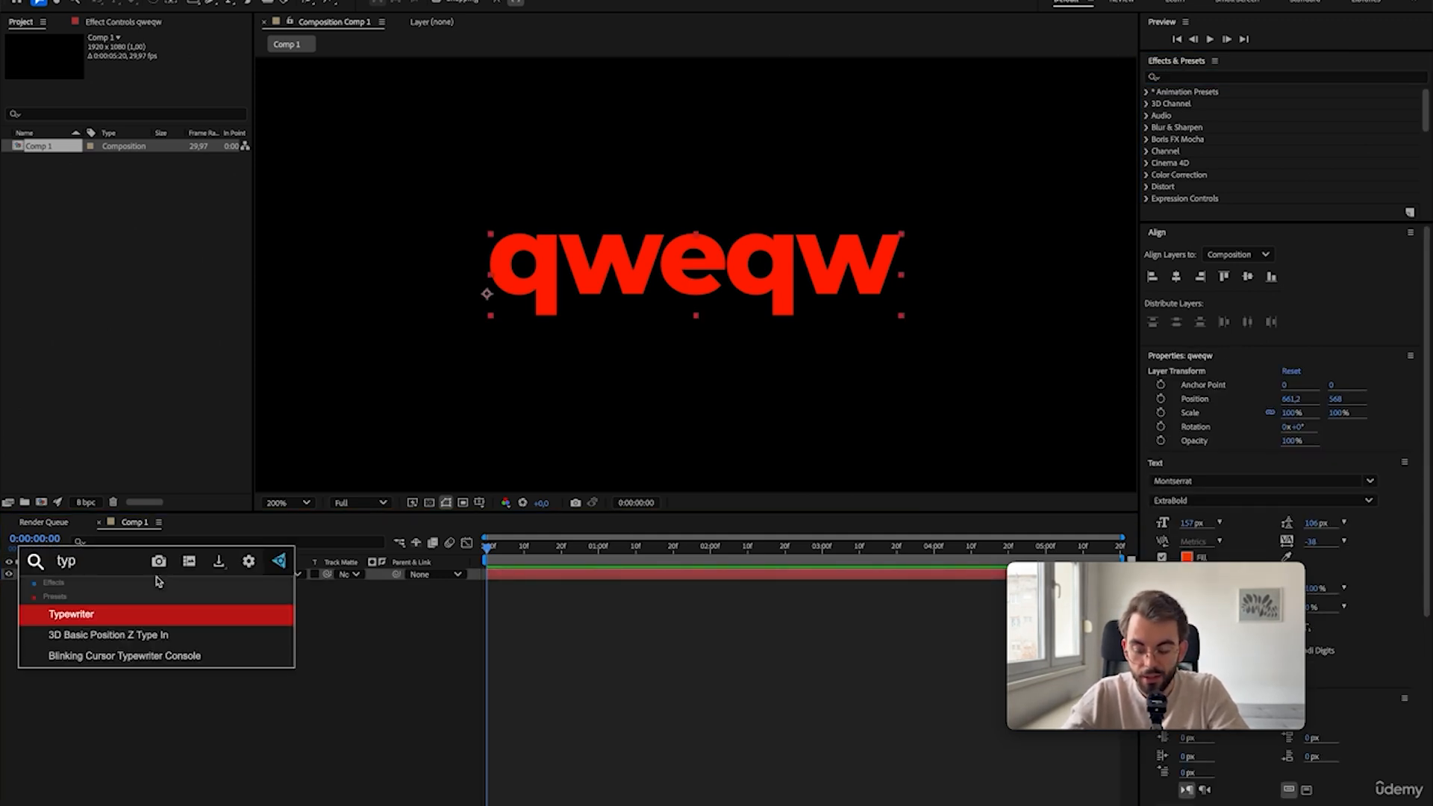
pyautogui.press('Return')
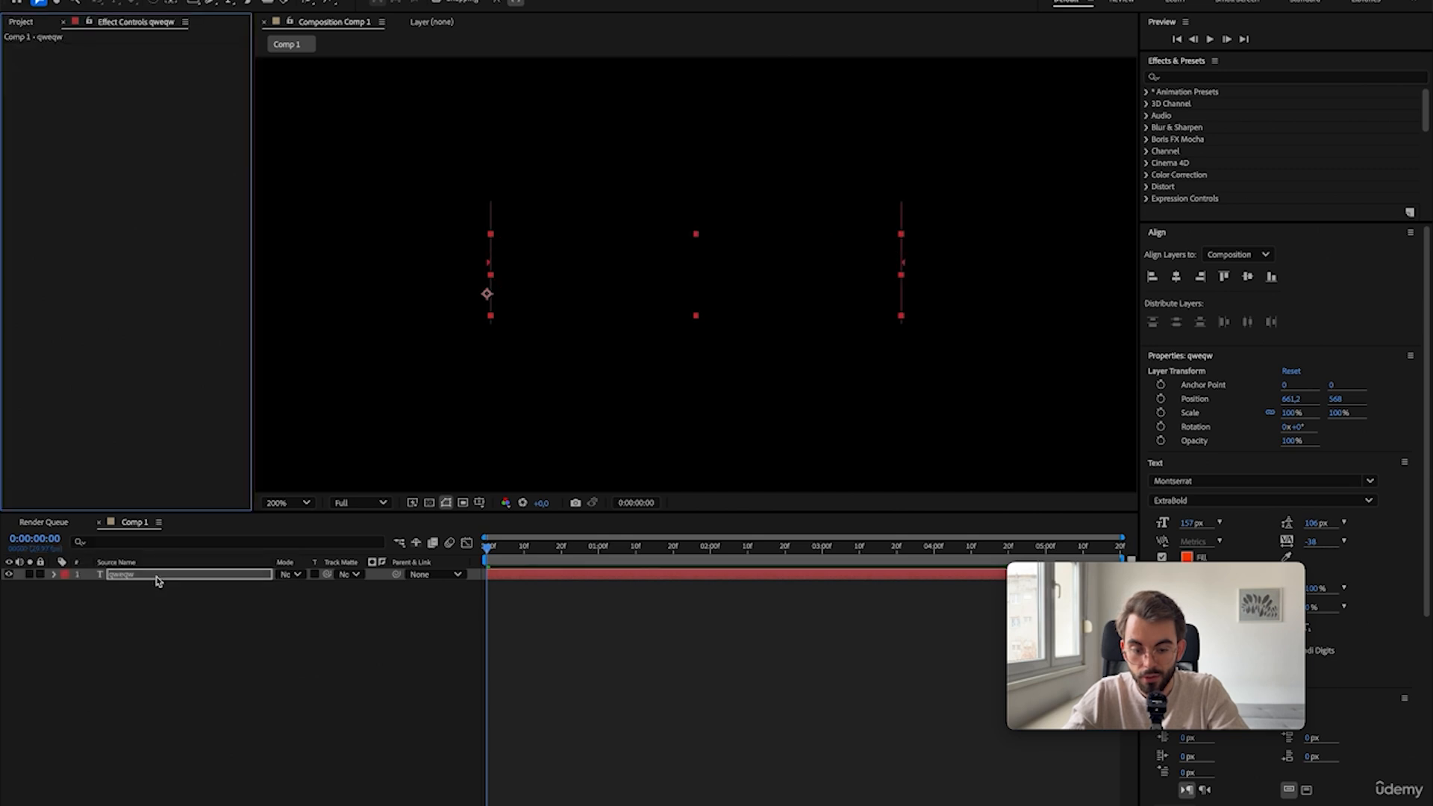
# - Reveal the text layer's keyframes, preview the typewriter animation, and return the time indicator to the start
pyautogui.click(201, 576)
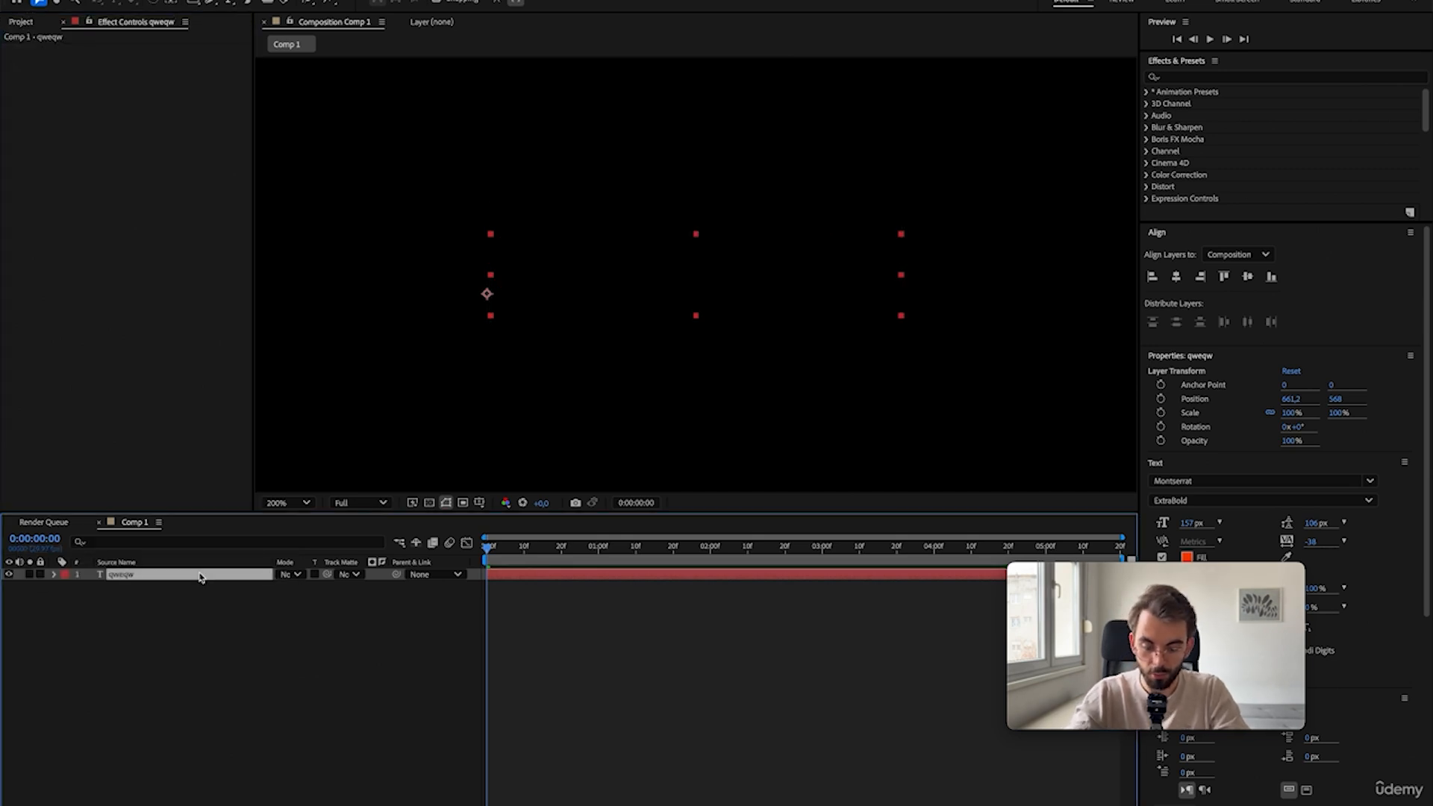
pyautogui.press('u')
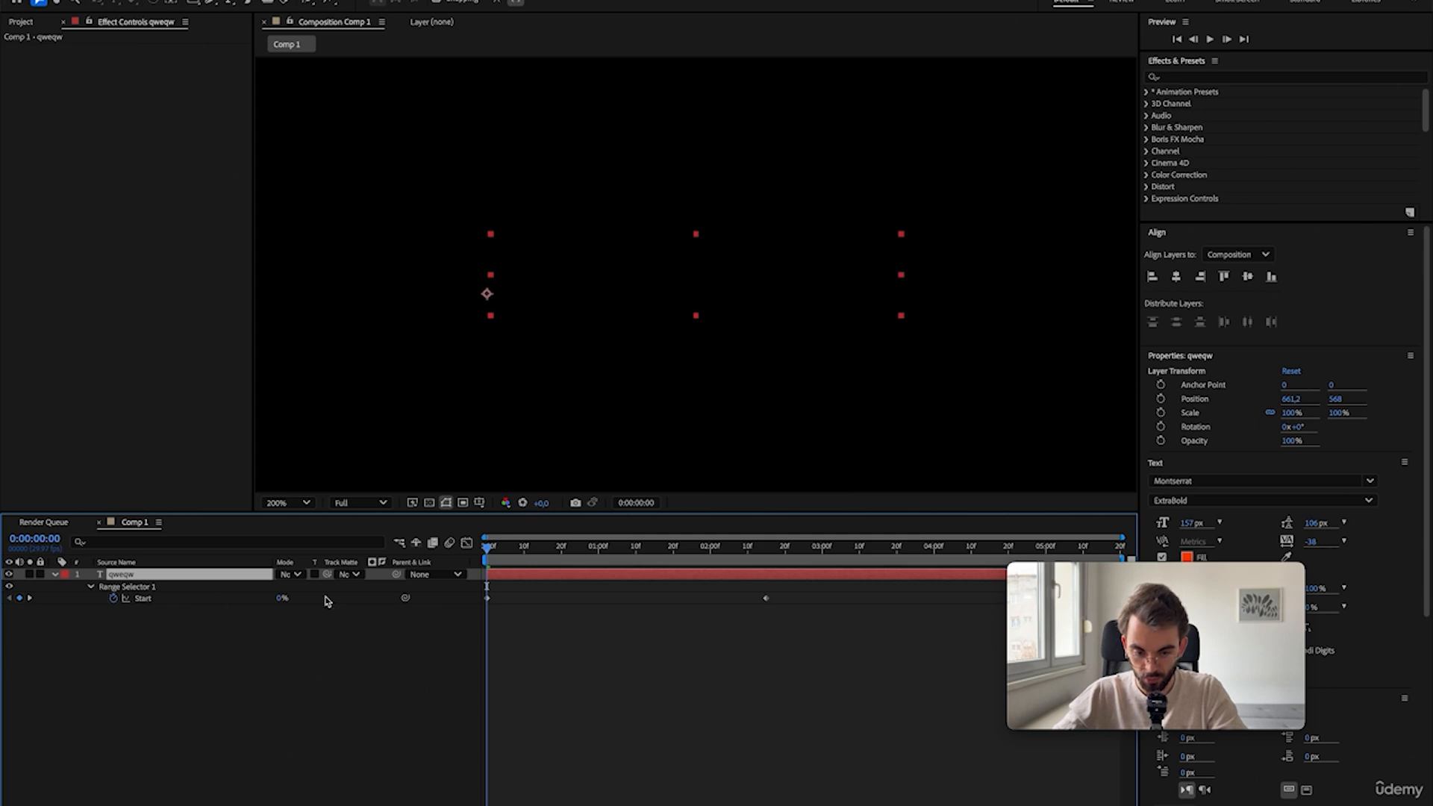
pyautogui.press('space')
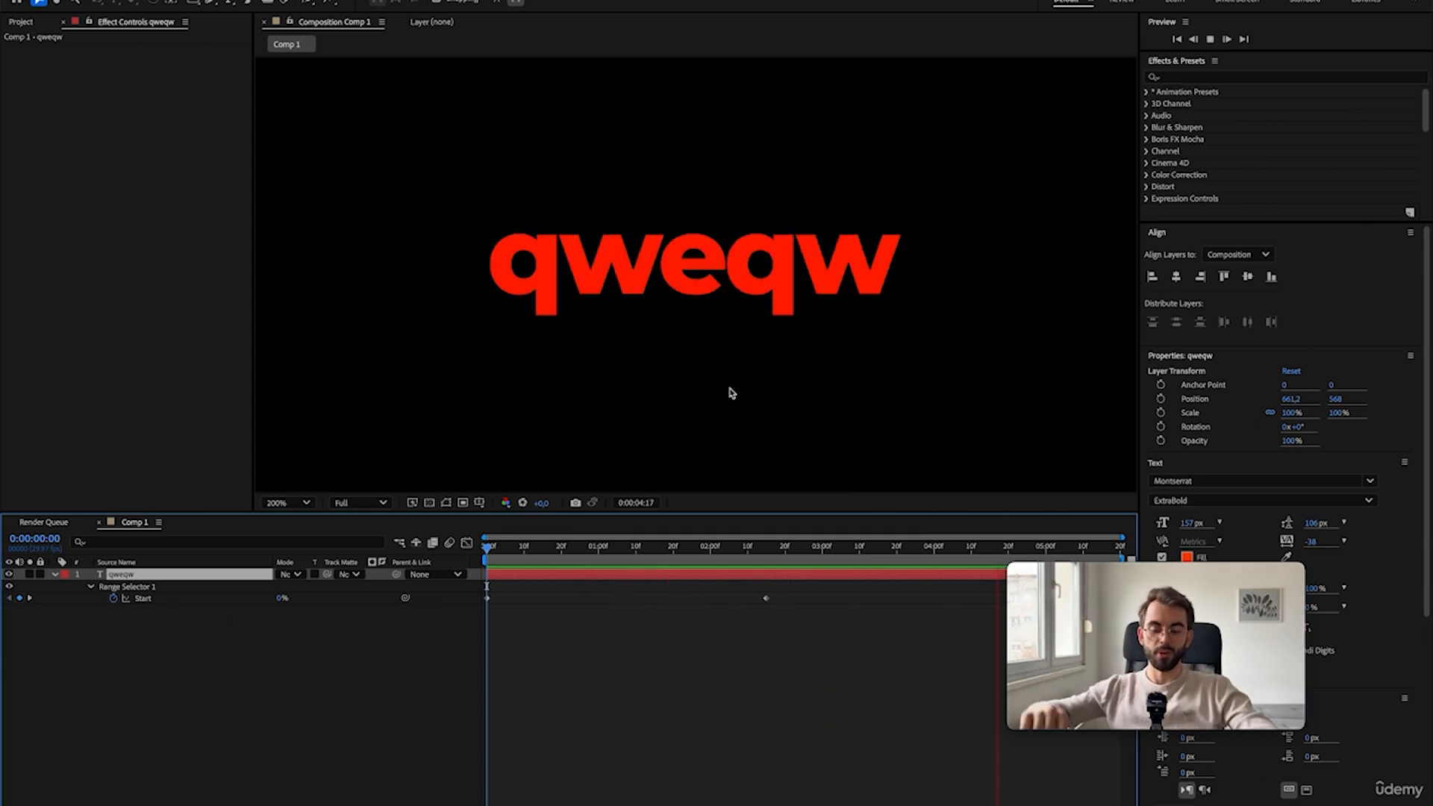
pyautogui.press('space')
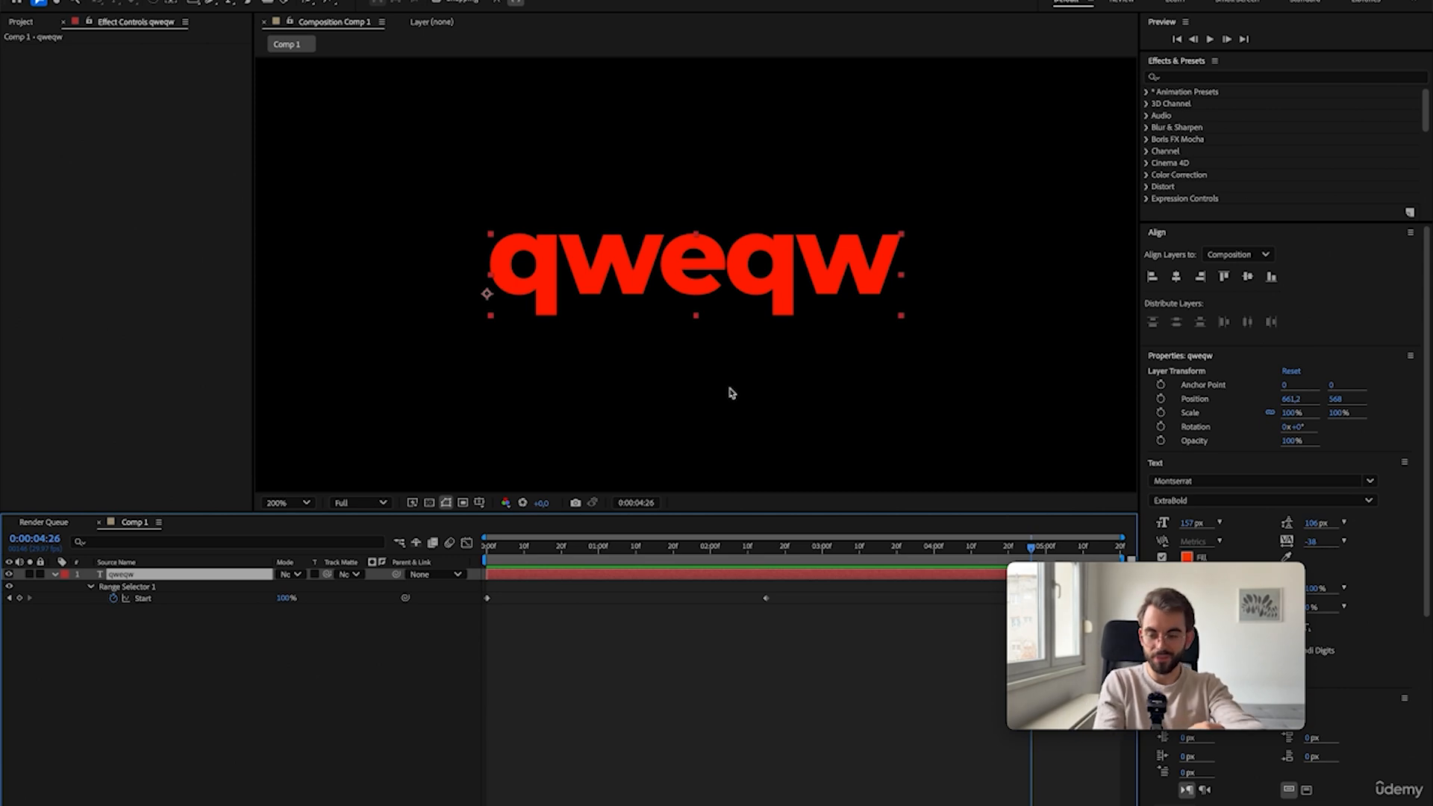
pyautogui.press('Home')
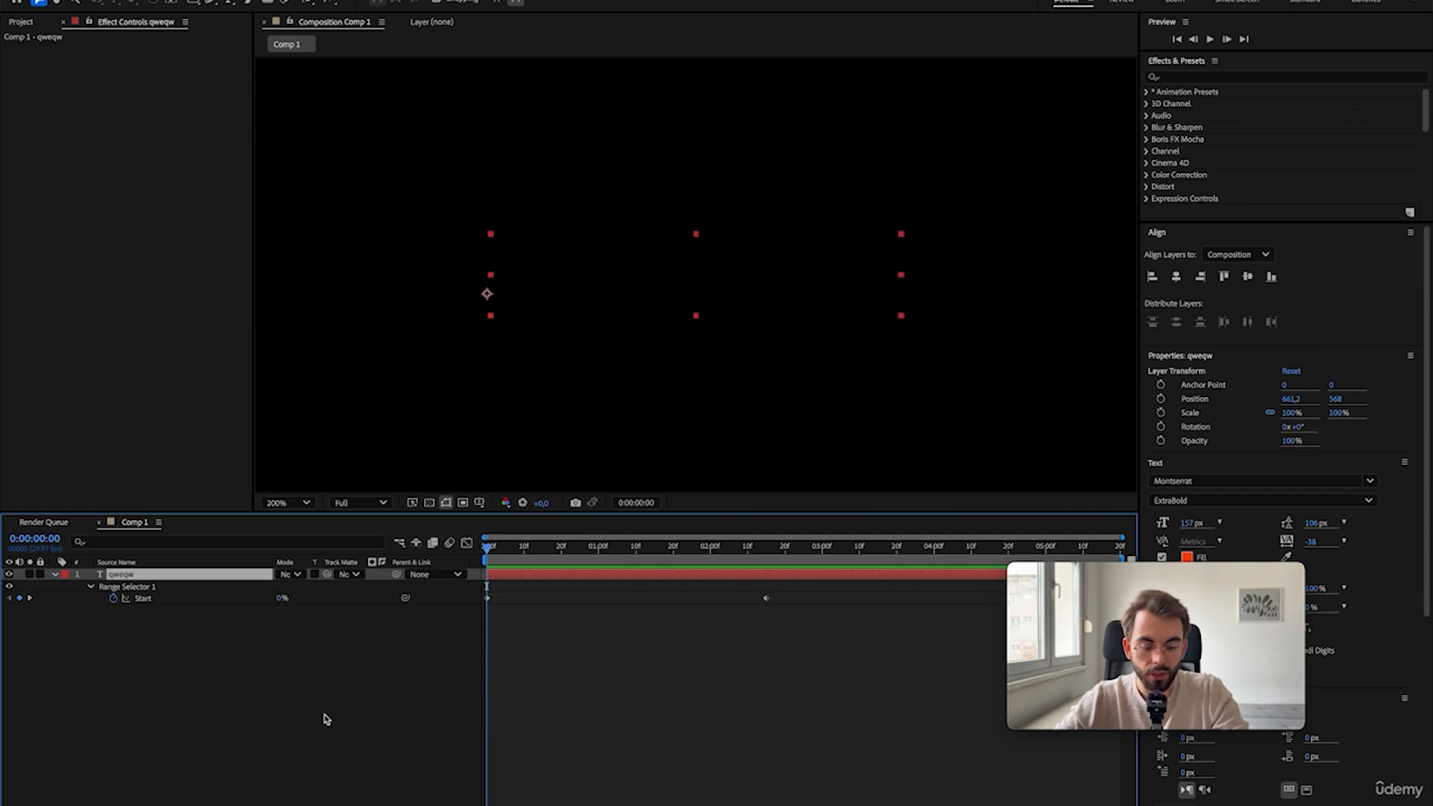
# - Duplicate the qweqw text layer, try FX Console with both layers selected, and deselect them
pyautogui.hotkey('ctrl', 'd')
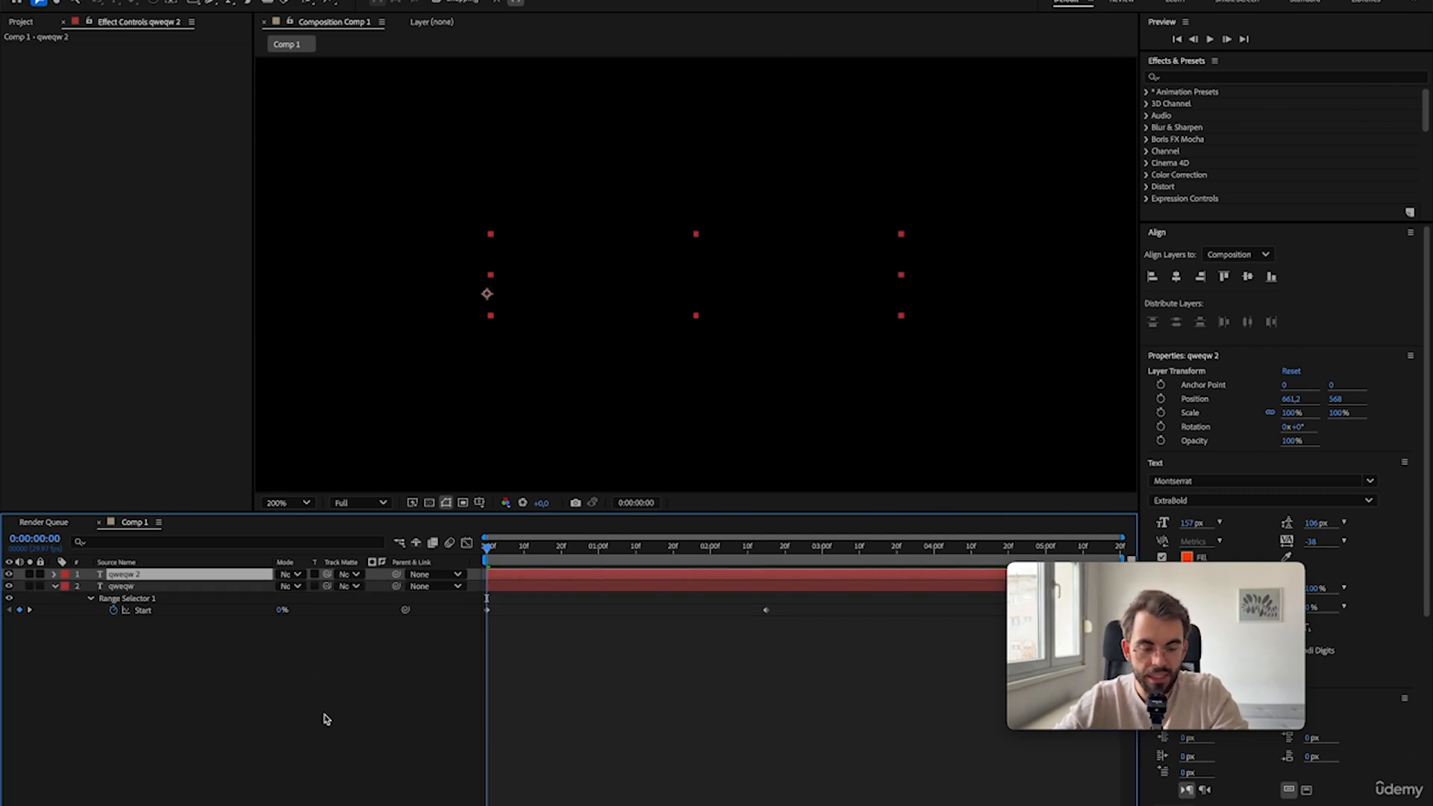
pyautogui.keyDown('shift'); pyautogui.click(144, 587); pyautogui.keyUp('shift')
pyautogui.hotkey('ctrl', 'space')
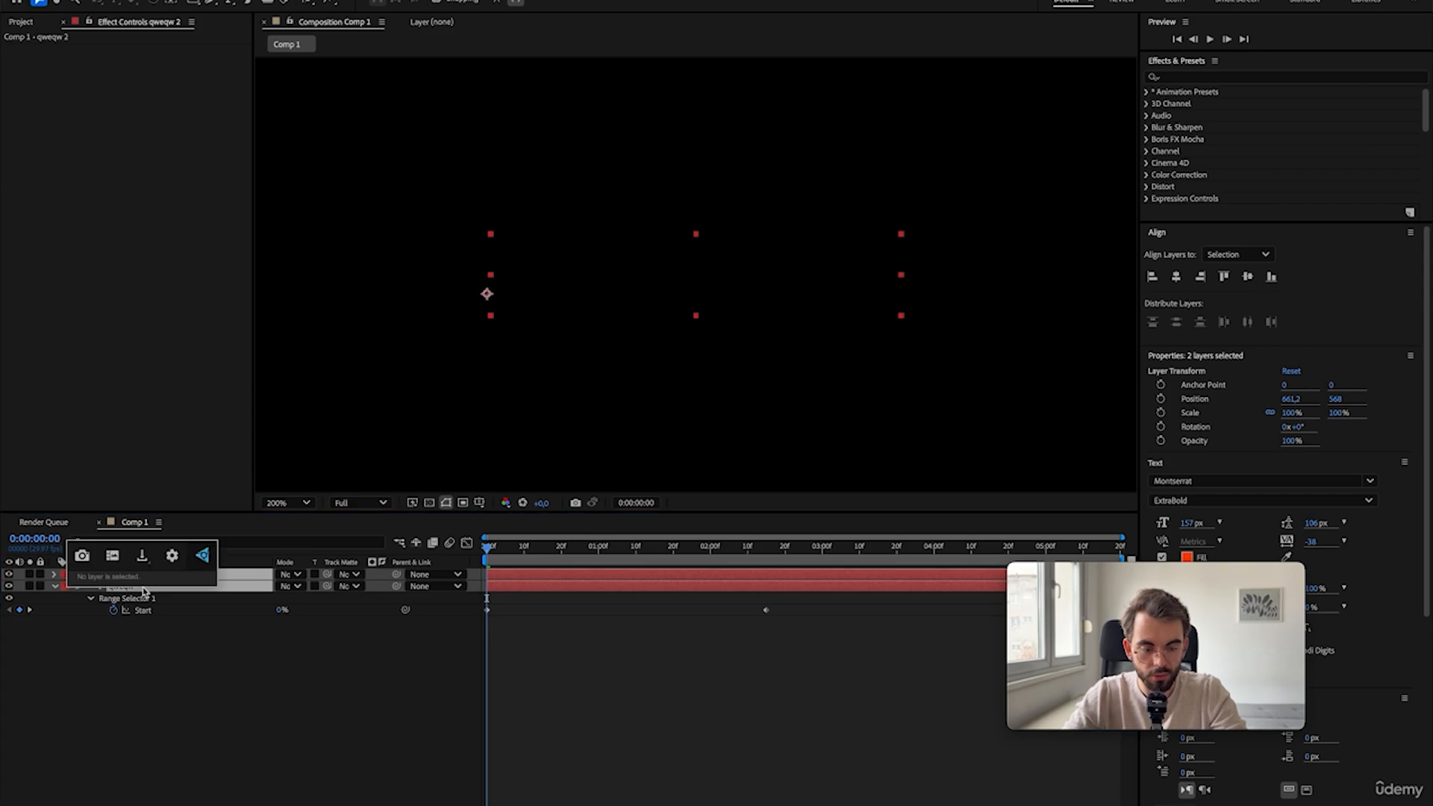
pyautogui.press('Escape')
pyautogui.click(665, 804)
pyautogui.scroll(10, 596, 378)
pyautogui.scroll(-1, 586, 213)
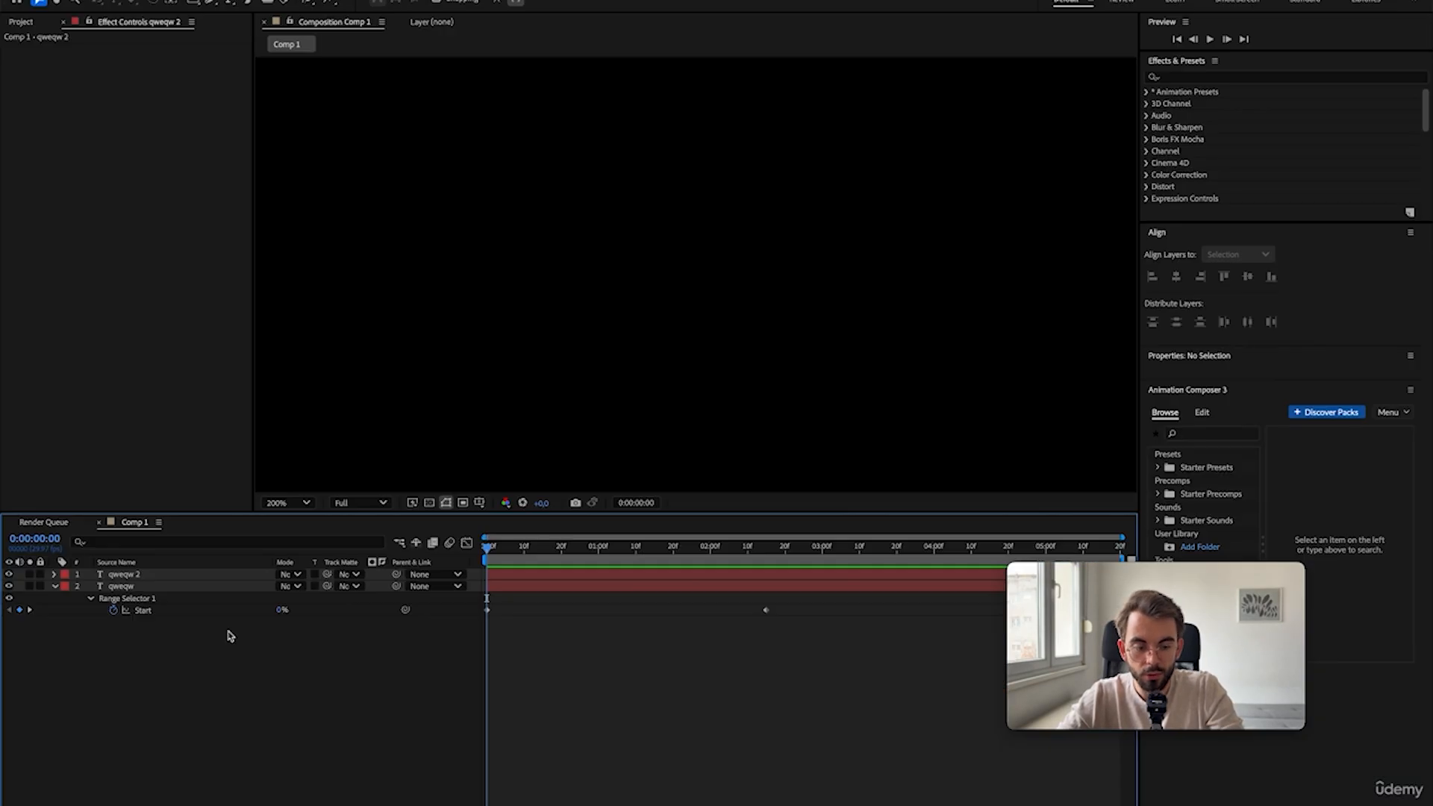
# - Select the duplicated text layer qweqw 2 and make another copy of it
pyautogui.click(138, 575)
pyautogui.press('Return')
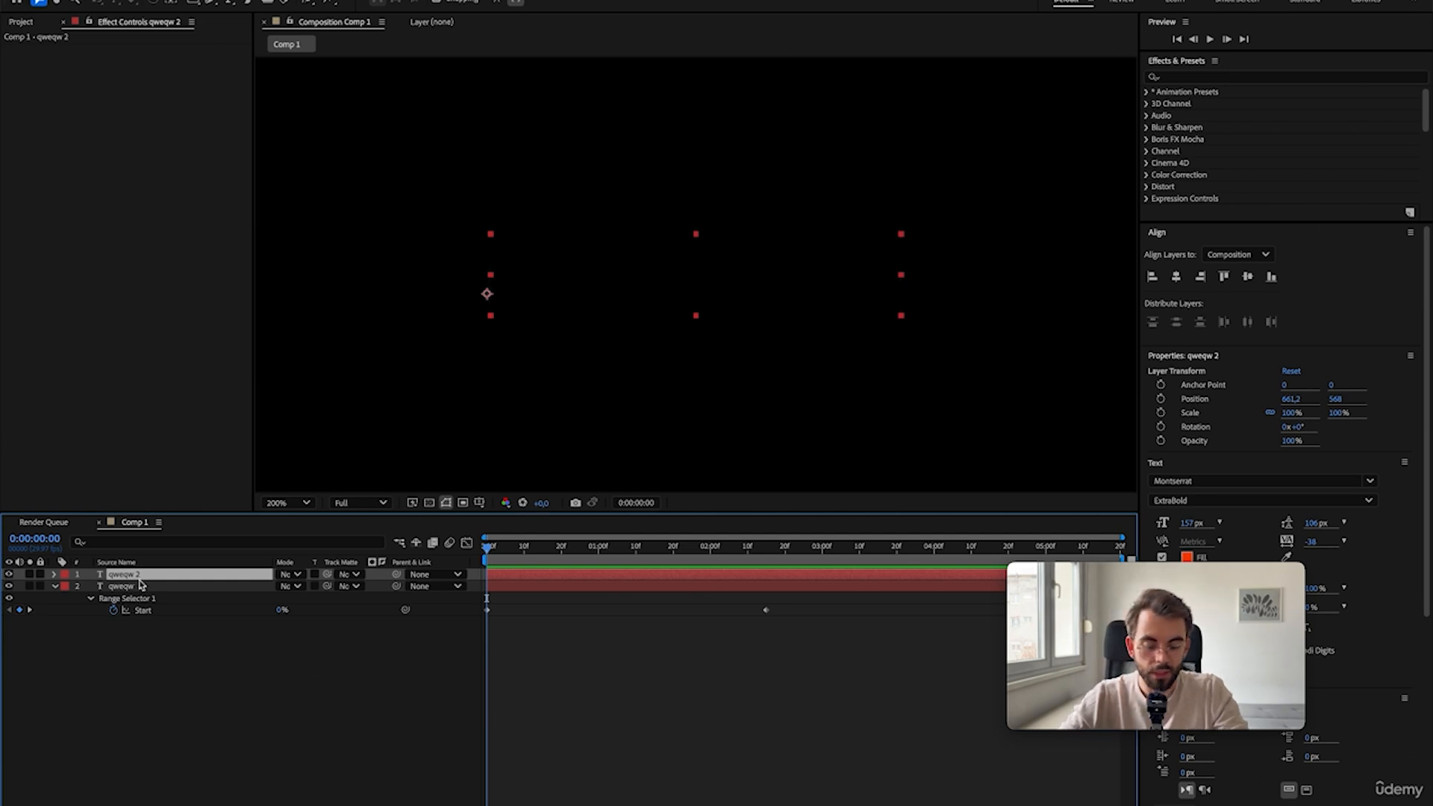
pyautogui.hotkey('ctrl', 'd')
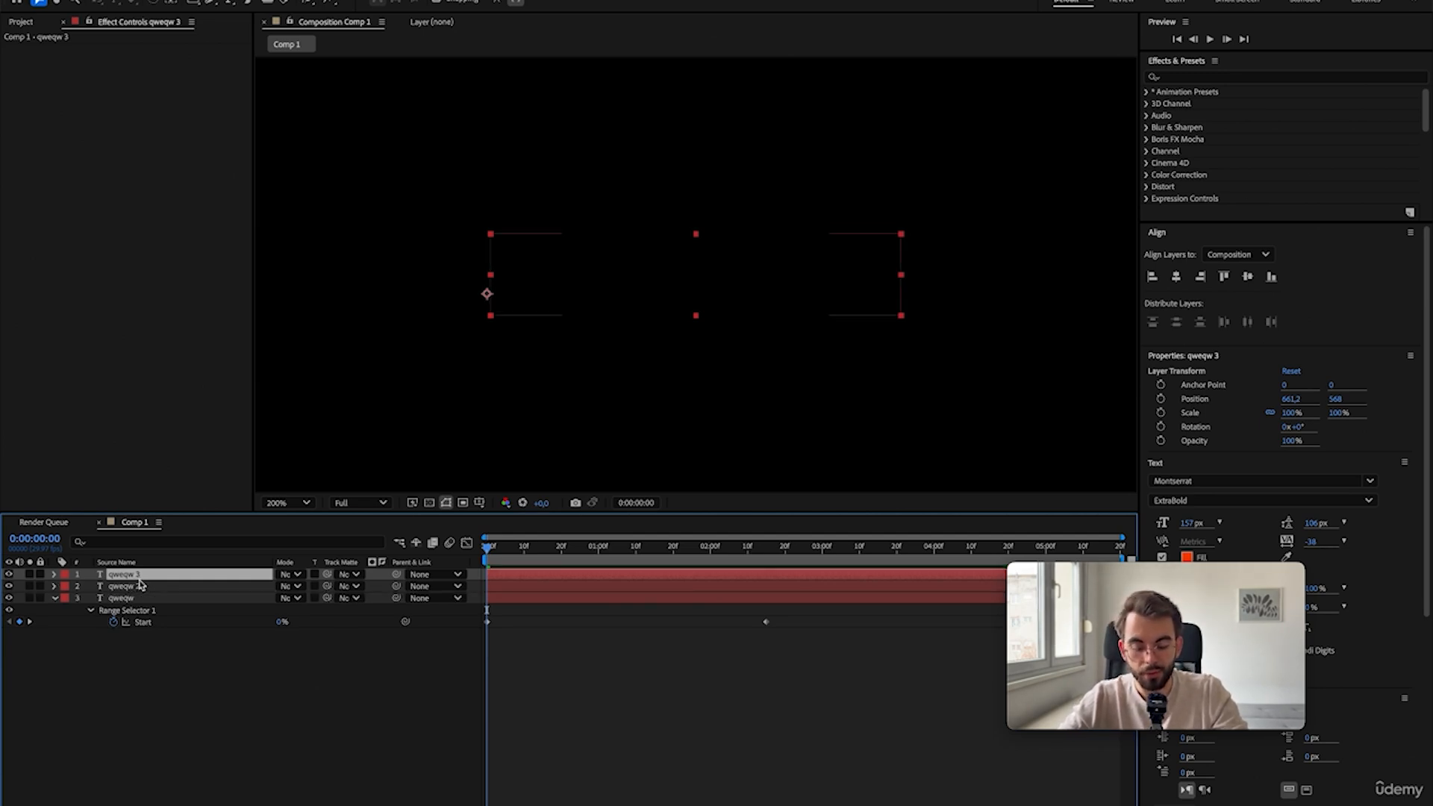
# - Activate the Roto Brush tool, switch to the Type tool with the topmost text open for editing, and leave editing
pyautogui.hotkey('alt', 'w')
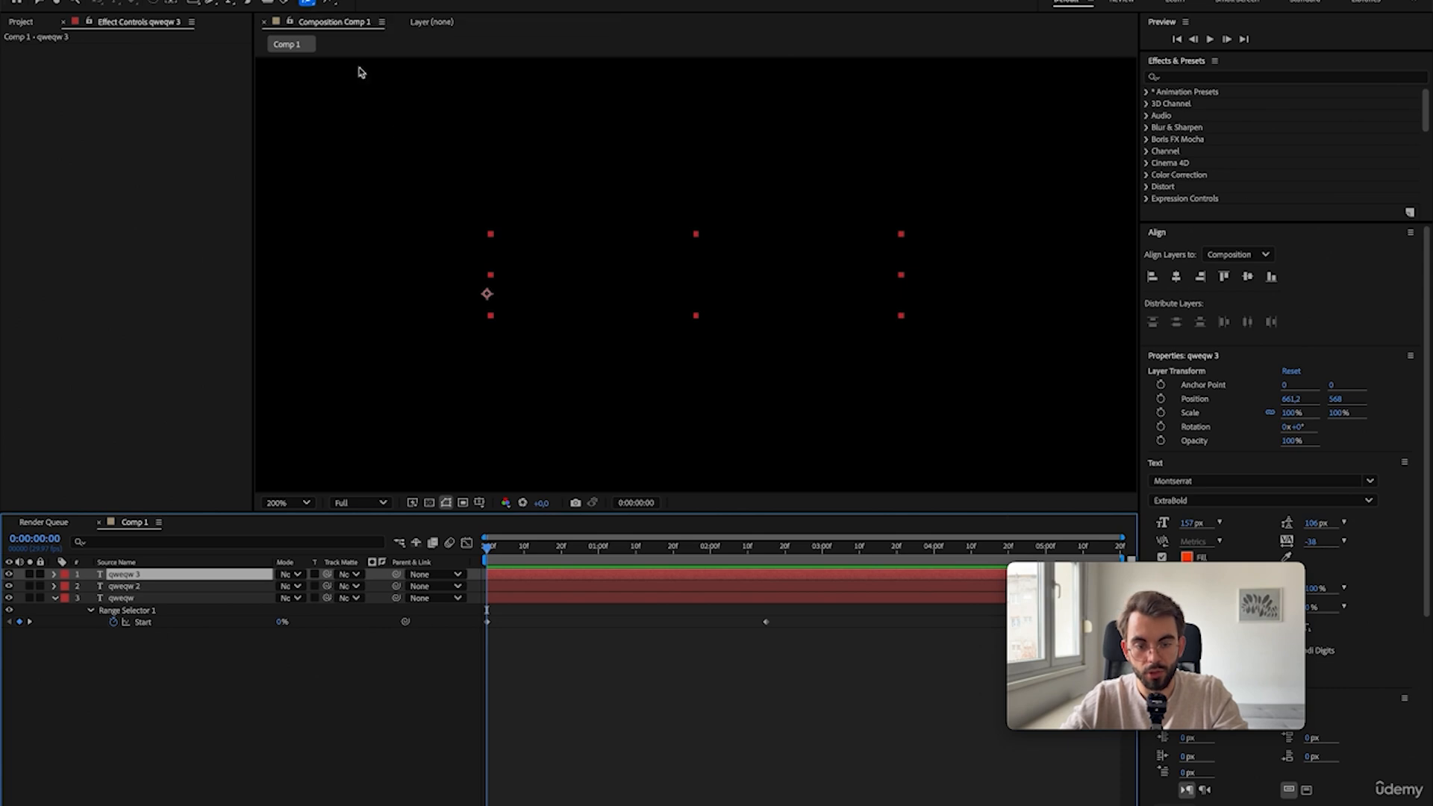
pyautogui.click(625, 410)
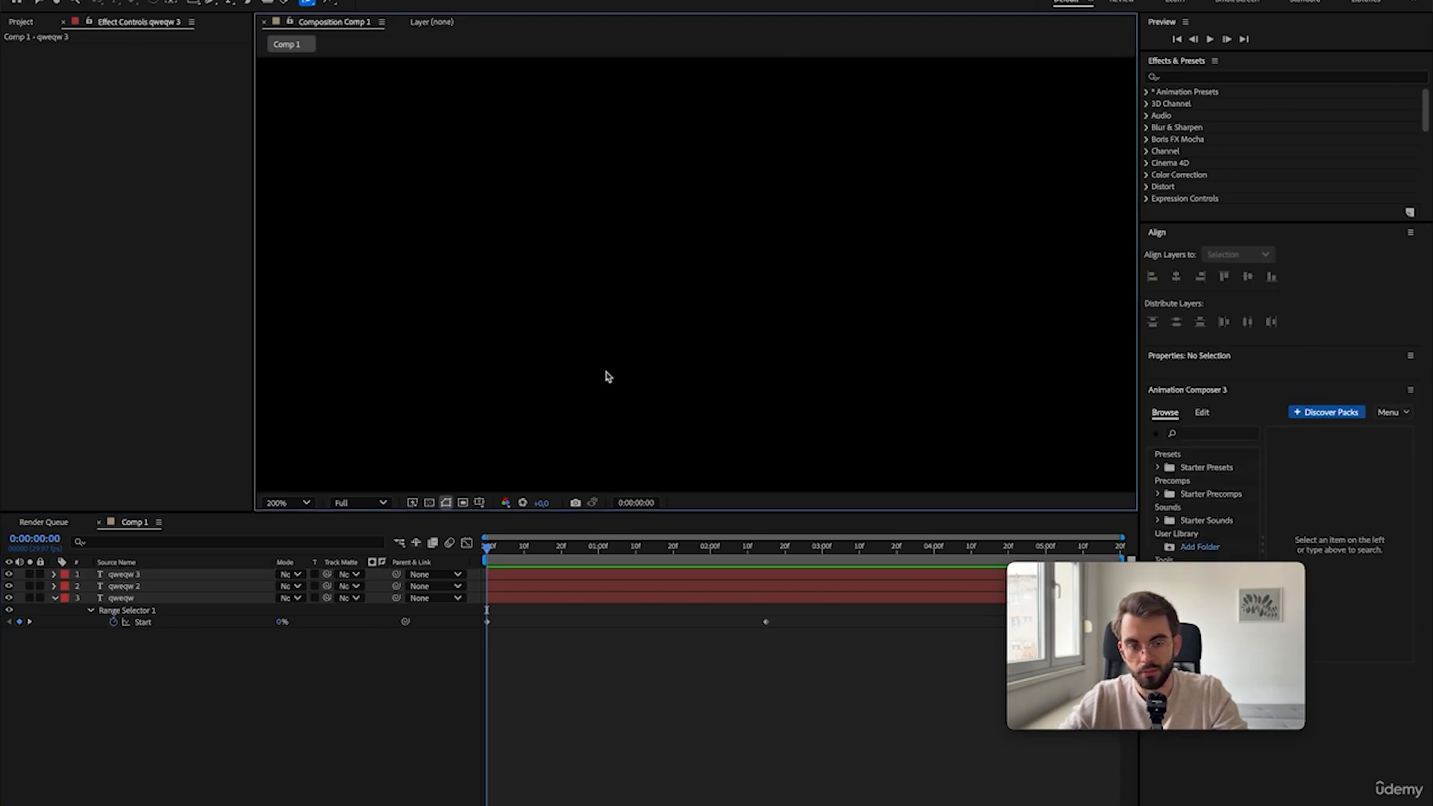
pyautogui.doubleClick(585, 288)
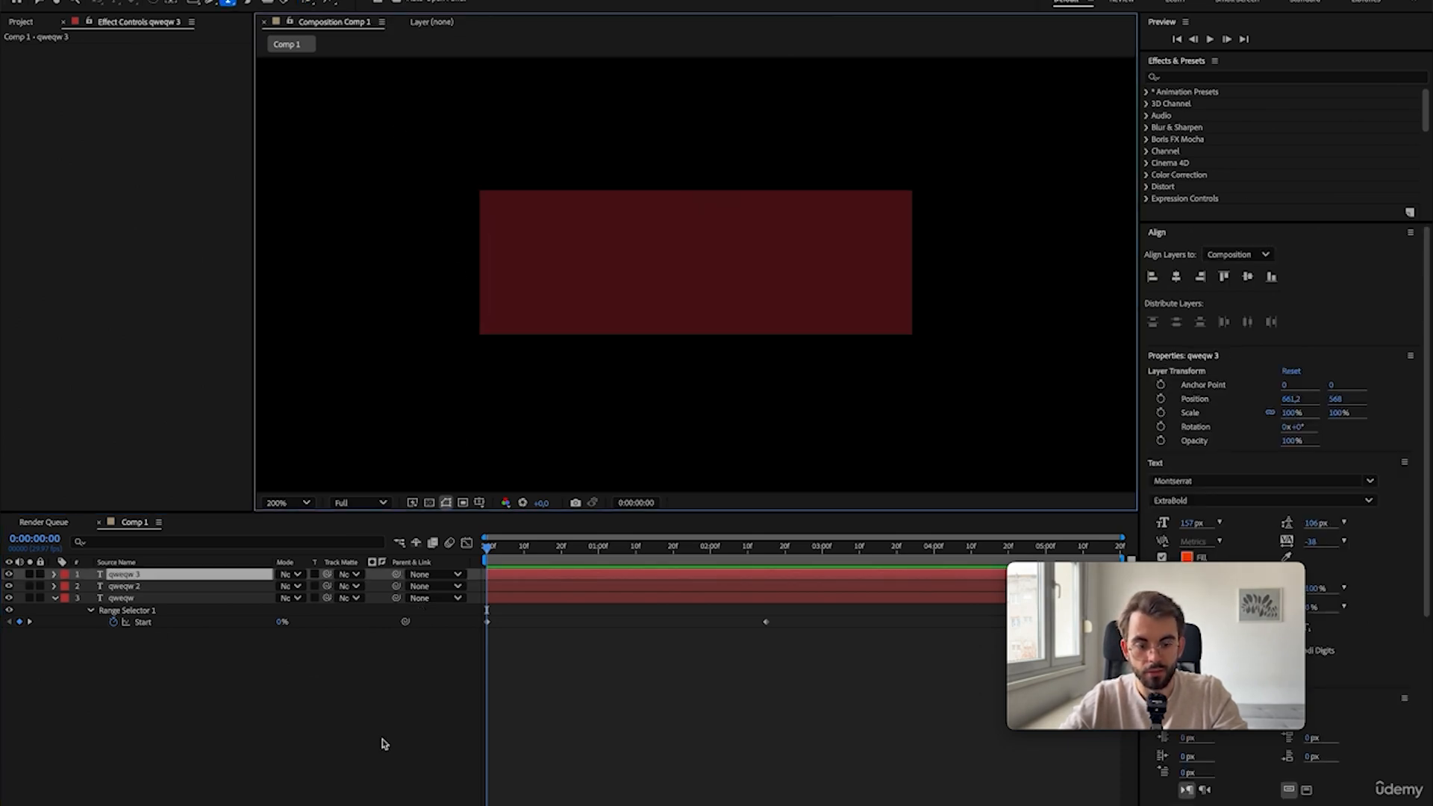
pyautogui.hotkey('ctrl', 'alt', 'shift', 't')
pyautogui.click(332, 740)
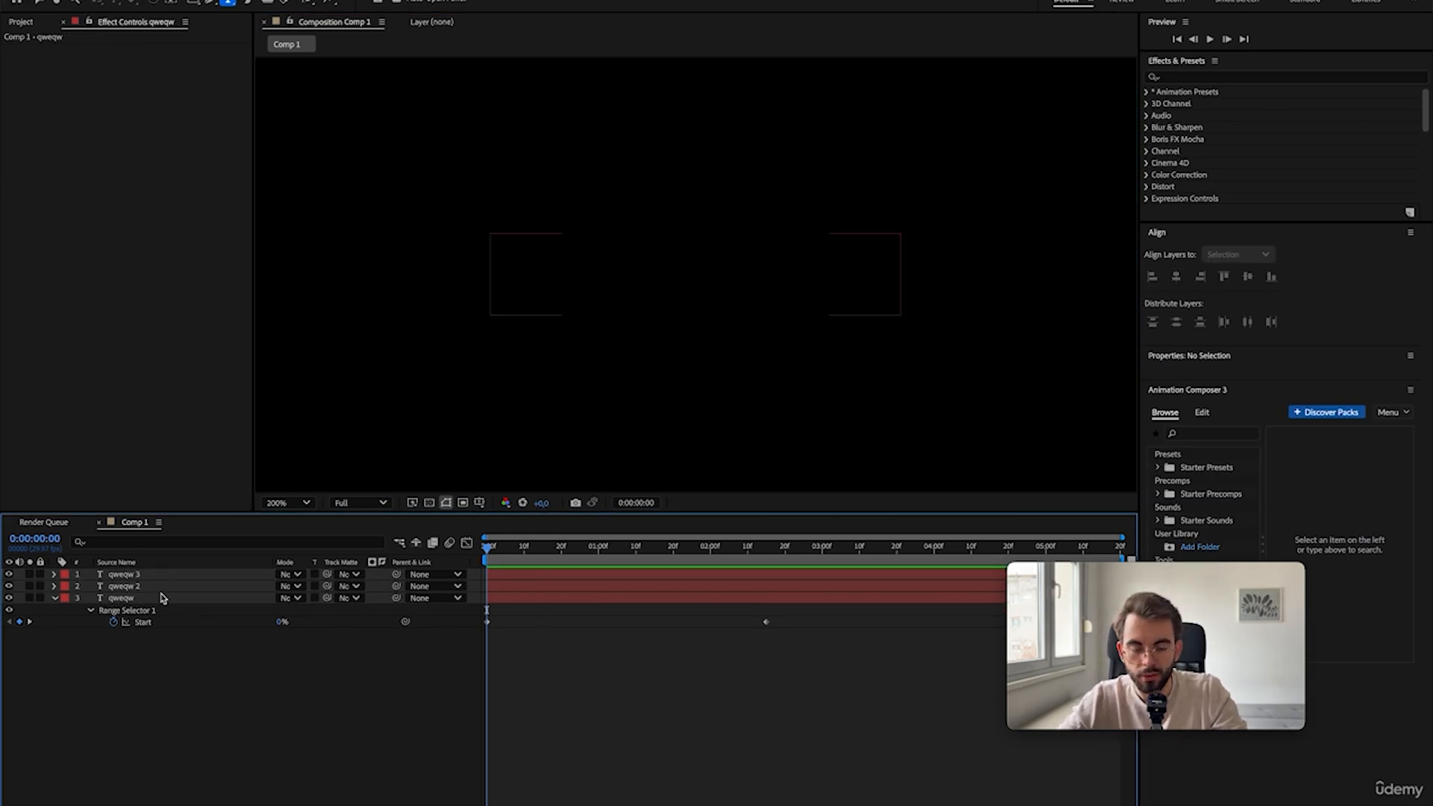
# - Activate the Roto Brush tool once more and go back to the Selection tool
pyautogui.click(309, 3)
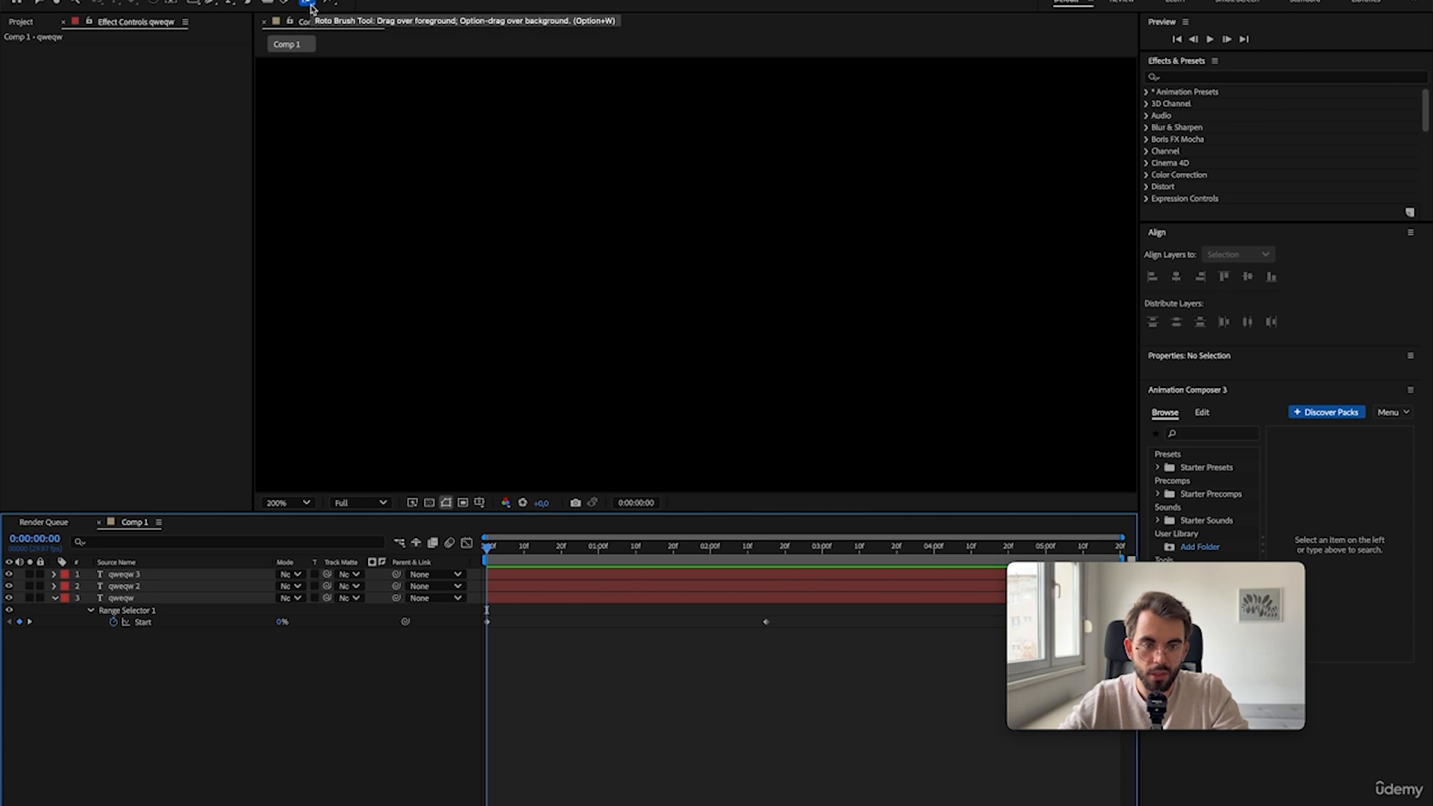
pyautogui.hotkey('alt', 'w')
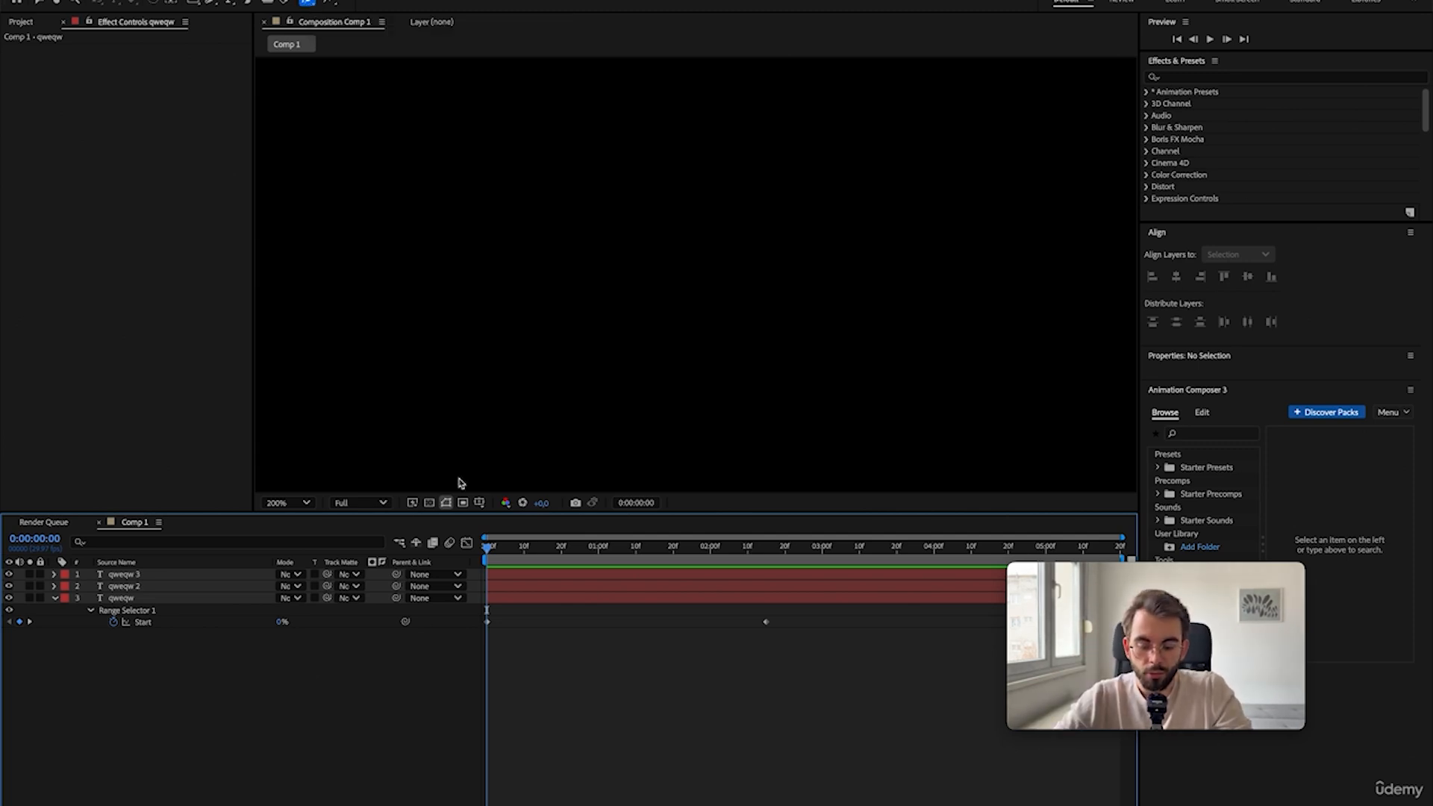
pyautogui.press('v')
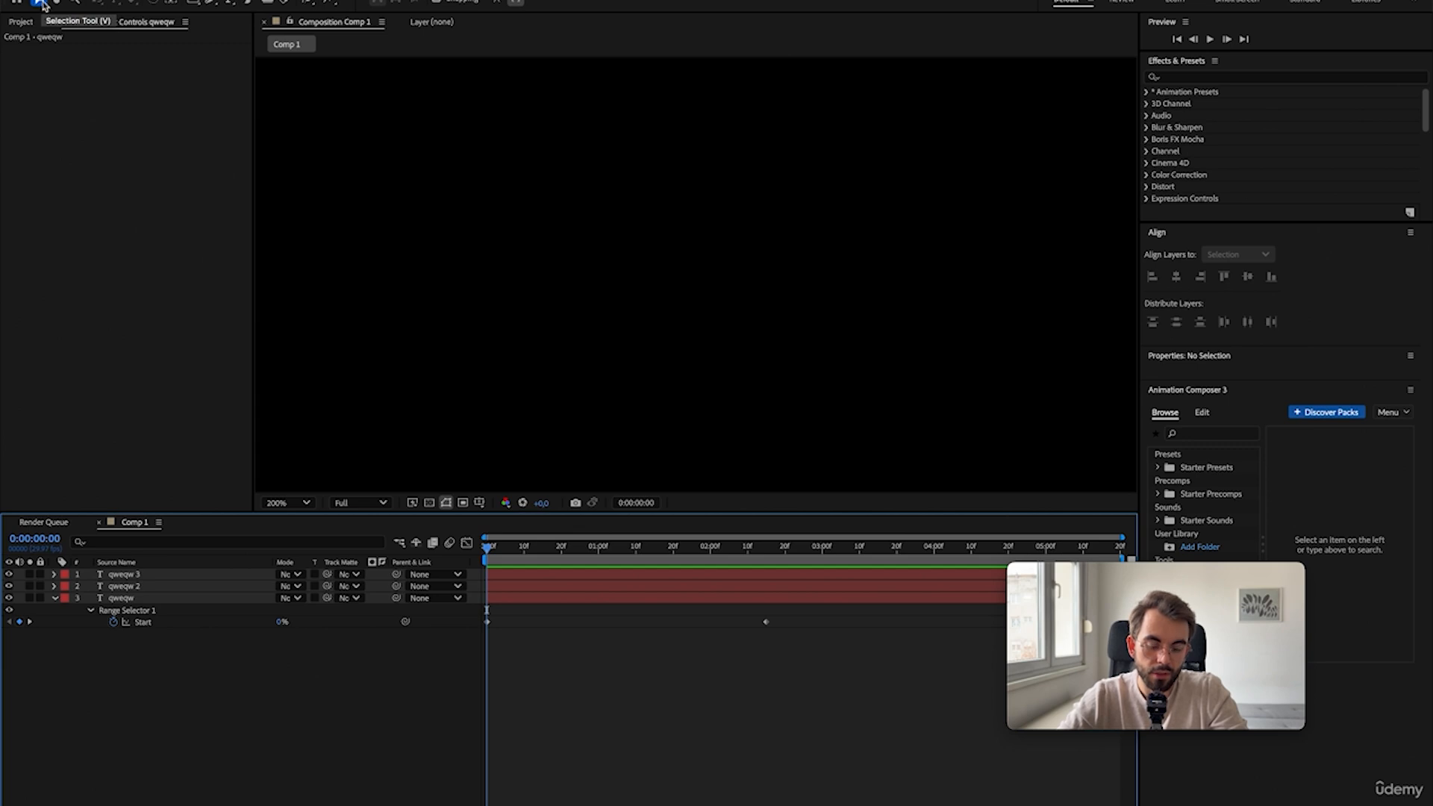
# - Split the qweqw text layer at 0:00:02:22 and revert the split
pyautogui.moveTo(778, 548); pyautogui.dragTo(796, 557)
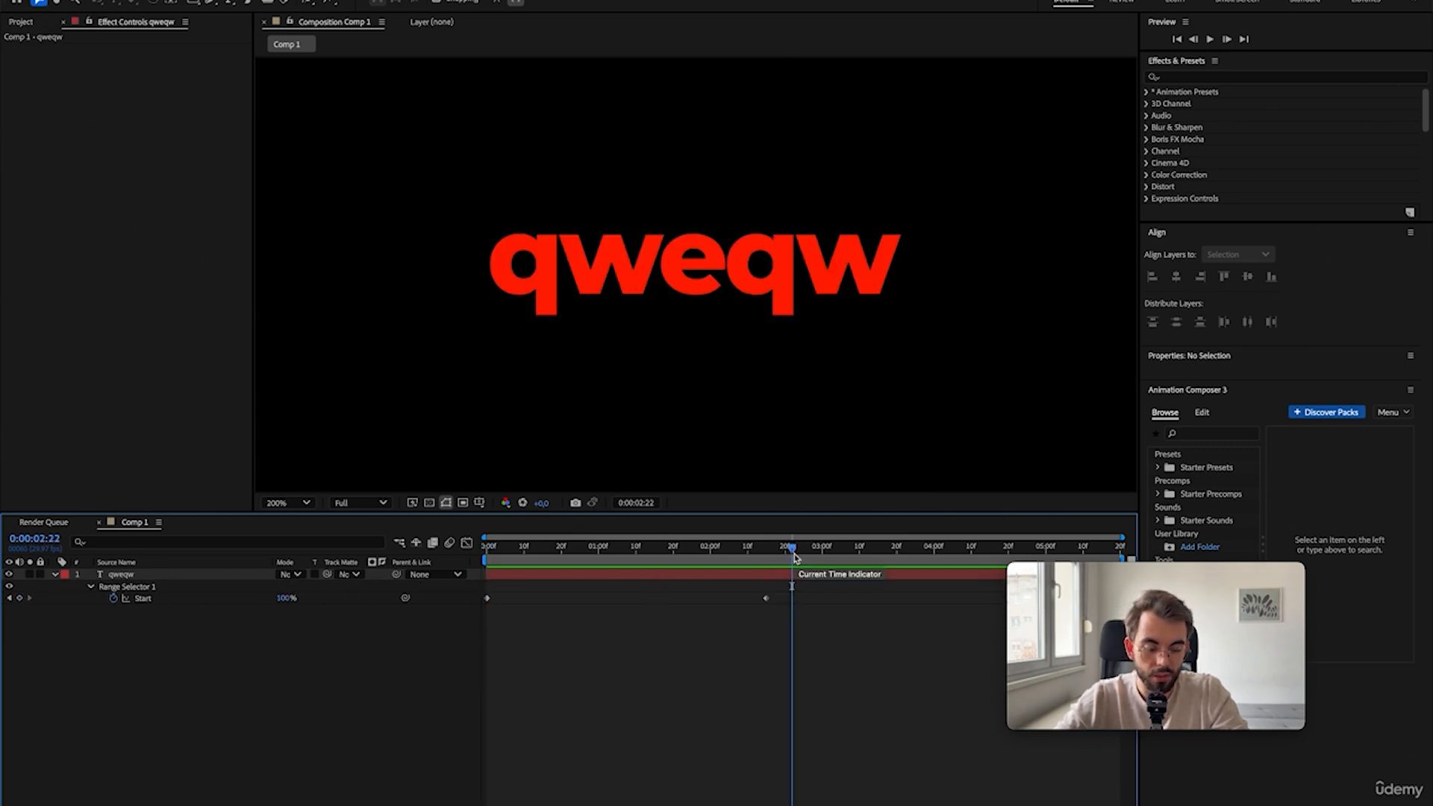
pyautogui.click(797, 574)
pyautogui.hotkey('ctrl', 'd')
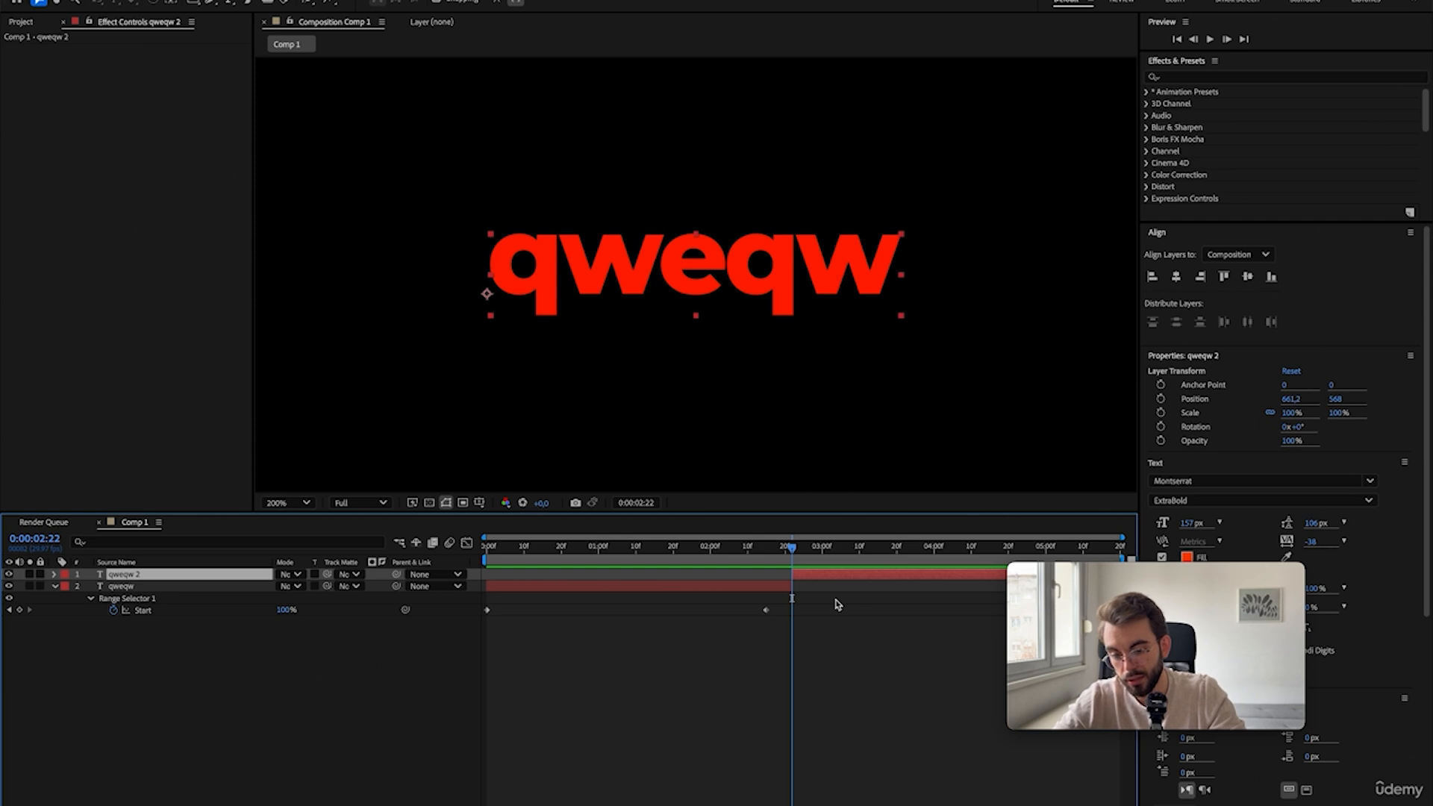
pyautogui.press('Delete')
# - Reveal the text layer's Opacity, Scale and Rotation properties in turn, with the time indicator moved to the composition's end
pyautogui.press('t')
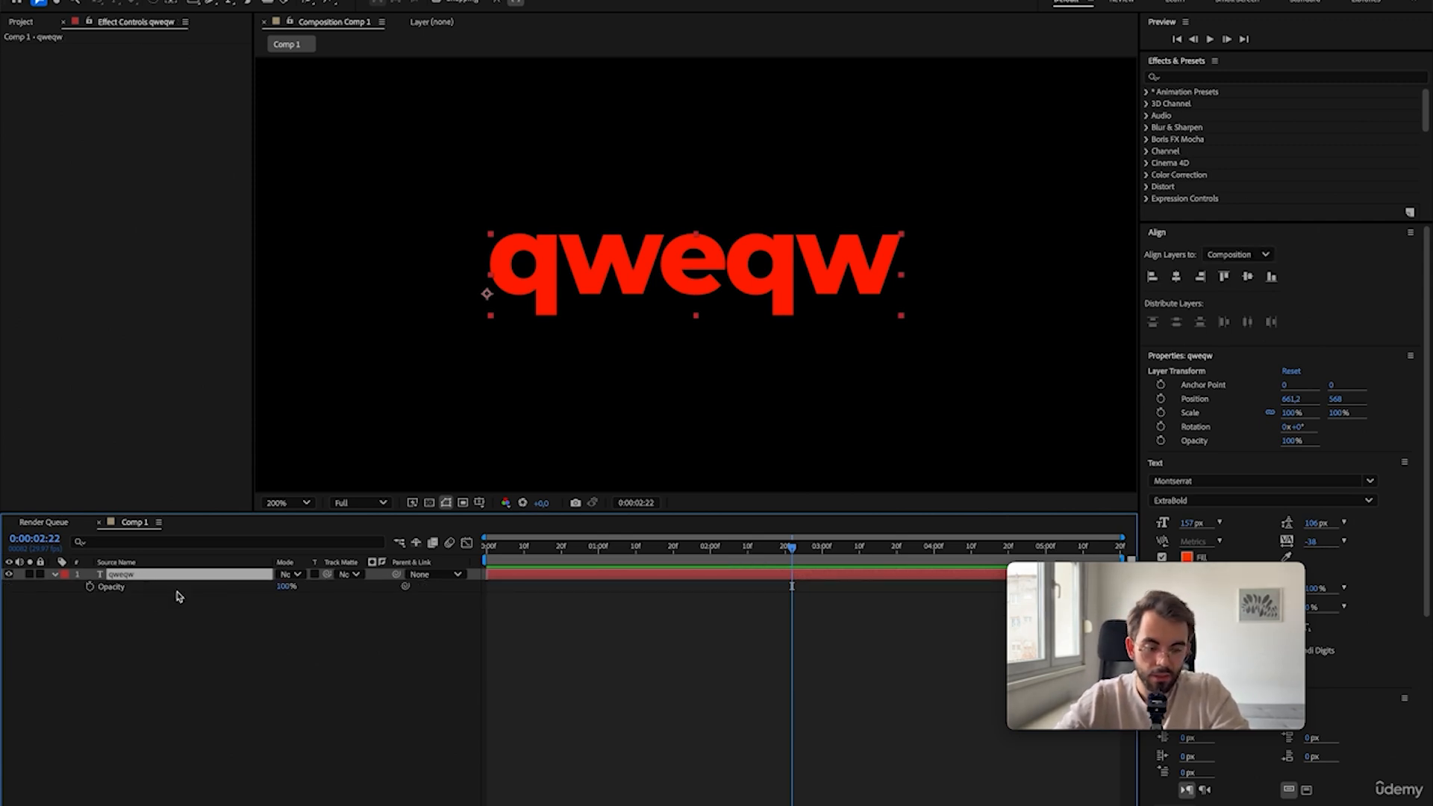
pyautogui.press('s')
pyautogui.press('End')
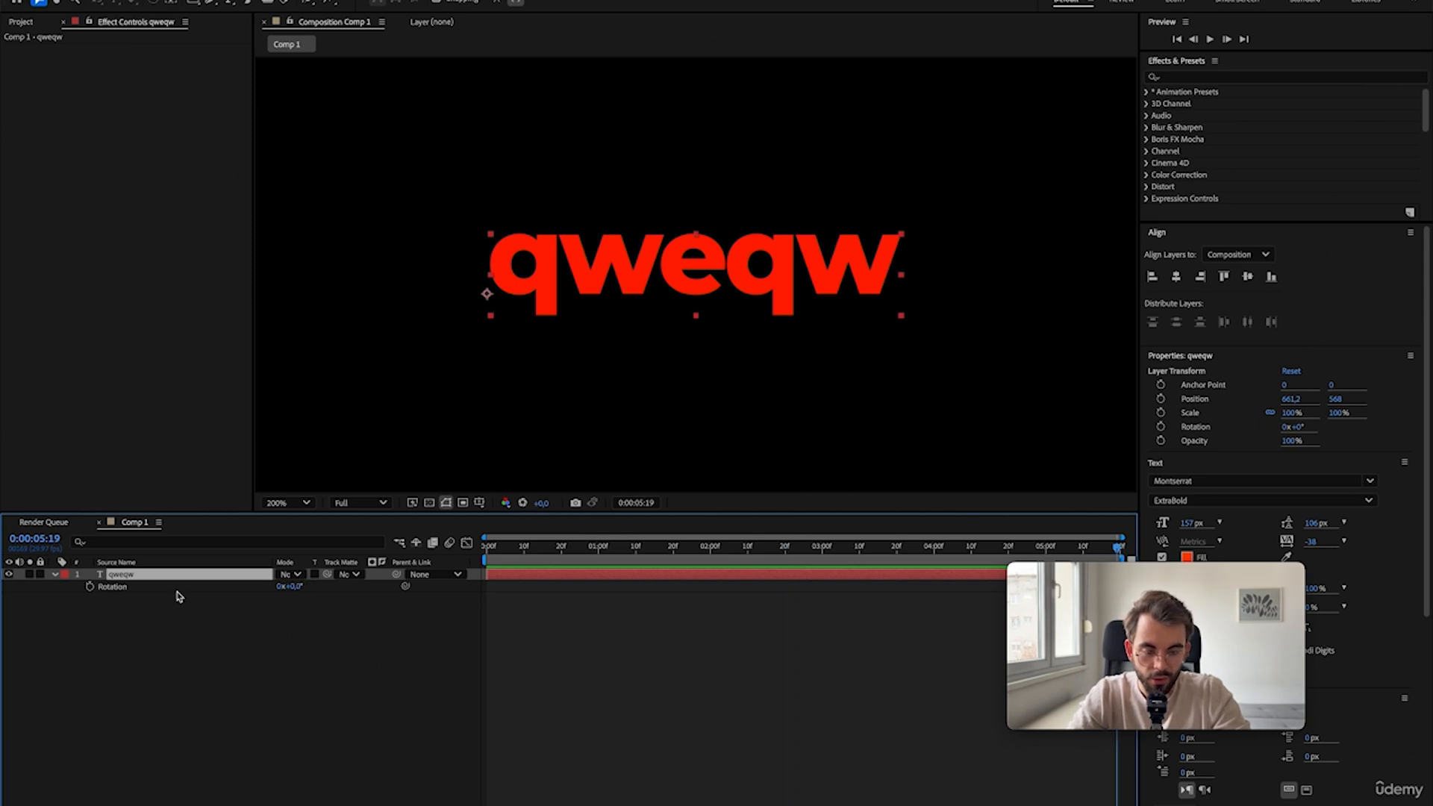
# - Reveal the text layer's Anchor Point property and add Scale, Position and Opacity to the displayed properties
pyautogui.press('a')
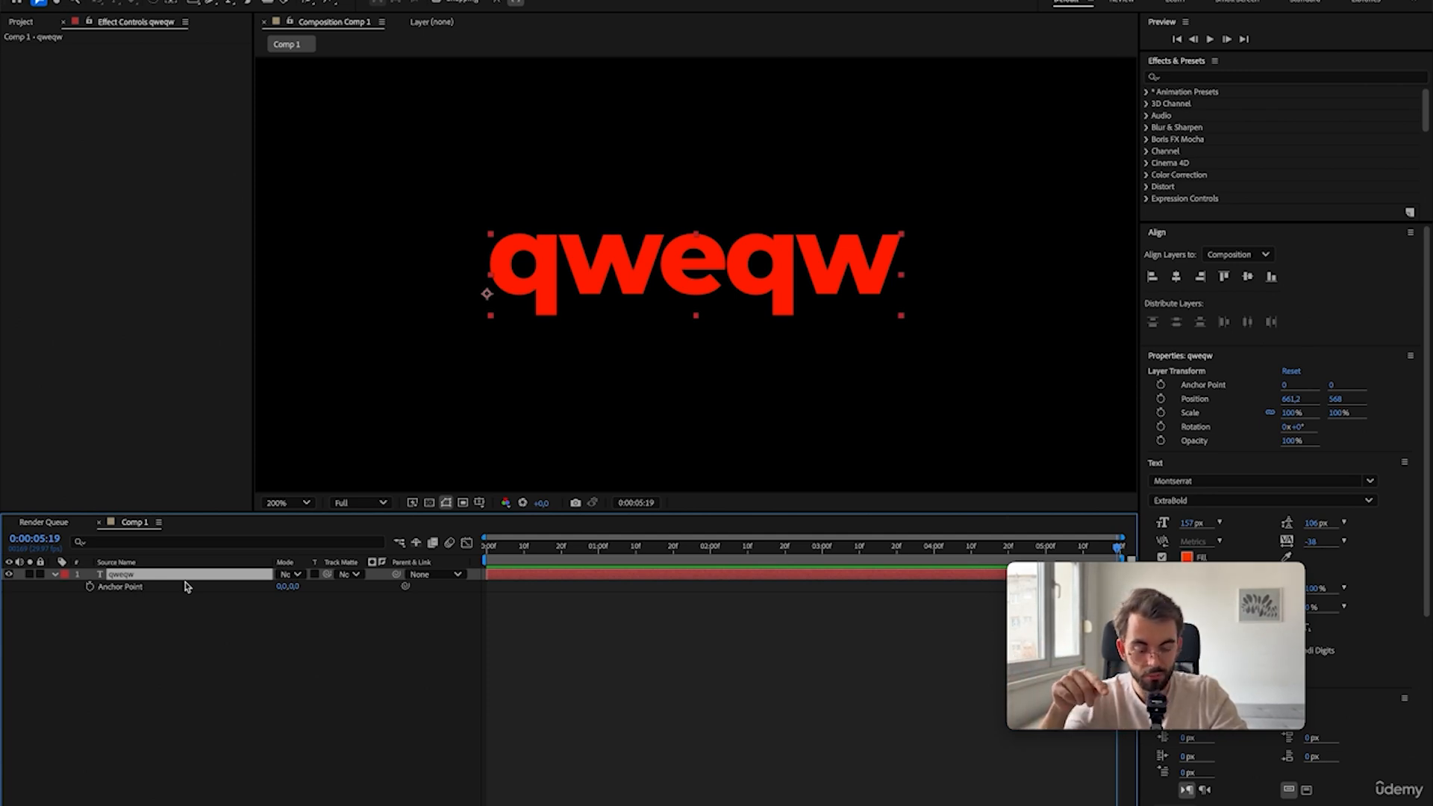
pyautogui.hotkey('shift', 's')
pyautogui.hotkey('shift', 'p')
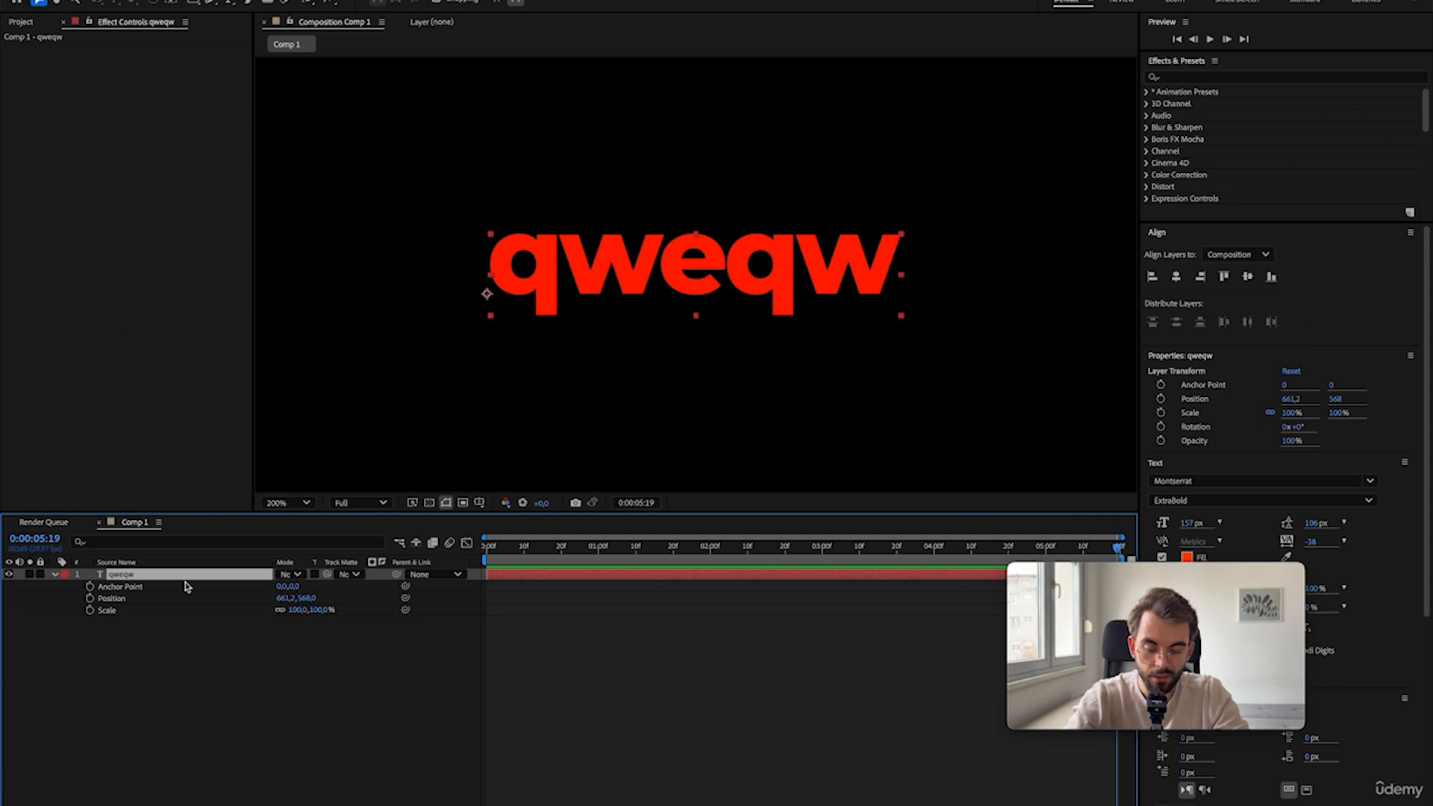
pyautogui.hotkey('shift', 't')
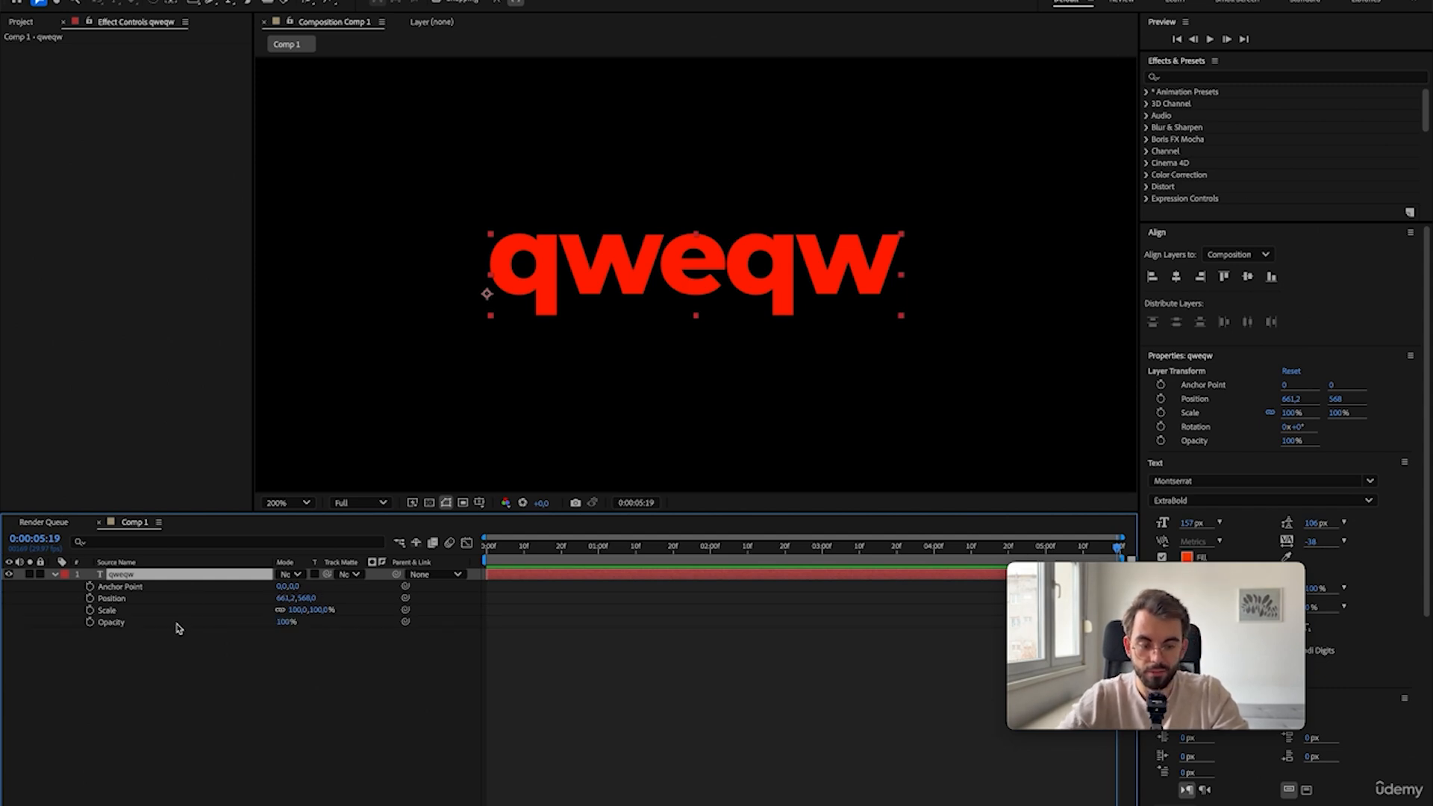
# - Expand the text layer's full Transform group, show only its Opacity and Scale in turn, and deselect the layer
pyautogui.click(56, 575)
pyautogui.click(56, 575)
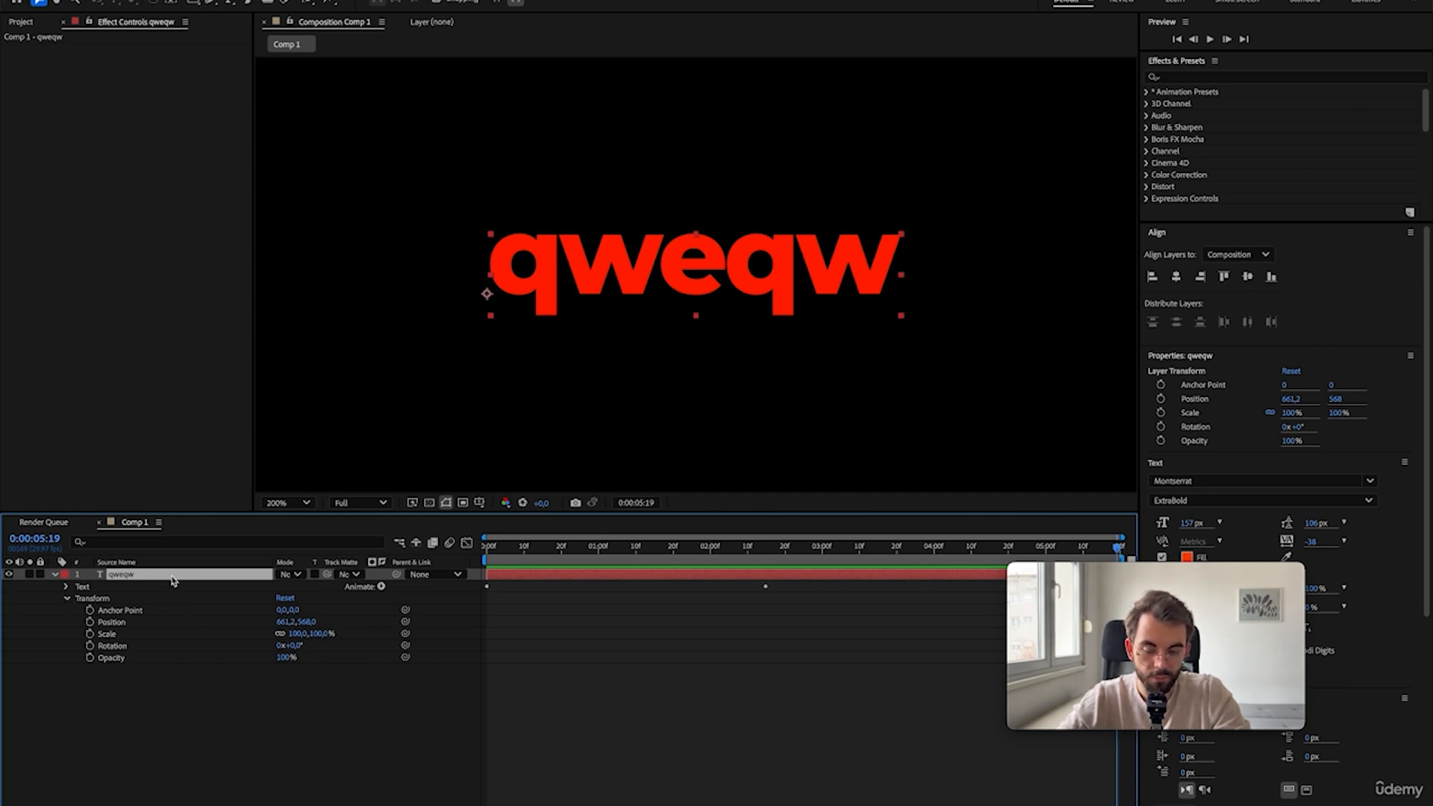
pyautogui.press('a')
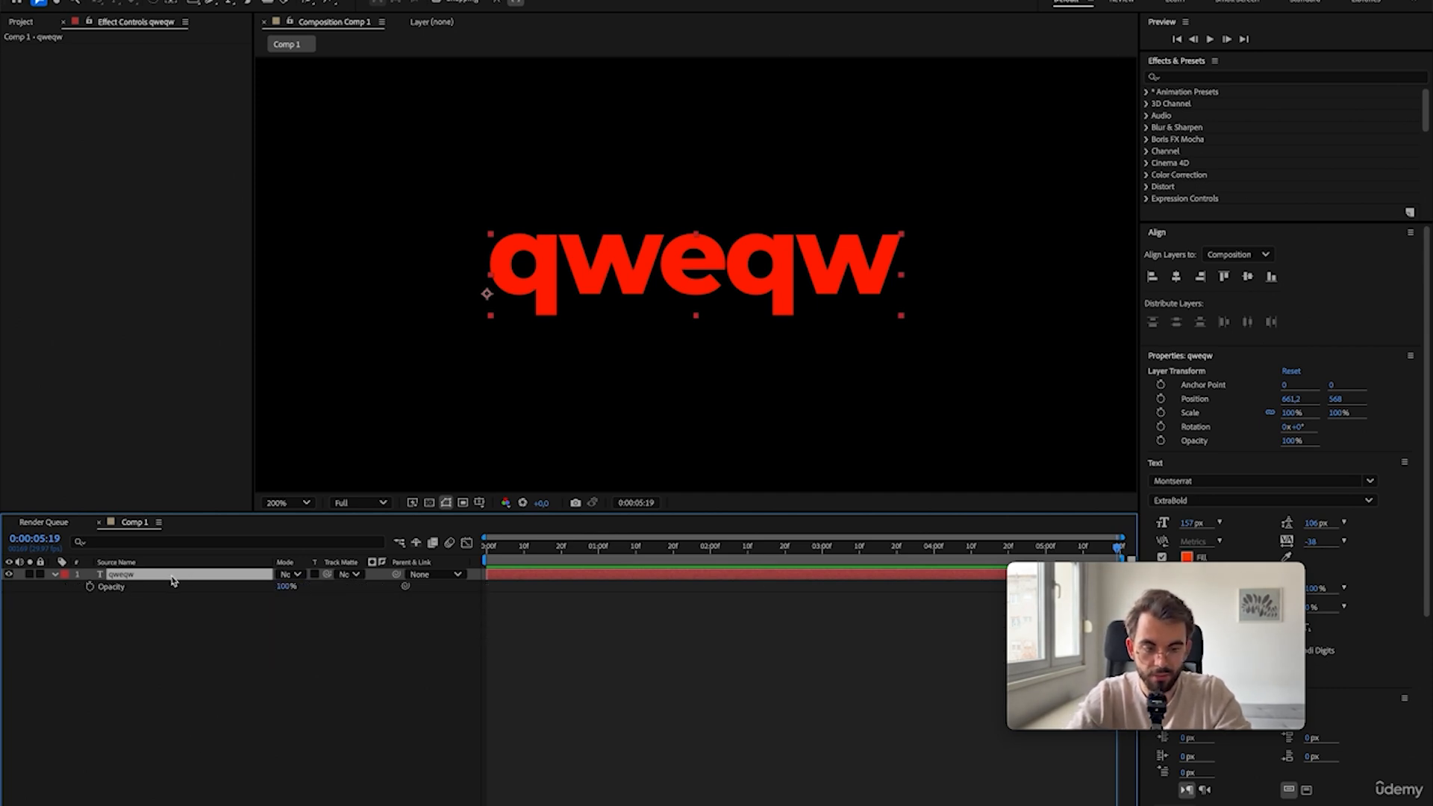
pyautogui.press('s')
pyautogui.click(168, 610)
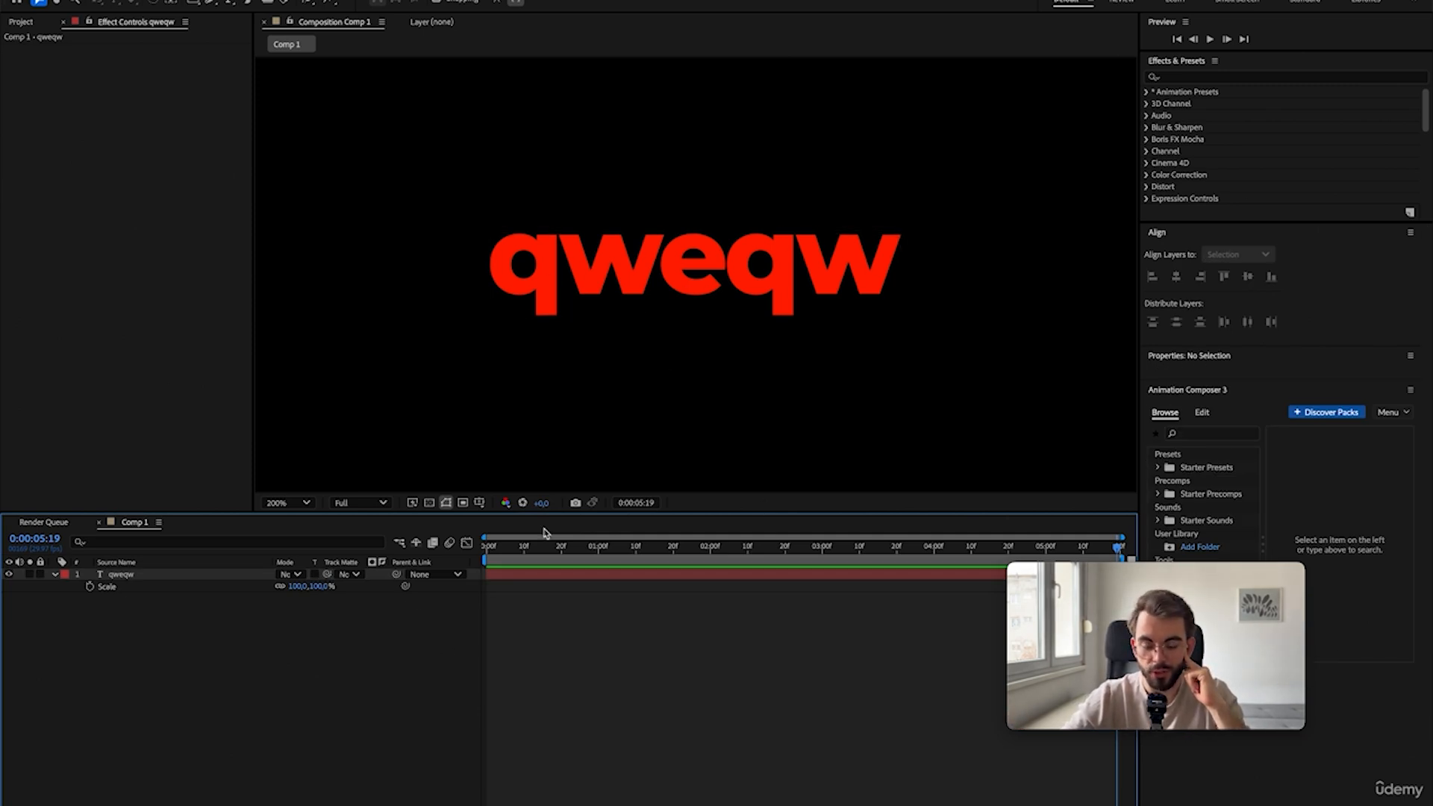
# - Add Comp 1 to the render queue
pyautogui.click(116, 1)
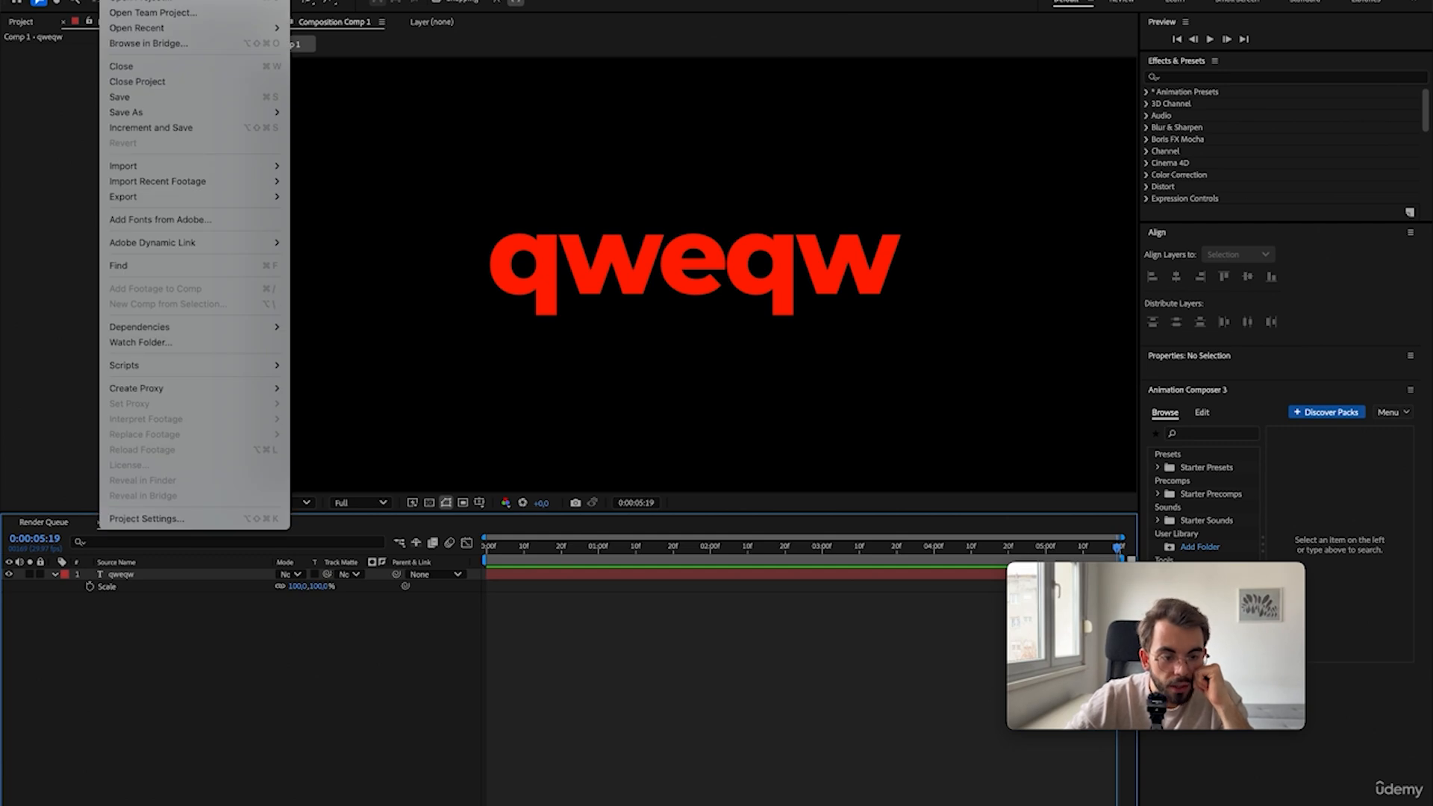
pyautogui.moveTo(149, 199)
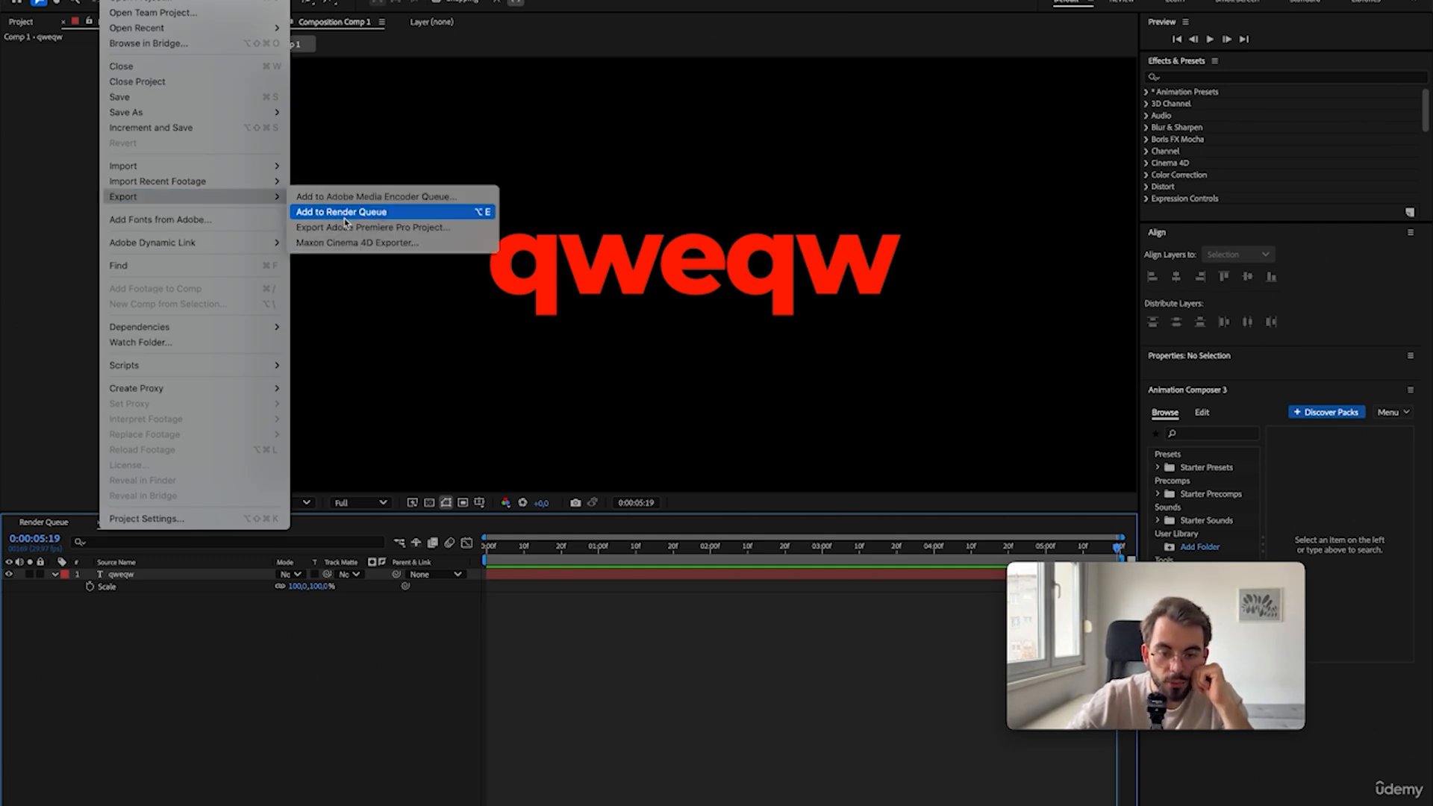
pyautogui.click(486, 221)
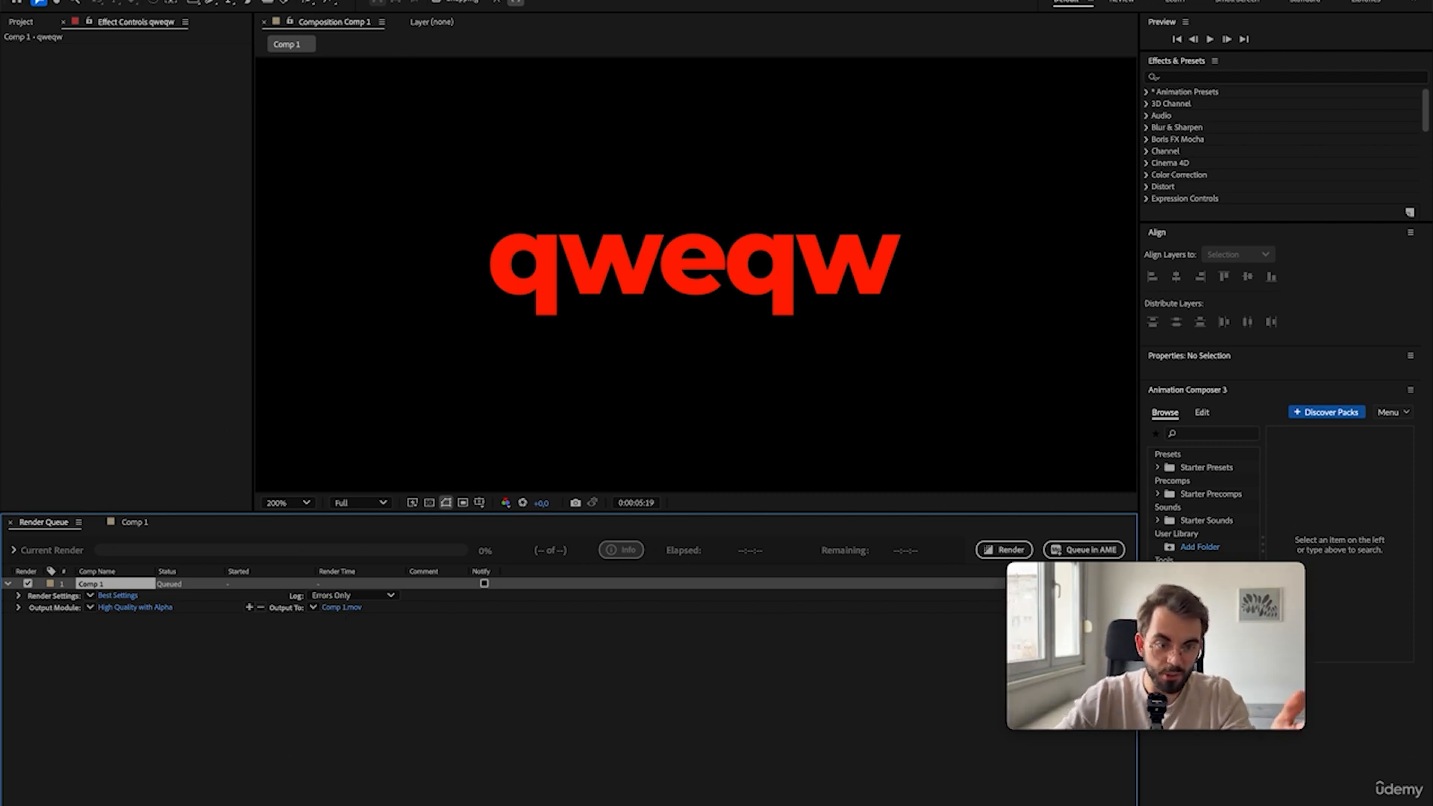
# - Check the render queue command among the export options and search the keyboard shortcuts for "add to render"
pyautogui.click(114, 0)
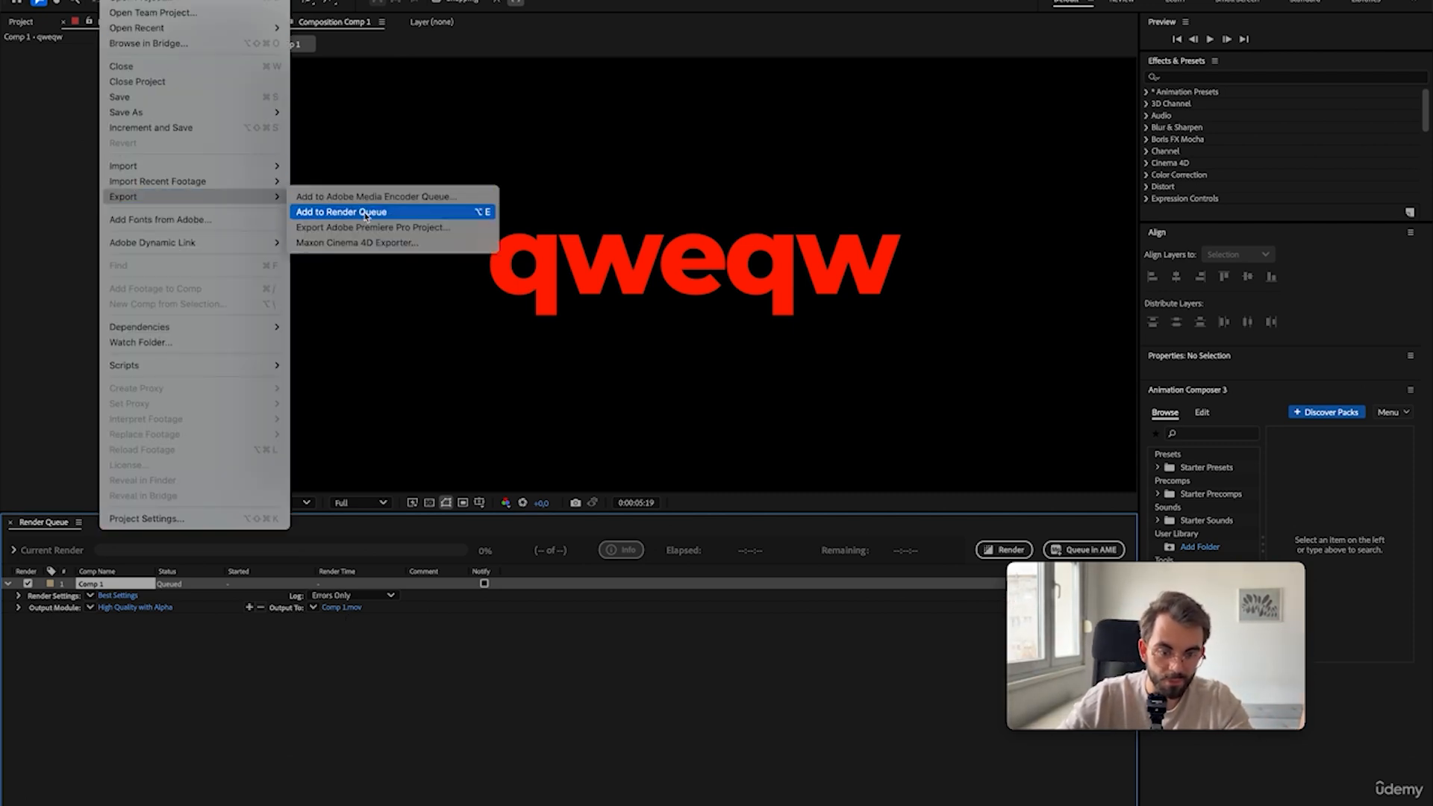
pyautogui.click(273, 679)
pyautogui.press('super+alt+apostrophe')
pyautogui.write('add to render')
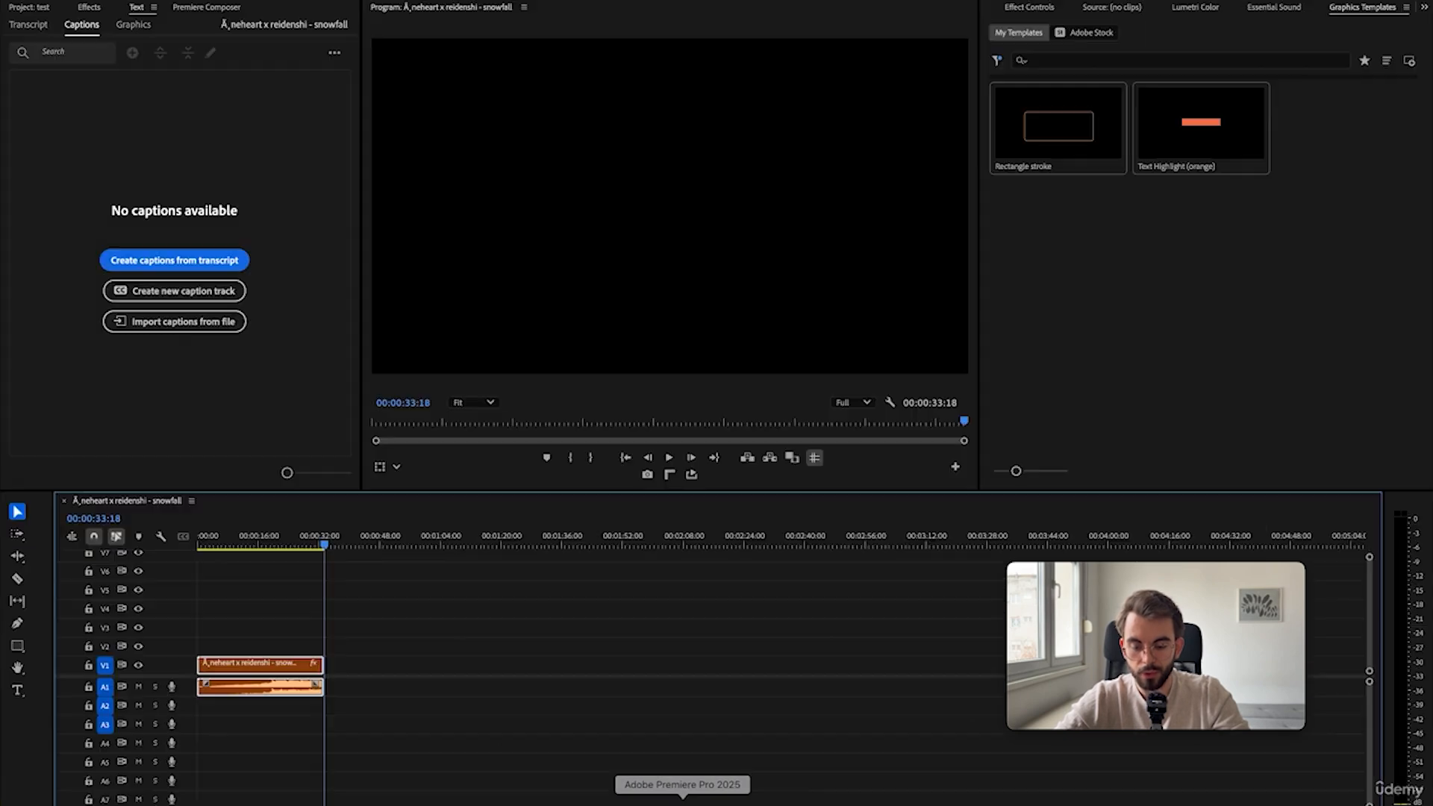
# - Open the snowfall sequence's export settings in Premiere Pro and apply the High Quality 1080p HD preset
pyautogui.press('super+m')
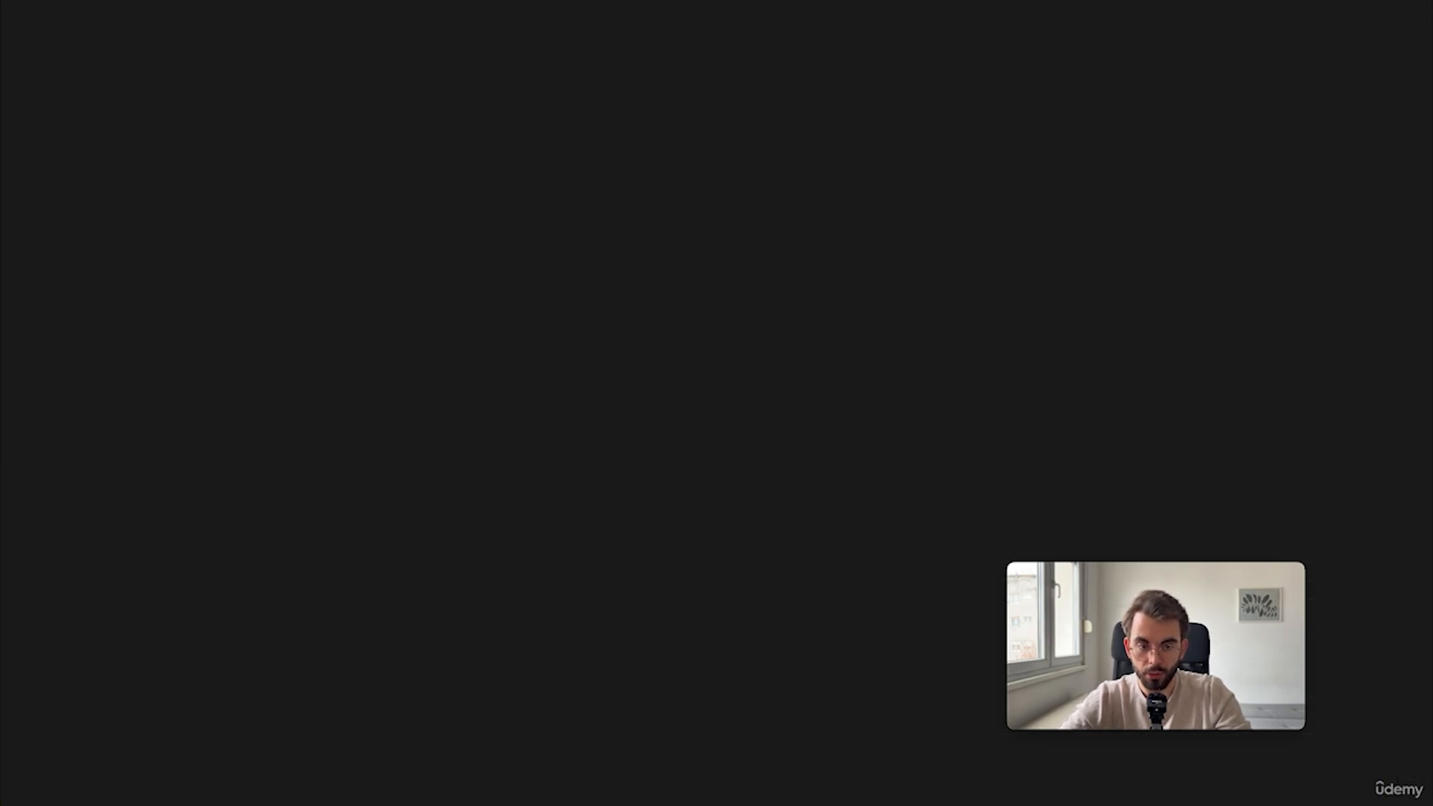
pyautogui.click(422, 112)
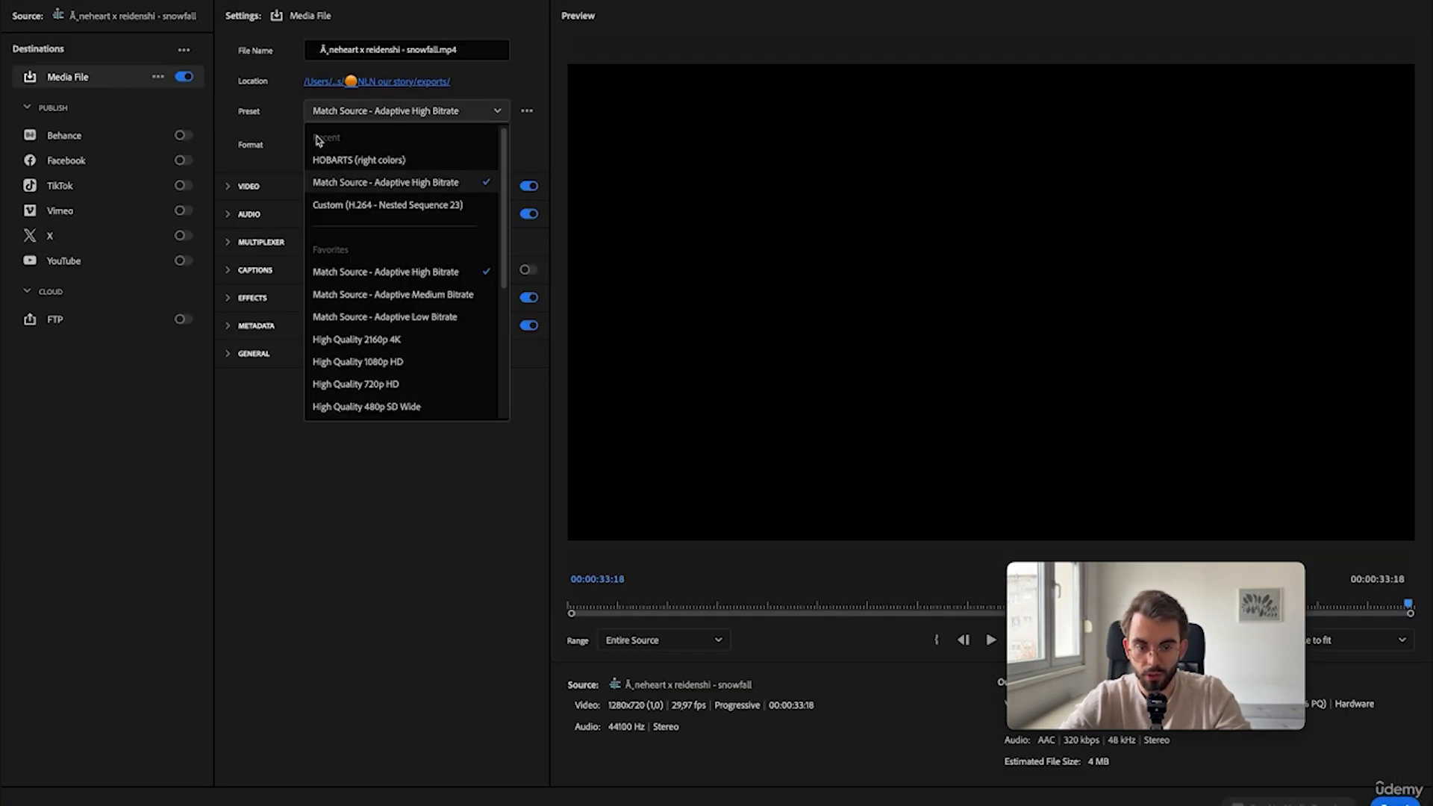
pyautogui.scroll(-3, 350, 358)
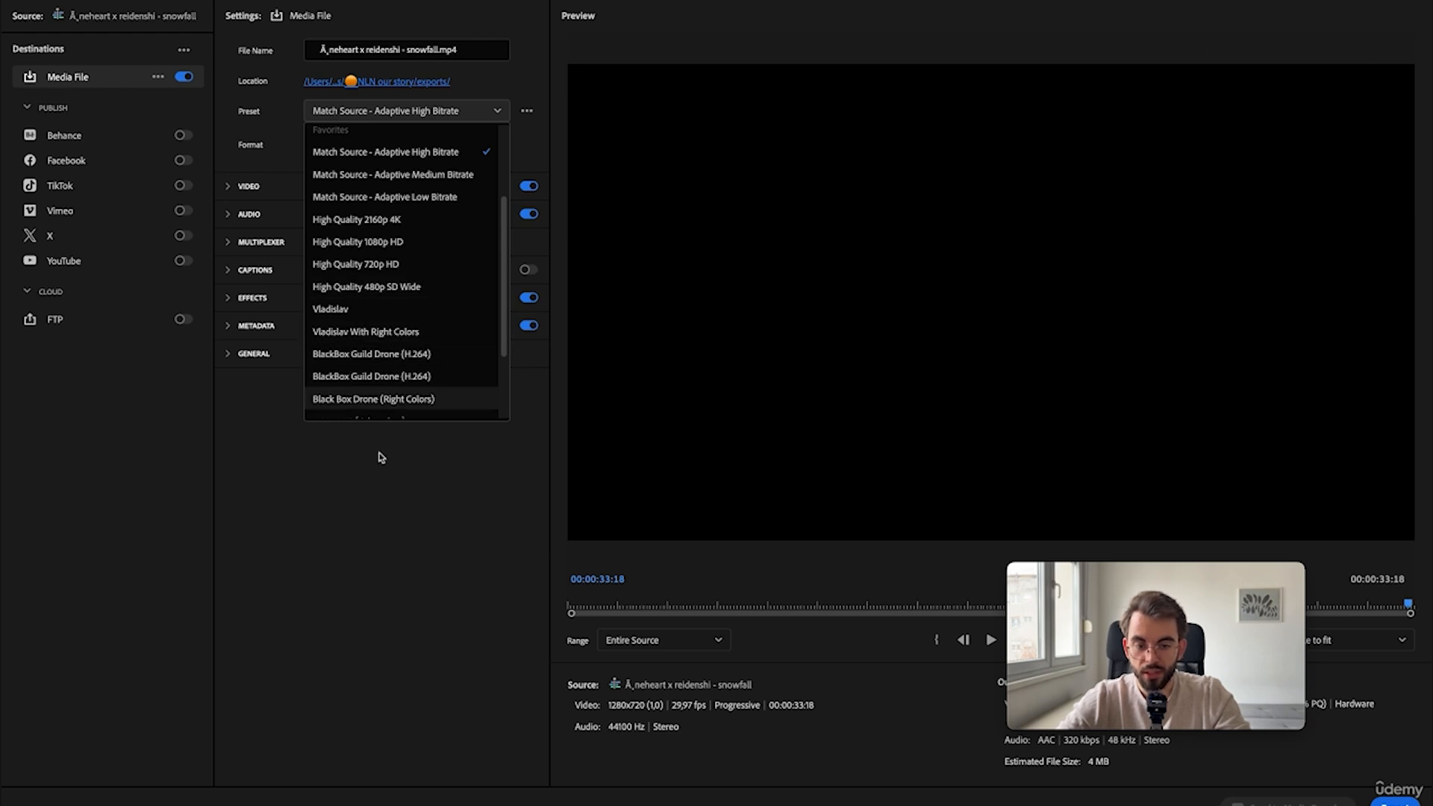
pyautogui.scroll(-2, 374, 329)
pyautogui.click(368, 493)
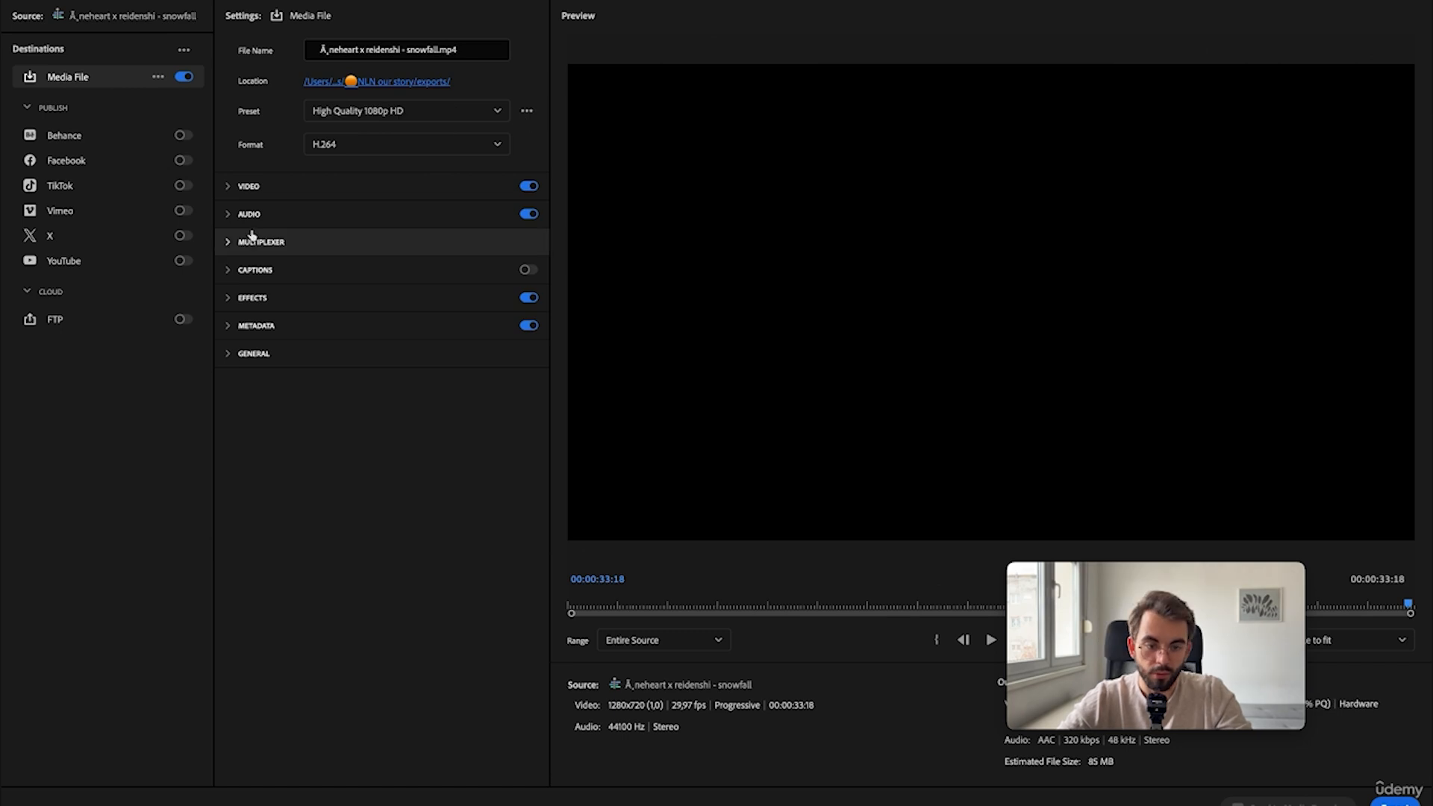
# - Match the export's video frame size to the source, and open and cancel saving the settings as a preset
pyautogui.click(237, 187)
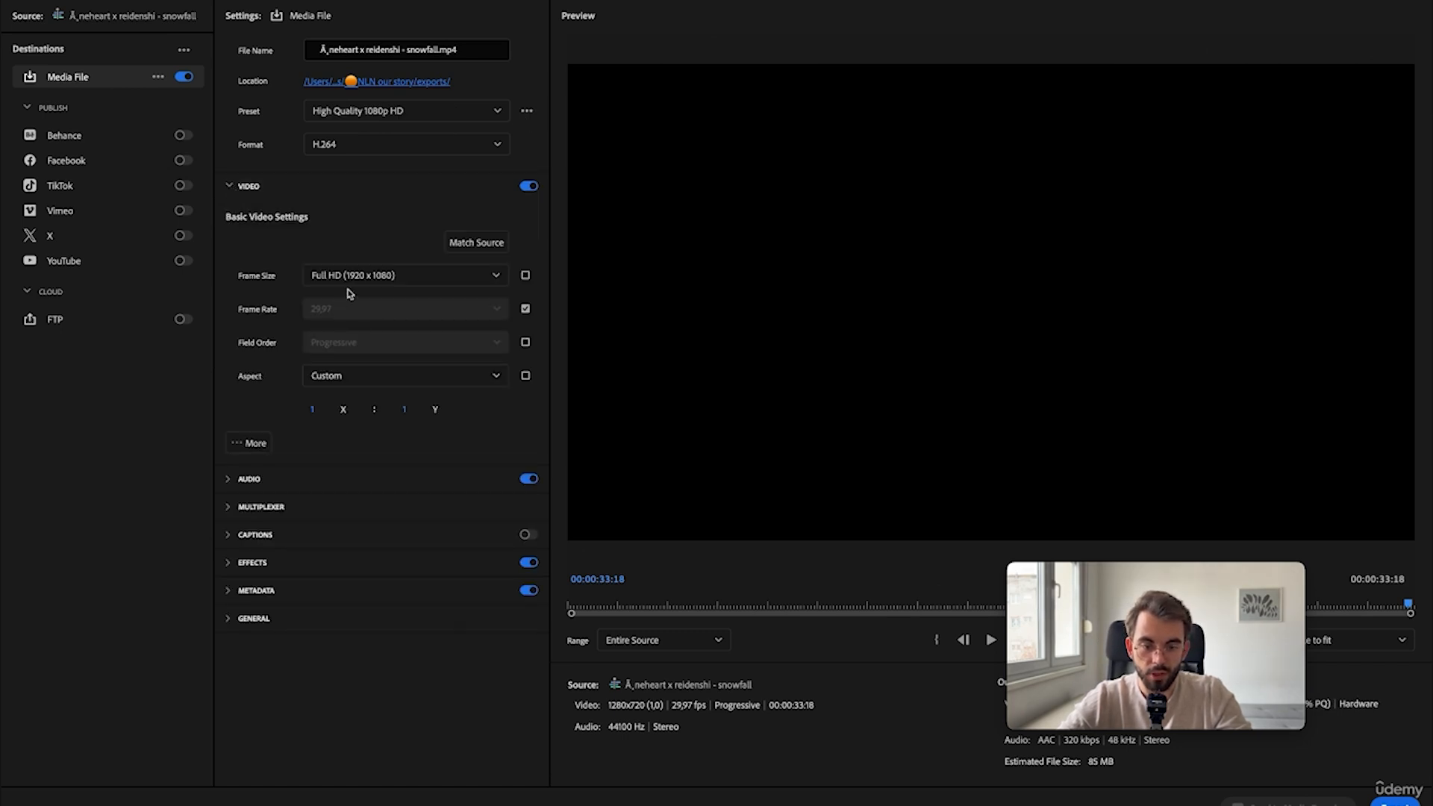
pyautogui.click(525, 276)
pyautogui.click(526, 114)
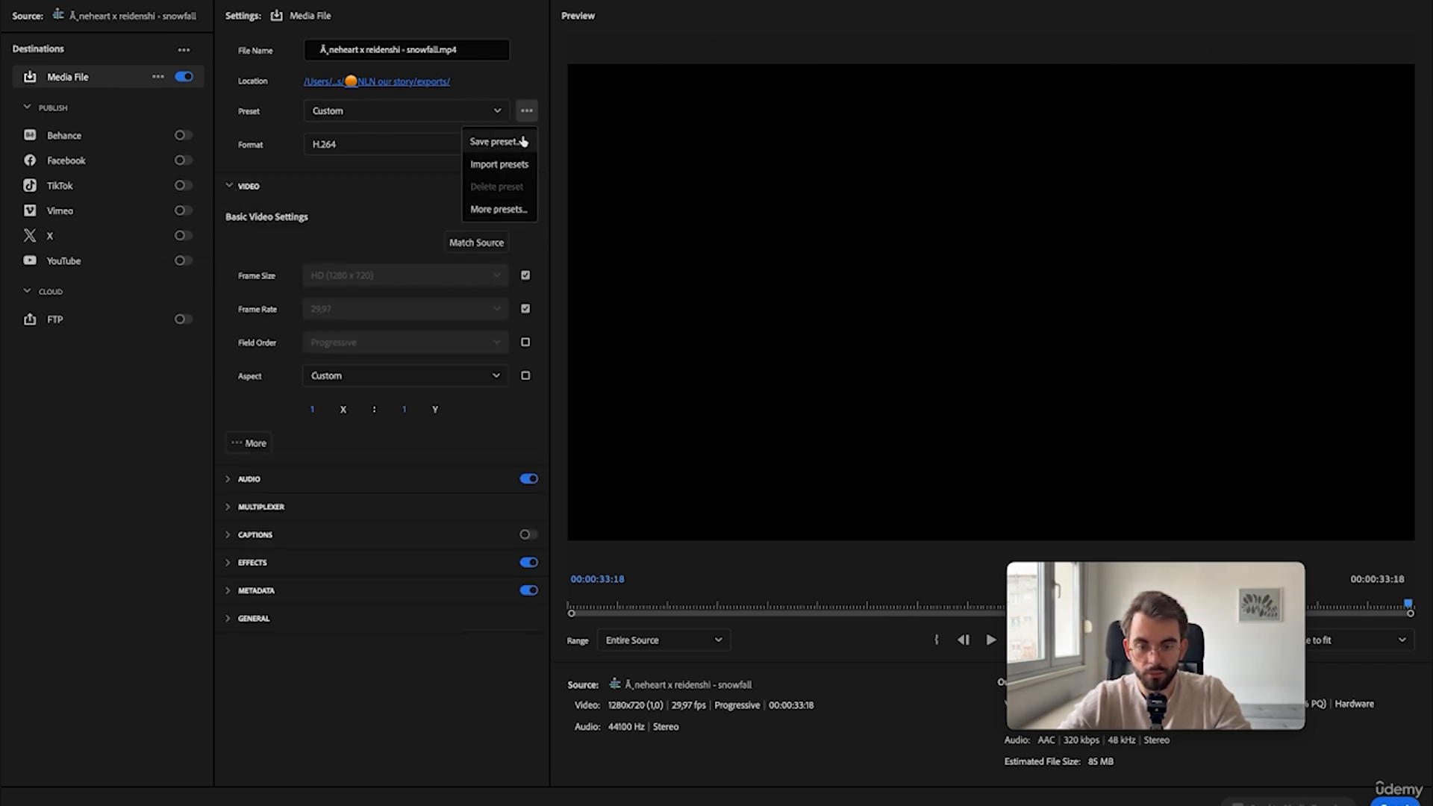
pyautogui.click(493, 141)
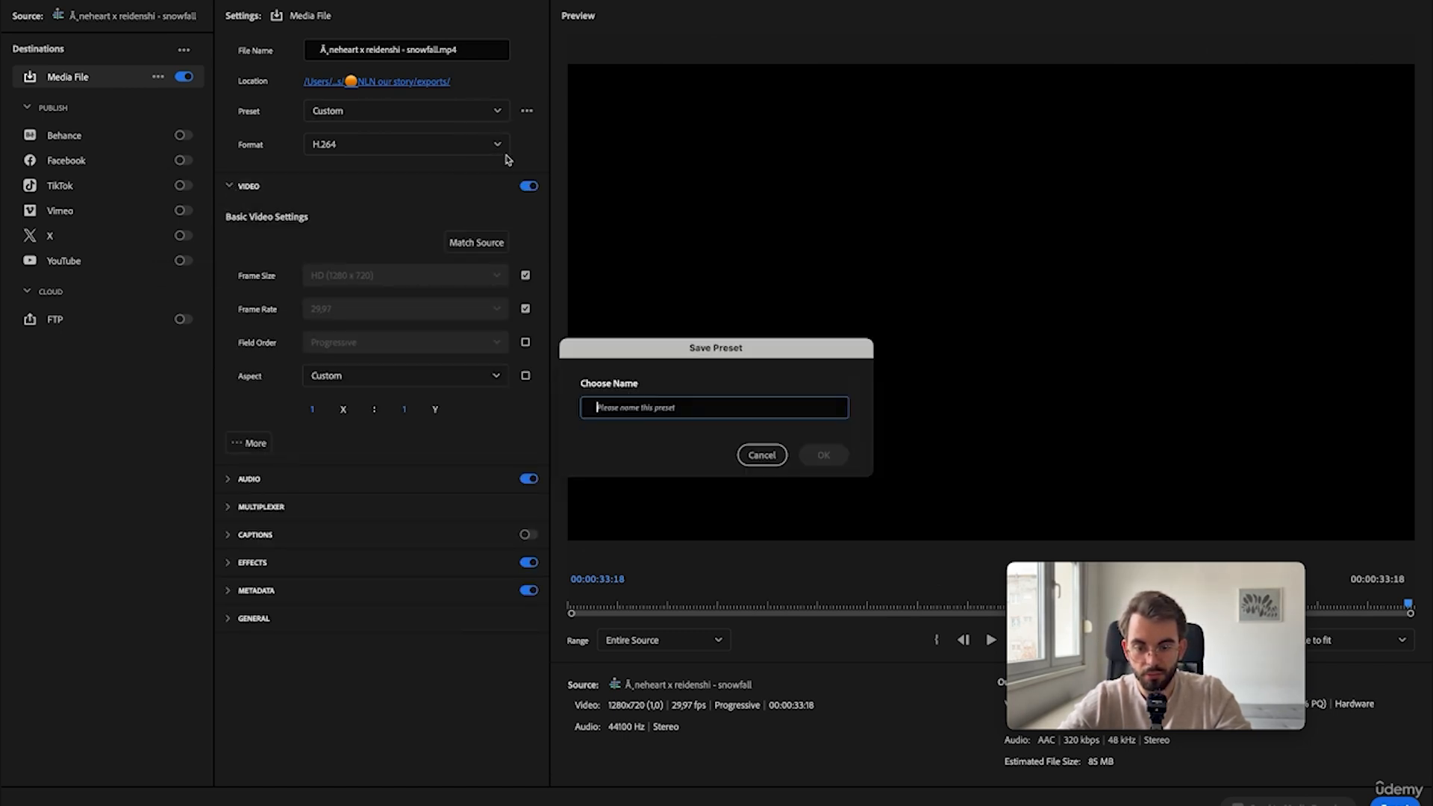
pyautogui.click(761, 456)
pyautogui.click(371, 113)
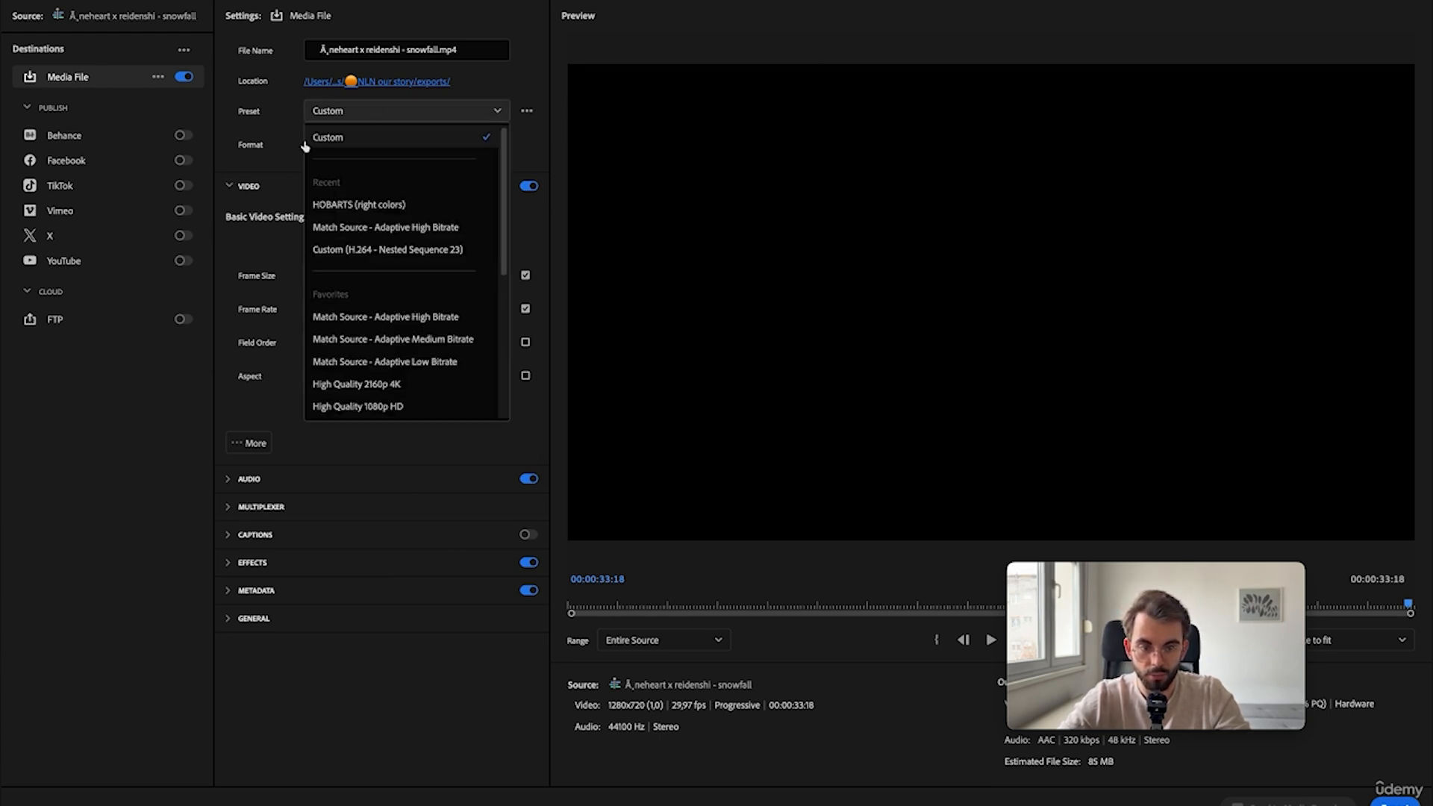
pyautogui.click(382, 647)
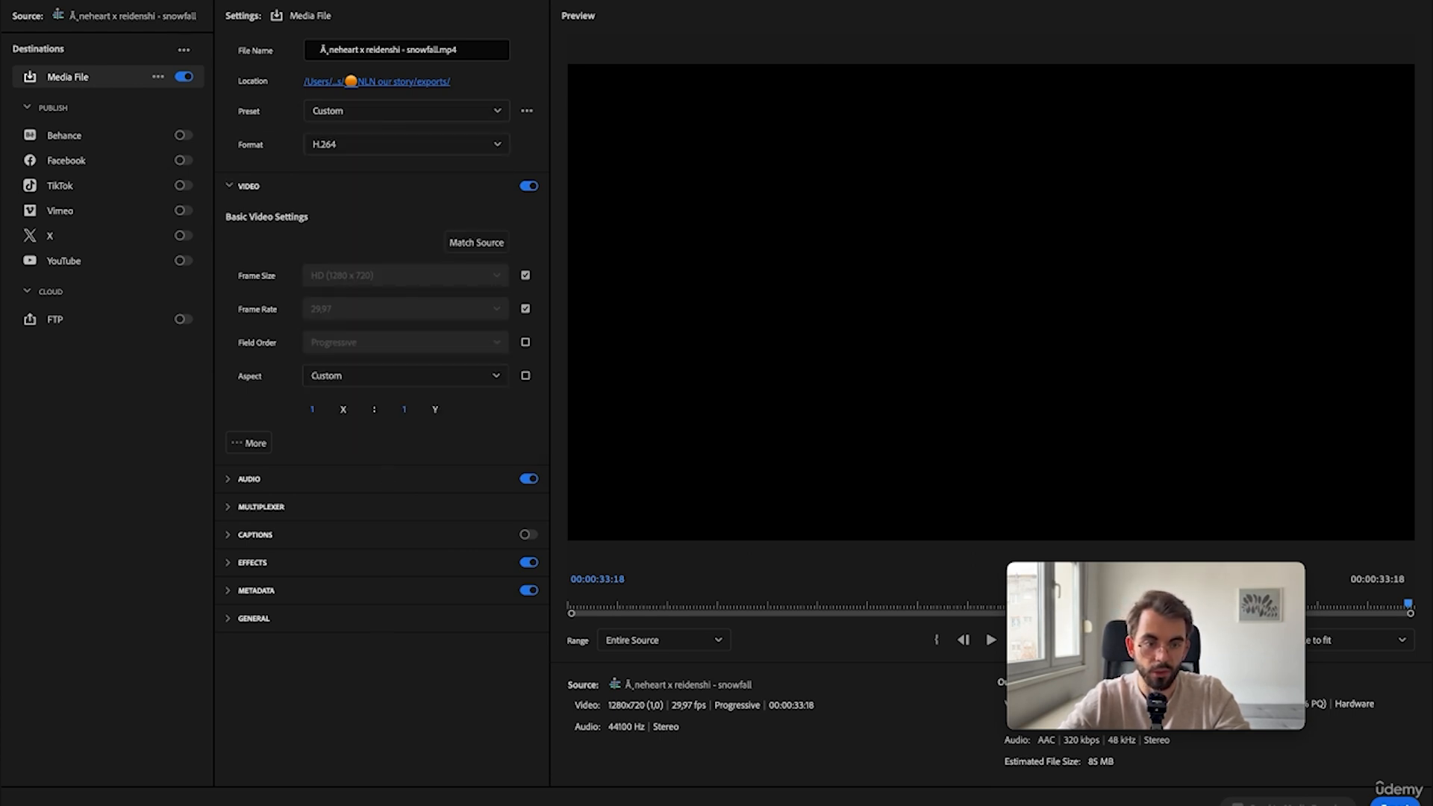
# - Switch to After Effects and make an output module template from the queued Comp 1, keeping the name Untitled 1
pyautogui.click(677, 793)
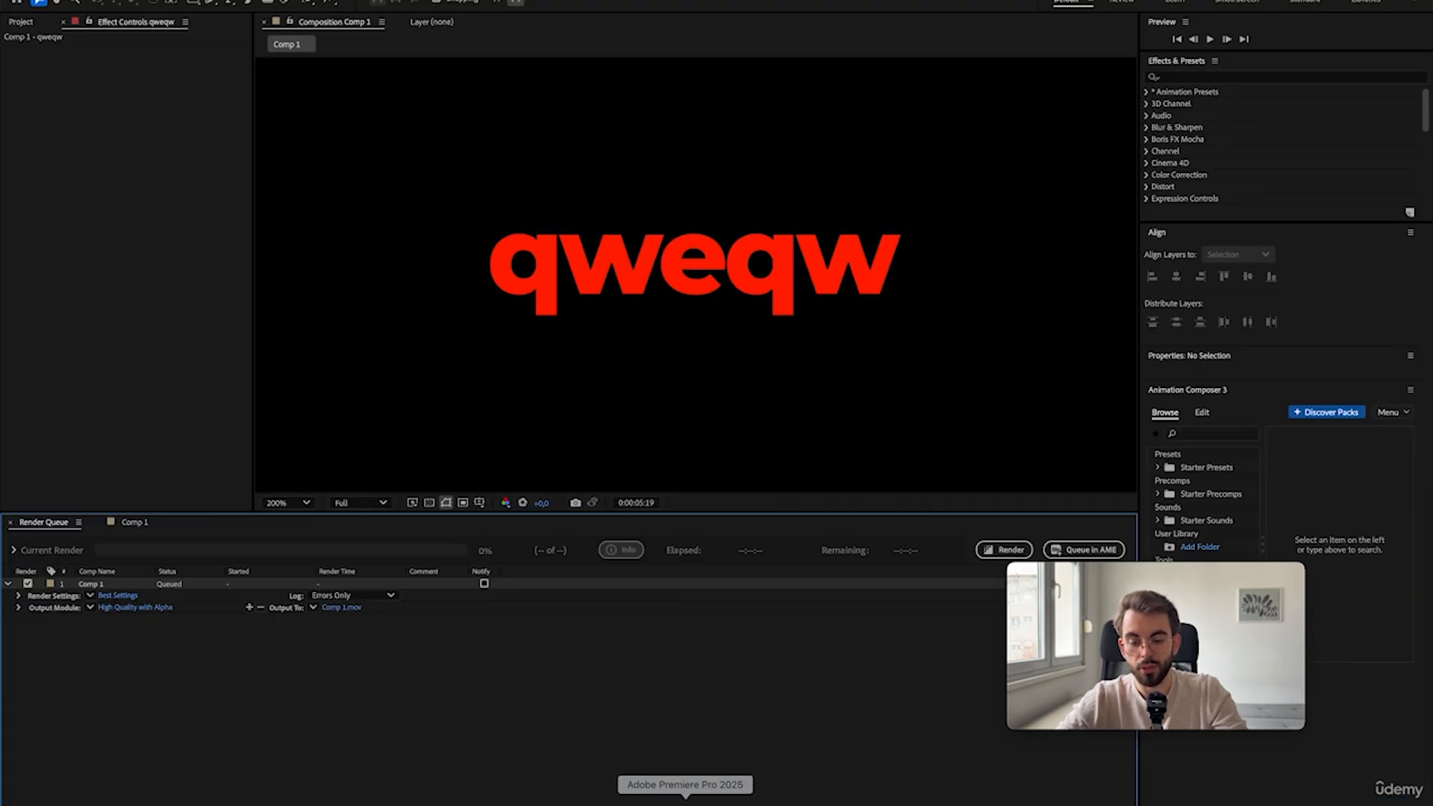
pyautogui.click(91, 608)
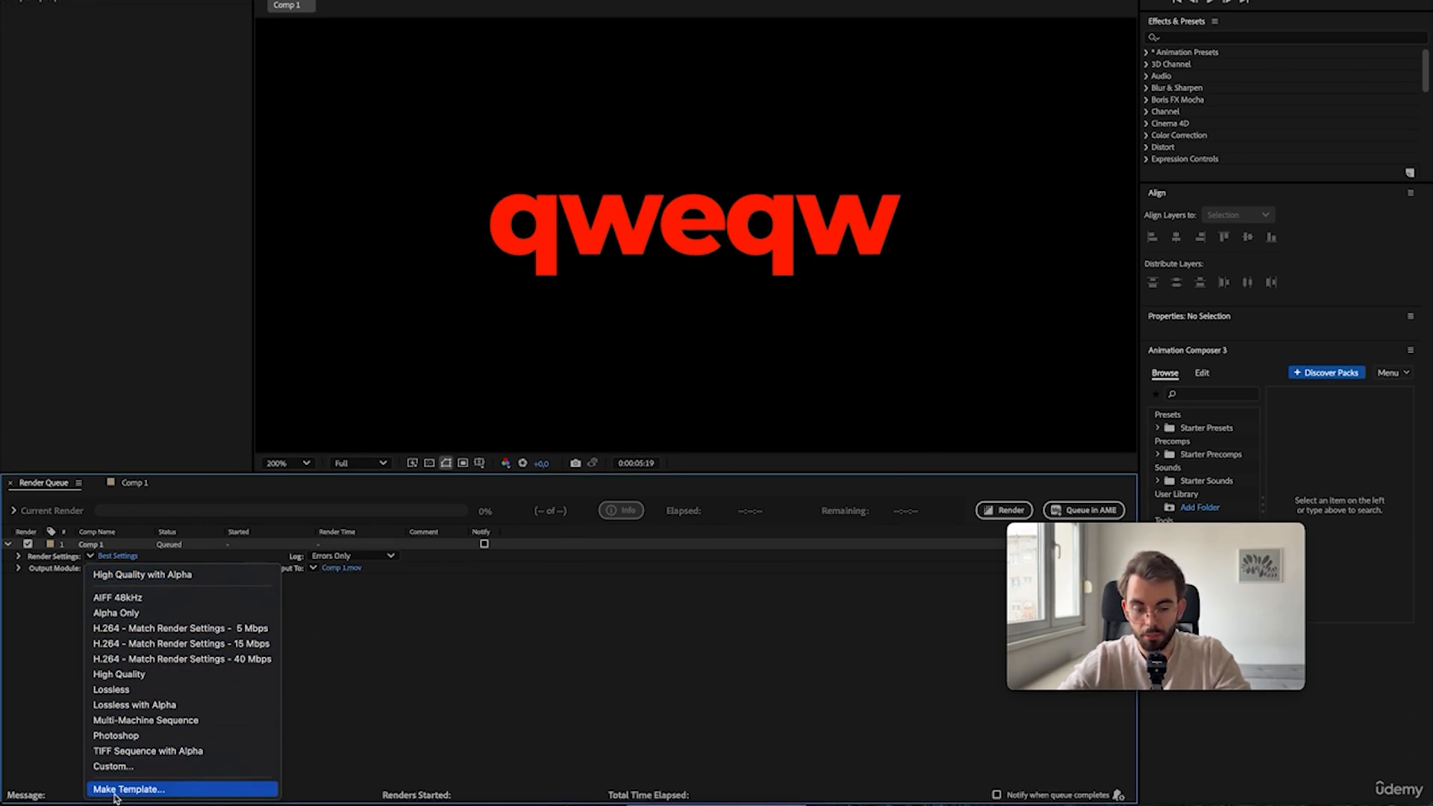
pyautogui.click(115, 790)
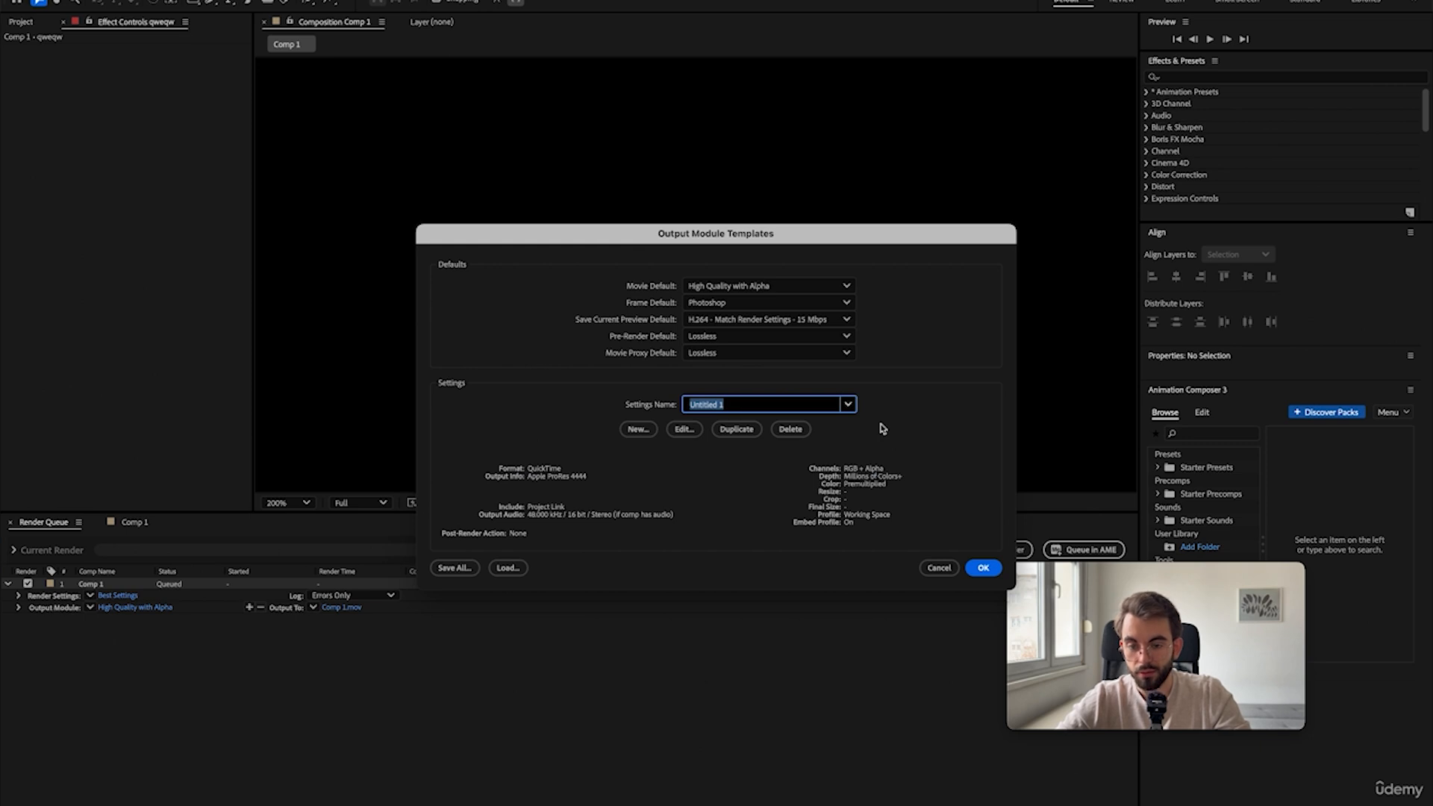
pyautogui.click(983, 567)
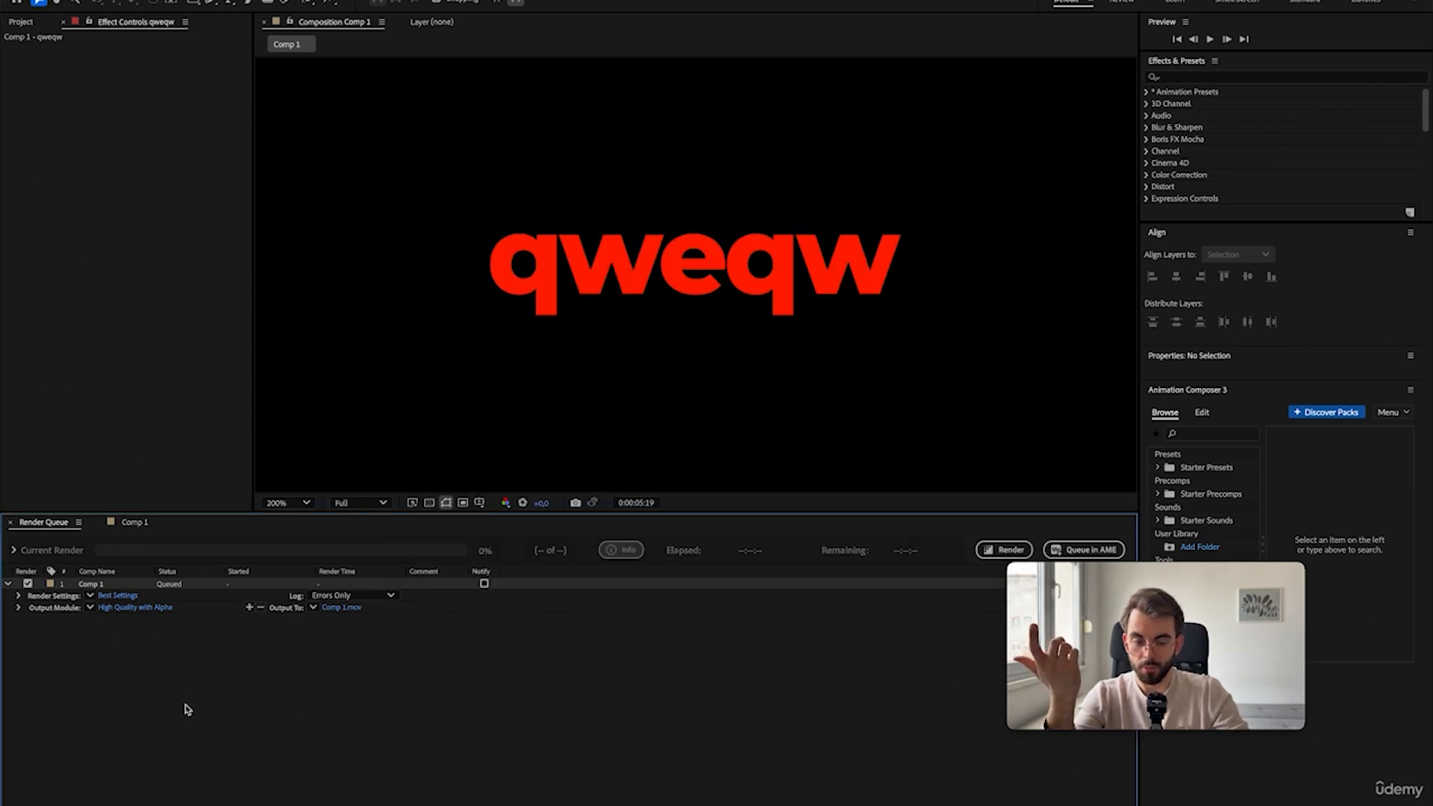
# - Return to the Comp 1 timeline and toggle the viewer's transparency grid on and off
pyautogui.click(139, 524)
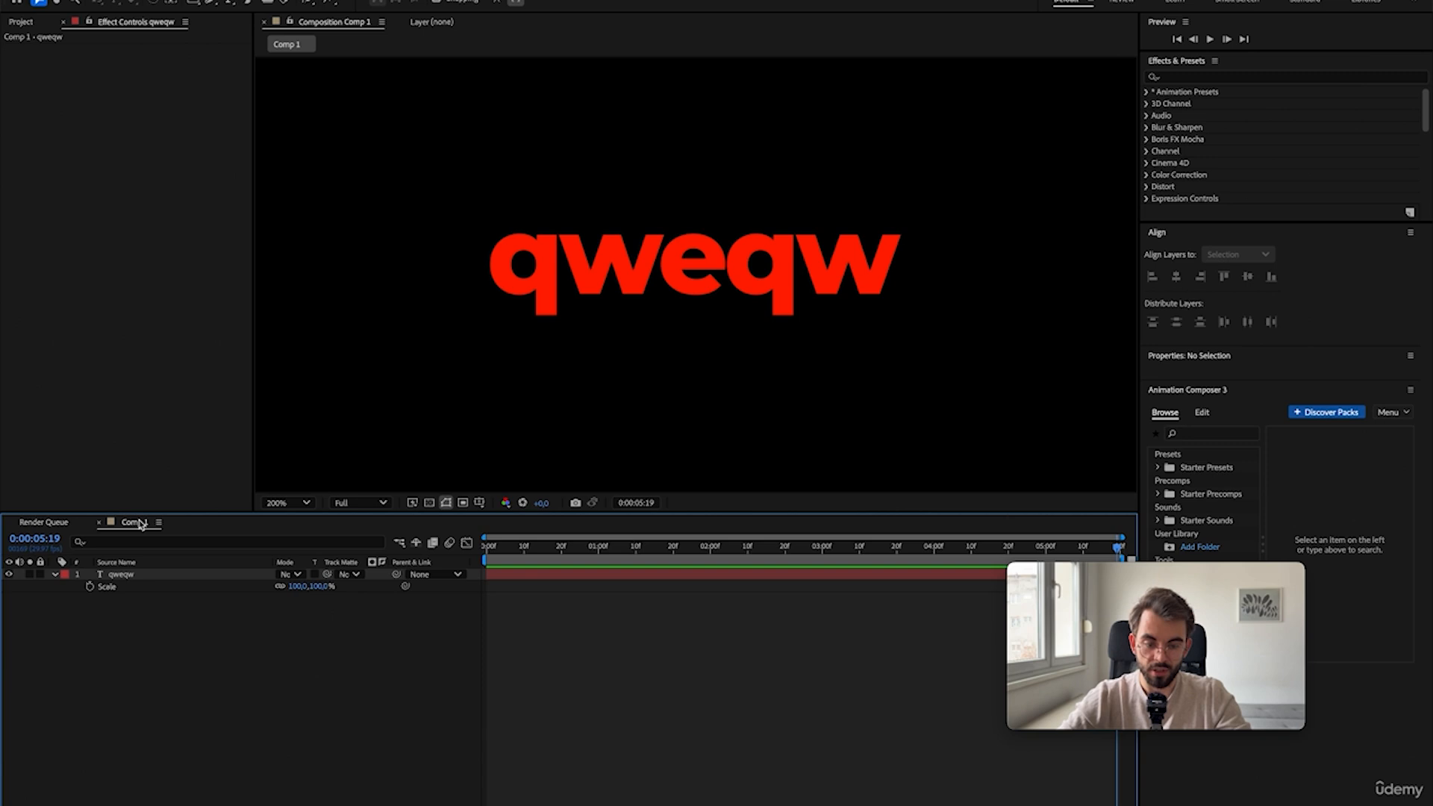
pyautogui.click(430, 503)
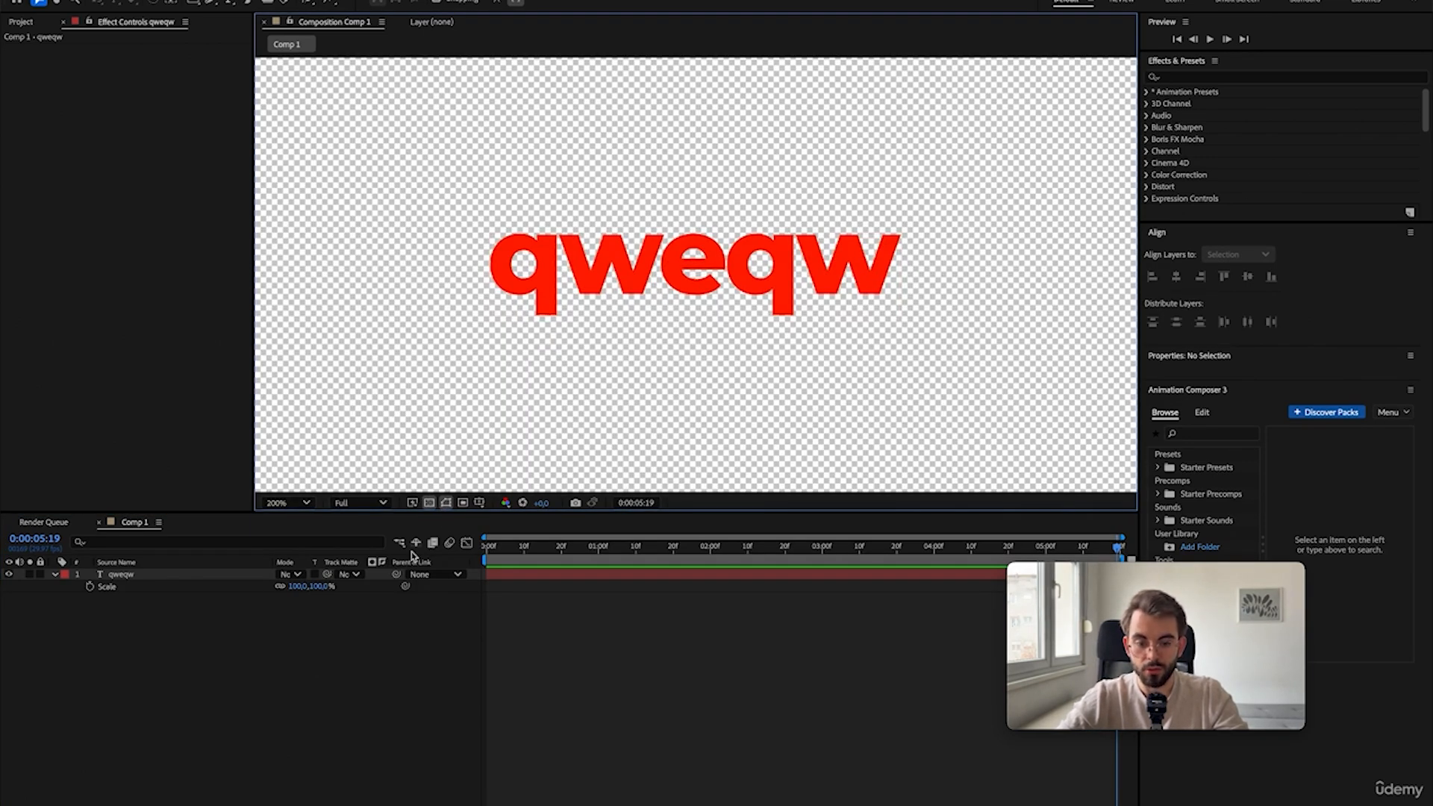
pyautogui.click(429, 503)
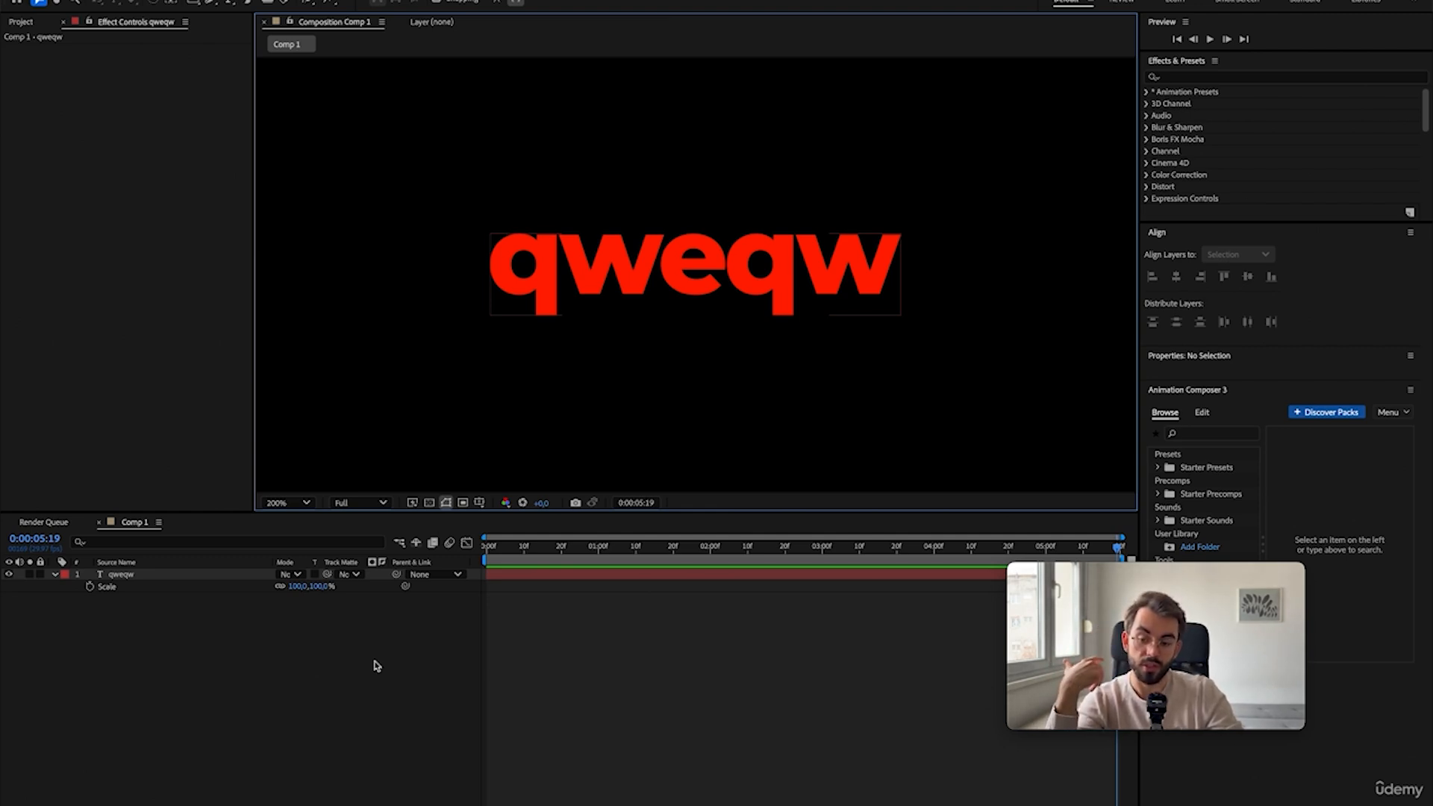
# - Review the output module presets for the queued Comp 1 and go back to the composition's timeline
pyautogui.click(44, 522)
pyautogui.click(112, 608)
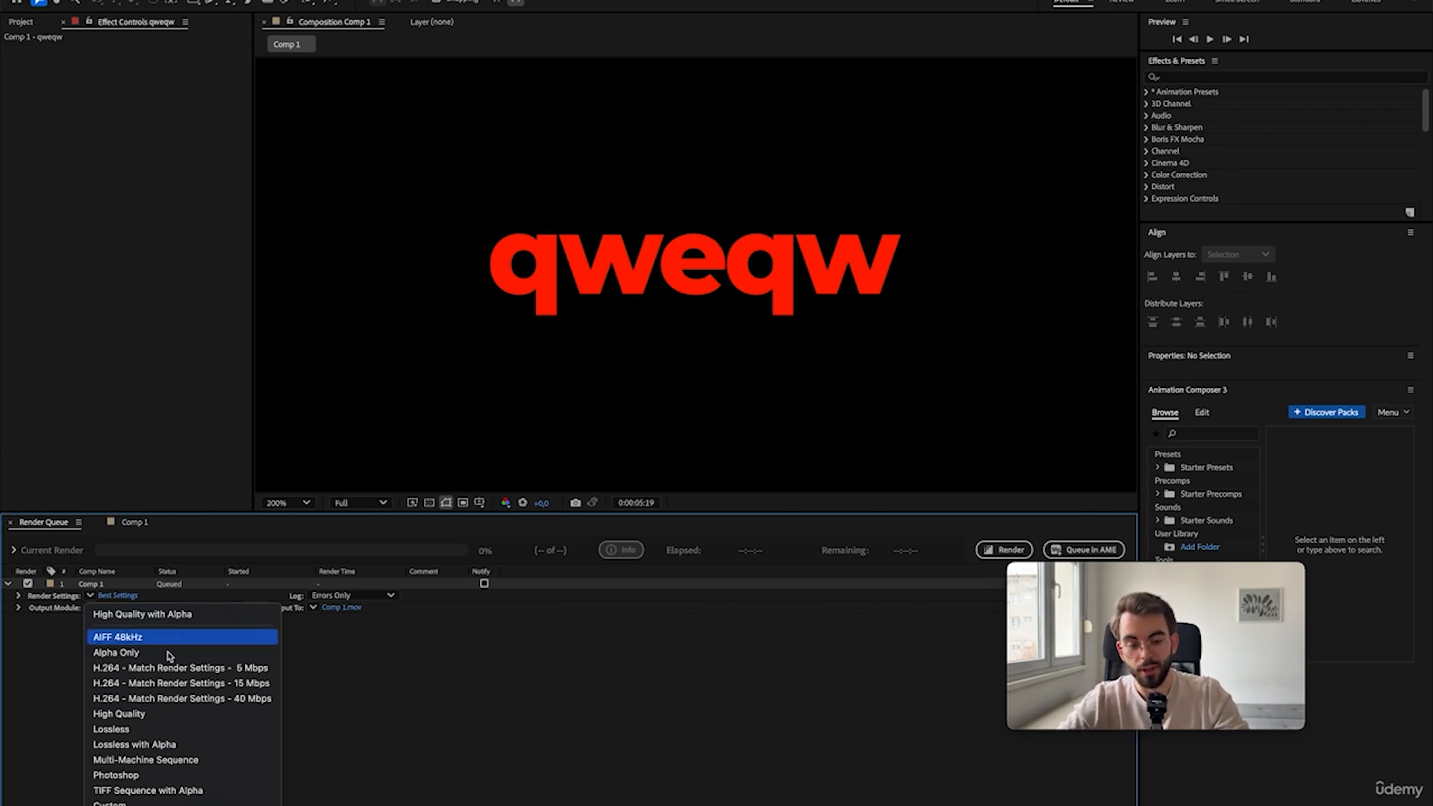
pyautogui.click(136, 525)
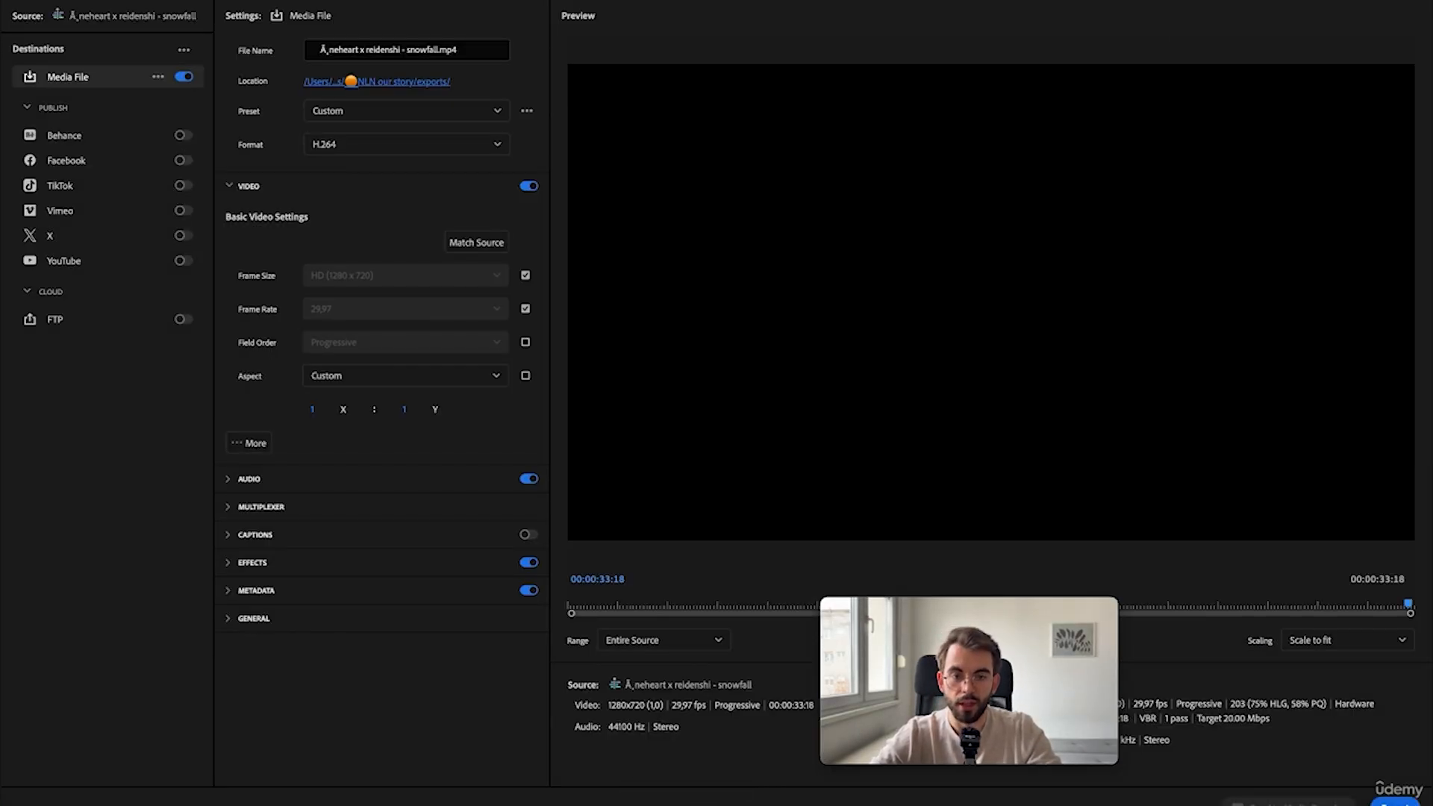
# - Switch to Premiere Pro, leave the export settings and check the installed extensions, MotionDuck and Premiere Composer
pyautogui.click(150, 0)
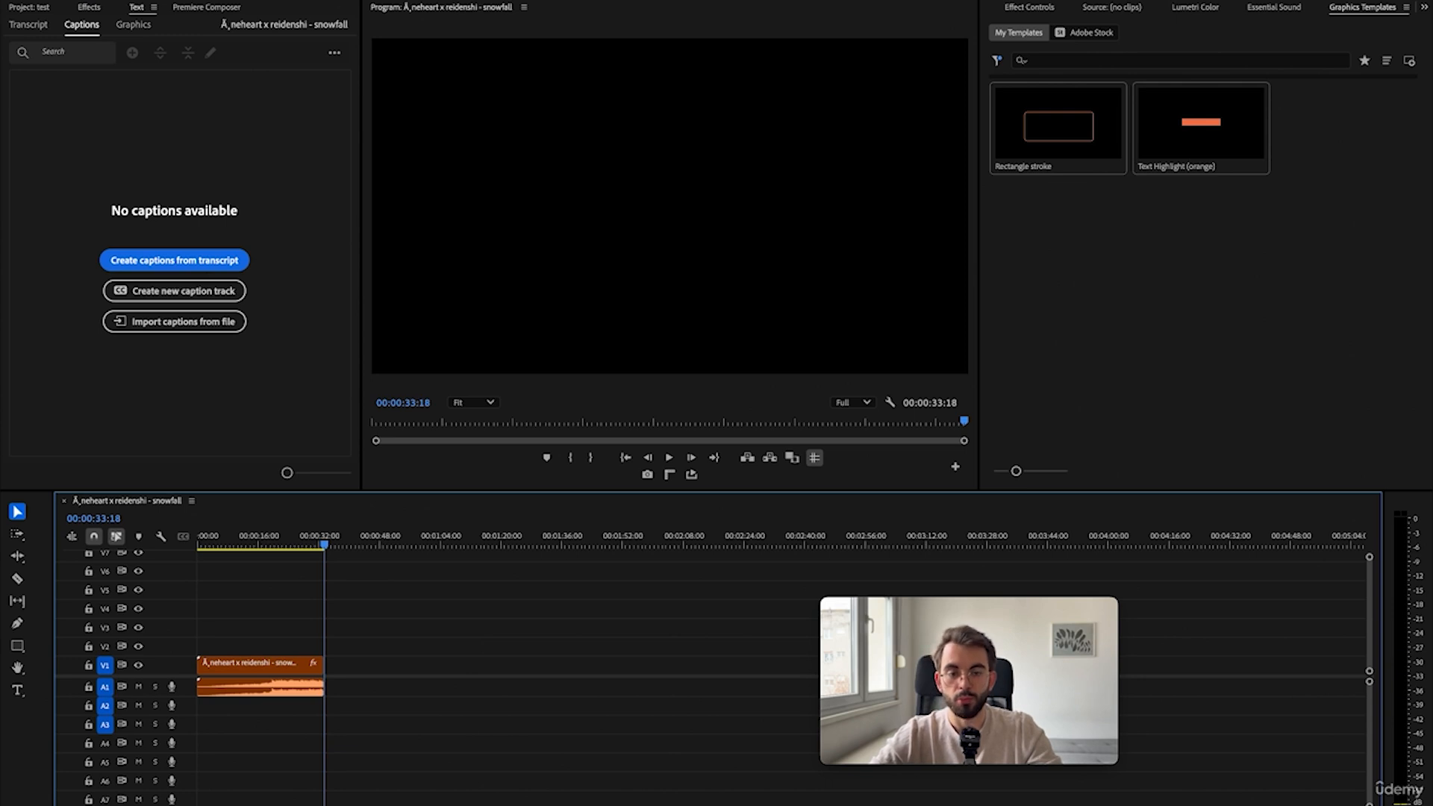
pyautogui.click(442, 0)
pyautogui.moveTo(485, 21)
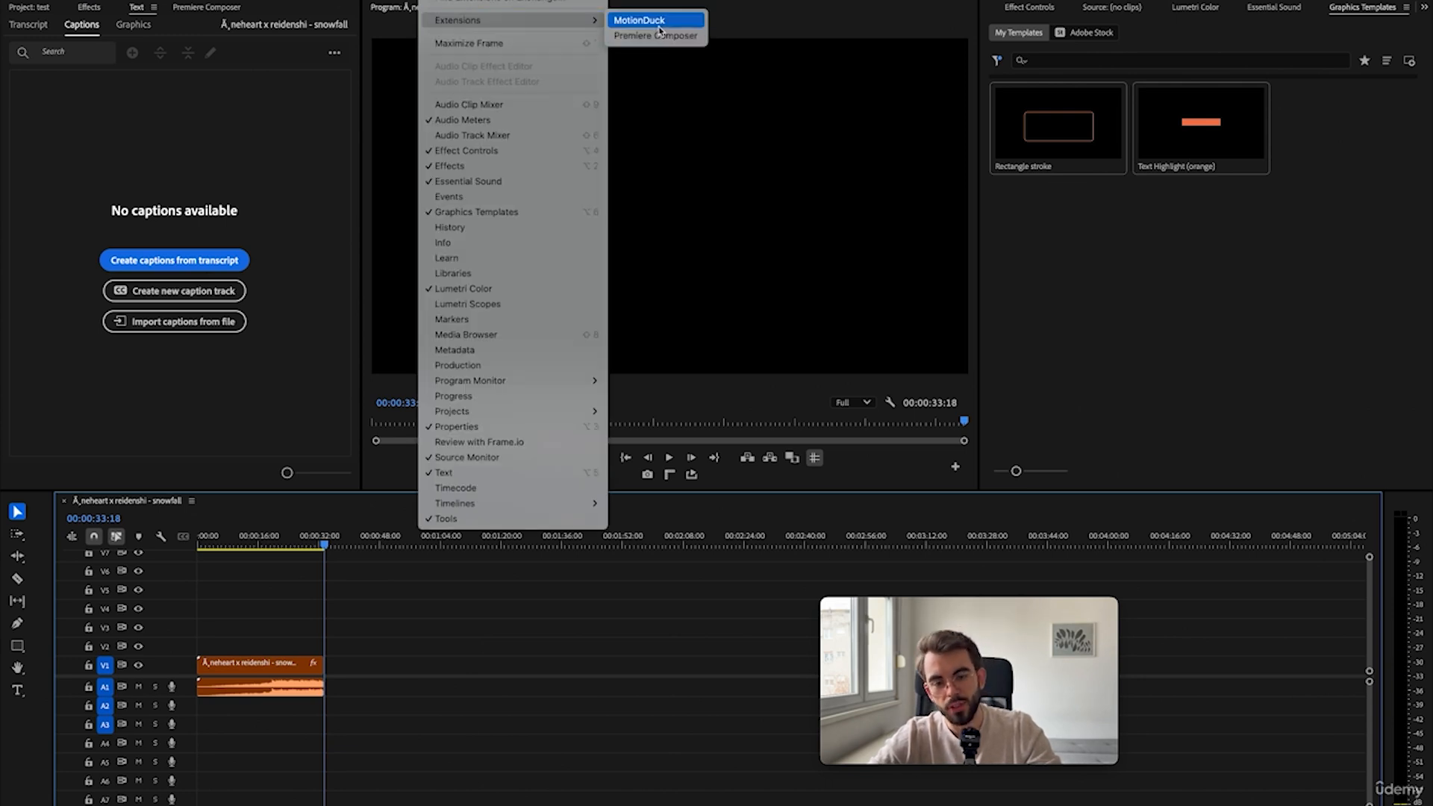
pyautogui.click(537, 697)
# - Search the web for "premire composer" in the browser and open Mister Horse's Premiere Composer page
pyautogui.click(673, 803)
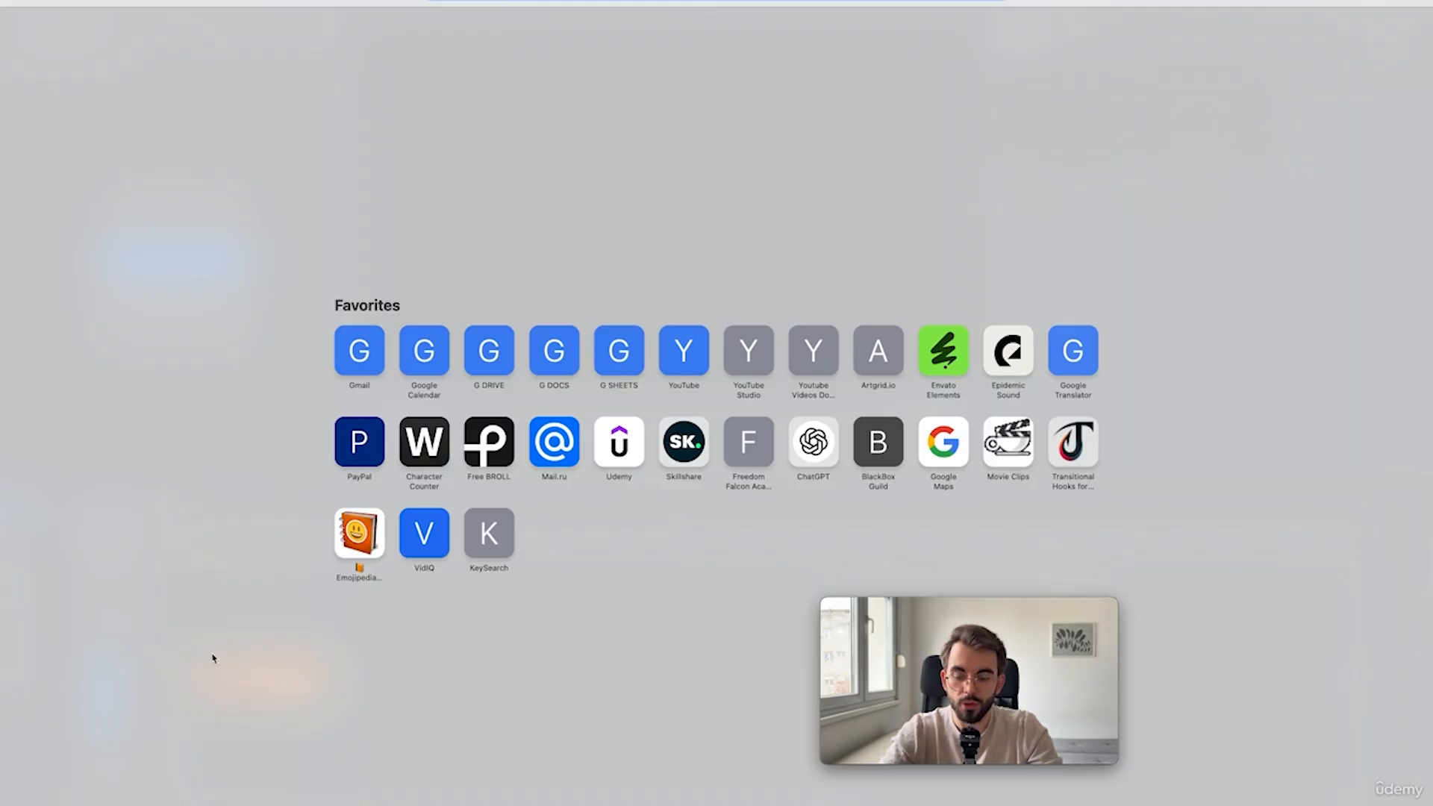
pyautogui.write('premire com')
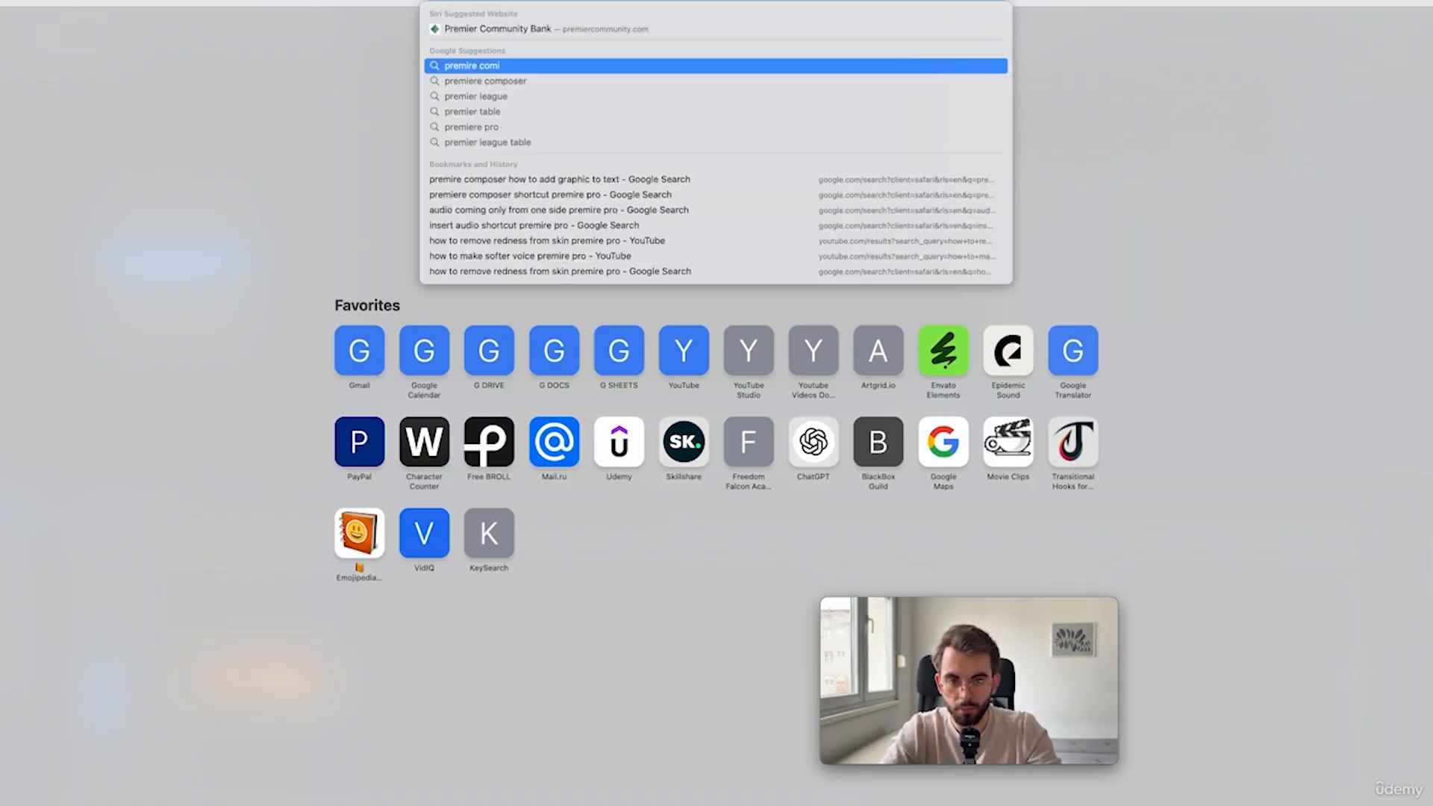
pyautogui.write('poser')
pyautogui.press('Return')
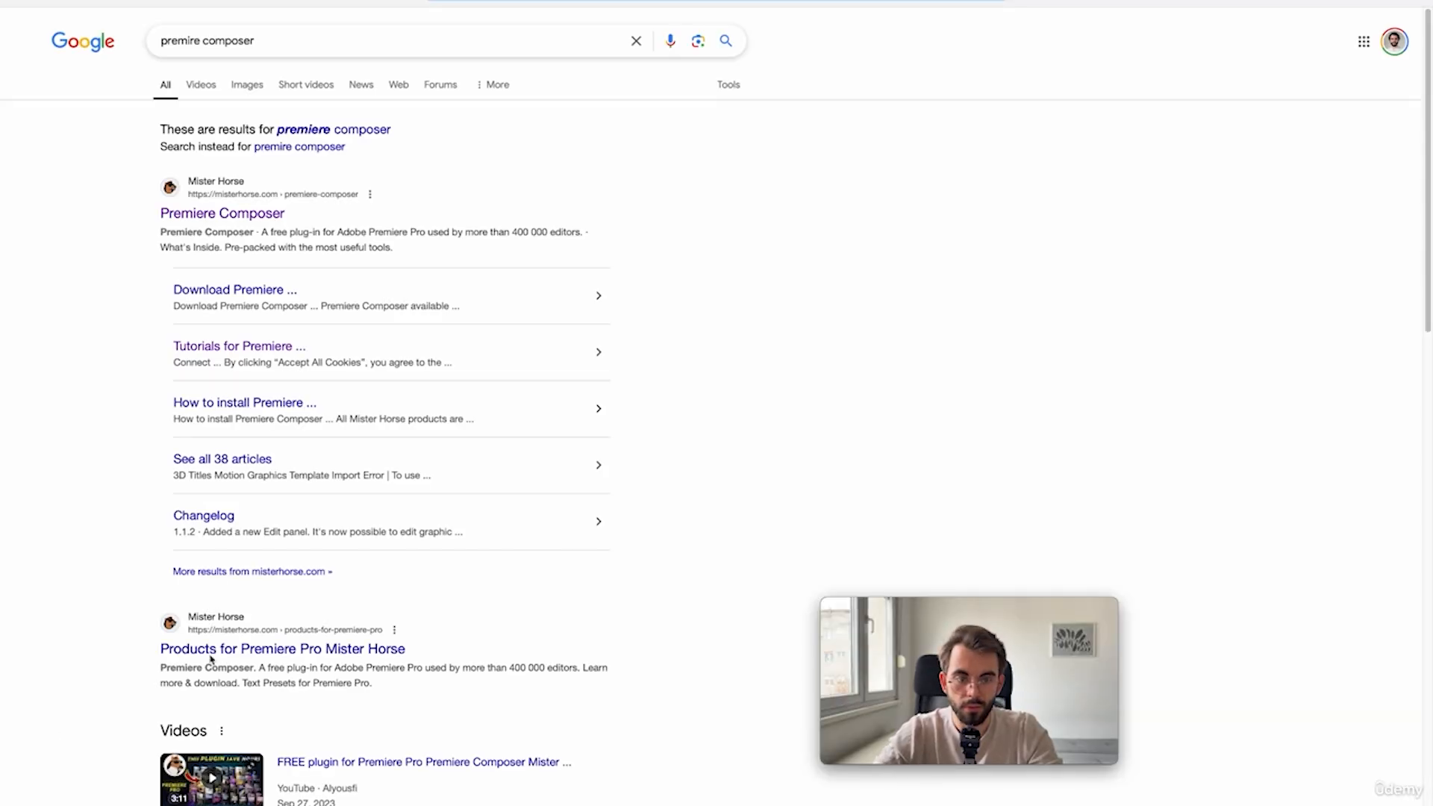
pyautogui.click(236, 217)
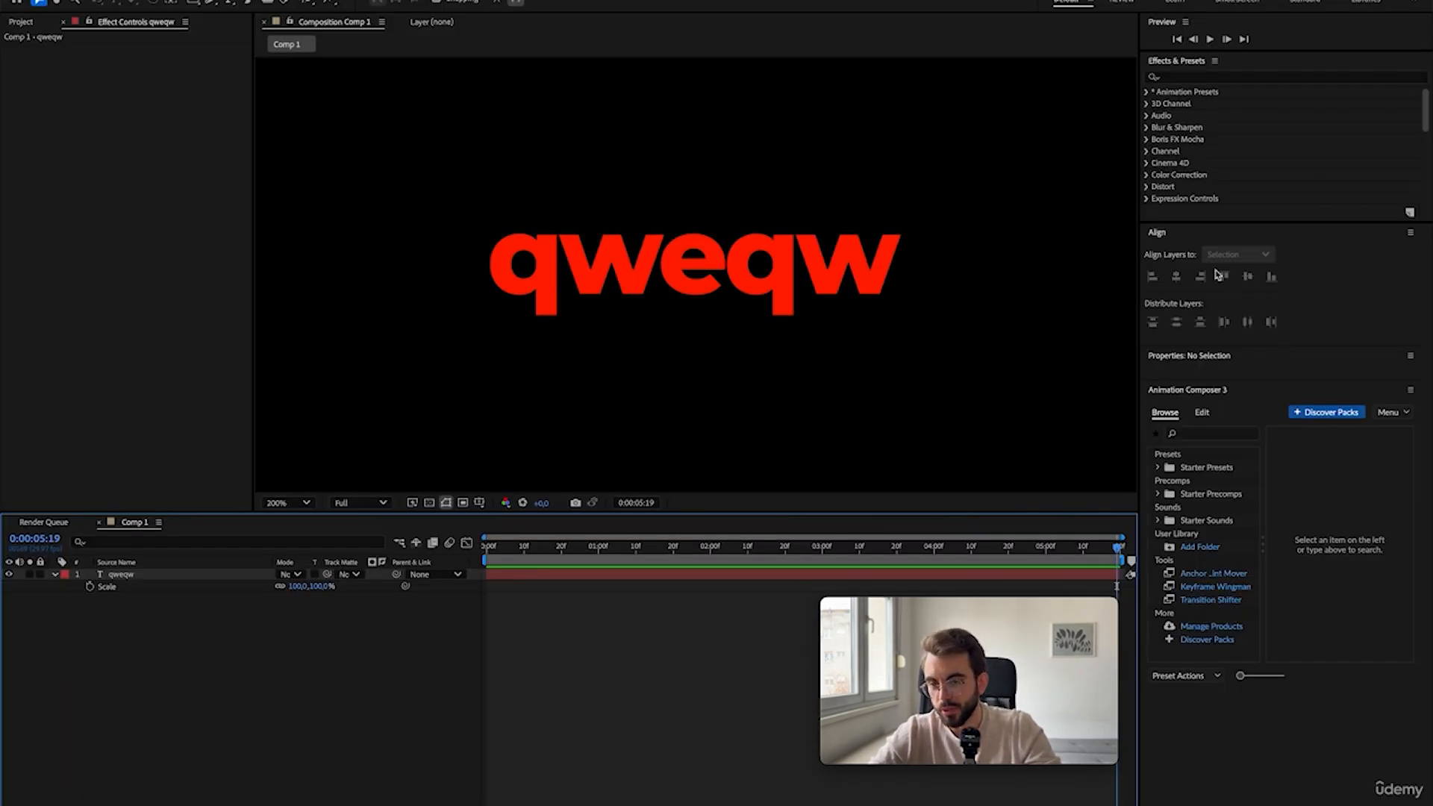
# - Switch to After Effects, change to the Review workspace and return to the Default workspace
pyautogui.click(1329, 291)
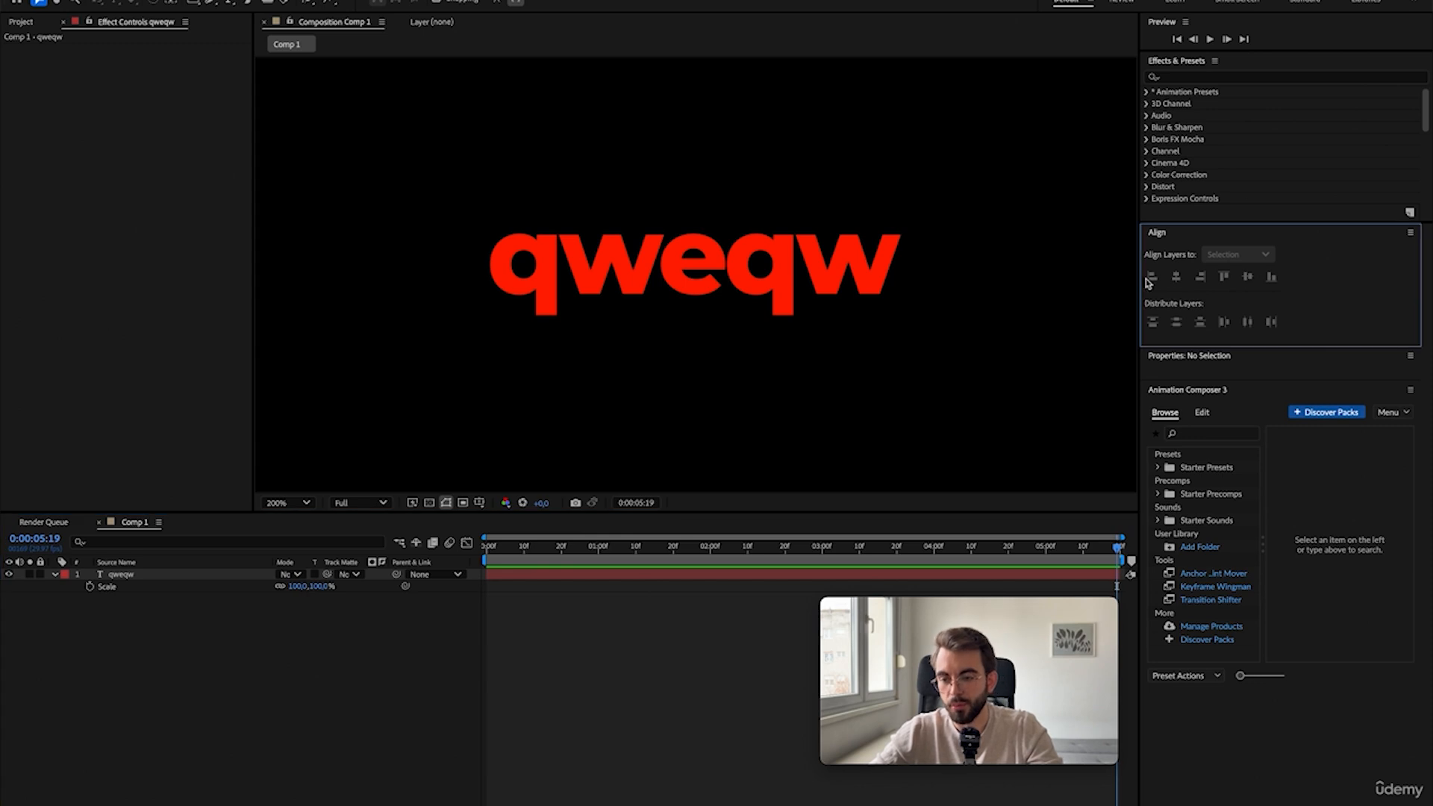
pyautogui.moveTo(1139, 280)
pyautogui.mouseDown()
pyautogui.moveTo(1096, 286)
pyautogui.moveTo(1153, 290)
pyautogui.moveTo(1139, 297)
pyautogui.mouseUp()
pyautogui.click(1122, 2)
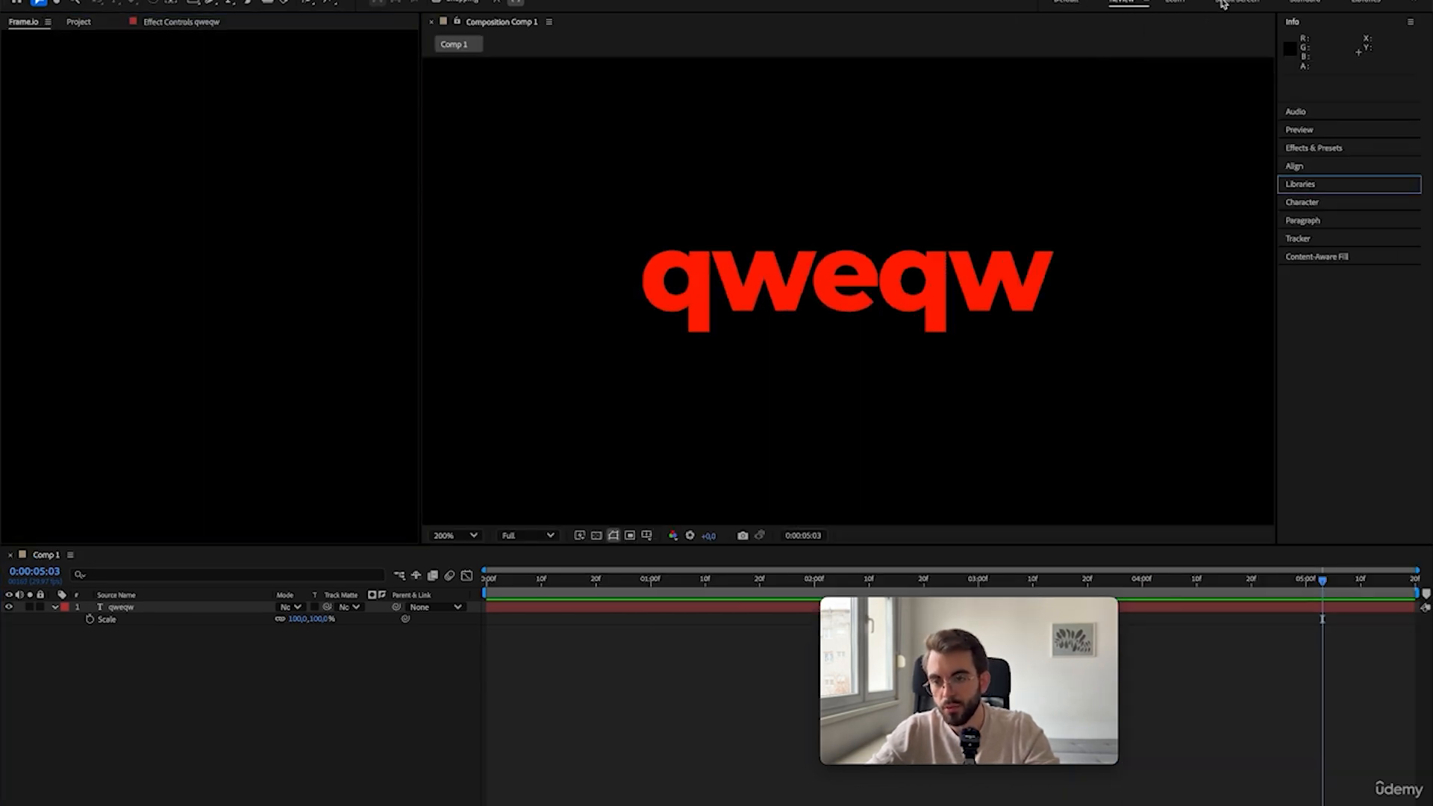
pyautogui.click(1073, 3)
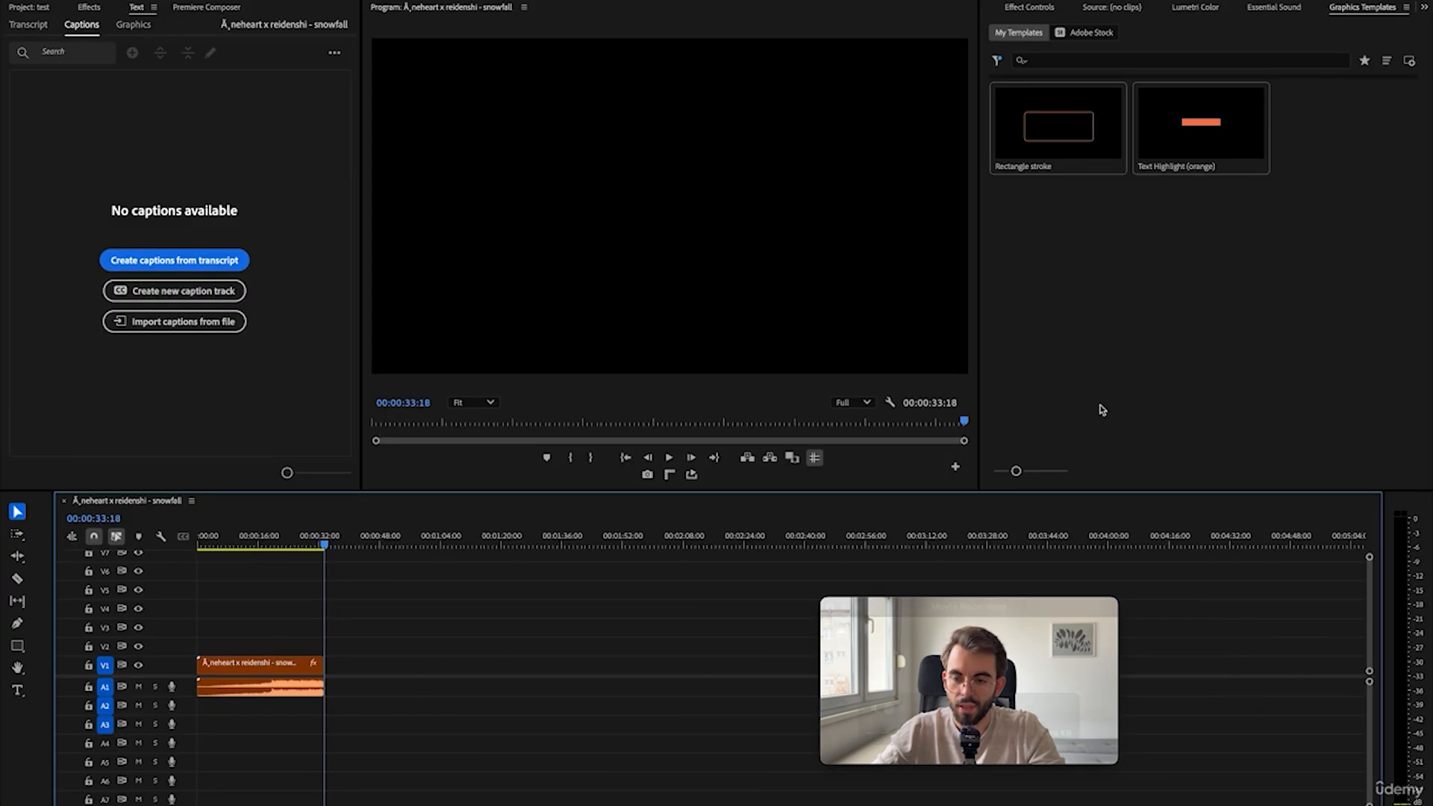
# - Widen the panel group beside the Program monitor, show Effect Controls in it and check the list of available panels
pyautogui.moveTo(979, 131); pyautogui.dragTo(959, 179)
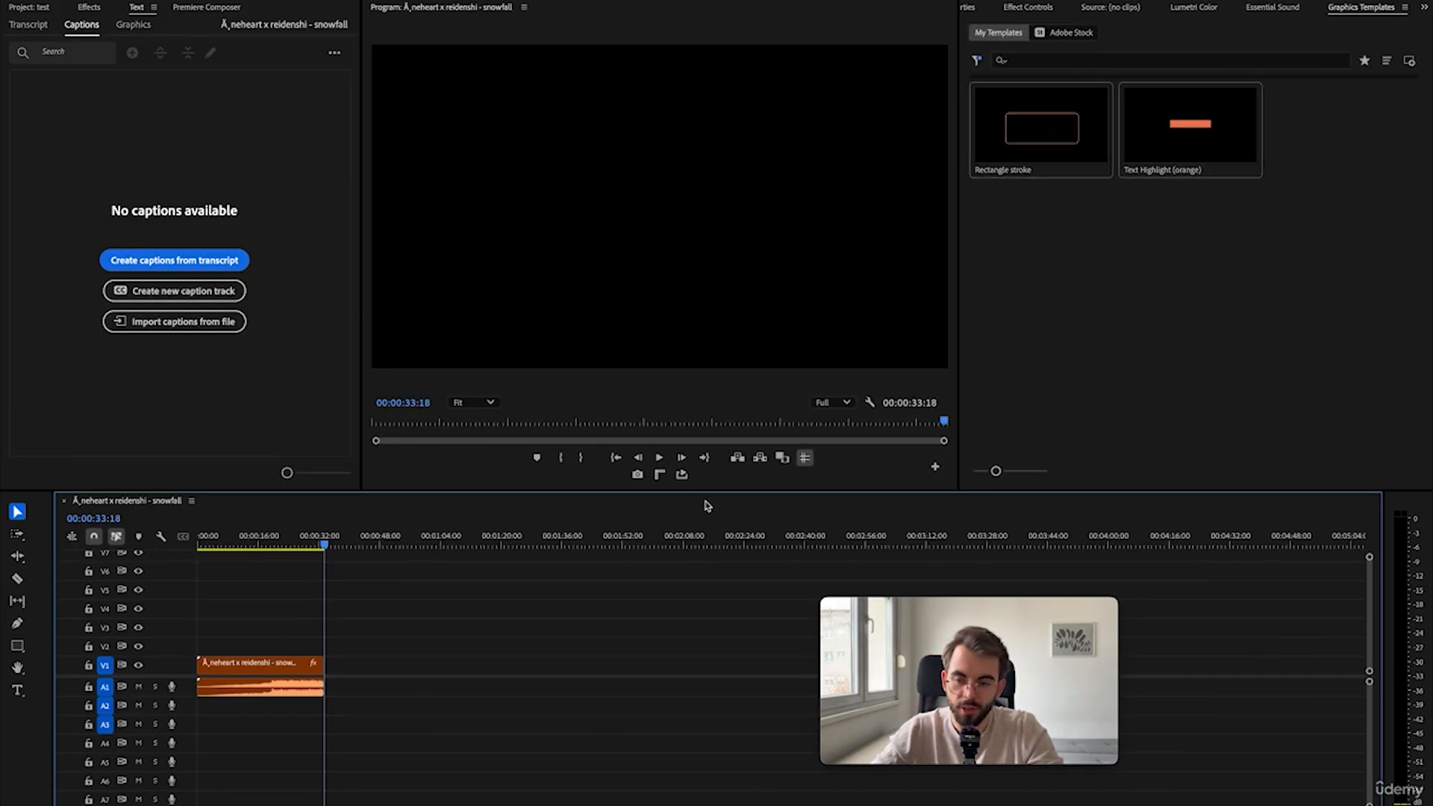
pyautogui.click(1029, 7)
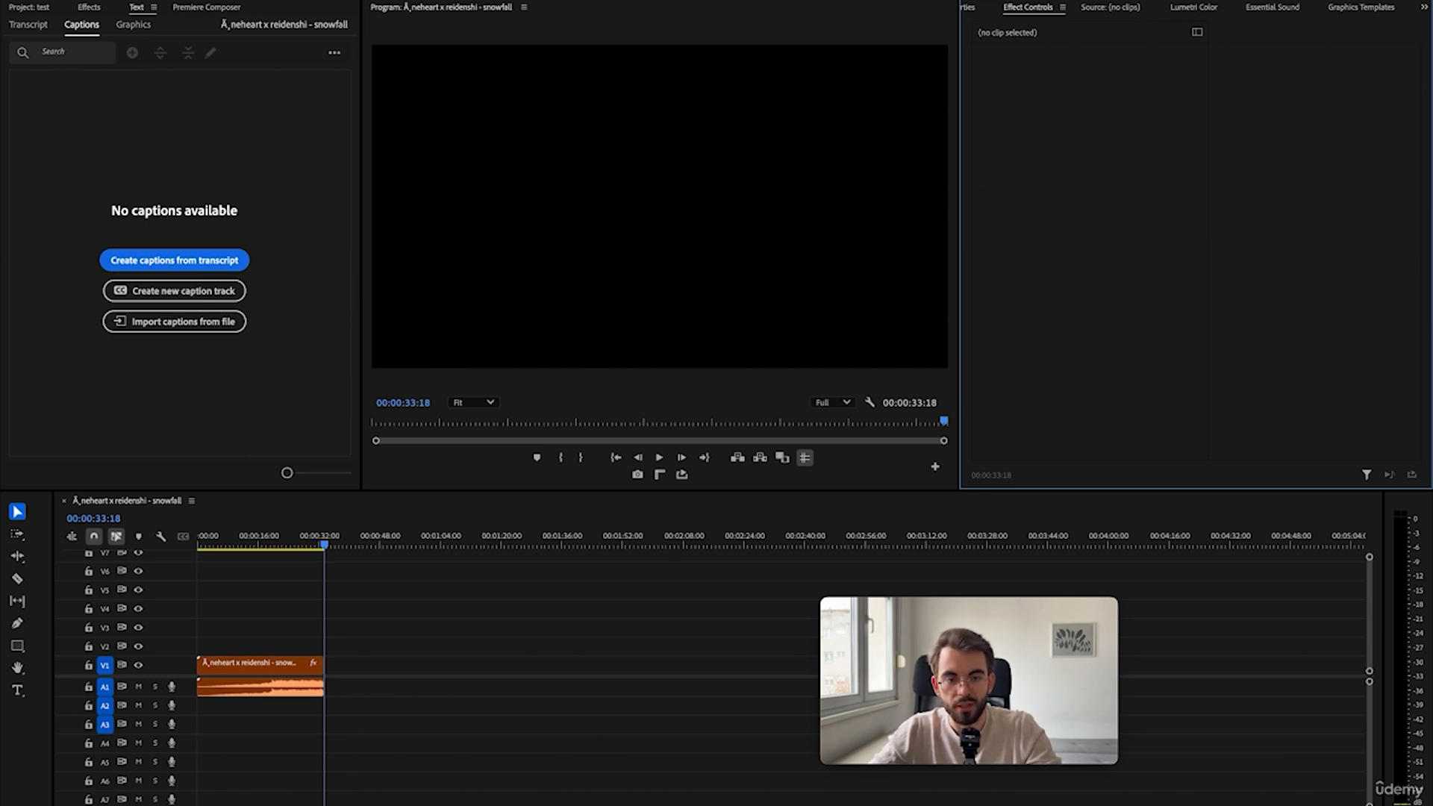
pyautogui.click(443, 0)
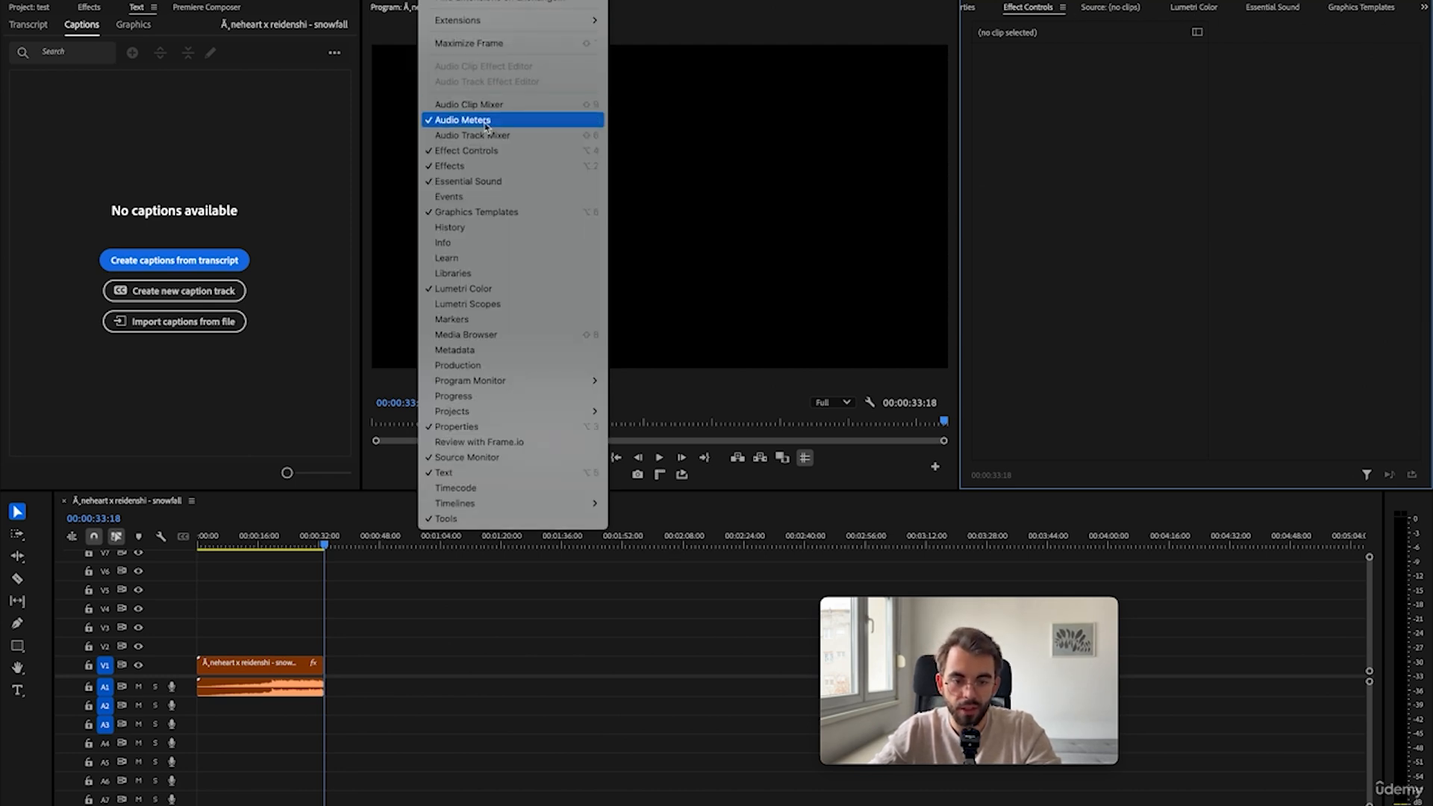
pyautogui.click(443, 0)
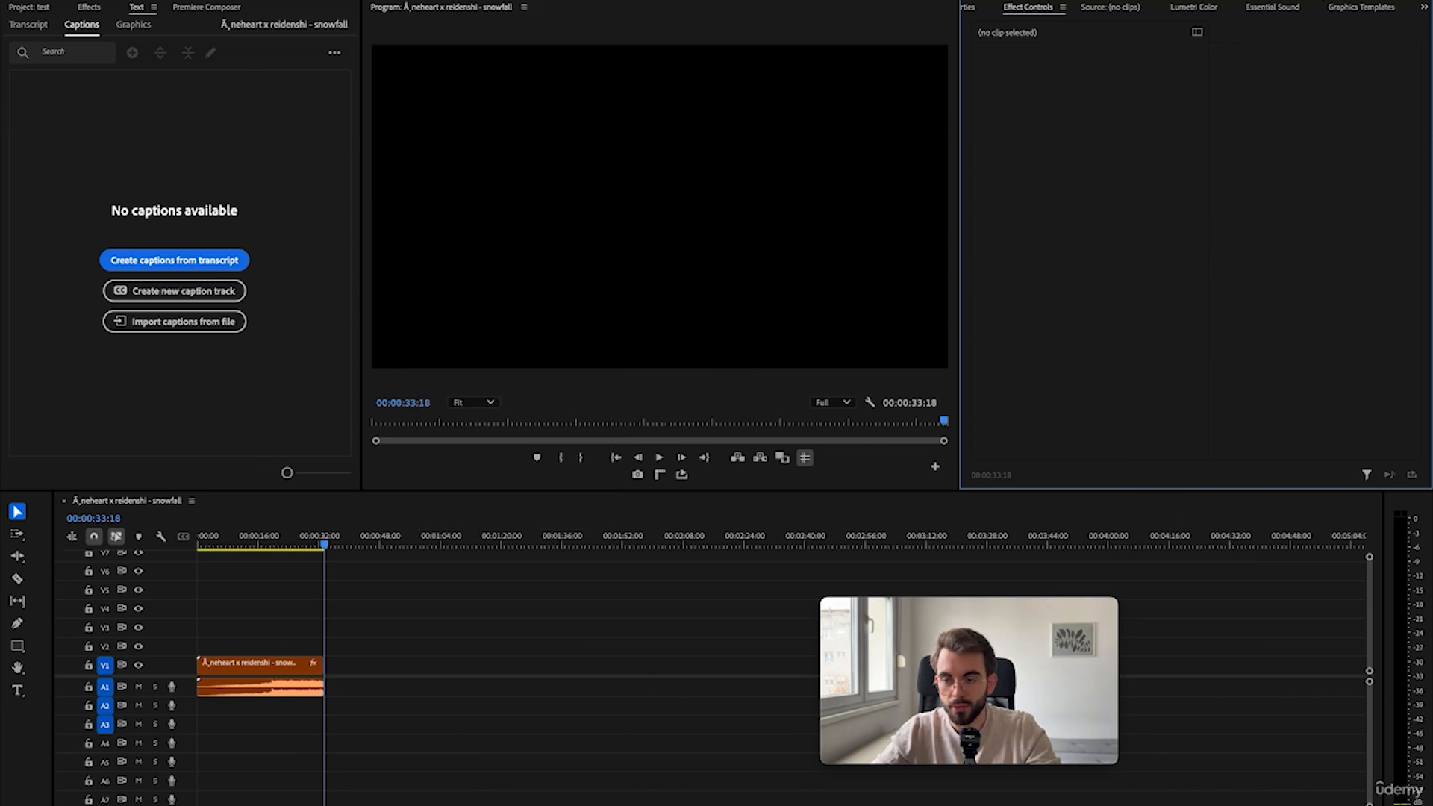
# - View the Audio and Vertical workspaces and return to the Editing workspace
pyautogui.click(1321, 0)
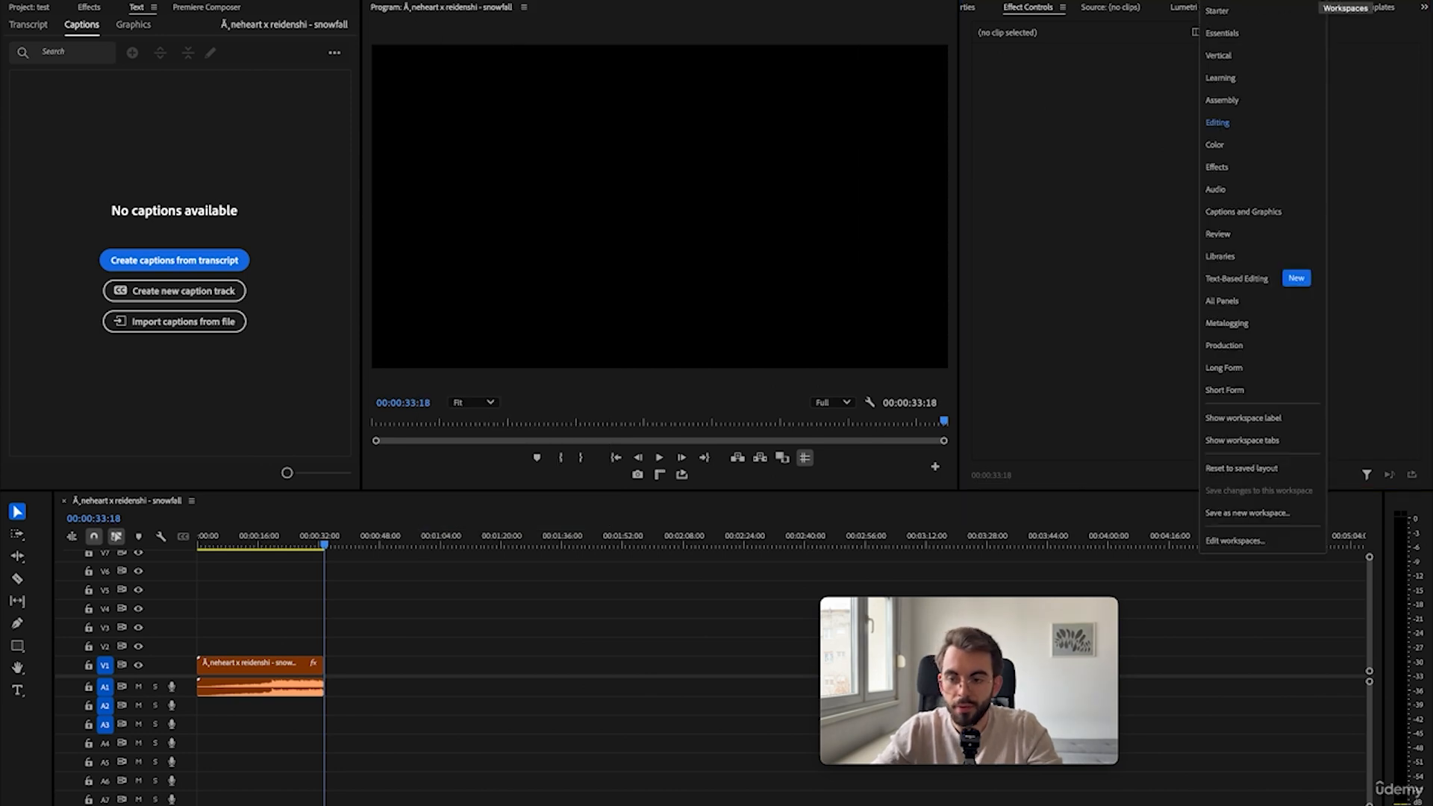
pyautogui.click(1221, 191)
pyautogui.click(1321, 0)
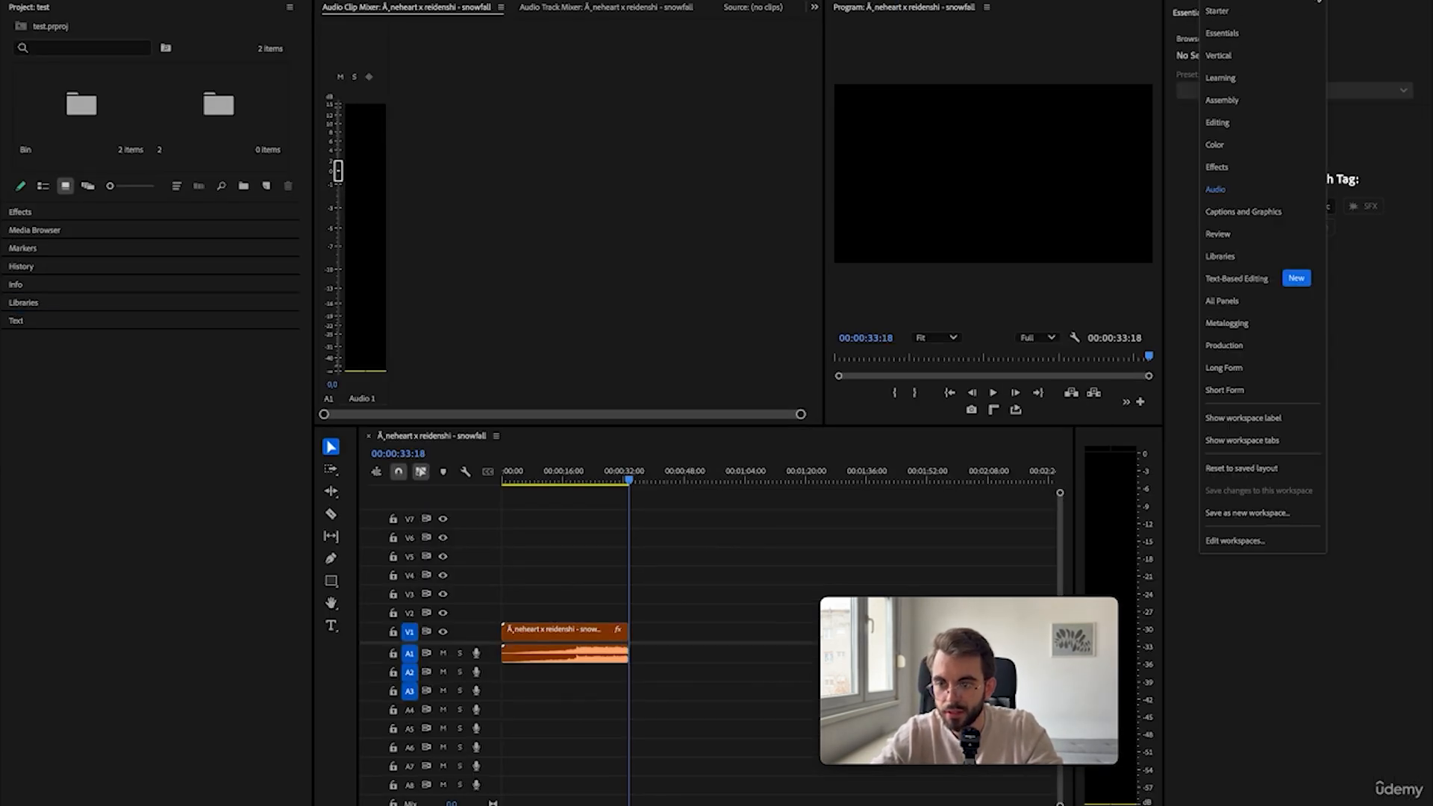
pyautogui.click(1242, 57)
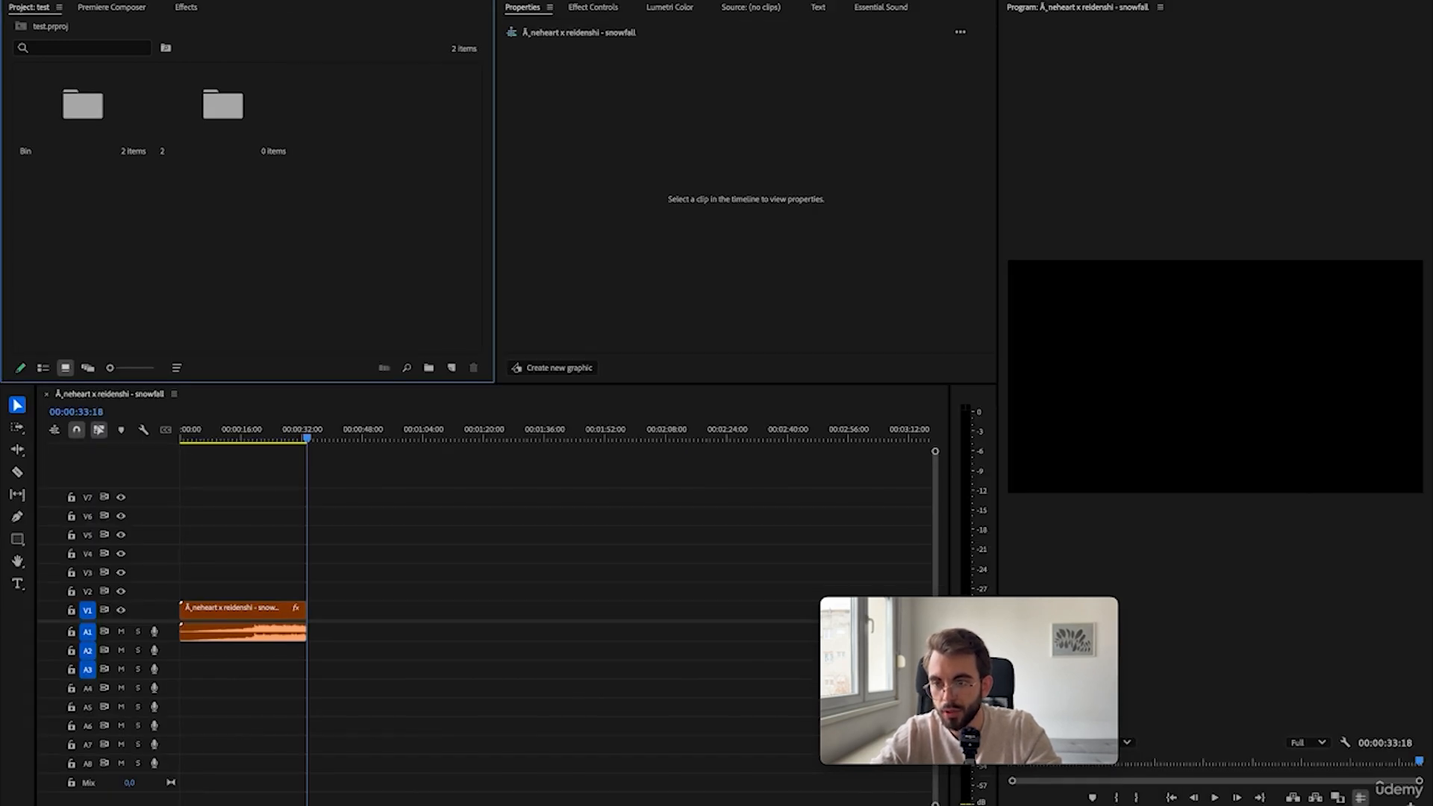
pyautogui.click(1321, 0)
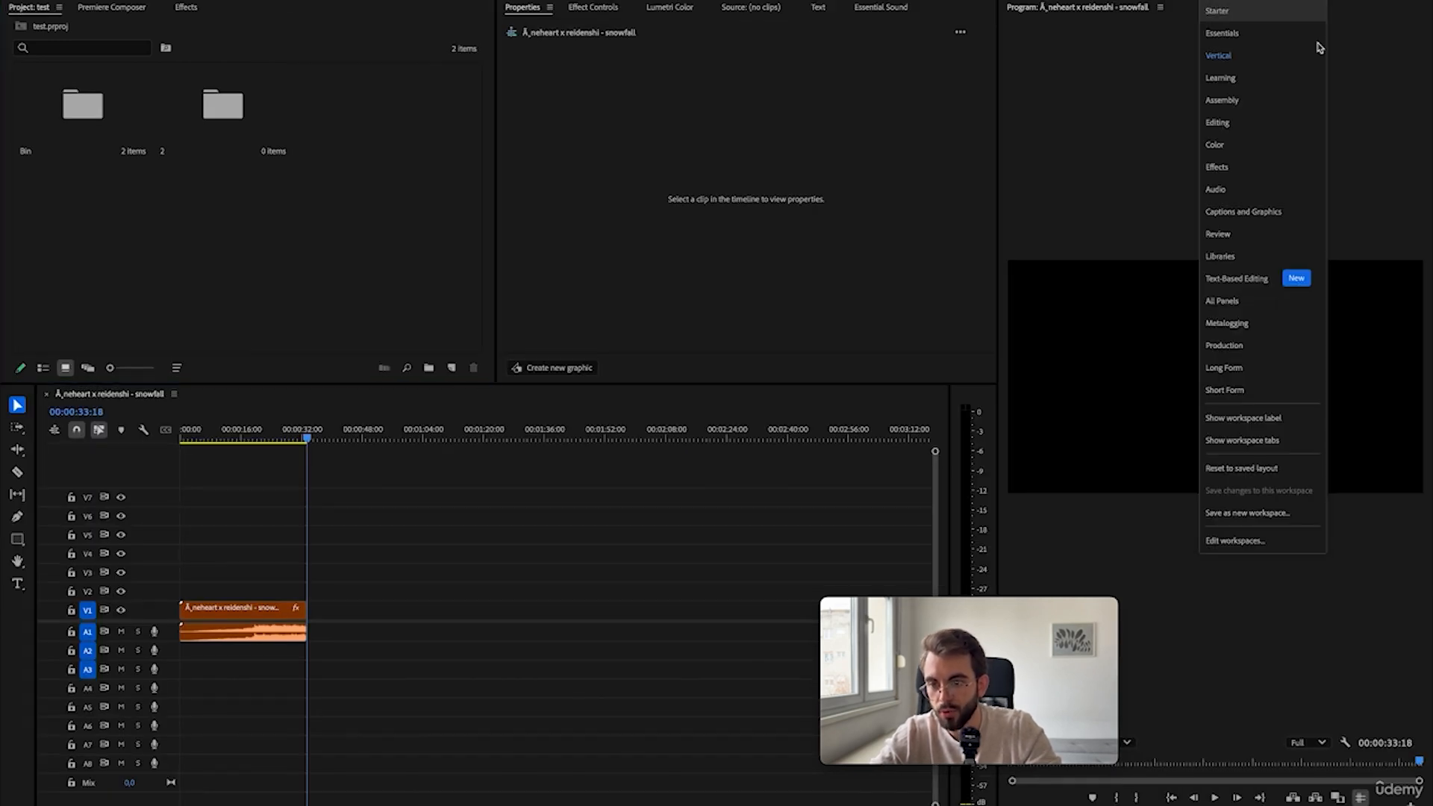
pyautogui.click(1260, 127)
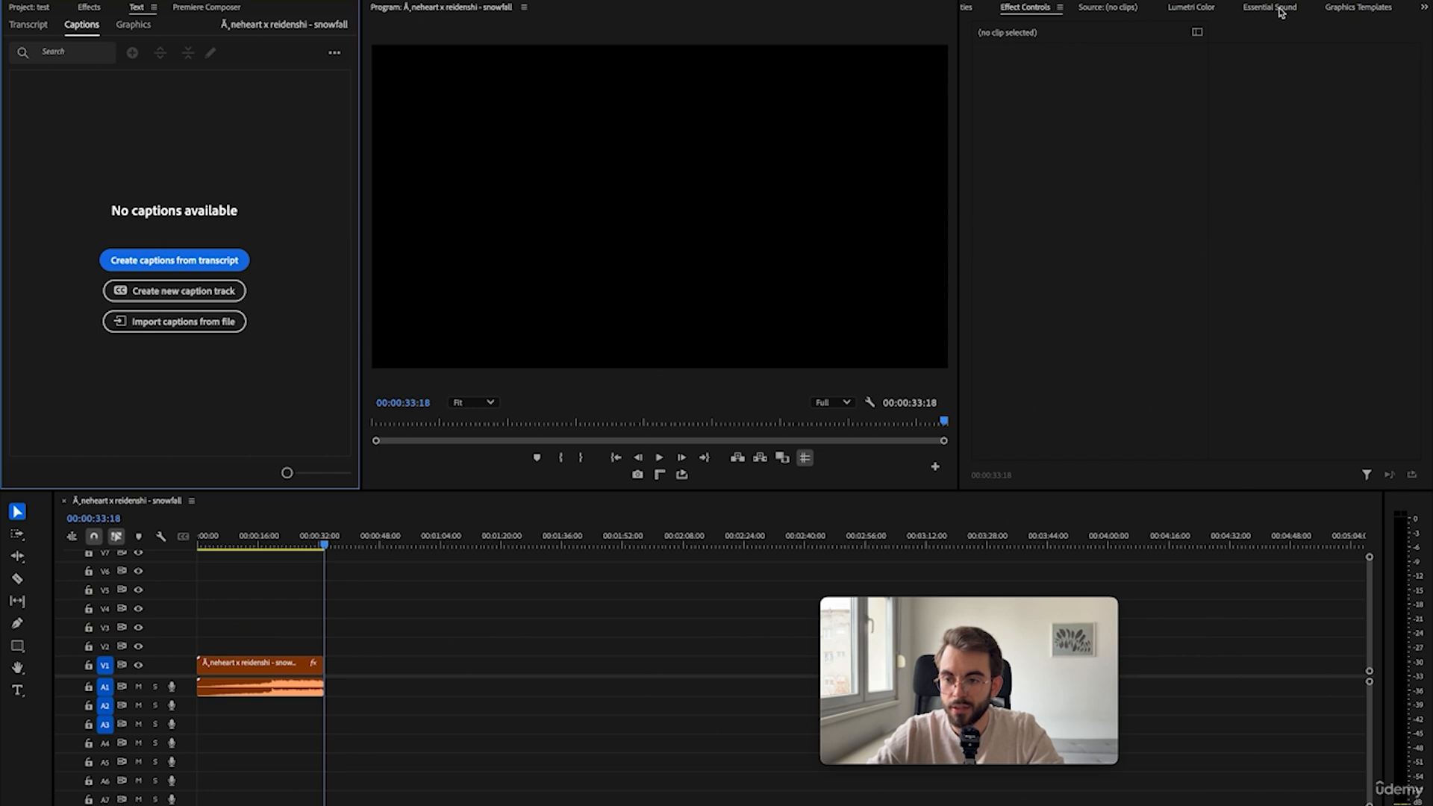
# - Show Essential Sound for the snowfall clip on V1 and review its loudness, duration and ducking settings, then glance at the workspace list
pyautogui.click(1278, 9)
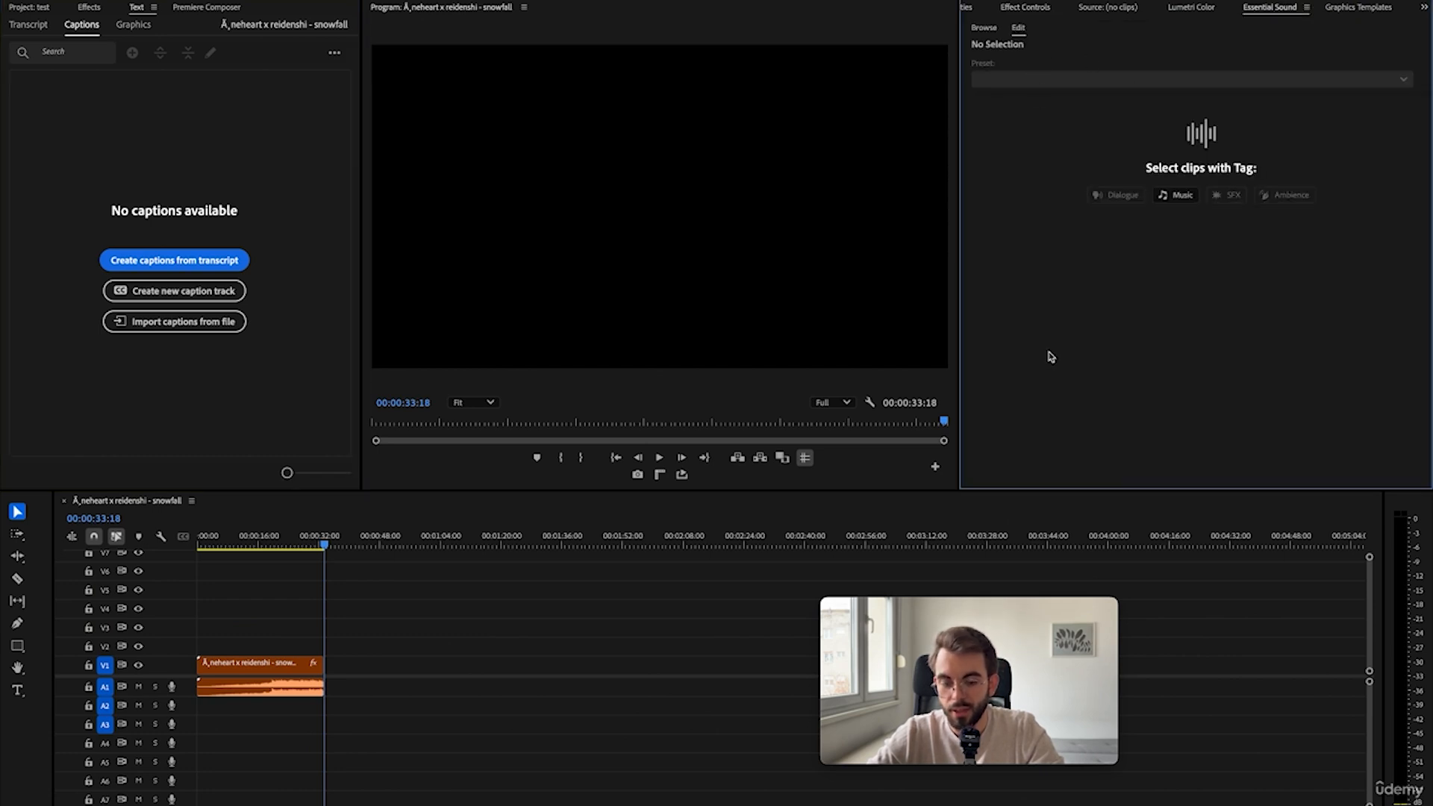
pyautogui.click(243, 669)
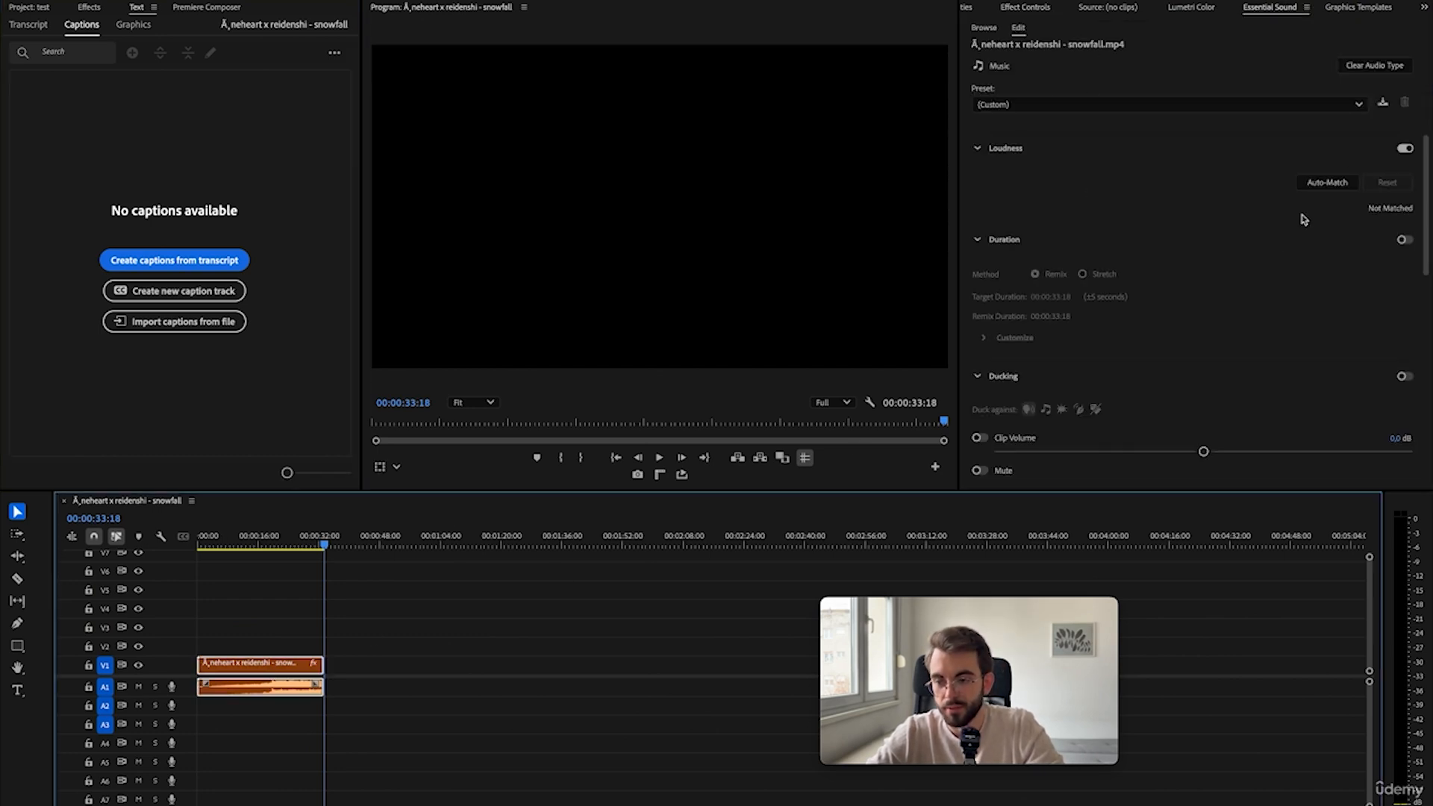
pyautogui.scroll(-2, 1292, 230)
pyautogui.scroll(-3, 1235, 248)
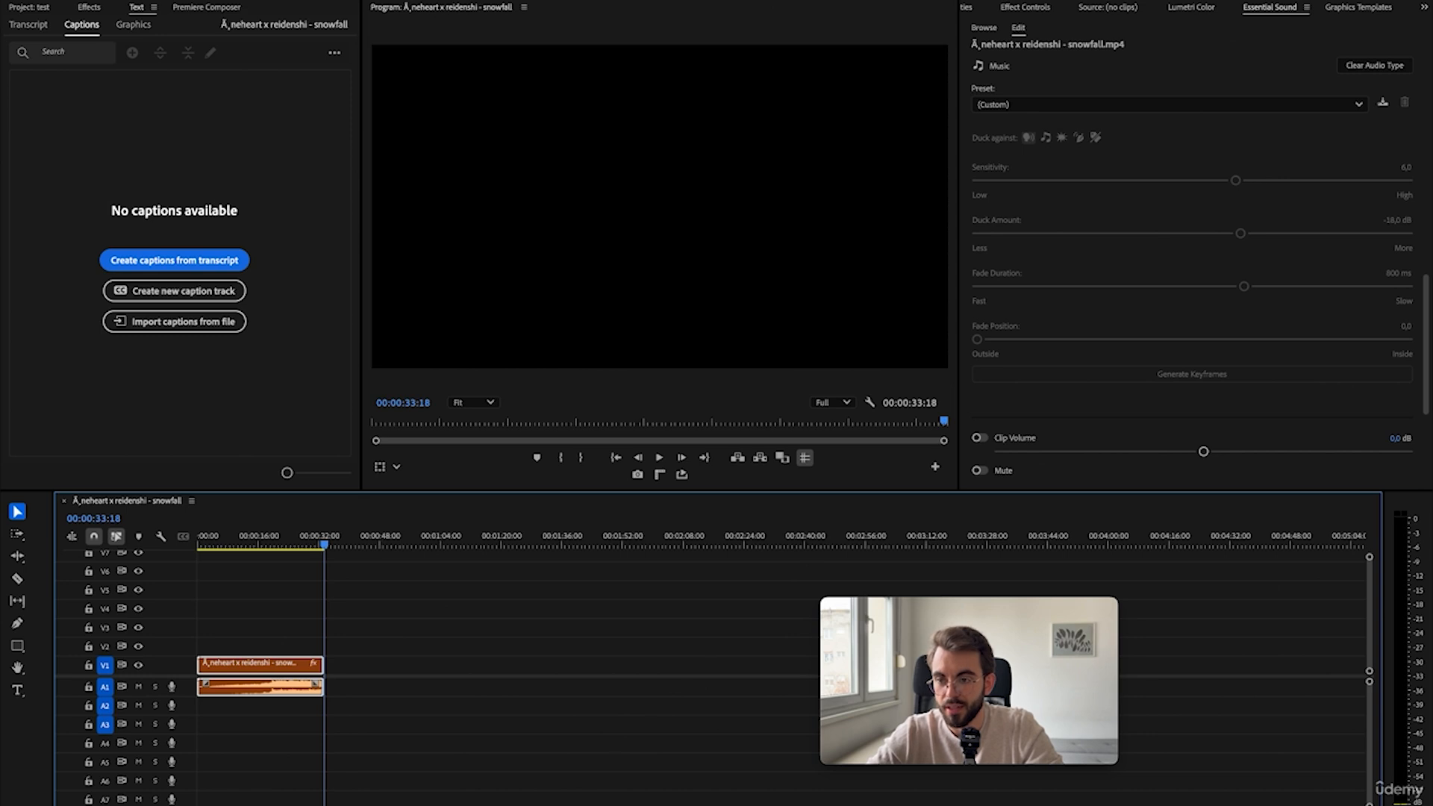
pyautogui.click(1316, 2)
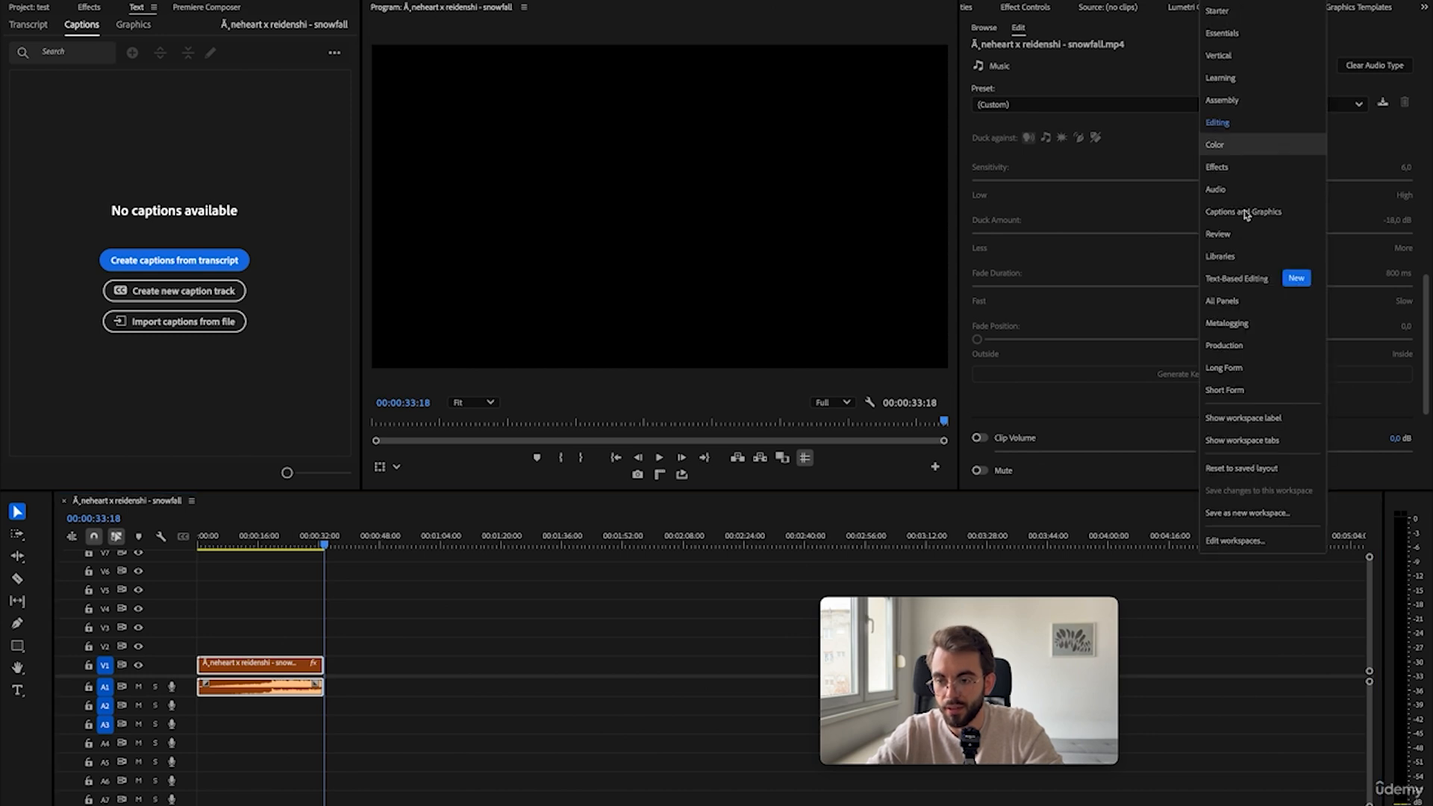
pyautogui.click(1368, 152)
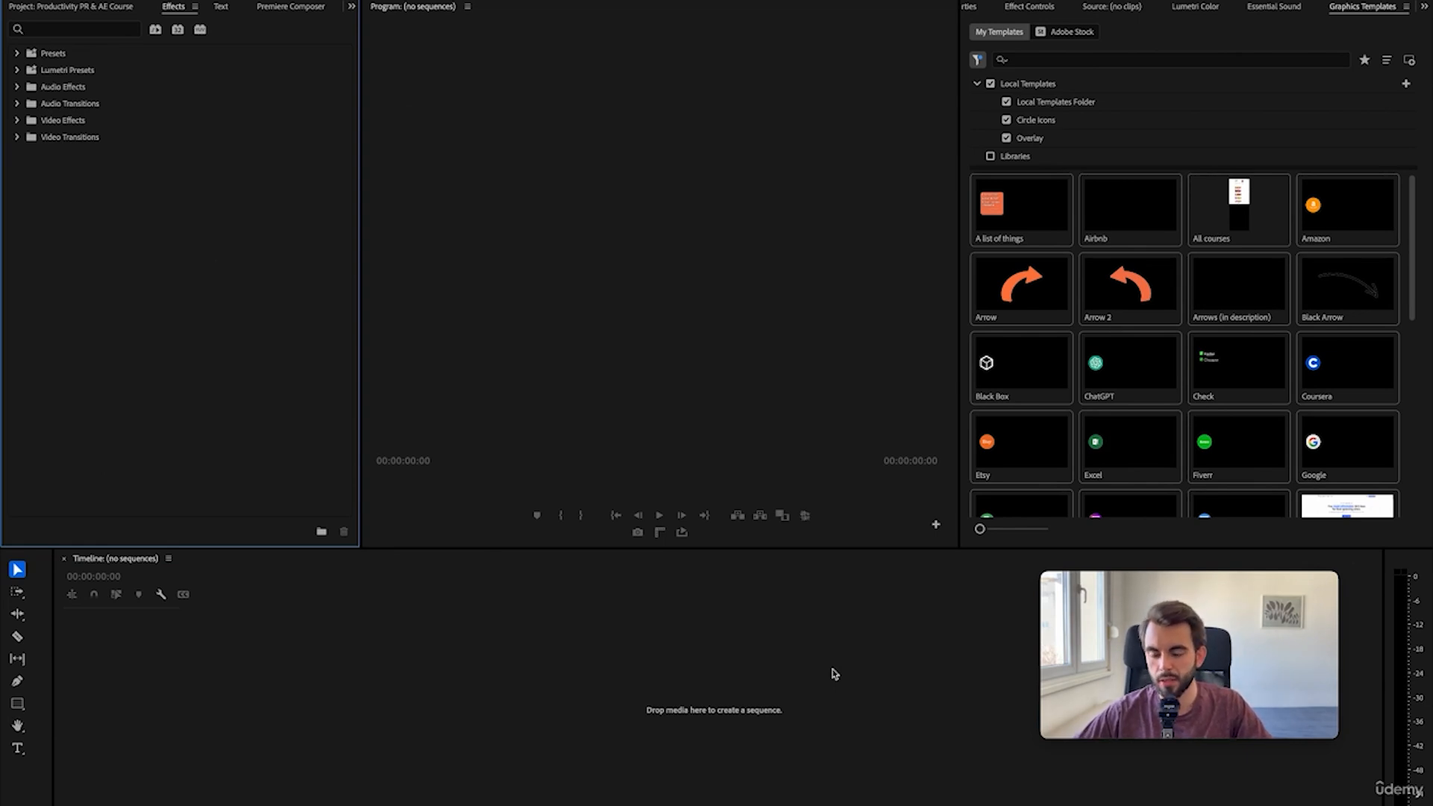
# - Browse the local templates in Graphics Templates from beginning to end and return to the first ones
pyautogui.scroll(-5, 1251, 391)
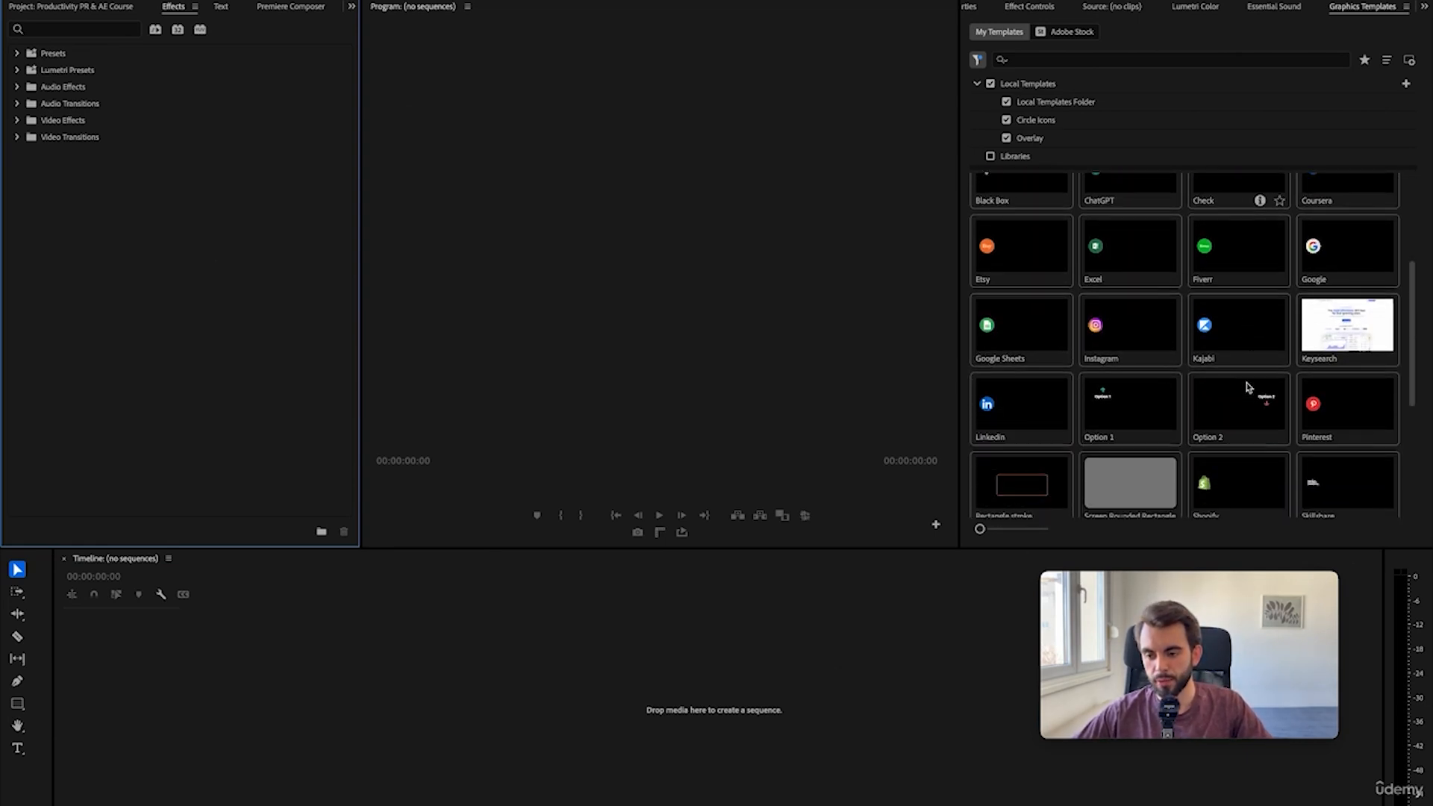
pyautogui.scroll(-5, 1251, 388)
pyautogui.scroll(10, 1249, 387)
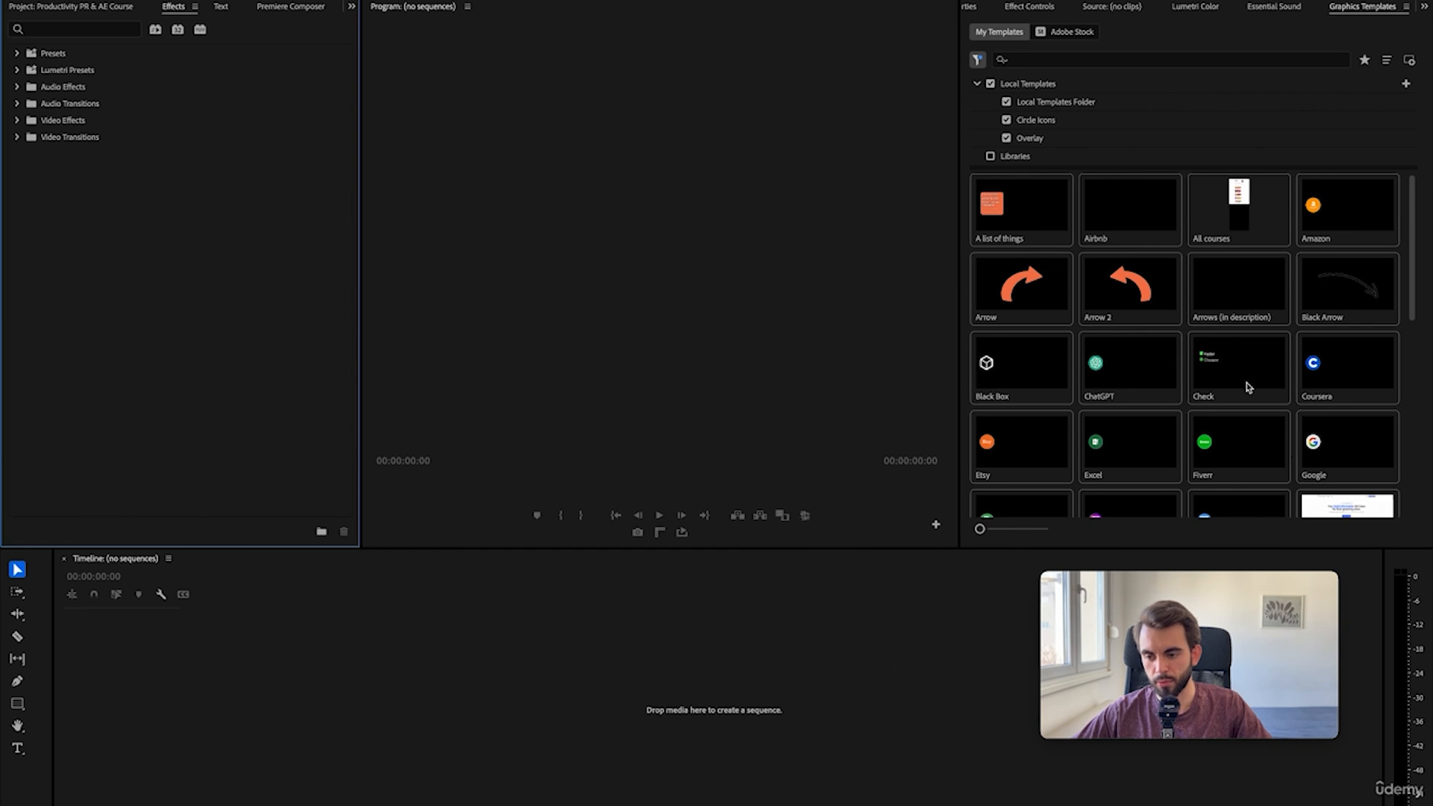
pyautogui.scroll(-3, 1249, 387)
pyautogui.scroll(3, 1246, 380)
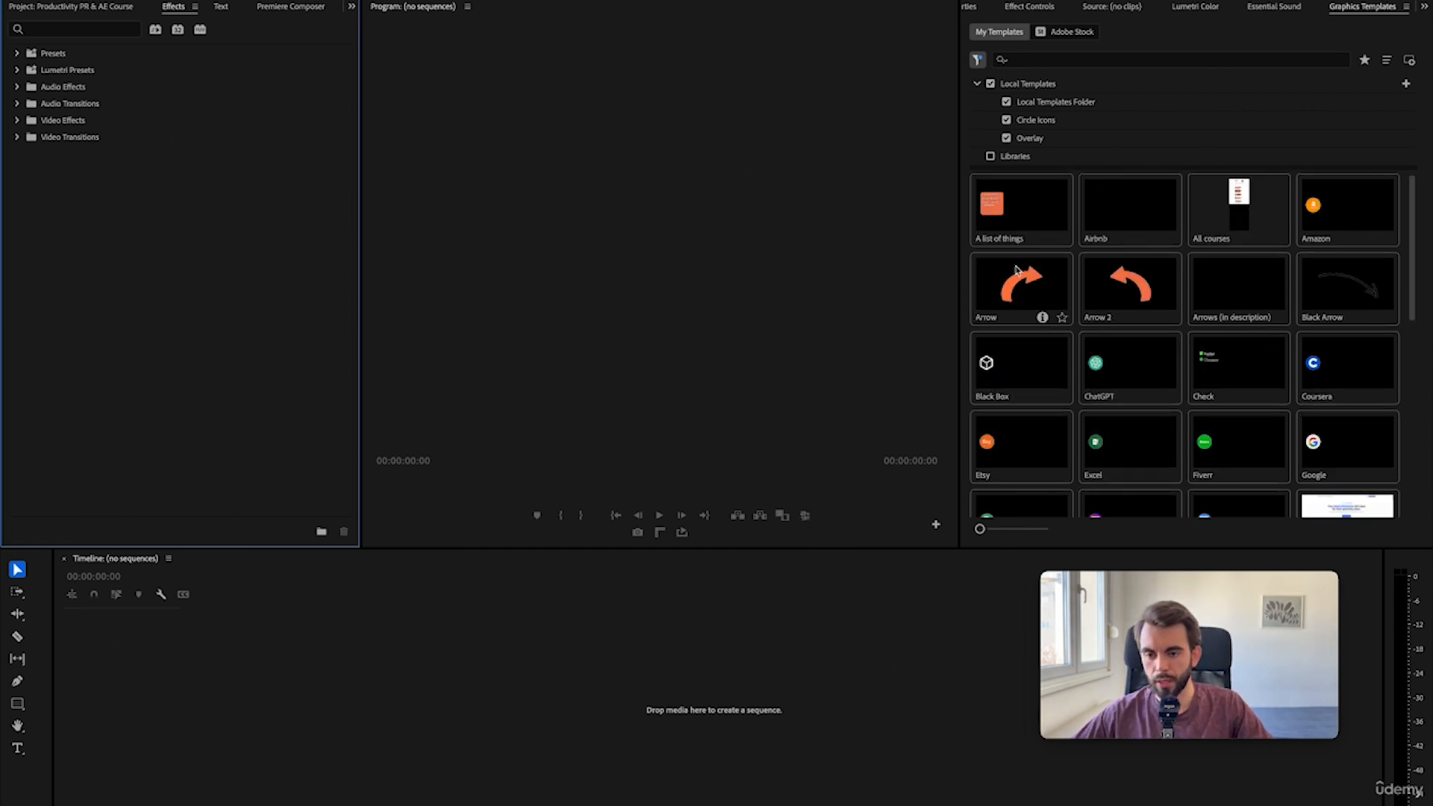
# - Create a new sequence named Sequence 01 in the project with the HD 1080p 23.976 fps preset
pyautogui.click(270, 692)
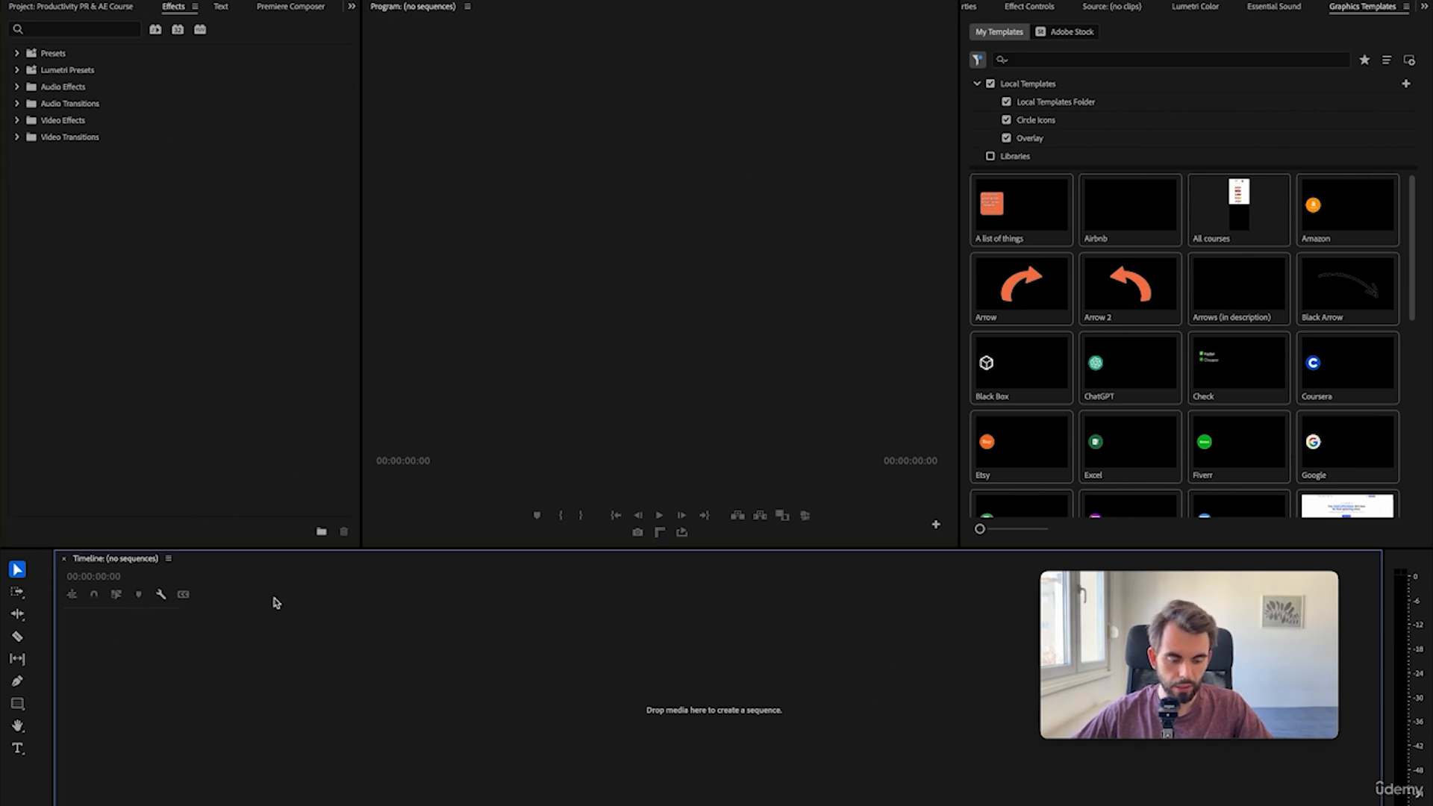
pyautogui.hotkey('shift', '1')
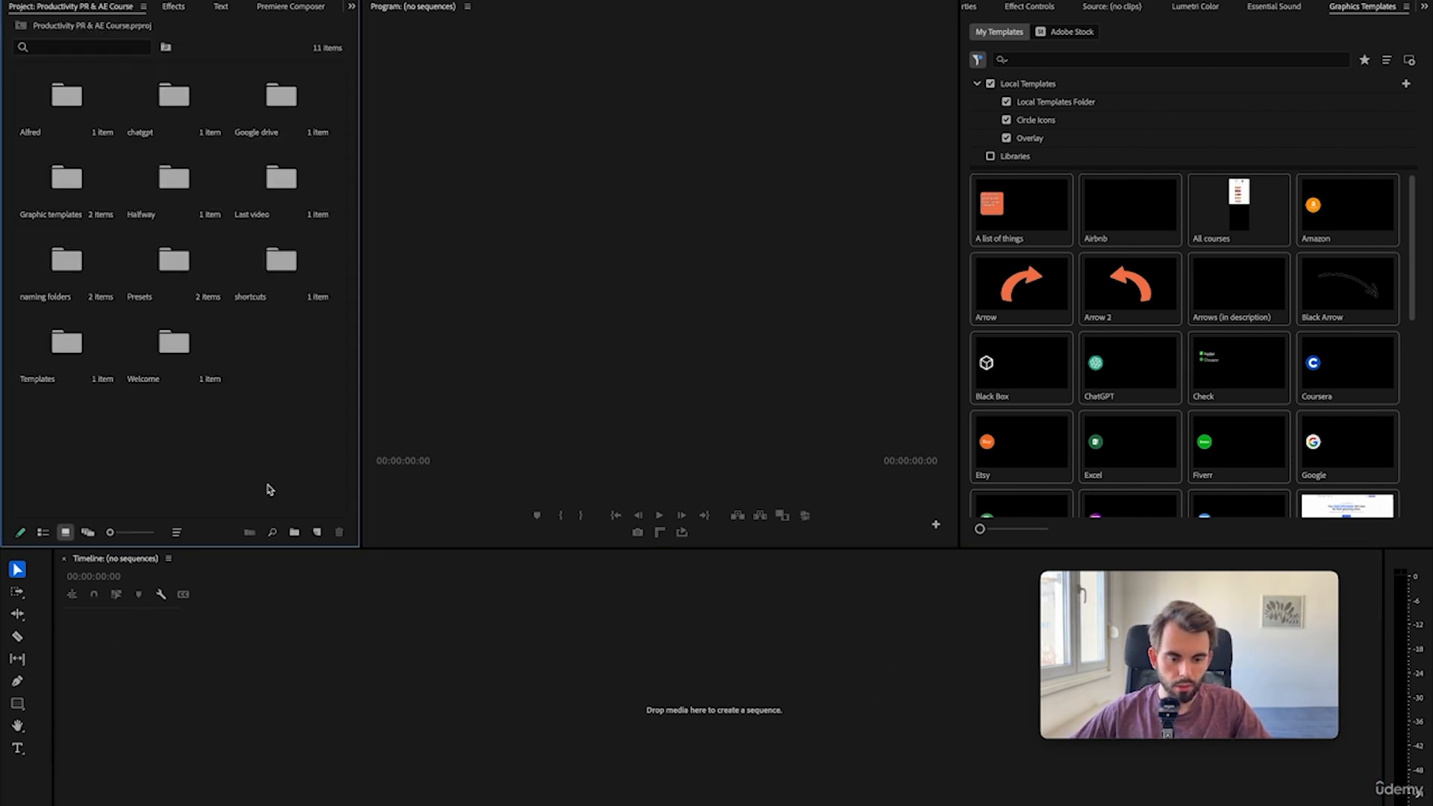
pyautogui.click(317, 533)
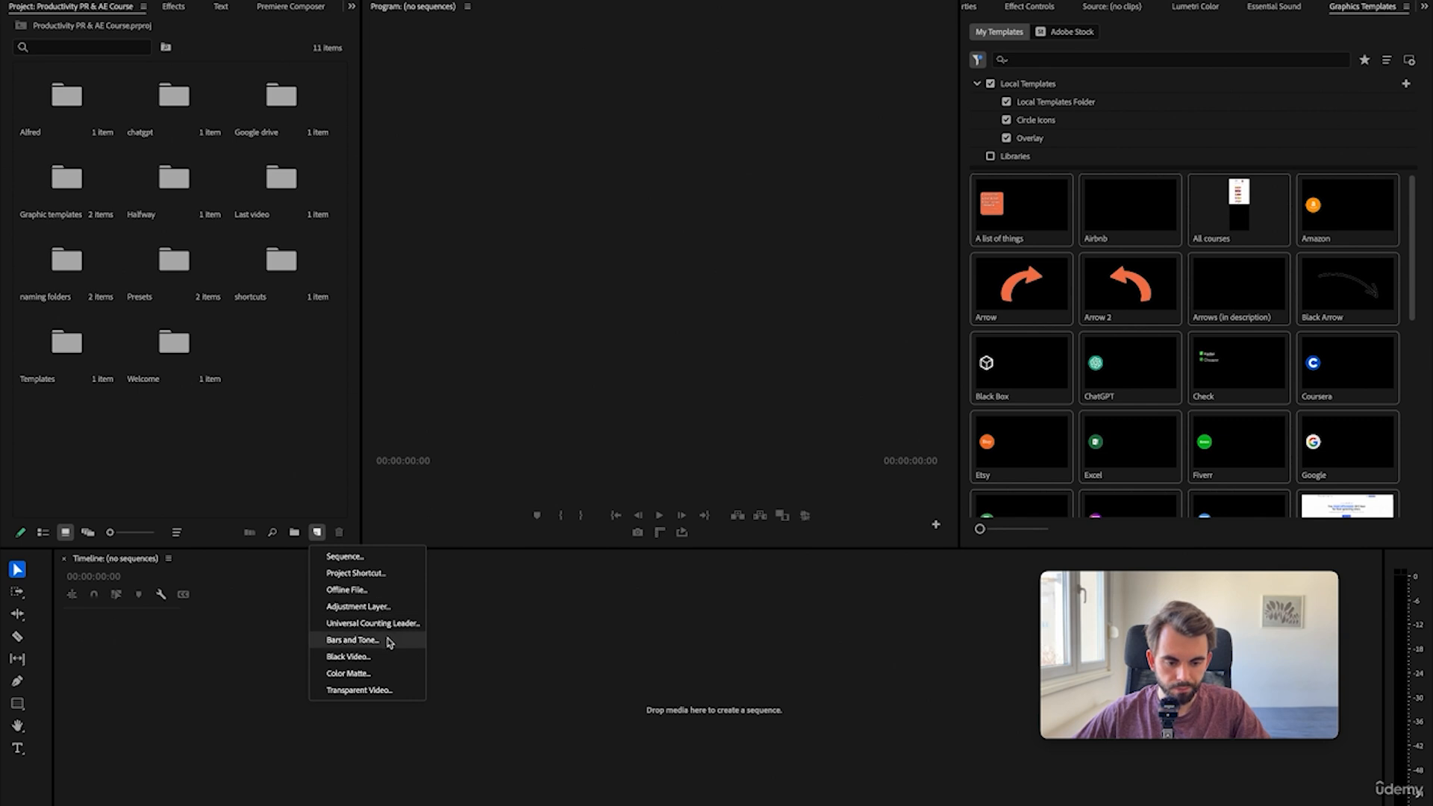
pyautogui.click(351, 556)
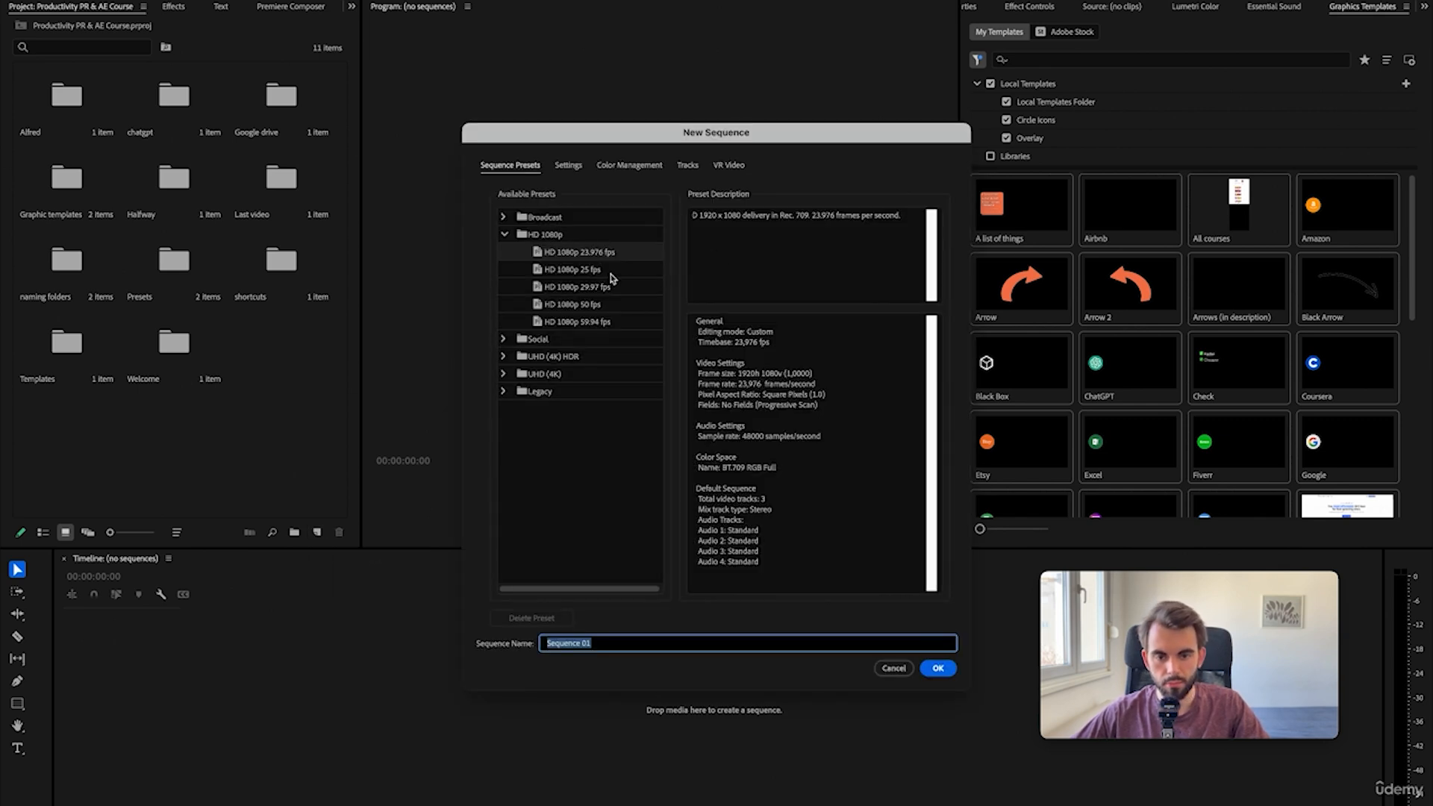
pyautogui.click(937, 669)
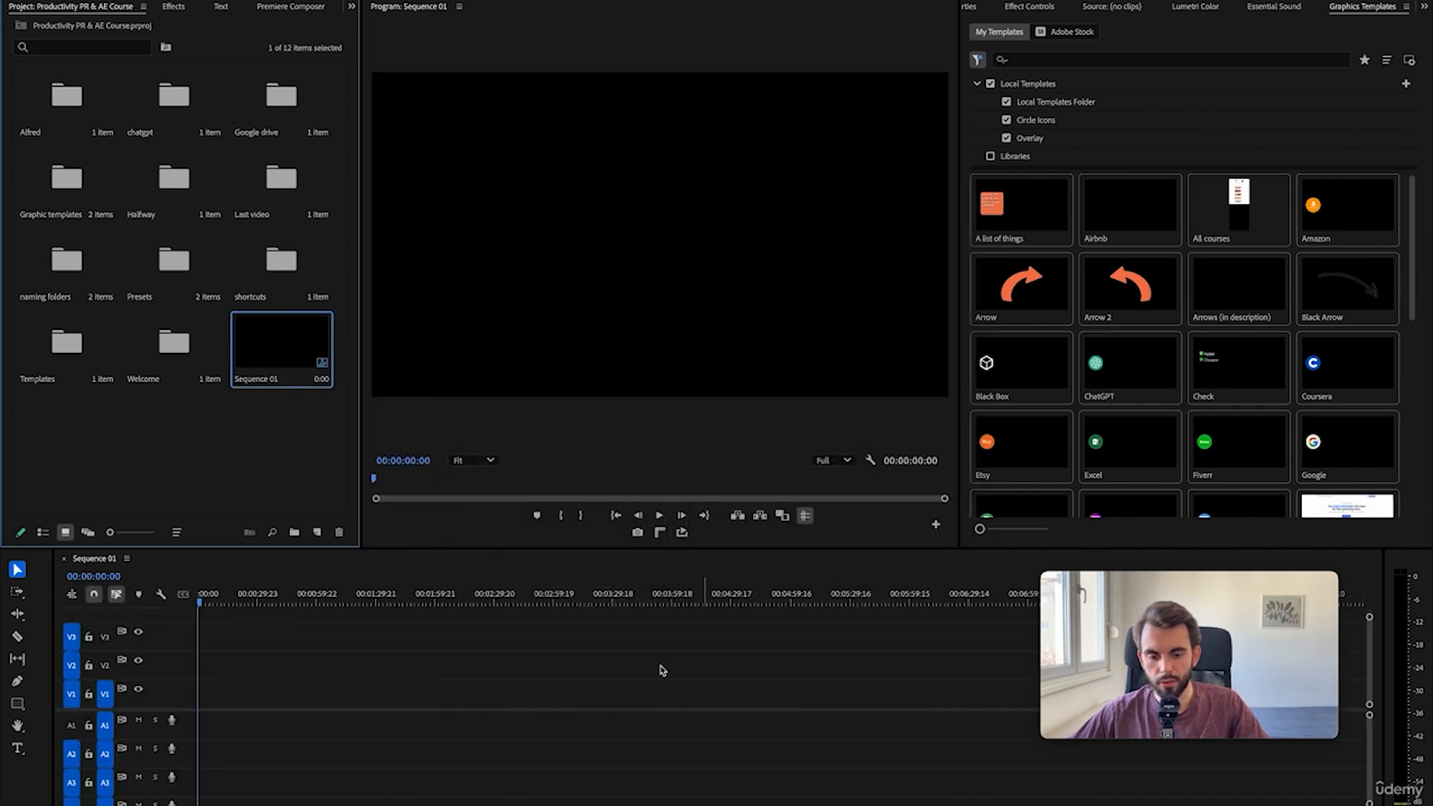
# - Add the Arrow template to track V1, delete that clip and place the template again at 00:02:02:22
pyautogui.moveTo(1034, 287); pyautogui.dragTo(448, 691)
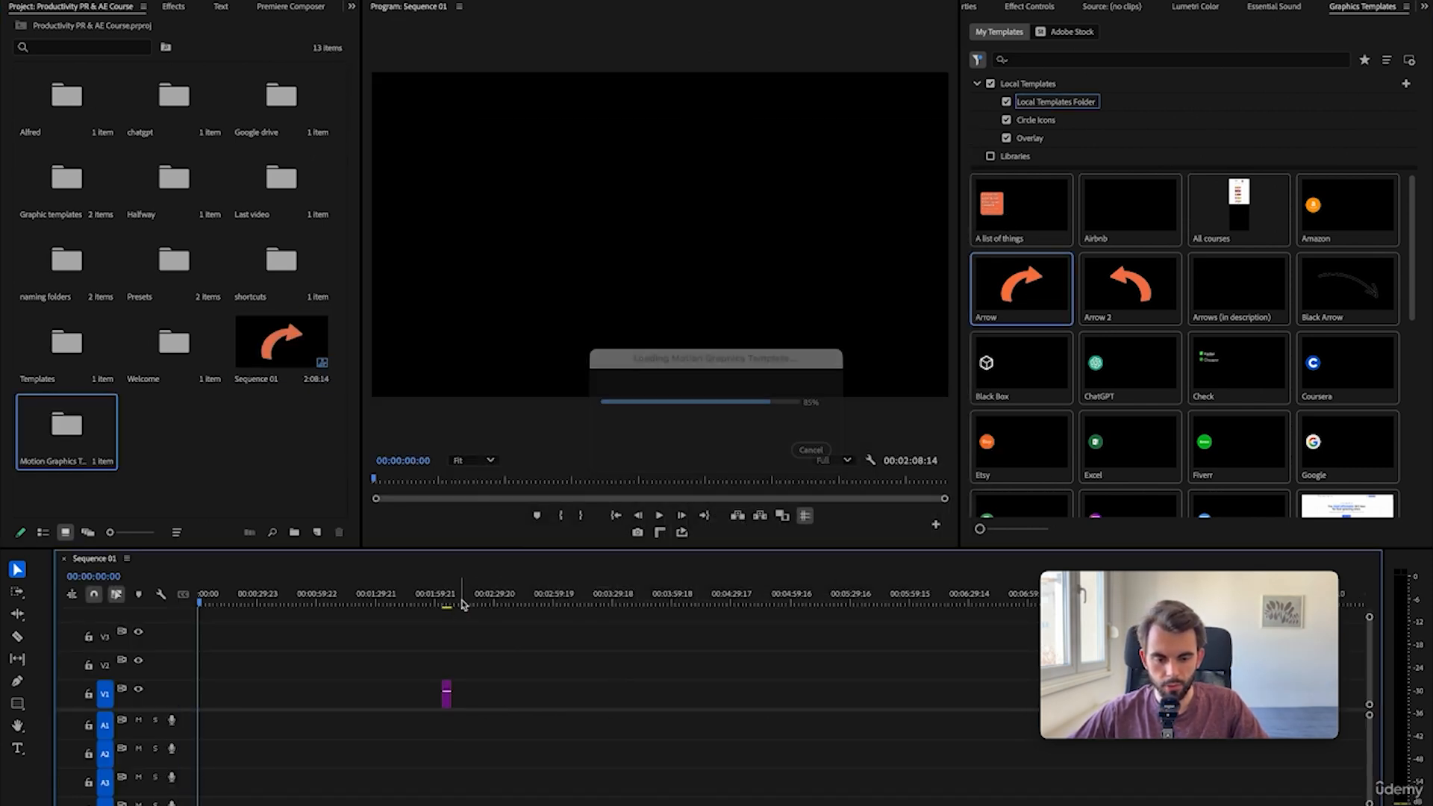
pyautogui.click(448, 603)
pyautogui.moveTo(451, 605); pyautogui.dragTo(441, 606)
pyautogui.click(445, 694)
pyautogui.press('Delete')
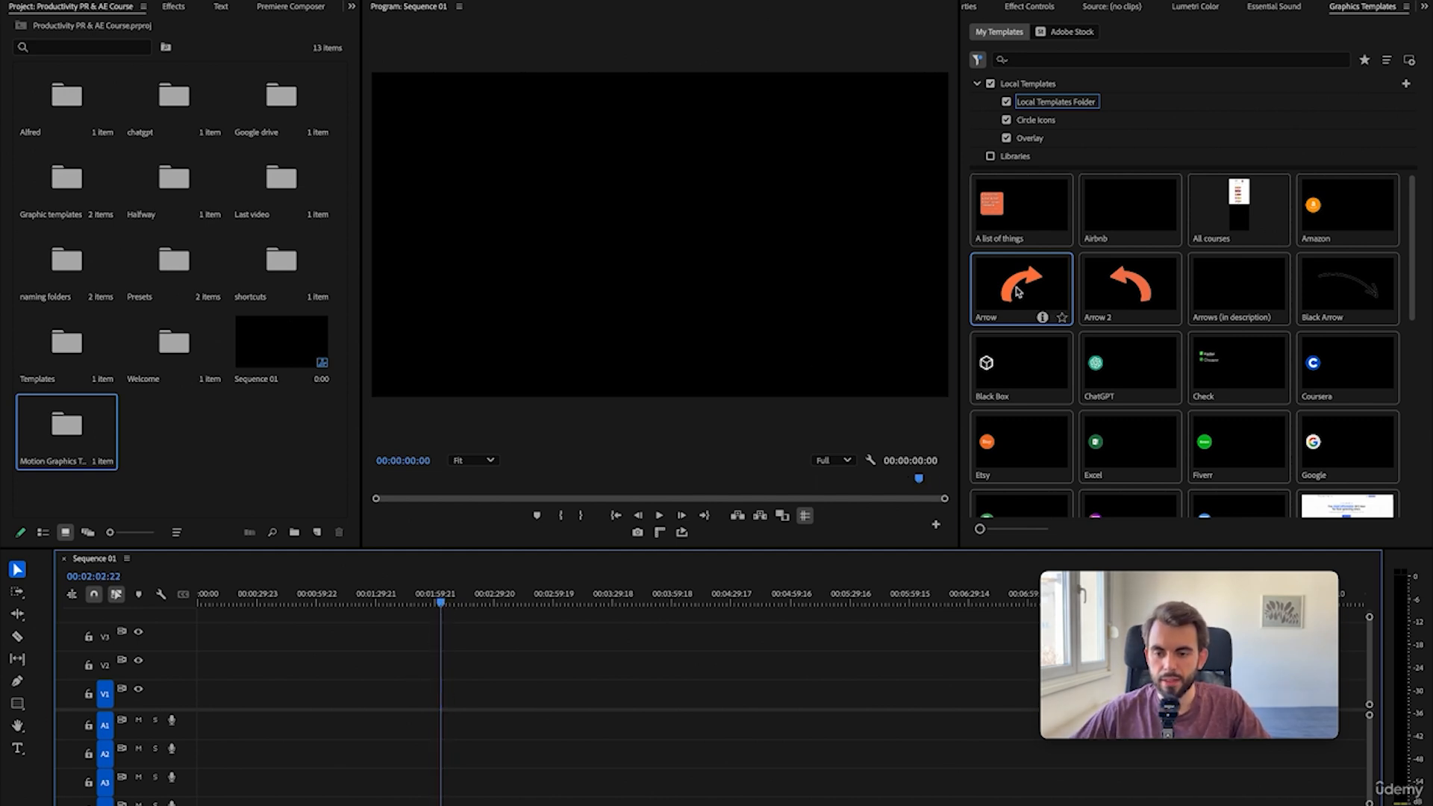
pyautogui.moveTo(1021, 289); pyautogui.dragTo(446, 693)
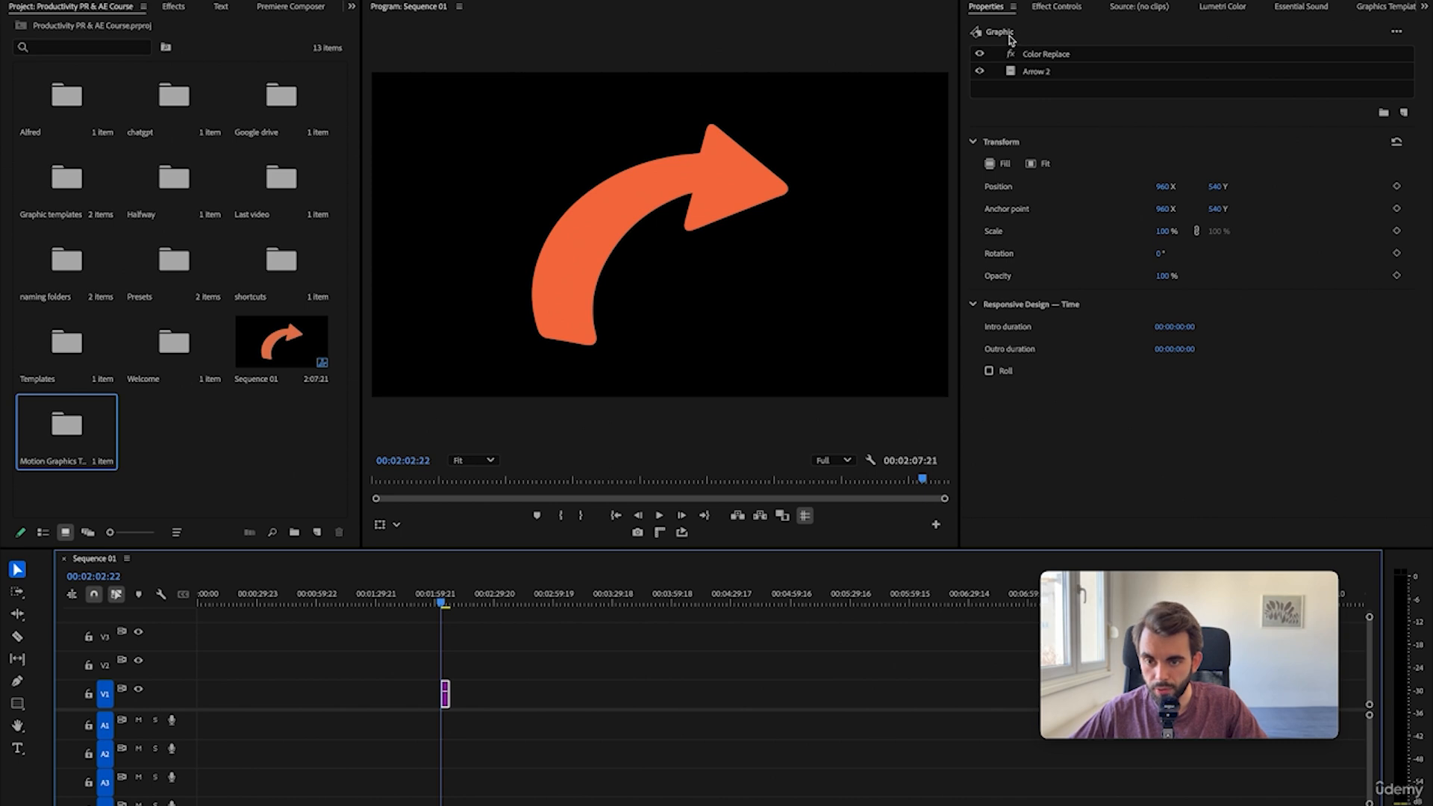
pyautogui.scroll(10, 443, 724)
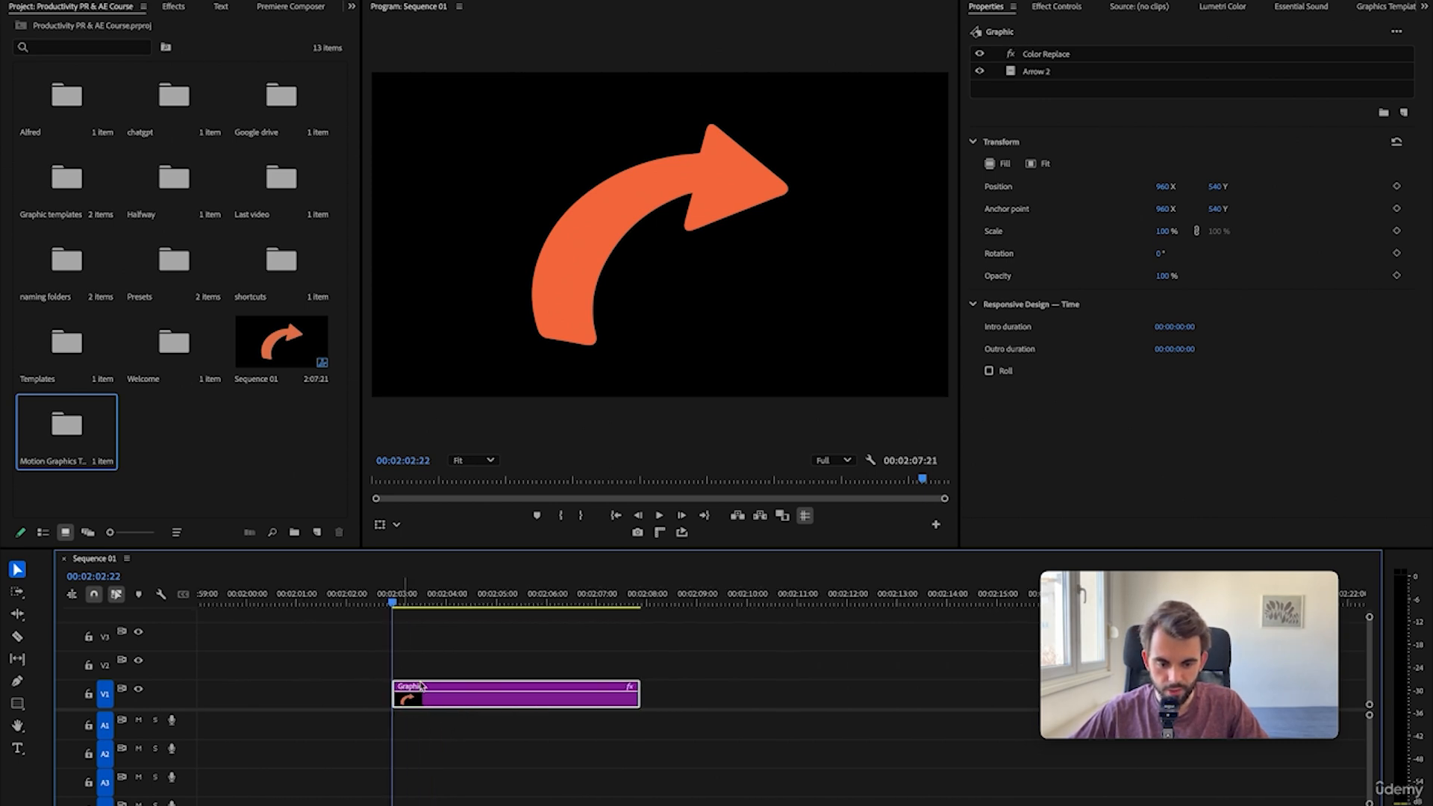
# - Delete the arrow graphic clip and draw a small rectangle of about 51 by 58 px in the frame
pyautogui.press('Delete')
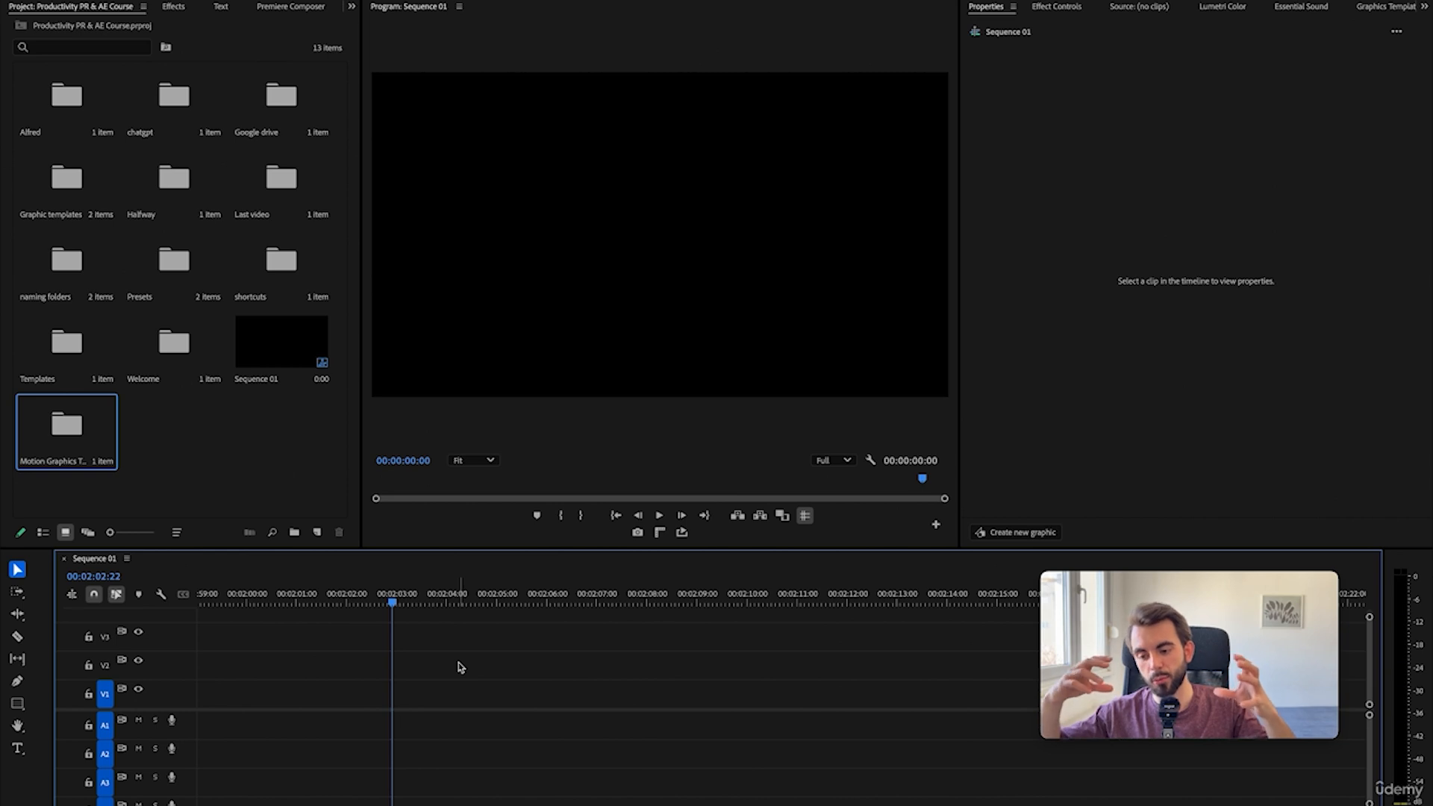
pyautogui.click(17, 704)
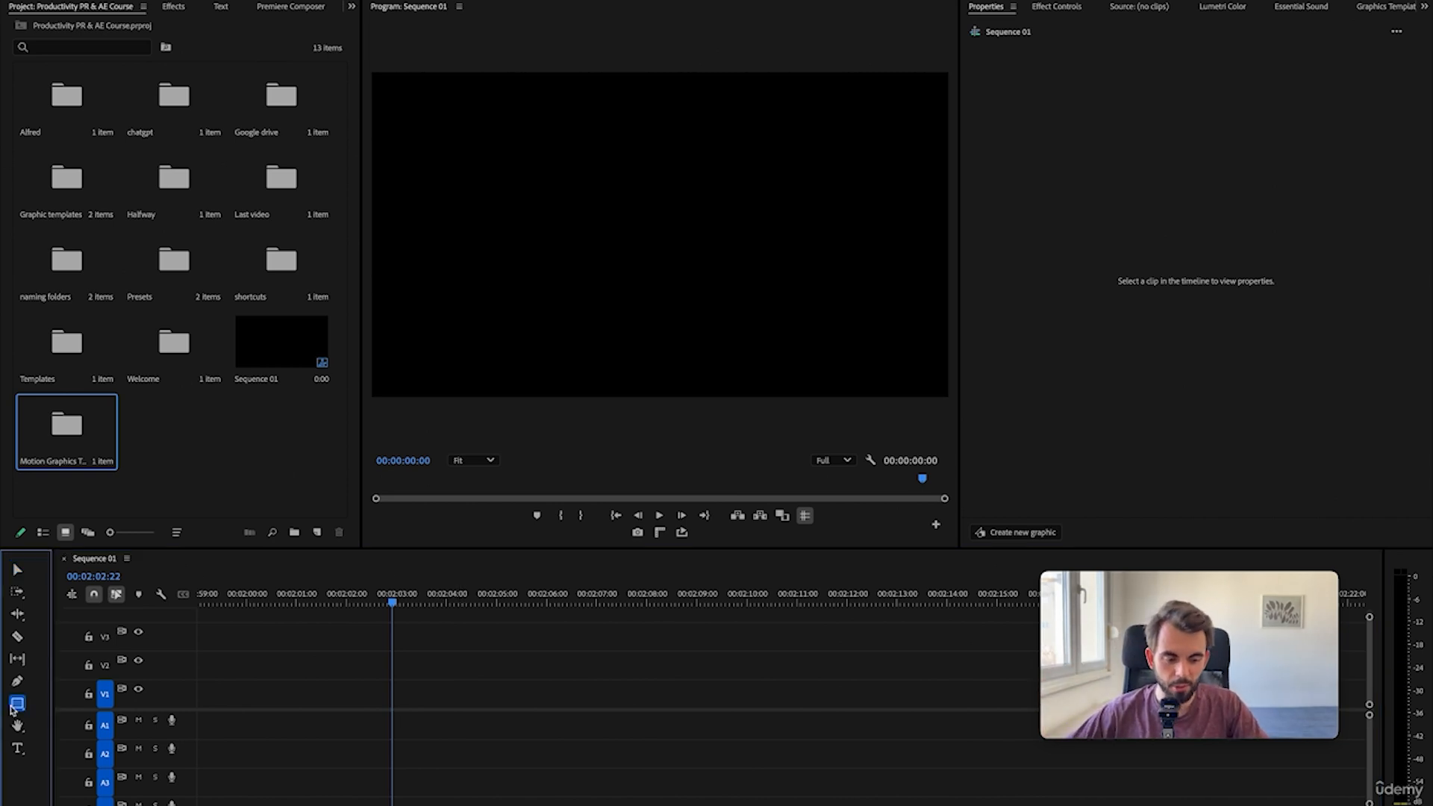
pyautogui.moveTo(510, 238); pyautogui.dragTo(526, 256)
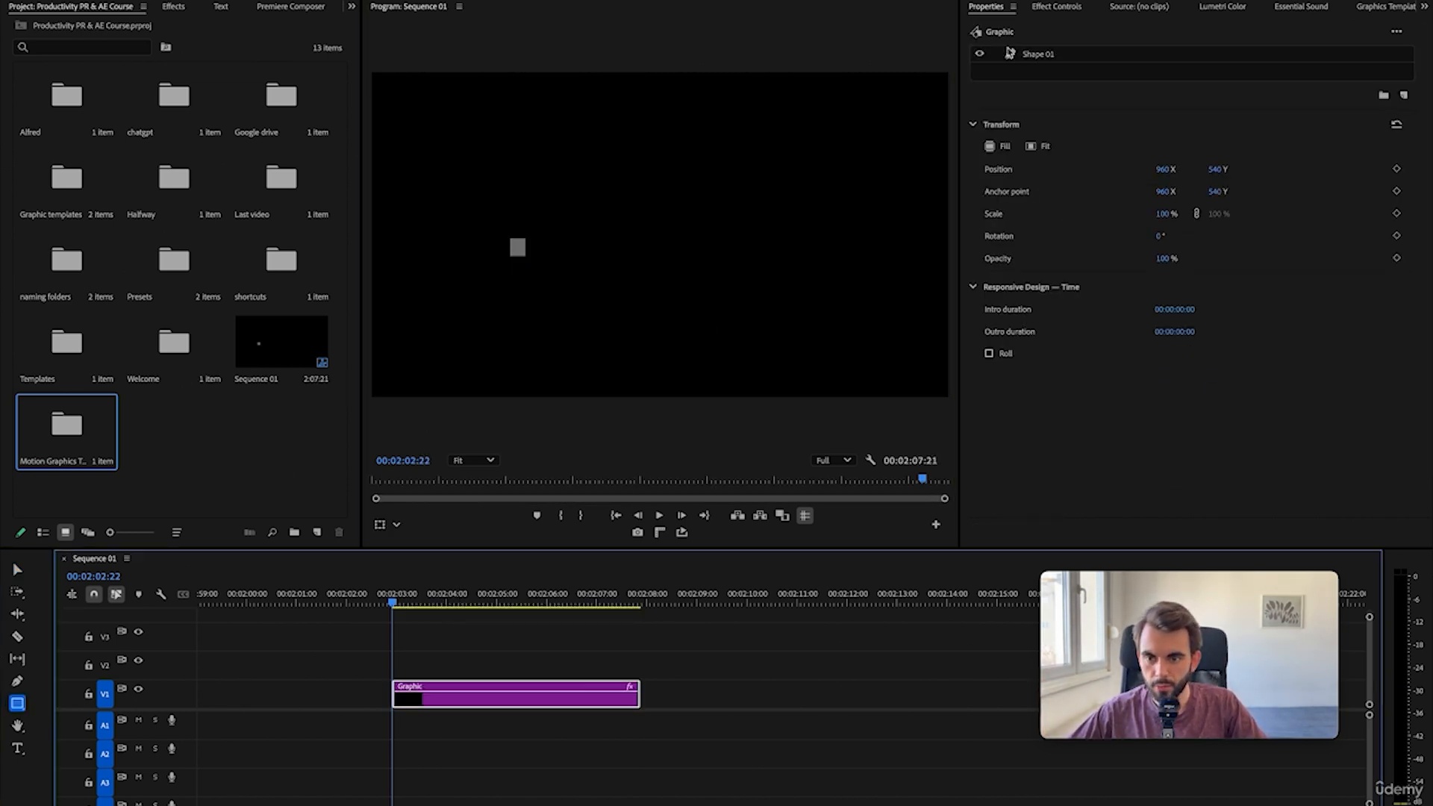
# - Delete the rectangle shape layer from the graphic clip on V1, keeping the clip itself
pyautogui.click(1011, 53)
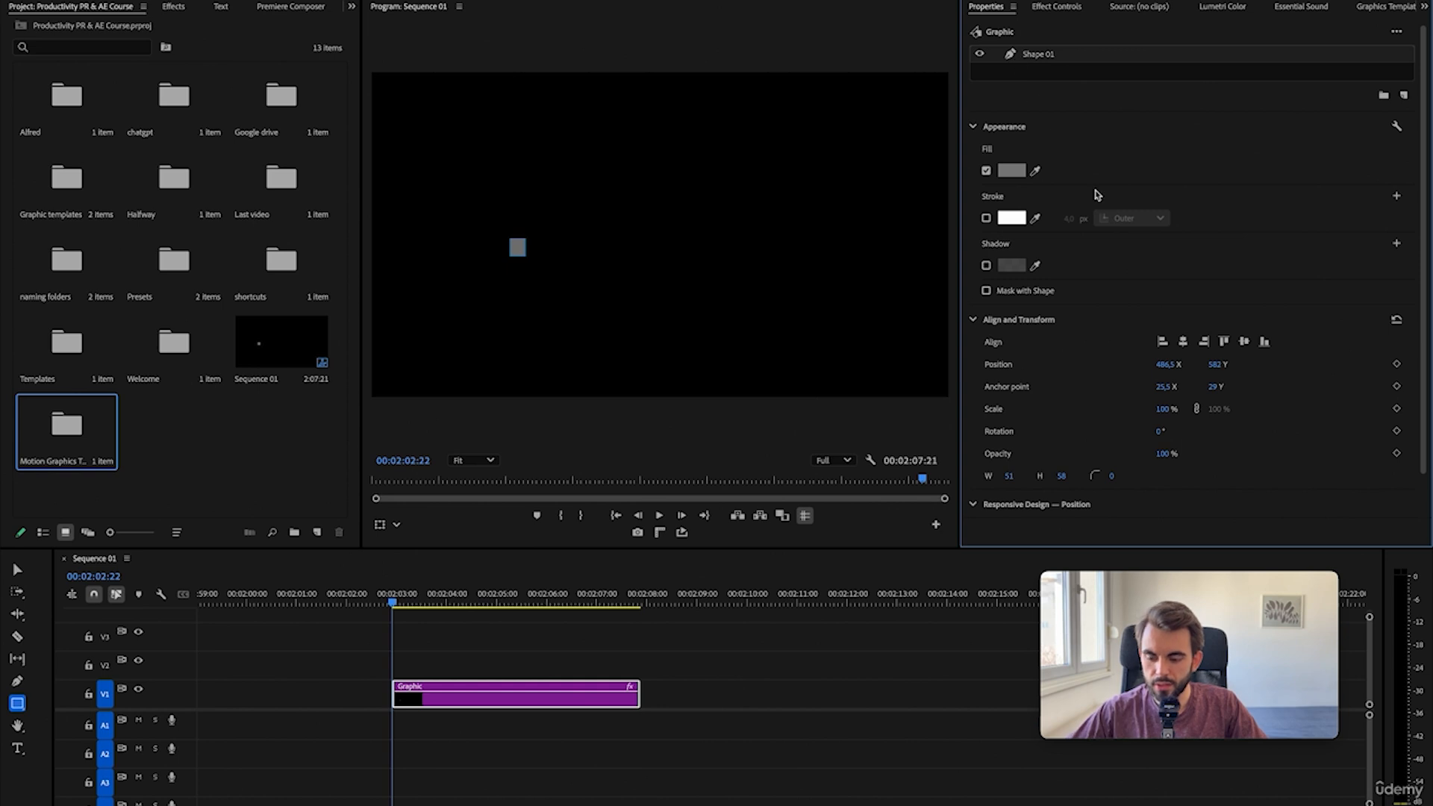
pyautogui.press('Delete')
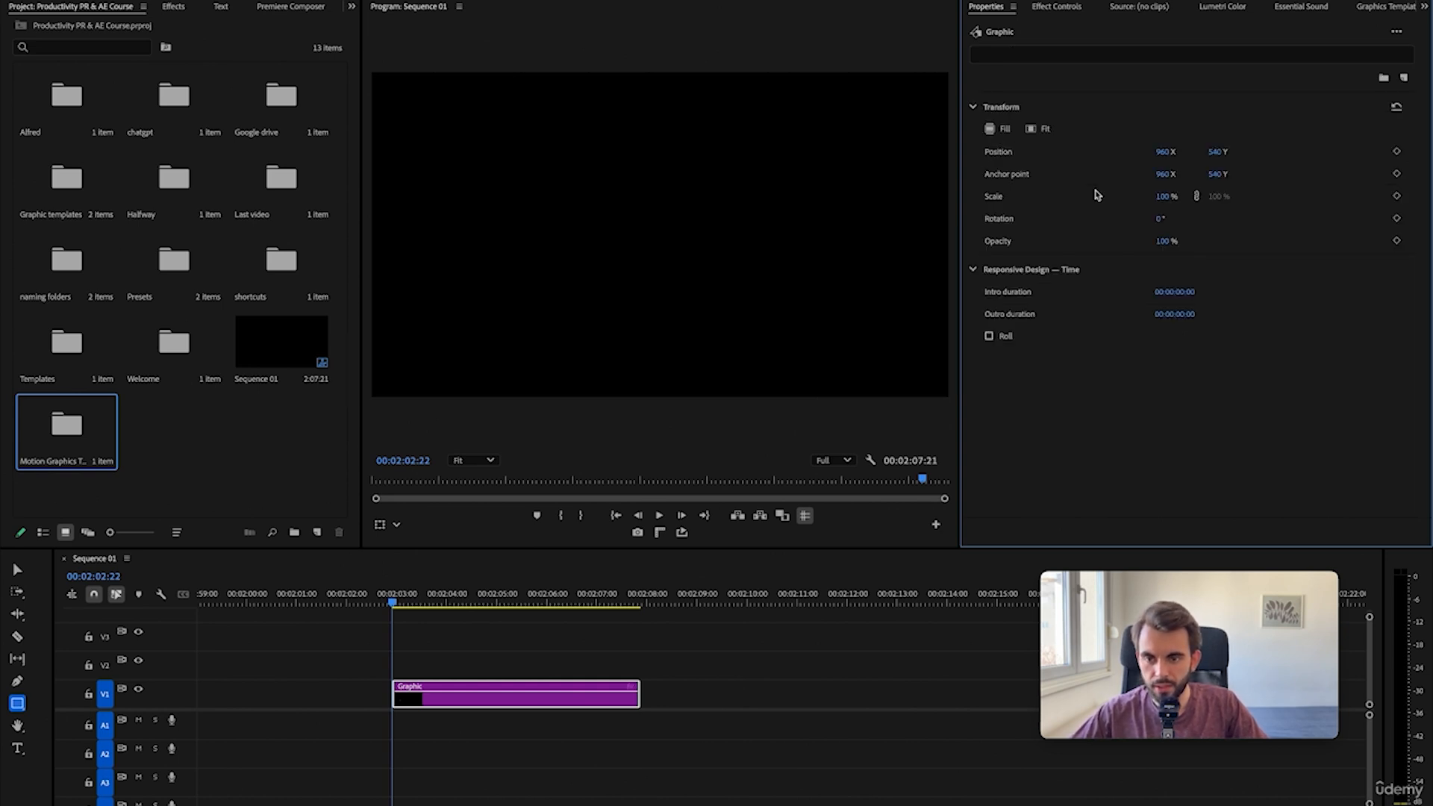
pyautogui.moveTo(569, 749); pyautogui.dragTo(471, 645)
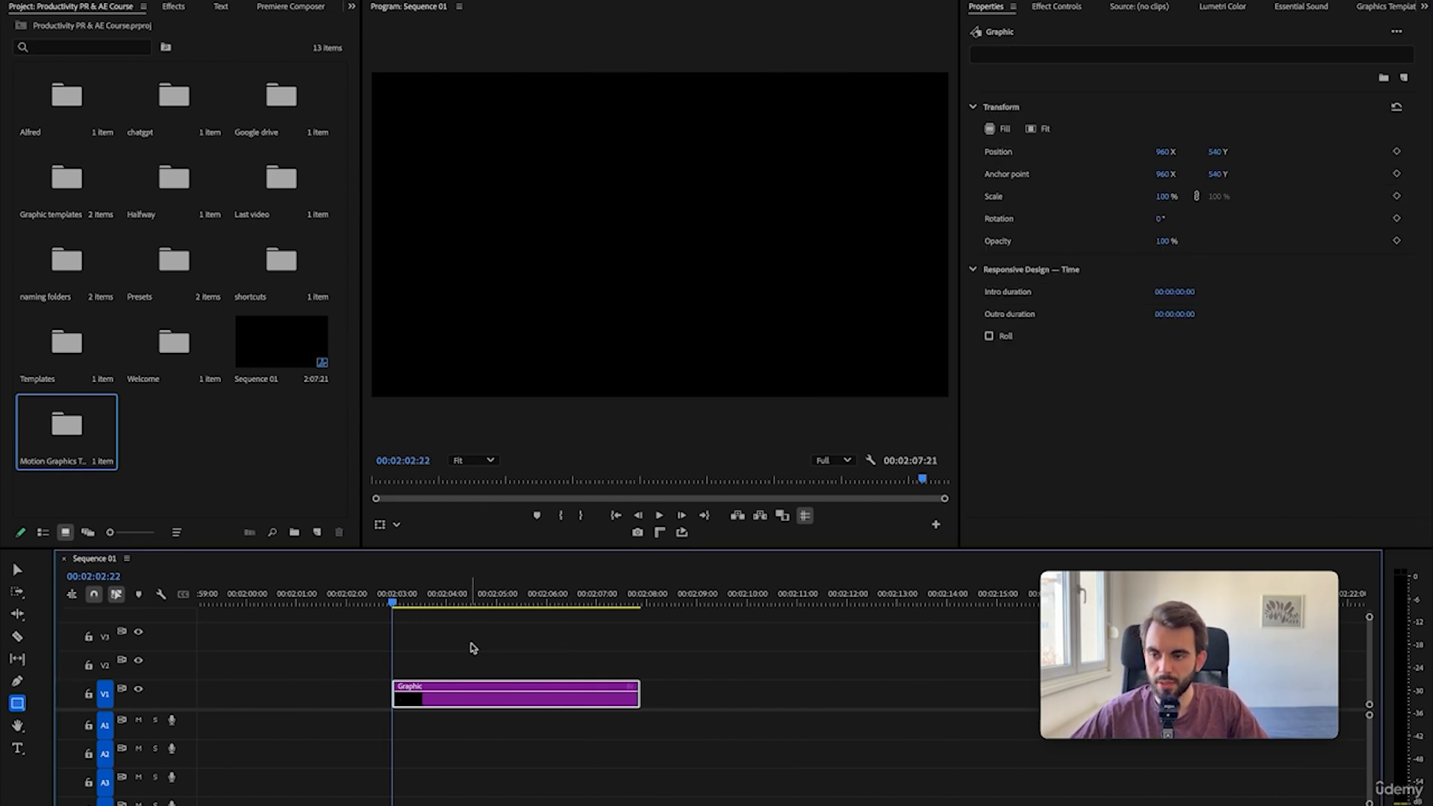
# - Import checkmark-256.png from file as a new layer in the empty graphic clip
pyautogui.click(1403, 78)
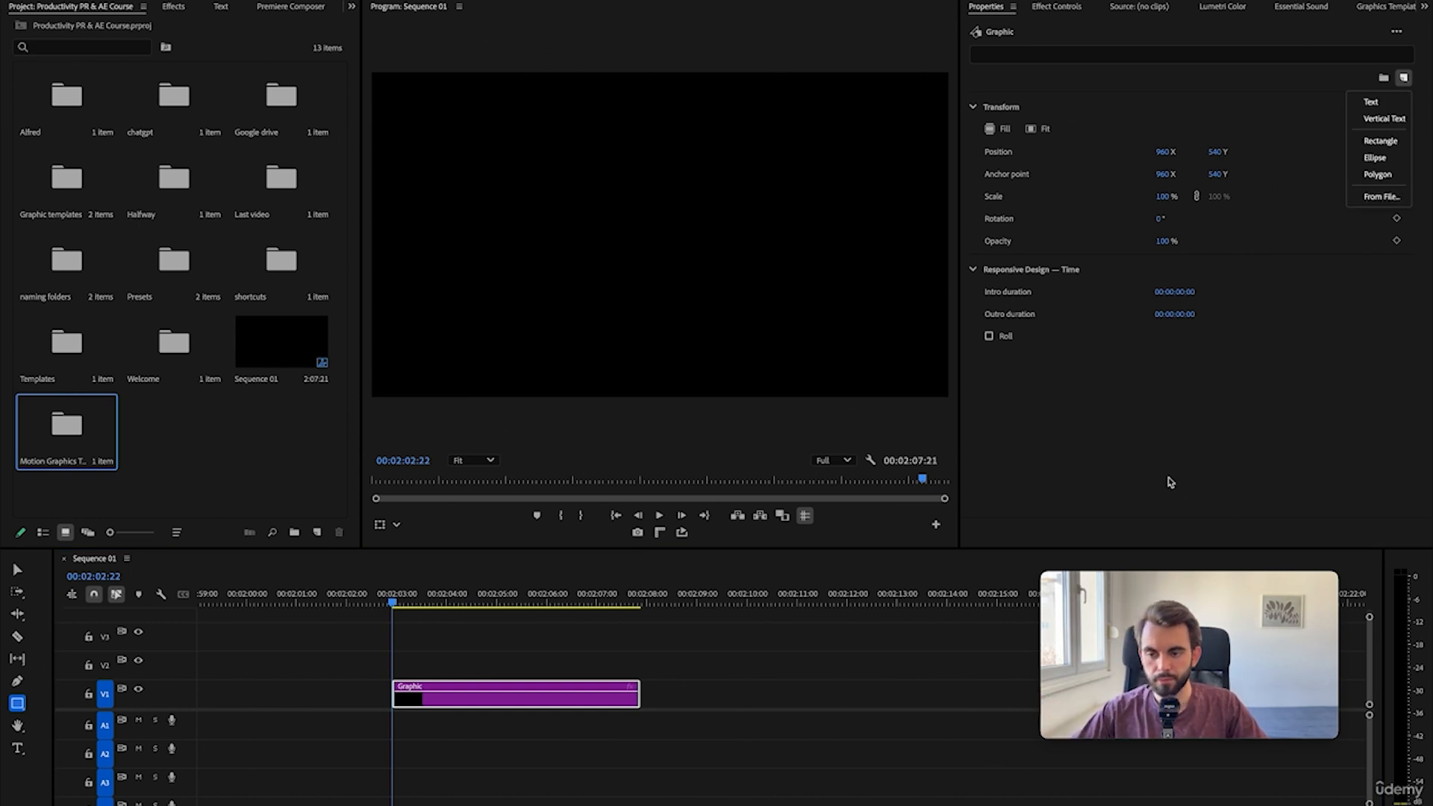
pyautogui.click(1163, 505)
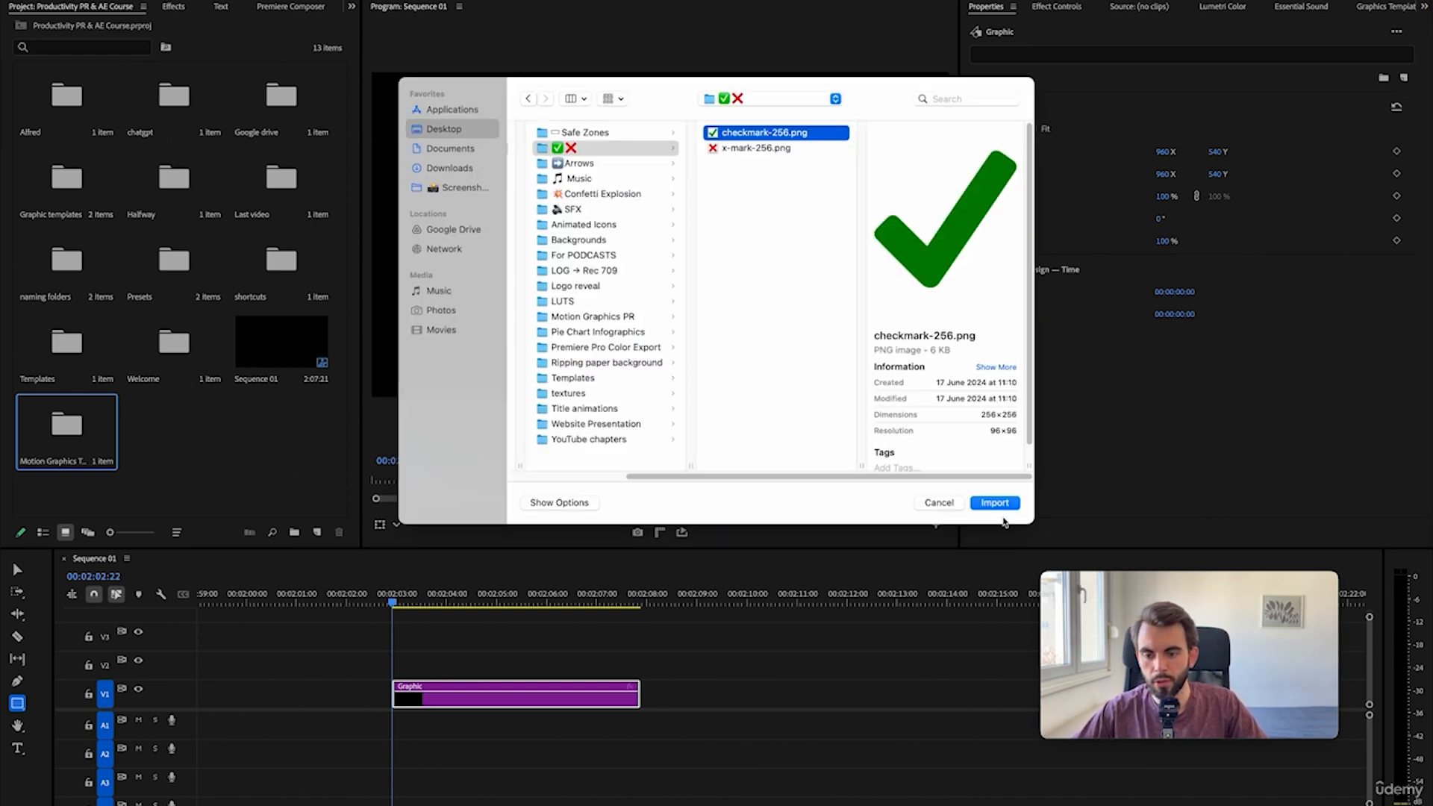
pyautogui.click(995, 503)
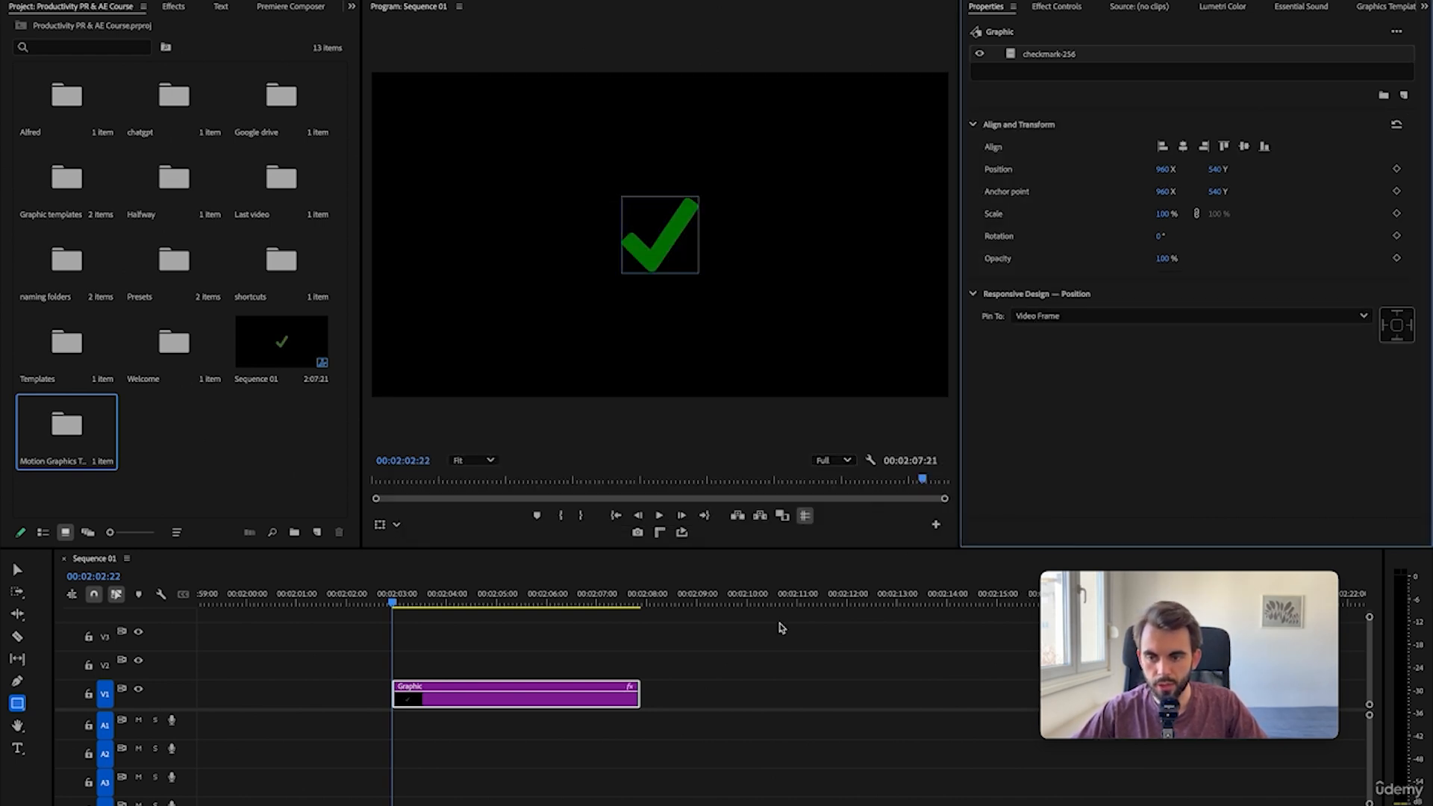
pyautogui.click(729, 774)
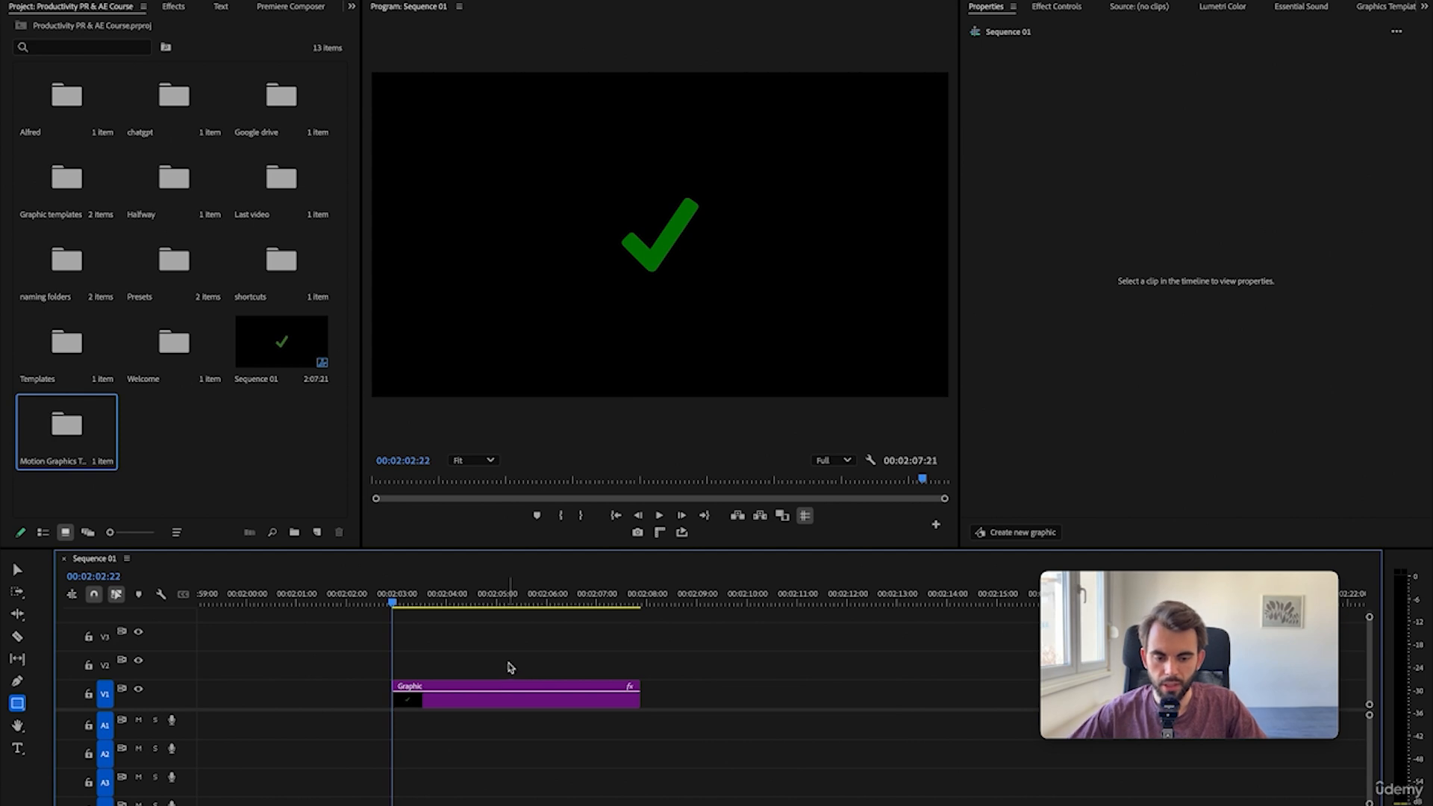
# - Look up the command for exporting the checkmark graphic as a Motion Graphics template and view the saved graphics templates
pyautogui.click(494, 702)
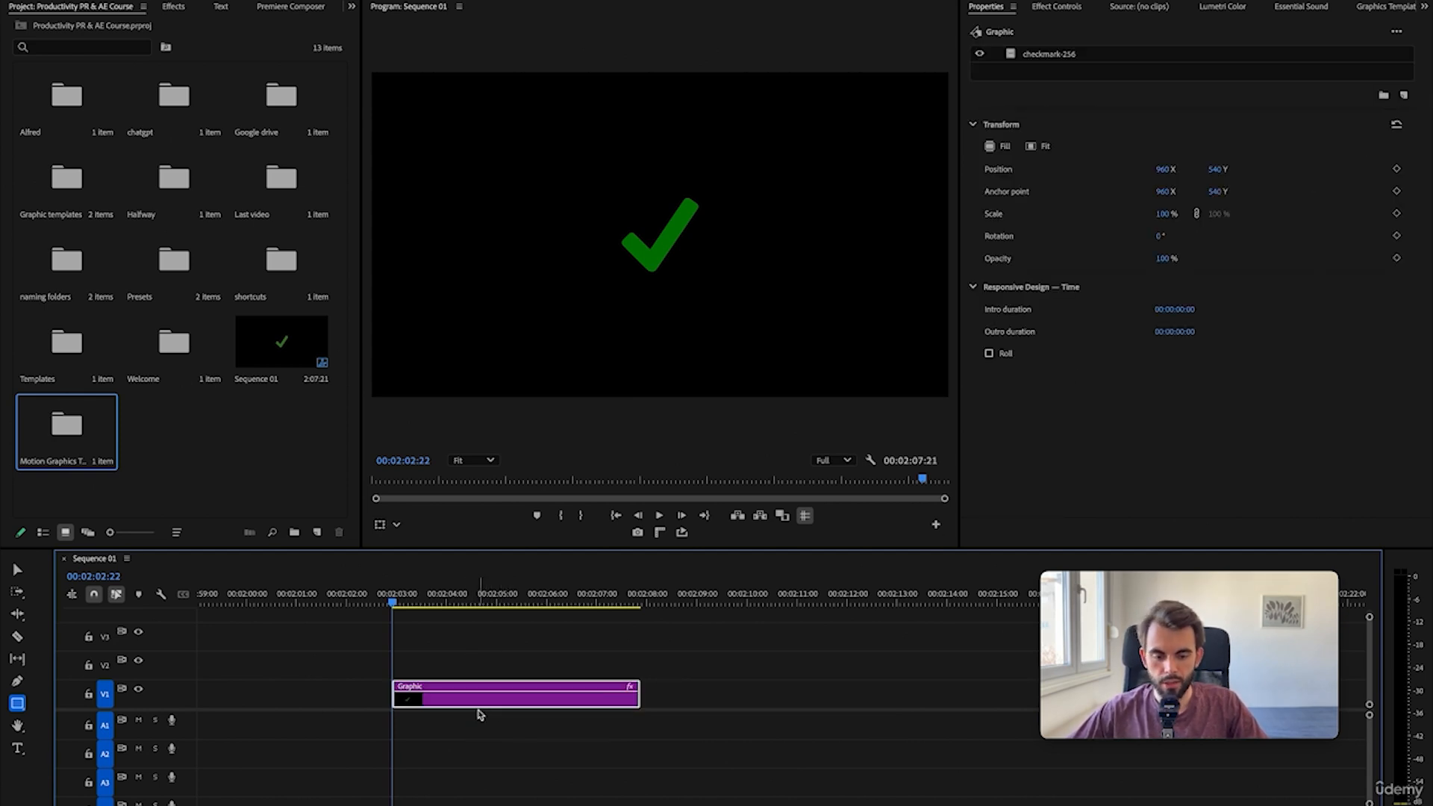
pyautogui.rightClick(476, 712)
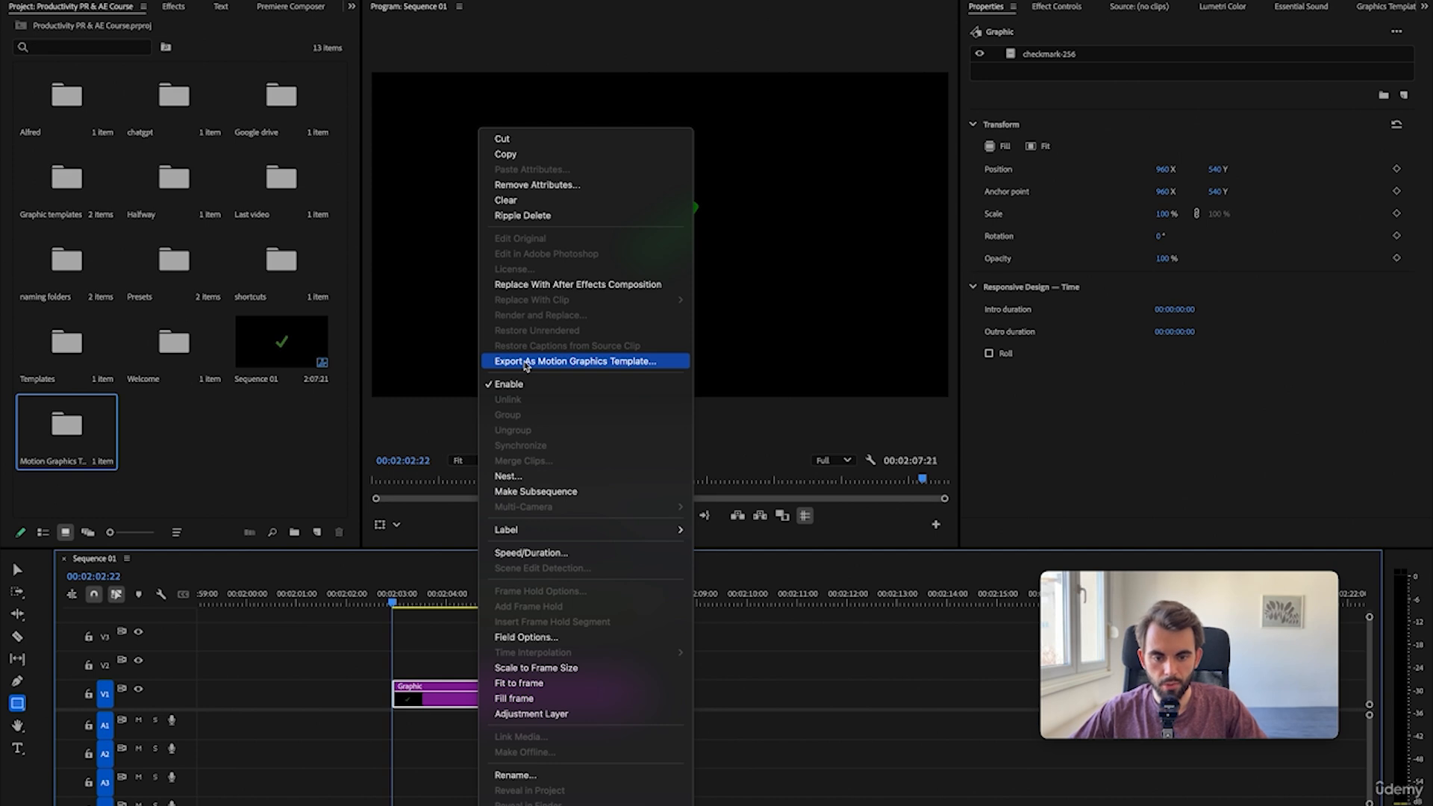
pyautogui.click(777, 714)
pyautogui.click(1063, 7)
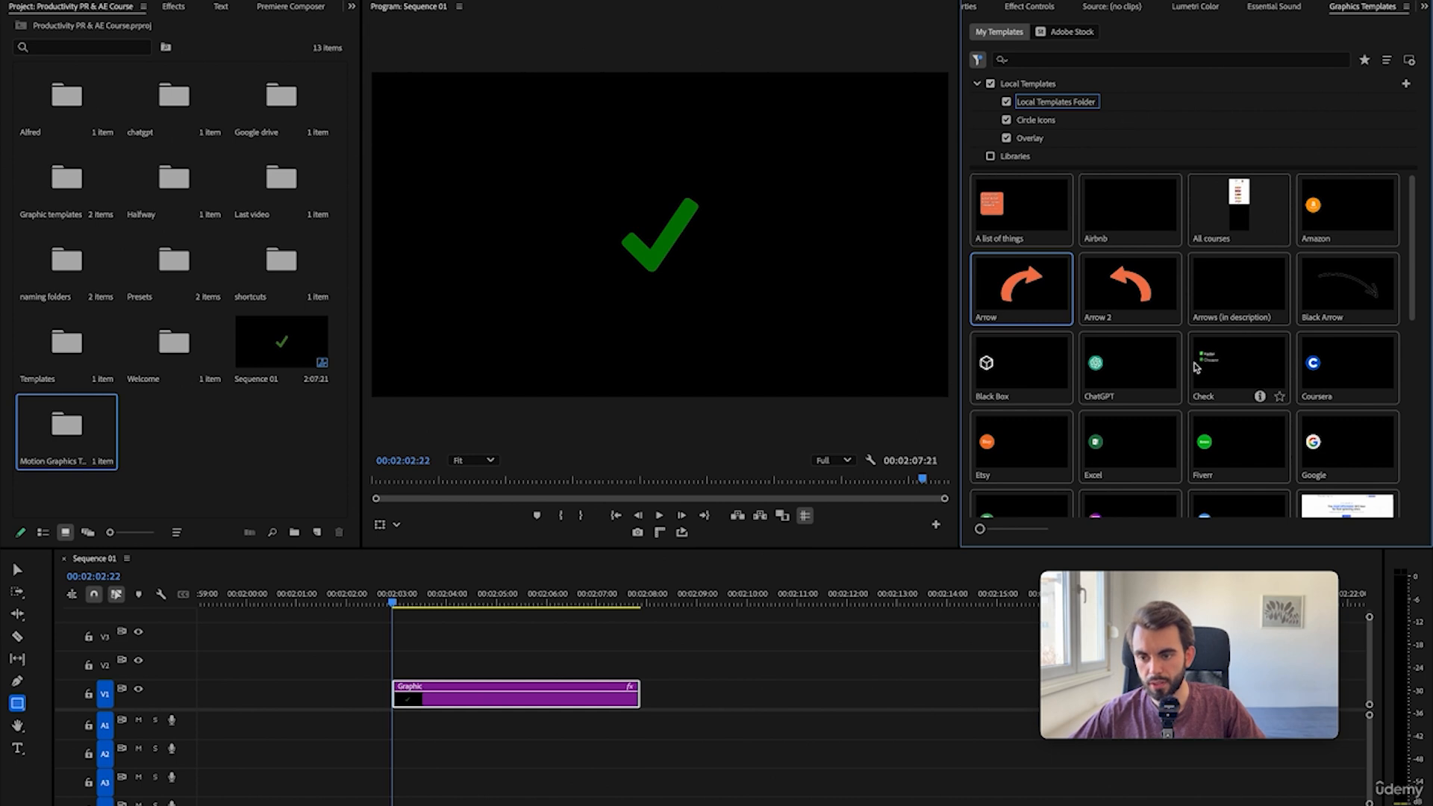
# - Delete the checkmark clip and place the "A list of things" template on V1
pyautogui.click(713, 696)
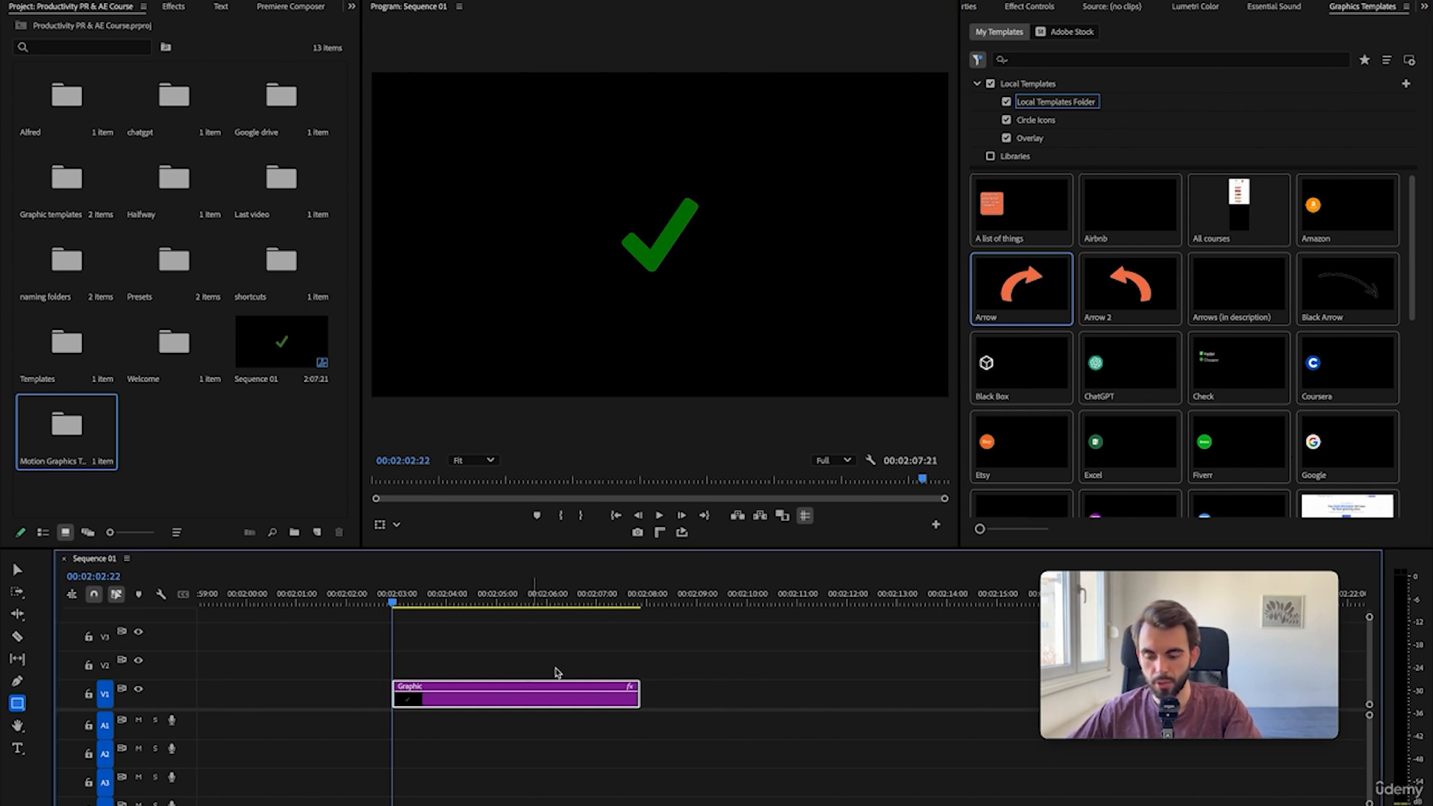
pyautogui.press('Delete')
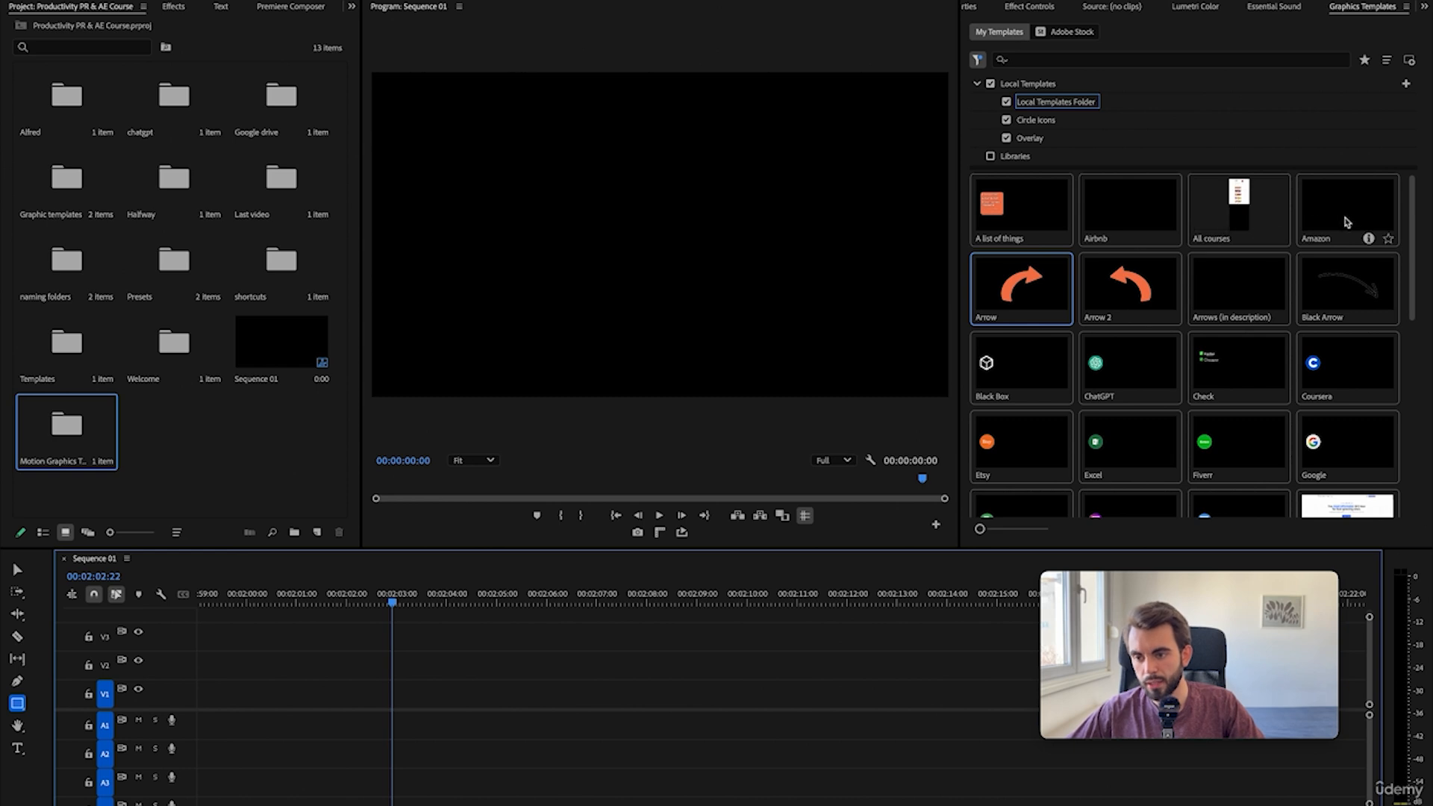
pyautogui.moveTo(993, 220); pyautogui.dragTo(351, 701)
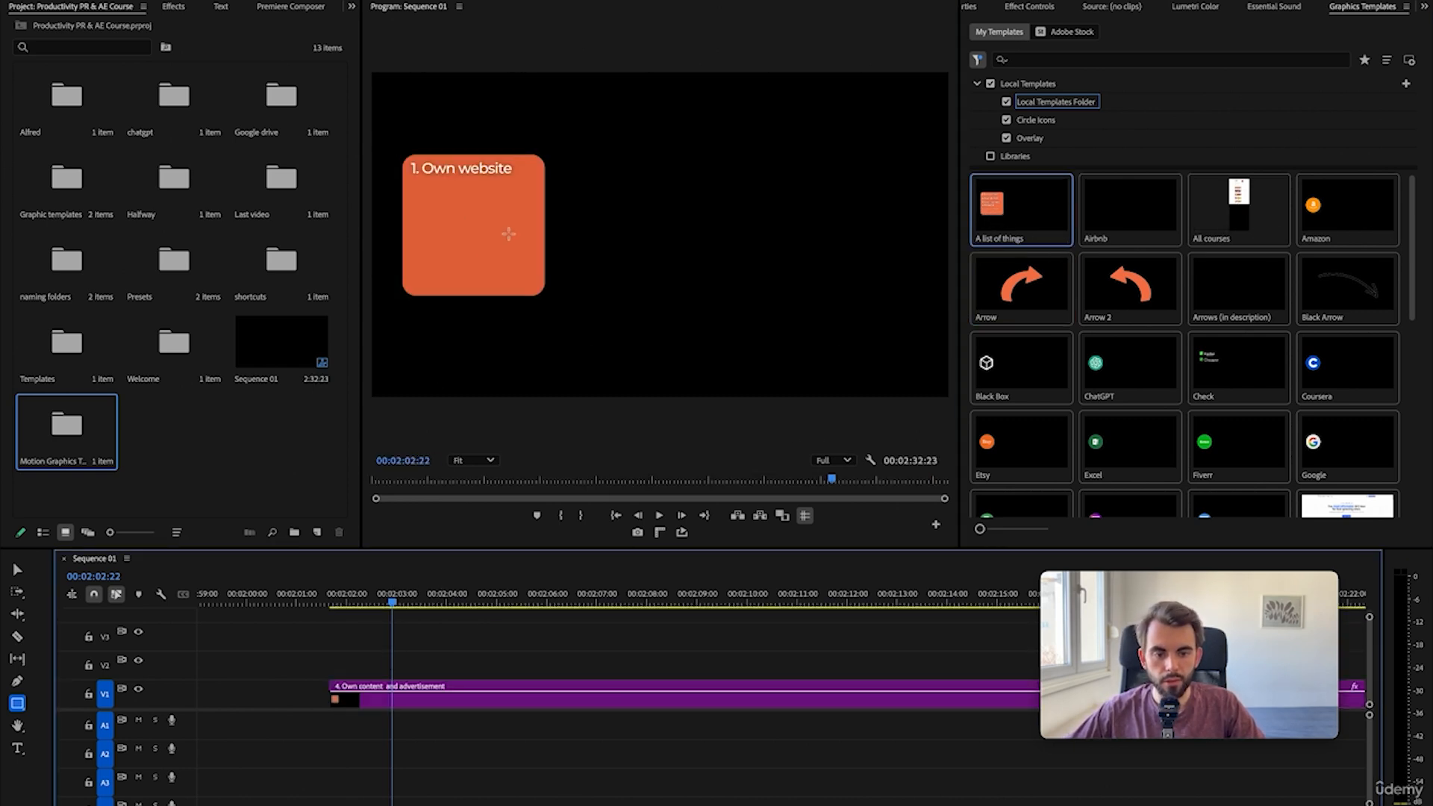
# - Scrub through the list template and play its animation from the start of the clip
pyautogui.moveTo(390, 601); pyautogui.dragTo(667, 613)
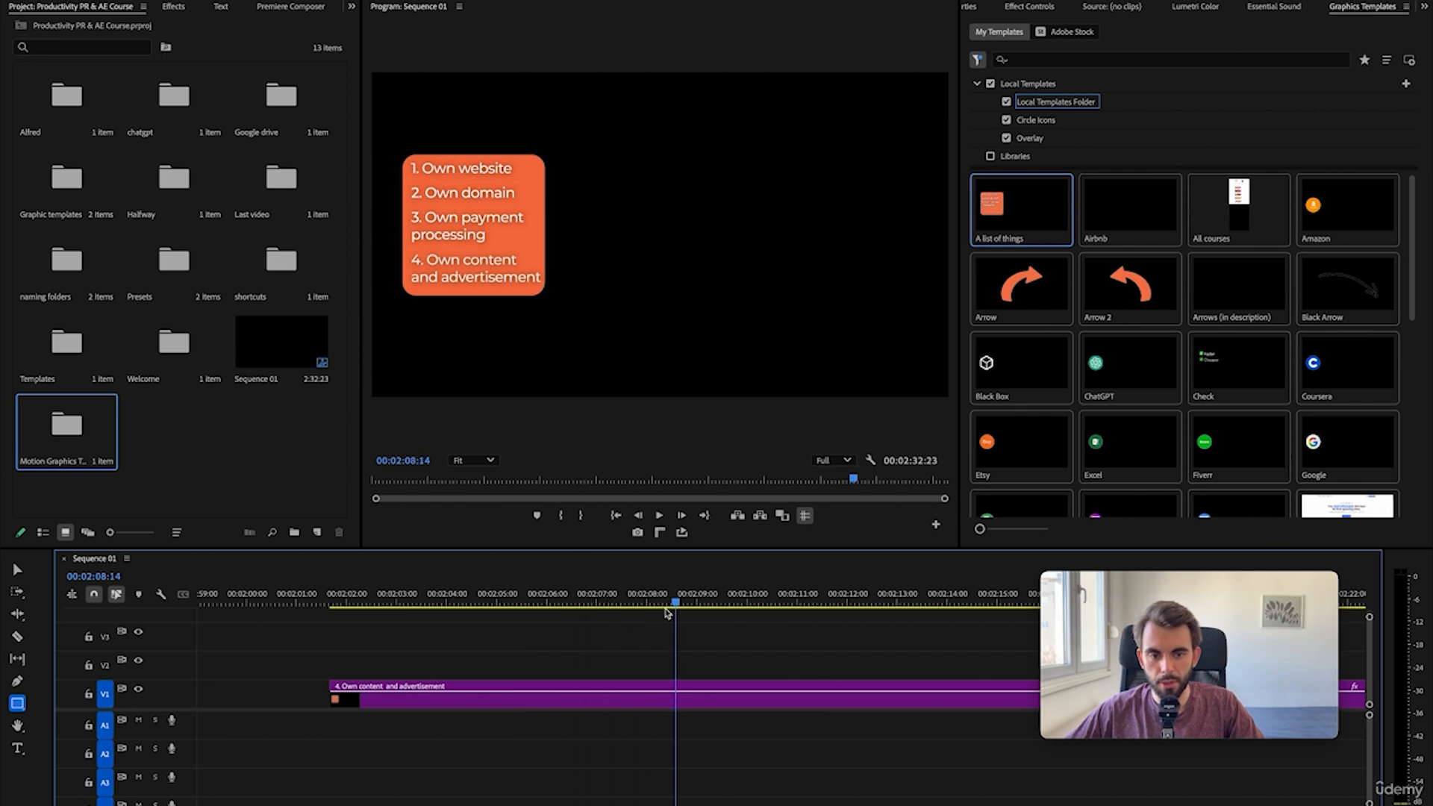
pyautogui.press('Up')
pyautogui.press('space')
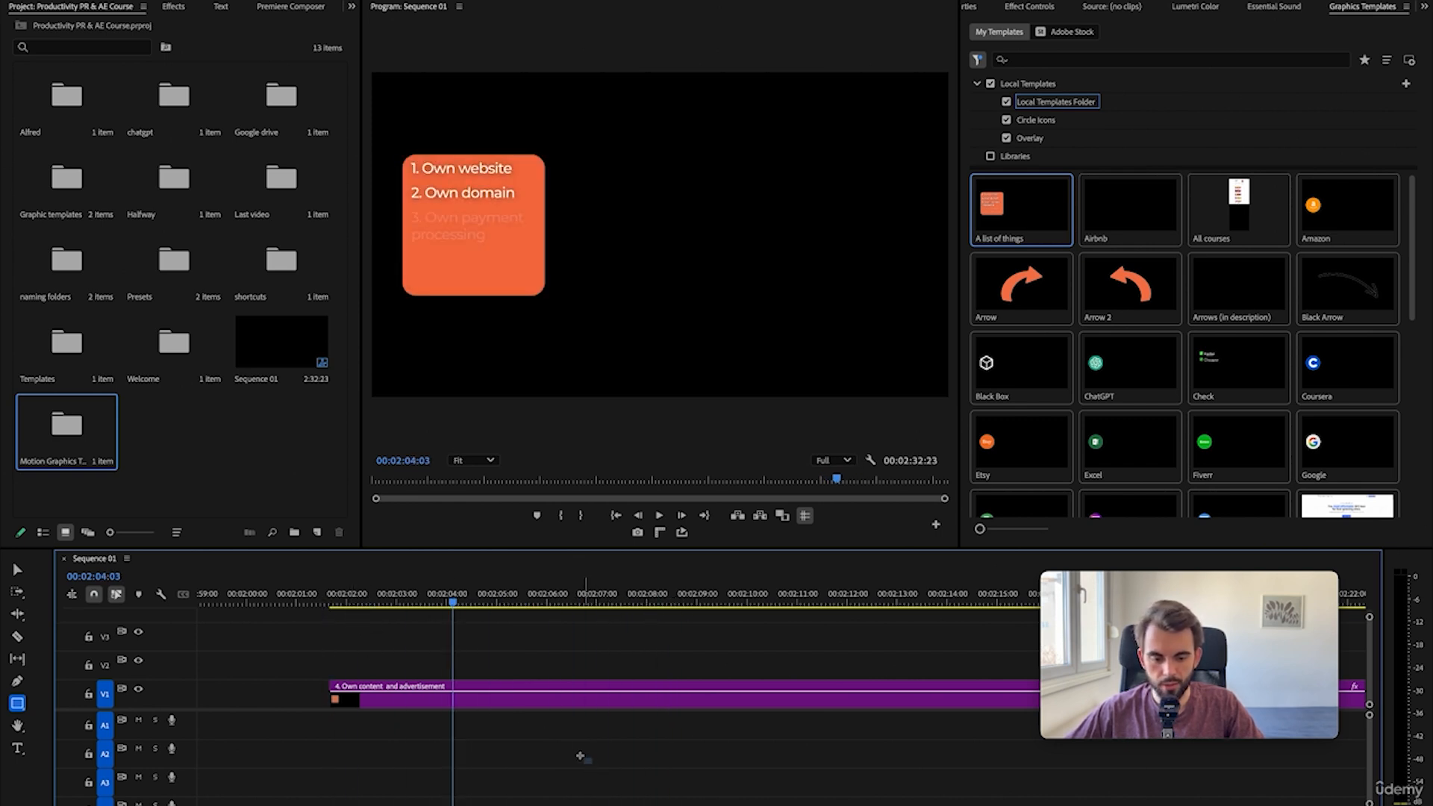
# - Replace the list clip with the Black Arrow template on V1 and move the playhead to 00:02:04:07
pyautogui.moveTo(581, 757); pyautogui.dragTo(345, 646)
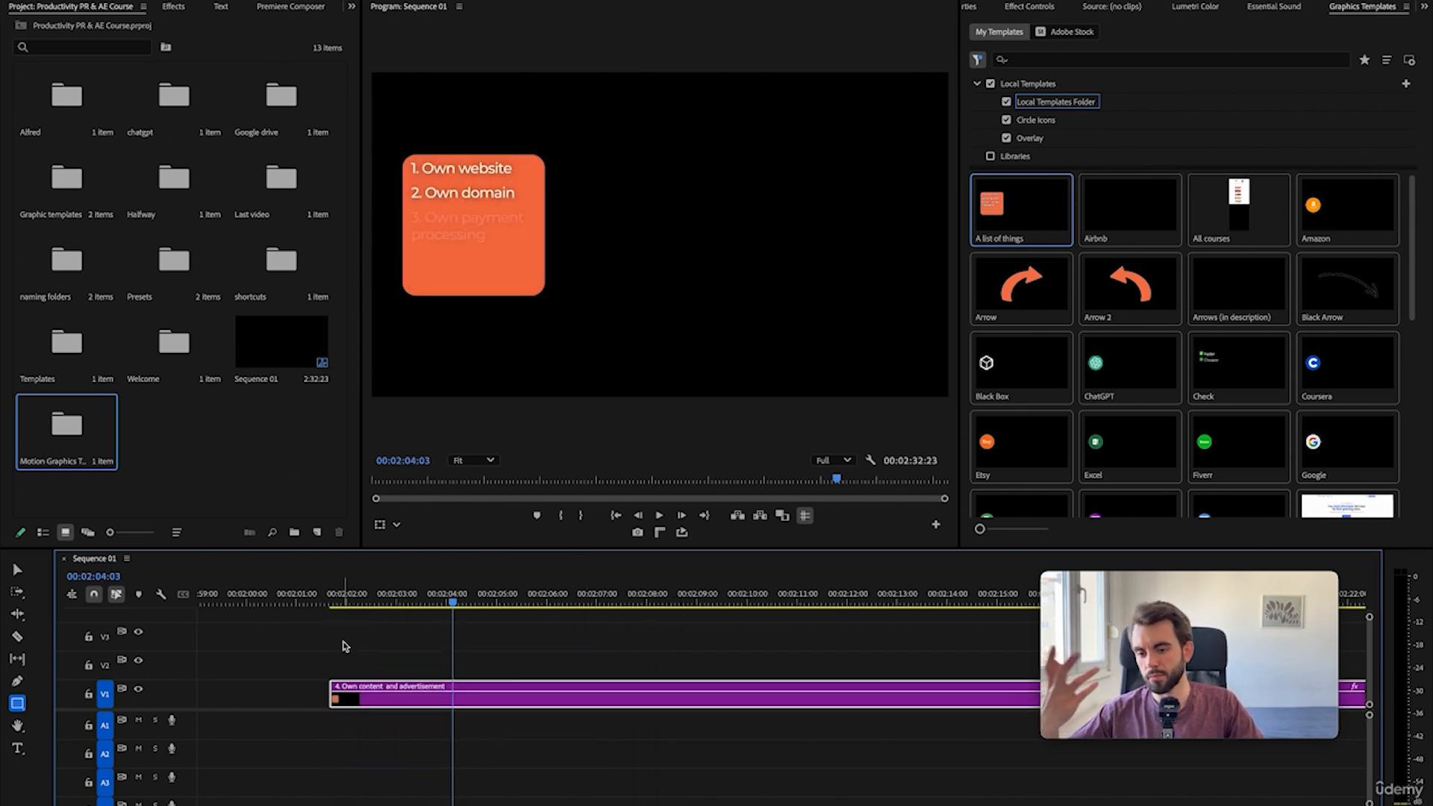
pyautogui.press('Delete')
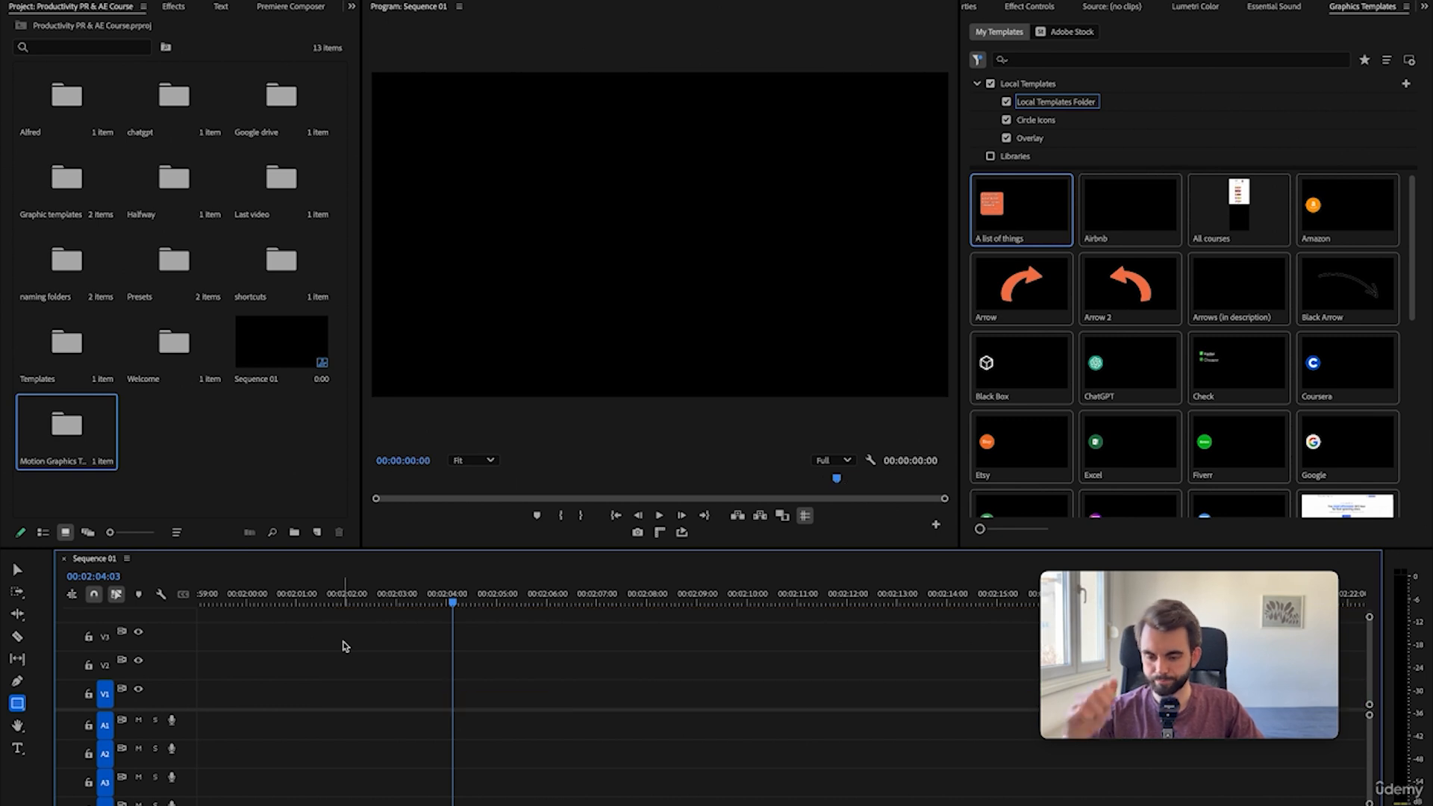
pyautogui.moveTo(1348, 287); pyautogui.dragTo(372, 703)
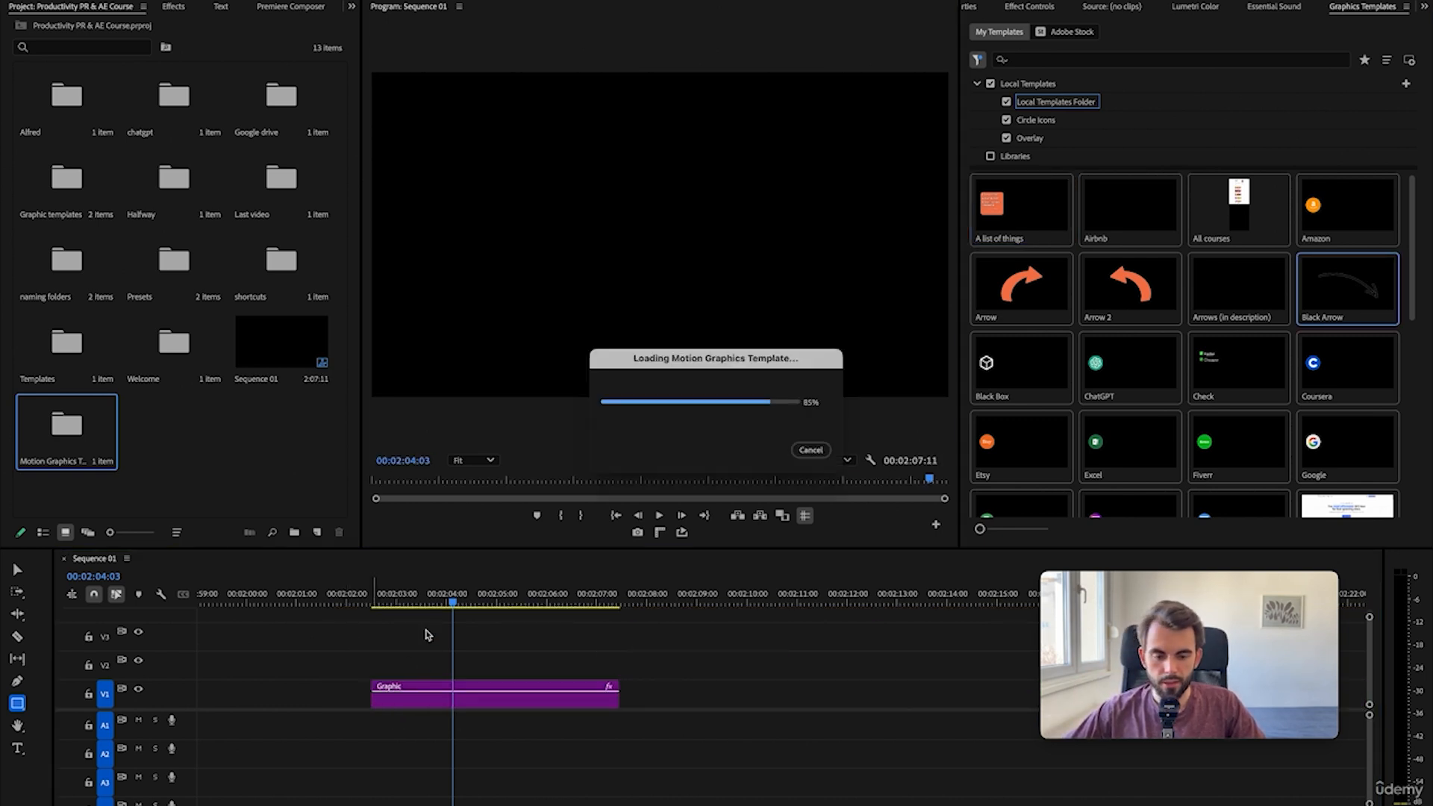
pyautogui.moveTo(454, 595)
pyautogui.mouseDown()
pyautogui.moveTo(406, 597)
pyautogui.moveTo(463, 603)
pyautogui.mouseUp()
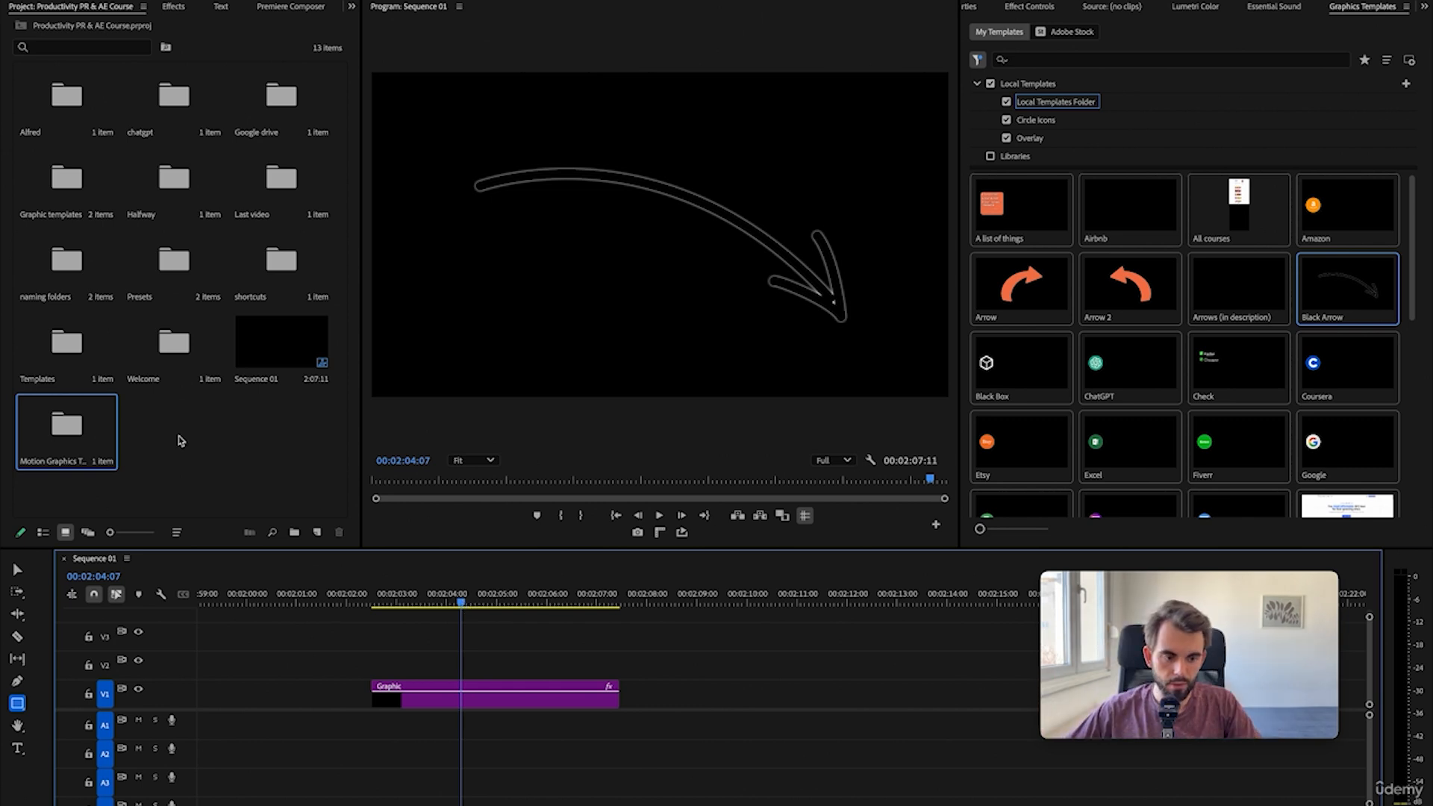
# - Create a white 1920 by 1080 color matte at 23,976 fps and open the Motion Graphics Template Media bin
pyautogui.click(319, 534)
pyautogui.click(358, 657)
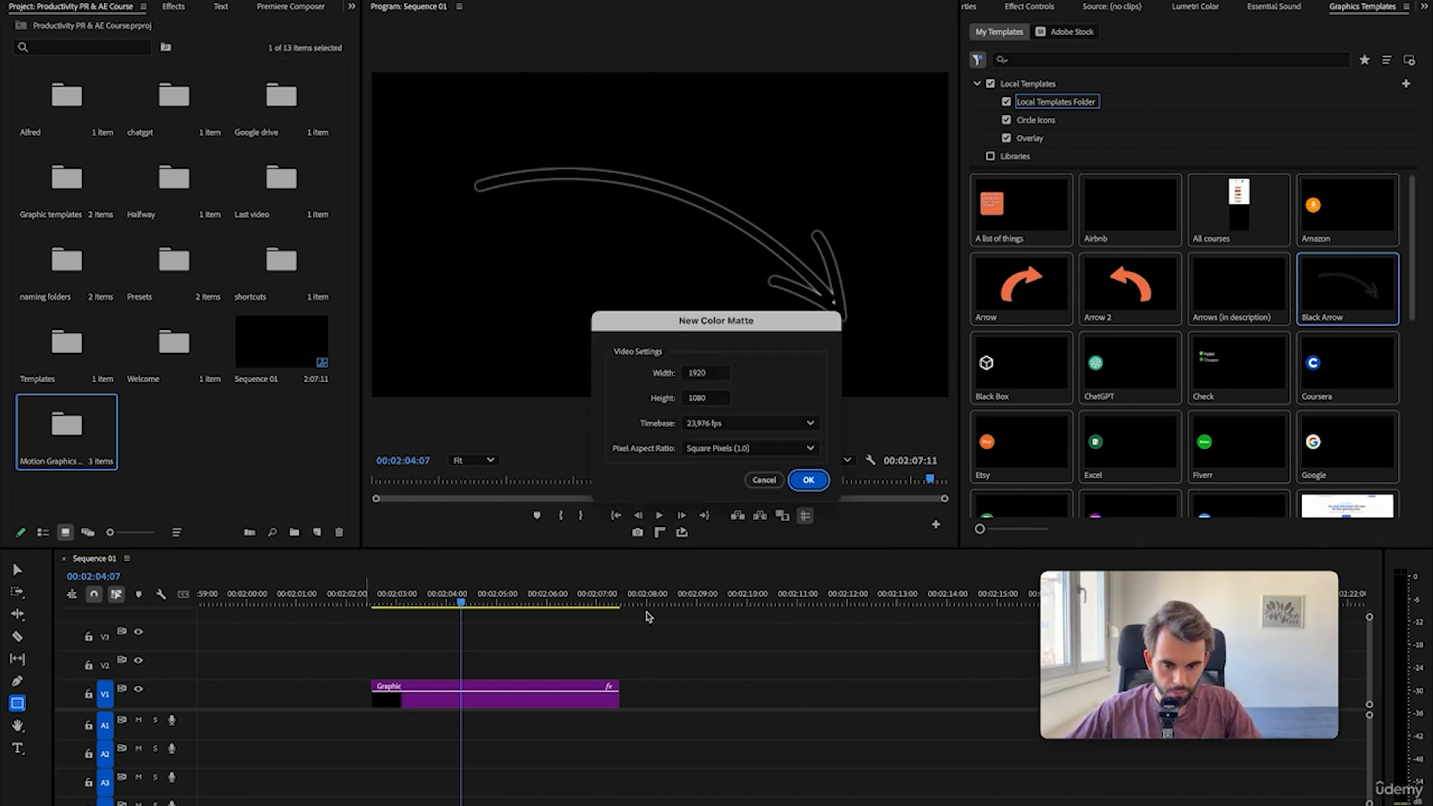
pyautogui.click(810, 480)
pyautogui.click(858, 521)
pyautogui.click(754, 437)
pyautogui.doubleClick(63, 436)
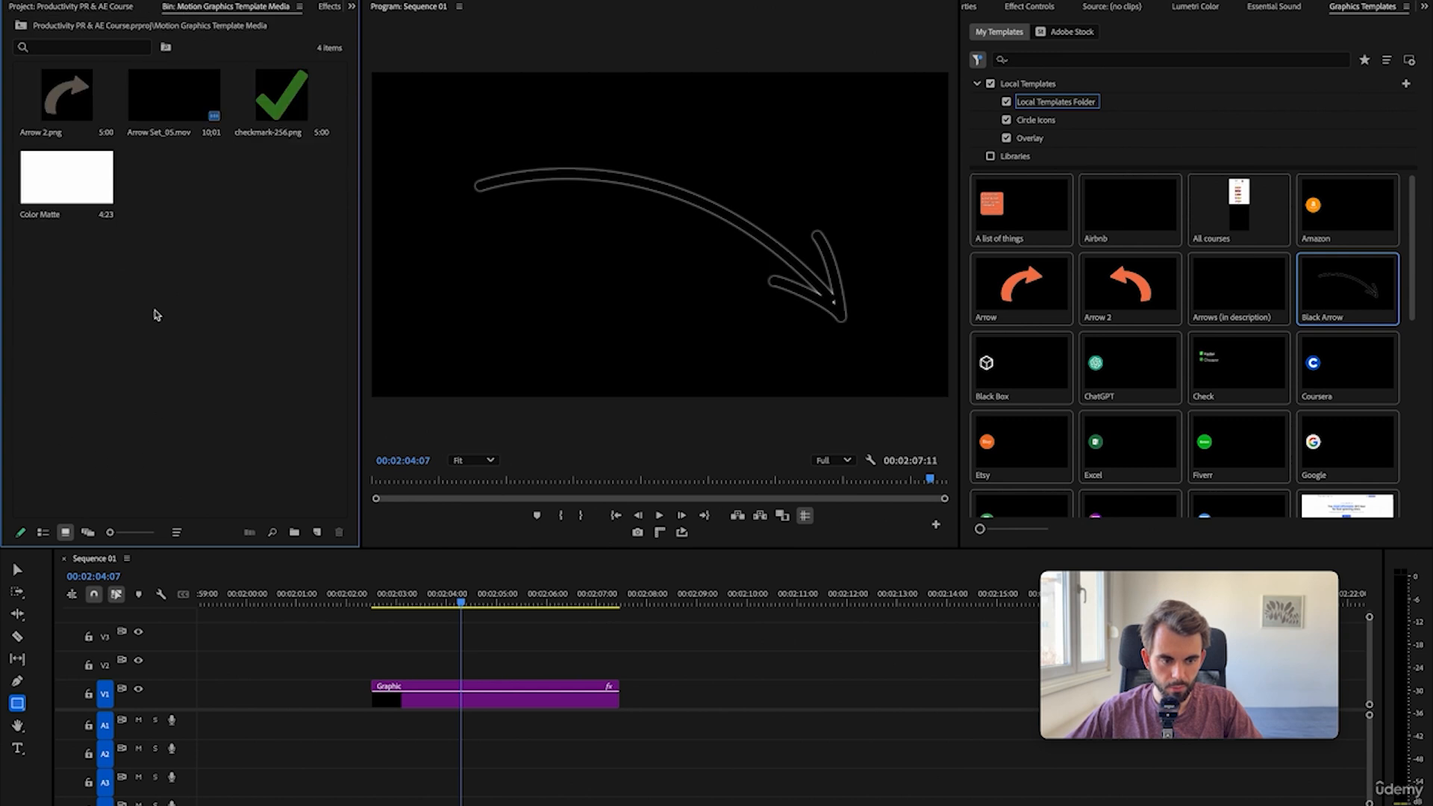
# - Move the Black Arrow graphic up three tracks and place the white Color Matte beneath it on V1
pyautogui.moveTo(78, 197); pyautogui.dragTo(389, 701)
pyautogui.click(527, 695)
pyautogui.hotkey('alt', 'Up')
pyautogui.hotkey('alt', 'Up')
pyautogui.hotkey('alt', 'Up')
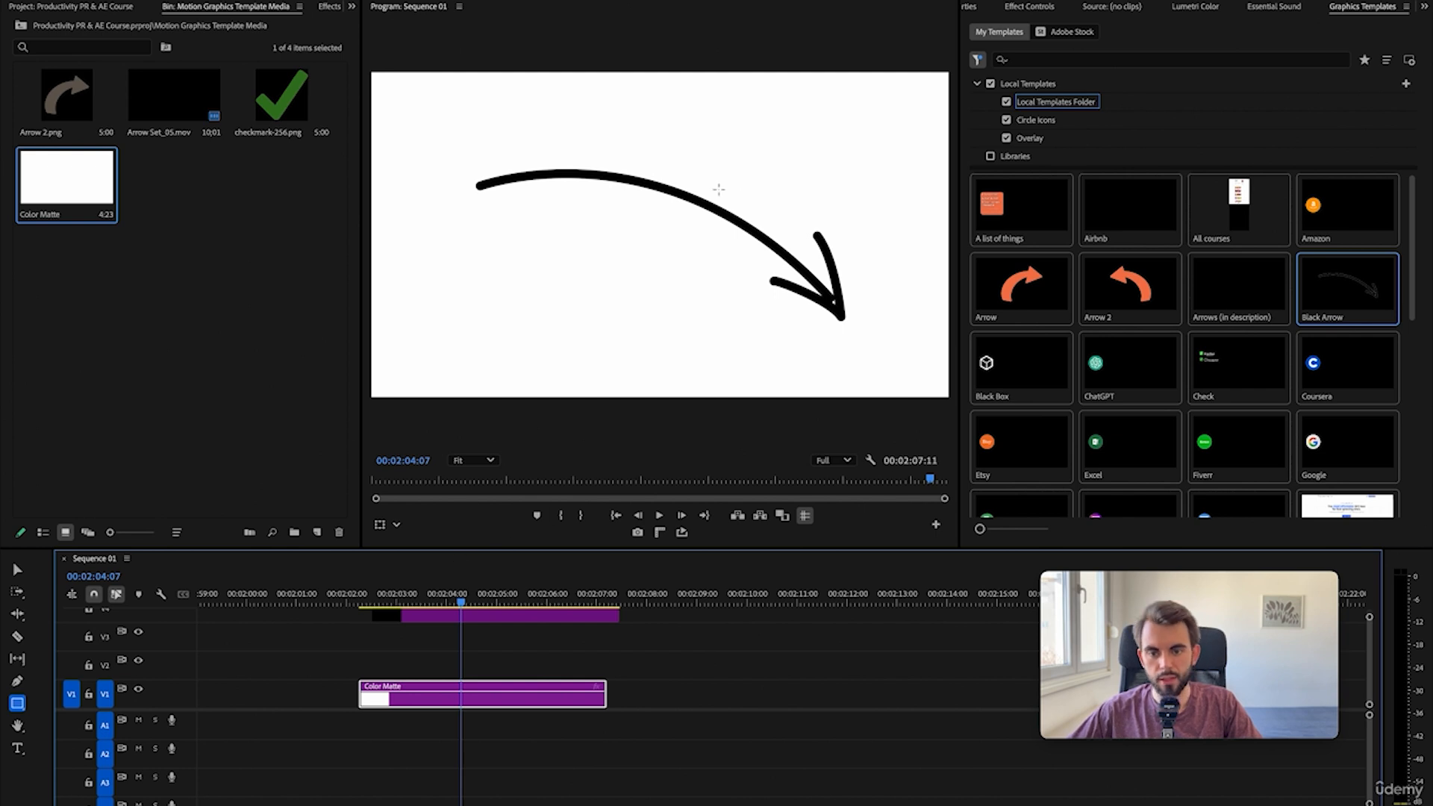
# - Scrub through the arrow animation over the white matte and clear both clips from the timeline
pyautogui.moveTo(681, 759); pyautogui.dragTo(454, 597)
pyautogui.moveTo(451, 597); pyautogui.dragTo(420, 597)
pyautogui.moveTo(394, 598)
pyautogui.mouseDown()
pyautogui.moveTo(366, 597)
pyautogui.moveTo(436, 600)
pyautogui.mouseUp()
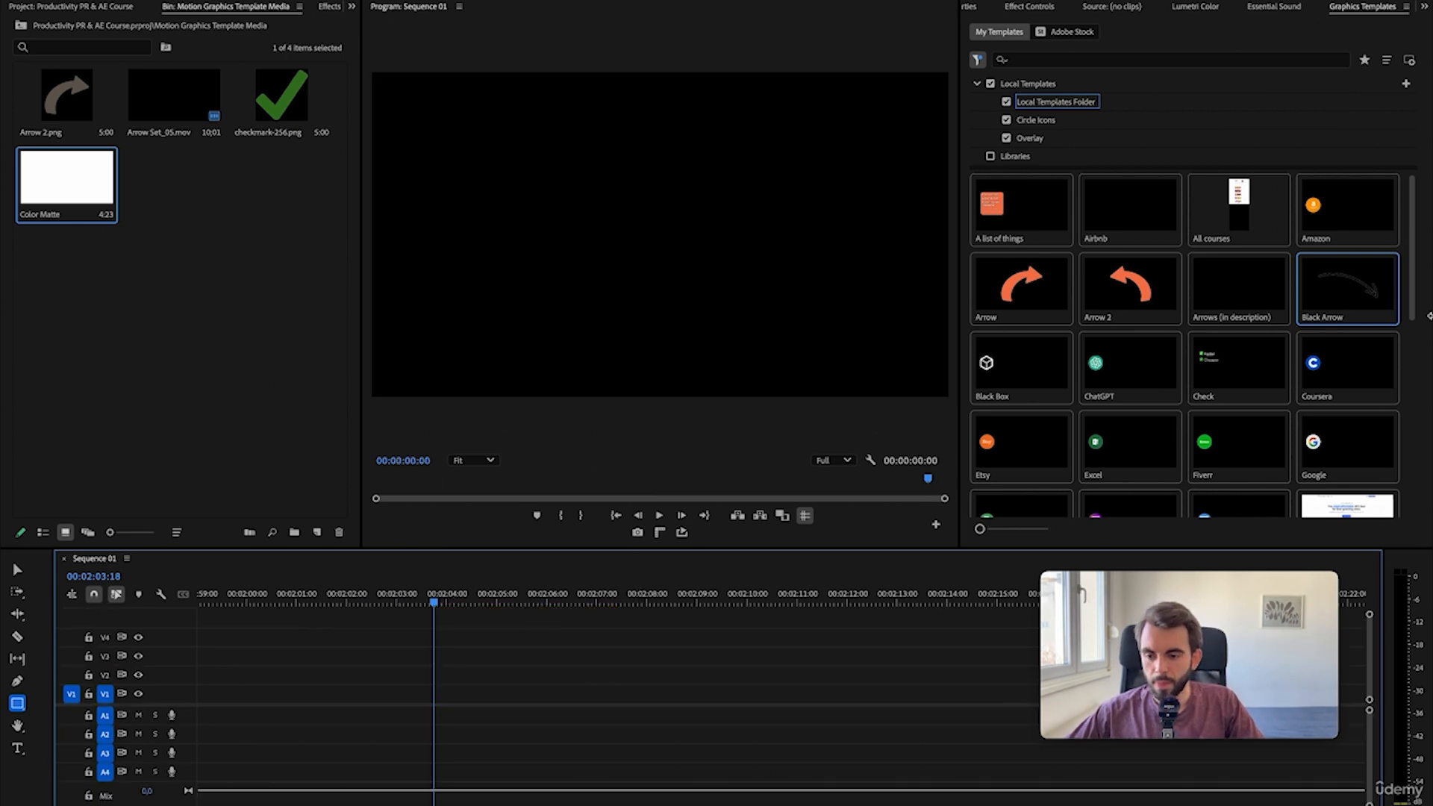
# - Place the ChatGPT template on V1 and play its slide-in animation
pyautogui.moveTo(1415, 287); pyautogui.dragTo(1419, 334)
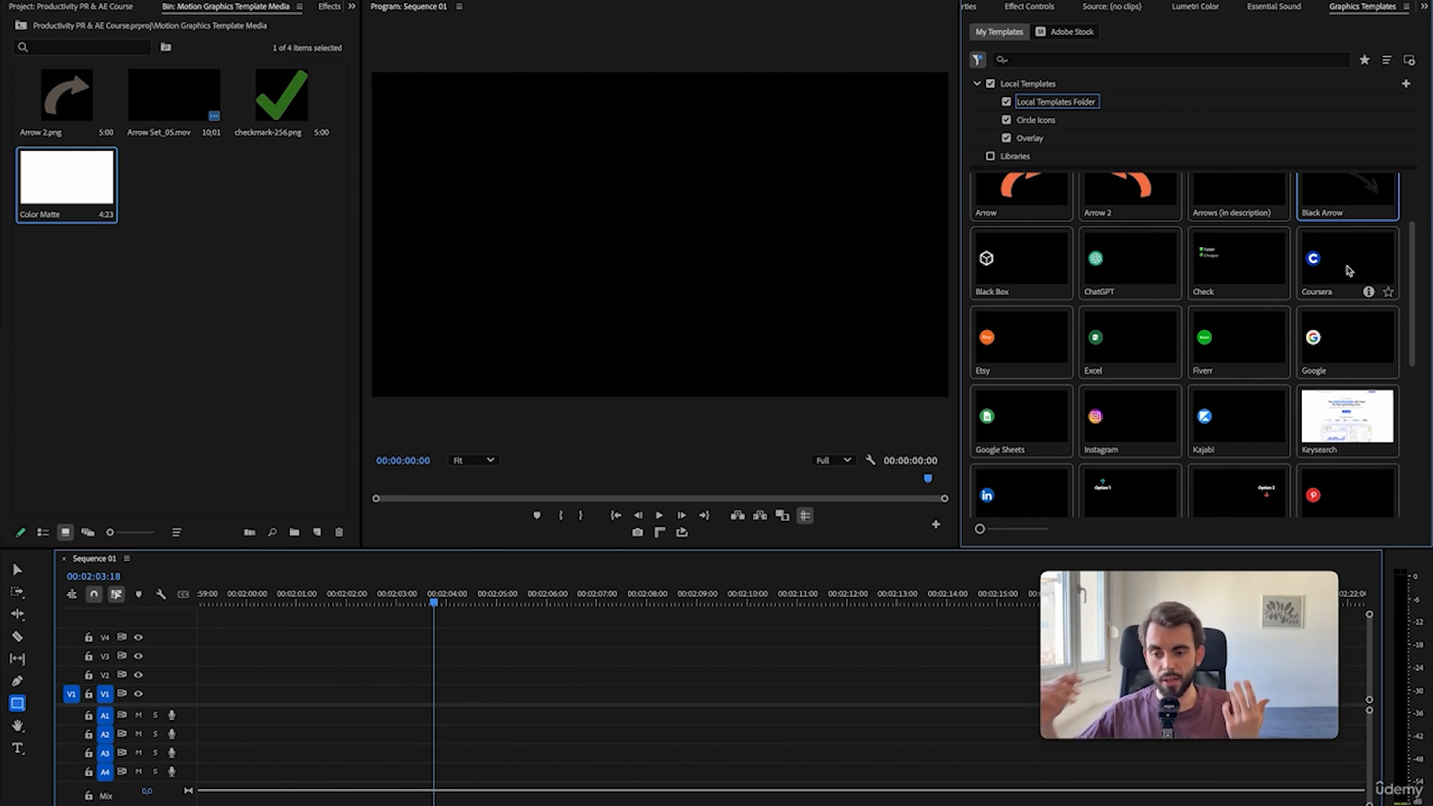
pyautogui.moveTo(1098, 272); pyautogui.dragTo(409, 704)
pyautogui.moveTo(525, 603); pyautogui.dragTo(426, 608)
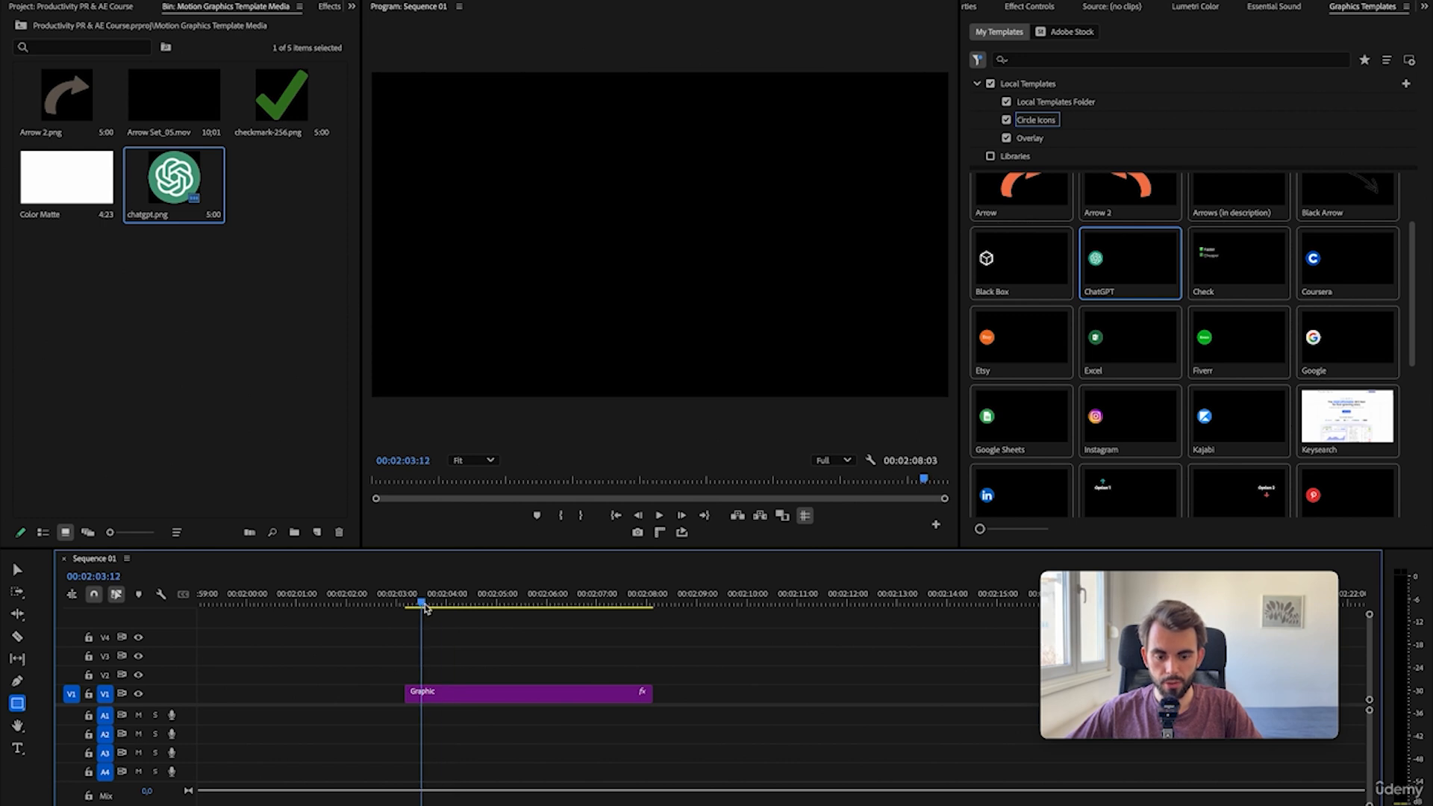
pyautogui.press('space')
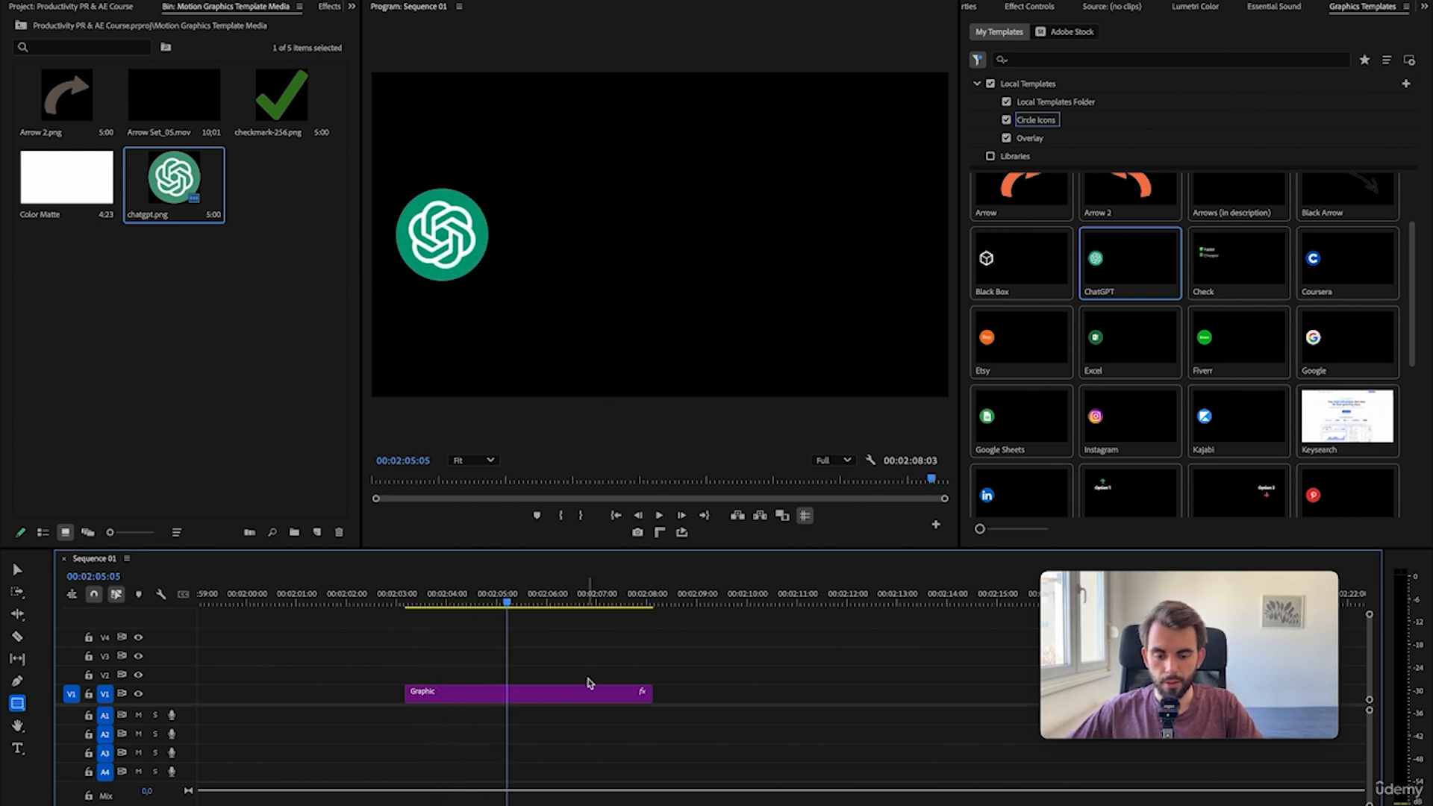
pyautogui.scroll(2, 1083, 261)
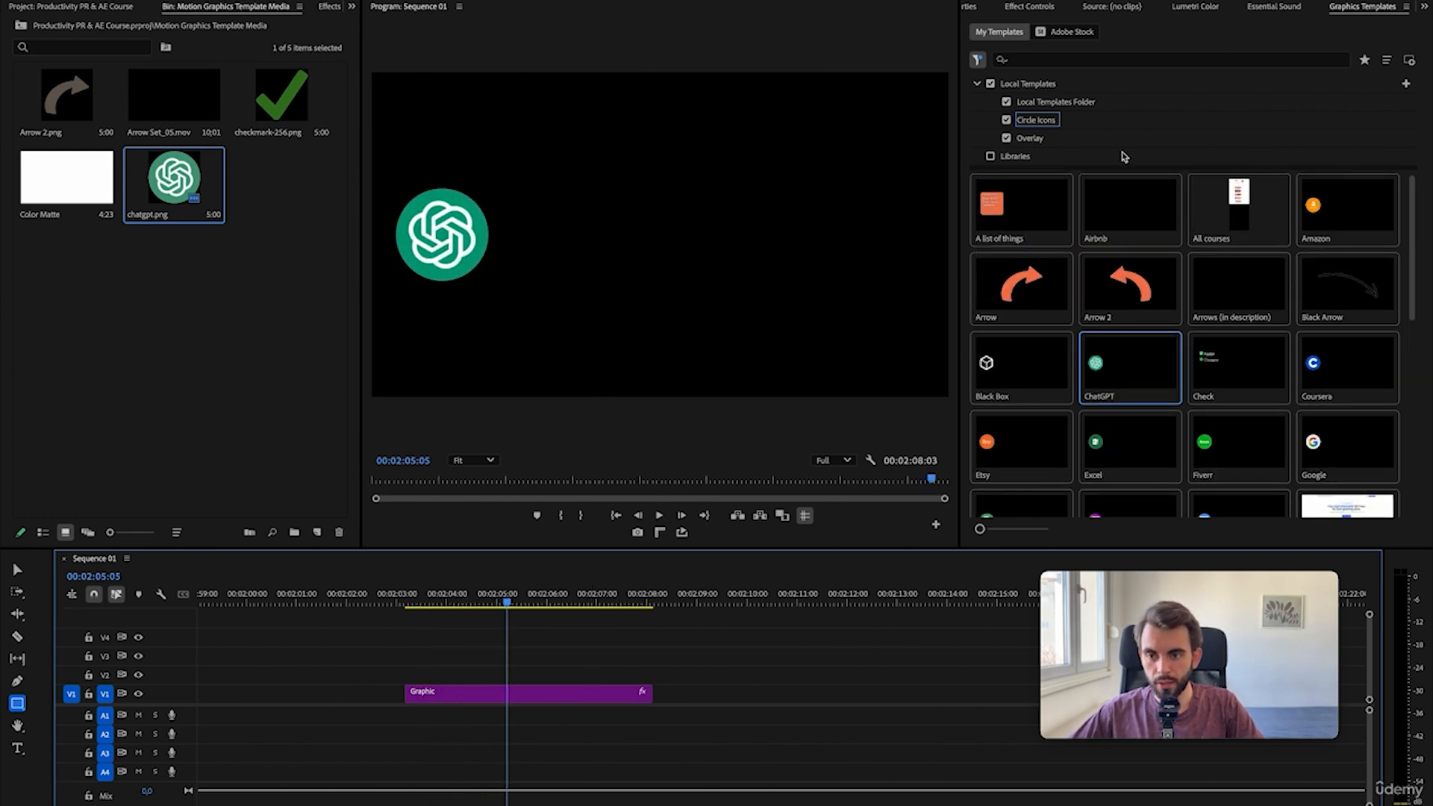
# - Add a second chatgpt image layer to the ChatGPT graphic clip and select it in the clip's properties
pyautogui.click(970, 7)
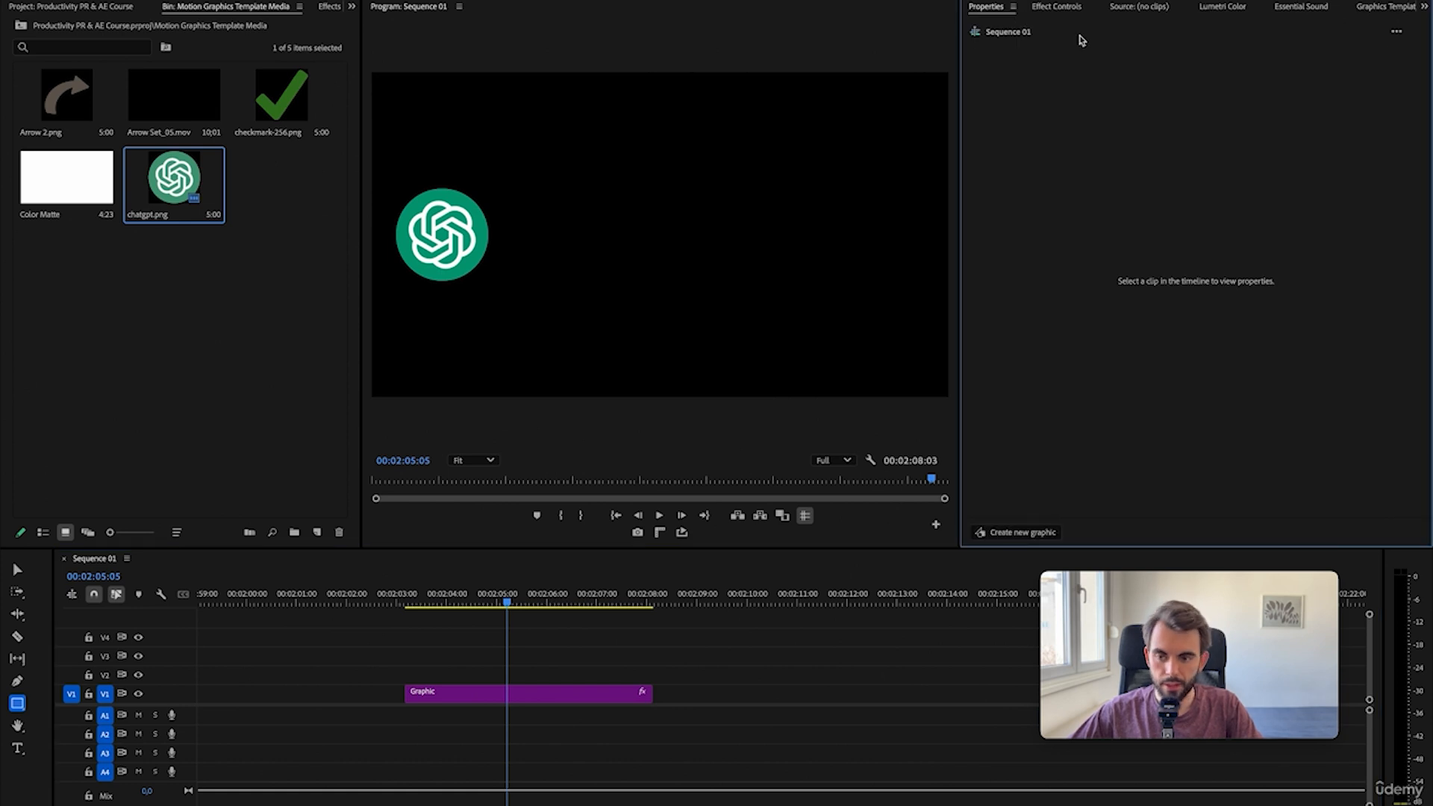
pyautogui.click(626, 693)
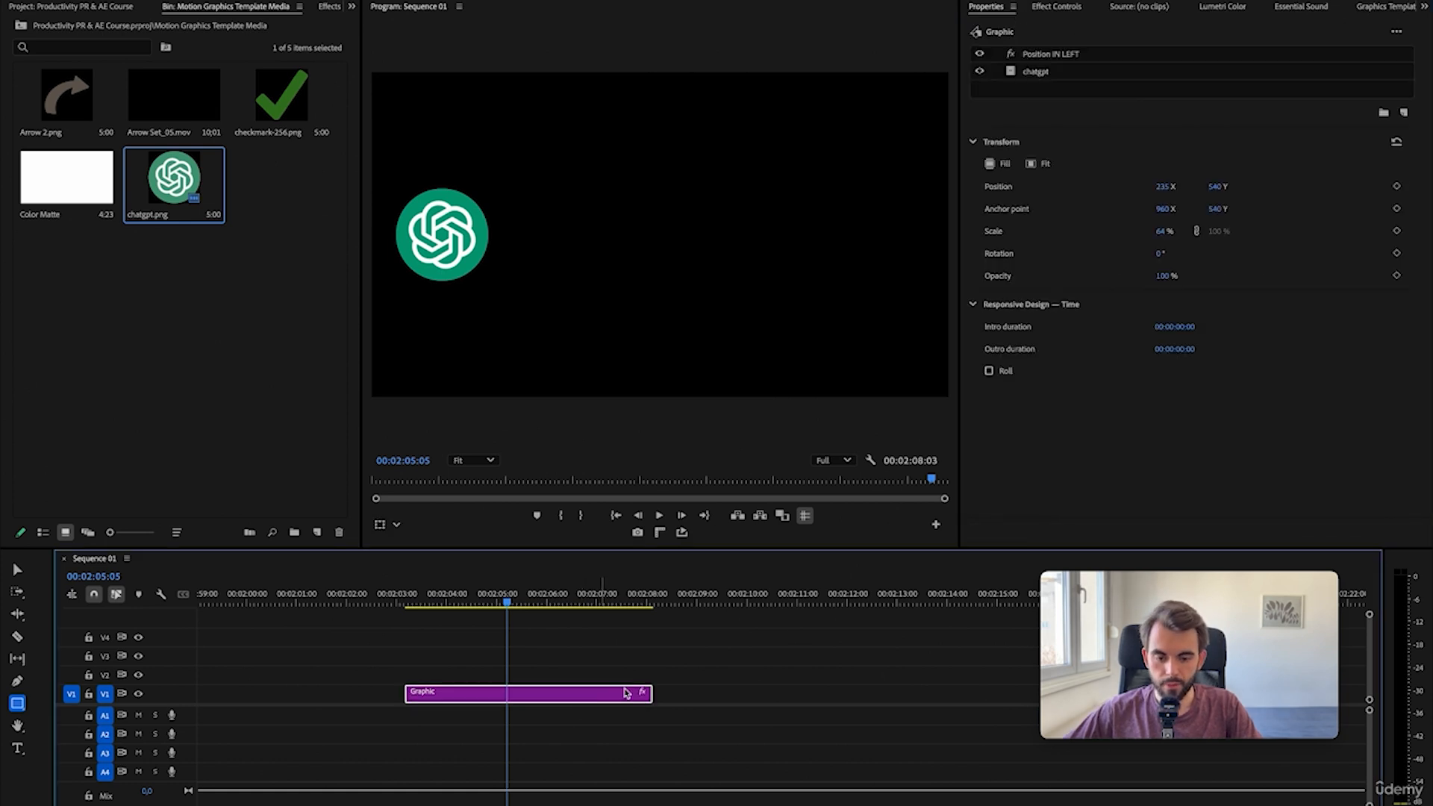
pyautogui.click(1404, 112)
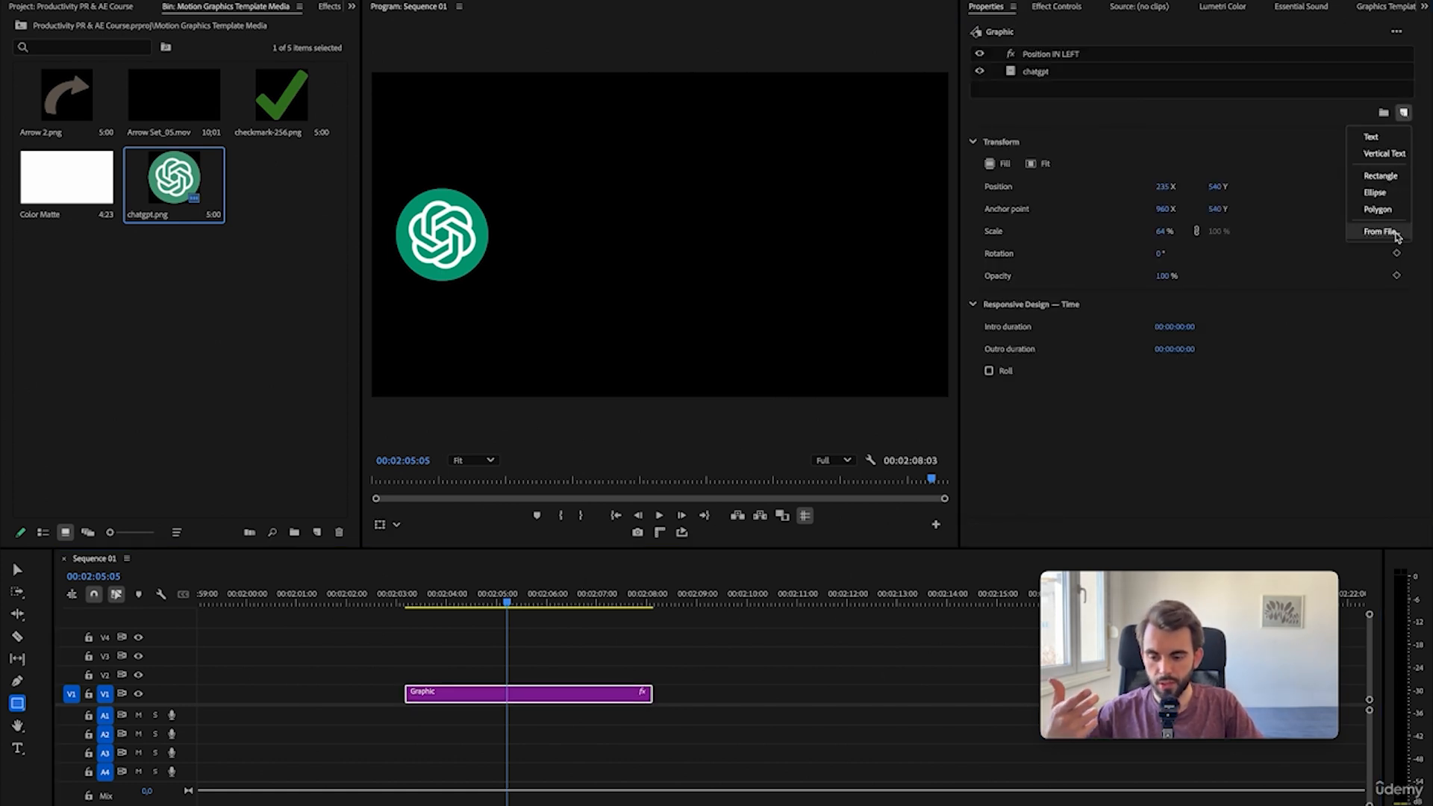
pyautogui.click(1380, 231)
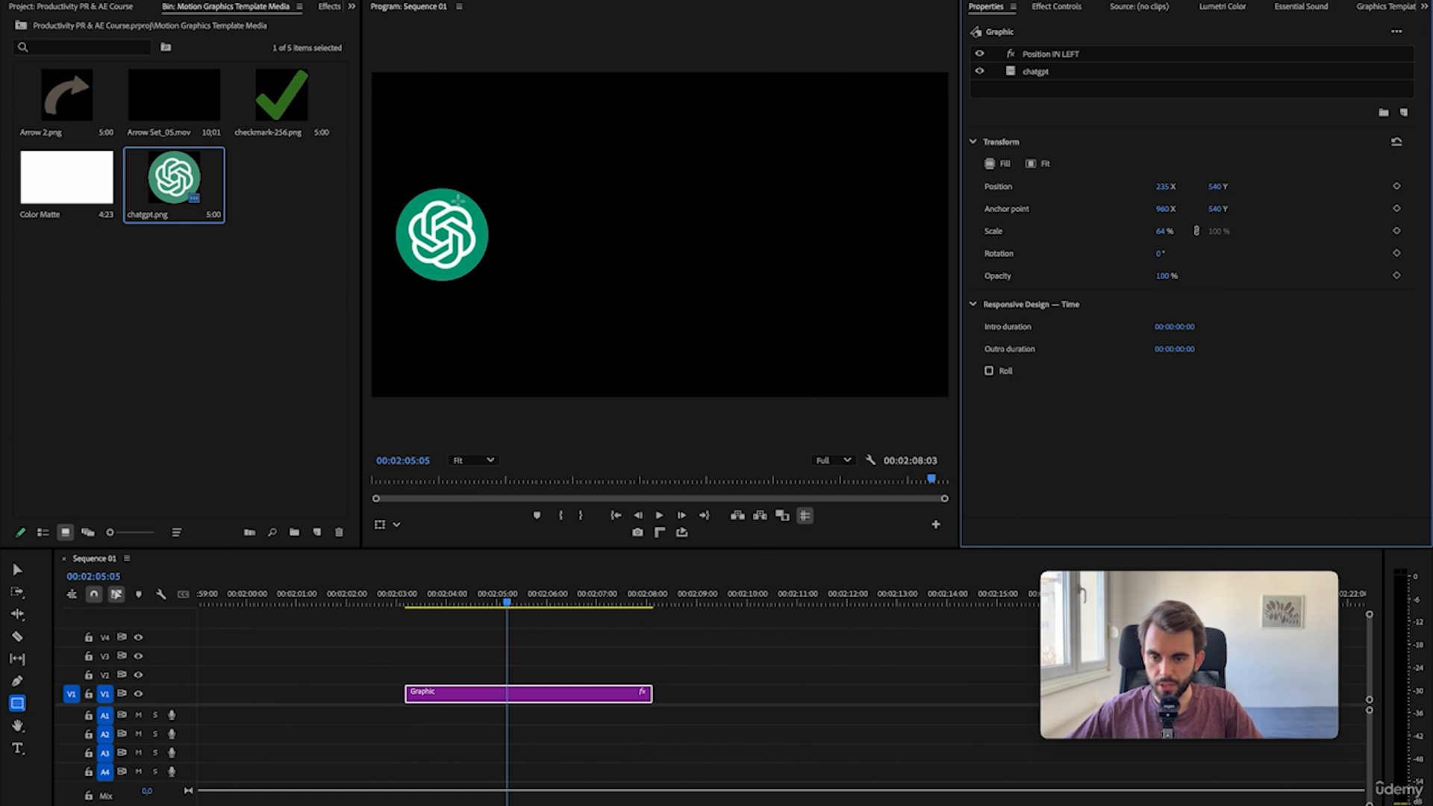
pyautogui.click(1048, 74)
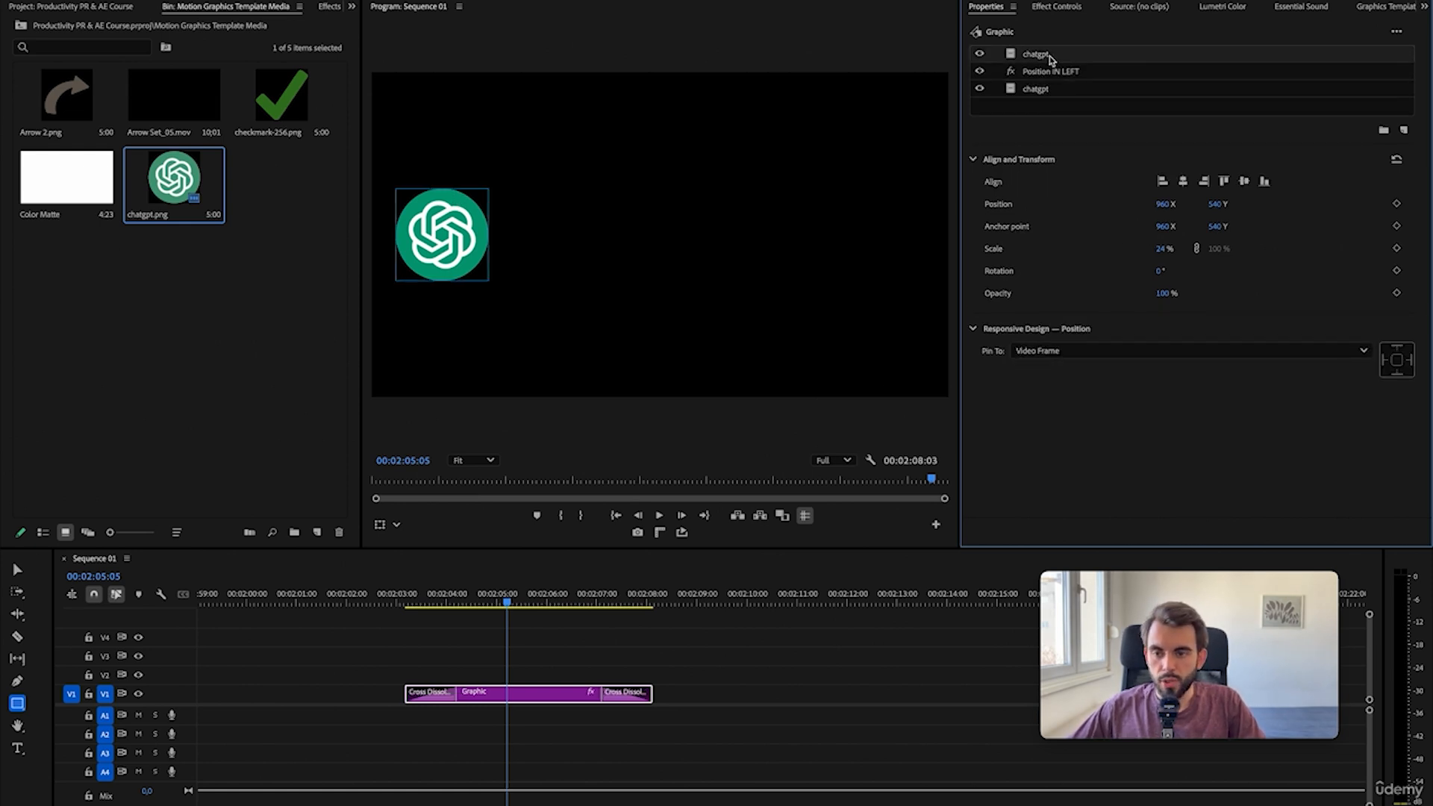
# - Move the new chatgpt layer below Position IN LEFT, set its scale to 23%, and delete the original chatgpt layer
pyautogui.moveTo(1048, 56); pyautogui.dragTo(1044, 80)
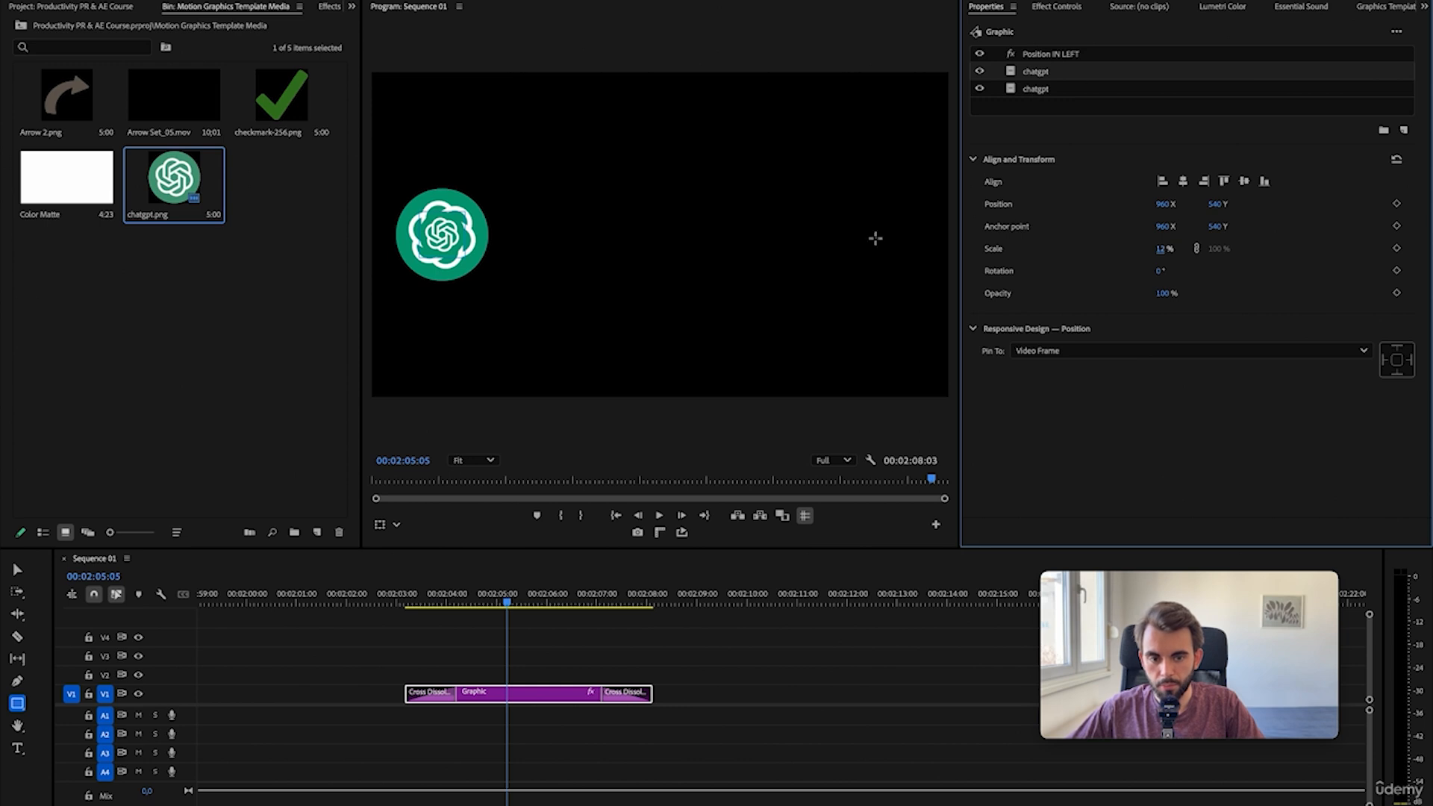
pyautogui.moveTo(1164, 250); pyautogui.dragTo(1174, 251)
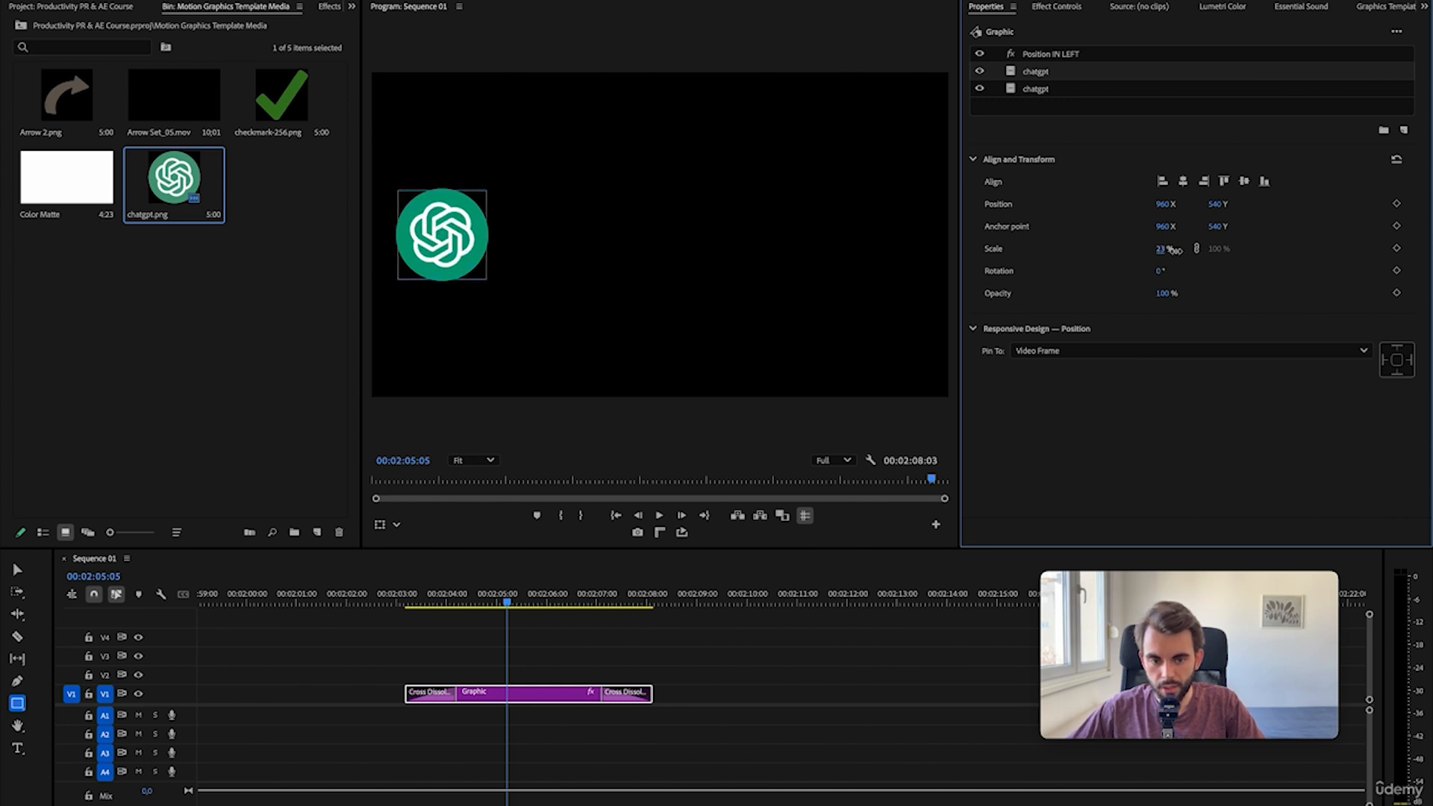
pyautogui.click(1030, 90)
pyautogui.press('Delete')
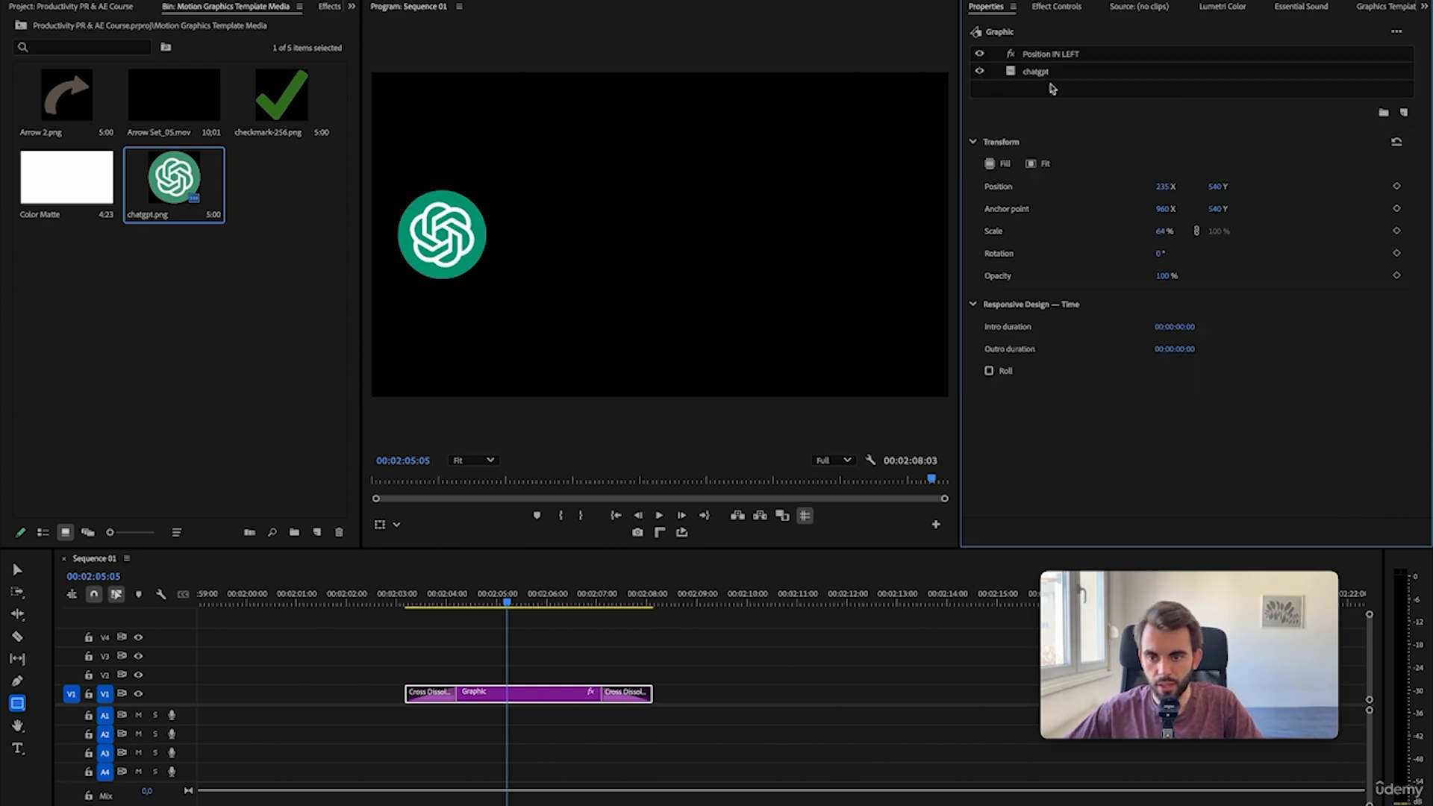
# - Clear the ChatGPT graphic clip from the timeline and place the Keysearch graphics template on V1
pyautogui.moveTo(667, 782); pyautogui.dragTo(474, 656)
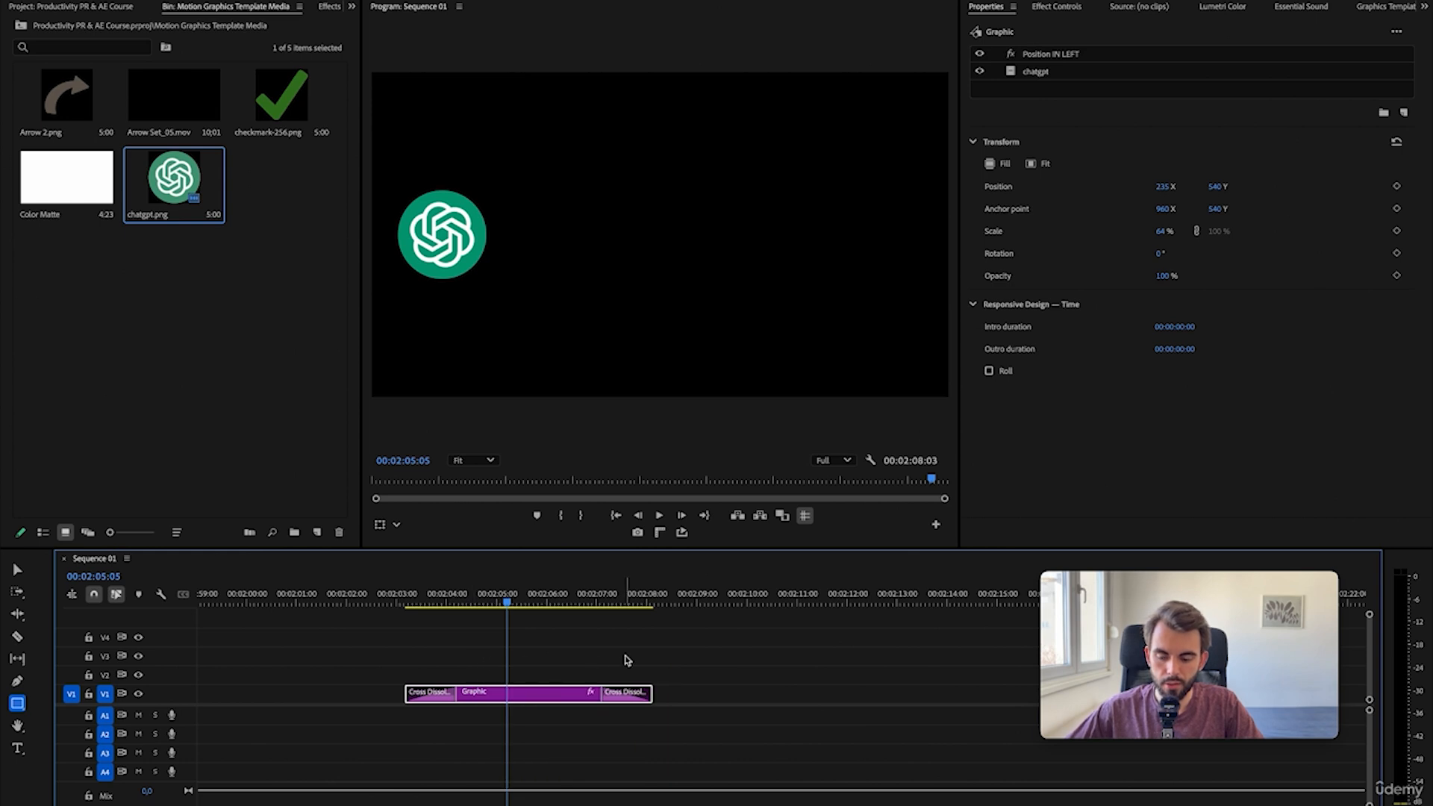
pyautogui.press('Delete')
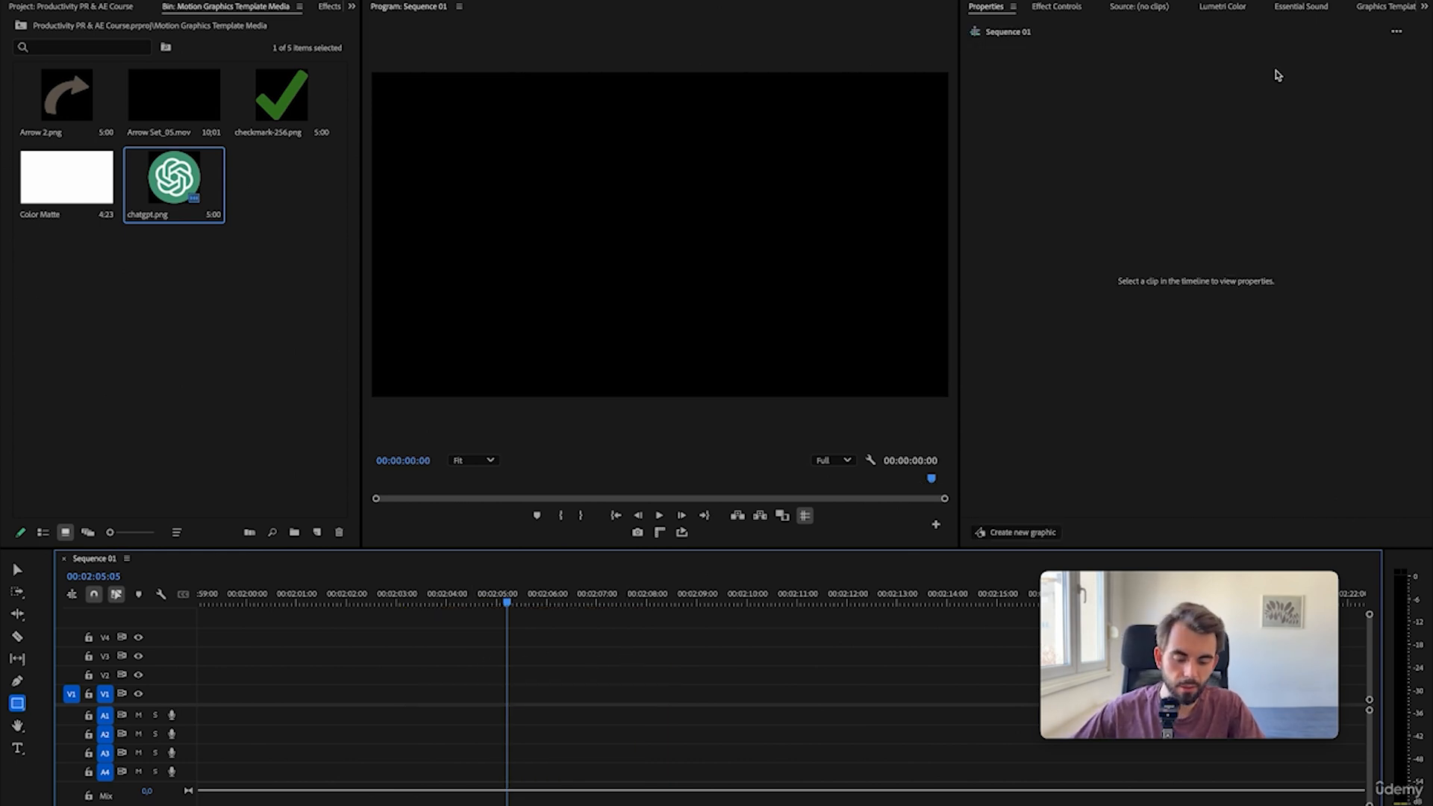
pyautogui.click(1385, 6)
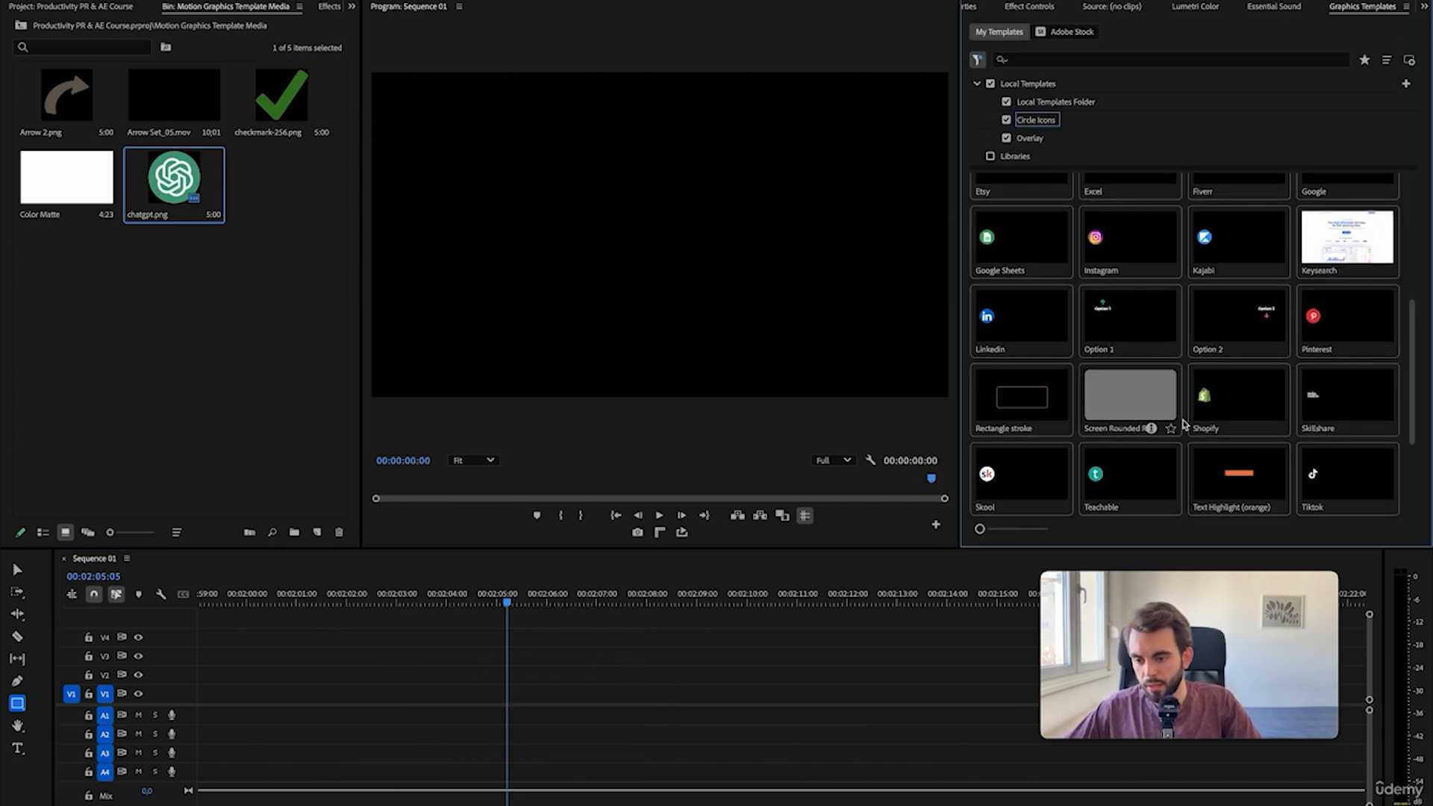
pyautogui.scroll(-1, 1132, 432)
pyautogui.scroll(3, 1132, 431)
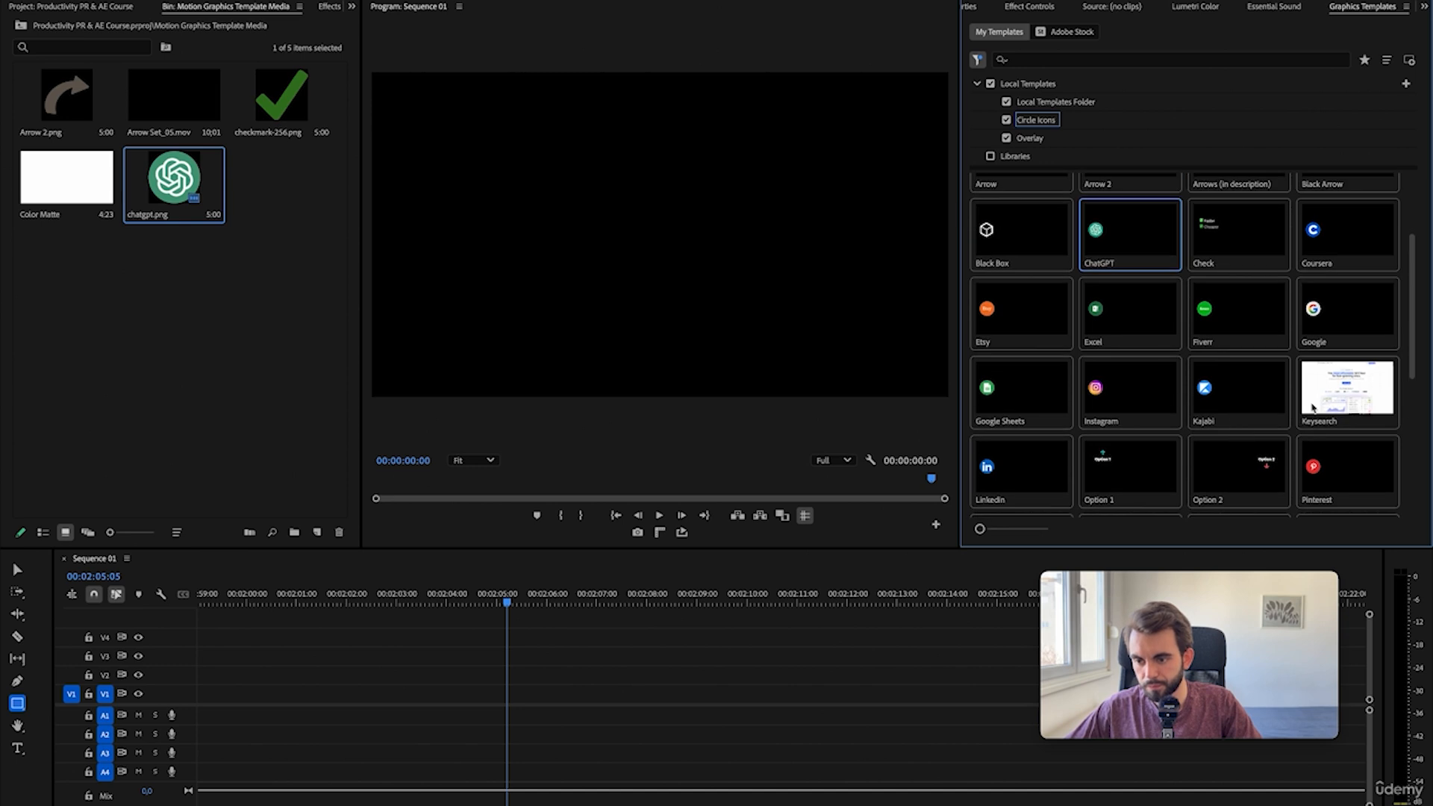
pyautogui.moveTo(644, 597); pyautogui.dragTo(463, 694)
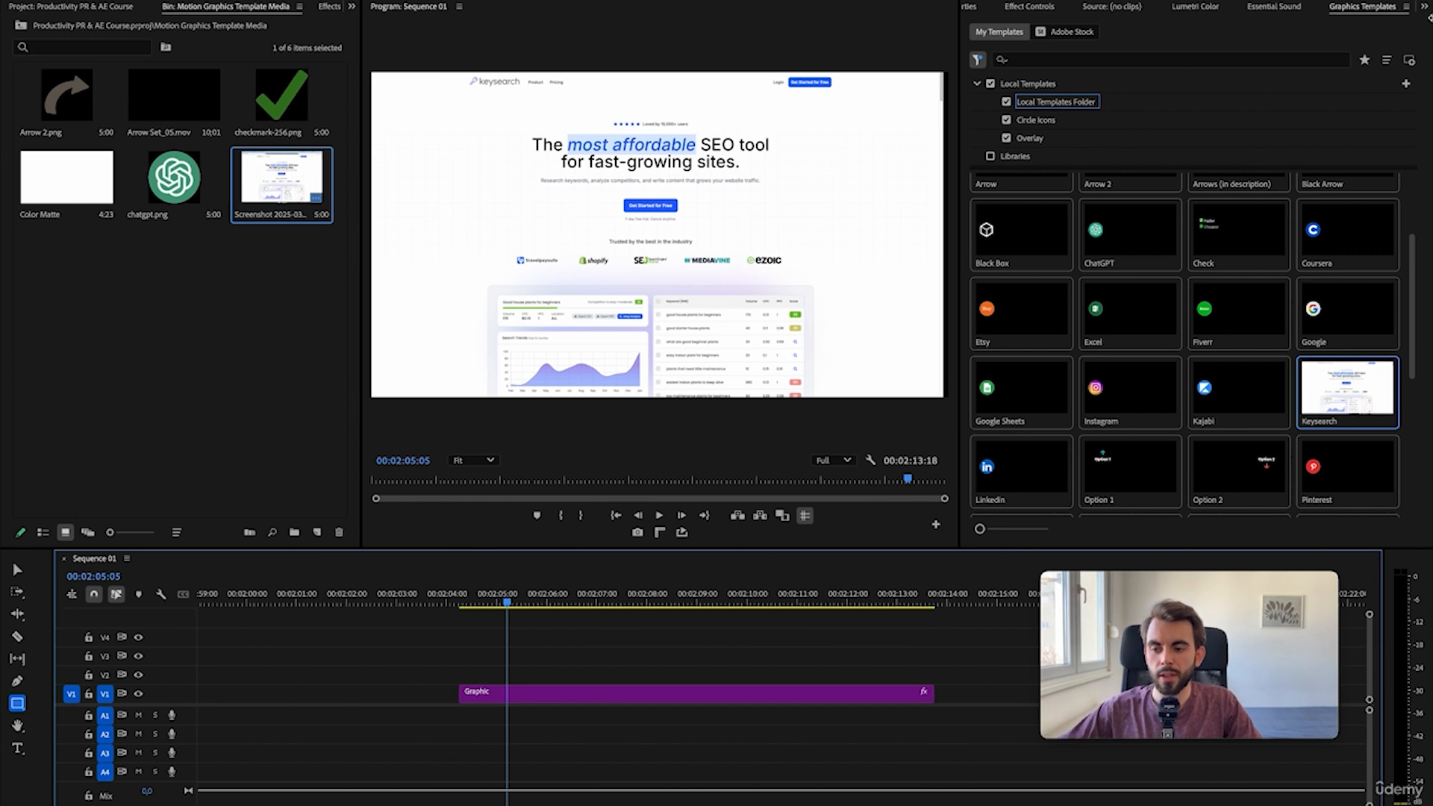
# - Reveal the Local Templates Folder in Finder and examine the .mogrt files stored in Motion Graphics Templates
pyautogui.moveTo(1418, 298); pyautogui.dragTo(1418, 237)
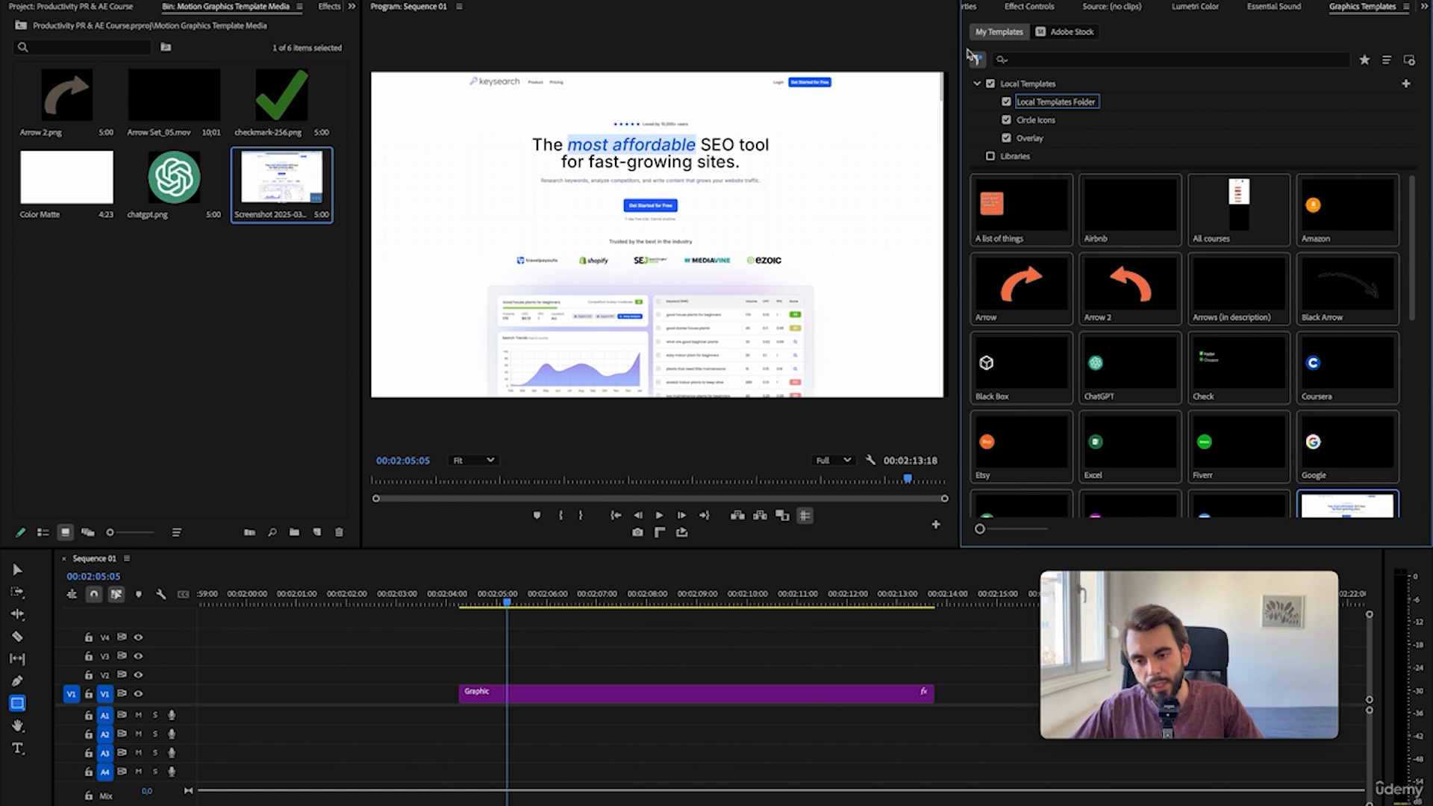
pyautogui.rightClick(1056, 108)
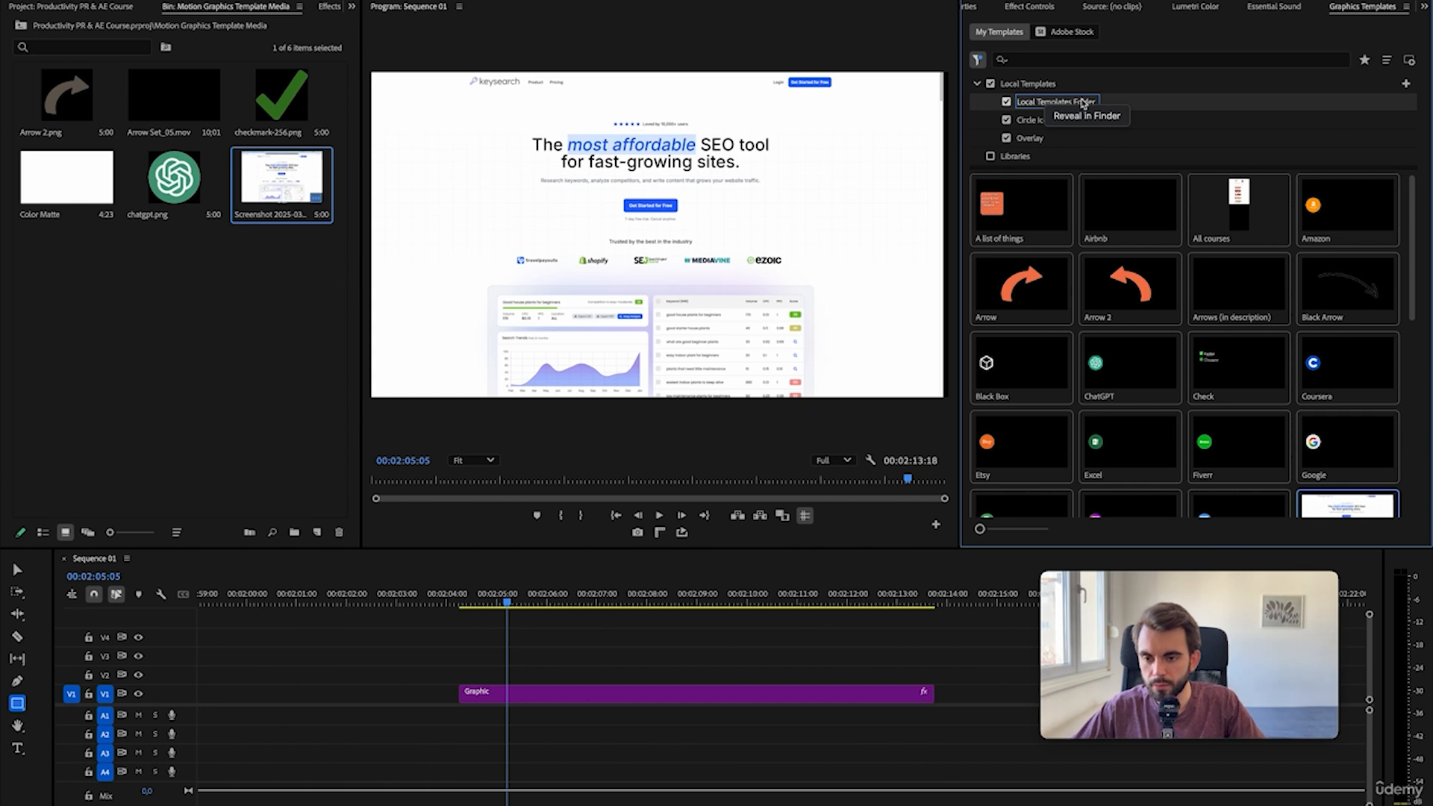
pyautogui.click(1042, 144)
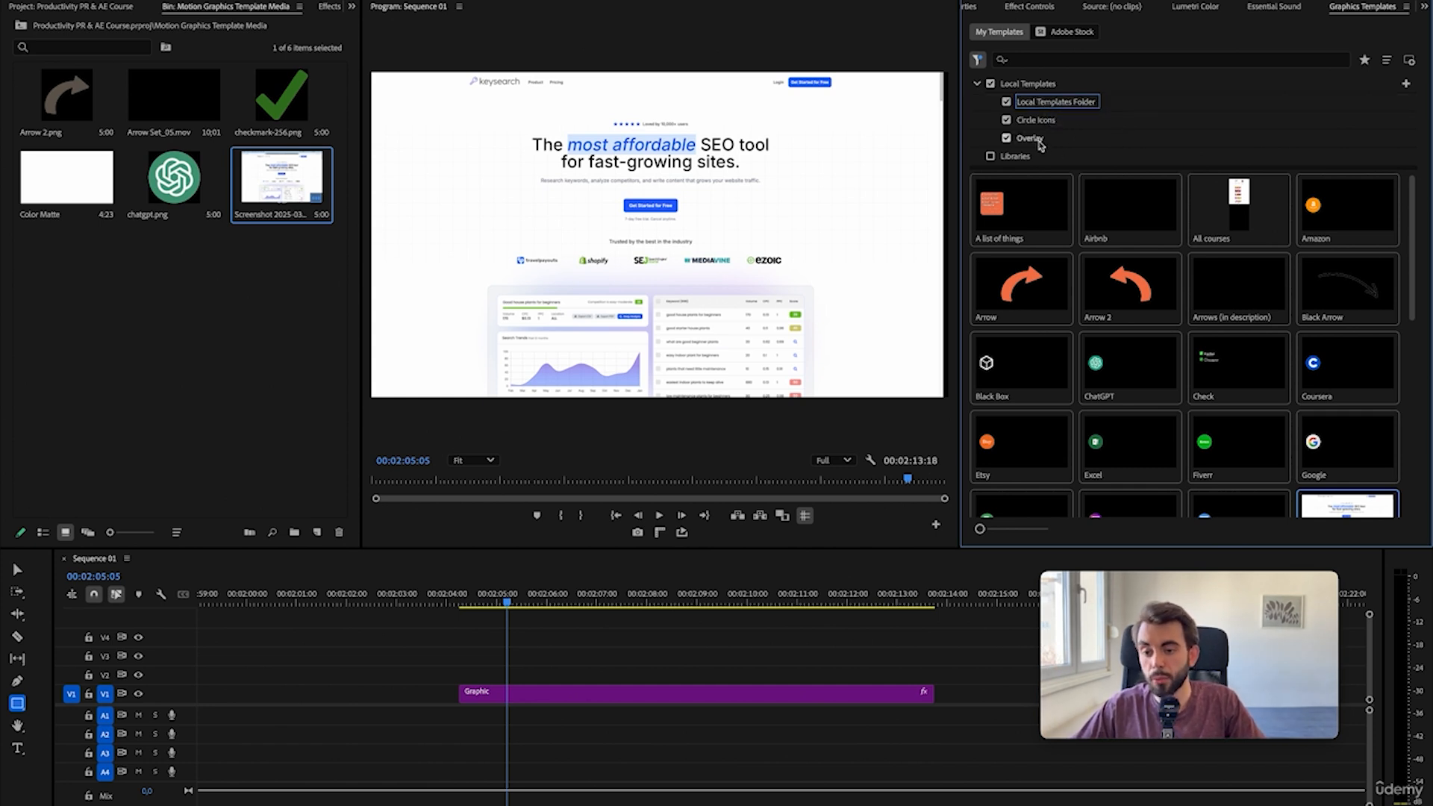
pyautogui.rightClick(1040, 142)
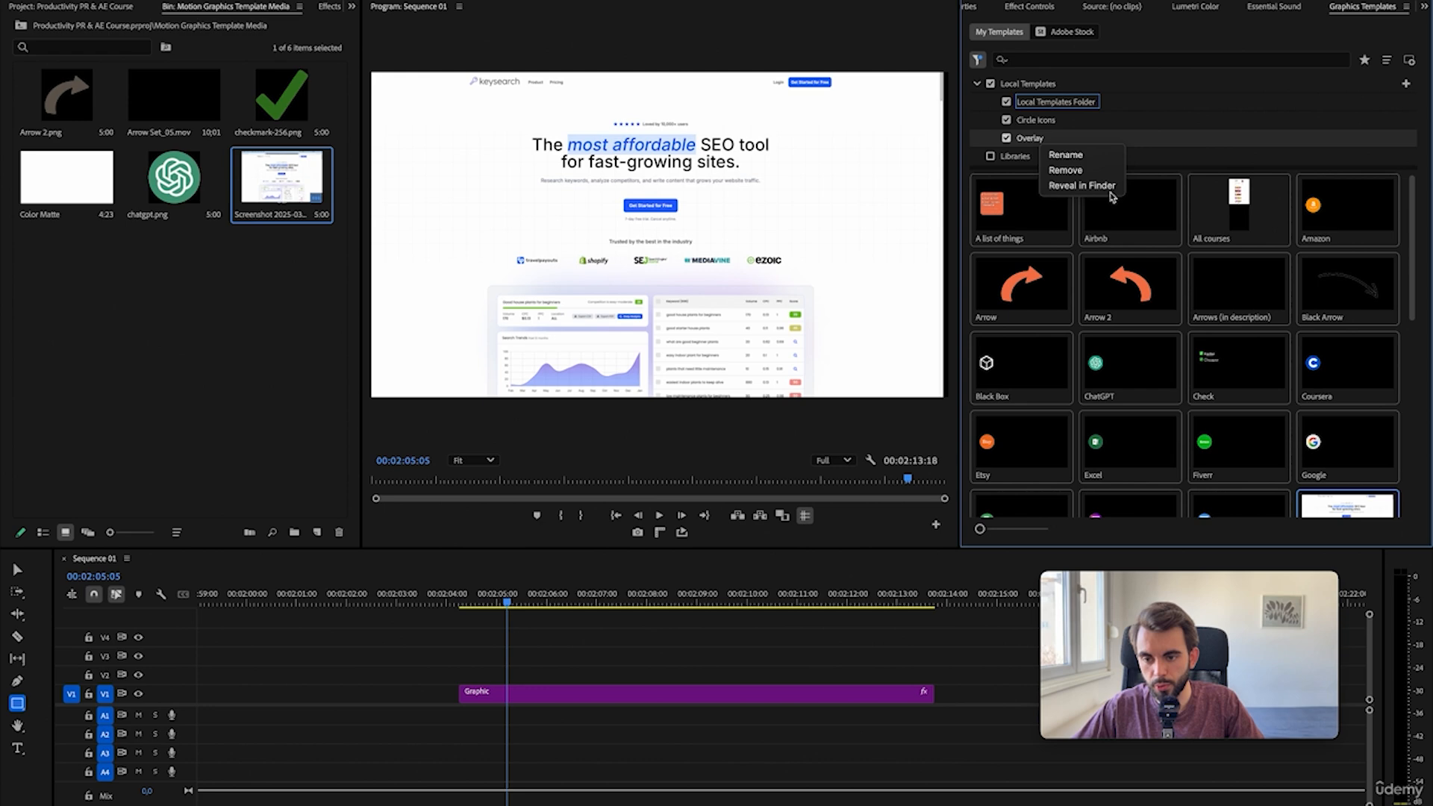
pyautogui.click(1103, 128)
pyautogui.rightClick(1067, 110)
pyautogui.click(1104, 118)
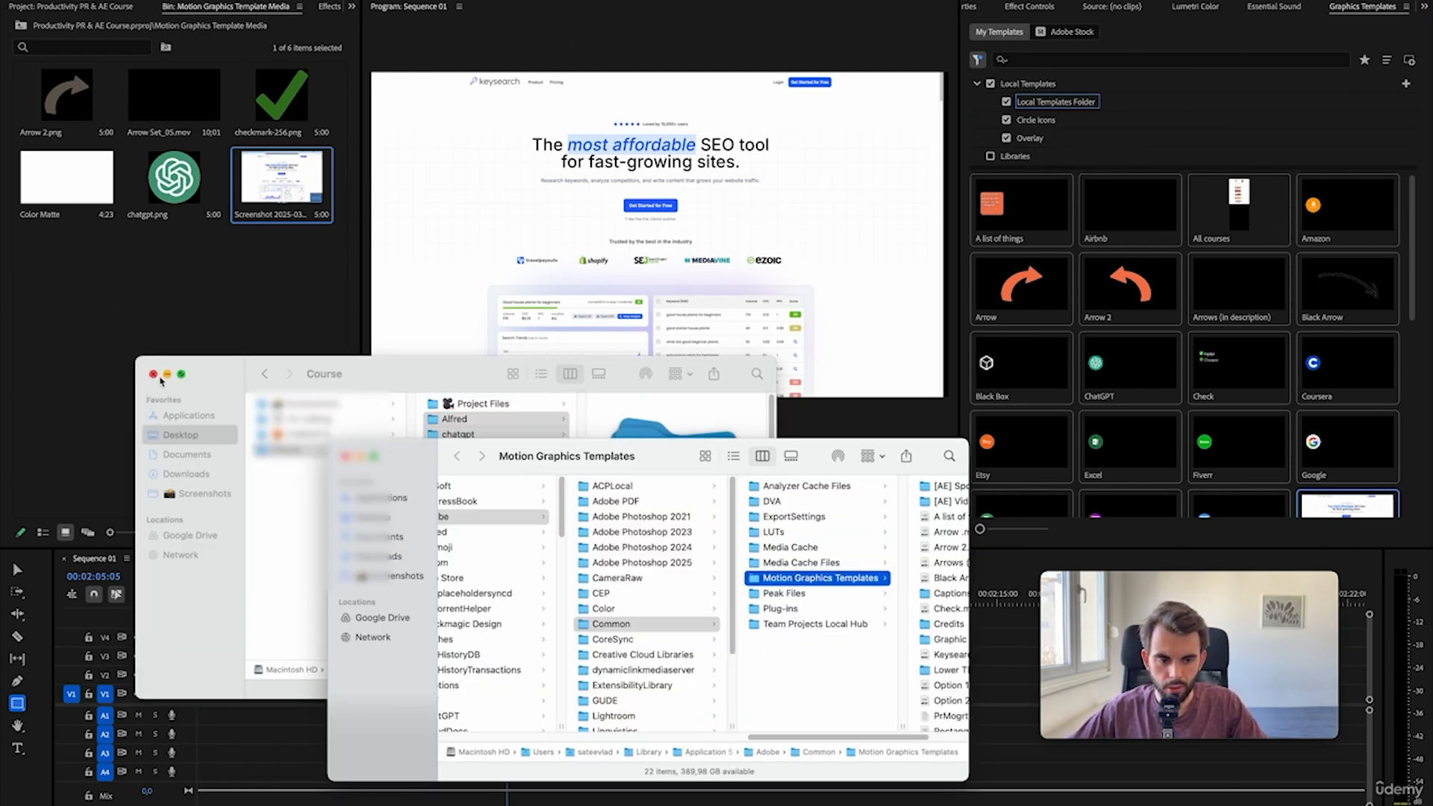
pyautogui.hscroll(3, 849, 622)
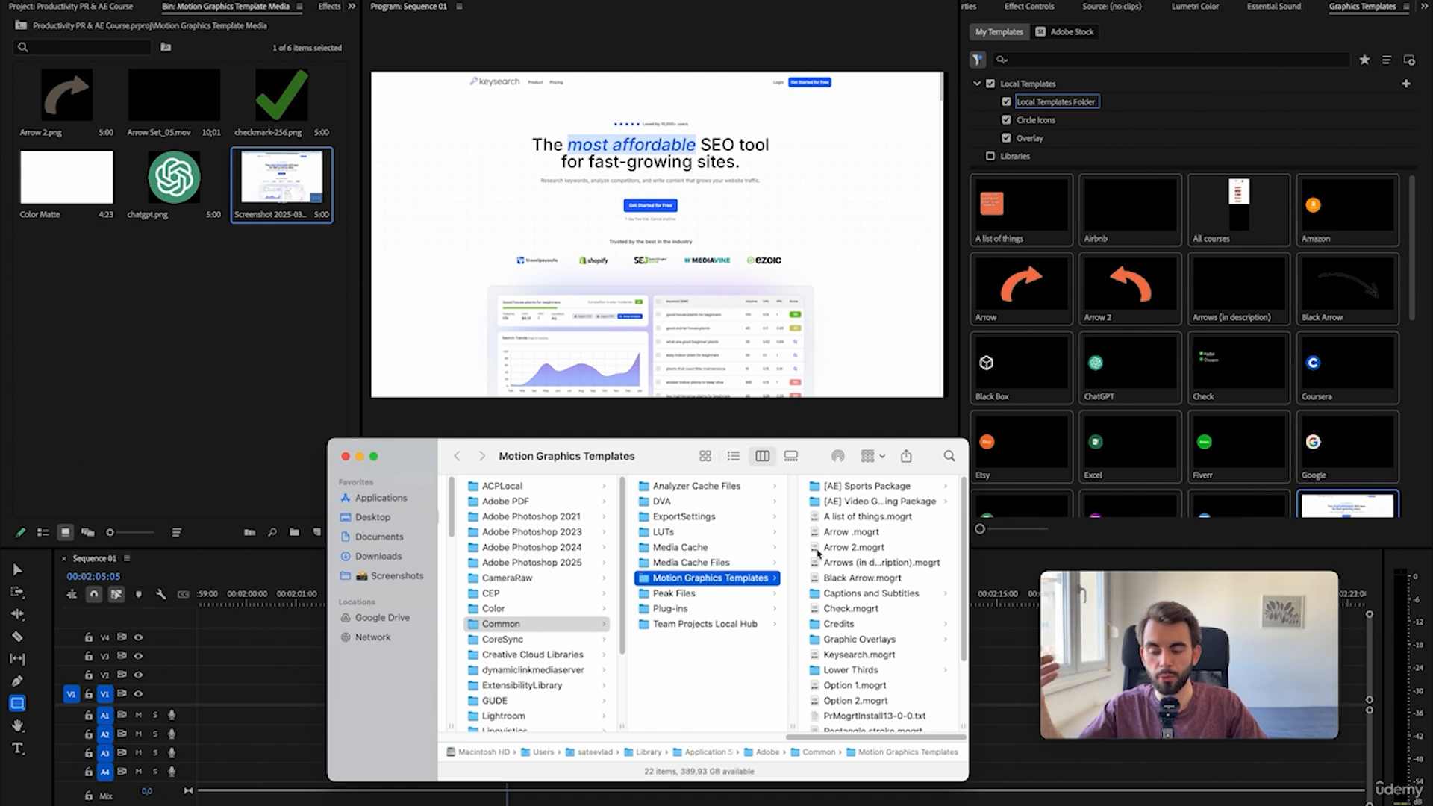
# - Browse from the Desktop to the Motion Graphics PR folder and view the template files in Circle Icons
pyautogui.click(368, 518)
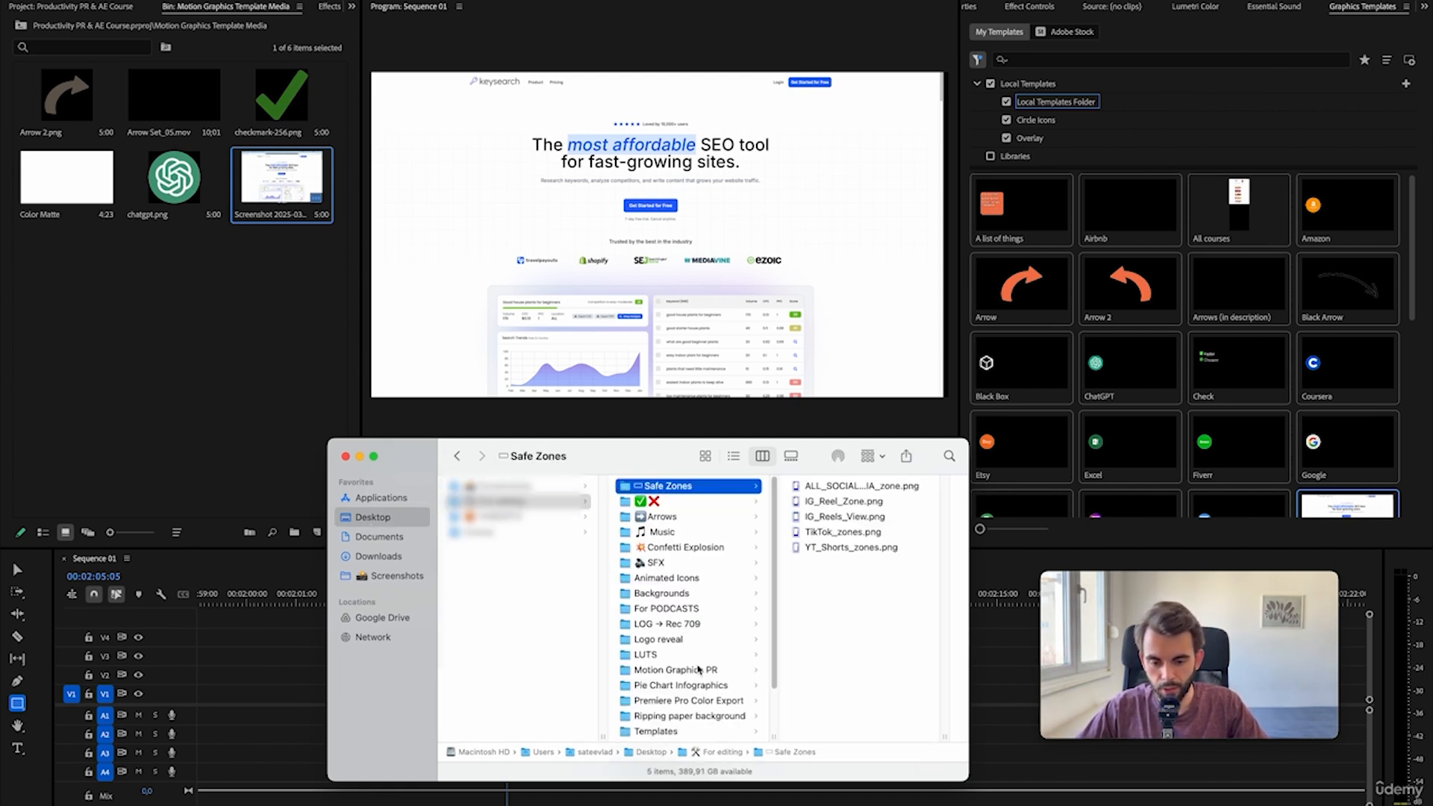
pyautogui.click(698, 669)
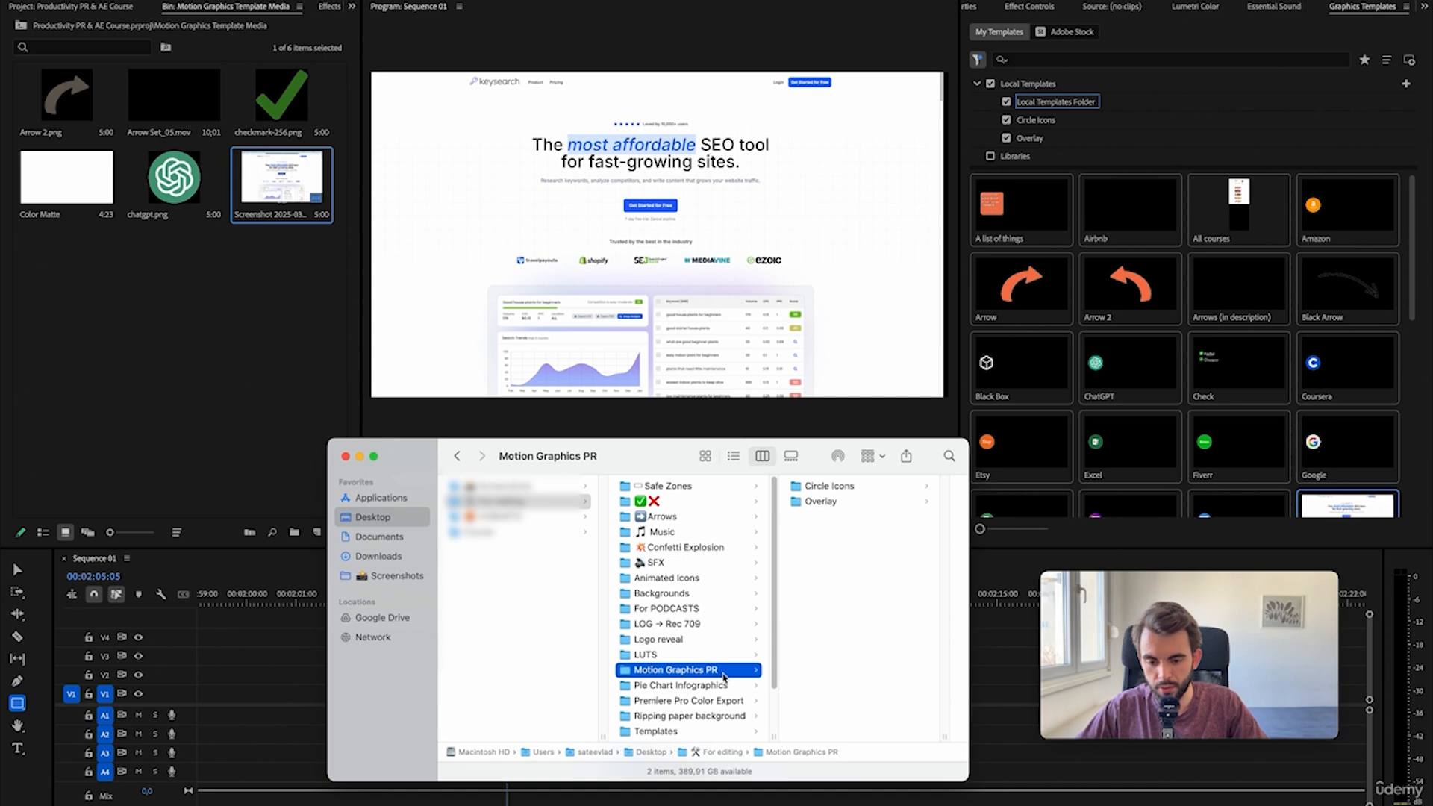
pyautogui.press('Right')
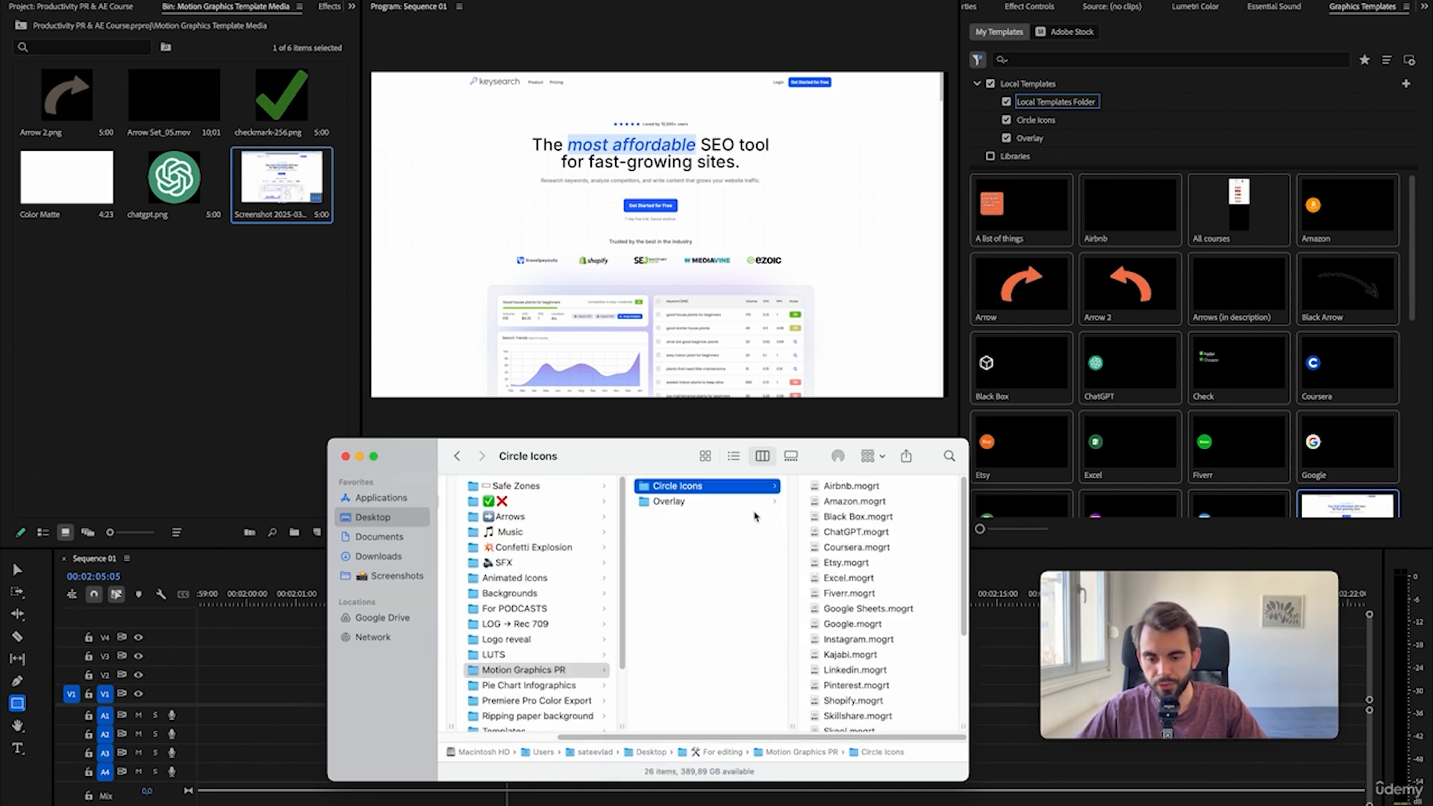
pyautogui.click(1204, 131)
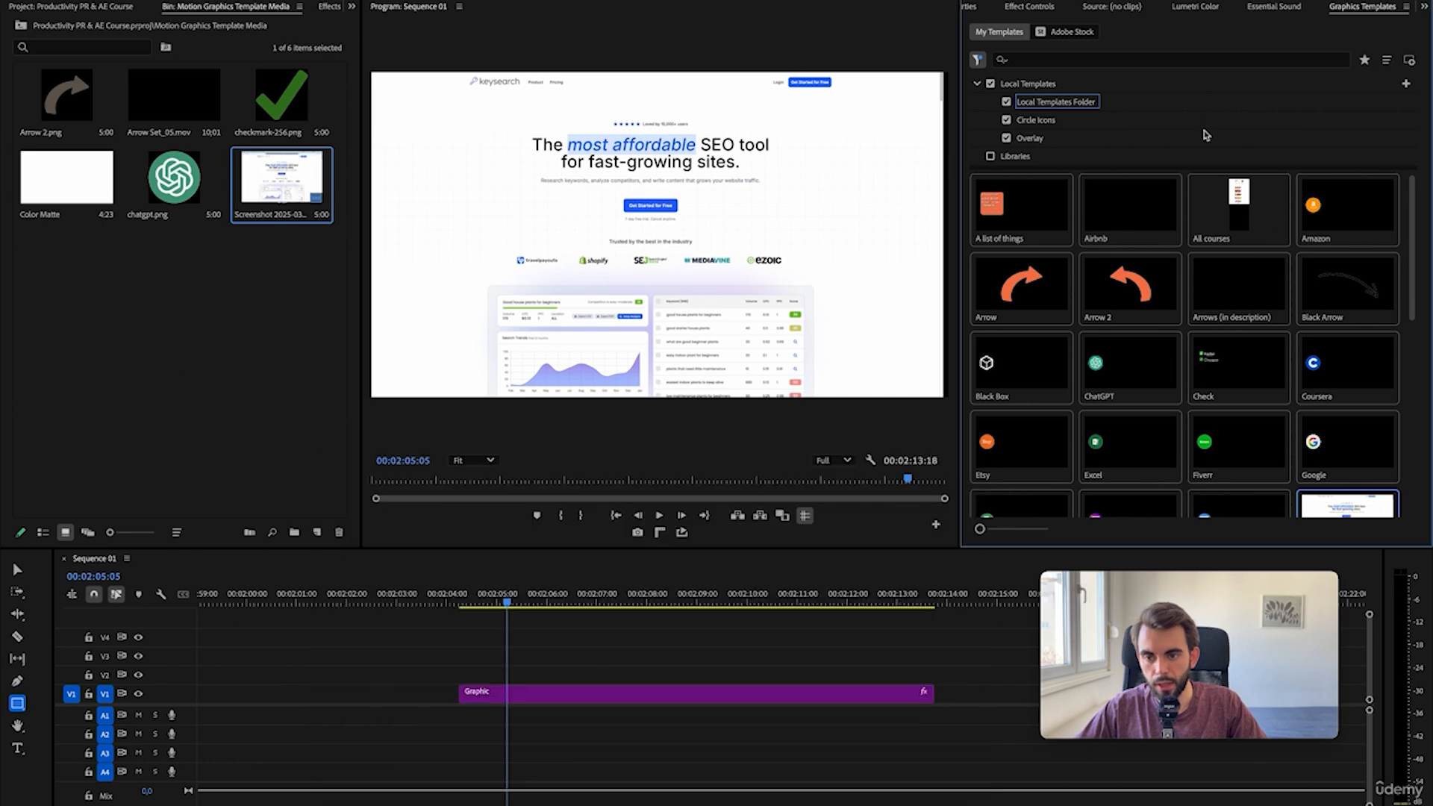
# - Select the Circle Icons folder inside Motion Graphics PR as an additional local template folder, and cancel the choice
pyautogui.click(1407, 83)
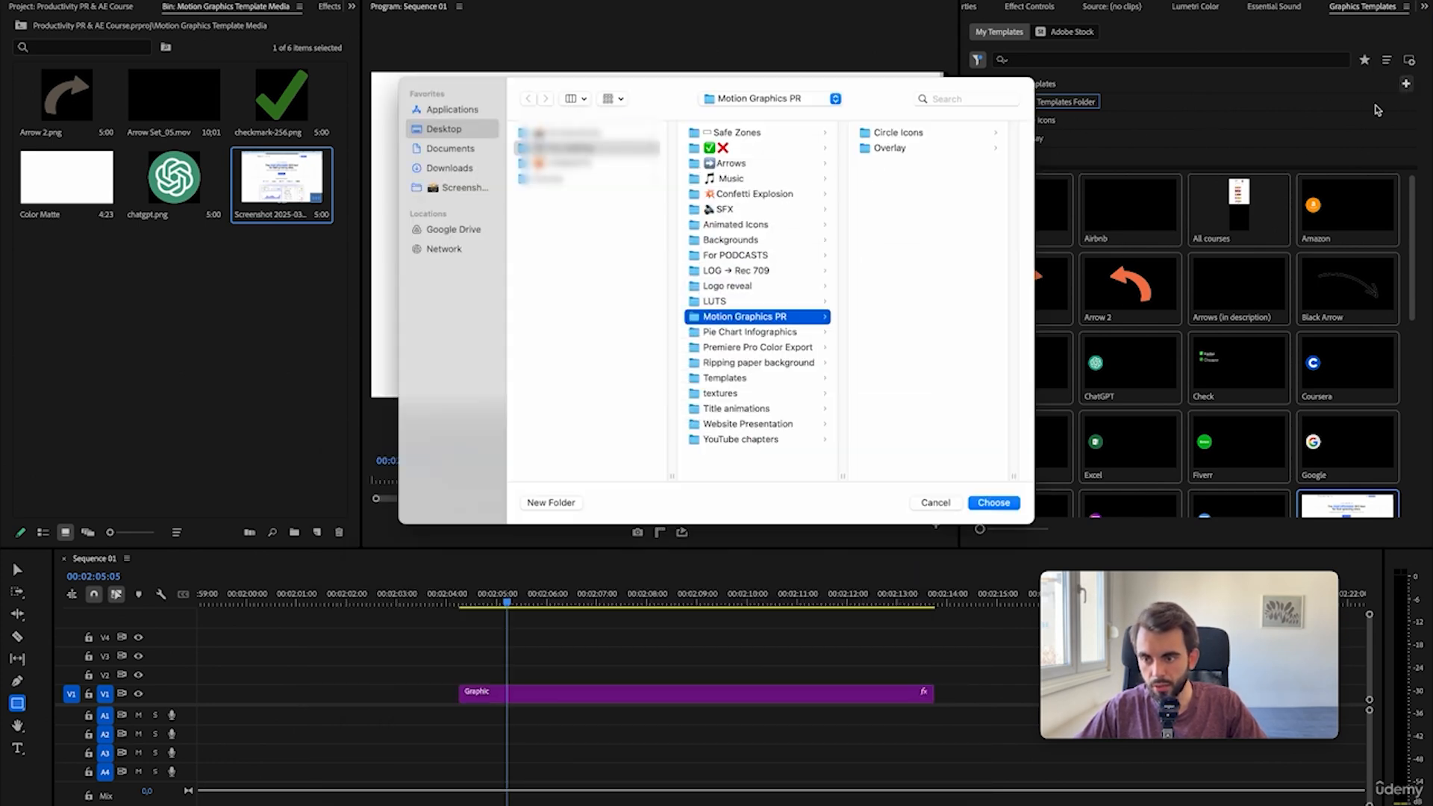
pyautogui.press('Return')
pyautogui.click(1407, 85)
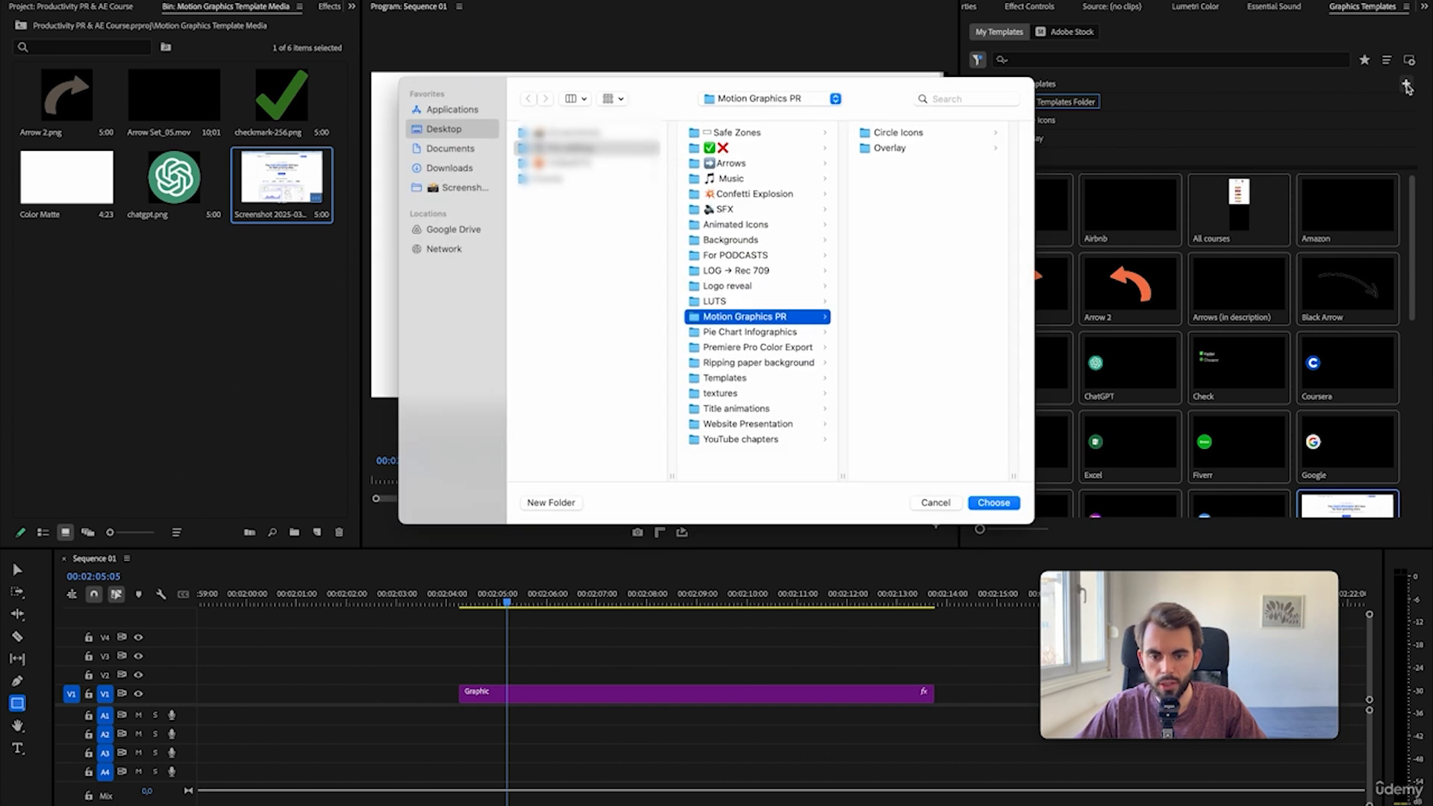
pyautogui.click(902, 132)
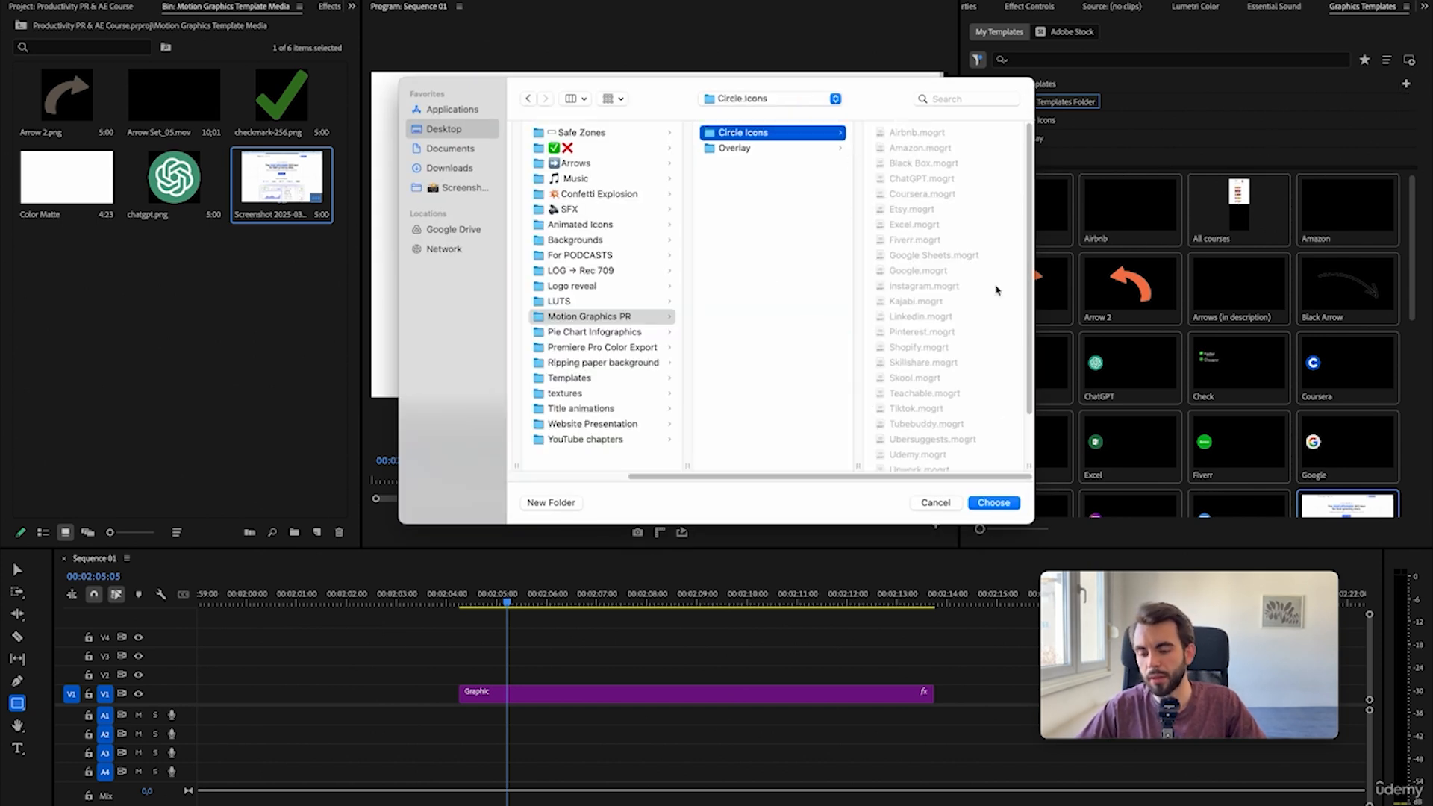
pyautogui.click(935, 504)
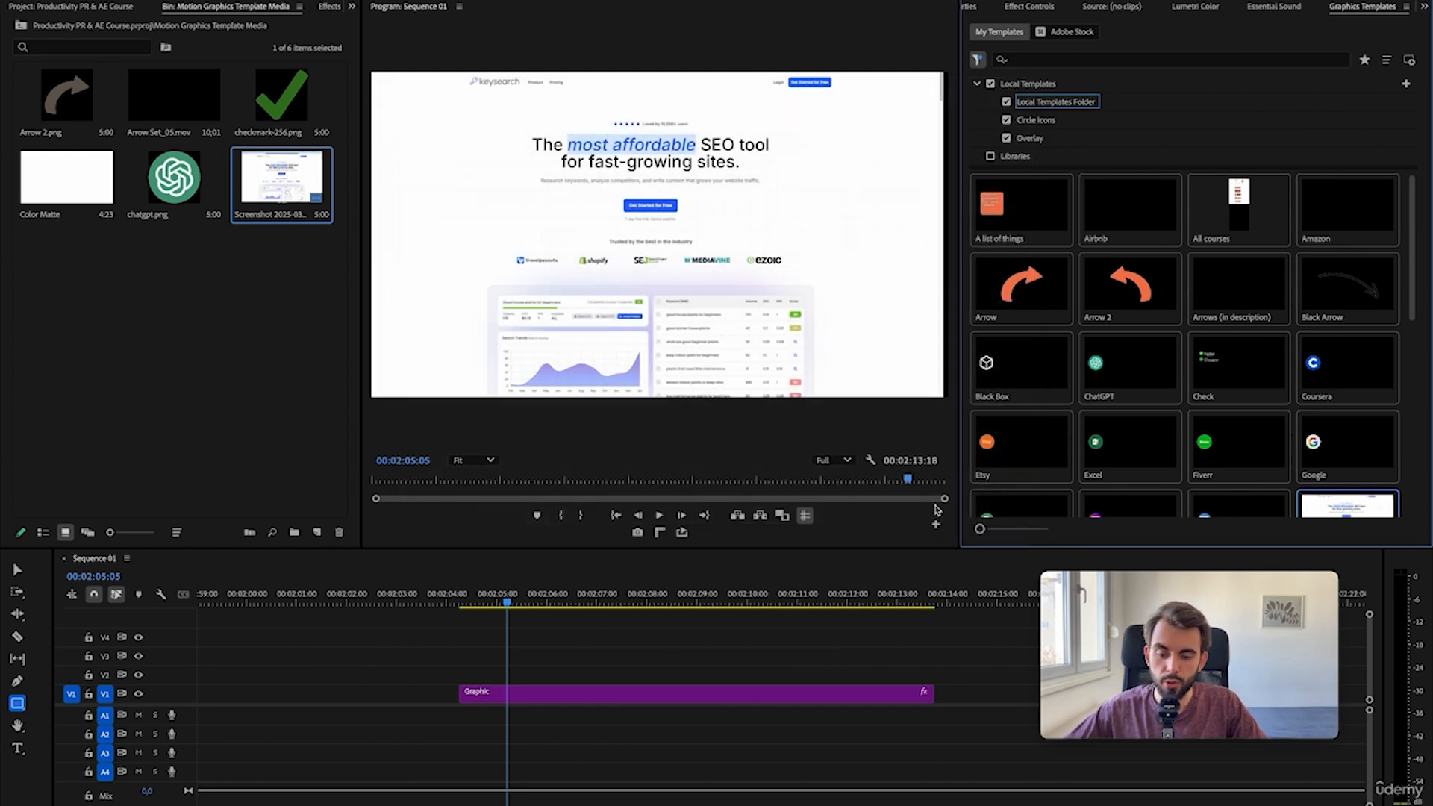
# - Start exporting the Keysearch graphic clip as a Motion Graphics template with Local Drive as the destination
pyautogui.rightClick(643, 697)
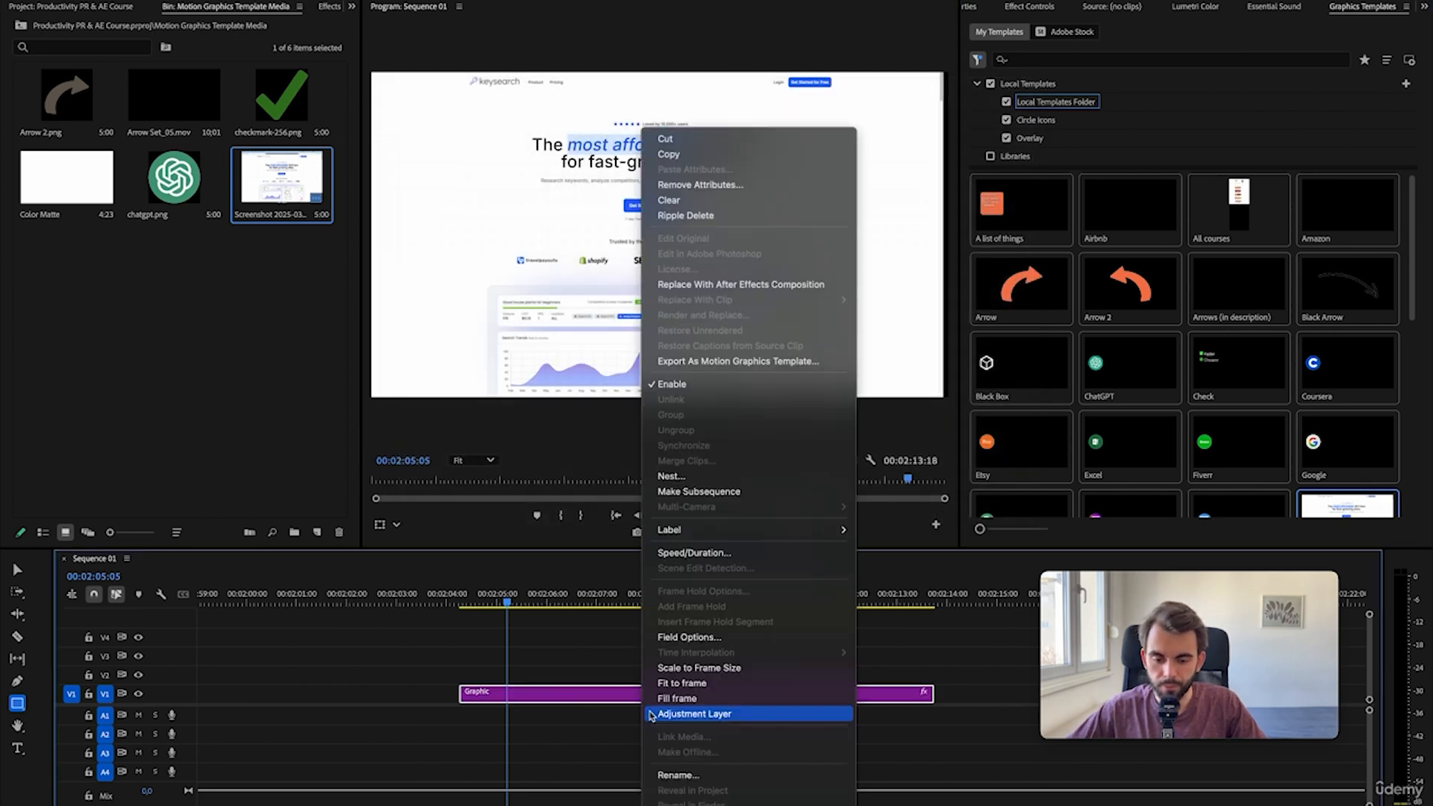
pyautogui.click(694, 362)
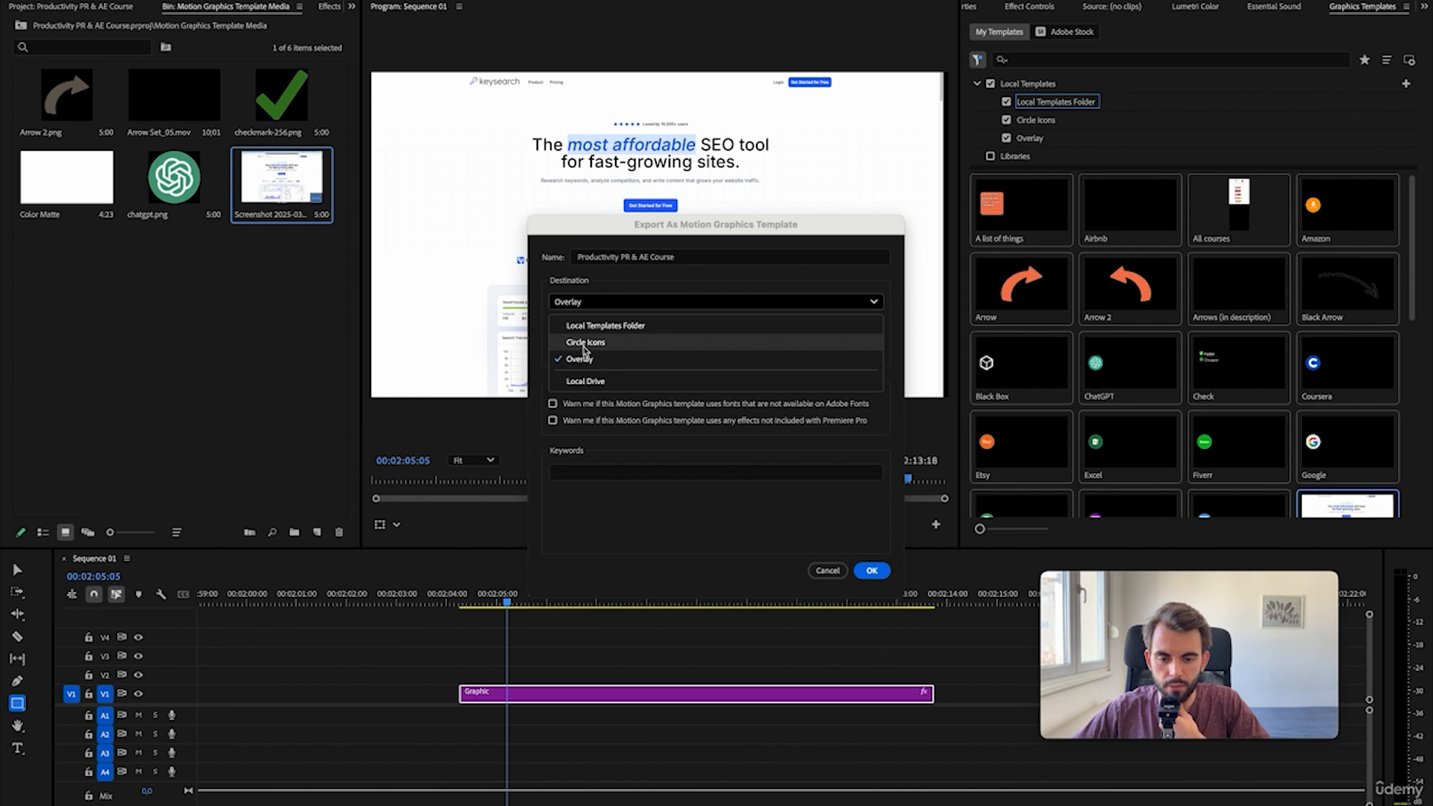
pyautogui.click(714, 295)
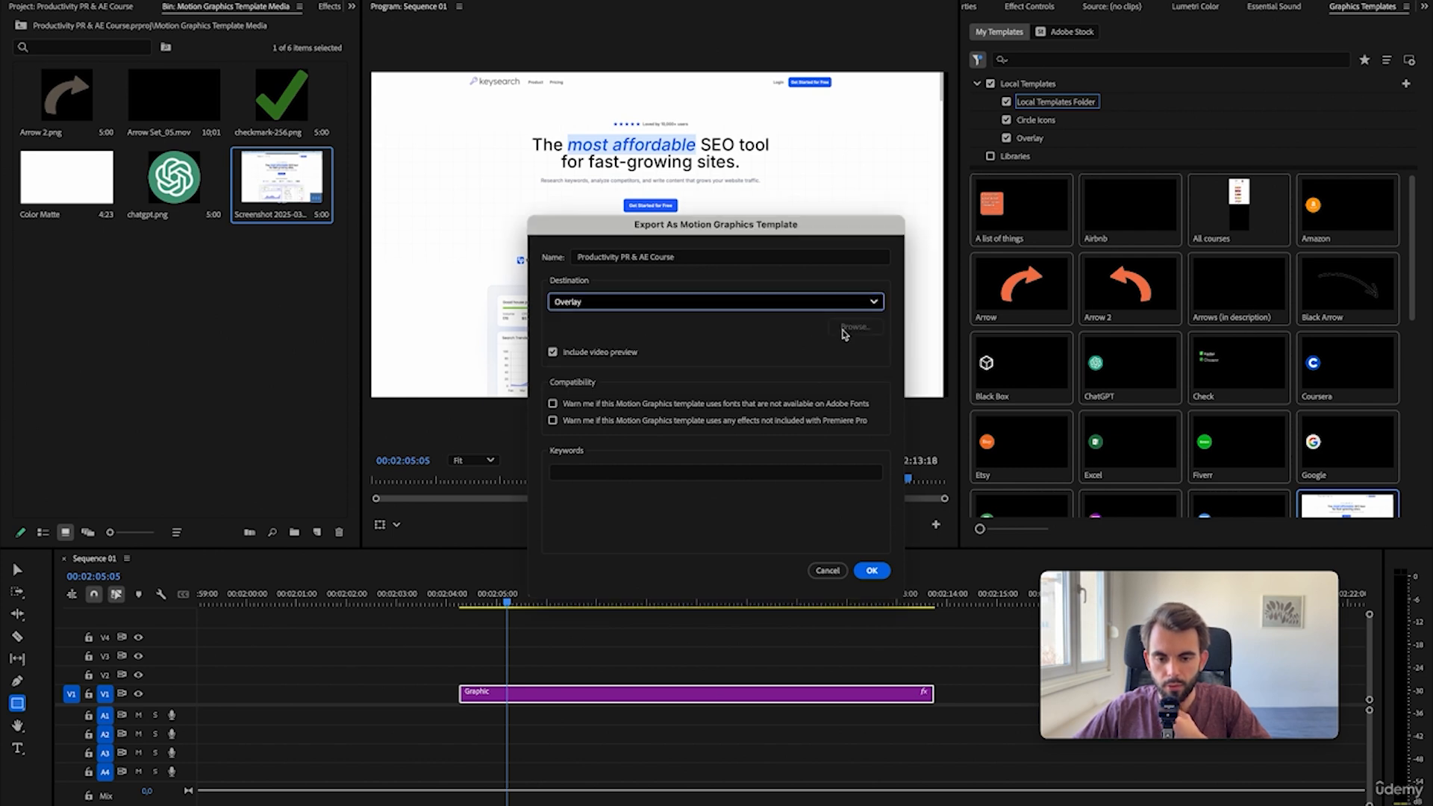
pyautogui.click(793, 303)
pyautogui.click(586, 382)
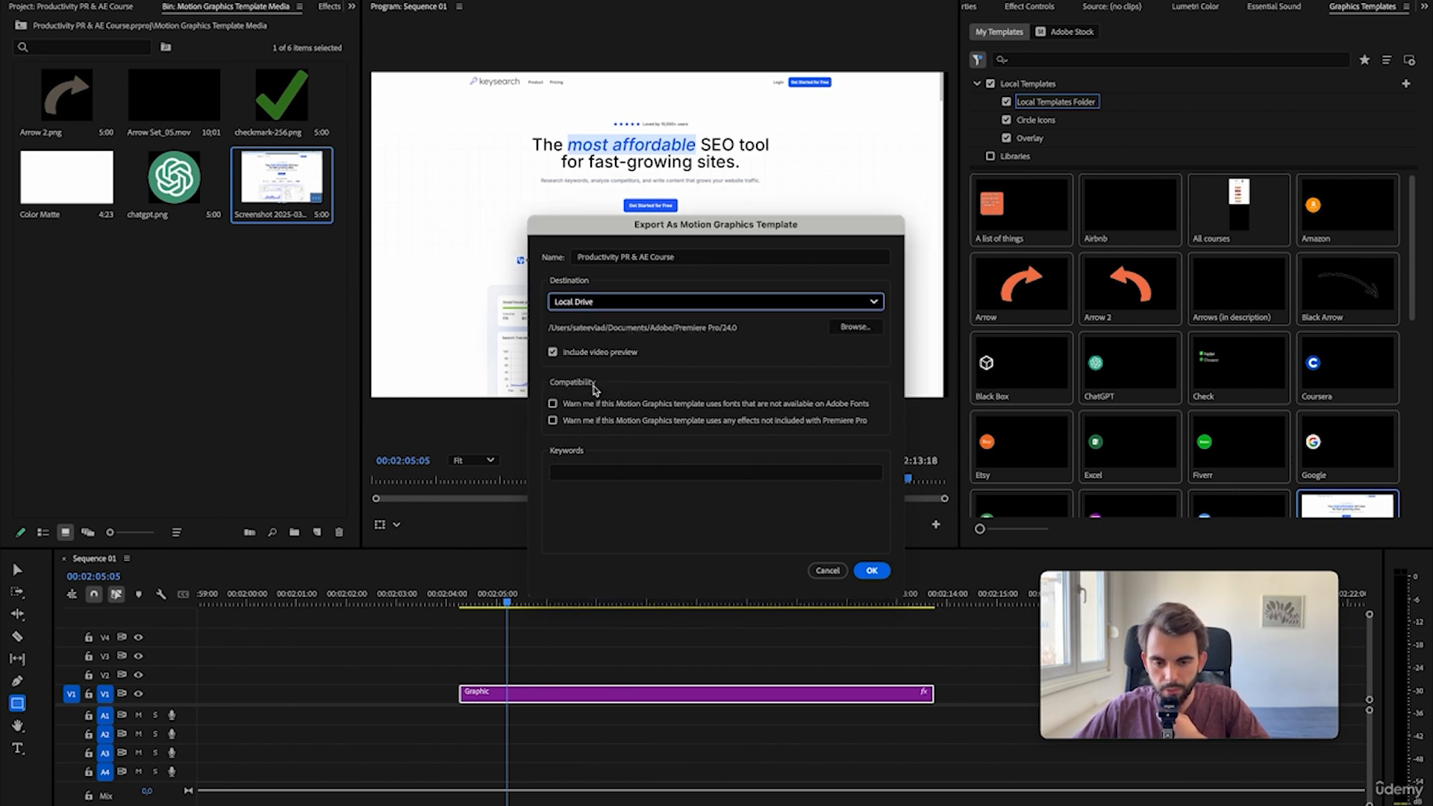
# - Browse the export location on the local drive and the Overlay folder in Finder, and cancel the template export
pyautogui.click(855, 326)
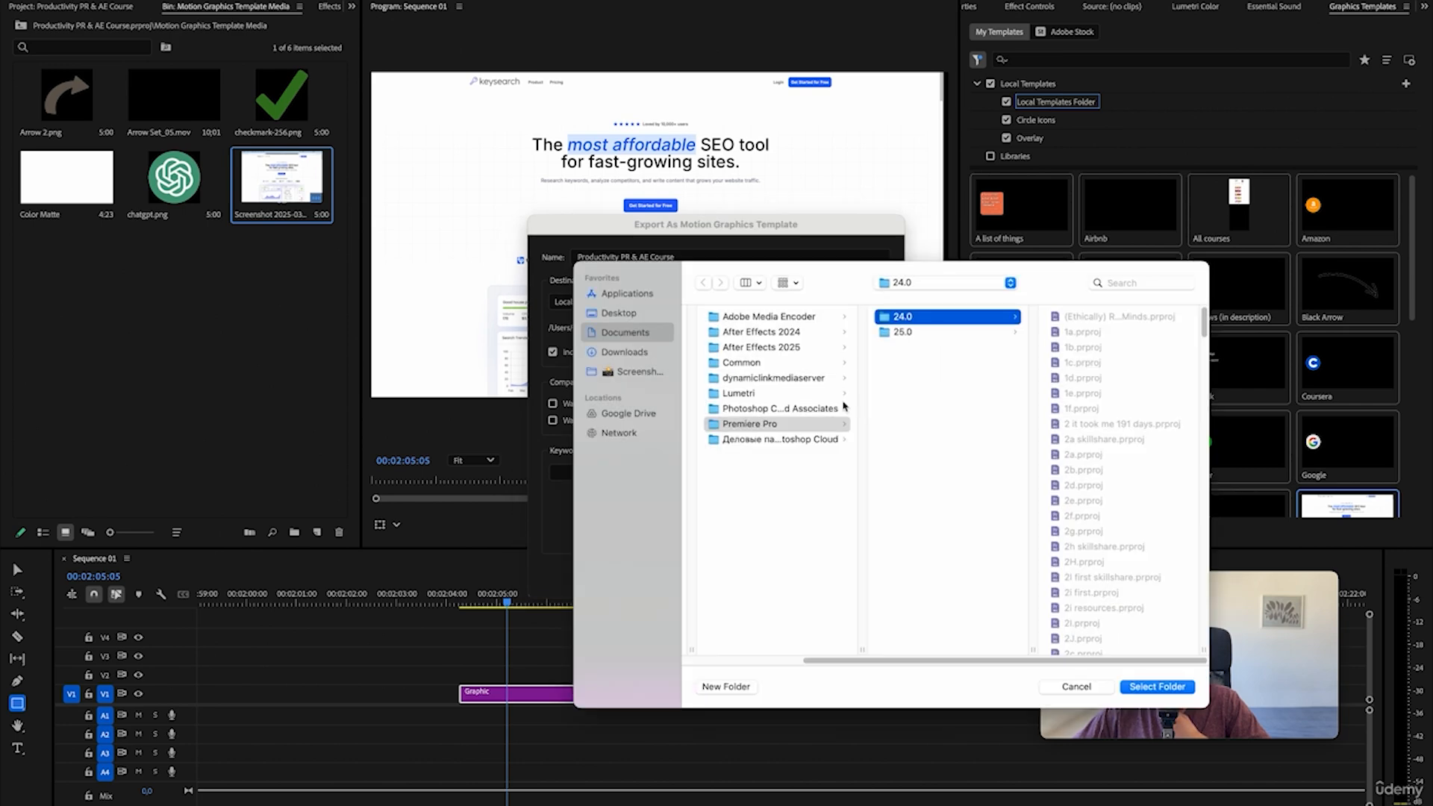
pyautogui.click(1157, 687)
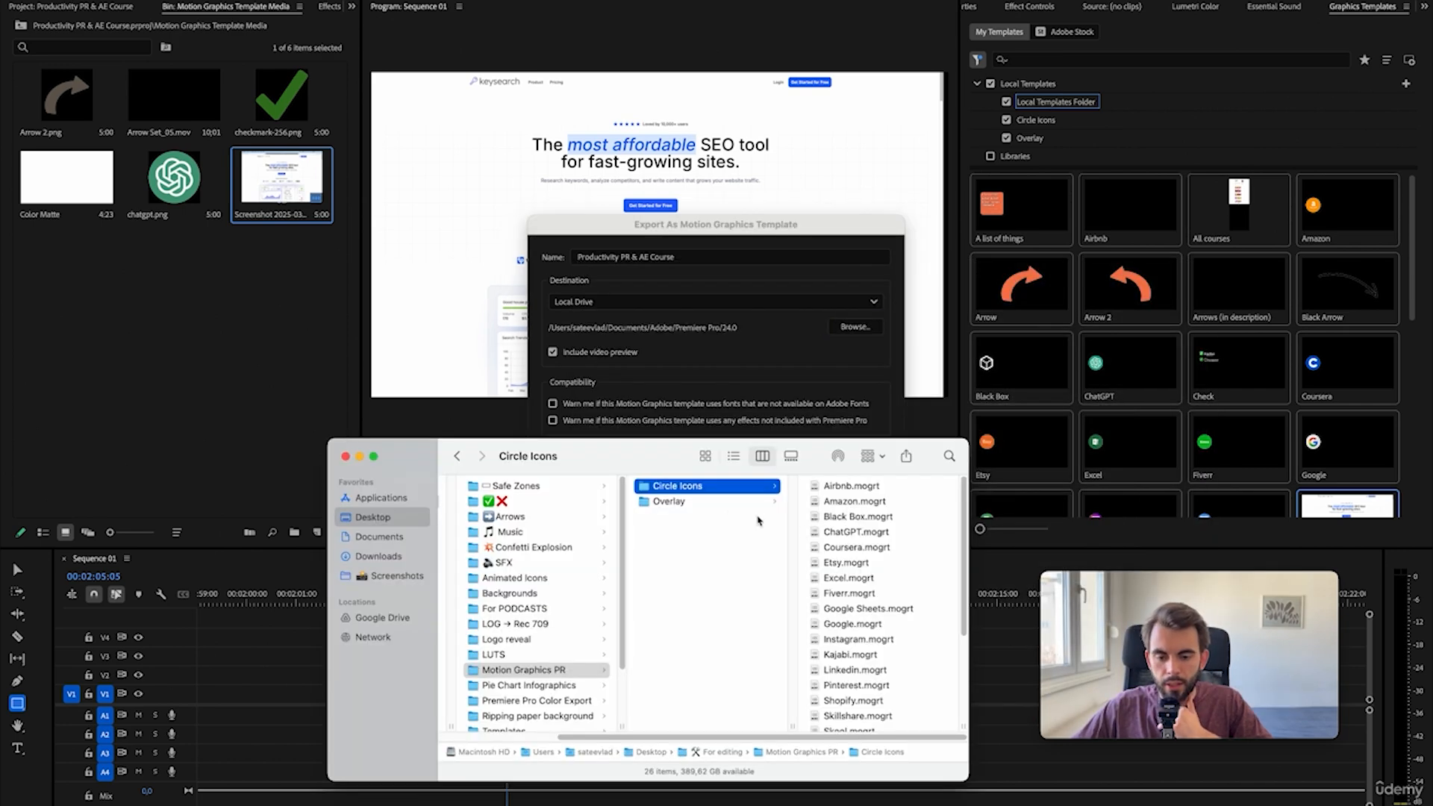
pyautogui.click(693, 502)
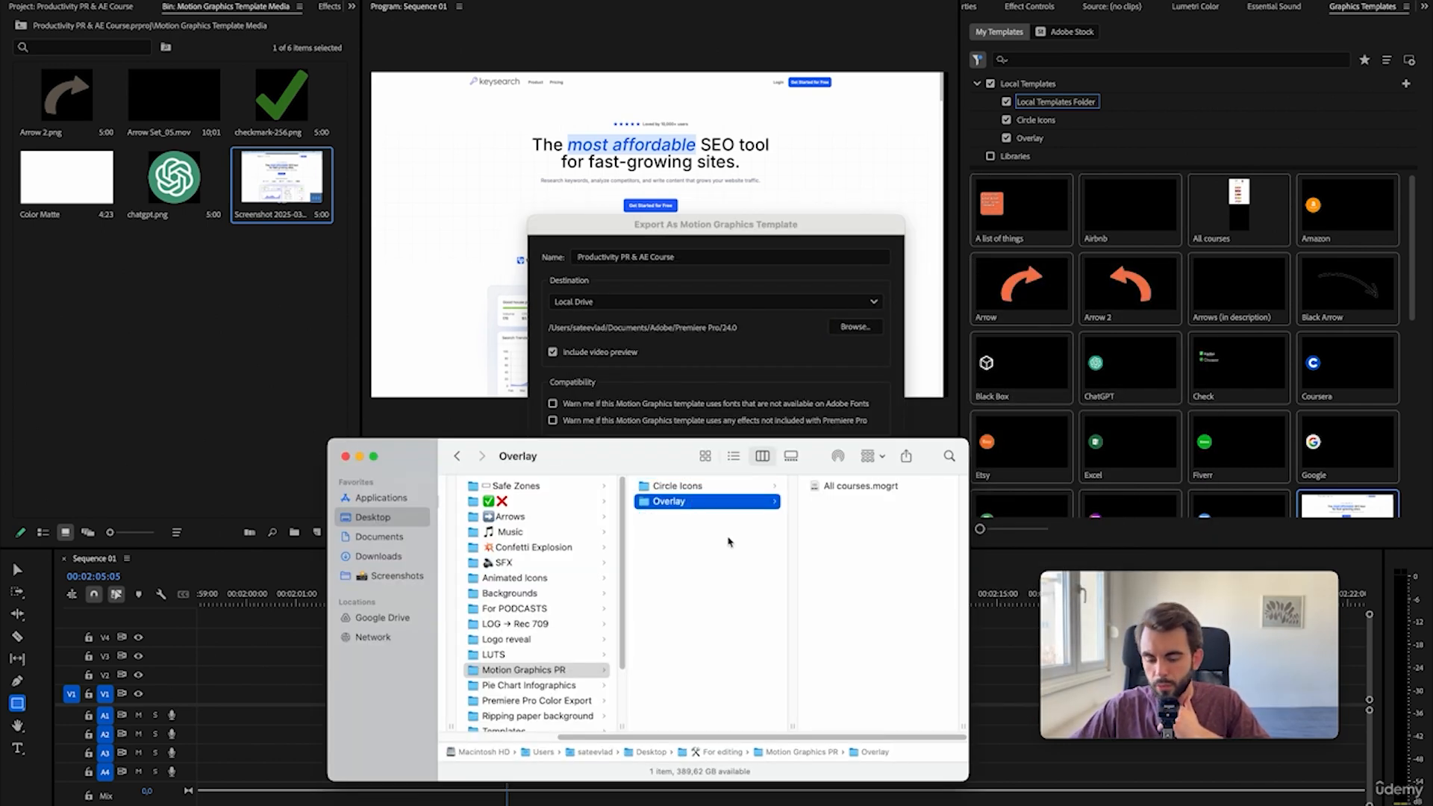
pyautogui.click(997, 627)
pyautogui.click(843, 574)
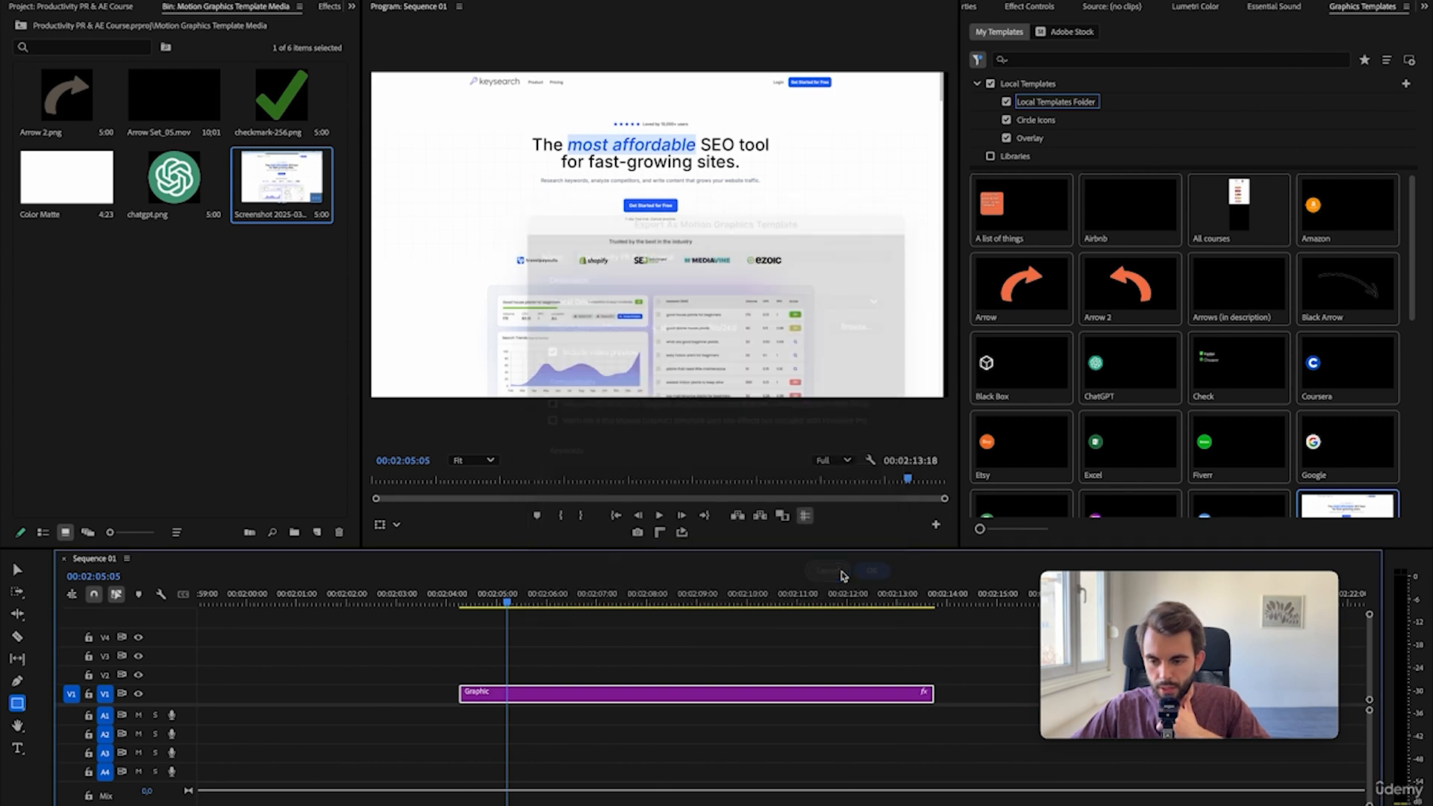
# - Look through the saved templates and turn off the Local Templates Folder, Circle Icons and Overlay filters
pyautogui.scroll(-6, 1273, 317)
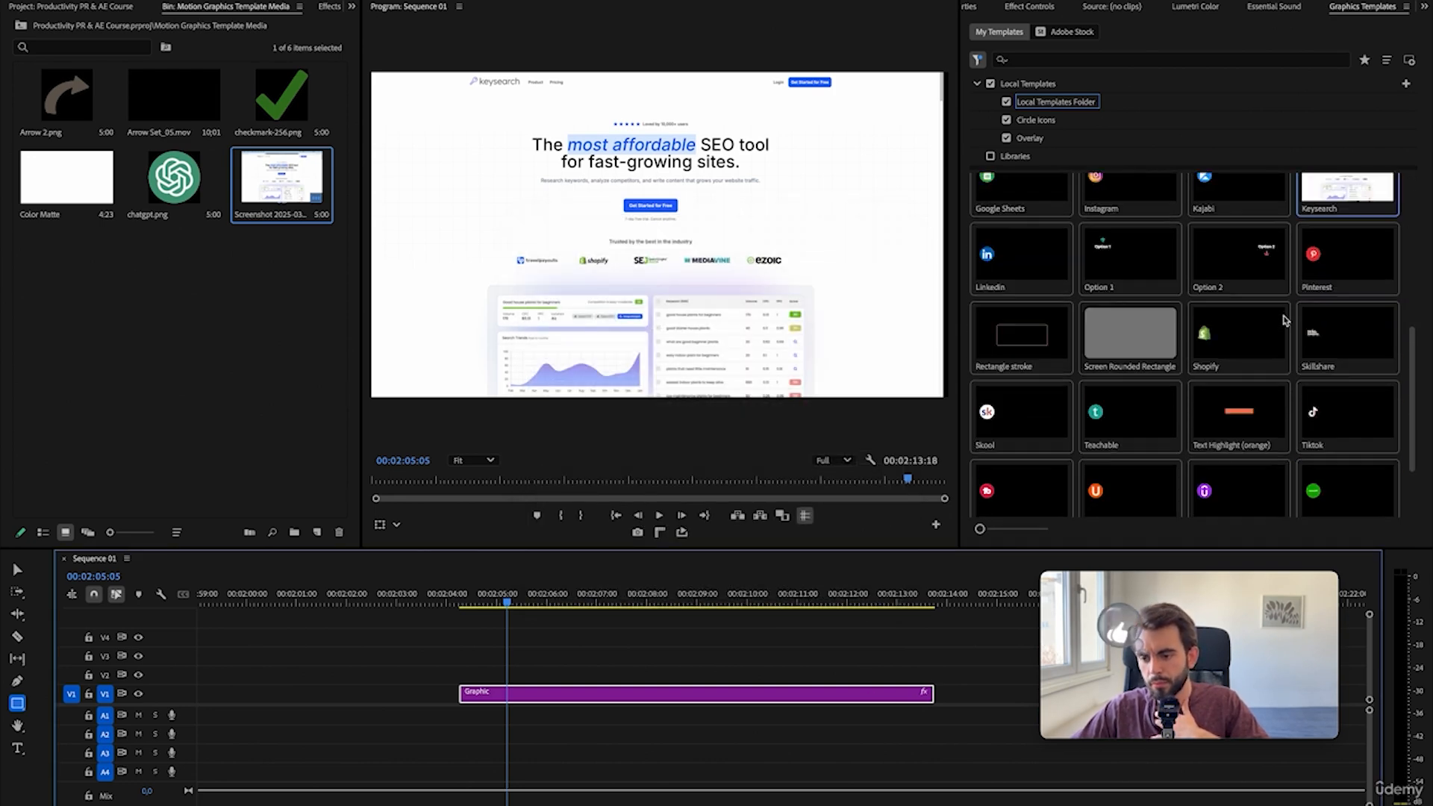
pyautogui.scroll(-1, 1284, 319)
pyautogui.scroll(8, 1284, 320)
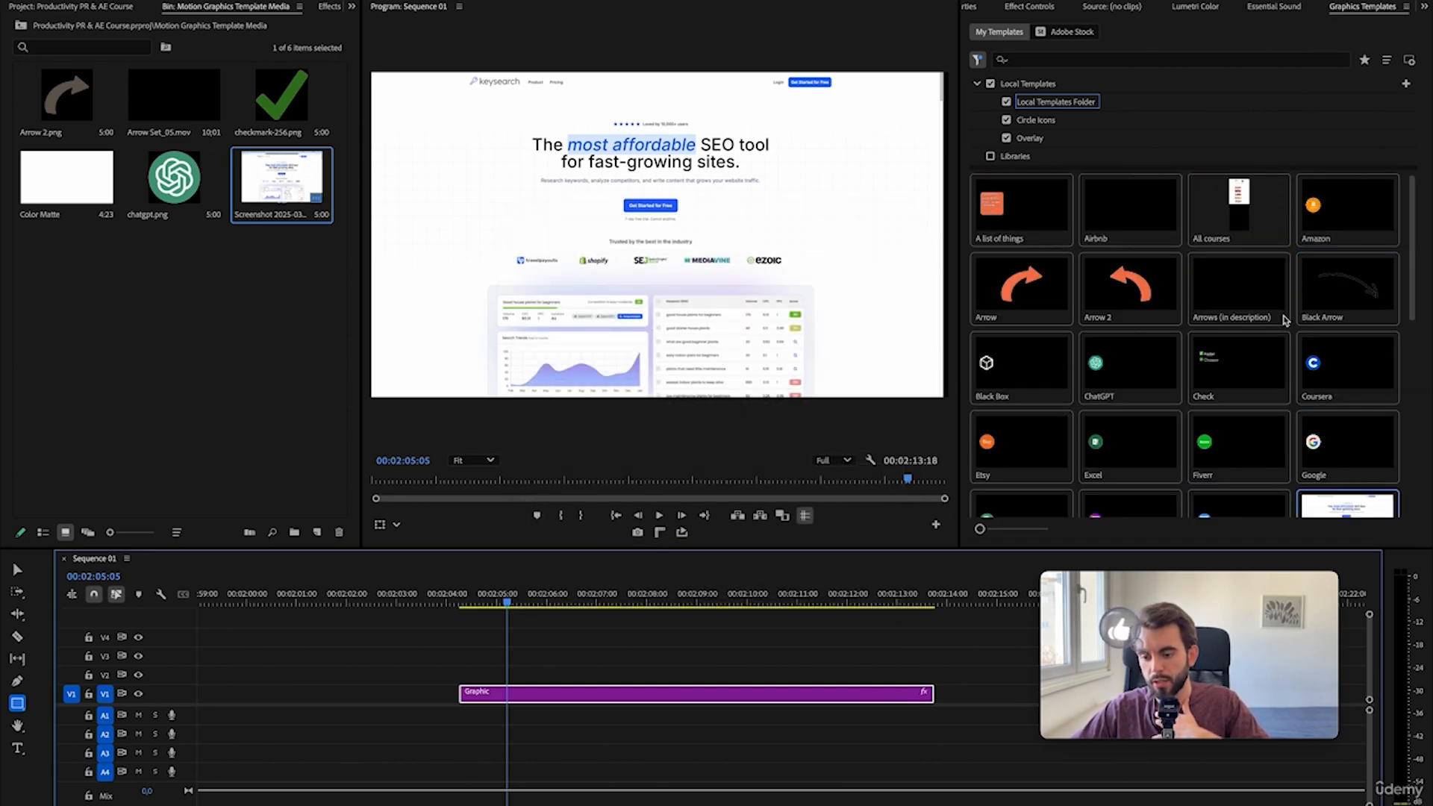
pyautogui.scroll(-1, 1284, 319)
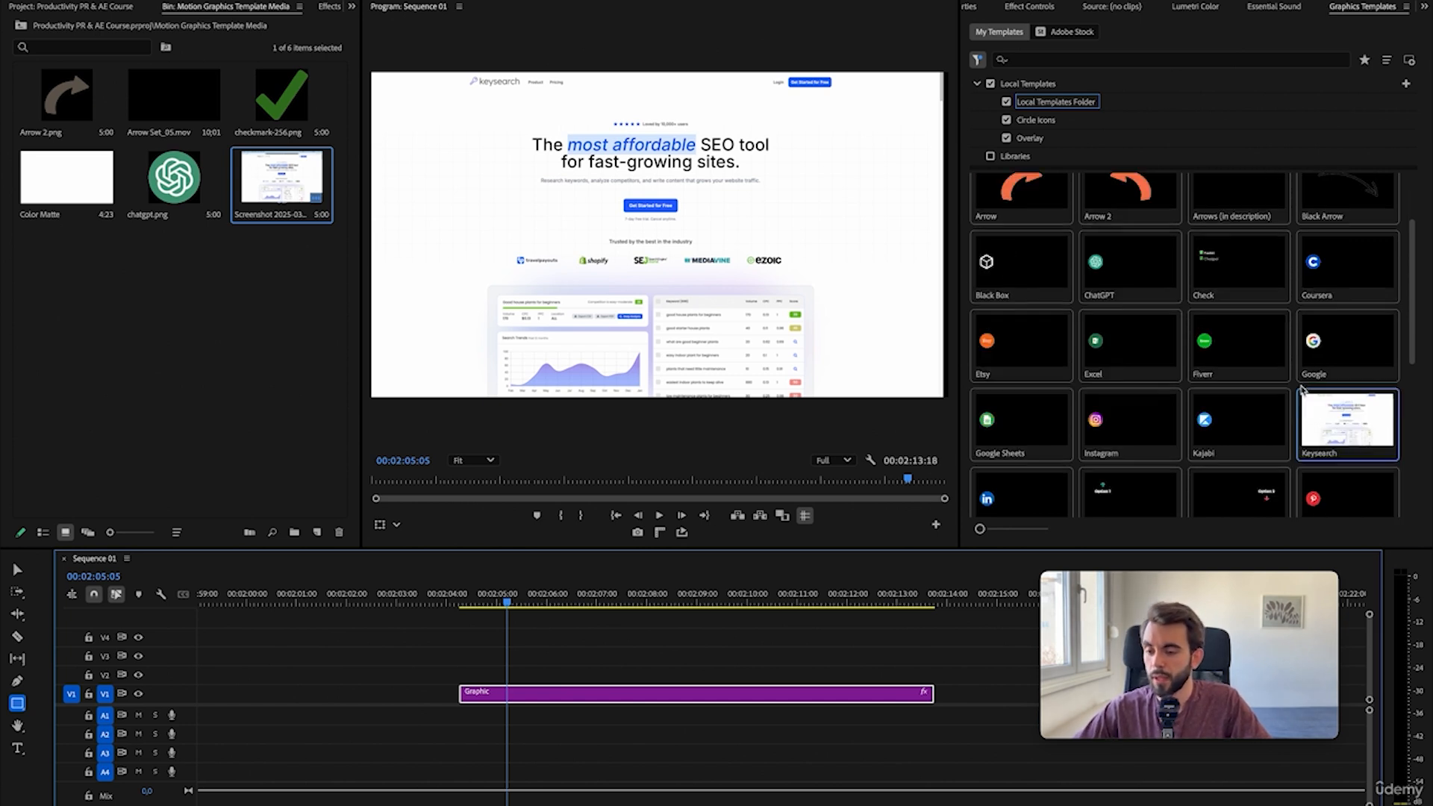
pyautogui.scroll(1, 1301, 390)
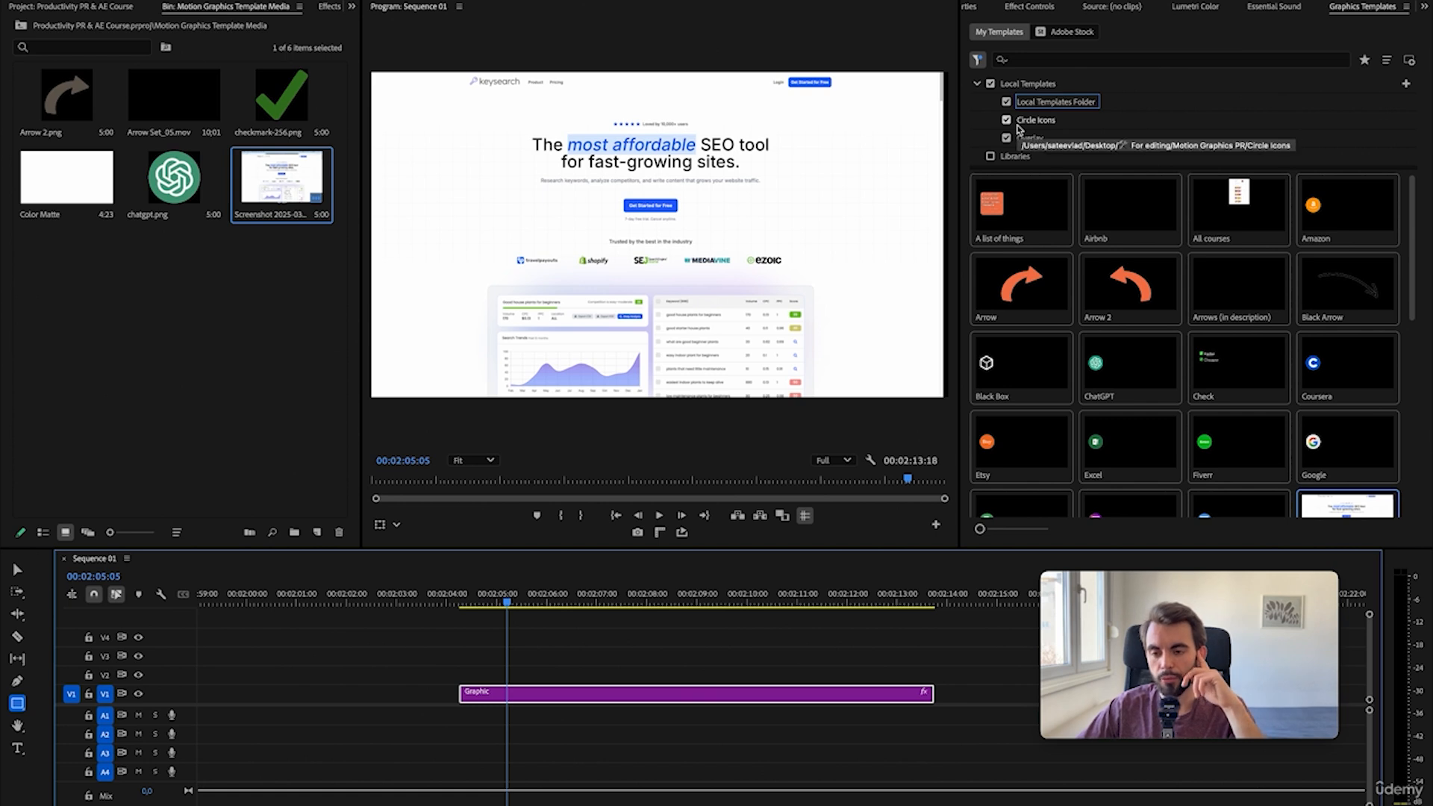
pyautogui.click(1008, 102)
pyautogui.click(1007, 120)
pyautogui.click(1007, 138)
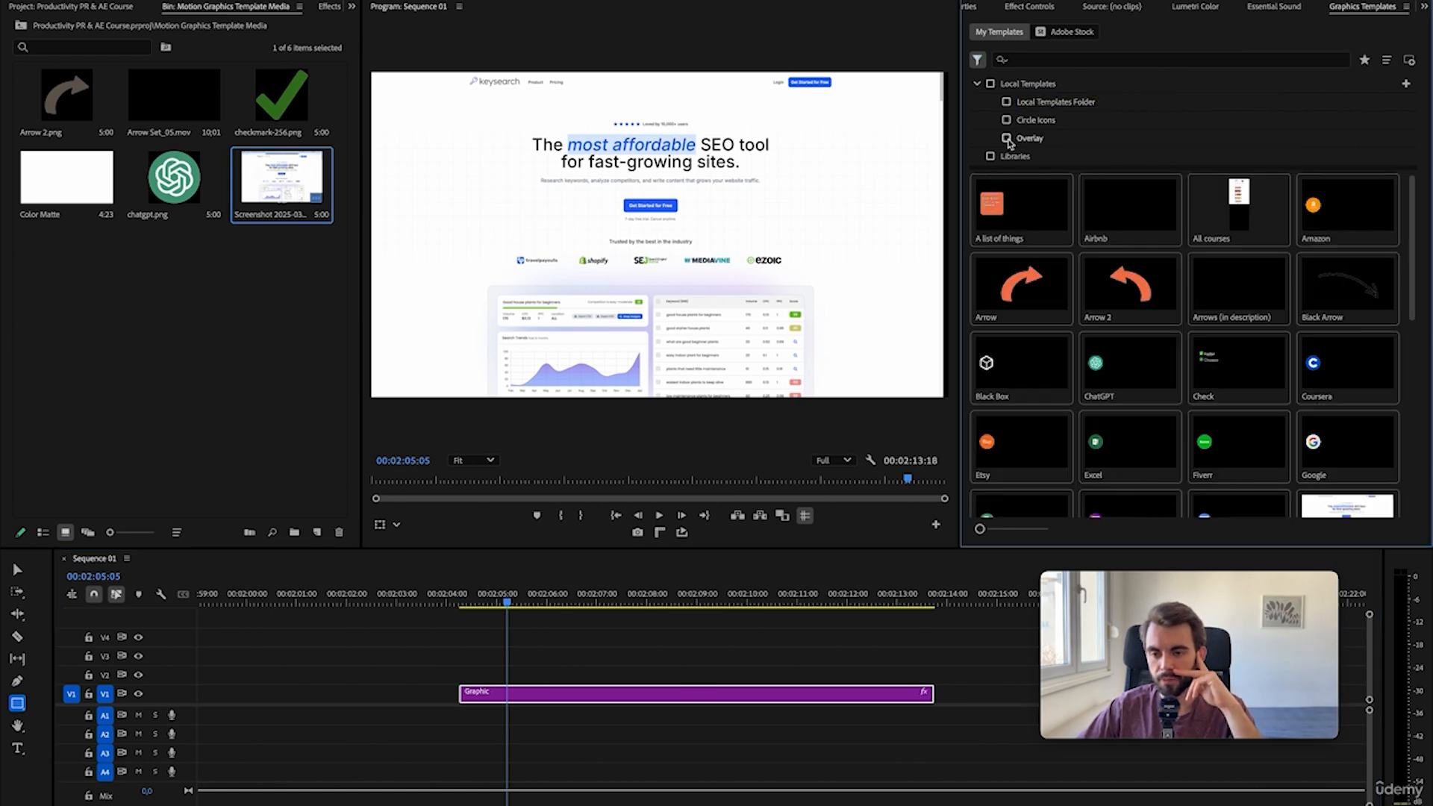
# - Preview the templates of the Overlay folder and of the Circle Icons folder in turn, leaving both filters off
pyautogui.click(1007, 138)
pyautogui.click(1007, 138)
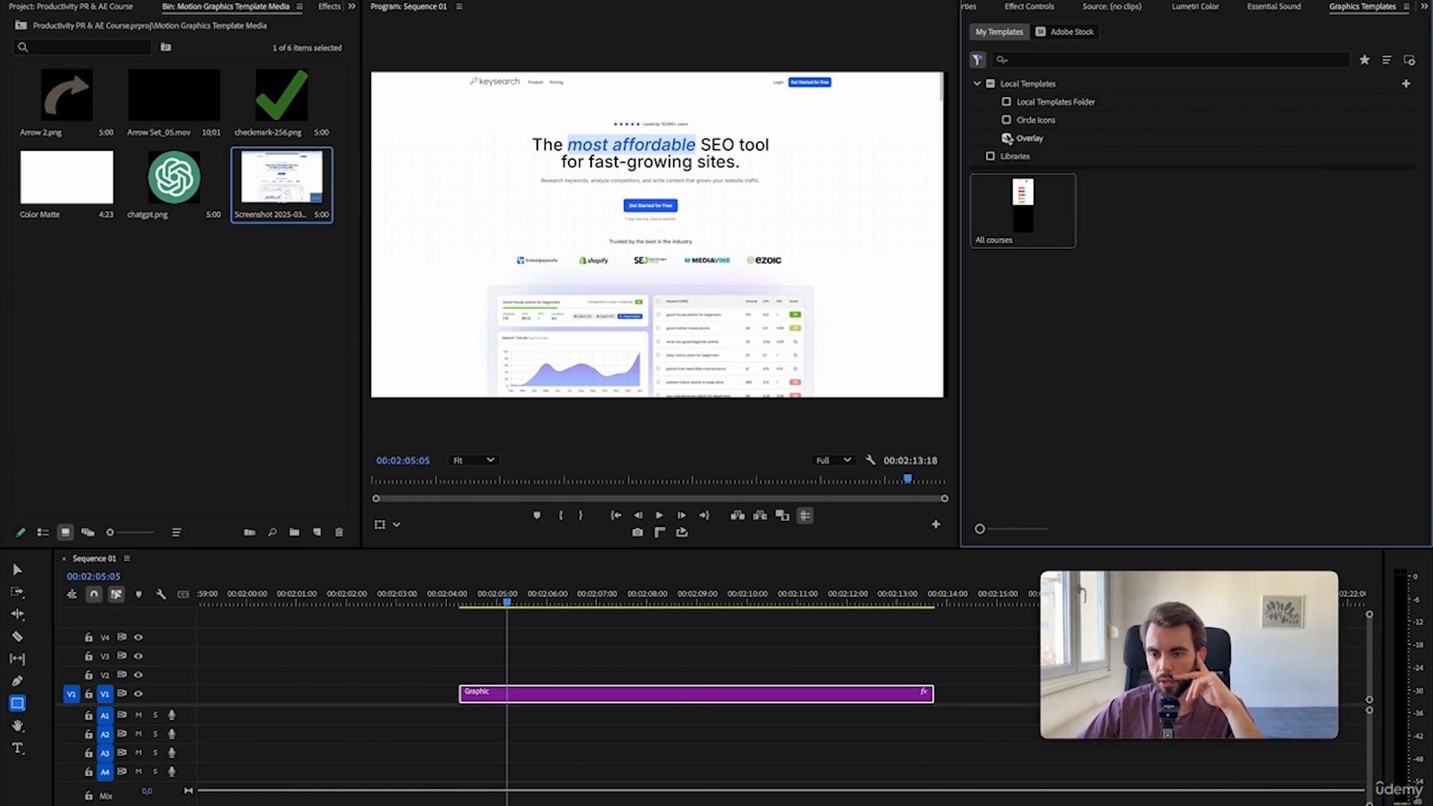
pyautogui.click(1007, 121)
pyautogui.scroll(-5, 1052, 263)
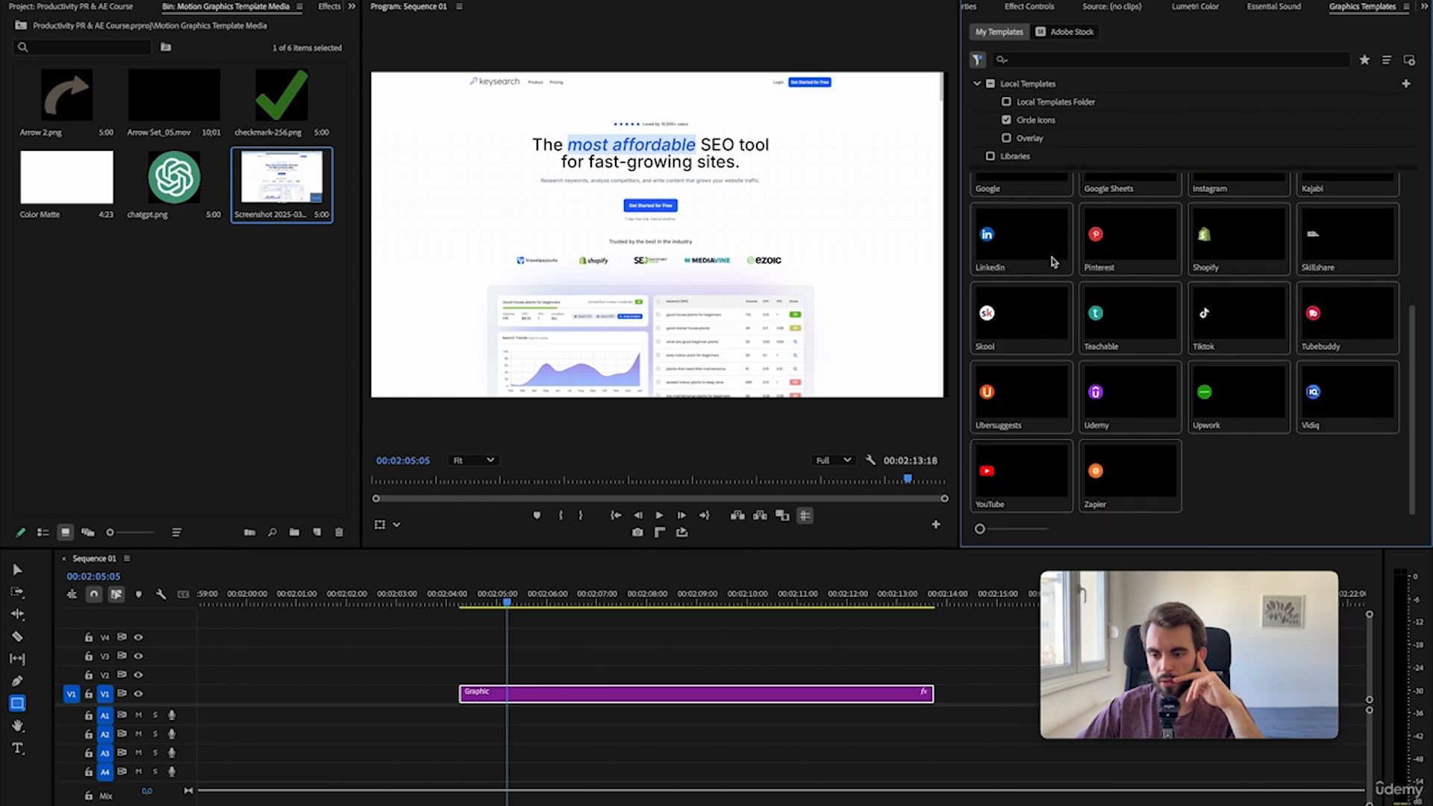
pyautogui.scroll(5, 1053, 262)
pyautogui.click(1007, 121)
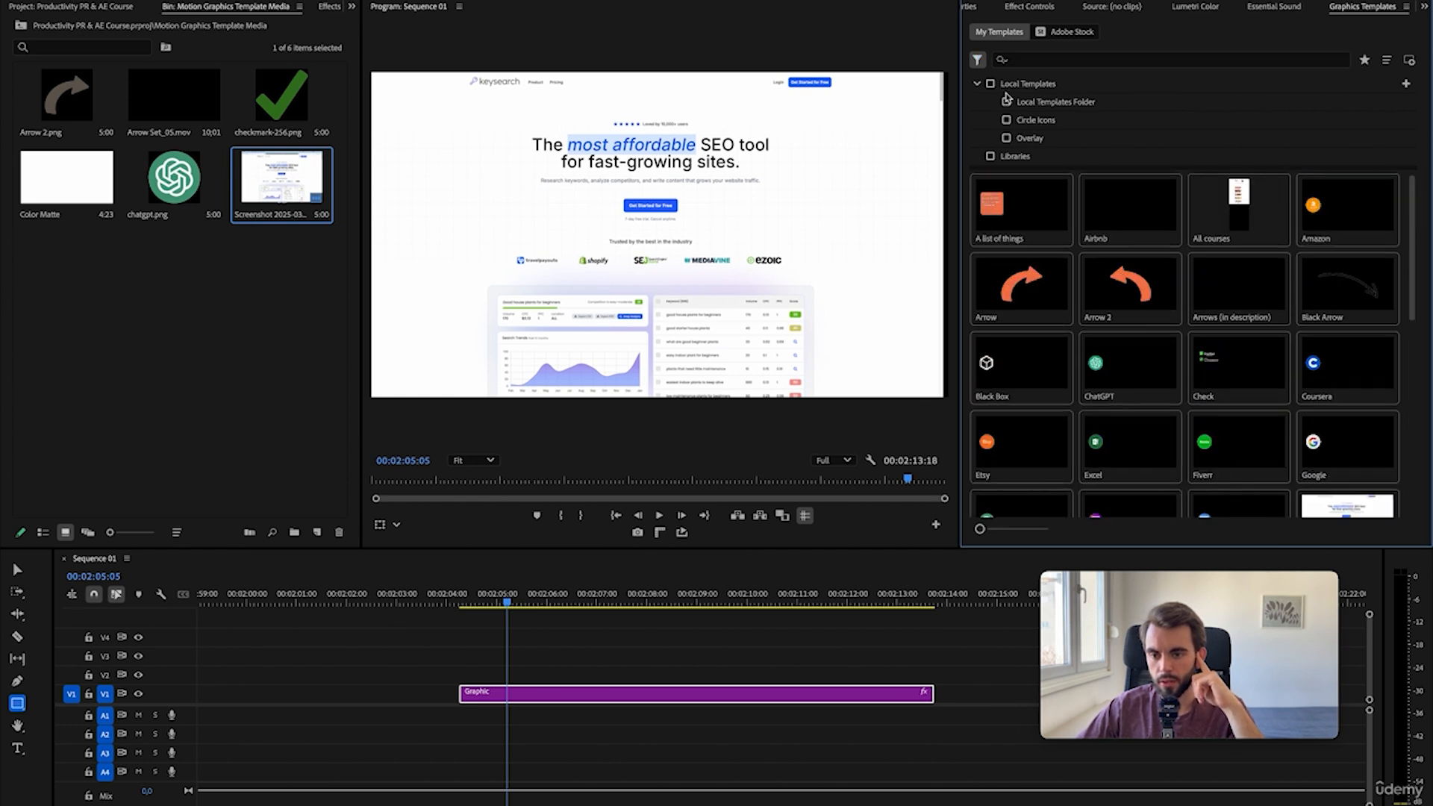
# - Turn on the Local Templates Folder, Overlay and Circle Icons filters and look through the combined templates
pyautogui.click(1007, 102)
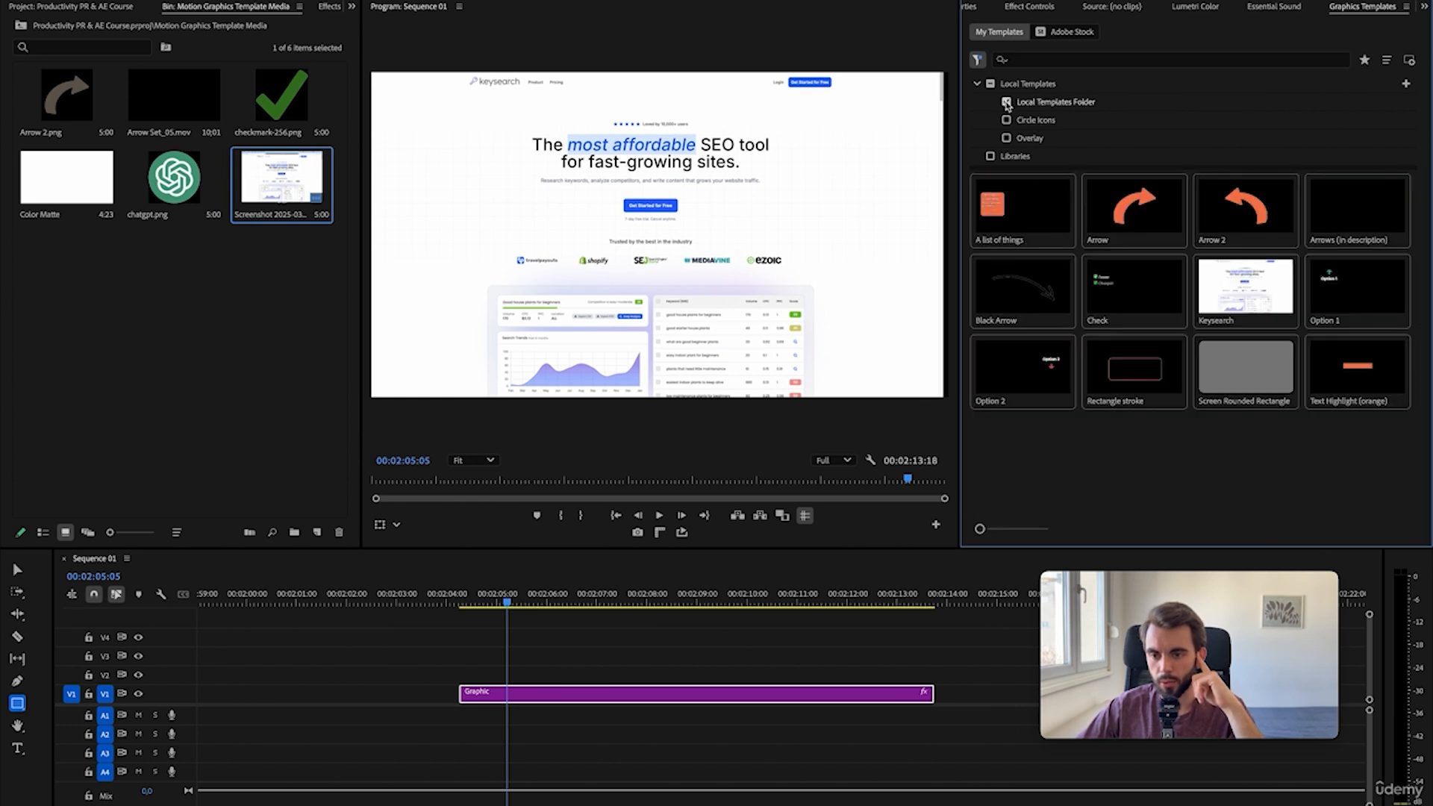
pyautogui.click(1232, 304)
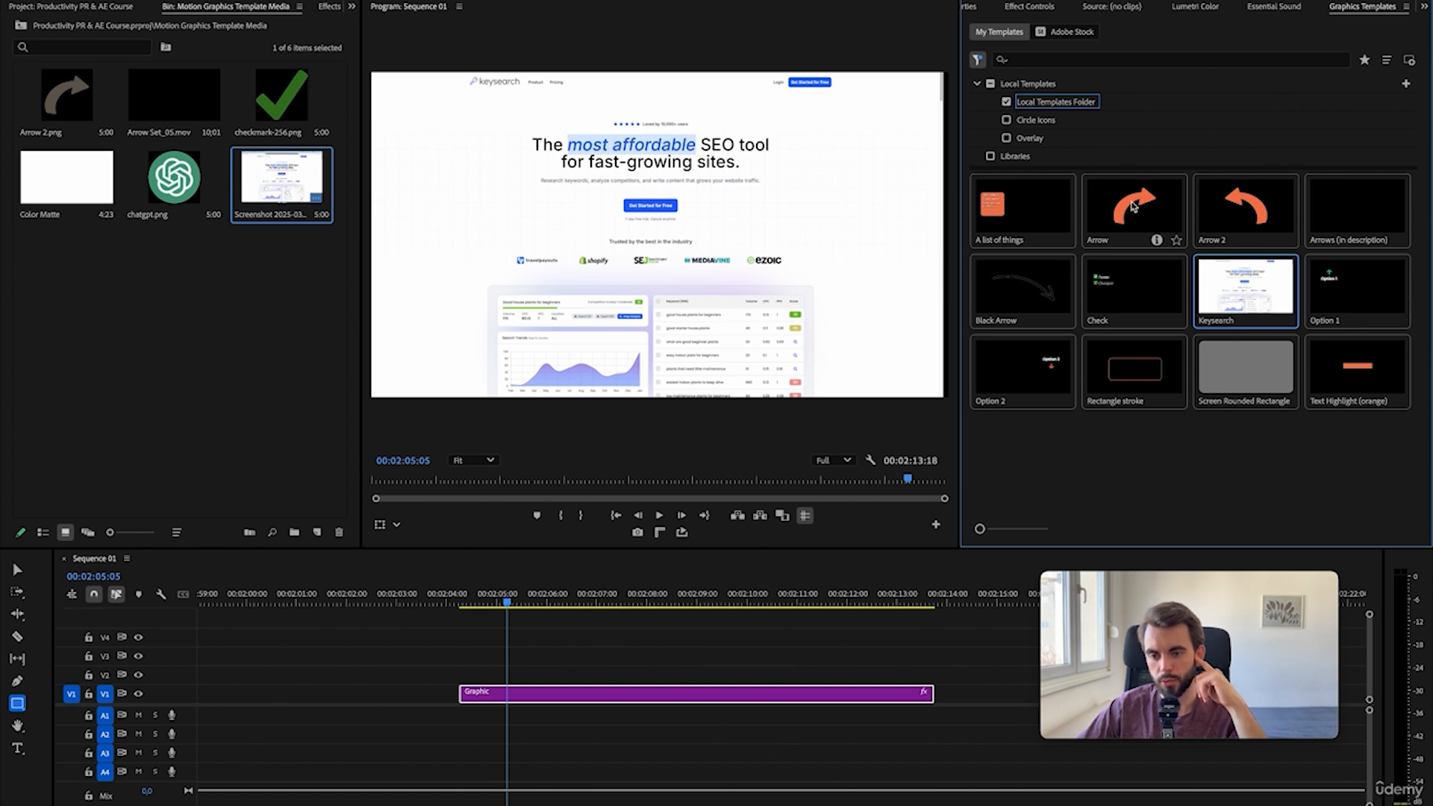
pyautogui.click(1043, 142)
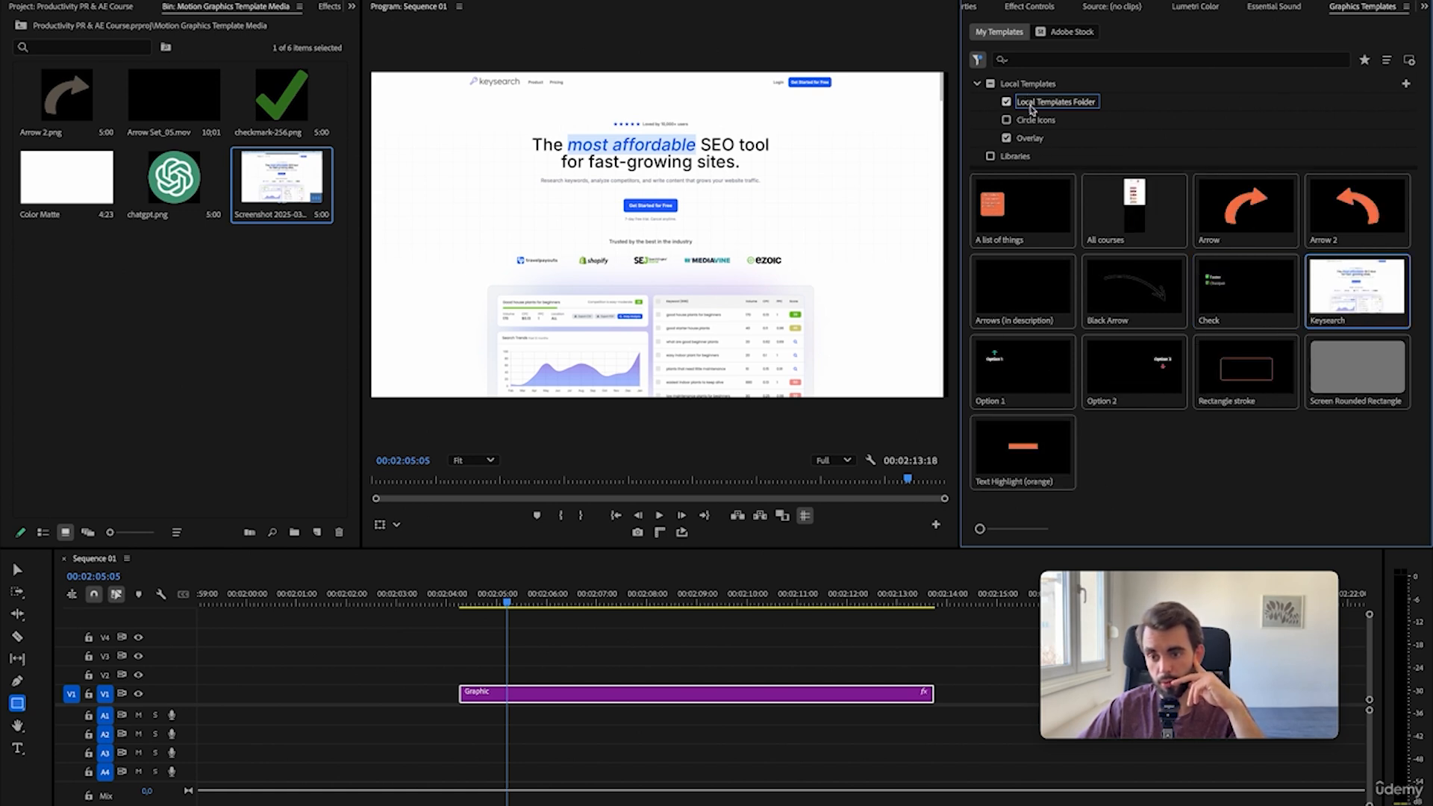
pyautogui.click(1032, 106)
pyautogui.click(1030, 120)
pyautogui.click(1027, 103)
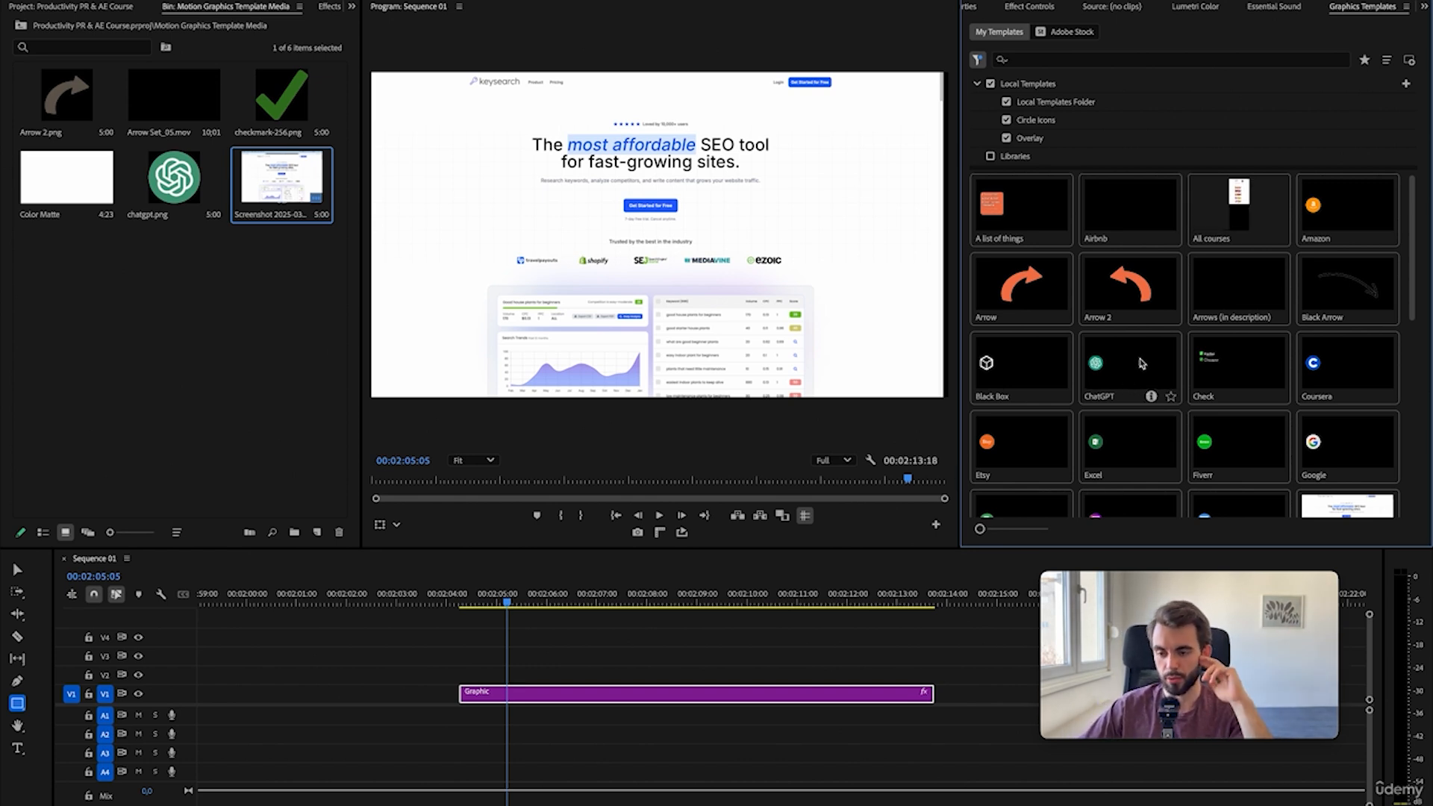
pyautogui.scroll(-5, 1140, 364)
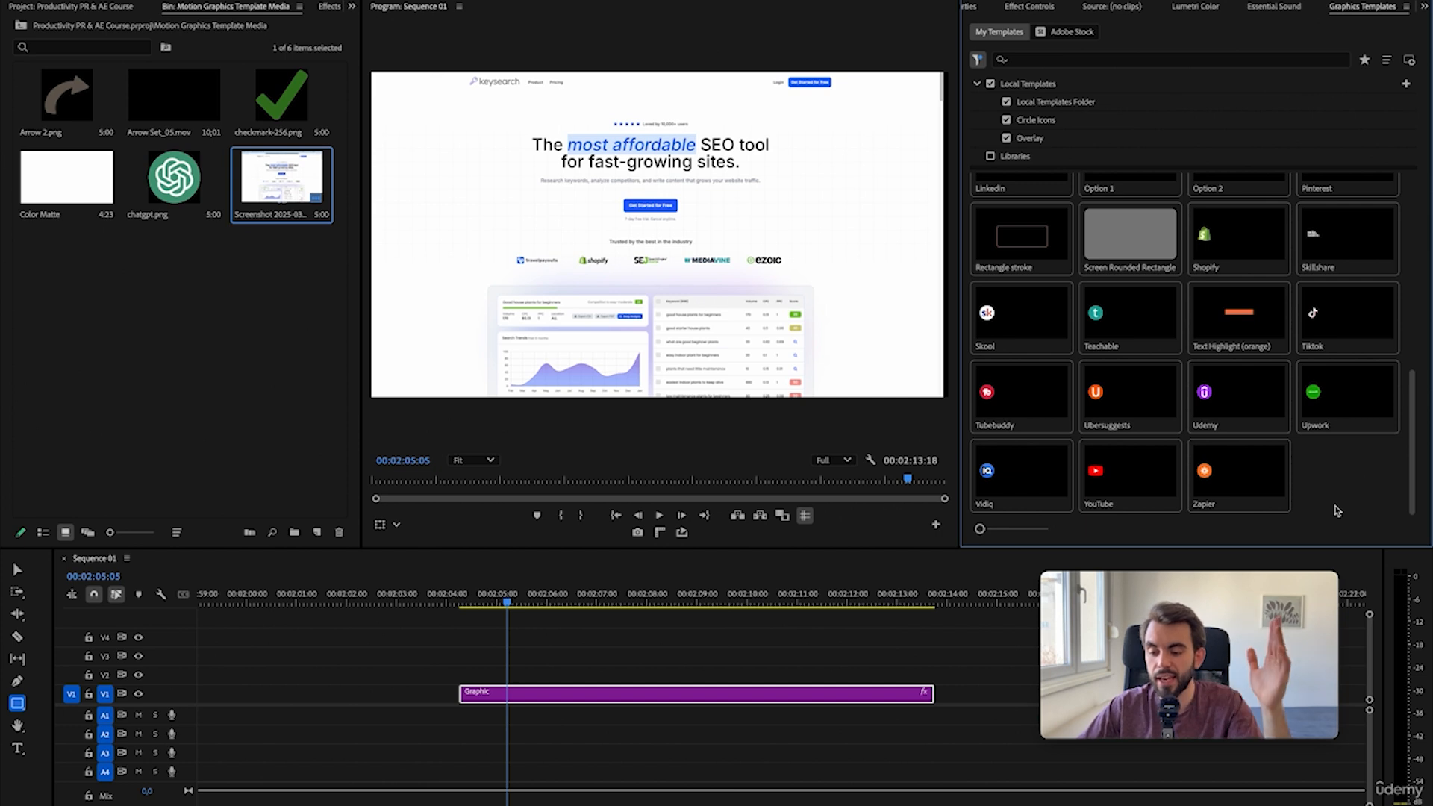
pyautogui.scroll(5, 1337, 512)
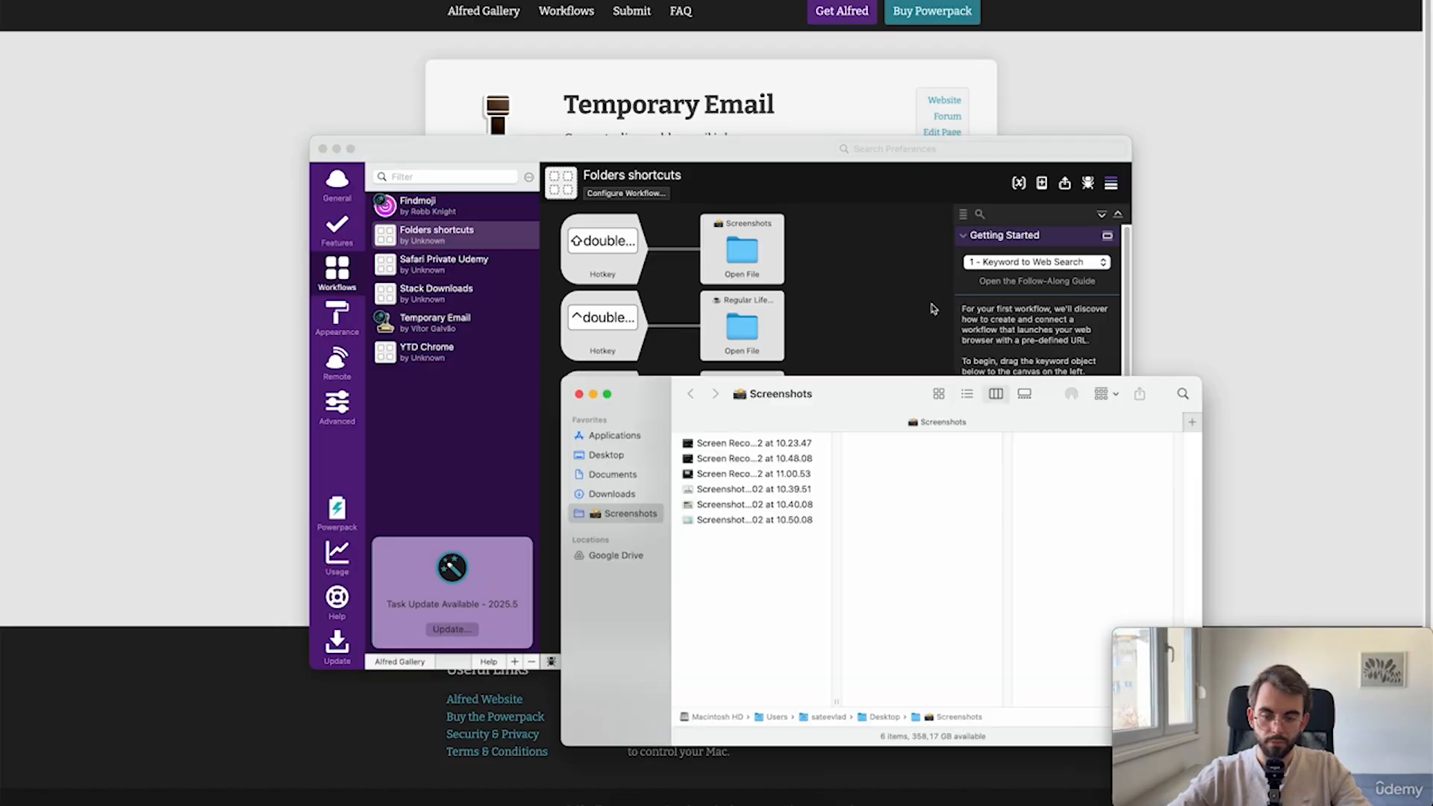
# - Close the Screenshots Finder window and select the Control hotkey of the Folders shortcuts workflow in Alfred
pyautogui.click(582, 395)
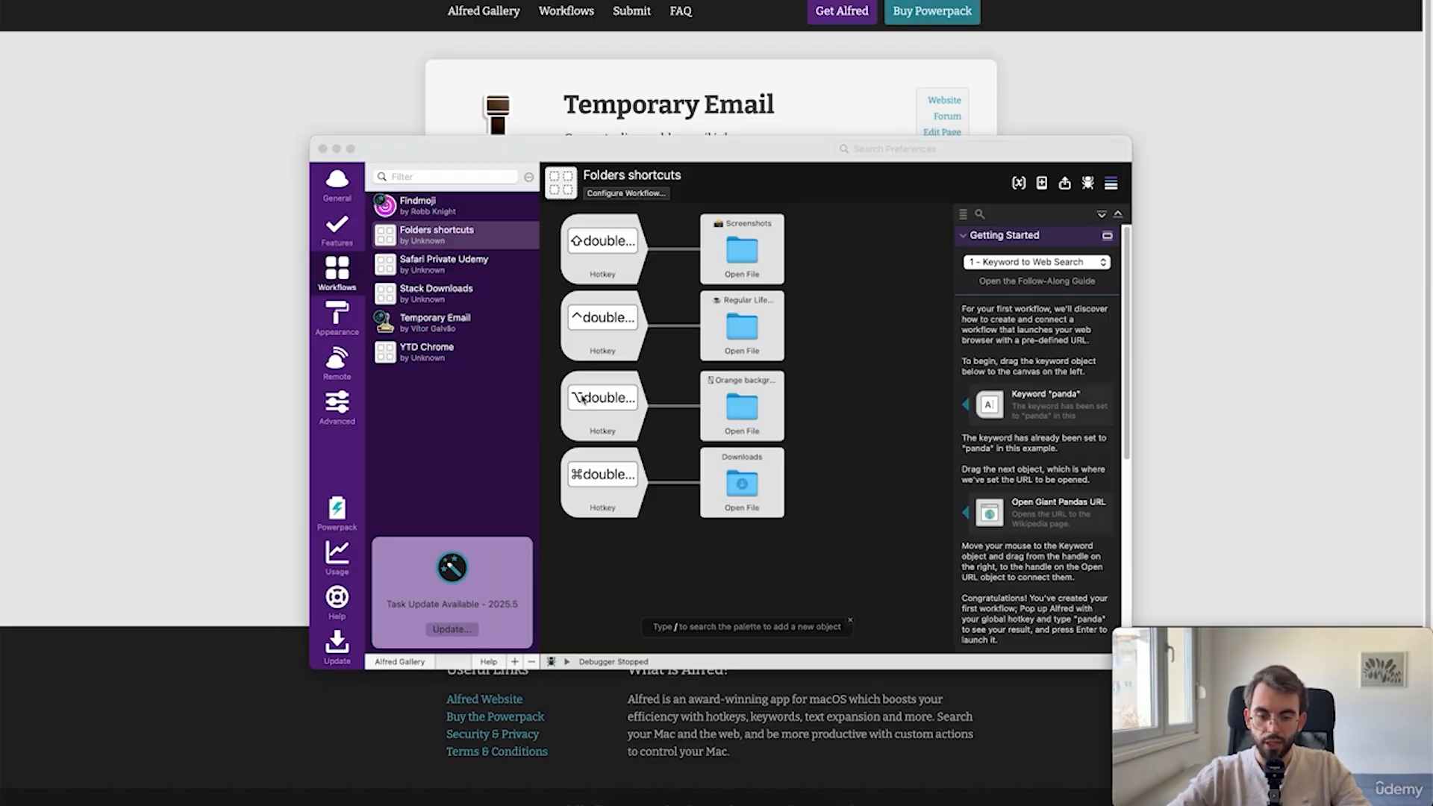
pyautogui.click(610, 347)
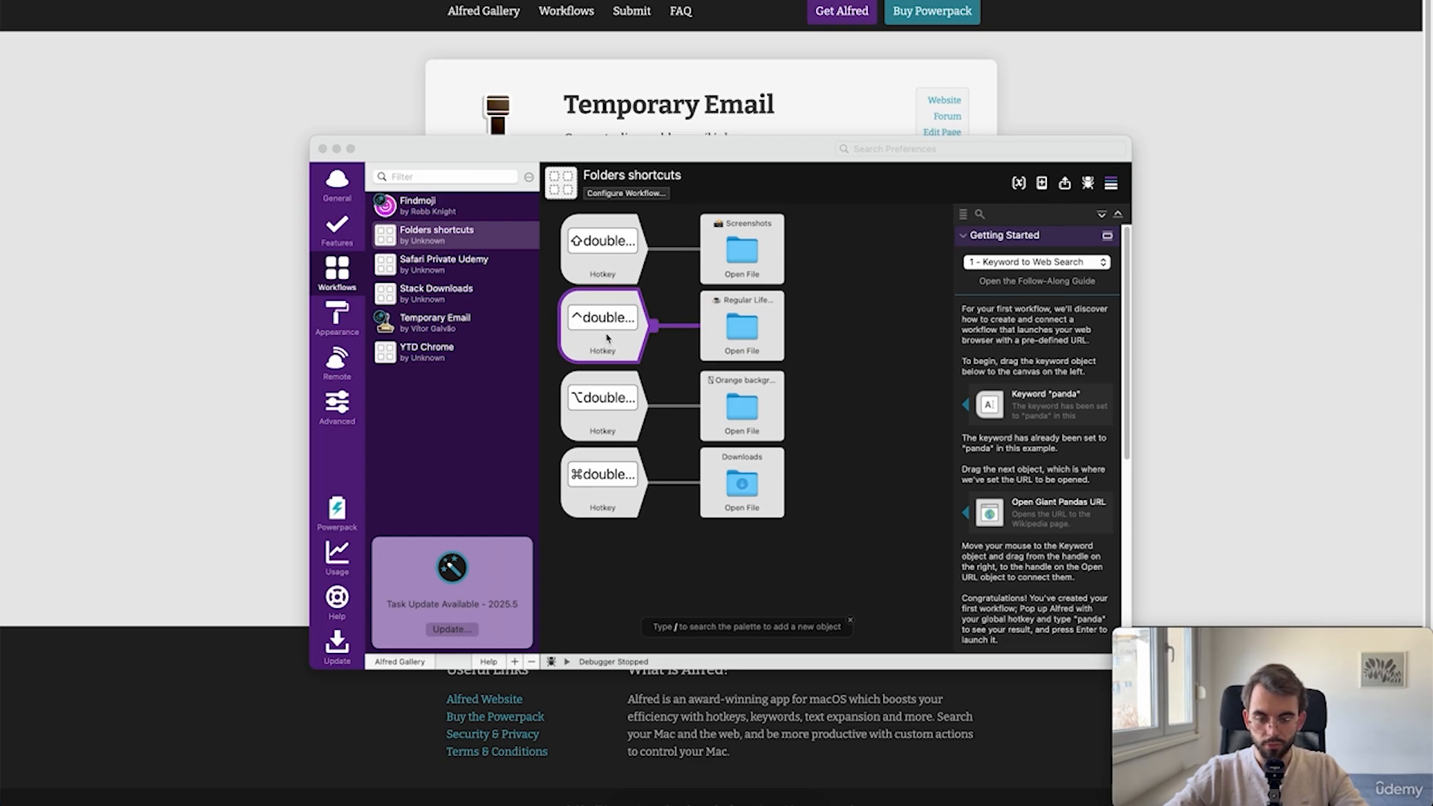
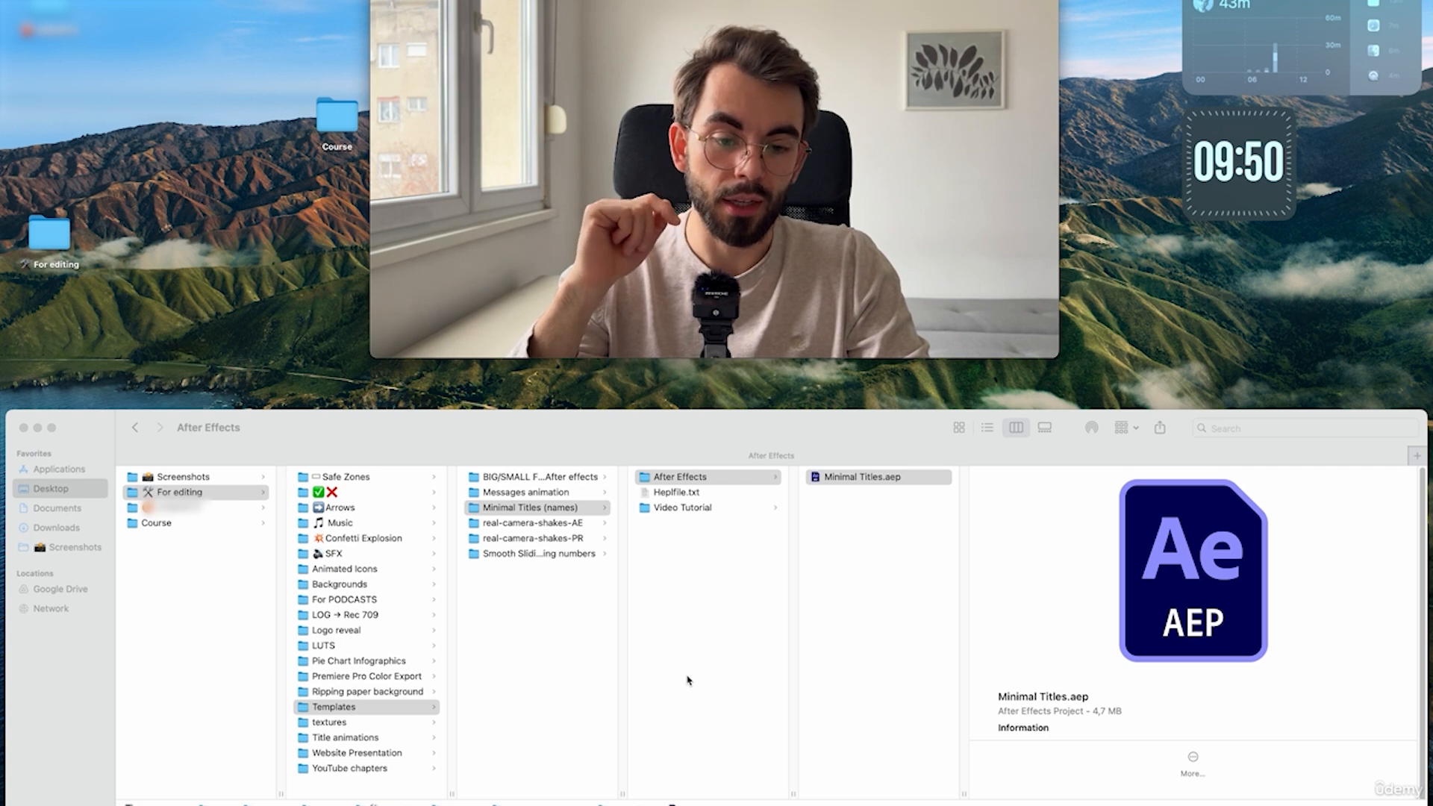
# - In Finder, preview the Instagram Reel zone images in the Safe Zones folder inside For editing
pyautogui.click(687, 680)
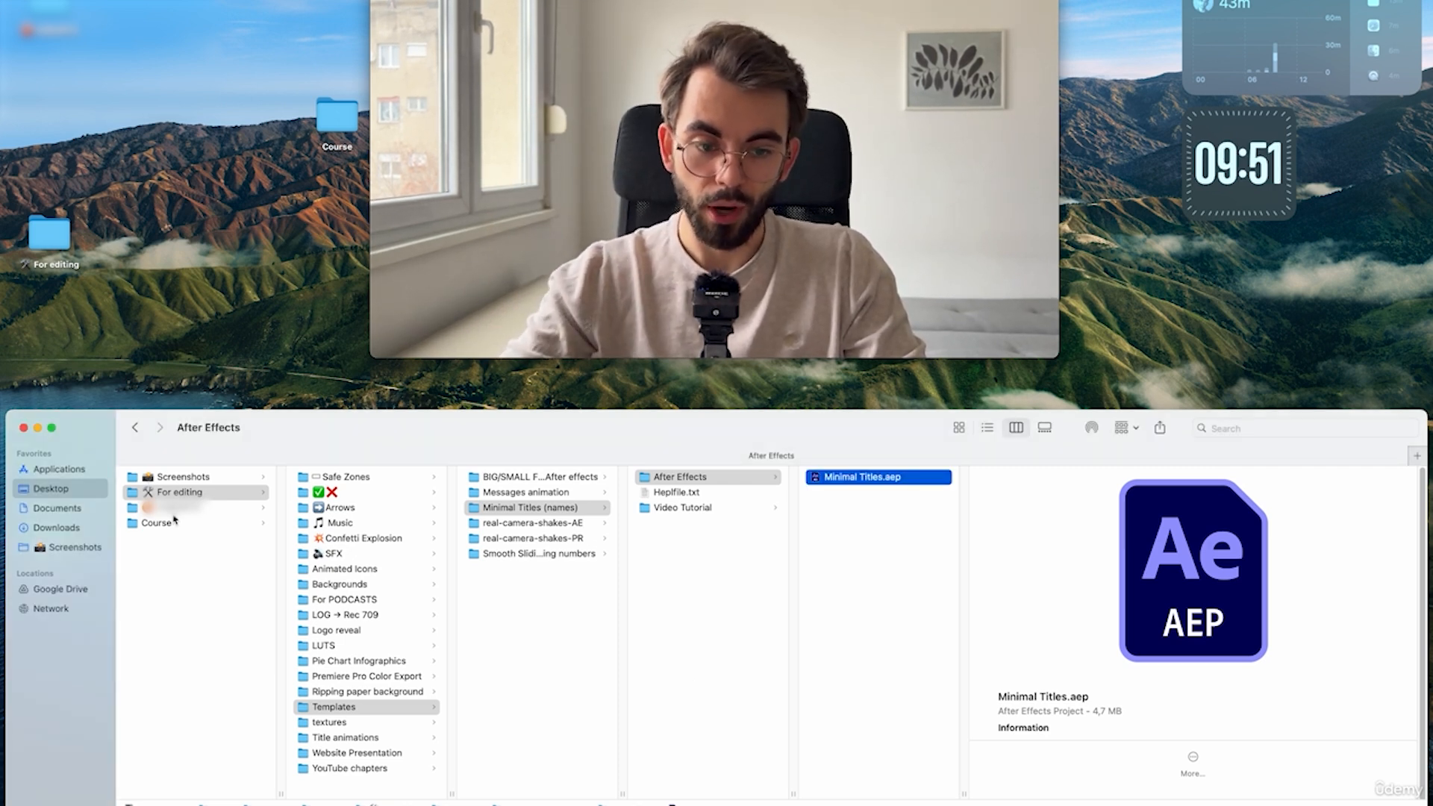
pyautogui.click(330, 479)
pyautogui.click(495, 491)
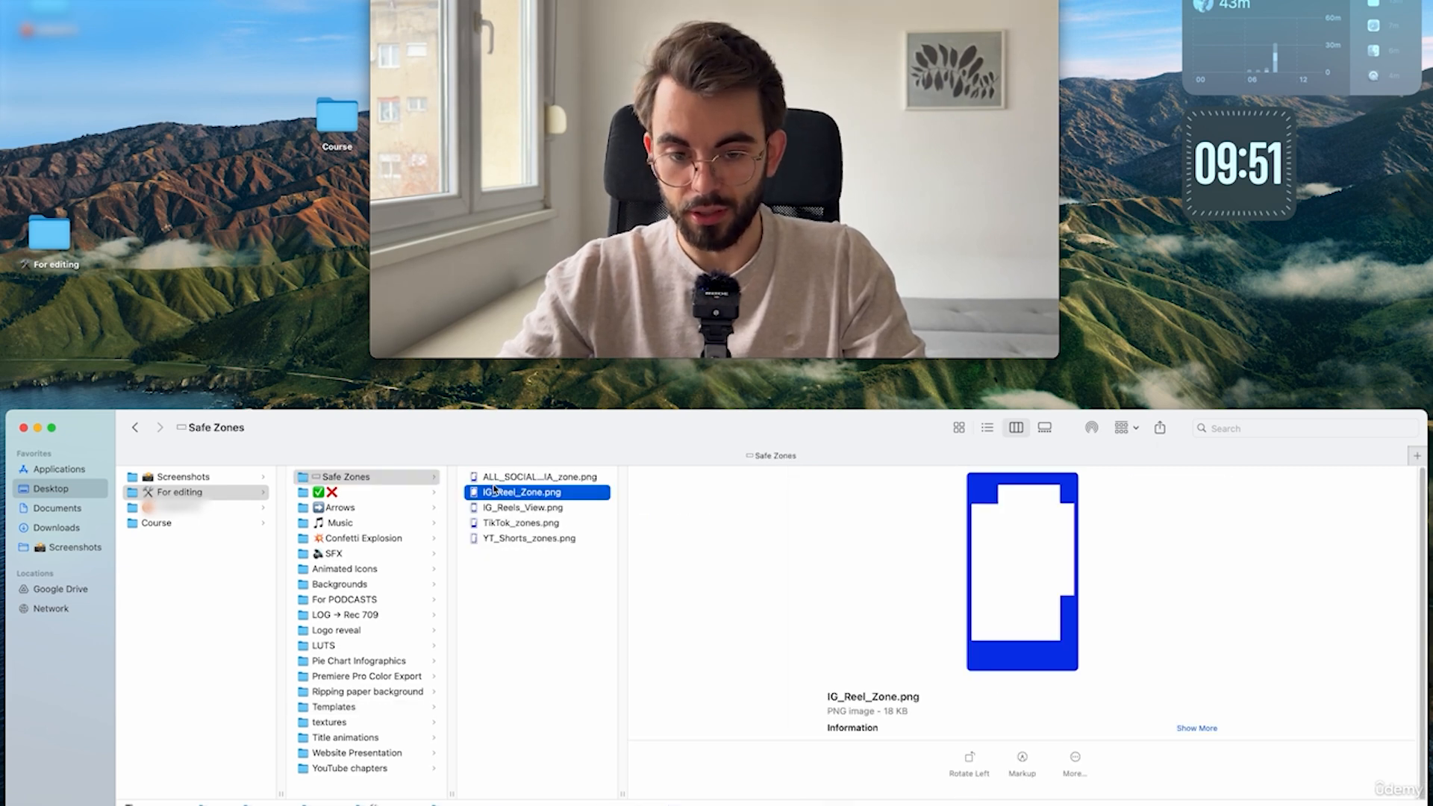
pyautogui.press('Up')
pyautogui.press('Down')
pyautogui.press('Down')
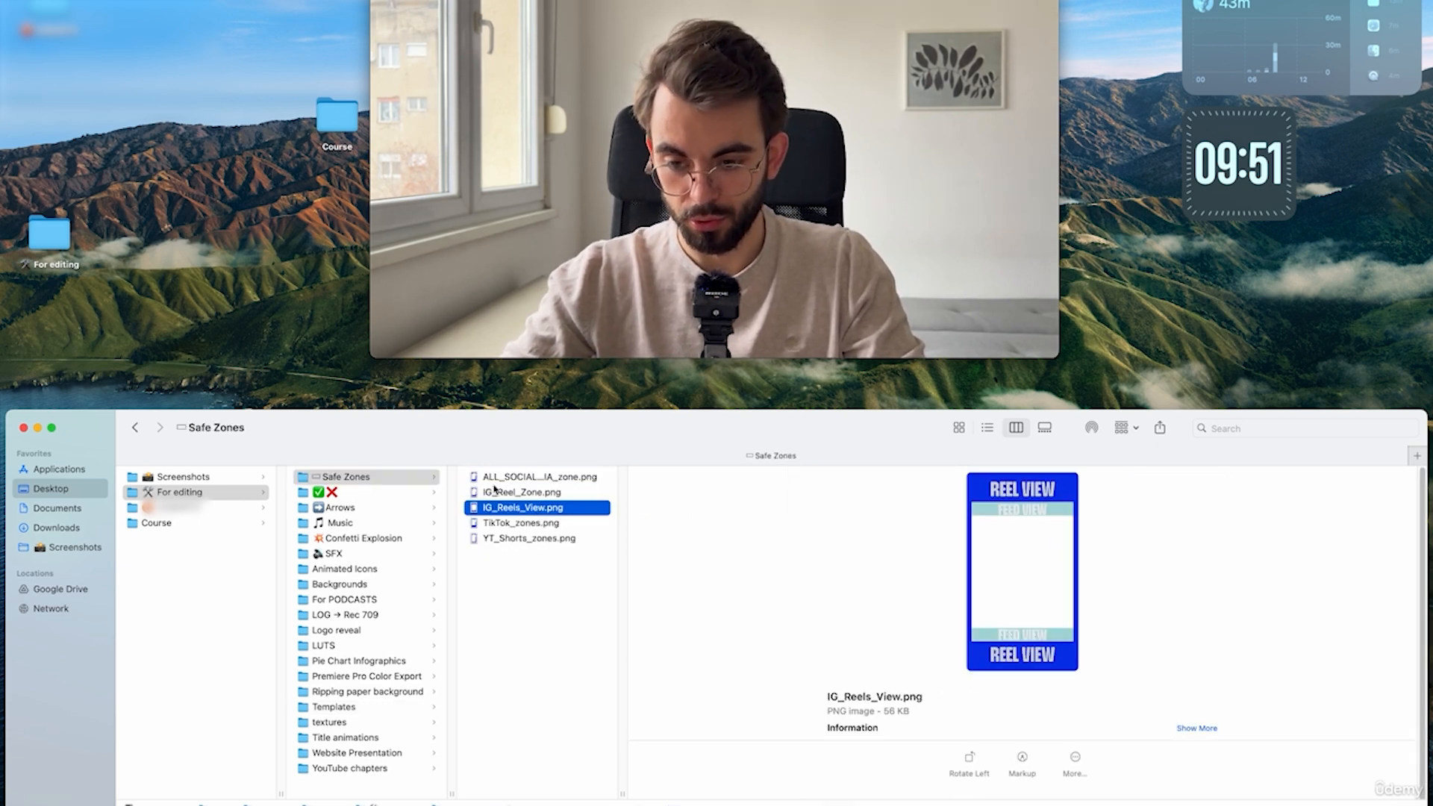
pyautogui.press('Left')
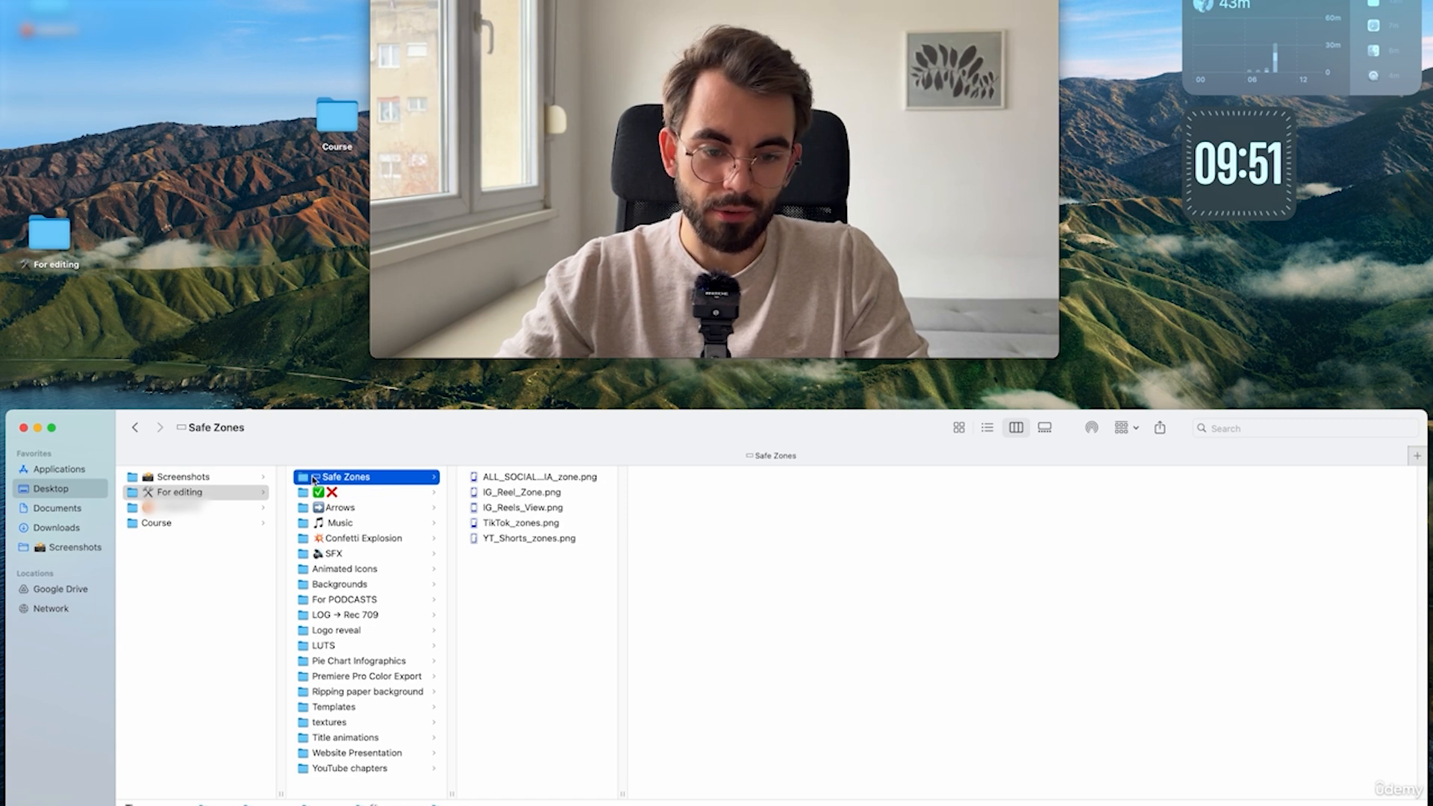
# - Browse the check and cross mark, Arrows, Confetti Explosion, YouTube chapters and Music folders inside For editing
pyautogui.click(364, 493)
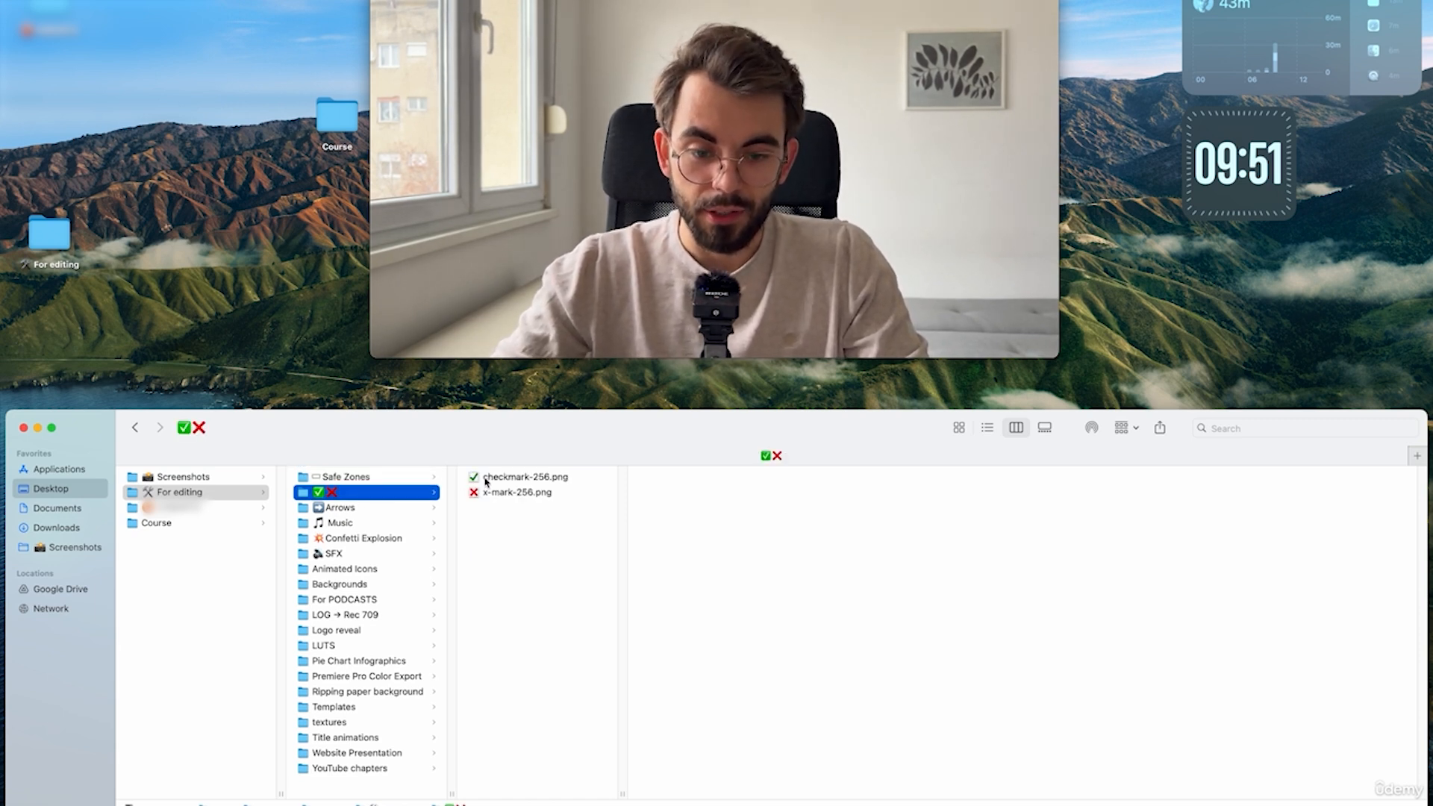
pyautogui.click(395, 512)
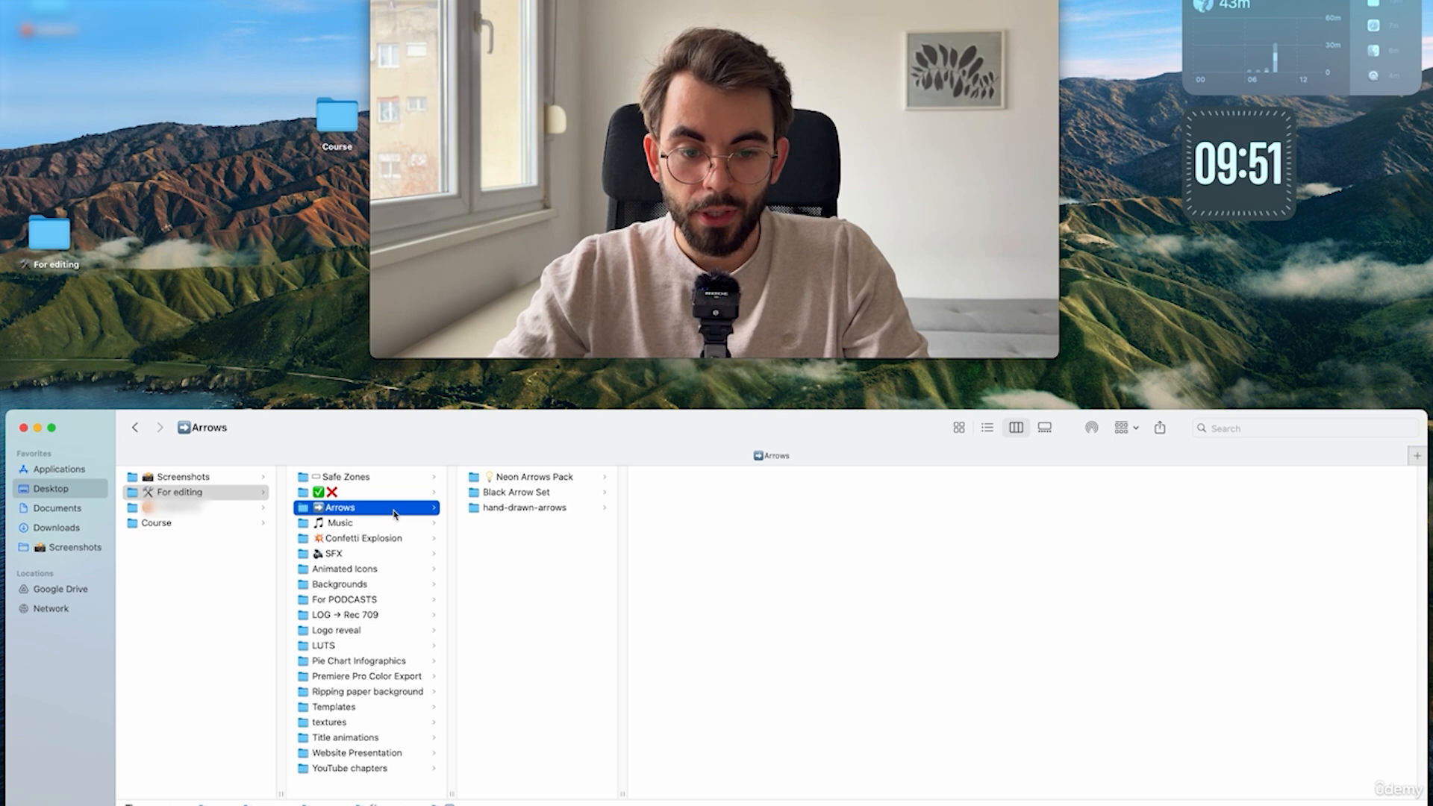
pyautogui.click(357, 494)
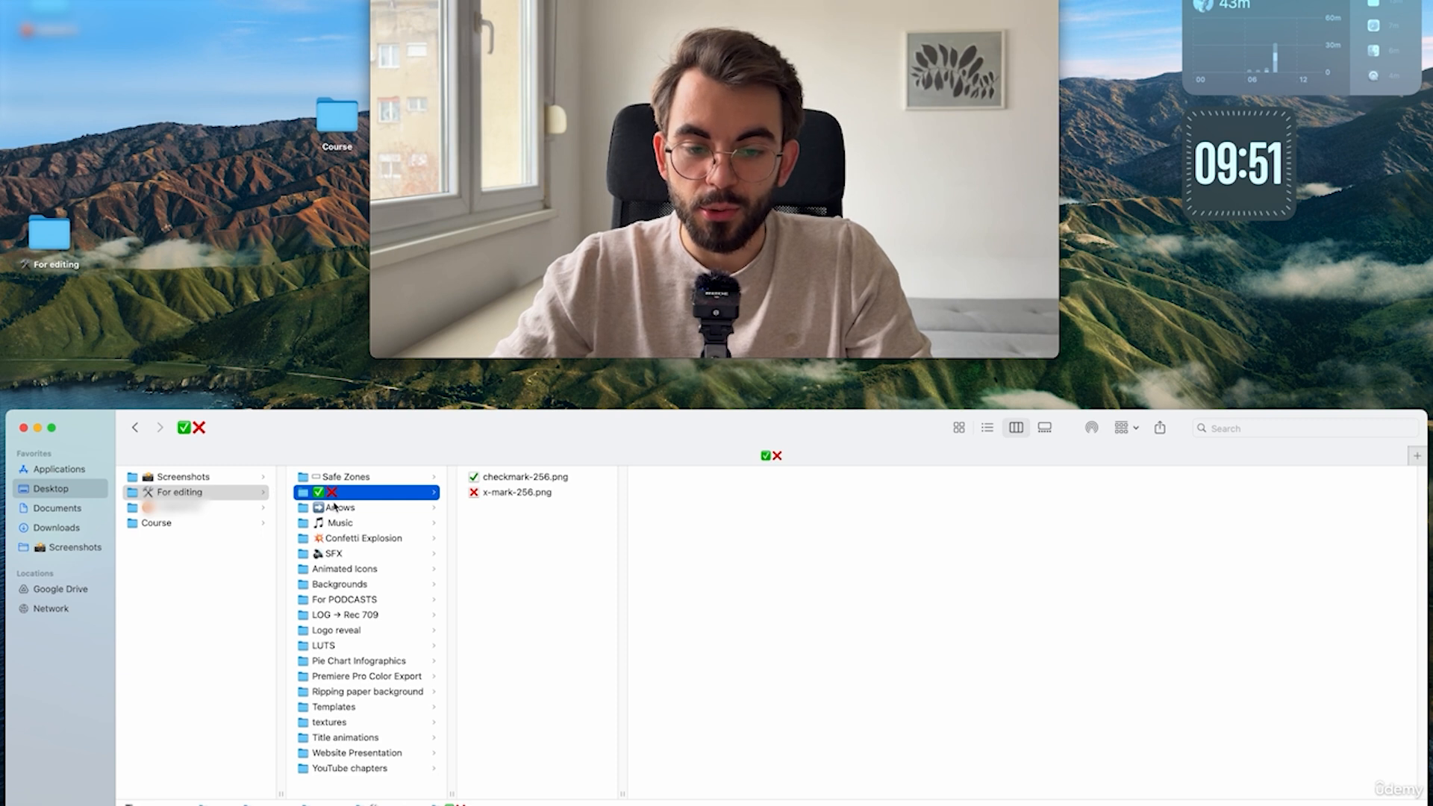
pyautogui.click(342, 541)
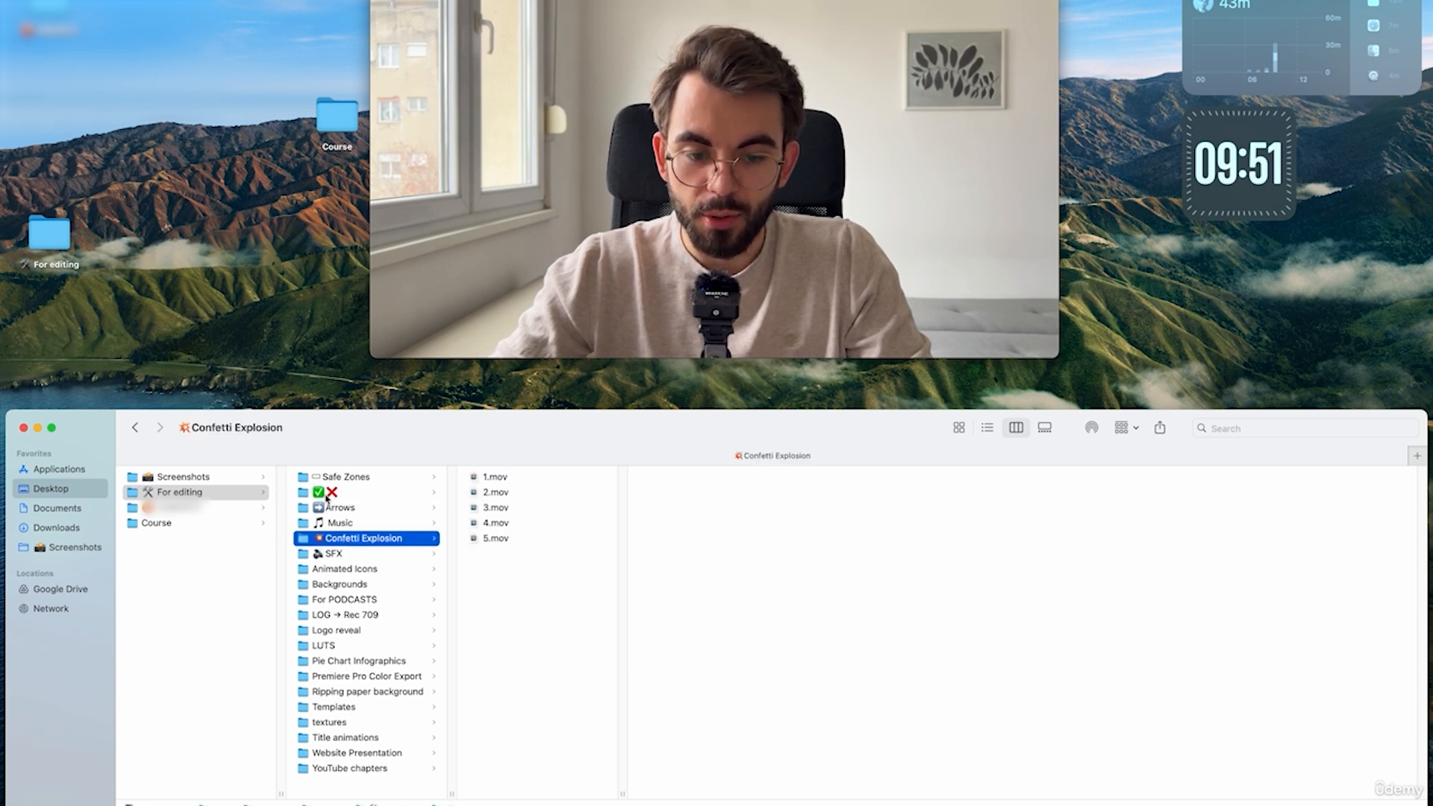
pyautogui.click(343, 498)
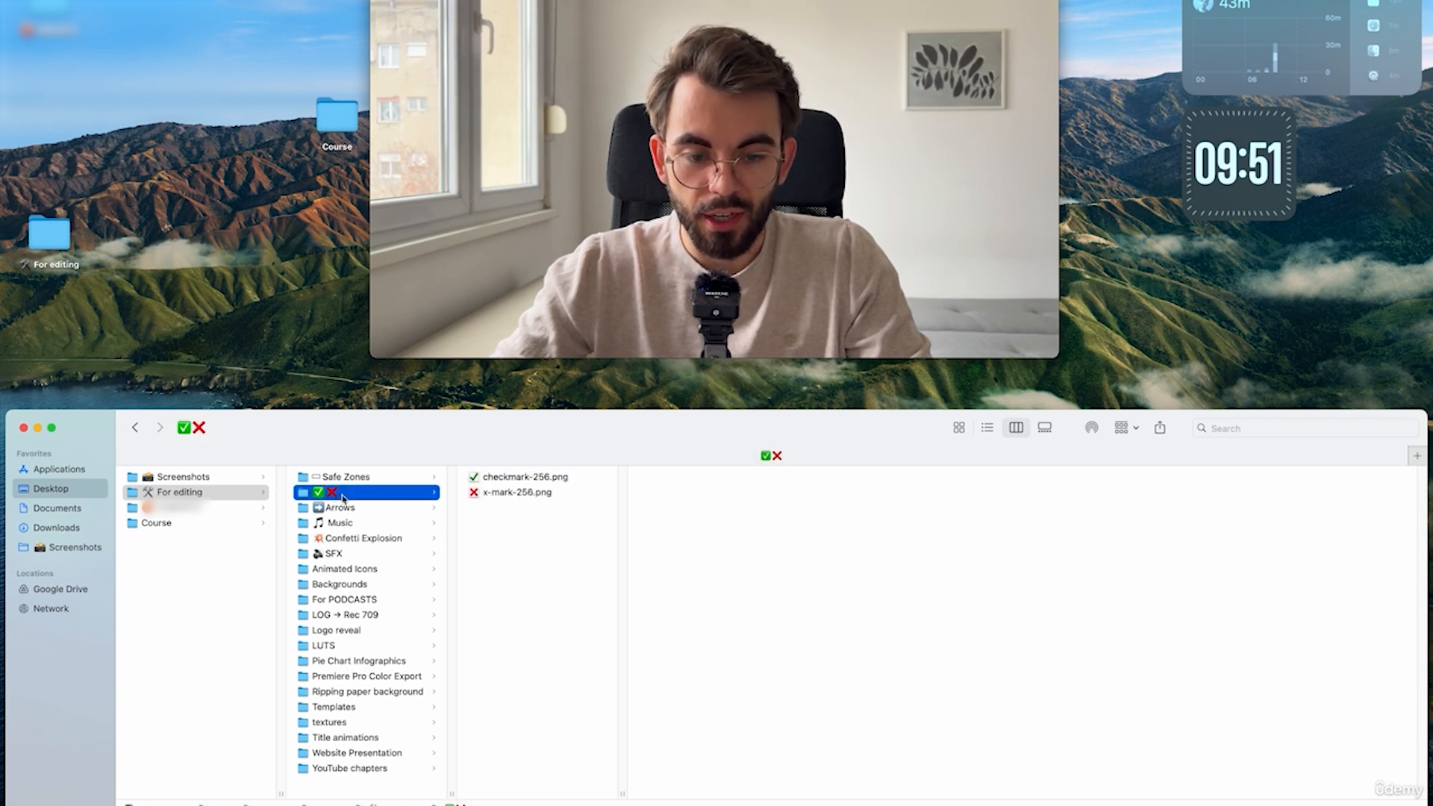
pyautogui.click(356, 770)
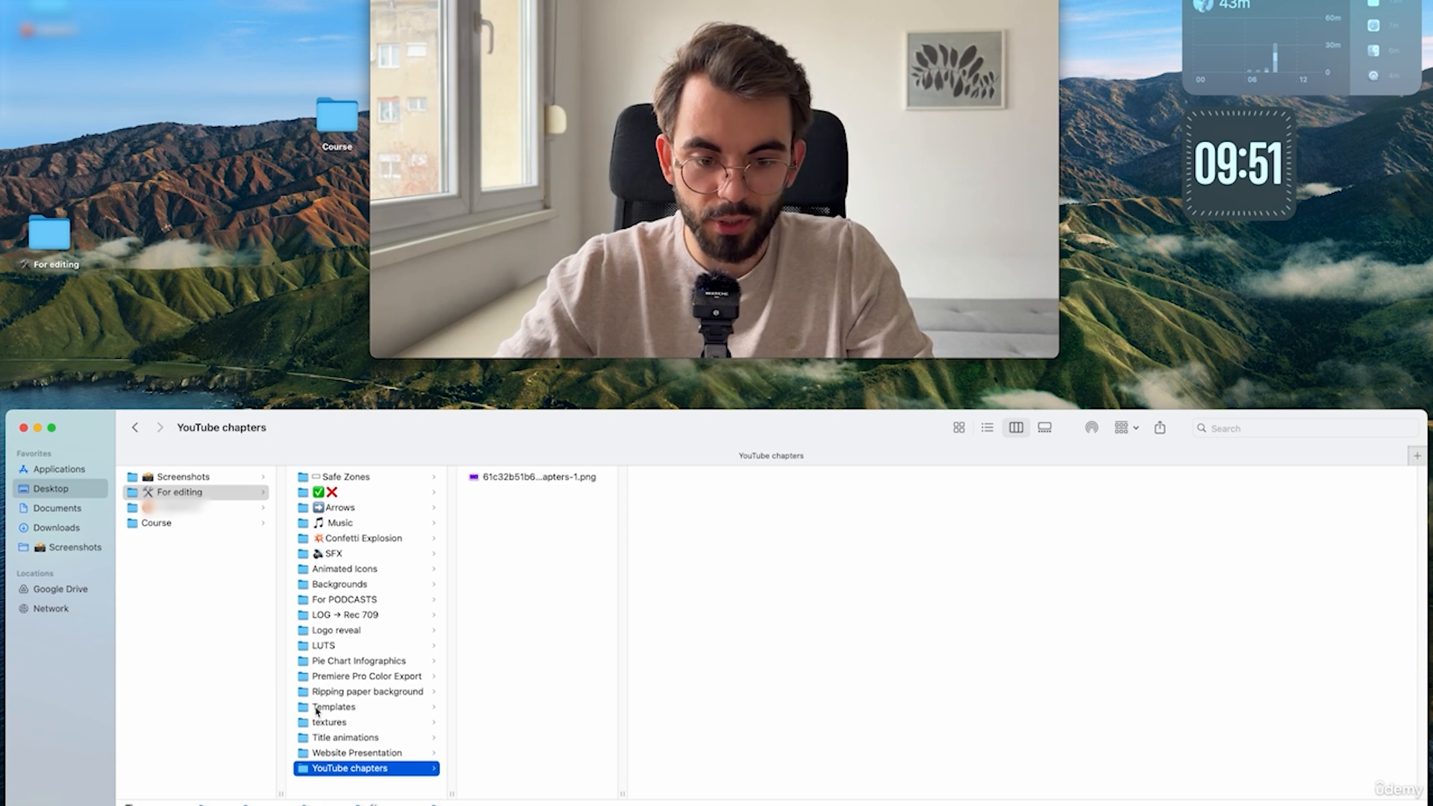
pyautogui.click(337, 504)
pyautogui.press('Down')
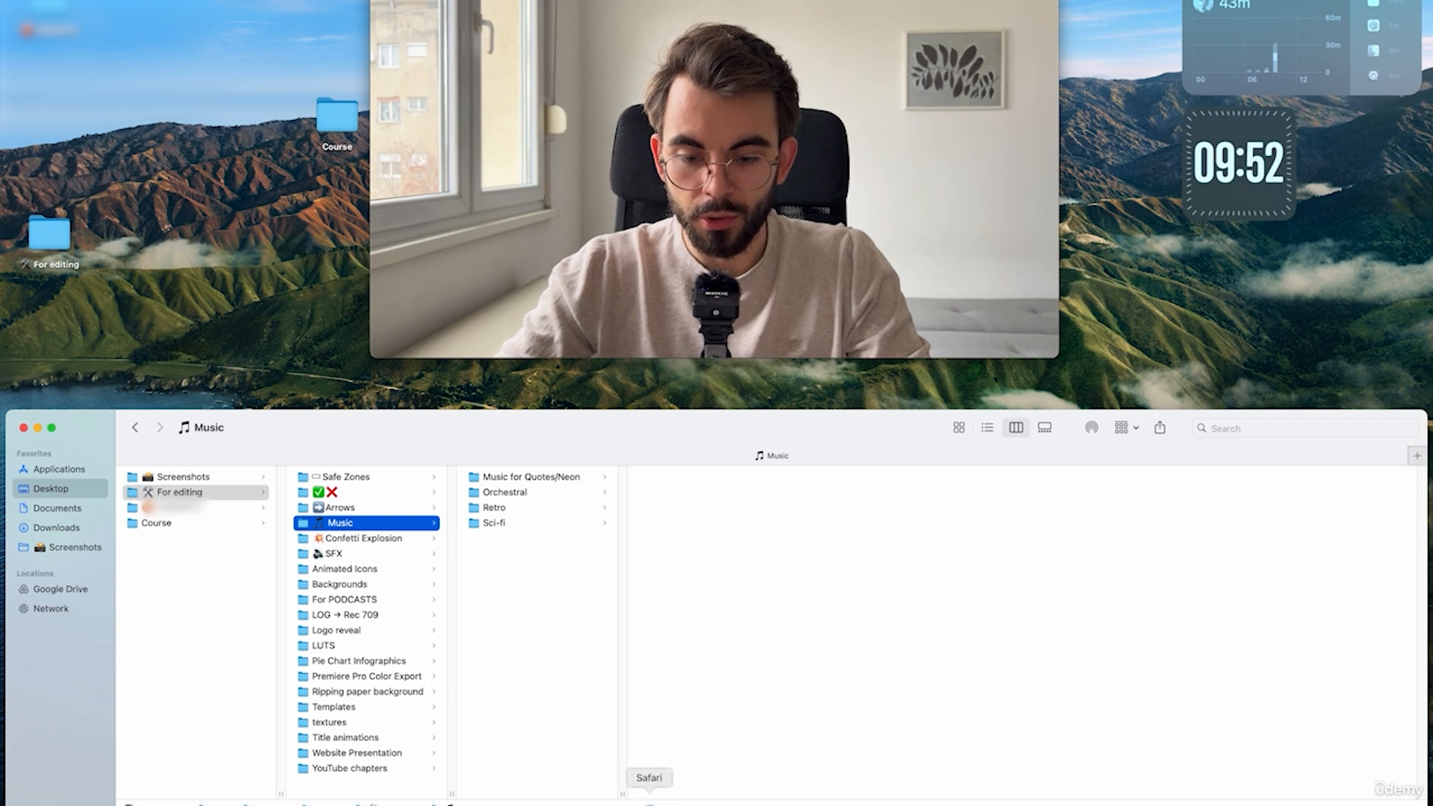
# - Search Emojipedia in Safari for "book" and copy the Open Book emoji
pyautogui.click(649, 801)
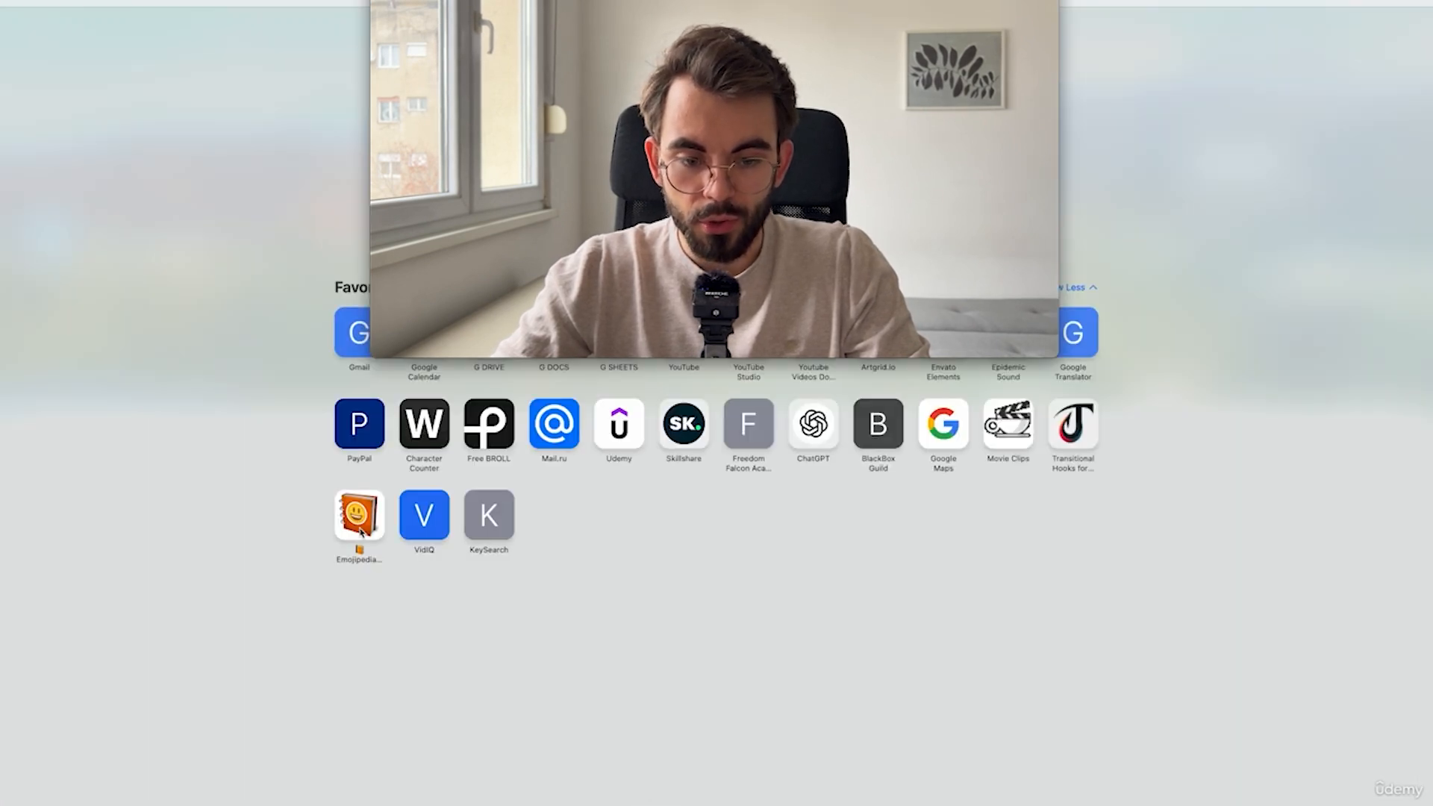
pyautogui.click(357, 534)
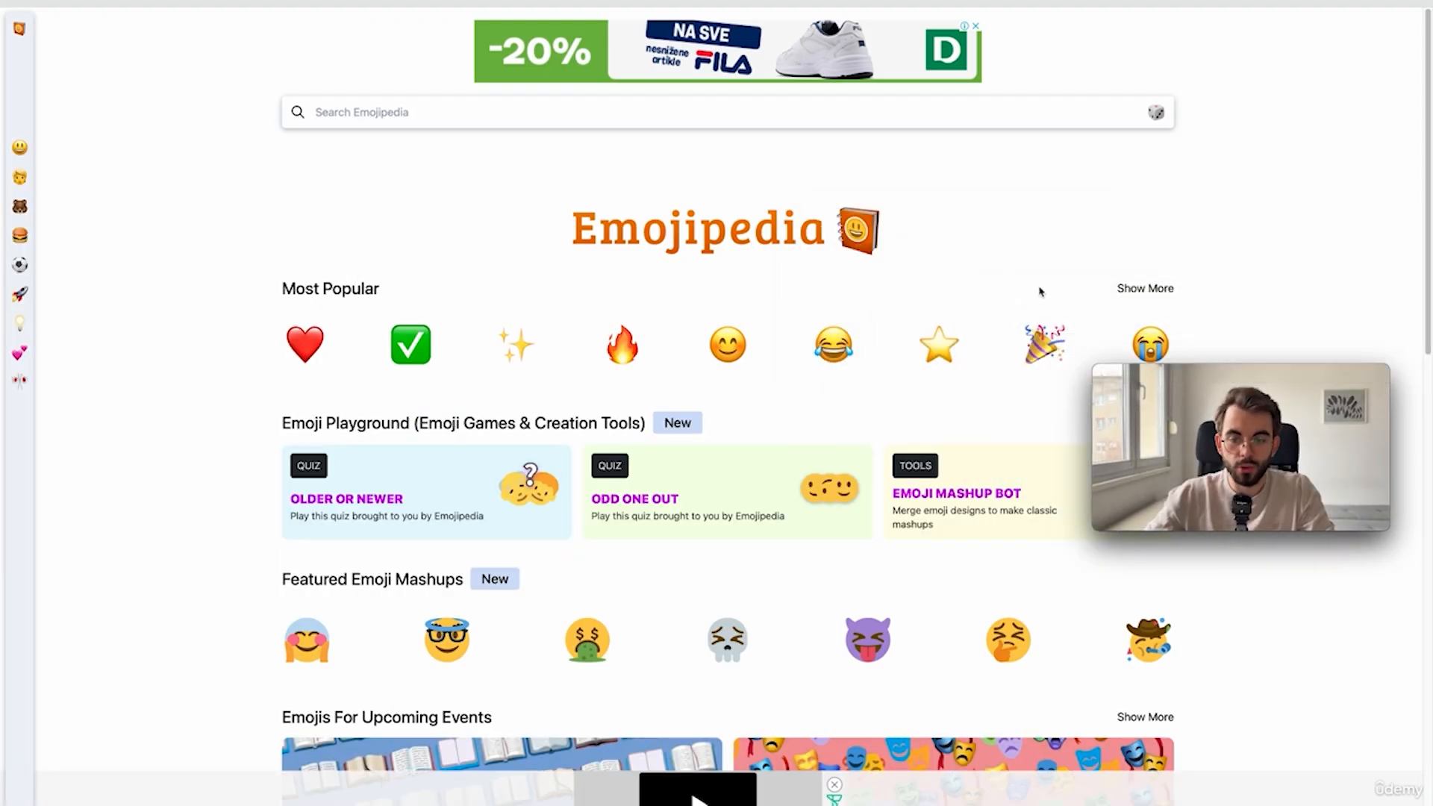
pyautogui.click(422, 112)
pyautogui.write('book')
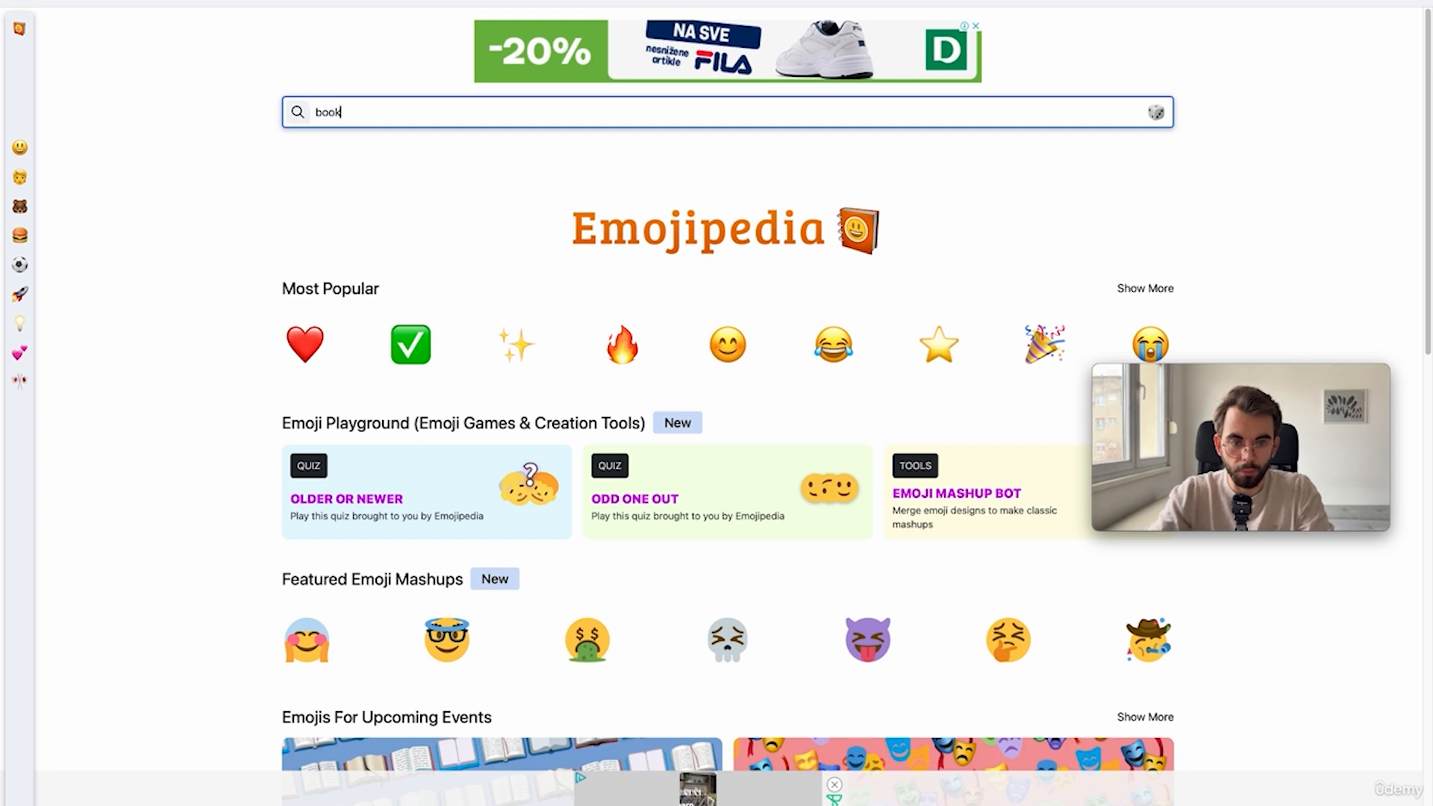
pyautogui.press('Return')
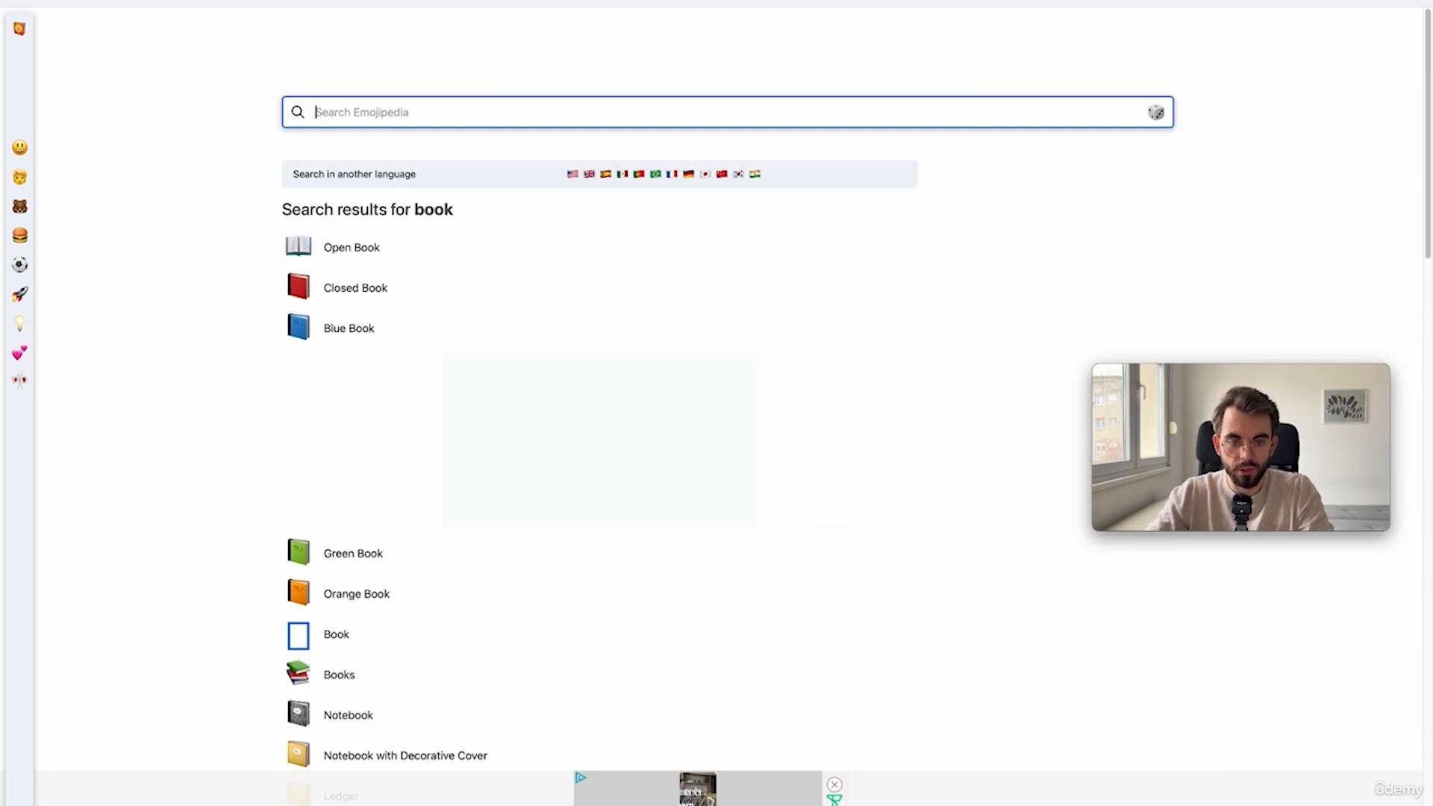
pyautogui.click(353, 239)
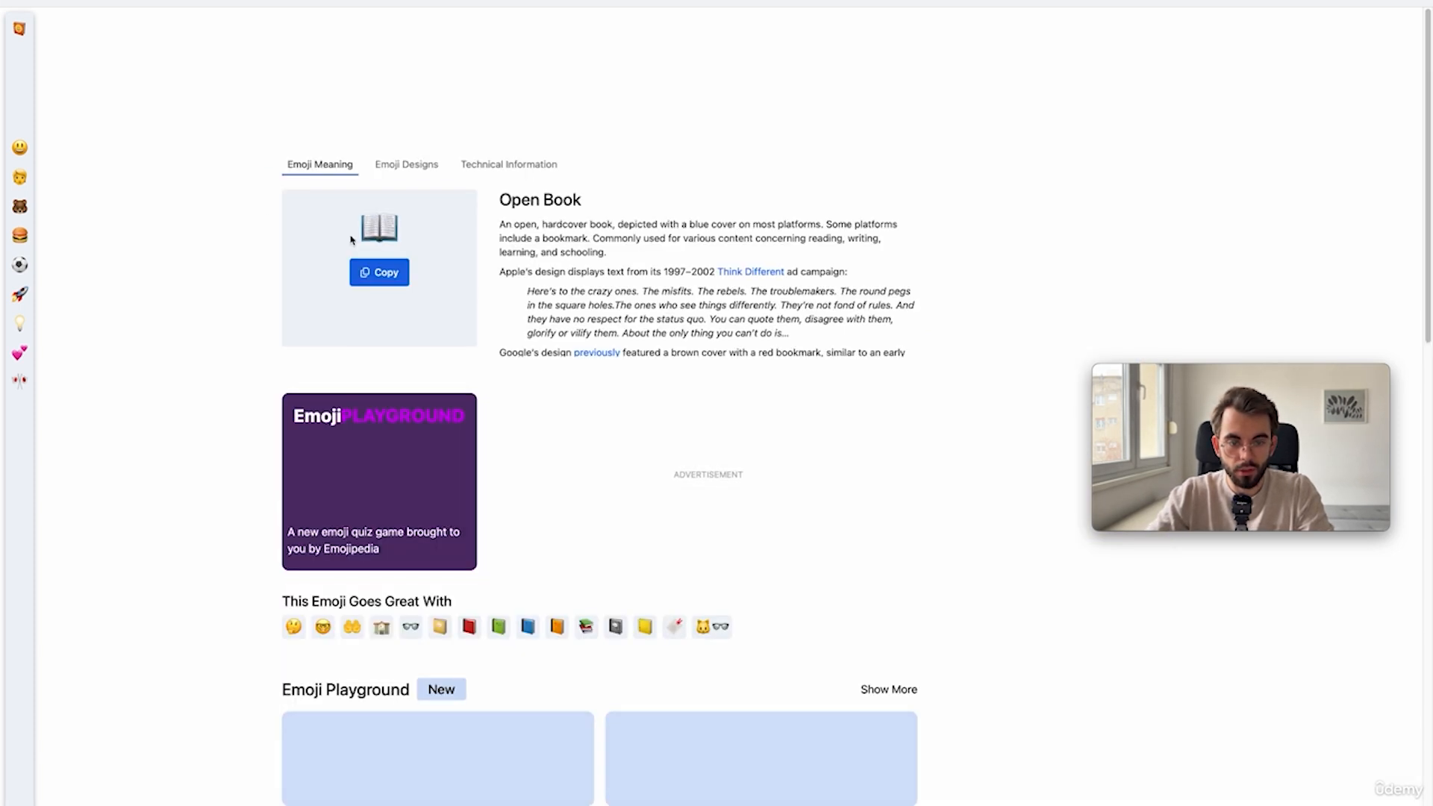
pyautogui.click(385, 274)
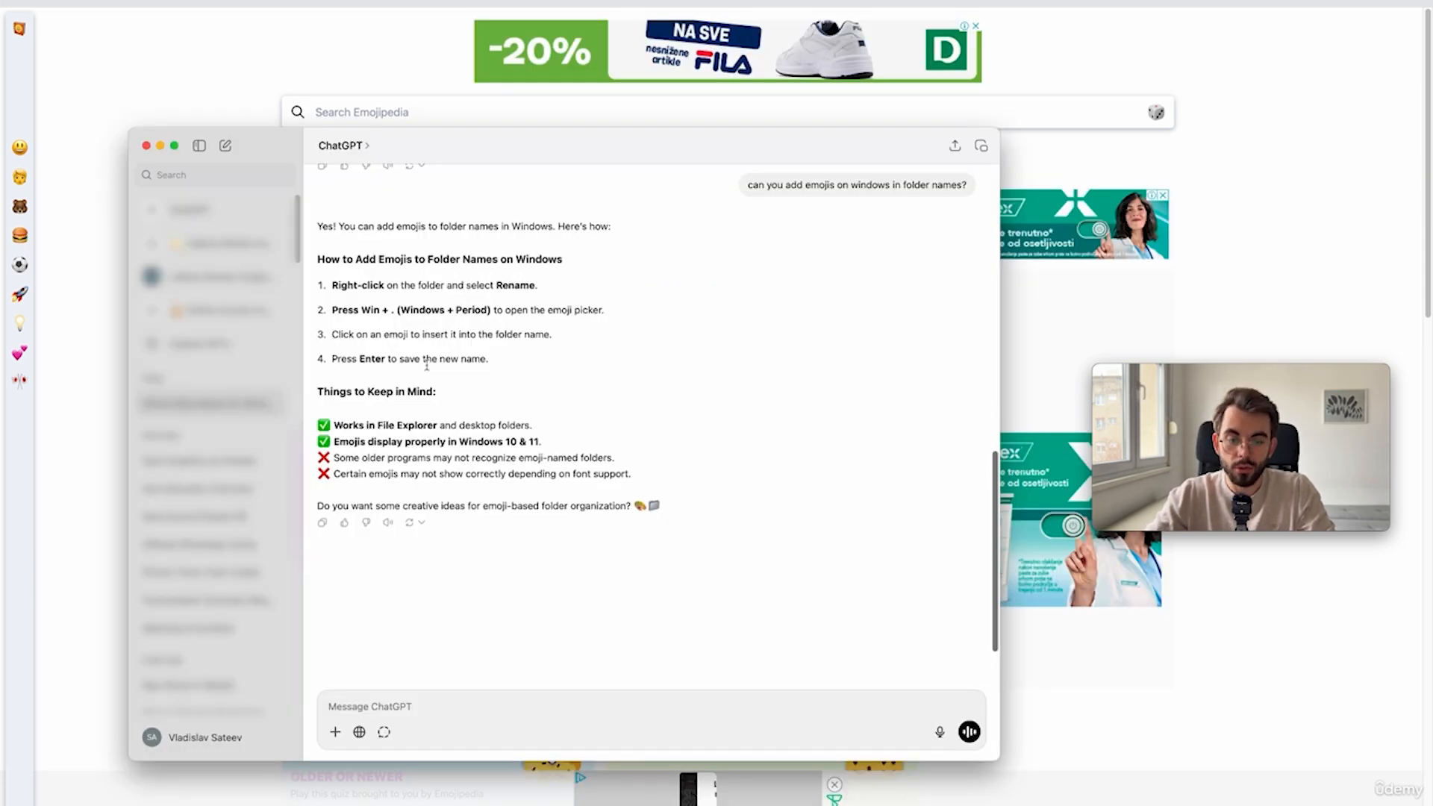
# - Highlight the emoji picker shortcut in ChatGPT's instructions for Windows folder names, and clear the highlight
pyautogui.moveTo(399, 296); pyautogui.dragTo(482, 309)
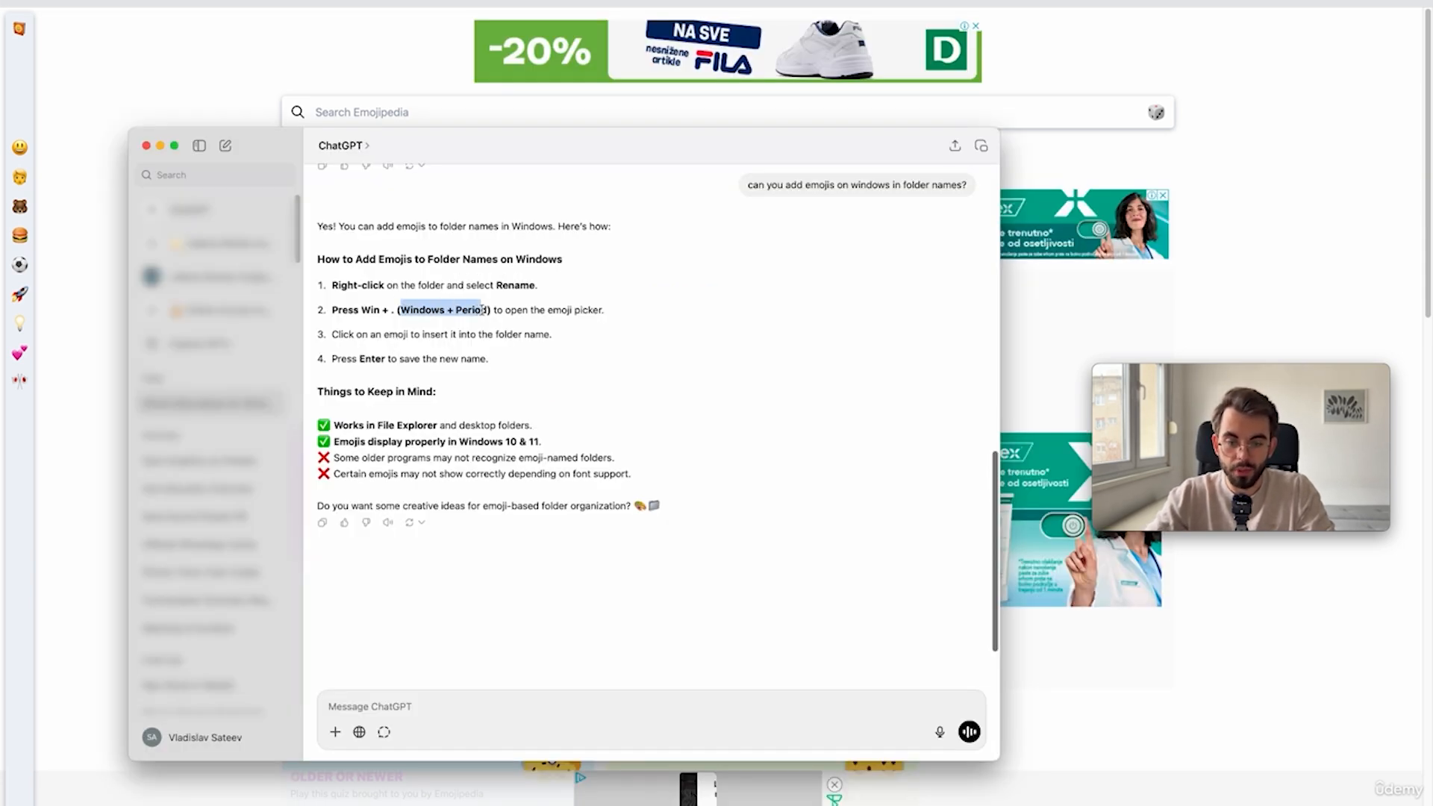
pyautogui.click(625, 391)
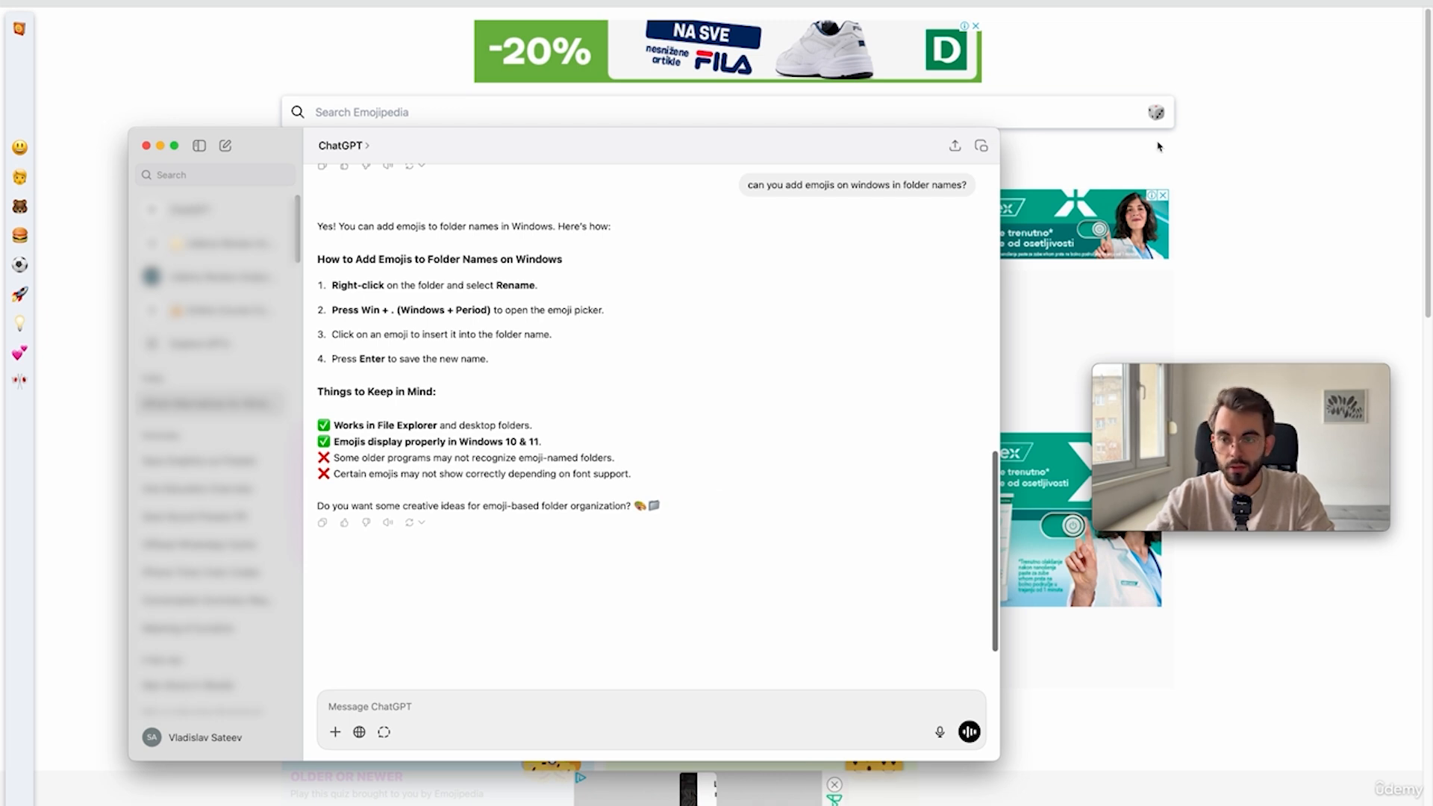
# - In a new Safari tab, search the macOS emoji picker for "money" and pick a banknote emoji
pyautogui.press('super+Tab')
pyautogui.press('super+t')
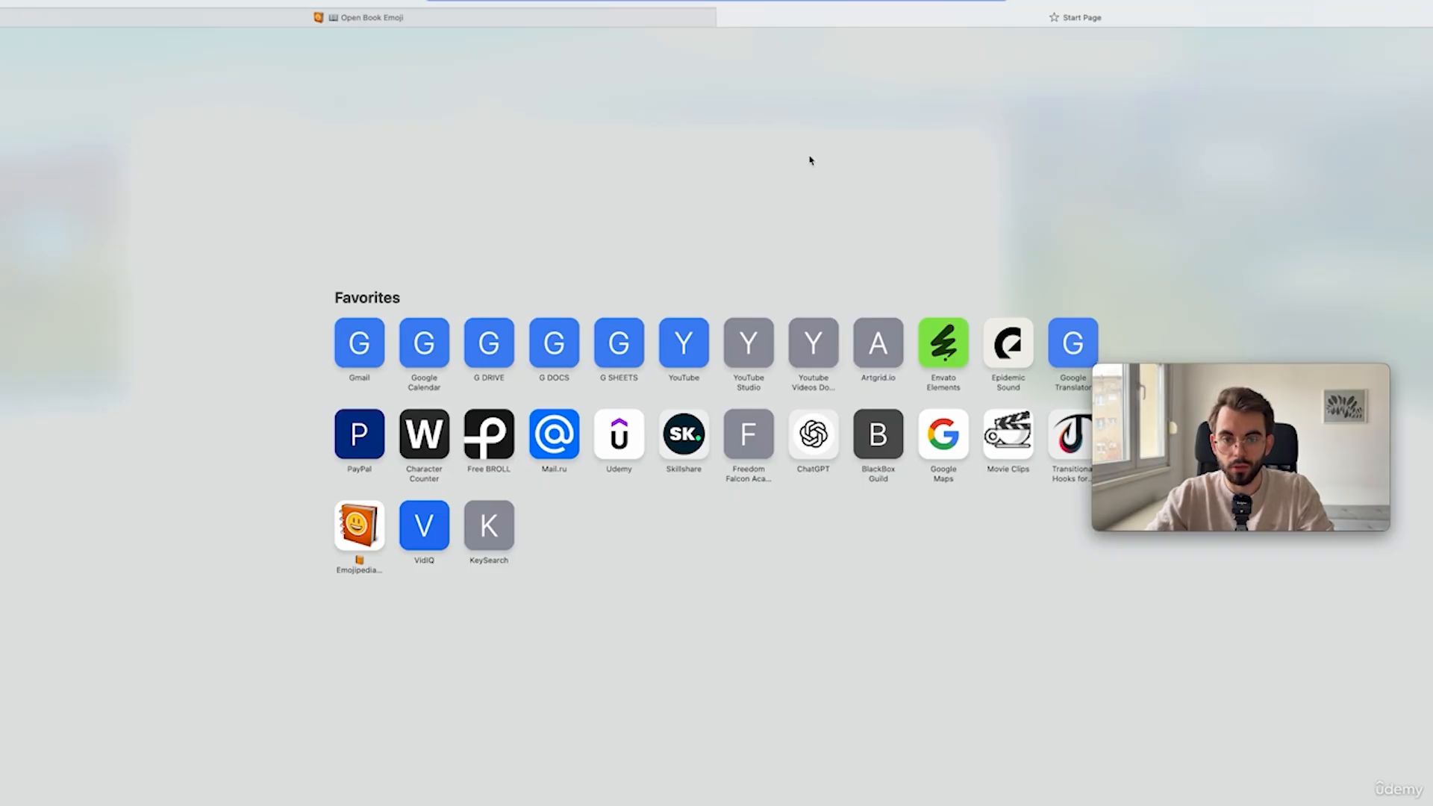
pyautogui.press('ctrl+super+space')
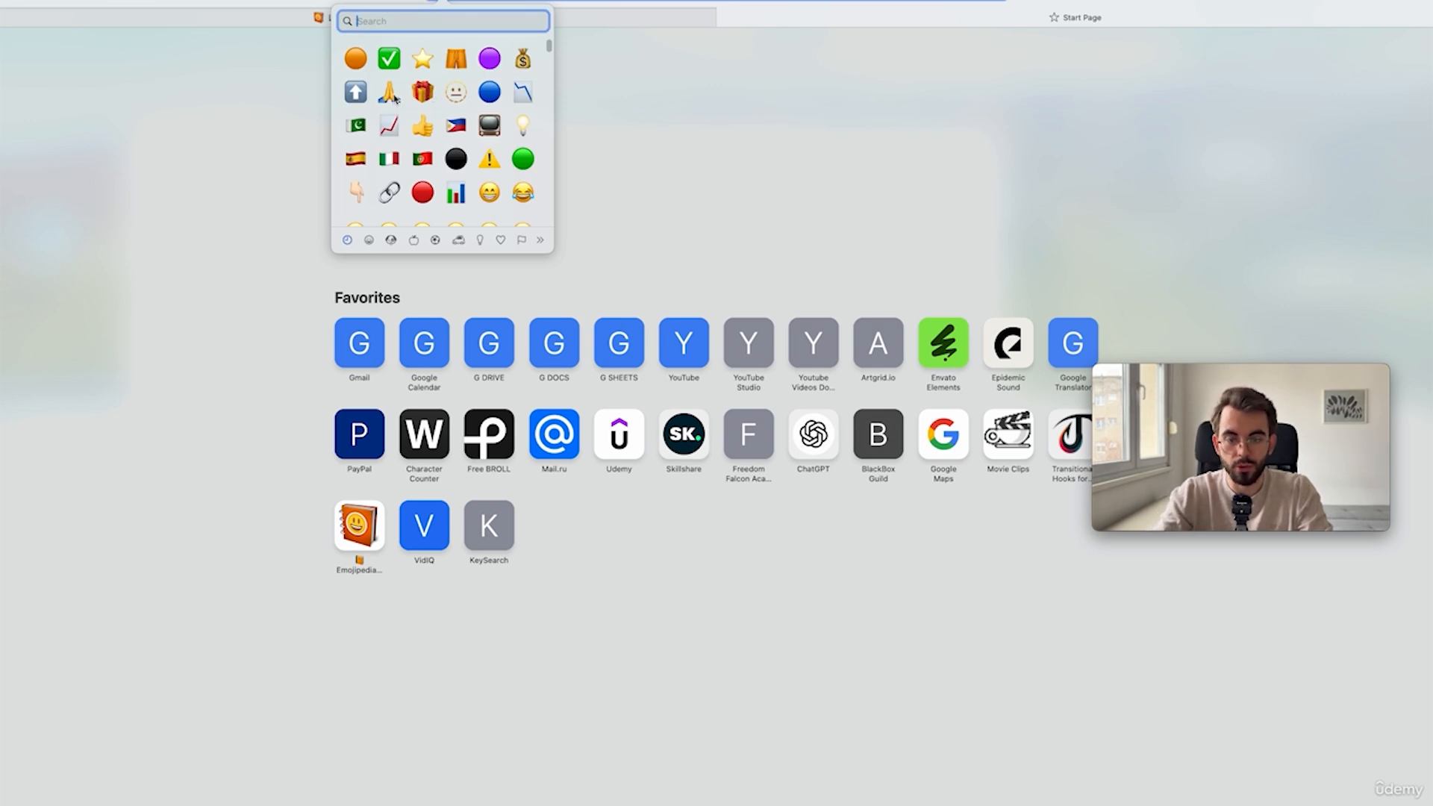
pyautogui.write('money')
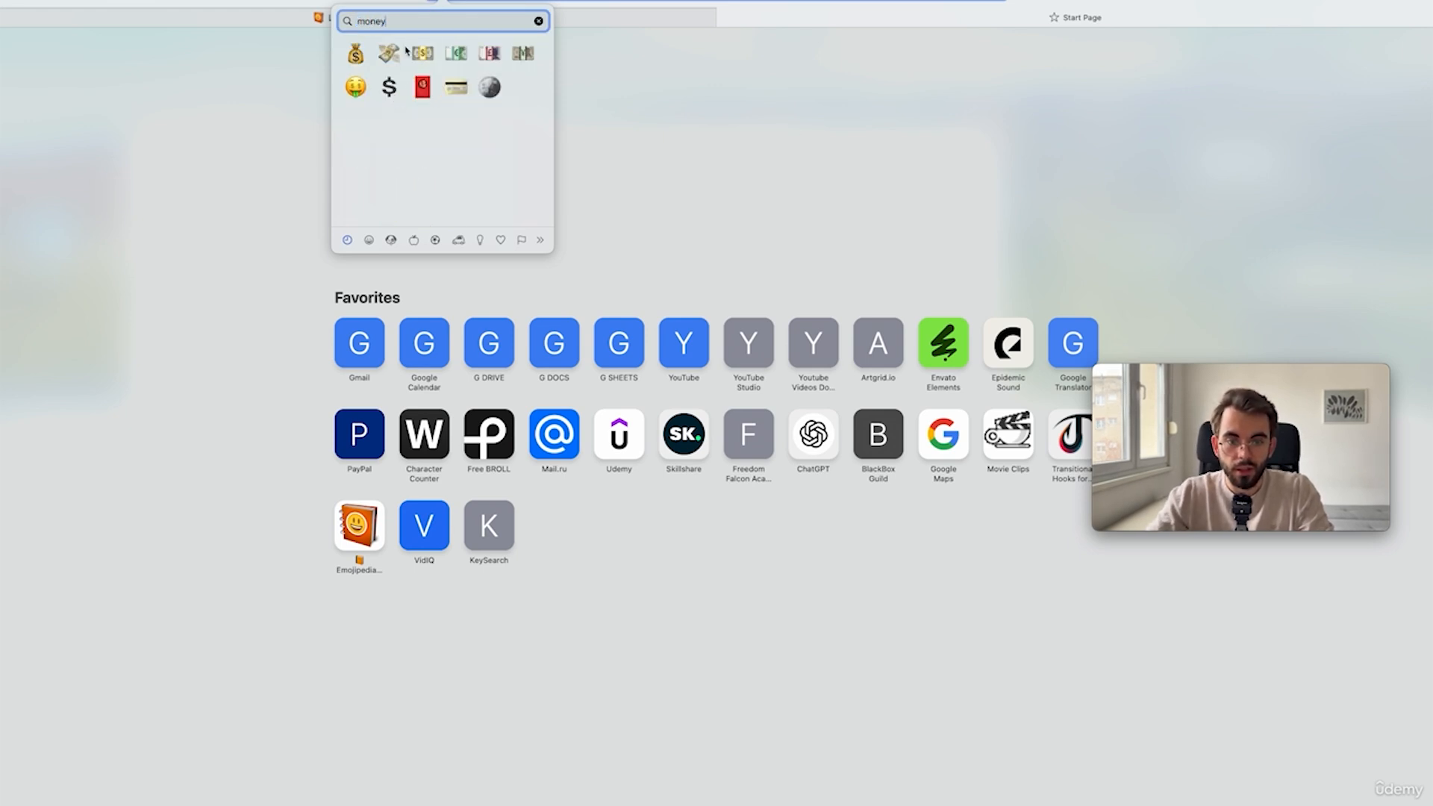
pyautogui.click(420, 52)
pyautogui.click(380, 203)
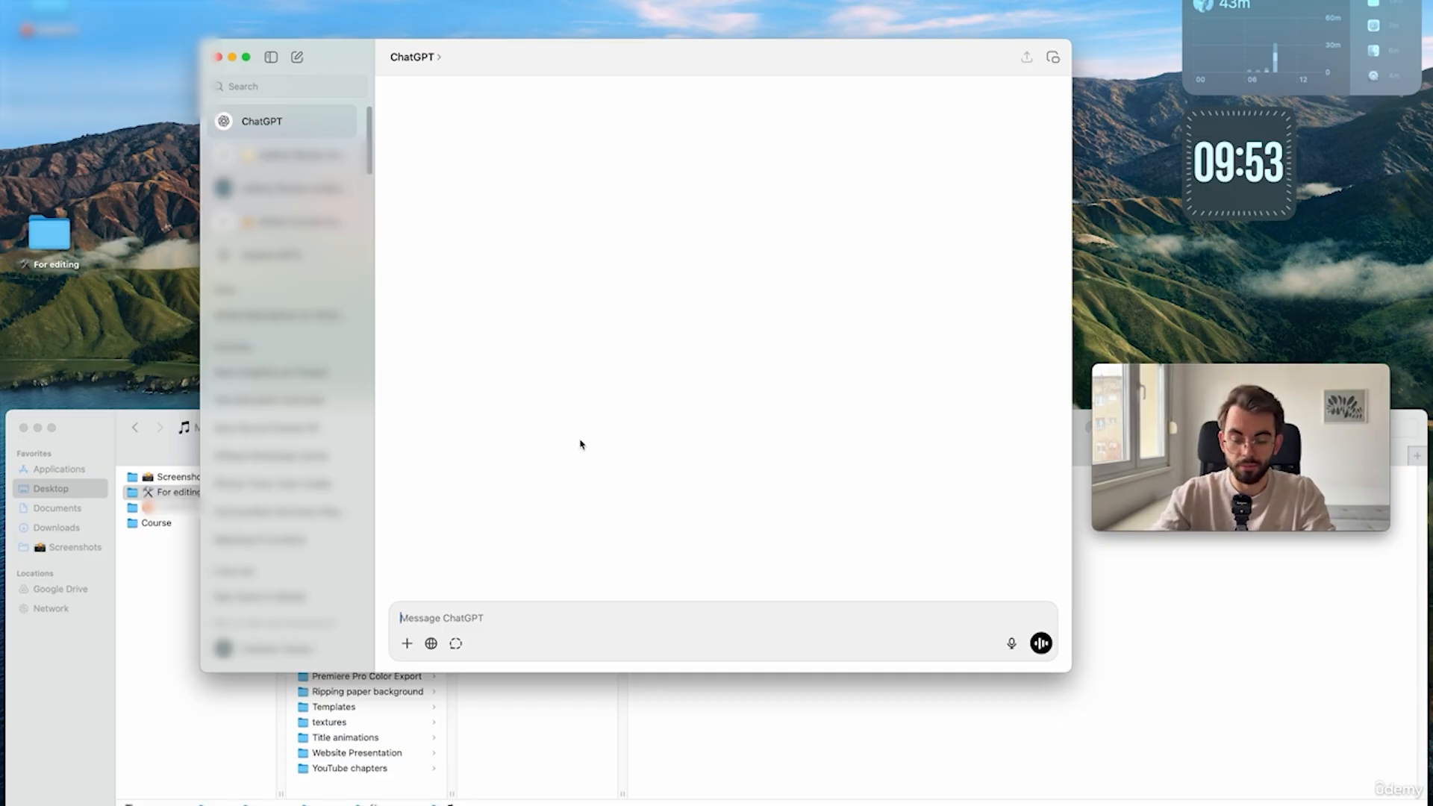
# - Ask ChatGPT "give me an emoji that represents the word background" and highlight the computer screen emoji in its reply
pyautogui.write('give me an')
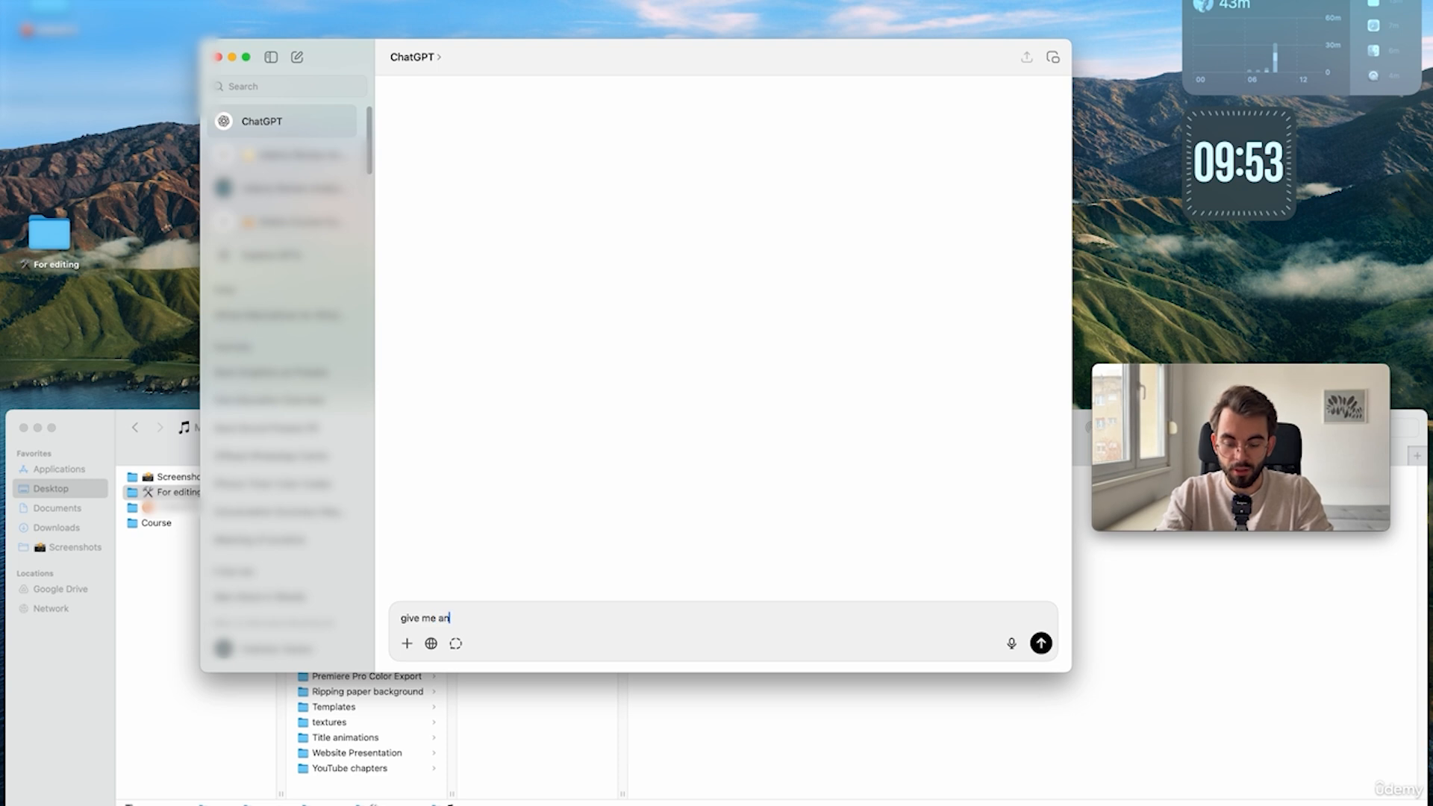
pyautogui.write(' emoji that represents')
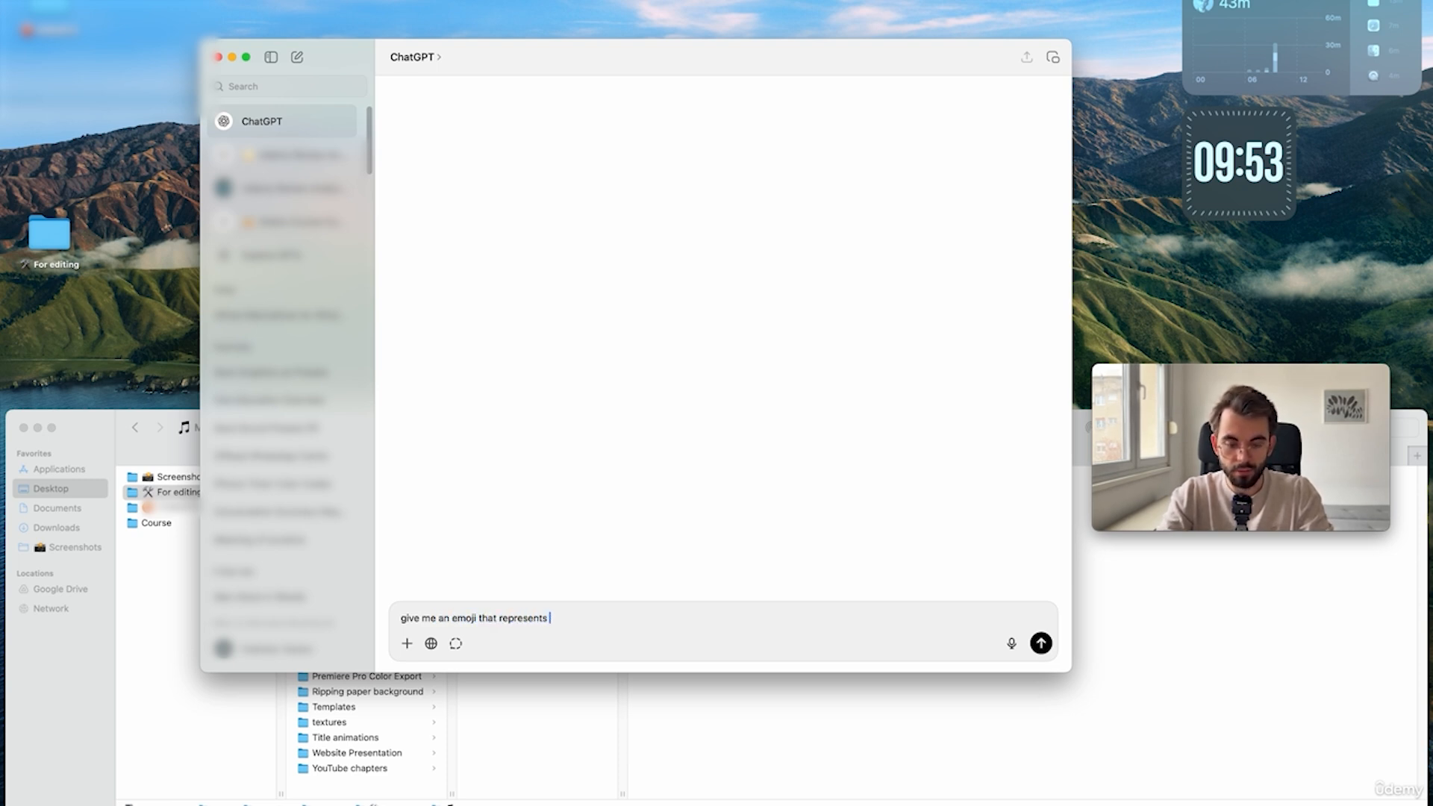
pyautogui.write(' the wor')
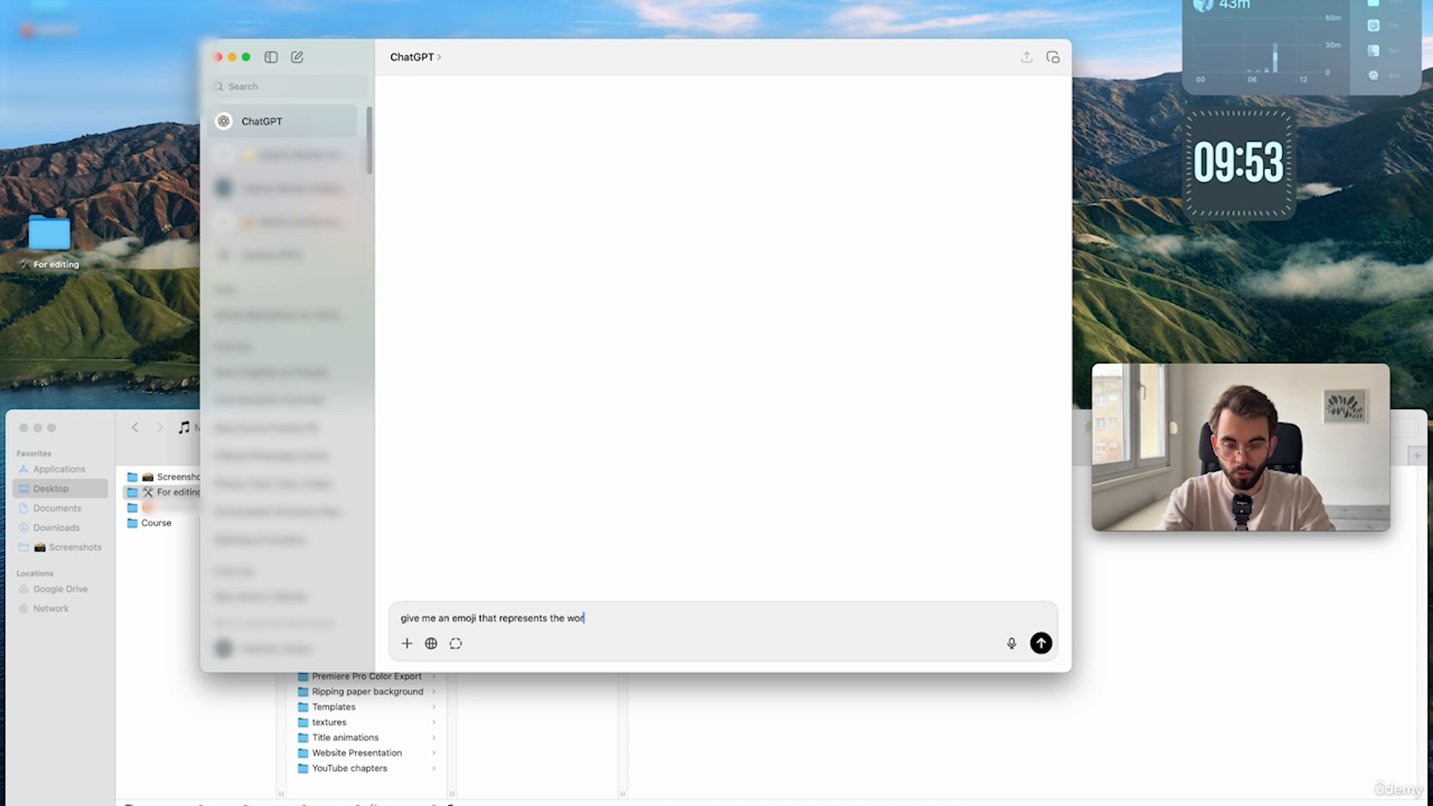
pyautogui.write('d background')
pyautogui.press('Return')
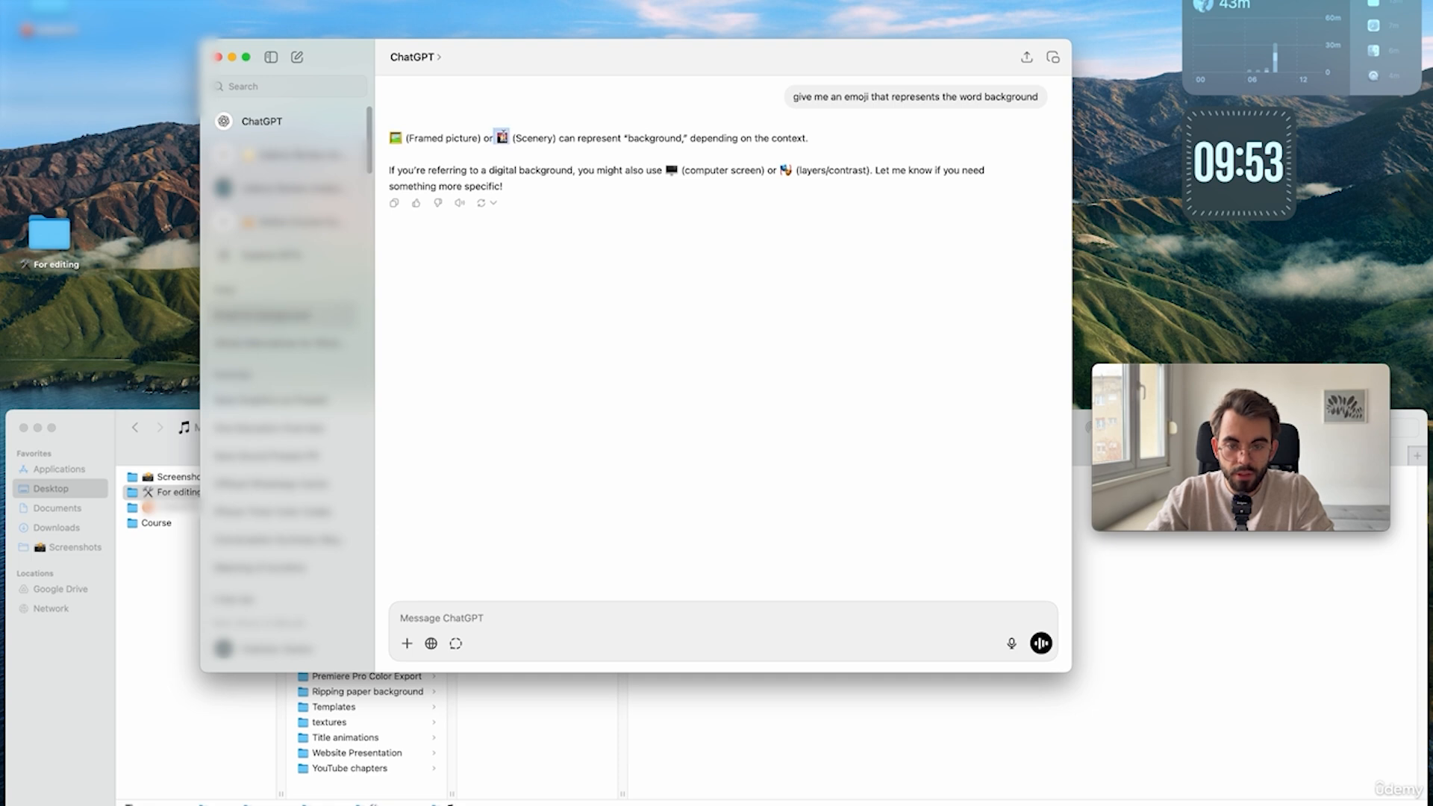
pyautogui.moveTo(665, 169); pyautogui.dragTo(706, 169)
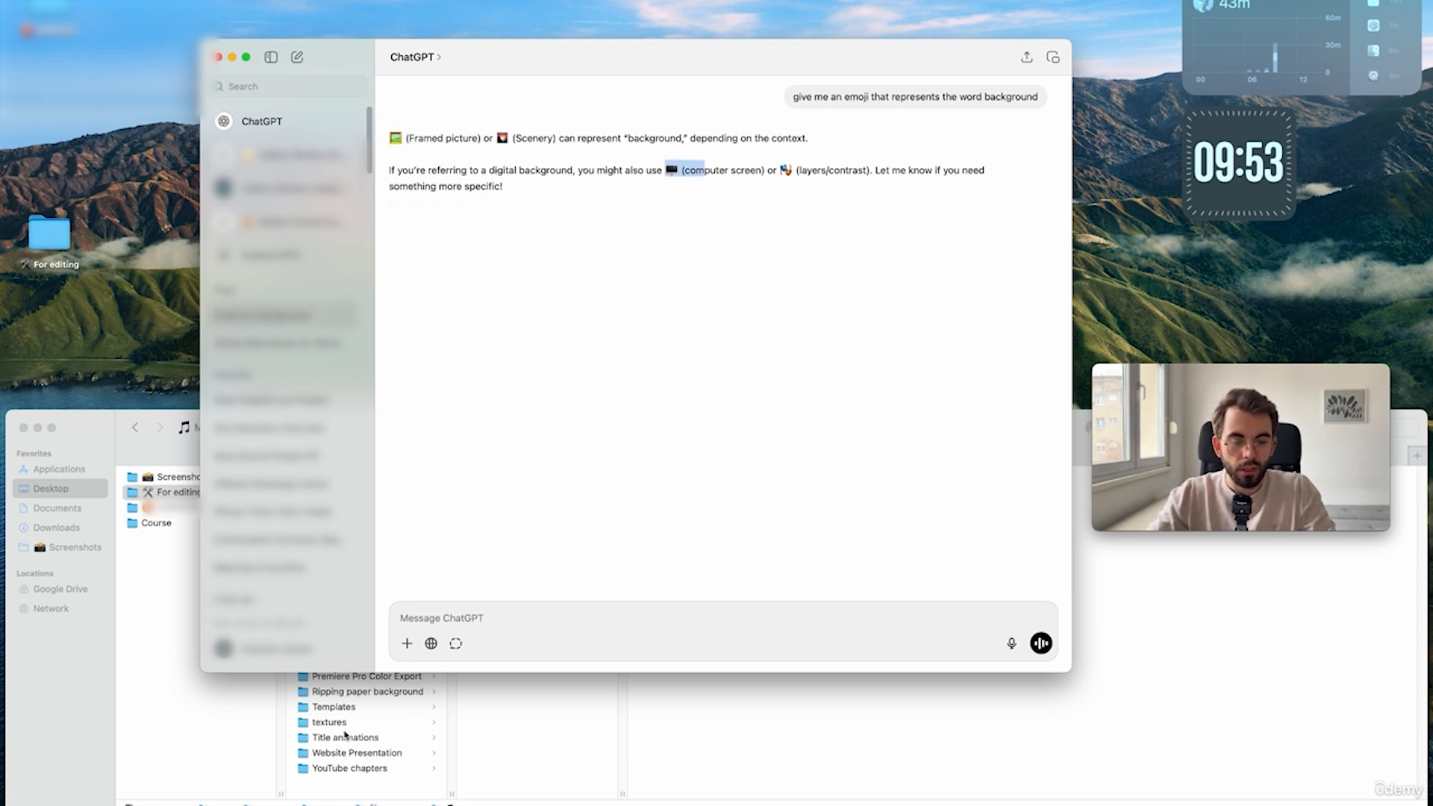
# - Select the Animated Icons folder in Finder, and reuse the previous ChatGPT prompt to ask for an emoji representing the word icon
pyautogui.click(471, 748)
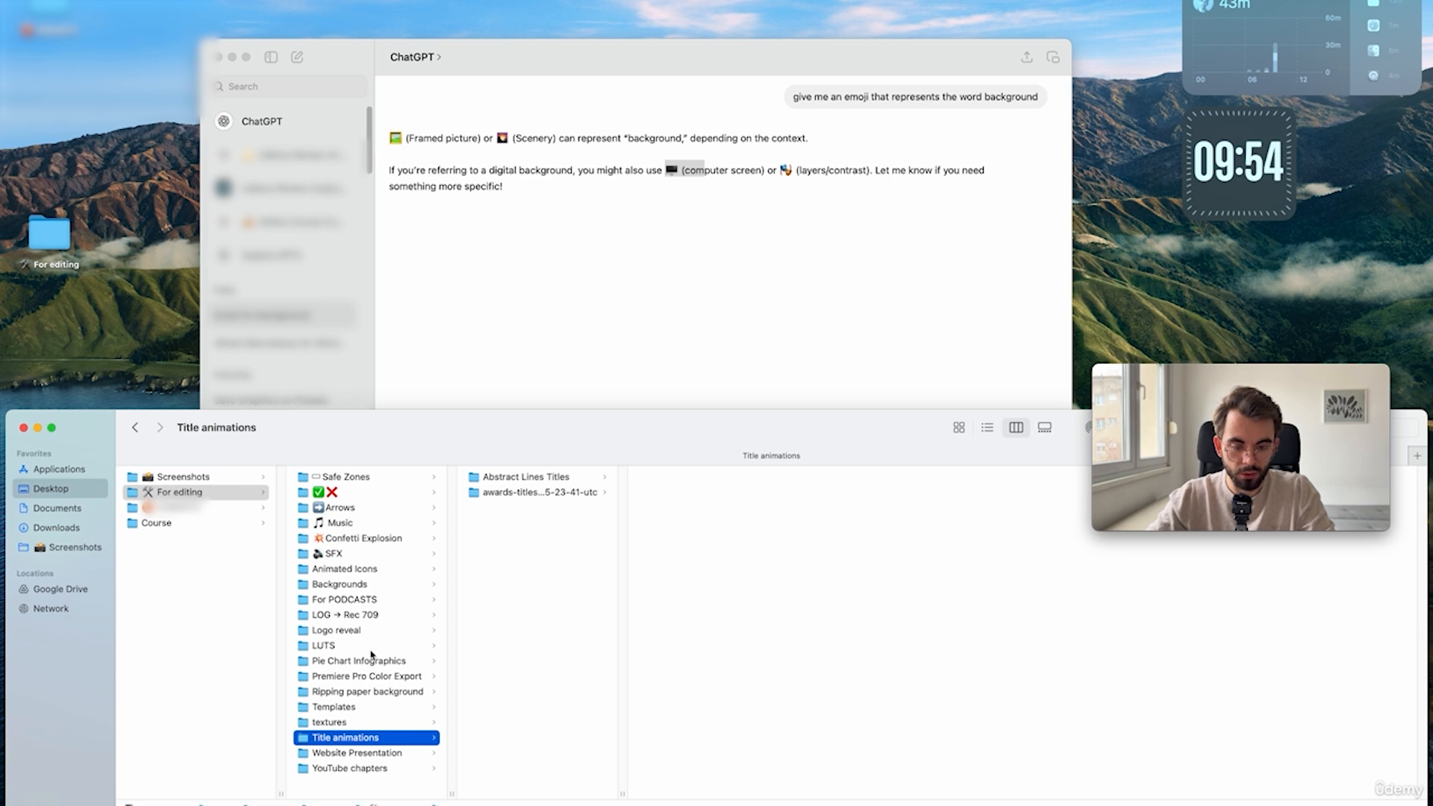
pyautogui.click(372, 570)
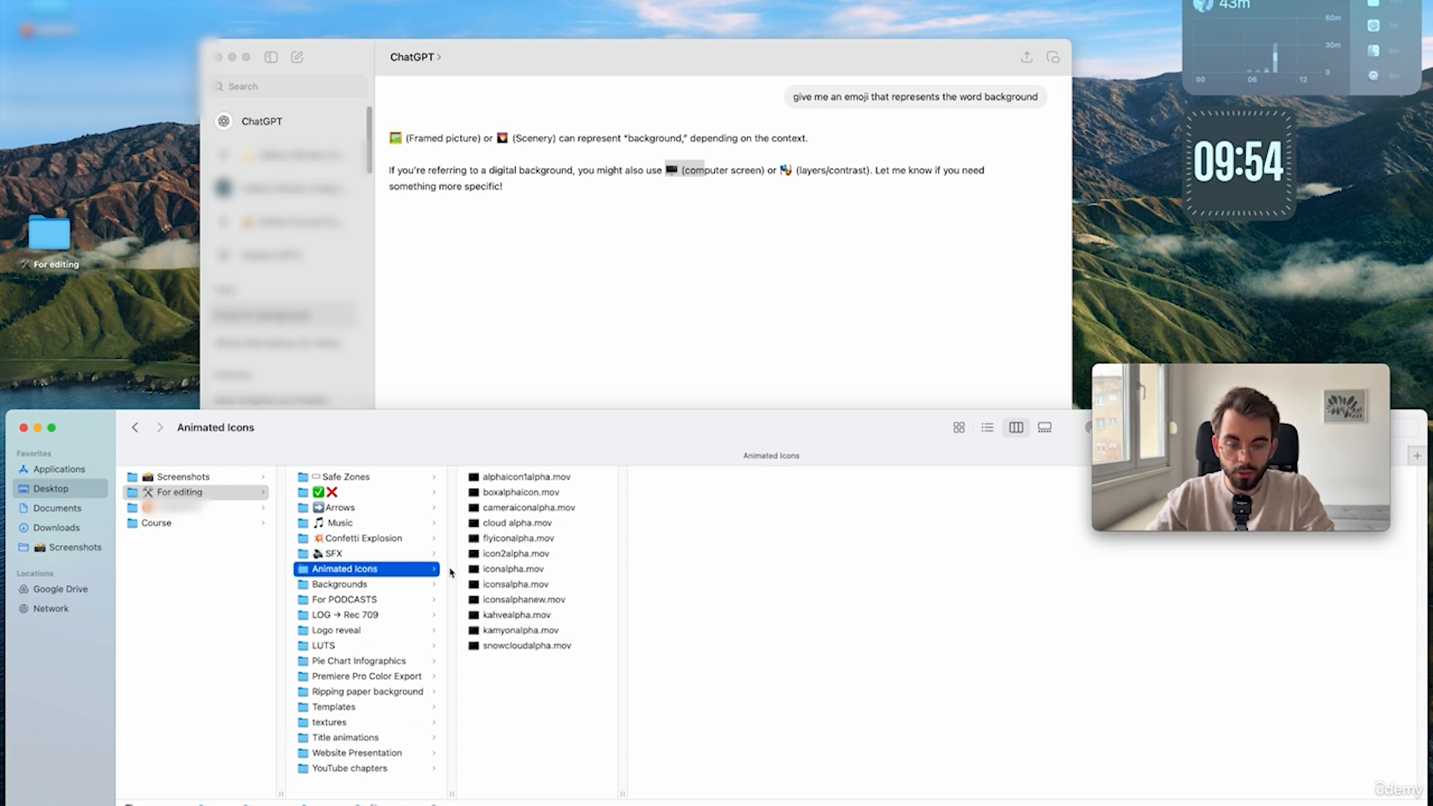
pyautogui.click(674, 131)
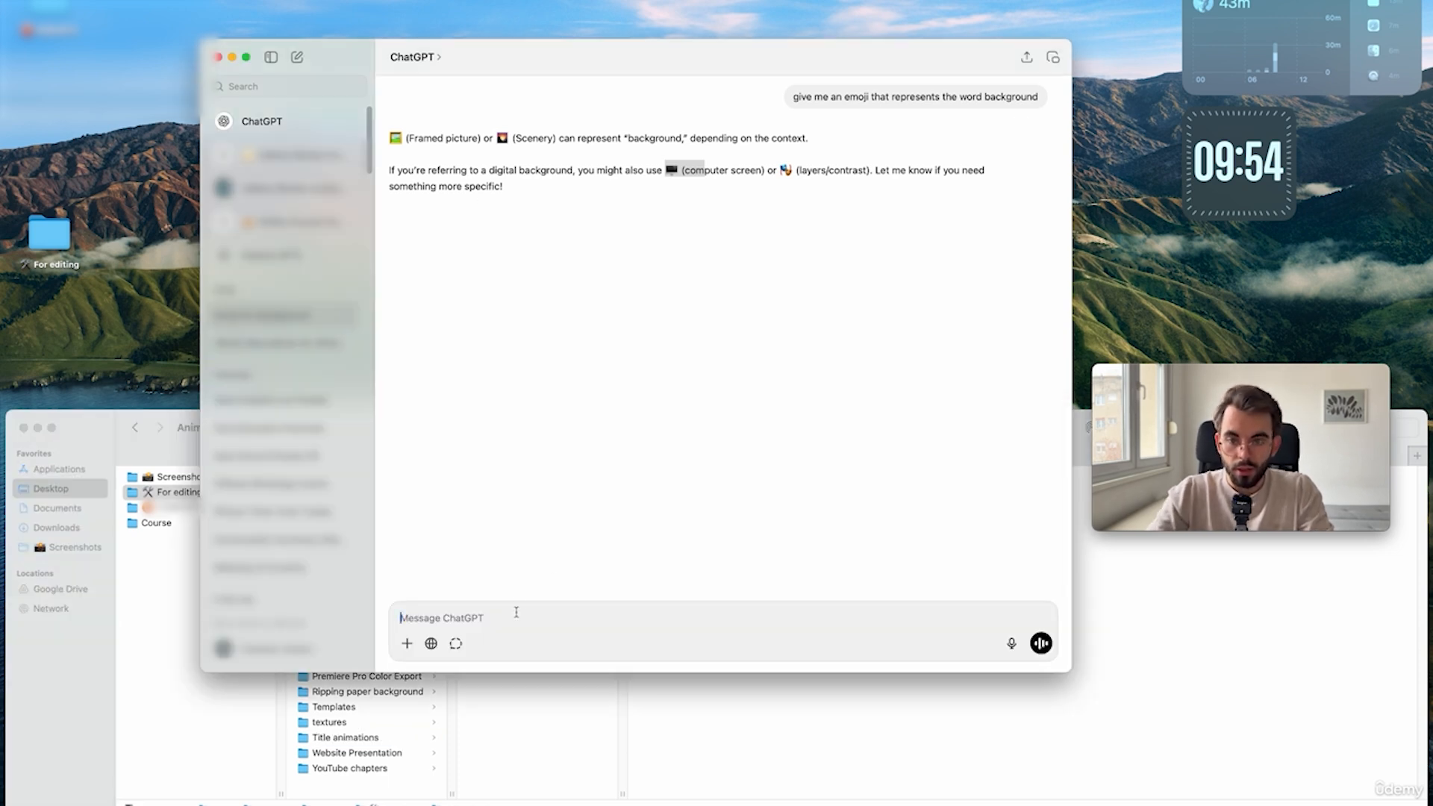
pyautogui.moveTo(793, 97); pyautogui.dragTo(1043, 99)
pyautogui.click(545, 613)
pyautogui.press('super+v')
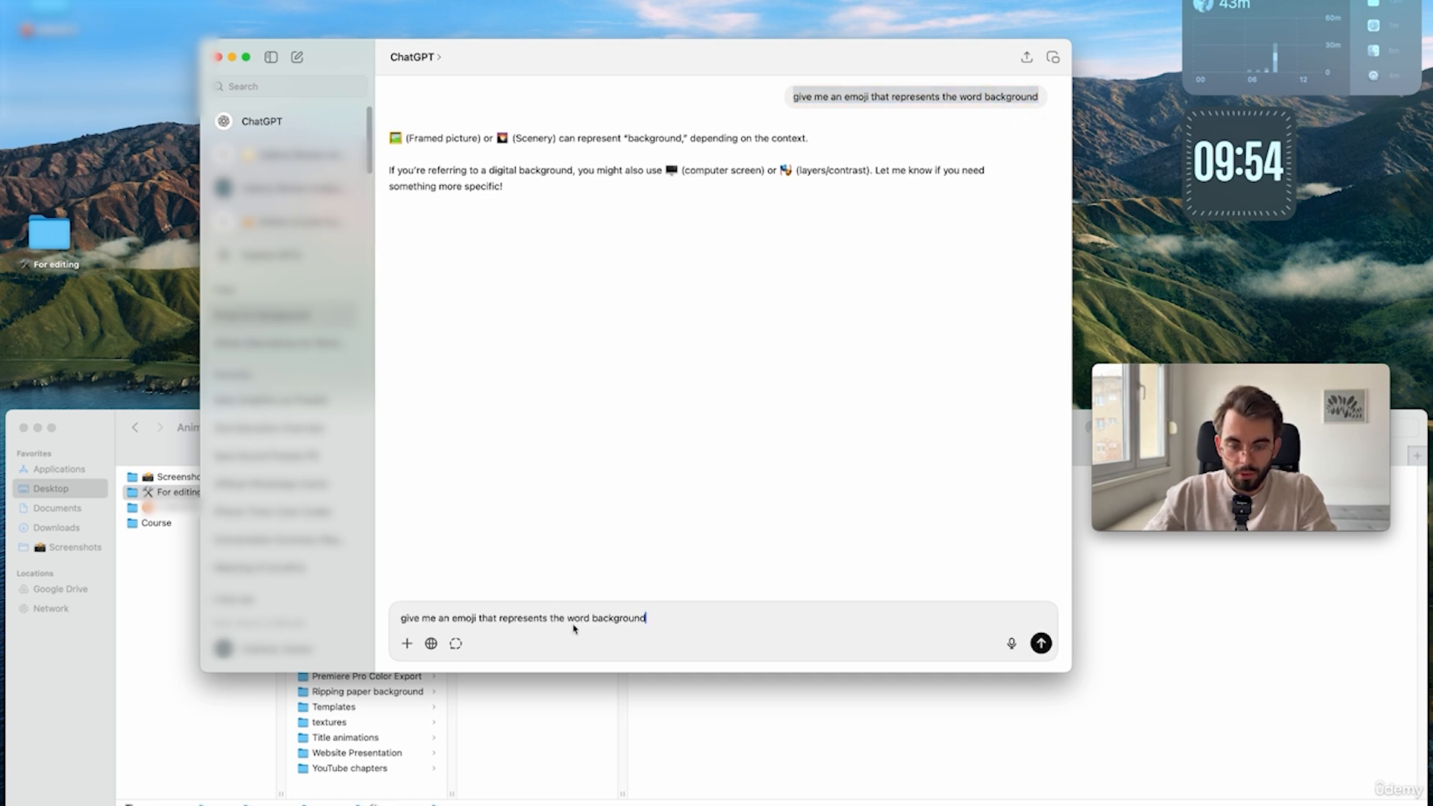
pyautogui.doubleClick(613, 621)
pyautogui.write('icon')
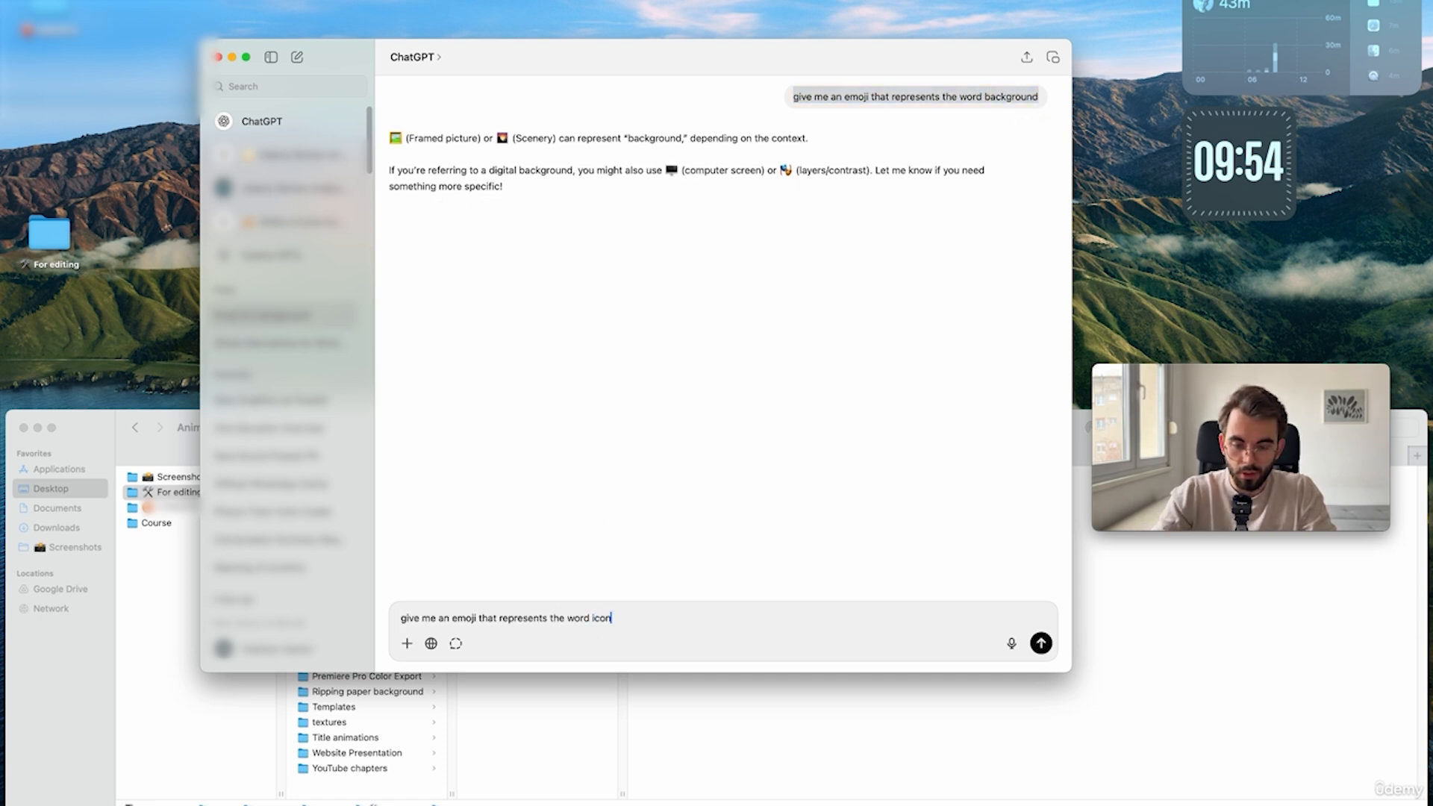
pyautogui.press('Return')
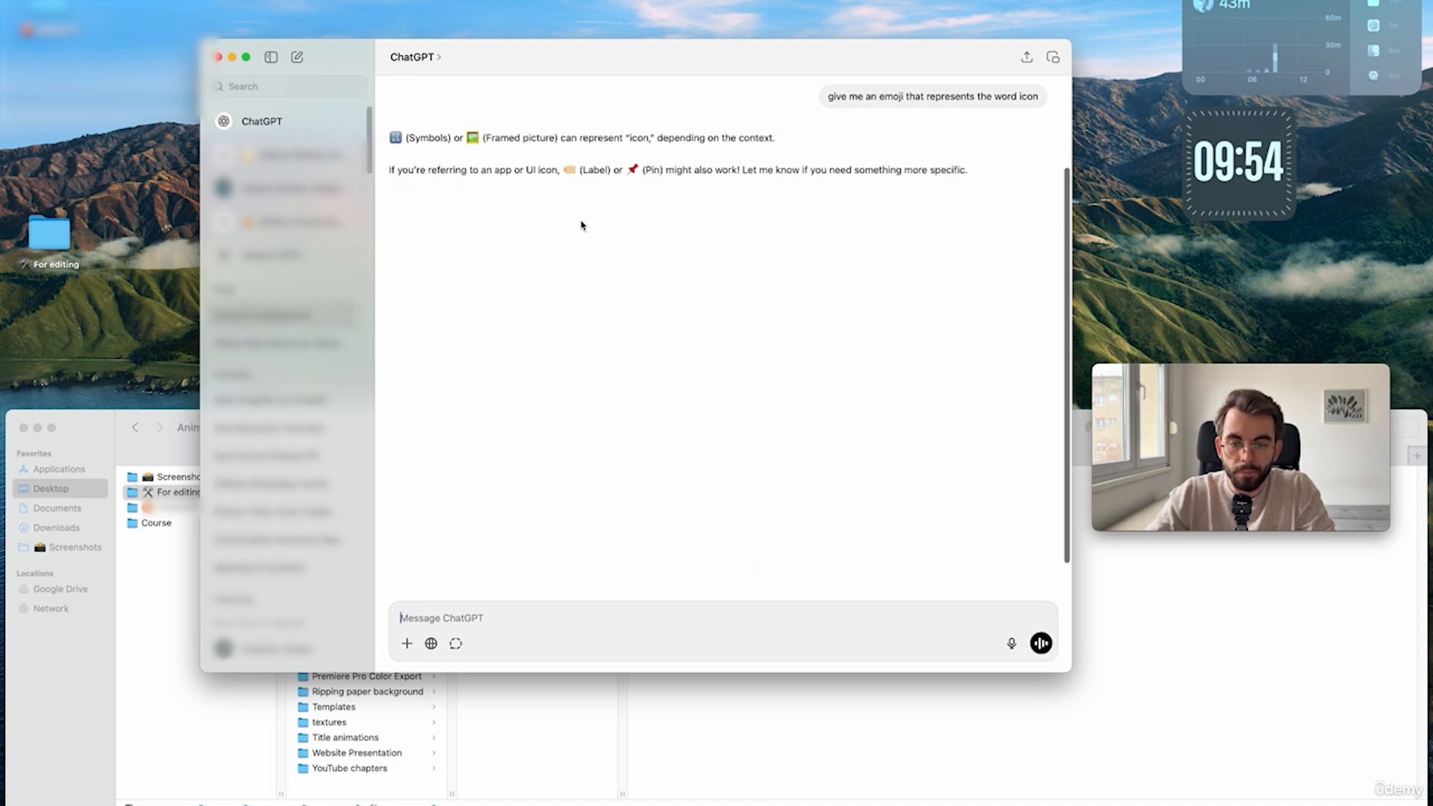
# - Highlight the pin and label emojis in the reply, and ask ChatGPT for more icon emojis
pyautogui.doubleClick(633, 169)
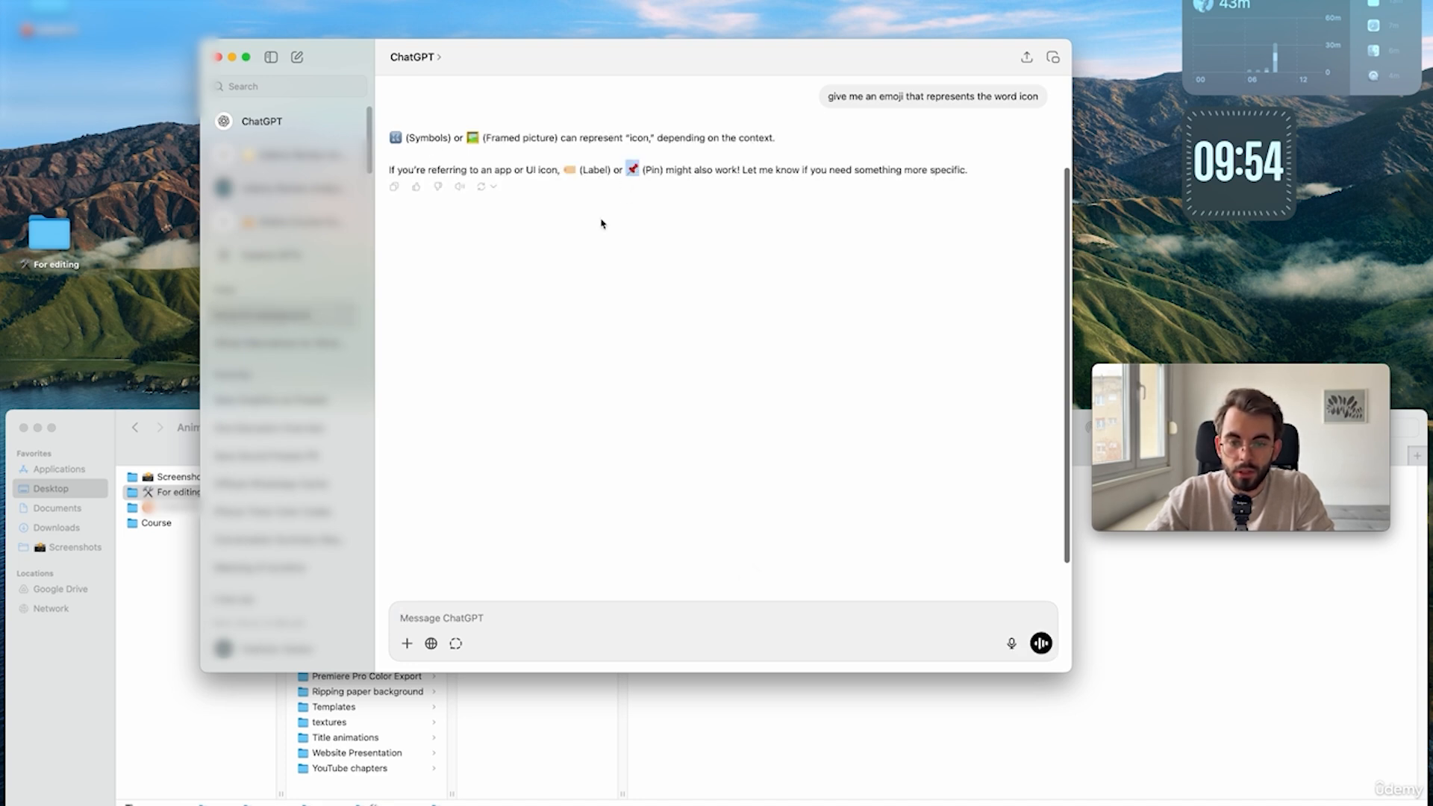
pyautogui.doubleClick(570, 170)
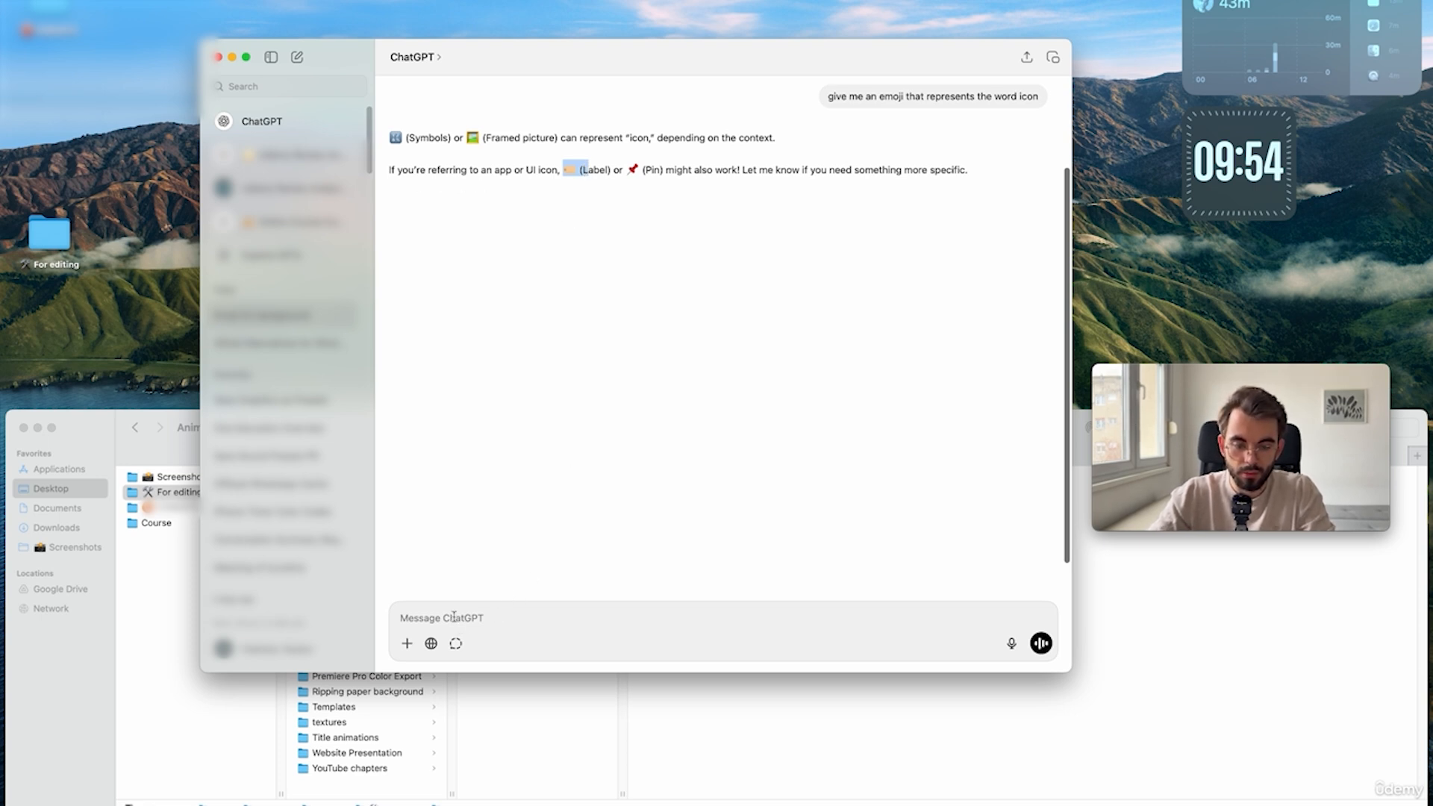
pyautogui.write('more')
pyautogui.press('Return')
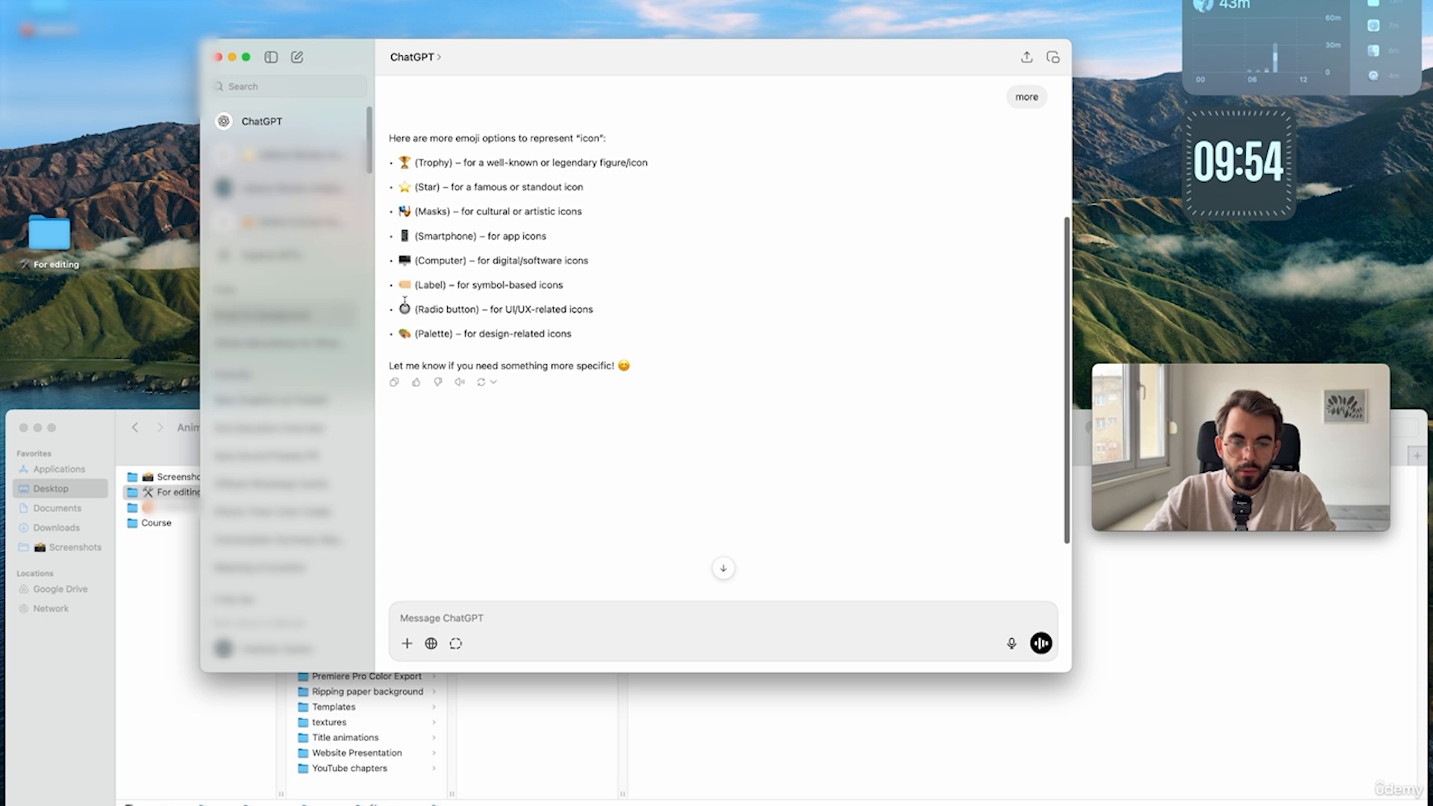
pyautogui.doubleClick(405, 303)
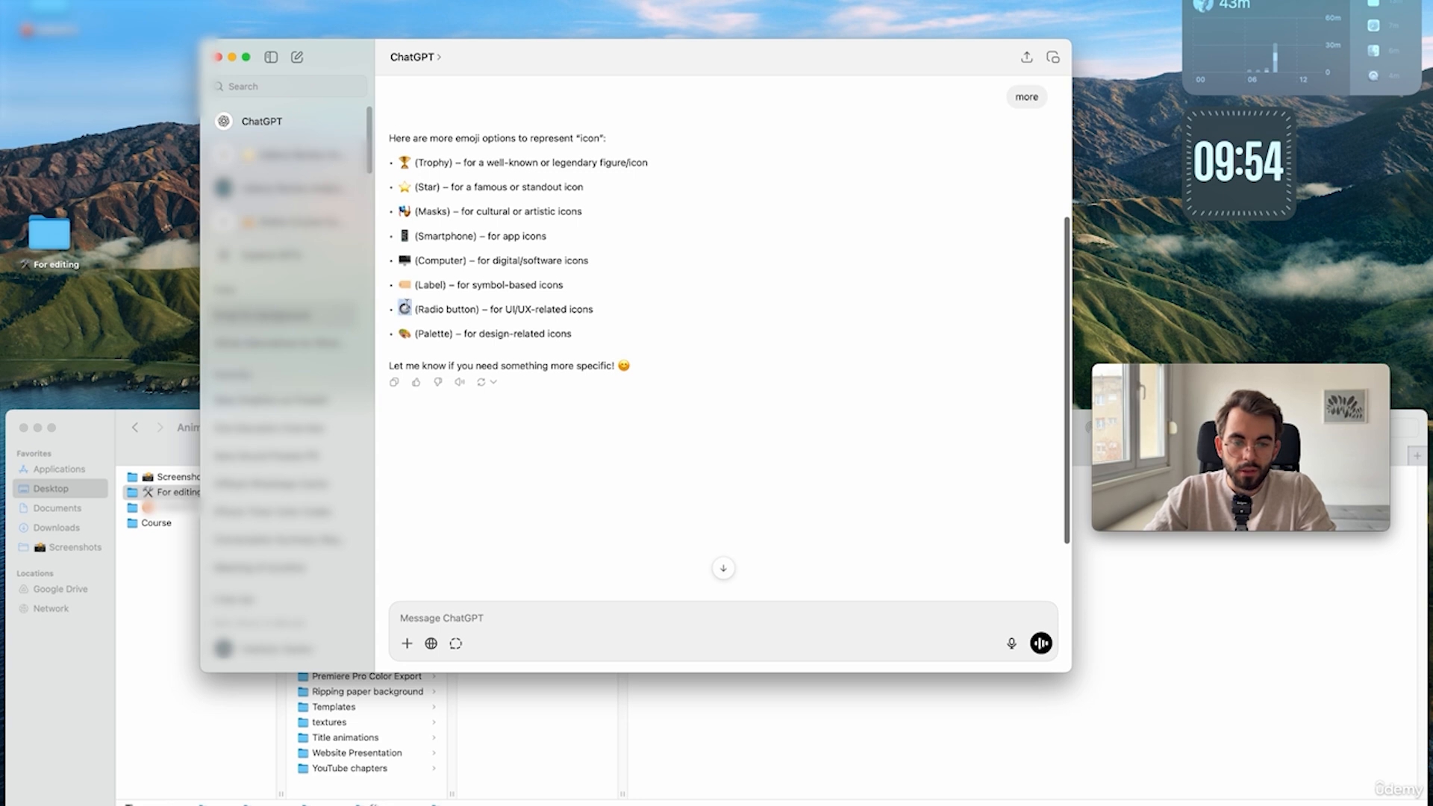
pyautogui.click(401, 214)
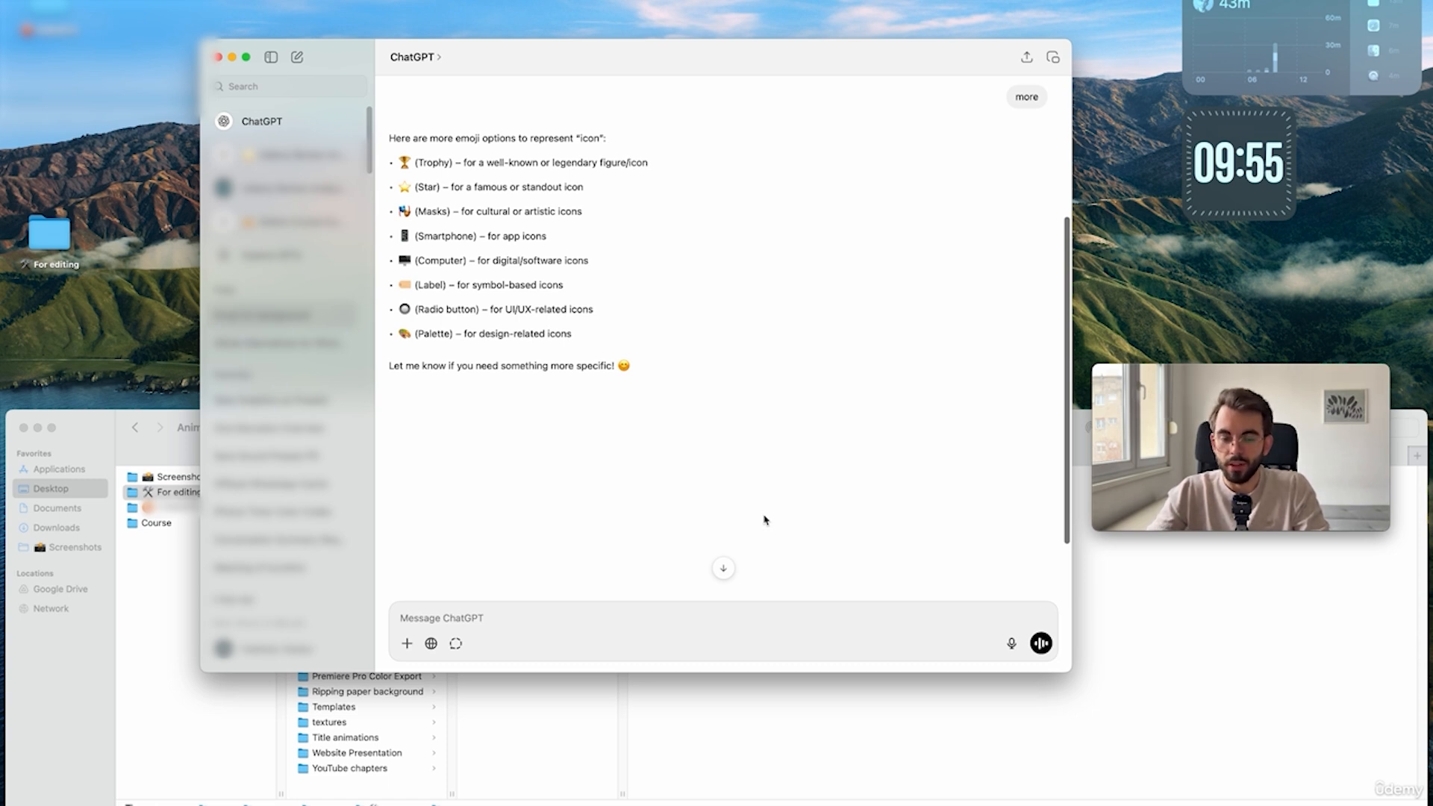
# - In Finder, browse the HOBARTS folder's Long Videos projects down to the NLN our story folder
pyautogui.click(196, 510)
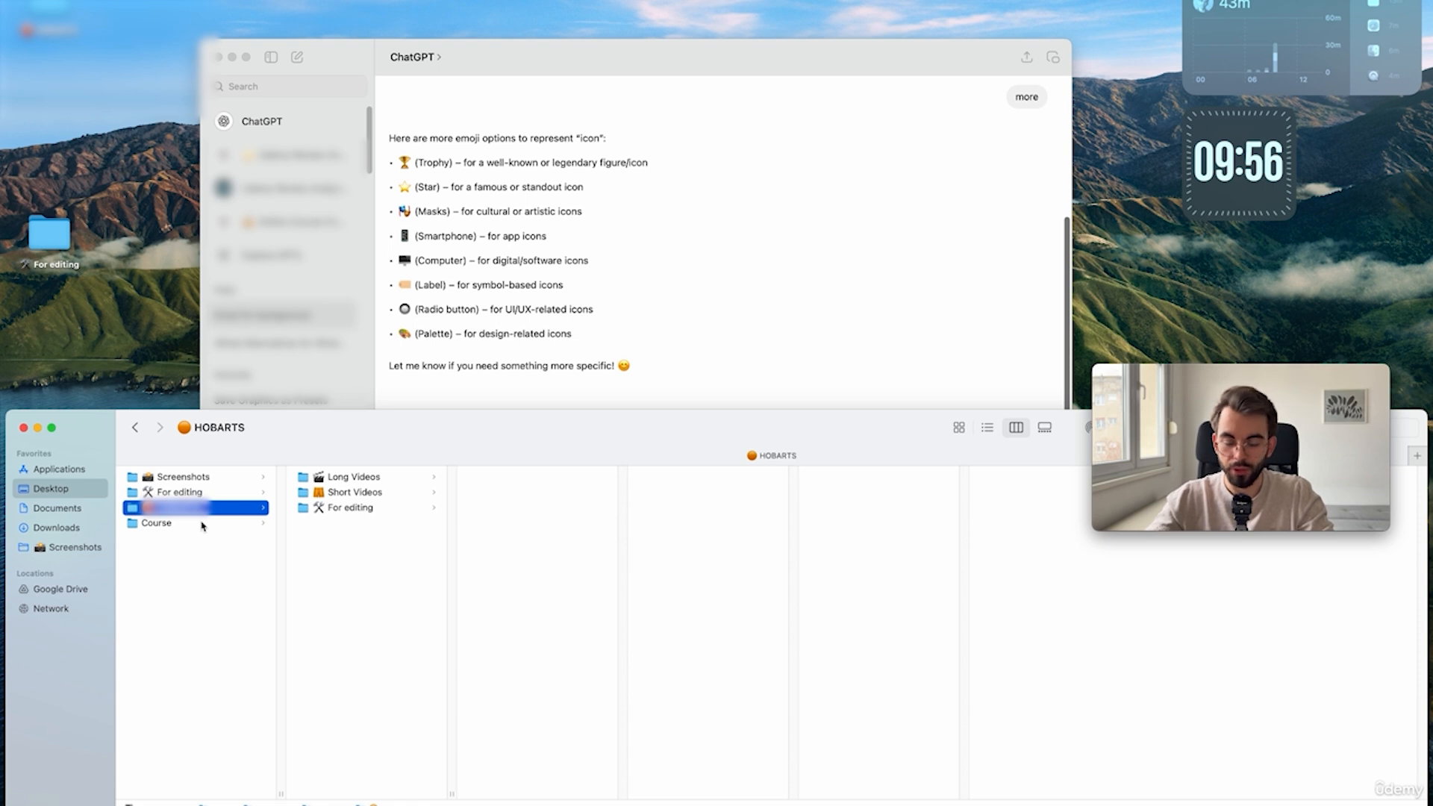
pyautogui.press('Right')
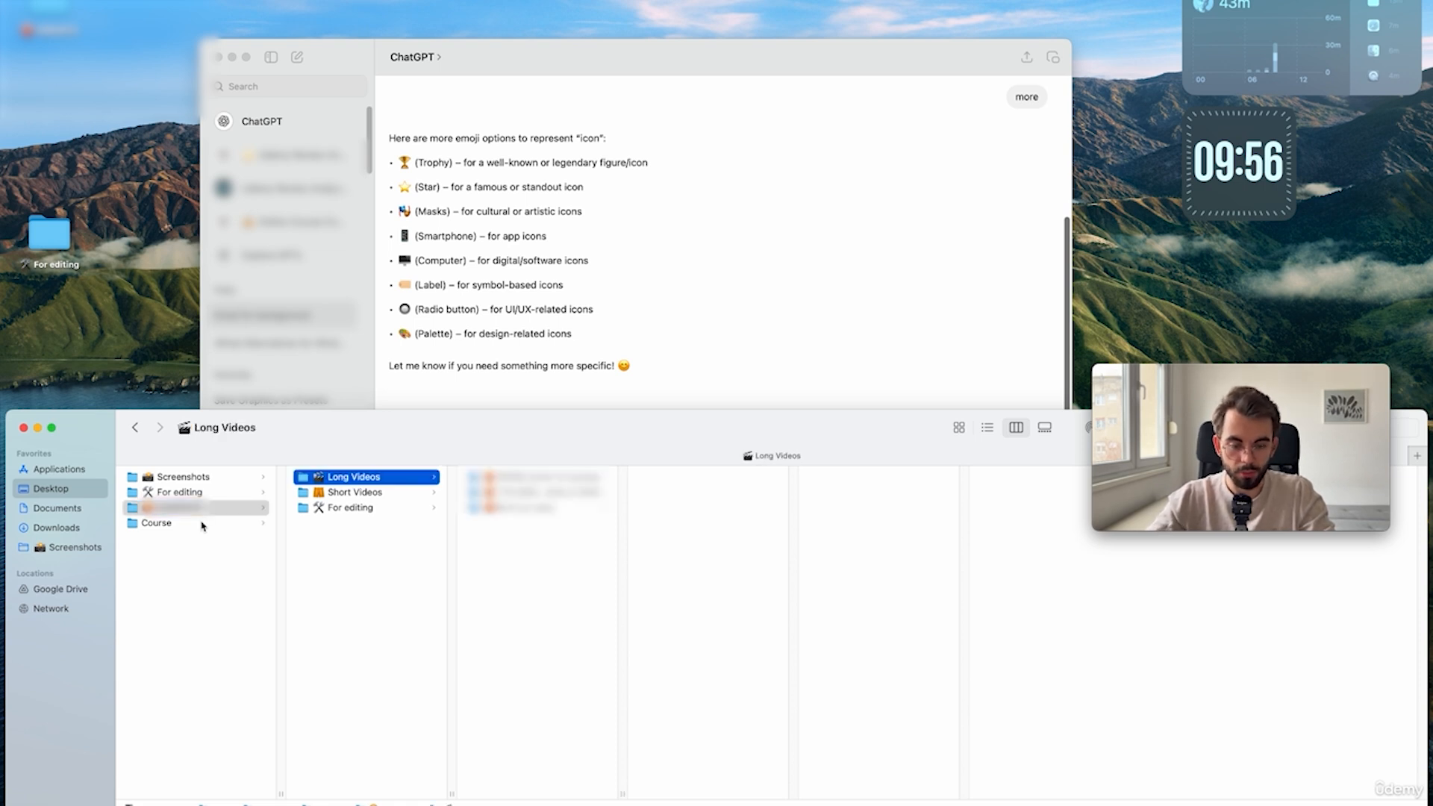
pyautogui.press('Right')
pyautogui.press('Down')
pyautogui.press('Down')
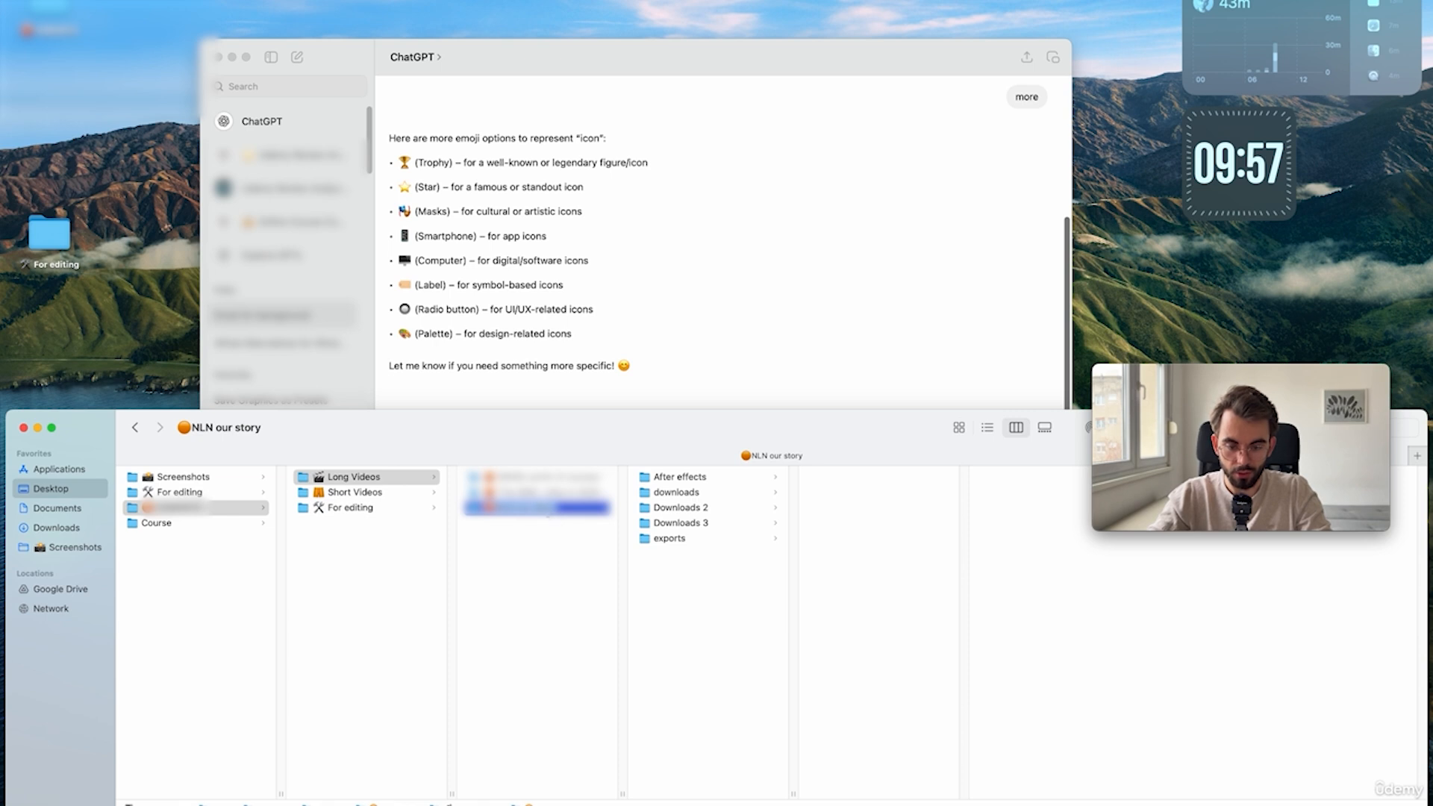
pyautogui.press('ctrl+super+space')
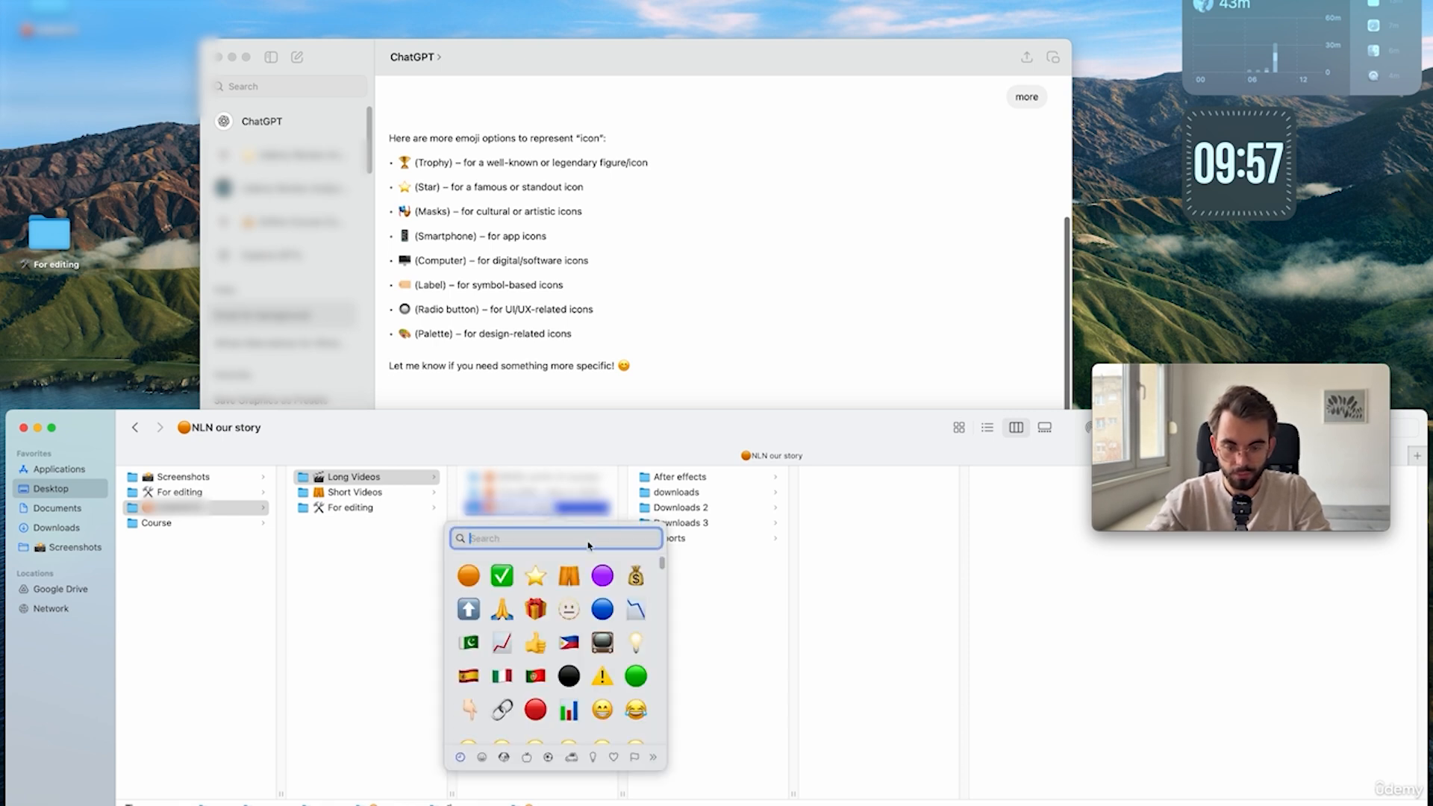
pyautogui.press('Escape')
pyautogui.click(525, 540)
pyautogui.click(524, 513)
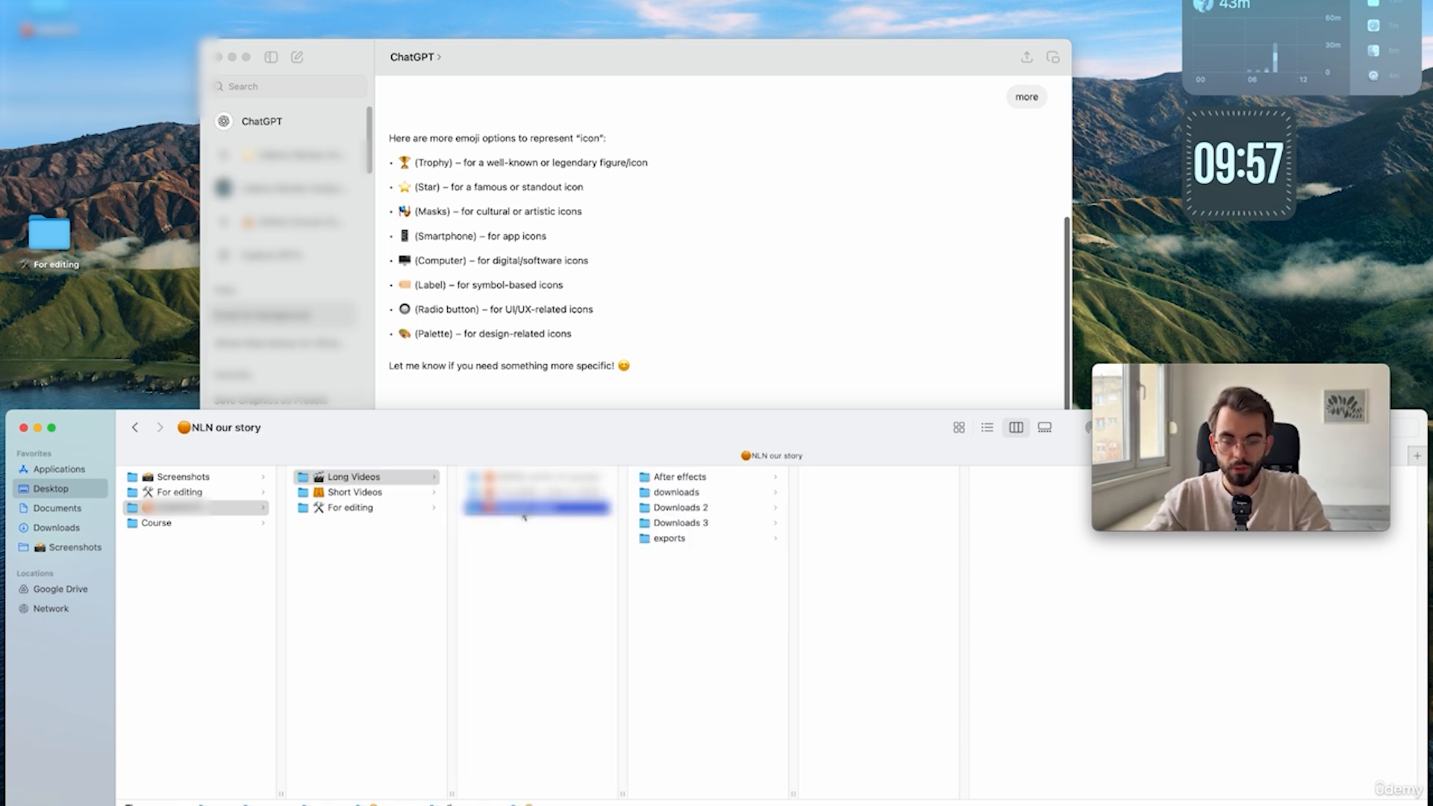
# - Look through the project files and rendered clips inside the After effects folder of NLN our story
pyautogui.press('Right')
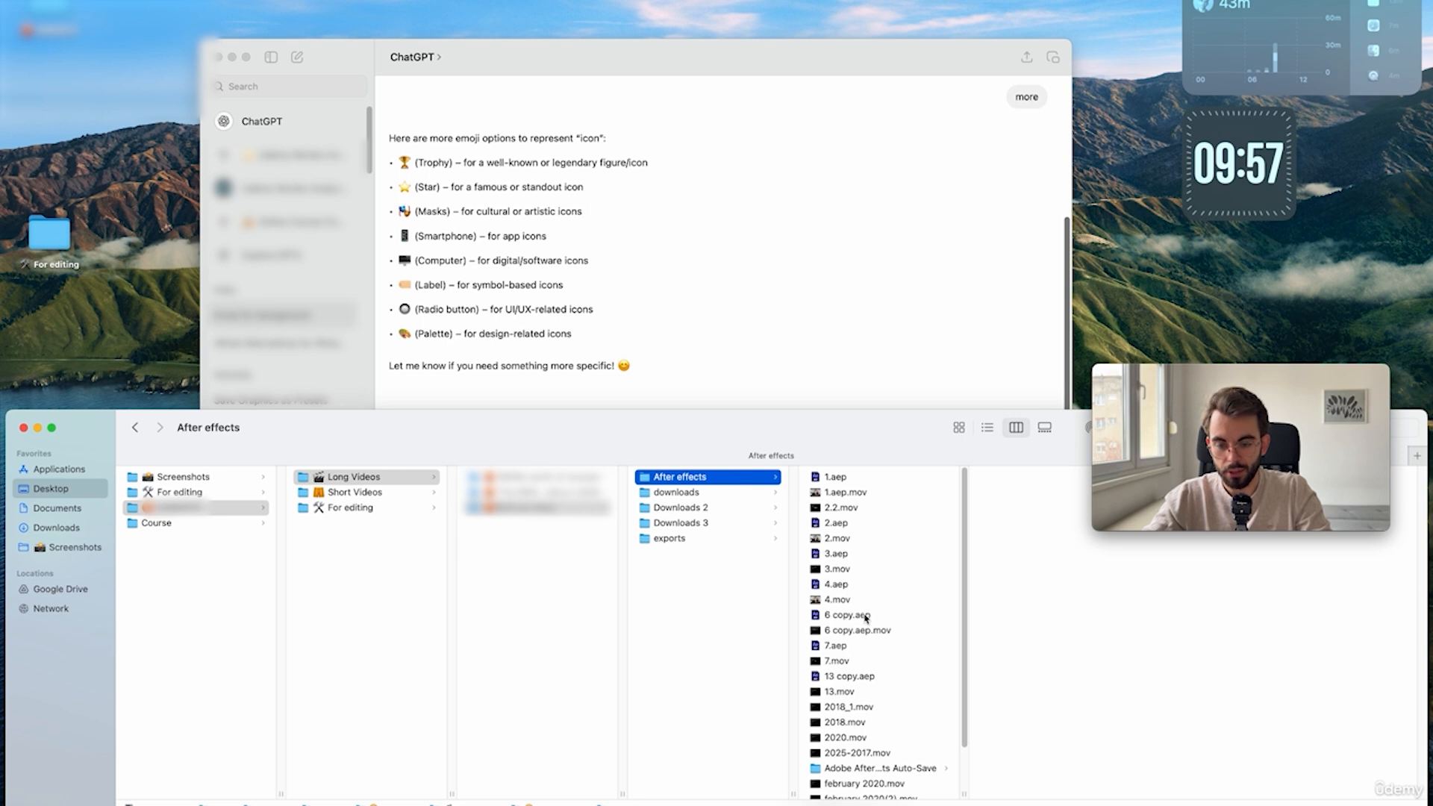
pyautogui.scroll(-3, 867, 619)
pyautogui.scroll(1, 870, 642)
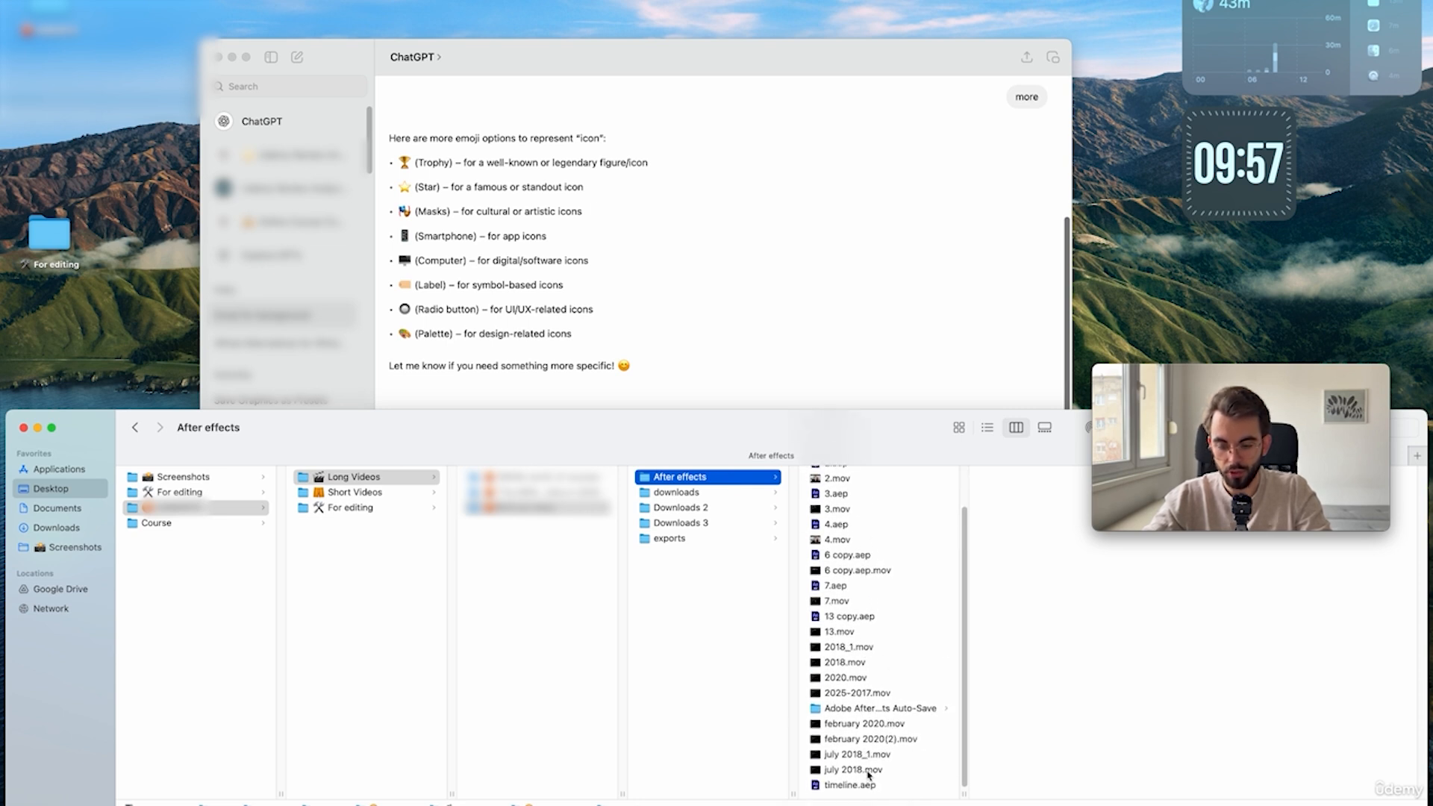
pyautogui.scroll(2, 868, 769)
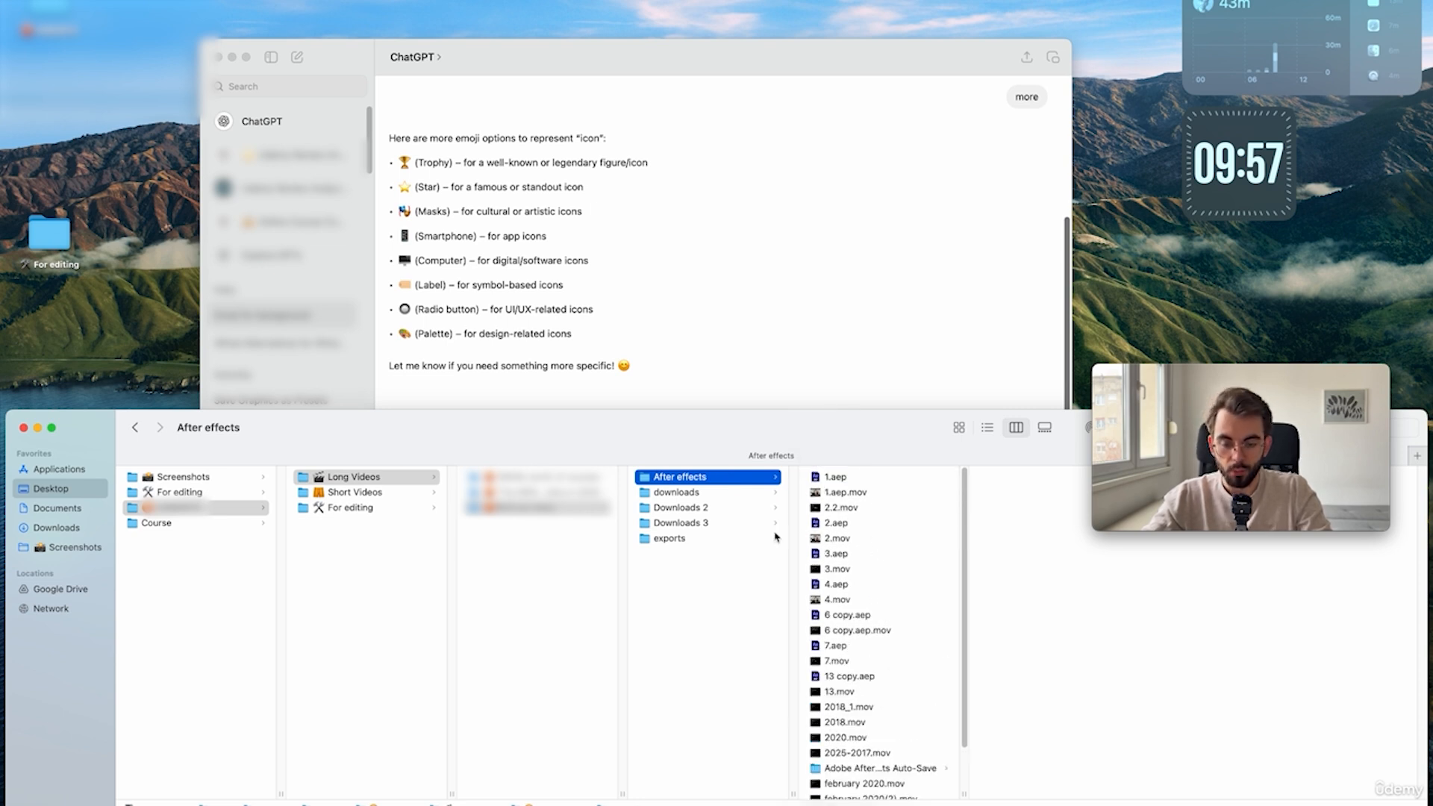
# - Browse the project's downloads, Downloads 2, Downloads 3 and exports folders, and briefly open the Mac's own Downloads folder and close it
pyautogui.click(699, 494)
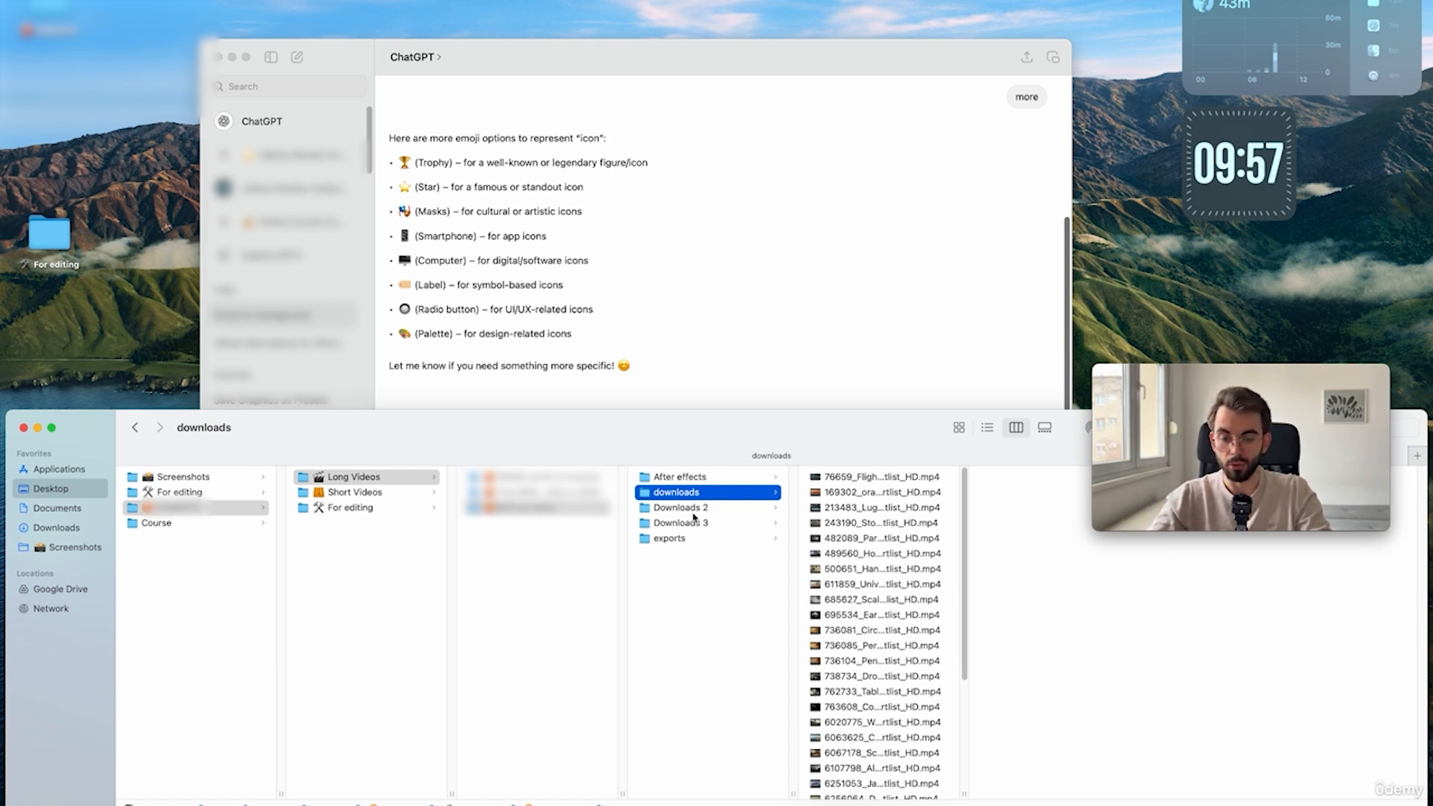
pyautogui.press('Down')
pyautogui.press('Down')
pyautogui.press('Down')
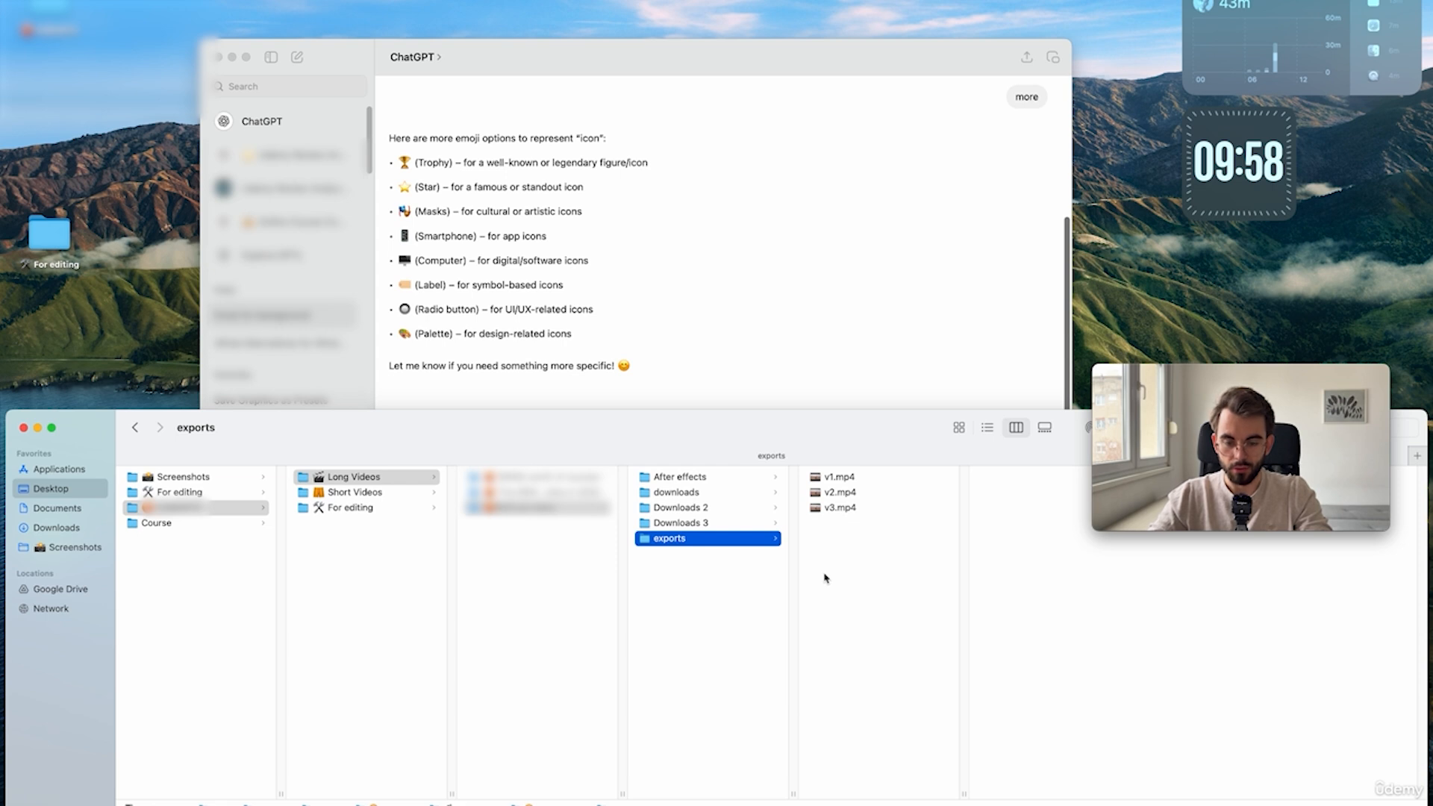
pyautogui.press('Up')
pyautogui.press('Up')
pyautogui.press('Up')
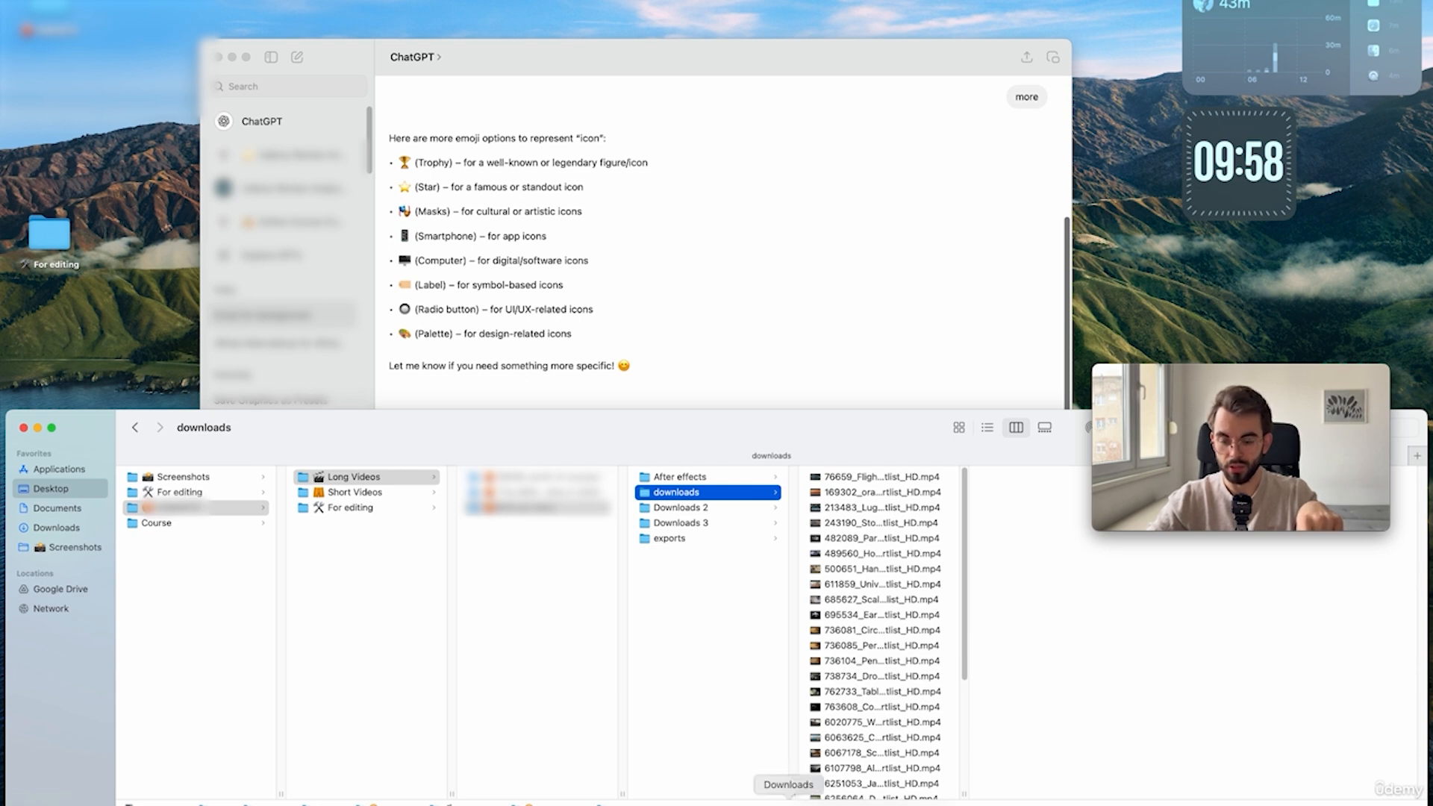
pyautogui.click(788, 805)
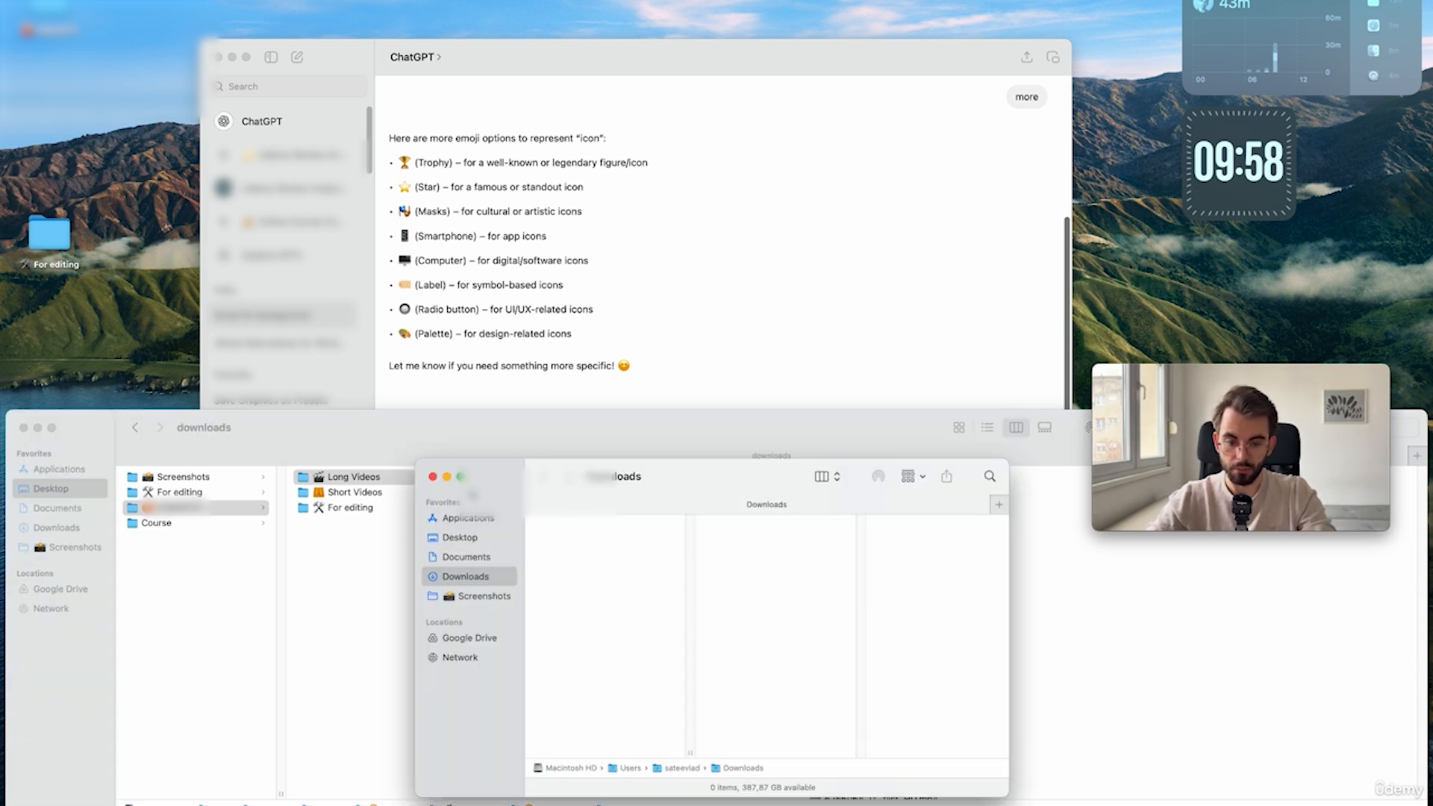
pyautogui.click(439, 478)
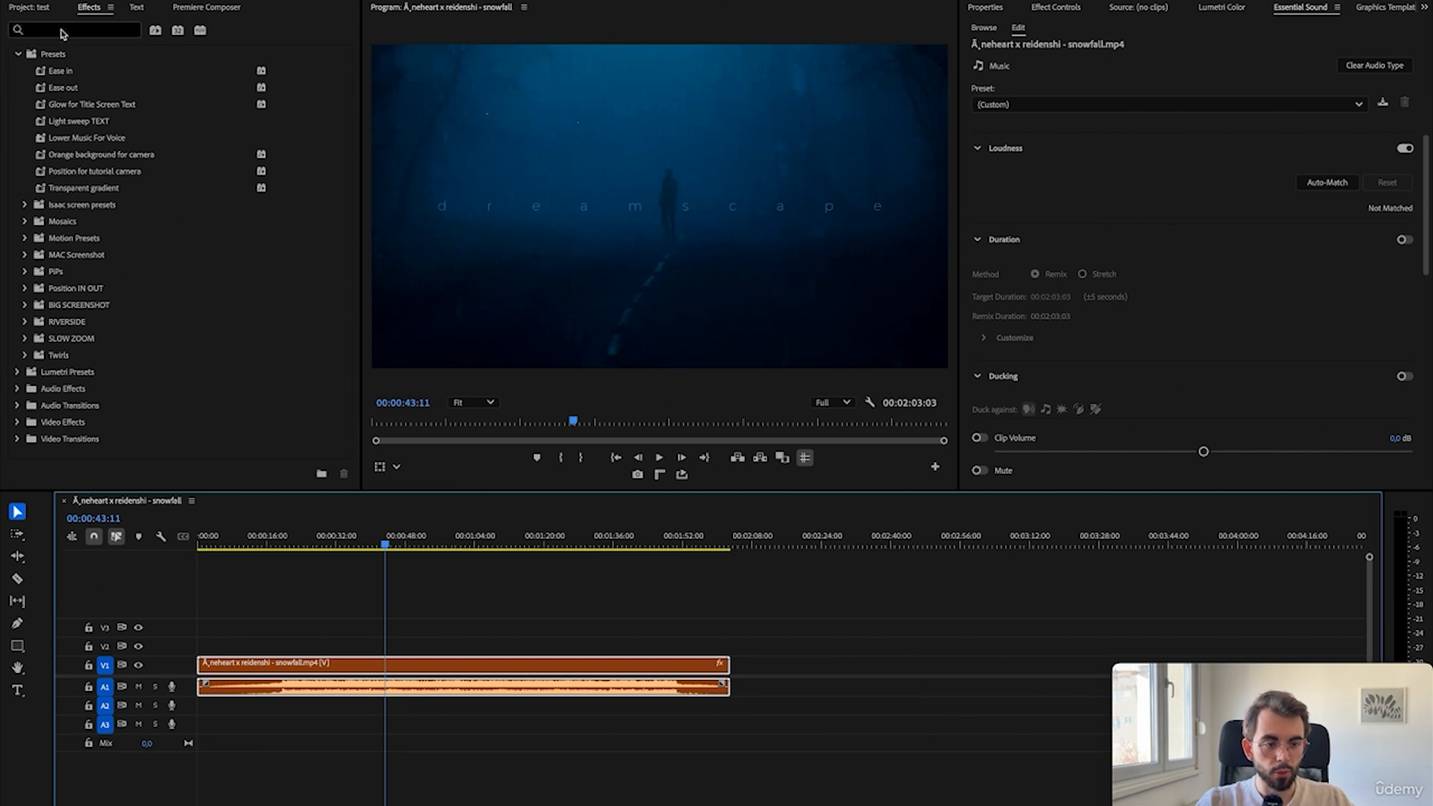
# - In Premiere Pro, collapse the Presets folder in the effects list and expand it again
pyautogui.click(18, 55)
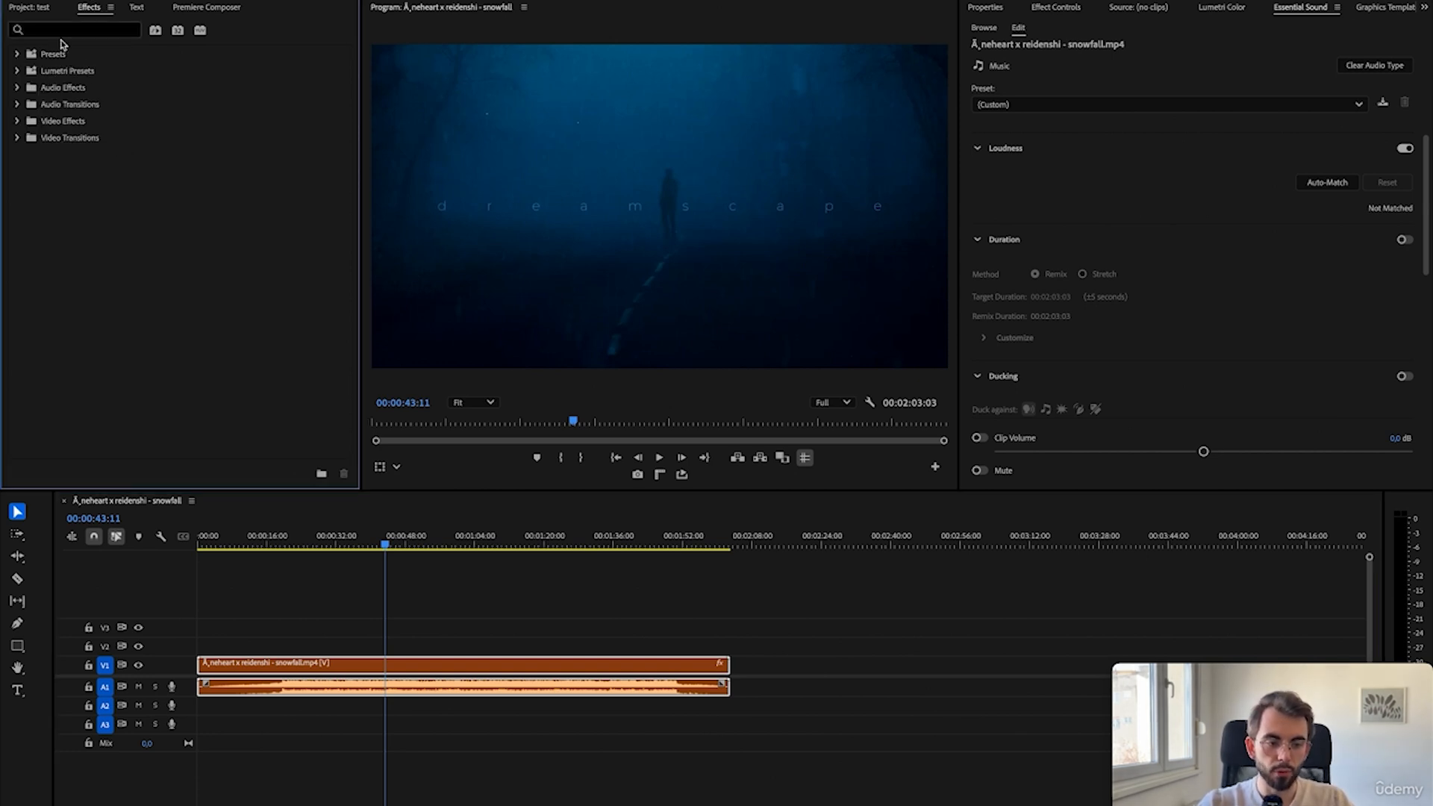
pyautogui.click(18, 56)
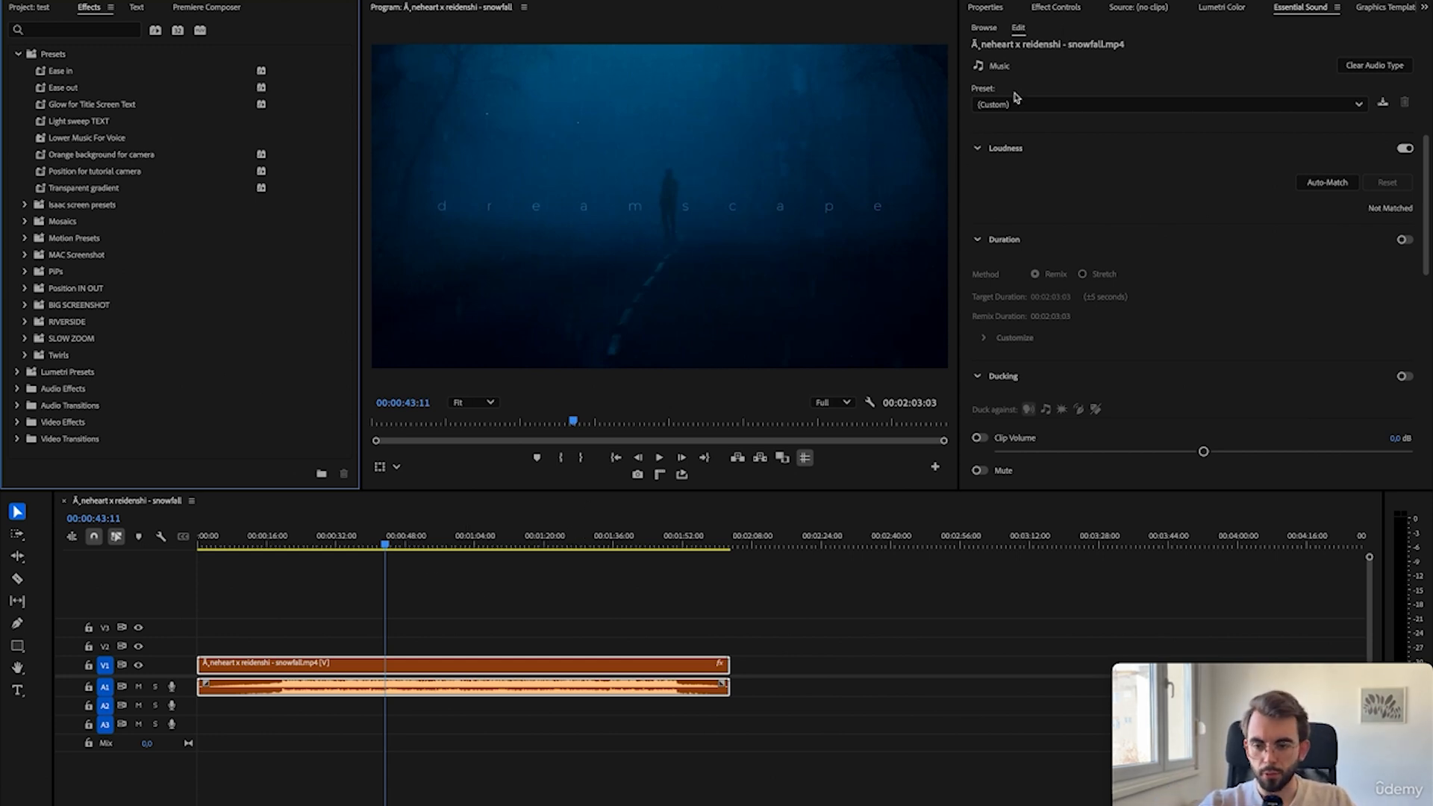
# - Show the snowfall video clip's effect controls and delete its Scale keyframes
pyautogui.click(493, 735)
pyautogui.click(474, 666)
pyautogui.click(1061, 9)
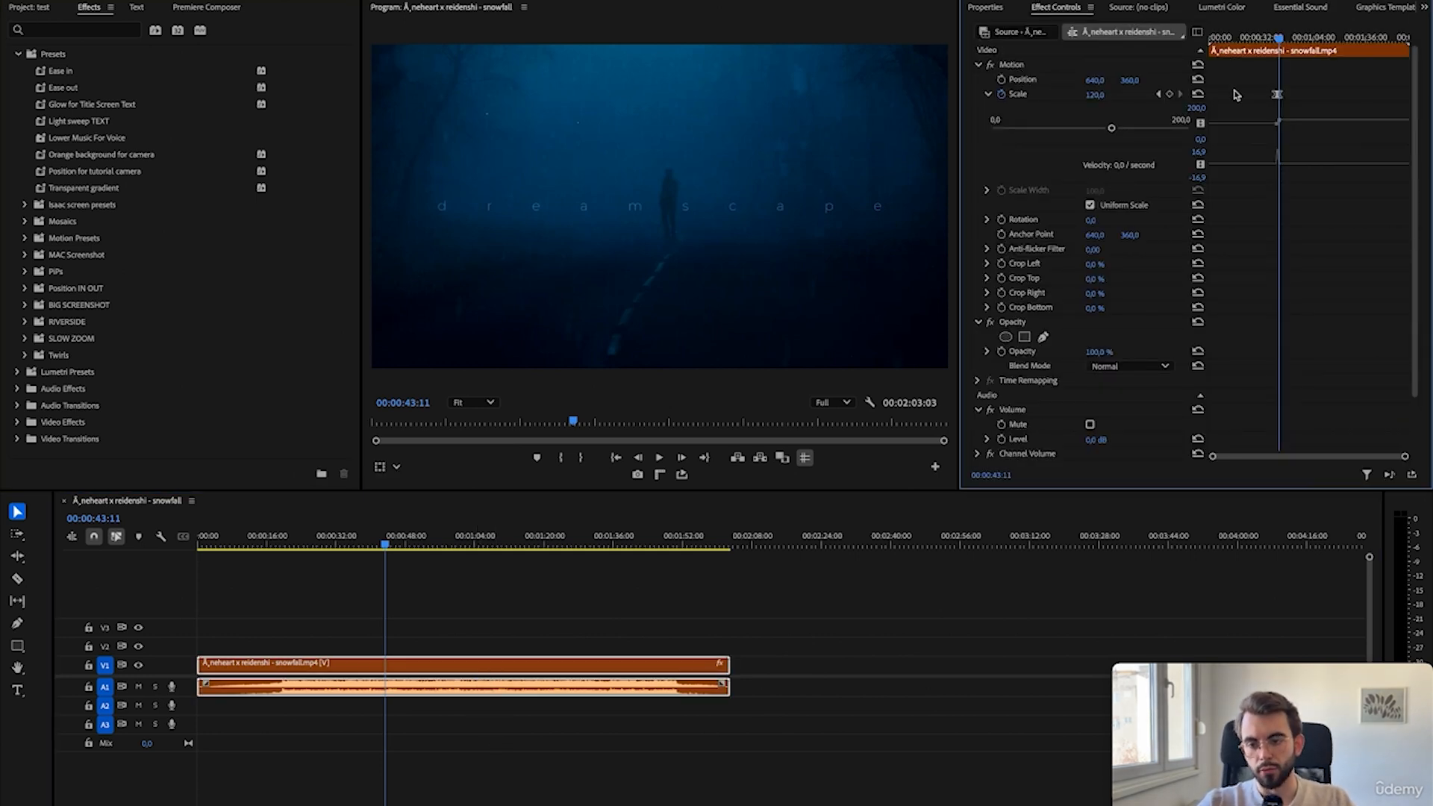
pyautogui.moveTo(1294, 109); pyautogui.dragTo(1214, 56)
pyautogui.press('Delete')
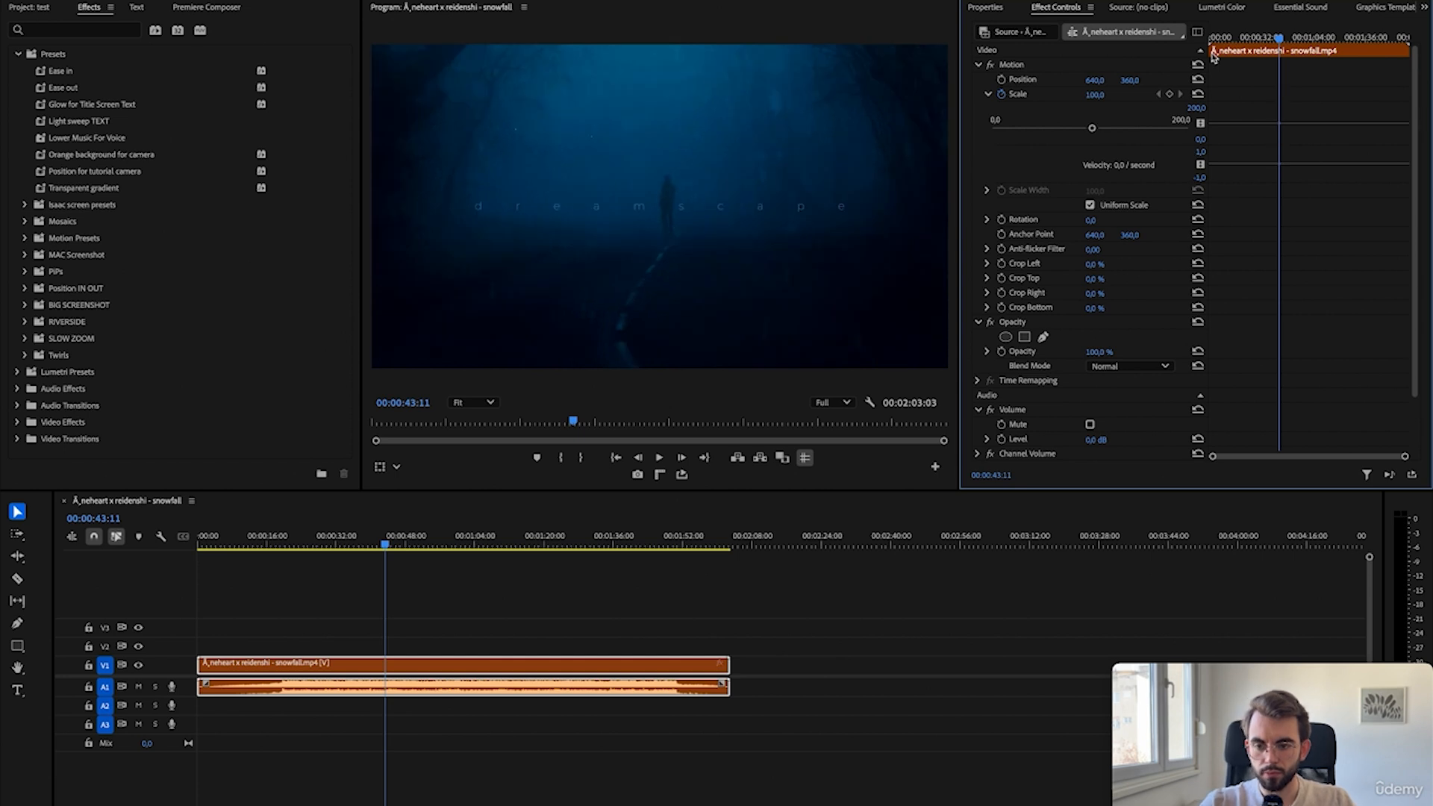
# - Set the snowfall clip's Scale to 130 at 00:00:43:11, adding a keyframe
pyautogui.click(1093, 96)
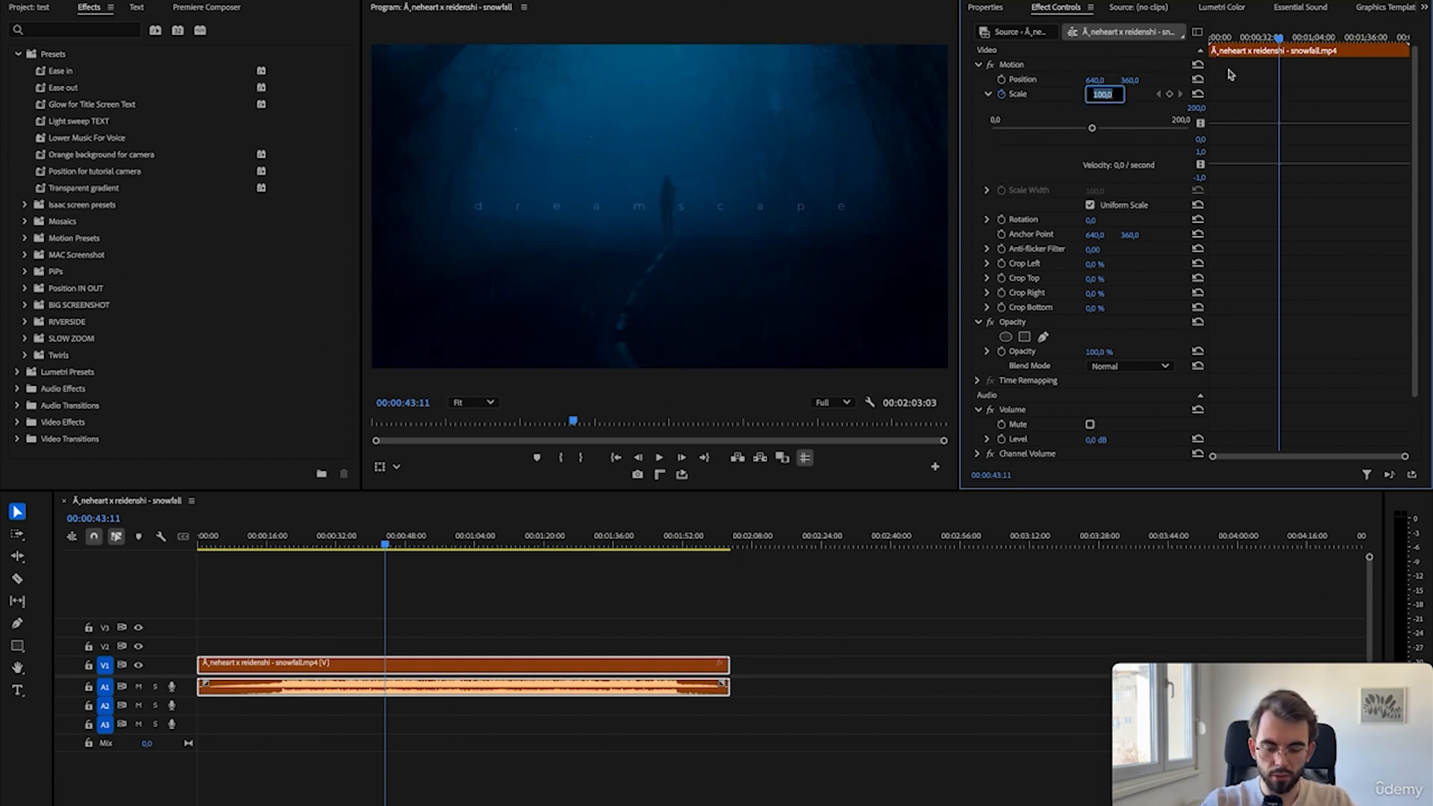
pyautogui.write('130')
pyautogui.press('Return')
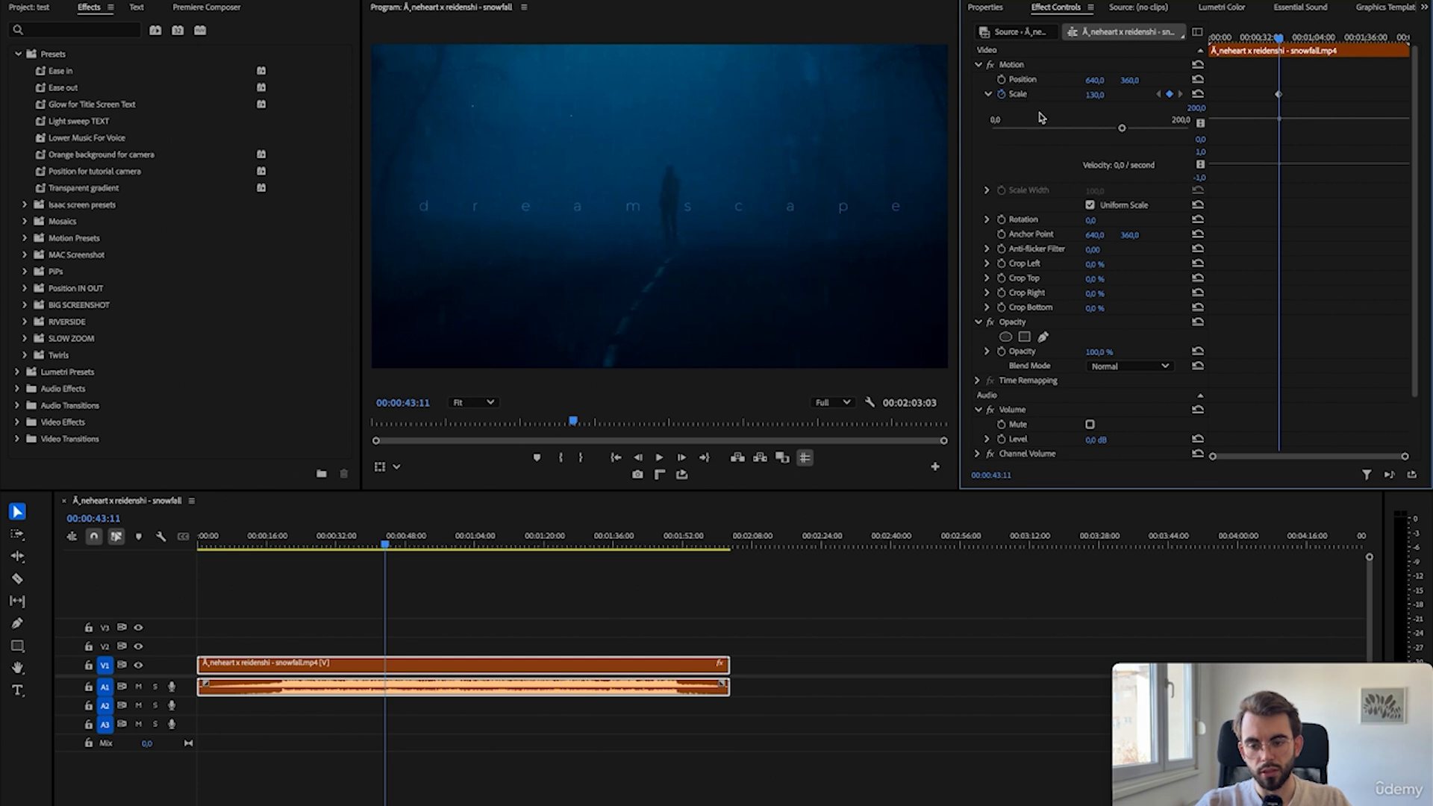
# - Save the snowfall clip's Motion effect as a preset named 130
pyautogui.rightClick(1021, 67)
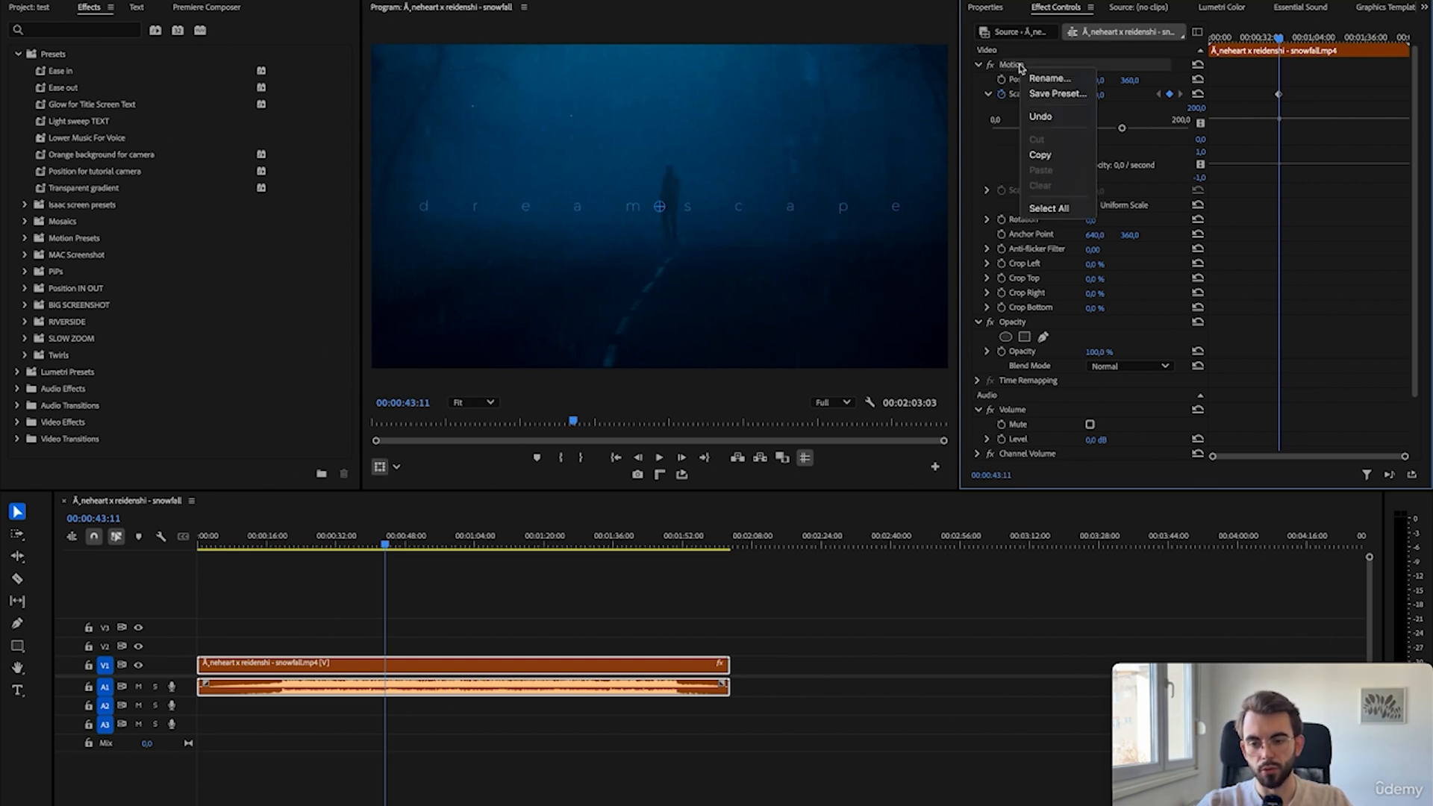
pyautogui.click(1060, 98)
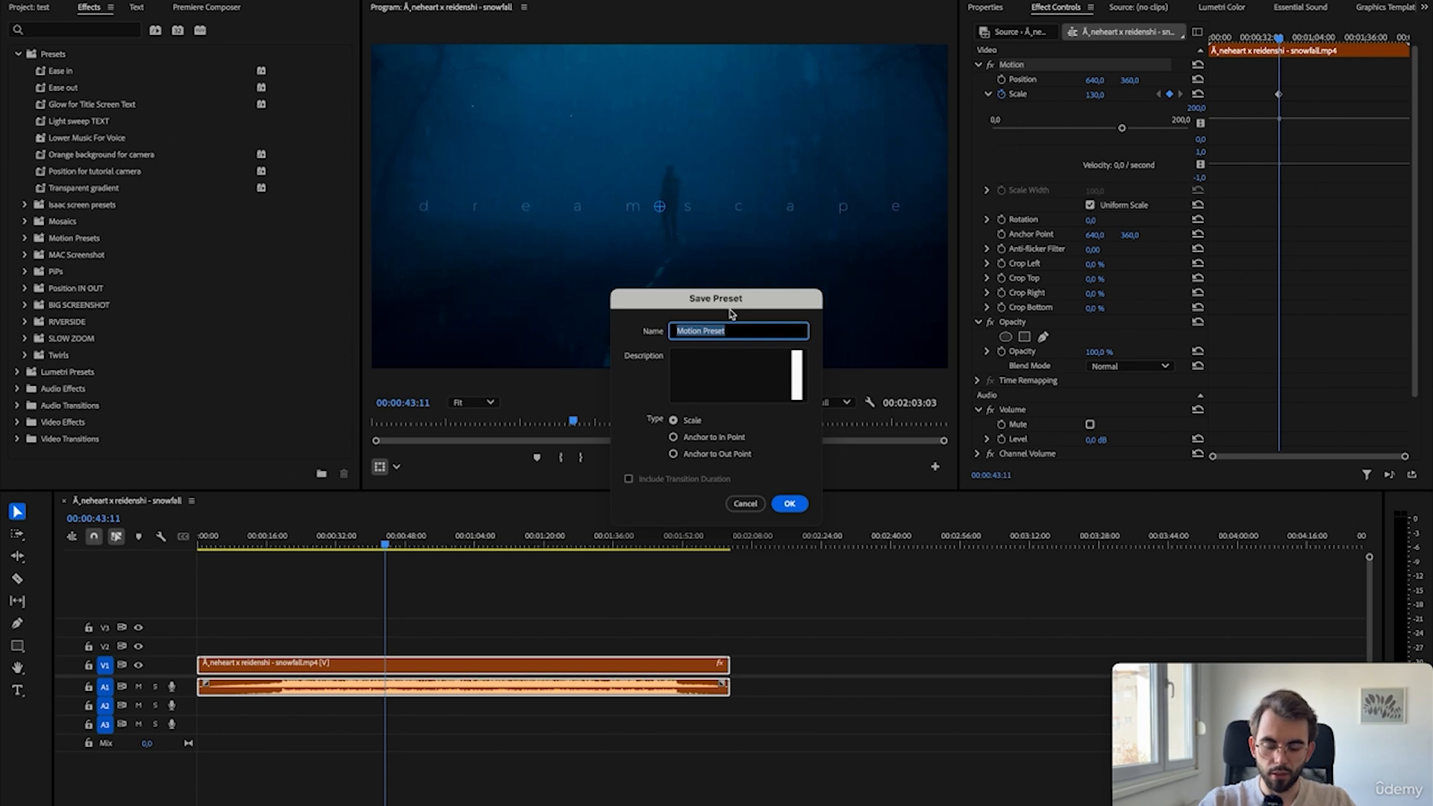
pyautogui.write('130')
pyautogui.press('Return')
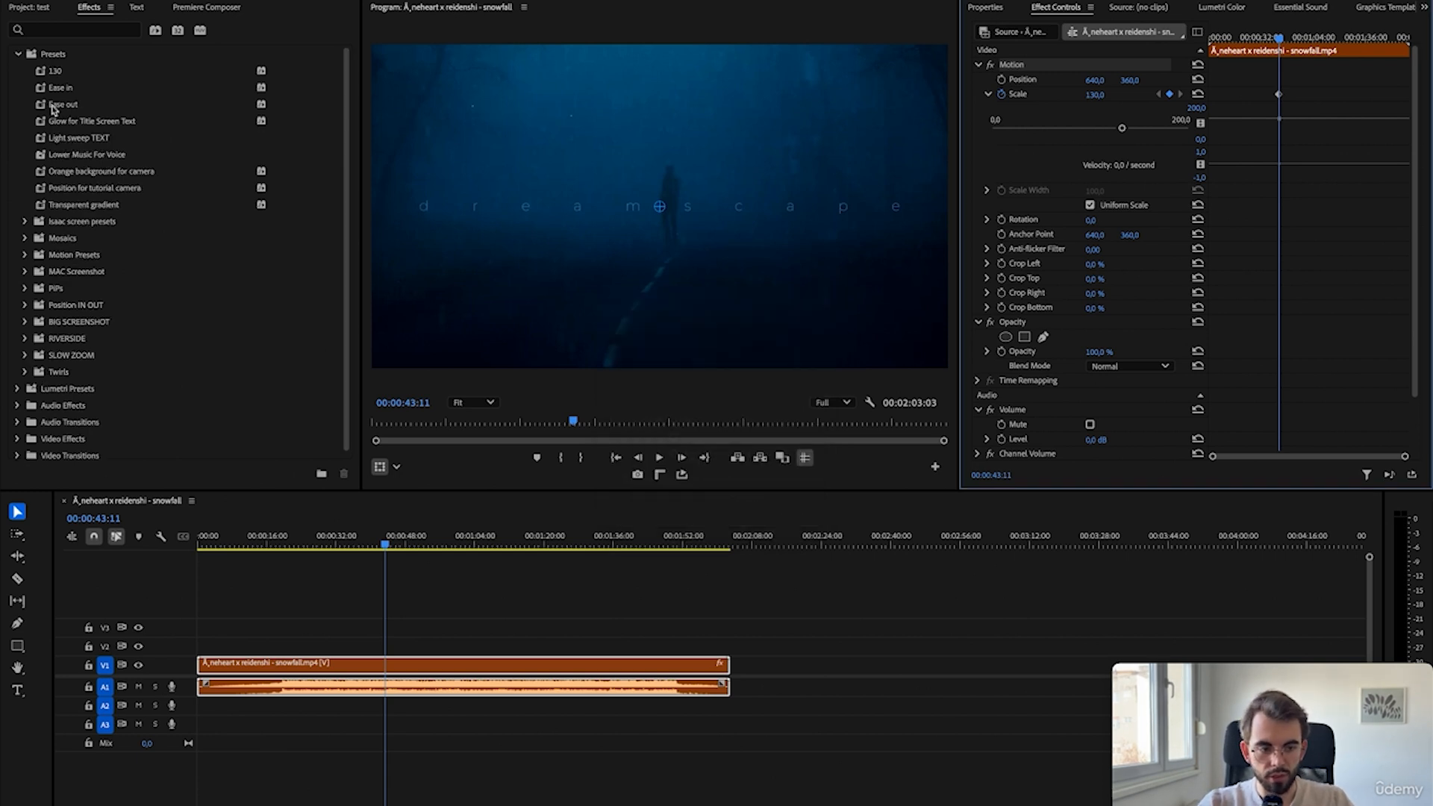
# - Reset the snowfall clip's Motion settings and remove its Scale keyframing
pyautogui.click(1028, 66)
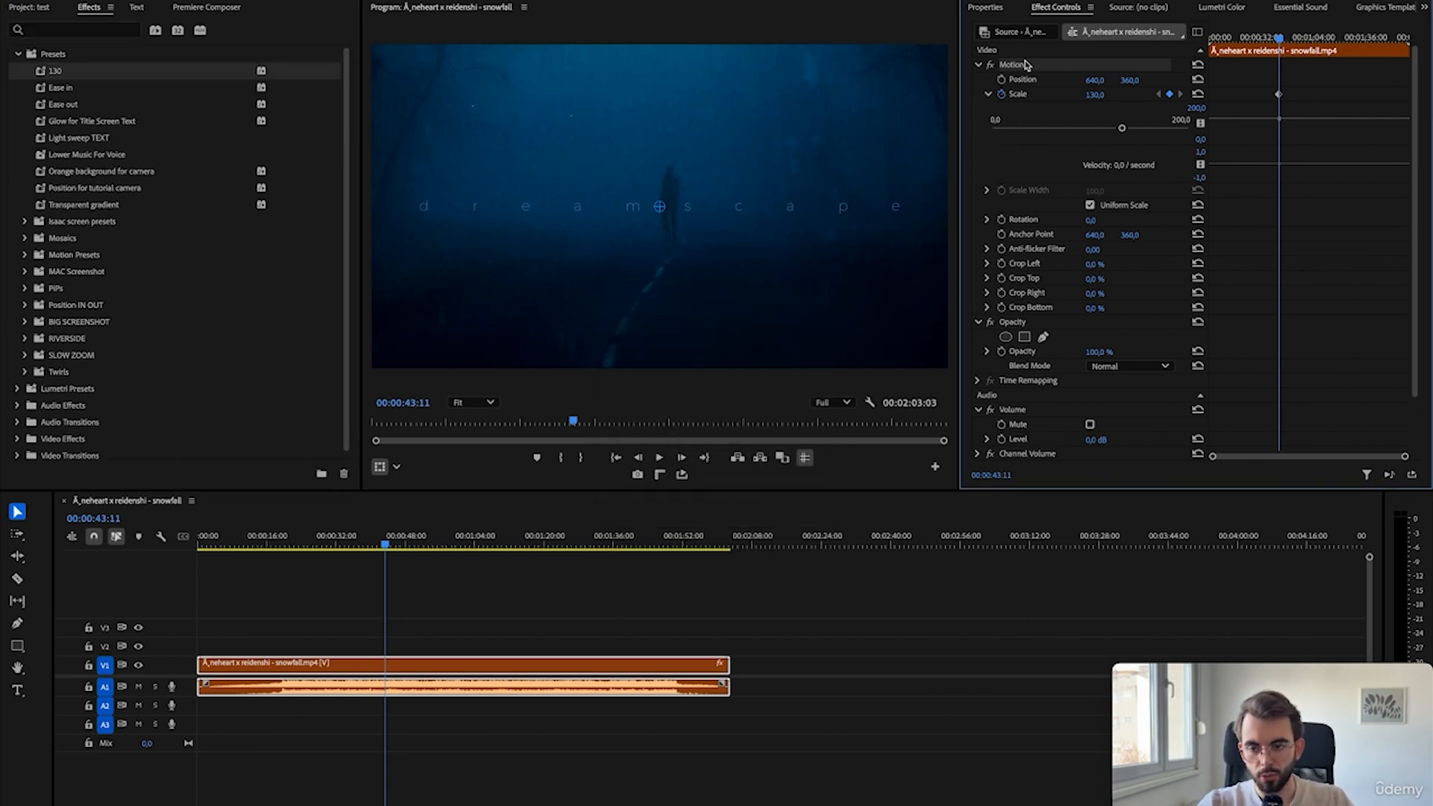
pyautogui.click(1197, 68)
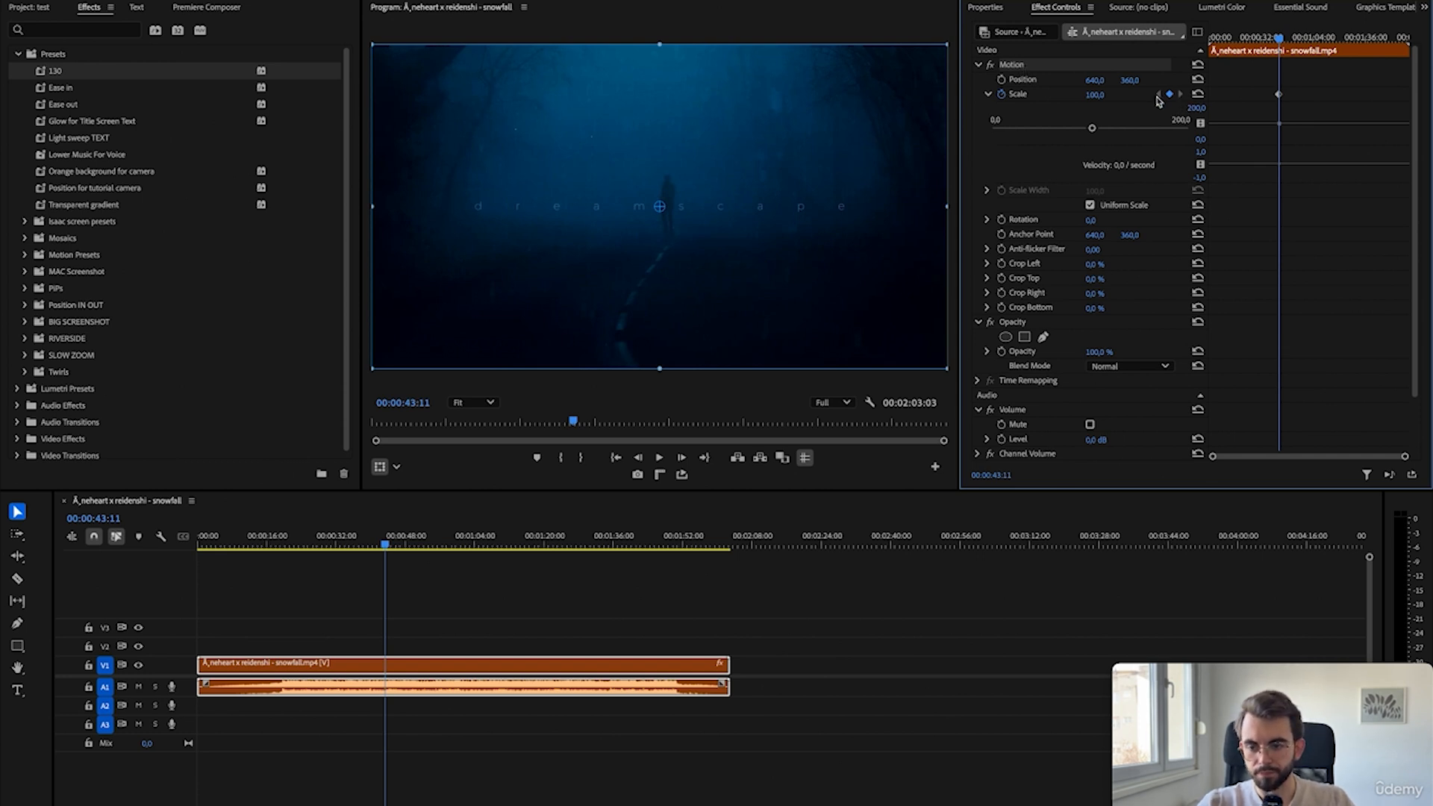
pyautogui.click(1002, 94)
pyautogui.click(831, 457)
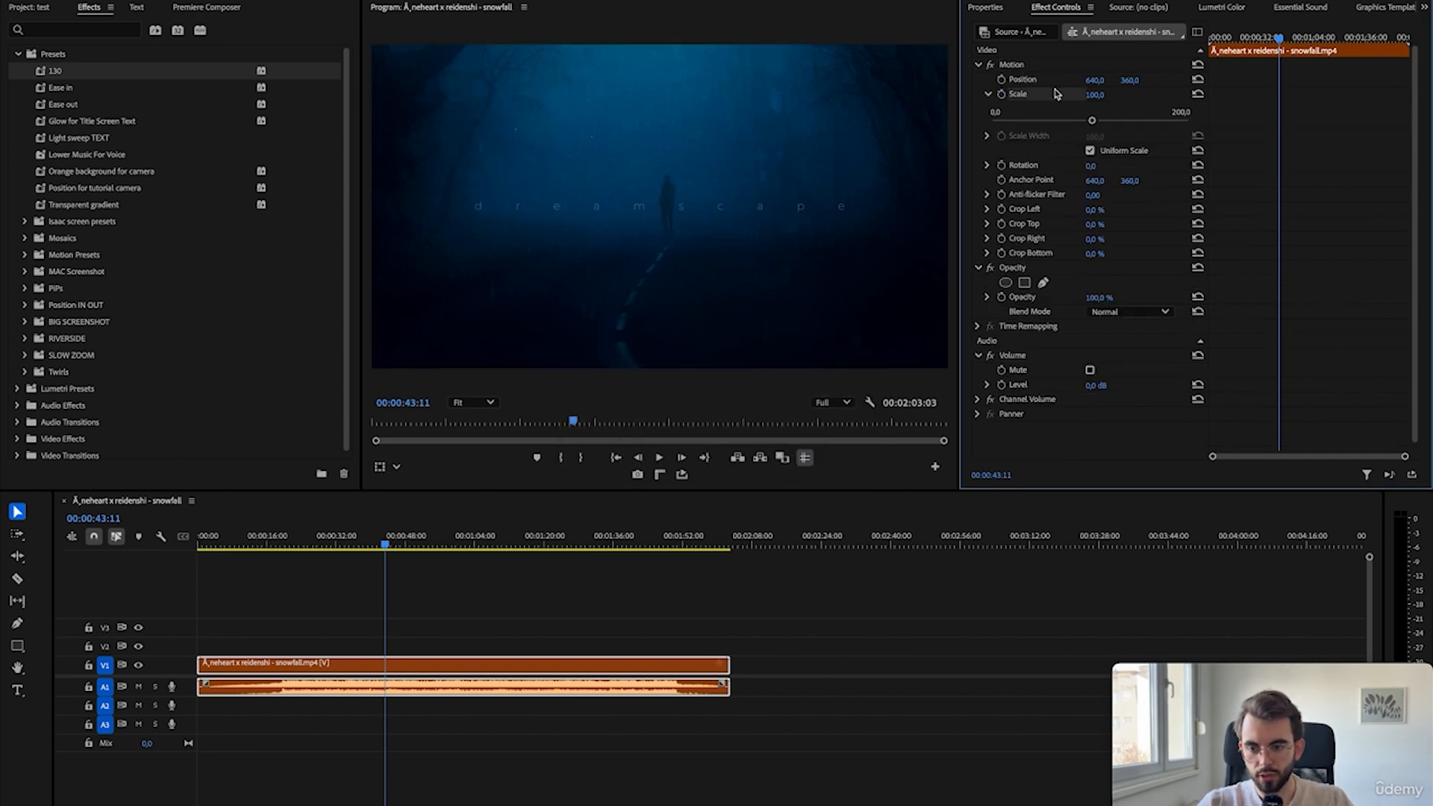
# - Apply the saved 130 preset to the snowfall clip and select its Motion effect
pyautogui.click(864, 663)
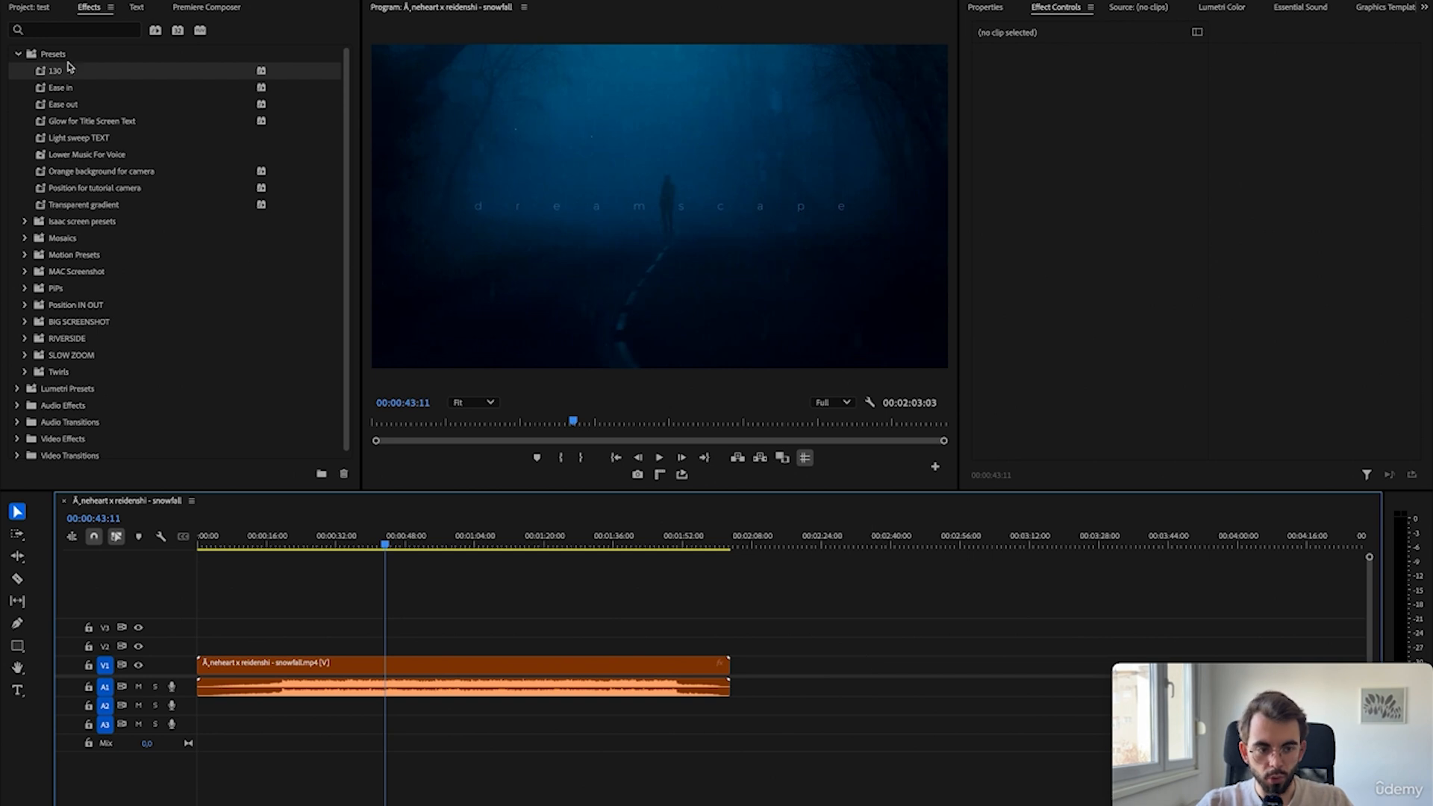
pyautogui.click(286, 666)
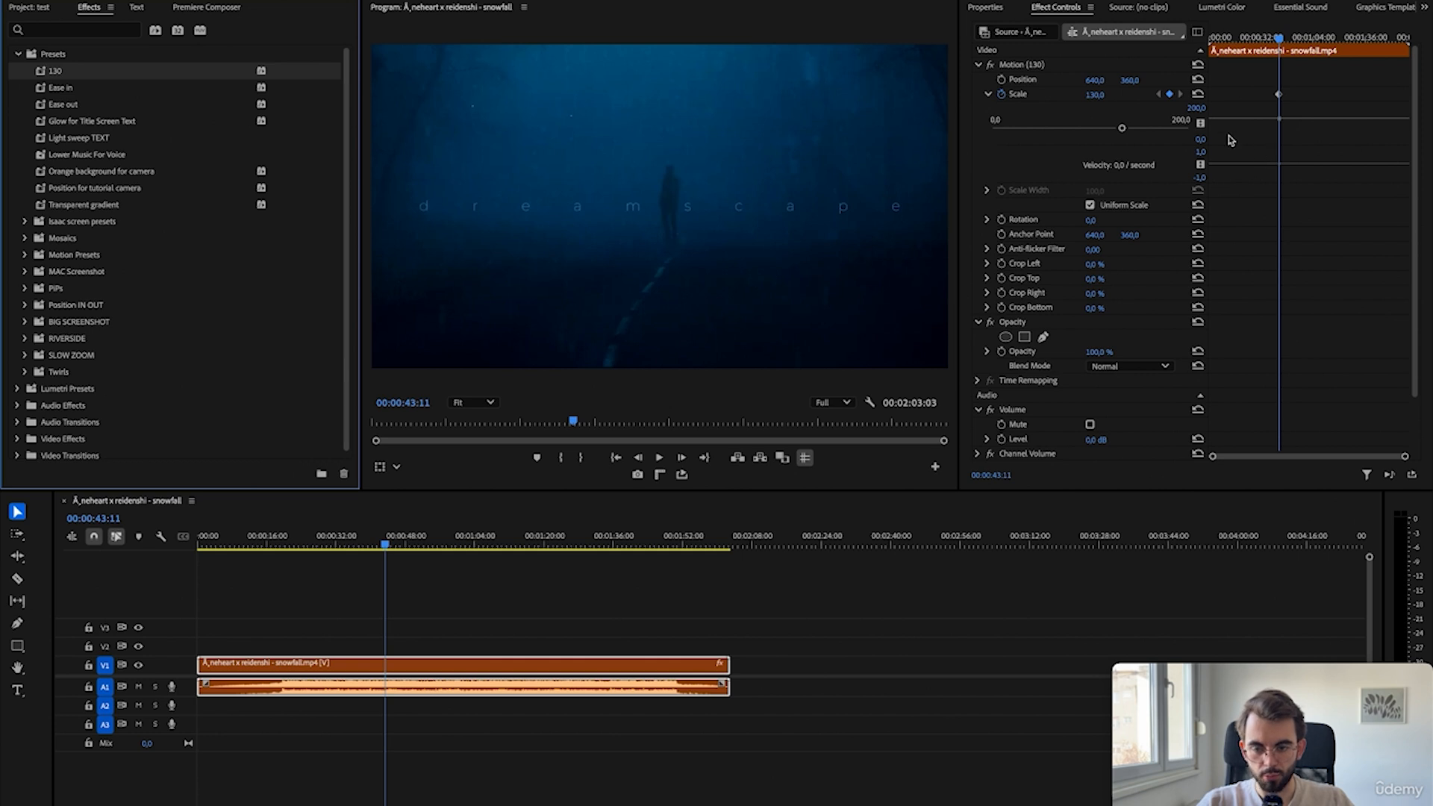
pyautogui.click(1047, 69)
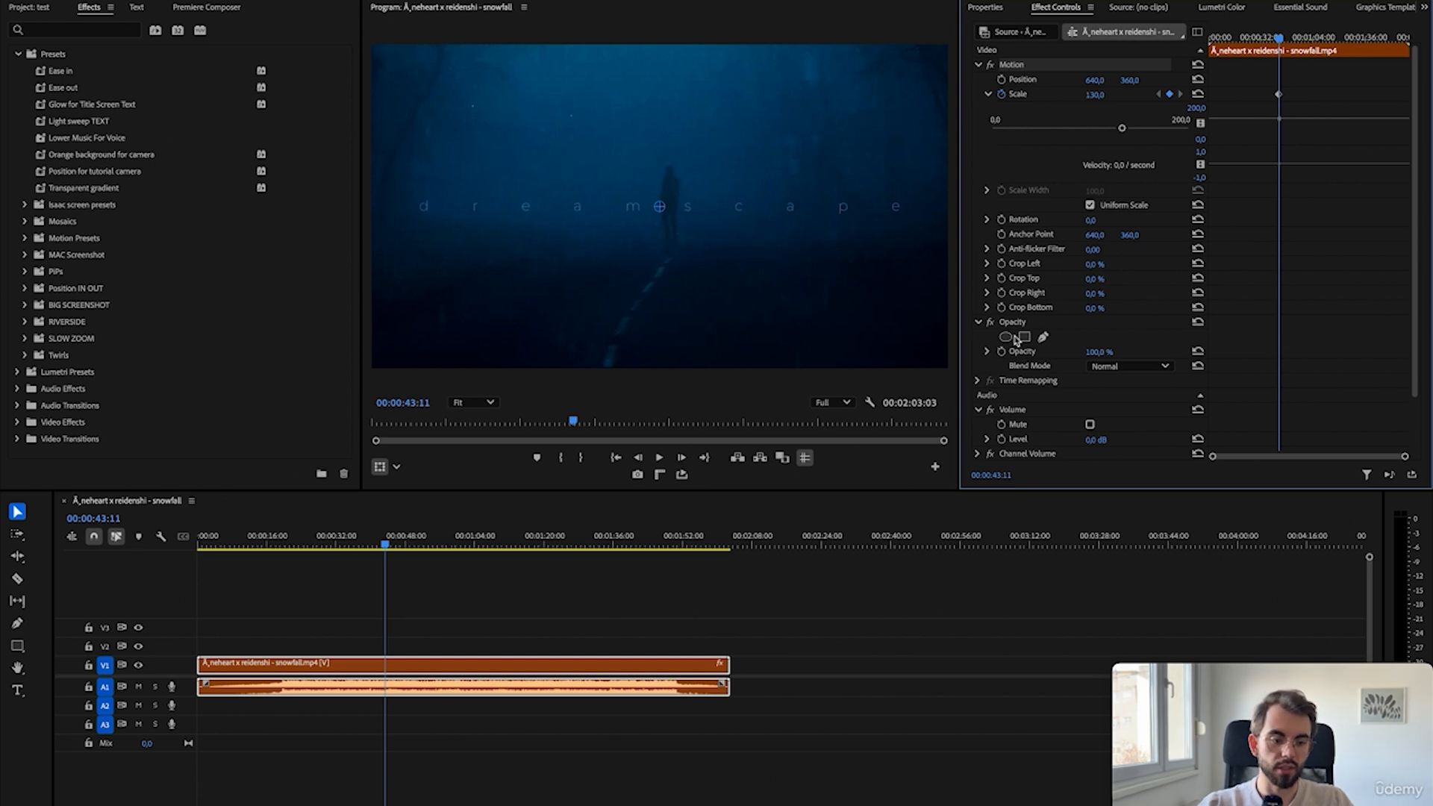
# - Apply Lumetri Color to the snowfall clip and set its Basic Correction Saturation to 0
pyautogui.click(75, 33)
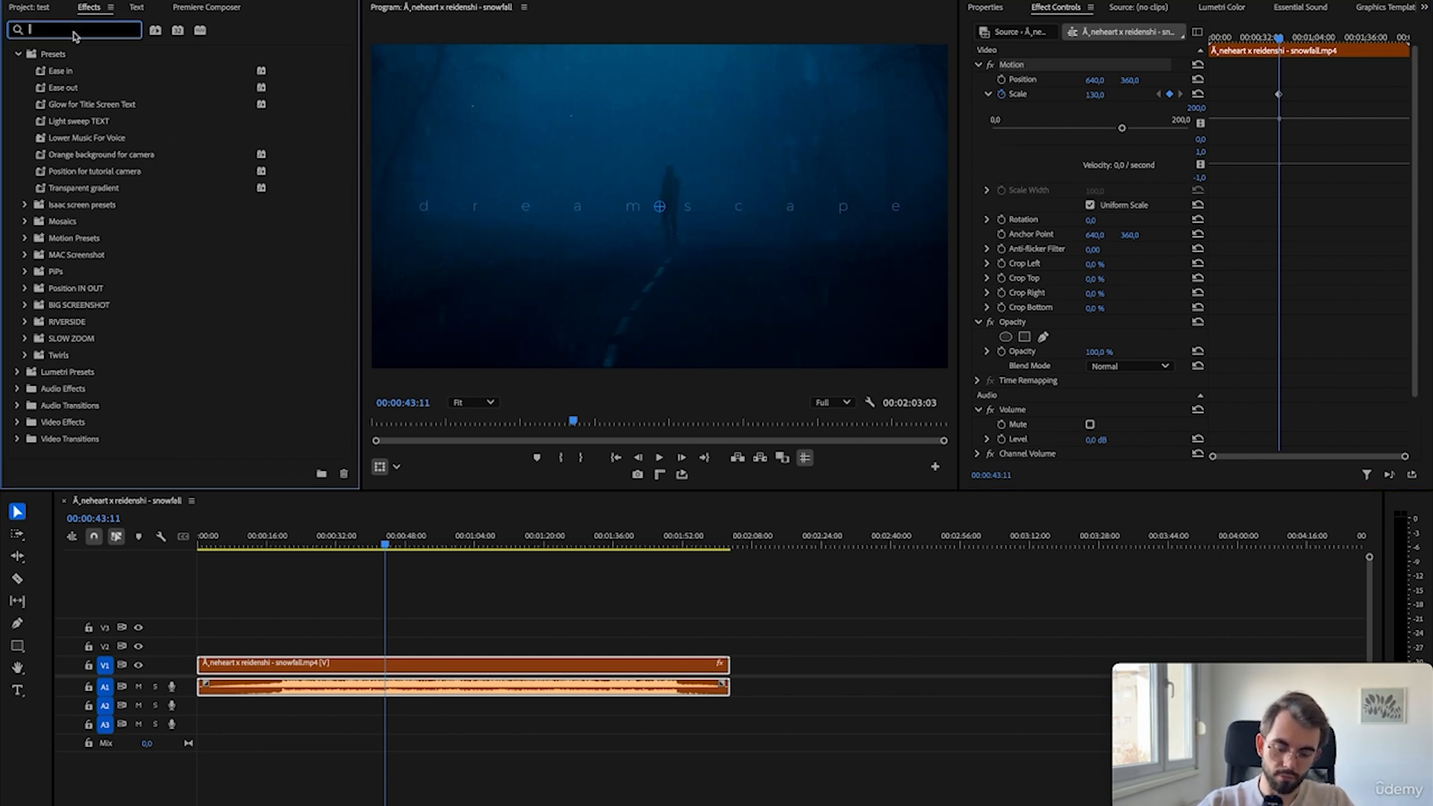
pyautogui.write('l')
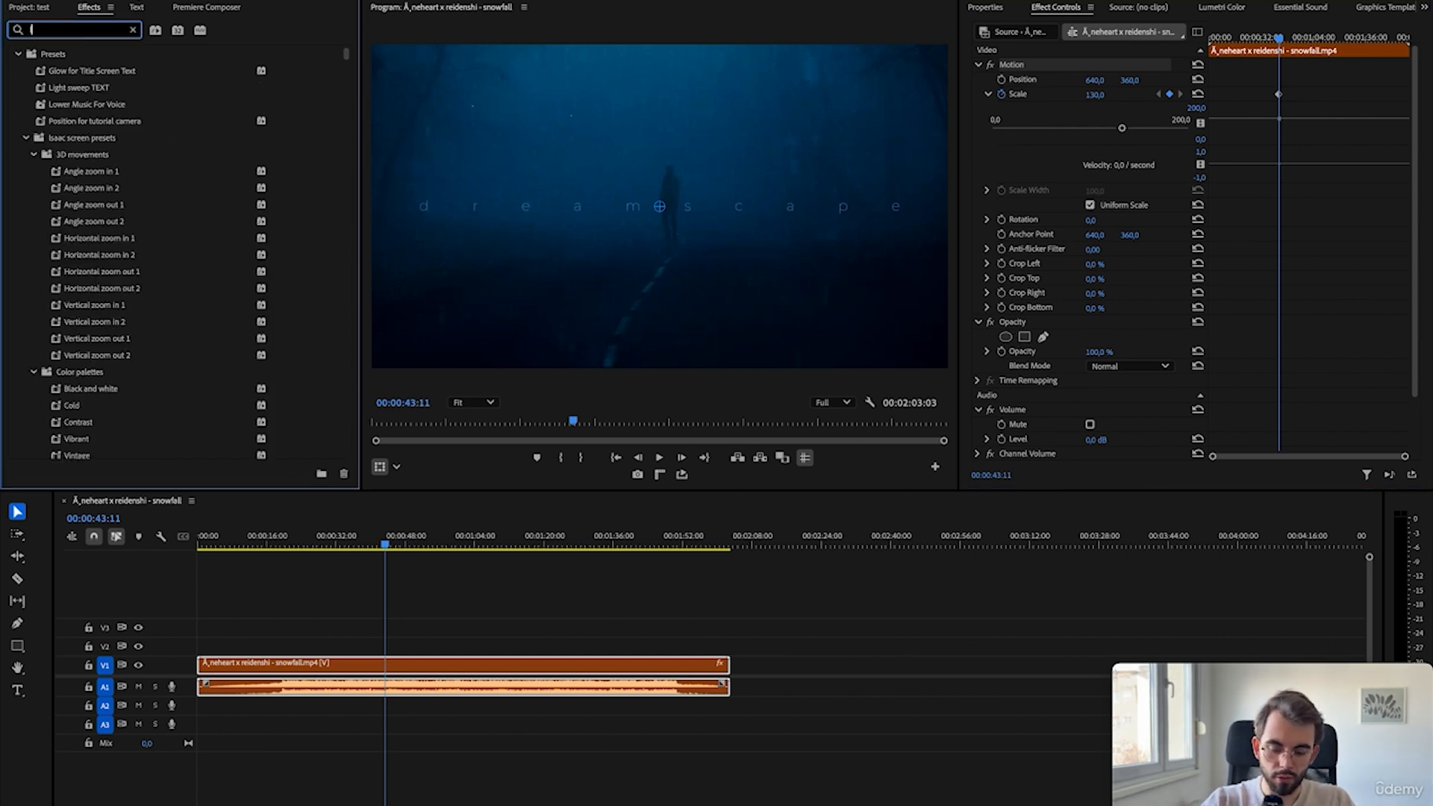
pyautogui.write('umetri c')
pyautogui.moveTo(80, 155); pyautogui.dragTo(442, 667)
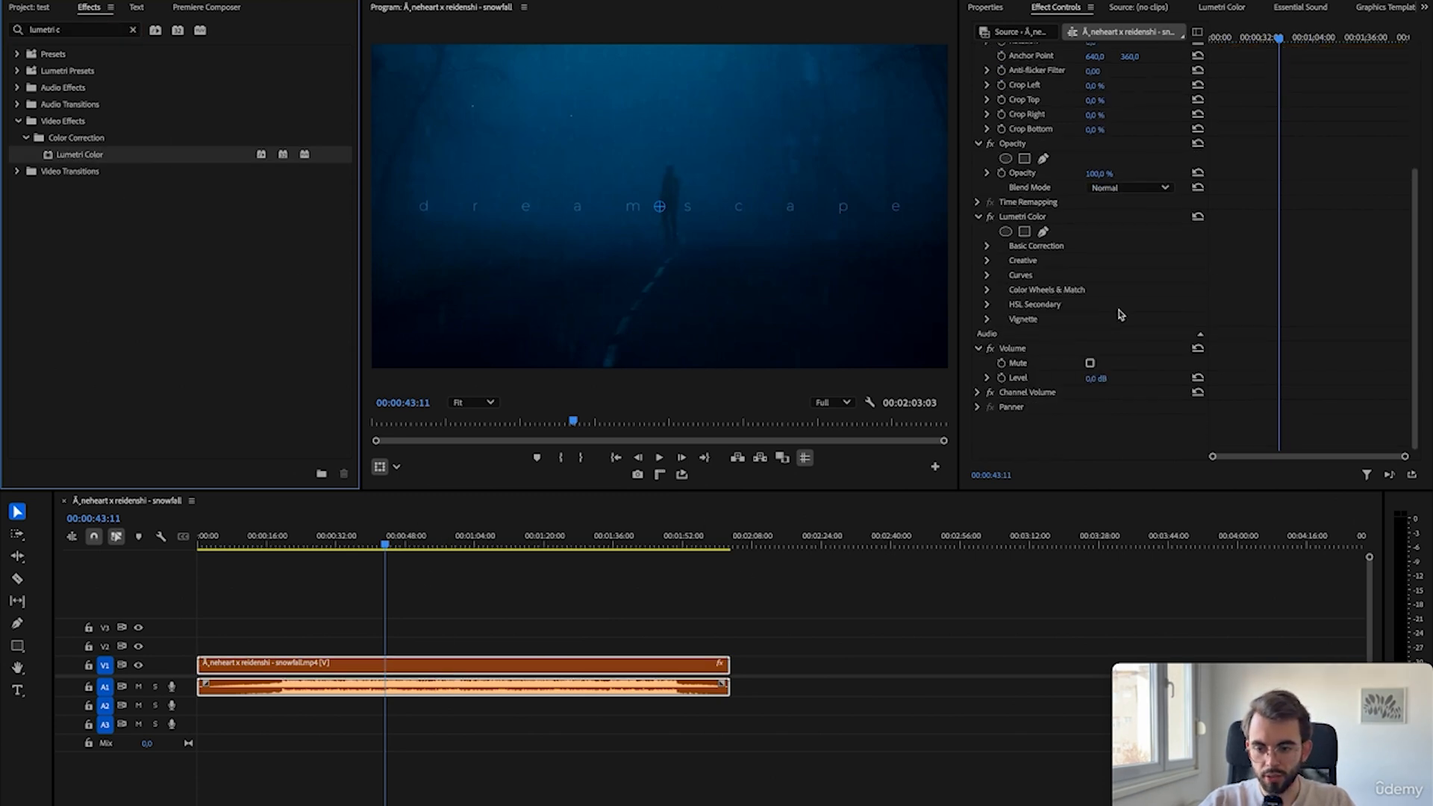
pyautogui.click(988, 247)
pyautogui.scroll(3, 1237, 288)
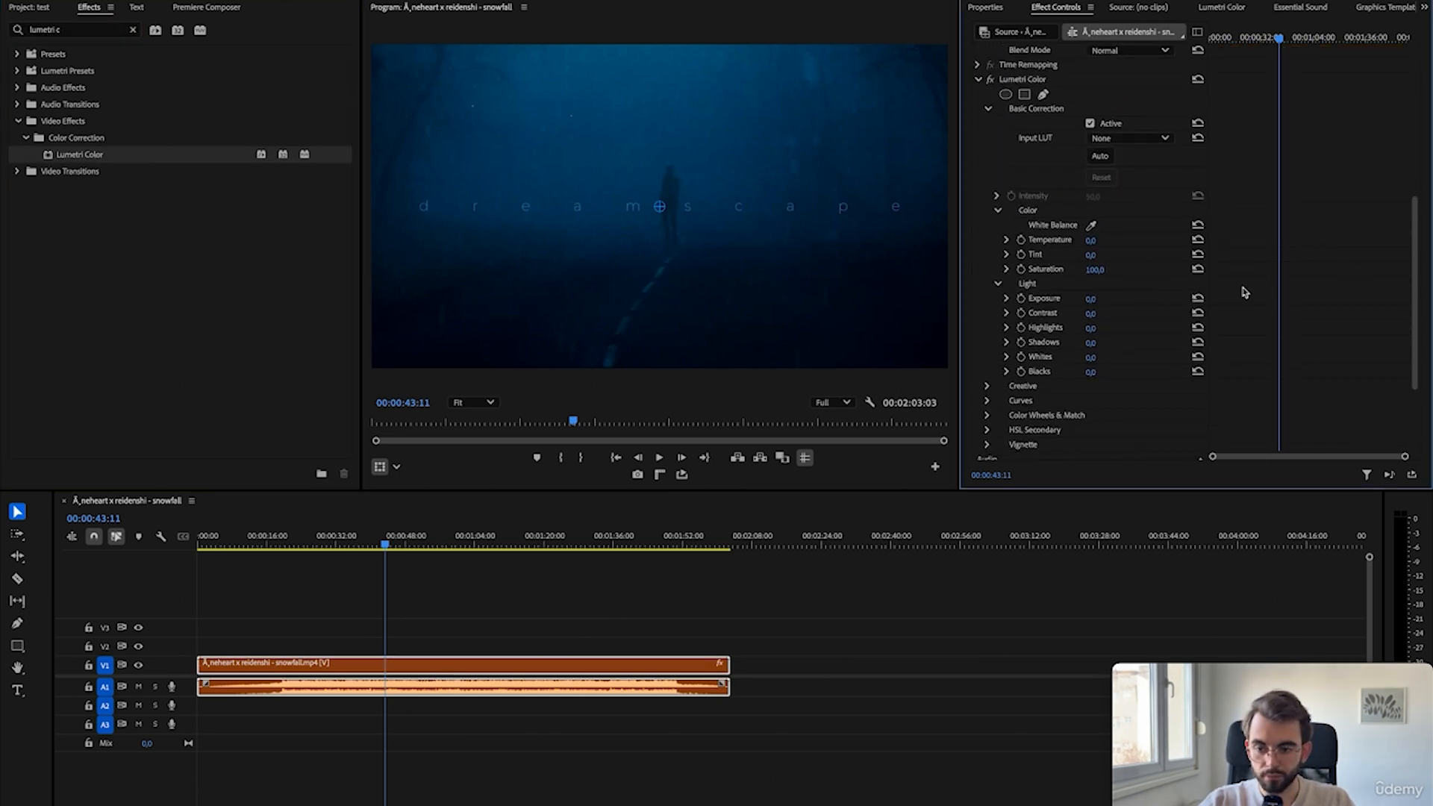
pyautogui.moveTo(1099, 270); pyautogui.dragTo(1024, 269)
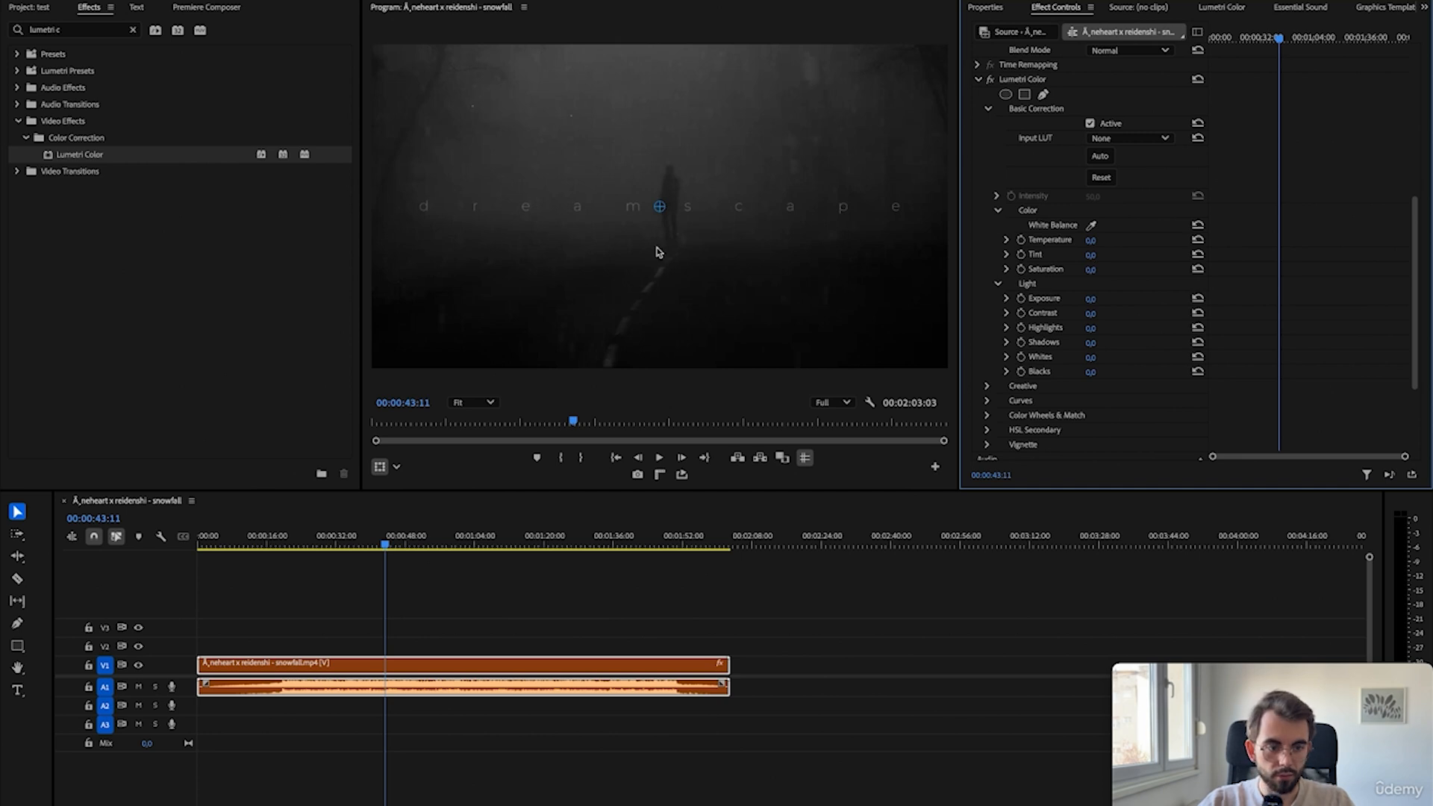
# - Apply the Transform video effect to the snowfall clip and set its Skew to 39
pyautogui.click(133, 30)
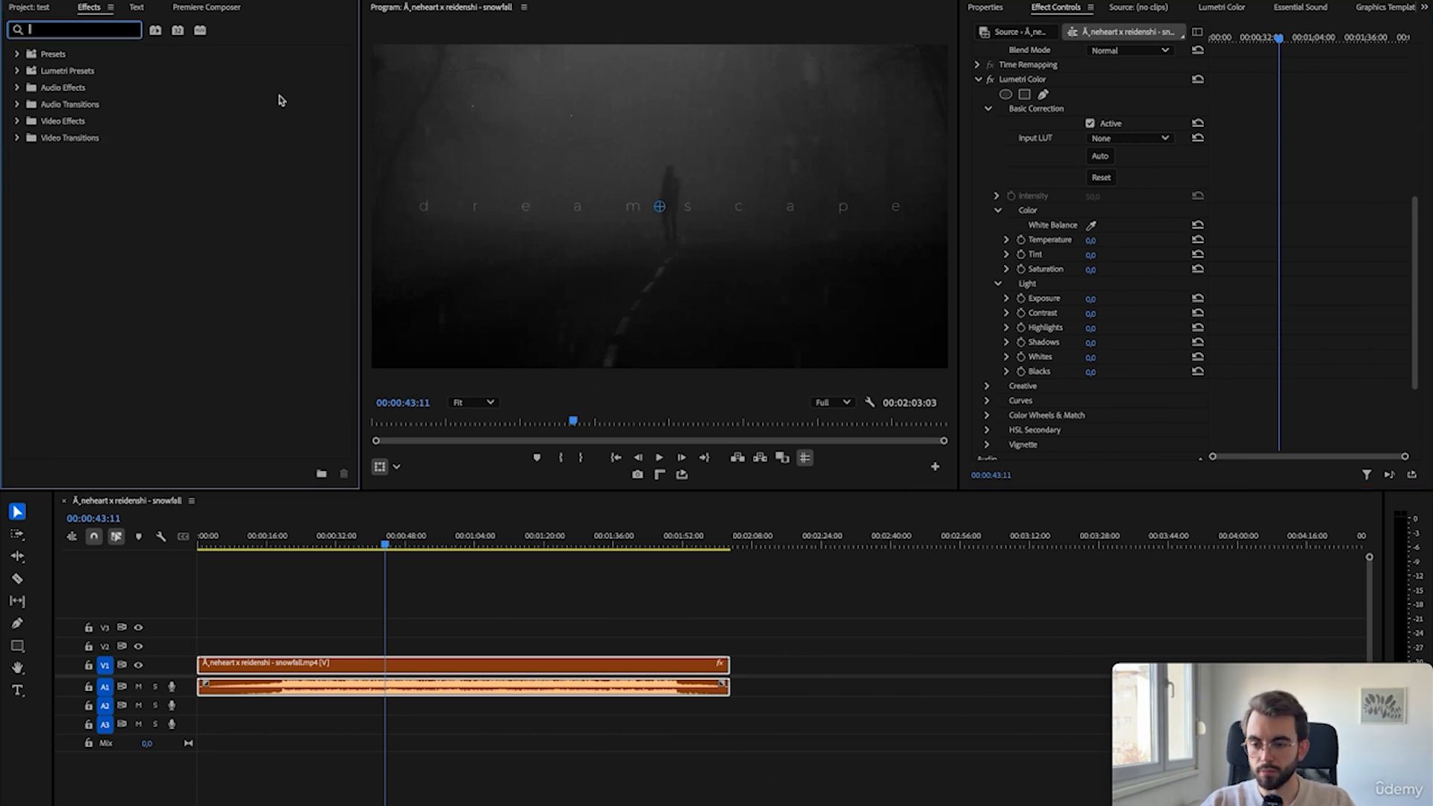
pyautogui.write('transform')
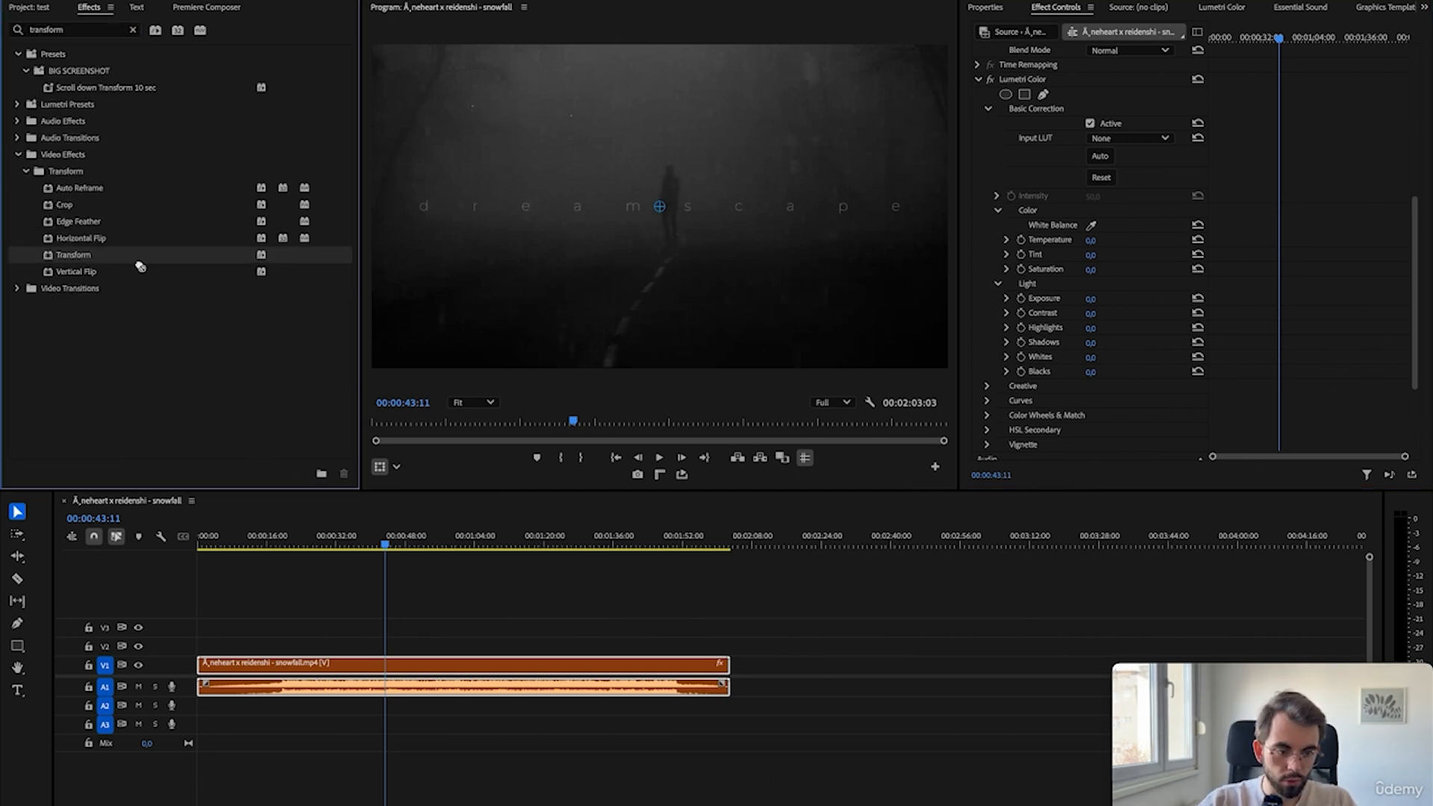
pyautogui.moveTo(140, 266); pyautogui.dragTo(393, 672)
pyautogui.scroll(-5, 1321, 288)
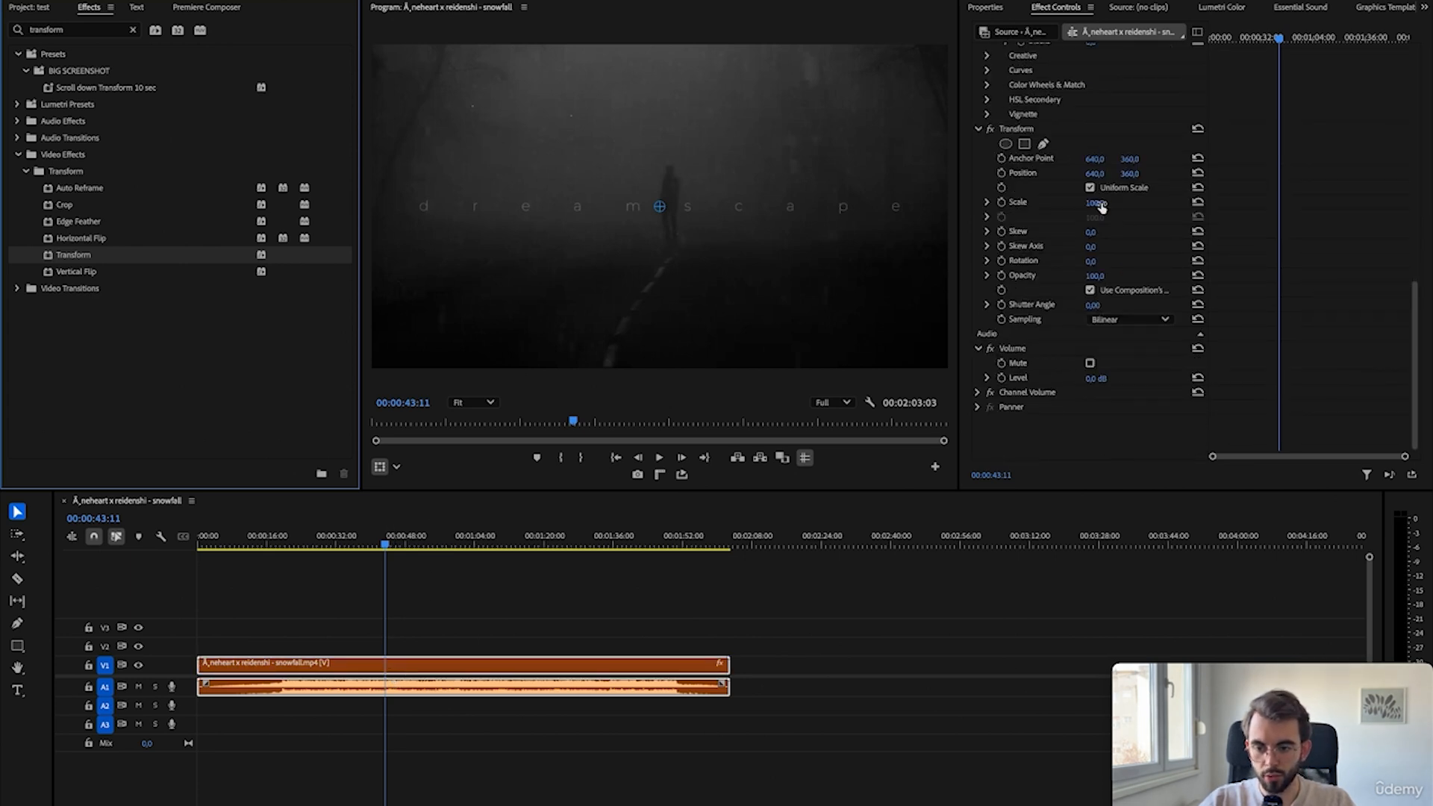
pyautogui.moveTo(1099, 238); pyautogui.dragTo(1127, 238)
pyautogui.scroll(4, 1258, 240)
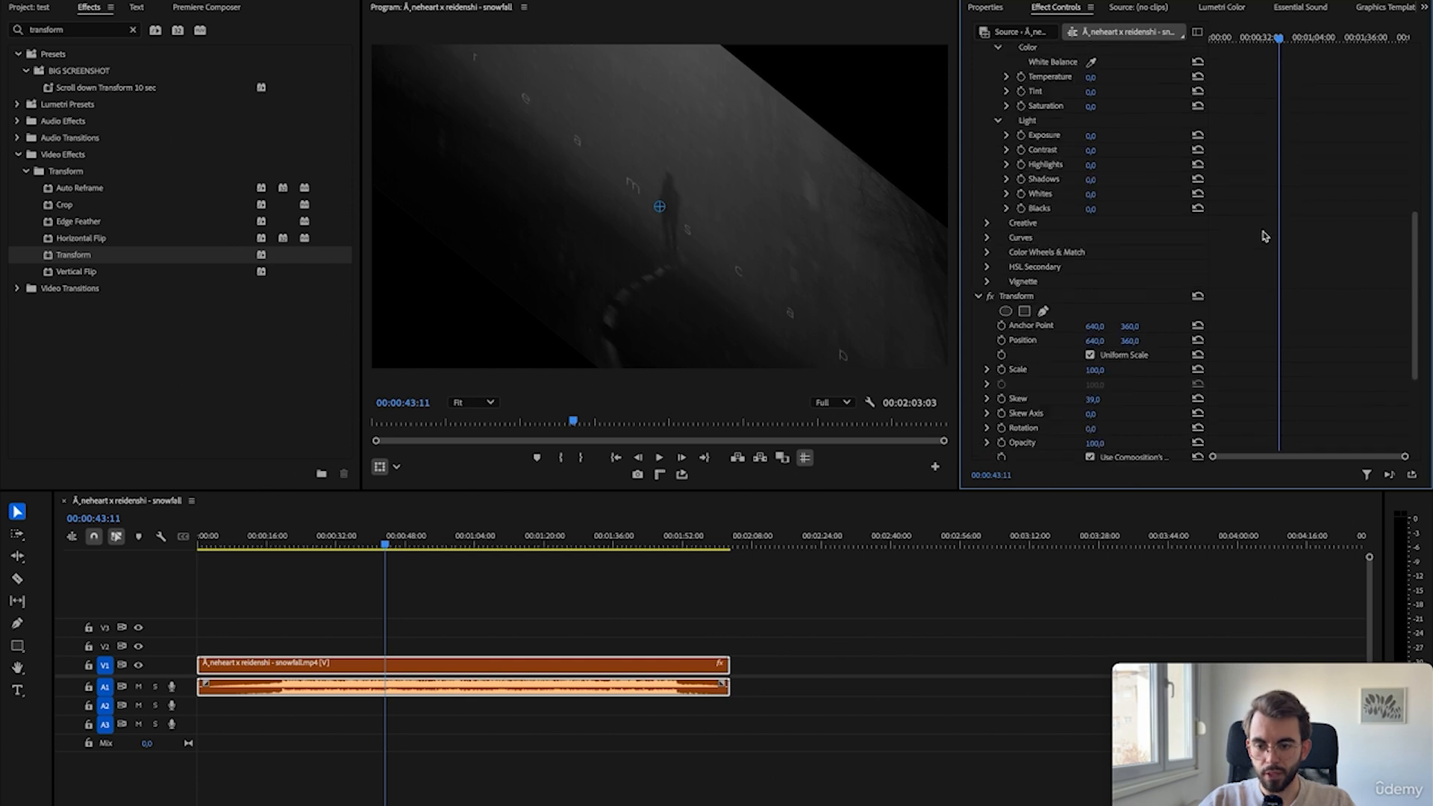
# - Select the clip's Lumetri Color and Transform effects together and save them as a preset named 150
pyautogui.click(1024, 325)
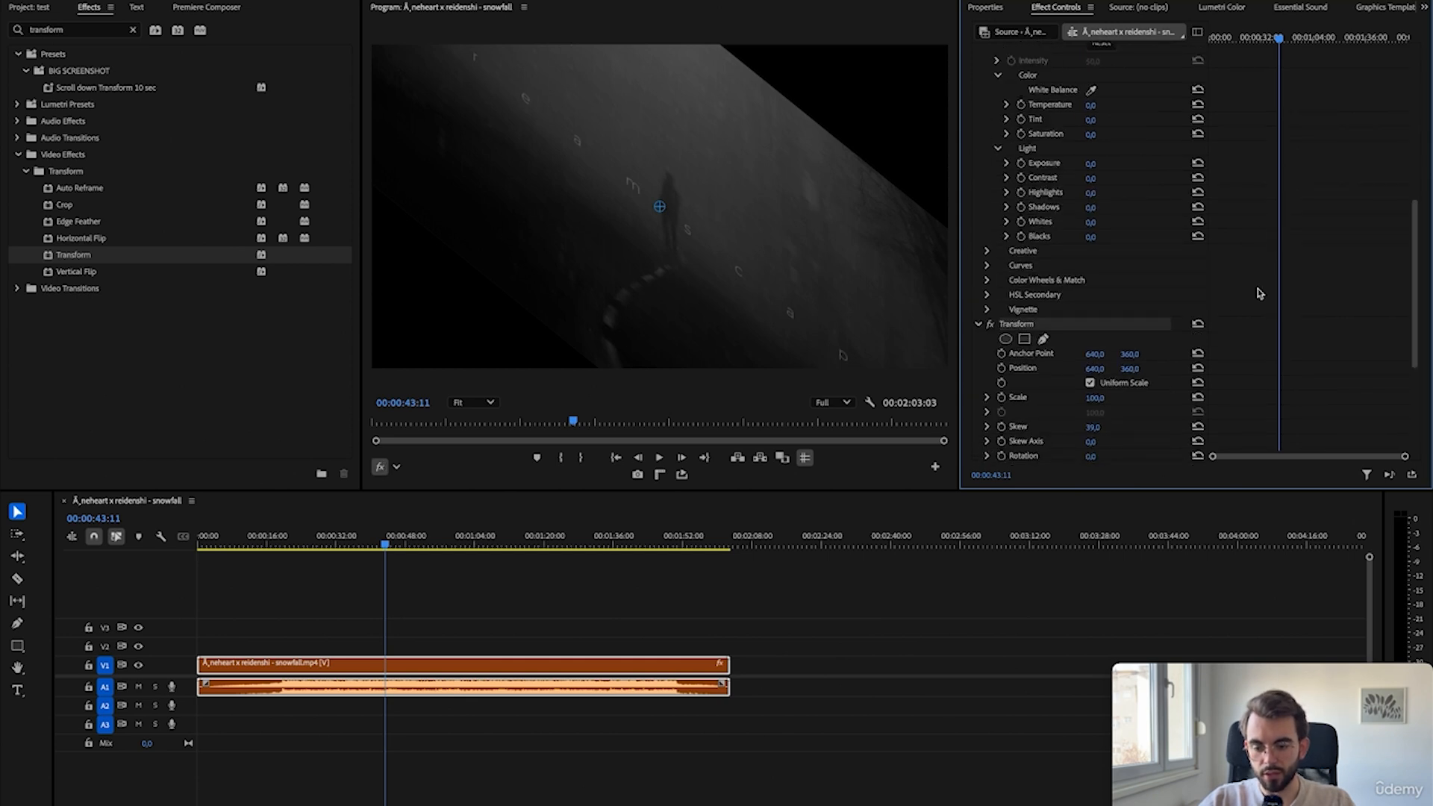
pyautogui.scroll(3, 1259, 293)
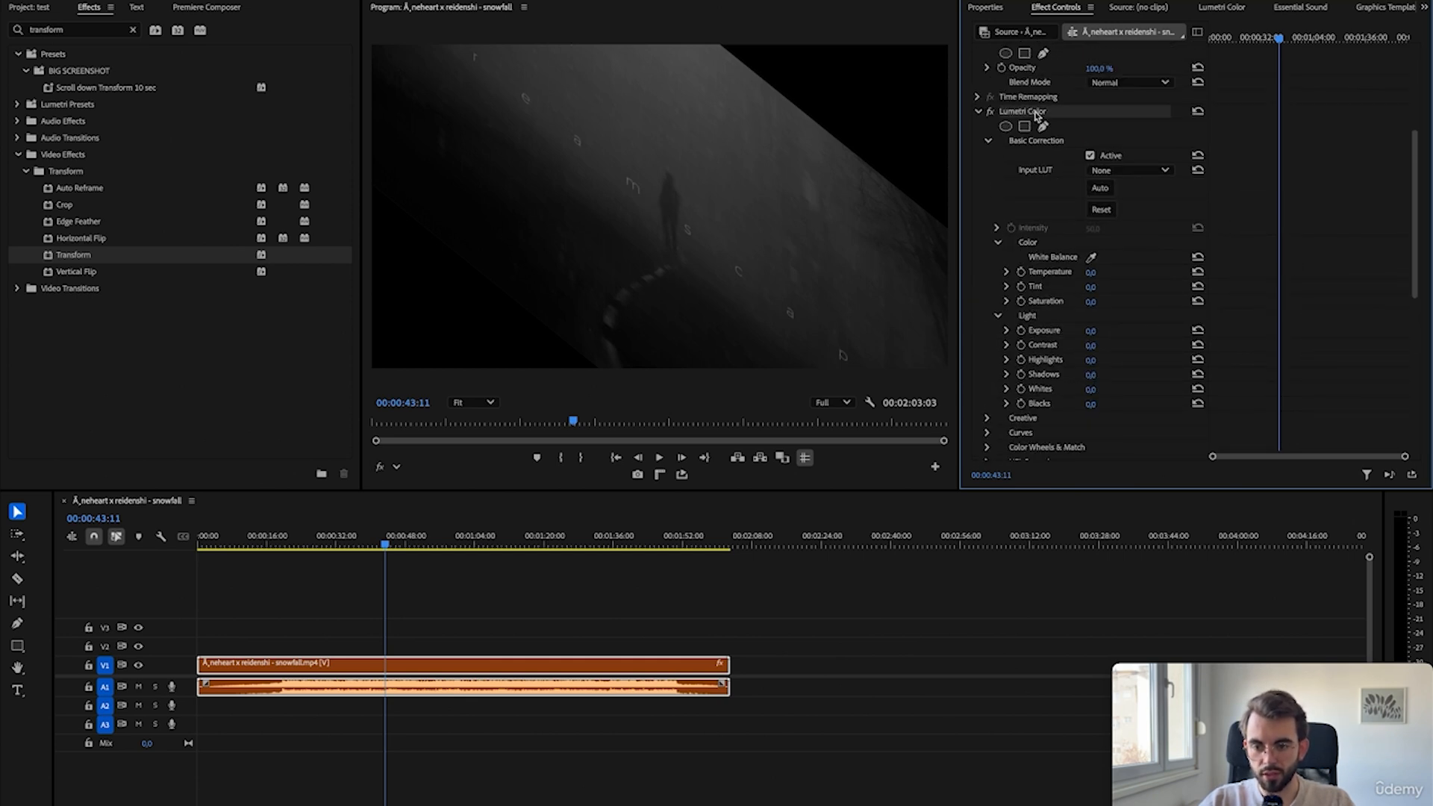
pyautogui.scroll(-3, 1305, 182)
pyautogui.scroll(-1, 1305, 182)
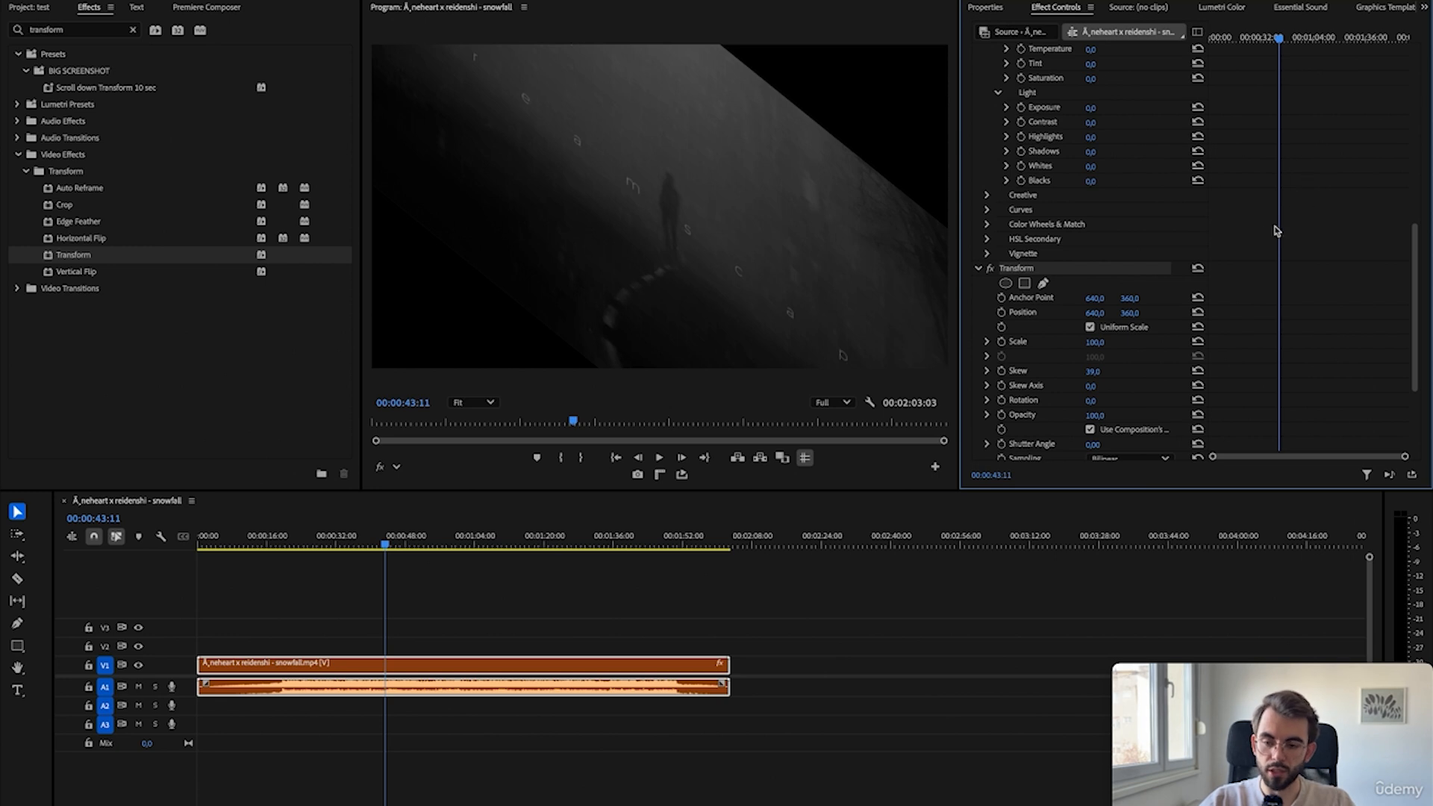
pyautogui.rightClick(1027, 272)
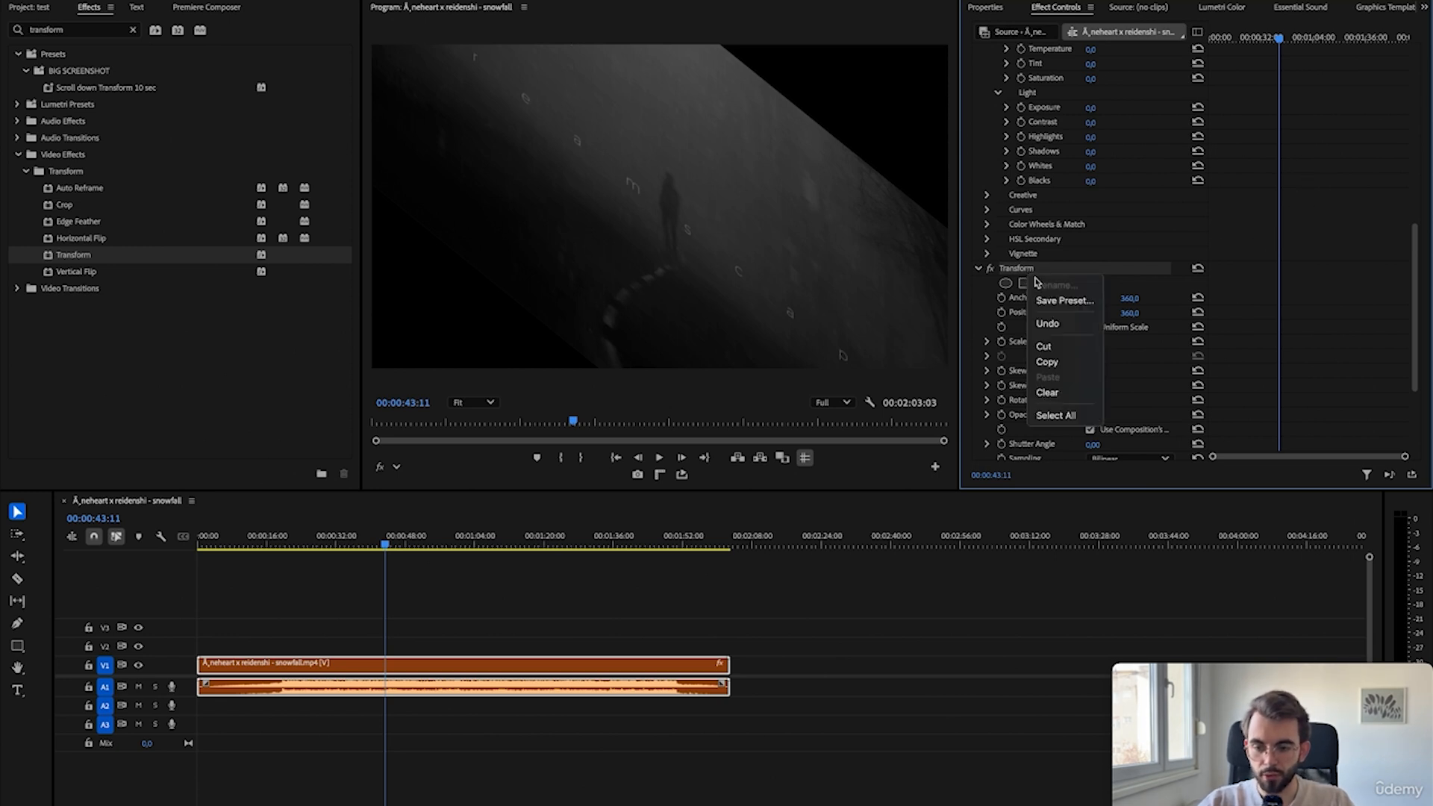
pyautogui.click(1047, 301)
pyautogui.write('130')
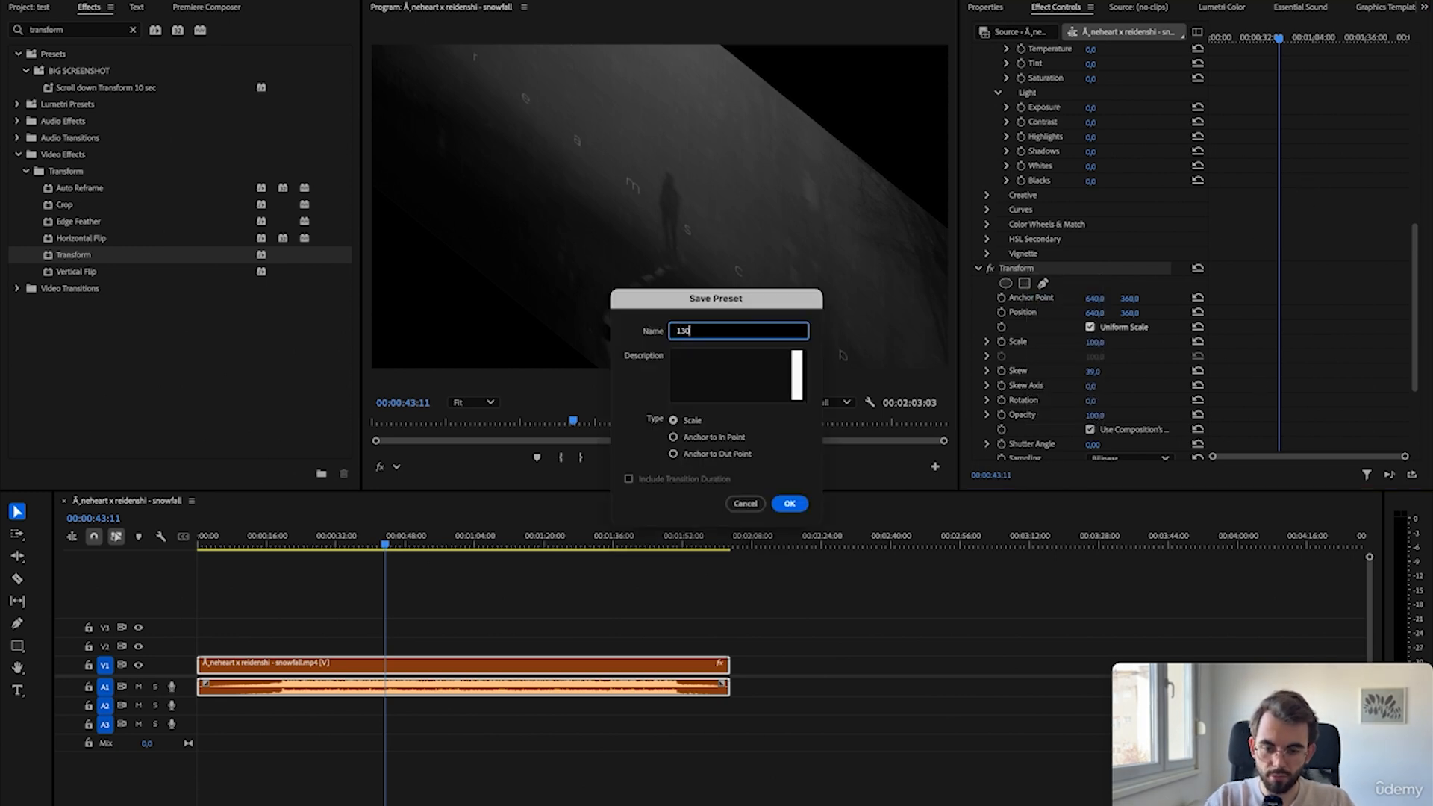
pyautogui.press('BackSpace')
pyautogui.press('BackSpace')
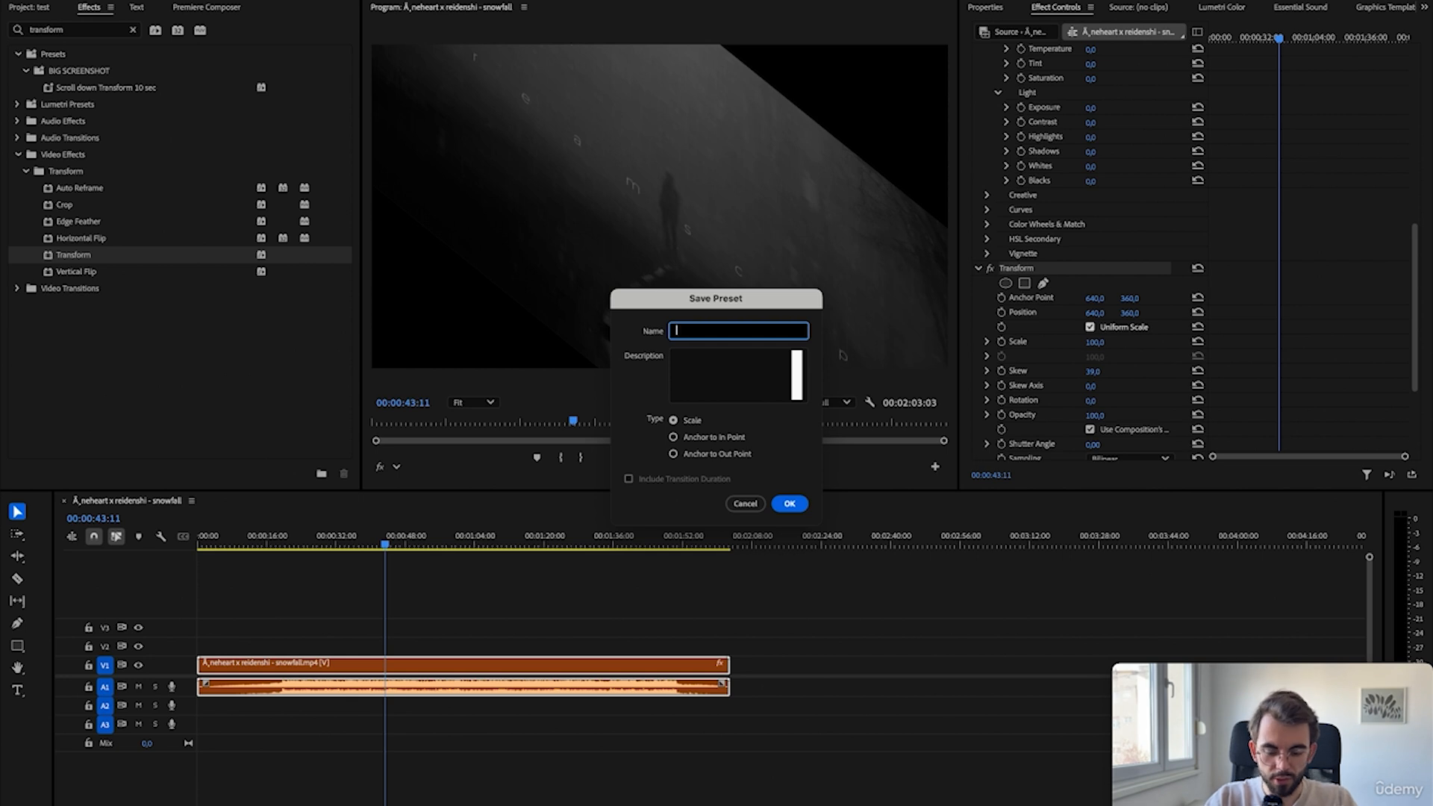
pyautogui.write('50')
pyautogui.press('Return')
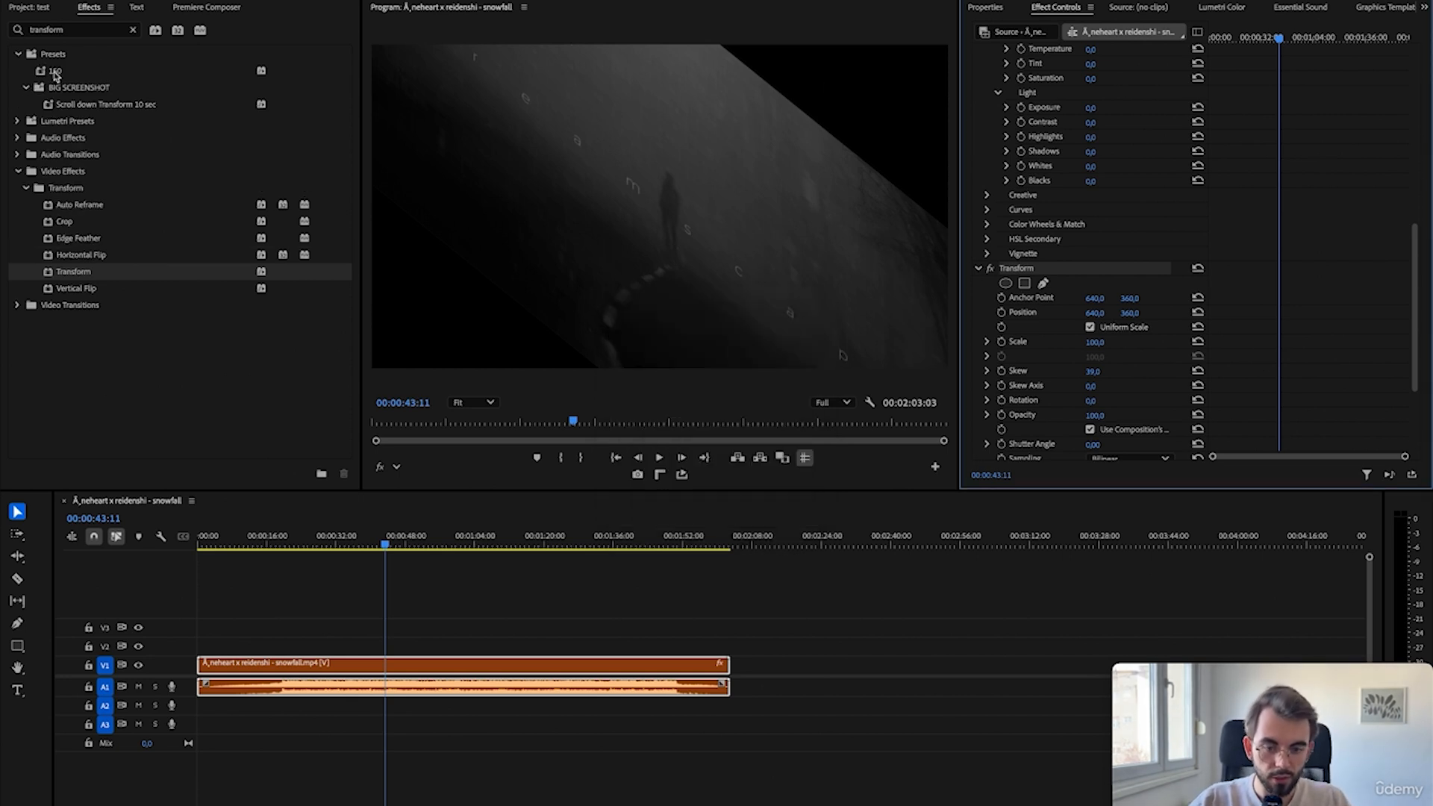
# - Clear the effects search and delete the Transform and Lumetri Color effects from the snowfall clip
pyautogui.click(133, 29)
pyautogui.click(1003, 270)
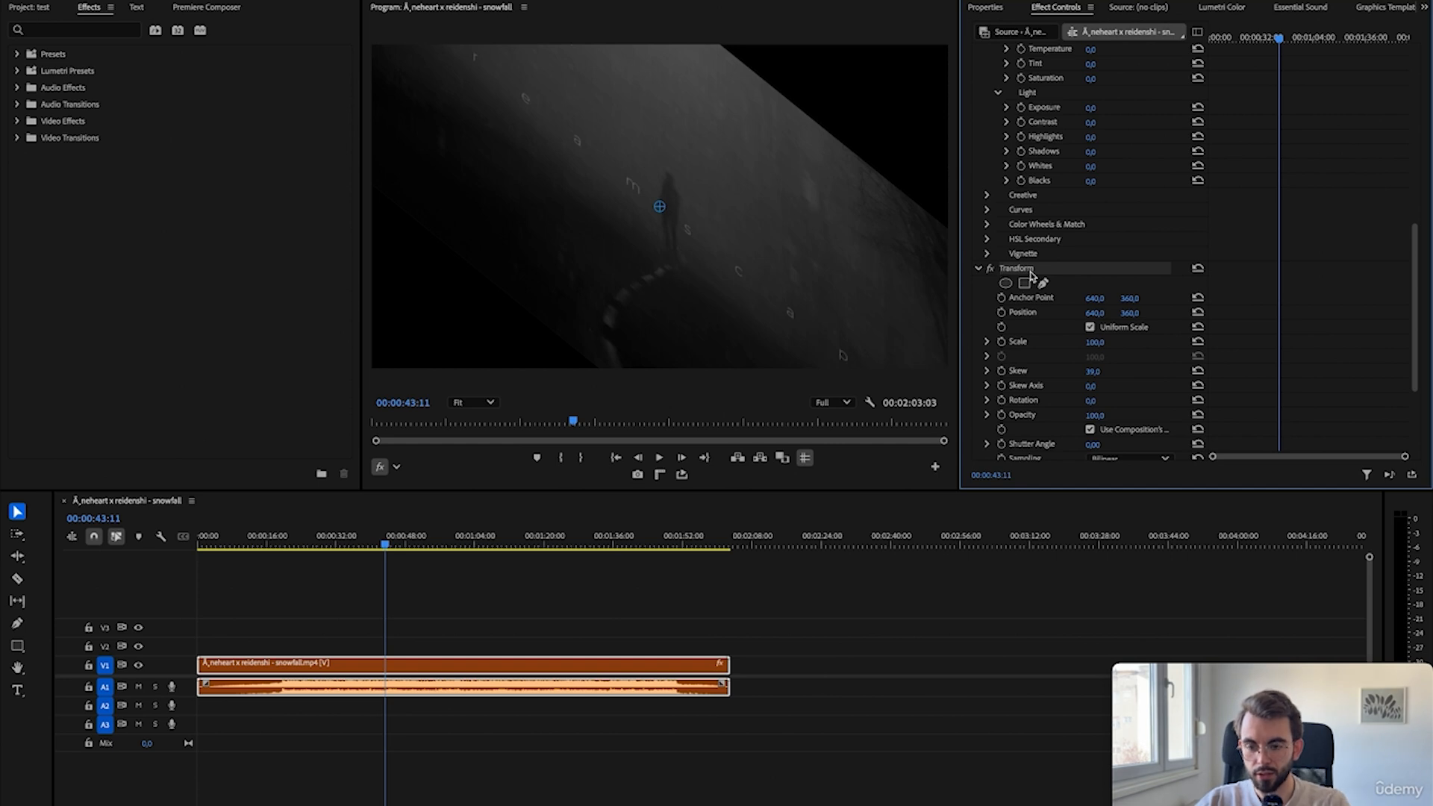
pyautogui.press('Delete')
pyautogui.click(1025, 135)
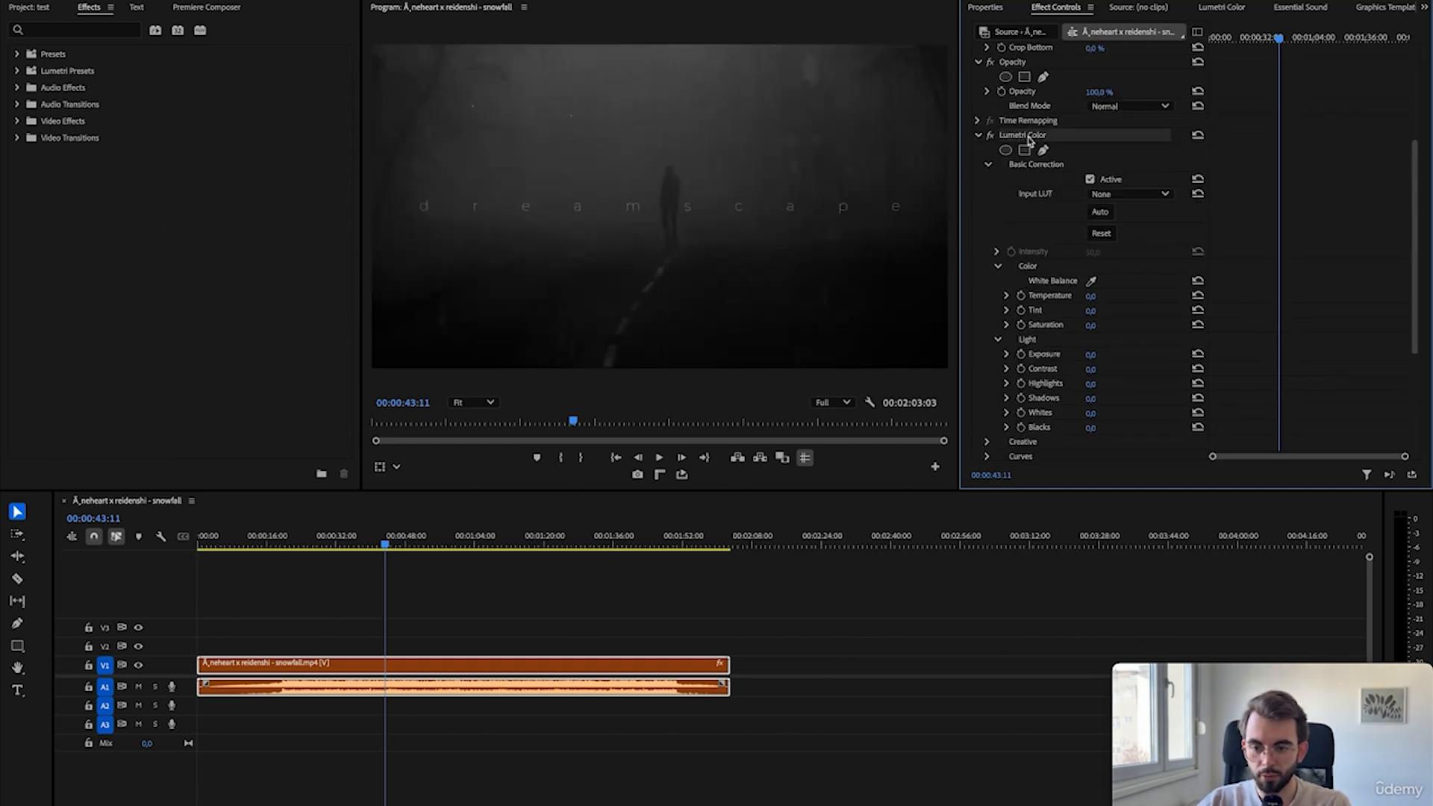
pyautogui.press('Delete')
# - Expand the Presets folder and apply the 150 preset to the snowfall clip
pyautogui.click(15, 54)
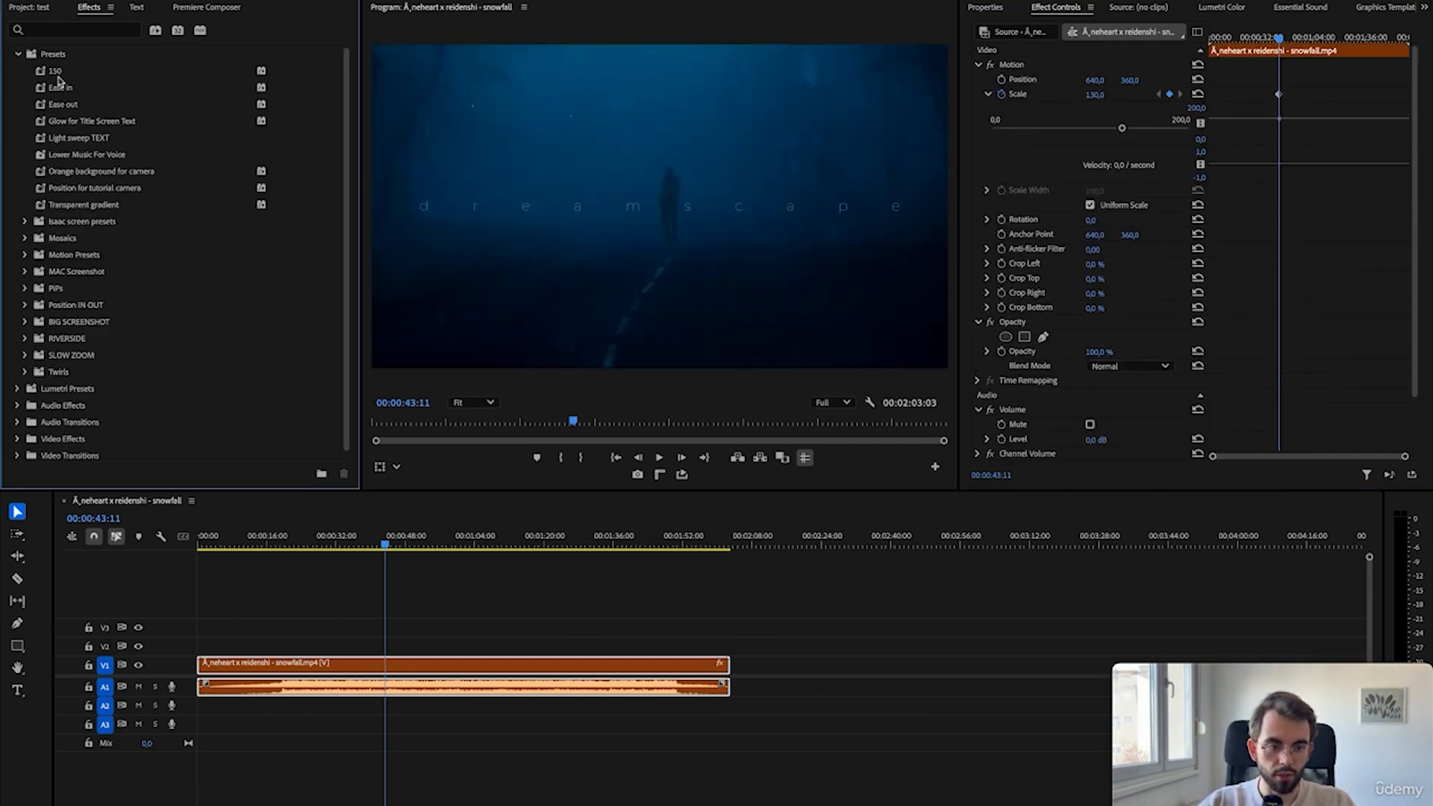
pyautogui.moveTo(58, 72); pyautogui.dragTo(552, 665)
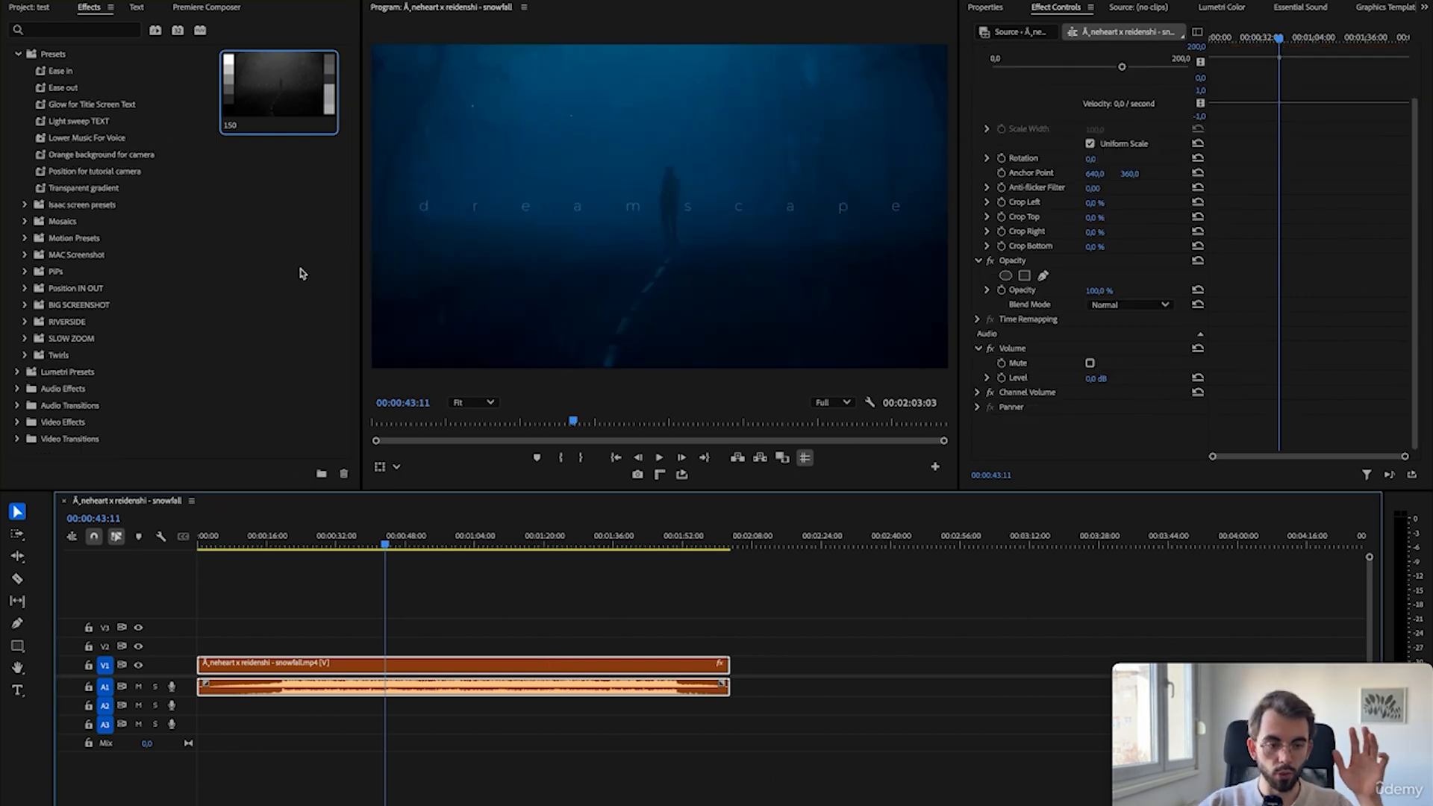
pyautogui.click(100, 88)
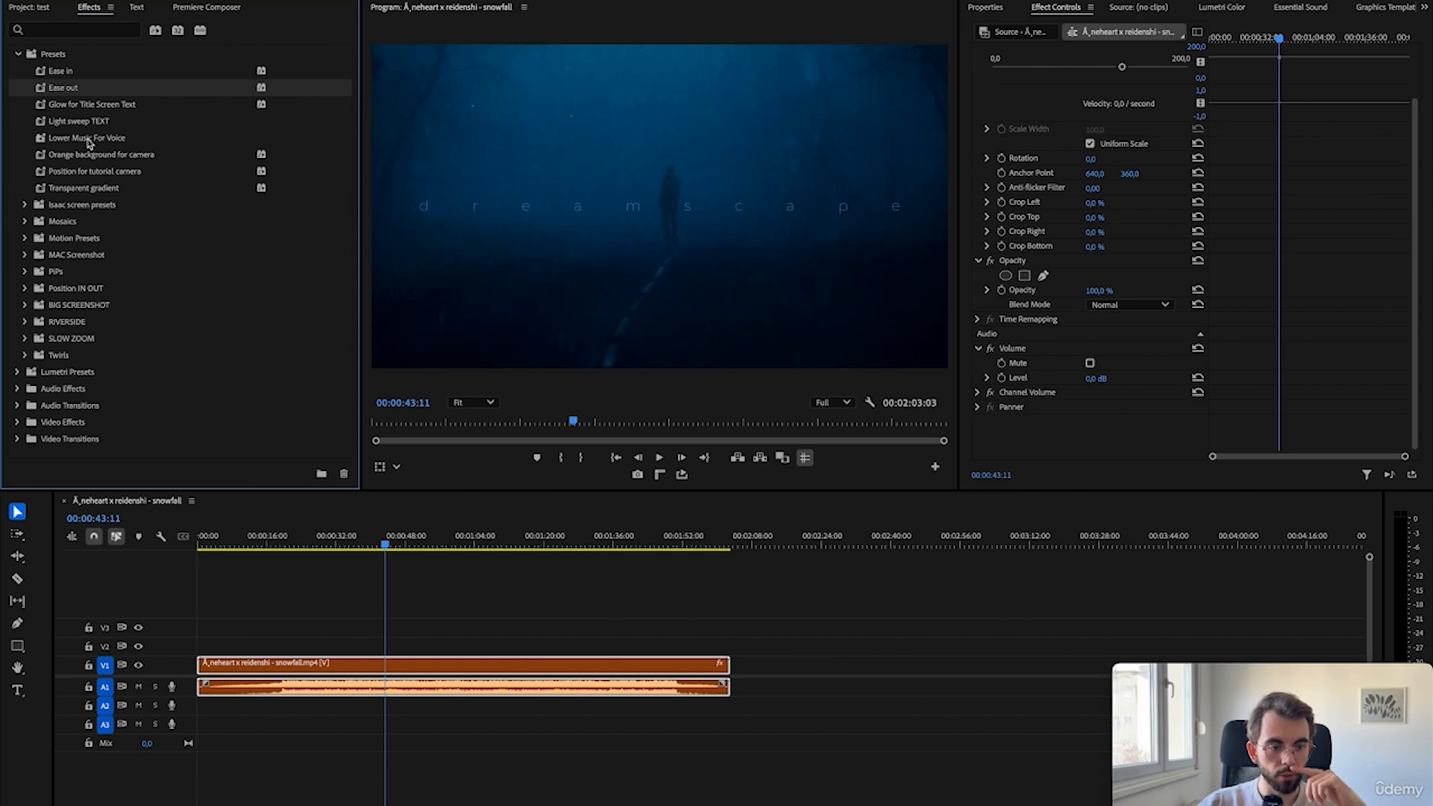
pyautogui.click(88, 140)
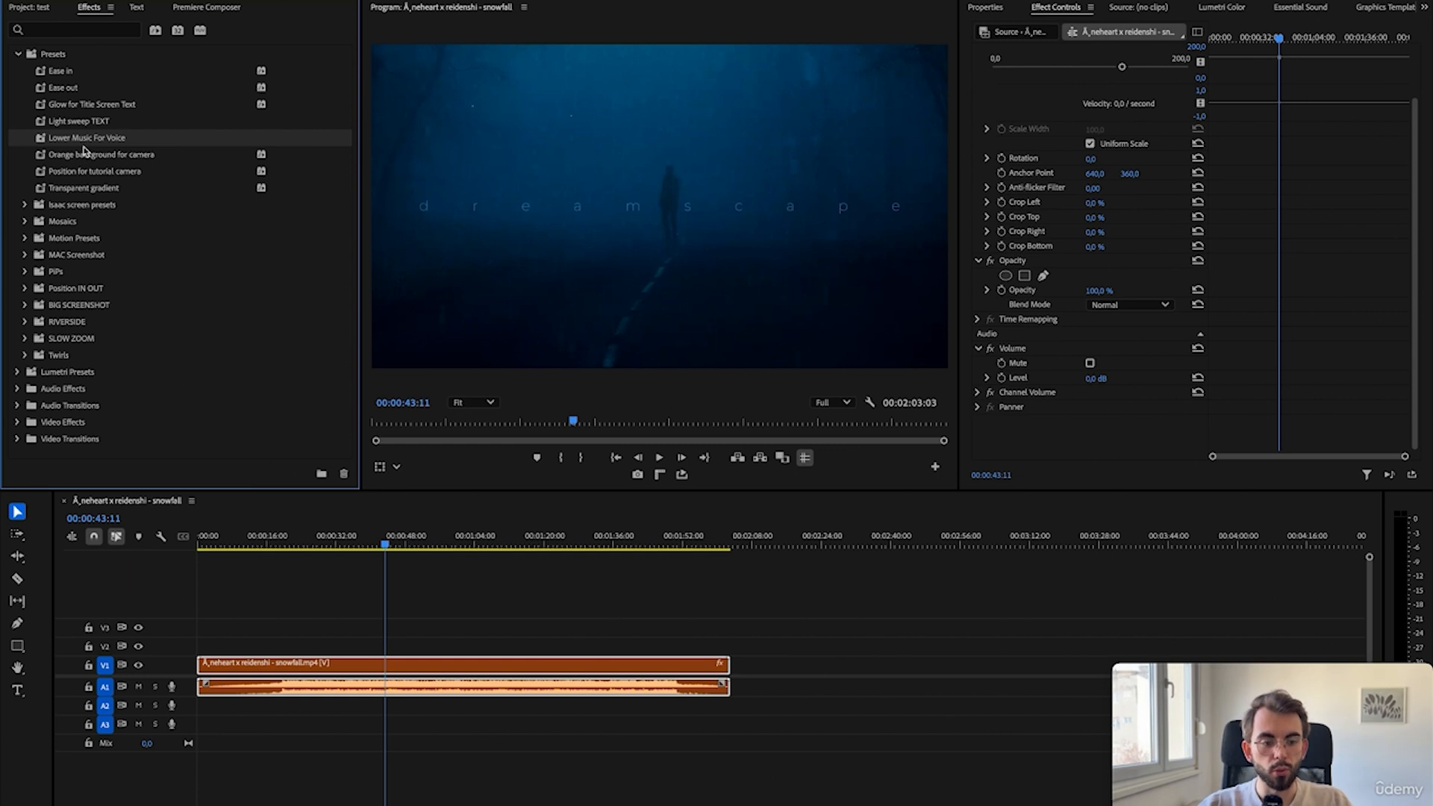
# - Apply the Simple Parametric EQ audio effect to the snowfall clip with Center 5875,6 Hz, Q 20,0 and Boost 24,0 dB
pyautogui.click(67, 29)
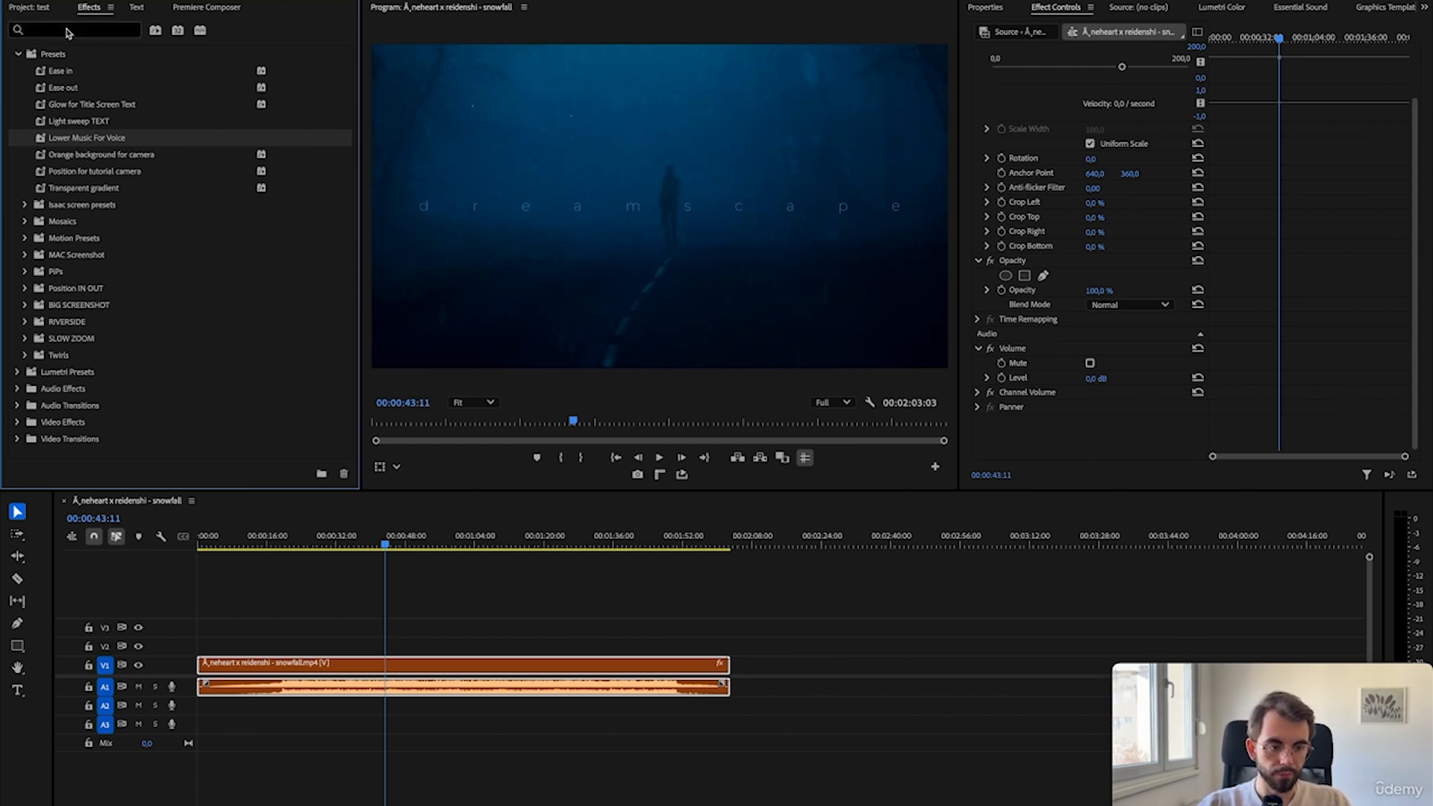
pyautogui.write('para')
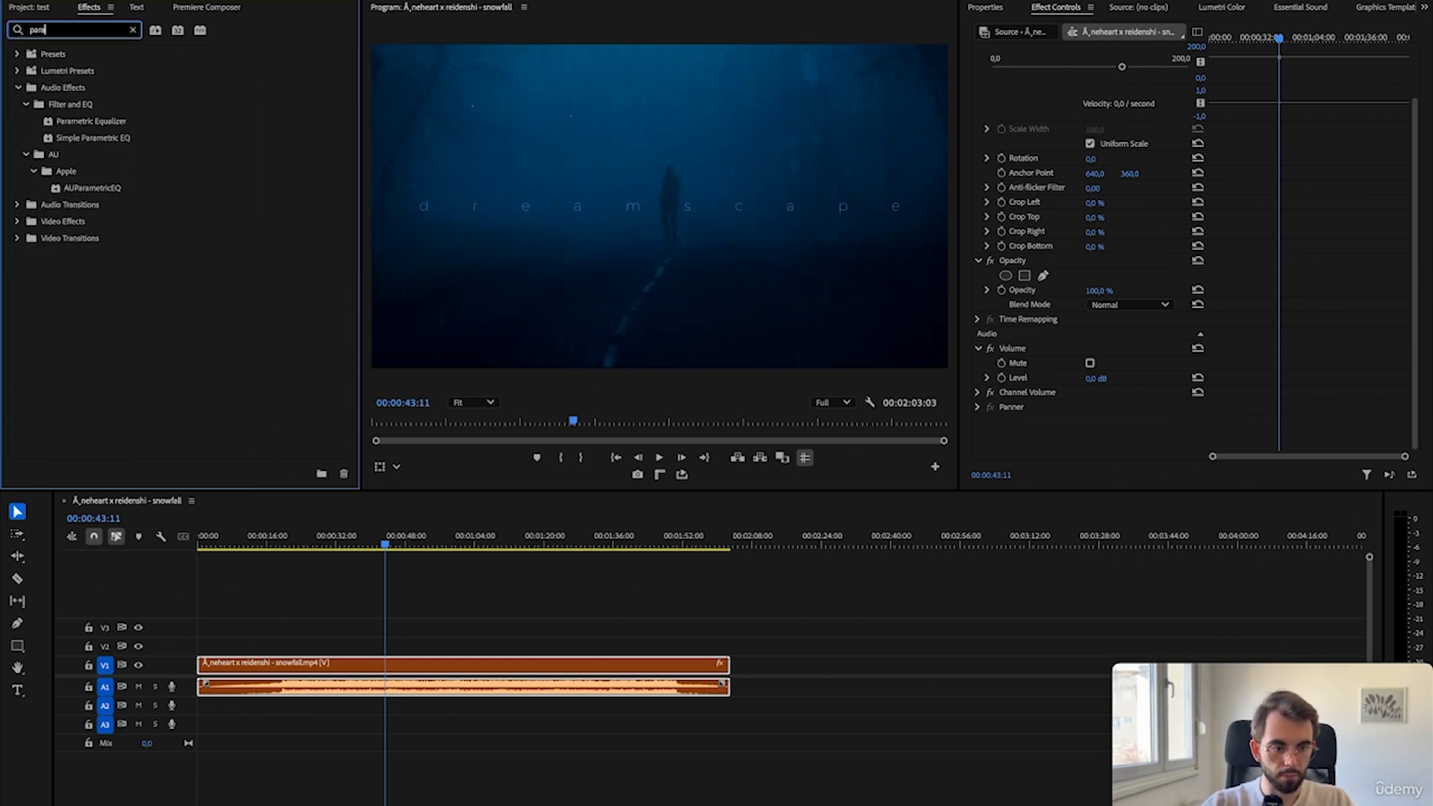
pyautogui.moveTo(119, 138); pyautogui.dragTo(396, 664)
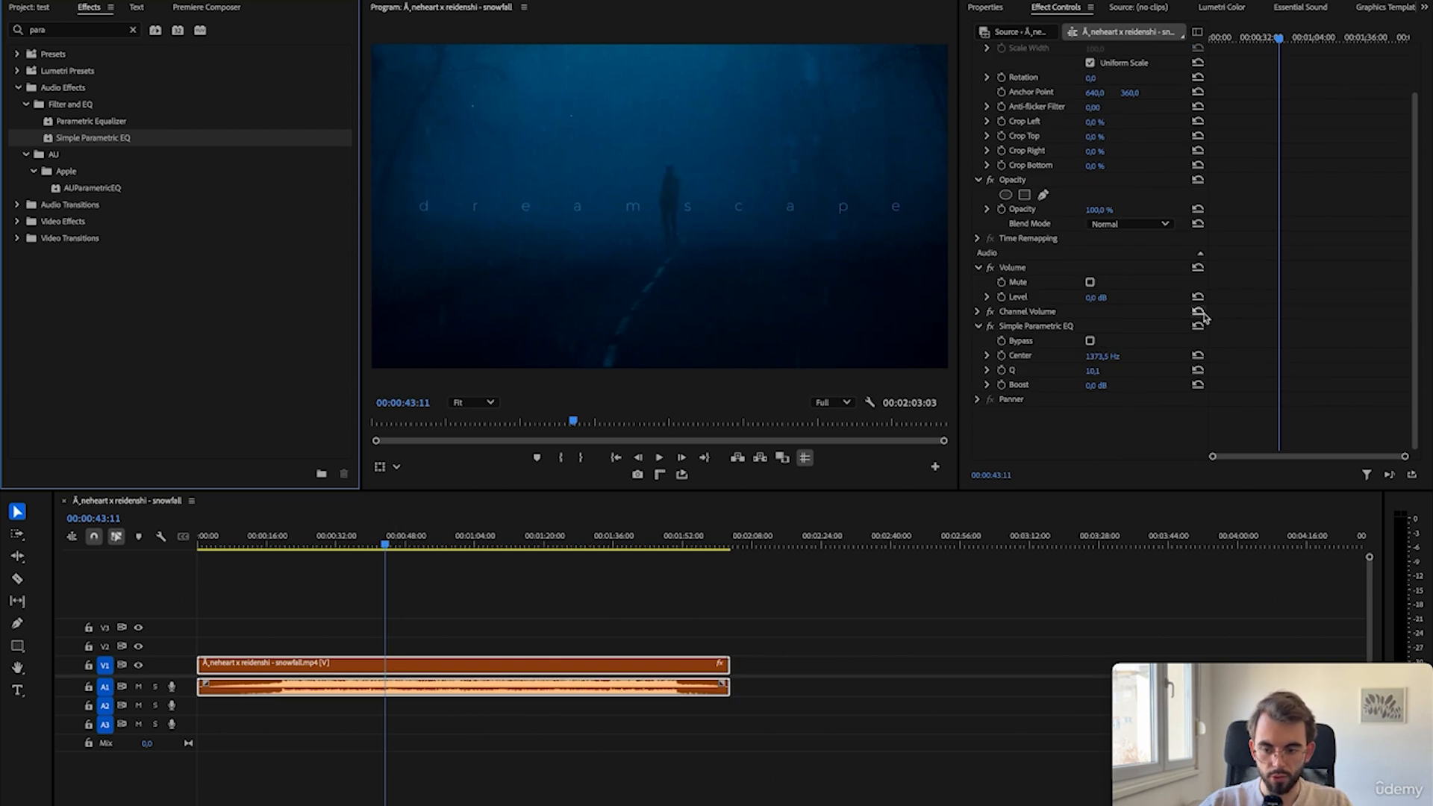
pyautogui.moveTo(1104, 357)
pyautogui.mouseDown()
pyautogui.moveTo(1138, 356)
pyautogui.moveTo(1127, 371)
pyautogui.mouseUp()
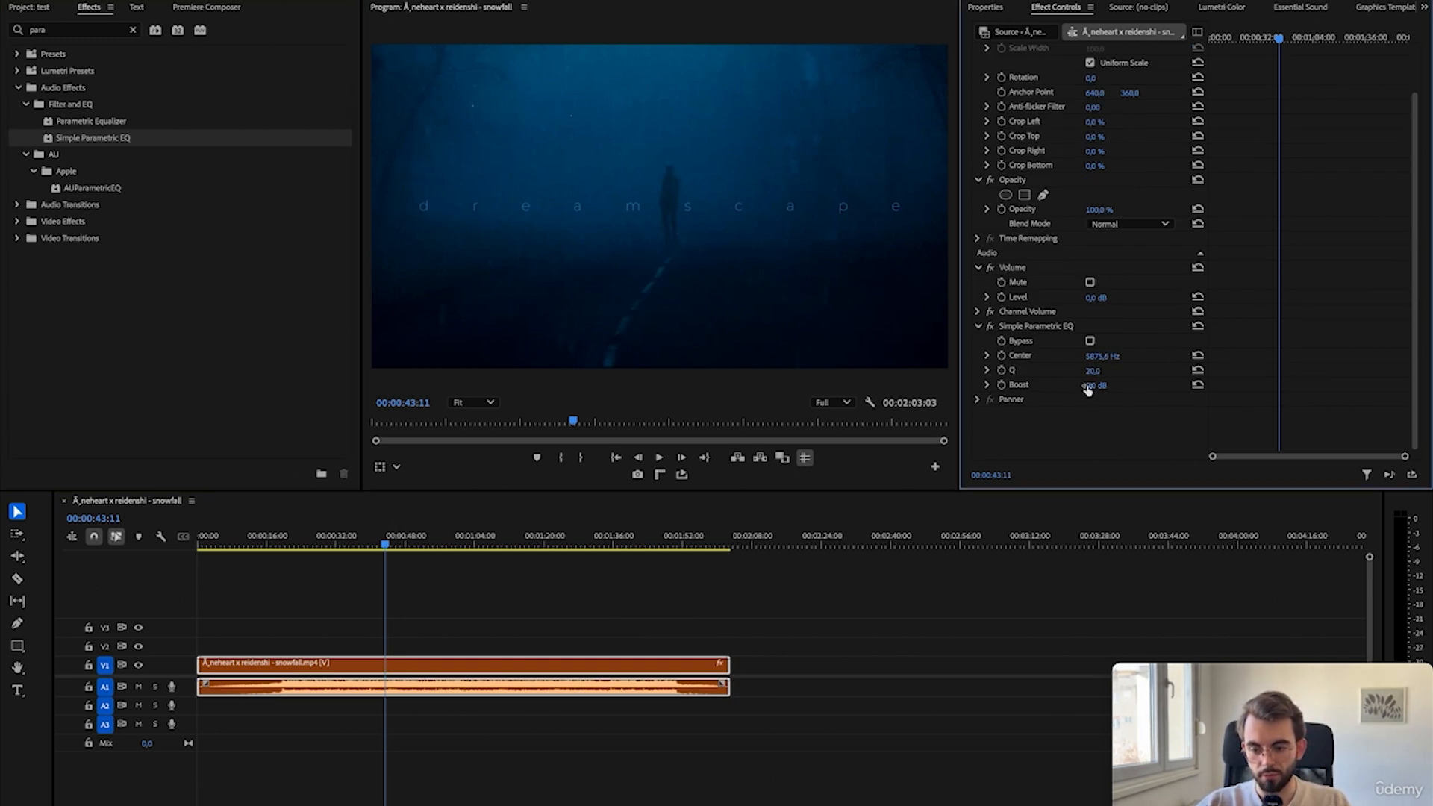
pyautogui.rightClick(1028, 336)
pyautogui.click(1060, 361)
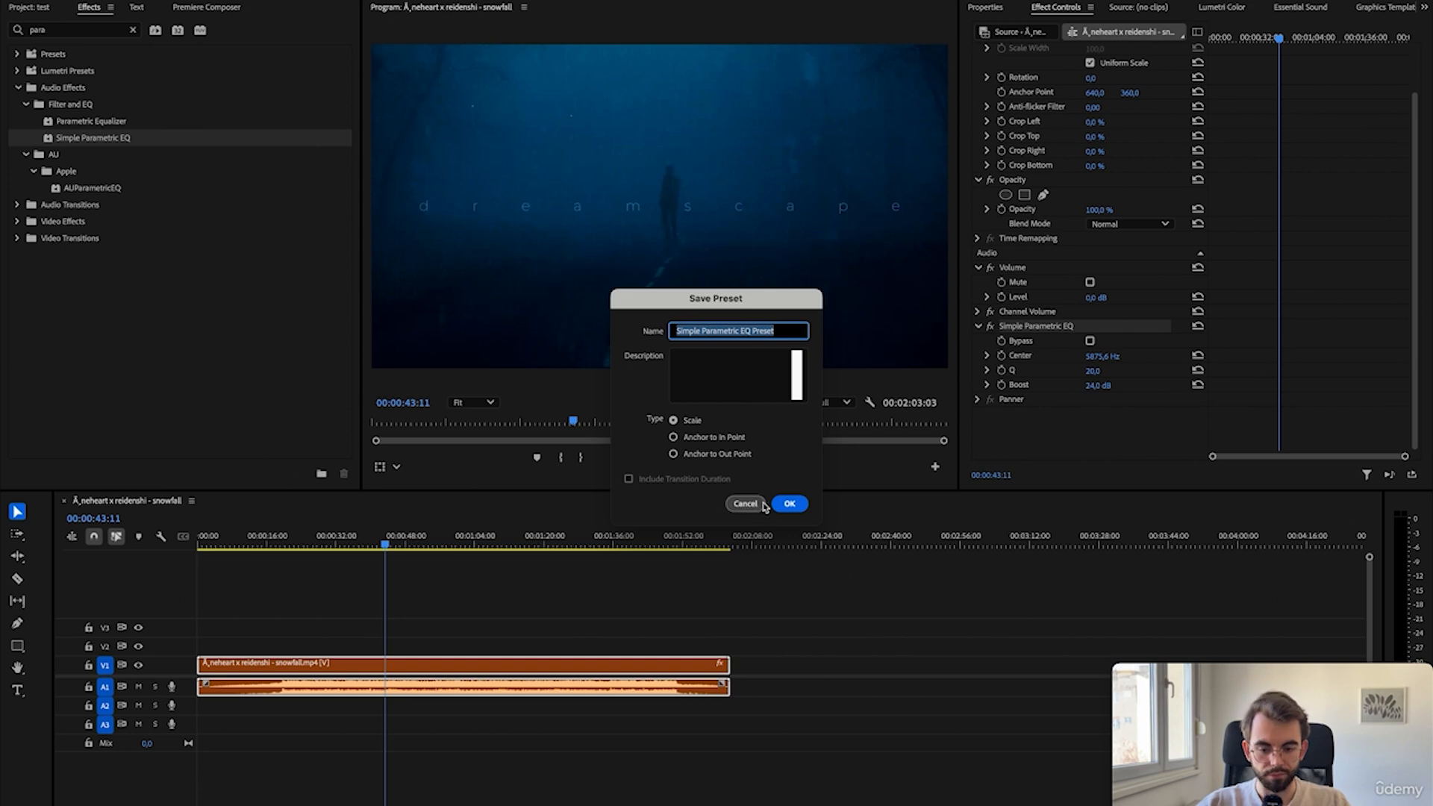
pyautogui.click(745, 503)
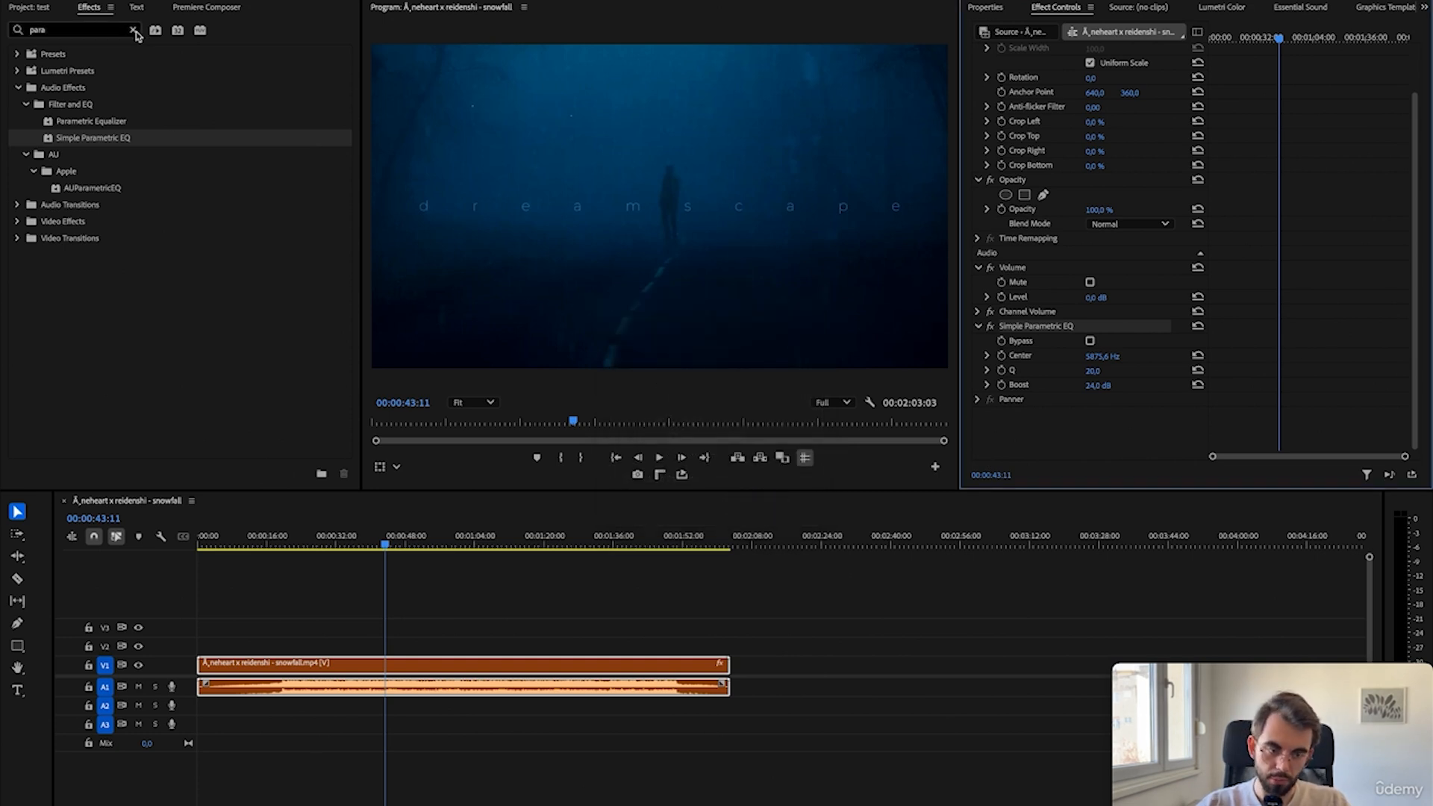
# - Clear the effects search and expand the Presets folder
pyautogui.click(134, 30)
pyautogui.click(18, 54)
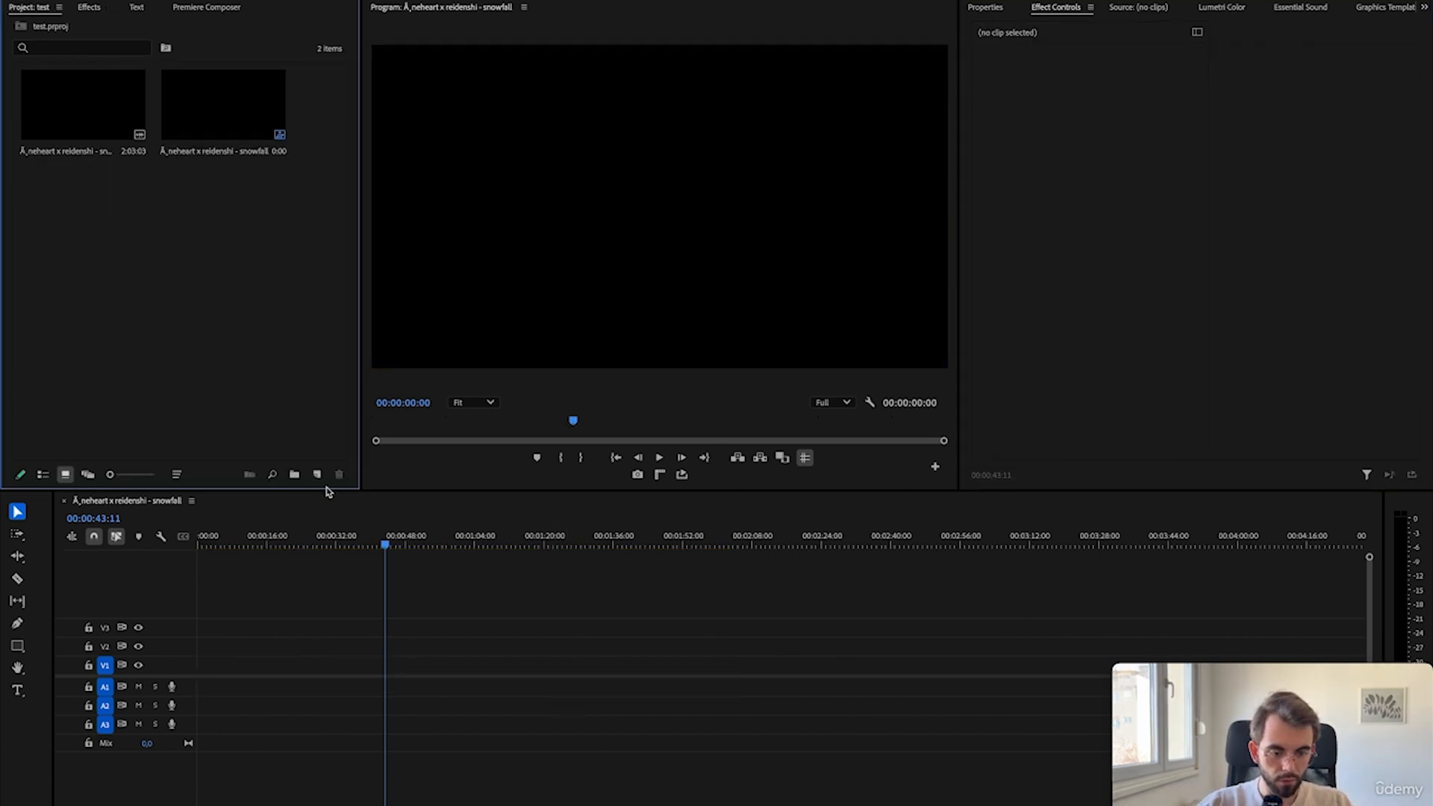
# - Create a white 1280 × 720 color matte and lay it on track V1 from the sequence start to about 00:01:44:20
pyautogui.click(318, 475)
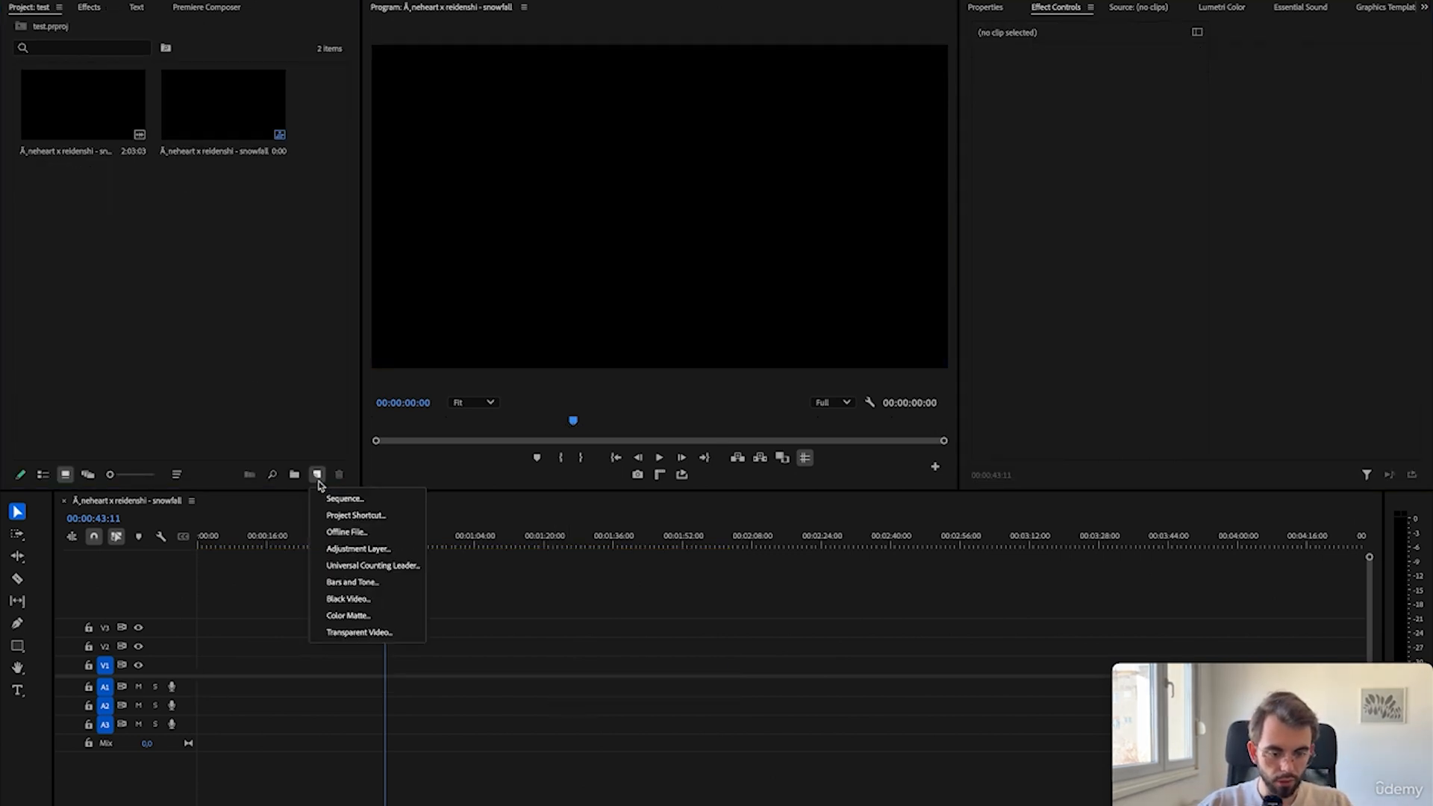
pyautogui.click(362, 621)
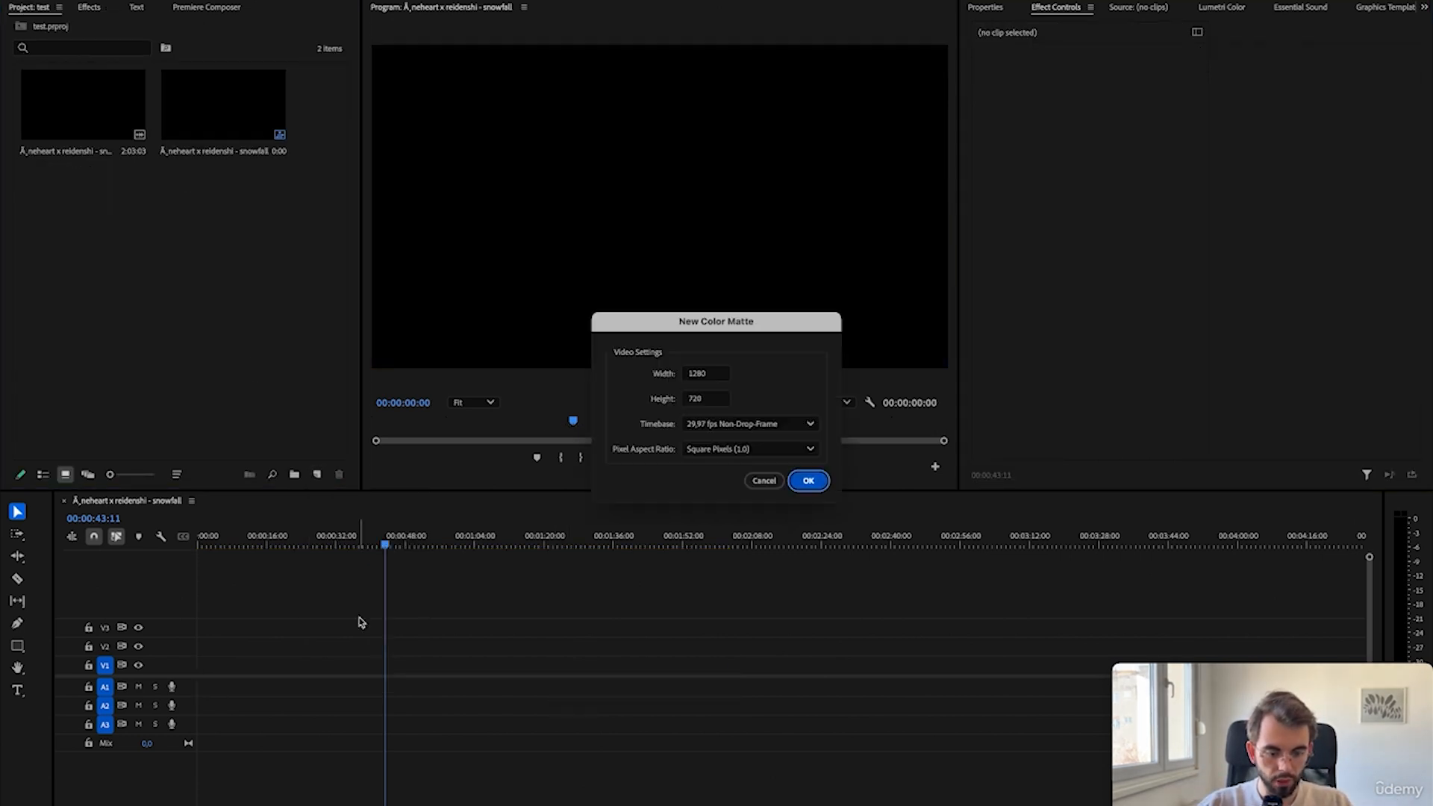
pyautogui.click(809, 480)
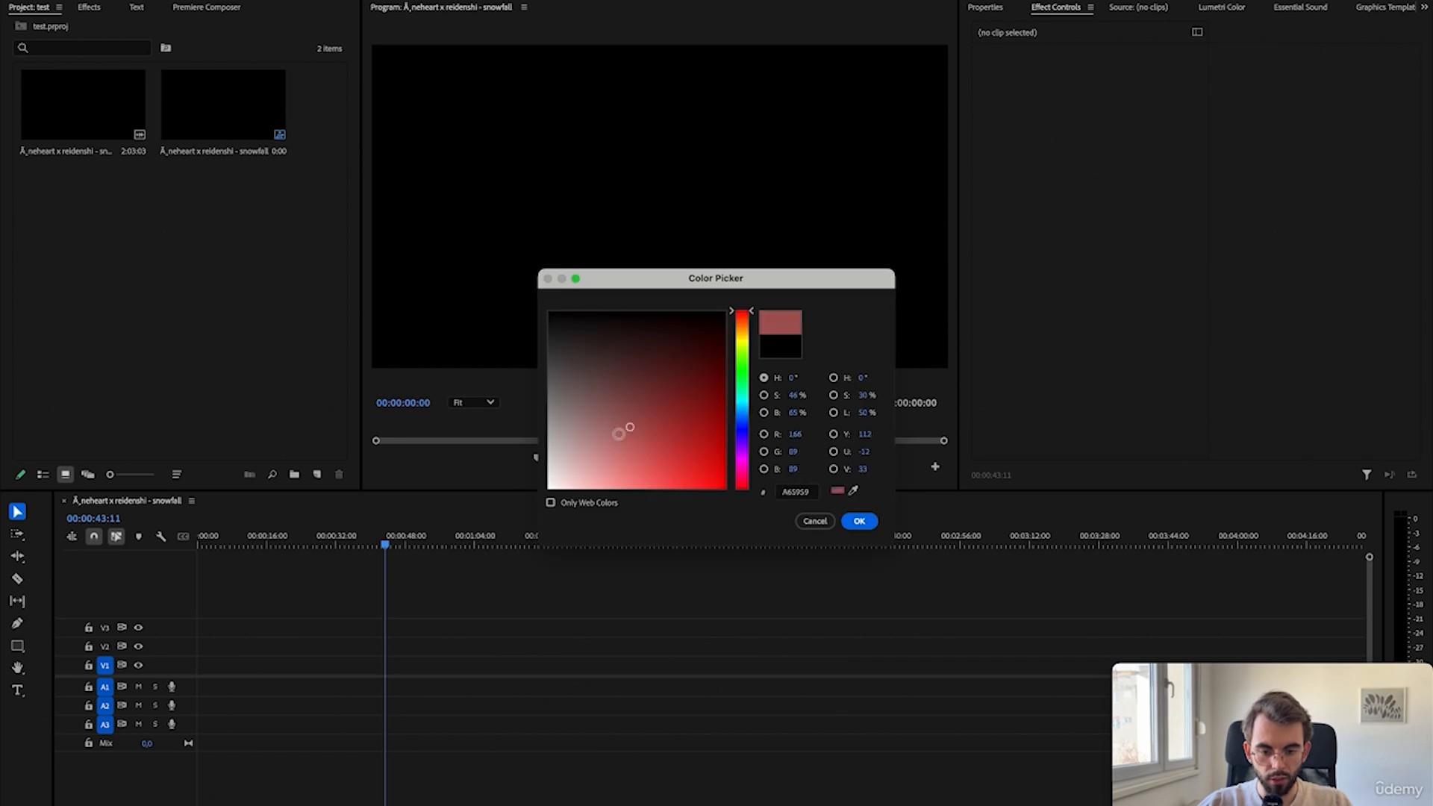
pyautogui.click(854, 516)
pyautogui.click(754, 439)
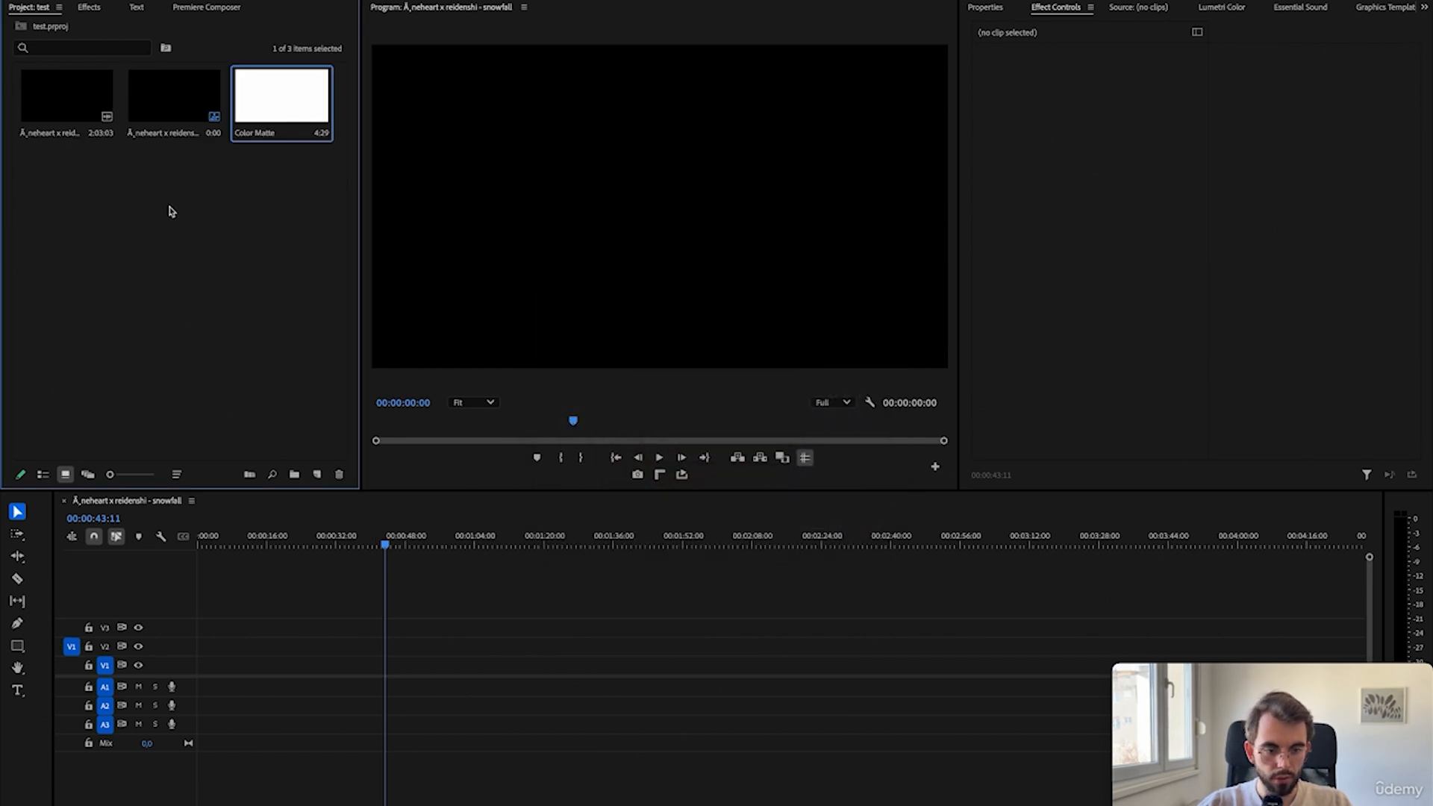
pyautogui.moveTo(282, 105); pyautogui.dragTo(225, 665)
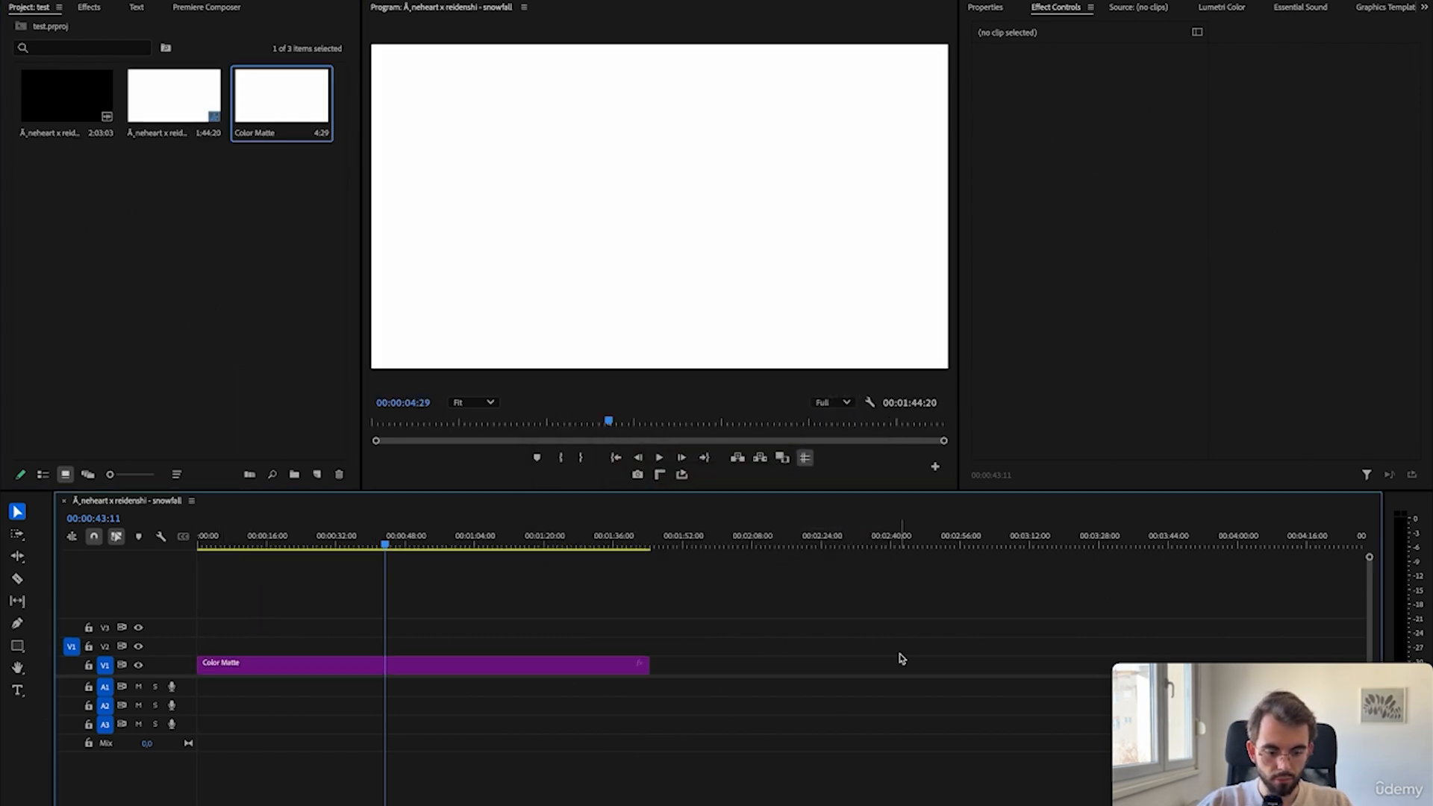
# - Draw a grey square near the upper-left corner of the video frame, keeping it as the only shape
pyautogui.click(17, 646)
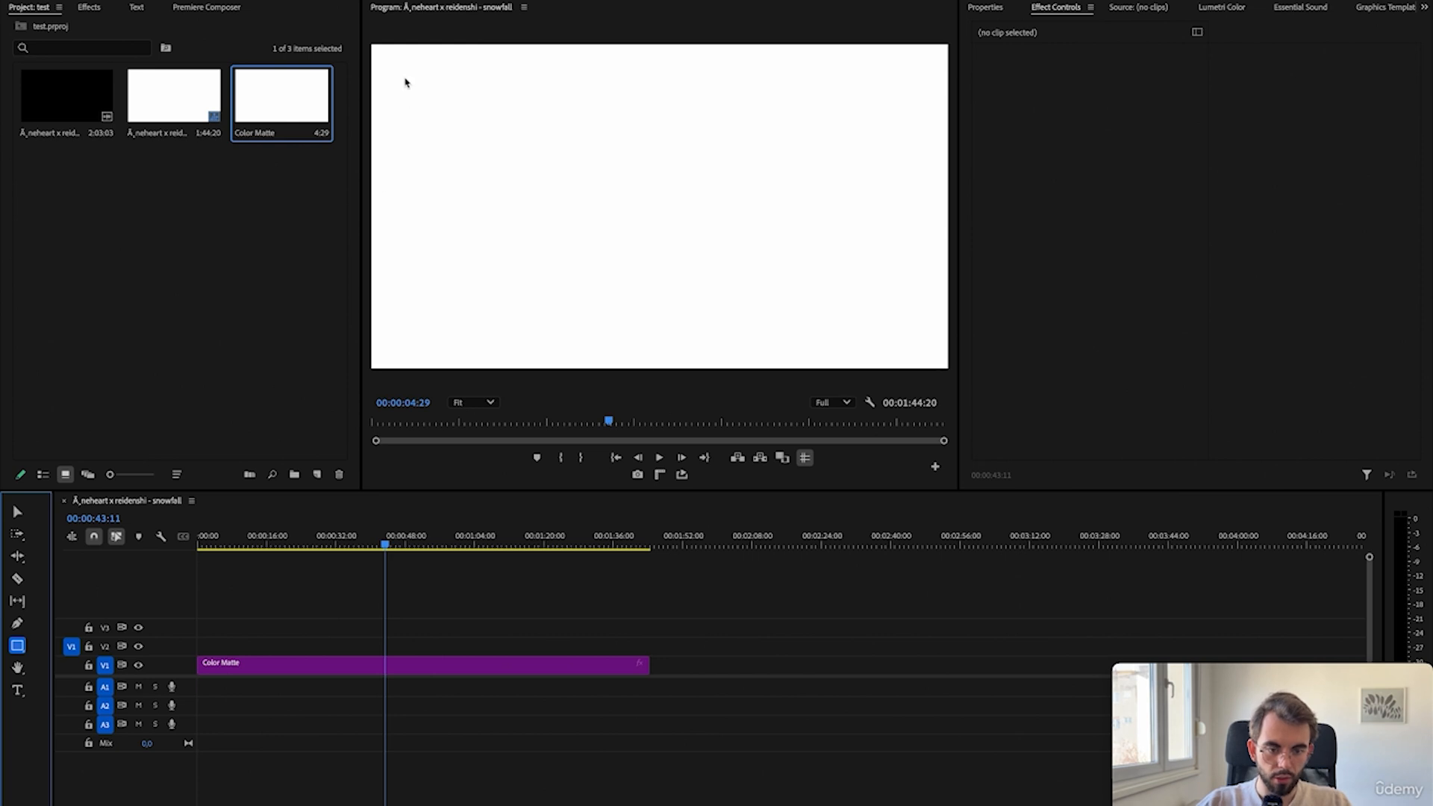
pyautogui.moveTo(422, 92)
pyautogui.mouseDown()
pyautogui.moveTo(474, 166)
pyautogui.moveTo(494, 166)
pyautogui.mouseUp()
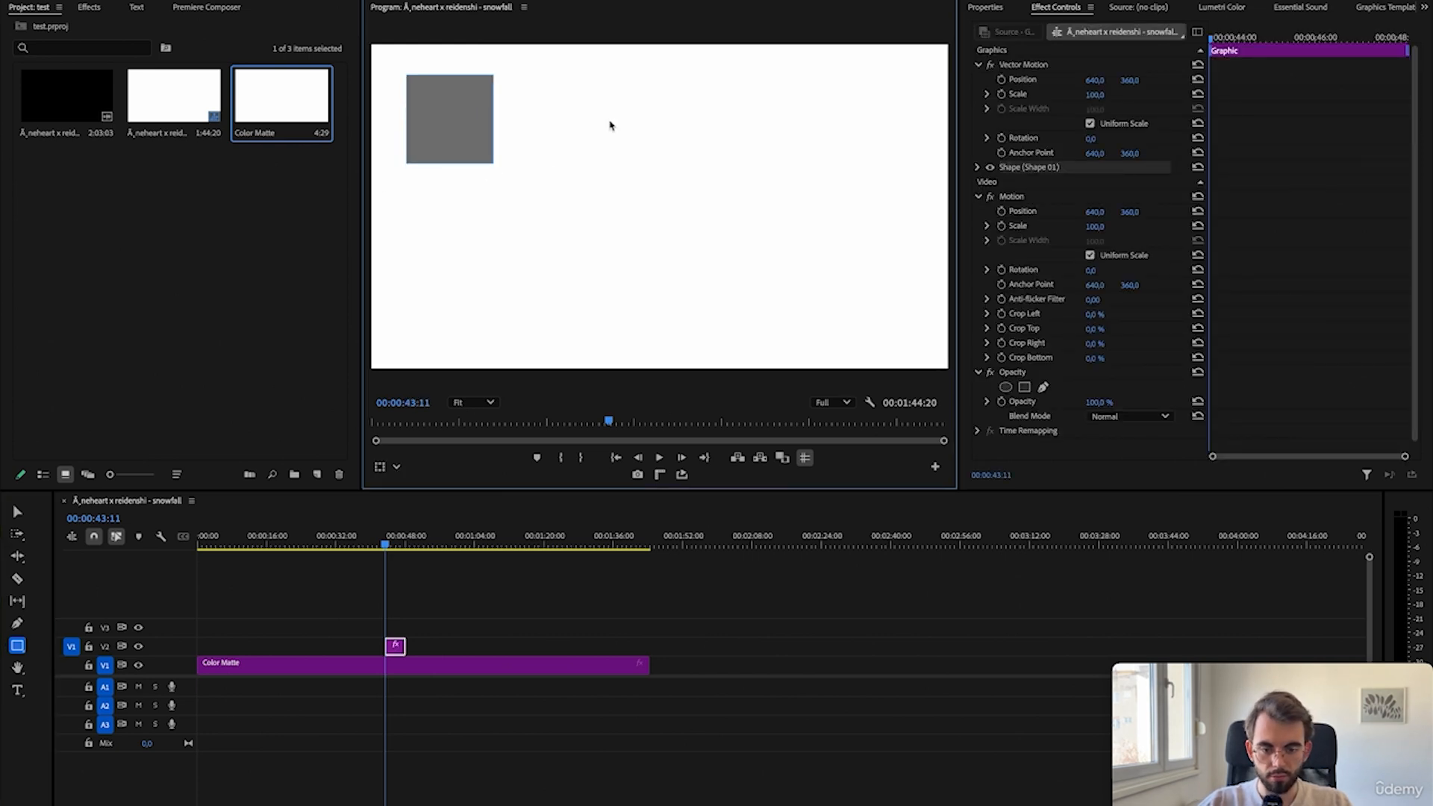
pyautogui.moveTo(610, 93)
pyautogui.mouseDown()
pyautogui.moveTo(674, 186)
pyautogui.moveTo(706, 185)
pyautogui.mouseUp()
pyautogui.hotkey('ctrl', 'z')
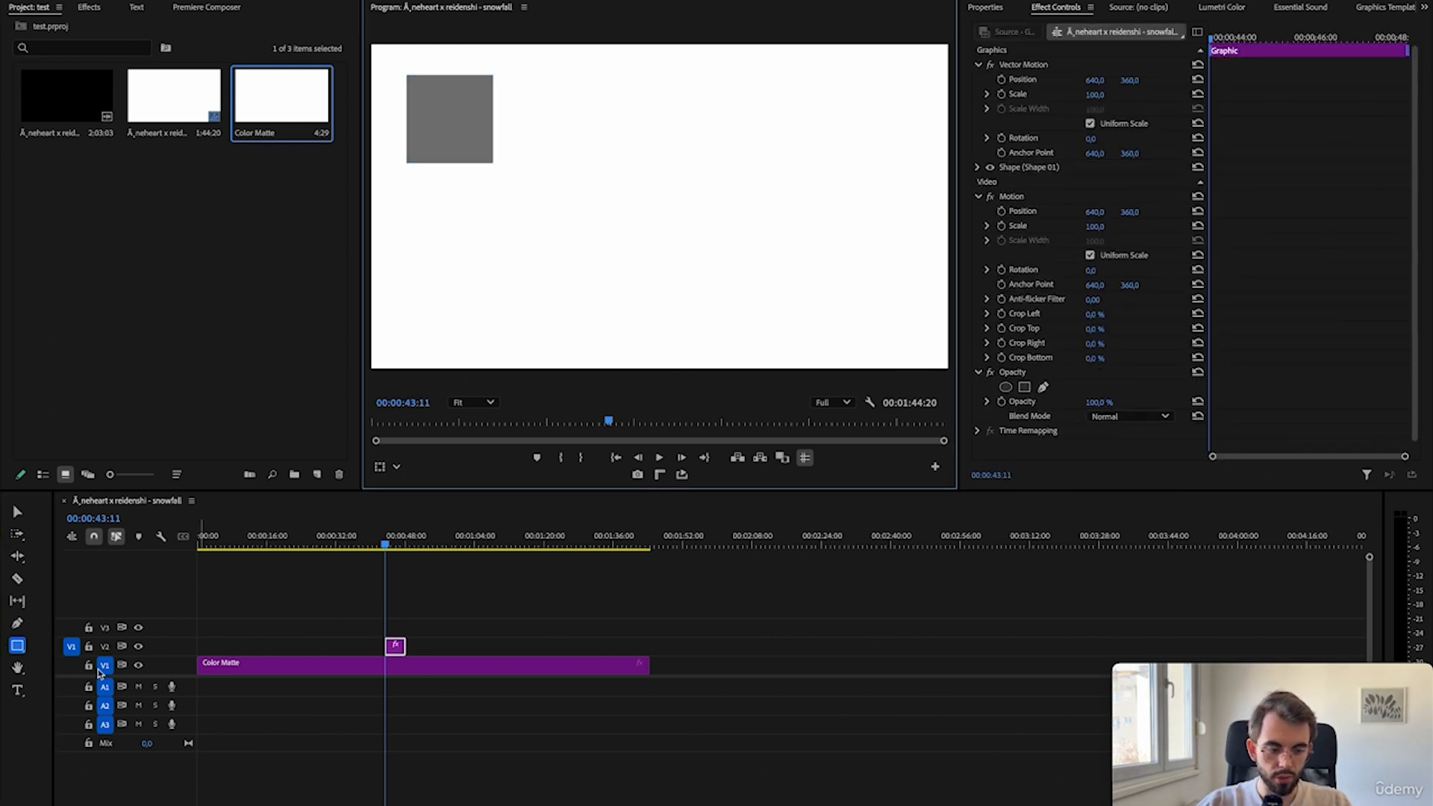
# - Add an ellipse-tool circle near the frame's centre and a polygon-tool triangle near its lower-right corner to the same graphic
pyautogui.click(17, 646)
pyautogui.click(91, 662)
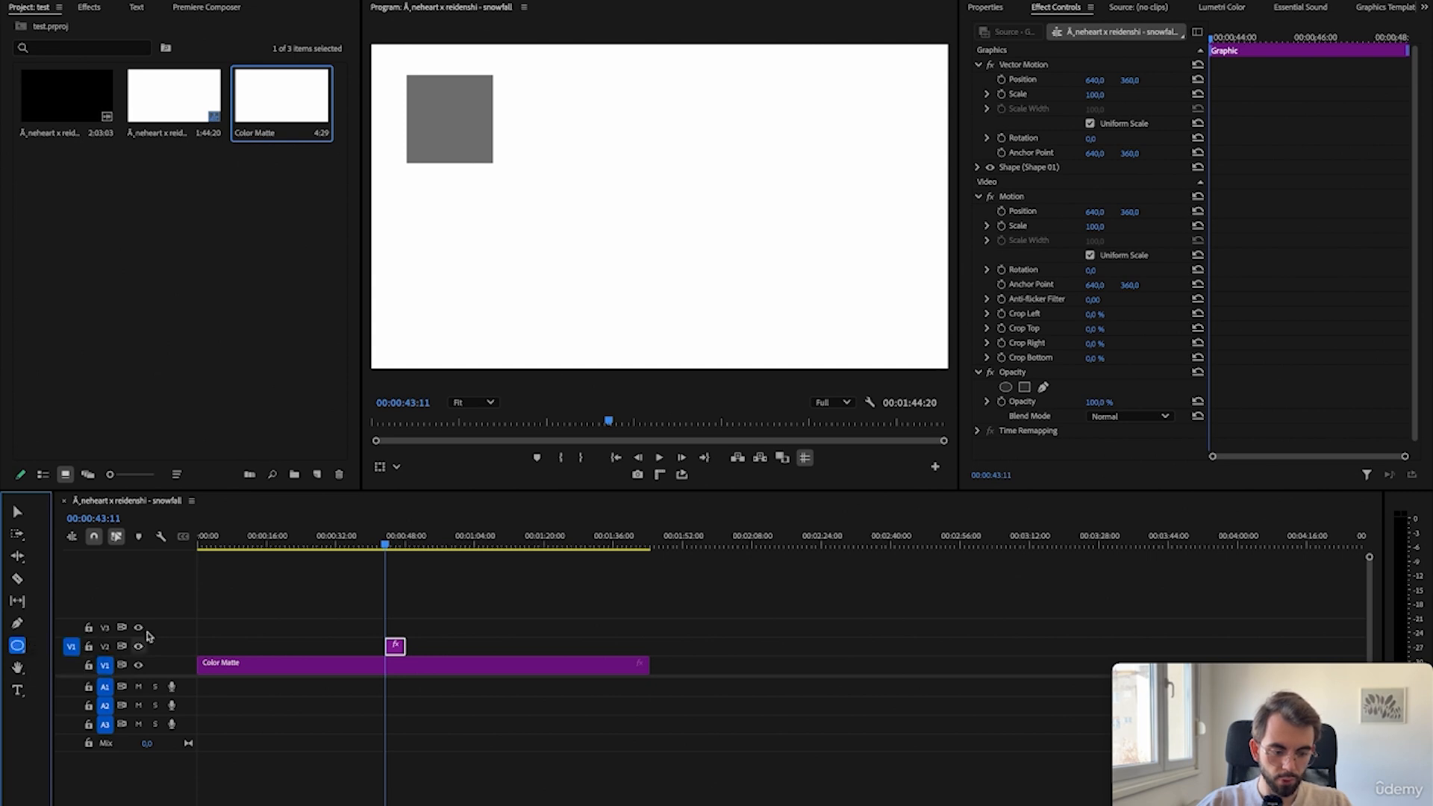
pyautogui.moveTo(599, 160); pyautogui.dragTo(708, 269)
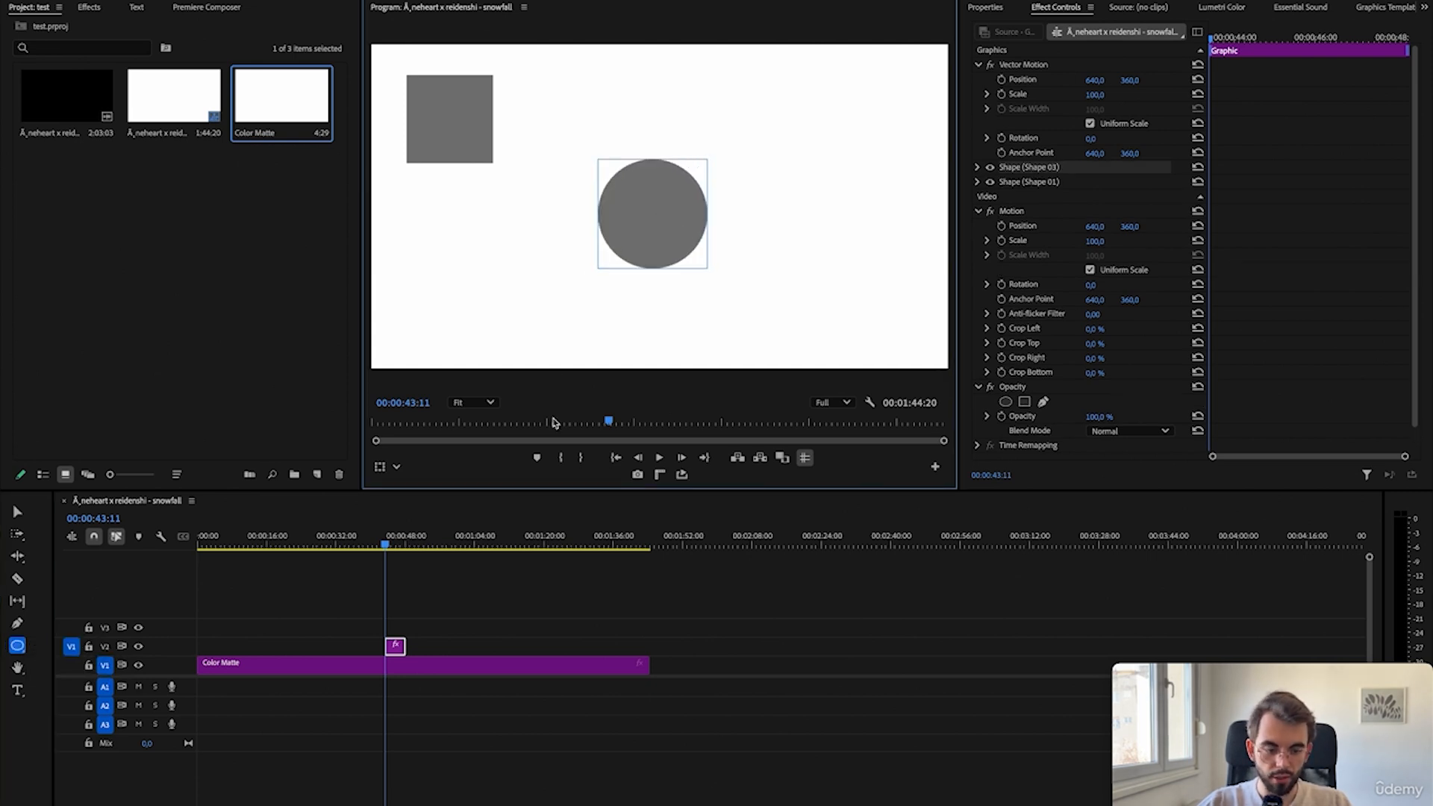
pyautogui.click(12, 650)
pyautogui.click(79, 678)
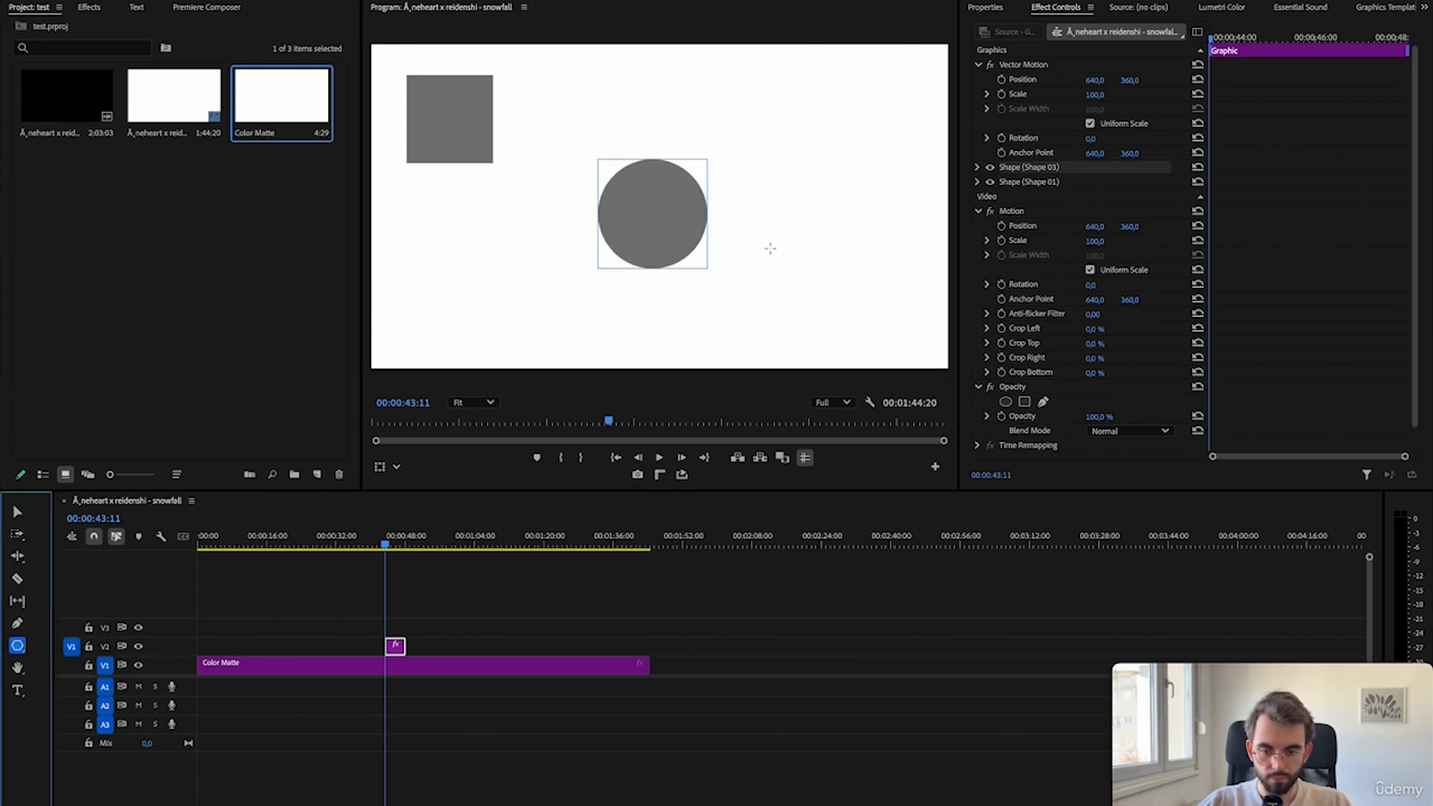
pyautogui.moveTo(771, 248); pyautogui.dragTo(887, 343)
pyautogui.click(881, 710)
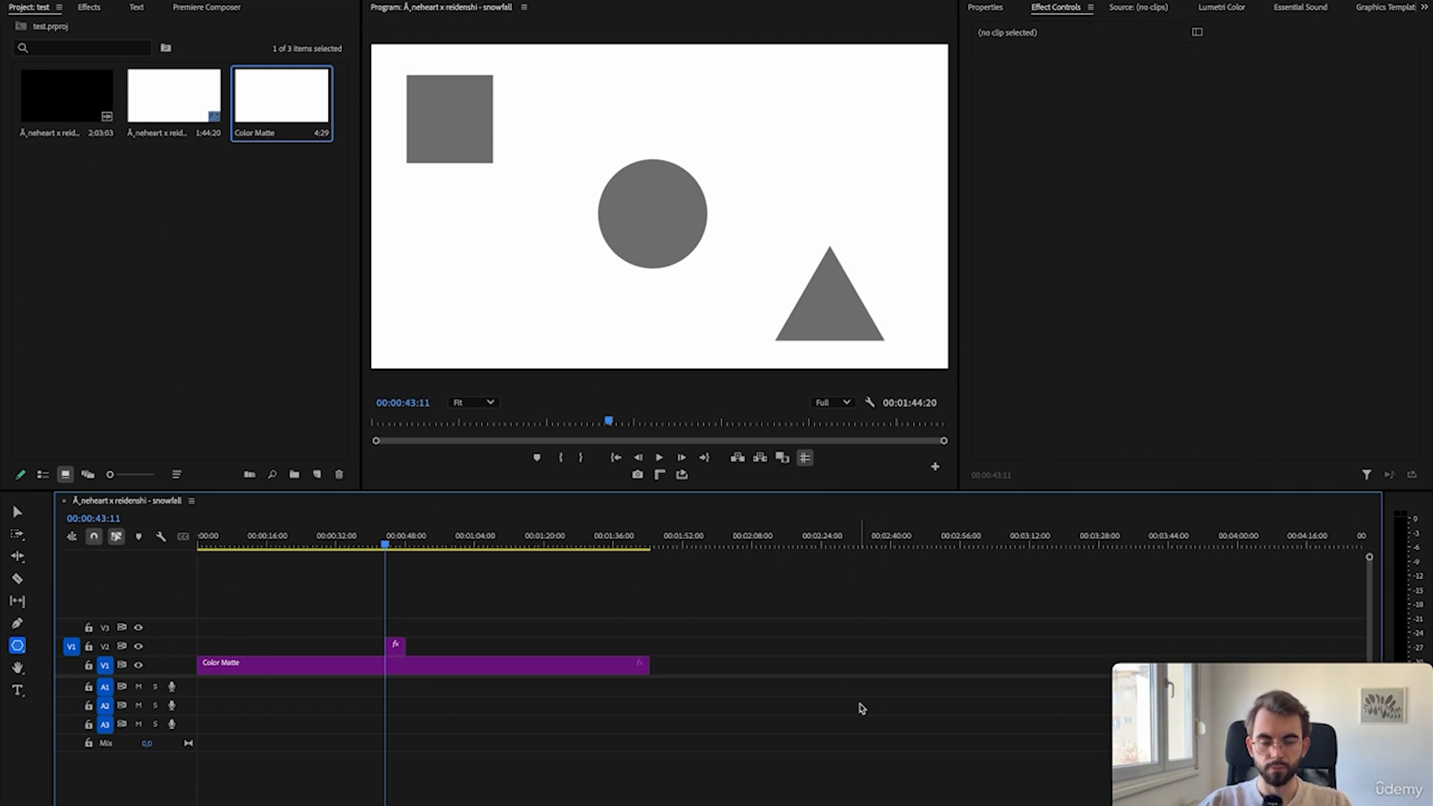
# - Extend the shapes graphic to the sequence start, then cut it and the color matte at 00:00:43:11 and delete the remainder
pyautogui.moveTo(403, 646); pyautogui.dragTo(515, 645)
pyautogui.moveTo(590, 746); pyautogui.dragTo(310, 584)
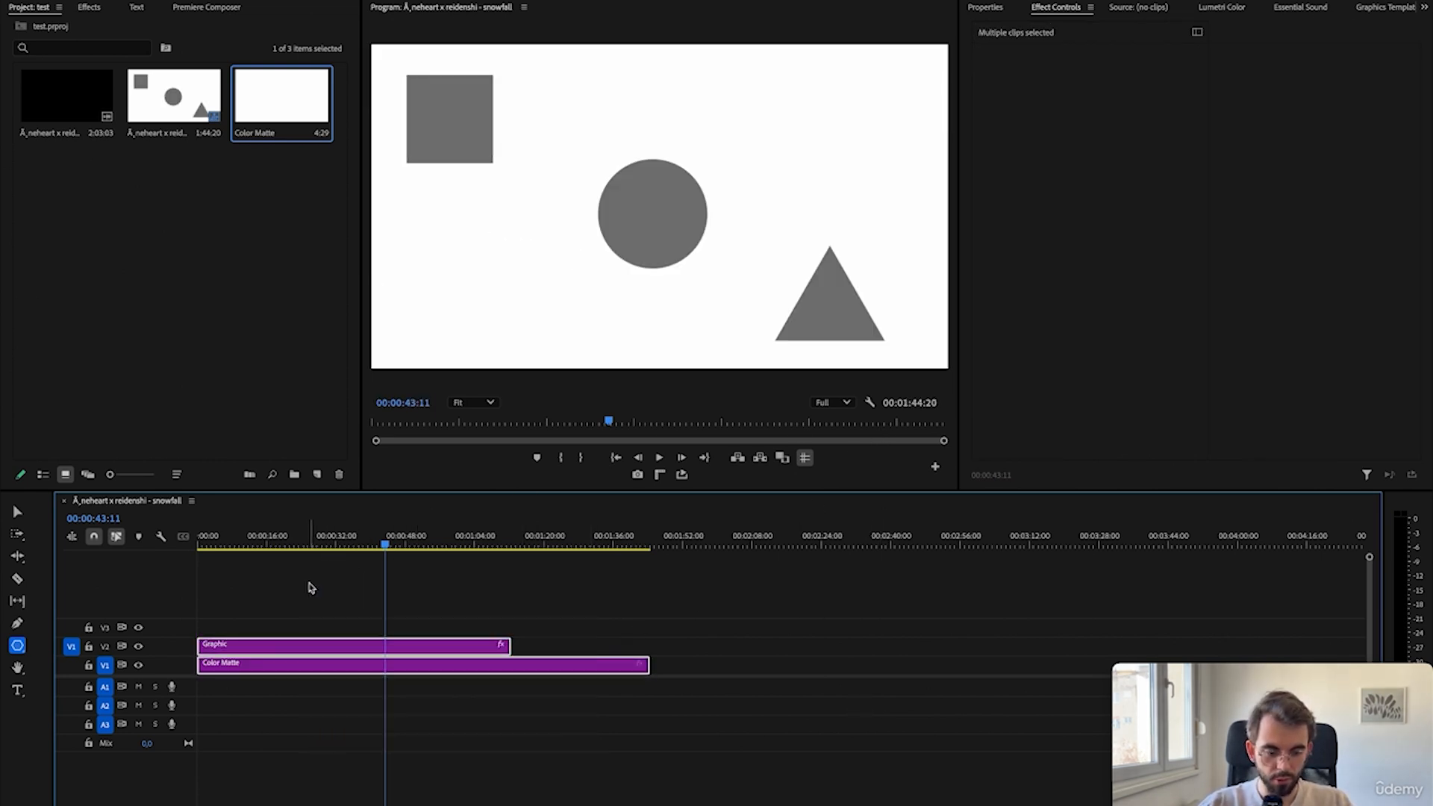
pyautogui.press('super+k')
pyautogui.moveTo(501, 735); pyautogui.dragTo(457, 575)
pyautogui.press('Delete')
# - With the playhead near the sequence start, create an adjustment layer and place it on track V3 at the beginning, above the graphic
pyautogui.scroll(5, 458, 577)
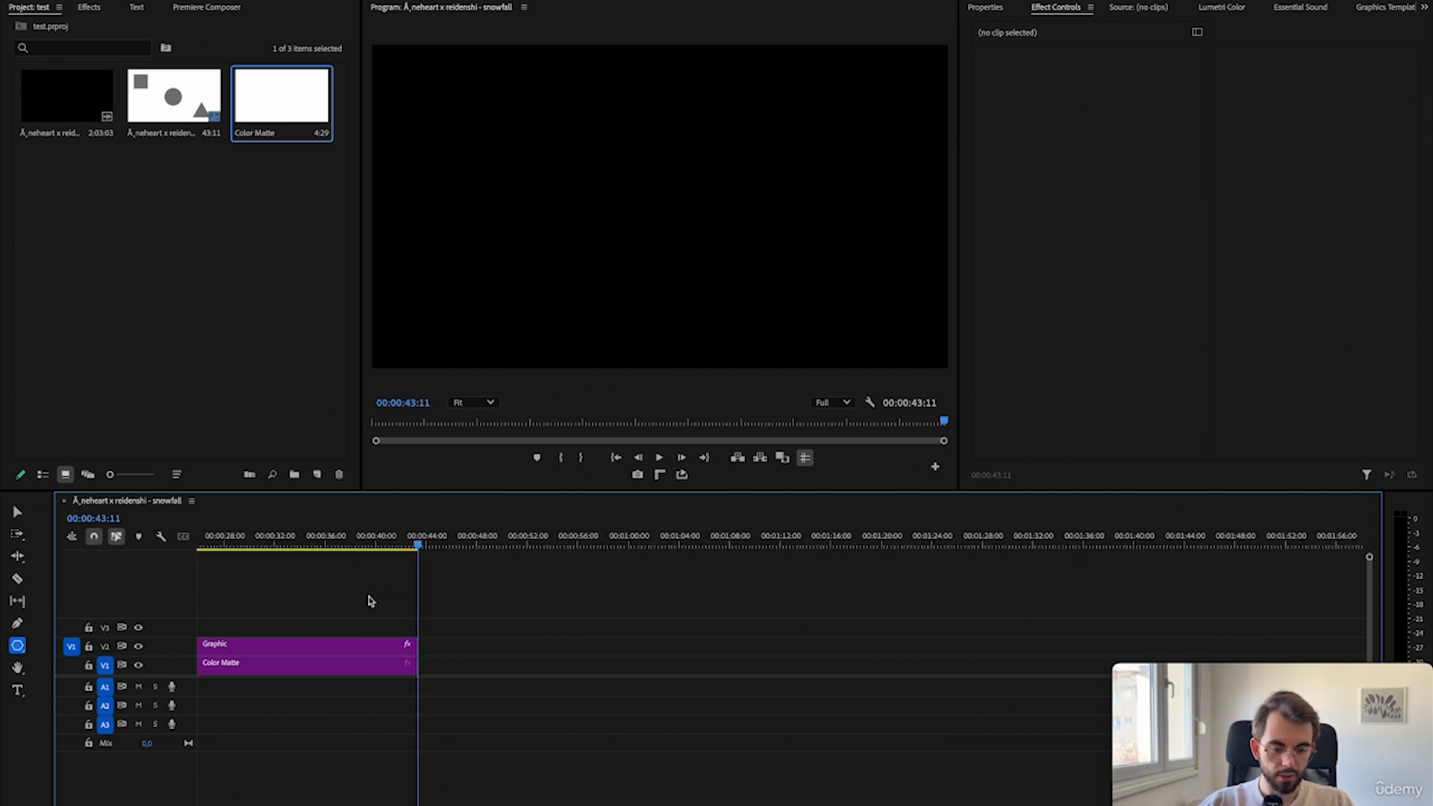
pyautogui.click(334, 544)
pyautogui.moveTo(334, 544); pyautogui.dragTo(205, 545)
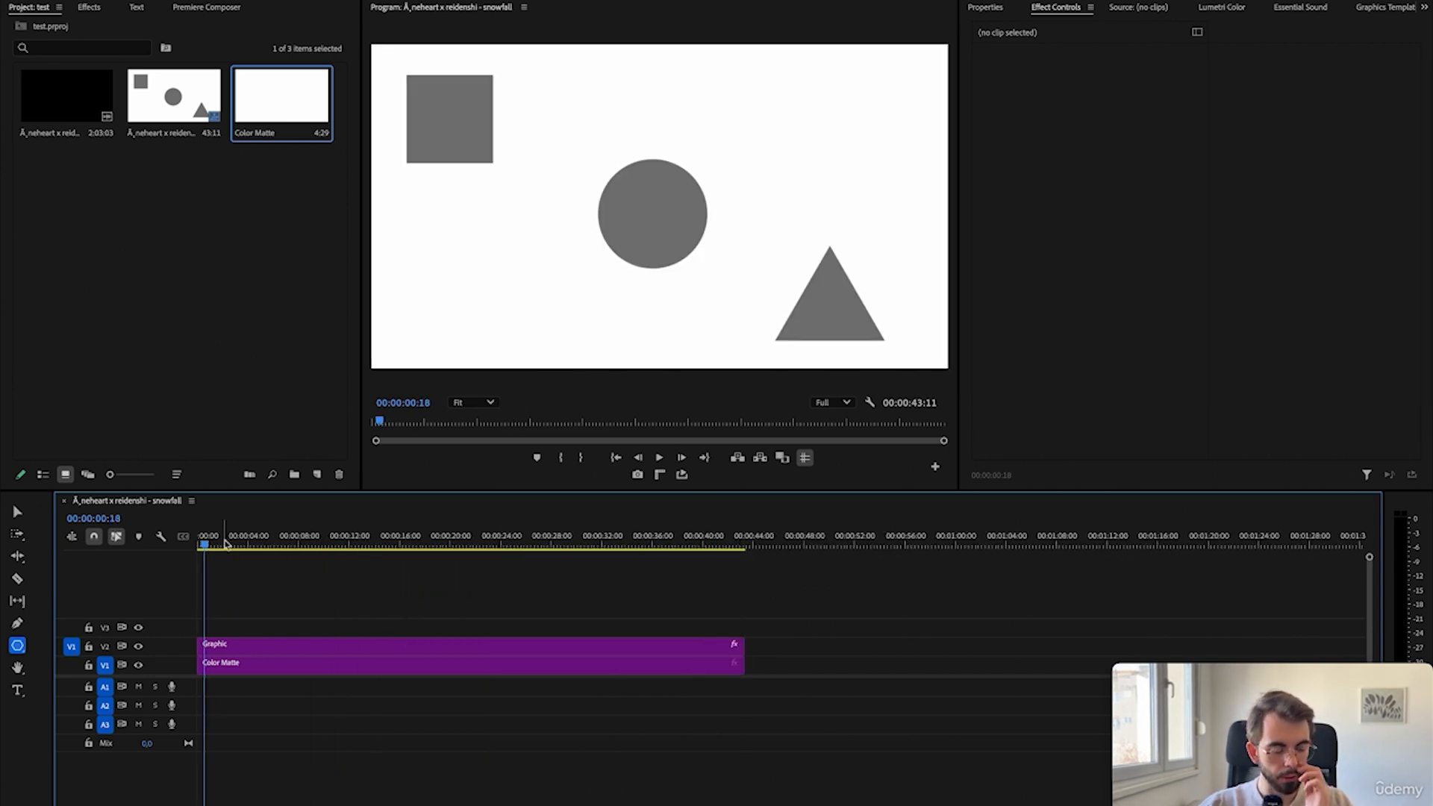
pyautogui.click(317, 474)
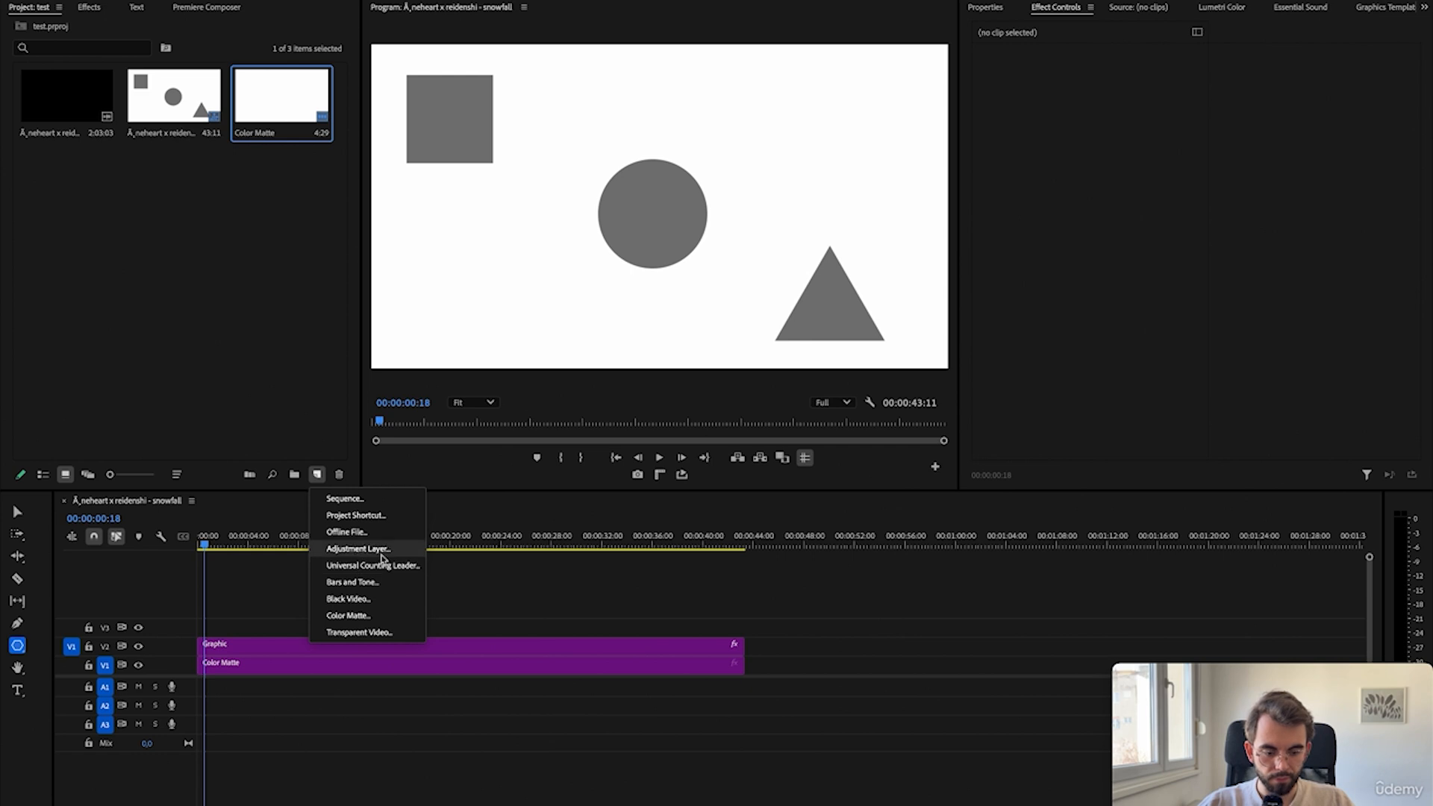
pyautogui.click(358, 549)
pyautogui.click(801, 487)
pyautogui.moveTo(102, 247); pyautogui.dragTo(193, 629)
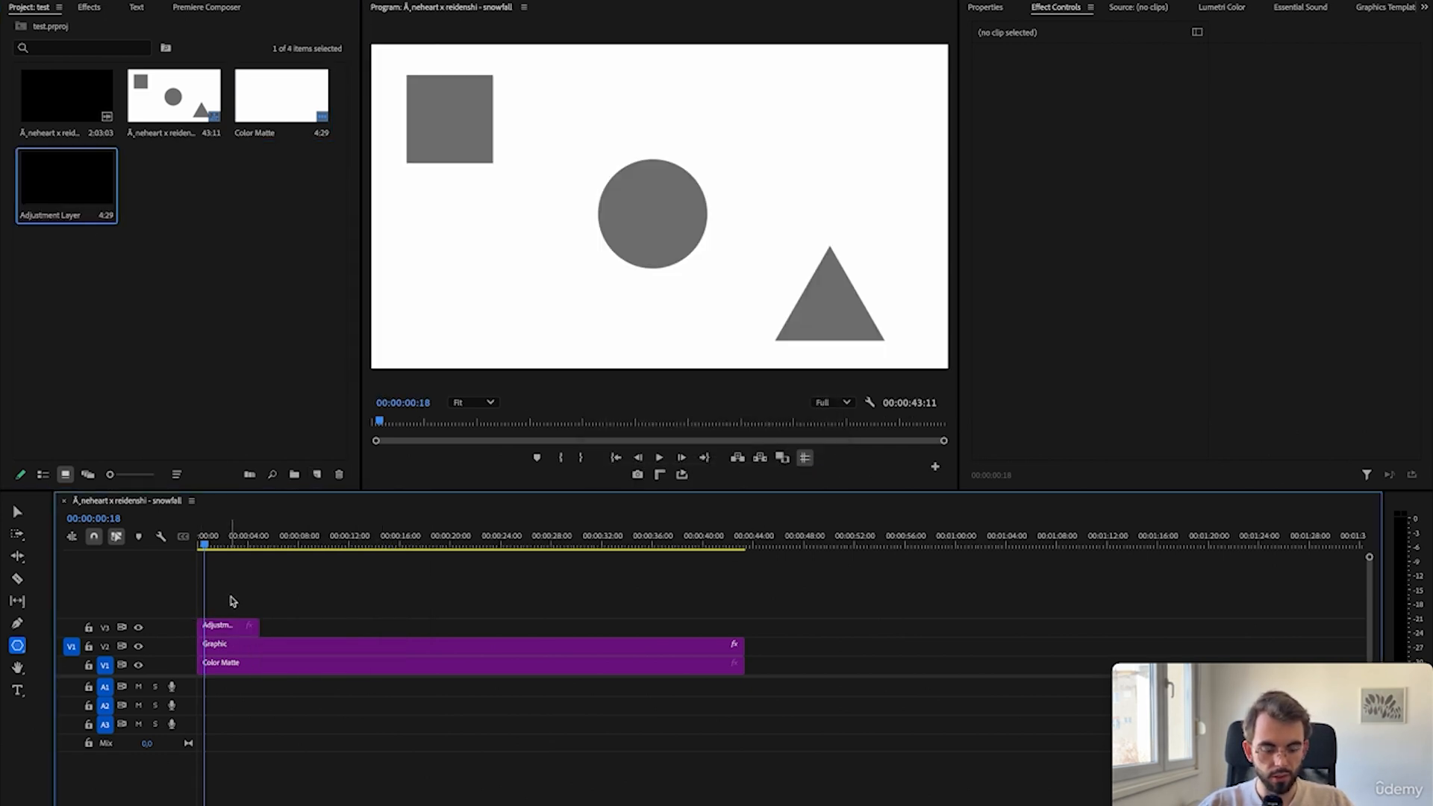
# - Apply the Ease in preset to the adjustment layer and play the zoom back from the sequence start
pyautogui.hotkey('shift', '7')
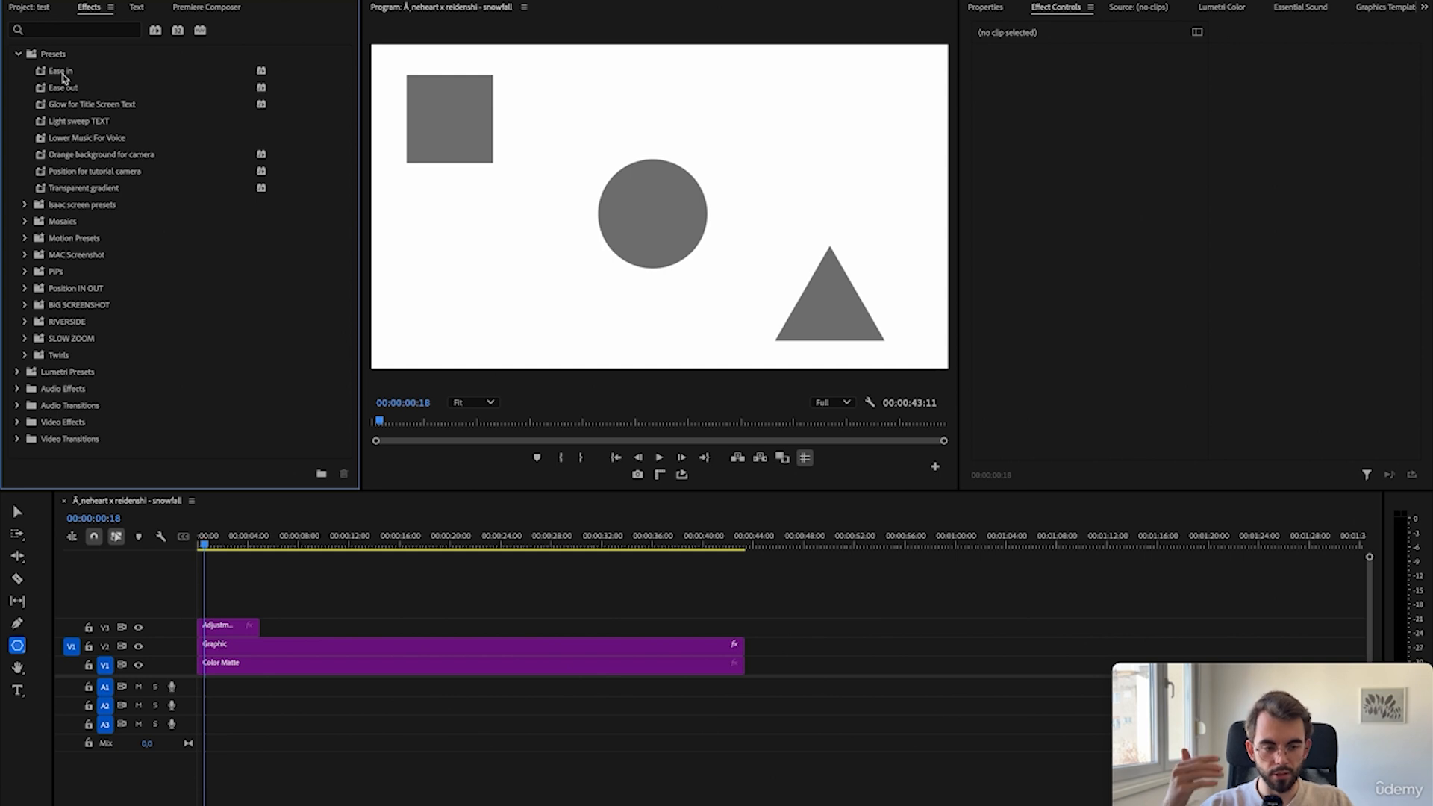
pyautogui.moveTo(64, 77); pyautogui.dragTo(218, 627)
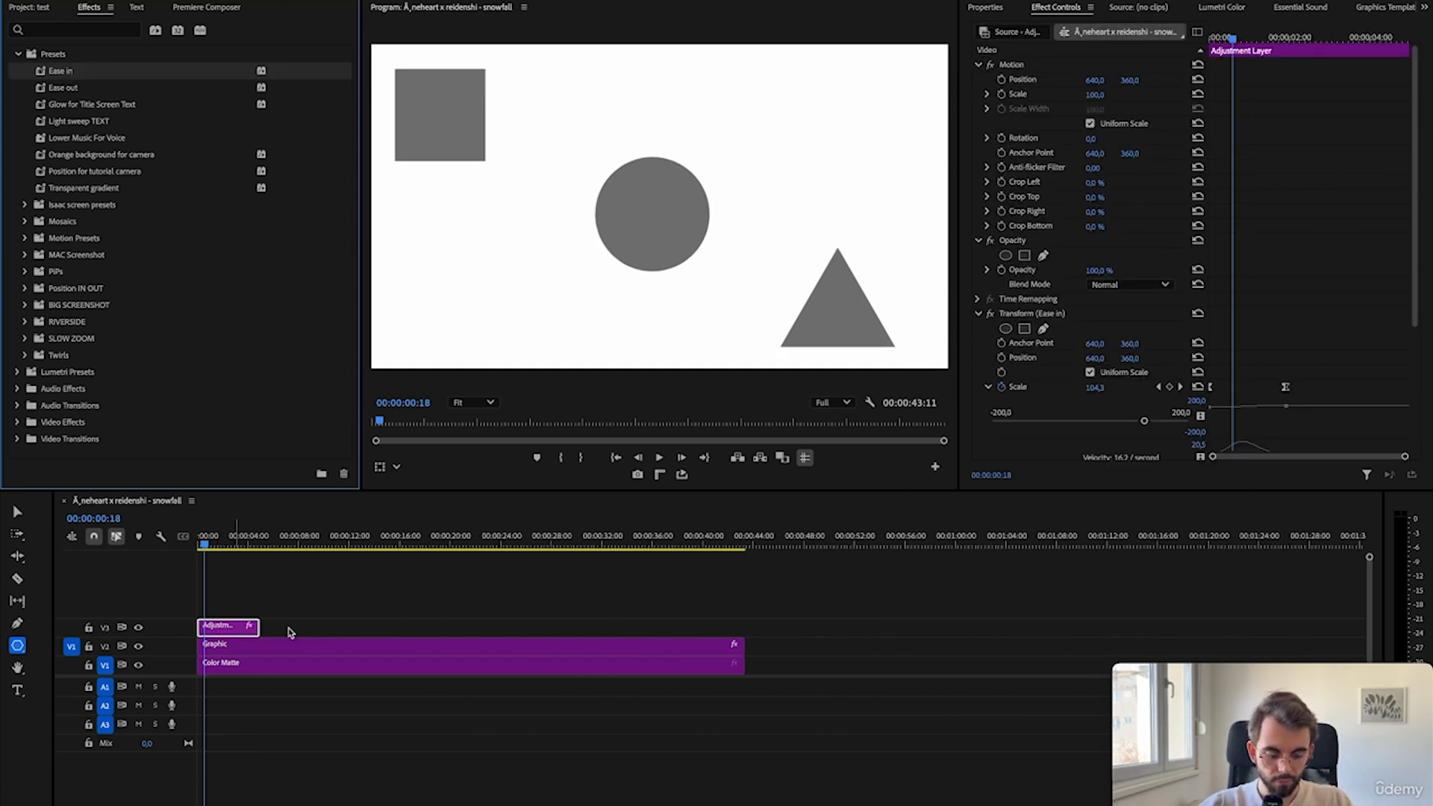
pyautogui.press('=')
pyautogui.click(218, 551)
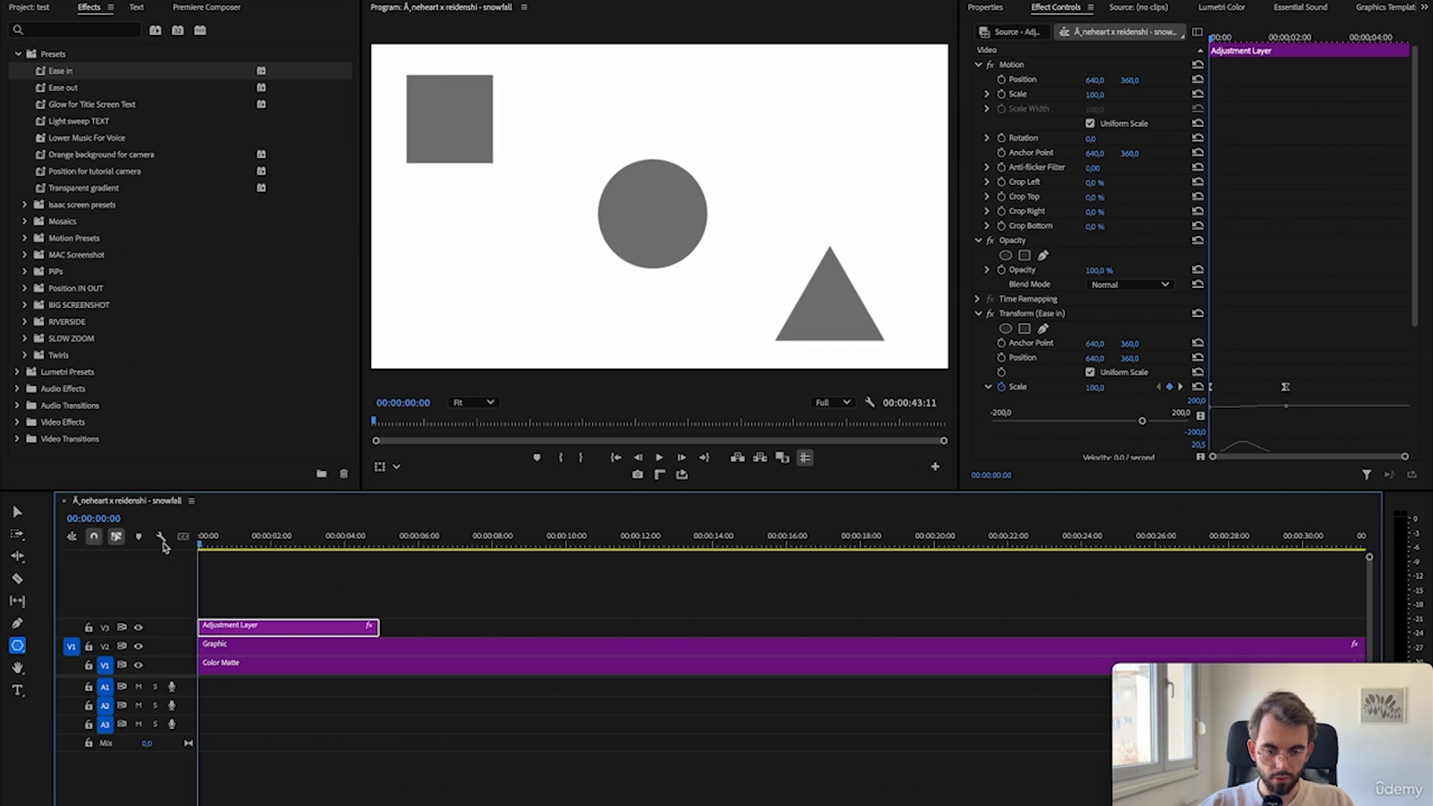
pyautogui.press('space')
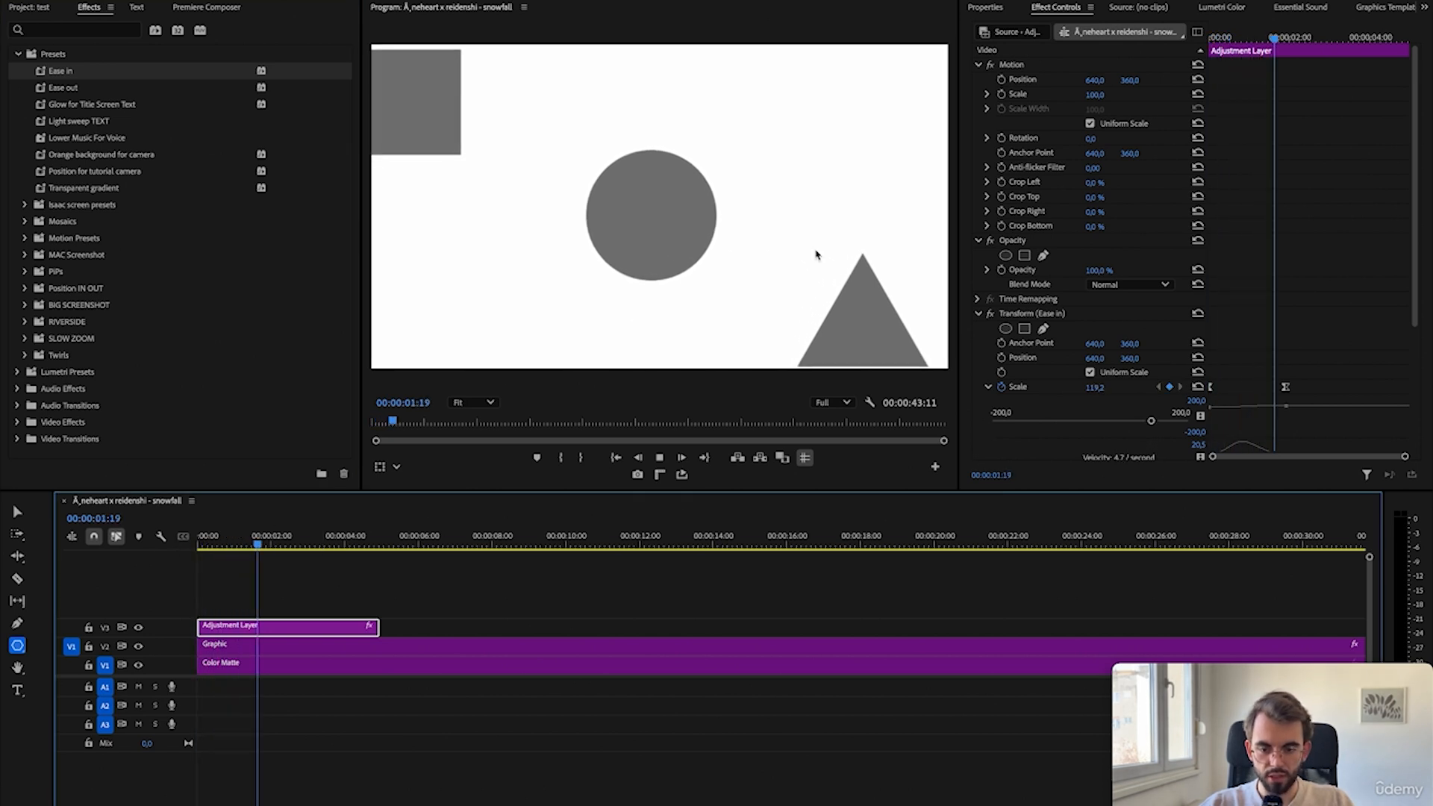
pyautogui.press('space')
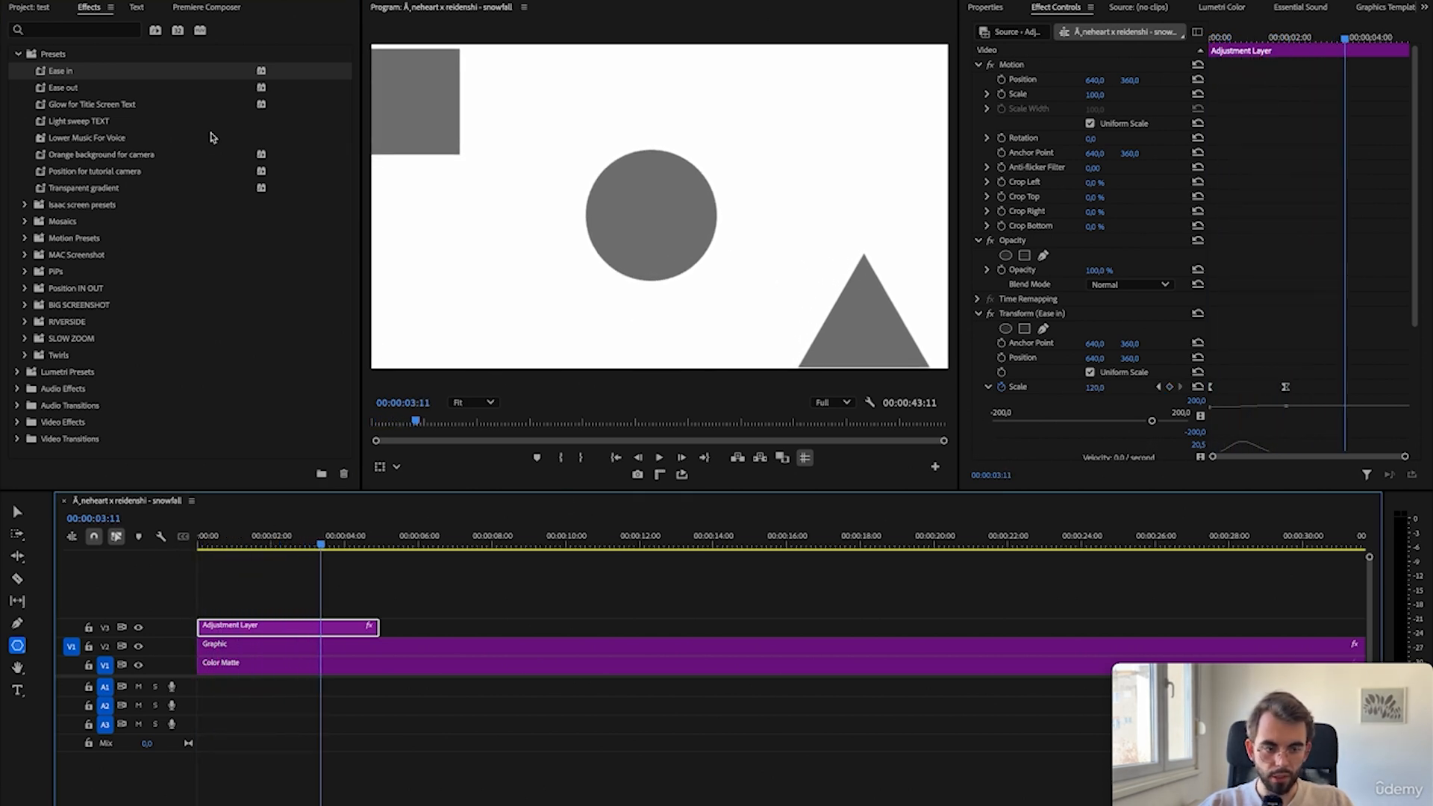
# - Place a second adjustment layer directly after the first on track V3 and apply the Ease out preset to it
pyautogui.hotkey('shift', '1')
pyautogui.moveTo(89, 195); pyautogui.dragTo(394, 627)
pyautogui.hotkey('shift', '7')
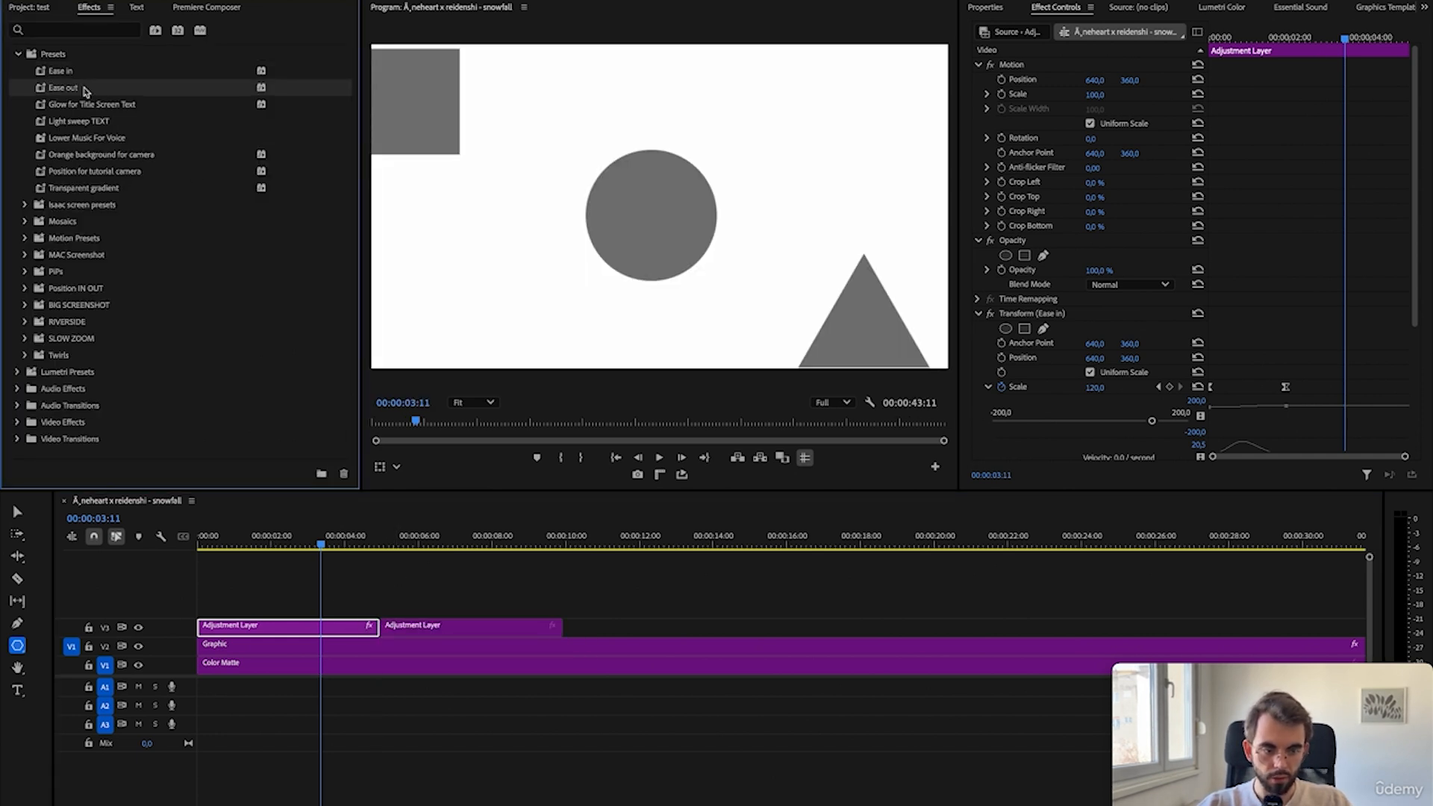
pyautogui.click(389, 625)
# - Play the Ease out zoom back from 00:00:04:16 and review its Transform effect, collapsing the Scale details
pyautogui.click(364, 544)
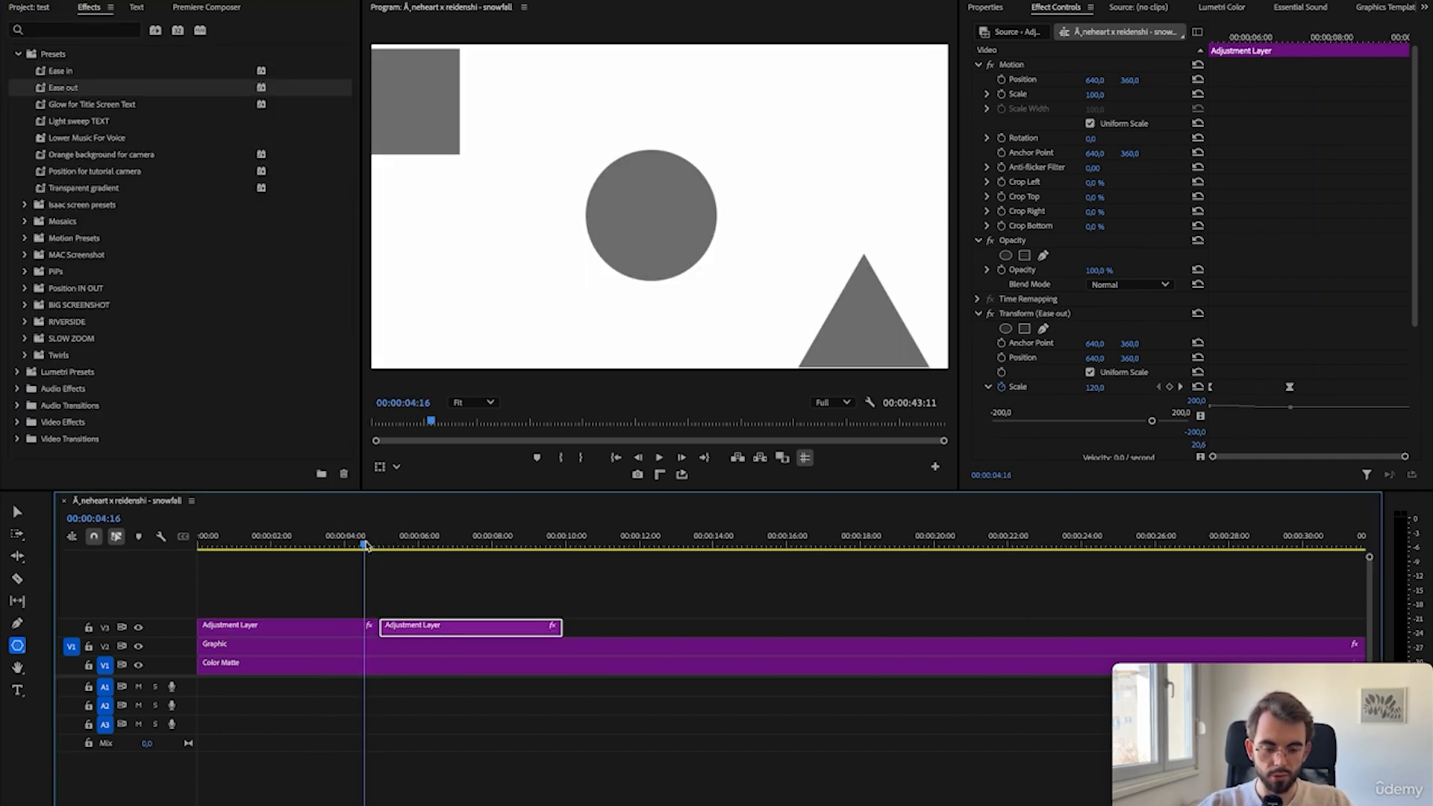
pyautogui.press('space')
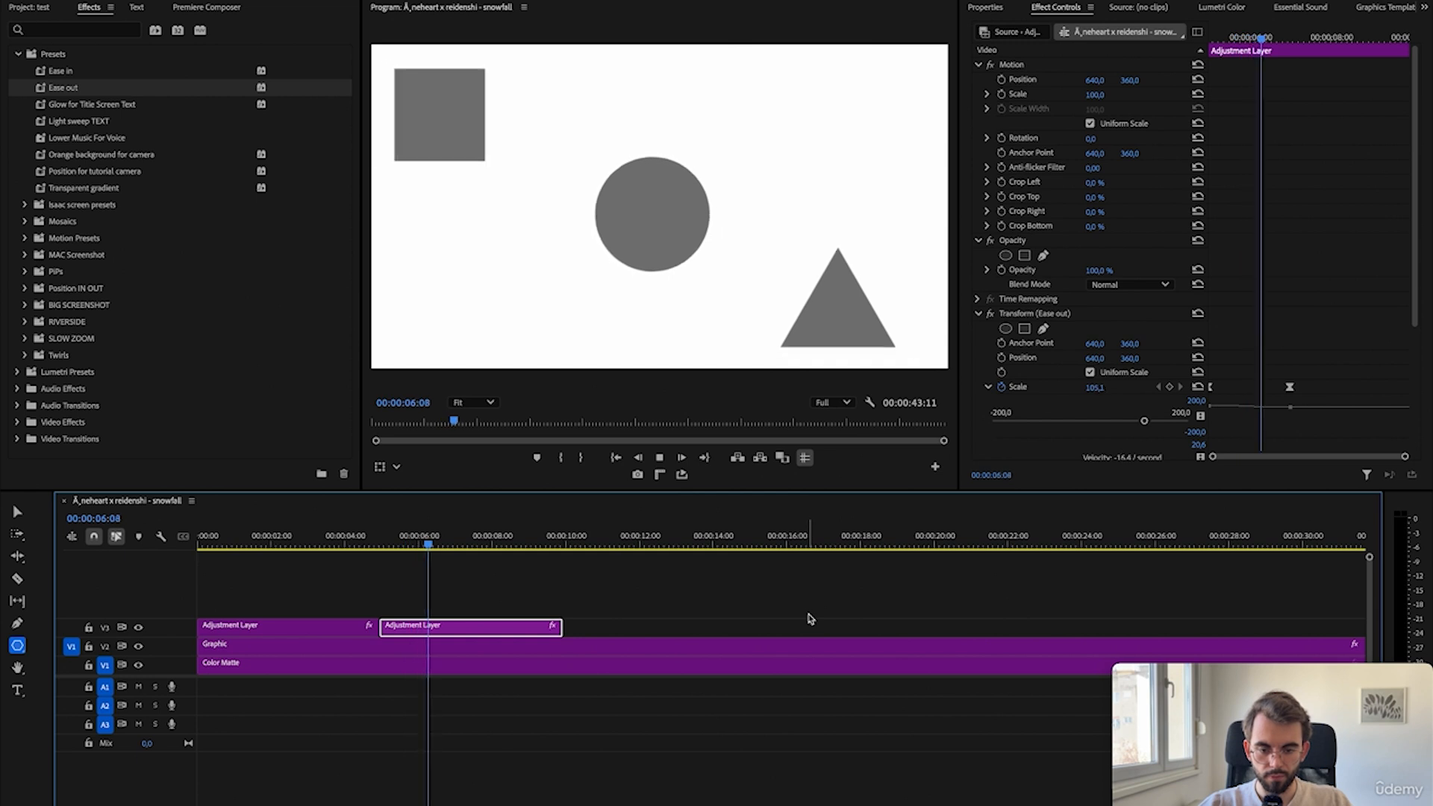
pyautogui.press('space')
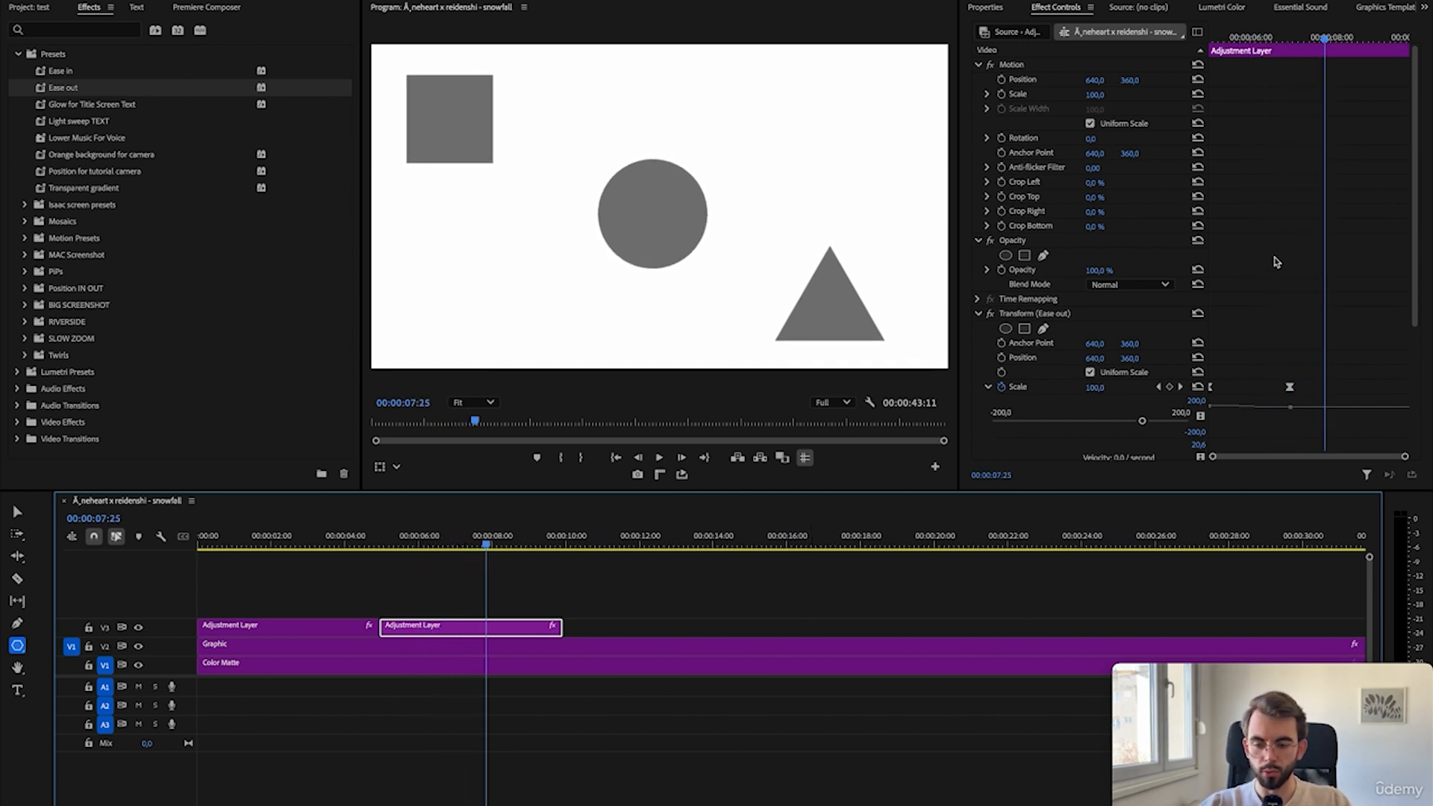
pyautogui.scroll(-5, 1411, 256)
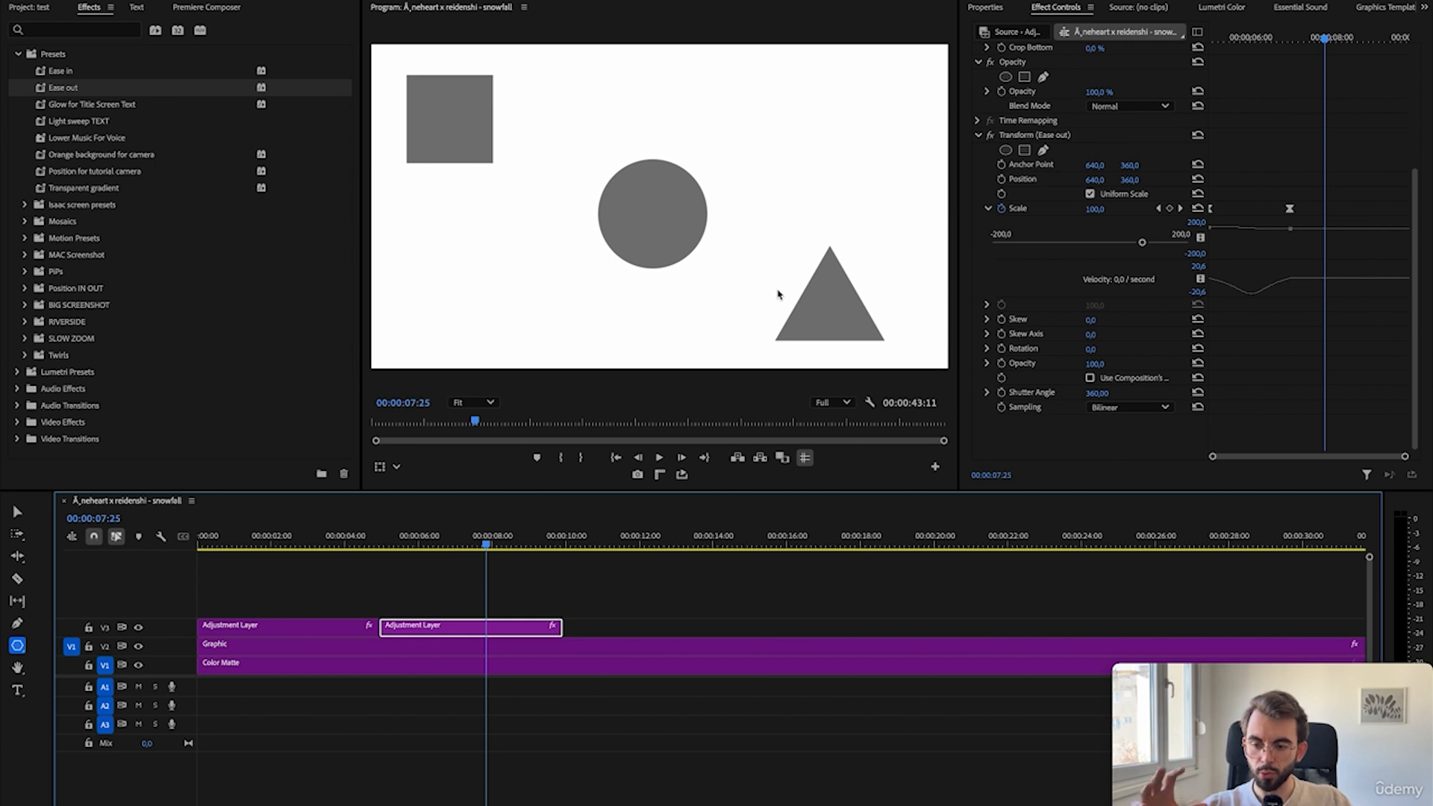
pyautogui.click(989, 210)
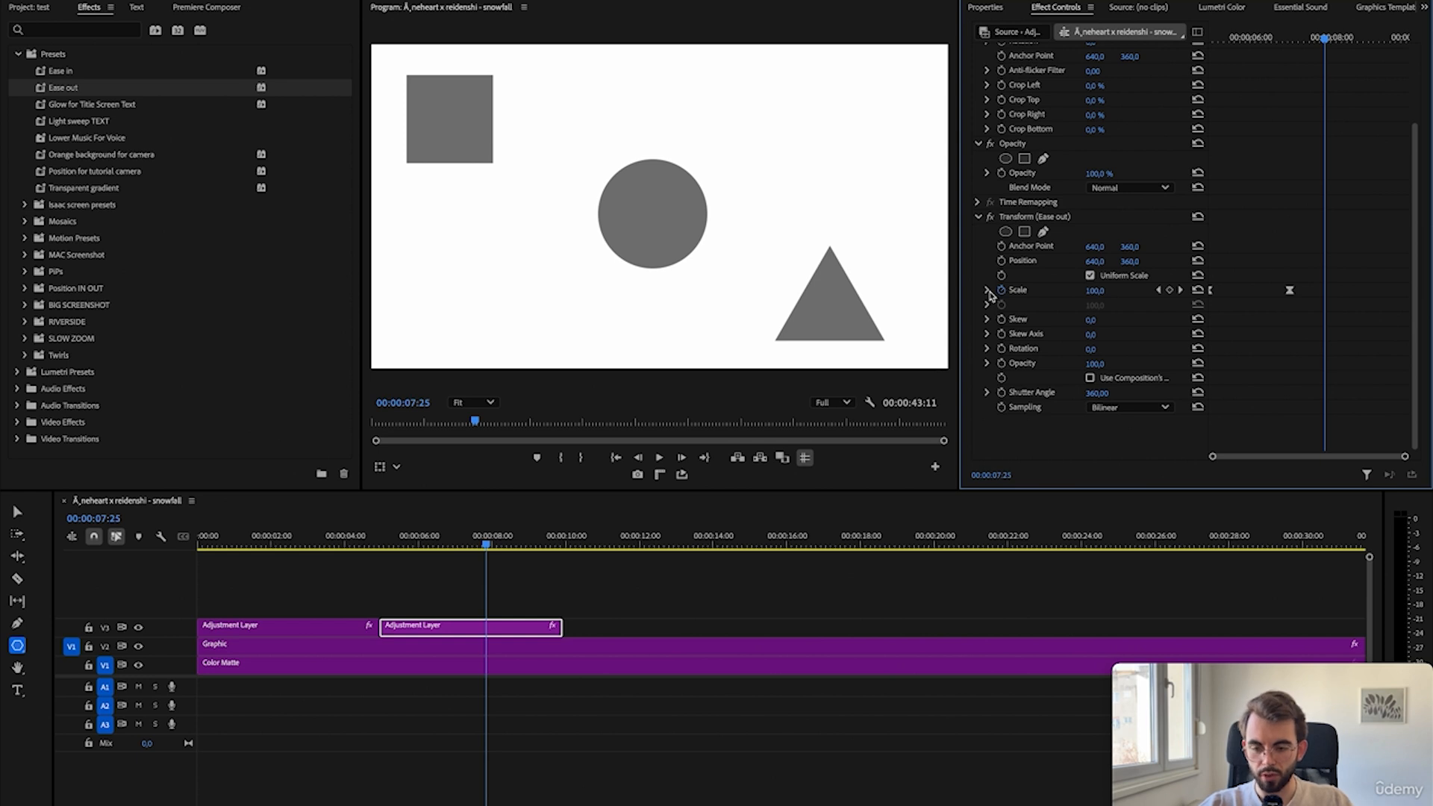
# - Expand the Ease out layer's Transform Scale property and try reshaping the velocity curve between its two keyframes
pyautogui.click(988, 291)
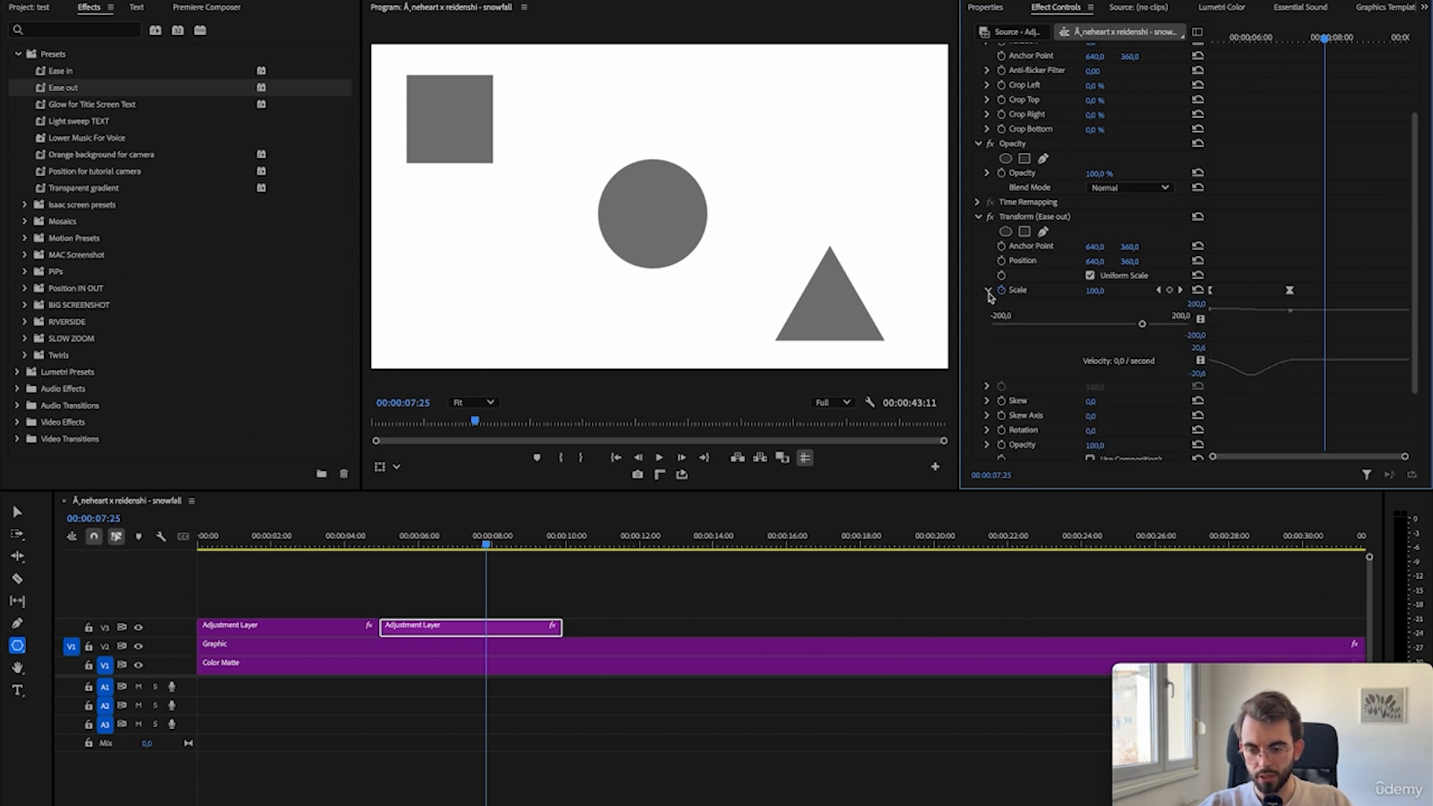
pyautogui.click(1211, 291)
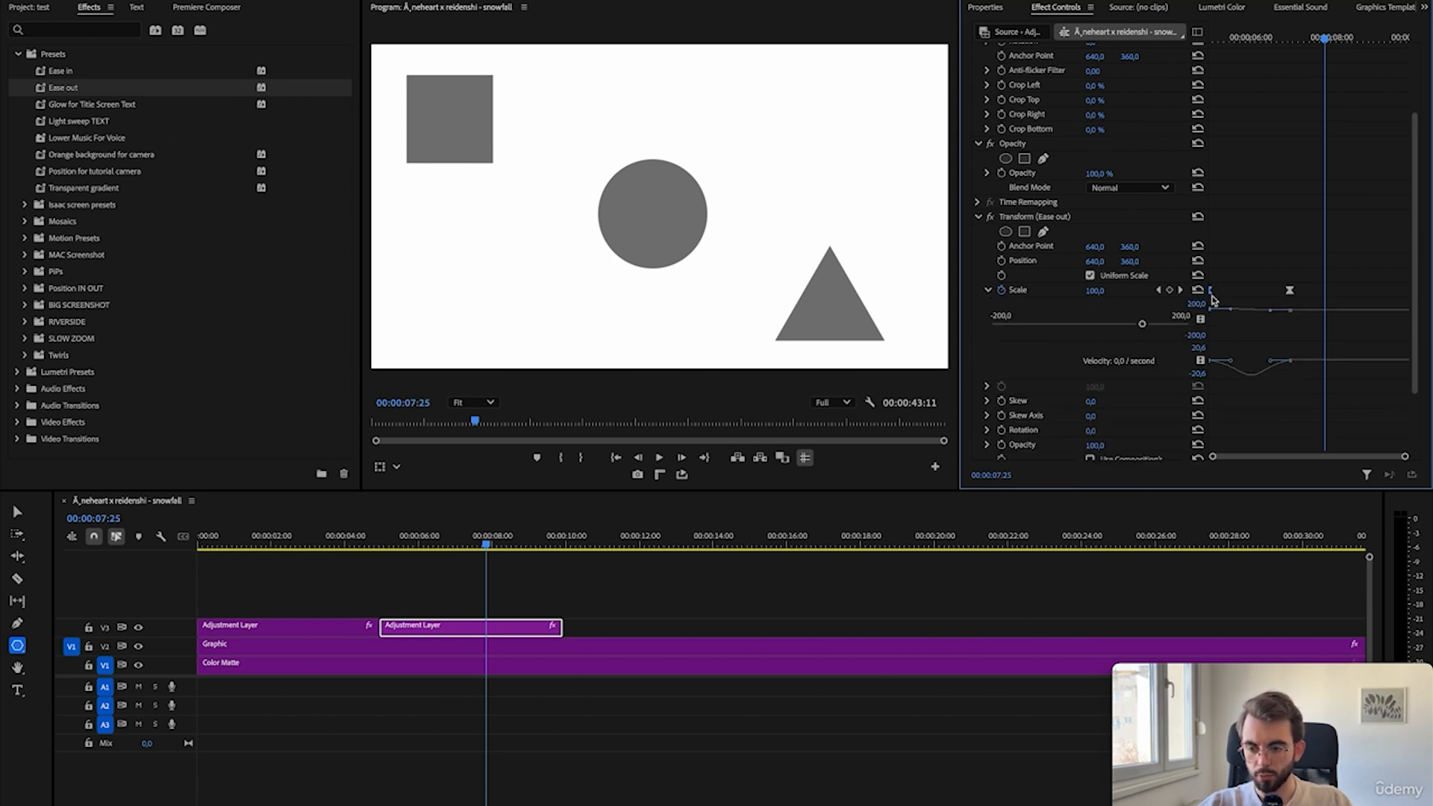
pyautogui.moveTo(1234, 366)
pyautogui.mouseDown()
pyautogui.moveTo(1244, 363)
pyautogui.moveTo(1230, 361)
pyautogui.mouseUp()
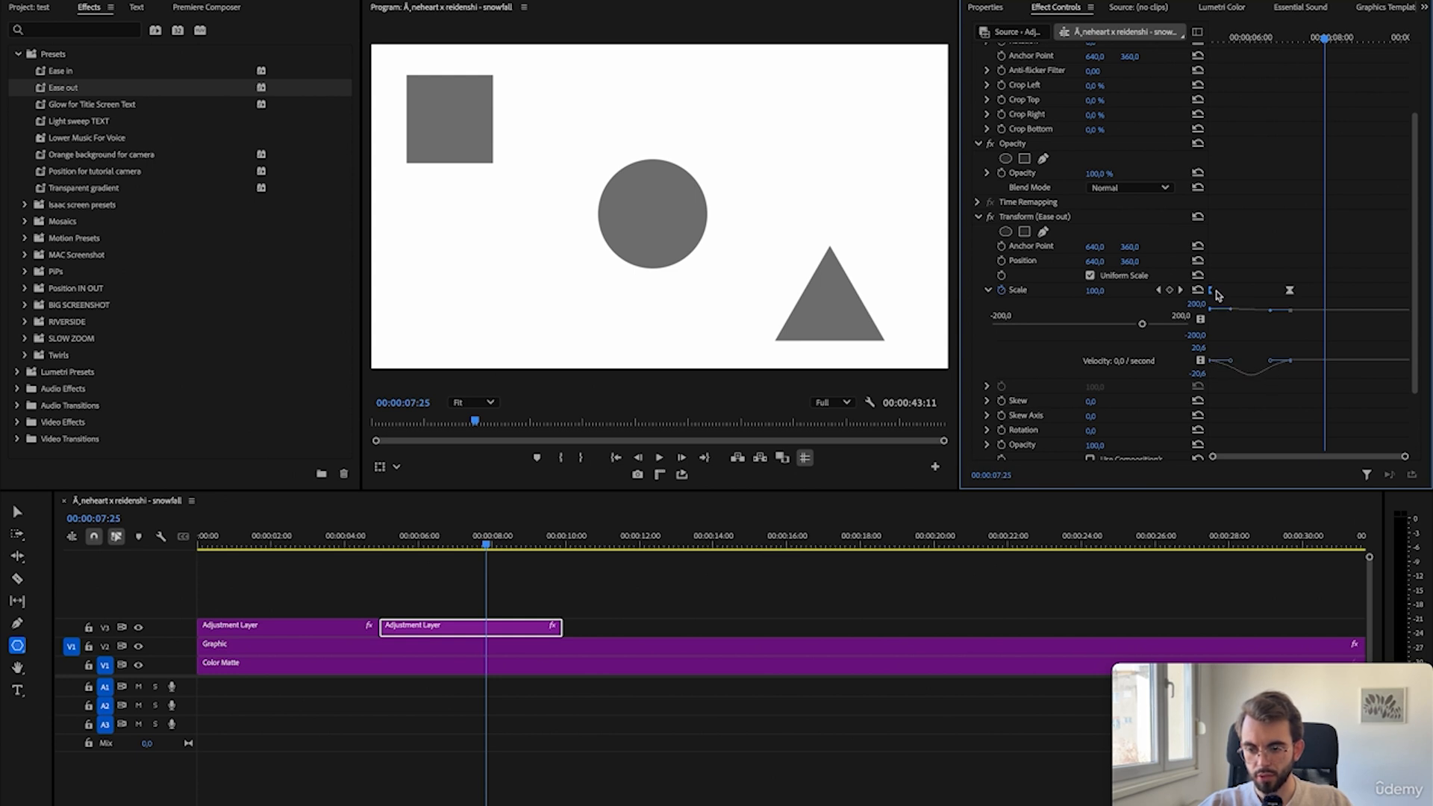
pyautogui.click(1290, 291)
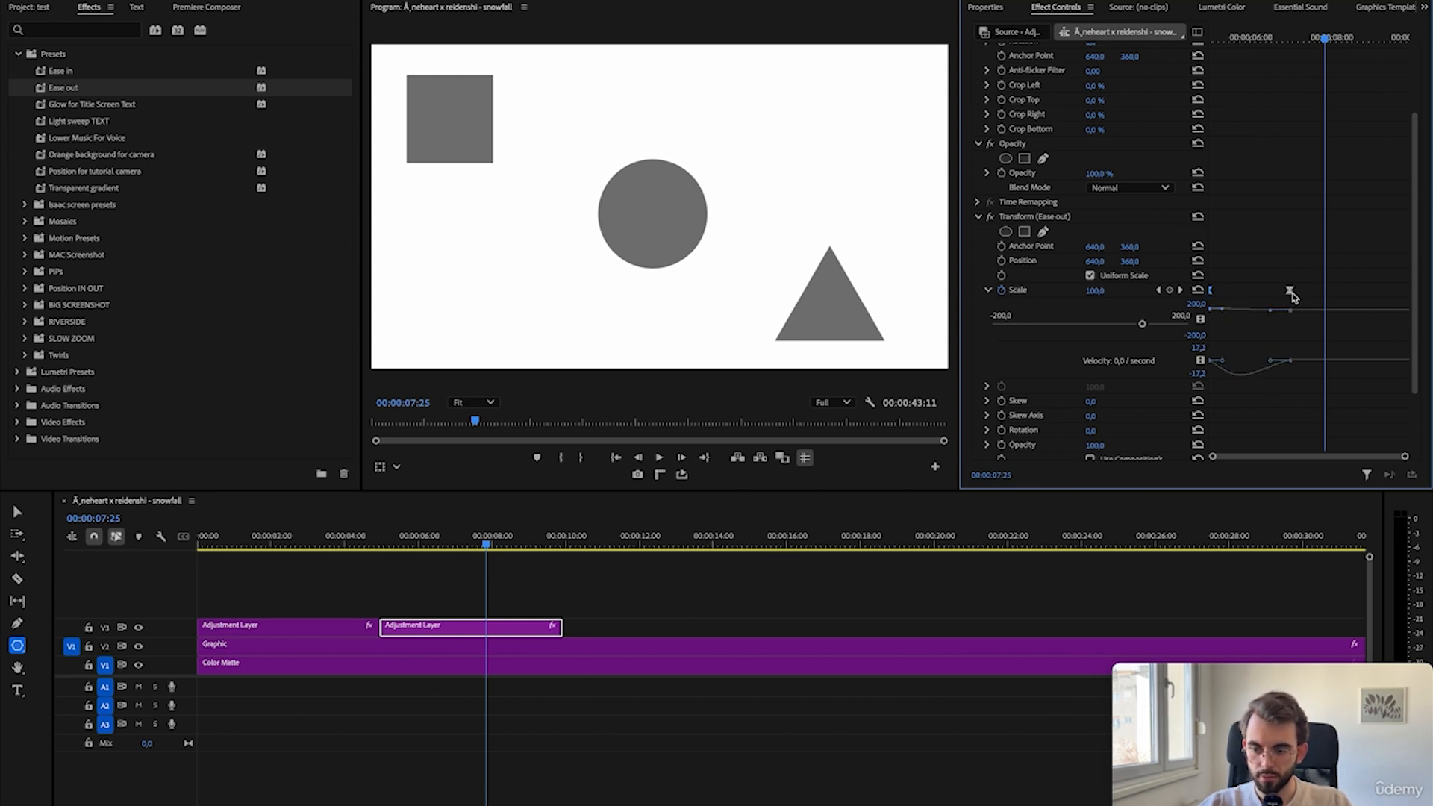
pyautogui.moveTo(1238, 382); pyautogui.dragTo(1255, 394)
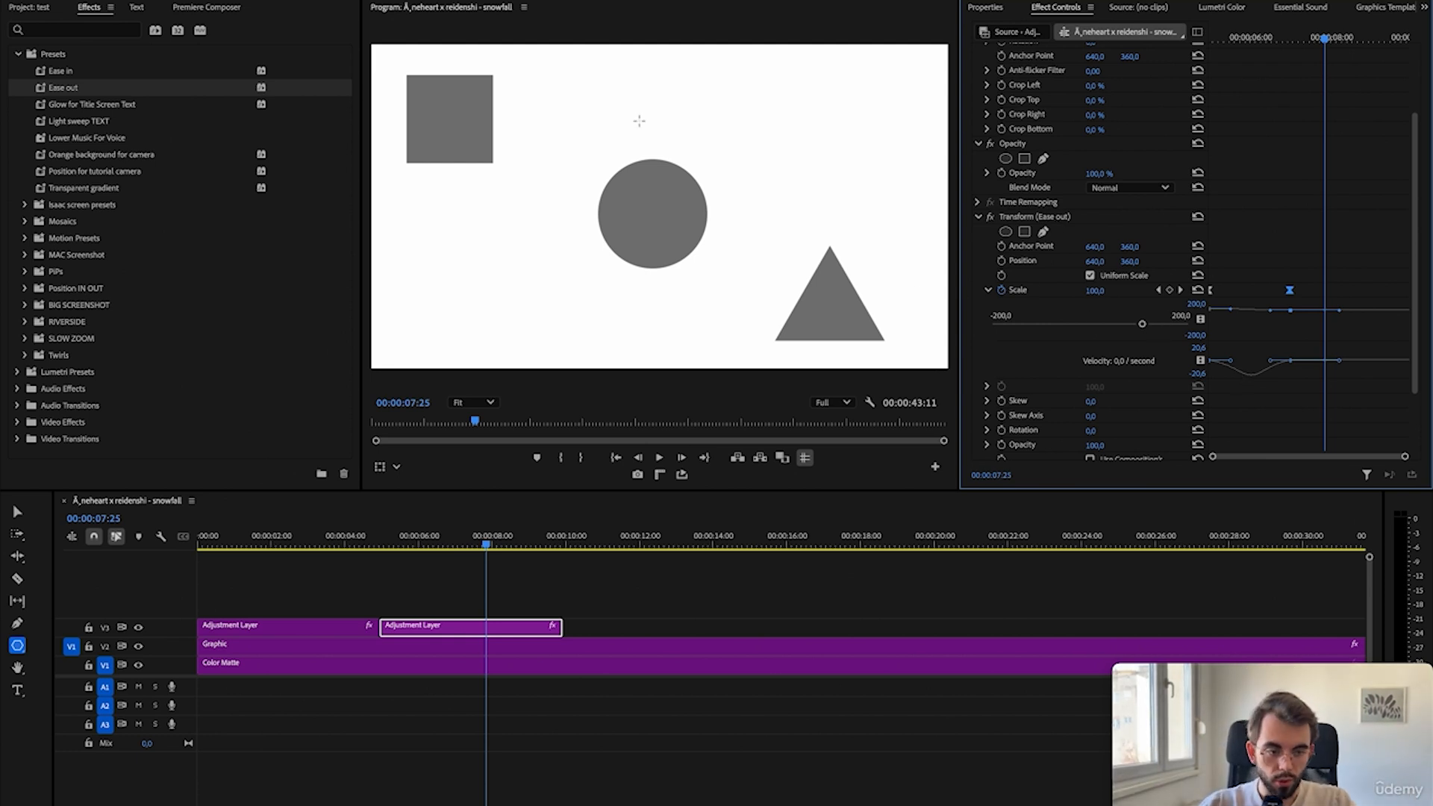
# - Place a third adjustment layer on track V3 at about 00:00:12:00 and apply the Transform video effect to it
pyautogui.click(75, 30)
pyautogui.write('b')
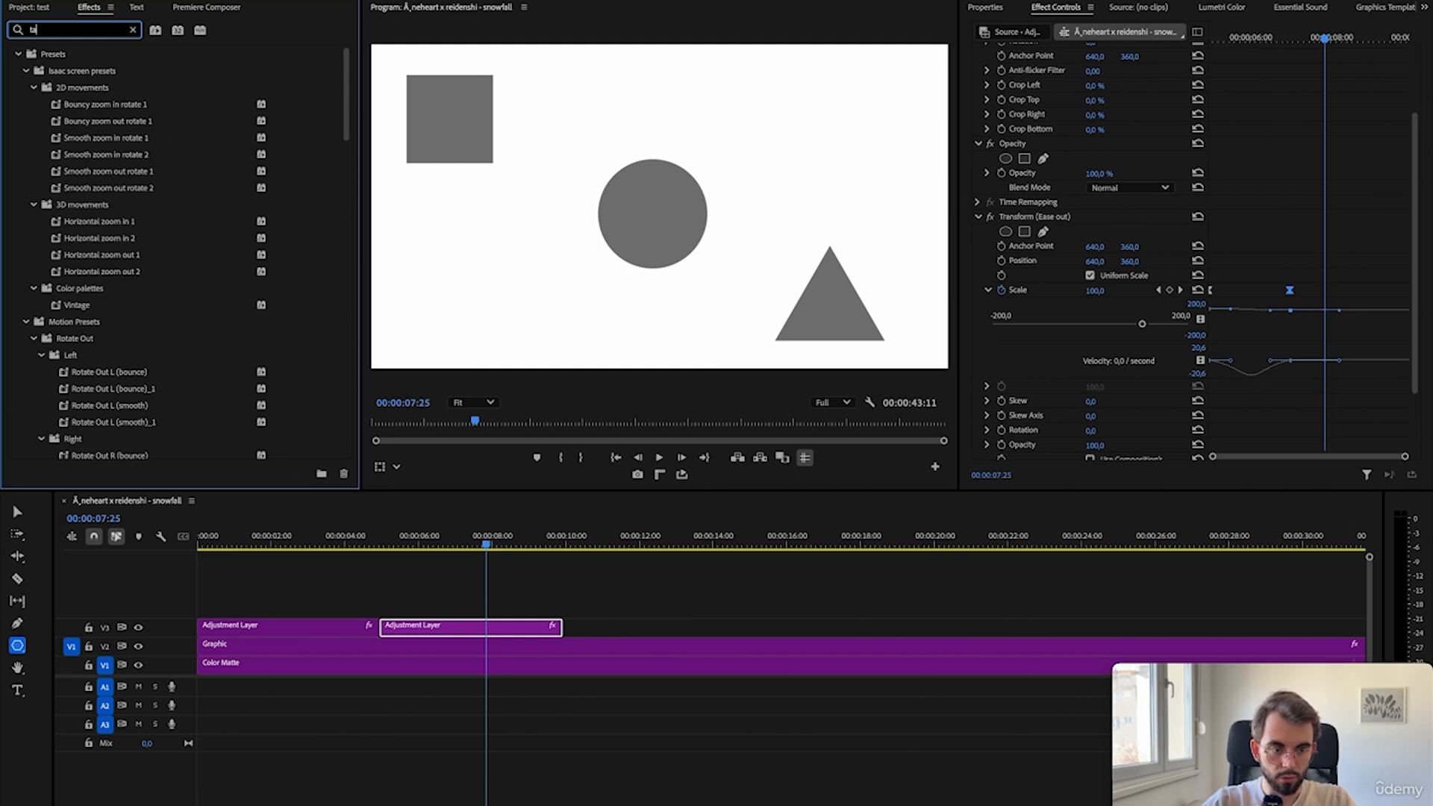
pyautogui.write('ransform')
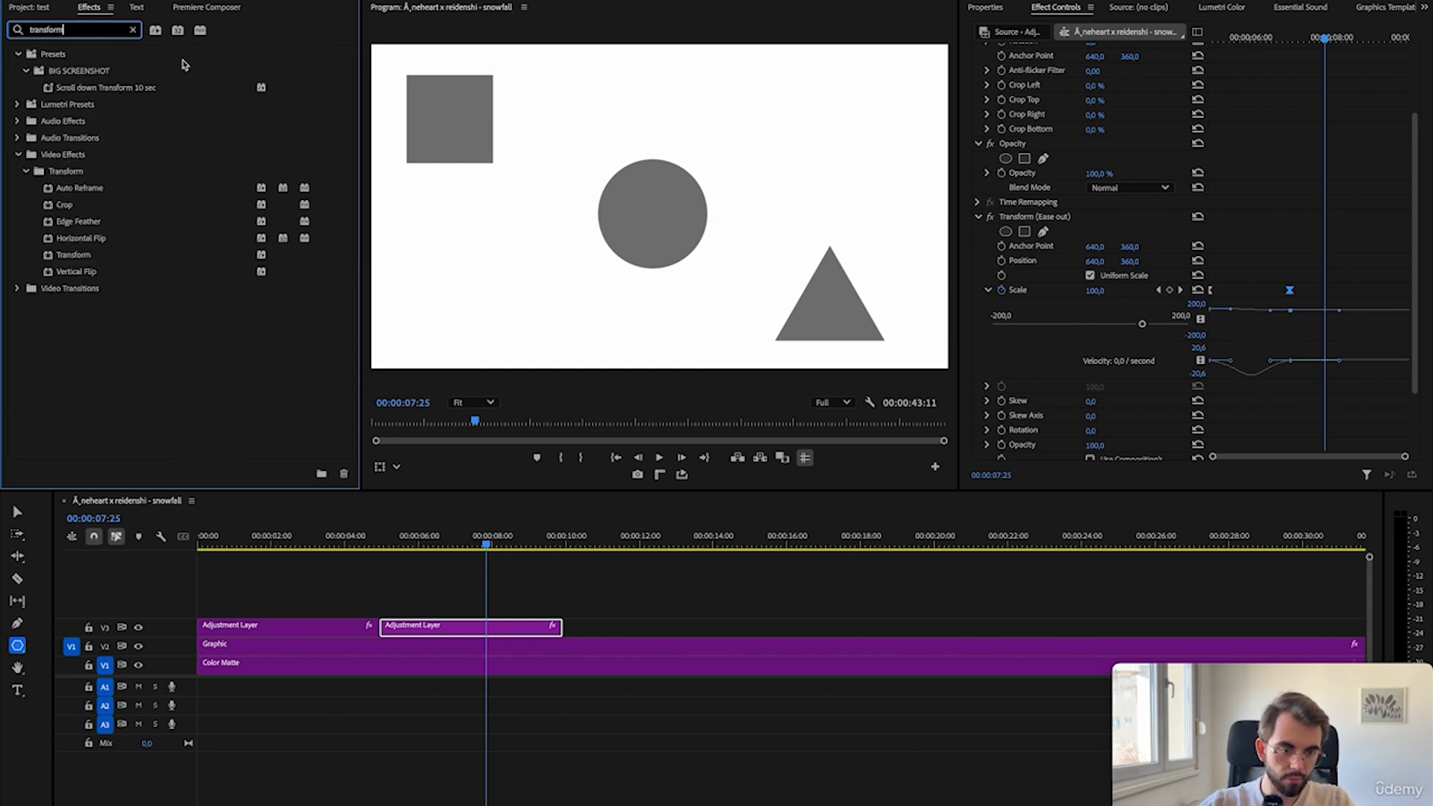
pyautogui.hotkey('shift', '1')
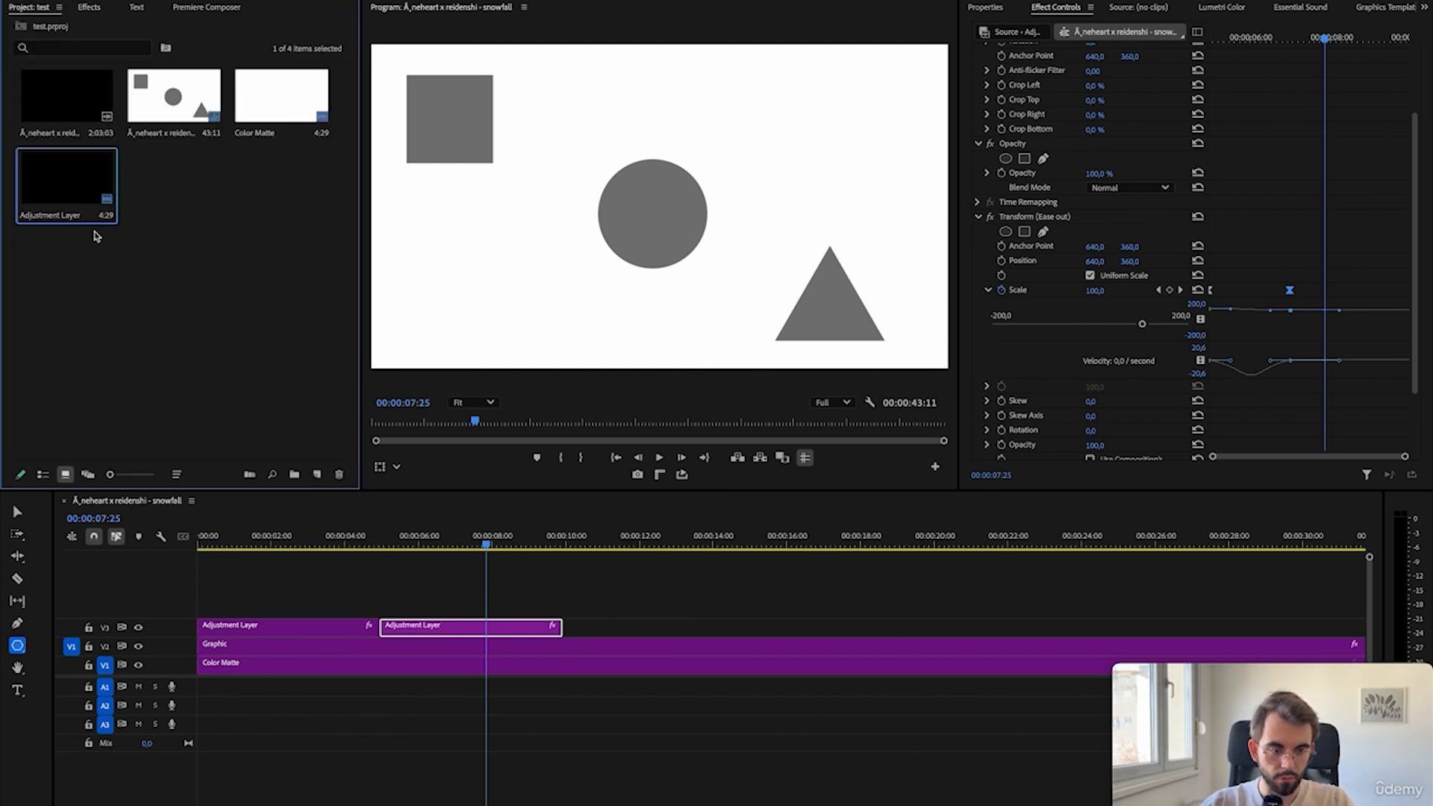
pyautogui.moveTo(84, 200); pyautogui.dragTo(643, 624)
pyautogui.hotkey('shift', '7')
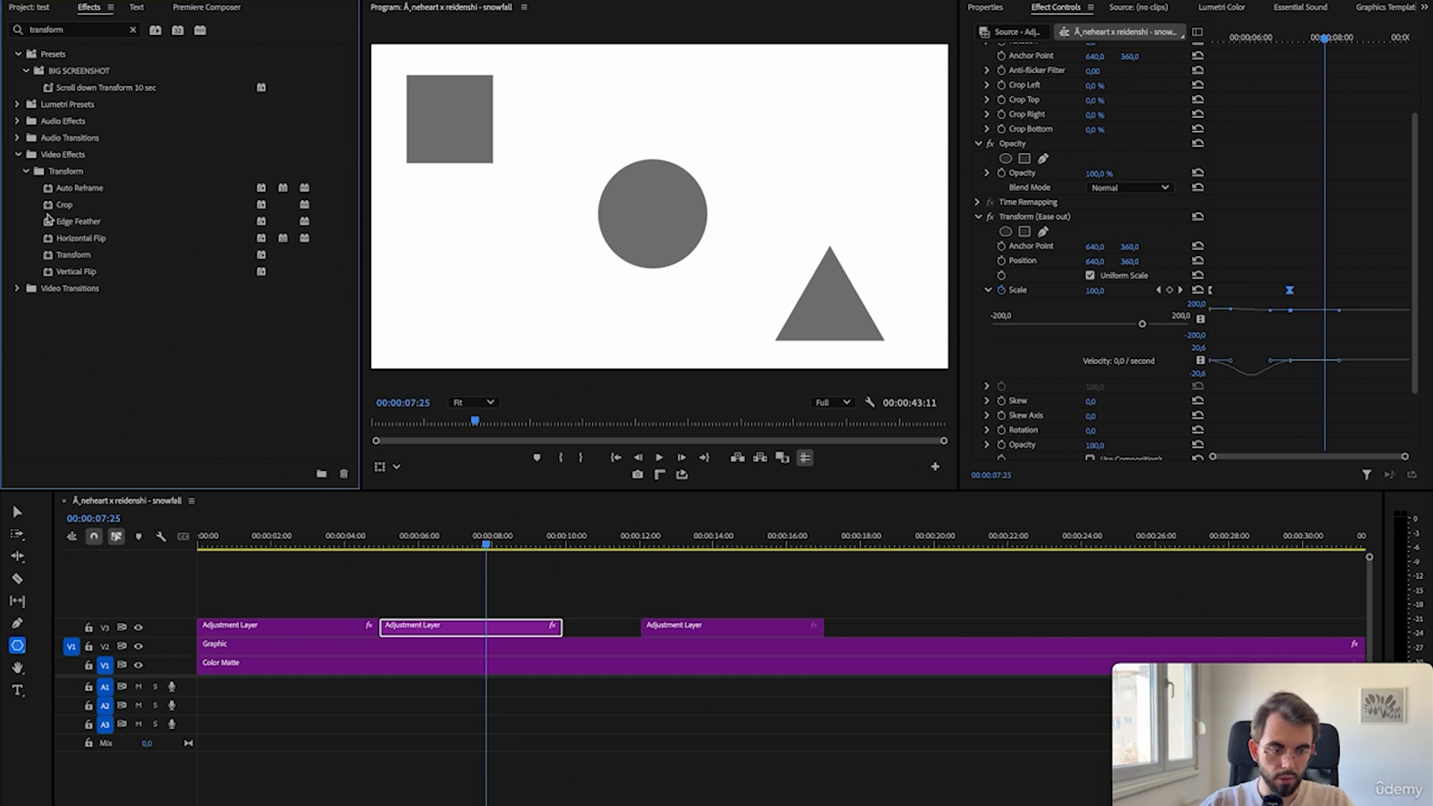
pyautogui.moveTo(73, 255); pyautogui.dragTo(664, 623)
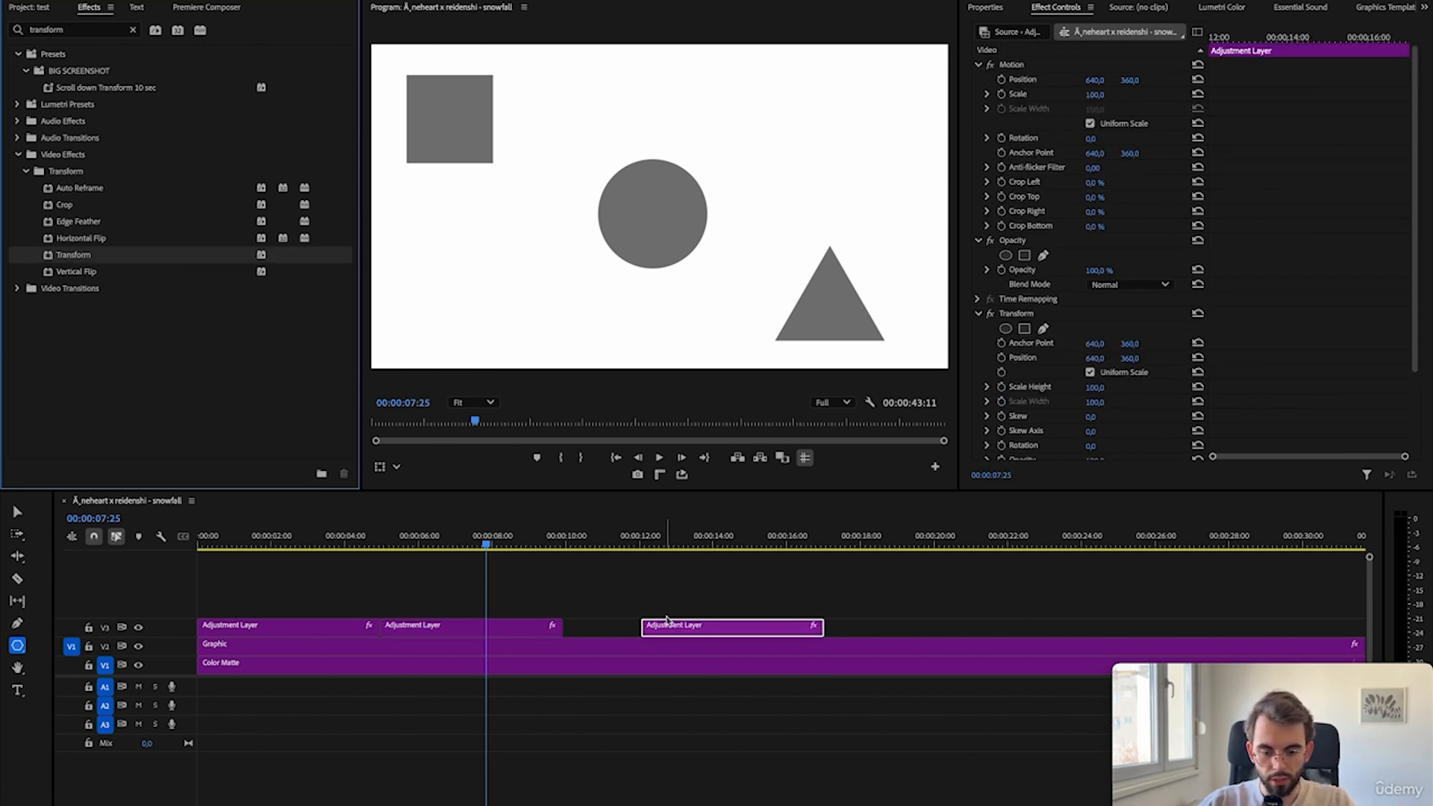
# - Animate the third layer's Transform Scale from 100 at the clip's start to 120 at 00:00:13:23
pyautogui.click(652, 536)
pyautogui.scroll(-3, 1363, 249)
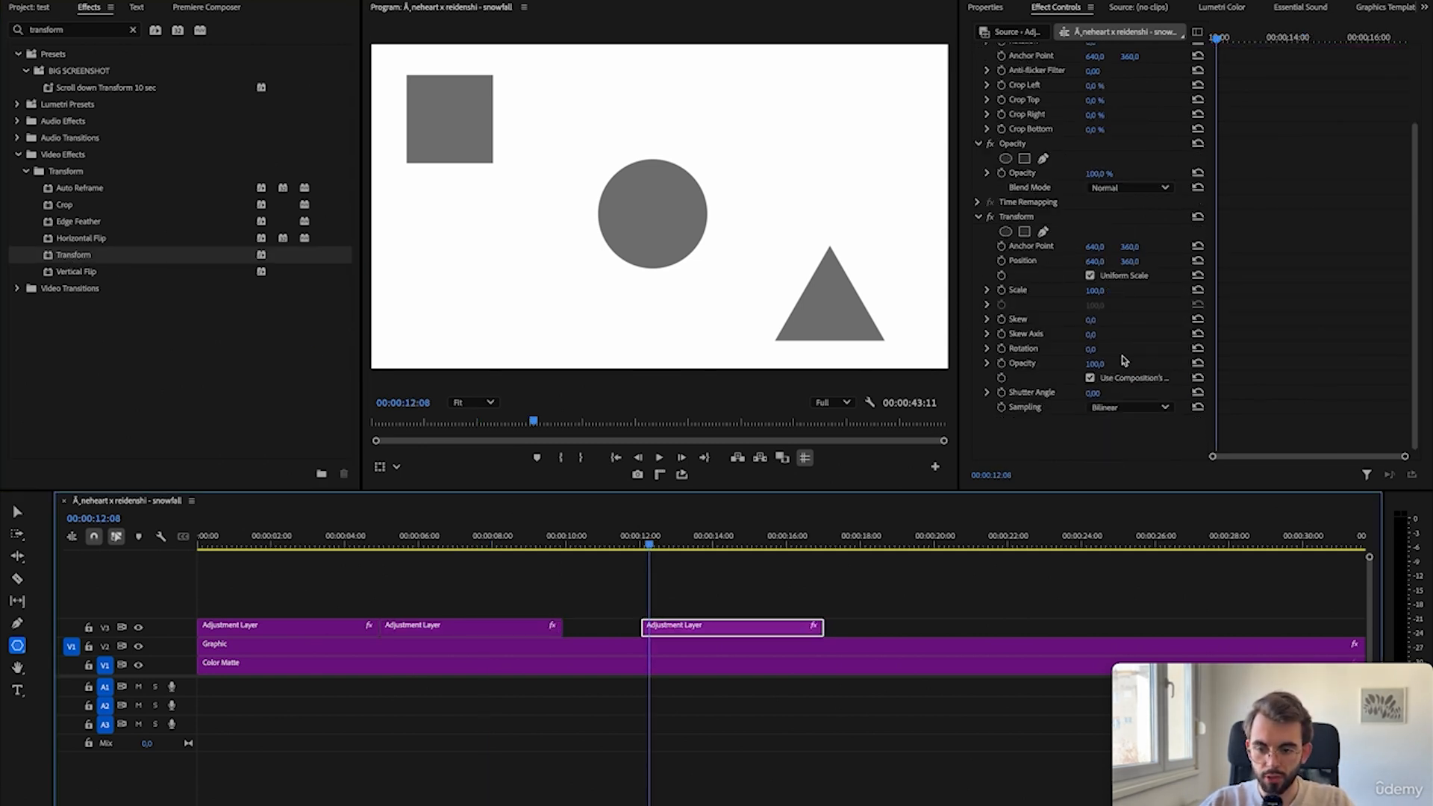
pyautogui.click(1002, 290)
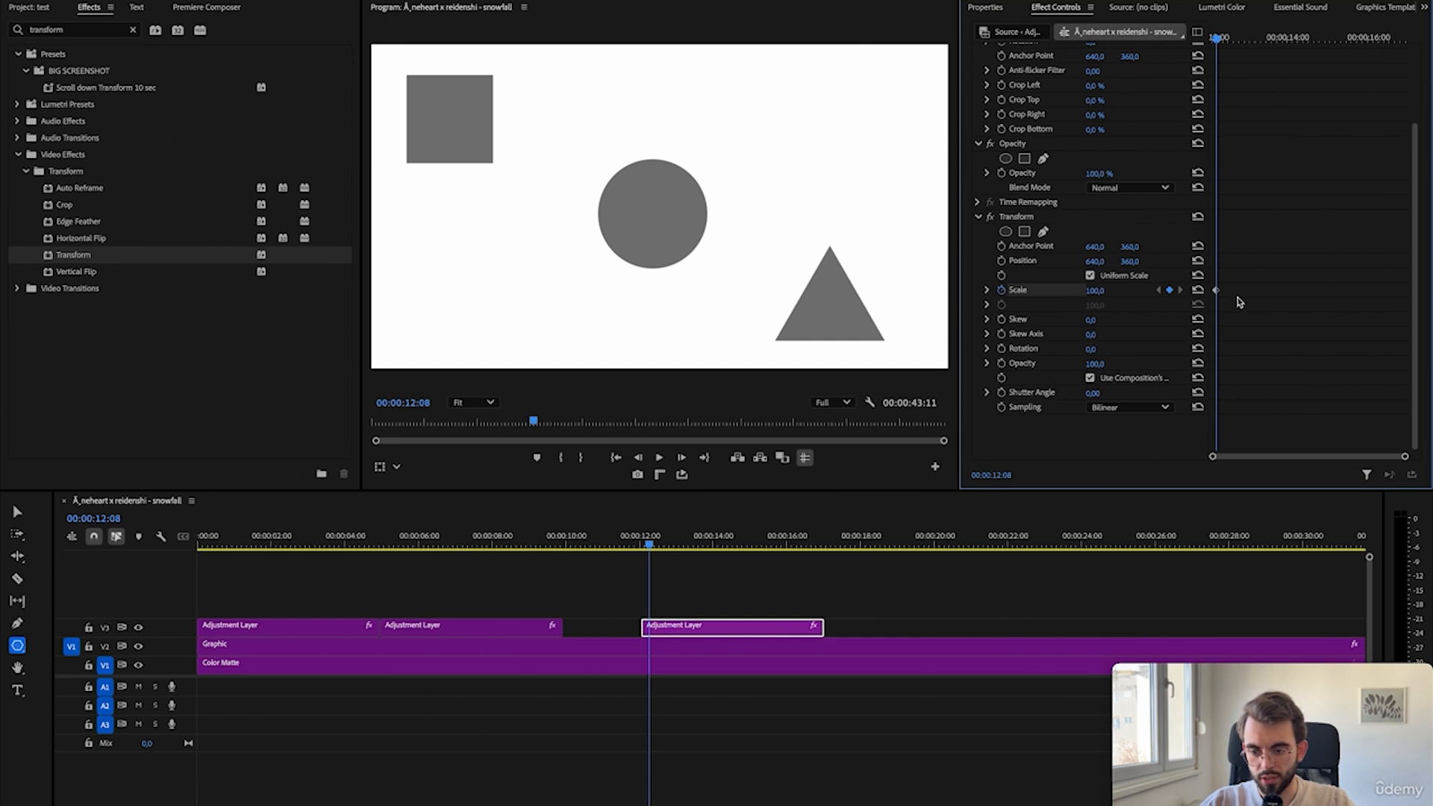
pyautogui.press('space')
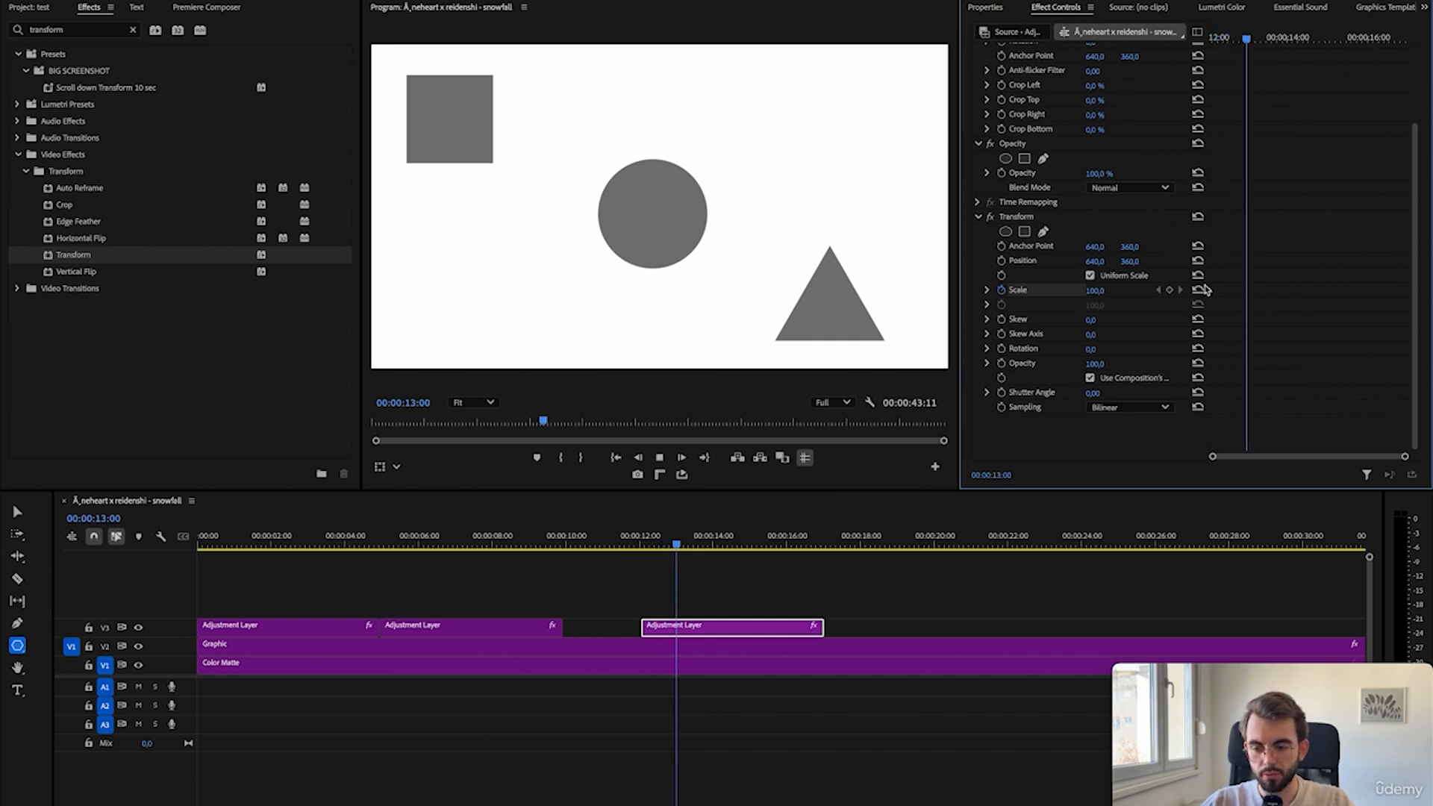
pyautogui.click(1096, 289)
pyautogui.write('120')
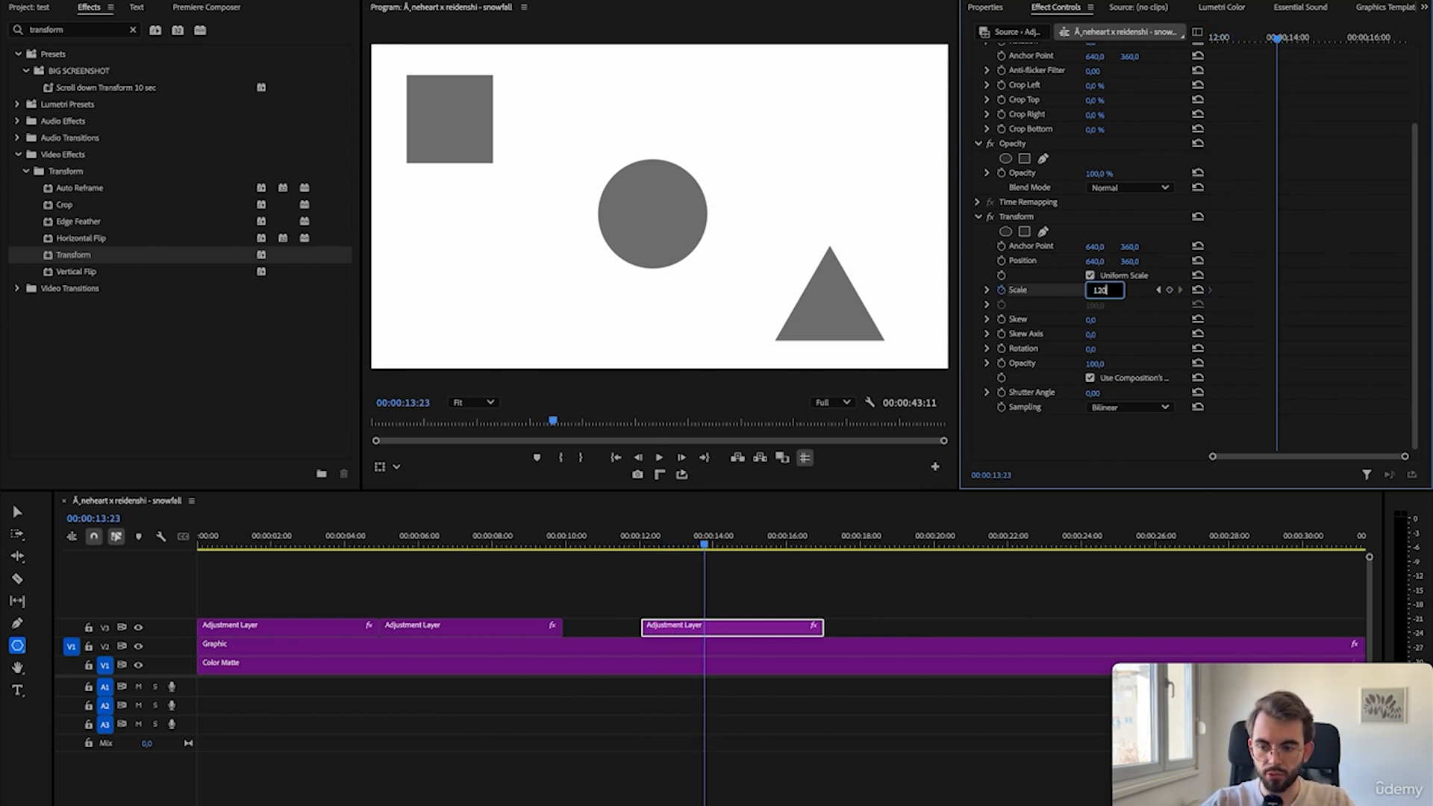
pyautogui.press('Return')
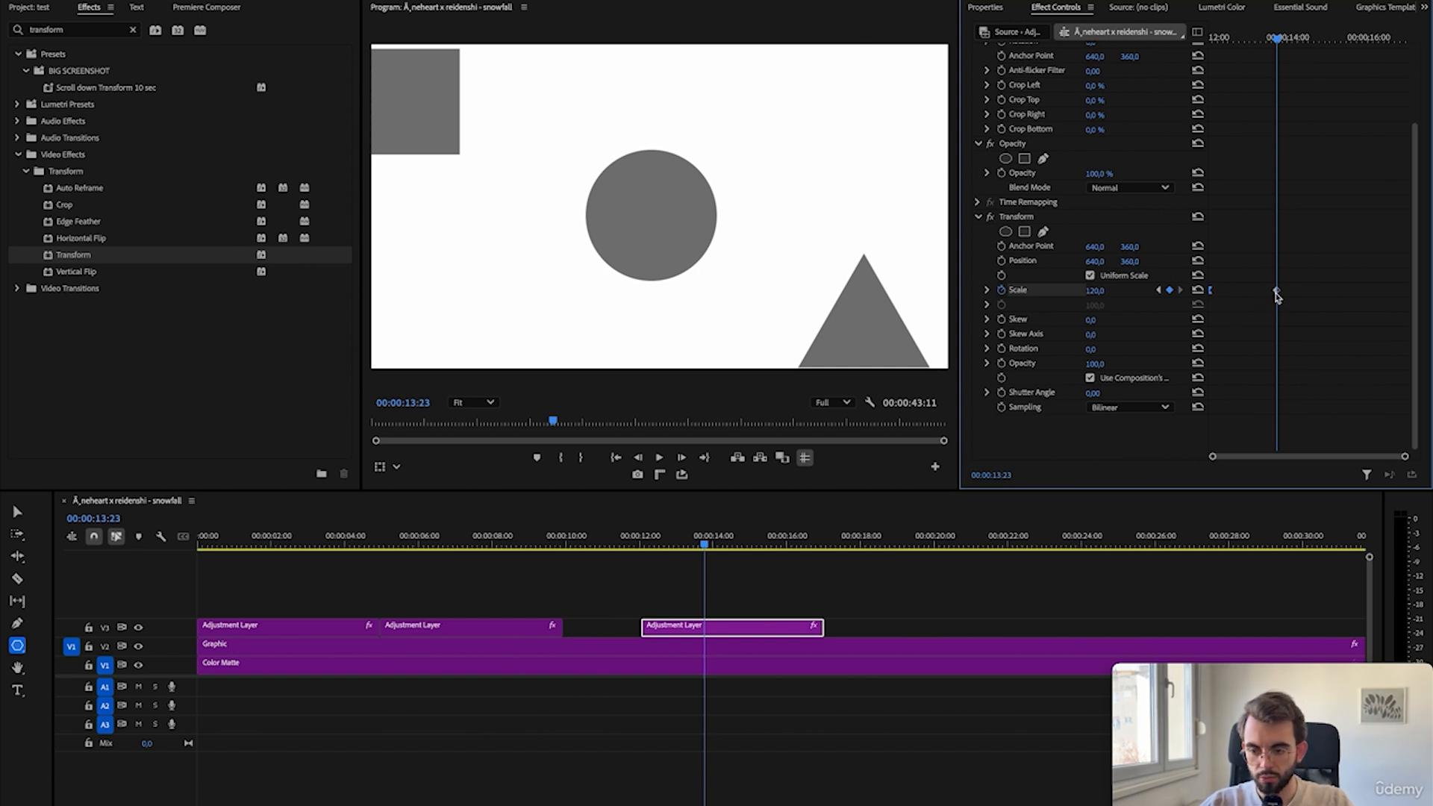
# - Steepen the velocity curve between the third layer's Scale keyframes and play the zoom back from the clip's start
pyautogui.click(1158, 289)
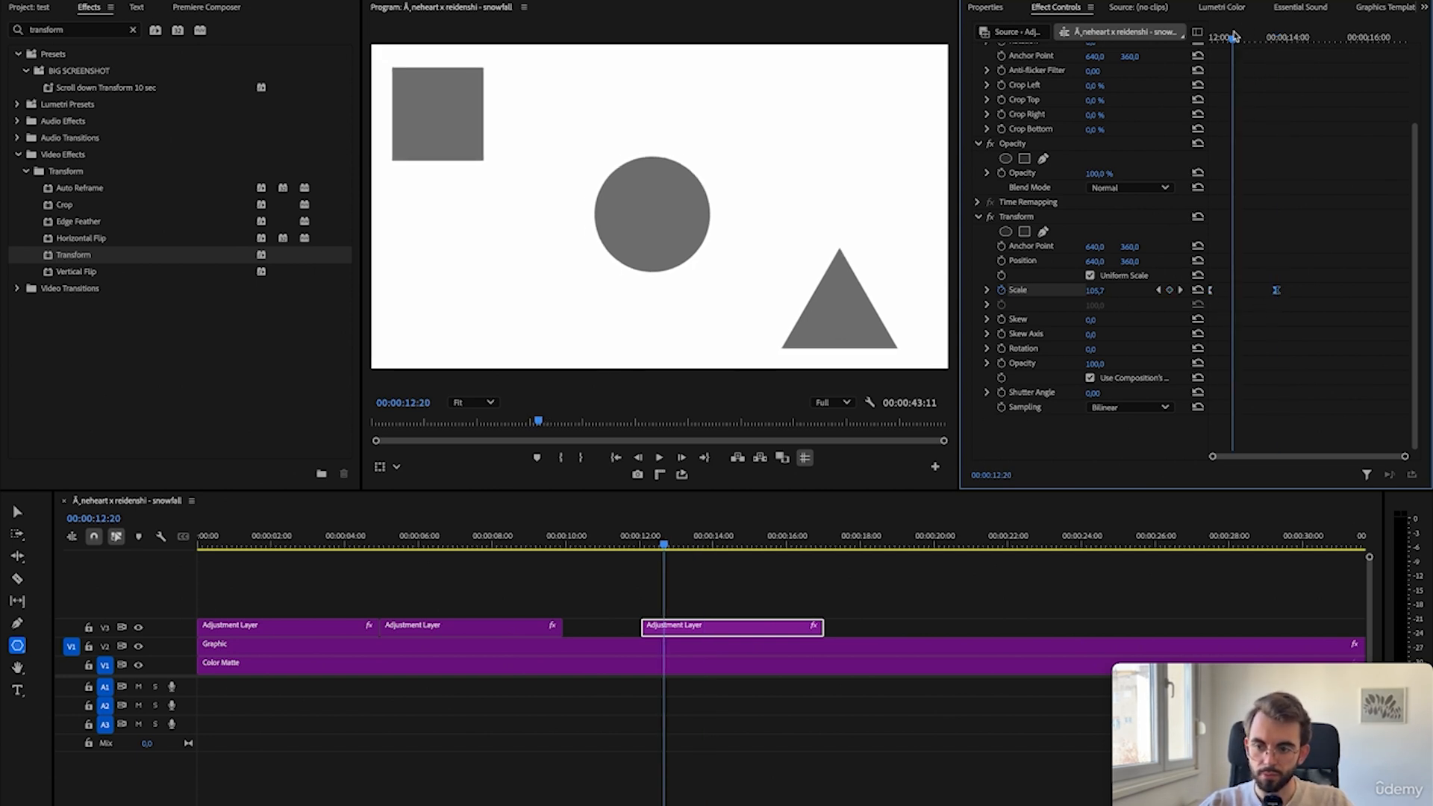
pyautogui.click(988, 289)
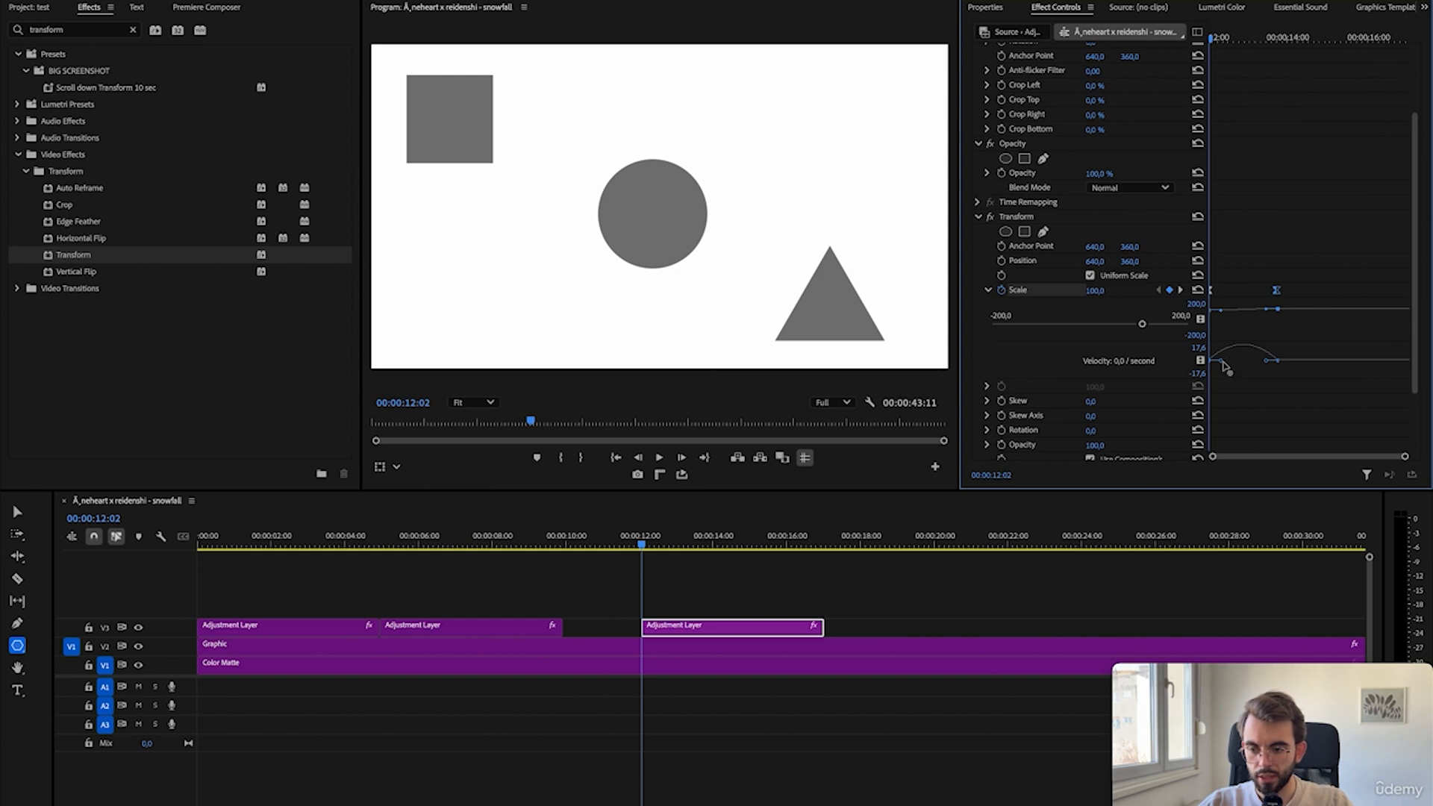
pyautogui.moveTo(1222, 361); pyautogui.dragTo(1257, 365)
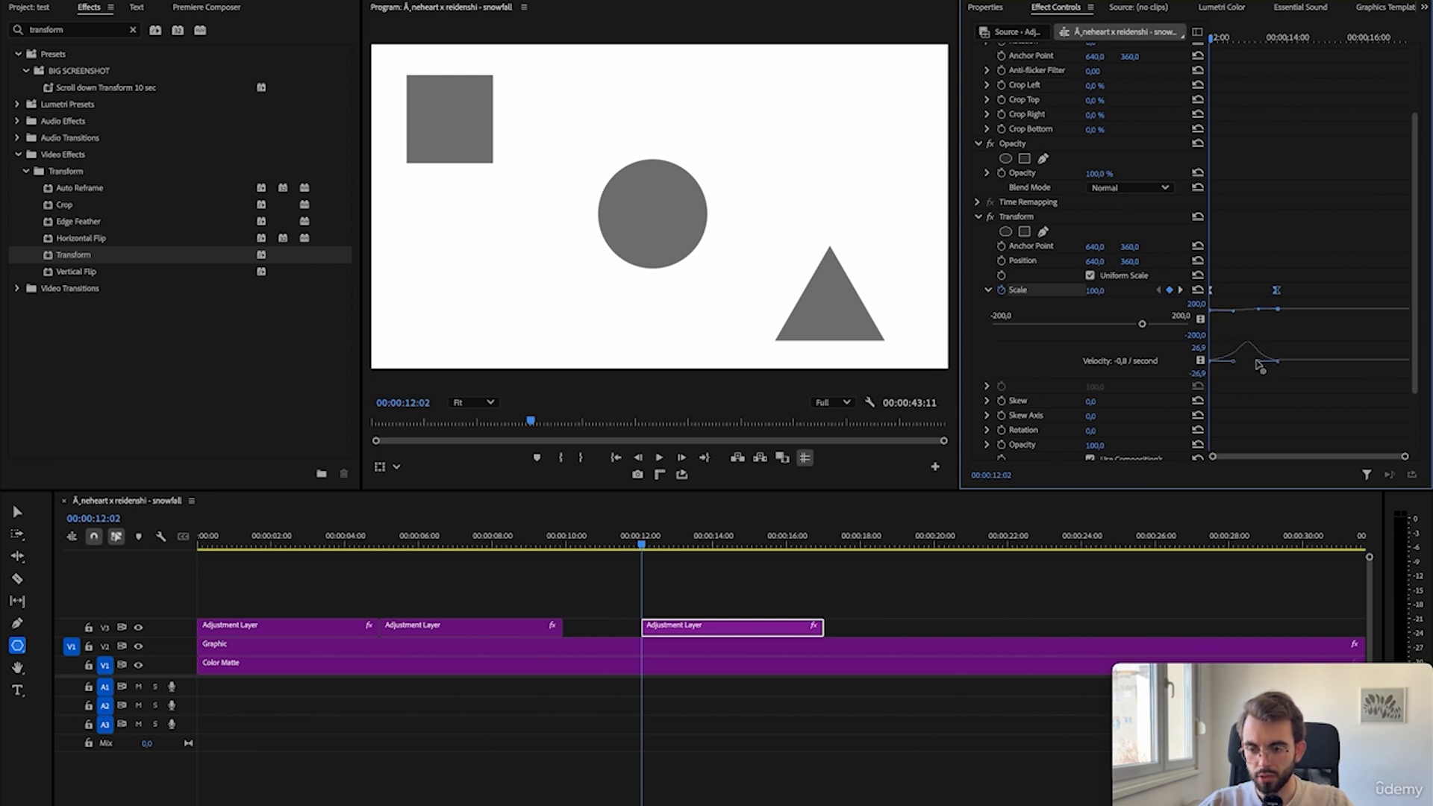
pyautogui.press('space')
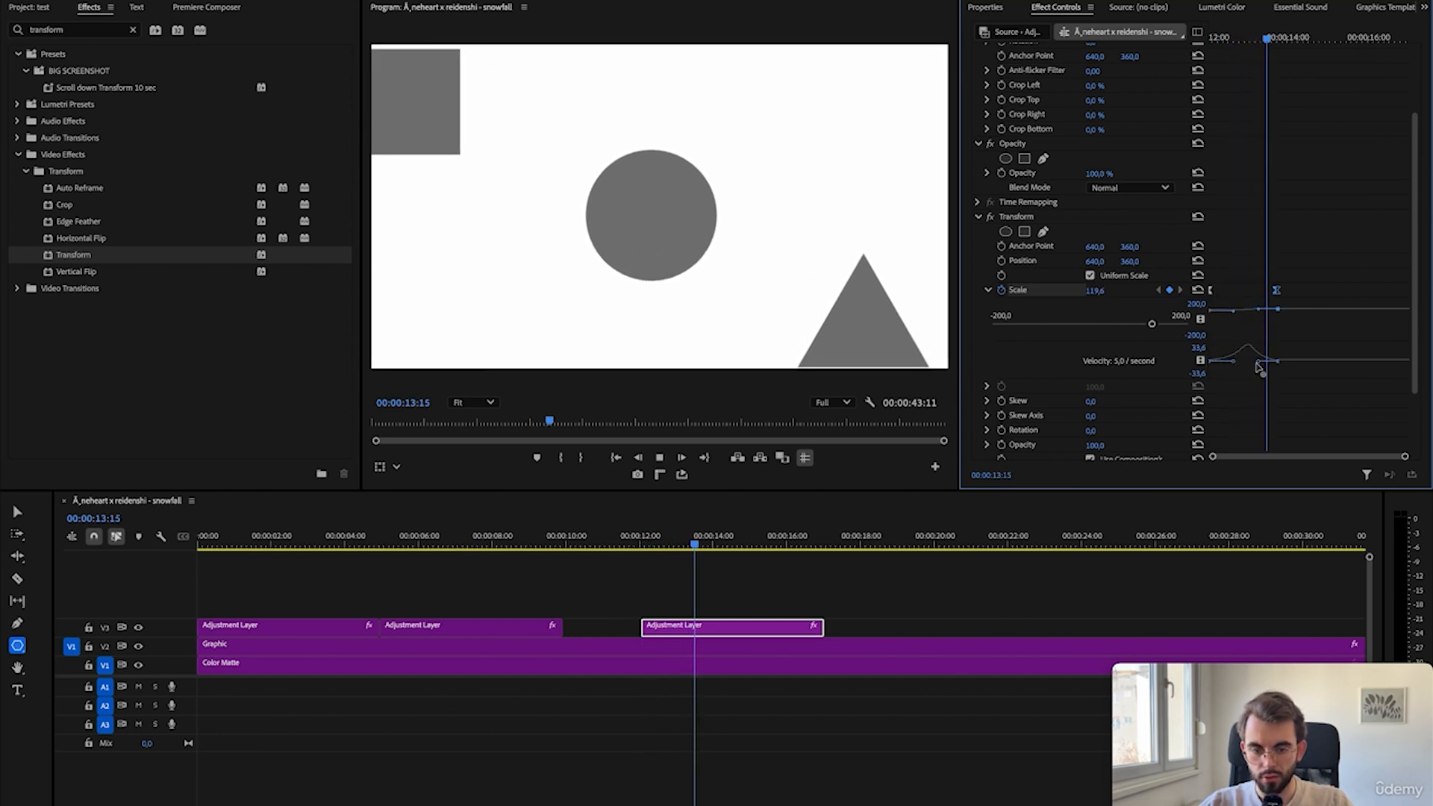
pyautogui.press('space')
# - Look at the Transform effect's Save Preset option and check the third adjustment layer's clip duration
pyautogui.rightClick(1002, 218)
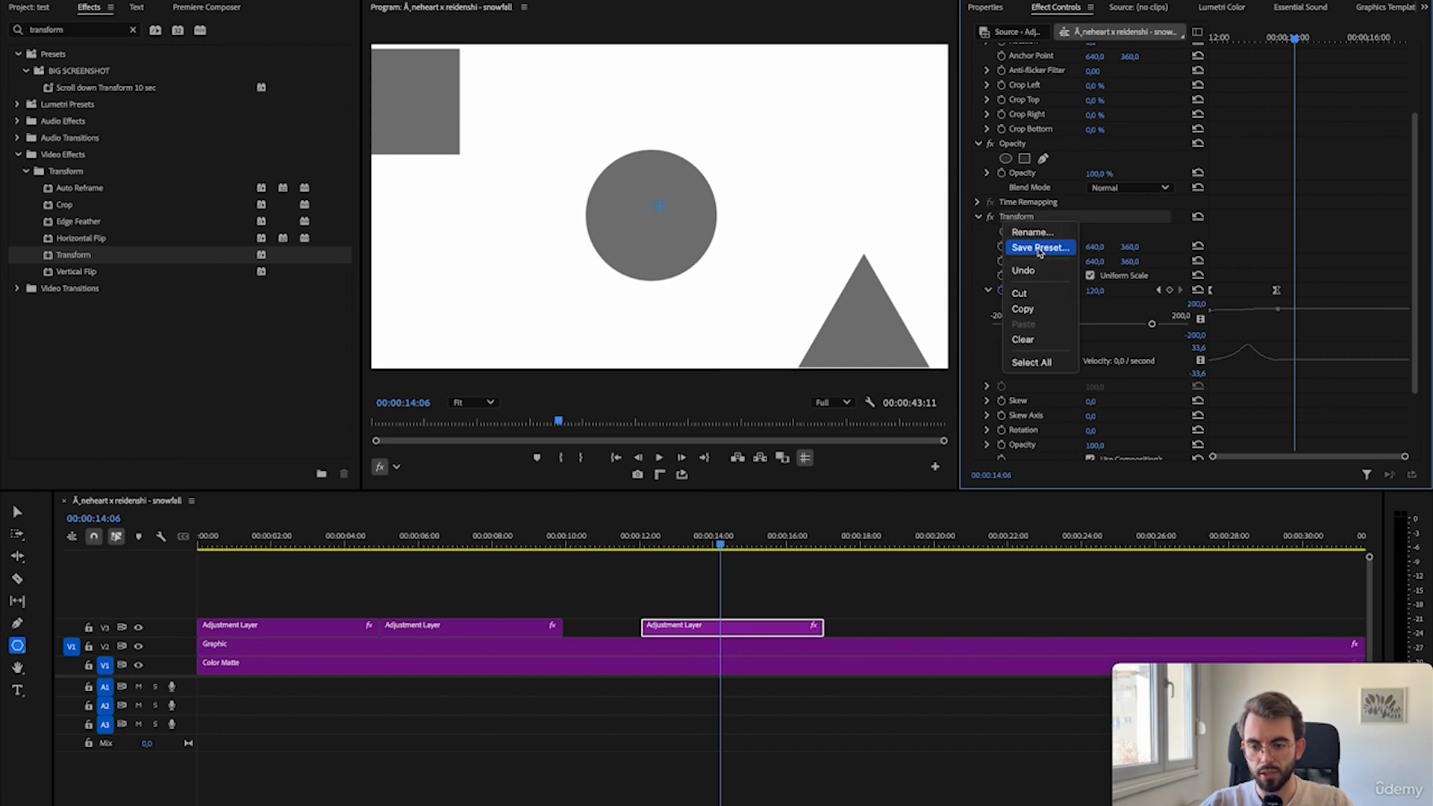
pyautogui.press('Escape')
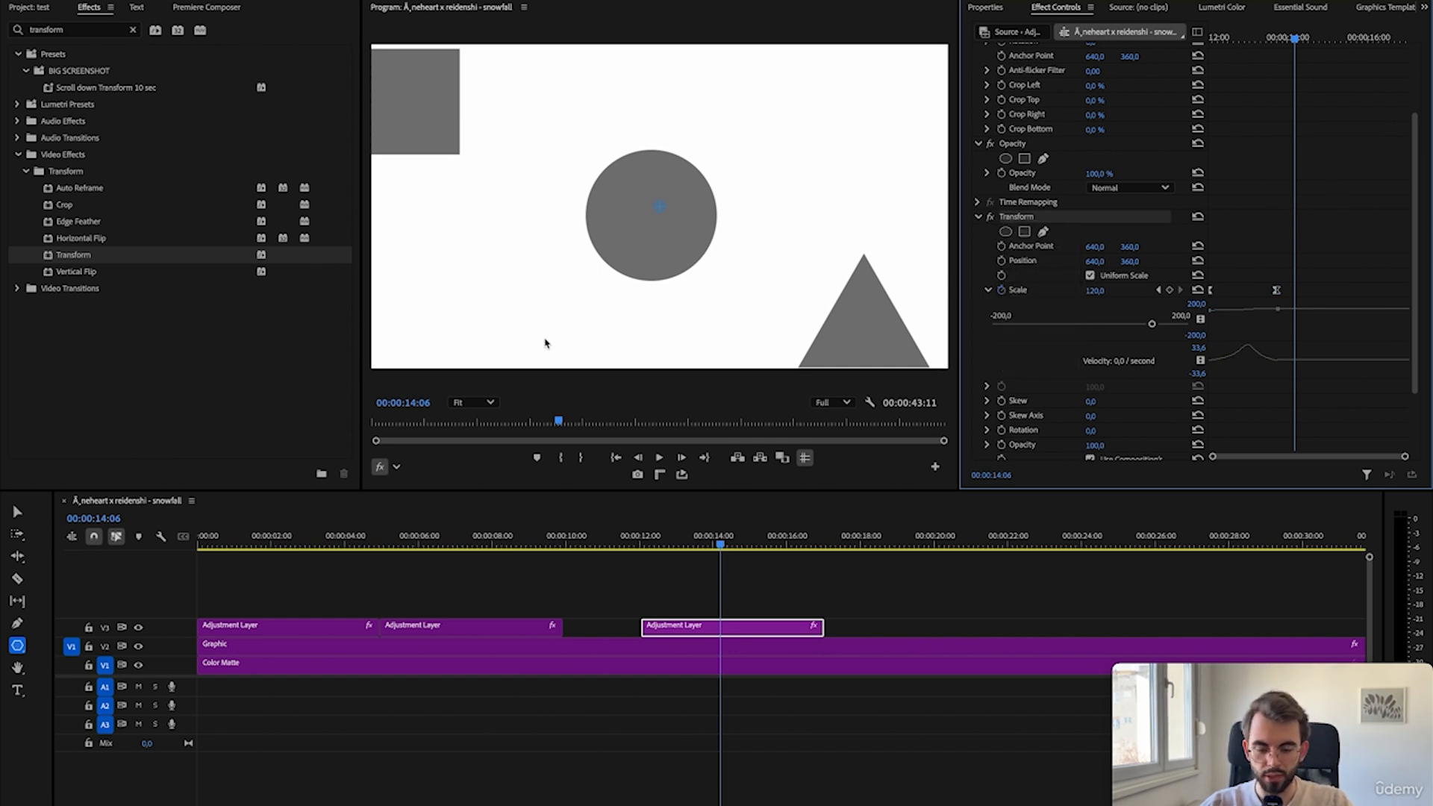
pyautogui.press('-')
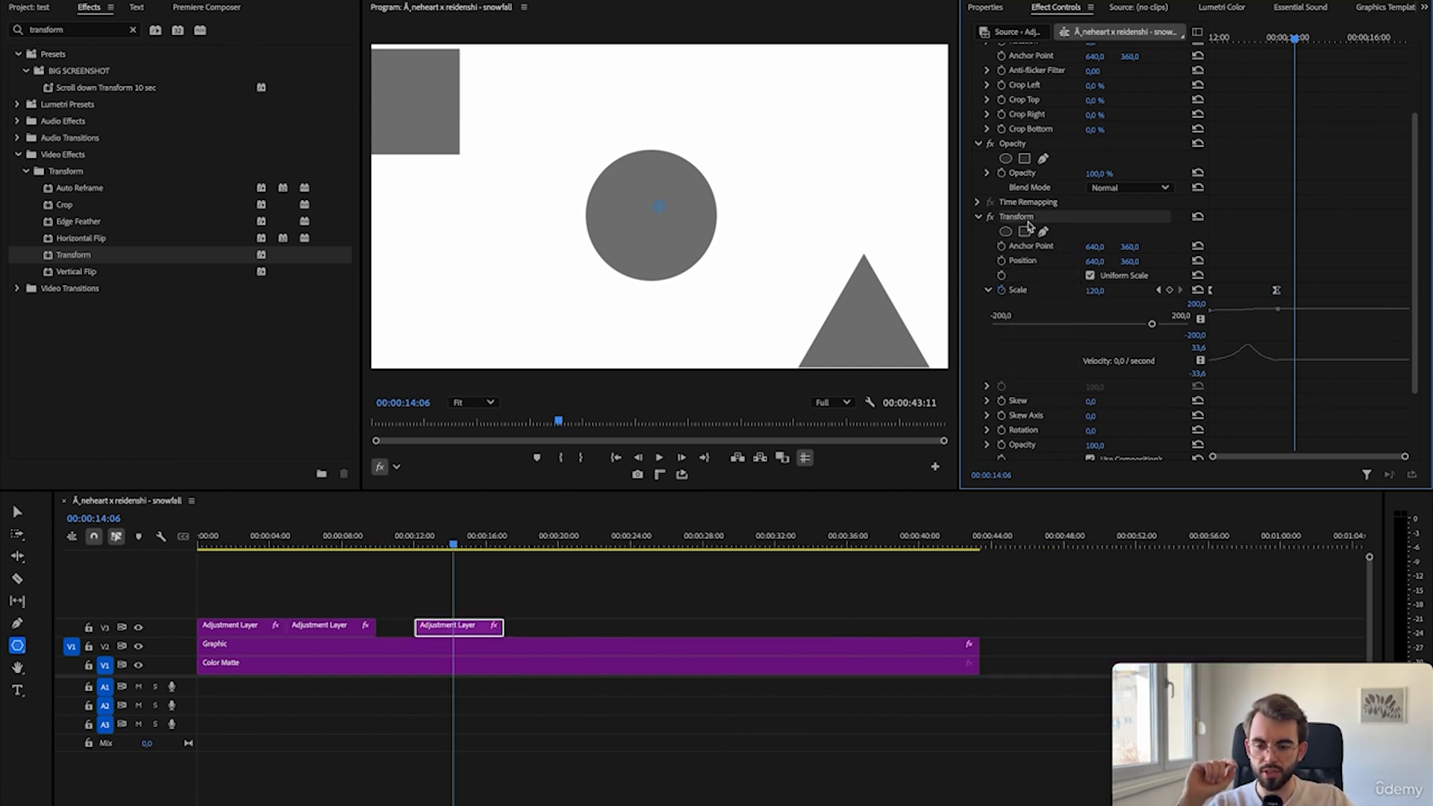
pyautogui.click(438, 633)
pyautogui.press('super+r')
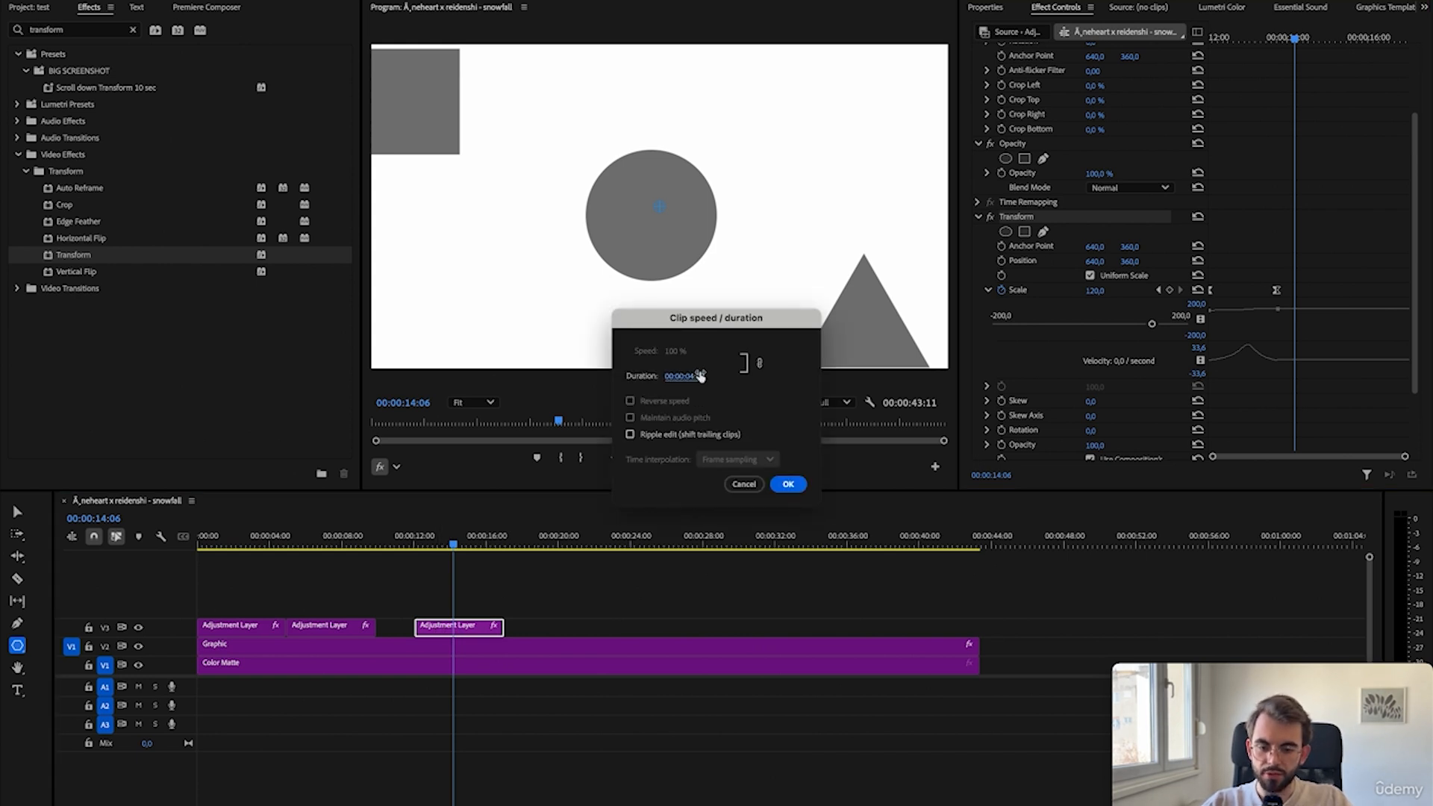
pyautogui.click(744, 484)
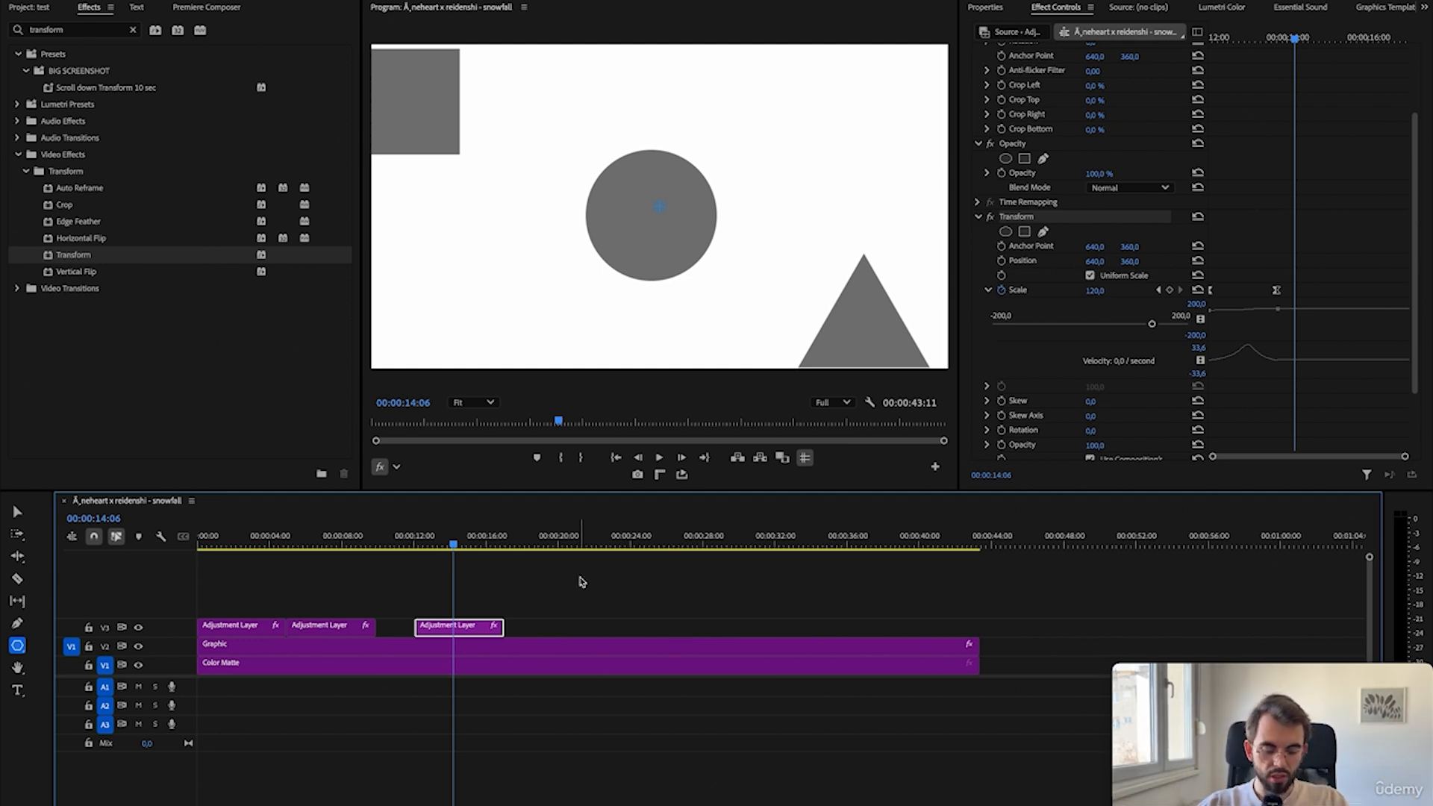
# - Place a fourth adjustment layer on track V3 at about 00:00:21:19 and set its duration to about 10 seconds
pyautogui.hotkey('shift', '1')
pyautogui.moveTo(62, 204); pyautogui.dragTo(597, 633)
pyautogui.click(598, 633)
pyautogui.hotkey('ctrl', 'r')
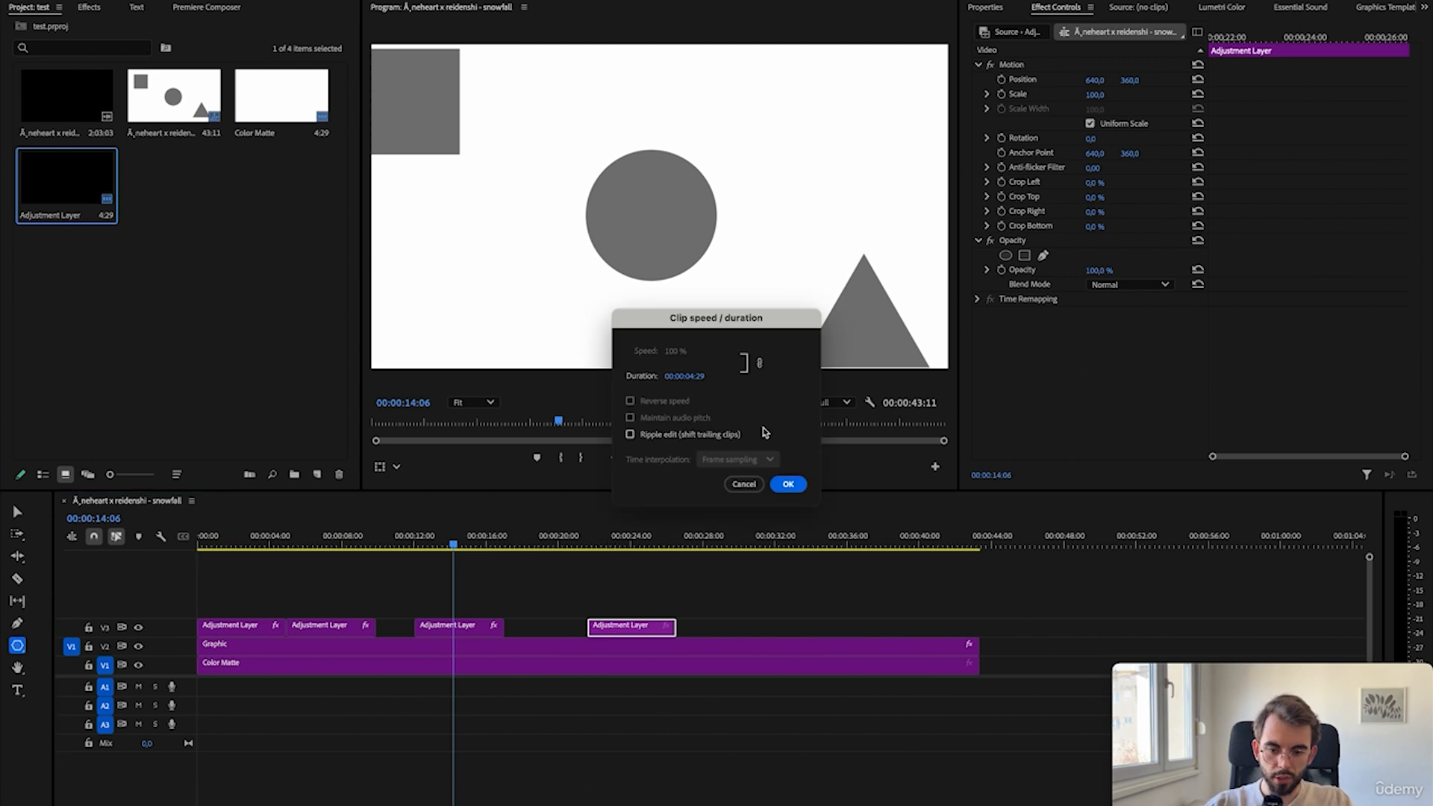
pyautogui.click(705, 377)
pyautogui.press('Right')
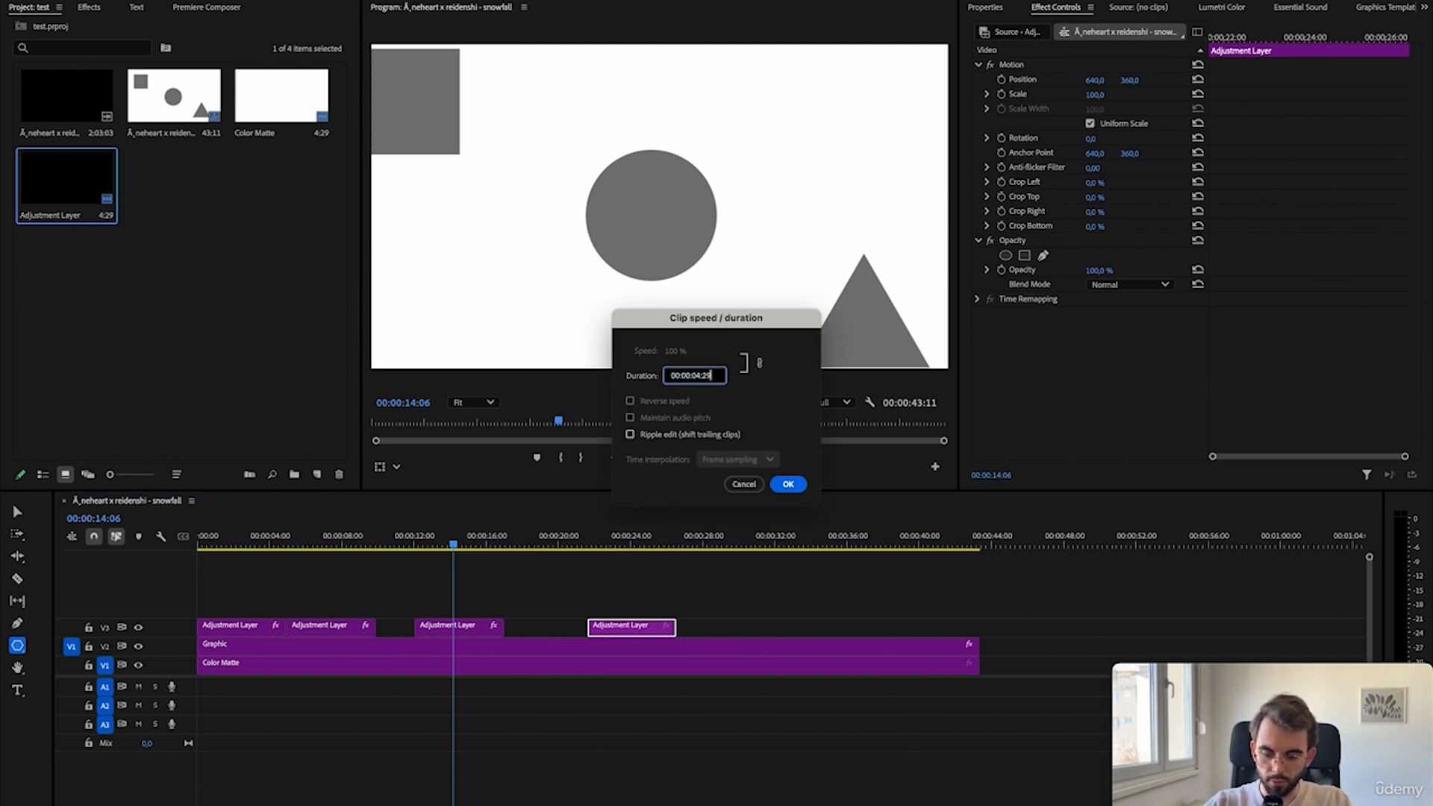
pyautogui.press('Left')
pyautogui.press('Left')
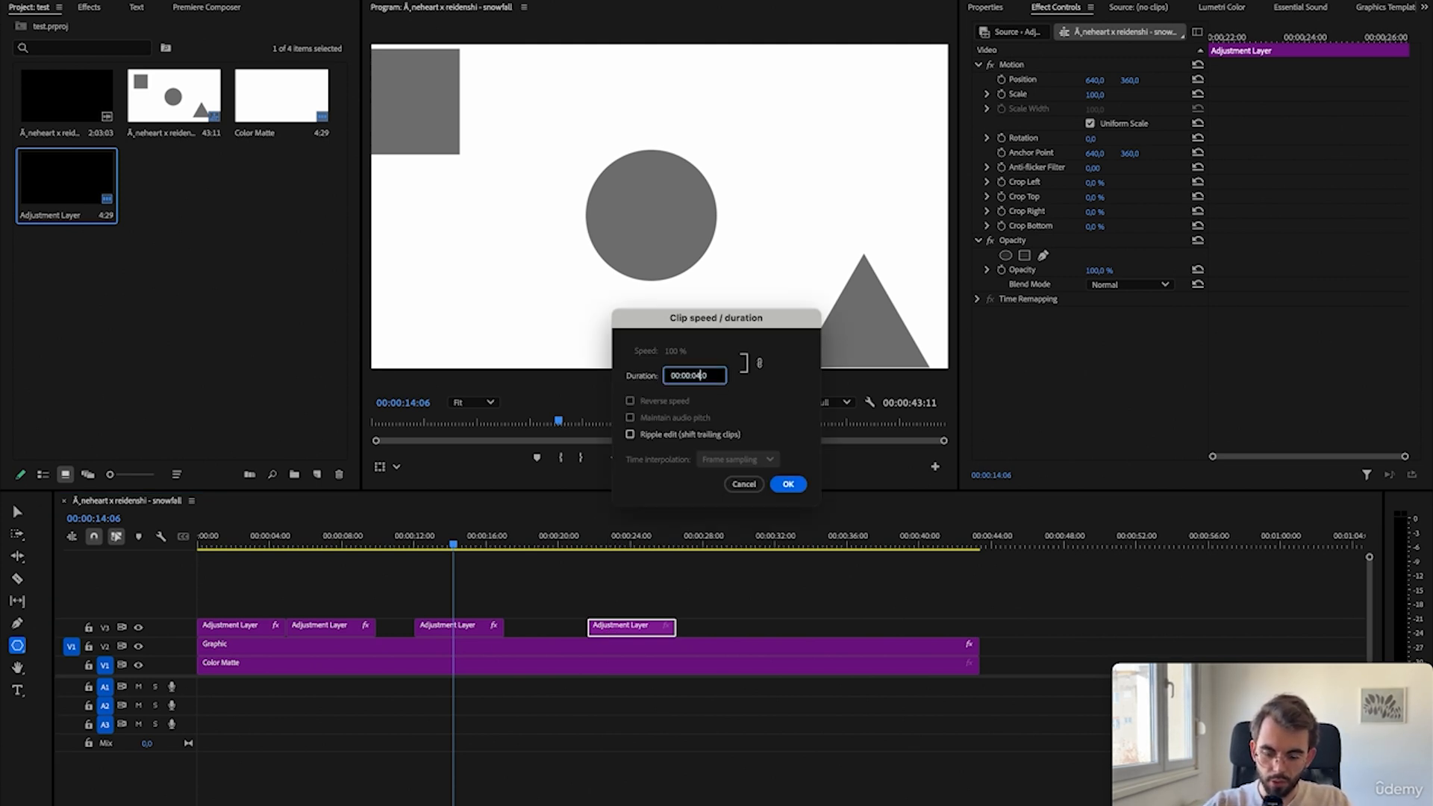
pyautogui.press('Return')
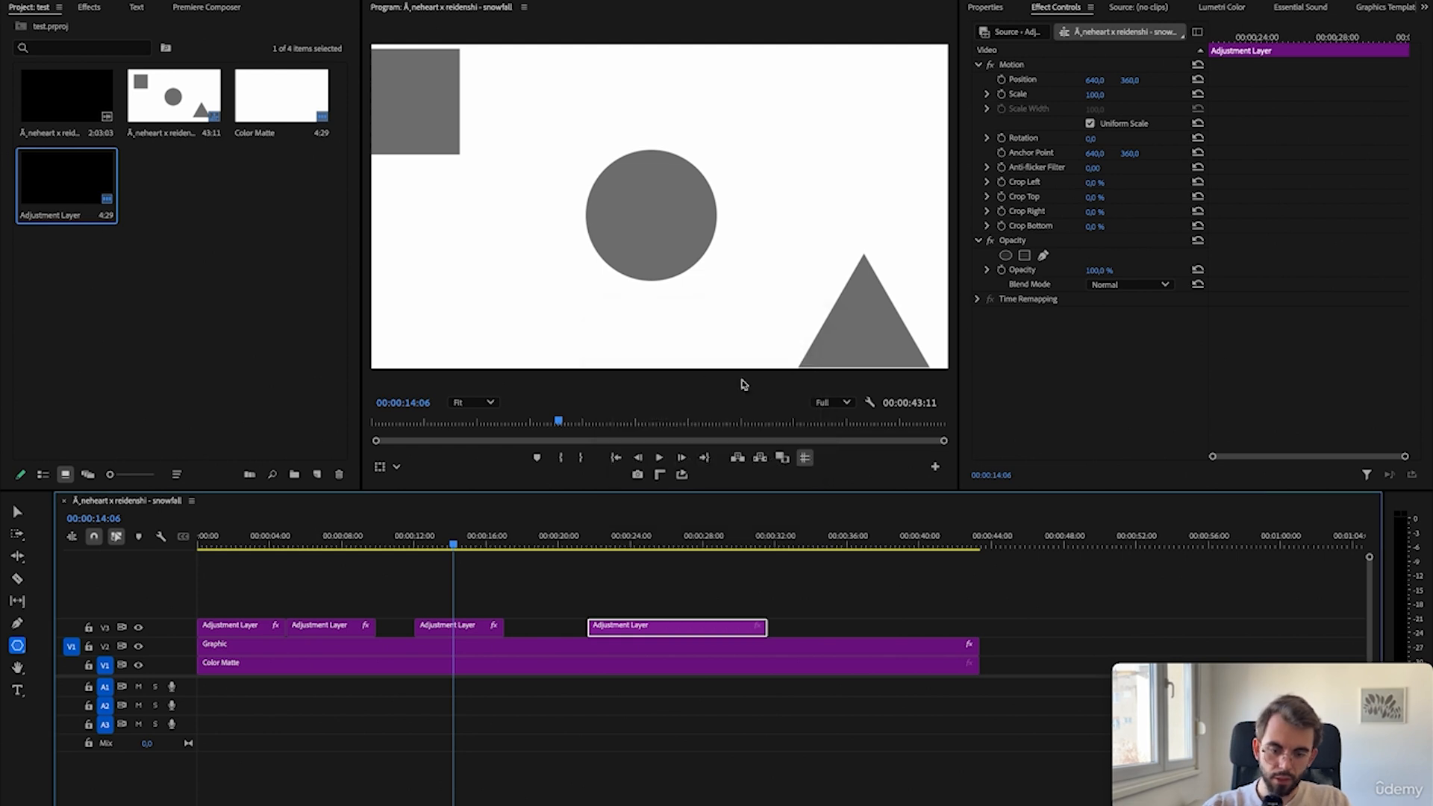
# - Apply the Ease in preset to the longer fourth adjustment layer and play its zoom back from 00:00:21:19
pyautogui.click(581, 546)
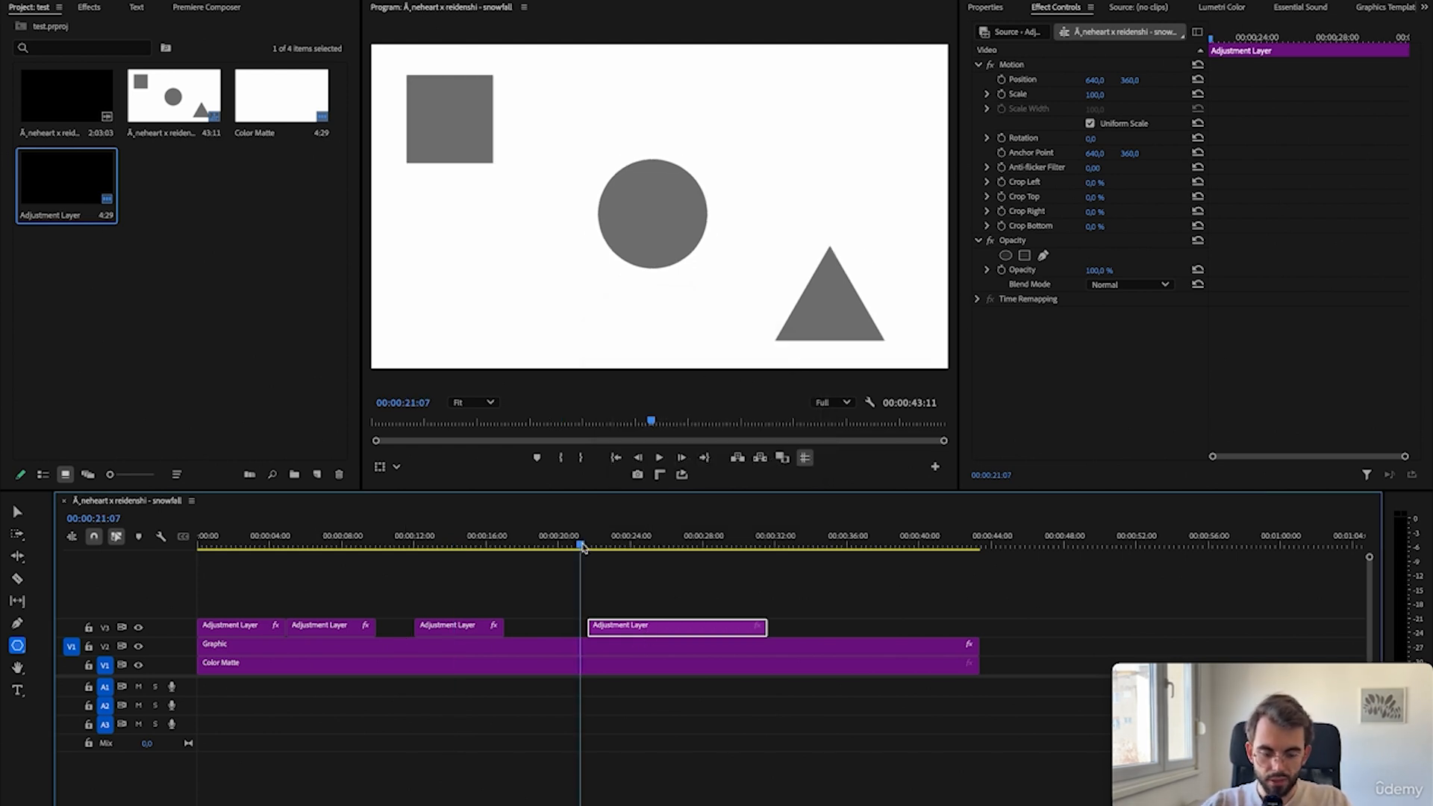
pyautogui.hotkey('shift', '7')
pyautogui.click(133, 30)
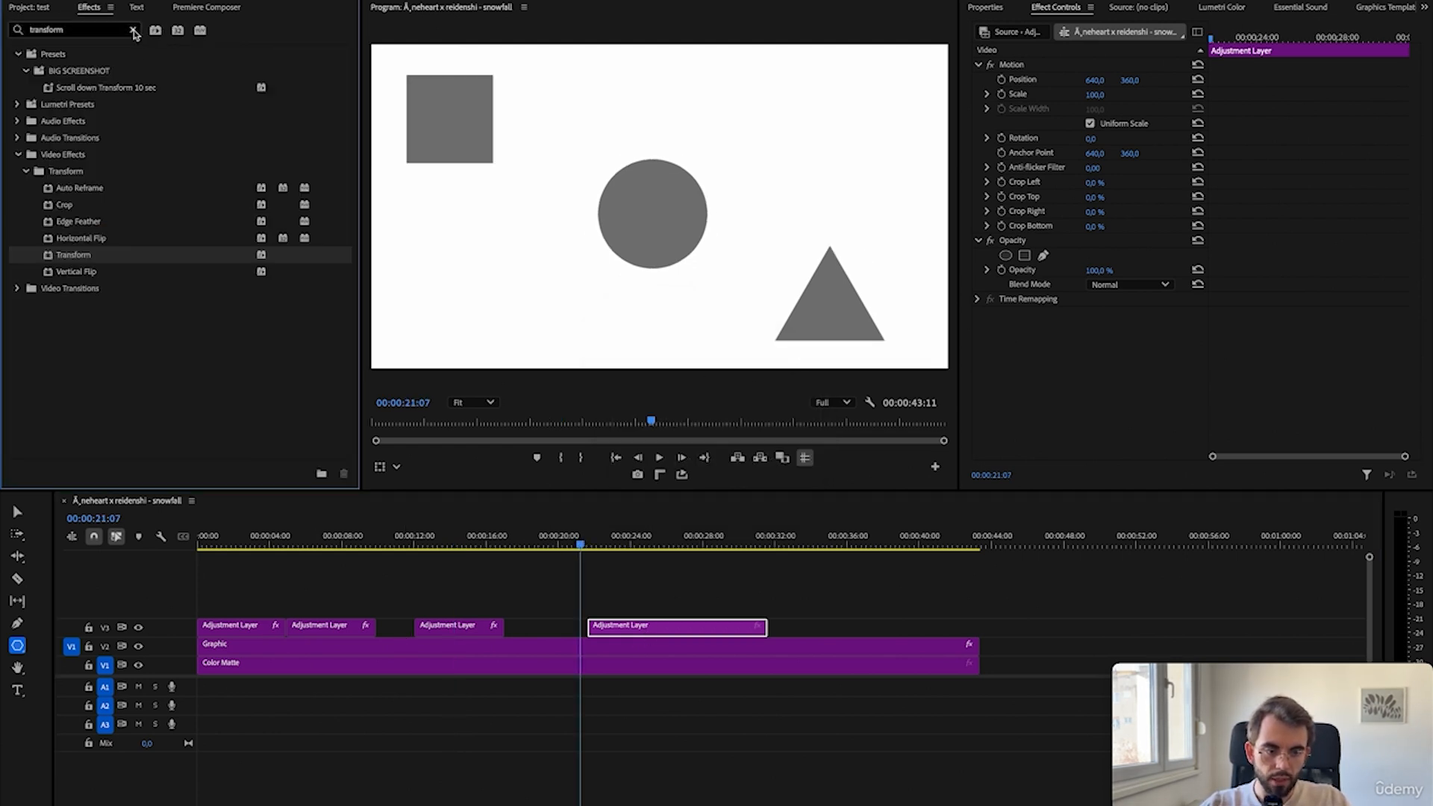
pyautogui.moveTo(532, 532); pyautogui.dragTo(607, 625)
pyautogui.click(590, 544)
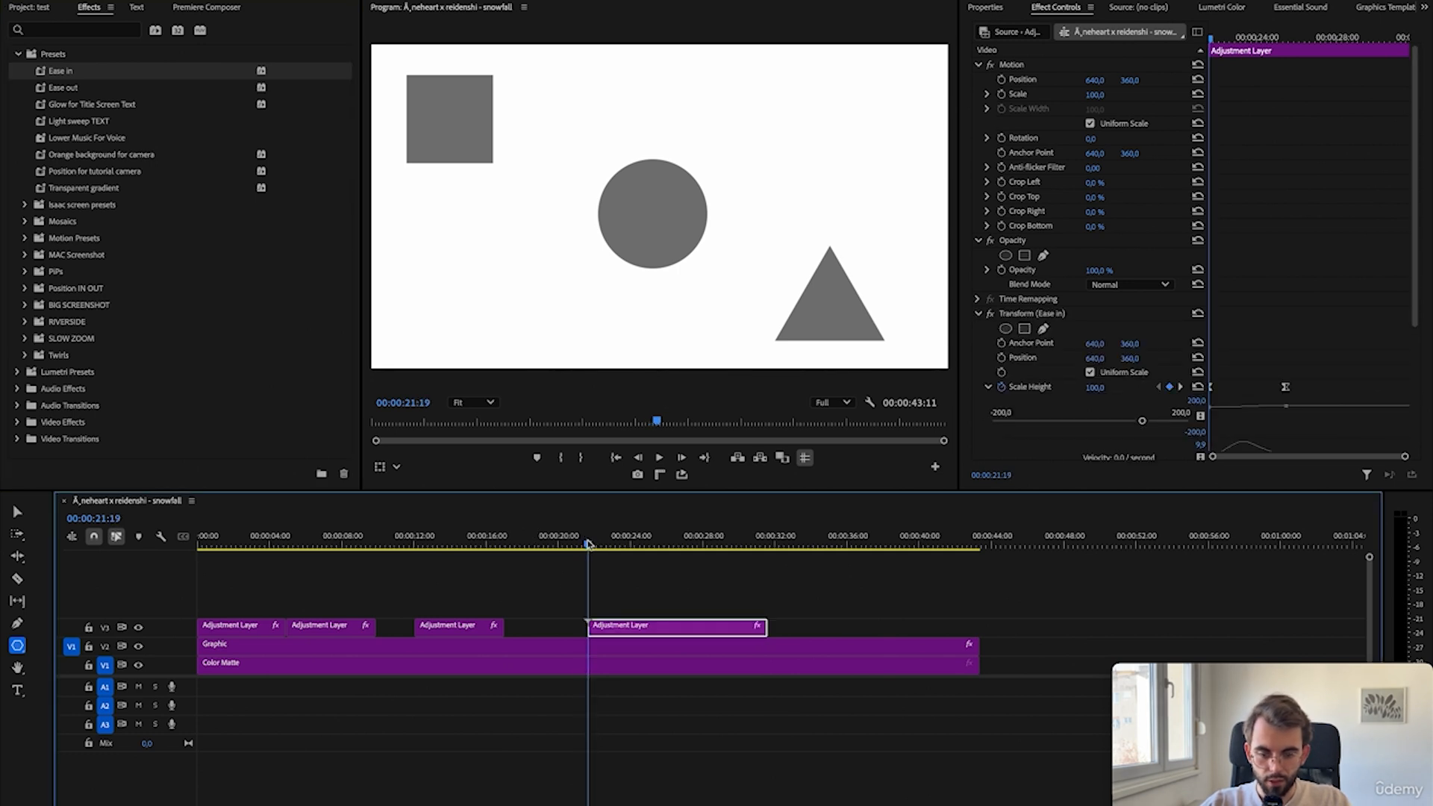
pyautogui.press('space')
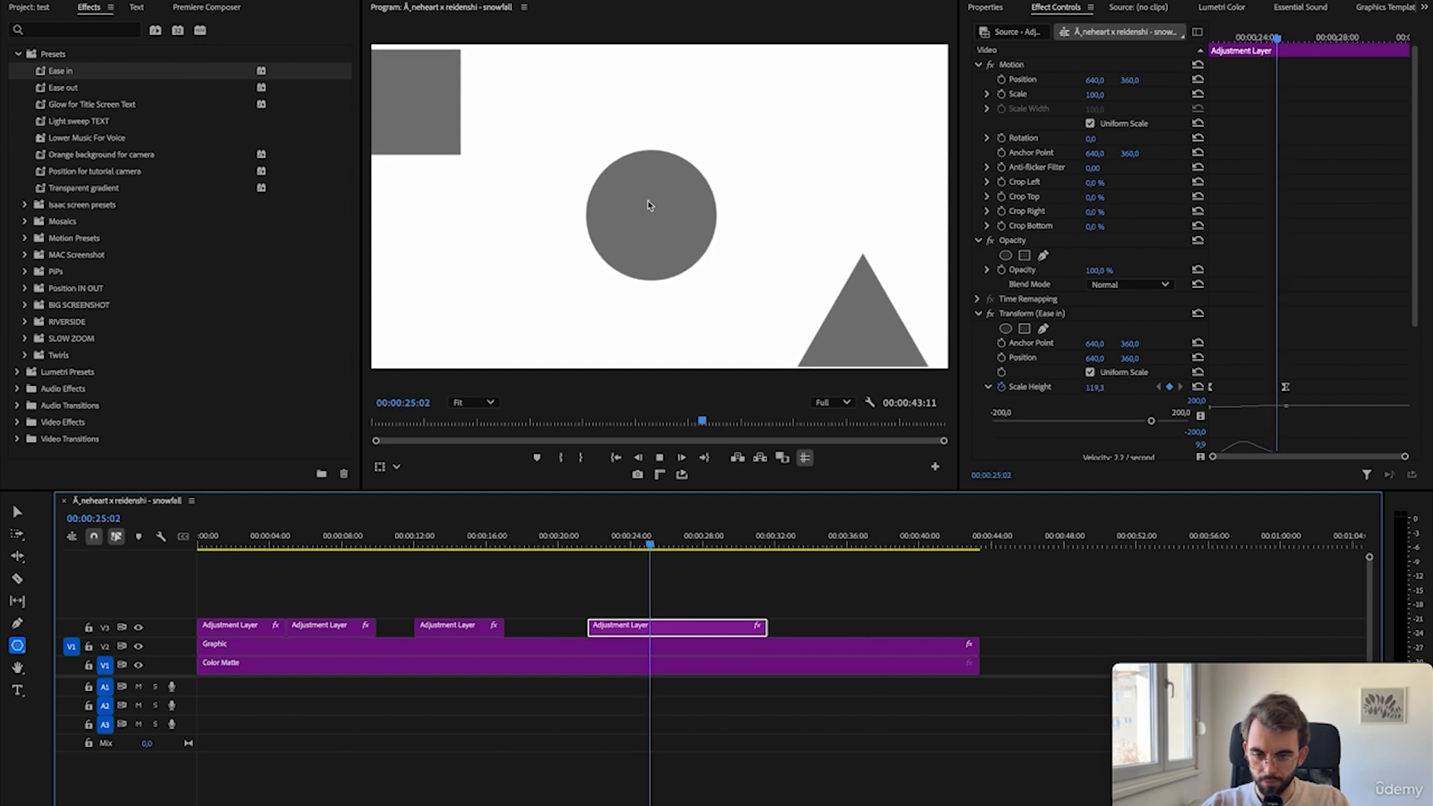
pyautogui.press('space')
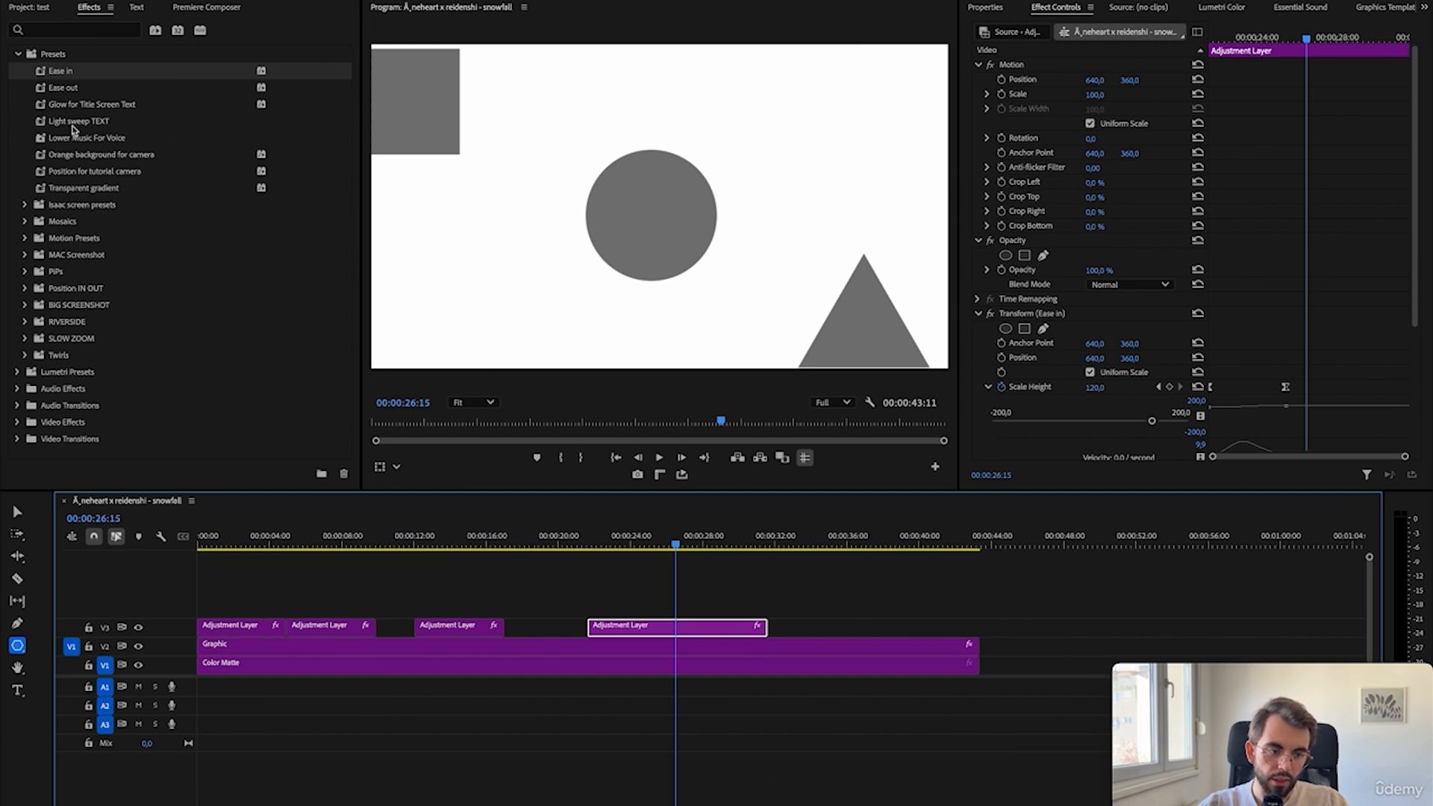
# - Add a text graphic reading "asdsadas" over the circle at 00:00:26:15
pyautogui.click(18, 690)
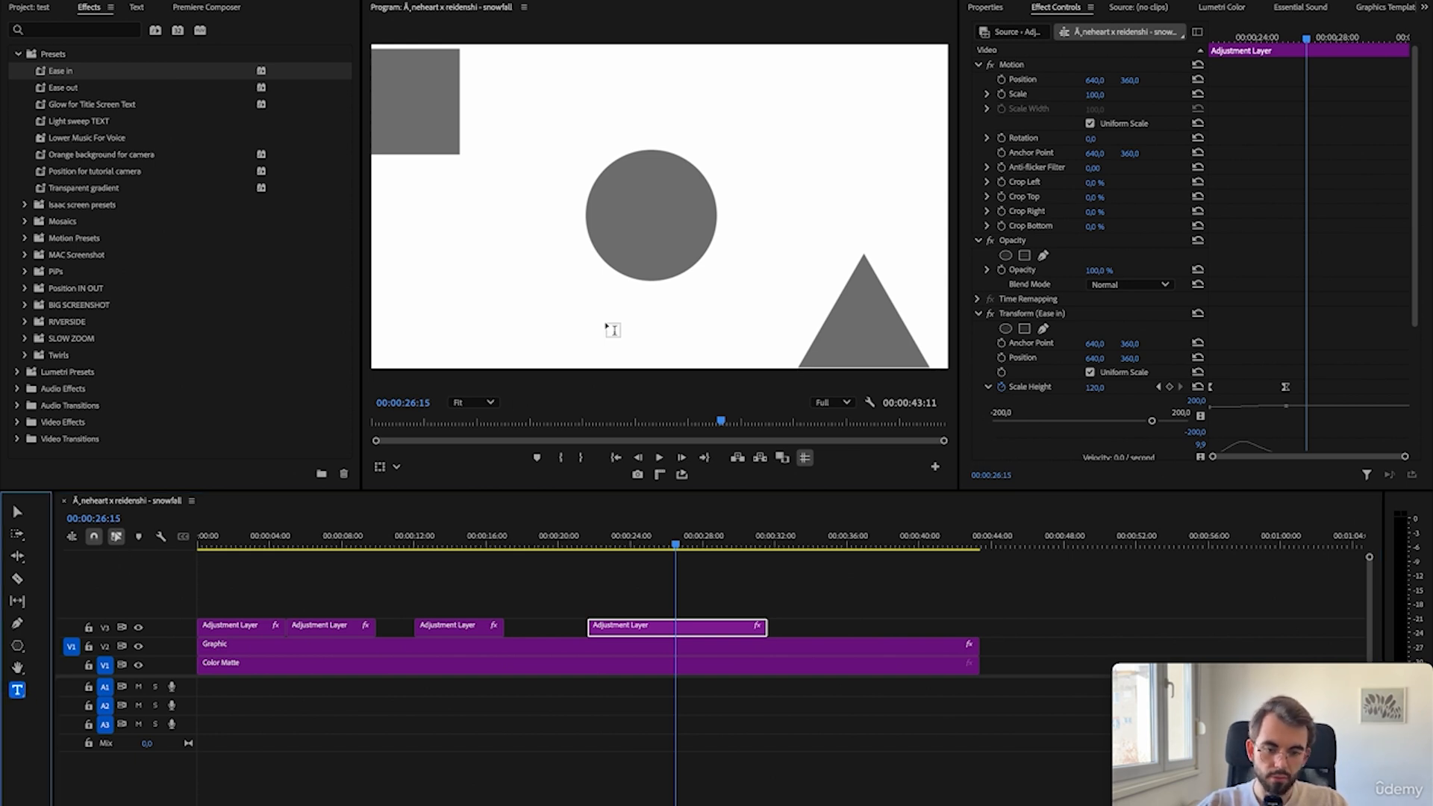
pyautogui.click(578, 270)
pyautogui.write('asdsadas')
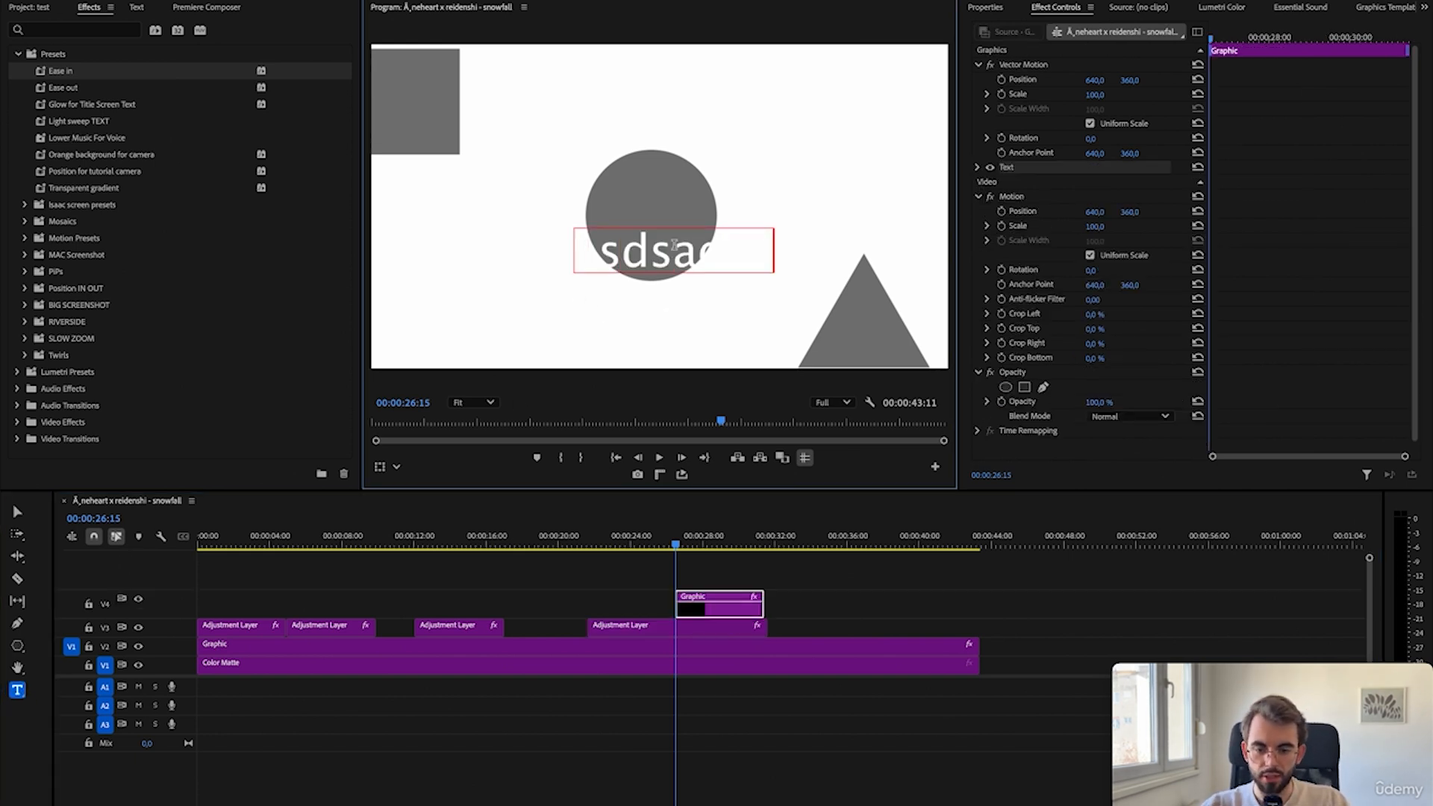
# - Set the "asdsadas" text graphic's font style to Bold
pyautogui.click(986, 7)
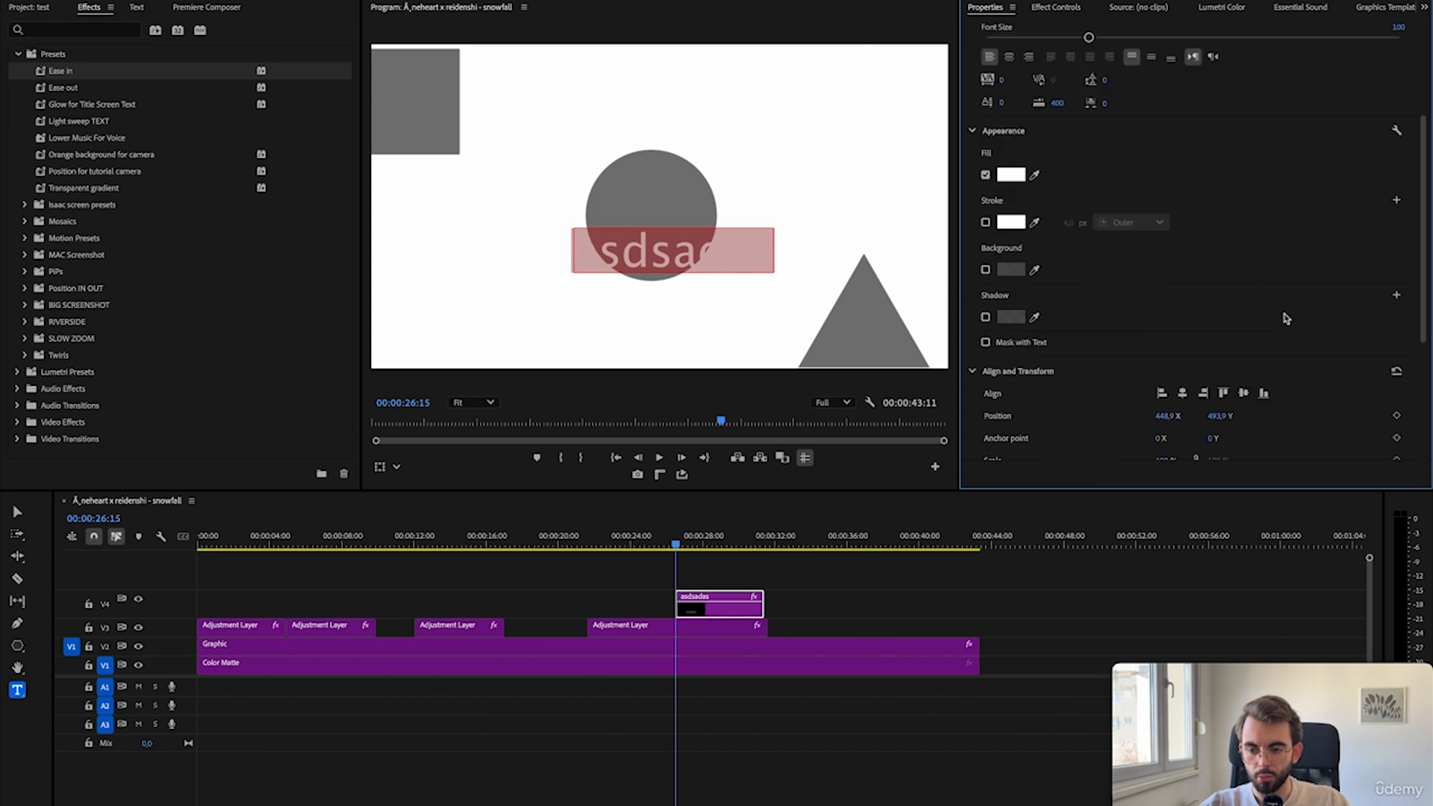
pyautogui.scroll(3, 1222, 247)
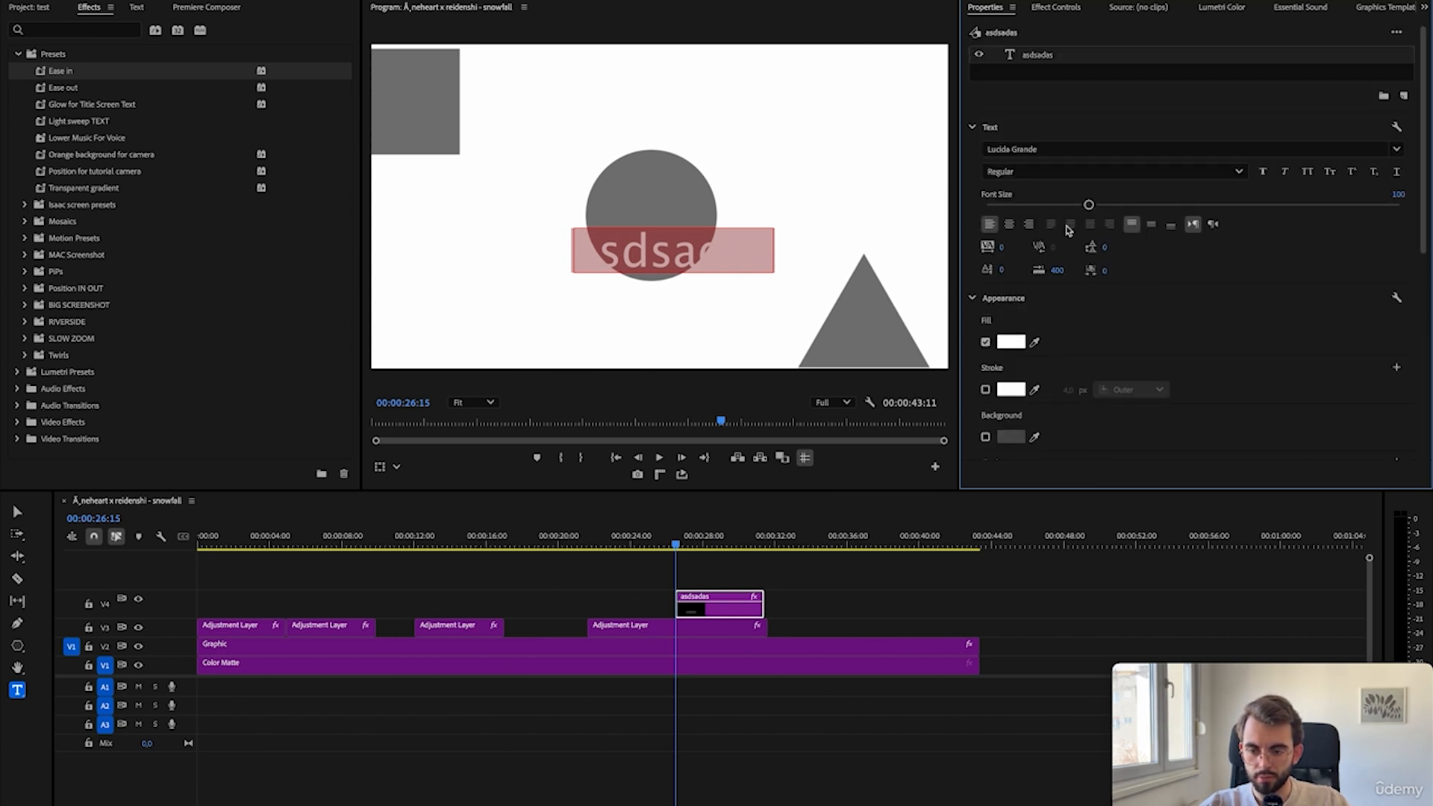
pyautogui.click(1036, 172)
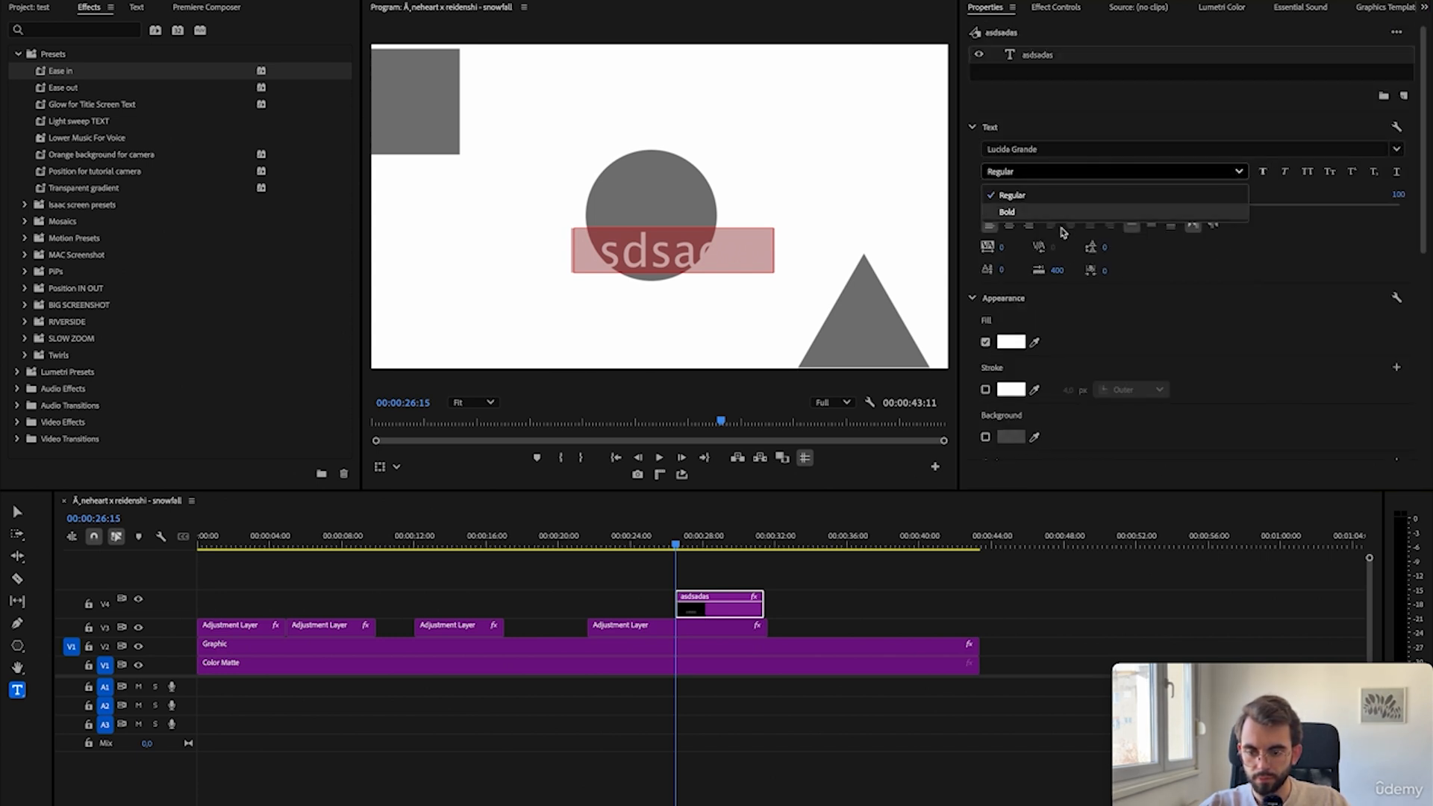
pyautogui.click(1036, 212)
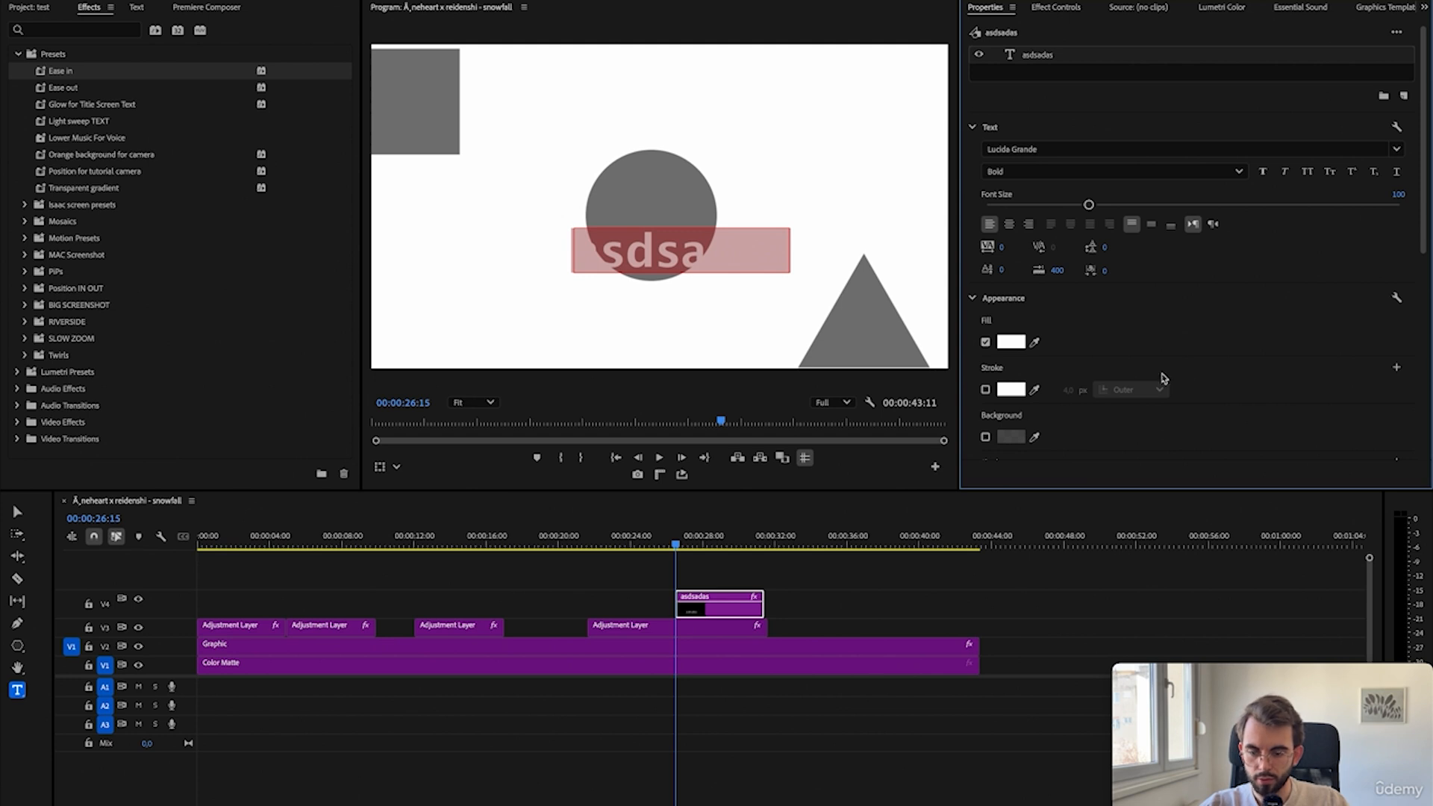
# - Fill the text with black (000000) and move it below the circle by setting its Vector Motion vertical position to 488
pyautogui.click(1012, 341)
pyautogui.click(646, 451)
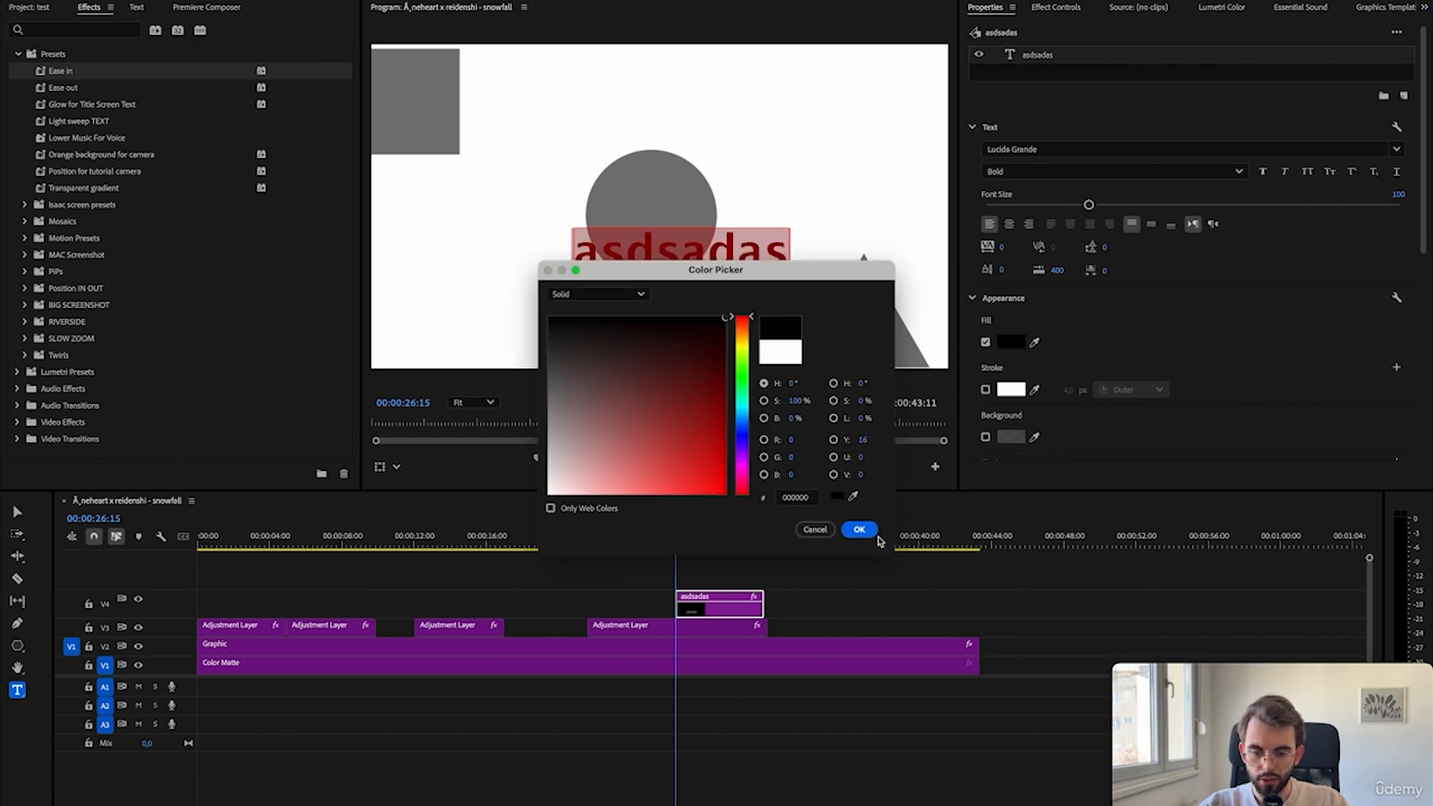
pyautogui.click(857, 529)
pyautogui.click(727, 255)
pyautogui.click(1056, 6)
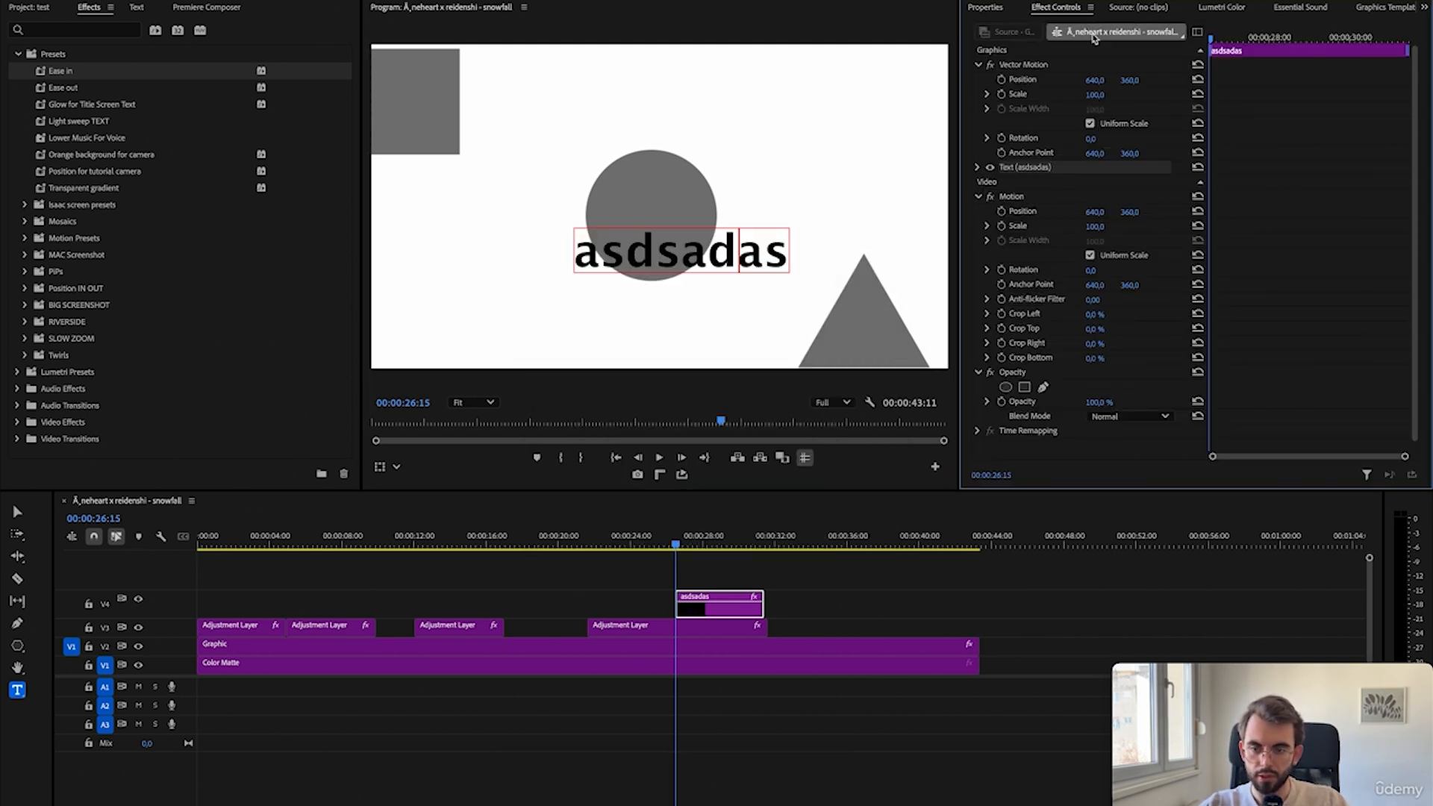
pyautogui.moveTo(1129, 80); pyautogui.dragTo(1091, 81)
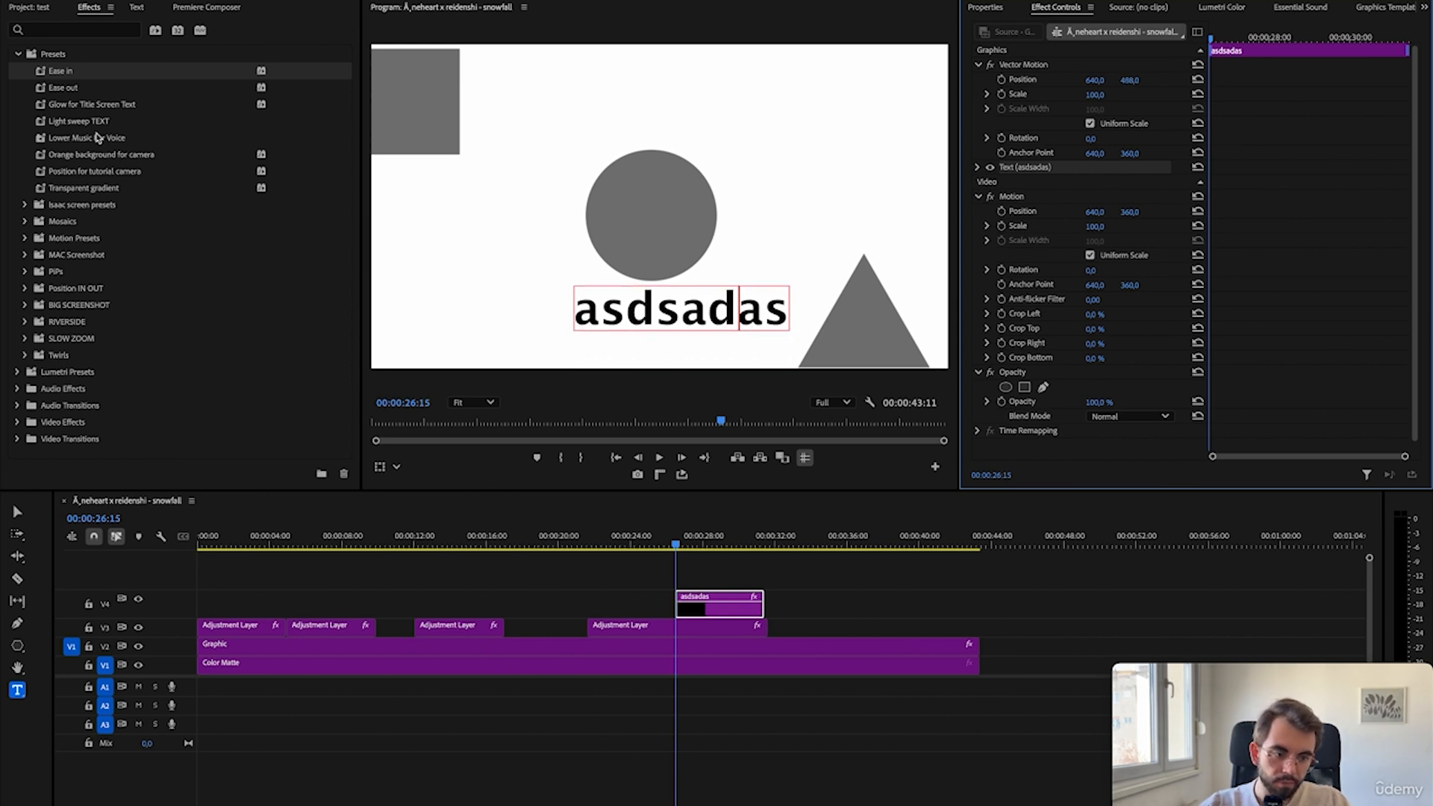
# - Apply the Light sweep TEXT preset to the text graphic and preview it up to about 00:00:28:28
pyautogui.click(95, 128)
pyautogui.moveTo(573, 441); pyautogui.dragTo(685, 605)
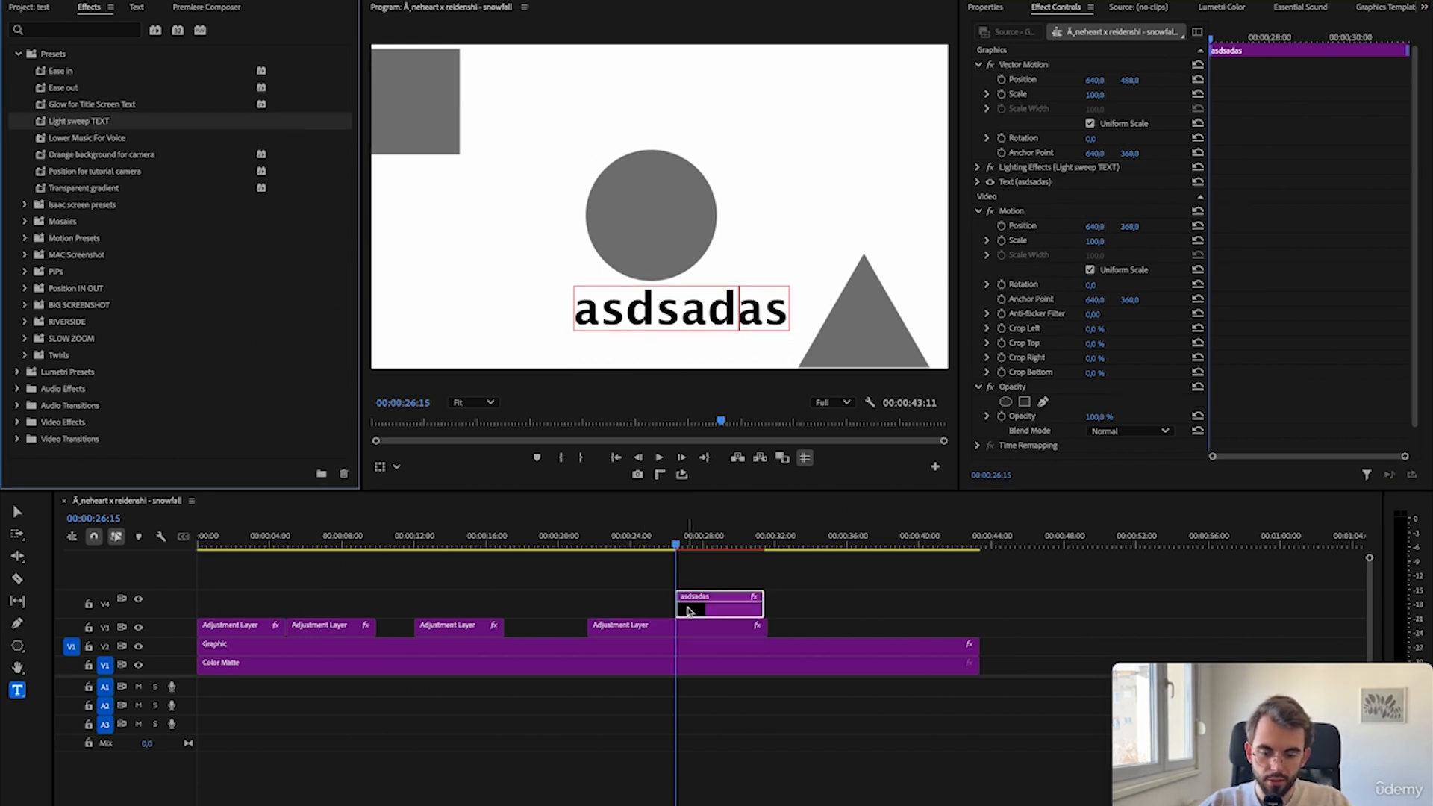
pyautogui.press('space')
pyautogui.press('space')
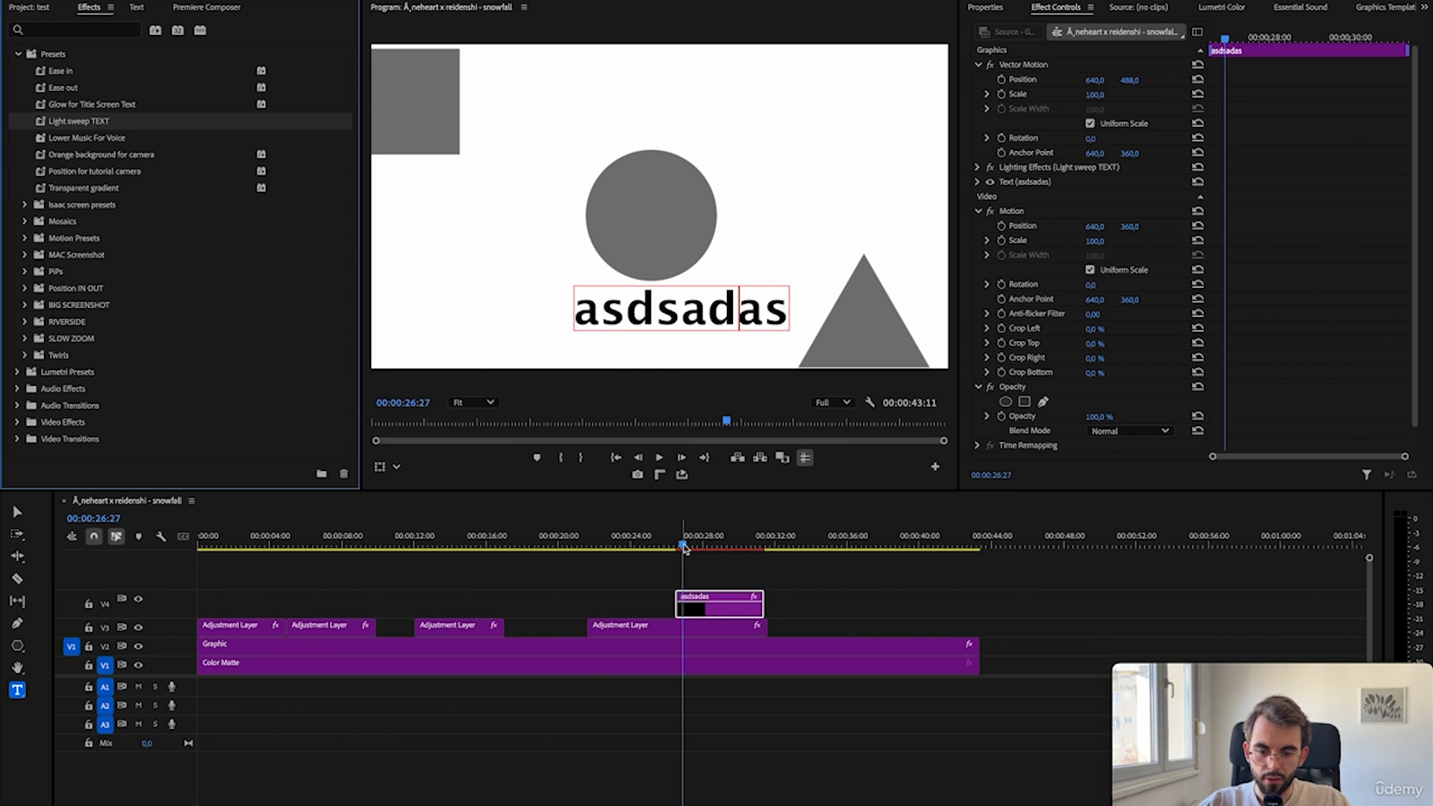
pyautogui.click(687, 534)
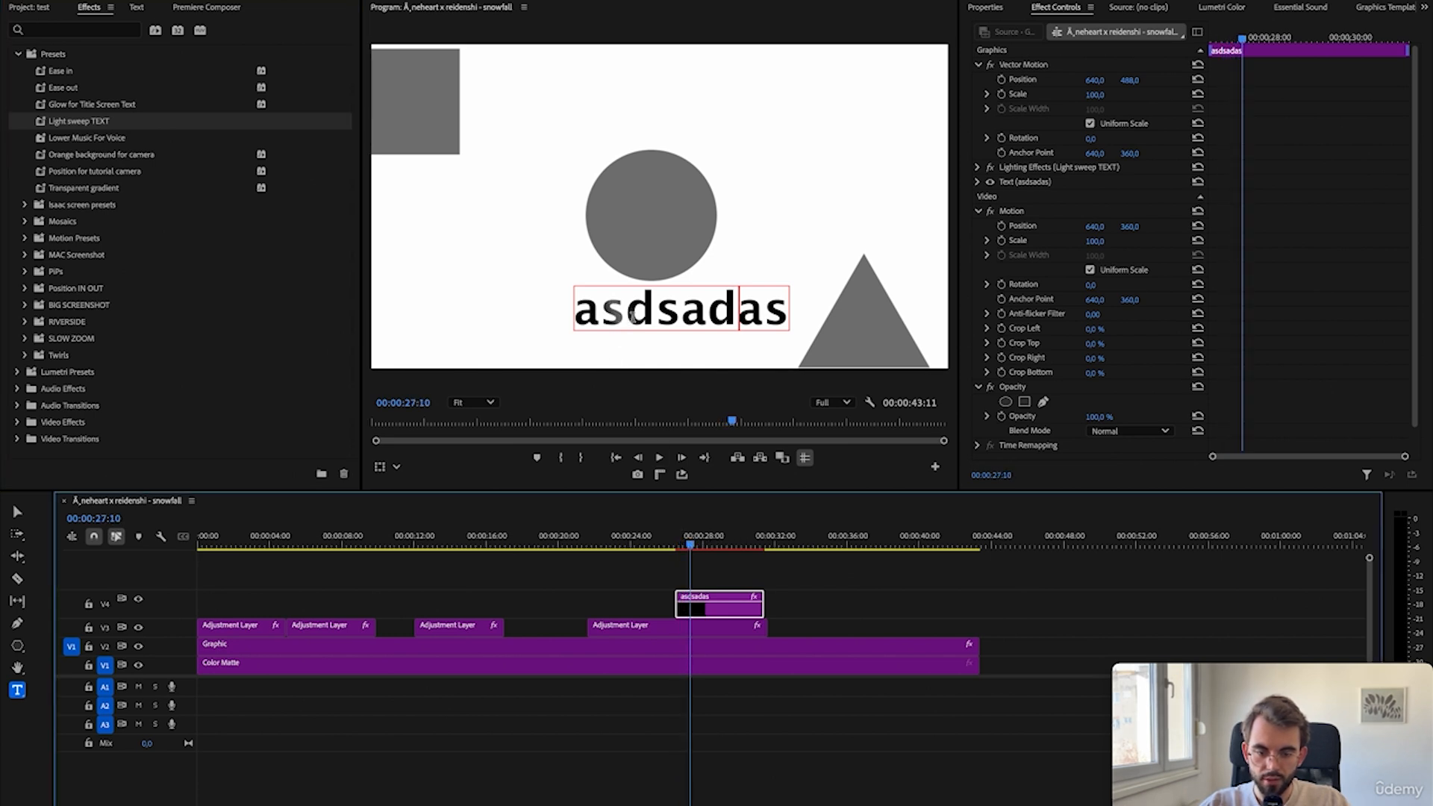
pyautogui.moveTo(691, 547)
pyautogui.mouseDown()
pyautogui.moveTo(712, 550)
pyautogui.moveTo(678, 550)
pyautogui.moveTo(719, 550)
pyautogui.mouseUp()
pyautogui.press('v')
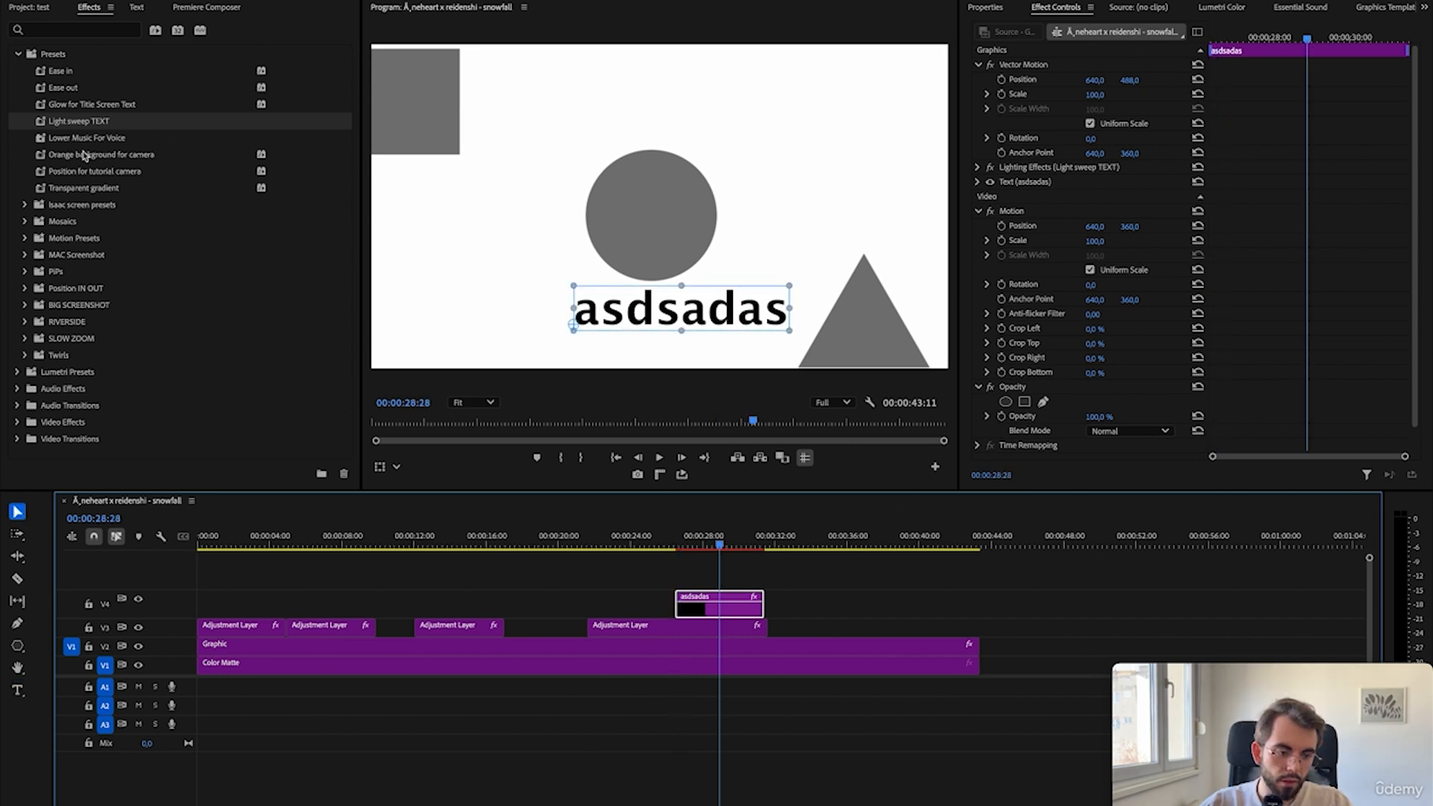
# - Expand the Position IN OUT preset folder
pyautogui.click(25, 238)
pyautogui.click(26, 238)
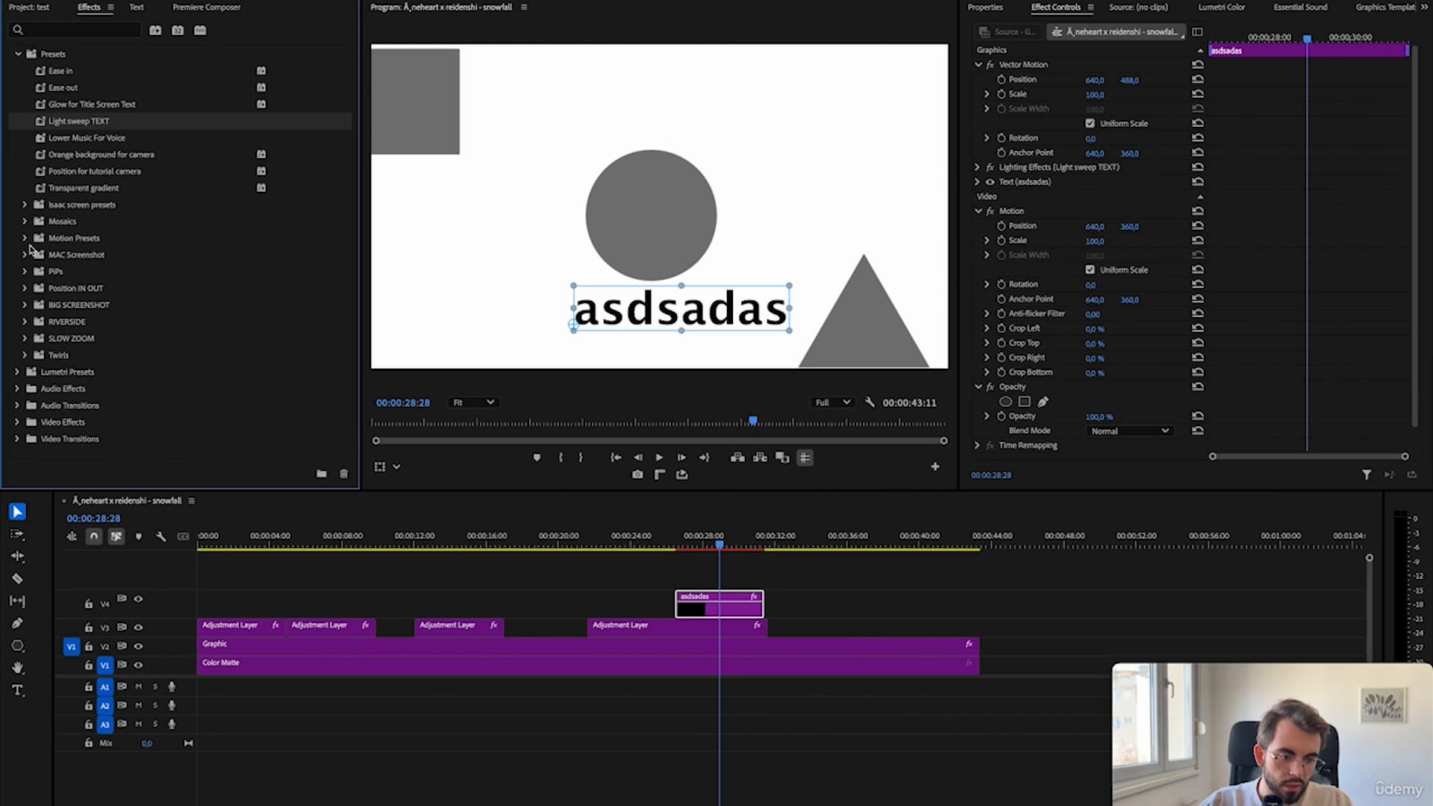
pyautogui.click(25, 289)
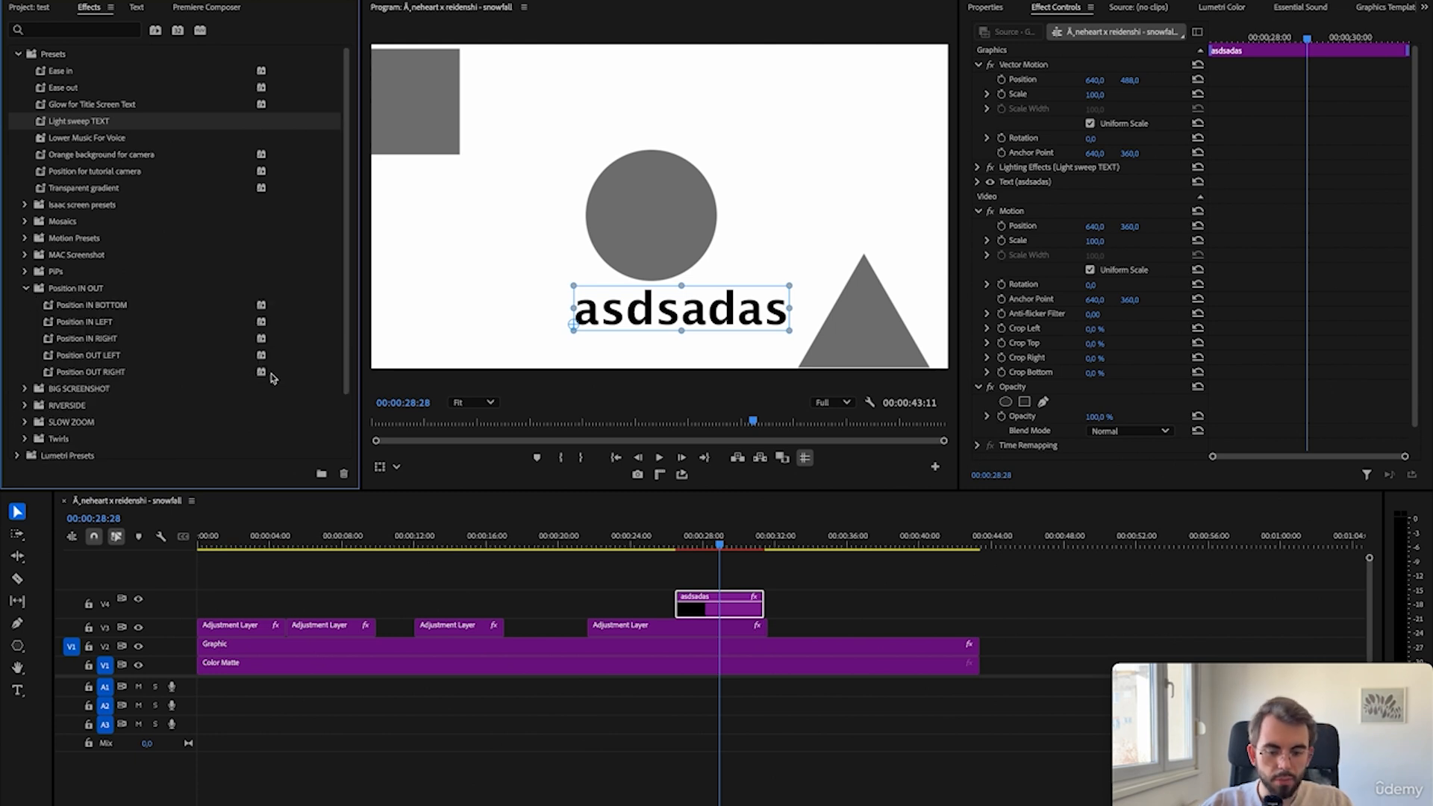
# - Delete the text graphic on V4 and the fourth adjustment layer on V3
pyautogui.moveTo(787, 630); pyautogui.dragTo(627, 552)
pyautogui.press('Delete')
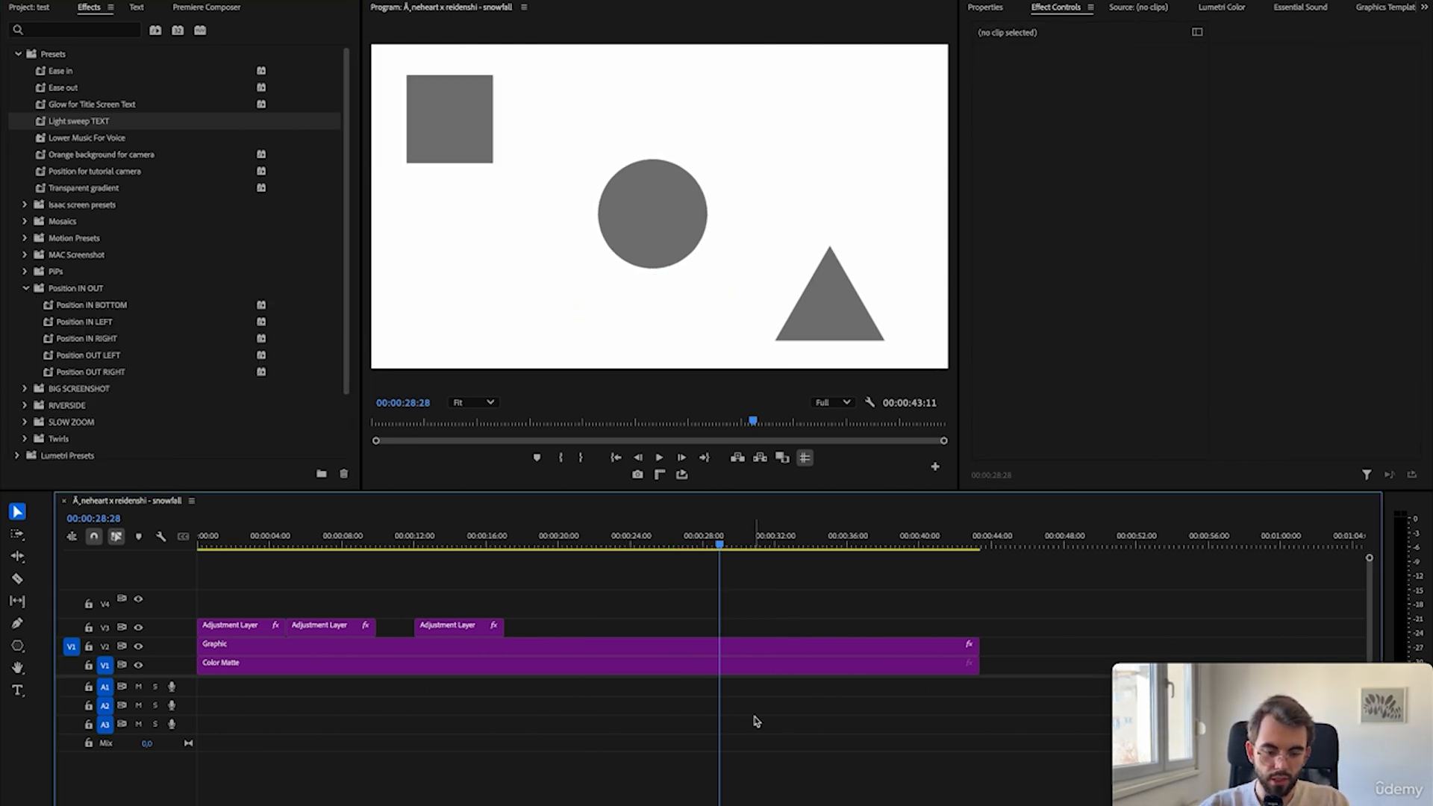
pyautogui.press('-')
pyautogui.click(386, 652)
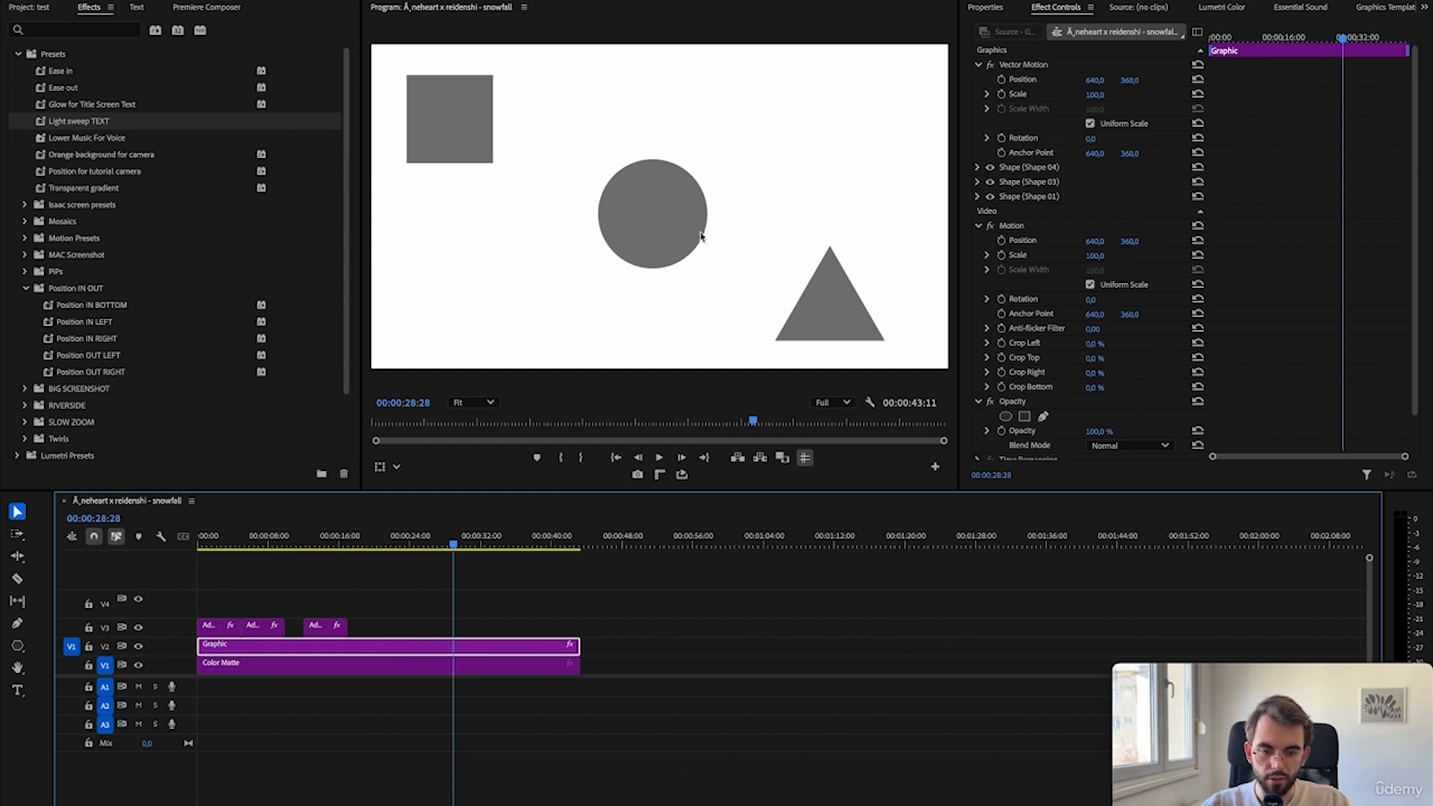
pyautogui.click(677, 231)
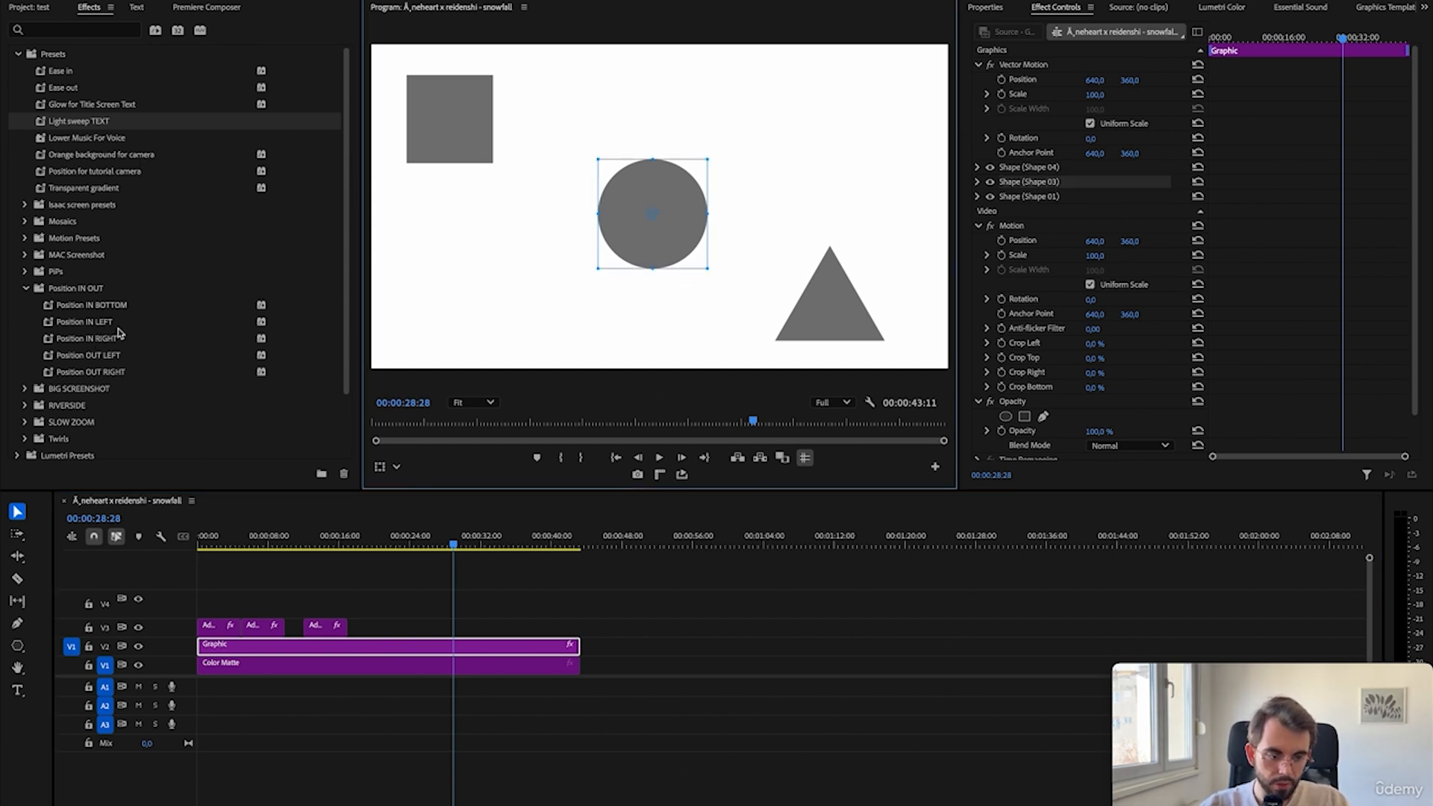
pyautogui.moveTo(86, 321); pyautogui.dragTo(392, 655)
# - Set the duration of the Graphic clip on V2 to about 5 seconds
pyautogui.click(426, 652)
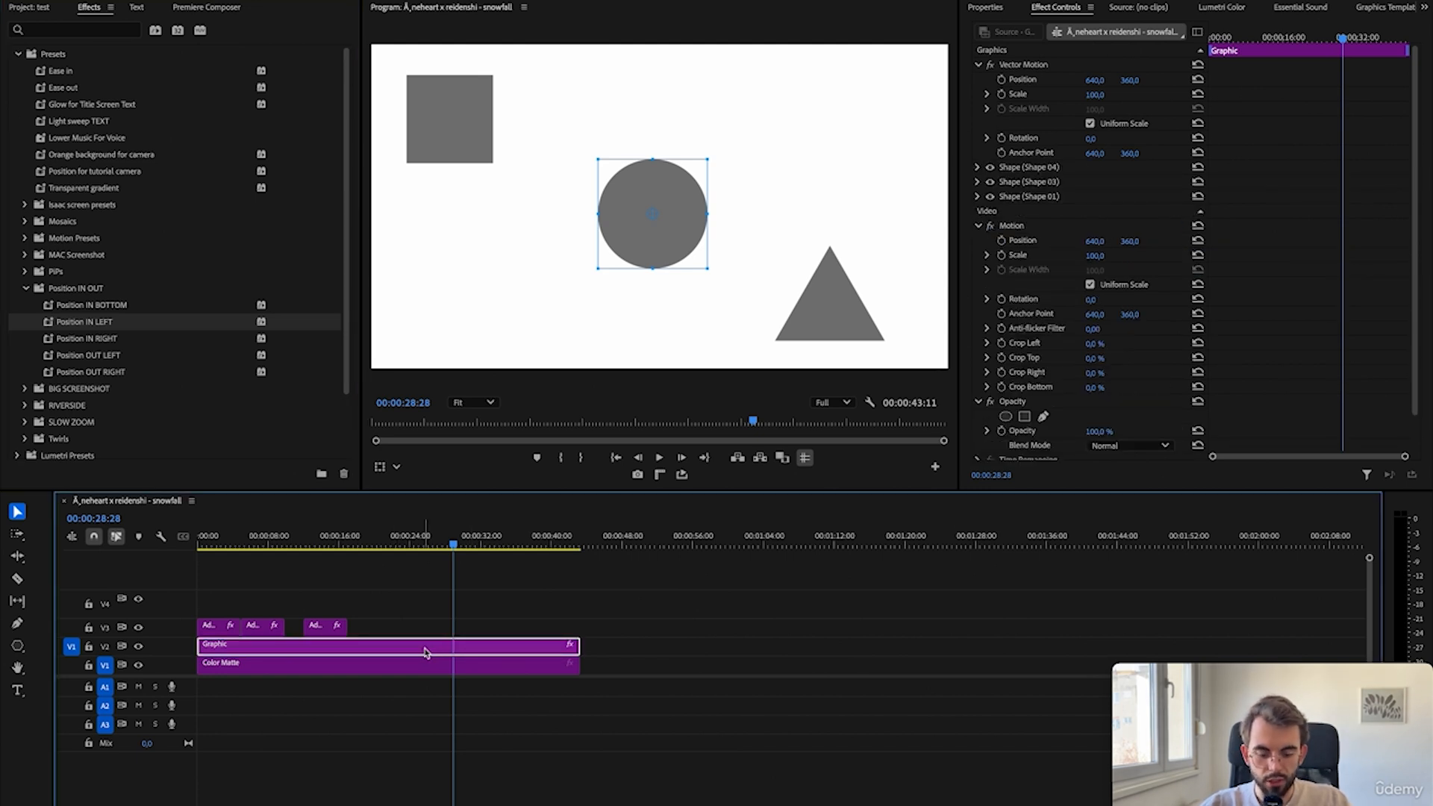
pyautogui.press('super+r')
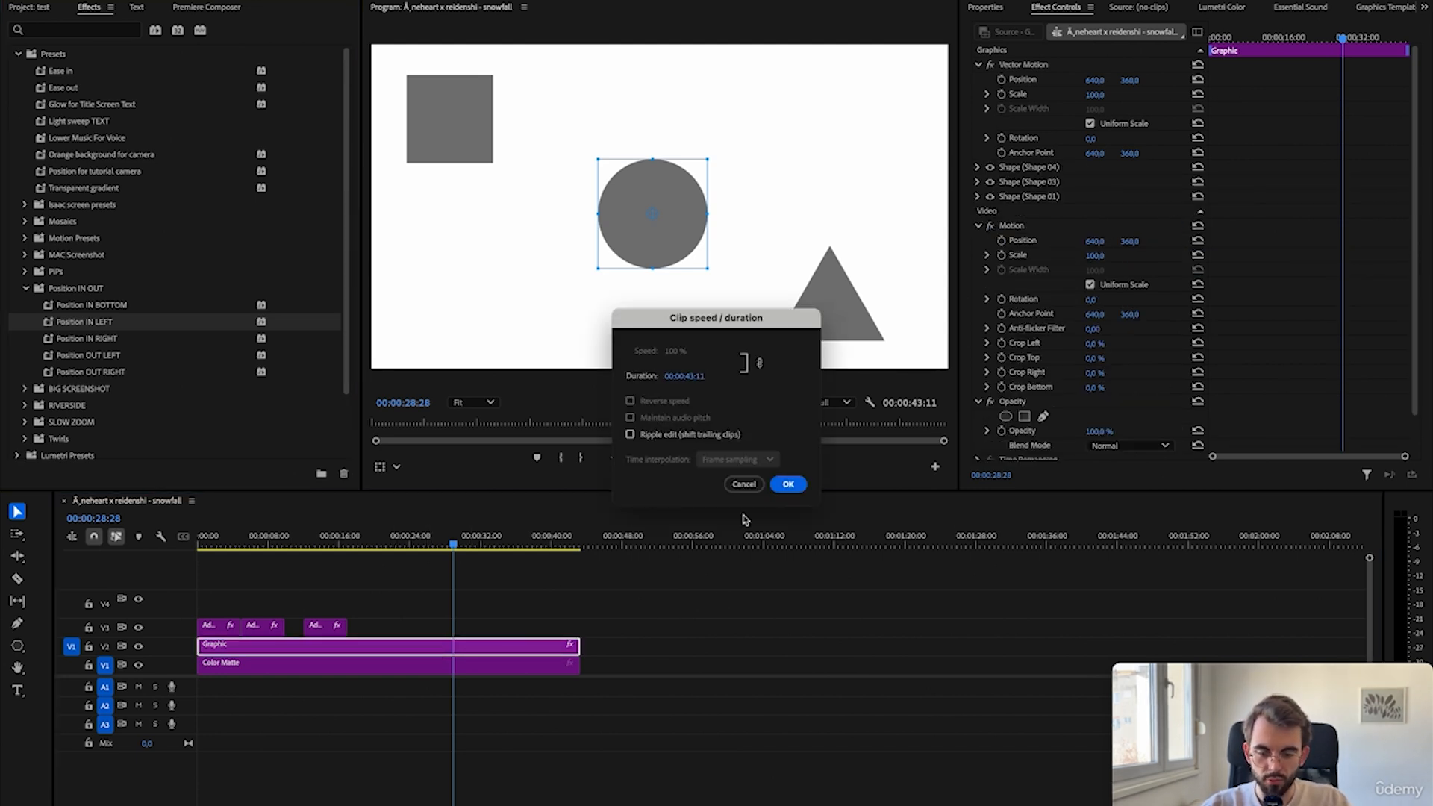
pyautogui.click(698, 378)
pyautogui.press('BackSpace')
pyautogui.press('BackSpace')
pyautogui.press('BackSpace')
pyautogui.write('0')
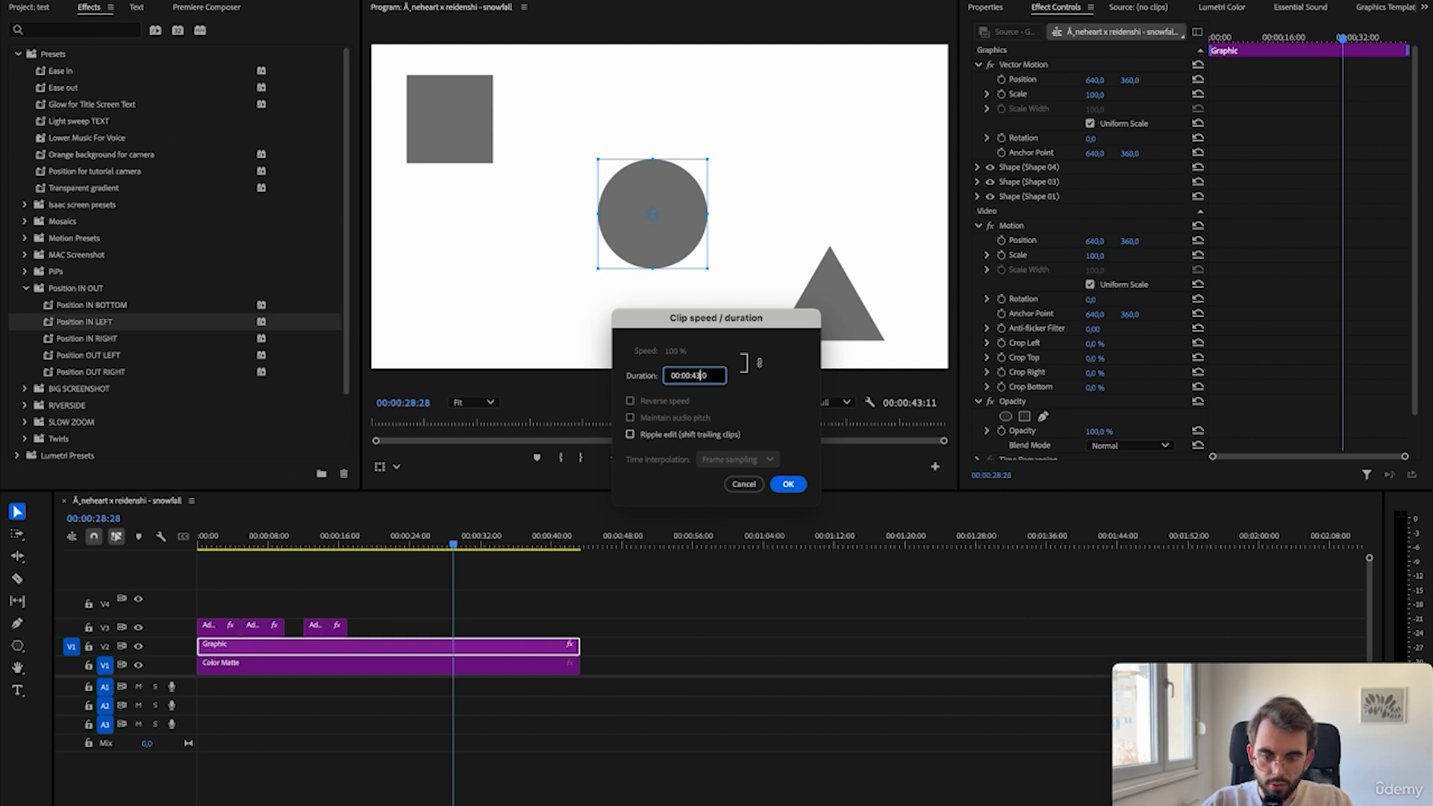
pyautogui.press('BackSpace')
pyautogui.press('BackSpace')
pyautogui.write('5')
pyautogui.press('Return')
pyautogui.press('Return')
# - Apply the Position IN LEFT preset to the shortened Graphic clip and play it back from the sequence start
pyautogui.moveTo(207, 545); pyautogui.dragTo(196, 545)
pyautogui.moveTo(90, 314); pyautogui.dragTo(218, 652)
pyautogui.press('space')
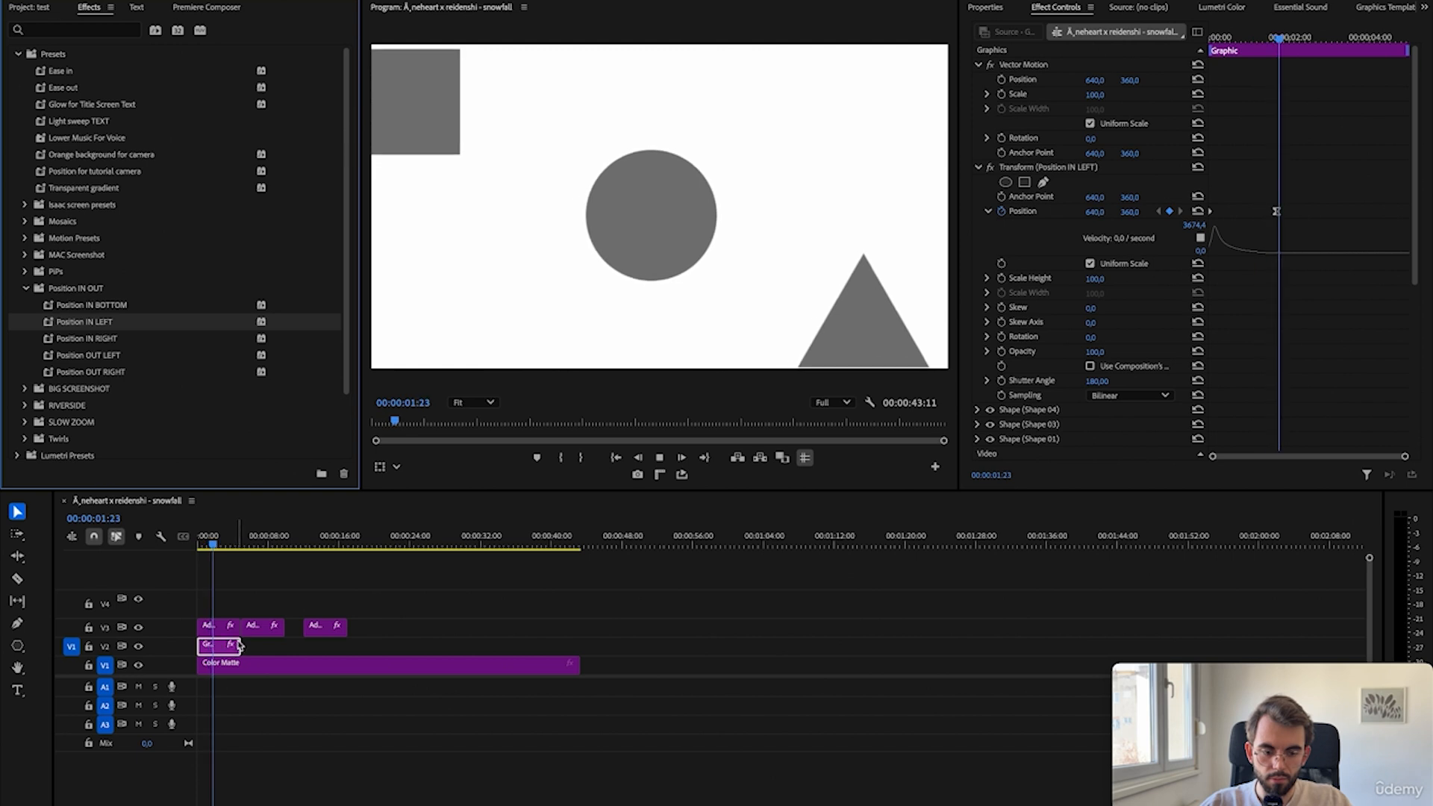
pyautogui.press('space')
# - Delete the three remaining adjustment layers on track V3
pyautogui.click(218, 632)
pyautogui.keyDown('shift'); pyautogui.click(258, 629); pyautogui.keyUp('shift')
pyautogui.keyDown('shift'); pyautogui.click(316, 628); pyautogui.keyUp('shift')
pyautogui.press('Delete')
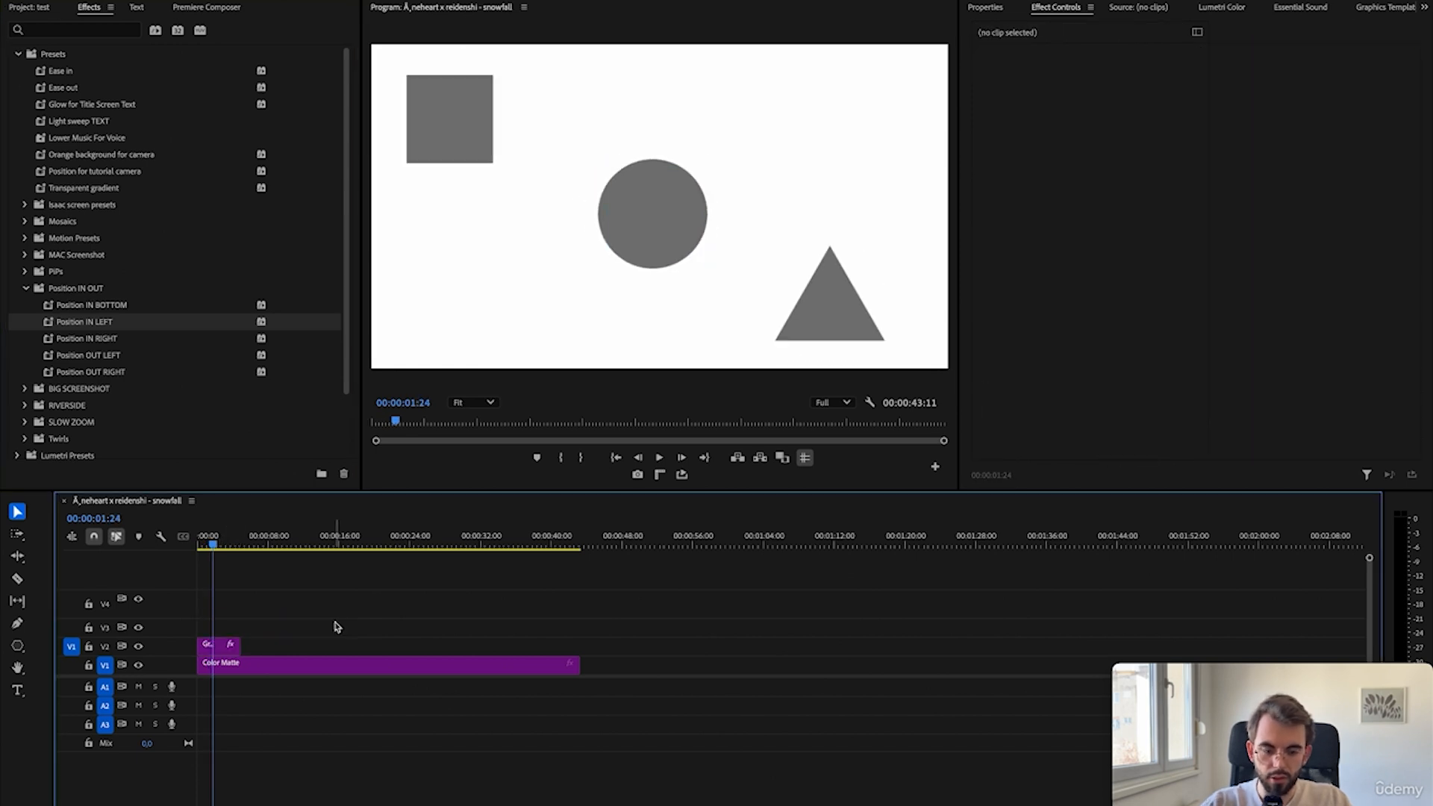
# - Play the Graphic clip's slide-in from the start of the sequence and select the clip
pyautogui.press('Home')
pyautogui.press('space')
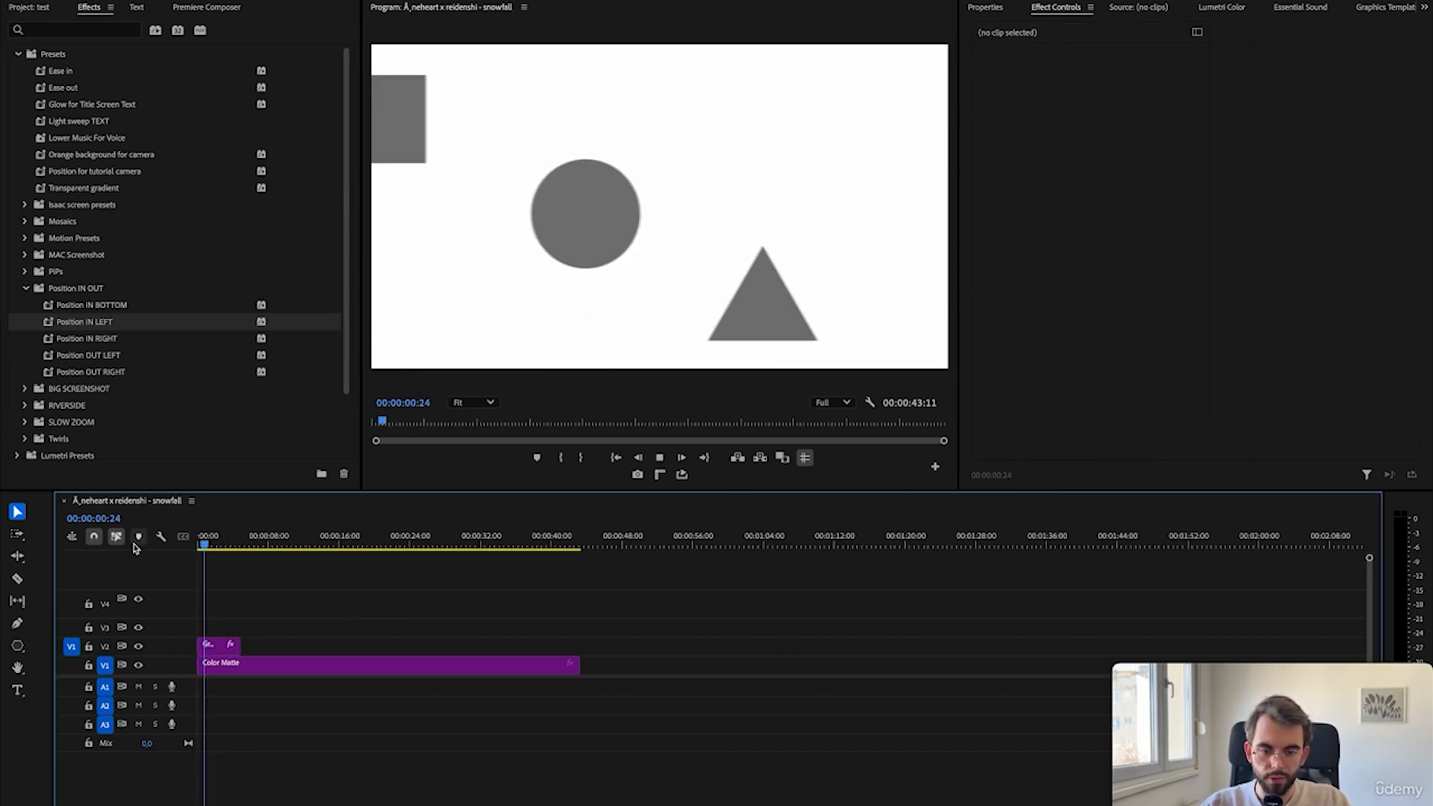
pyautogui.press('space')
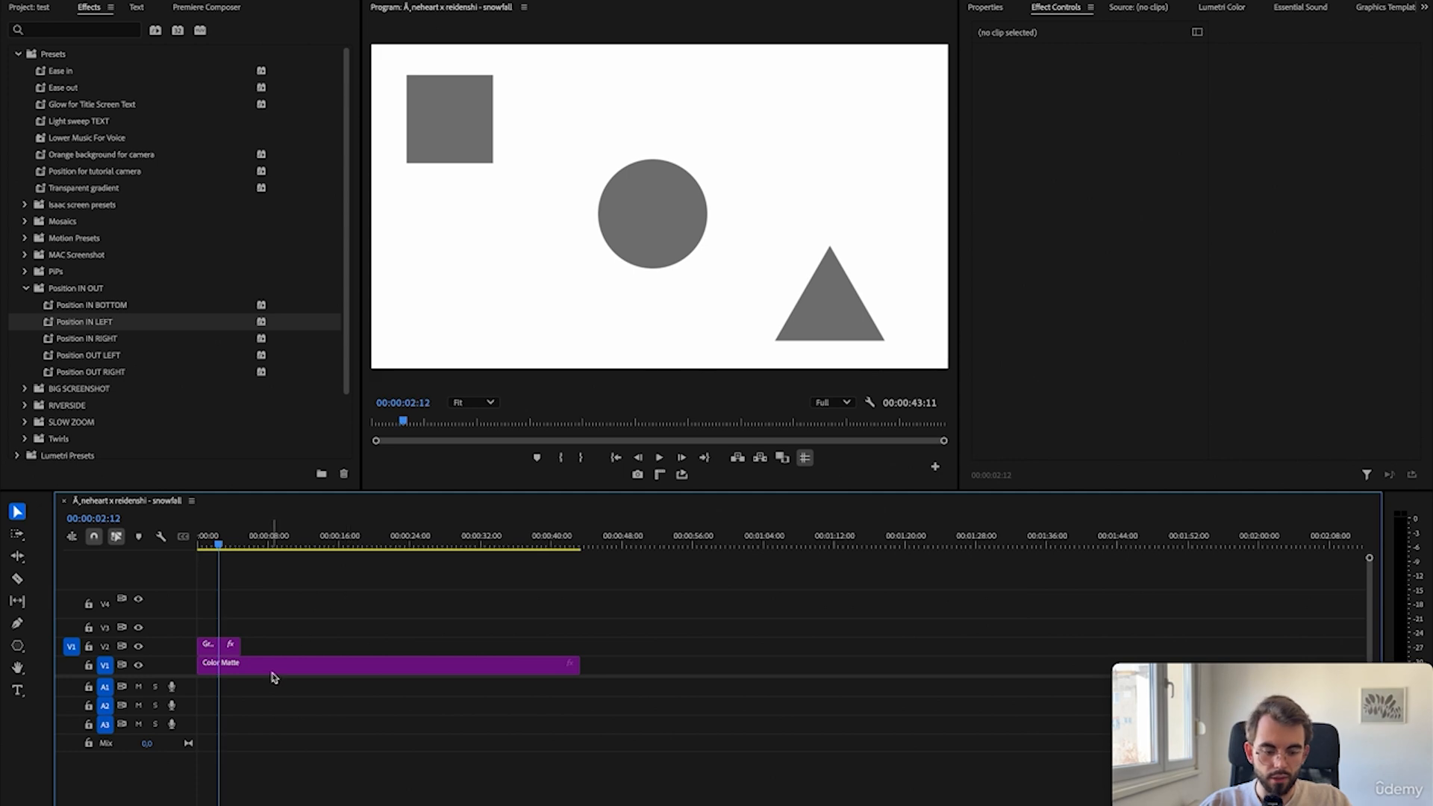
pyautogui.press('=')
pyautogui.click(230, 647)
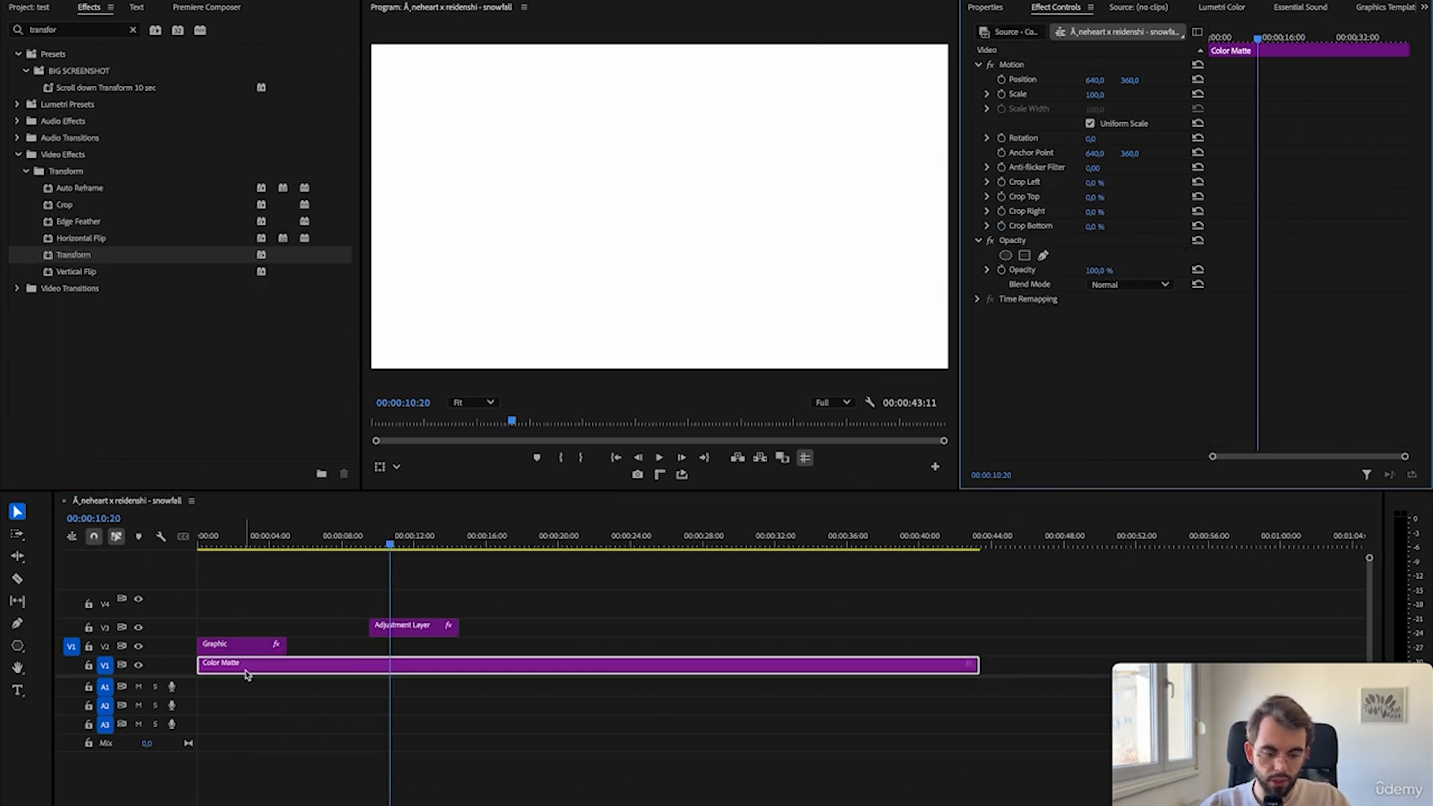
# - Duplicate the Color Matte clip onto track V3, starting at about 00:00:18:15, and select the copy
pyautogui.moveTo(251, 672); pyautogui.dragTo(595, 633)
pyautogui.scroll(-4, 595, 633)
pyautogui.click(487, 631)
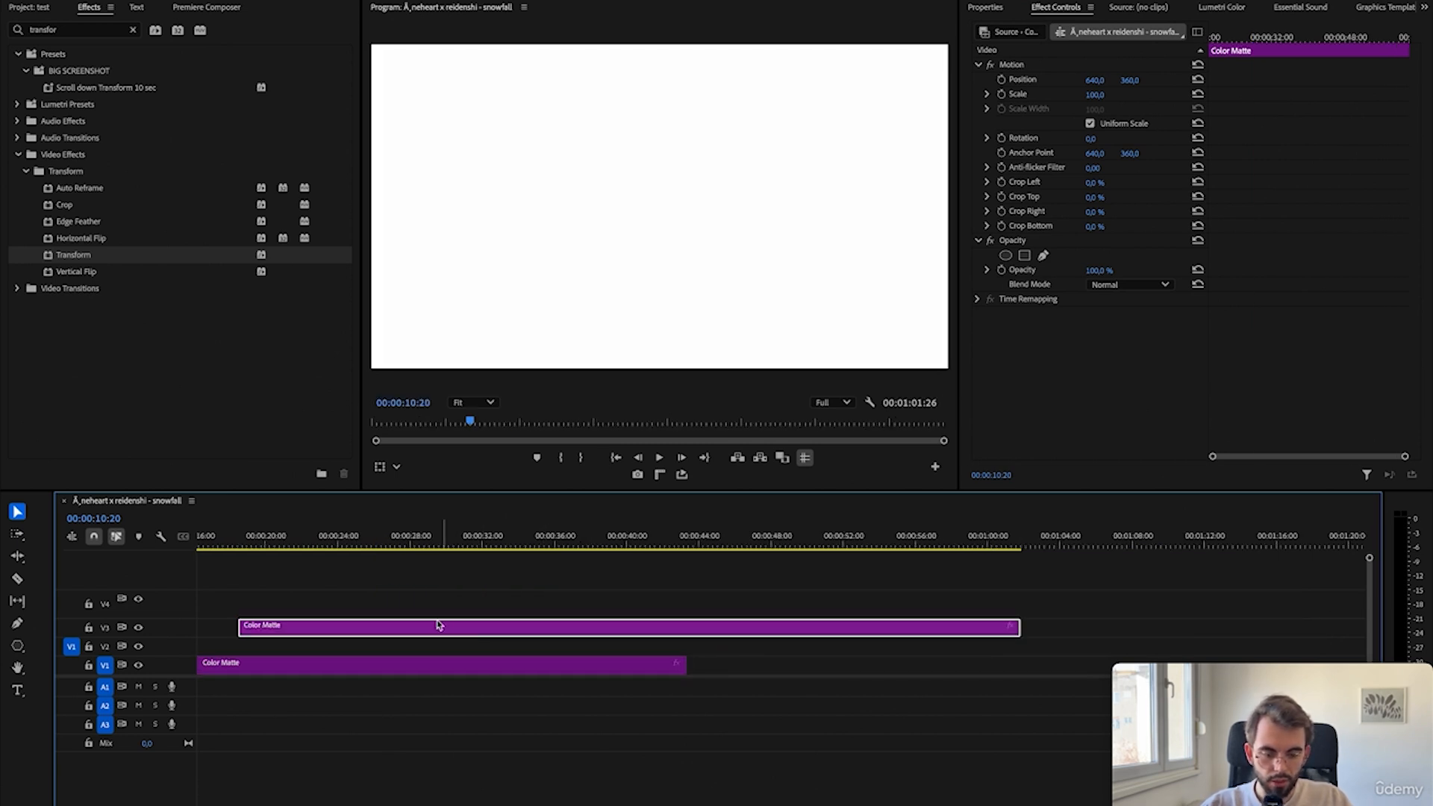
# - Set the duplicated Color Matte clip's duration to 5 seconds
pyautogui.press('super+r')
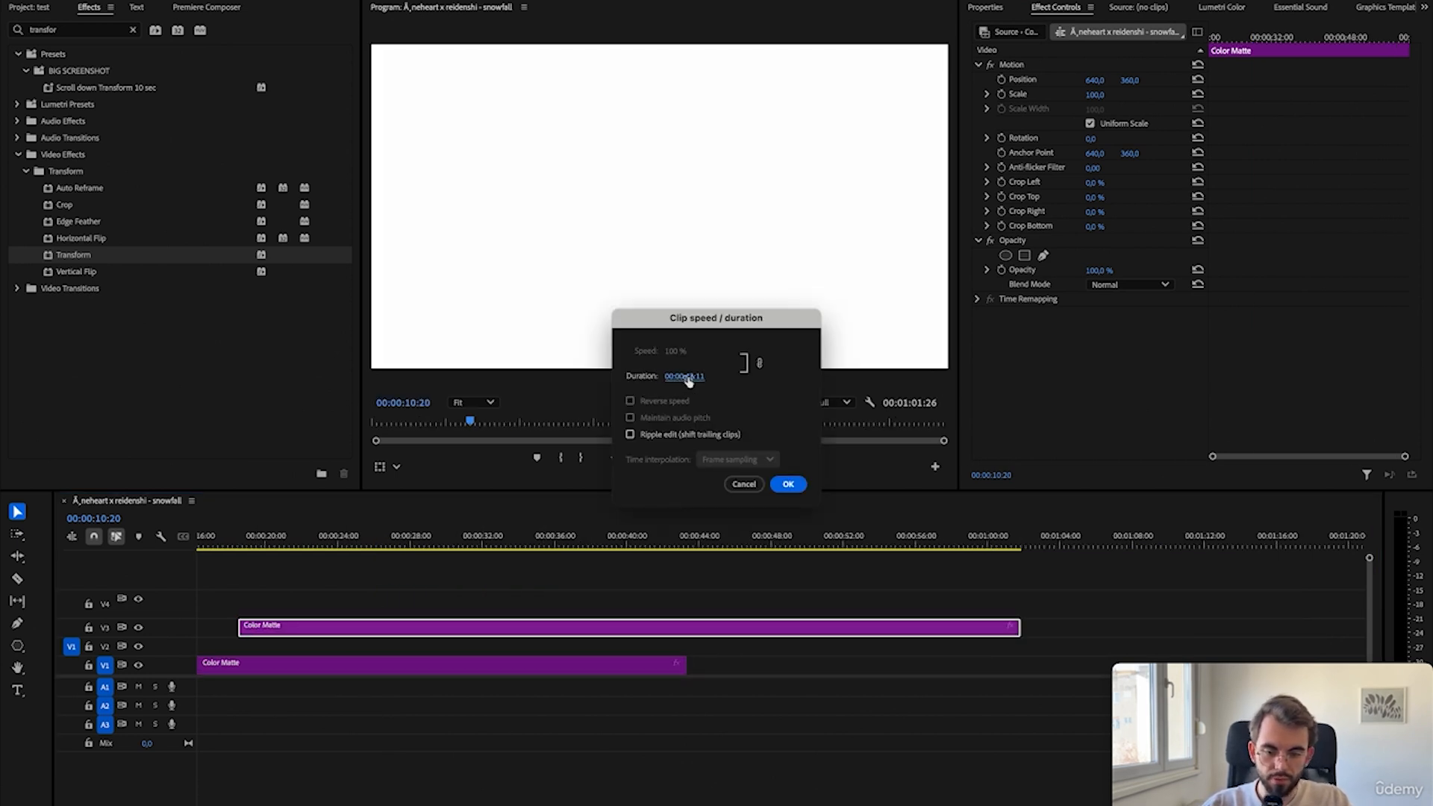
pyautogui.click(694, 379)
pyautogui.press('Right')
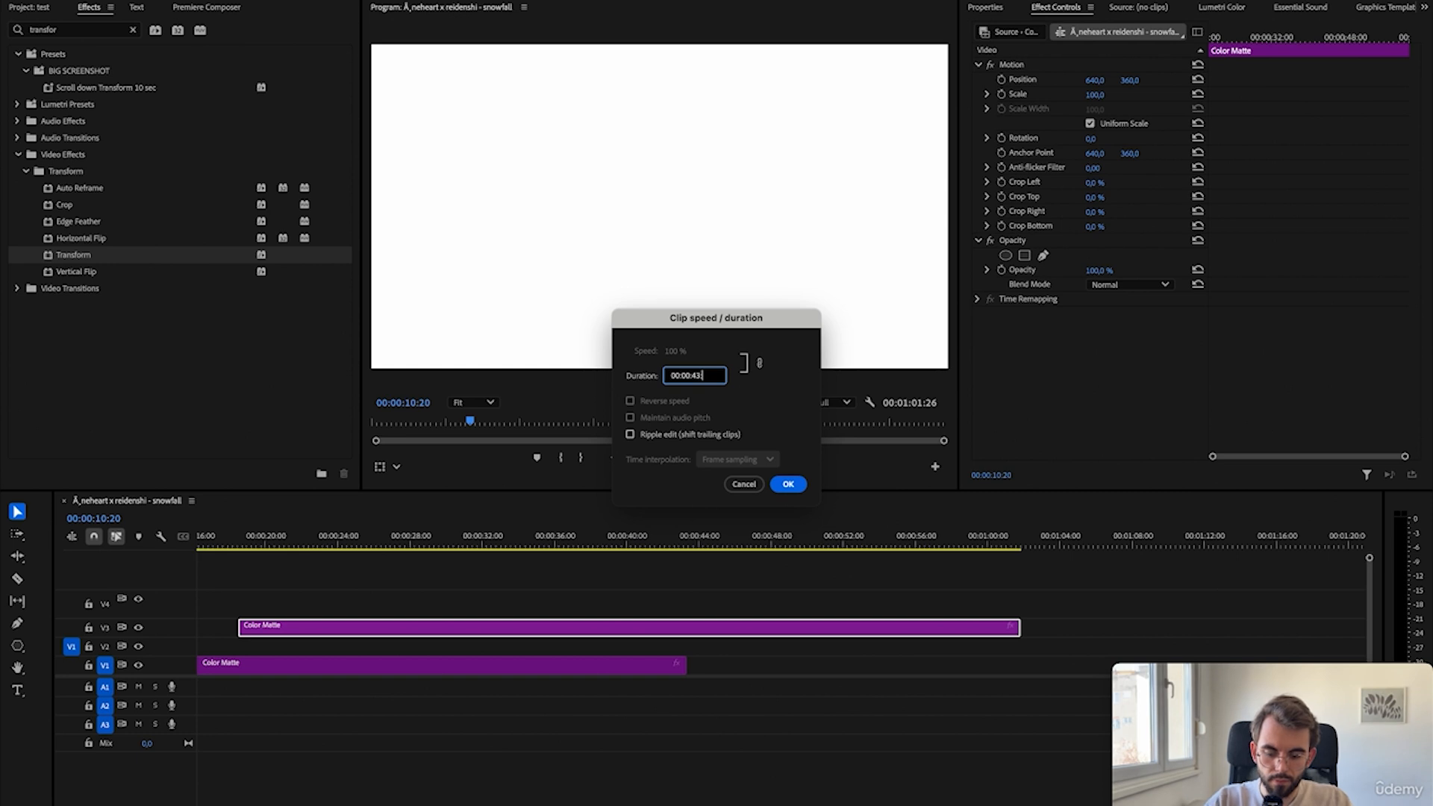
pyautogui.press('BackSpace')
pyautogui.press('BackSpace')
pyautogui.press('BackSpace')
pyautogui.press('BackSpace')
pyautogui.write('05:00')
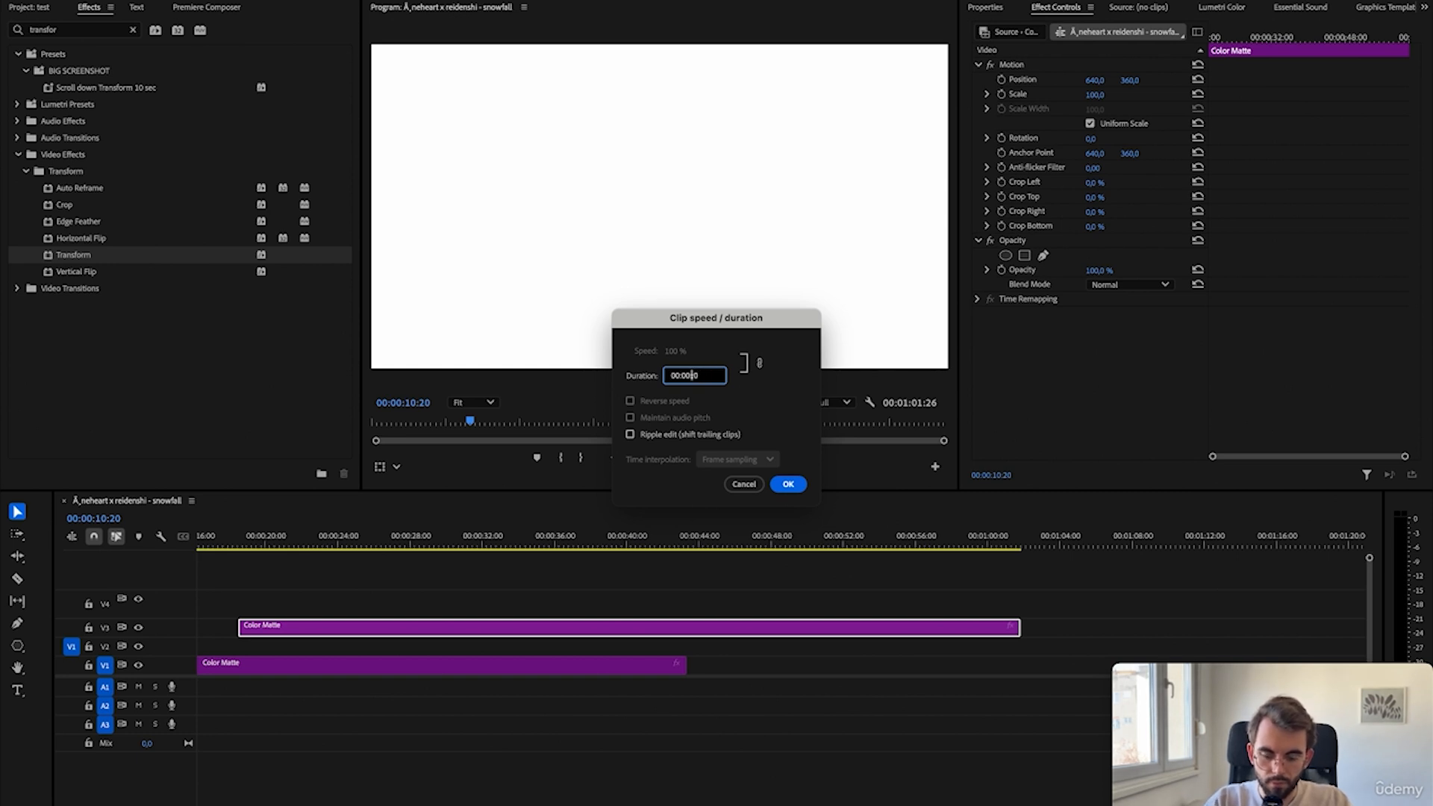
pyautogui.press('Return')
pyautogui.press('Return')
# - Move the short Color Matte copy to track V1 at about 00:00:46:07 and apply the Transform effect to it
pyautogui.moveTo(280, 621); pyautogui.dragTo(780, 664)
pyautogui.moveTo(763, 545); pyautogui.dragTo(745, 555)
pyautogui.moveTo(70, 254); pyautogui.dragTo(765, 663)
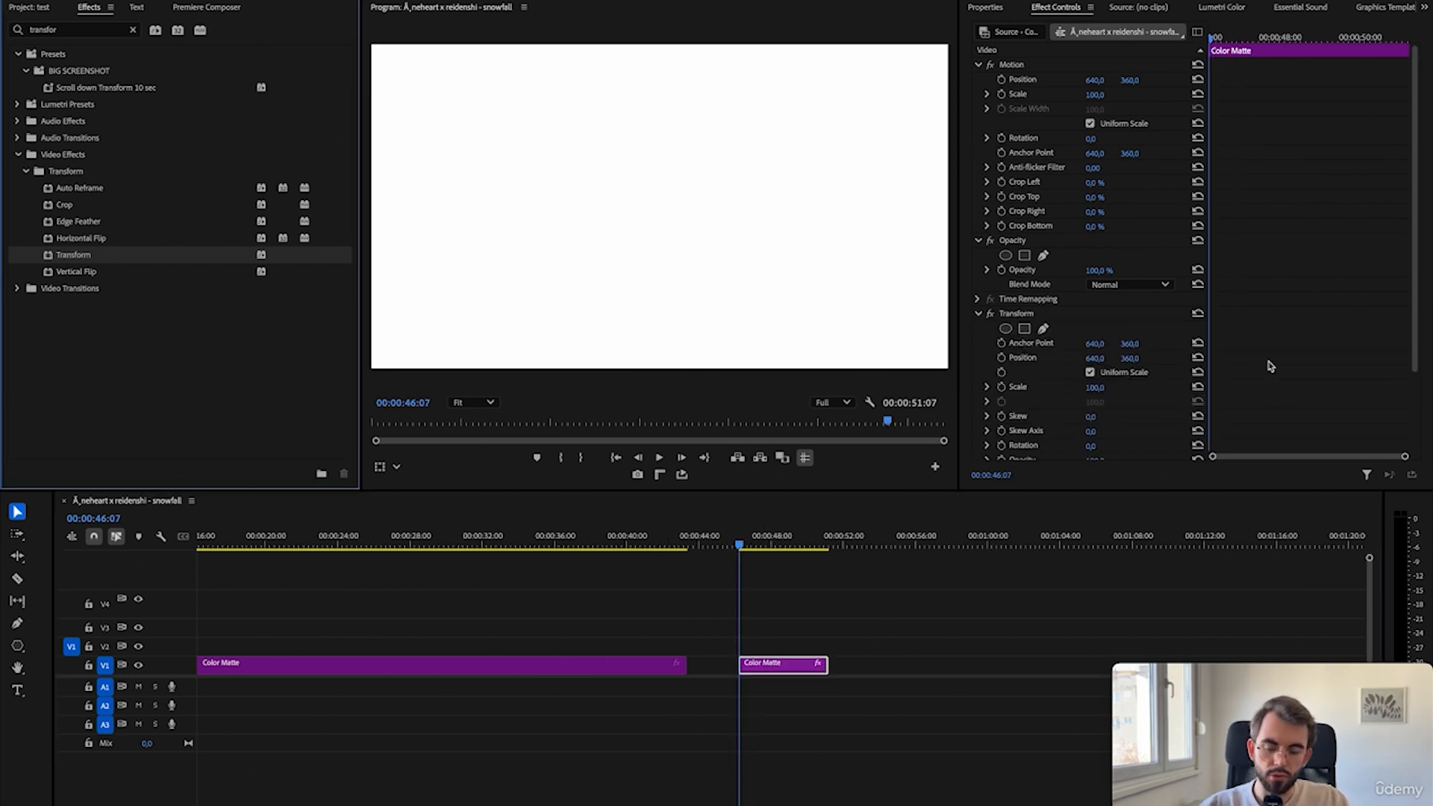
# - Add a Transform Position keyframe to the short Color Matte clip and shift it to about 00:00:47:03
pyautogui.scroll(-3, 1272, 367)
pyautogui.click(1002, 261)
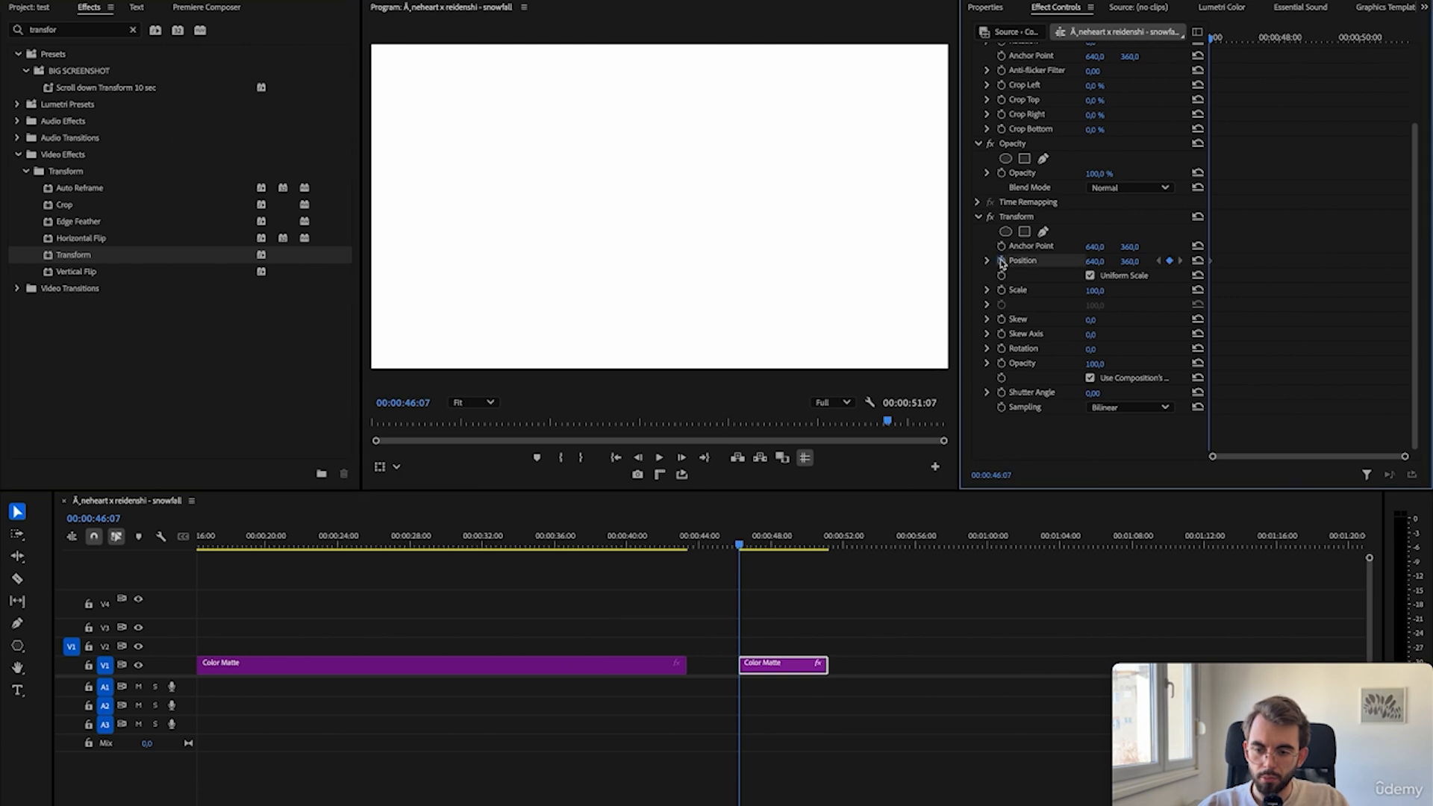
pyautogui.press('space')
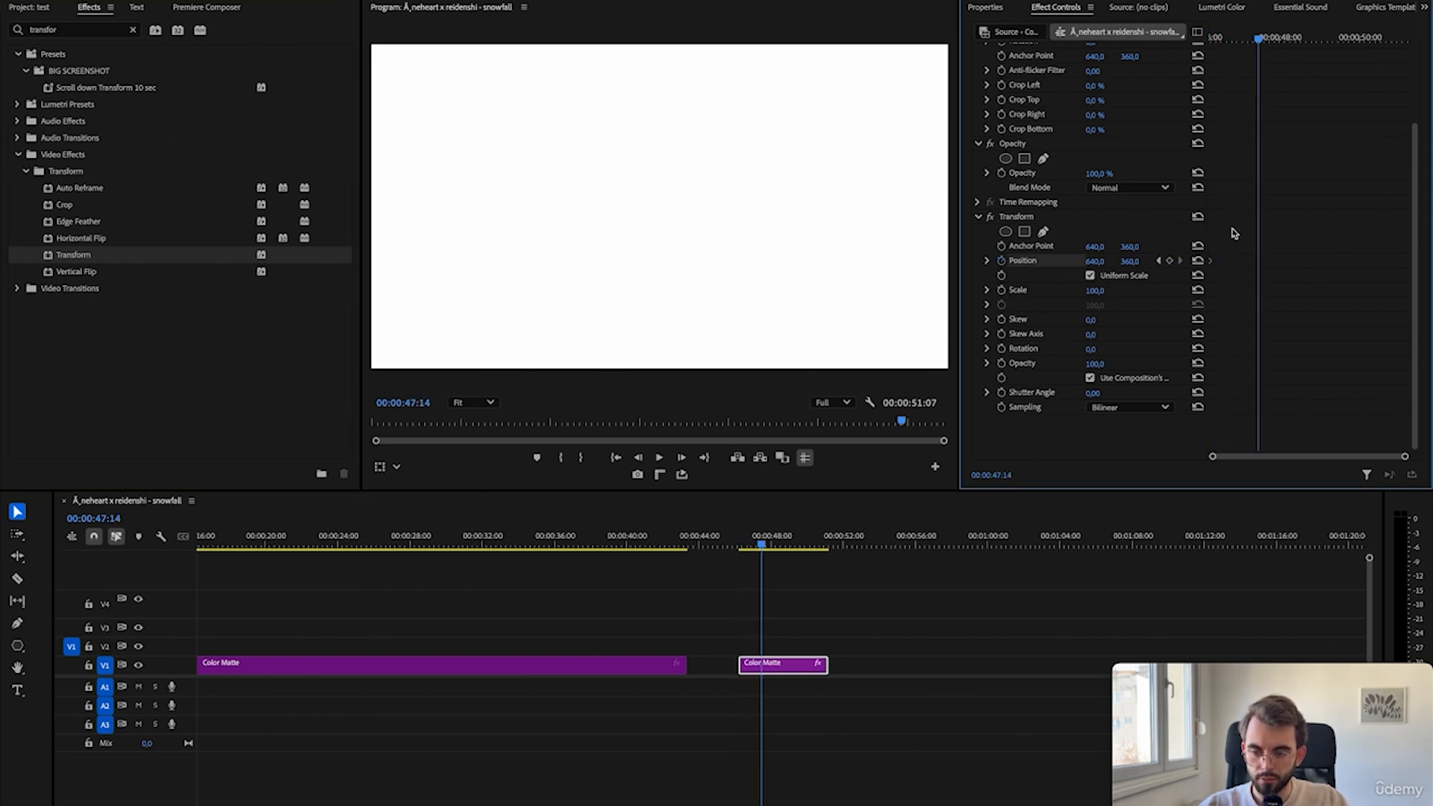
pyautogui.moveTo(1209, 261); pyautogui.dragTo(1242, 261)
pyautogui.moveTo(1260, 39); pyautogui.dragTo(1244, 59)
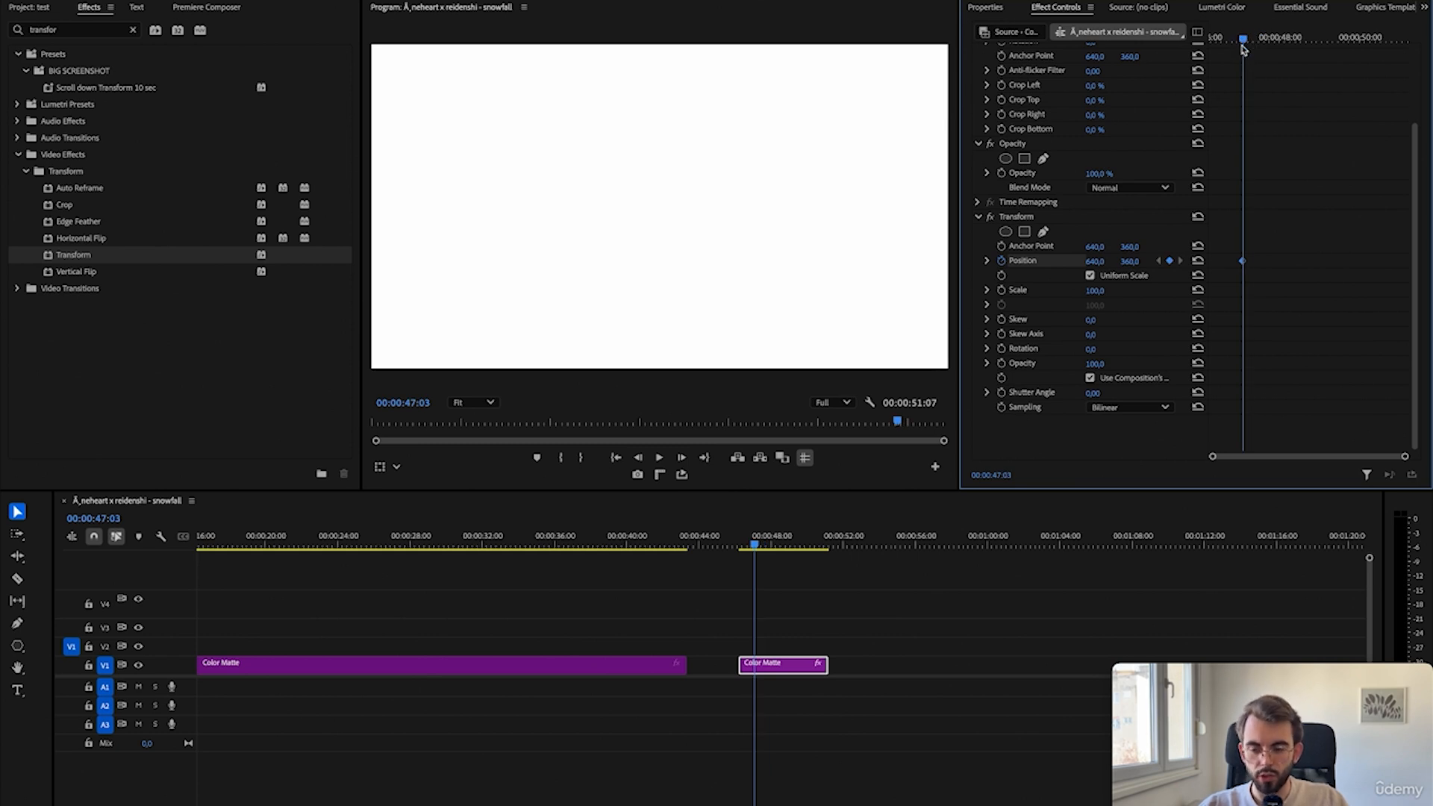
# - Set the Transform horizontal Position to -643 at the clip's start, 00:00:46:07, and play back the slide-in
pyautogui.moveTo(1243, 39); pyautogui.dragTo(1208, 43)
pyautogui.moveTo(1095, 262); pyautogui.dragTo(140, 262)
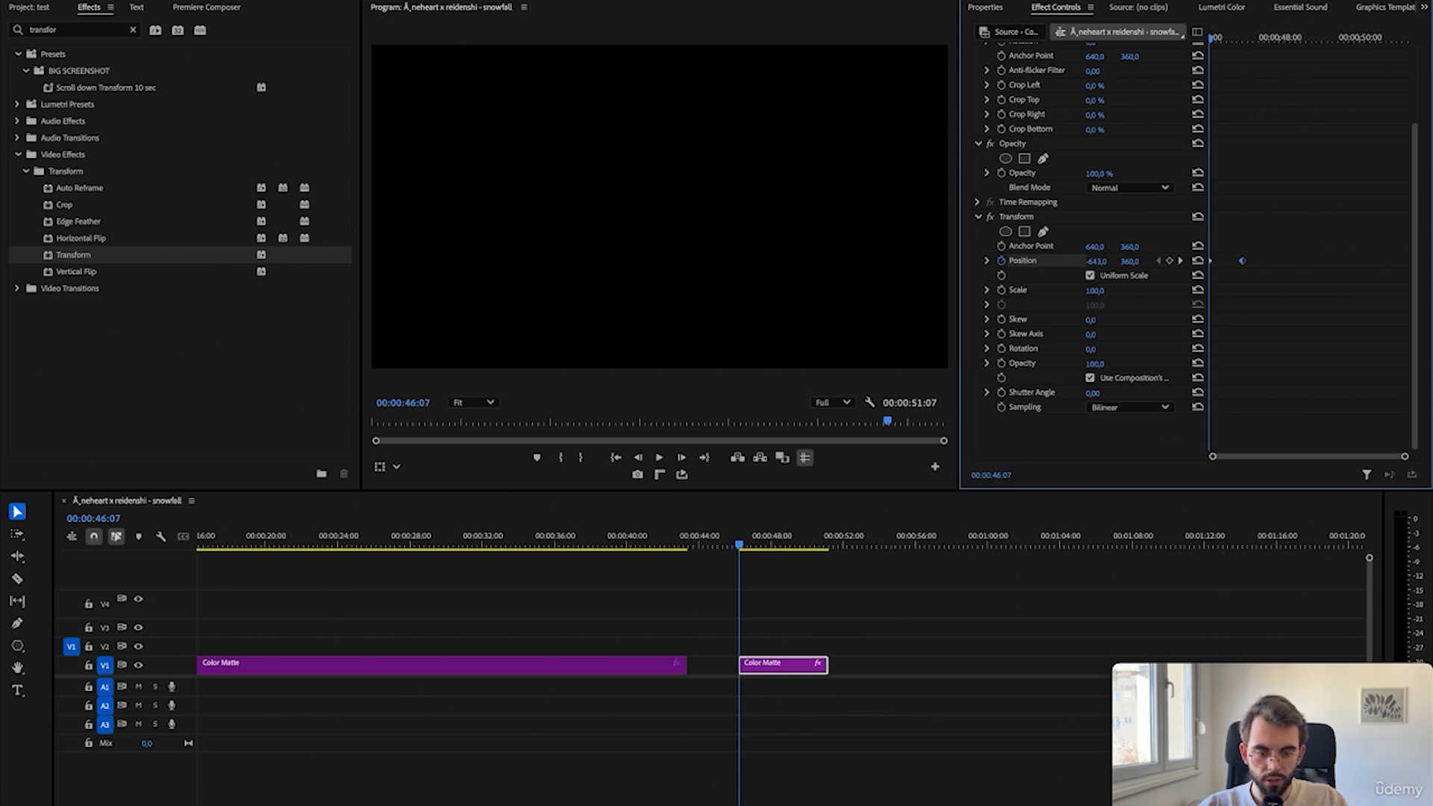
pyautogui.press('space')
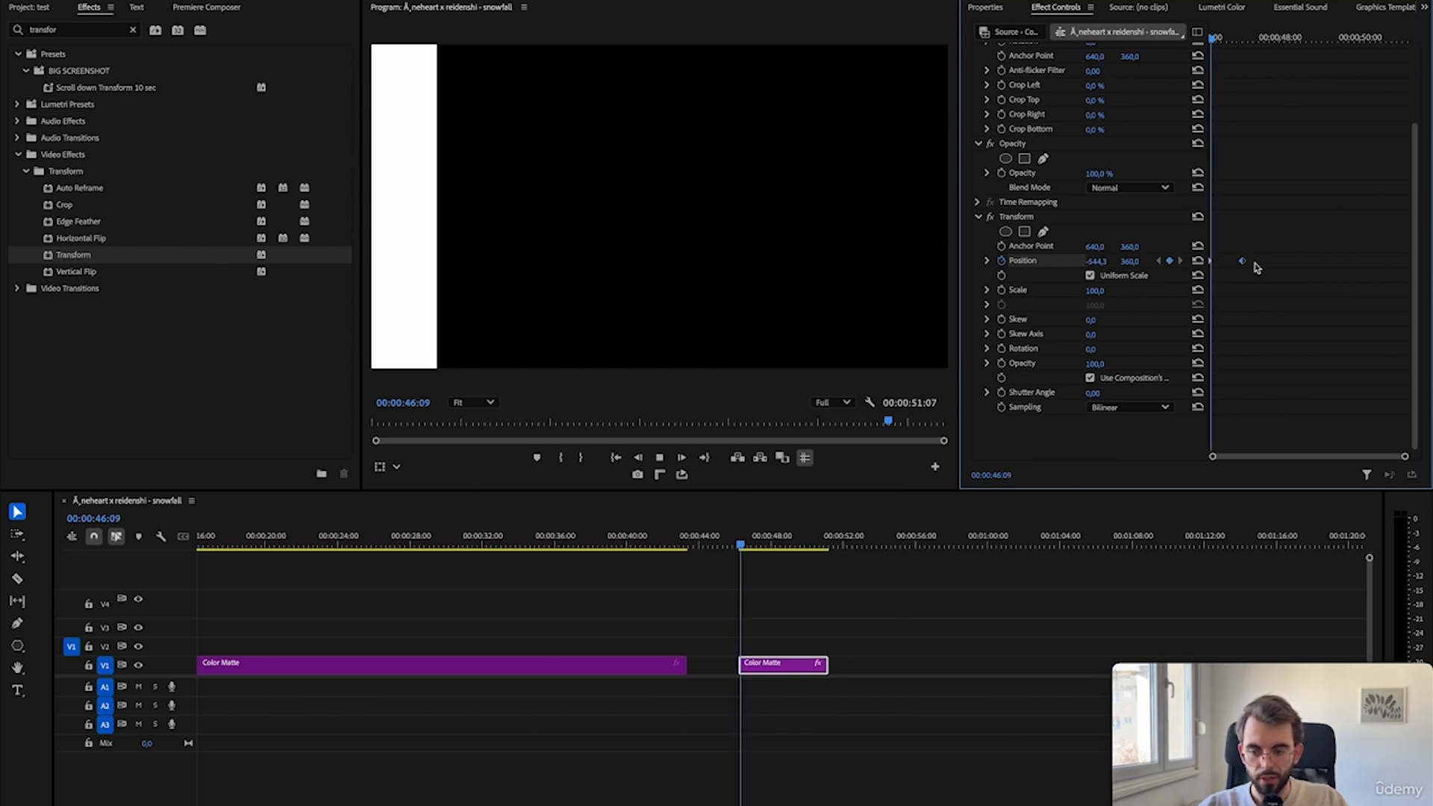
pyautogui.press('space')
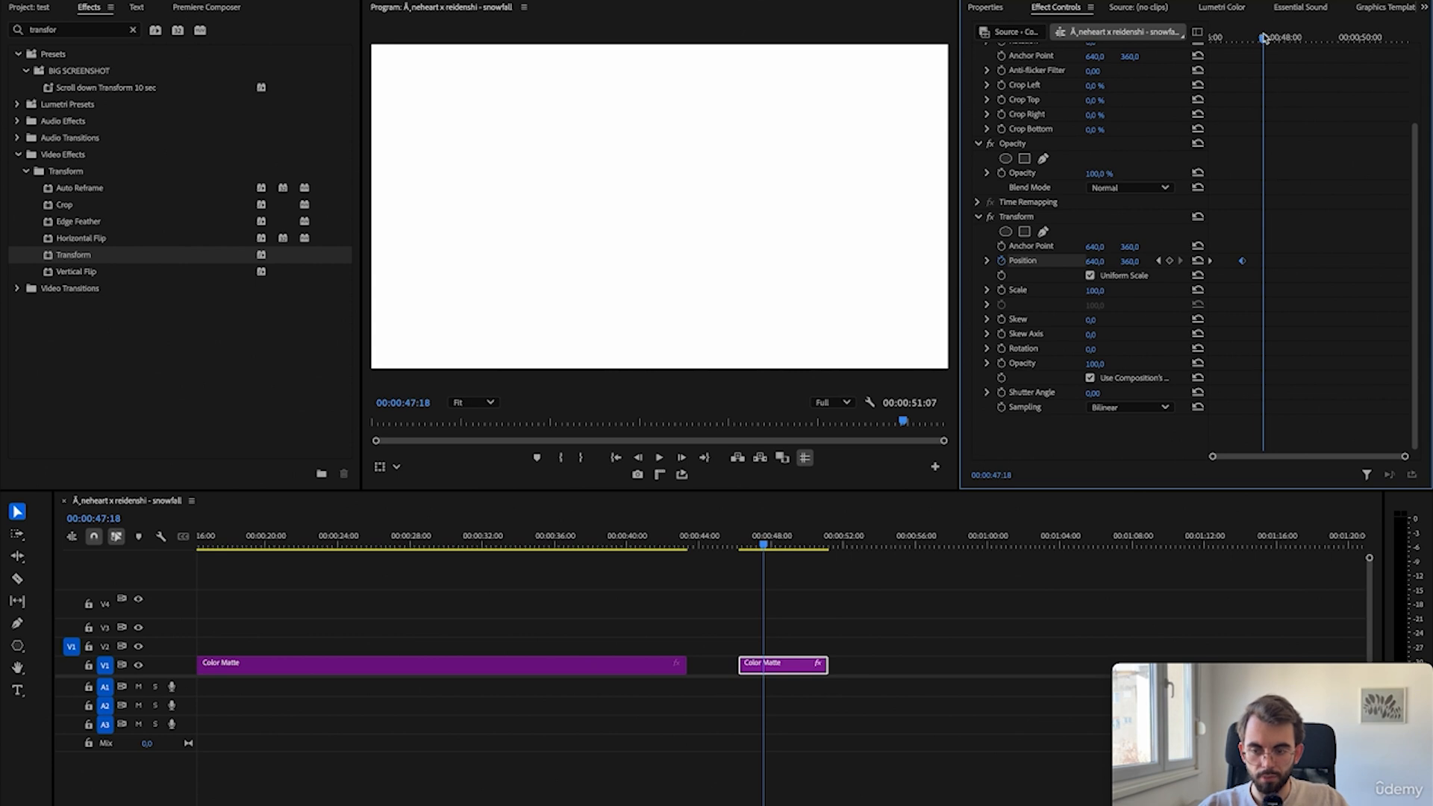
# - At the end Position keyframe, turn off Use Composition's Shutter Angle in the Color Matte's Transform effect and set Shutter Angle to 180
pyautogui.moveTo(1266, 39); pyautogui.dragTo(1253, 39)
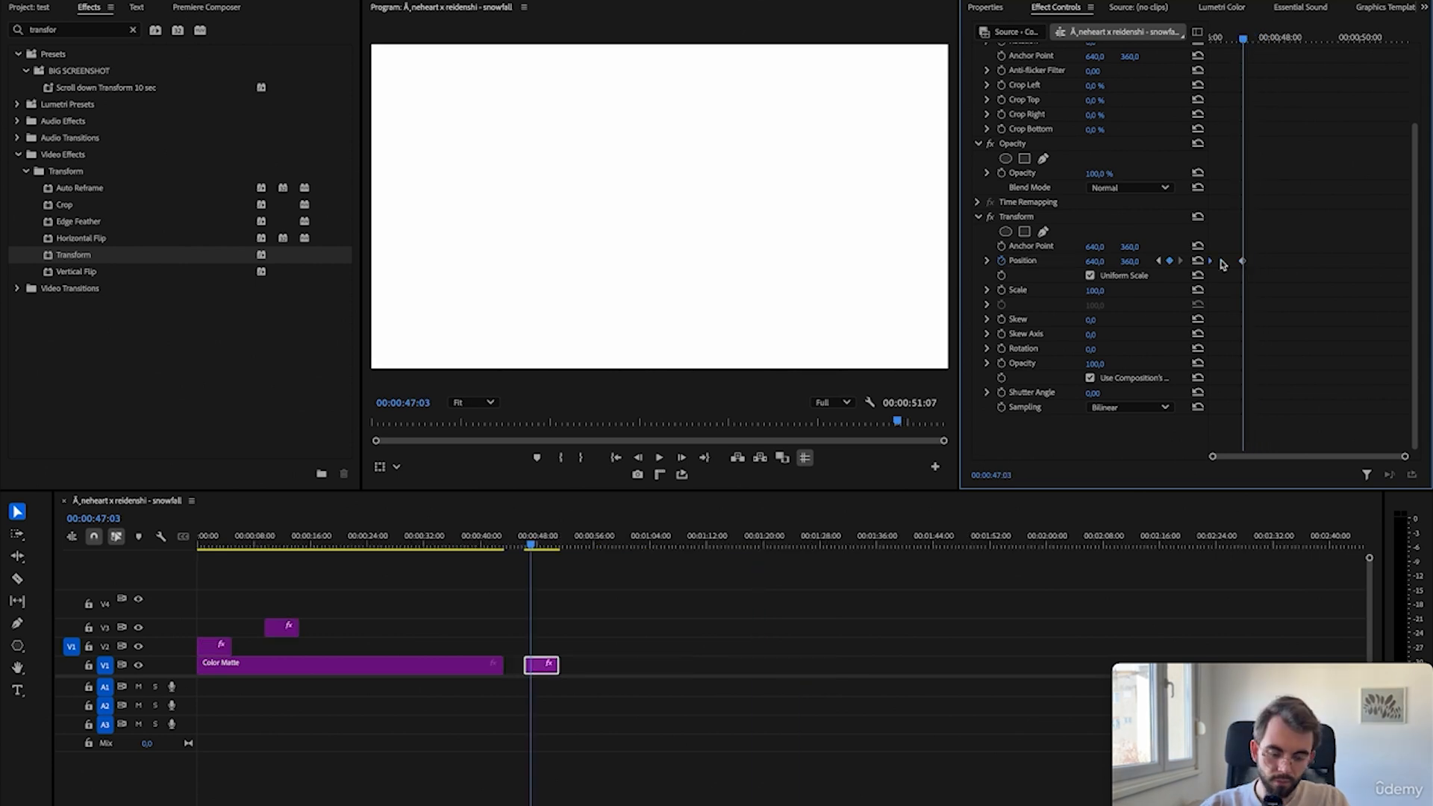
pyautogui.click(1090, 378)
pyautogui.click(1104, 393)
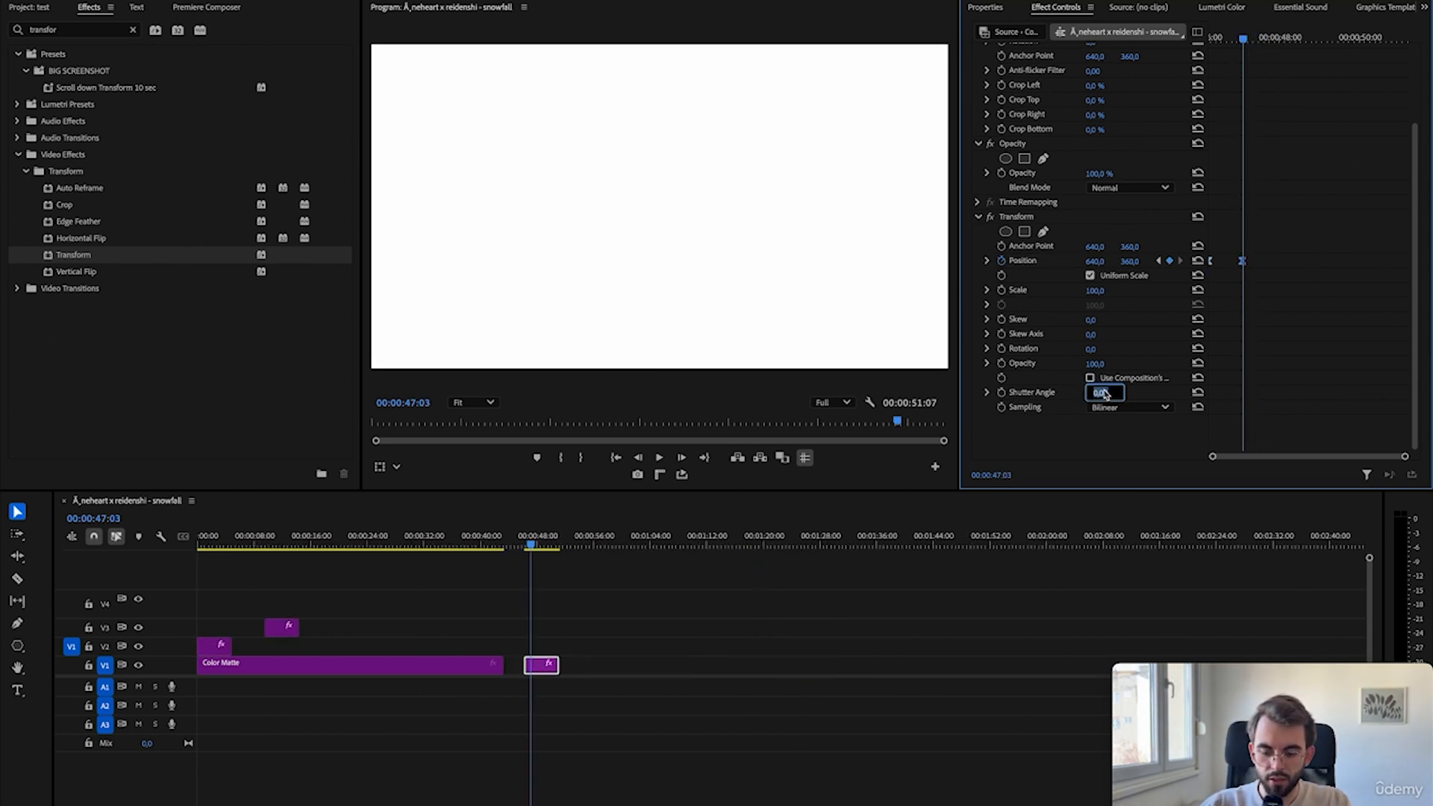
pyautogui.write('180')
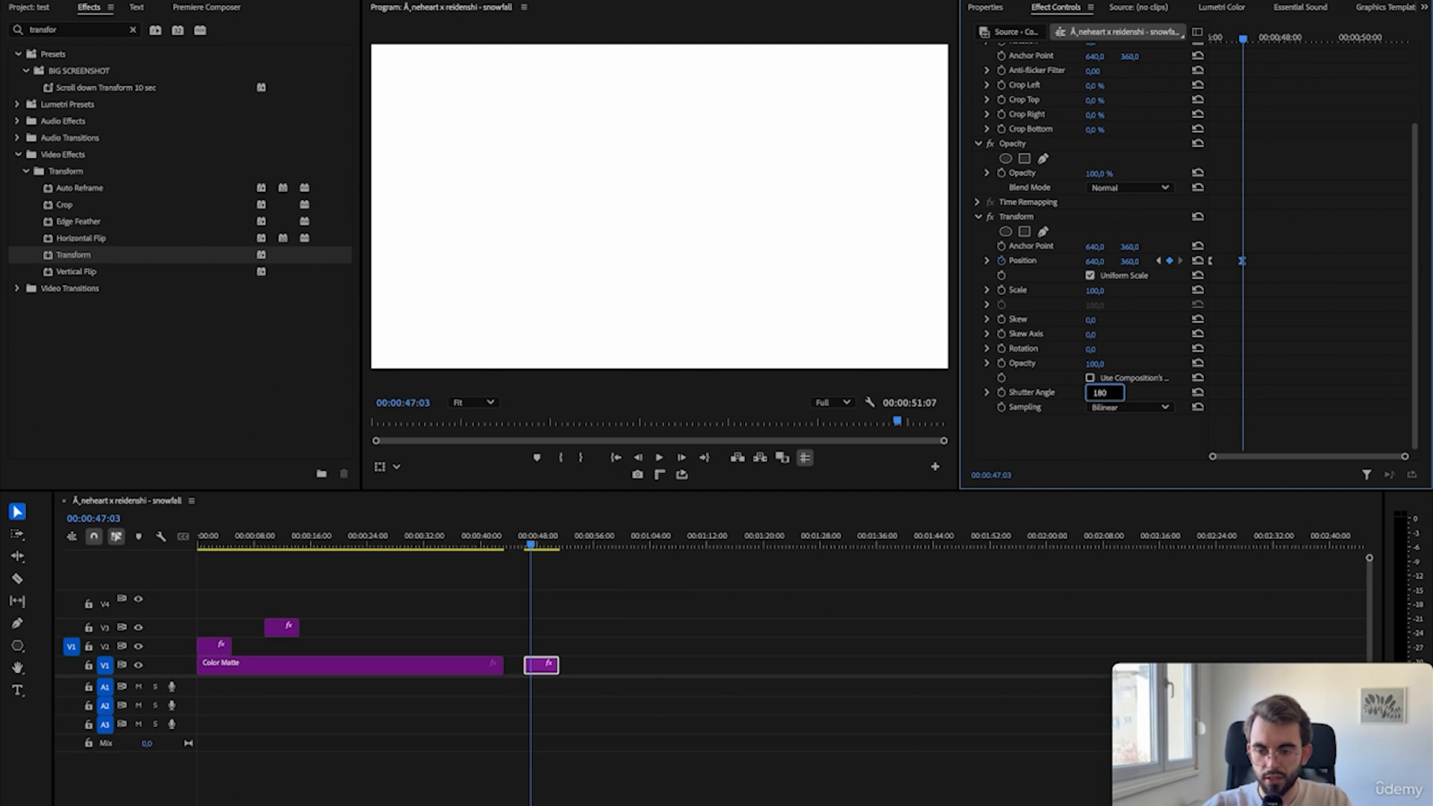
pyautogui.press('Return')
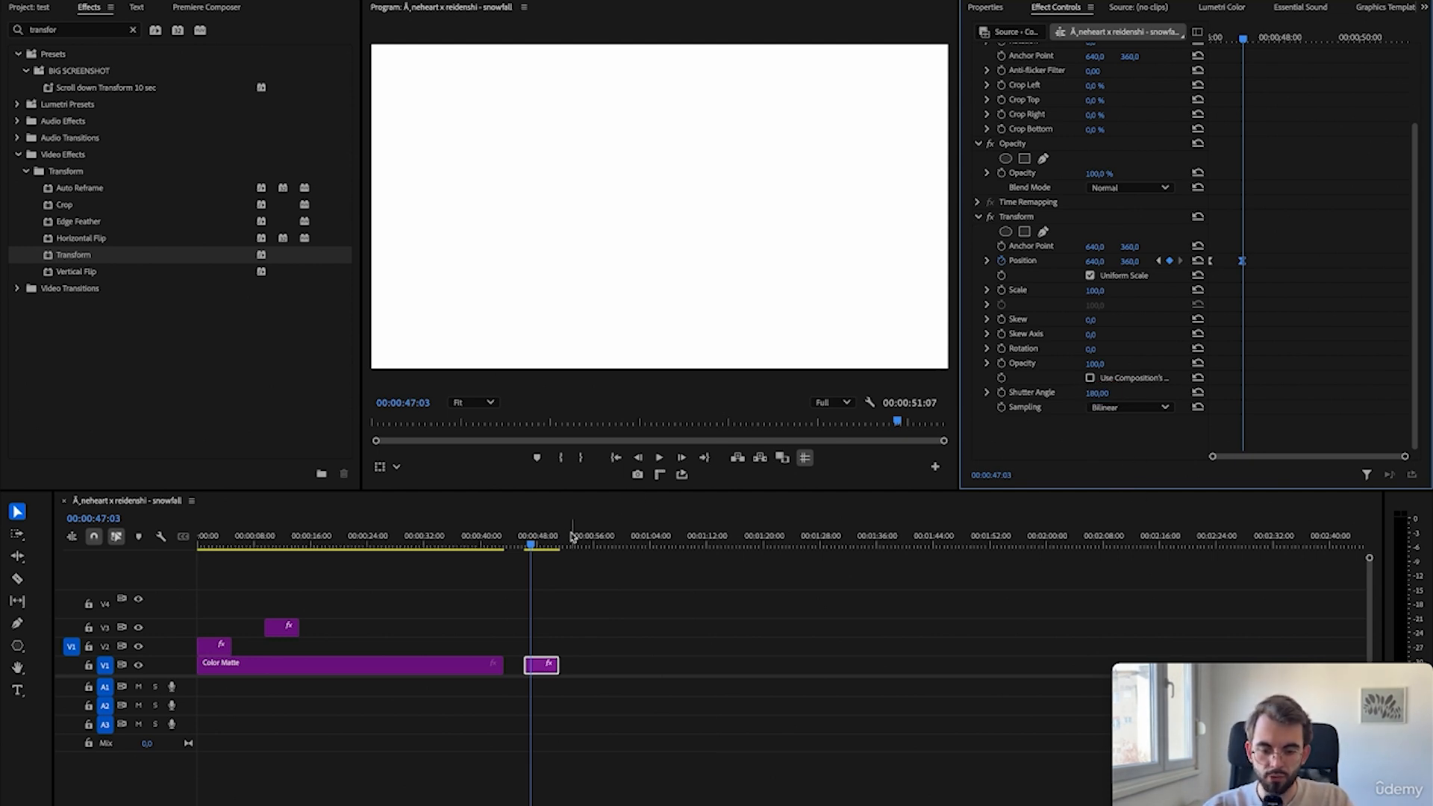
# - Check the motion blur at 00:00:46:21, set the Transform Shutter Angle to 360 and bring up the effect's preset-saving option
pyautogui.moveTo(533, 543); pyautogui.dragTo(528, 544)
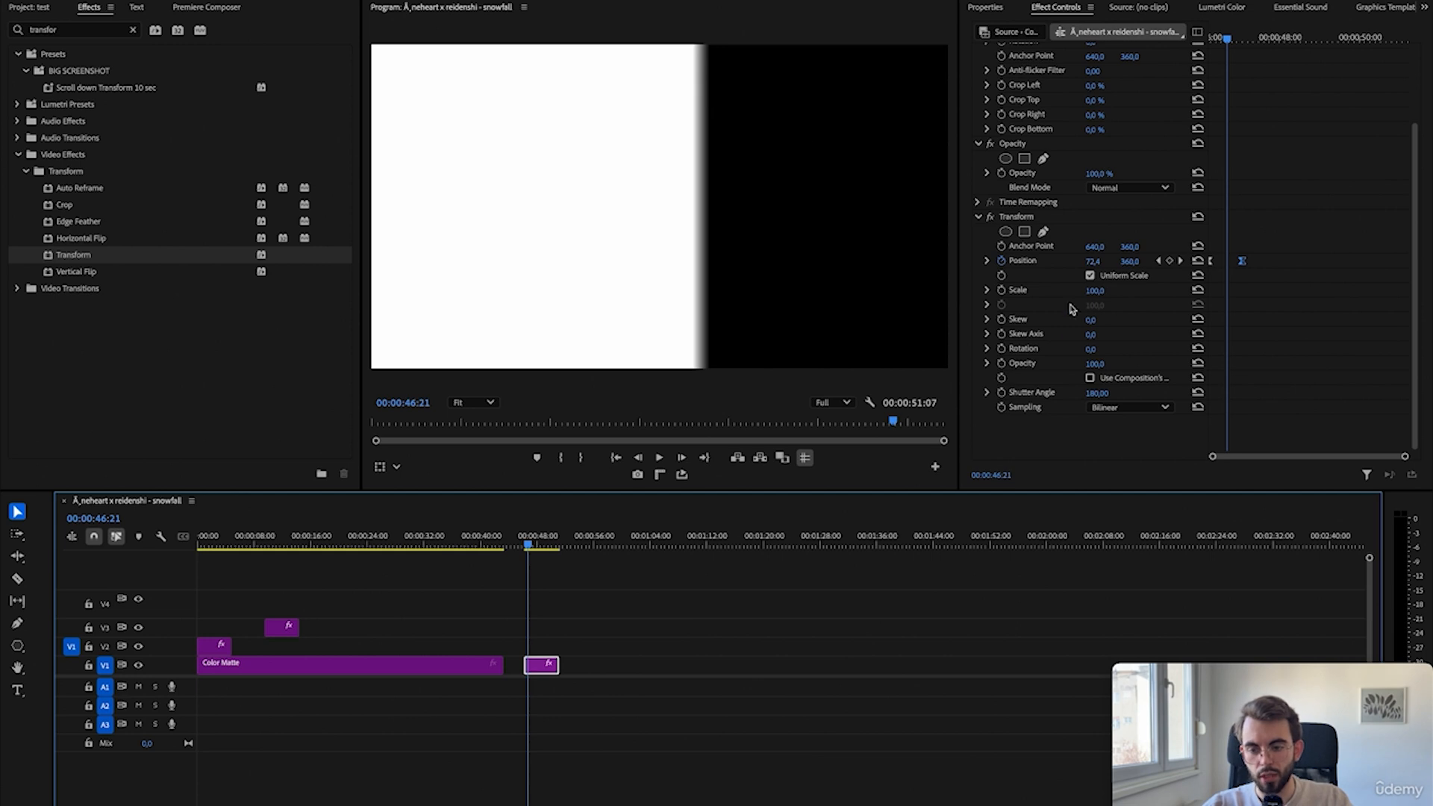
pyautogui.moveTo(1105, 396); pyautogui.dragTo(1240, 396)
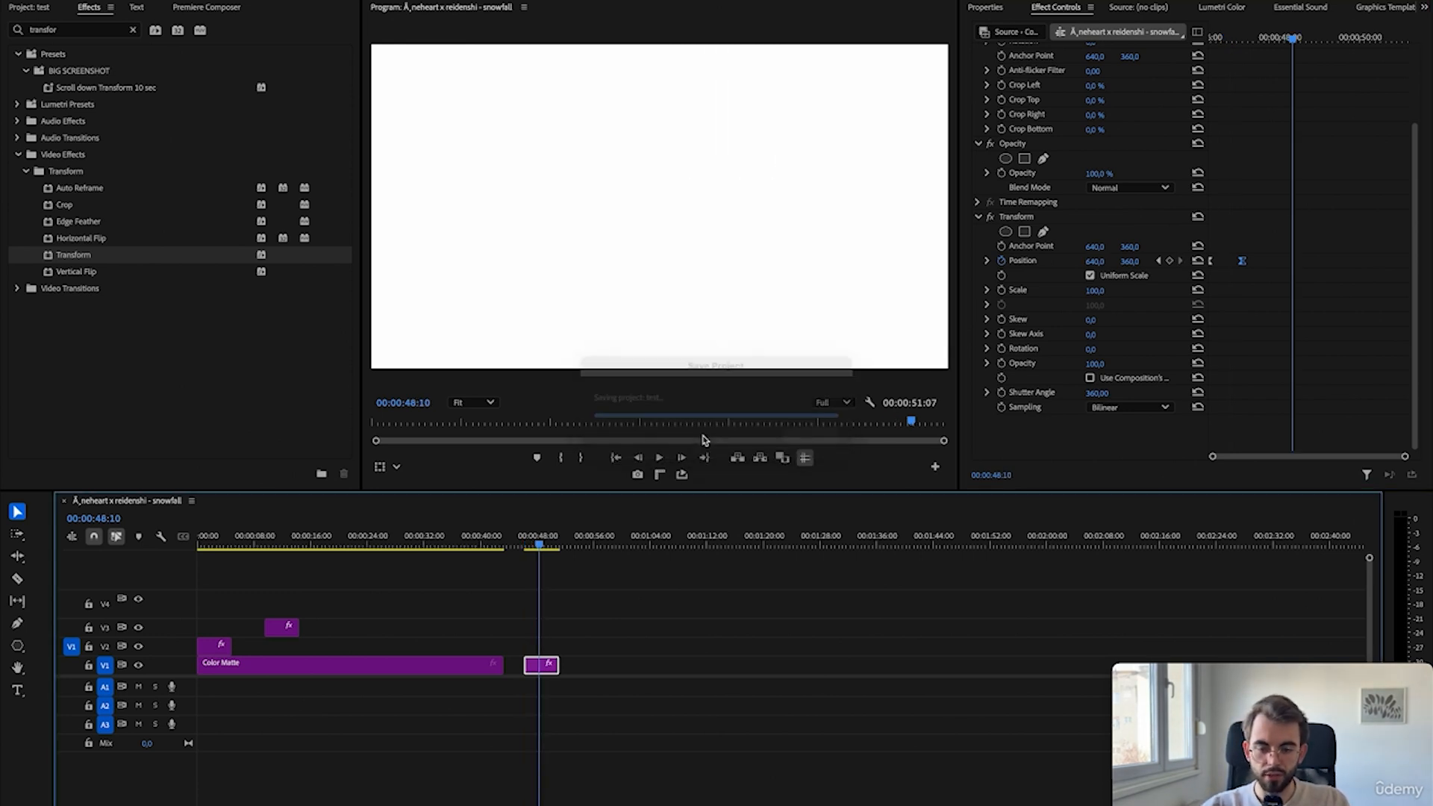
pyautogui.rightClick(1017, 223)
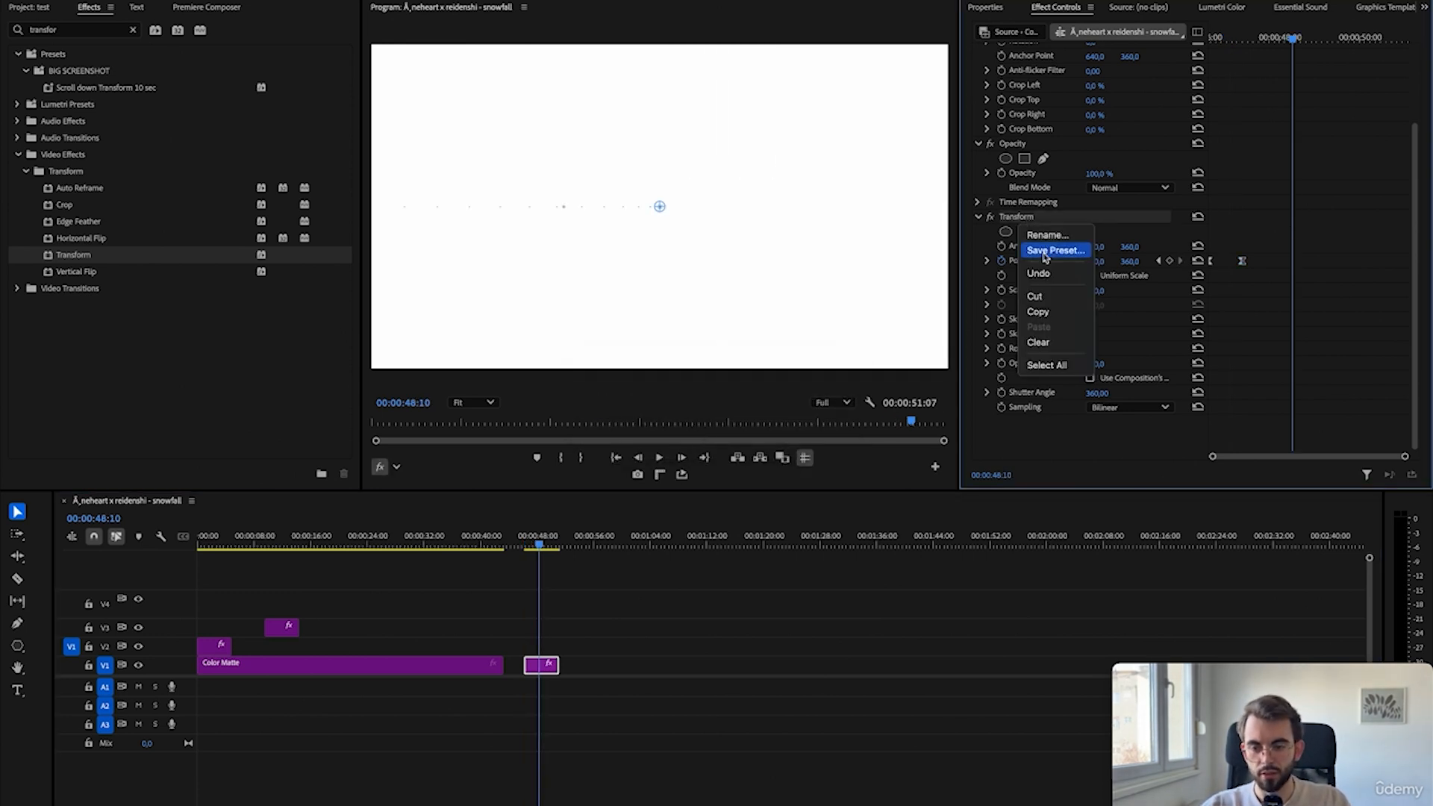
pyautogui.click(1312, 249)
# - Move the shapes graphic to about 00:00:36 on V2 and delete its Transform (Position IN LEFT) effect
pyautogui.click(215, 560)
pyautogui.moveTo(208, 640); pyautogui.dragTo(463, 646)
pyautogui.click(469, 543)
pyautogui.moveTo(469, 541); pyautogui.dragTo(464, 542)
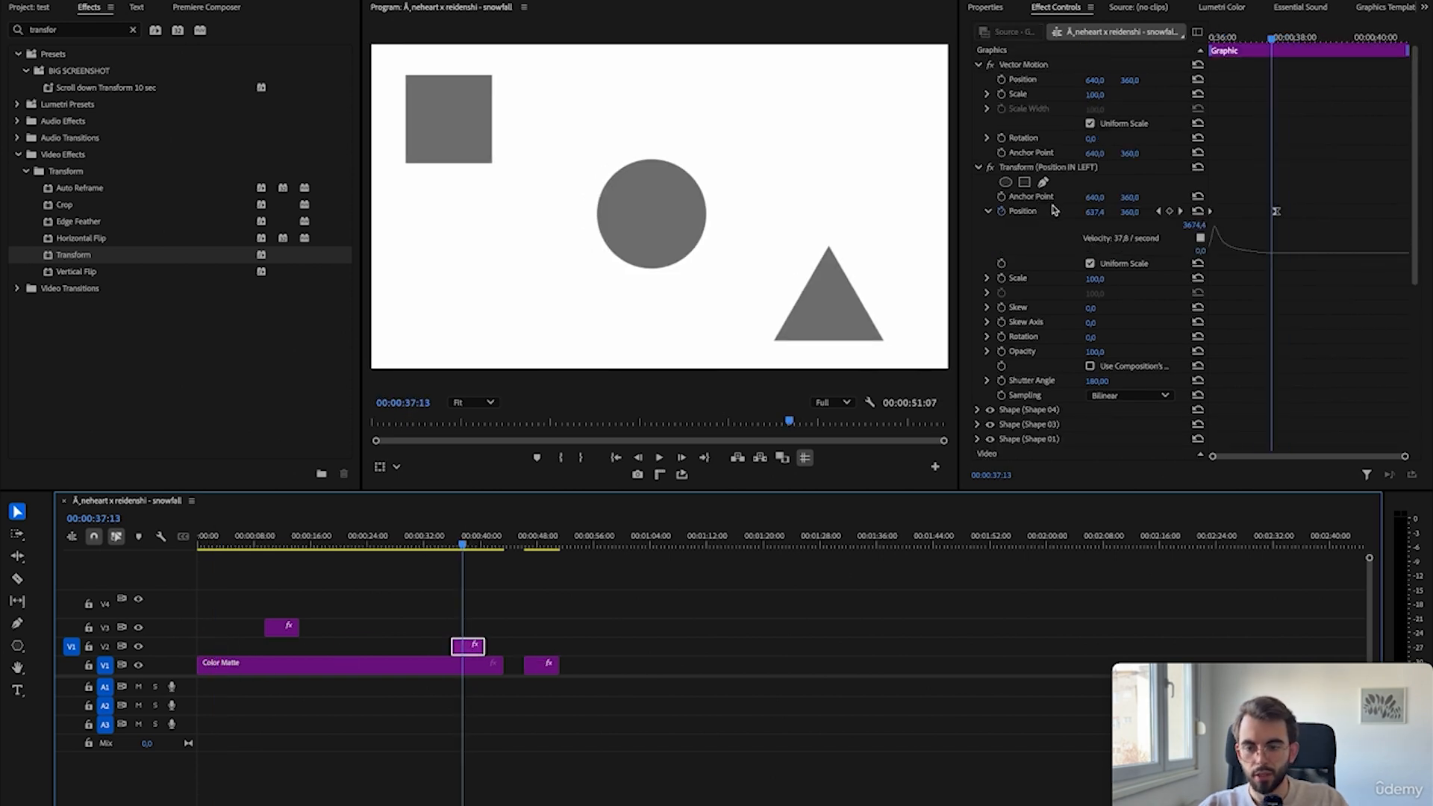
pyautogui.click(1029, 168)
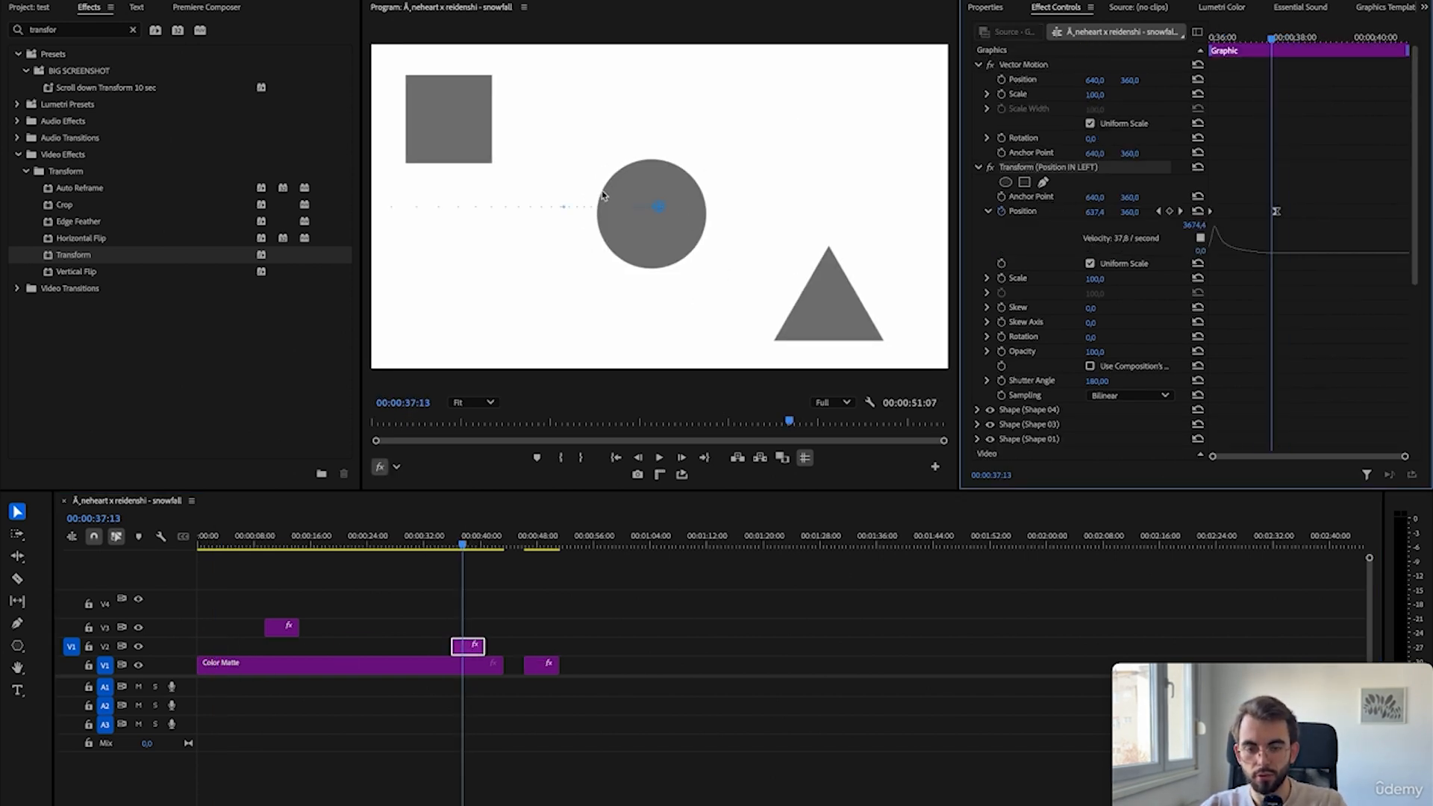
pyautogui.press('Delete')
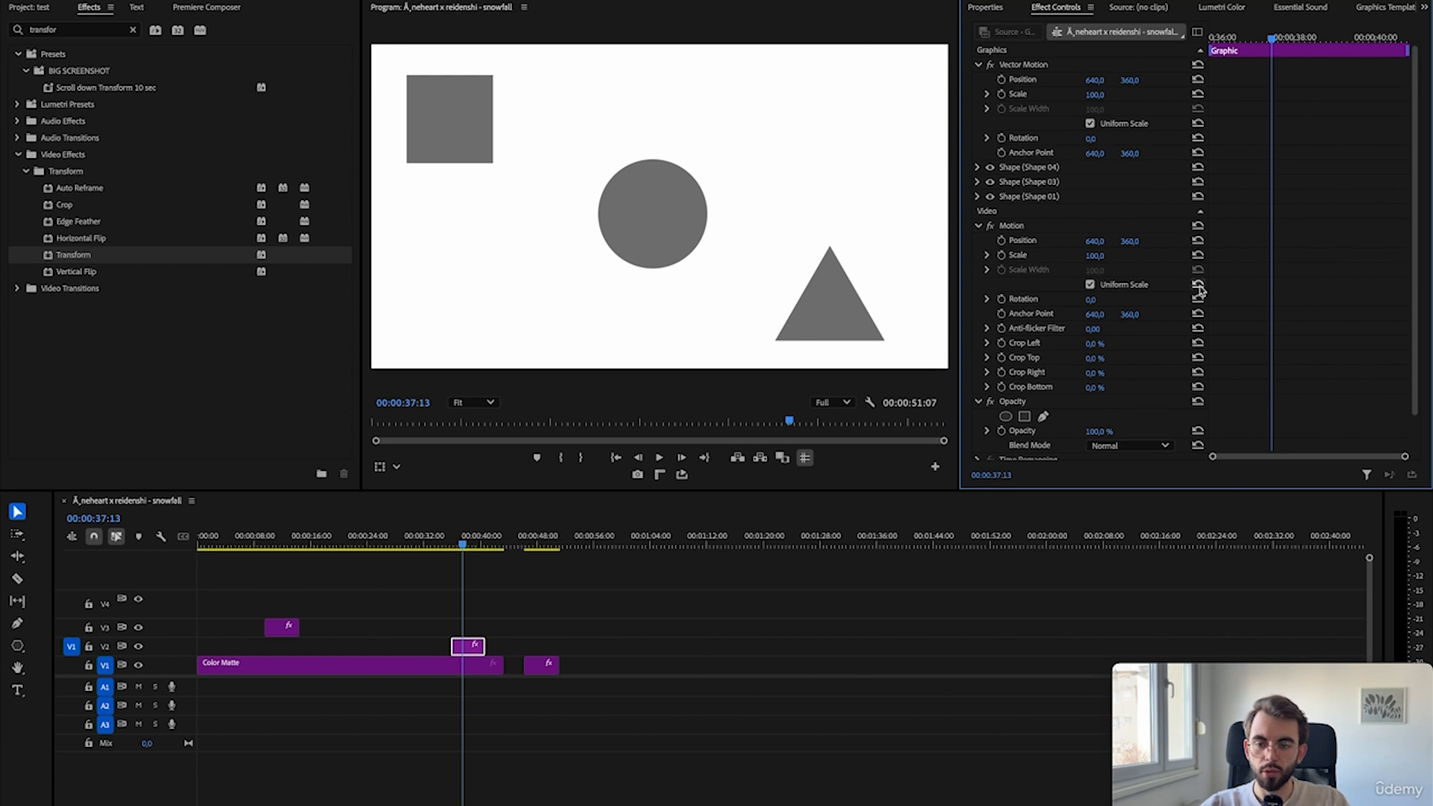
# - Apply the Transform effect to the shapes graphic and move the clip to V1 at about 00:00:55
pyautogui.click(1015, 67)
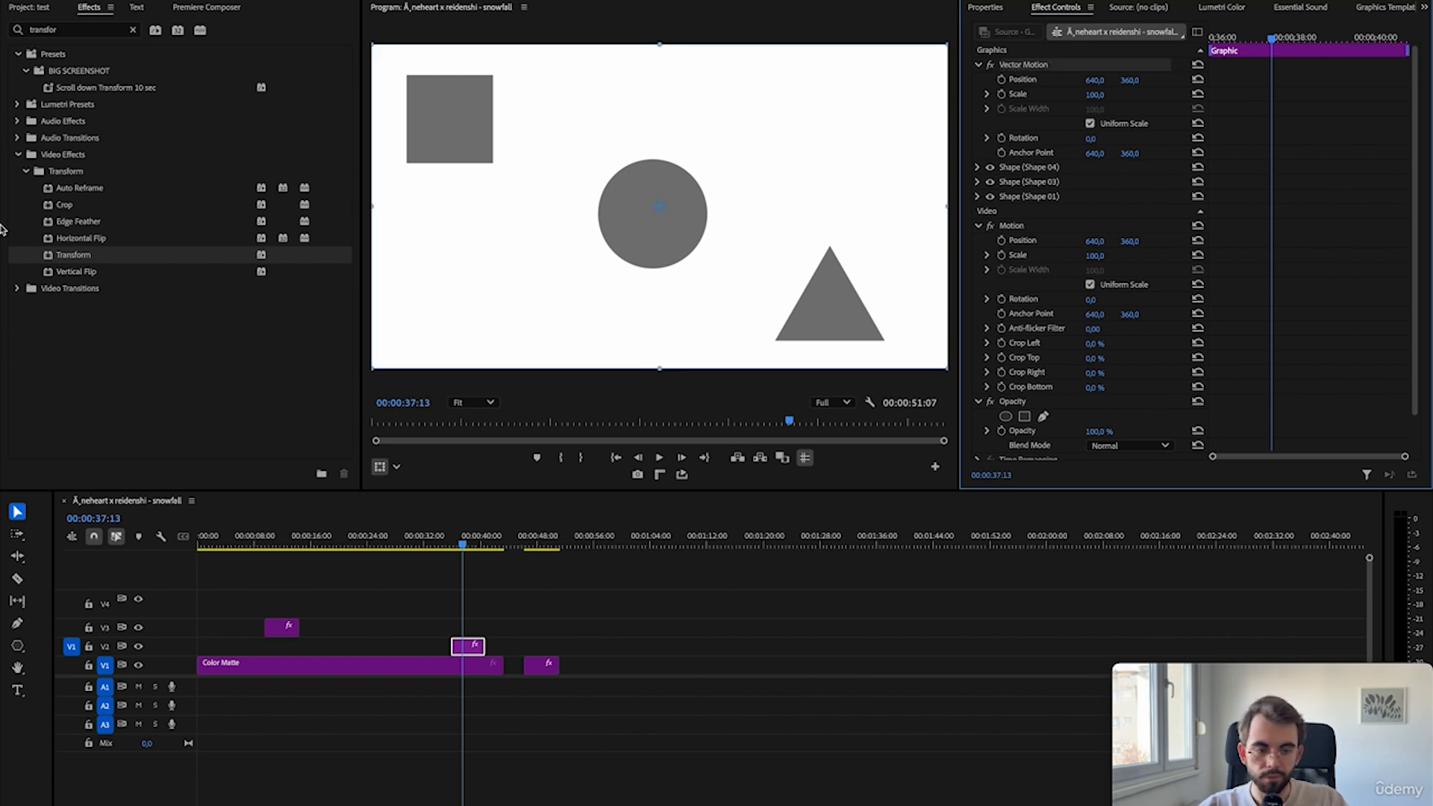
pyautogui.moveTo(74, 254); pyautogui.dragTo(474, 646)
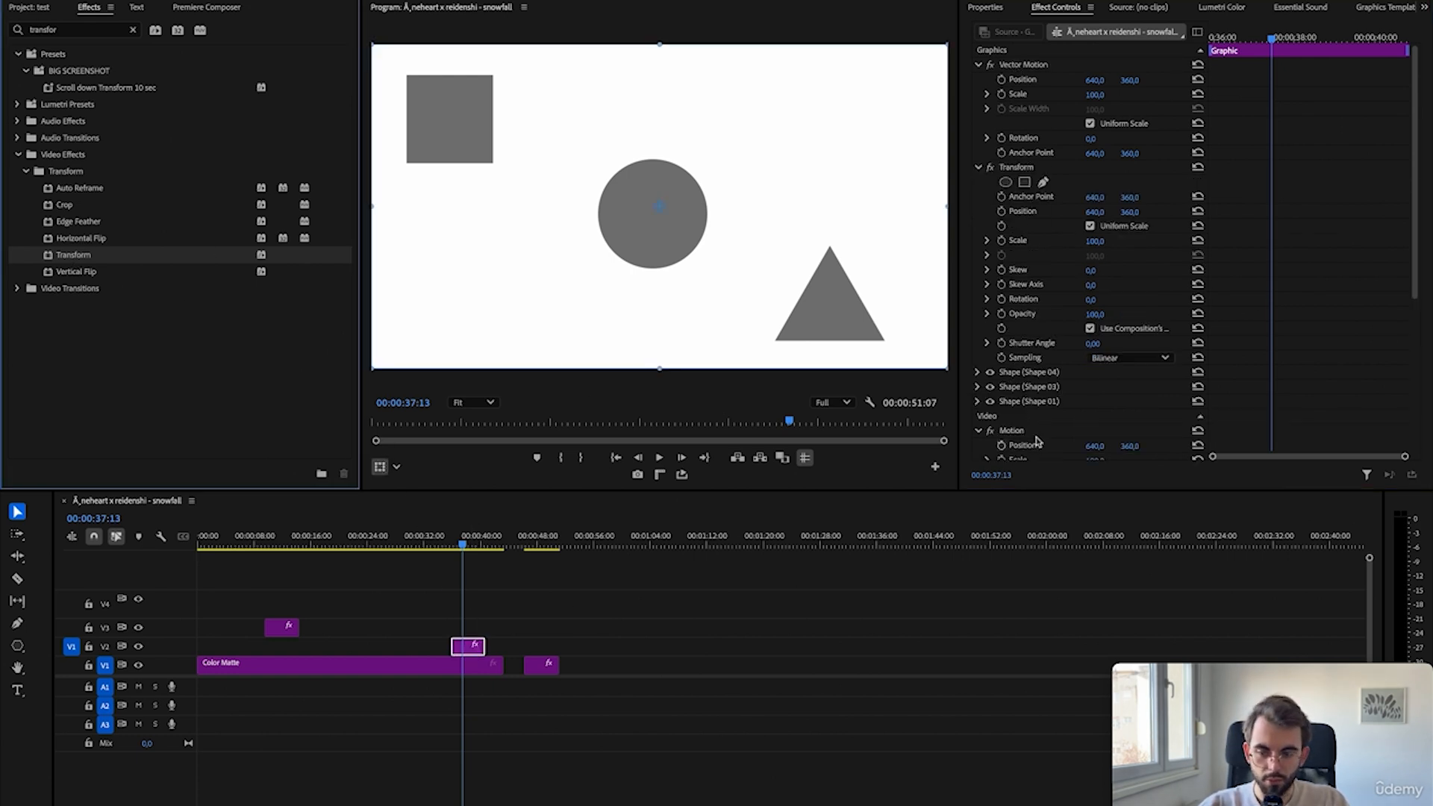
pyautogui.scroll(-2, 1293, 322)
pyautogui.scroll(-2, 1288, 323)
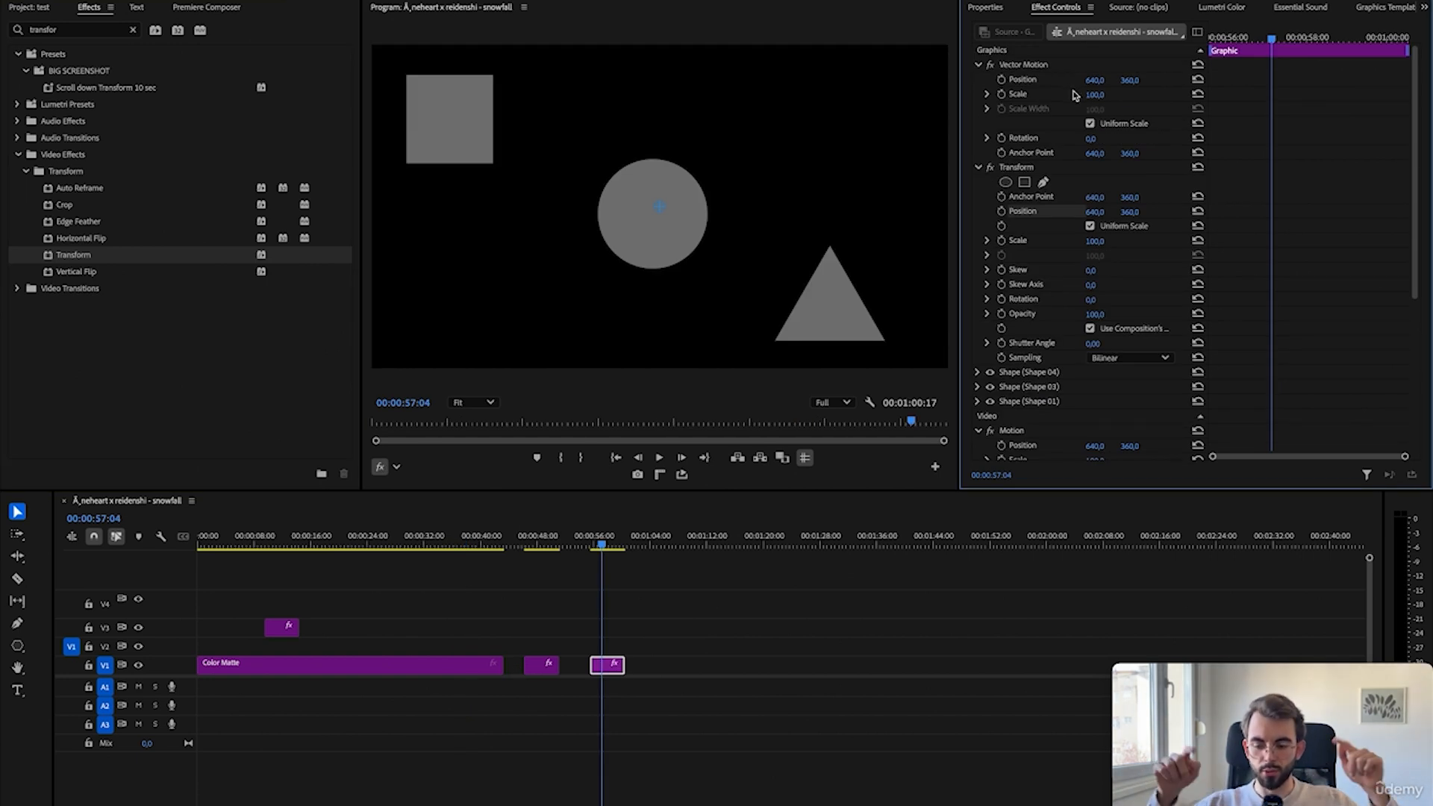
# - Try sliding the shapes out of frame with Vector Motion's horizontal Position, testing -516, -511 and -453
pyautogui.click(1031, 66)
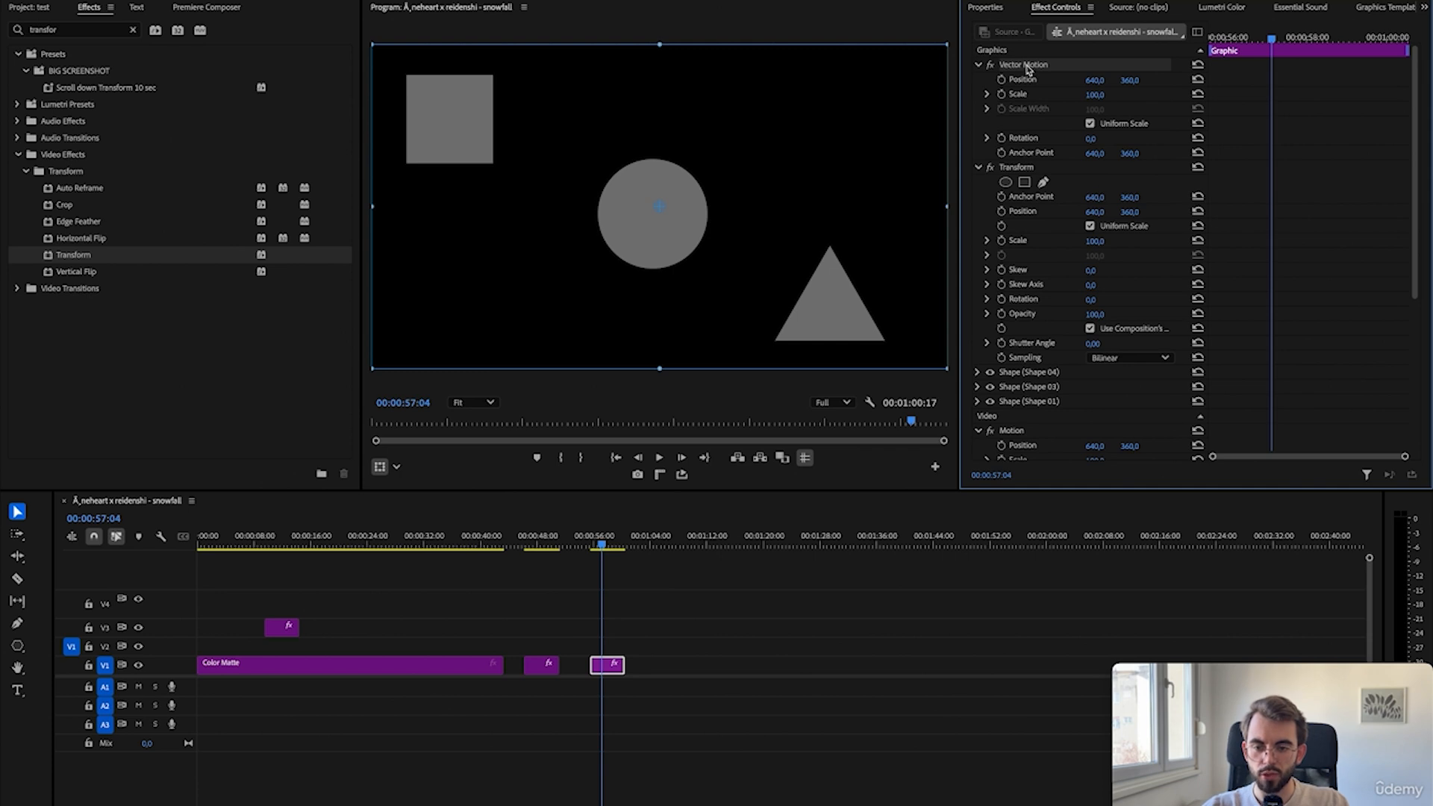
pyautogui.moveTo(1093, 86); pyautogui.dragTo(661, 85)
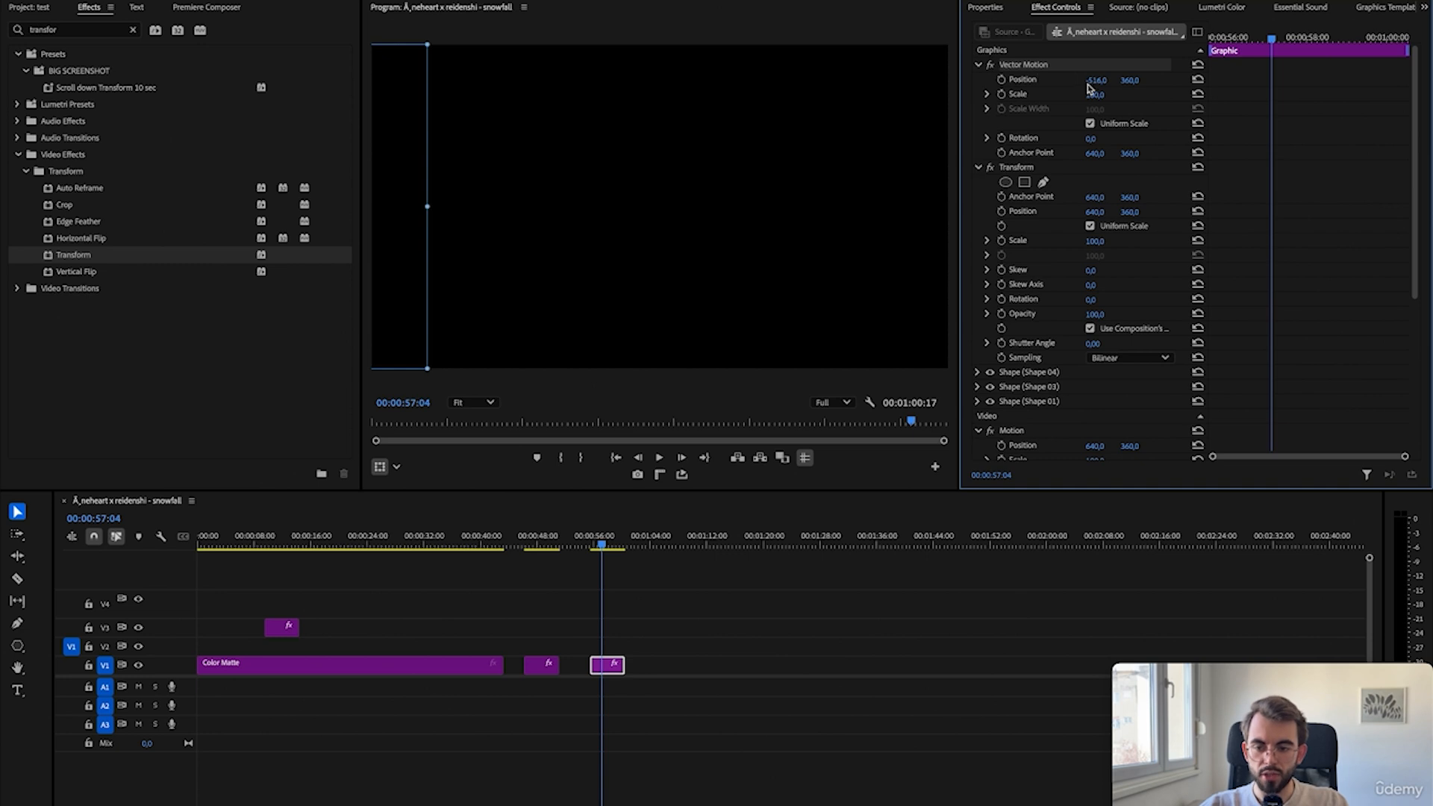
pyautogui.moveTo(1088, 89); pyautogui.dragTo(1350, 81)
pyautogui.moveTo(1096, 80); pyautogui.dragTo(916, 80)
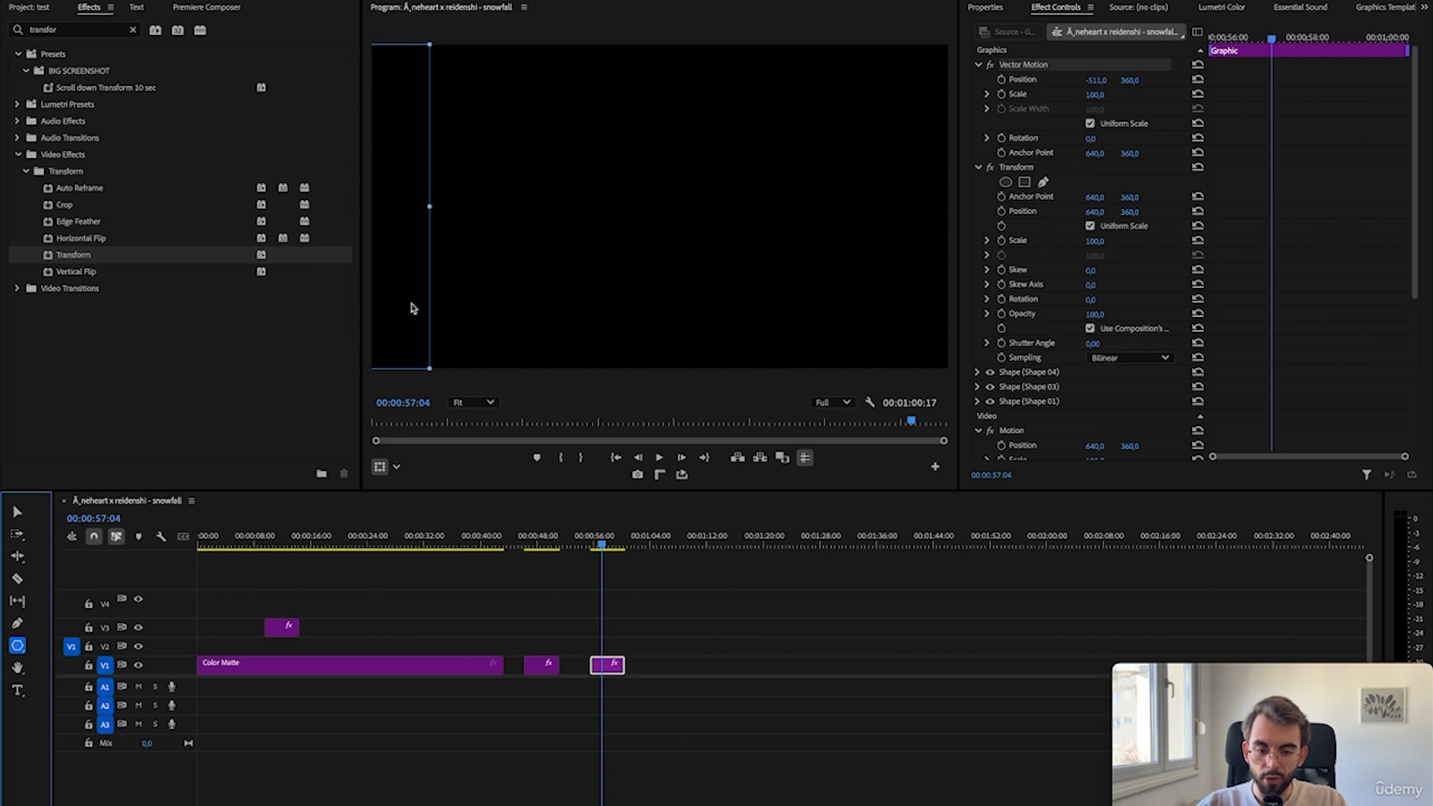
pyautogui.click(1195, 79)
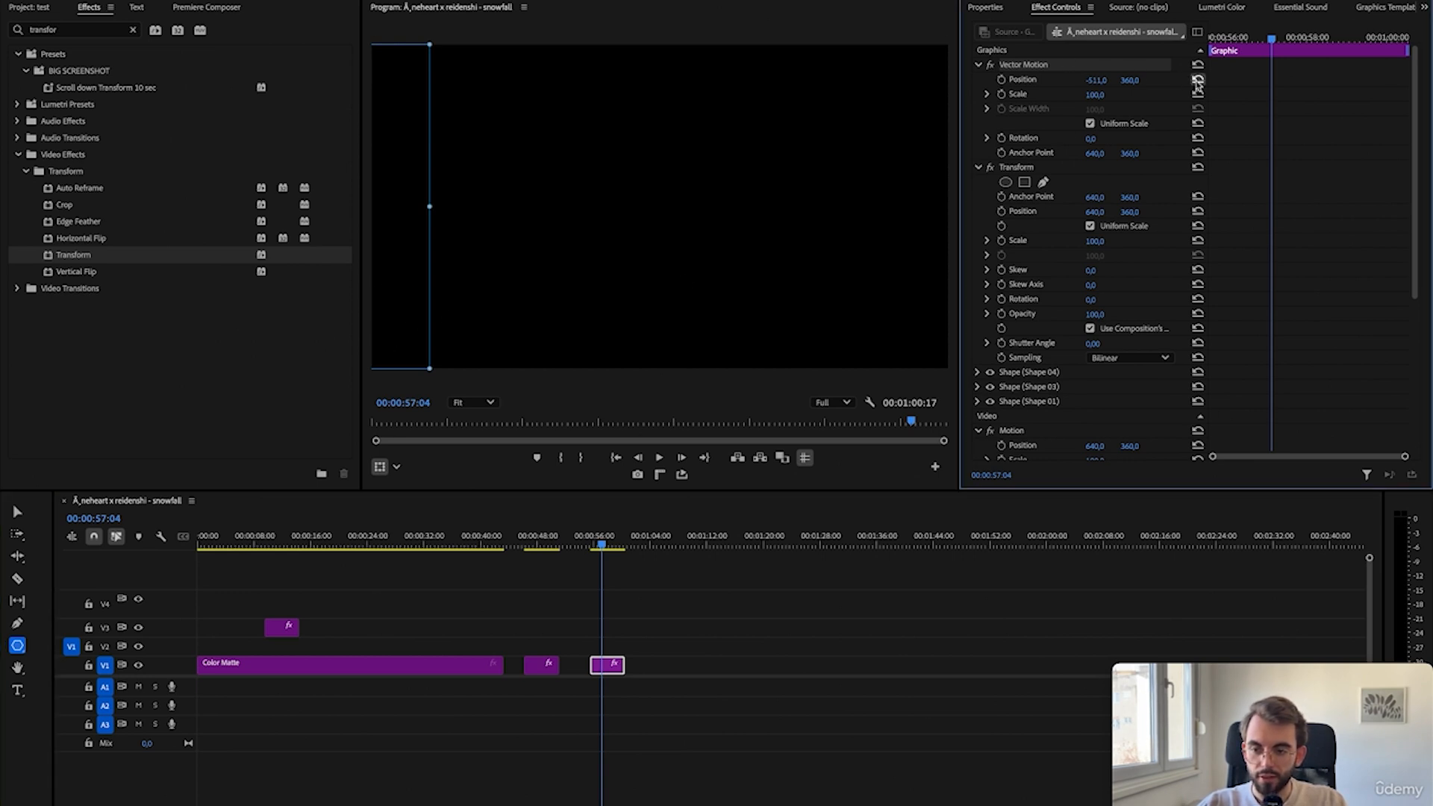
pyautogui.moveTo(1095, 81); pyautogui.dragTo(953, 258)
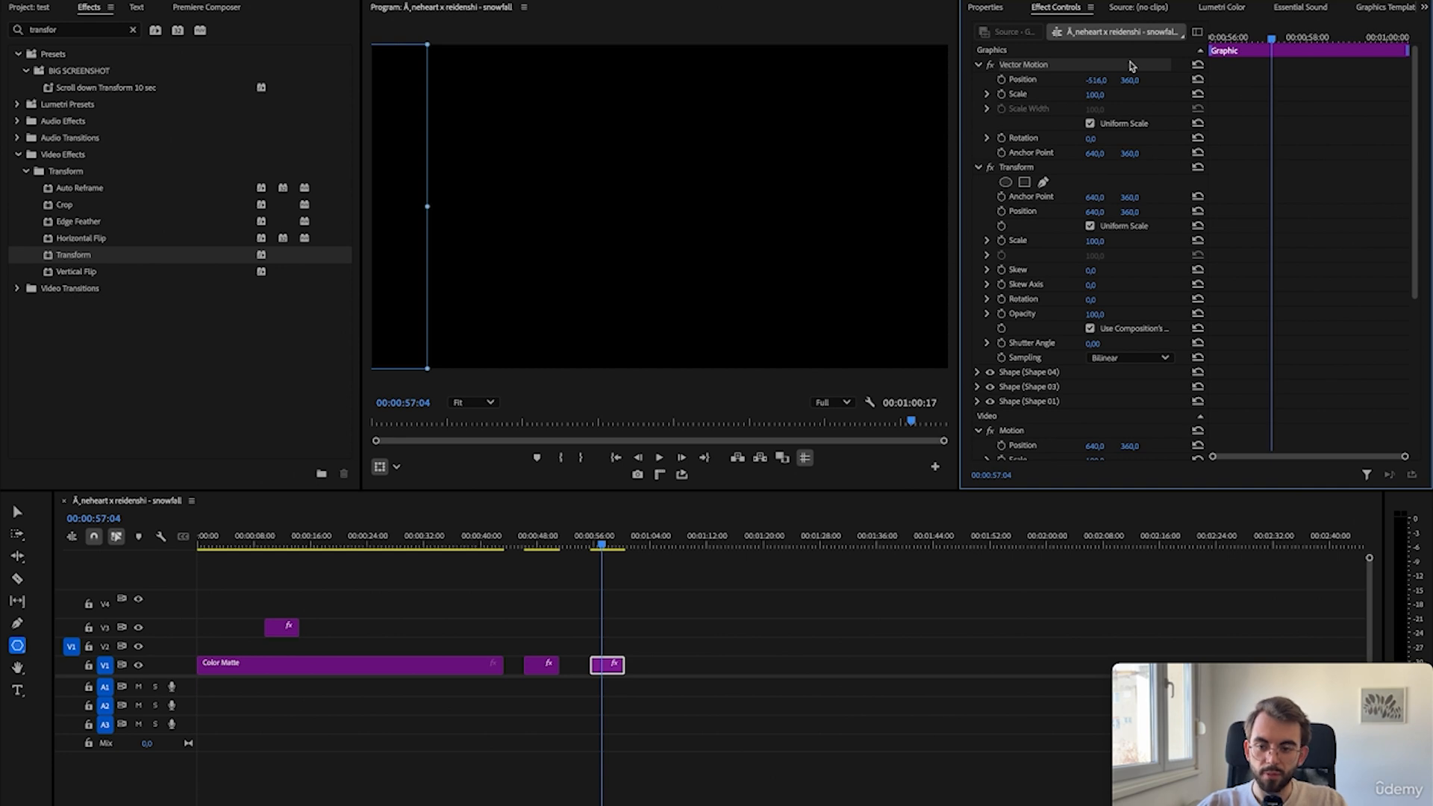
pyautogui.moveTo(402, 373); pyautogui.dragTo(430, 376)
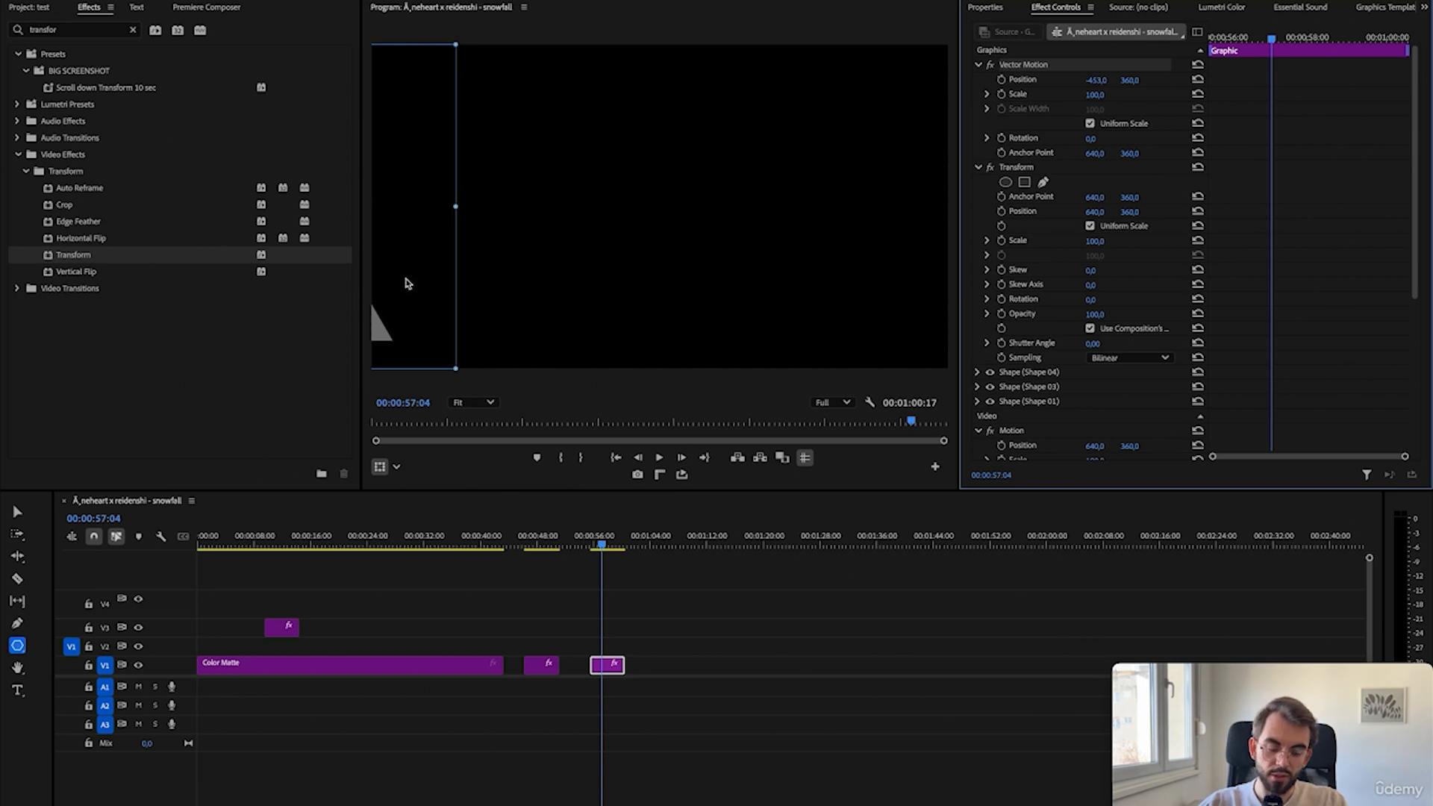
pyautogui.click(657, 575)
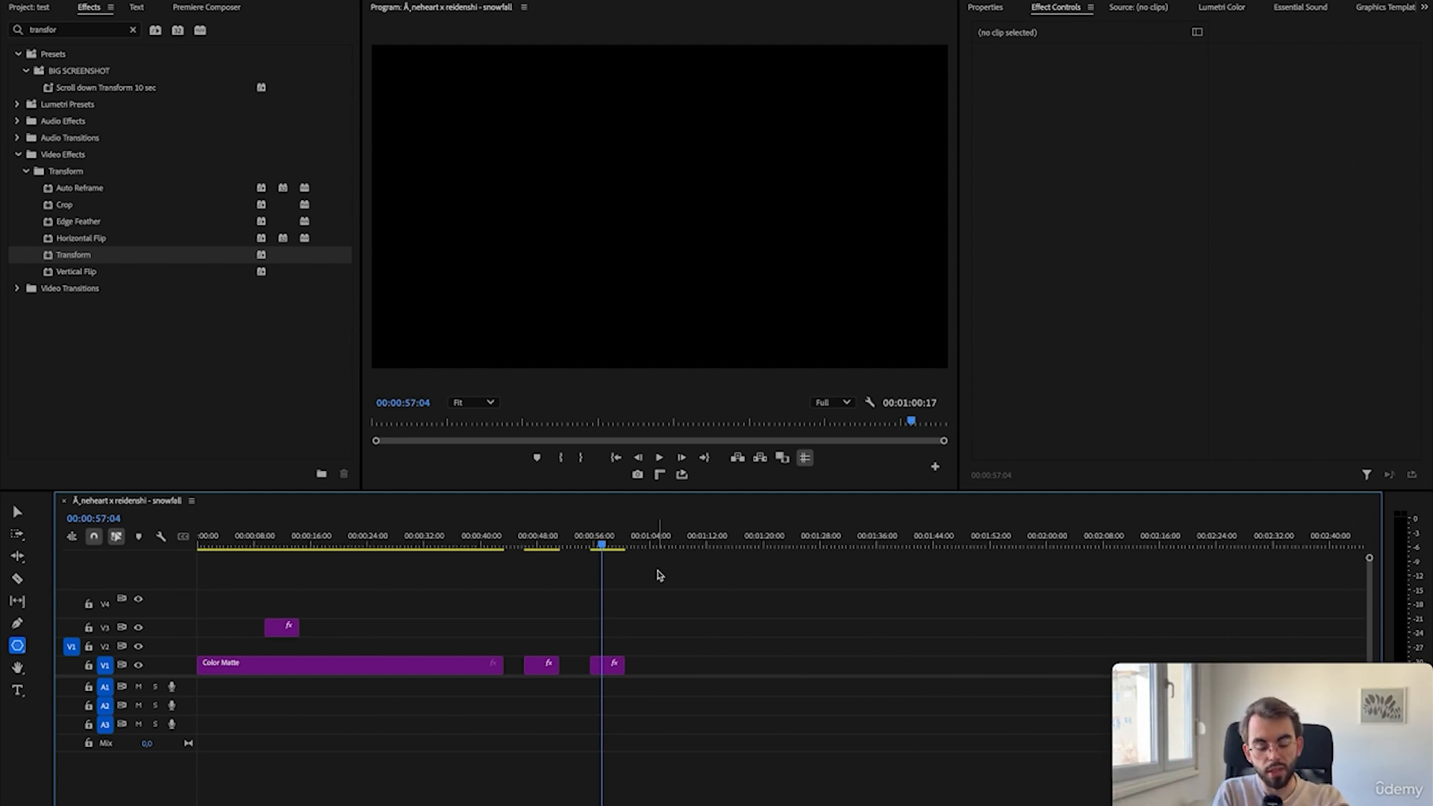
# - Select the short Color Matte clip at 00:00:47:08, clear the effects search and list the saved presets
pyautogui.moveTo(558, 551); pyautogui.dragTo(533, 562)
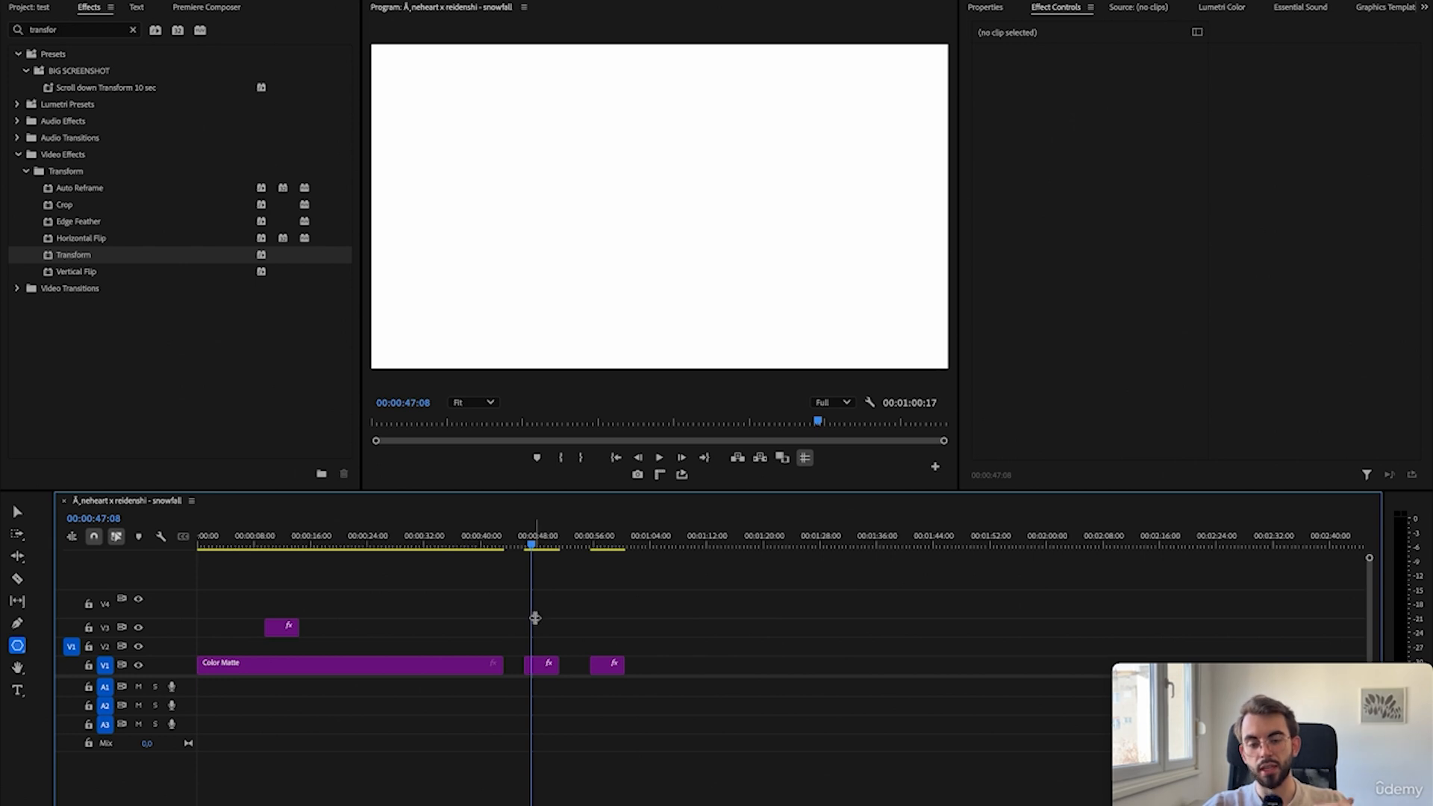
pyautogui.click(540, 671)
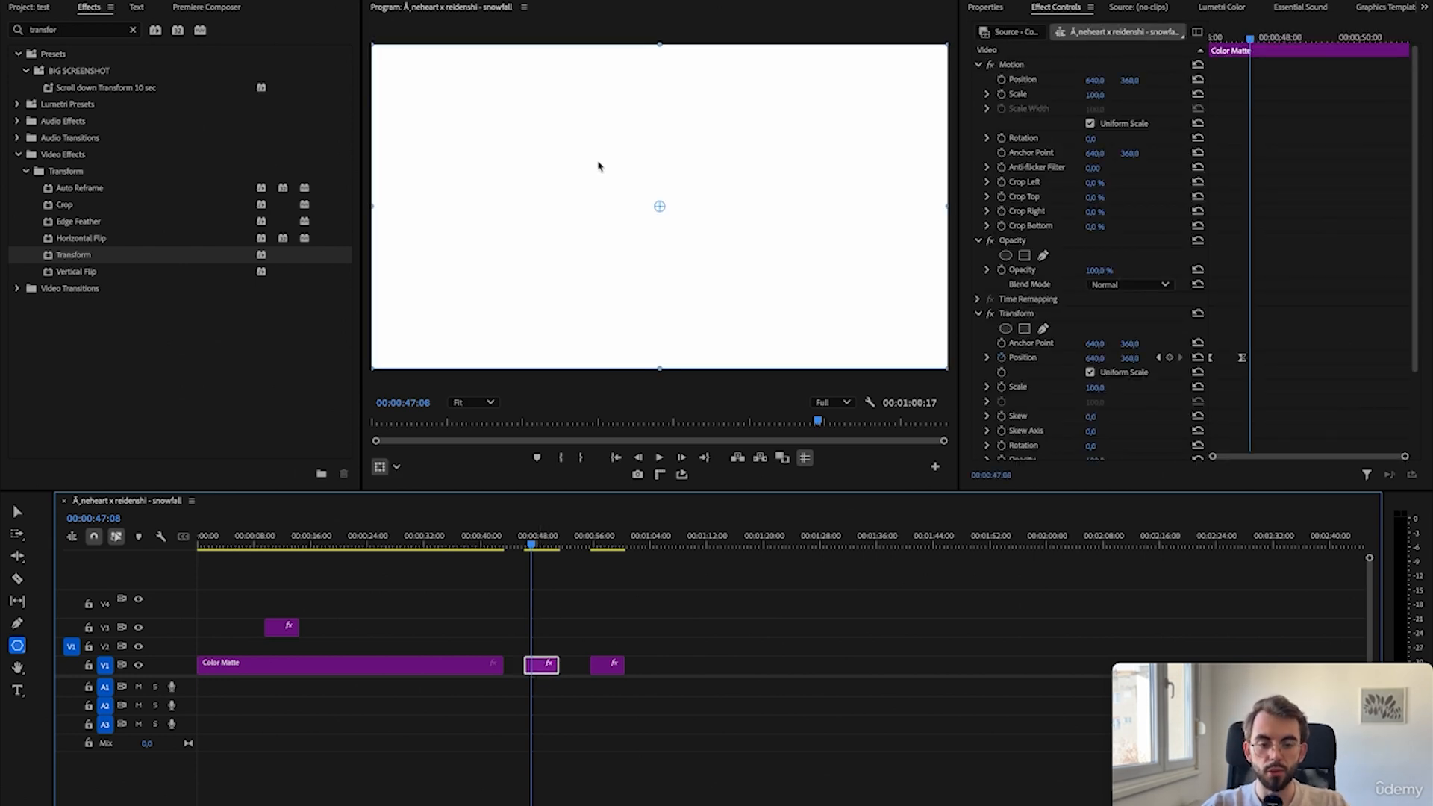
pyautogui.hotkey('shift', '1')
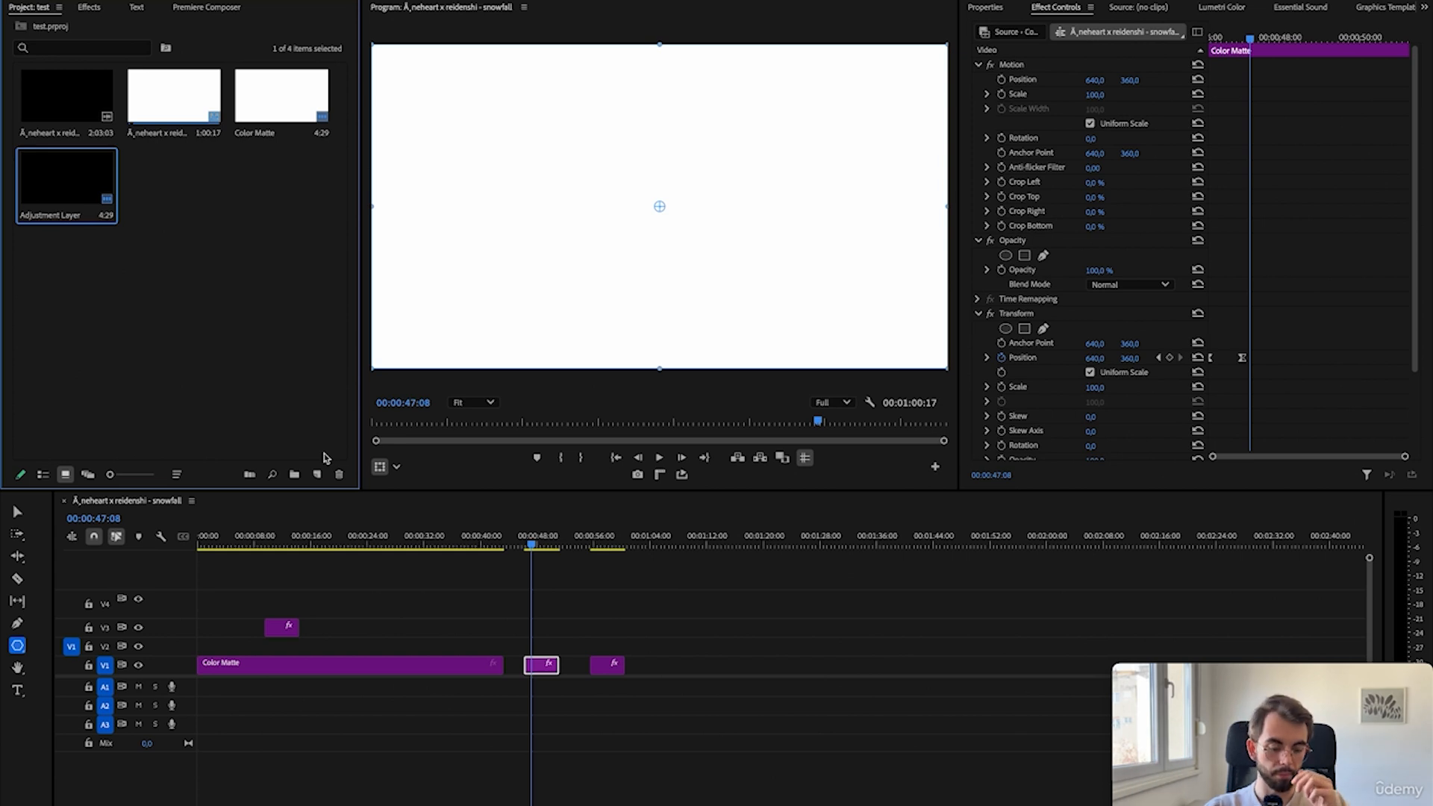
pyautogui.hotkey('shift', '7')
pyautogui.click(133, 32)
pyautogui.click(17, 55)
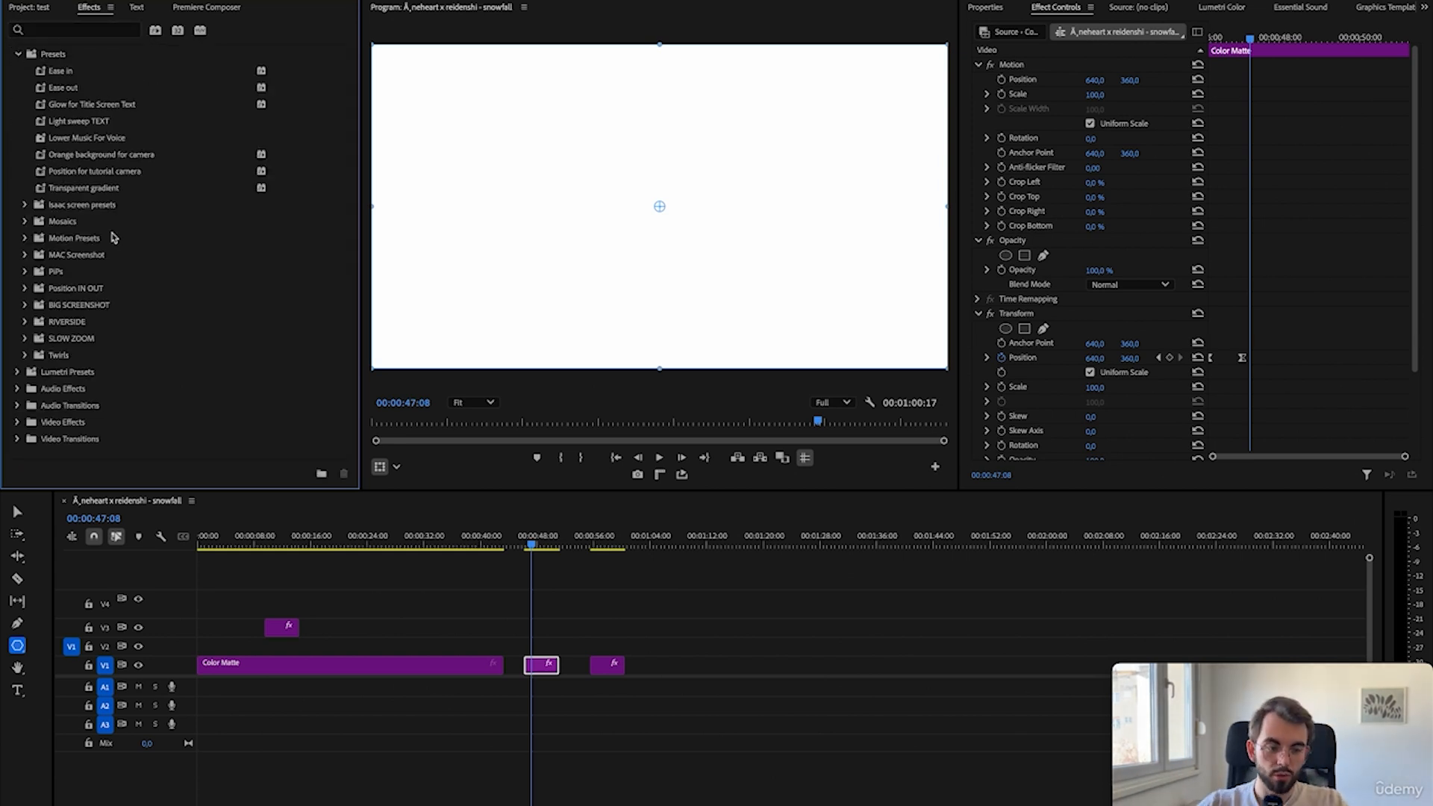
# - Try the Bouncy zoom in 1 preset from 2D movements on the adjustment layer at the timeline start, play it and undo it
pyautogui.click(25, 206)
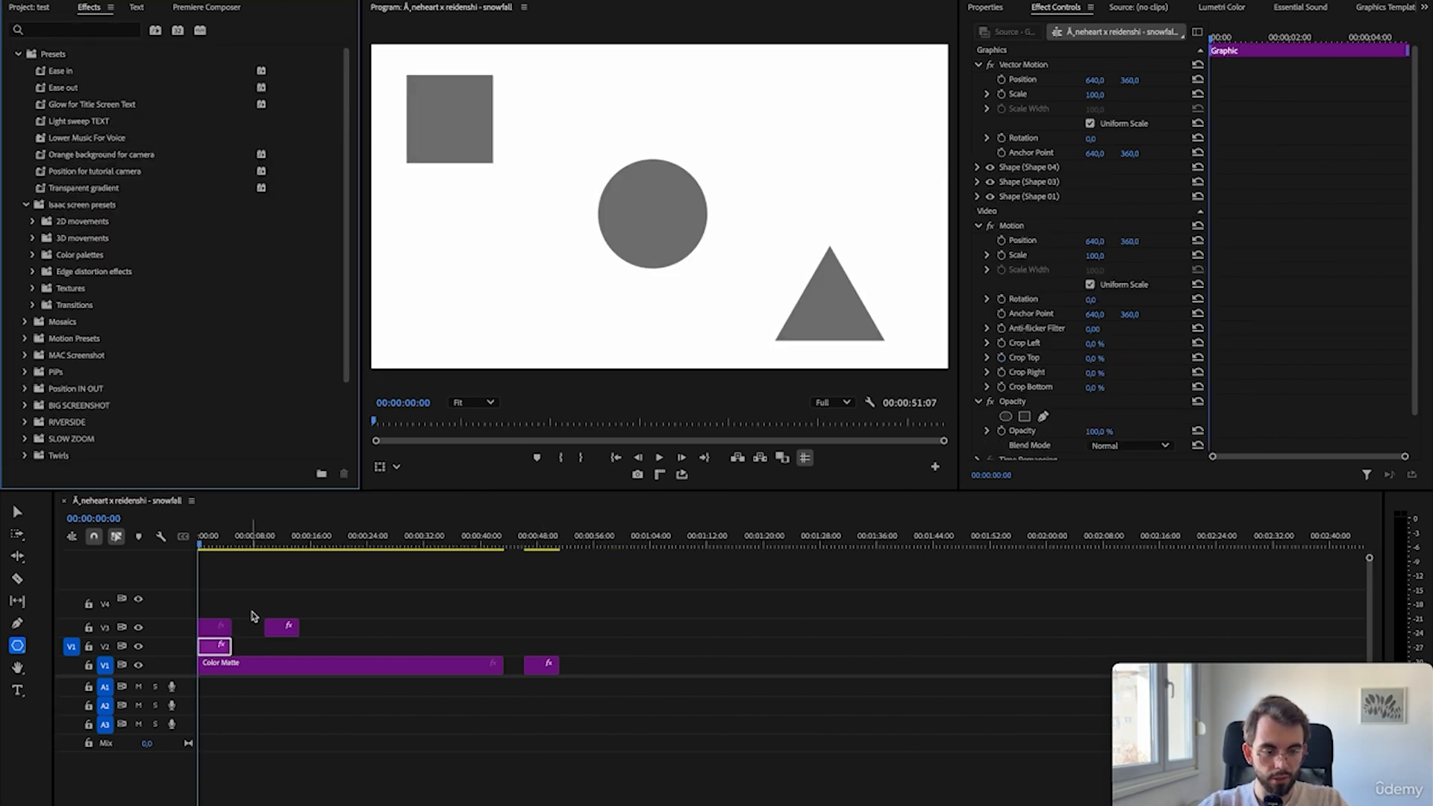
pyautogui.click(34, 223)
pyautogui.moveTo(89, 238); pyautogui.dragTo(217, 628)
pyautogui.press('space')
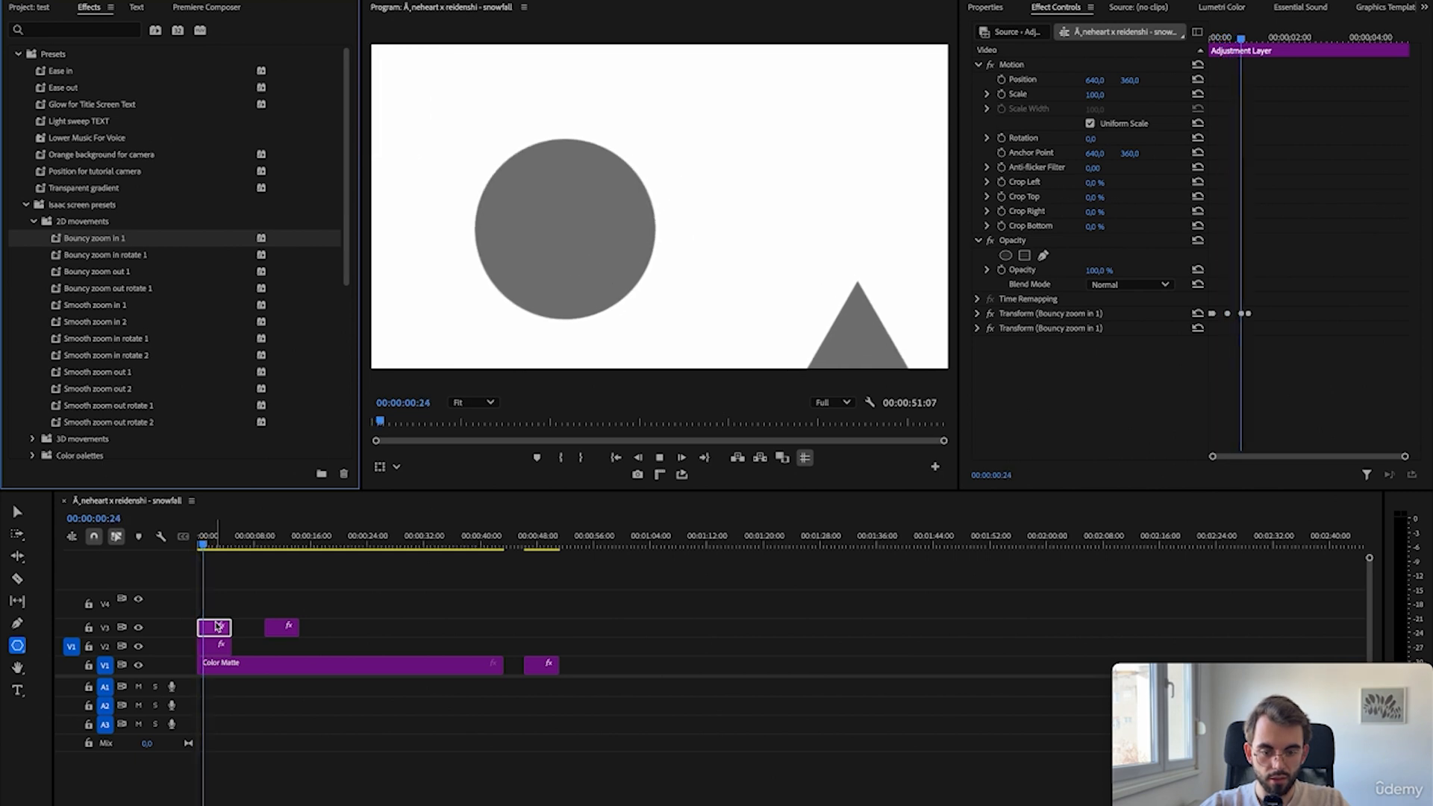
pyautogui.press('space')
pyautogui.hotkey('ctrl', 'z')
# - Apply the Angle zoom in 1 preset from 3D movements to the adjustment layer and play it back from the start
pyautogui.scroll(-3, 91, 374)
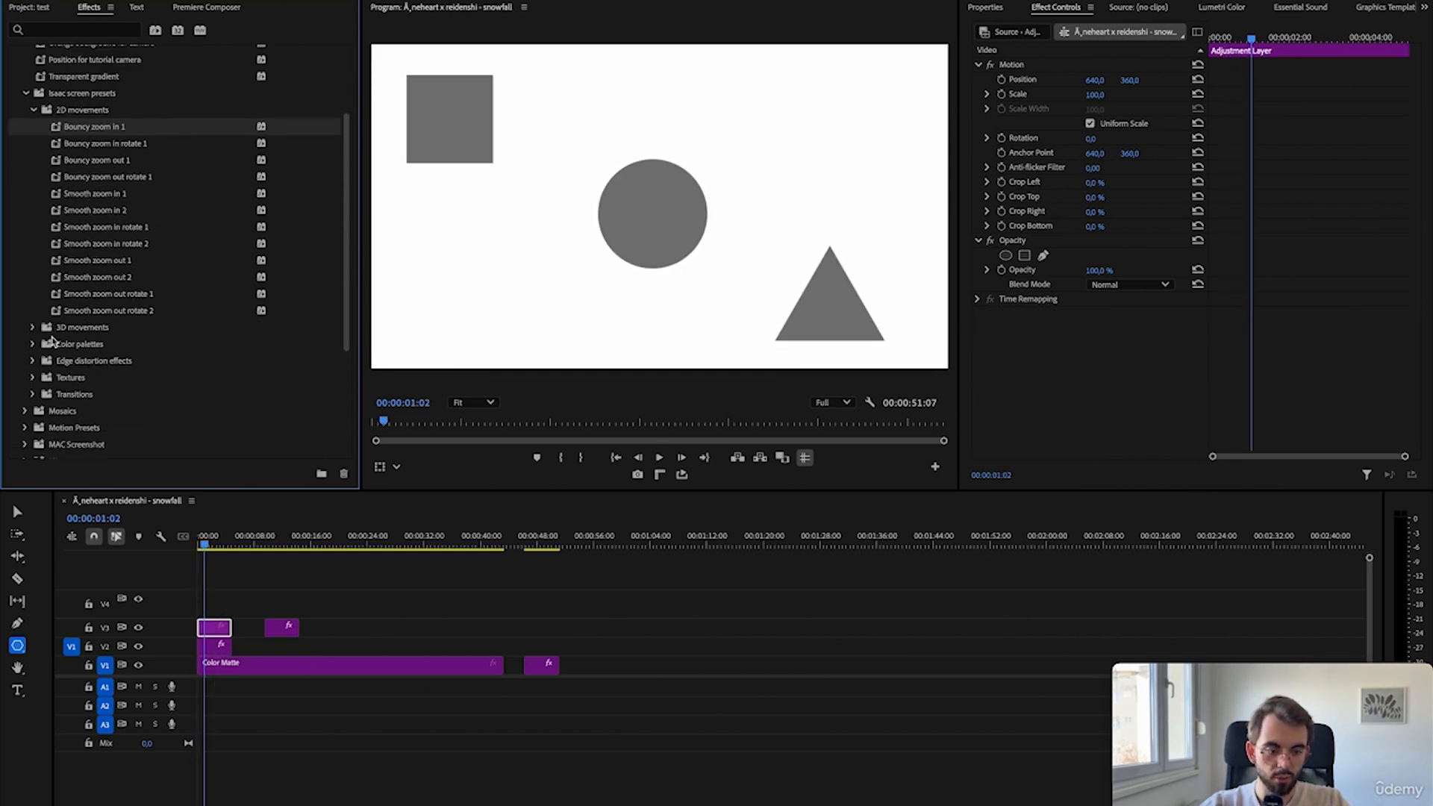
pyautogui.click(34, 328)
pyautogui.moveTo(77, 347); pyautogui.dragTo(214, 627)
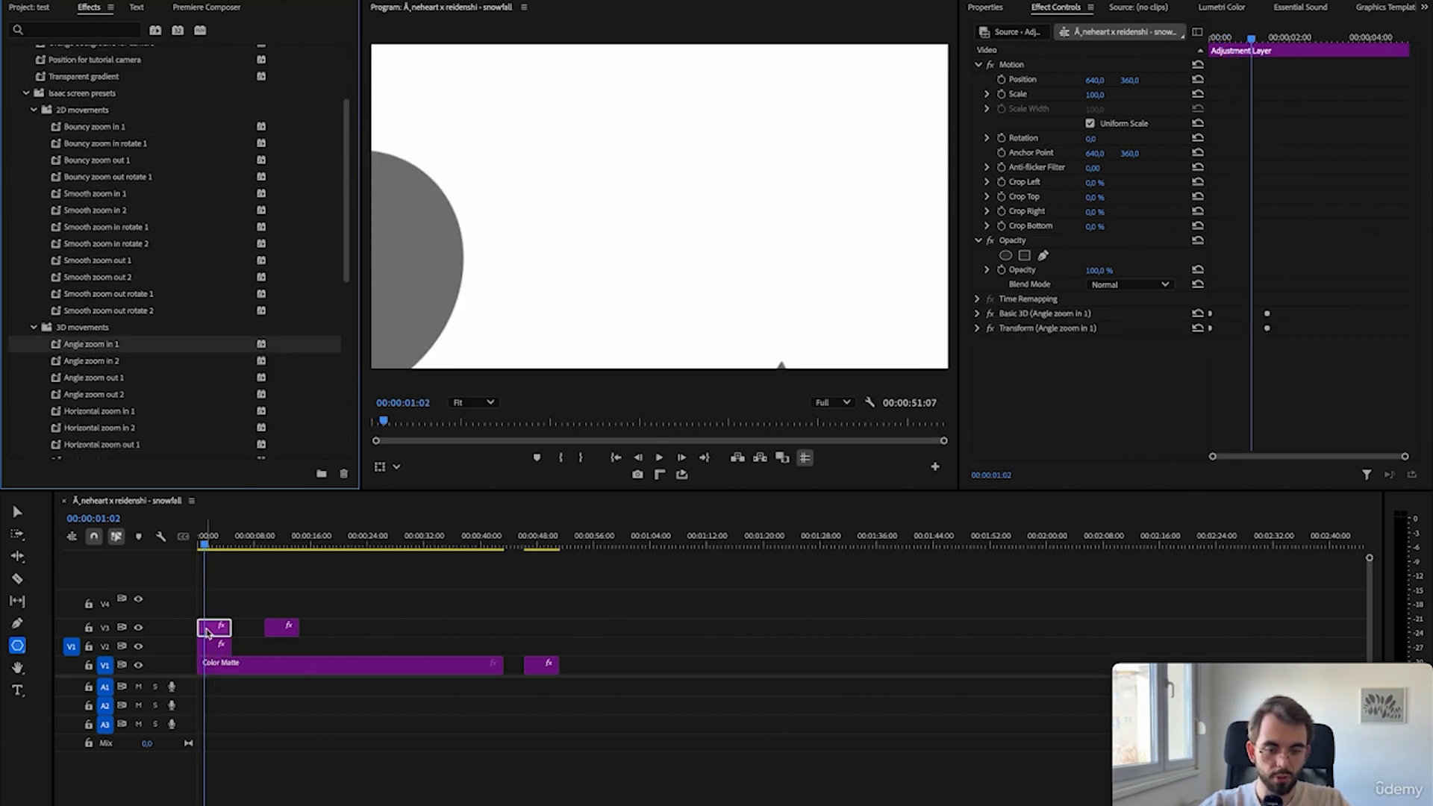
pyautogui.click(200, 544)
pyautogui.press('space')
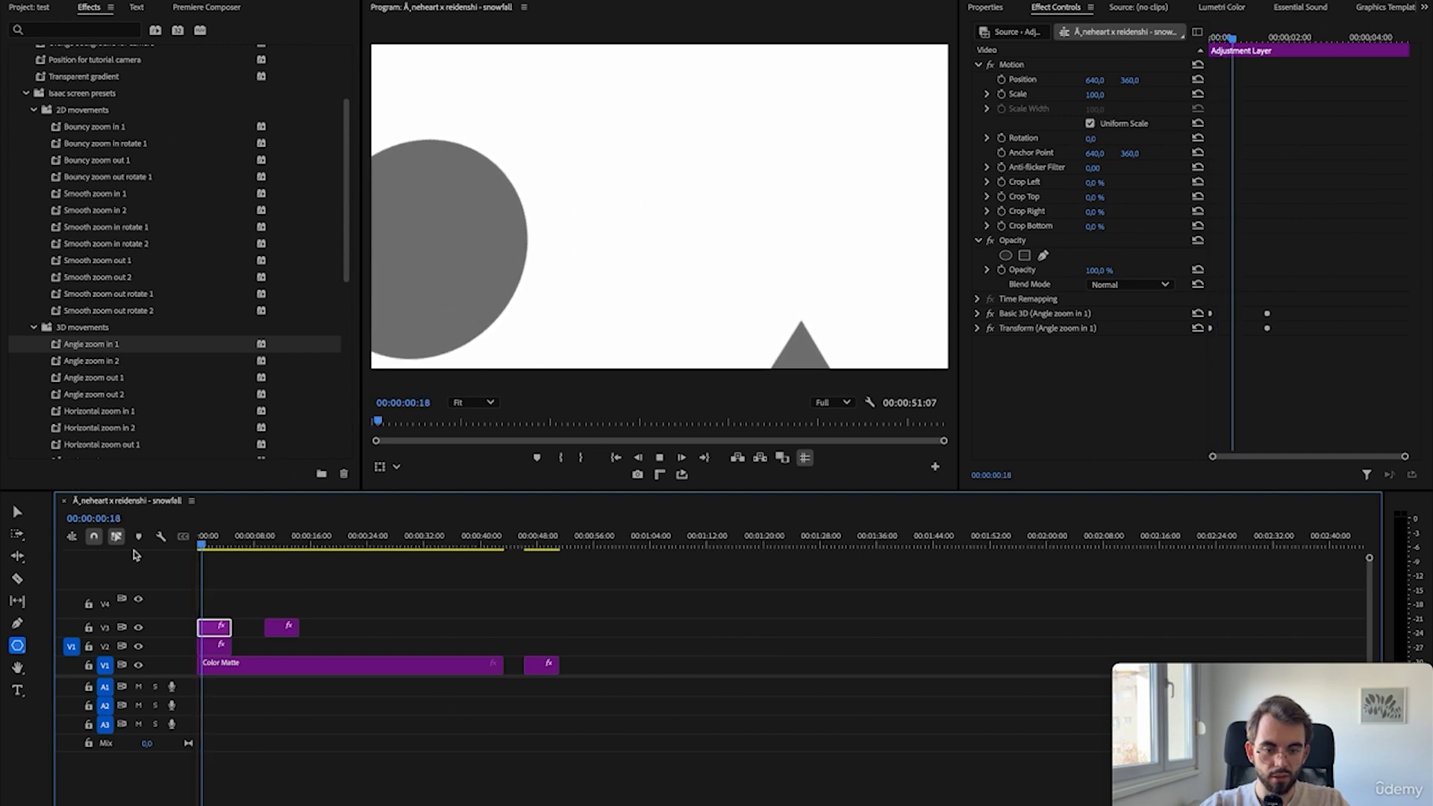
pyautogui.press('space')
# - Capture a screenshot of the whole screen and place it on track V2 at about 00:00:31
pyautogui.click(672, 805)
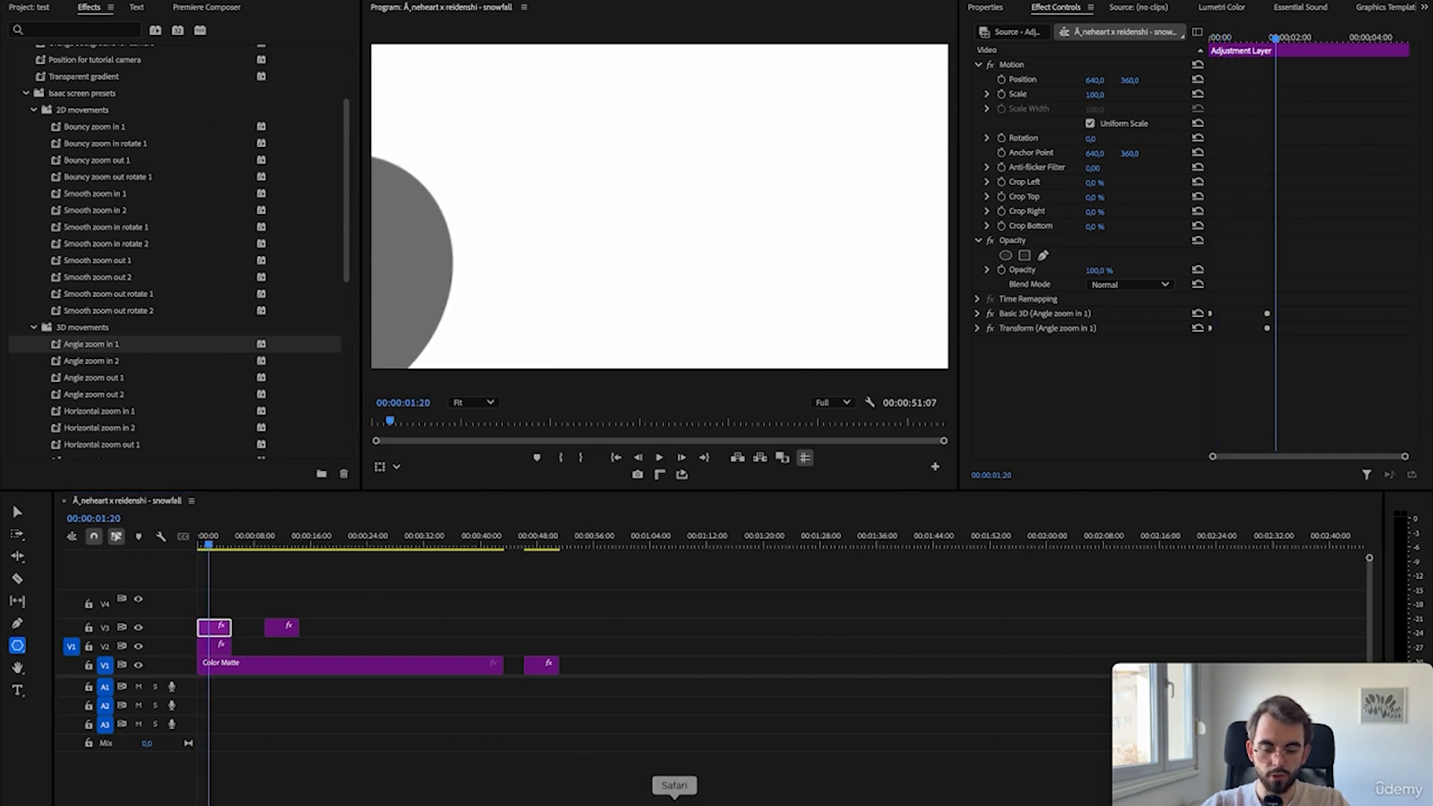
pyautogui.click(698, 805)
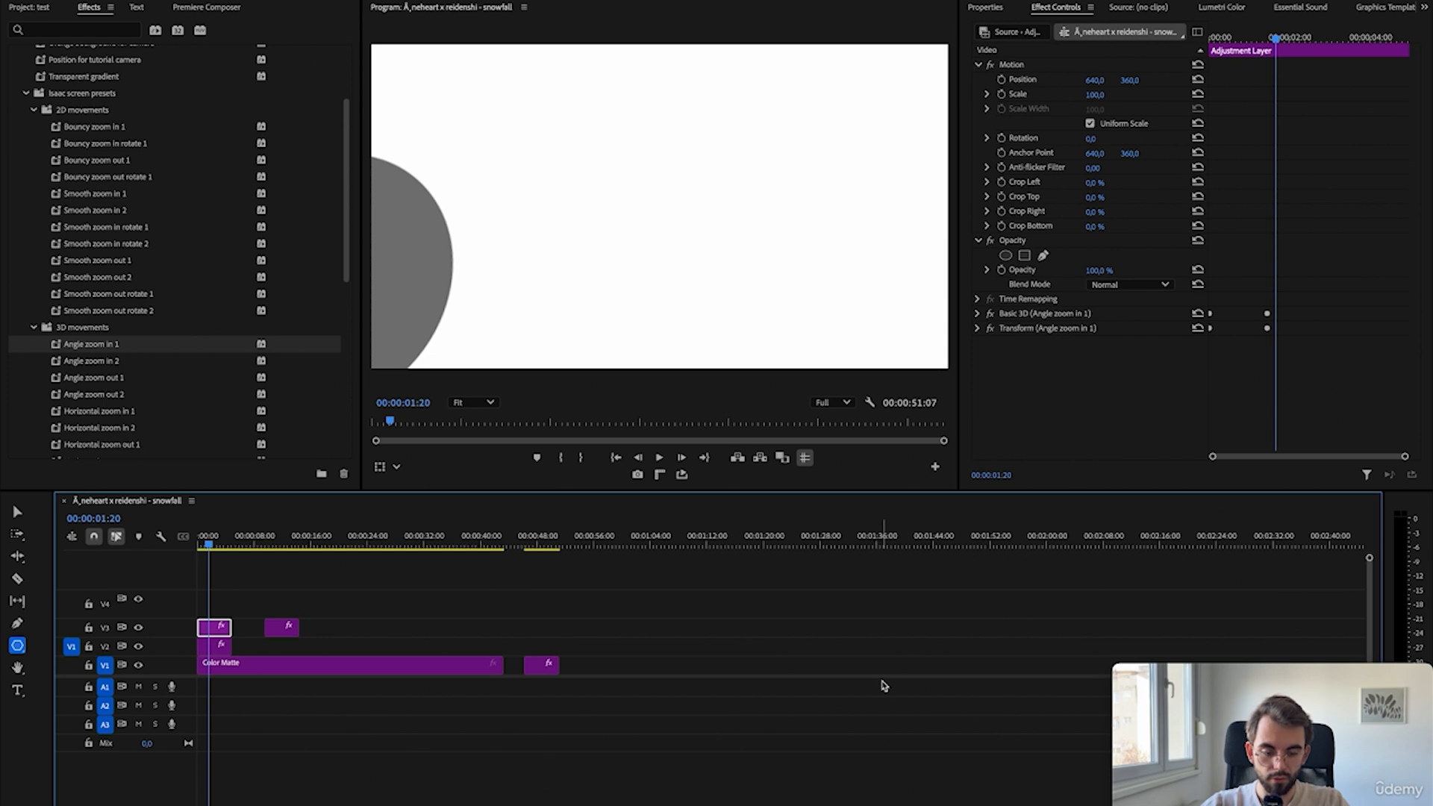
pyautogui.press('super+shift+3')
pyautogui.moveTo(1314, 789); pyautogui.dragTo(433, 647)
# - Scale the screenshot clip to fill the frame and apply the Angle zoom in 1 preset to it
pyautogui.click(433, 545)
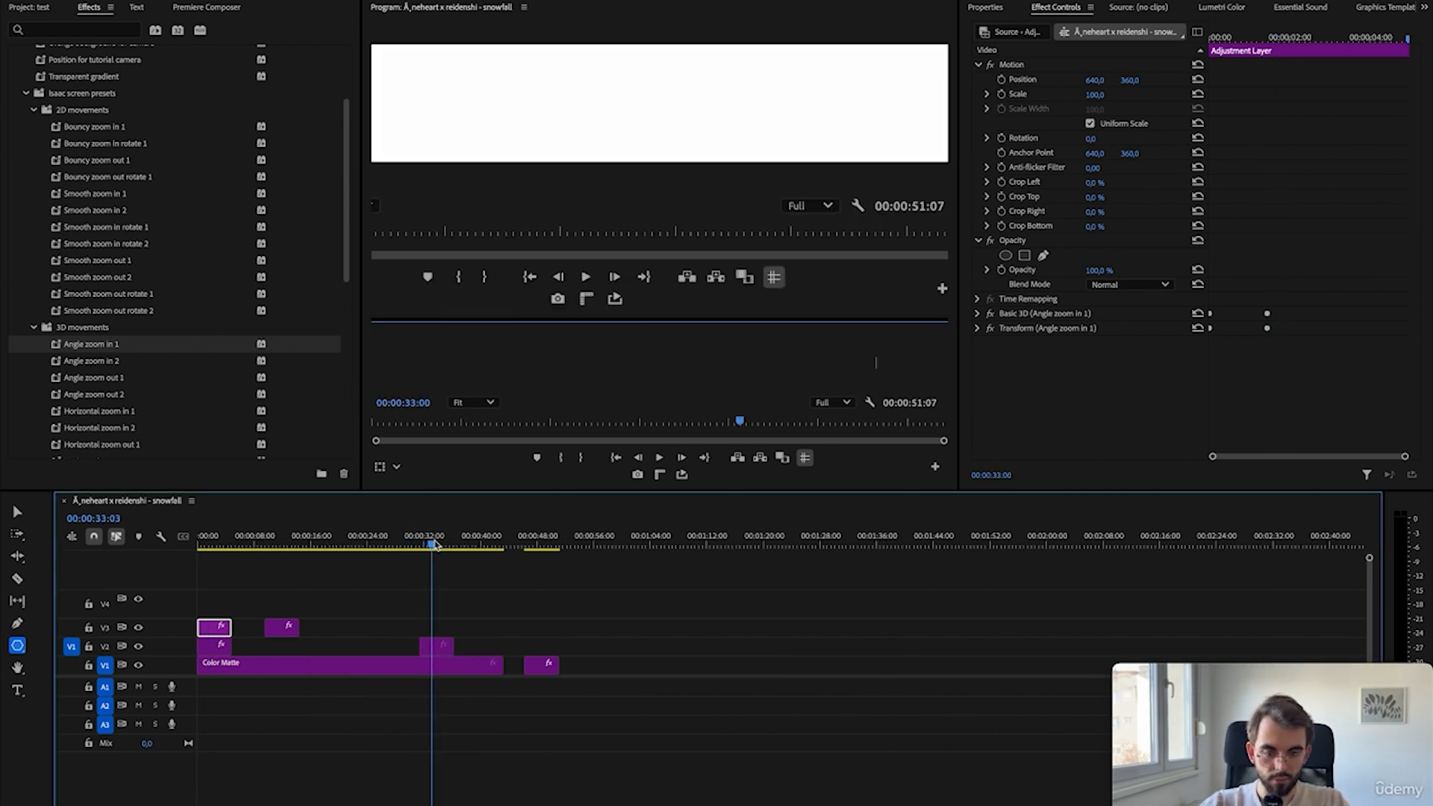
pyautogui.moveTo(435, 545); pyautogui.dragTo(450, 547)
pyautogui.click(445, 647)
pyautogui.click(997, 10)
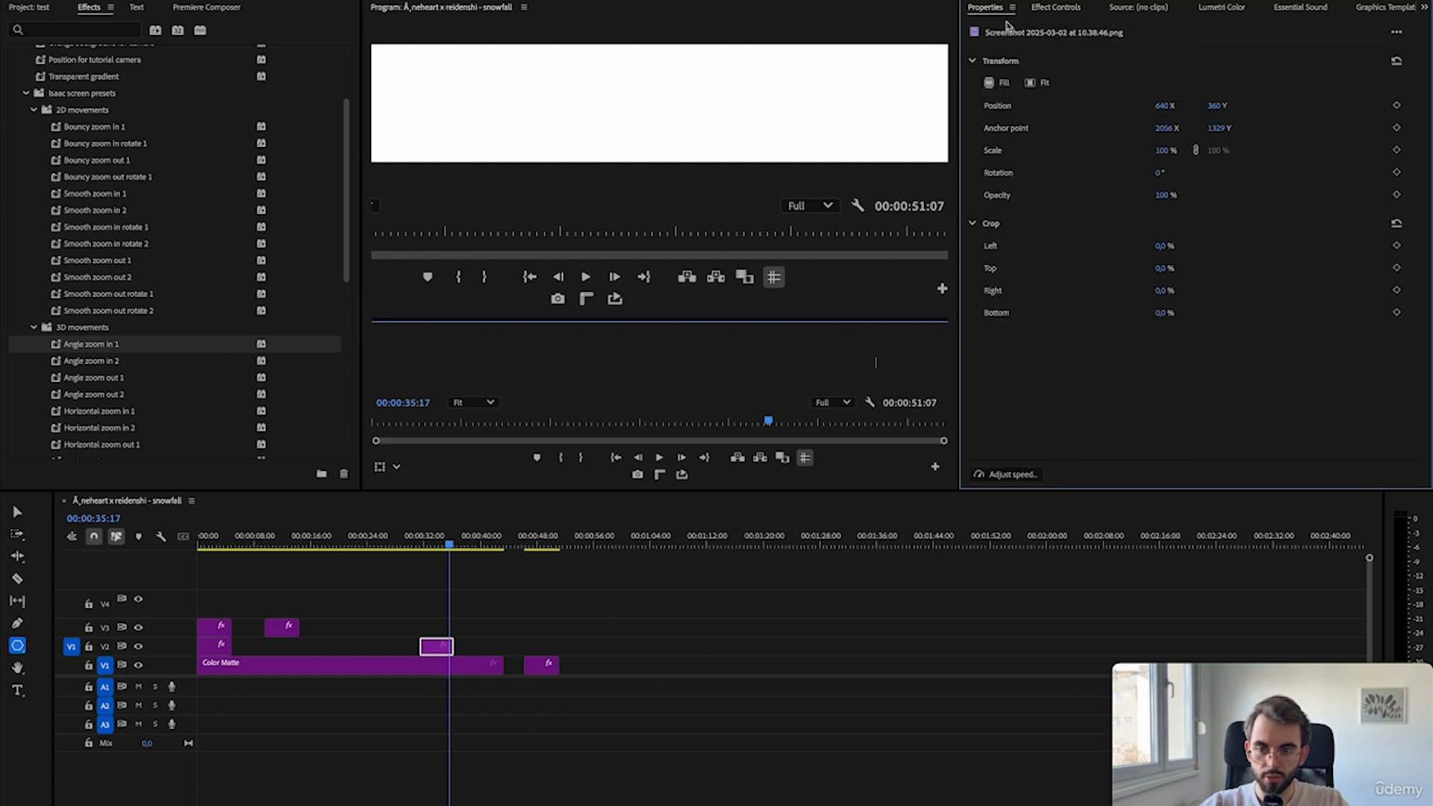
pyautogui.click(998, 83)
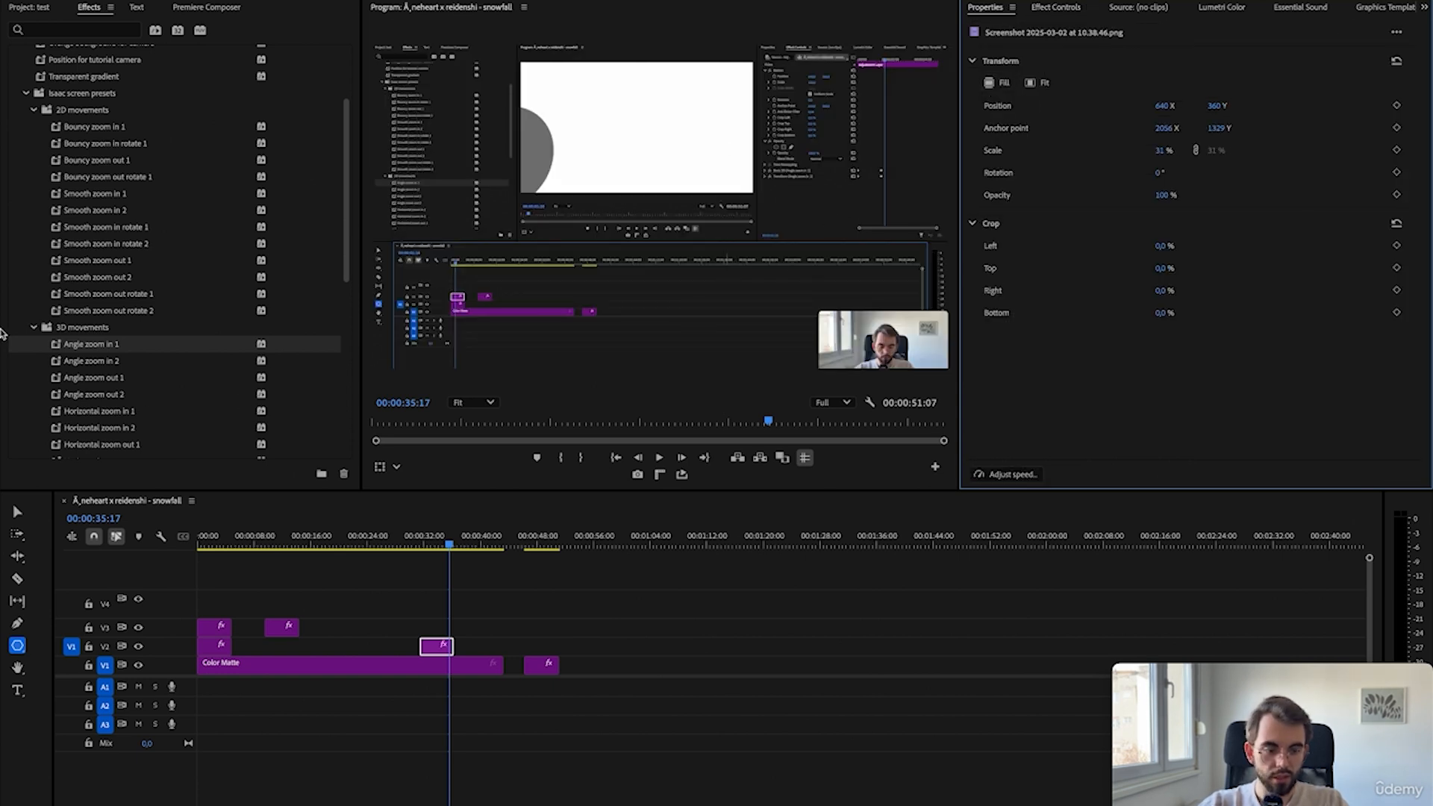
pyautogui.moveTo(120, 347); pyautogui.dragTo(437, 646)
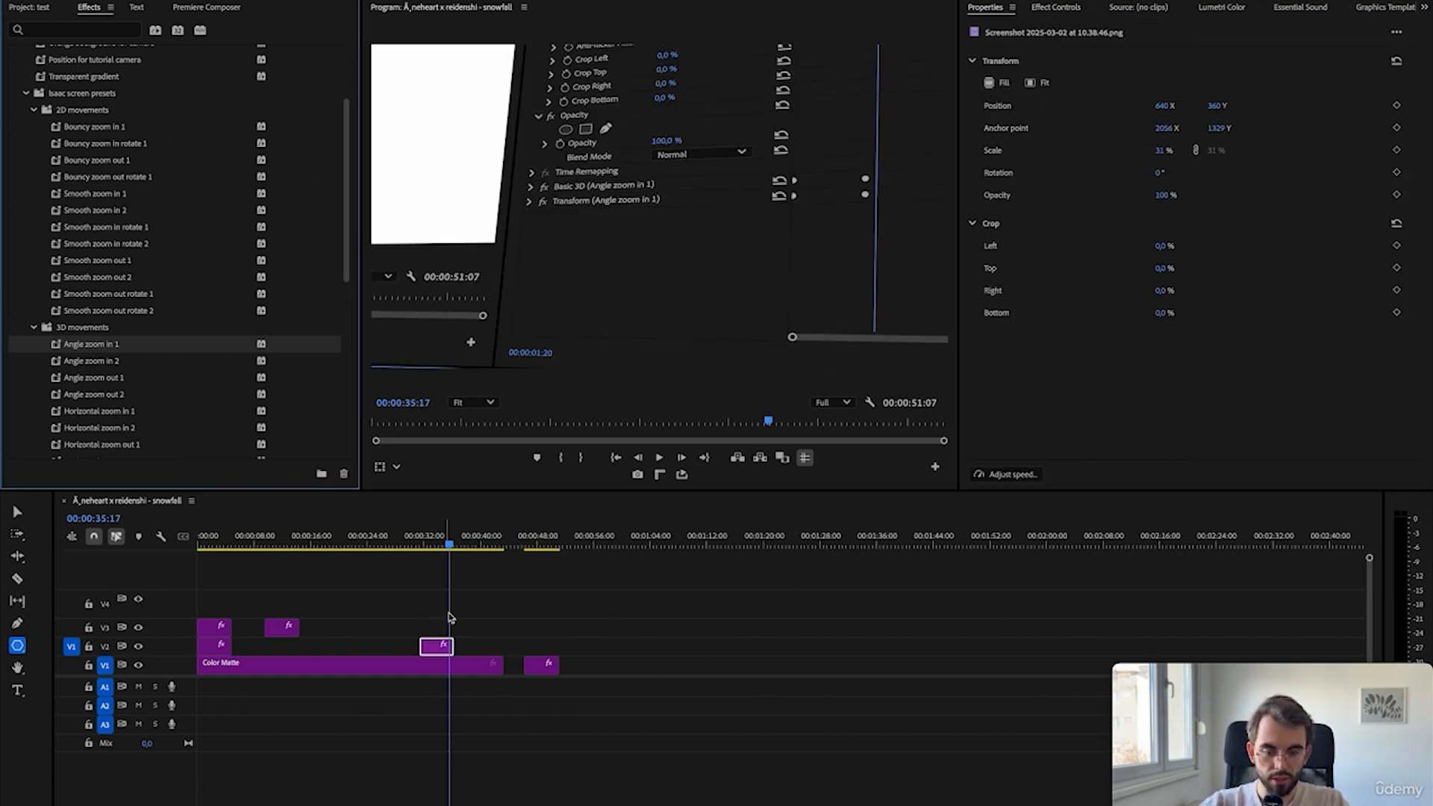
# - Play back the Angle zoom in 1 movement on the V2 screenshot clip, starting at about 00:00:30
pyautogui.moveTo(445, 549); pyautogui.dragTo(414, 546)
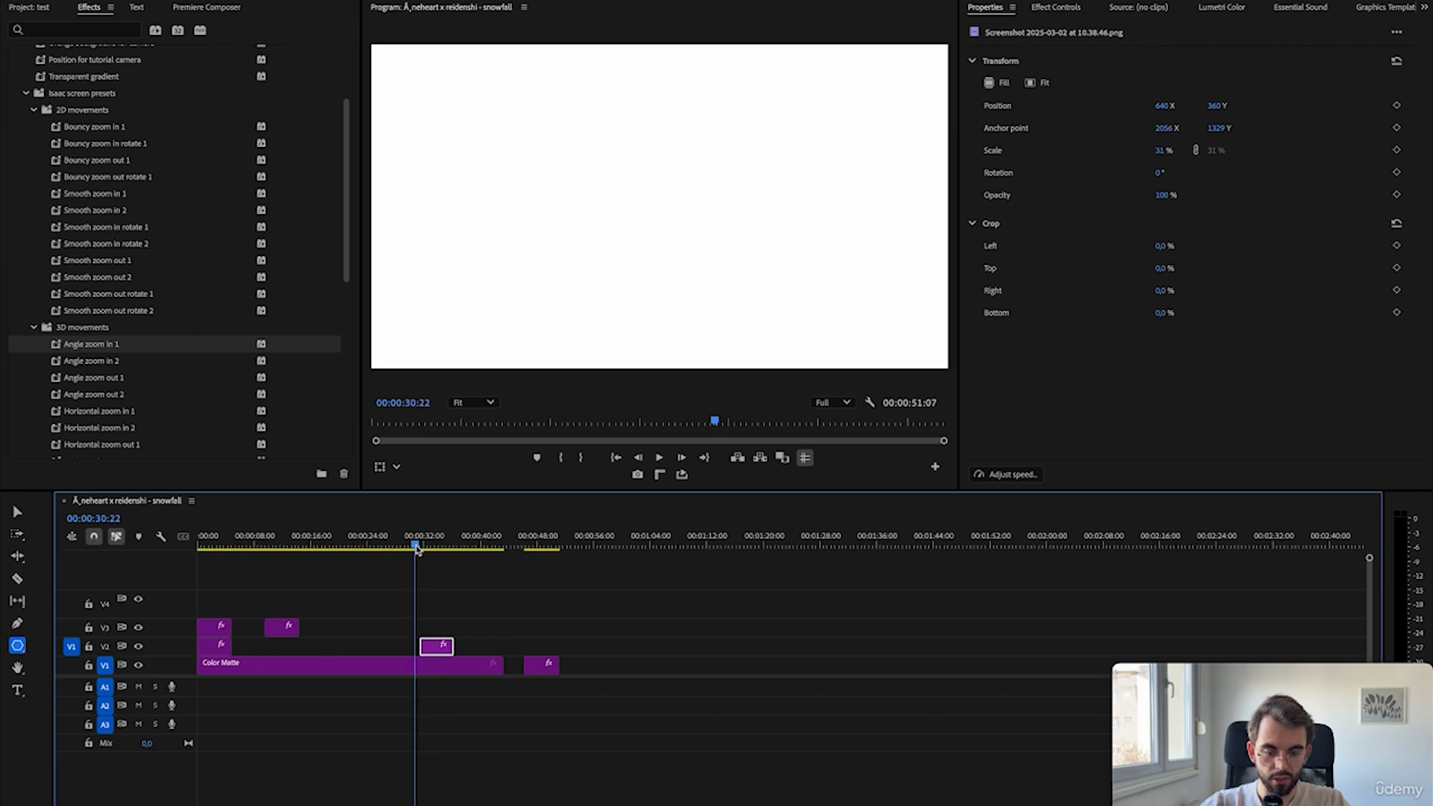
pyautogui.press('space')
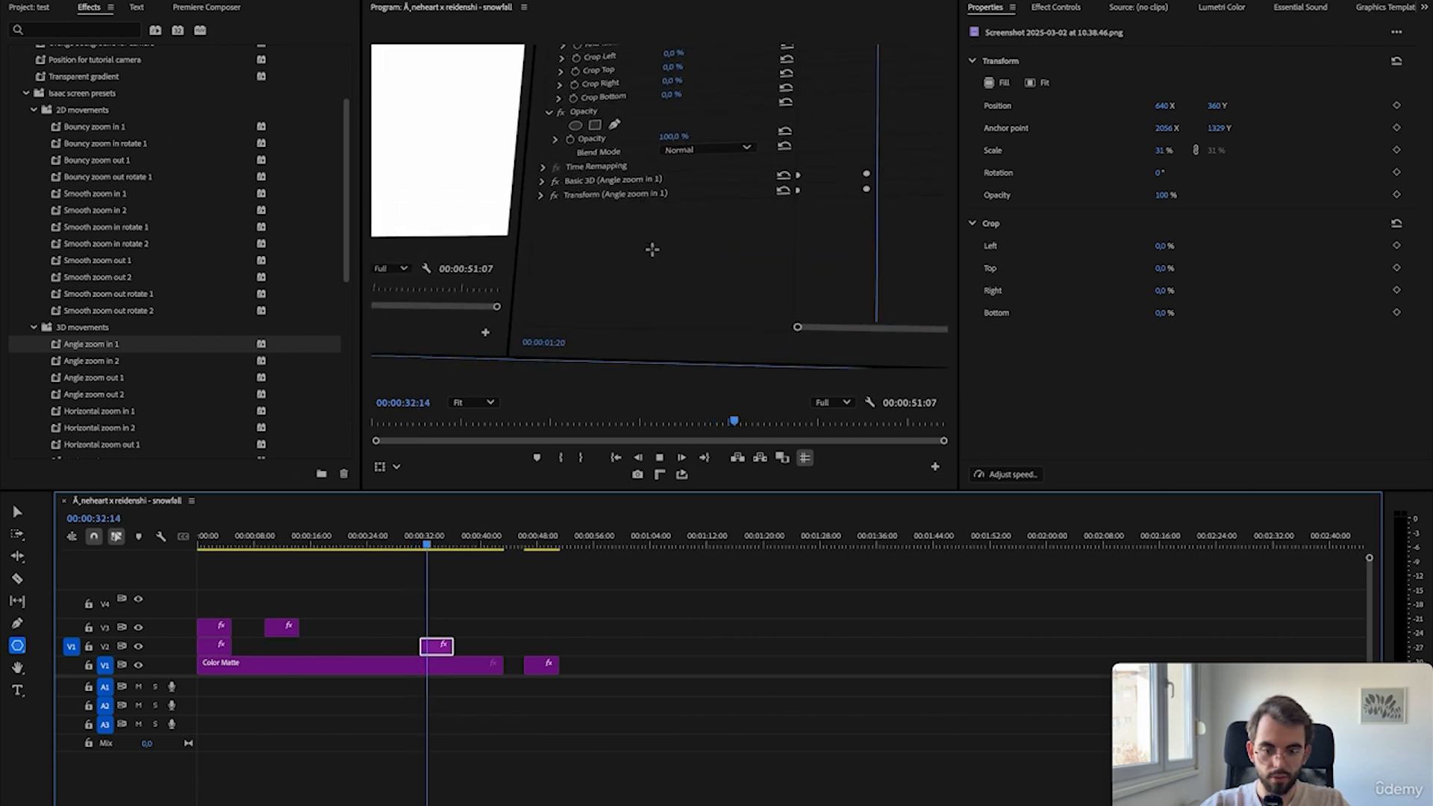
pyautogui.press('space')
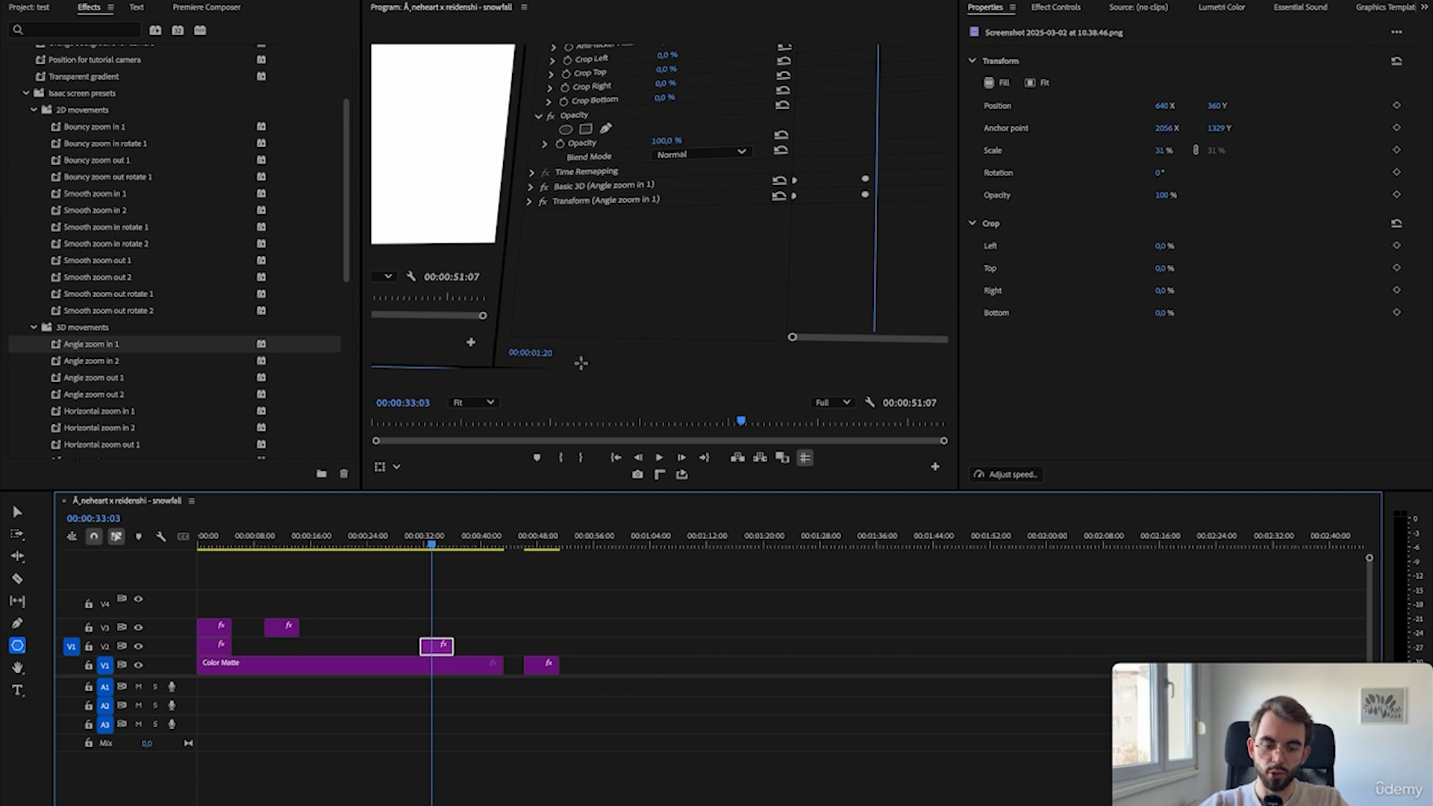
# - Examine the Basic 3D and Transform keyframes that the Angle zoom in 1 preset added to the V2 screenshot clip
pyautogui.click(433, 624)
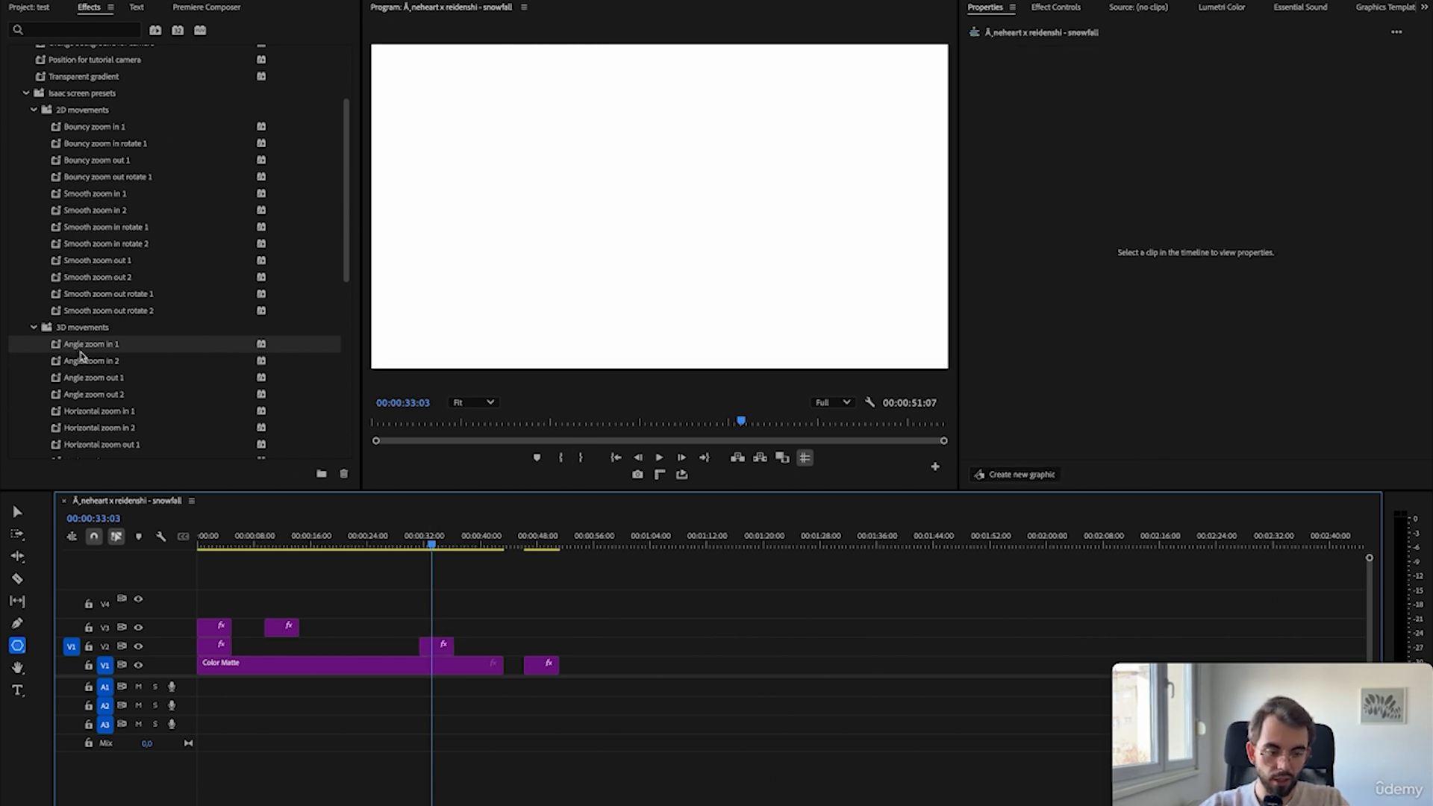
pyautogui.click(436, 647)
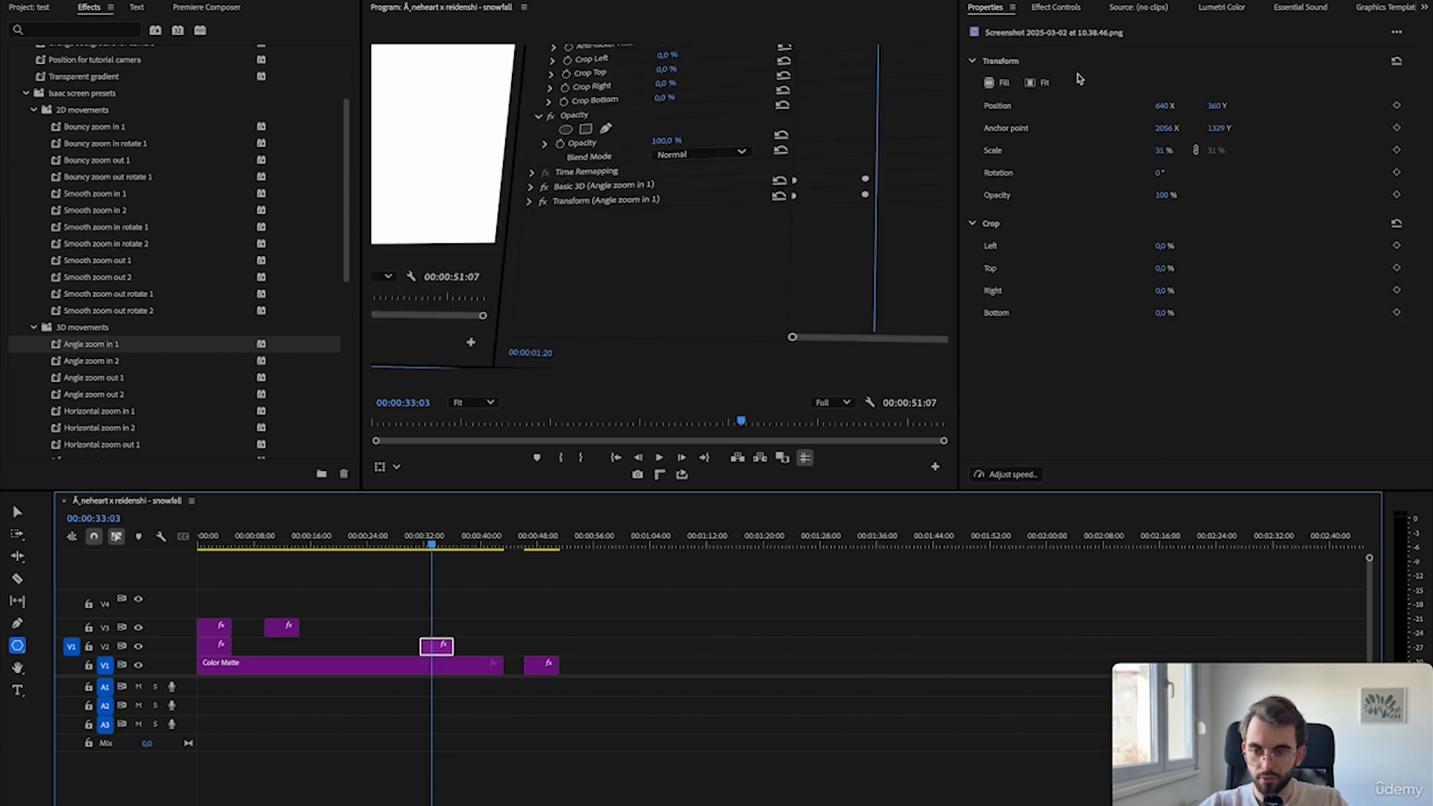
pyautogui.click(1075, 8)
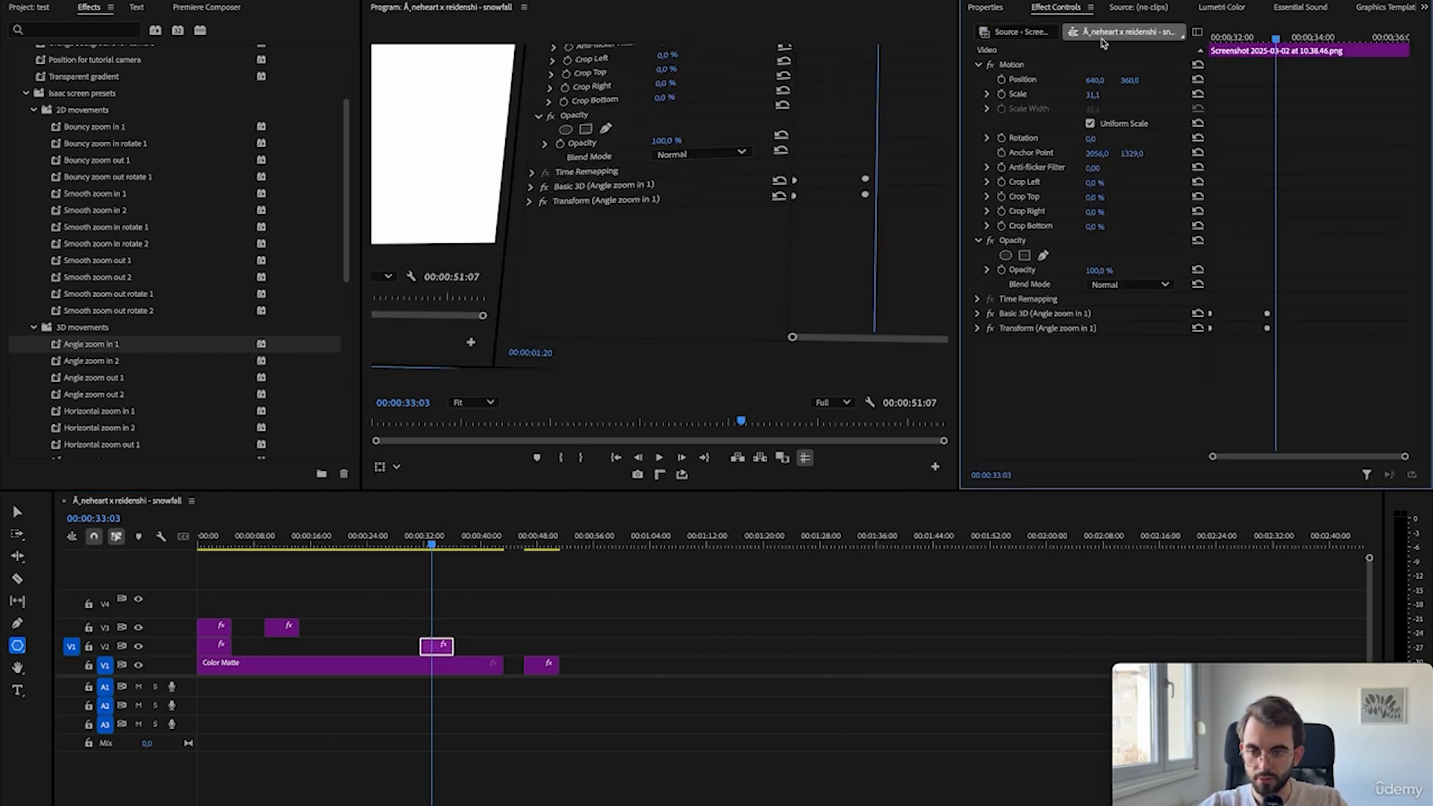
pyautogui.click(977, 313)
pyautogui.click(978, 416)
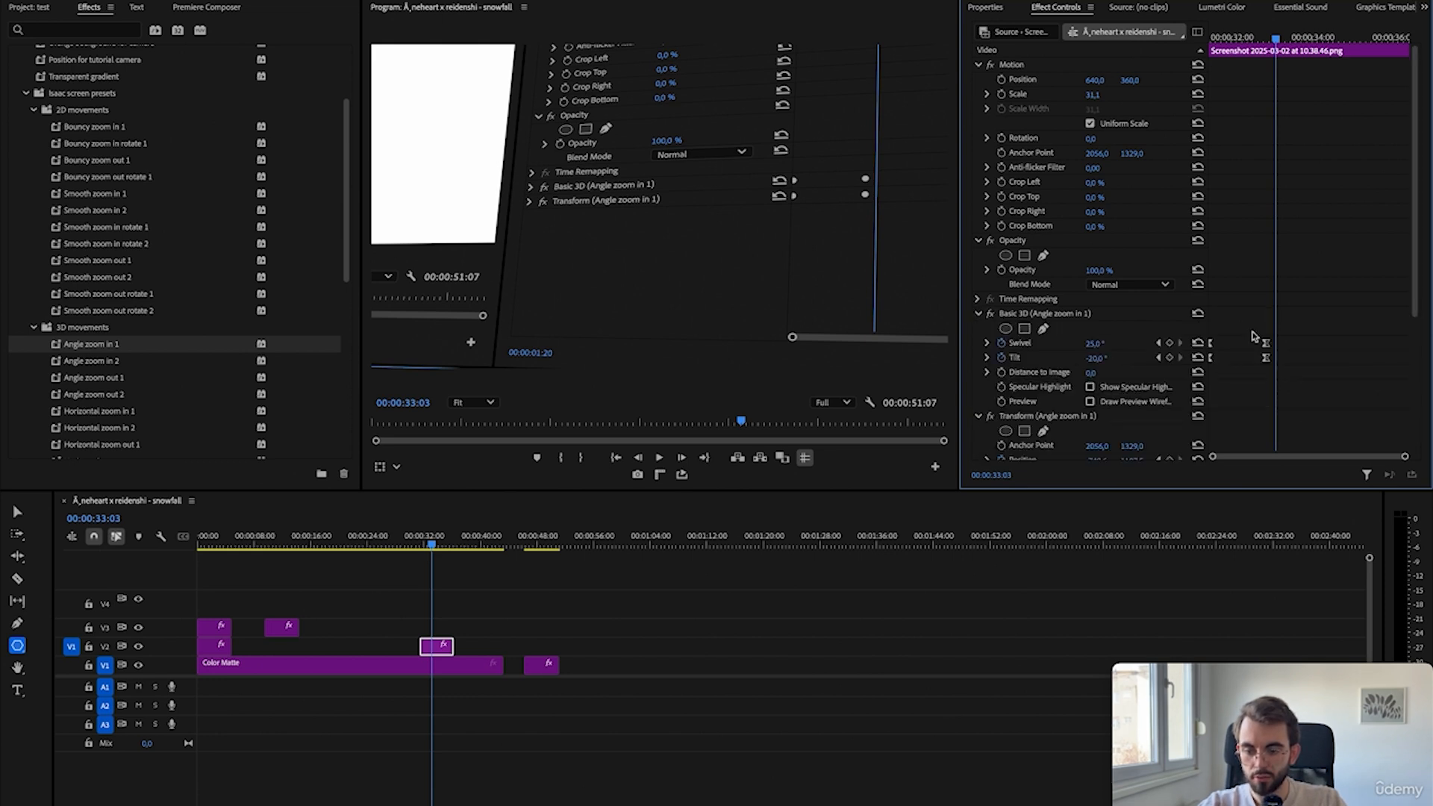
pyautogui.scroll(-2, 1254, 336)
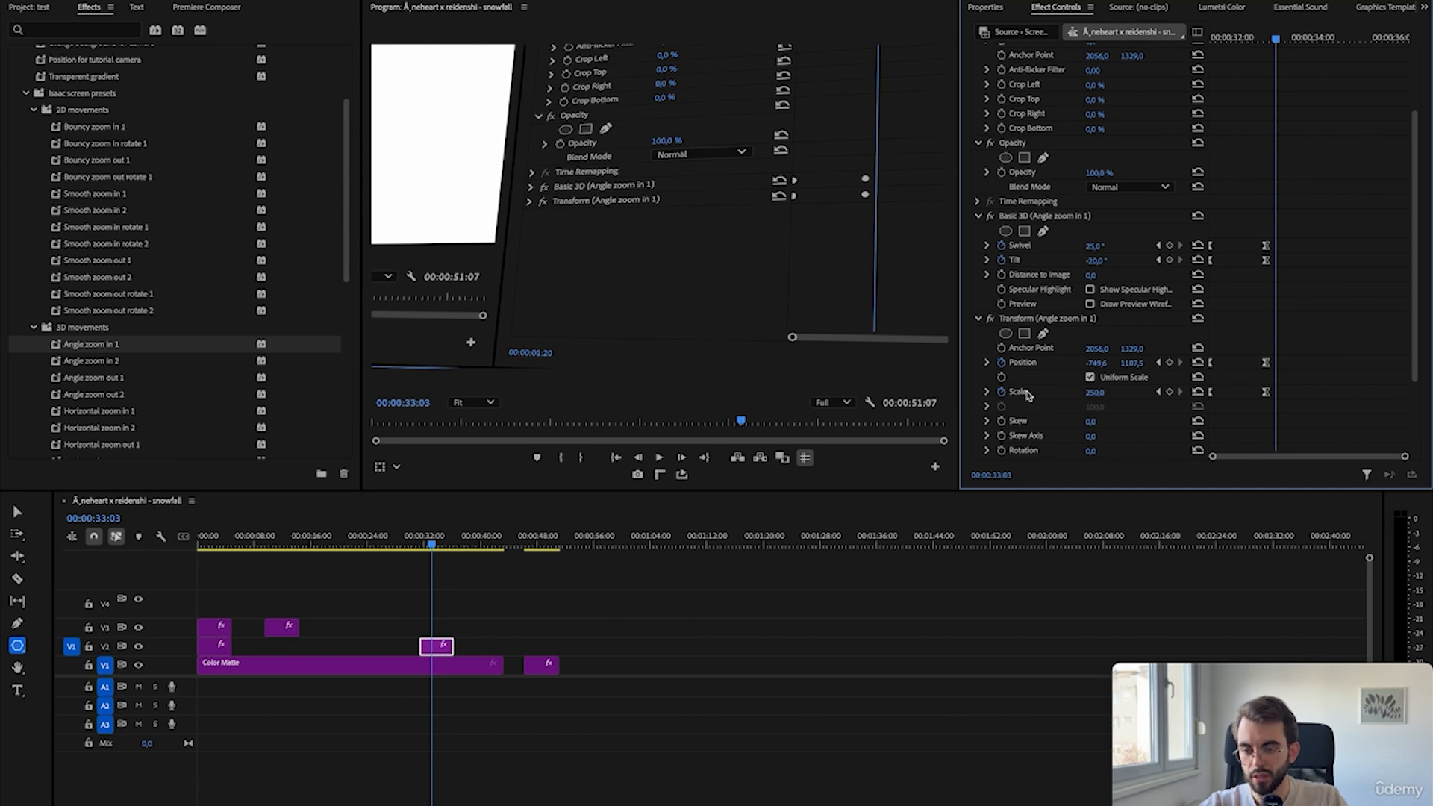
pyautogui.moveTo(1264, 51)
pyautogui.mouseDown()
pyautogui.moveTo(1225, 57)
pyautogui.moveTo(1269, 57)
pyautogui.mouseUp()
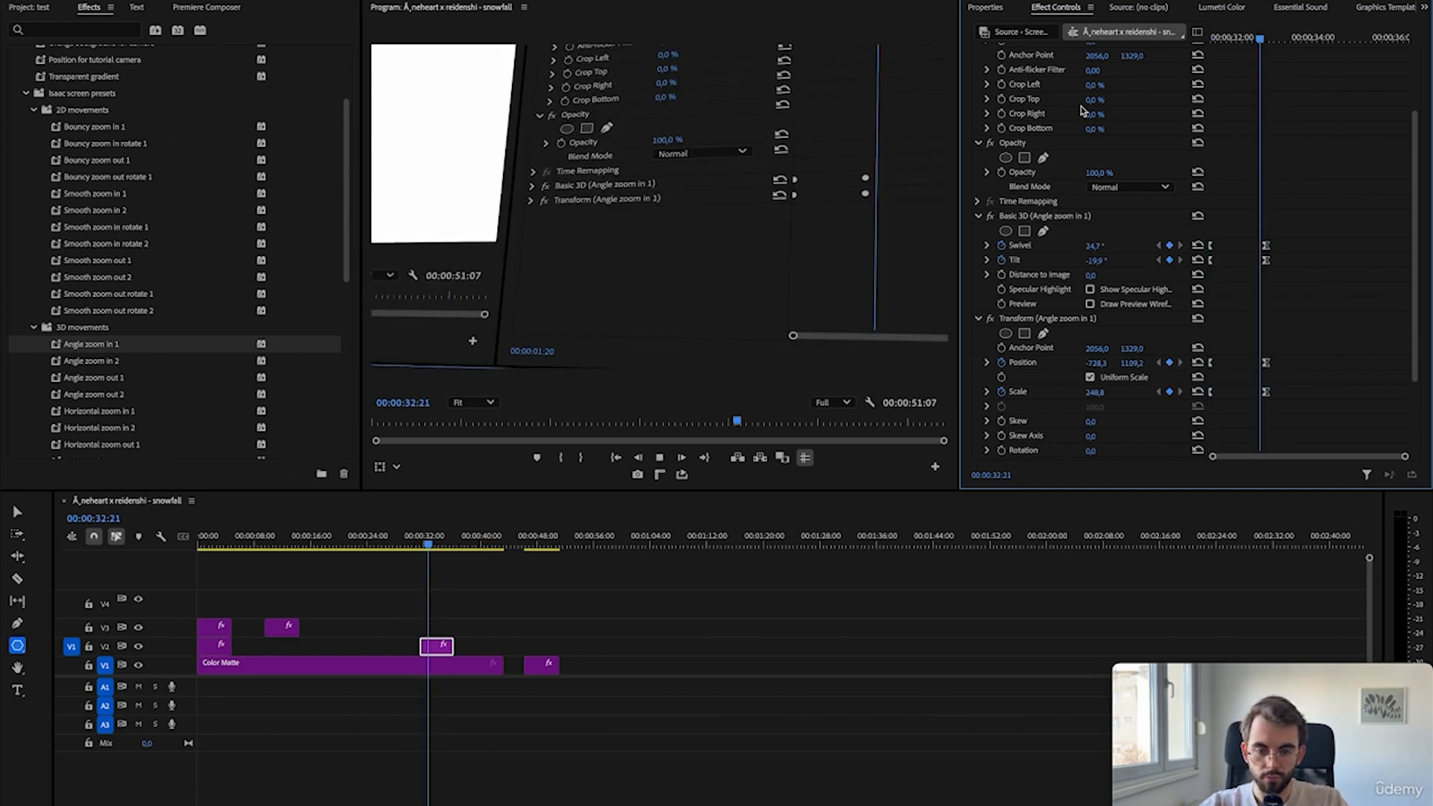
pyautogui.scroll(-3, 117, 303)
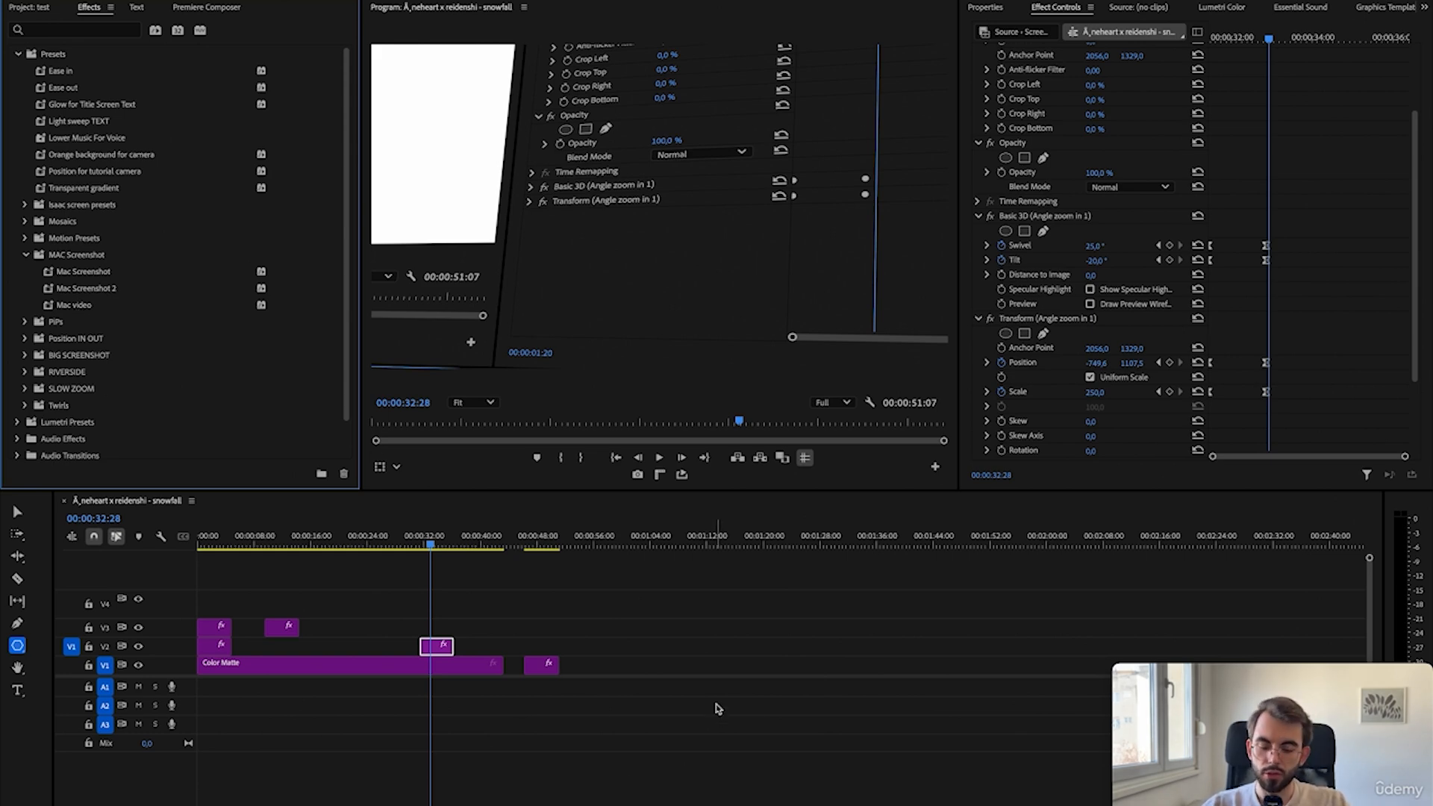
# - Switch to Safari, open Envato Elements in the blank tab, and capture full-screen screenshots of the Udemy and Envato pages
pyautogui.click(677, 805)
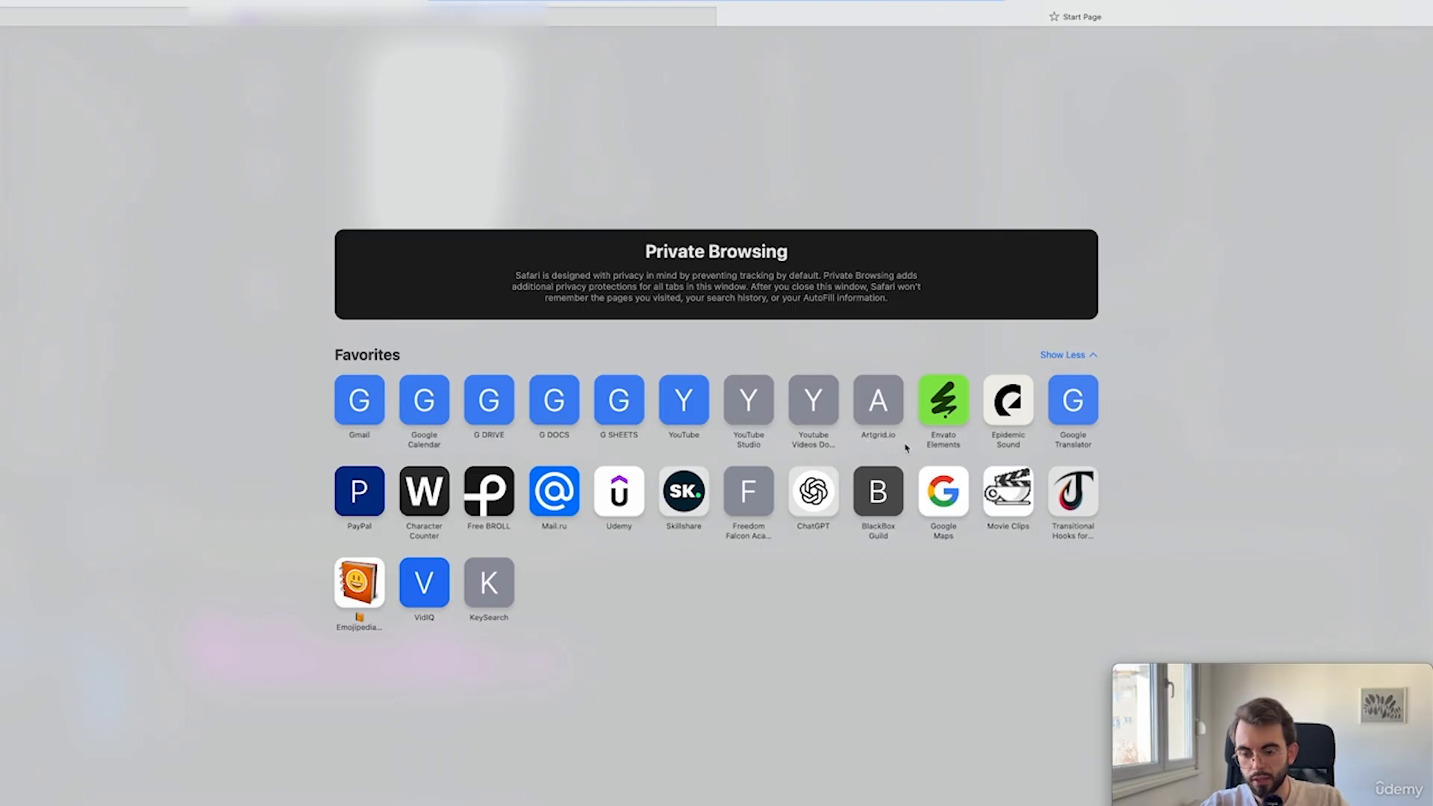
pyautogui.click(944, 401)
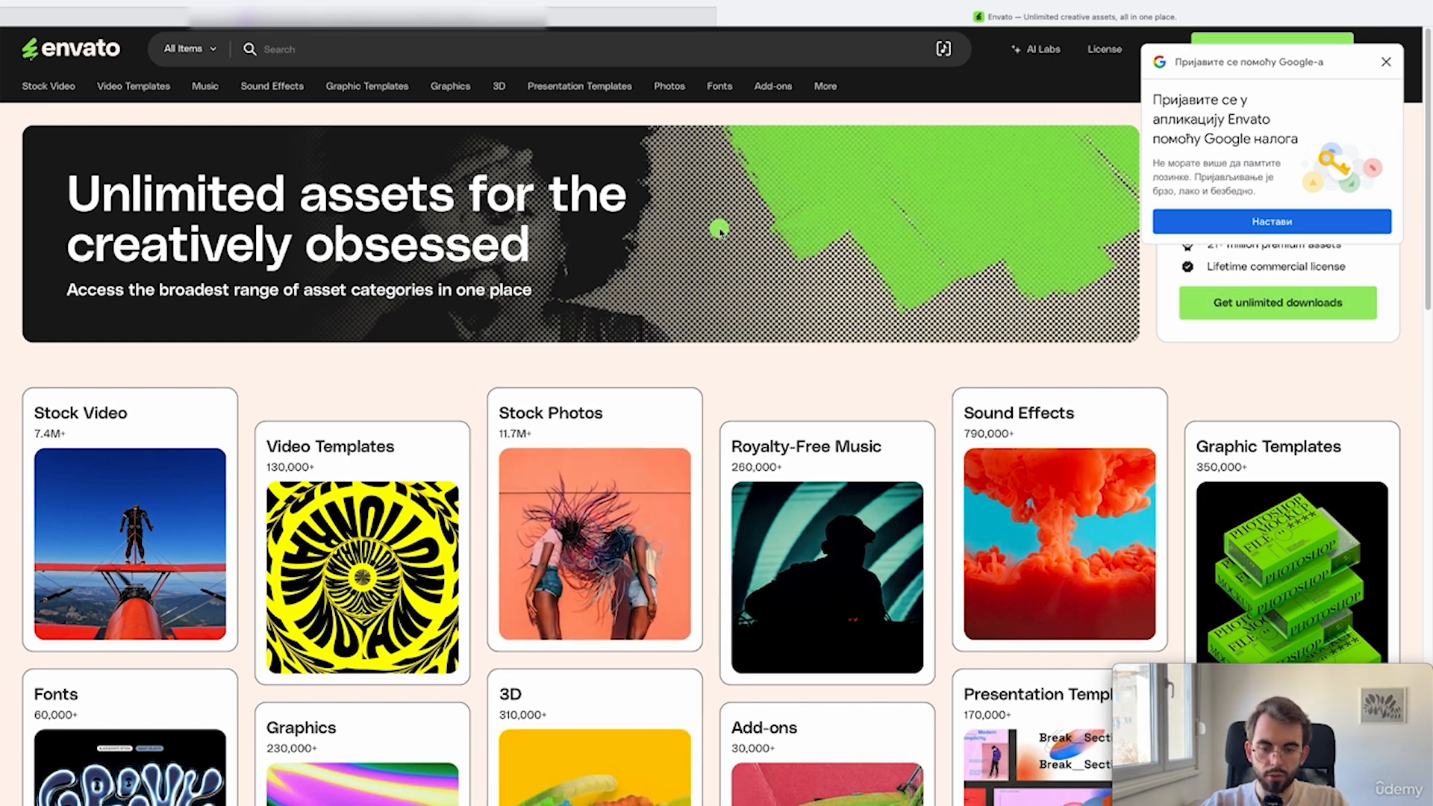
pyautogui.click(667, 23)
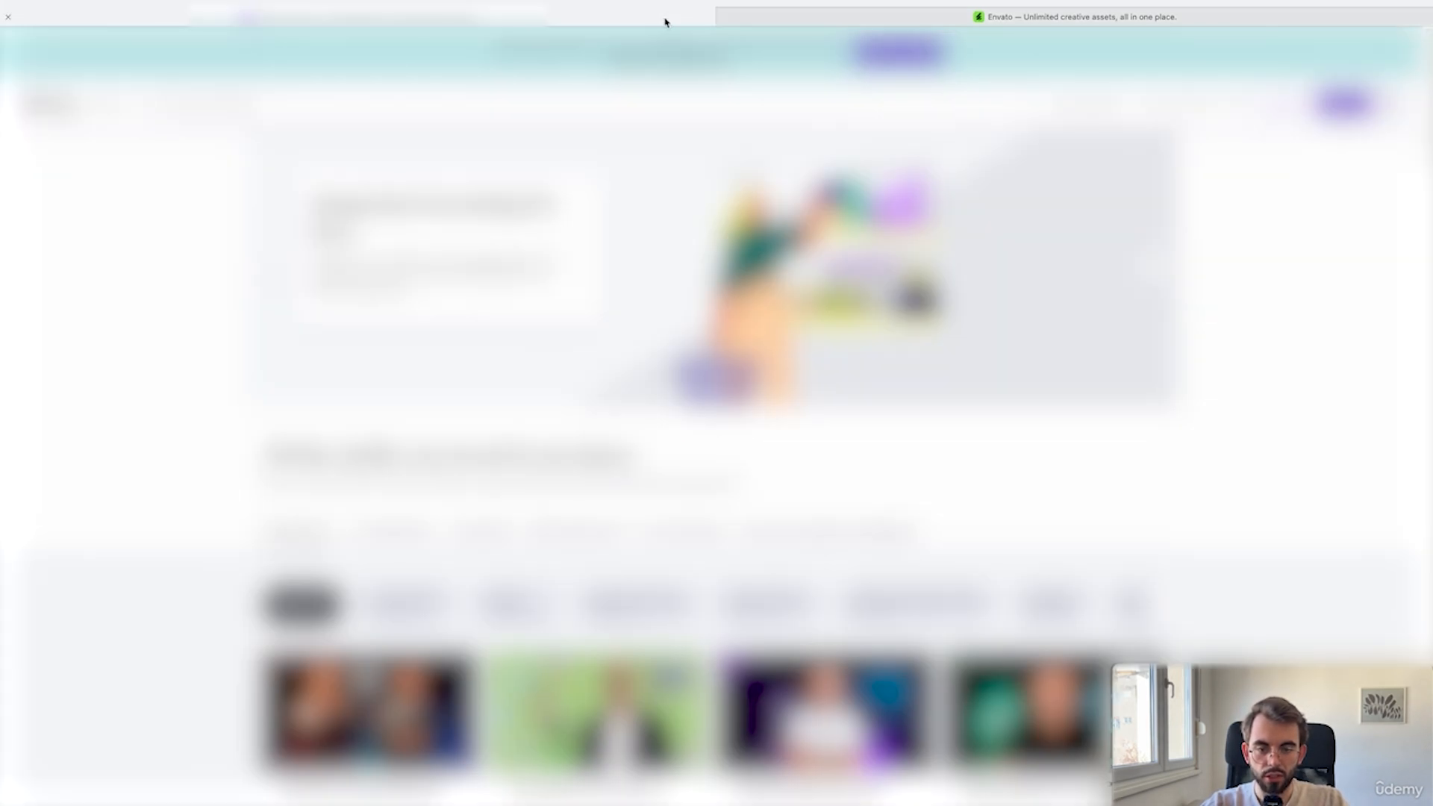
pyautogui.click(804, 18)
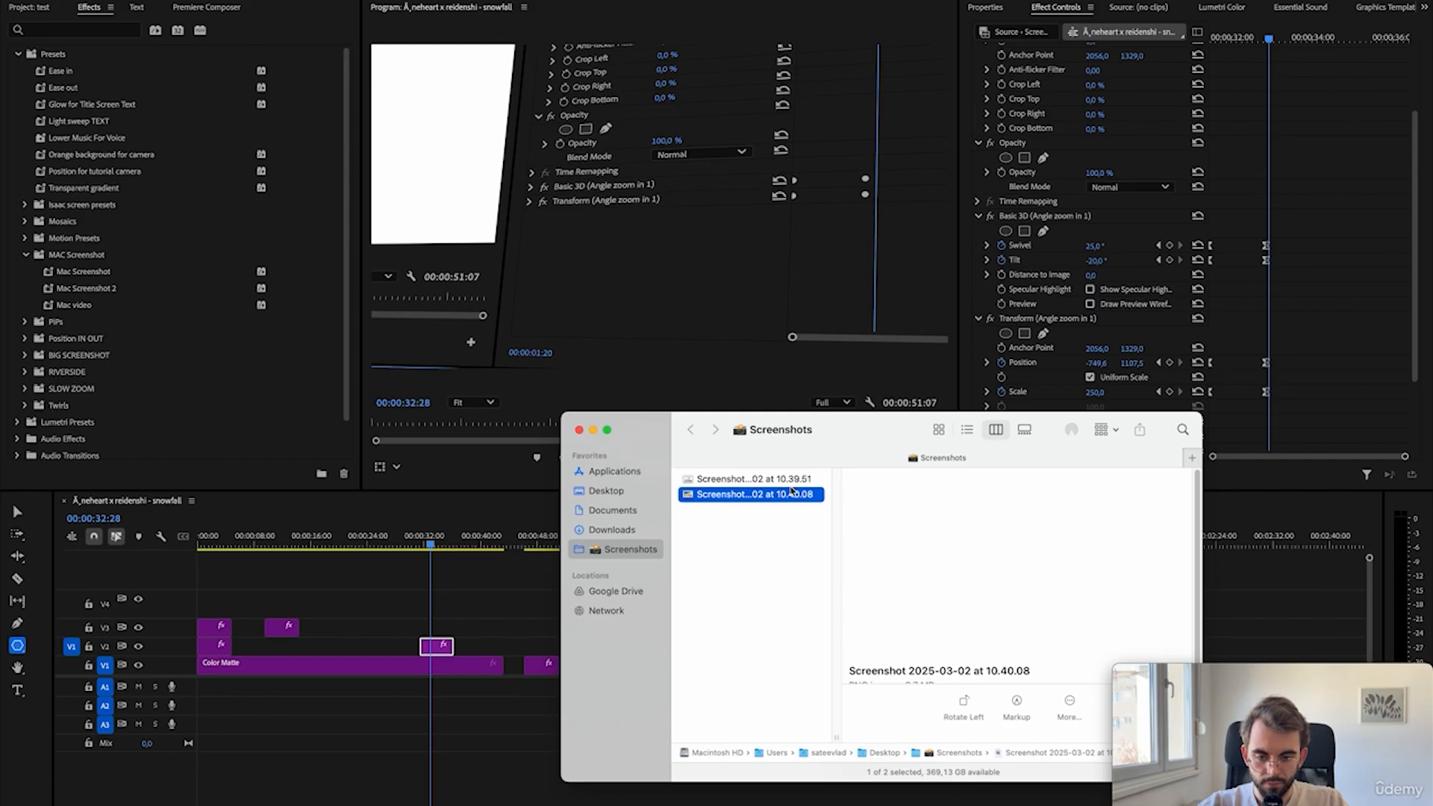
# - Place both new website screenshots from the Screenshots folder side by side on track V1 at about 00:01:07 in Premiere Pro
pyautogui.press('super+a')
pyautogui.moveTo(754, 487); pyautogui.dragTo(575, 619)
pyautogui.click(510, 636)
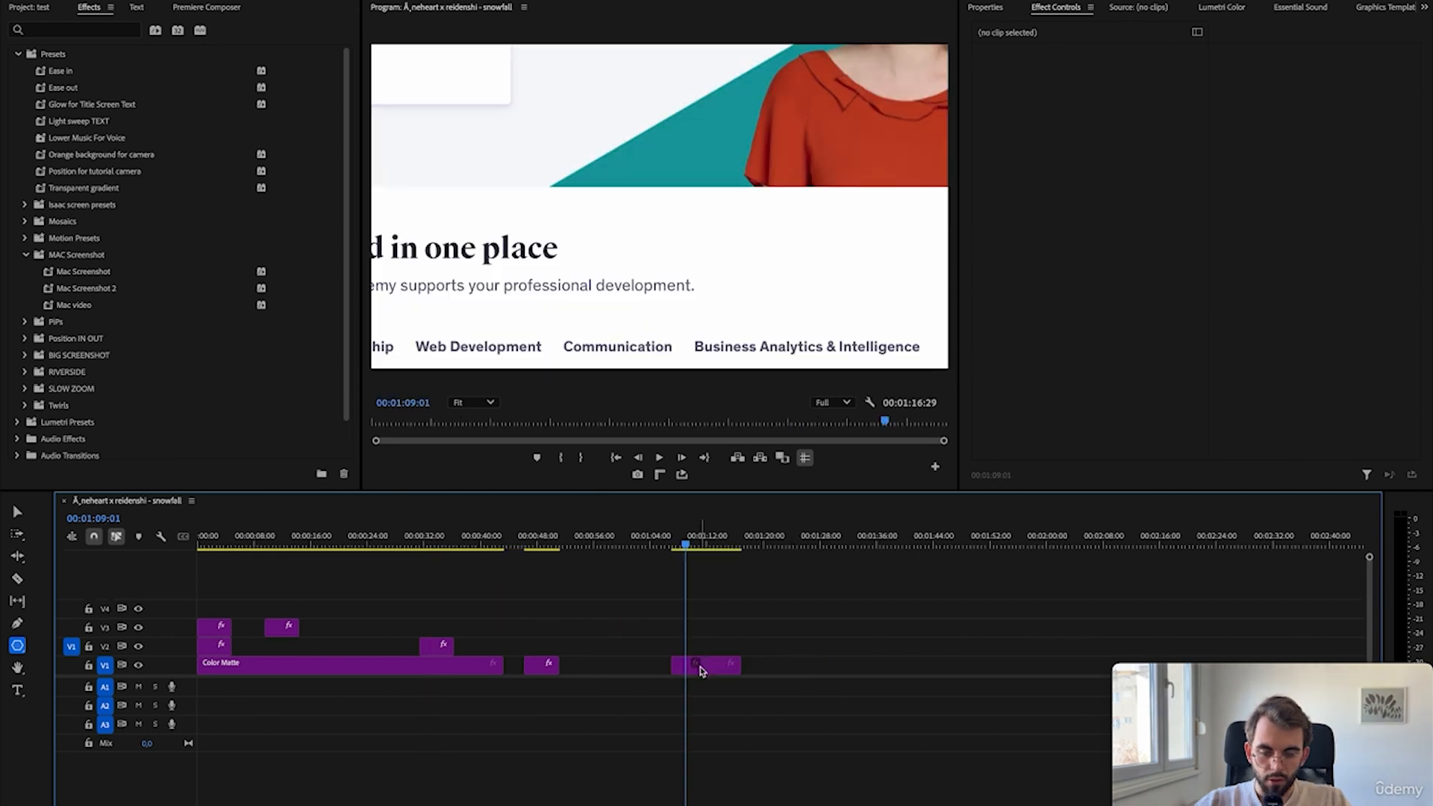
# - Scale both website screenshot clips on V1 to fill the frame
pyautogui.click(699, 667)
pyautogui.click(984, 7)
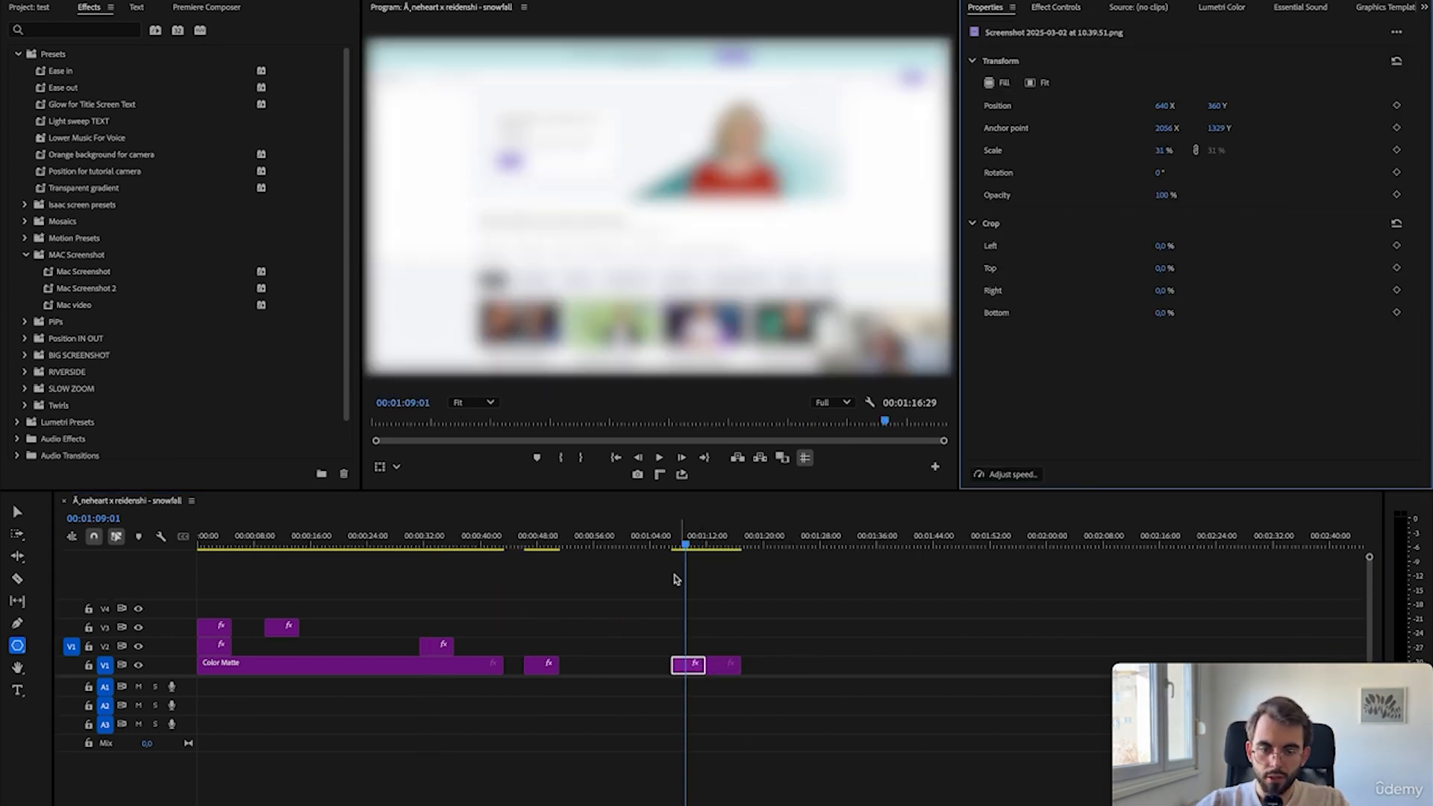
pyautogui.click(990, 83)
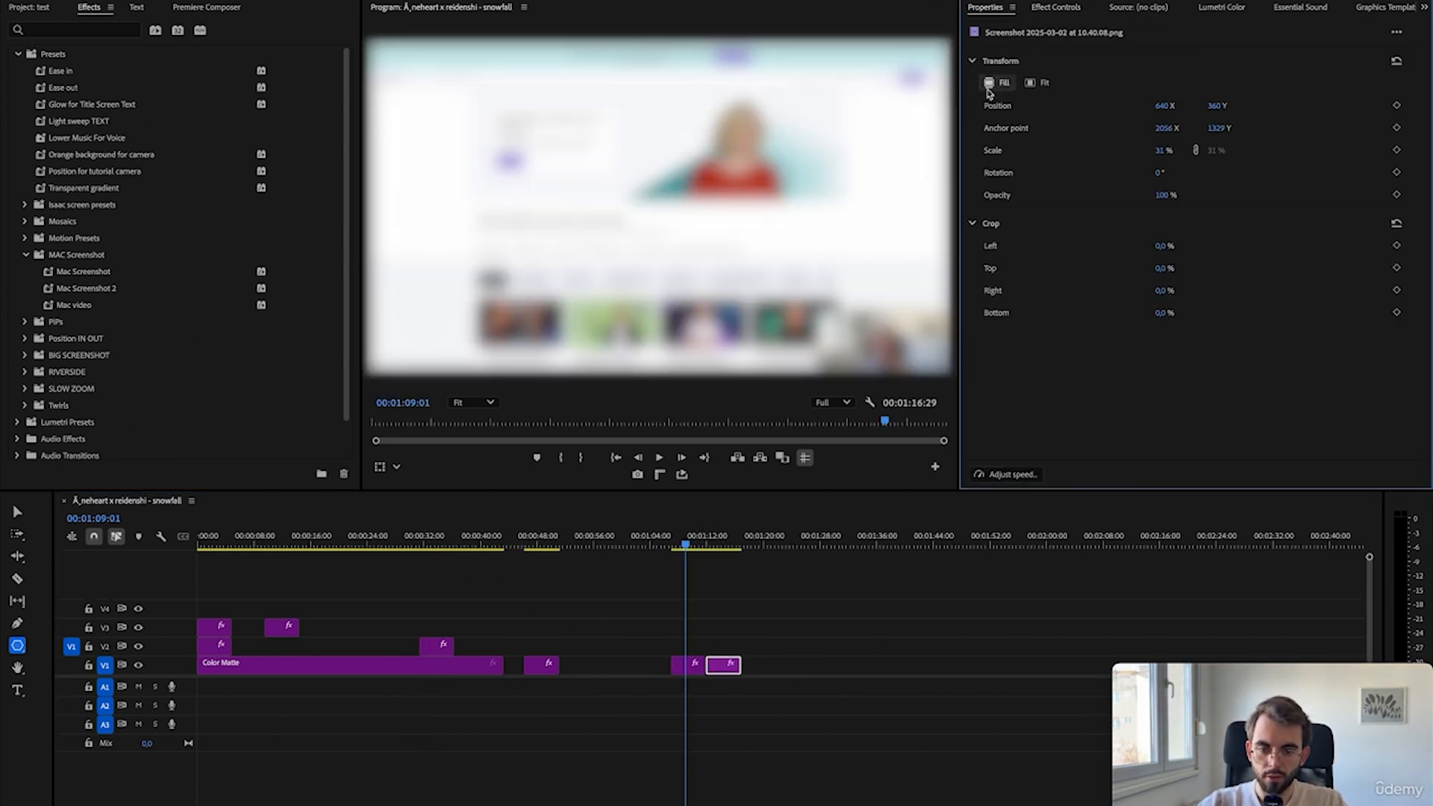
pyautogui.moveTo(706, 545); pyautogui.dragTo(704, 546)
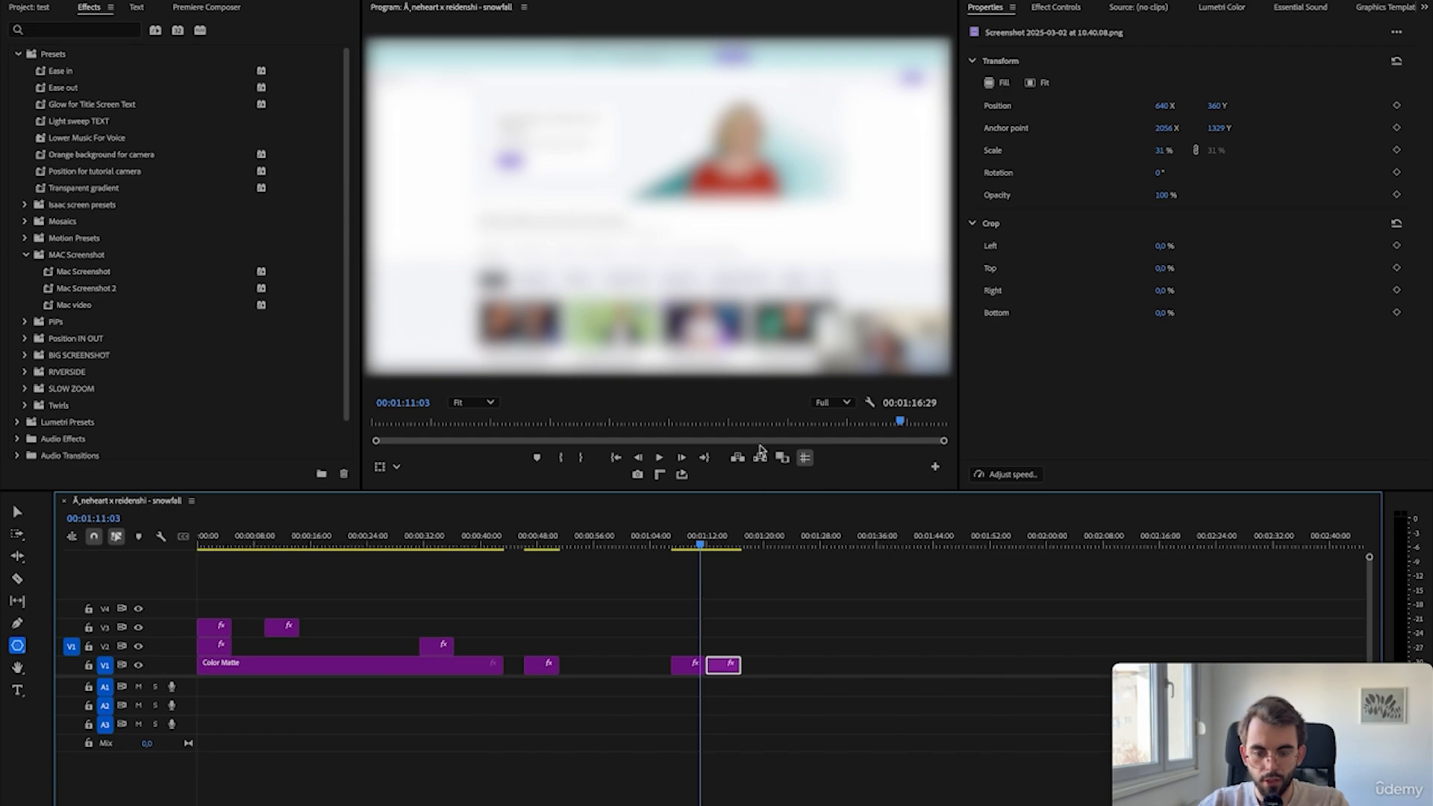
pyautogui.click(716, 546)
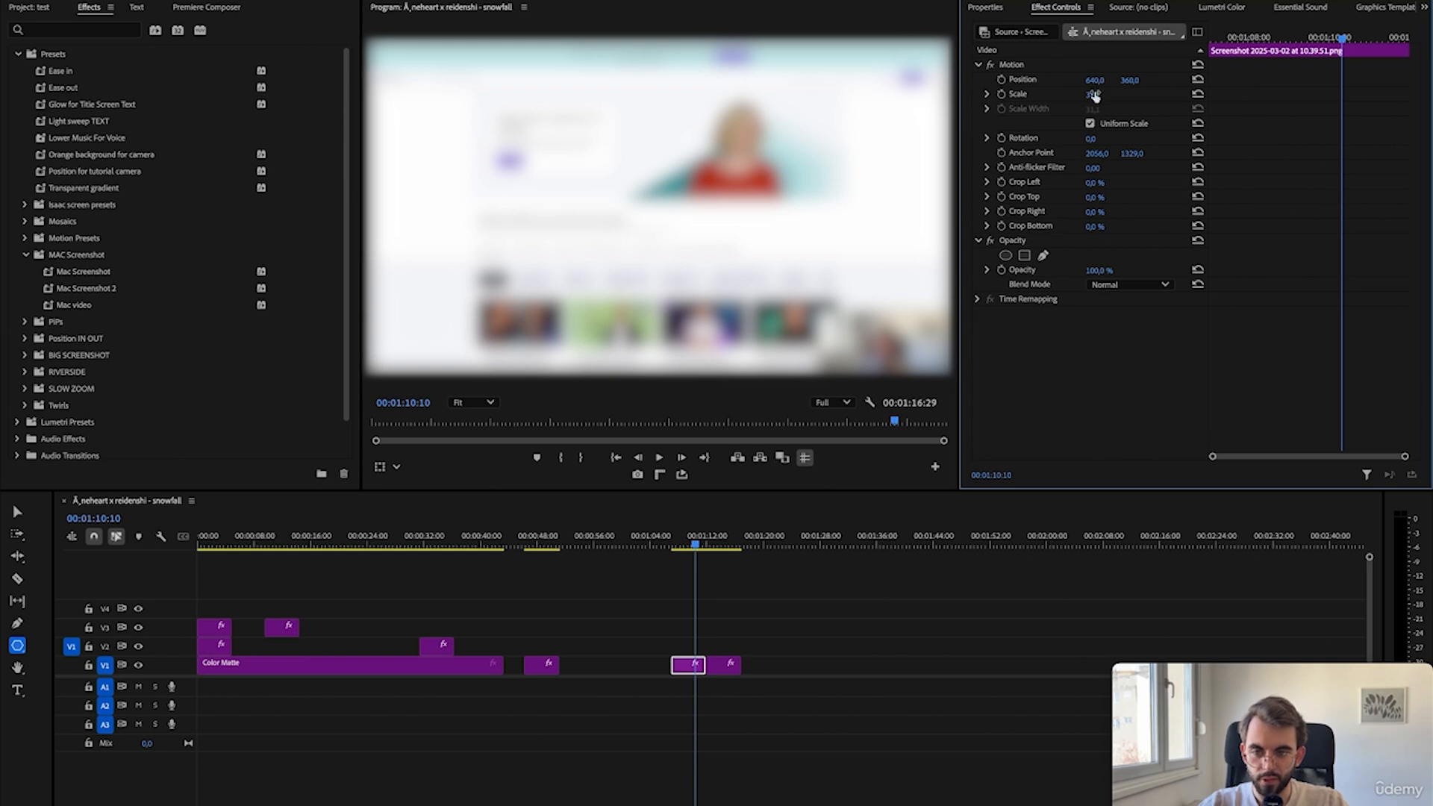
# - Try scaling the Udemy screenshot clip down to 26.1 and resetting its scale, undoing each change
pyautogui.moveTo(1094, 96); pyautogui.dragTo(1088, 96)
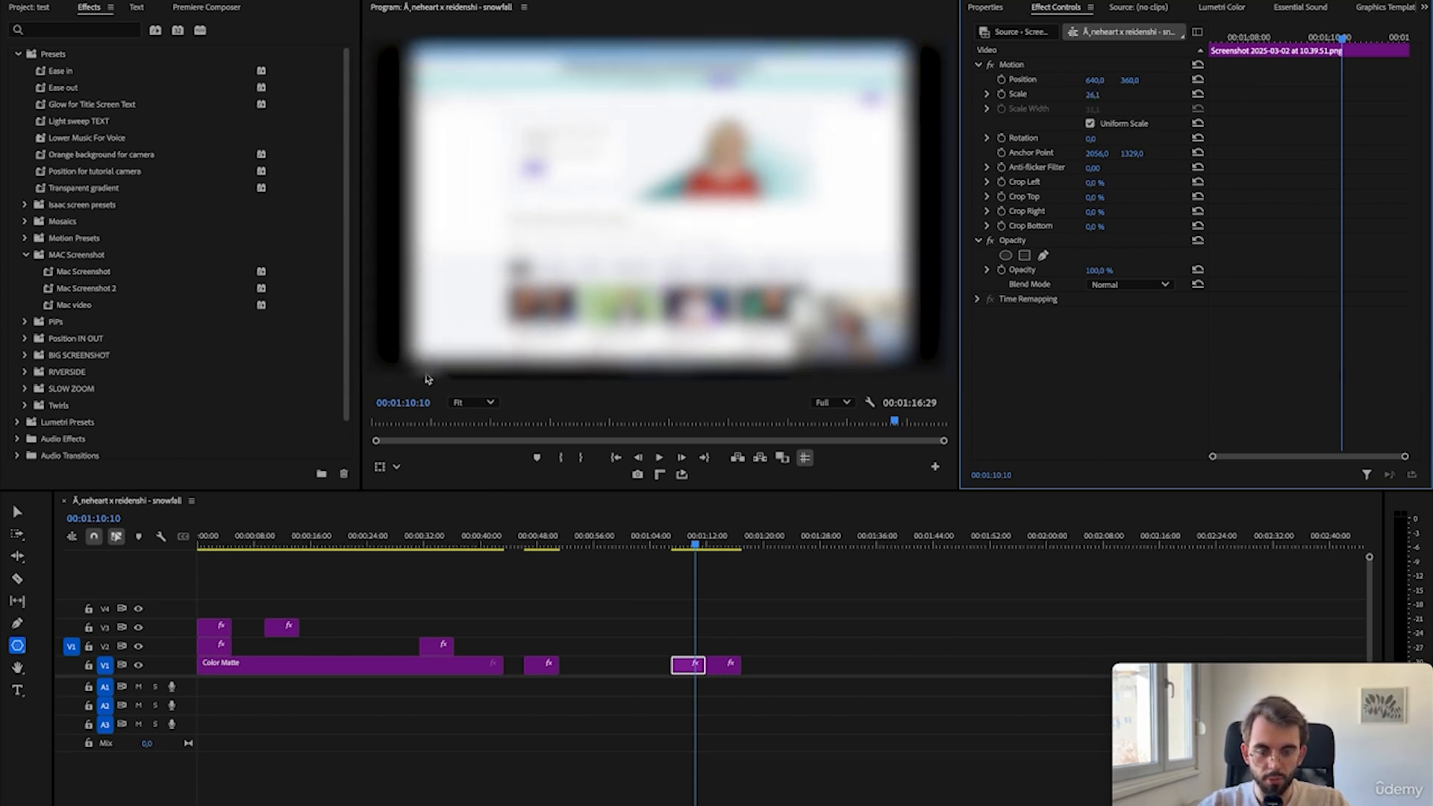
pyautogui.hotkey('ctrl', 'z')
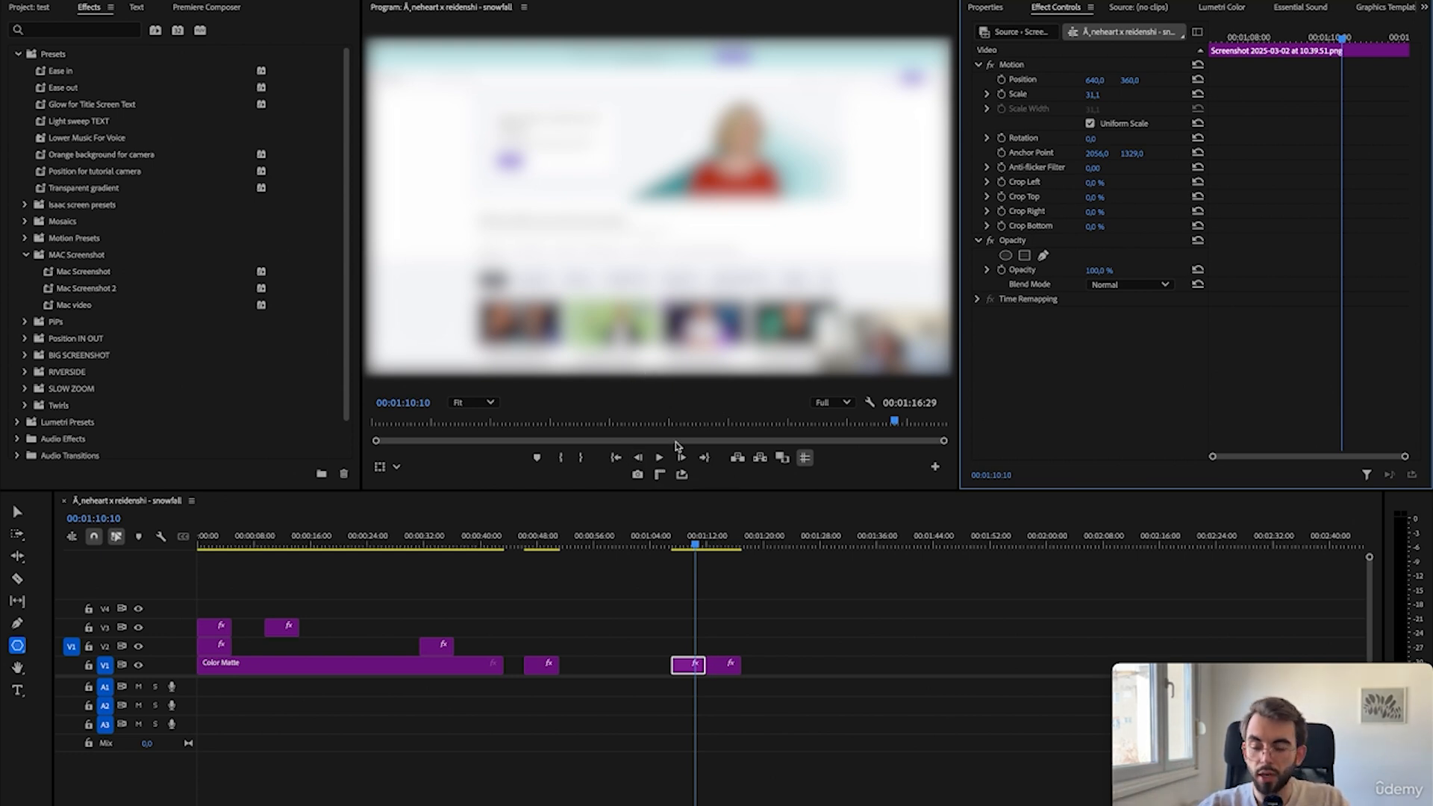
pyautogui.click(1198, 94)
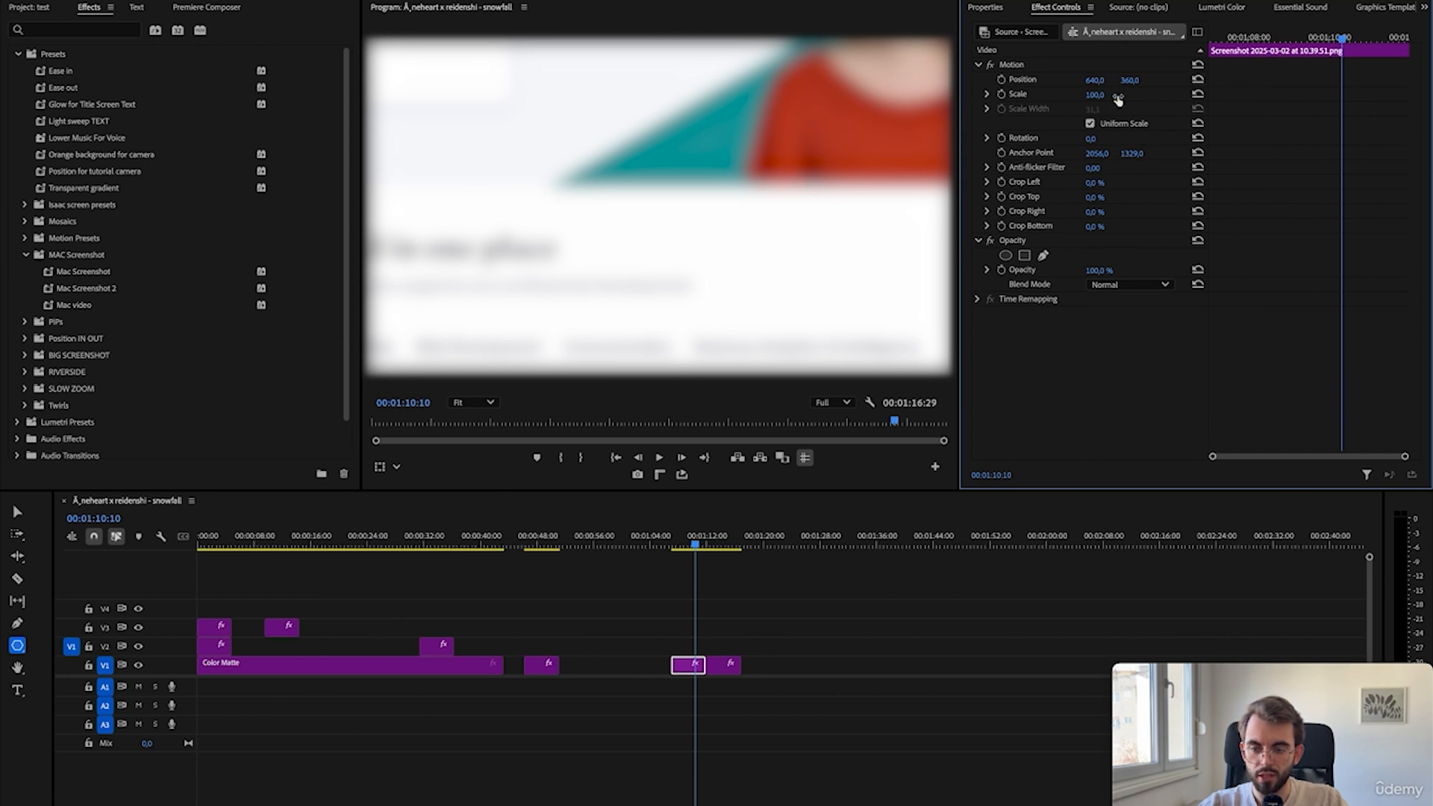
pyautogui.press('super+z')
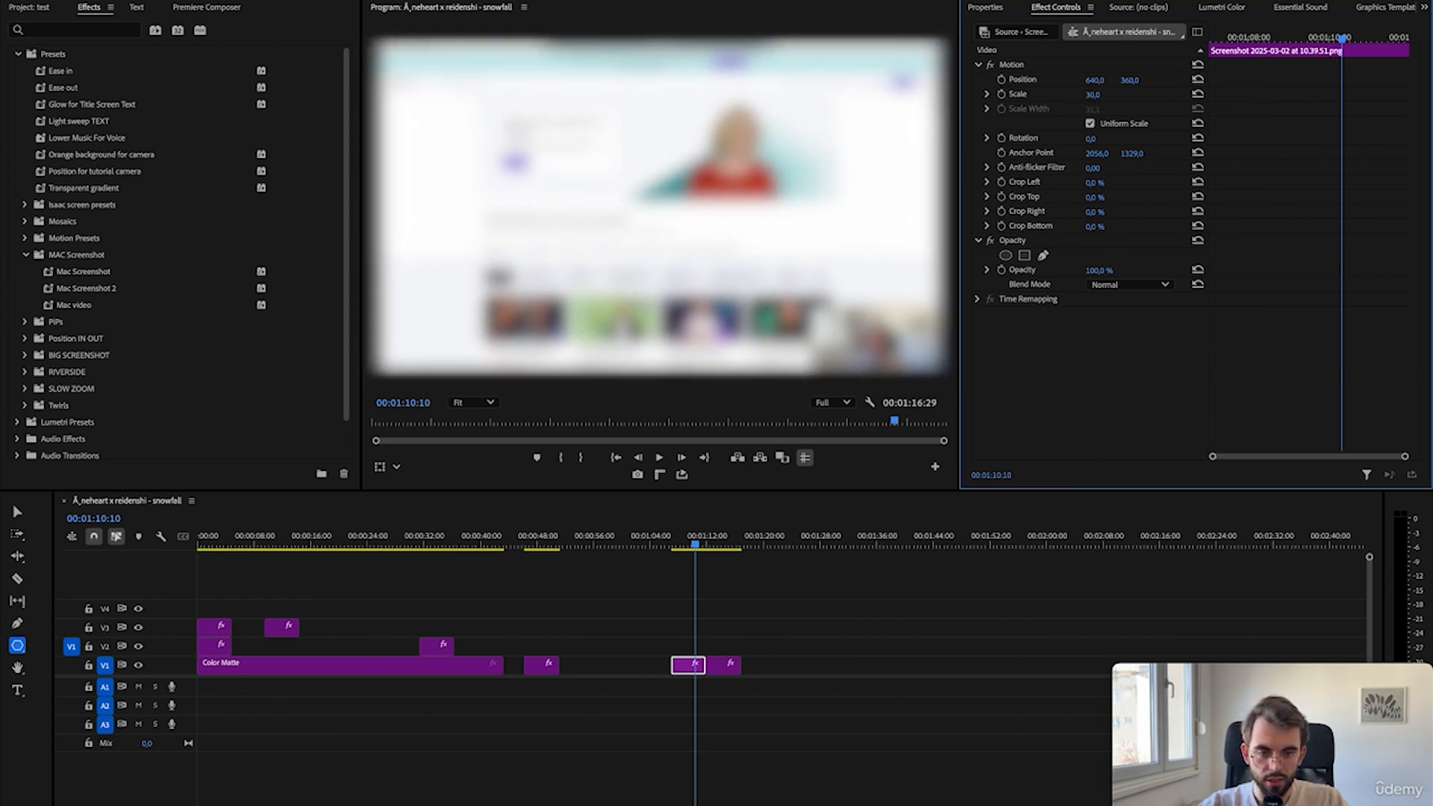
# - Set the Udemy screenshot clip's scale to 31 and vertical position to 331, and copy its Motion settings to the Envato clip
pyautogui.moveTo(1094, 95); pyautogui.dragTo(1109, 80)
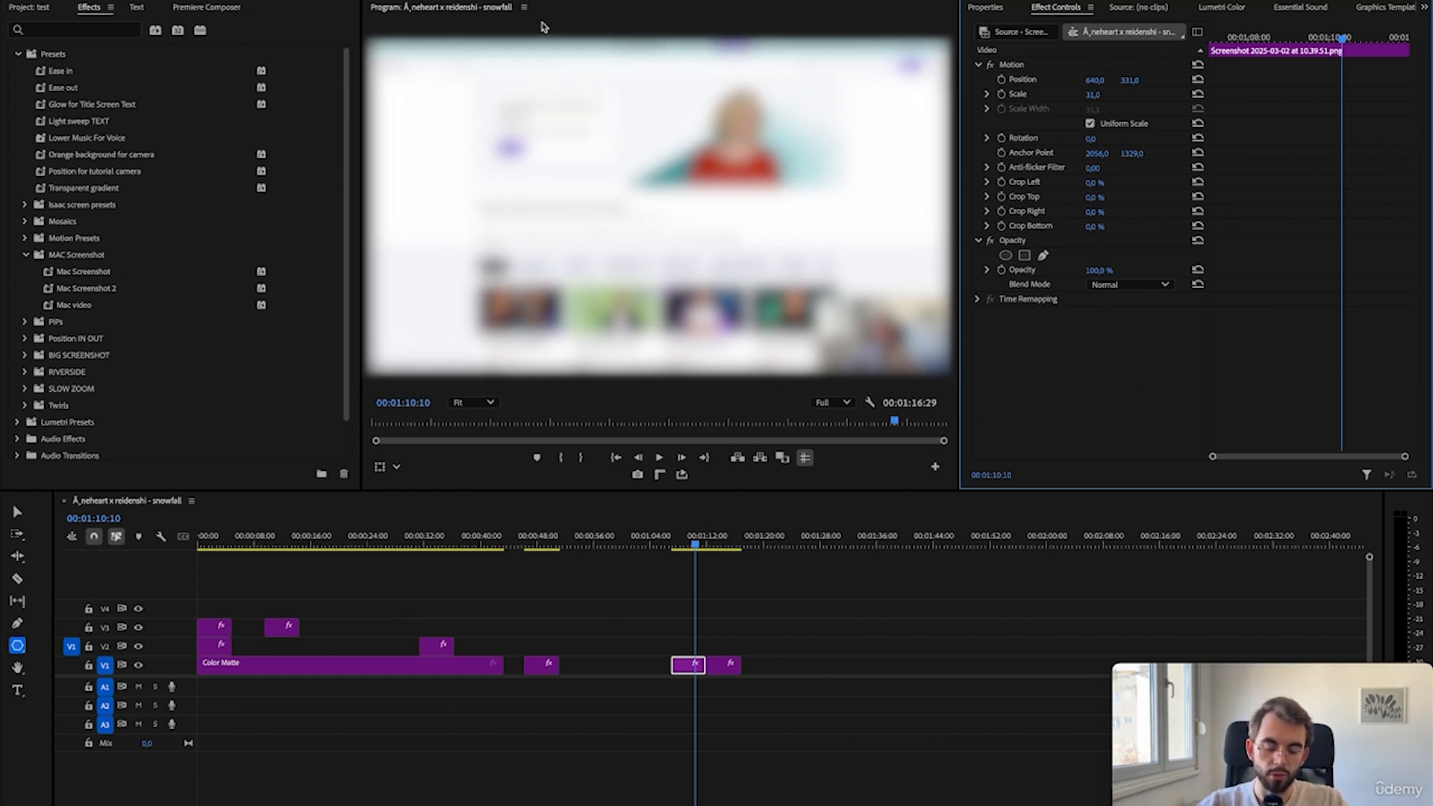
pyautogui.moveTo(730, 549); pyautogui.dragTo(689, 548)
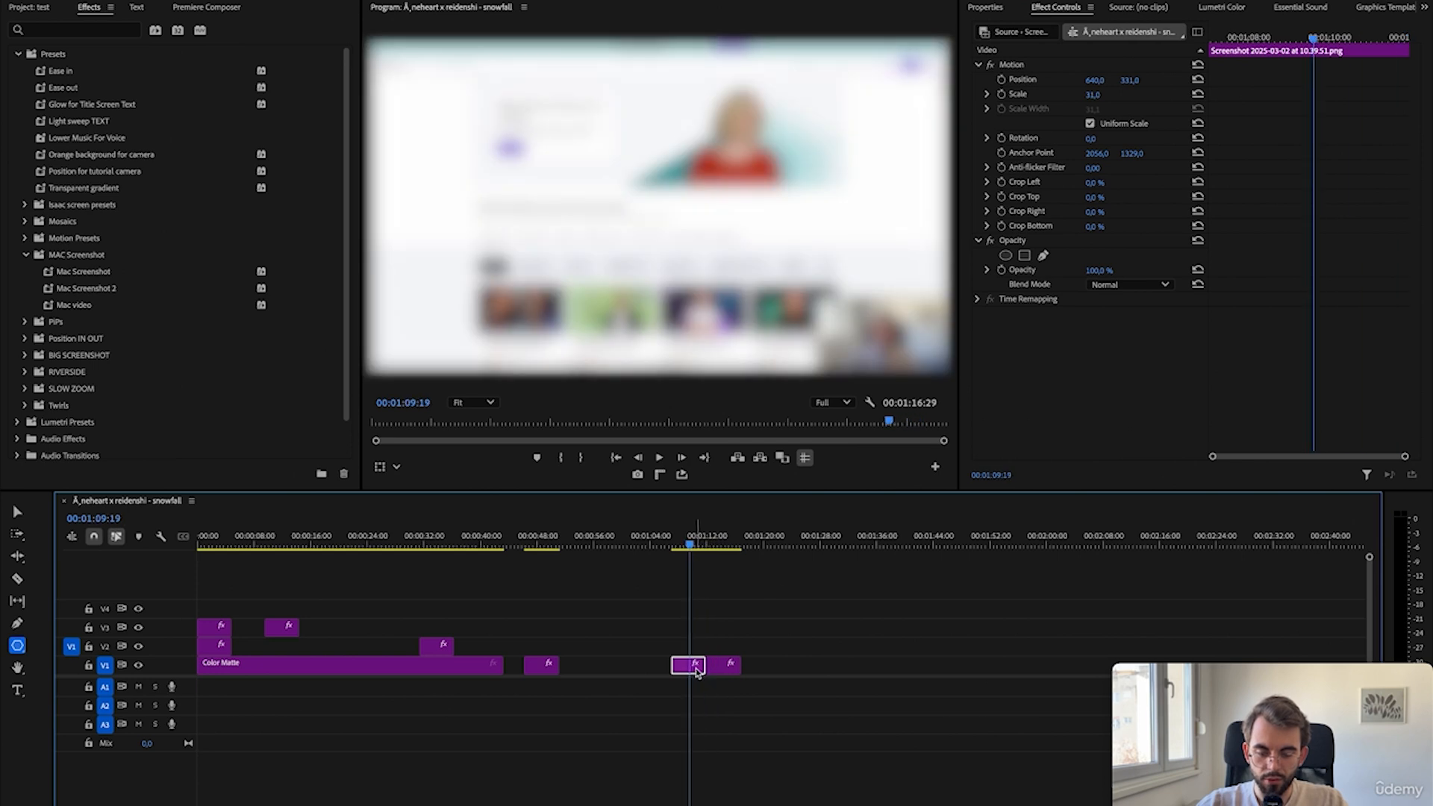
pyautogui.click(1015, 64)
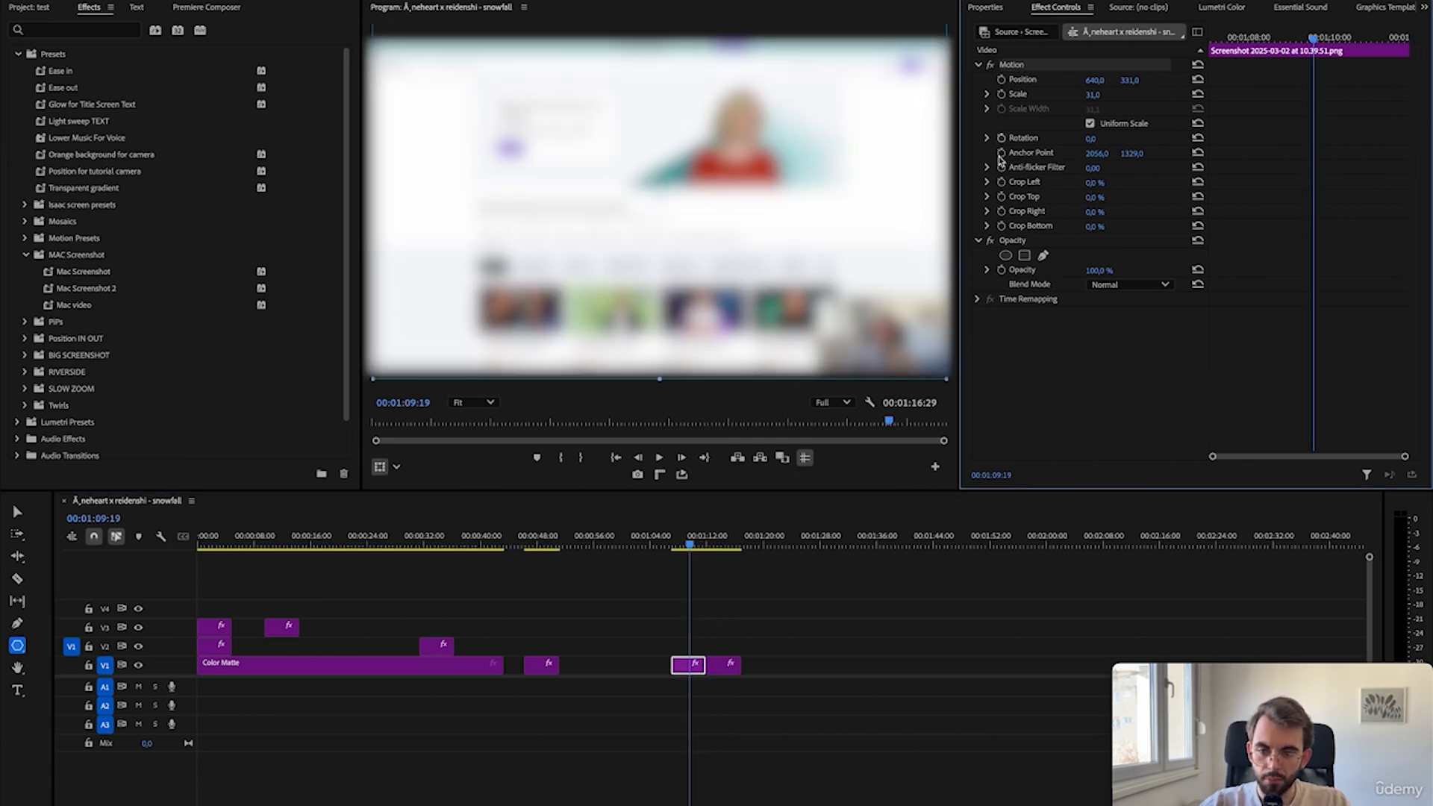
pyautogui.click(730, 549)
pyautogui.click(721, 664)
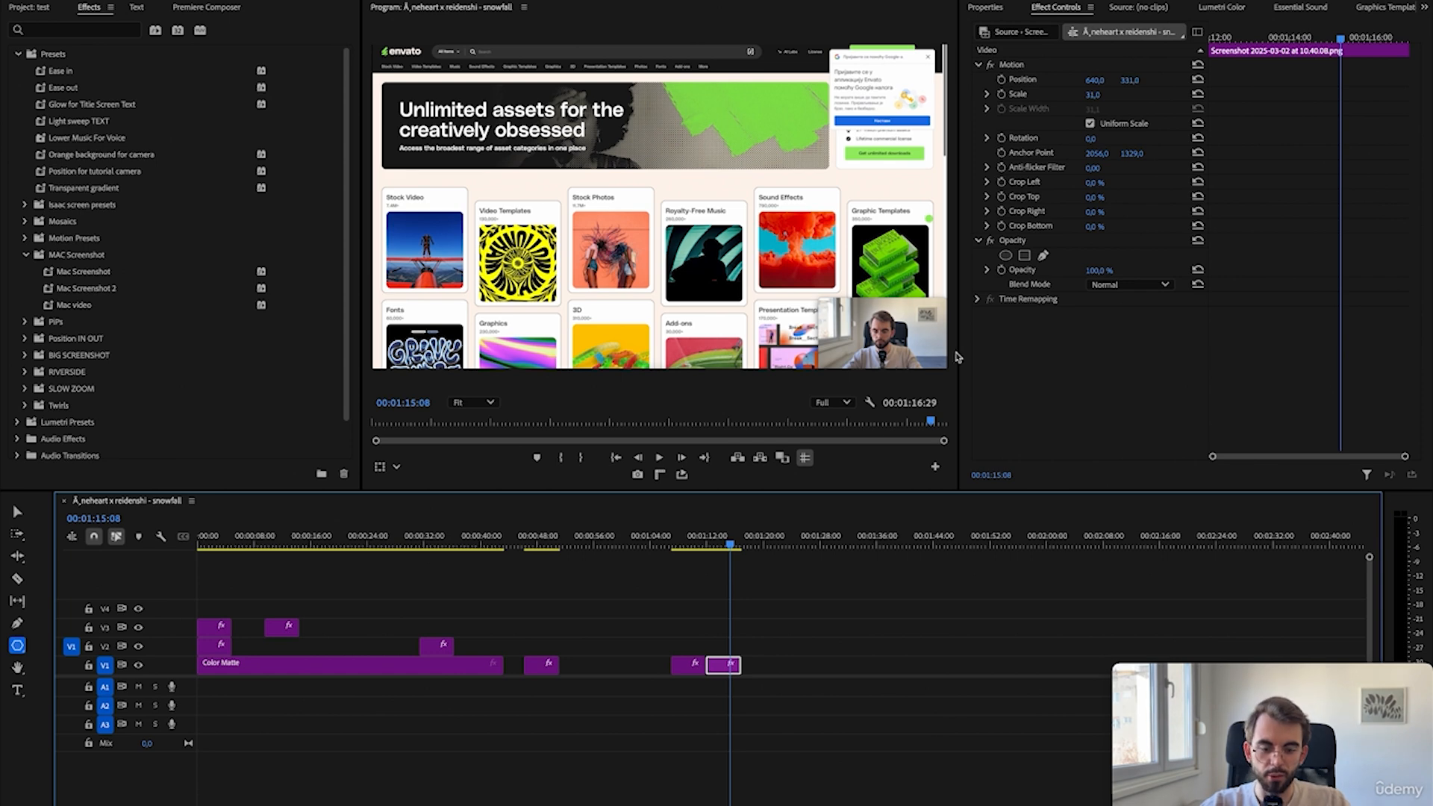
# - Set the Udemy screenshot clip's vertical position to 353 and copy its Motion settings to the Envato clip again
pyautogui.click(680, 664)
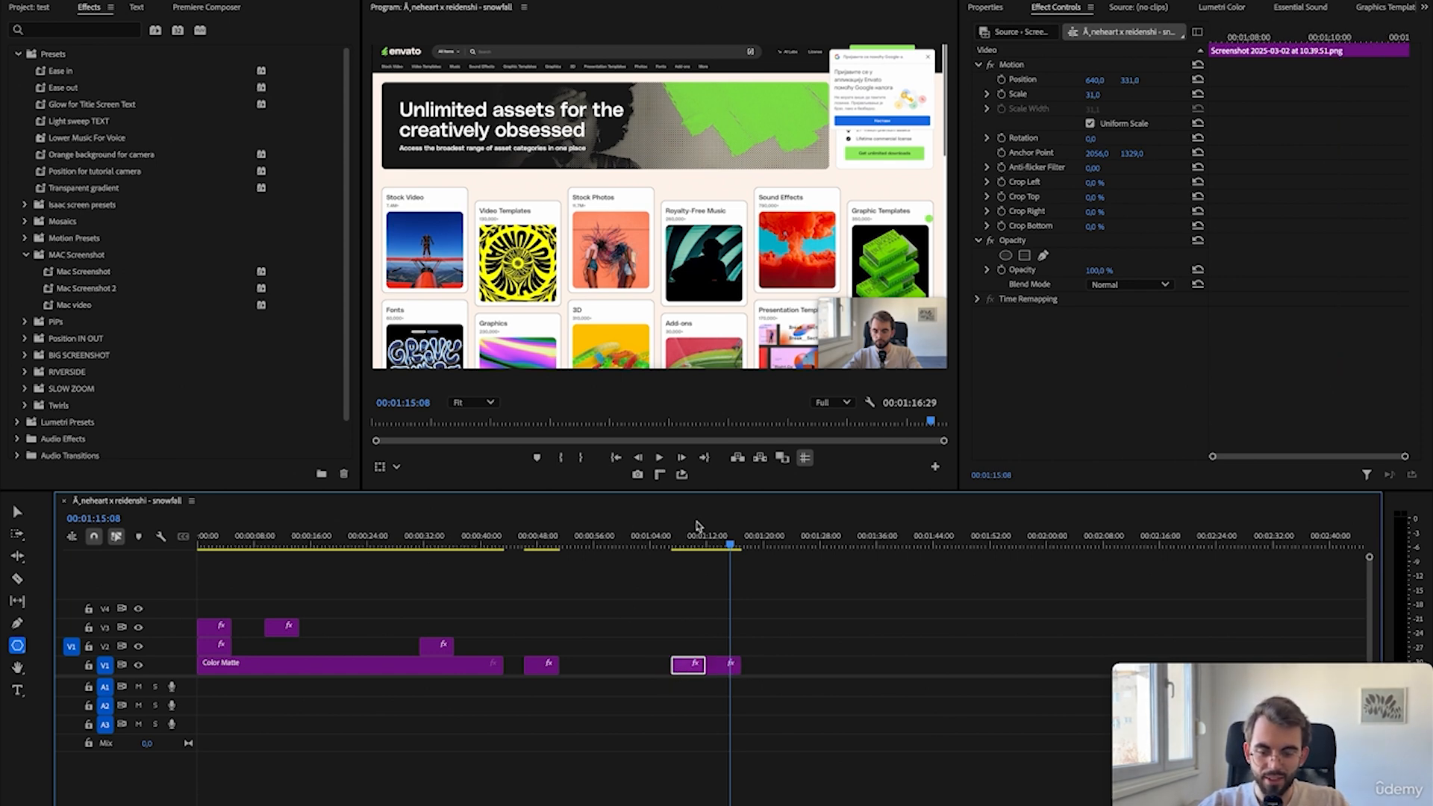
pyautogui.click(680, 540)
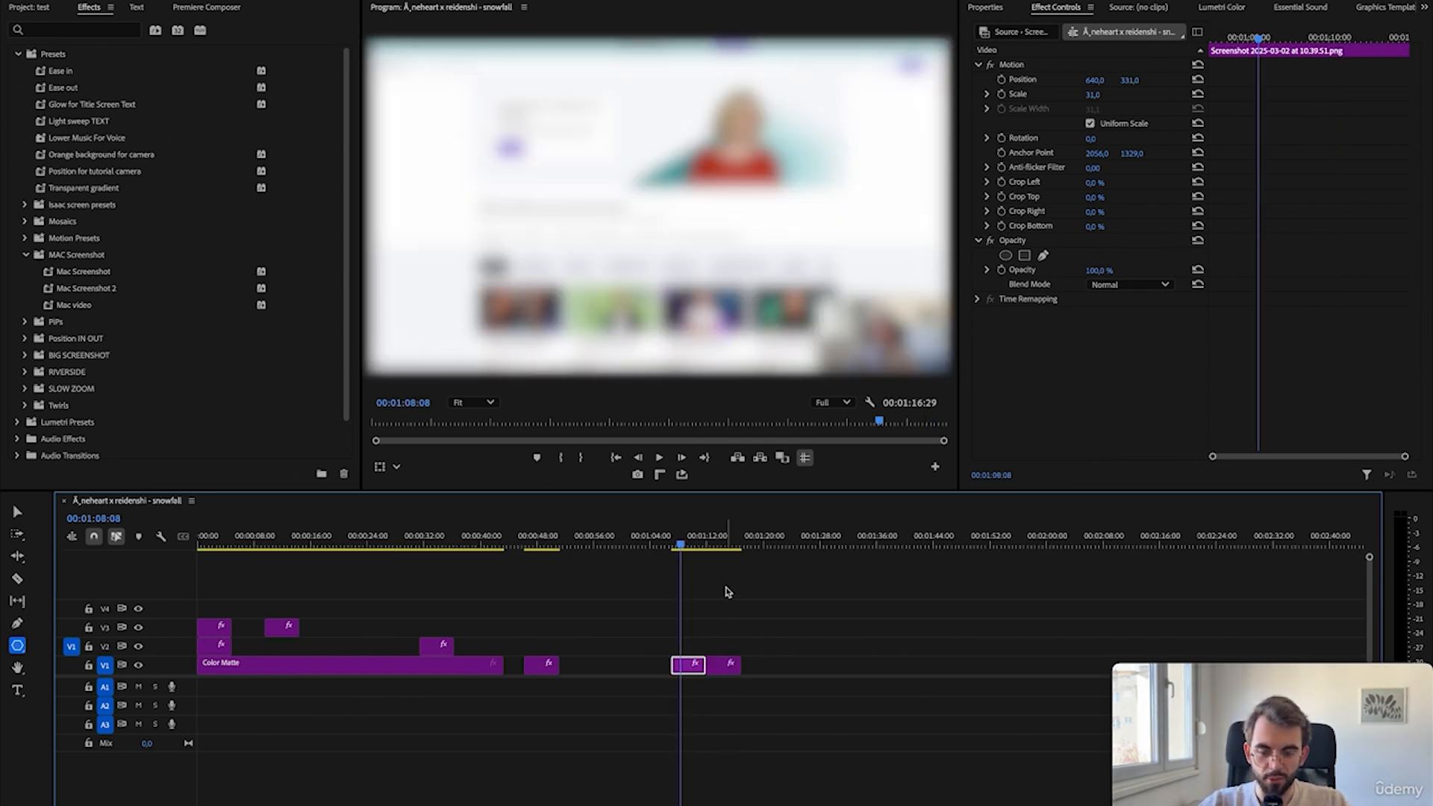
pyautogui.click(725, 541)
pyautogui.click(691, 541)
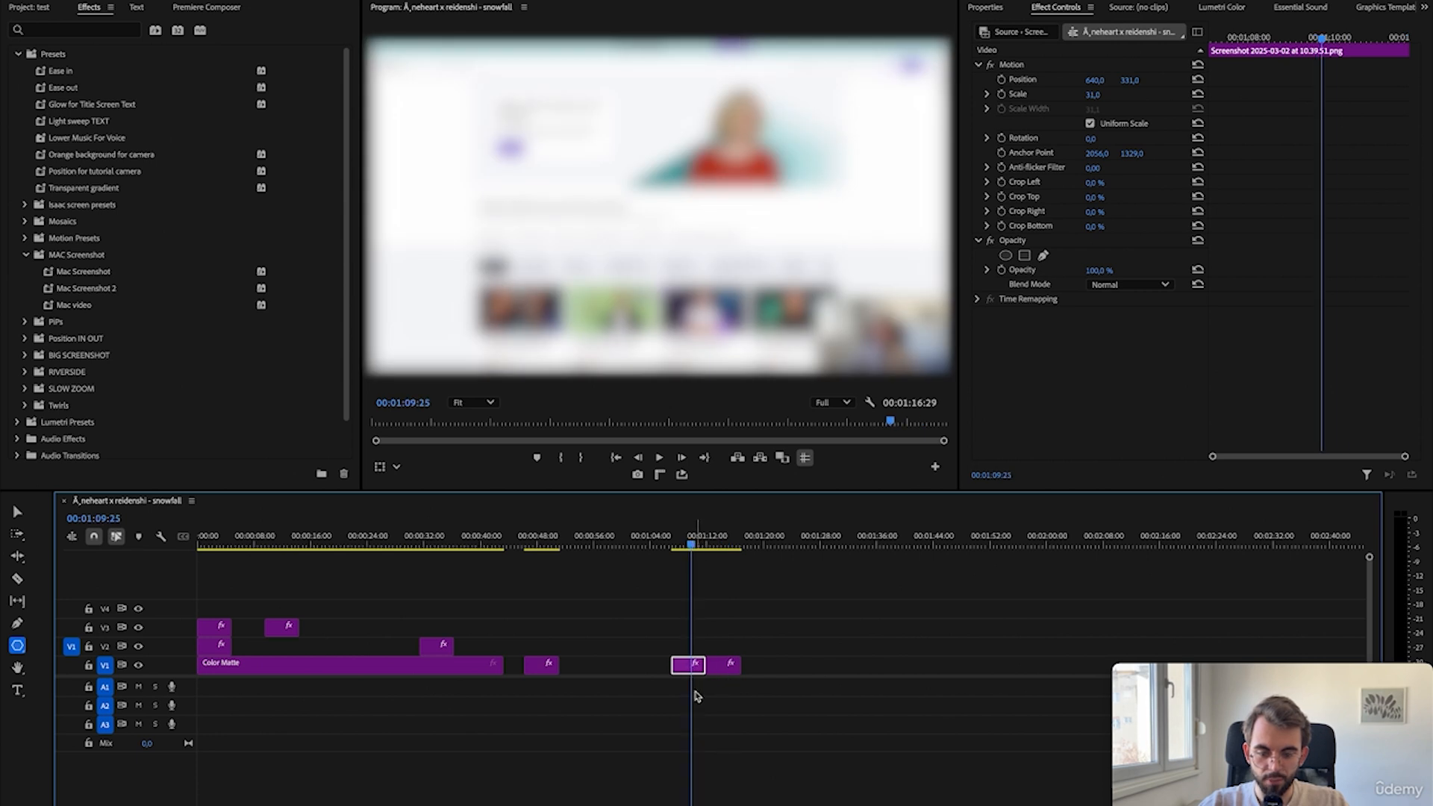
pyautogui.moveTo(1129, 80); pyautogui.dragTo(1113, 80)
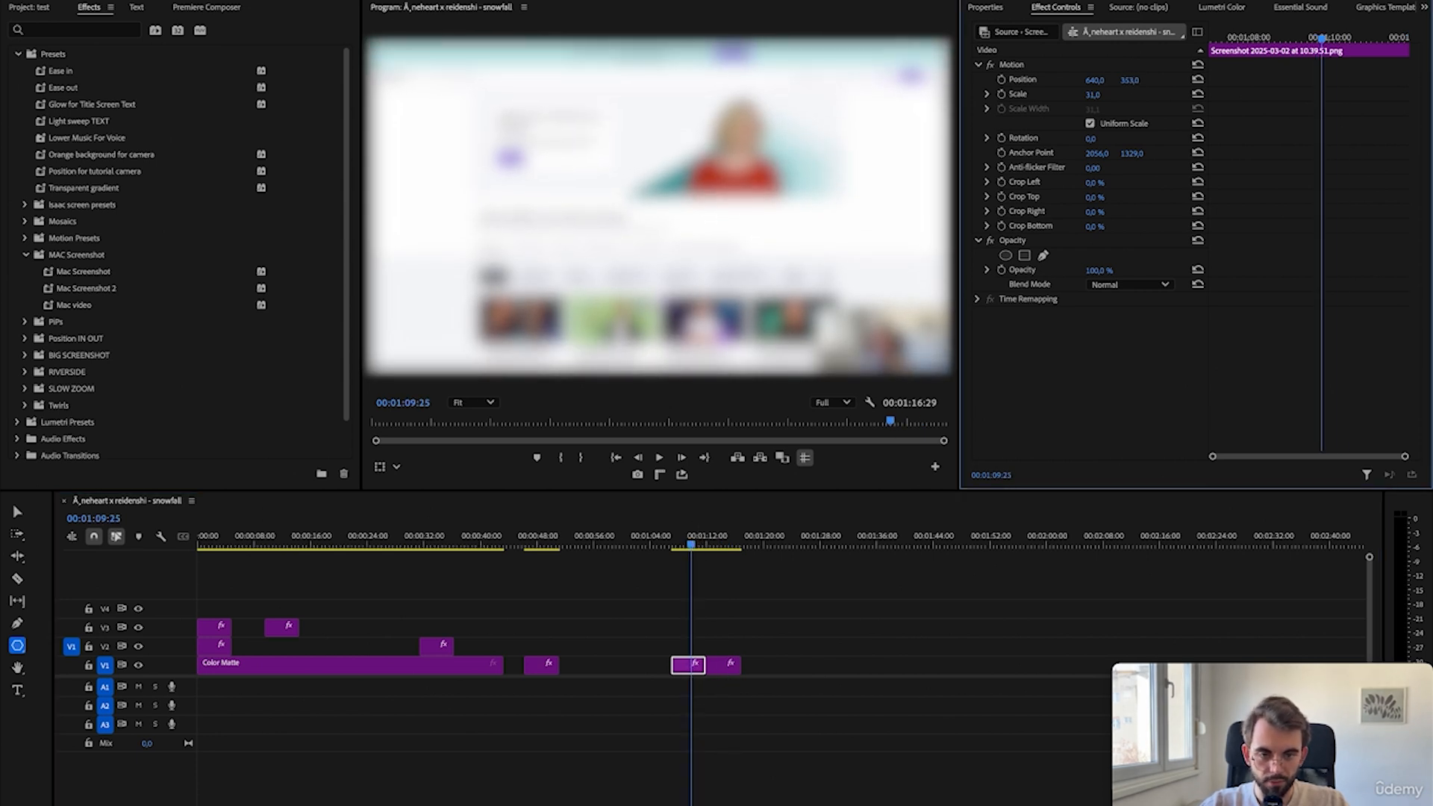
pyautogui.click(1017, 65)
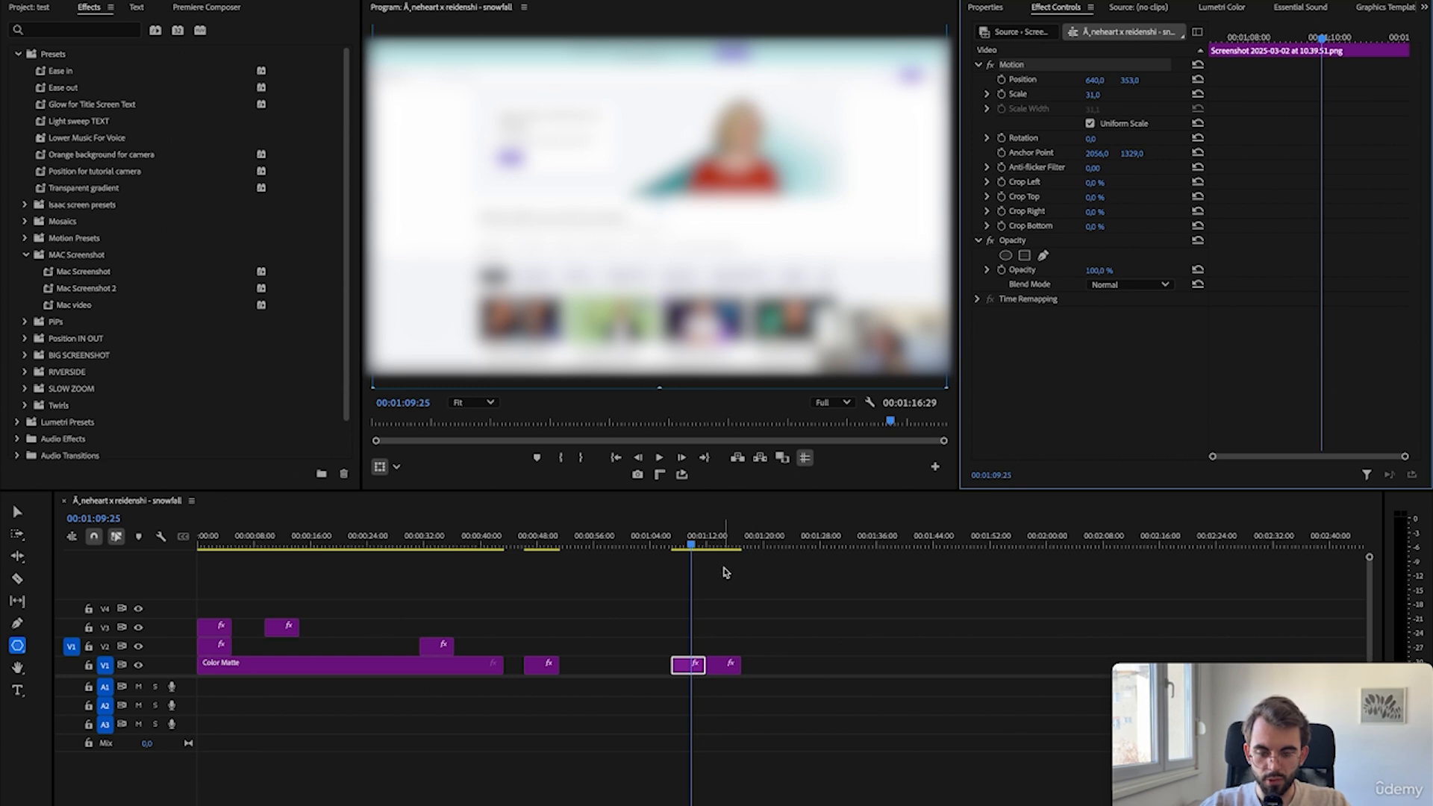
pyautogui.click(725, 541)
pyautogui.click(728, 669)
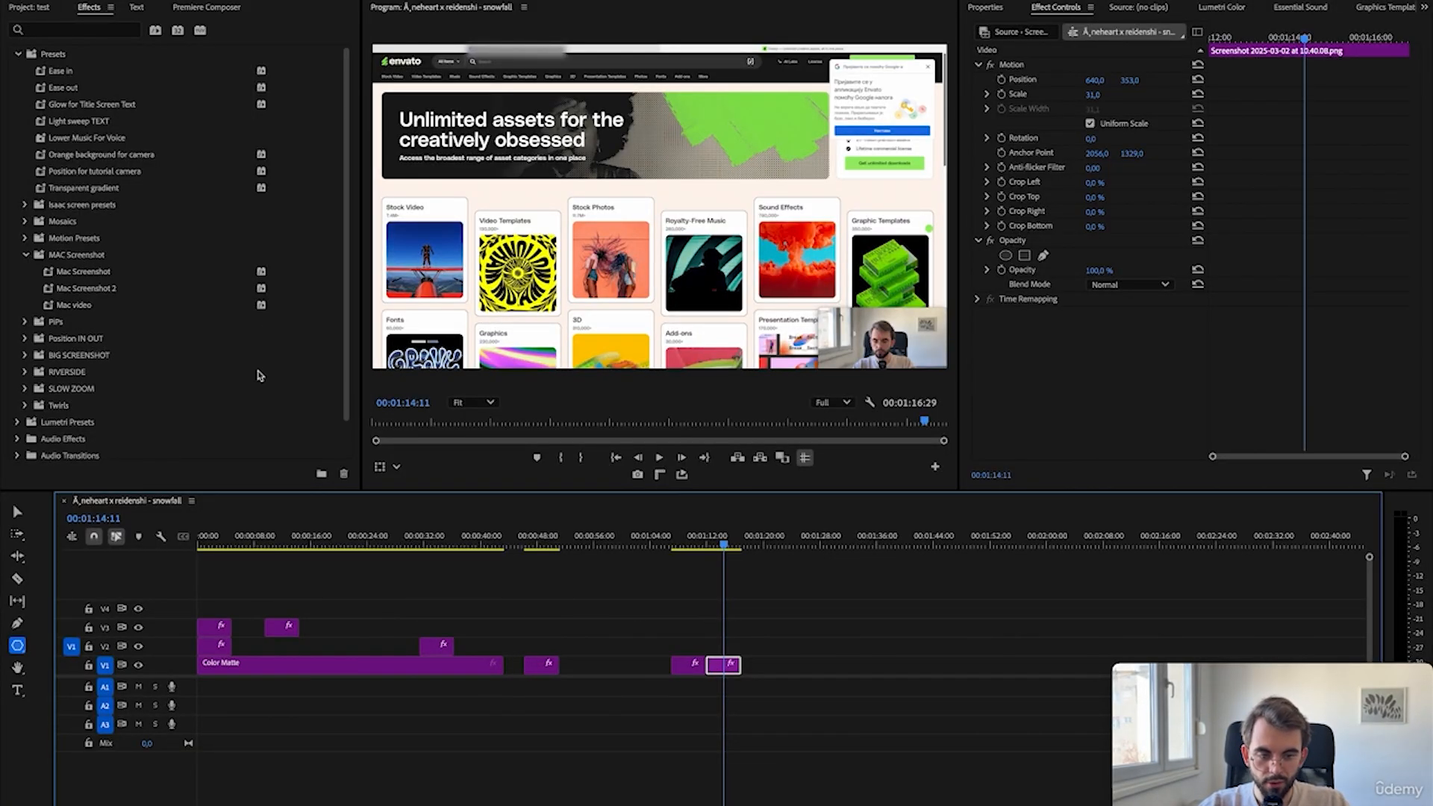
# - Reset the Motion settings of the Udemy screenshot clip to their defaults
pyautogui.click(693, 541)
pyautogui.click(687, 665)
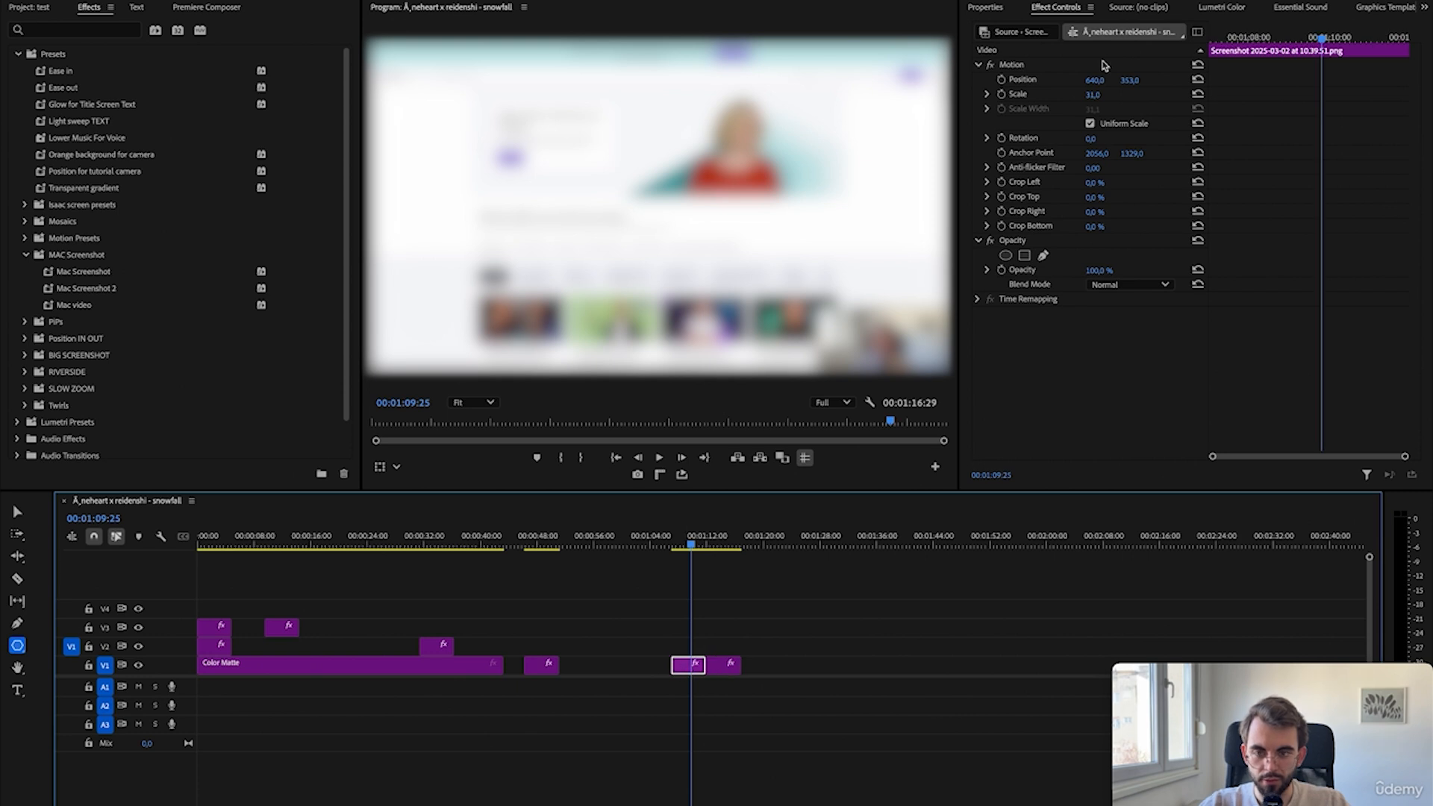
pyautogui.click(1027, 66)
pyautogui.click(1198, 65)
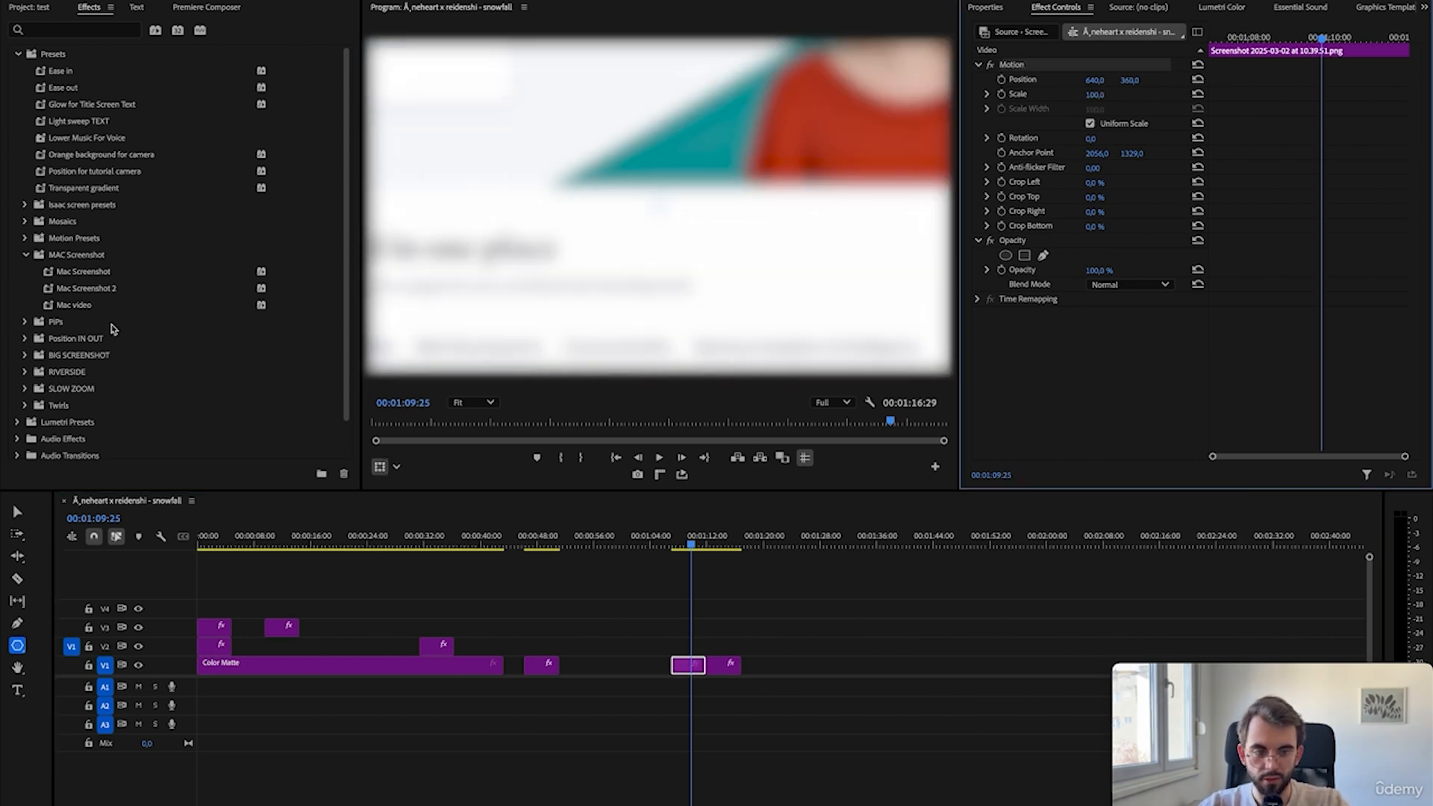
# - Apply the Mac Screenshot preset to the Udemy screenshot clip and the Mac Screenshot 2 preset to the Envato clip
pyautogui.moveTo(78, 272); pyautogui.dragTo(690, 672)
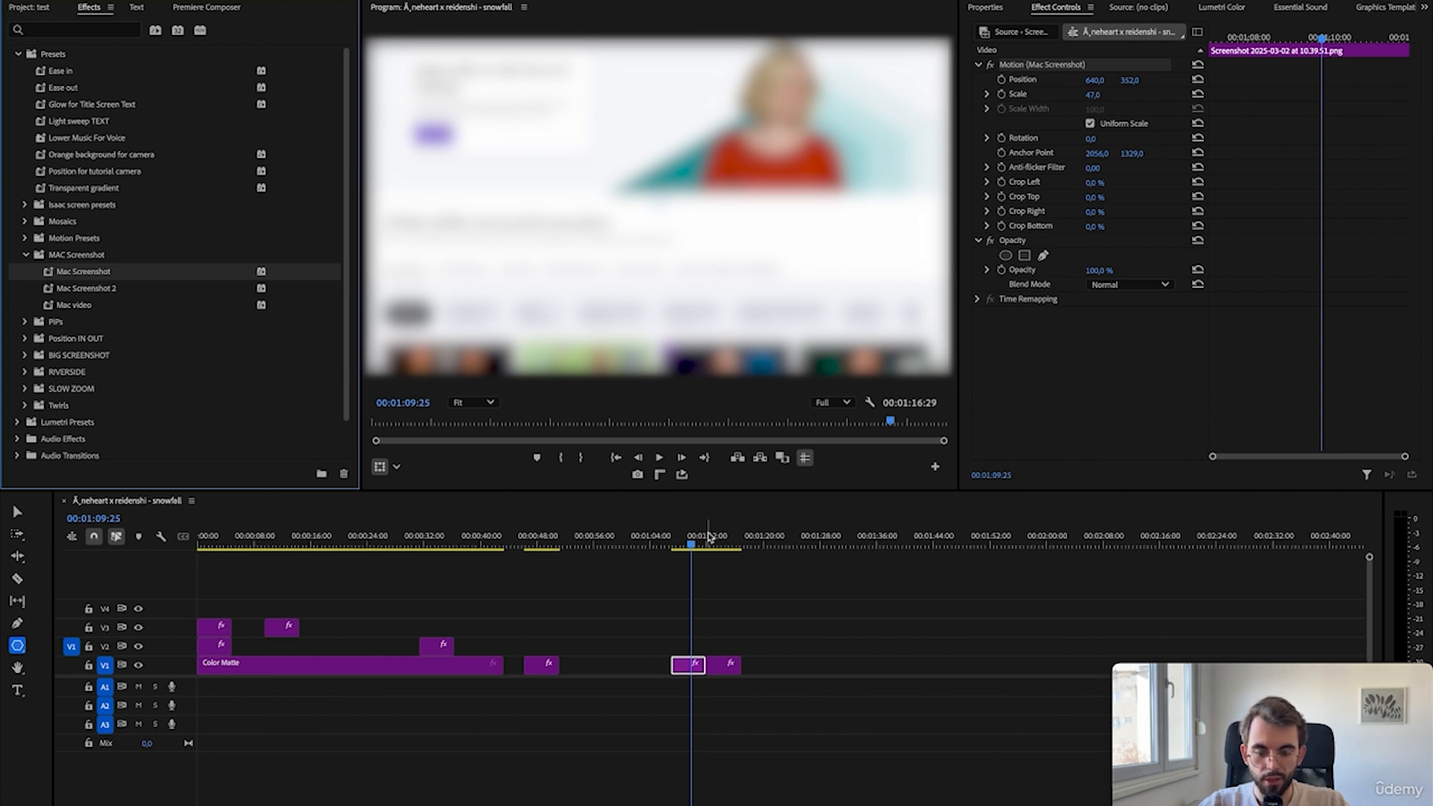
pyautogui.click(732, 537)
pyautogui.click(727, 665)
pyautogui.moveTo(120, 291); pyautogui.dragTo(728, 663)
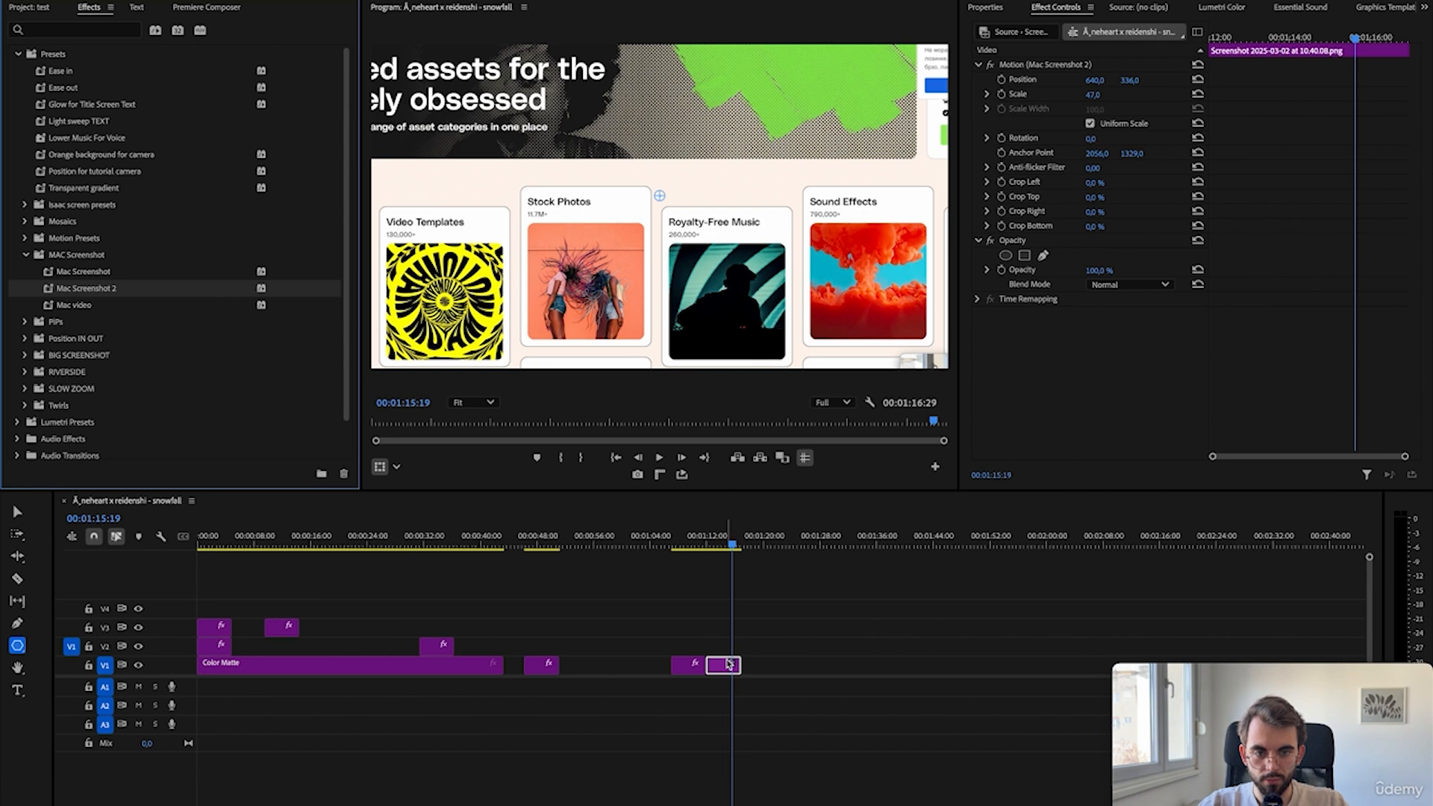
# - Set the sequence frame size to 1920 by 1080, accepting deletion of its previews, and check the Envato clip's framing
pyautogui.click(822, 576)
pyautogui.press('super+shift+s')
pyautogui.doubleClick(616, 269)
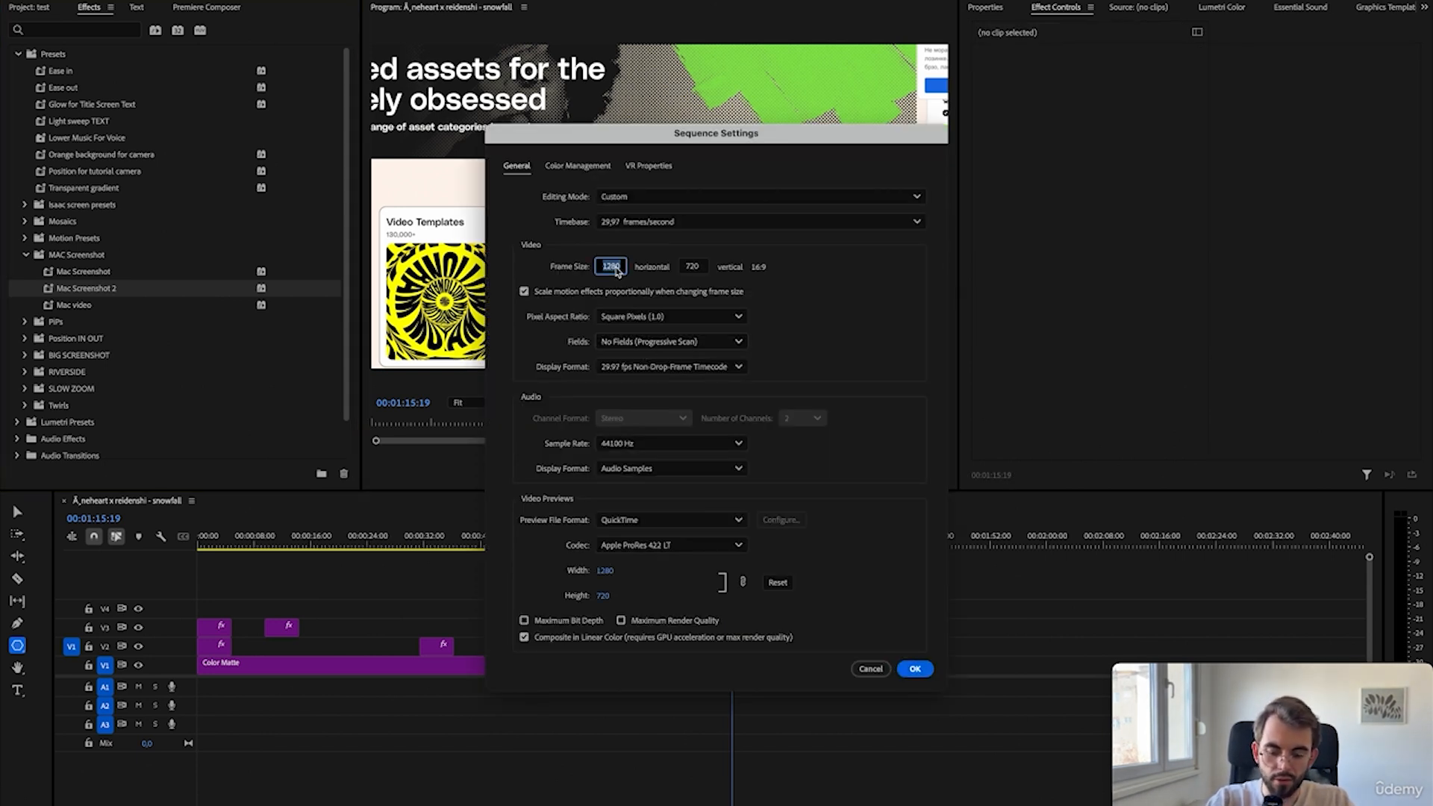
pyautogui.write('1920')
pyautogui.press('Tab')
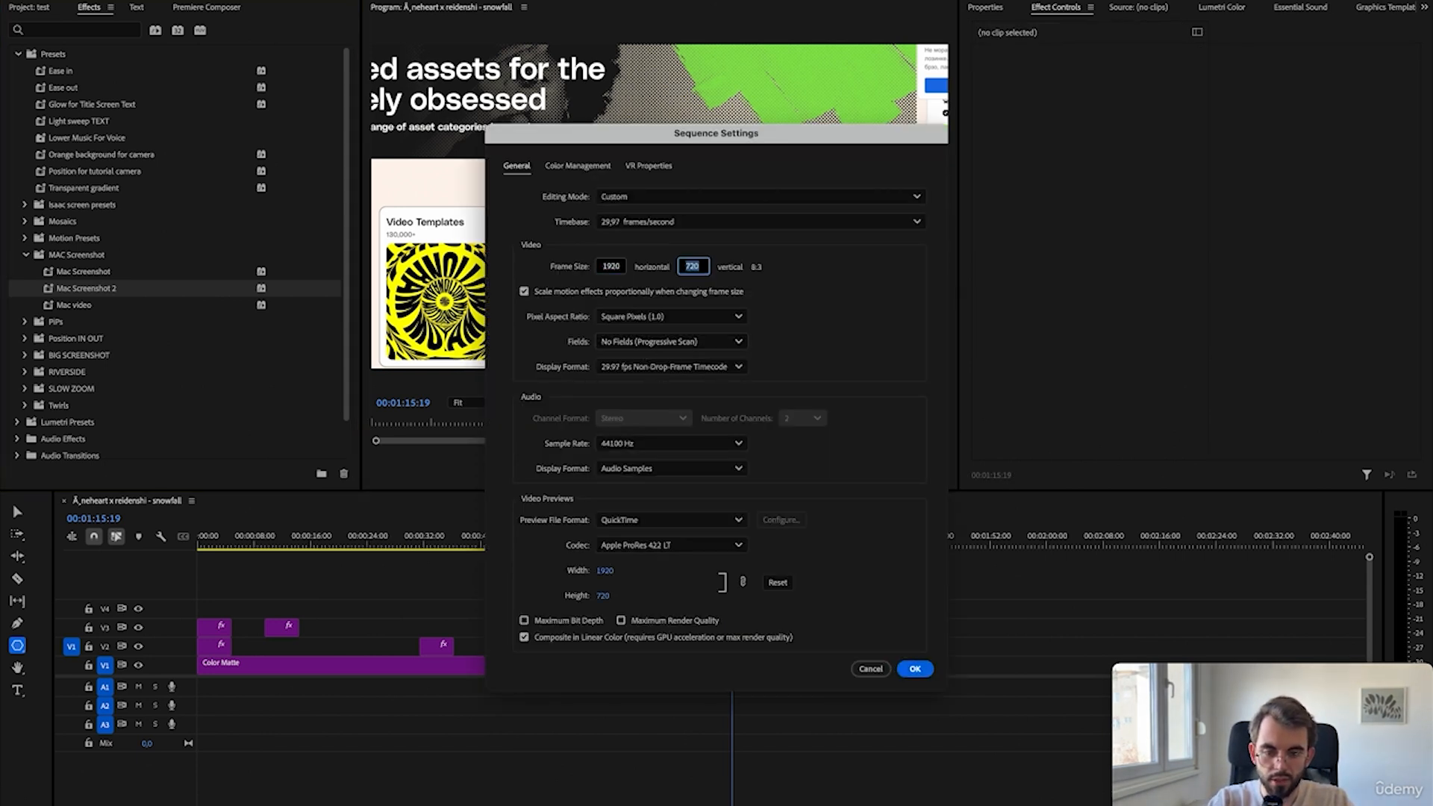
pyautogui.write('1080')
pyautogui.press('Return')
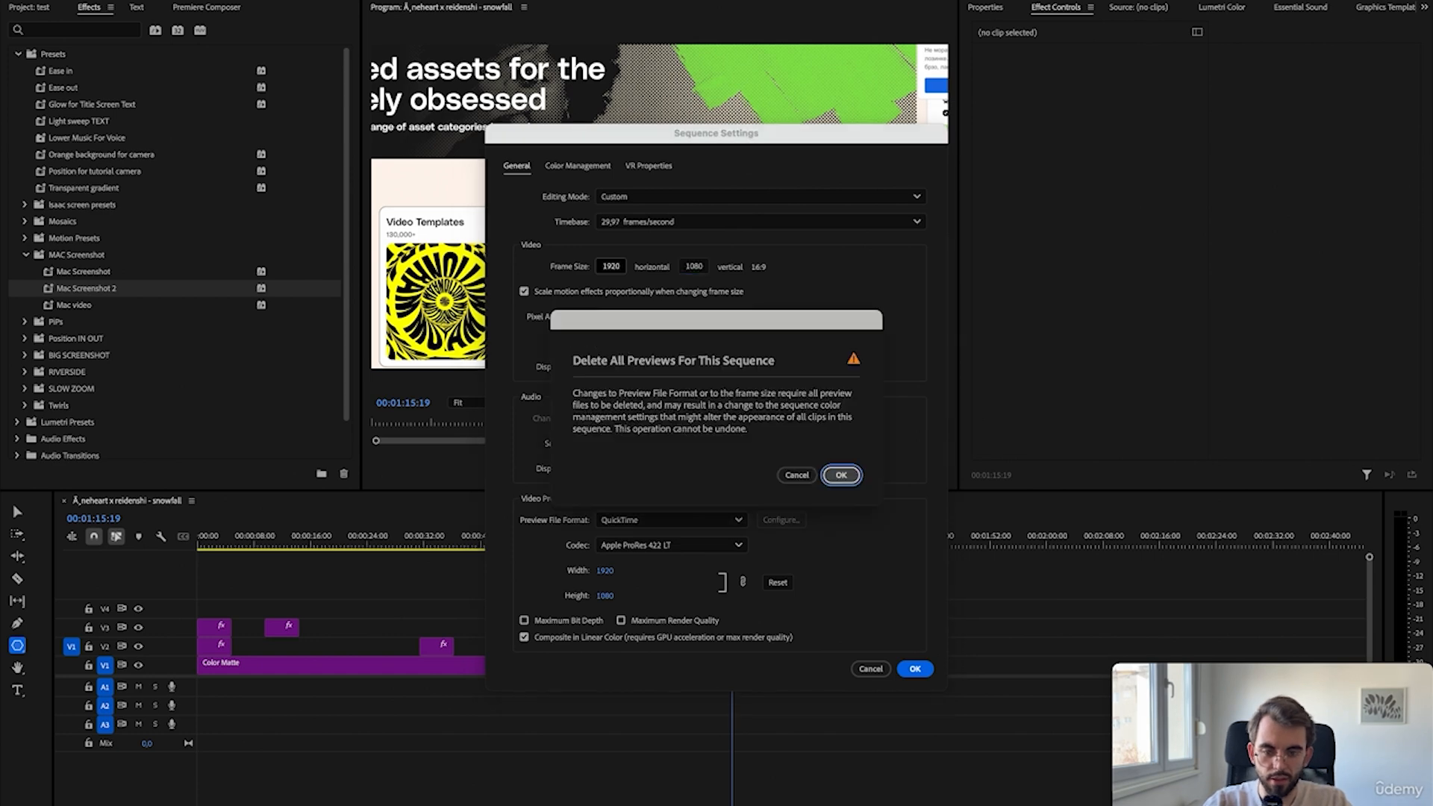
pyautogui.press('Return')
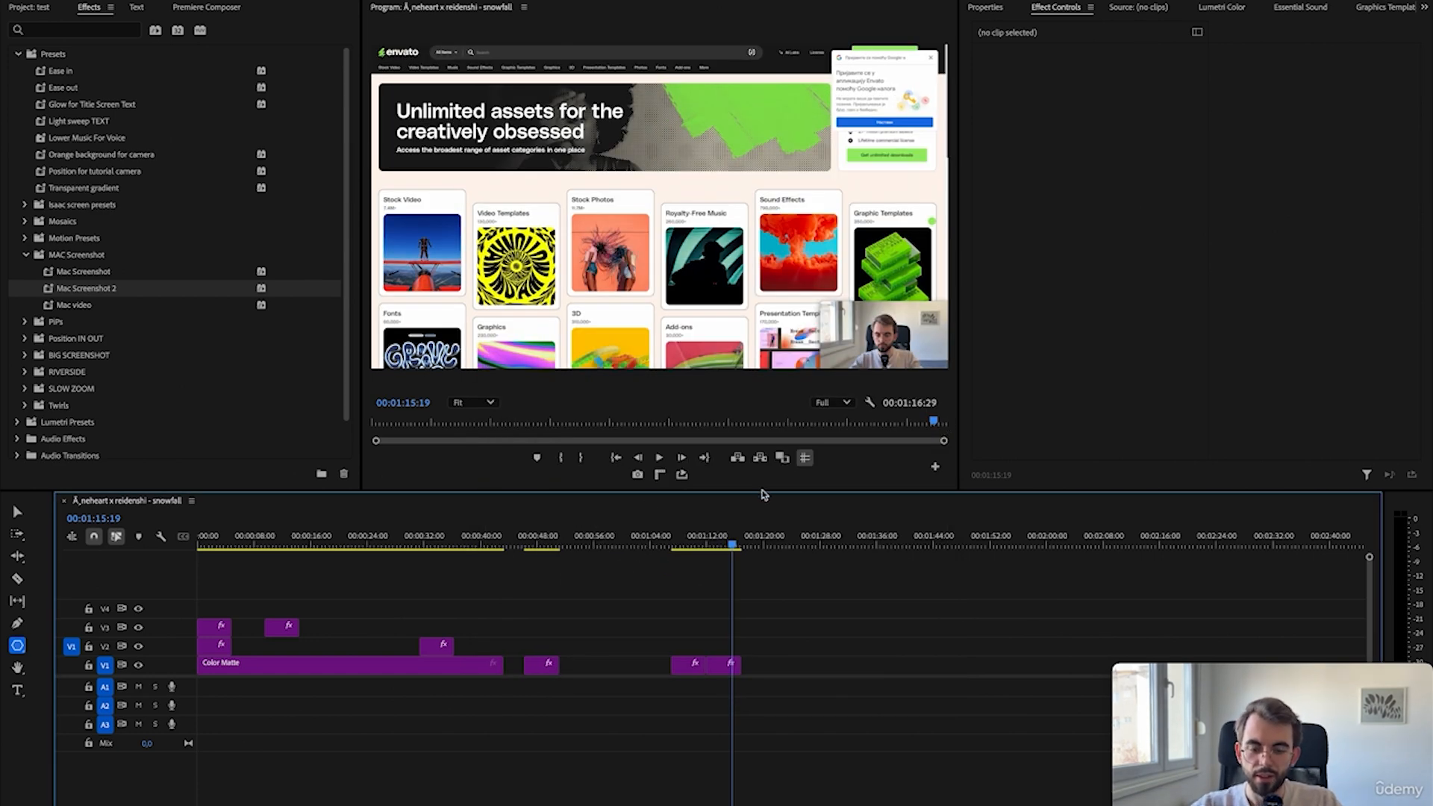
pyautogui.moveTo(715, 556)
pyautogui.mouseDown()
pyautogui.moveTo(702, 557)
pyautogui.moveTo(721, 558)
pyautogui.mouseUp()
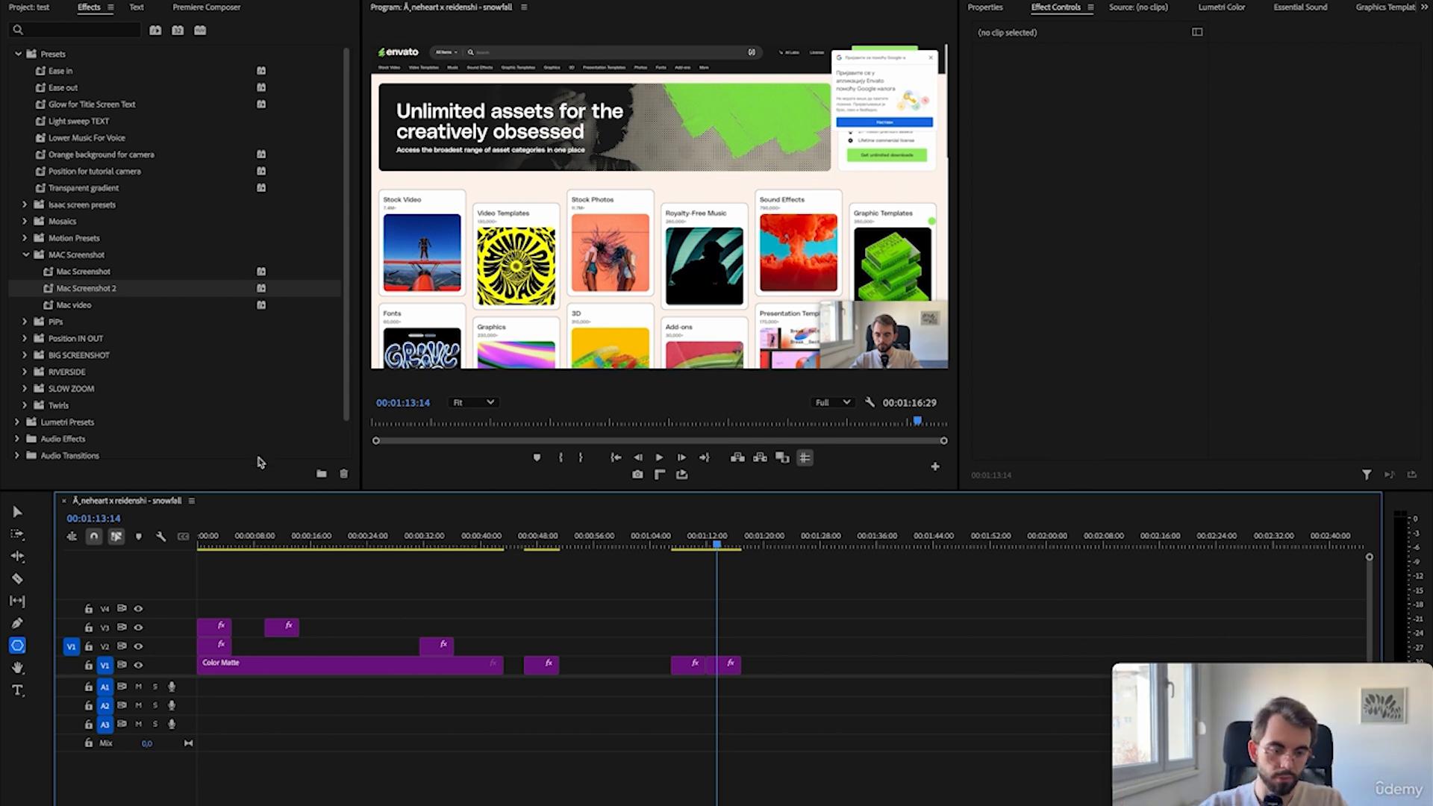
# - Expand the SLOW ZOOM preset folder
pyautogui.click(75, 310)
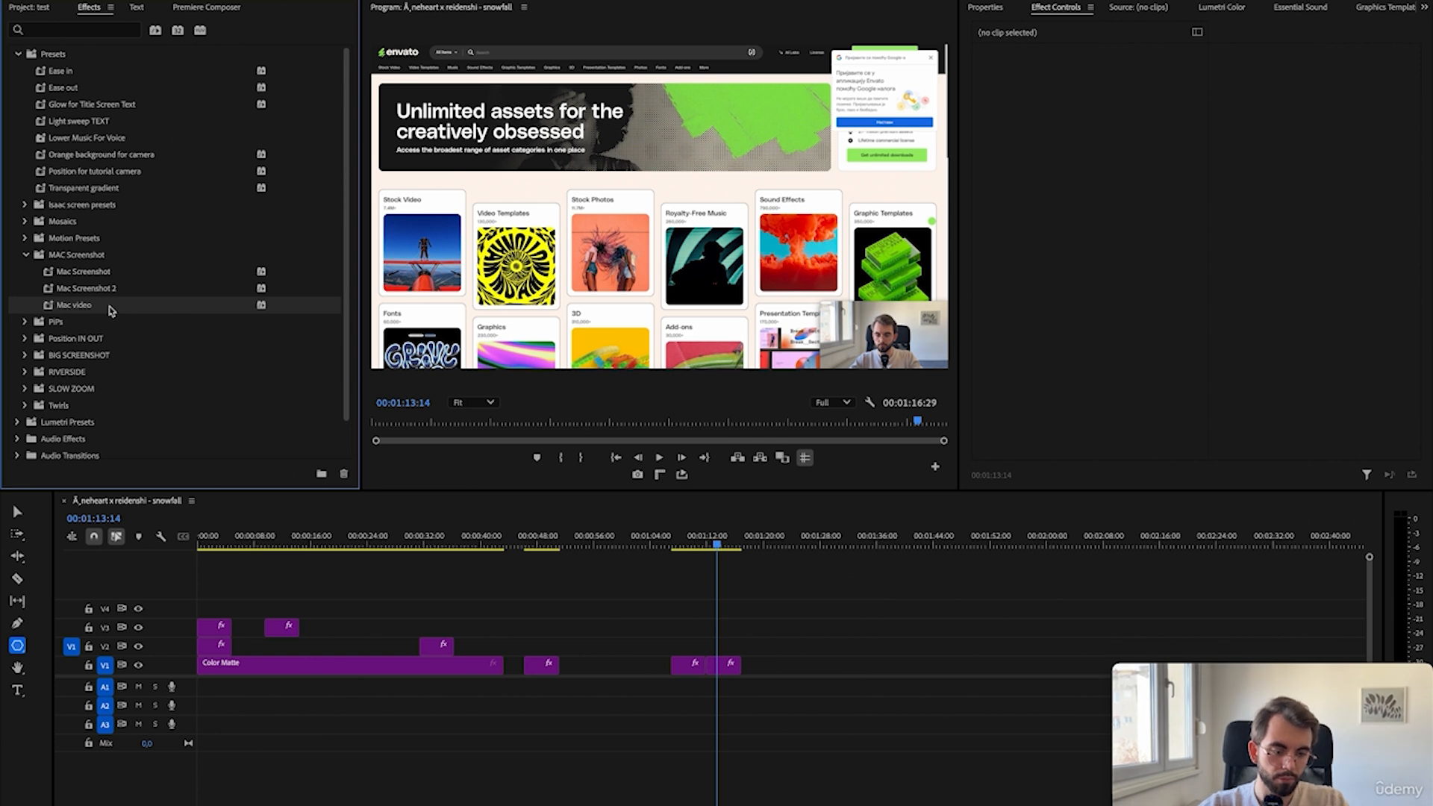
pyautogui.click(24, 389)
pyautogui.scroll(-2, 157, 438)
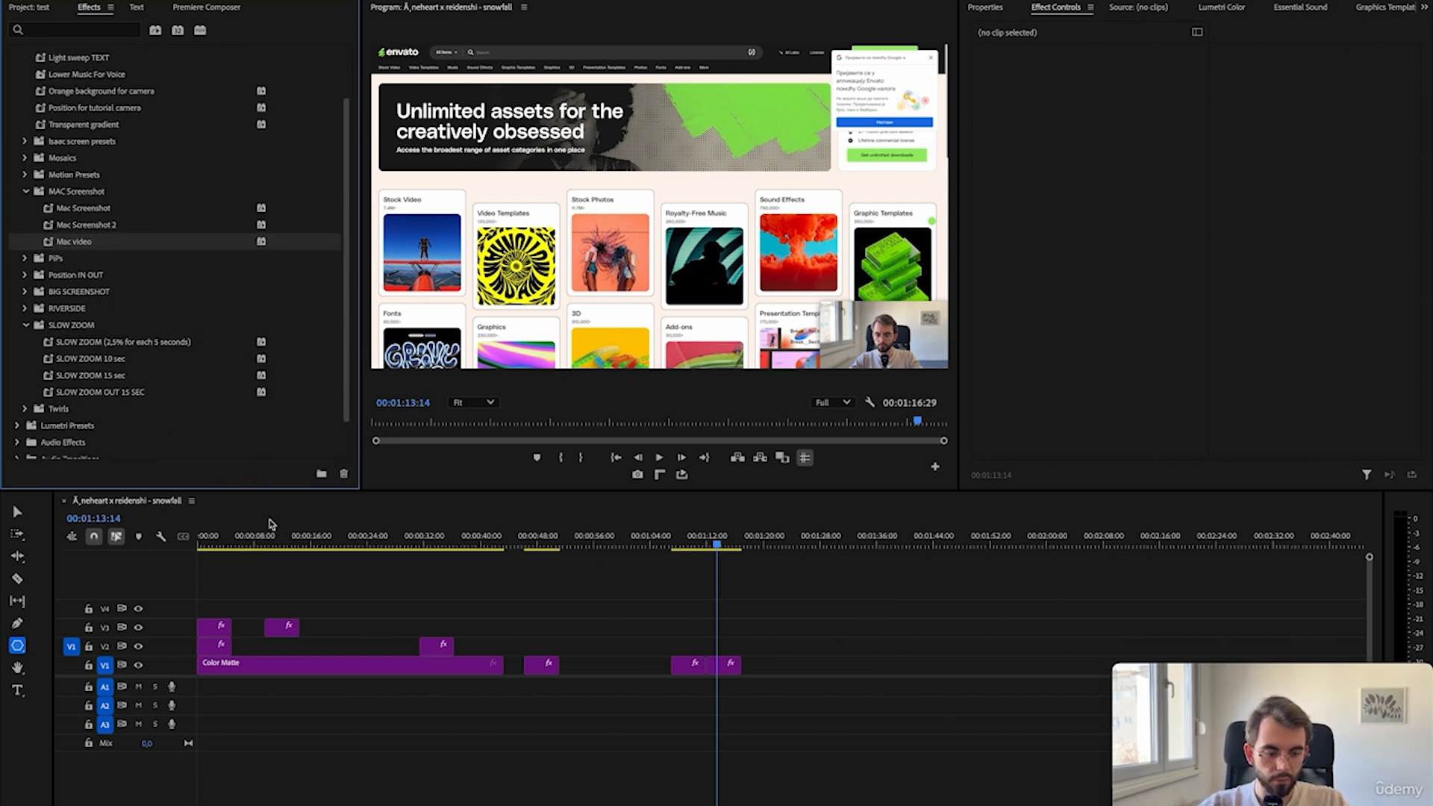
# - Place the existing adjustment layer on V2 directly above the Udemy screenshot clip
pyautogui.hotkey('shift', '1')
pyautogui.moveTo(69, 181); pyautogui.dragTo(673, 652)
pyautogui.click(686, 542)
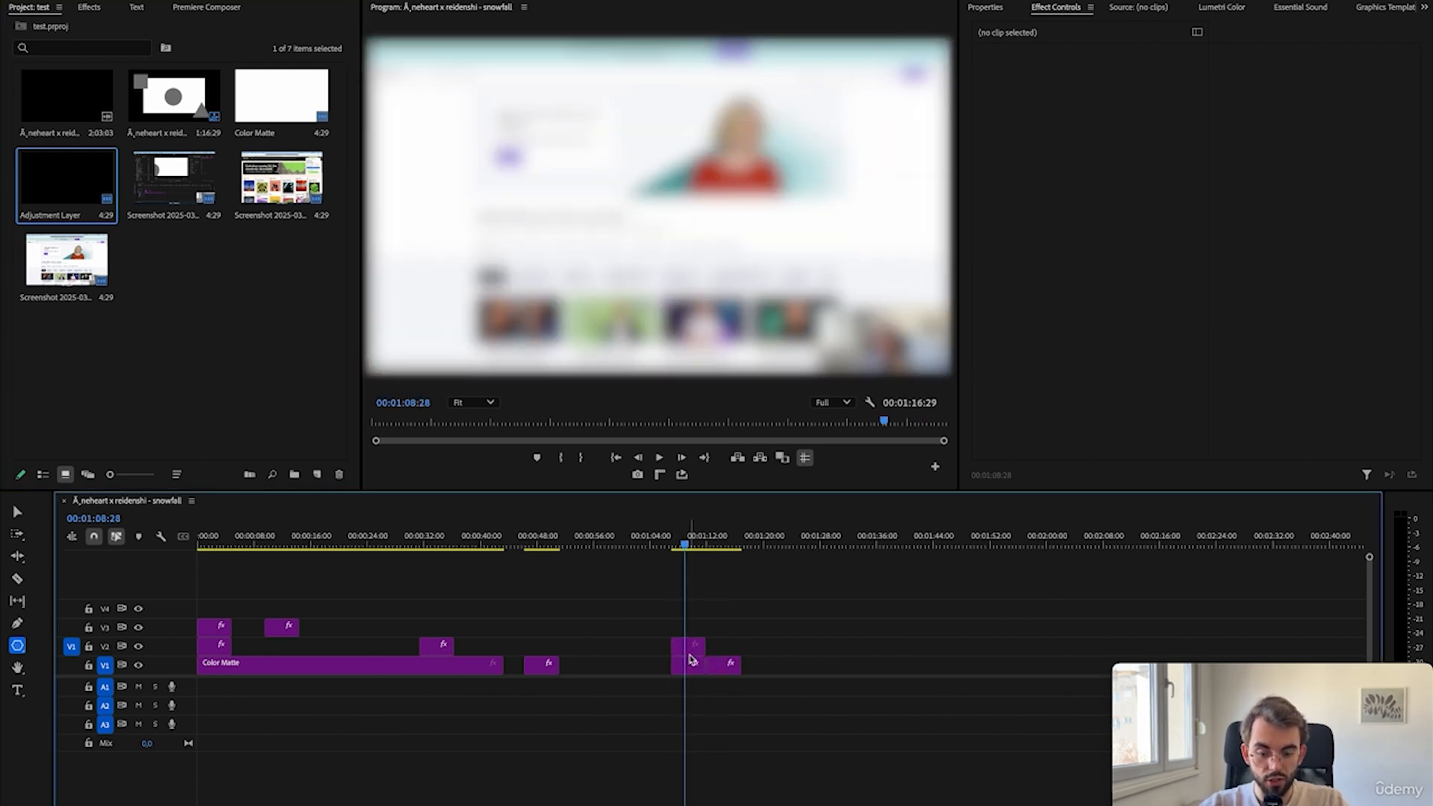
# - Apply the SLOW ZOOM (2,5% for each 5 seconds) preset to the V2 adjustment layer and preview the zoom
pyautogui.hotkey('shift', '7')
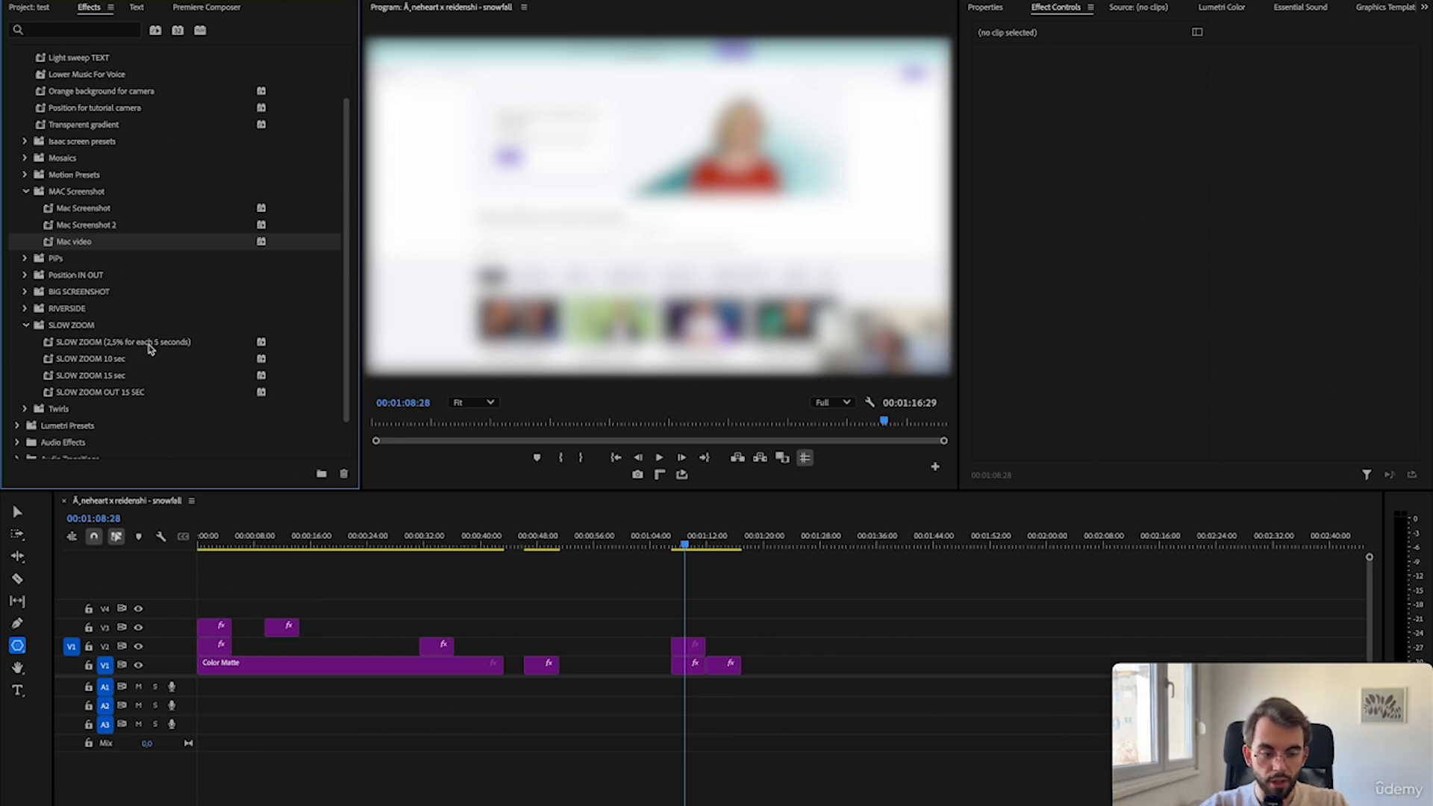
pyautogui.click(90, 343)
pyautogui.click(97, 377)
pyautogui.click(97, 343)
pyautogui.keyDown('shift'); pyautogui.click(98, 359); pyautogui.keyUp('shift')
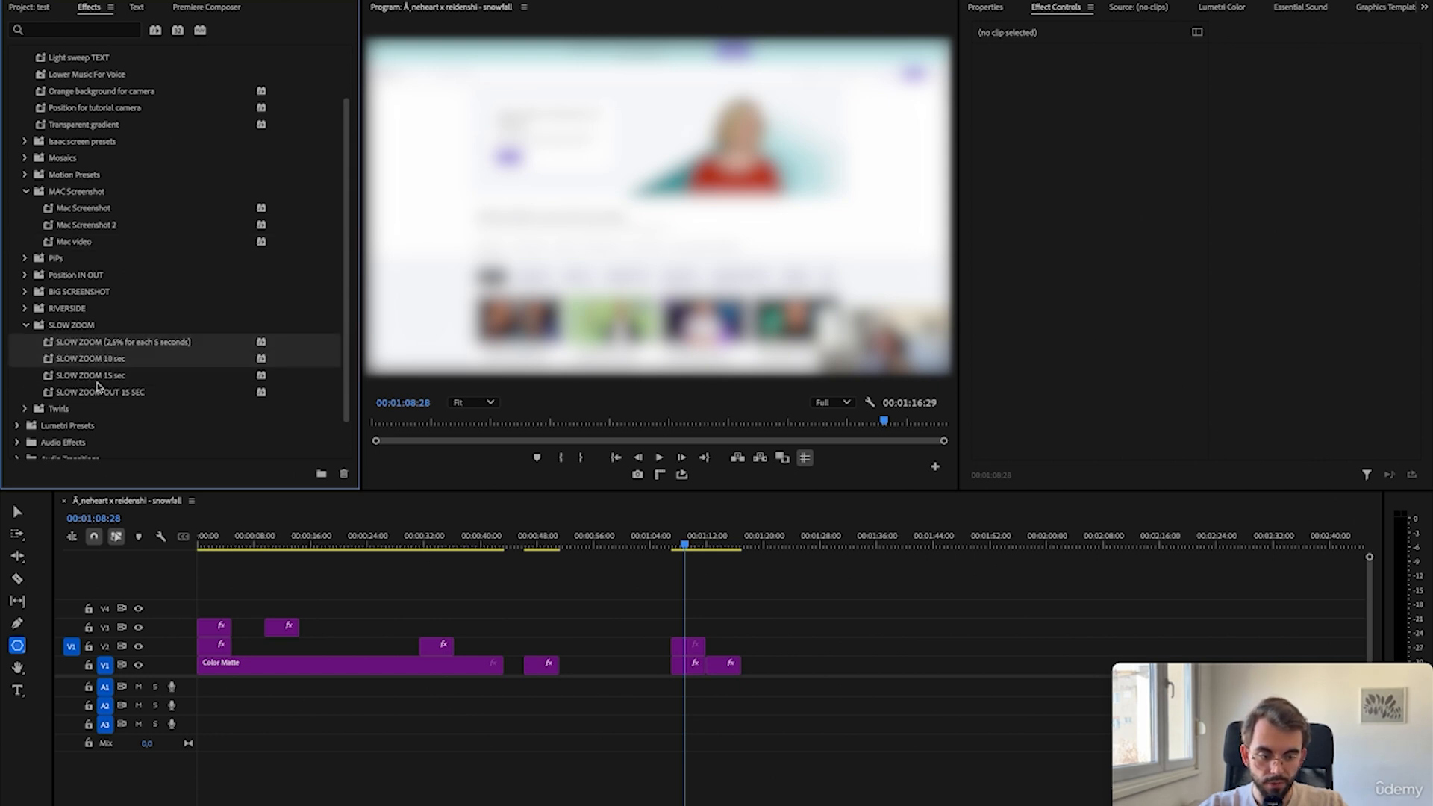
pyautogui.keyDown('shift'); pyautogui.click(100, 380); pyautogui.keyUp('shift')
pyautogui.click(112, 396)
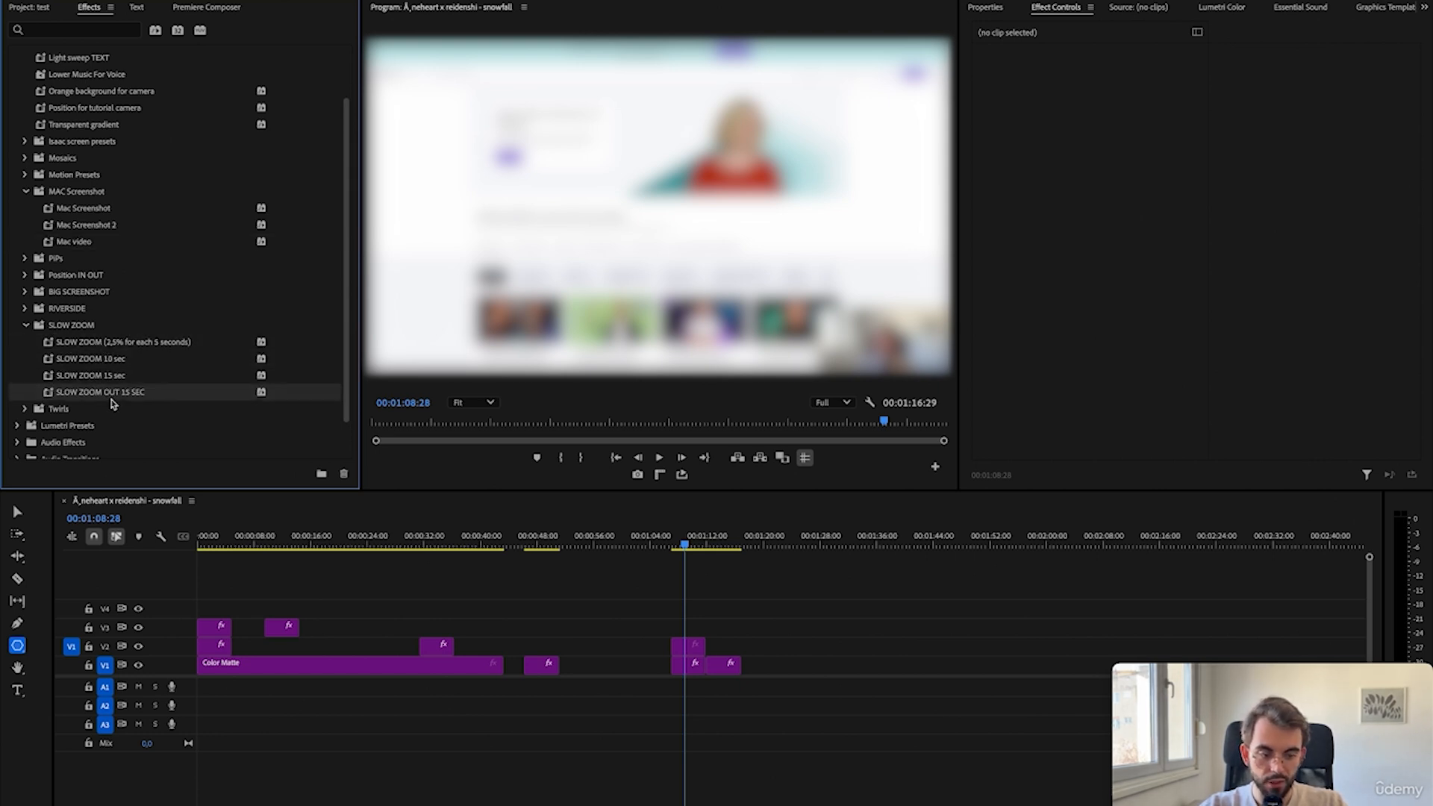
pyautogui.moveTo(116, 348); pyautogui.dragTo(686, 653)
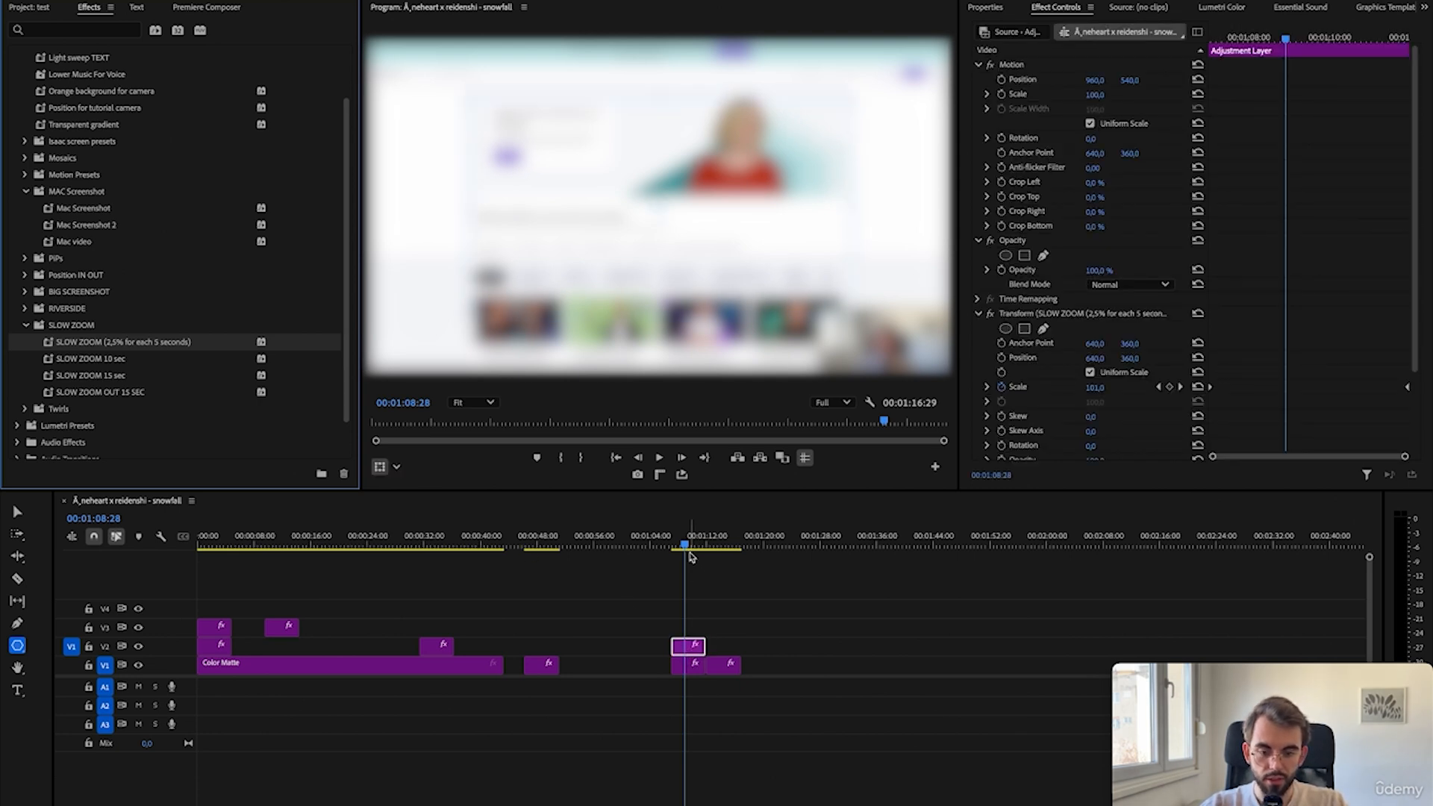
pyautogui.moveTo(691, 557)
pyautogui.mouseDown()
pyautogui.moveTo(676, 553)
pyautogui.moveTo(705, 552)
pyautogui.mouseUp()
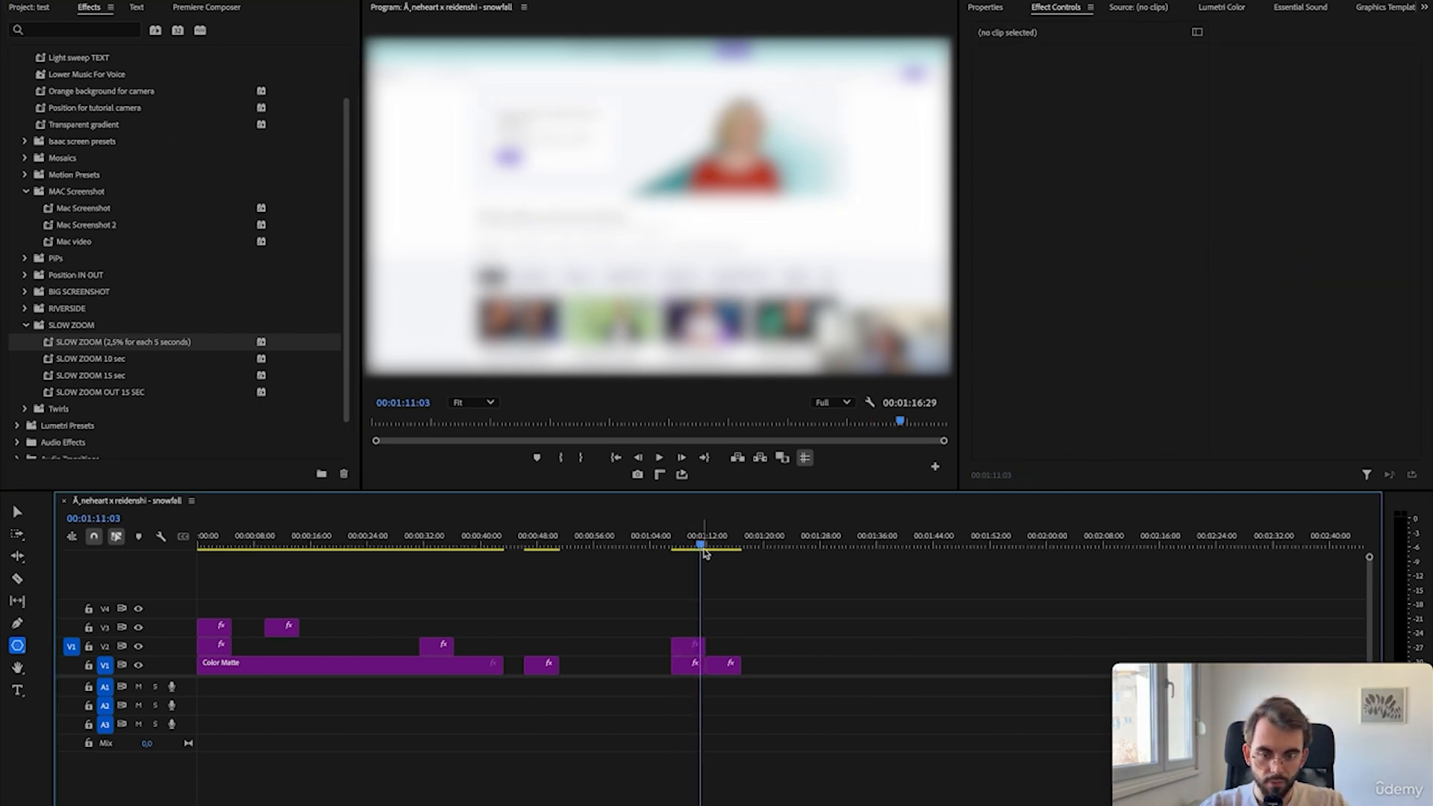
# - Delete the adjustment layer above the Udemy screenshot clip from the timeline
pyautogui.press('=')
pyautogui.click(675, 652)
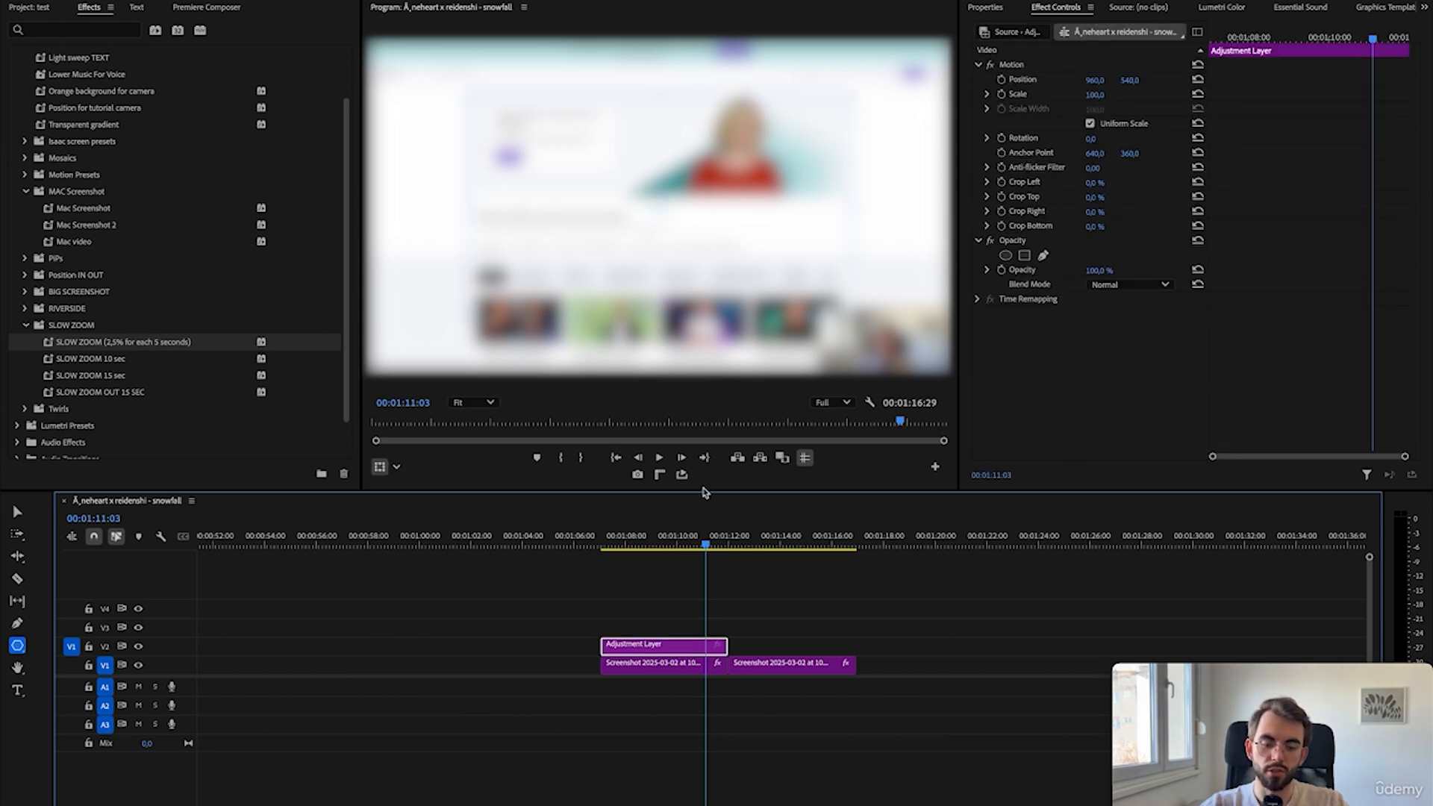
pyautogui.press('Delete')
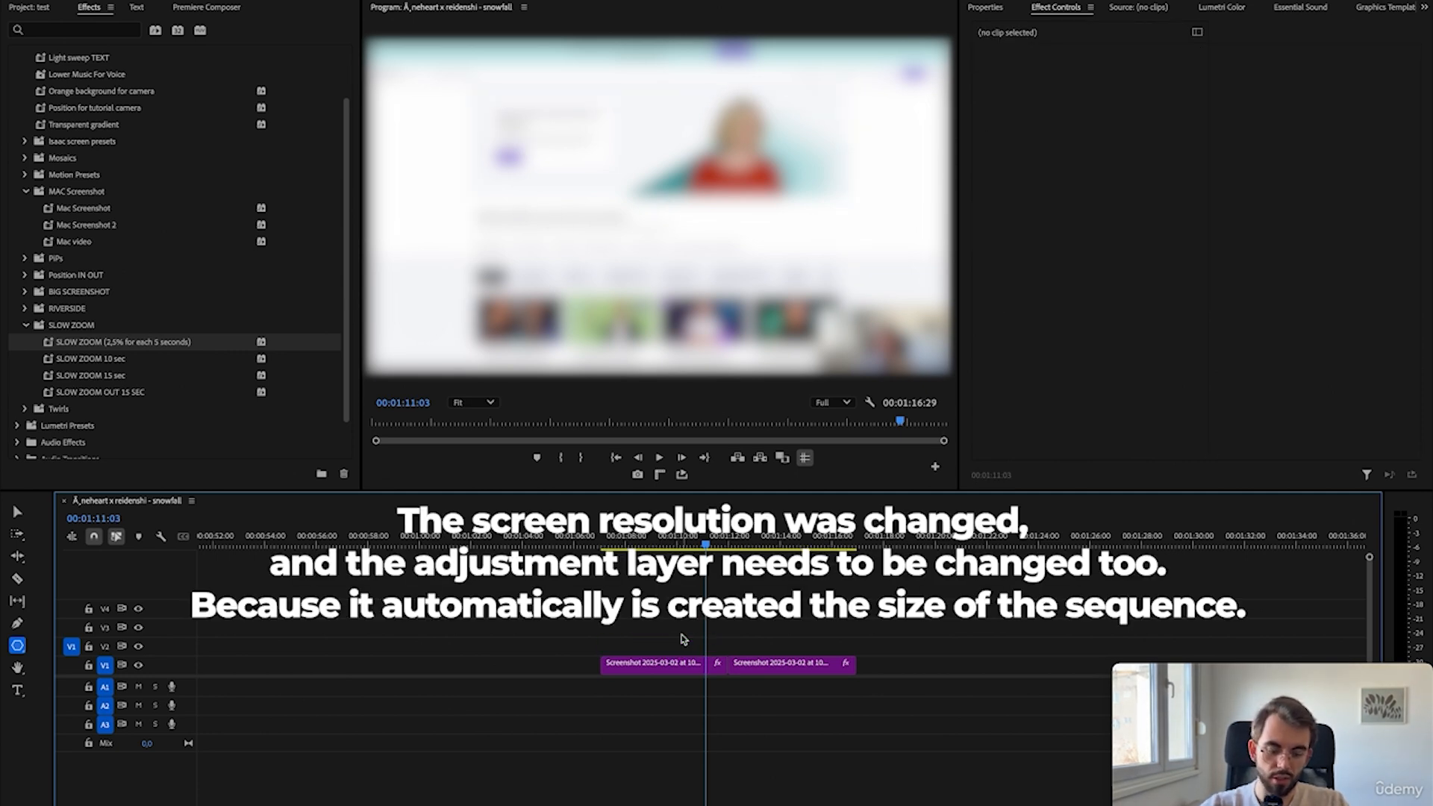
# - Create a new adjustment layer at the current sequence size and place it on V2 above the Udemy screenshot clip
pyautogui.hotkey('shift', '1')
pyautogui.click(222, 384)
pyautogui.click(317, 476)
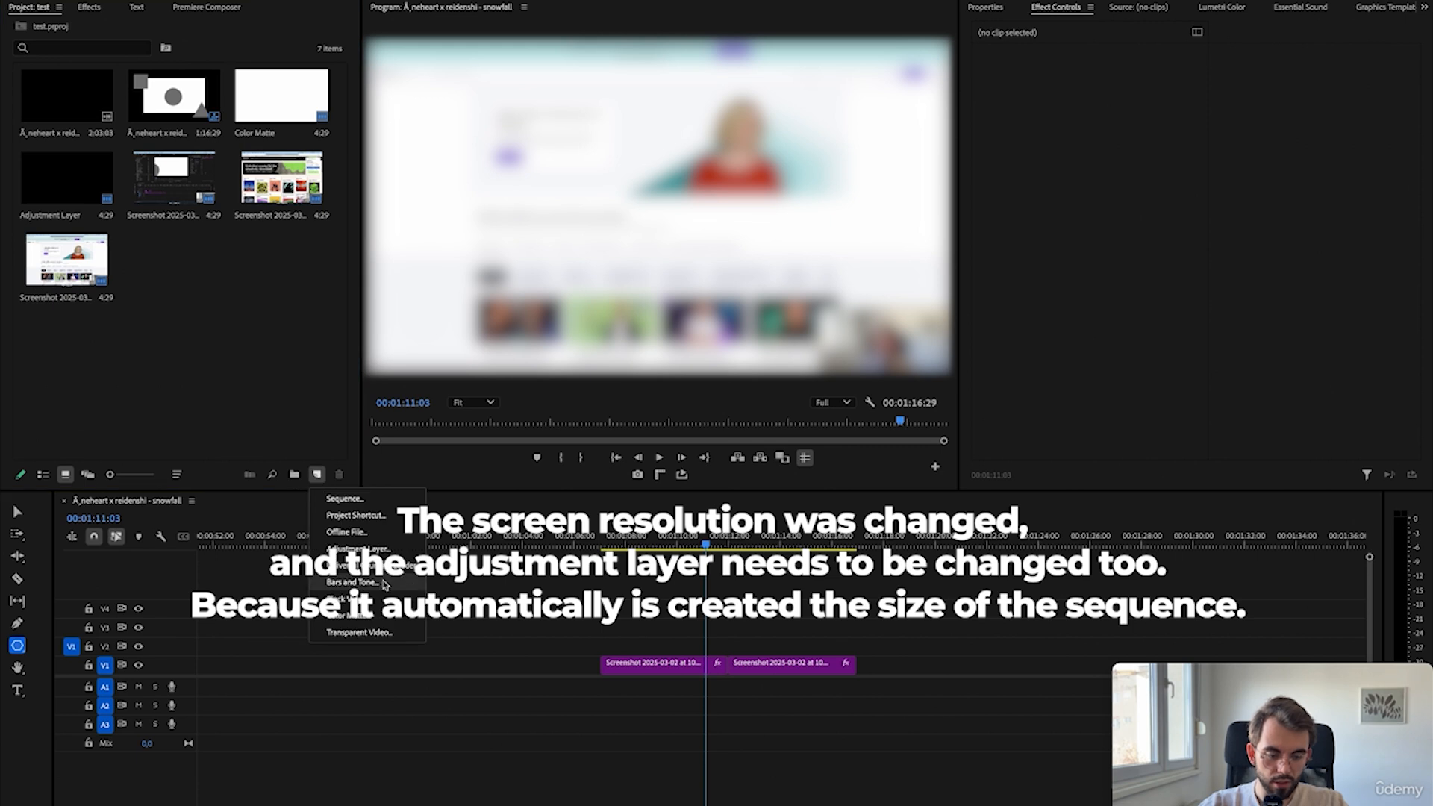
pyautogui.click(370, 549)
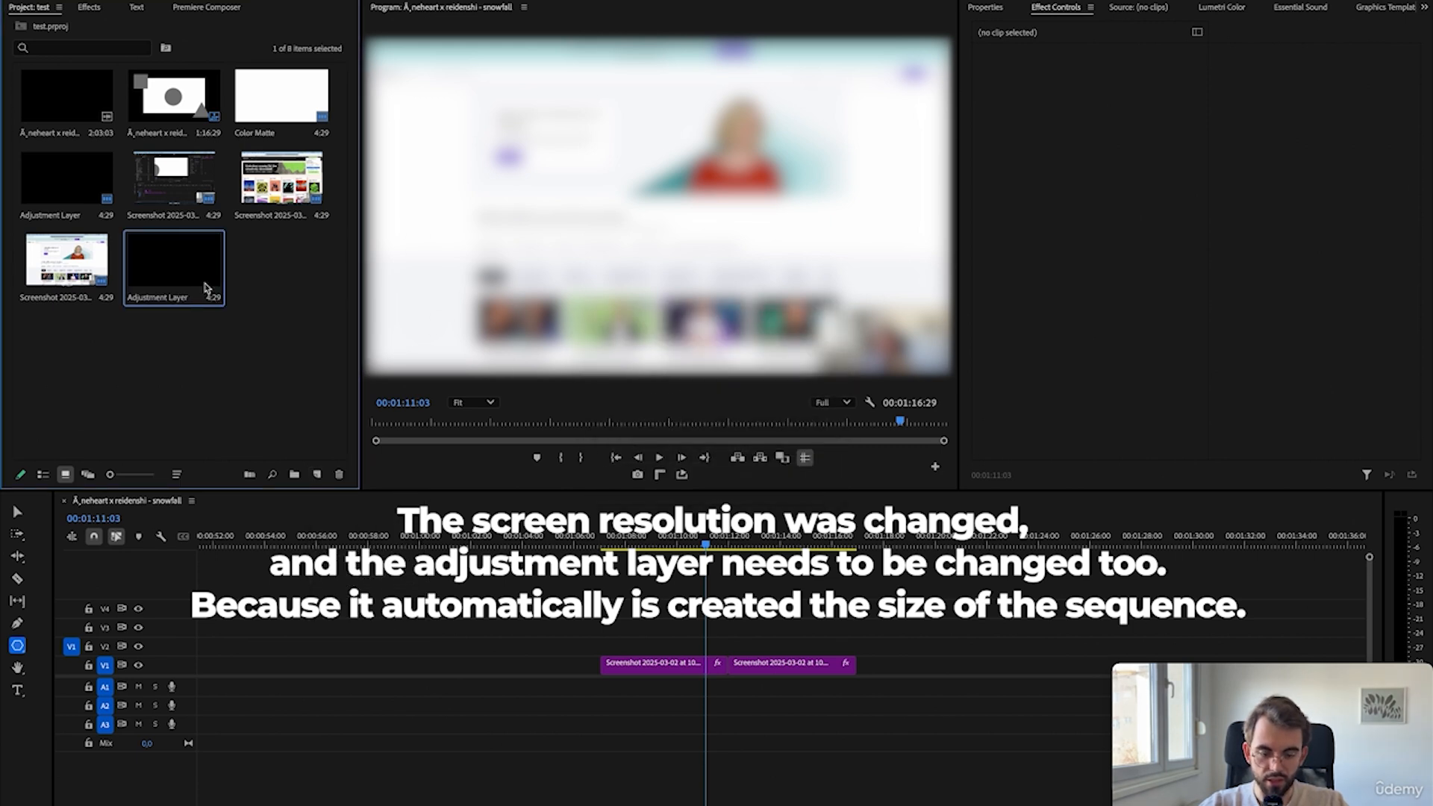
pyautogui.moveTo(207, 288); pyautogui.dragTo(605, 644)
# - Apply the SLOW ZOOM (2,5% for each 5 seconds) preset to the new adjustment layer and scrub through the zoom
pyautogui.hotkey('shift', '7')
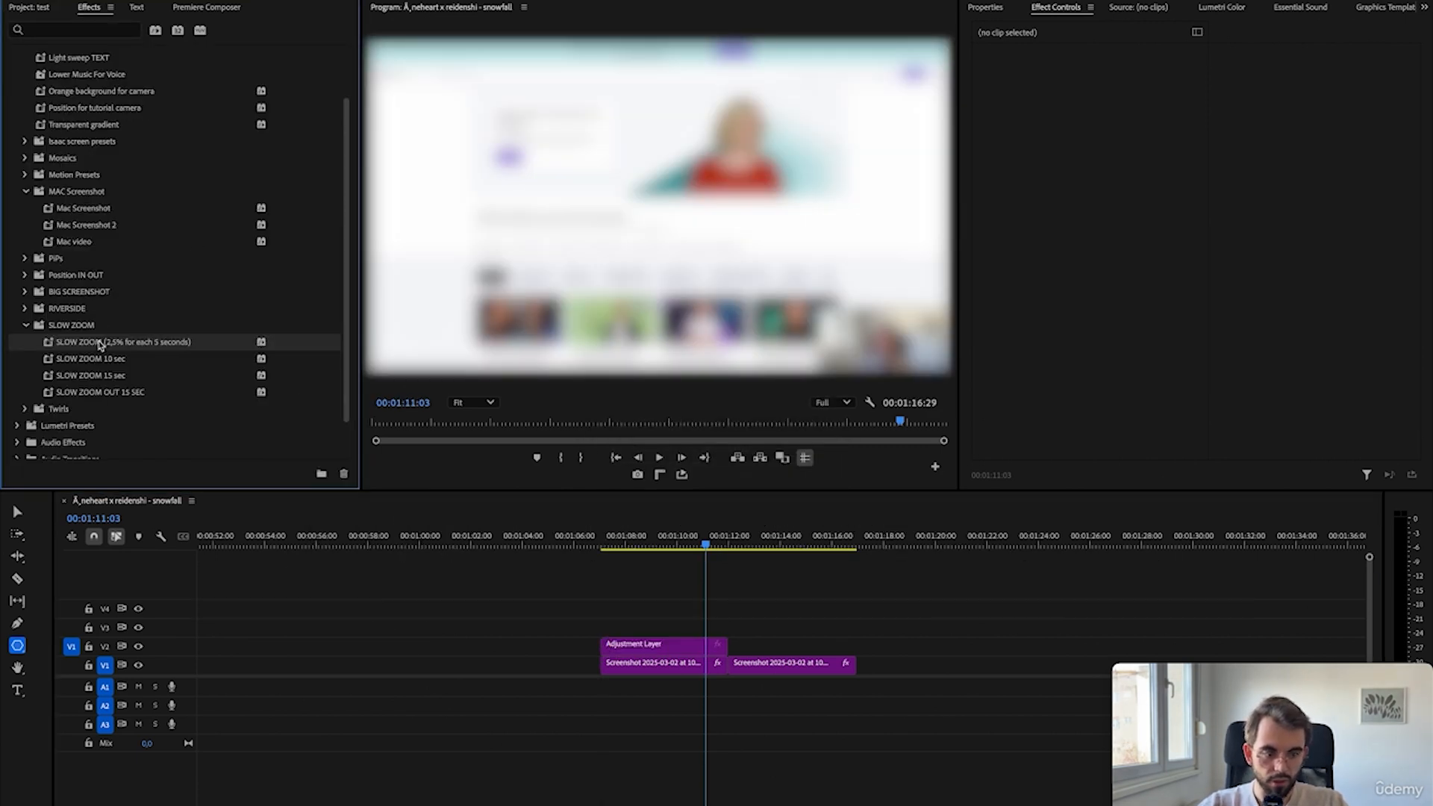
pyautogui.moveTo(99, 344); pyautogui.dragTo(639, 645)
pyautogui.moveTo(648, 547)
pyautogui.mouseDown()
pyautogui.moveTo(609, 547)
pyautogui.moveTo(726, 547)
pyautogui.moveTo(617, 549)
pyautogui.moveTo(697, 549)
pyautogui.moveTo(664, 554)
pyautogui.mouseUp()
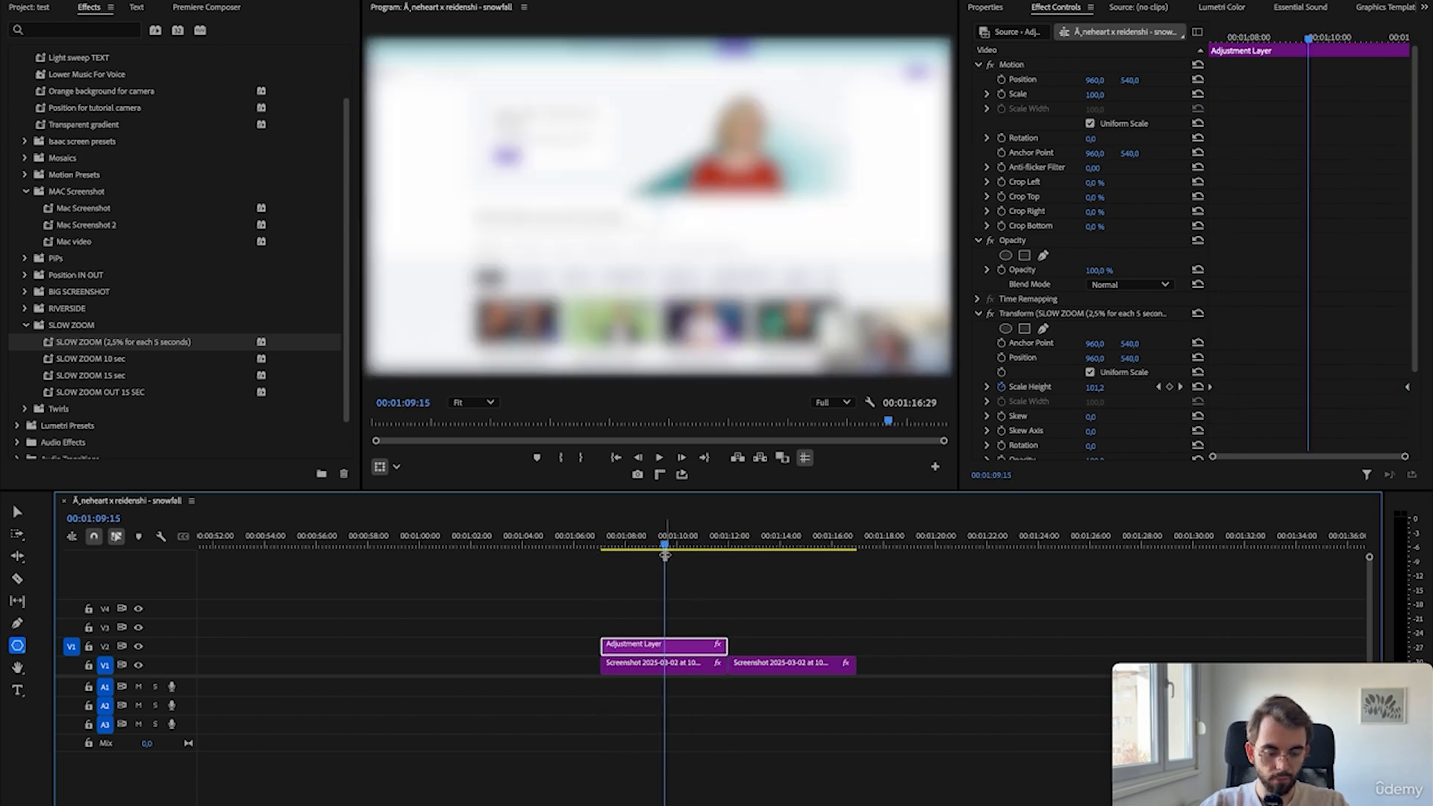
# - Stack another new adjustment layer on V3, apply the SLOW ZOOM 15 sec preset to it, and preview the combined zoom
pyautogui.hotkey('shift', '1')
pyautogui.moveTo(161, 267); pyautogui.dragTo(608, 630)
pyautogui.hotkey('shift', '7')
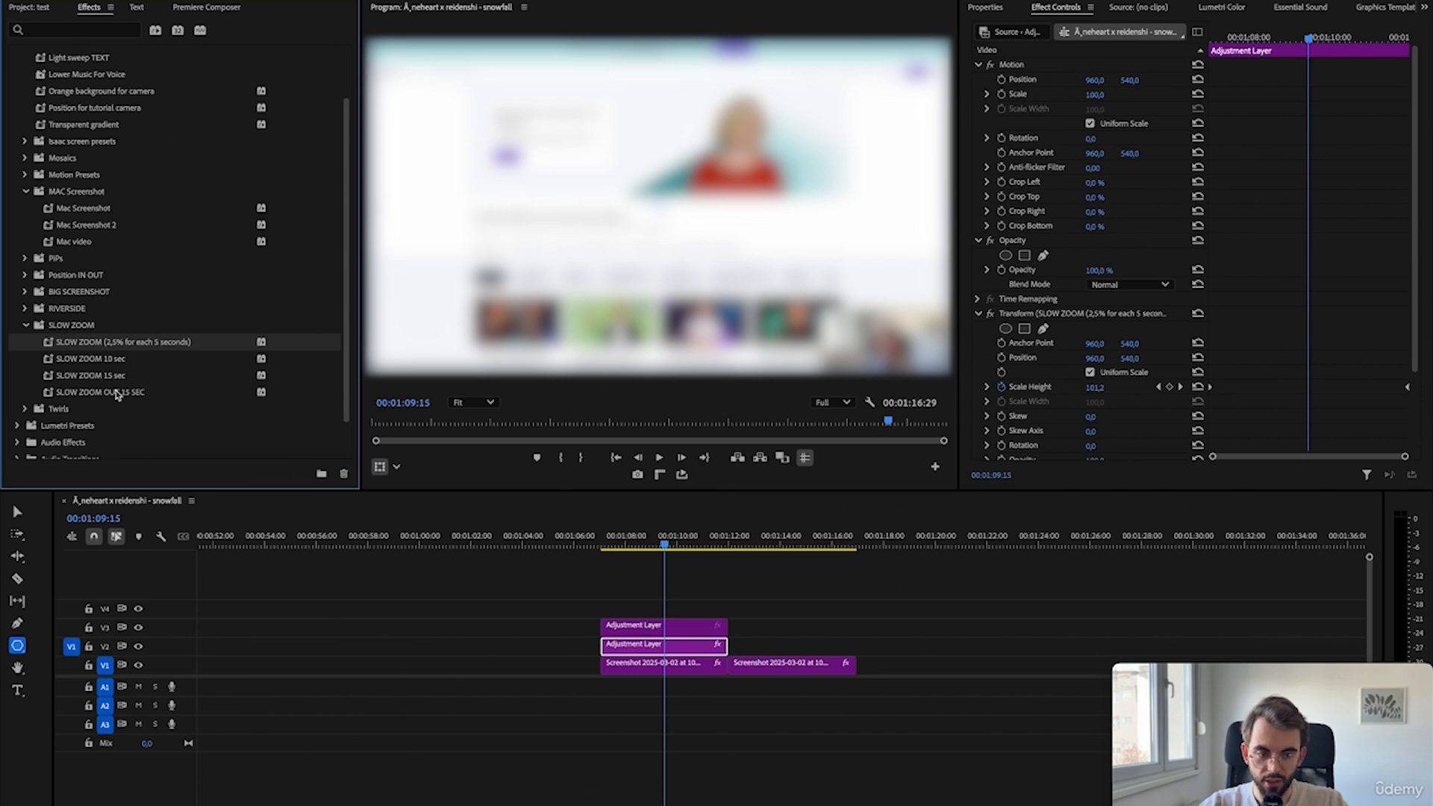
pyautogui.moveTo(89, 376); pyautogui.dragTo(657, 627)
pyautogui.click(656, 545)
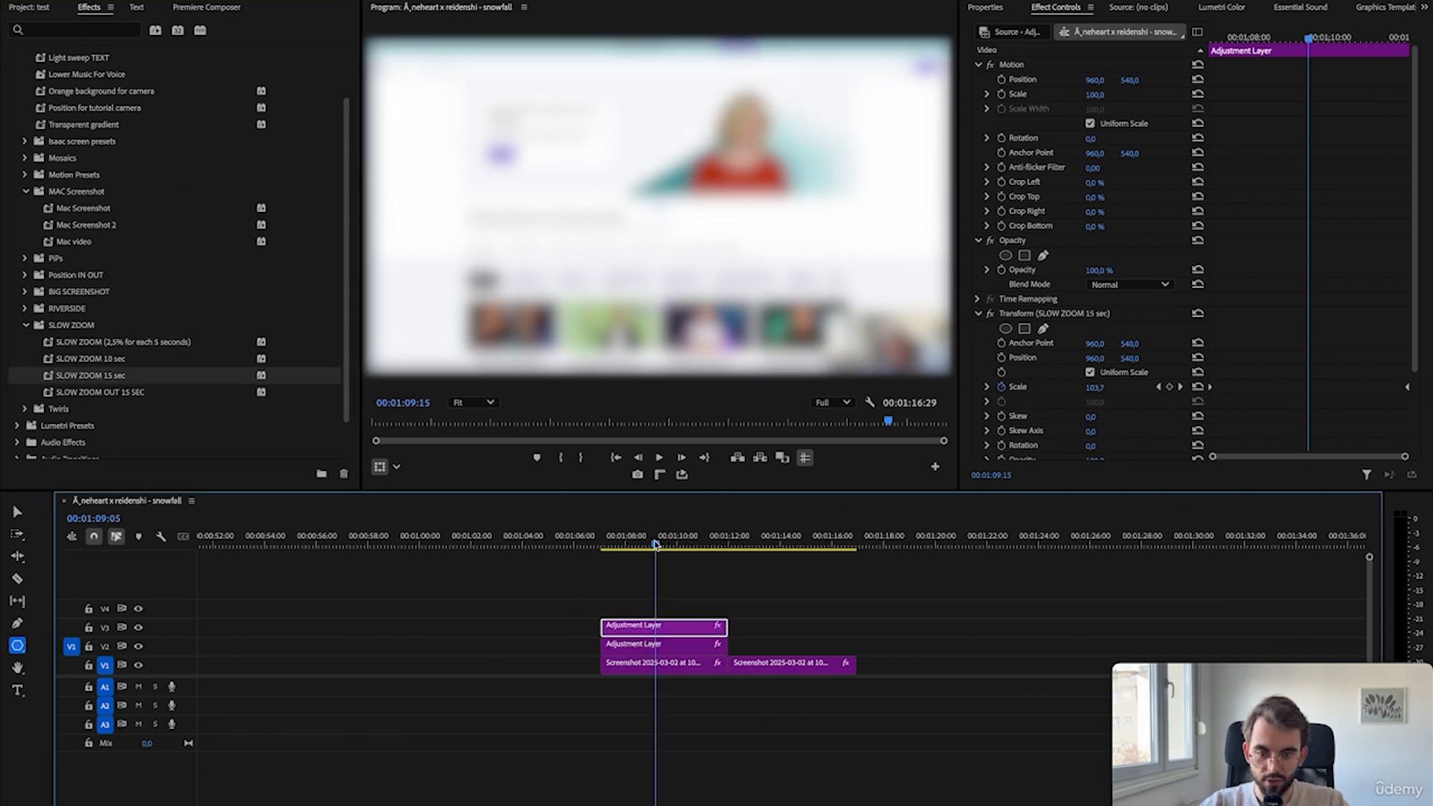
pyautogui.moveTo(656, 544)
pyautogui.mouseDown()
pyautogui.moveTo(601, 548)
pyautogui.moveTo(707, 562)
pyautogui.moveTo(600, 566)
pyautogui.moveTo(680, 554)
pyautogui.moveTo(592, 546)
pyautogui.moveTo(683, 549)
pyautogui.moveTo(572, 550)
pyautogui.moveTo(677, 550)
pyautogui.mouseUp()
pyautogui.press('super+z')
# - Place the original adjustment layer on V3 just after the Envato clip and add the Transform effect to it
pyautogui.scroll(-2, 409, 589)
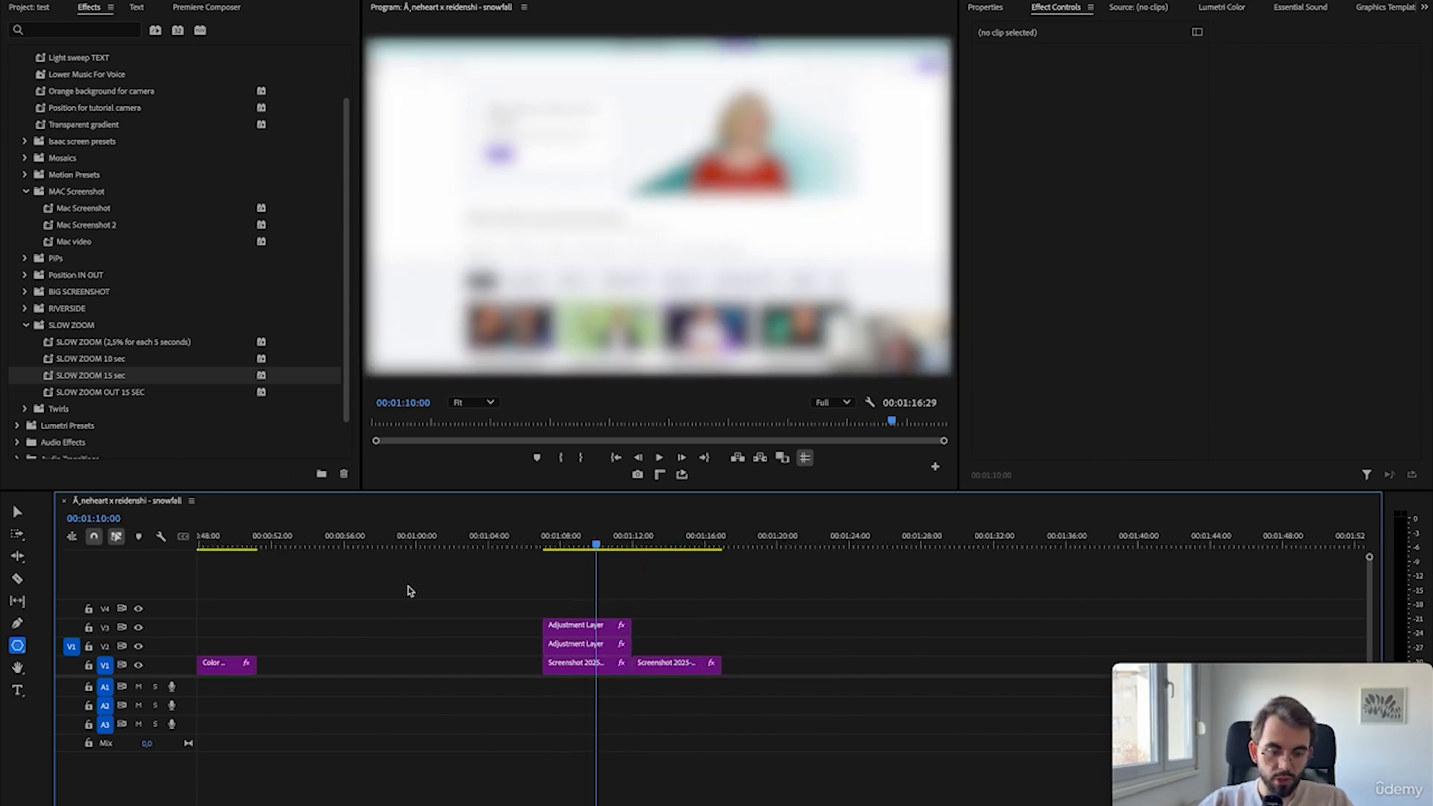
pyautogui.hotkey('shift', '1')
pyautogui.moveTo(75, 198); pyautogui.dragTo(620, 623)
pyautogui.hotkey('shift', '7')
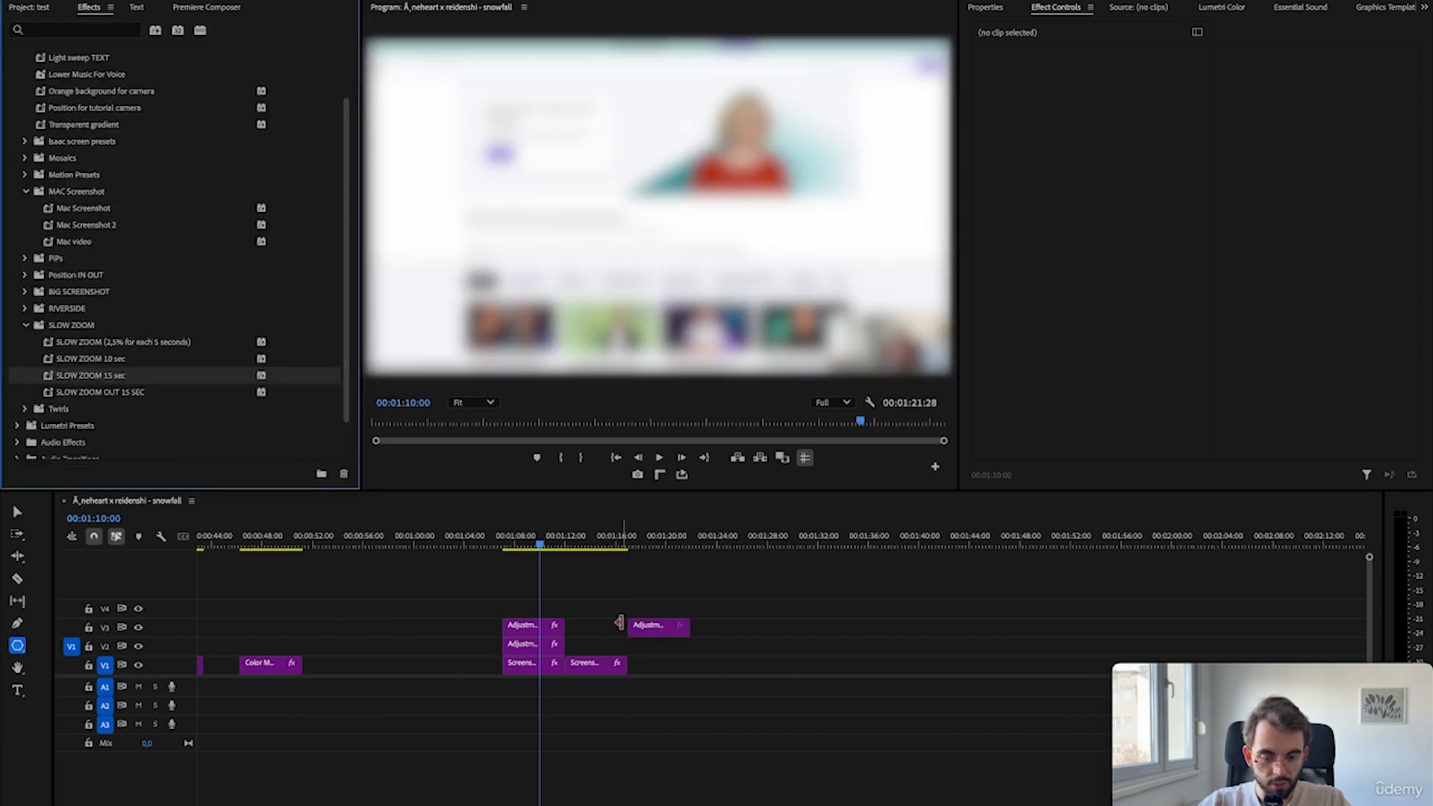
pyautogui.hotkey('shift', 'f')
pyautogui.write('transf')
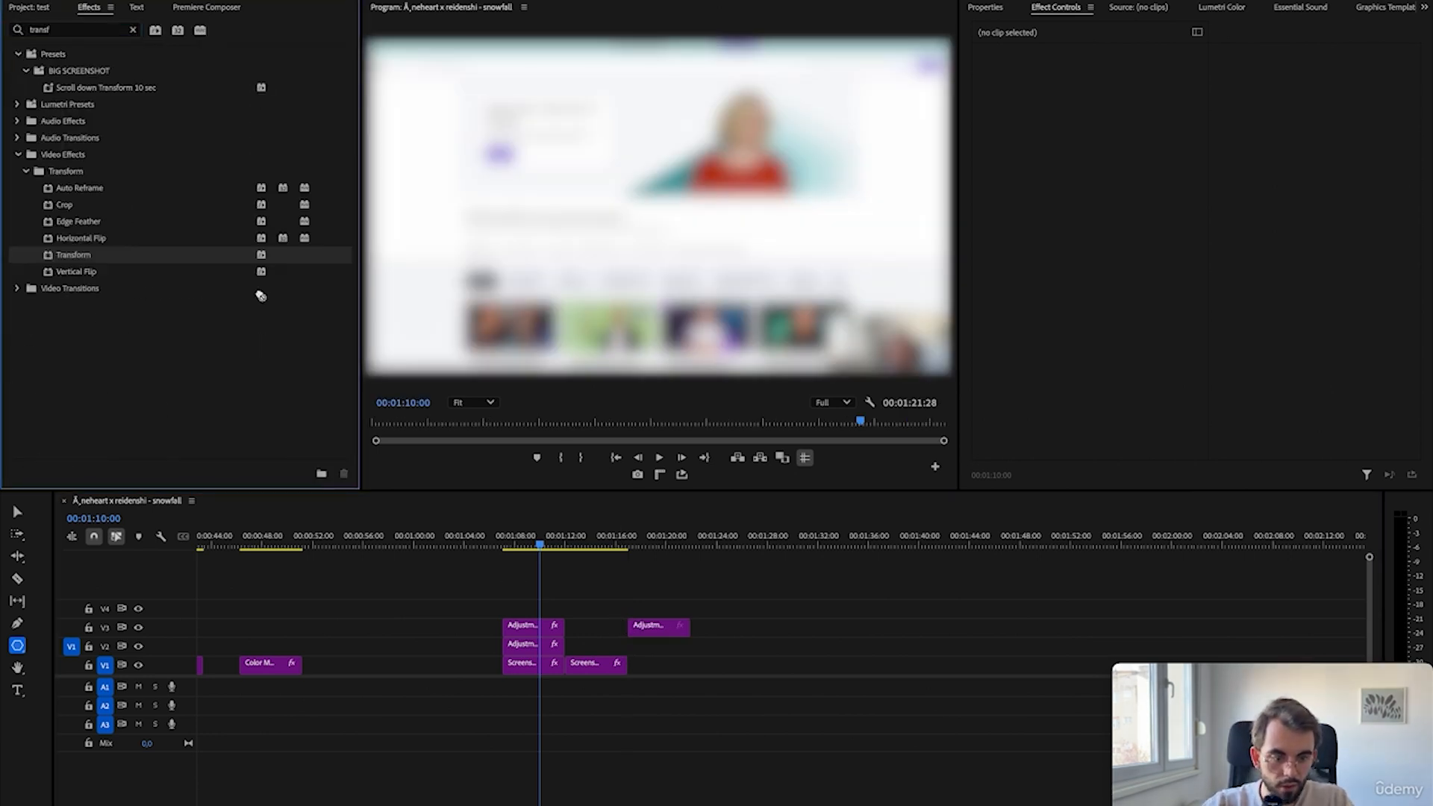
pyautogui.click(657, 629)
# - Set the duration of the adjustment layer after the Envato clip to 00:00:10:00 and view its Transform settings
pyautogui.hotkey('ctrl', 'r')
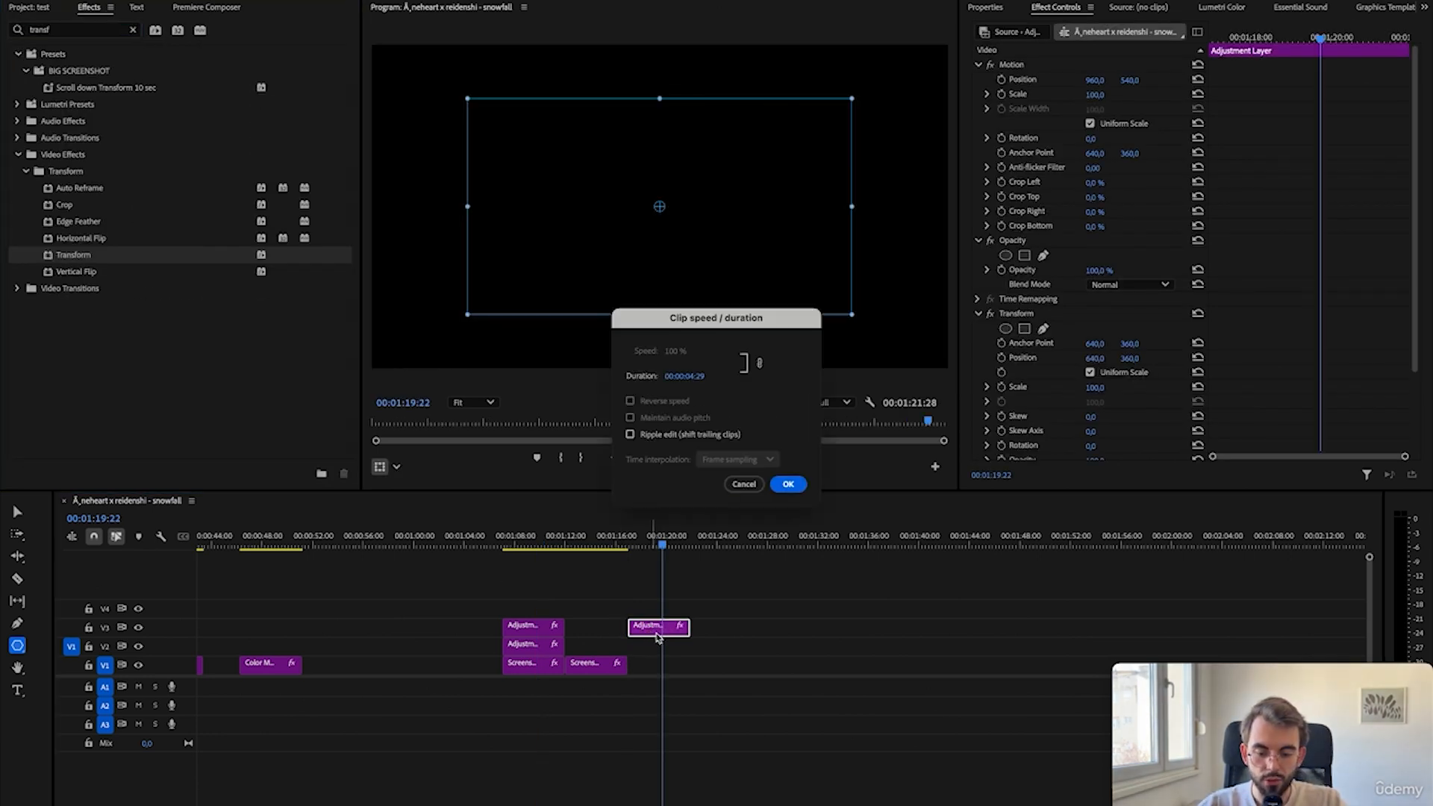
pyautogui.click(702, 379)
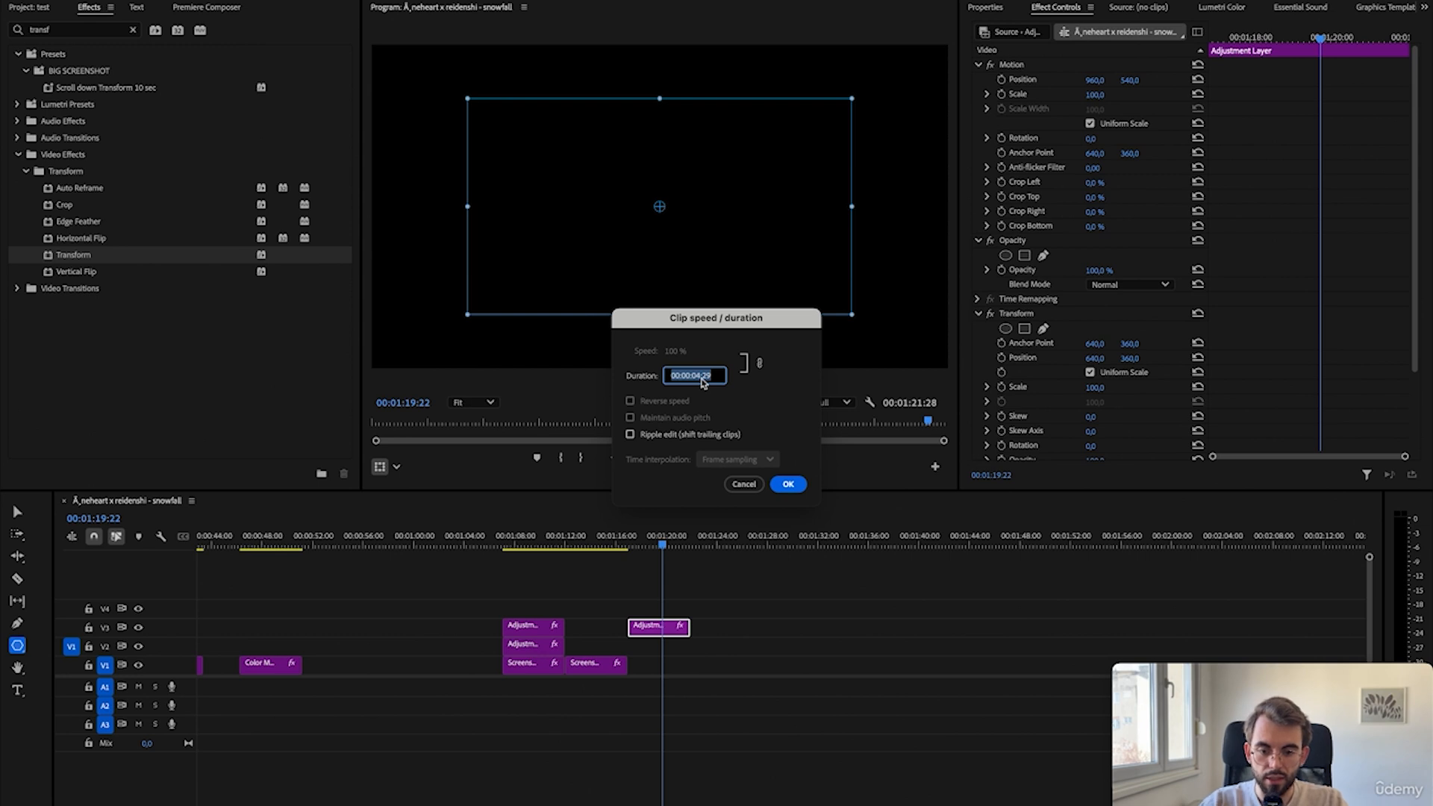
pyautogui.press('Right')
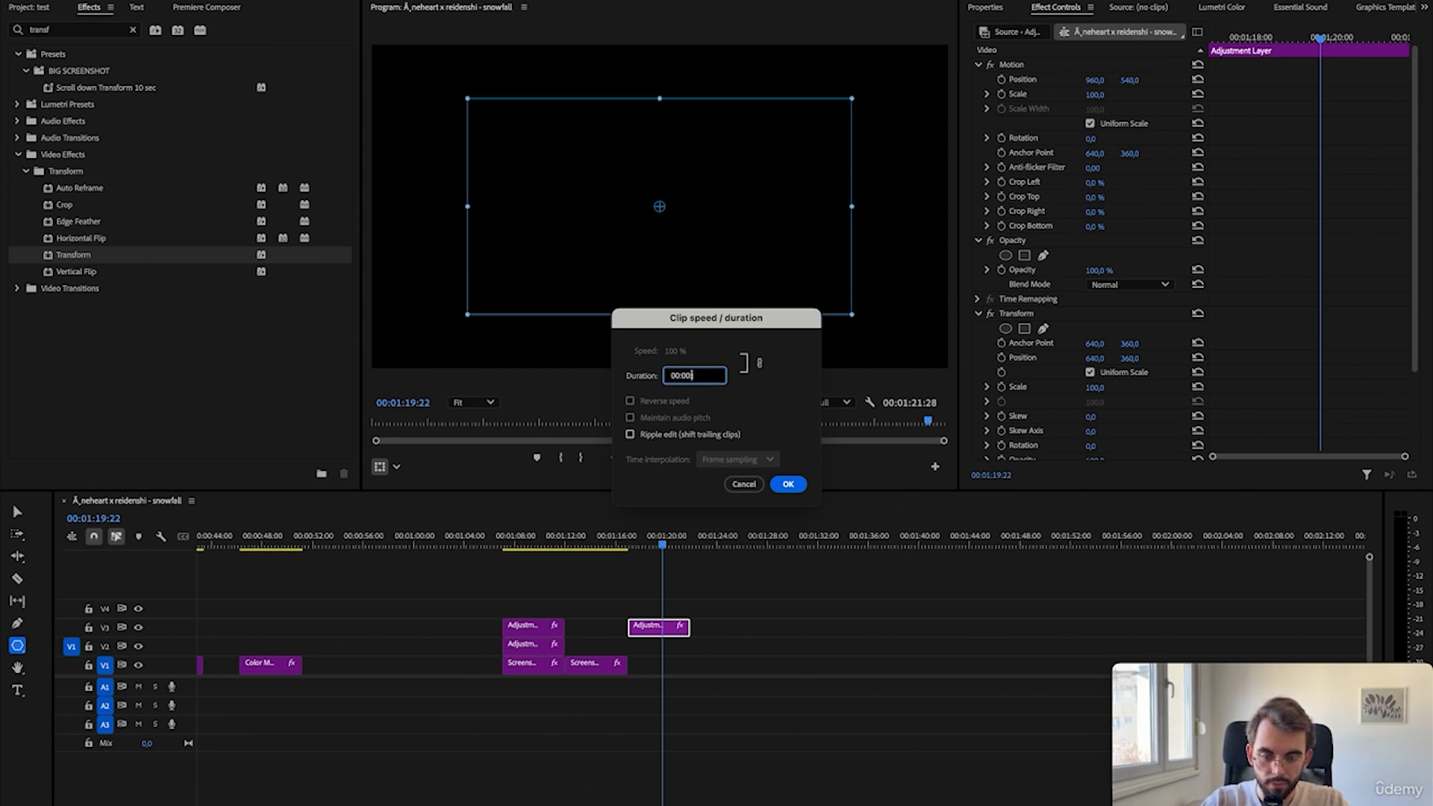
pyautogui.write(':10')
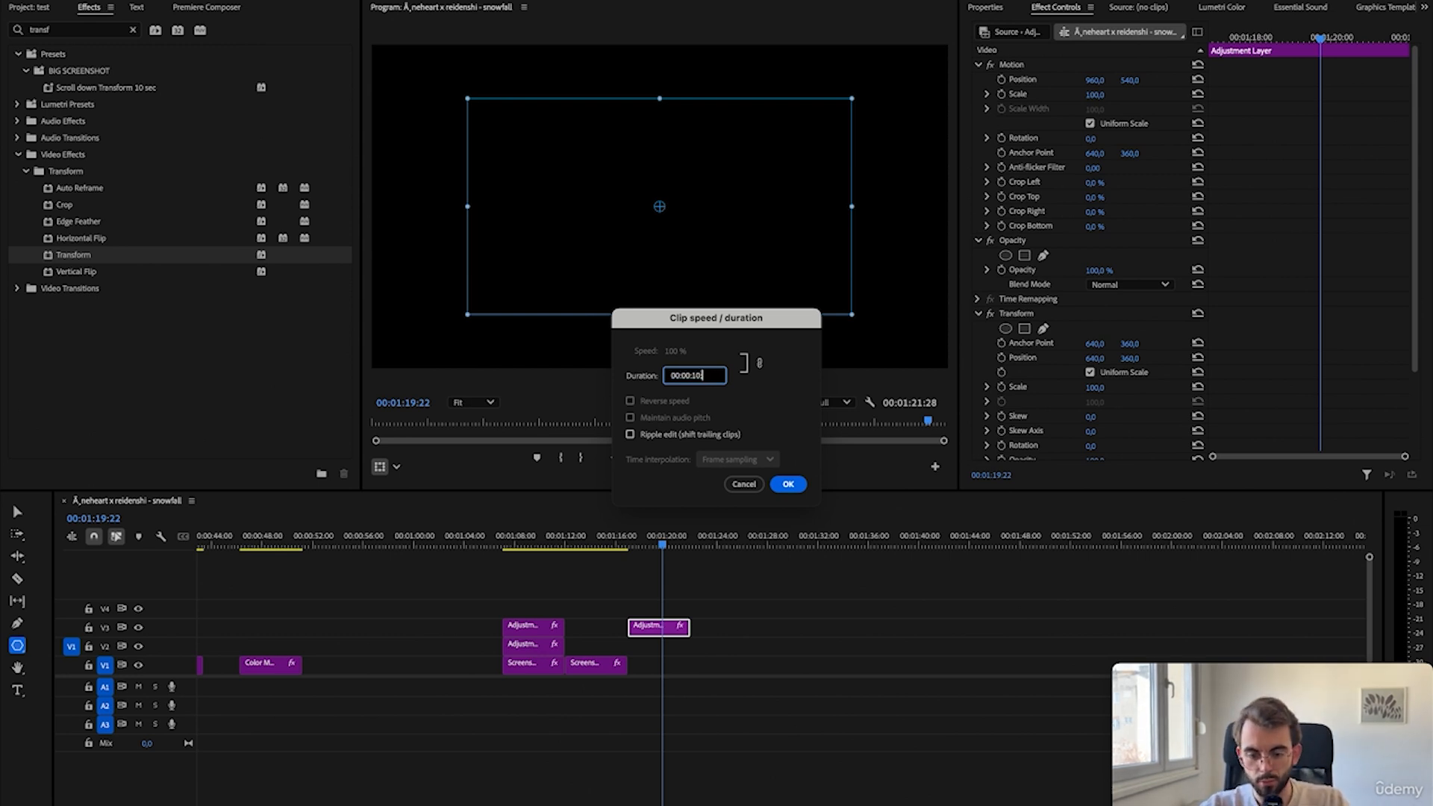
pyautogui.write(':00')
pyautogui.press('Return')
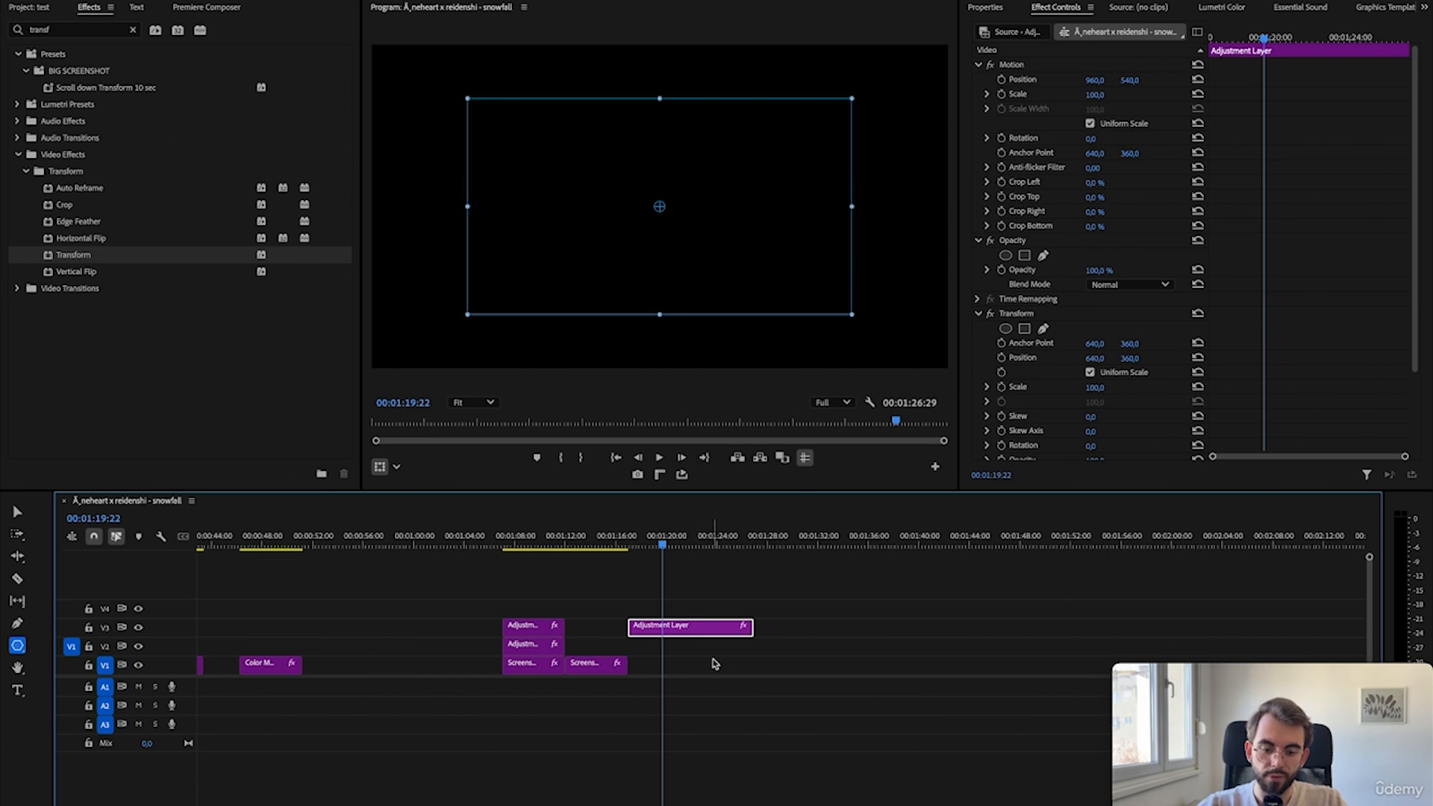
pyautogui.scroll(-3, 1225, 358)
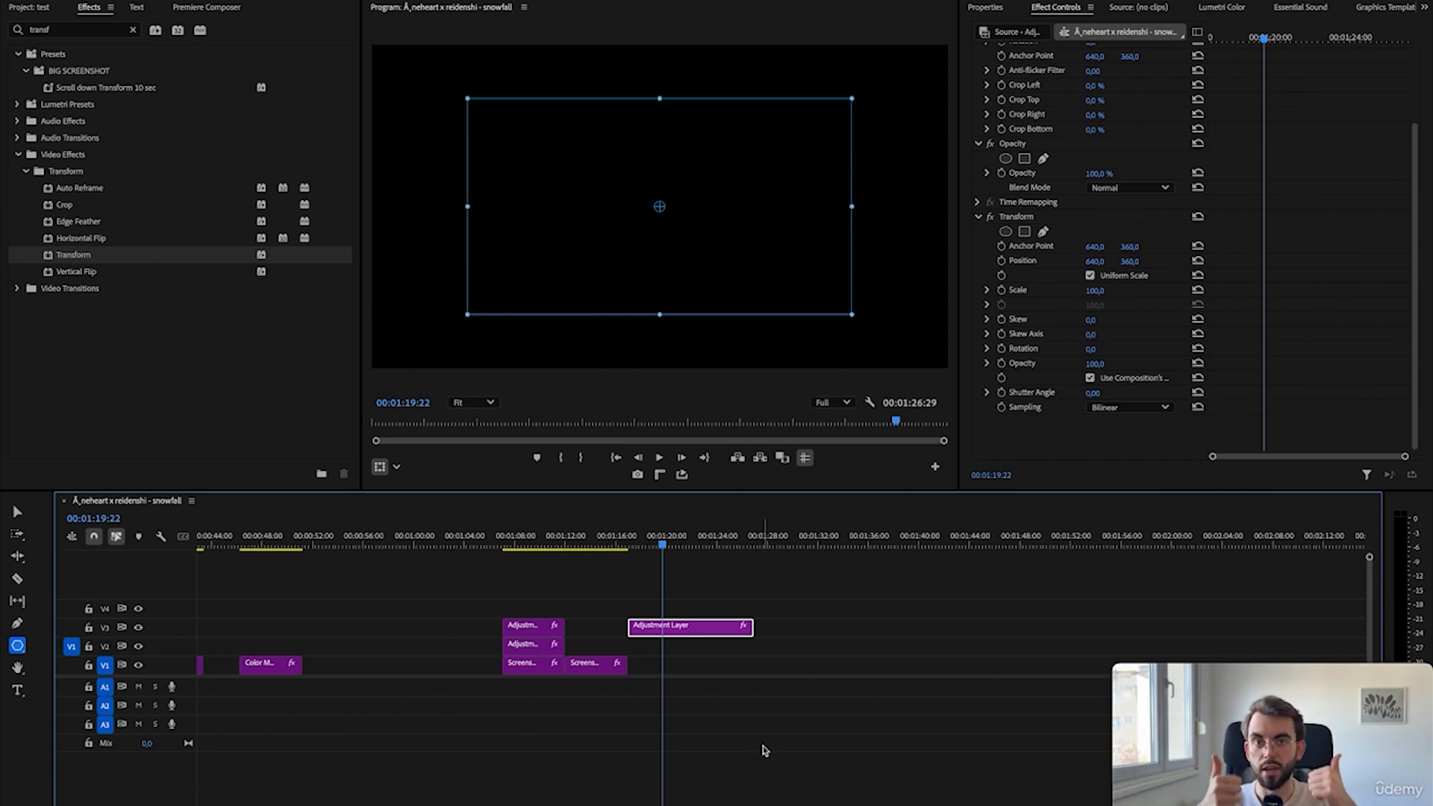
# - Clear the effects search, look inside the Position IN OUT preset bin, and view the import and export options for presets
pyautogui.click(133, 30)
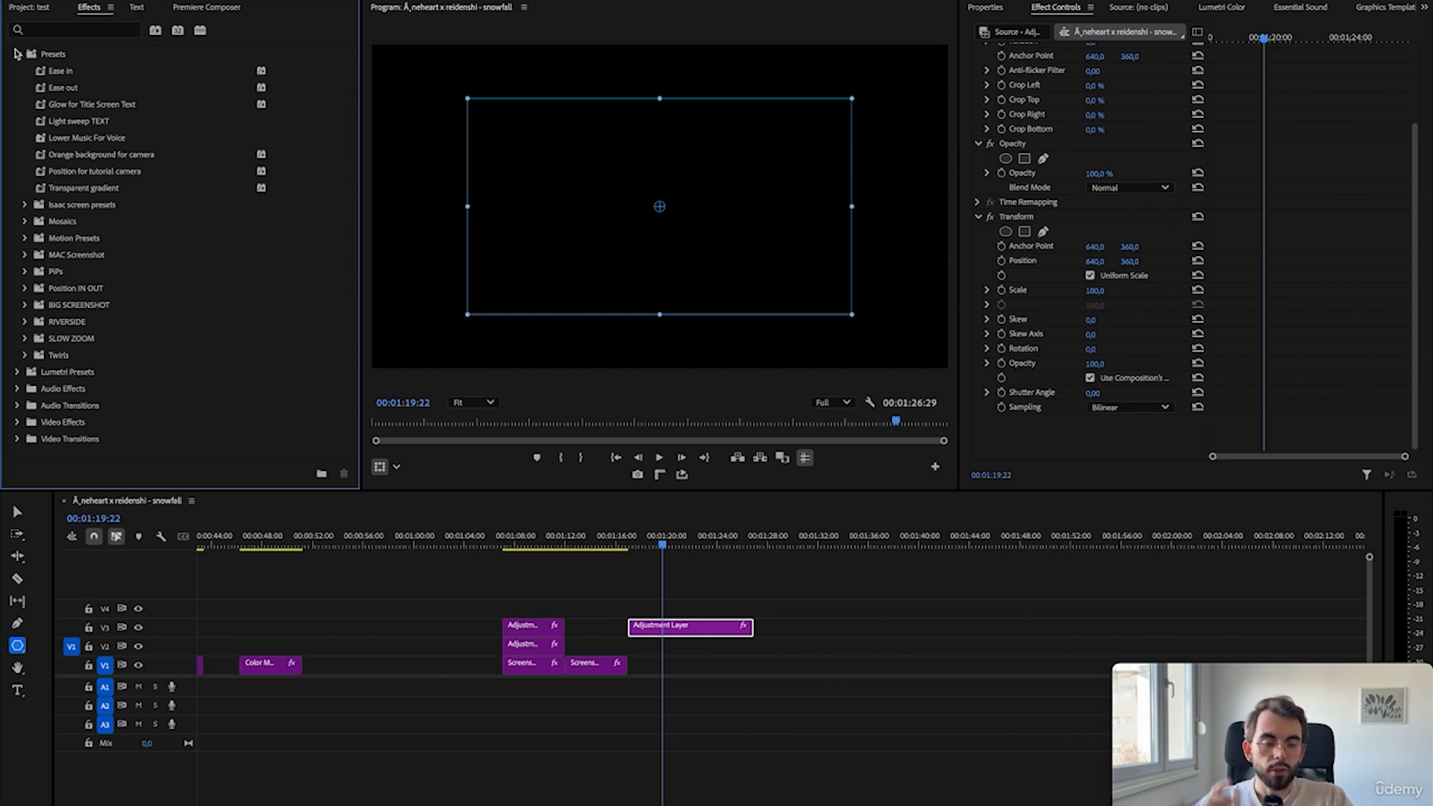
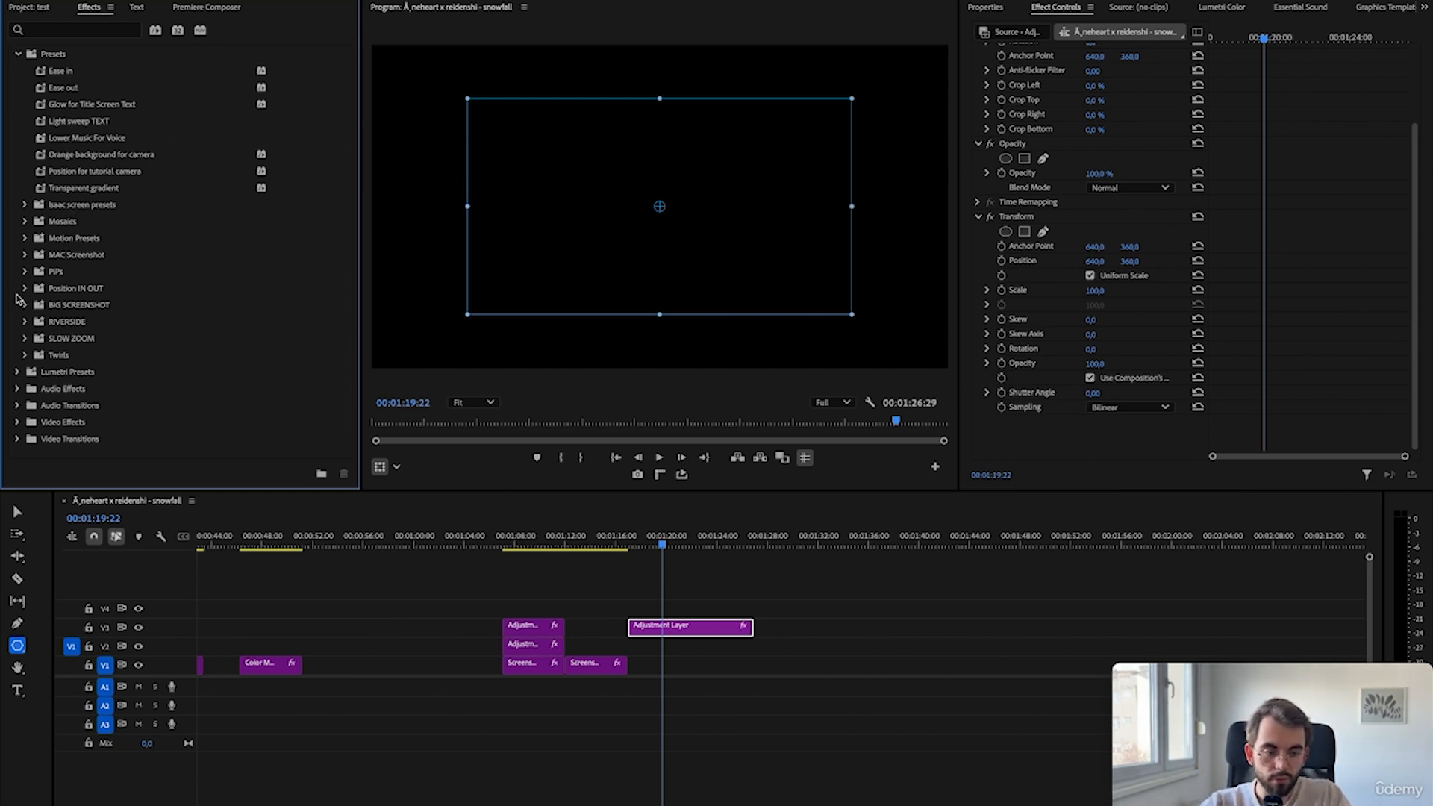
pyautogui.click(25, 289)
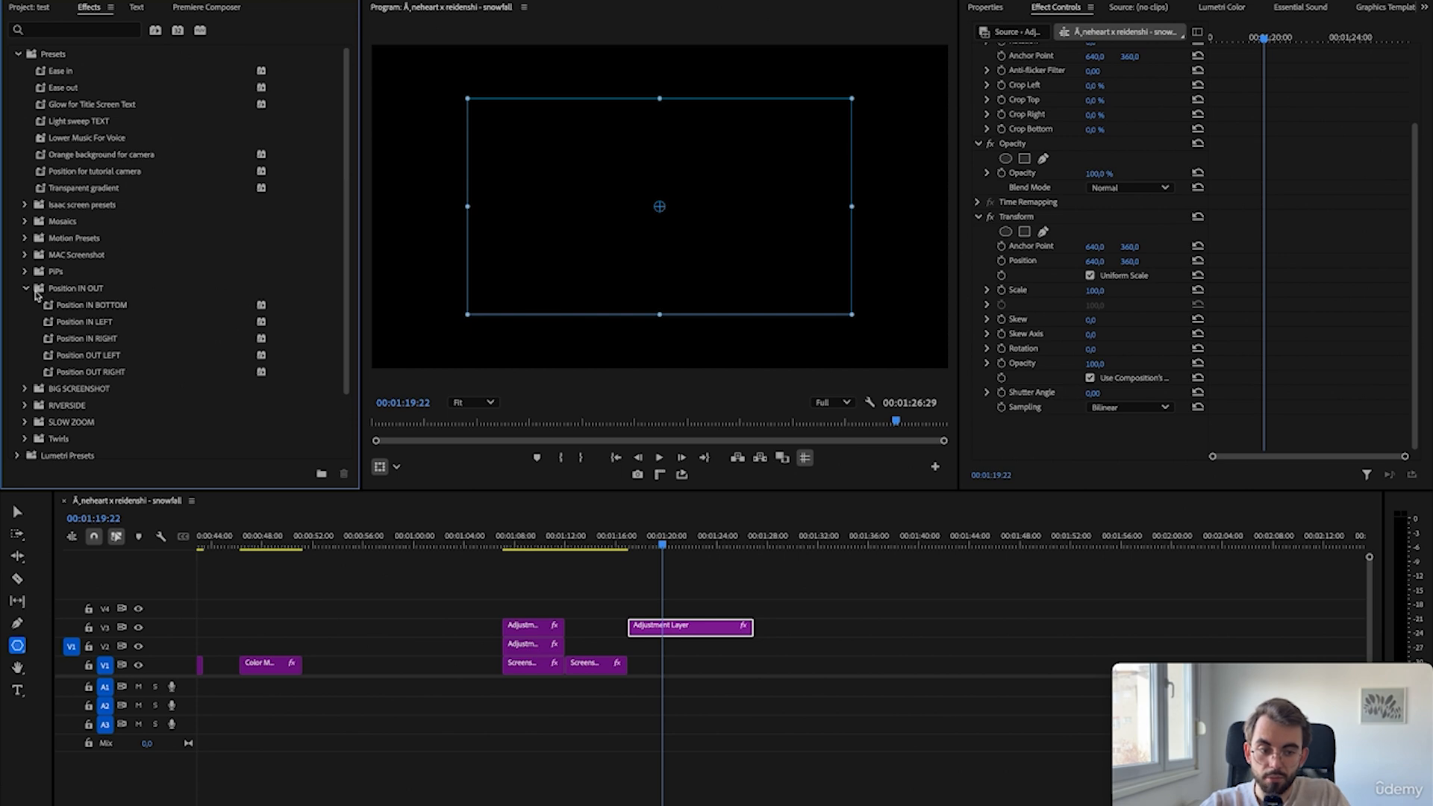
pyautogui.click(27, 289)
pyautogui.rightClick(82, 337)
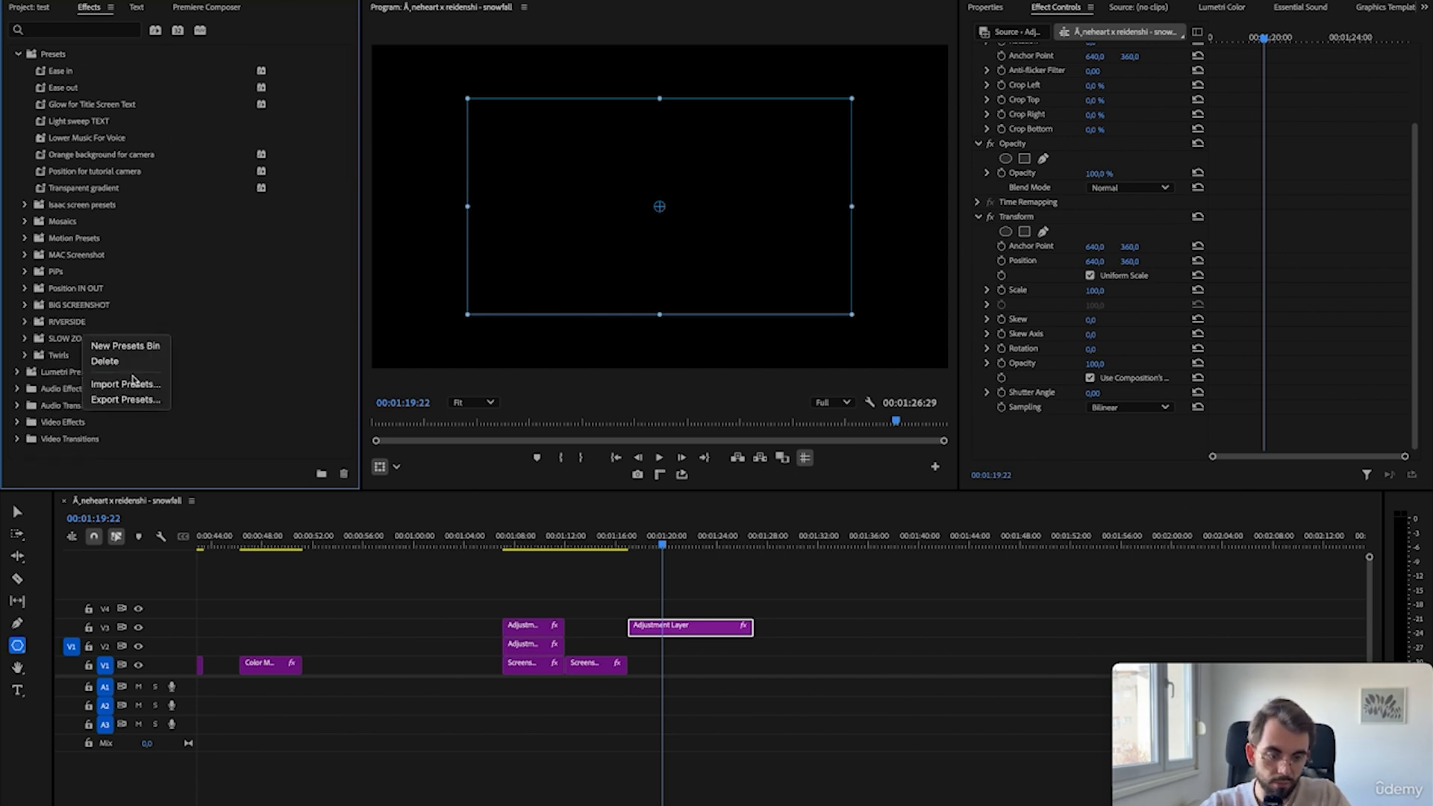
pyautogui.click(49, 232)
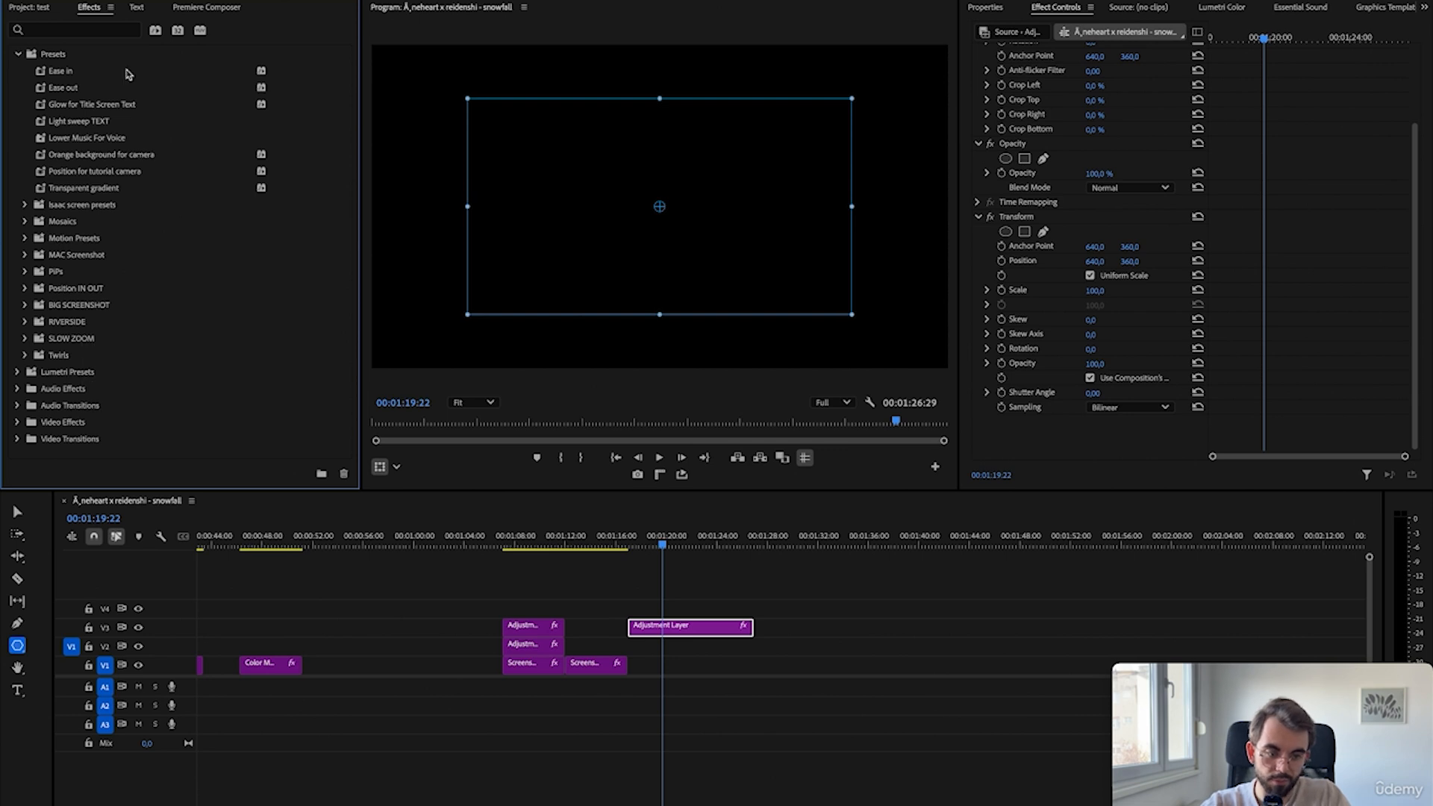
# - Try adding a new presets bin under Presets, and undo its creation
pyautogui.rightClick(63, 58)
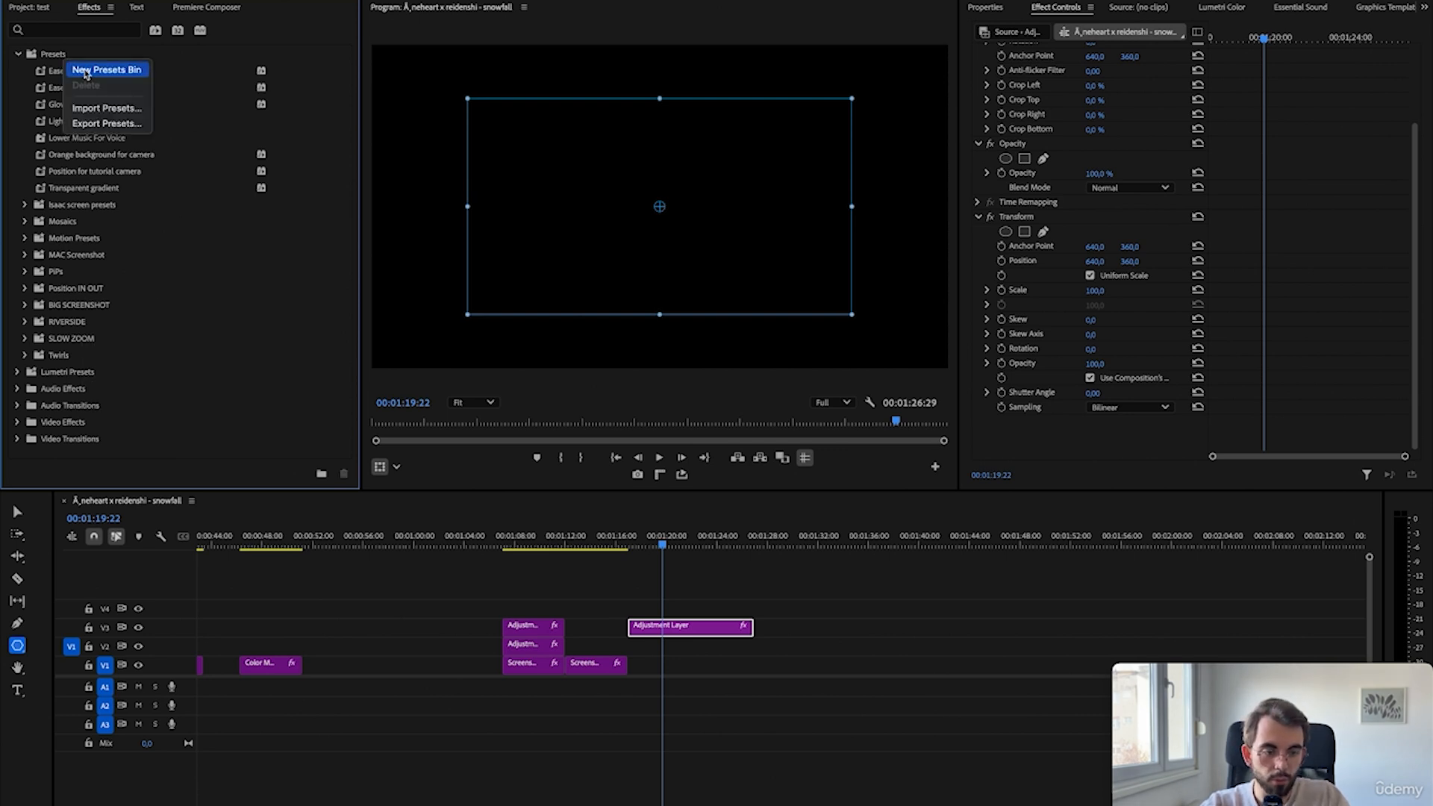
pyautogui.click(86, 70)
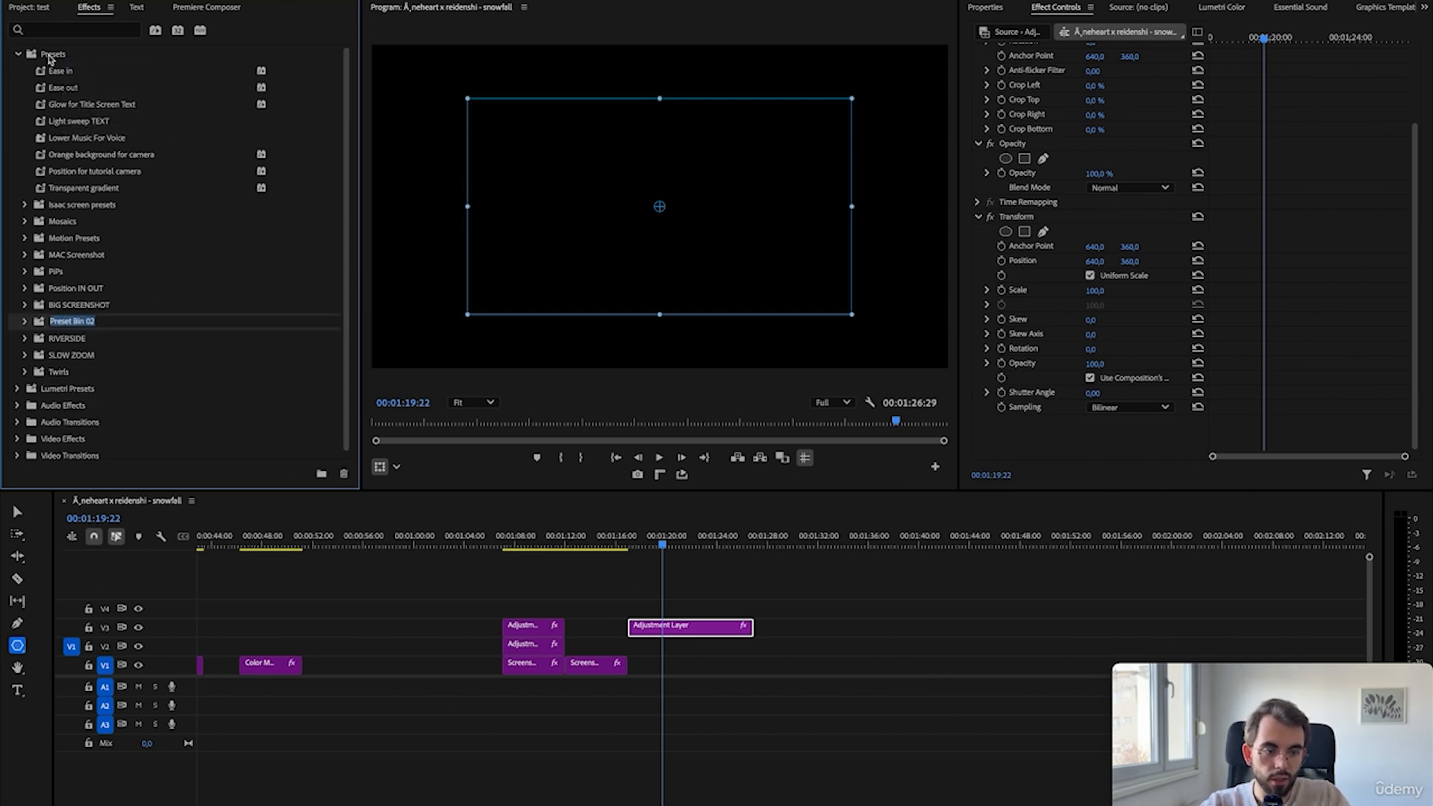
pyautogui.click(77, 305)
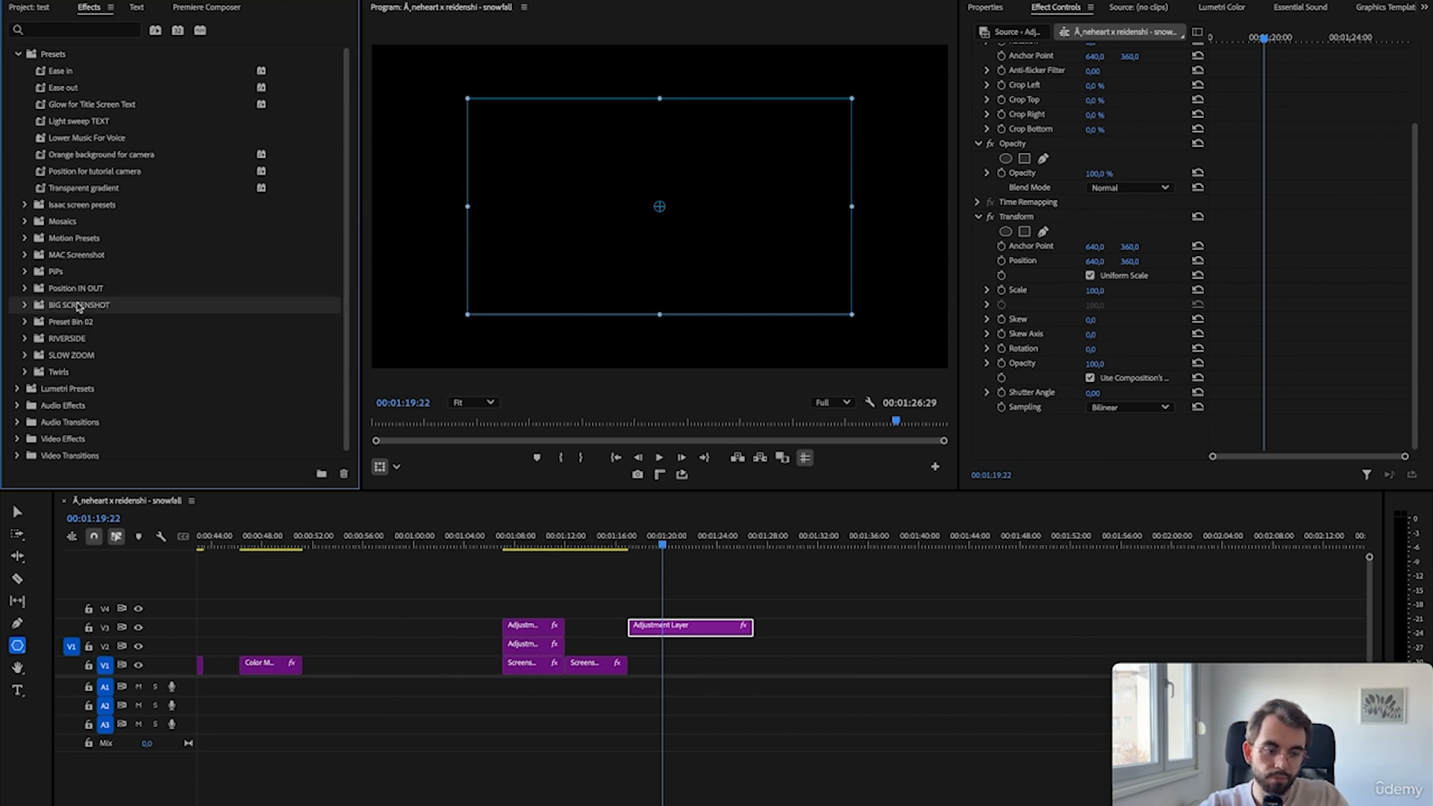
pyautogui.press('super+z')
pyautogui.click(69, 274)
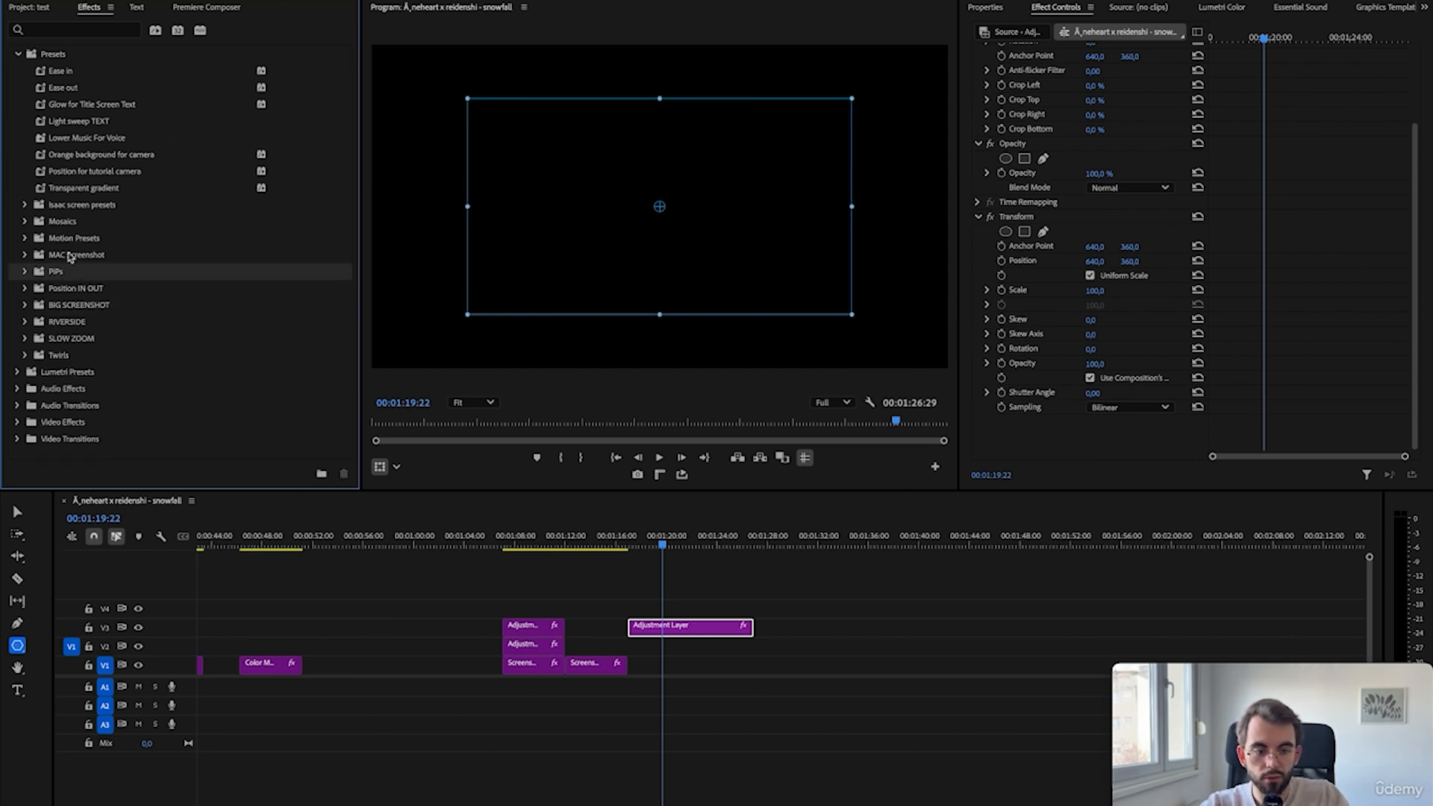
# - View the subfolders of the Isaac screen presets bin and collapse it again
pyautogui.rightClick(64, 207)
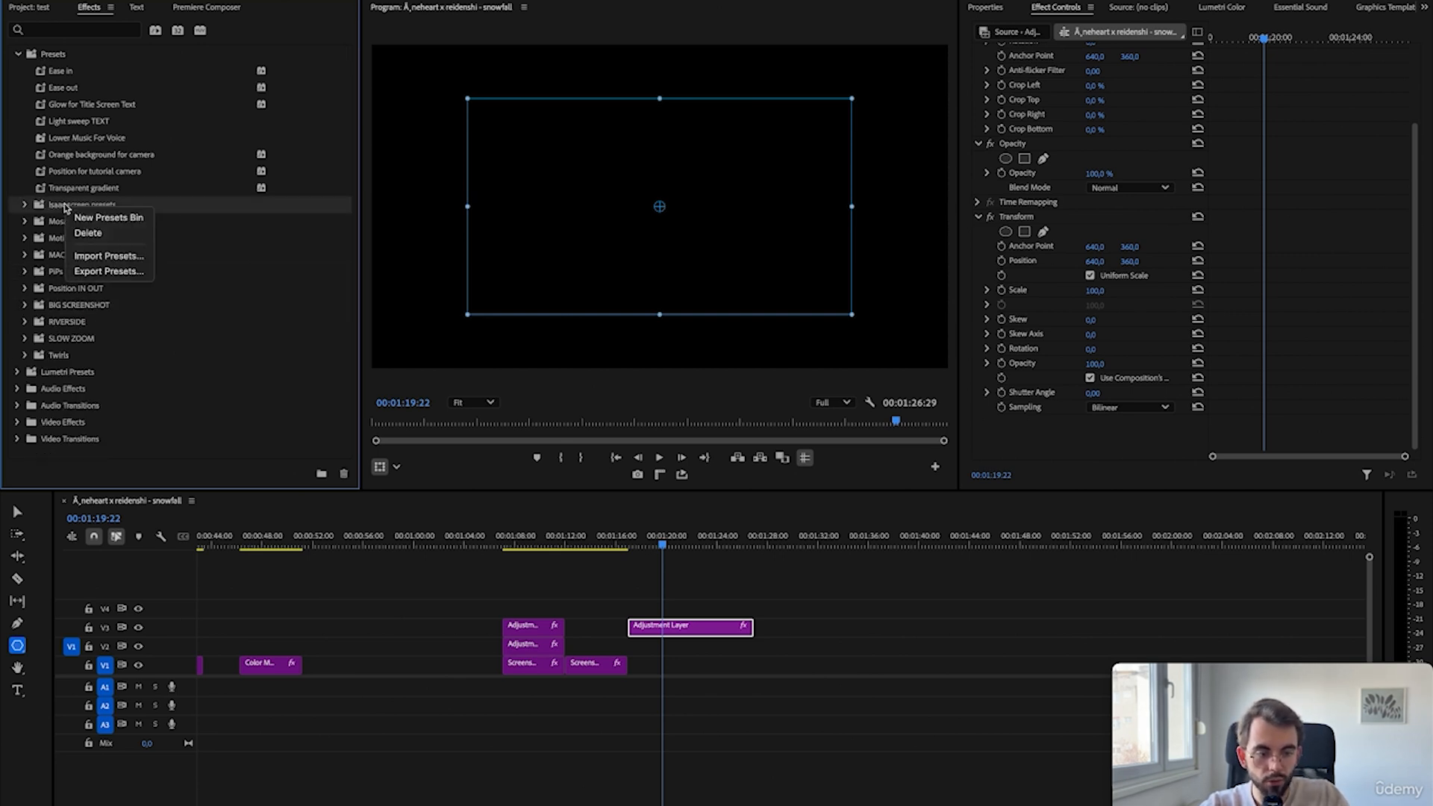
pyautogui.click(103, 218)
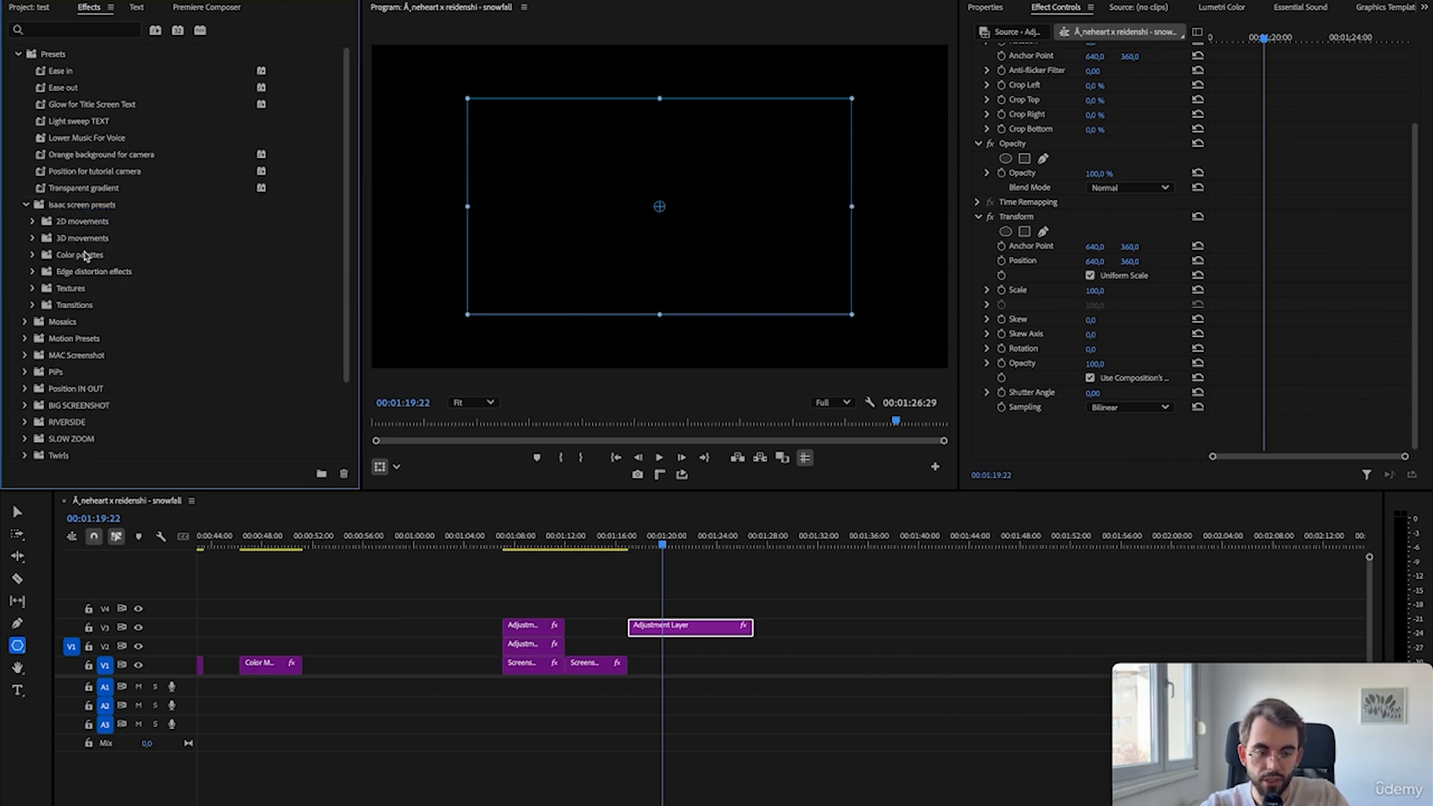
pyautogui.click(26, 206)
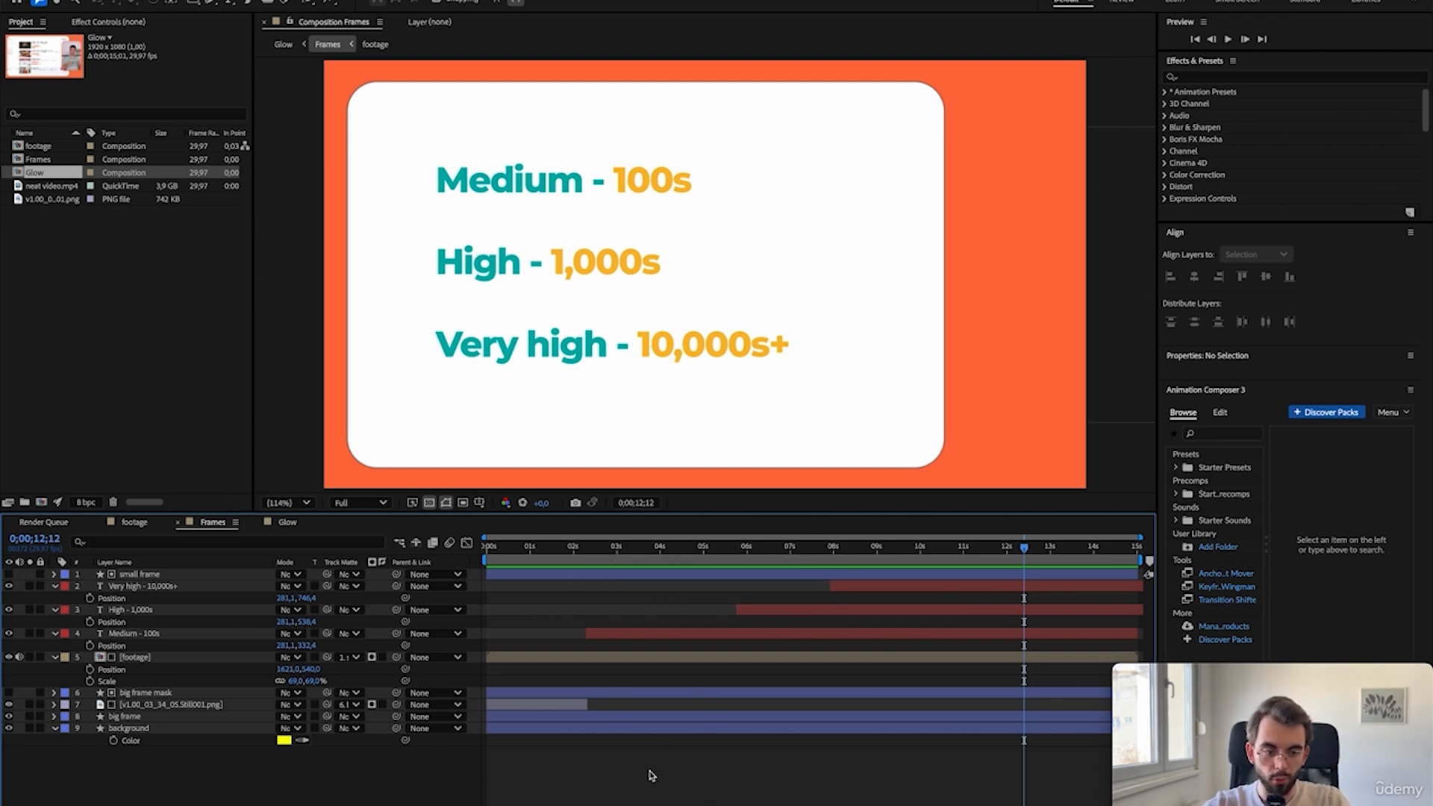
# - In After Effects, expand the text properties of the "Very high - 10,000s+" layer in the Frames composition and select its Animator 1
pyautogui.click(161, 587)
pyautogui.click(134, 24)
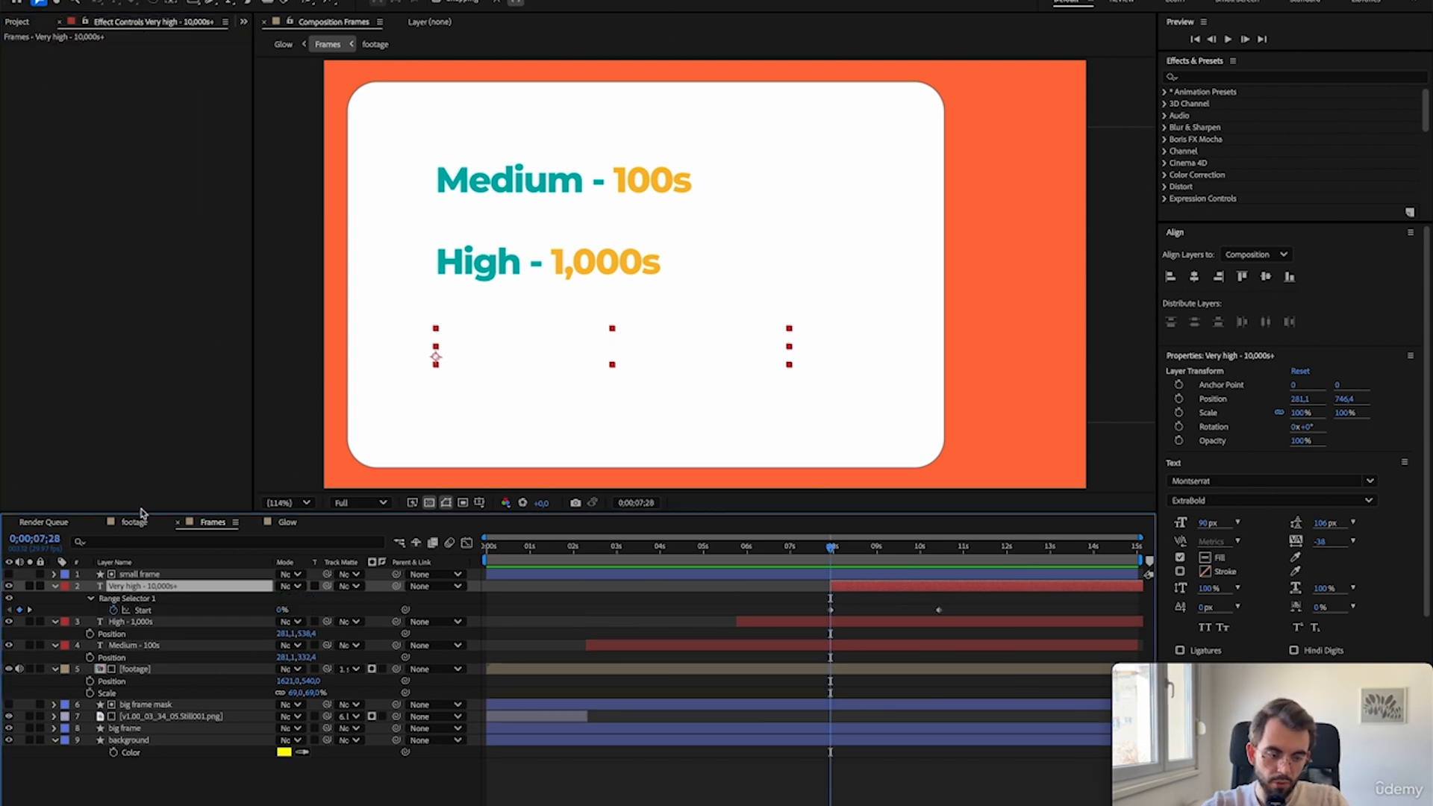
pyautogui.doubleClick(125, 601)
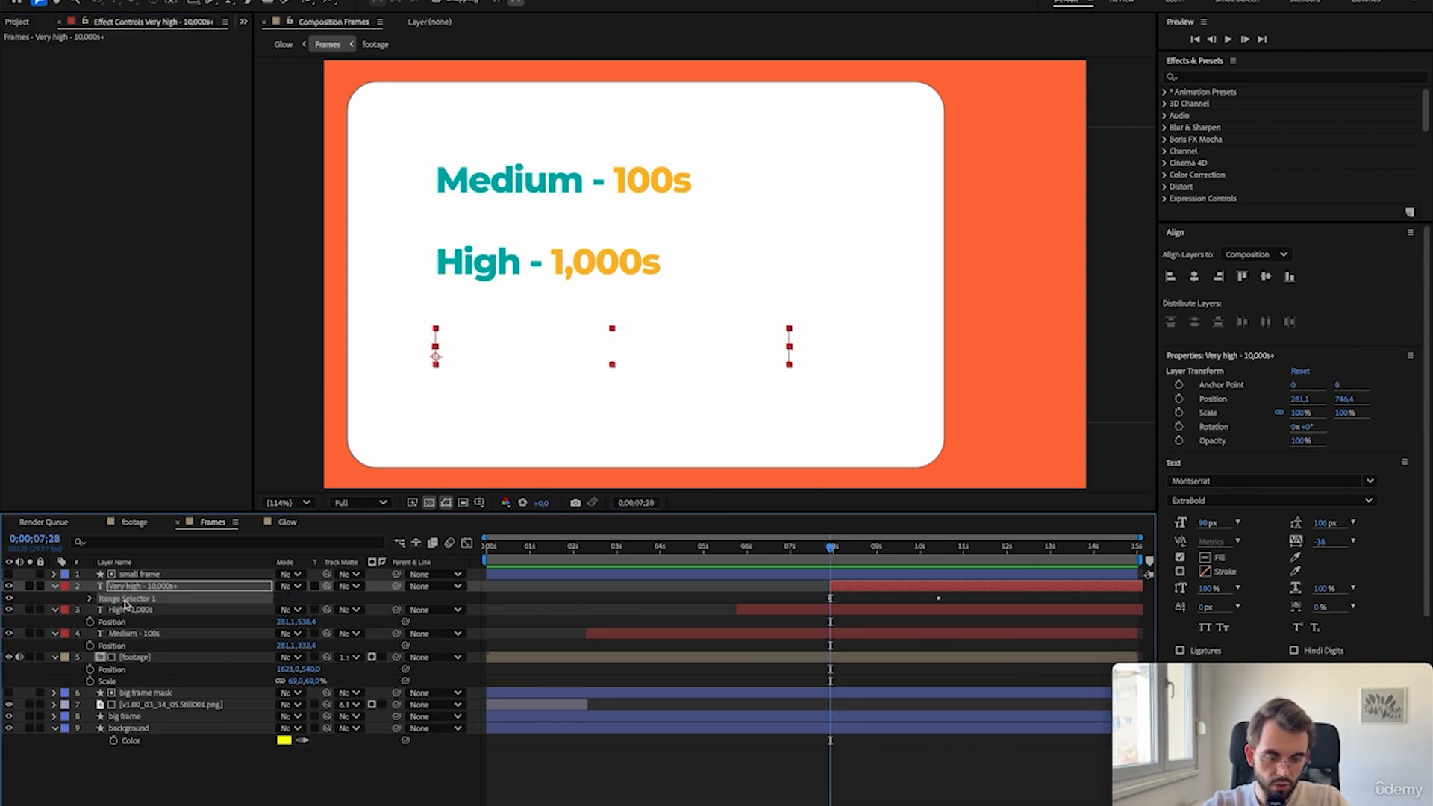
pyautogui.rightClick(125, 602)
pyautogui.doubleClick(57, 587)
pyautogui.rightClick(112, 646)
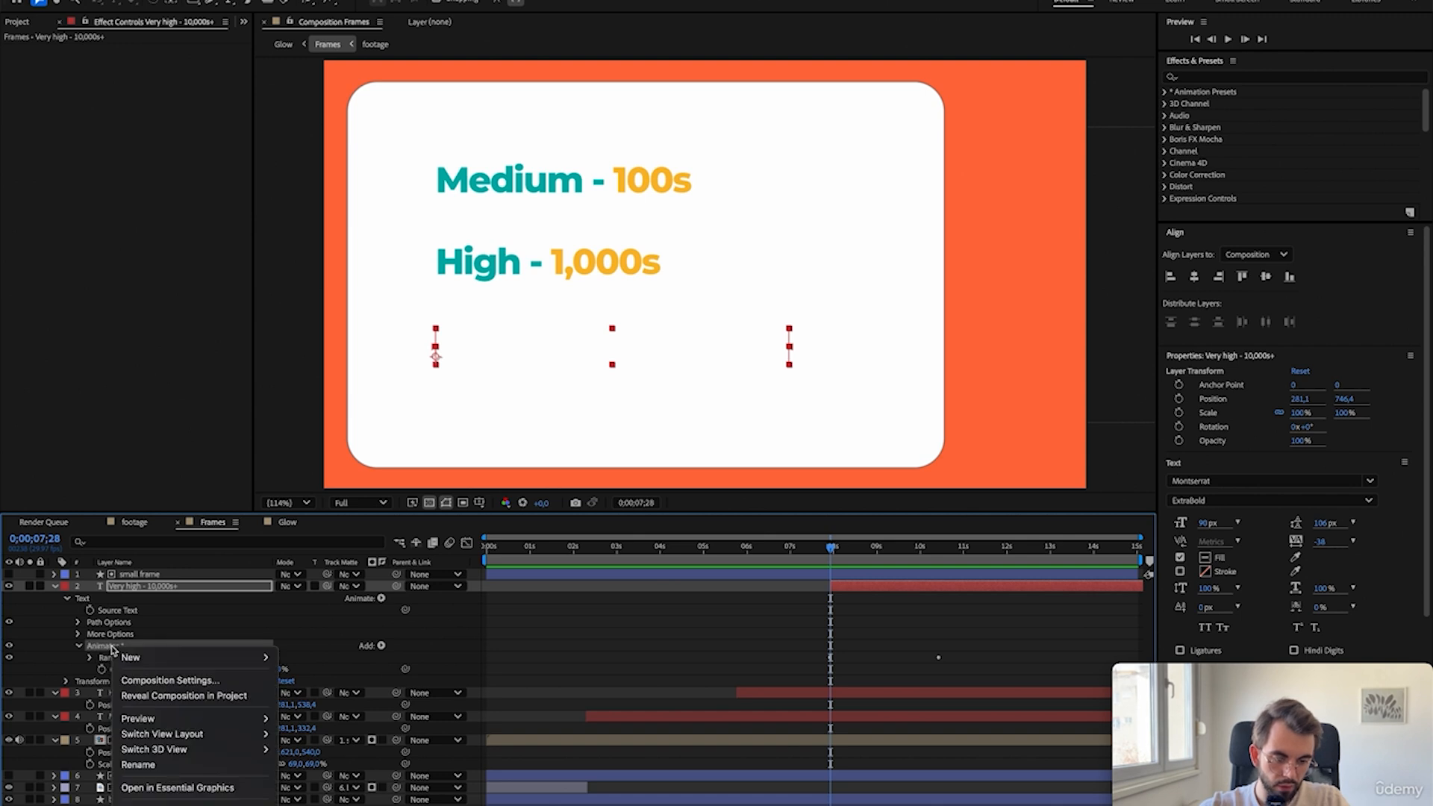
pyautogui.click(115, 640)
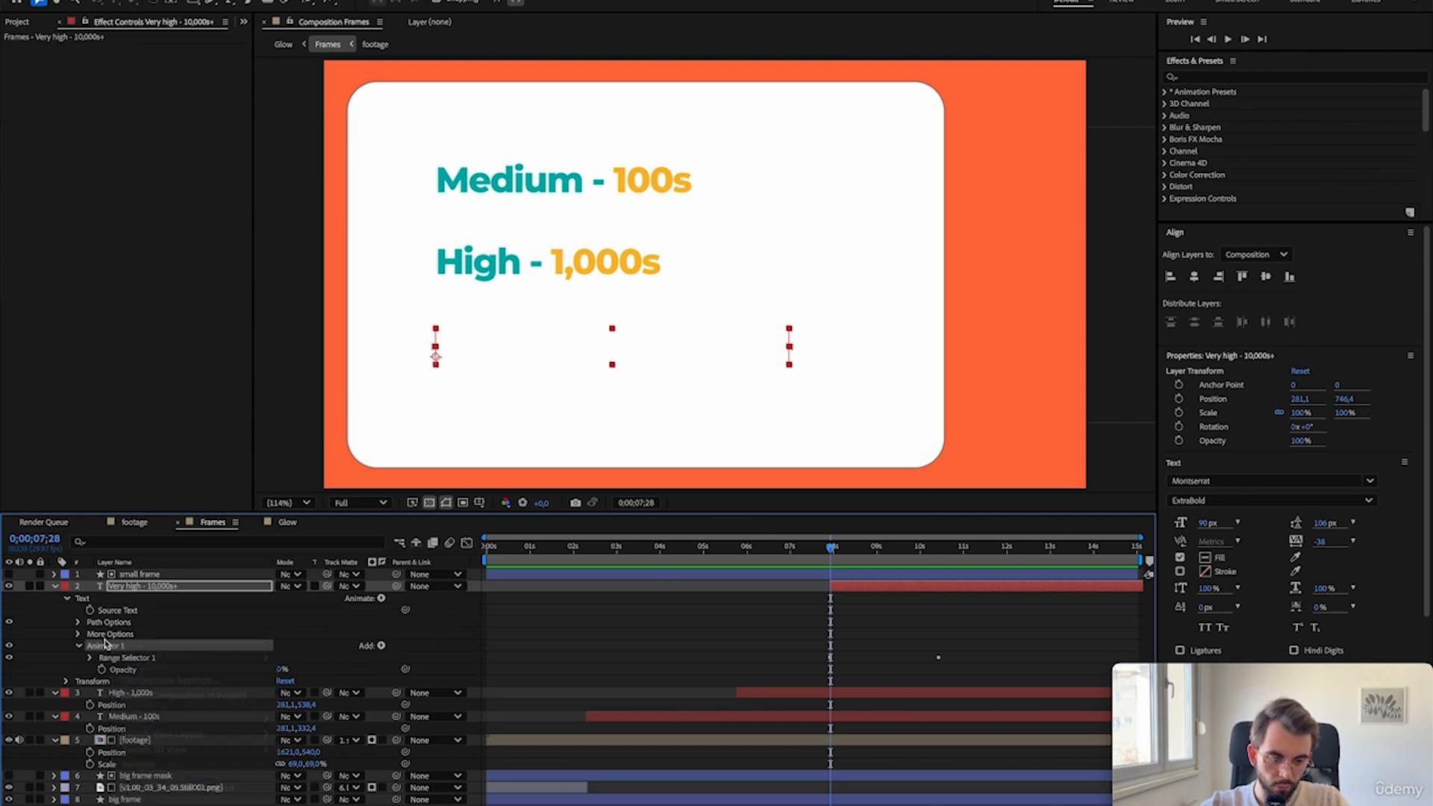
# - View the Save Animation Preset option and browse the User Presets folder under Animation Presets
pyautogui.rightClick(1204, 67)
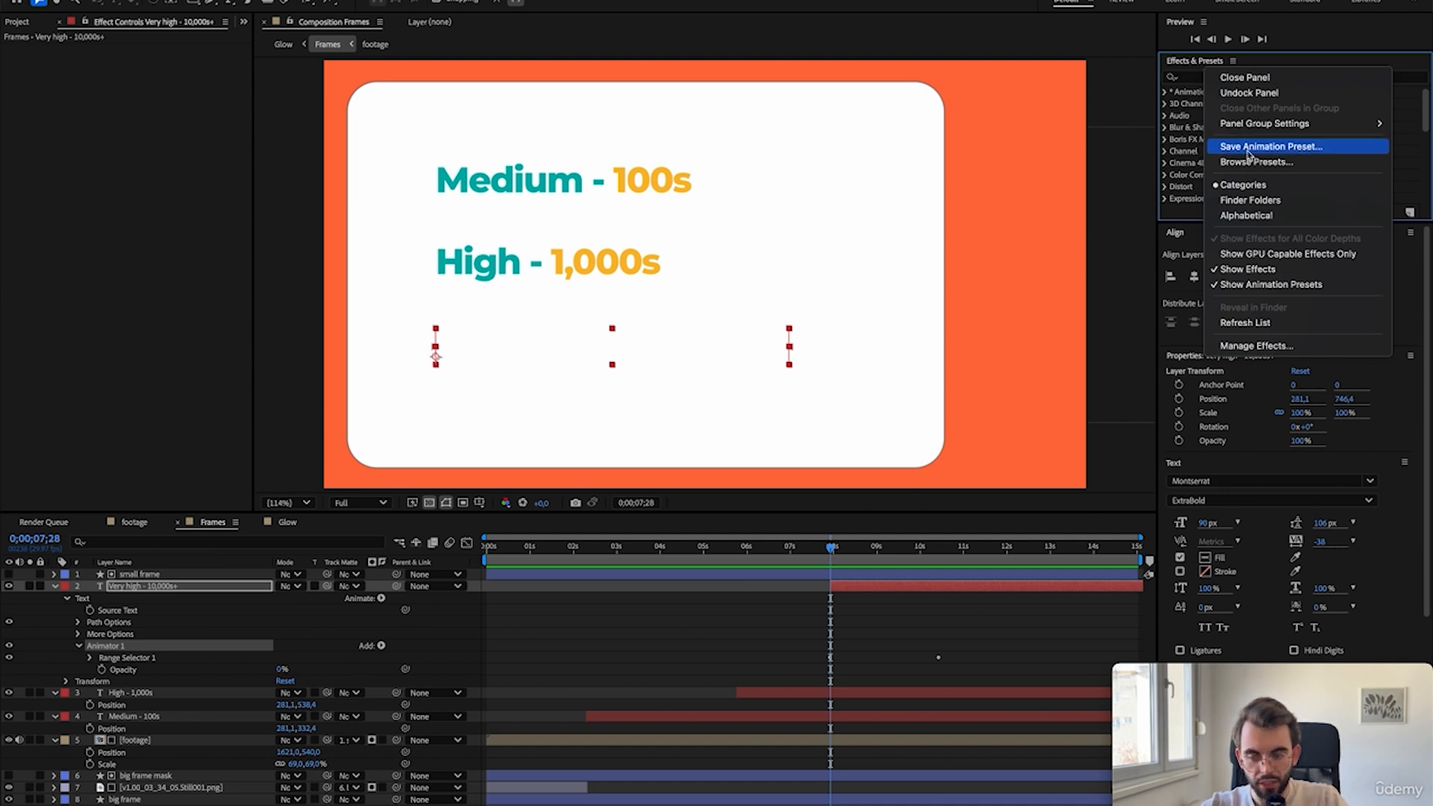
pyautogui.click(1166, 92)
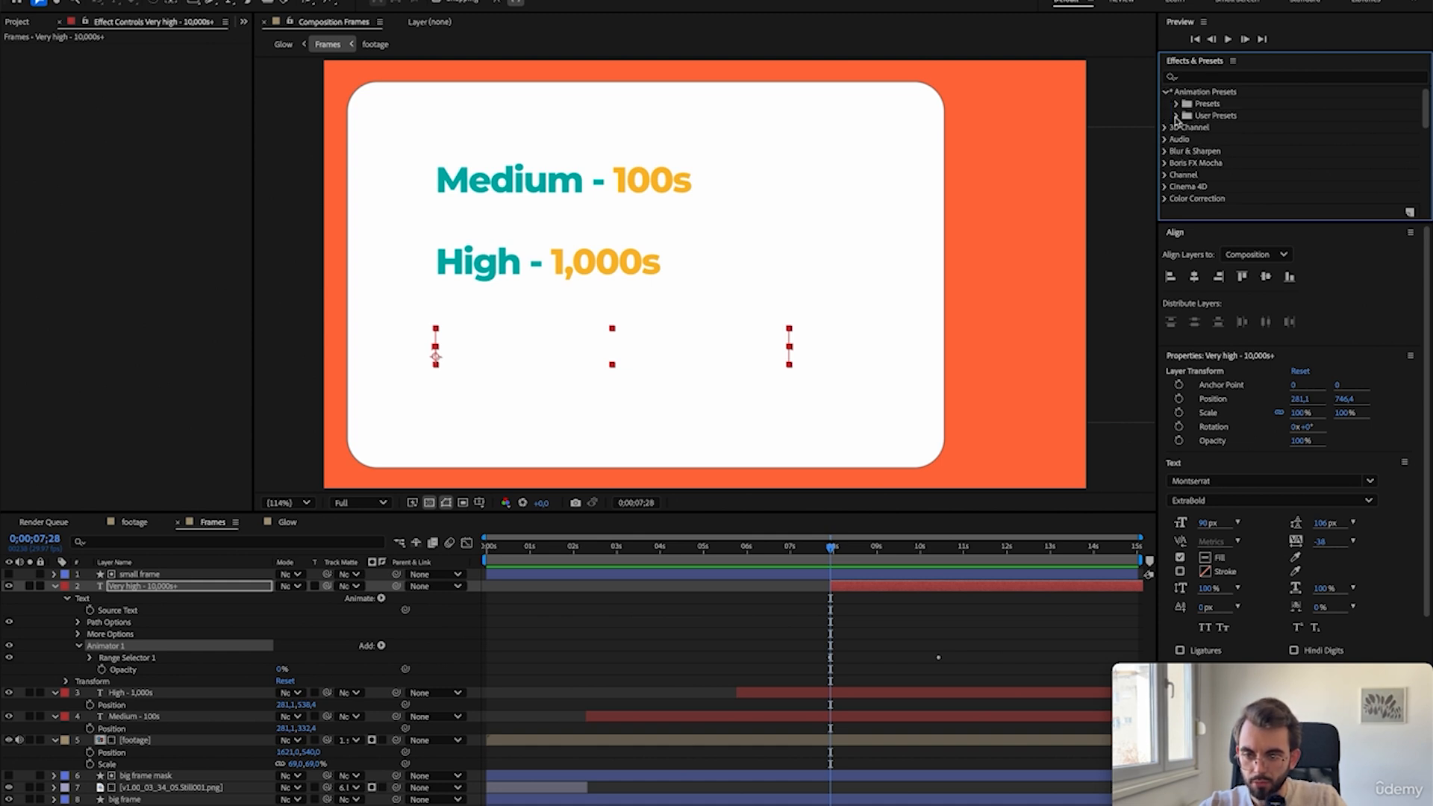
pyautogui.click(1177, 115)
pyautogui.scroll(-1, 1283, 132)
pyautogui.scroll(1, 1234, 131)
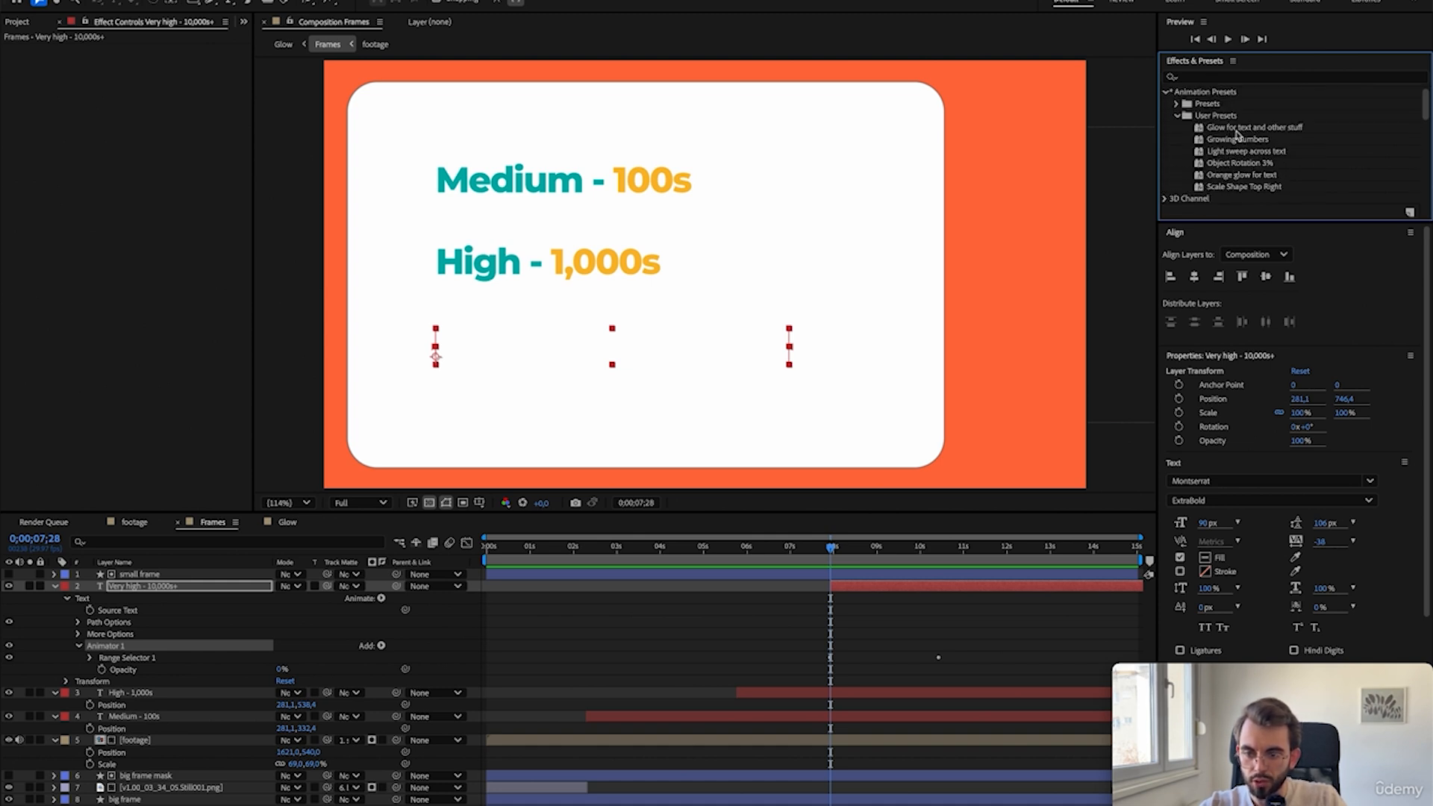
pyautogui.moveTo(1428, 113); pyautogui.dragTo(1427, 117)
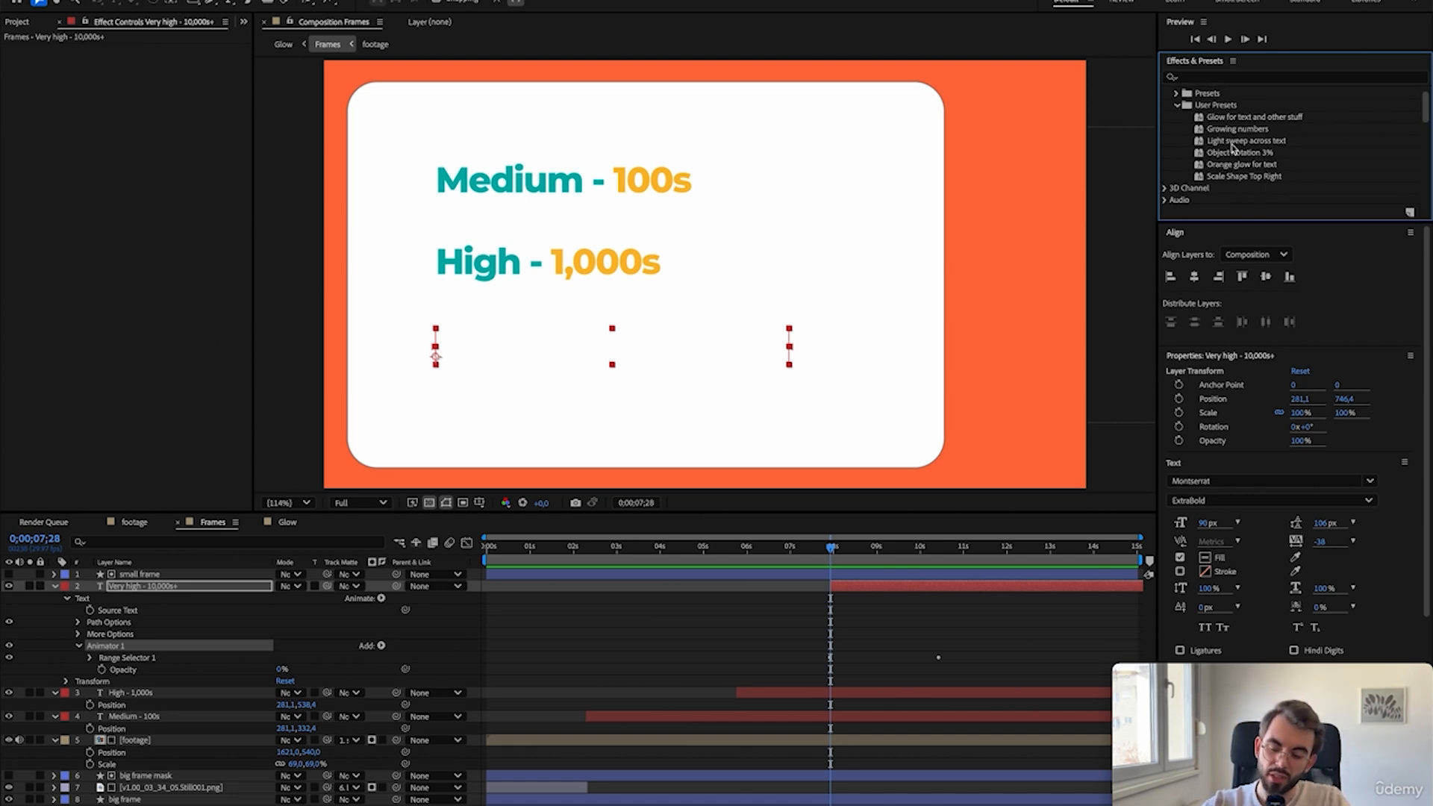
pyautogui.click(1178, 105)
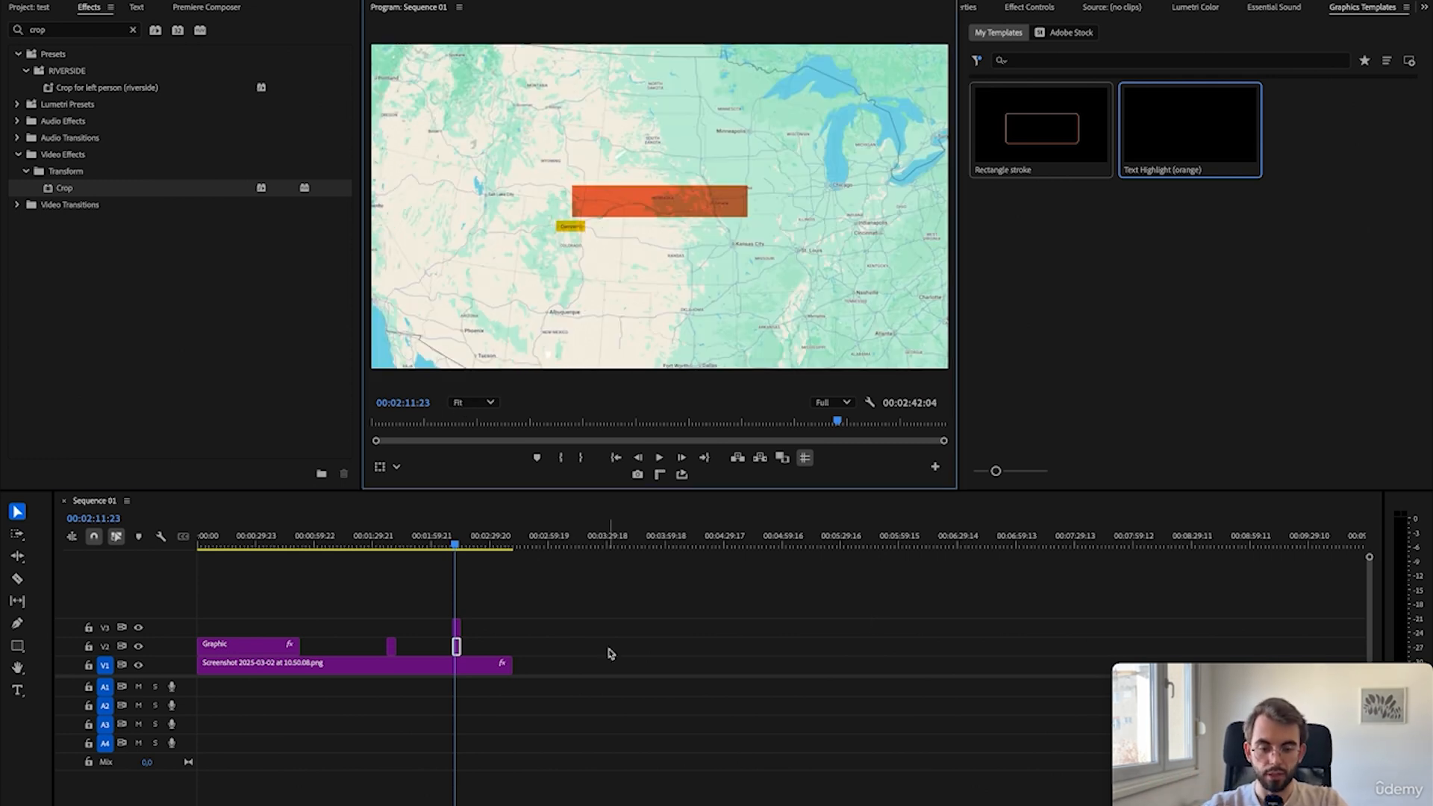
# - Remove the graphic clips above the screenshot clip in Sequence 01 and return the playhead to the start
pyautogui.click(608, 654)
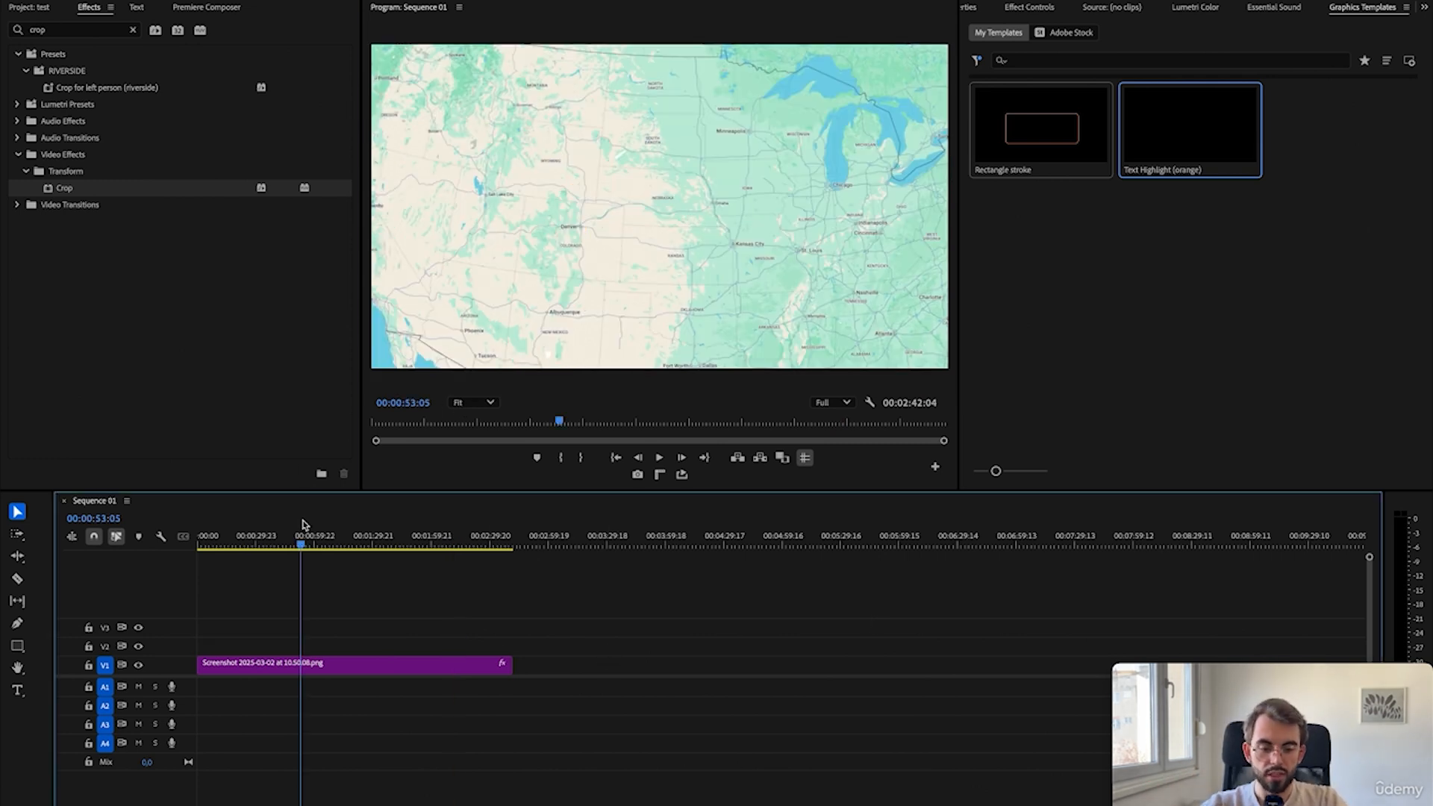
pyautogui.moveTo(302, 540); pyautogui.dragTo(196, 537)
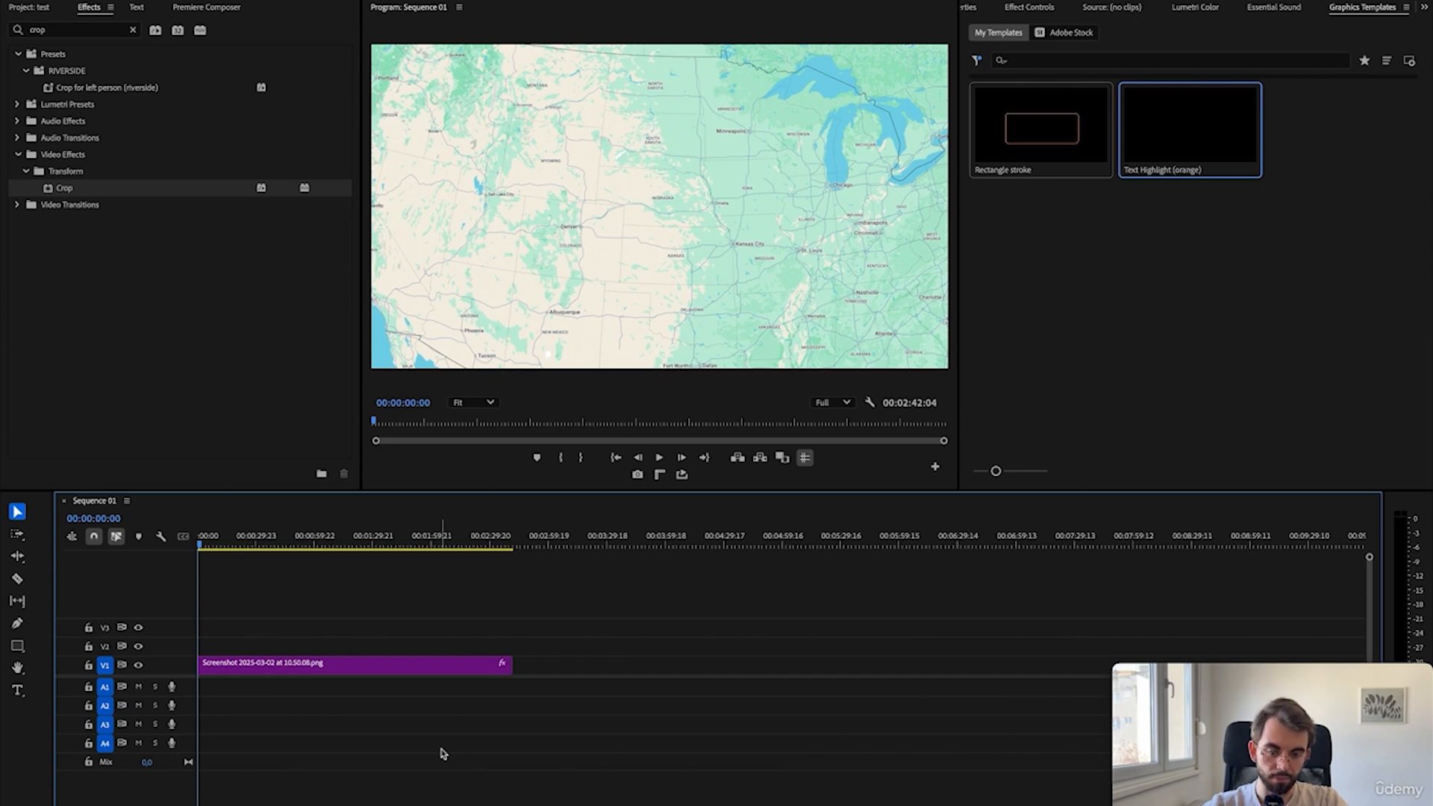
# - Switch to Finder and open the Adobe > Premiere Pro > 25.0 folder inside Documents
pyautogui.press('super+m')
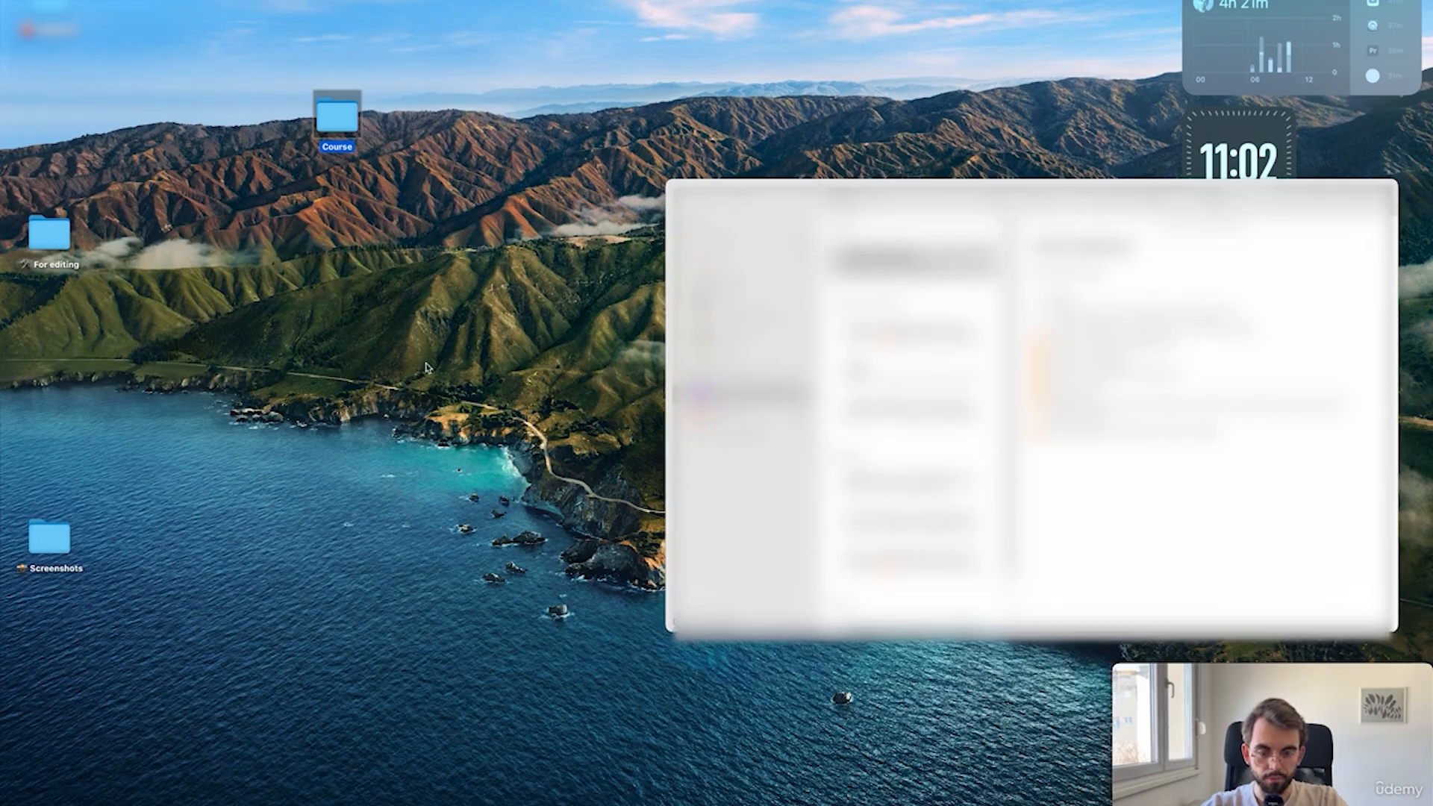
pyautogui.click(771, 533)
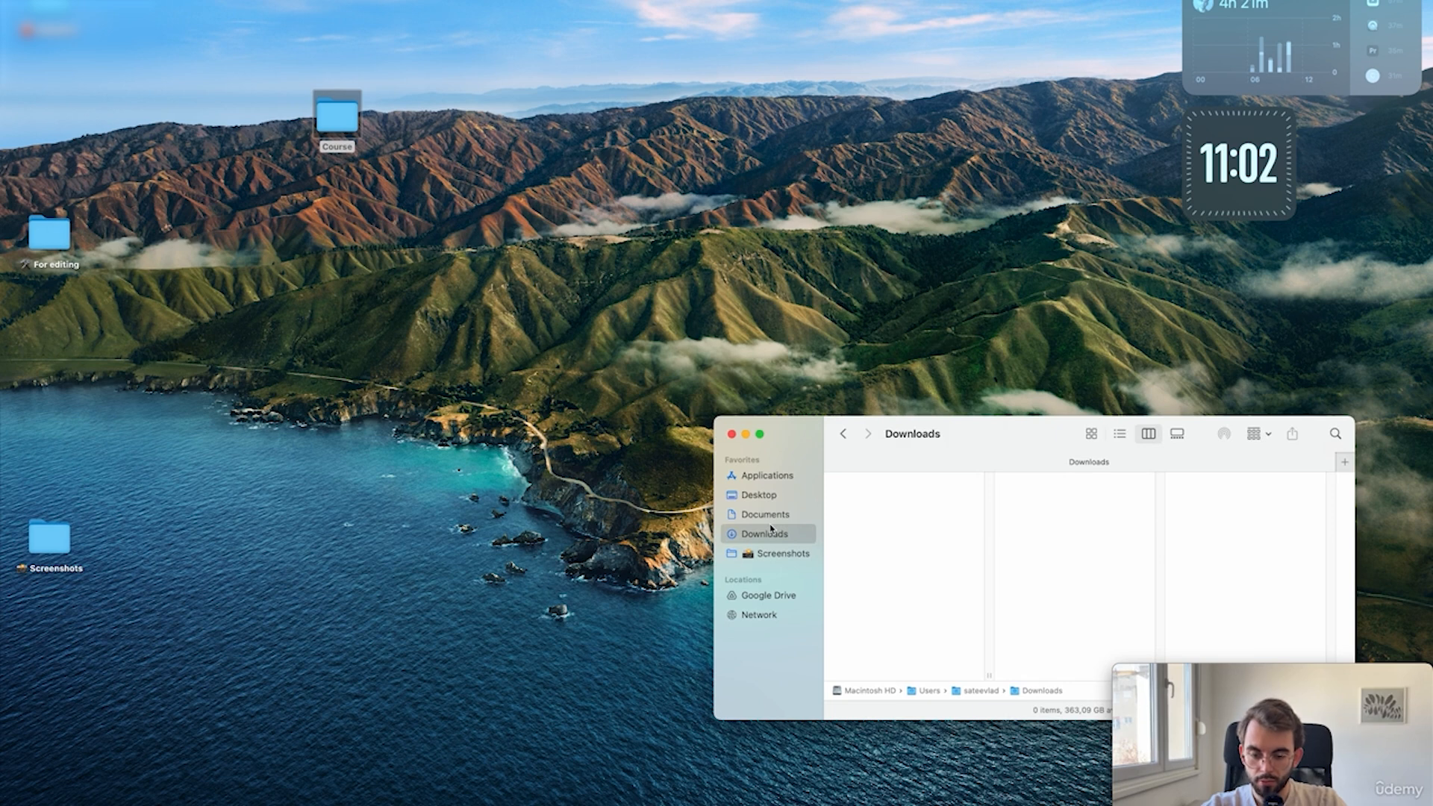
pyautogui.click(766, 514)
pyautogui.click(898, 483)
pyautogui.press('Right')
pyautogui.press('Down')
pyautogui.press('Down')
pyautogui.press('Down')
pyautogui.press('Down')
pyautogui.press('Down')
pyautogui.press('Down')
pyautogui.press('Down')
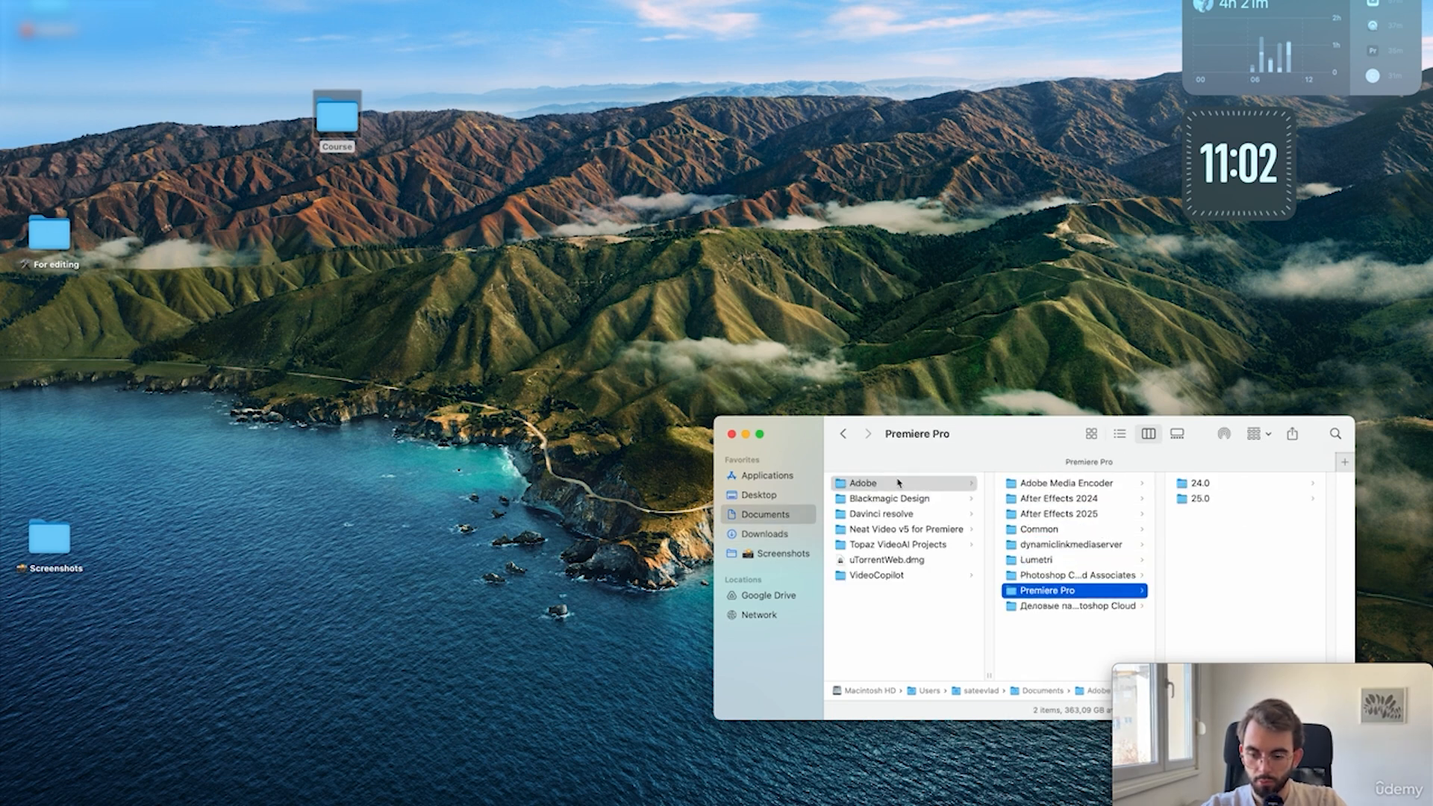
pyautogui.press('Right')
pyautogui.press('Down')
pyautogui.press('Right')
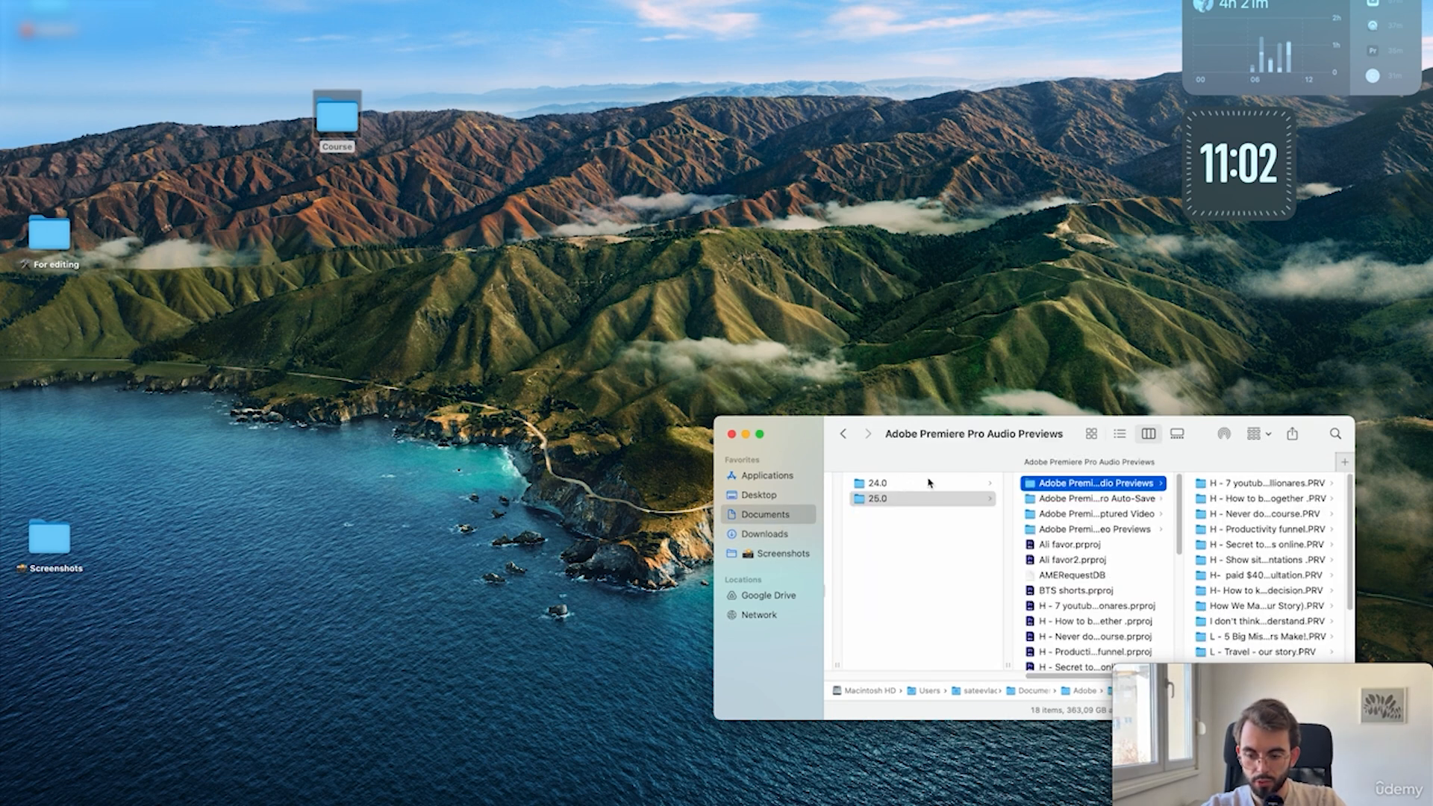
# - Search the 25.0 folder for TEST and select the test.prproj file
pyautogui.moveTo(959, 451); pyautogui.dragTo(774, 452)
pyautogui.click(1167, 434)
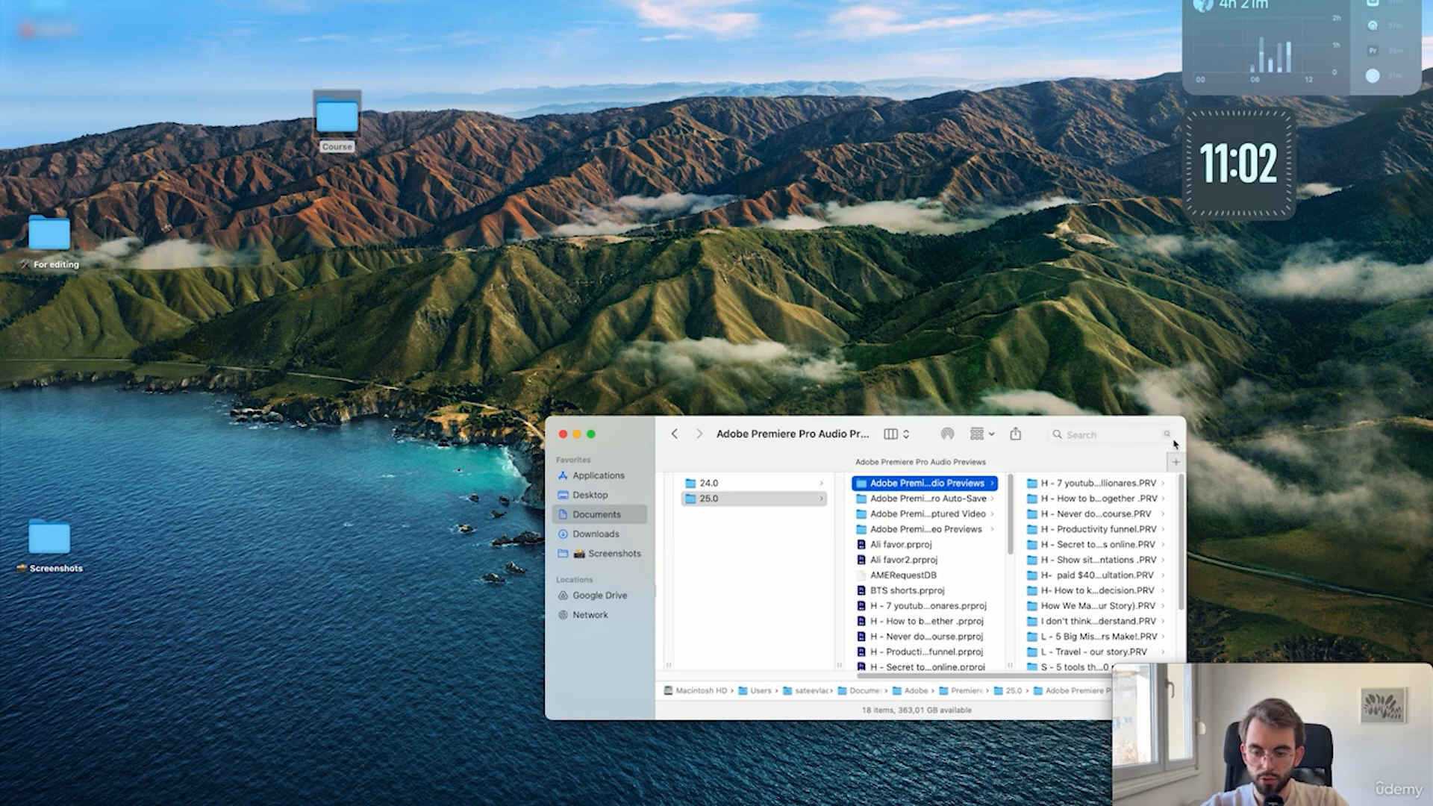
pyautogui.write('TEST')
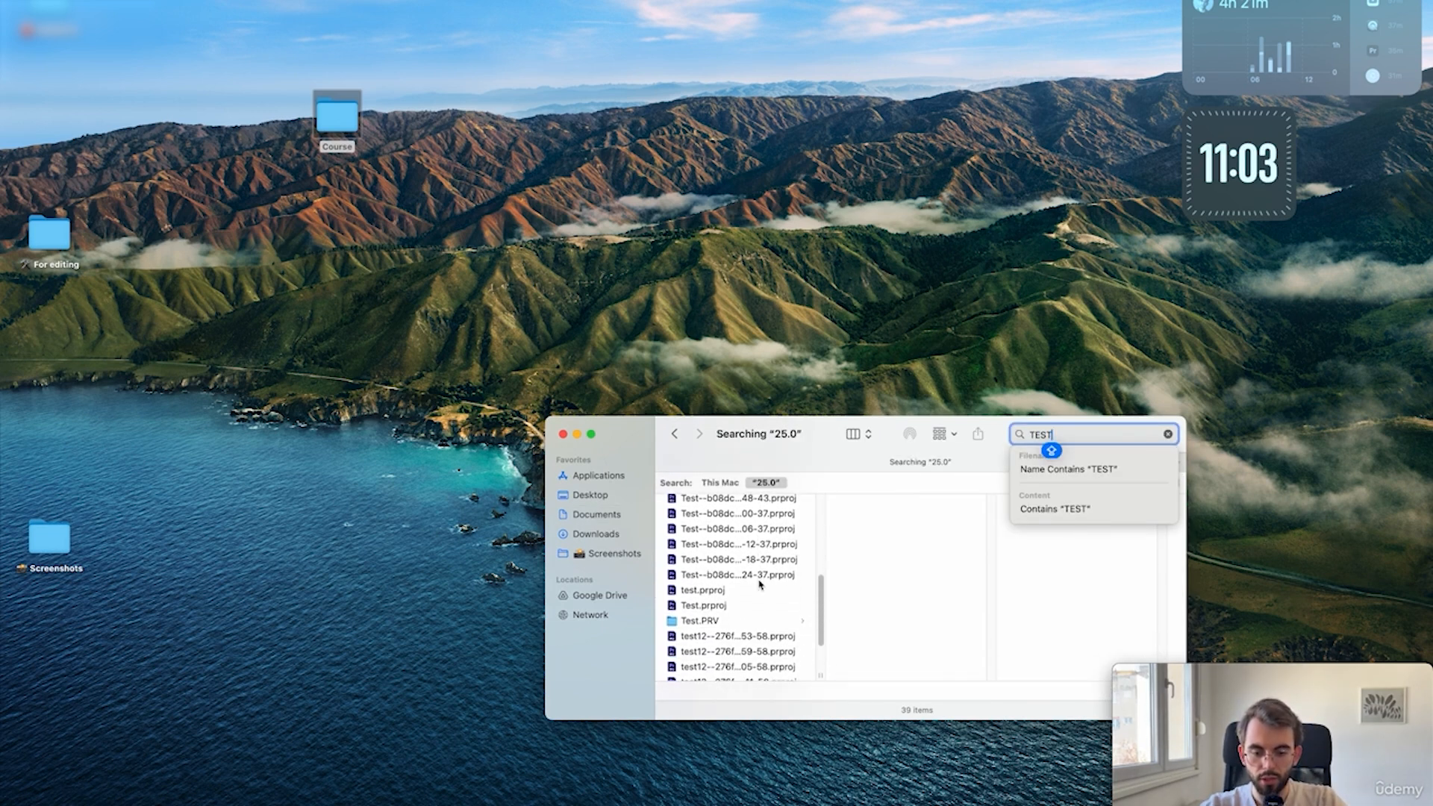
pyautogui.click(724, 591)
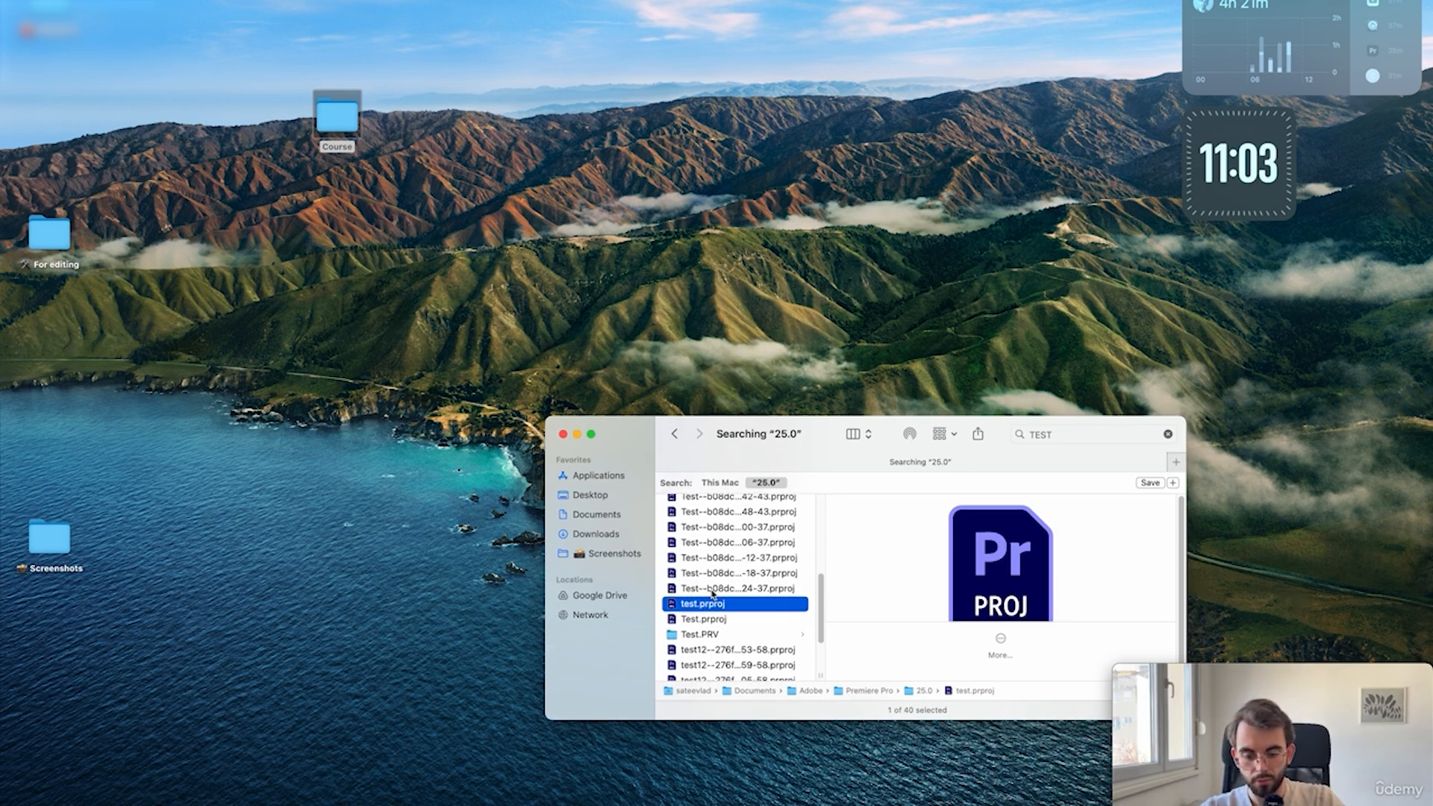
# - Duplicate test.prproj and place test copy.prproj on the desktop
pyautogui.scroll(10, 711, 595)
pyautogui.moveTo(708, 523); pyautogui.dragTo(715, 270)
pyautogui.click(718, 377)
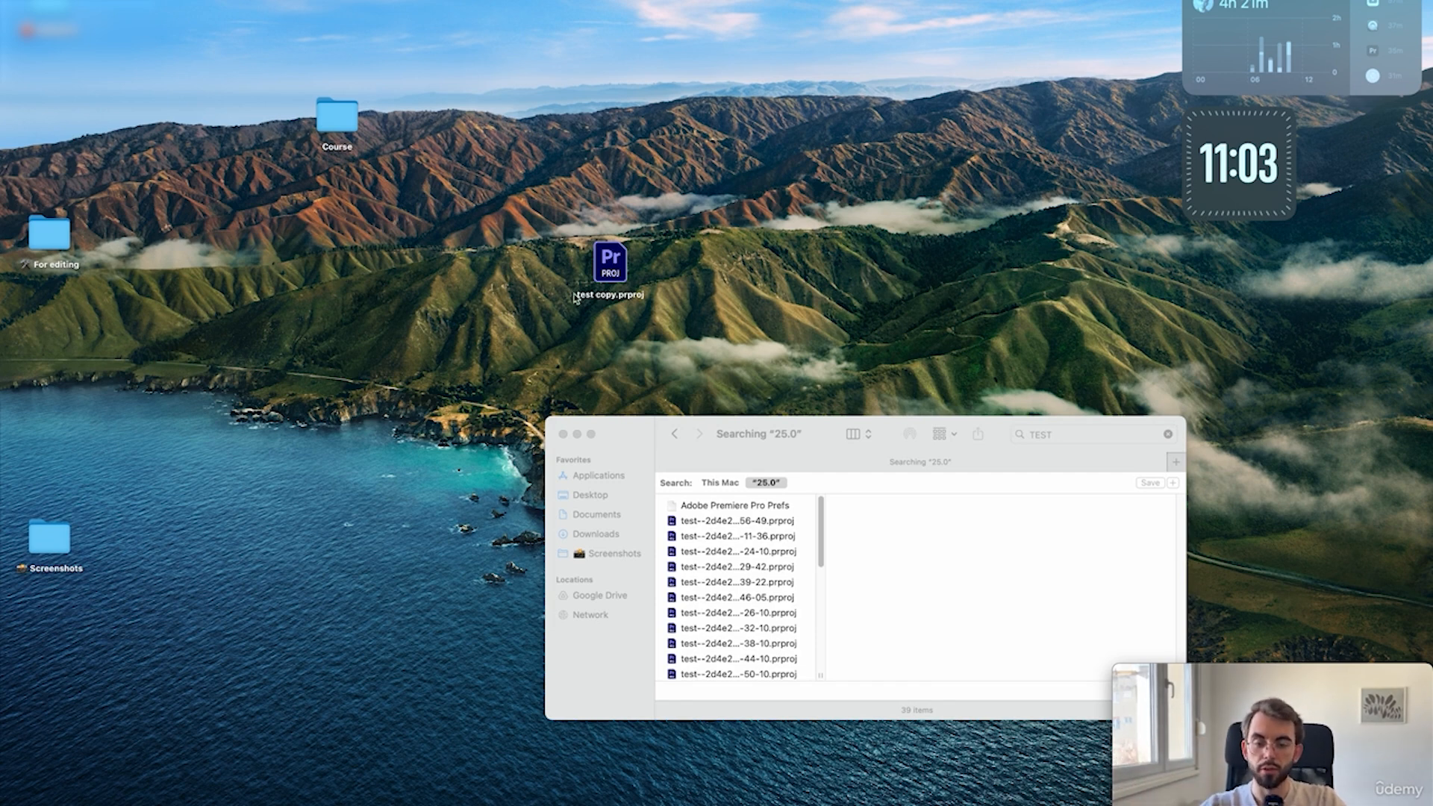
# - Open test copy.prproj in Premiere Pro and return the playhead to the start of the sequence
pyautogui.doubleClick(616, 266)
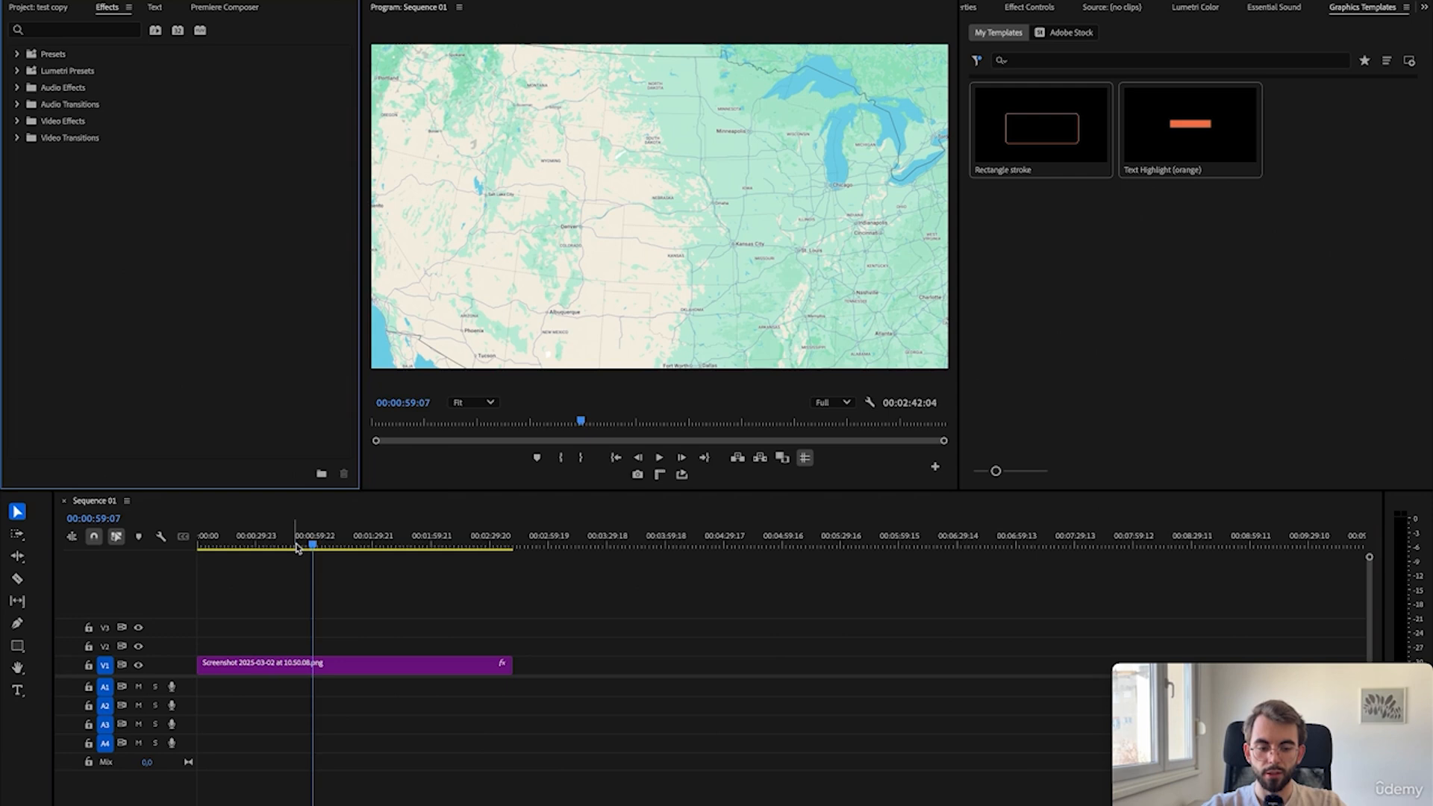
pyautogui.moveTo(297, 548); pyautogui.dragTo(263, 548)
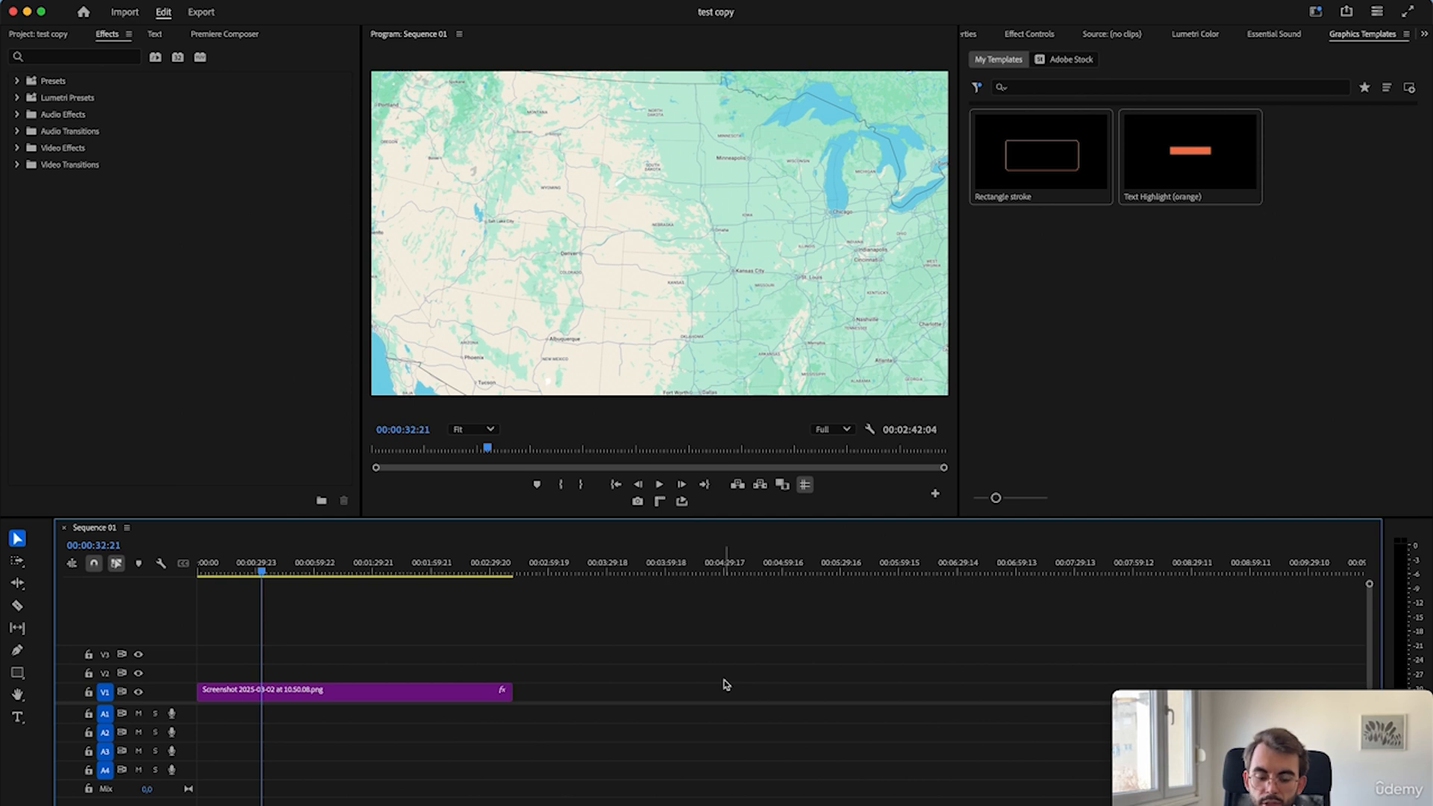
pyautogui.press('Home')
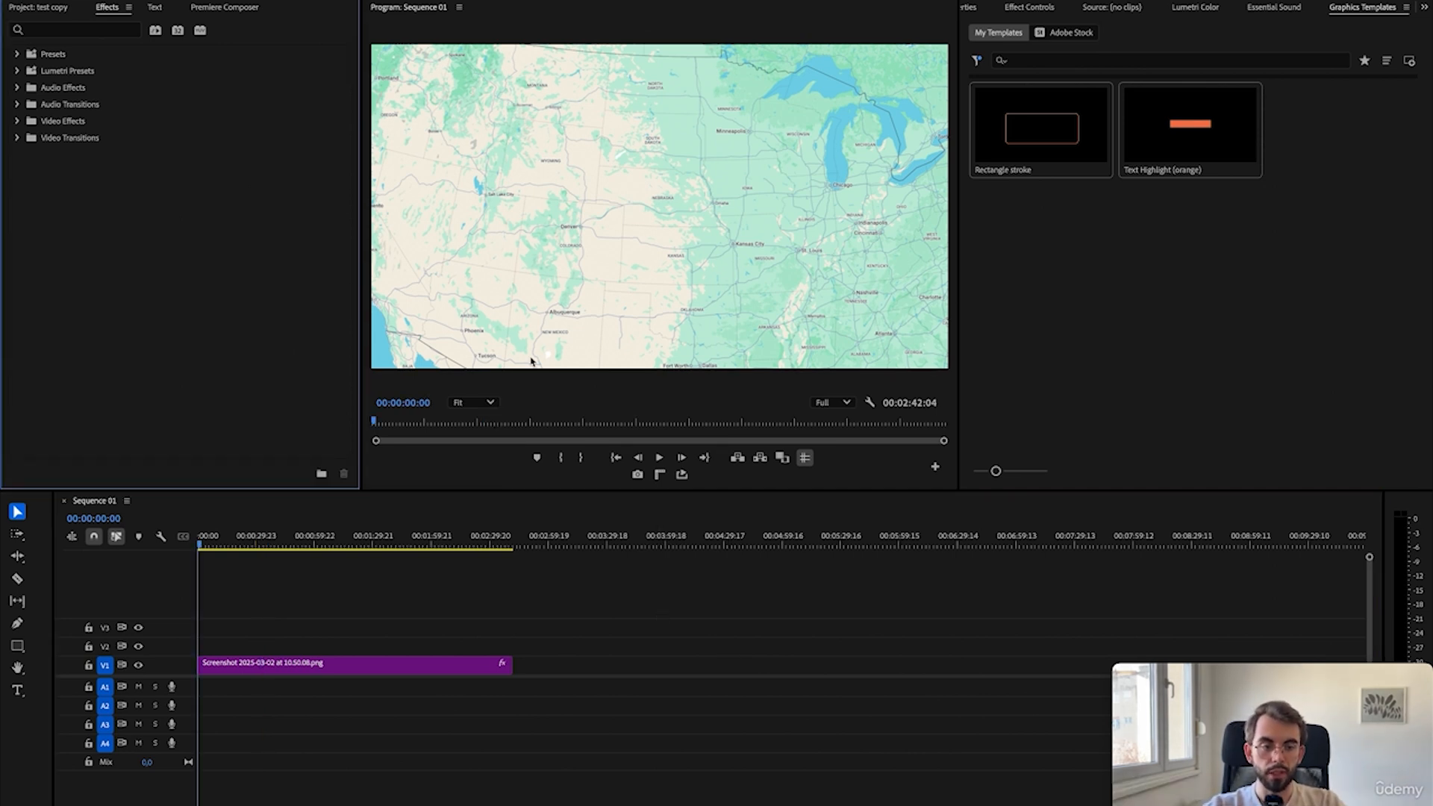
# - Use Project Manager to collect Sequence 01's files and copy them into a new Desktop folder named TEST
pyautogui.click(111, 2)
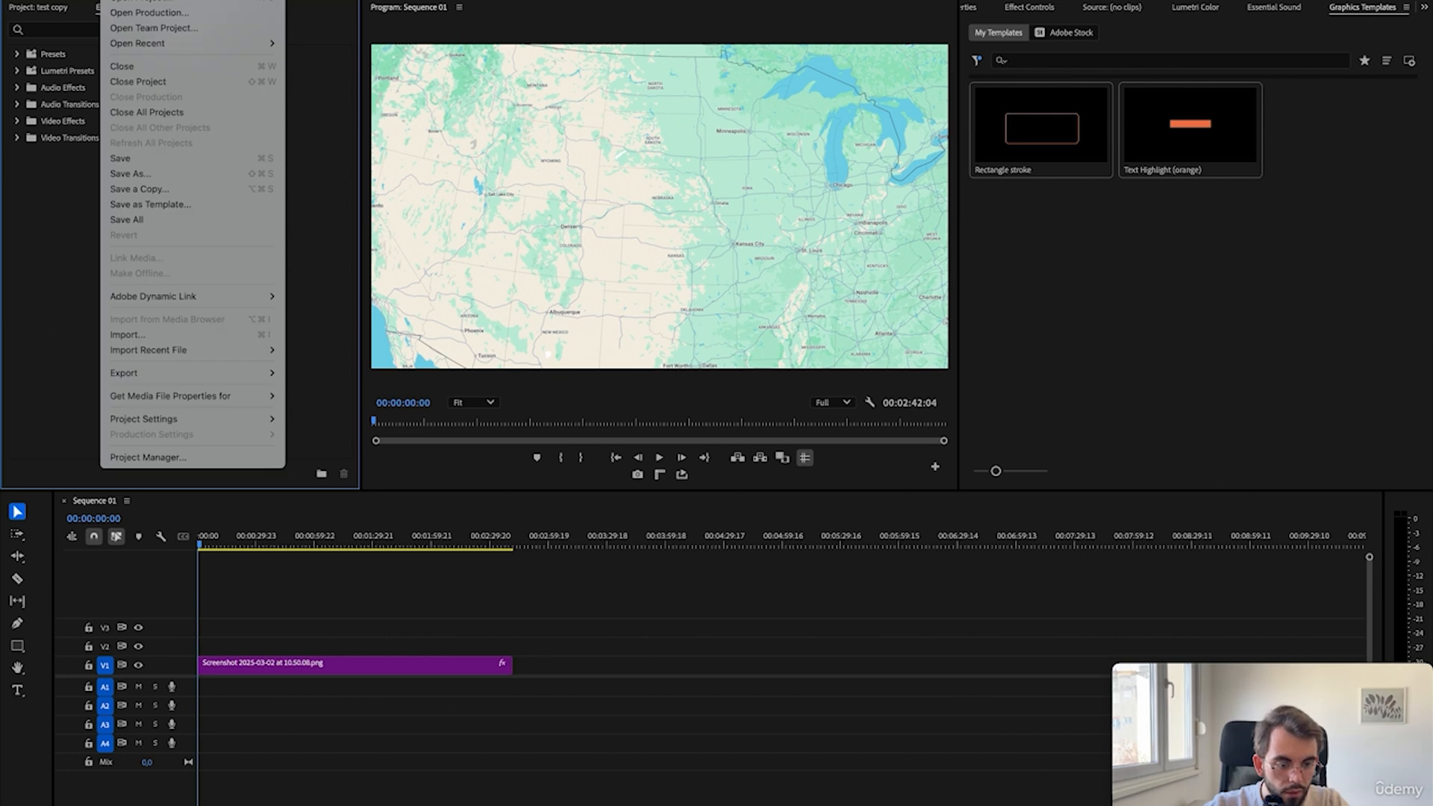
pyautogui.click(146, 458)
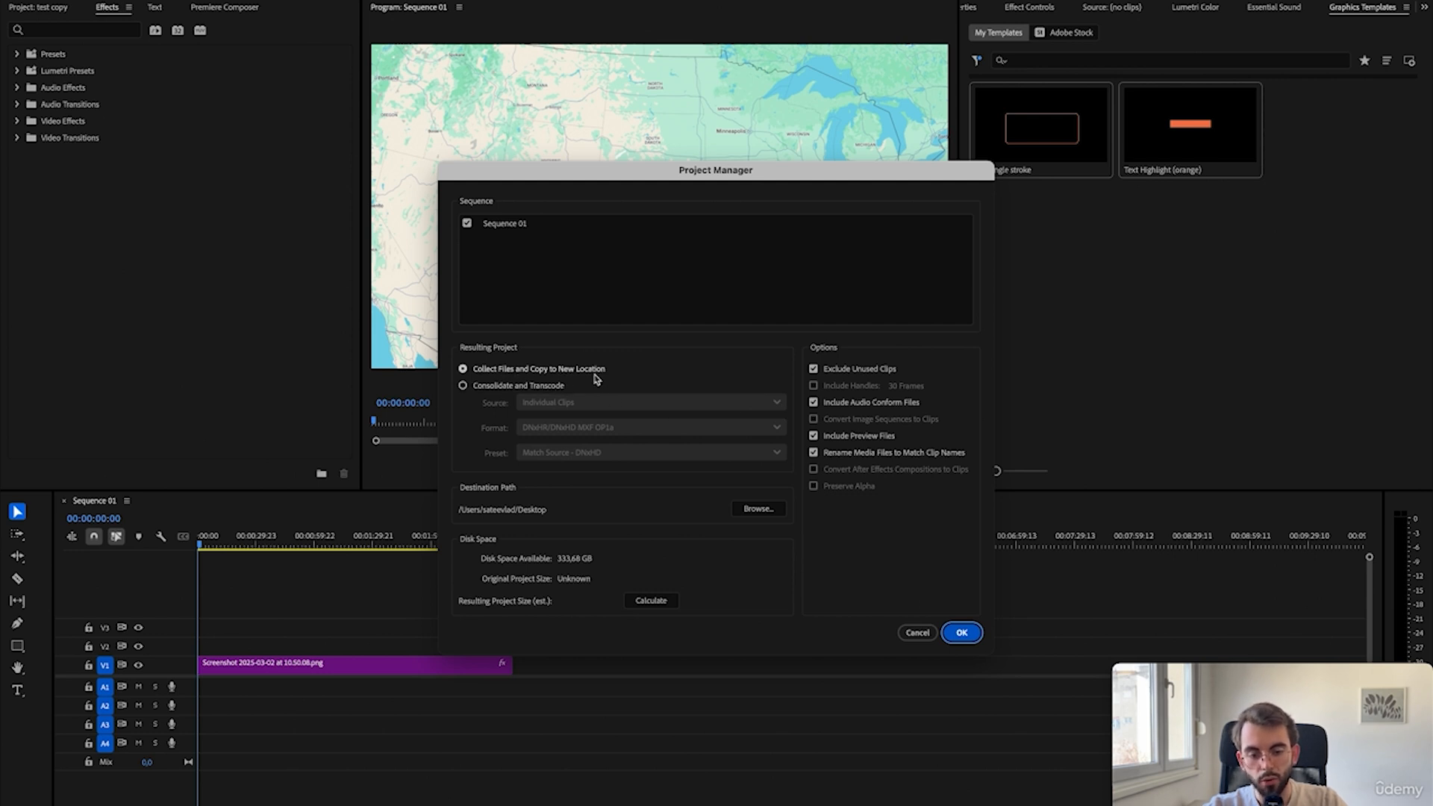
pyautogui.click(761, 513)
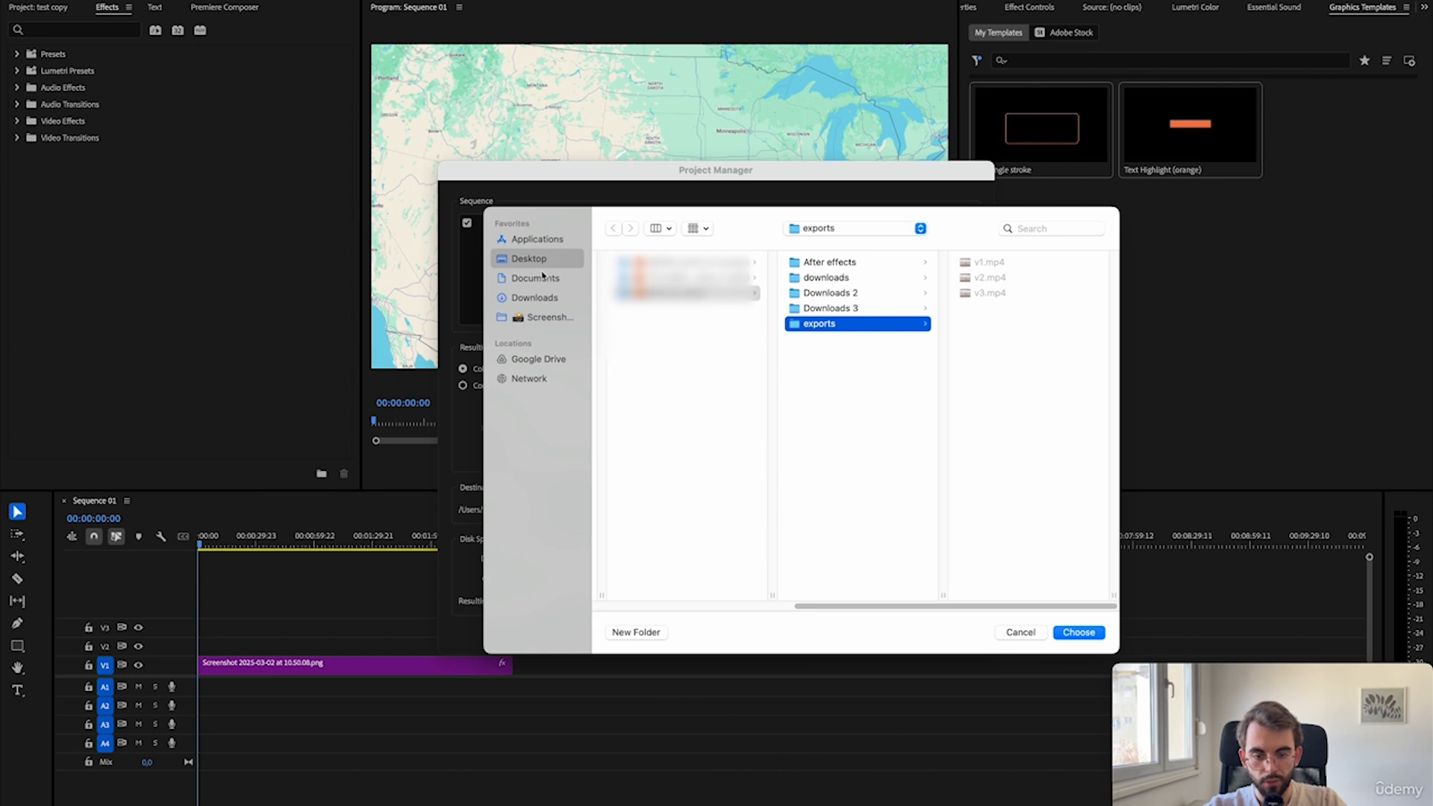
pyautogui.click(540, 262)
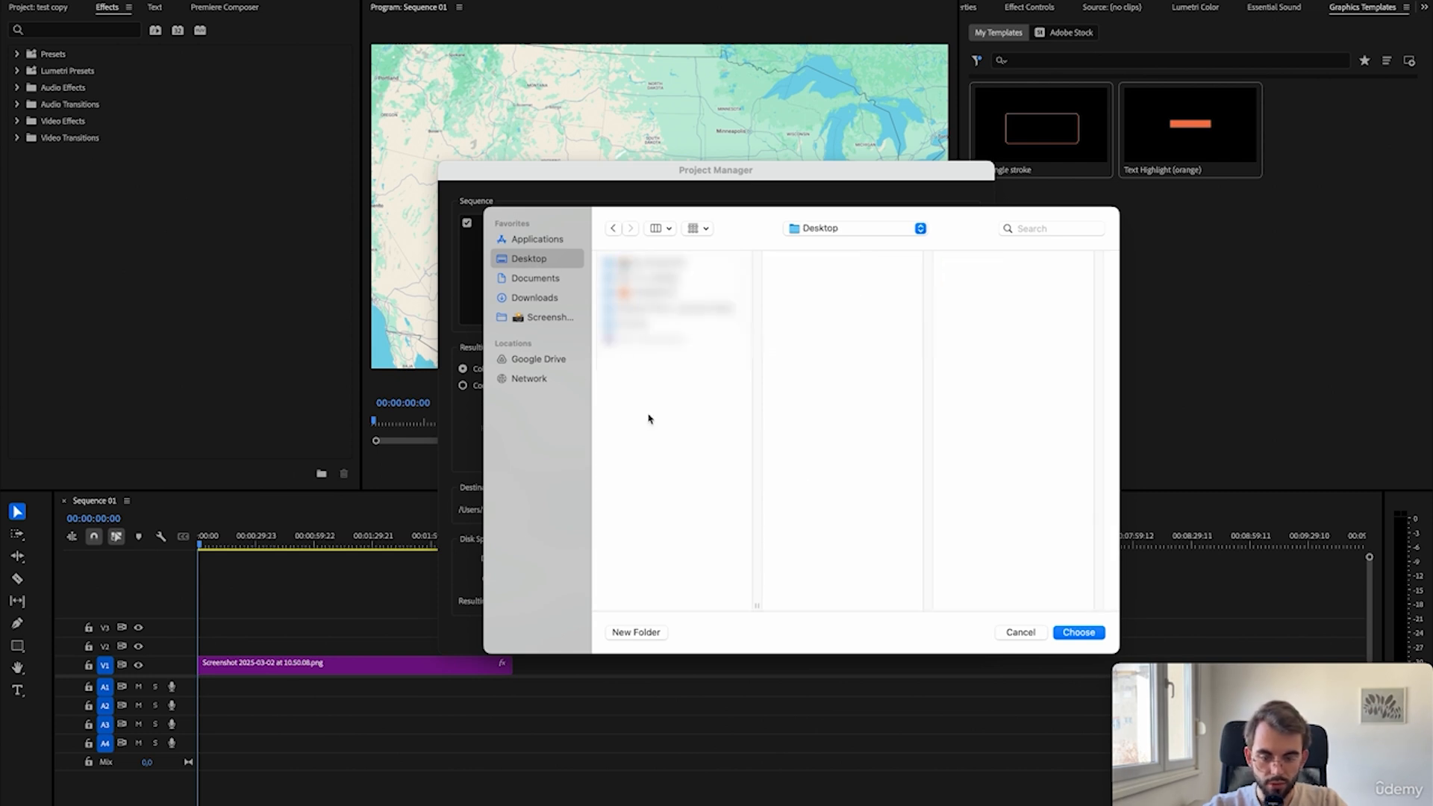
pyautogui.click(636, 632)
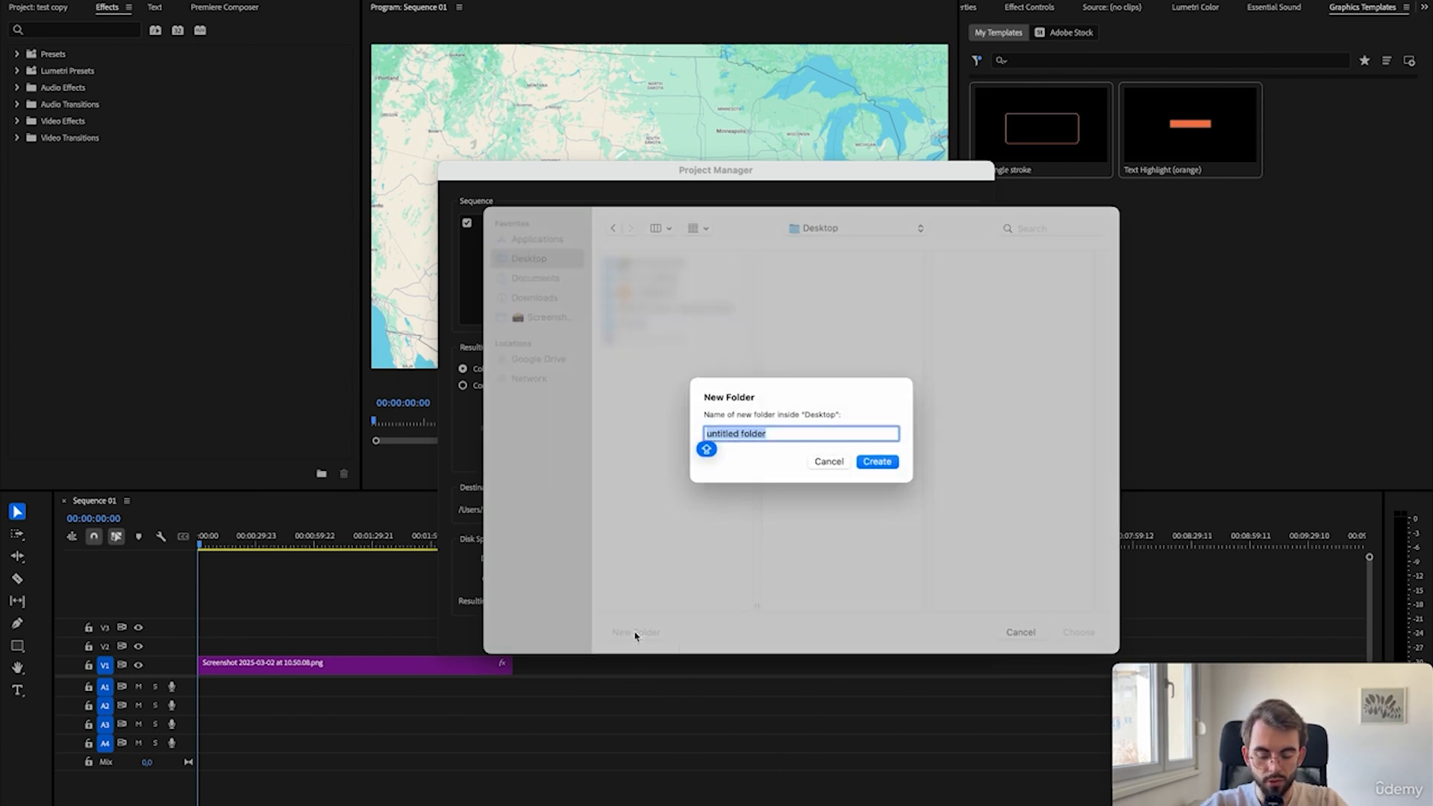
pyautogui.write('TEST')
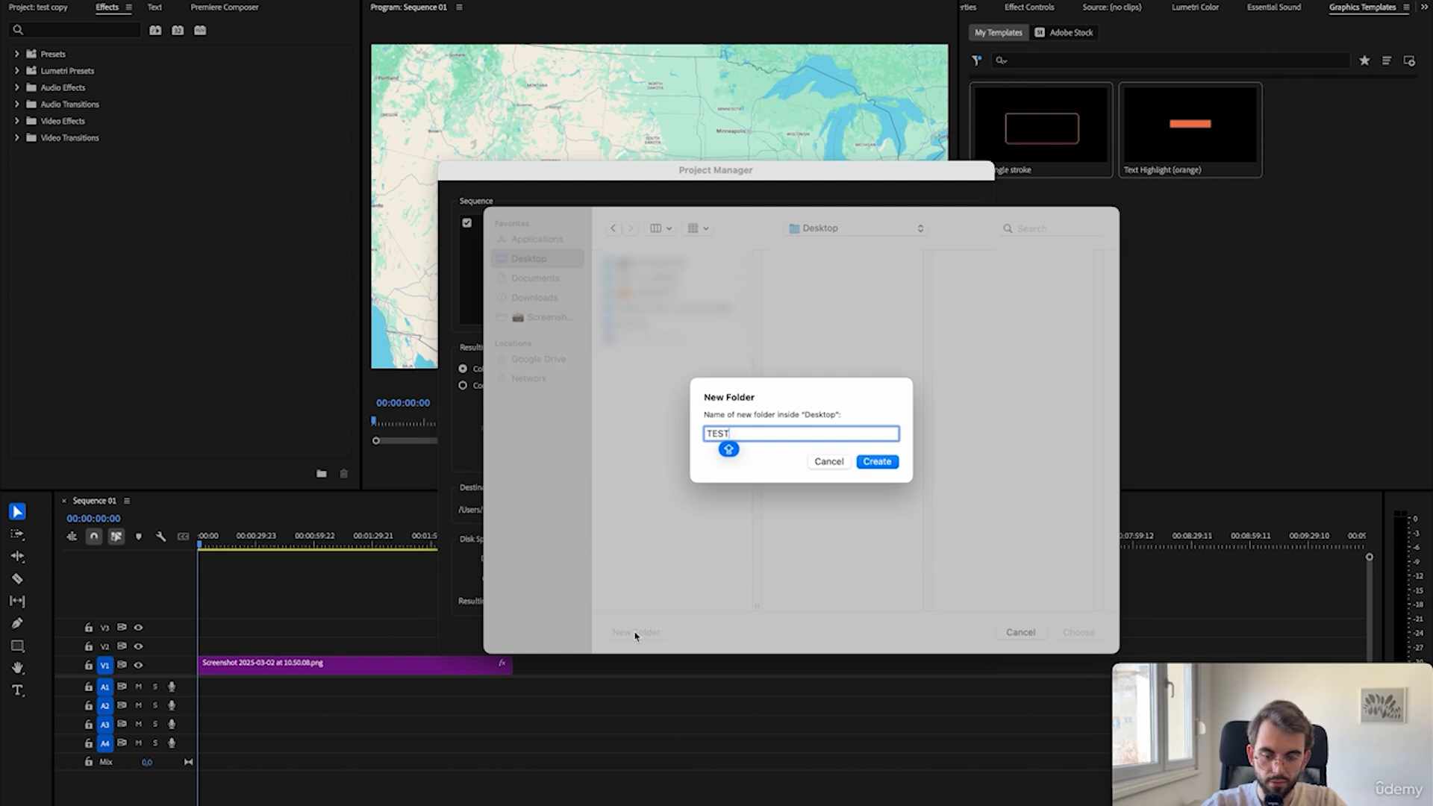
pyautogui.press('Return')
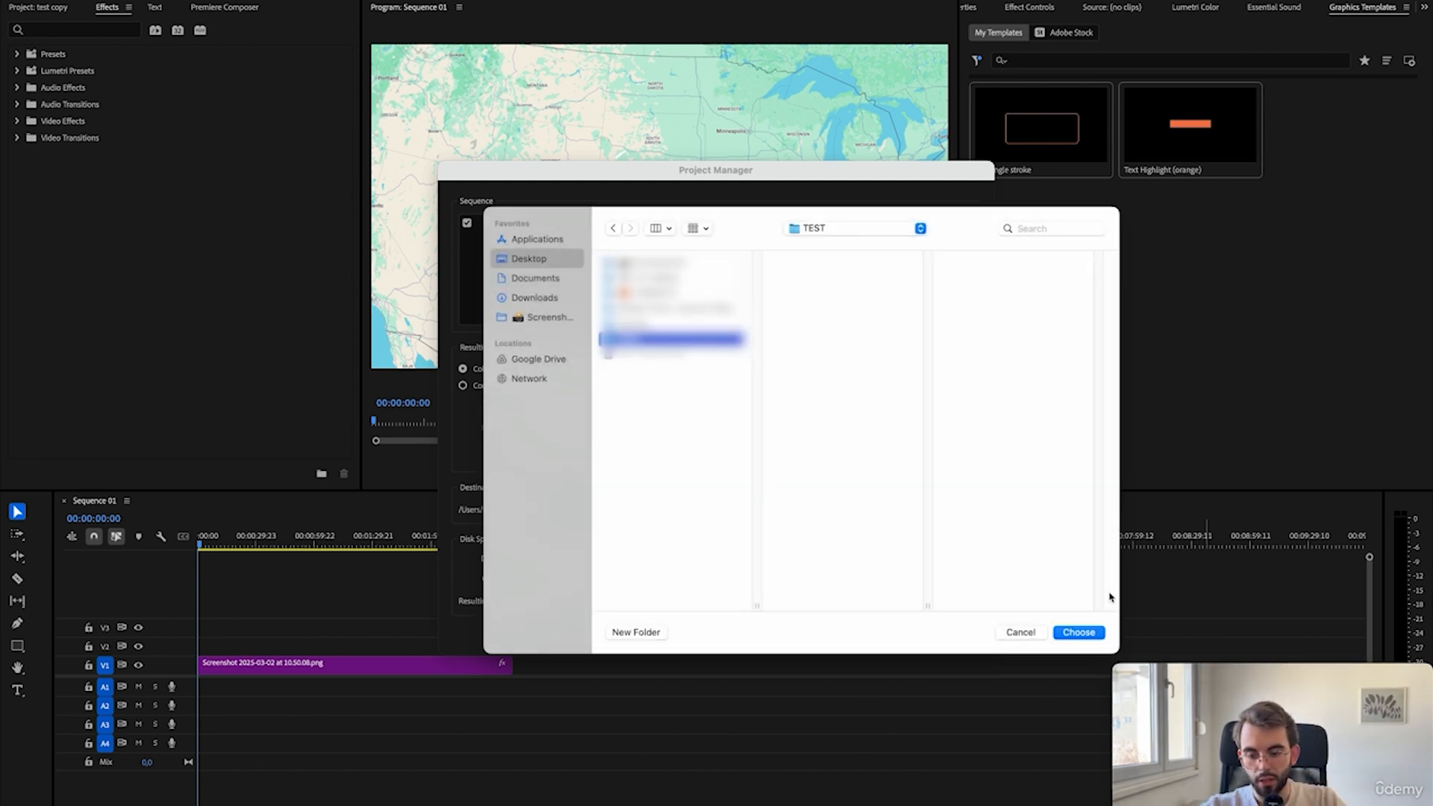
pyautogui.click(1079, 633)
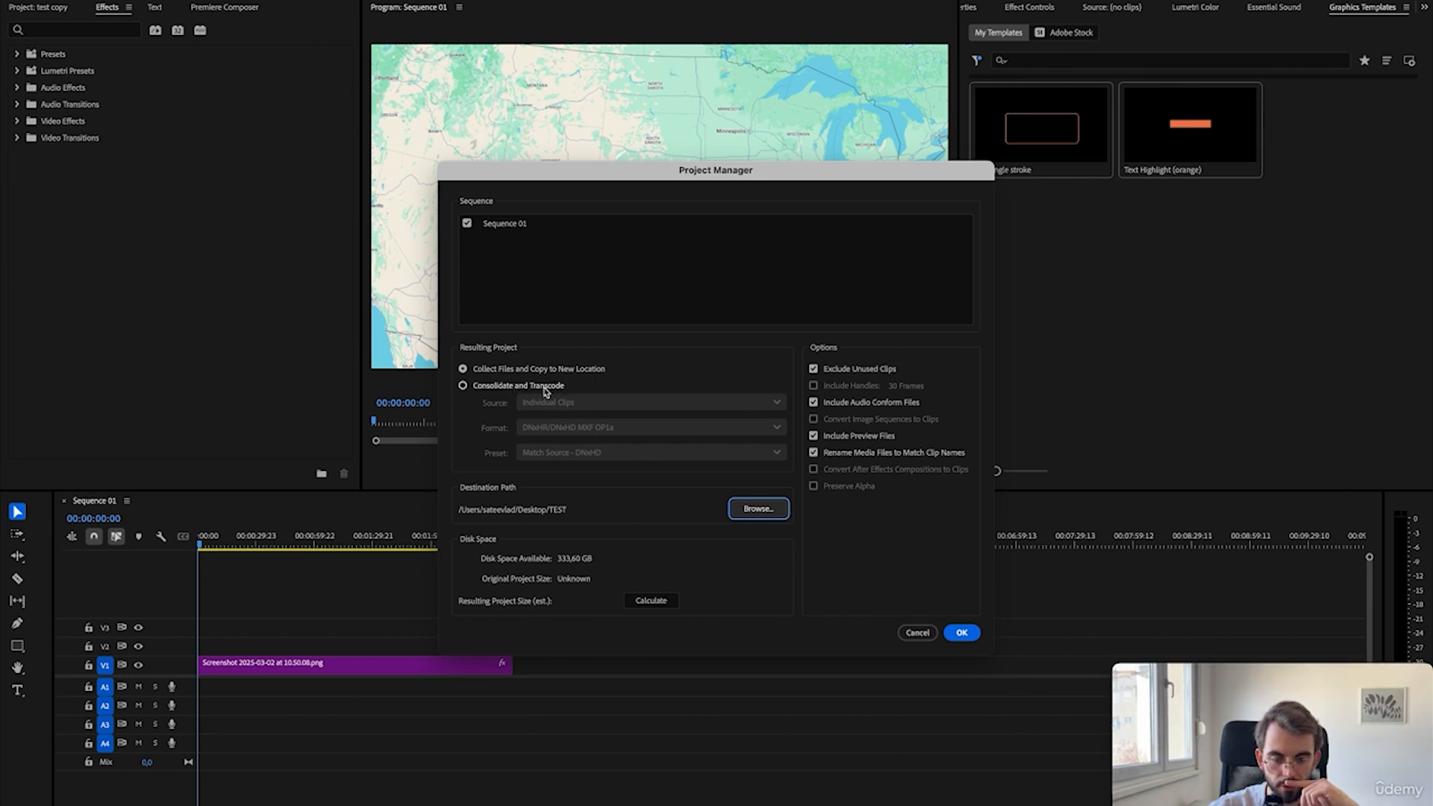
pyautogui.click(961, 633)
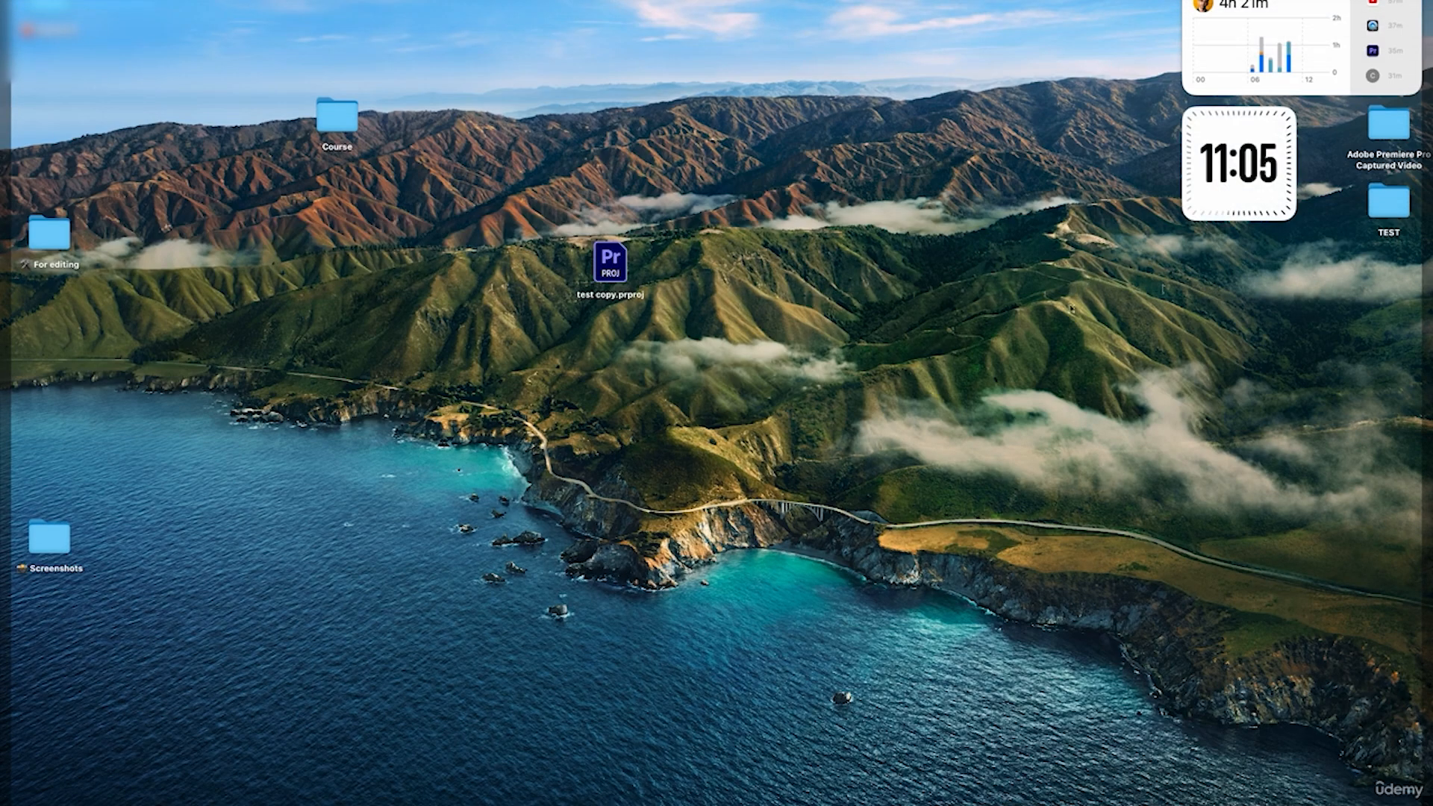
# - Open the TEST folder in Finder and examine the Copied_test copy contents: project file, screenshot, and video and audio previews
pyautogui.doubleClick(1389, 203)
pyautogui.click(969, 550)
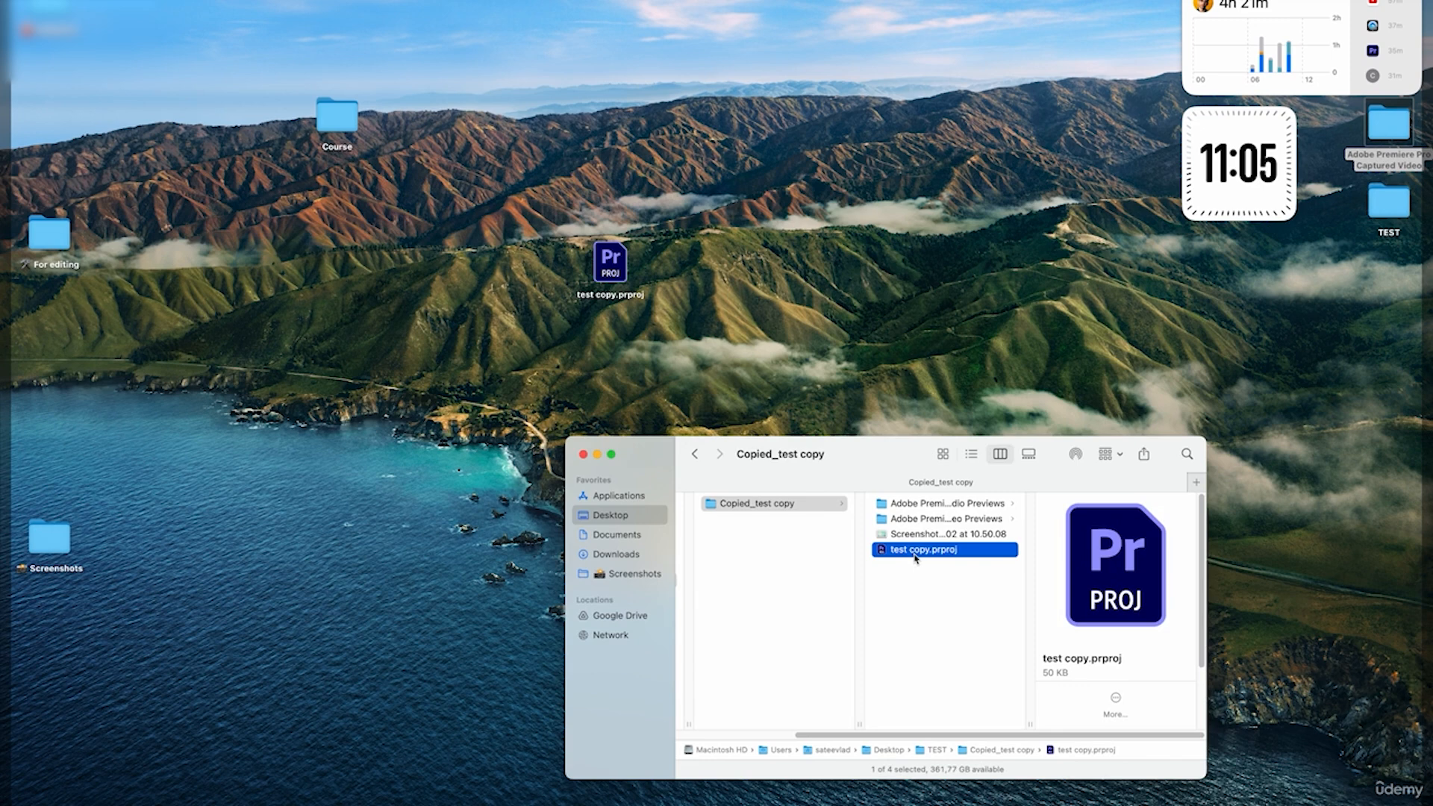
pyautogui.press('Up')
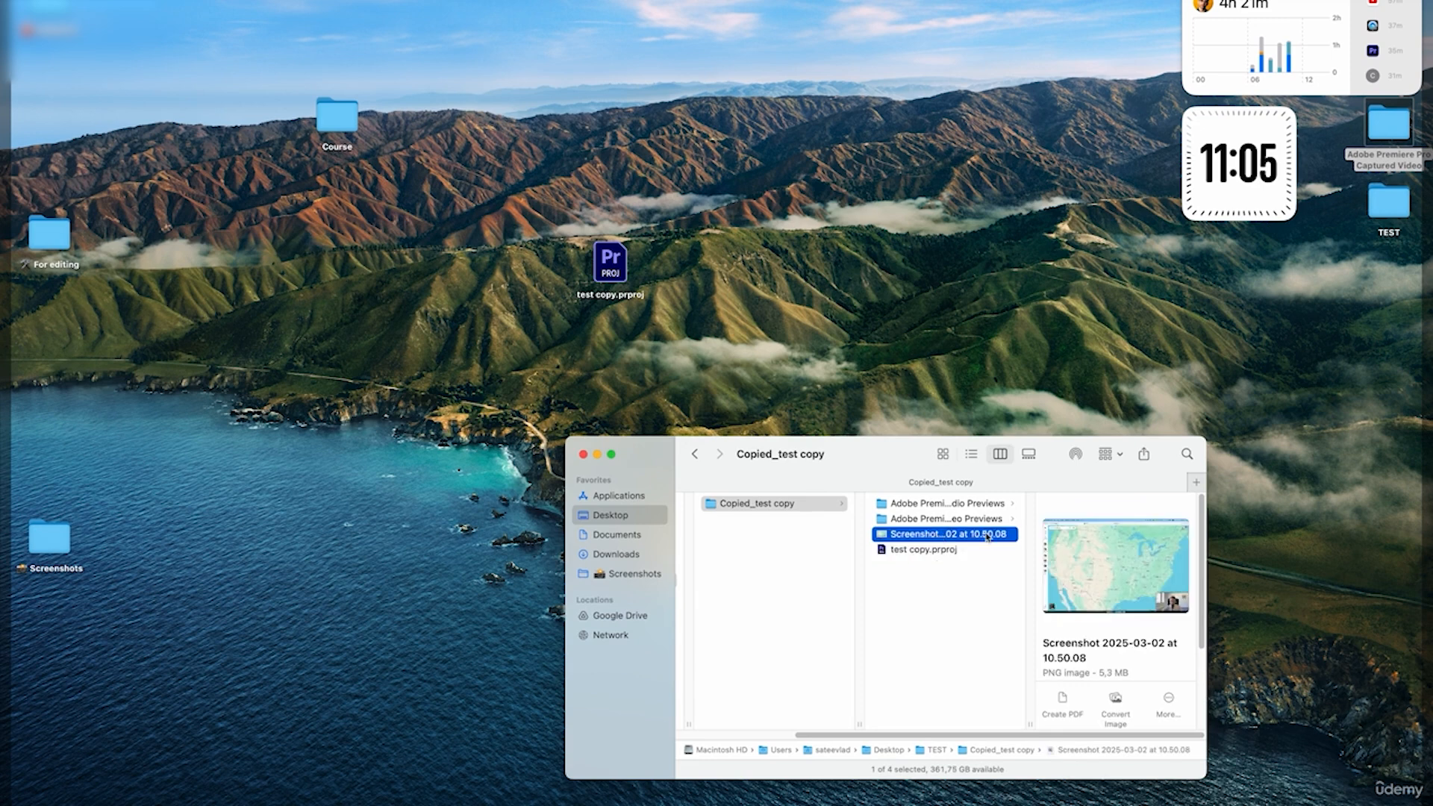
pyautogui.click(940, 522)
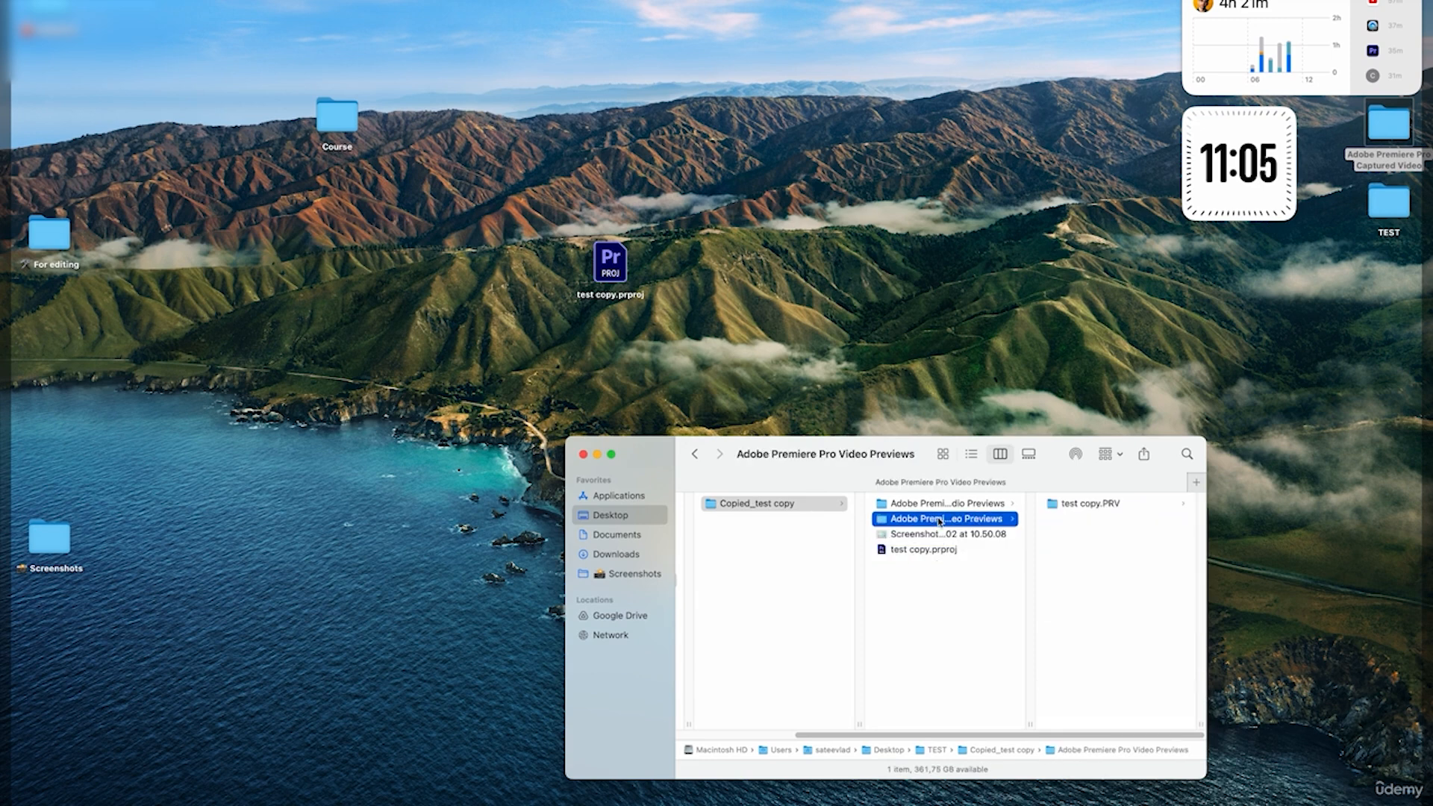
pyautogui.press('Up')
pyautogui.press('Right')
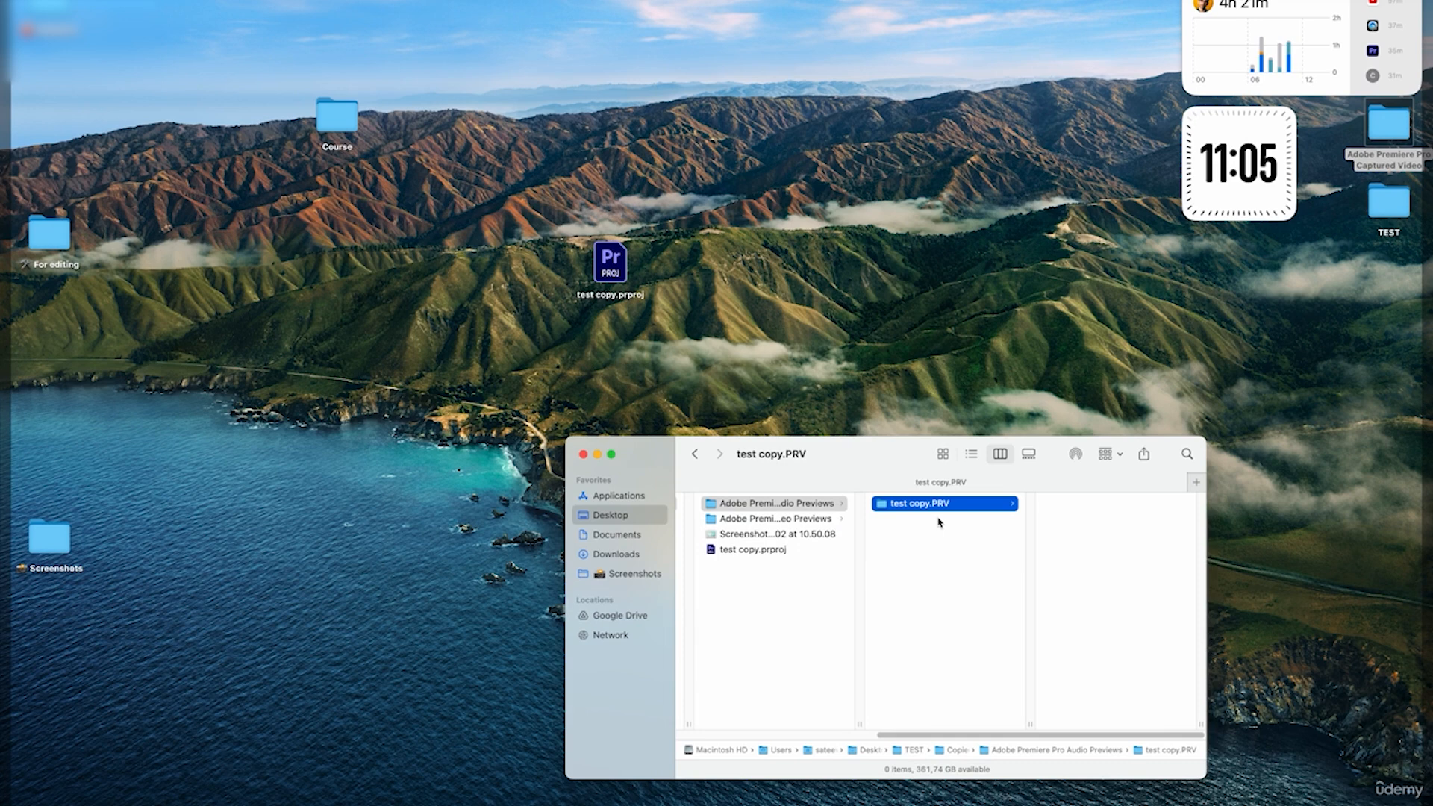
pyautogui.press('Left')
pyautogui.press('Down')
pyautogui.press('Down')
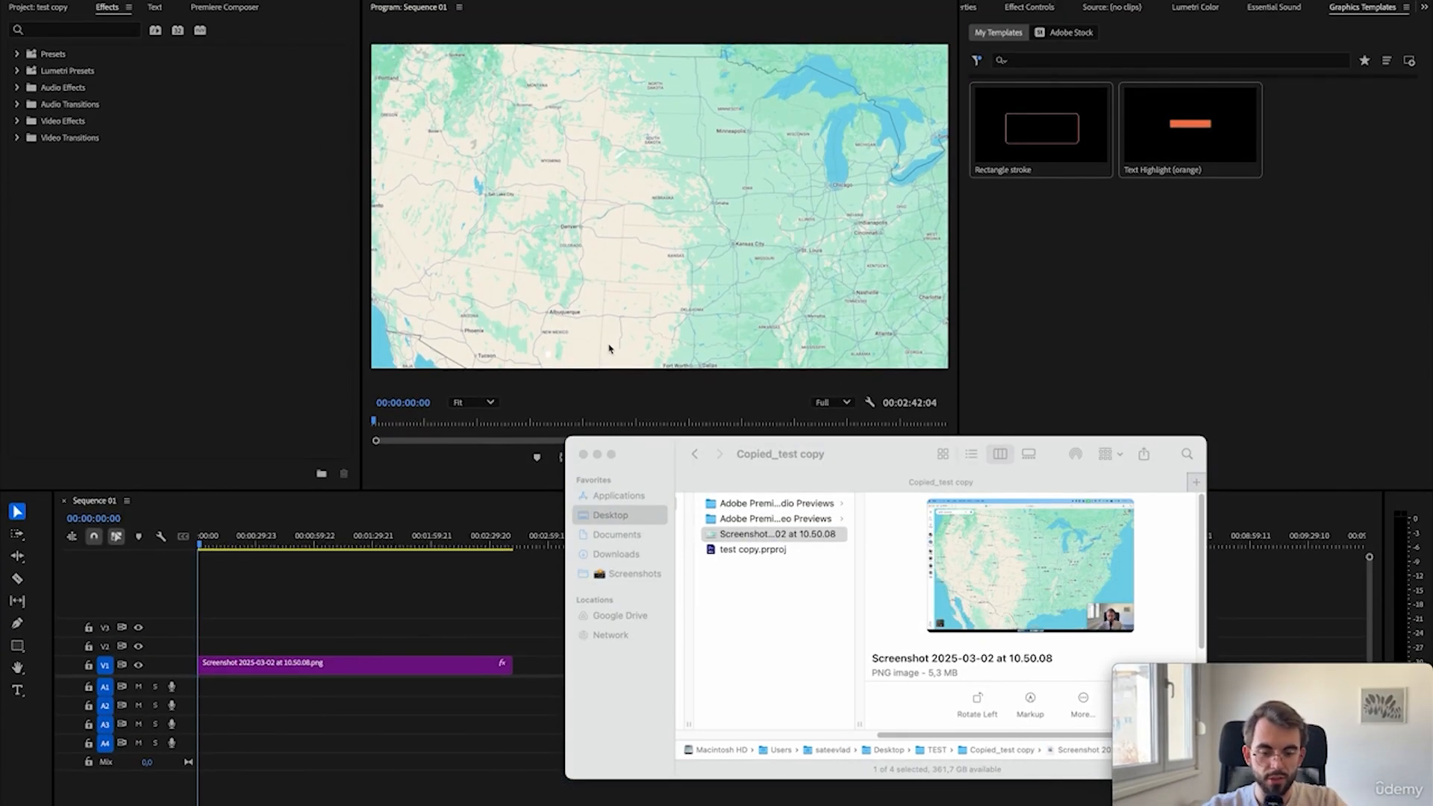
pyautogui.press('super+Tab')
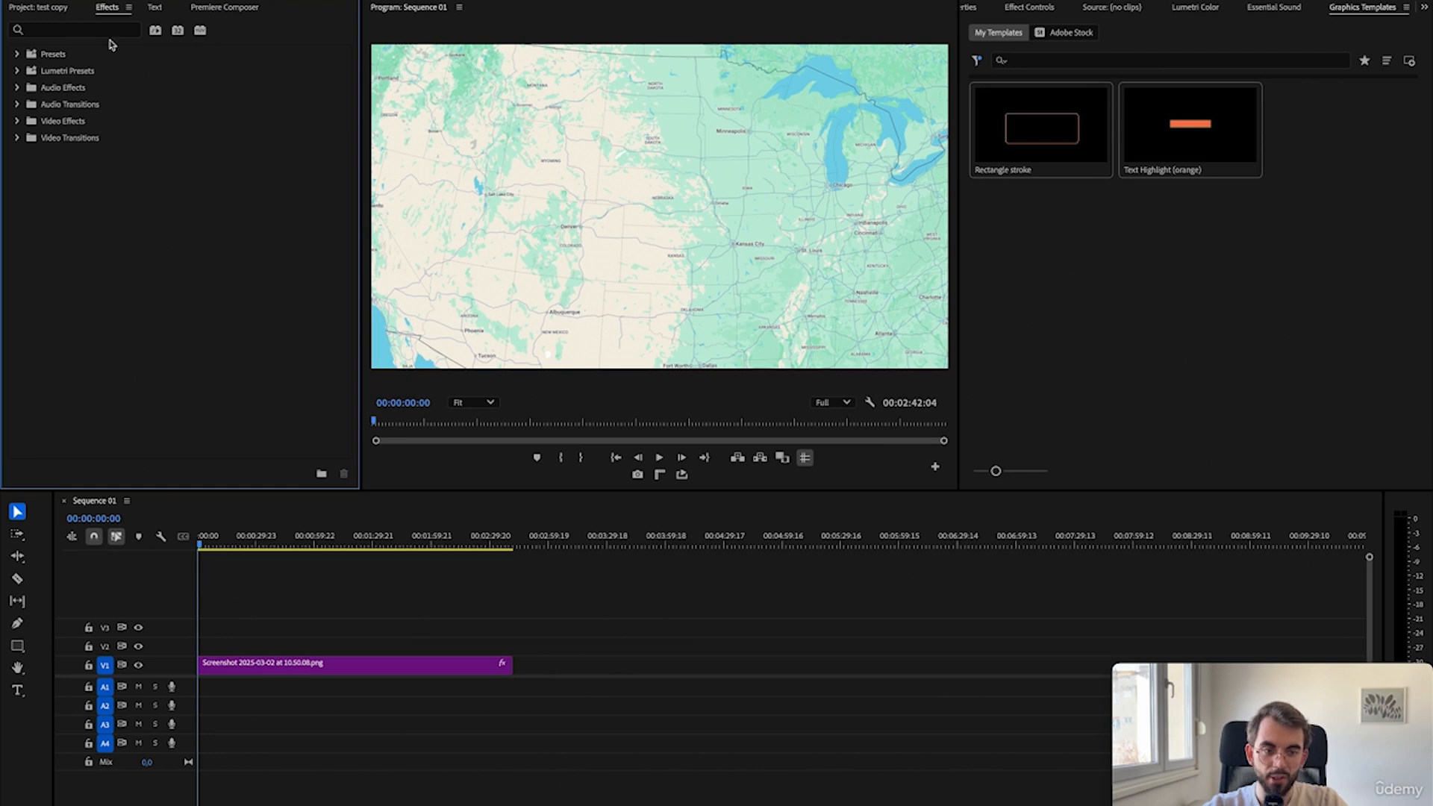
pyautogui.click(112, 1)
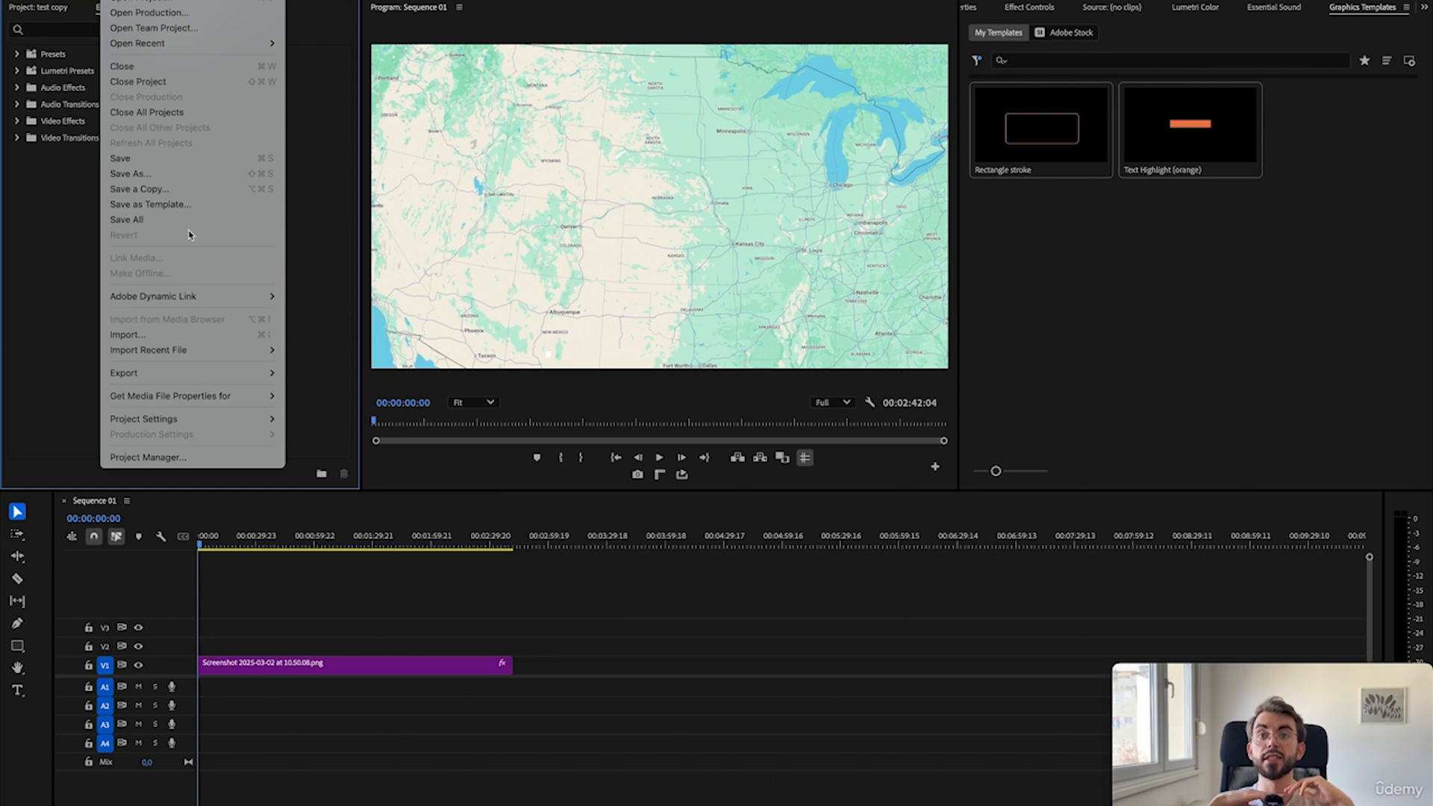
pyautogui.click(667, 718)
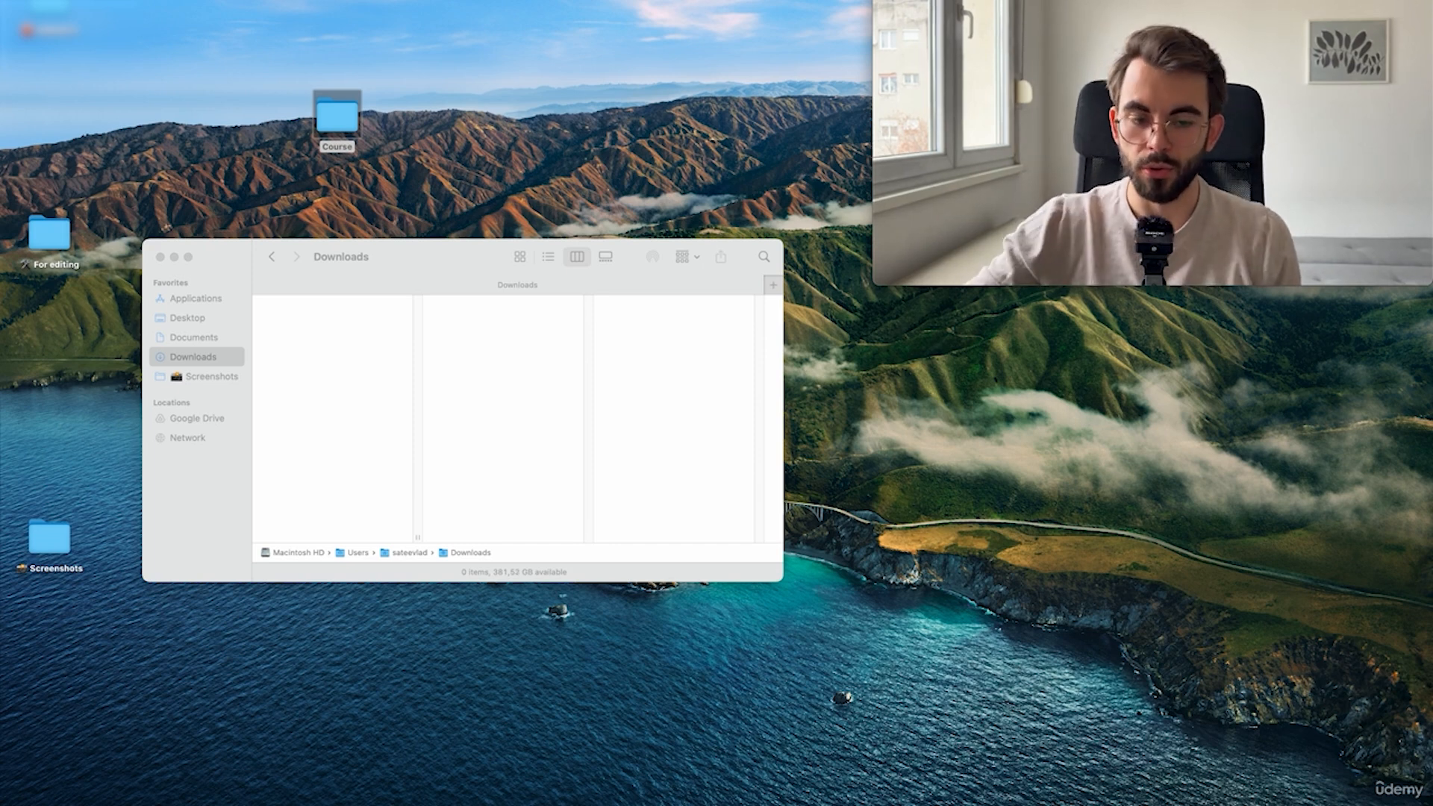
# - Open the Google Drive location in Finder and browse into My Drive
pyautogui.click(203, 426)
pyautogui.click(200, 421)
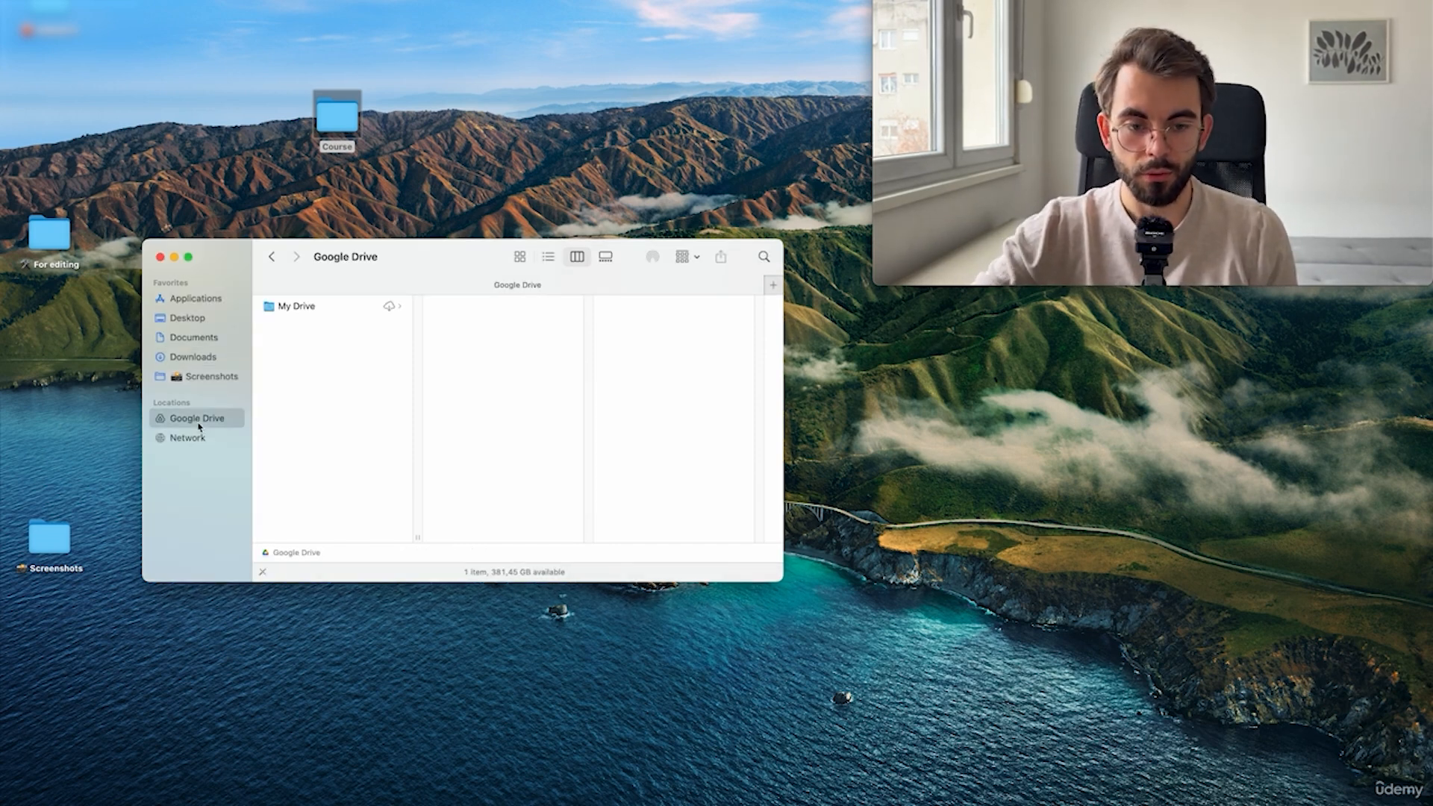
pyautogui.press('Down')
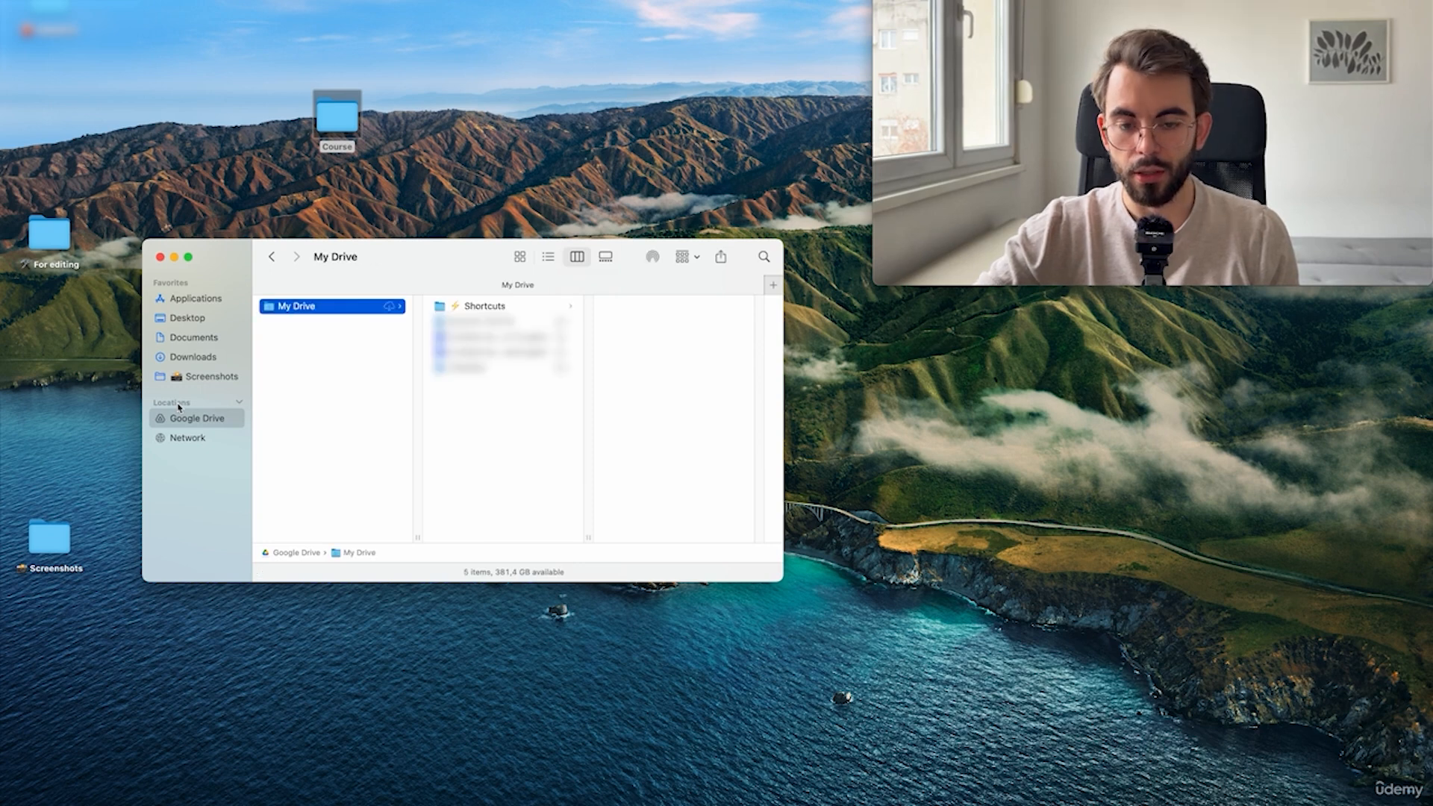
pyautogui.press('Right')
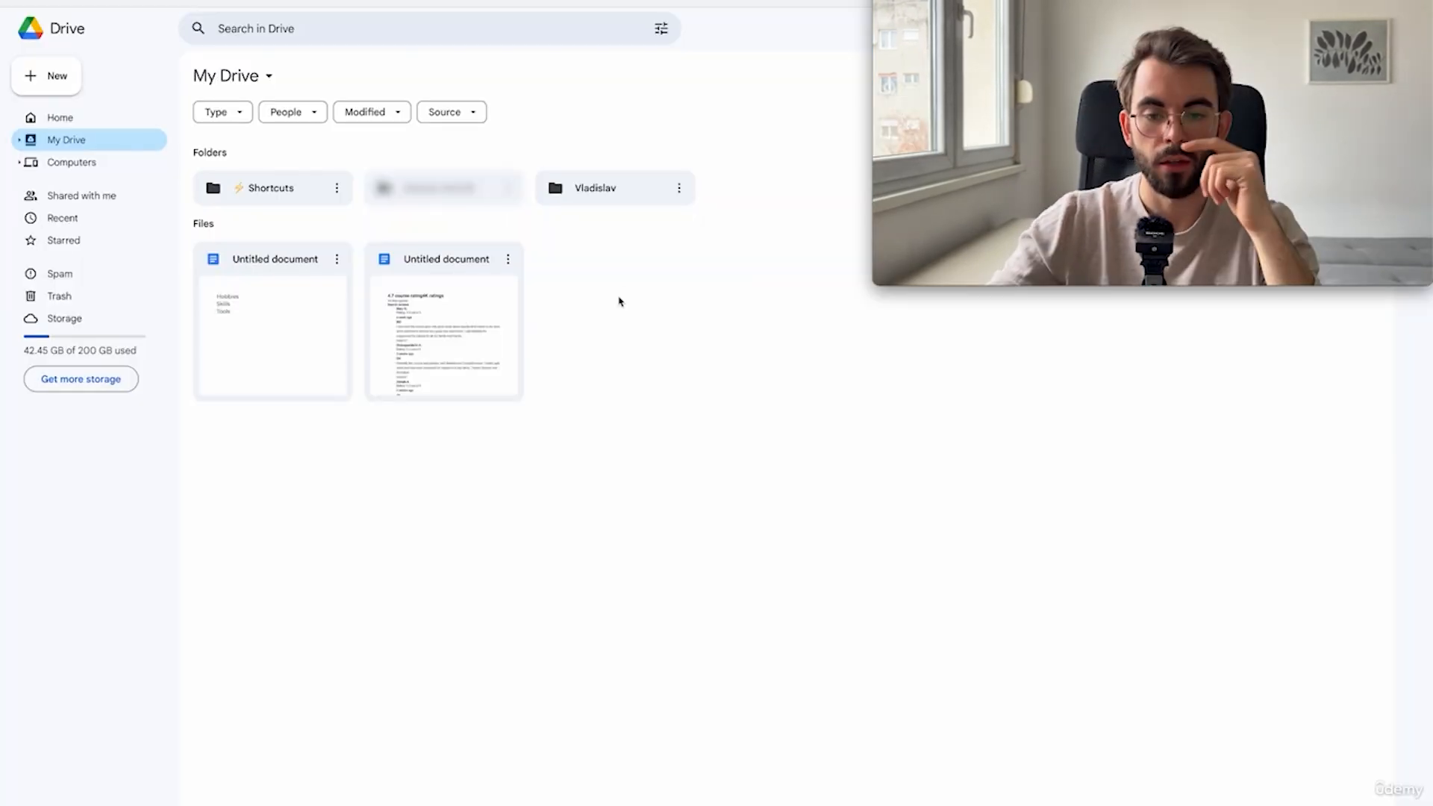
pyautogui.rightClick(617, 298)
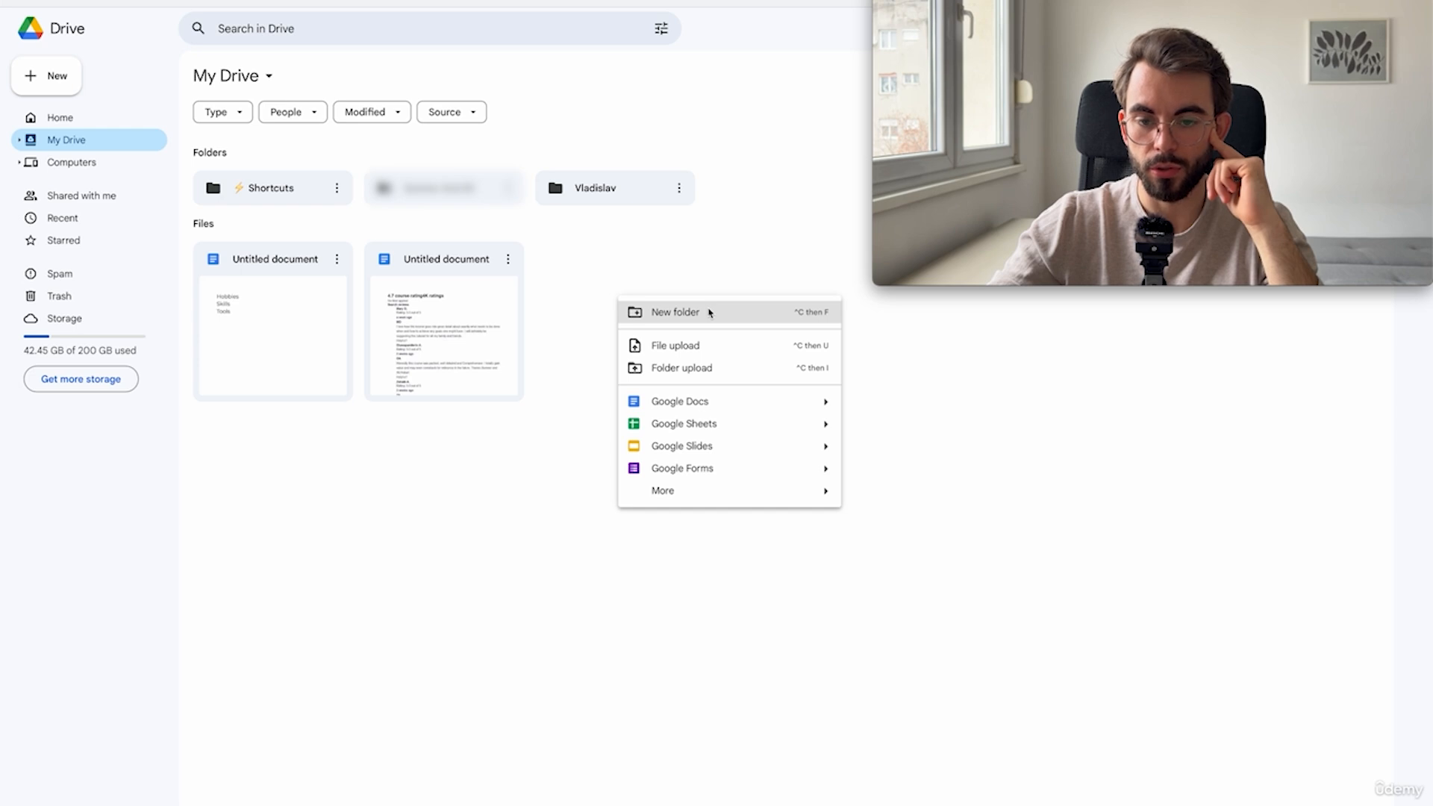
pyautogui.click(672, 268)
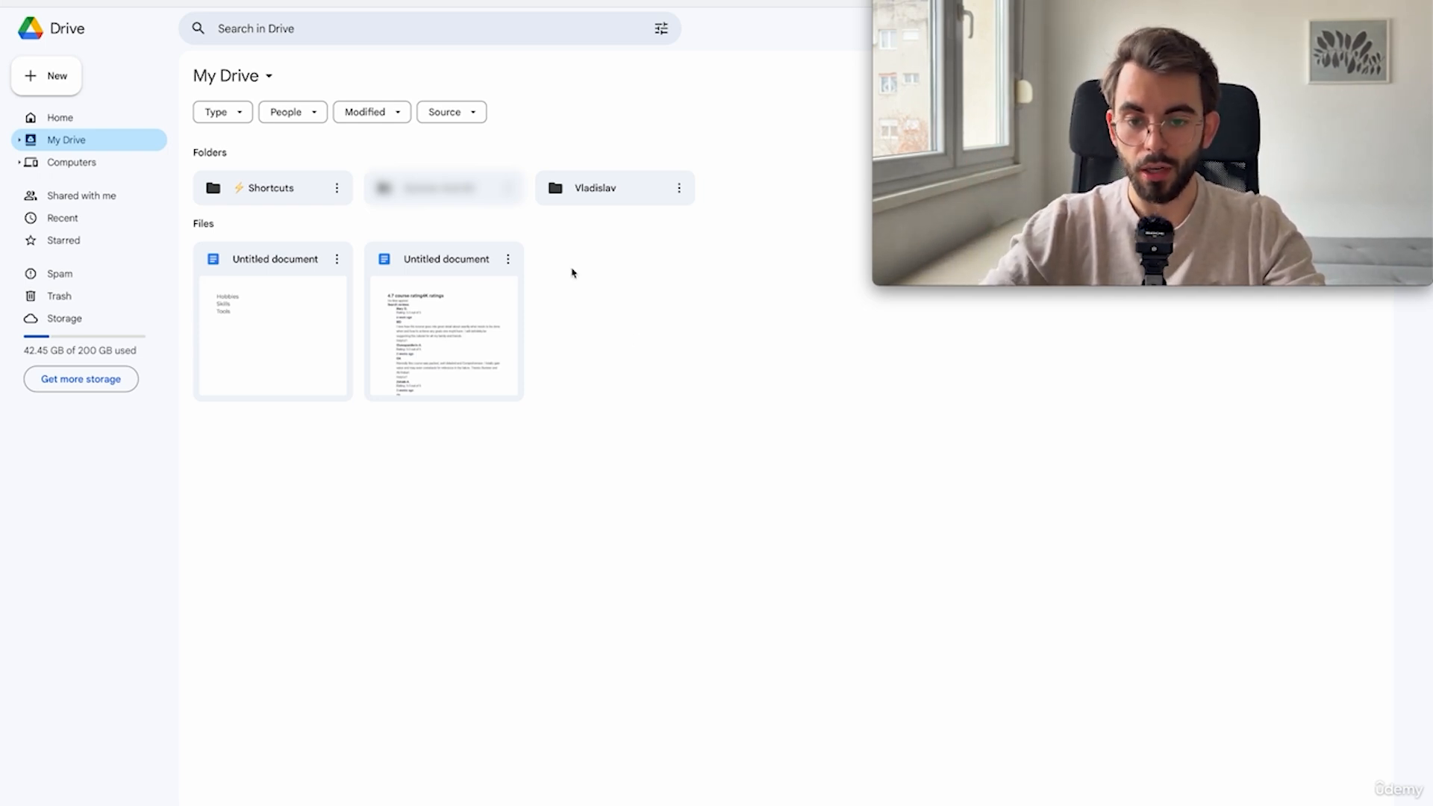
# - Try to add a shortcut to the third folder in My Drive, browsing all locations into My Drive for its destination
pyautogui.click(680, 189)
pyautogui.moveTo(746, 326)
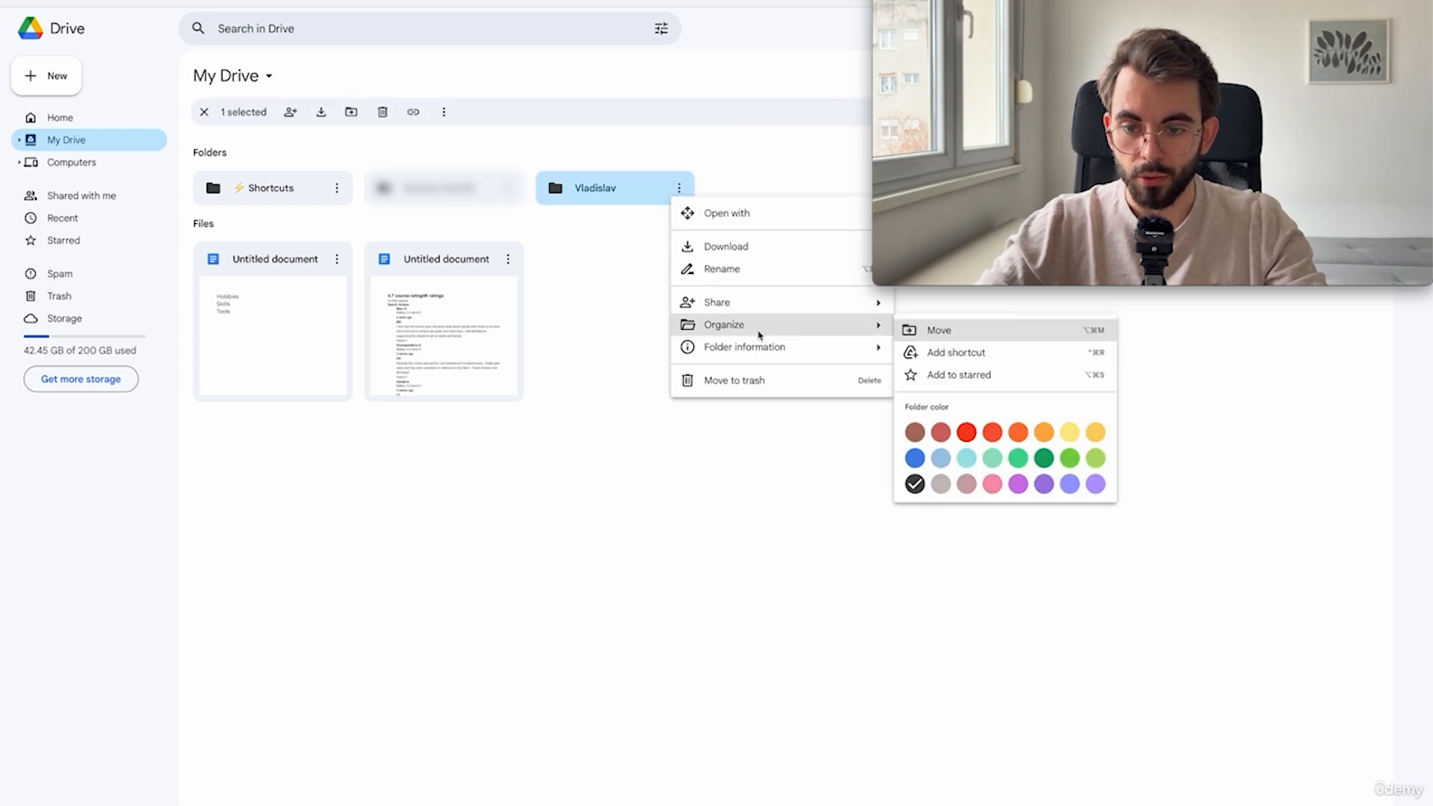
pyautogui.click(959, 349)
pyautogui.click(678, 306)
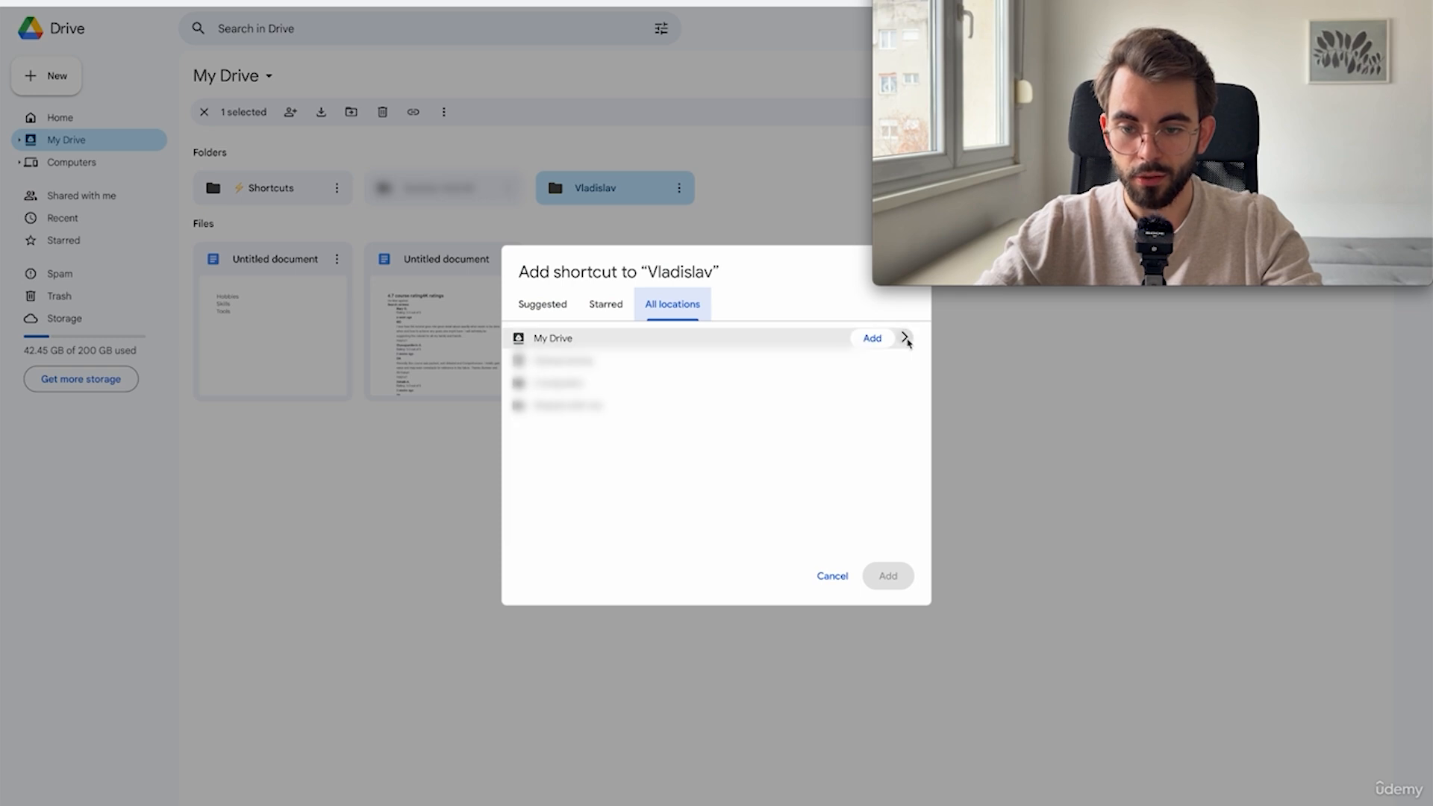
pyautogui.click(905, 336)
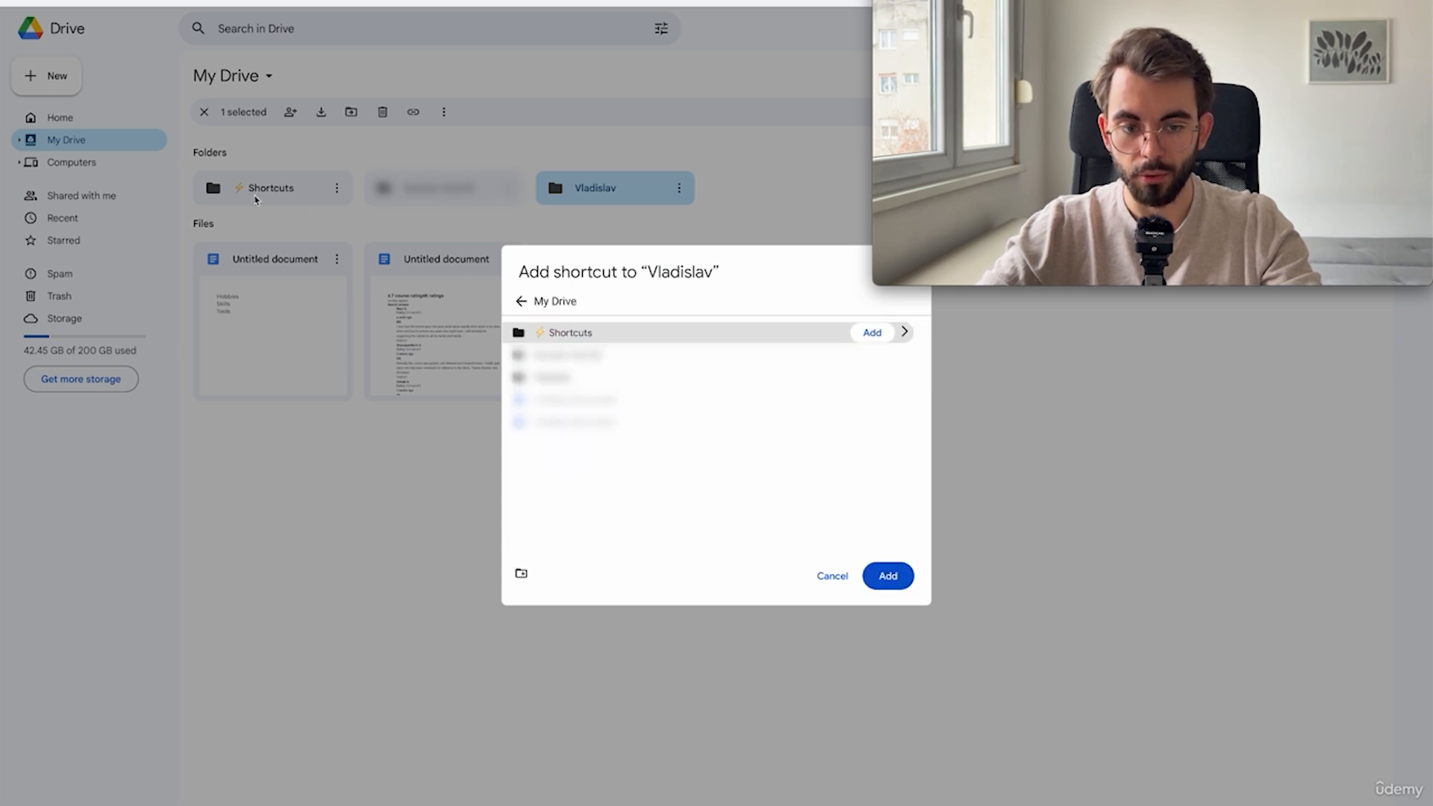
pyautogui.click(889, 576)
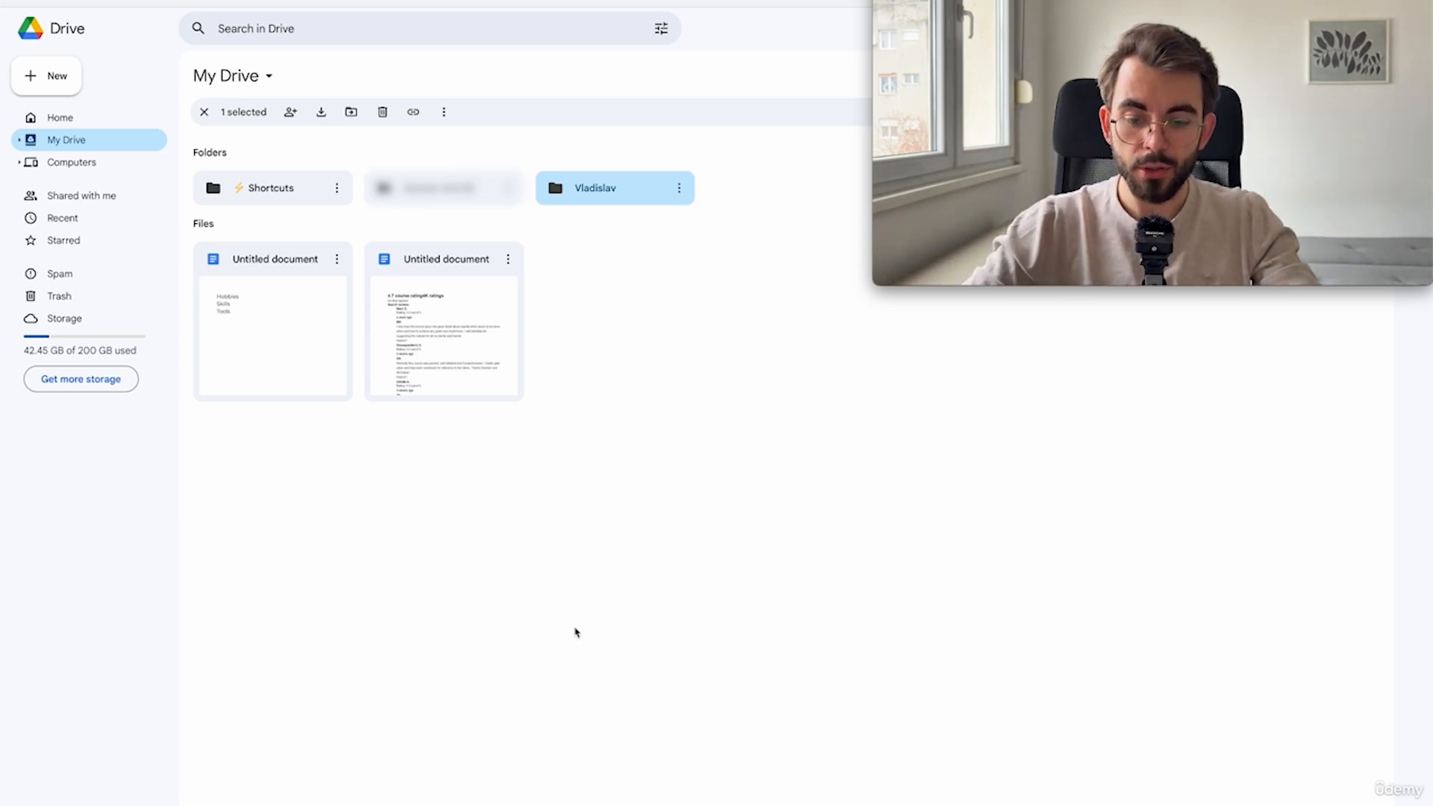
# - Make the last folder listed in Google Drive's My Drive available offline from Finder, and return to Drive in the browser
pyautogui.click(631, 804)
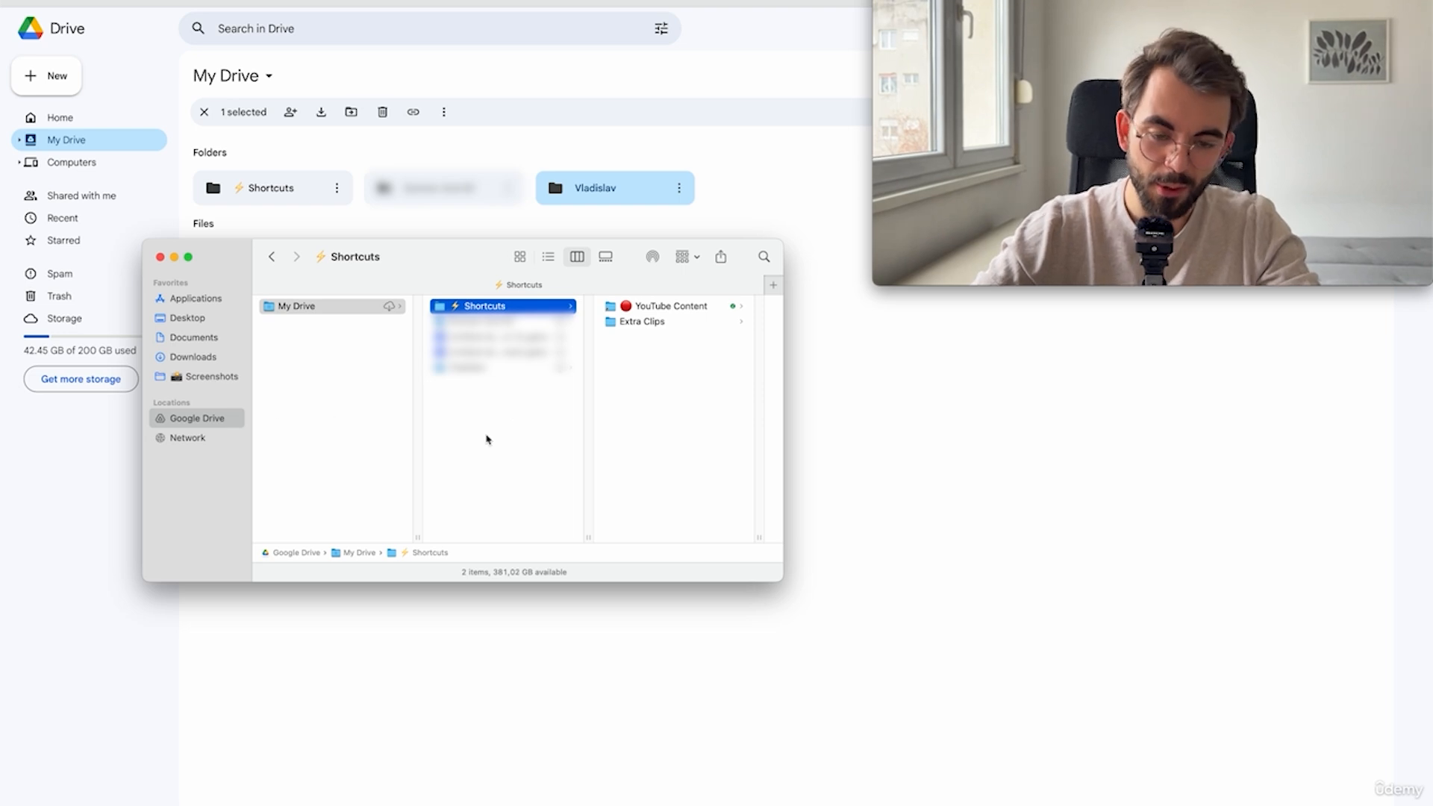
pyautogui.rightClick(639, 307)
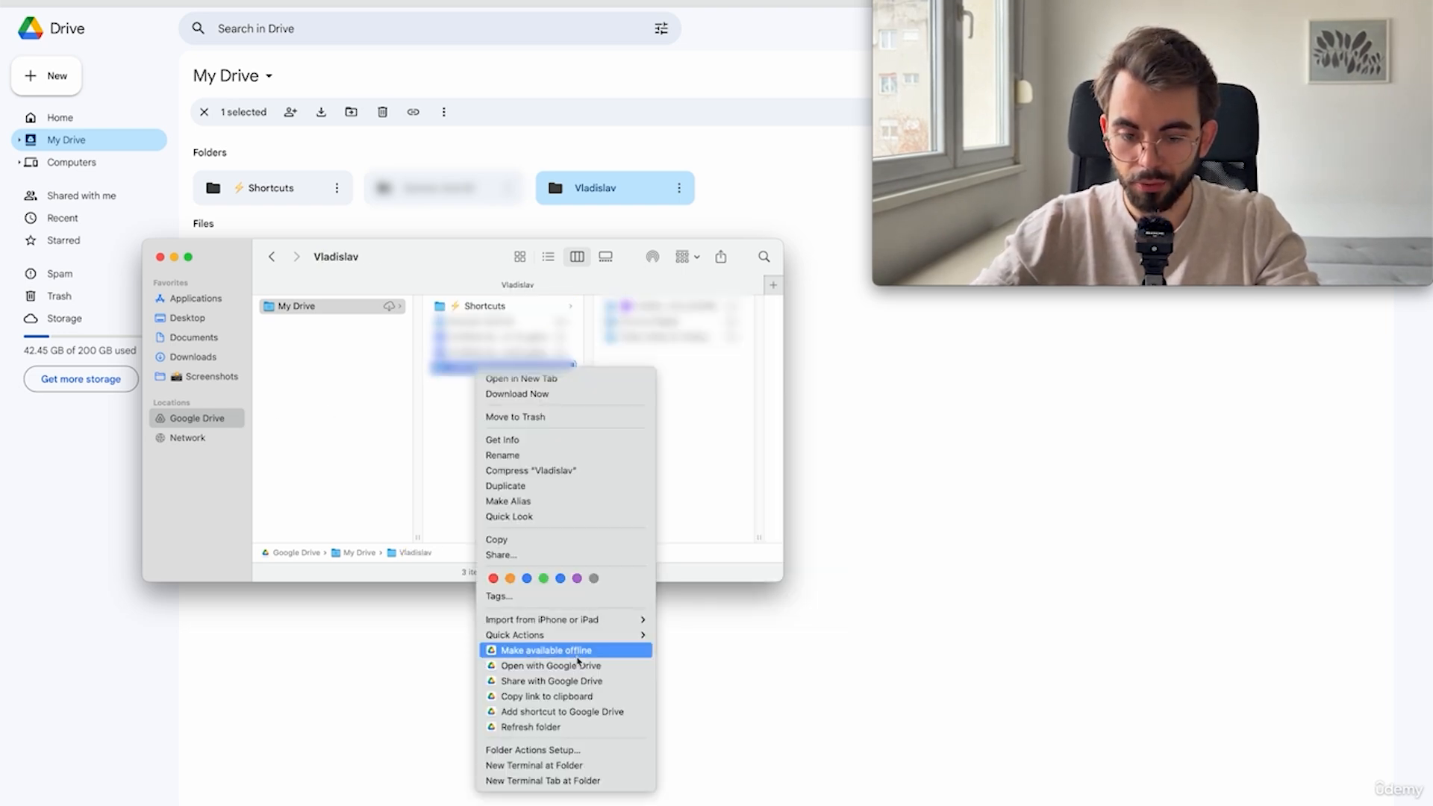
pyautogui.click(578, 662)
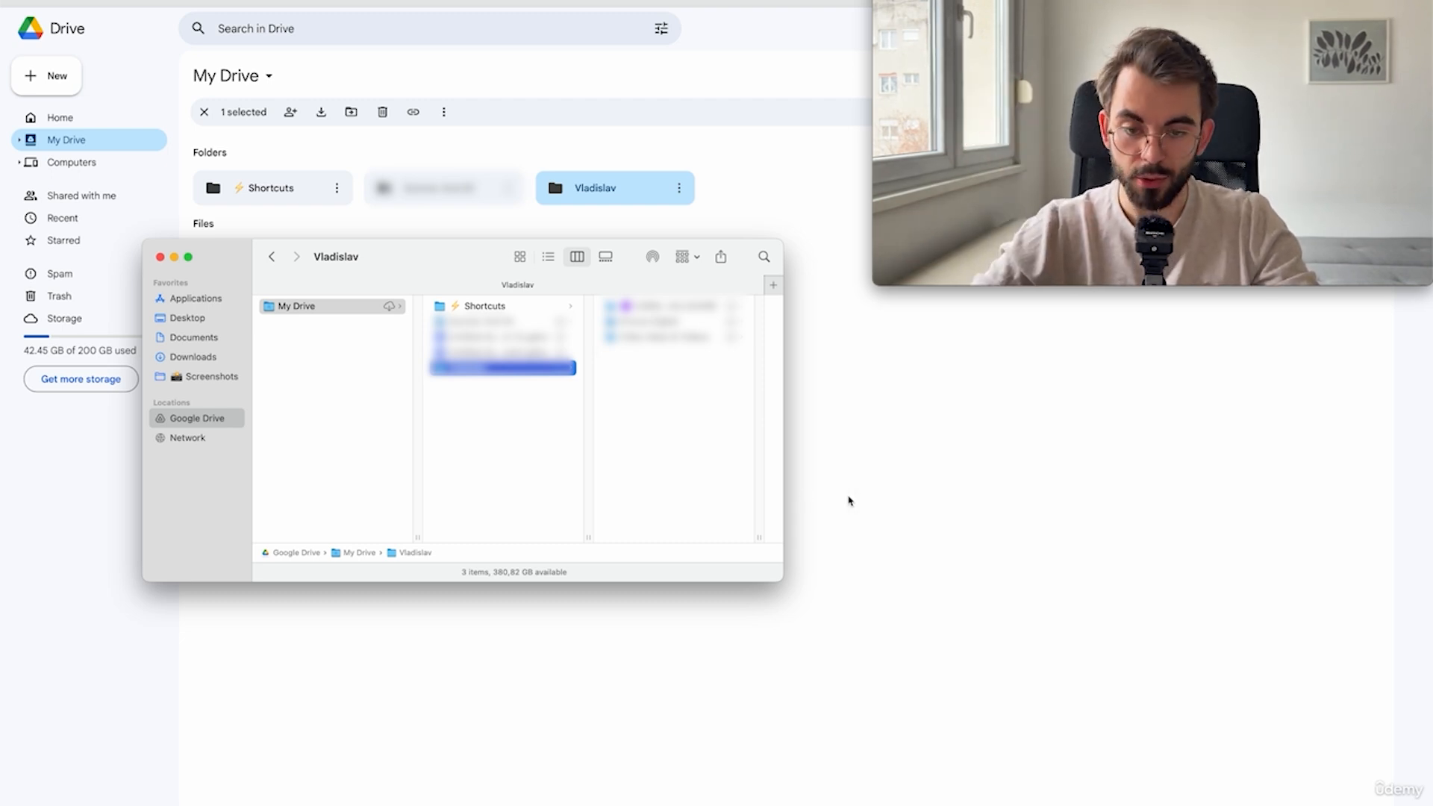
pyautogui.click(849, 500)
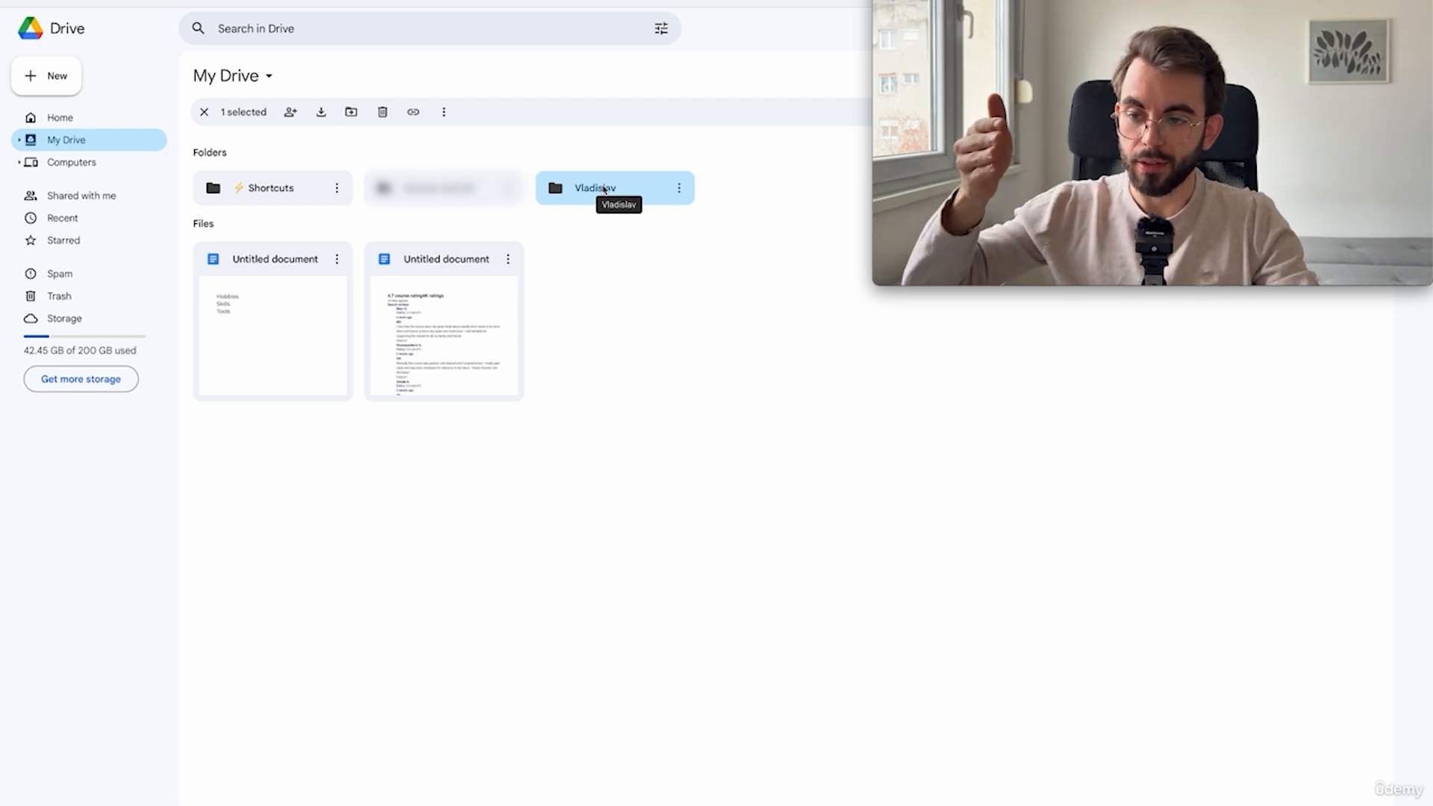
# - Switch to Finder, browse through Shortcuts into the YouTube Content folder to examine its contents, and go back up to My Drive
pyautogui.press('super+Tab')
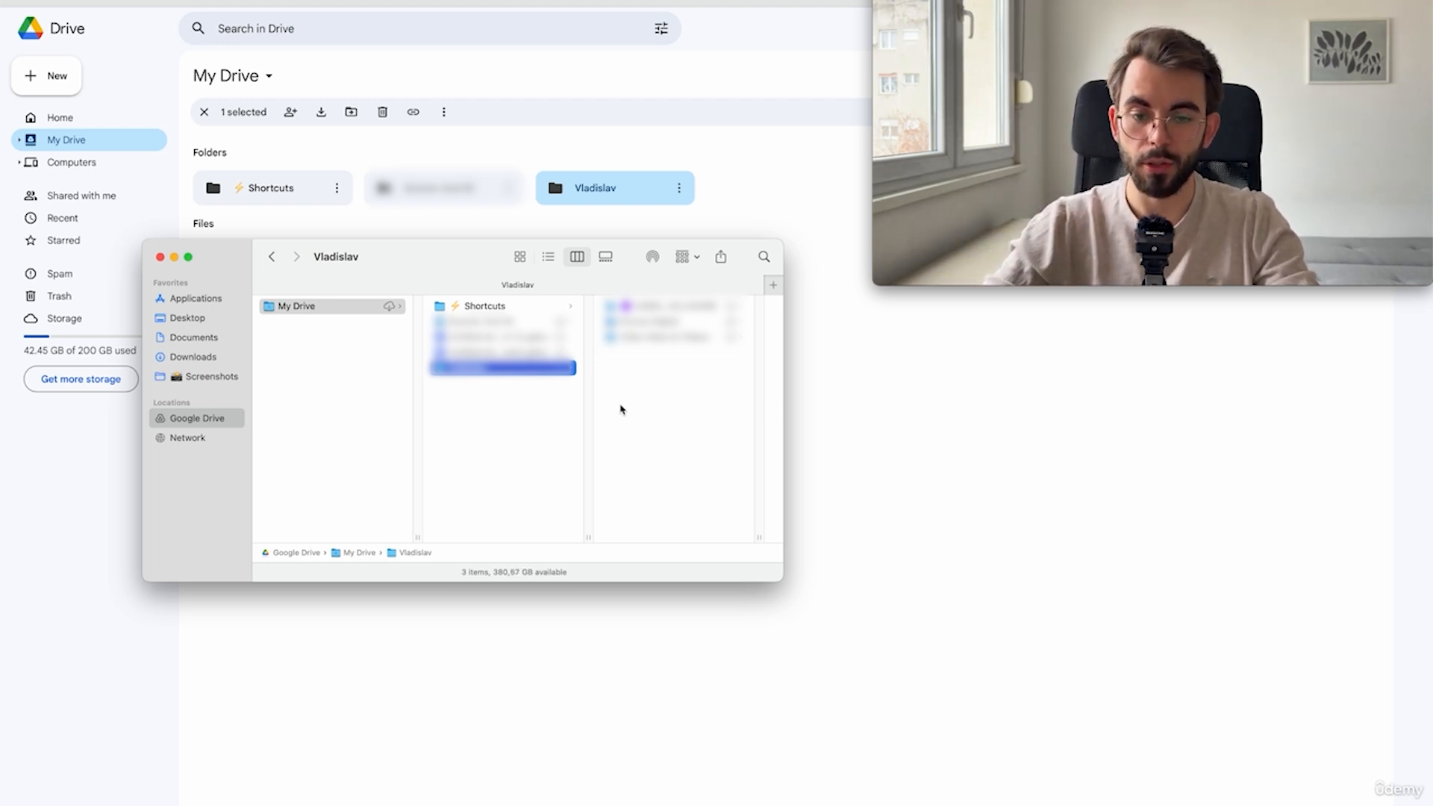
pyautogui.press('Up')
pyautogui.press('Up')
pyautogui.press('Up')
pyautogui.press('Up')
pyautogui.press('Right')
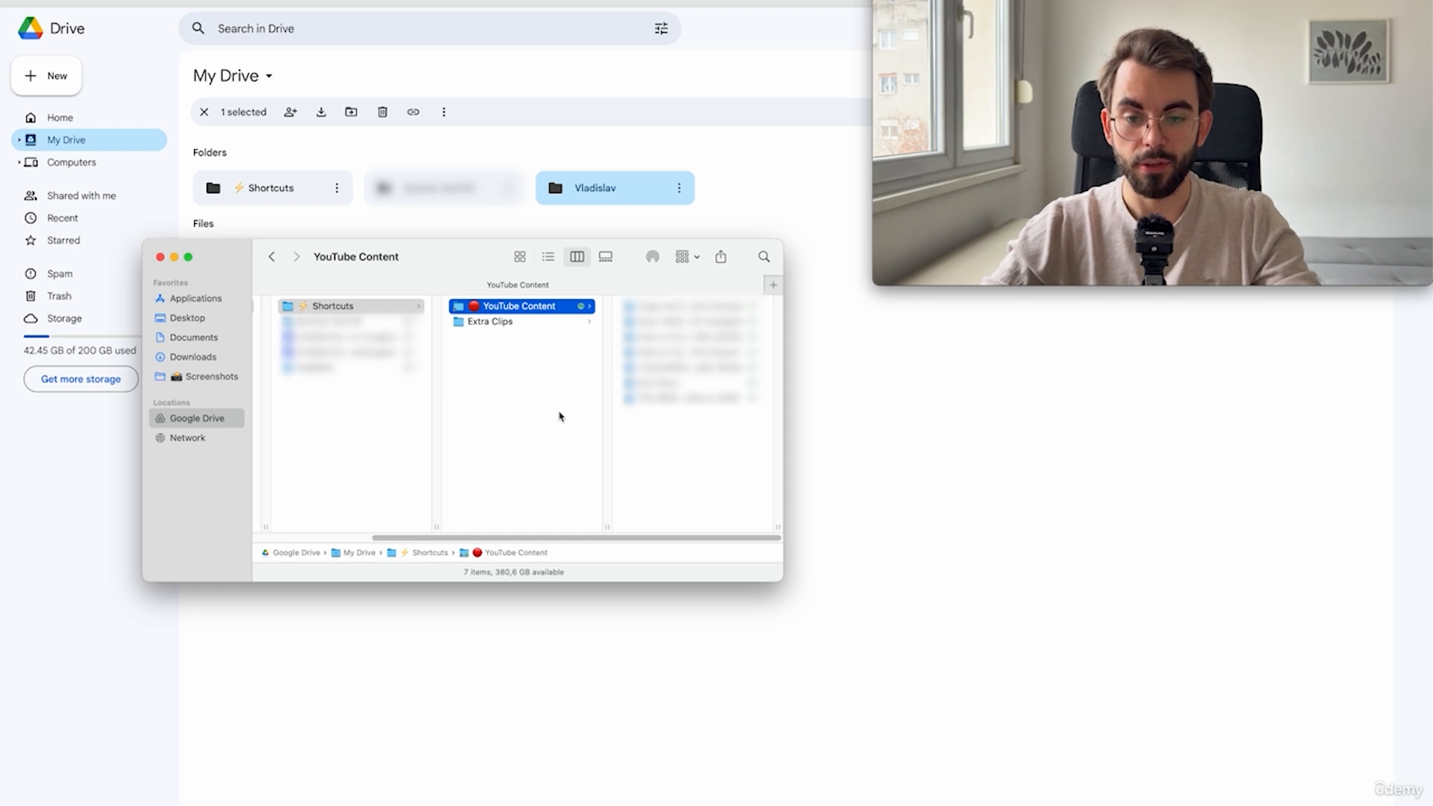
pyautogui.press('Right')
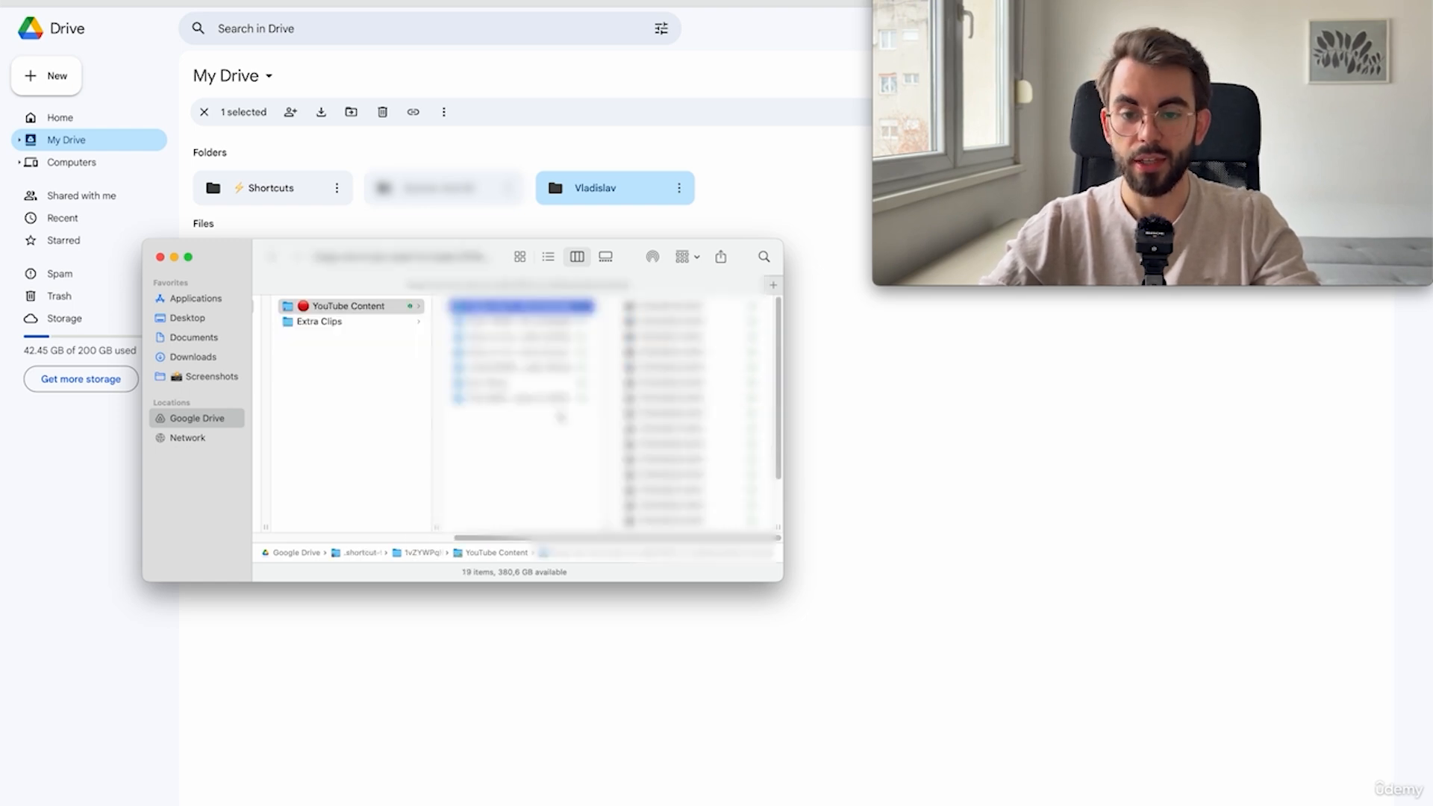
pyautogui.scroll(-3, 719, 447)
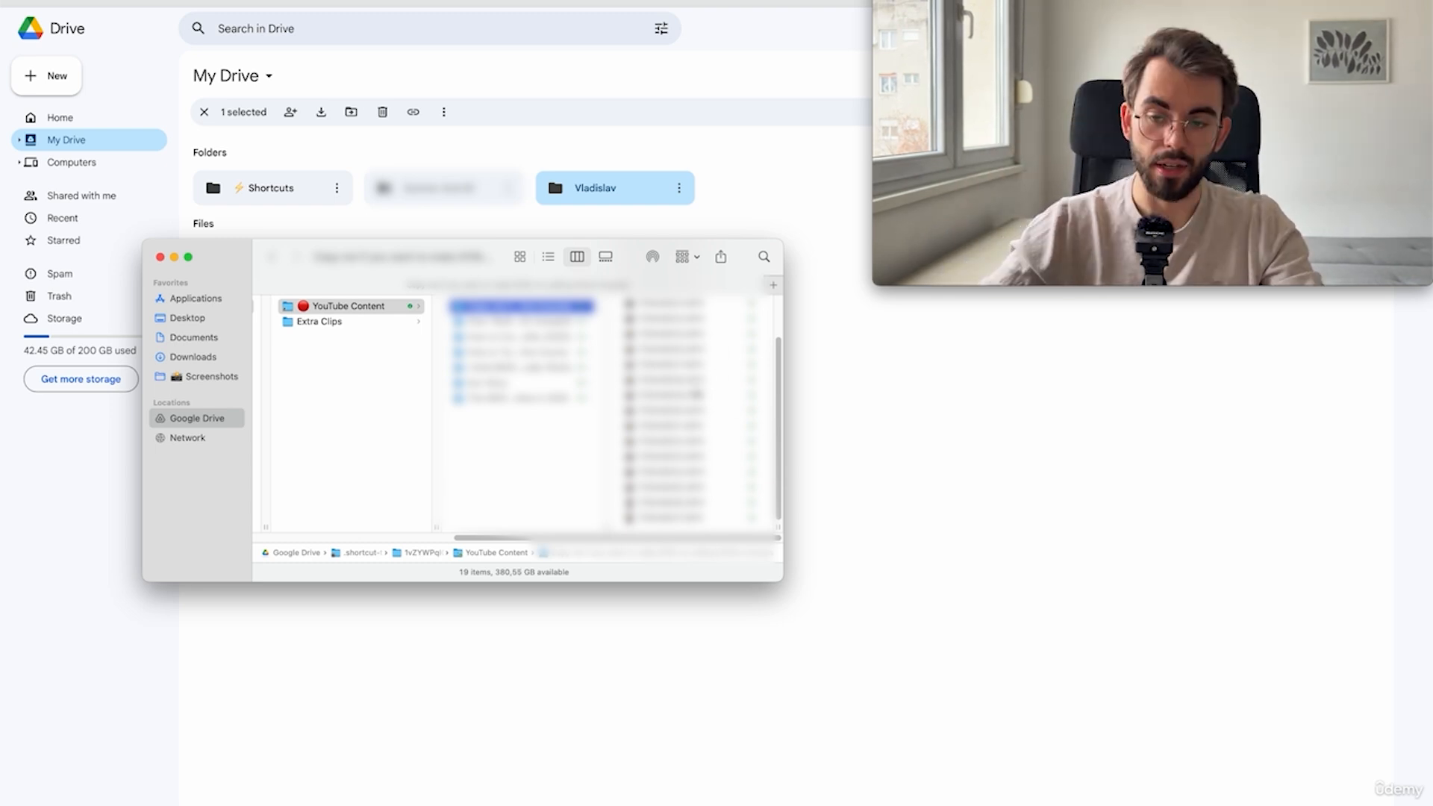
pyautogui.press('super+bracketleft')
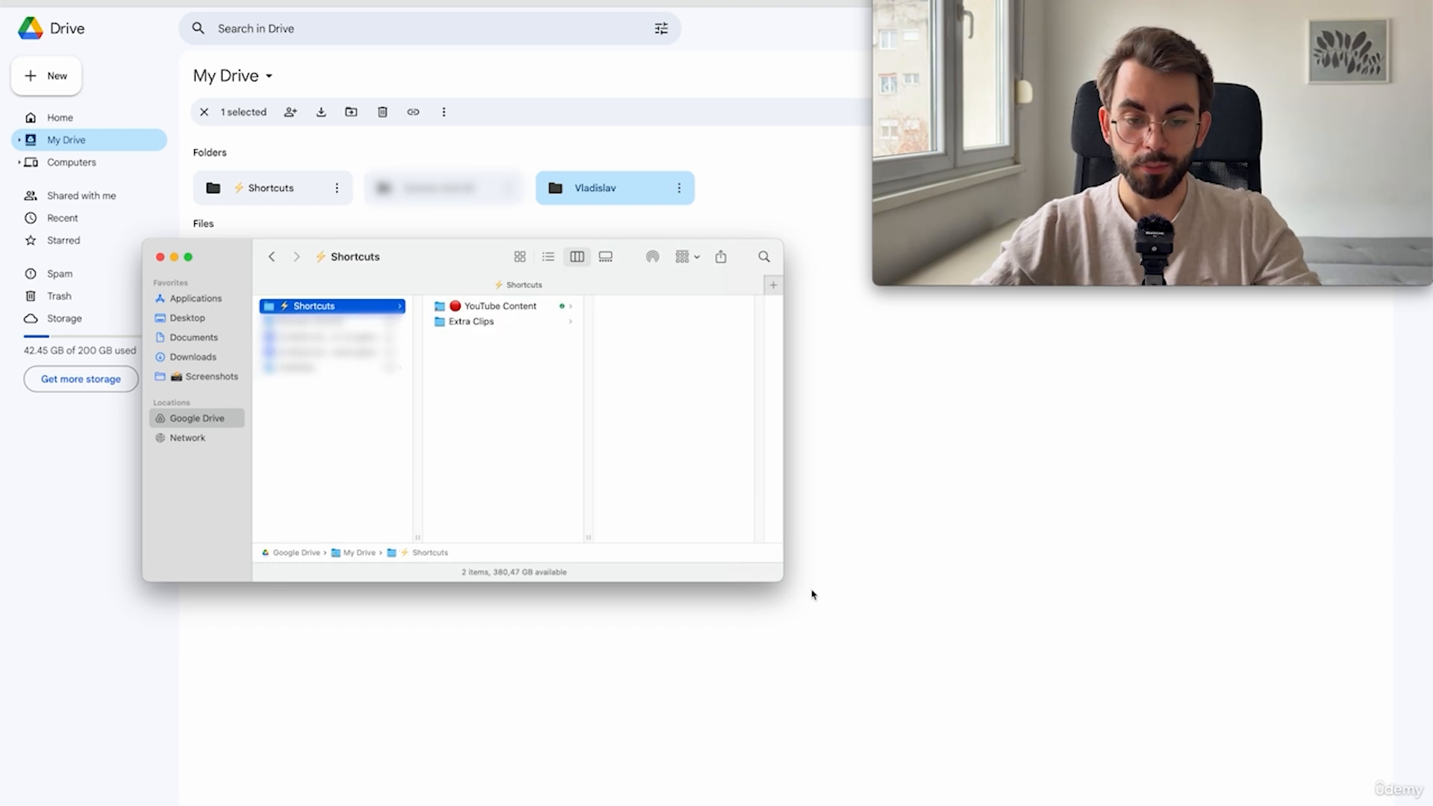
pyautogui.press('super+bracketleft')
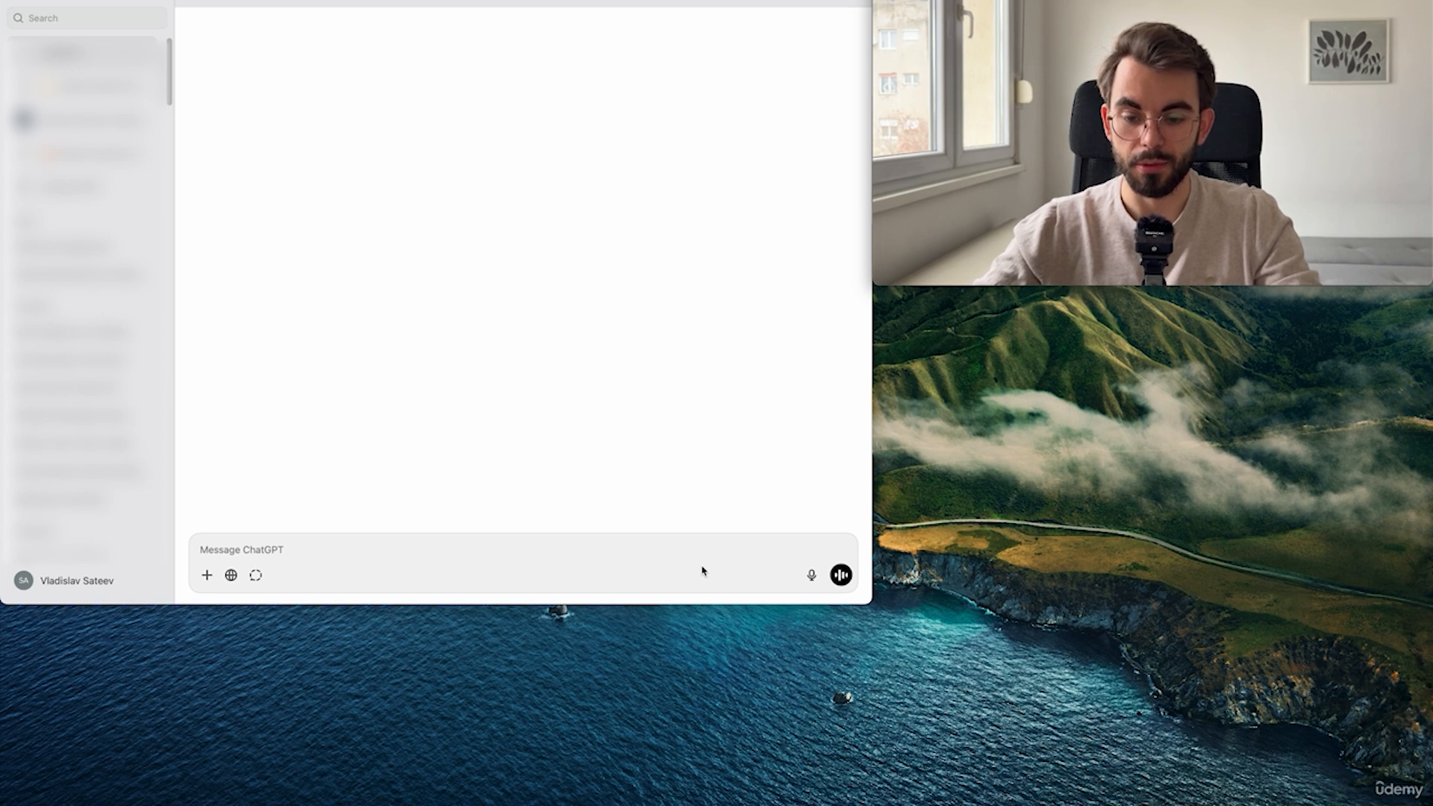
# - Switch to ChatGPT and send the prompt "gime me inspiration for a video in ali abdaaal style"
pyautogui.click(702, 571)
pyautogui.write('gime me insp')
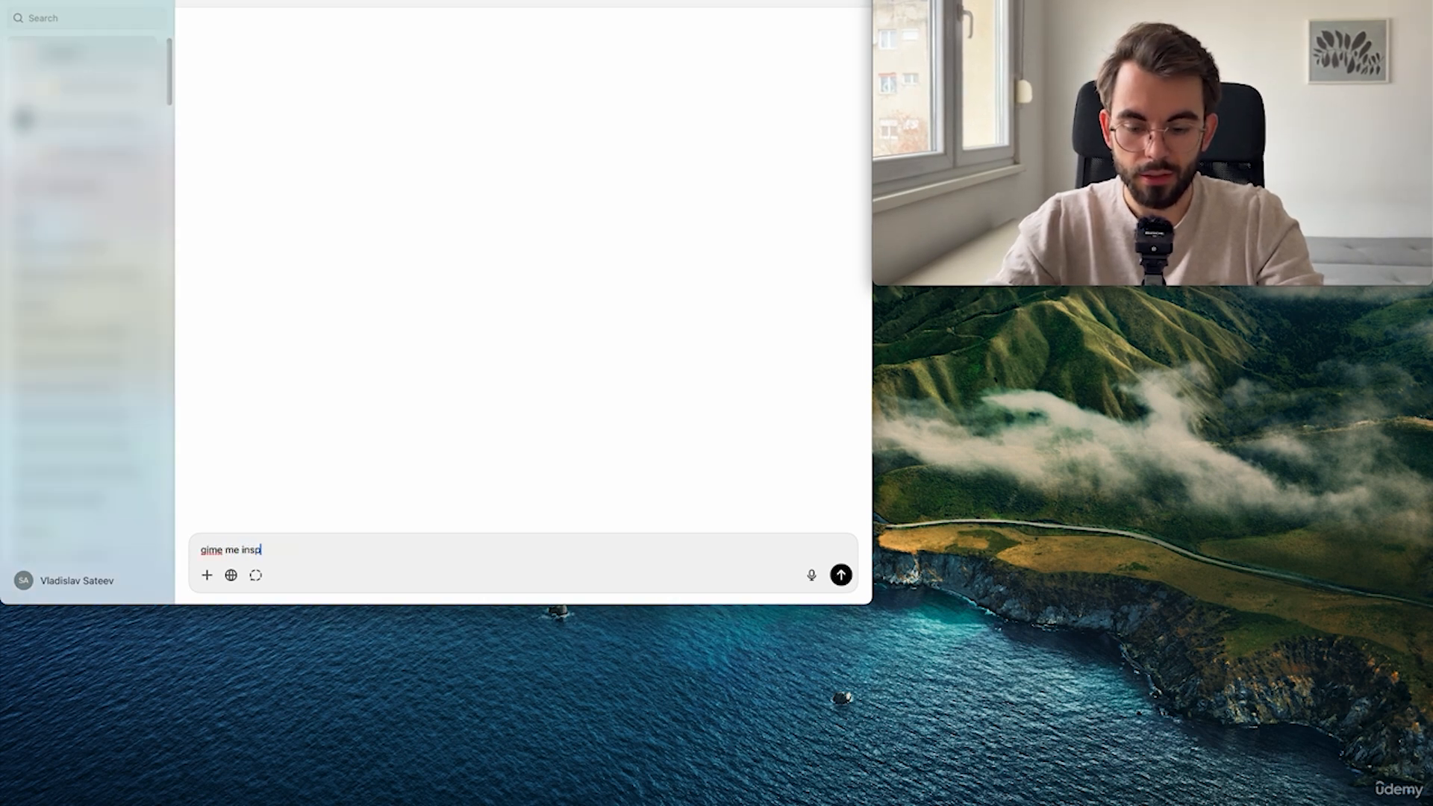
pyautogui.write('iration for ')
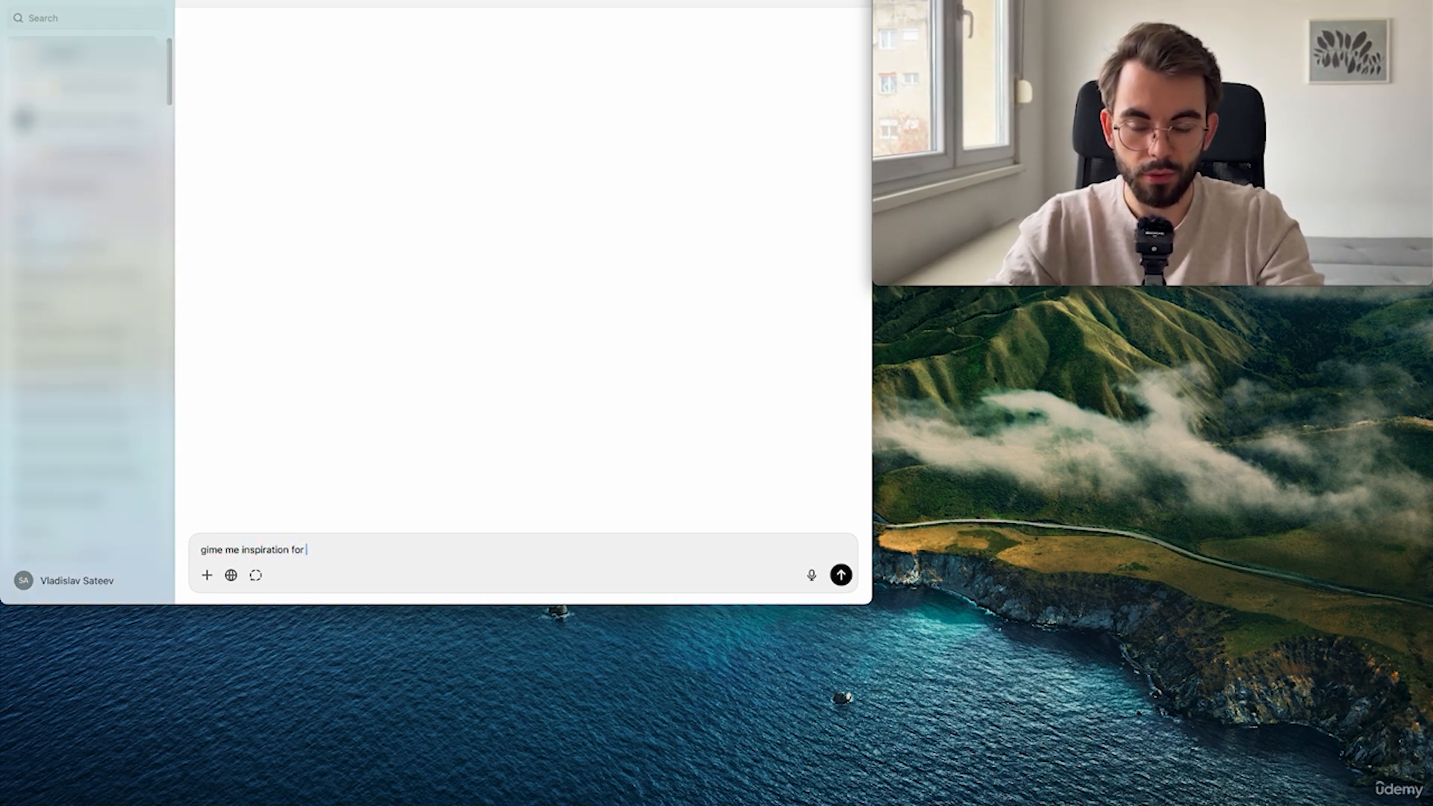
pyautogui.write('a video ')
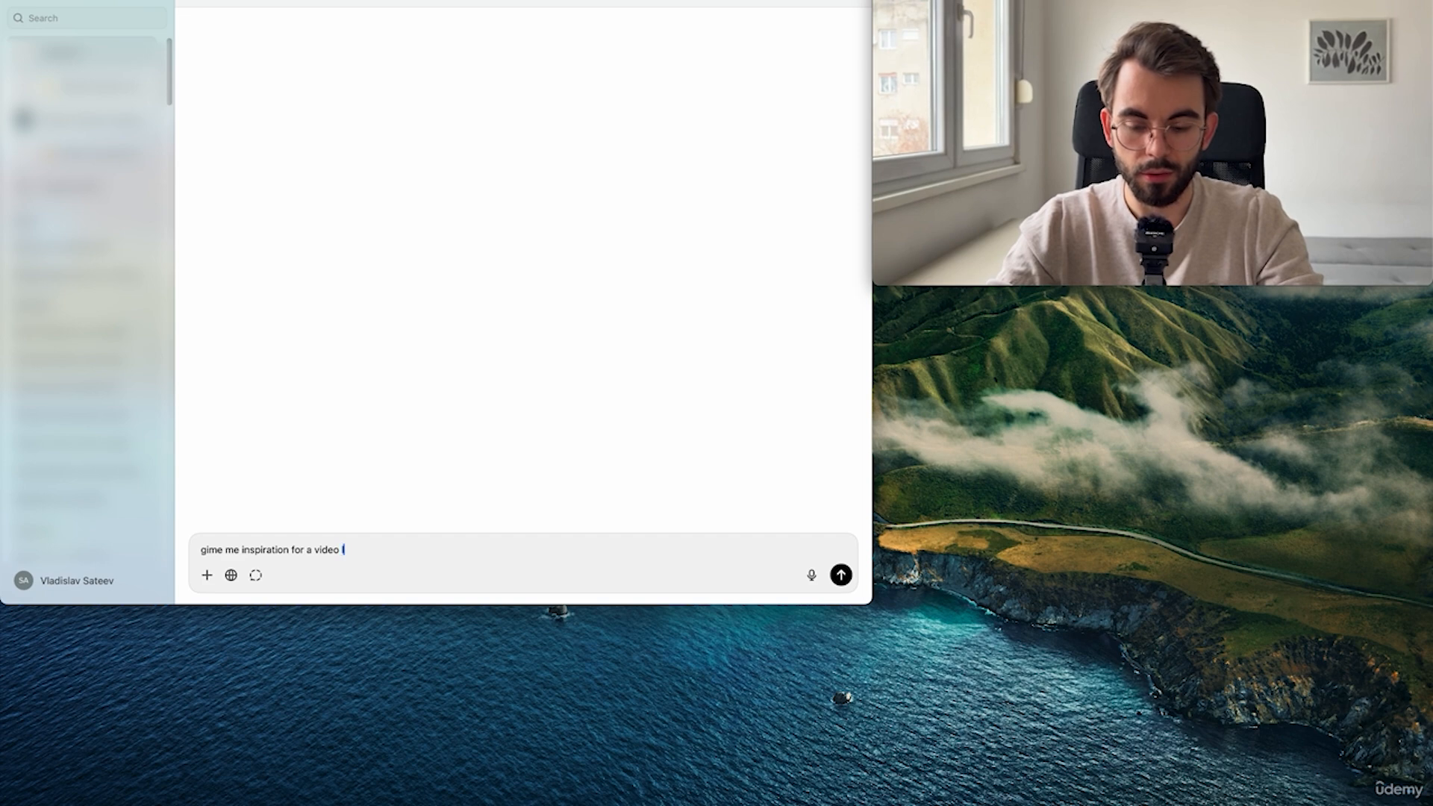
pyautogui.write('in ali abdaal style')
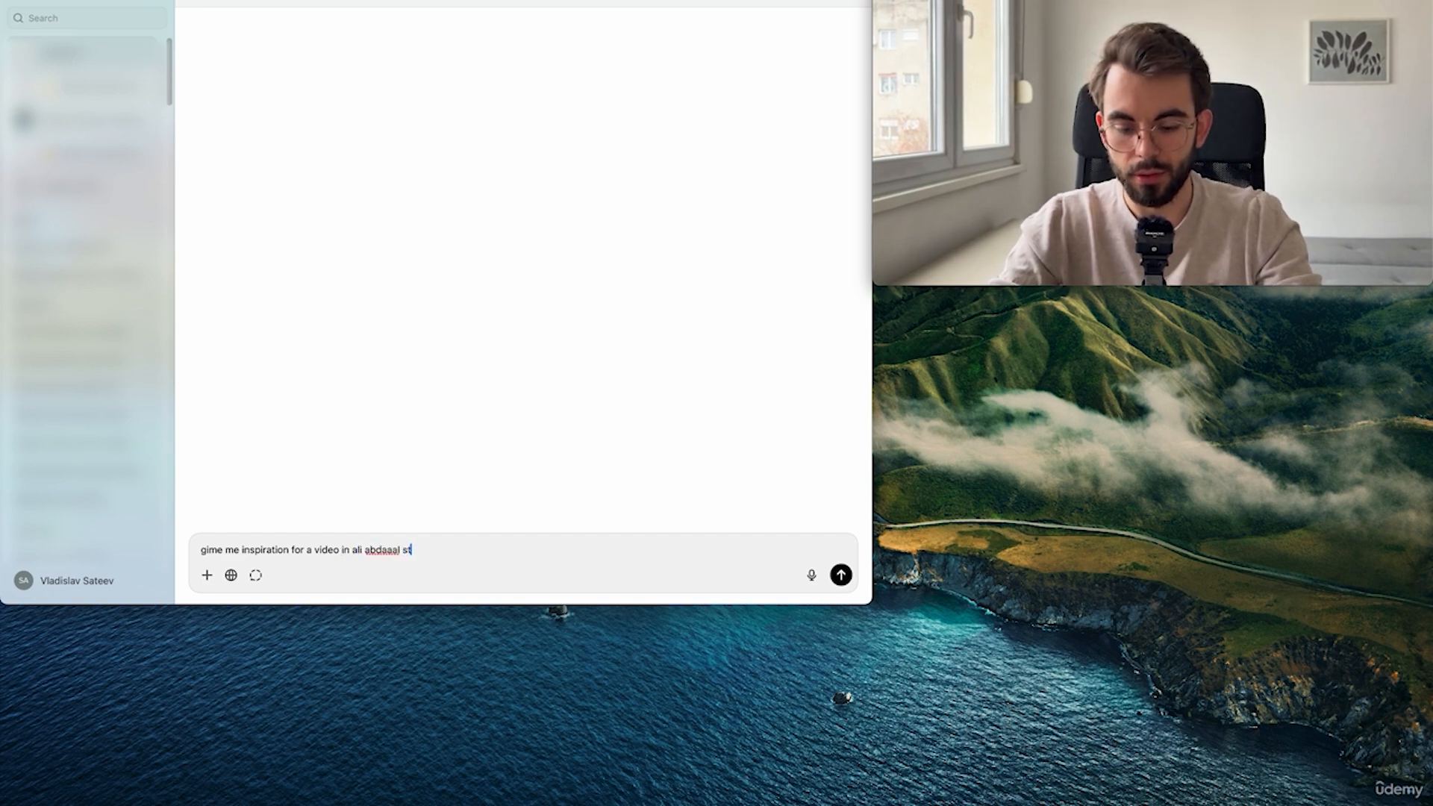
pyautogui.press('Return')
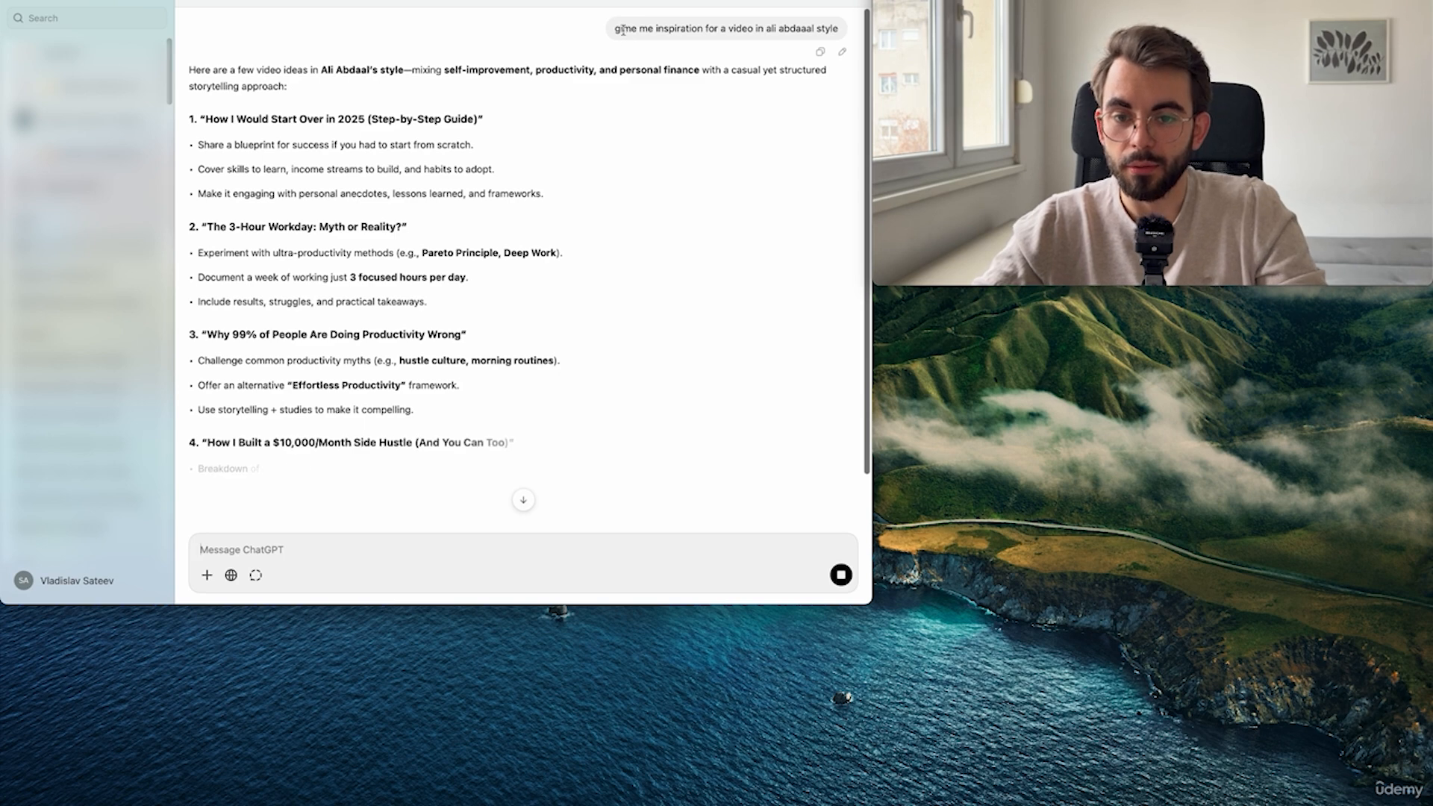
# - Read through the suggested video ideas and highlight the creator's name in the sent prompt
pyautogui.moveTo(622, 30); pyautogui.dragTo(719, 34)
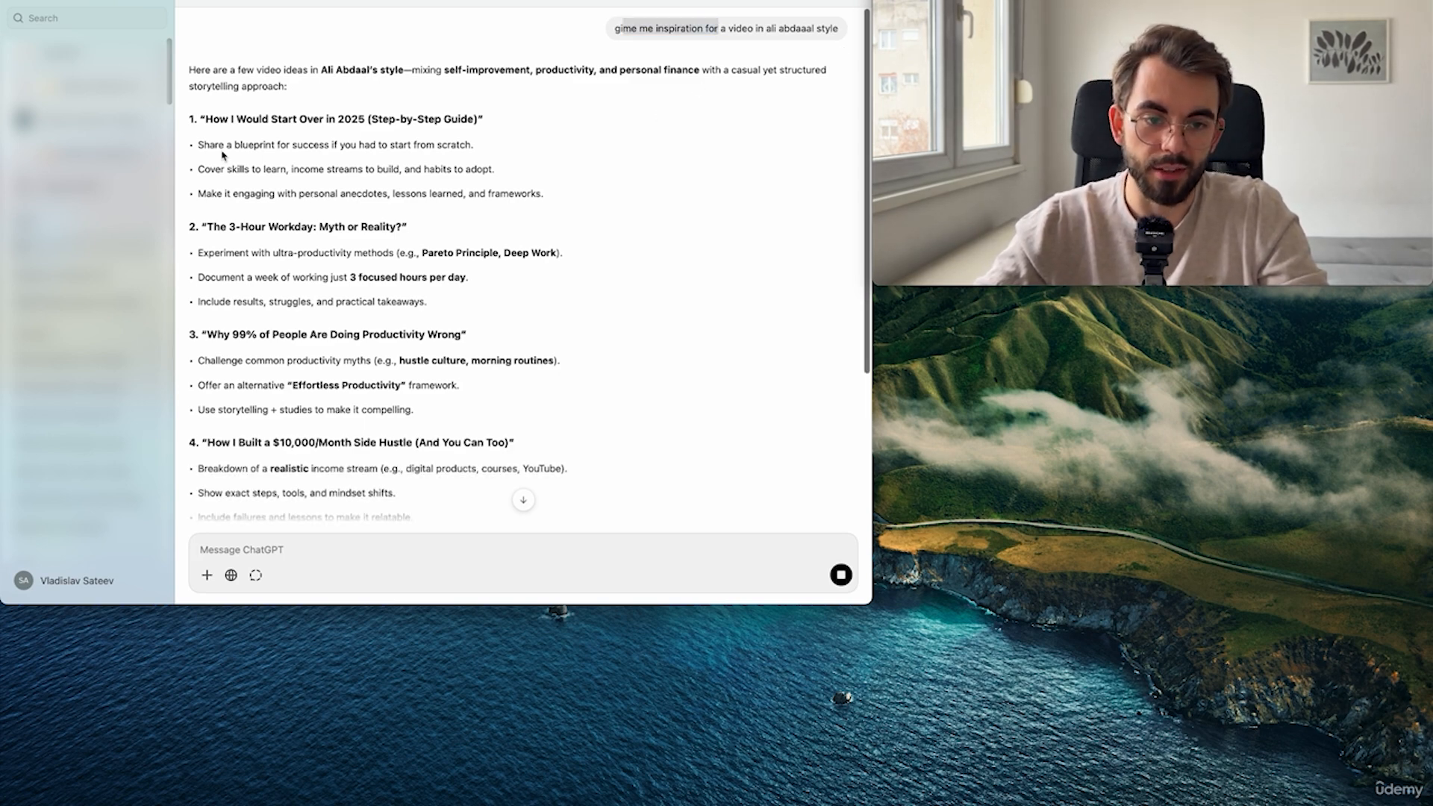
pyautogui.moveTo(218, 147); pyautogui.dragTo(570, 154)
pyautogui.scroll(-4, 513, 394)
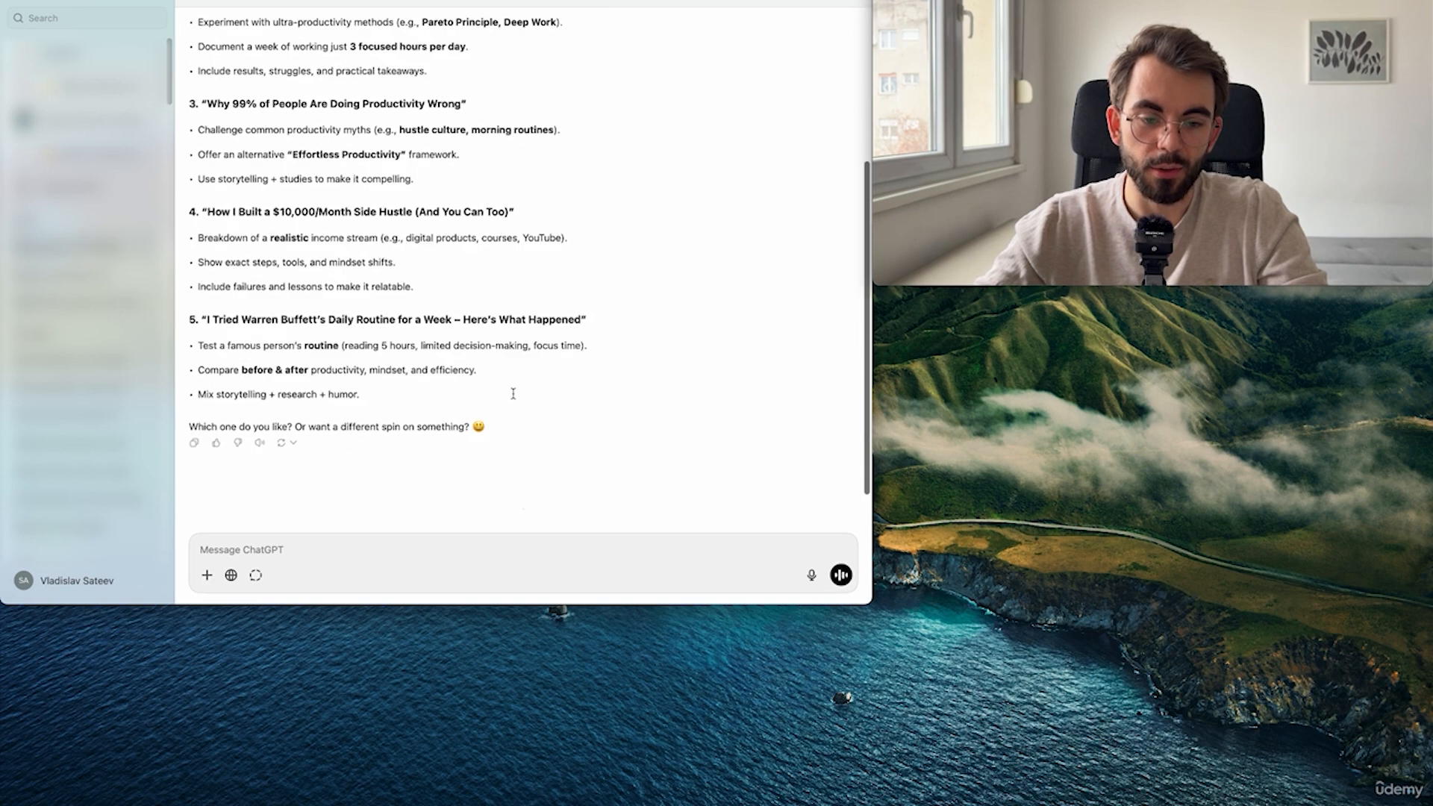
pyautogui.scroll(4, 512, 394)
pyautogui.scroll(1, 513, 394)
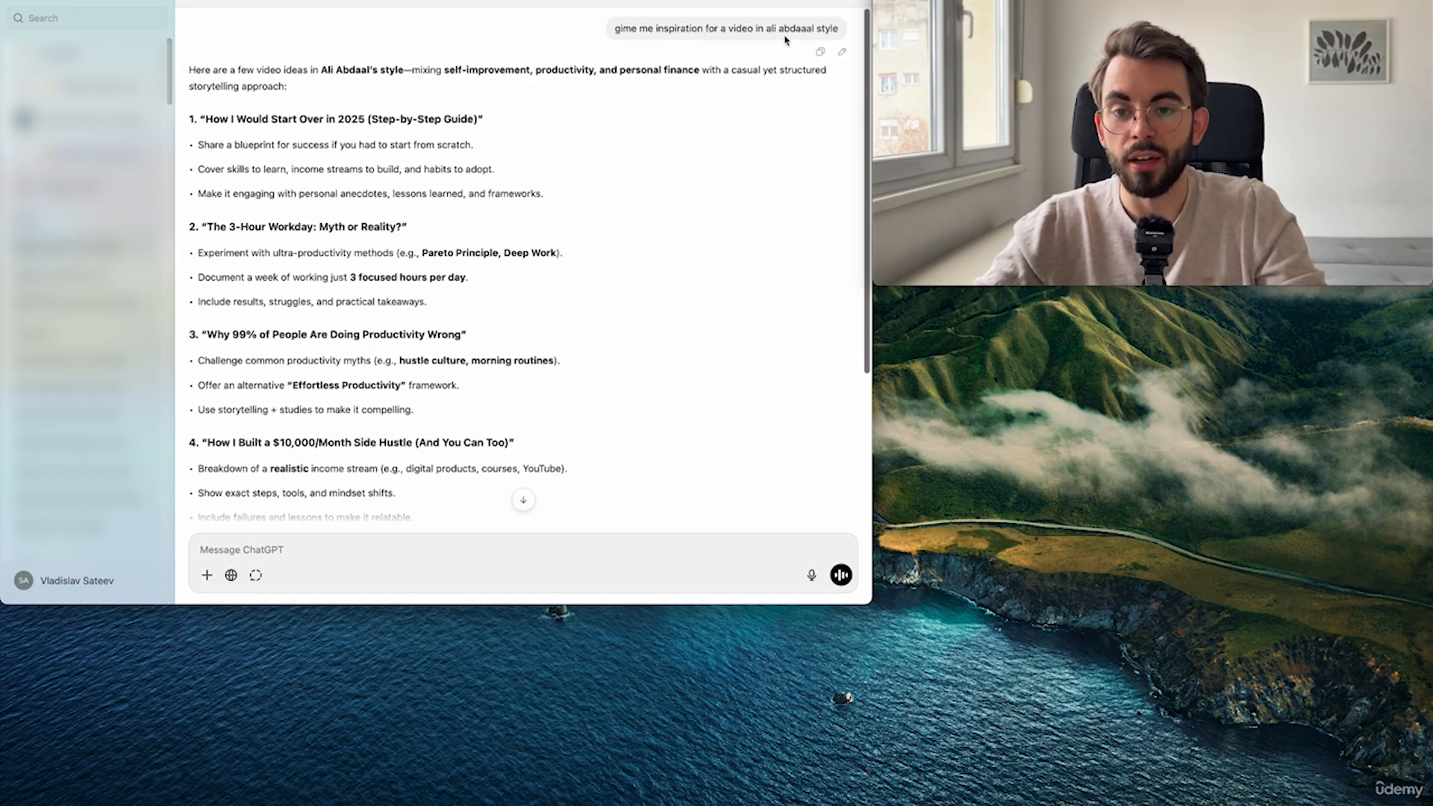
pyautogui.moveTo(784, 34); pyautogui.dragTo(818, 33)
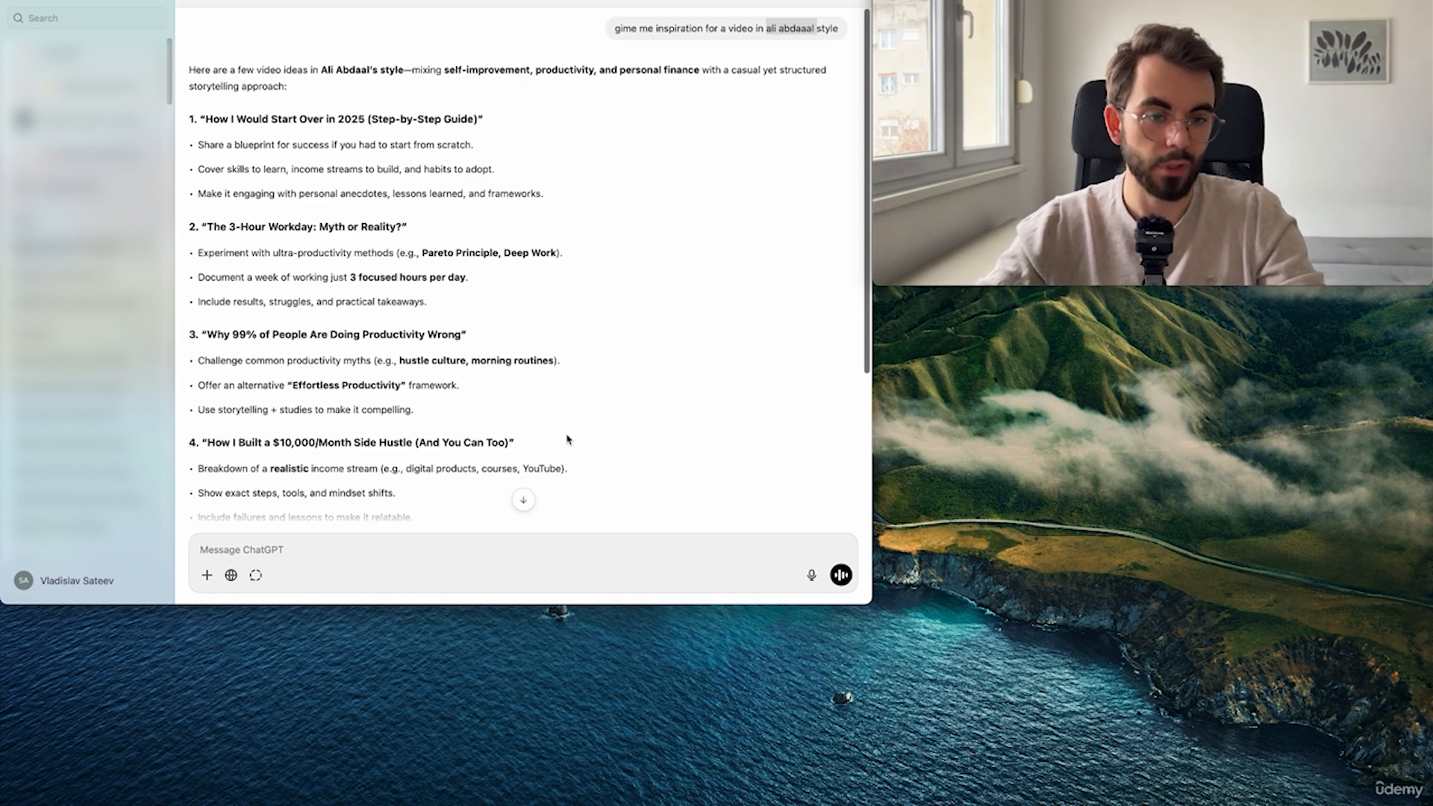
# - Ask "how to edit like ali abdaal in pr?" and stop the response while it is being generated
pyautogui.write('how to edit ')
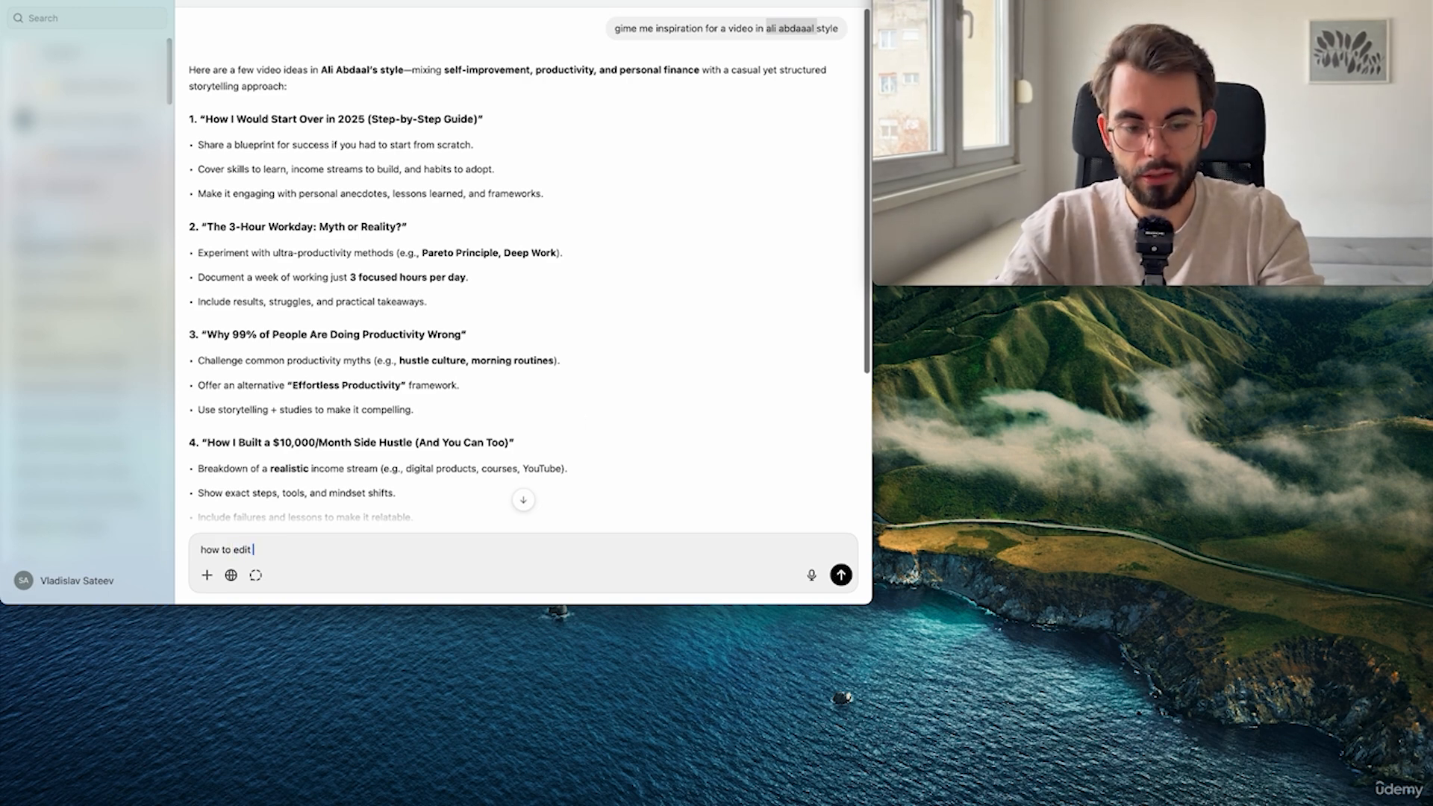
pyautogui.write('like ali abdaal in p')
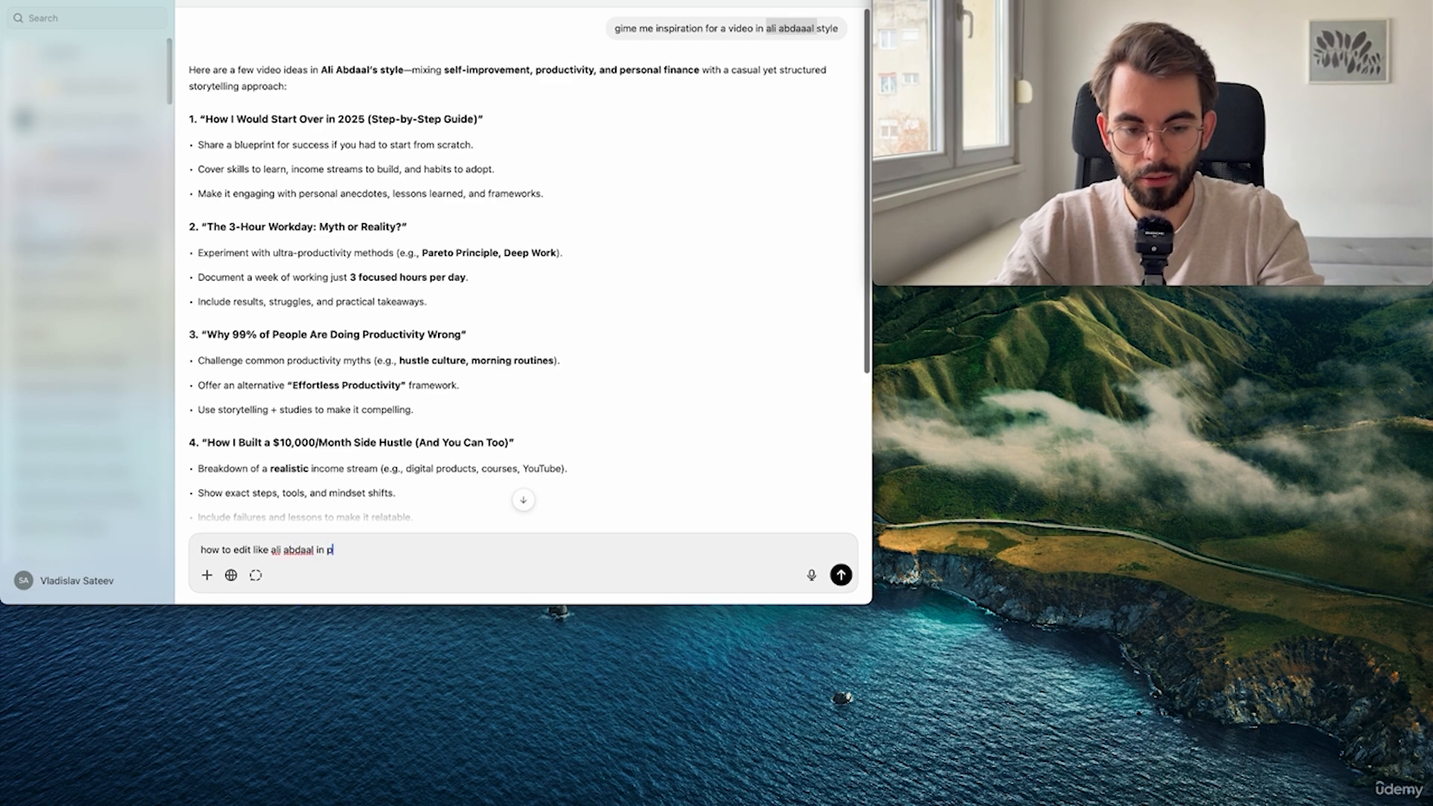
pyautogui.write('r?')
pyautogui.press('Return')
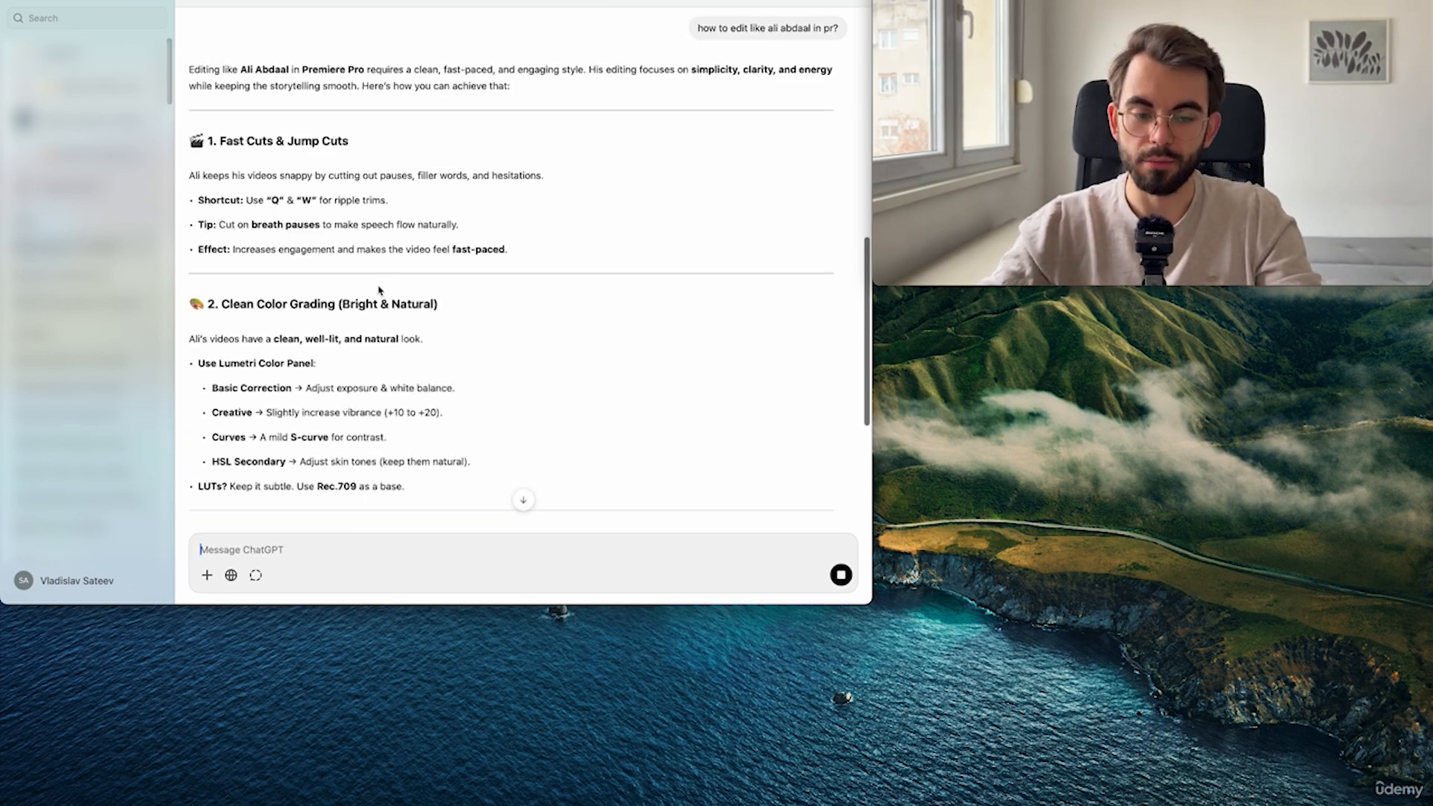
pyautogui.click(840, 576)
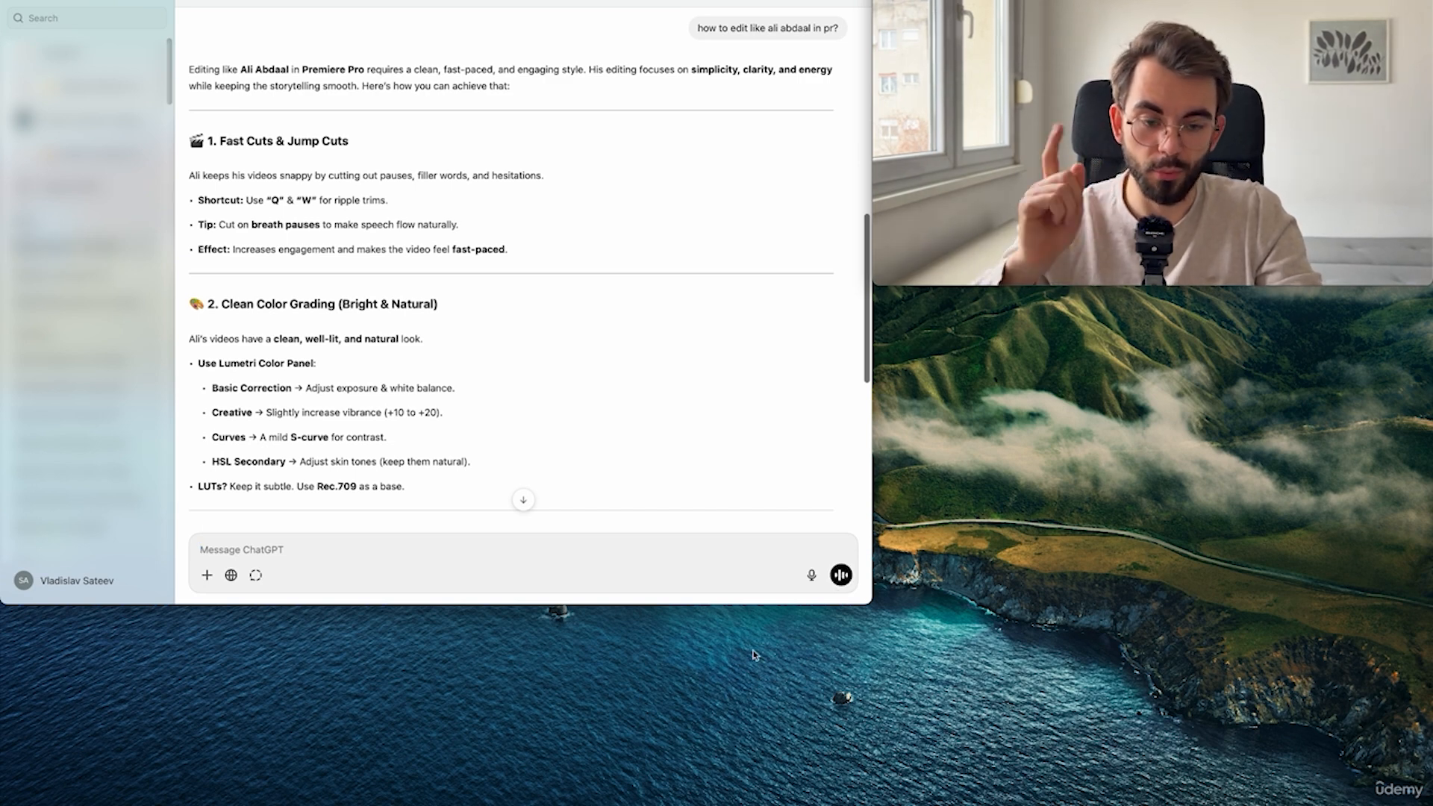
# - Ask "how to visually show the word tired?" and look over the camera and visual effects suggestions
pyautogui.write('how')
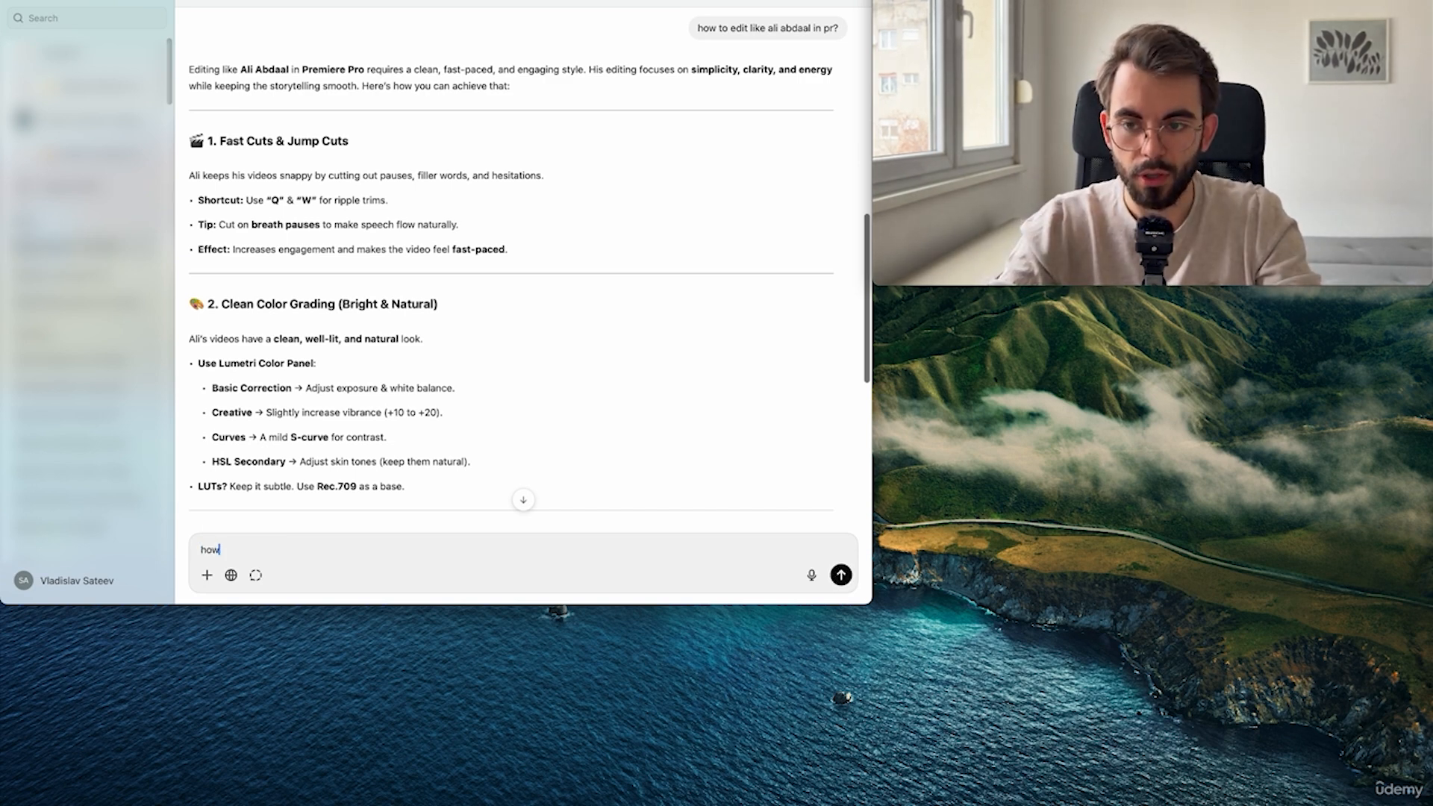
pyautogui.write(' to vis')
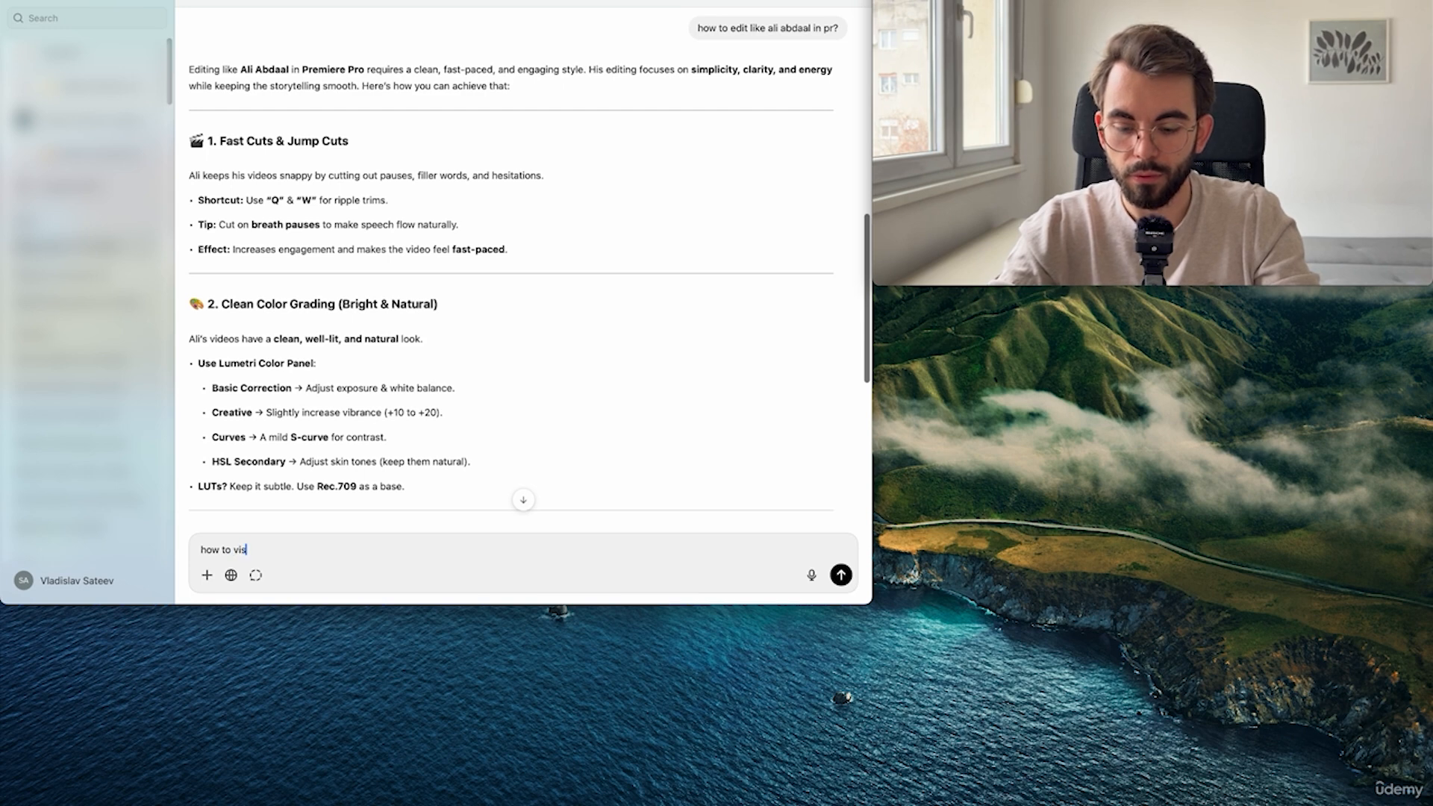
pyautogui.write('ually show t')
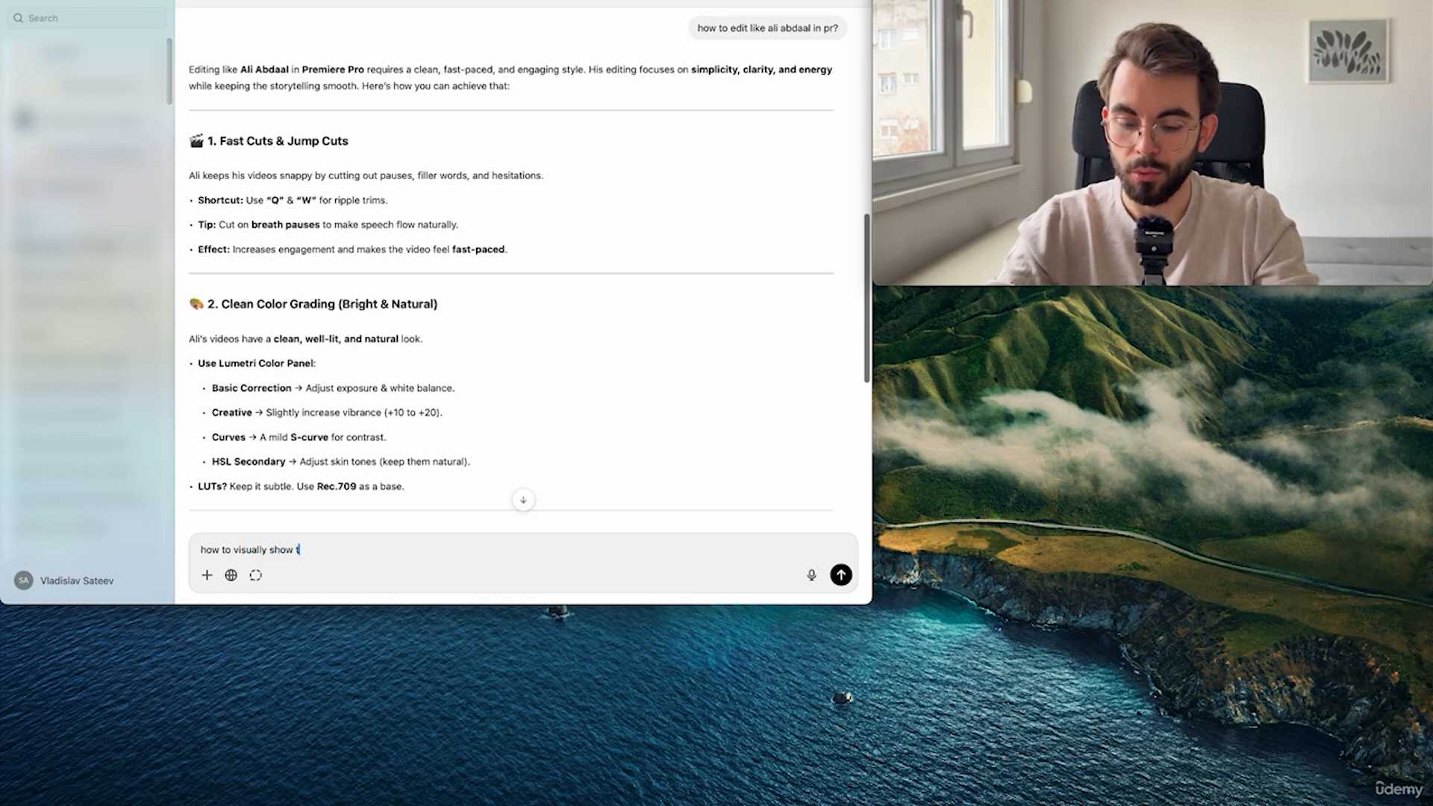
pyautogui.write('he word tire')
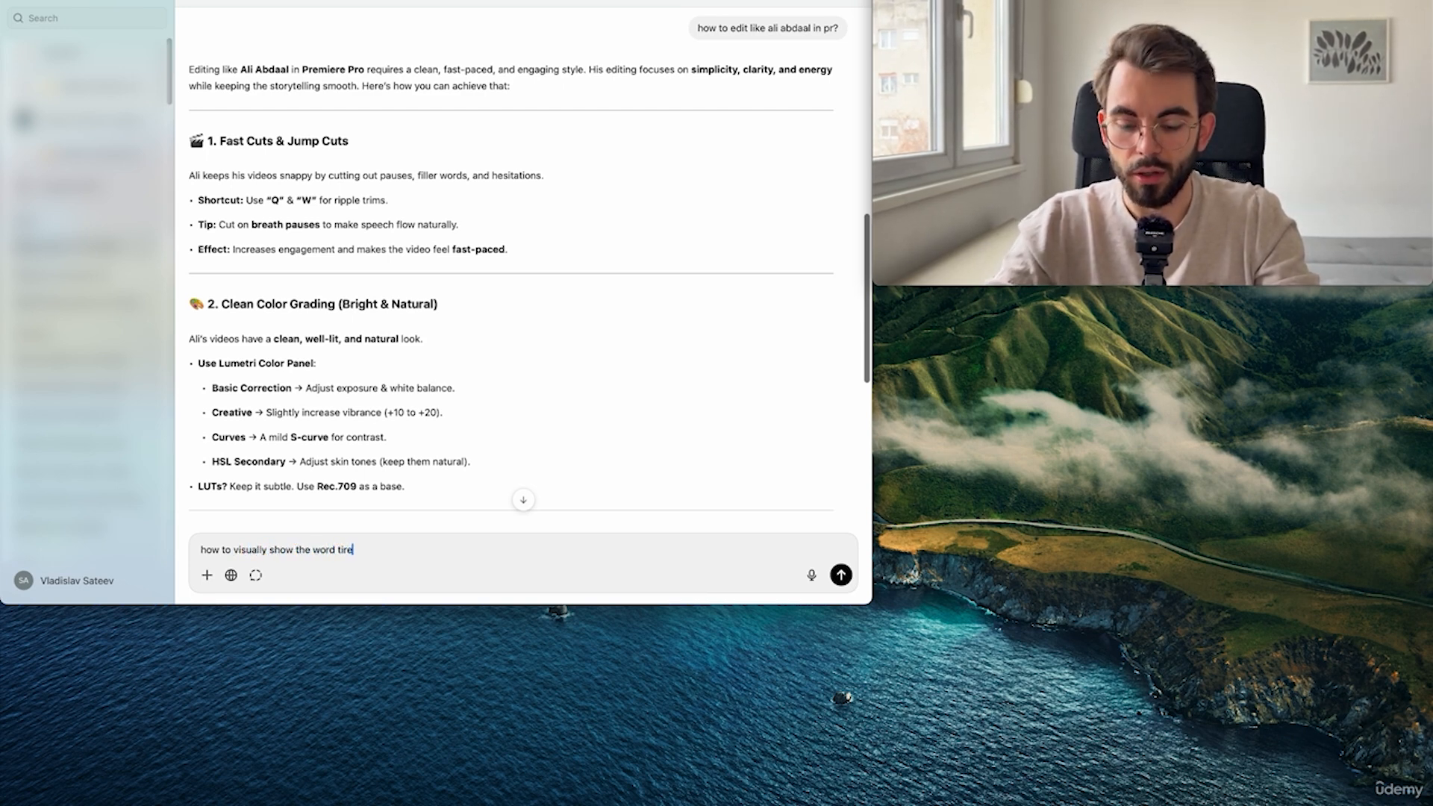
pyautogui.write('d?')
pyautogui.press('Return')
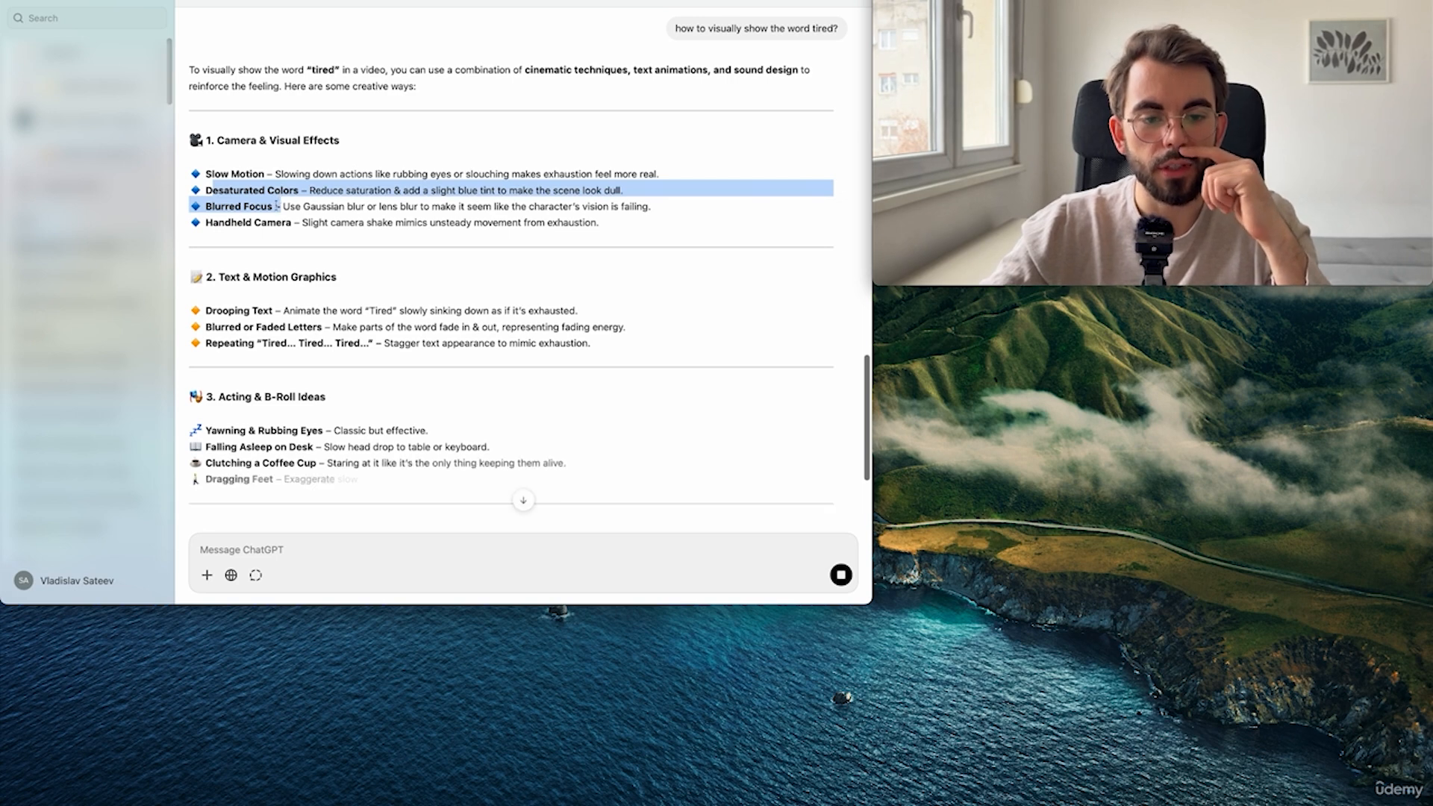
pyautogui.click(214, 209)
# - Ask ChatGPT "give me keywords for a broll that represents the word tired"
pyautogui.write('g')
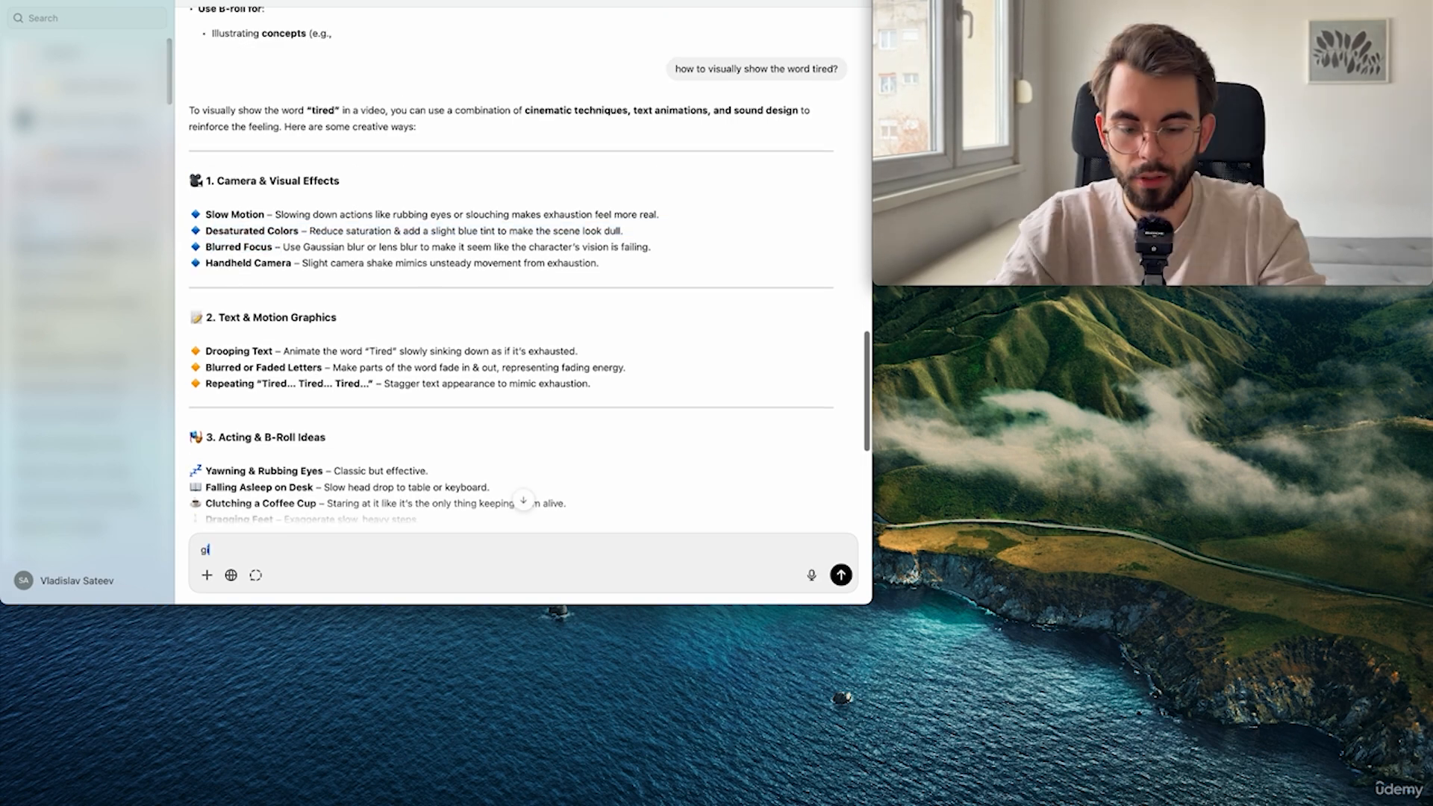
pyautogui.write('ive me keywords for a broll that repre')
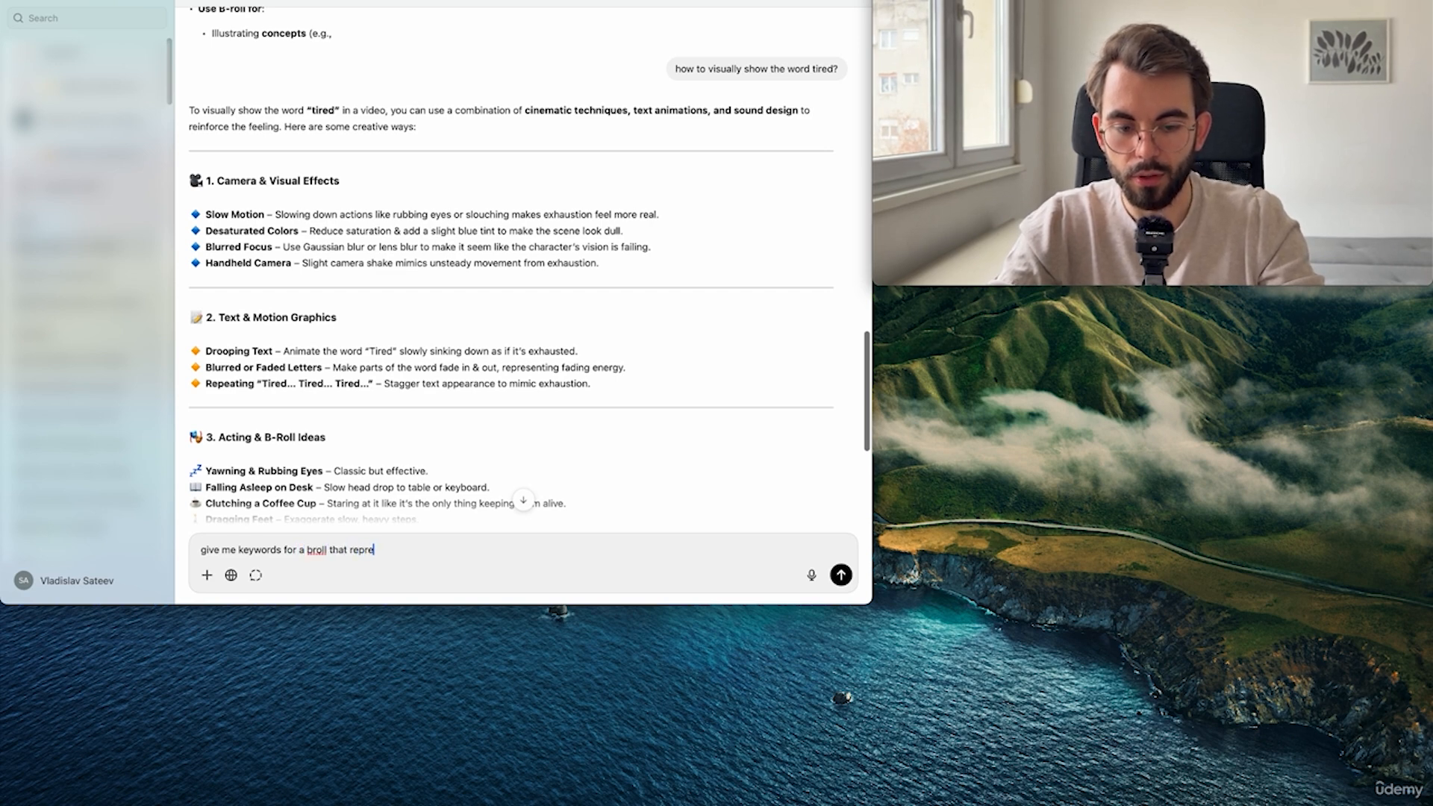
pyautogui.write('d tire')
pyautogui.press('Return')
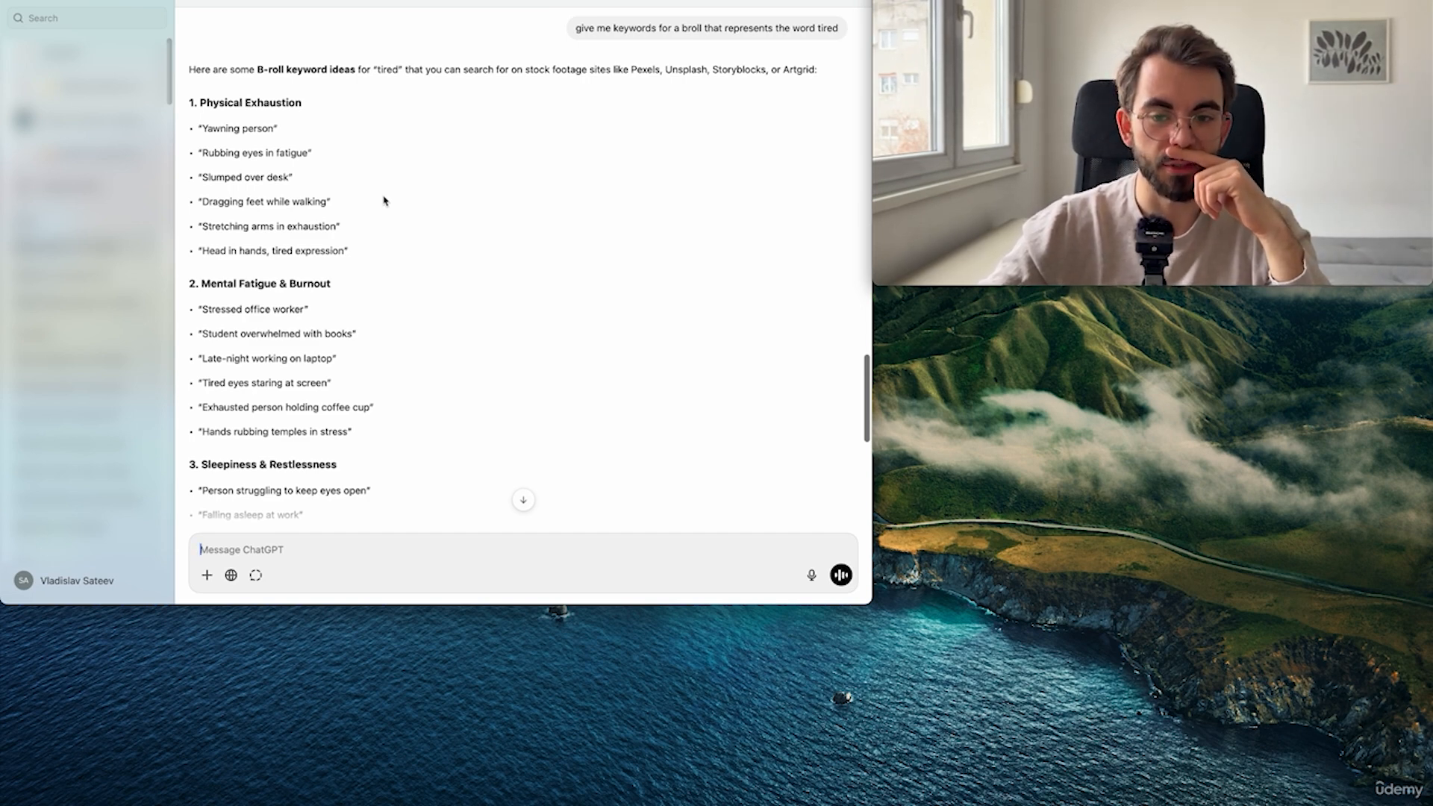
# - Look through the suggested B-roll keywords, highlighting the "Physical Exhaustion" heading and its first two keyword ideas
pyautogui.scroll(-1, 486, 366)
pyautogui.scroll(3, 486, 365)
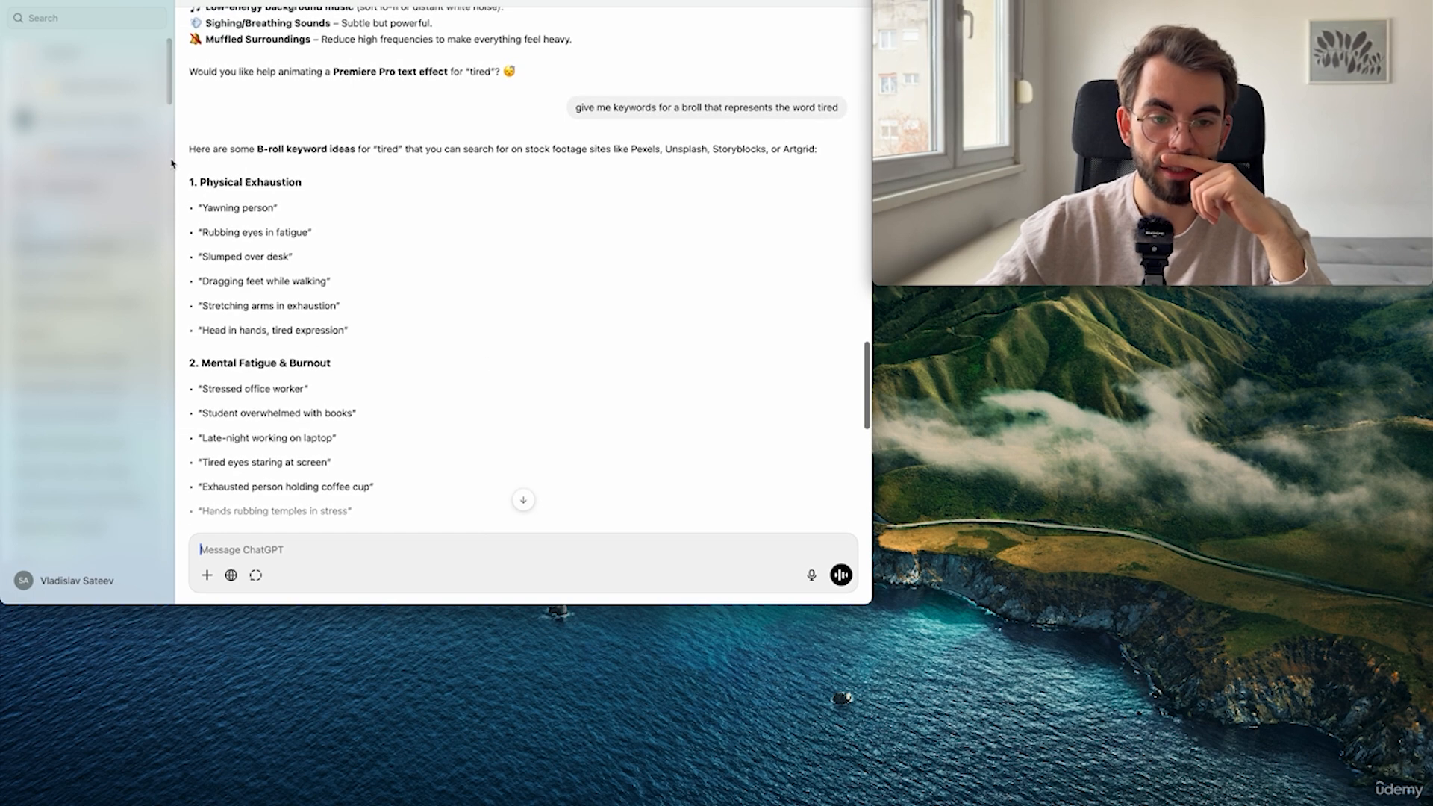
pyautogui.moveTo(200, 187); pyautogui.dragTo(361, 186)
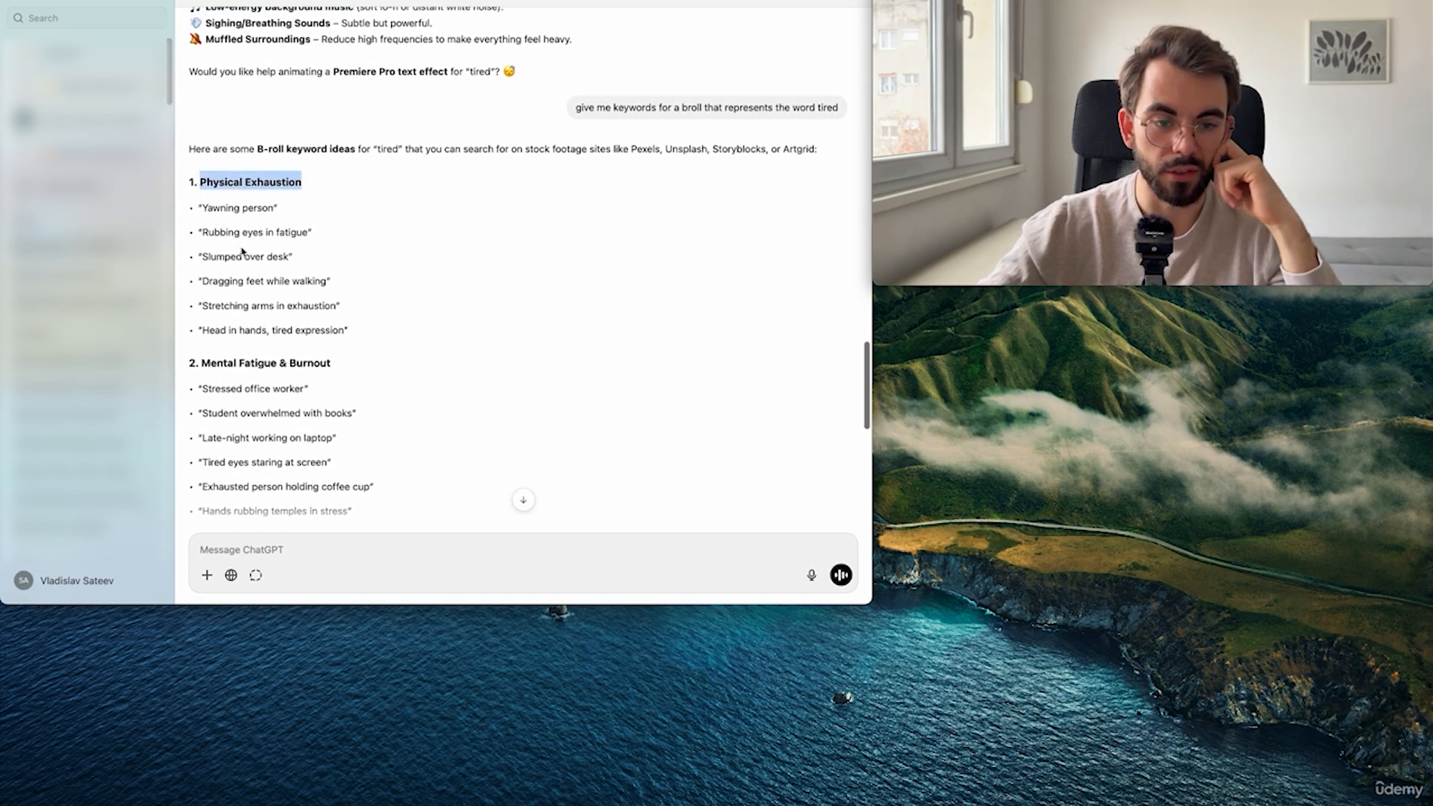
pyautogui.moveTo(211, 208); pyautogui.dragTo(330, 213)
pyautogui.moveTo(221, 233); pyautogui.dragTo(364, 235)
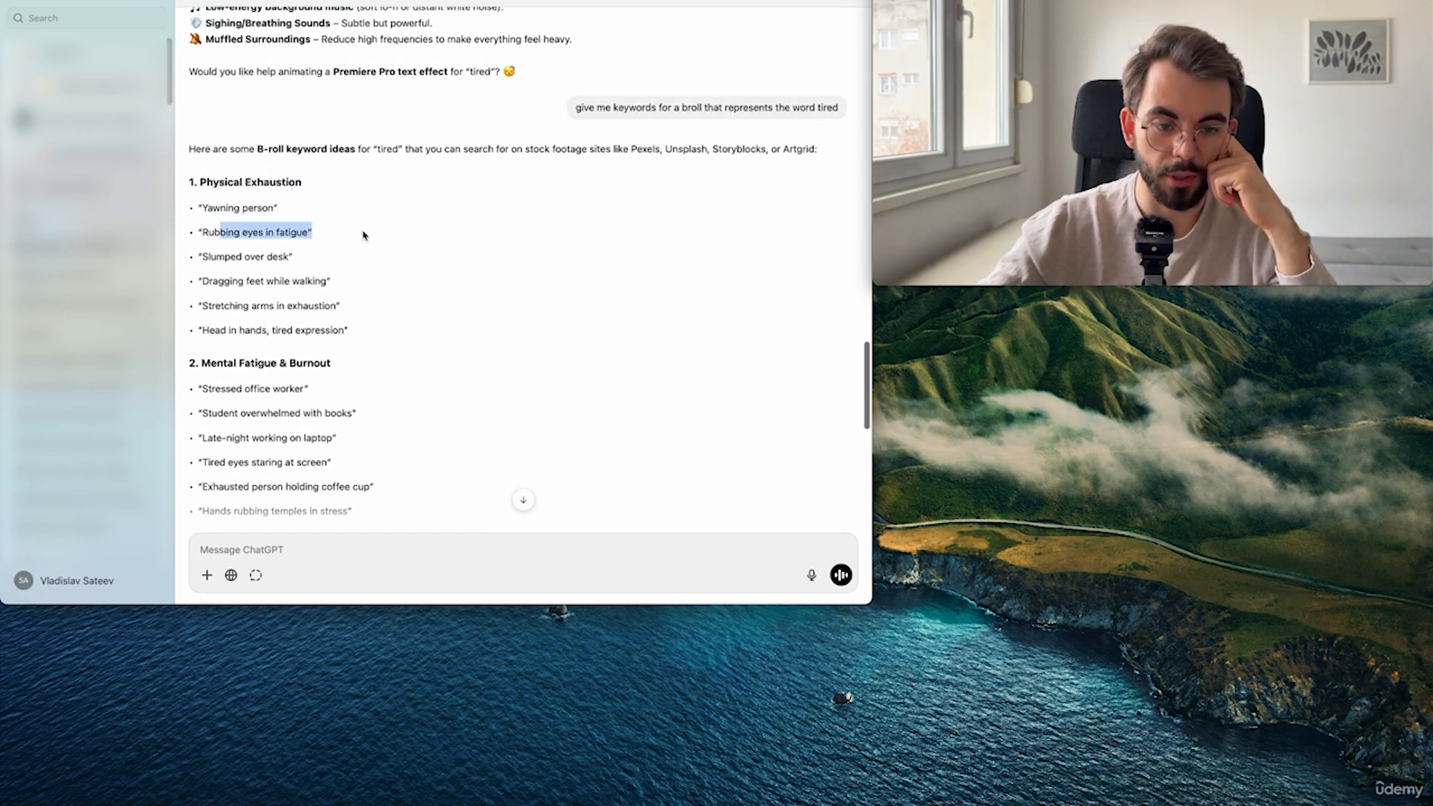
pyautogui.scroll(-5, 364, 235)
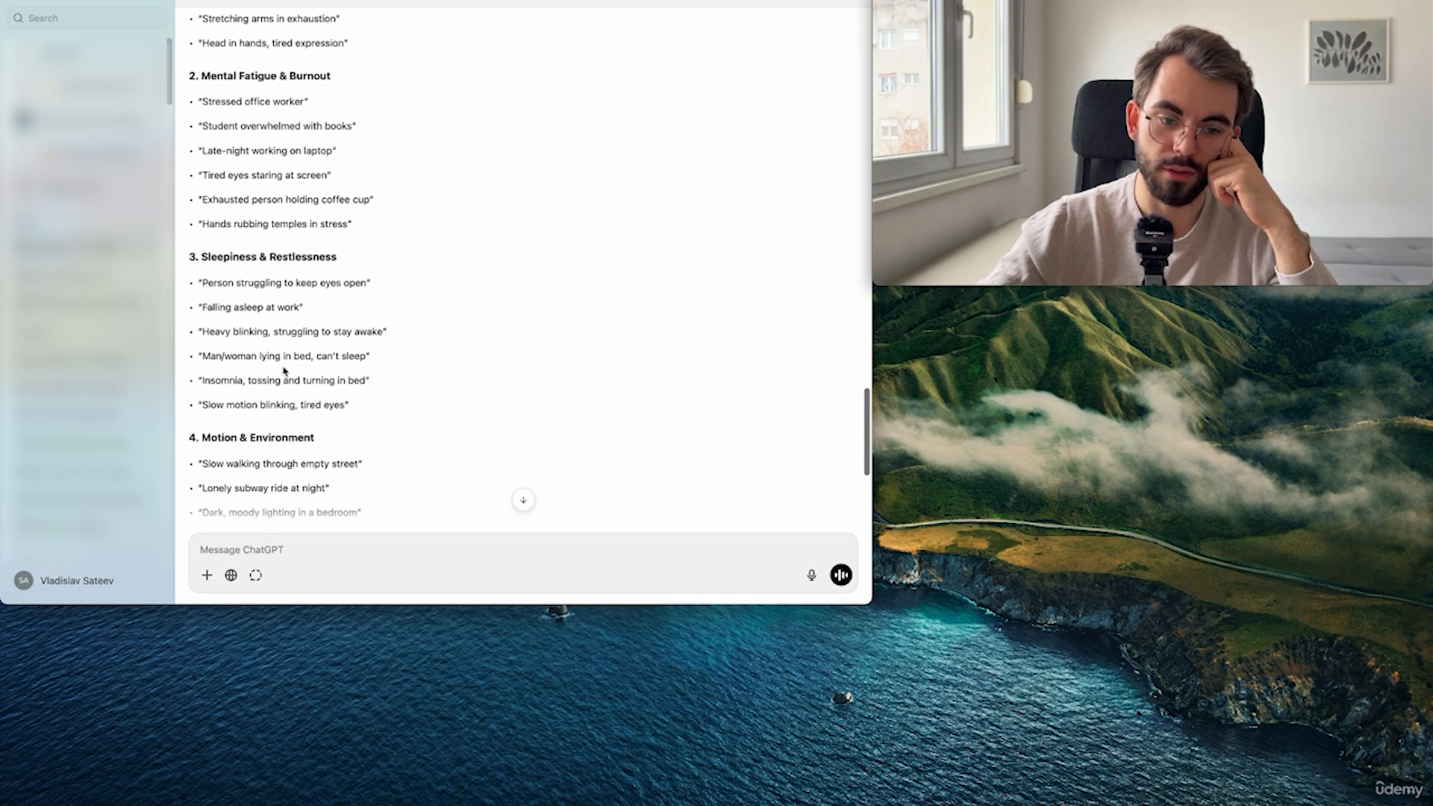
pyautogui.scroll(4, 366, 169)
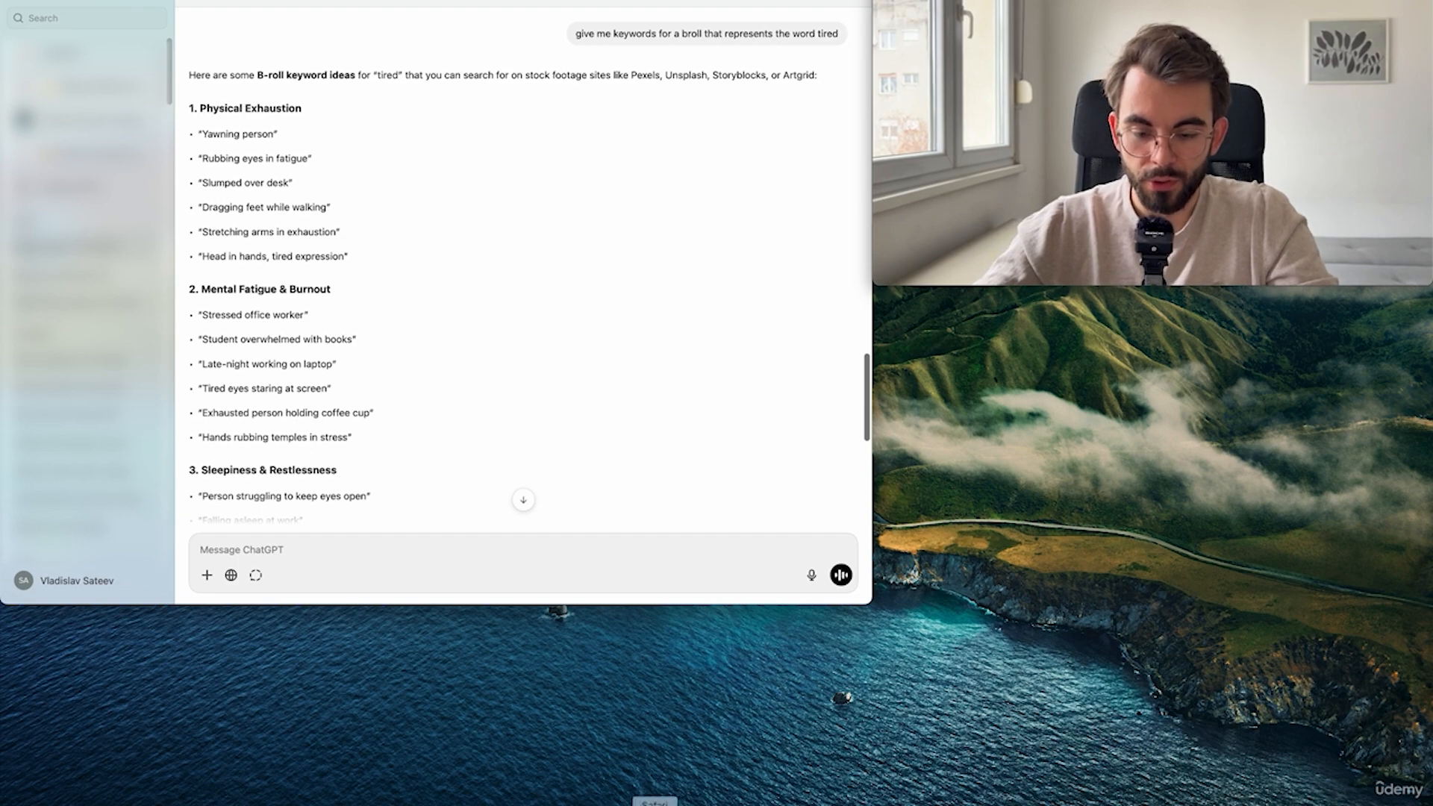
# - Switch to ClipCafe in the browser, search for "yes man" and open the 2008 movie's list of video clips
pyautogui.click(657, 791)
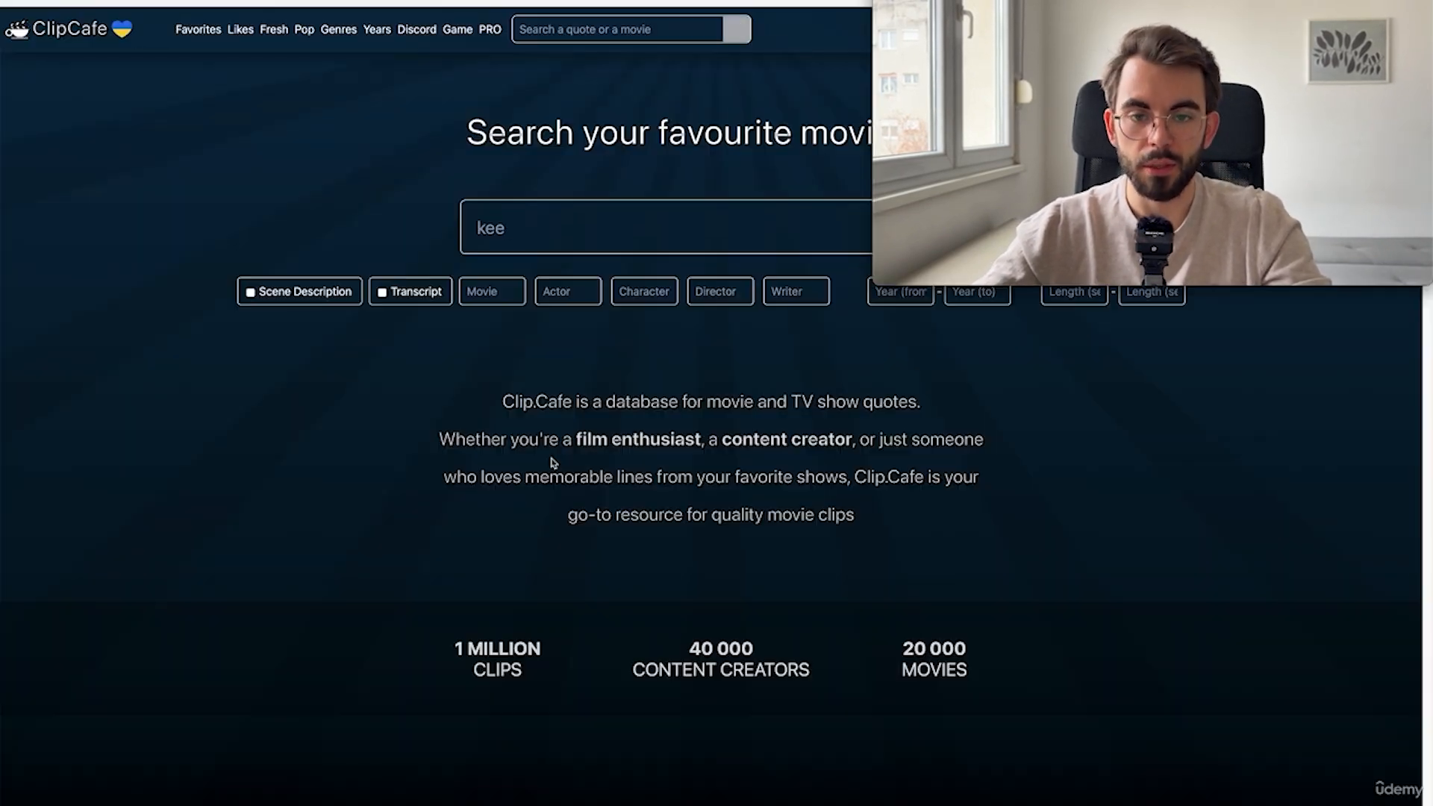
pyautogui.scroll(-4, 457, 542)
pyautogui.scroll(5, 457, 541)
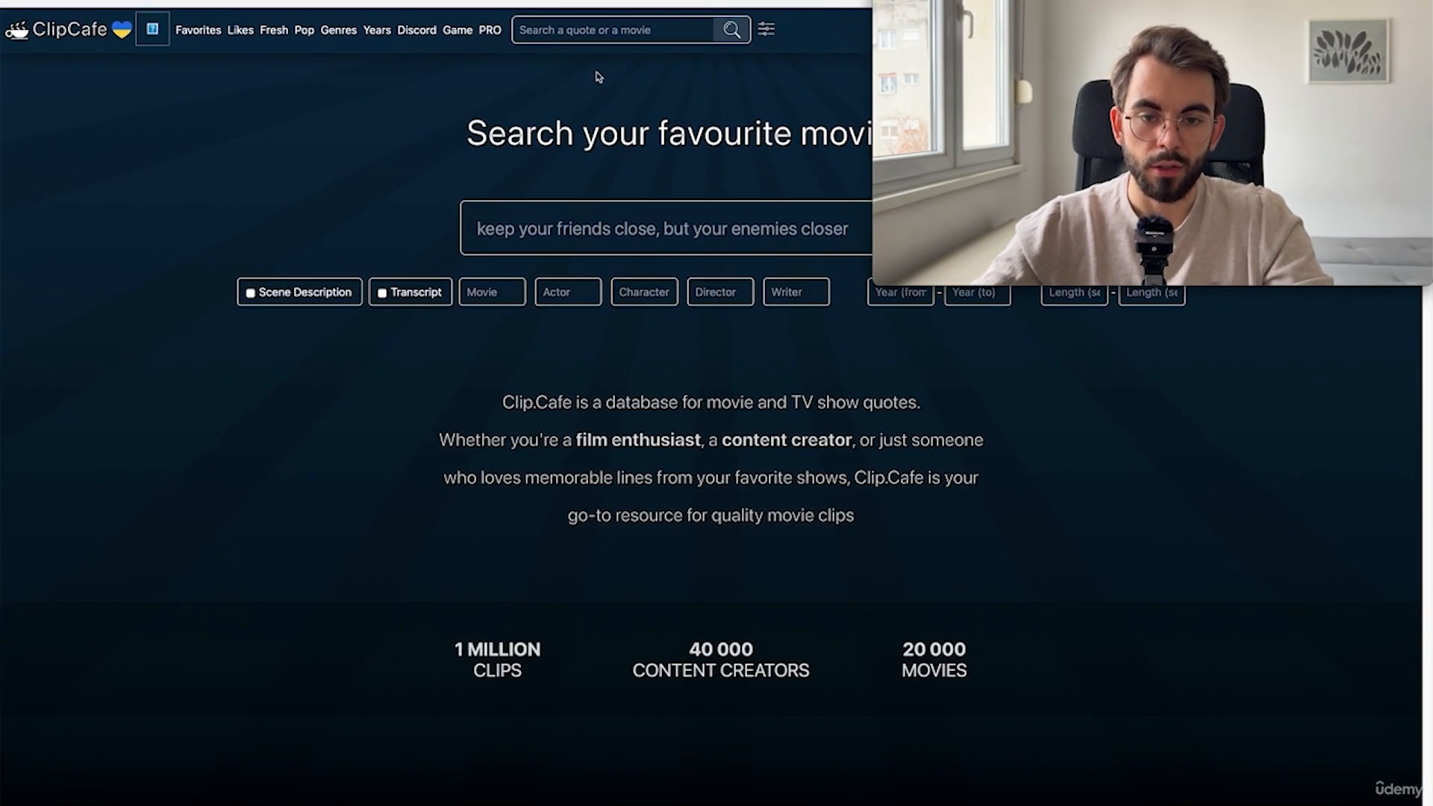
pyautogui.write('yes man')
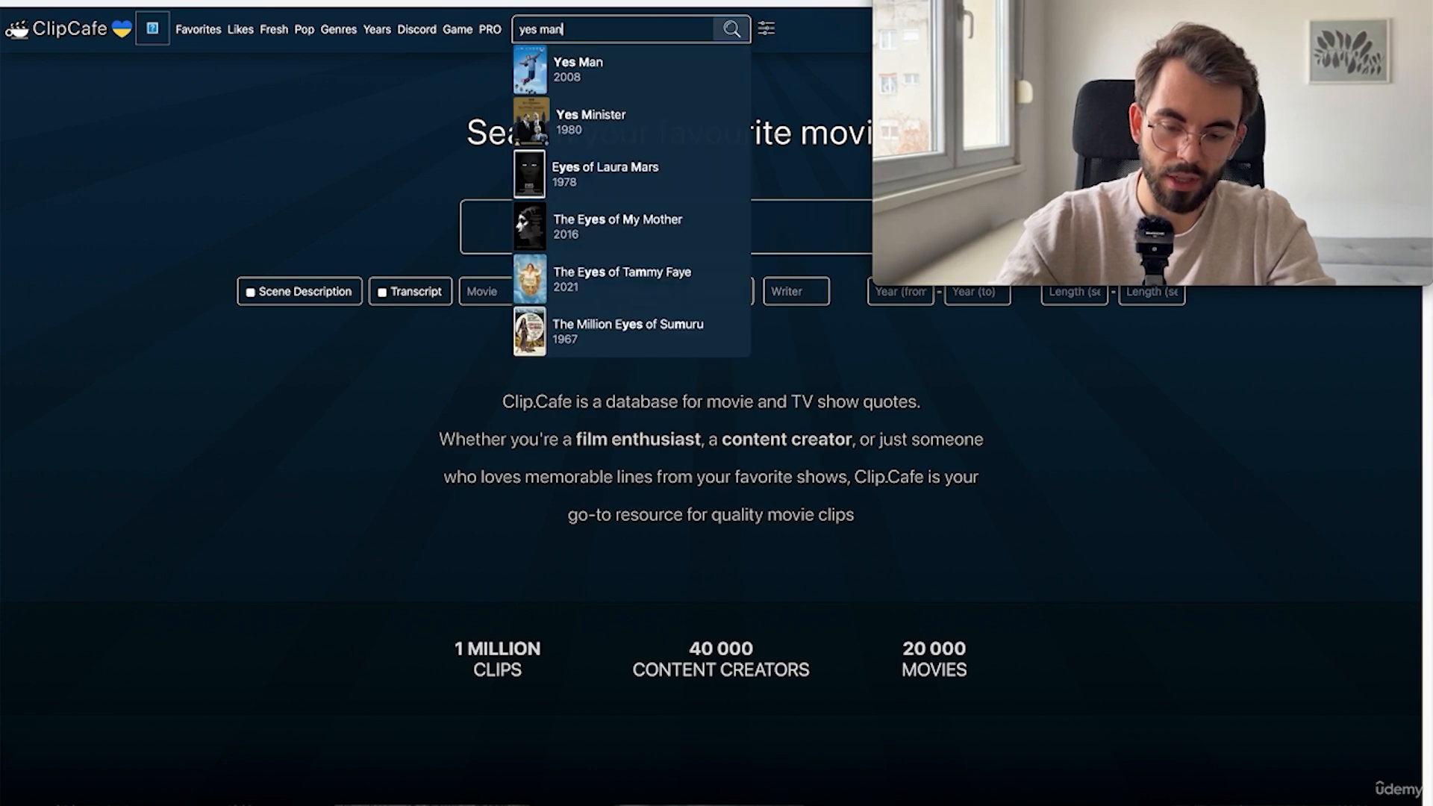
pyautogui.click(573, 69)
pyautogui.scroll(-7, 719, 482)
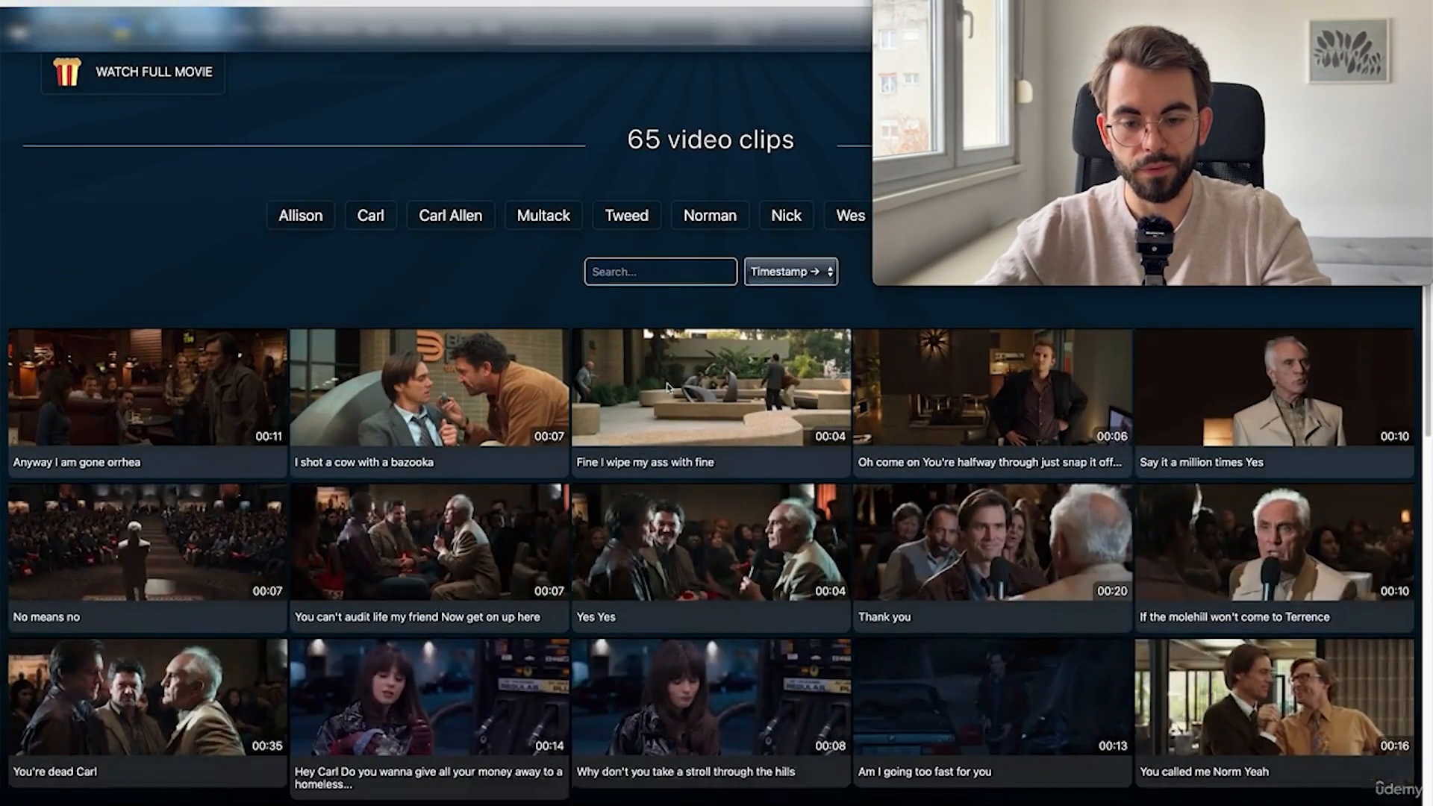
# - Open the "Thank you" clip from Yes Man, download it as a Low Quality (426px) MP4, and open the downloaded file
pyautogui.click(992, 472)
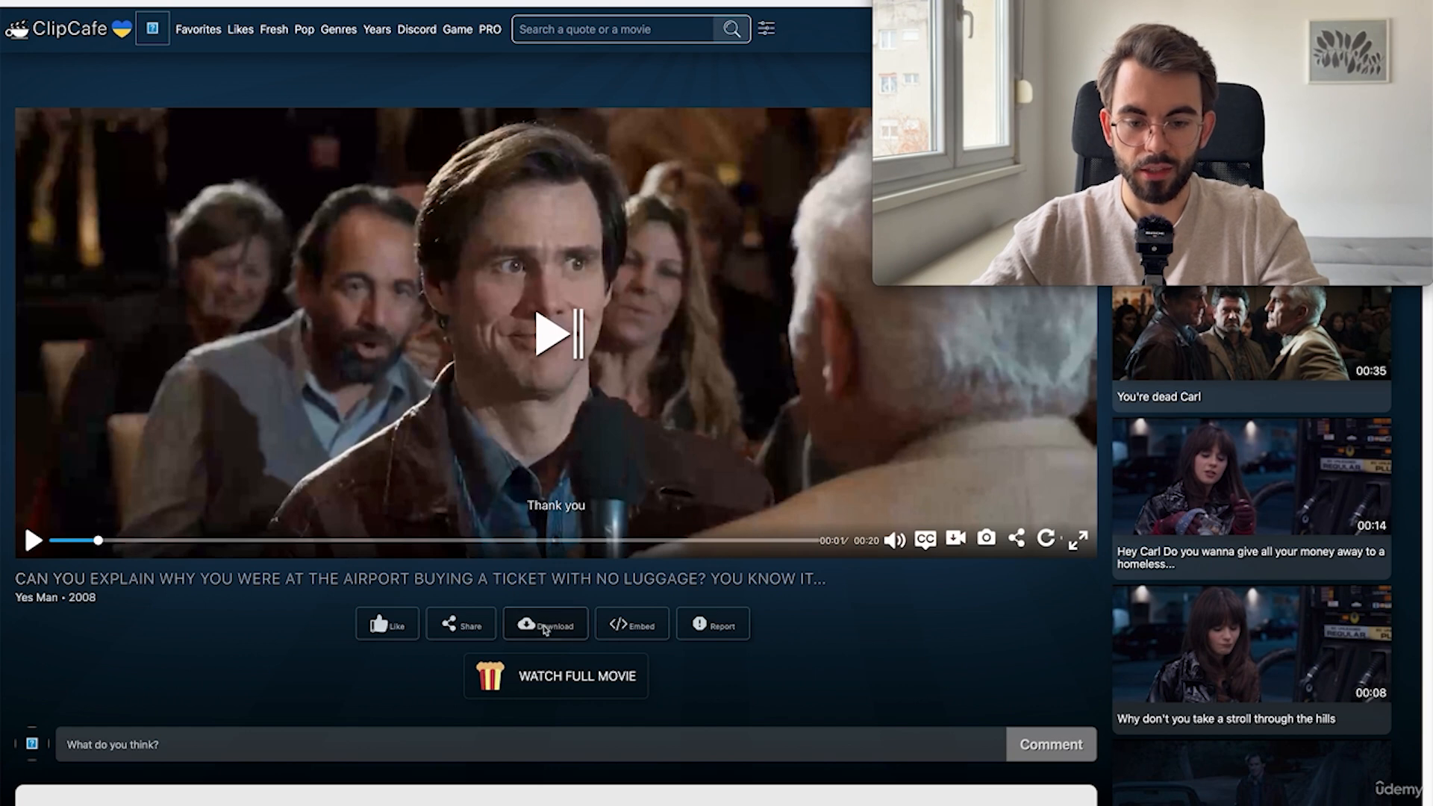
pyautogui.click(545, 627)
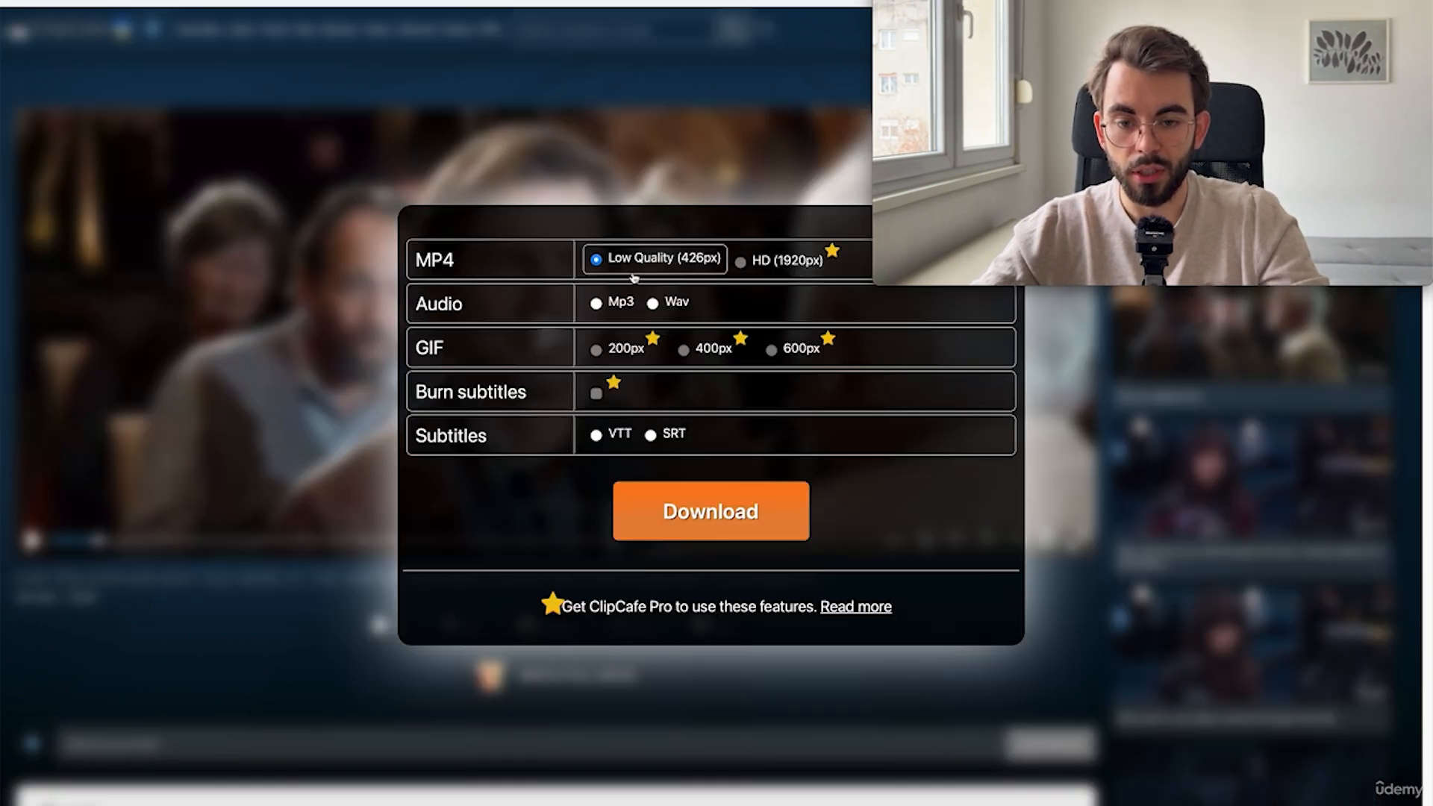
pyautogui.click(697, 521)
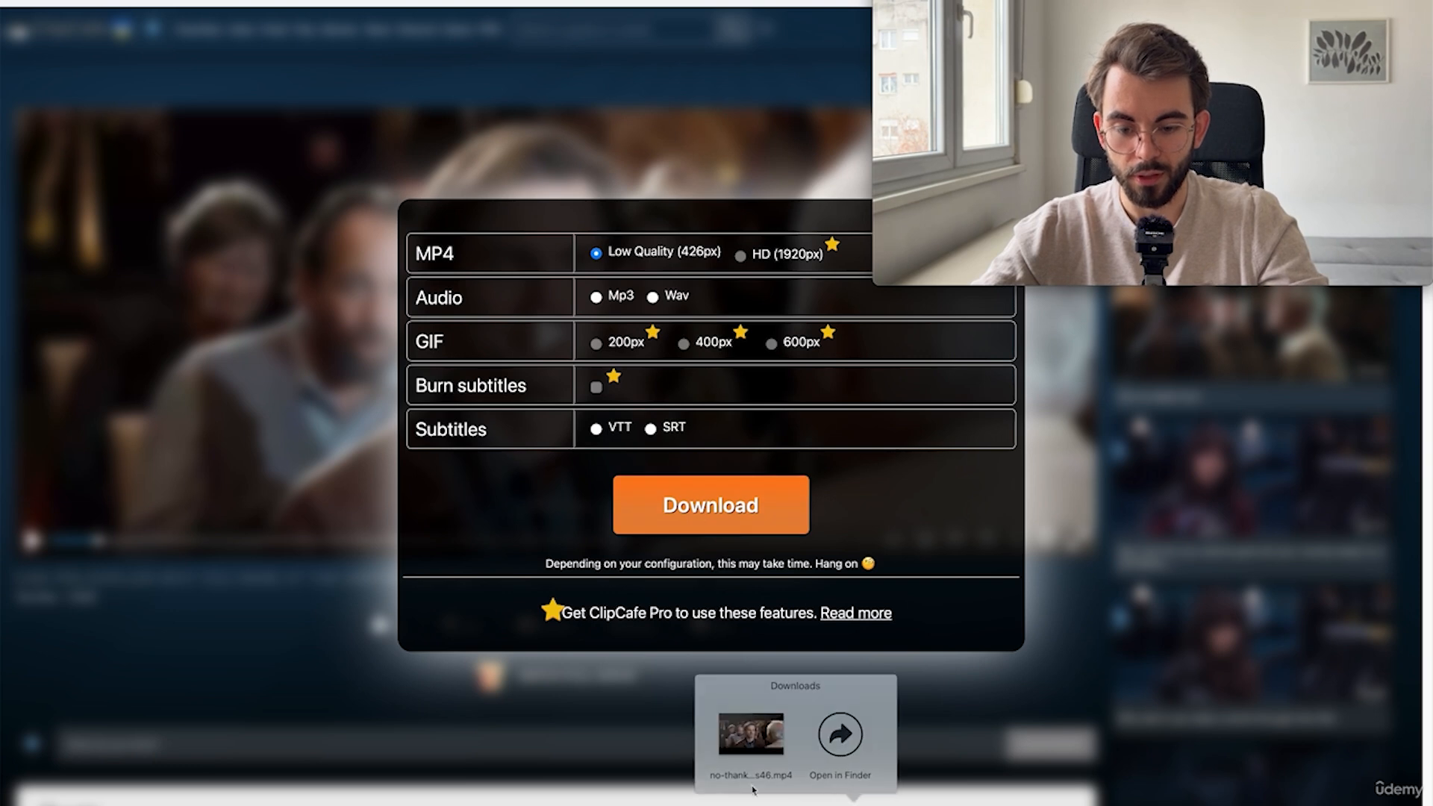
pyautogui.click(750, 743)
pyautogui.moveTo(700, 508); pyautogui.dragTo(661, 493)
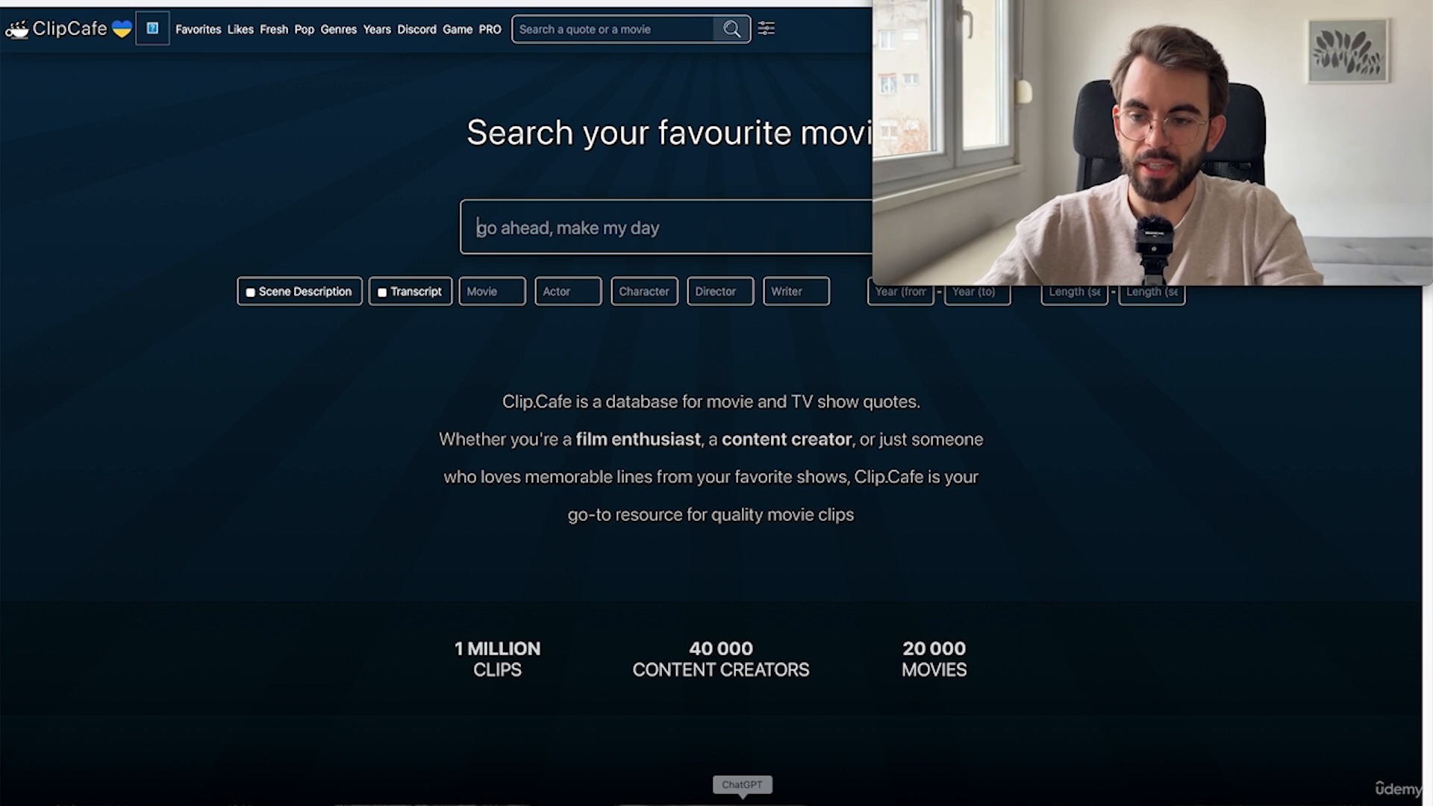
pyautogui.click(742, 802)
pyautogui.write('give me')
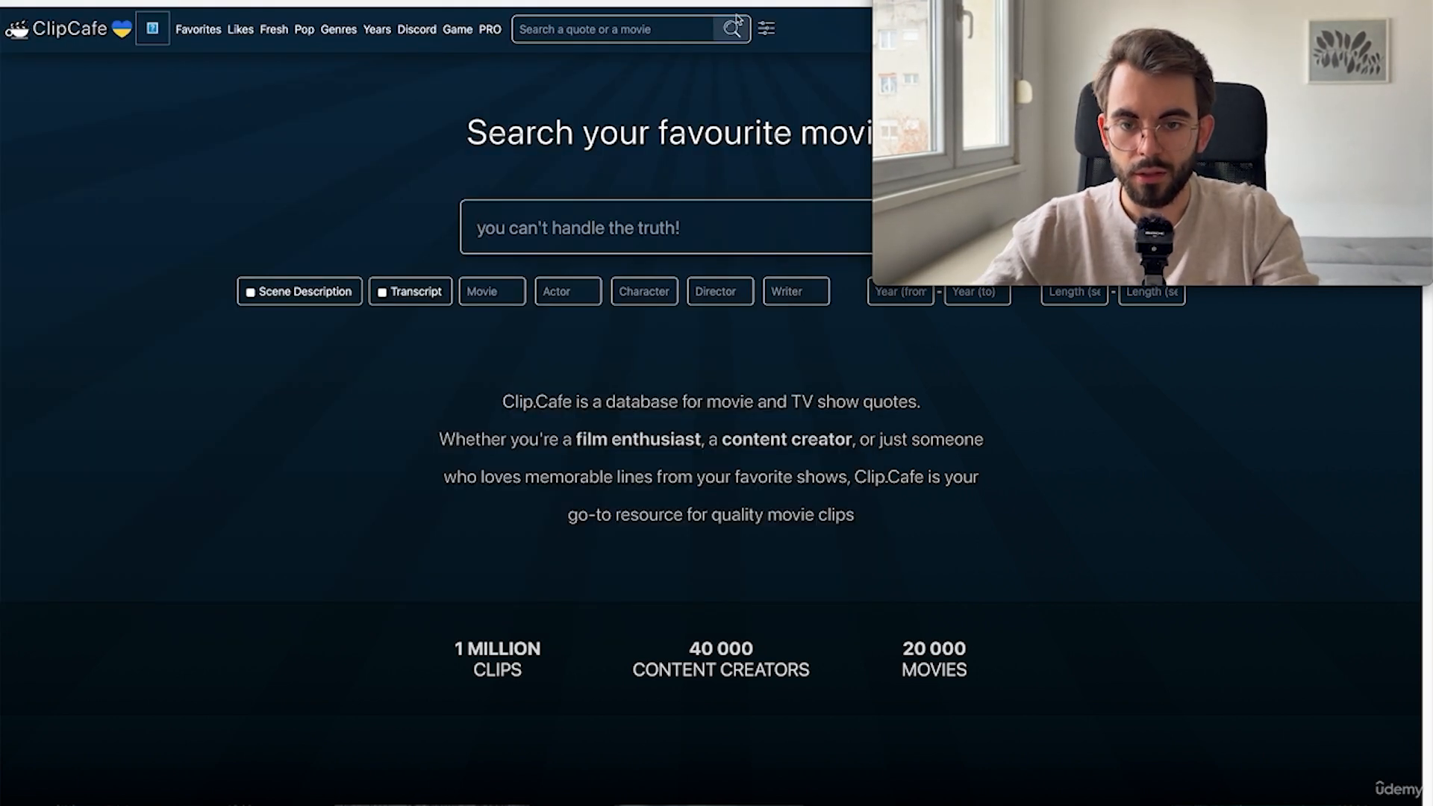
pyautogui.click(763, 1)
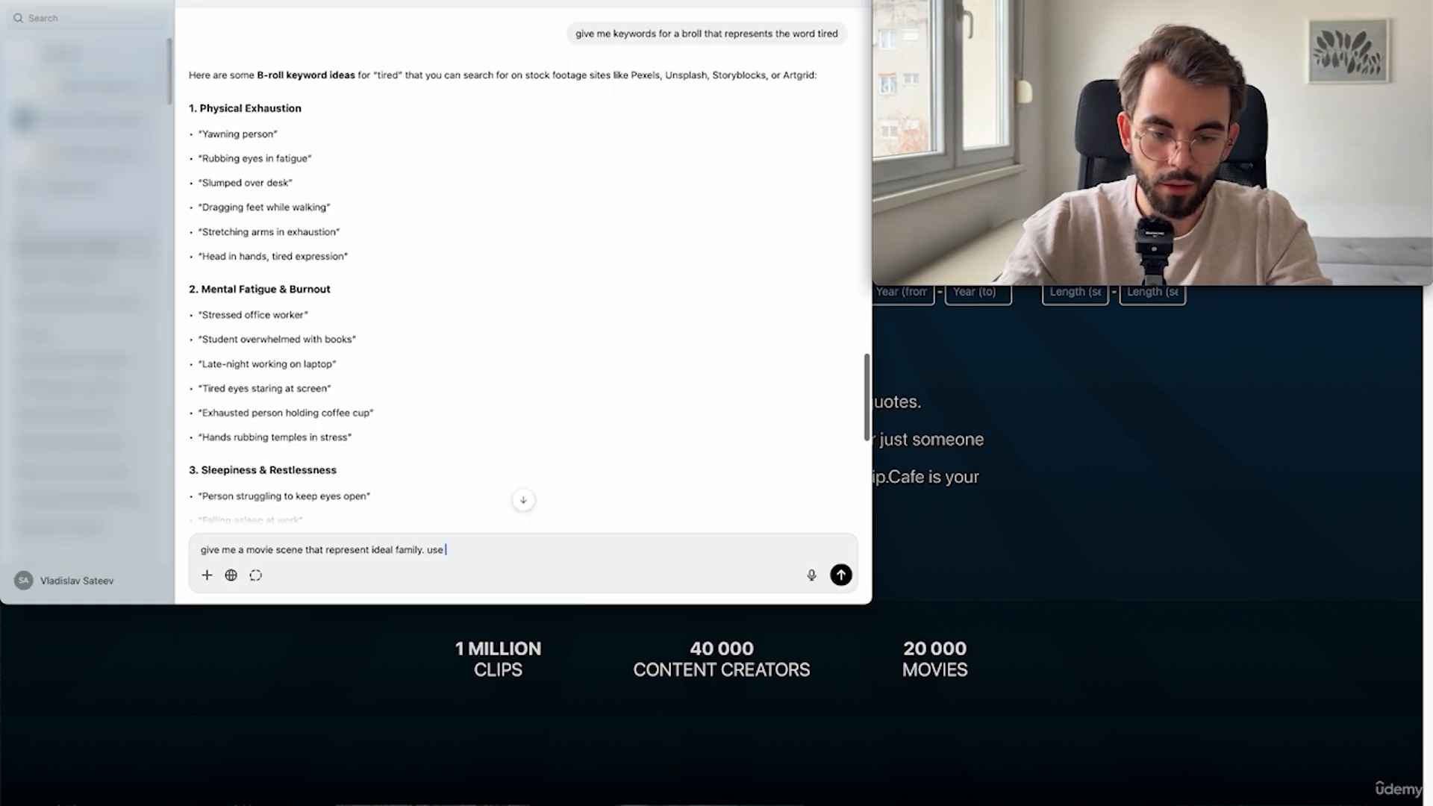
pyautogui.write('this ')
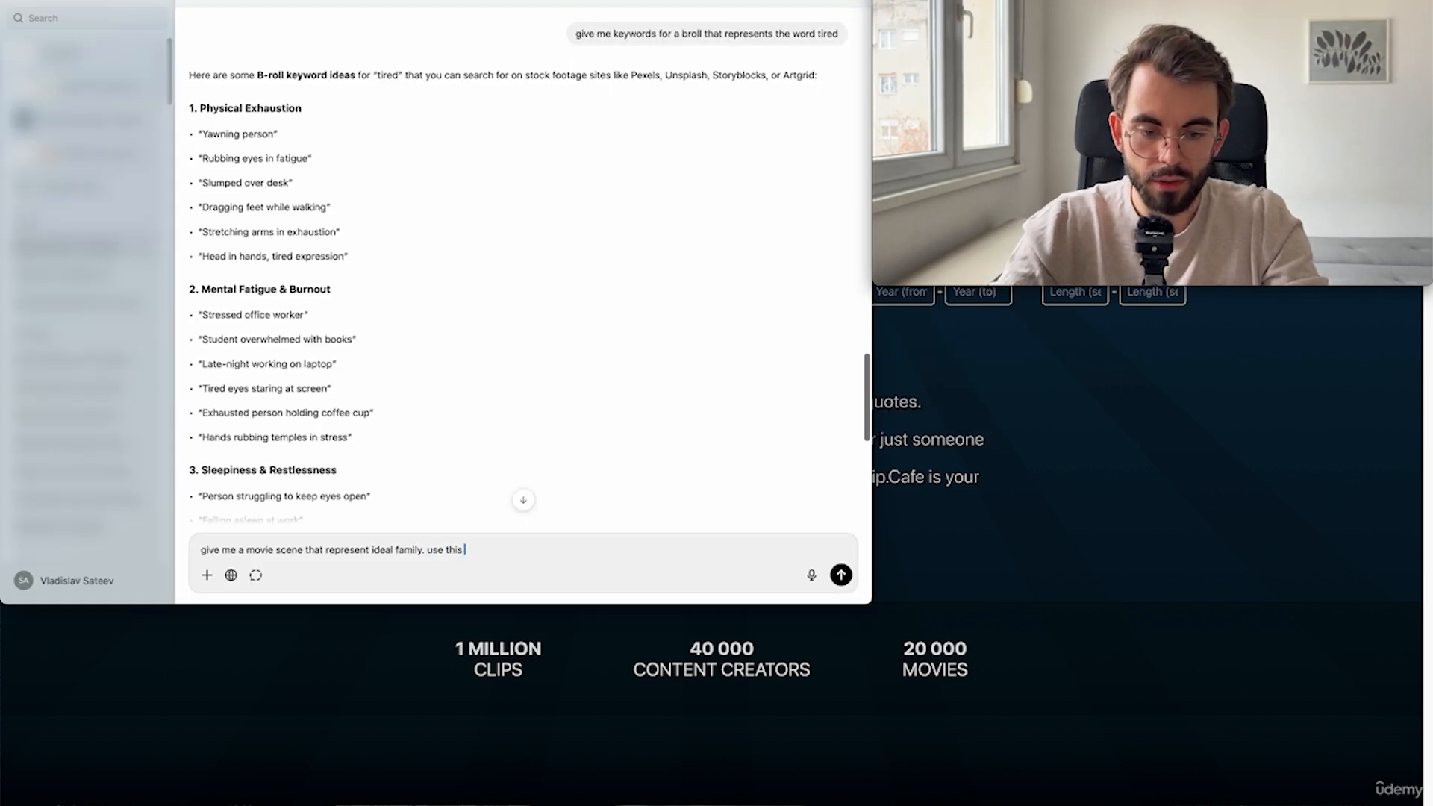
pyautogui.write('website to ')
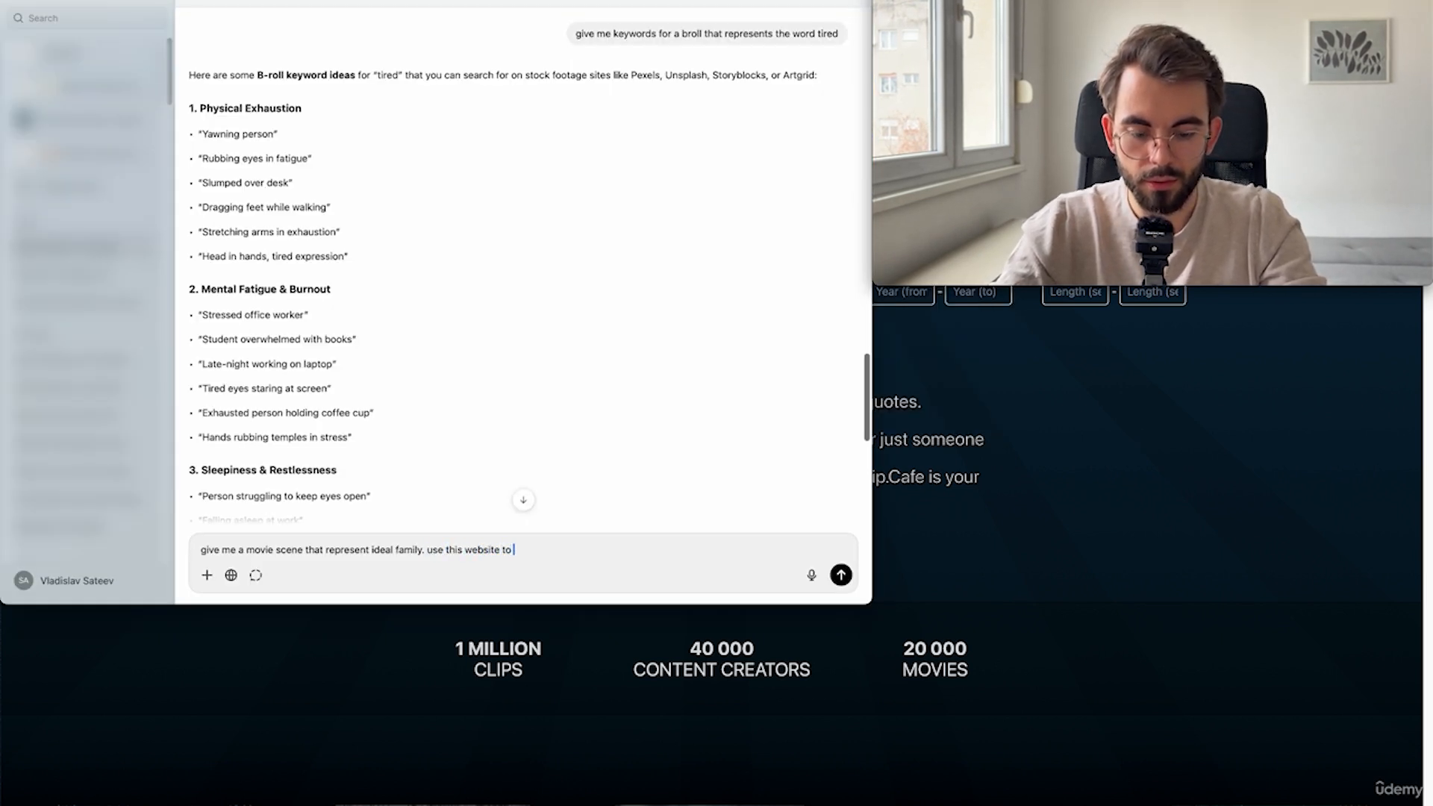
pyautogui.write('find this s')
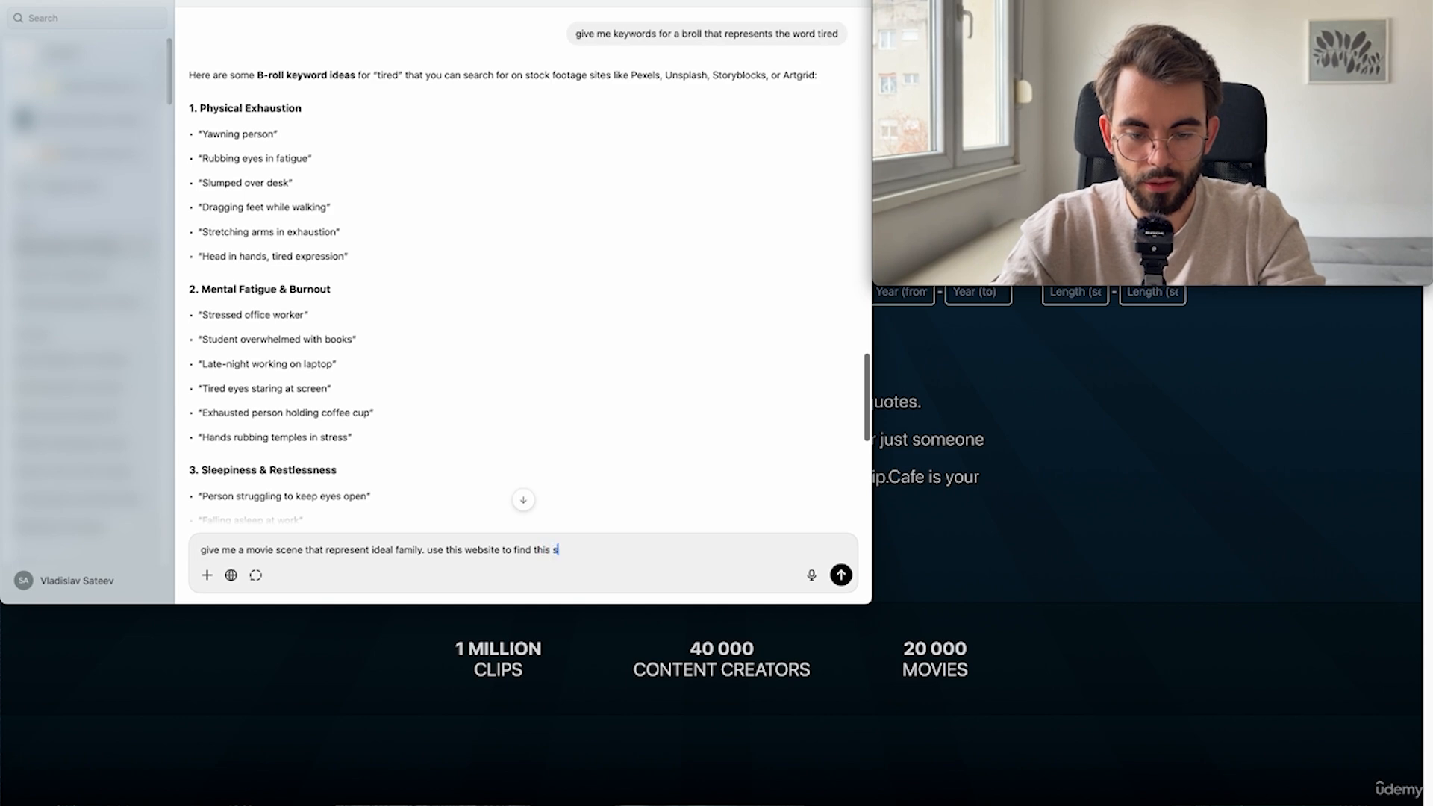
pyautogui.write('cene')
pyautogui.write('https://clip.cafe/')
pyautogui.press('Return')
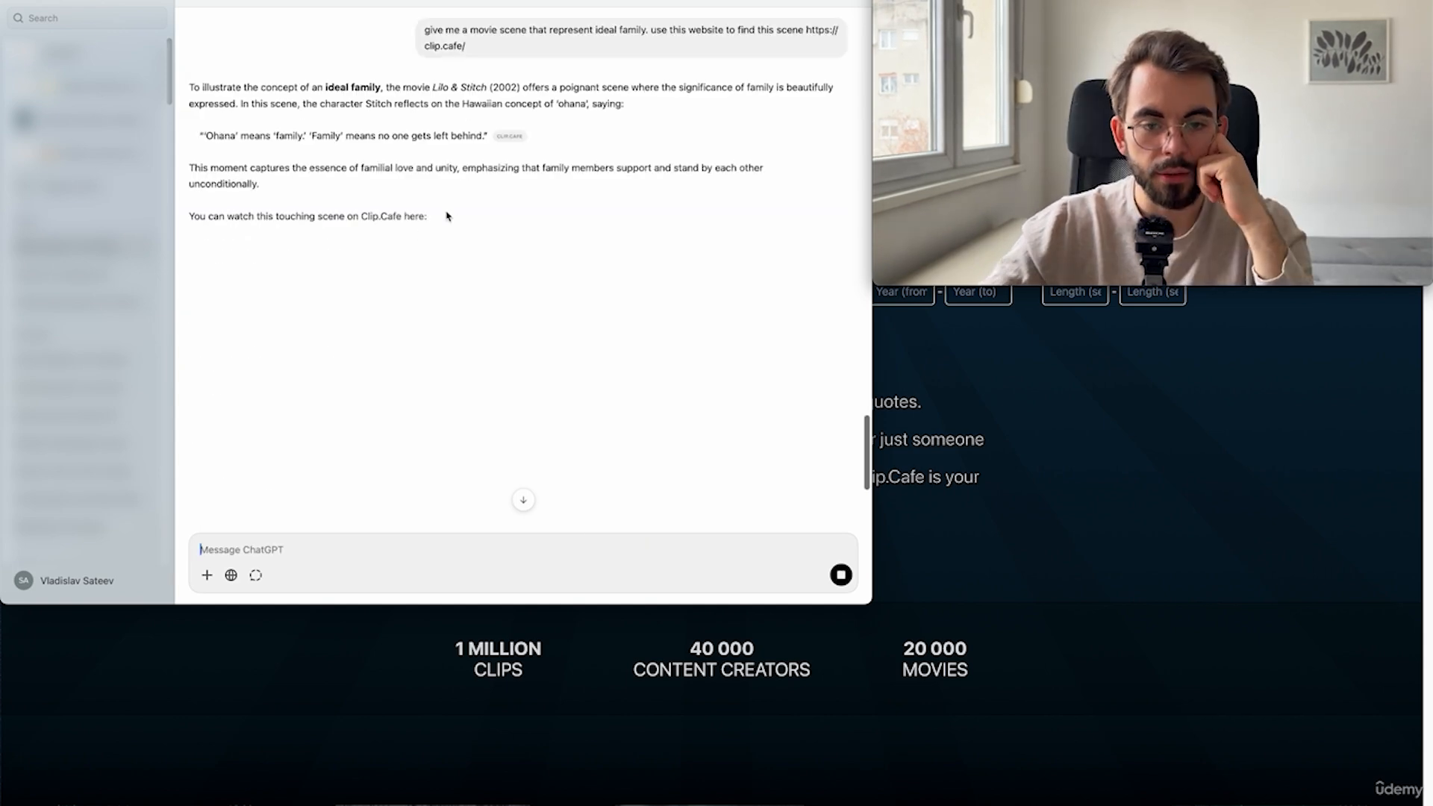
# - Open the suggested Lilo & Stitch scene on ClipCafe, pause the video and look over the clip's page
pyautogui.scroll(-2, 251, 92)
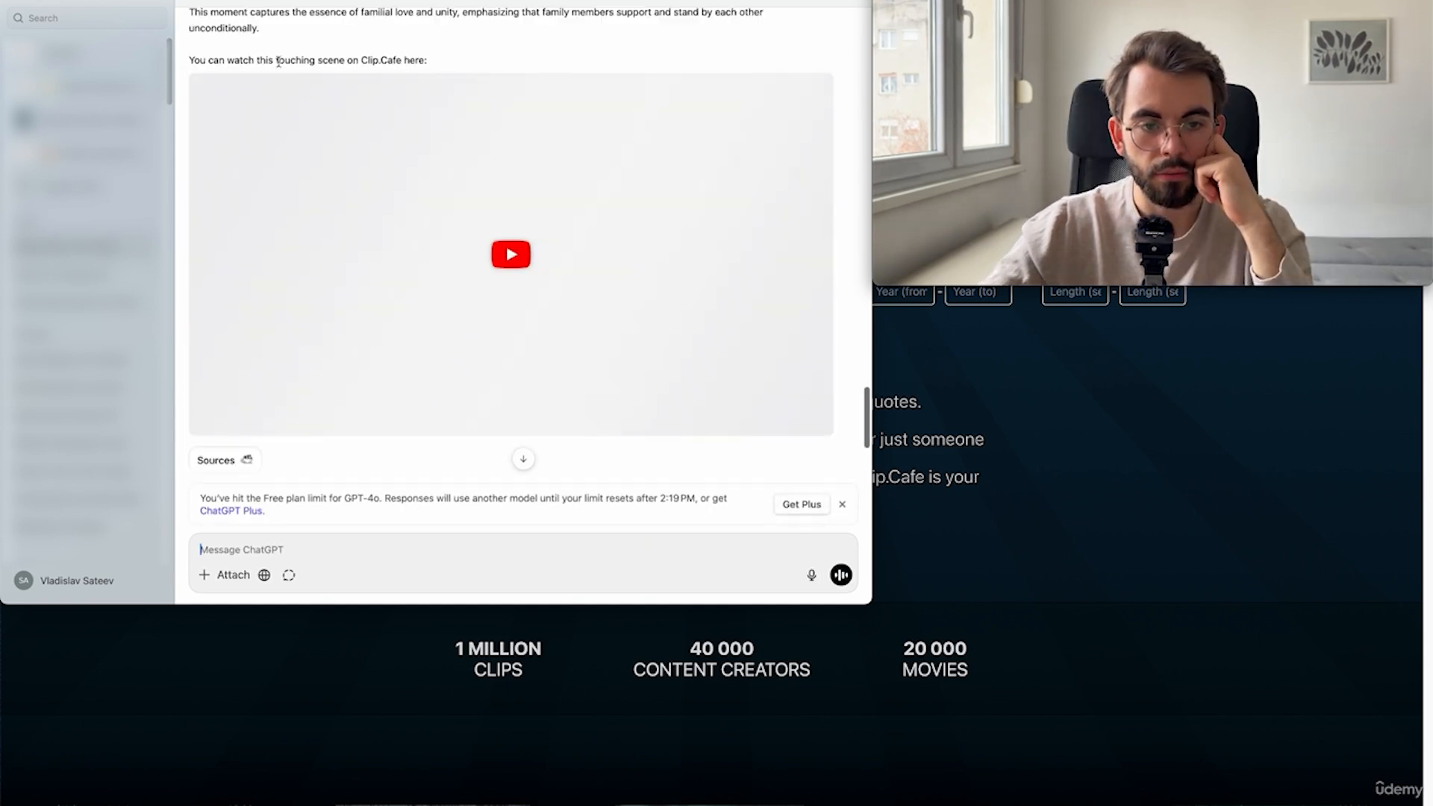
pyautogui.click(505, 278)
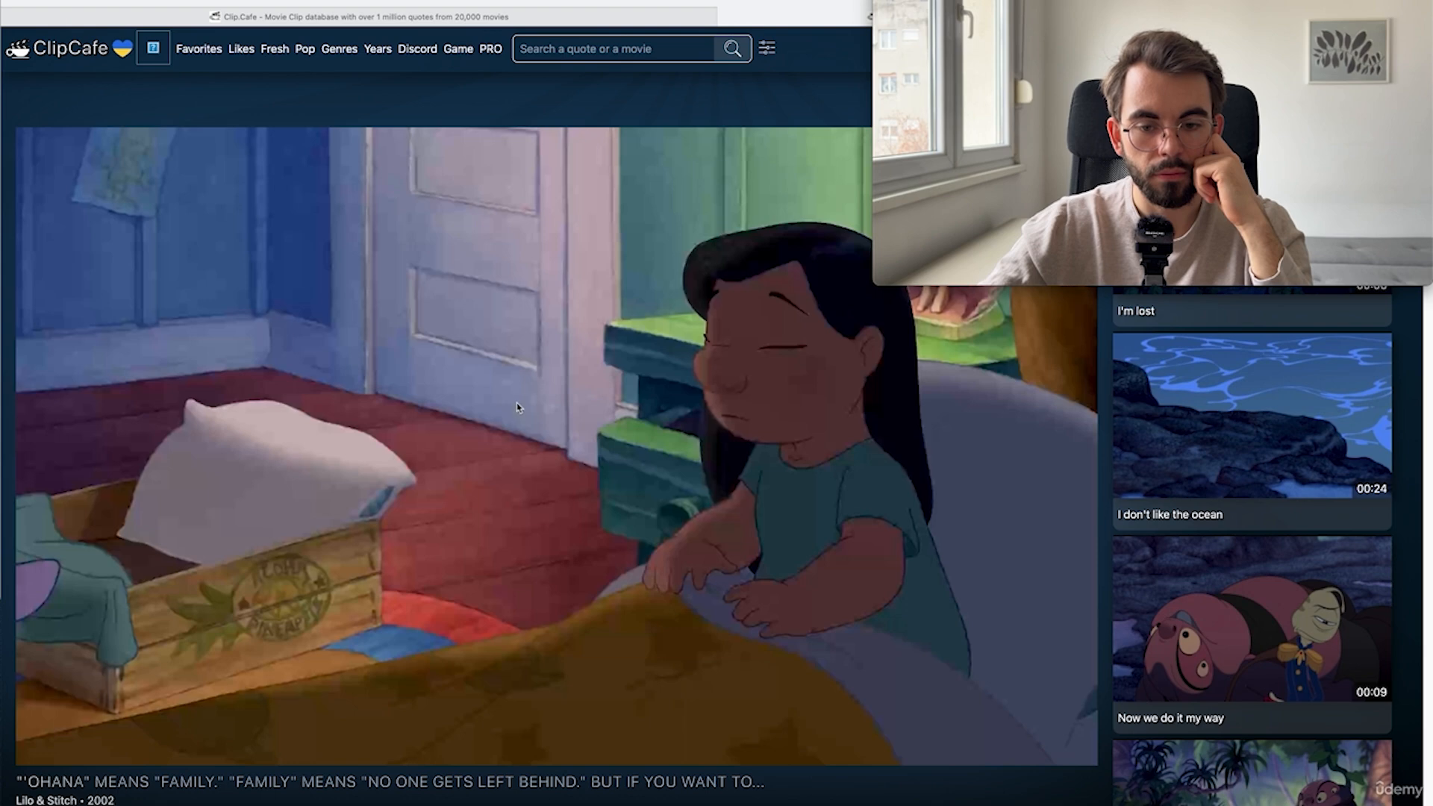
pyautogui.click(544, 454)
pyautogui.scroll(-3, 852, 694)
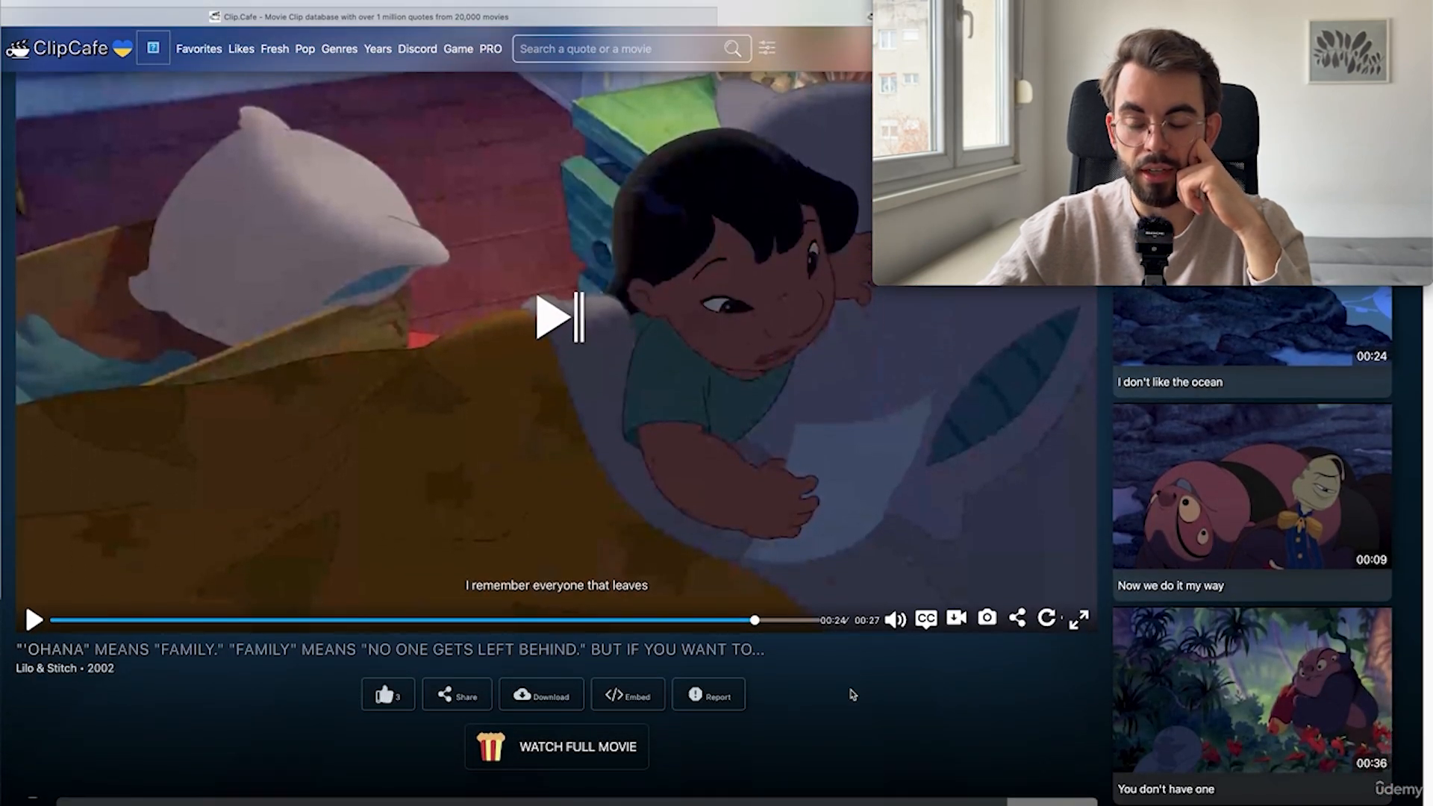
pyautogui.scroll(-9, 853, 694)
pyautogui.scroll(8, 806, 704)
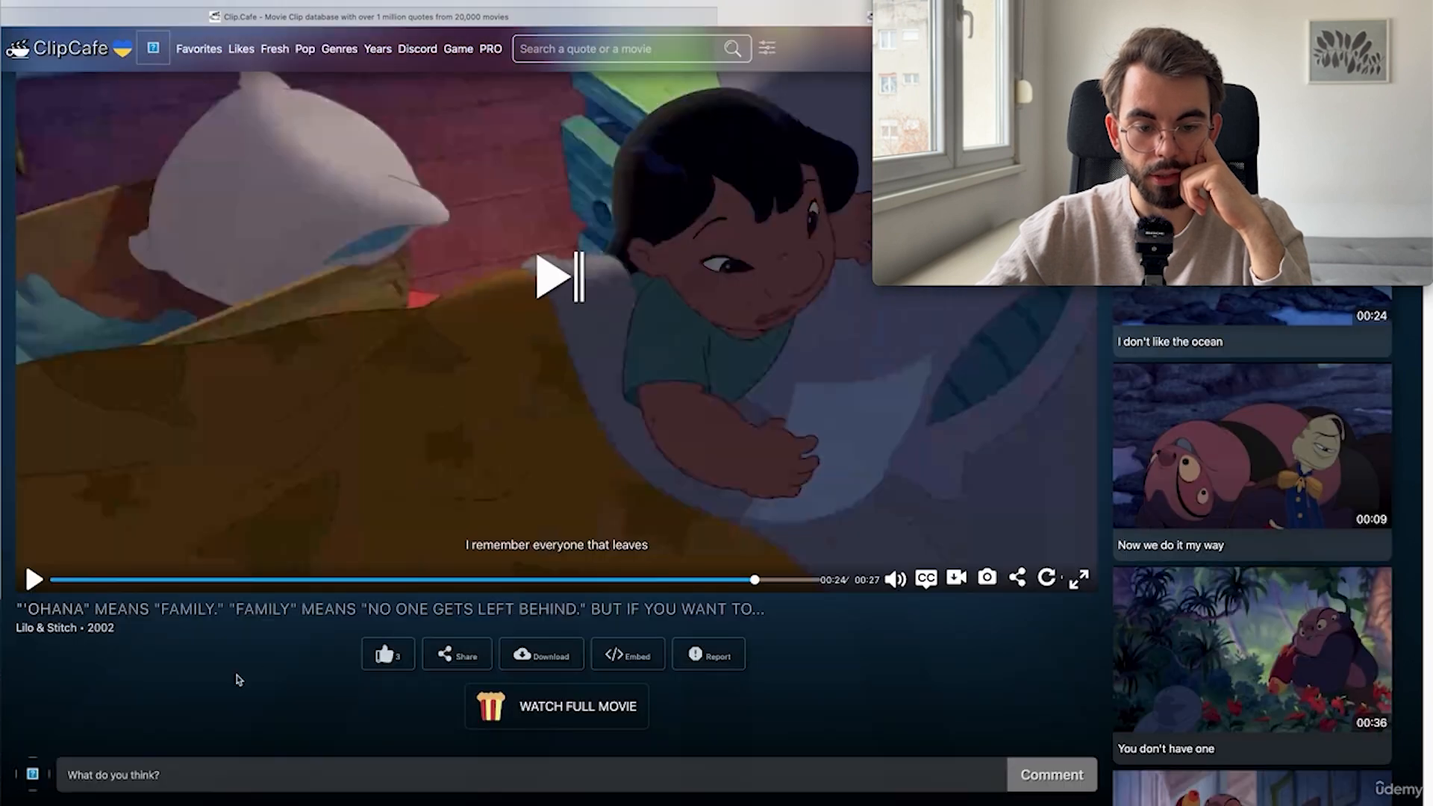
pyautogui.moveTo(239, 611); pyautogui.dragTo(314, 616)
pyautogui.click(881, 688)
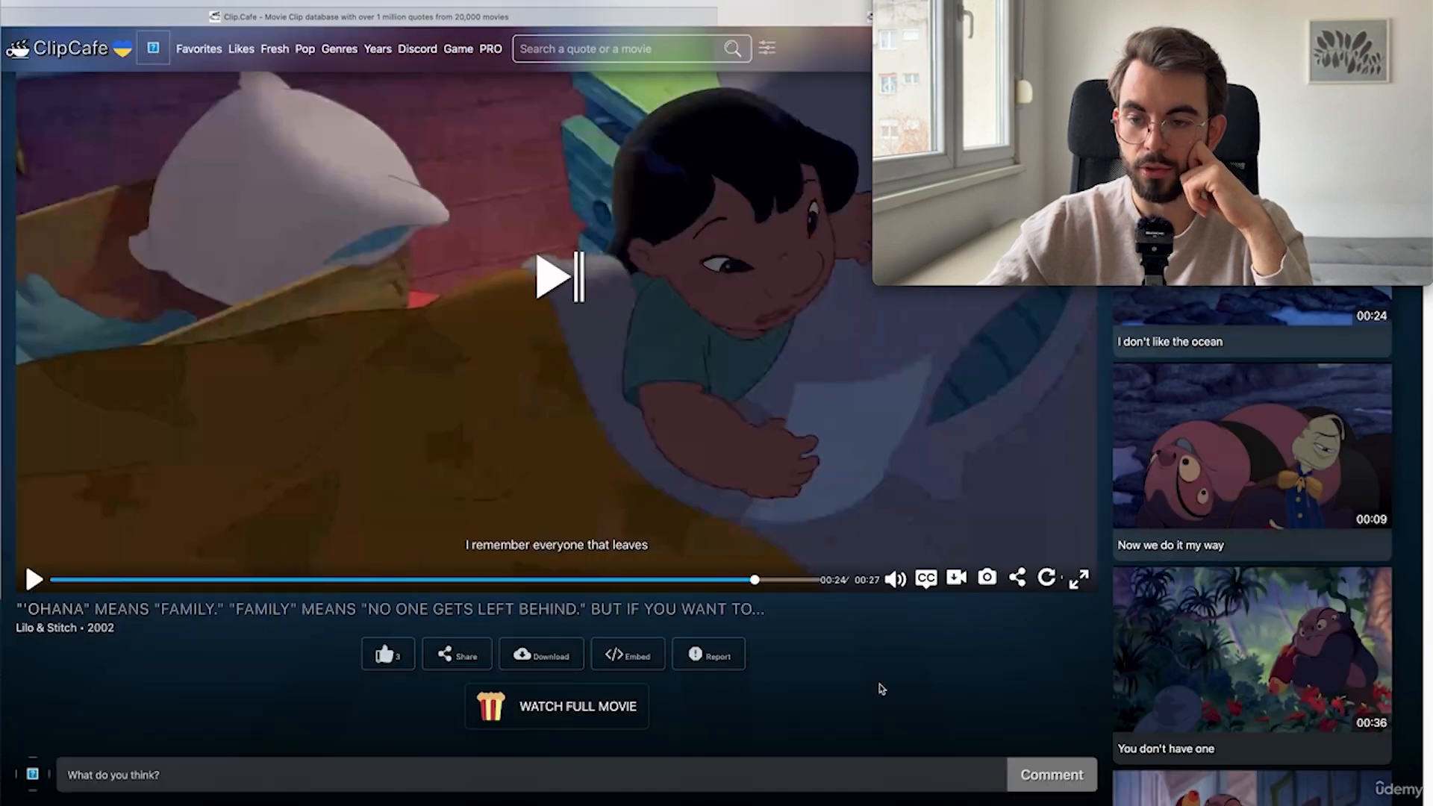
pyautogui.click(737, 801)
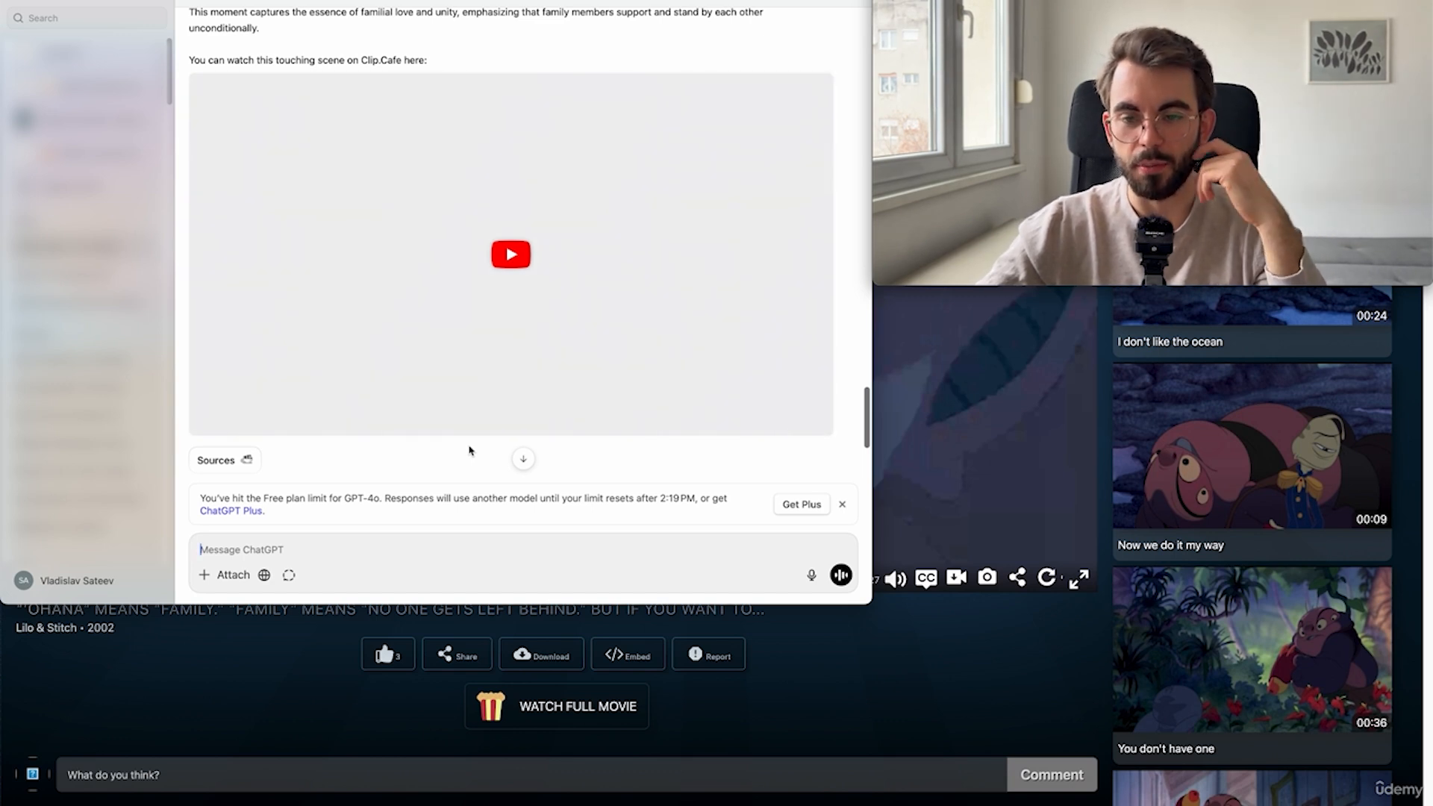
pyautogui.scroll(2, 441, 448)
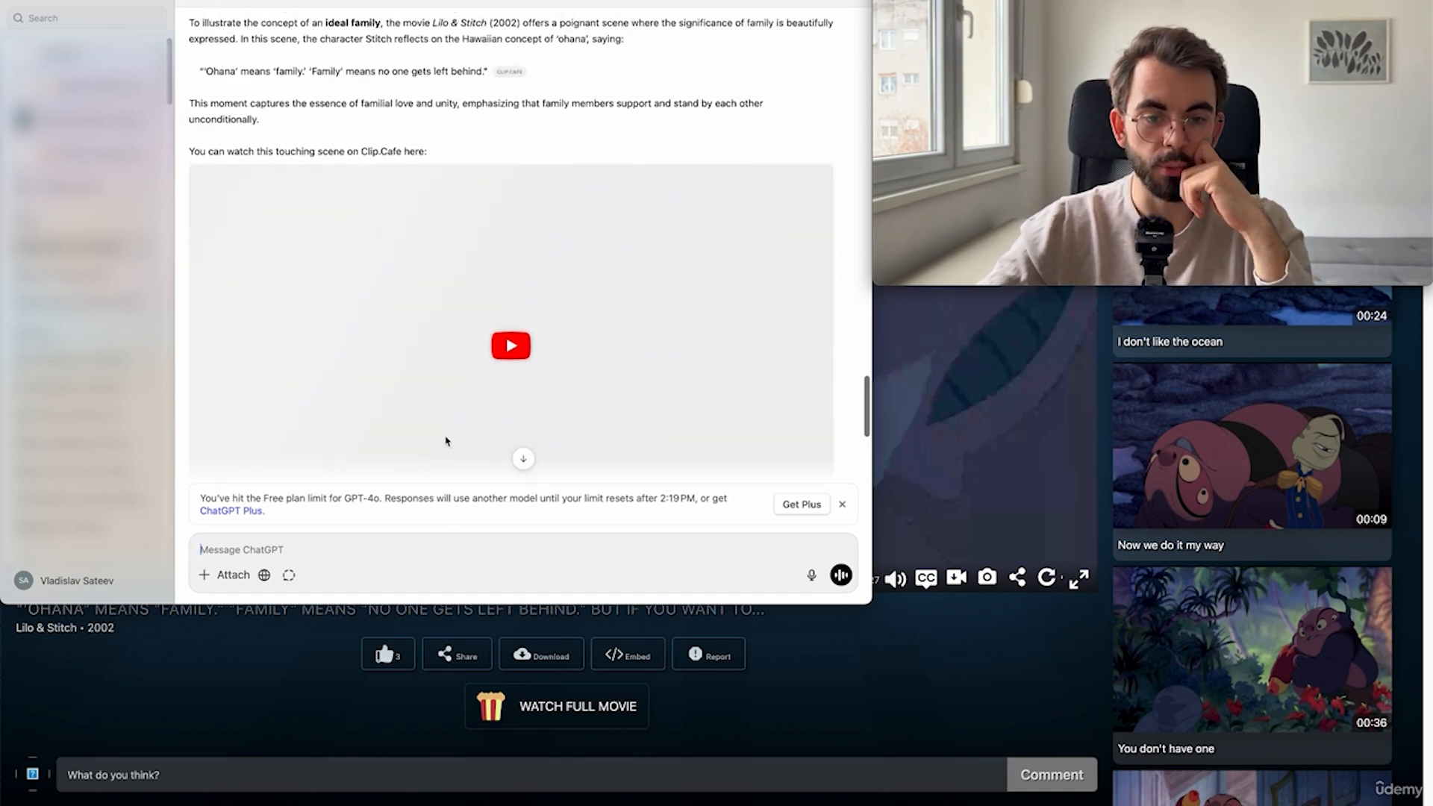
pyautogui.scroll(-3, 418, 486)
pyautogui.write('give me a movie that i can search on this website https://clip.cafe to represent the word')
pyautogui.write('trip')
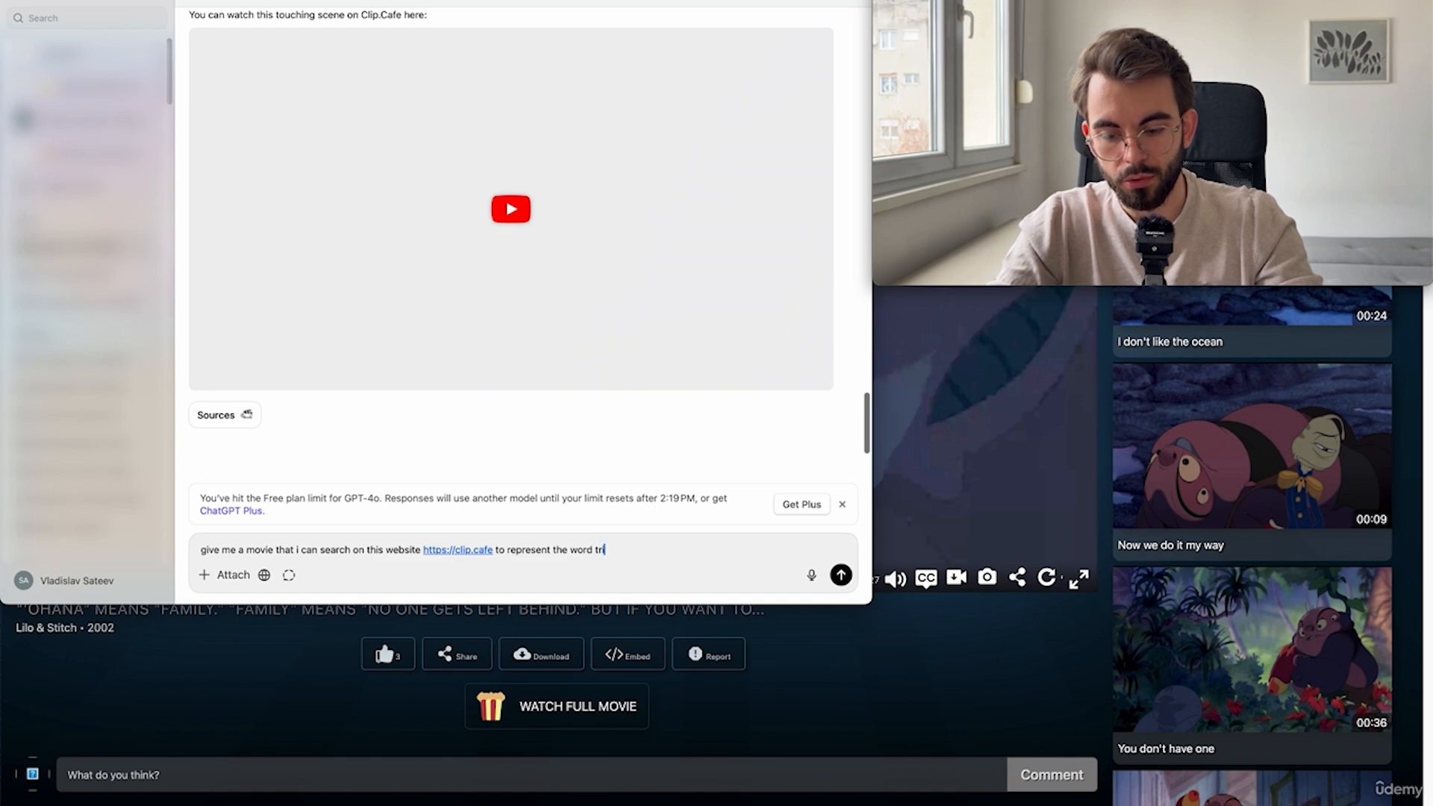
pyautogui.press('Return')
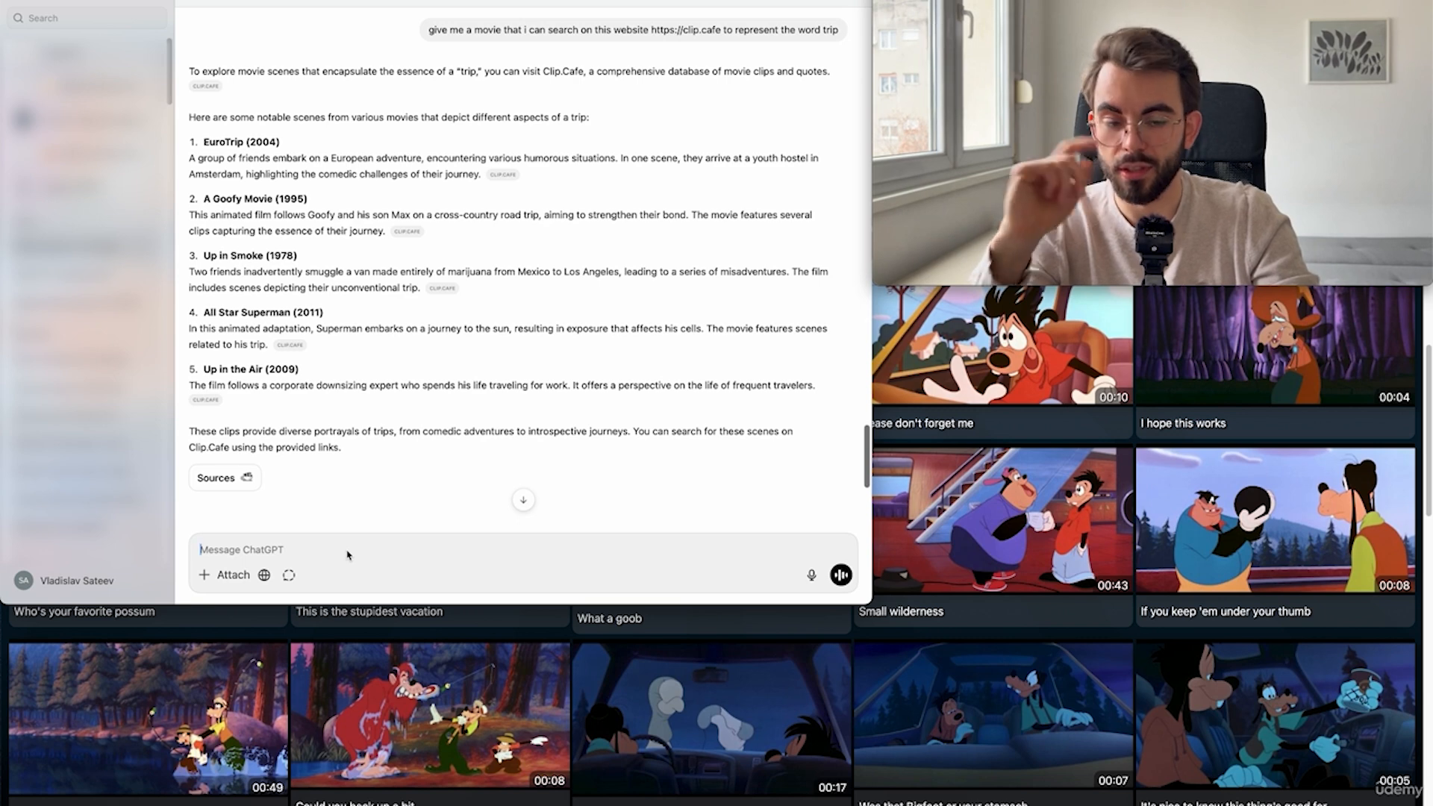
# - Send the follow-up "make sure it's movies and not cartoons" and look through the suggested movie scenes
pyautogui.write('make sure ')
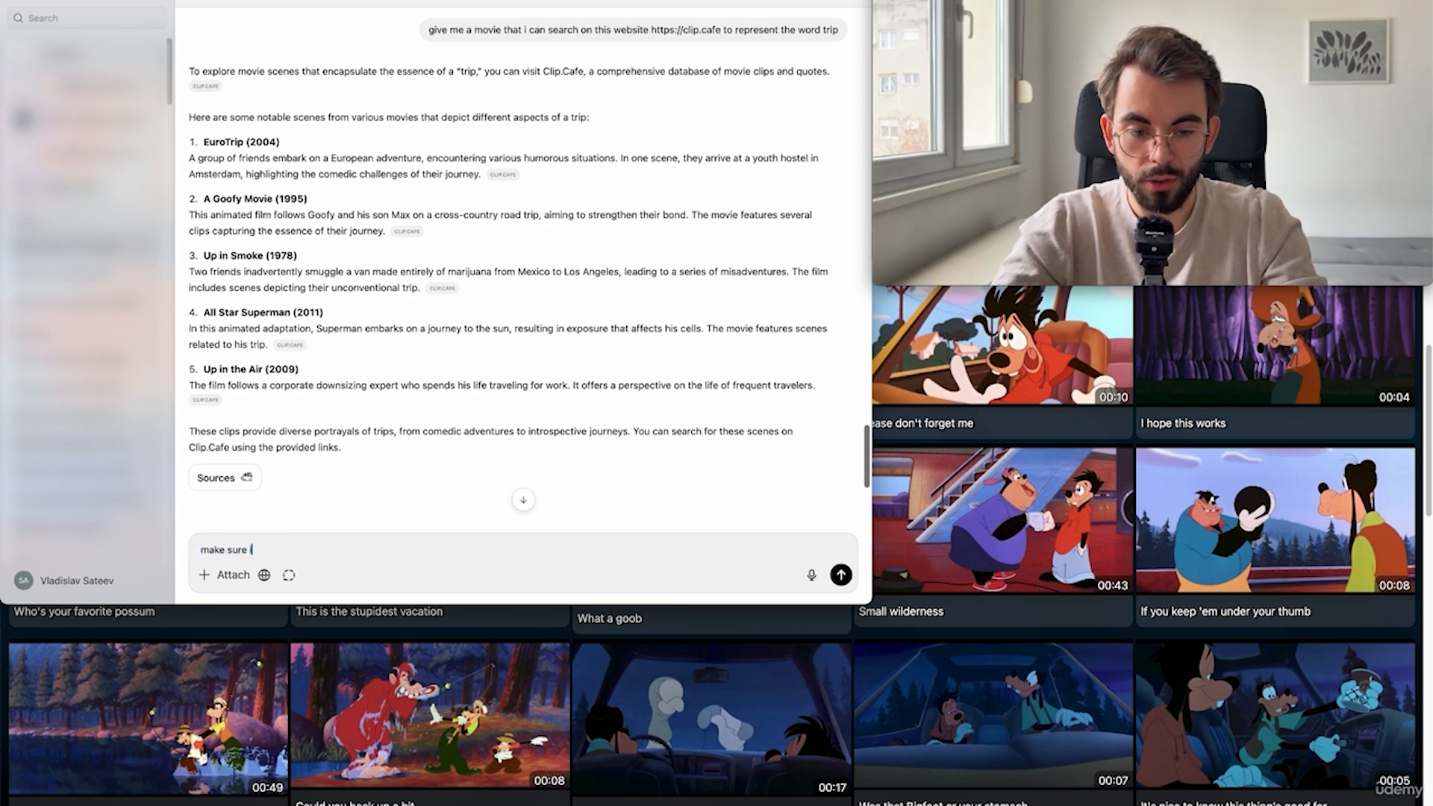
pyautogui.write('it;s')
pyautogui.press('BackSpace')
pyautogui.press('BackSpace')
pyautogui.write("'s movies and")
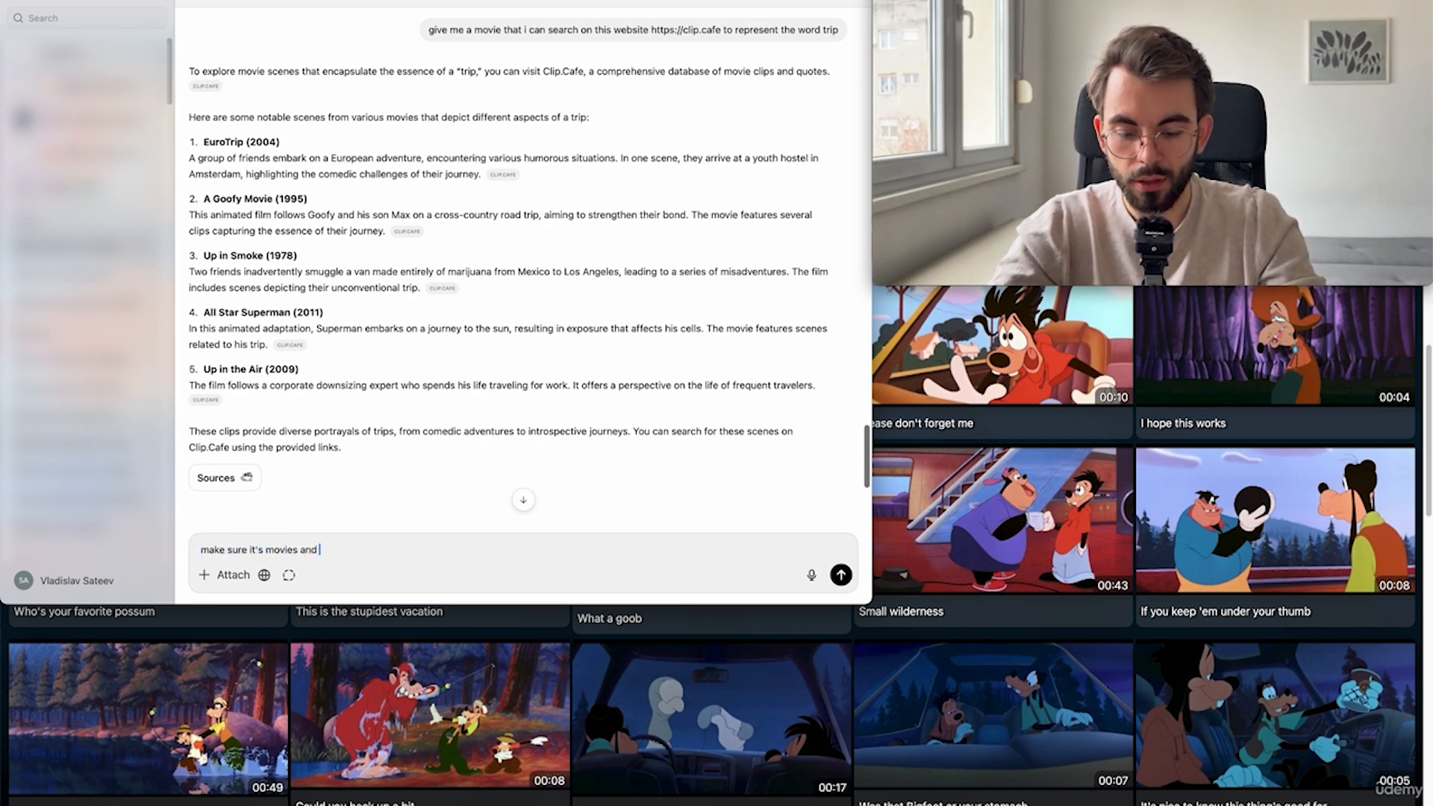
pyautogui.write(' not cartoons')
pyautogui.press('Return')
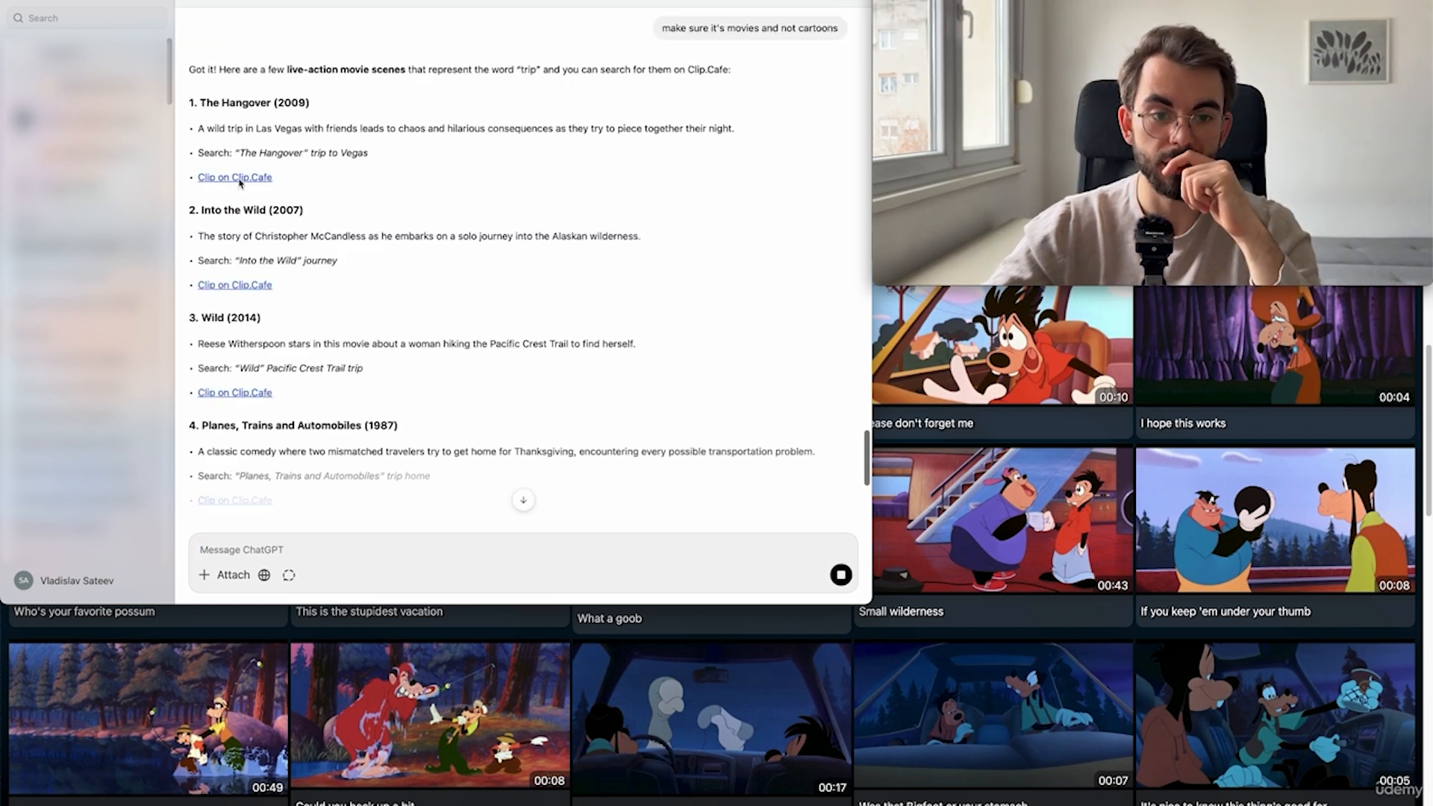
pyautogui.scroll(-5, 362, 180)
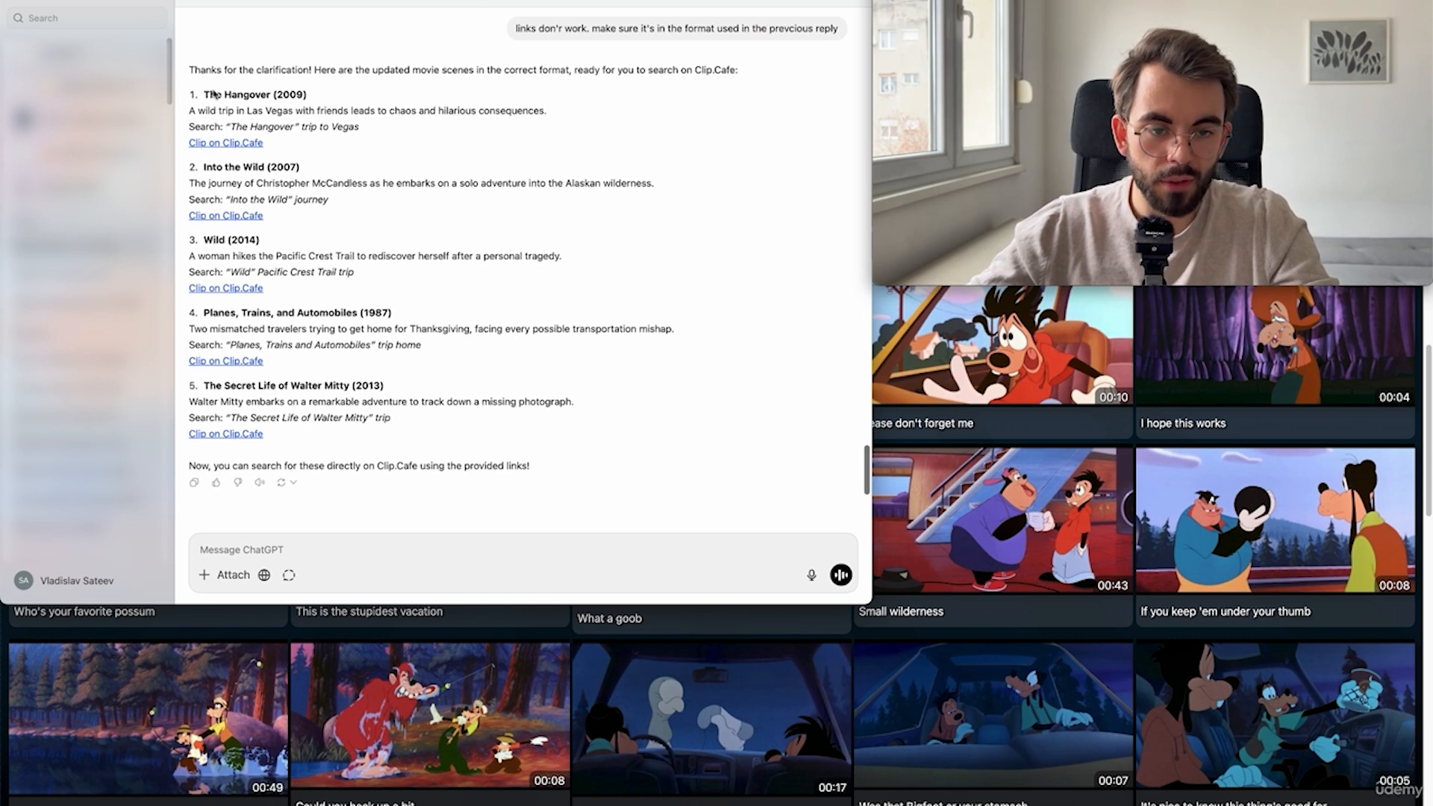
# - Copy the title "The Hangover" from the ChatGPT reply and search for that movie on ClipCafe
pyautogui.moveTo(209, 96); pyautogui.dragTo(271, 100)
pyautogui.press('super+c')
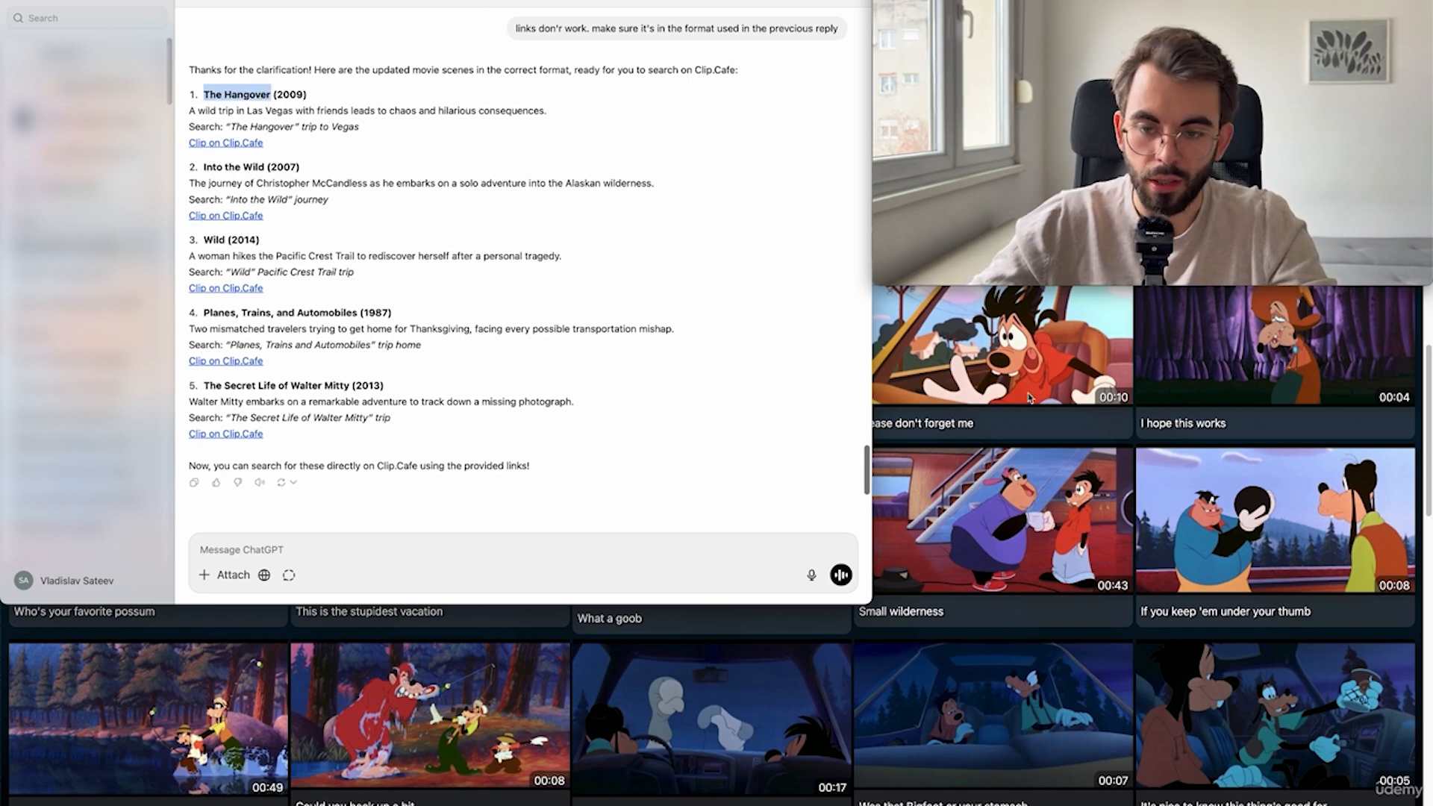
pyautogui.click(1029, 398)
pyautogui.scroll(8, 611, 232)
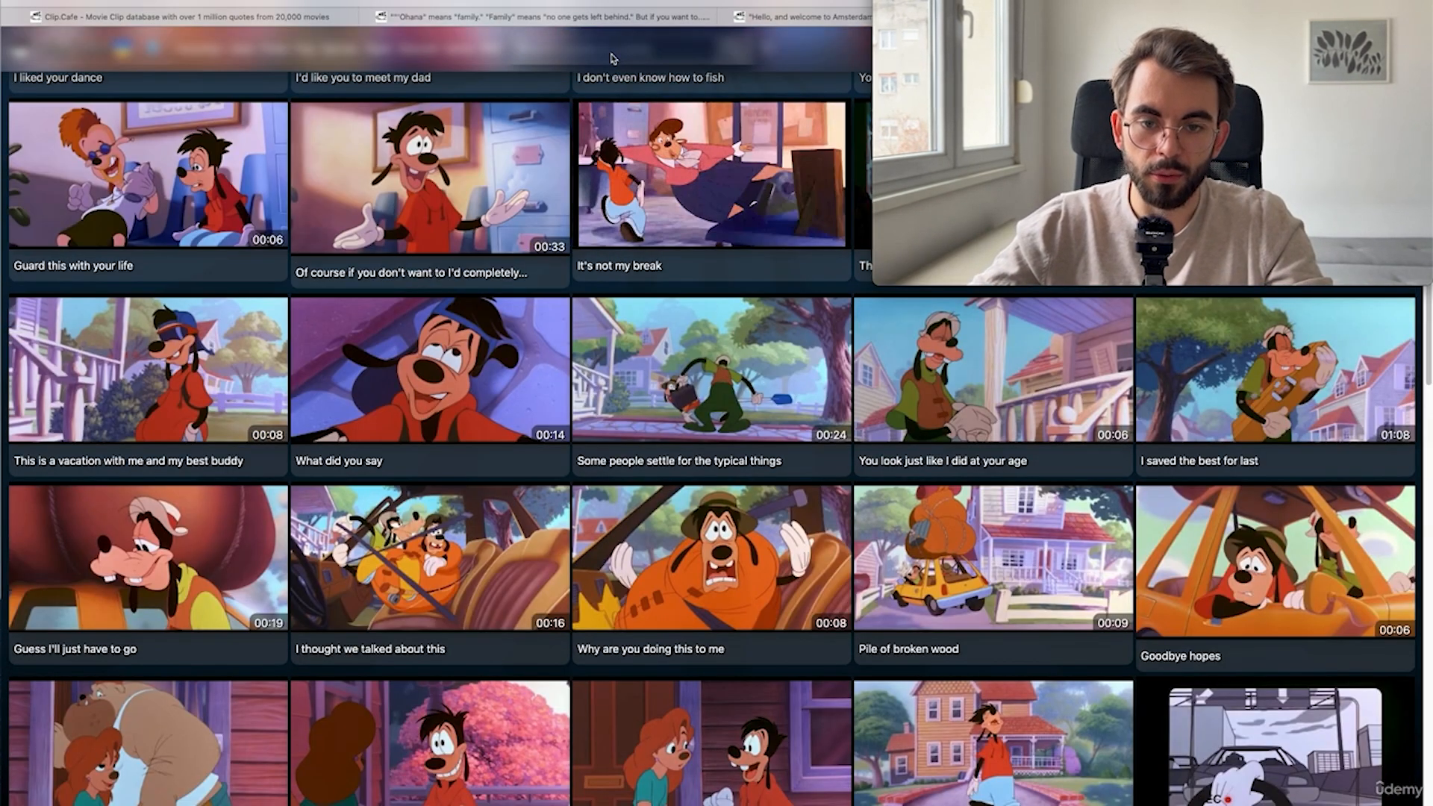
pyautogui.click(614, 54)
pyautogui.press('super+v')
pyautogui.click(611, 84)
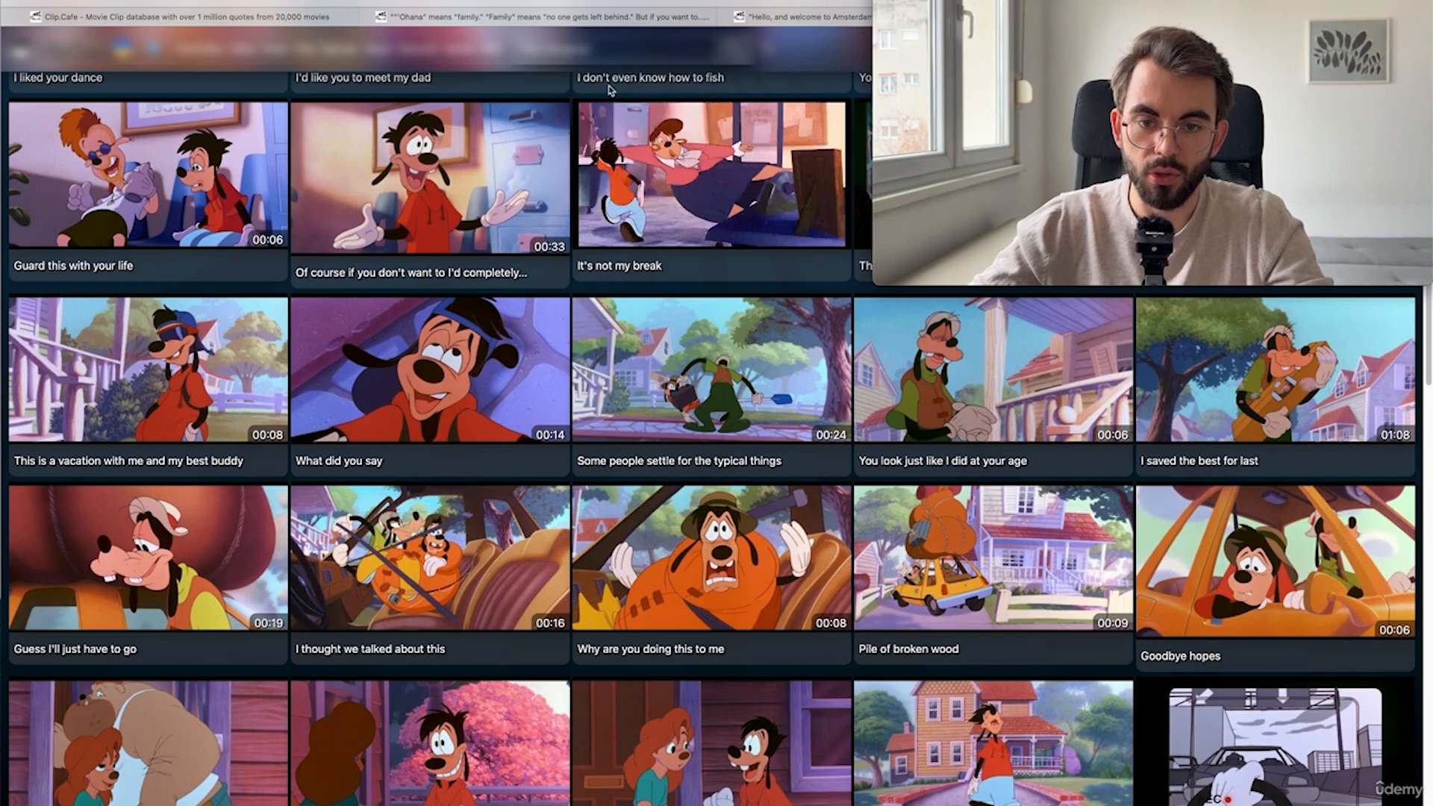
# - Examine the clips listed for The Hangover, looking for scenes that represent a trip
pyautogui.scroll(-10, 691, 398)
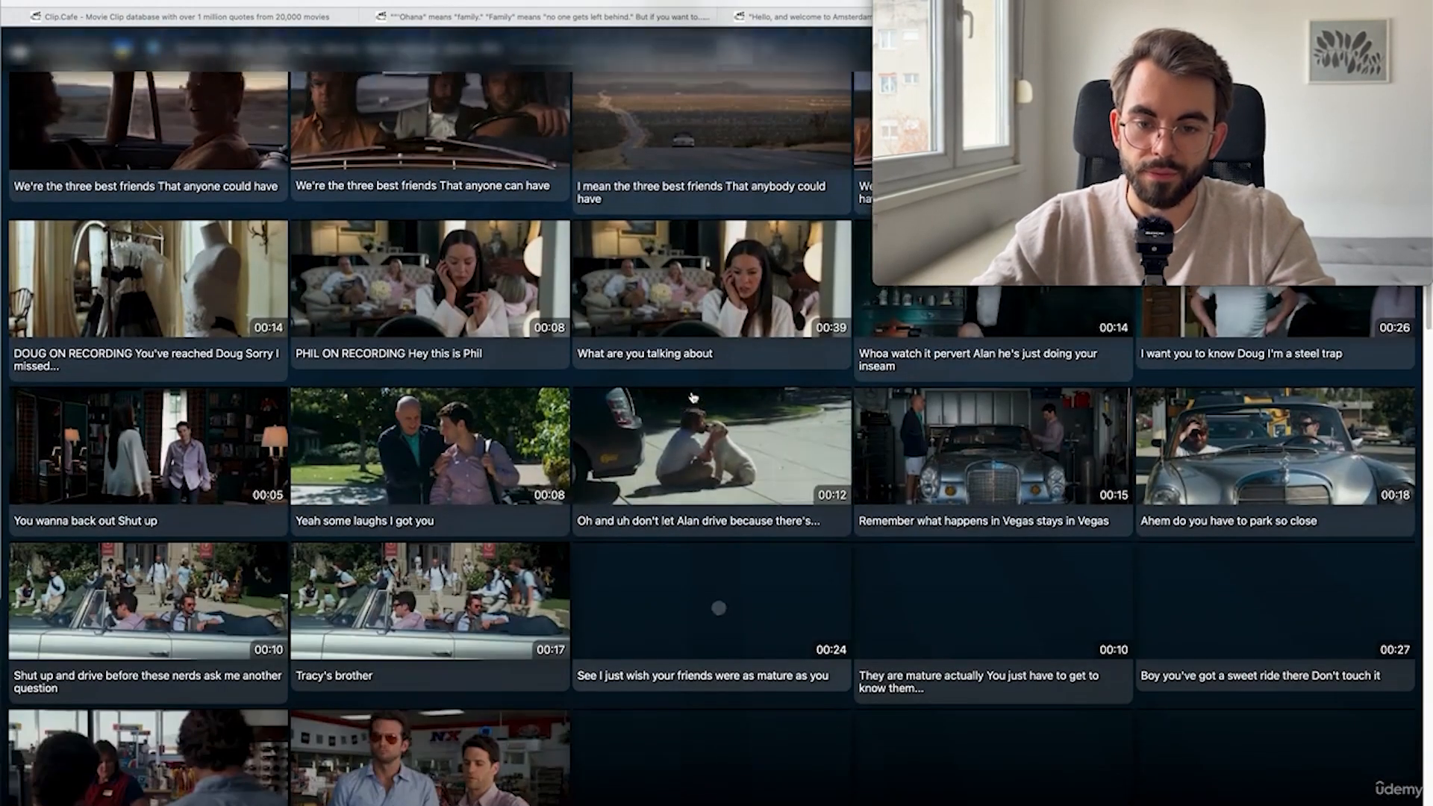
pyautogui.scroll(4, 692, 398)
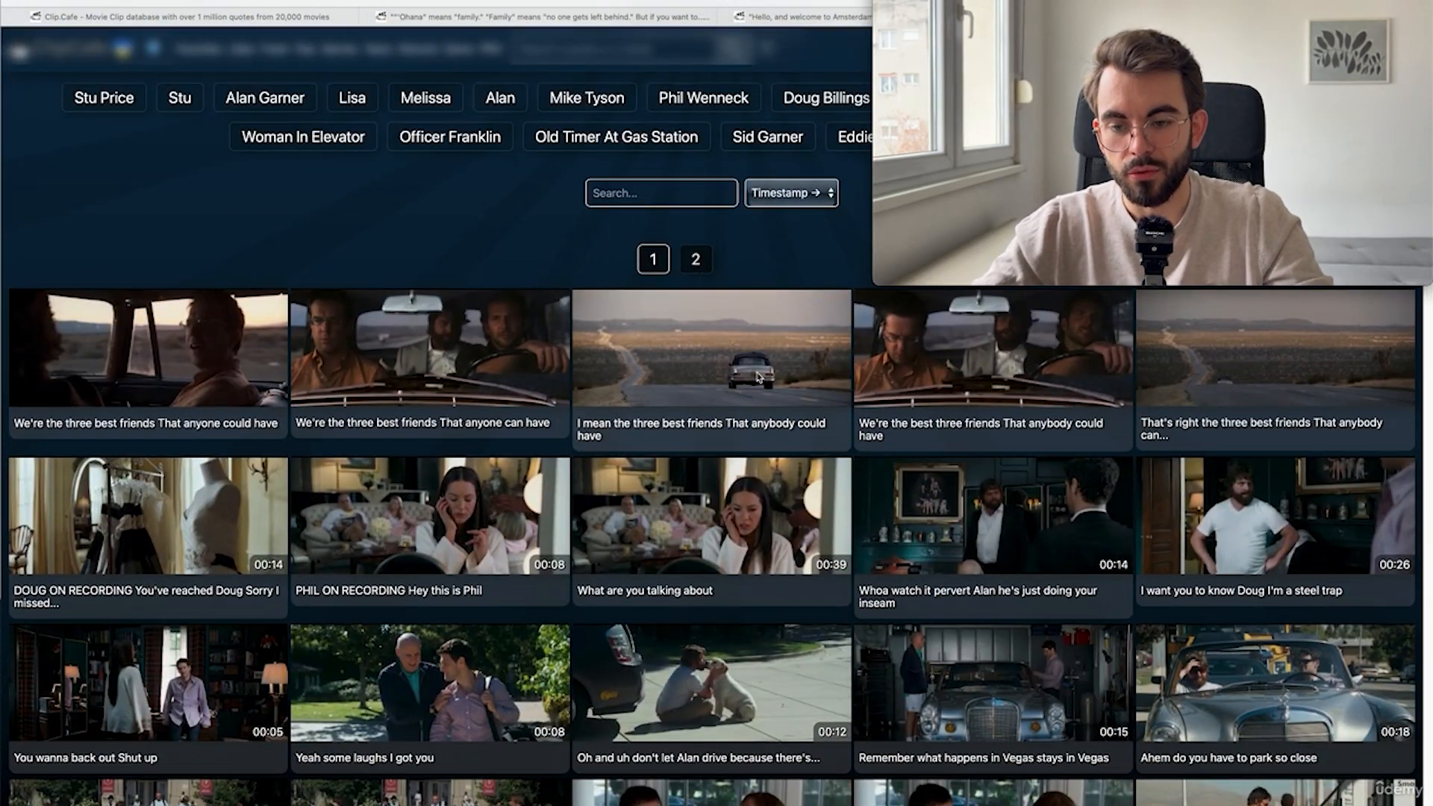
pyautogui.scroll(-2, 968, 336)
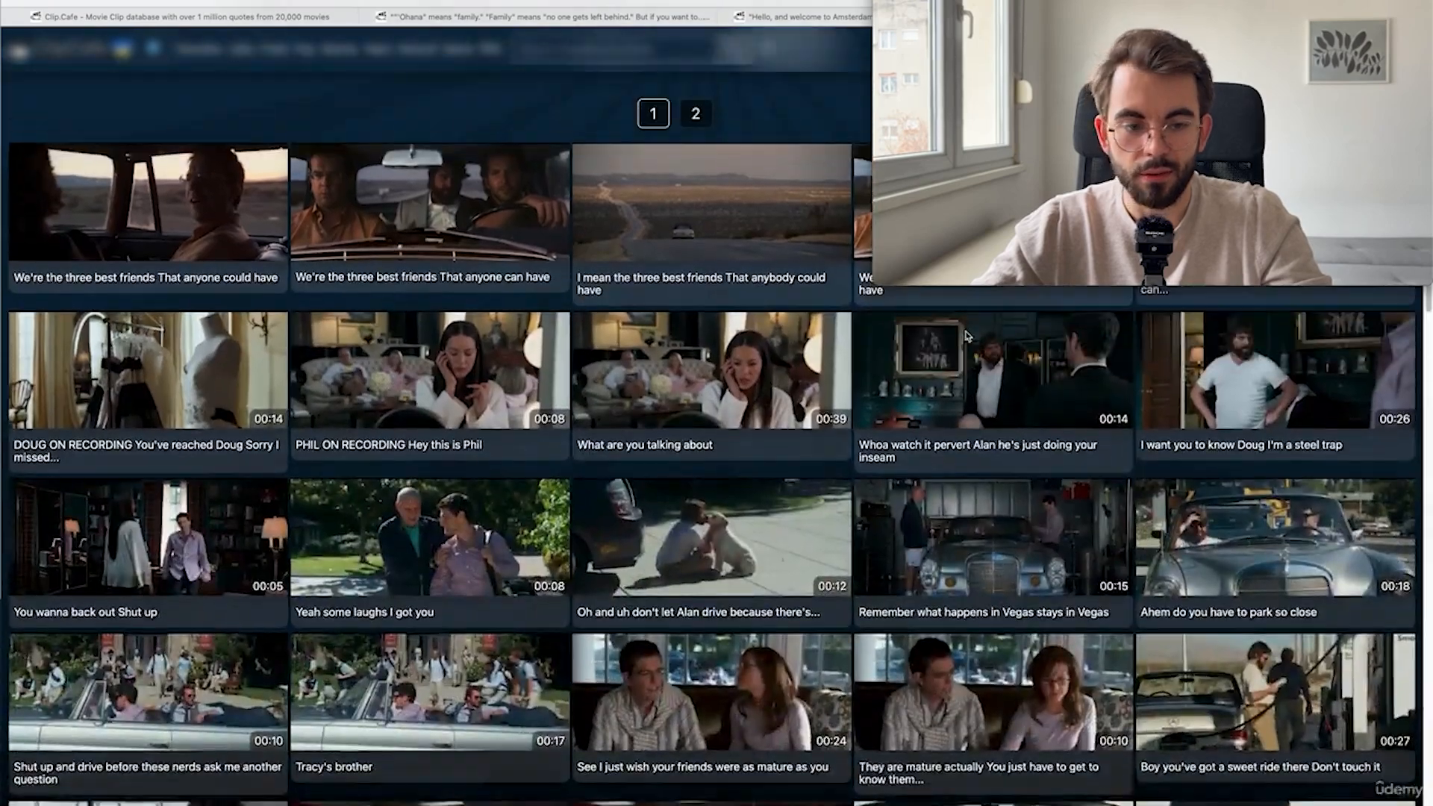
pyautogui.scroll(1, 968, 336)
pyautogui.scroll(-3, 968, 337)
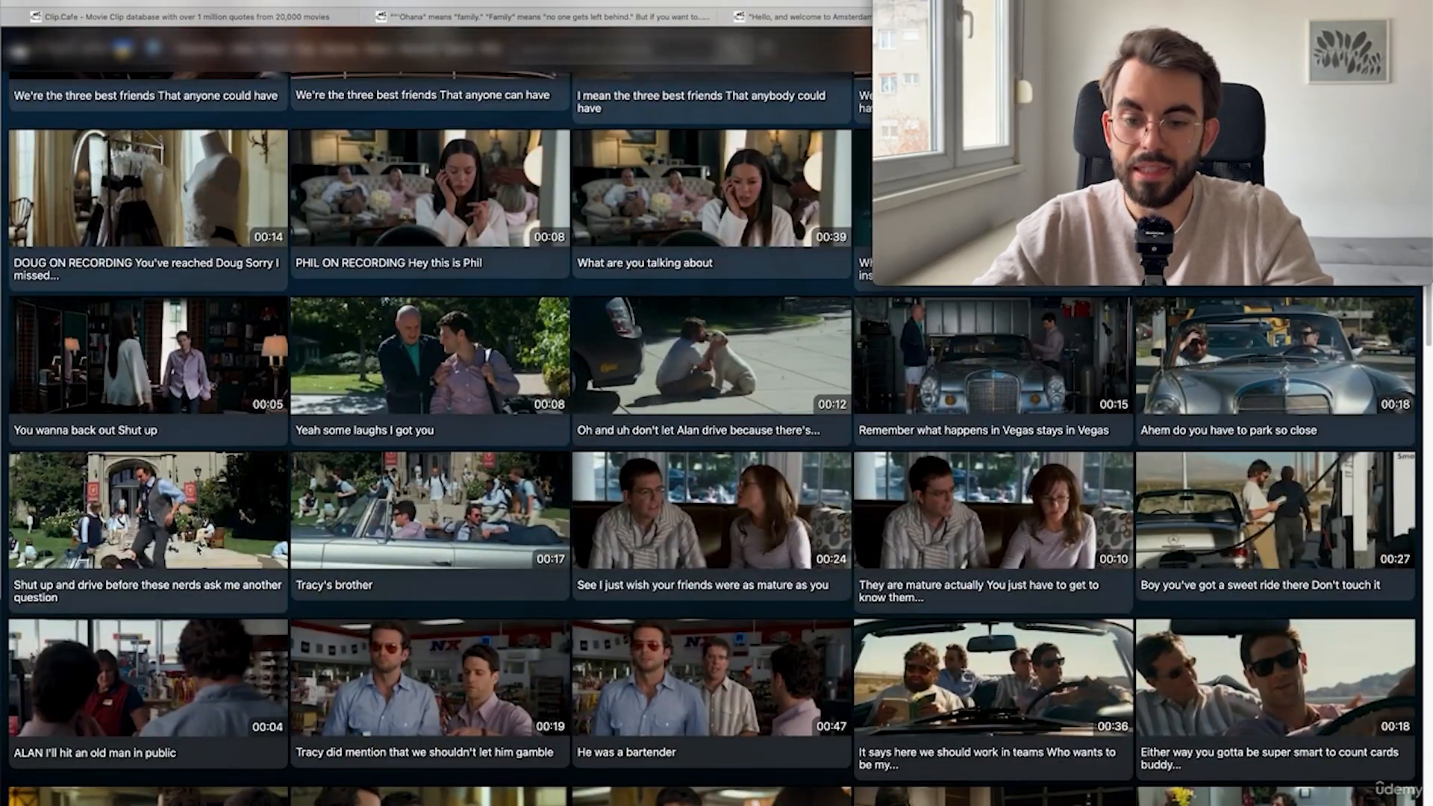
pyautogui.scroll(-15, 717, 434)
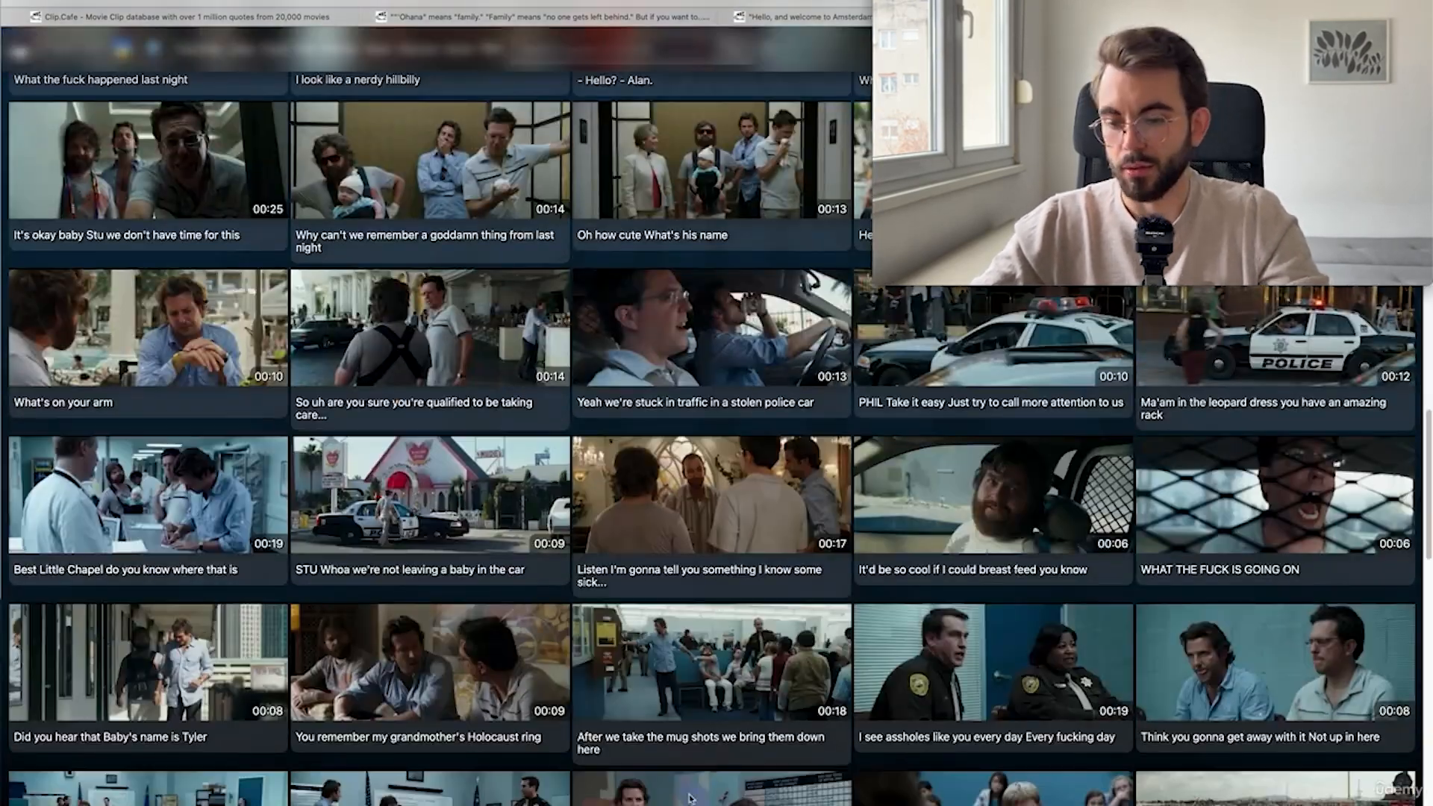
pyautogui.scroll(-10, 1023, 692)
pyautogui.scroll(1, 1023, 691)
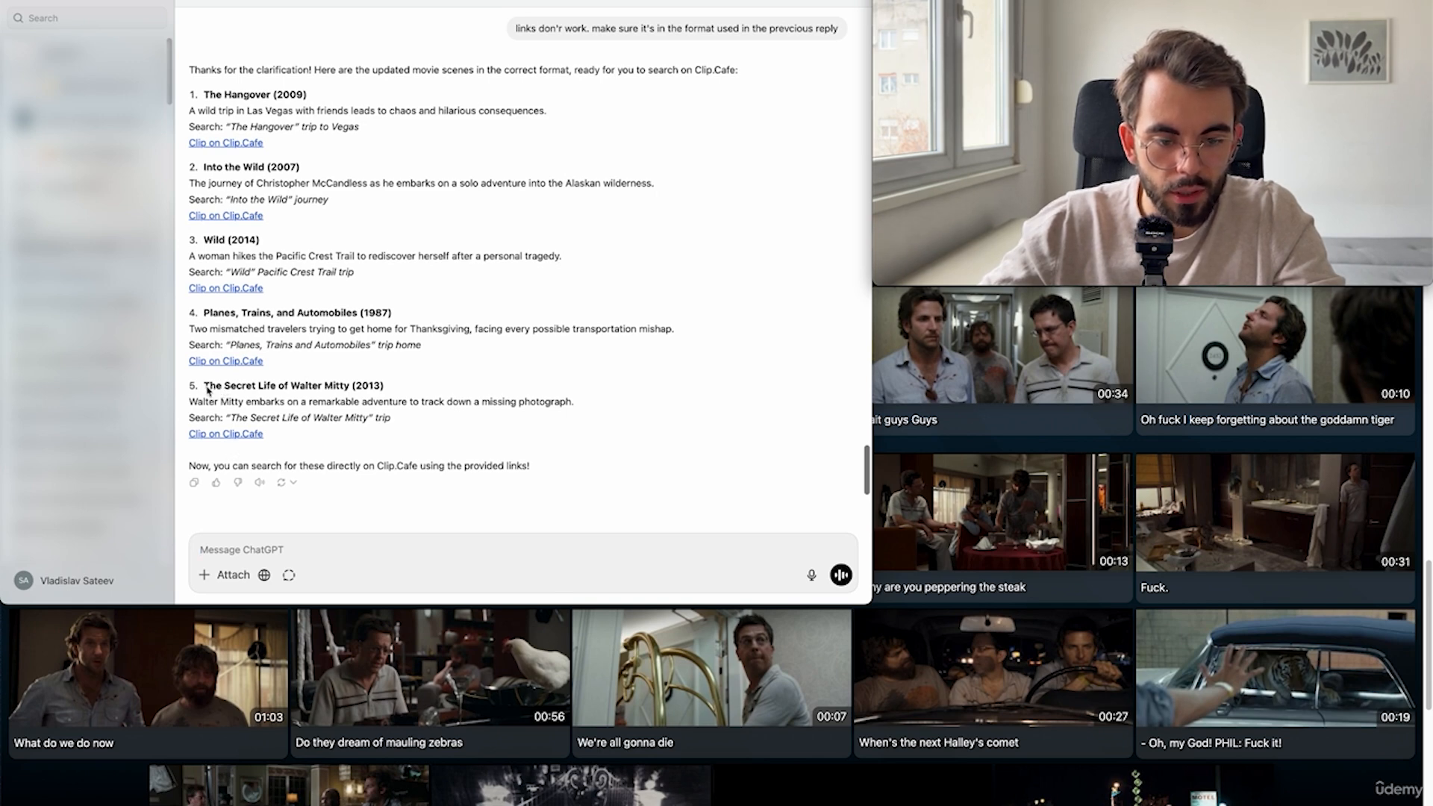
# - Look up "The Secret Life of Walter Mitty" from the ChatGPT list on ClipCafe and browse its clips
pyautogui.moveTo(207, 389); pyautogui.dragTo(359, 396)
pyautogui.press('super+Tab')
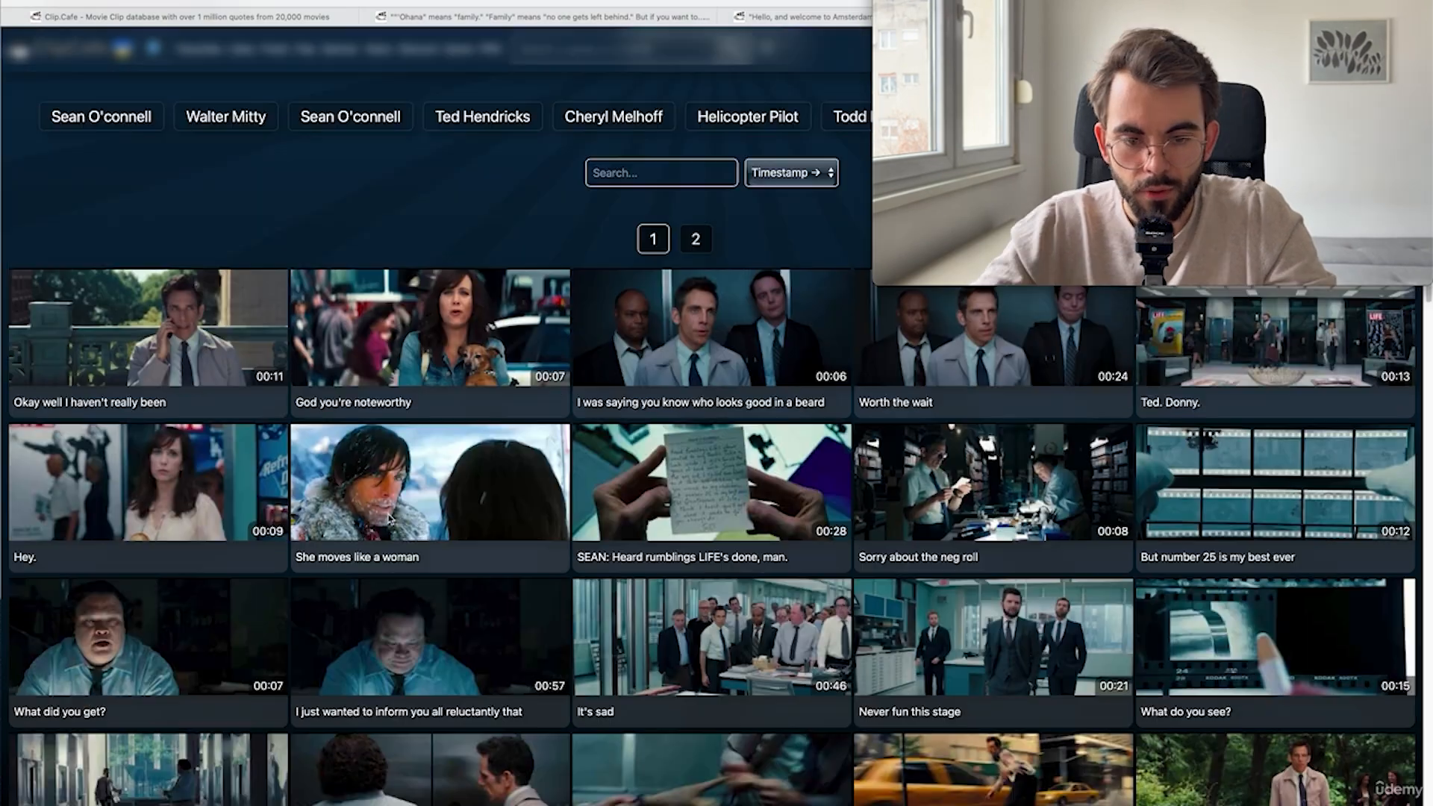
pyautogui.scroll(-5, 1029, 463)
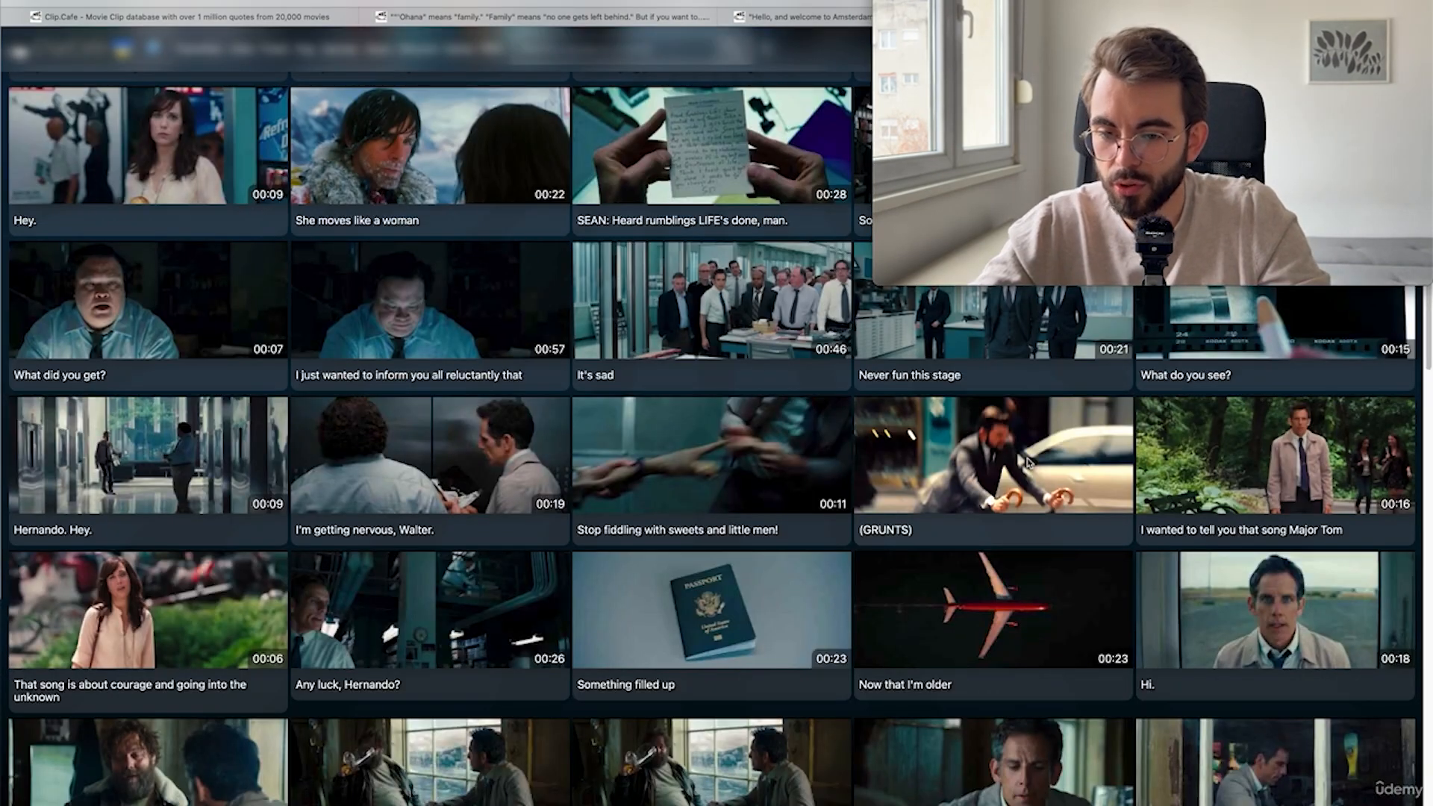
pyautogui.scroll(-15, 1029, 463)
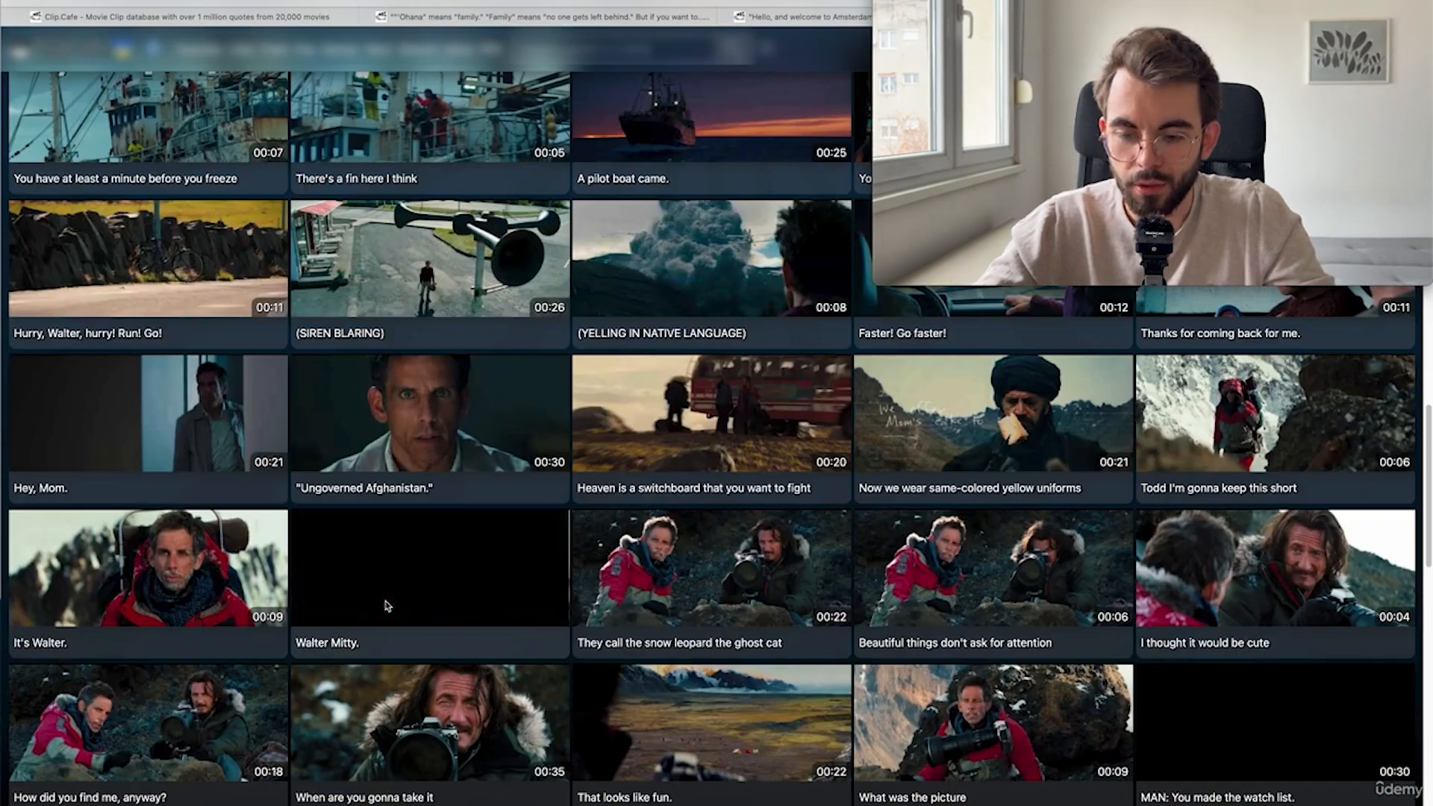
pyautogui.scroll(-11, 1046, 734)
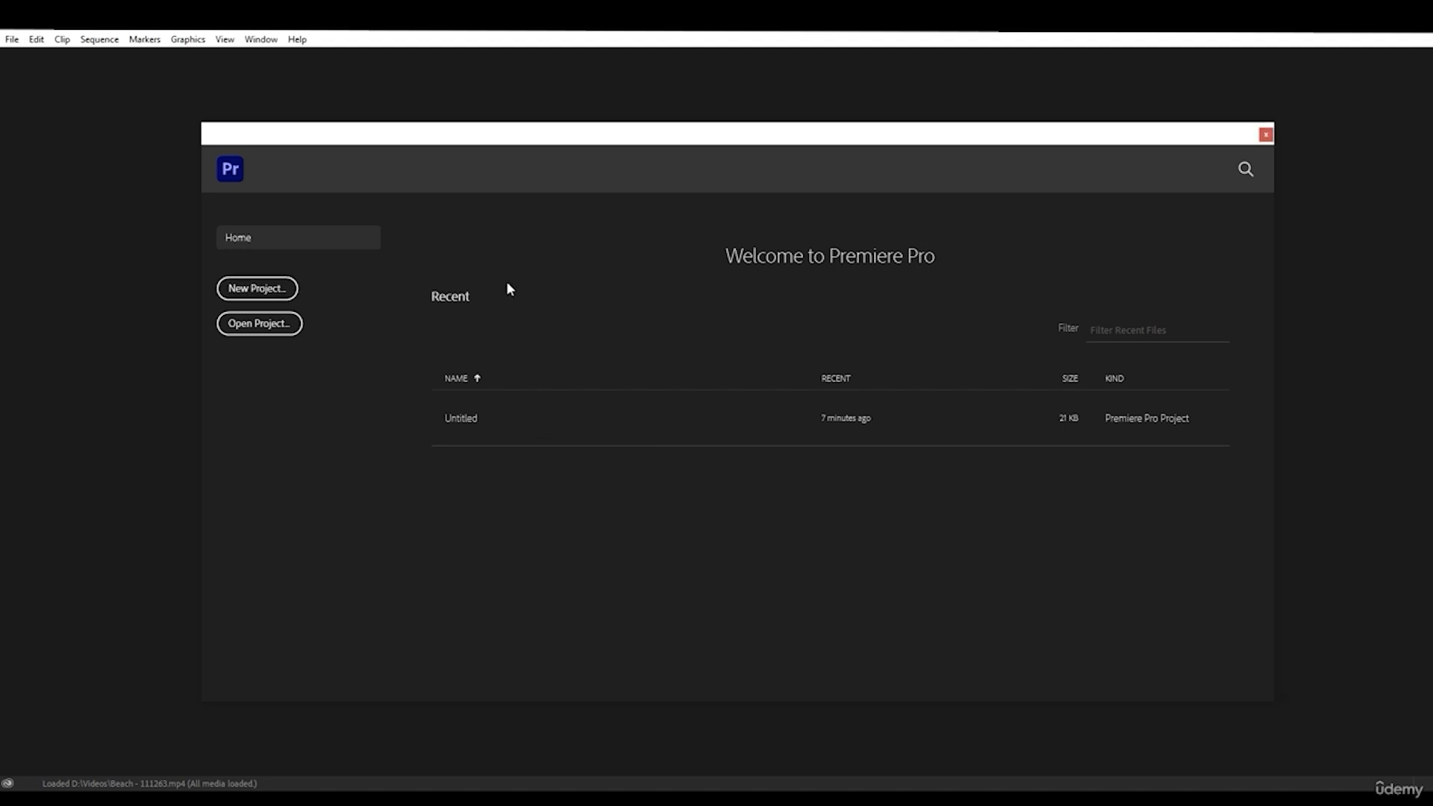
# - Switch to Premiere Pro and create a new project named Course with the default settings
pyautogui.click(265, 287)
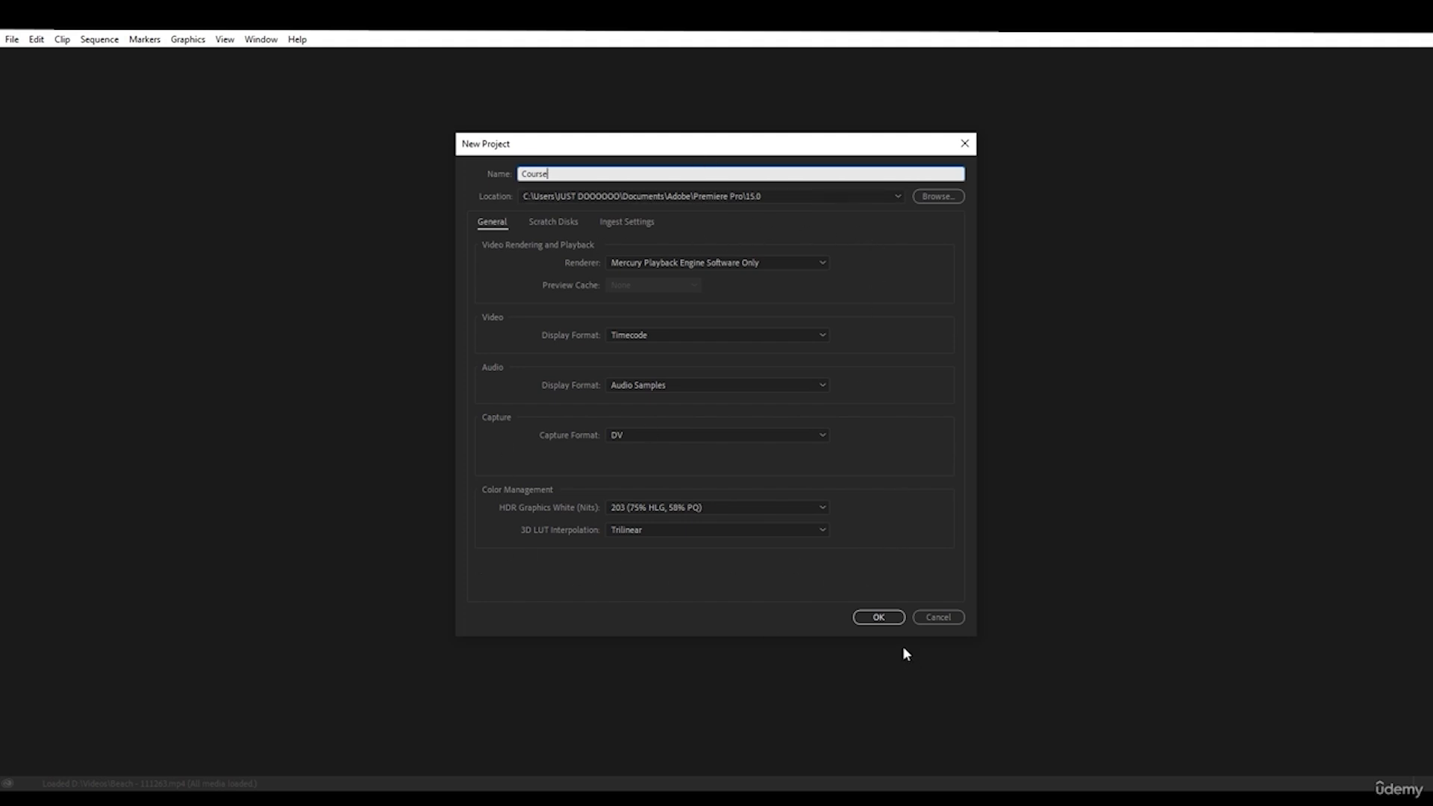
pyautogui.click(894, 616)
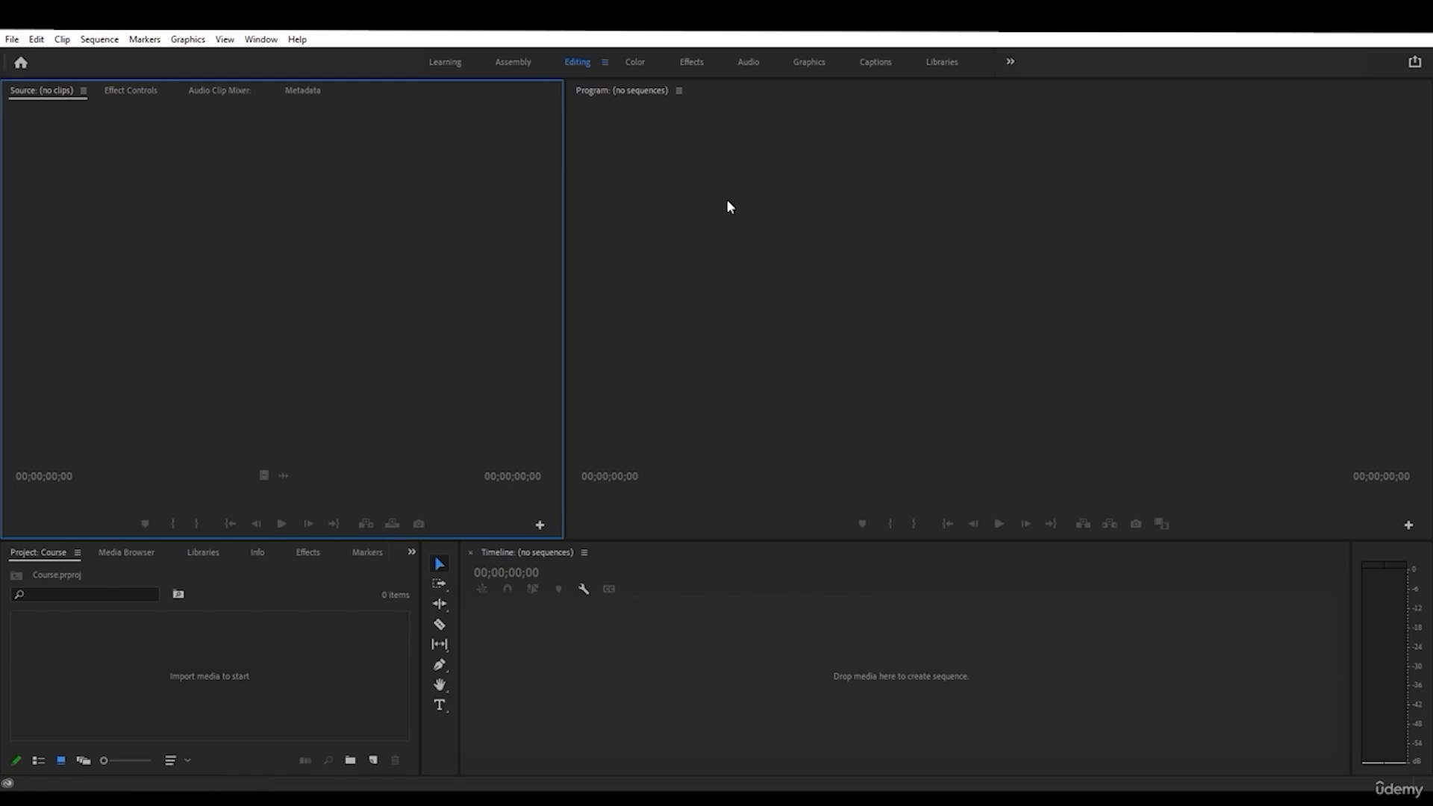
# - Select the Program, Source, Project and Timeline panels in turn to examine the workspace layout
pyautogui.click(725, 201)
pyautogui.click(397, 196)
pyautogui.click(299, 635)
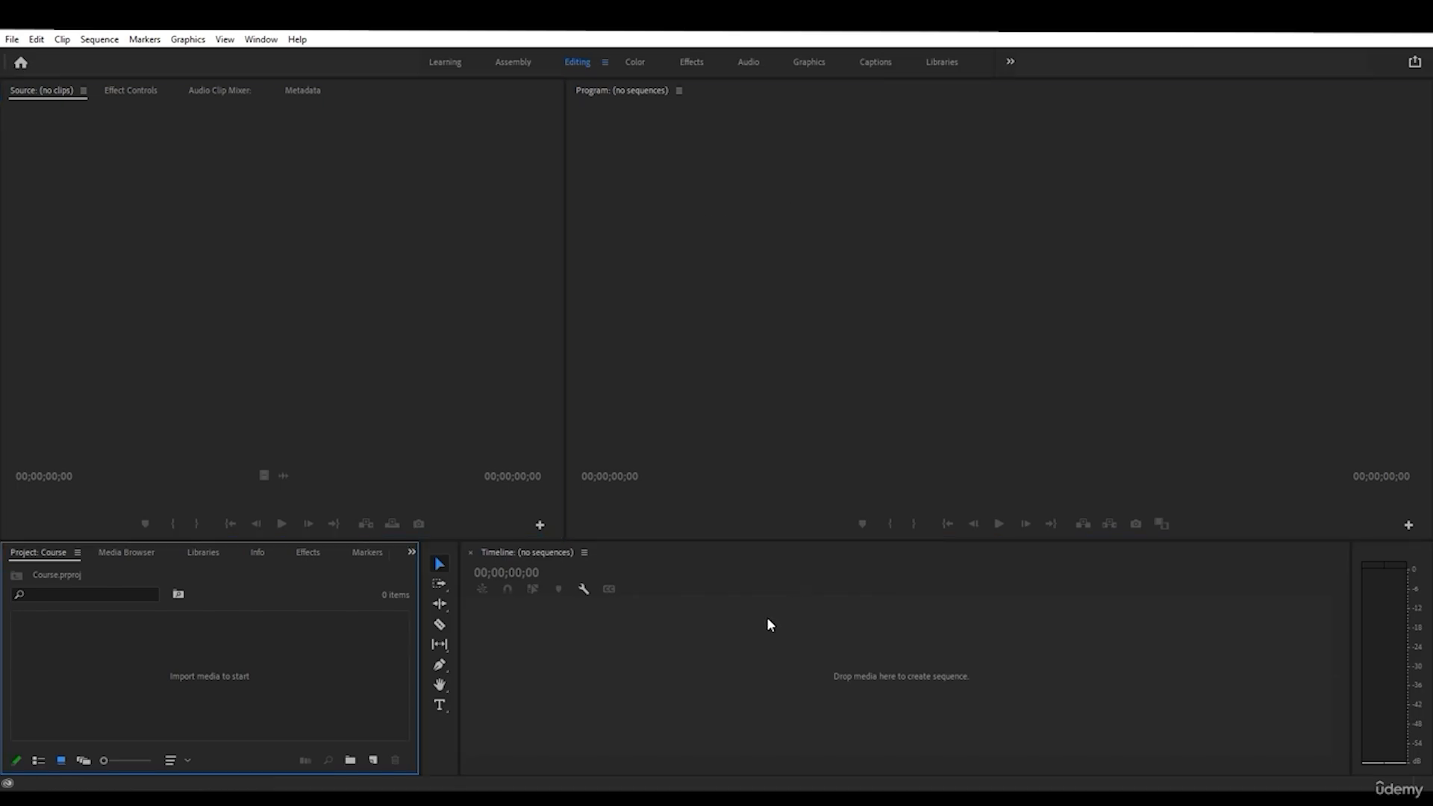
pyautogui.click(767, 618)
pyautogui.click(199, 621)
pyautogui.click(356, 289)
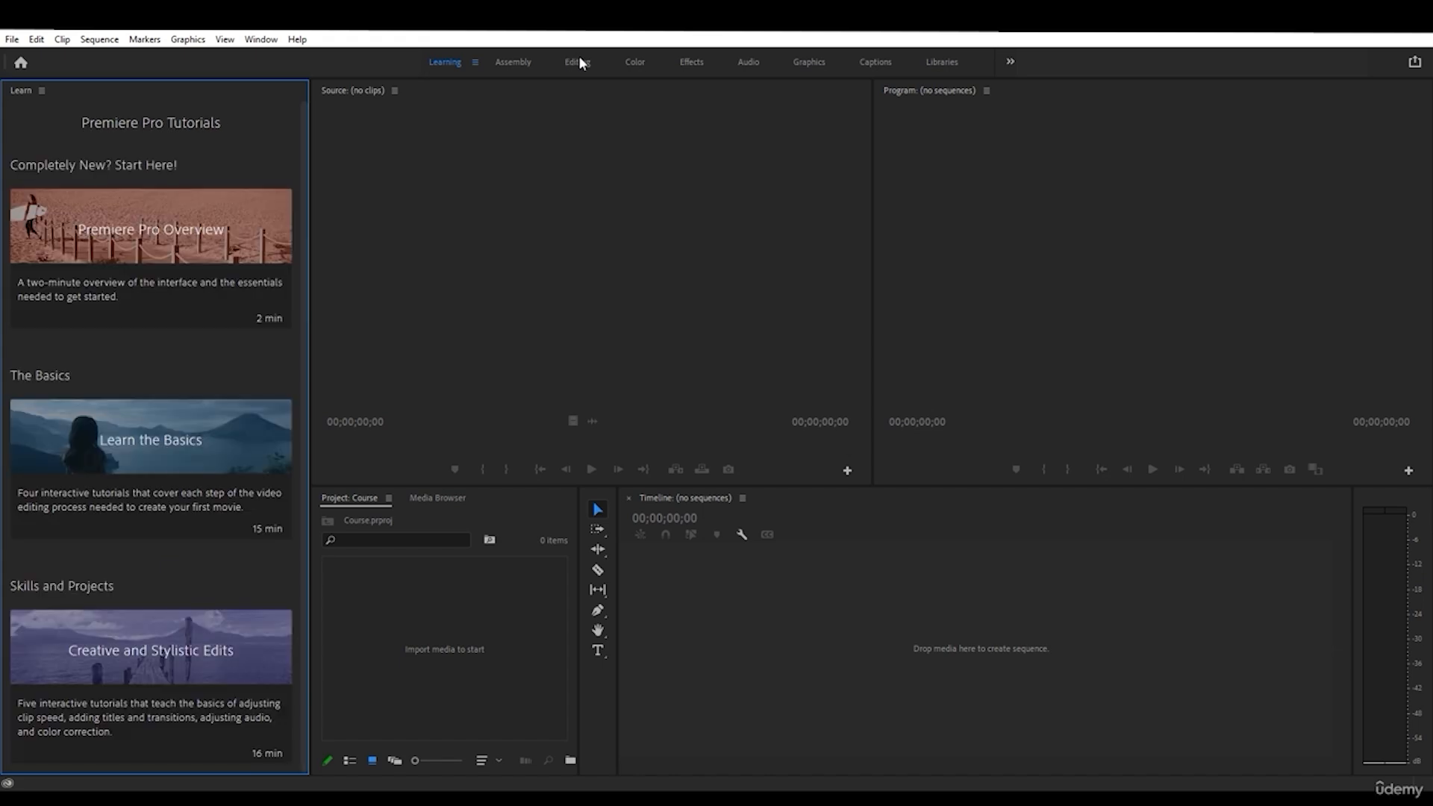
# - Return to the Editing workspace and slightly increase the height of the Project and Timeline panels
pyautogui.click(580, 60)
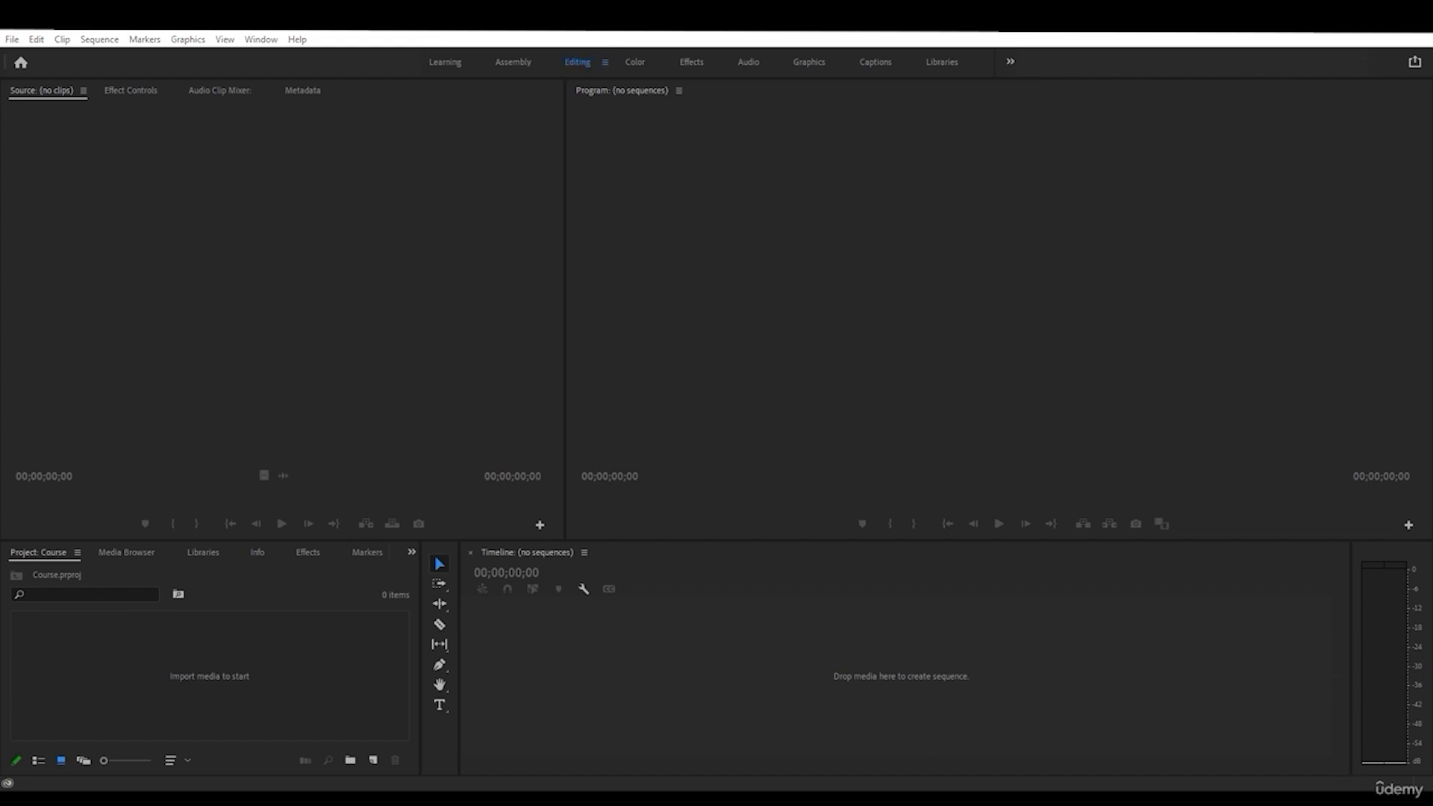
pyautogui.moveTo(700, 540); pyautogui.dragTo(700, 526)
pyautogui.click(700, 458)
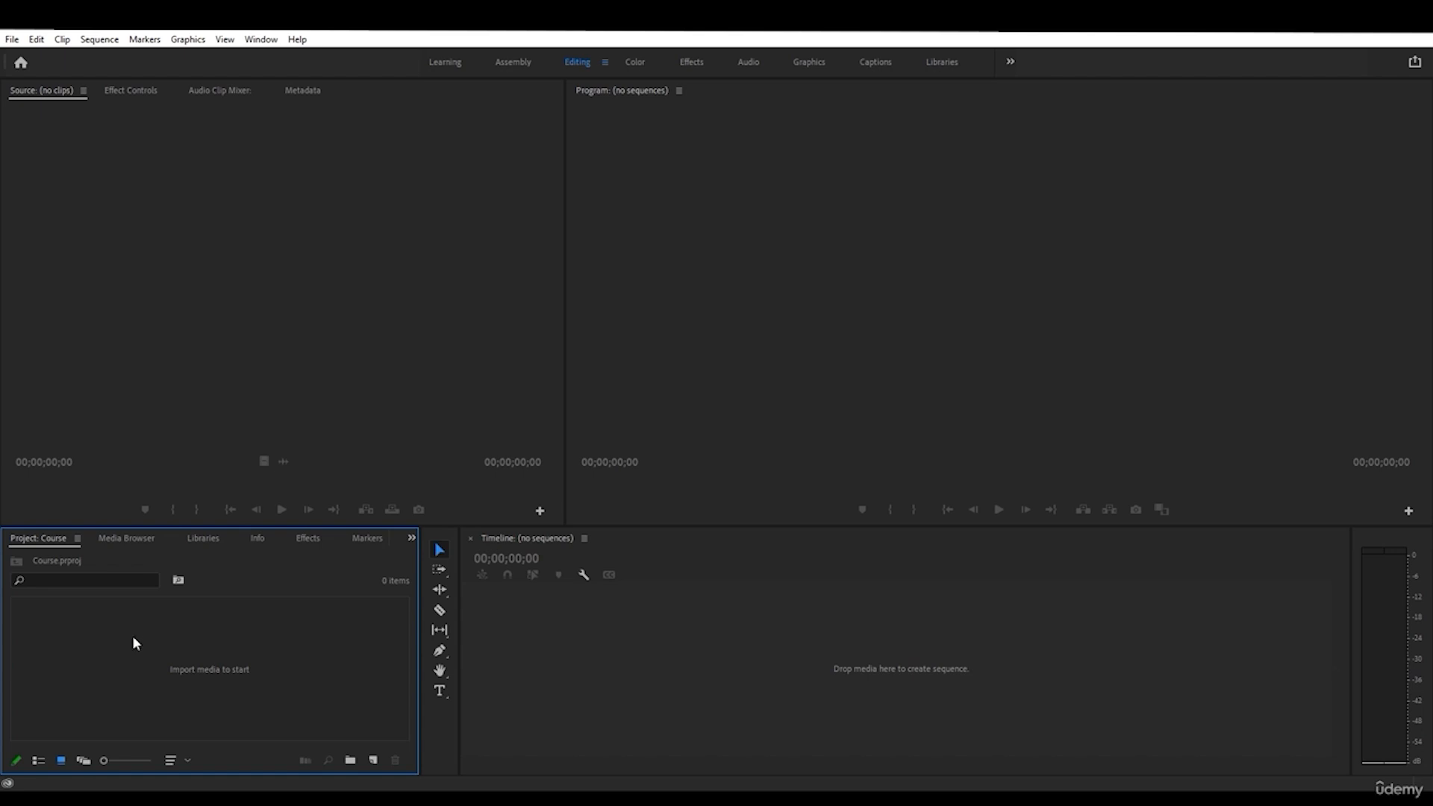
# - Import the video "Ocean - 19609.mp4" from the Videos folder on drive D into the project
pyautogui.doubleClick(306, 681)
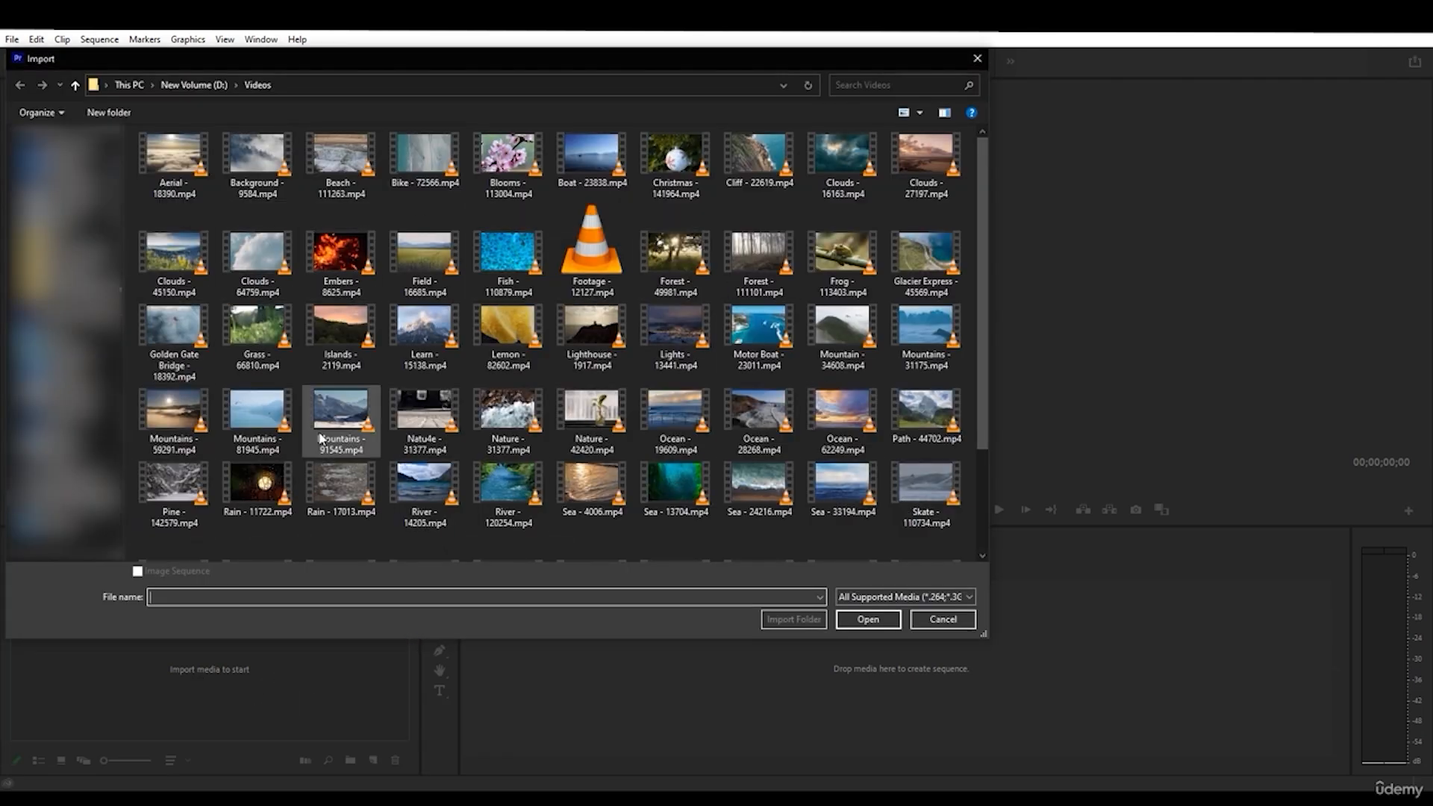
pyautogui.click(310, 209)
pyautogui.click(298, 200)
pyautogui.click(314, 211)
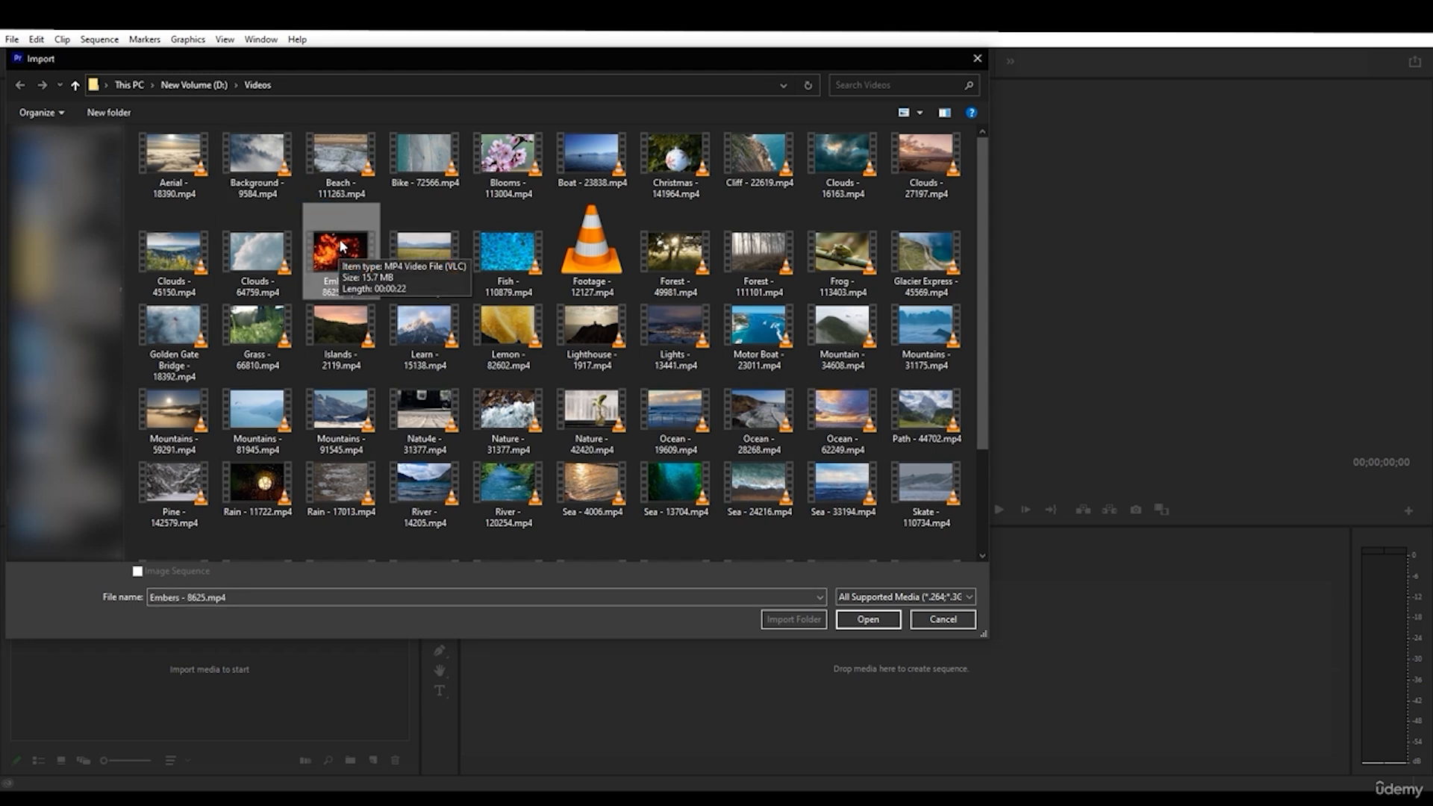
pyautogui.click(668, 344)
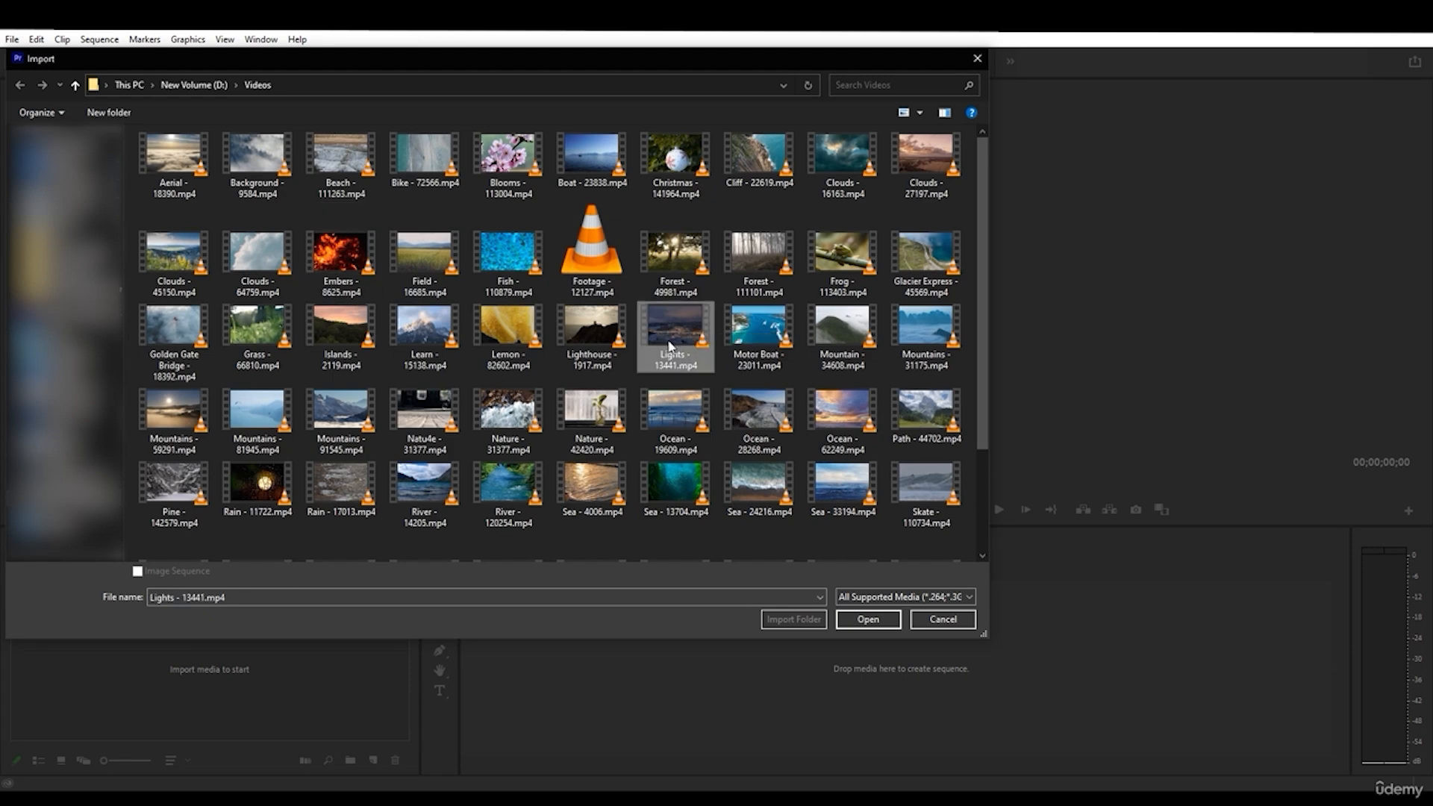
pyautogui.scroll(-2, 687, 403)
pyautogui.scroll(2, 701, 416)
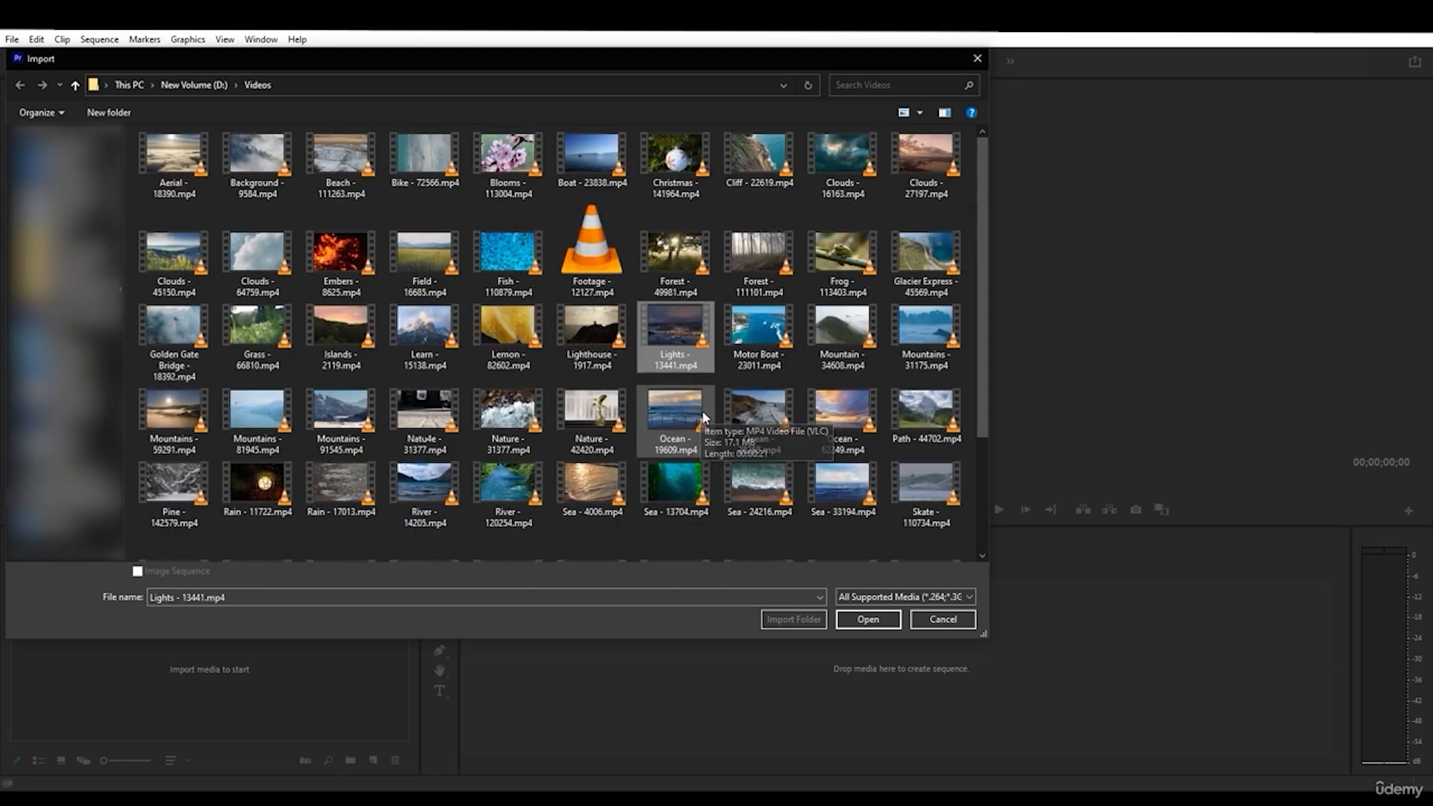
pyautogui.click(432, 417)
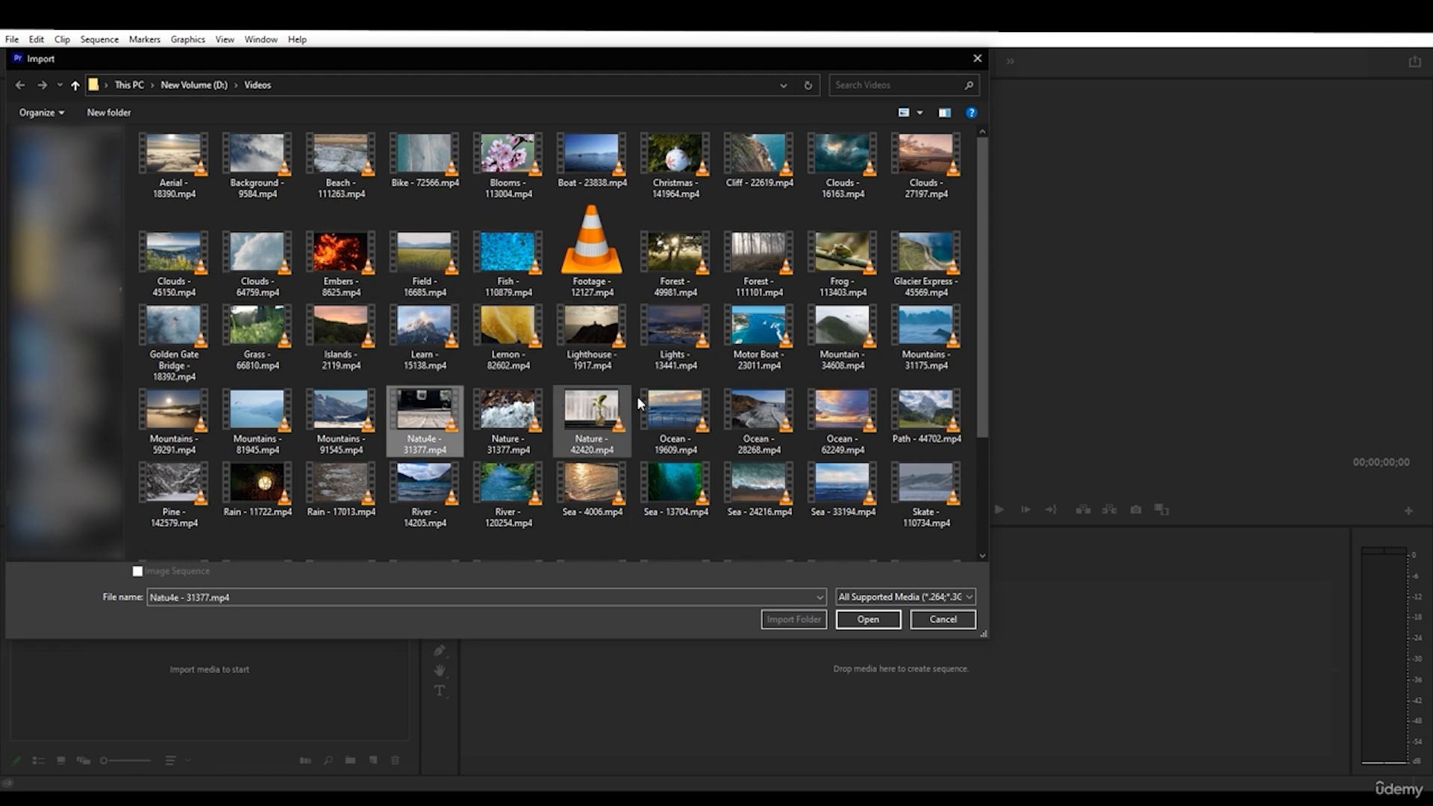
pyautogui.click(676, 407)
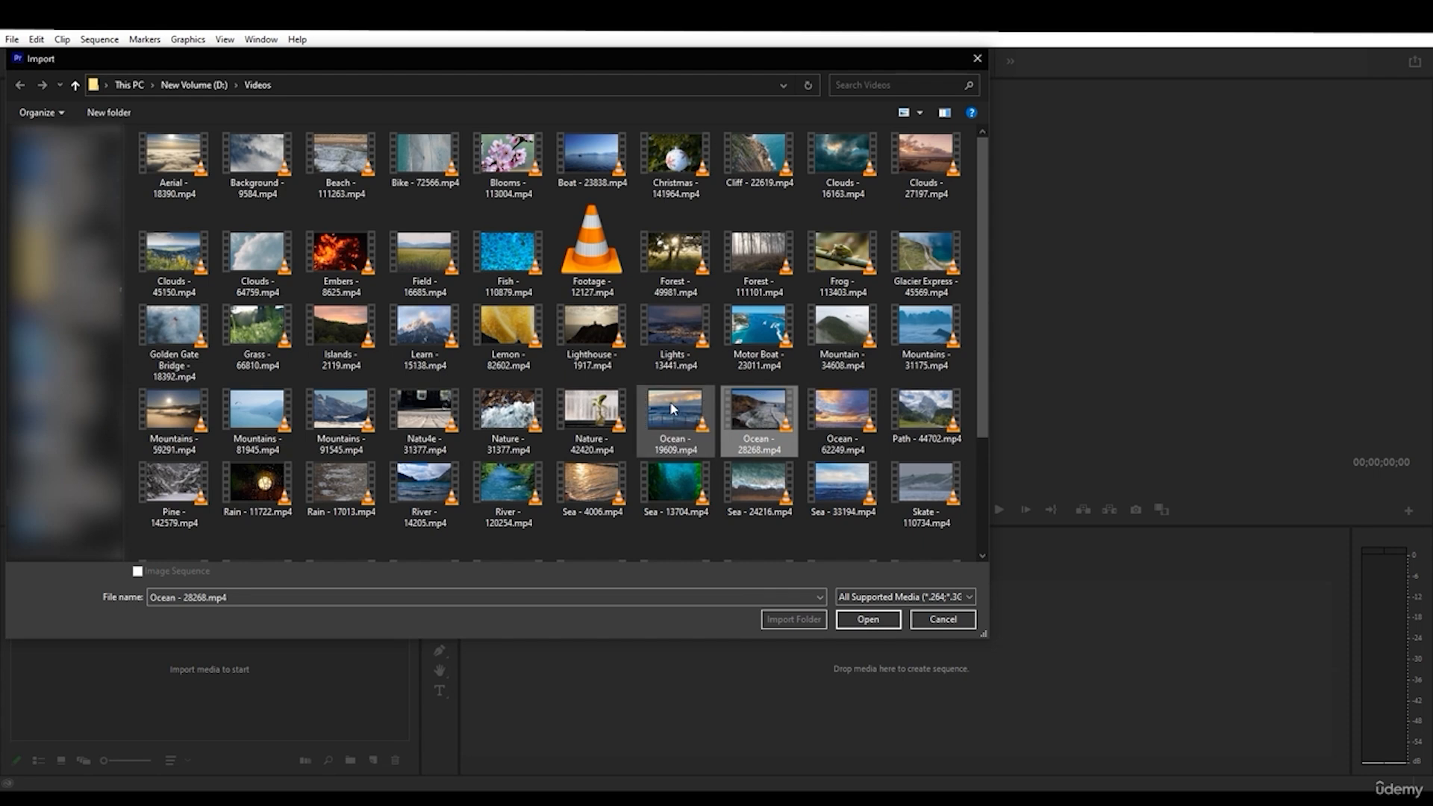
pyautogui.click(859, 621)
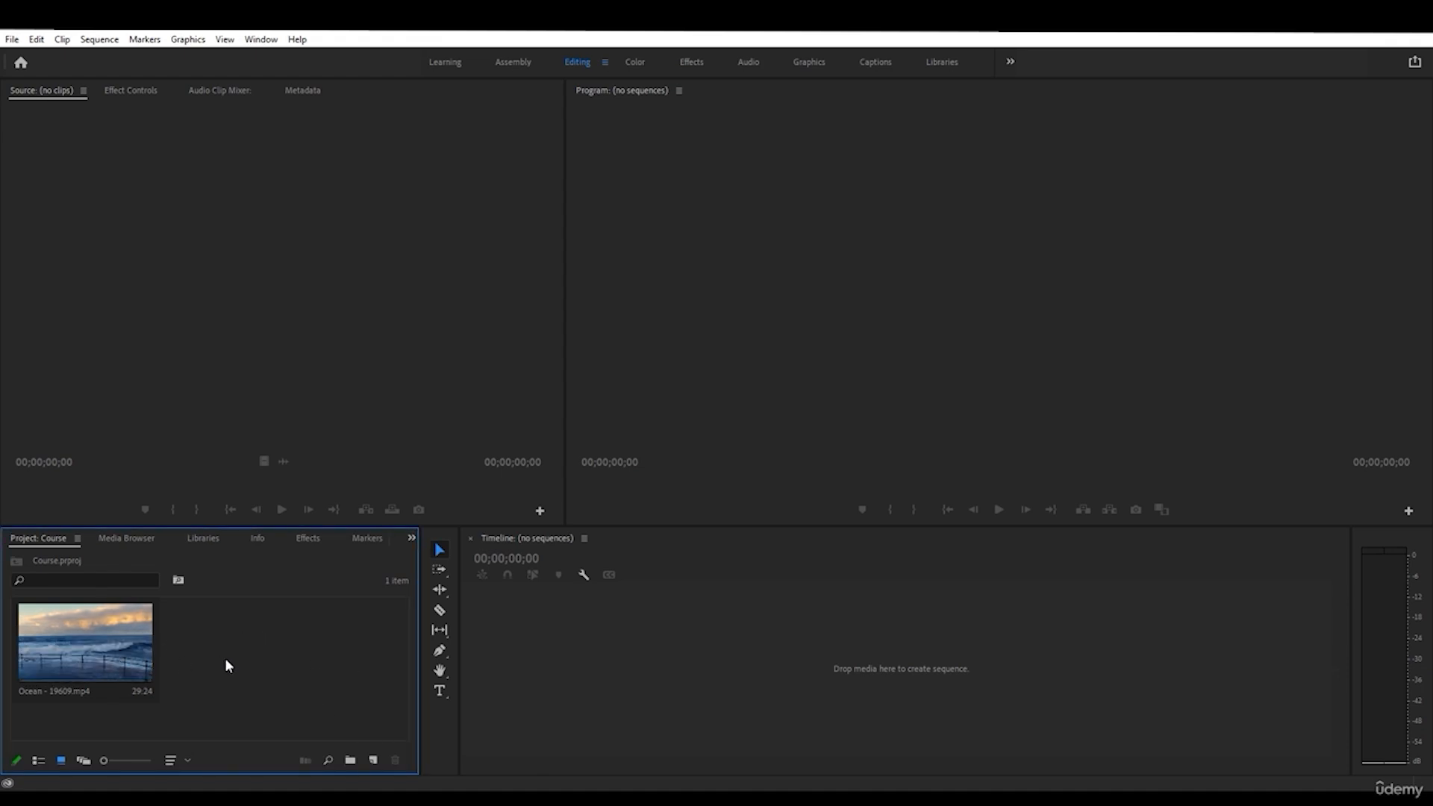
# - Open the ocean clip in the Source Monitor, play part of it and stop playback
pyautogui.doubleClick(102, 647)
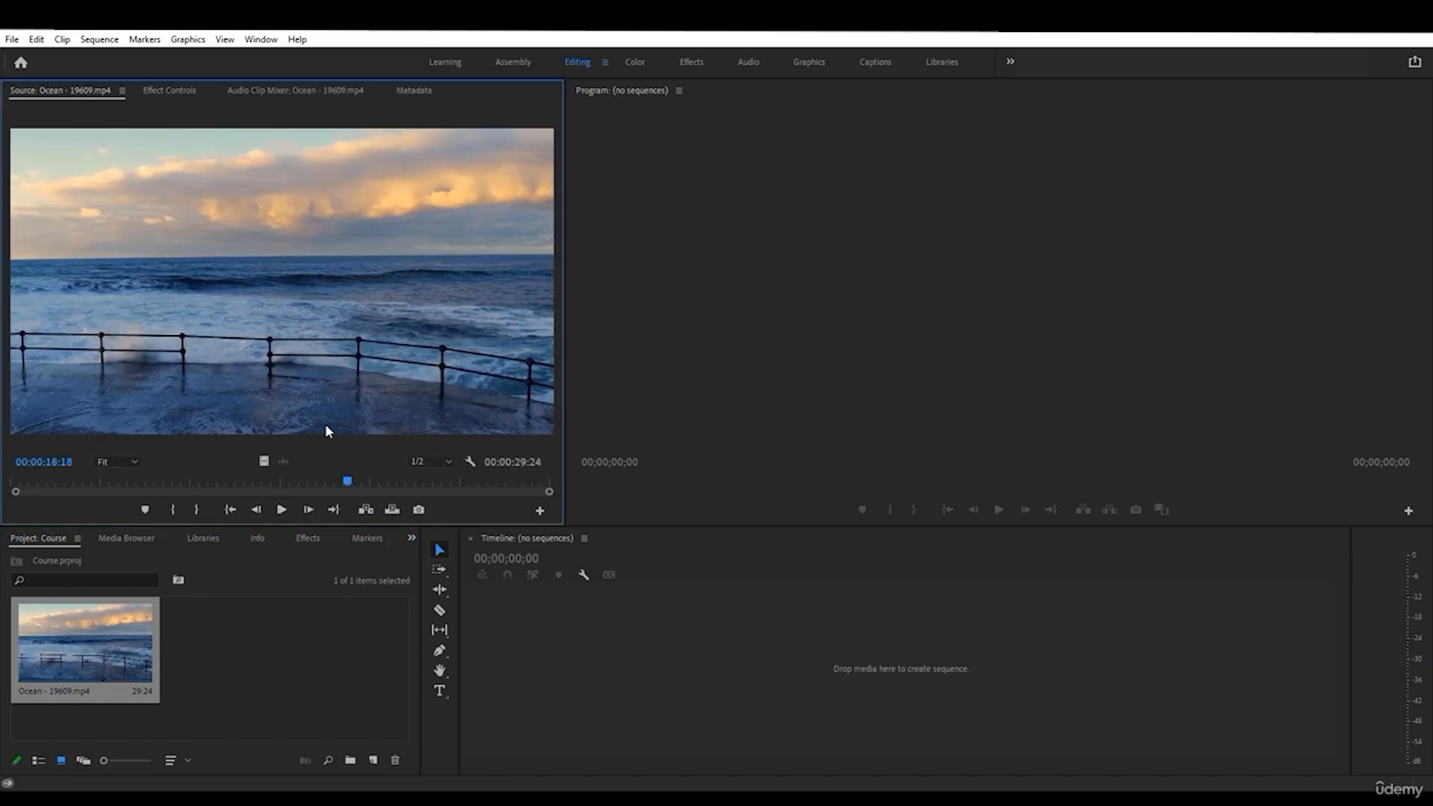
pyautogui.click(282, 510)
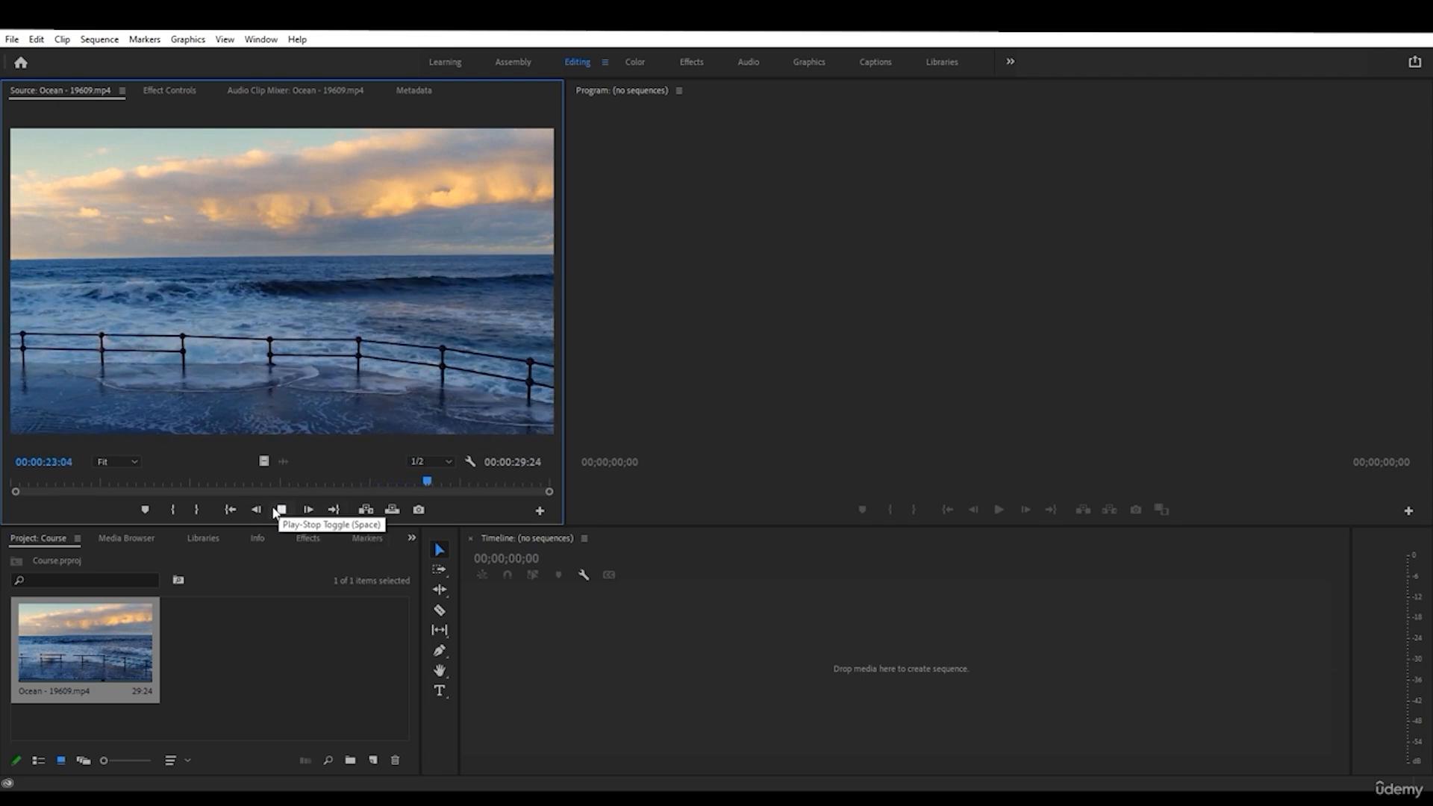
pyautogui.click(281, 511)
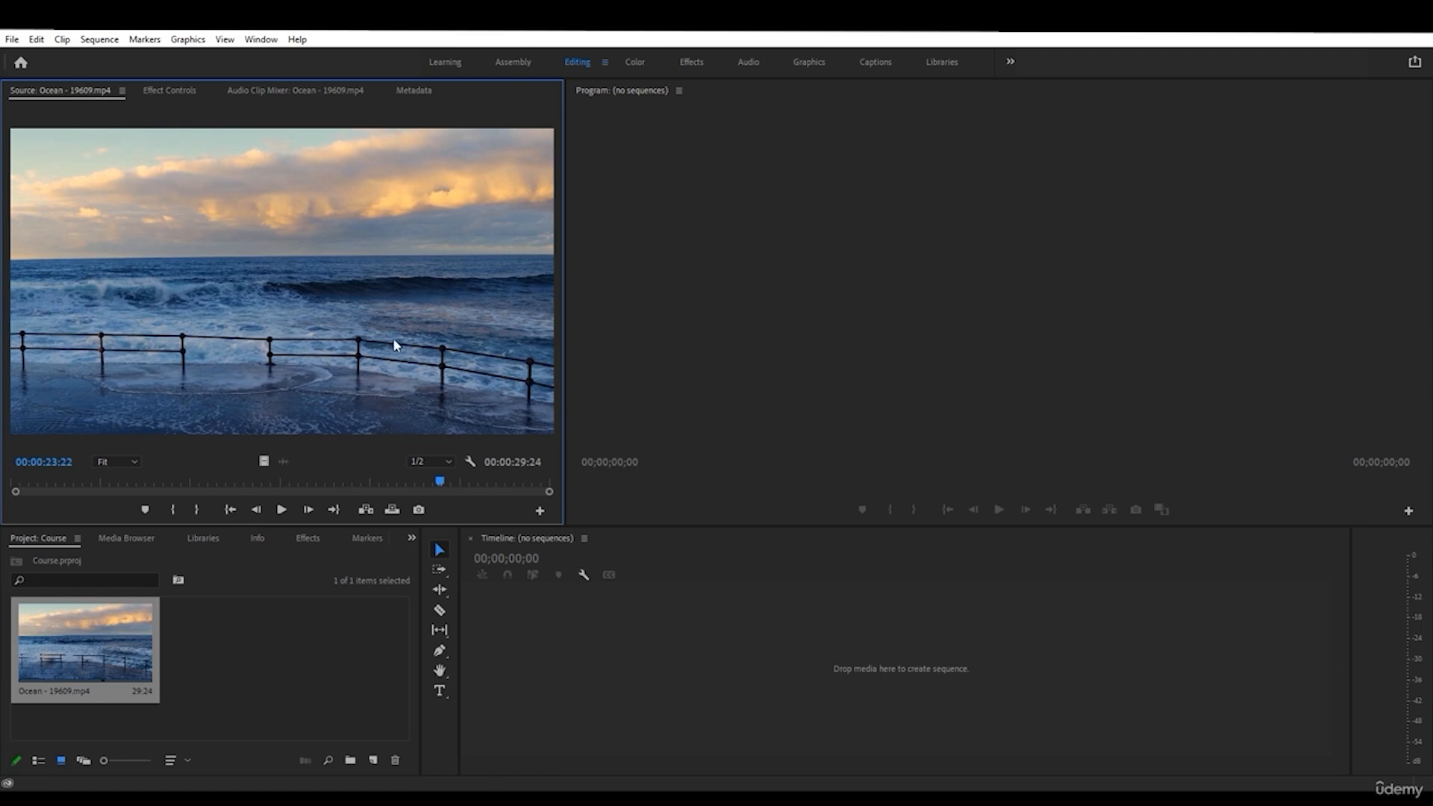
# - Mark an In point at 00:00:06:21 and an Out point giving a 4:02 range, then scrub back before the In point
pyautogui.click(201, 484)
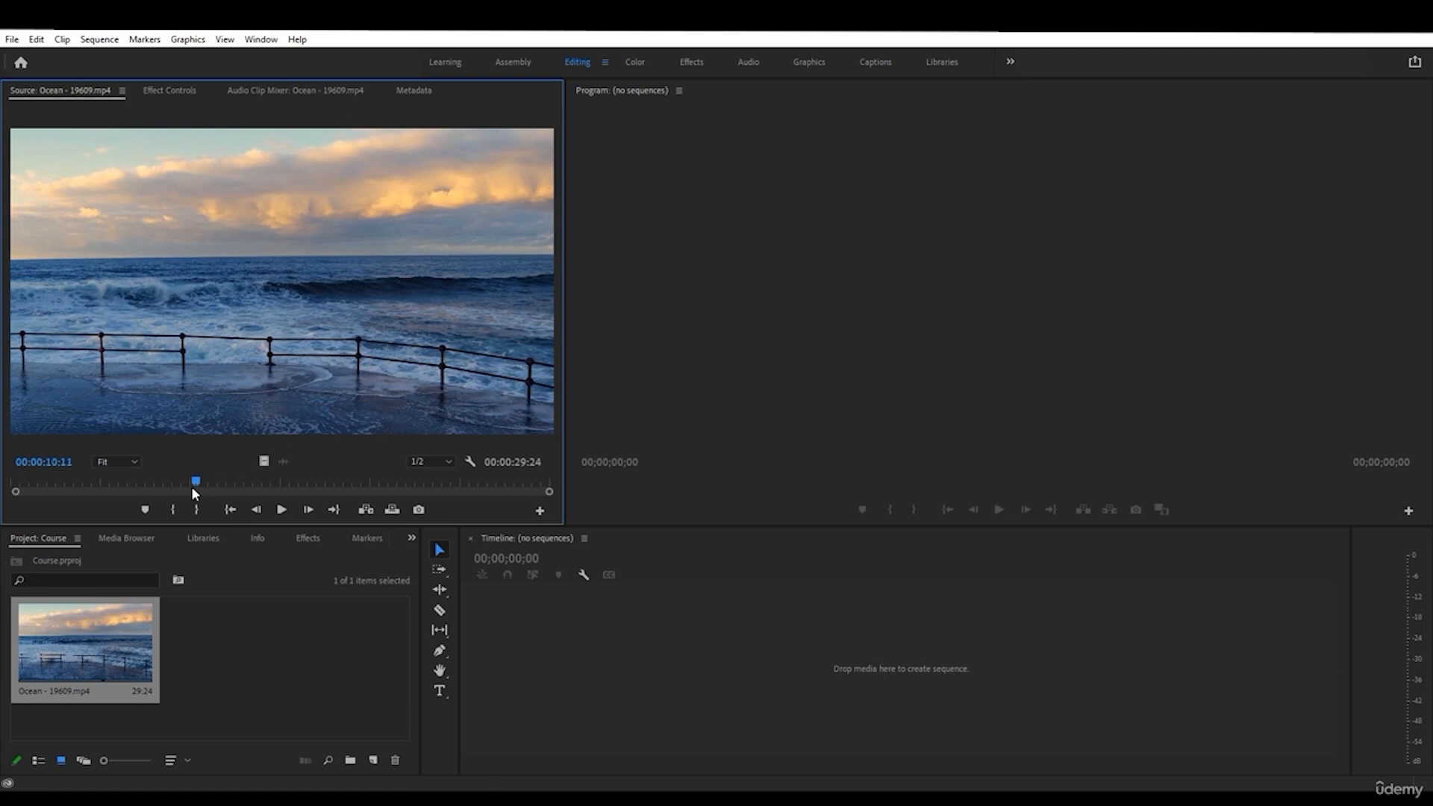
pyautogui.click(133, 484)
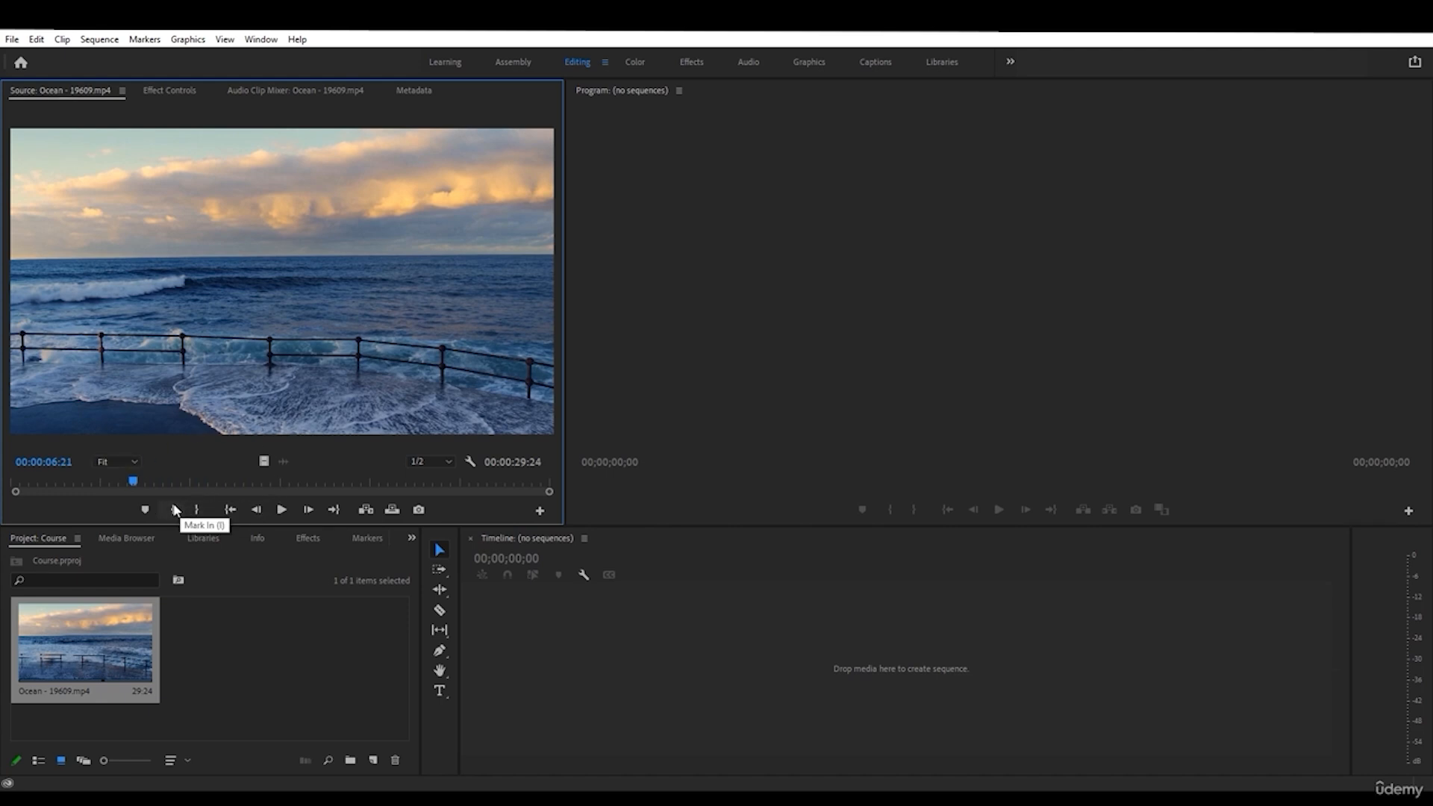
pyautogui.click(175, 510)
pyautogui.moveTo(145, 486)
pyautogui.mouseDown()
pyautogui.moveTo(211, 486)
pyautogui.moveTo(167, 486)
pyautogui.mouseUp()
pyautogui.click(207, 510)
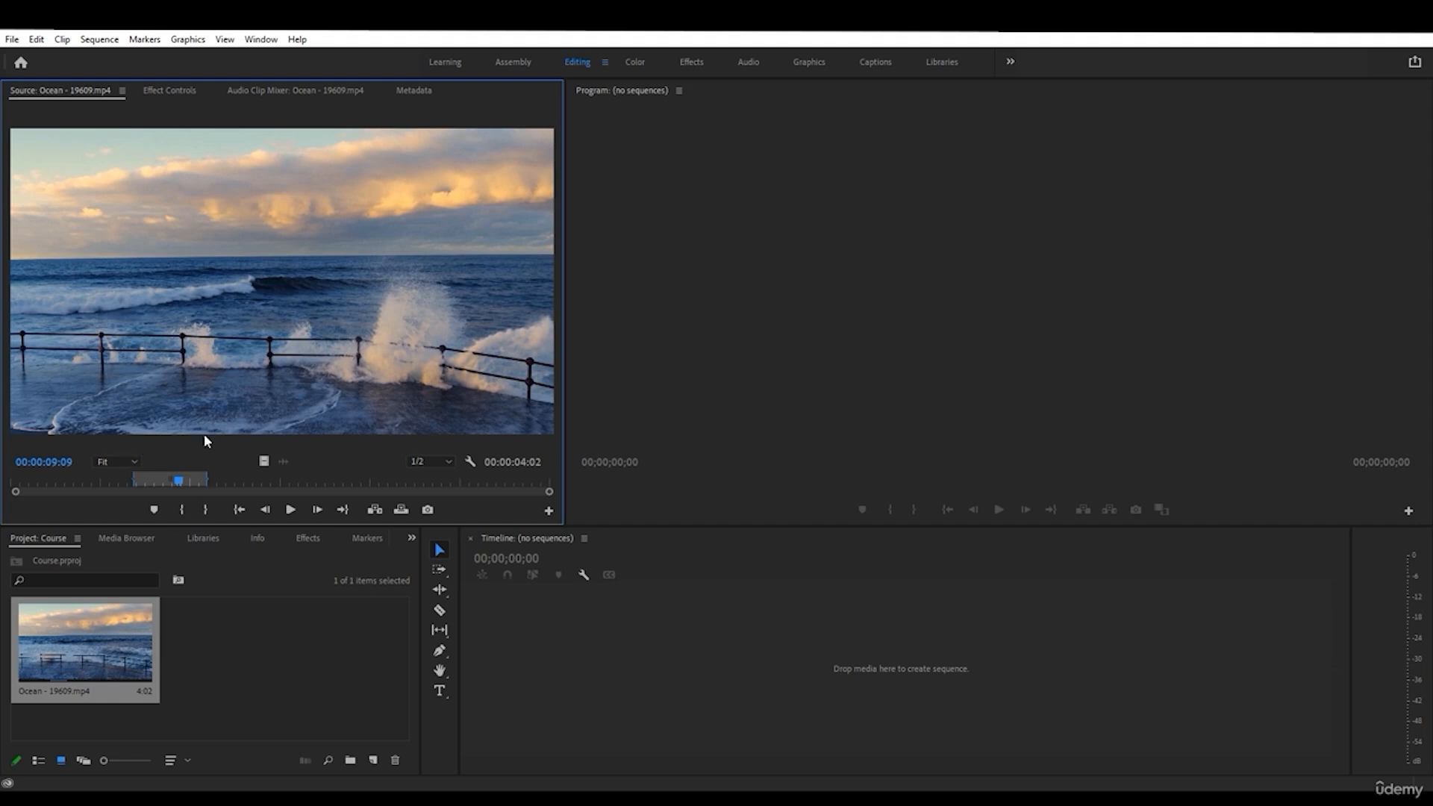
pyautogui.moveTo(179, 482); pyautogui.dragTo(117, 482)
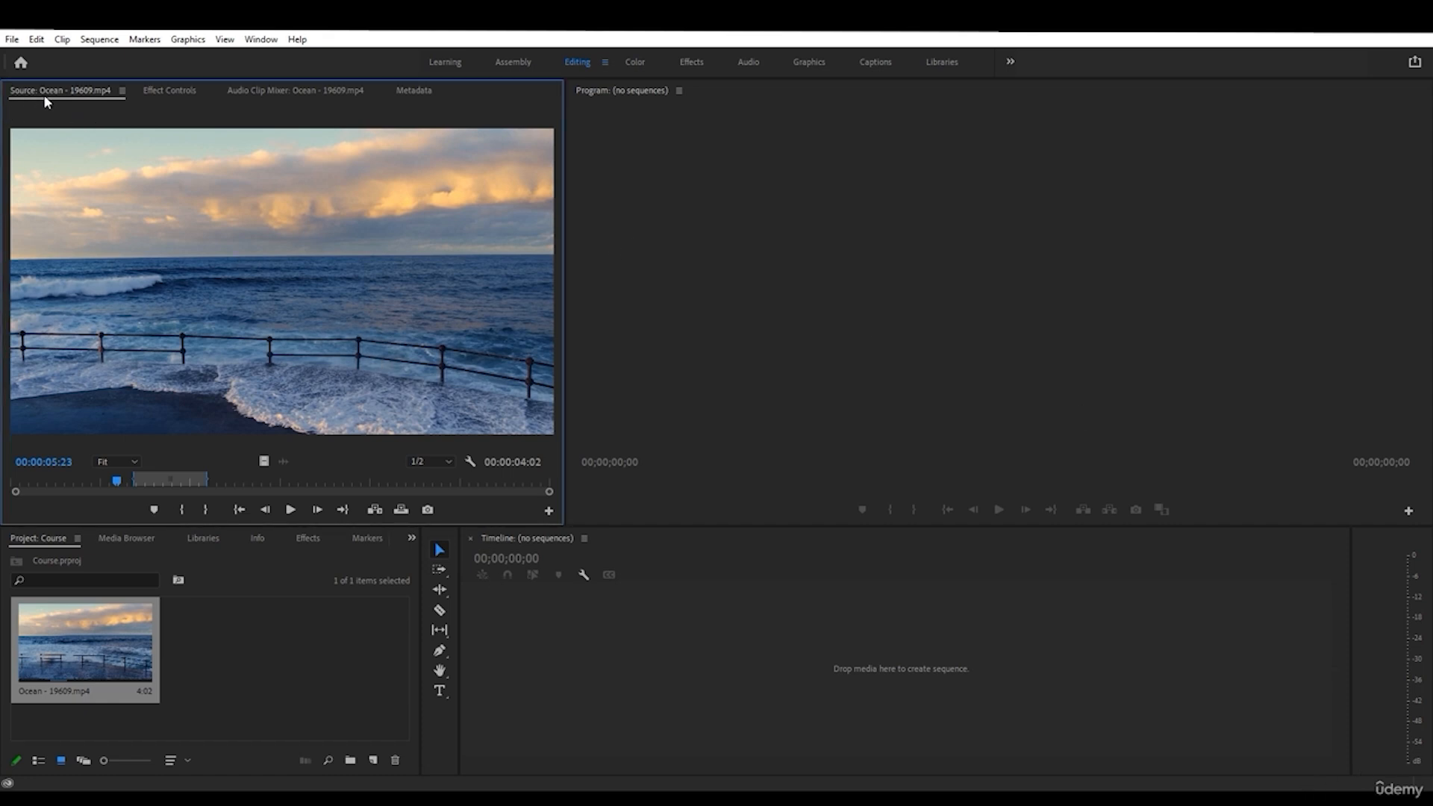
# - Activate the Timeline panel and enlarge the lower panels by shrinking the Source and Program monitors
pyautogui.click(535, 634)
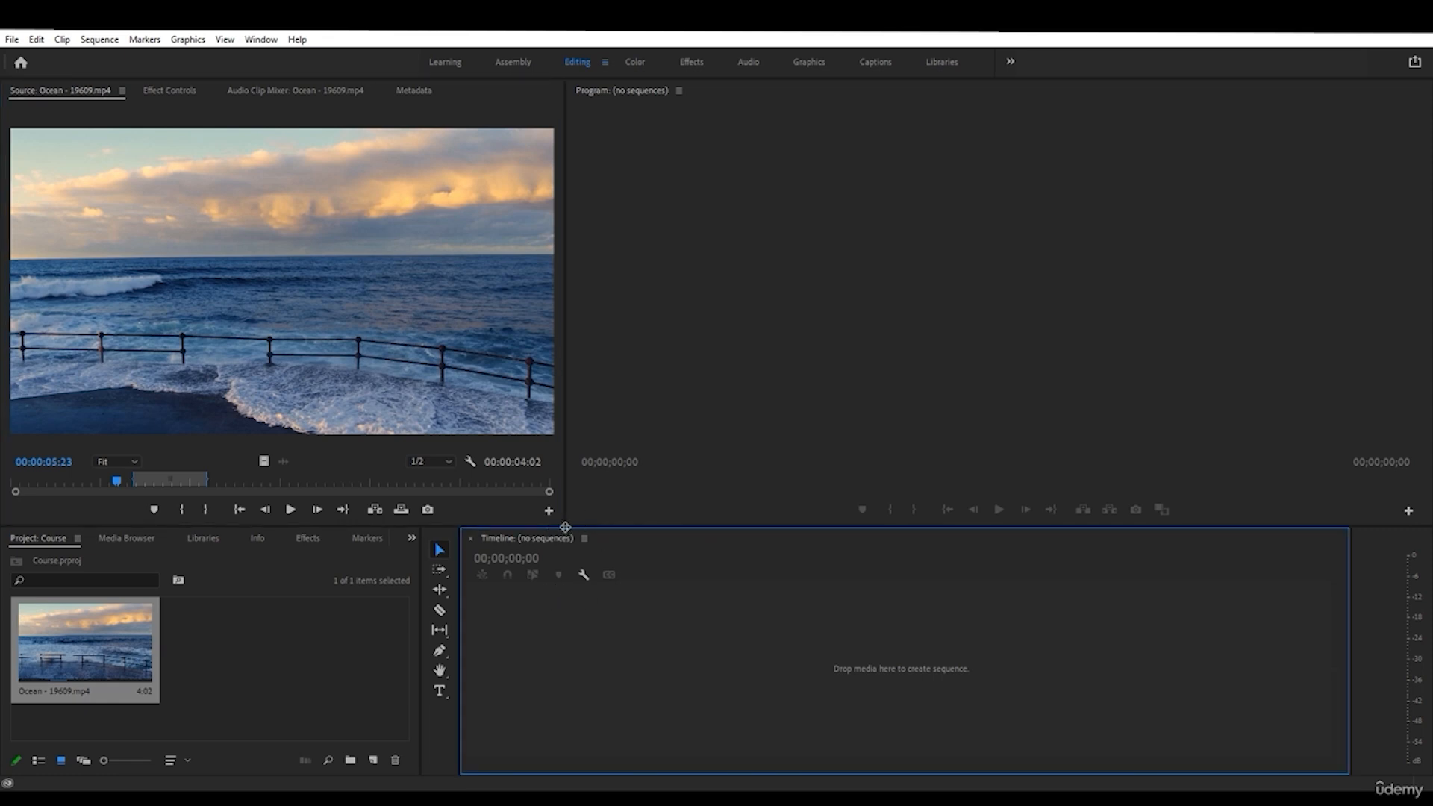
pyautogui.moveTo(566, 518); pyautogui.dragTo(559, 480)
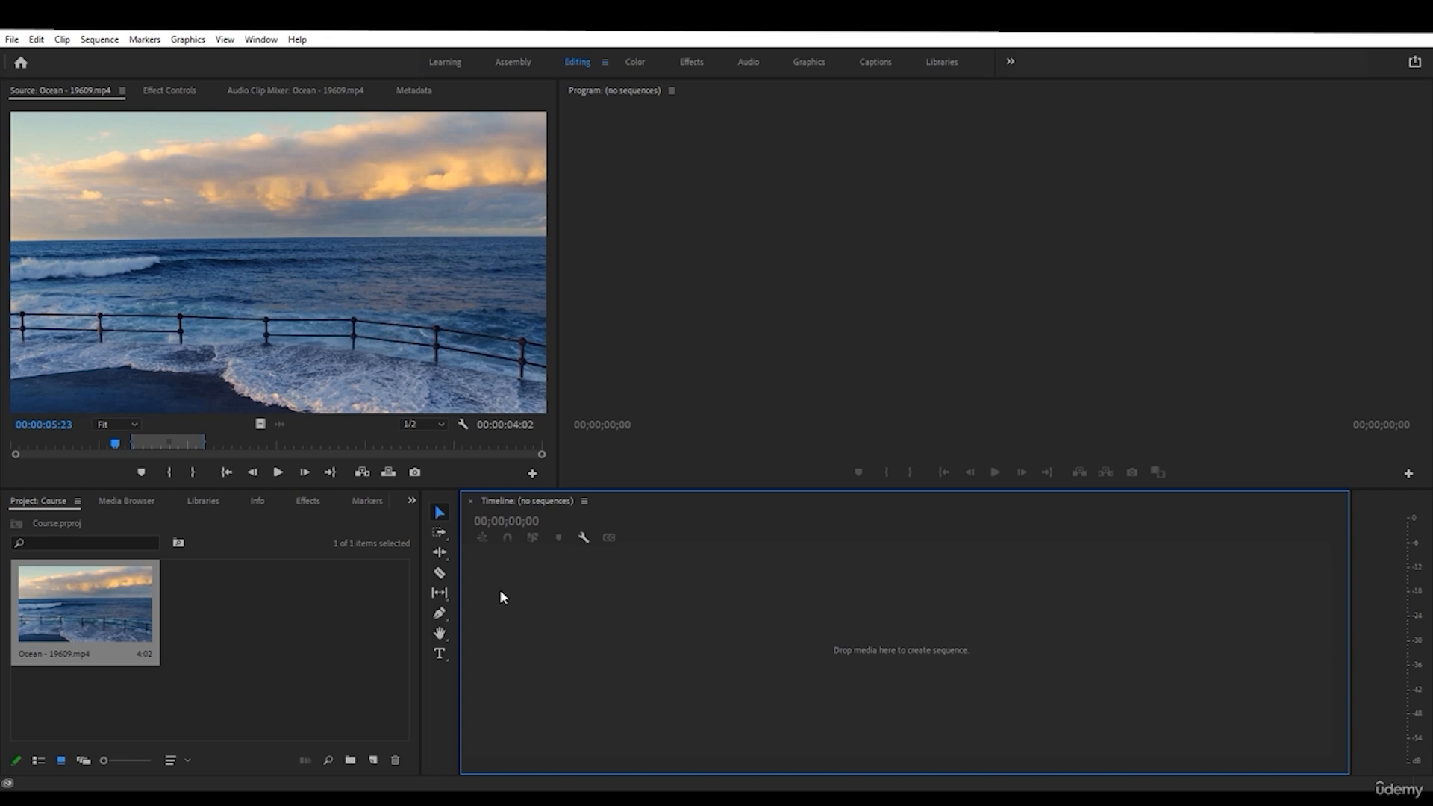
# - Create a sequence from the trimmed ocean clip and place a second copy on V2 directly after the V1 clip
pyautogui.moveTo(104, 590); pyautogui.dragTo(511, 466)
pyautogui.moveTo(96, 599); pyautogui.dragTo(957, 539)
pyautogui.moveTo(39, 592); pyautogui.dragTo(981, 630)
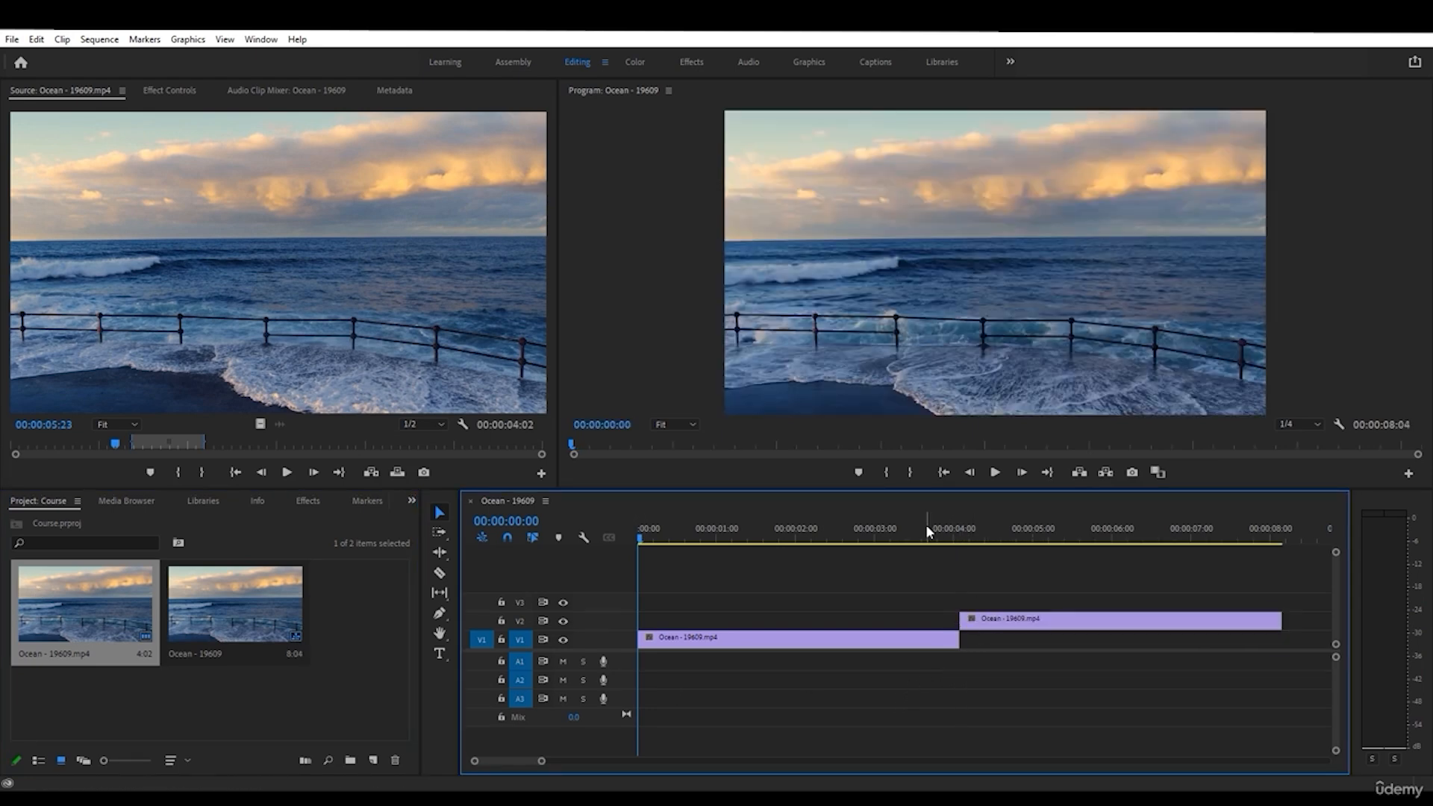
# - Scrub the playhead through the two ocean clips in the sequence and select the clip on V1
pyautogui.click(944, 532)
pyautogui.moveTo(953, 534); pyautogui.dragTo(1122, 539)
pyautogui.moveTo(1088, 587); pyautogui.dragTo(881, 667)
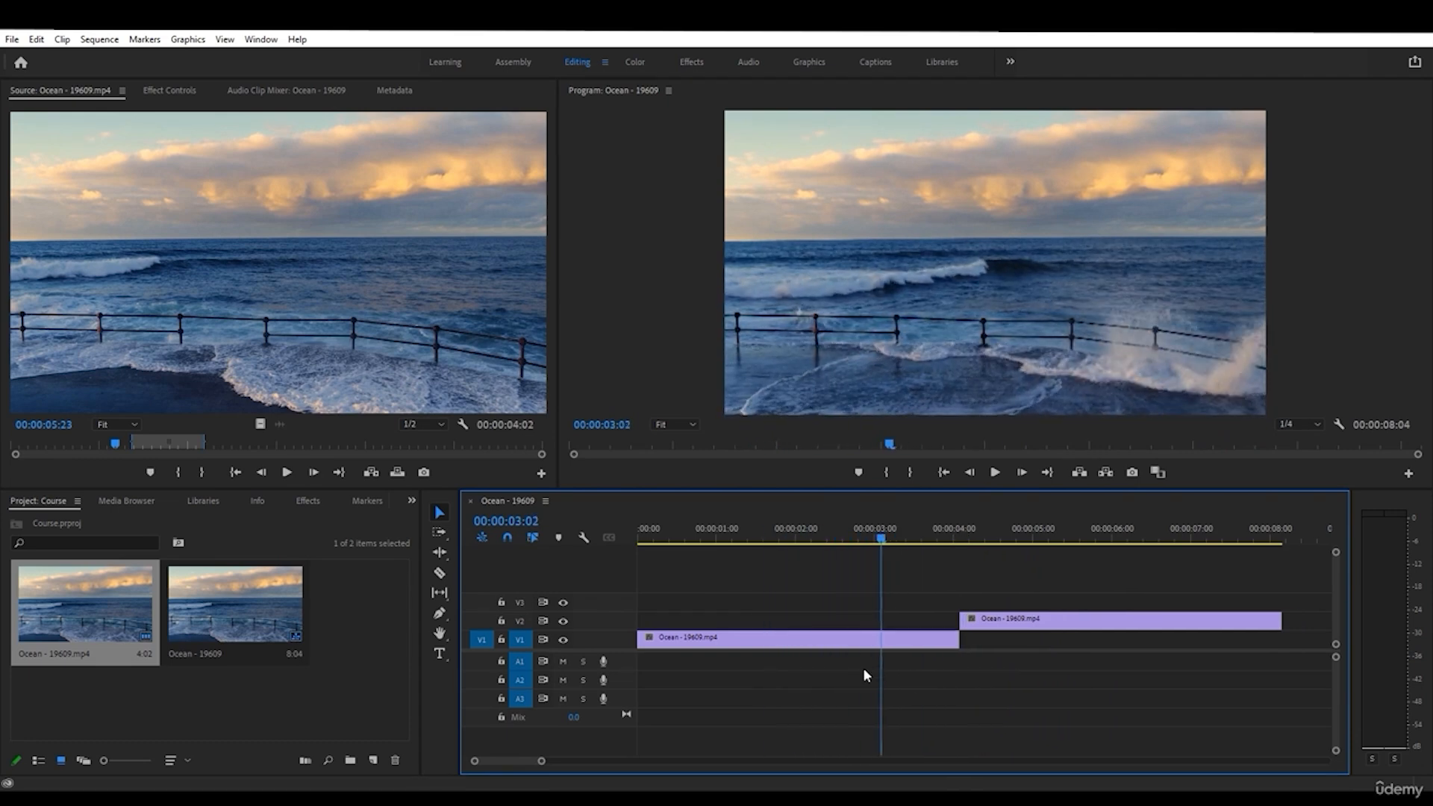
pyautogui.moveTo(851, 532)
pyautogui.mouseDown()
pyautogui.moveTo(716, 532)
pyautogui.moveTo(907, 531)
pyautogui.moveTo(759, 536)
pyautogui.moveTo(856, 534)
pyautogui.mouseUp()
pyautogui.click(870, 336)
pyautogui.click(855, 640)
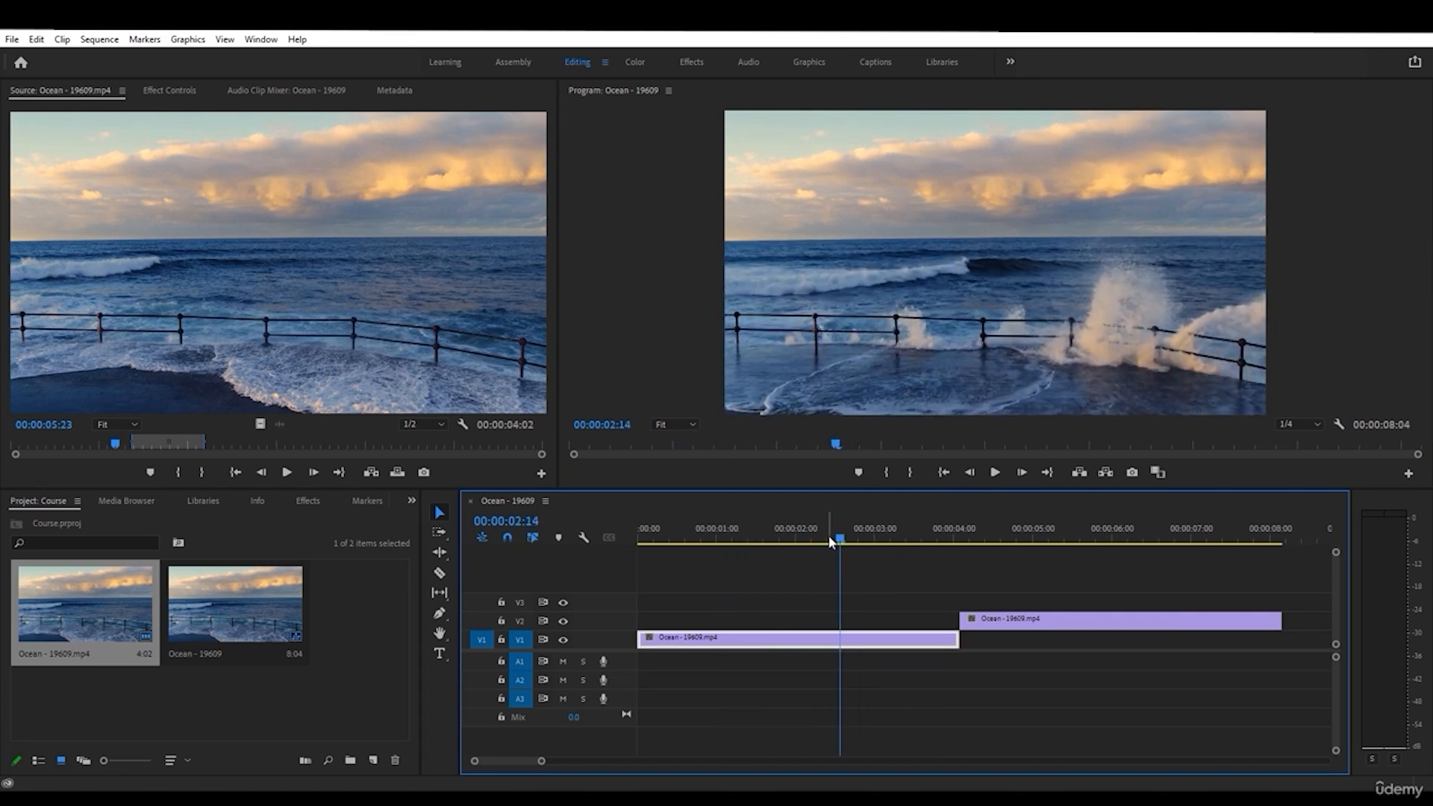
pyautogui.click(830, 535)
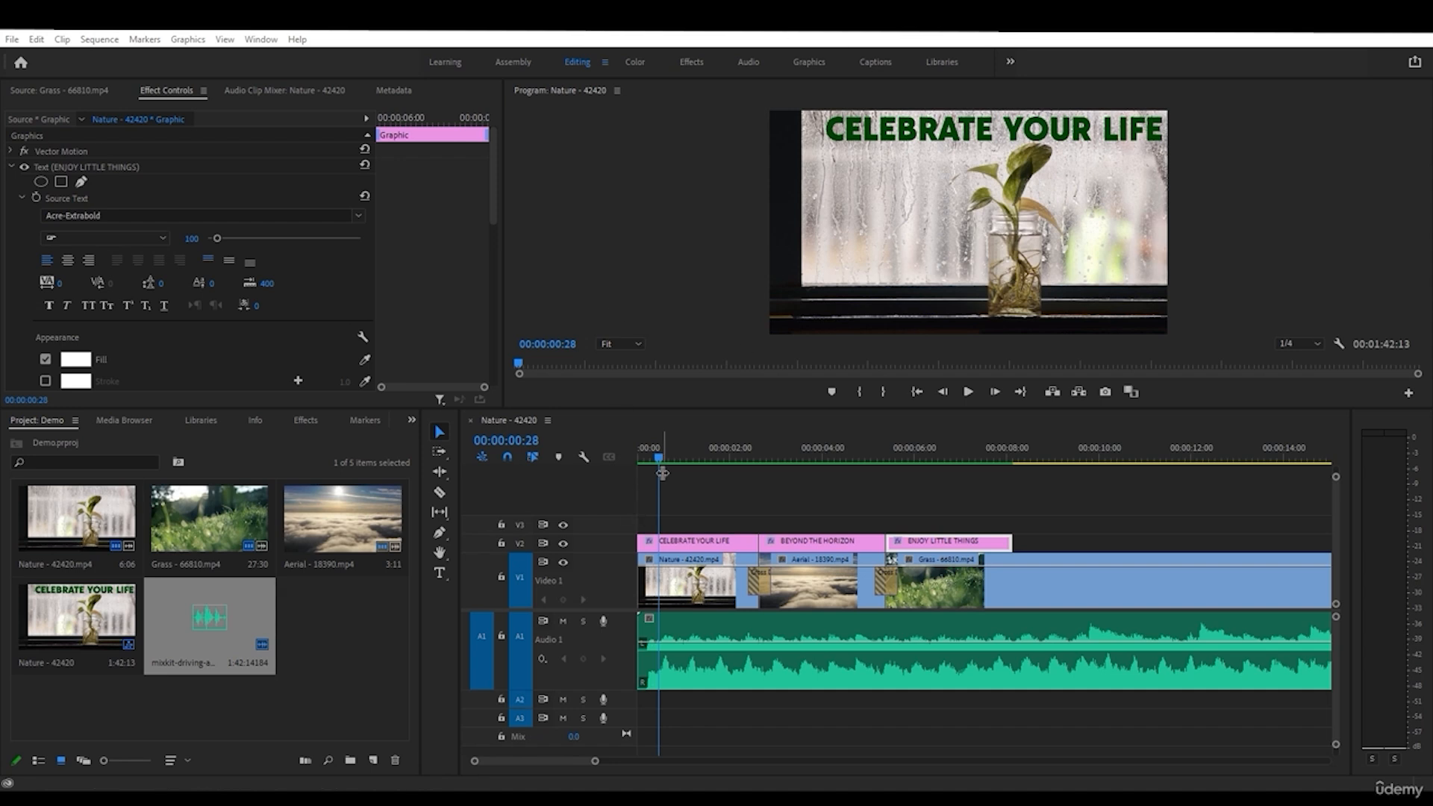
# - In the Demo project's Nature sequence, inspect the V1 clips, scrub to 00:00:05:47 and select the ENJOY LITTLE THINGS title
pyautogui.moveTo(657, 460); pyautogui.dragTo(661, 460)
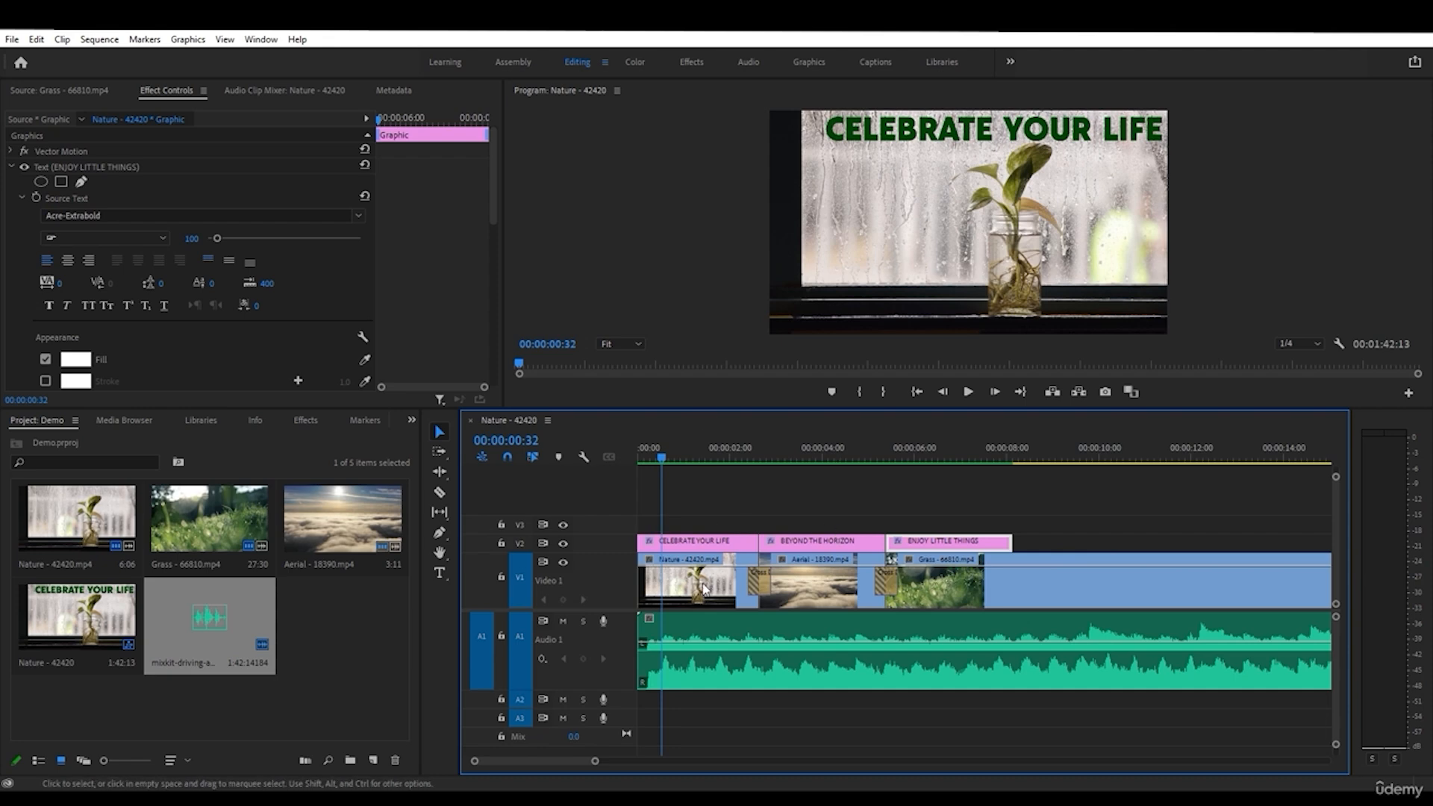
pyautogui.click(750, 586)
pyautogui.click(949, 585)
pyautogui.click(668, 458)
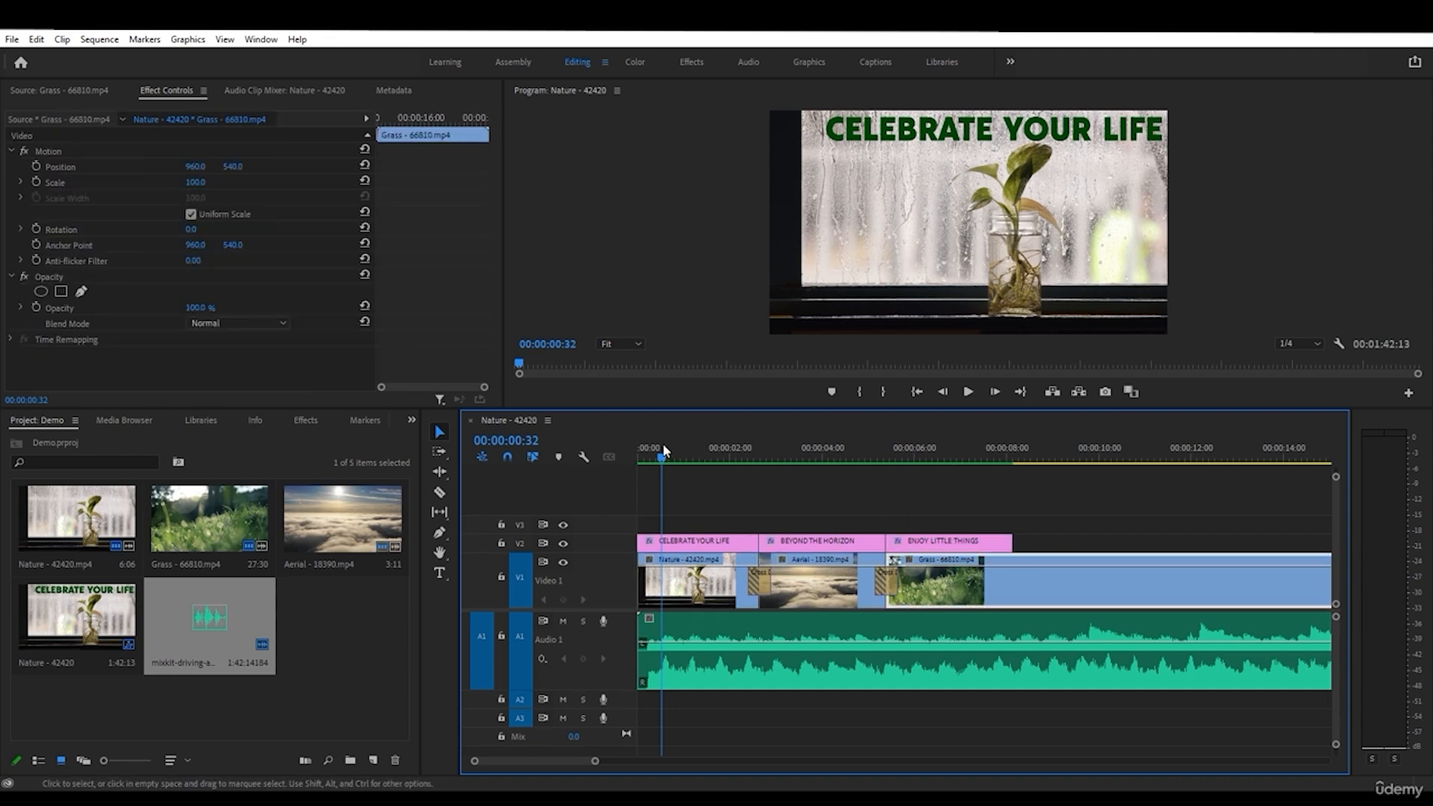
pyautogui.moveTo(667, 459); pyautogui.dragTo(903, 464)
pyautogui.click(911, 543)
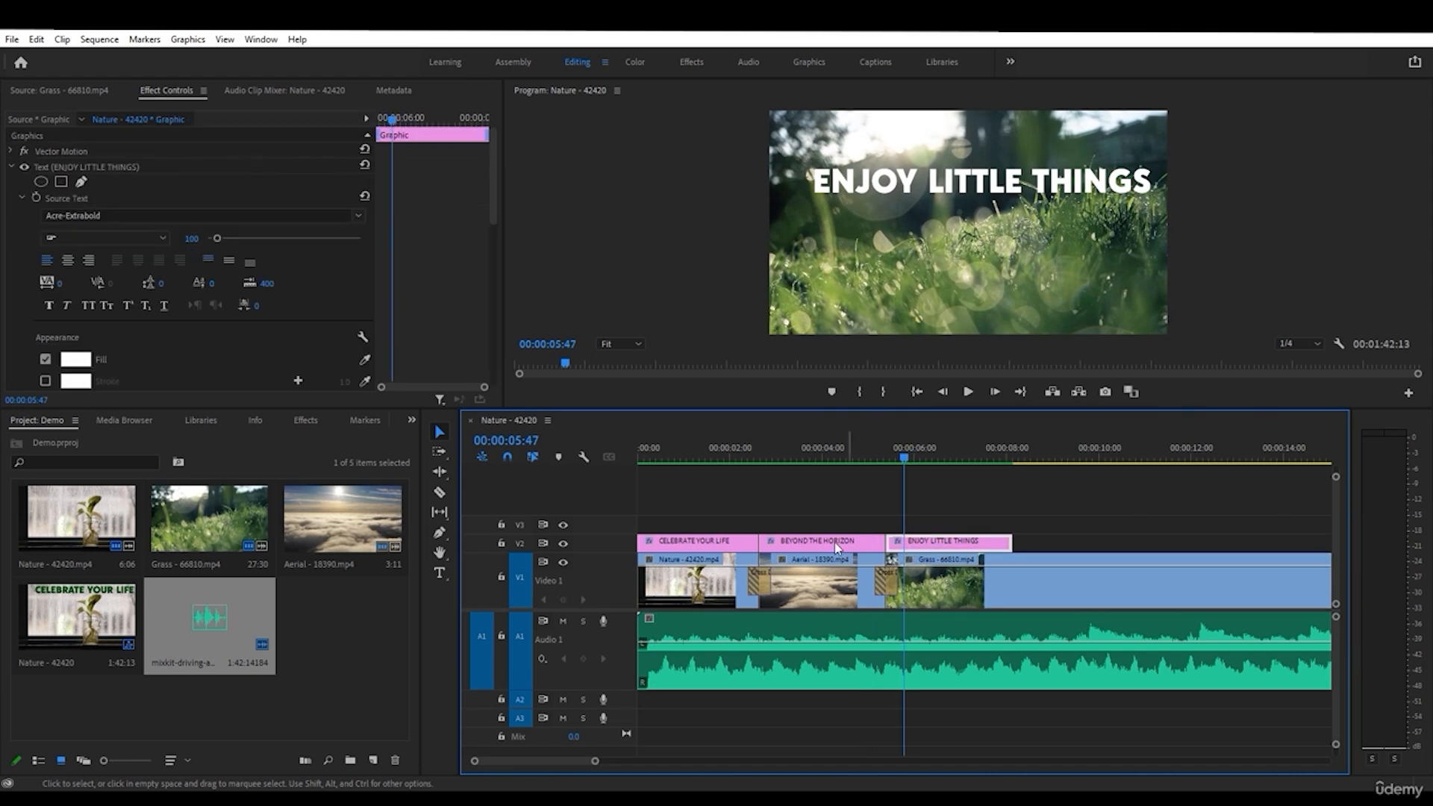
# - Select the BEYOND THE HORIZON and CELEBRATE YOUR LIFE titles in turn, scrub to 00:00:01:32 and select the music clip
pyautogui.click(840, 543)
pyautogui.click(717, 542)
pyautogui.moveTo(691, 454)
pyautogui.mouseDown()
pyautogui.moveTo(776, 459)
pyautogui.moveTo(708, 456)
pyautogui.mouseUp()
pyautogui.click(735, 642)
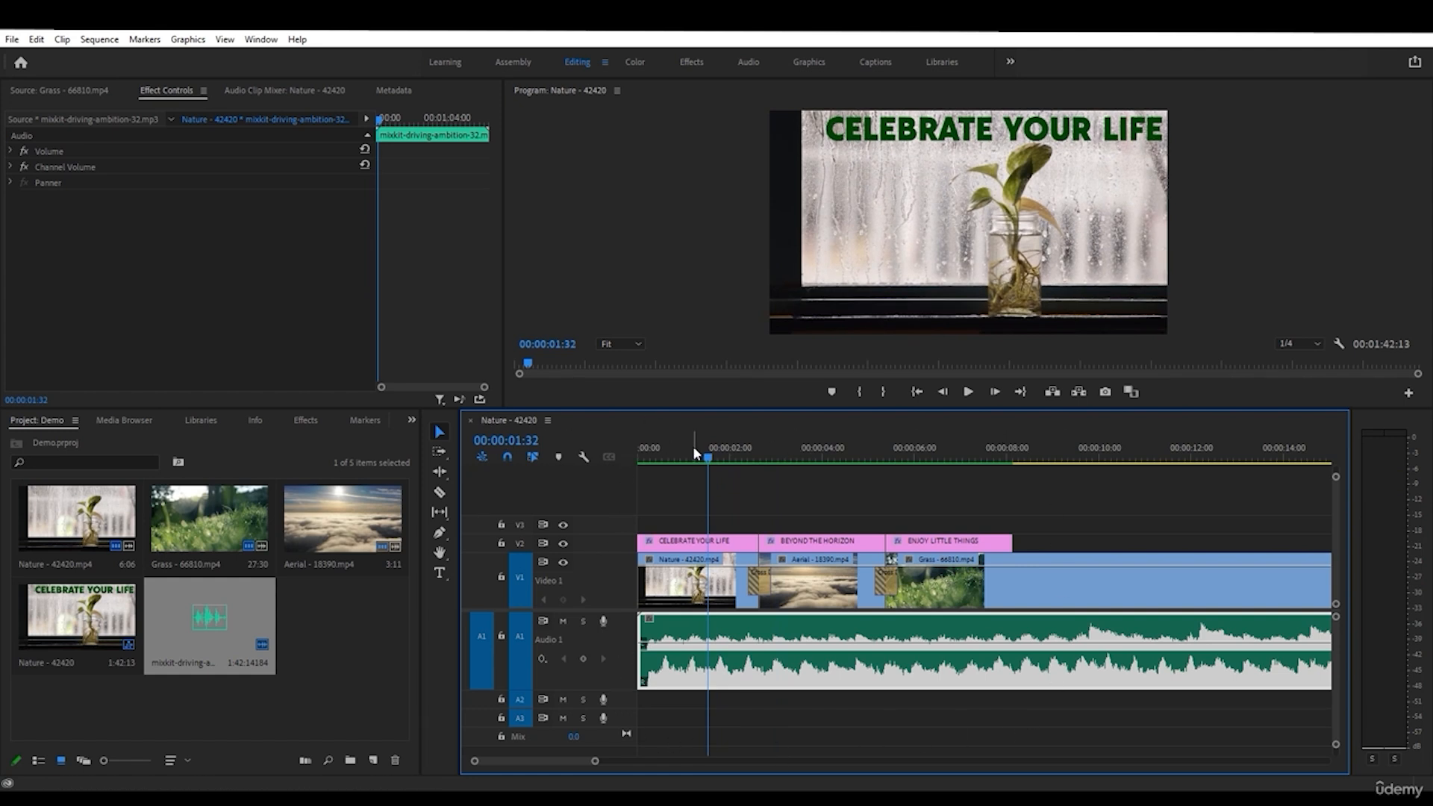
# - Try replacing the transition between the Aerial and Grass clips with a Cross Dissolve that starts at the cut
pyautogui.moveTo(947, 541); pyautogui.dragTo(907, 587)
pyautogui.click(984, 582)
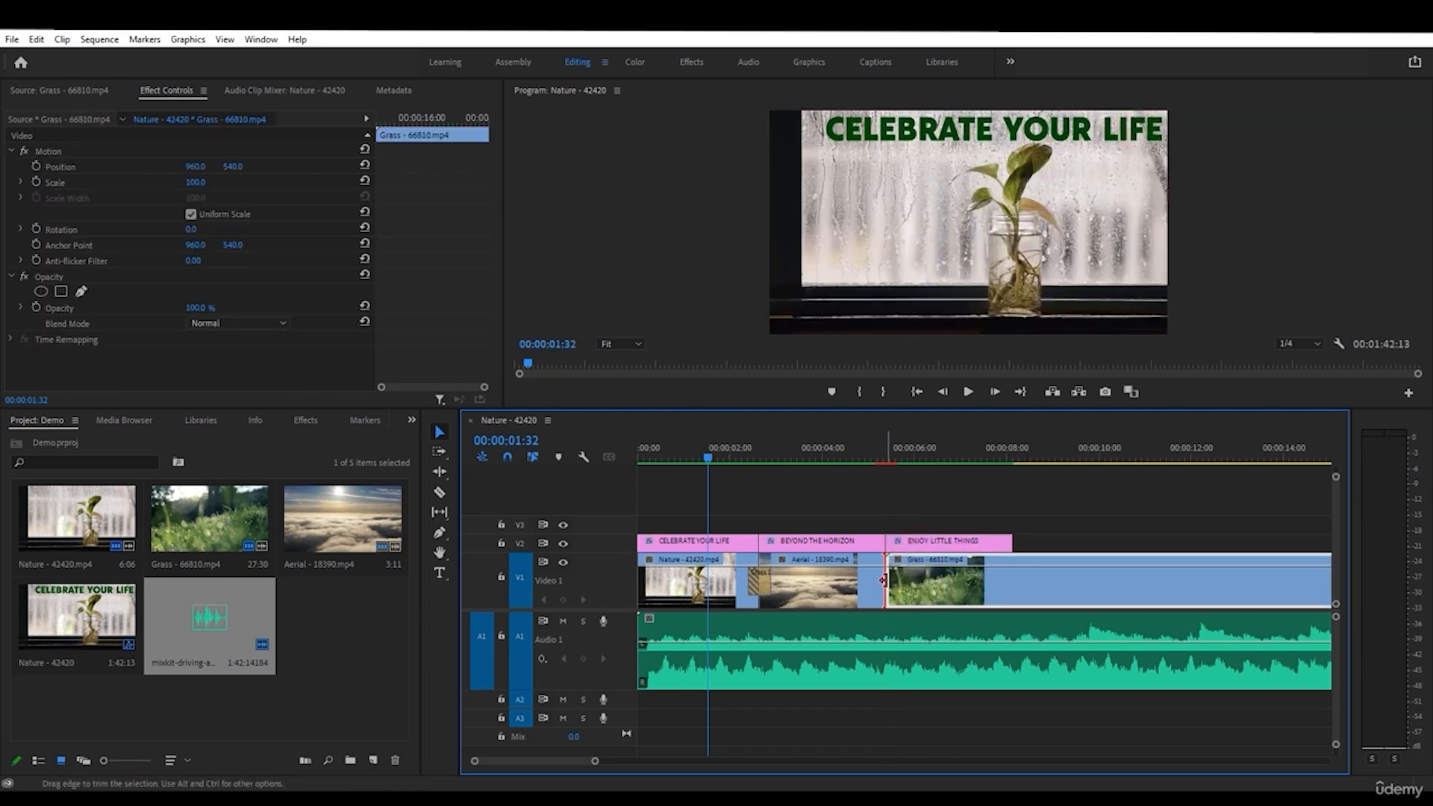
pyautogui.rightClick(889, 572)
pyautogui.click(959, 675)
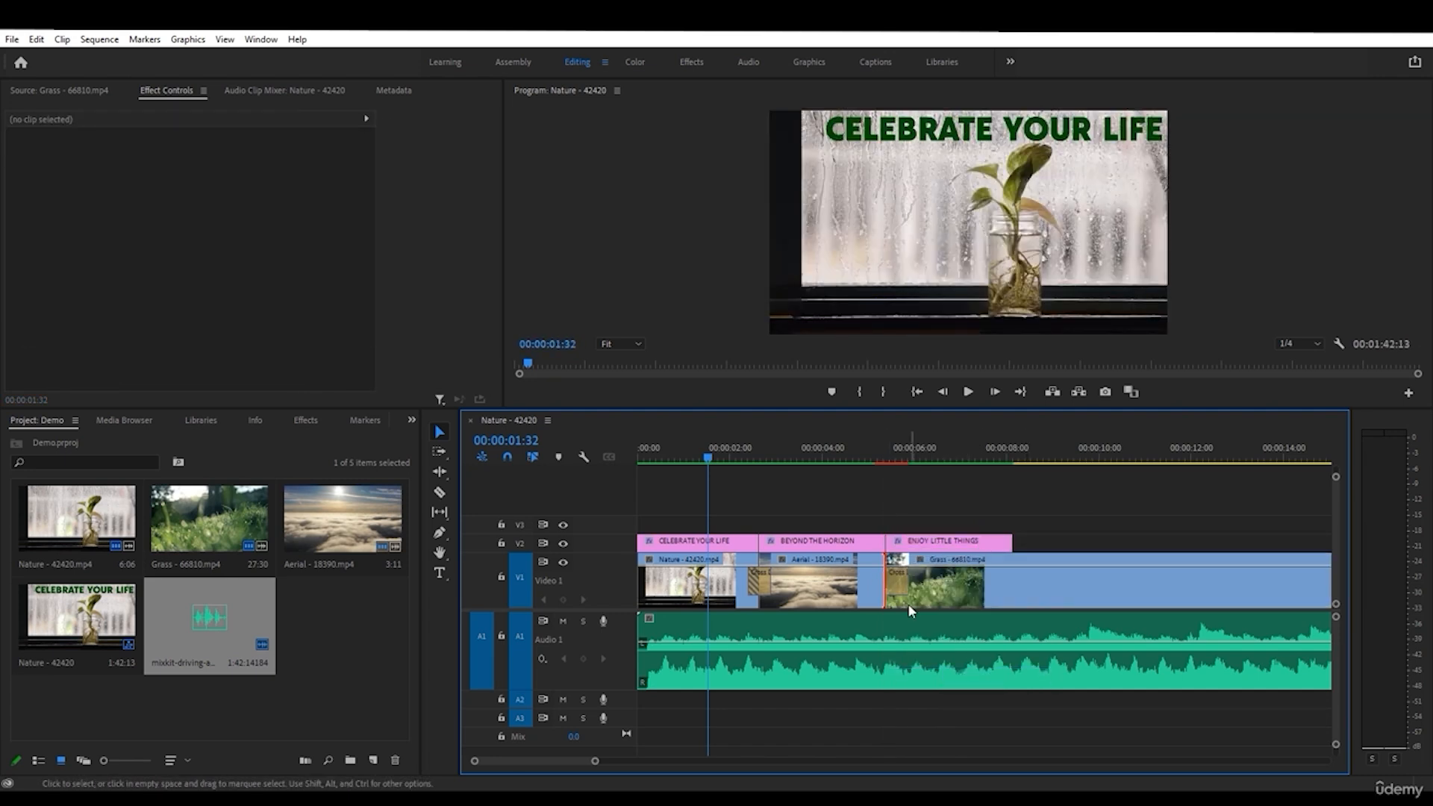
pyautogui.click(900, 590)
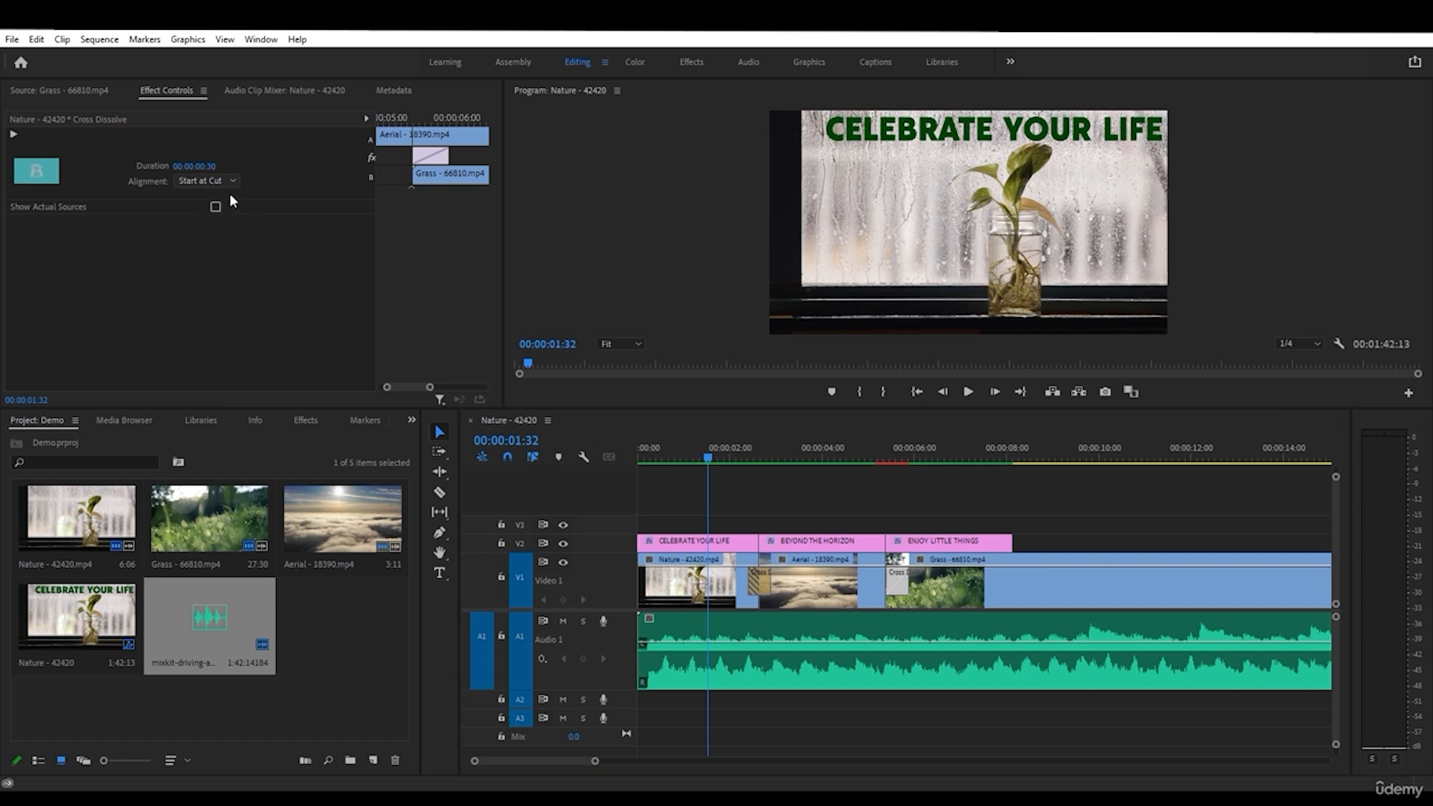
pyautogui.click(805, 495)
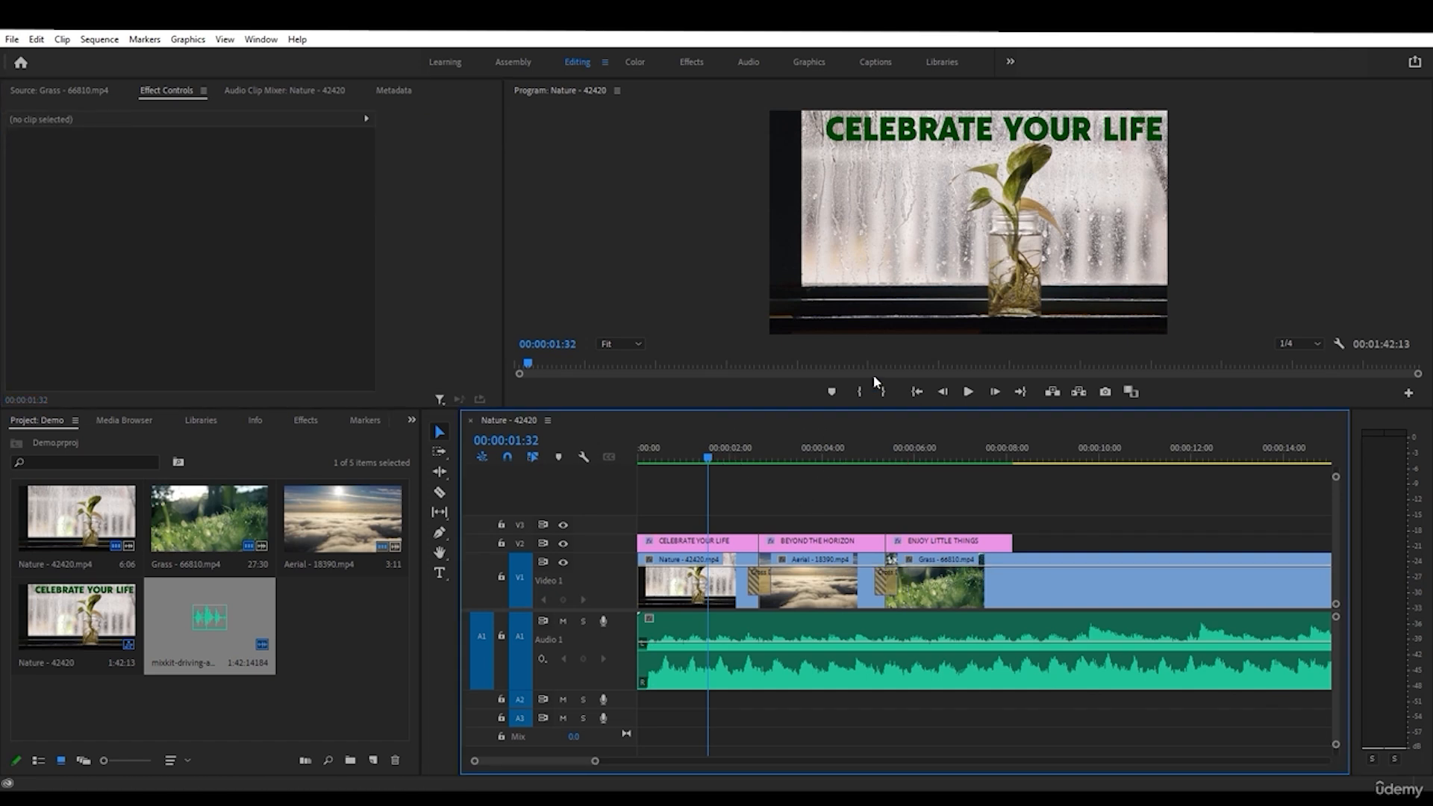
# - Play the Nature sequence, scrub back to the BEYOND THE HORIZON title, select the music clip and scrub further back
pyautogui.click(969, 391)
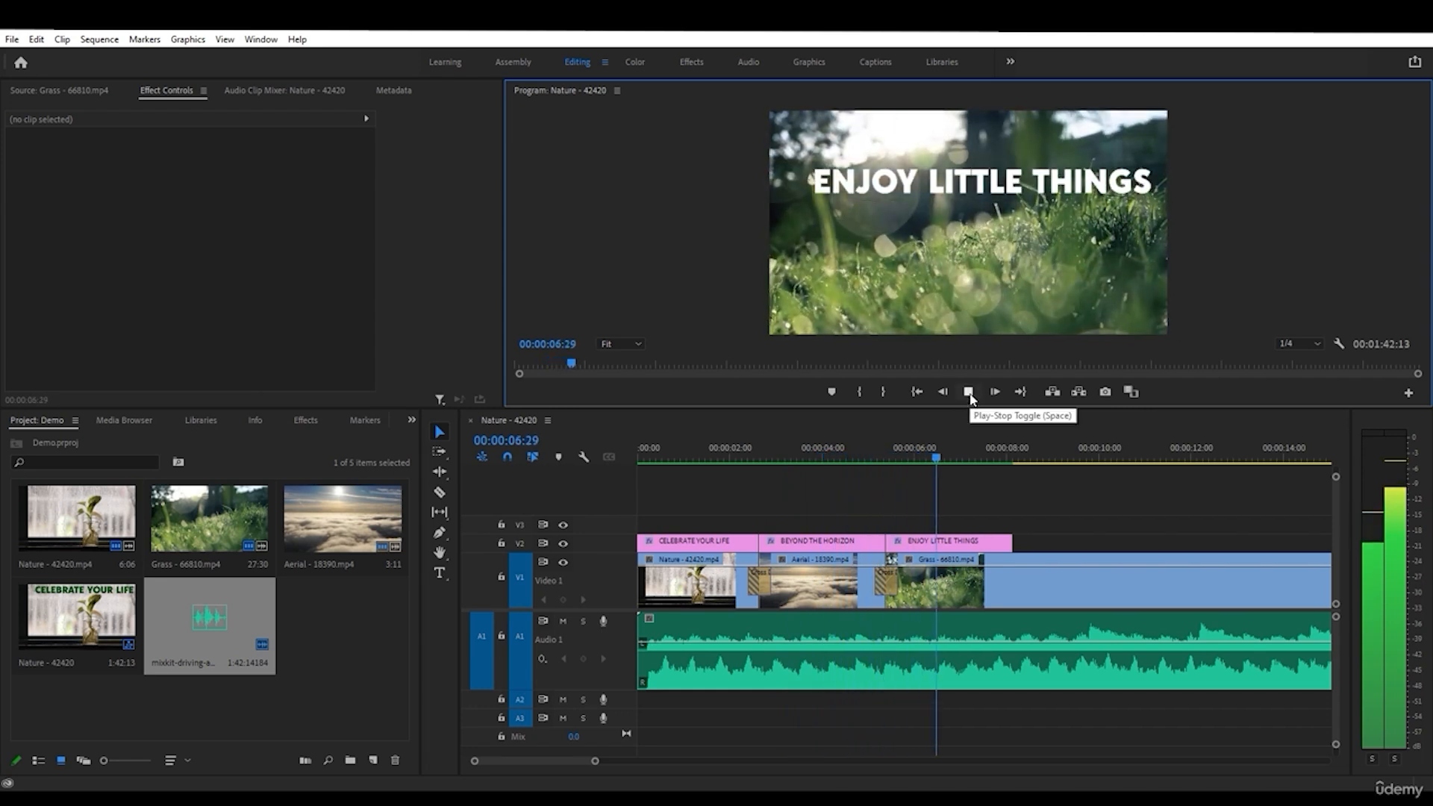
pyautogui.moveTo(960, 457); pyautogui.dragTo(775, 457)
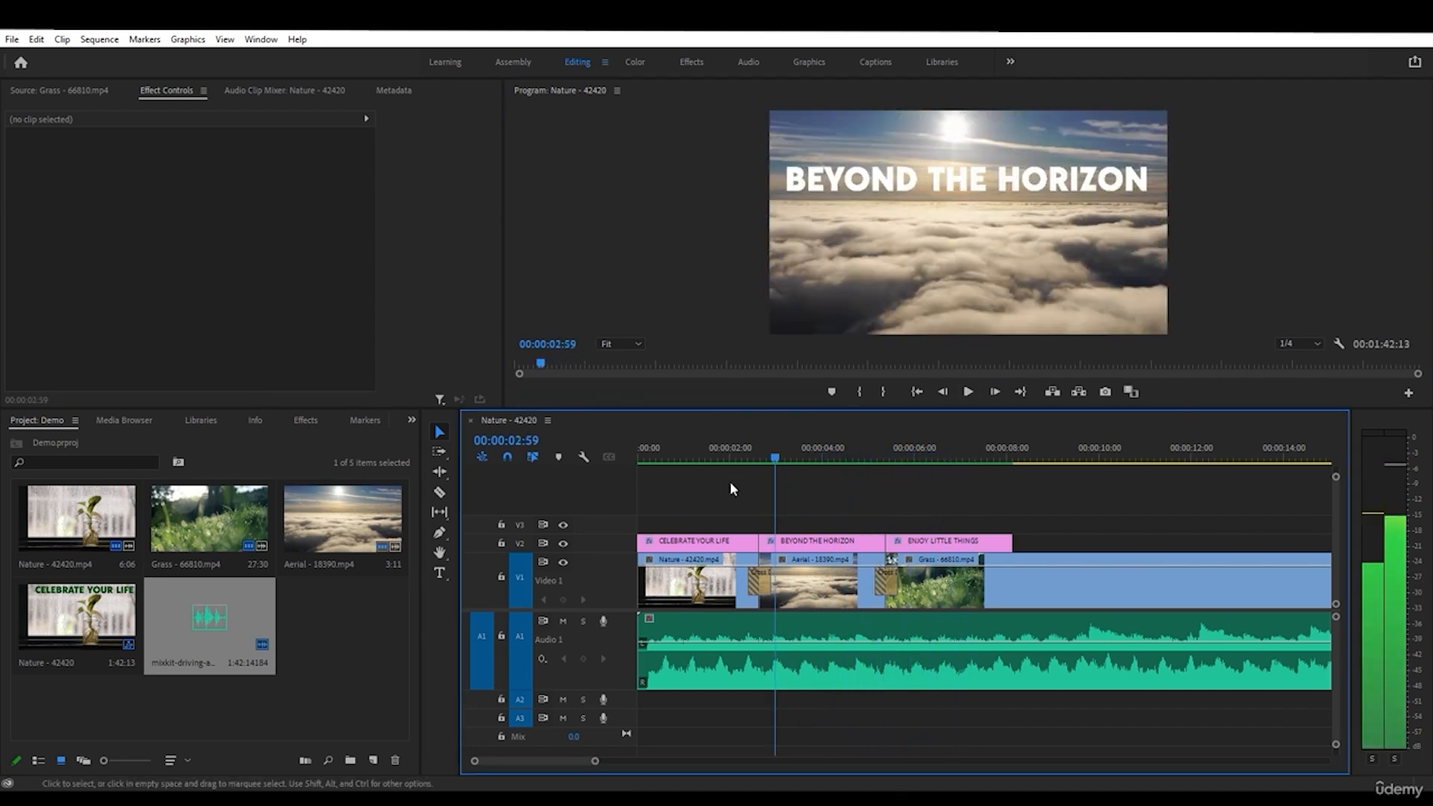
pyautogui.click(662, 647)
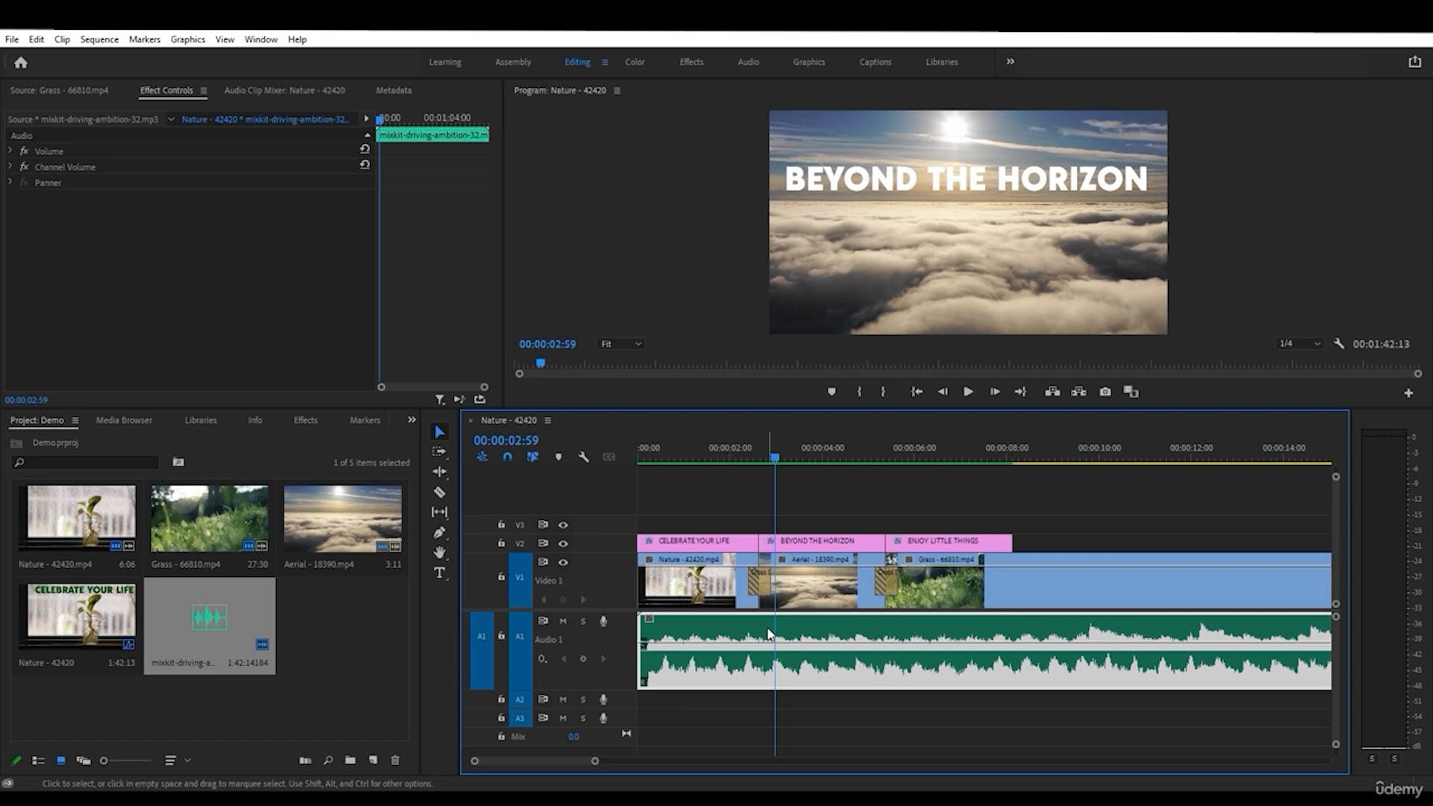
pyautogui.moveTo(772, 463); pyautogui.dragTo(722, 463)
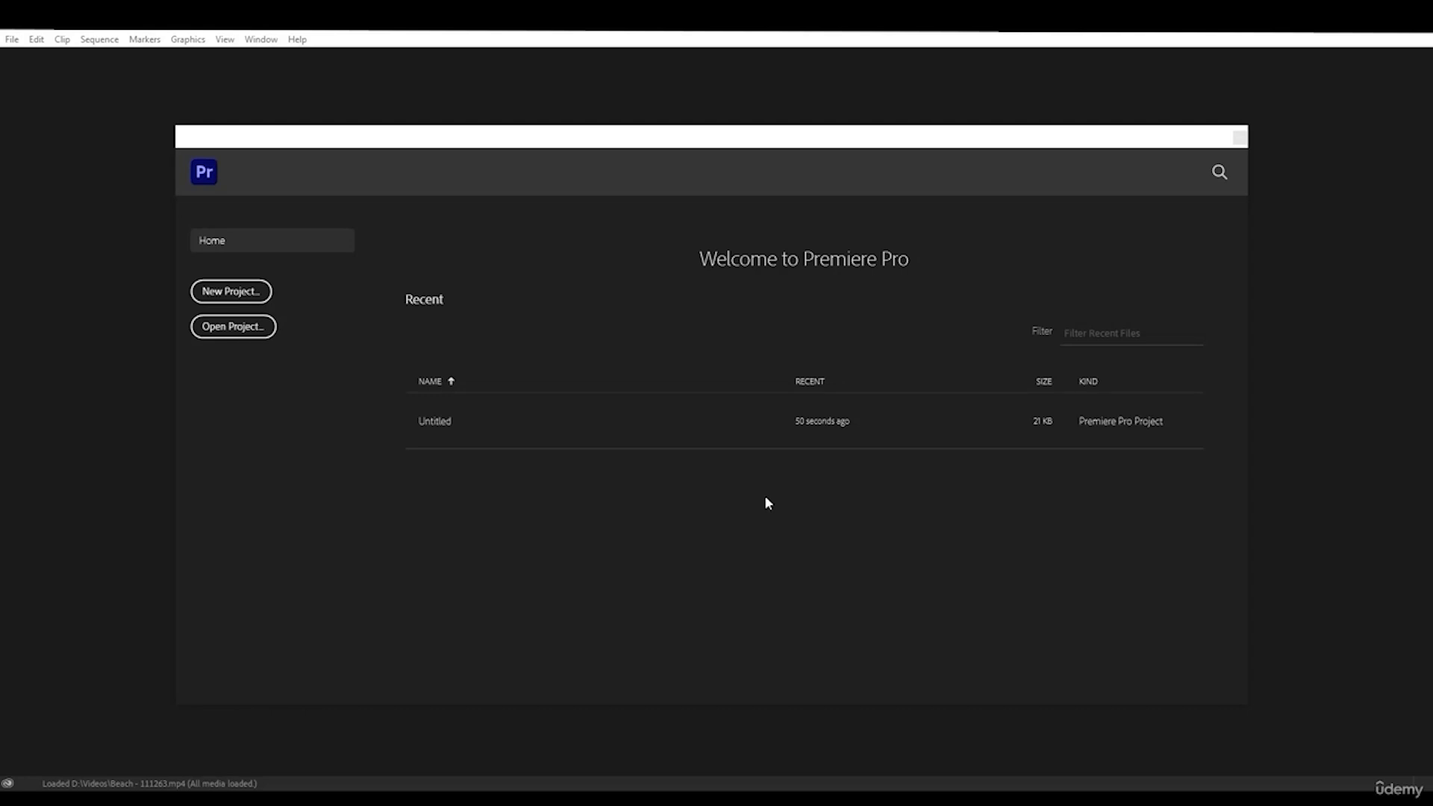
# - Reposition the Welcome window, search the recent projects for "unti" and leave the search
pyautogui.moveTo(470, 139); pyautogui.dragTo(503, 137)
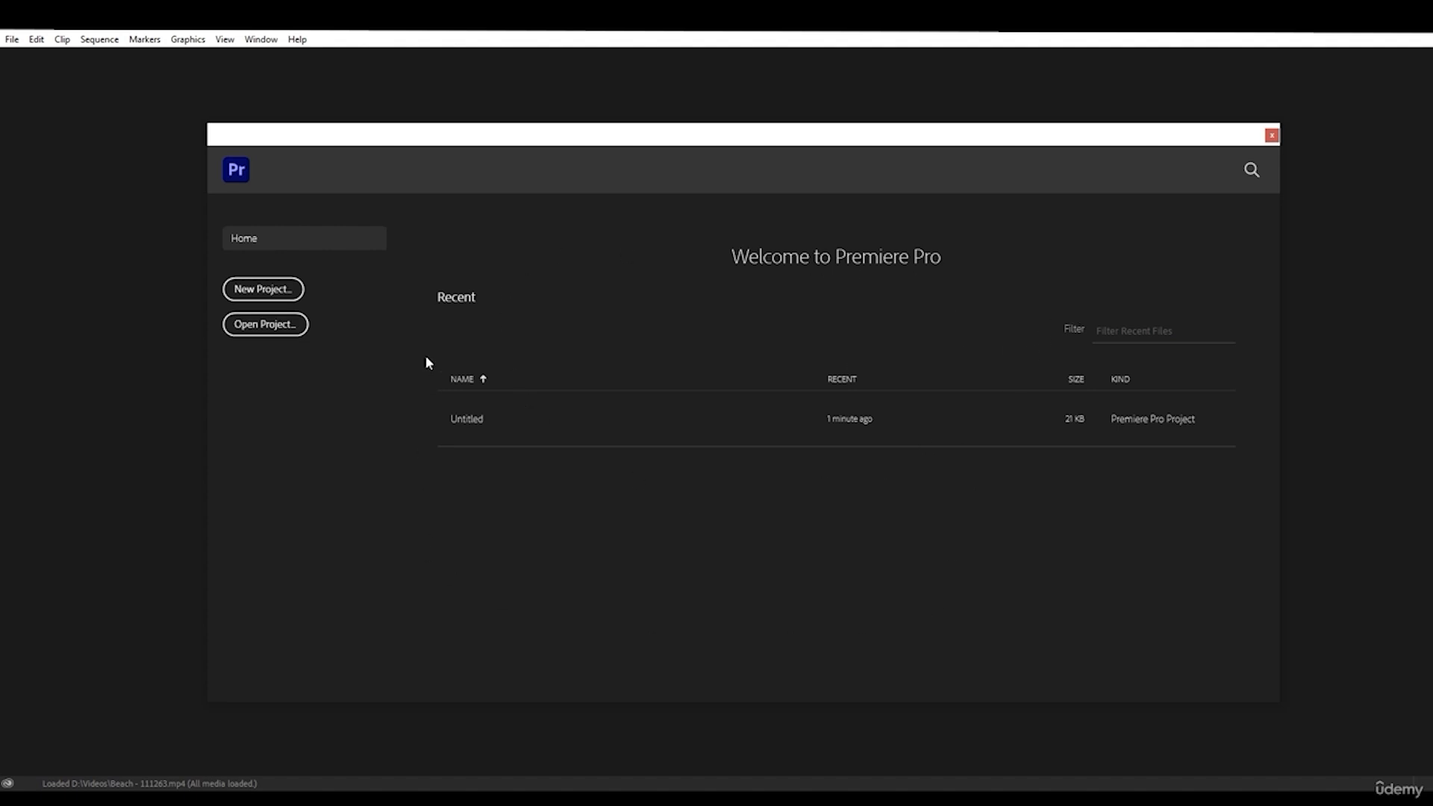
pyautogui.click(1251, 171)
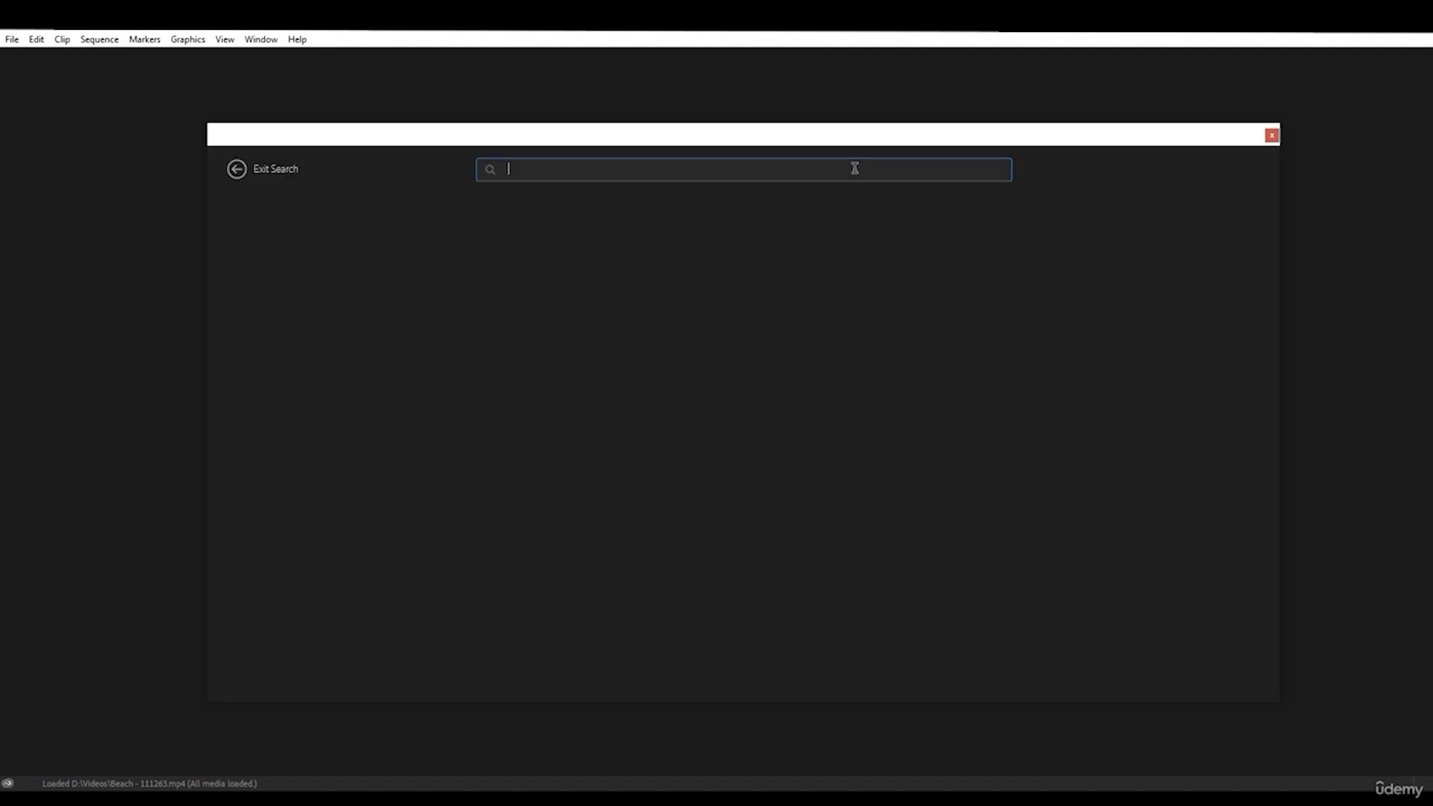
pyautogui.write('unti')
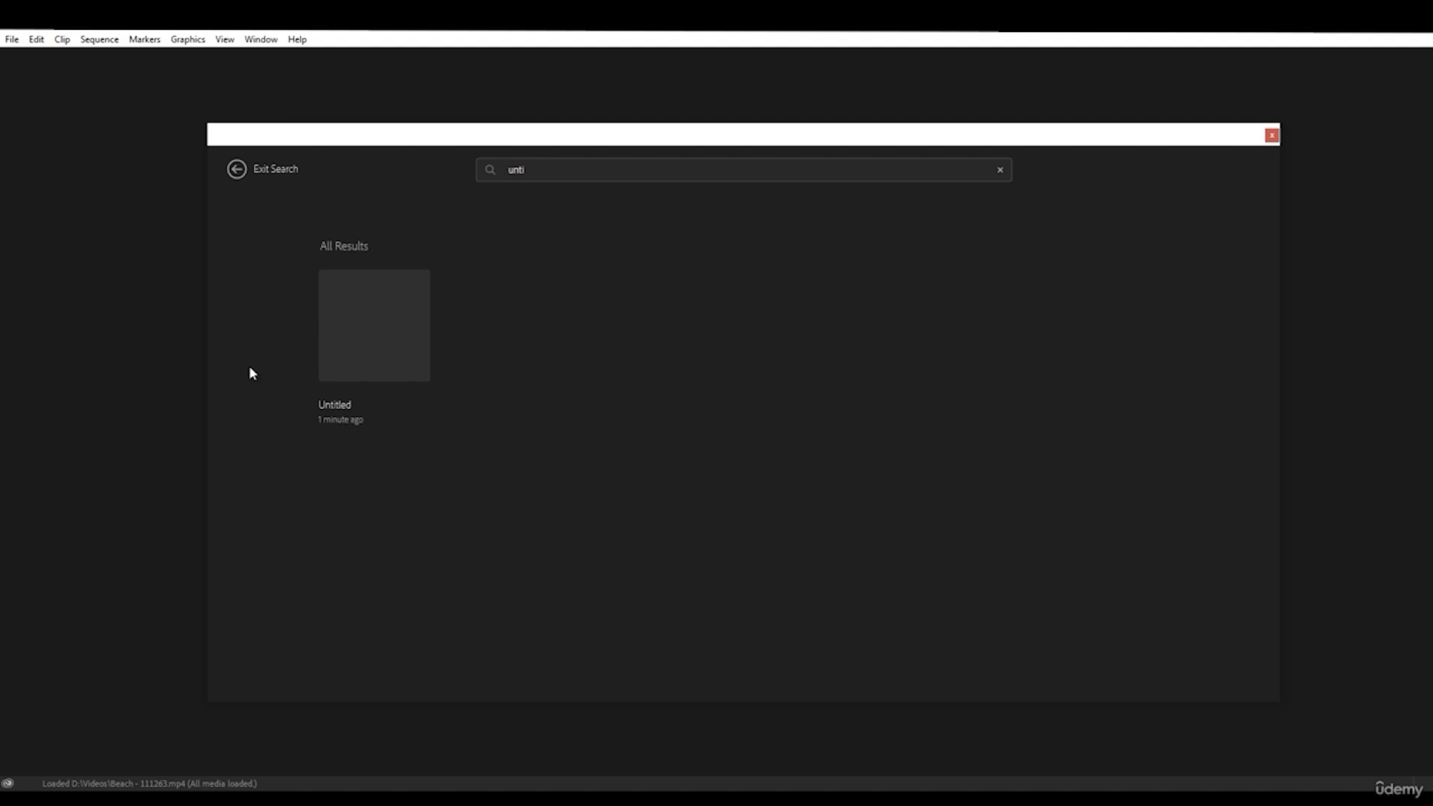
pyautogui.click(237, 176)
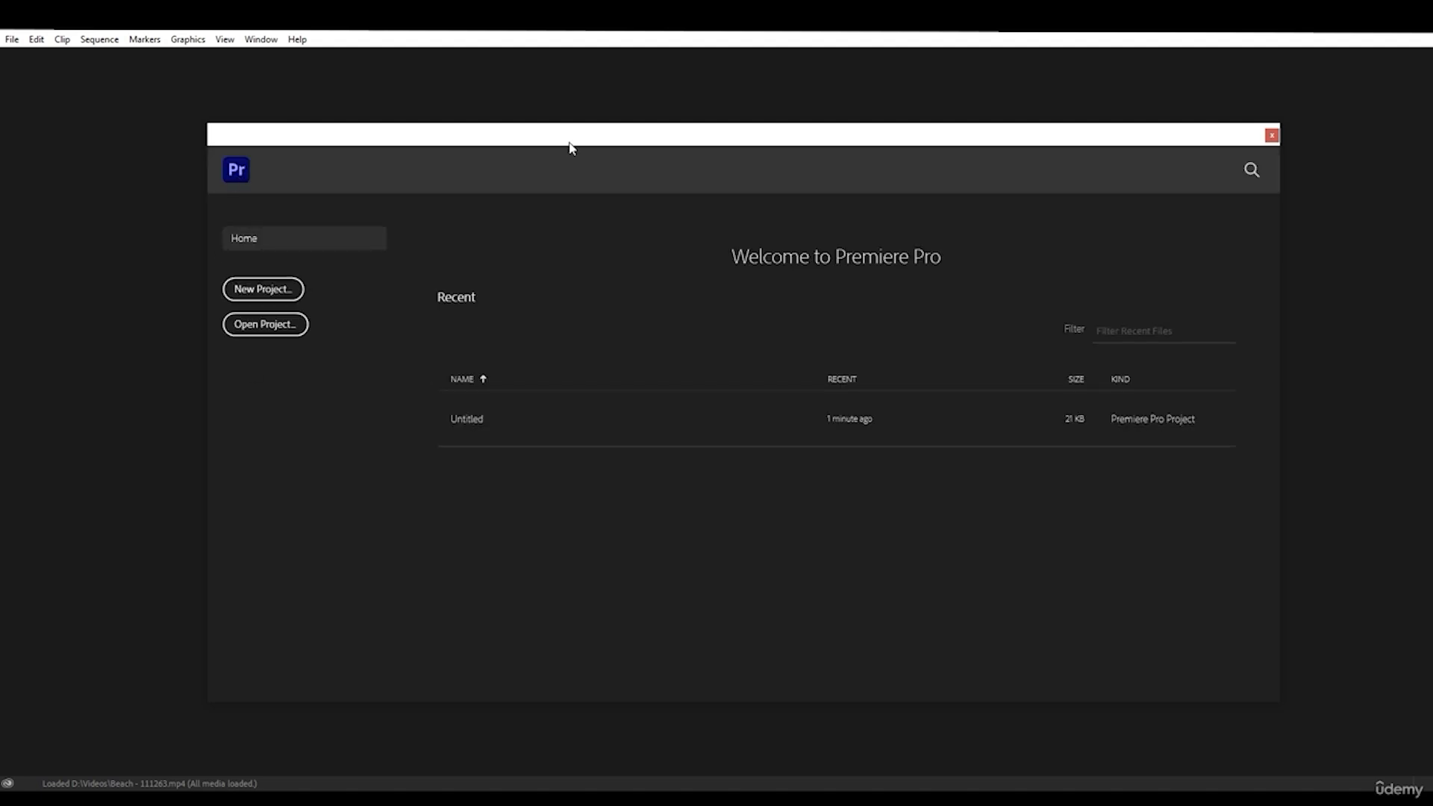
# - Start a new project named "Class 2nd" and reposition the New Project dialog
pyautogui.click(468, 377)
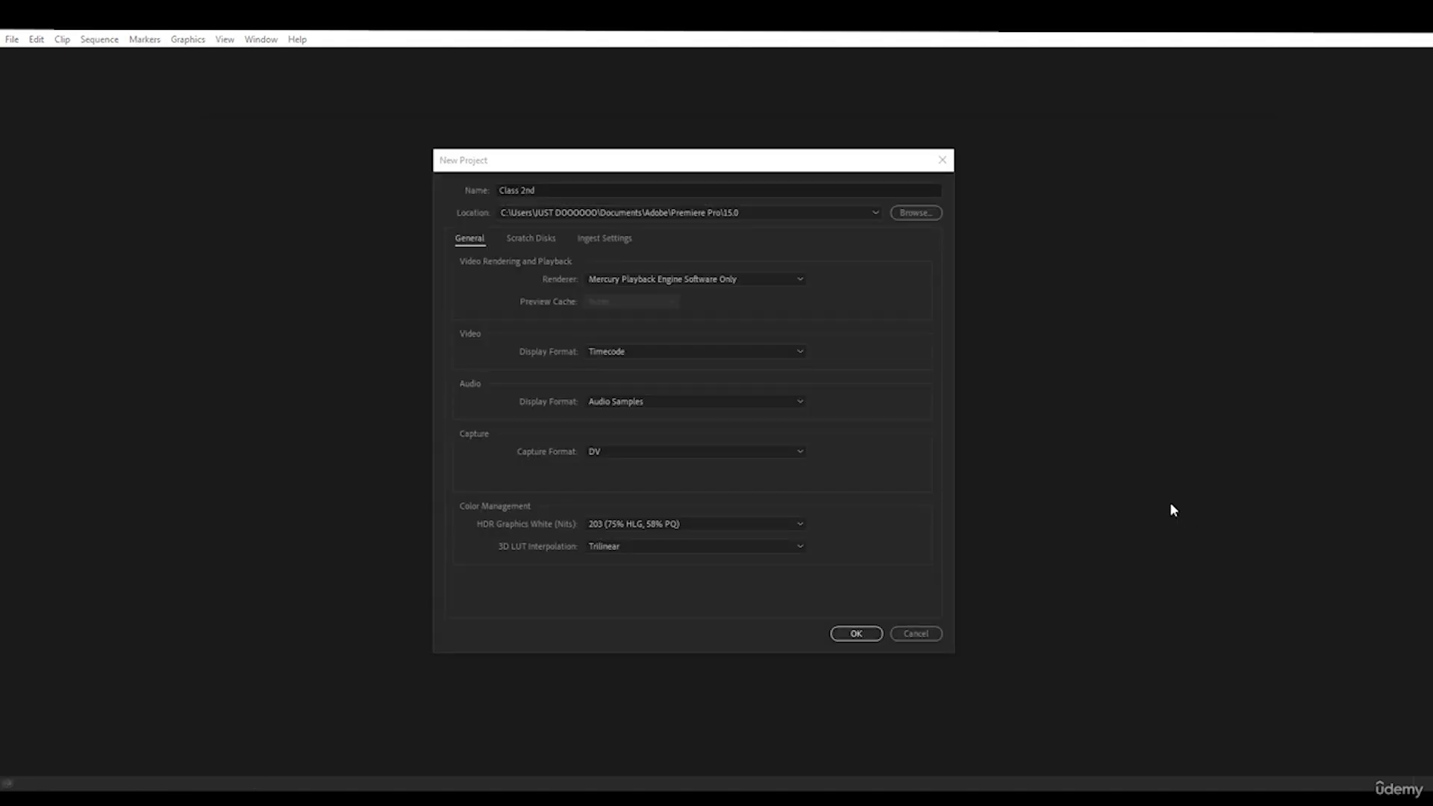
pyautogui.click(856, 330)
pyautogui.moveTo(528, 171)
pyautogui.mouseDown()
pyautogui.moveTo(579, 173)
pyautogui.moveTo(554, 177)
pyautogui.mouseUp()
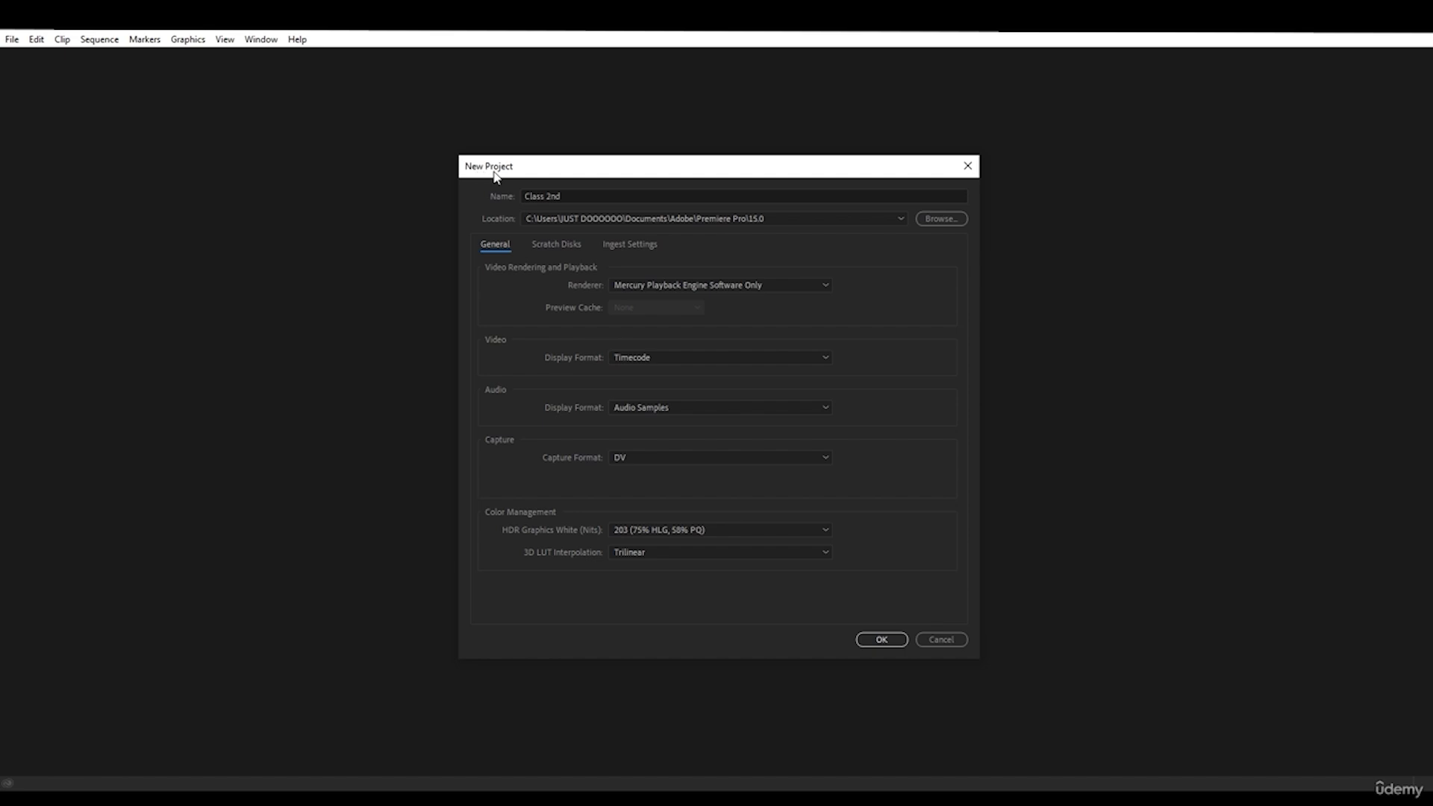
pyautogui.moveTo(561, 173); pyautogui.dragTo(481, 205)
pyautogui.click(460, 209)
pyautogui.click(546, 197)
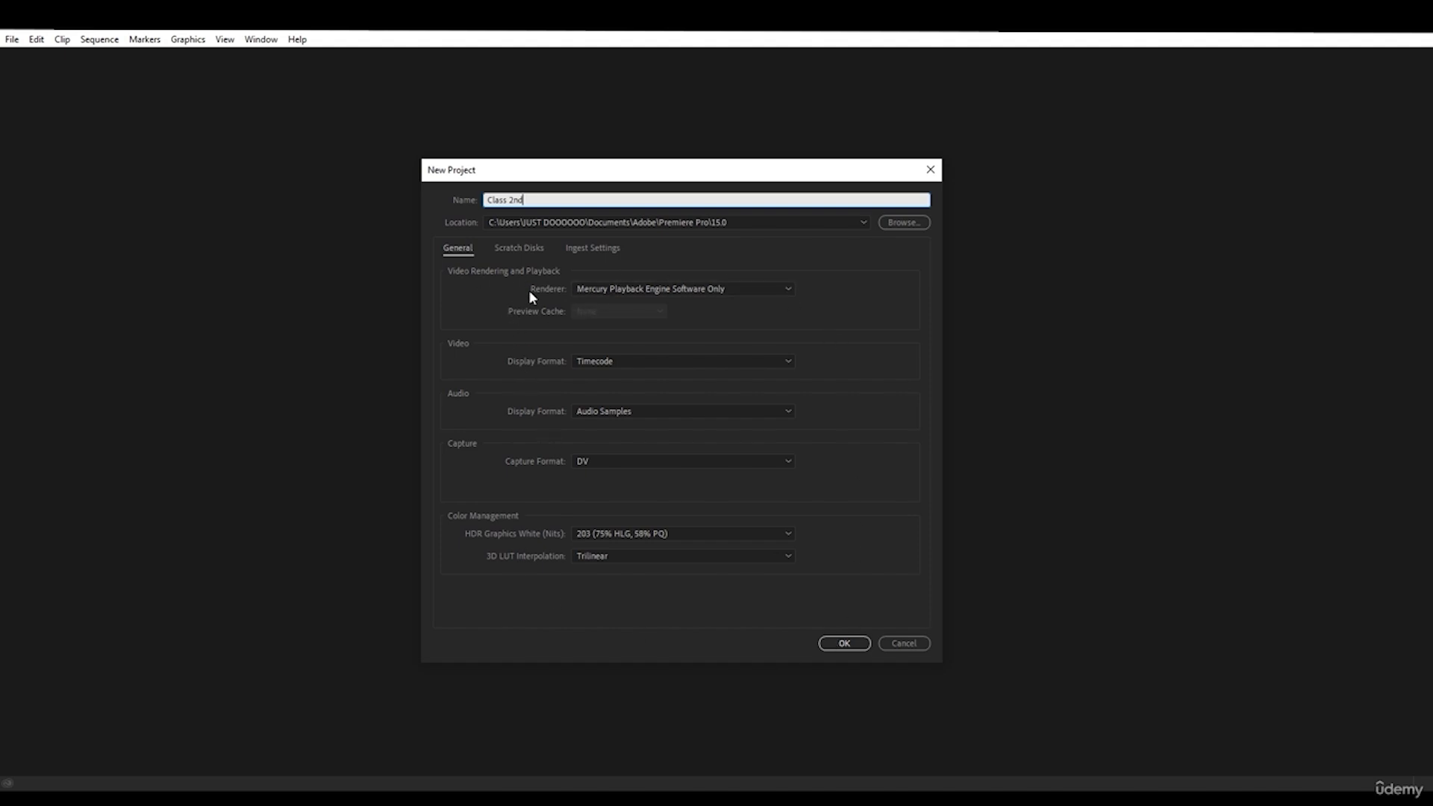
# - Set the renderer to Mercury Playback Engine GPU Acceleration (OpenCL), then review the video display formats and keep Timecode
pyautogui.click(593, 290)
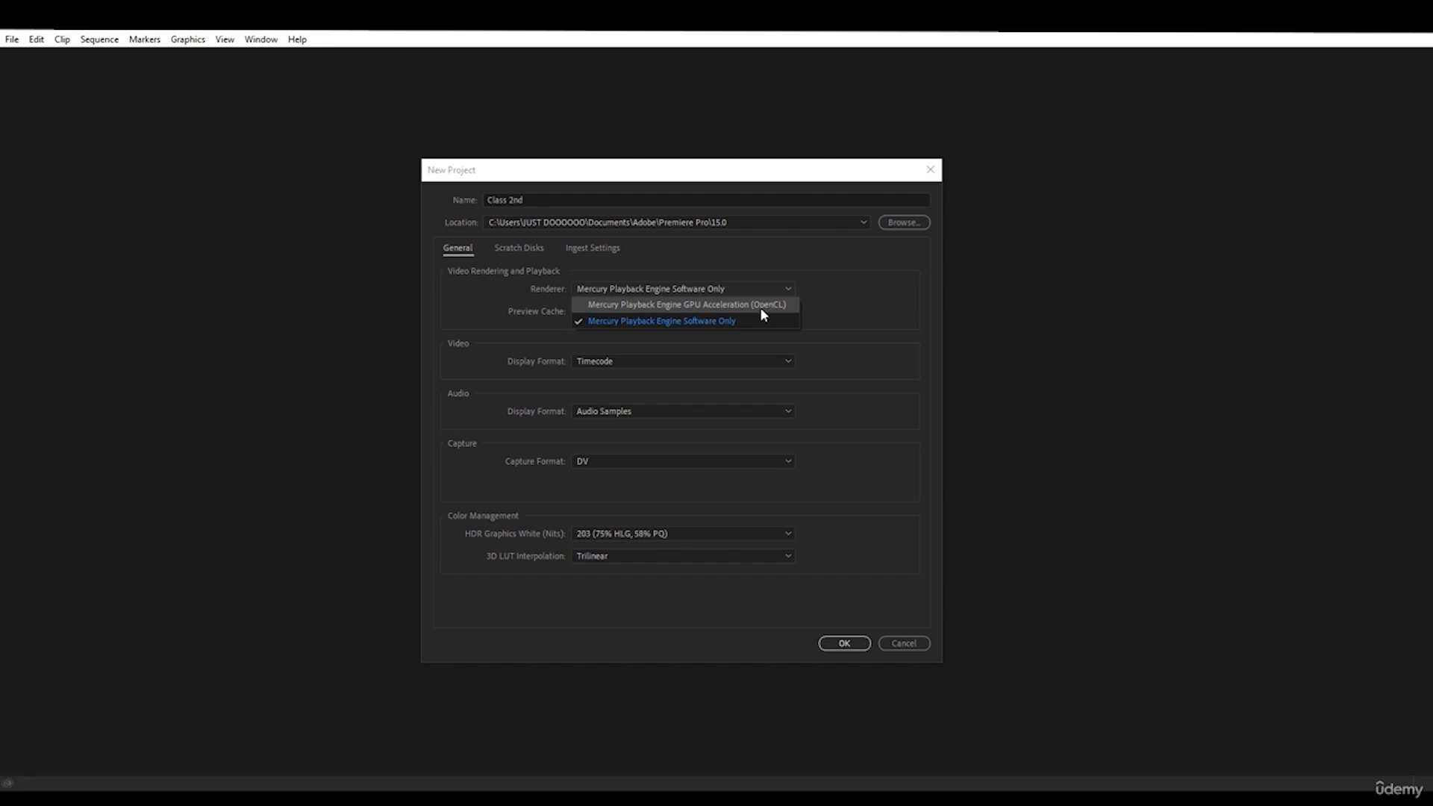
pyautogui.click(670, 306)
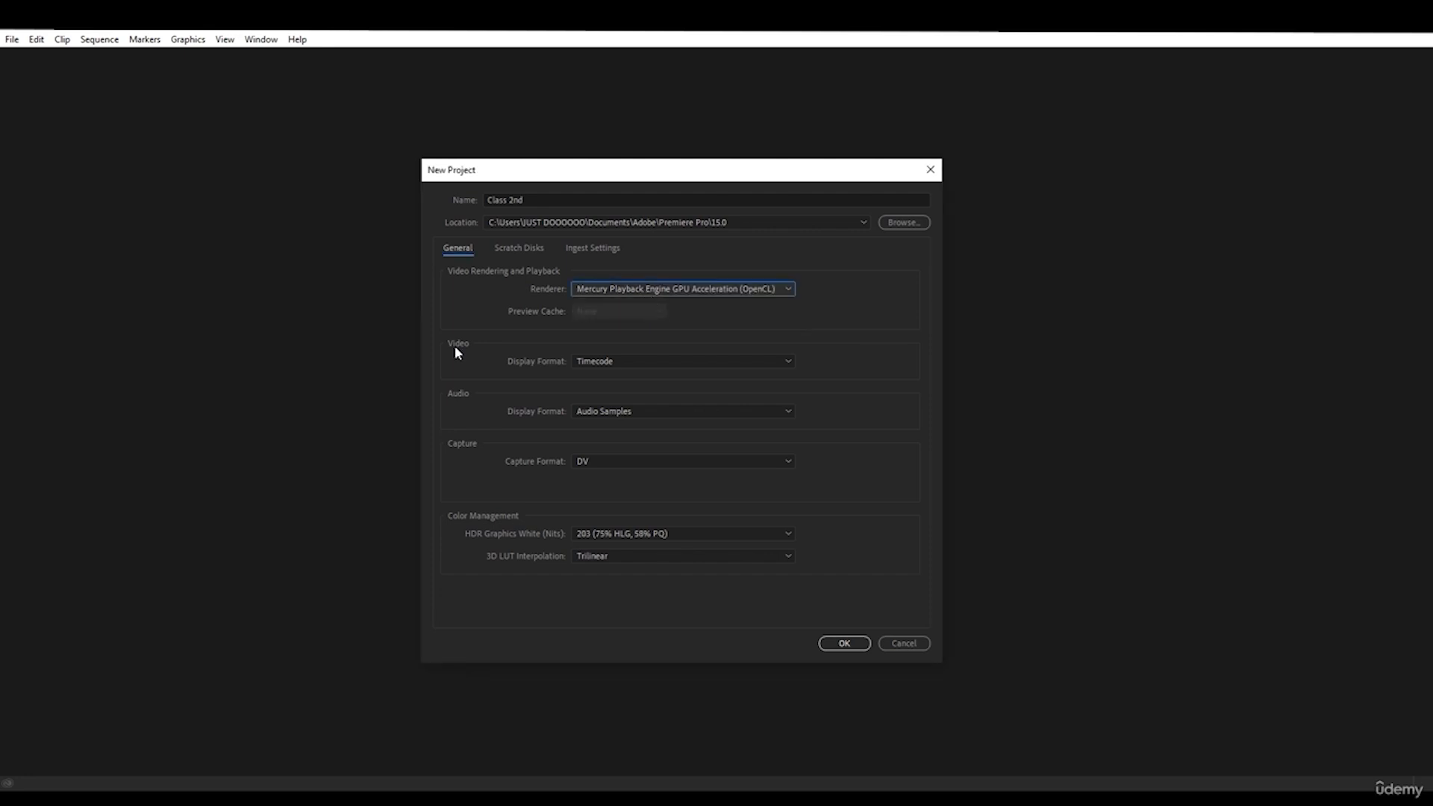
pyautogui.click(627, 361)
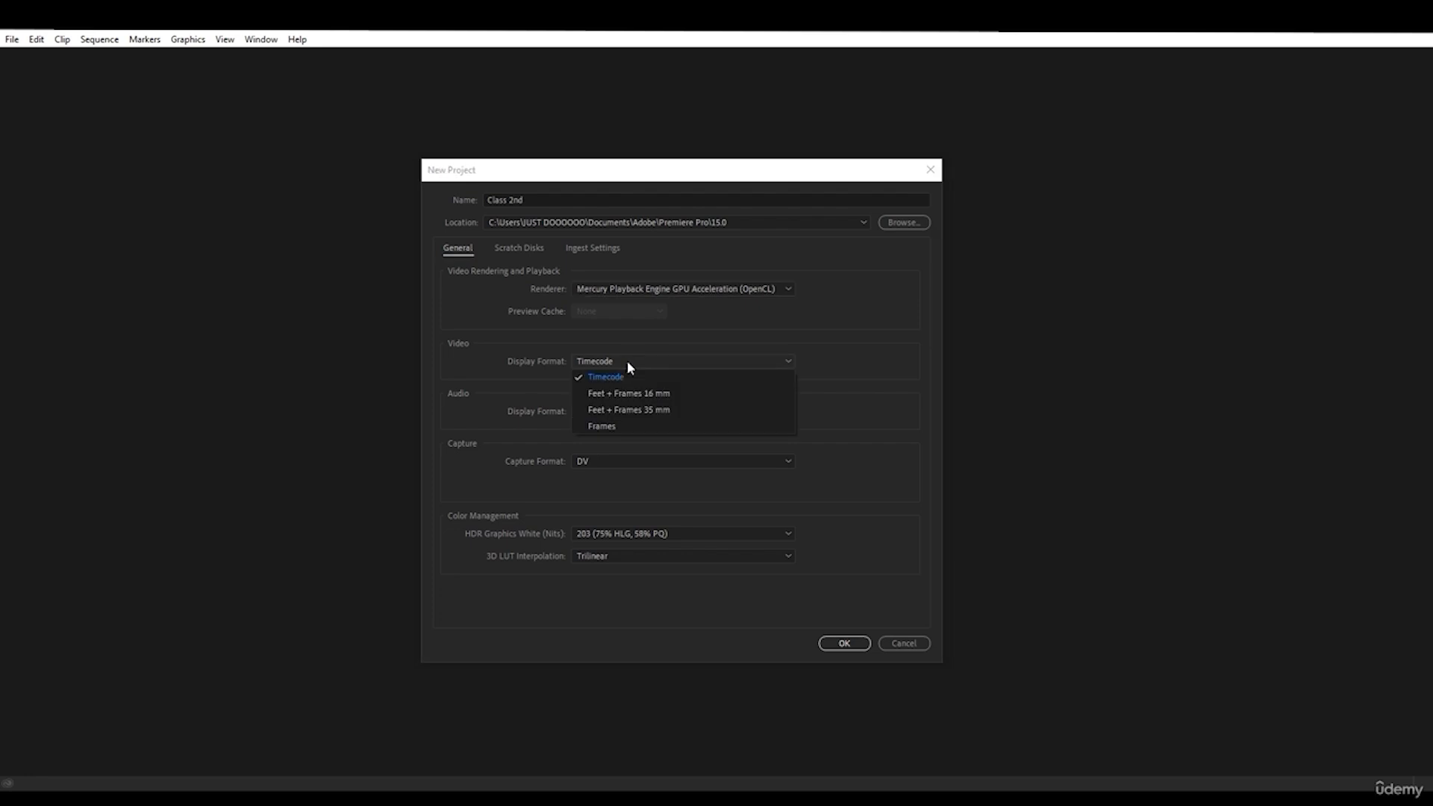
pyautogui.click(627, 360)
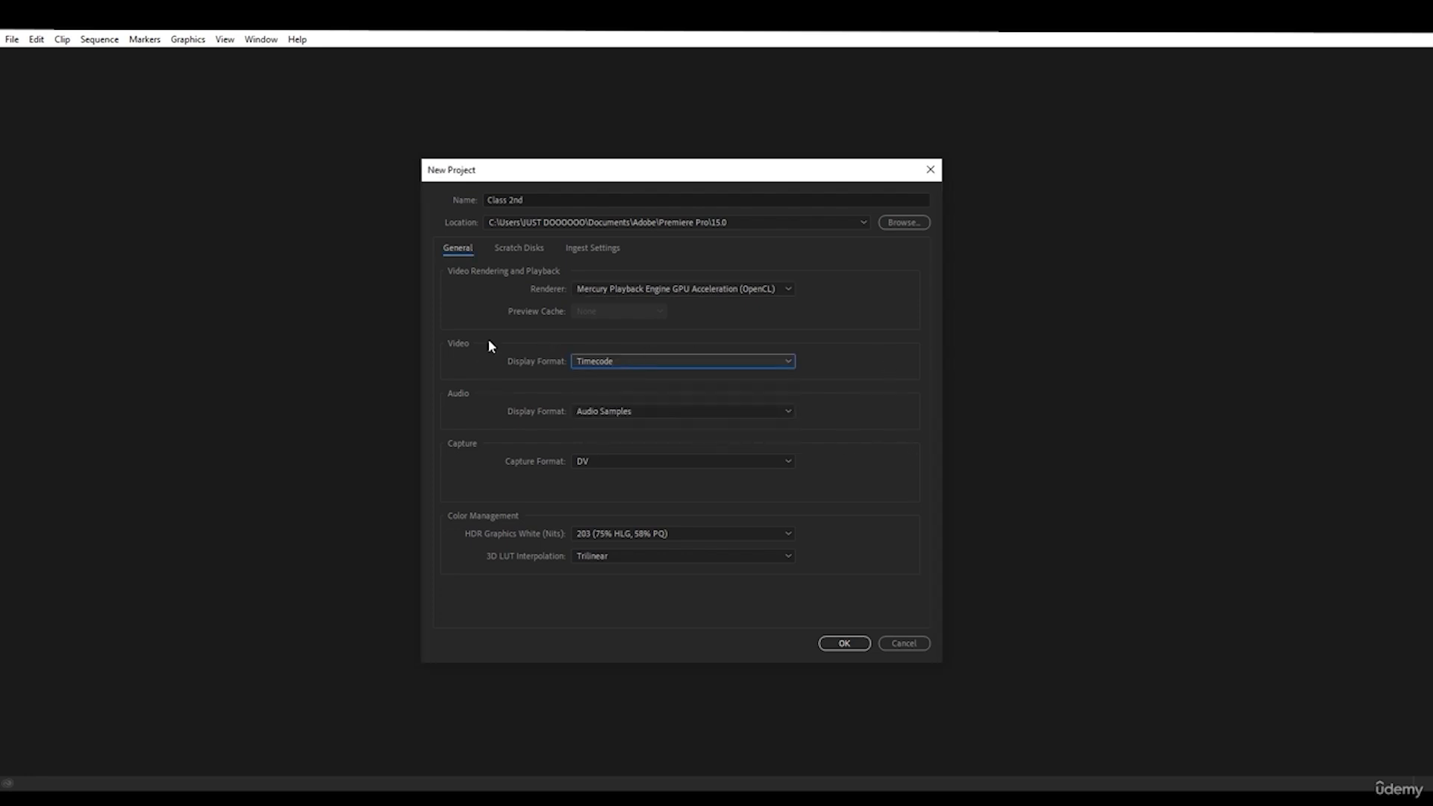
pyautogui.click(649, 361)
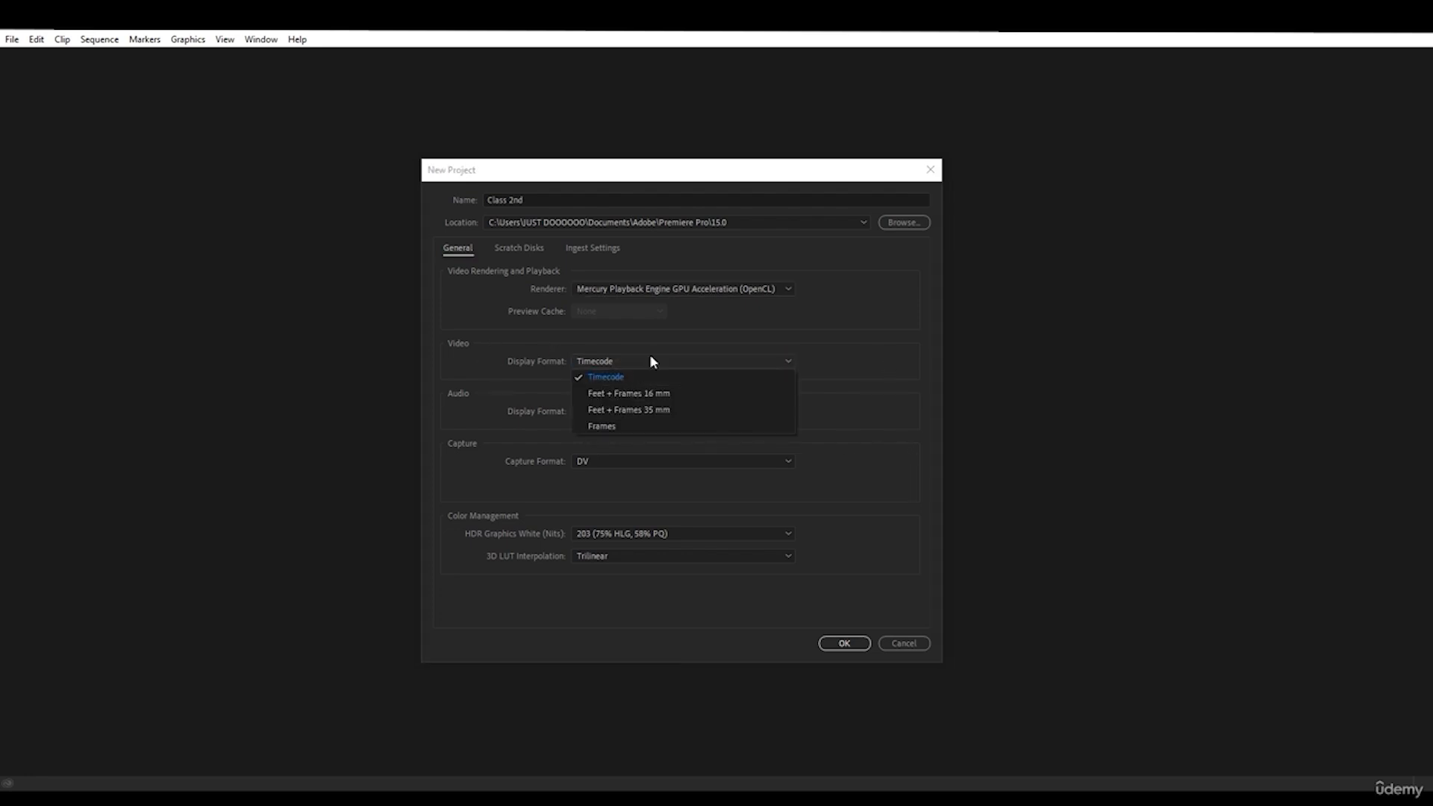
pyautogui.click(651, 358)
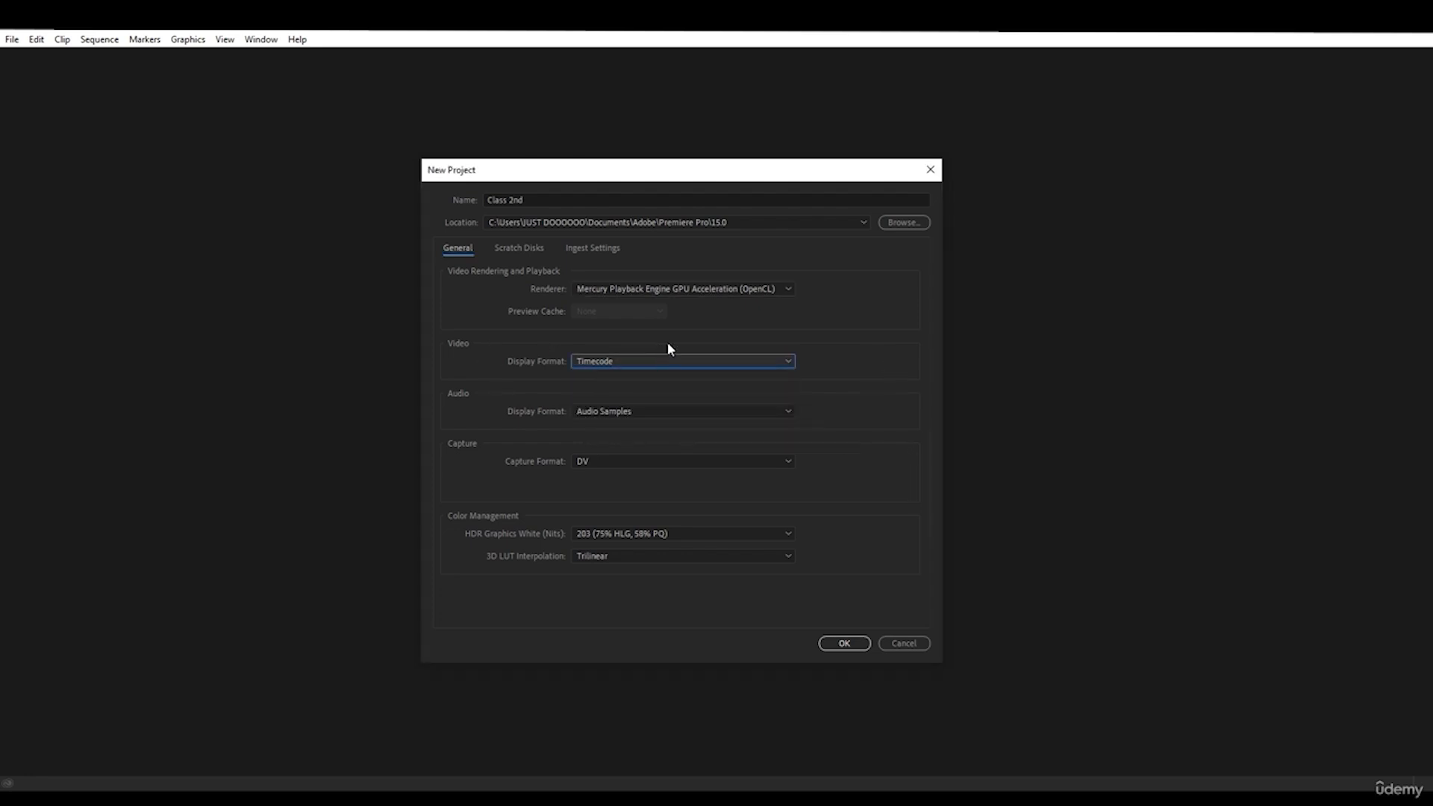
pyautogui.click(770, 361)
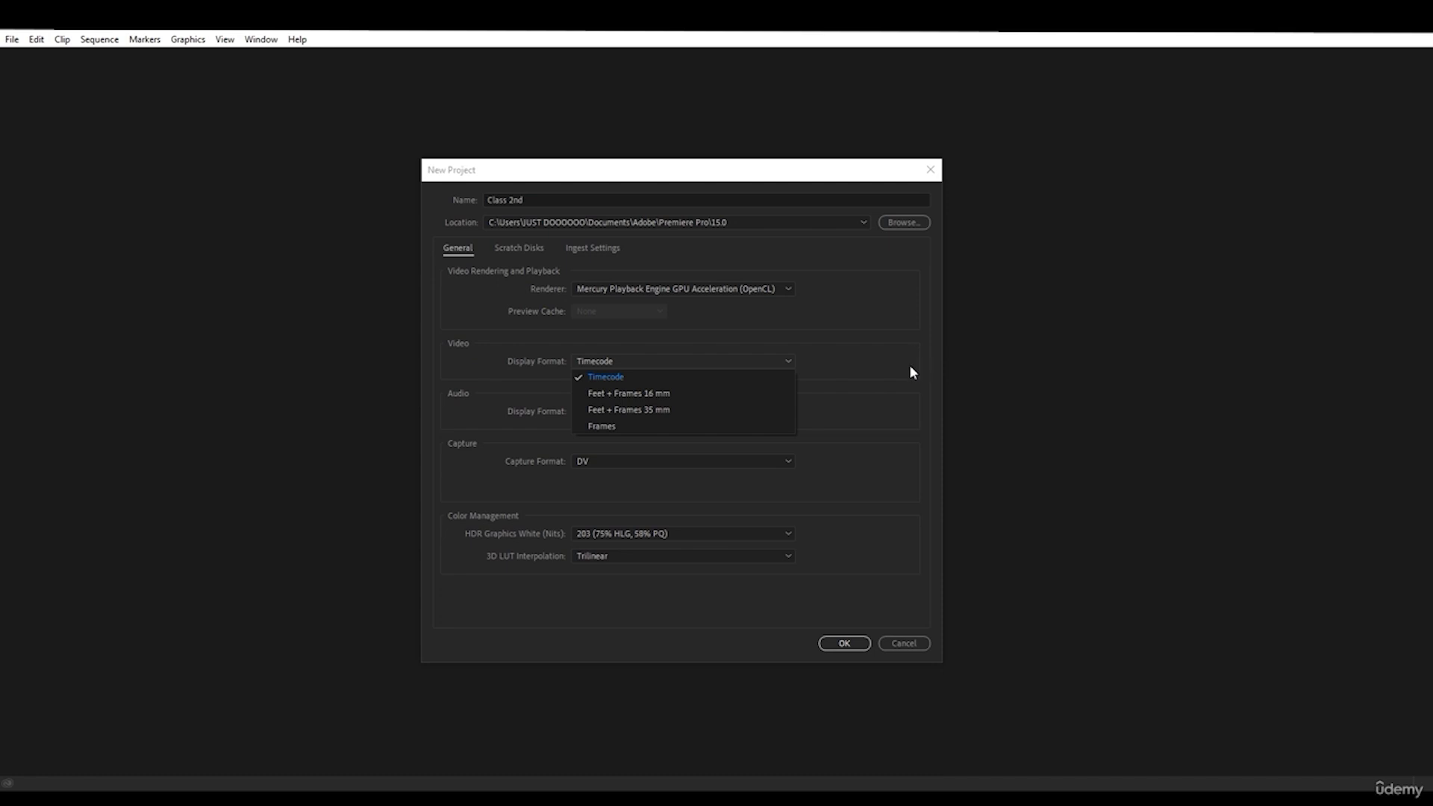
pyautogui.click(868, 367)
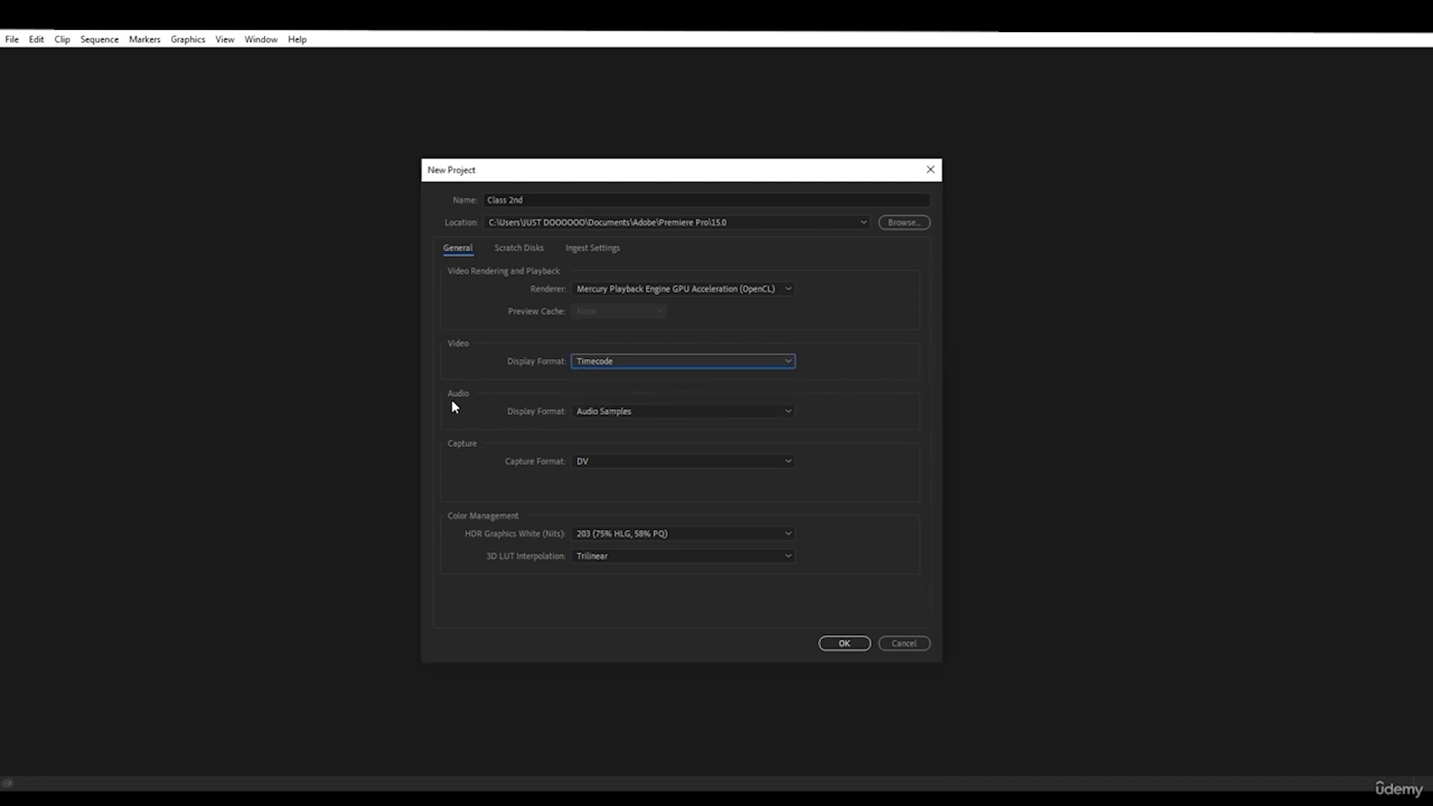
# - Keep Audio Samples as the audio display format and DV as the capture format for the new project
pyautogui.click(632, 414)
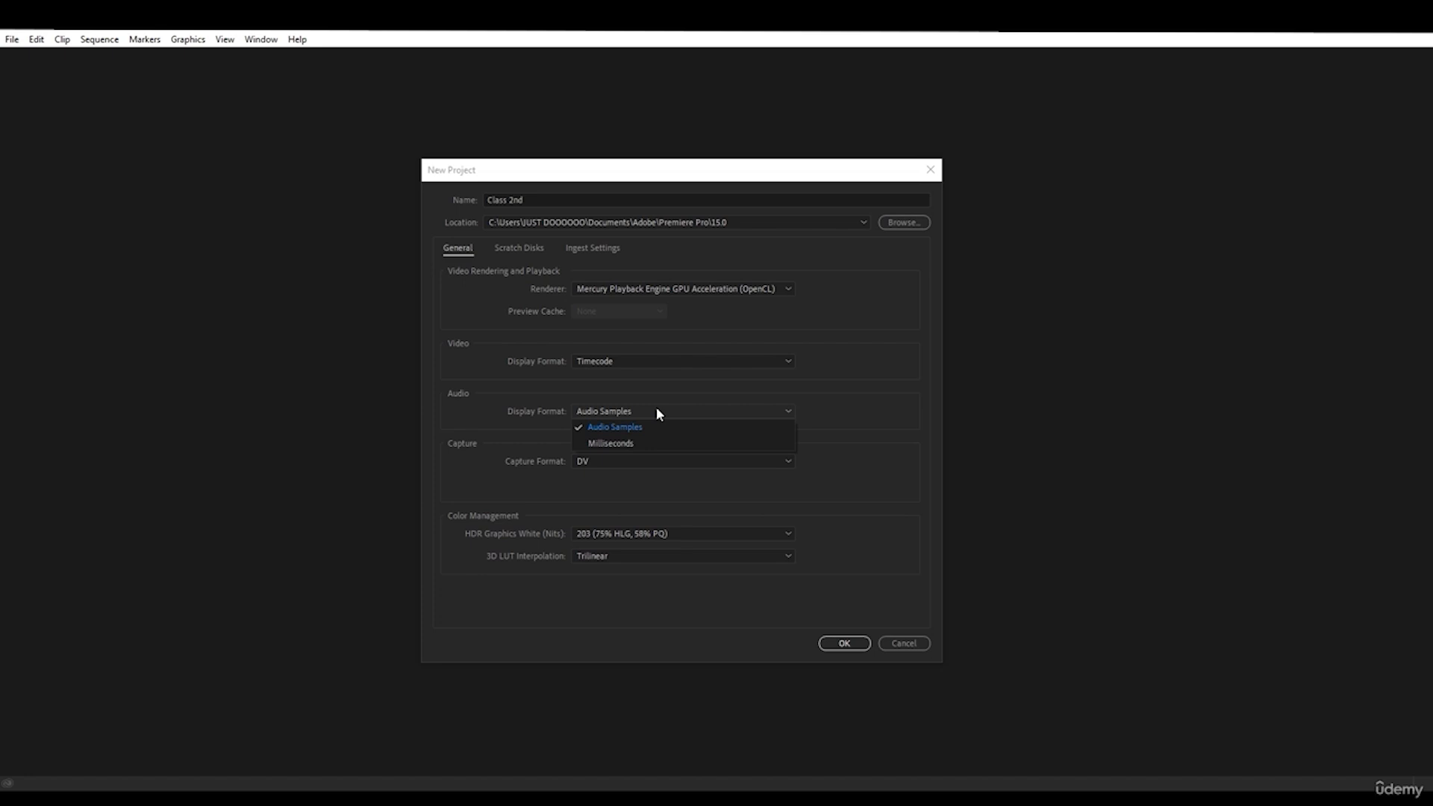
pyautogui.click(623, 424)
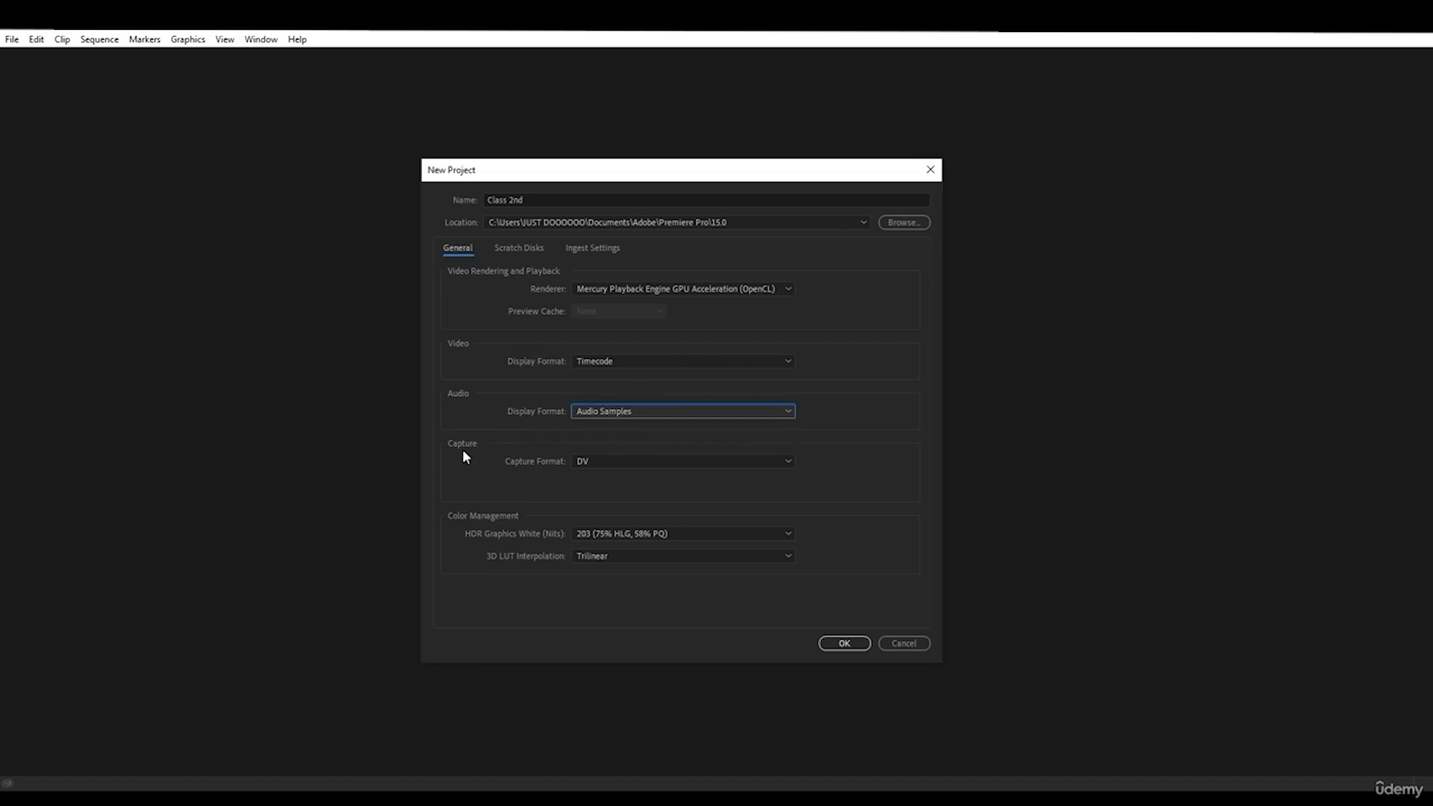
pyautogui.click(597, 460)
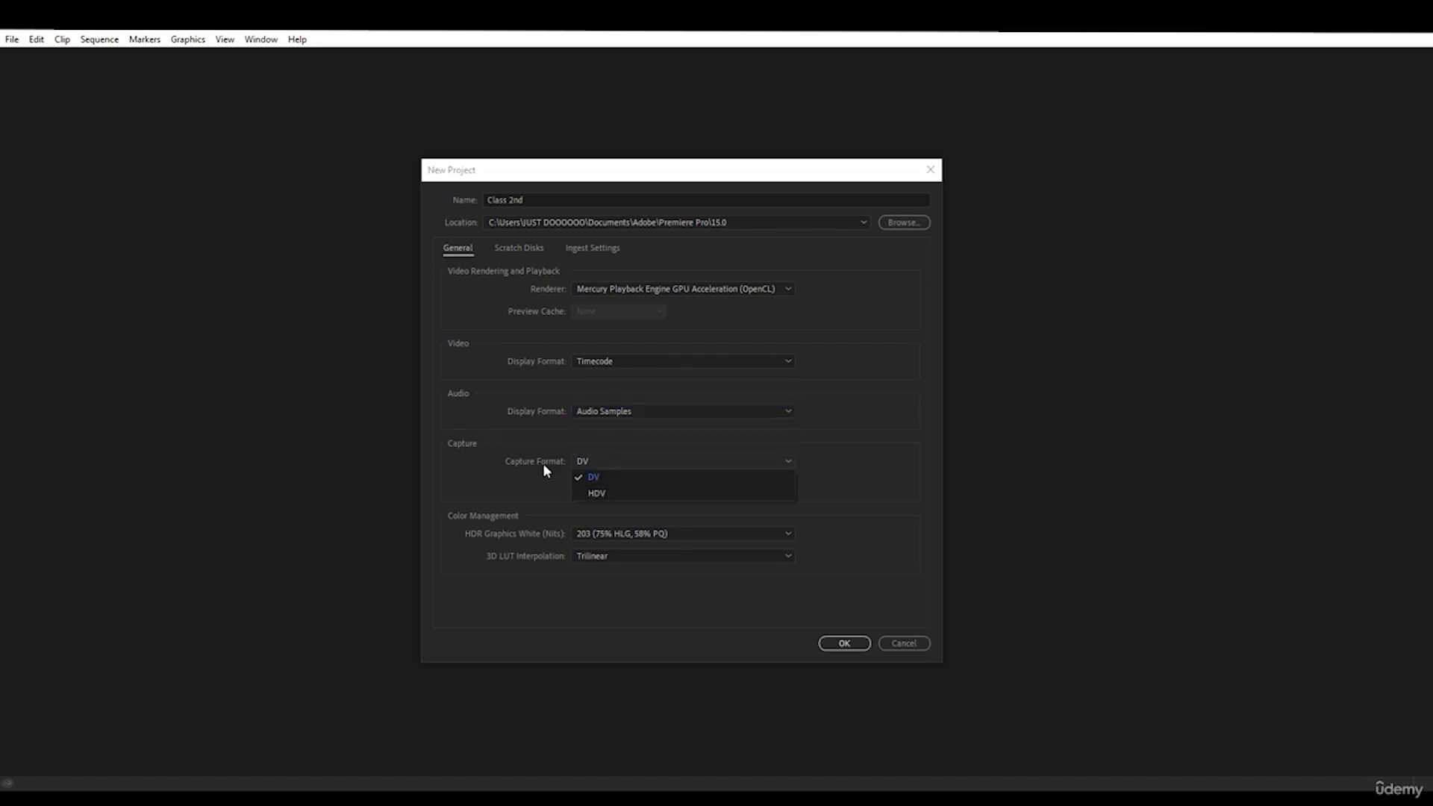
pyautogui.click(617, 476)
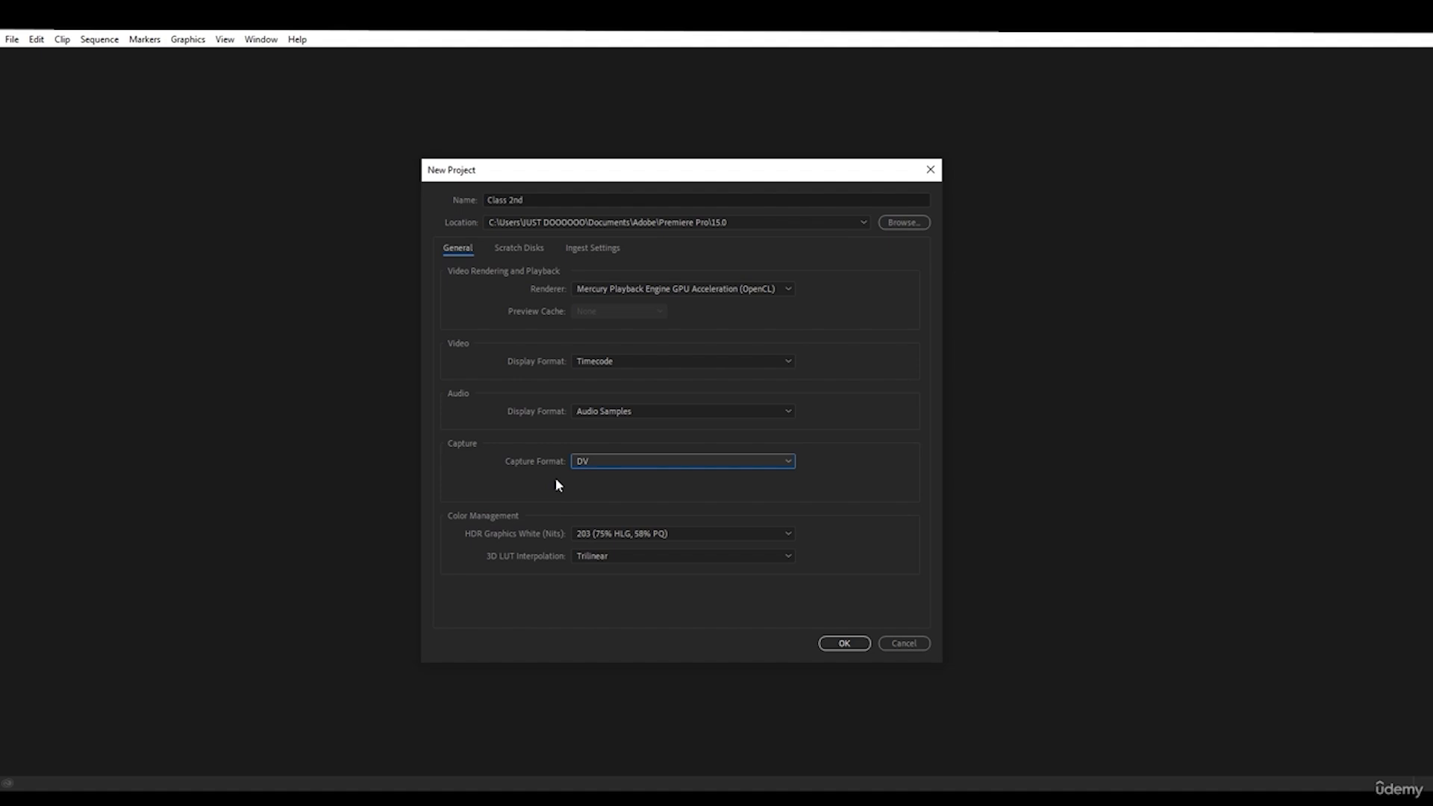
# - Keep Same as Project as the scratch disk location for captured audio and captured video in the new project
pyautogui.click(512, 251)
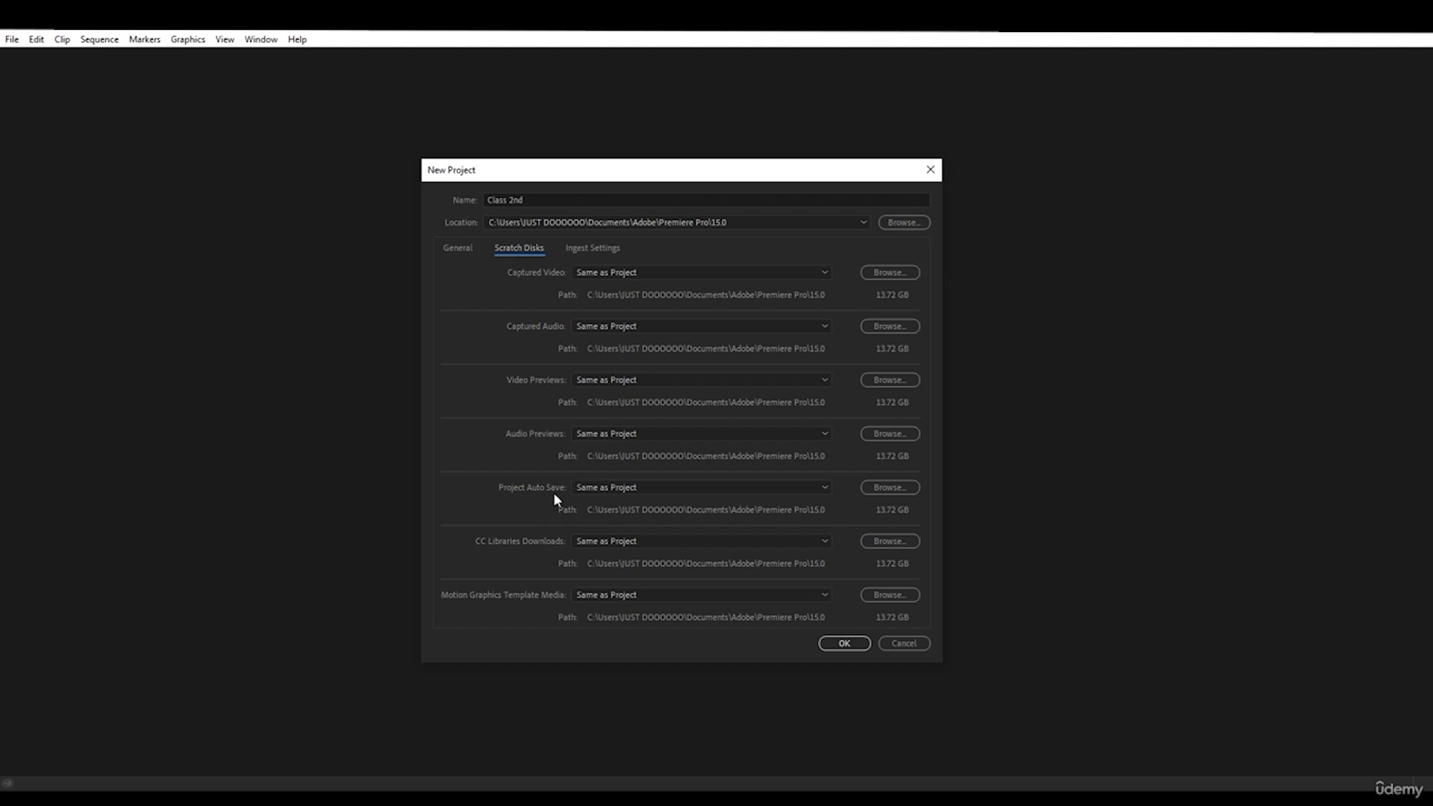
pyautogui.click(609, 326)
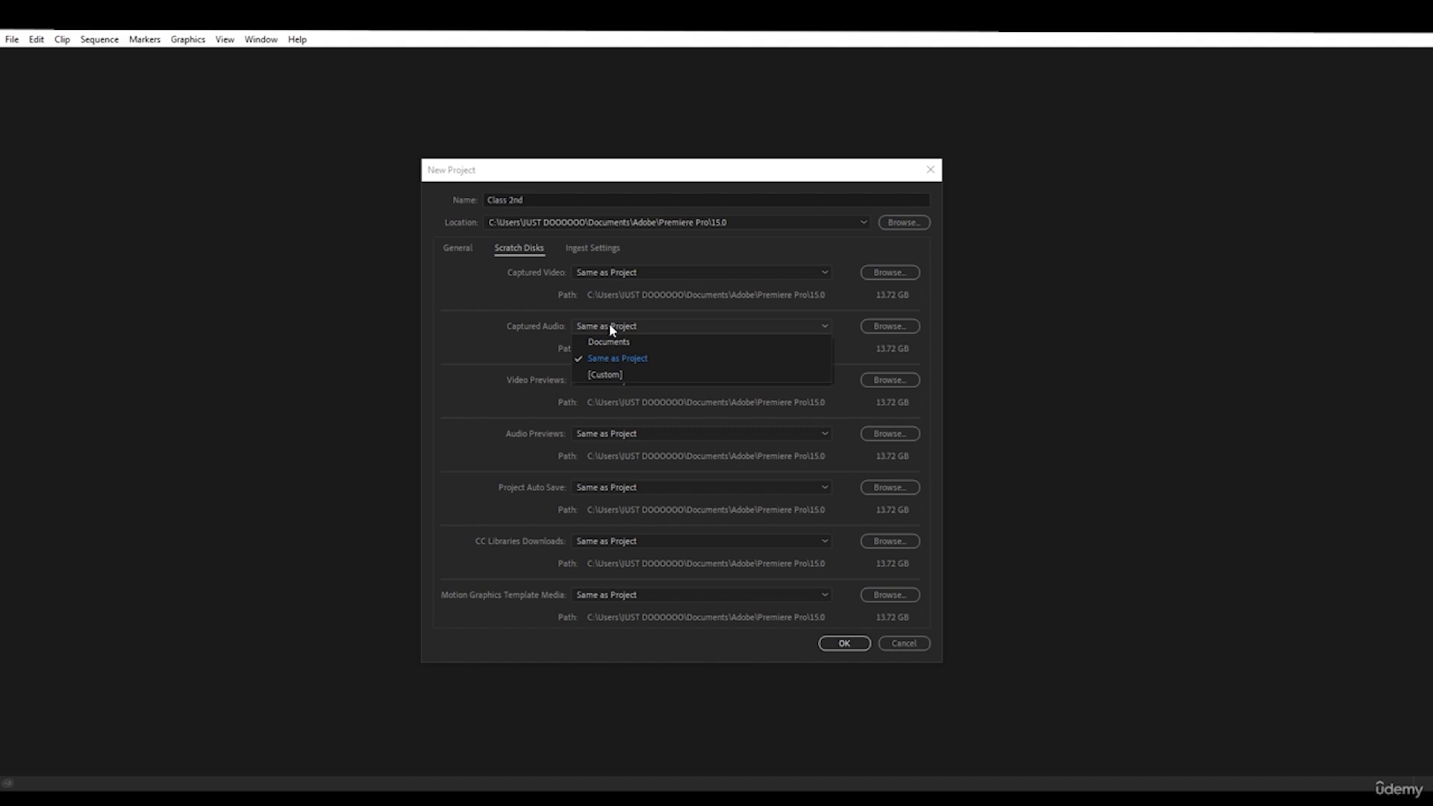
pyautogui.click(651, 358)
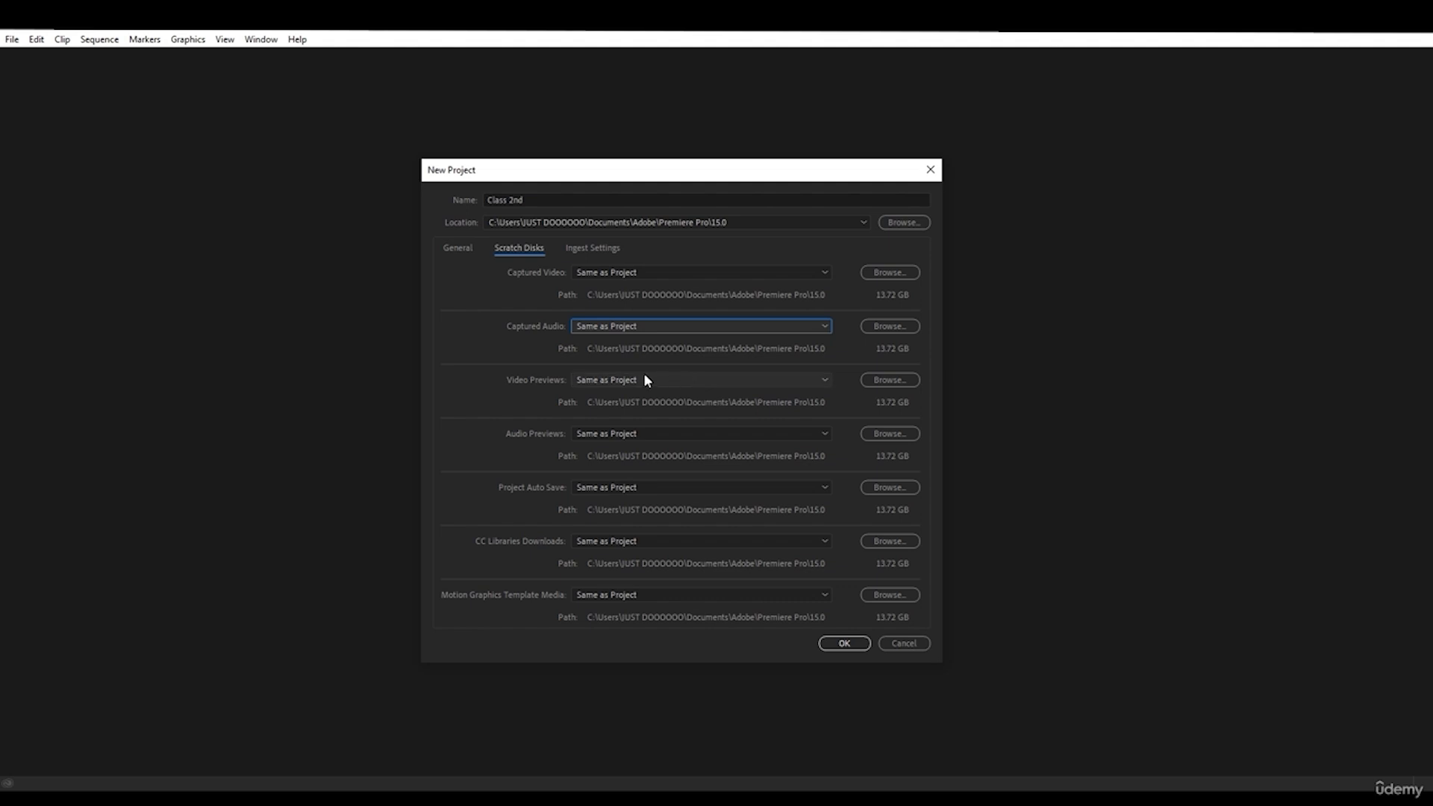
pyautogui.click(630, 271)
pyautogui.click(623, 305)
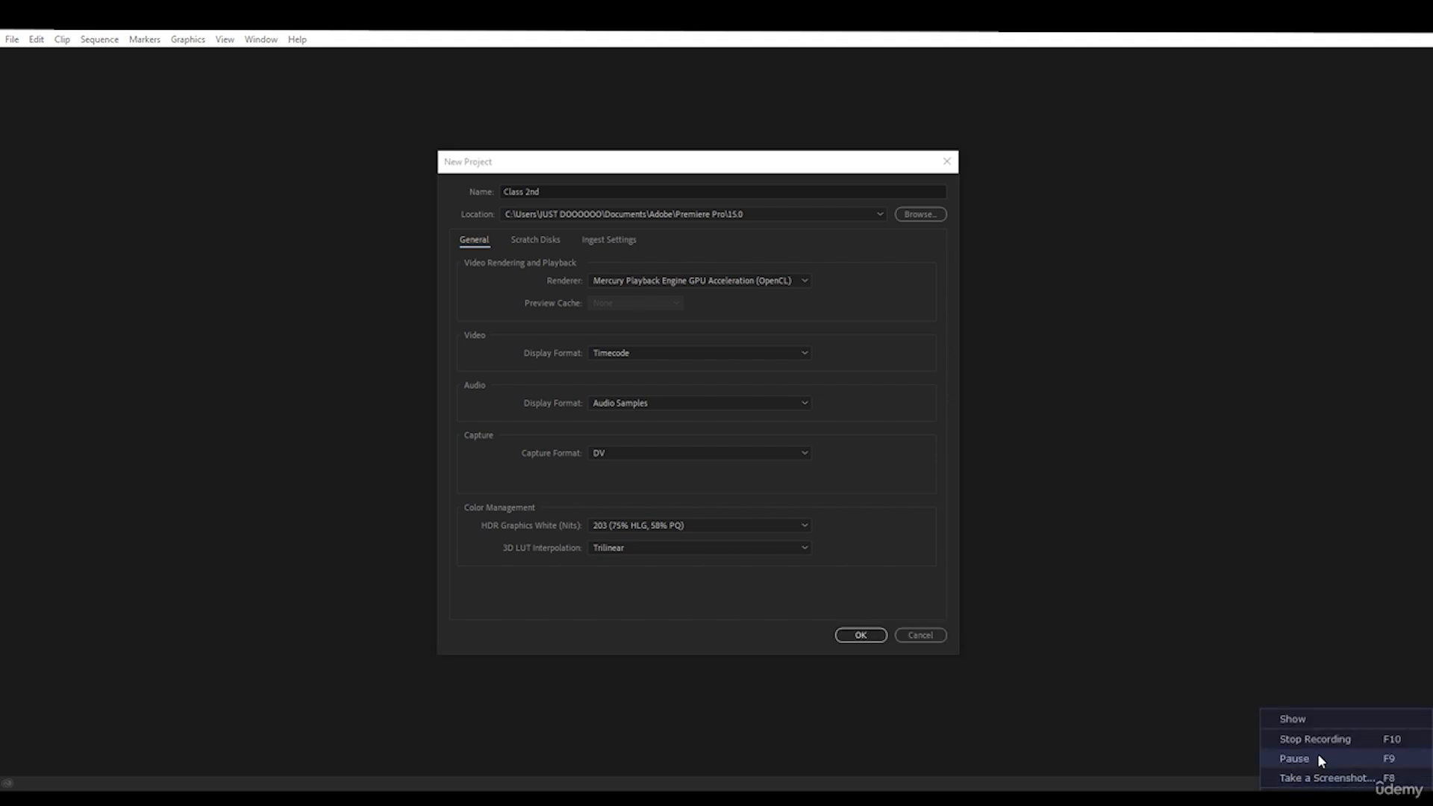
pyautogui.click(1324, 746)
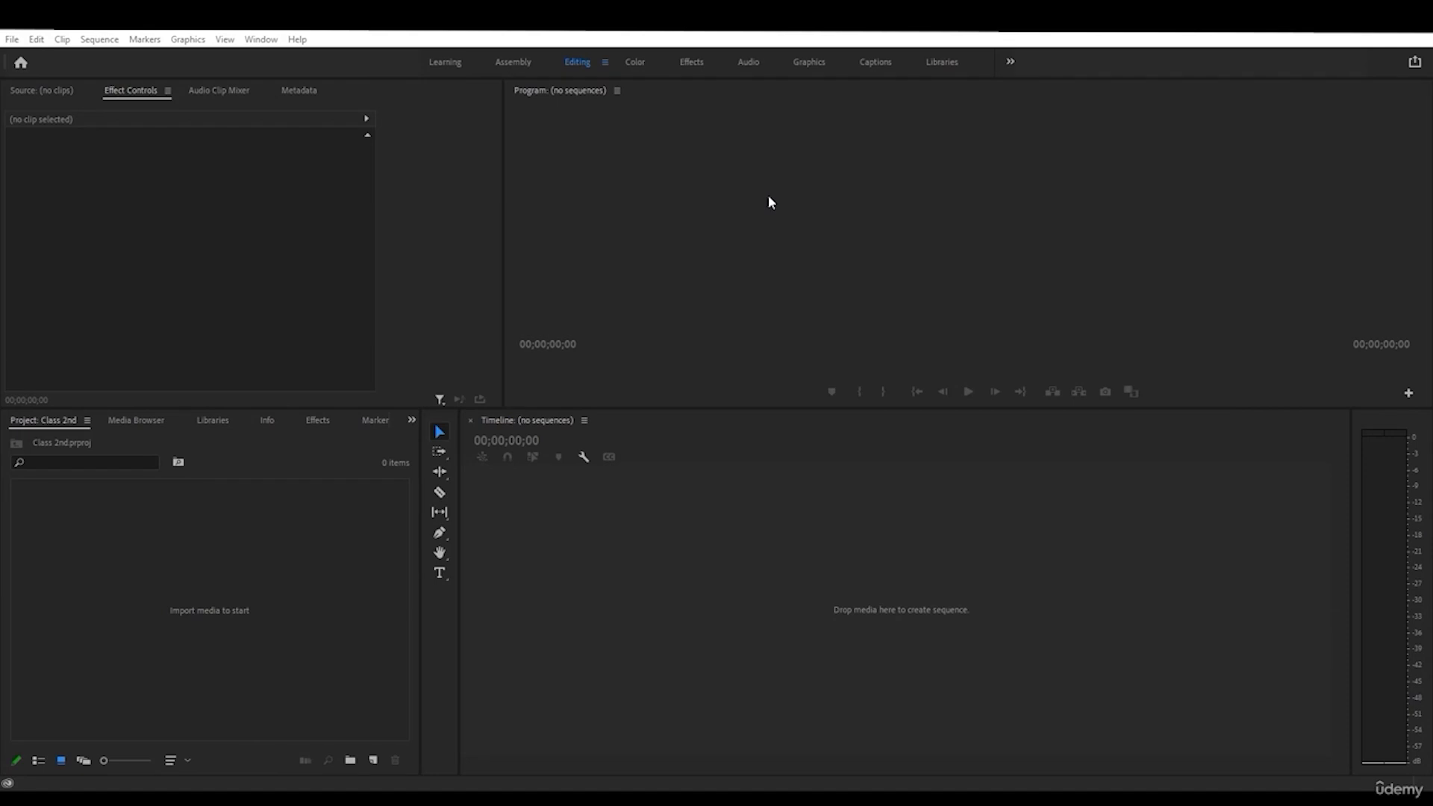
# - Examine the Effect Controls, Program monitor, Timeline and Project areas of the empty editing workspace
pyautogui.click(290, 56)
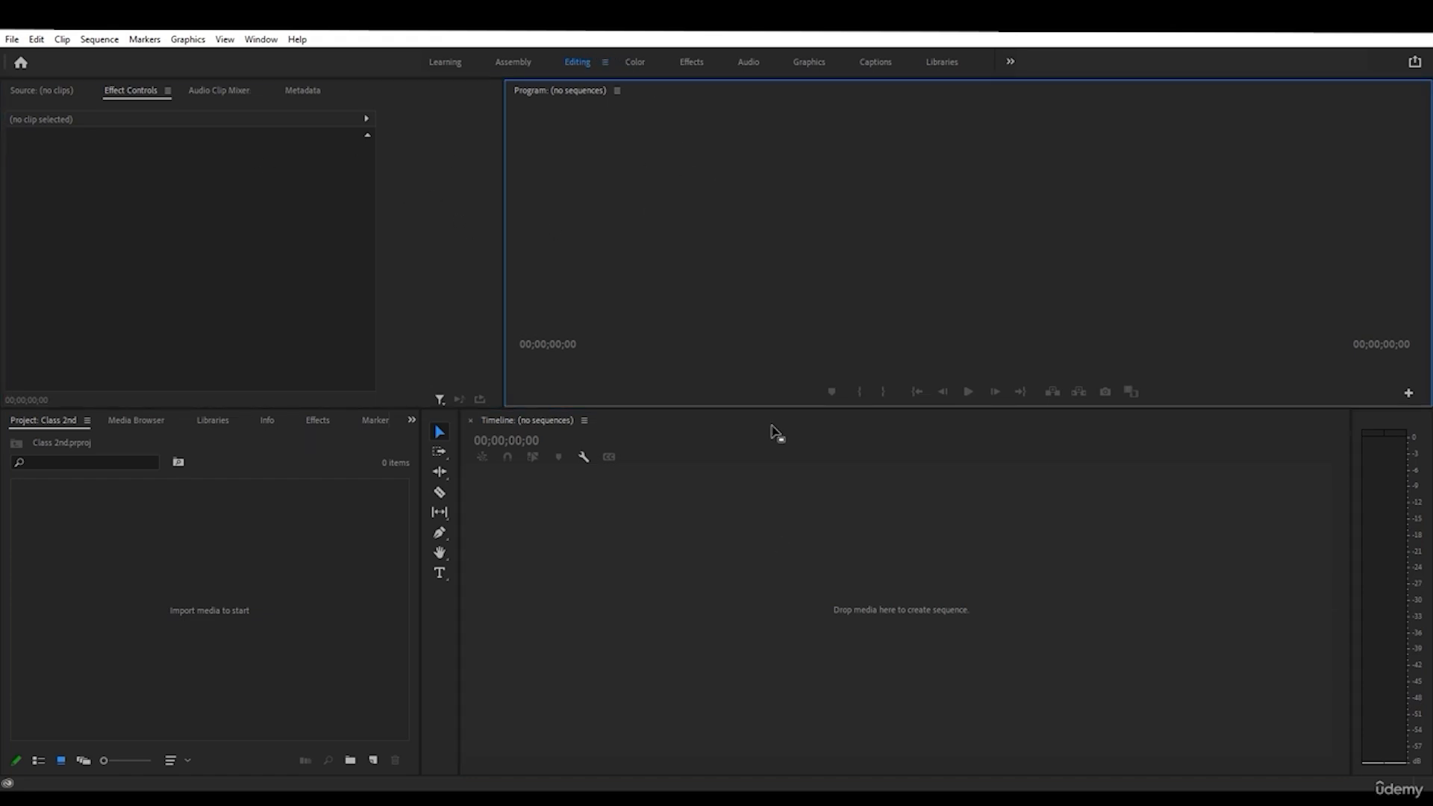
pyautogui.click(206, 640)
pyautogui.click(128, 257)
pyautogui.click(619, 227)
pyautogui.click(678, 535)
pyautogui.click(144, 461)
pyautogui.click(146, 247)
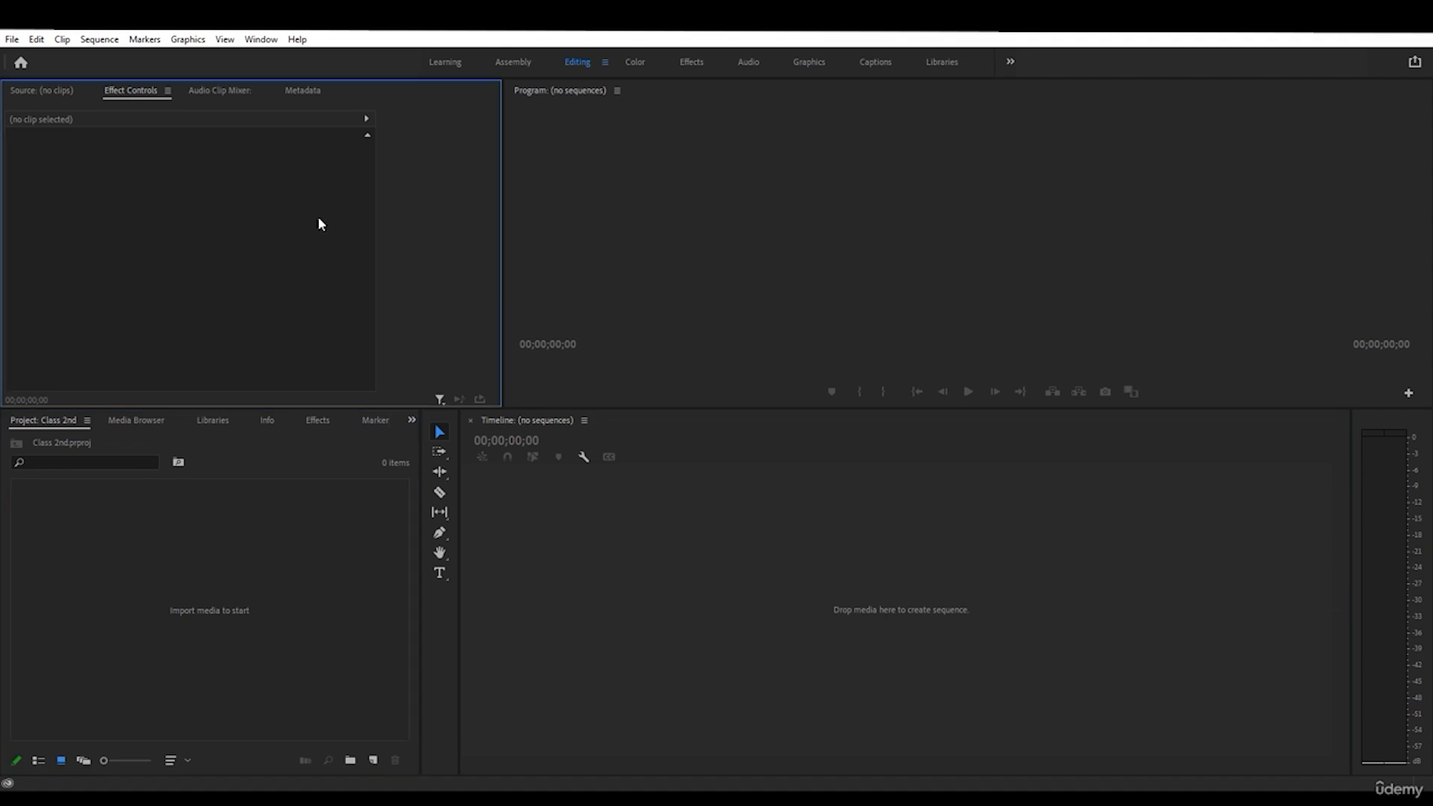
pyautogui.click(710, 224)
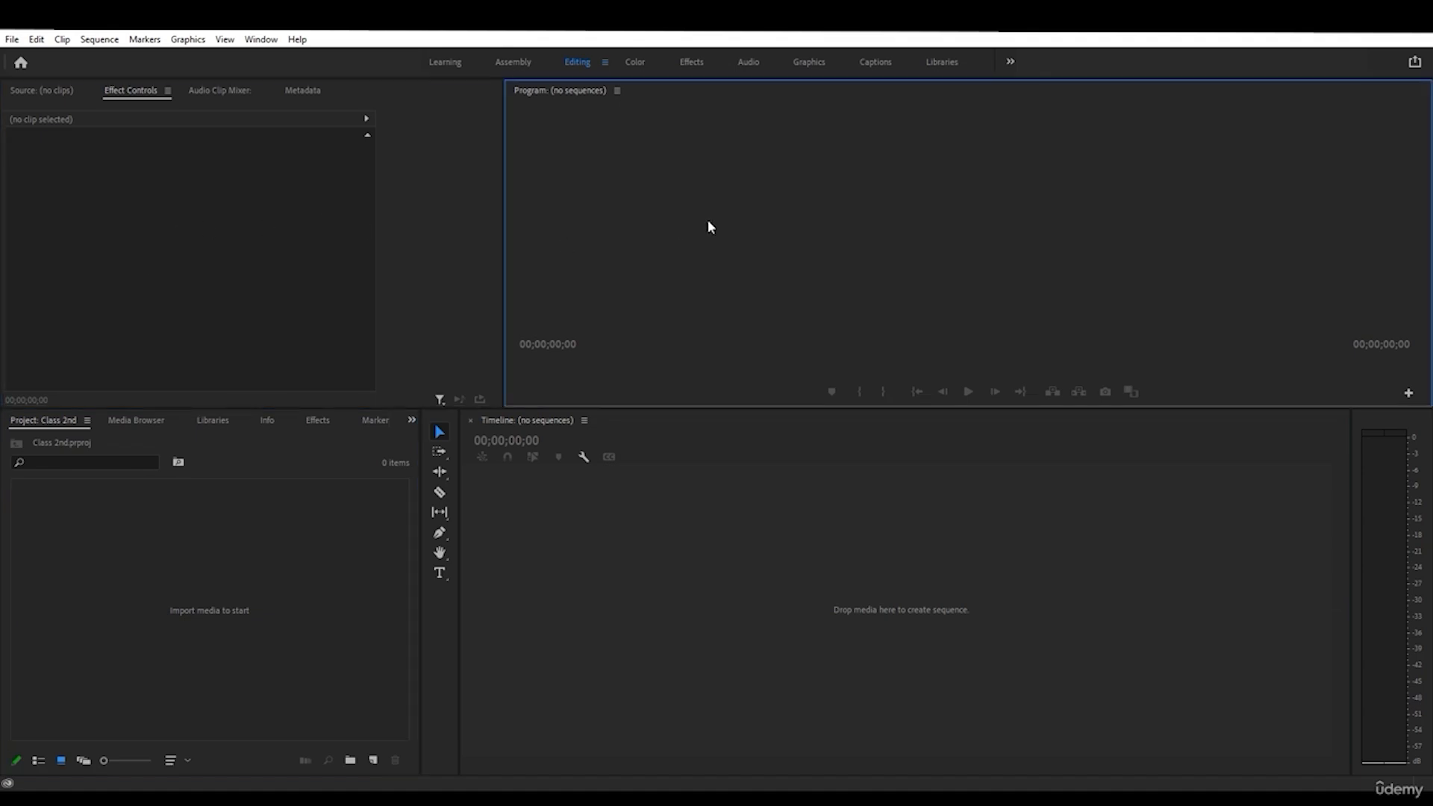
pyautogui.click(567, 523)
pyautogui.click(344, 534)
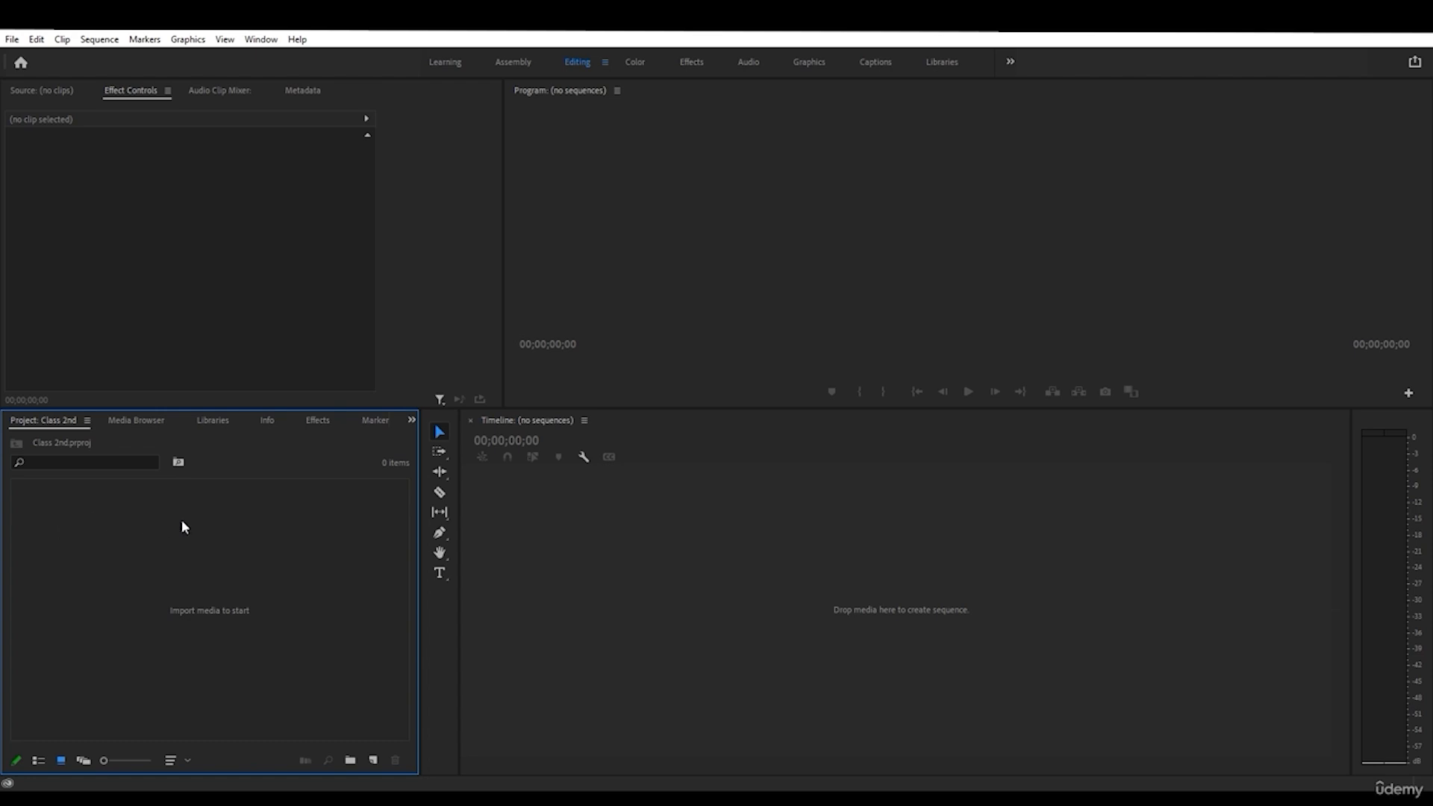
# - Import the eight clips from Islands - 2119.mp4 through Mountains - 31175.mp4 out of the Videos folder on drive D
pyautogui.rightClick(110, 543)
pyautogui.click(200, 380)
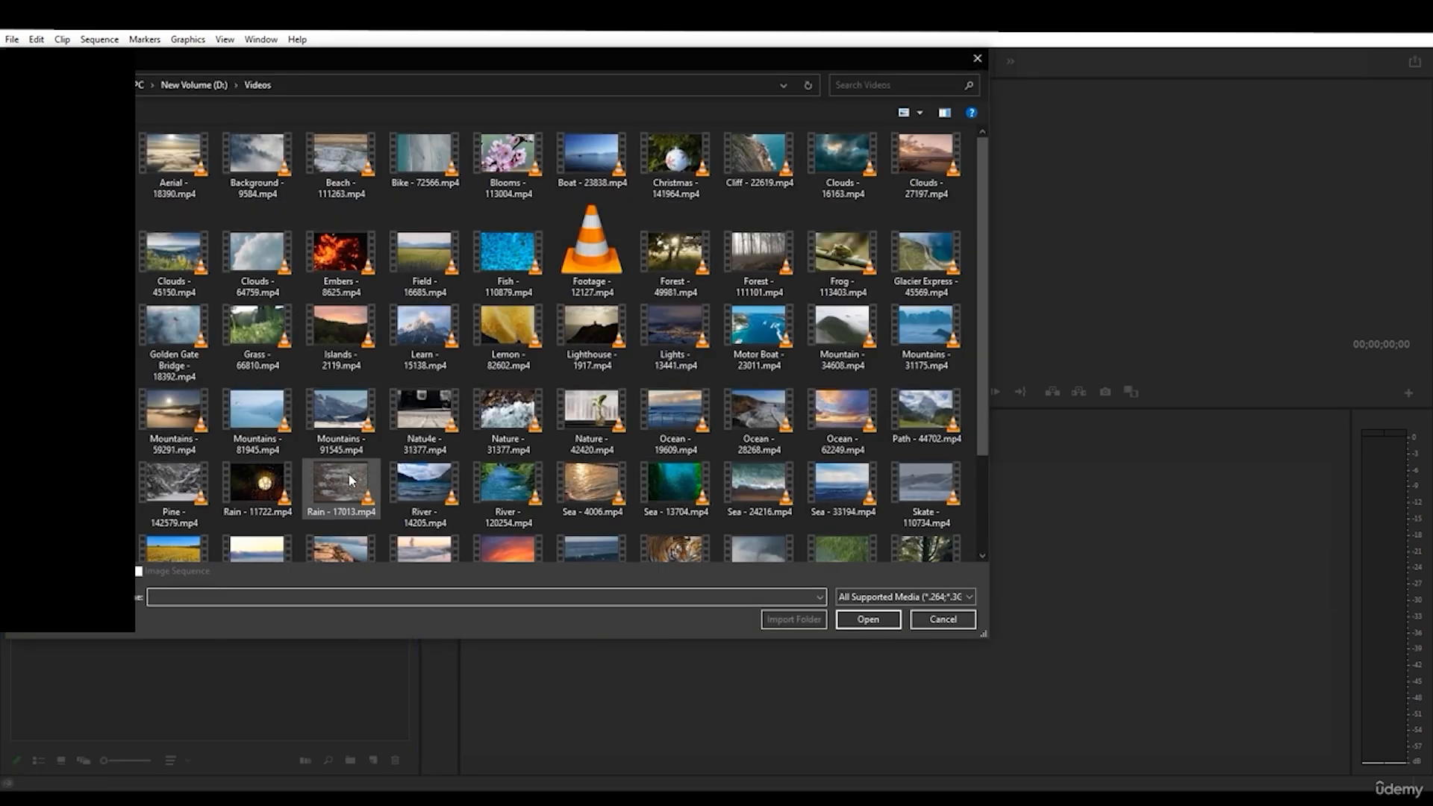
pyautogui.scroll(-2, 687, 455)
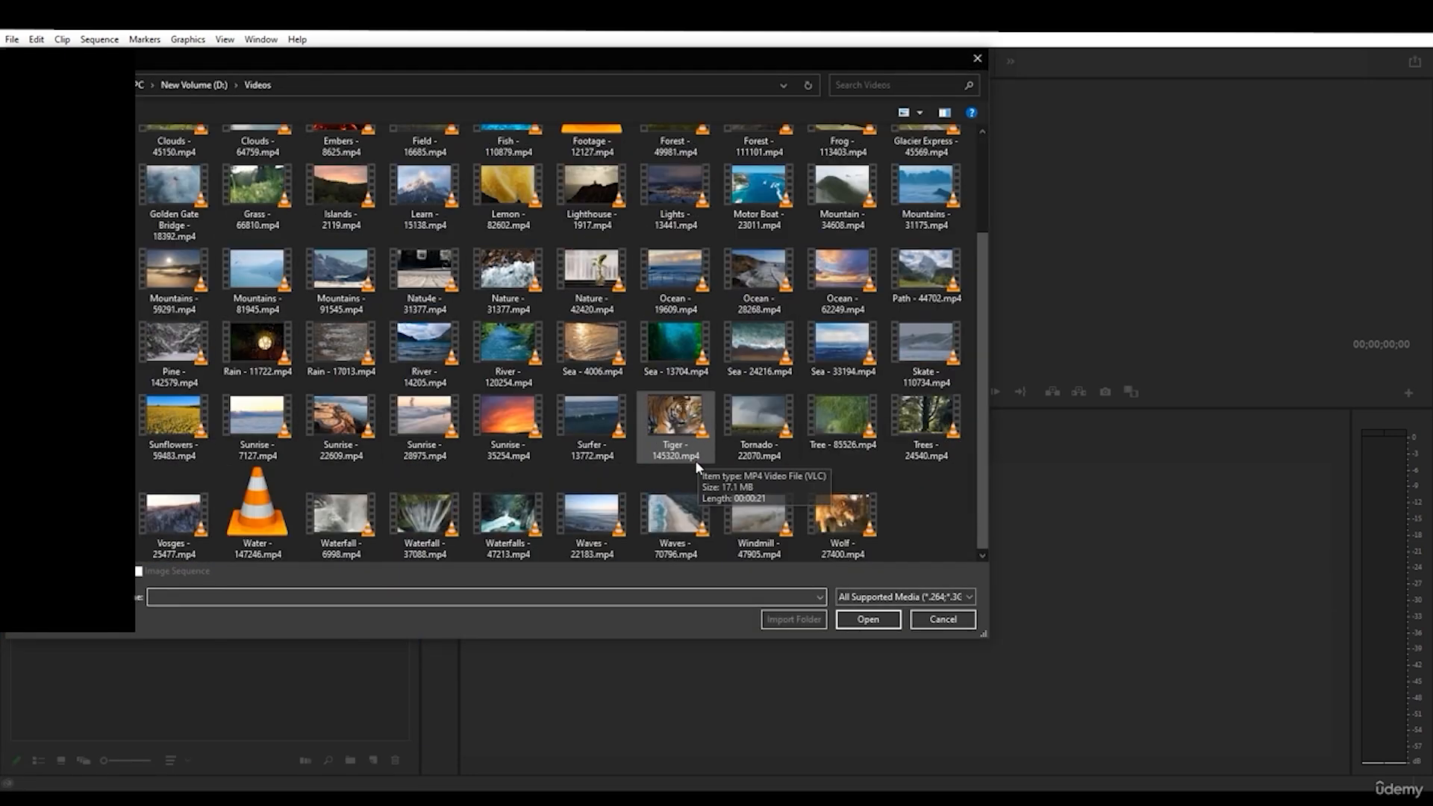
pyautogui.scroll(2, 696, 460)
pyautogui.moveTo(954, 394); pyautogui.dragTo(379, 327)
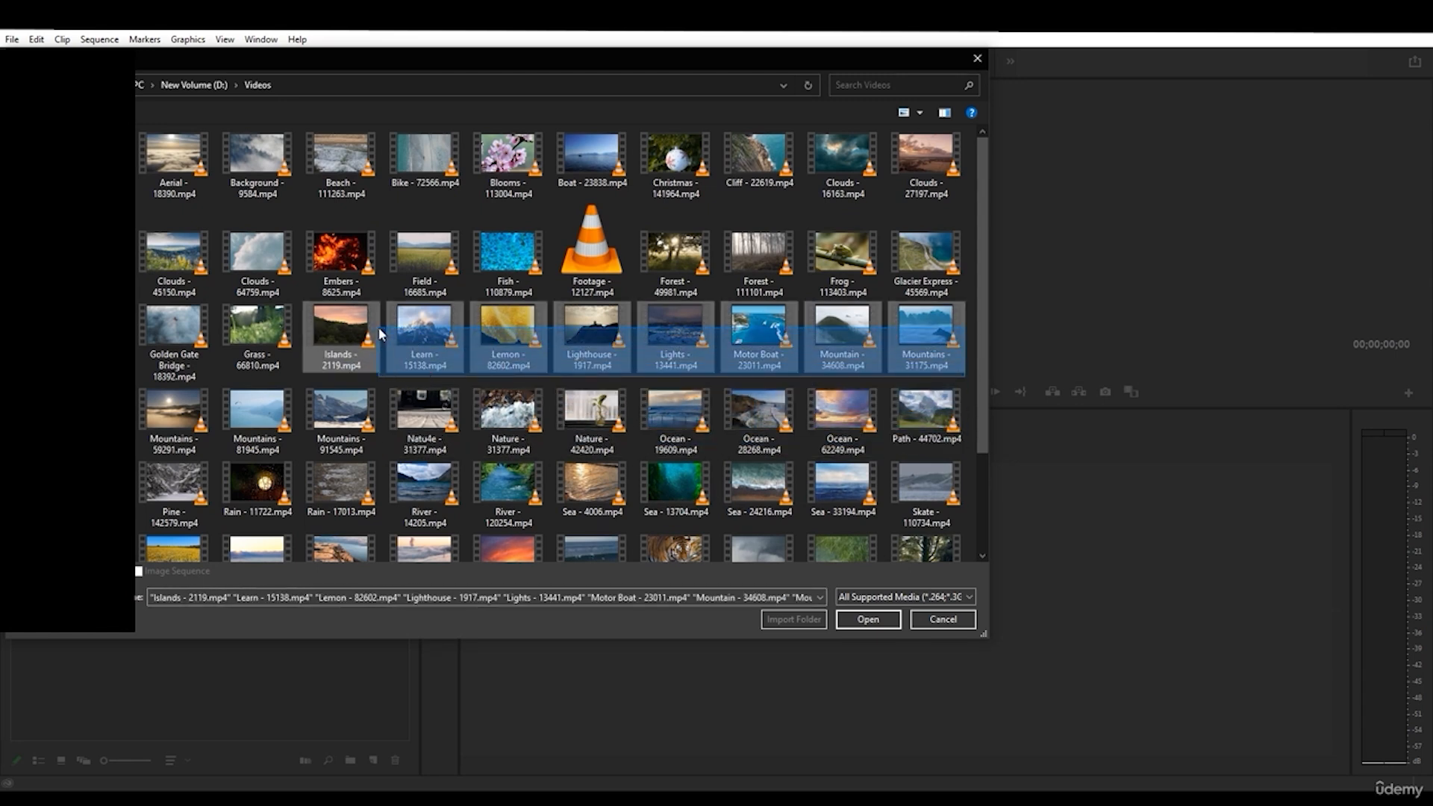
pyautogui.click(866, 620)
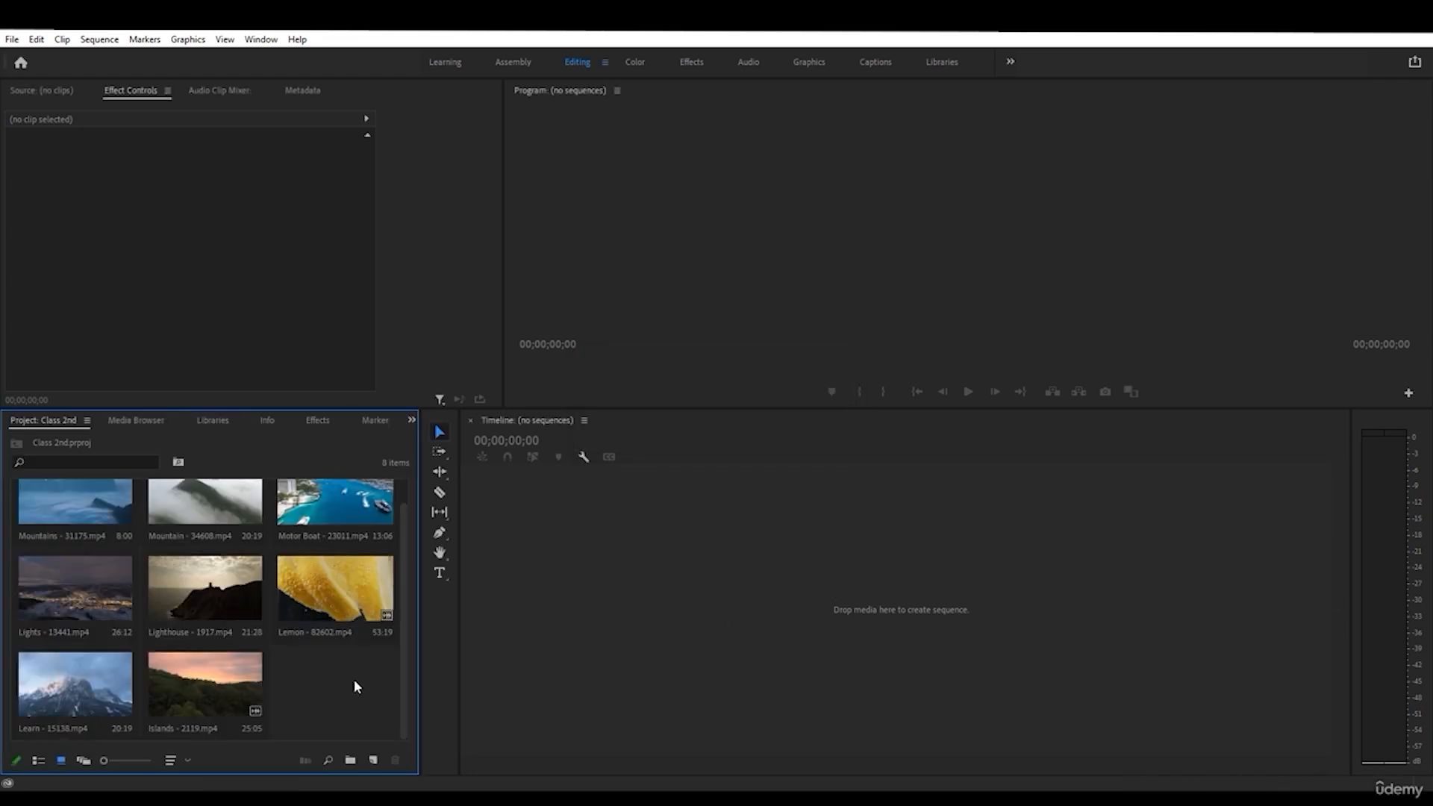
# - Look over the imported clip thumbnails, including the Lighthouse clip, and switch the project items to list view
pyautogui.scroll(1, 351, 685)
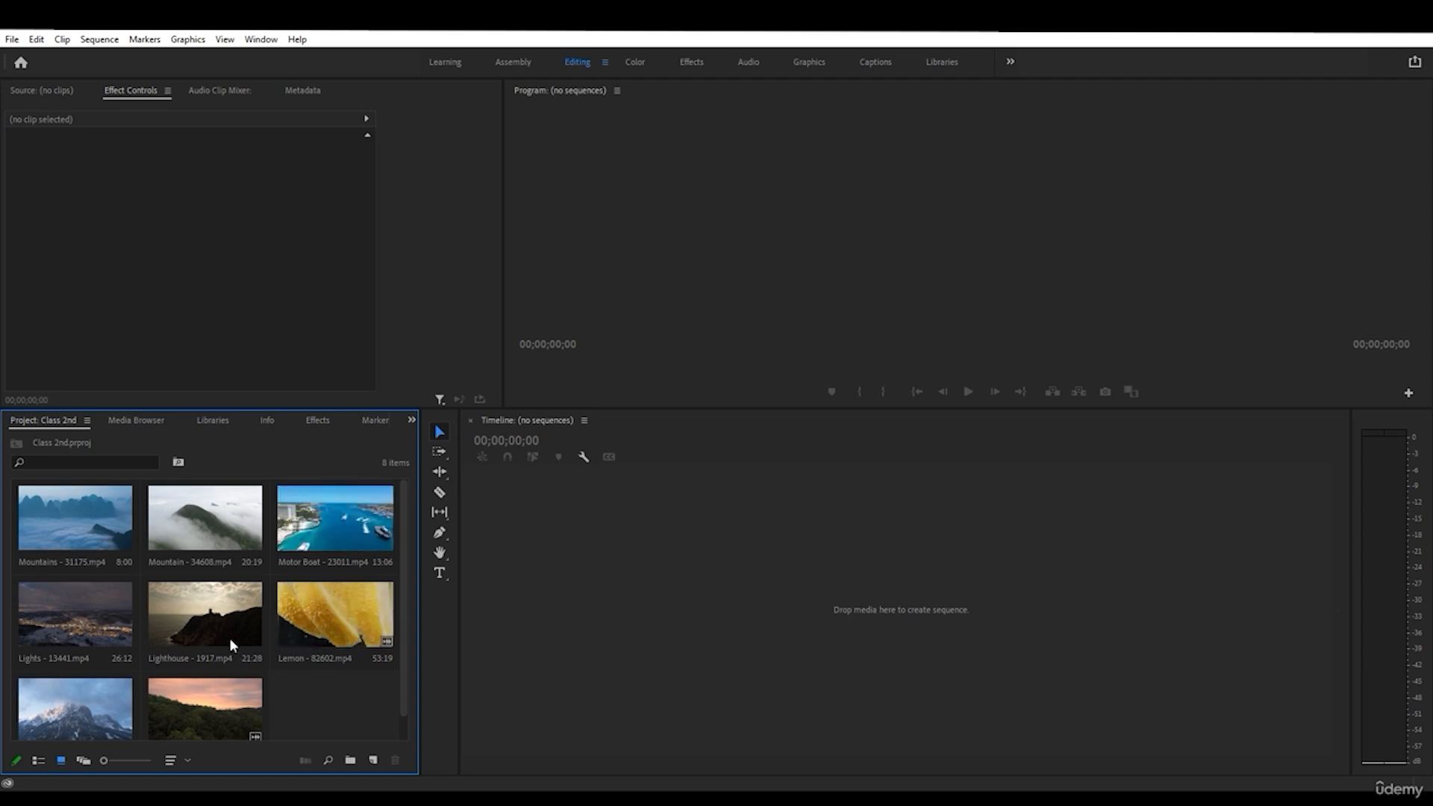
pyautogui.click(220, 619)
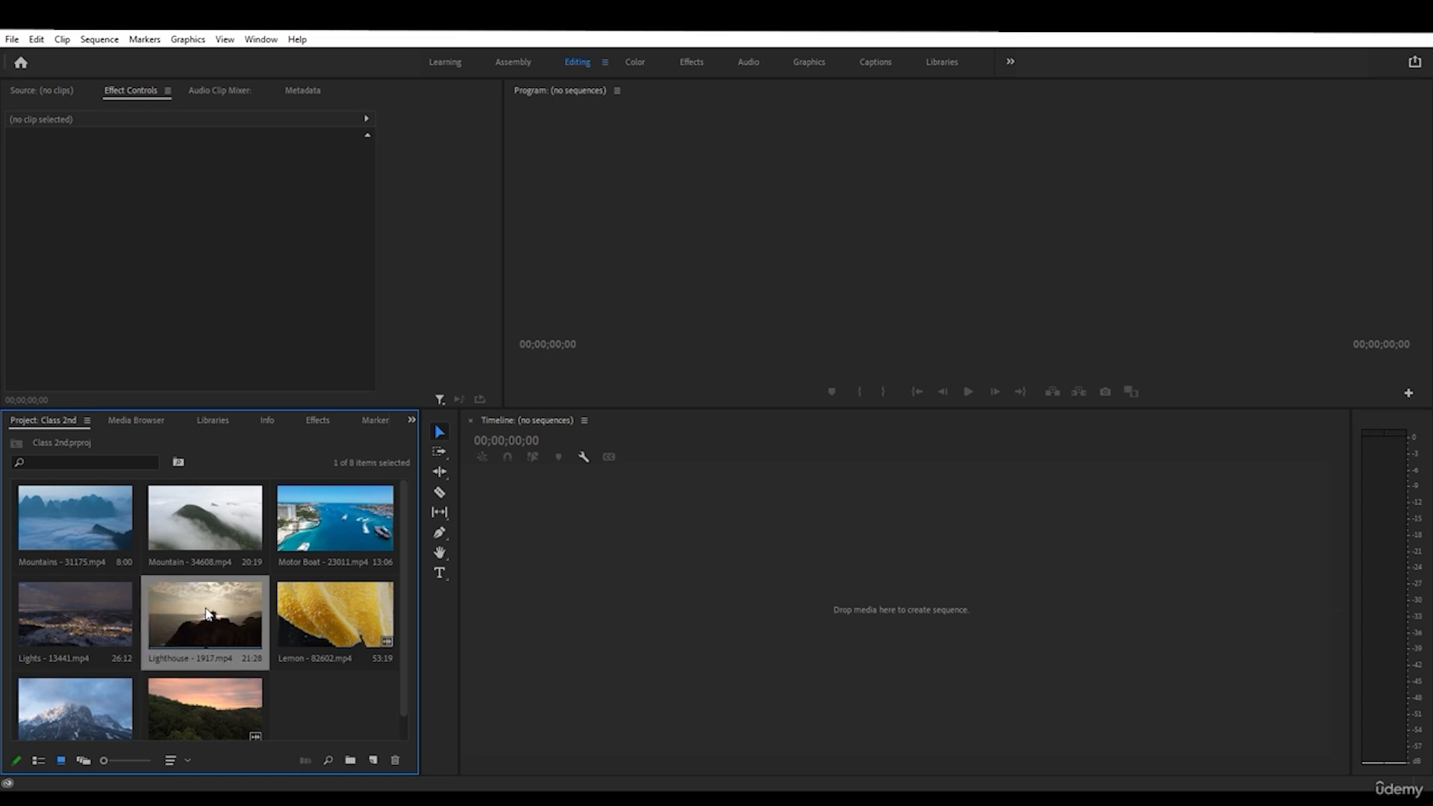
pyautogui.click(314, 697)
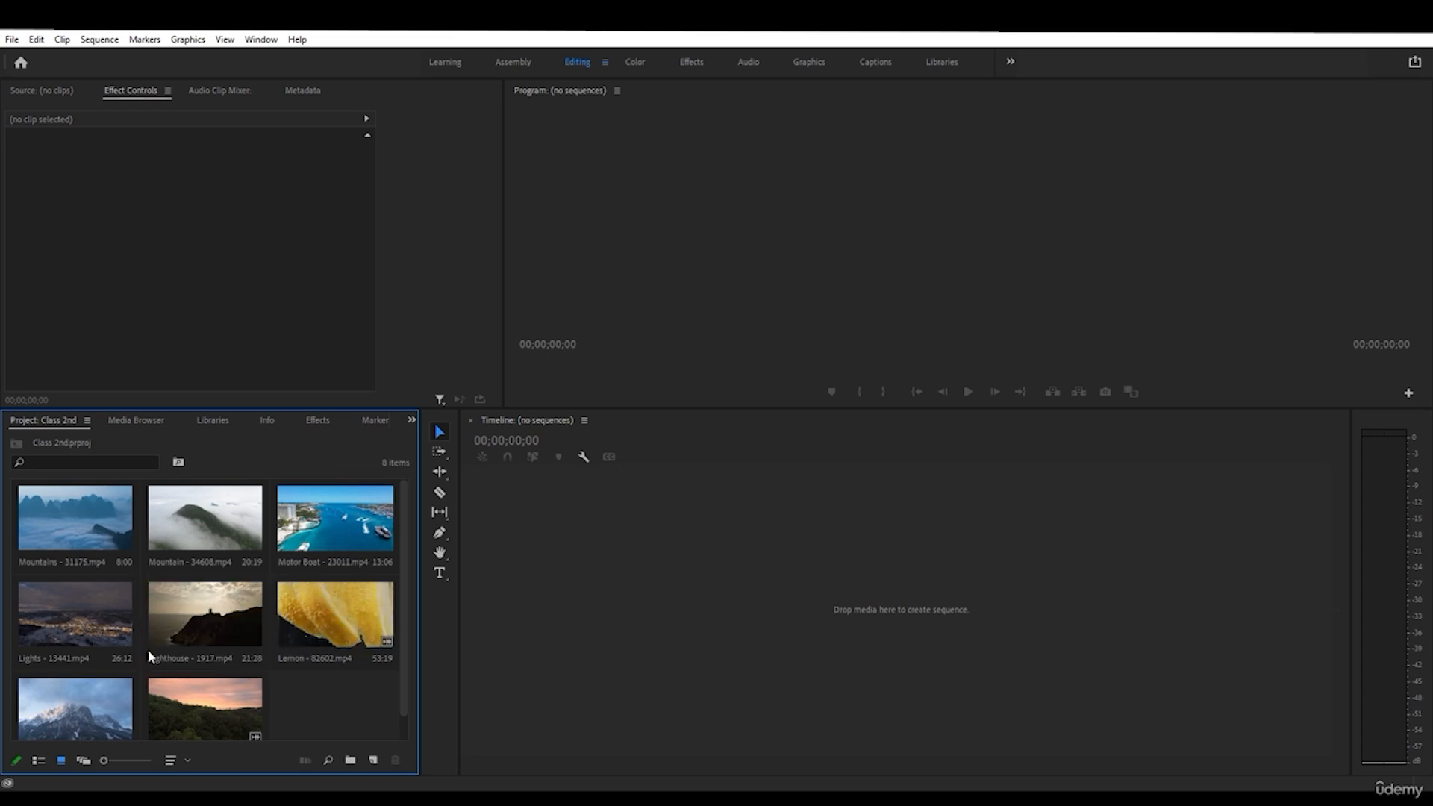
pyautogui.click(40, 766)
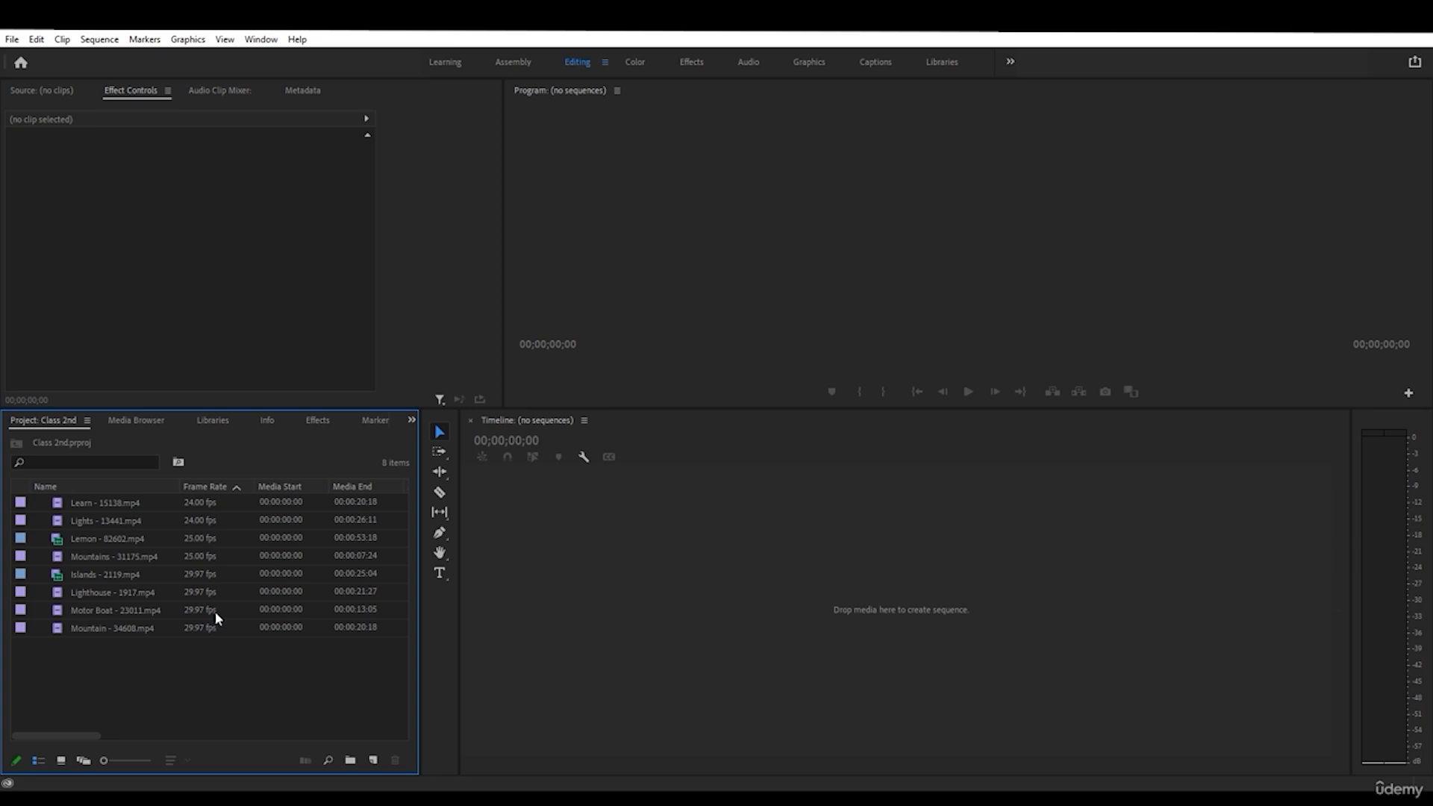
# - Examine the Video Info column for the Lighthouse clip and the Audio Info column for the Lemon clip
pyautogui.moveTo(73, 736); pyautogui.dragTo(215, 735)
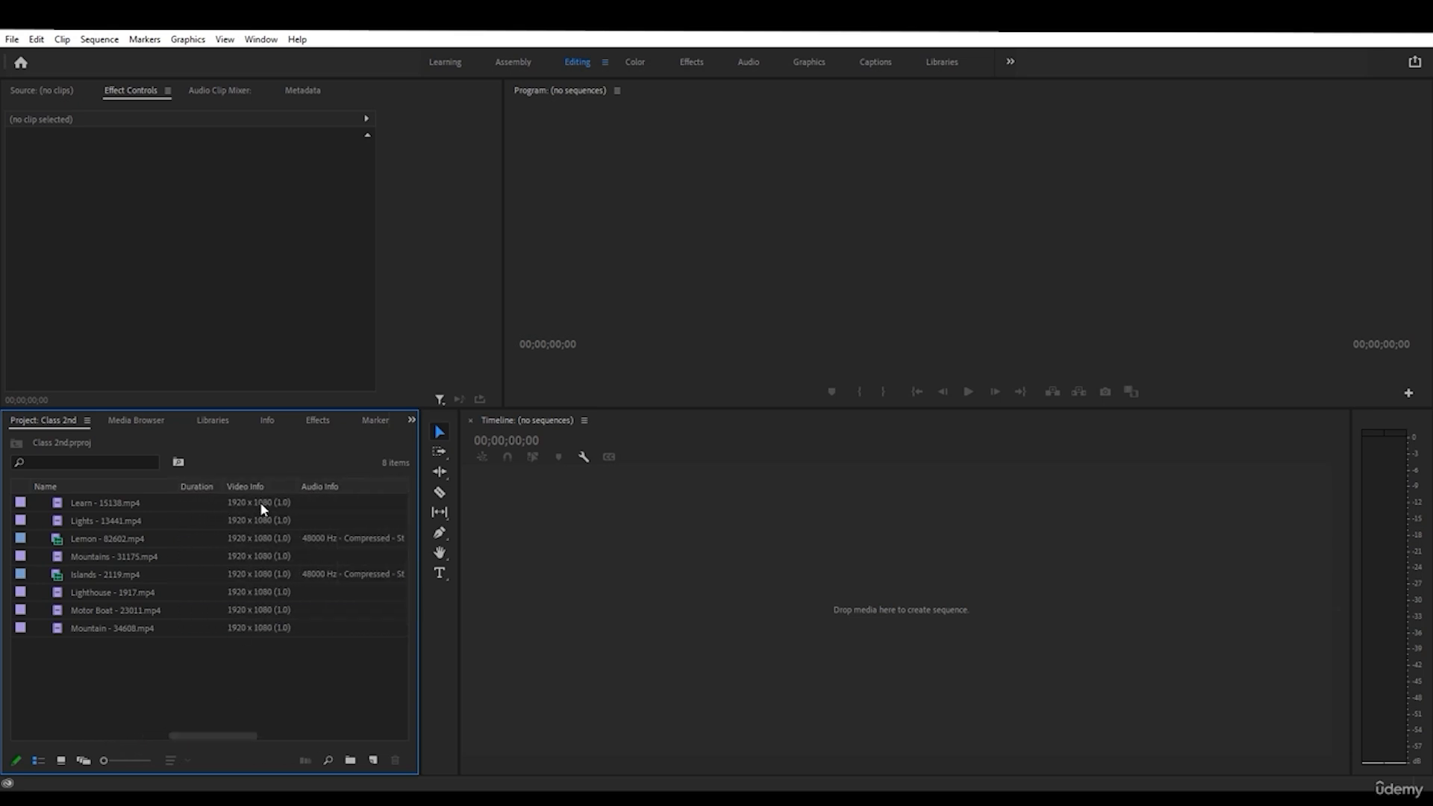
pyautogui.click(262, 592)
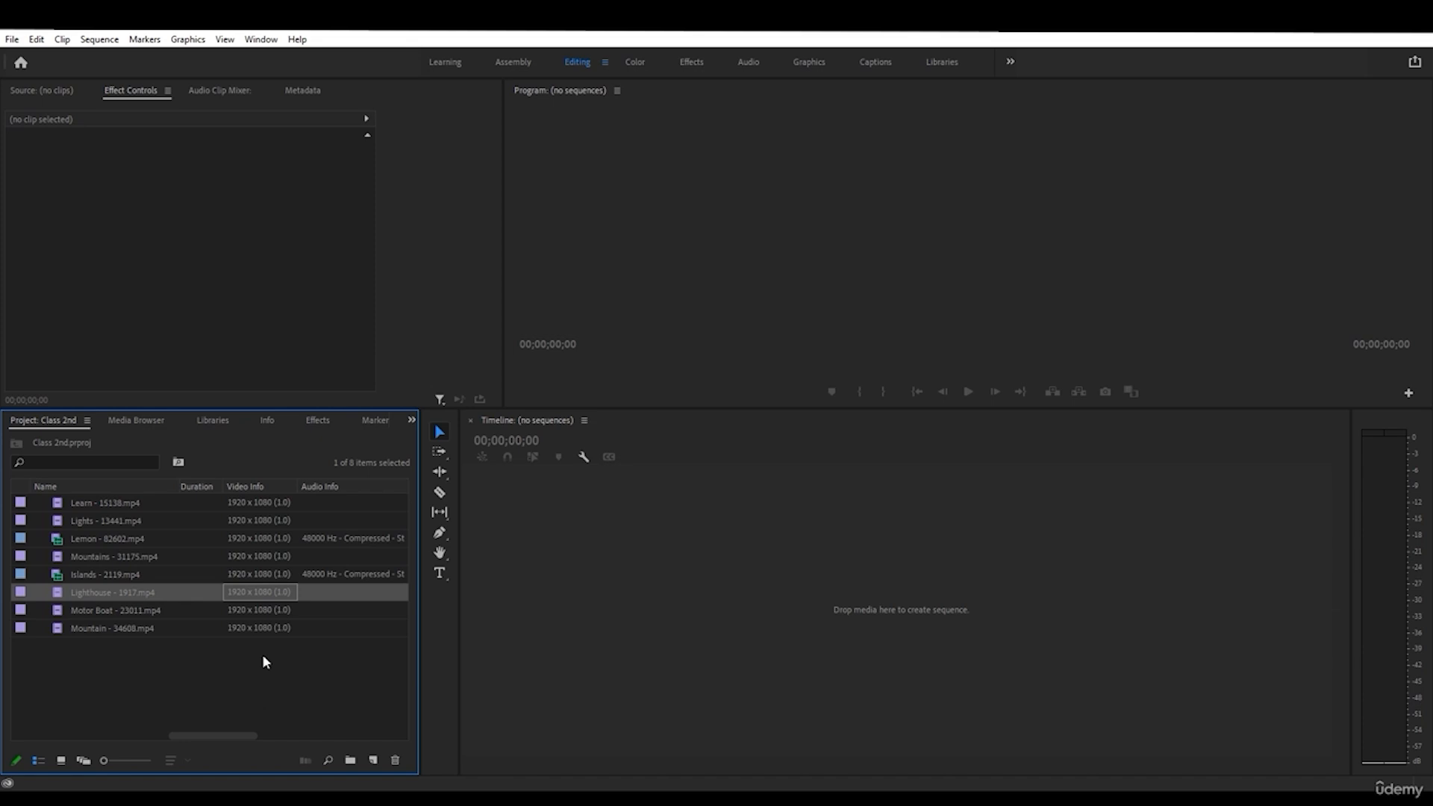
pyautogui.click(239, 731)
pyautogui.moveTo(233, 736); pyautogui.dragTo(246, 735)
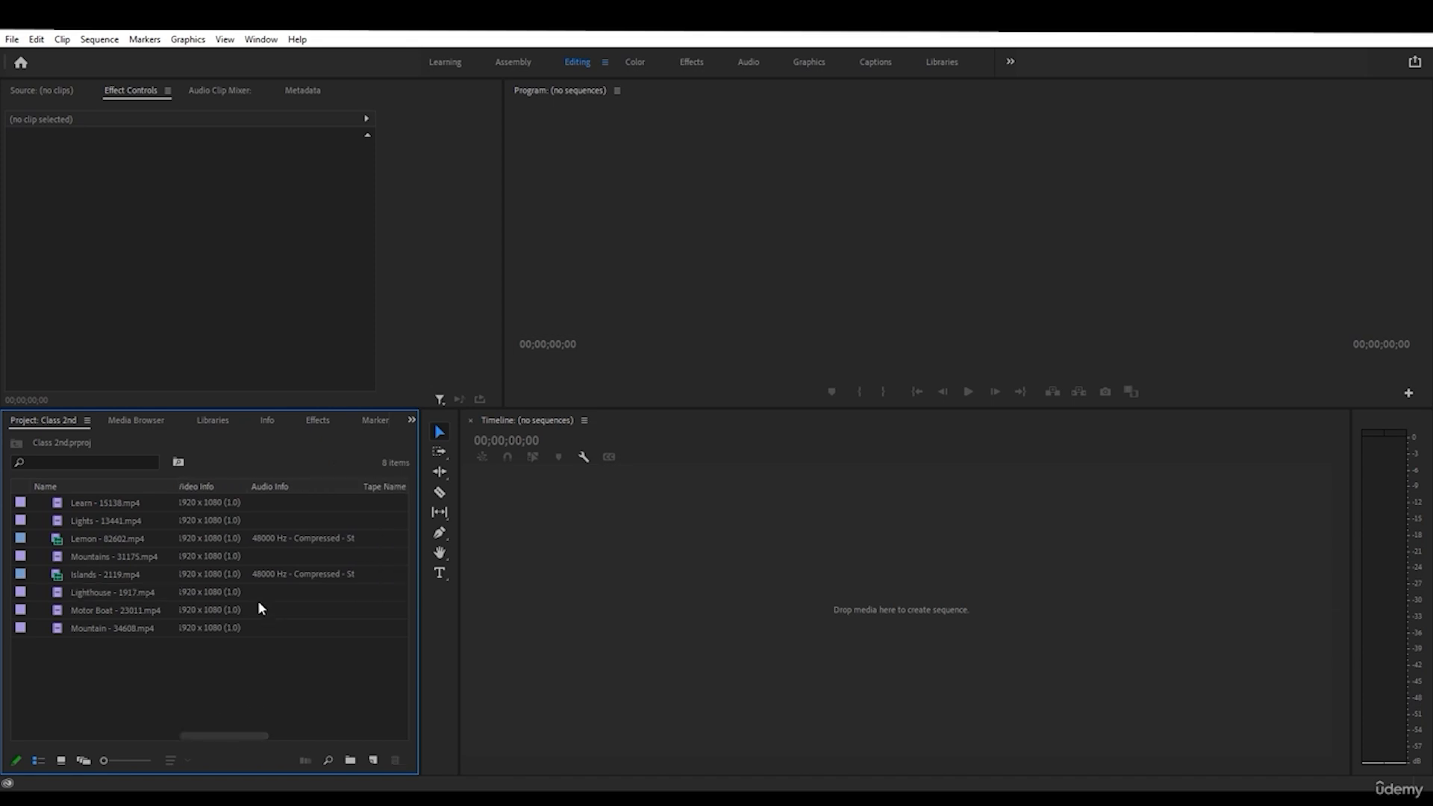
pyautogui.click(273, 539)
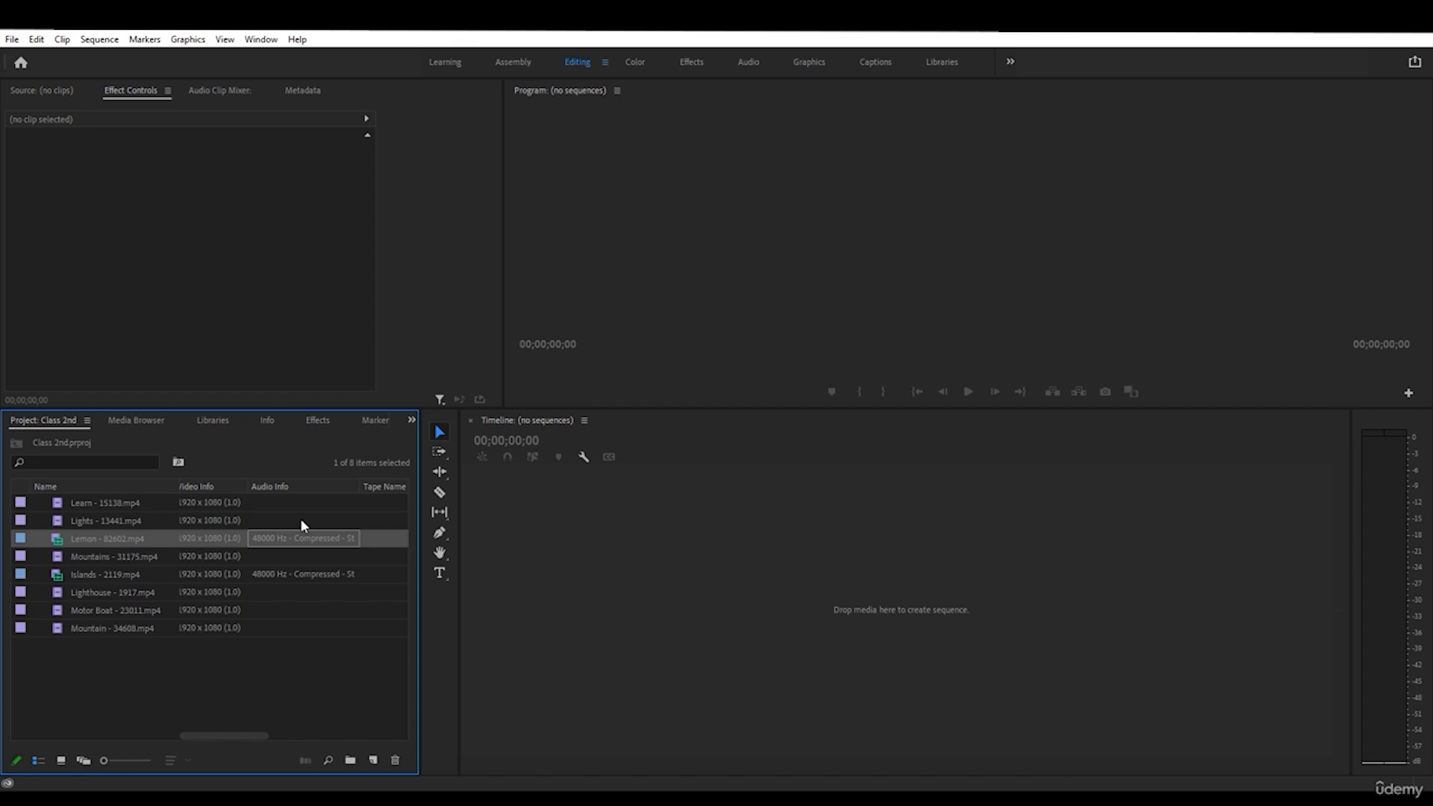
pyautogui.click(239, 731)
pyautogui.moveTo(239, 735); pyautogui.dragTo(62, 736)
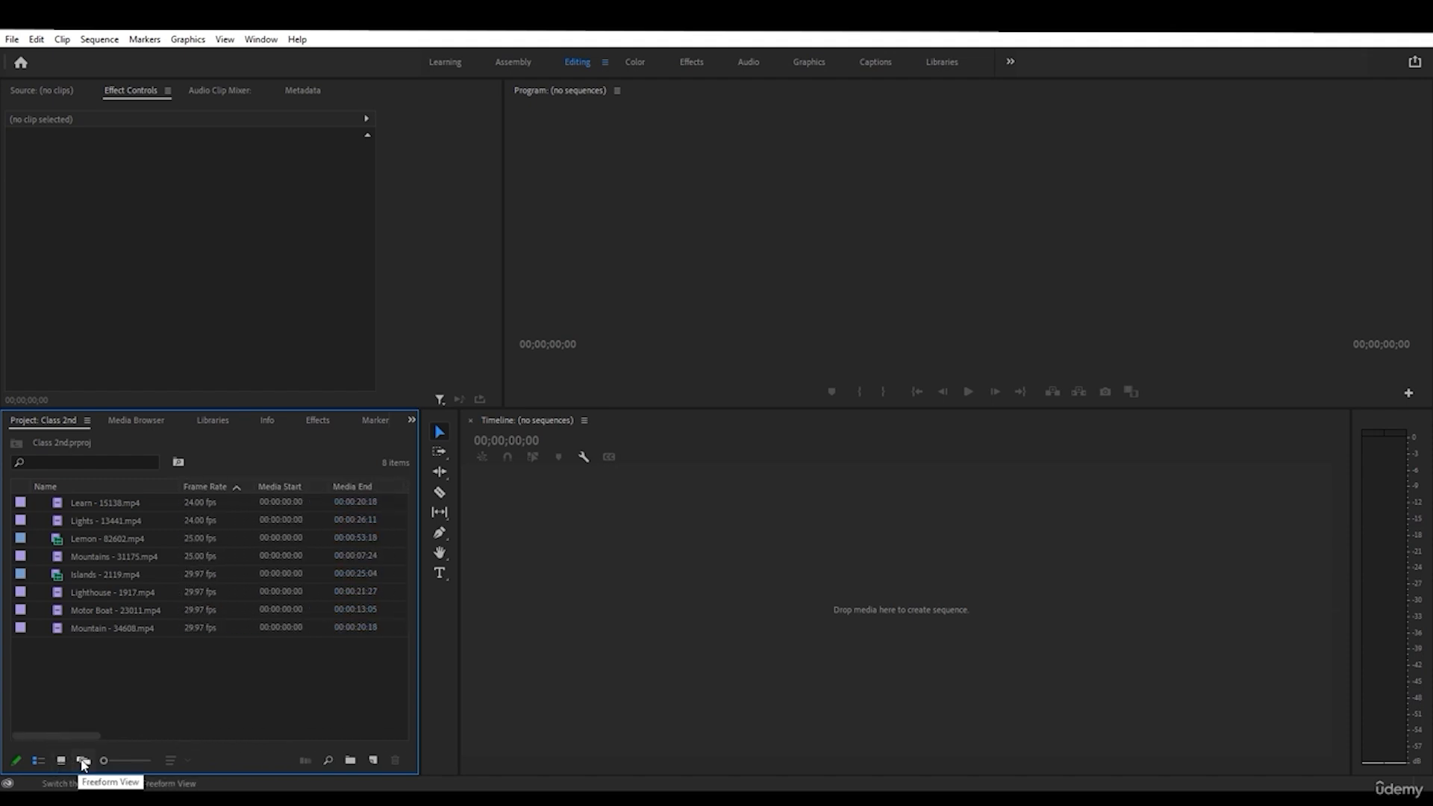
# - Preview the project clips in freeform view and compare the icon and list views, ending in list view
pyautogui.click(84, 762)
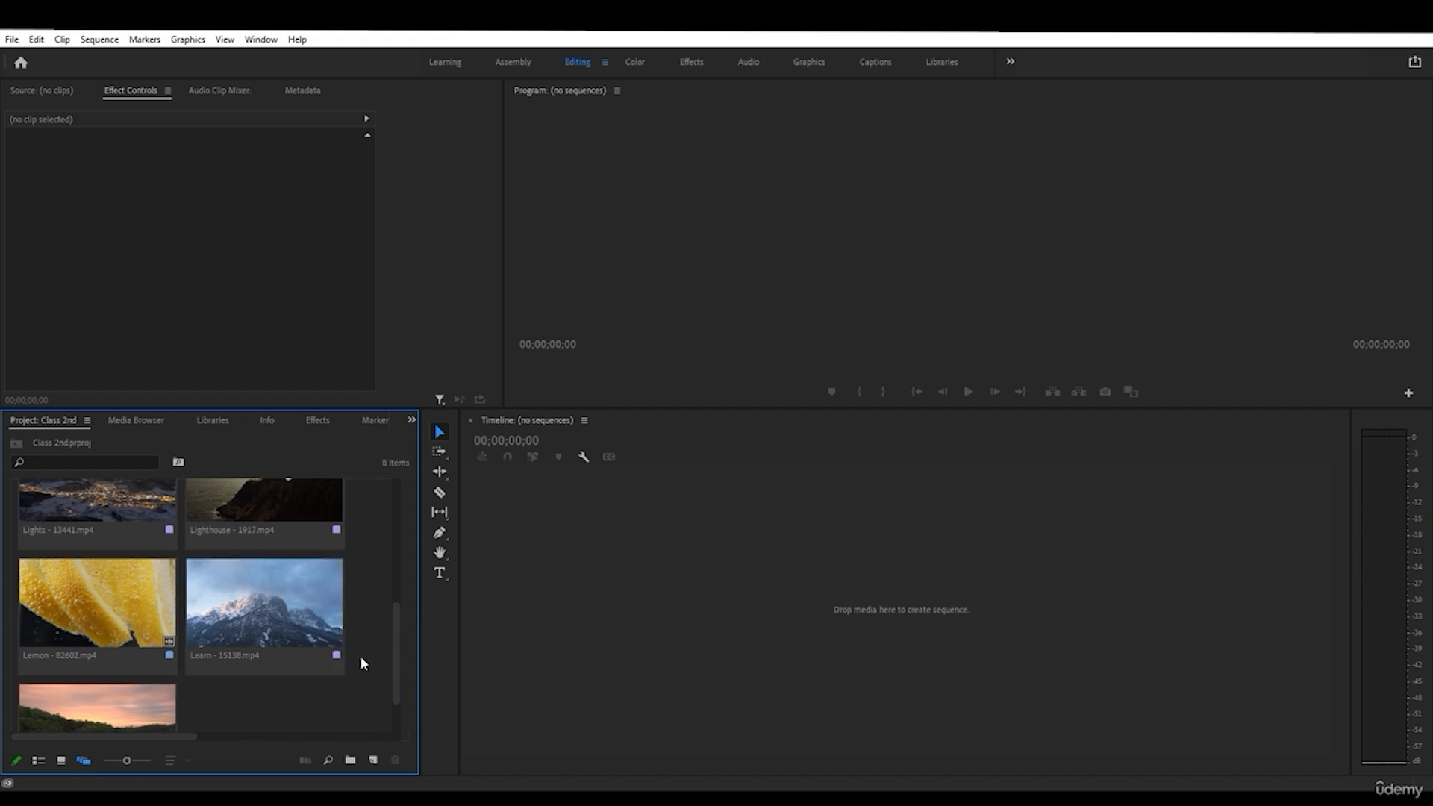
pyautogui.click(260, 657)
pyautogui.scroll(3, 356, 630)
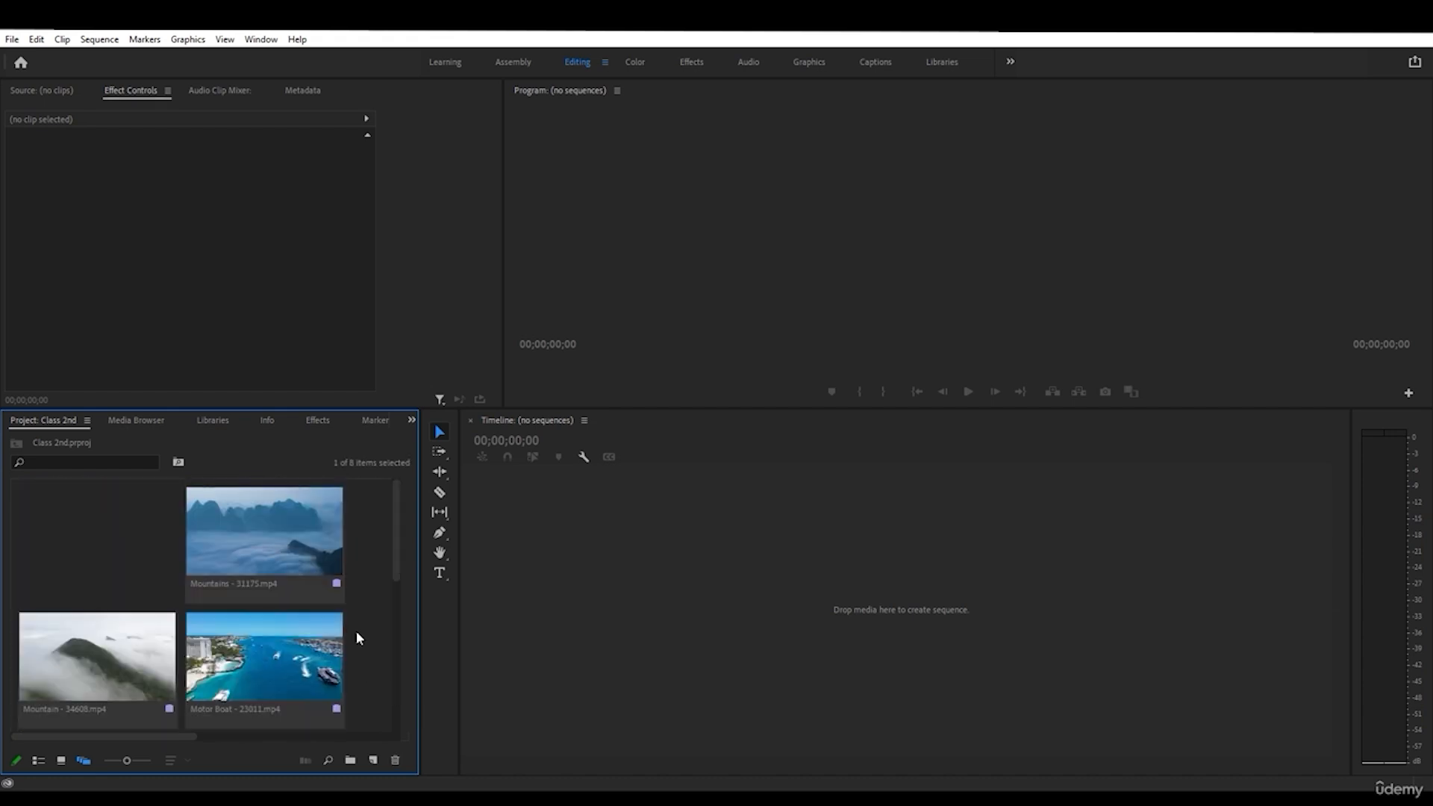
pyautogui.click(61, 761)
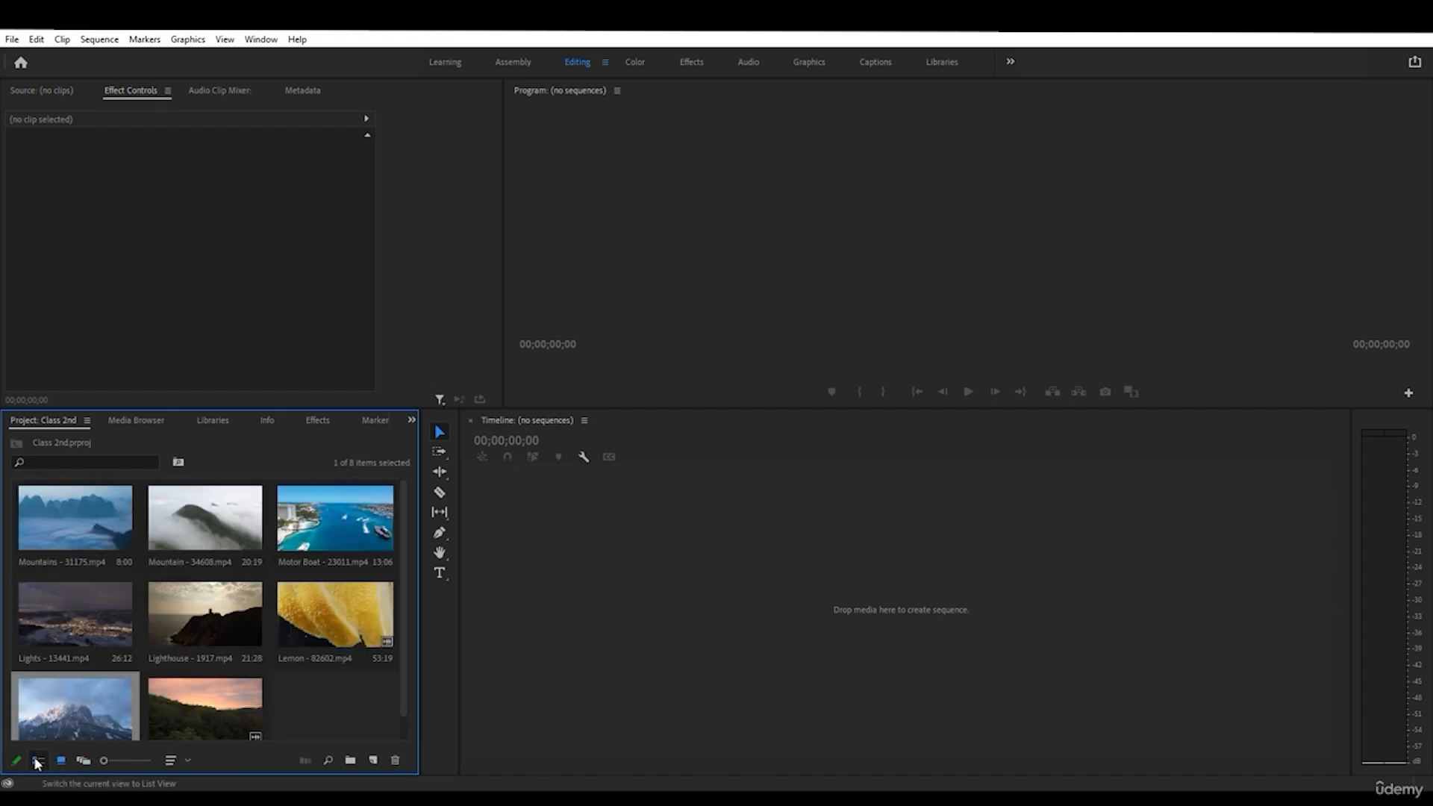
pyautogui.click(37, 760)
pyautogui.click(61, 761)
pyautogui.click(37, 761)
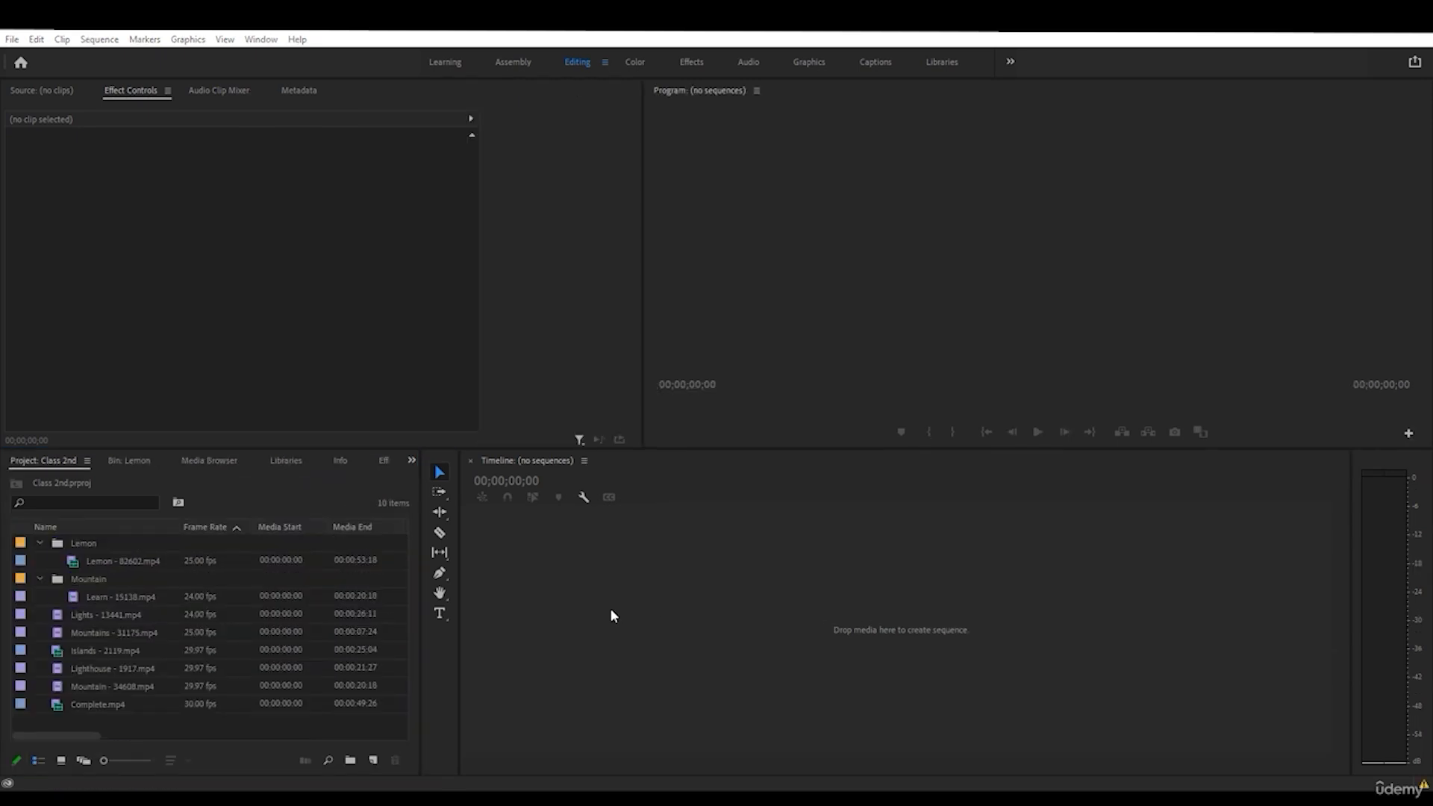
# - Load Complete.mp4 from the project's icon view into the Source Monitor and enlarge the monitor area
pyautogui.click(63, 760)
pyautogui.scroll(-2, 179, 666)
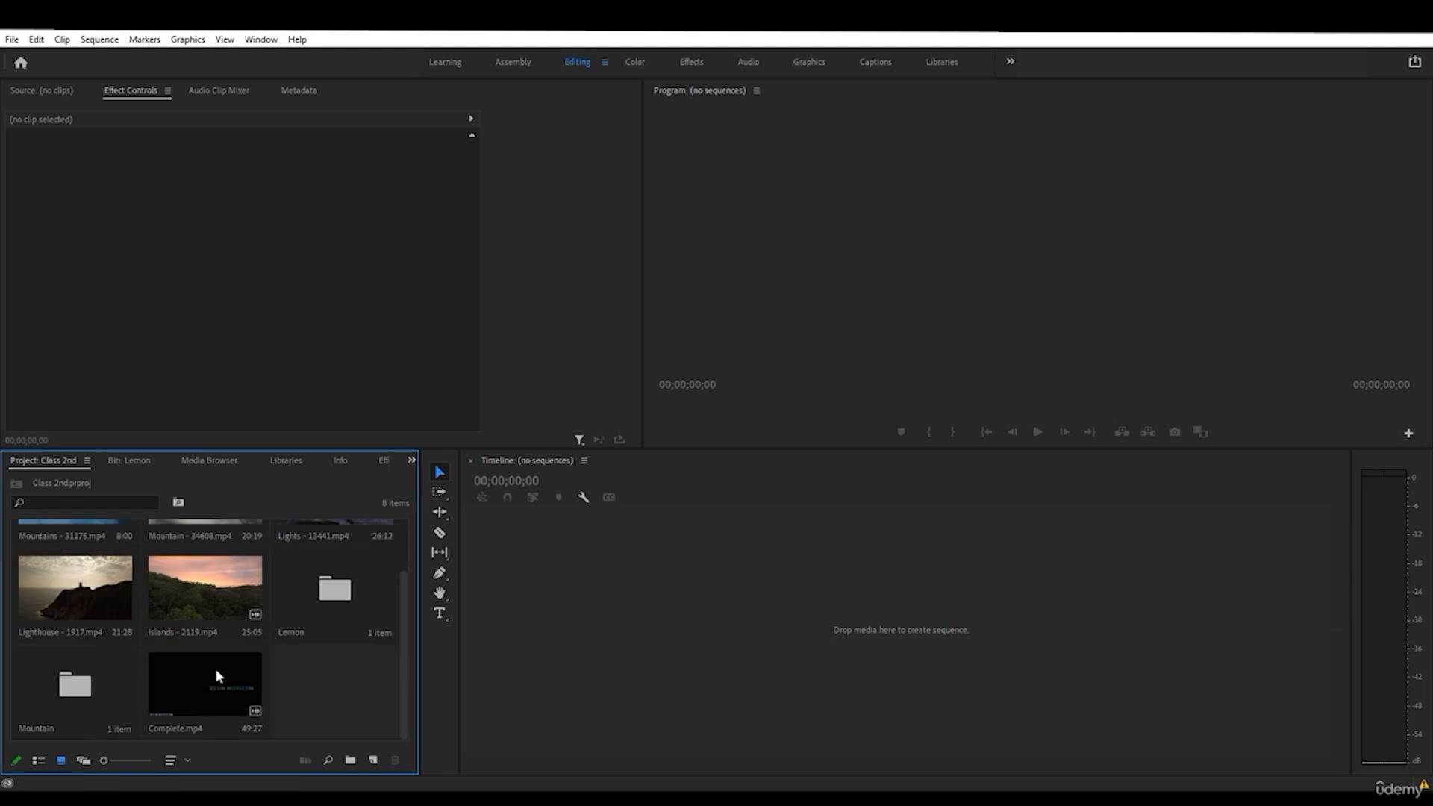
pyautogui.doubleClick(186, 698)
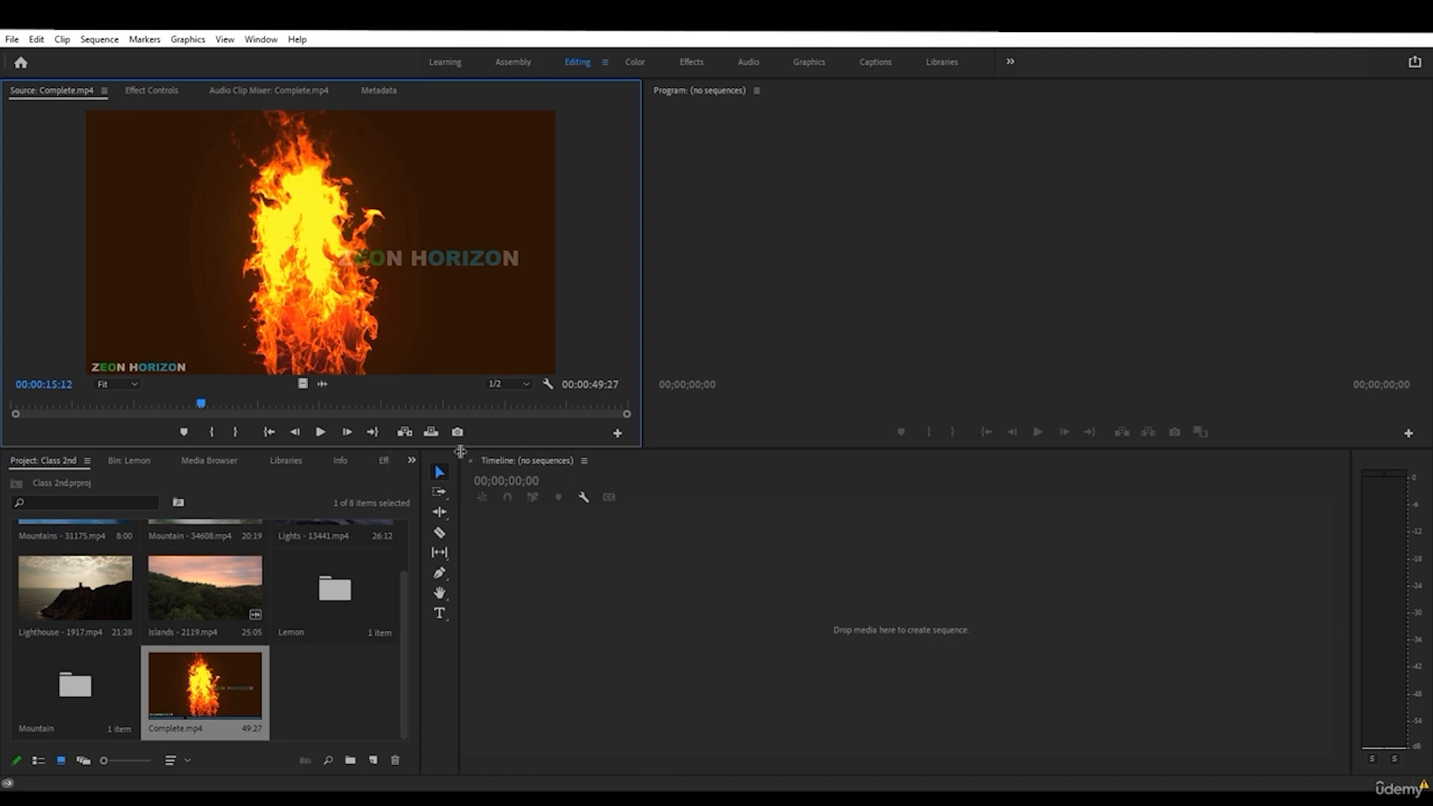
pyautogui.moveTo(458, 448); pyautogui.dragTo(419, 493)
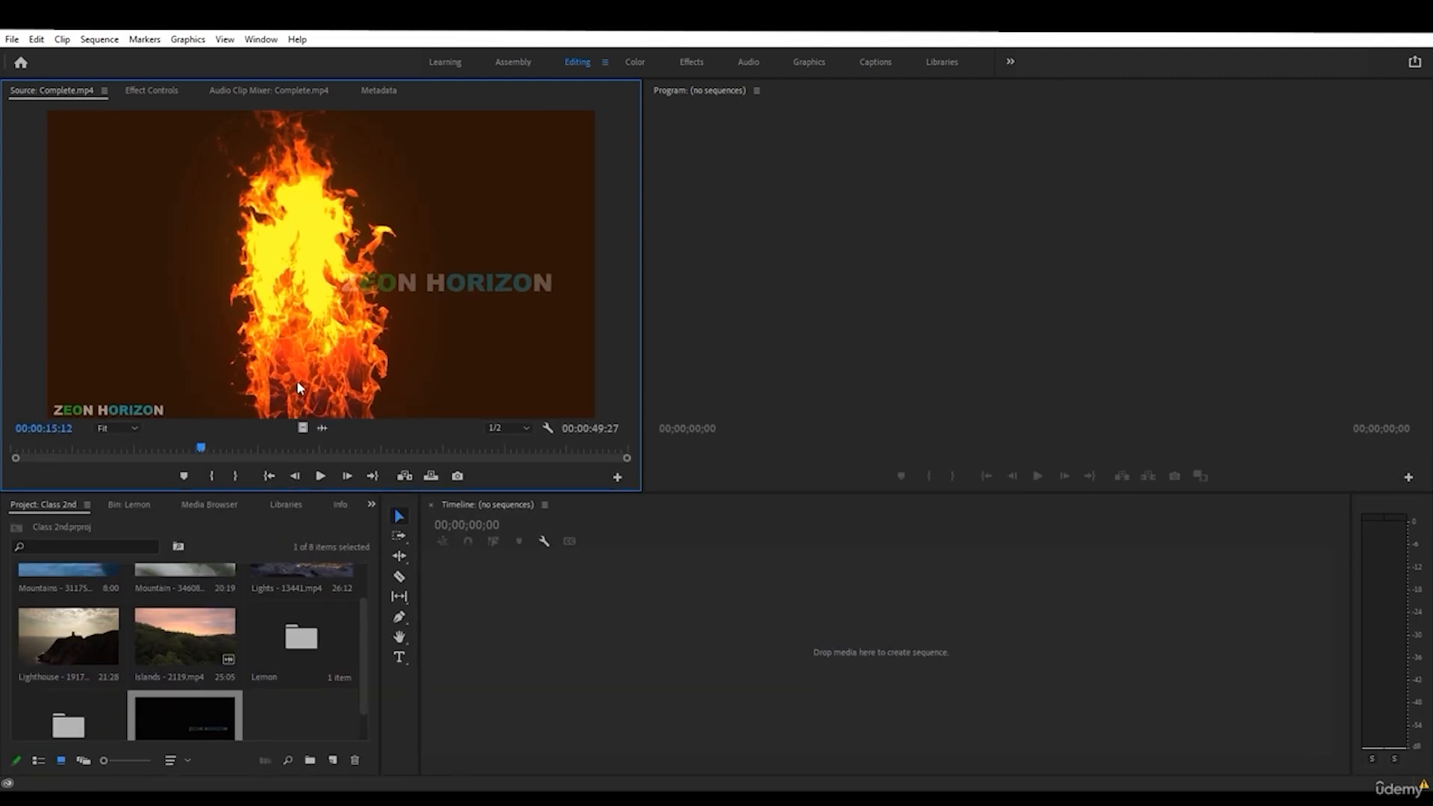
# - Play Complete.mp4 in the Source Monitor and stop playback at about 00:00:19:04
pyautogui.click(325, 479)
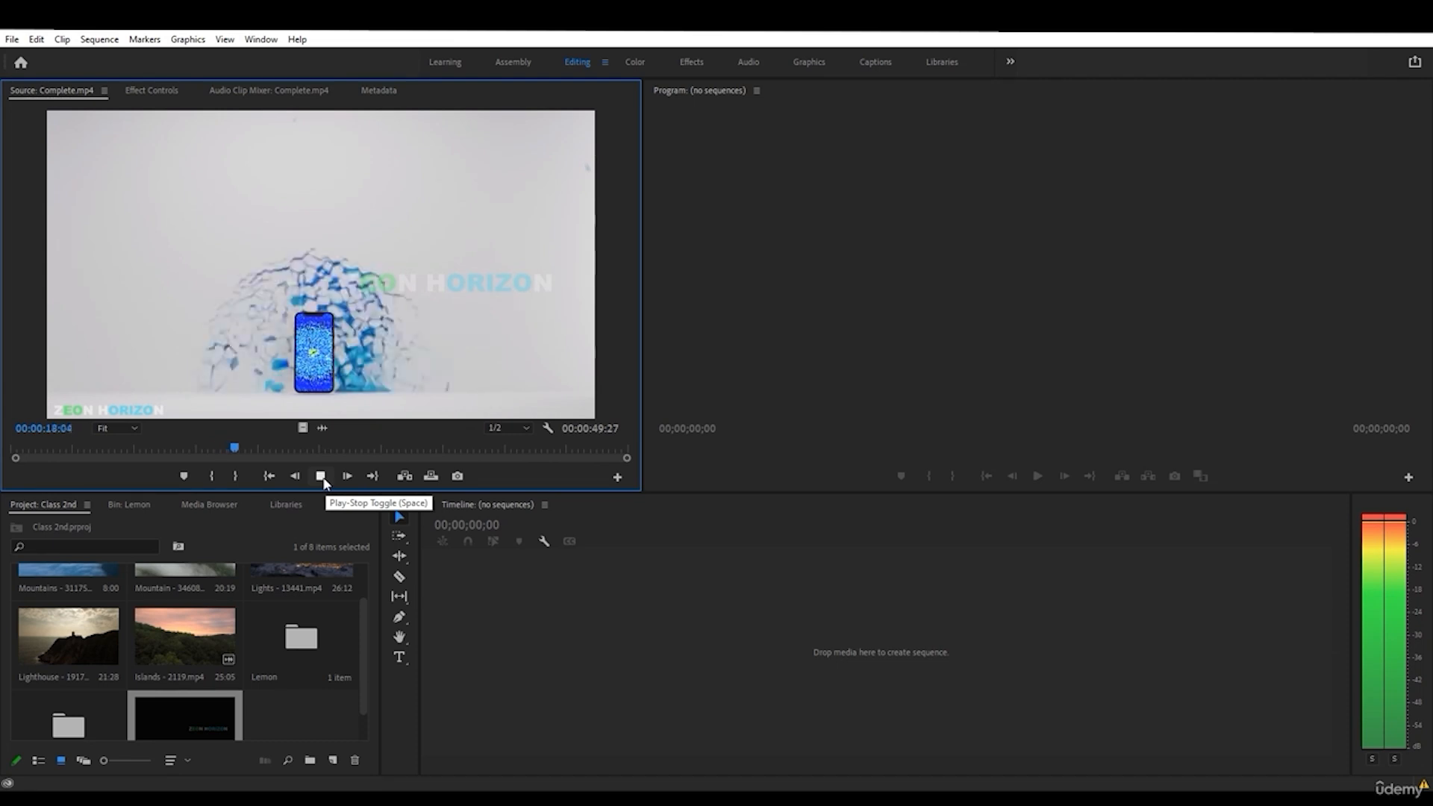
pyautogui.click(323, 479)
pyautogui.click(323, 478)
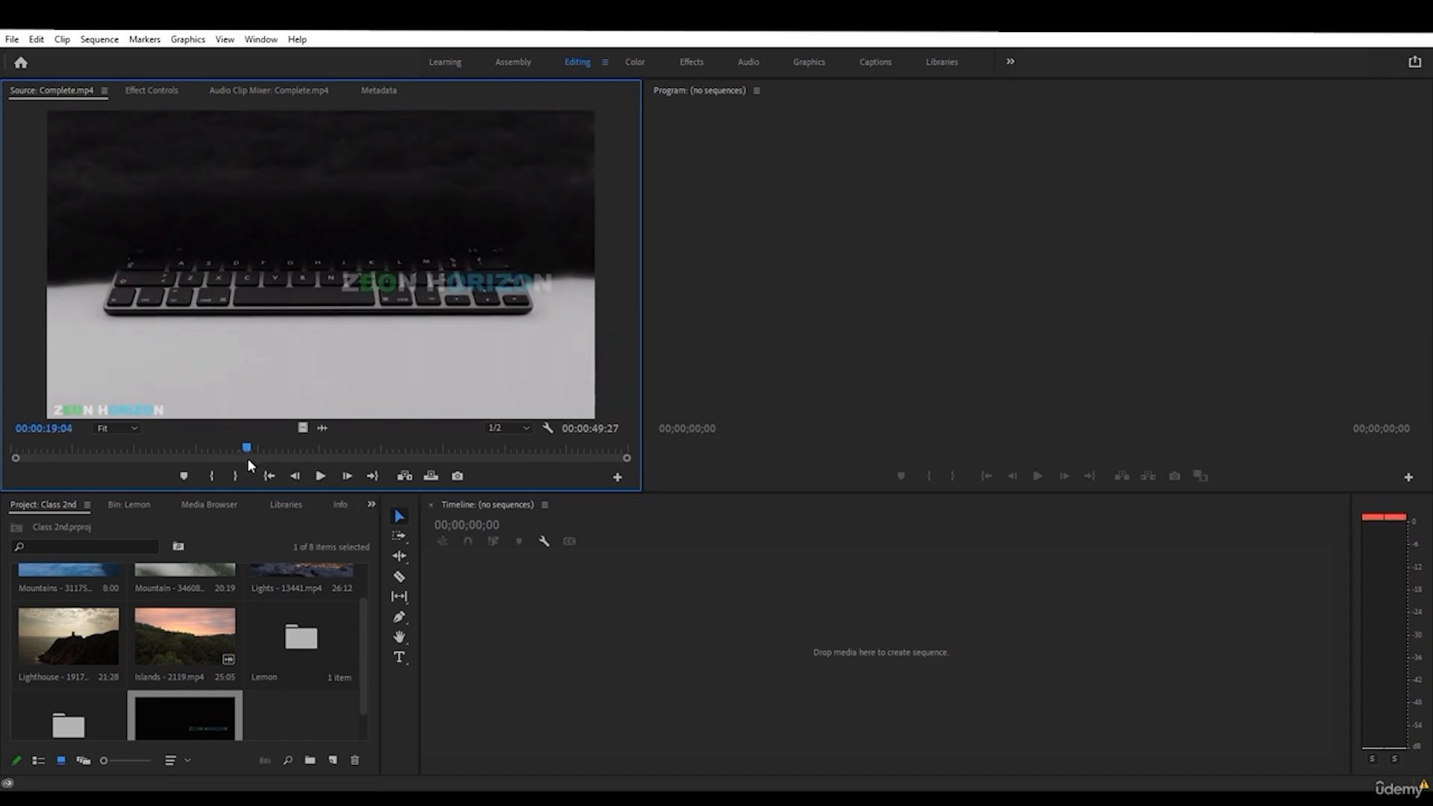
# - Mark an In point at about 15 seconds and an Out point at about 19 seconds in Complete.mp4
pyautogui.moveTo(246, 450)
pyautogui.mouseDown()
pyautogui.moveTo(189, 446)
pyautogui.moveTo(249, 448)
pyautogui.mouseUp()
pyautogui.click(210, 475)
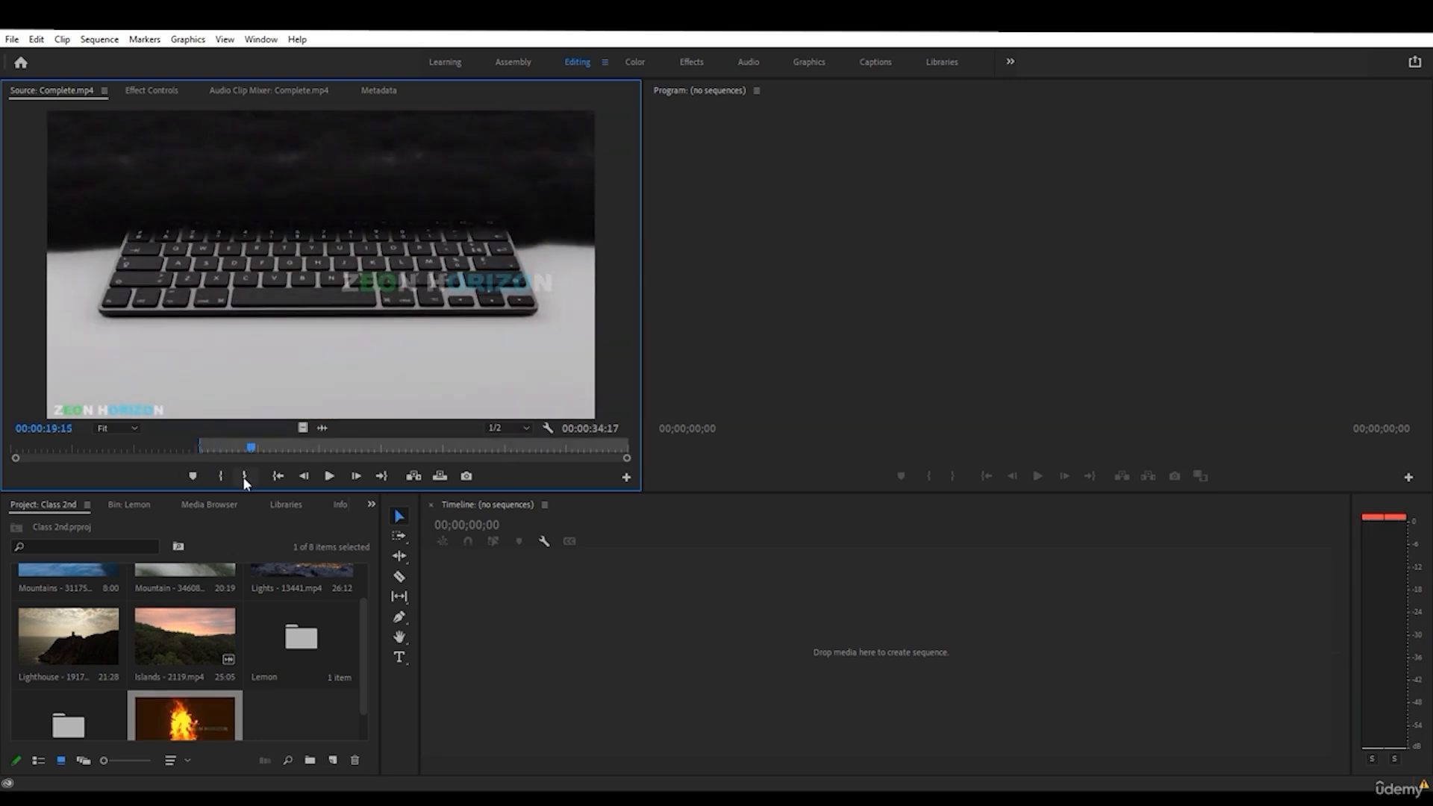
pyautogui.click(244, 475)
pyautogui.click(280, 448)
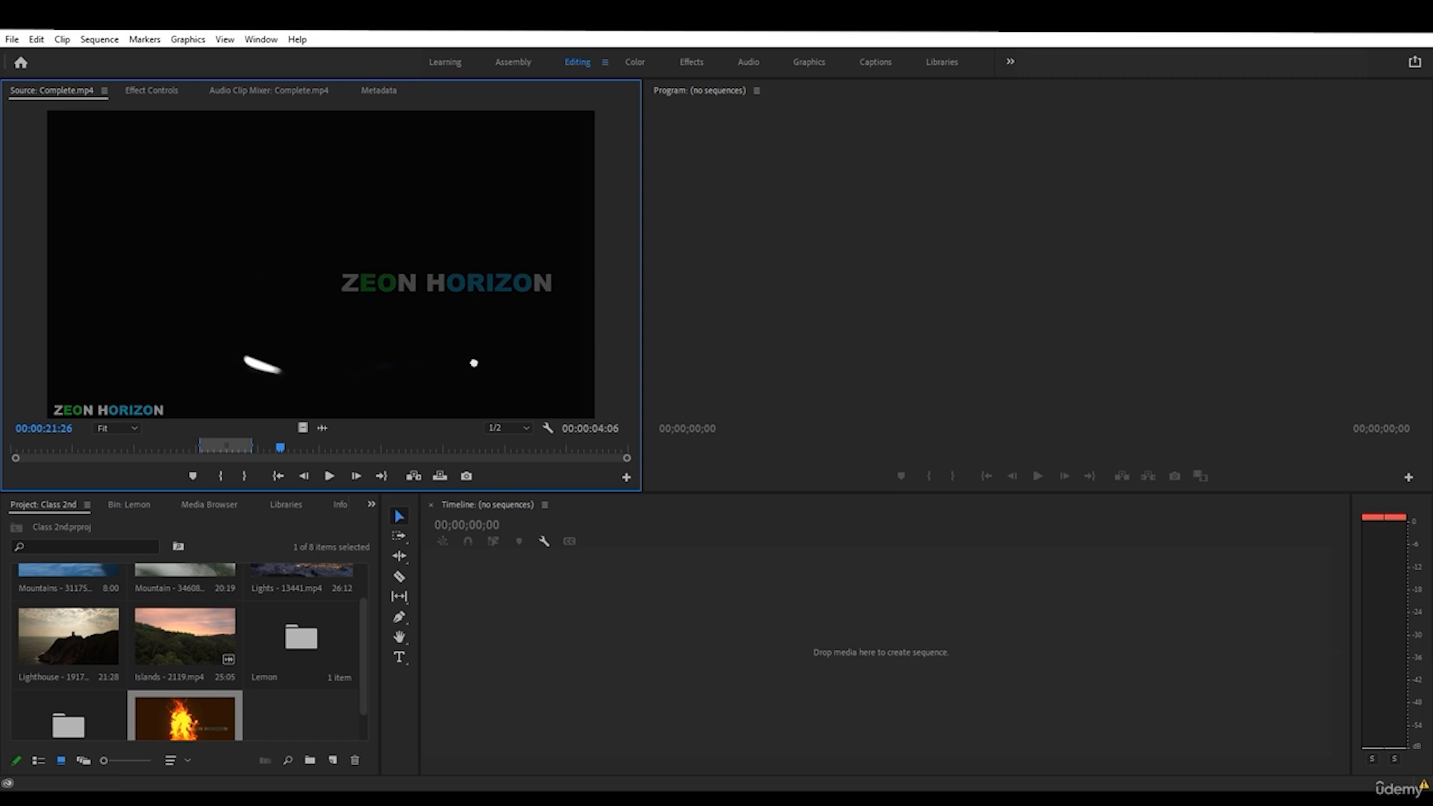
# - Create a sequence from the marked part of Complete.mp4 and place its playhead at 00:00:01:06
pyautogui.moveTo(533, 408); pyautogui.dragTo(600, 549)
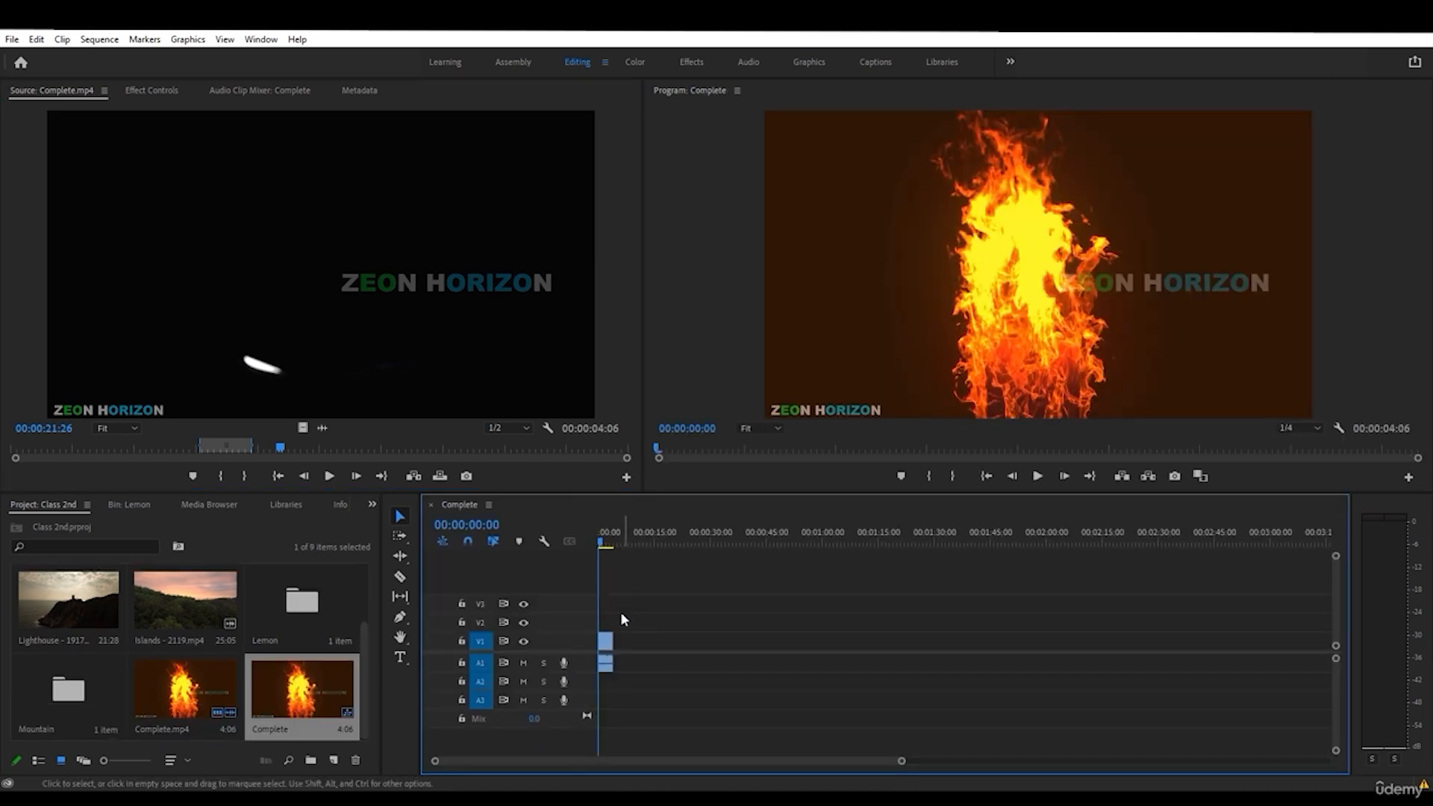
pyautogui.click(604, 541)
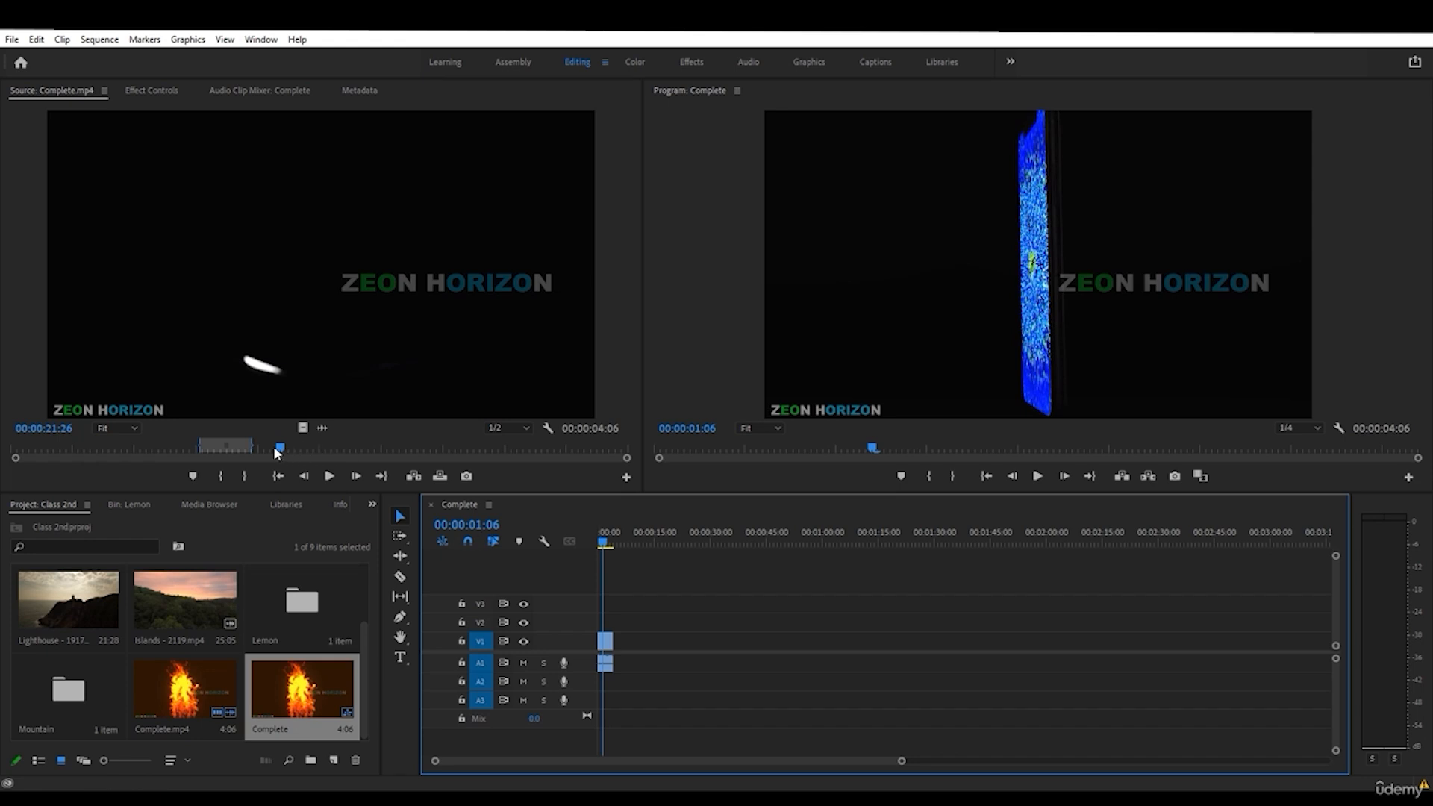
# - Mark the Complete.mp4 section from about 22 to 27 seconds and place it on V1 at about 8 seconds, leaving a gap
pyautogui.moveTo(251, 443); pyautogui.dragTo(335, 450)
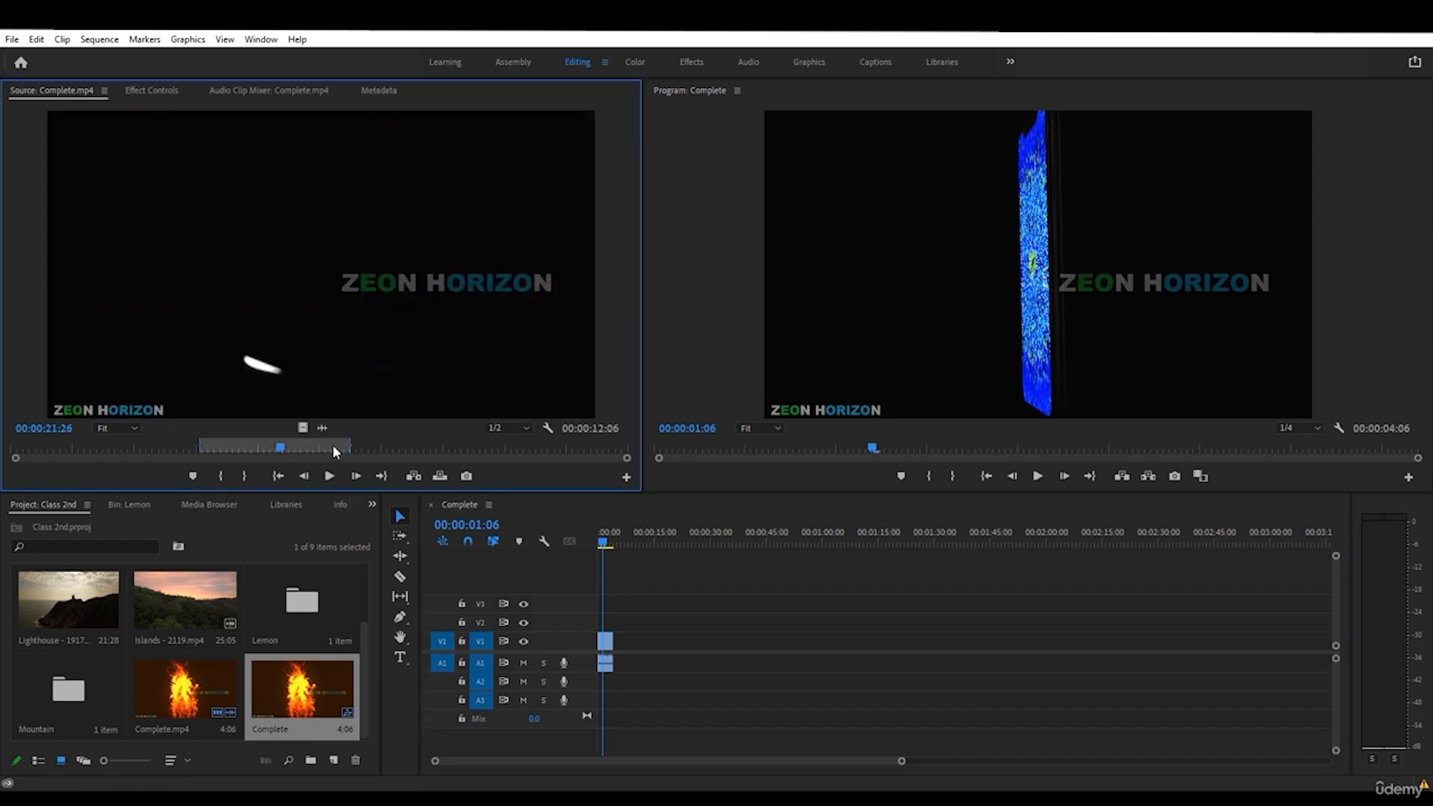
pyautogui.moveTo(205, 445); pyautogui.dragTo(303, 442)
pyautogui.press('space')
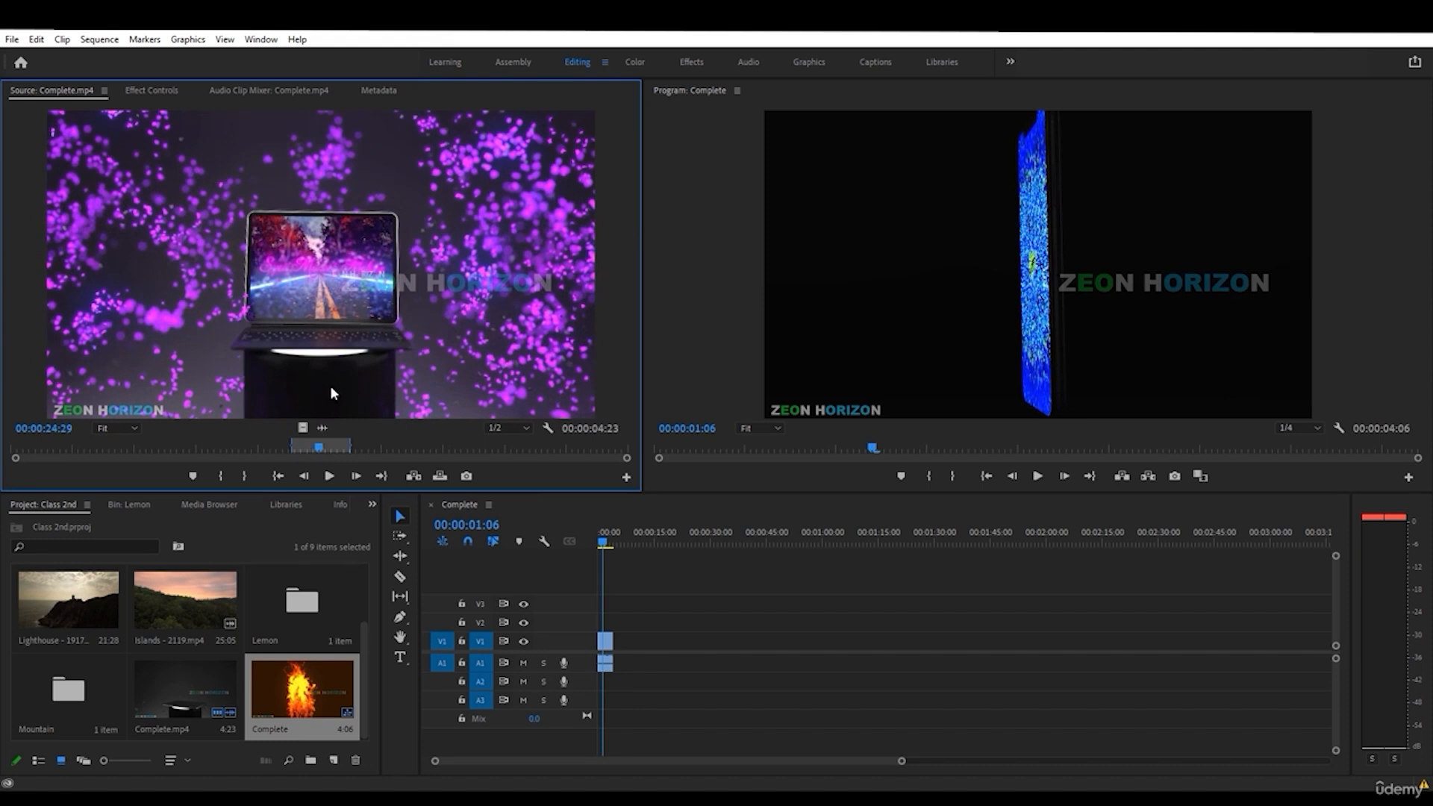
pyautogui.moveTo(565, 501); pyautogui.dragTo(636, 647)
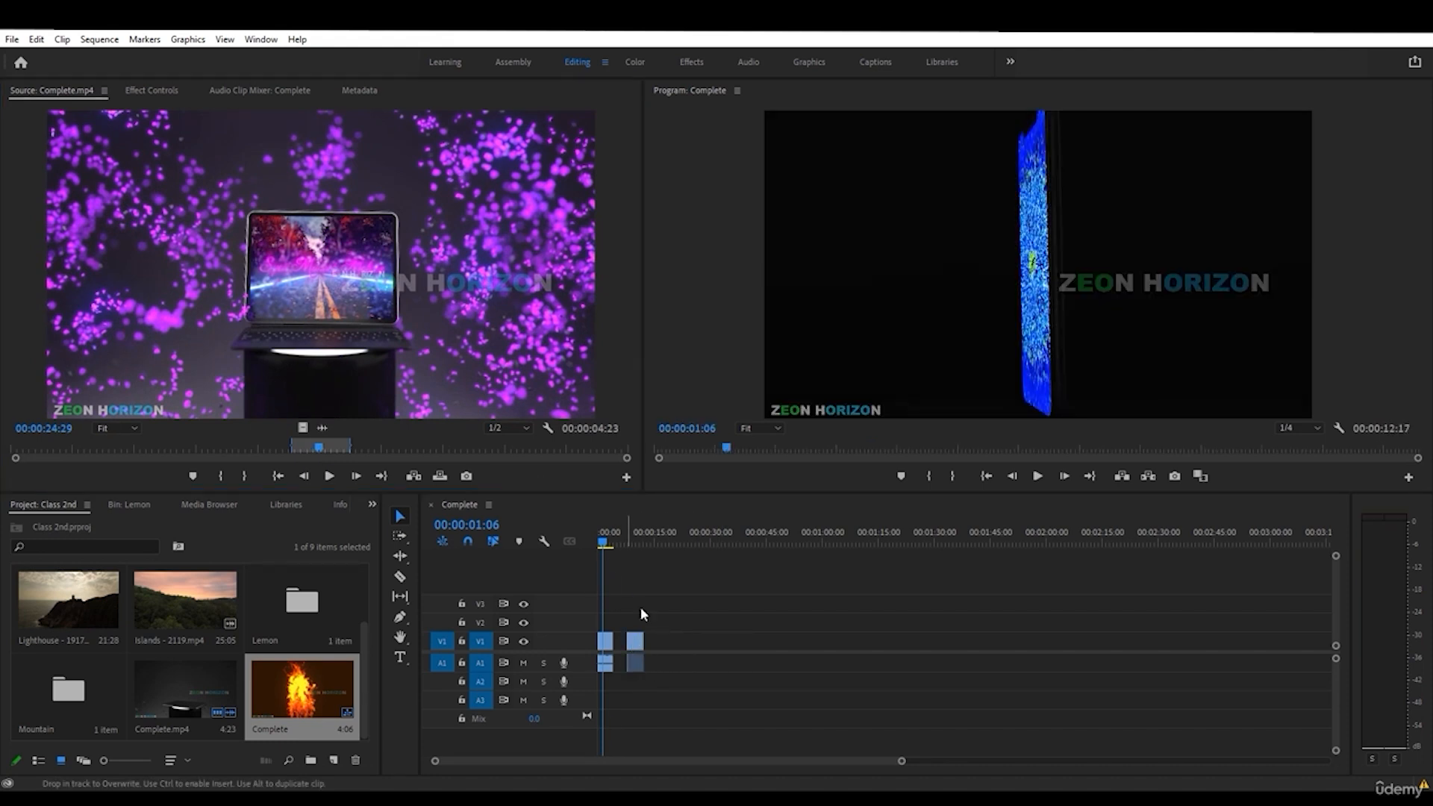
pyautogui.moveTo(620, 542); pyautogui.dragTo(646, 540)
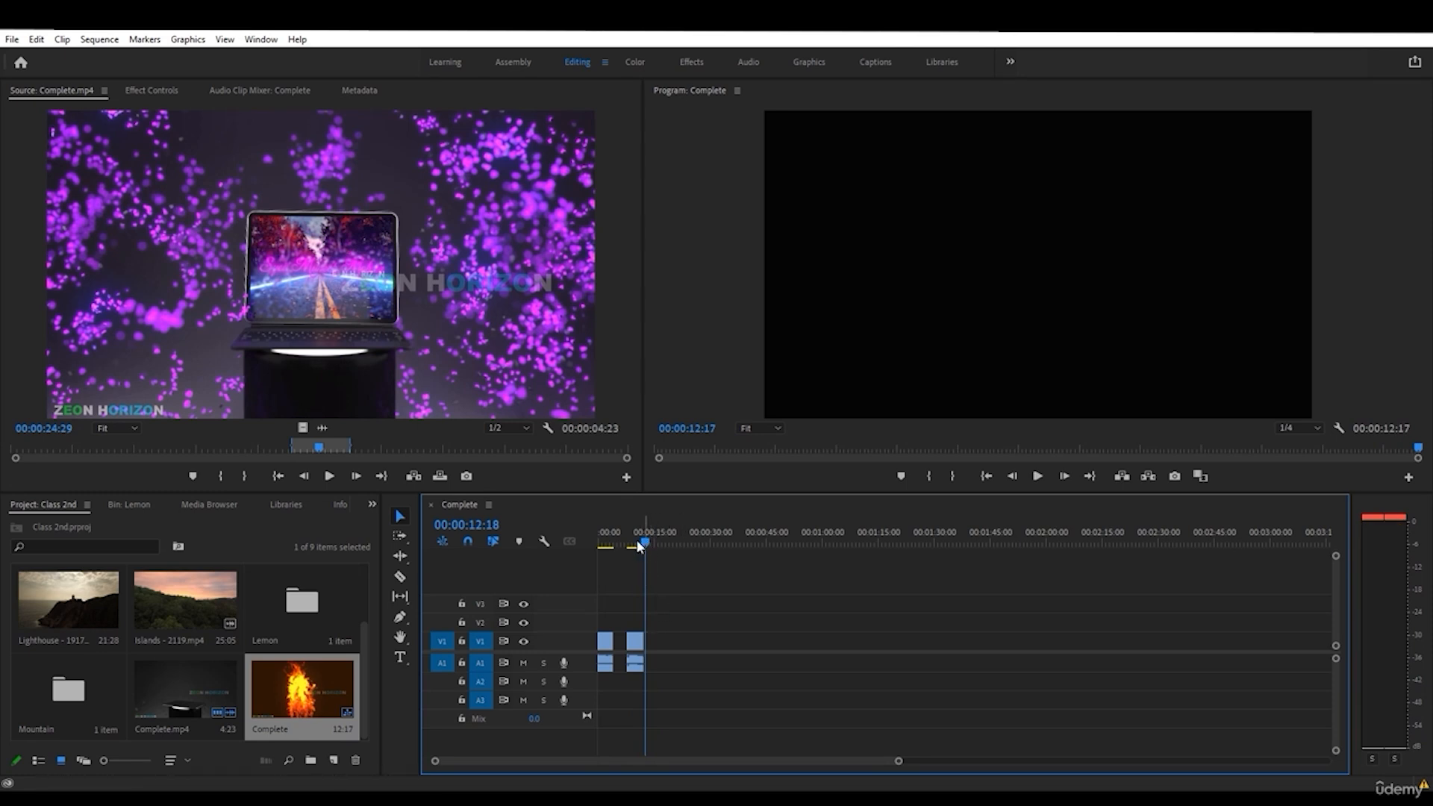
# - Mark Complete.mp4 from 00:00:19:05 to 00:00:22:02 and place that part on the sequence directly after the second clip
pyautogui.moveTo(319, 446); pyautogui.dragTo(319, 446)
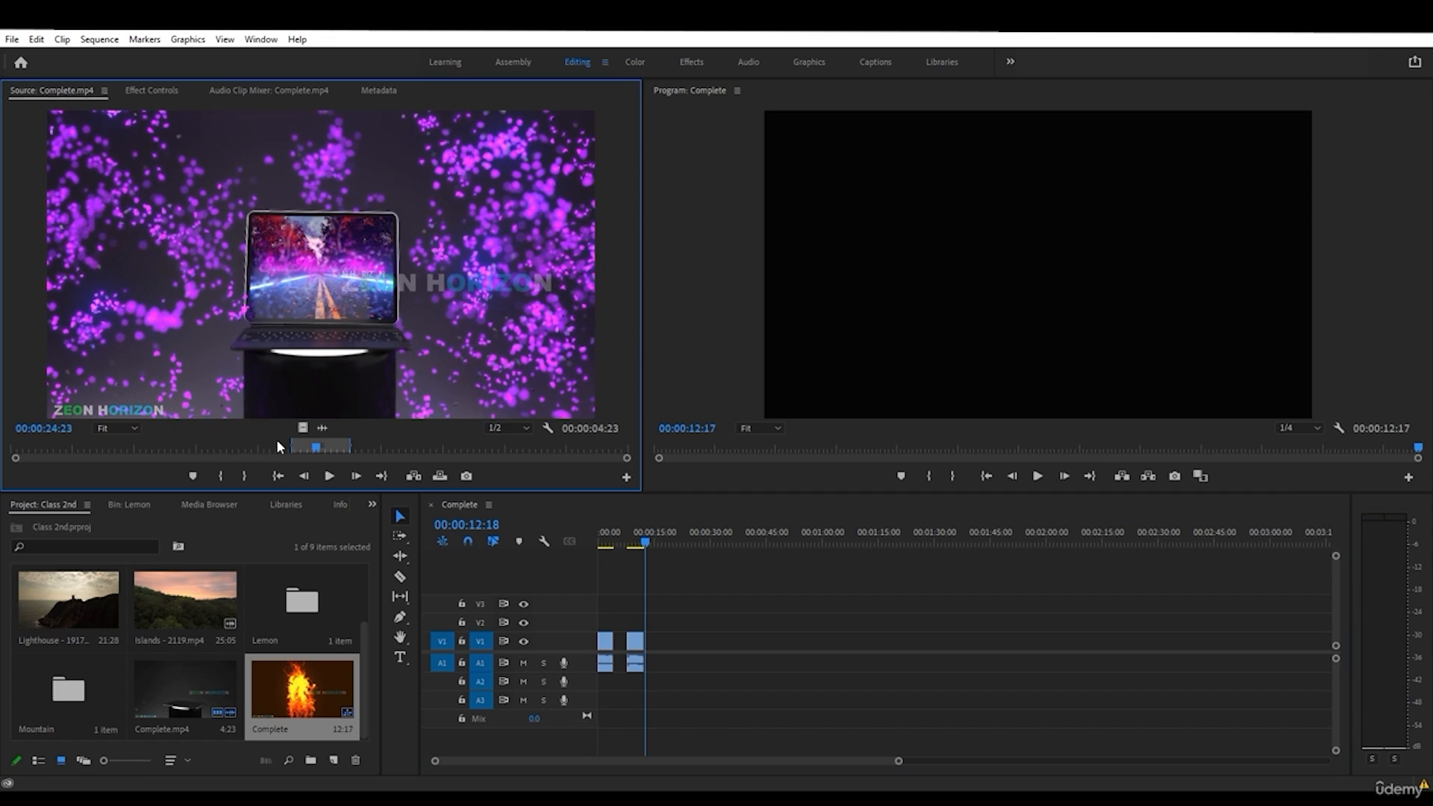
pyautogui.moveTo(276, 448); pyautogui.dragTo(247, 448)
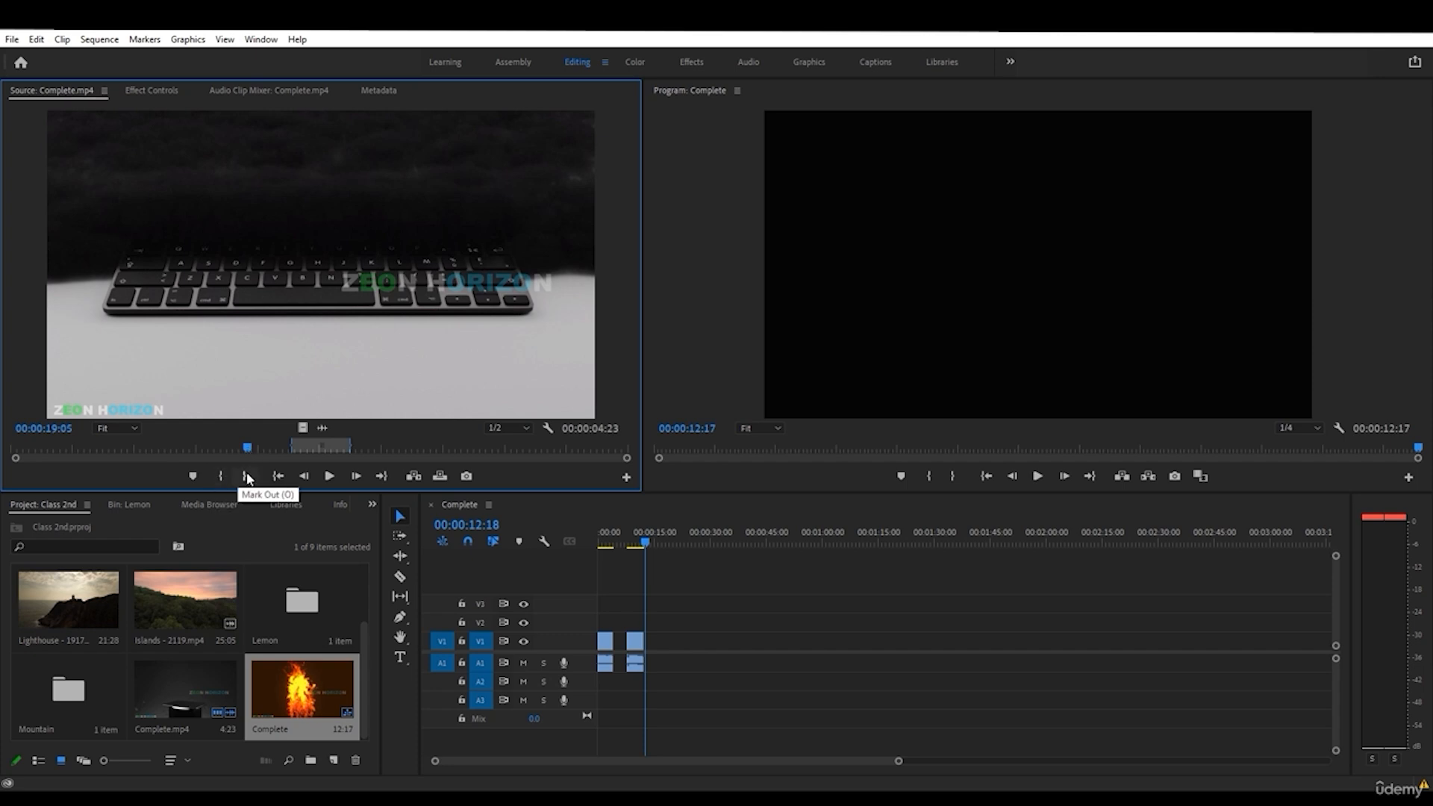
pyautogui.press('i')
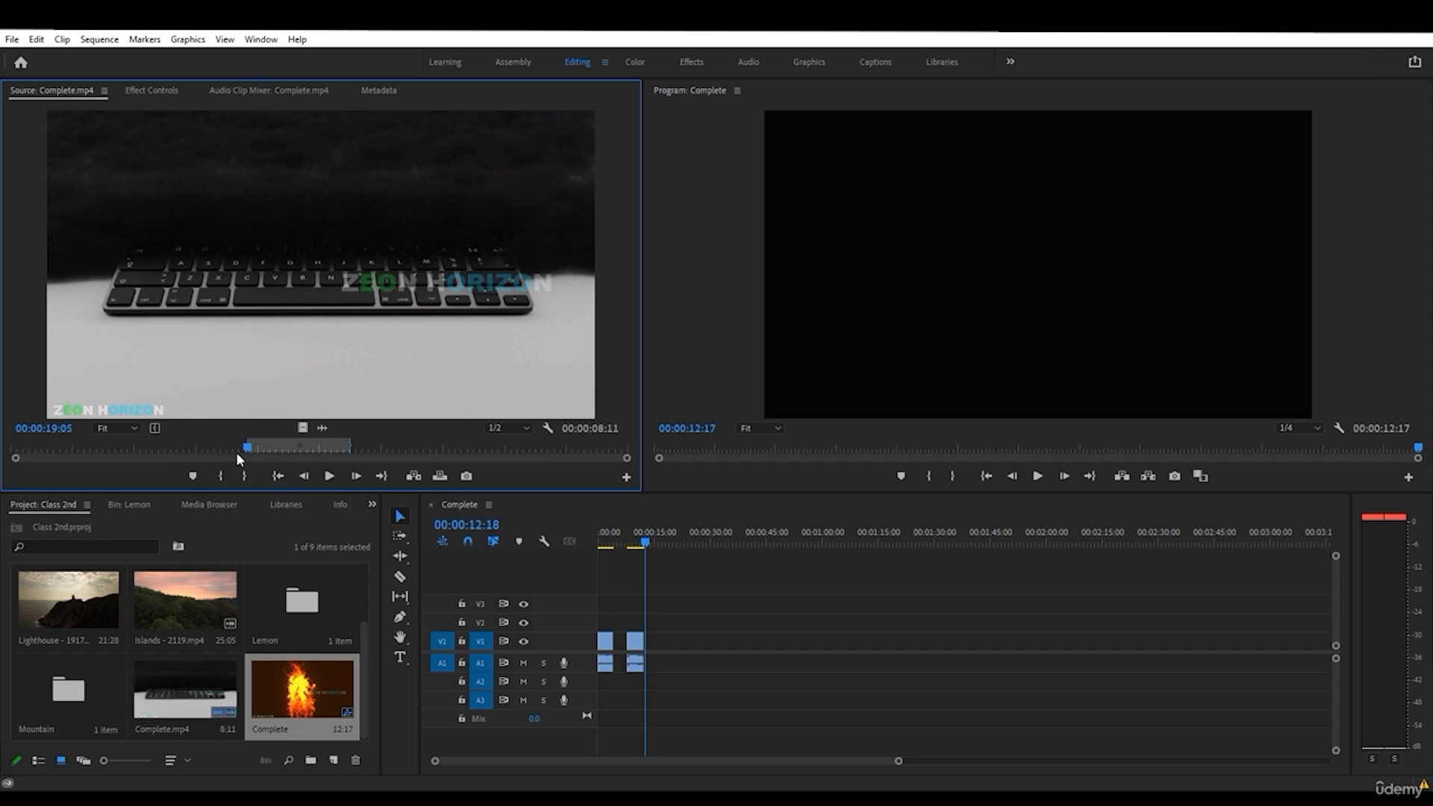
pyautogui.click(285, 445)
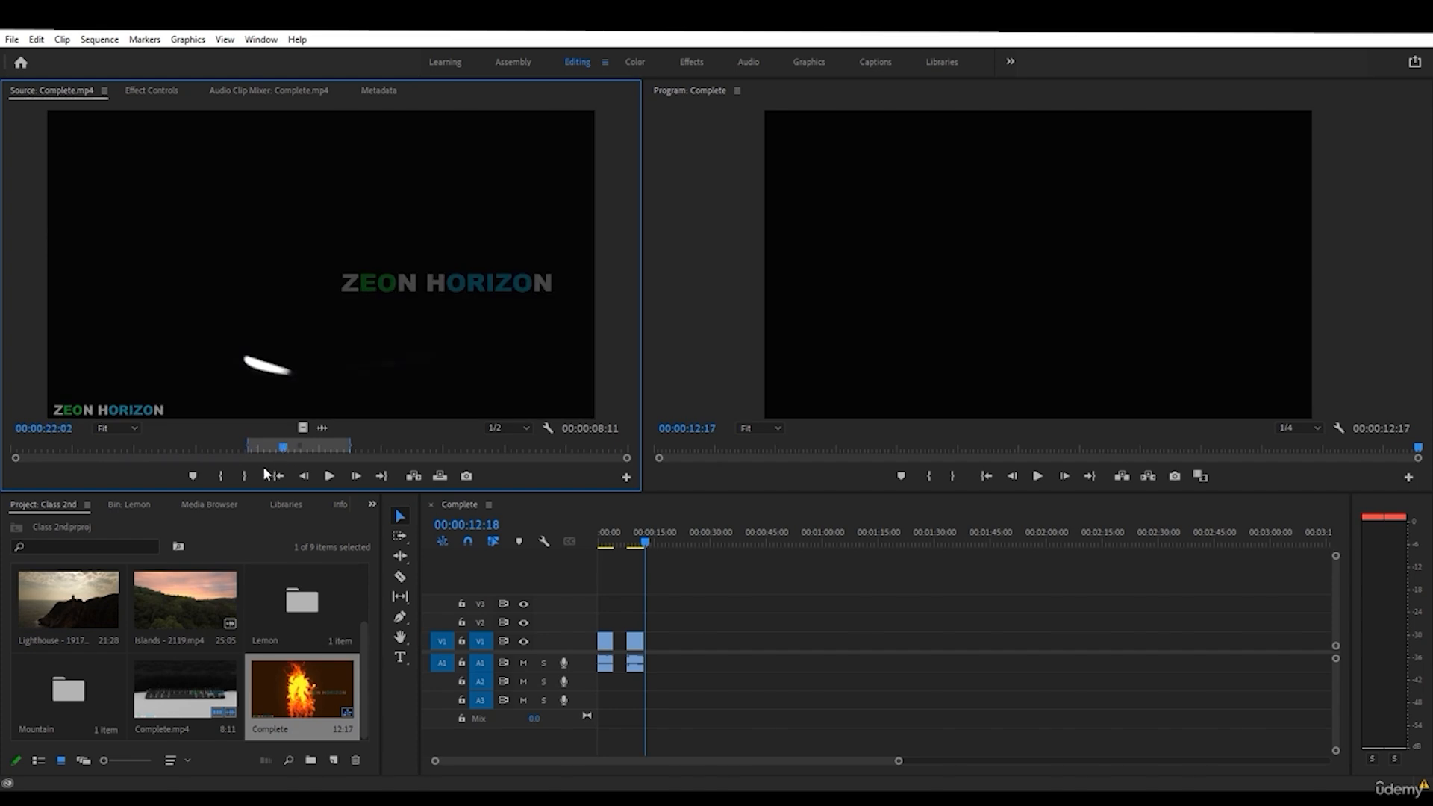
pyautogui.press('o')
pyautogui.moveTo(601, 394); pyautogui.dragTo(651, 654)
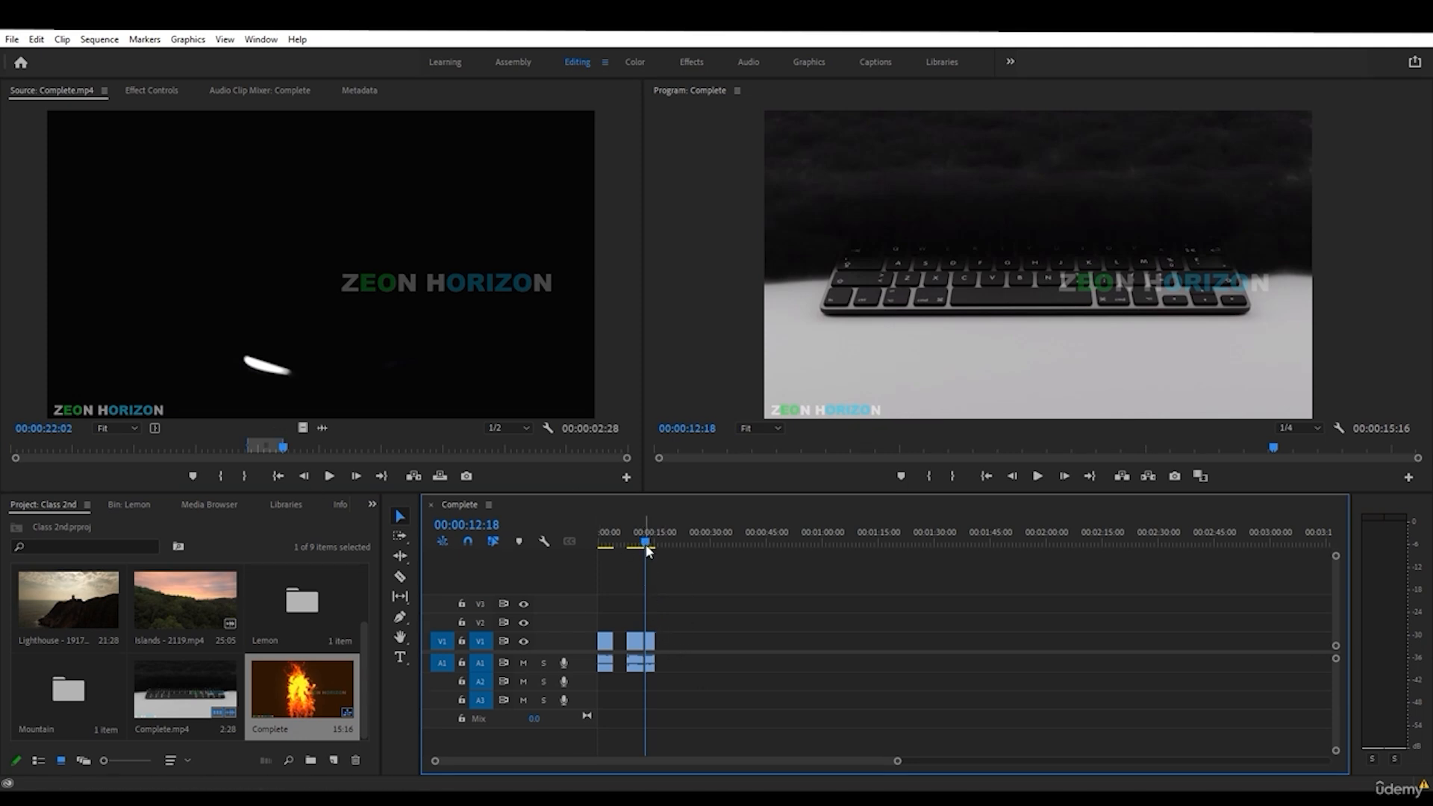
pyautogui.moveTo(647, 546); pyautogui.dragTo(616, 537)
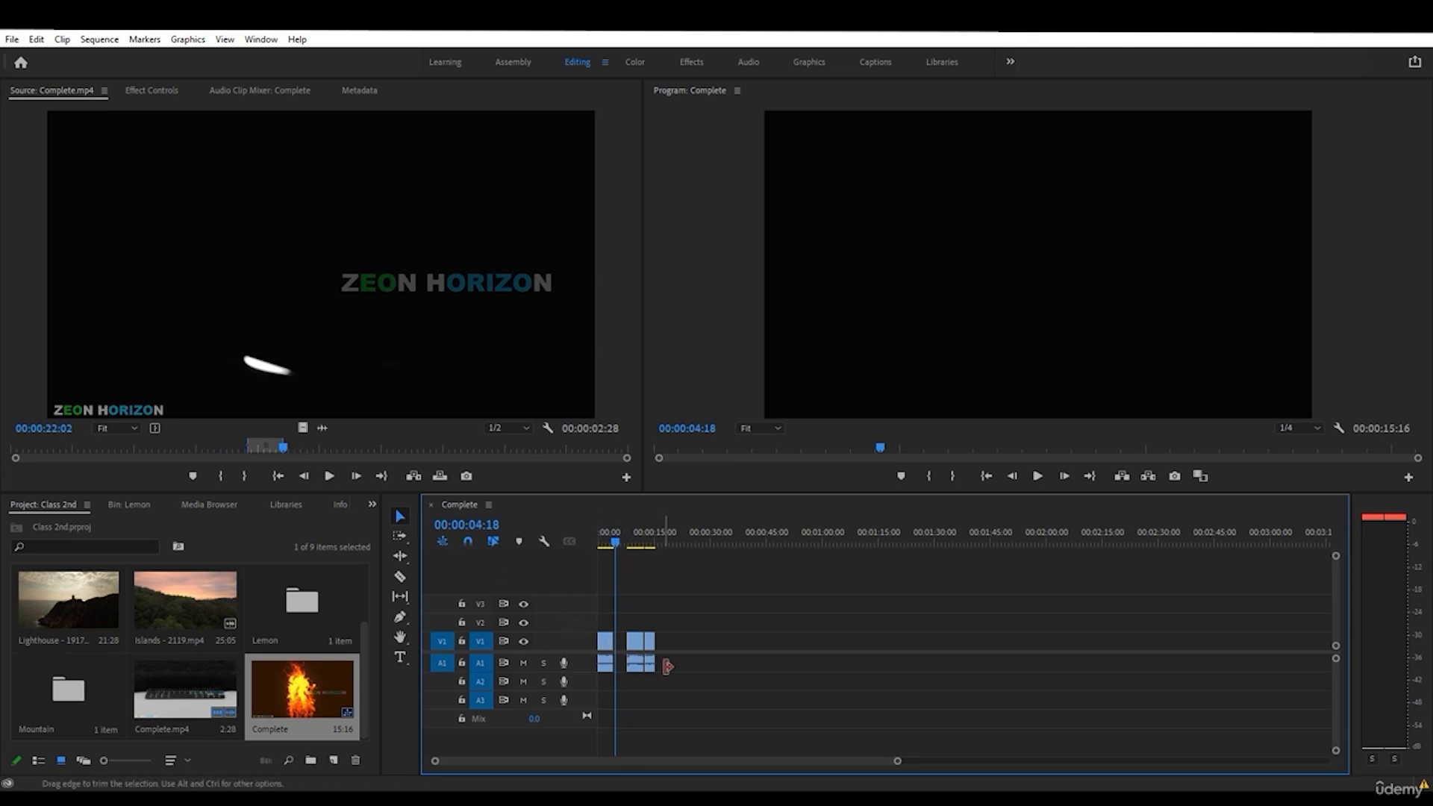
# - Place only the video of the marked part on V1 at about 26 seconds and only its audio on A1 at about 34 seconds
pyautogui.click(300, 431)
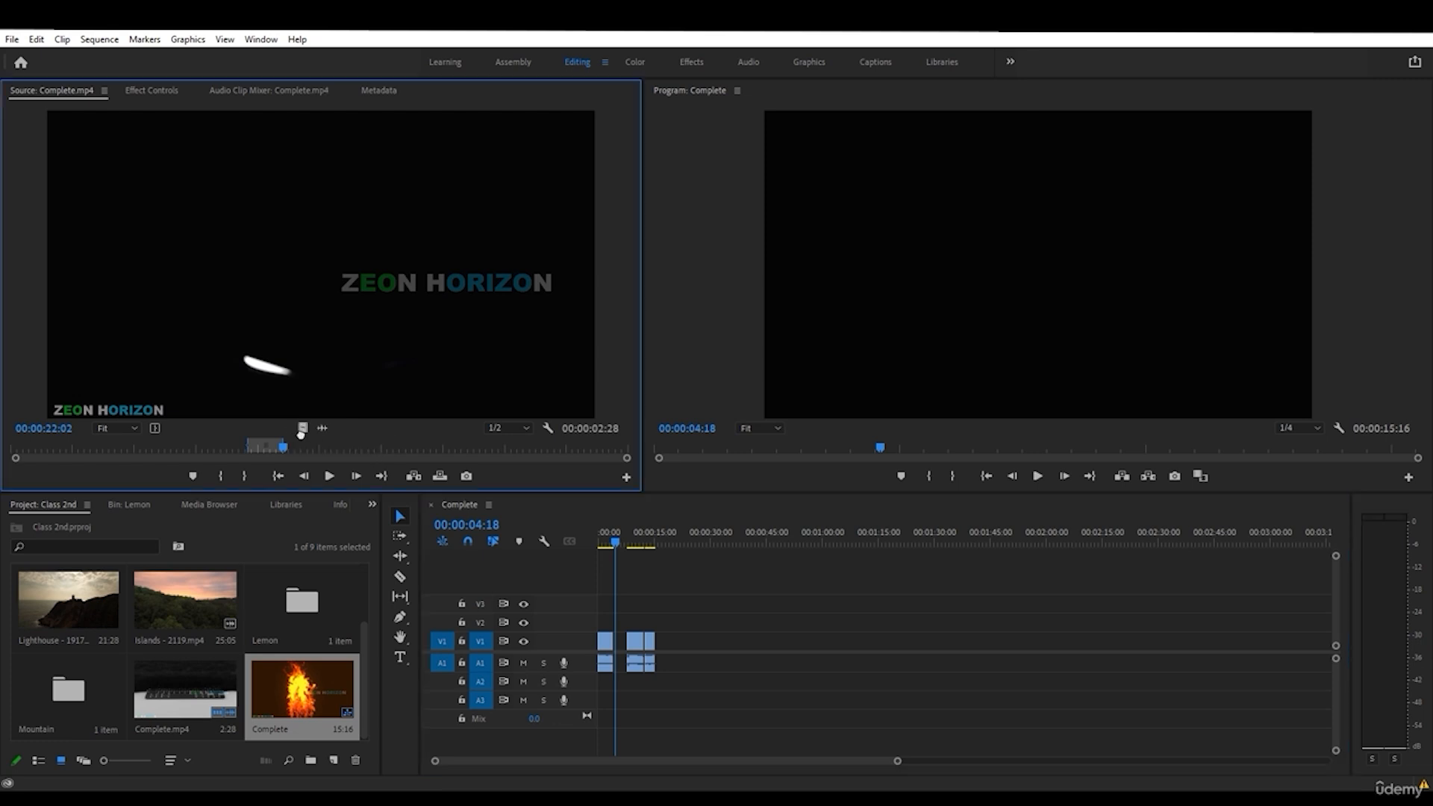
pyautogui.moveTo(419, 450); pyautogui.dragTo(699, 640)
pyautogui.click(696, 532)
pyautogui.moveTo(696, 526); pyautogui.dragTo(729, 664)
pyautogui.click(337, 430)
pyautogui.click(719, 542)
pyautogui.moveTo(721, 542)
pyautogui.mouseDown()
pyautogui.moveTo(736, 542)
pyautogui.moveTo(720, 543)
pyautogui.mouseUp()
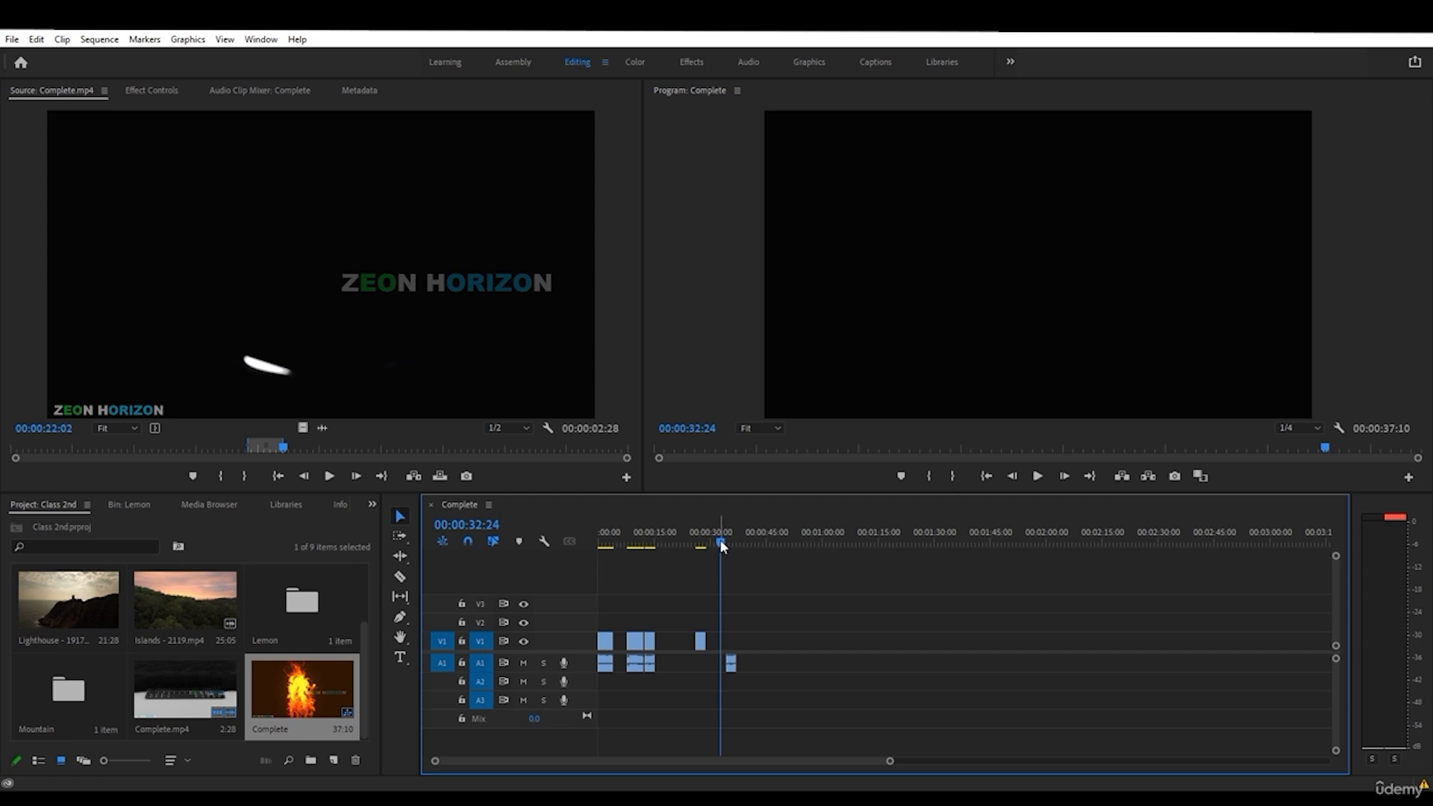
# - Extend the In and Out points over all of Complete.mp4 and place the full clip on V1 at about 49 seconds
pyautogui.moveTo(246, 448); pyautogui.dragTo(13, 447)
pyautogui.moveTo(282, 447); pyautogui.dragTo(626, 448)
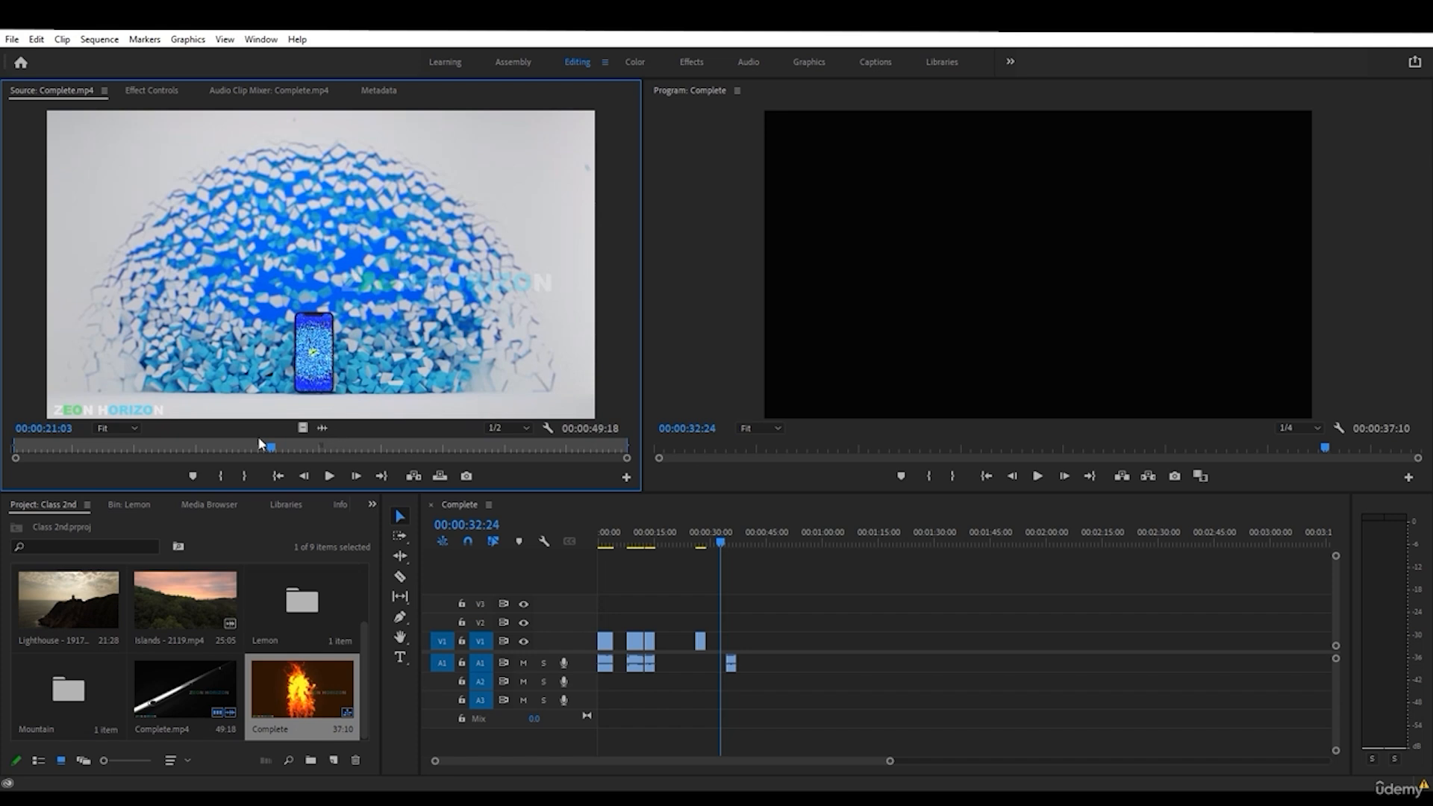
pyautogui.moveTo(313, 355); pyautogui.dragTo(782, 644)
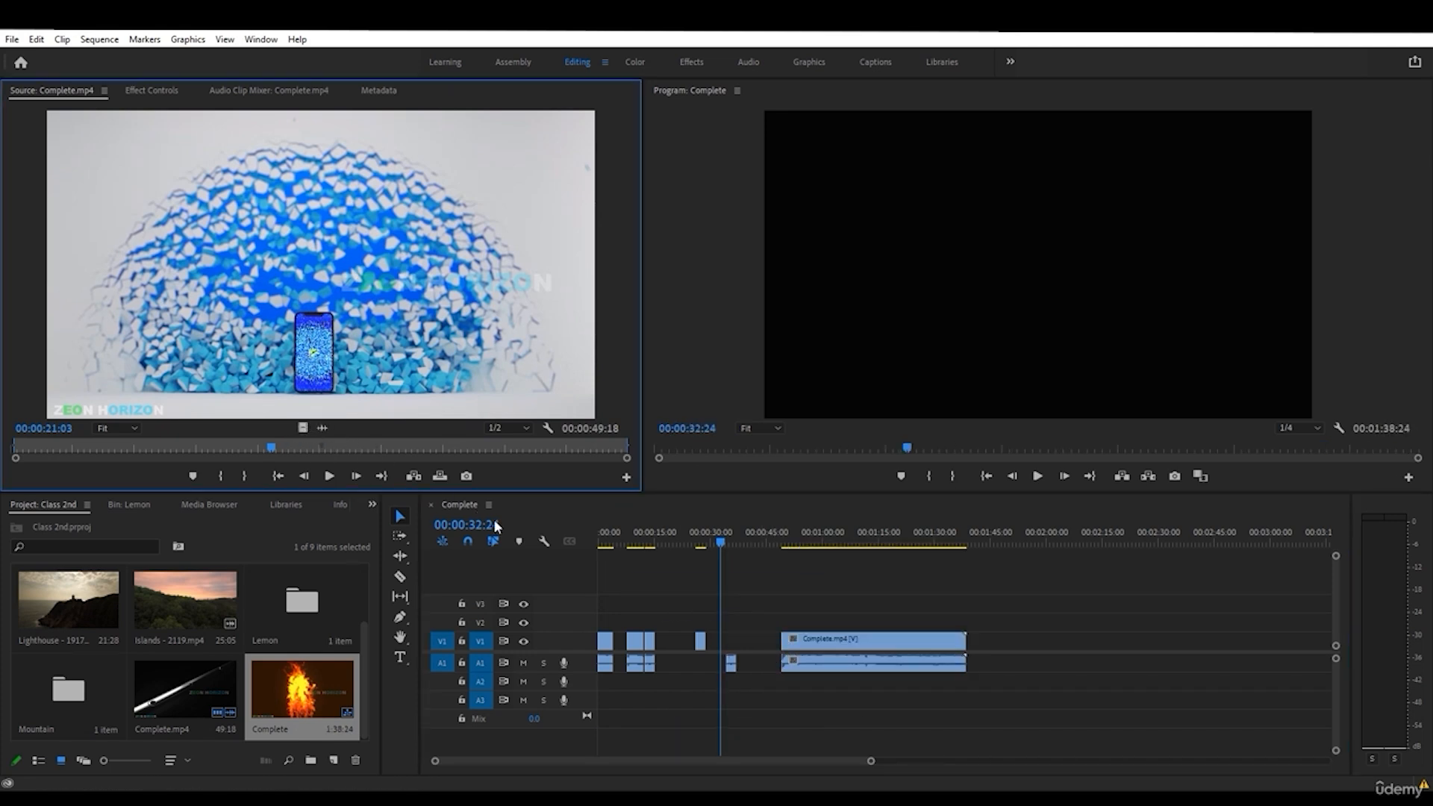
# - Place the full Complete.mp4 as audio only on A2 at about 1:12 and as video only on V2 at about 1:21
pyautogui.moveTo(496, 526); pyautogui.dragTo(867, 682)
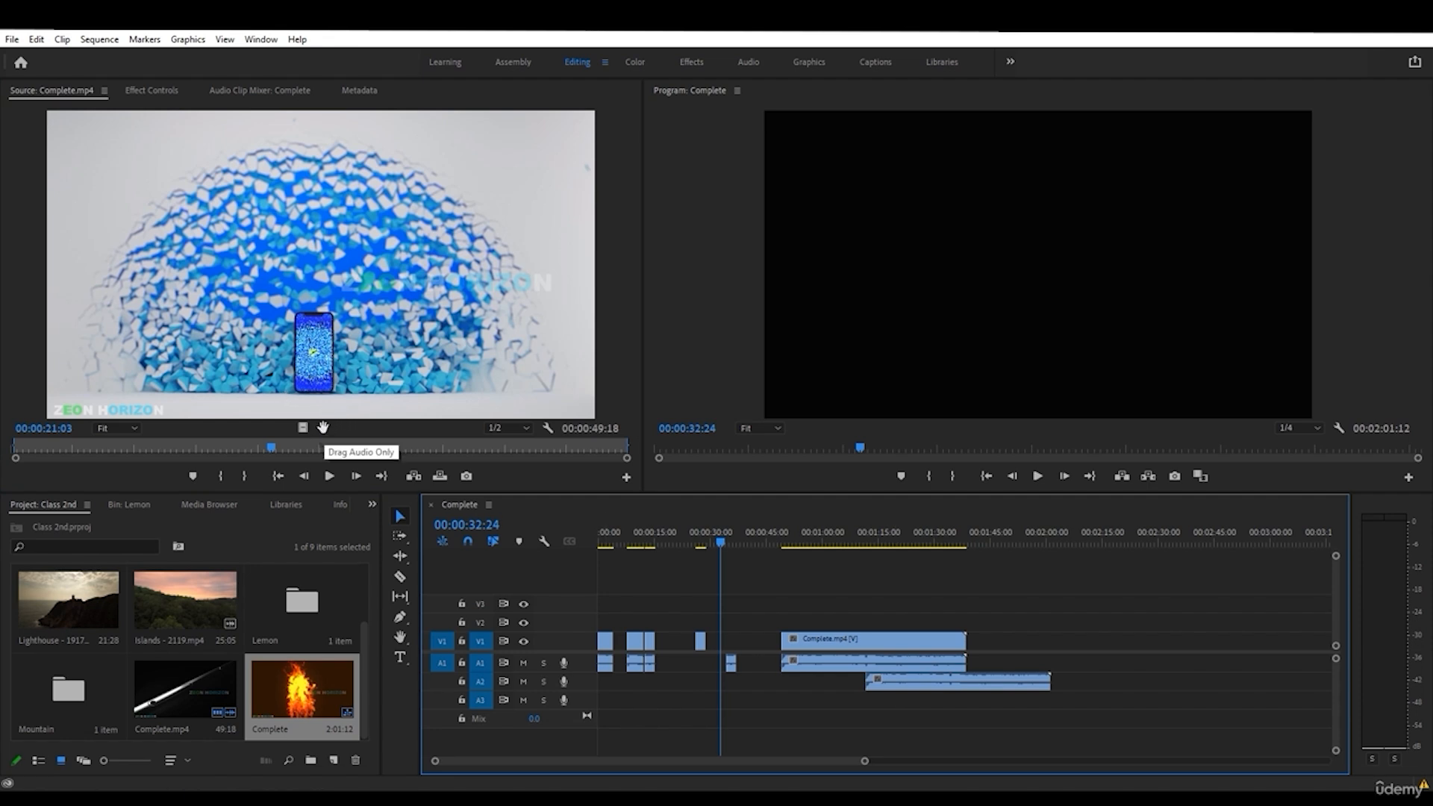
pyautogui.moveTo(301, 428); pyautogui.dragTo(900, 636)
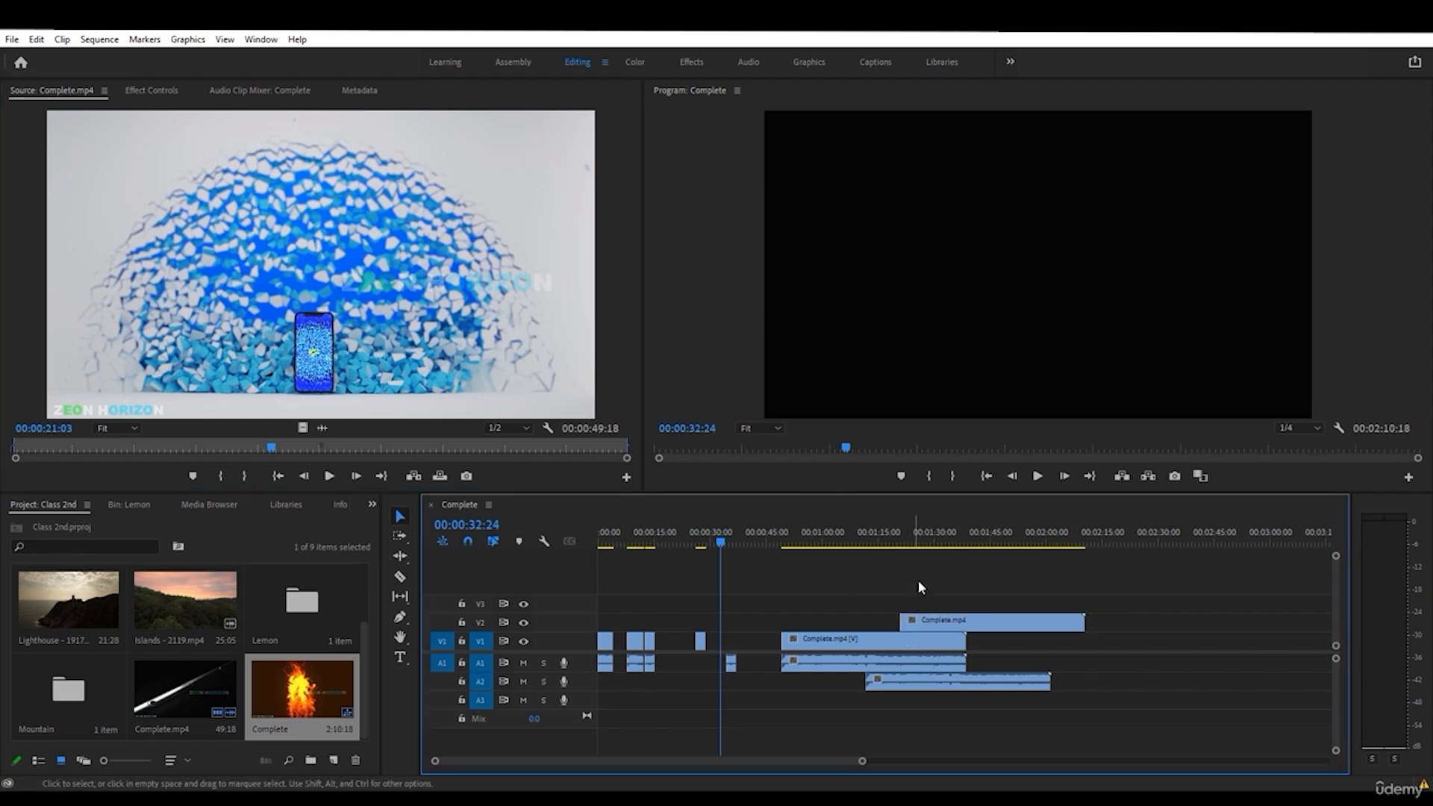
pyautogui.moveTo(867, 533); pyautogui.dragTo(1013, 537)
pyautogui.rightClick(1268, 786)
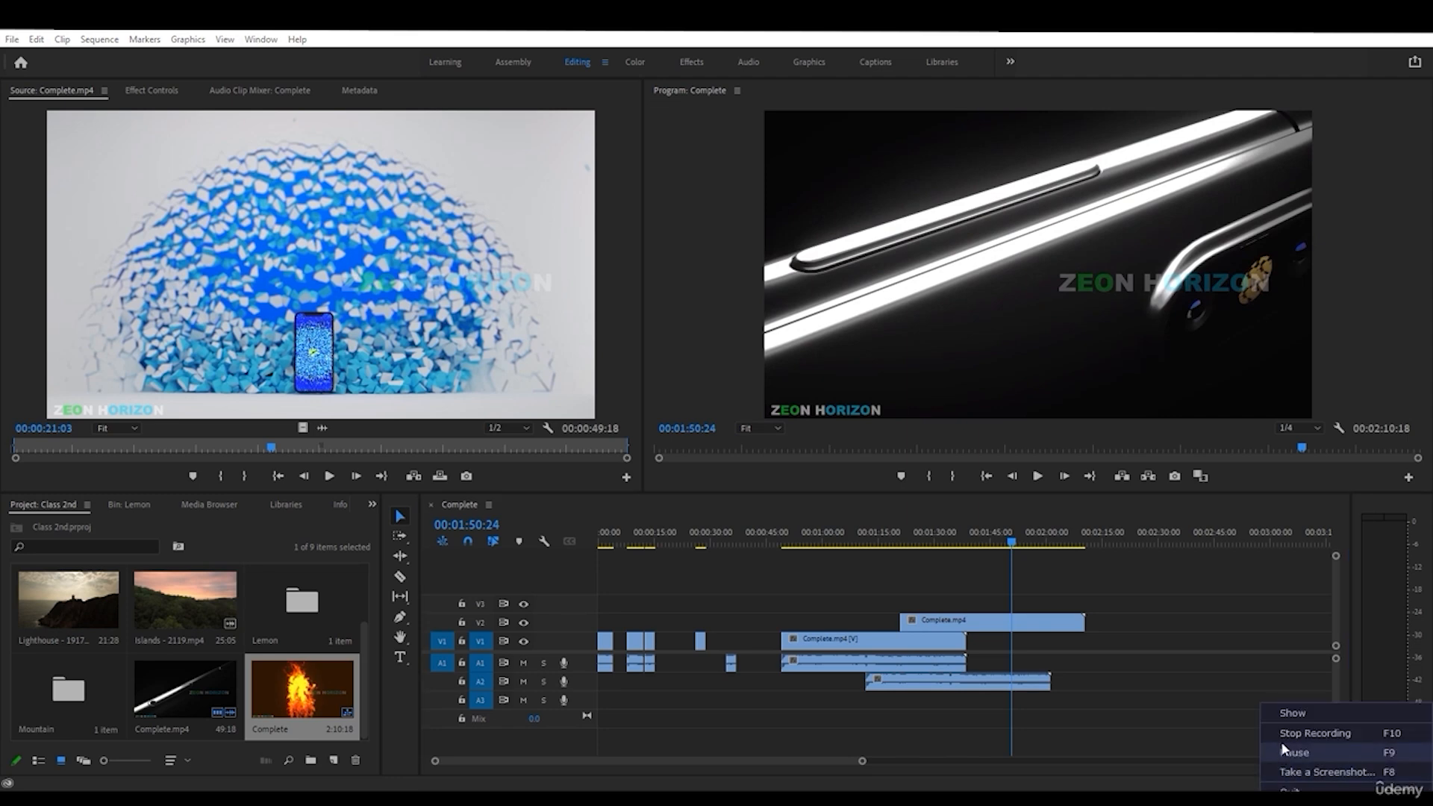
pyautogui.click(1284, 753)
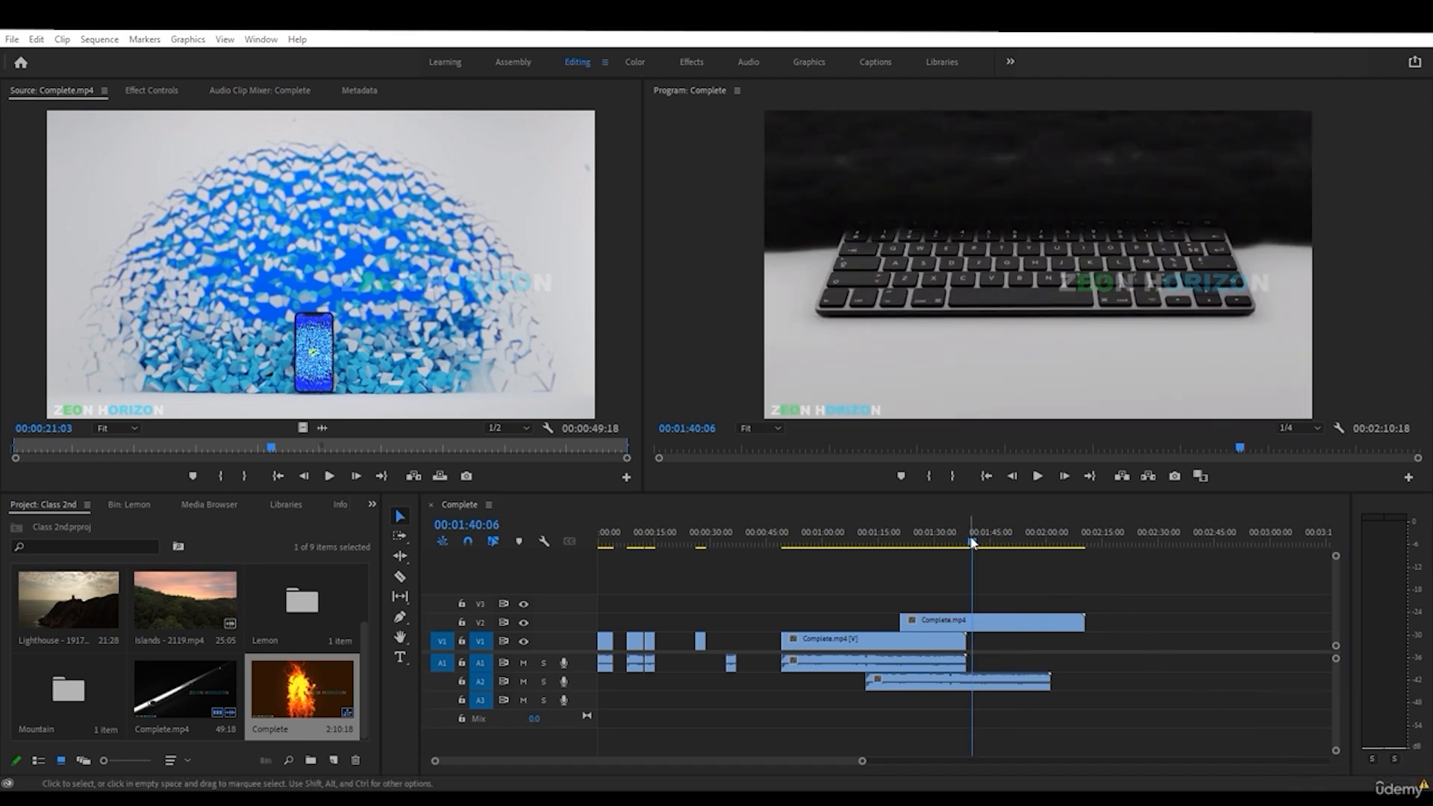
# - Delete all video and audio clips from the Complete sequence
pyautogui.moveTo(973, 541); pyautogui.dragTo(882, 542)
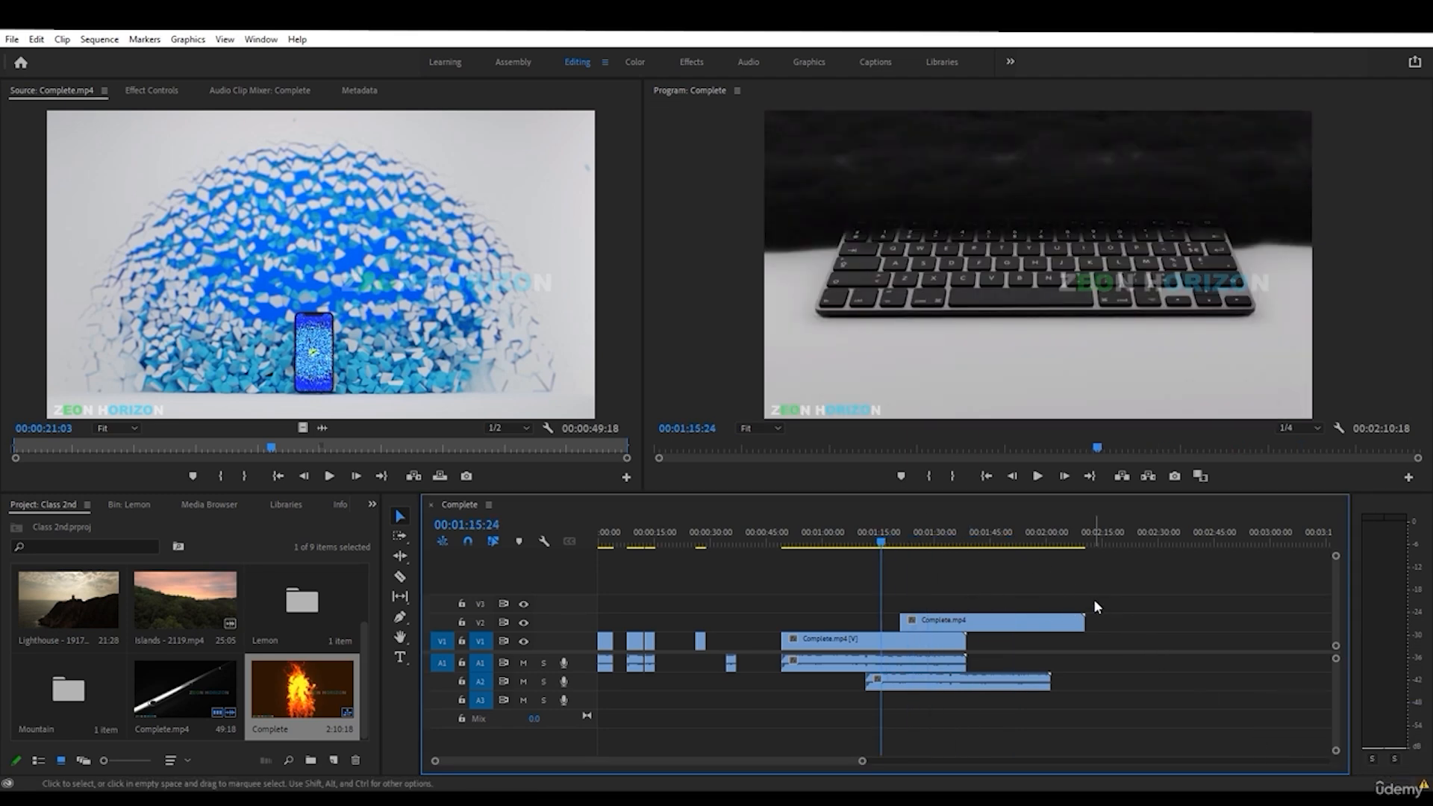
pyautogui.moveTo(1094, 606); pyautogui.dragTo(606, 683)
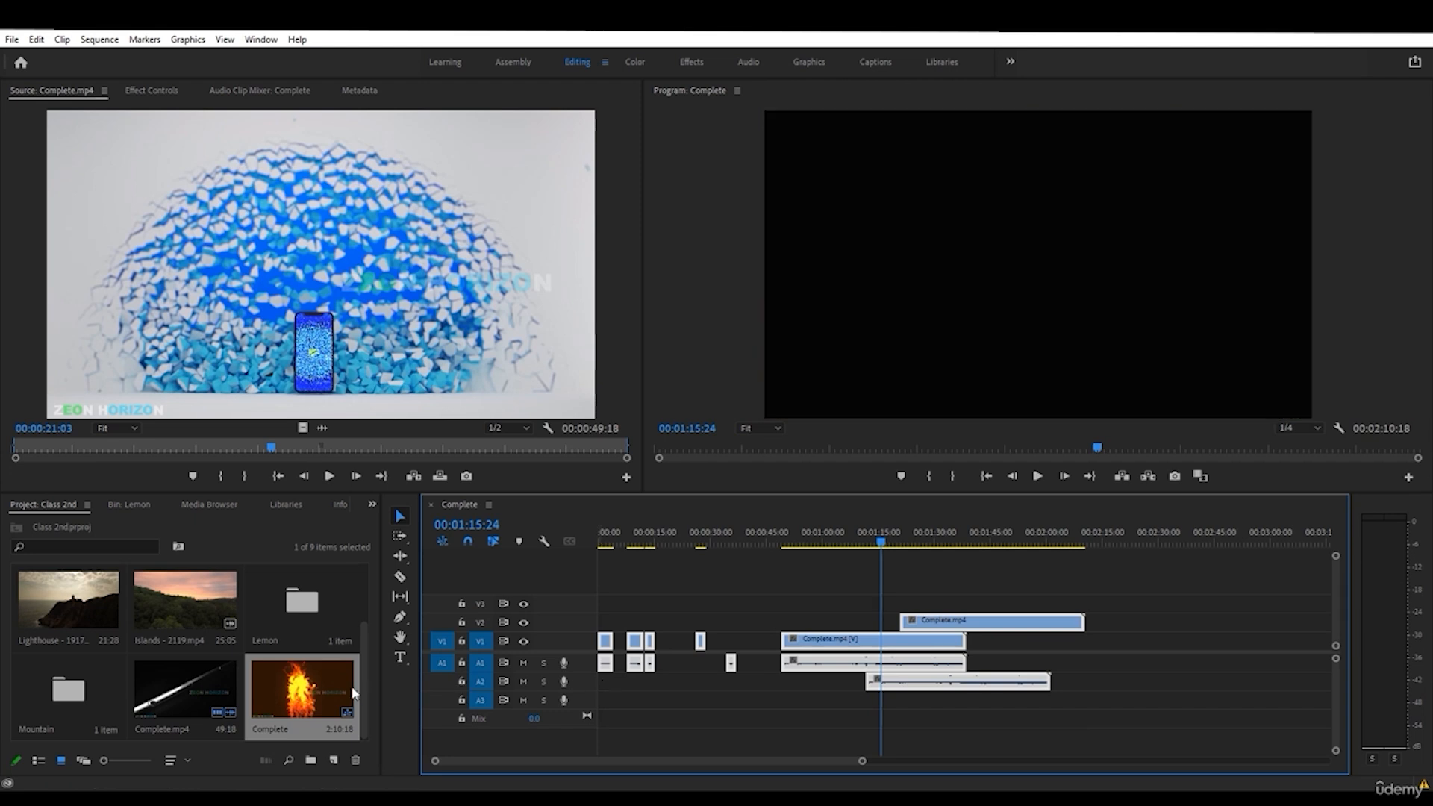
pyautogui.press('Delete')
# - Place the Mountain - 34608 clip at the start of V1 and change the sequence settings to match the clip
pyautogui.scroll(2, 299, 691)
pyautogui.moveTo(179, 591); pyautogui.dragTo(601, 643)
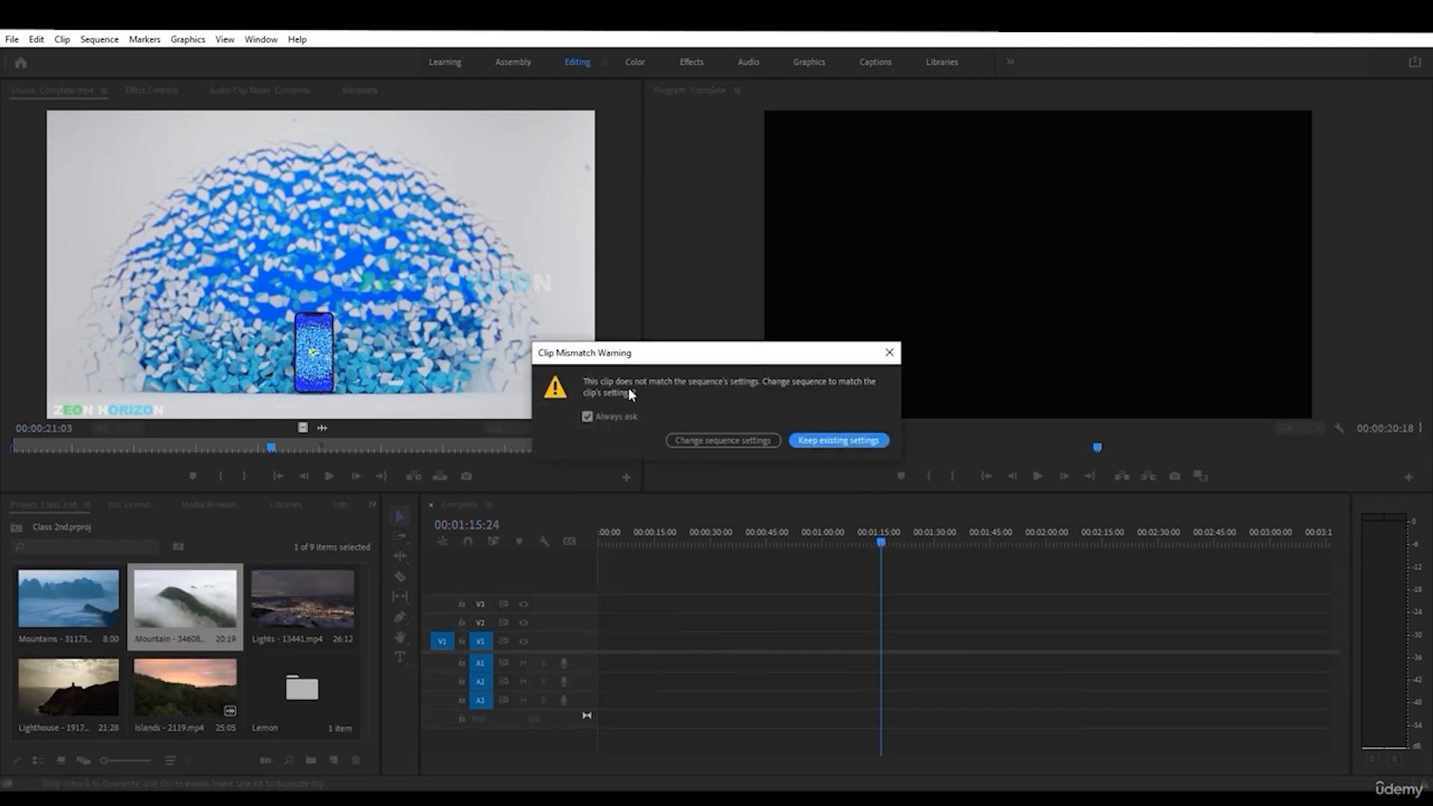
pyautogui.moveTo(631, 363); pyautogui.dragTo(630, 395)
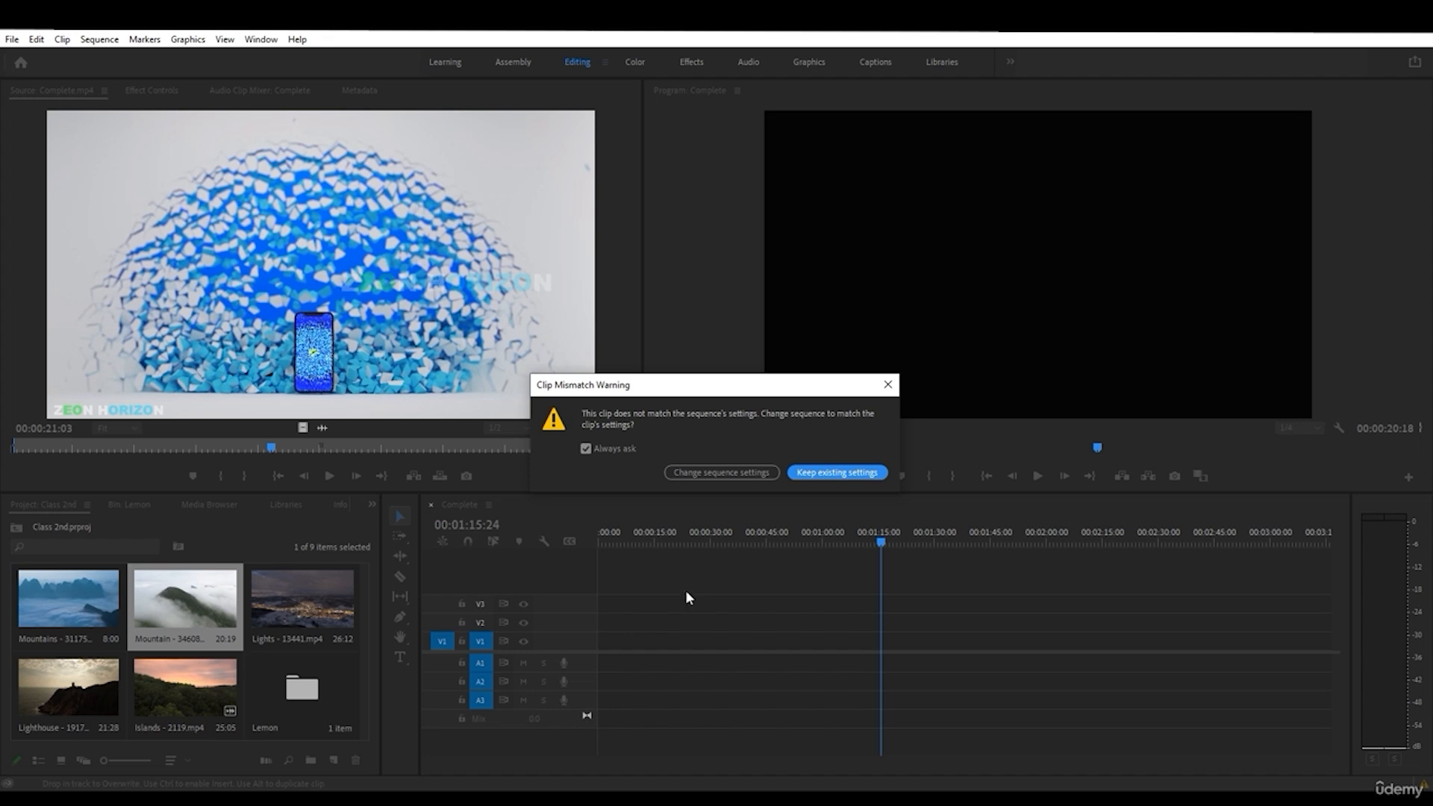
pyautogui.moveTo(639, 390); pyautogui.dragTo(620, 423)
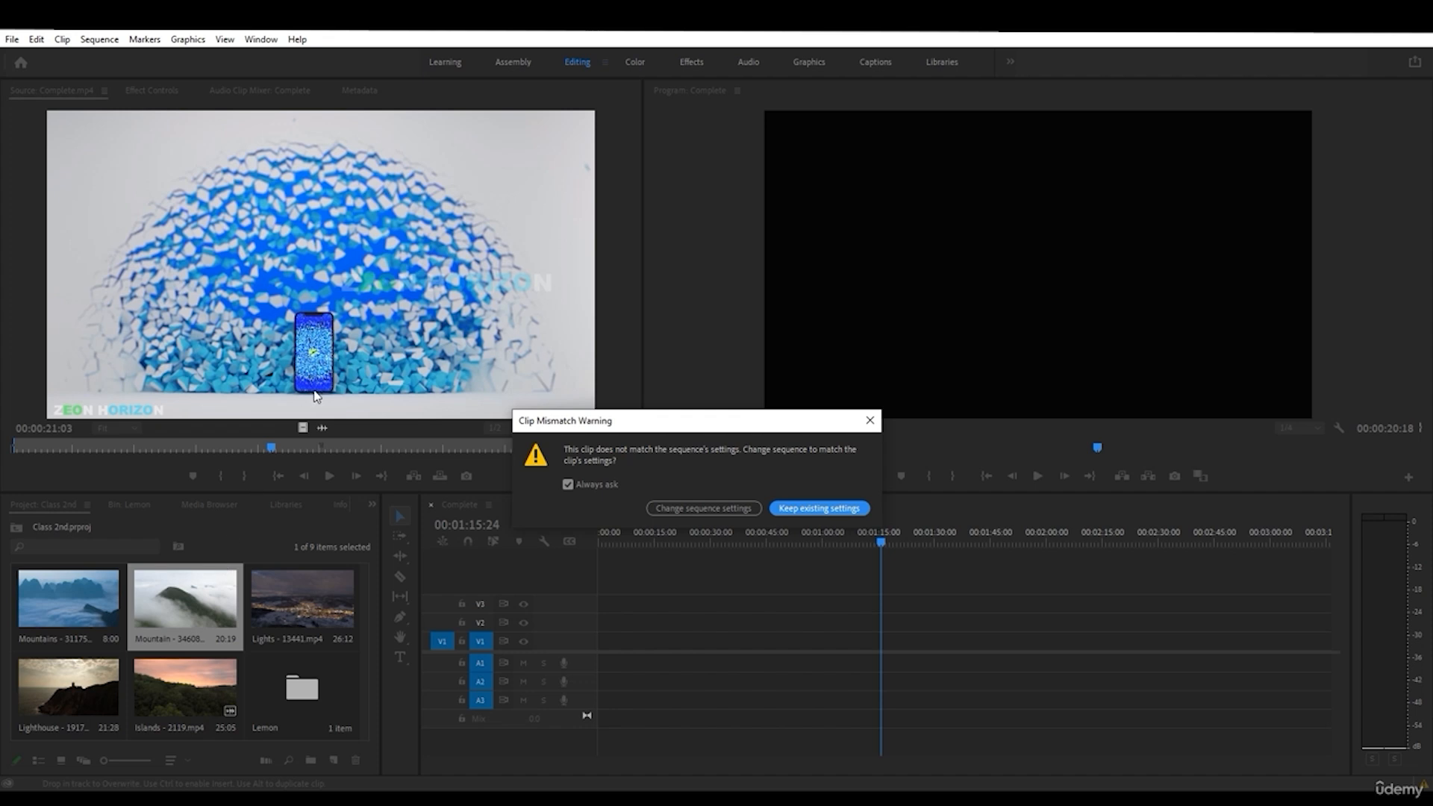
pyautogui.click(712, 510)
pyautogui.moveTo(639, 524); pyautogui.dragTo(666, 536)
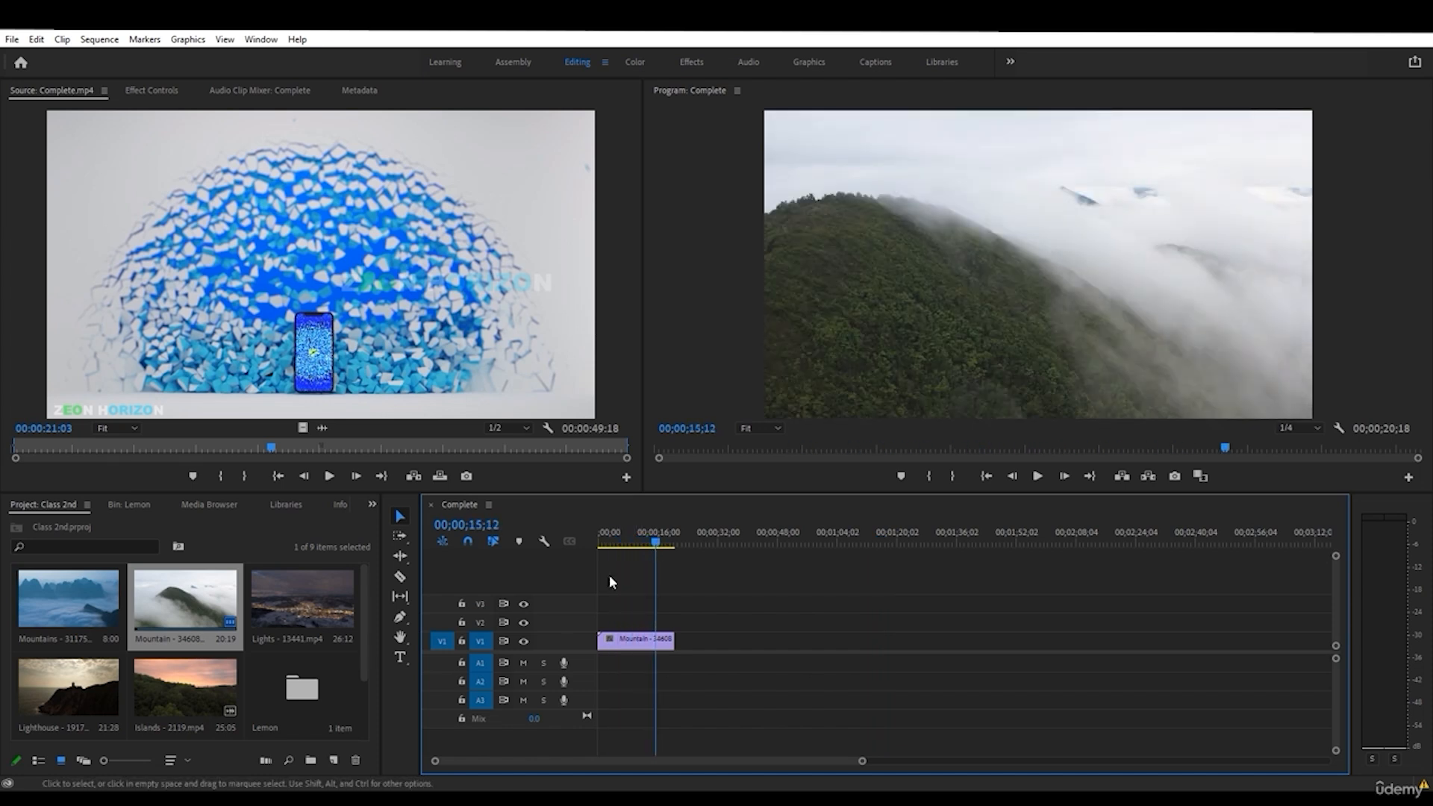
# - Reorder the project thumbnails and place the Lighthouse and Lights - 13441.mp4 clips on V1 directly after the Mountain clip
pyautogui.moveTo(93, 606); pyautogui.dragTo(183, 683)
pyautogui.moveTo(302, 611); pyautogui.dragTo(681, 650)
pyautogui.moveTo(185, 606); pyautogui.dragTo(760, 644)
pyautogui.click(769, 540)
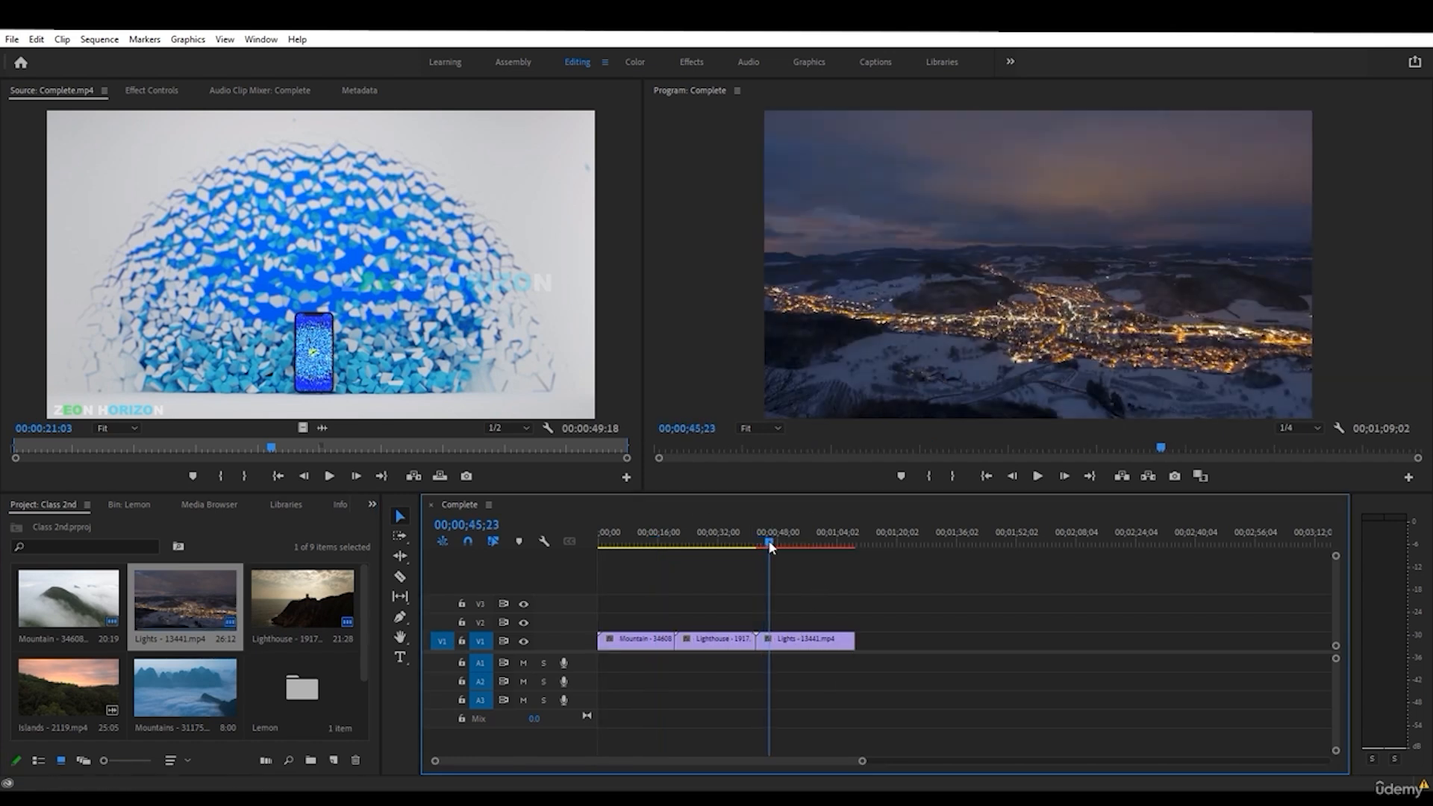
pyautogui.moveTo(770, 548); pyautogui.dragTo(680, 545)
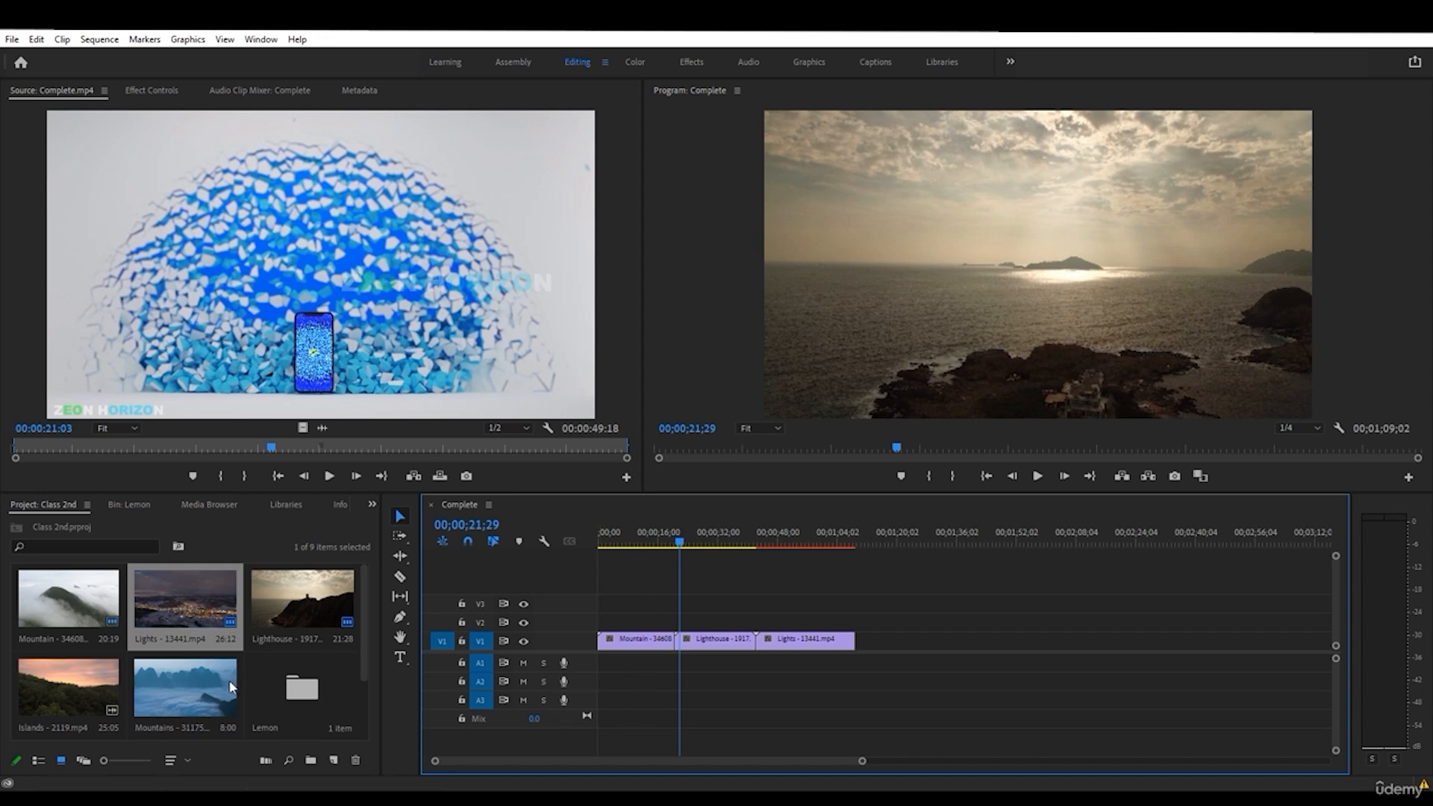
# - Load Complete.mp4 in the Source Monitor and place only its audio at the start of A1
pyautogui.scroll(-2, 232, 687)
pyautogui.doubleClick(170, 682)
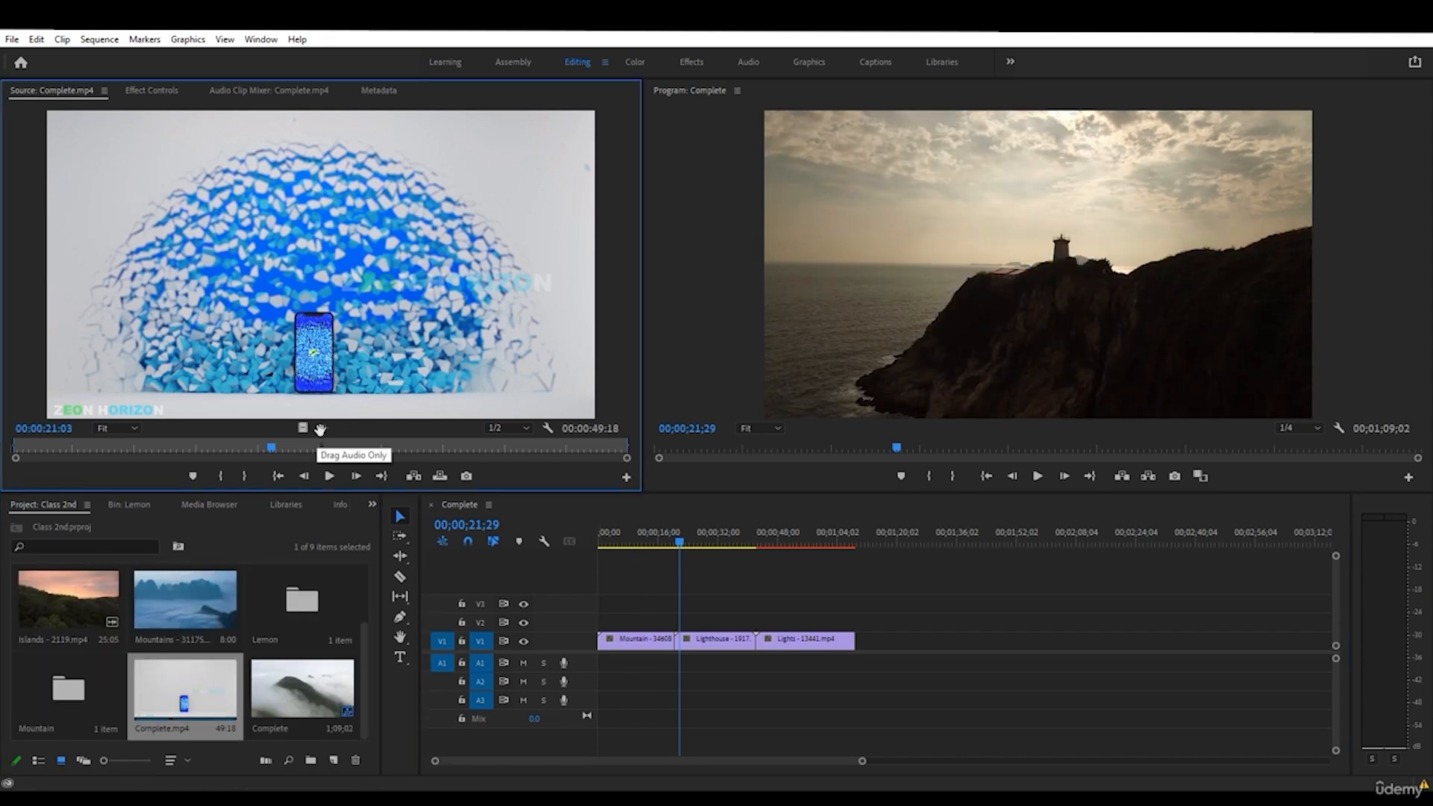
pyautogui.moveTo(527, 470); pyautogui.dragTo(627, 665)
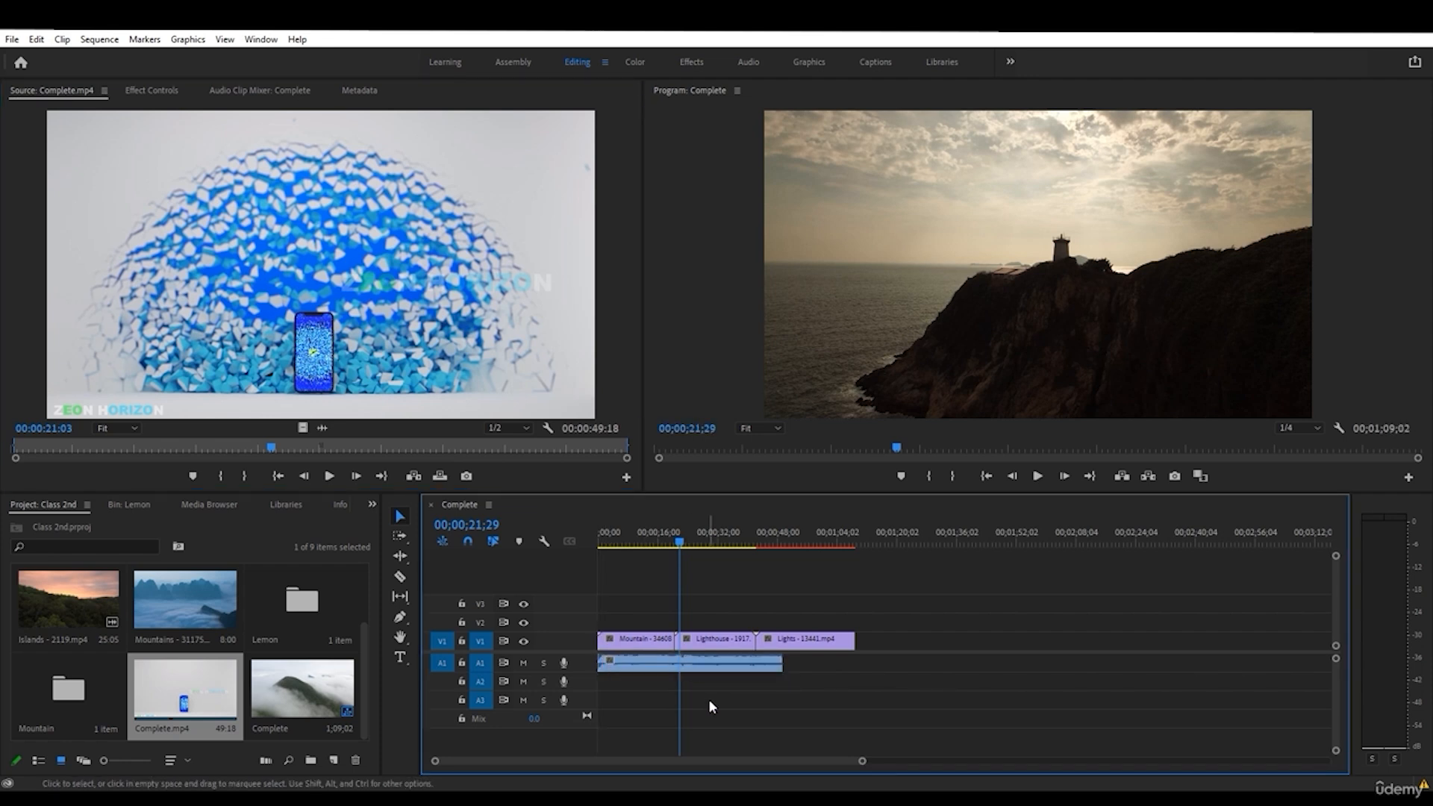
# - Try duplicating the Complete.mp4 audio at 00;00;51;10 and the Lights clip past its end, and remove both copies
pyautogui.click(706, 667)
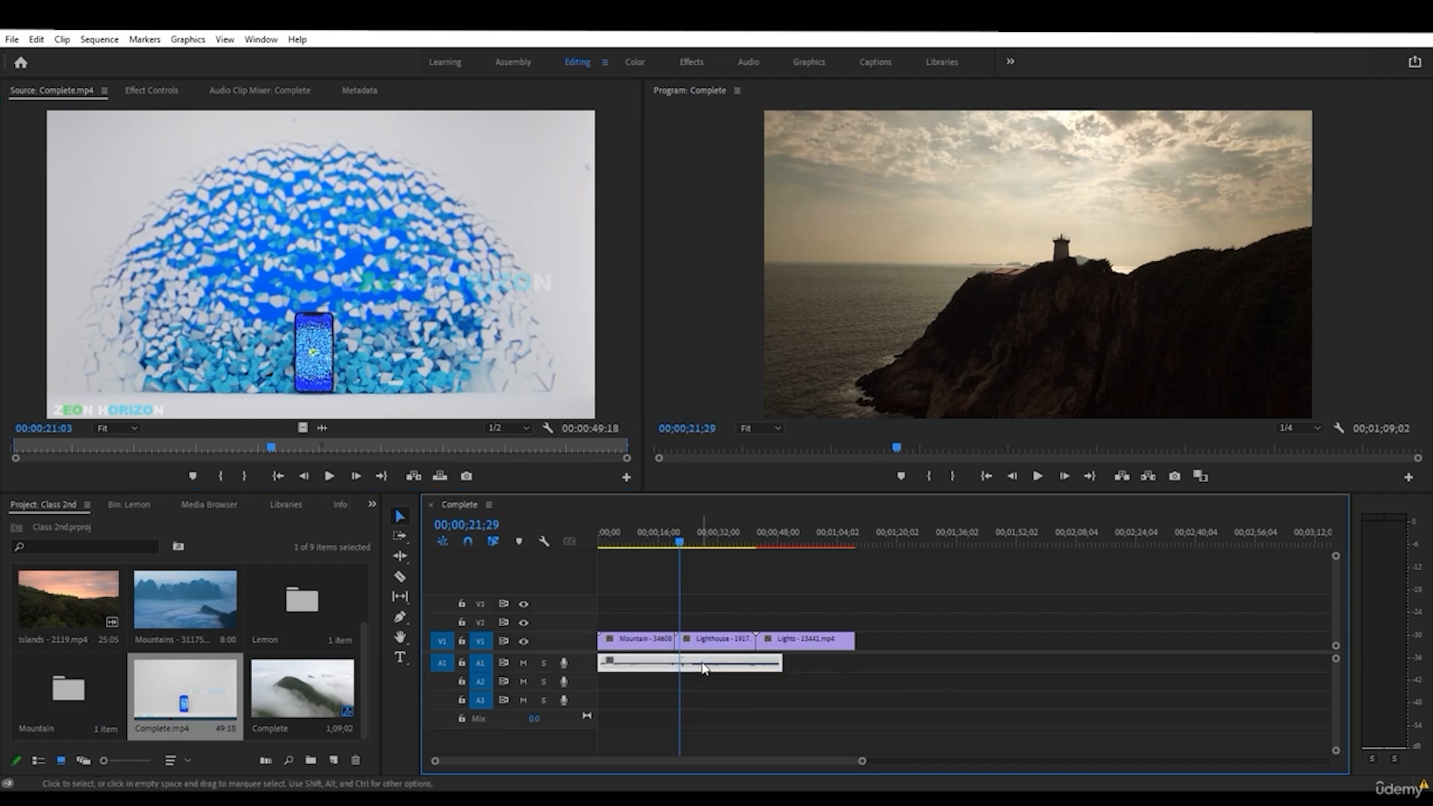
pyautogui.moveTo(707, 535); pyautogui.dragTo(791, 536)
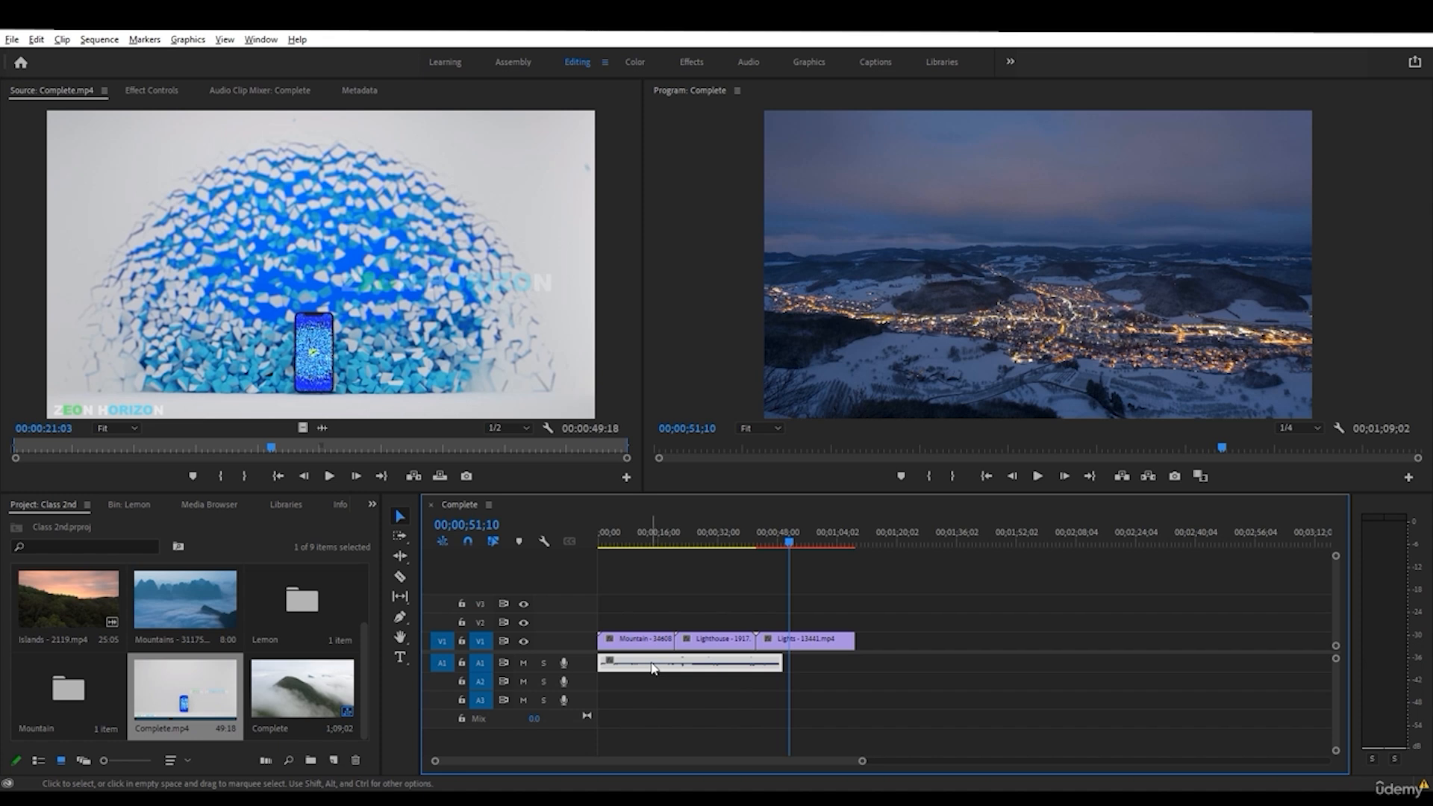
pyautogui.moveTo(657, 668); pyautogui.dragTo(834, 670)
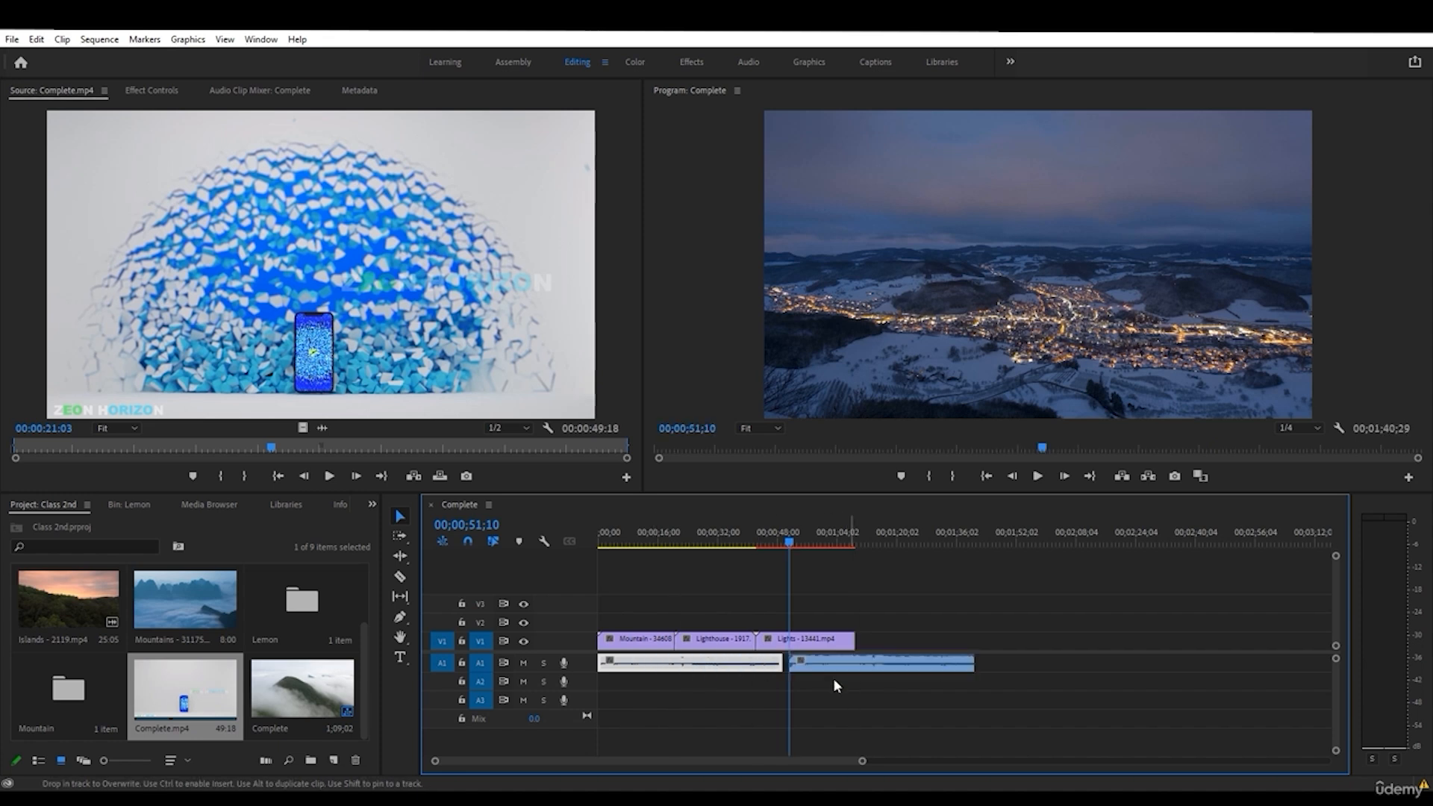
pyautogui.click(835, 669)
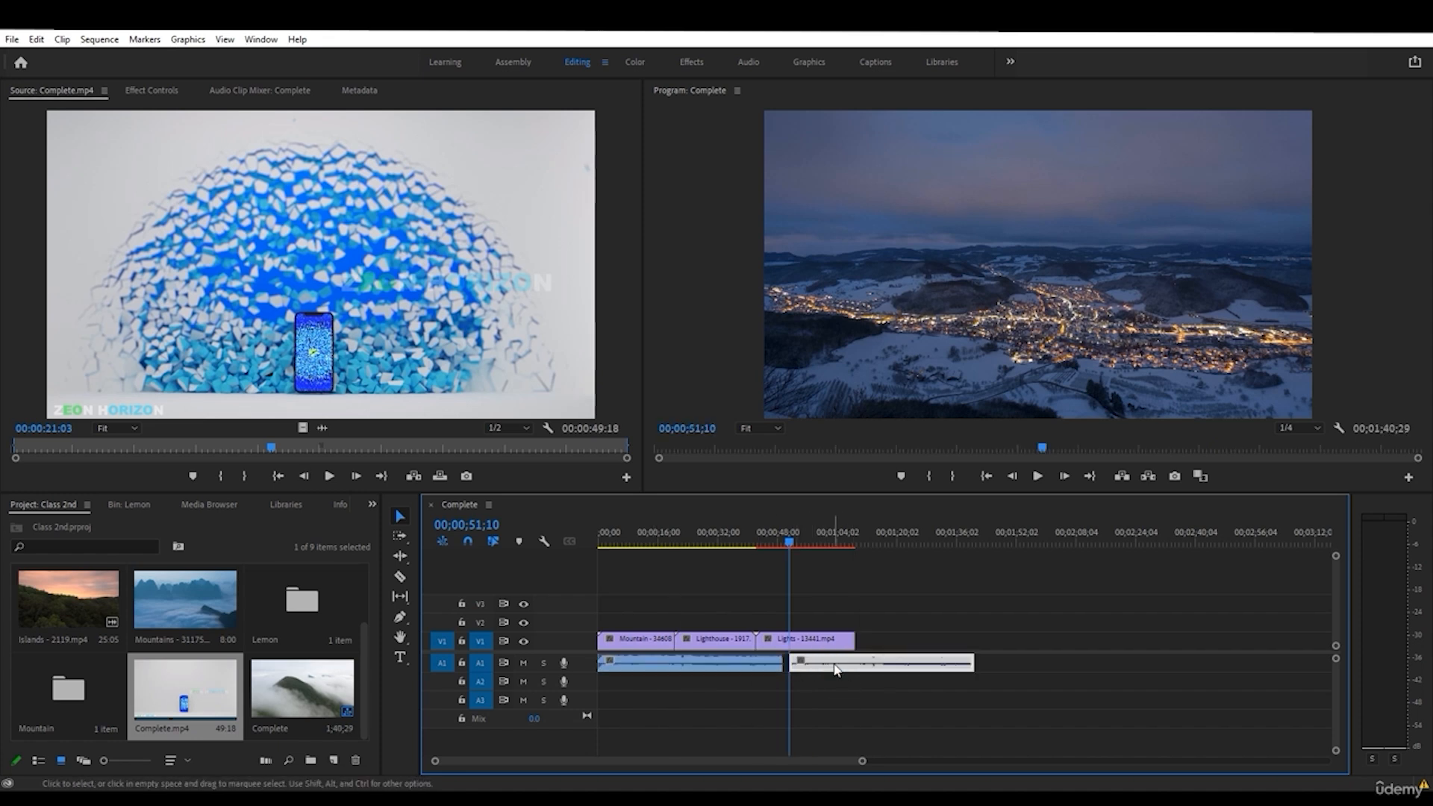
pyautogui.hotkey('ctrl', 'z')
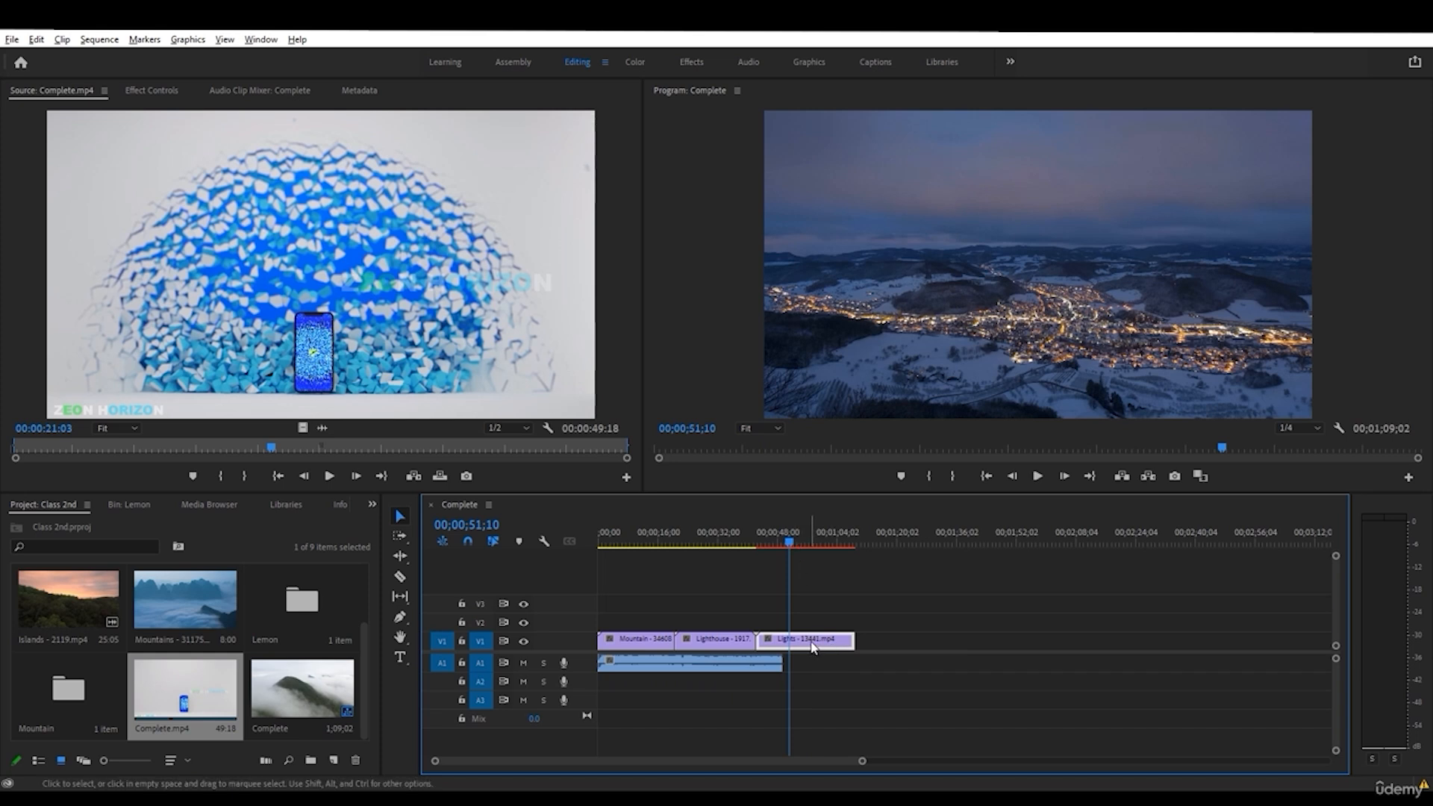
pyautogui.moveTo(814, 648)
pyautogui.mouseDown()
pyautogui.moveTo(1253, 650)
pyautogui.moveTo(916, 672)
pyautogui.mouseUp()
pyautogui.press('Delete')
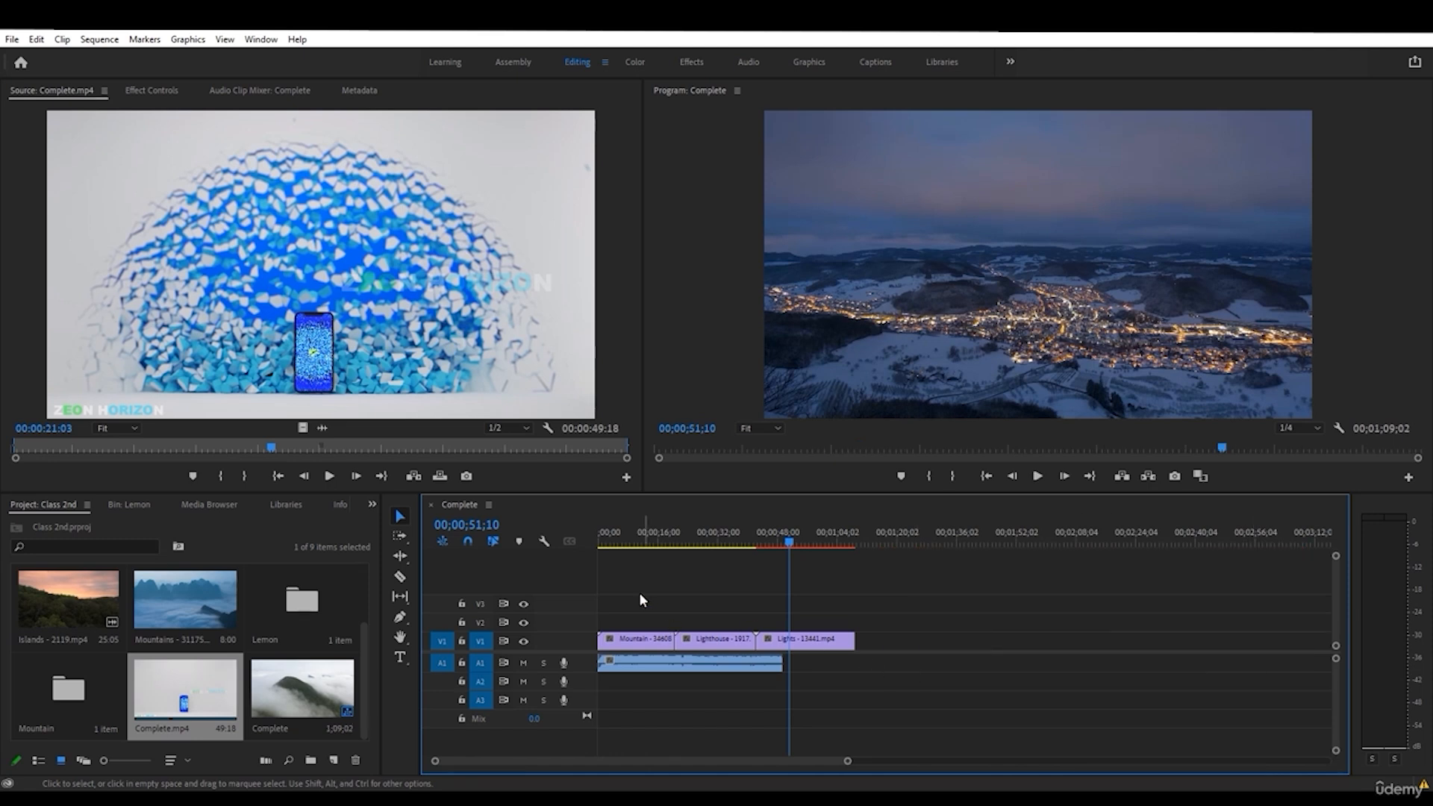
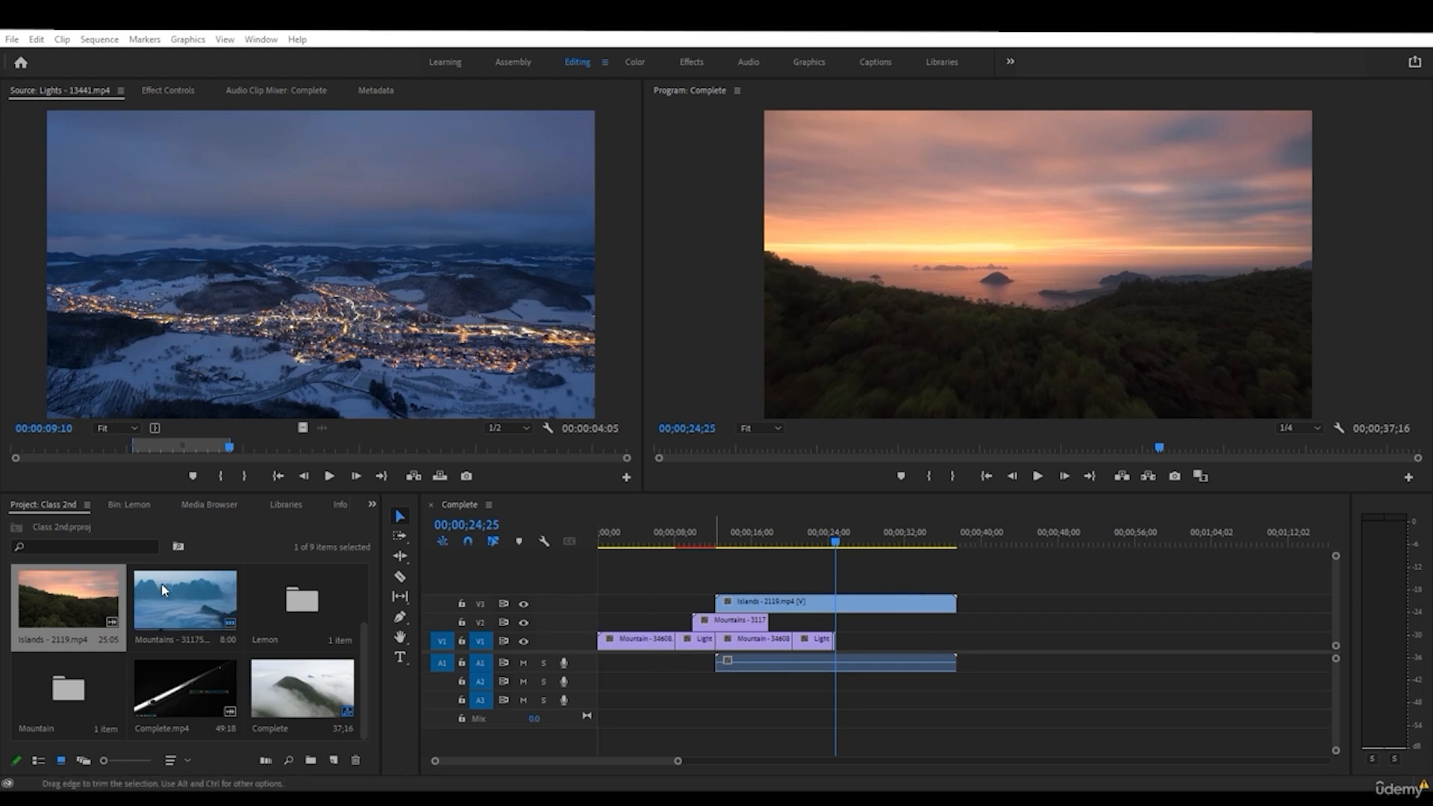
# - Try placing the Mountains - 31175 and Mountain - 34608 clips in the Complete sequence, preview the latter at 00;00;07;19, and leave the timeline empty
pyautogui.moveTo(158, 614); pyautogui.dragTo(1092, 620)
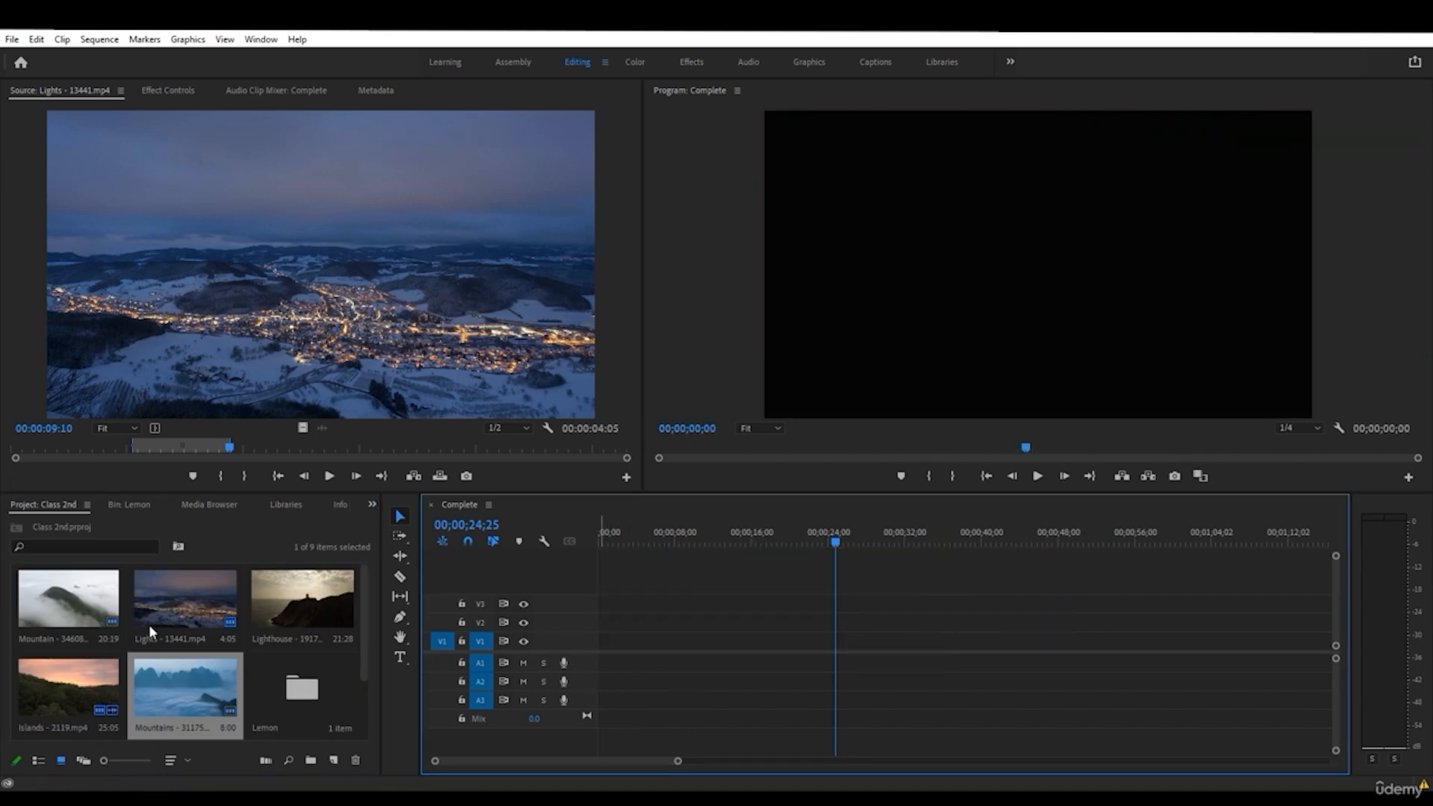
pyautogui.moveTo(70, 601); pyautogui.dragTo(642, 640)
pyautogui.moveTo(619, 538); pyautogui.dragTo(672, 535)
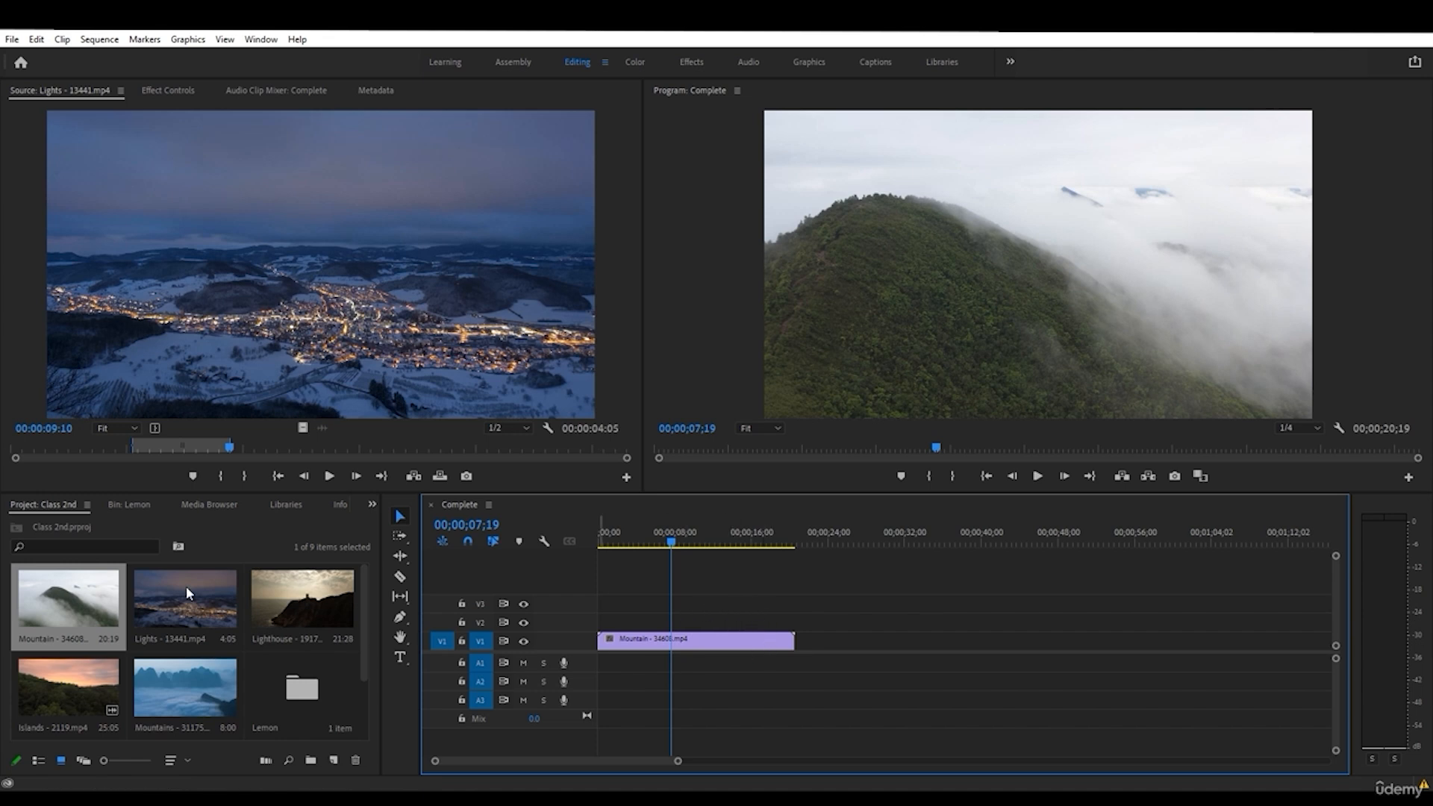
pyautogui.click(698, 641)
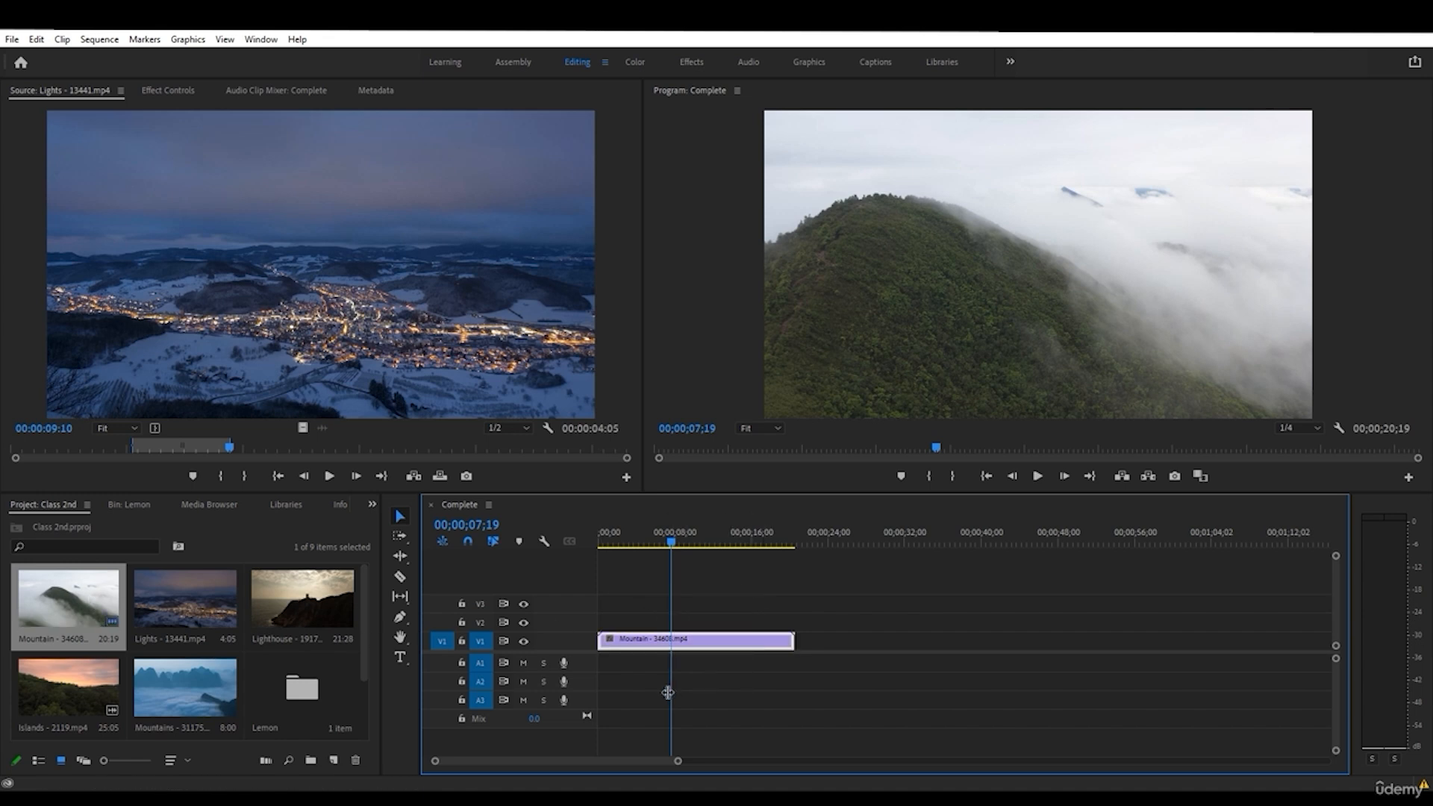
pyautogui.press('Delete')
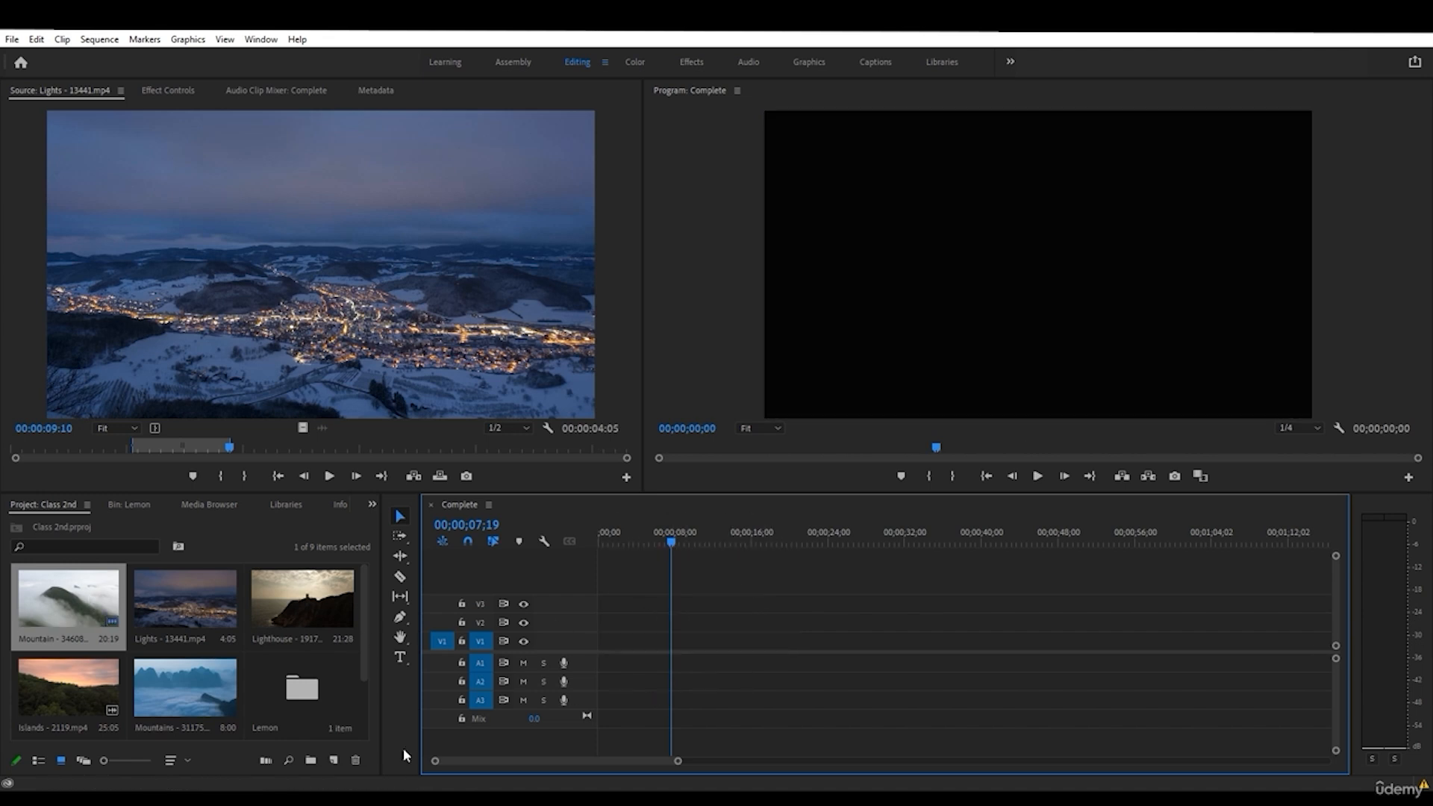
# - Start a new sequence and choose the Widescreen 48kHz preset from the DV - NTSC group
pyautogui.click(334, 761)
pyautogui.click(375, 600)
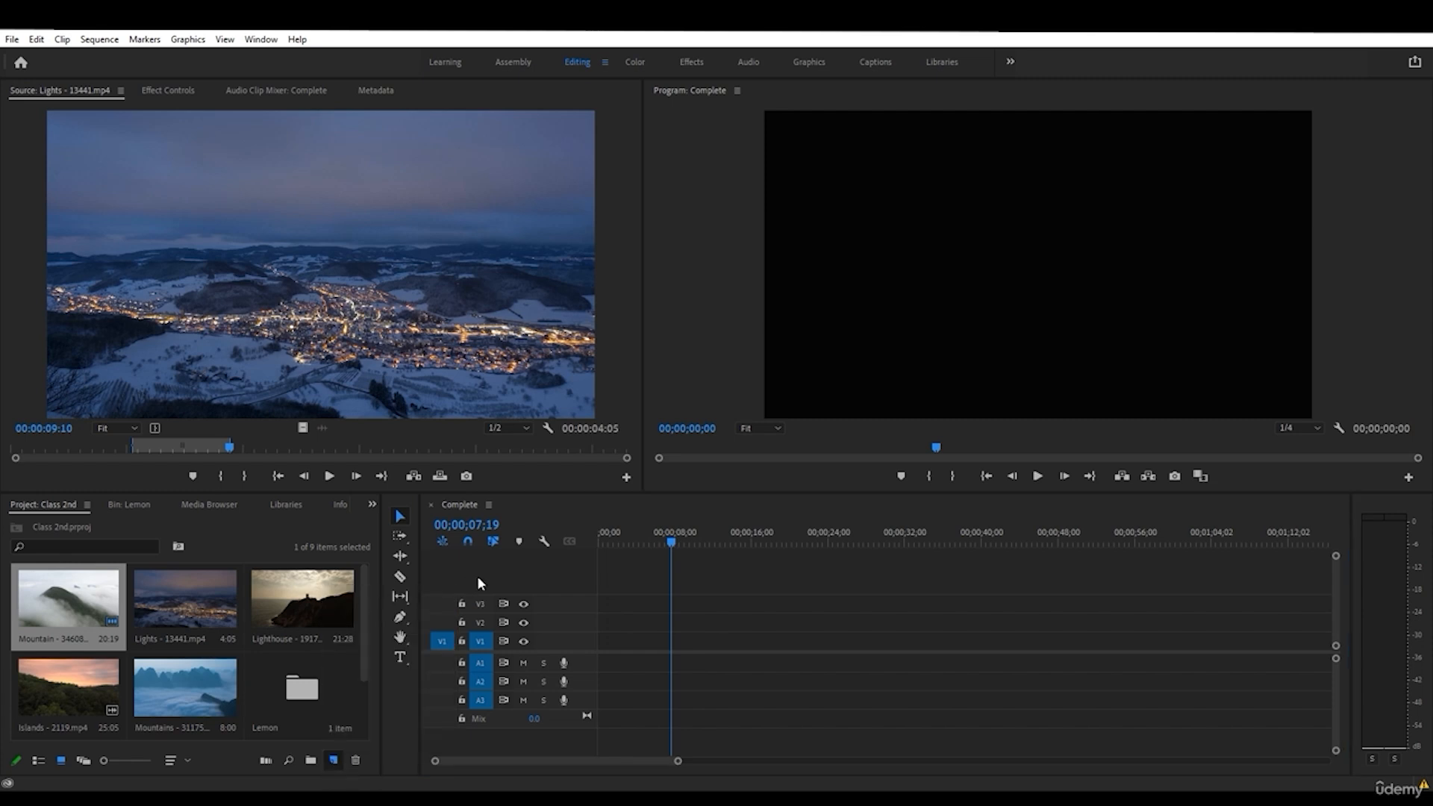
pyautogui.moveTo(613, 142); pyautogui.dragTo(635, 174)
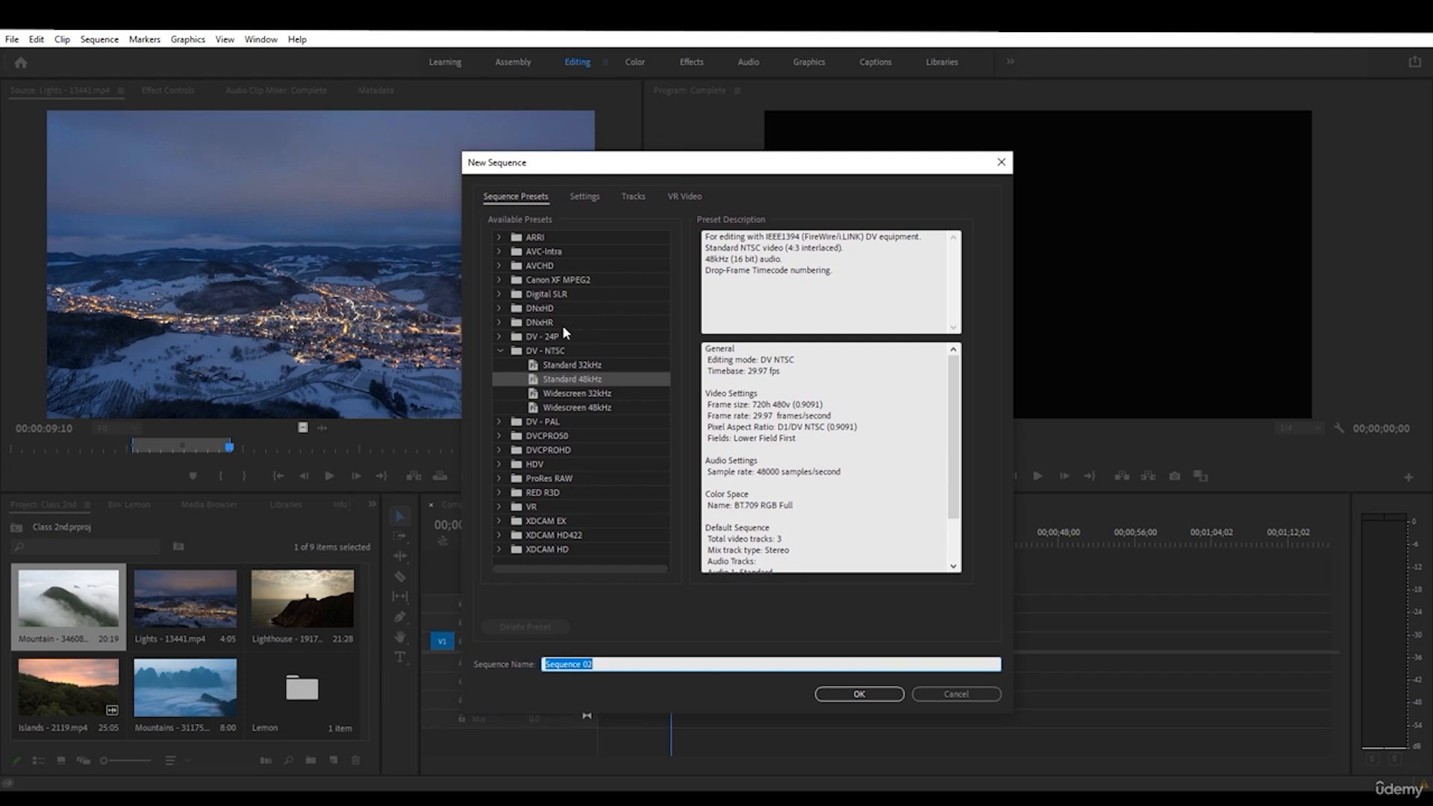
pyautogui.click(505, 354)
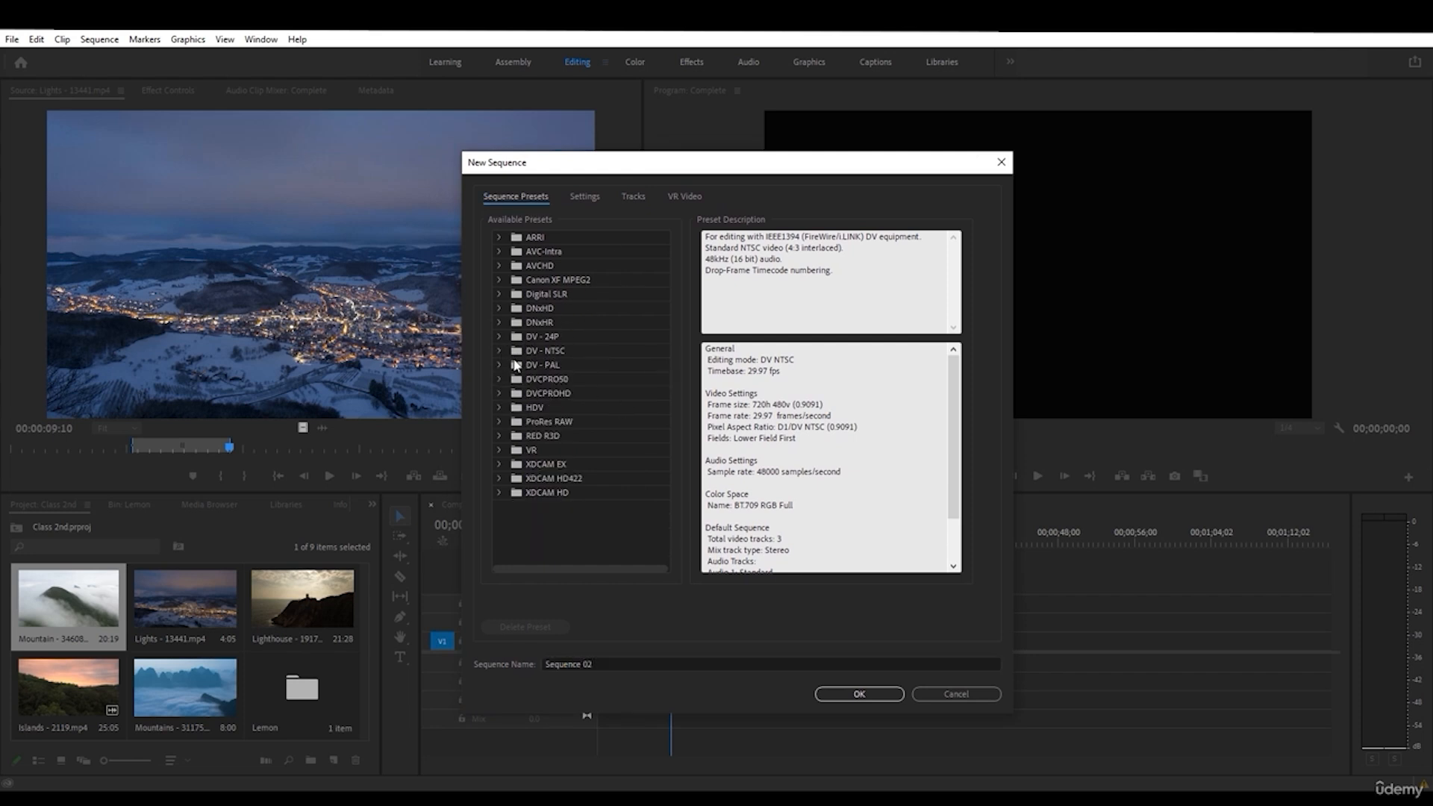
pyautogui.click(498, 351)
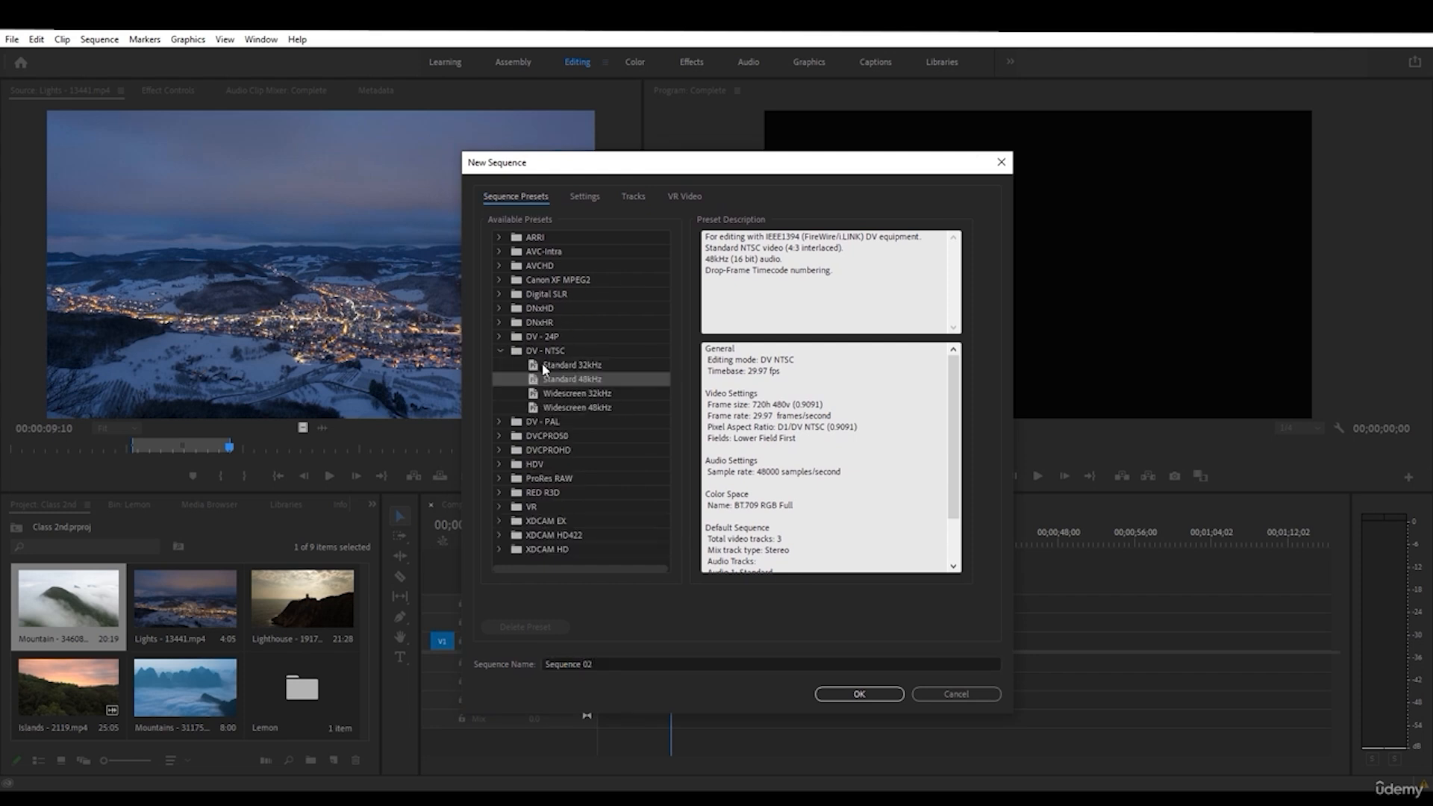
pyautogui.click(572, 392)
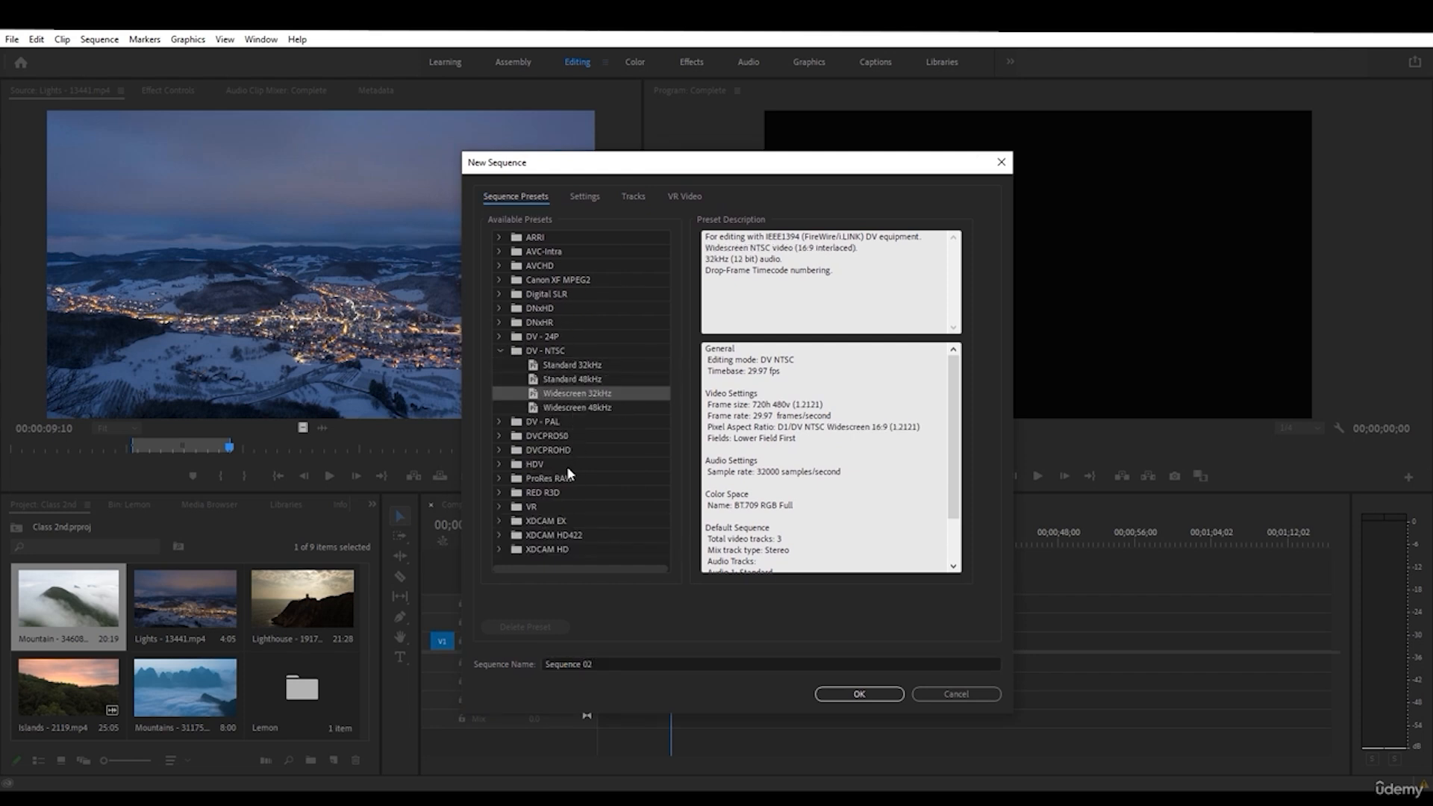
pyautogui.click(580, 195)
pyautogui.click(531, 194)
pyautogui.click(548, 407)
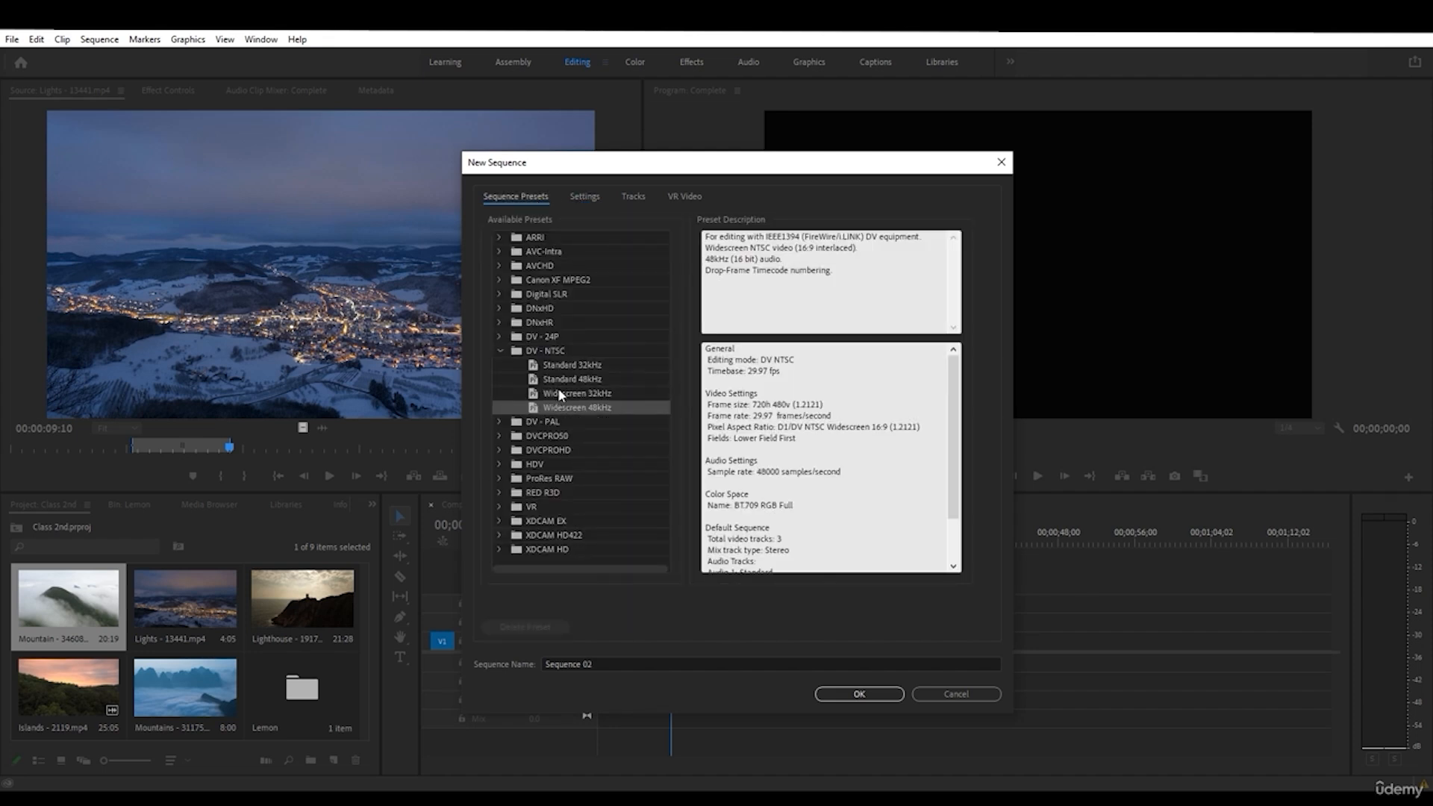
# - Examine the available editing mode, timebase, fields and display format options in the new sequence's settings
pyautogui.click(586, 196)
pyautogui.click(661, 219)
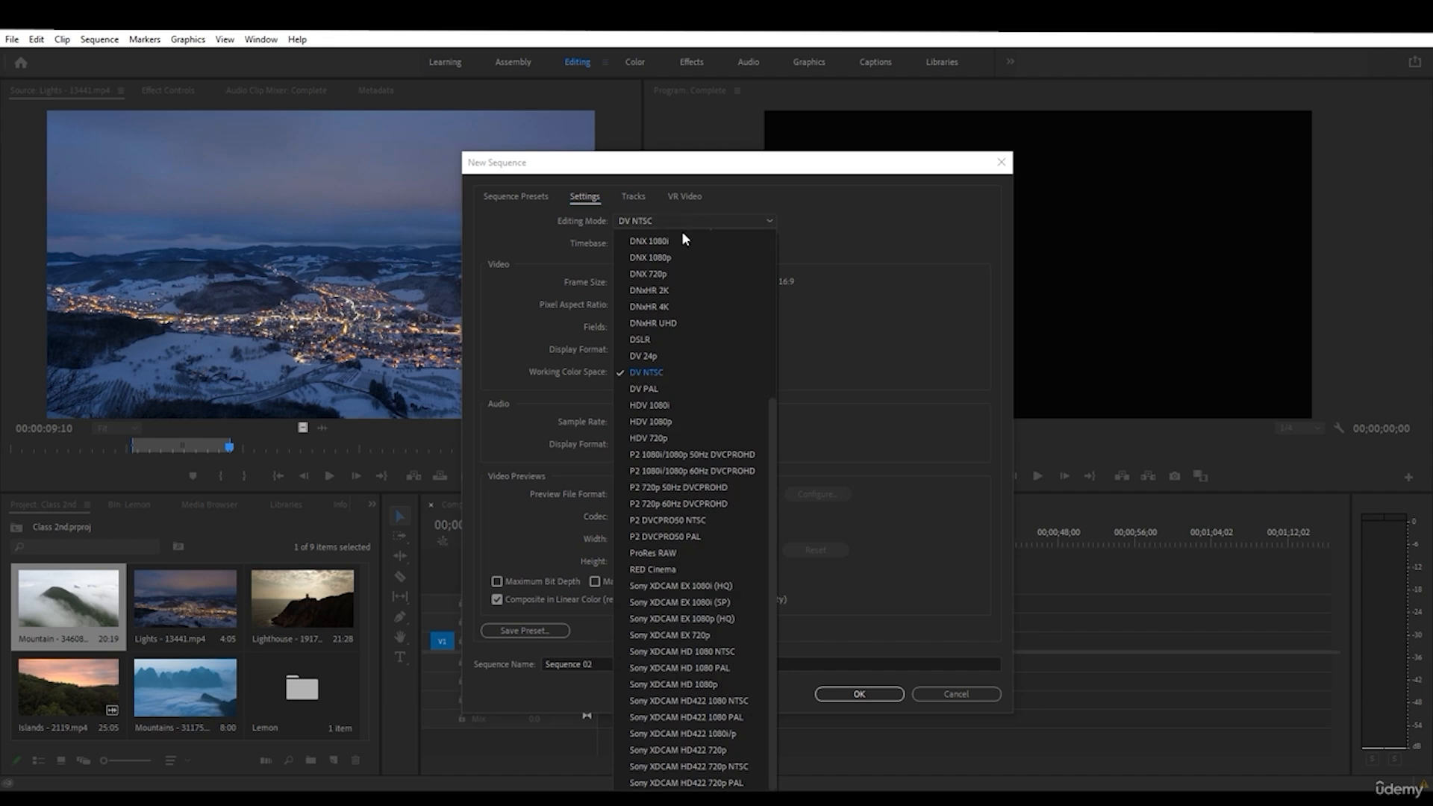
pyautogui.click(772, 285)
pyautogui.click(721, 244)
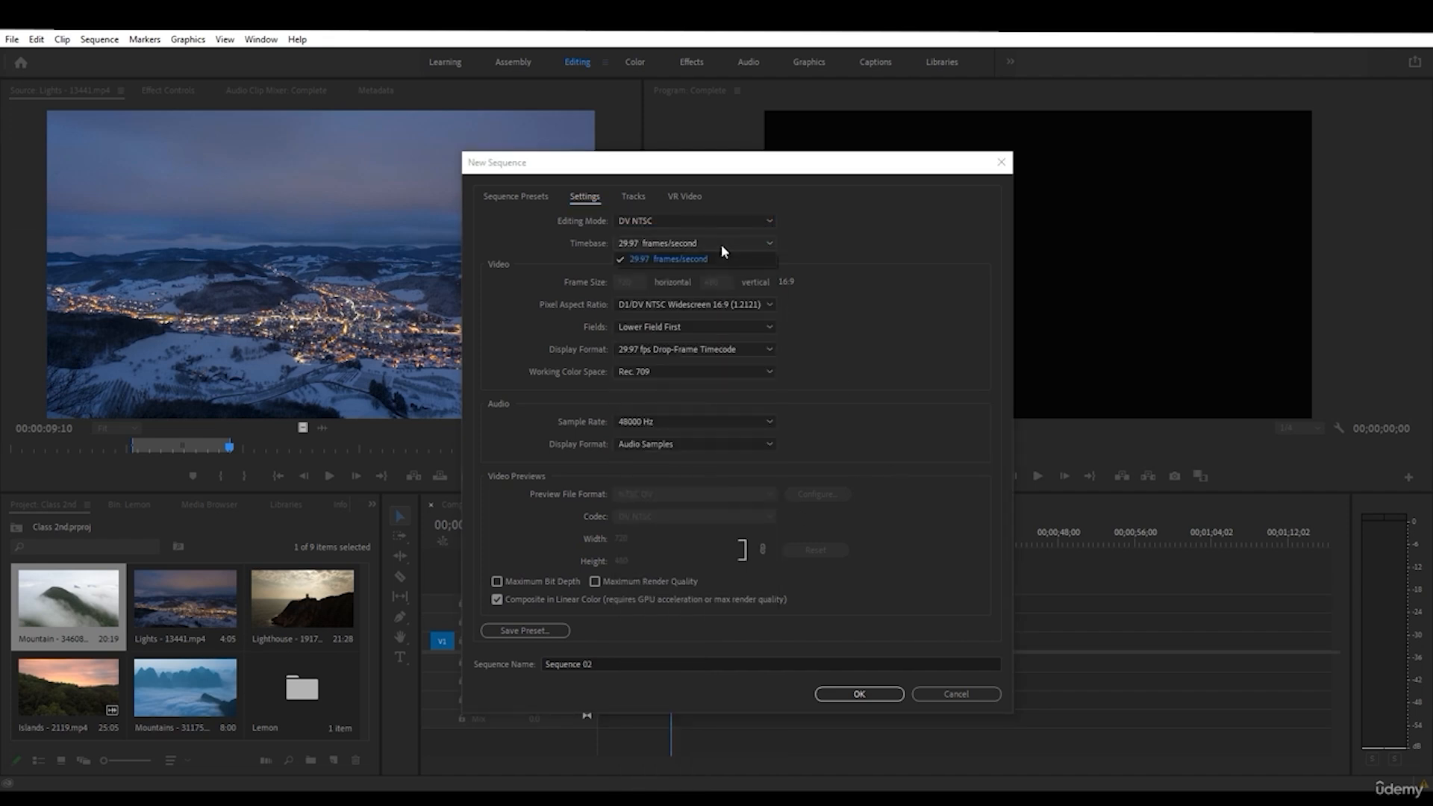
pyautogui.click(760, 332)
pyautogui.click(759, 332)
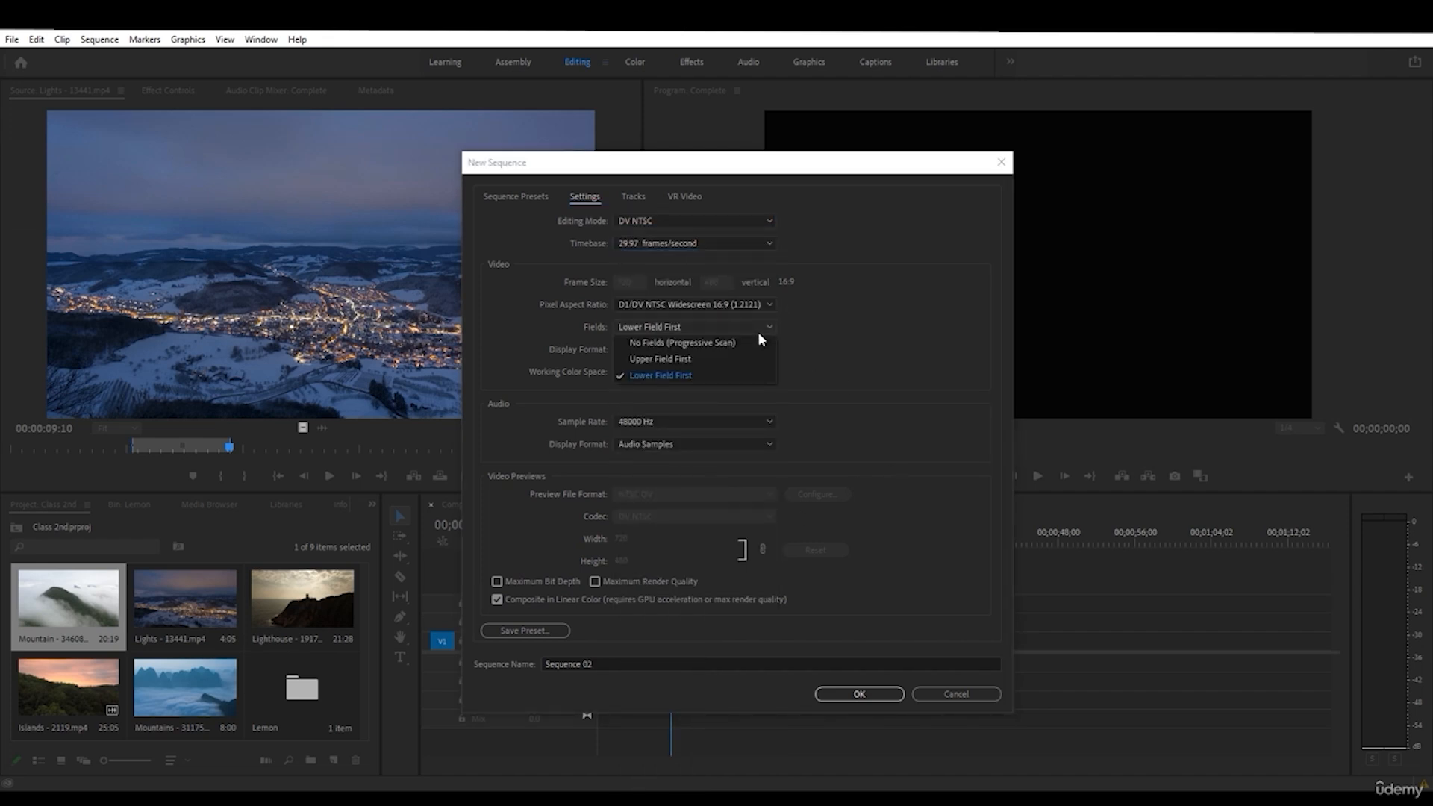
pyautogui.click(857, 354)
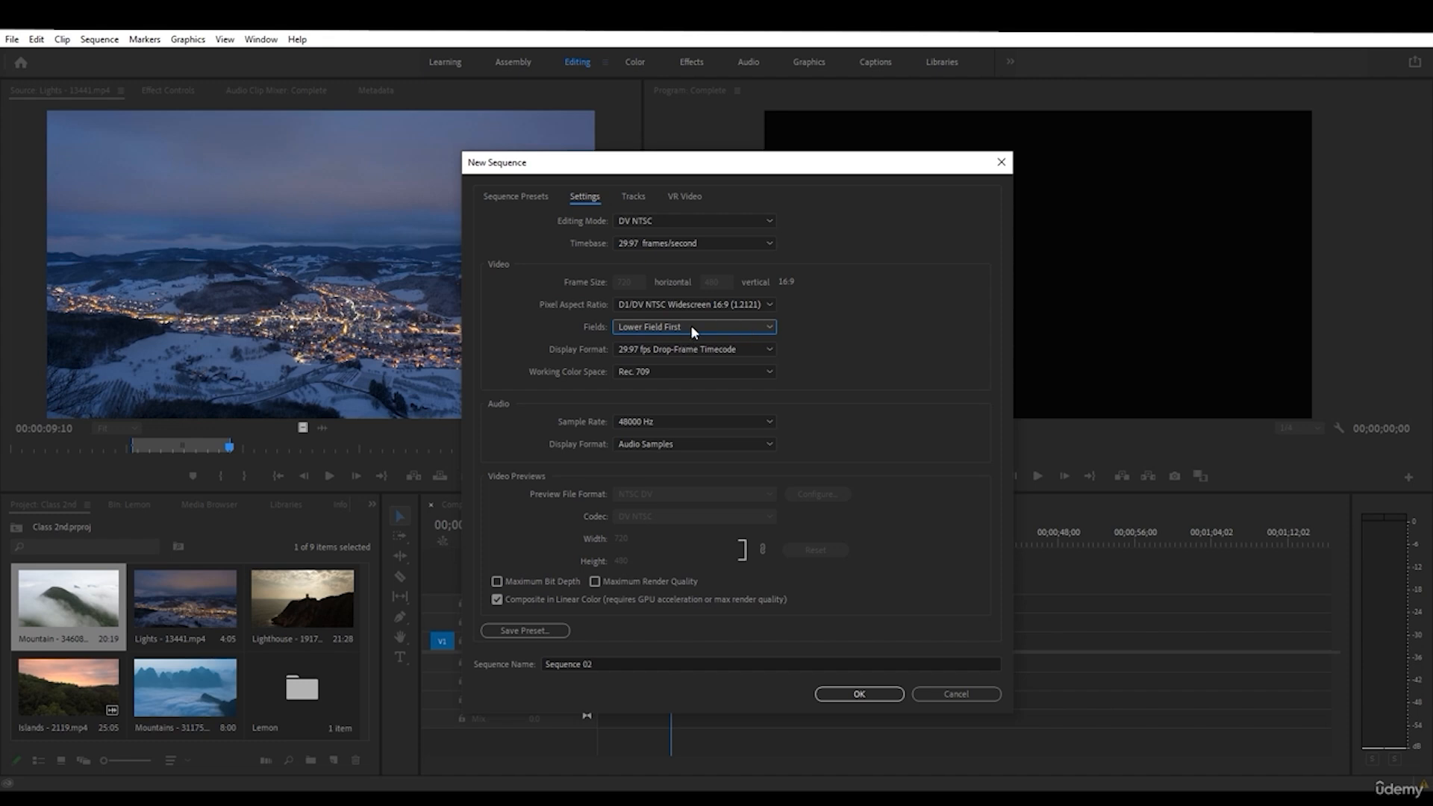
pyautogui.click(691, 353)
pyautogui.click(693, 348)
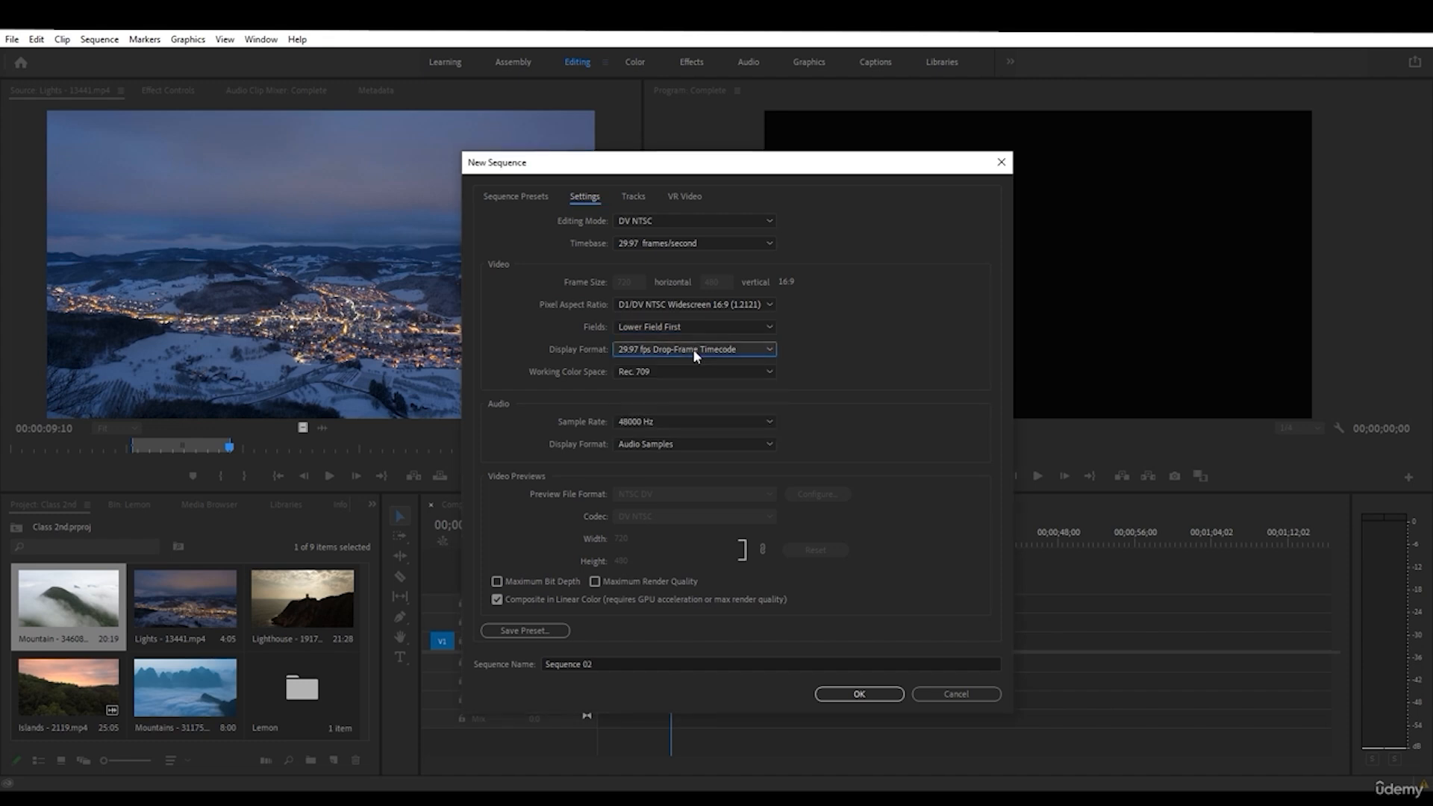
# - Set the new sequence's editing mode to Custom and its timebase to 30.00 frames/second
pyautogui.click(638, 220)
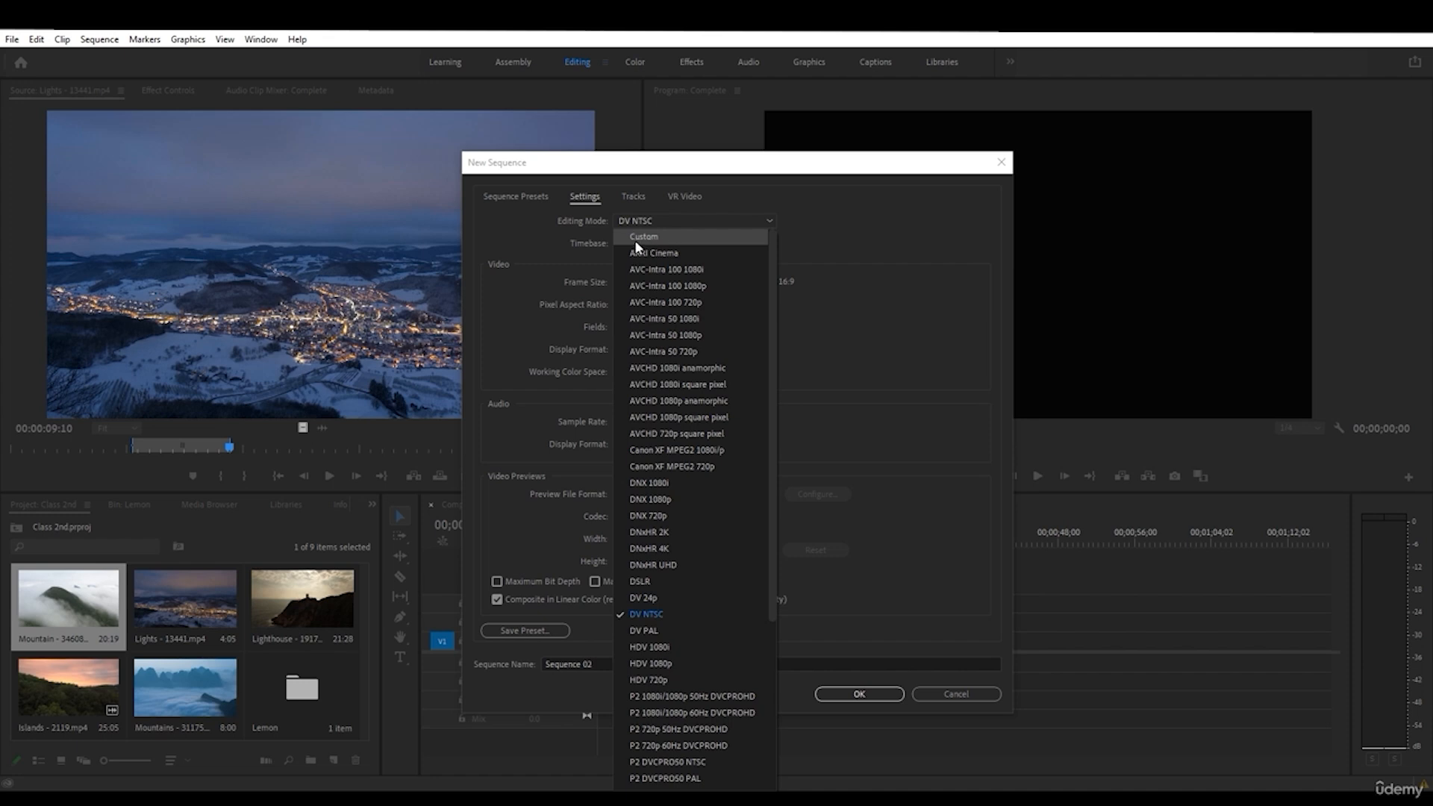
pyautogui.click(634, 239)
pyautogui.click(665, 242)
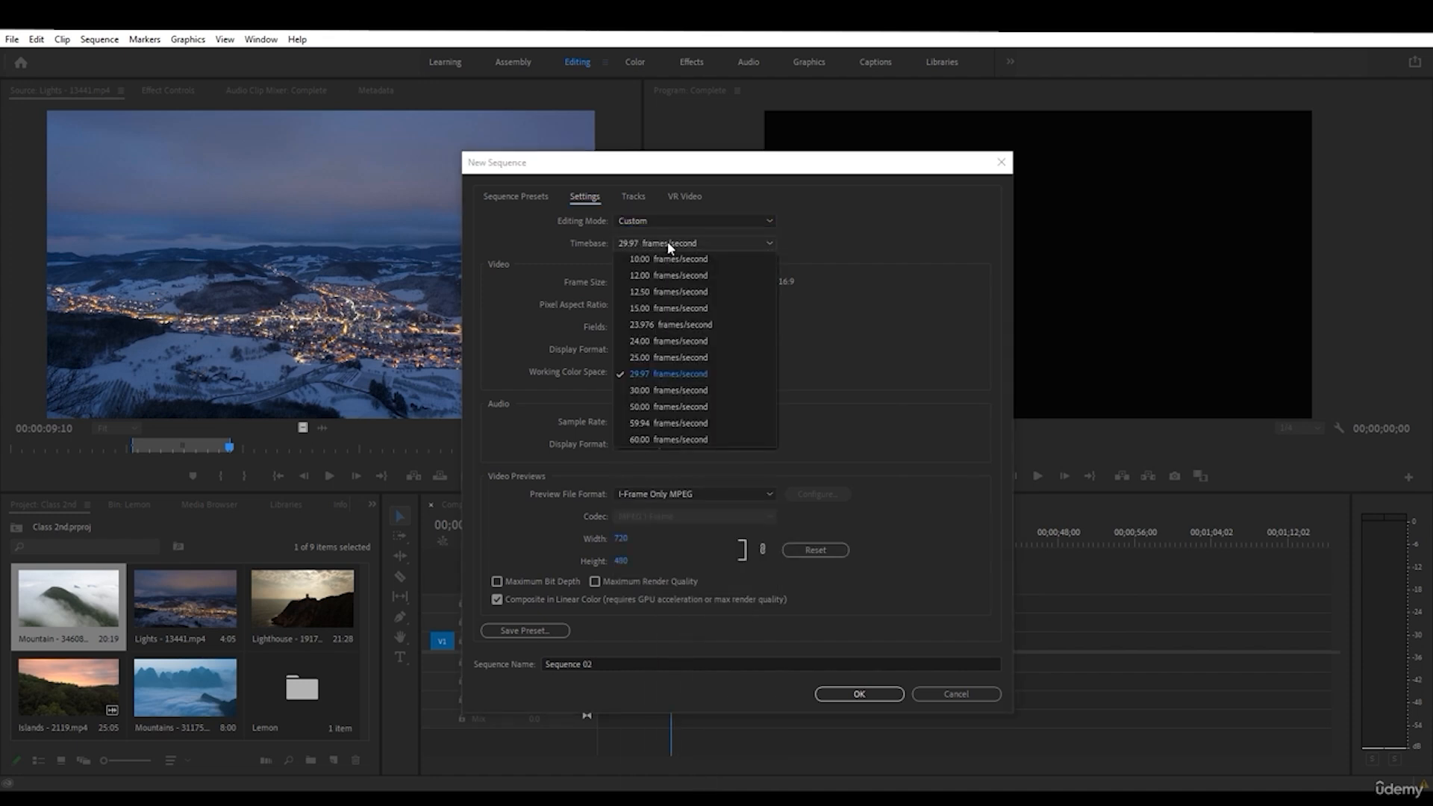
pyautogui.click(705, 388)
# - Set the frame size to 1920 horizontal by 1080 vertical and the pixel aspect ratio to Square Pixels (1.0)
pyautogui.doubleClick(635, 282)
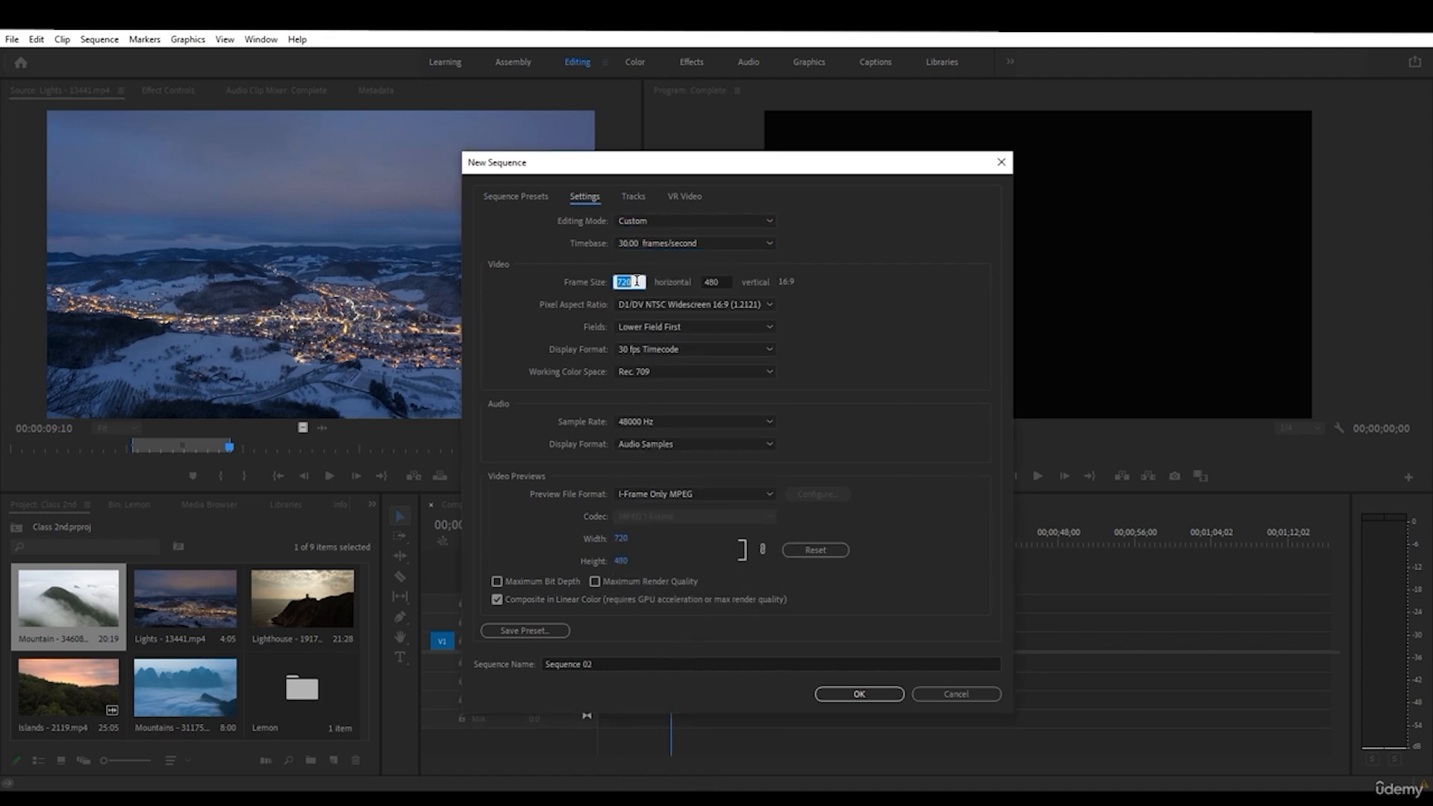
pyautogui.write('10')
pyautogui.doubleClick(639, 283)
pyautogui.write('1920')
pyautogui.press('Tab')
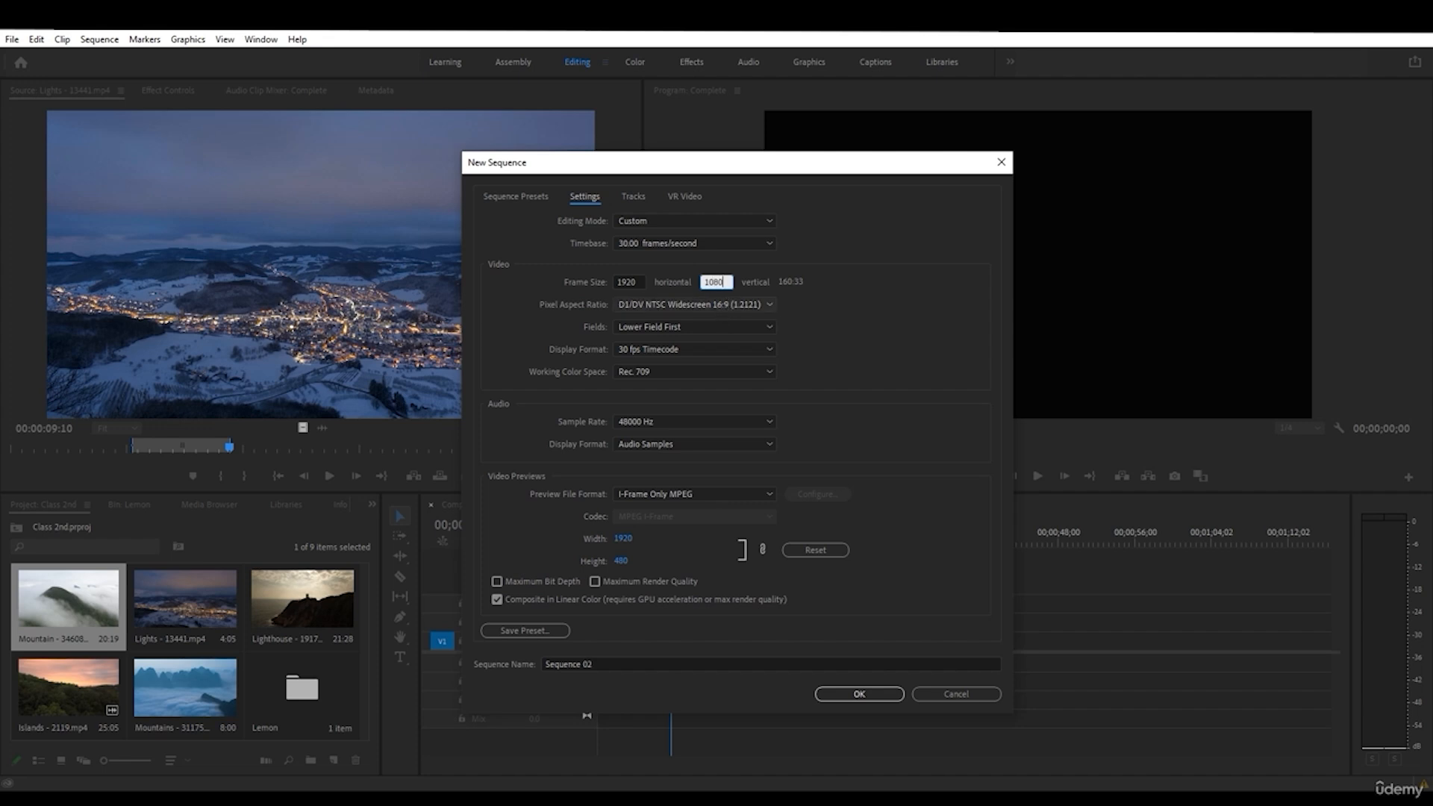
pyautogui.write('1080')
pyautogui.click(718, 301)
pyautogui.click(677, 315)
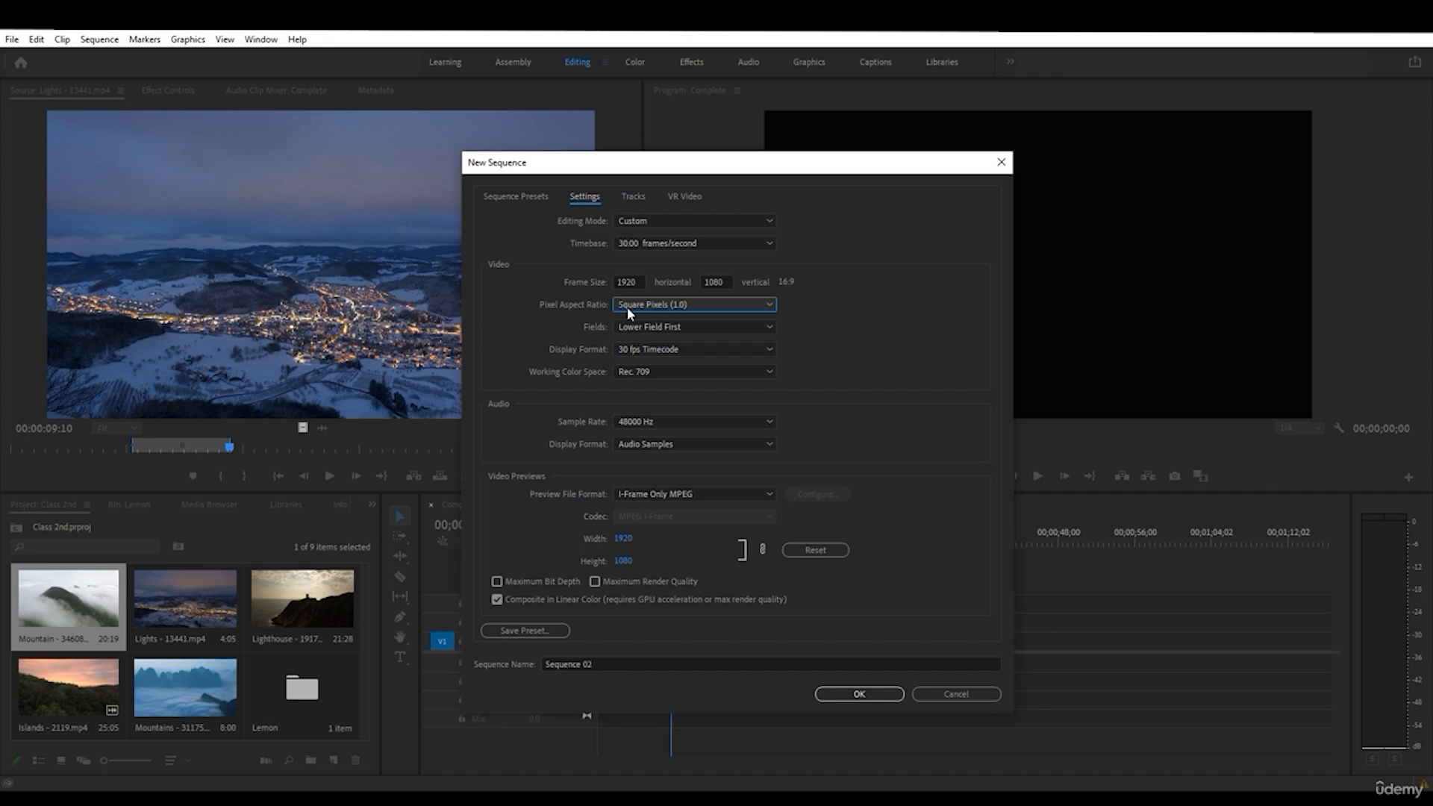
# - Set the fields to No Fields (Progressive Scan) and keep 30 fps Timecode as the video display format
pyautogui.click(663, 326)
pyautogui.click(660, 342)
pyautogui.click(665, 349)
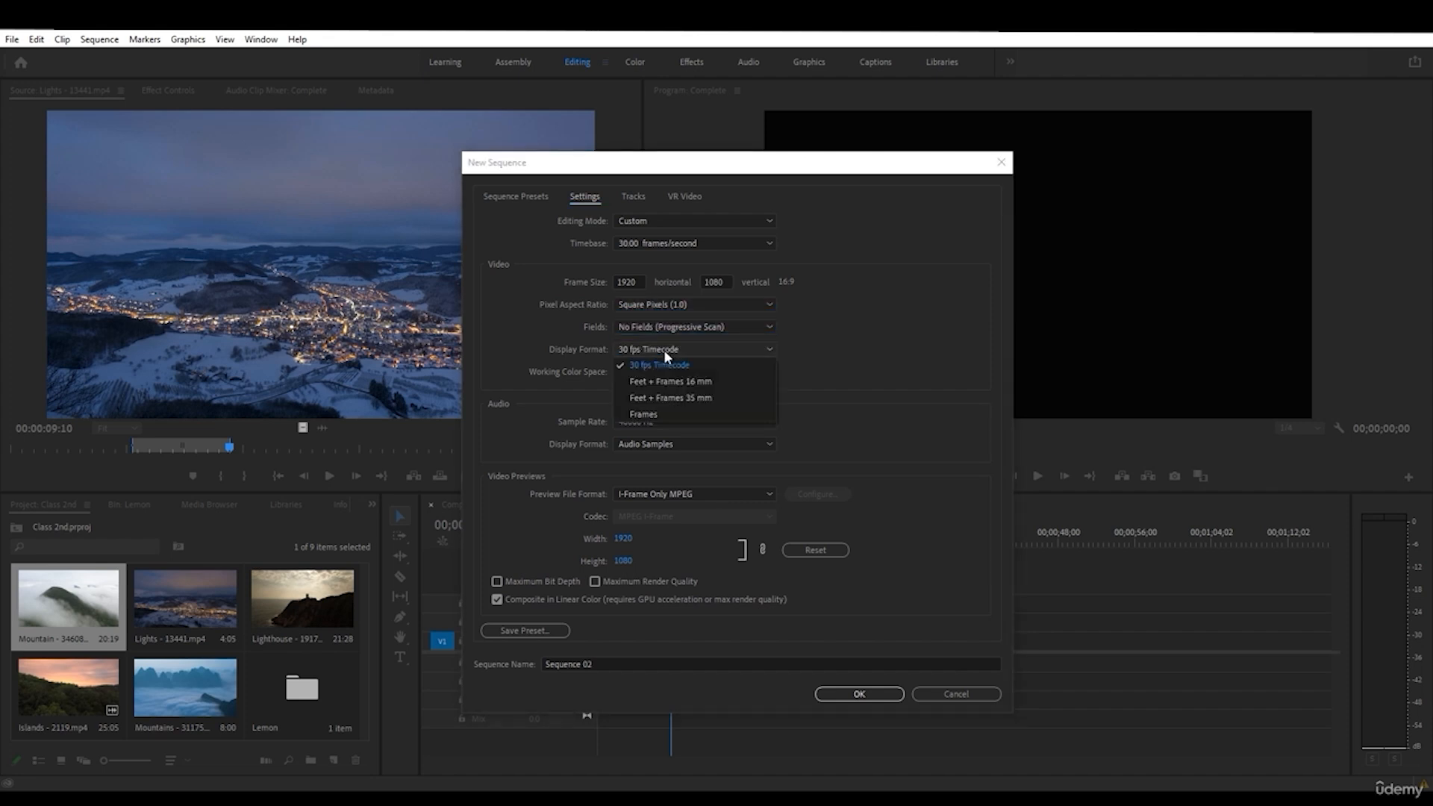
pyautogui.click(649, 351)
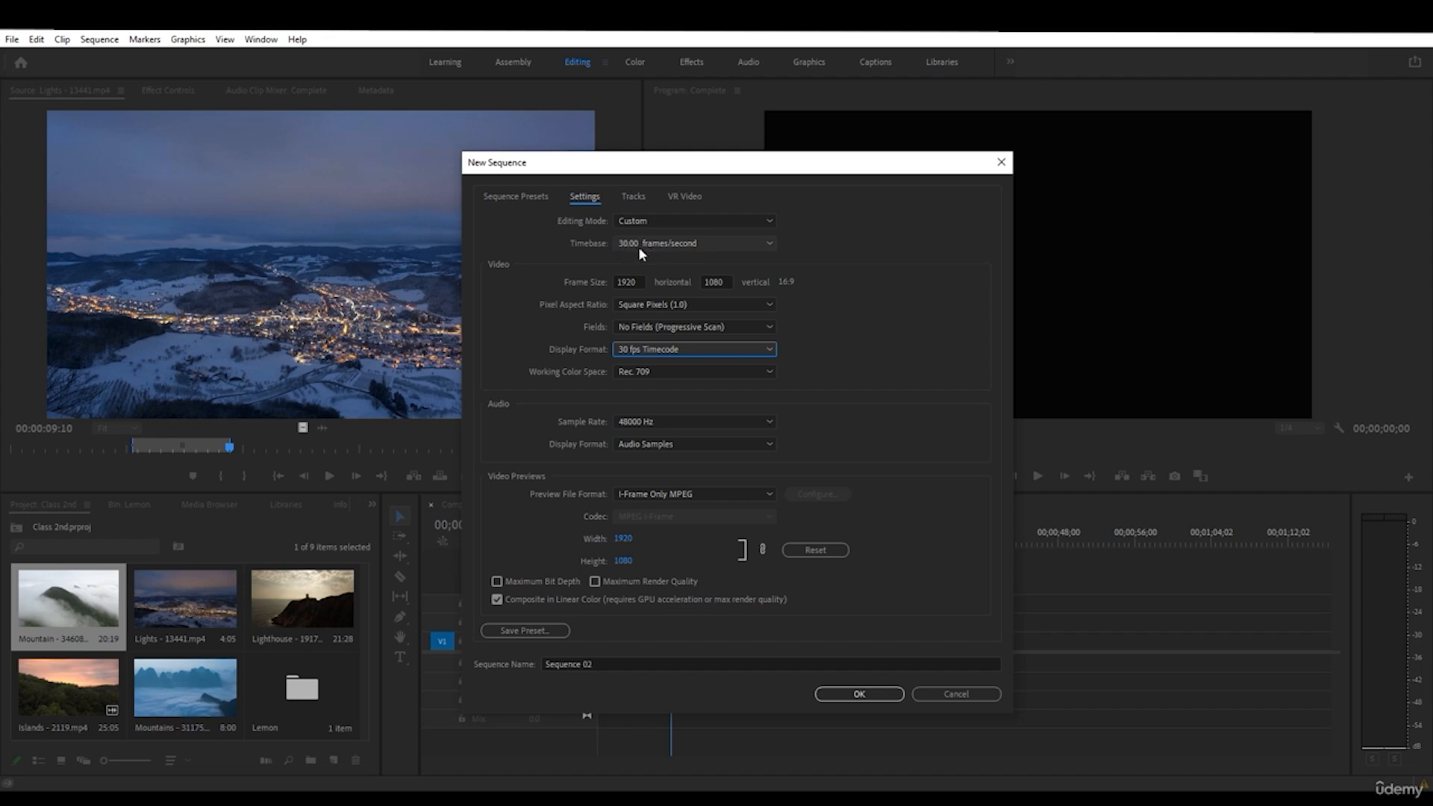
# - Keep the audio sample rate at 48000 Hz and create the sequence with these custom settings
pyautogui.click(644, 422)
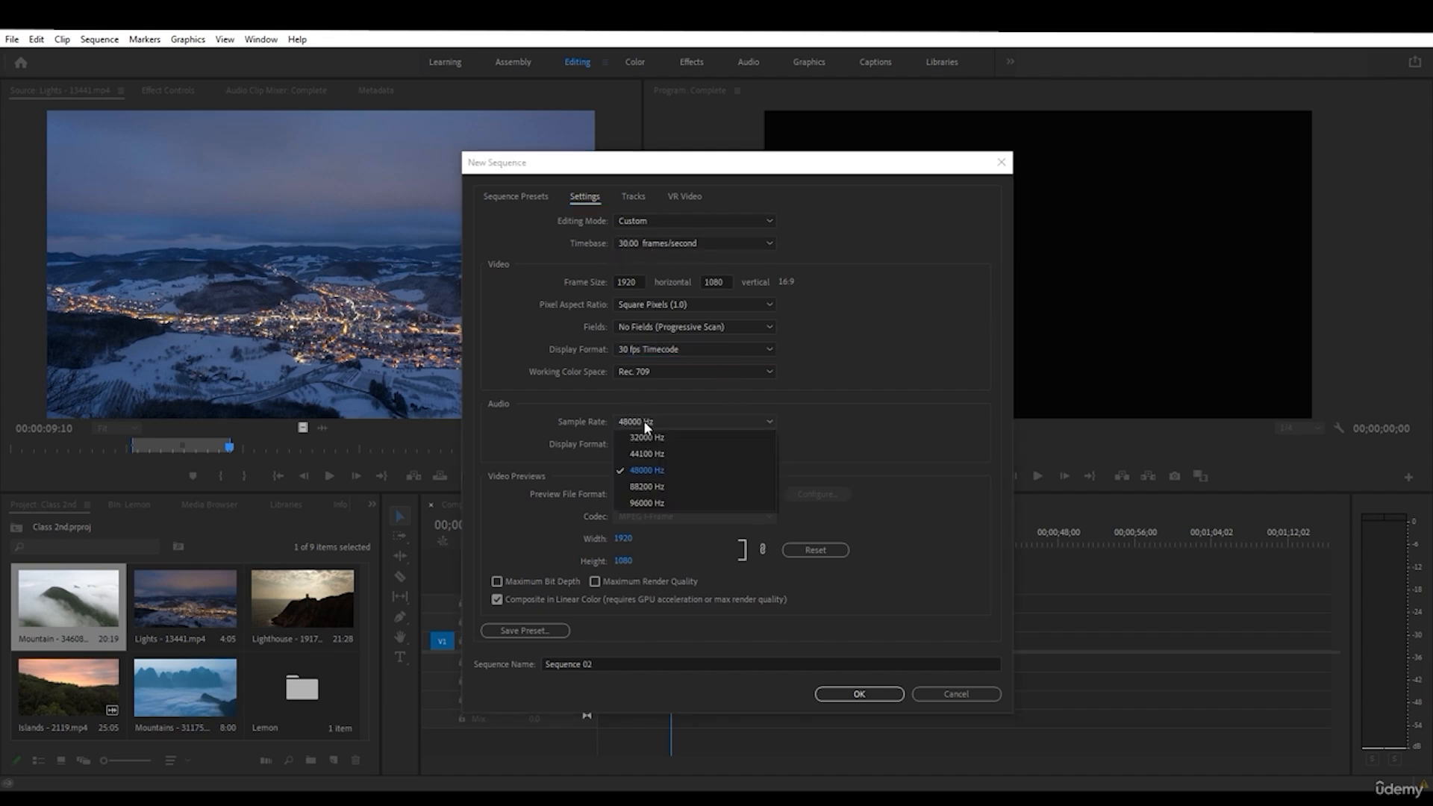
pyautogui.click(664, 469)
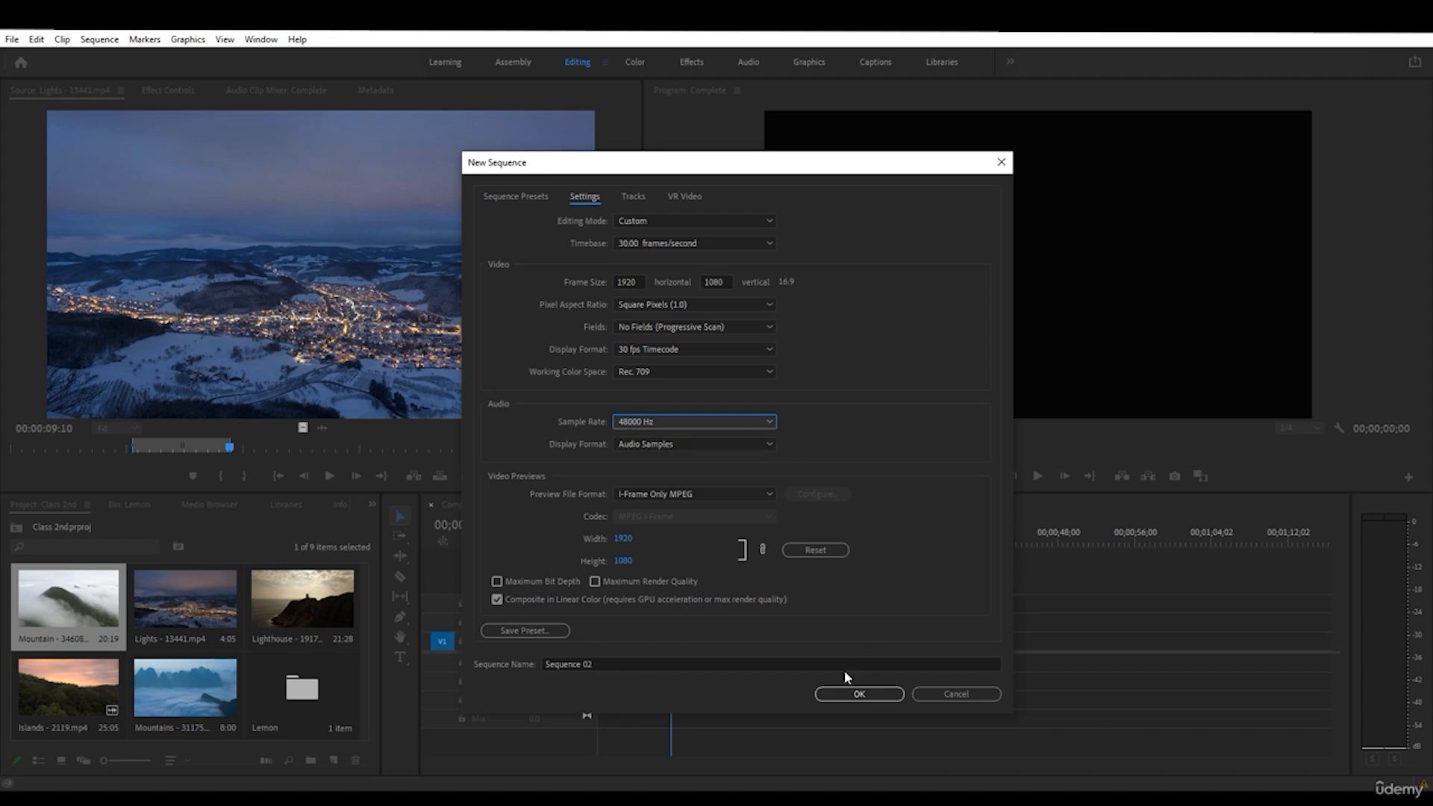
pyautogui.click(855, 693)
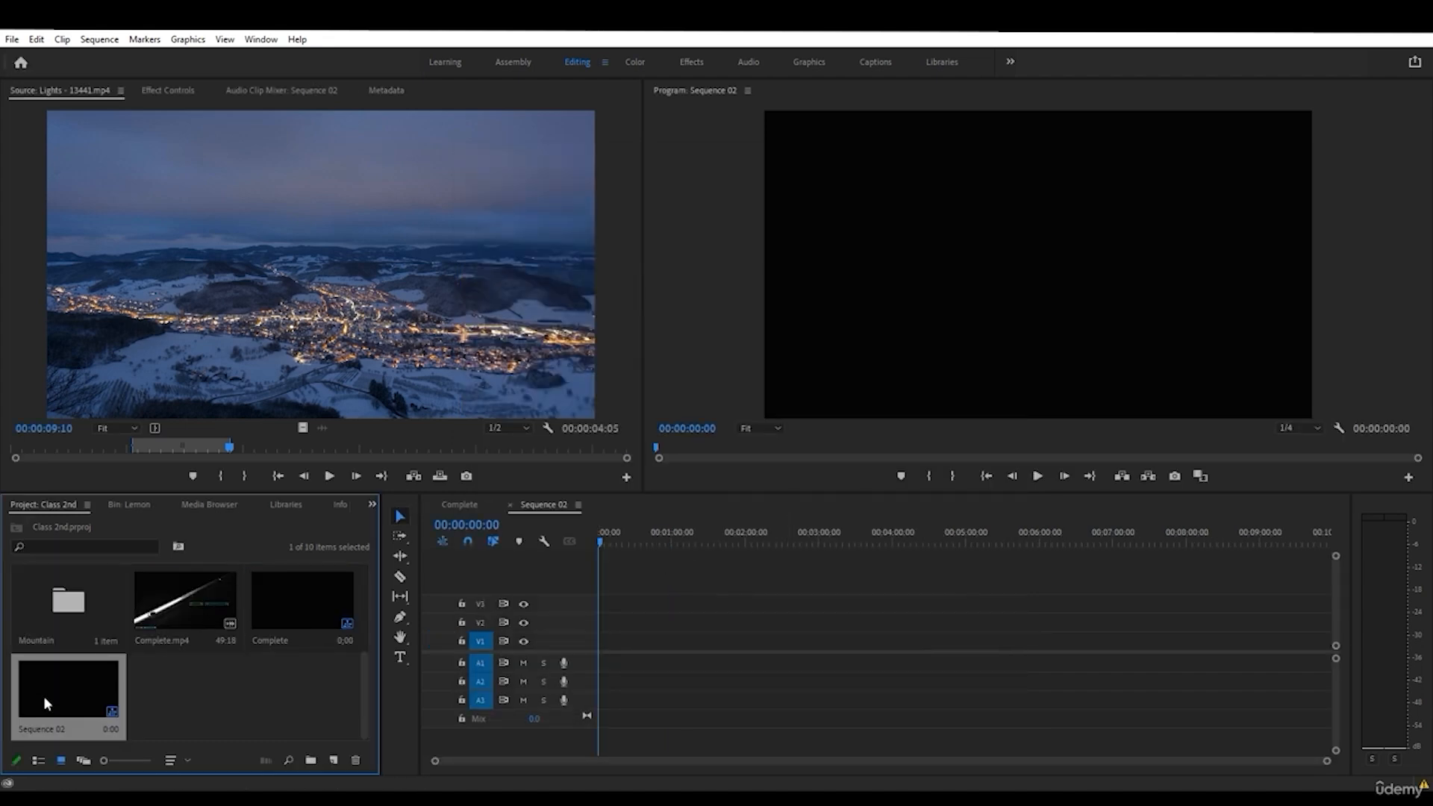
# - Place the Lights - 13441.mp4 clip on V1 at about 25 seconds and change the sequence settings to match the clip
pyautogui.scroll(-3, 185, 697)
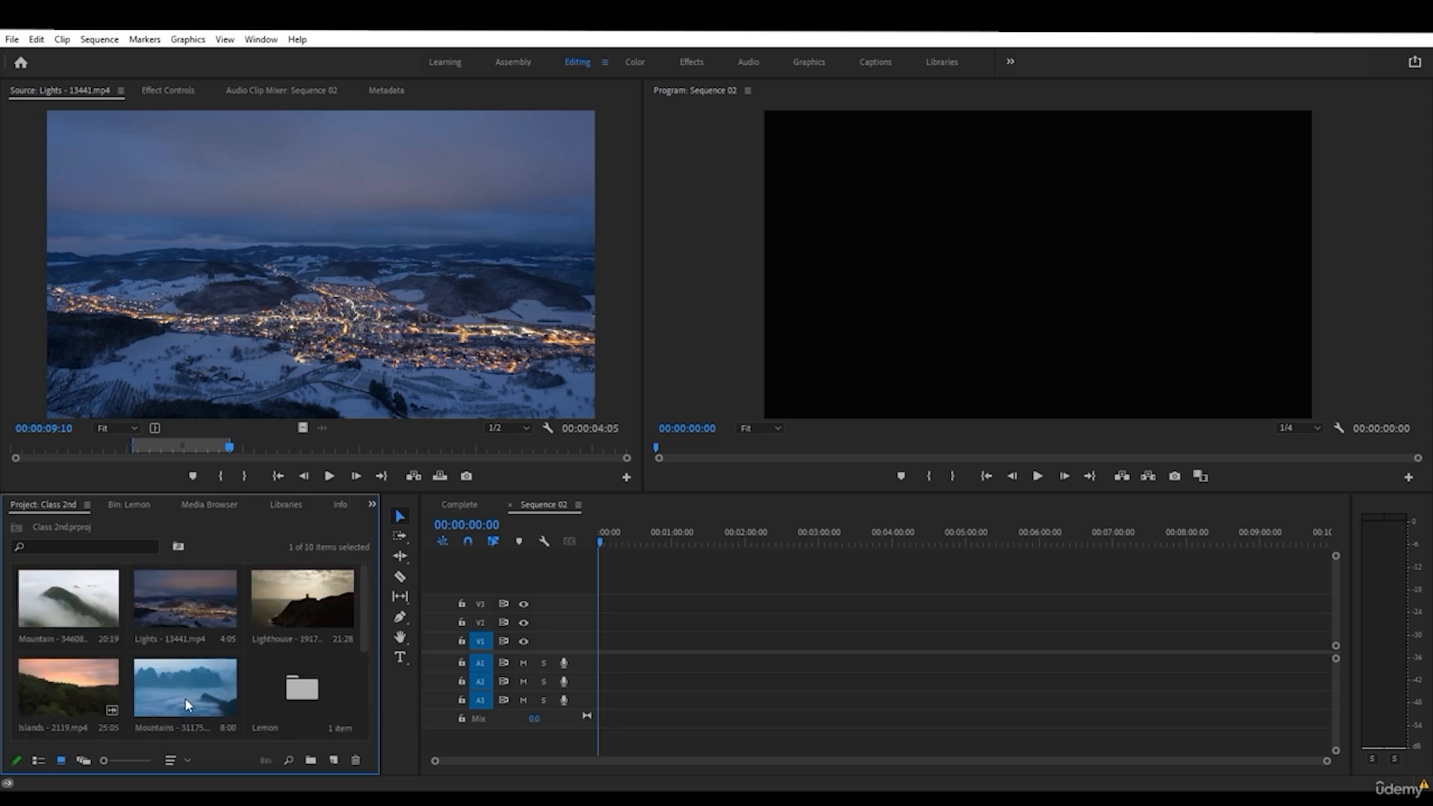
pyautogui.scroll(3, 154, 607)
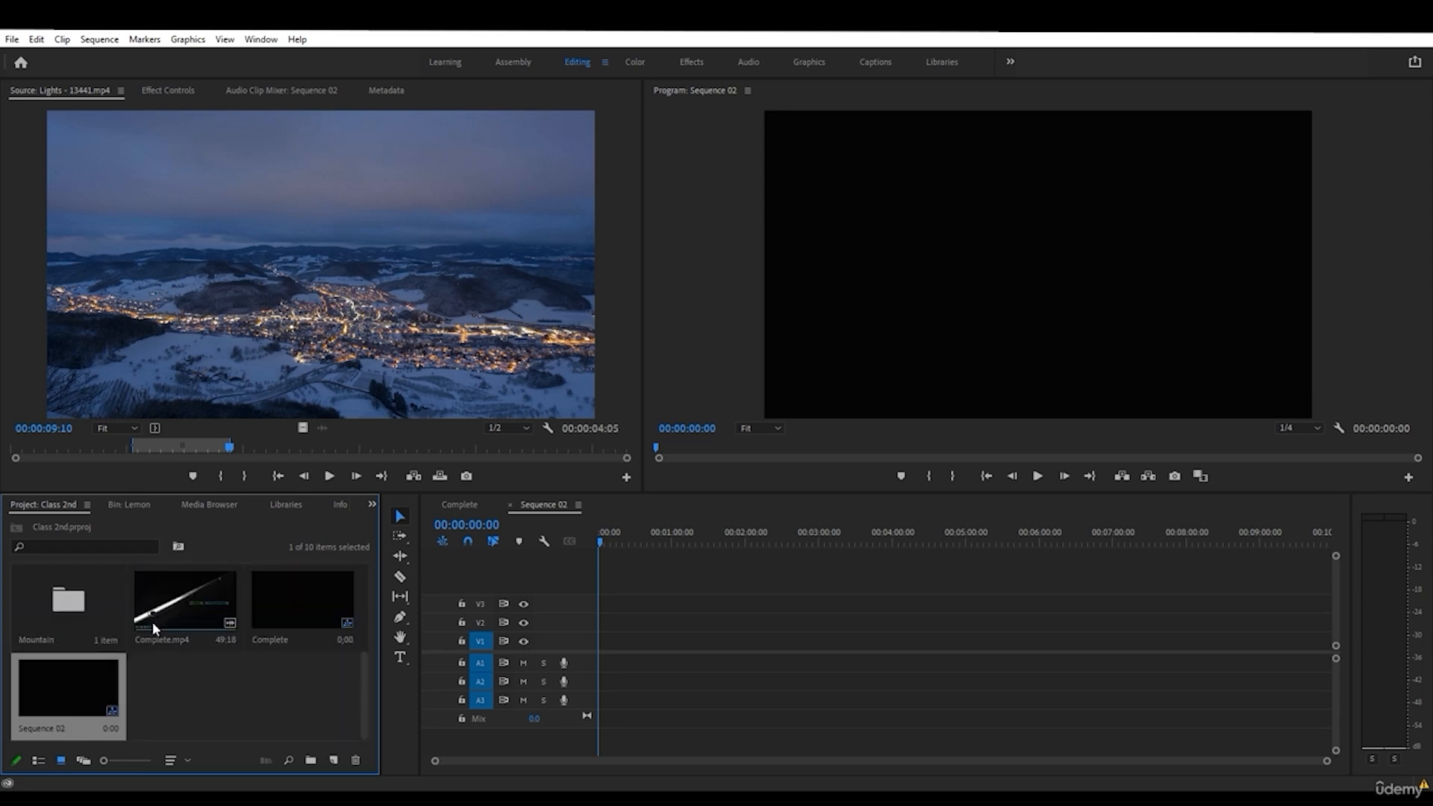
pyautogui.scroll(-3, 153, 621)
pyautogui.scroll(3, 161, 626)
pyautogui.scroll(-3, 163, 620)
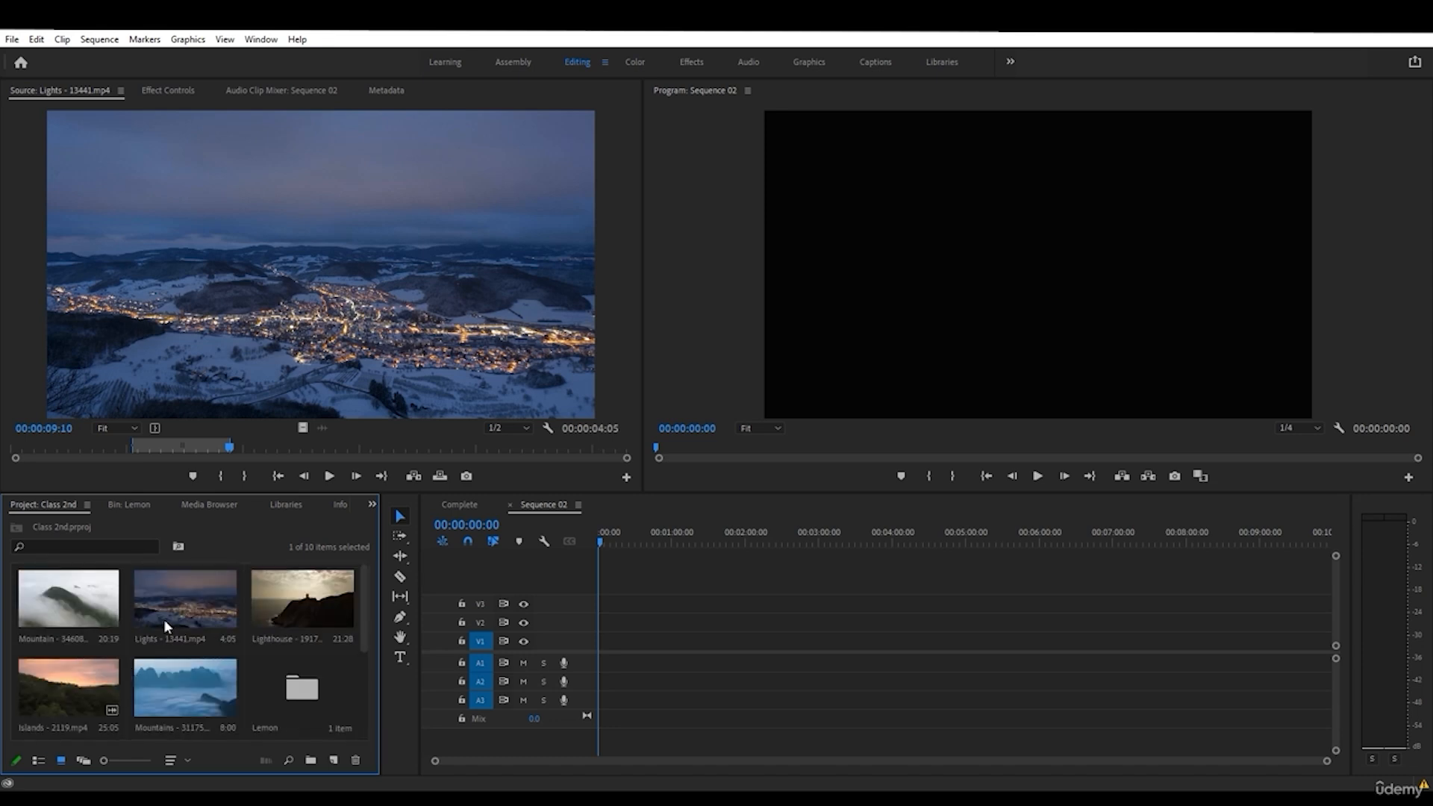
pyautogui.moveTo(164, 619); pyautogui.dragTo(633, 644)
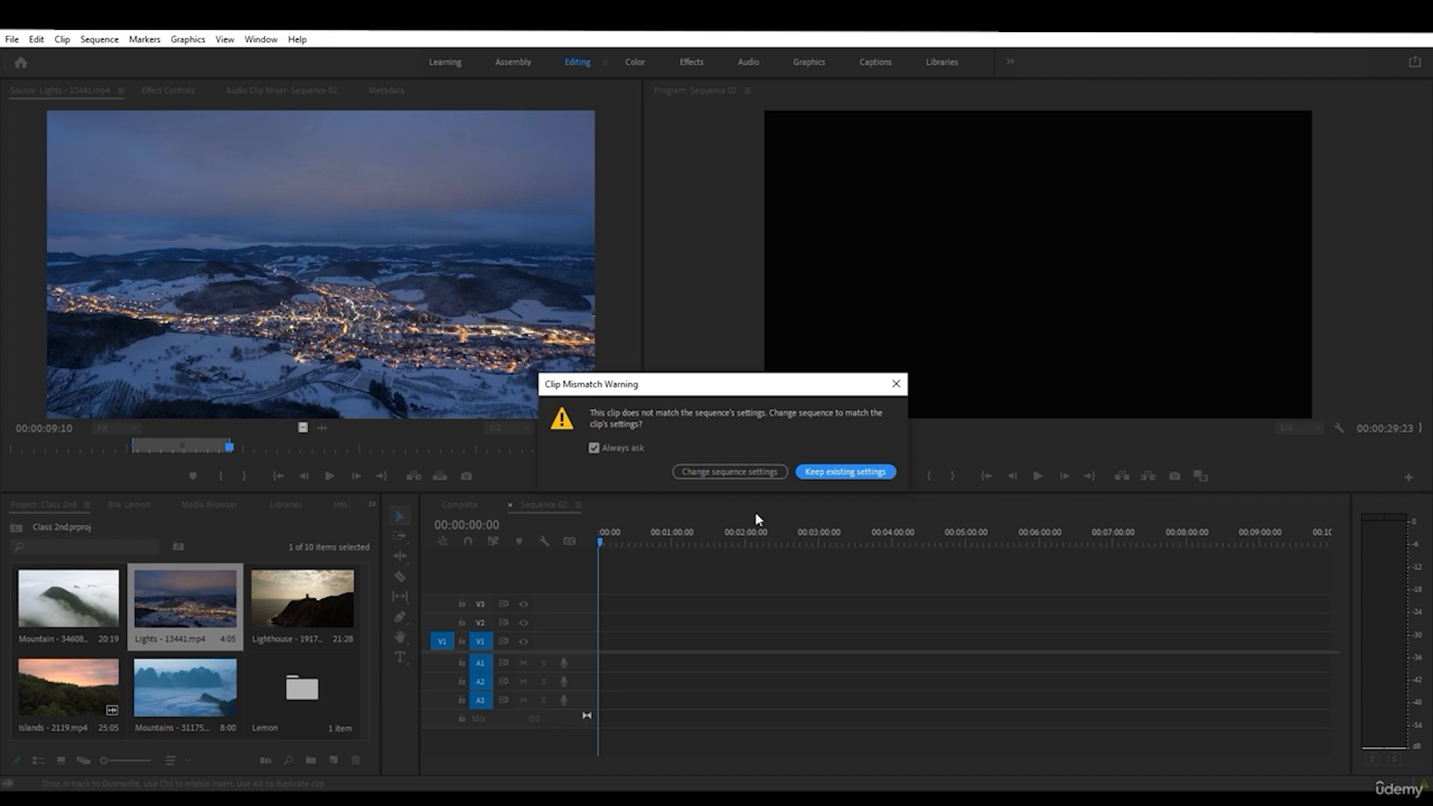
pyautogui.moveTo(671, 404); pyautogui.dragTo(642, 442)
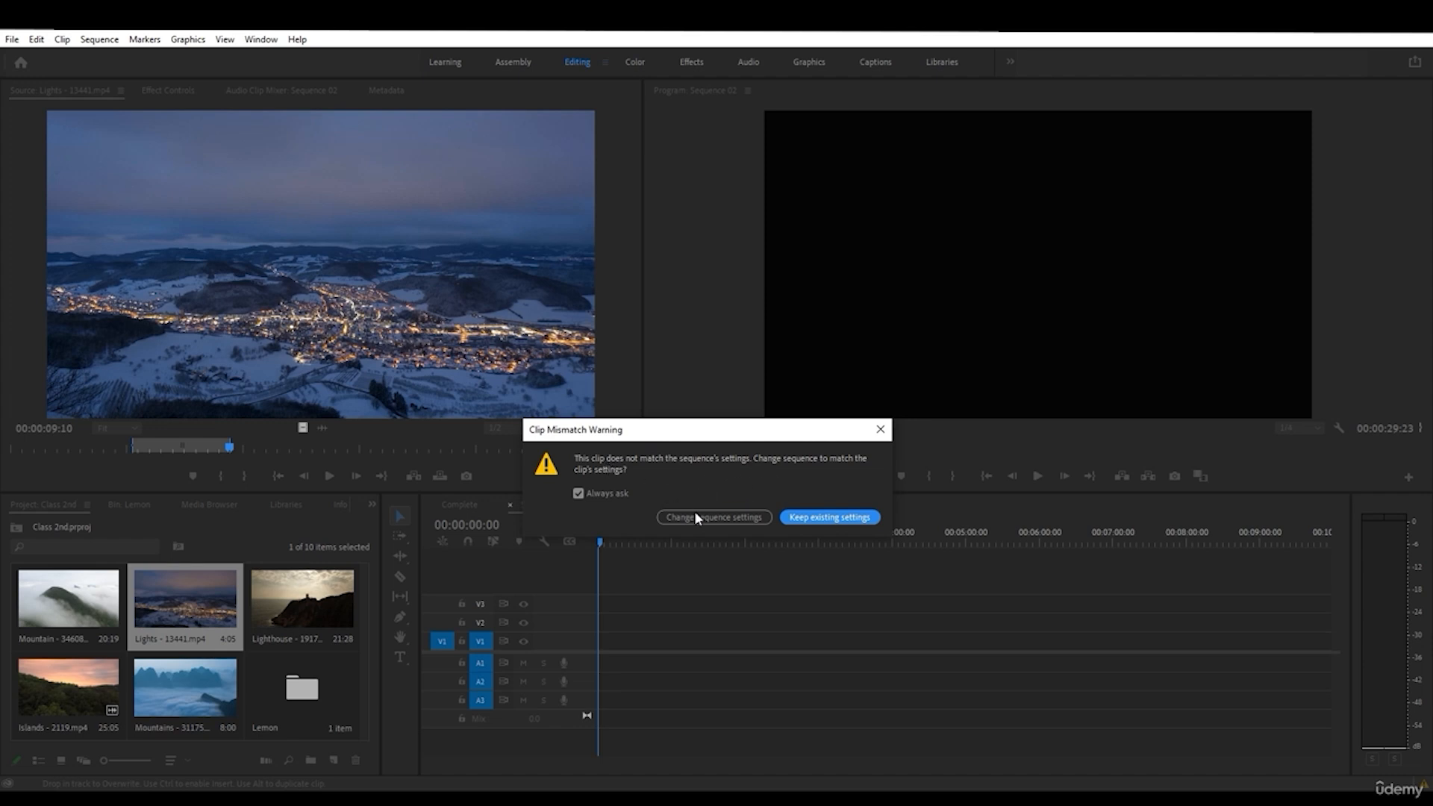
pyautogui.moveTo(702, 441); pyautogui.dragTo(712, 438)
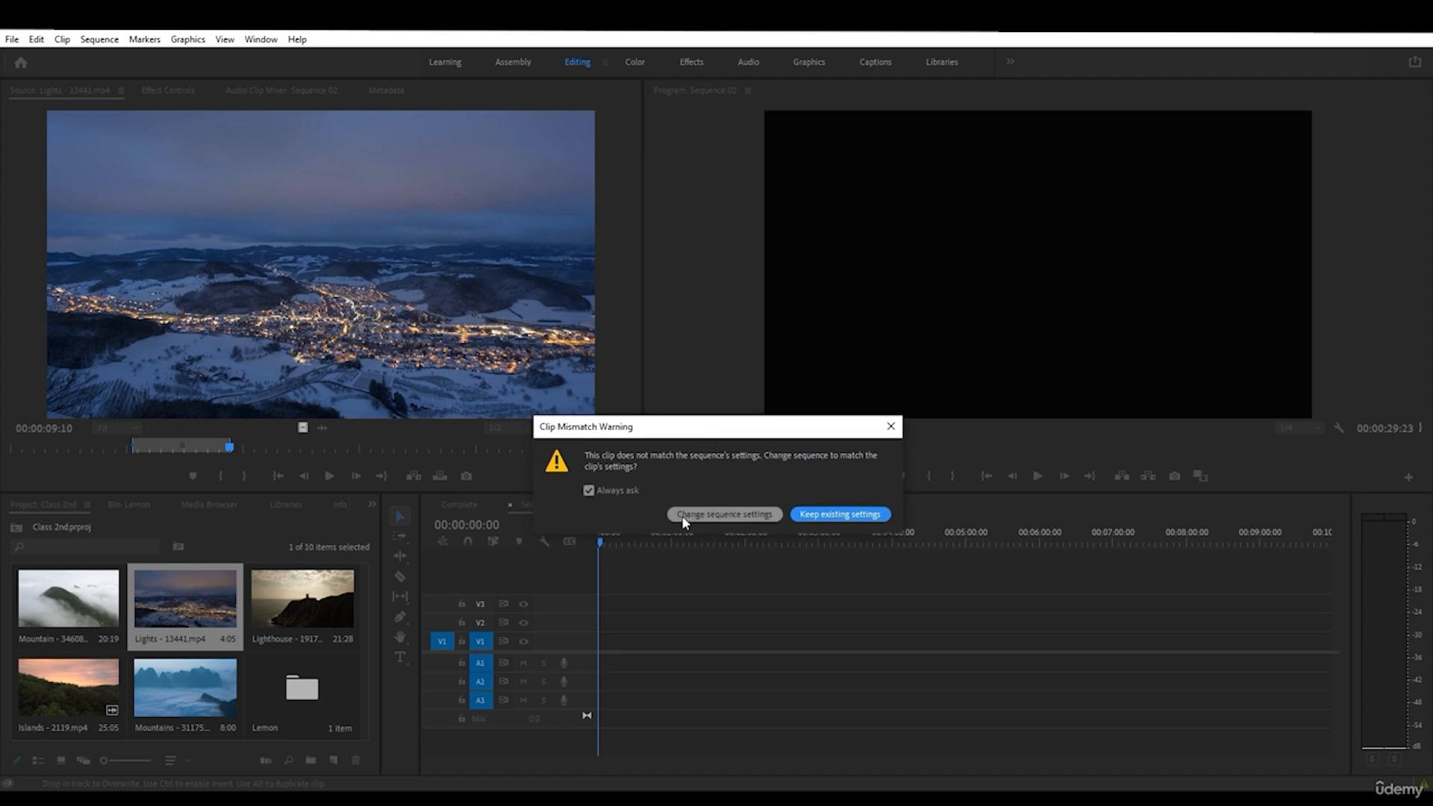
pyautogui.click(701, 516)
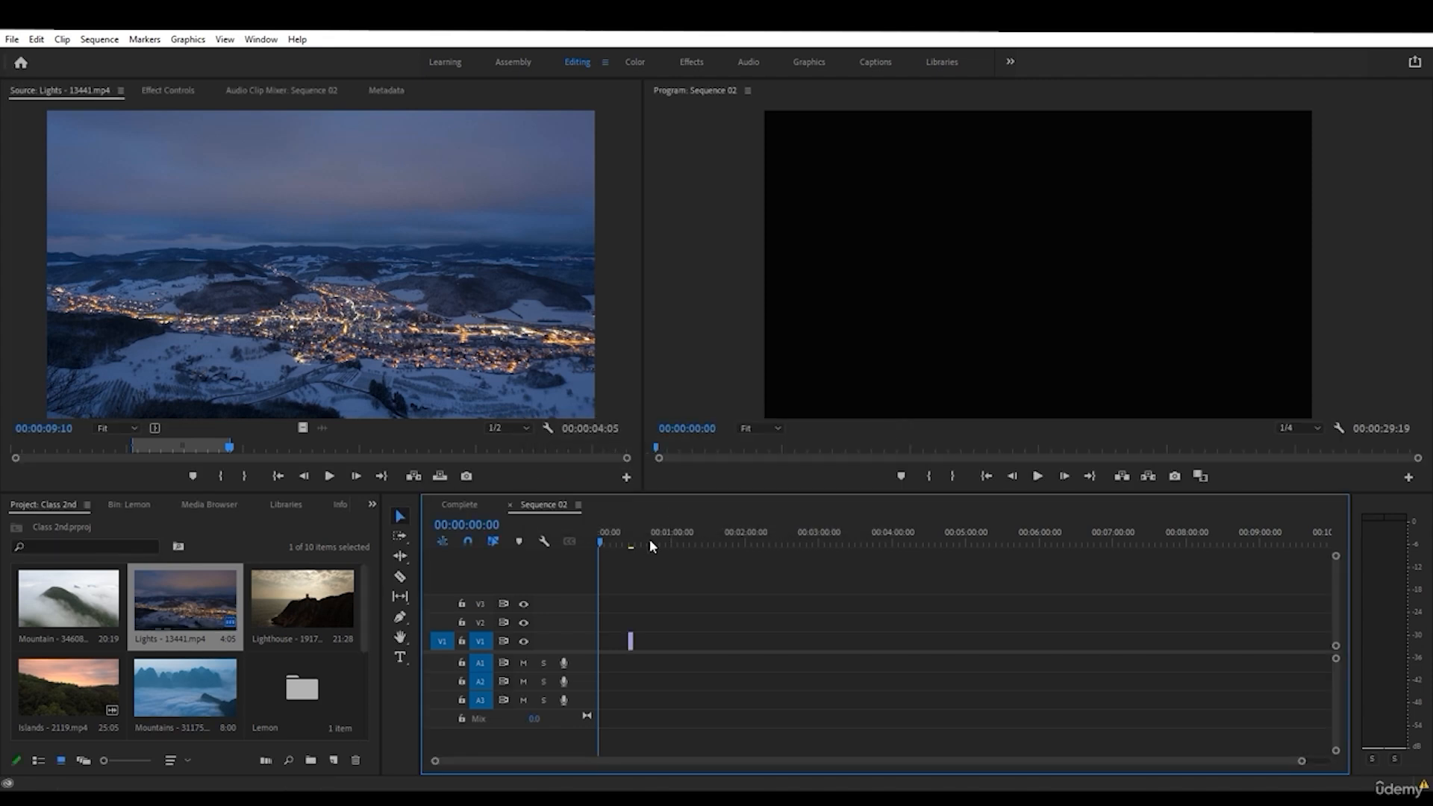
# - Preview the Lights clip in the new sequence at 00:00:26:05 and look through the project thumbnails
pyautogui.moveTo(605, 536); pyautogui.dragTo(631, 540)
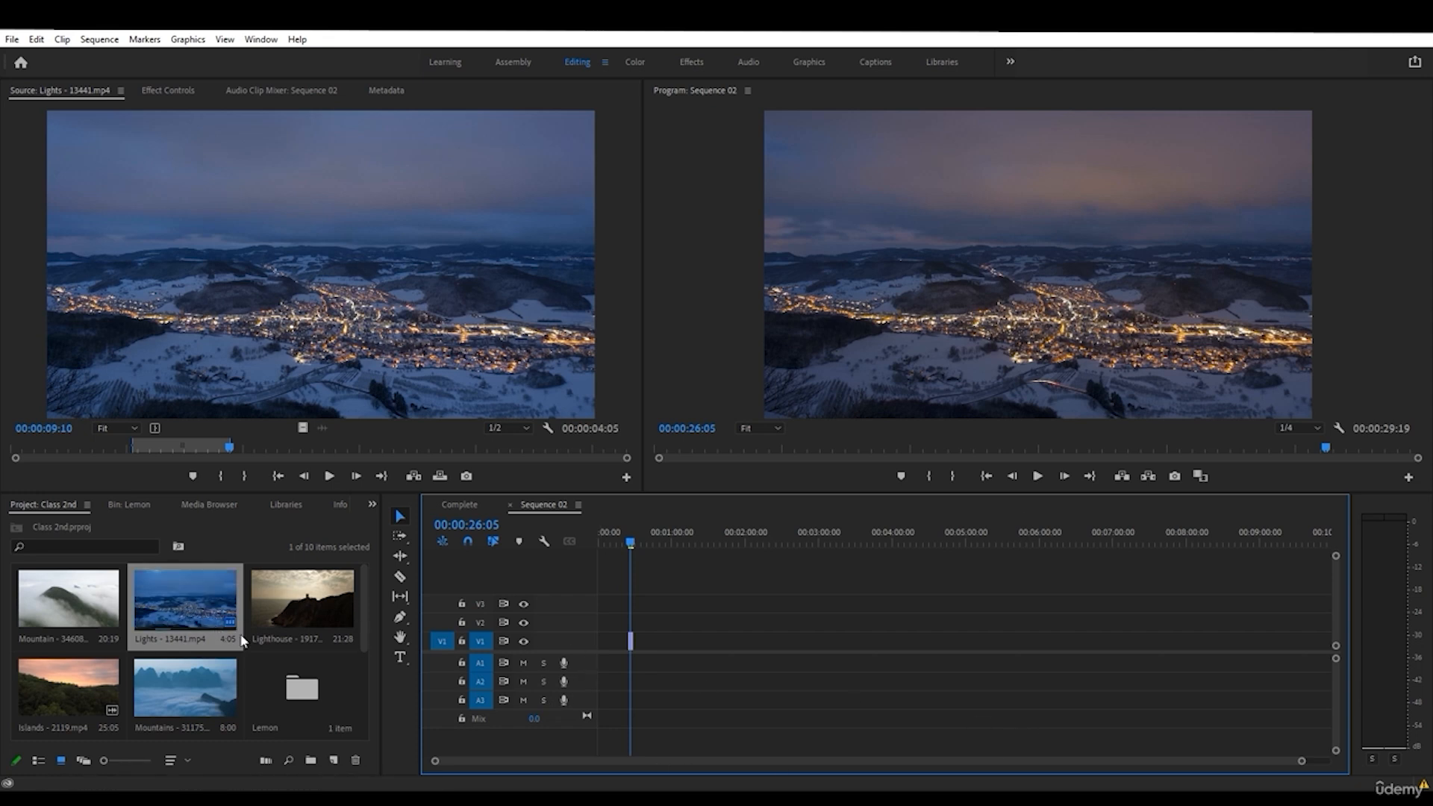
pyautogui.scroll(-3, 293, 644)
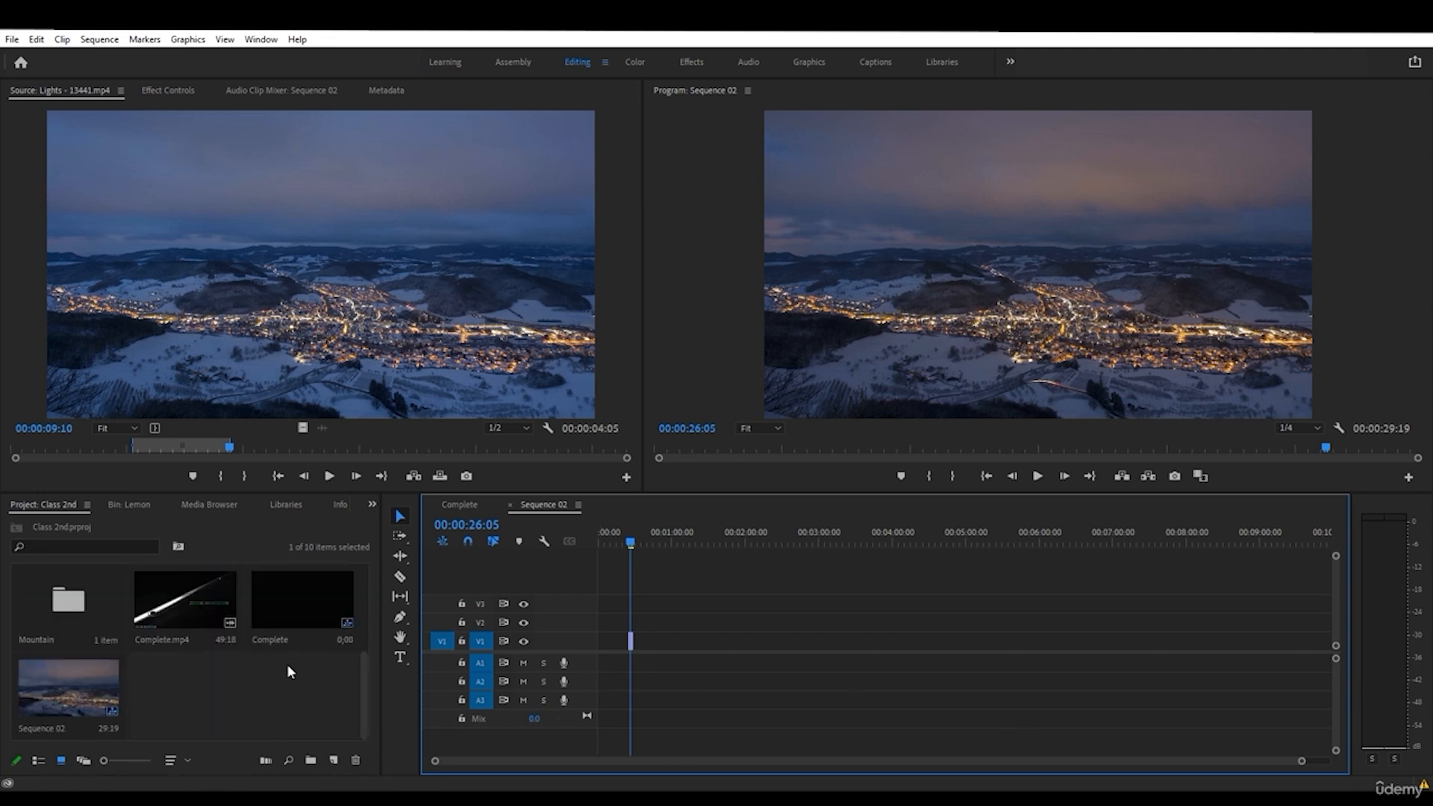
pyautogui.scroll(3, 287, 669)
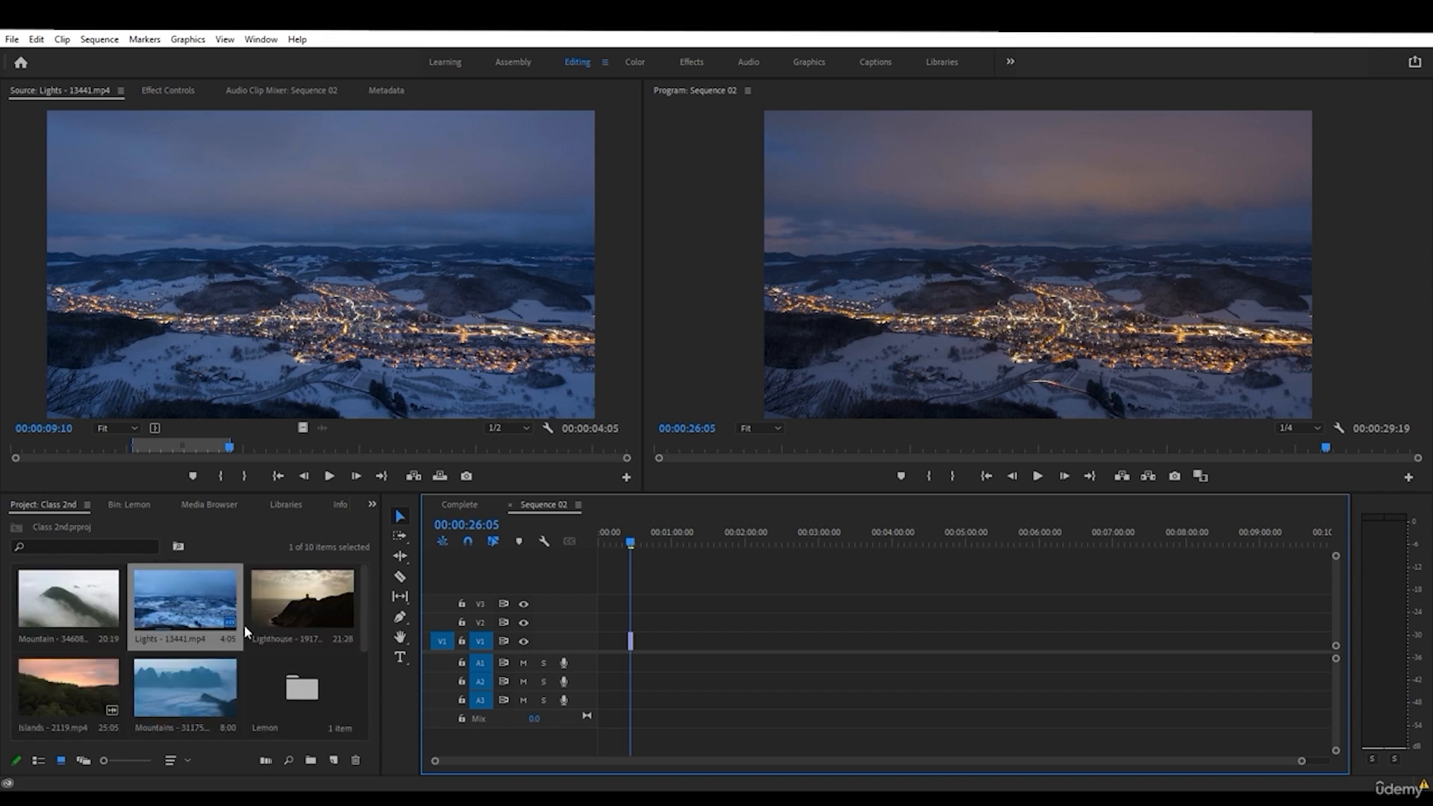
# - Examine the badges on the project thumbnails that distinguish clips with linked audio, video-only clips and sequences
pyautogui.moveTo(231, 629)
pyautogui.scroll(-2, 231, 629)
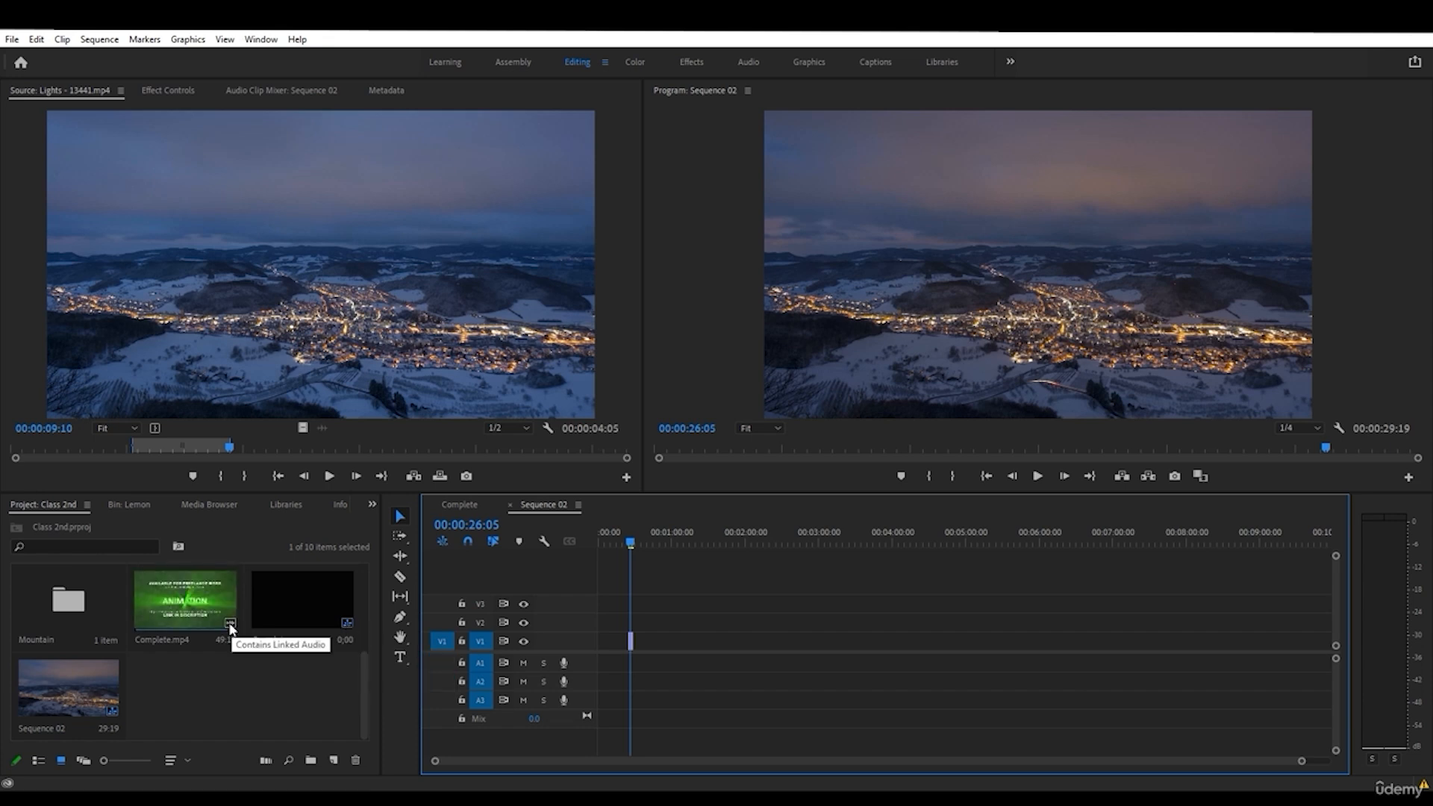
pyautogui.scroll(2, 231, 631)
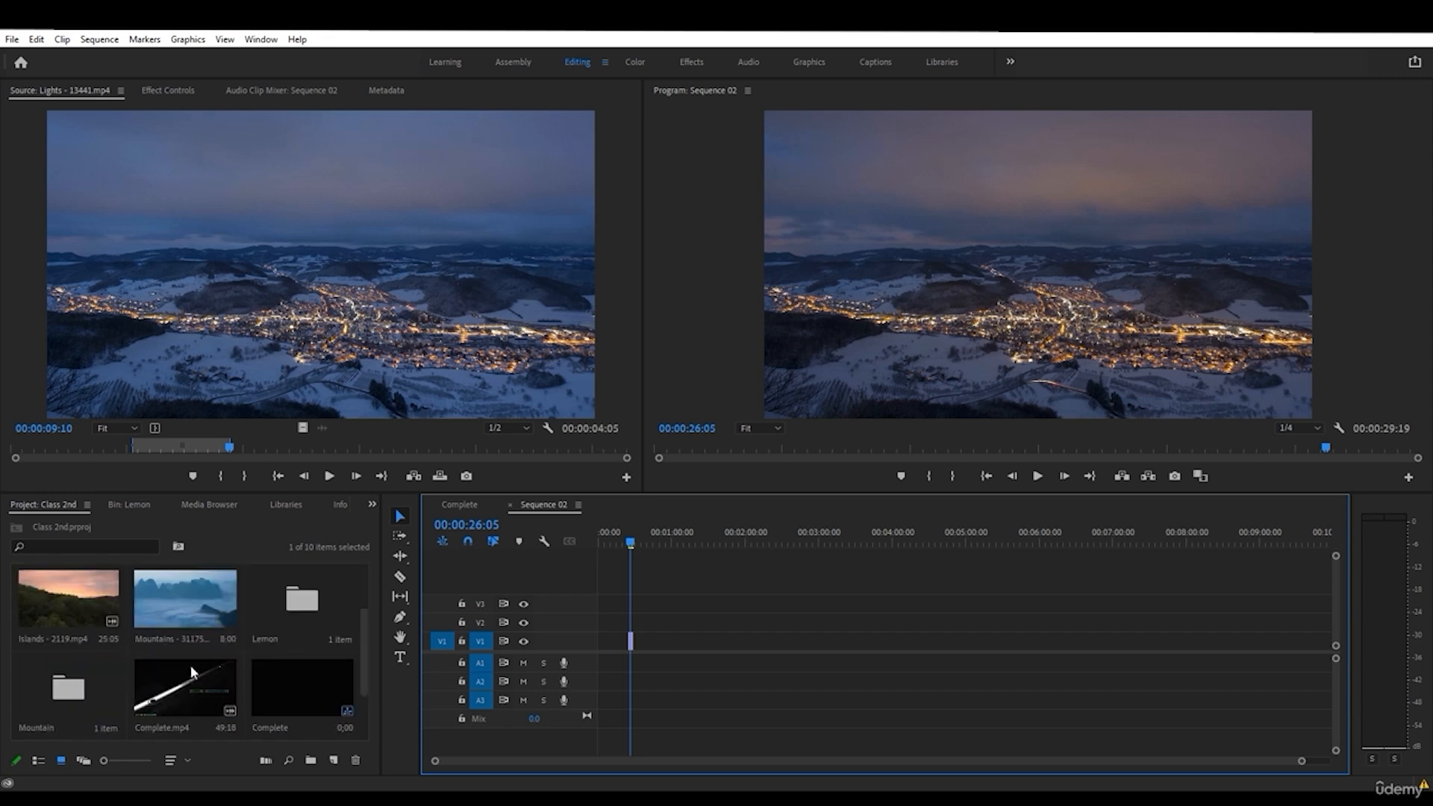
pyautogui.scroll(-2, 164, 681)
pyautogui.scroll(2, 131, 675)
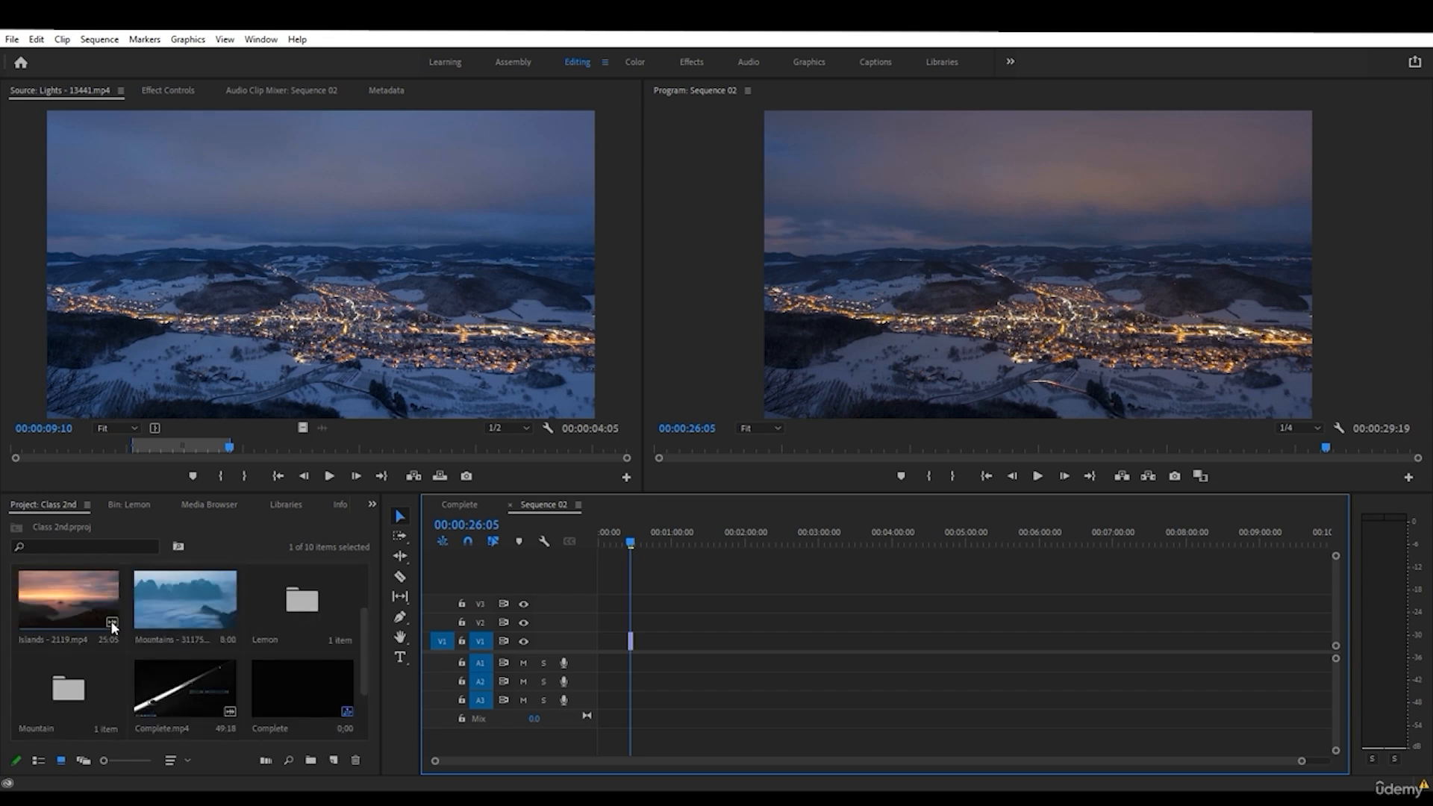
# - Switch the project items to list view and compare the frame rates of the Lights, Mountains and Lighthouse clips with Sequence 02
pyautogui.click(40, 761)
pyautogui.scroll(-4, 177, 644)
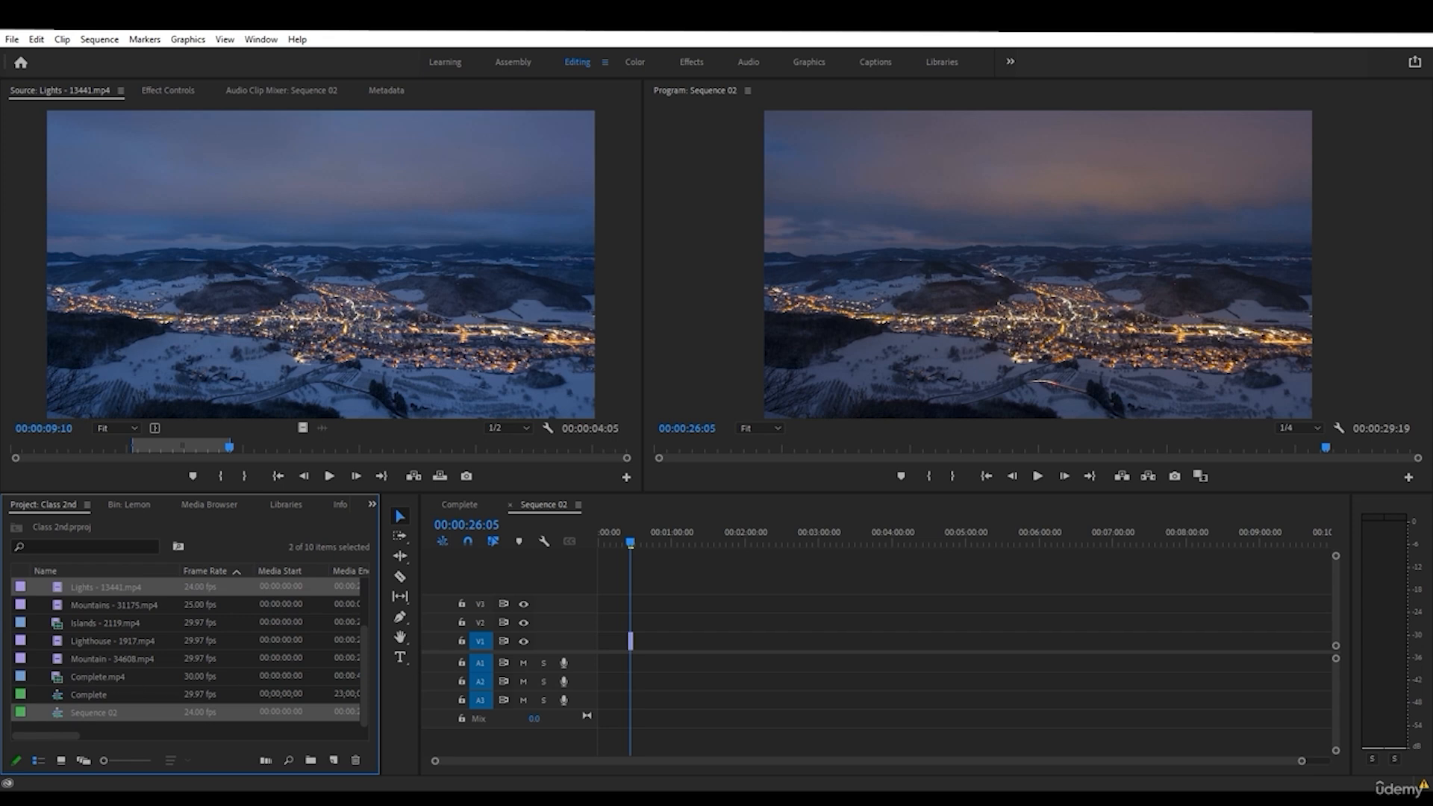
pyautogui.click(197, 602)
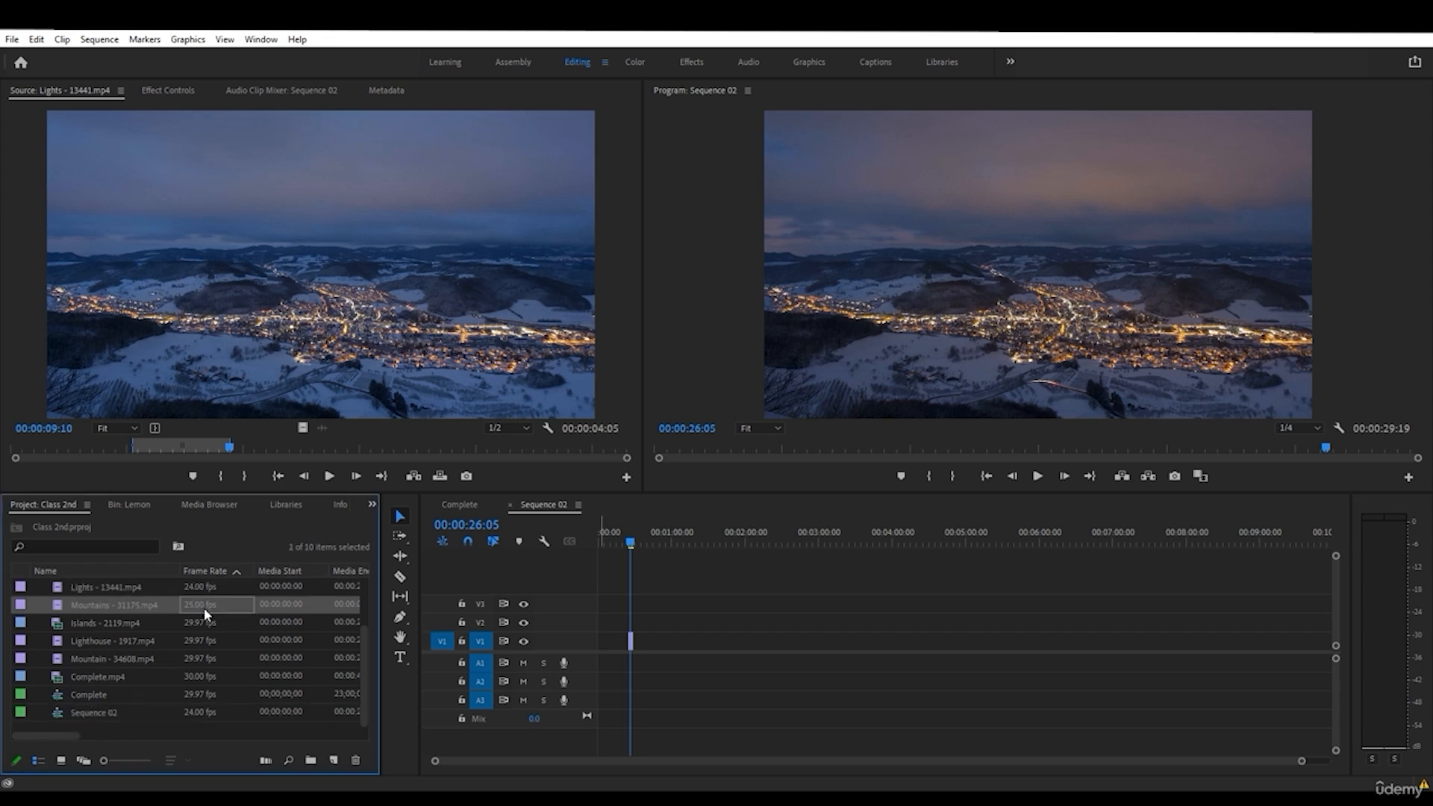
pyautogui.click(206, 585)
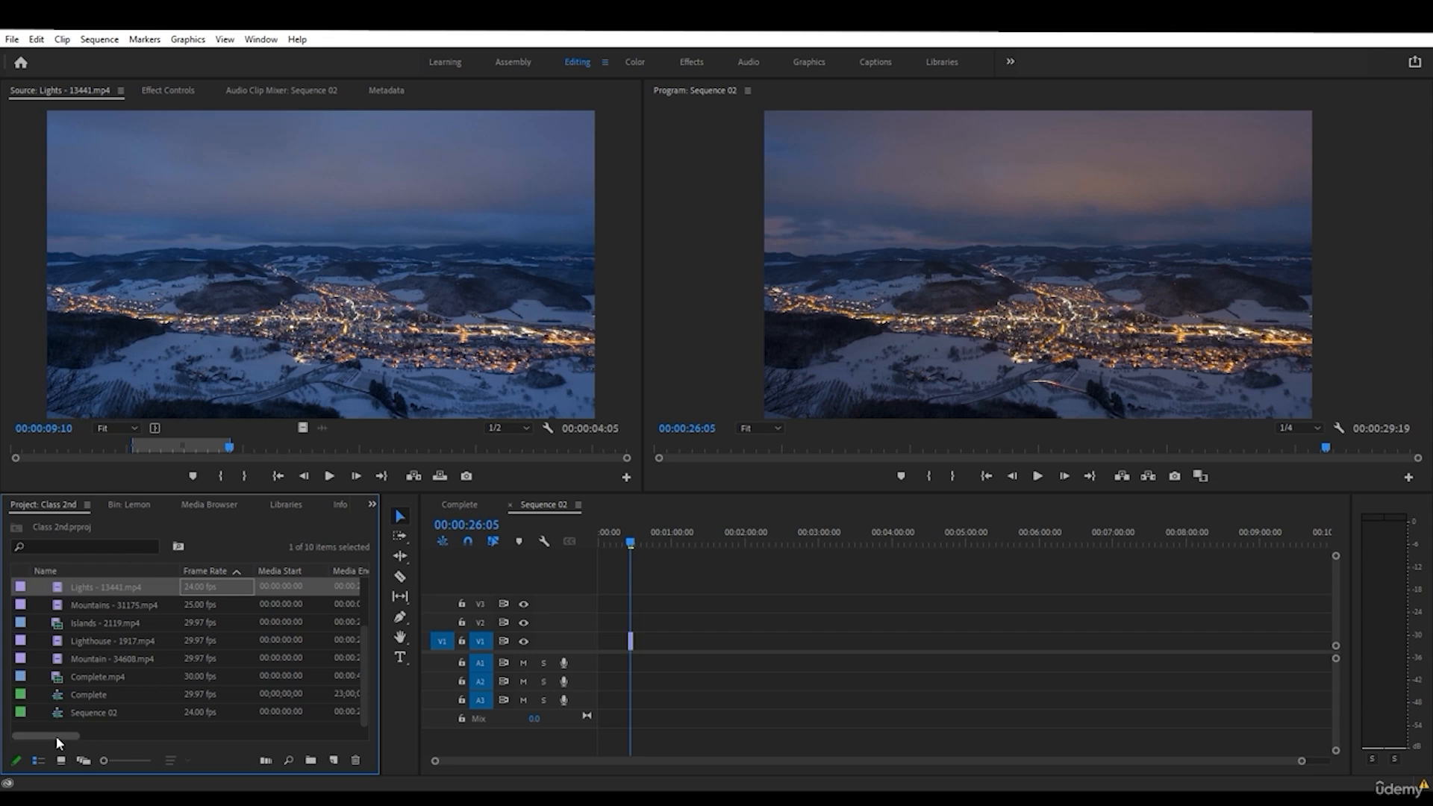
pyautogui.moveTo(56, 736); pyautogui.dragTo(197, 711)
pyautogui.click(196, 713)
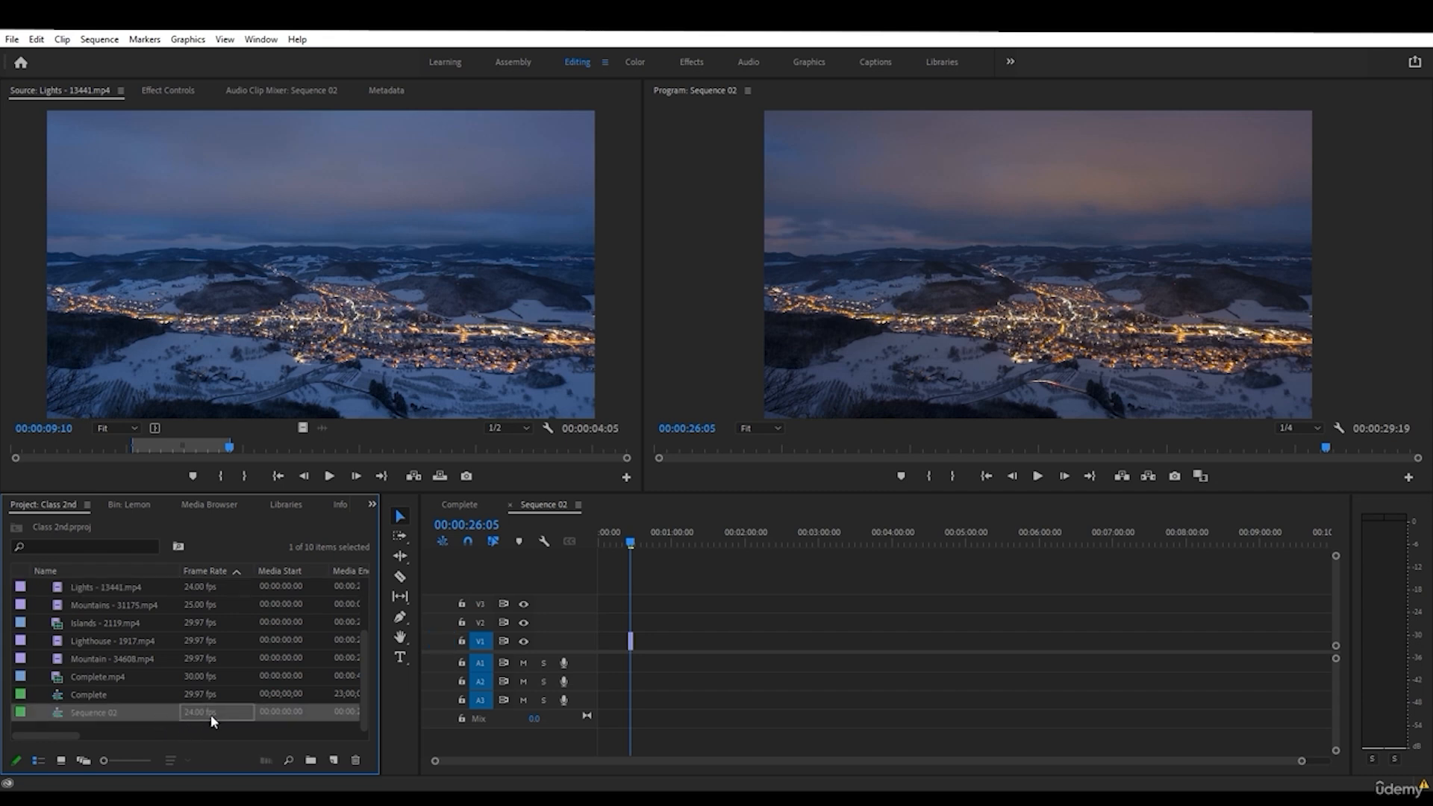
pyautogui.click(114, 645)
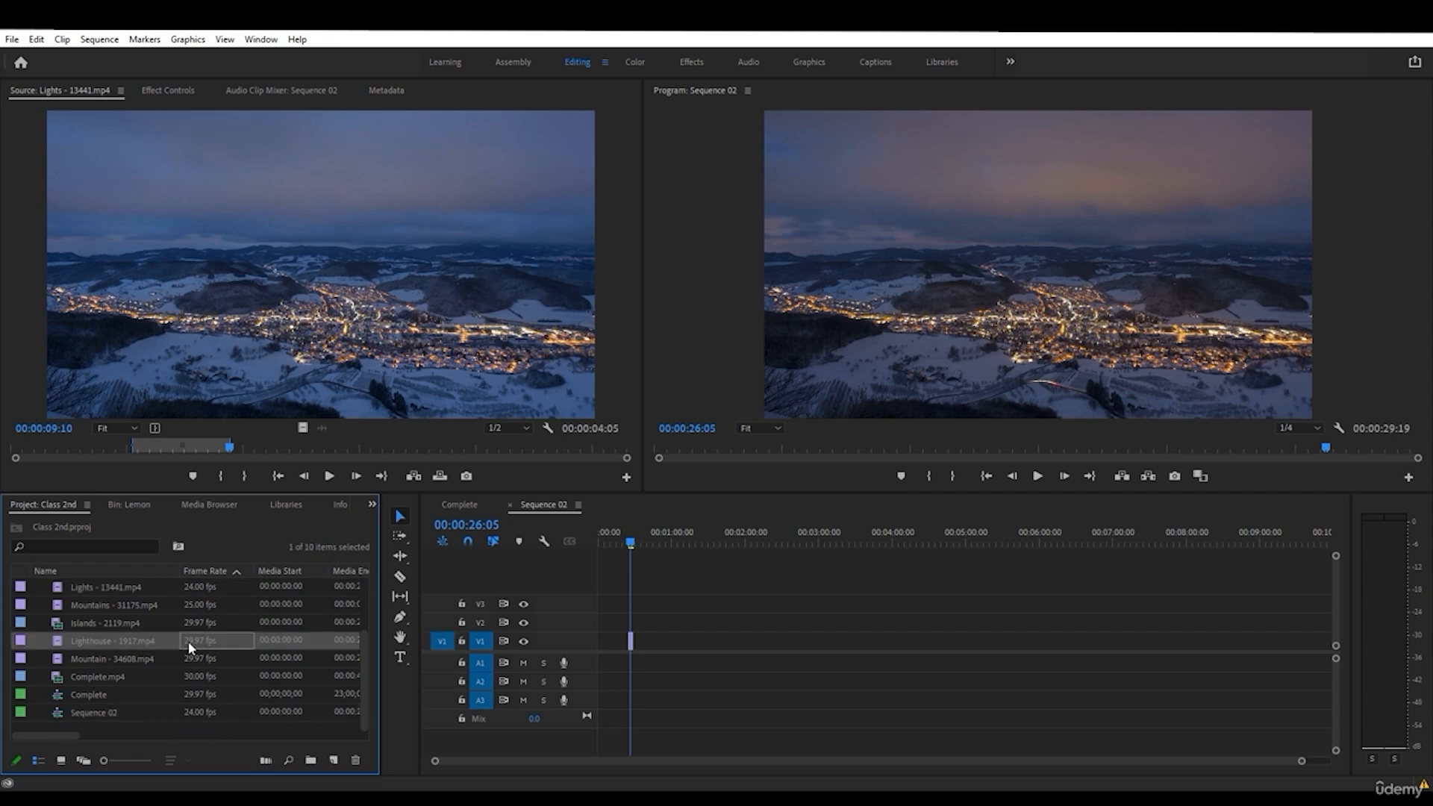
# - Replace the Lights clip on V1 with Lighthouse - 1917.mp4 at about 13 seconds and change the sequence settings to match it
pyautogui.moveTo(640, 629); pyautogui.dragTo(625, 656)
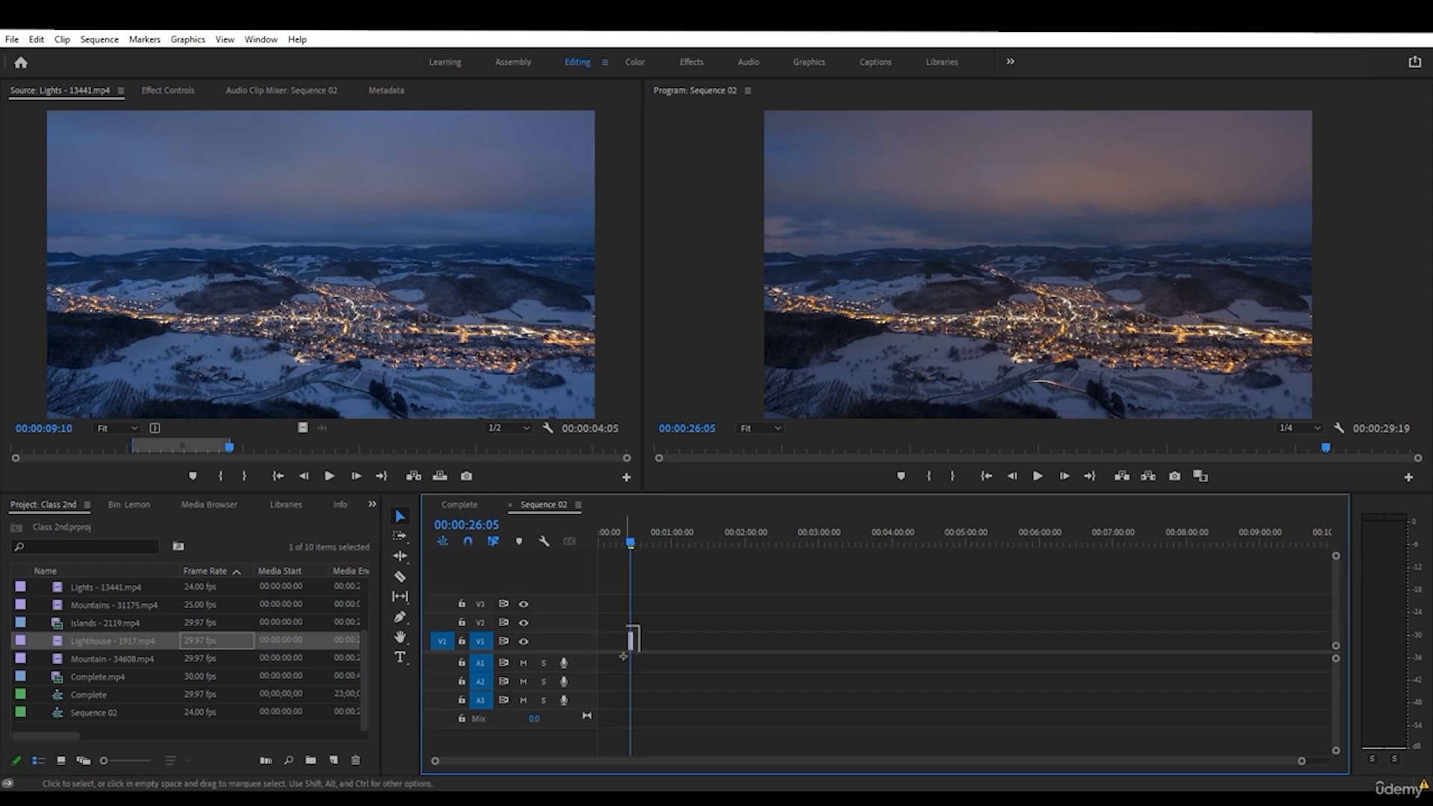
pyautogui.press('Delete')
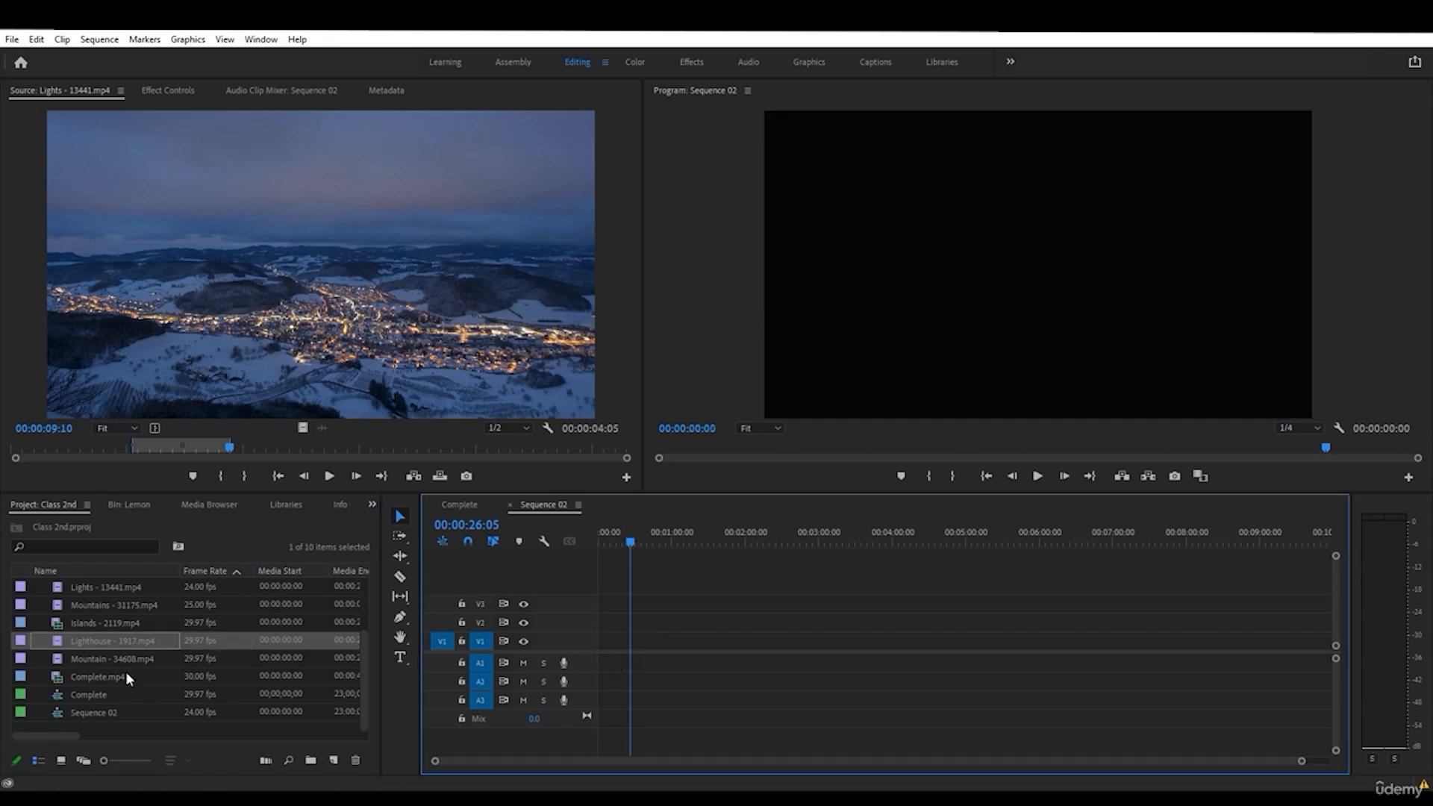
pyautogui.moveTo(112, 651); pyautogui.dragTo(617, 643)
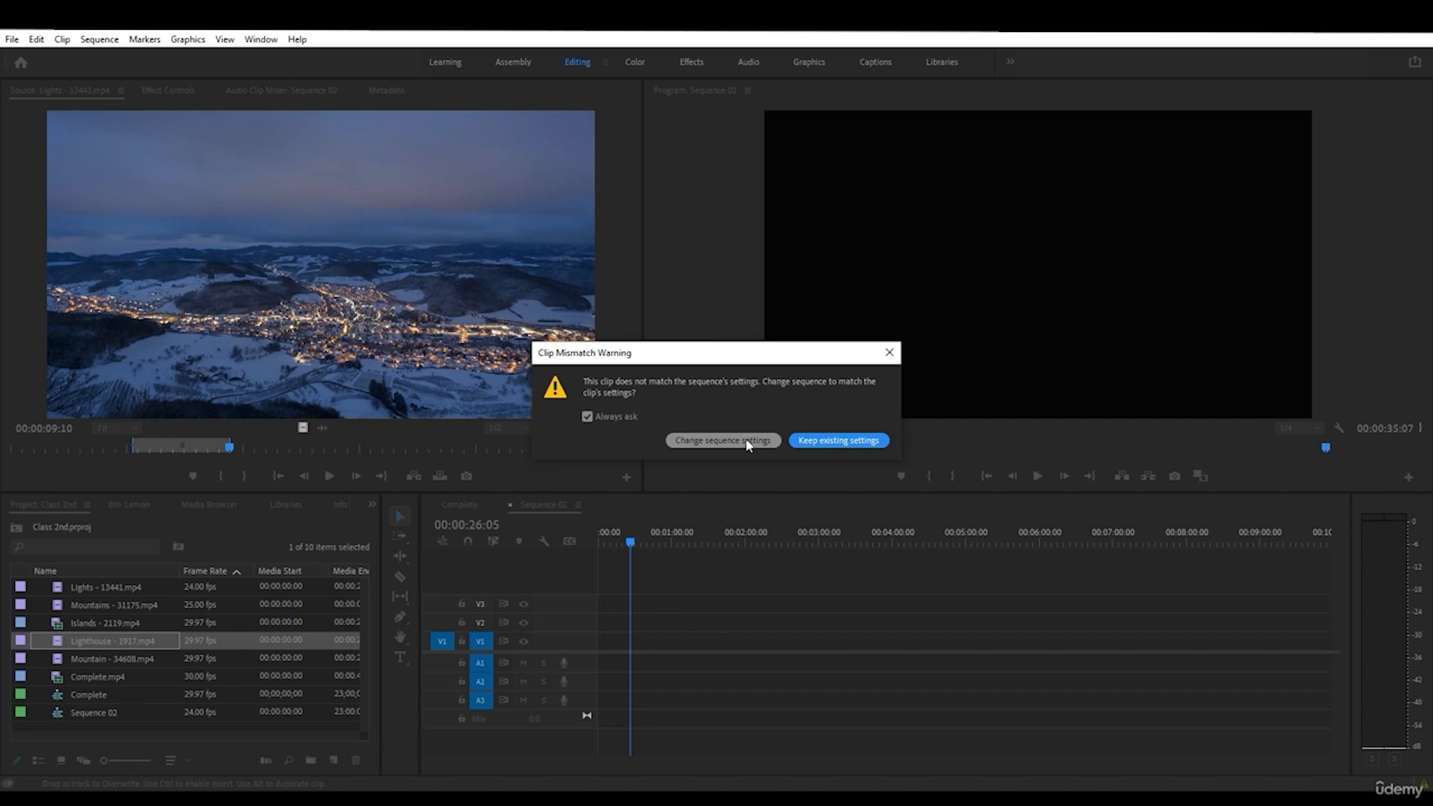
pyautogui.click(717, 440)
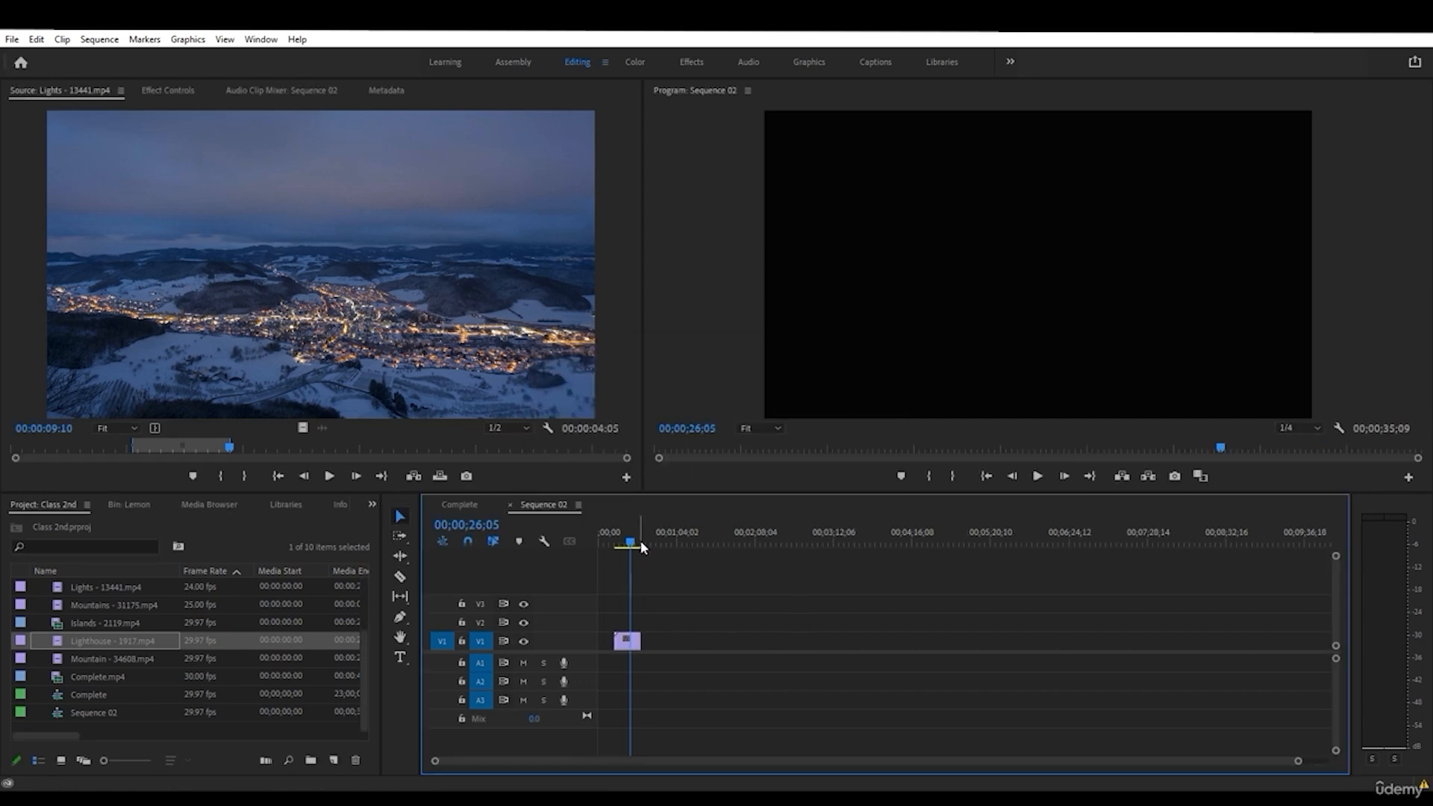
pyautogui.moveTo(634, 542); pyautogui.dragTo(627, 545)
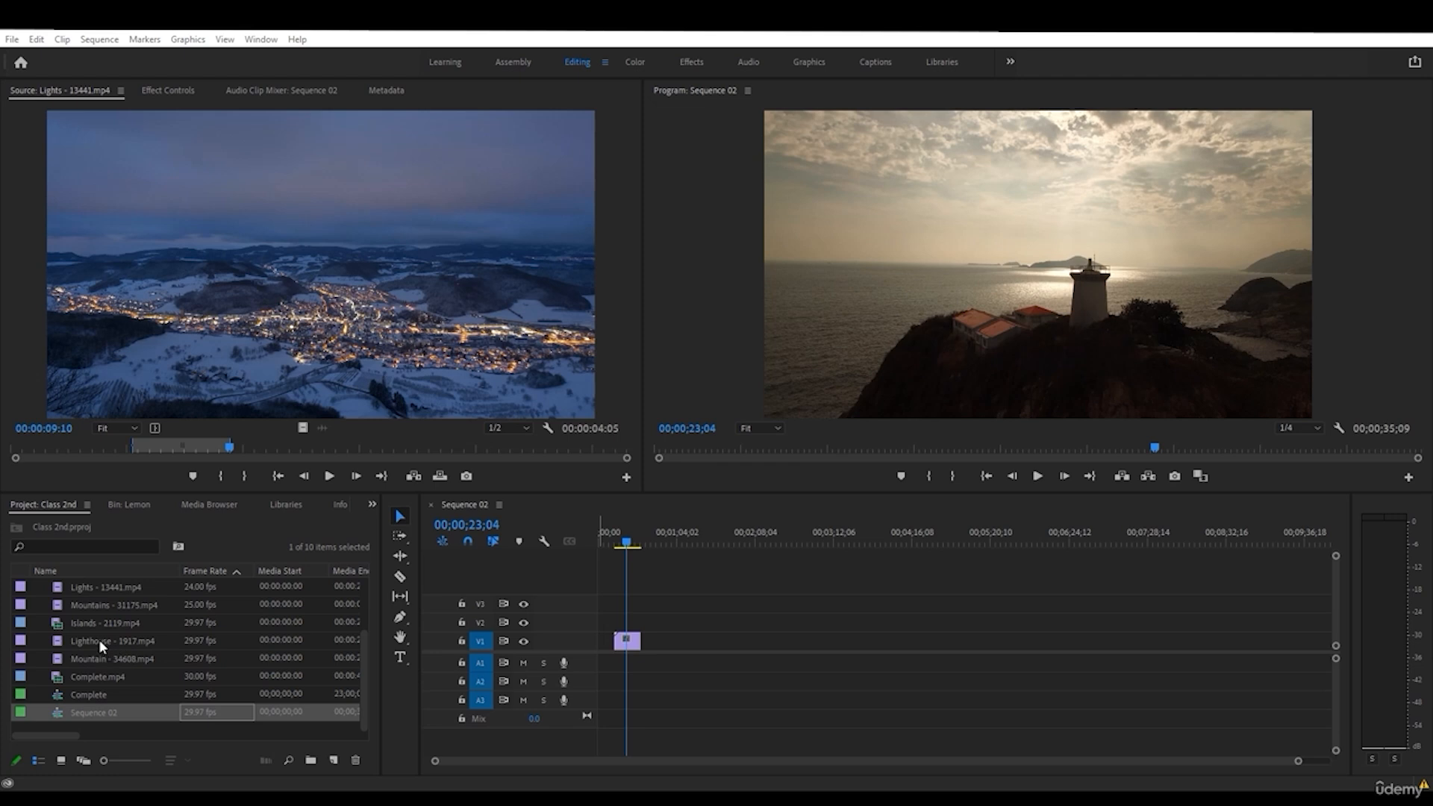
# - Add a second copy of Lighthouse - 1917.mp4 to V1 and move it directly against the end of the first copy
pyautogui.moveTo(98, 639); pyautogui.dragTo(663, 641)
pyautogui.moveTo(641, 539); pyautogui.dragTo(665, 540)
pyautogui.click(672, 648)
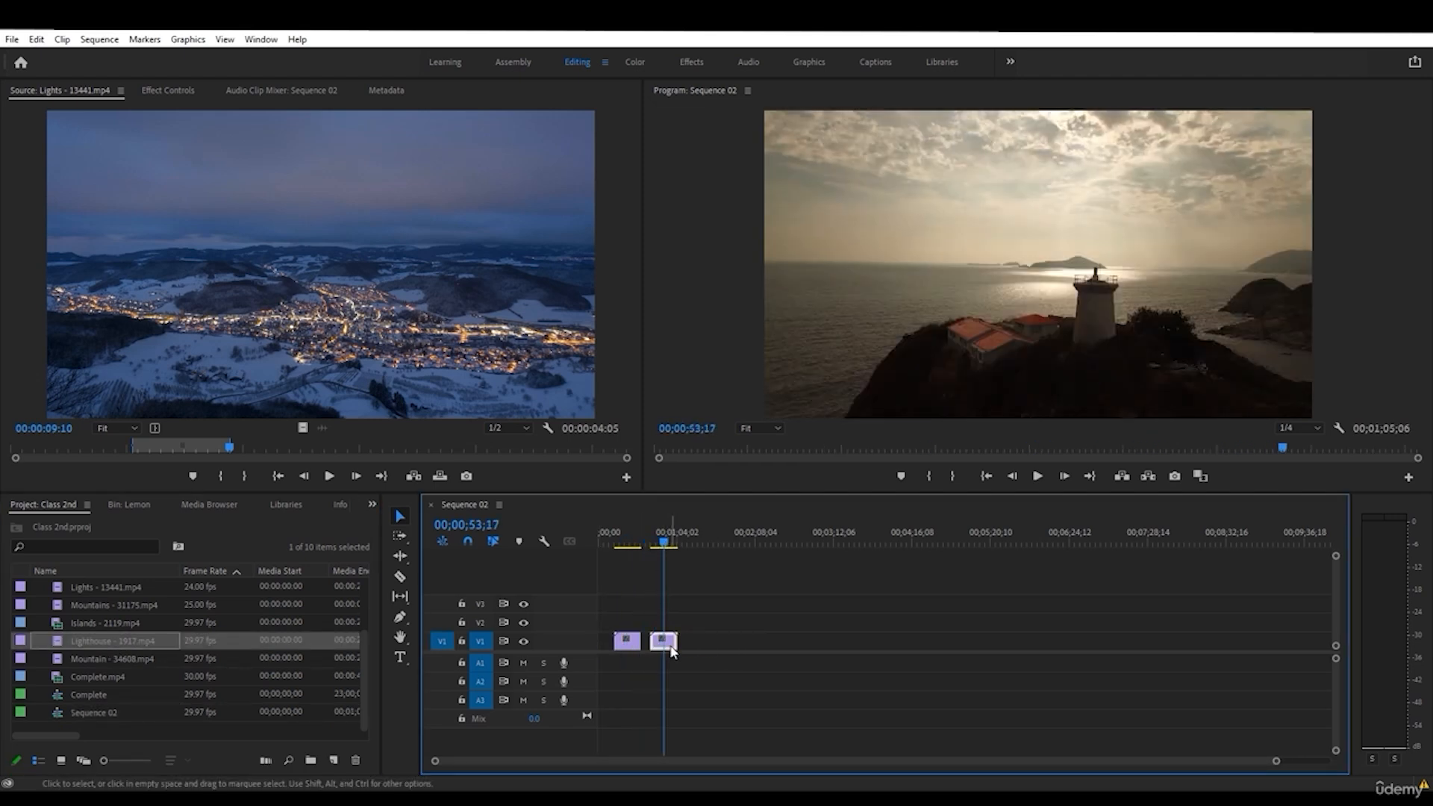
pyautogui.moveTo(672, 648); pyautogui.dragTo(662, 648)
pyautogui.click(703, 647)
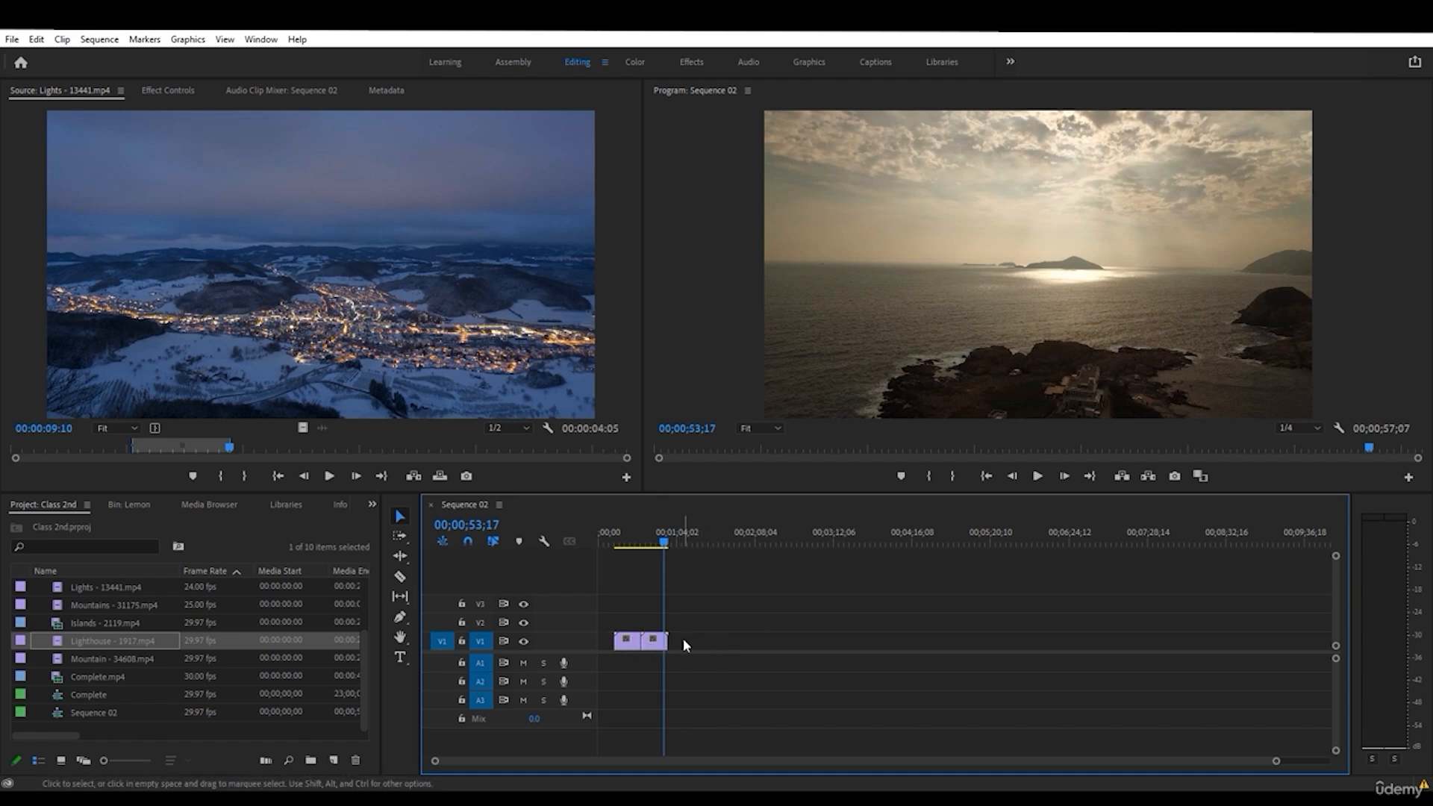
# - Zoom the timeline in and out and scroll along it to examine the two Lighthouse clips at different scales
pyautogui.scroll(7, 682, 641)
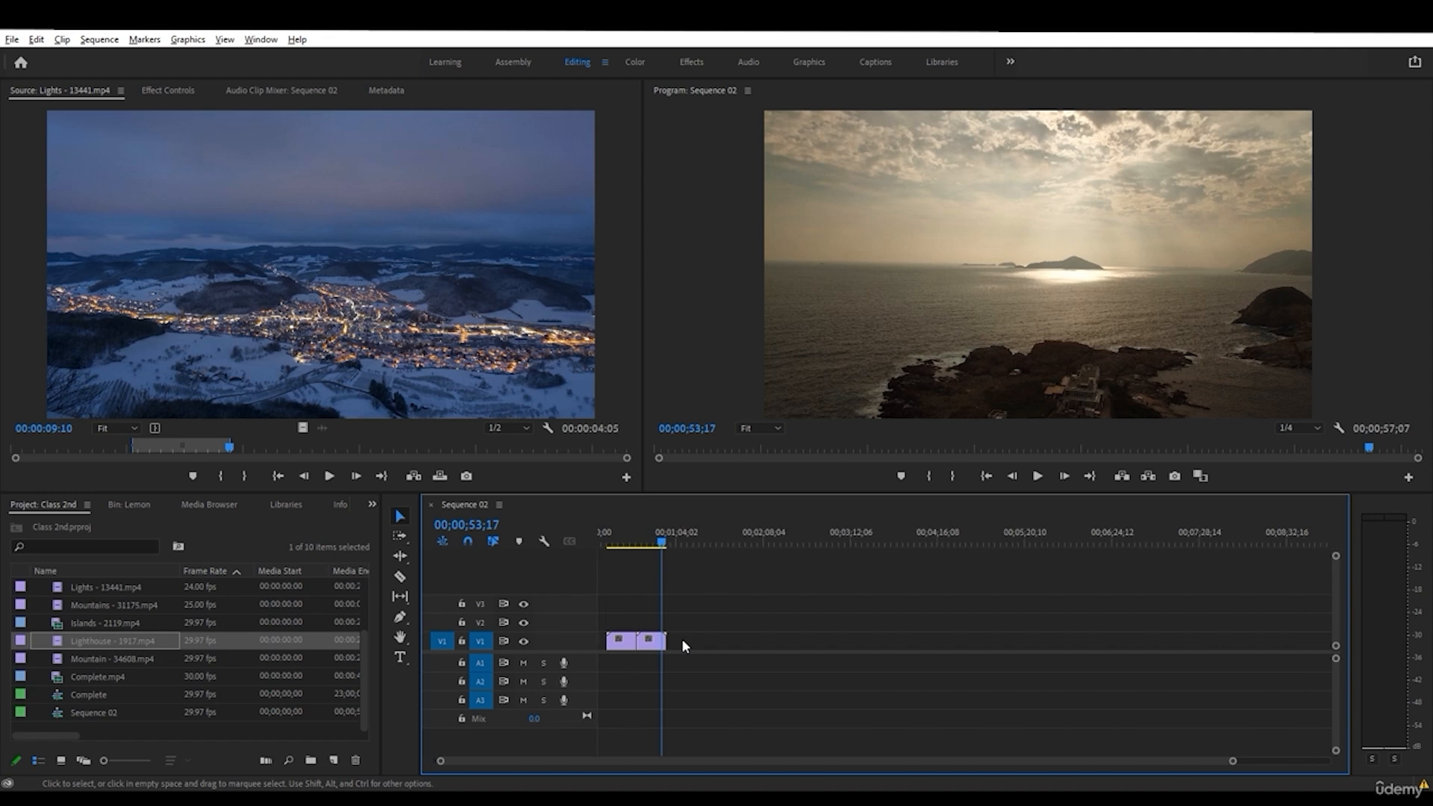
pyautogui.scroll(2, 682, 641)
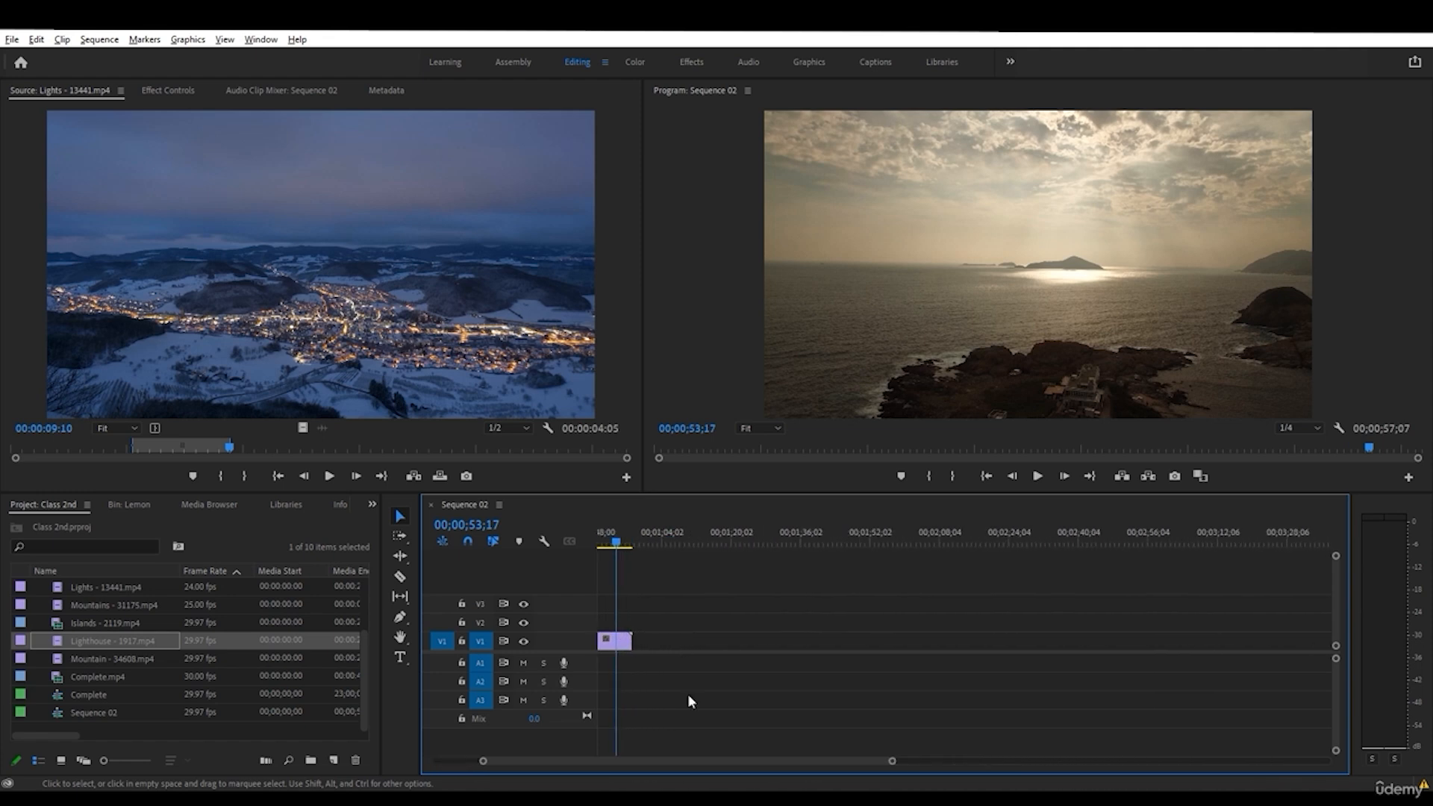
pyautogui.moveTo(694, 762); pyautogui.dragTo(573, 760)
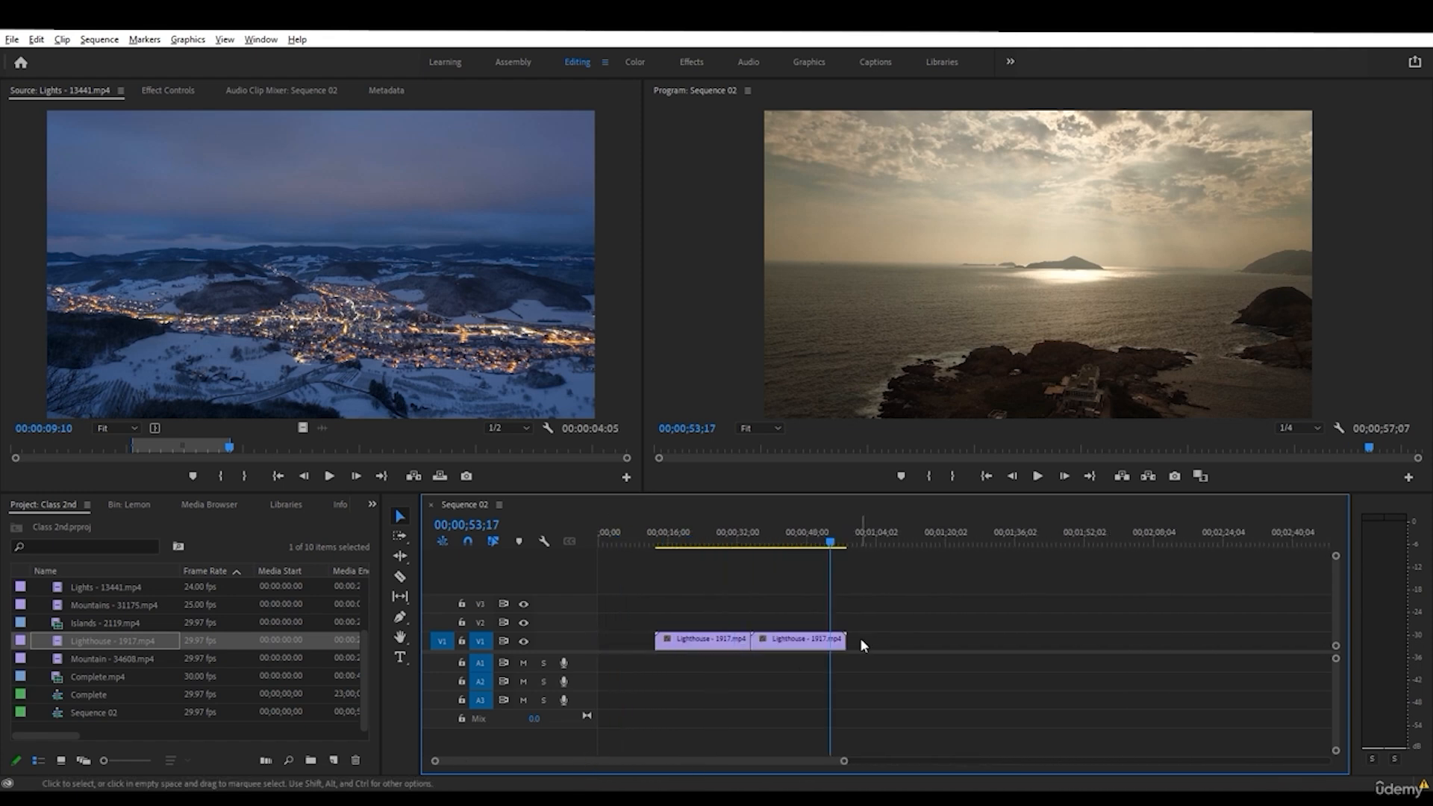
pyautogui.scroll(3, 860, 638)
pyautogui.moveTo(671, 763); pyautogui.dragTo(598, 760)
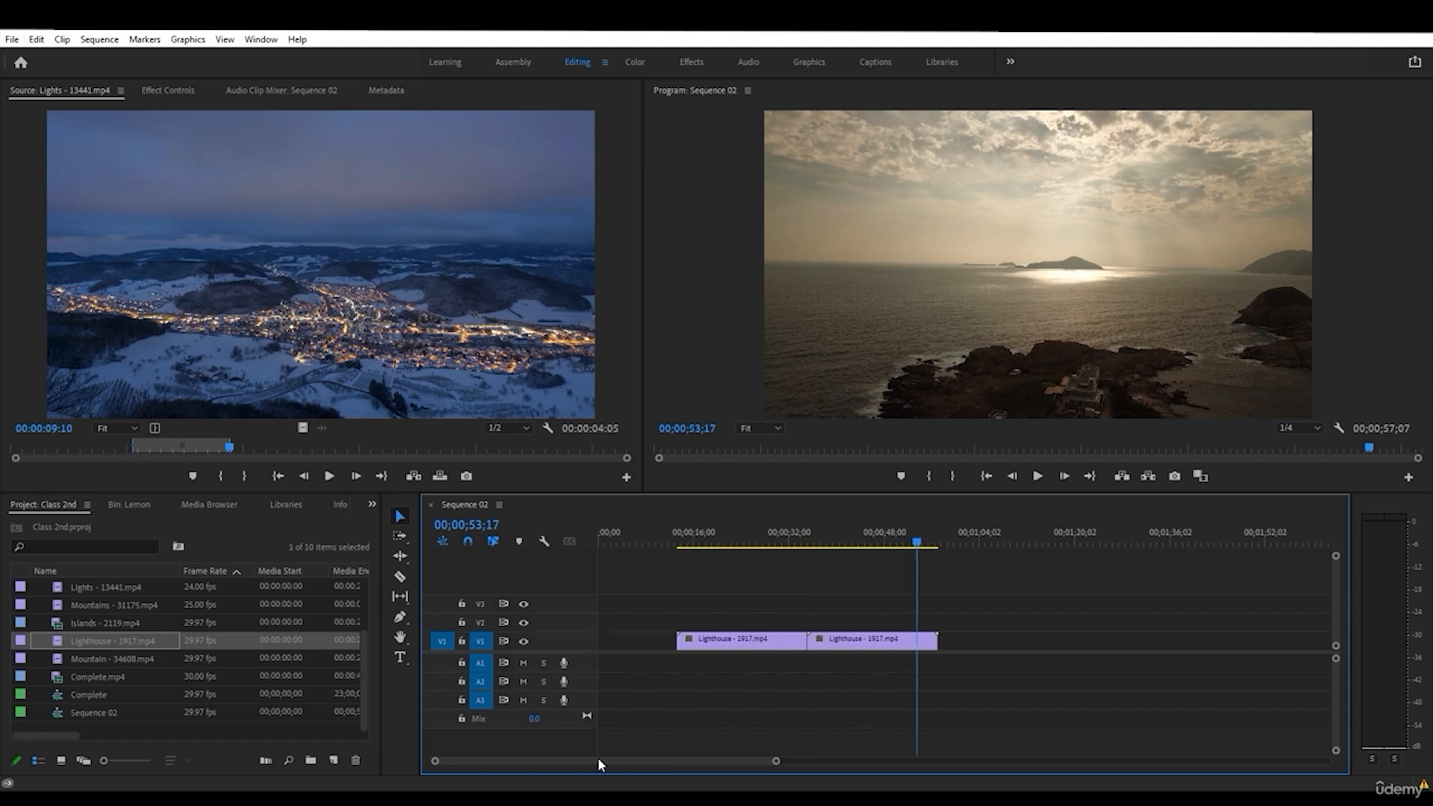
pyautogui.scroll(1, 956, 644)
pyautogui.moveTo(703, 761)
pyautogui.mouseDown()
pyautogui.moveTo(659, 762)
pyautogui.moveTo(701, 750)
pyautogui.mouseUp()
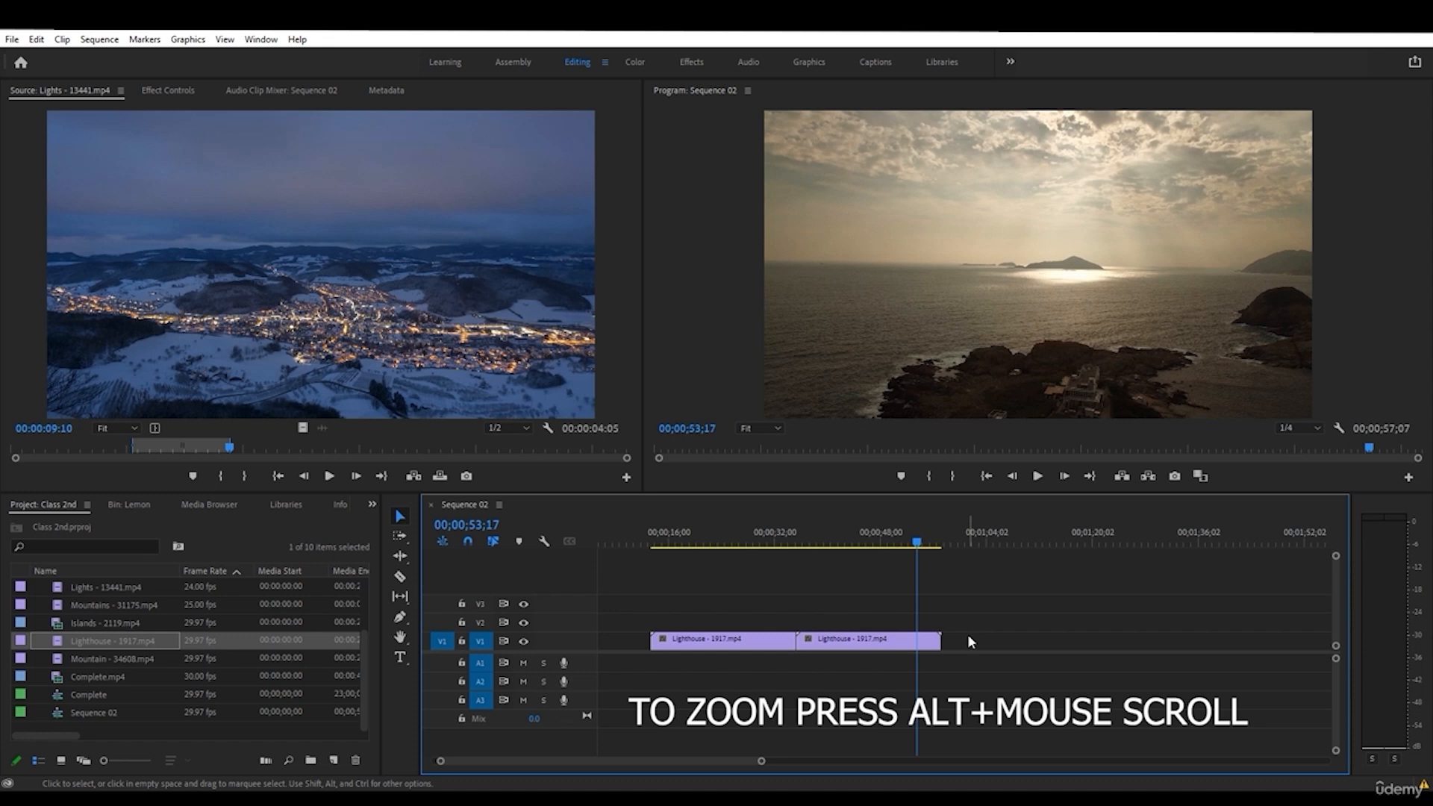
pyautogui.scroll(-2, 969, 639)
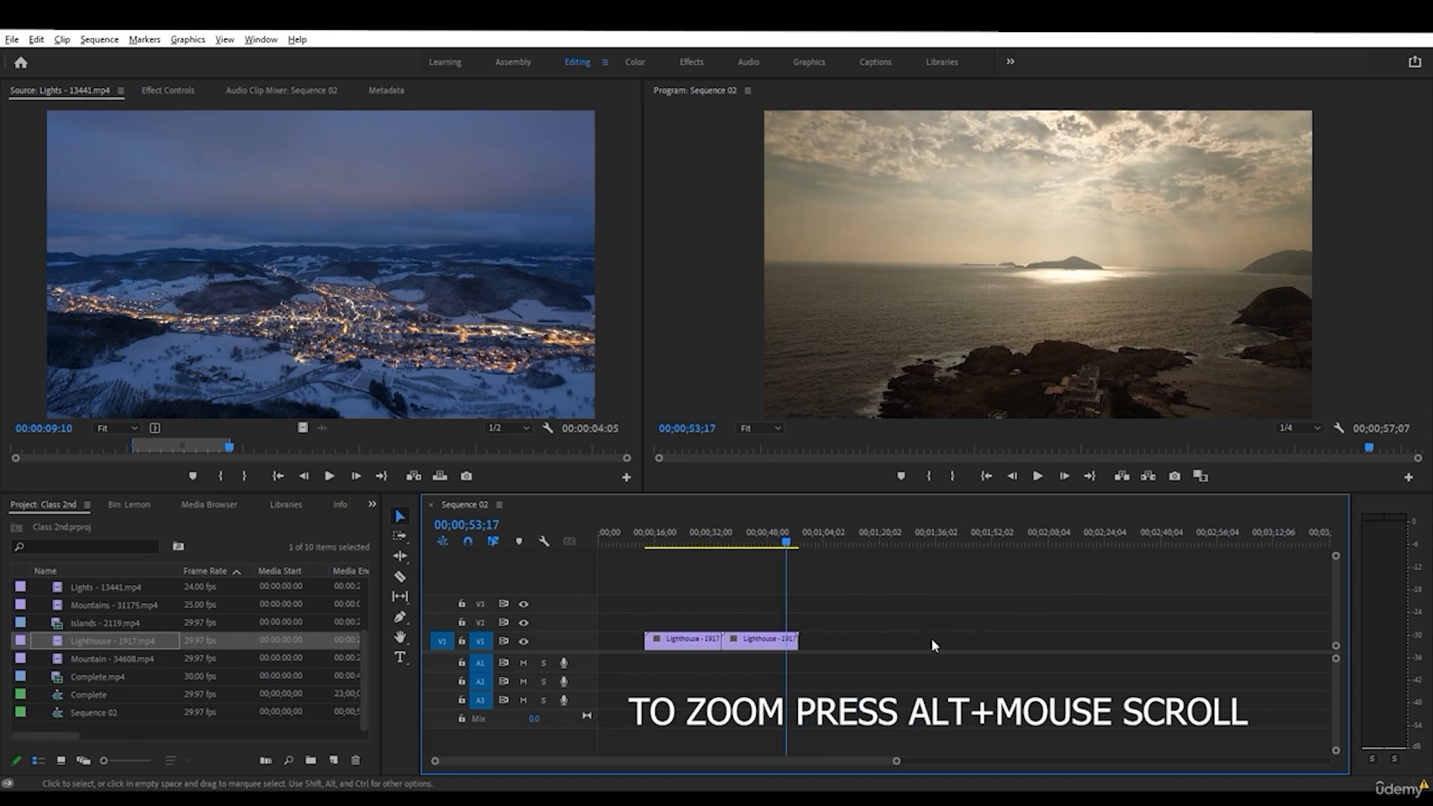
pyautogui.scroll(-2, 896, 639)
pyautogui.scroll(4, 796, 633)
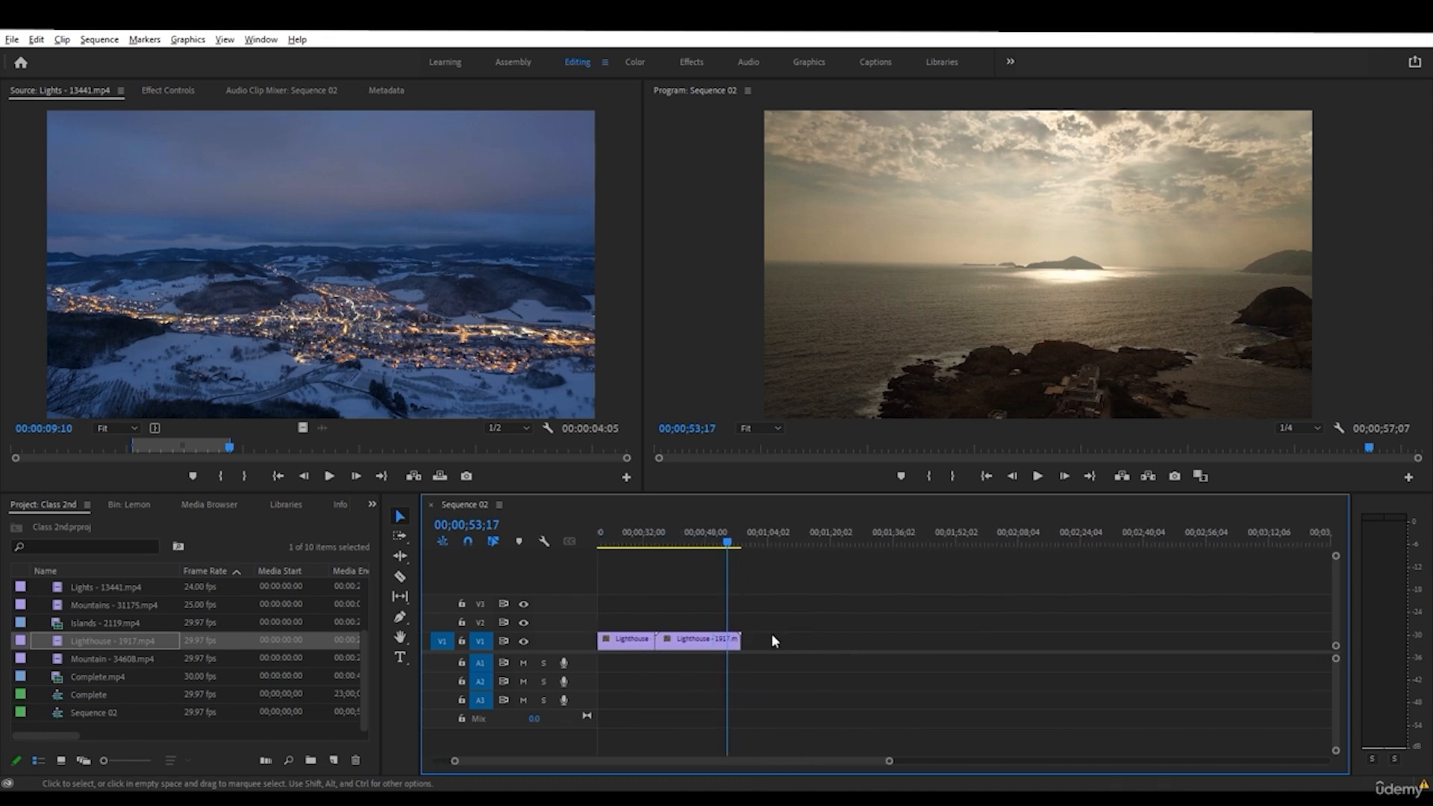
pyautogui.moveTo(748, 763); pyautogui.dragTo(621, 753)
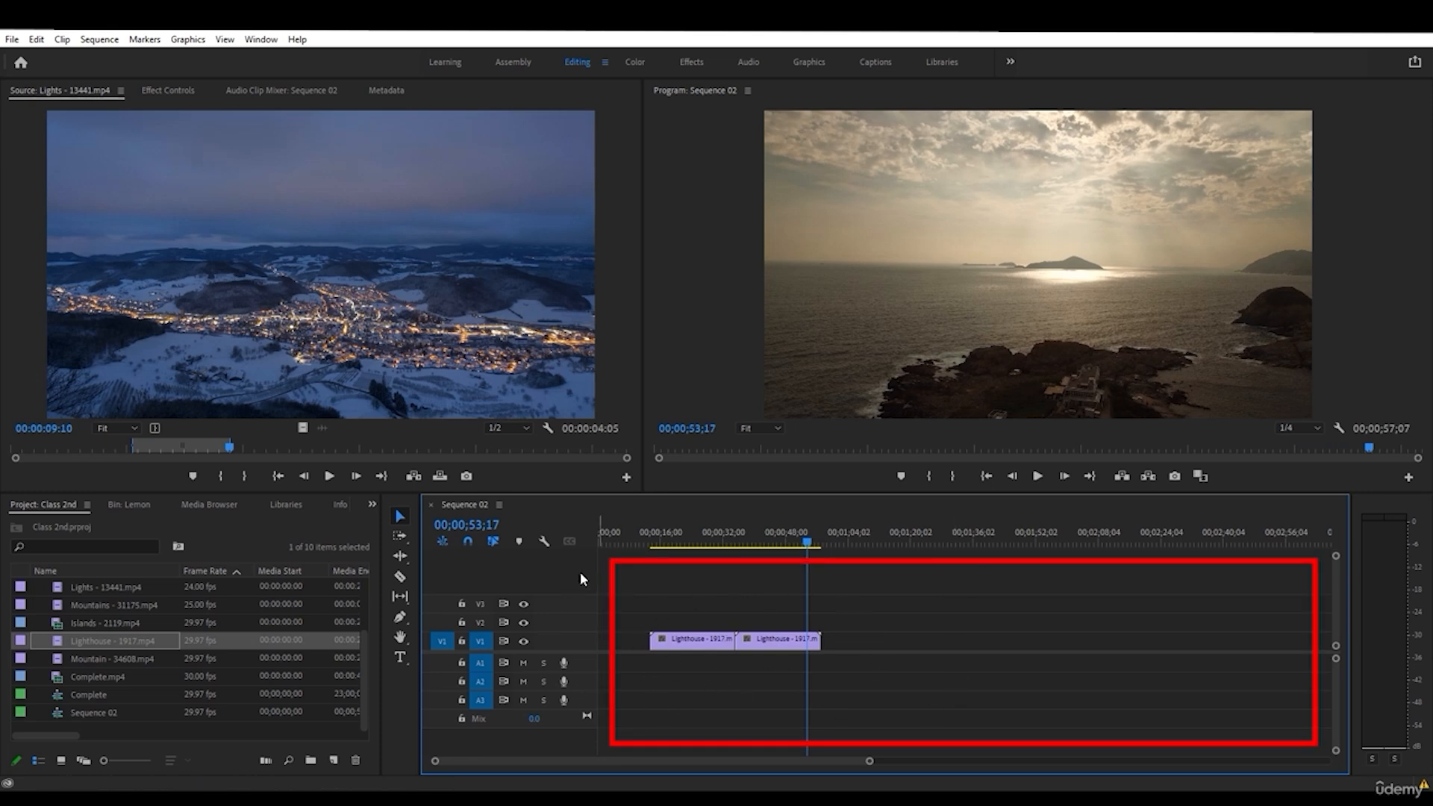
pyautogui.scroll(3, 846, 663)
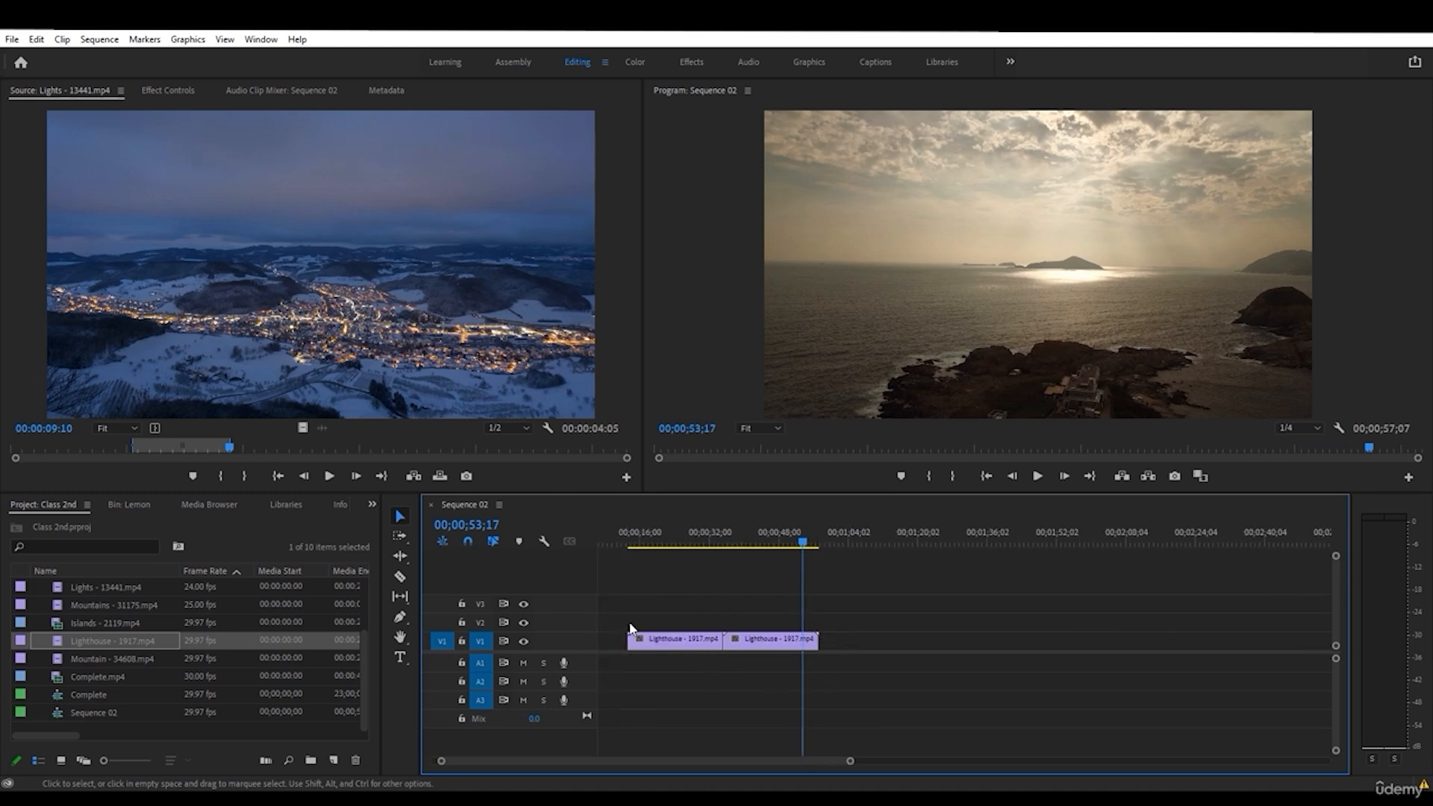
# - Increase the V1 track height until the clip thumbnails show, and zoom the timeline in on the first Lighthouse clip
pyautogui.scroll(4, 570, 641)
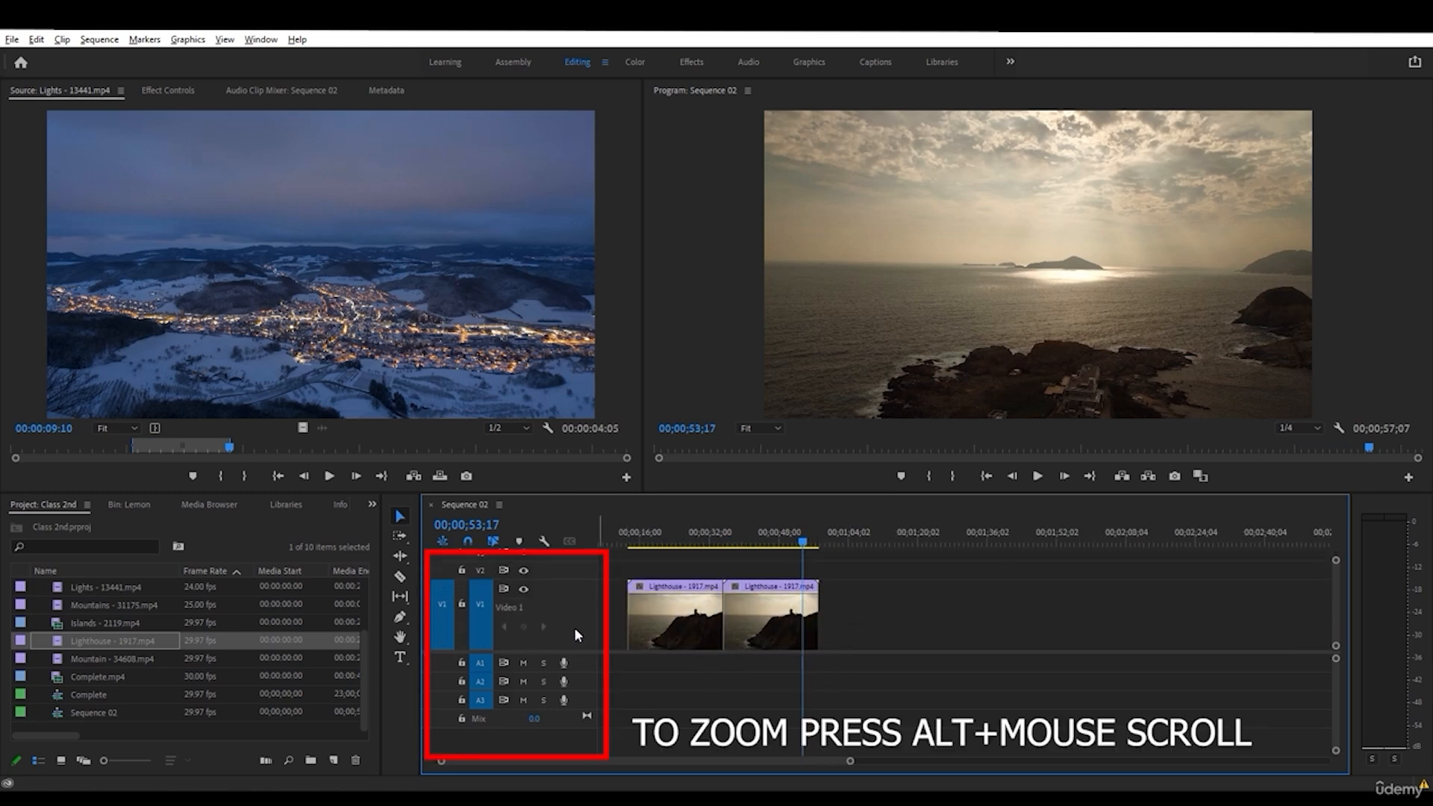
pyautogui.scroll(2, 575, 634)
pyautogui.scroll(-4, 577, 630)
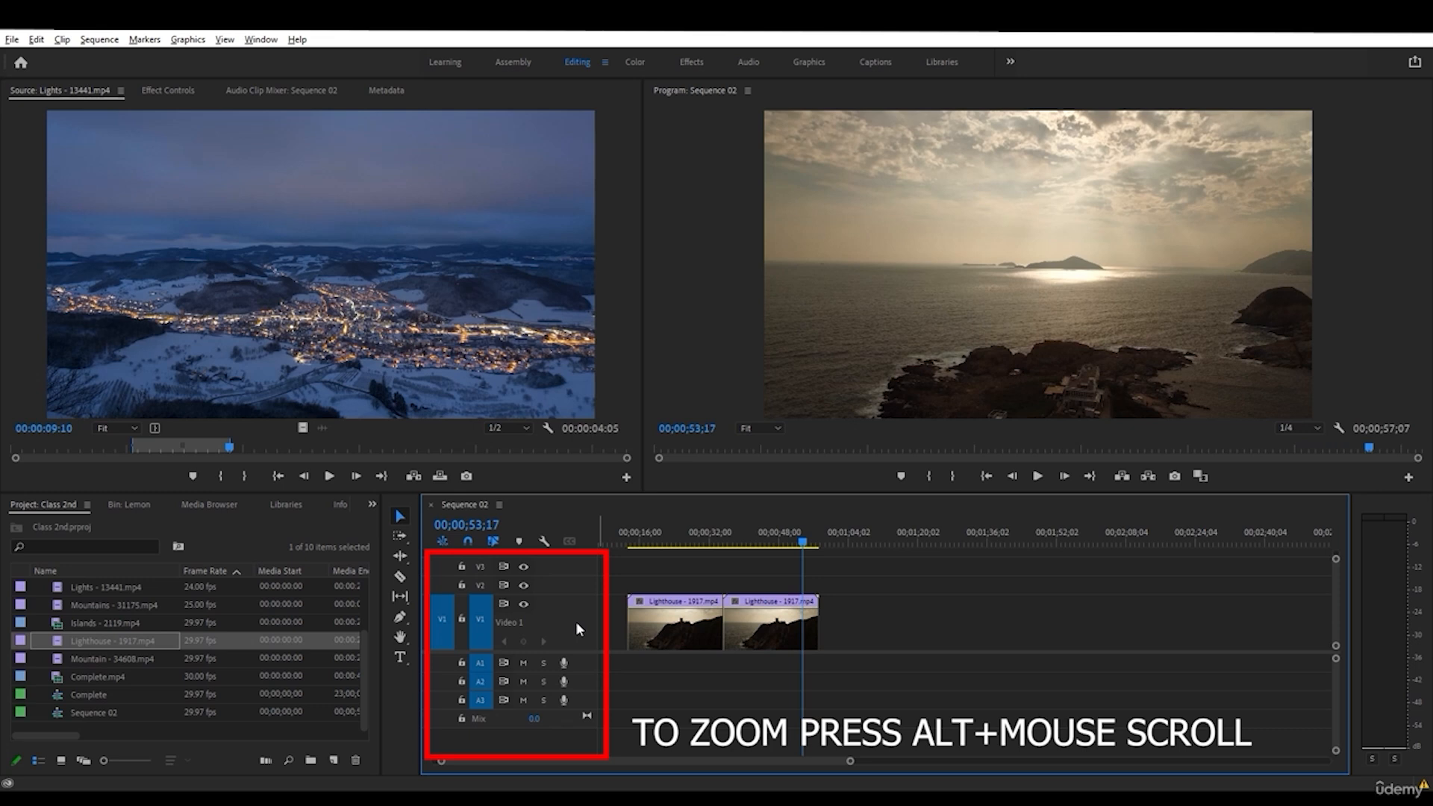
pyautogui.scroll(-1, 575, 624)
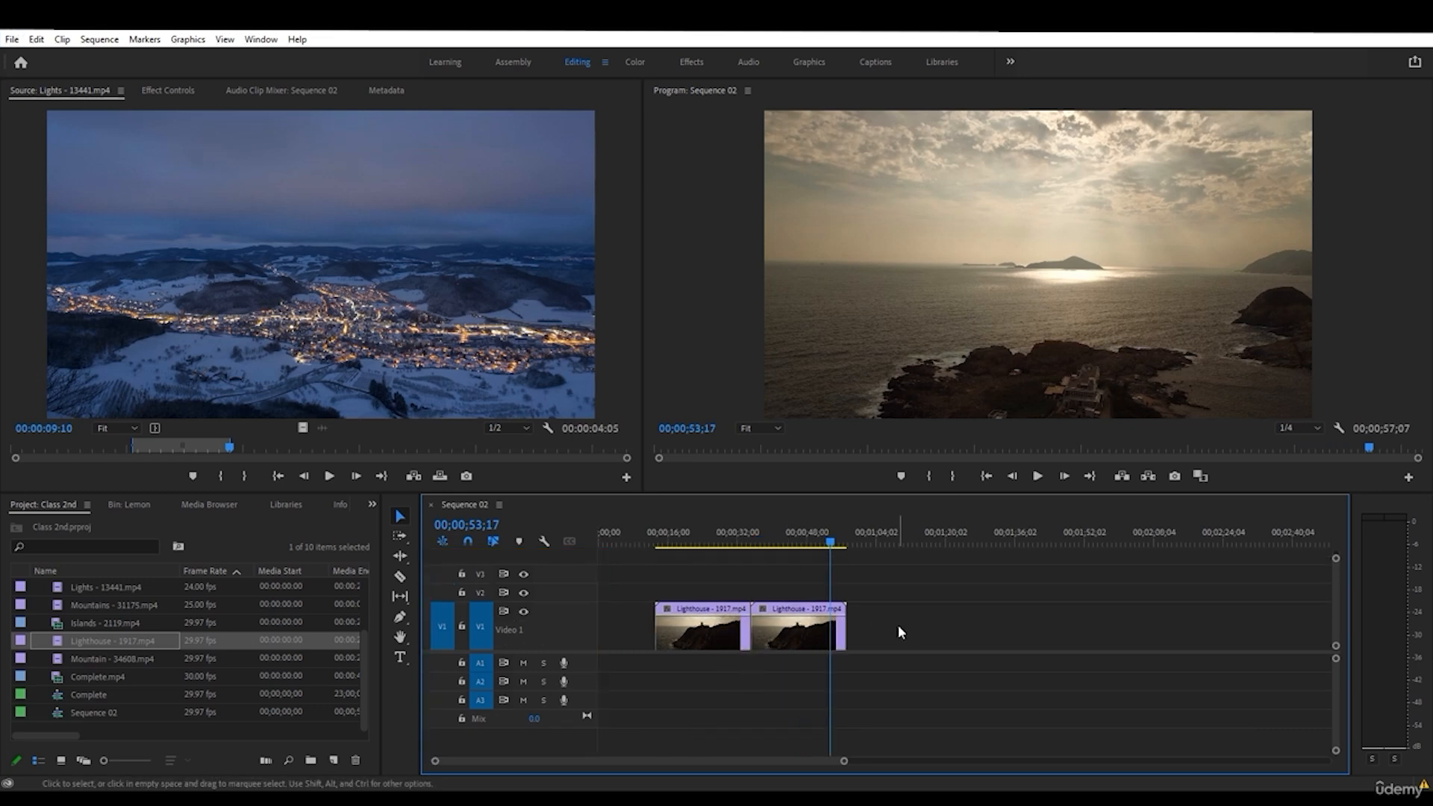
pyautogui.scroll(6, 898, 625)
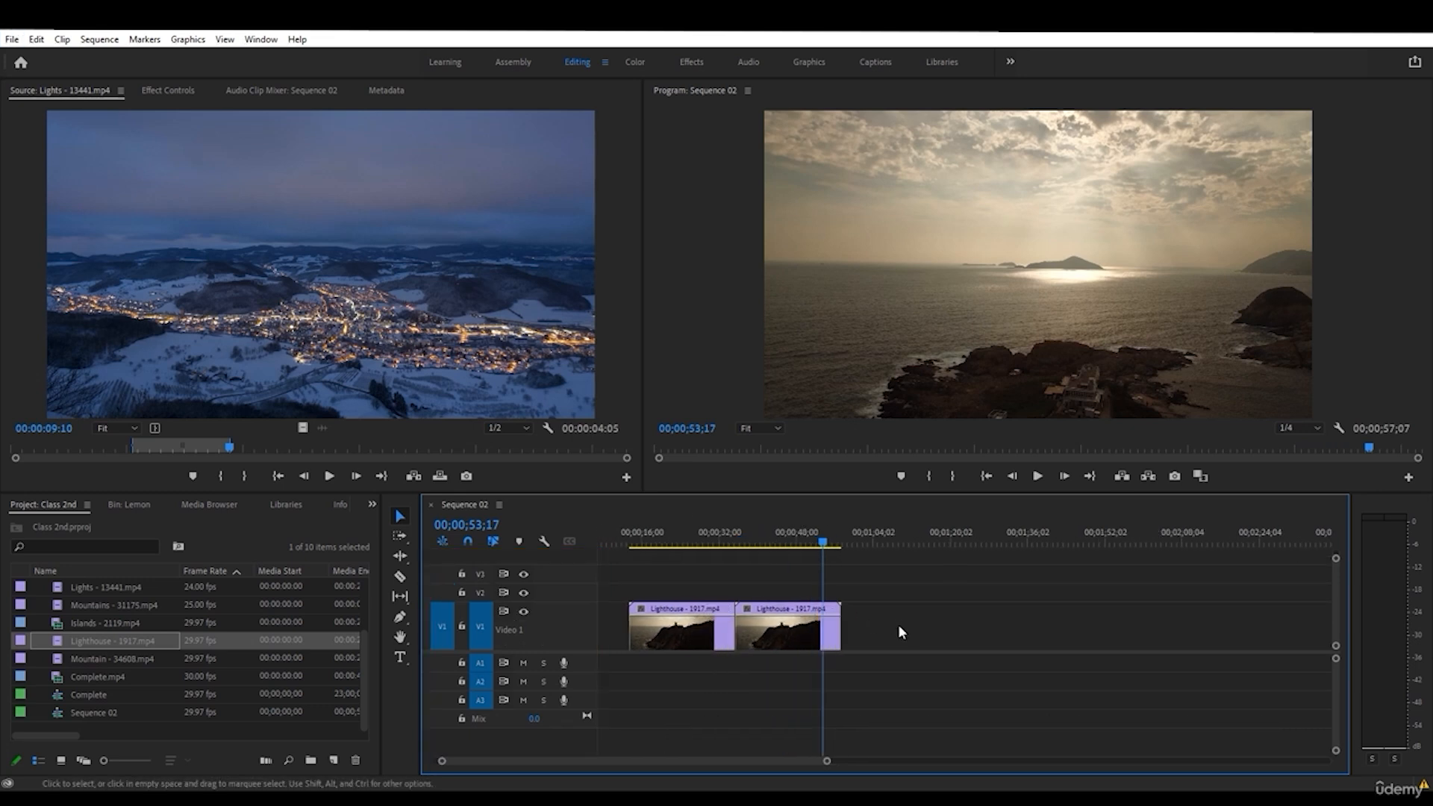
pyautogui.moveTo(625, 760); pyautogui.dragTo(556, 760)
pyautogui.scroll(4, 576, 627)
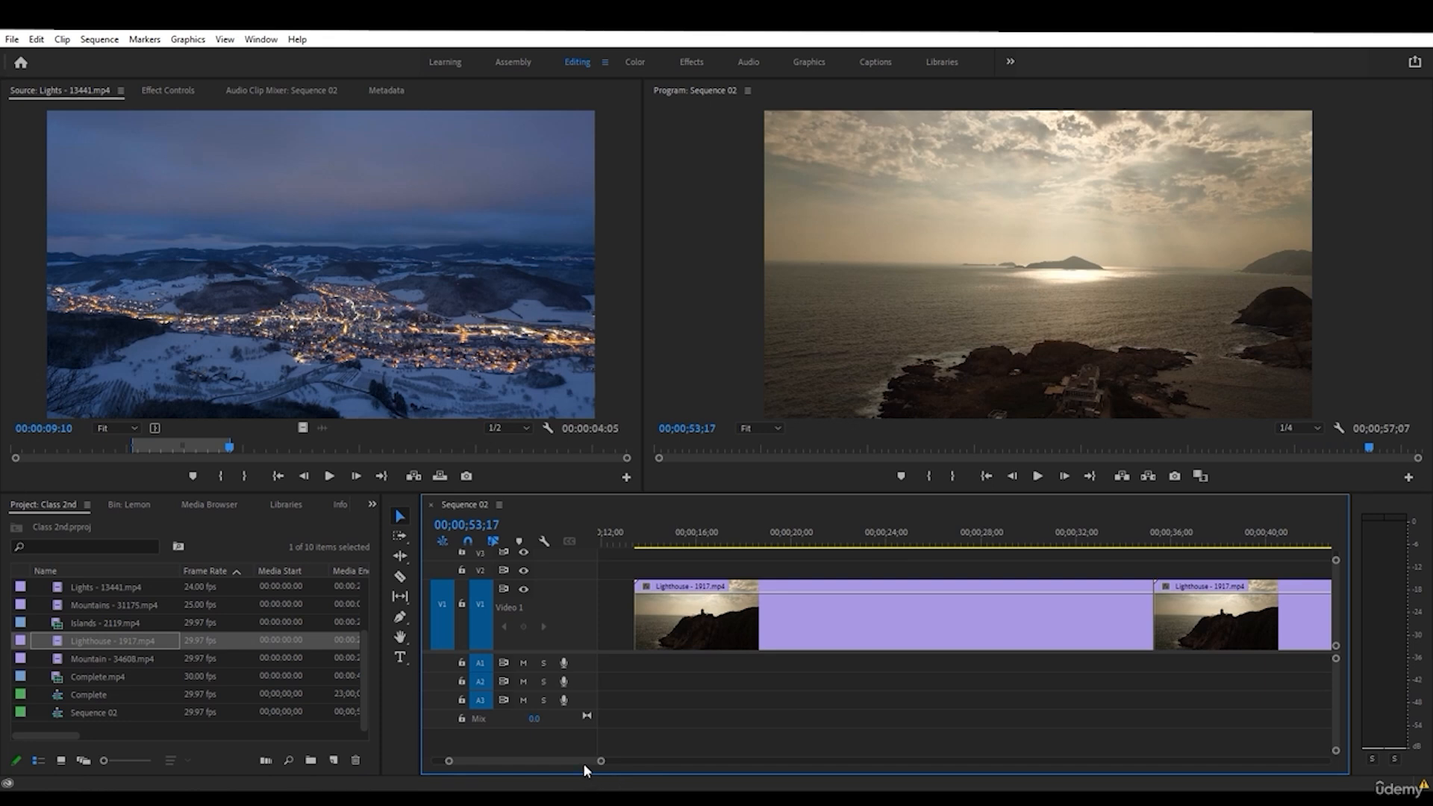
pyautogui.moveTo(584, 763); pyautogui.dragTo(587, 755)
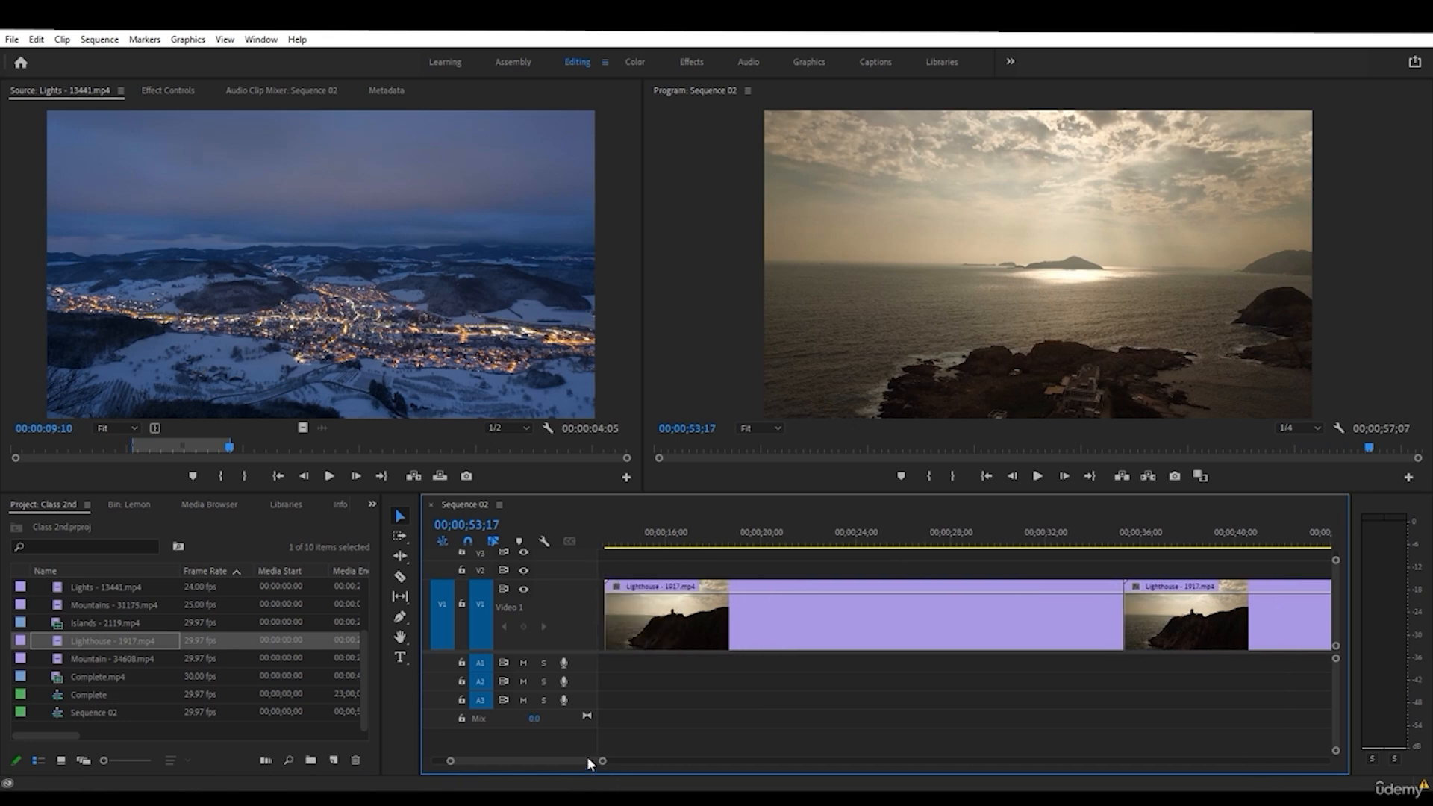
# - Set the timeline to Video Head and Tail Thumbnails and check the first Lighthouse clip at 00;00;13;18 and 00;00;34;27
pyautogui.click(499, 505)
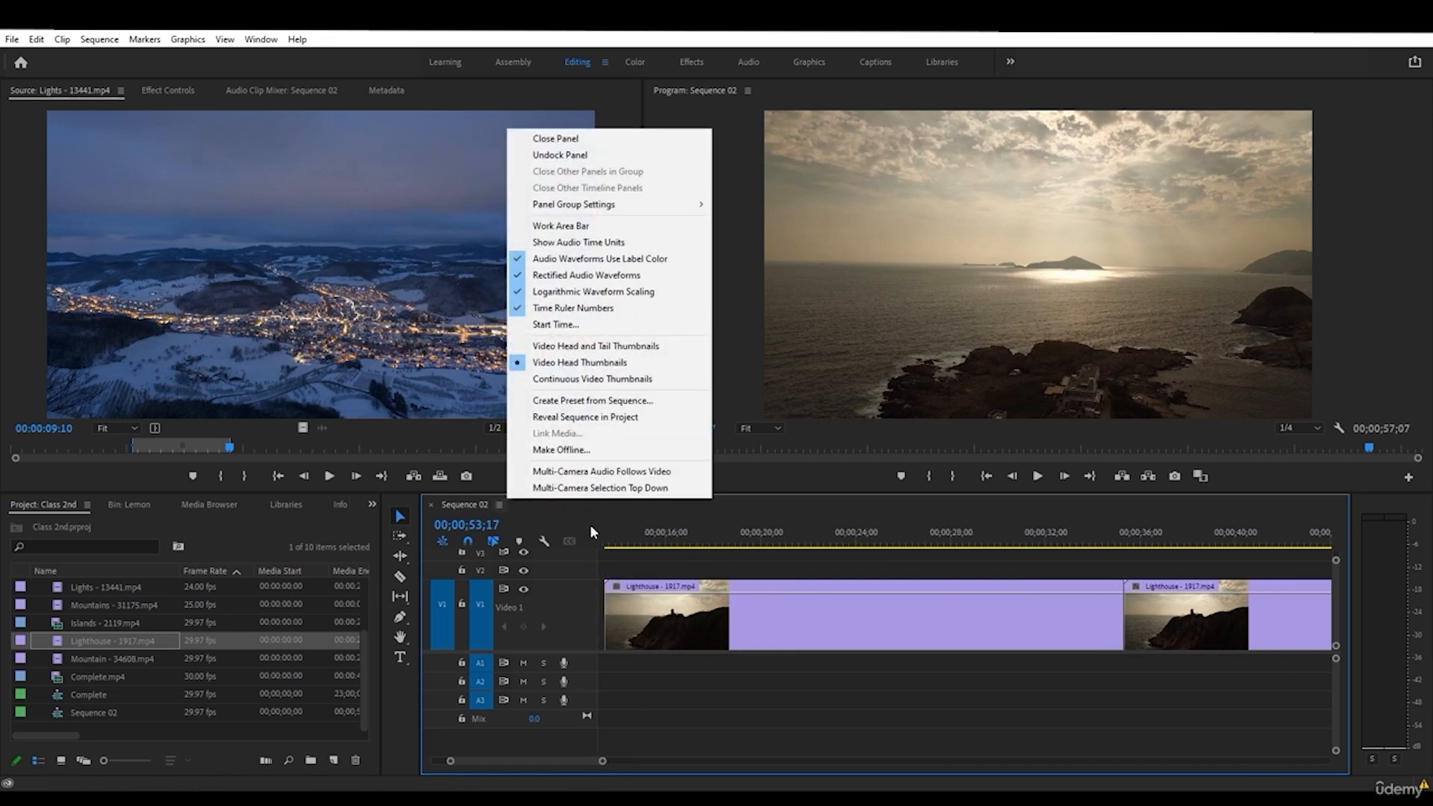
pyautogui.click(569, 347)
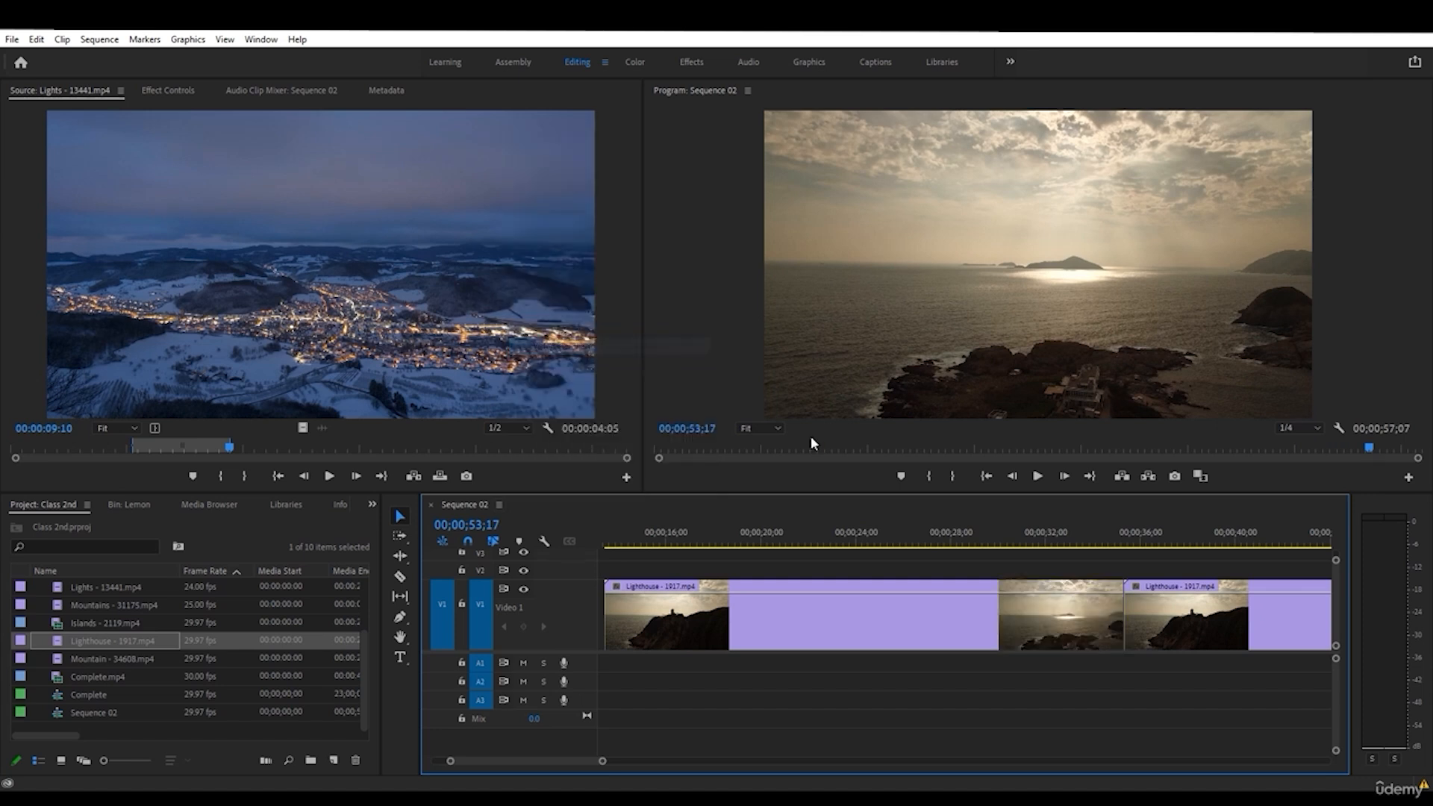
pyautogui.click(634, 588)
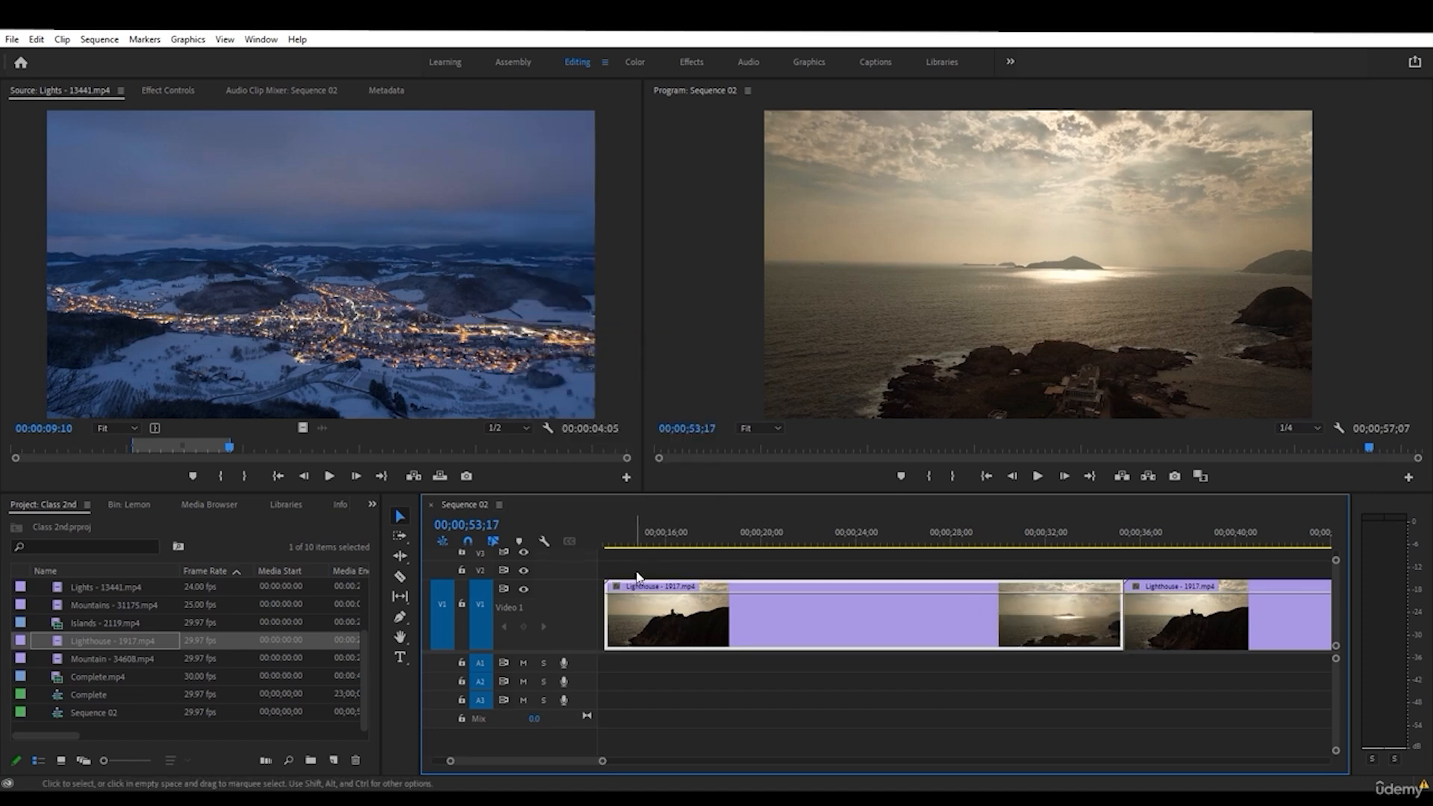
pyautogui.click(620, 545)
pyautogui.moveTo(620, 547); pyautogui.dragTo(608, 546)
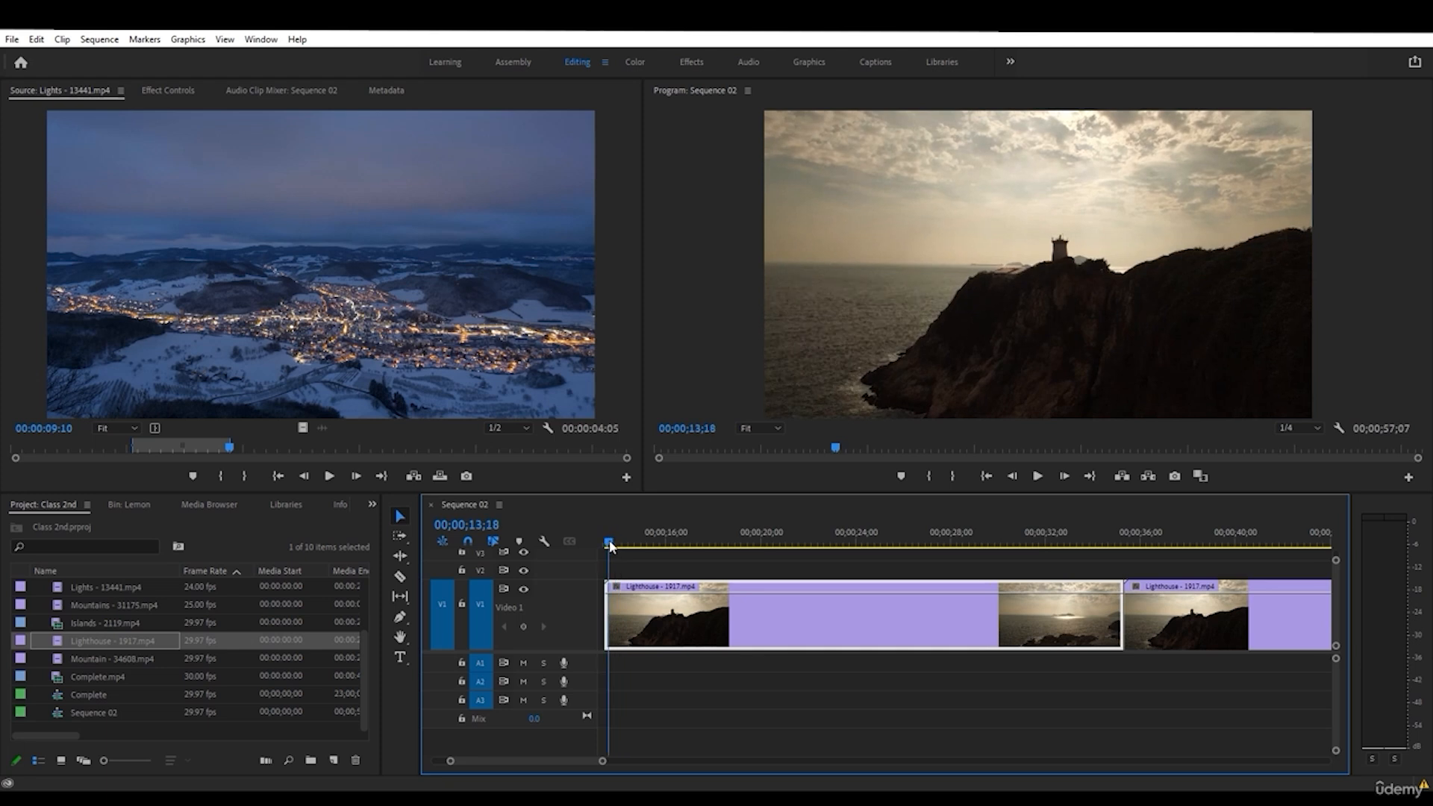
pyautogui.click(1116, 540)
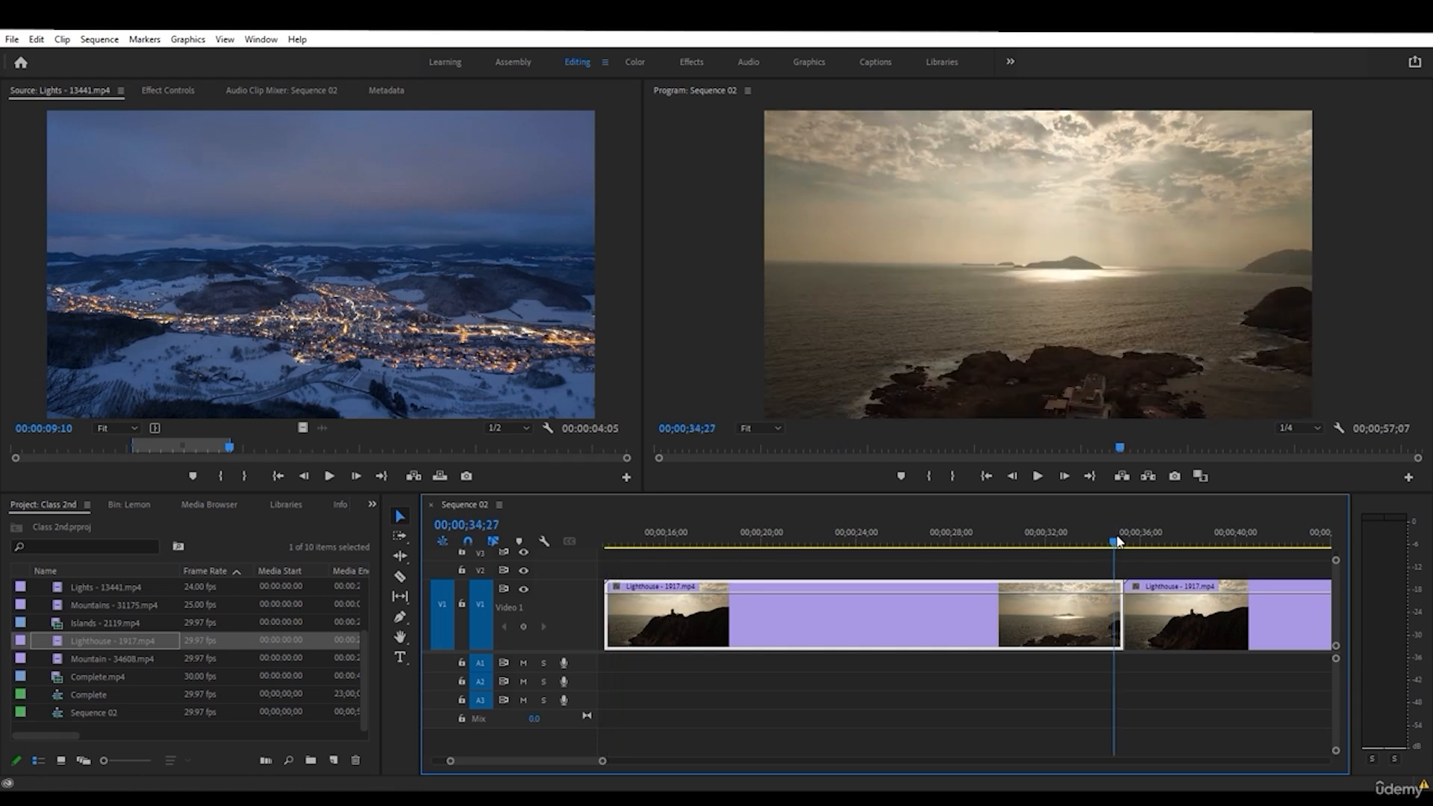
# - Set the timeline to Continuous Video Thumbnails and check the first Lighthouse clip at 00;00;29;20
pyautogui.click(499, 505)
pyautogui.click(593, 379)
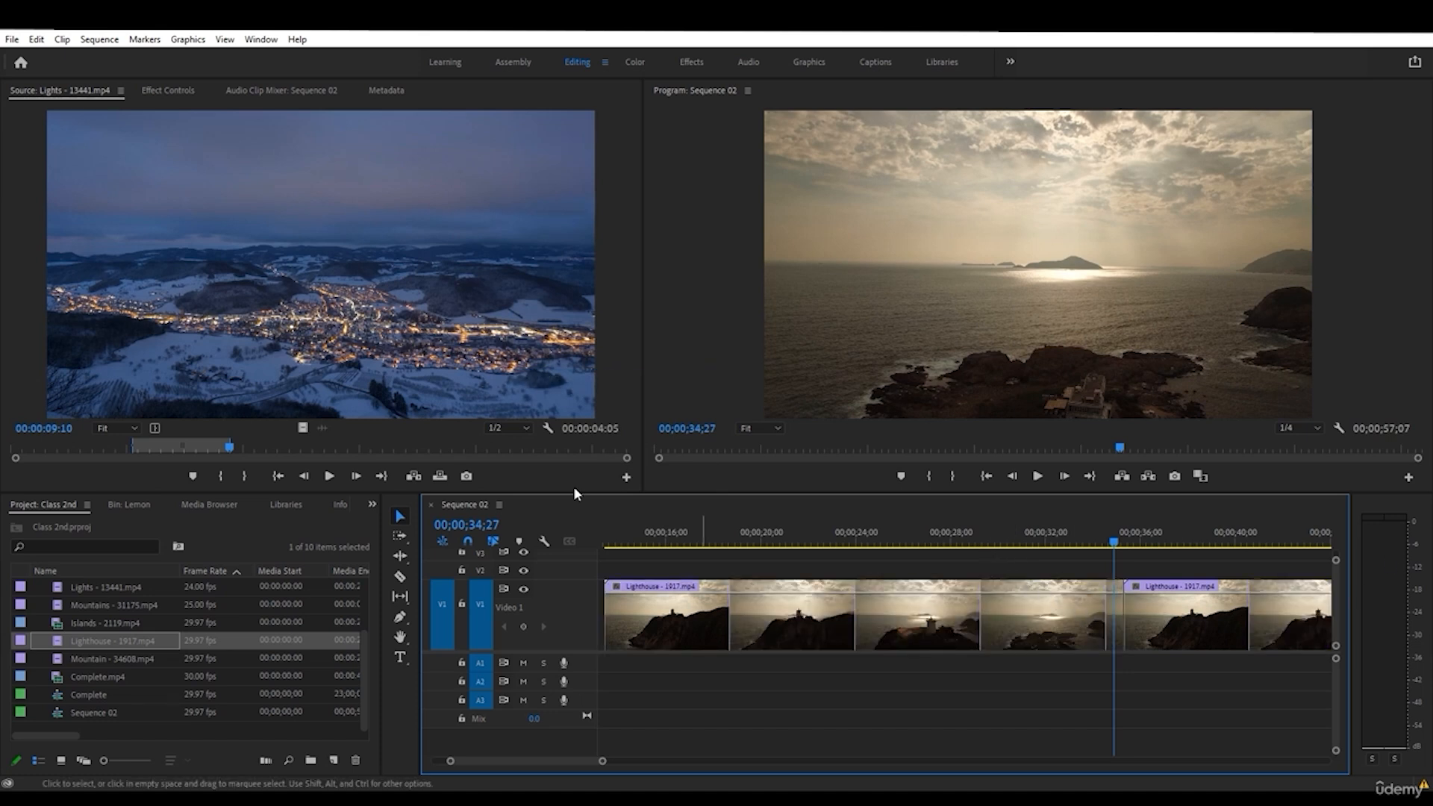
pyautogui.click(499, 505)
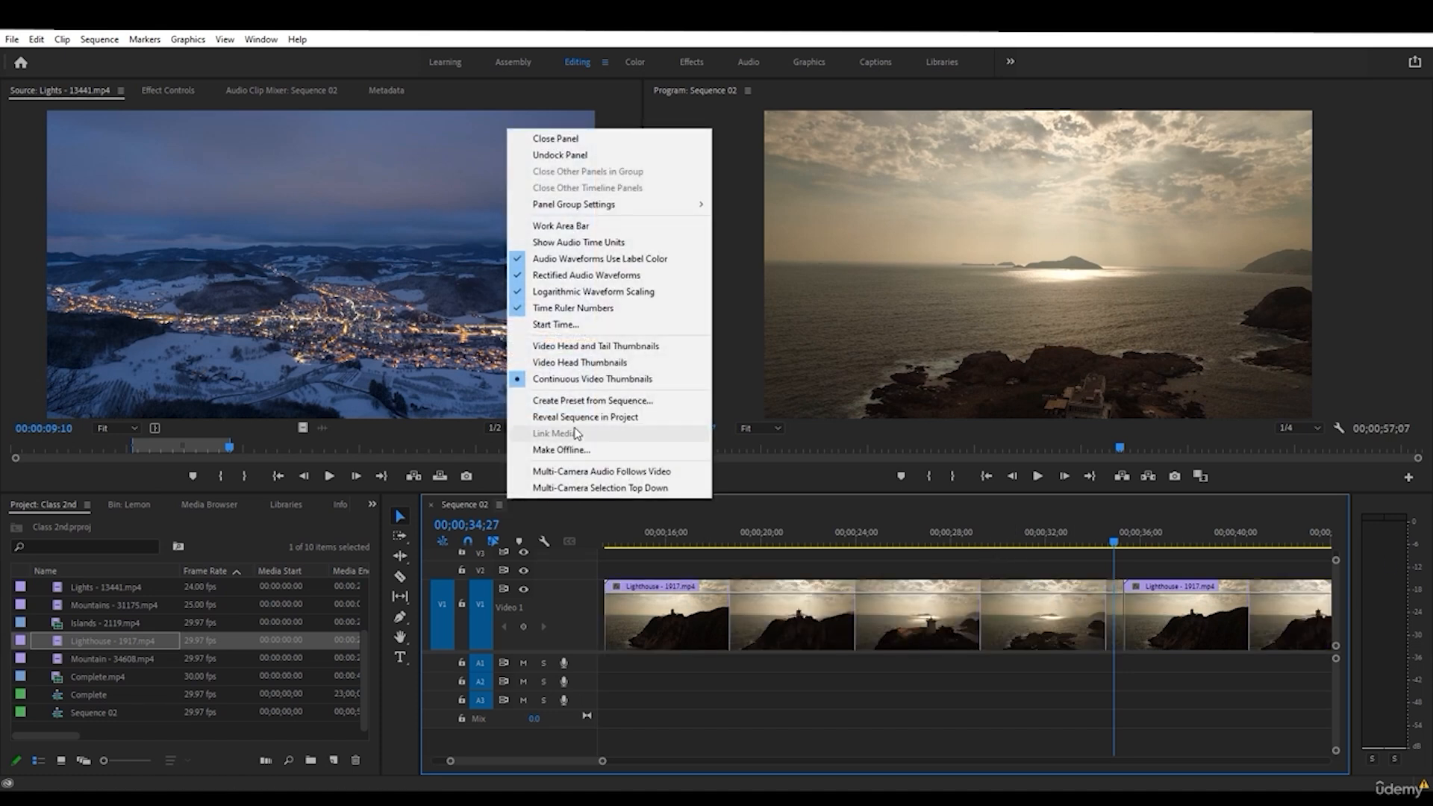
pyautogui.click(944, 710)
pyautogui.moveTo(1013, 531); pyautogui.dragTo(764, 556)
pyautogui.click(990, 539)
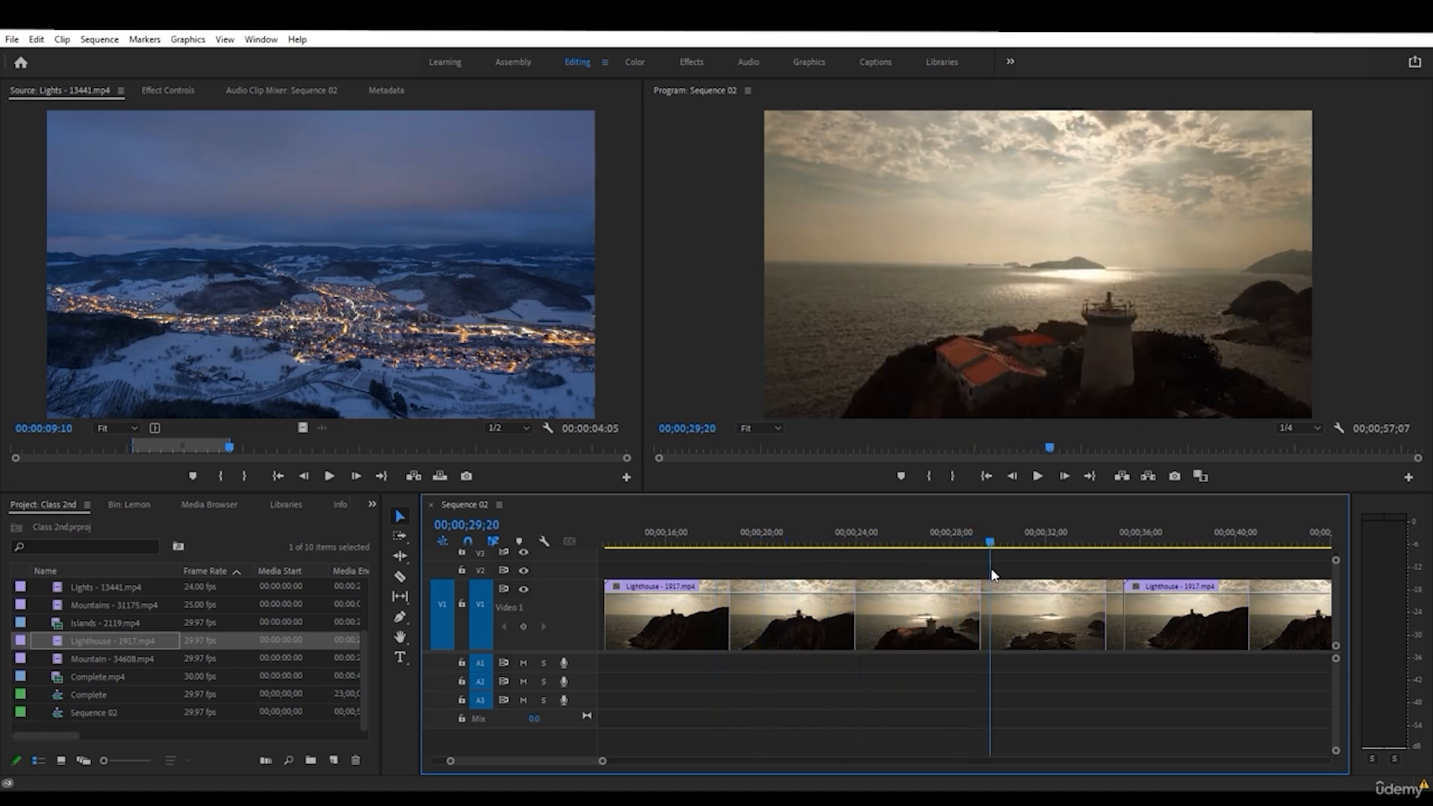
pyautogui.click(975, 586)
# - Collapse the V1 track, vary its height, and enlarge it again until the clip thumbnails show at full size
pyautogui.doubleClick(565, 613)
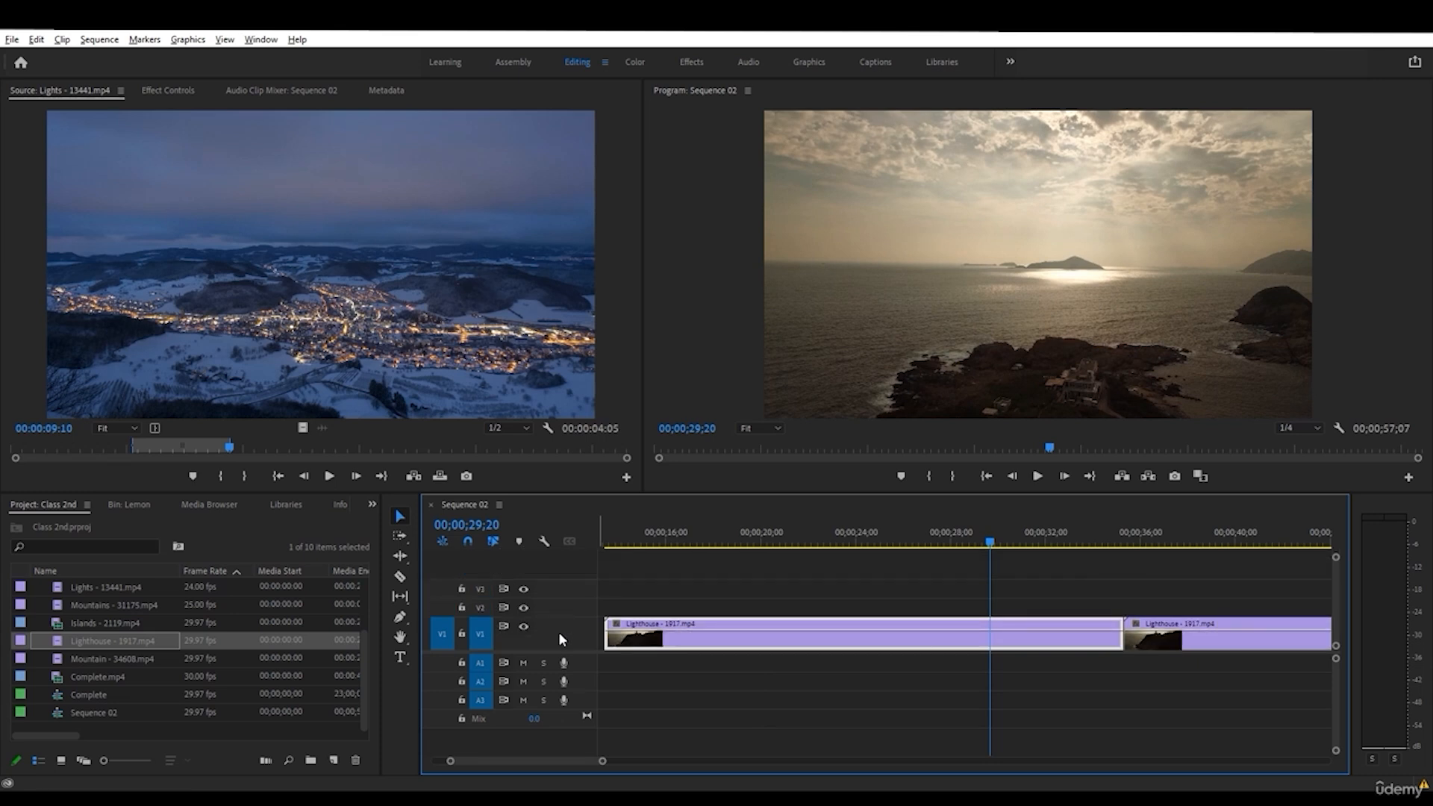
pyautogui.scroll(4, 558, 632)
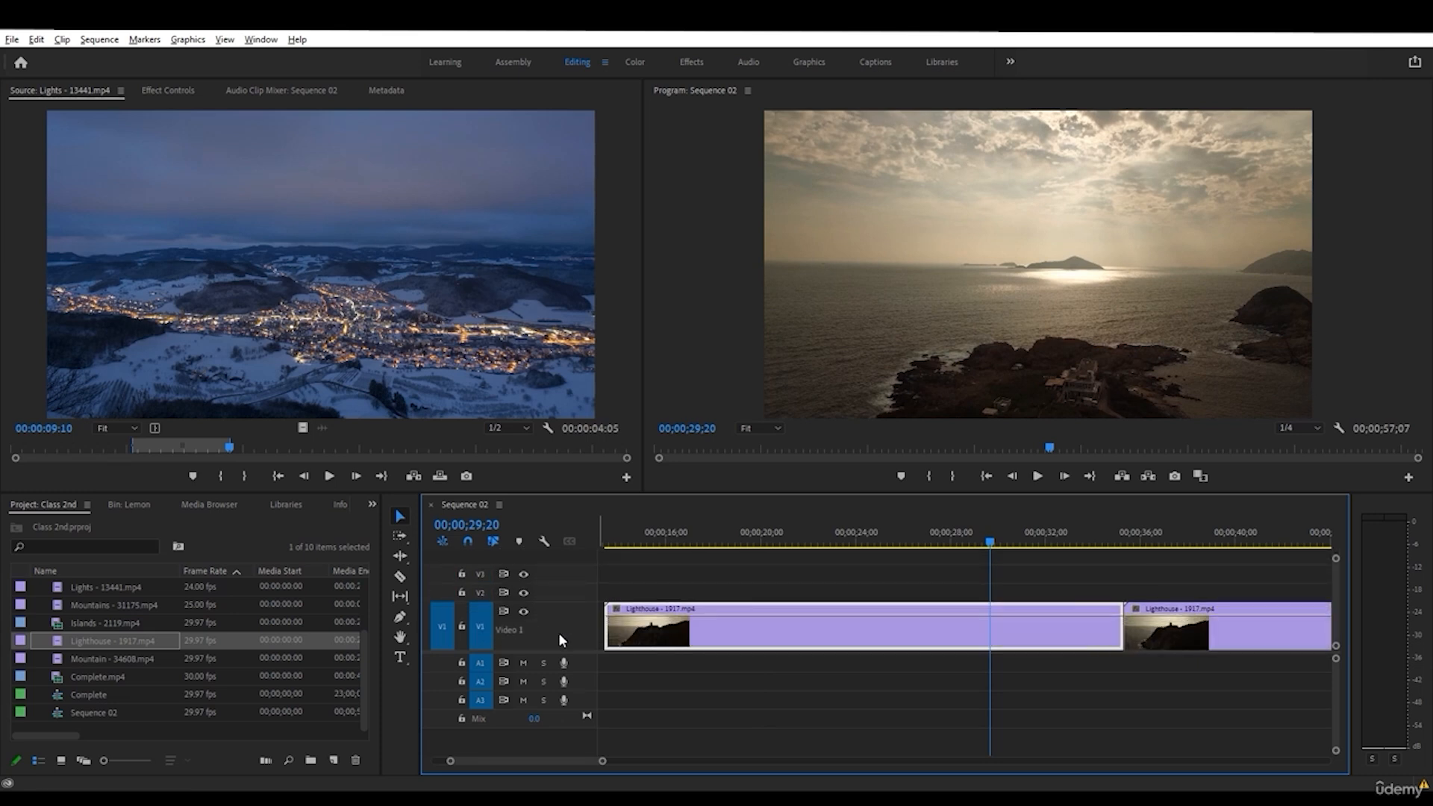
pyautogui.scroll(-4, 558, 633)
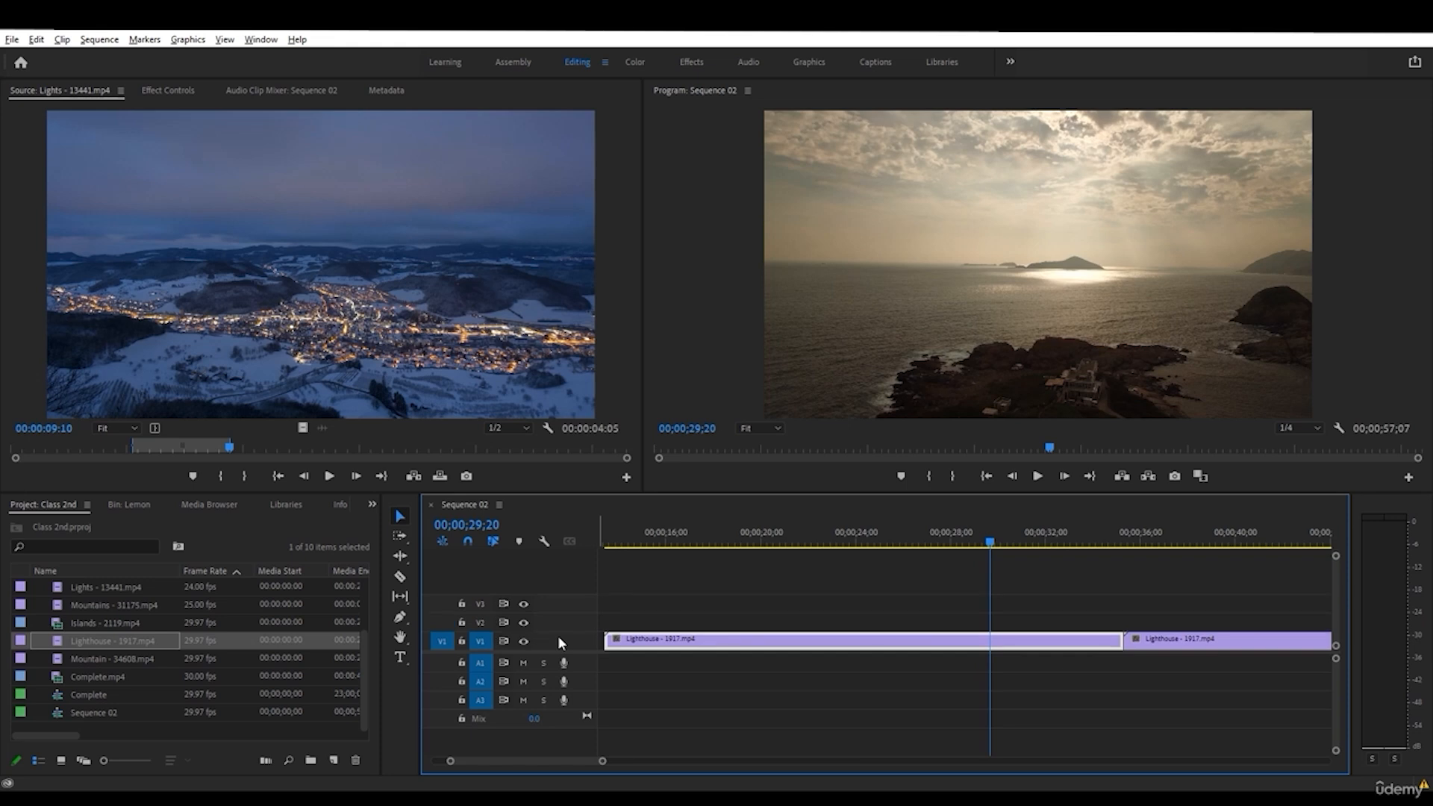
pyautogui.scroll(3, 558, 634)
pyautogui.scroll(-1, 564, 628)
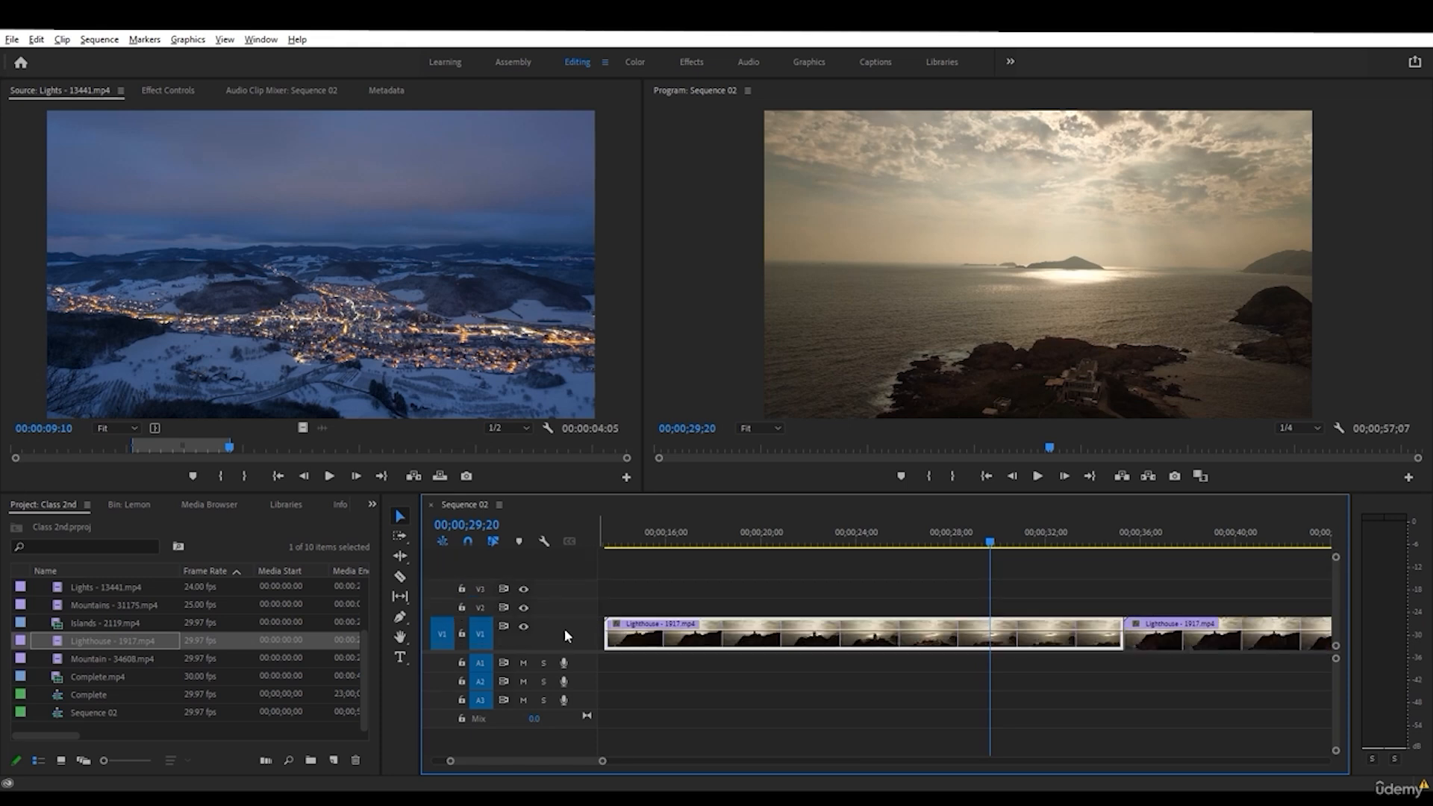
pyautogui.scroll(2, 564, 628)
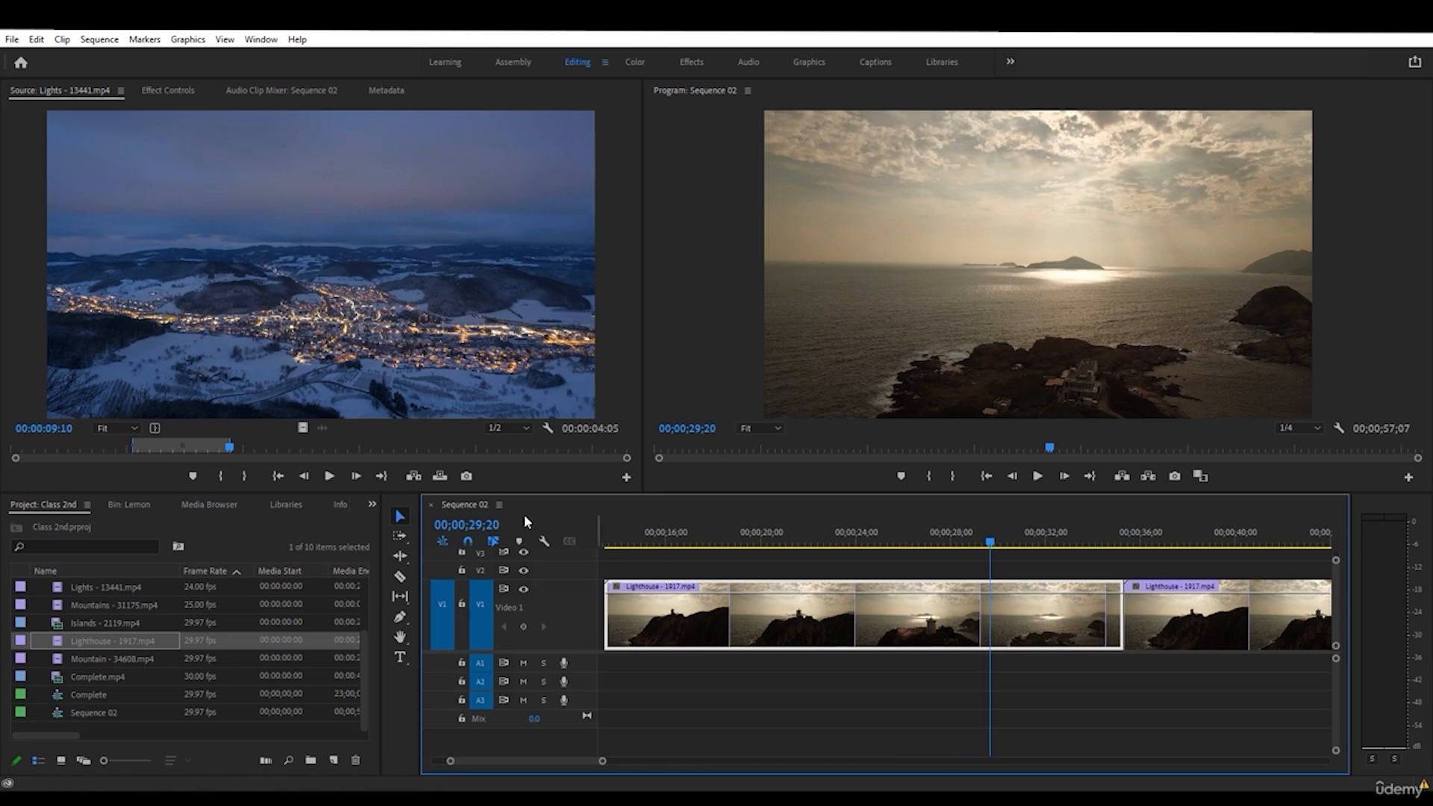
# - Set the timeline to Video Head Thumbnails and save the project
pyautogui.click(502, 506)
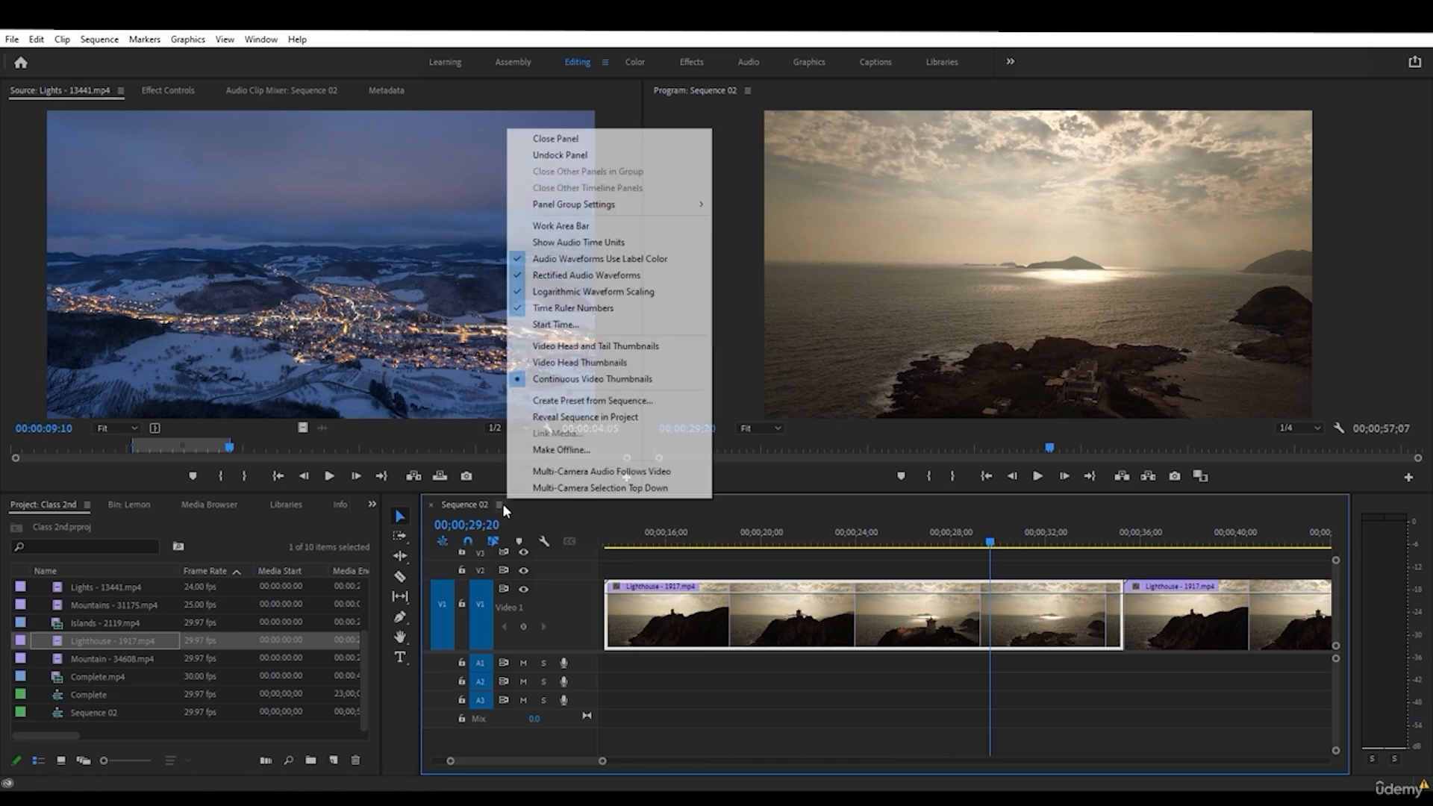
pyautogui.click(605, 365)
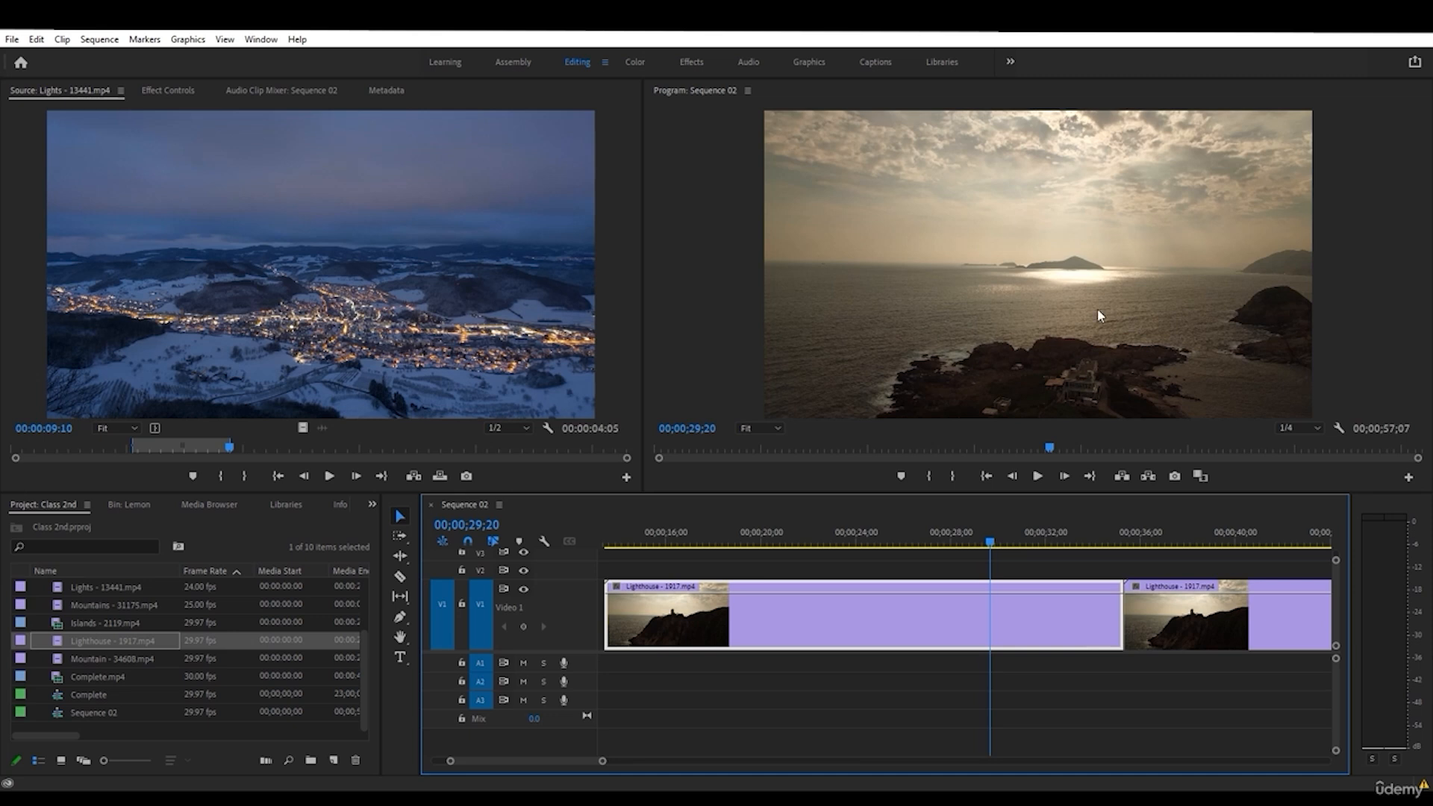
pyautogui.hotkey('ctrl', 's')
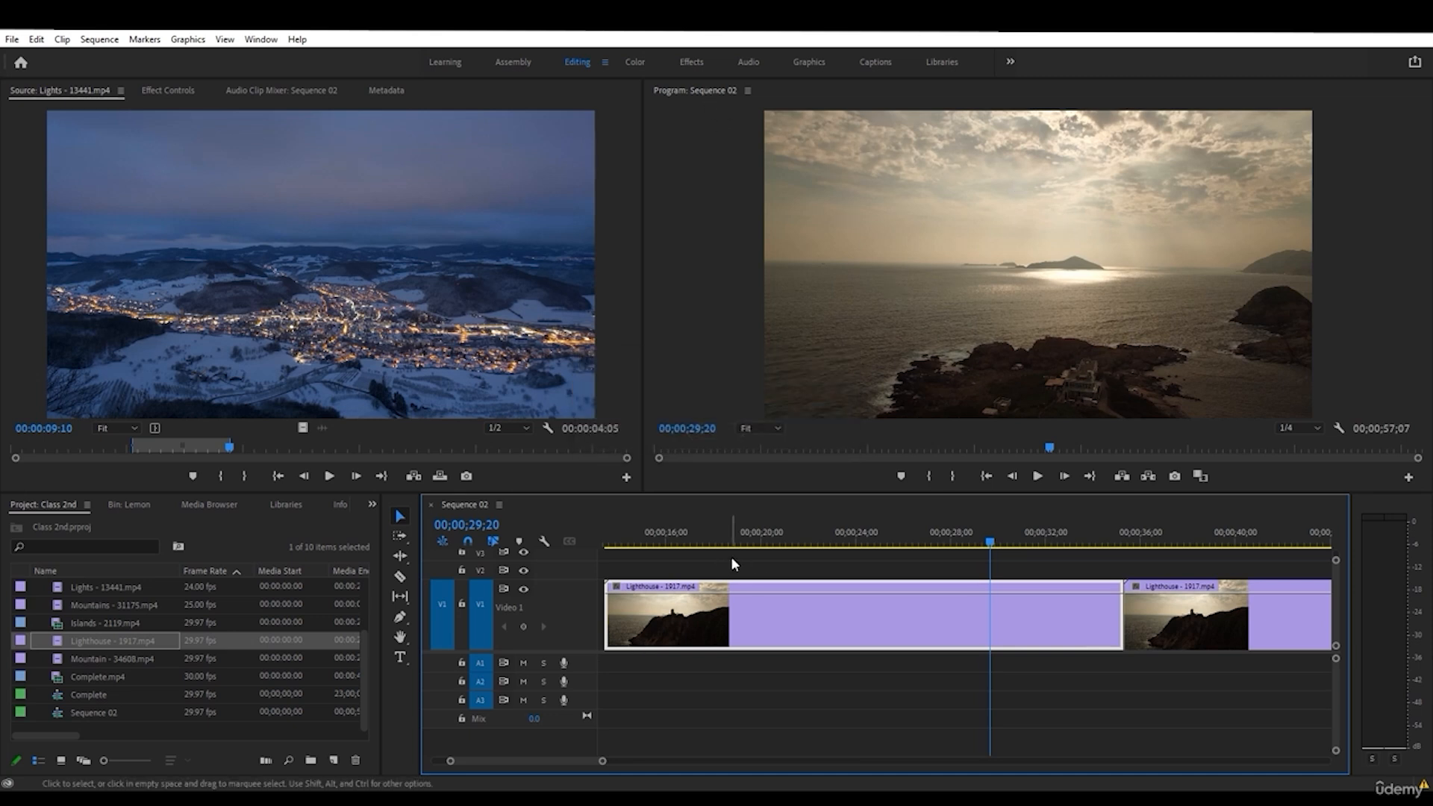
# - Hide the V1 track output, check the sequence at 00;00;26;16, and show V1 again at a reduced track height
pyautogui.moveTo(710, 531); pyautogui.dragTo(726, 534)
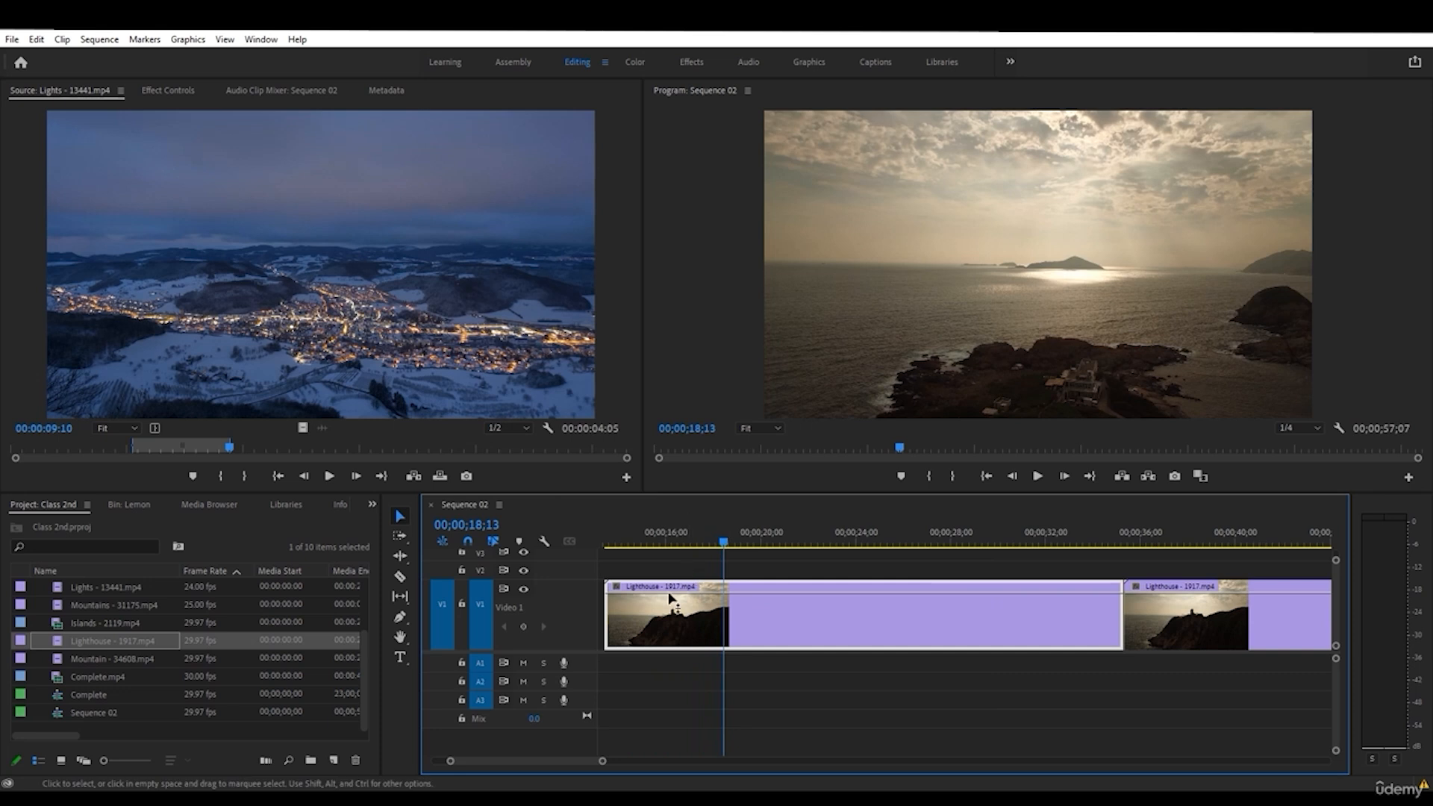
pyautogui.click(524, 590)
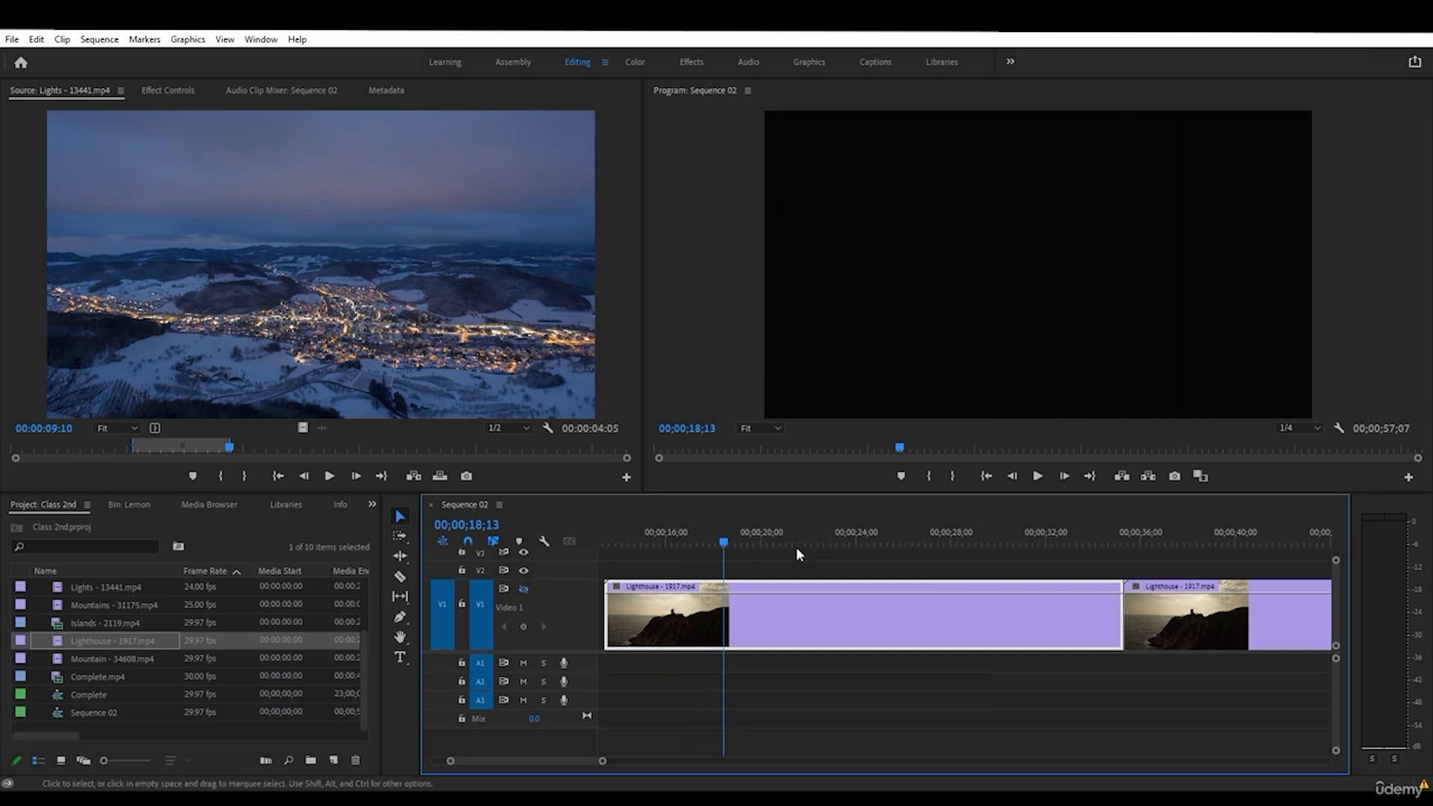
pyautogui.click(899, 540)
pyautogui.moveTo(937, 536)
pyautogui.mouseDown()
pyautogui.moveTo(978, 534)
pyautogui.moveTo(915, 535)
pyautogui.mouseUp()
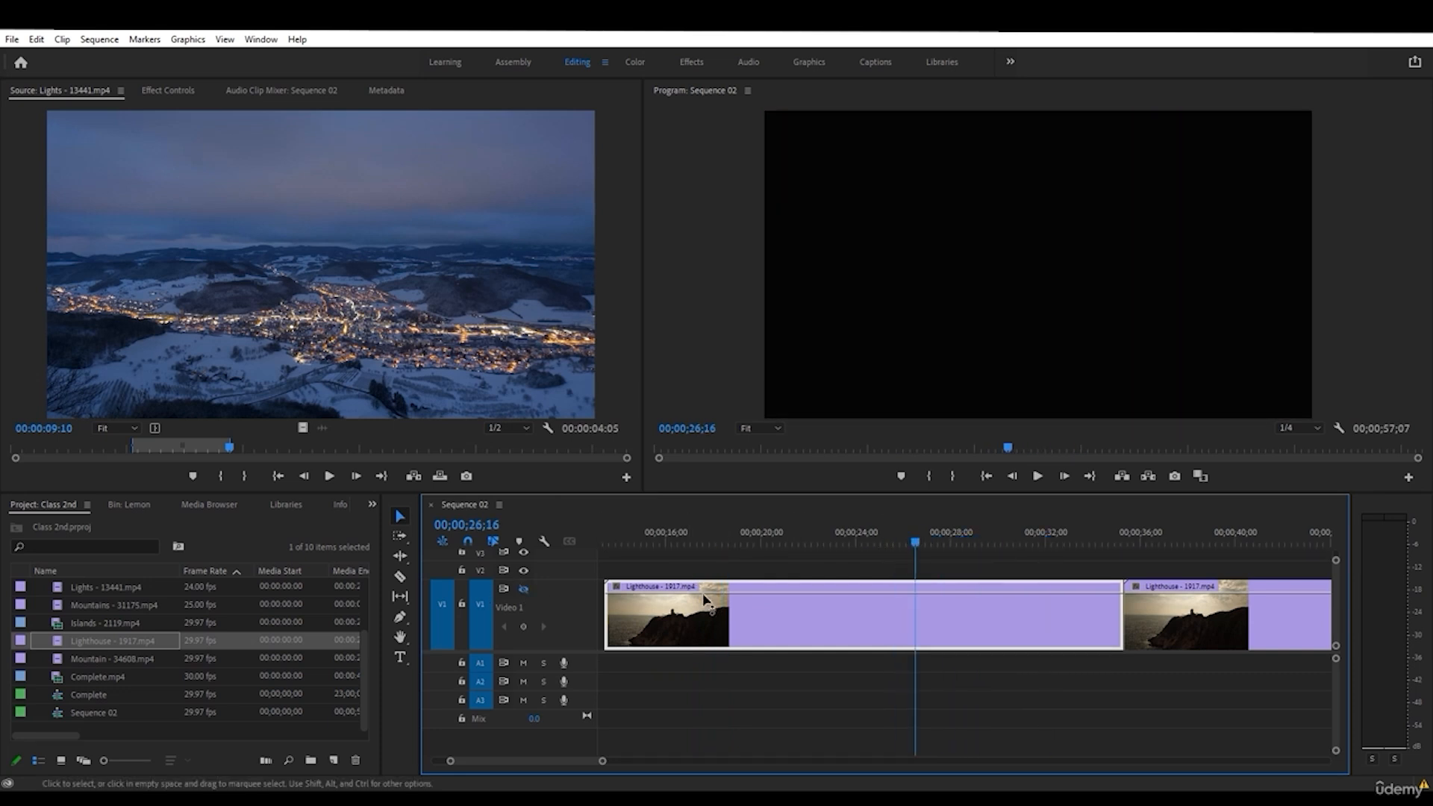
pyautogui.click(524, 590)
pyautogui.scroll(-6, 565, 609)
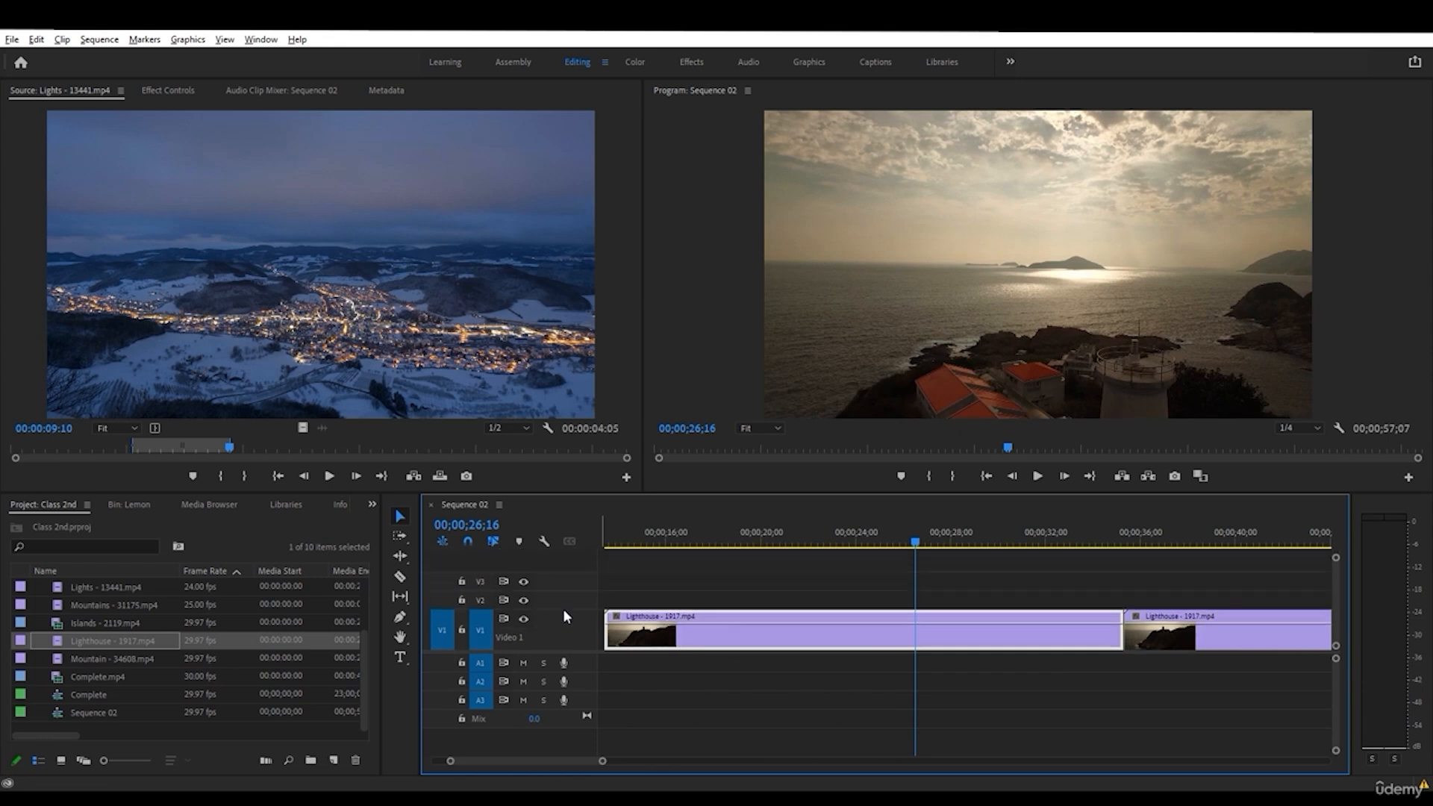
# - Lock and unlock the V1 track, and move the second Lighthouse clip straight up onto V2
pyautogui.click(462, 638)
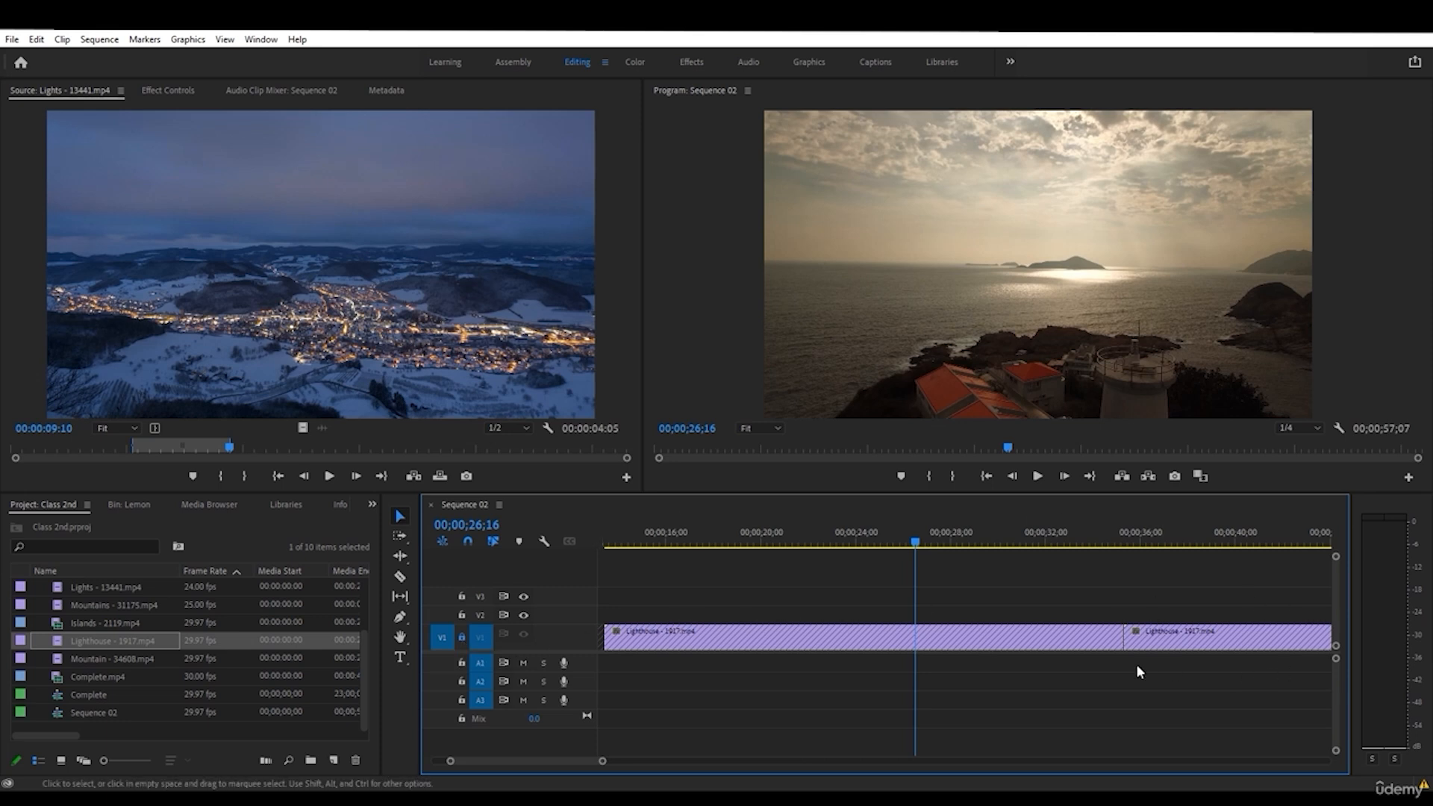
pyautogui.click(461, 637)
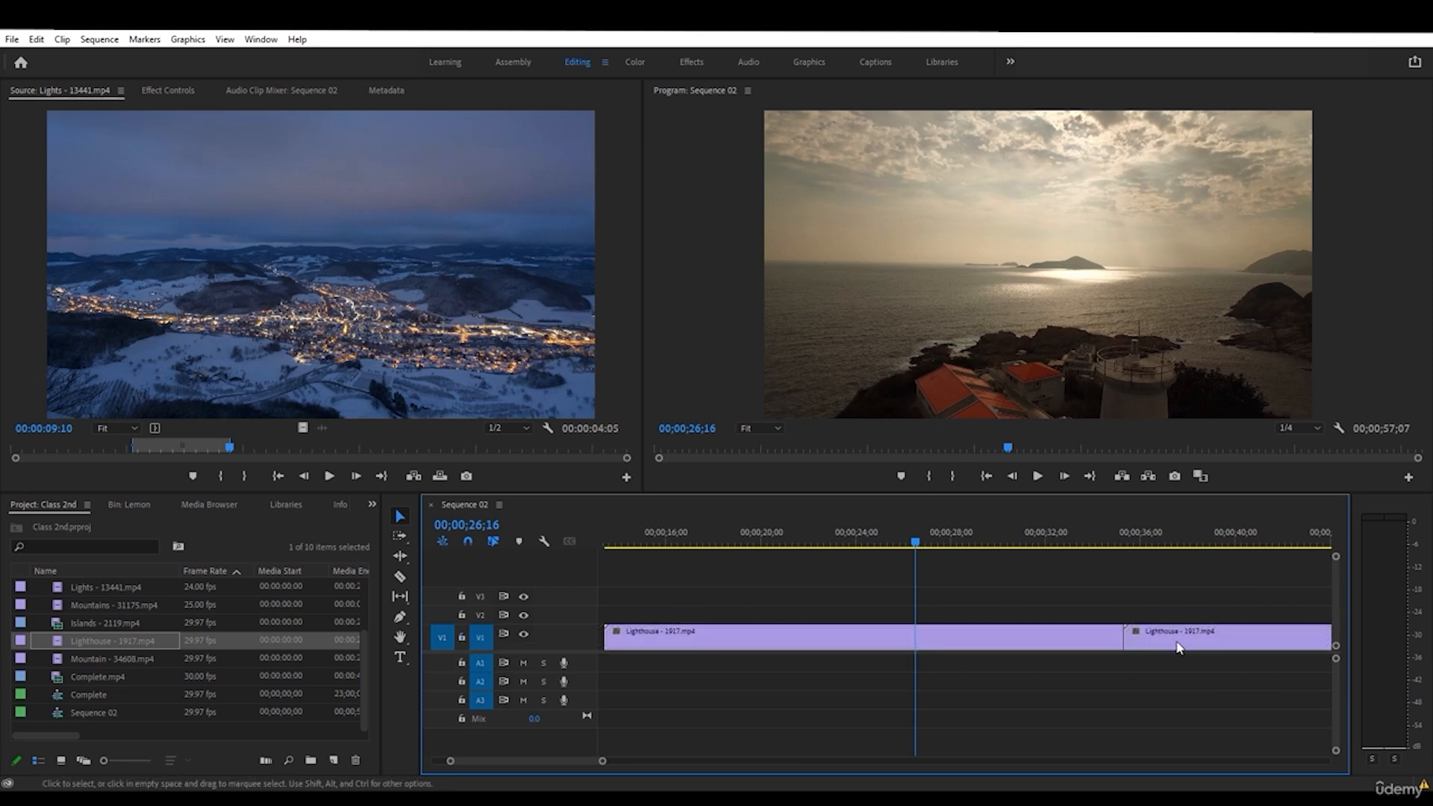
pyautogui.moveTo(1183, 636); pyautogui.dragTo(1184, 617)
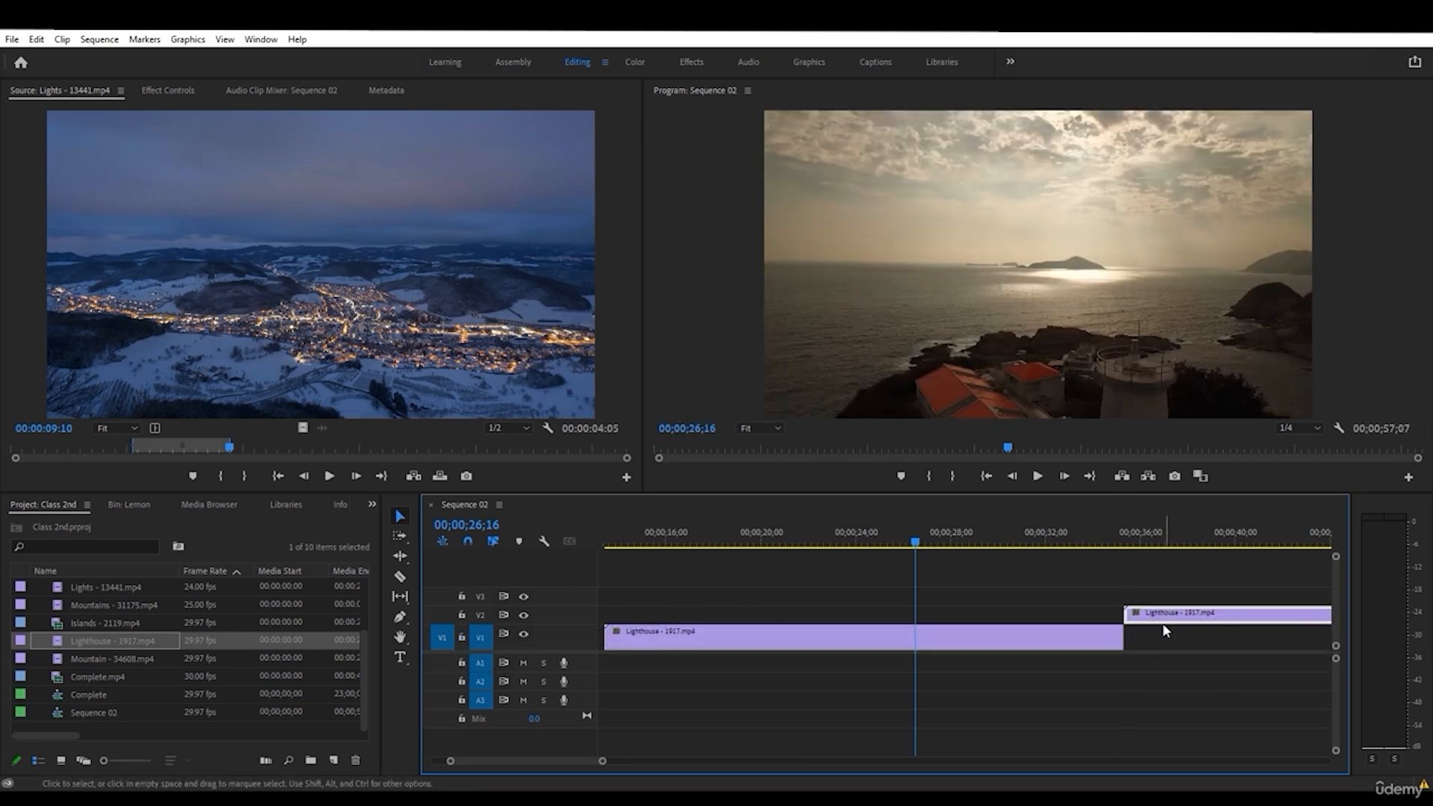
# - Lock the V1 track, slide the Lighthouse clip on V2 earlier to overlap the V1 clip, and check the overlap at 00;00;27;14
pyautogui.click(462, 637)
pyautogui.moveTo(941, 534); pyautogui.dragTo(1114, 534)
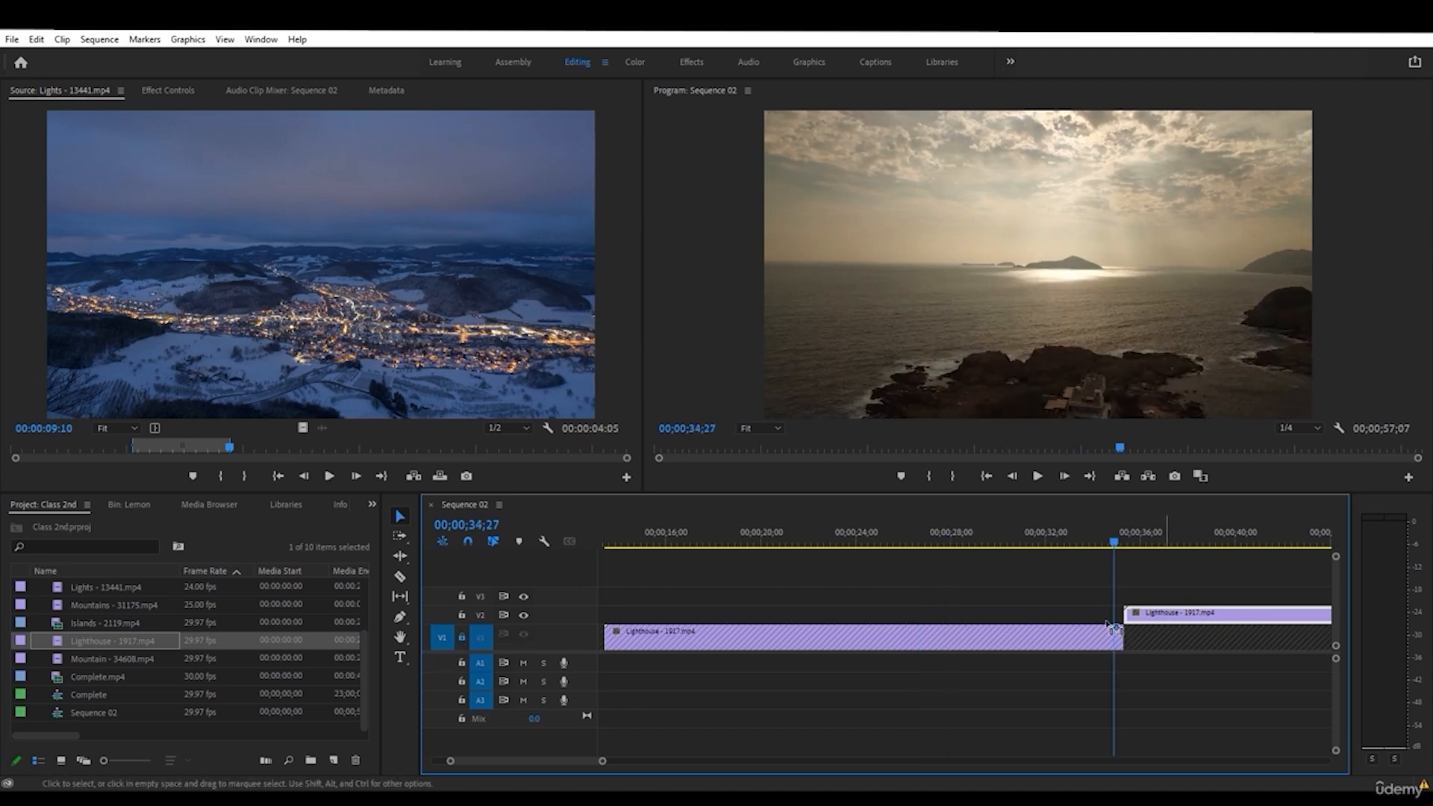
pyautogui.moveTo(1114, 626); pyautogui.dragTo(936, 616)
pyautogui.moveTo(1003, 535); pyautogui.dragTo(940, 547)
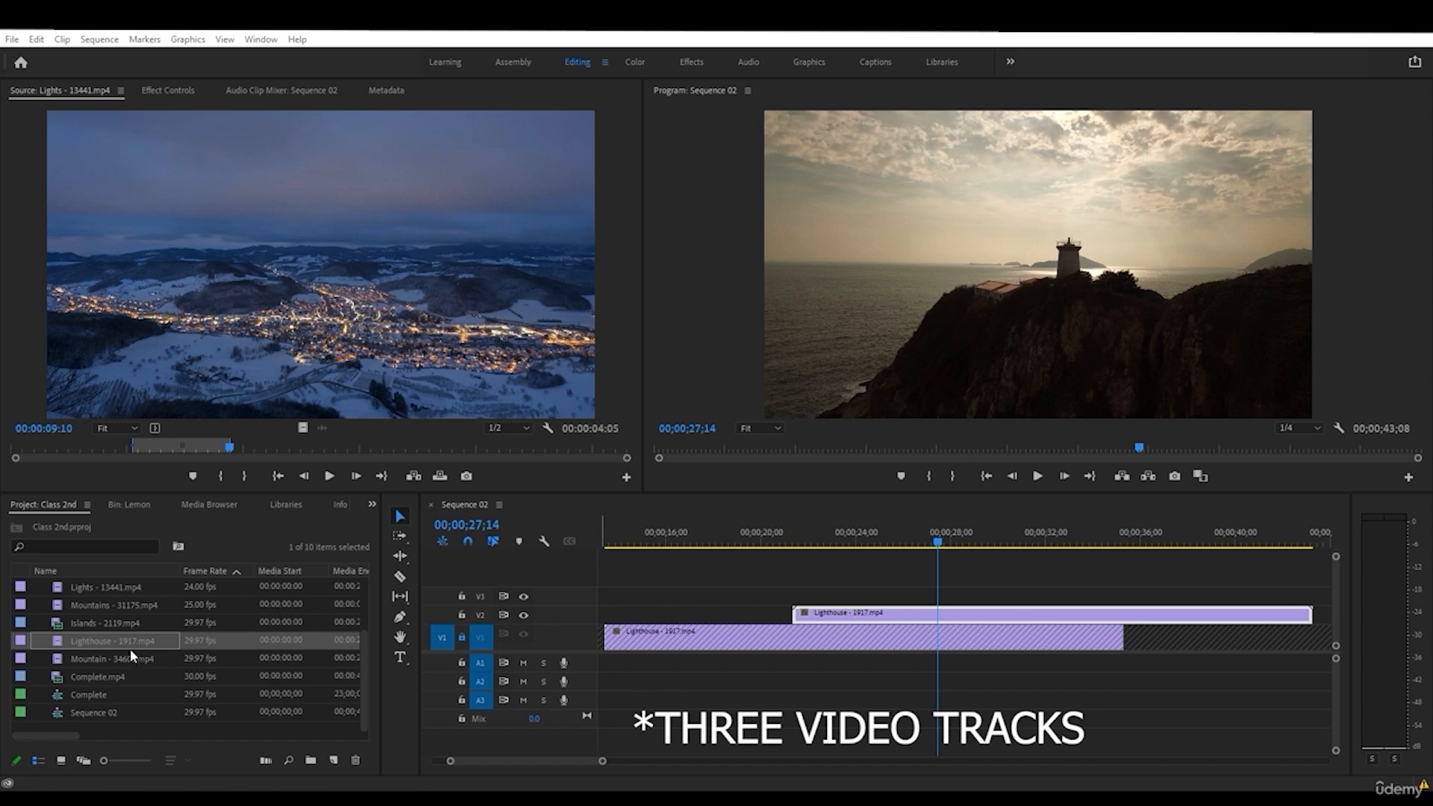
# - Add Mountains - 31175.mp4 twice above the existing video tracks, staggered on new tracks V4 and V5
pyautogui.moveTo(111, 606); pyautogui.dragTo(648, 597)
pyautogui.moveTo(204, 609); pyautogui.dragTo(746, 560)
pyautogui.click(260, 589)
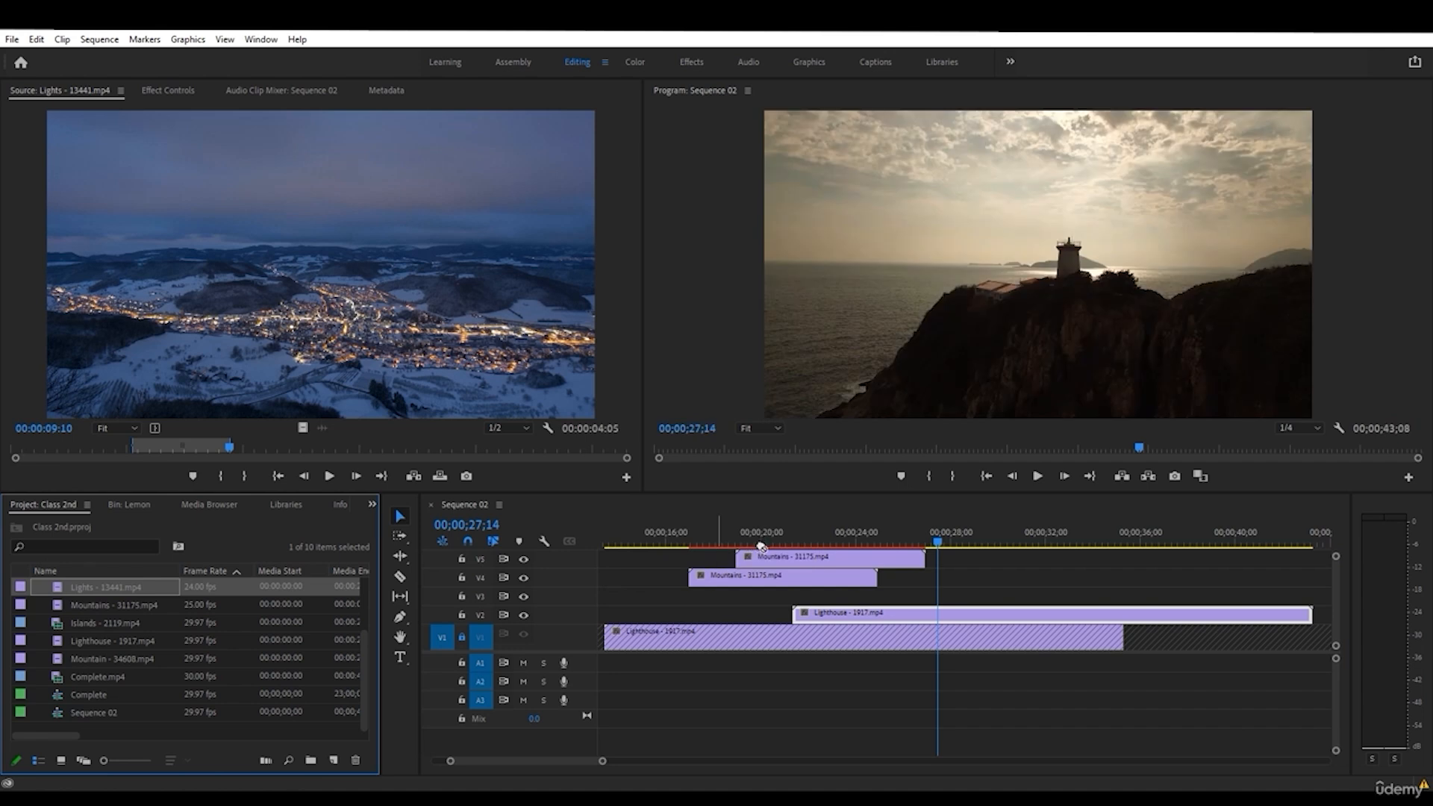
pyautogui.scroll(3, 545, 596)
pyautogui.keyDown('alt'); pyautogui.scroll(-1, 544, 596); pyautogui.keyUp('alt')
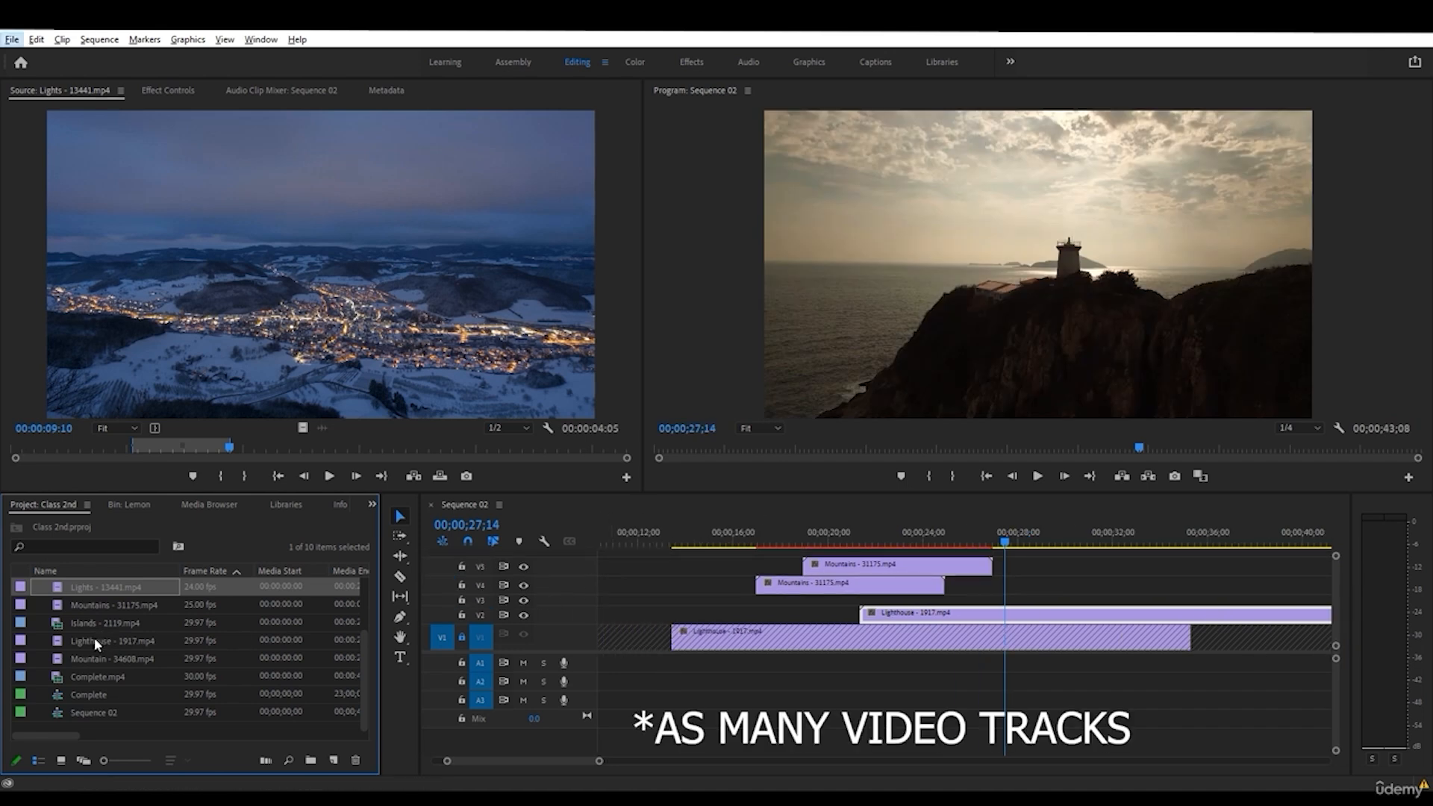
# - Load Complete.mp4 into the Source monitor and place only its audio on a new track A4 and on A3
pyautogui.click(83, 678)
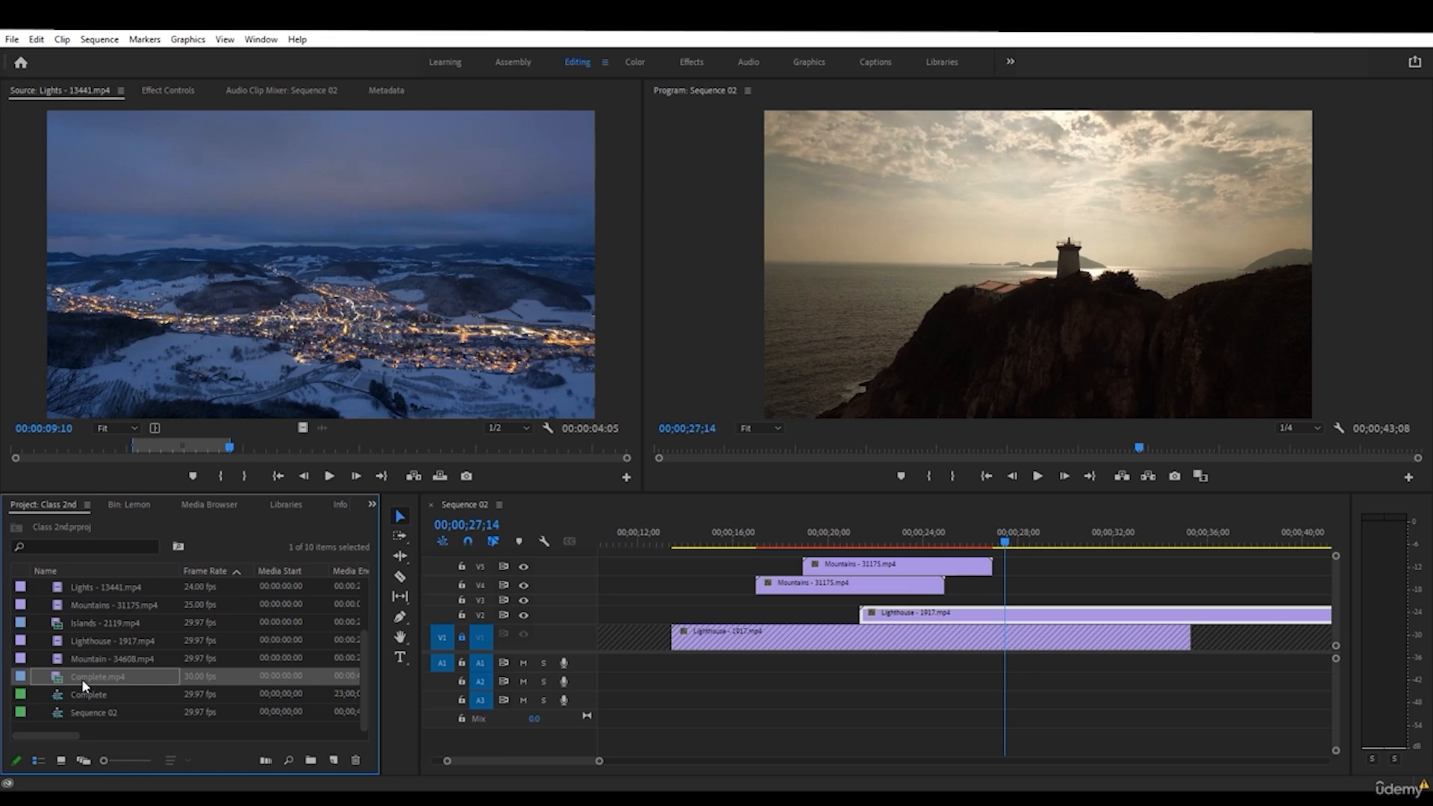
pyautogui.click(83, 678)
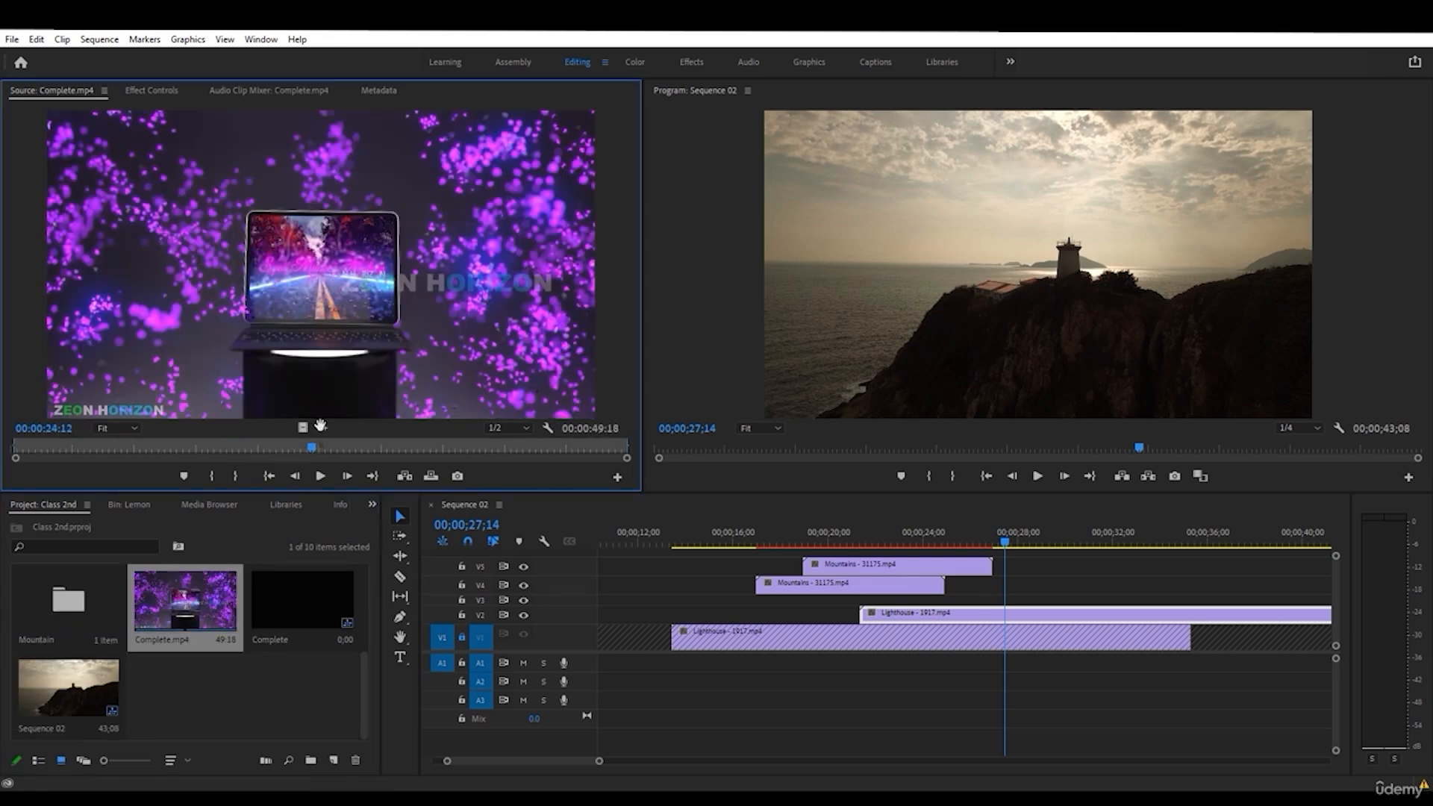
pyautogui.moveTo(352, 456); pyautogui.dragTo(640, 728)
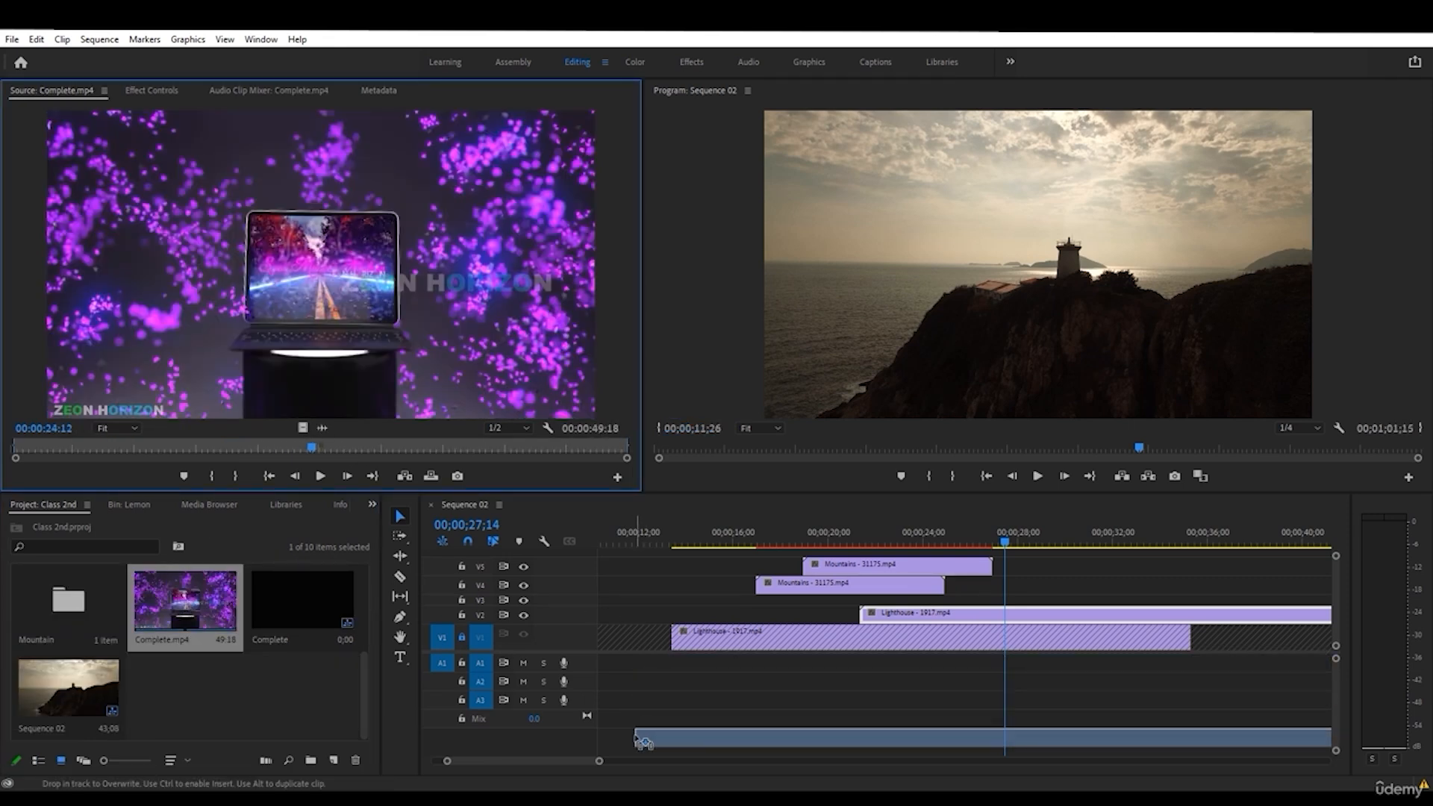
pyautogui.moveTo(323, 428); pyautogui.dragTo(645, 737)
pyautogui.scroll(-1, 676, 730)
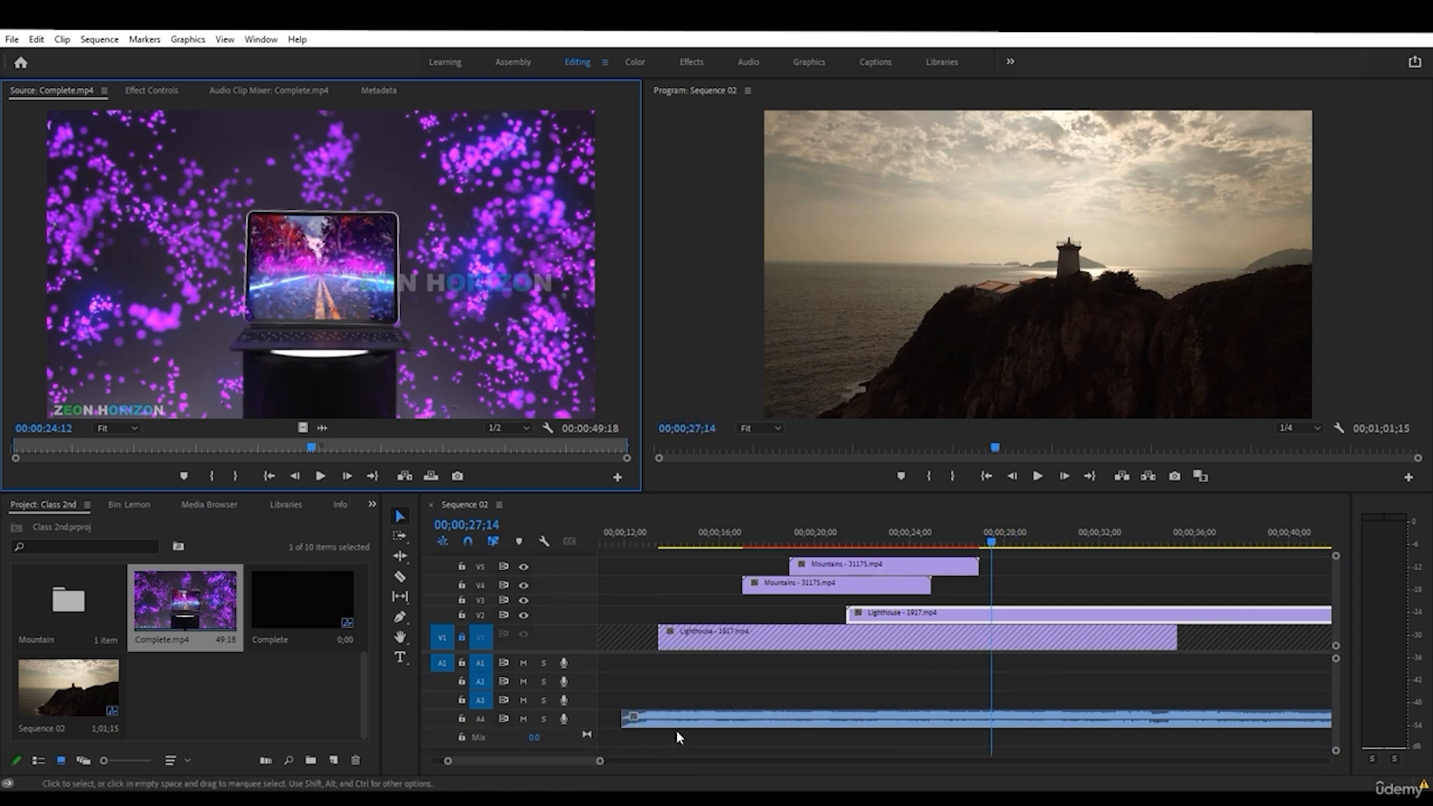
pyautogui.scroll(-1, 665, 730)
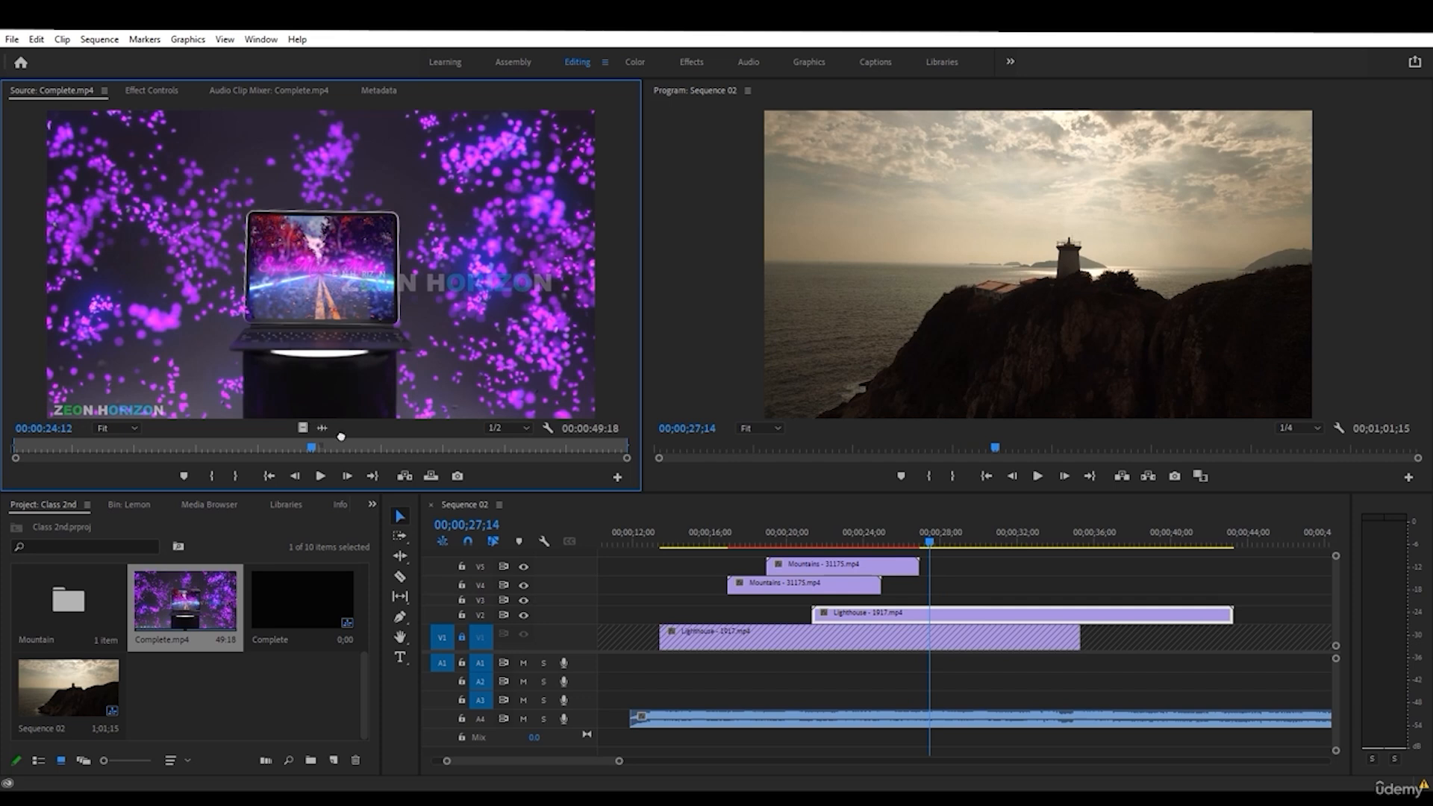
pyautogui.moveTo(322, 427); pyautogui.dragTo(672, 717)
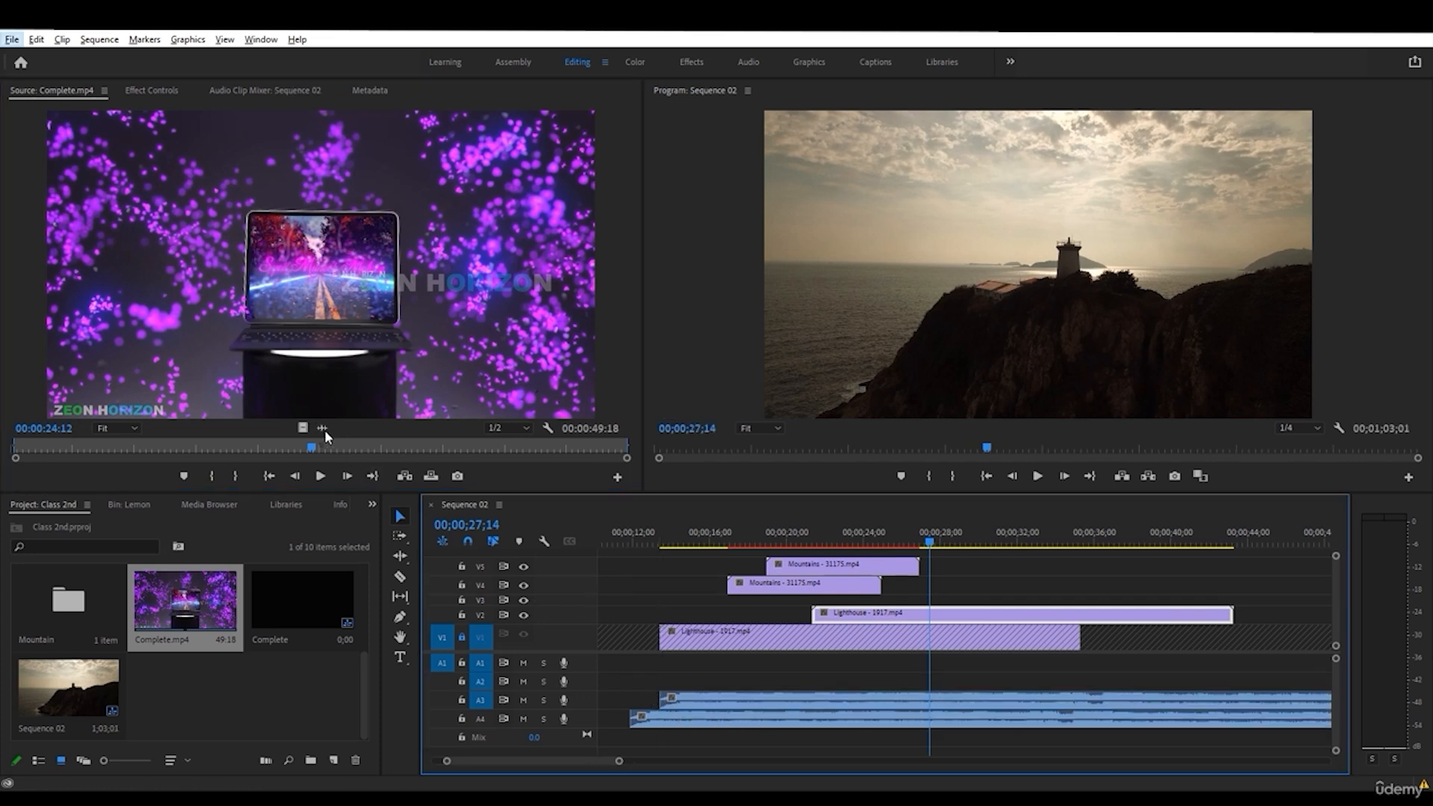
# - Remove the two audio clips from A3 and A4, and turn Linked Selection back on
pyautogui.moveTo(485, 526); pyautogui.dragTo(642, 681)
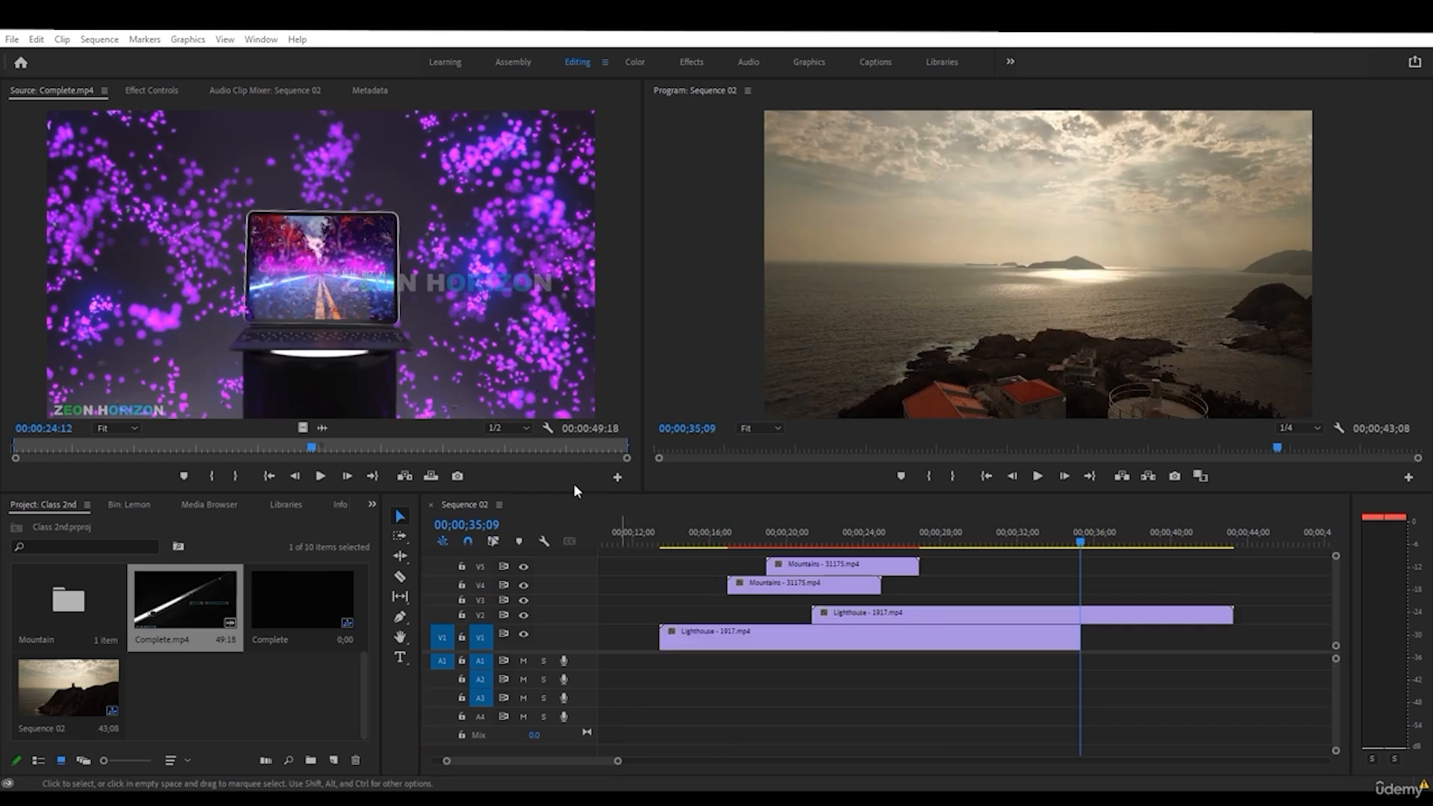
pyautogui.click(493, 540)
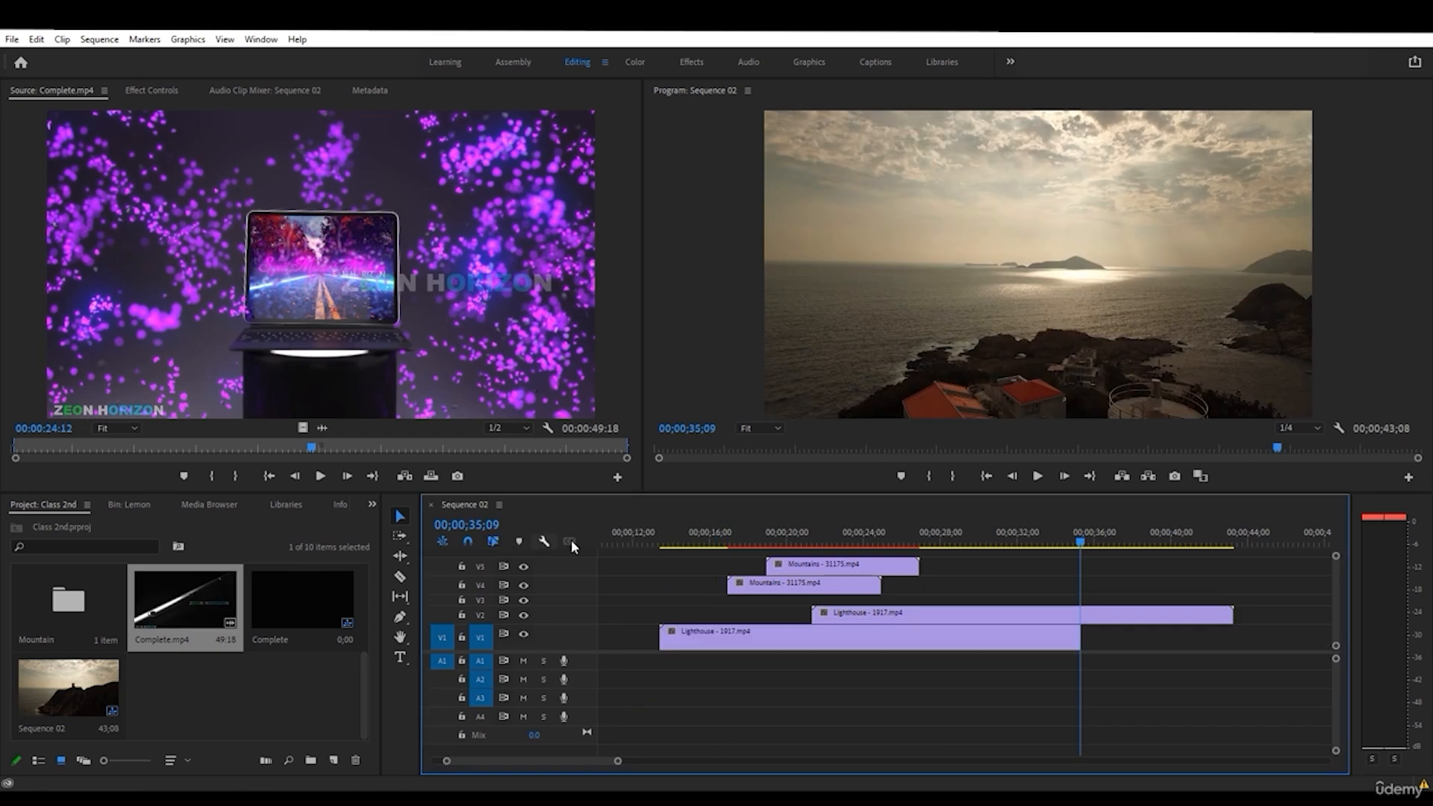
# - Review the timeline display settings and check the sequence at 00;00;20;09
pyautogui.scroll(3, 675, 635)
pyautogui.scroll(-2, 675, 635)
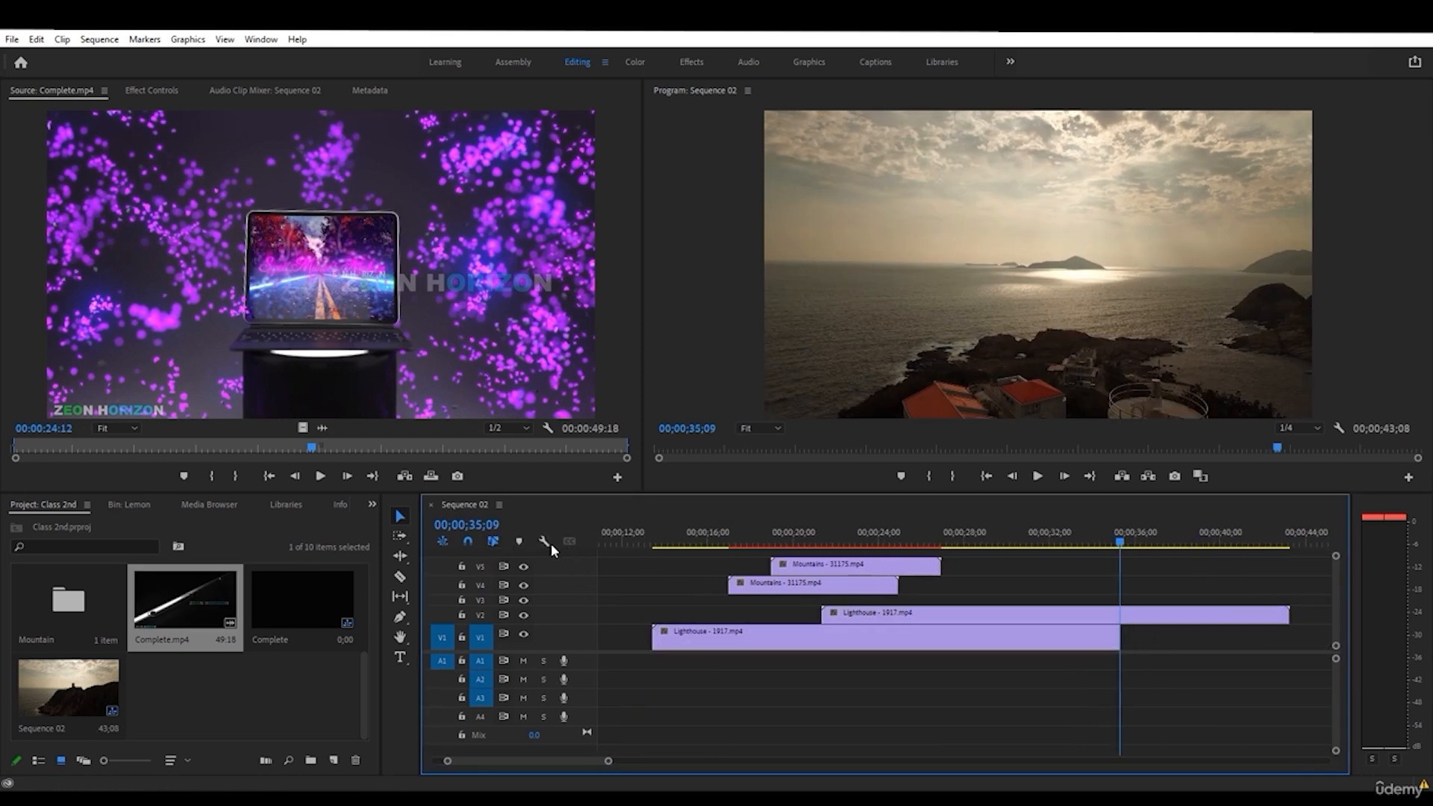
pyautogui.click(544, 542)
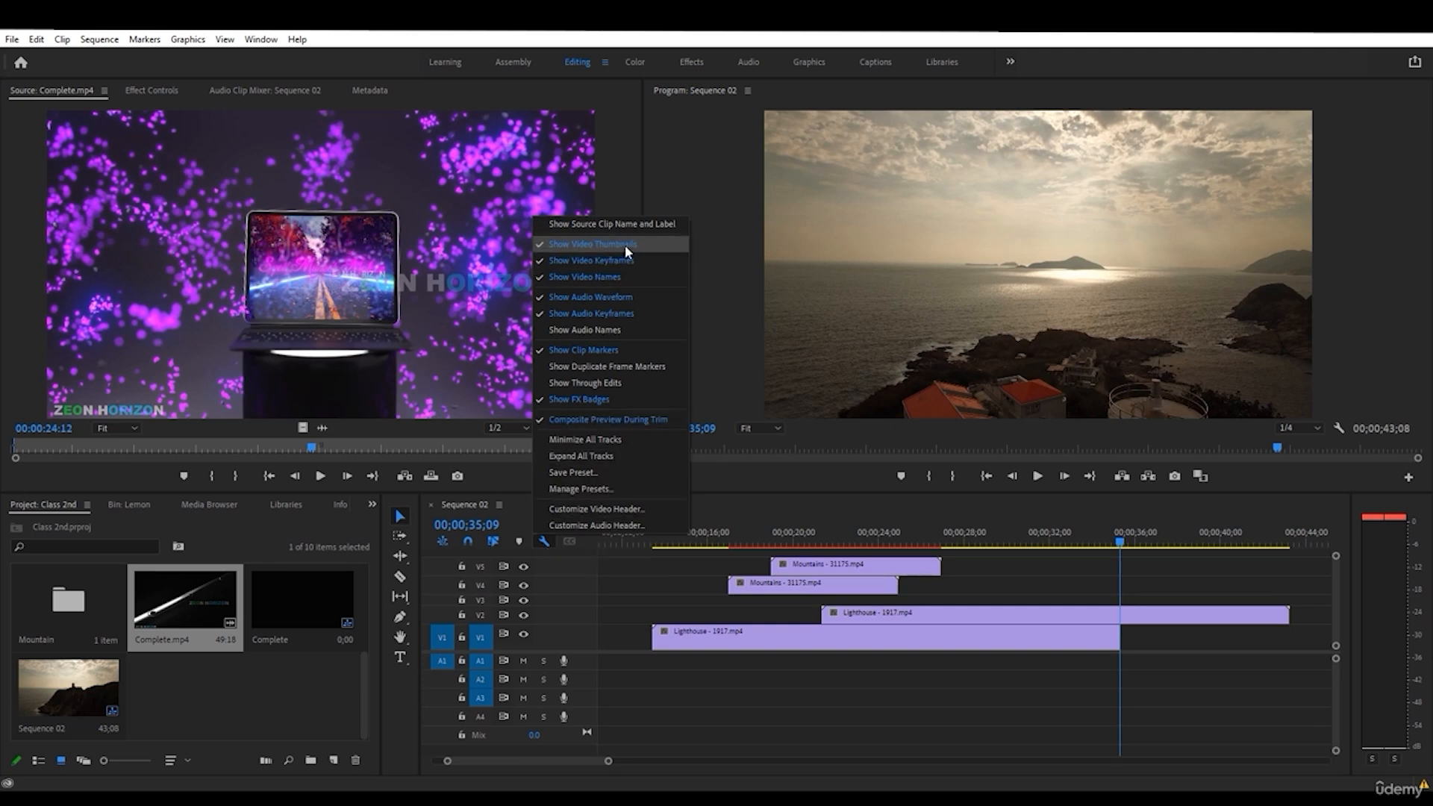
pyautogui.click(766, 706)
pyautogui.click(799, 532)
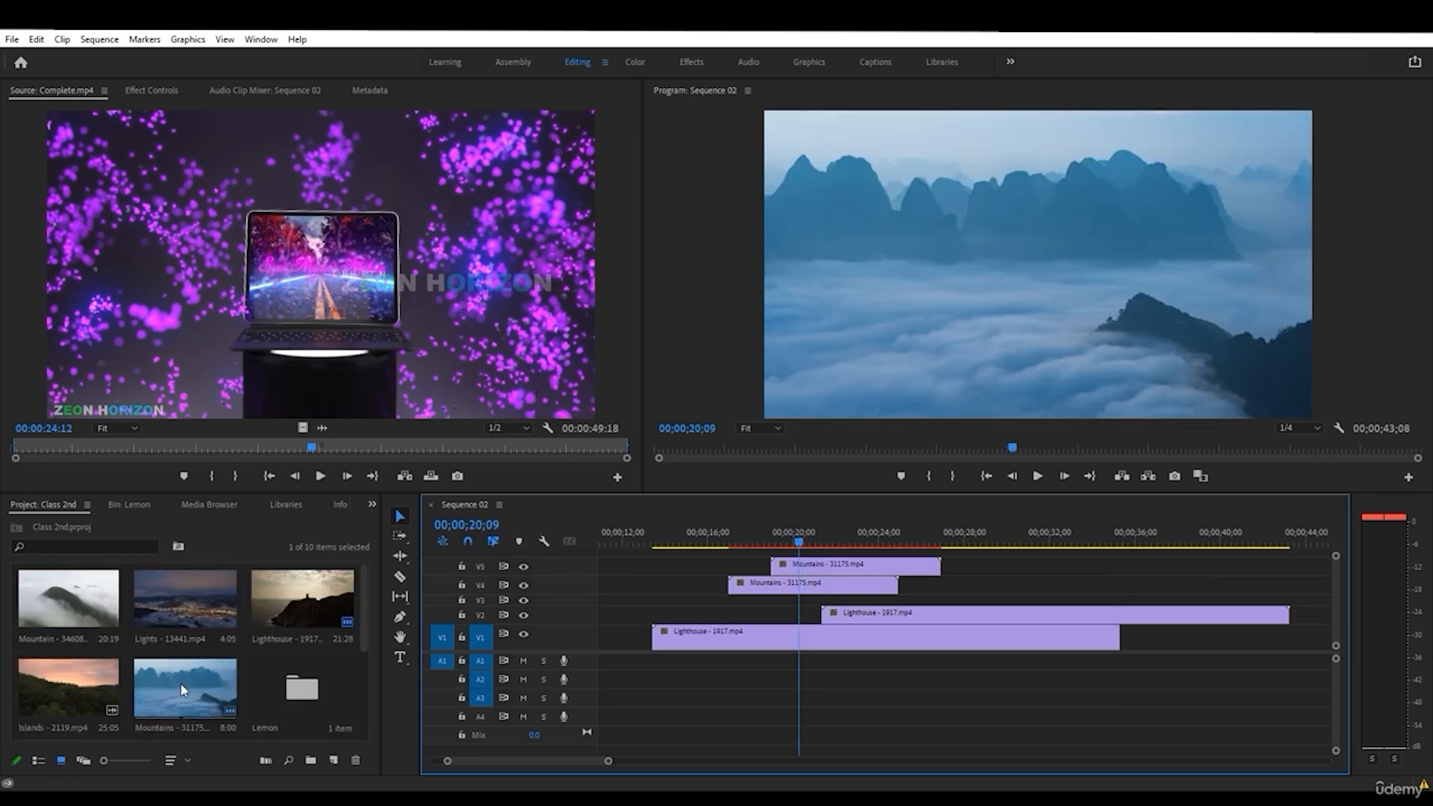
# - Try placing Mountains - 31175.mp4 on V1 after the Lighthouse clip, and delete it again
pyautogui.scroll(-2, 183, 691)
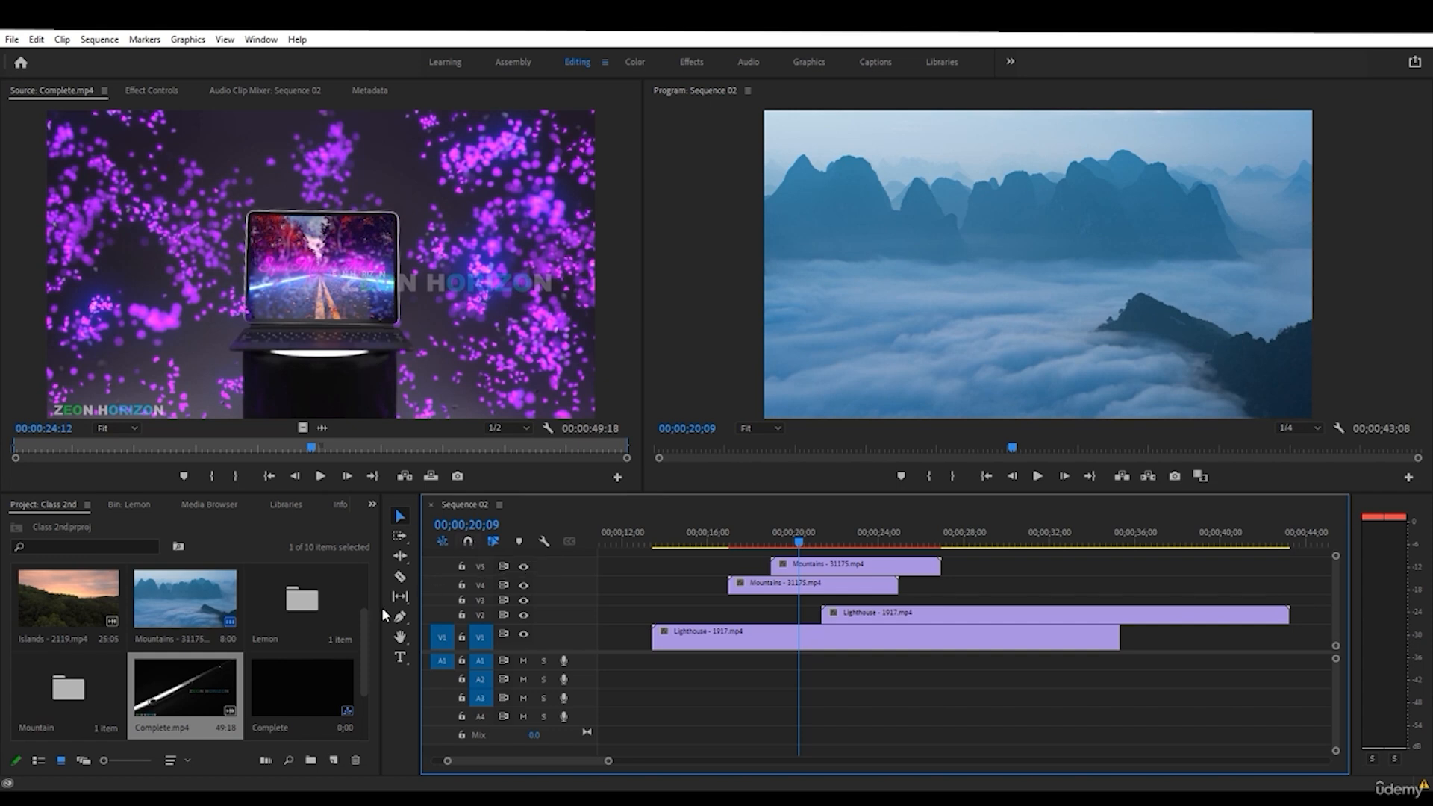
pyautogui.moveTo(191, 621); pyautogui.dragTo(1182, 644)
pyautogui.press('Delete')
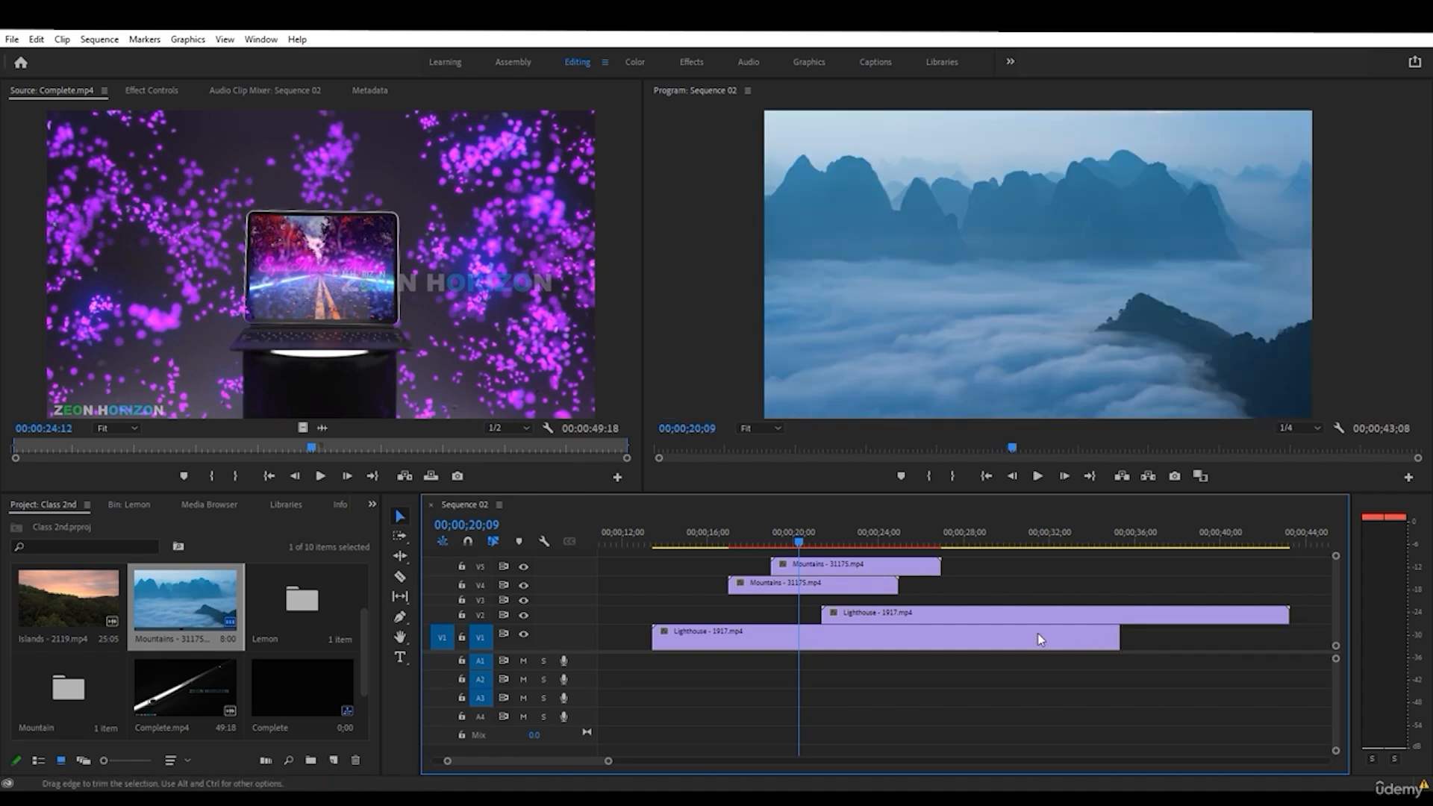
# - Turn on Snap, try placing Mountains - 31175.mp4 against the end of the Lighthouse clip on V1, and delete it
pyautogui.click(469, 542)
pyautogui.moveTo(185, 597); pyautogui.dragTo(1166, 648)
pyautogui.press('Delete')
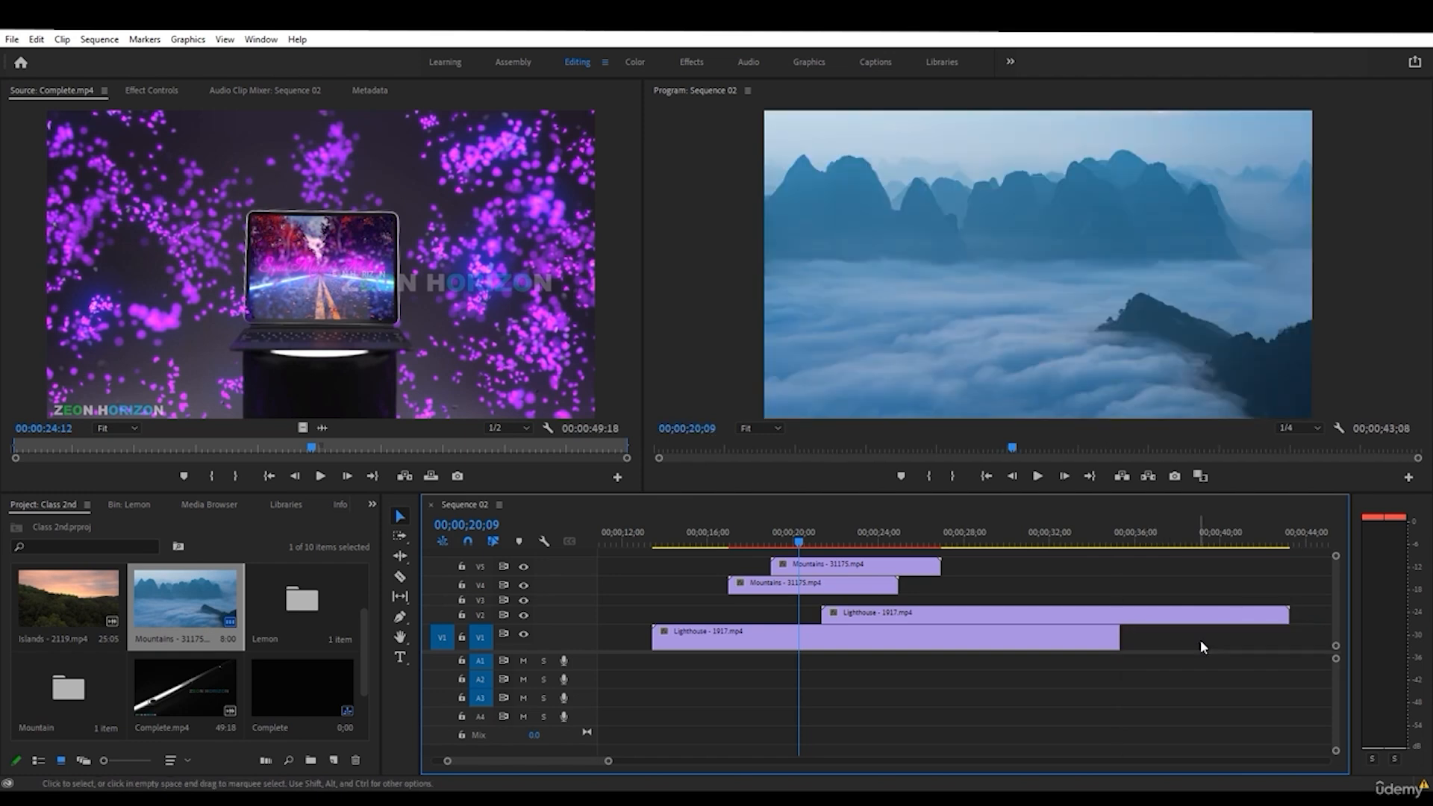
pyautogui.click(1261, 618)
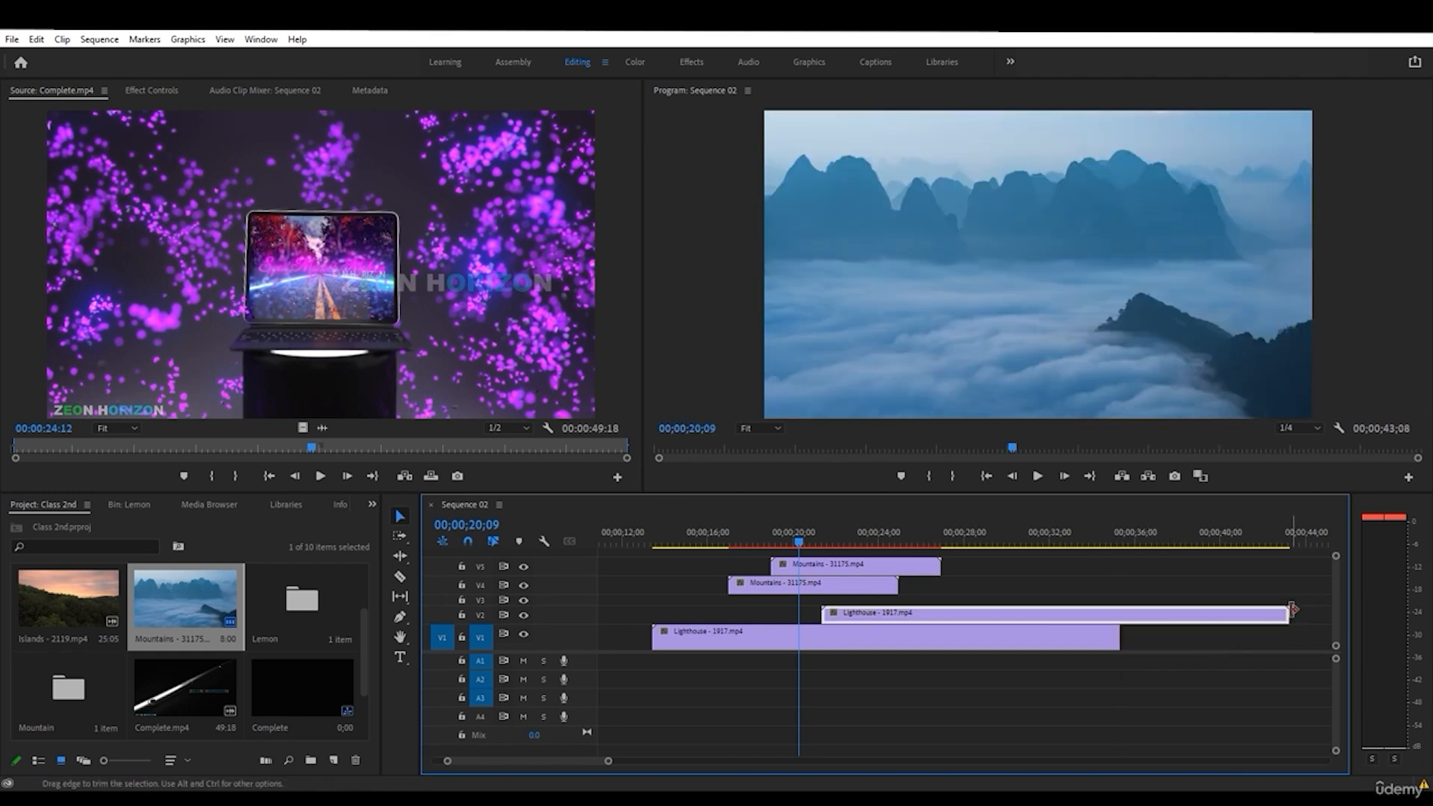
pyautogui.scroll(1, 1293, 614)
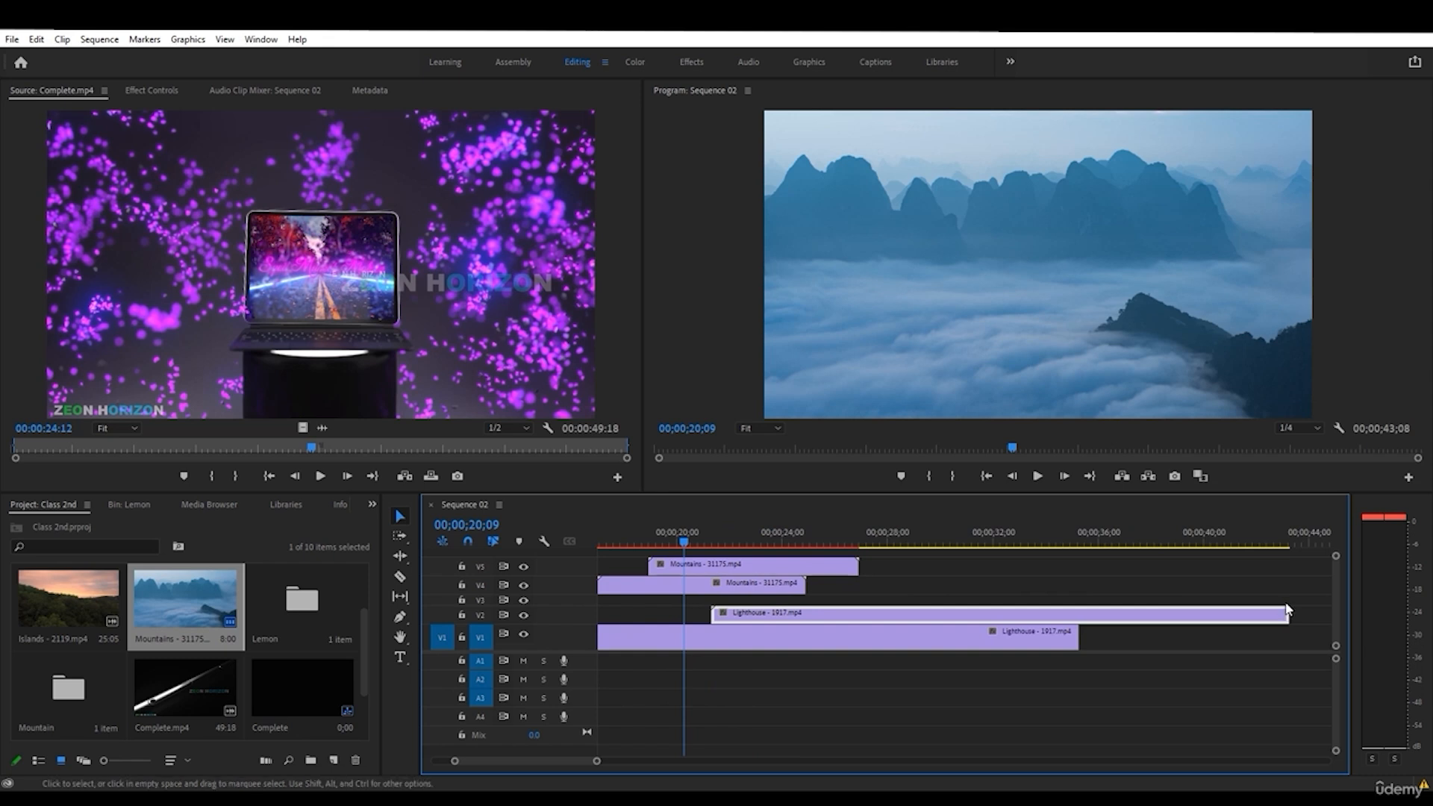
pyautogui.click(1280, 640)
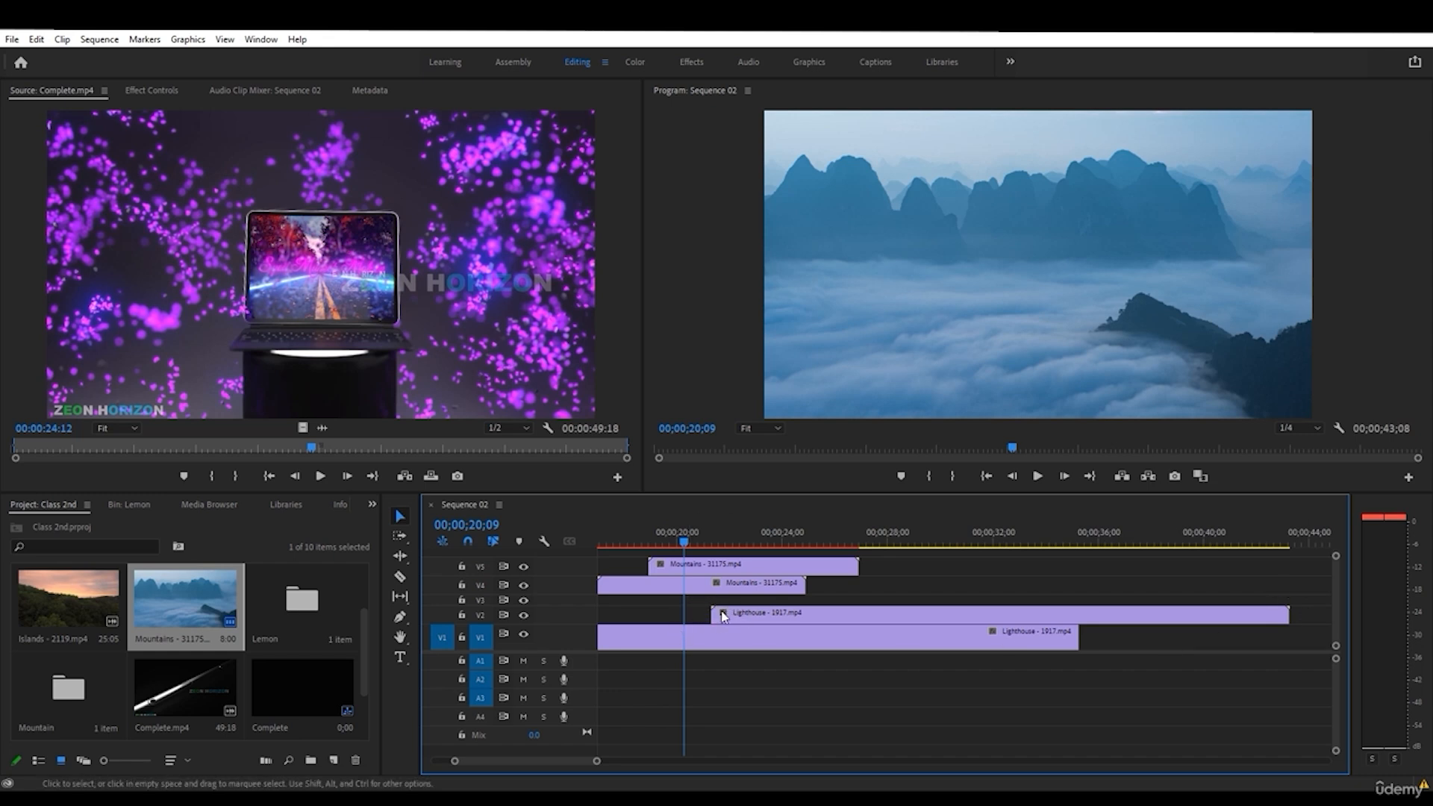
# - Load Islands - 2119.mp4 in the Source monitor and mark a 5:14 section ending at 00:00:09:04
pyautogui.doubleClick(65, 606)
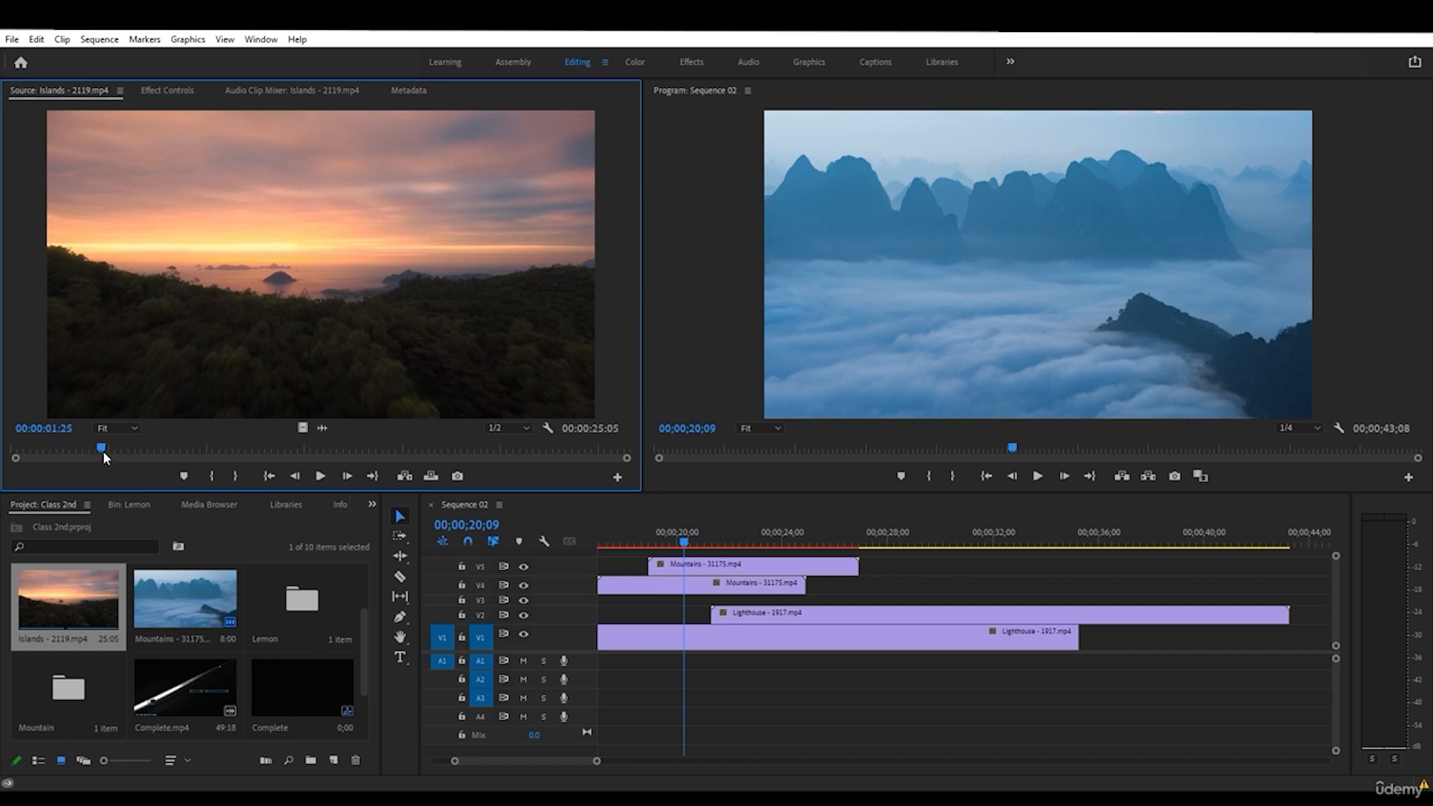
pyautogui.click(210, 476)
pyautogui.moveTo(208, 449); pyautogui.dragTo(233, 448)
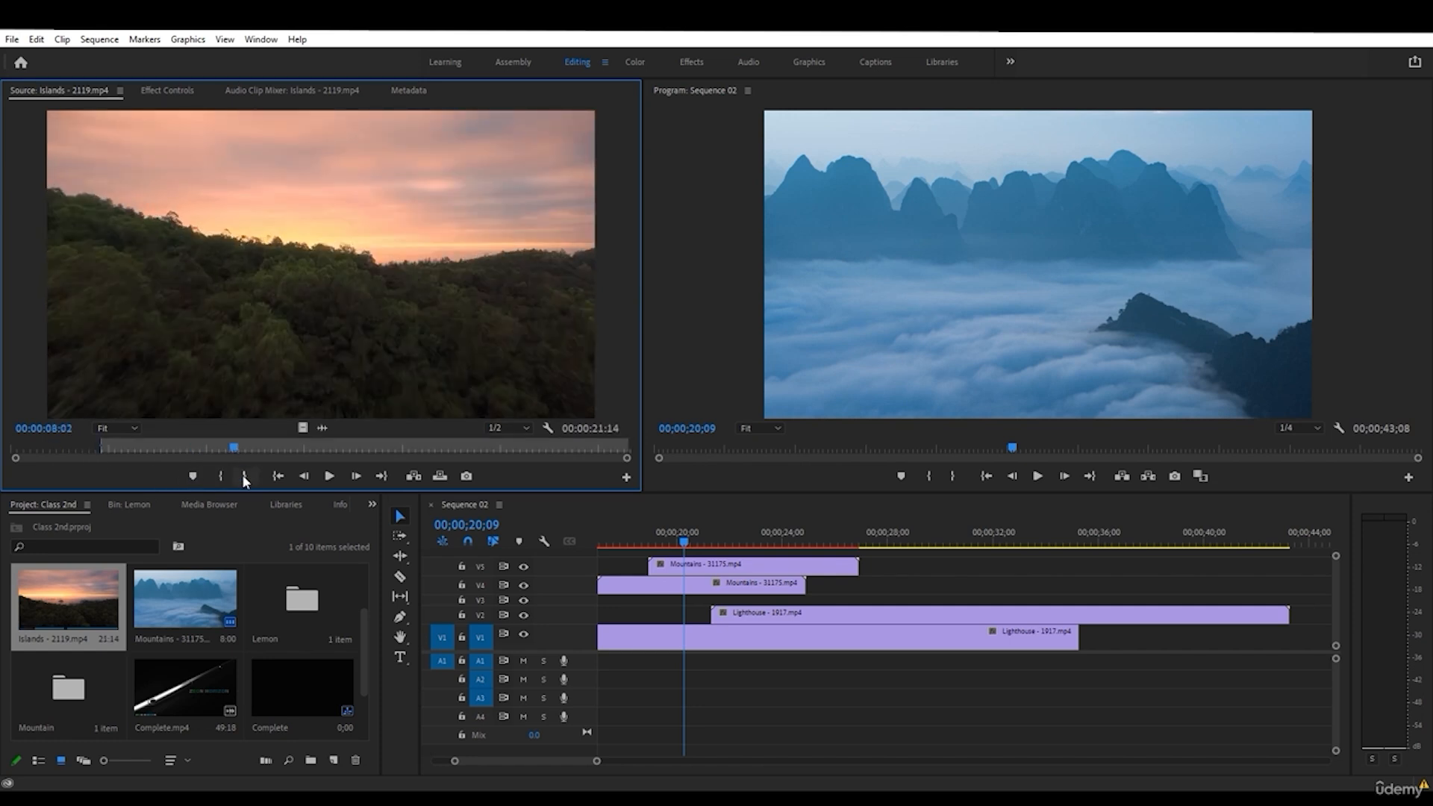
pyautogui.click(244, 476)
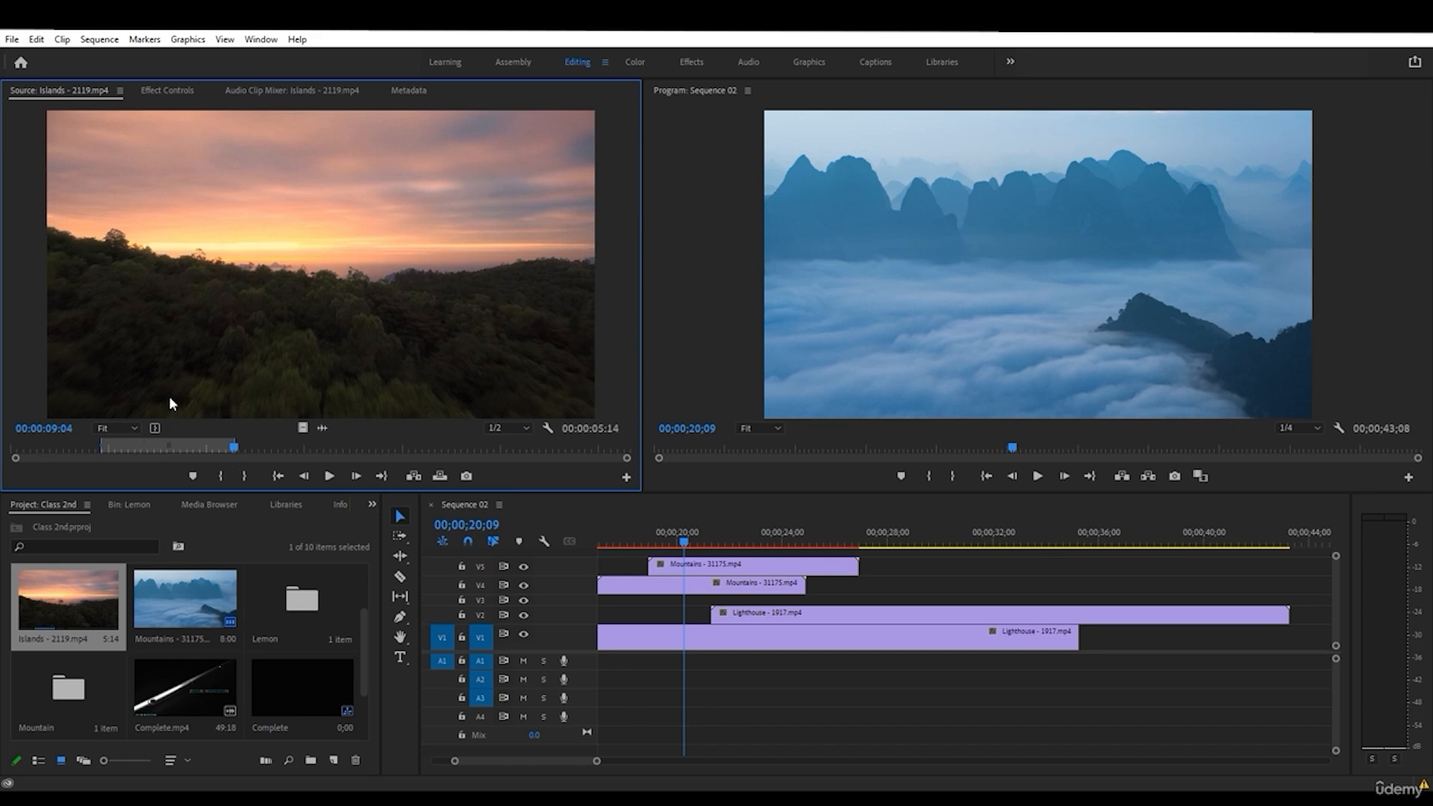
# - Place the marked Islands section on V2 with its audio on A2, ahead of the Lighthouse clip on V2
pyautogui.moveTo(193, 354); pyautogui.dragTo(558, 632)
pyautogui.moveTo(575, 763)
pyautogui.mouseDown()
pyautogui.moveTo(530, 762)
pyautogui.moveTo(555, 763)
pyautogui.mouseUp()
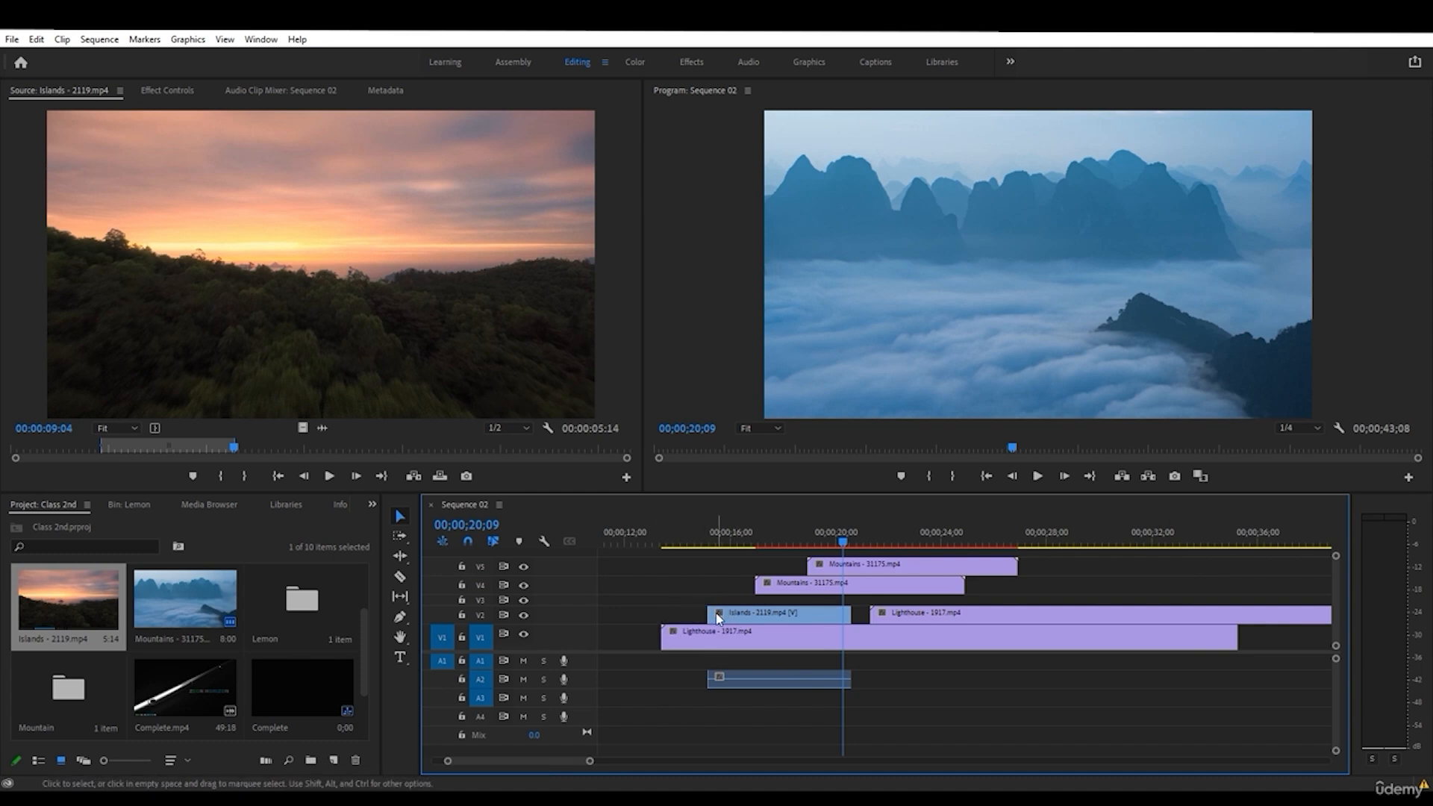
pyautogui.click(806, 616)
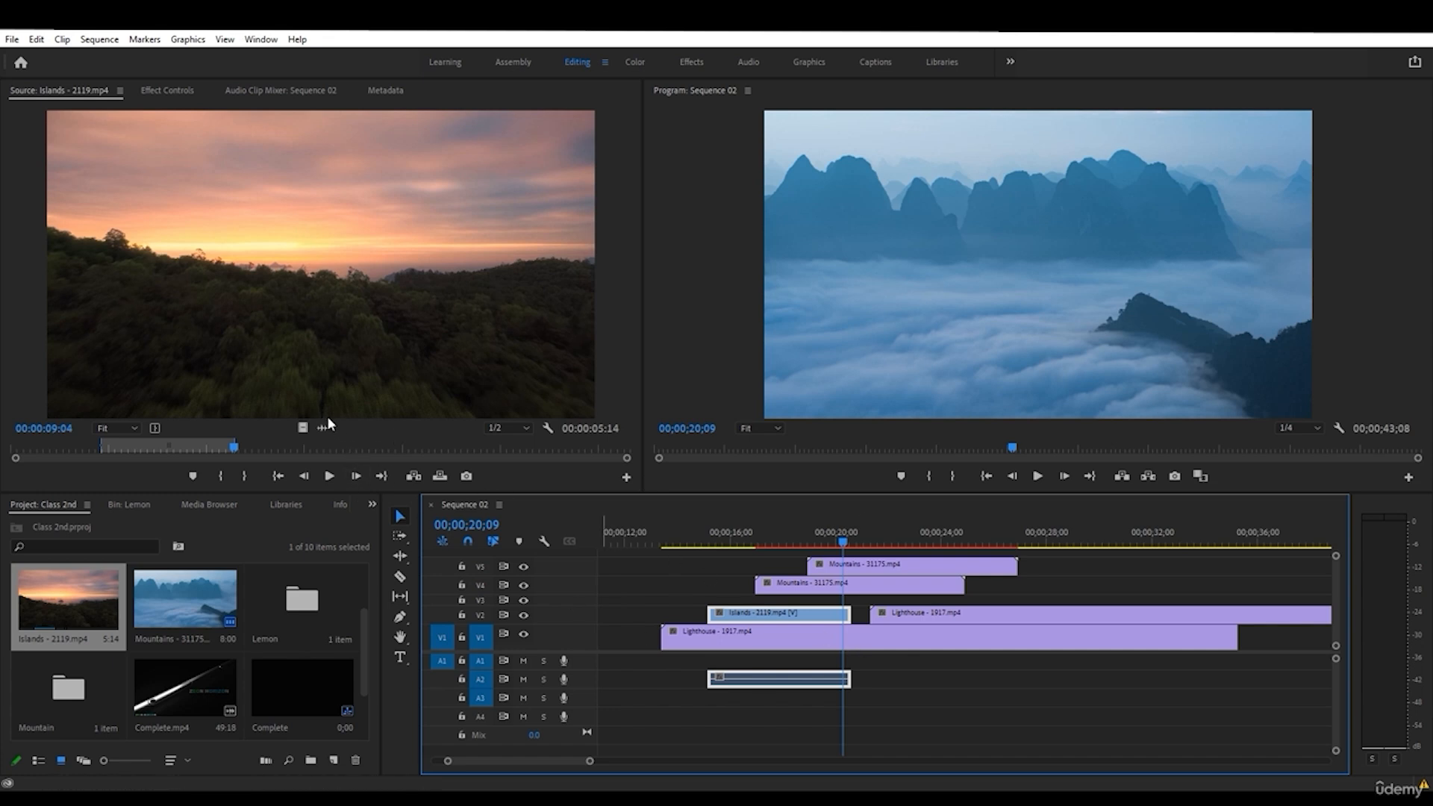
# - Shorten the Lighthouse clip on V2 from its end and move it to start where the Mountains clip on V5 ends
pyautogui.click(883, 614)
pyautogui.hscroll(6, 553, 759)
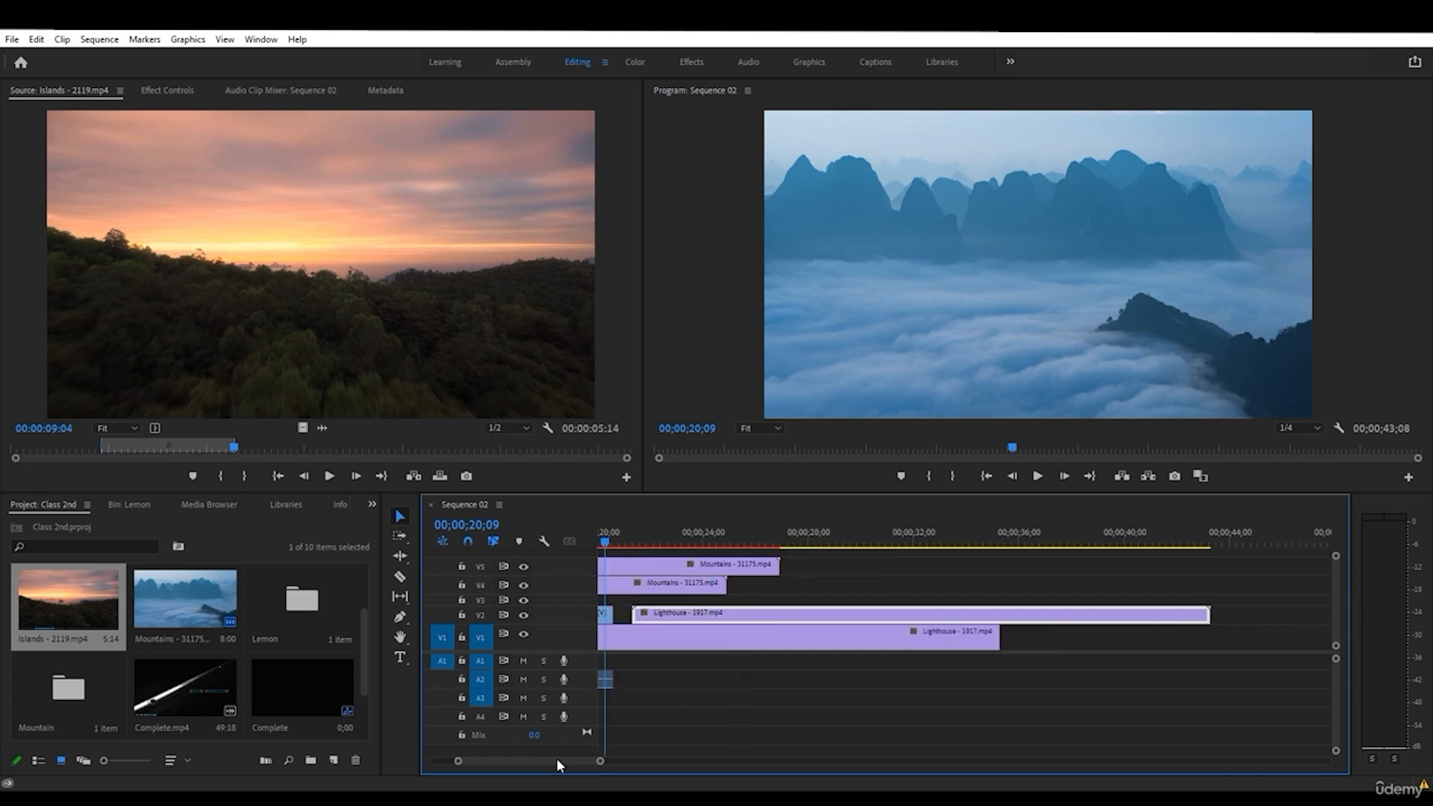
pyautogui.hscroll(-2, 554, 759)
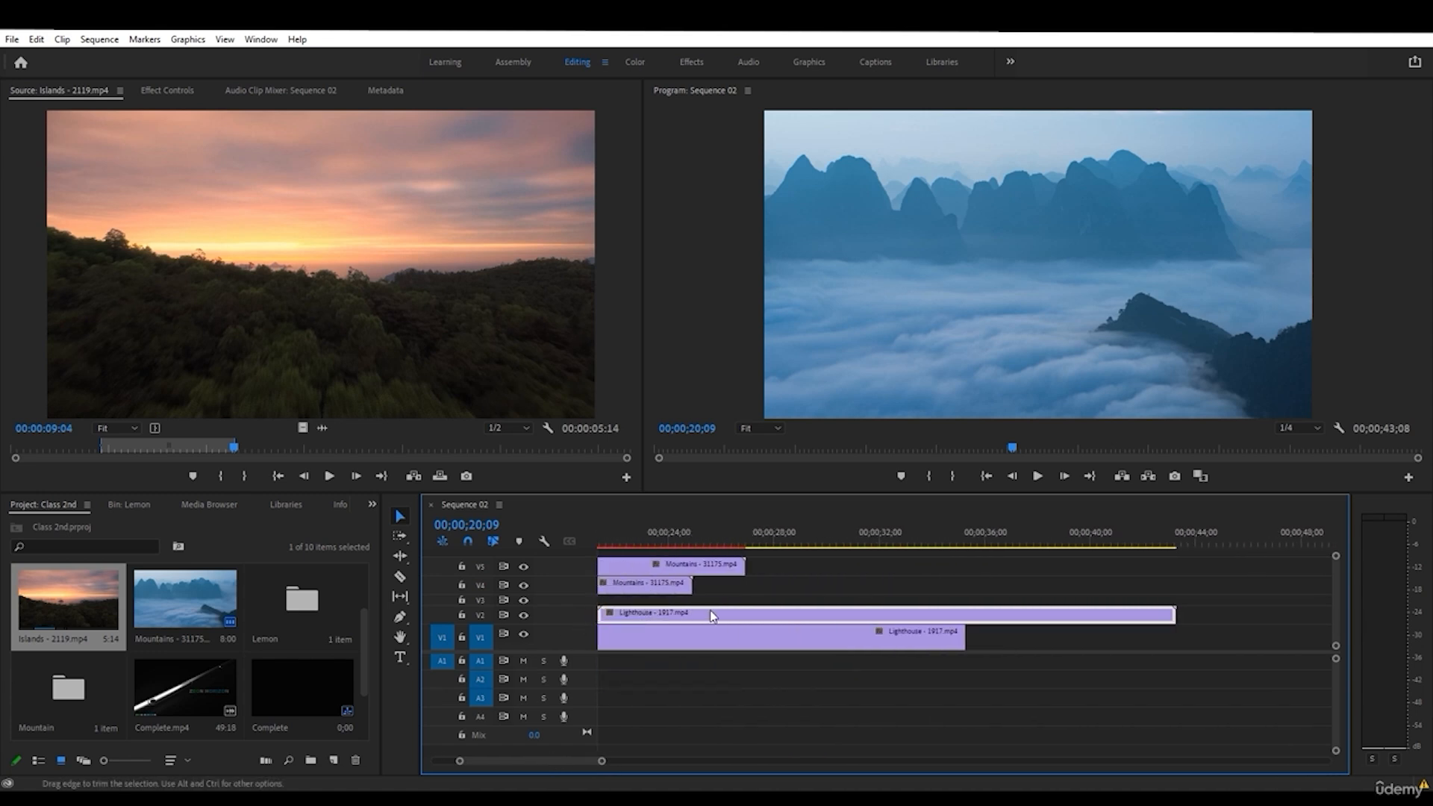
pyautogui.hscroll(-3, 553, 758)
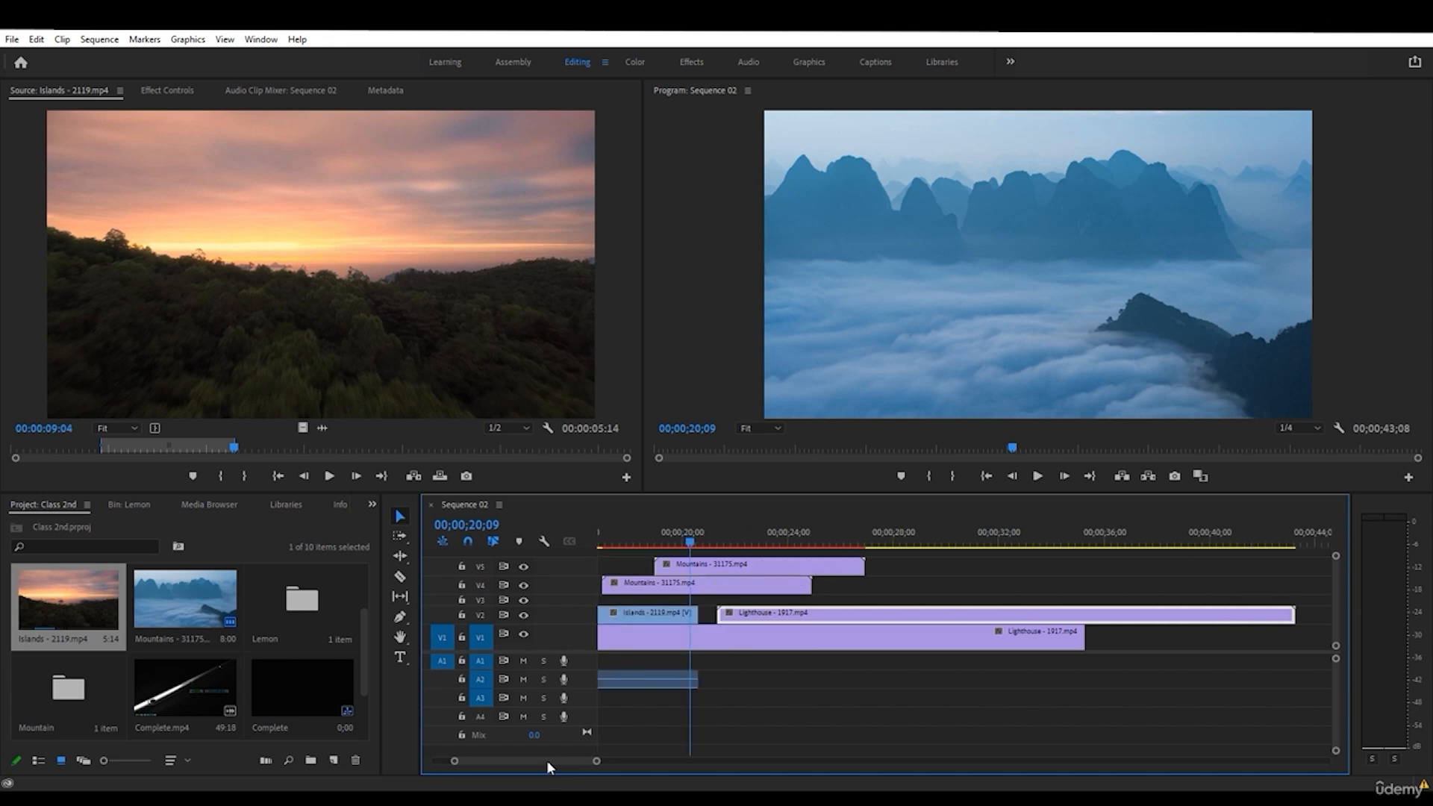
pyautogui.hscroll(4, 603, 760)
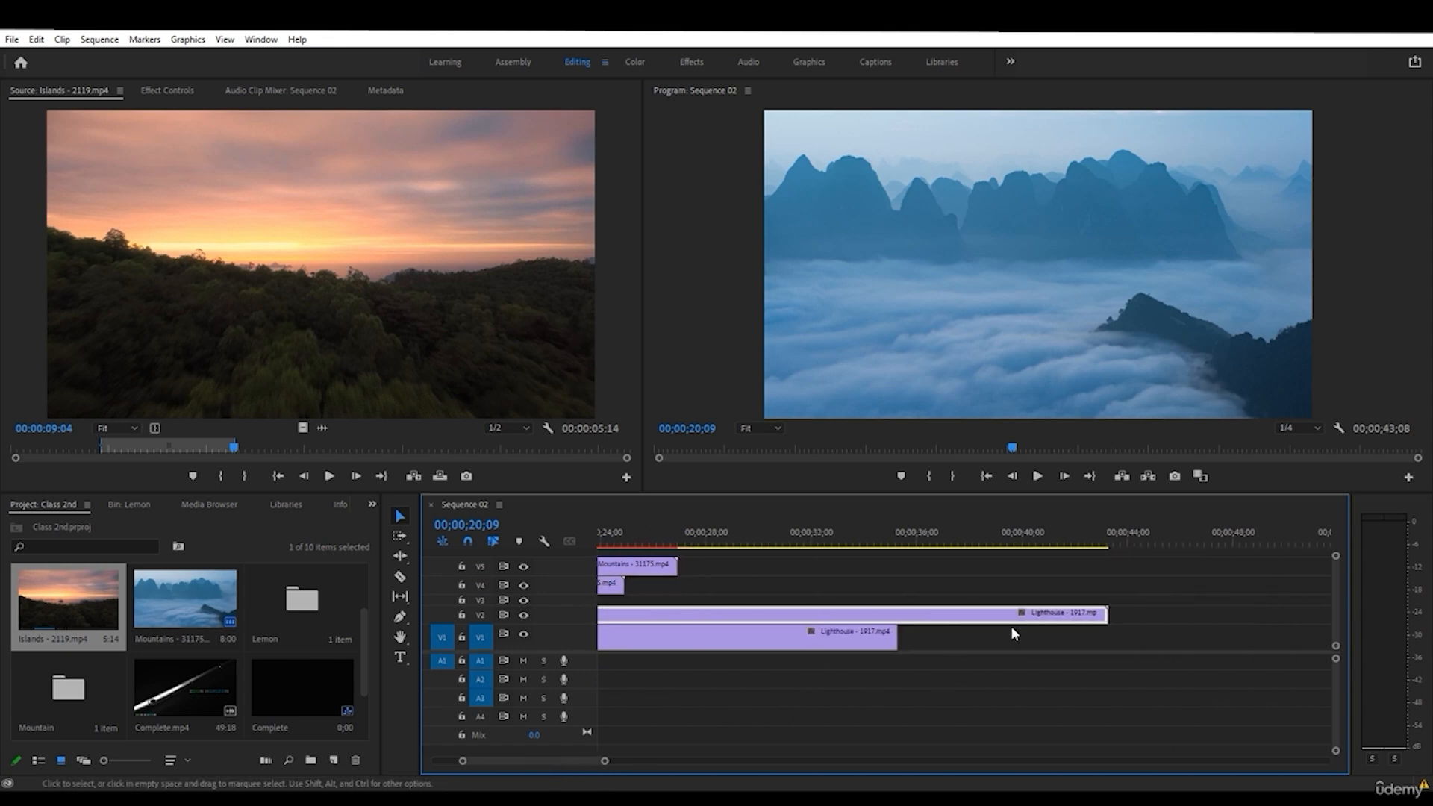
pyautogui.moveTo(1102, 612); pyautogui.dragTo(756, 613)
pyautogui.hscroll(-6, 584, 761)
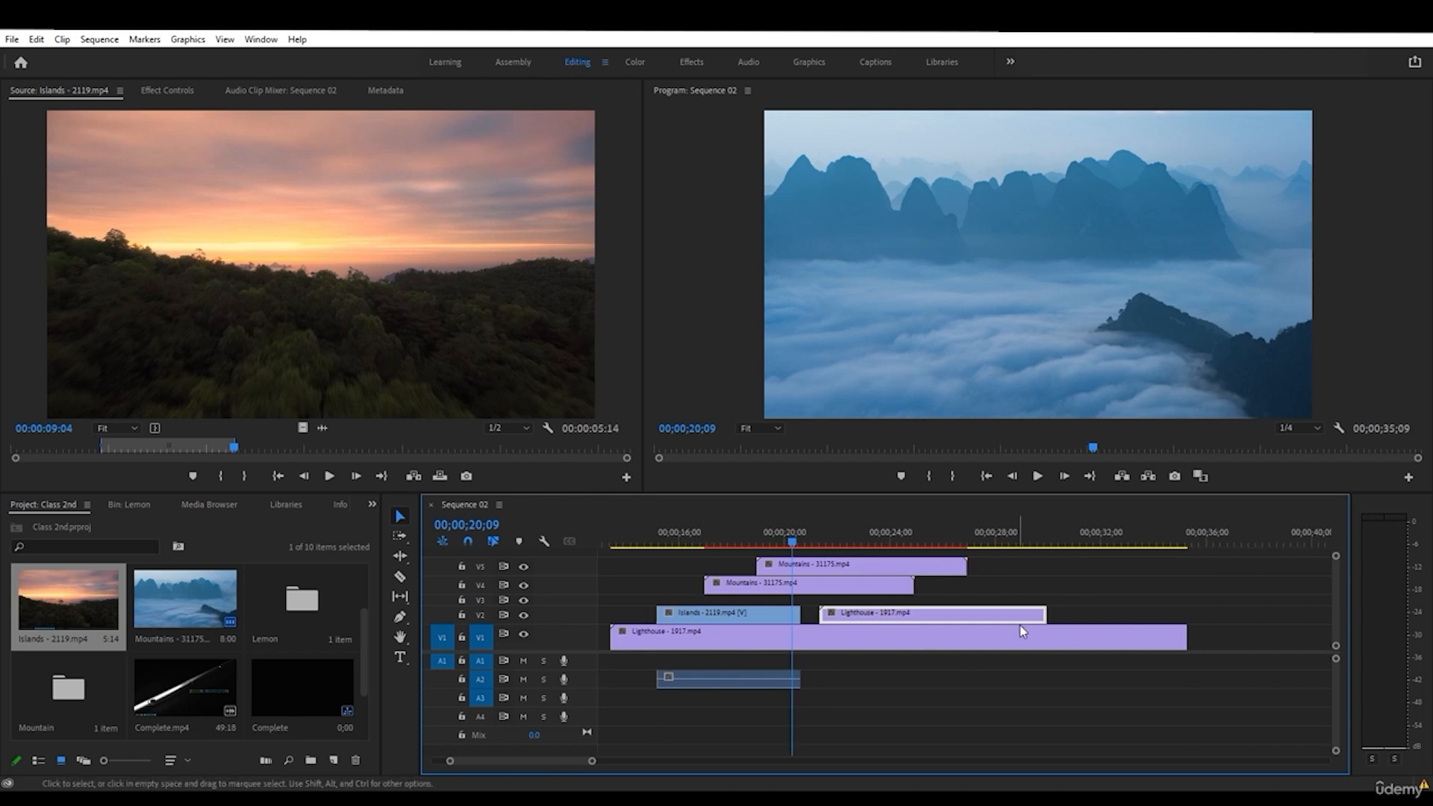
pyautogui.moveTo(1042, 612); pyautogui.dragTo(993, 613)
pyautogui.moveTo(824, 614); pyautogui.dragTo(1014, 618)
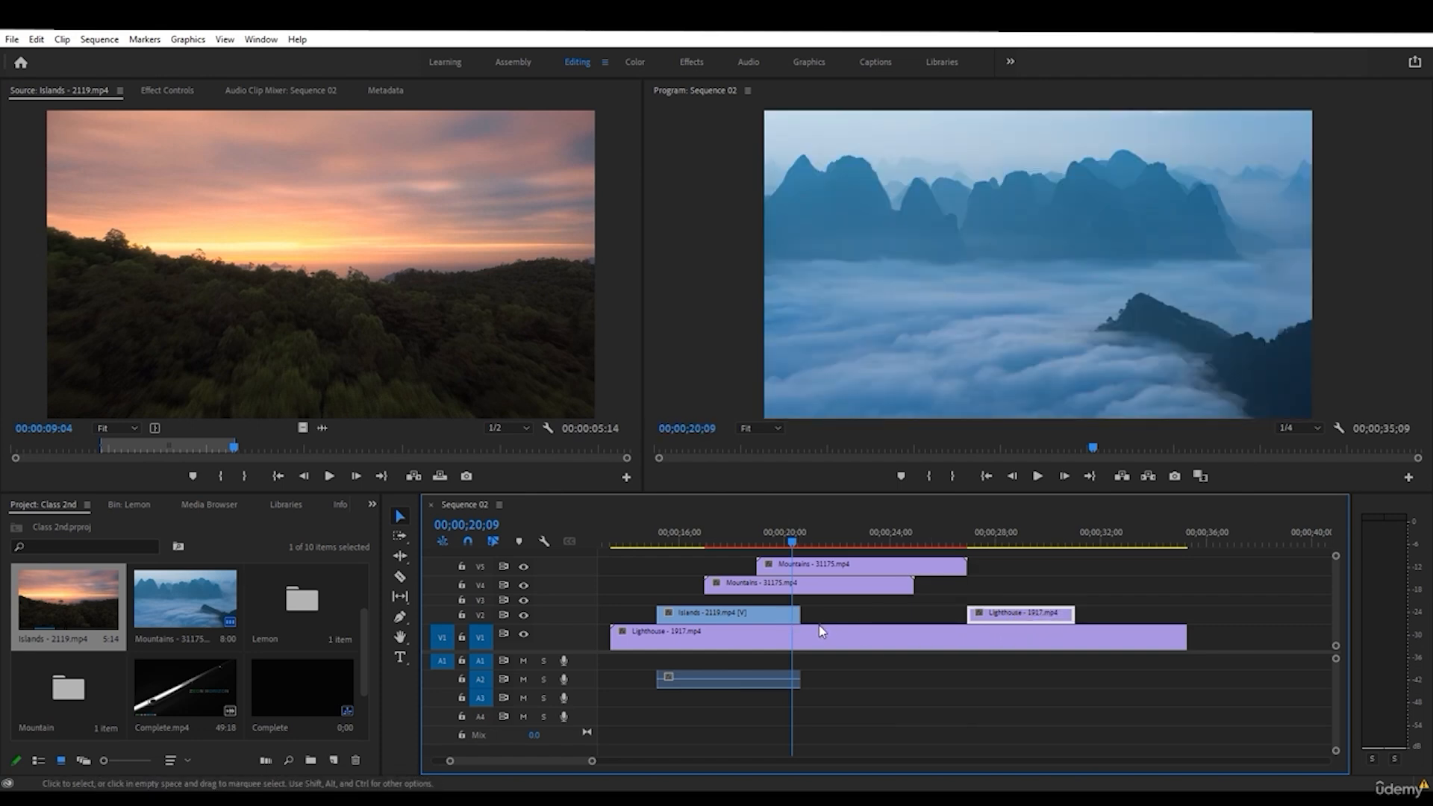
# - Extend the end of the Islands clip on V2, move it to start at 00;00;17;20, and load it in the Source monitor
pyautogui.moveTo(797, 617); pyautogui.dragTo(822, 613)
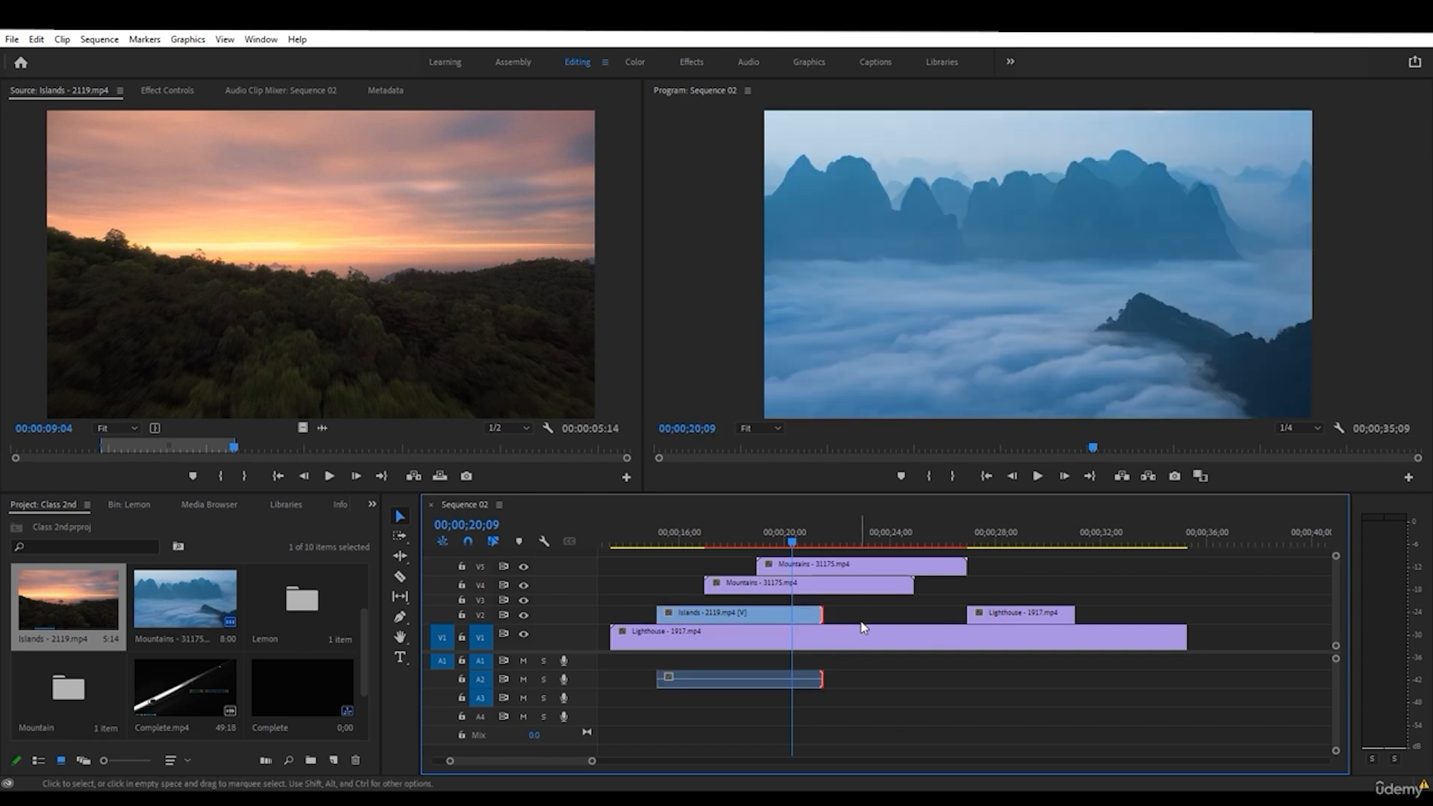
pyautogui.rightClick(1262, 797)
pyautogui.click(1278, 757)
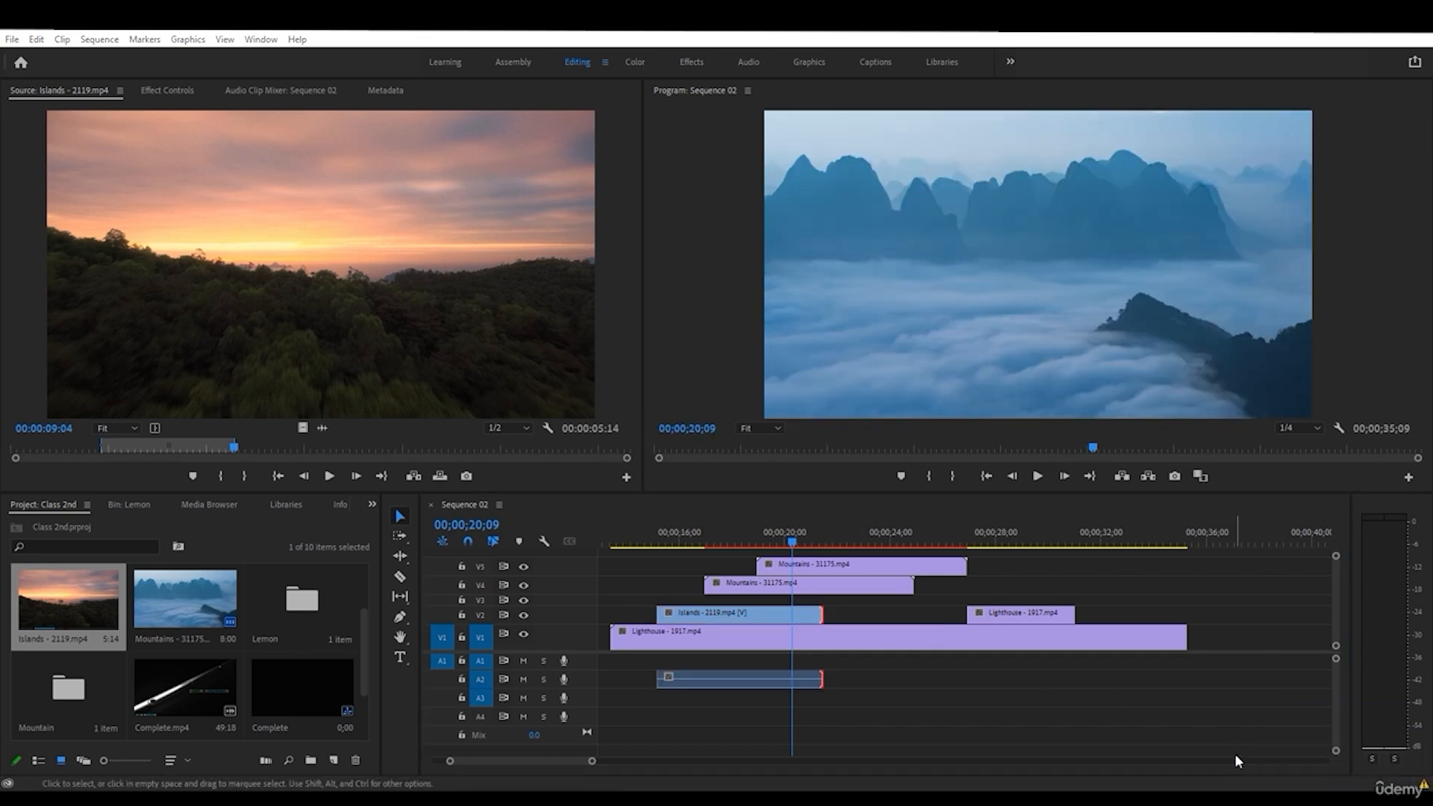
pyautogui.click(819, 613)
pyautogui.moveTo(819, 614); pyautogui.dragTo(905, 623)
pyautogui.doubleClick(905, 624)
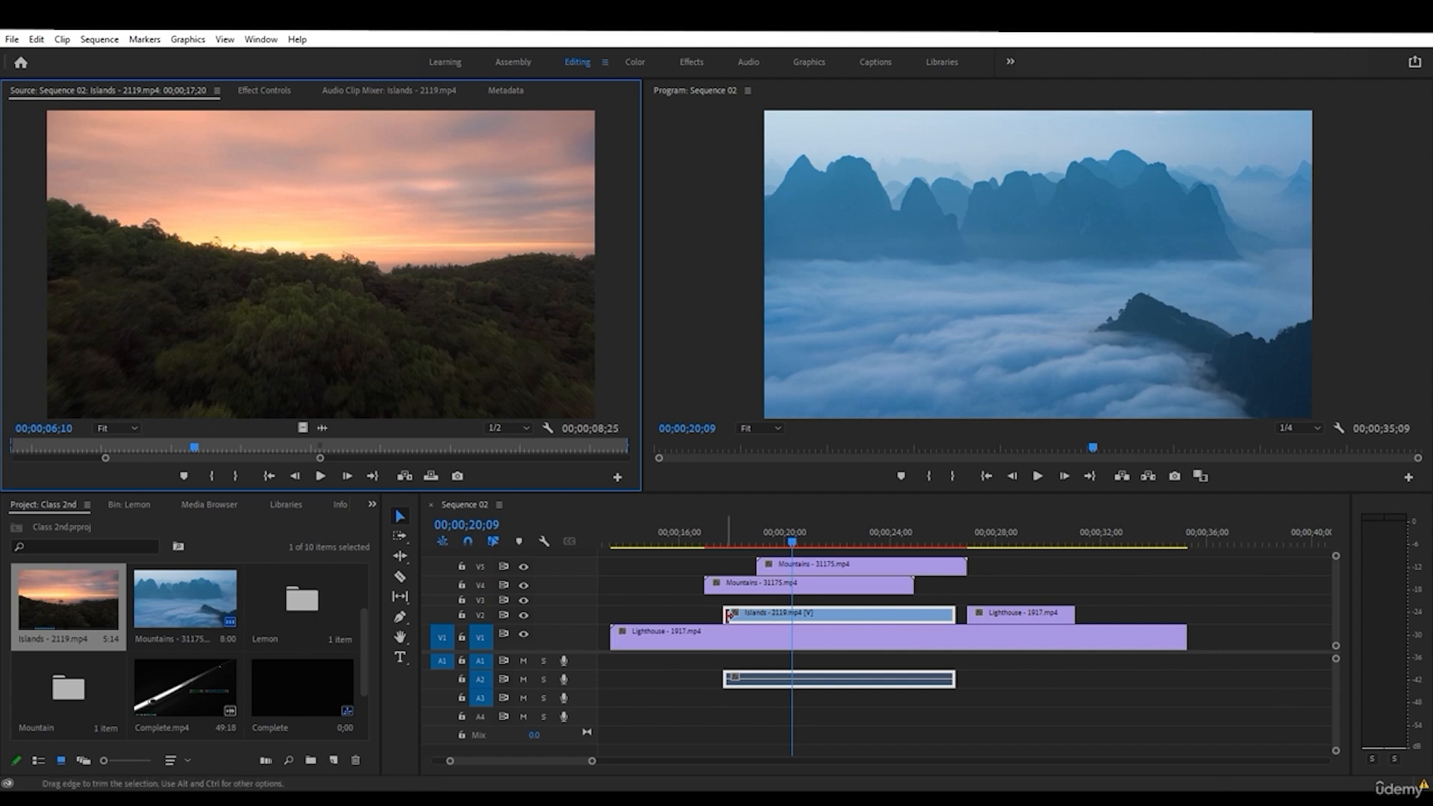
# - Extend the start of the Islands clip to 00;00;15;23 and move the whole clip to start at 00;00;08;26
pyautogui.moveTo(725, 616); pyautogui.dragTo(674, 626)
pyautogui.scroll(3, 936, 683)
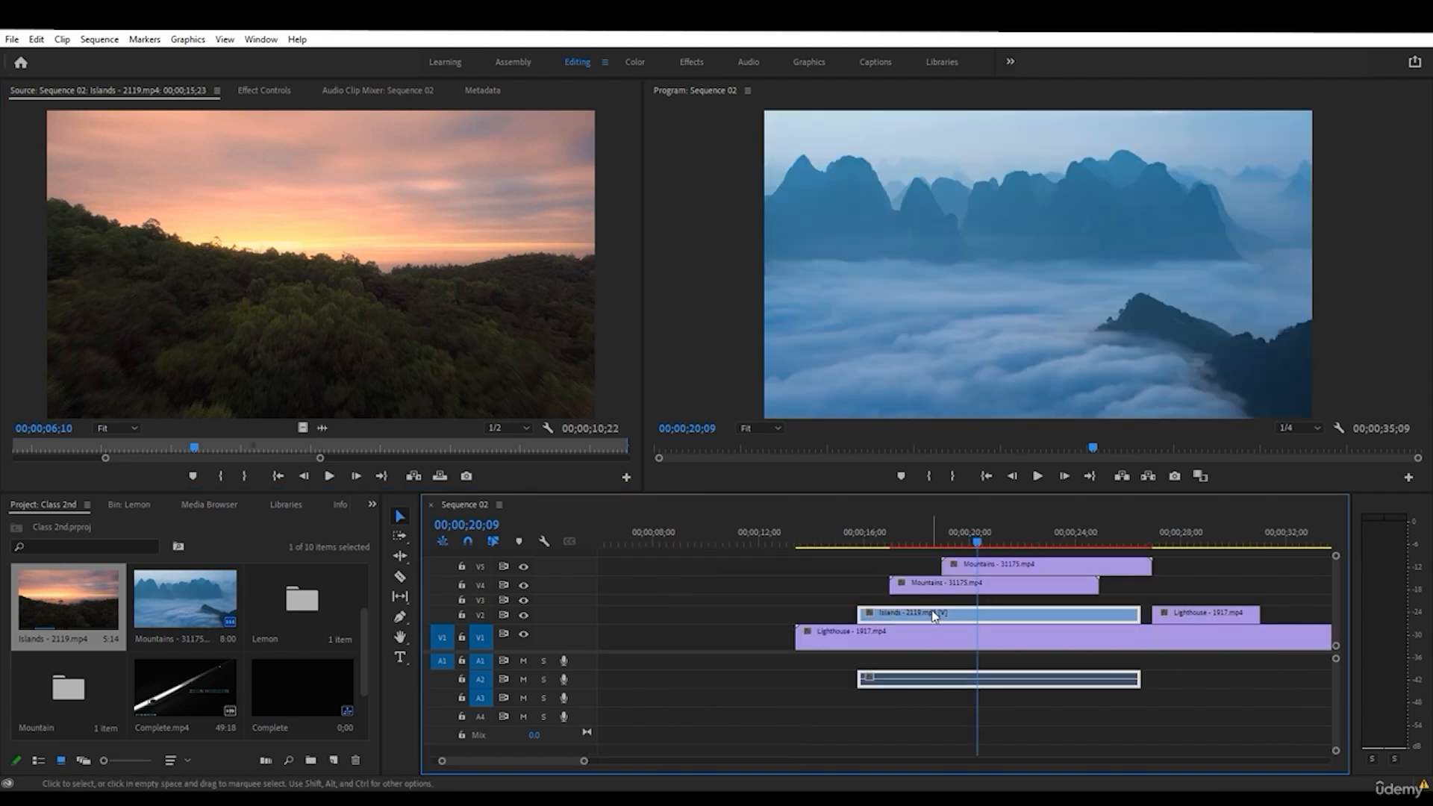
pyautogui.moveTo(921, 616); pyautogui.dragTo(743, 616)
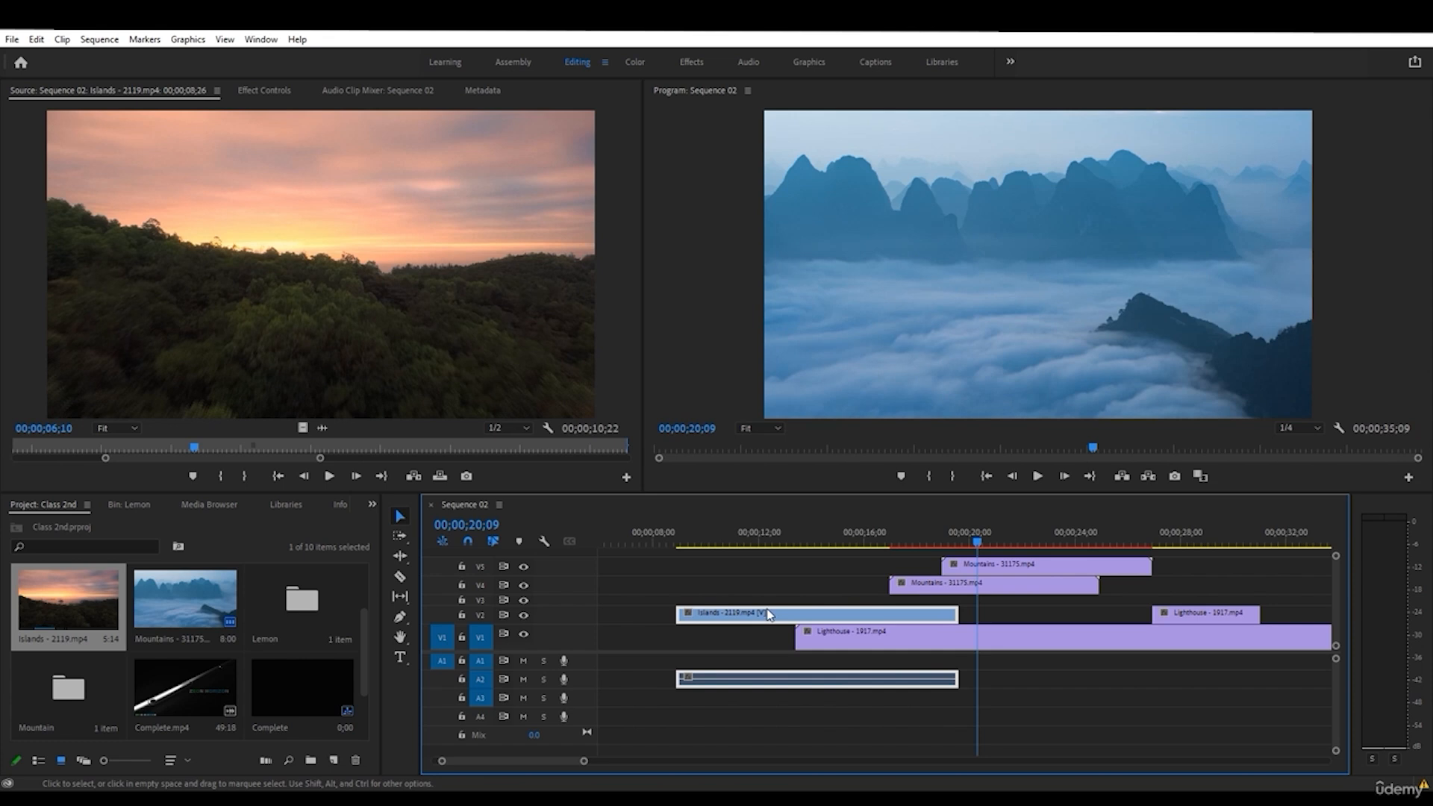
pyautogui.click(718, 648)
pyautogui.click(650, 597)
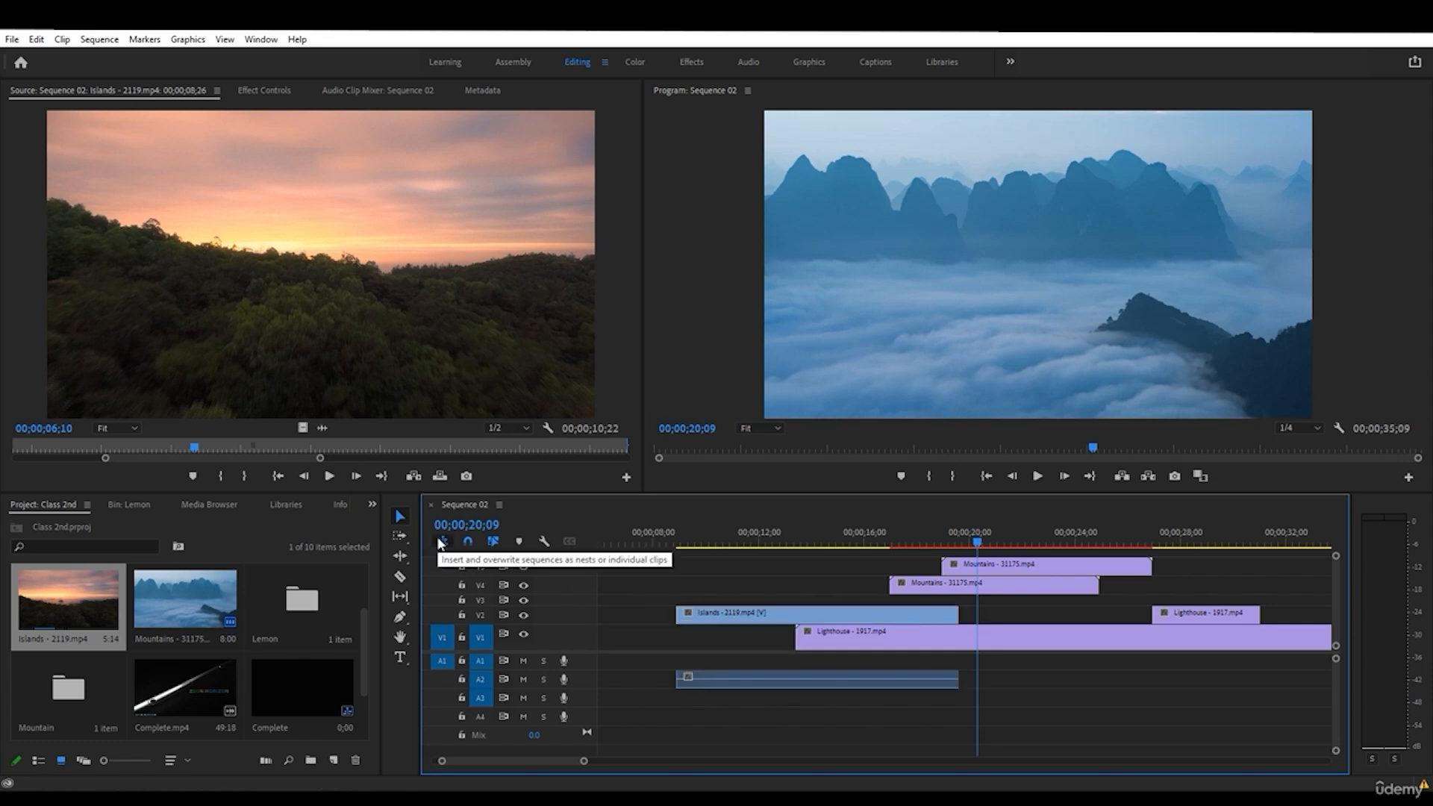
# - With Linked Selection temporarily off, move the Islands video later on V2 and its audio on A2 to start at 00;00;08;07
pyautogui.click(493, 541)
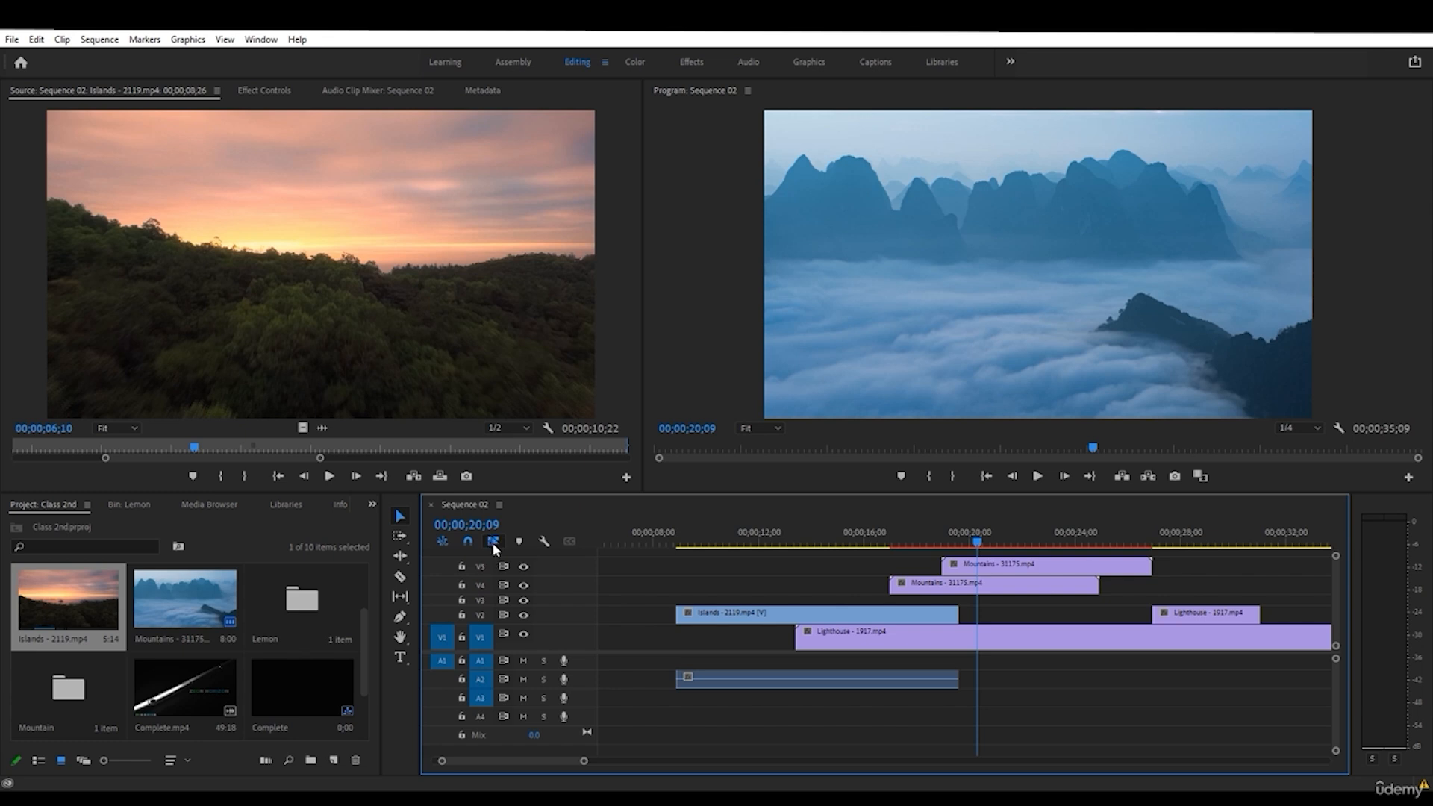
pyautogui.moveTo(702, 612); pyautogui.dragTo(873, 631)
pyautogui.moveTo(841, 675)
pyautogui.mouseDown()
pyautogui.moveTo(769, 679)
pyautogui.moveTo(792, 680)
pyautogui.mouseUp()
pyautogui.click(492, 540)
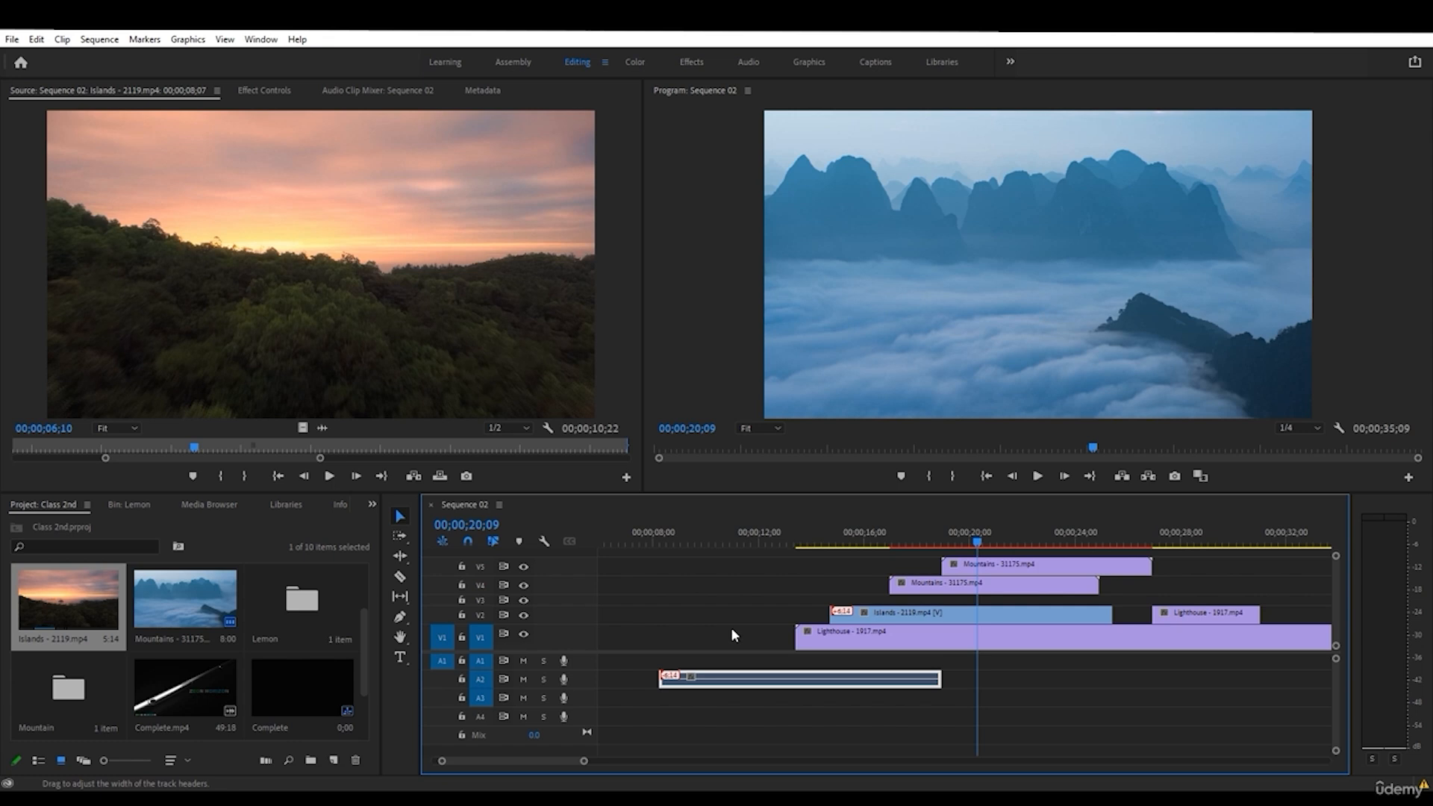
# - Slide the Islands audio on A2 out of sync with its video, and shorten both the Islands video and audio
pyautogui.rightClick(775, 682)
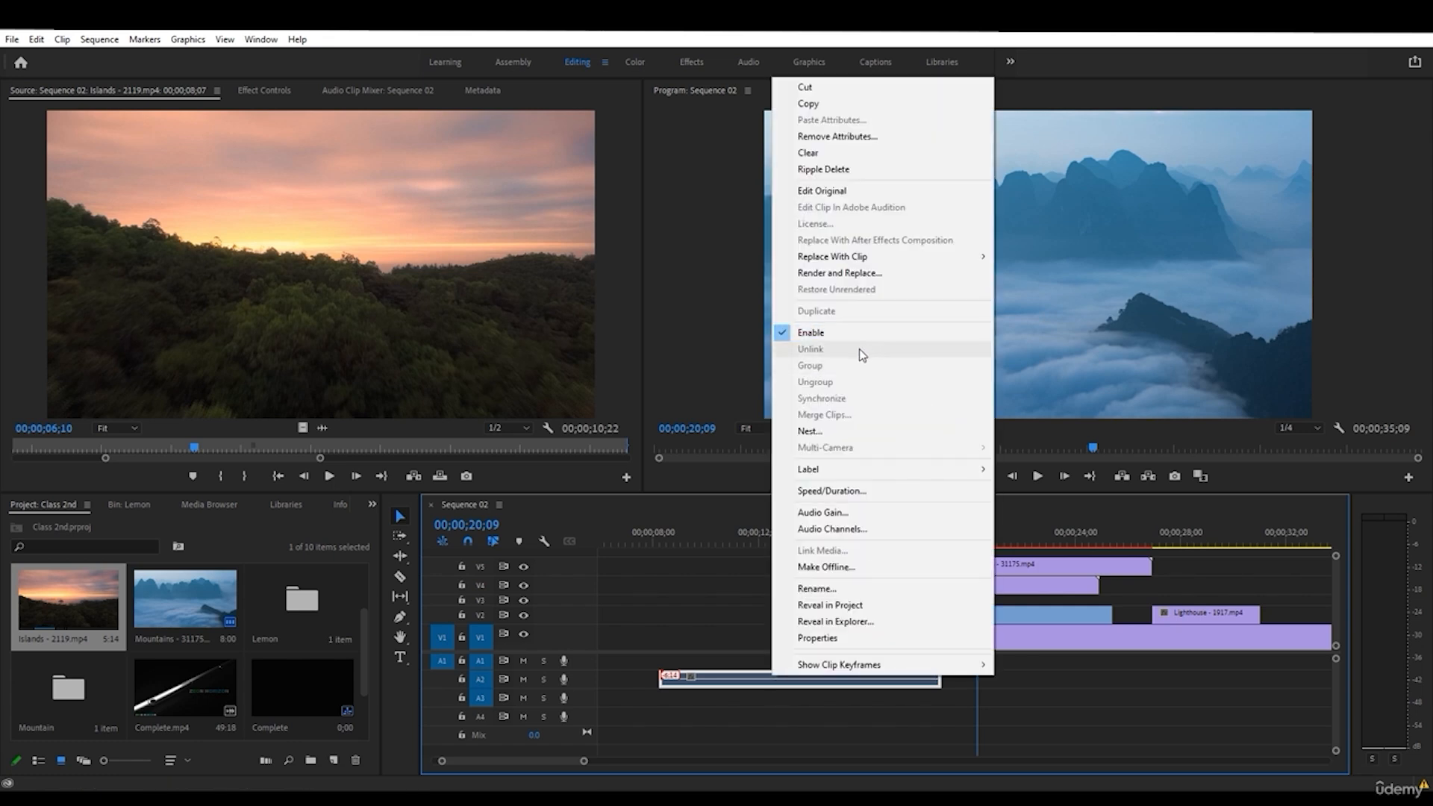
pyautogui.click(726, 685)
pyautogui.moveTo(721, 685)
pyautogui.mouseDown()
pyautogui.moveTo(906, 691)
pyautogui.moveTo(711, 681)
pyautogui.mouseUp()
pyautogui.moveTo(774, 679); pyautogui.dragTo(881, 681)
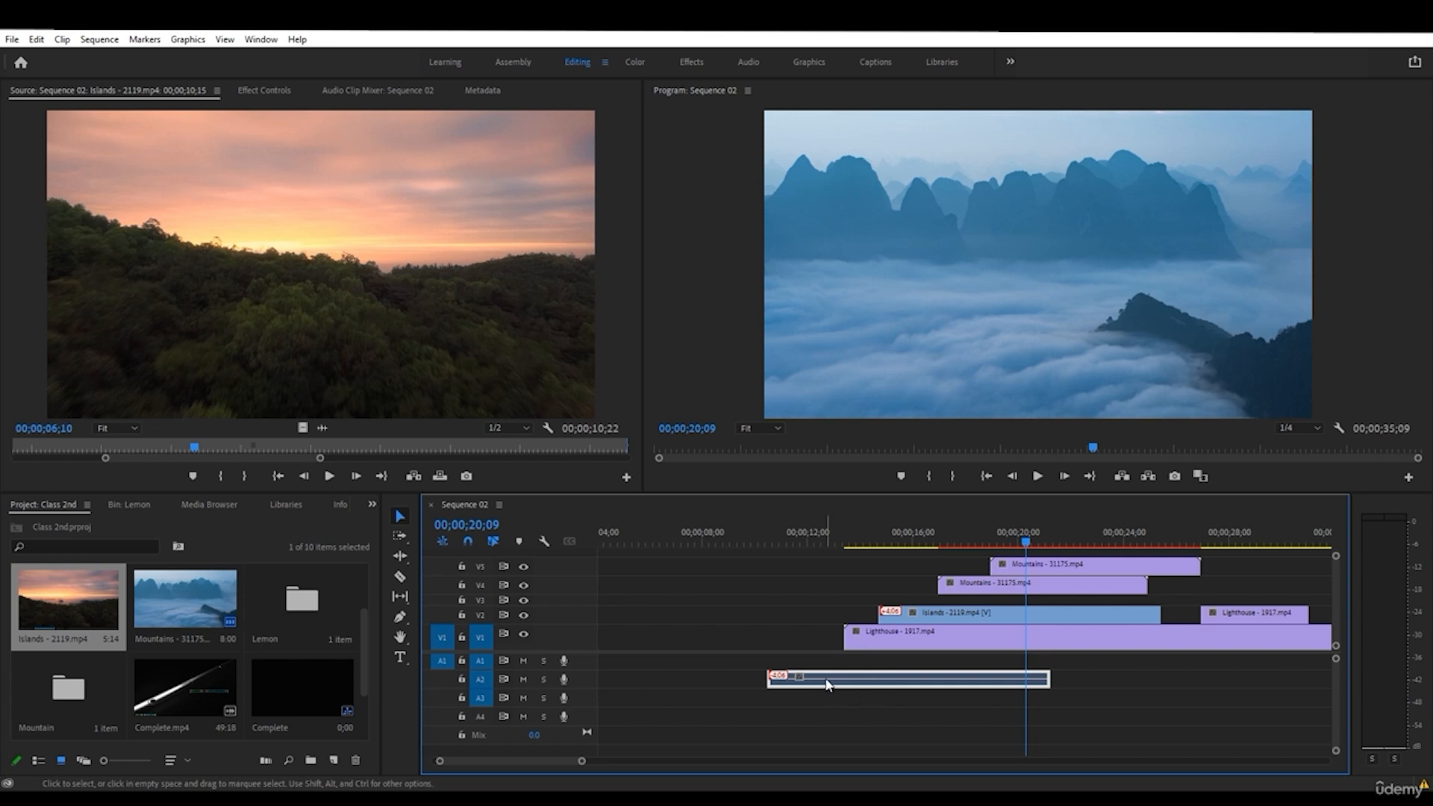
pyautogui.moveTo(855, 685); pyautogui.dragTo(1069, 681)
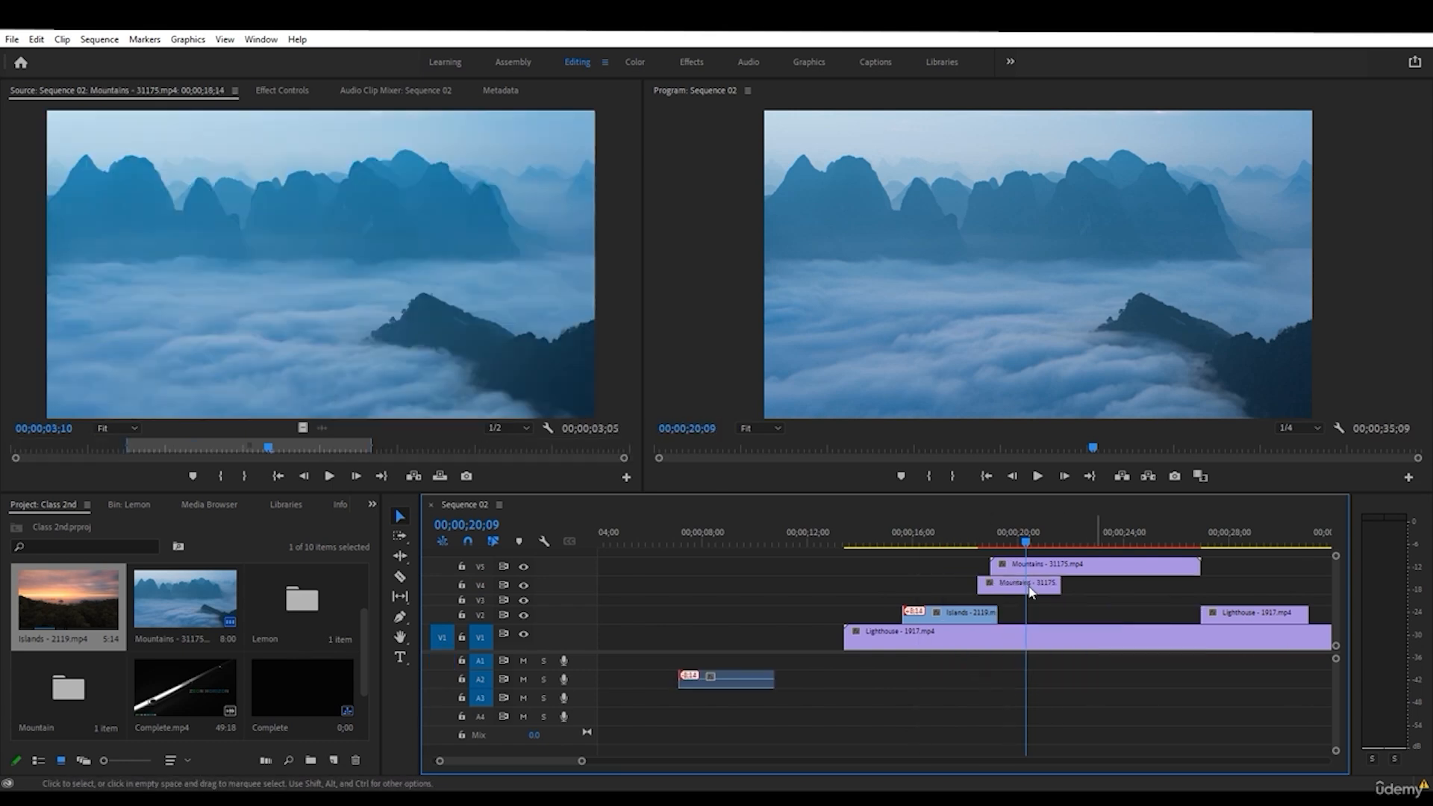
# - Trim both ends of the Mountains clip on V4, bringing its start to 00;00;17;21 and extending its end
pyautogui.click(1023, 586)
pyautogui.moveTo(1060, 584); pyautogui.dragTo(1098, 584)
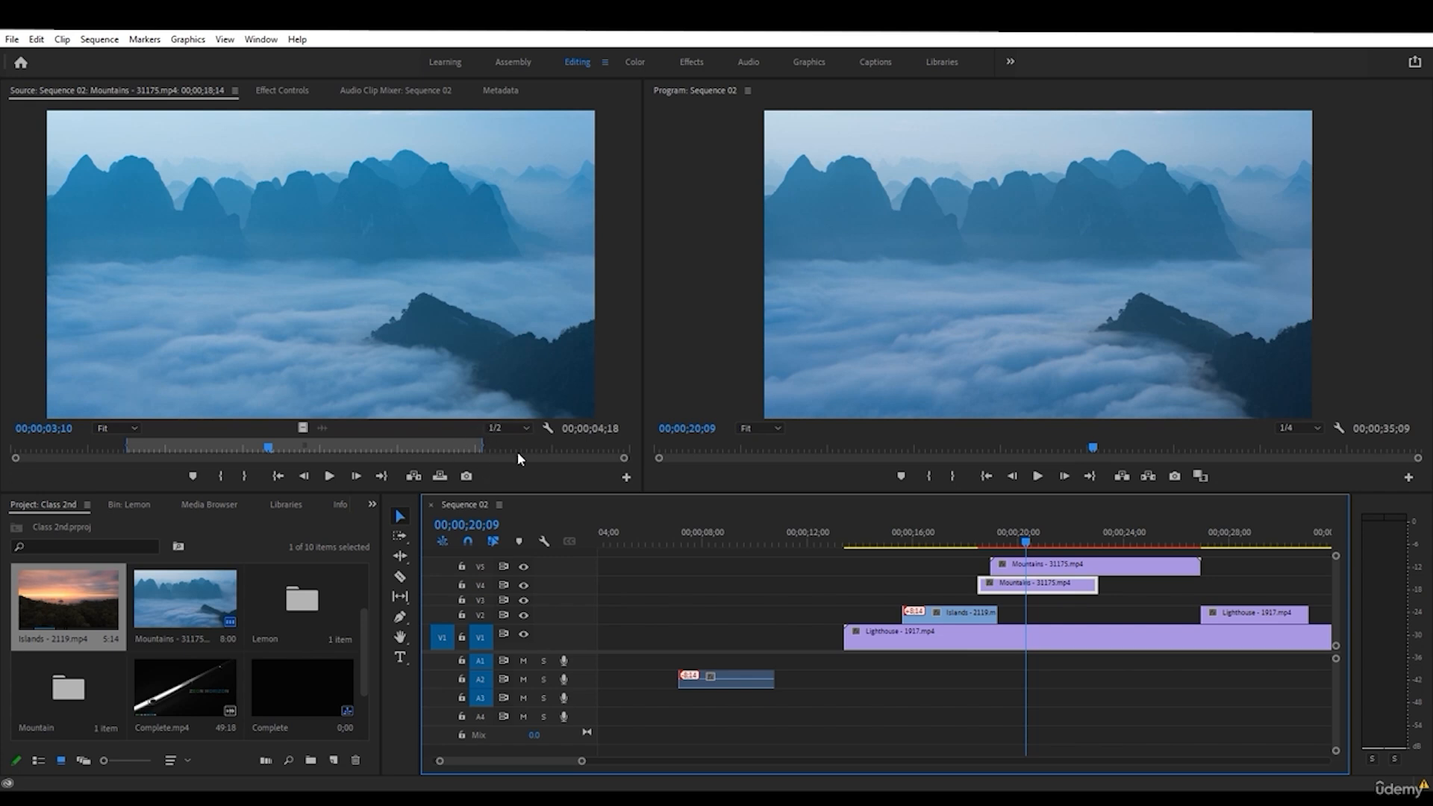
pyautogui.moveTo(979, 584)
pyautogui.mouseDown()
pyautogui.moveTo(937, 586)
pyautogui.moveTo(991, 587)
pyautogui.mouseUp()
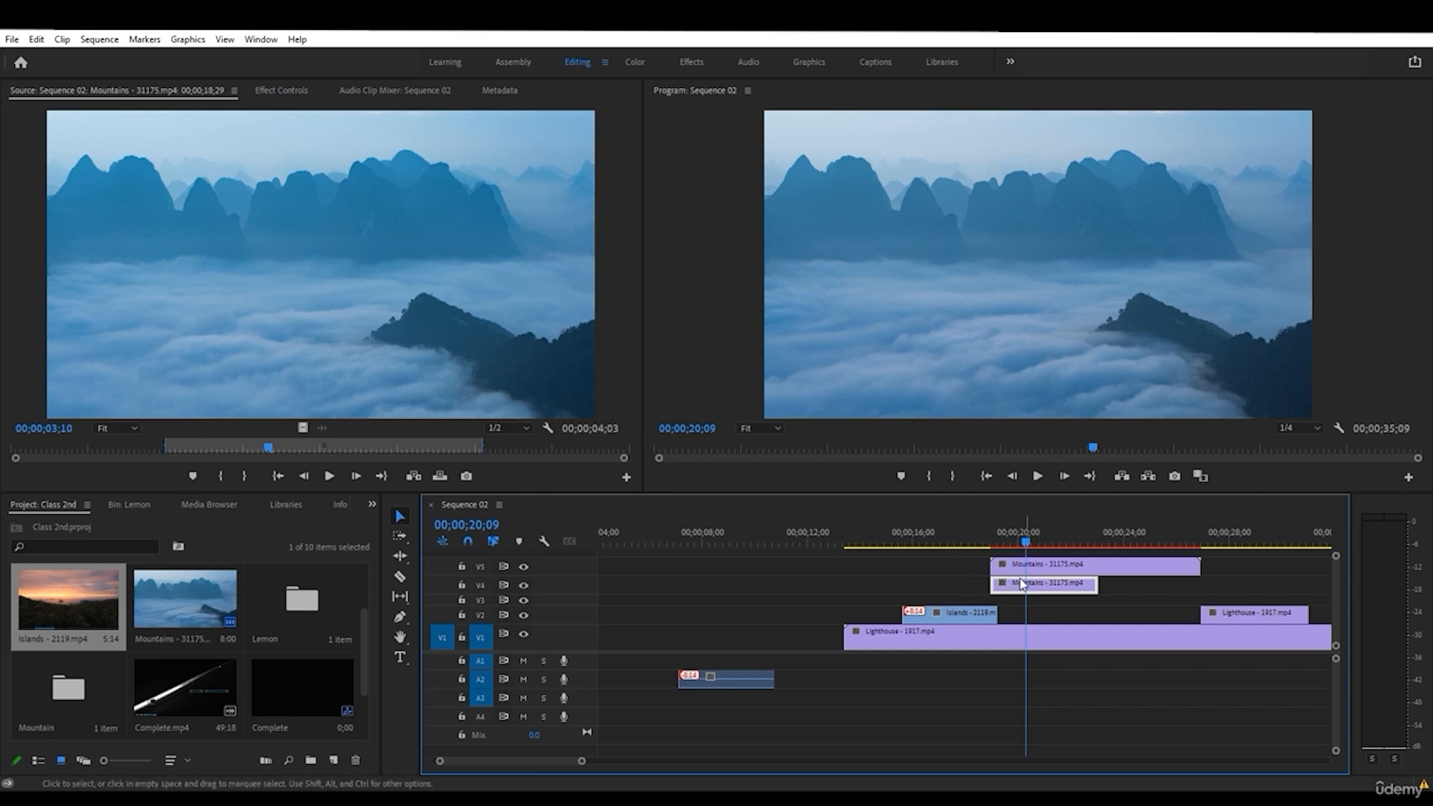
pyautogui.moveTo(993, 586); pyautogui.dragTo(958, 587)
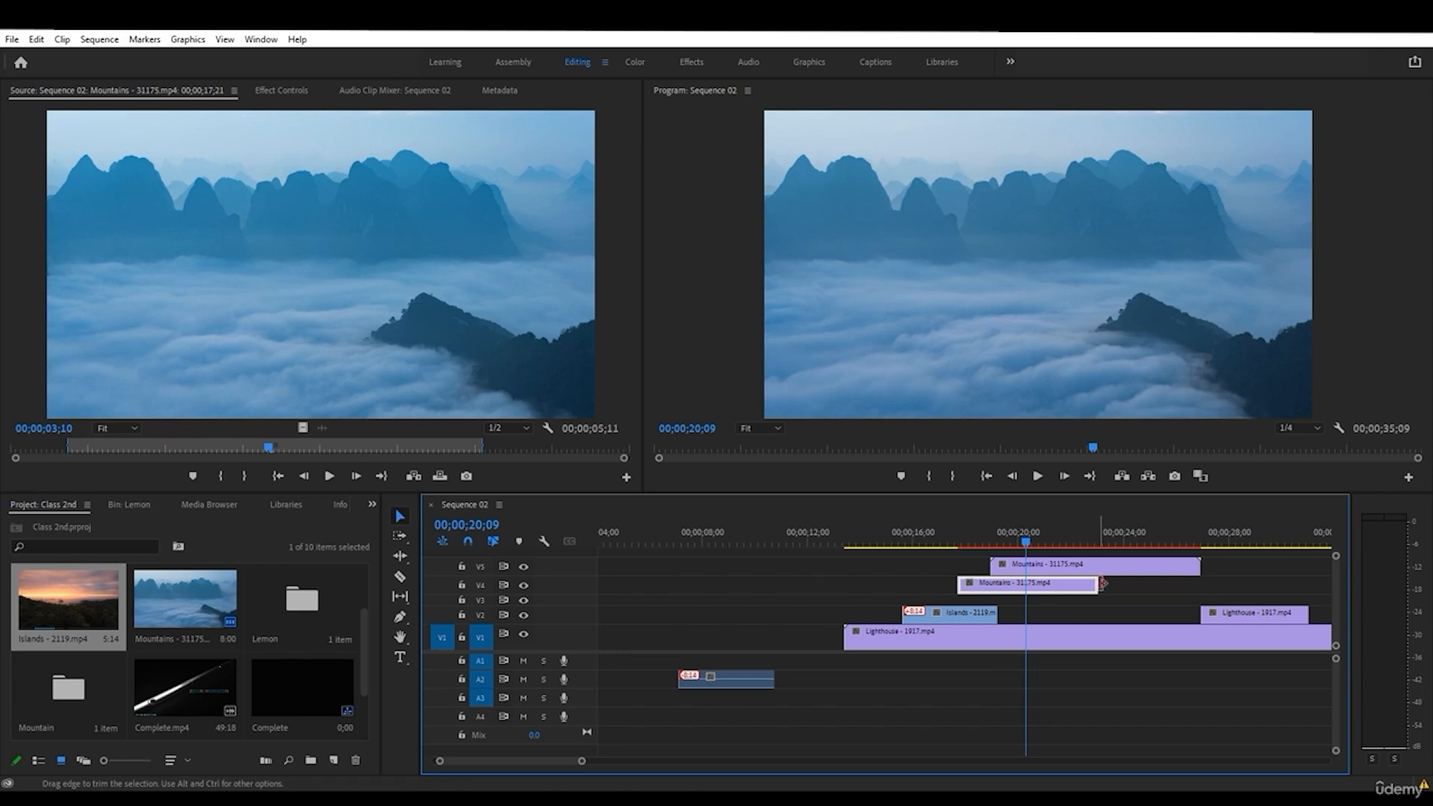
pyautogui.moveTo(1096, 587); pyautogui.dragTo(1124, 587)
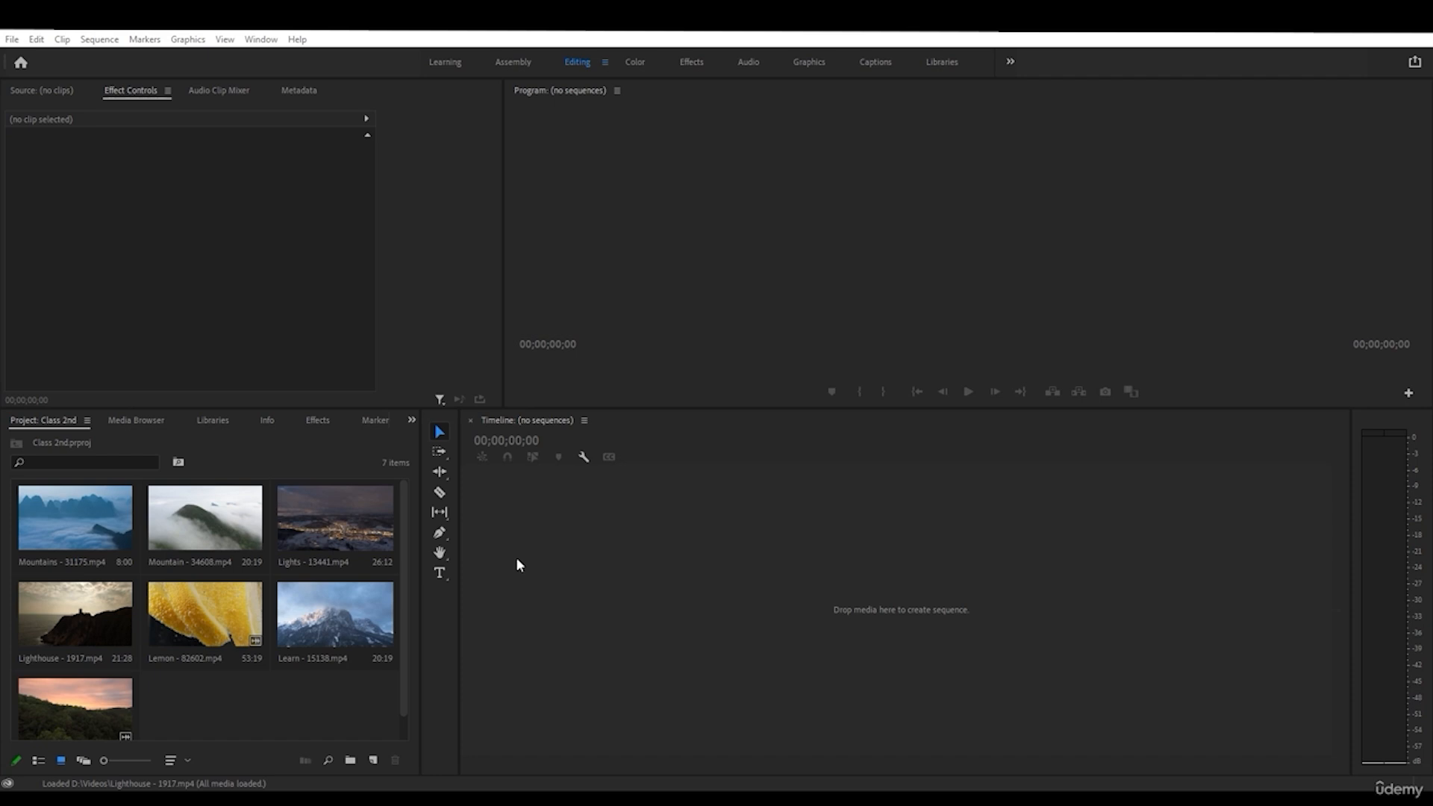
# - Create a new bin named Lemon in the Class 2nd project
pyautogui.rightClick(262, 689)
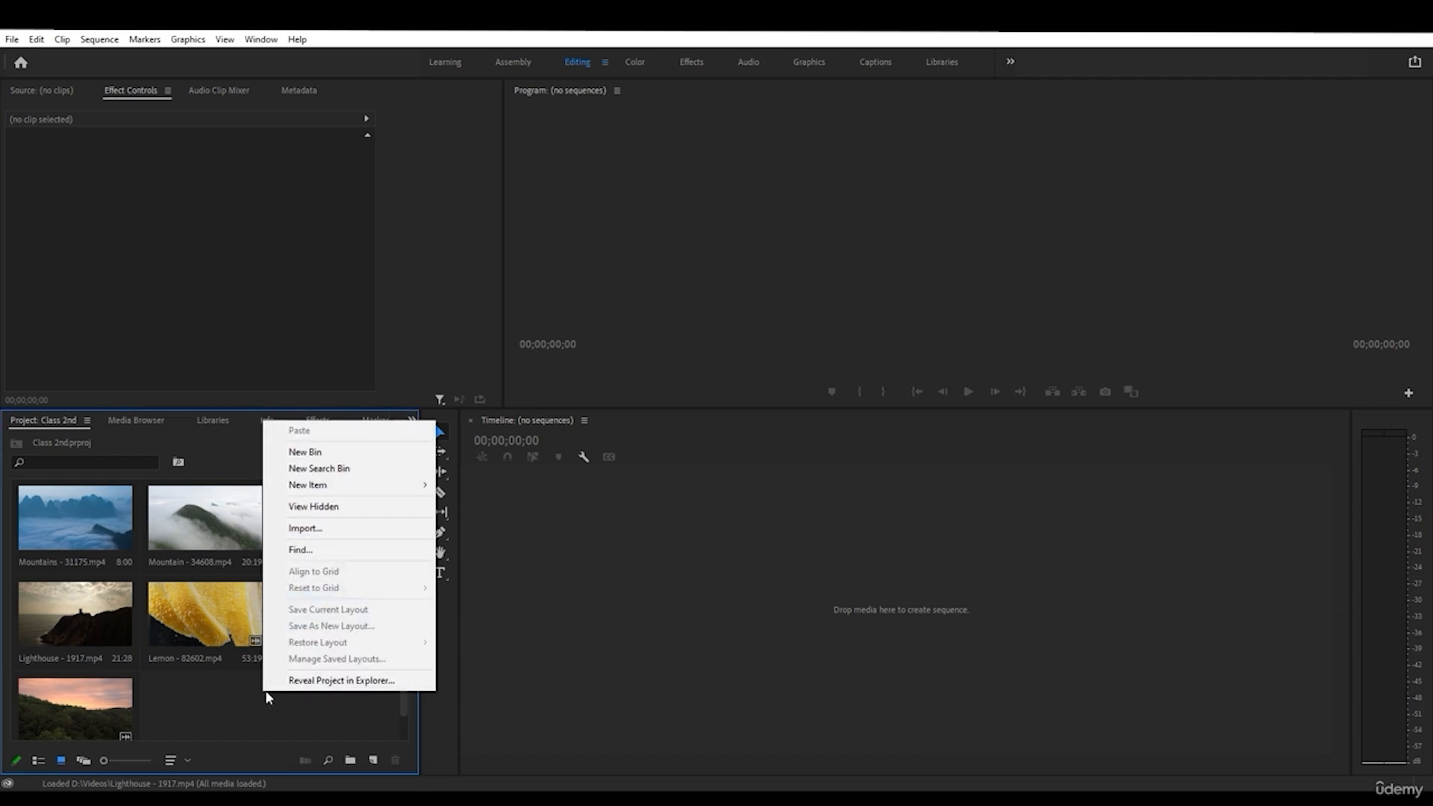
pyautogui.click(339, 452)
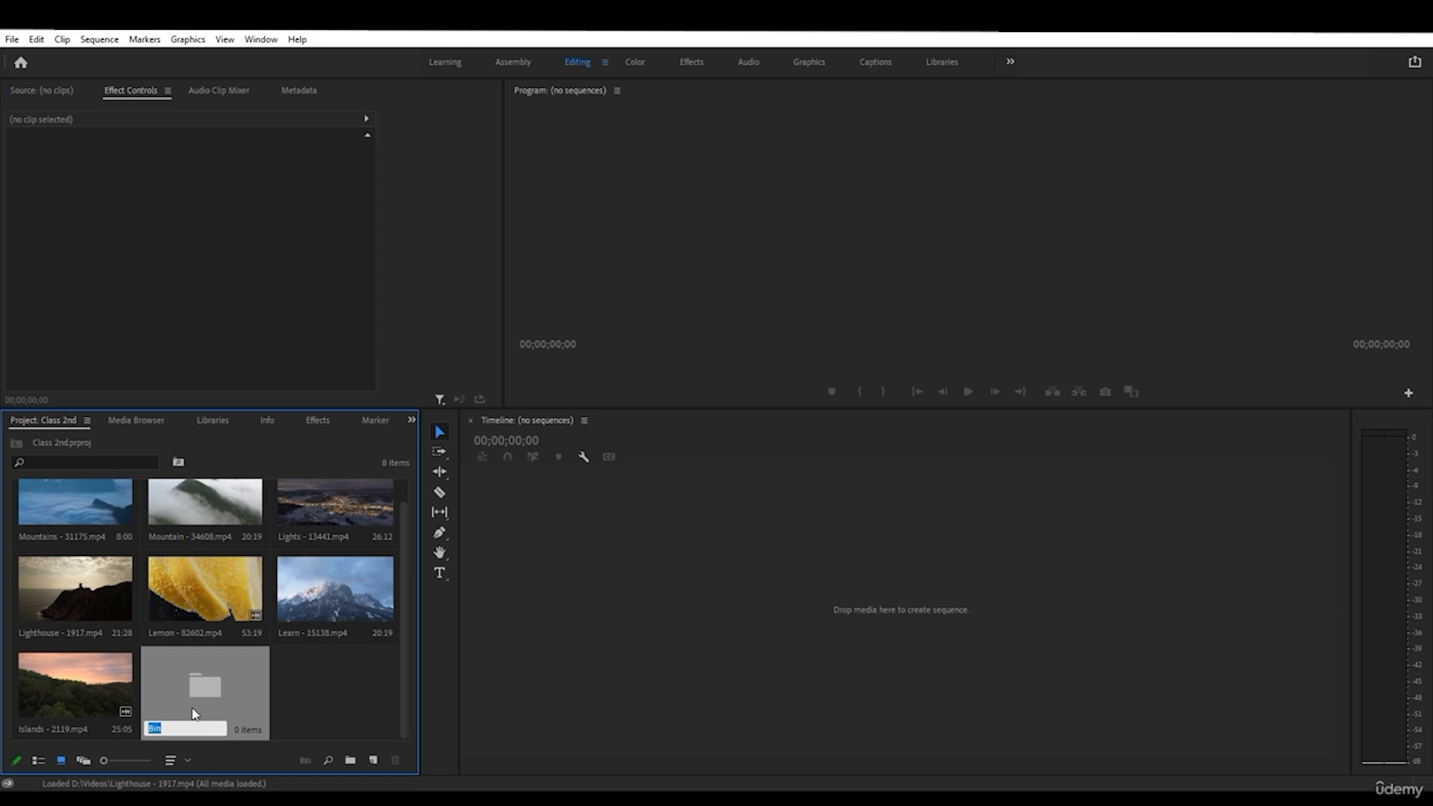
pyautogui.write('Lemon')
pyautogui.press('Return')
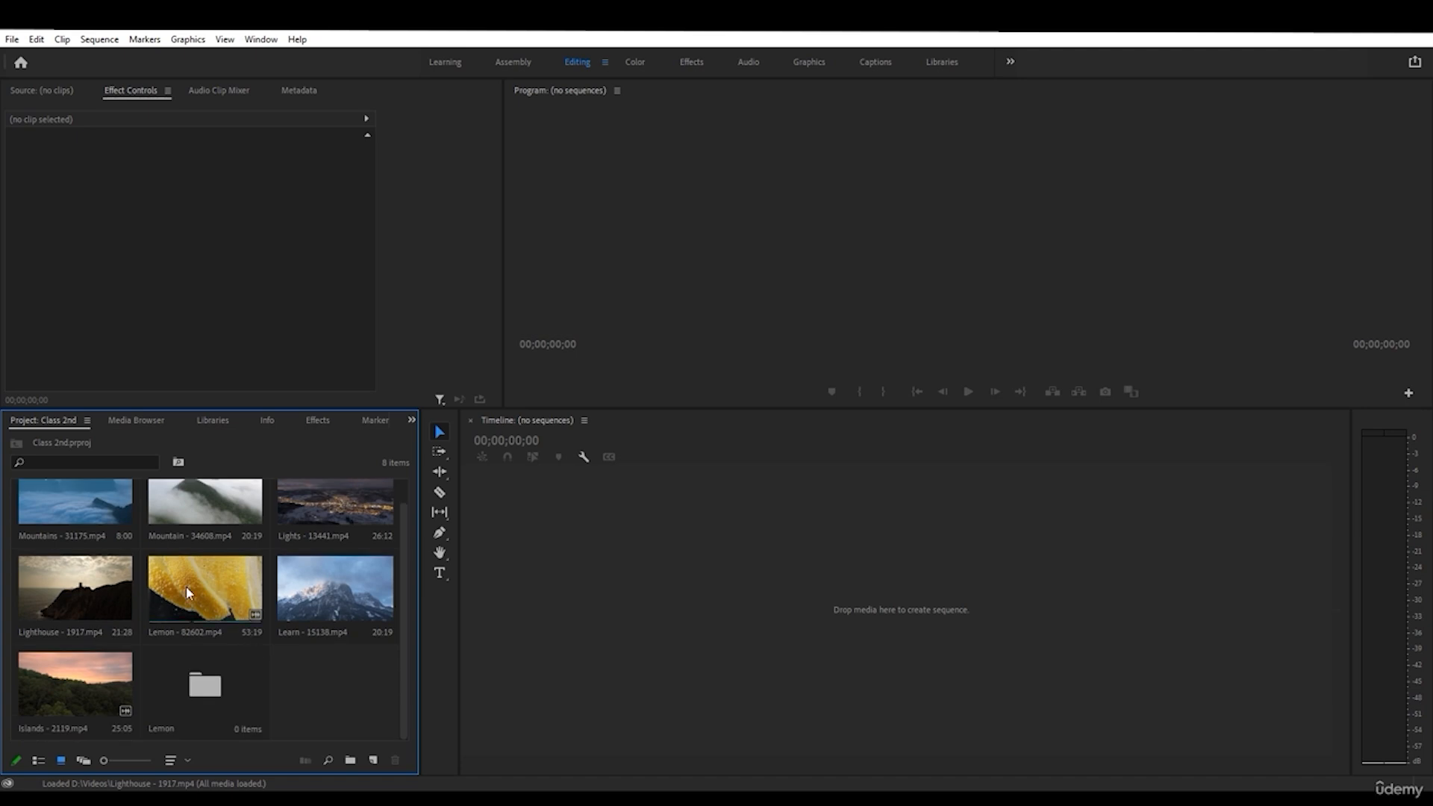
# - Move Lemon - 82602.mp4 into the Lemon bin and open the bin
pyautogui.moveTo(188, 594); pyautogui.dragTo(207, 694)
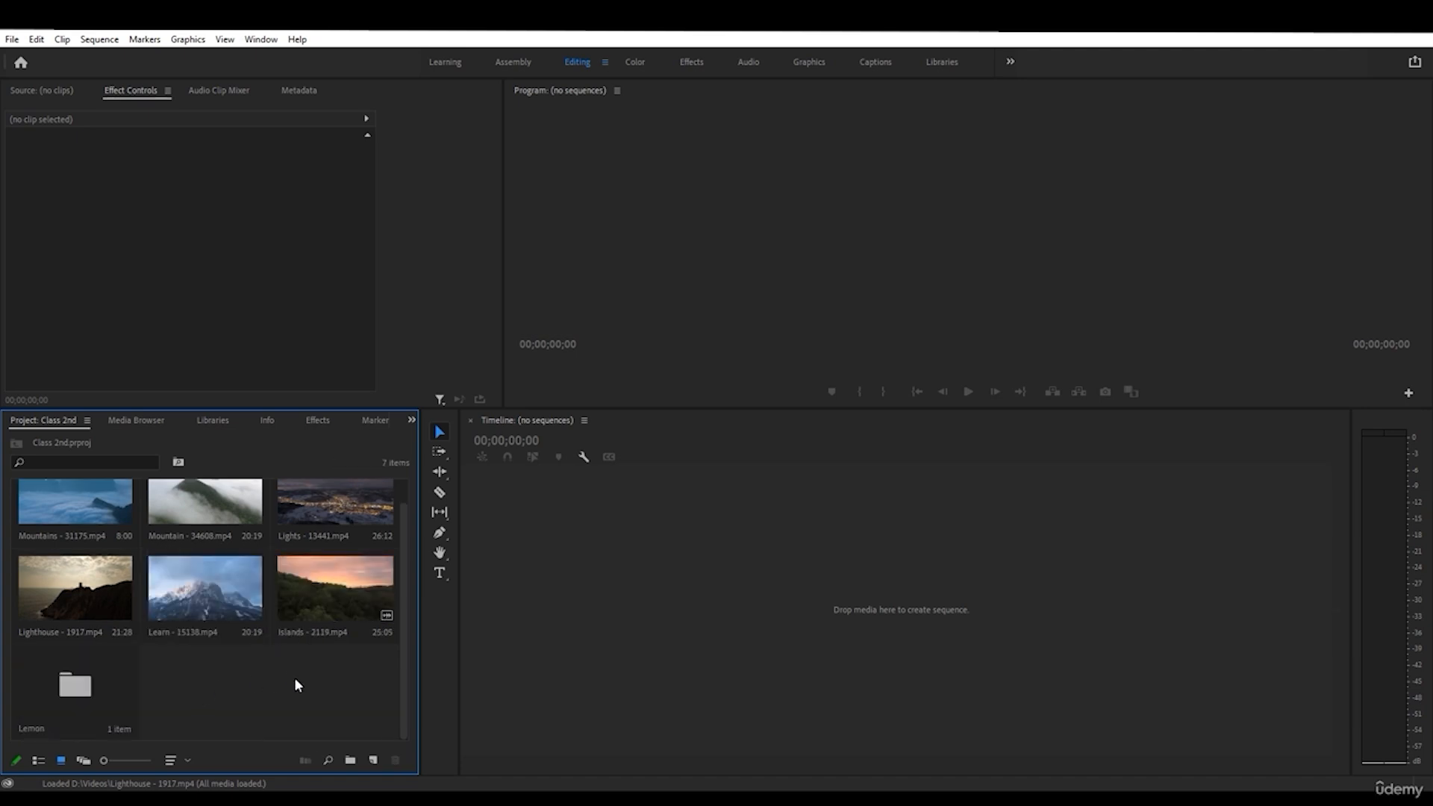
pyautogui.doubleClick(54, 694)
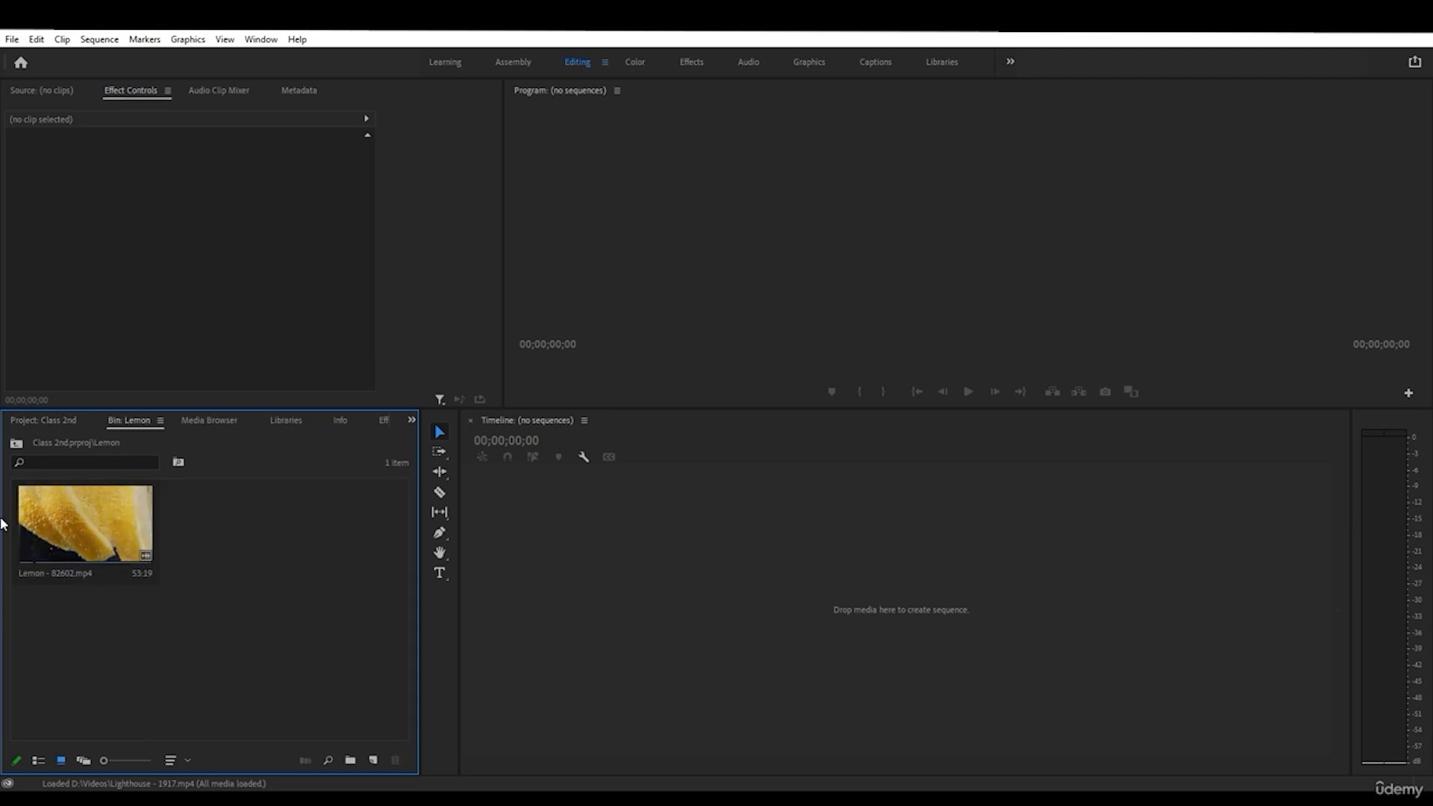
# - Switch back and forth between the Class 2nd project contents and the Lemon bin, reopening the bin to view its clip
pyautogui.click(51, 419)
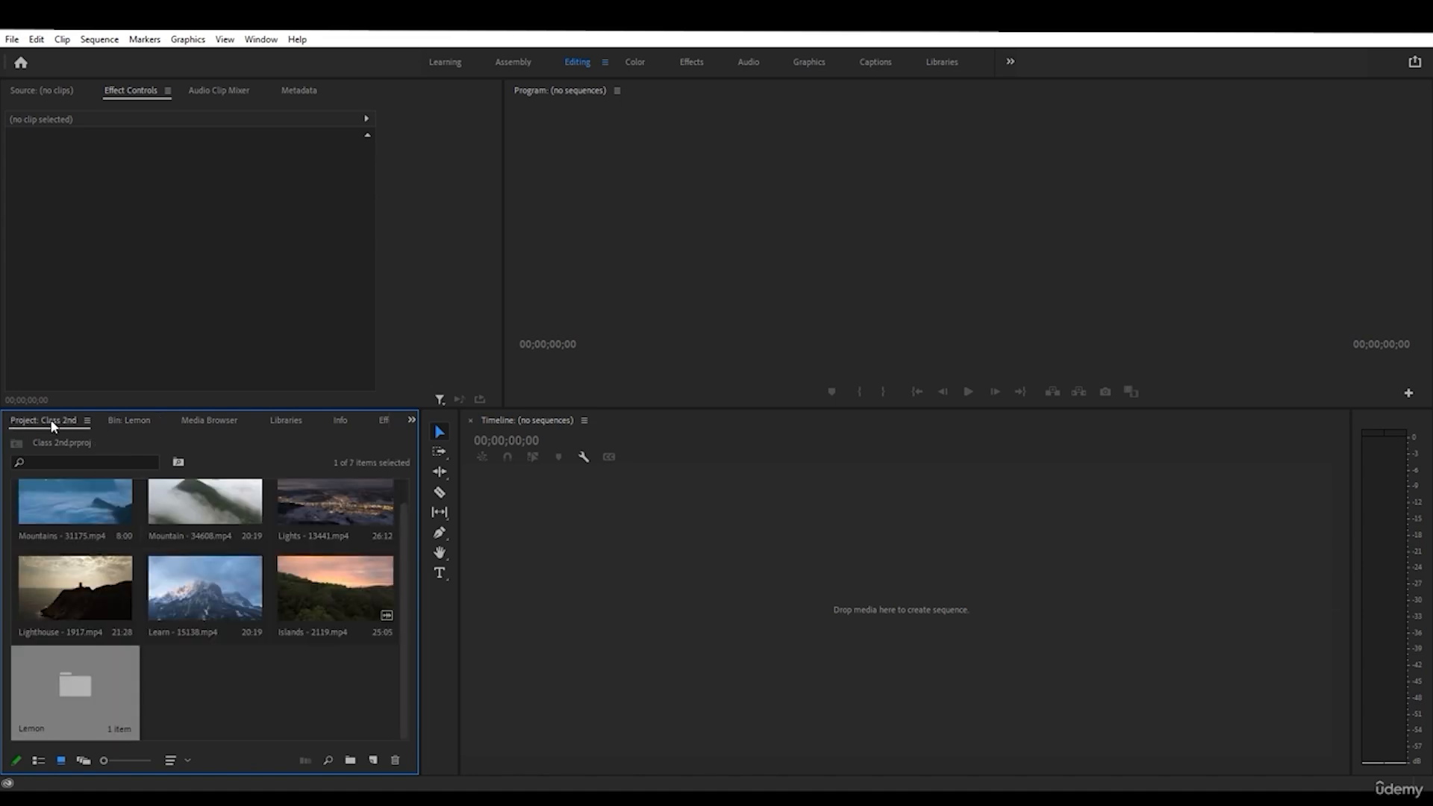
pyautogui.click(126, 420)
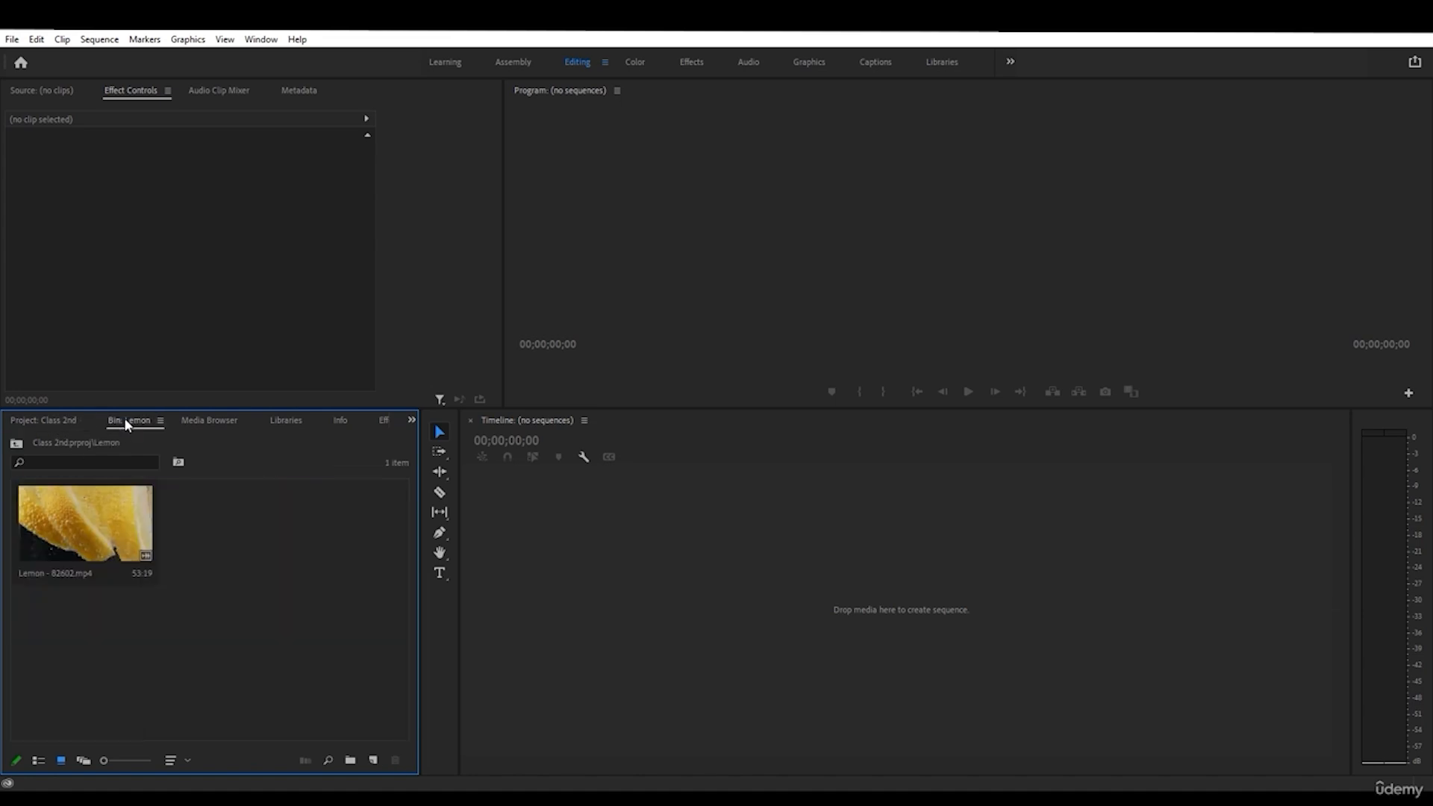
pyautogui.click(54, 418)
pyautogui.doubleClick(83, 687)
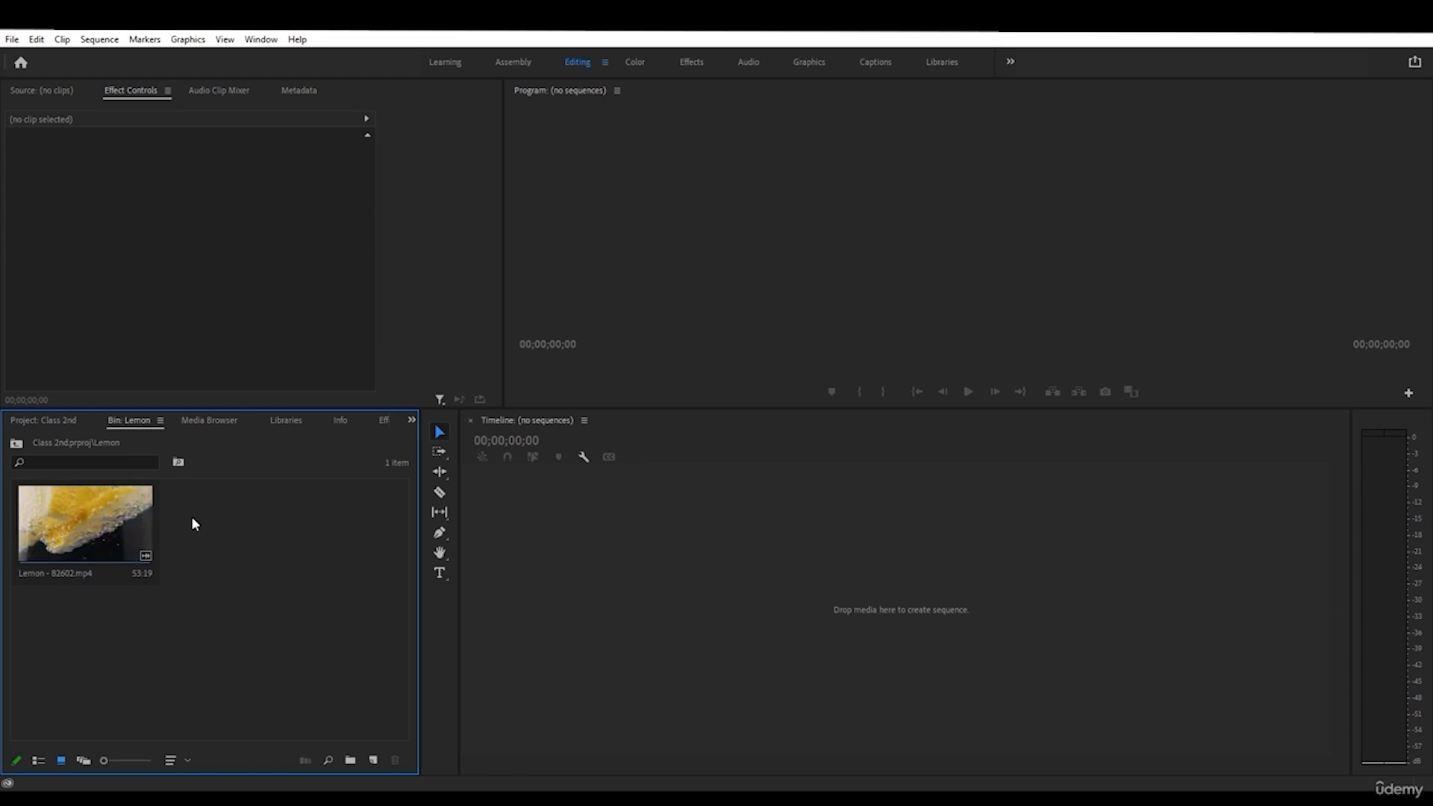
pyautogui.click(40, 418)
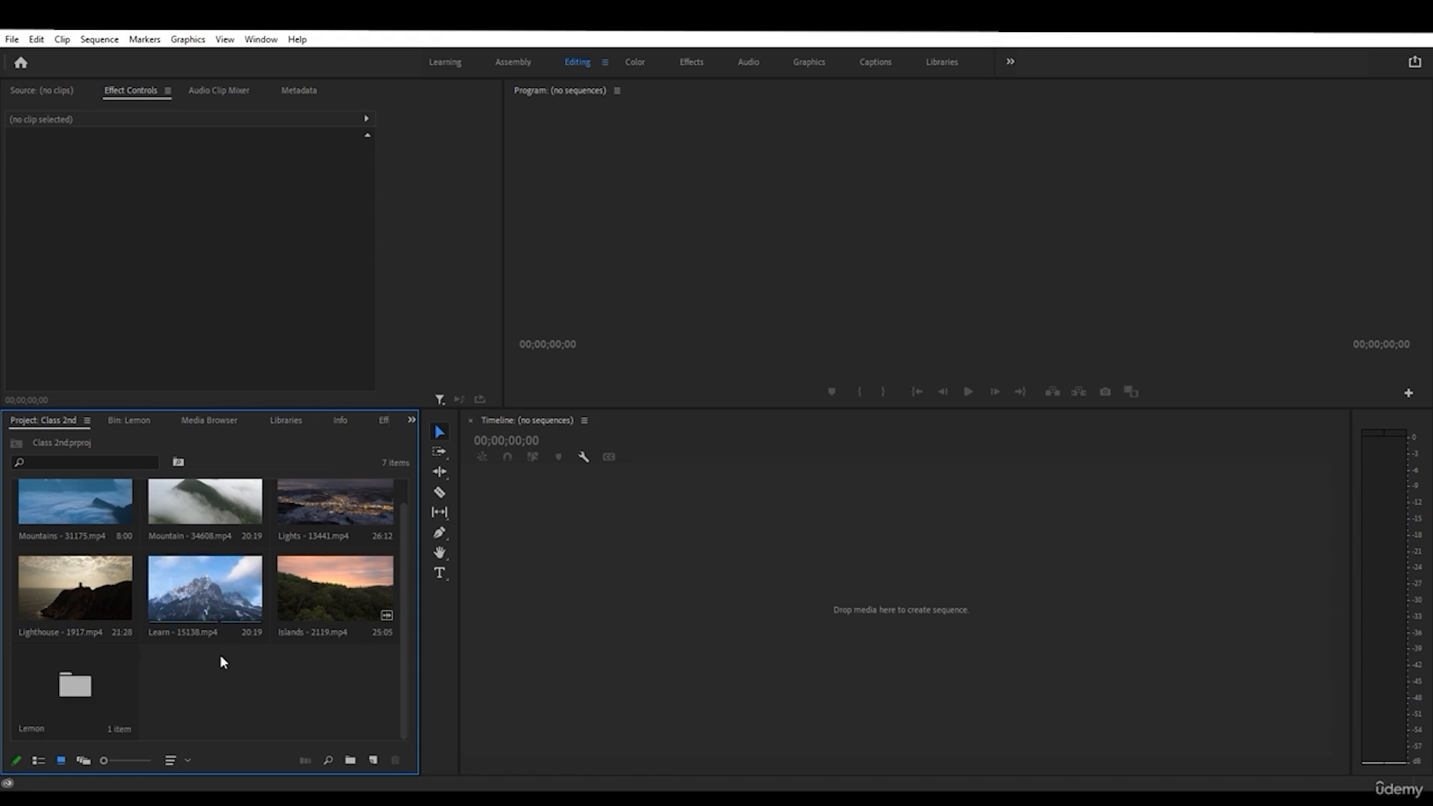
pyautogui.doubleClick(76, 688)
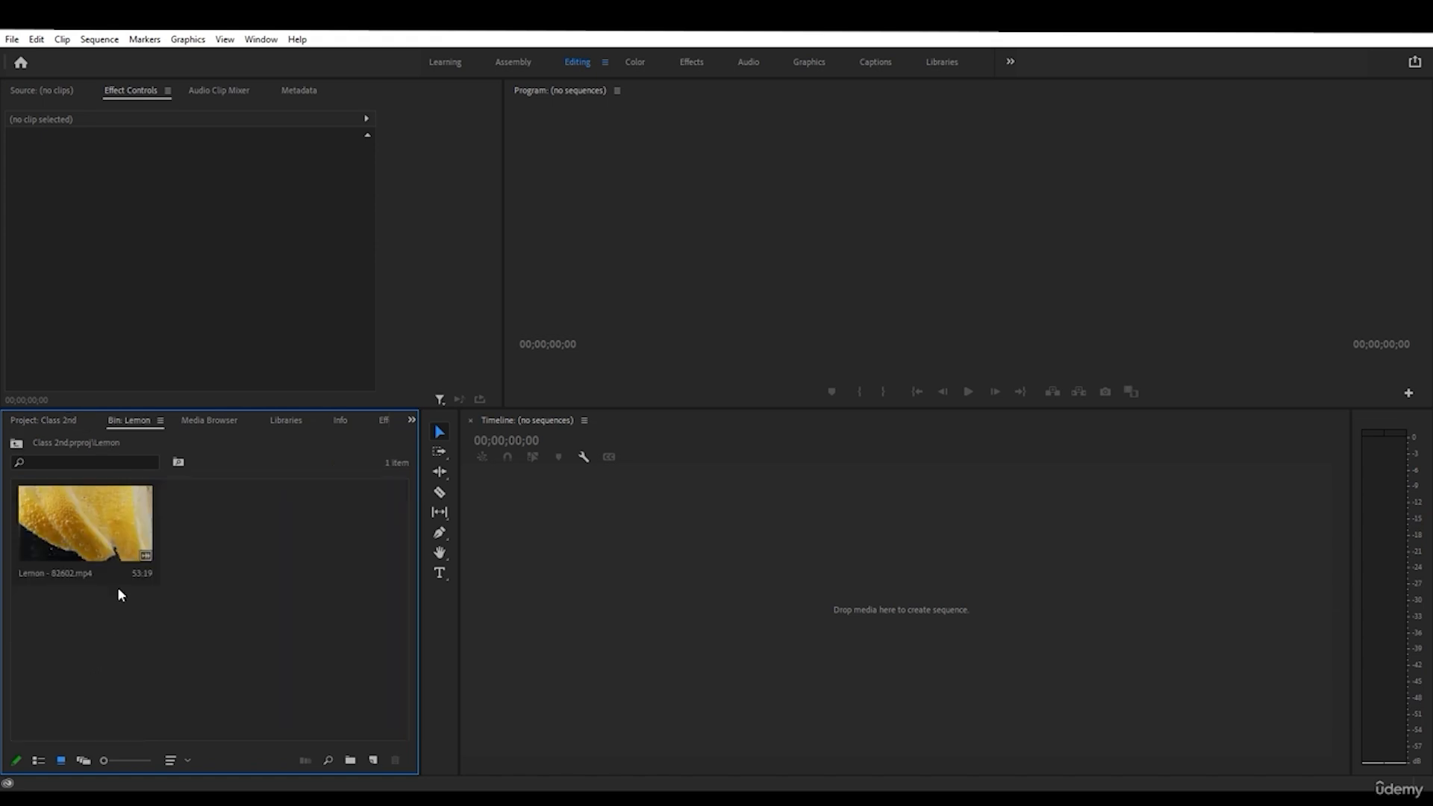
pyautogui.click(51, 418)
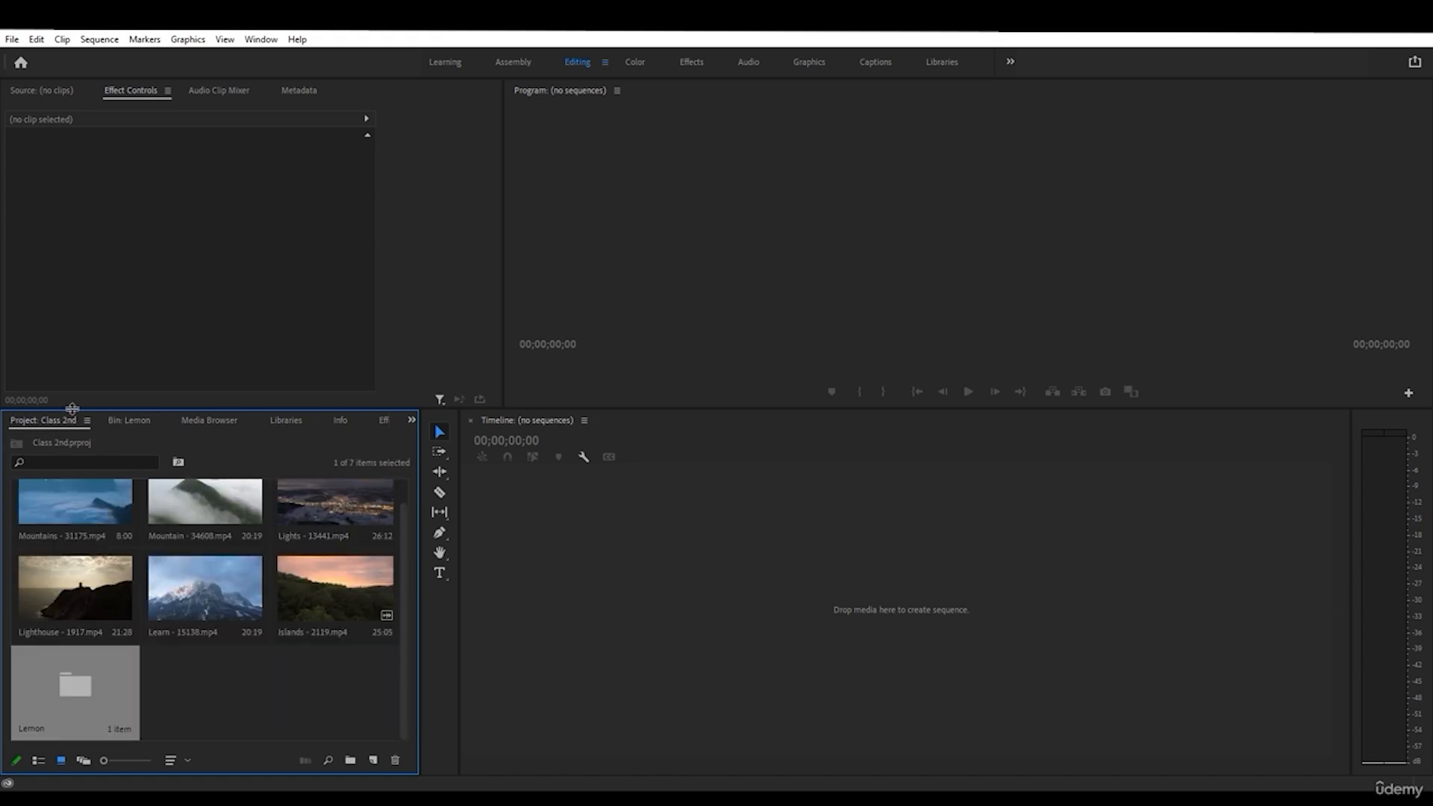
# - Create a new bin named Mountain in the Class 2nd project
pyautogui.rightClick(199, 690)
pyautogui.click(275, 443)
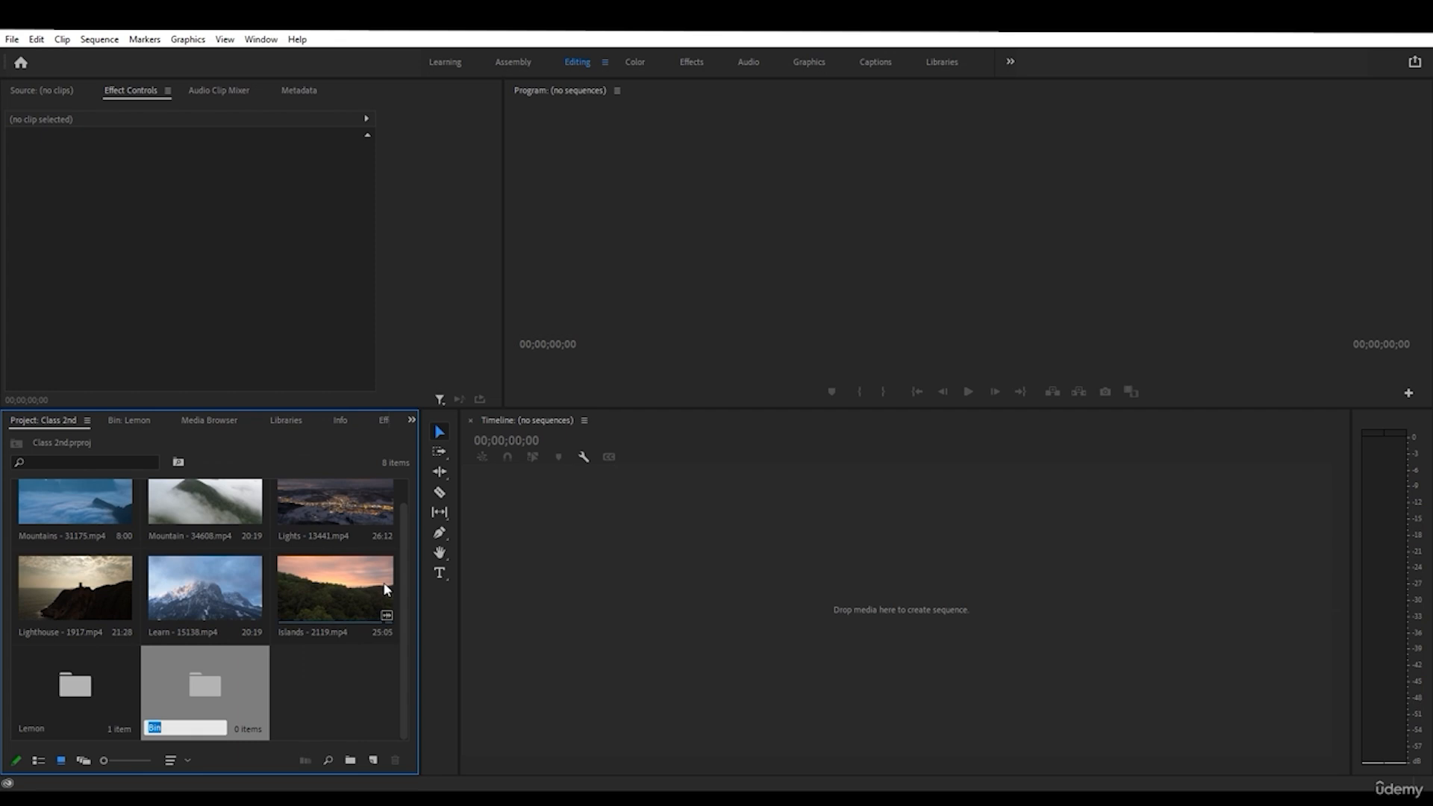
pyautogui.write('Mountains')
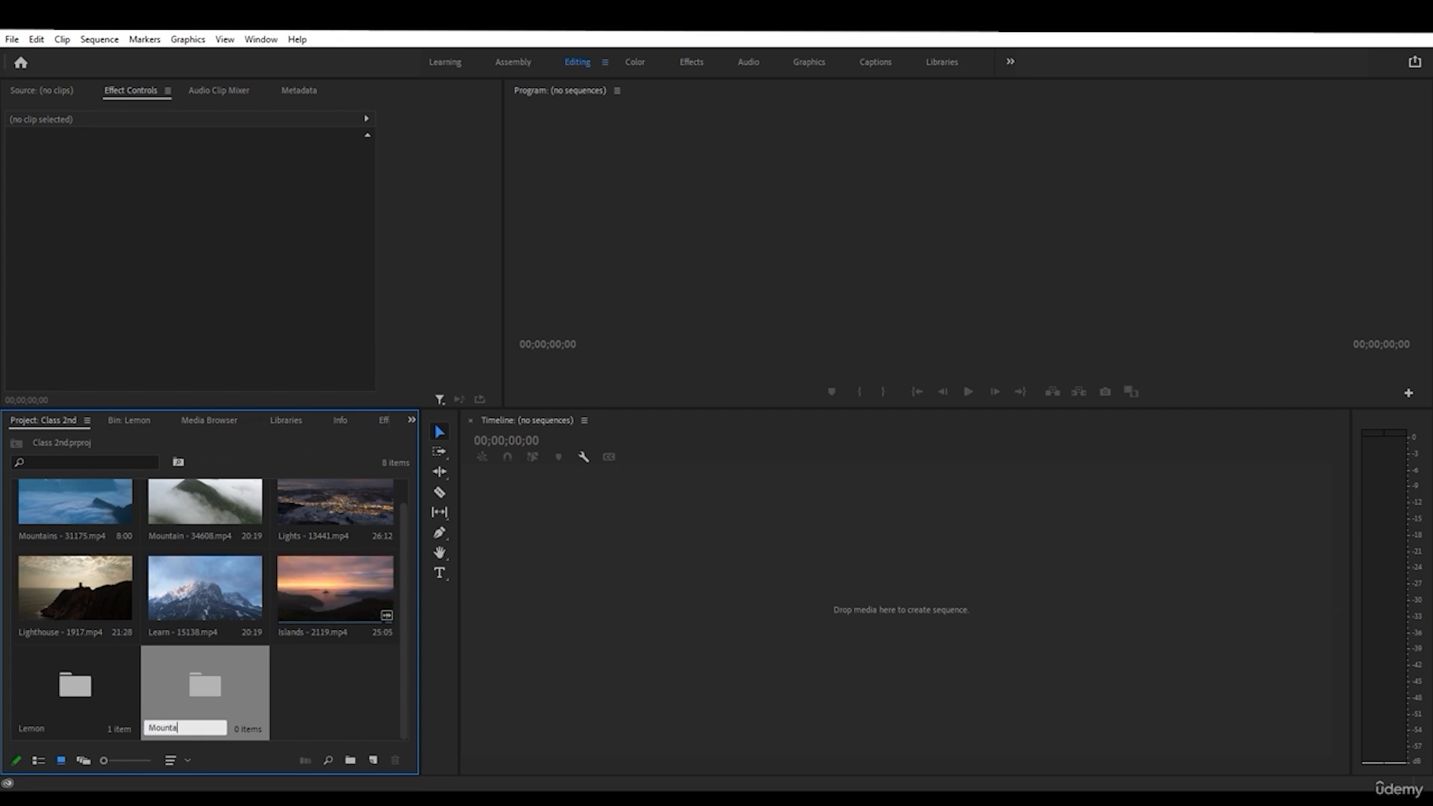
pyautogui.press('Tab')
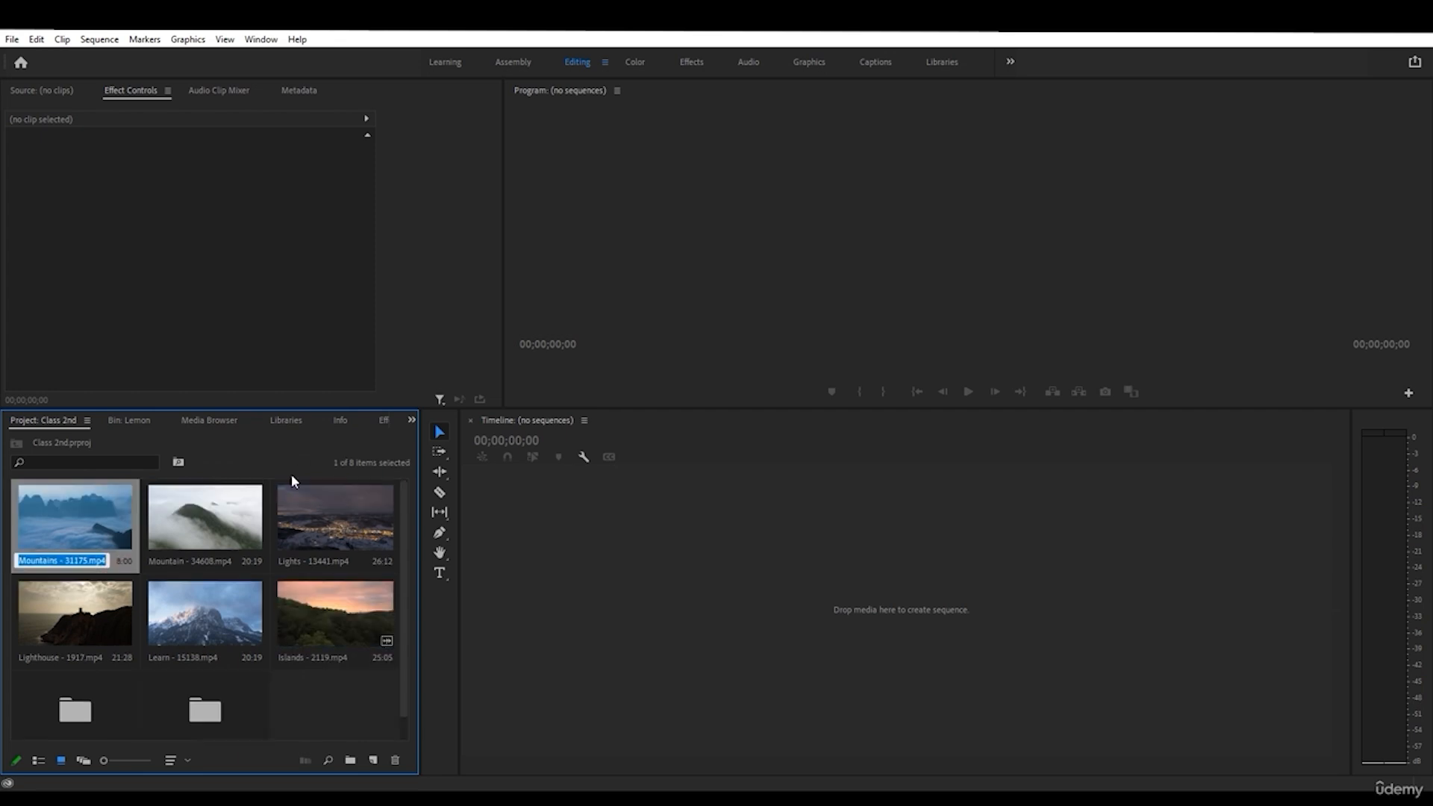
pyautogui.click(308, 701)
# - Move Learn - 15138.mp4 into the Mountain bin and show the project items in list view
pyautogui.scroll(-1, 308, 699)
pyautogui.moveTo(216, 587); pyautogui.dragTo(211, 704)
pyautogui.click(38, 760)
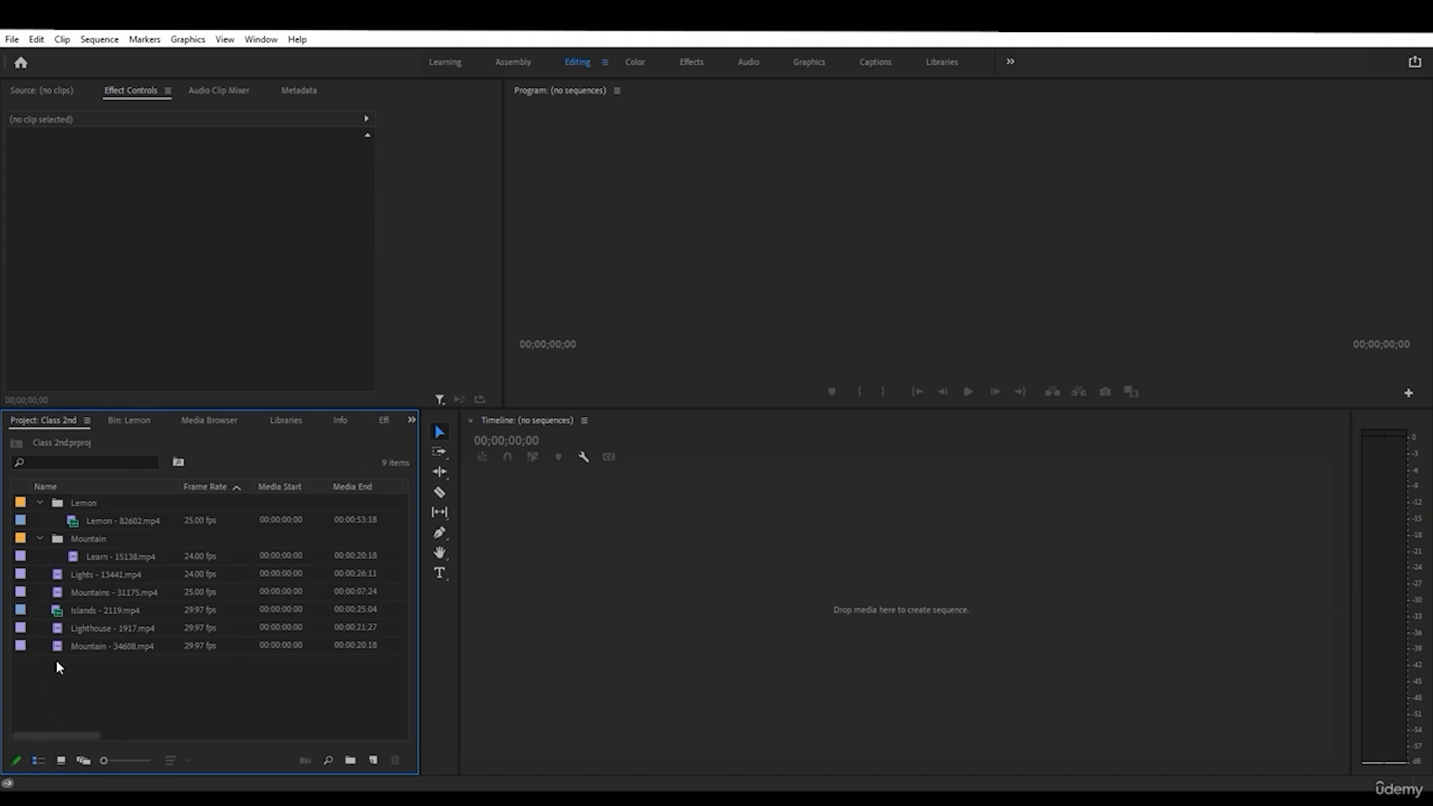
# - Collapse and re-expand the Lemon and Mountain bins to view the clips inside them
pyautogui.click(38, 501)
pyautogui.click(39, 500)
pyautogui.click(39, 538)
pyautogui.click(39, 538)
pyautogui.moveTo(79, 741); pyautogui.dragTo(40, 721)
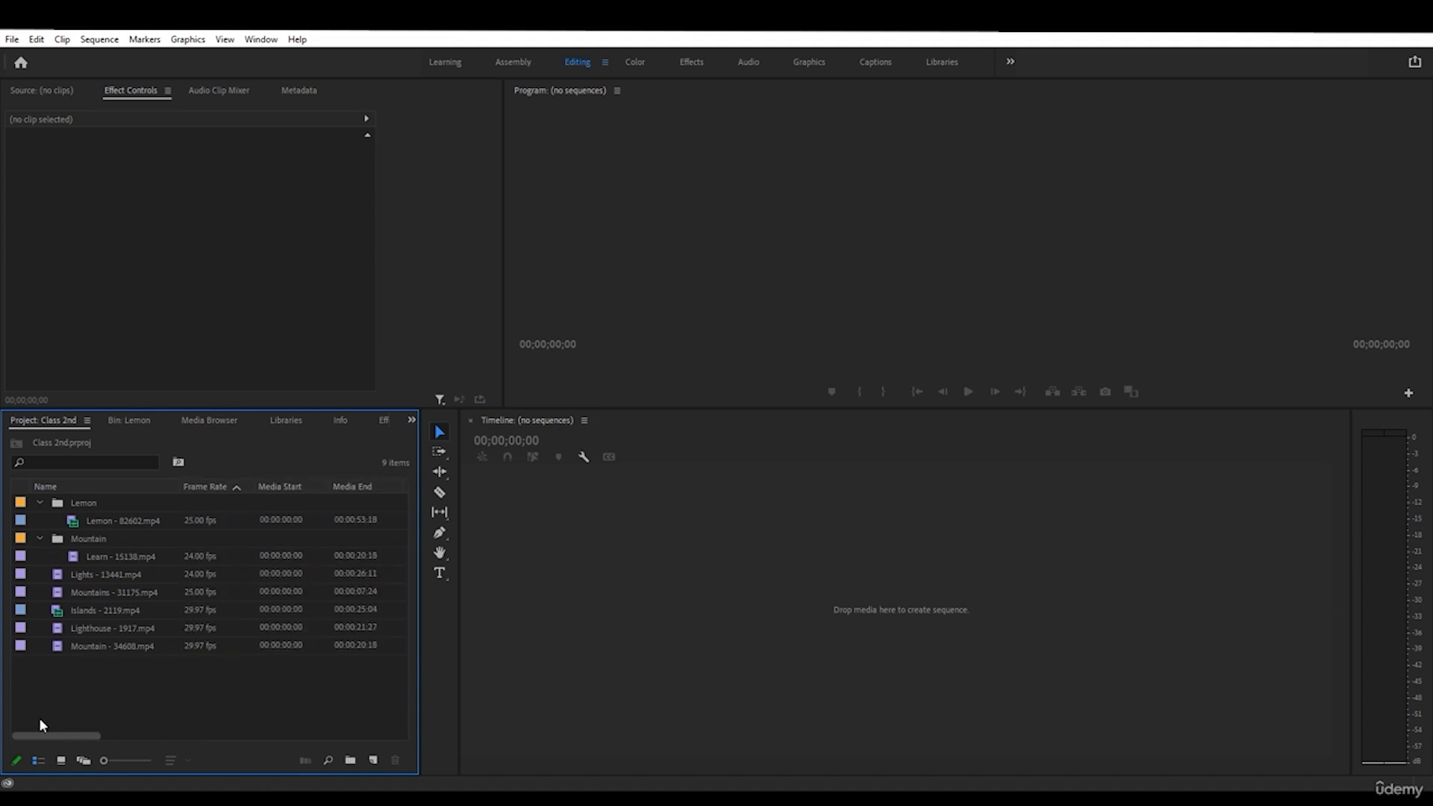
# - Import the MUSICS folder into the Class 2nd project and expand it with its subfolder to browse the audio files
pyautogui.rightClick(106, 686)
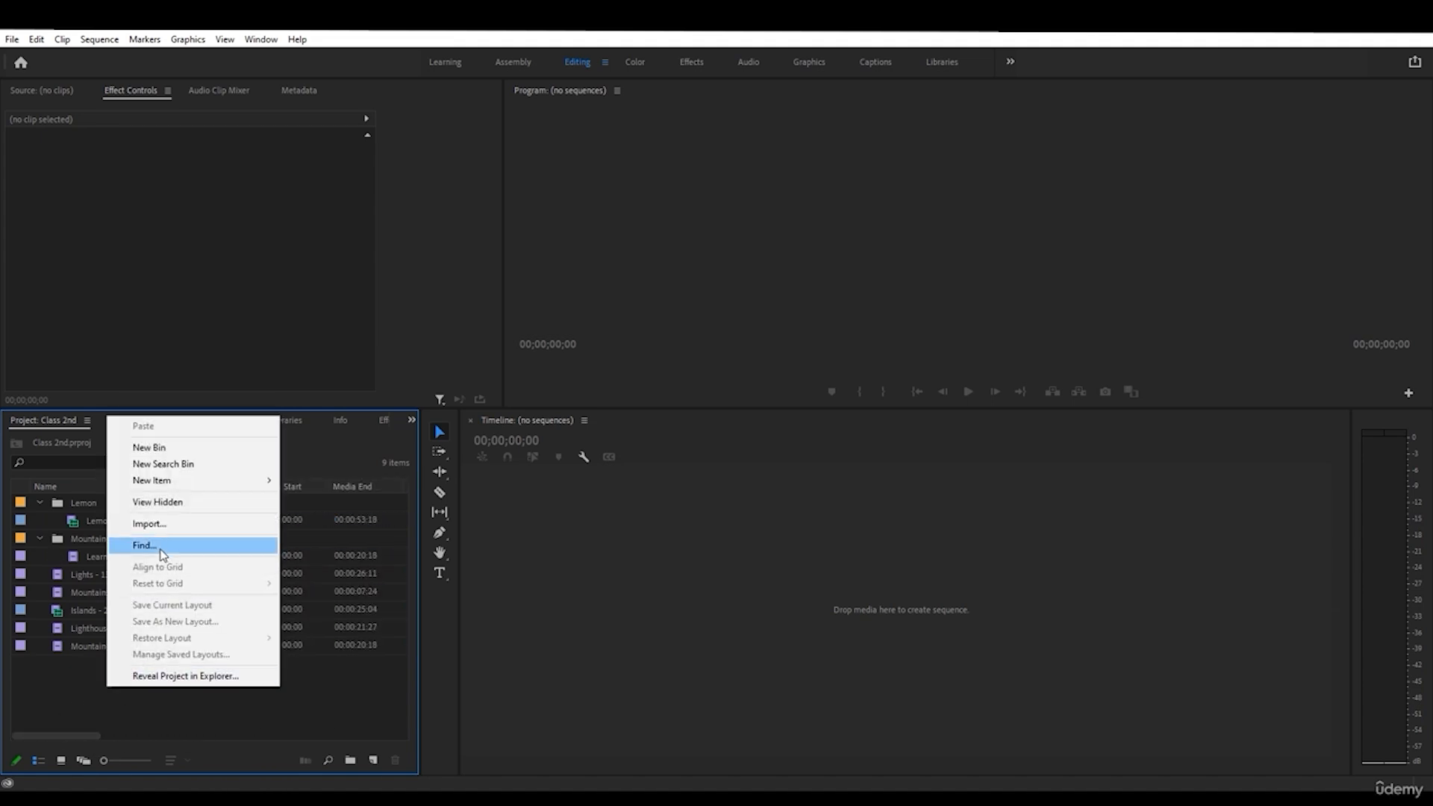
pyautogui.click(164, 524)
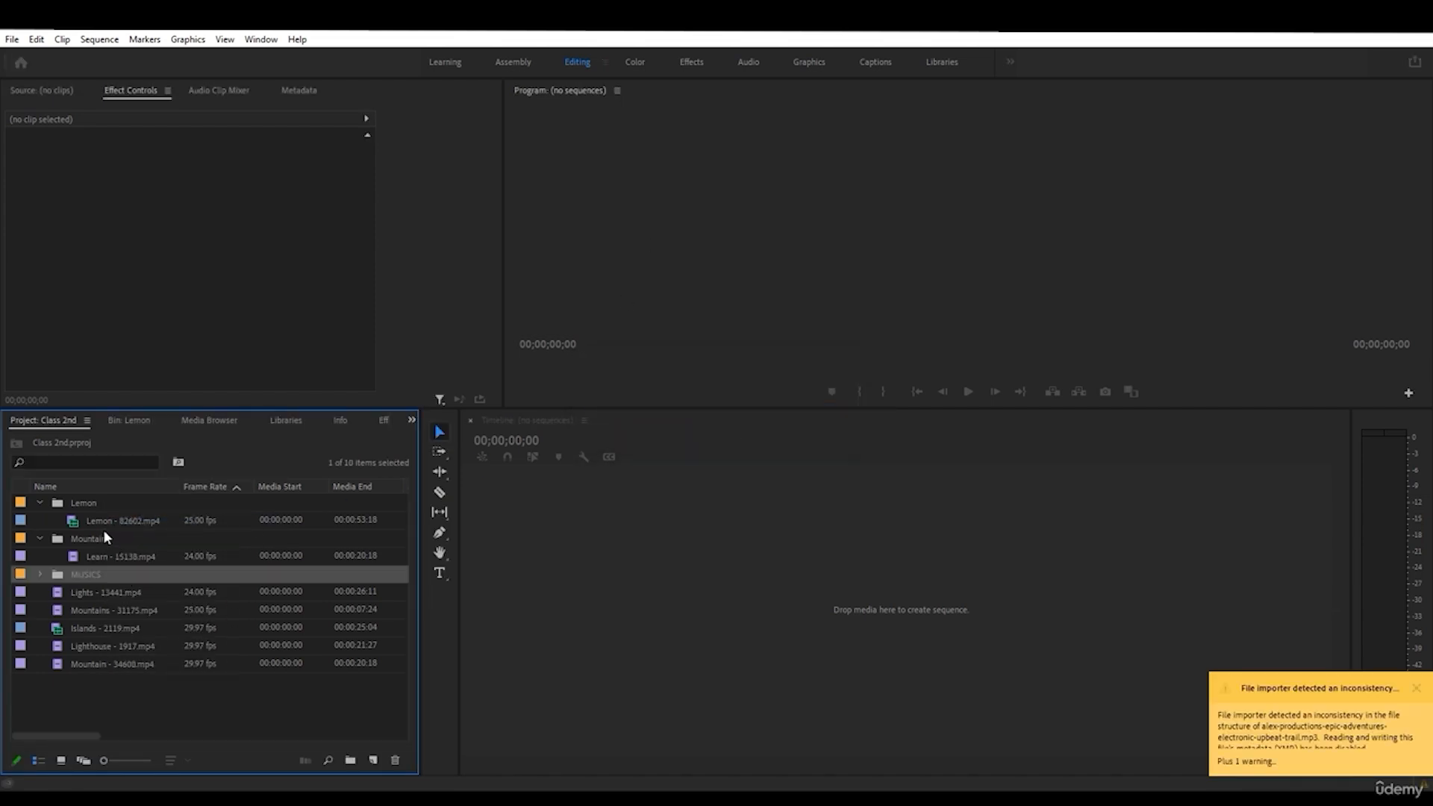
pyautogui.click(40, 573)
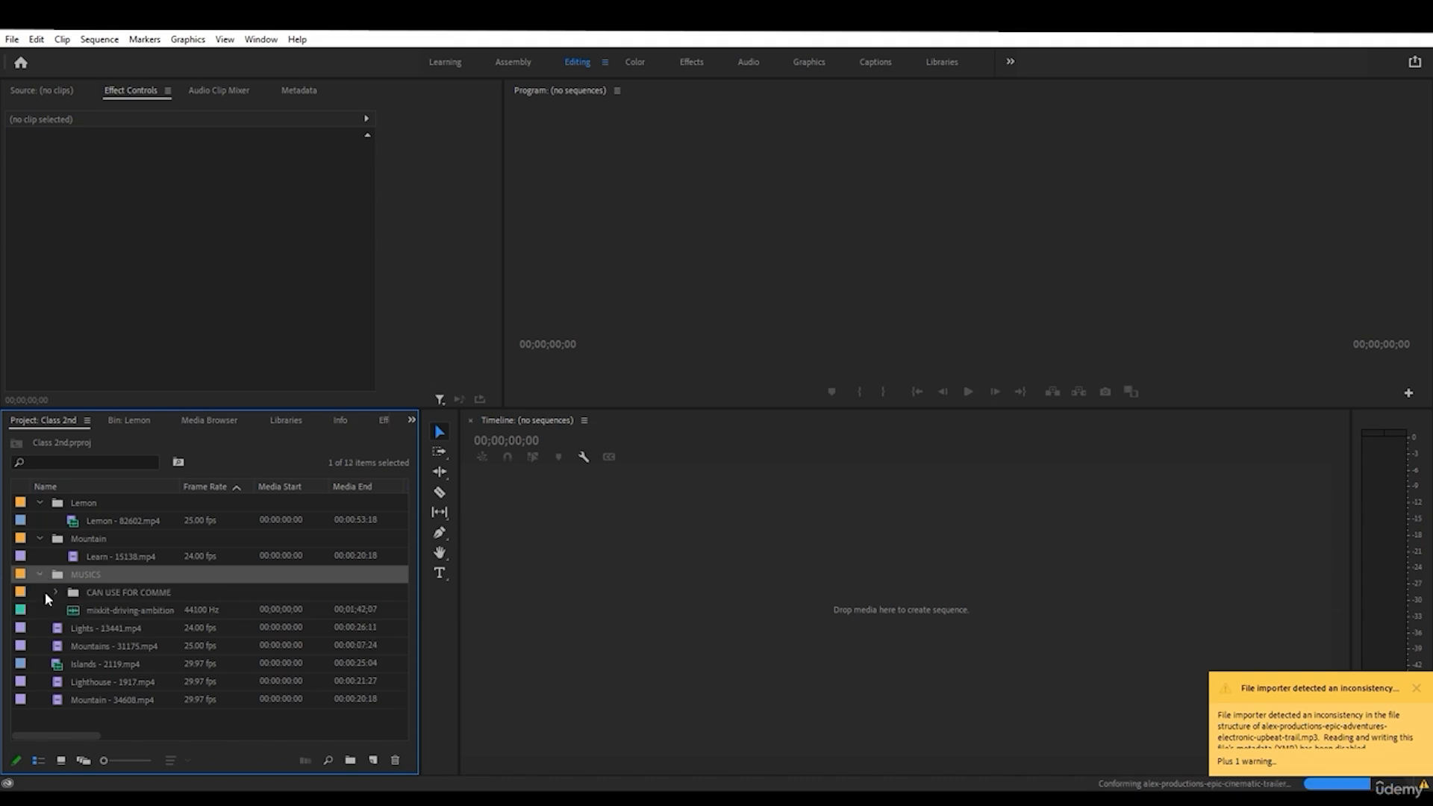
pyautogui.click(56, 592)
pyautogui.scroll(-6, 117, 630)
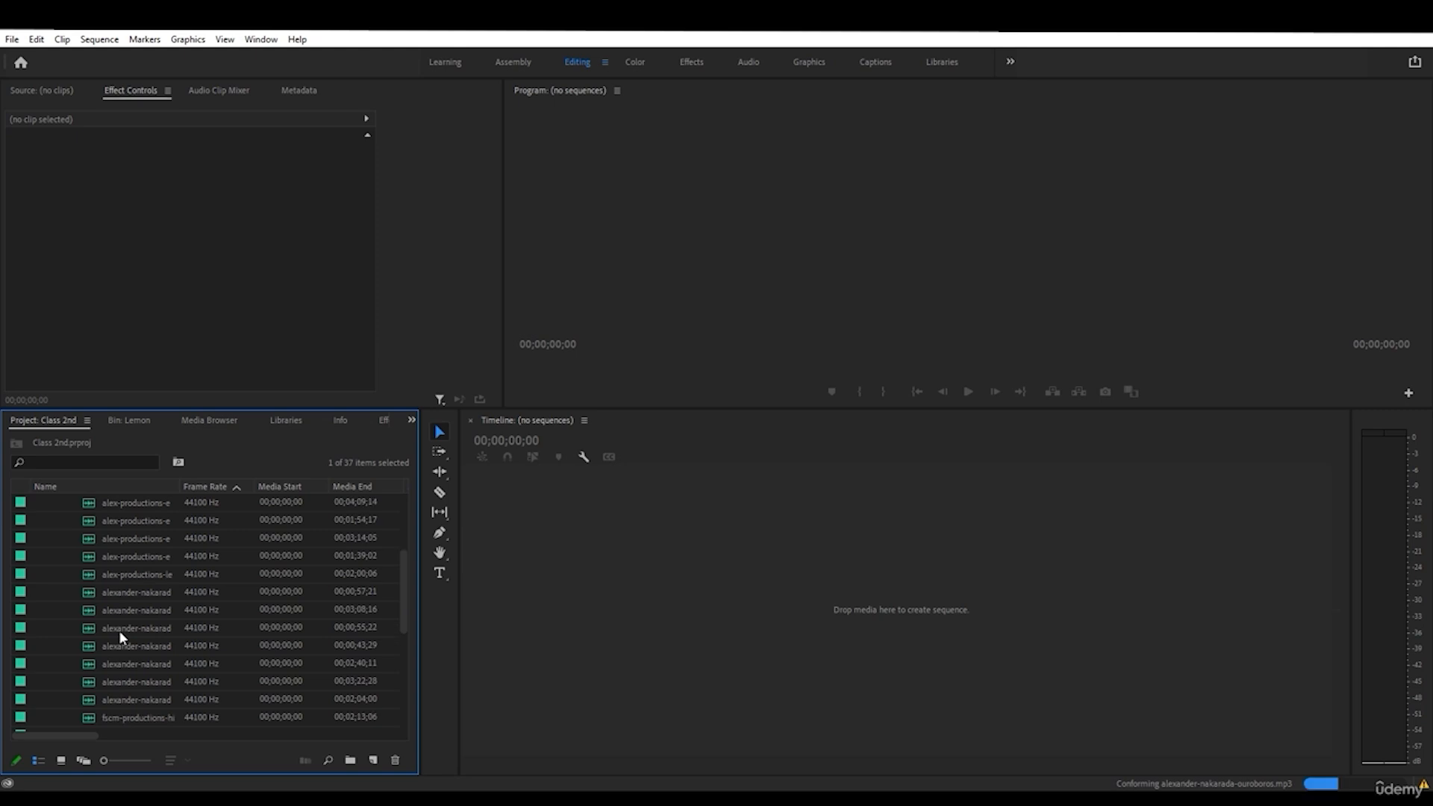
pyautogui.scroll(3, 119, 630)
pyautogui.scroll(-5, 119, 631)
pyautogui.scroll(4, 121, 632)
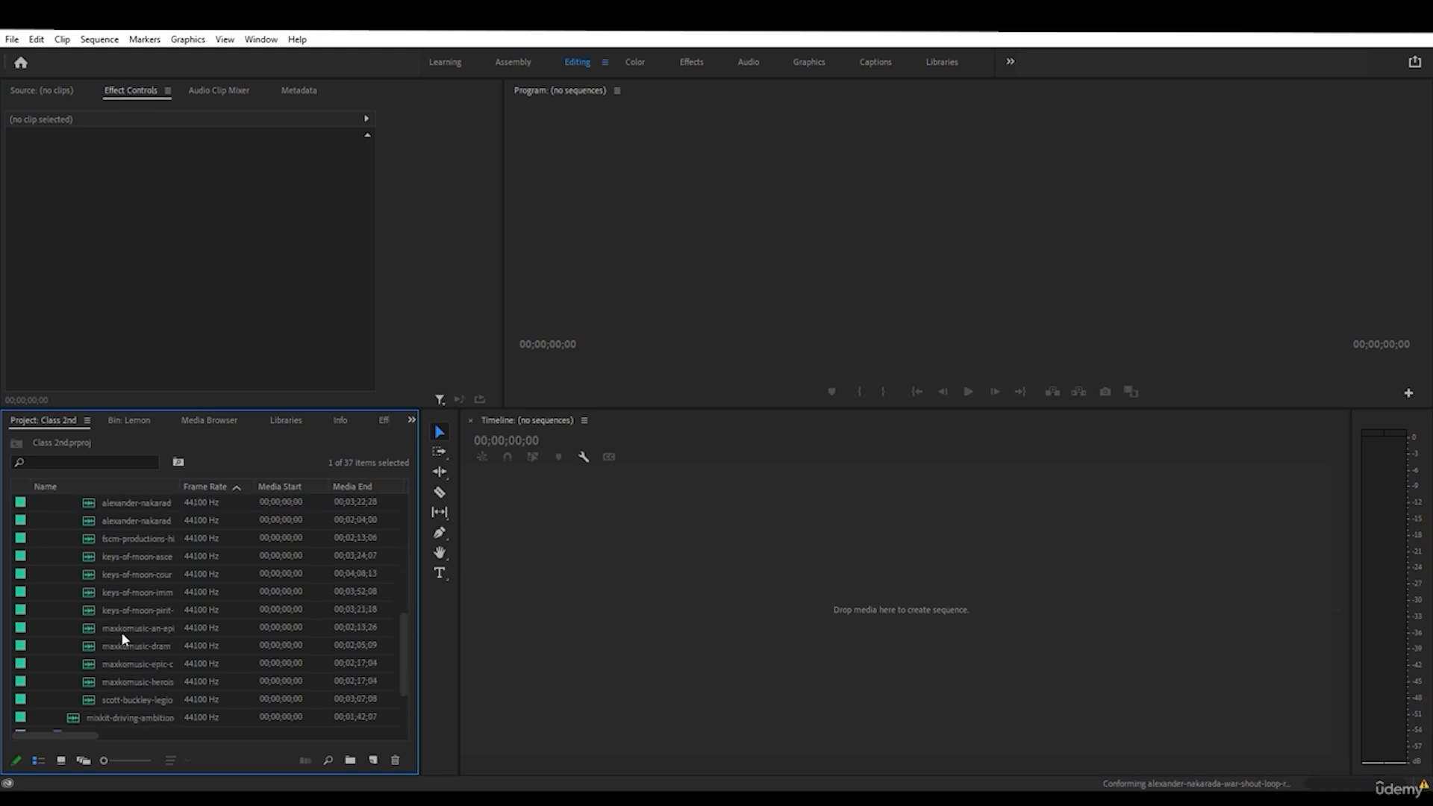
# - Collapse the CAN USE FOR COMME folder and its parent MUSICS bin in the project list
pyautogui.scroll(3, 123, 634)
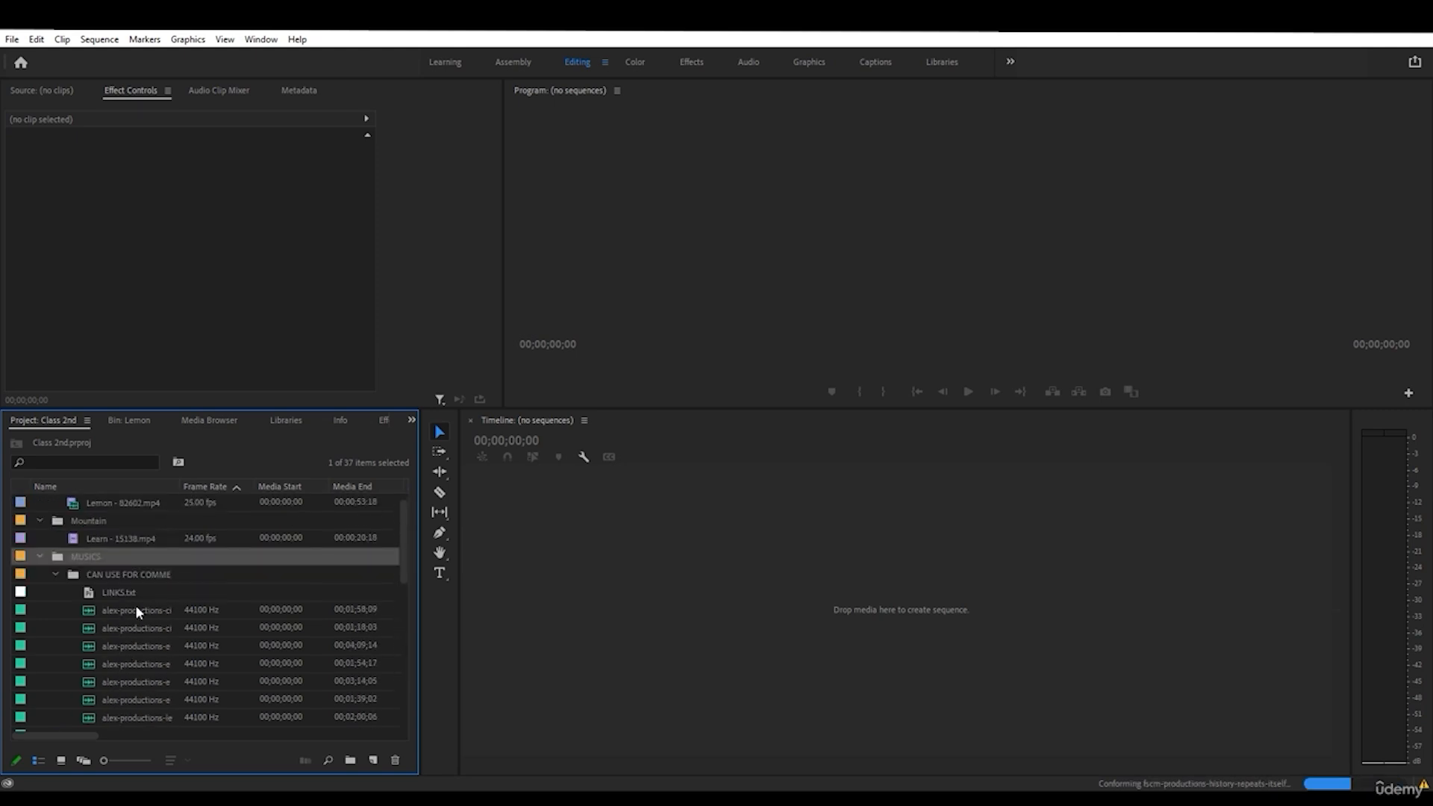
pyautogui.click(57, 575)
pyautogui.click(41, 574)
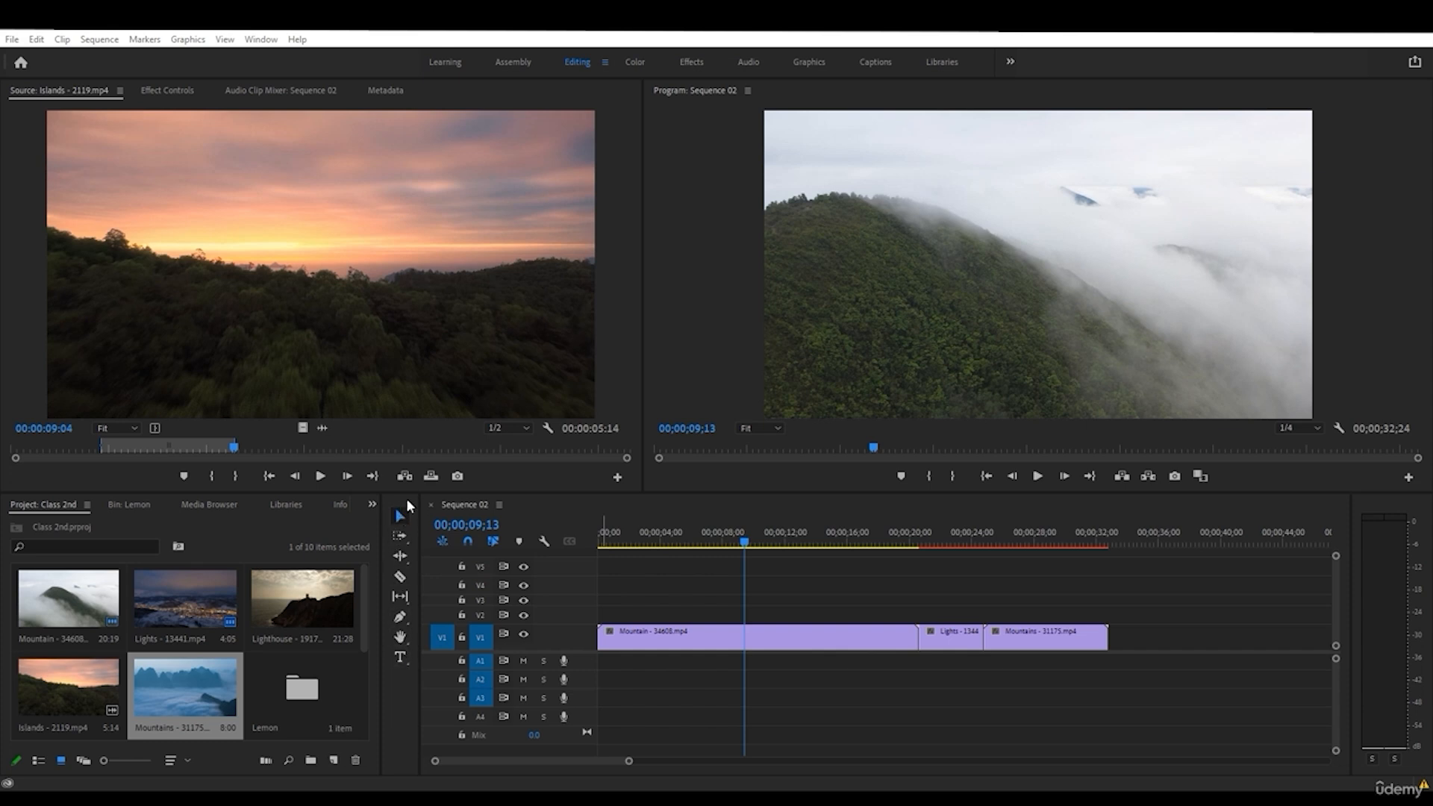
# - Shift the Mountain - 34608.mp4 clip later on V1 by about 00;00;01;19 and trim both its end and its start
pyautogui.click(681, 637)
pyautogui.moveTo(682, 637); pyautogui.dragTo(760, 639)
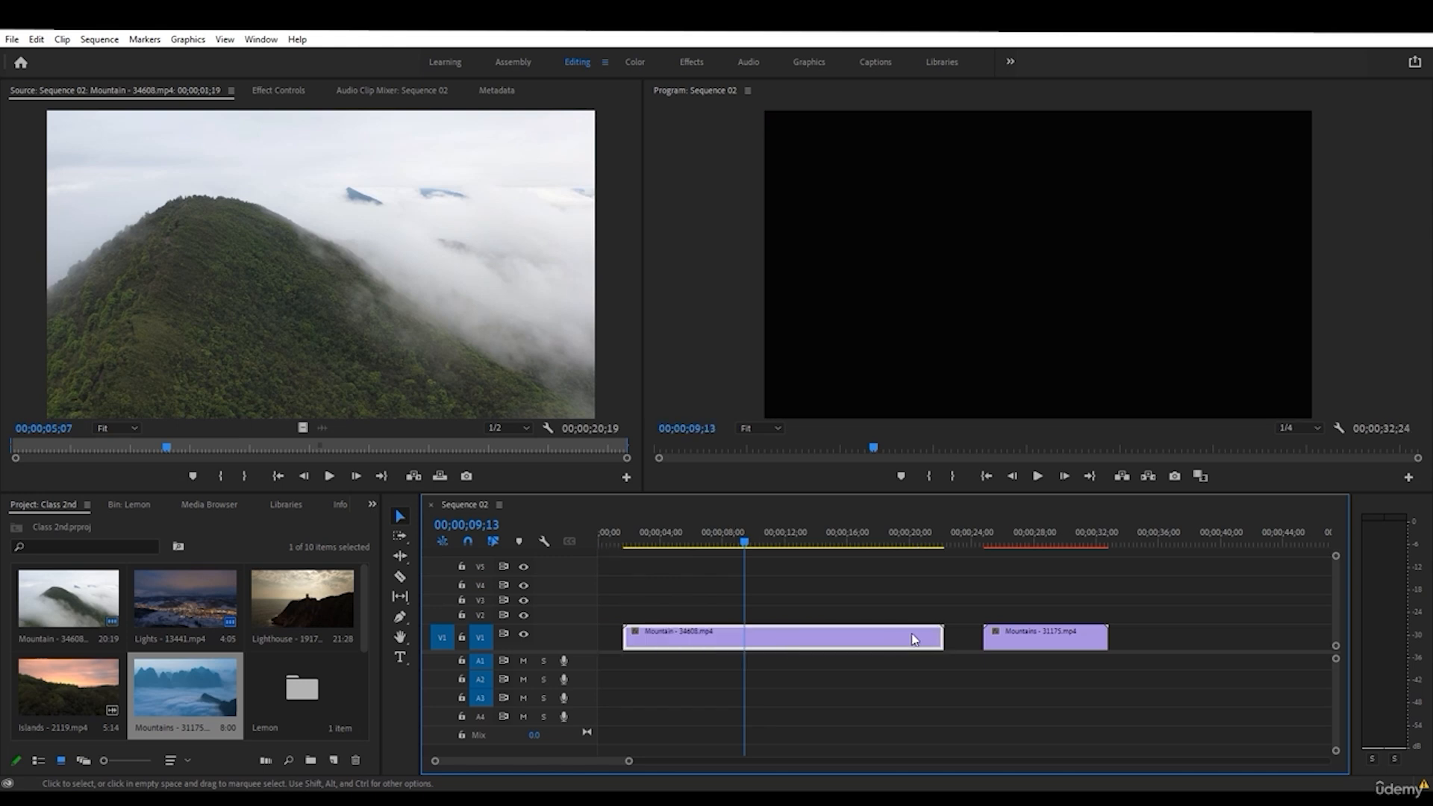
pyautogui.moveTo(942, 638); pyautogui.dragTo(829, 638)
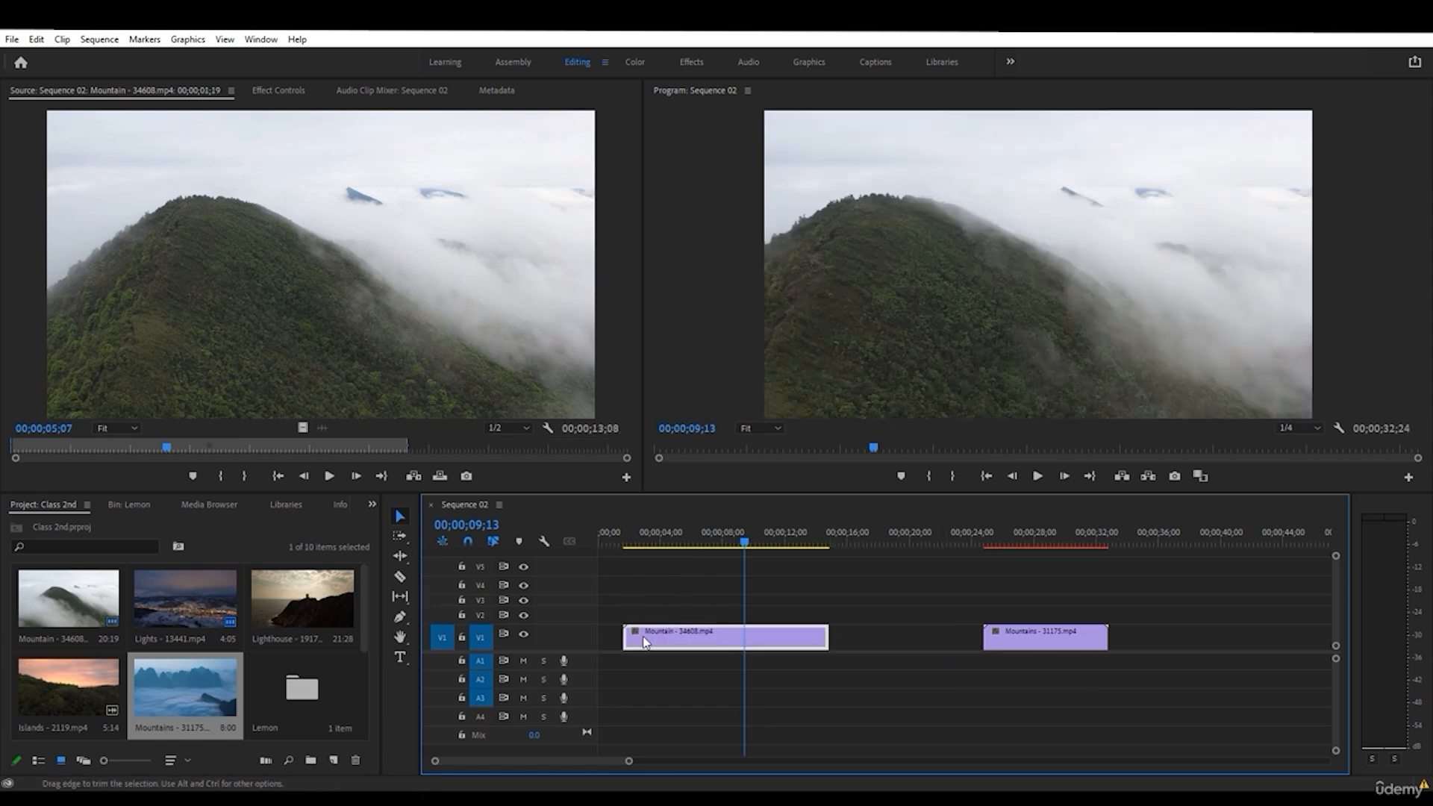
pyautogui.moveTo(624, 639); pyautogui.dragTo(685, 638)
# - Reposition the Mountain - 34608.mp4 and Mountains - 31175.mp4 clips along V1 with the Selection tool
pyautogui.moveTo(732, 643); pyautogui.dragTo(857, 638)
pyautogui.moveTo(1020, 644); pyautogui.dragTo(943, 645)
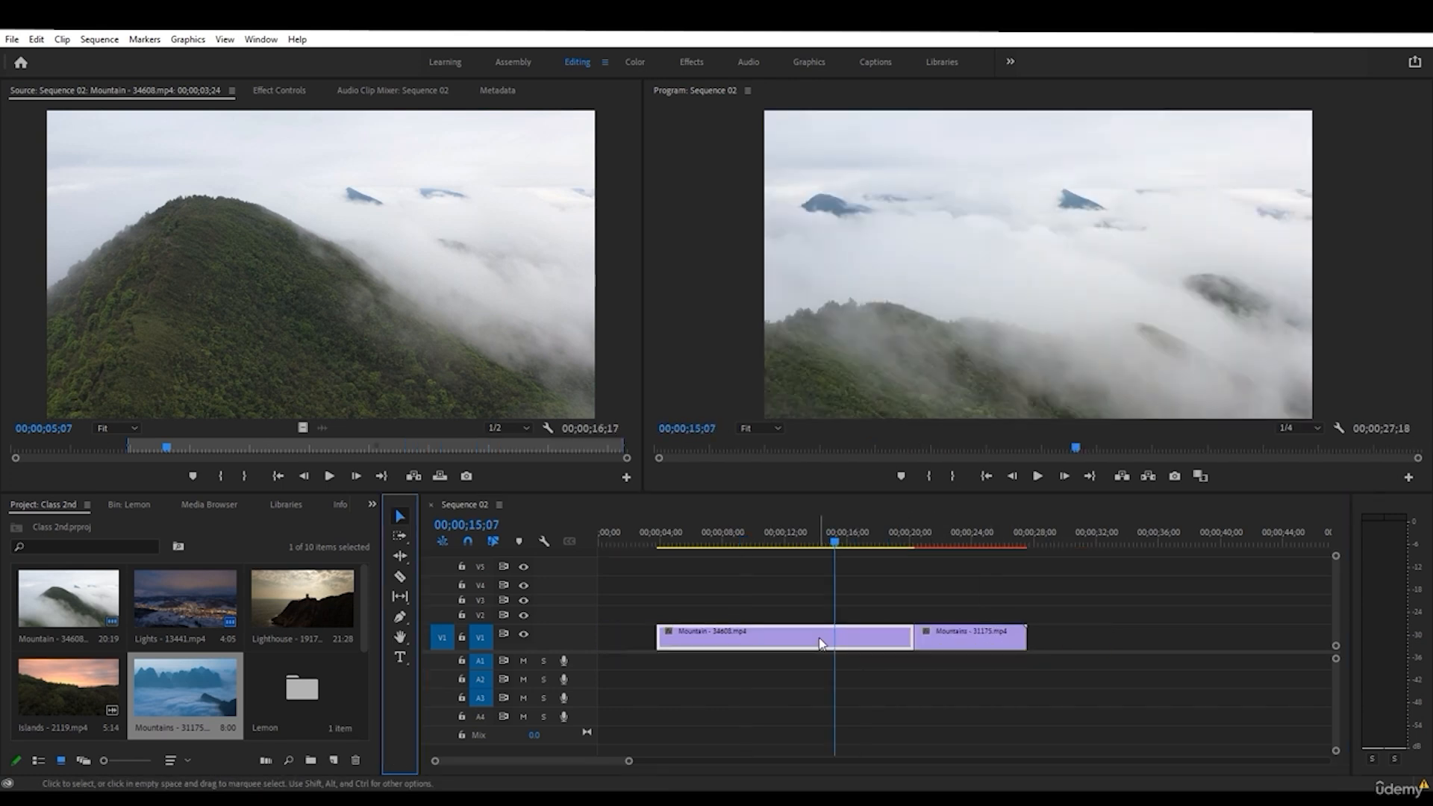
pyautogui.moveTo(819, 642); pyautogui.dragTo(787, 641)
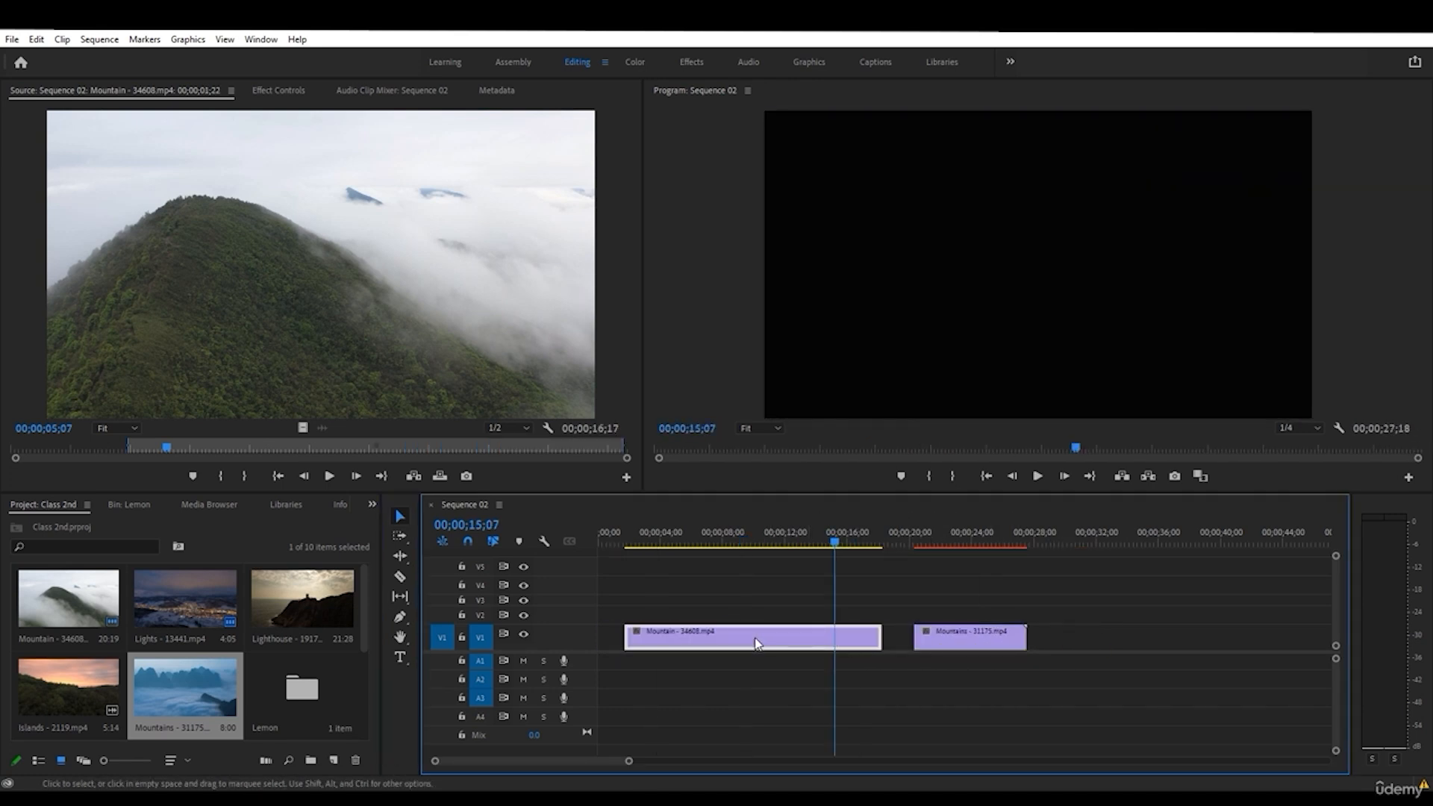
pyautogui.click(400, 518)
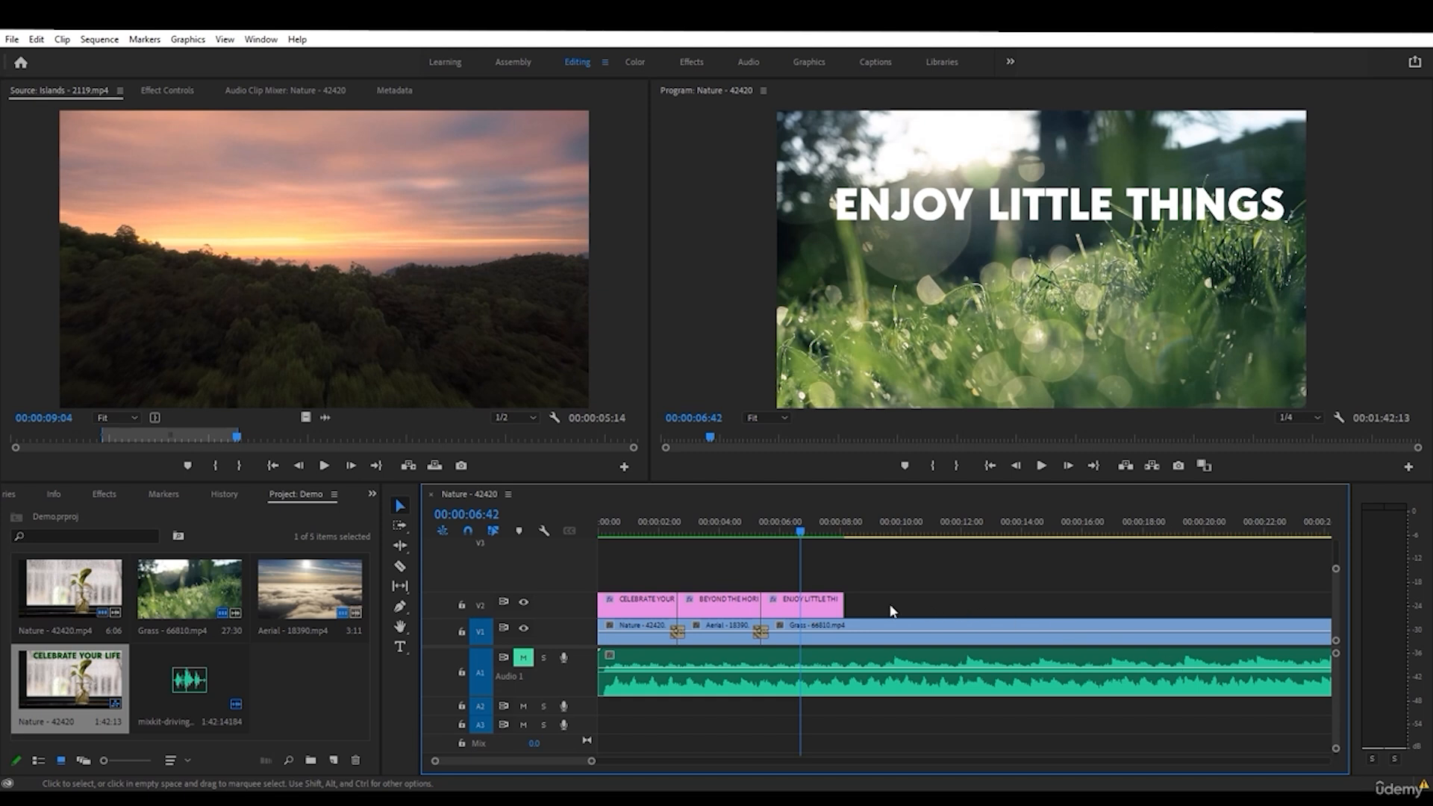
# - Use the Track Select Forward Tool to select the clips on all tracks from the second title onward
pyautogui.click(401, 526)
pyautogui.click(404, 529)
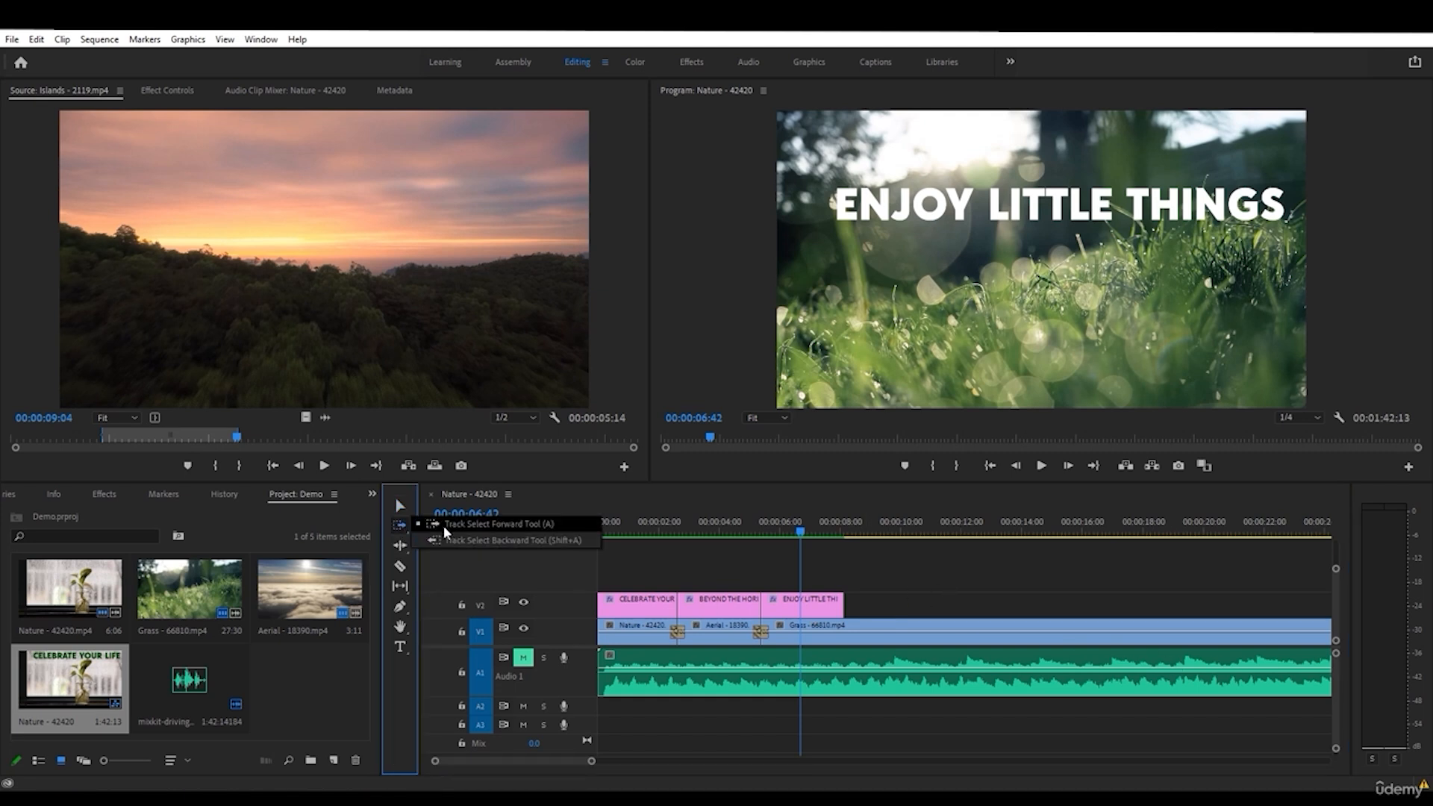
pyautogui.click(531, 523)
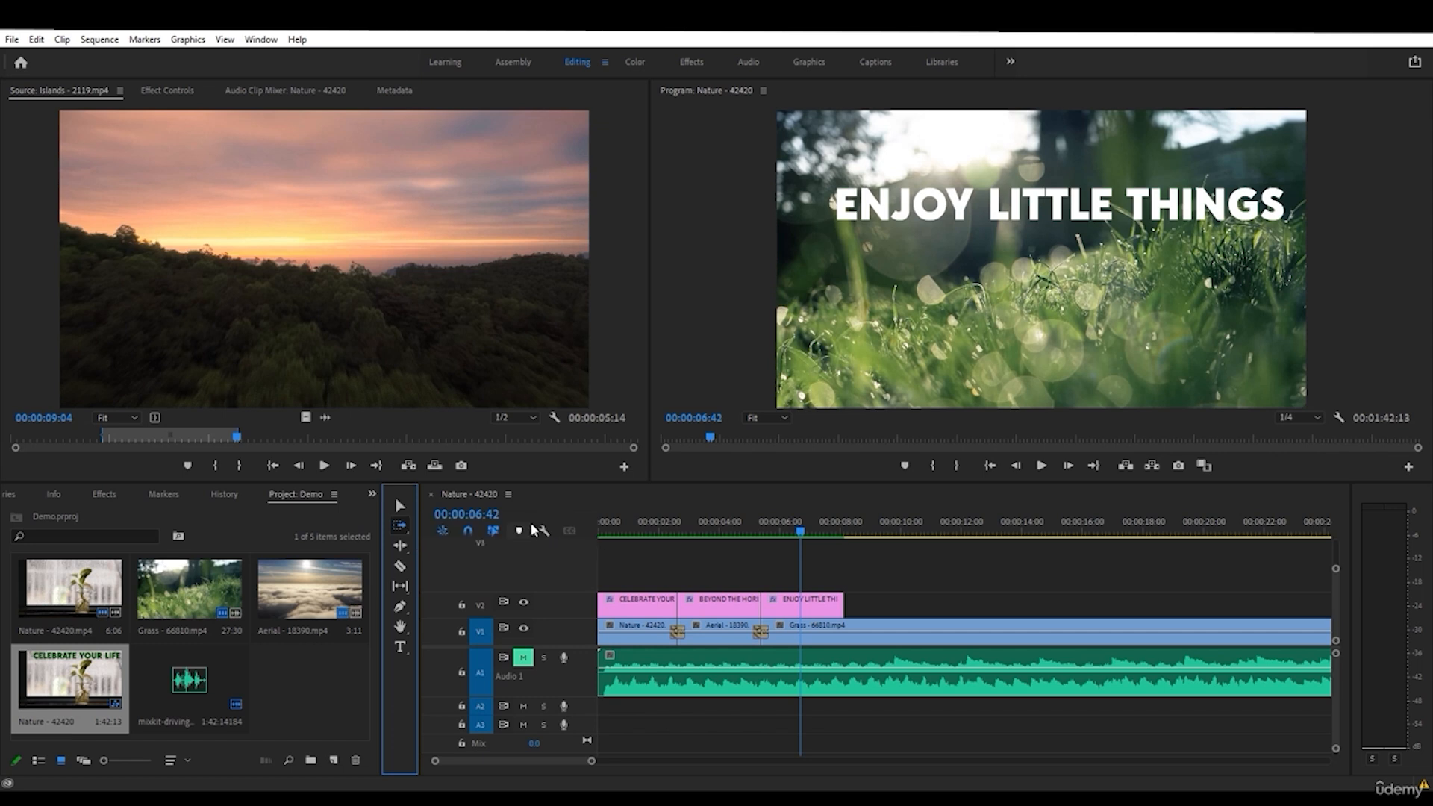
pyautogui.click(401, 525)
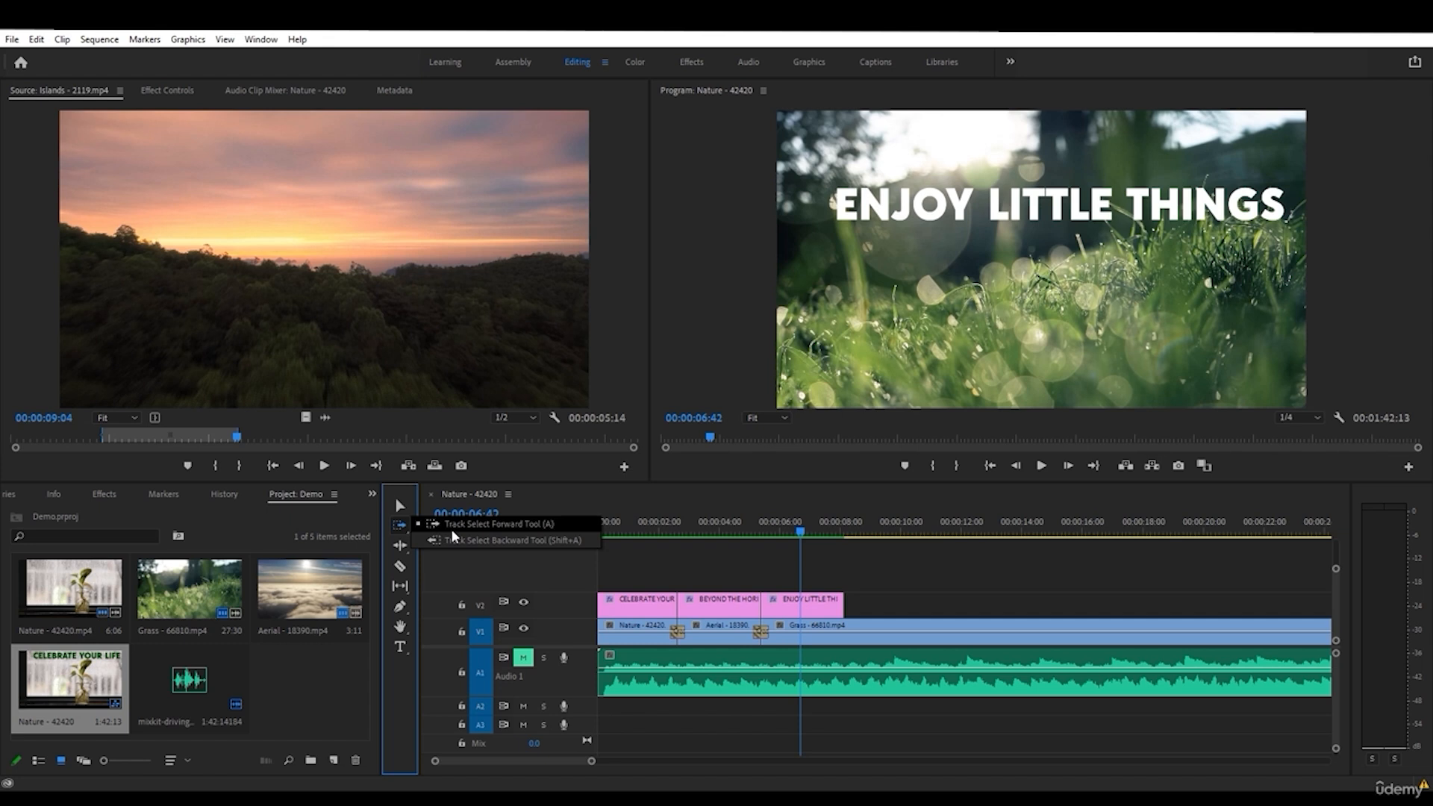
pyautogui.click(463, 528)
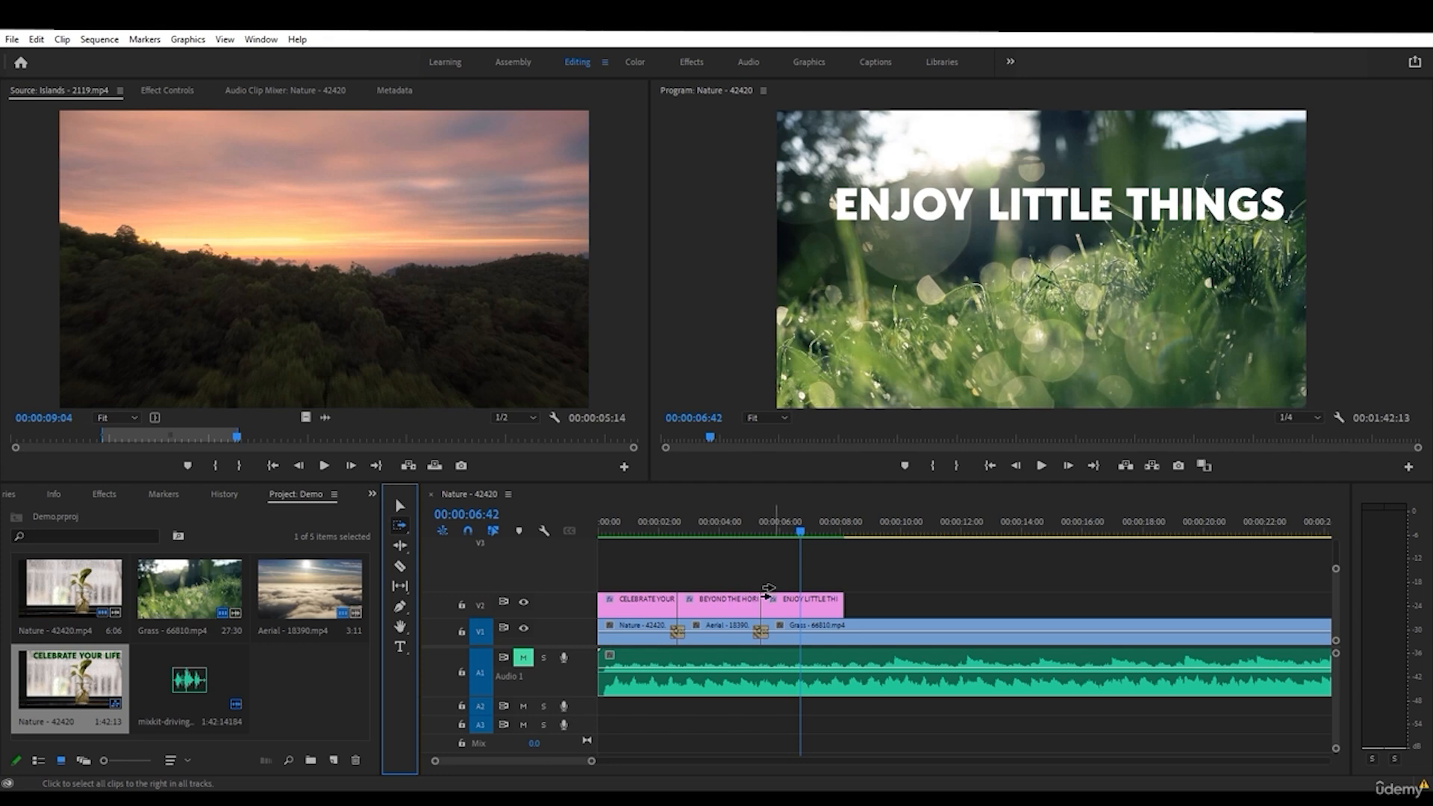
pyautogui.click(696, 605)
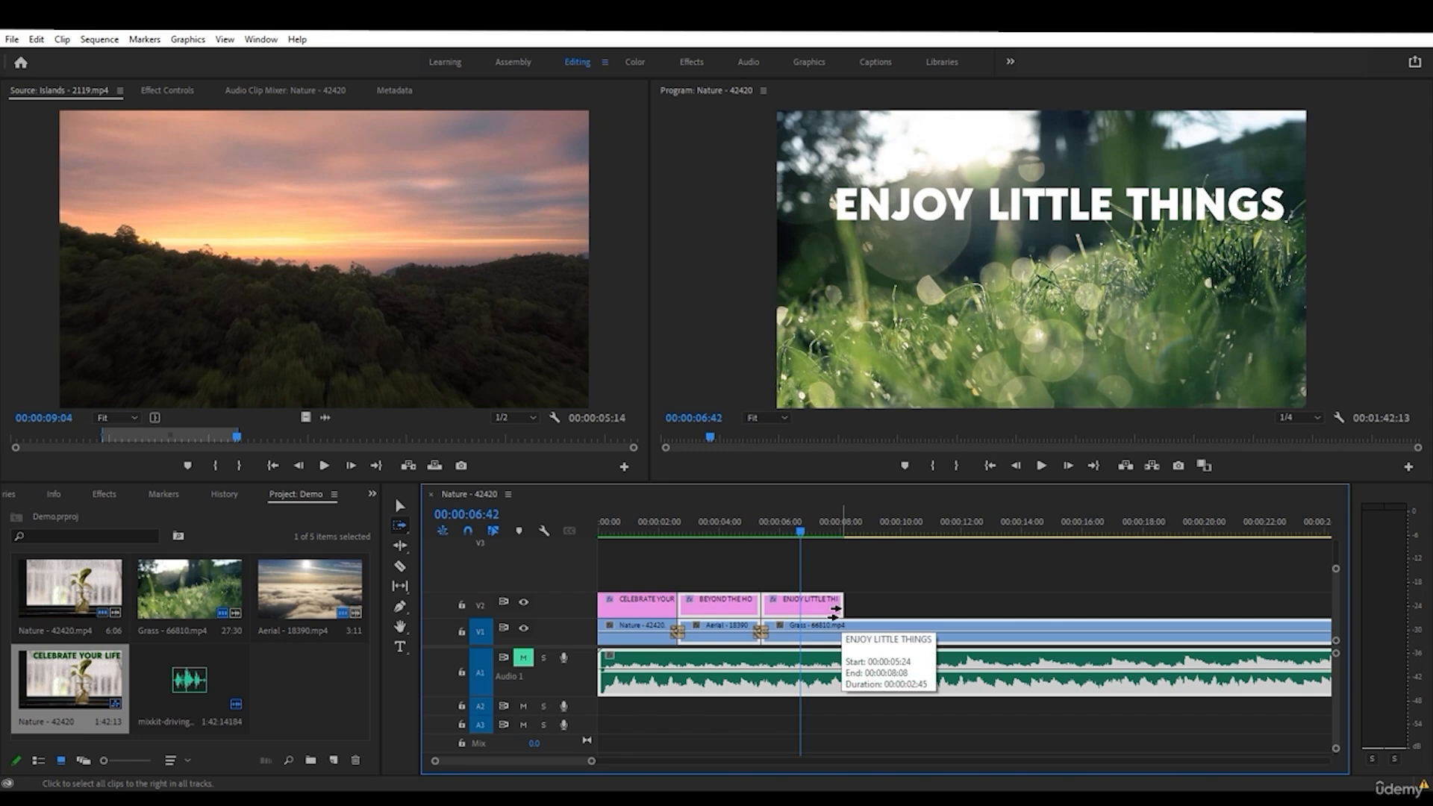
# - Use the Track Select Backward Tool to select clips back from the second and third titles on all tracks, and clips on a single track only
pyautogui.click(400, 524)
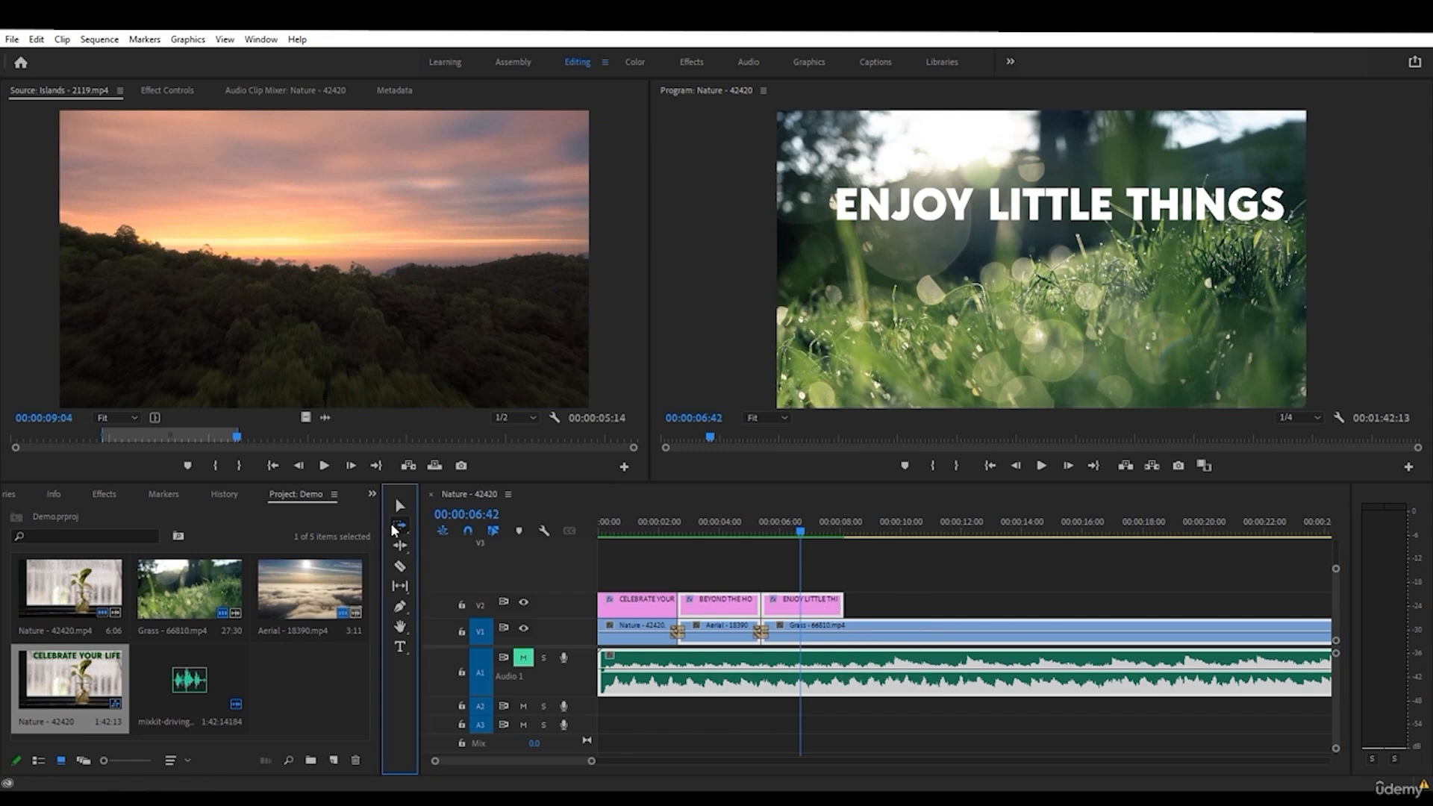
pyautogui.click(427, 539)
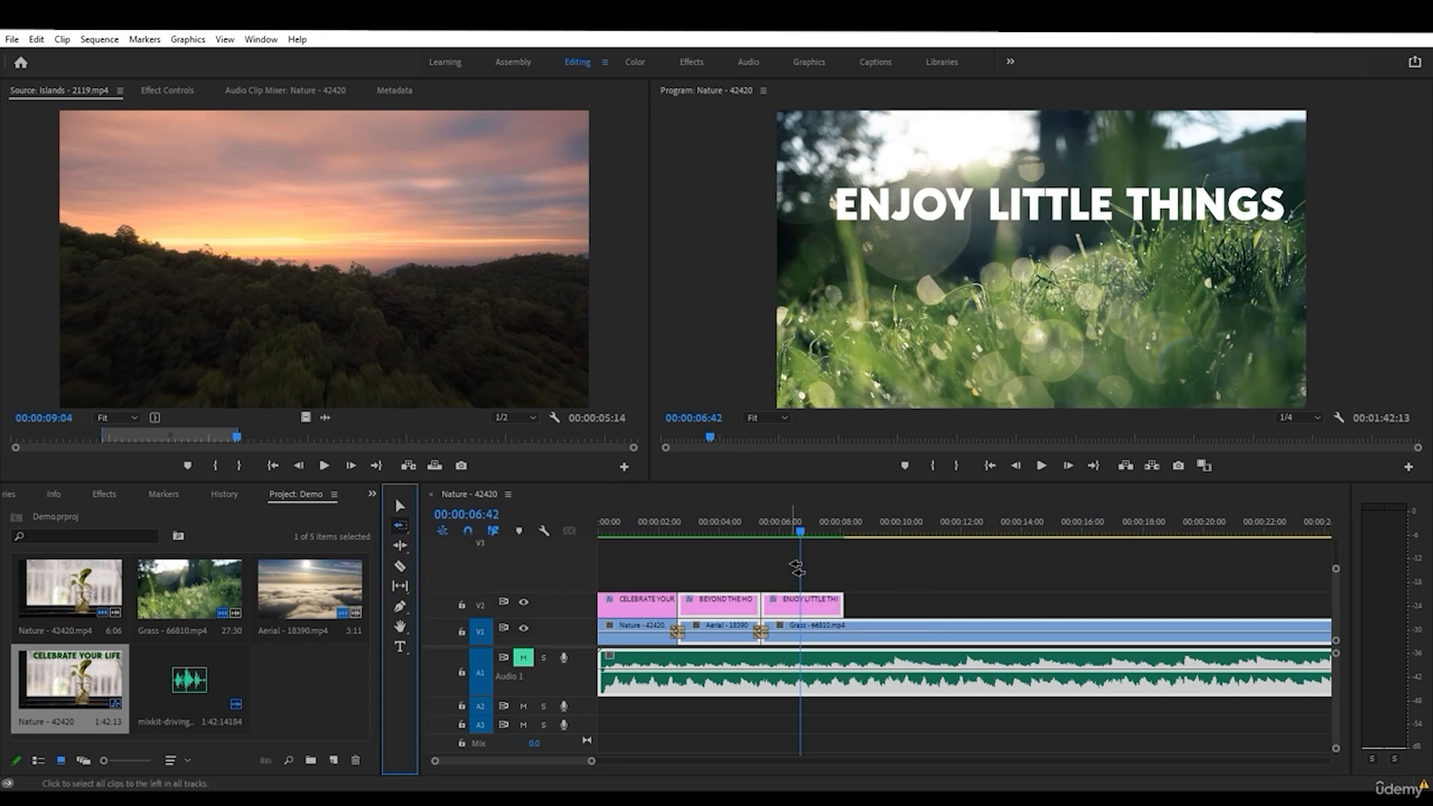
pyautogui.click(731, 563)
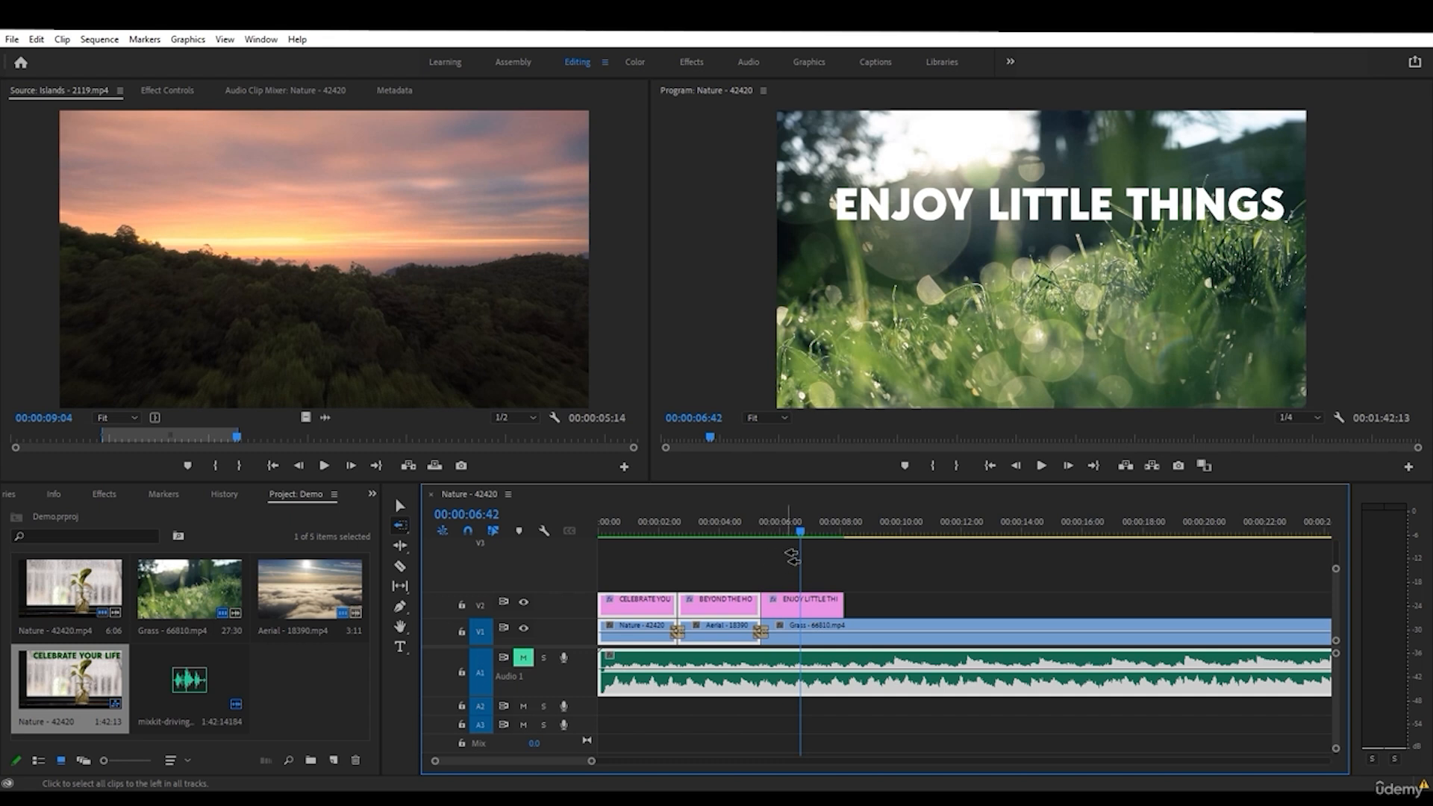
pyautogui.click(824, 564)
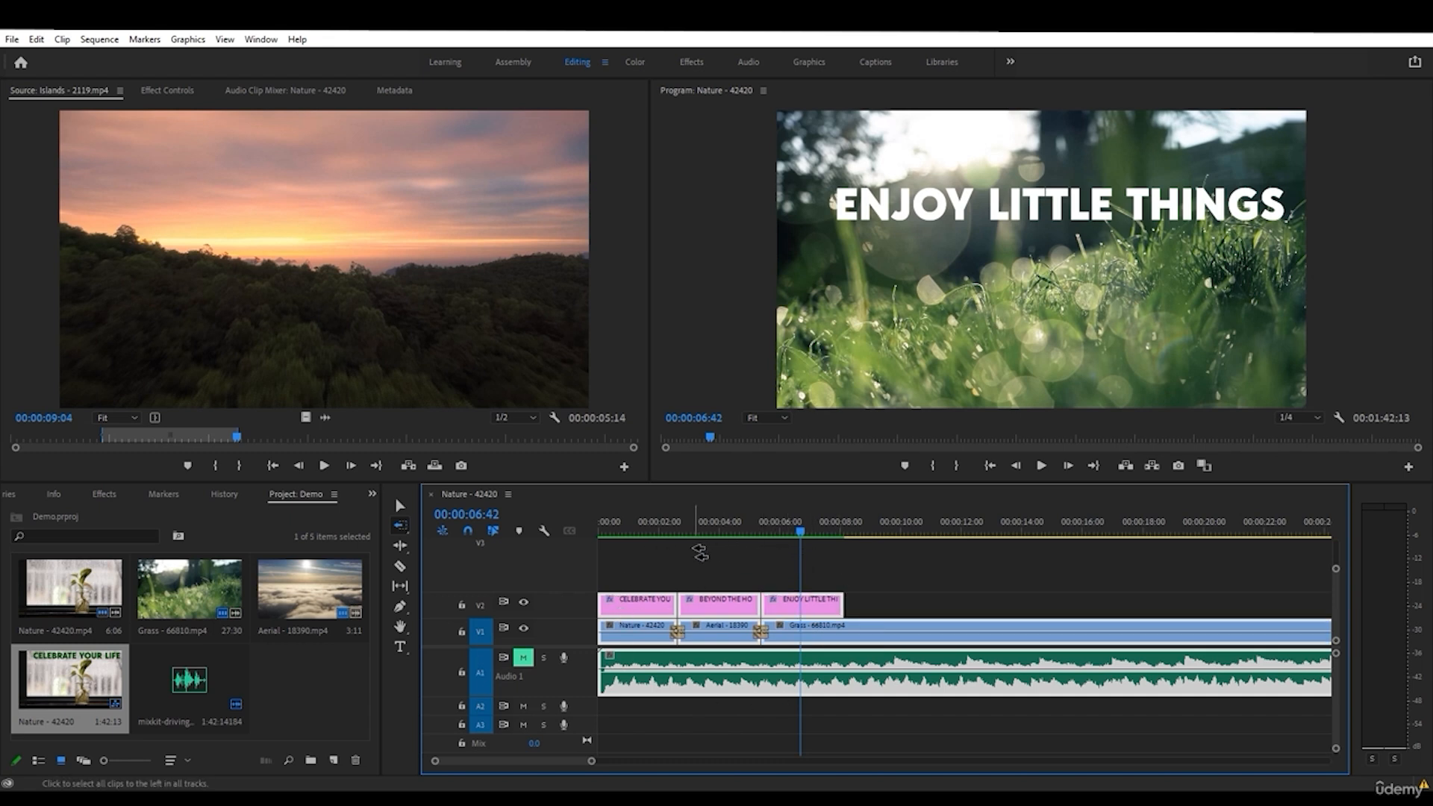
pyautogui.click(698, 552)
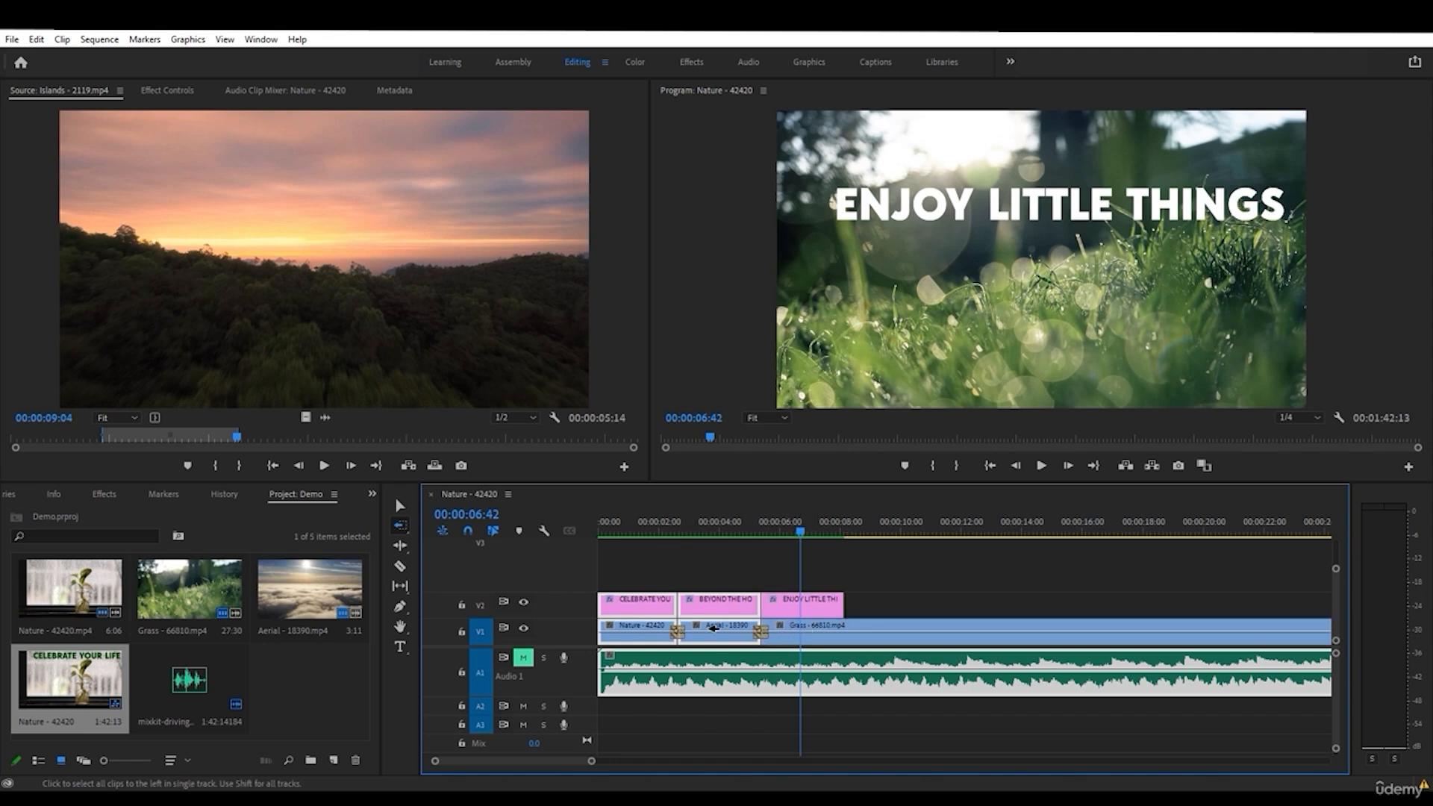
pyautogui.click(714, 628)
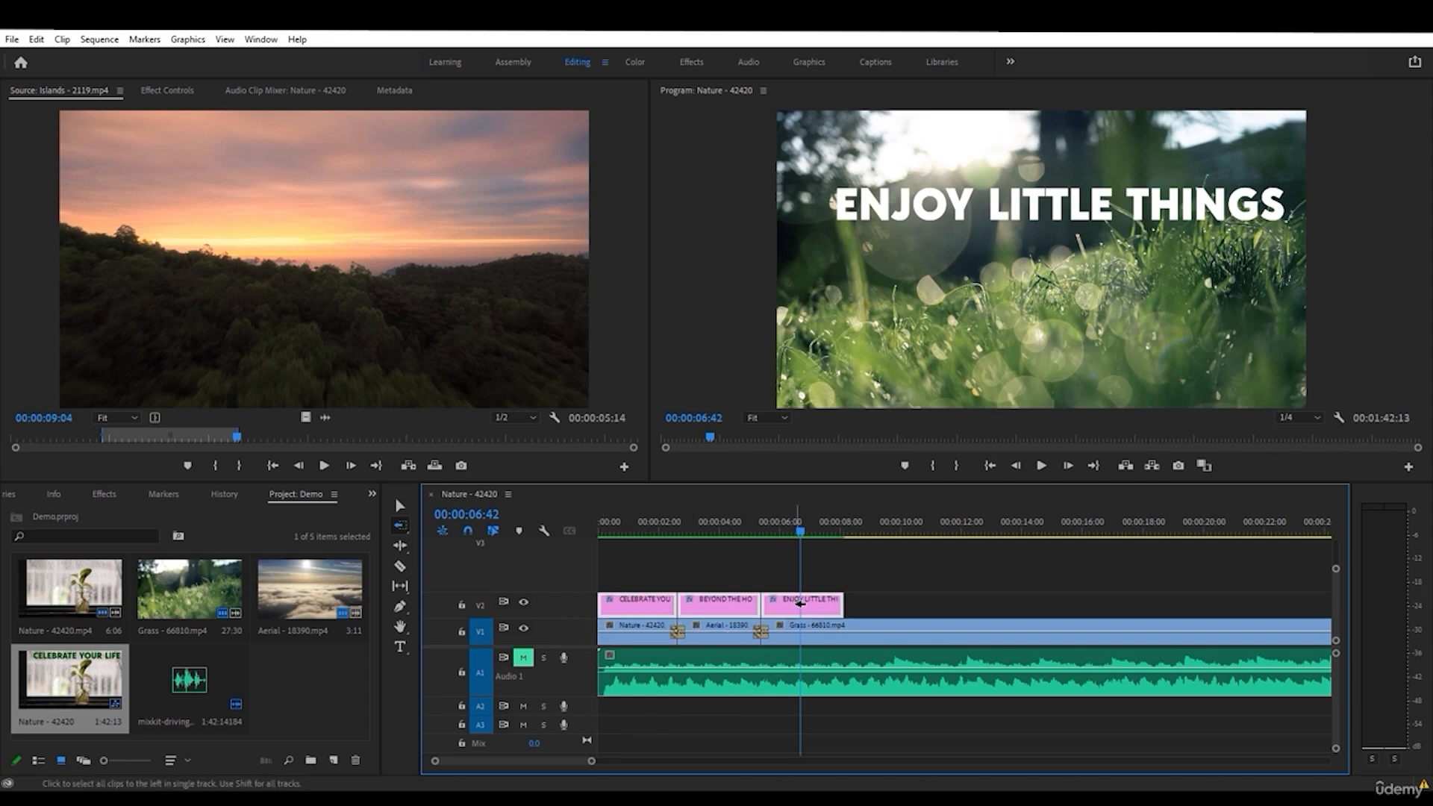
# - Switch back to the Track Select Forward Tool and select everything from the second title onward across all tracks
pyautogui.click(400, 525)
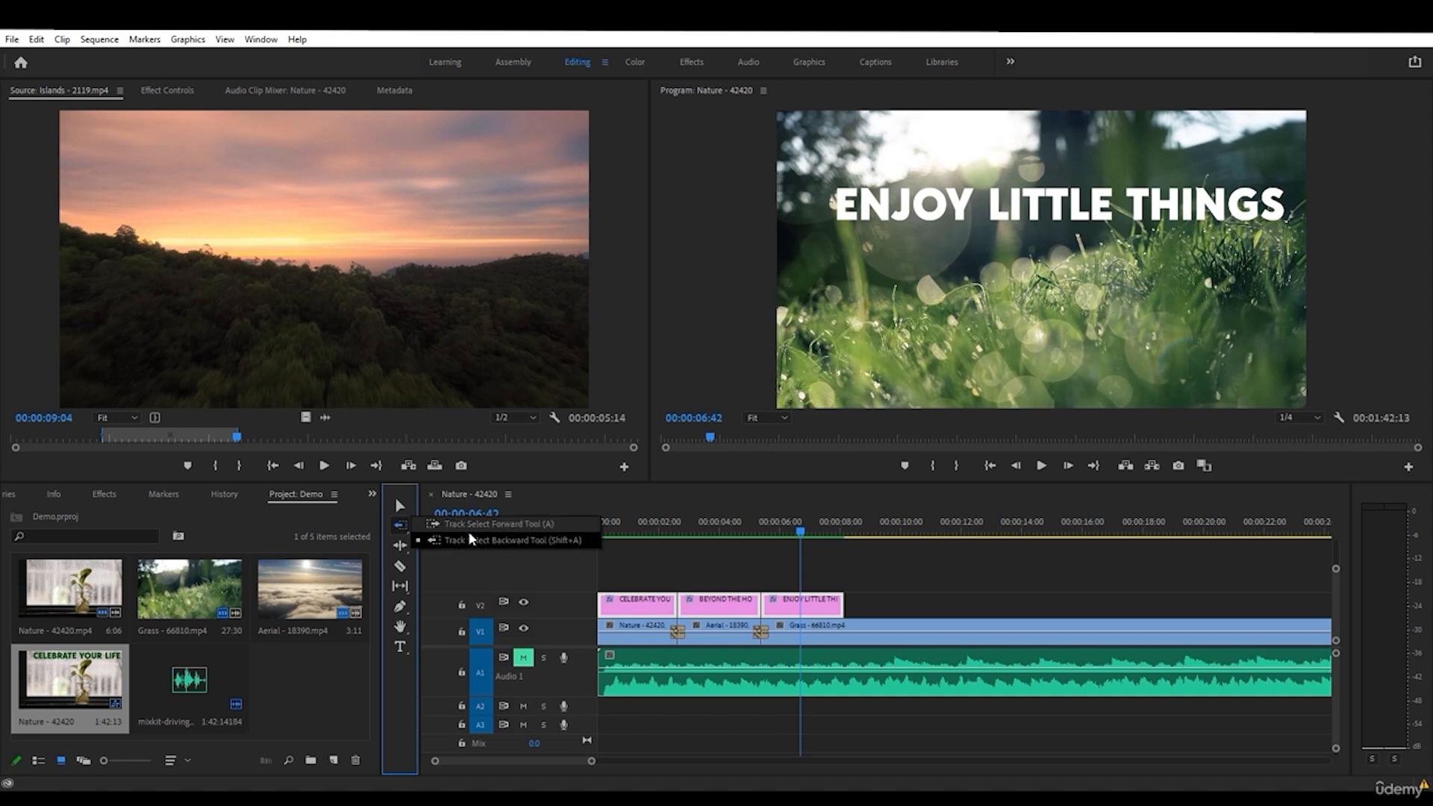
pyautogui.click(559, 526)
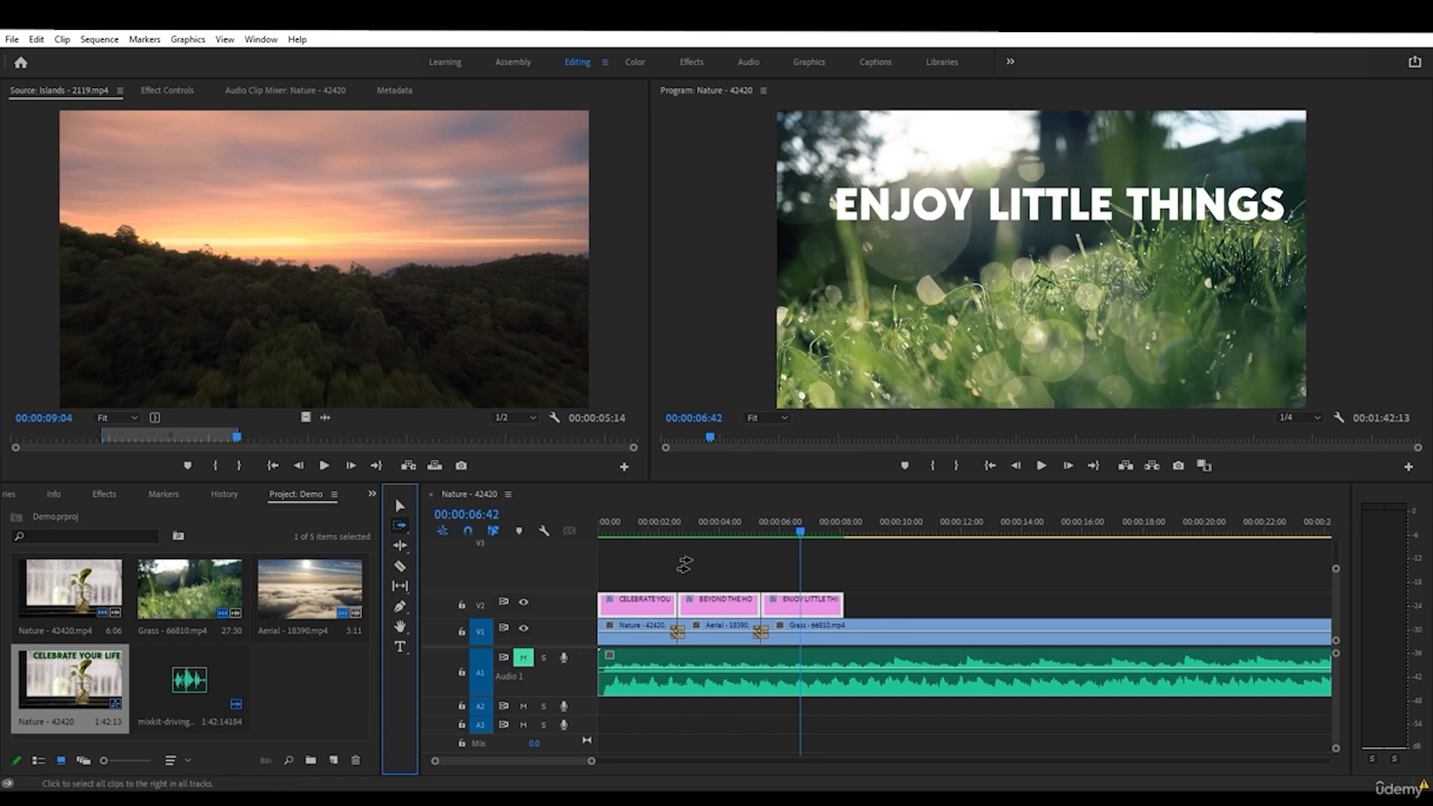
pyautogui.click(400, 524)
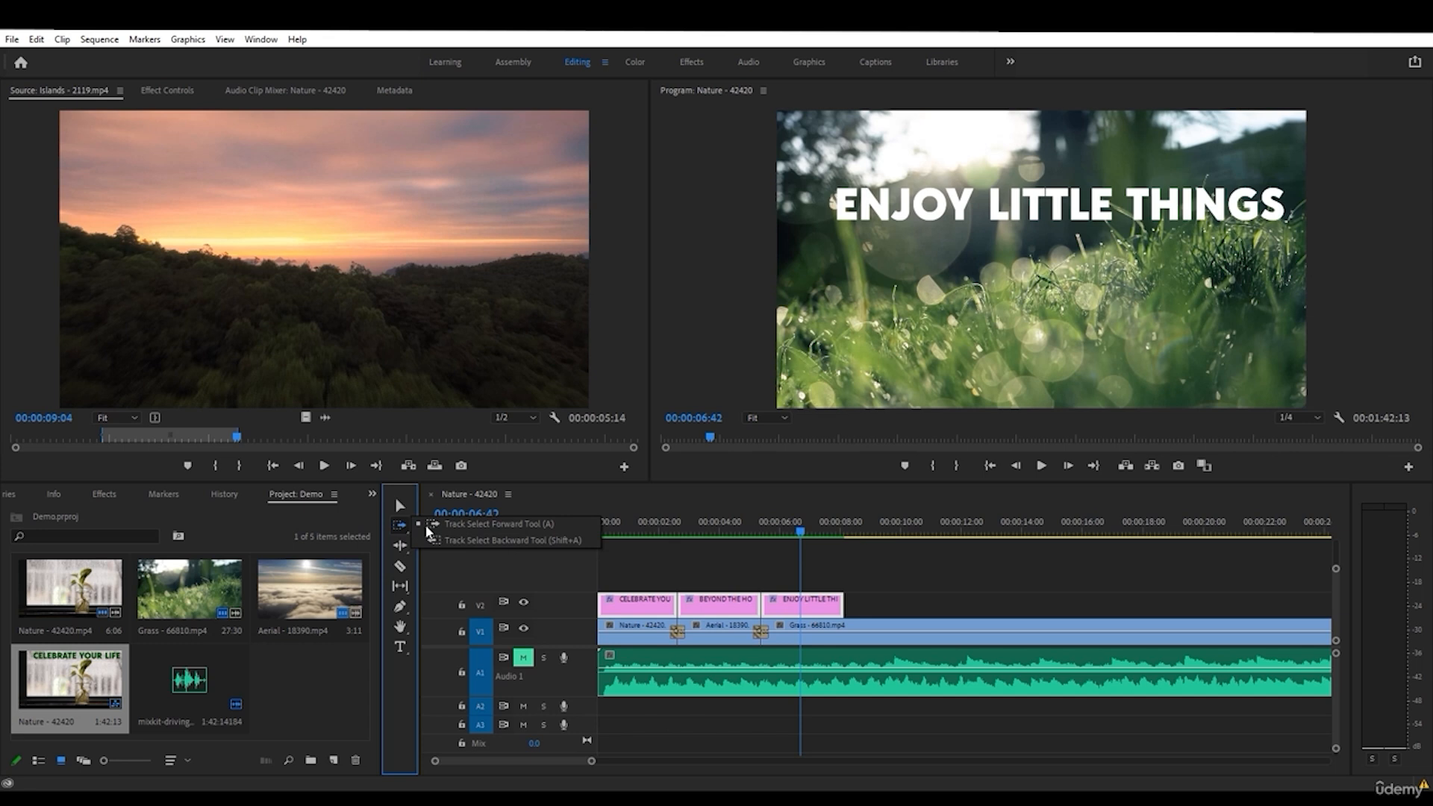
pyautogui.click(466, 530)
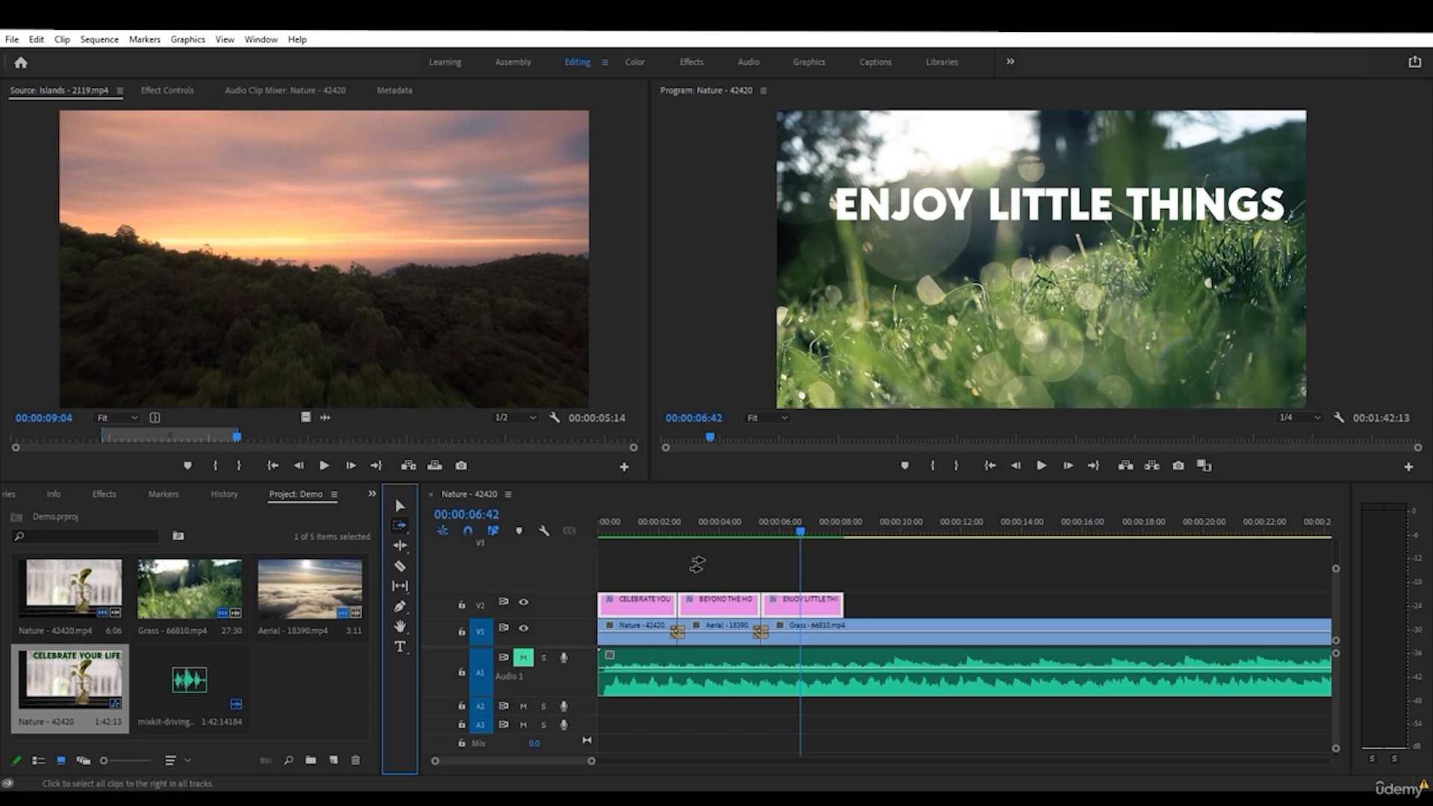
pyautogui.click(693, 588)
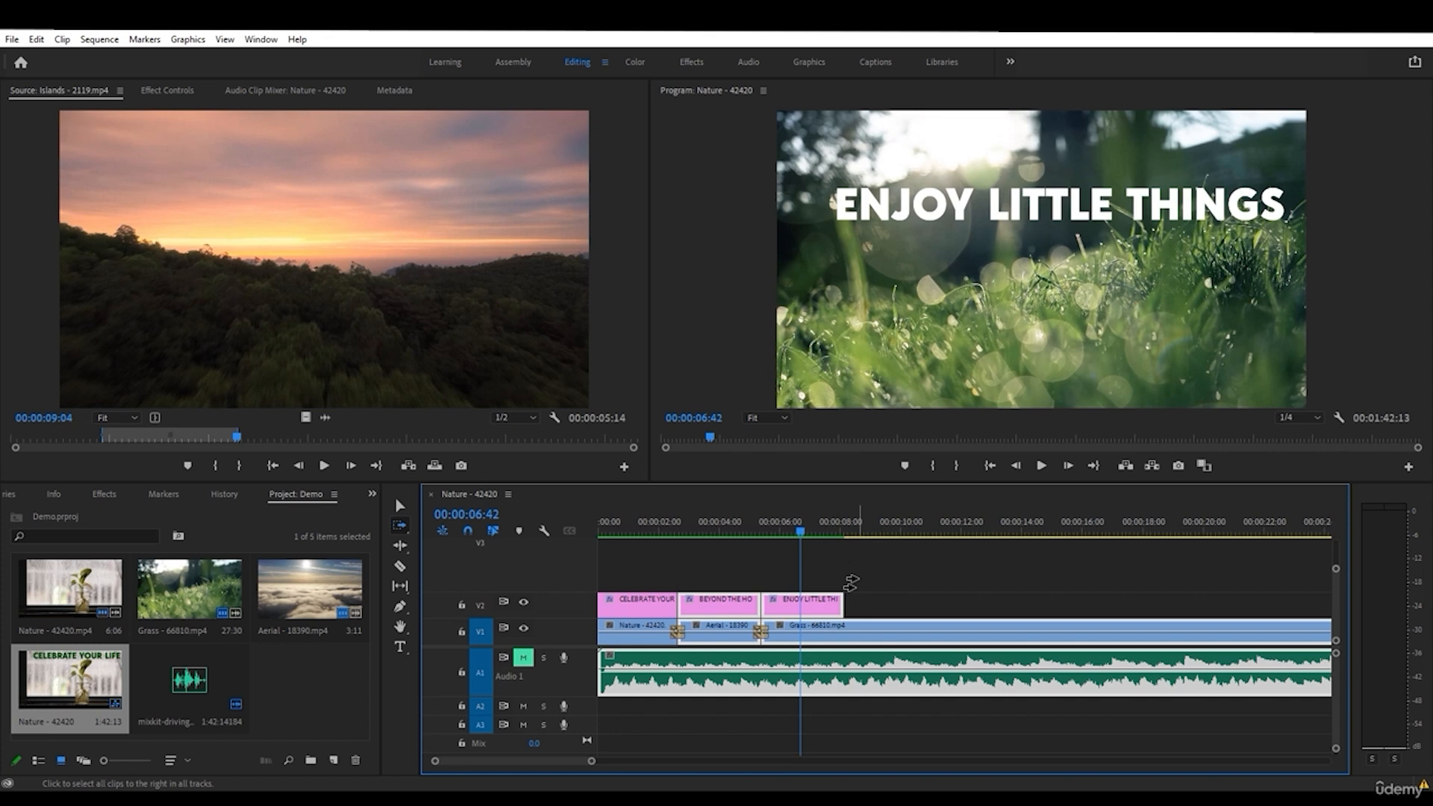
# - With the Track Select Backward Tool, select the clips up to the second title on all tracks, and afresh only the V1 clips through Aerial - 18390.mp4
pyautogui.click(397, 528)
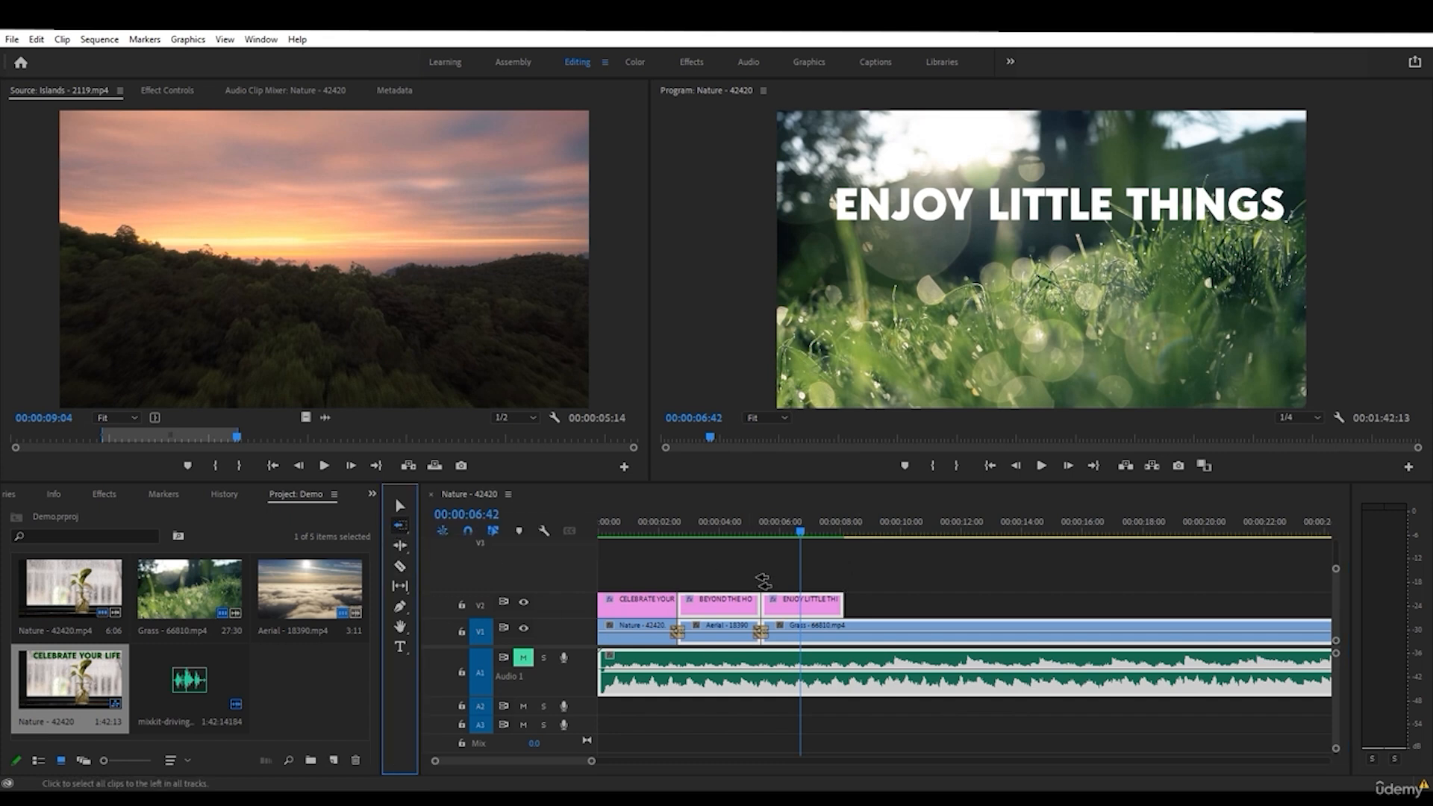
pyautogui.click(798, 606)
pyautogui.click(717, 607)
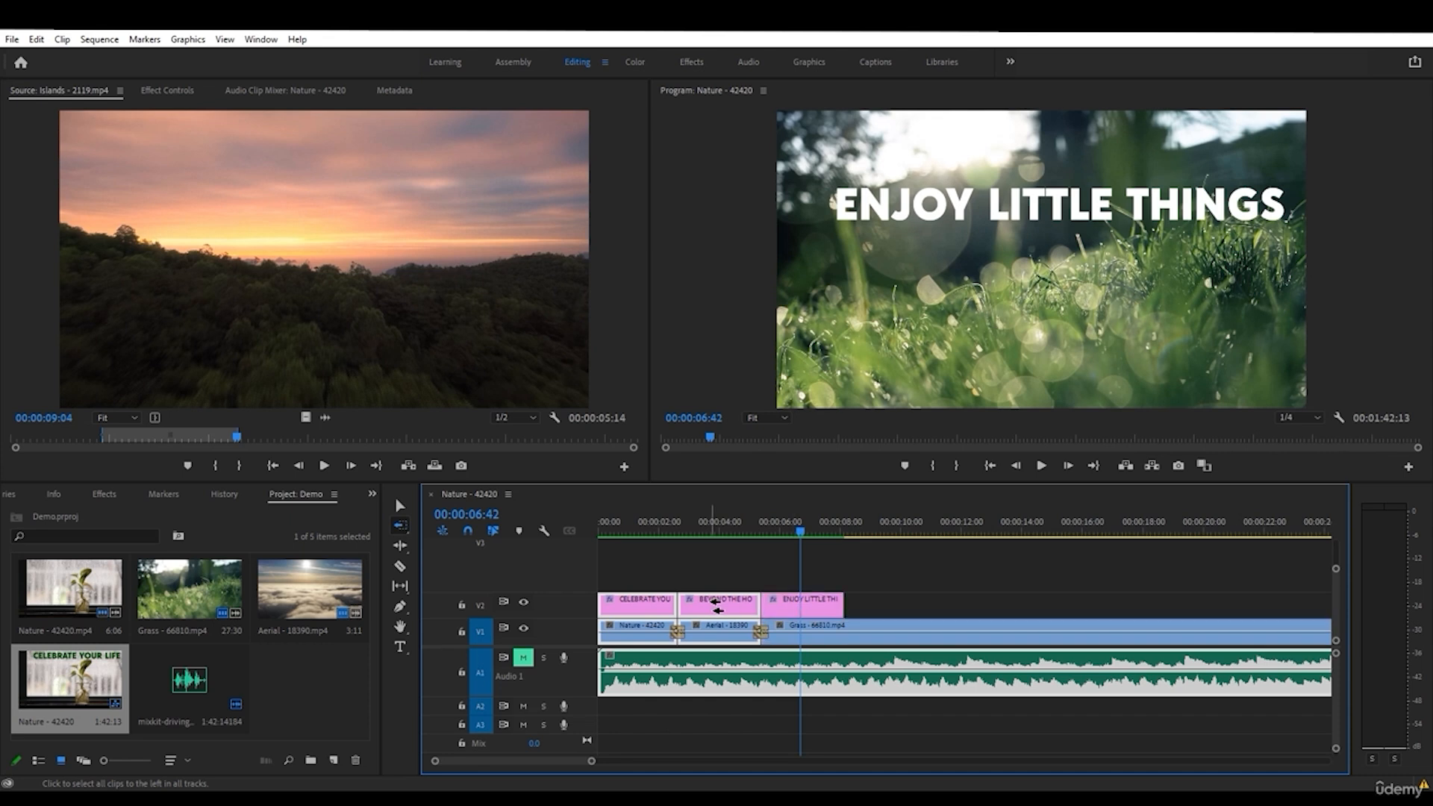
pyautogui.click(829, 636)
pyautogui.press('shift')
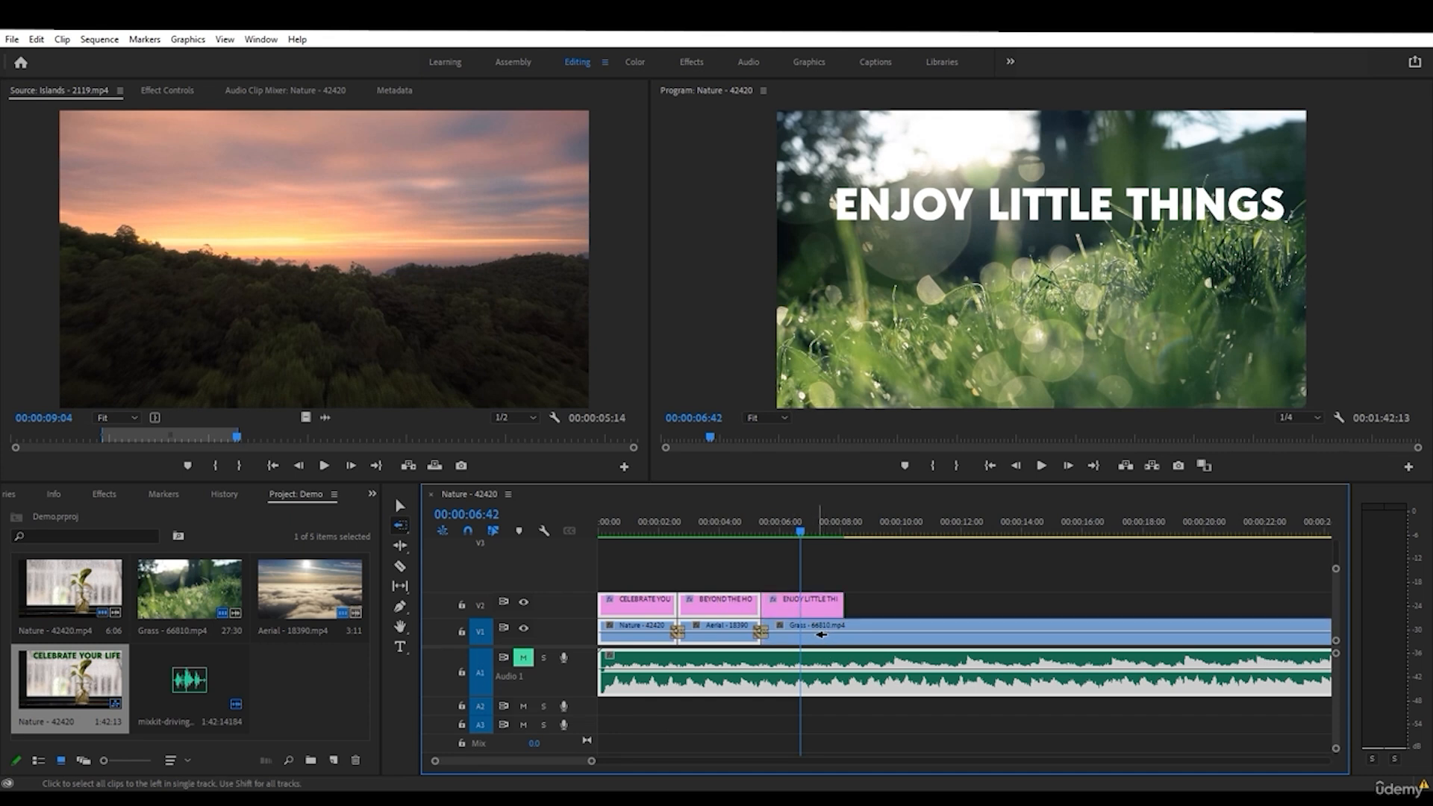
pyautogui.click(742, 635)
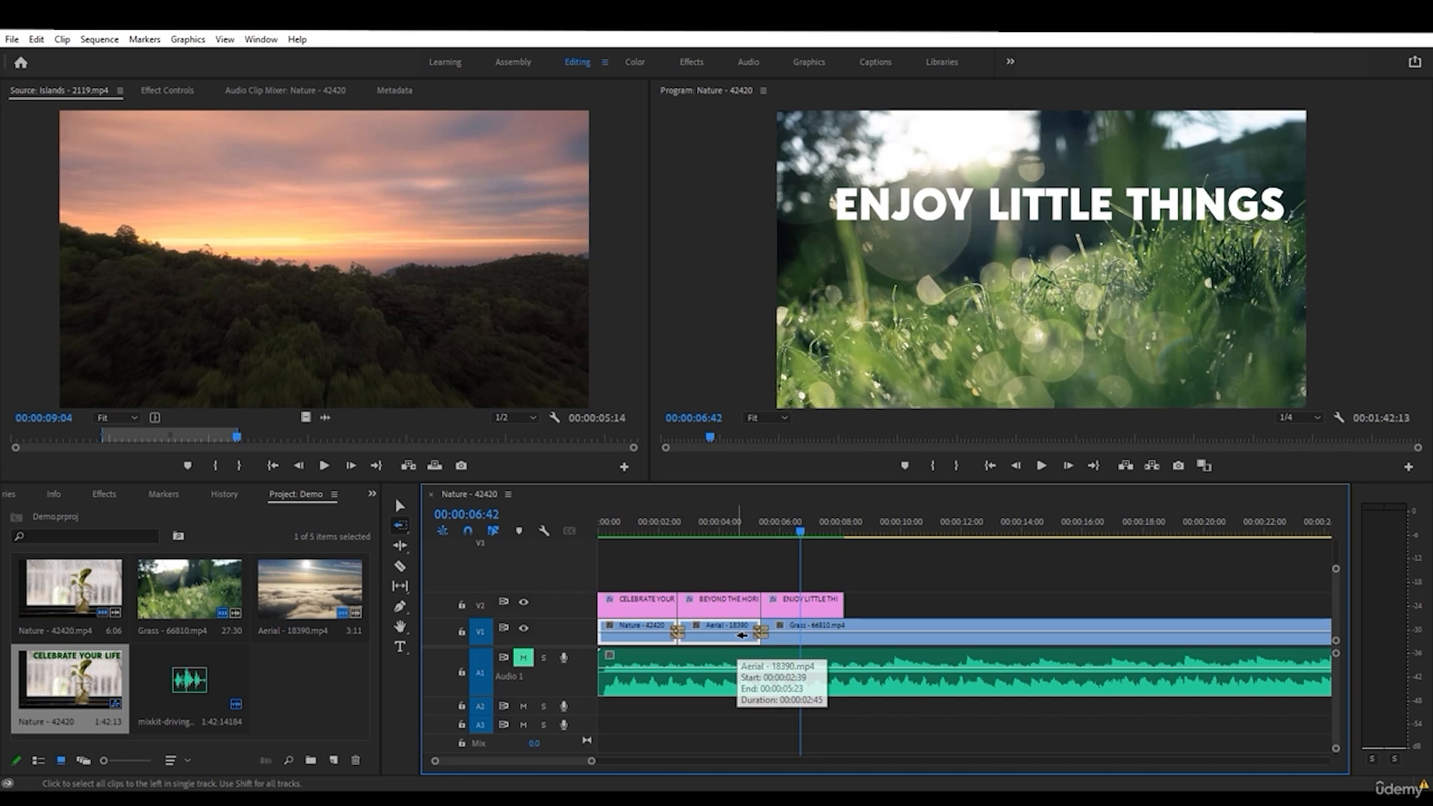
# - Marquee-select the three title clips on V2 with the Selection tool
pyautogui.click(407, 527)
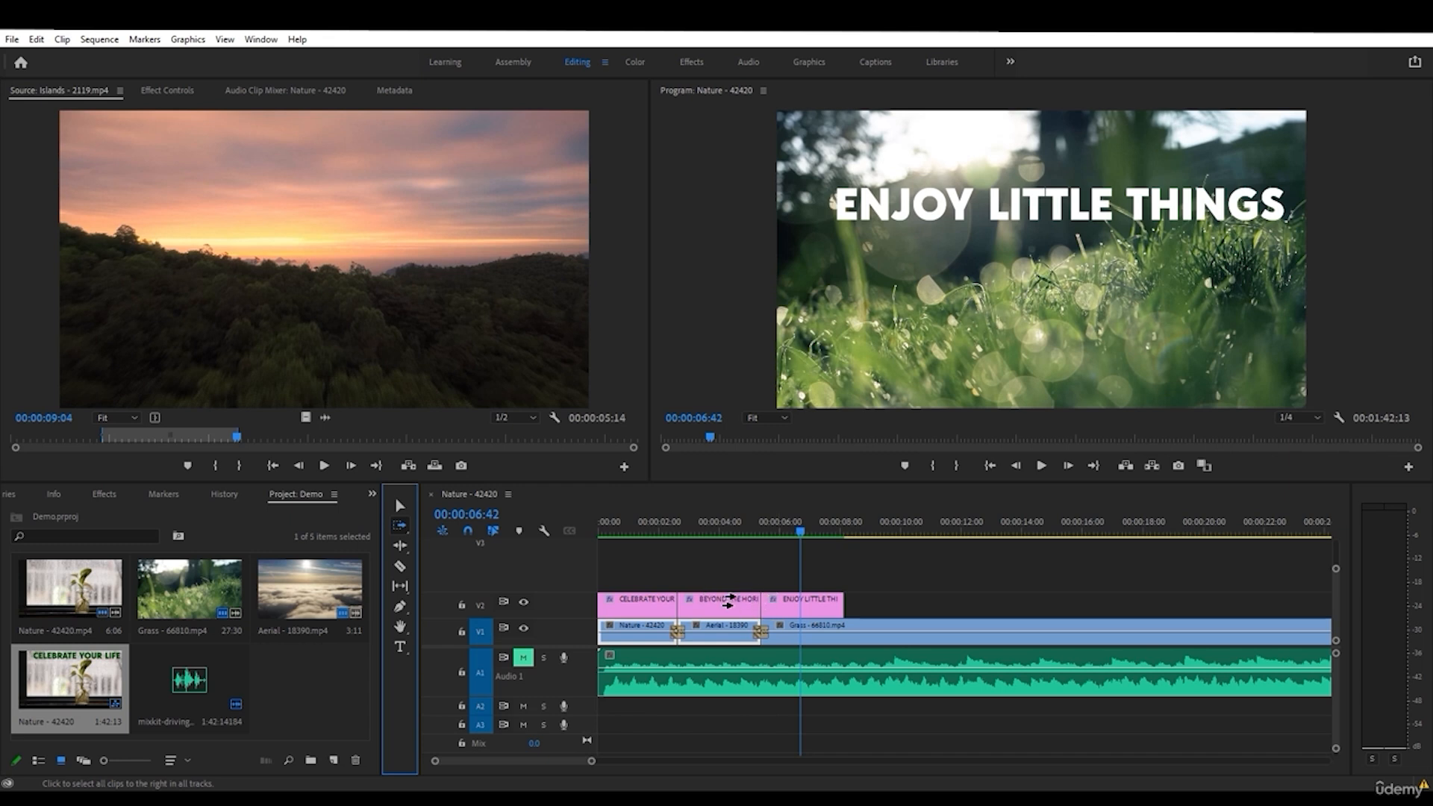
pyautogui.press('v')
pyautogui.click(791, 562)
pyautogui.moveTo(790, 562); pyautogui.dragTo(627, 615)
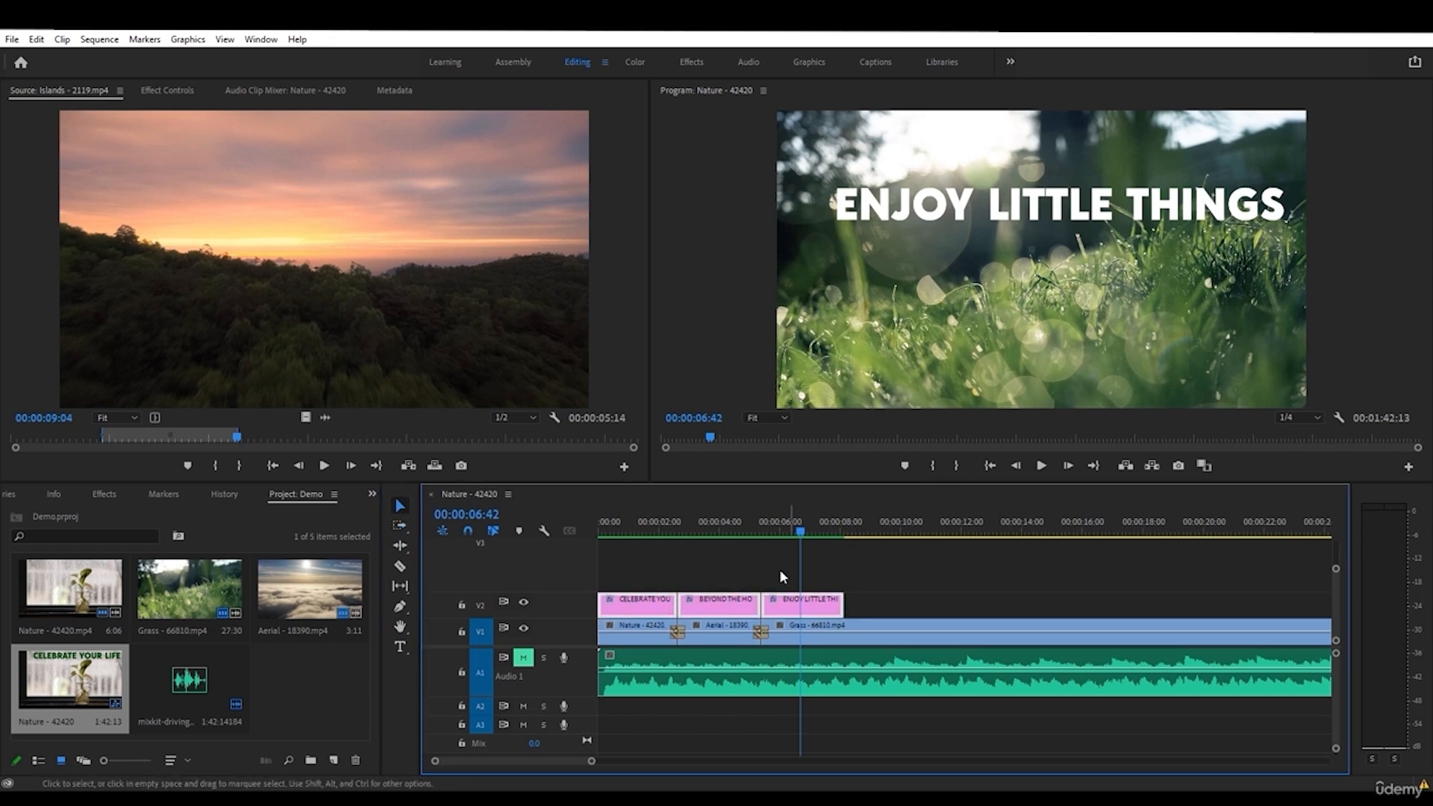
# - Select all three V2 titles with a single-track Track Select Forward, and move them later on the track using the Selection tool
pyautogui.click(399, 526)
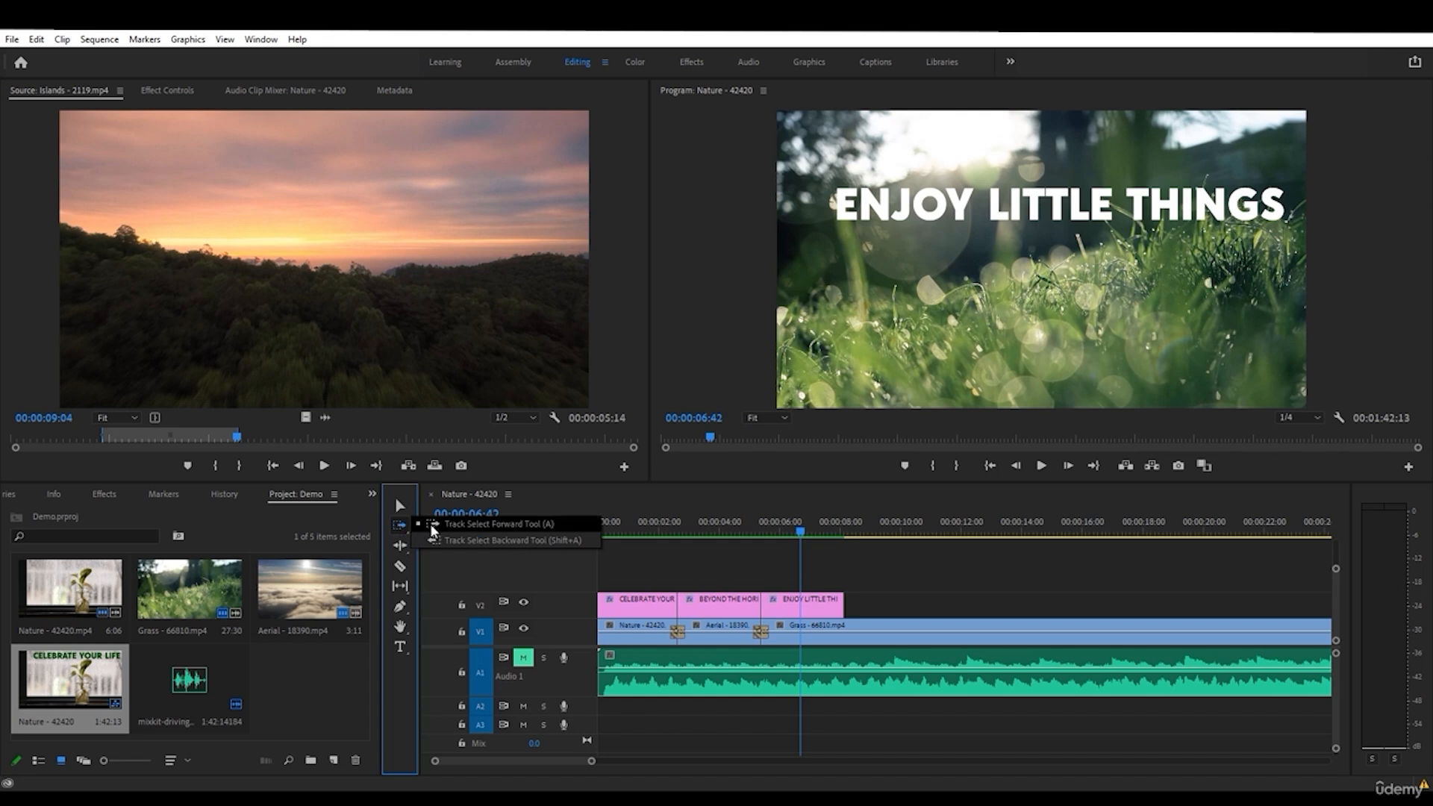
pyautogui.click(433, 524)
pyautogui.press('shift')
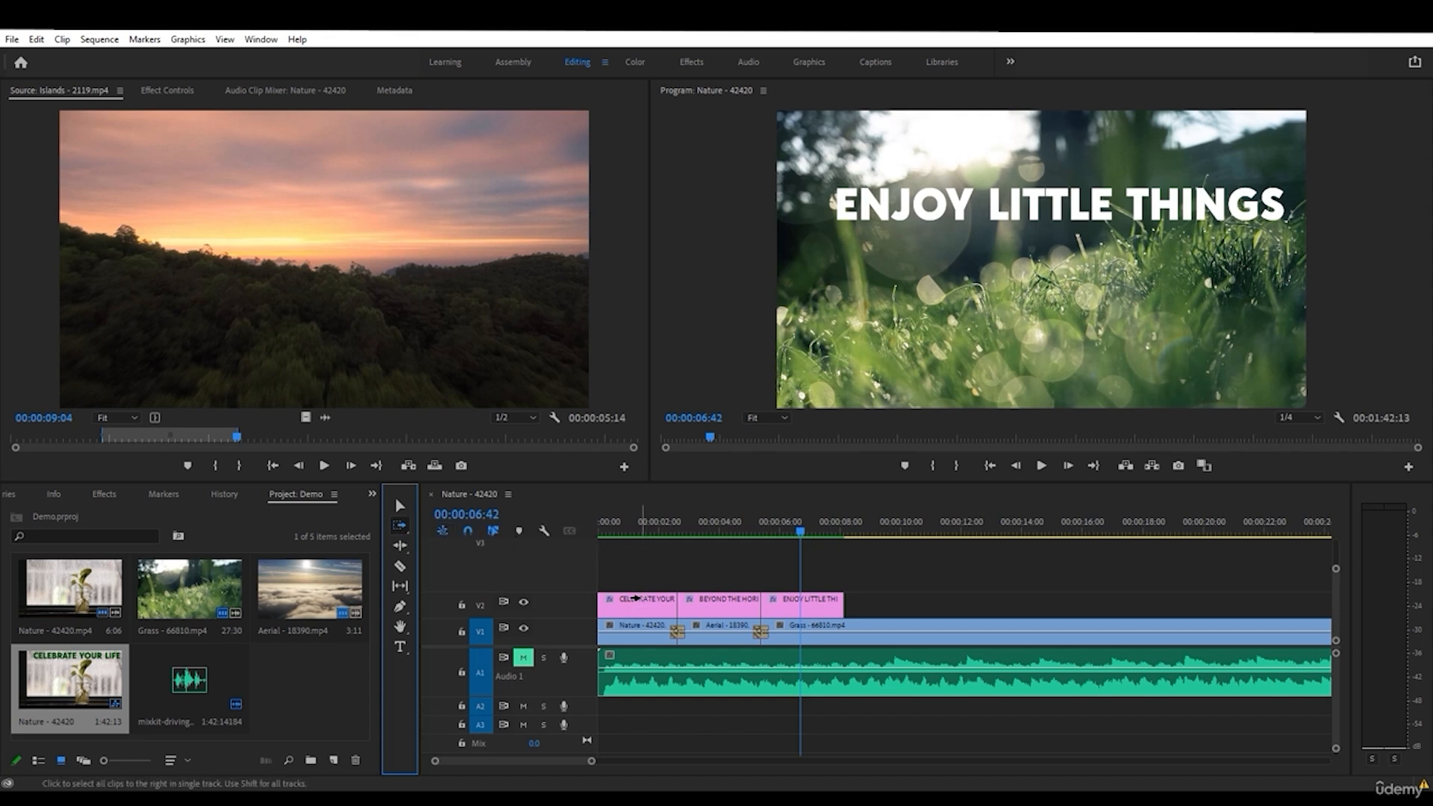
pyautogui.click(627, 599)
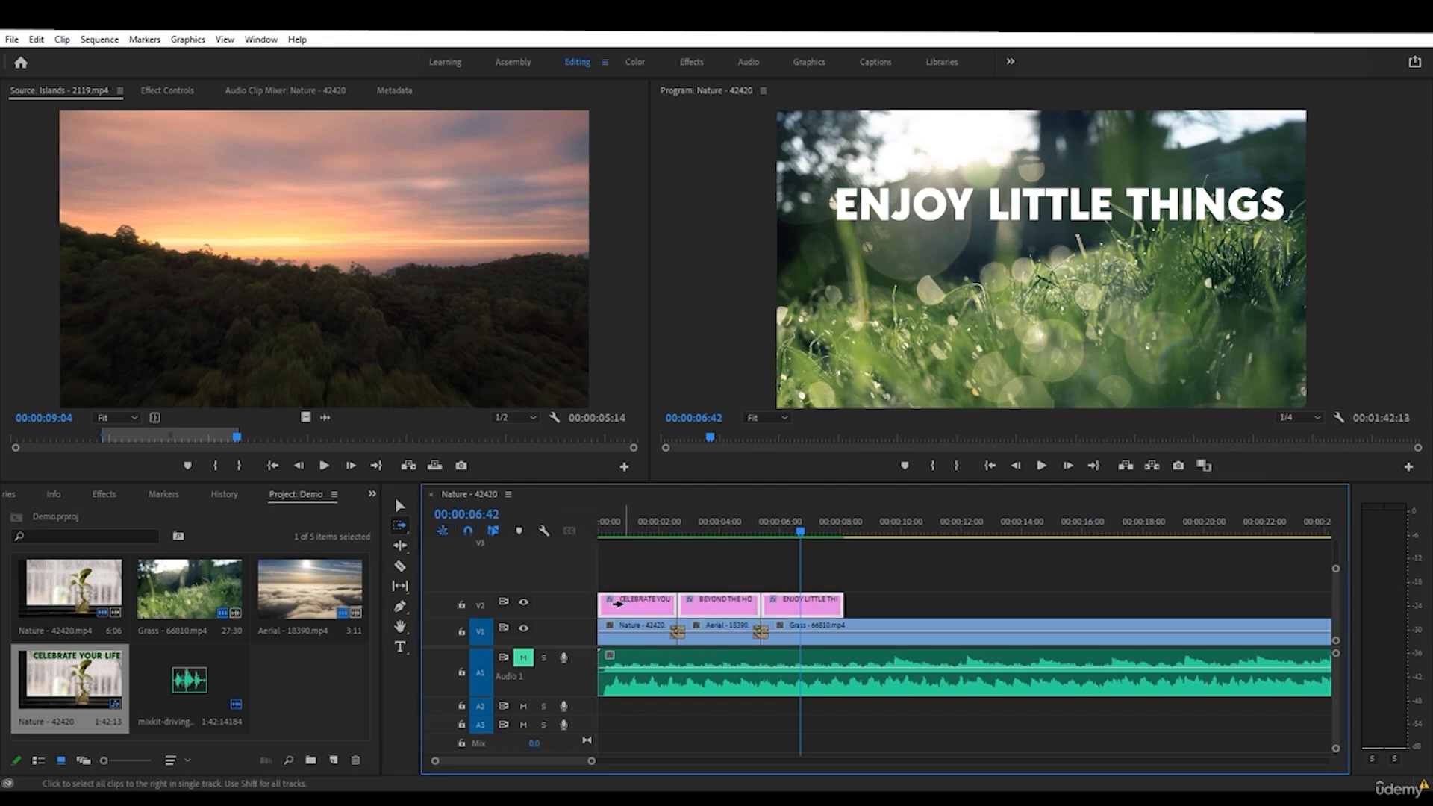
pyautogui.press('shift')
pyautogui.press('v')
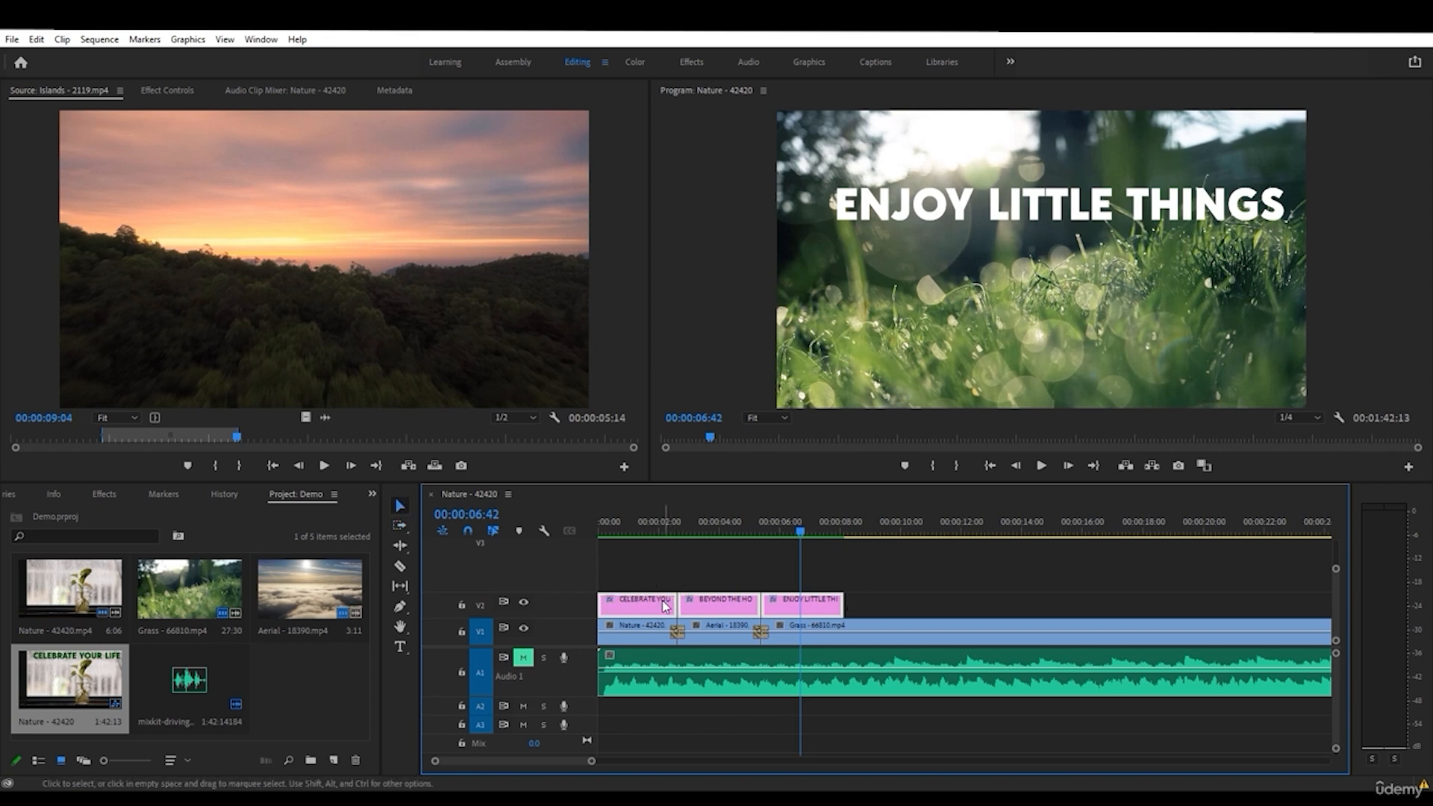
pyautogui.moveTo(662, 606); pyautogui.dragTo(790, 605)
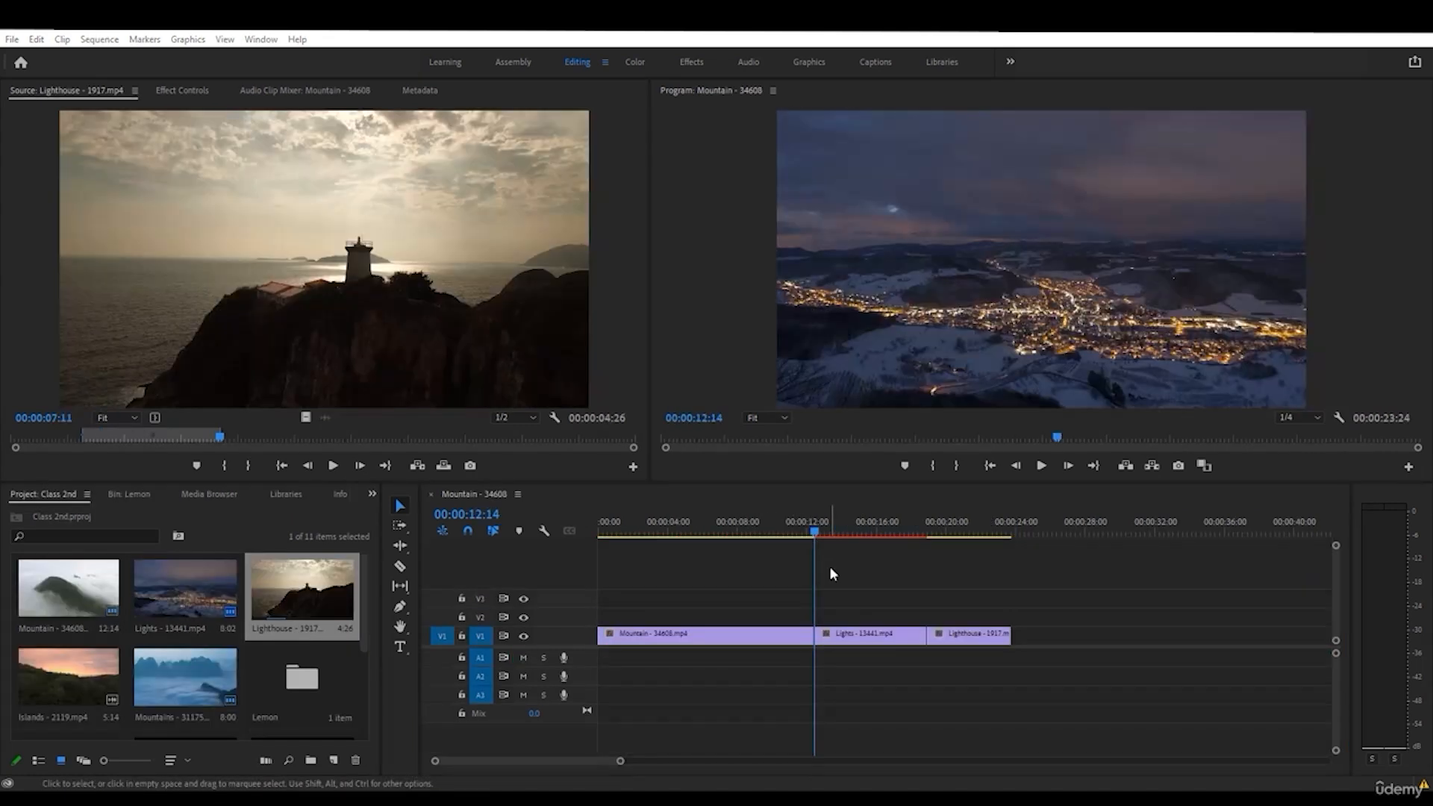
# - Choose the Rolling Edit Tool, return to the Selection tool, and trim the end of Mountain - 34608.mp4 back to about 9 seconds
pyautogui.click(401, 548)
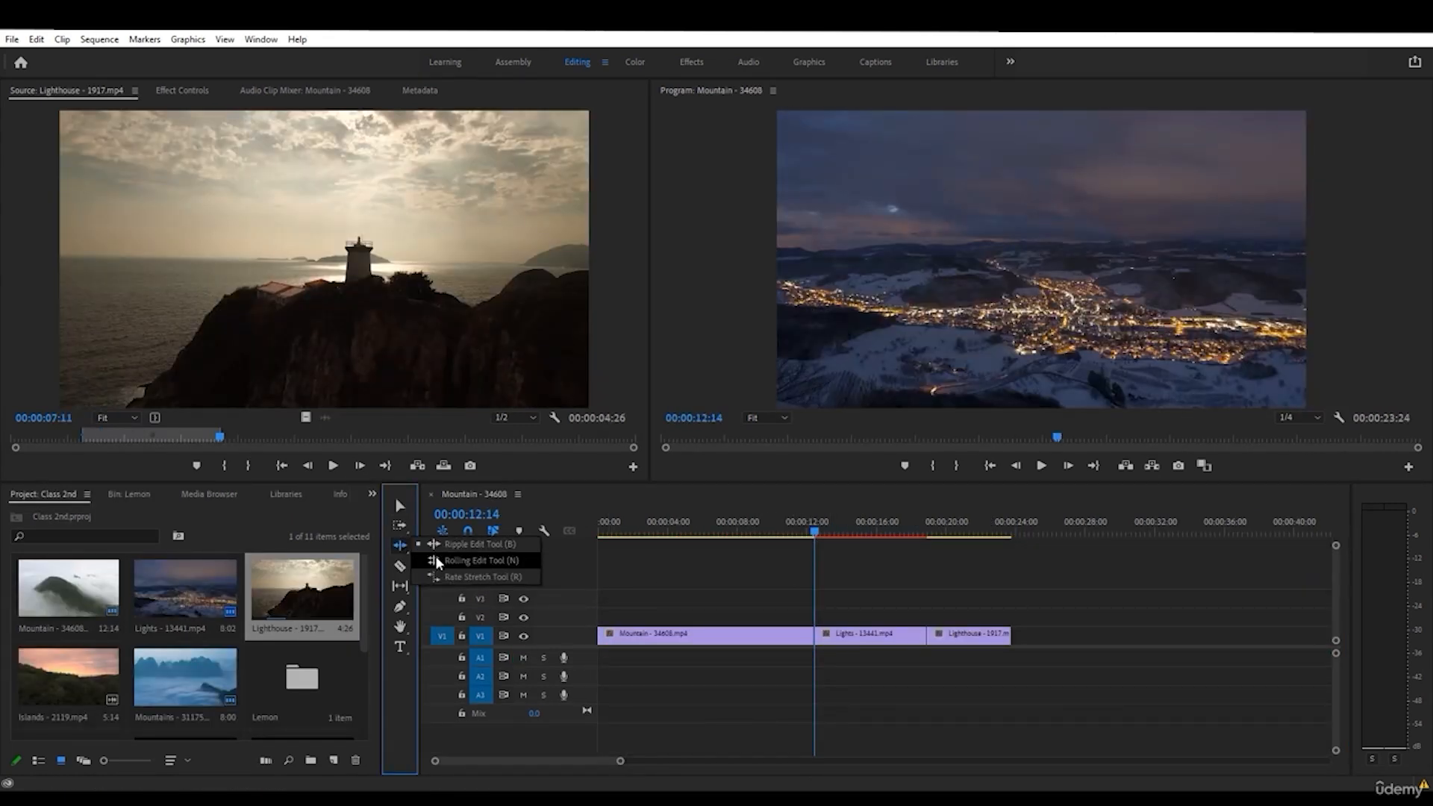
pyautogui.click(441, 562)
pyautogui.click(396, 505)
pyautogui.click(887, 600)
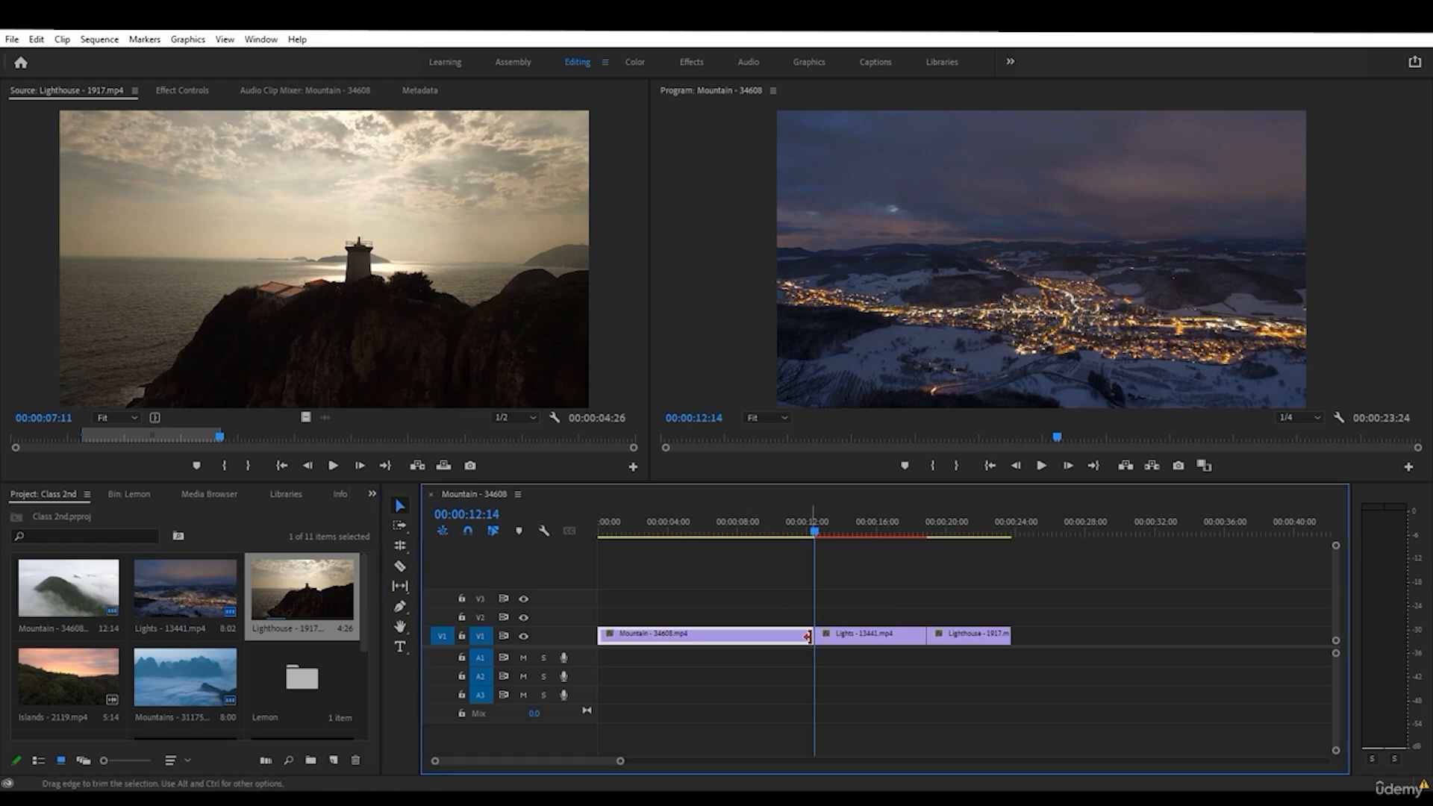
pyautogui.moveTo(807, 636); pyautogui.dragTo(750, 636)
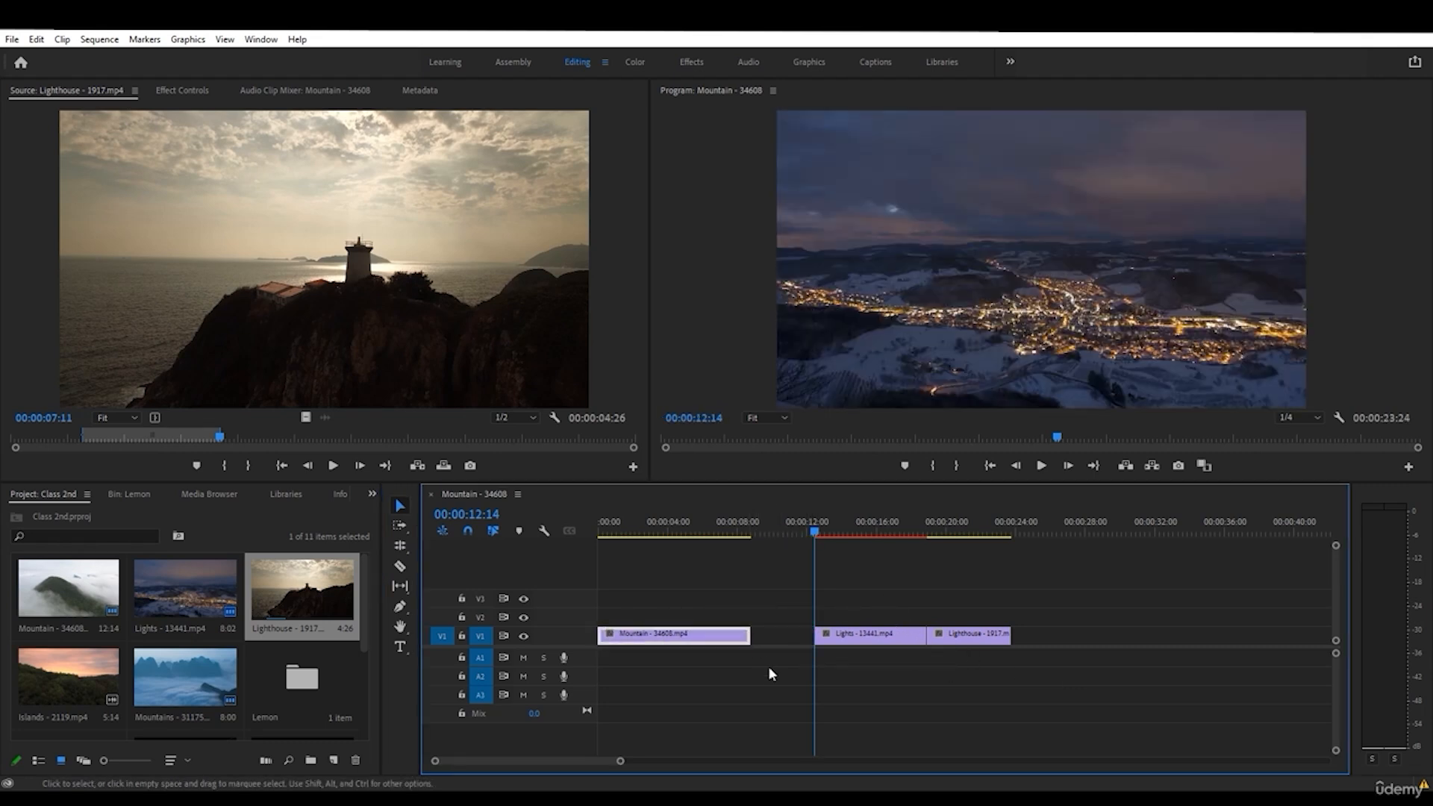
# - Close the gap after the Mountain clip by extending the start of Lights - 13441.mp4 and shifting the Lights and Lighthouse clips earlier
pyautogui.click(817, 636)
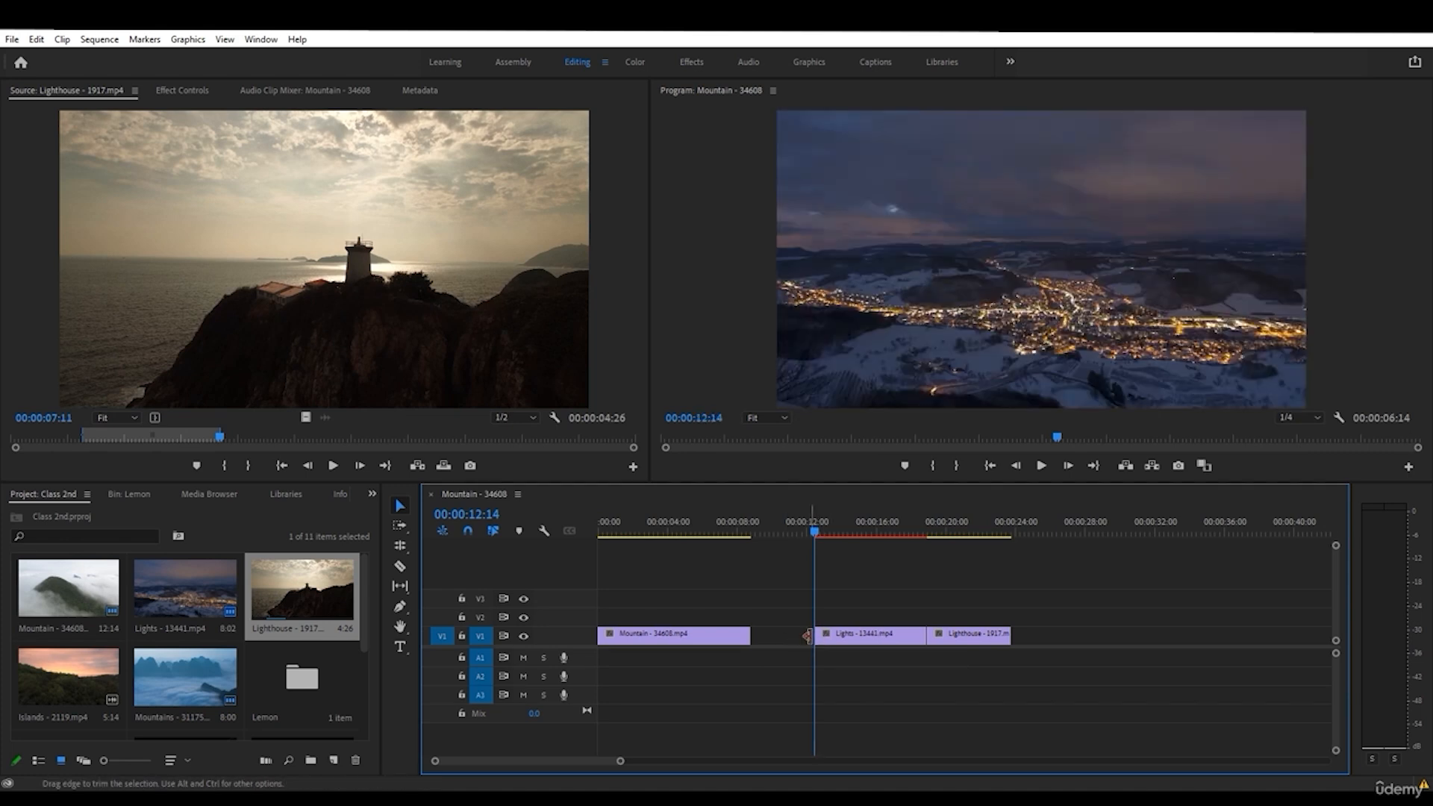
pyautogui.moveTo(819, 636); pyautogui.dragTo(785, 638)
pyautogui.moveTo(963, 636); pyautogui.dragTo(936, 639)
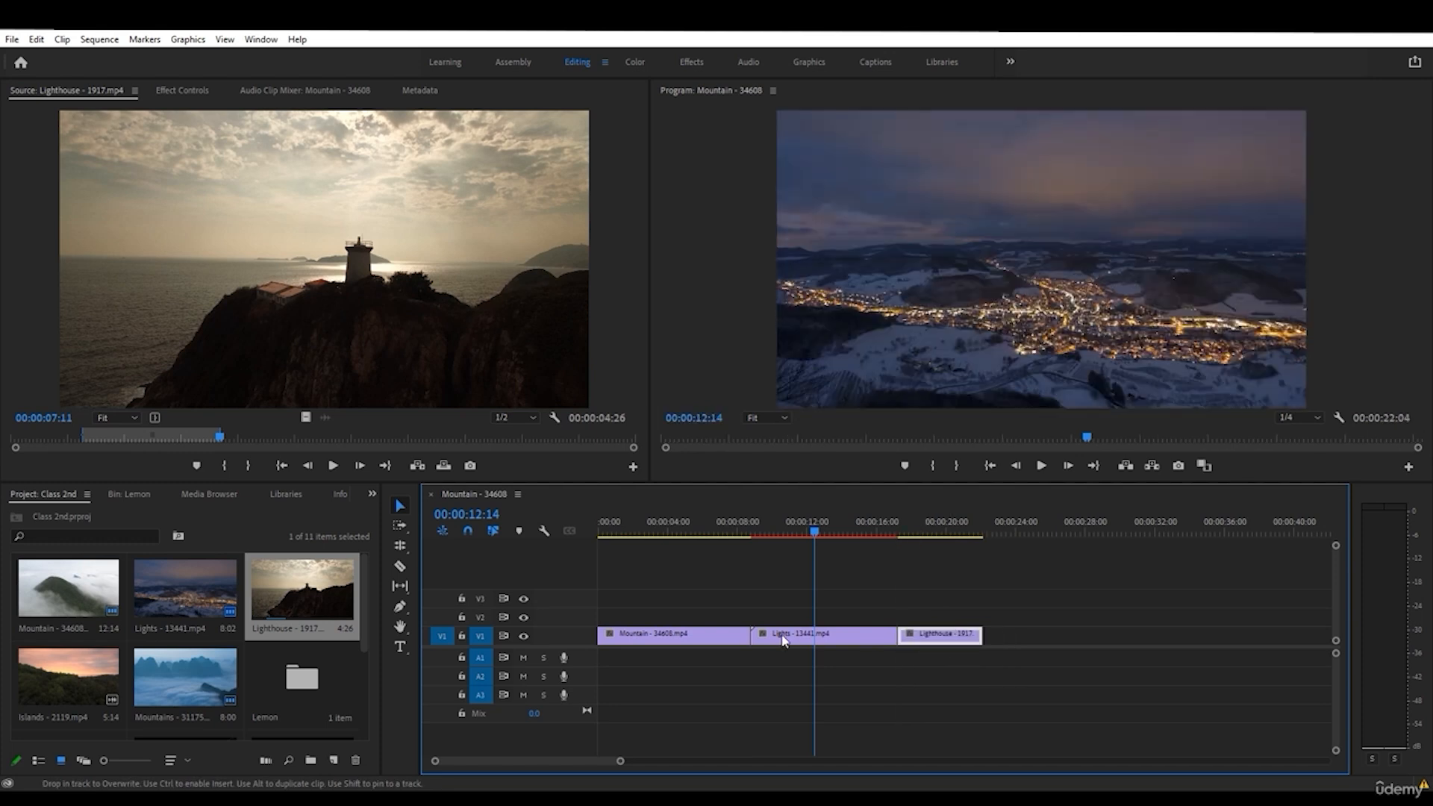
# - Trim the start of Lights - 13441.mp4 to about 10 seconds and extend the end of the Mountain clip to meet it
pyautogui.moveTo(756, 635)
pyautogui.mouseDown()
pyautogui.moveTo(795, 636)
pyautogui.moveTo(761, 644)
pyautogui.moveTo(814, 661)
pyautogui.moveTo(734, 636)
pyautogui.moveTo(774, 636)
pyautogui.mouseUp()
pyautogui.click(814, 633)
pyautogui.click(834, 642)
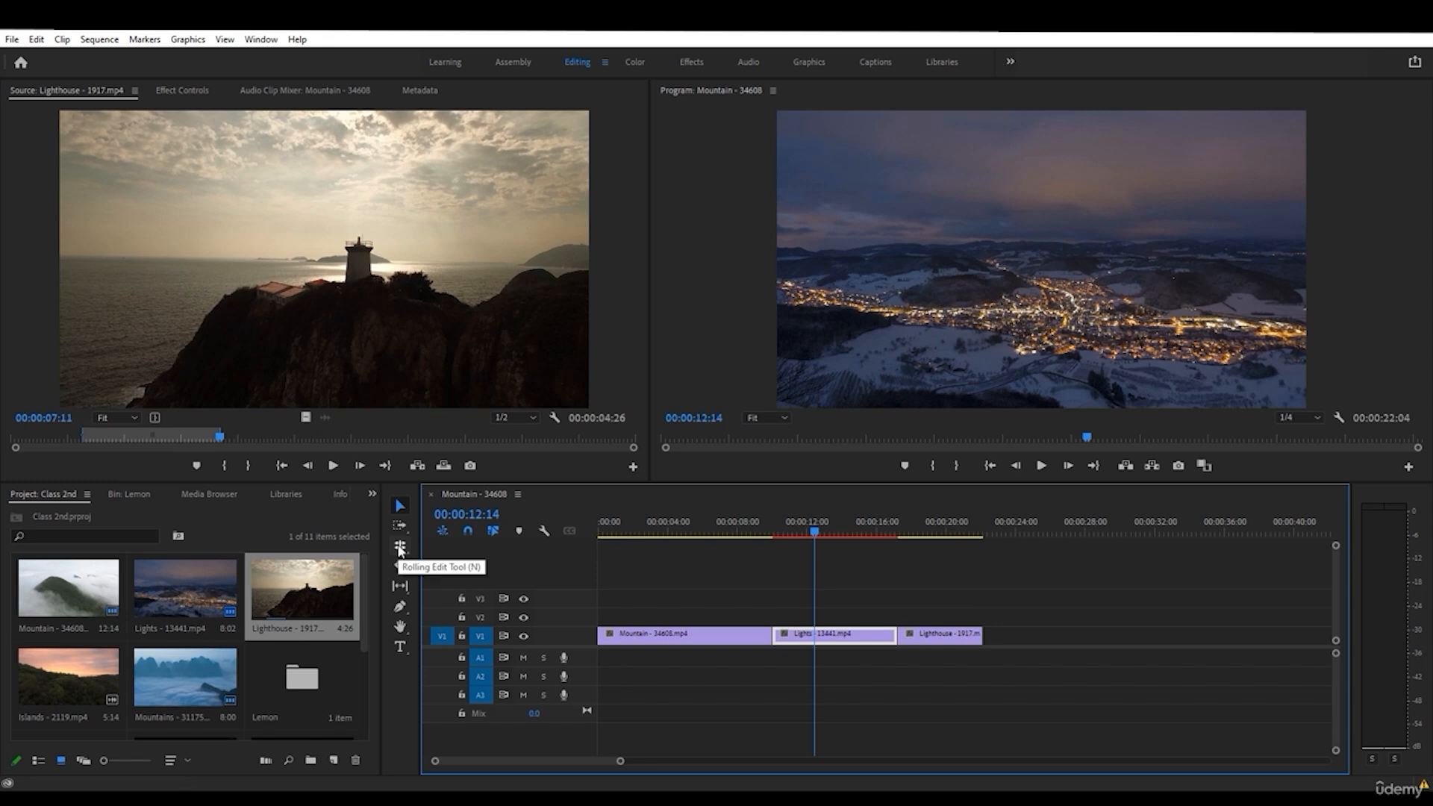
pyautogui.click(677, 586)
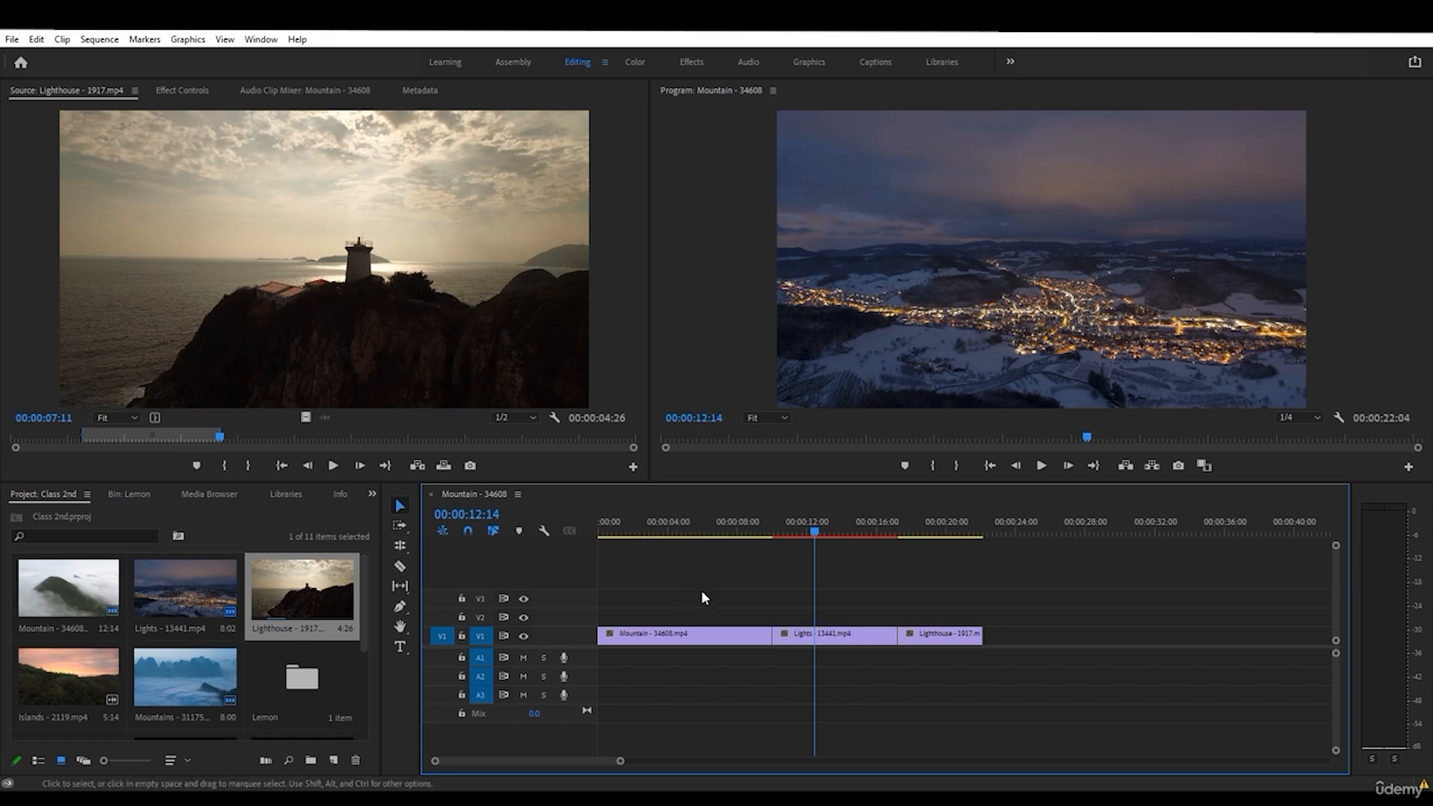
# - Undo the manual trims at the cut between the Mountain and Lights clips
pyautogui.hotkey('ctrl', 'z')
pyautogui.hotkey('ctrl', 'z')
pyautogui.hotkey('ctrl', 'z')
pyautogui.hotkey('ctrl', 'z')
pyautogui.hotkey('ctrl', 'z')
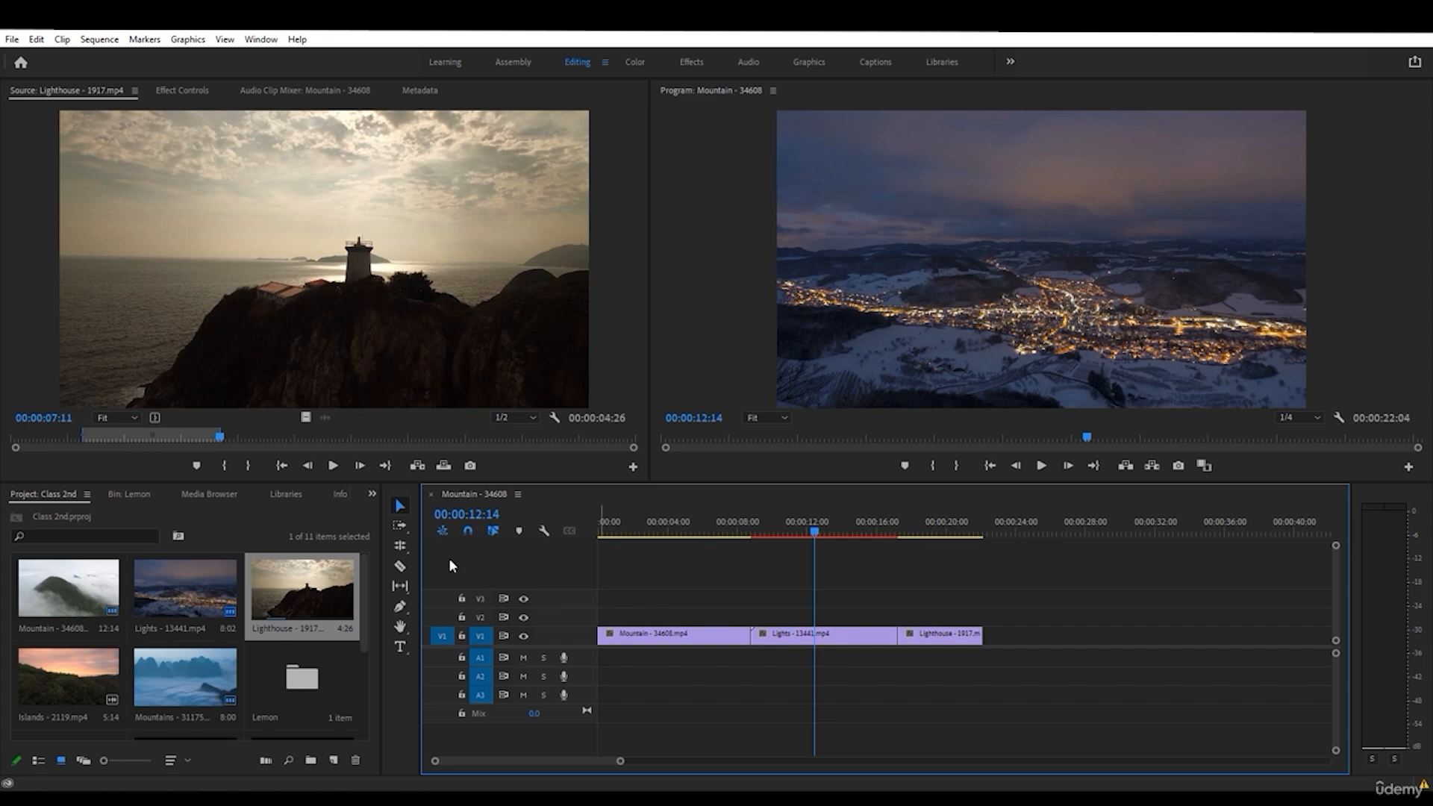
# - Roll the cut between the Mountain and Lights clips later to about 9.6 seconds with the Rolling Edit Tool, and put the playhead at 00:00:10:11
pyautogui.click(405, 544)
pyautogui.click(448, 560)
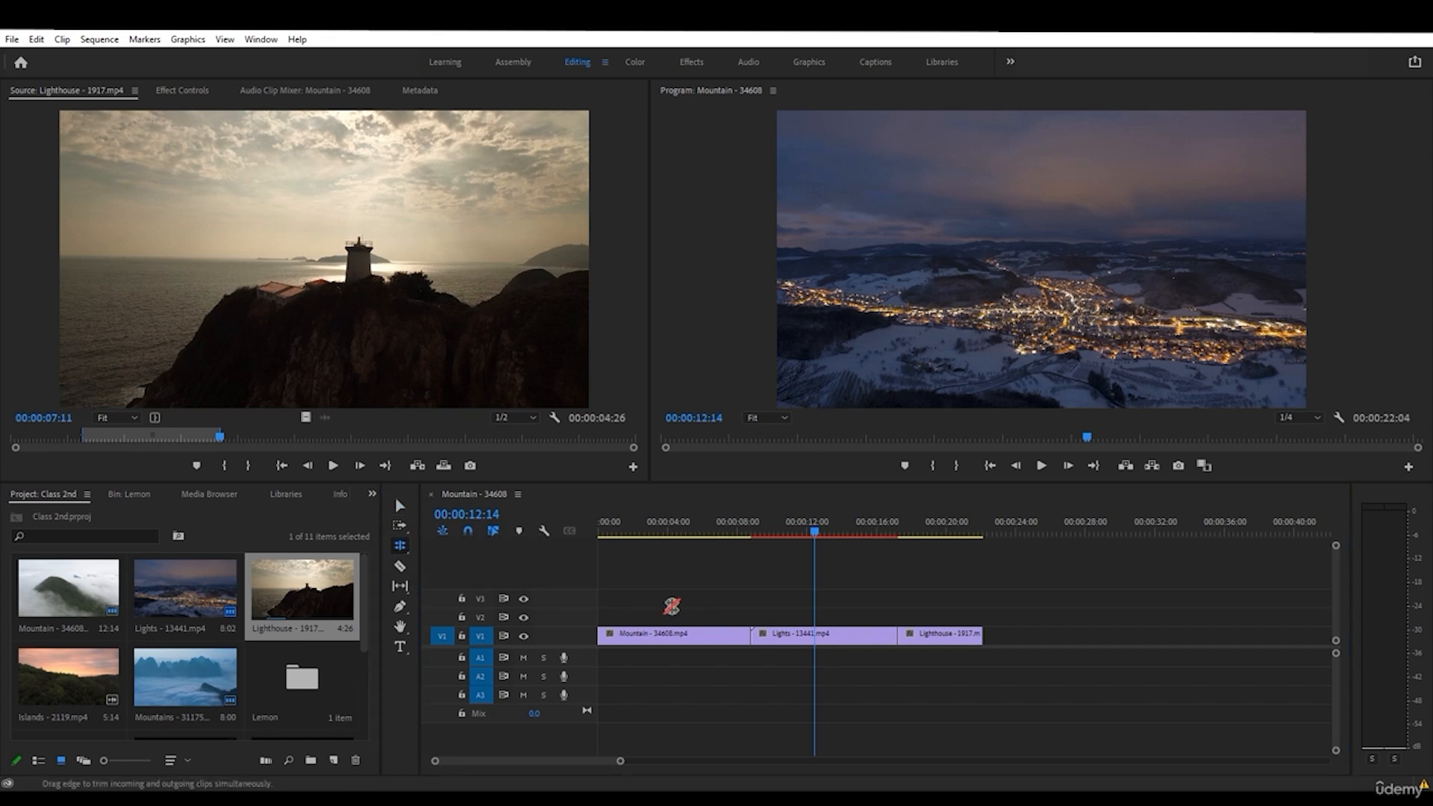
pyautogui.moveTo(751, 640)
pyautogui.mouseDown()
pyautogui.moveTo(706, 638)
pyautogui.moveTo(801, 639)
pyautogui.moveTo(766, 639)
pyautogui.mouseUp()
pyautogui.moveTo(799, 539)
pyautogui.mouseDown()
pyautogui.moveTo(762, 533)
pyautogui.moveTo(778, 533)
pyautogui.mouseUp()
pyautogui.click(401, 545)
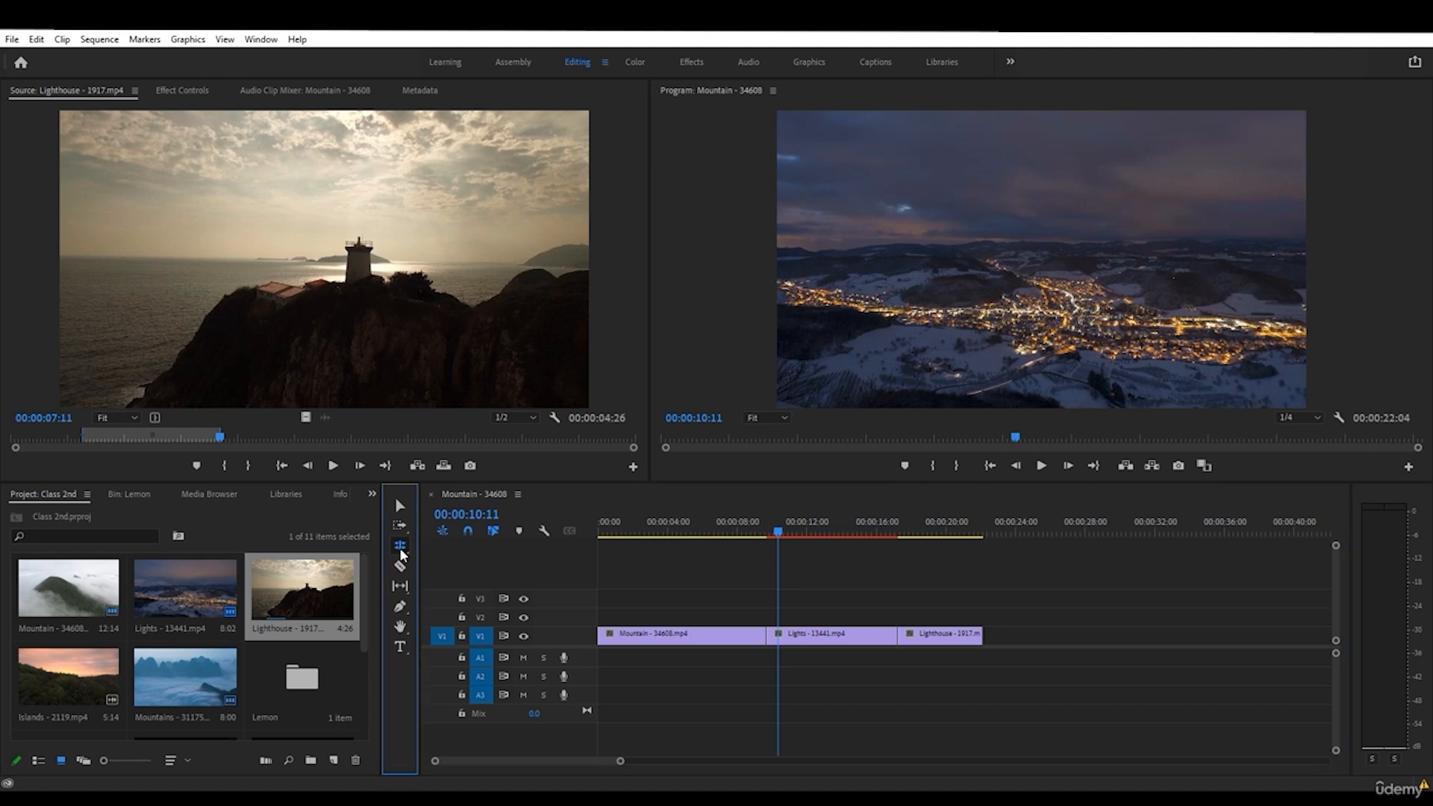
pyautogui.click(436, 561)
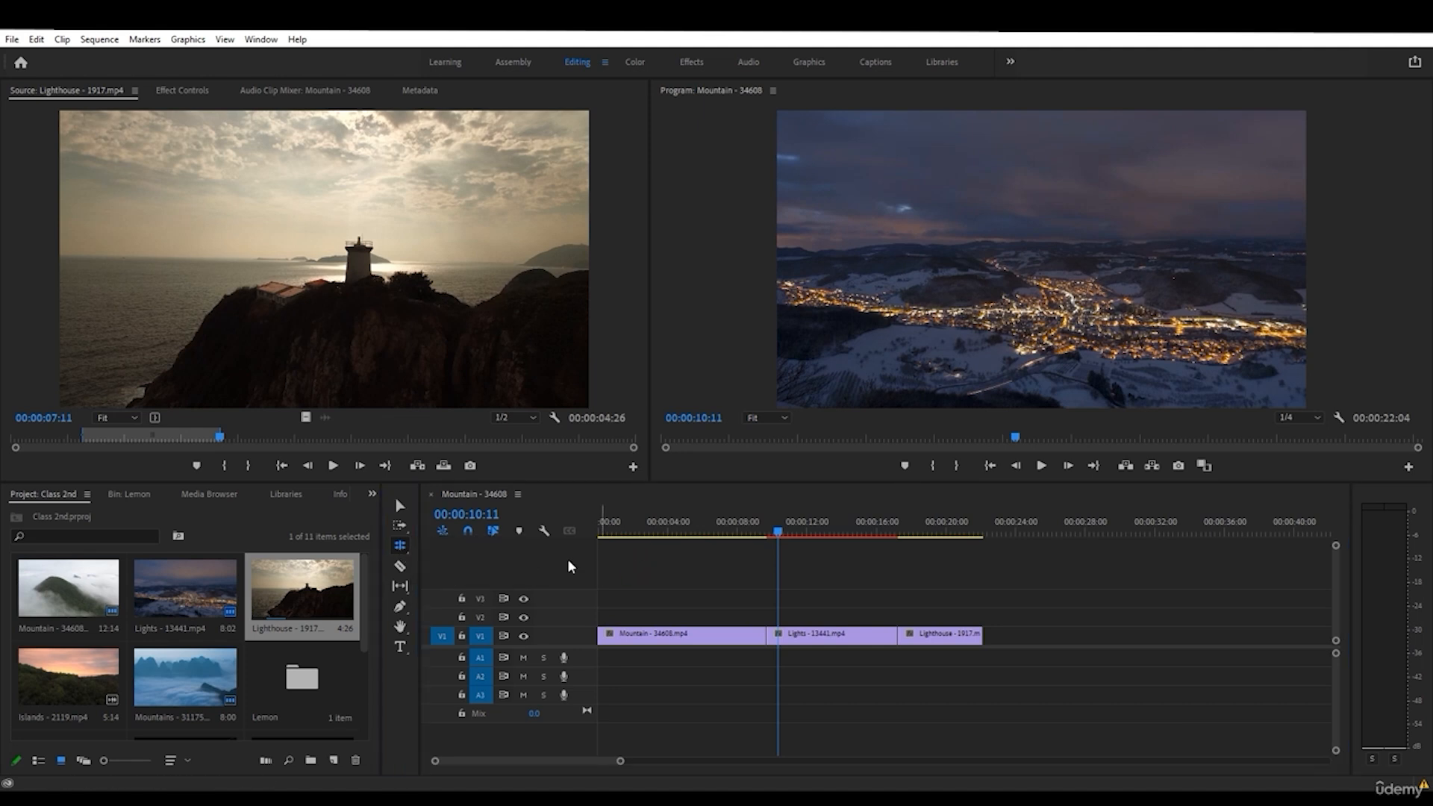
pyautogui.click(982, 532)
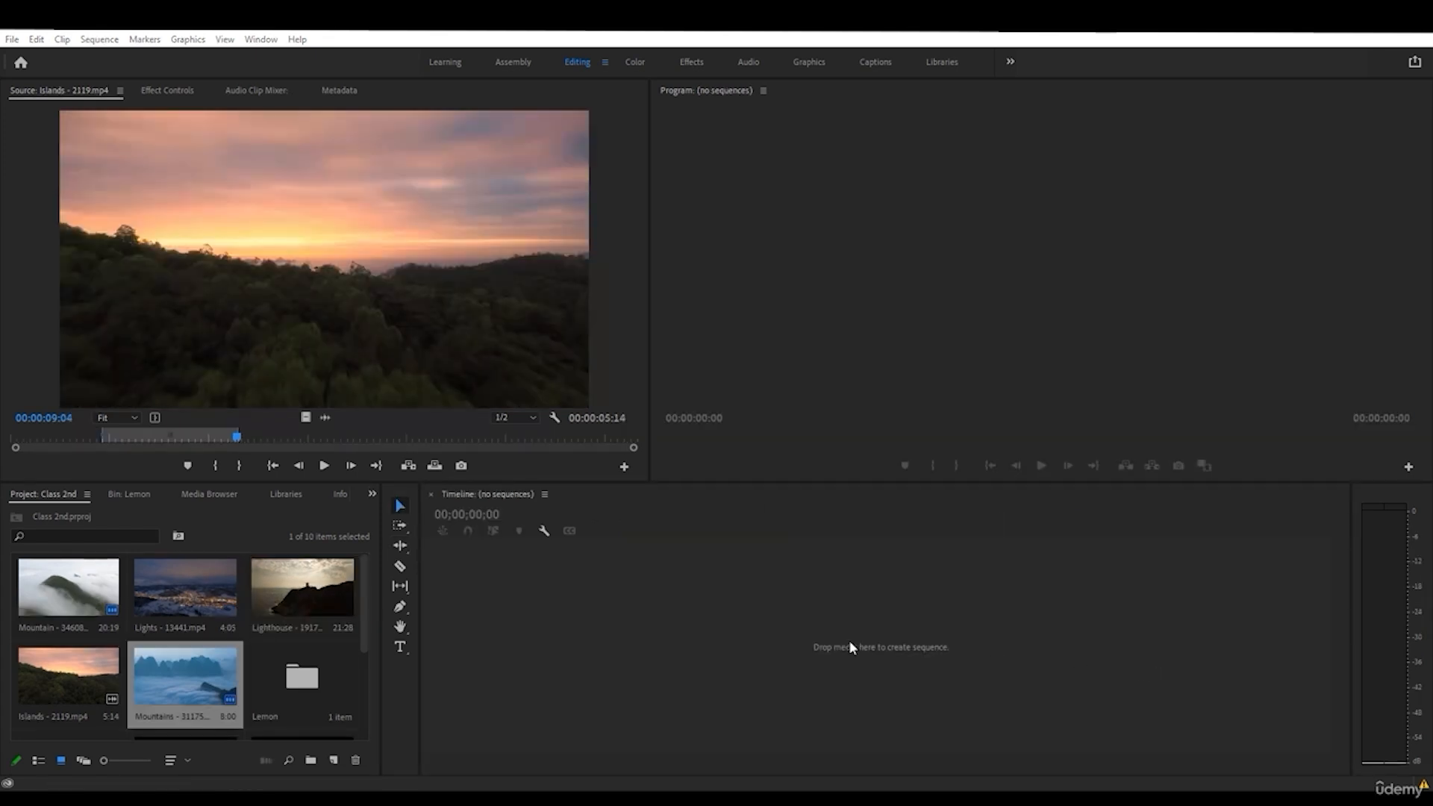
# - Mark a 12:14 range of Mountain - 34608.mp4 ending at 00:00:14:03, and create a new sequence from it
pyautogui.click(493, 602)
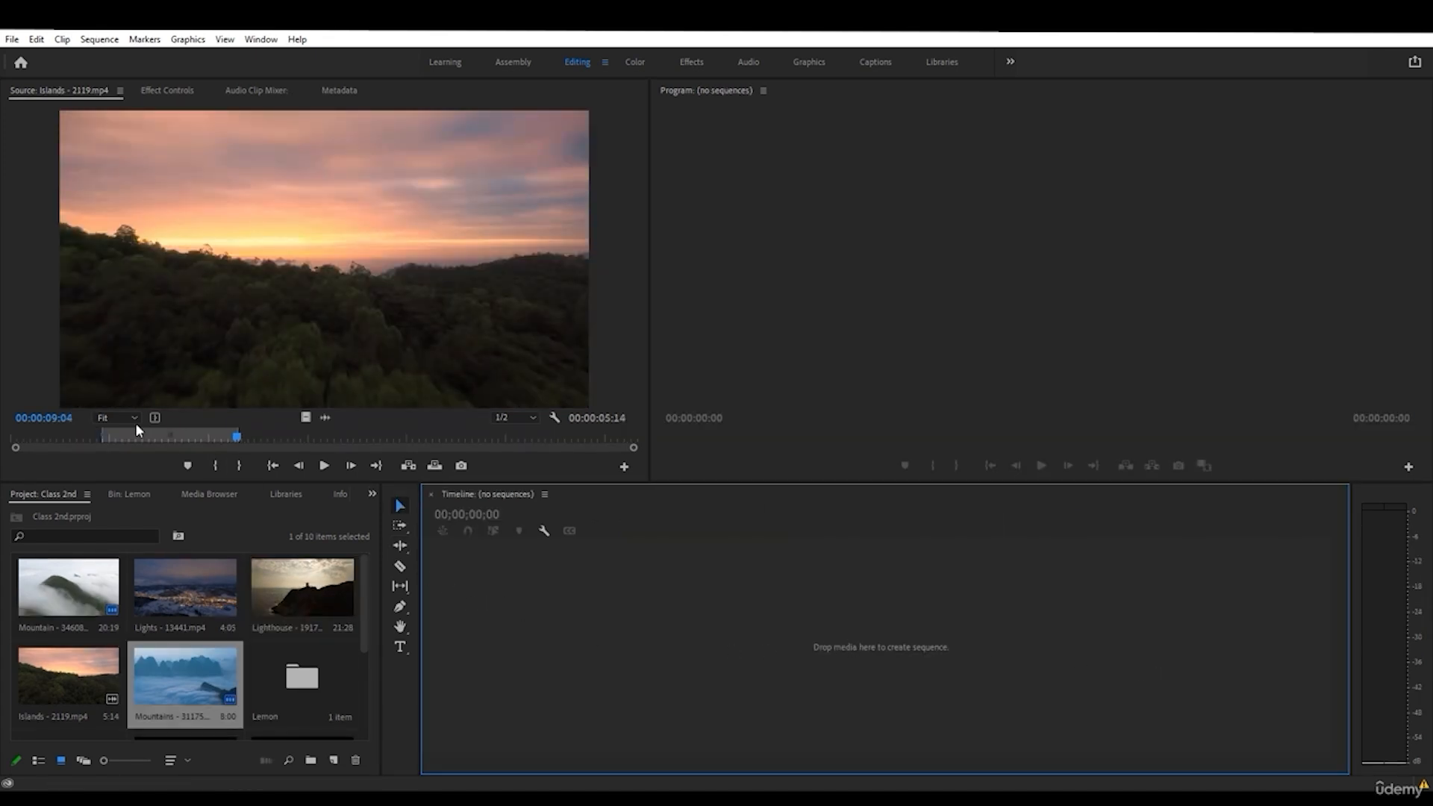
pyautogui.doubleClick(75, 598)
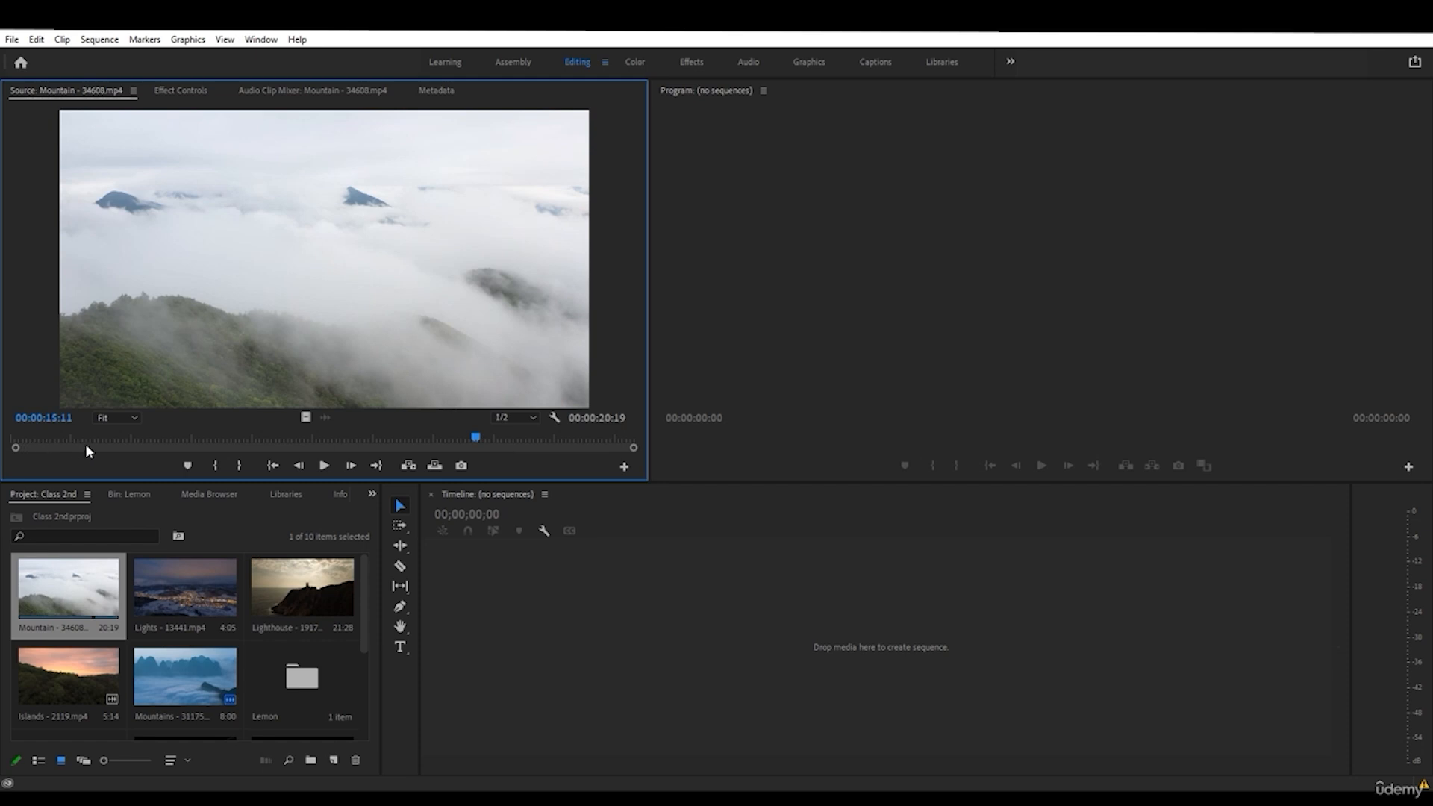
pyautogui.click(227, 466)
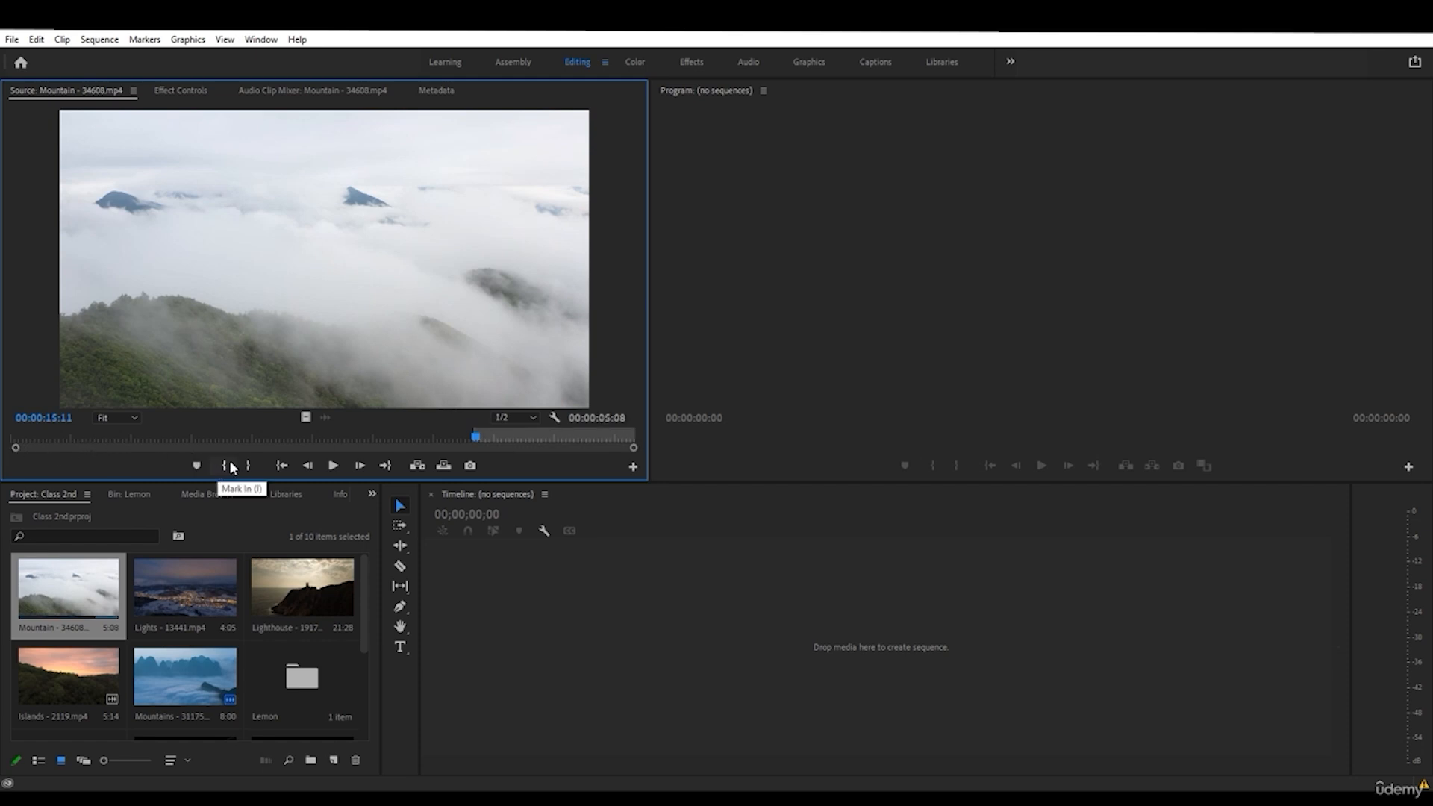
pyautogui.moveTo(463, 442); pyautogui.dragTo(139, 443)
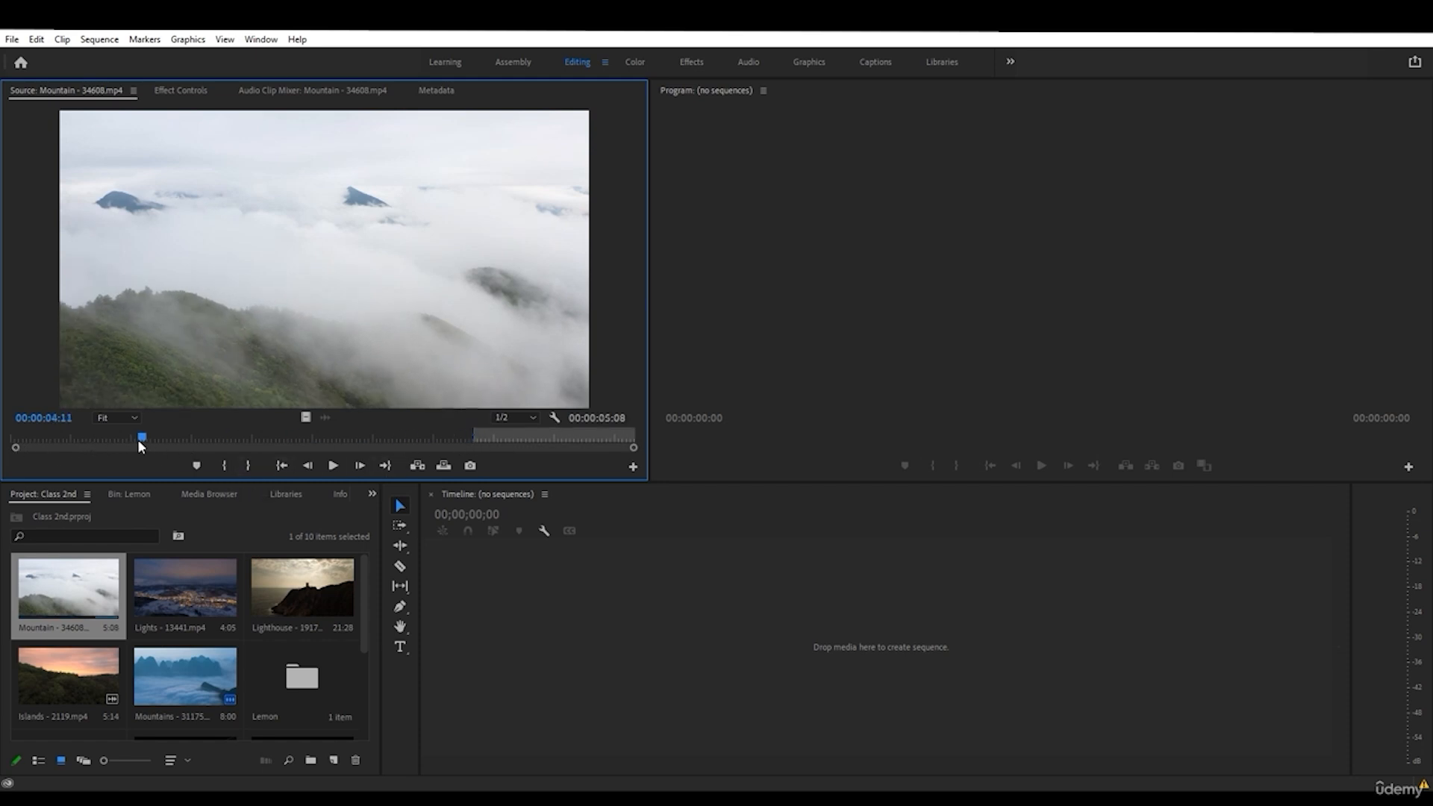
pyautogui.click(223, 463)
pyautogui.click(548, 439)
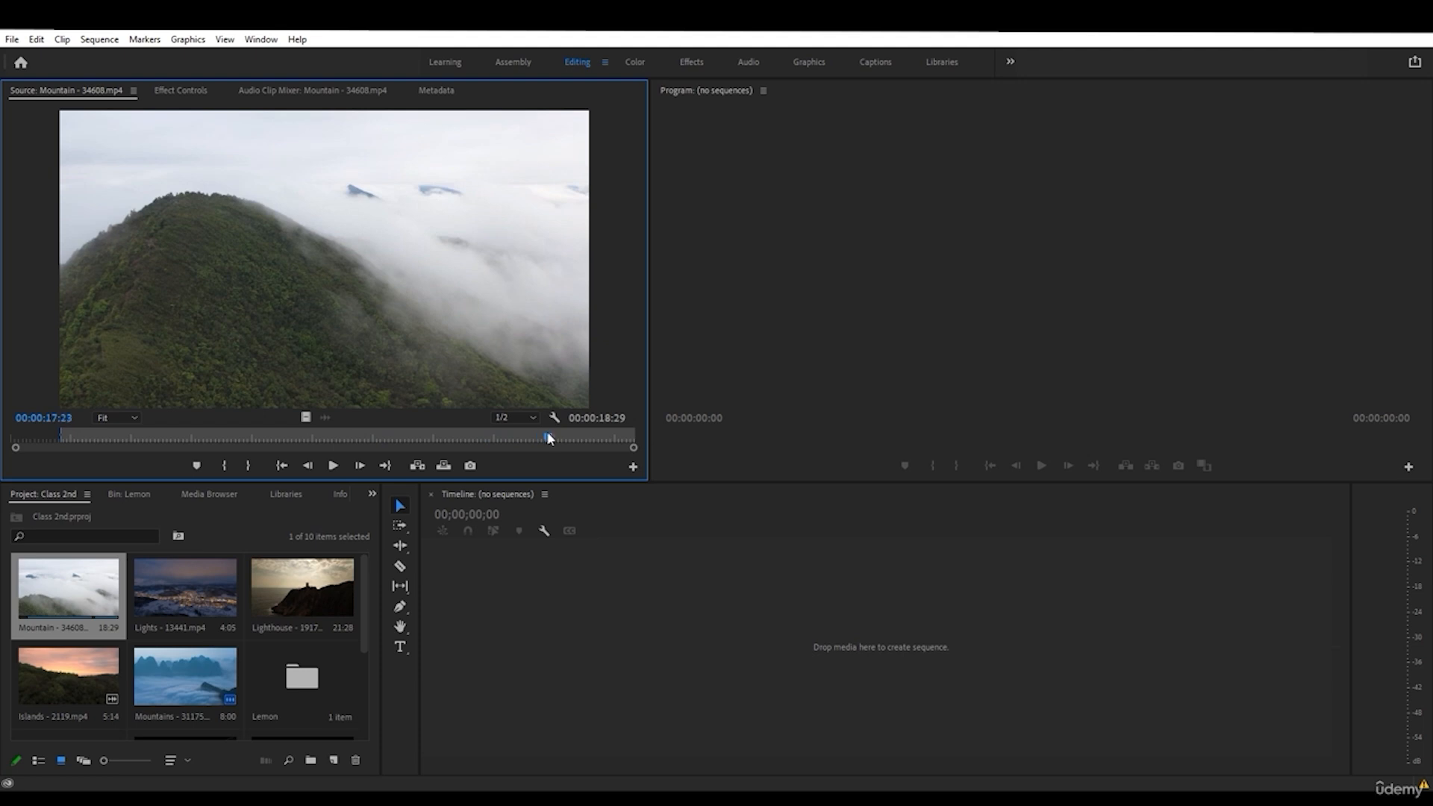
pyautogui.press('o')
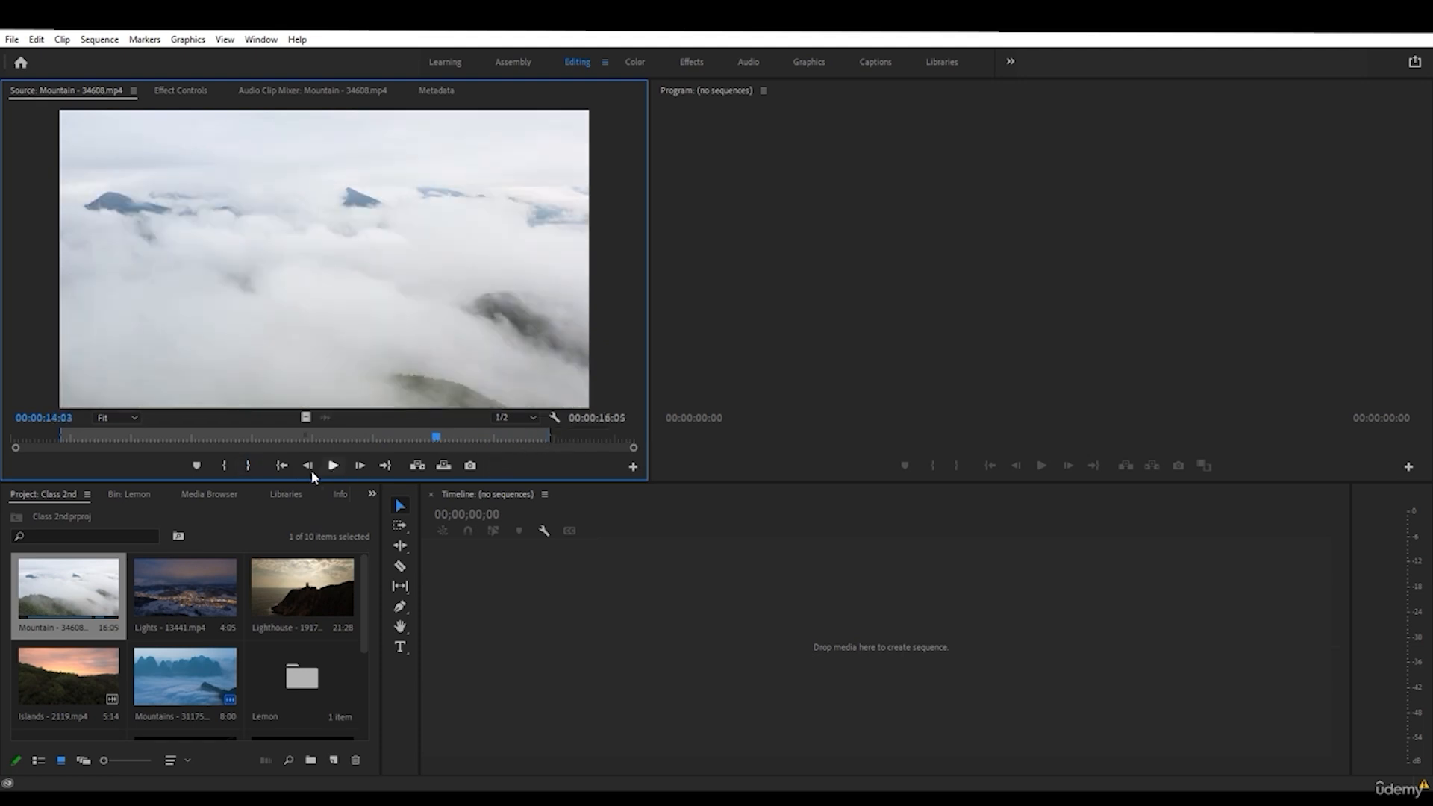
pyautogui.click(248, 466)
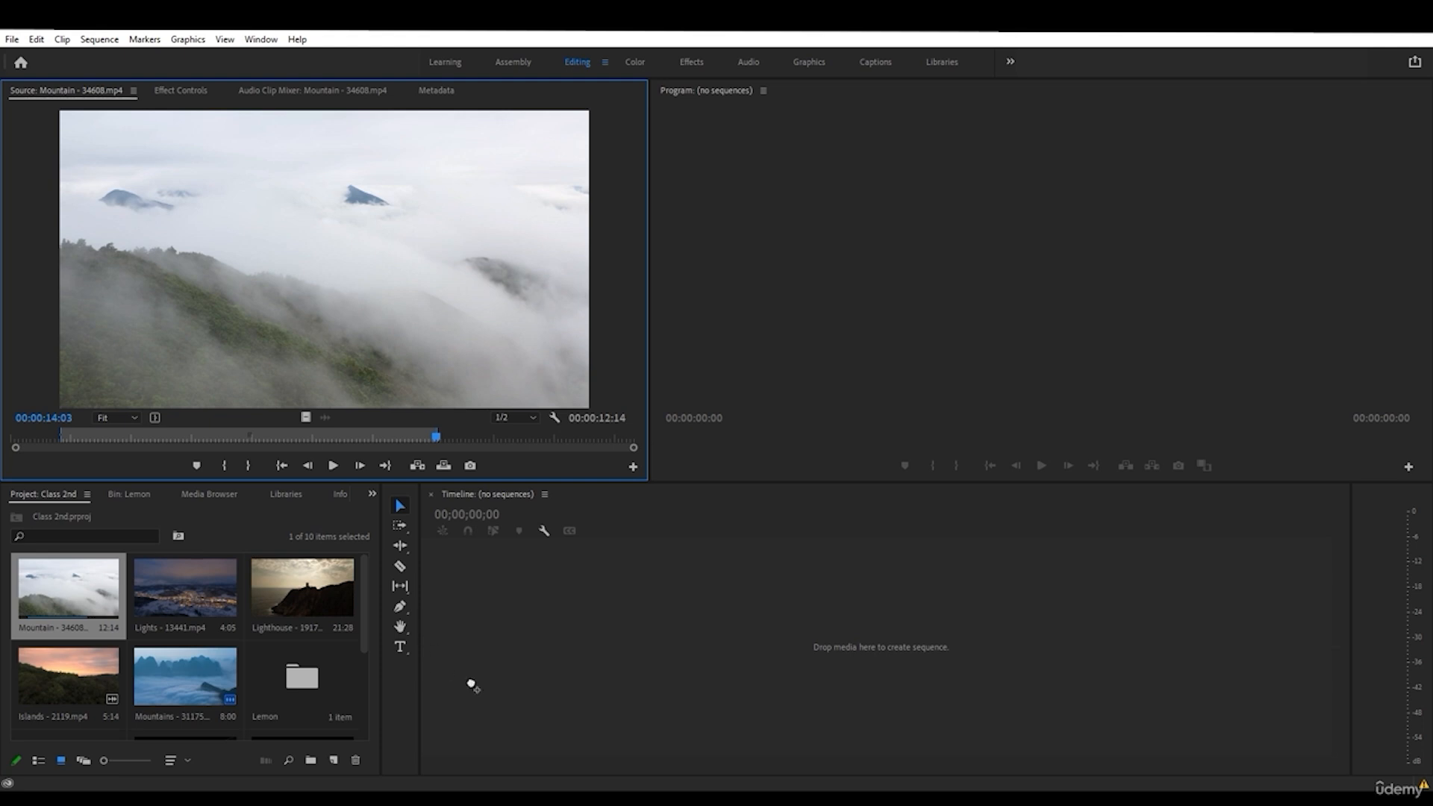
pyautogui.moveTo(472, 685); pyautogui.dragTo(473, 685)
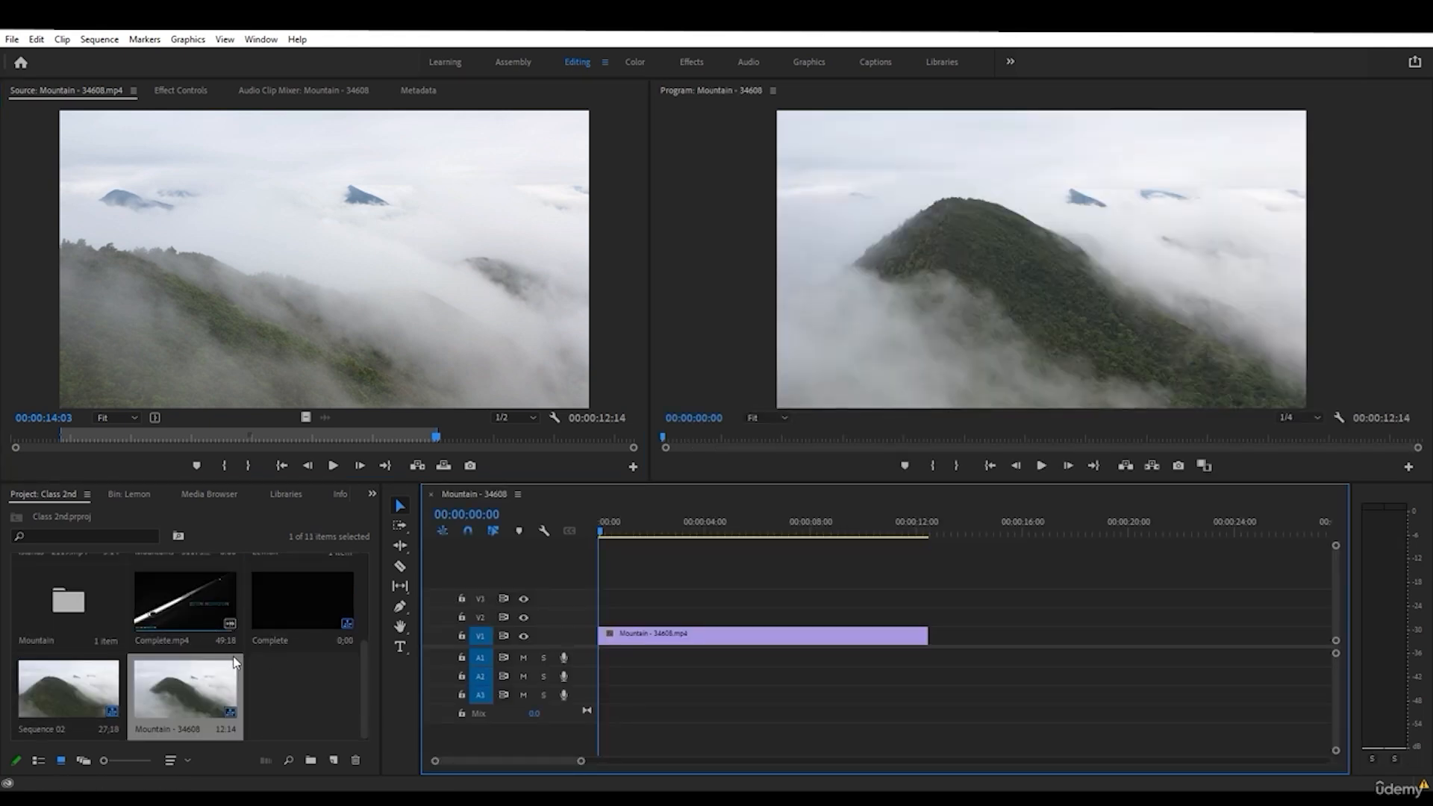
# - Extend the marked range of Lights - 13441.mp4 to 8:02, and add it to V1 directly after the Mountain clip
pyautogui.scroll(3, 235, 661)
pyautogui.click(184, 607)
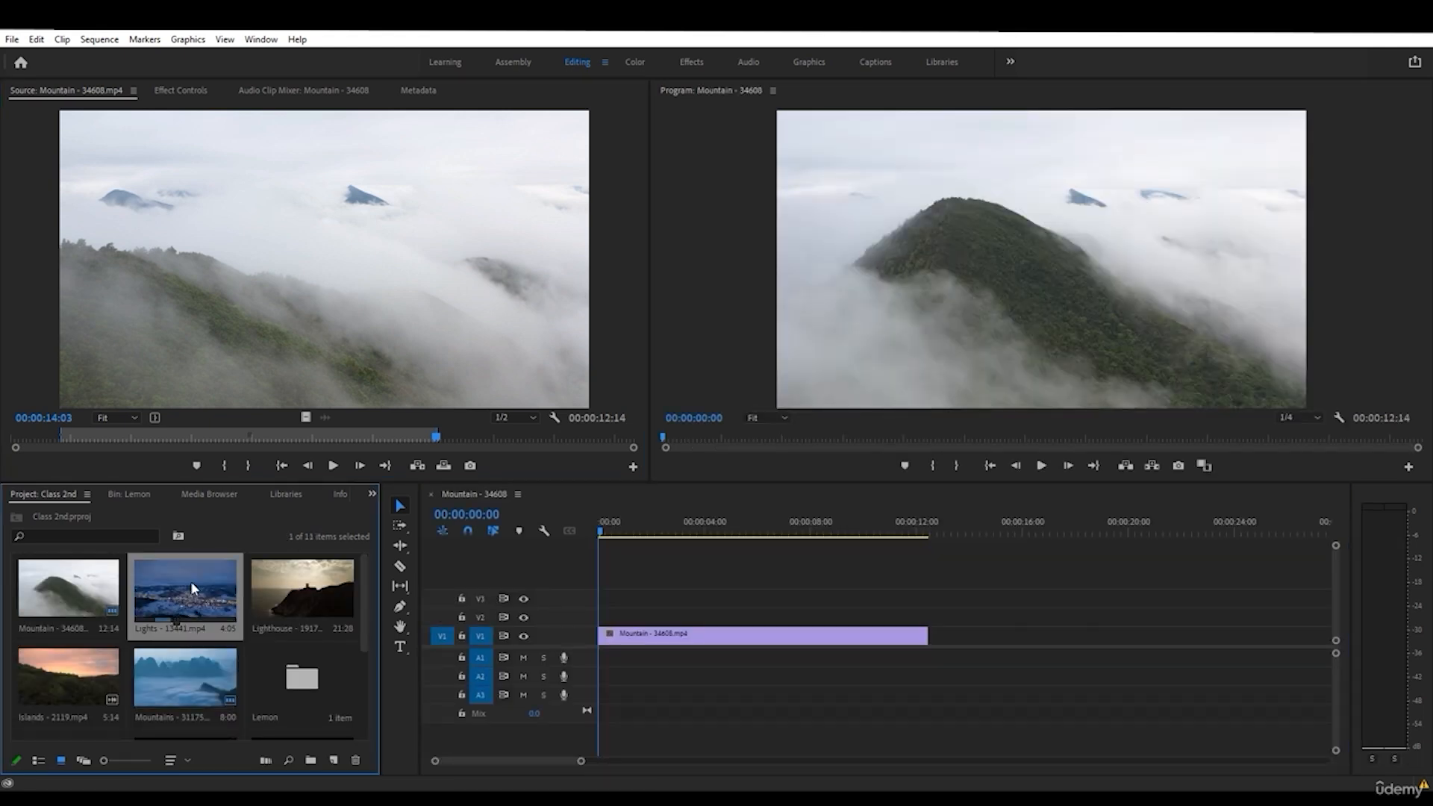
pyautogui.doubleClick(190, 581)
pyautogui.moveTo(236, 436); pyautogui.dragTo(325, 436)
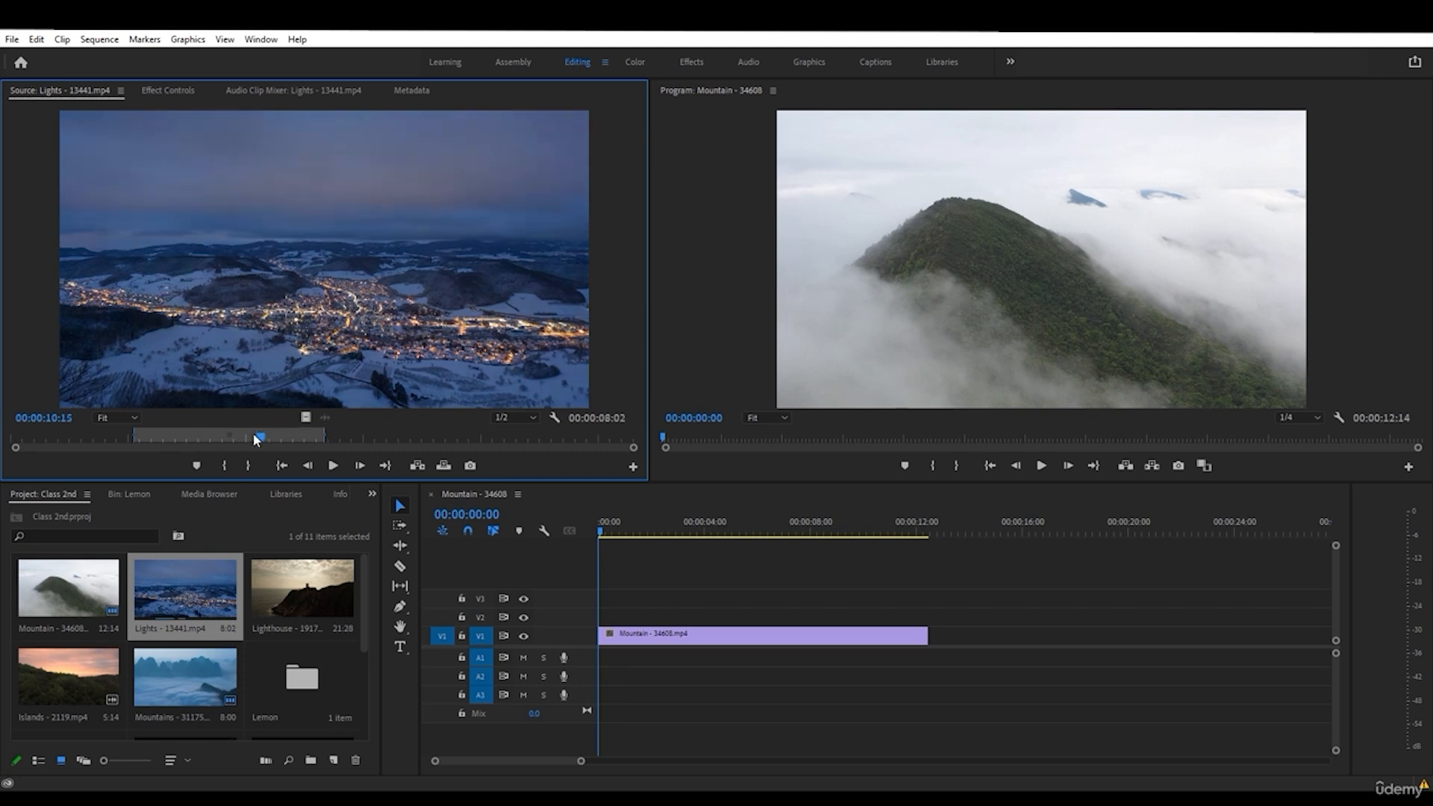
pyautogui.moveTo(870, 480); pyautogui.dragTo(973, 636)
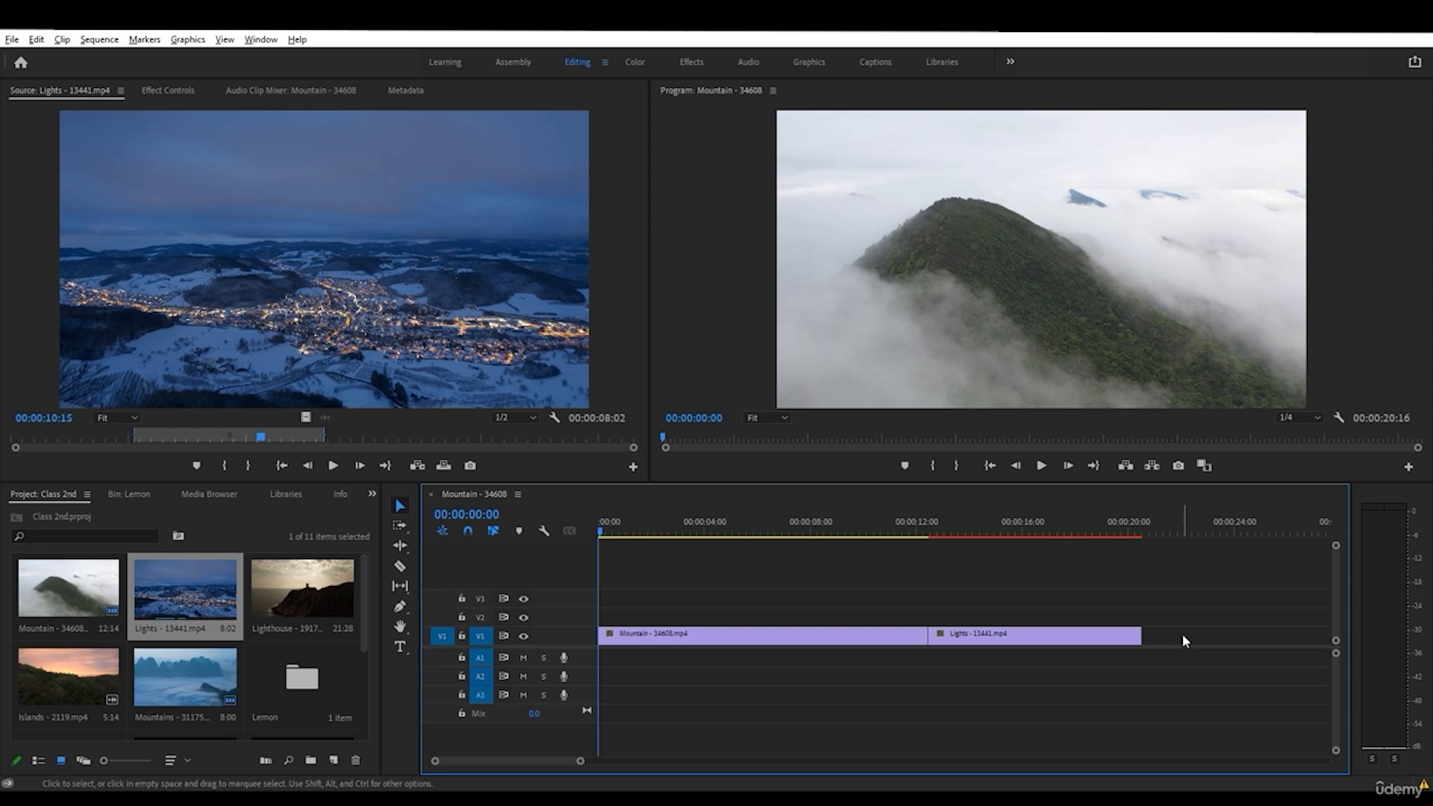
# - Mark a 4:26 range of Lighthouse - 1917.mp4 ending at 00:00:07:11, and add it to V1 directly after the Lights clip
pyautogui.press('alt')
pyautogui.press('alt')
pyautogui.scroll(-3, 1182, 635)
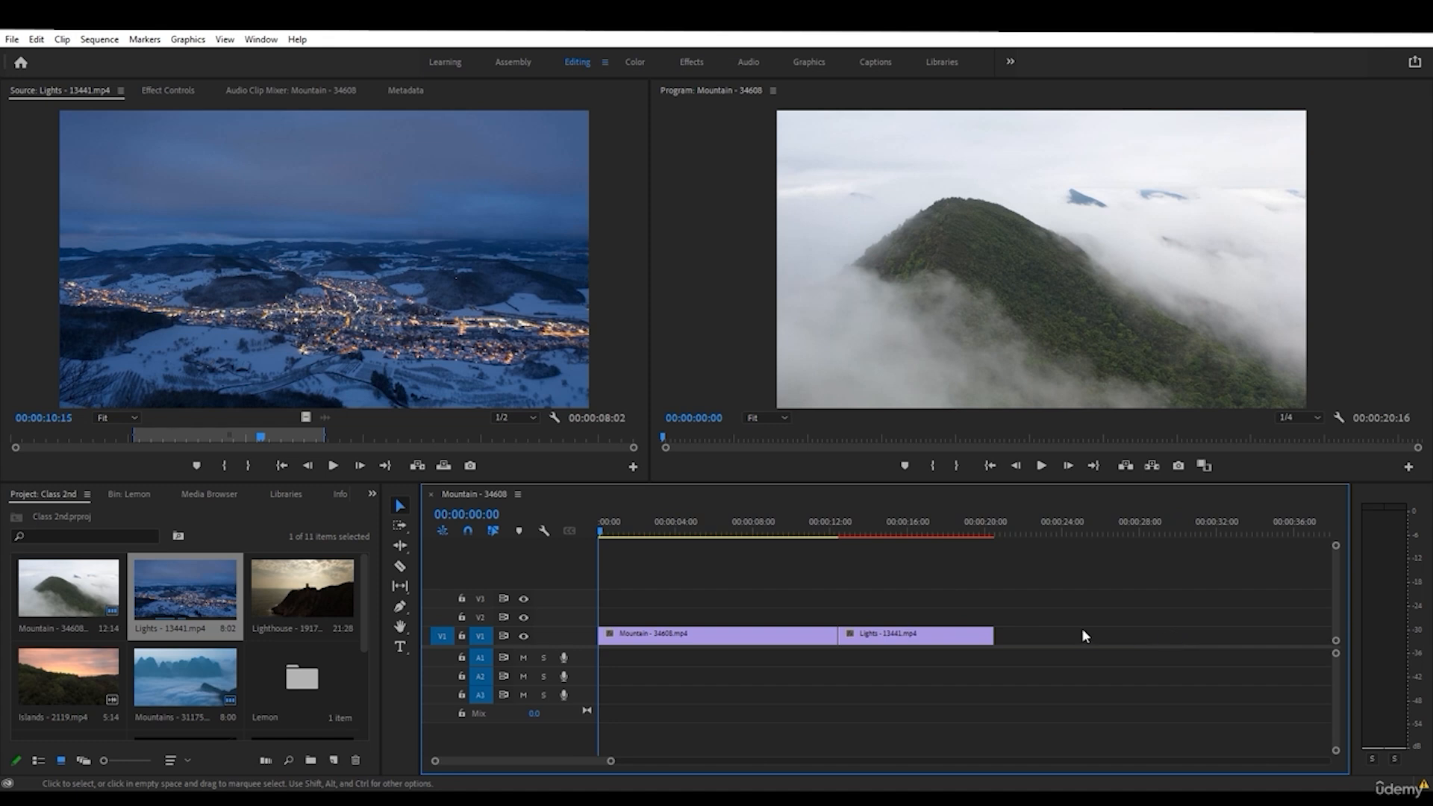
pyautogui.scroll(-1, 1082, 629)
pyautogui.doubleClick(263, 589)
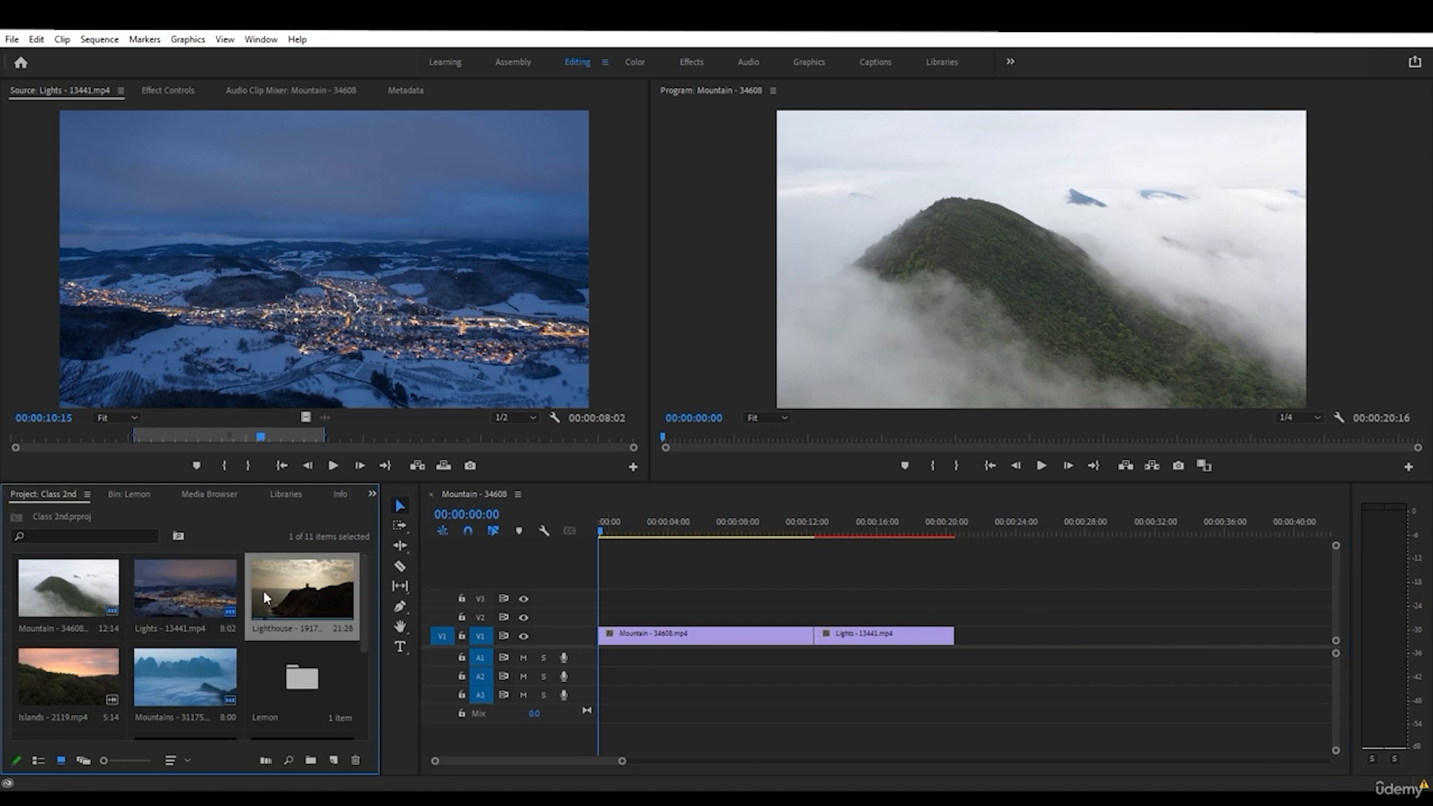
pyautogui.click(211, 465)
pyautogui.click(248, 465)
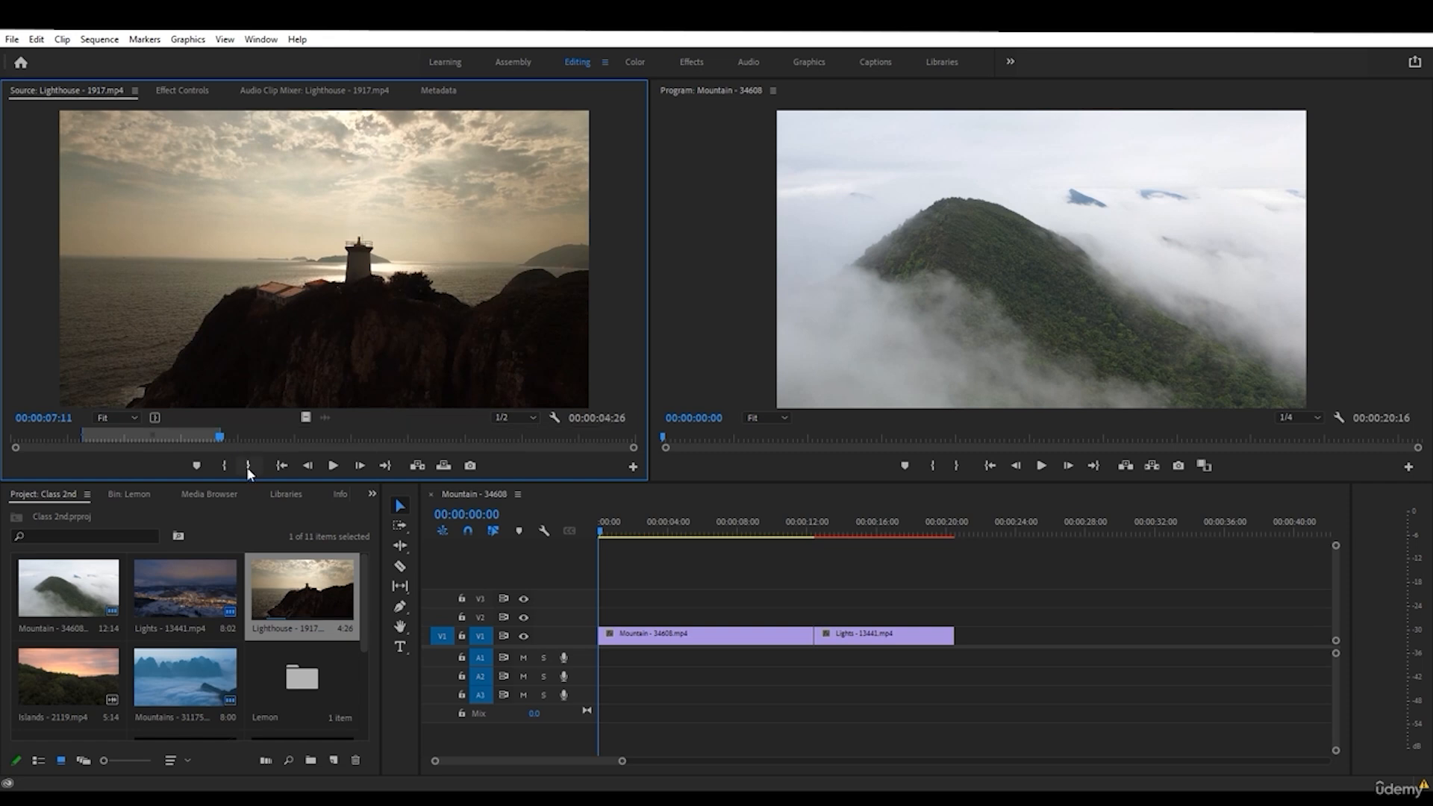
pyautogui.moveTo(633, 465); pyautogui.dragTo(967, 641)
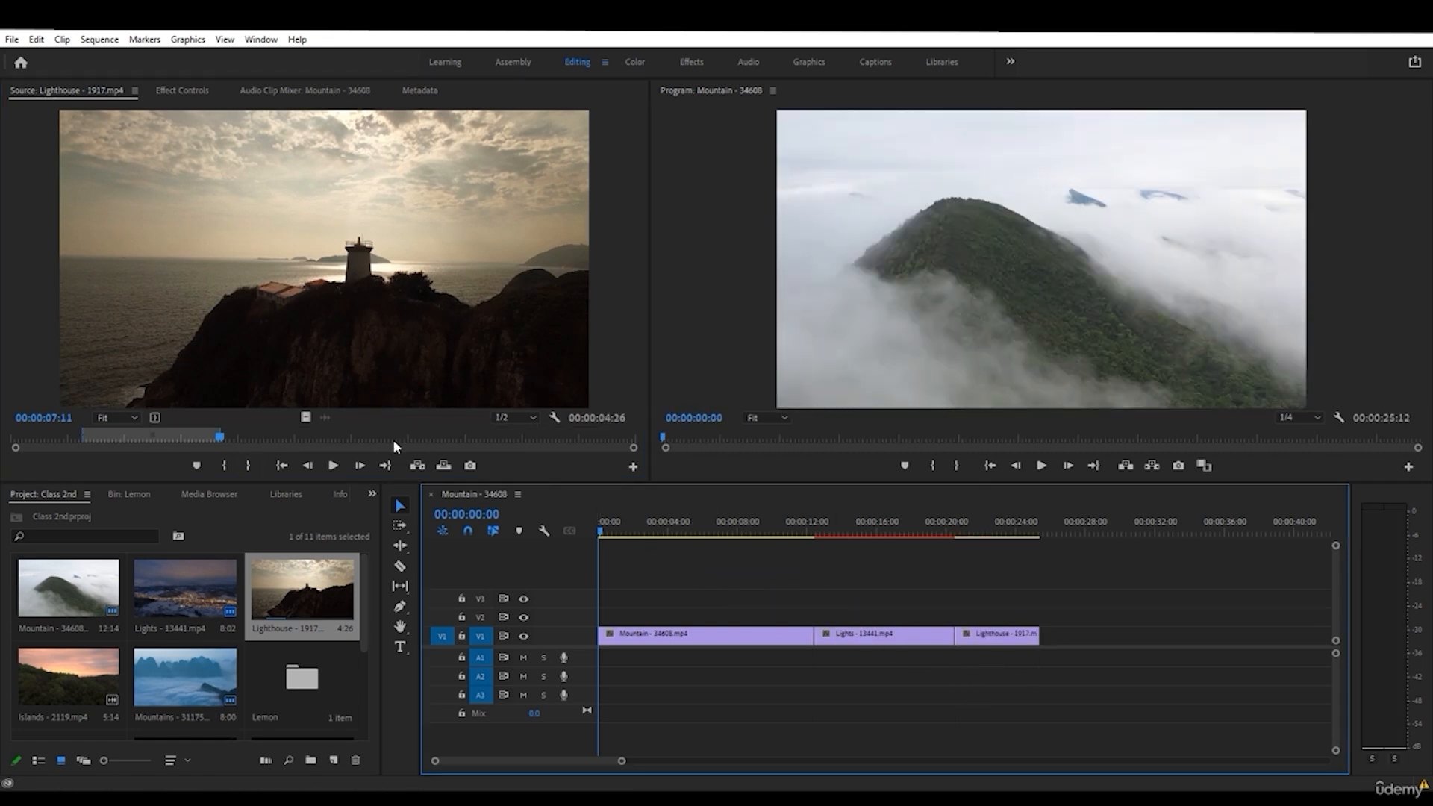
# - Scrub through the Mountain clip and place the playhead at the cut to the Lights clip, 00:00:12:14
pyautogui.moveTo(685, 534); pyautogui.dragTo(735, 532)
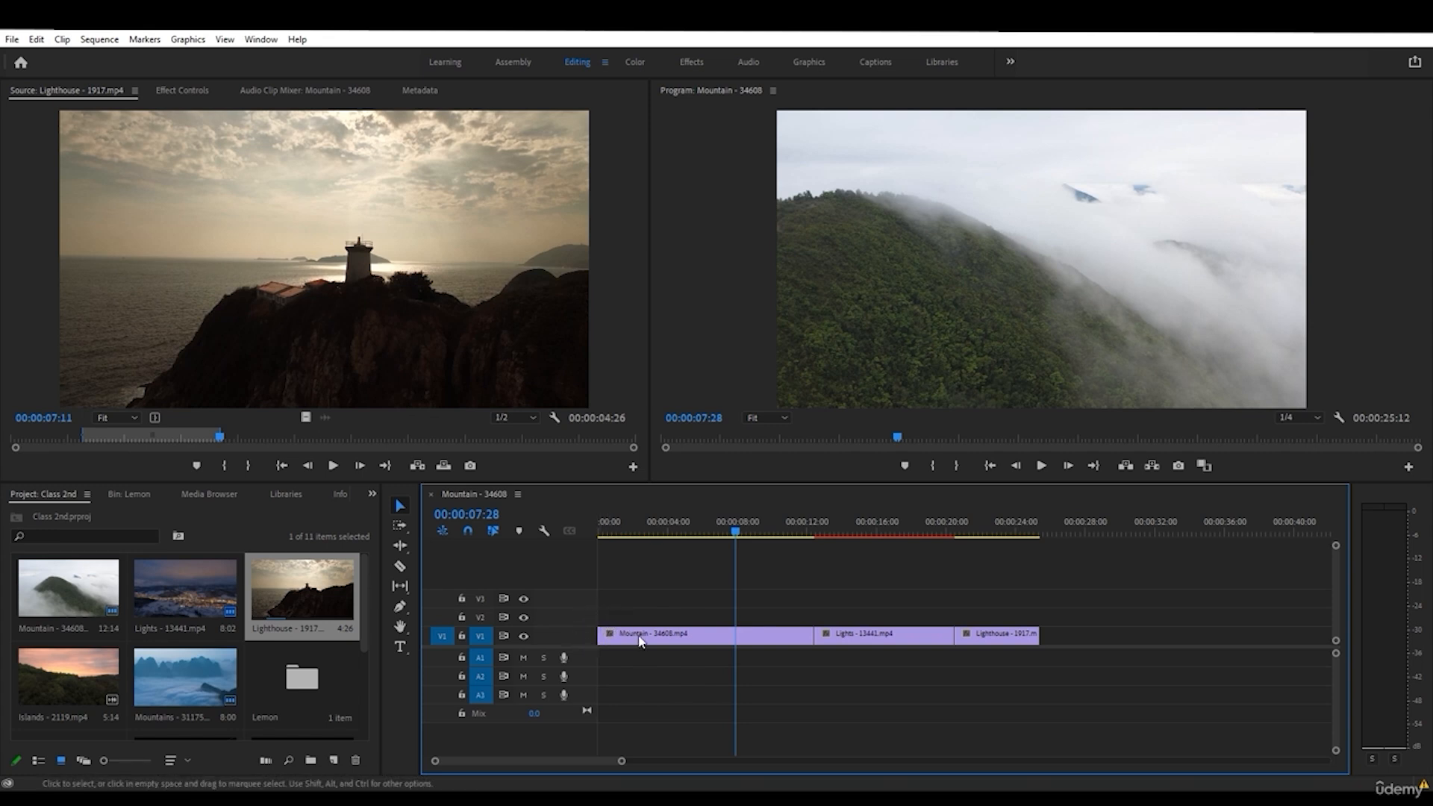
pyautogui.click(618, 530)
pyautogui.moveTo(618, 530); pyautogui.dragTo(668, 531)
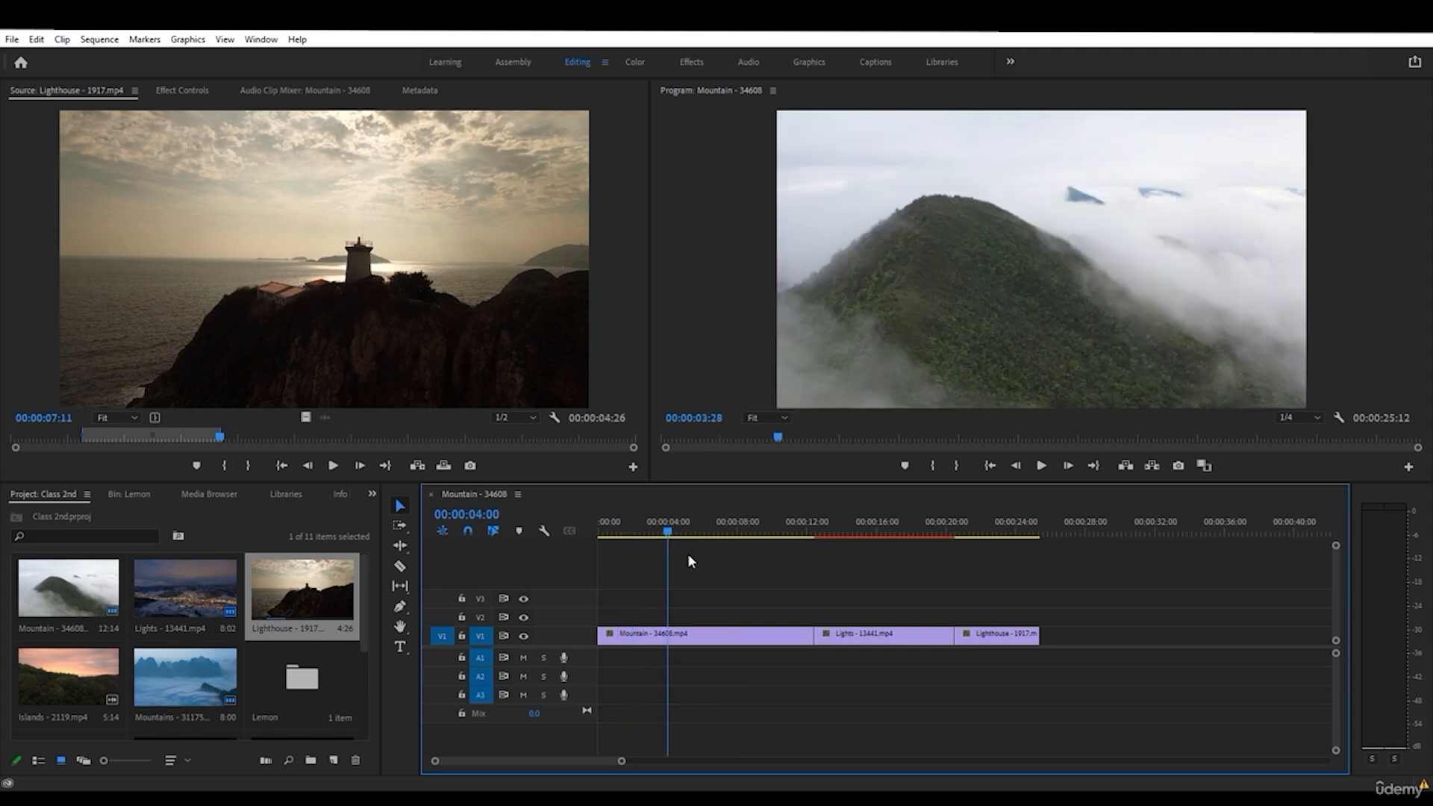
pyautogui.click(804, 533)
pyautogui.click(841, 530)
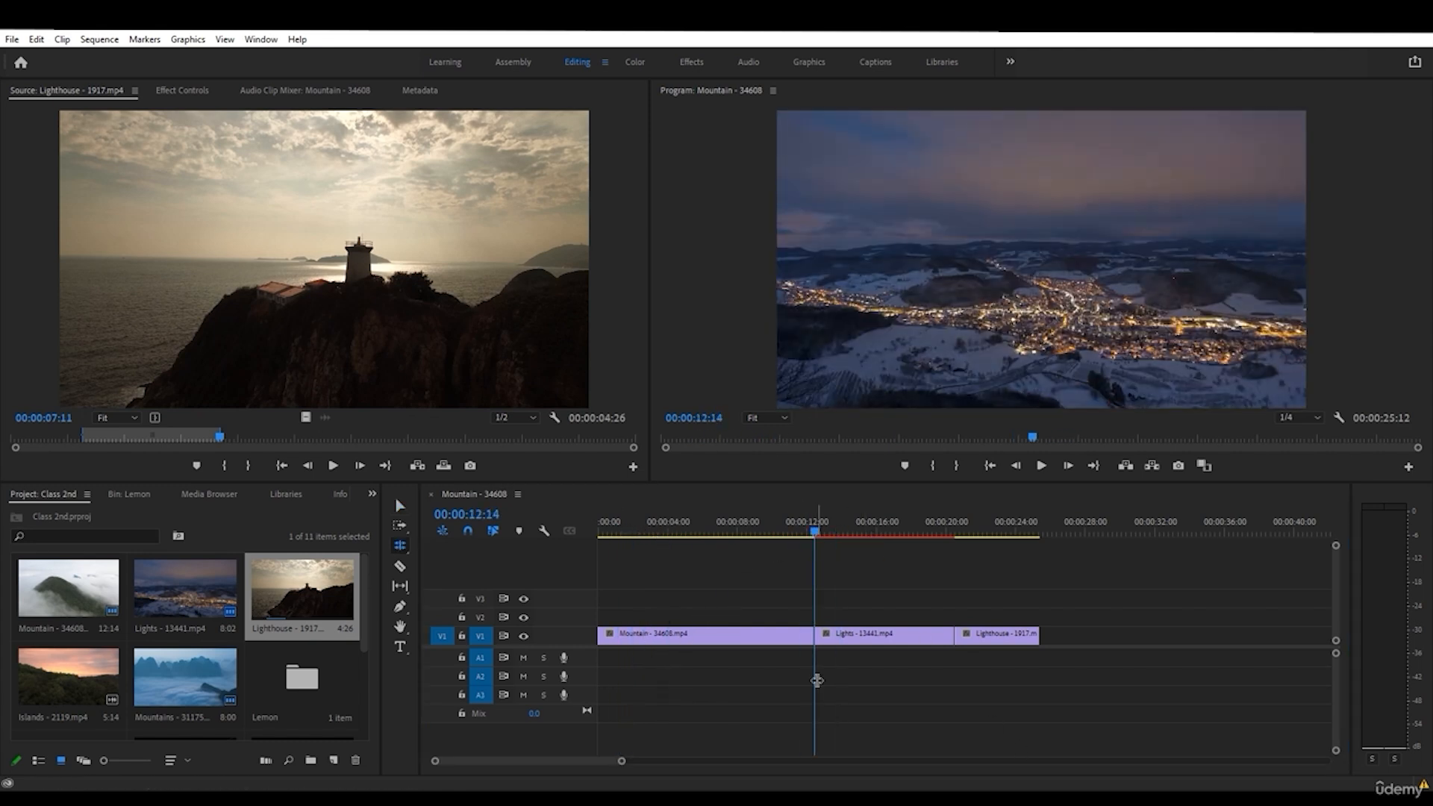
# - Show the tools grouped with the Rolling Edit Tool and switch to the Ripple Edit Tool
pyautogui.click(816, 678)
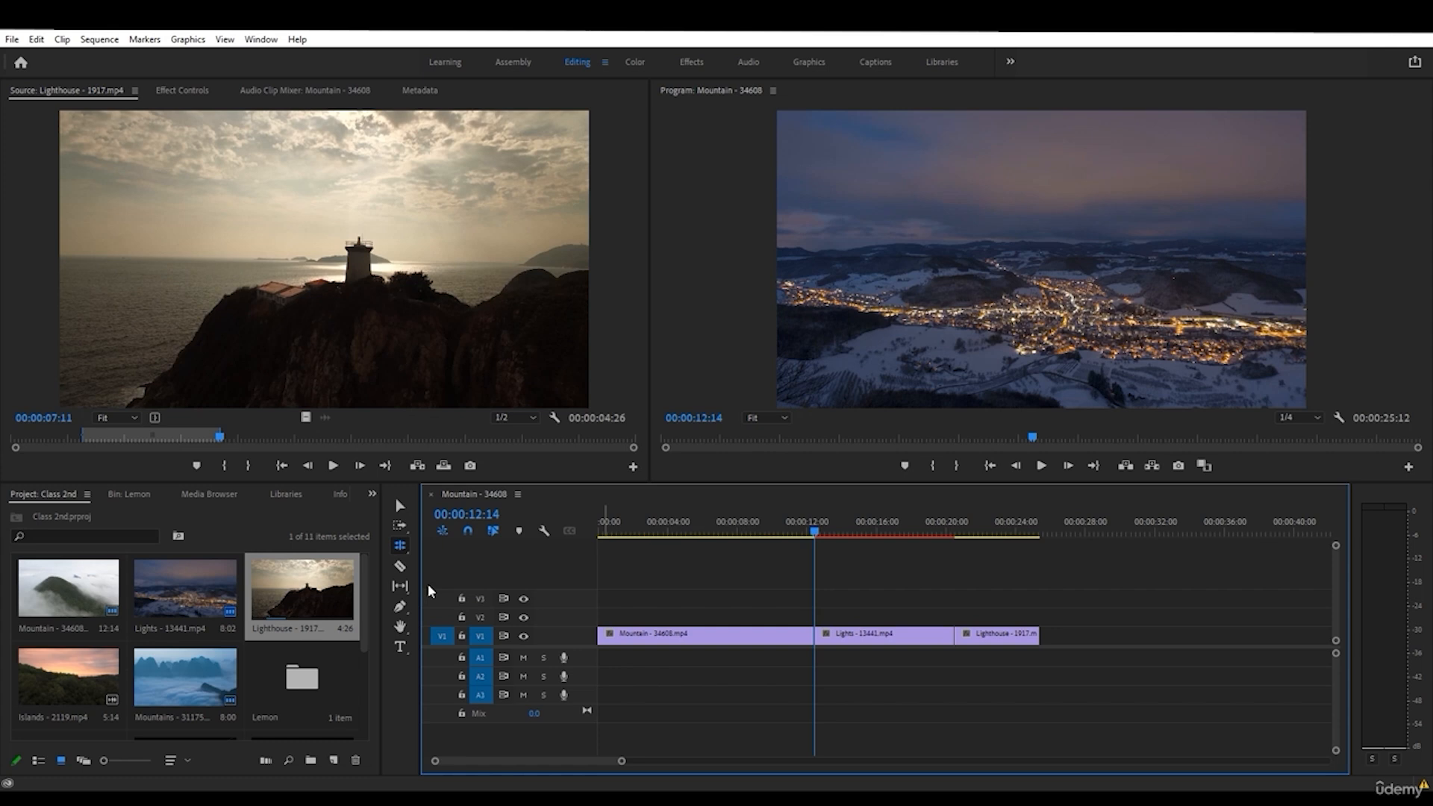
pyautogui.click(404, 544)
pyautogui.click(405, 547)
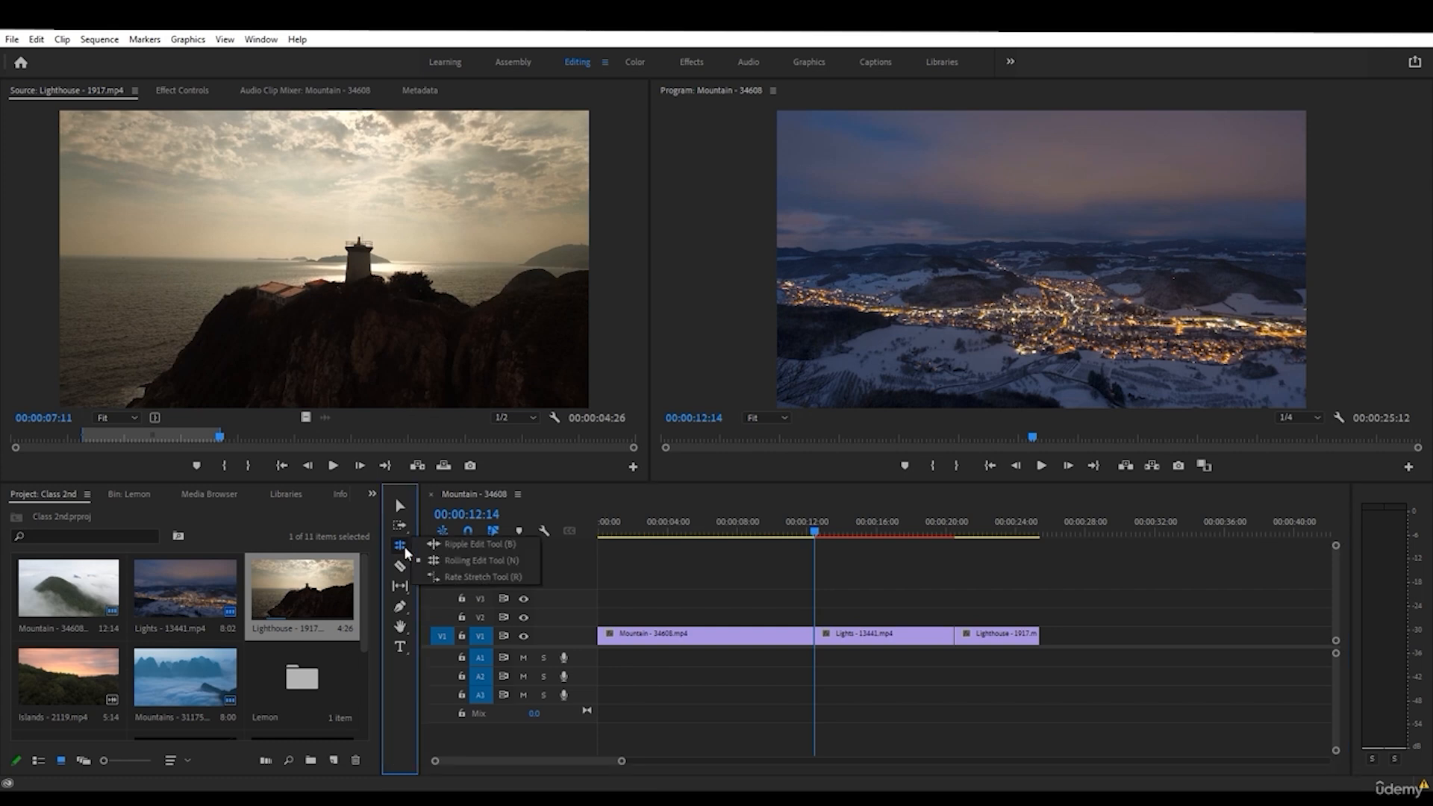
pyautogui.click(465, 547)
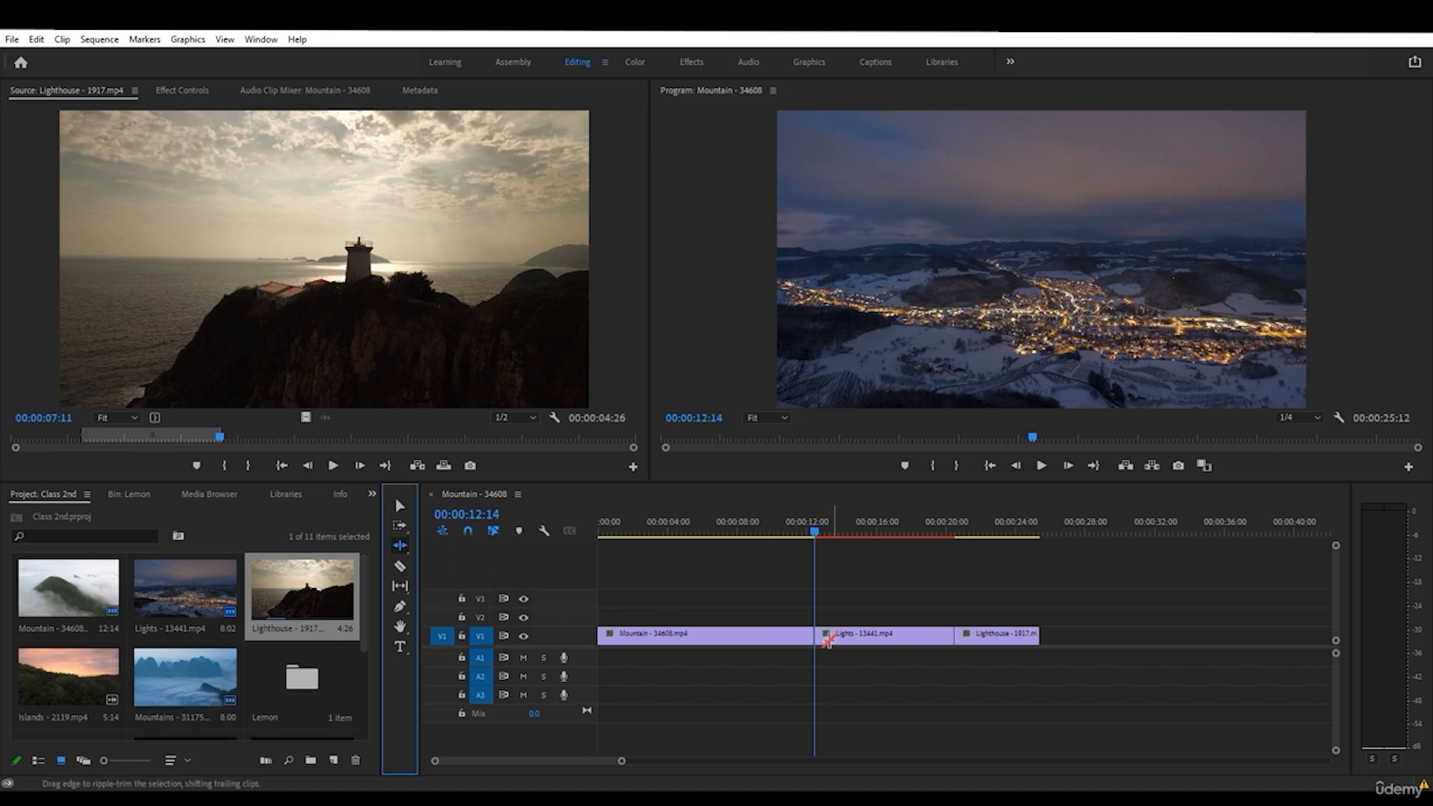
# - Trim the end of the Mountain clip back to about 8:15 with the Selection tool, leaving the following clips in place
pyautogui.press('v')
pyautogui.moveTo(1001, 593); pyautogui.dragTo(859, 649)
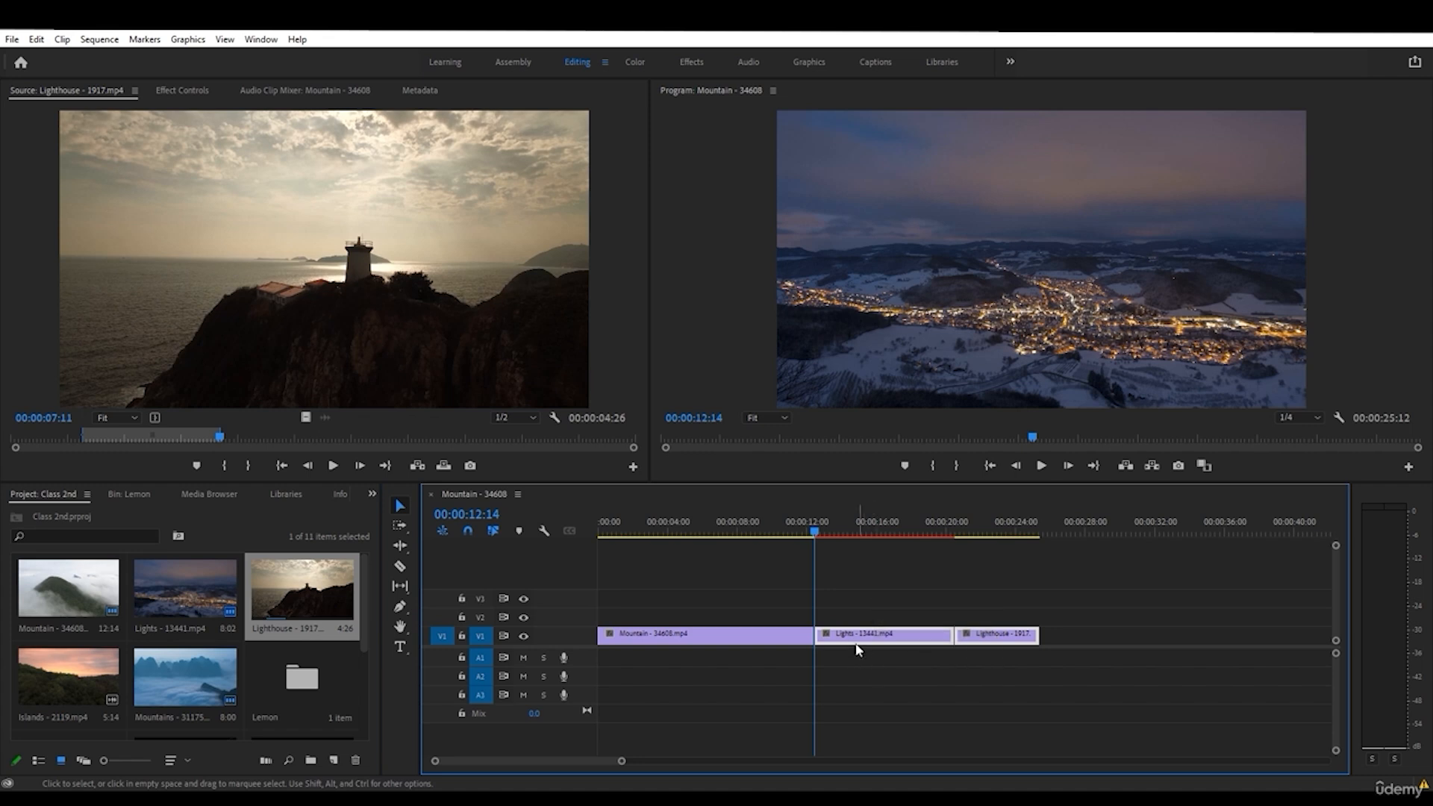
pyautogui.click(788, 640)
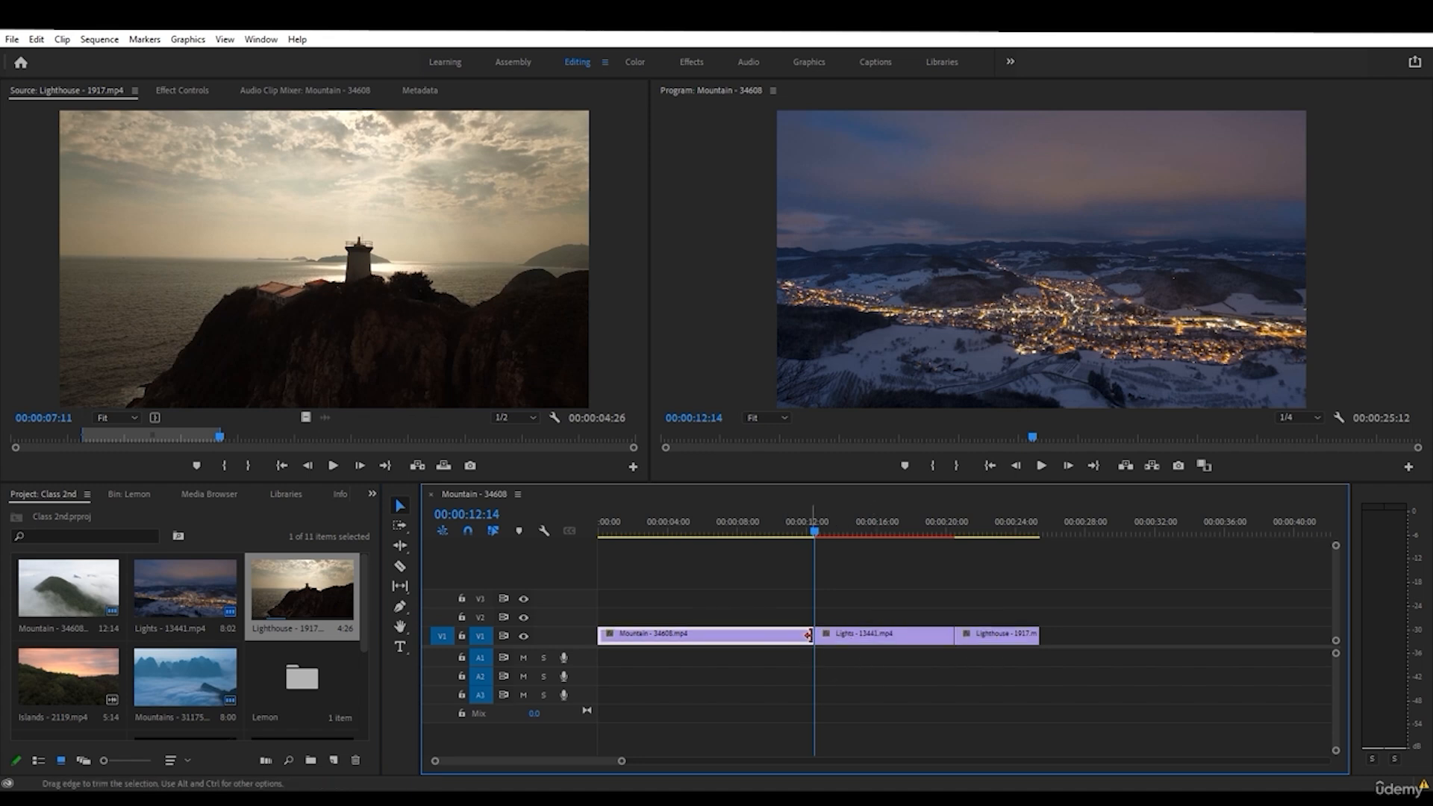
pyautogui.moveTo(812, 636); pyautogui.dragTo(736, 643)
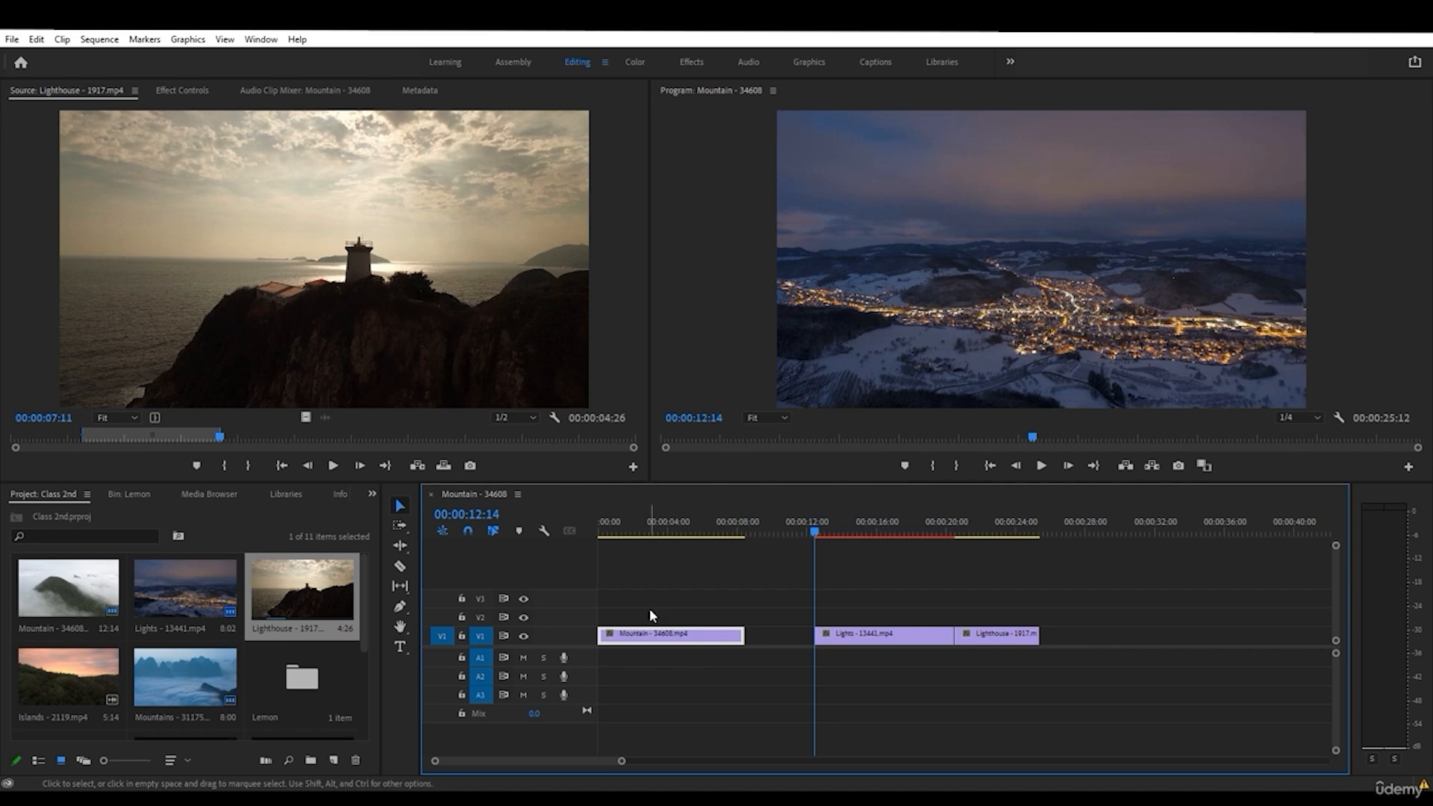
# - Move the Lights and Lighthouse clips together against the shortened Mountain clip, and restore the original three-clip arrangement
pyautogui.moveTo(694, 601); pyautogui.dragTo(754, 681)
pyautogui.moveTo(1044, 605); pyautogui.dragTo(825, 638)
pyautogui.moveTo(805, 637); pyautogui.dragTo(795, 636)
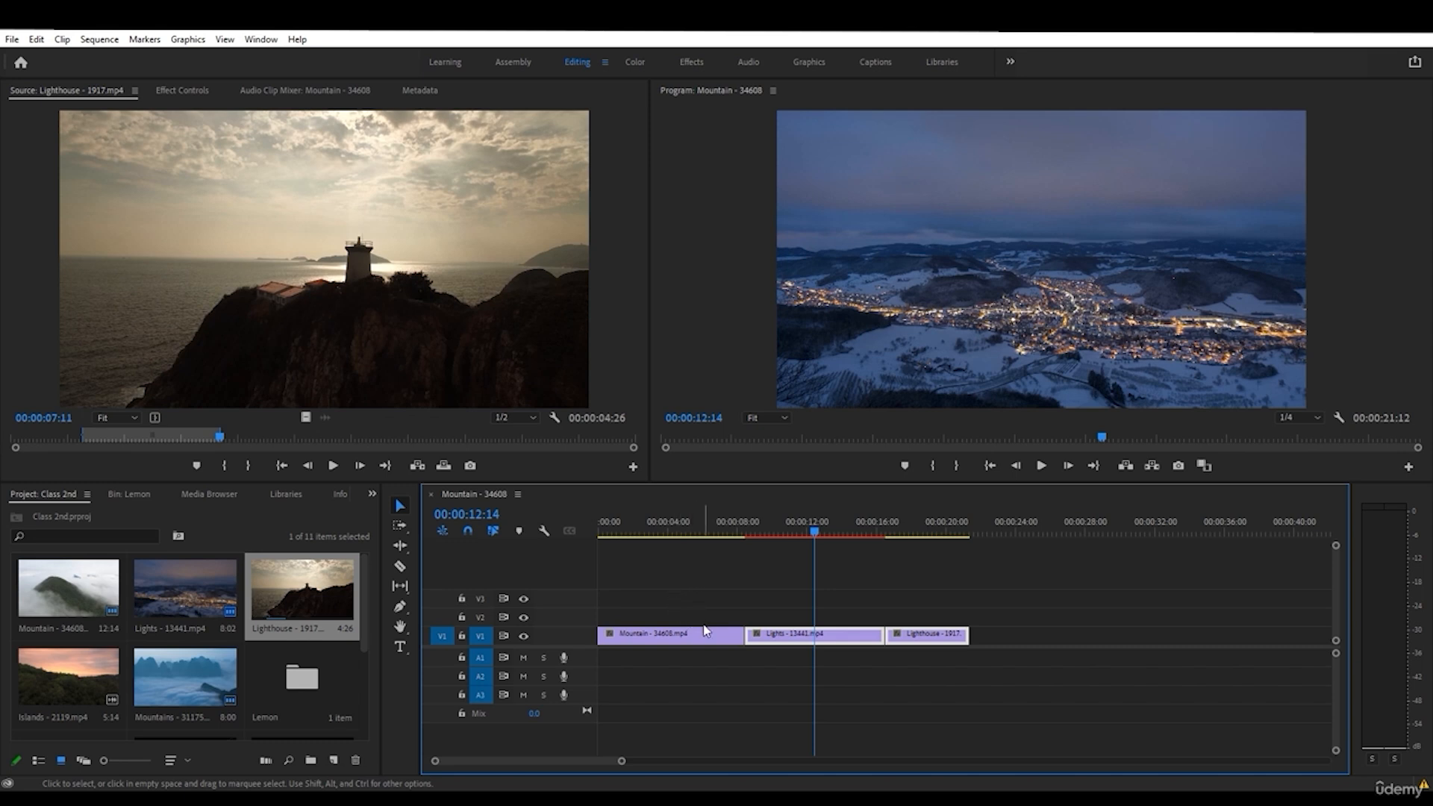
pyautogui.moveTo(743, 633); pyautogui.dragTo(813, 633)
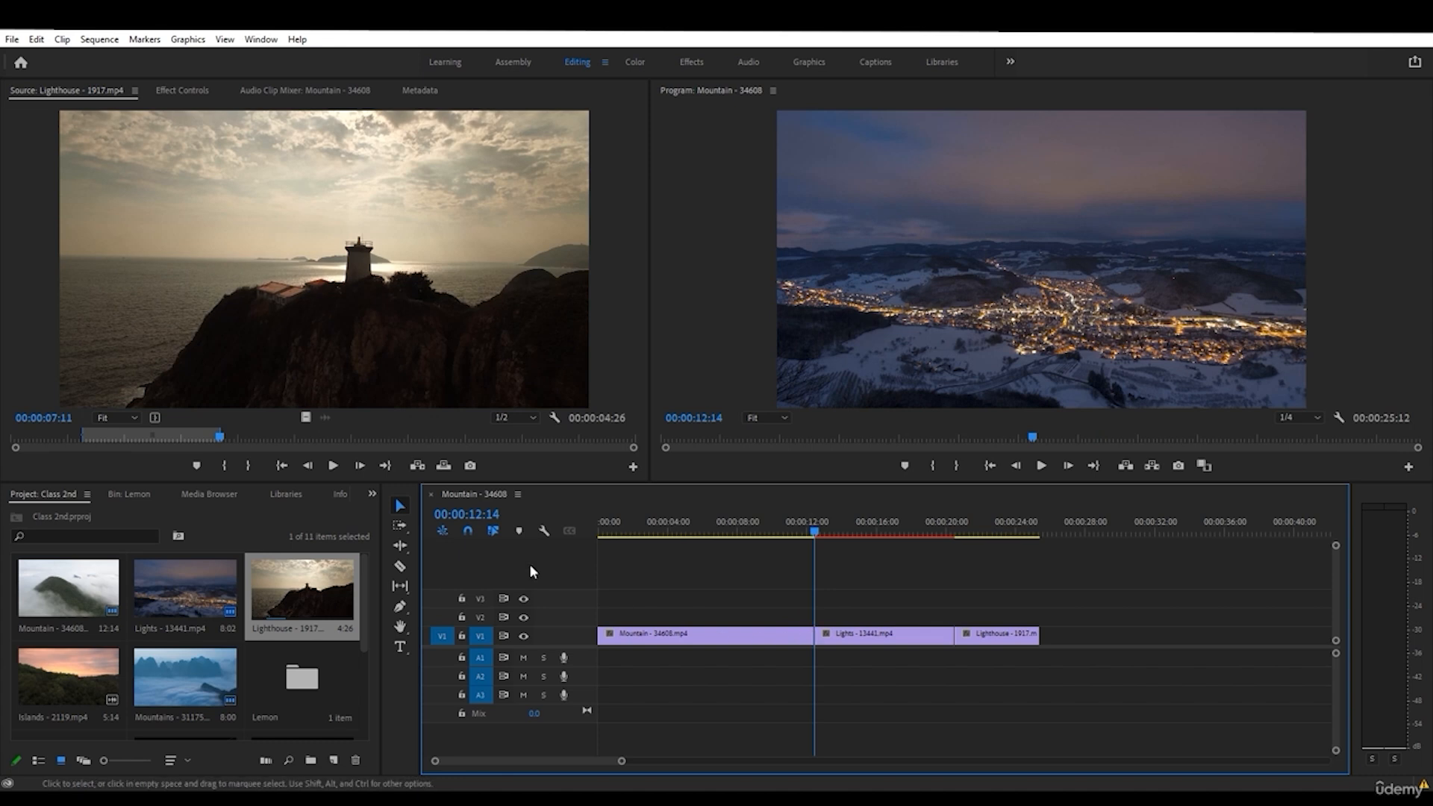
# - With the Ripple Edit Tool, trim the Mountain clip's end to about 9 seconds and the Lights clip's end to about 00:00:15:20
pyautogui.click(402, 548)
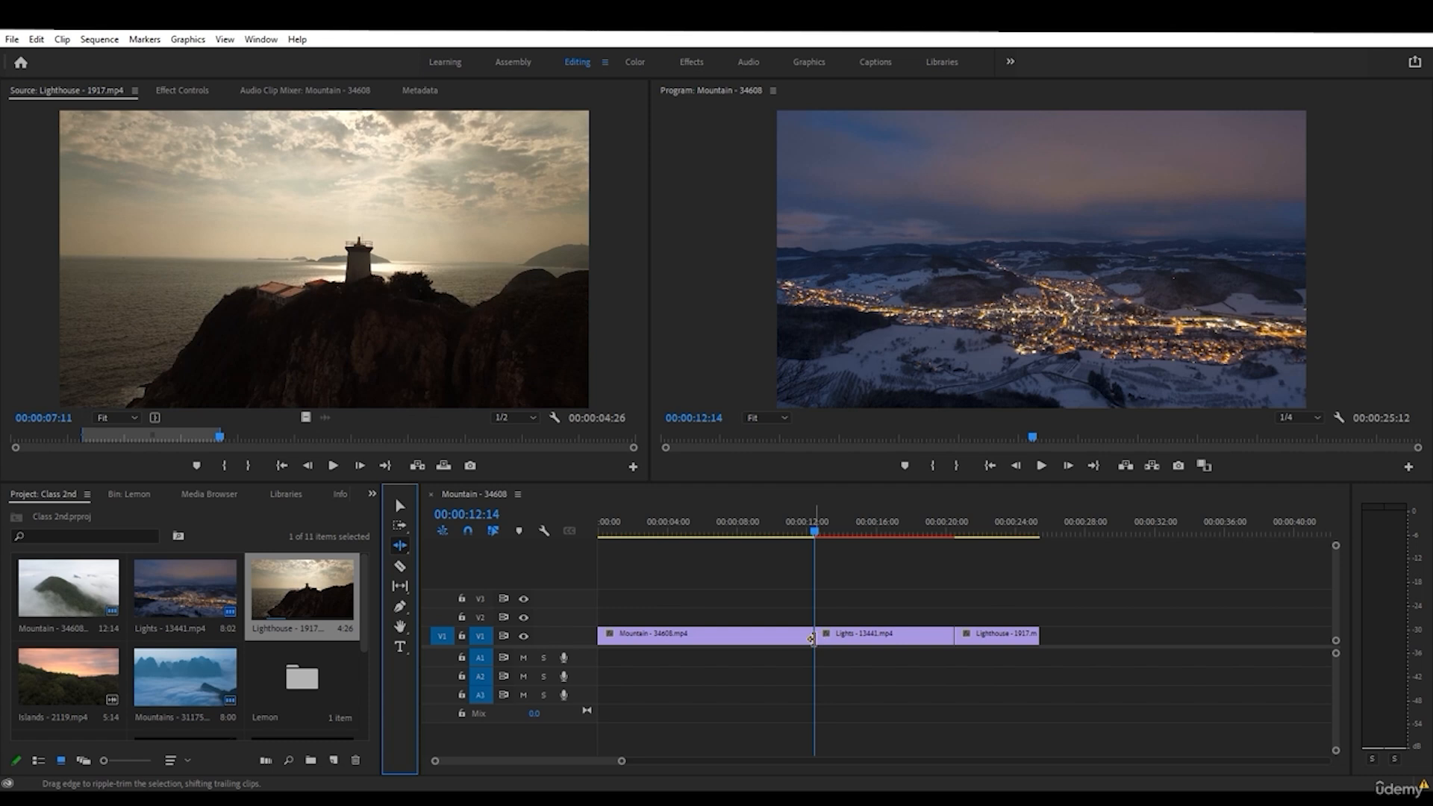
pyautogui.moveTo(811, 639); pyautogui.dragTo(743, 639)
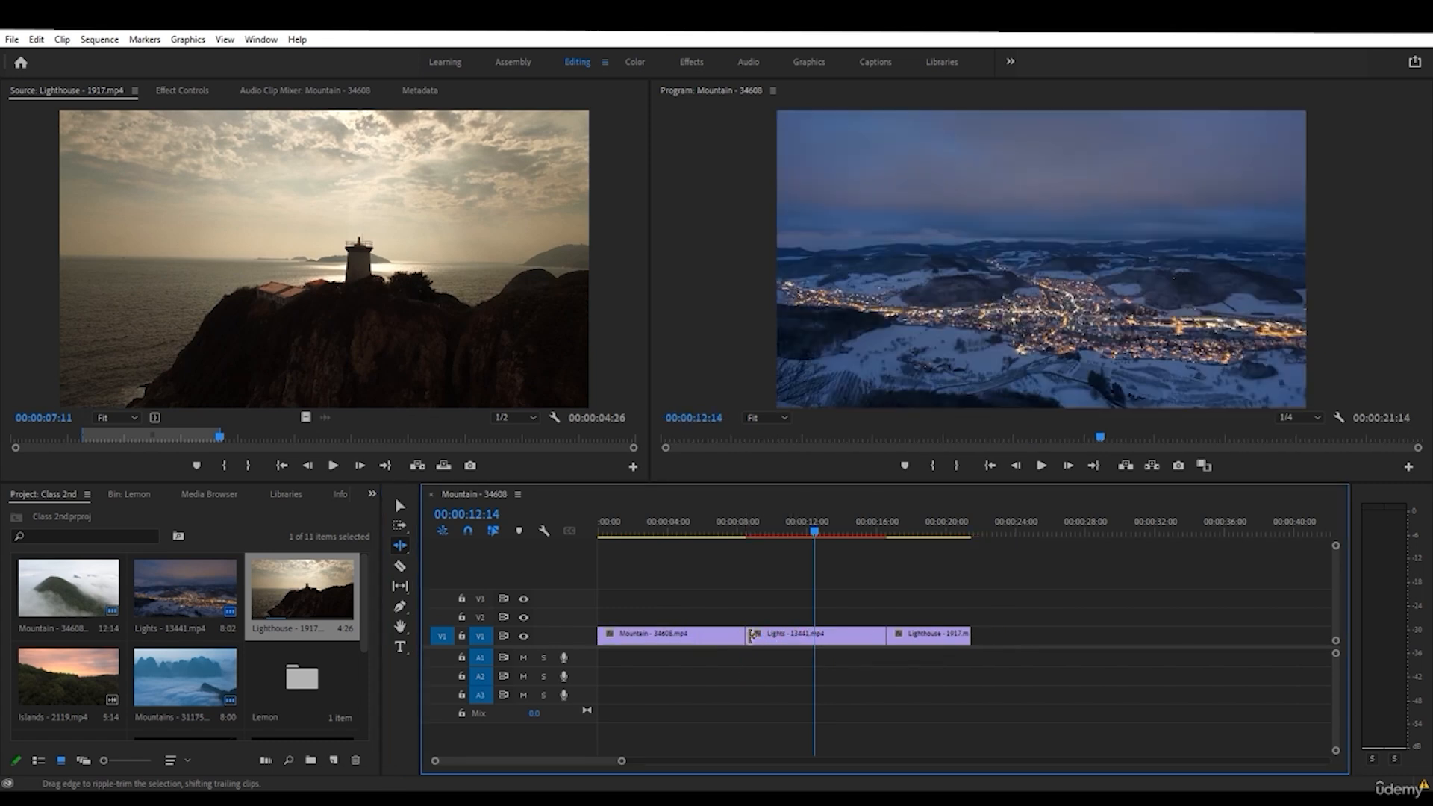
pyautogui.moveTo(742, 635); pyautogui.dragTo(1210, 642)
pyautogui.hotkey('ctrl', 'z')
pyautogui.hotkey('ctrl', 'z')
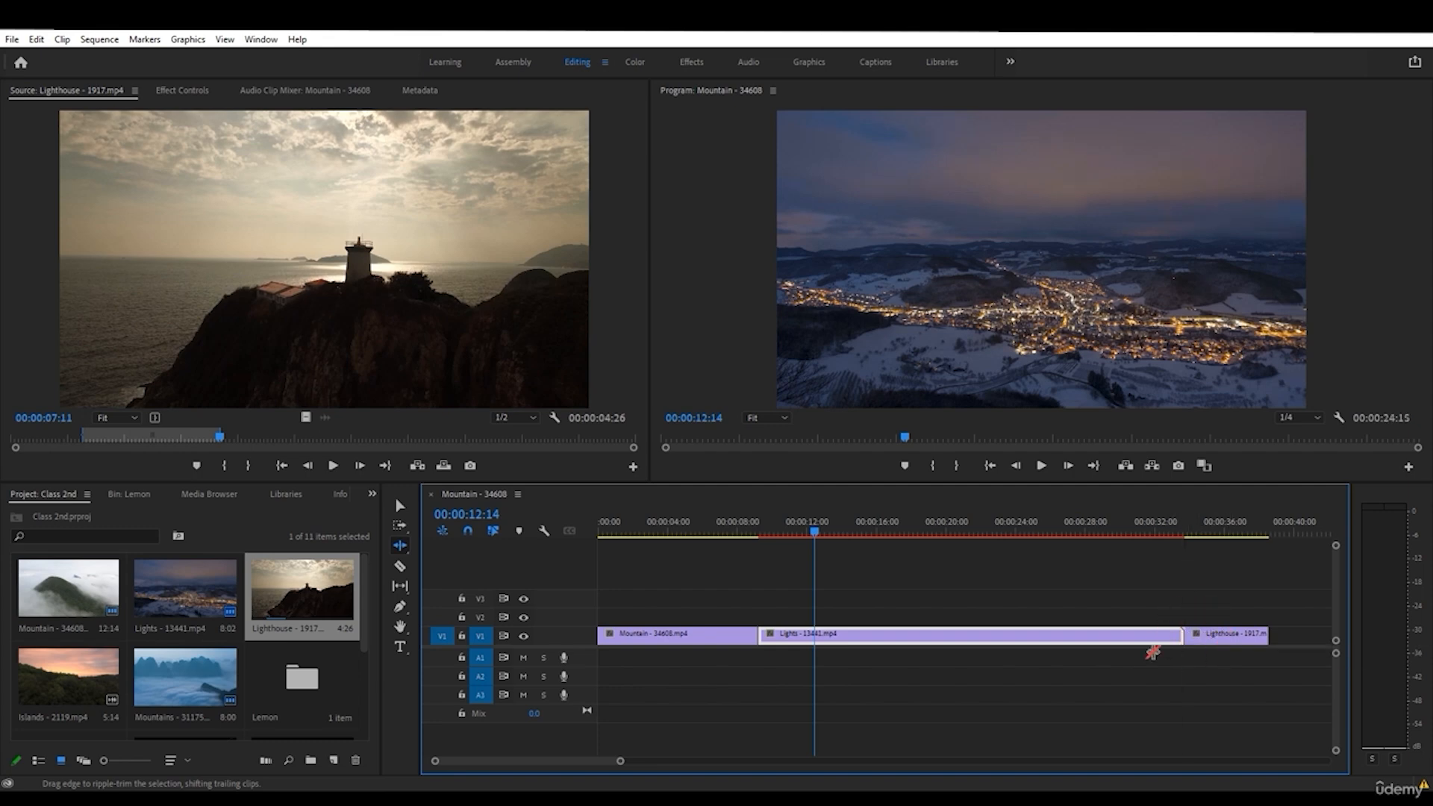
pyautogui.moveTo(1182, 637); pyautogui.dragTo(869, 639)
# - Switch to the Selection tool and shift the Lights and Lighthouse clips on V1 away from the Mountain clip
pyautogui.click(392, 548)
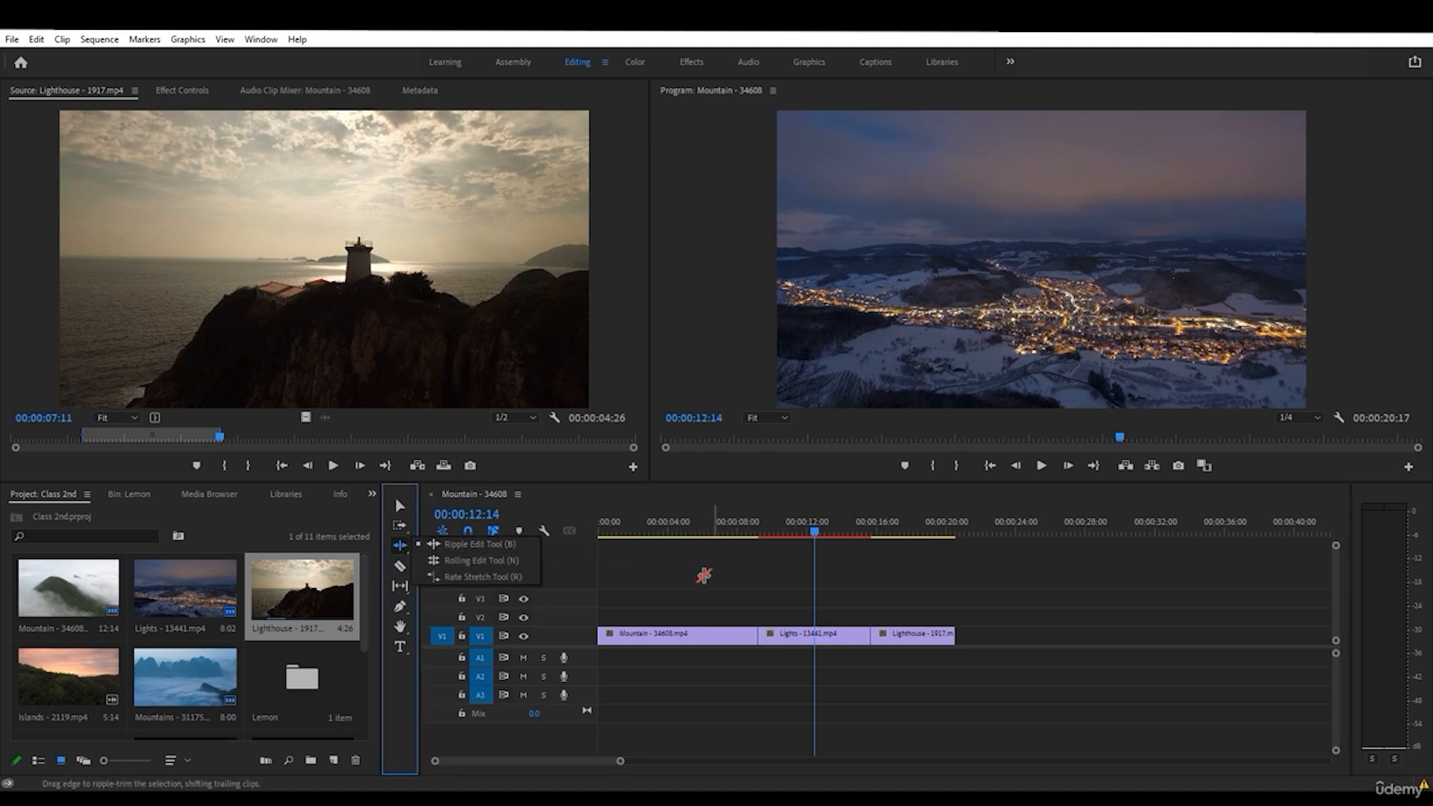
pyautogui.press('v')
pyautogui.click(720, 592)
pyautogui.moveTo(847, 643)
pyautogui.mouseDown()
pyautogui.moveTo(933, 643)
pyautogui.moveTo(866, 642)
pyautogui.mouseUp()
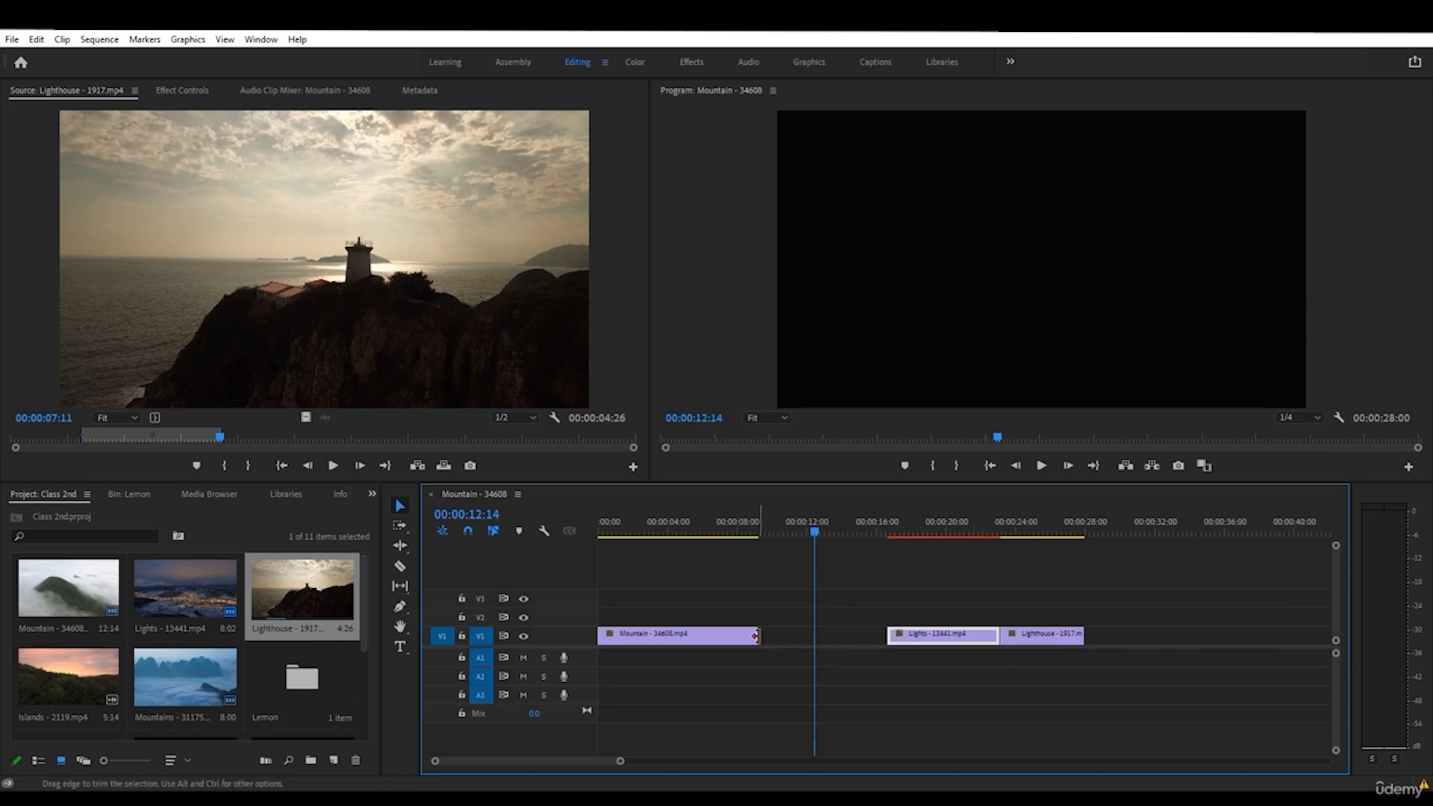
# - Trim the Mountain clip's end to about 6 seconds and move the Lights and Lighthouse clips directly against it
pyautogui.moveTo(756, 636); pyautogui.dragTo(708, 636)
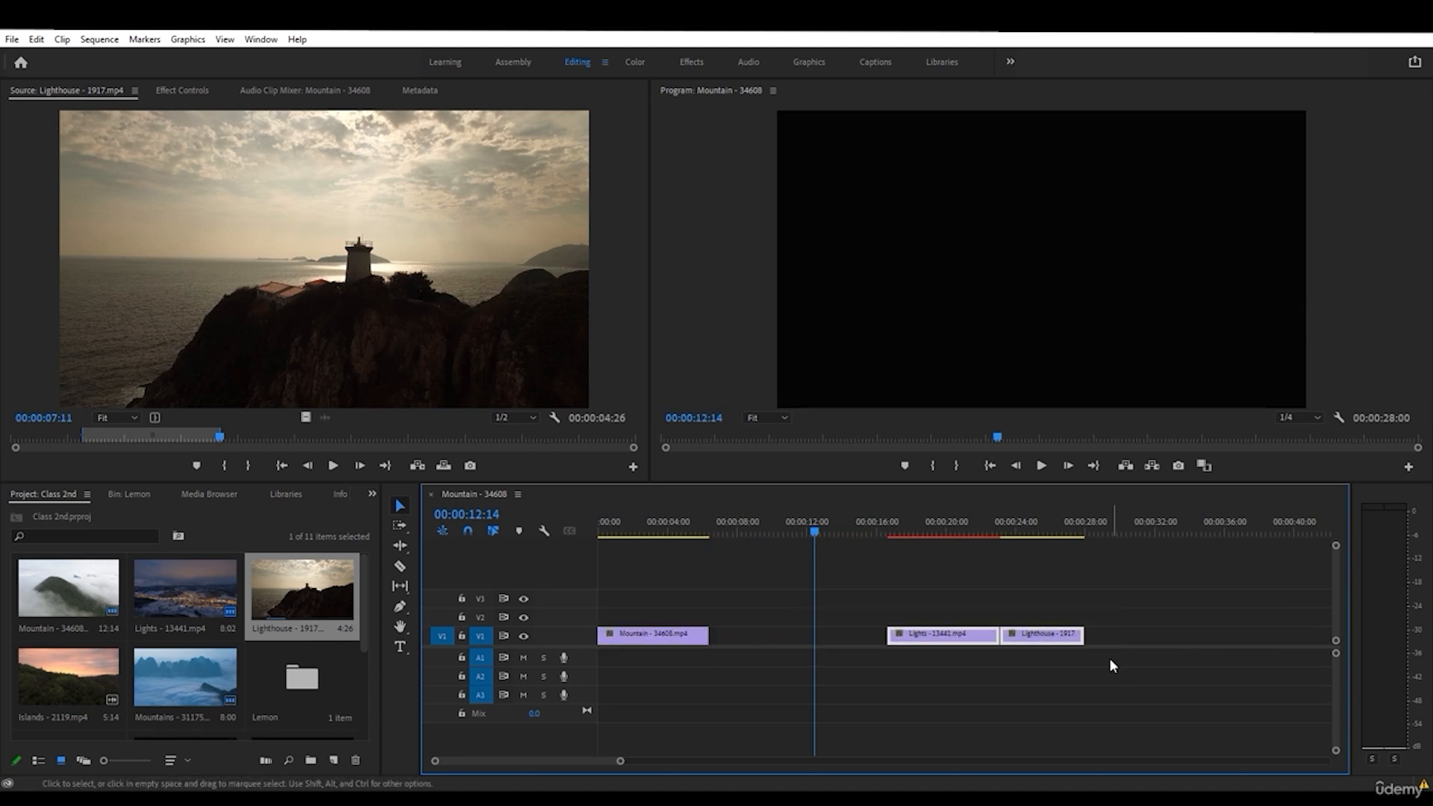
pyautogui.moveTo(982, 645); pyautogui.dragTo(811, 646)
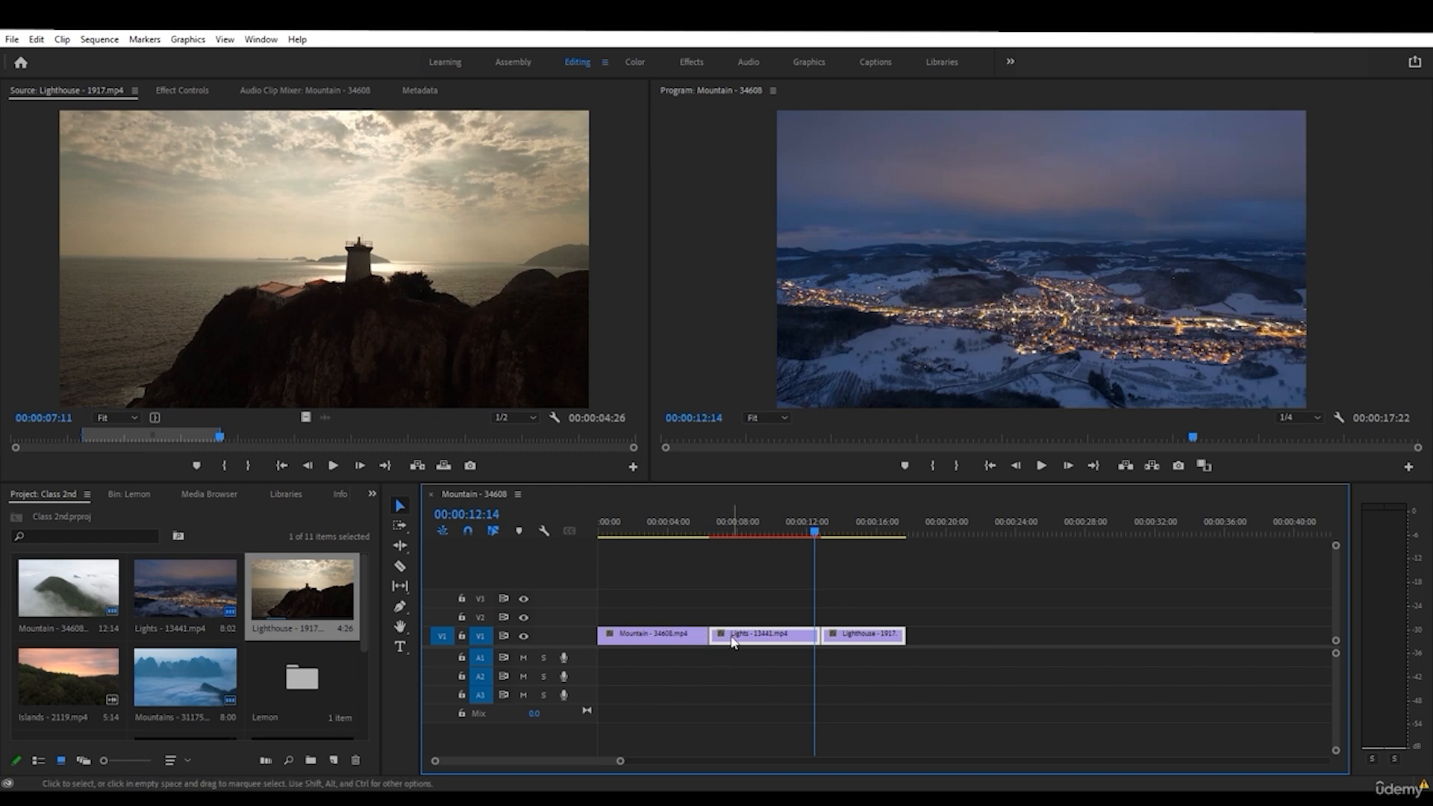
pyautogui.click(710, 601)
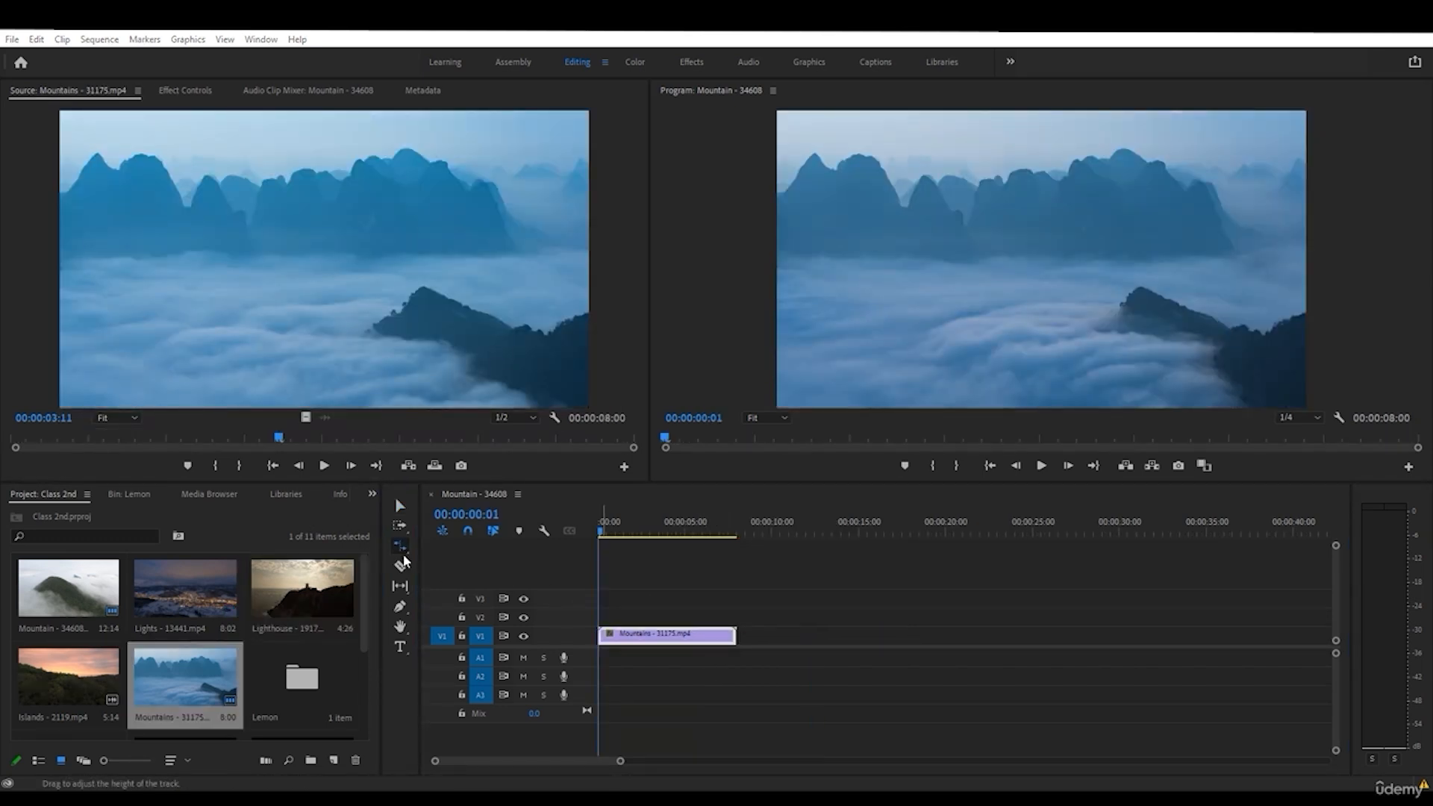
# - Show the tools grouped with the Ripple Edit Tool and activate the Rate Stretch Tool
pyautogui.click(401, 549)
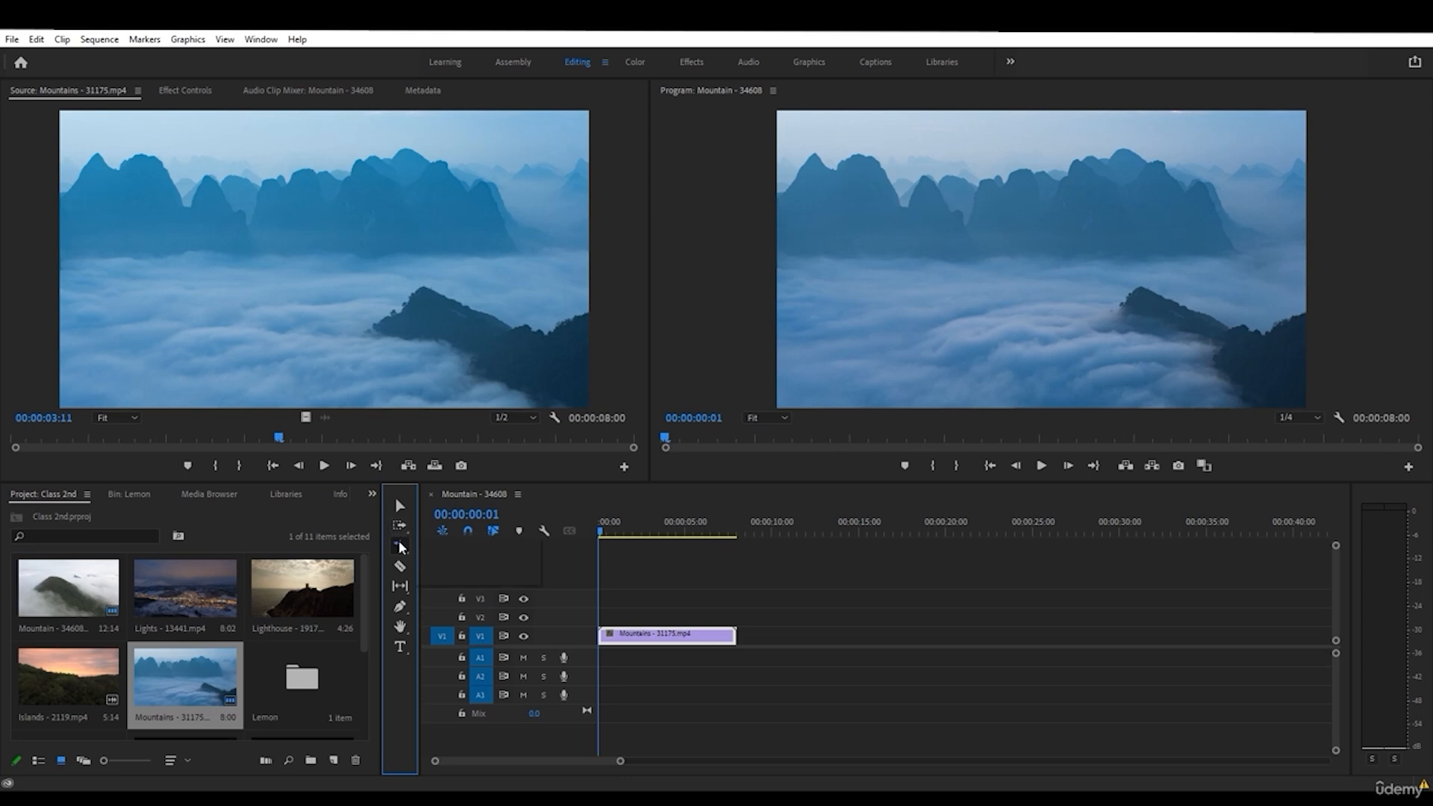
pyautogui.click(401, 546)
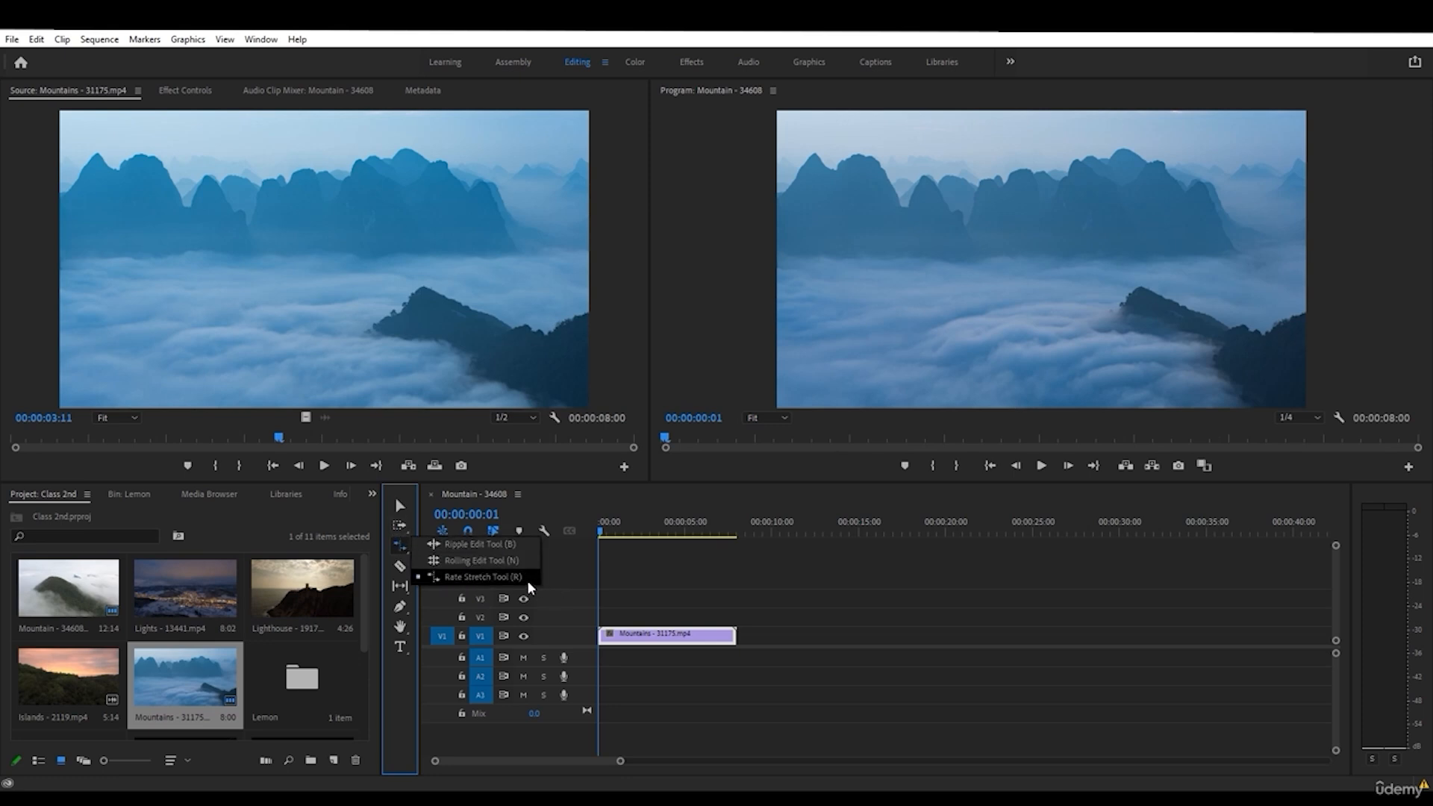
pyautogui.click(590, 594)
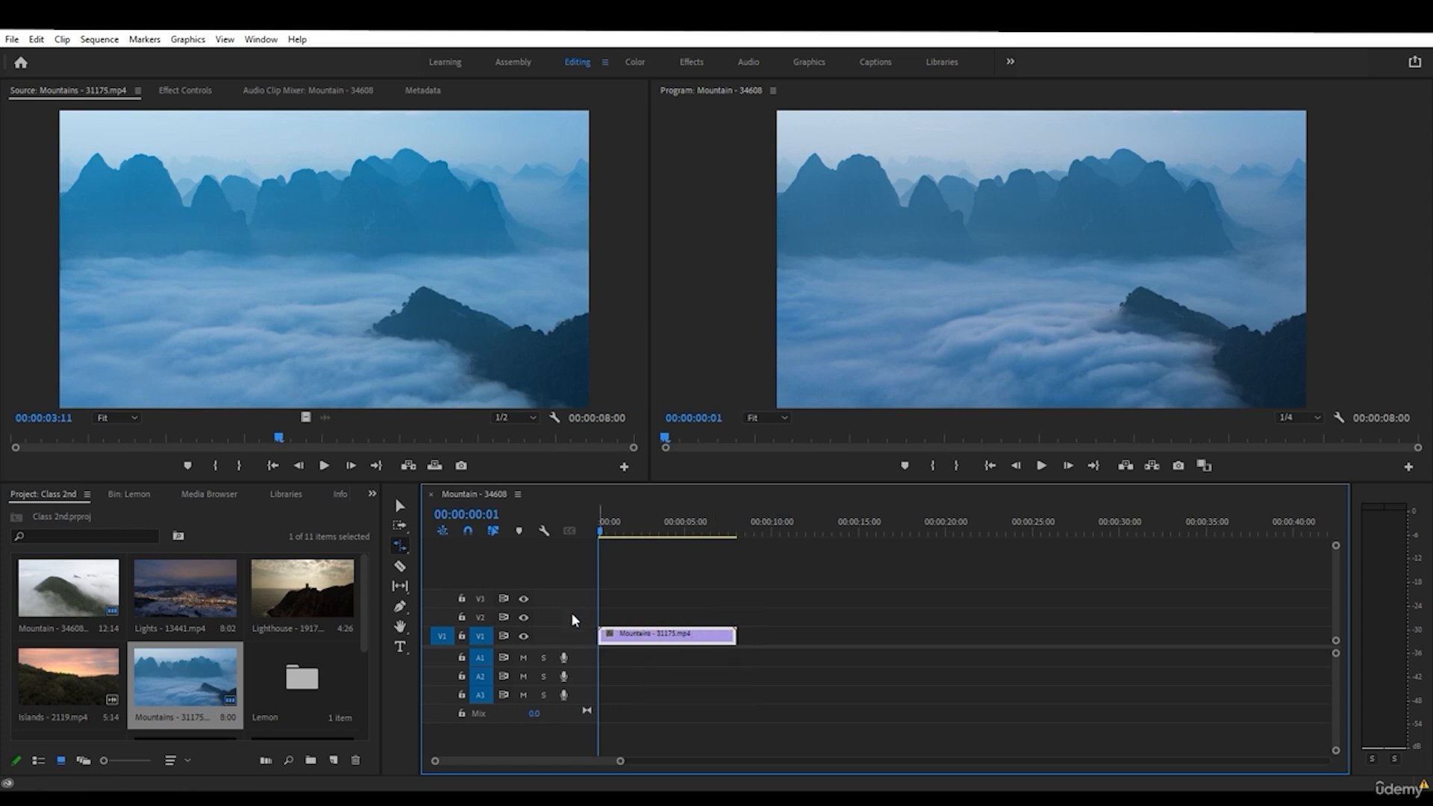
pyautogui.click(401, 547)
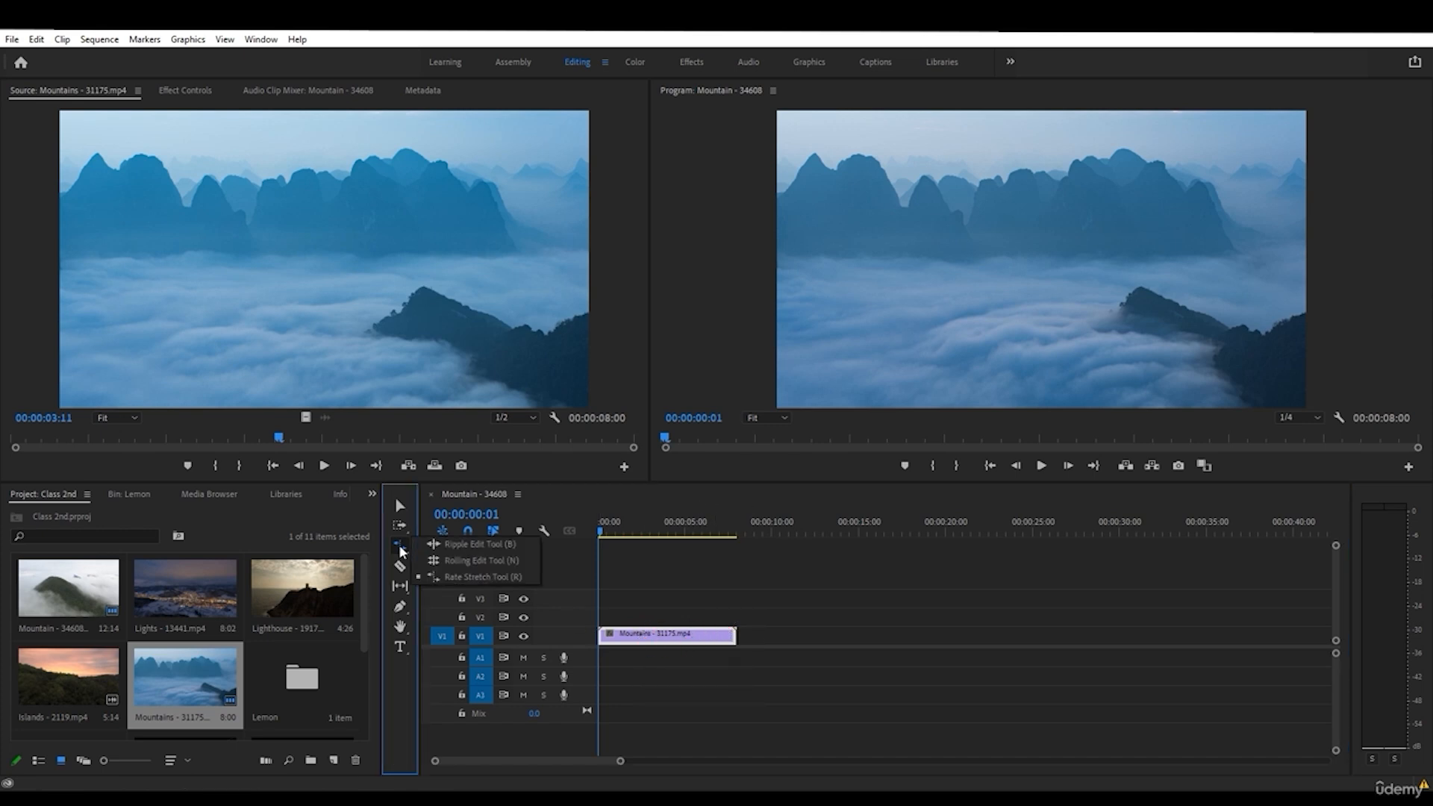
pyautogui.click(446, 577)
pyautogui.click(737, 589)
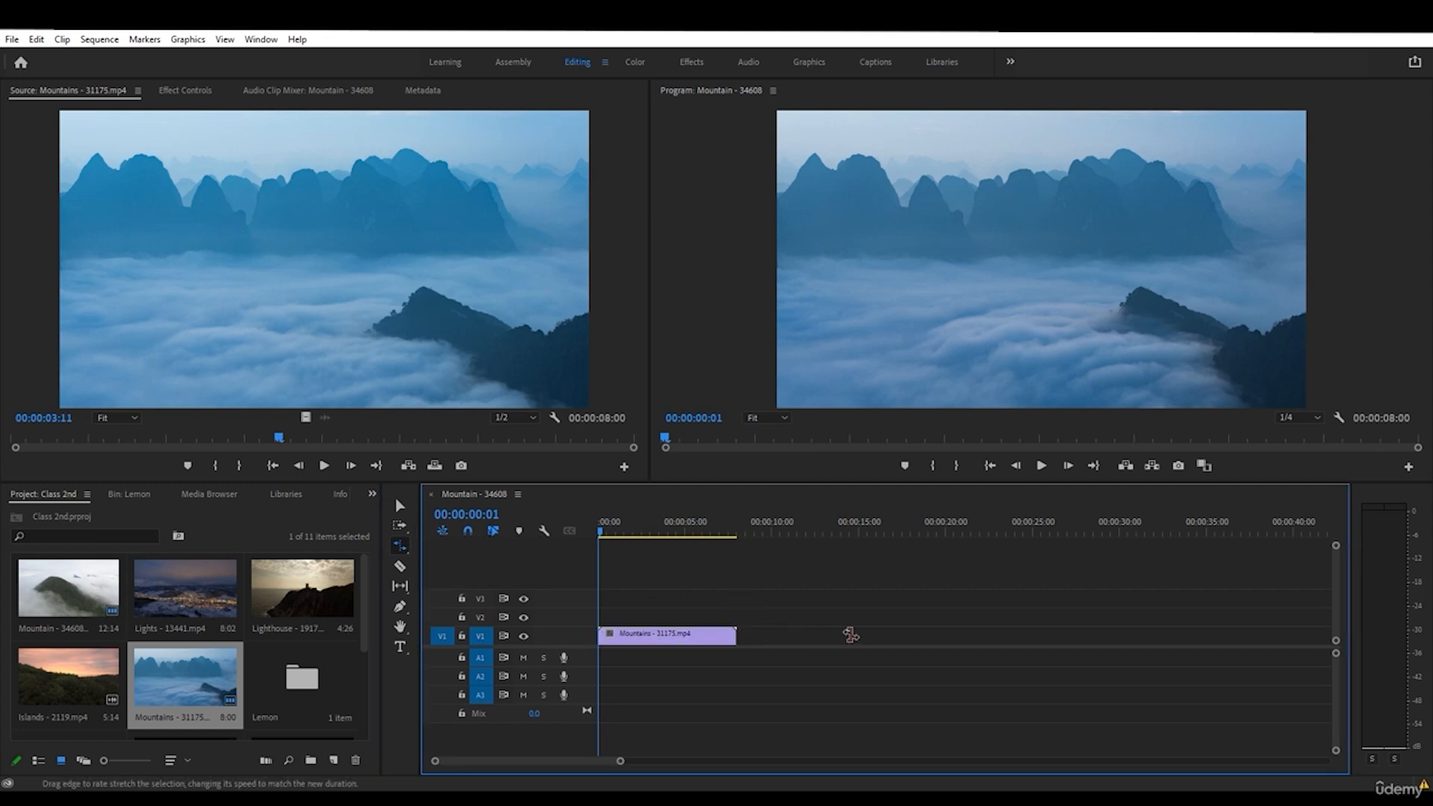
# - Rate-stretch the end of the Mountains - 31175.mp4 clip to a duration of 14:13 and scrub through the slowed clip
pyautogui.click(730, 634)
pyautogui.moveTo(736, 635); pyautogui.dragTo(850, 638)
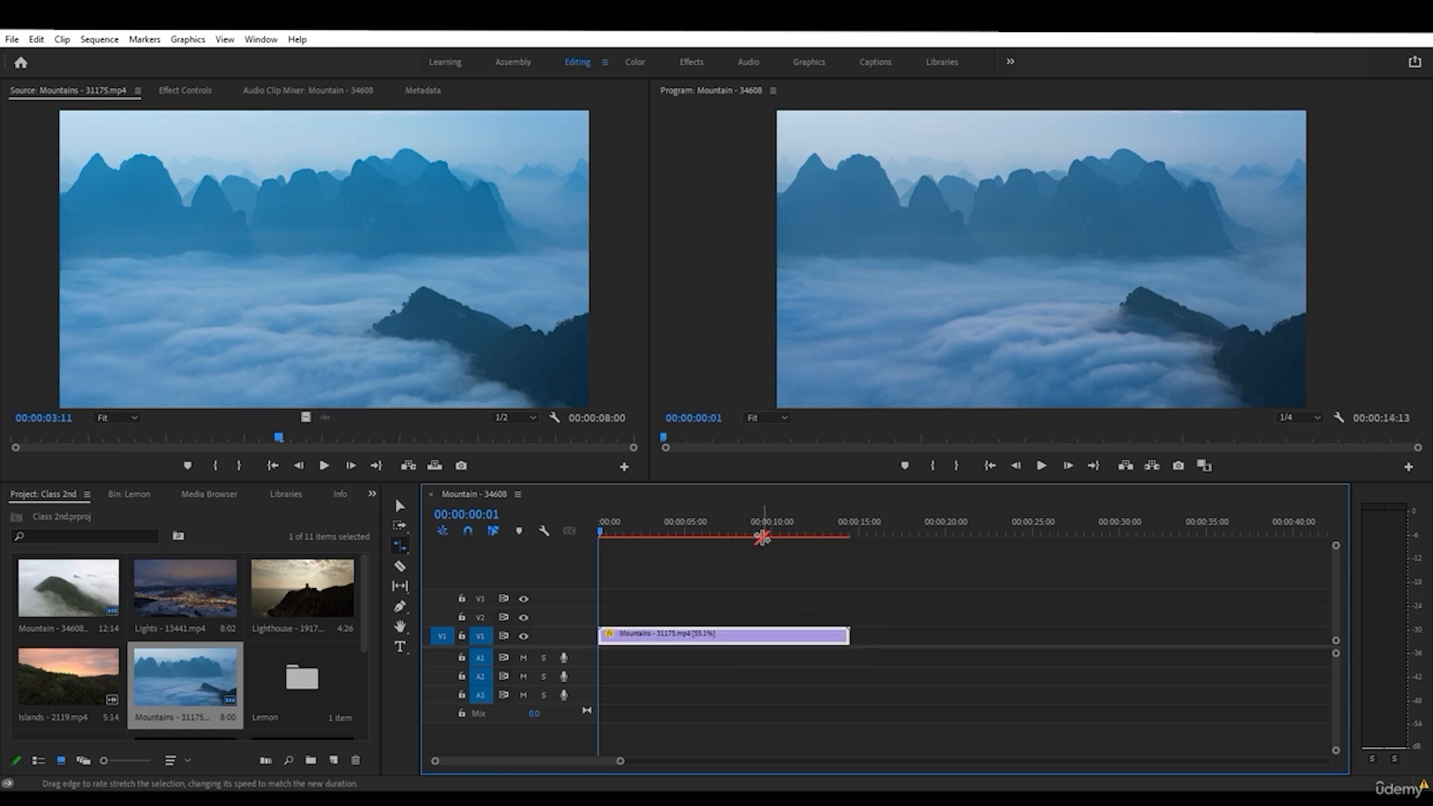
pyautogui.moveTo(748, 525); pyautogui.dragTo(607, 522)
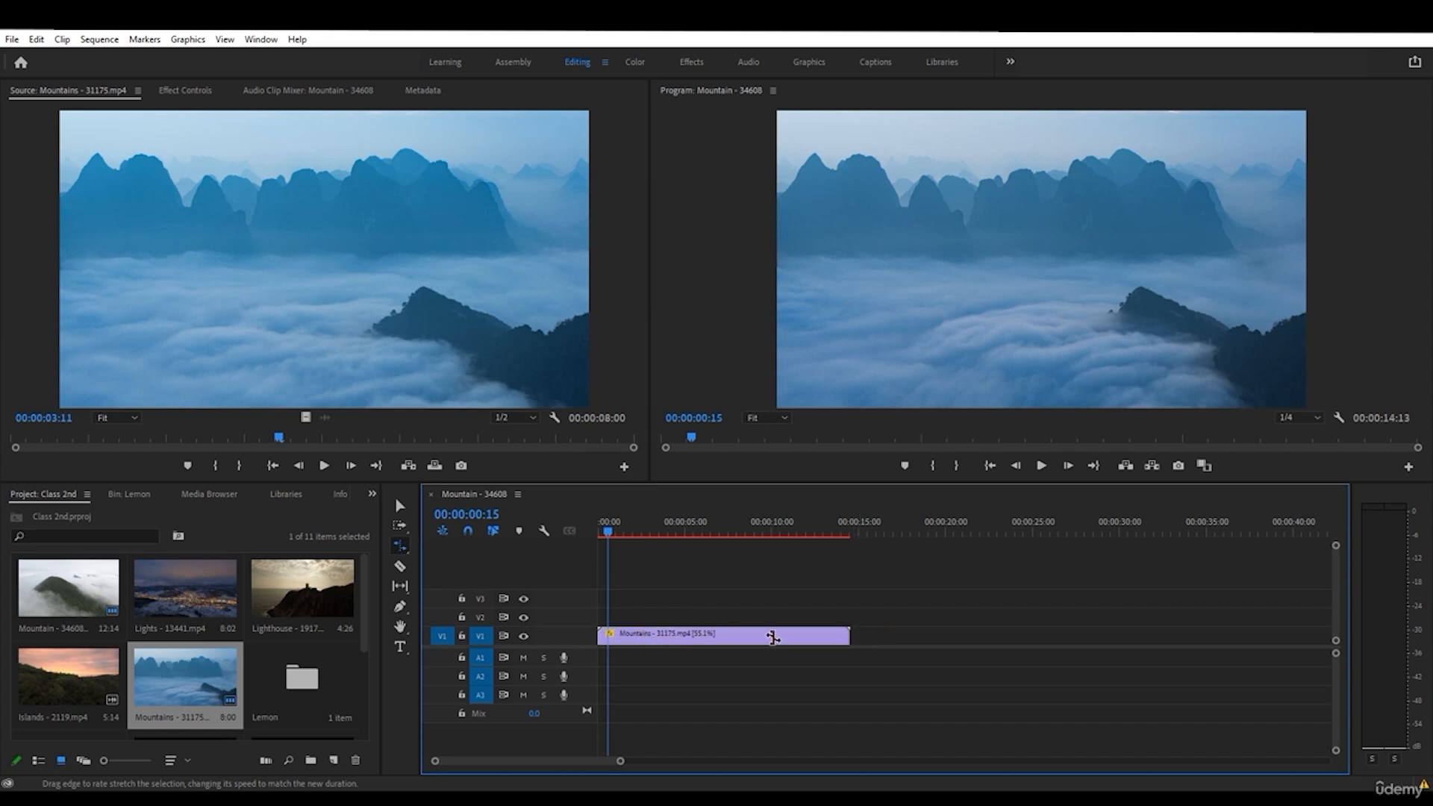
# - Compress the Mountains clip with the Rate Stretch Tool to a duration of 2:14 and scrub its beginning
pyautogui.click(702, 634)
pyautogui.moveTo(846, 636); pyautogui.dragTo(640, 636)
pyautogui.moveTo(606, 536)
pyautogui.mouseDown()
pyautogui.moveTo(640, 540)
pyautogui.moveTo(609, 536)
pyautogui.mouseUp()
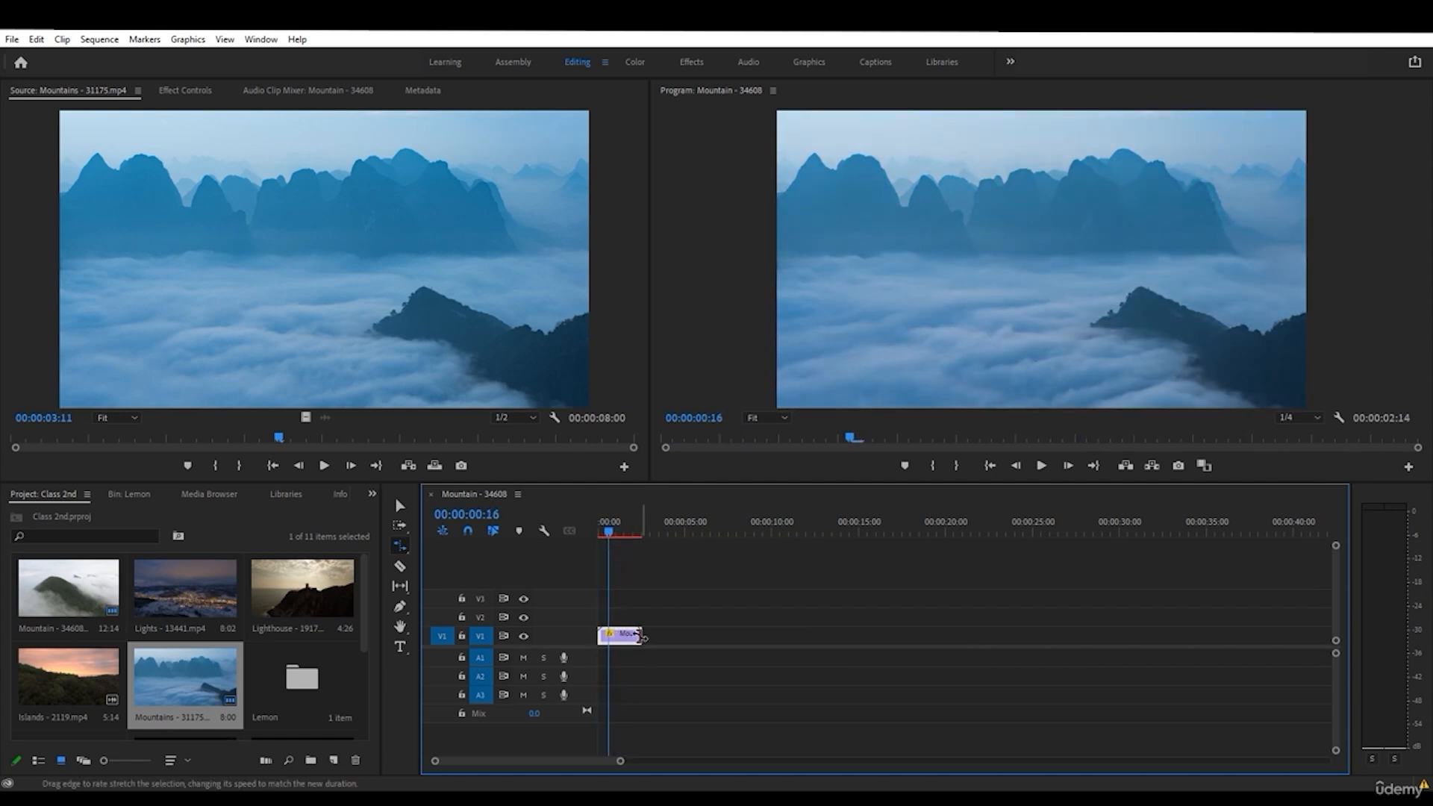
# - Rate-stretch the Mountains clip to 16:12, compress it to 3:07, and scrub to 00:00:01:05
pyautogui.moveTo(640, 637); pyautogui.dragTo(883, 636)
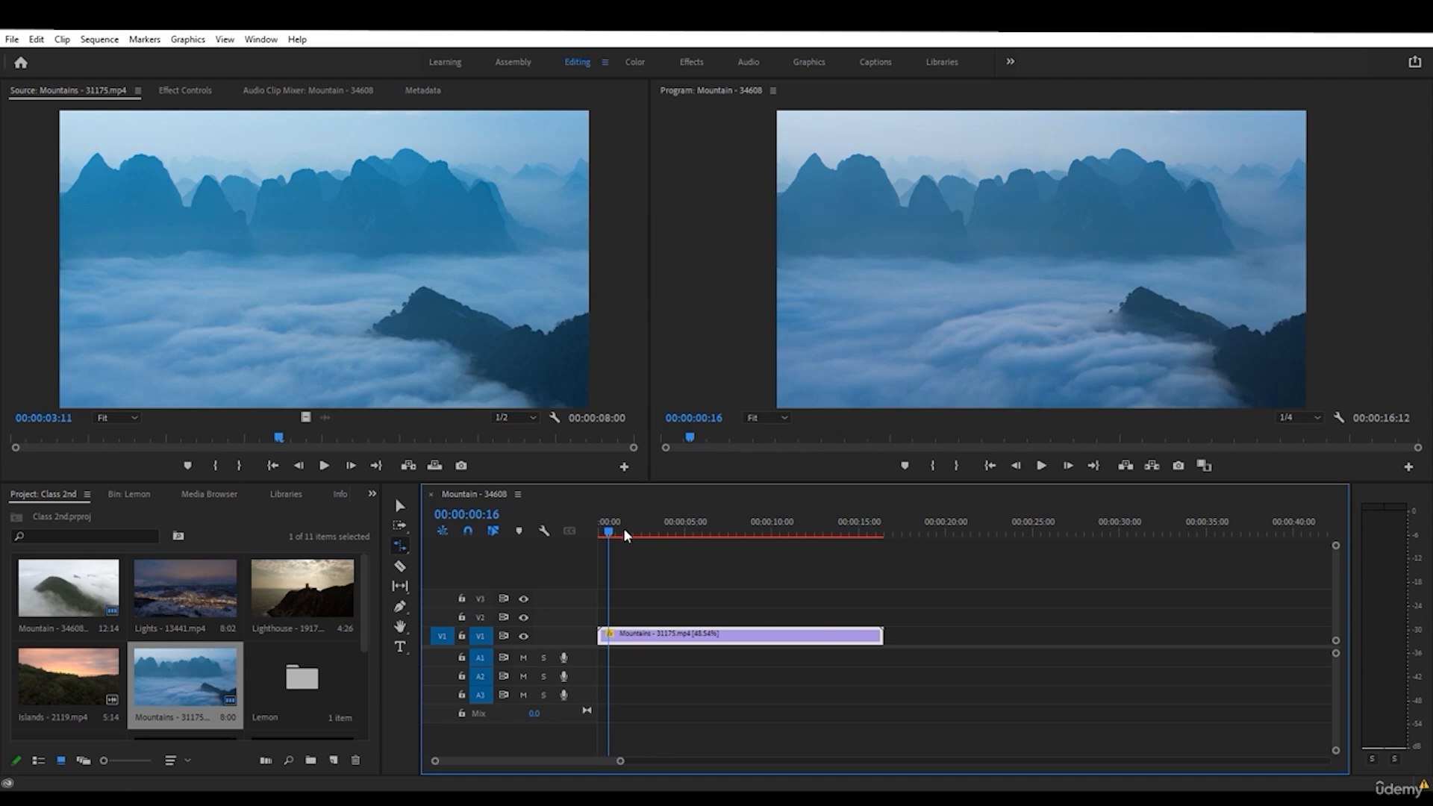
pyautogui.moveTo(625, 527); pyautogui.dragTo(688, 535)
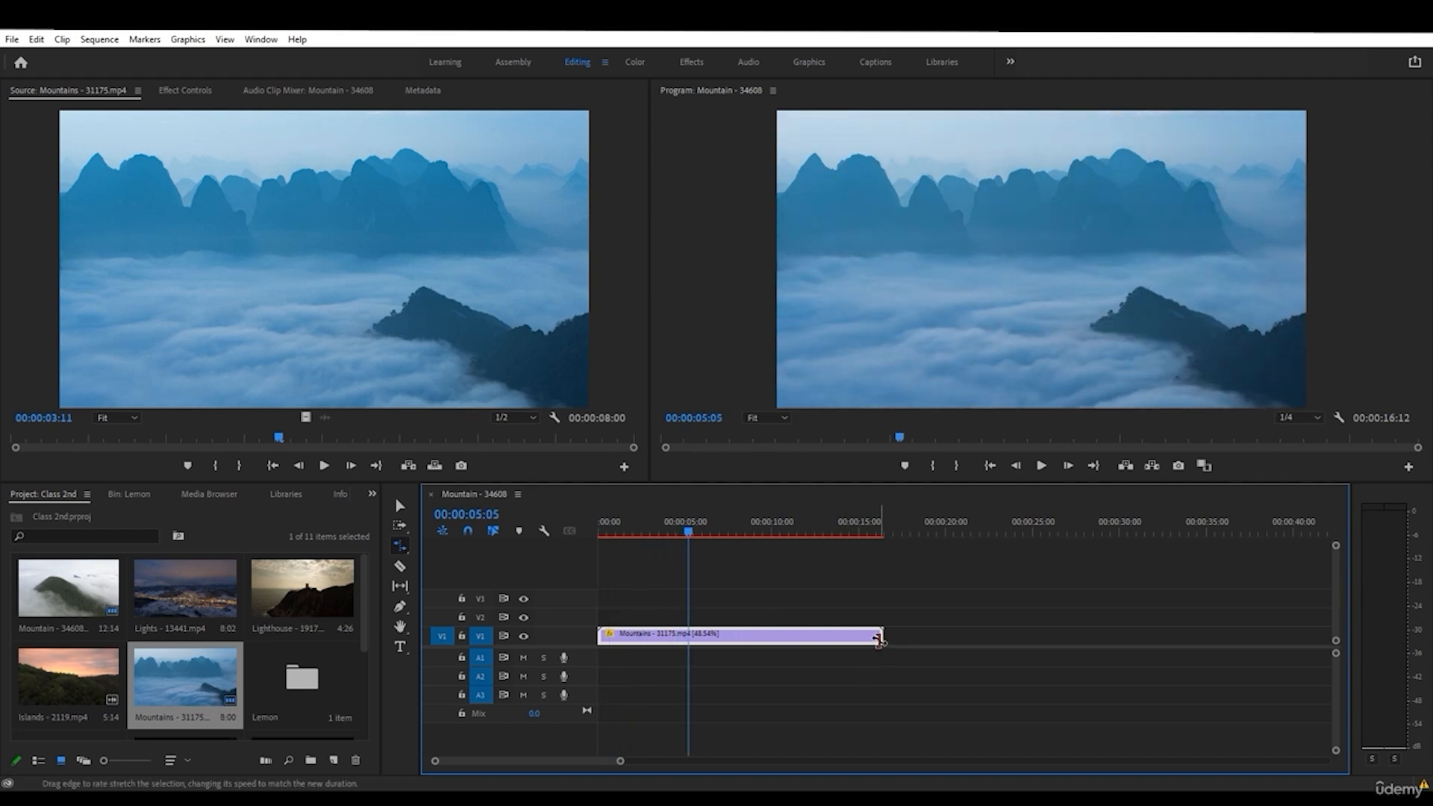
pyautogui.moveTo(879, 638); pyautogui.dragTo(654, 636)
pyautogui.moveTo(684, 532); pyautogui.dragTo(614, 532)
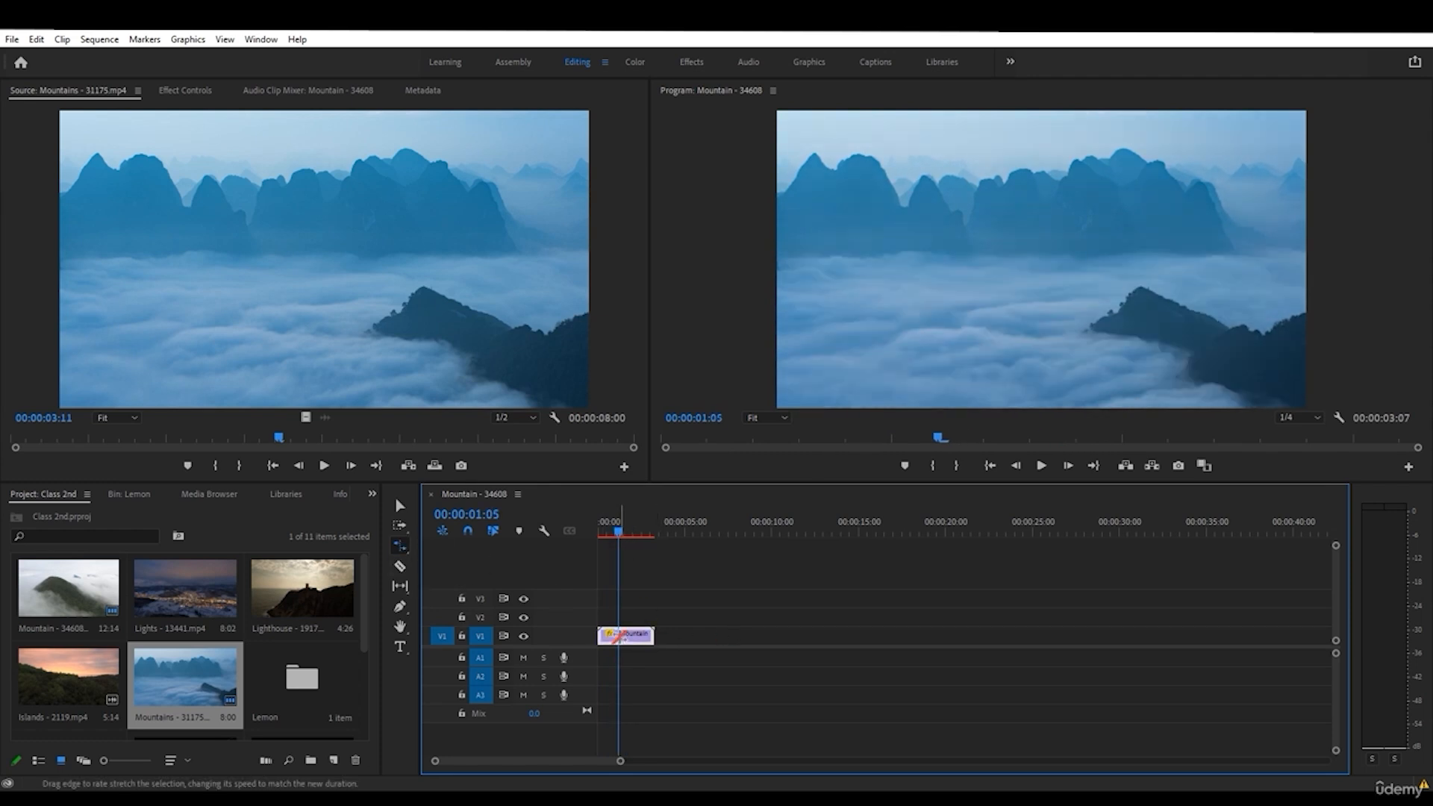
# - Set the Mountains clip's speed to 100% with a duration of 00:00:08:00, and scrub the clip to 00:00:05:01
pyautogui.rightClick(620, 641)
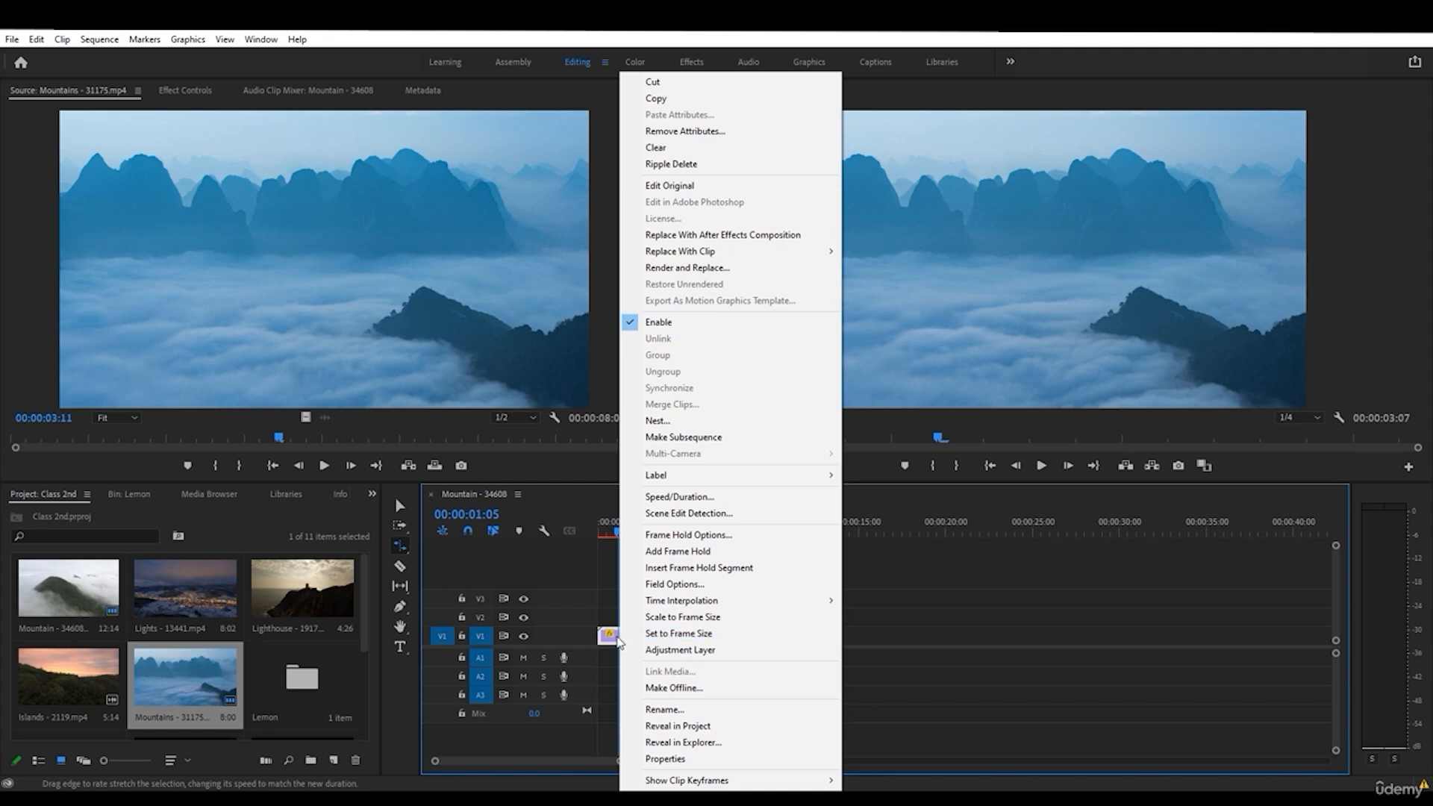
pyautogui.click(614, 634)
pyautogui.click(648, 659)
pyautogui.click(640, 638)
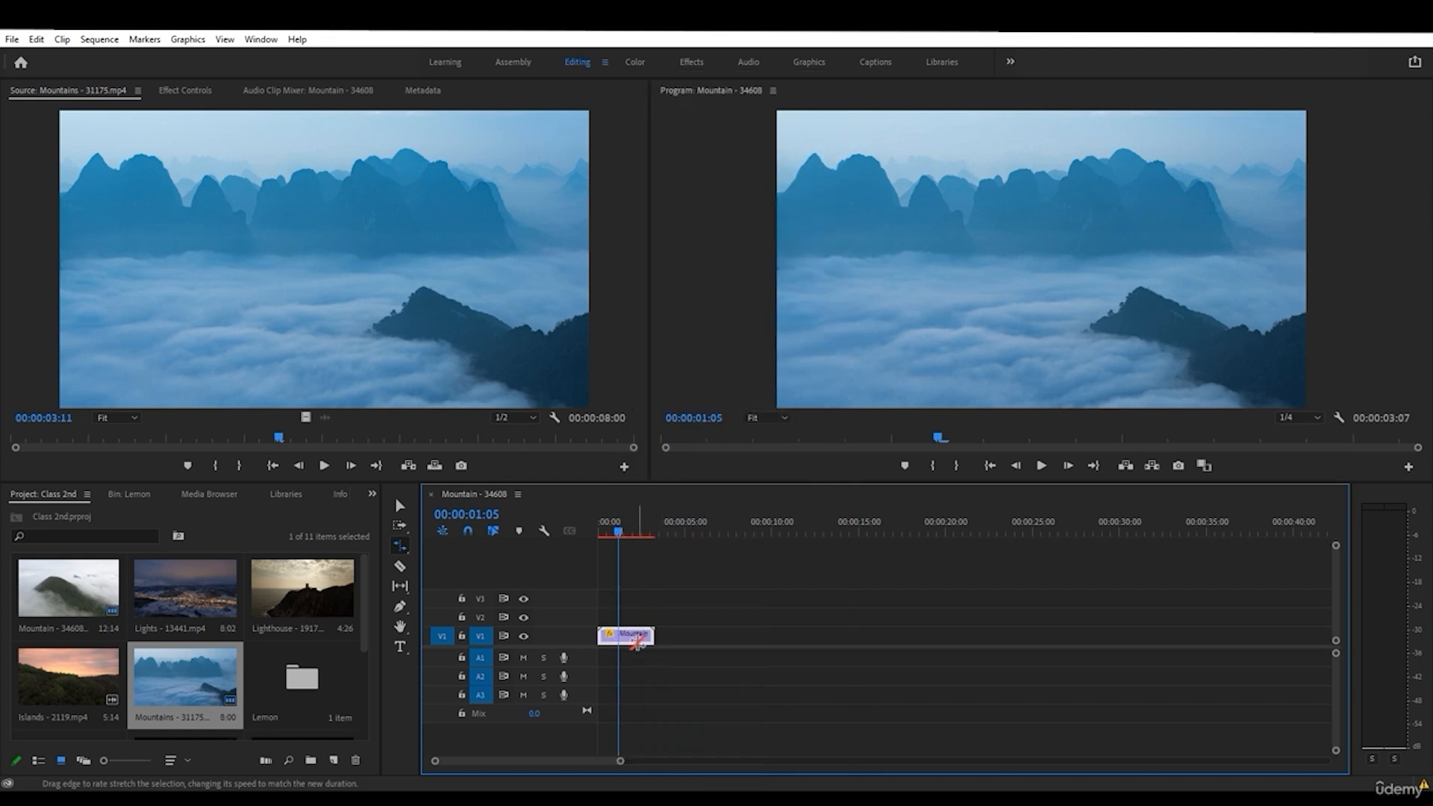
pyautogui.rightClick(637, 642)
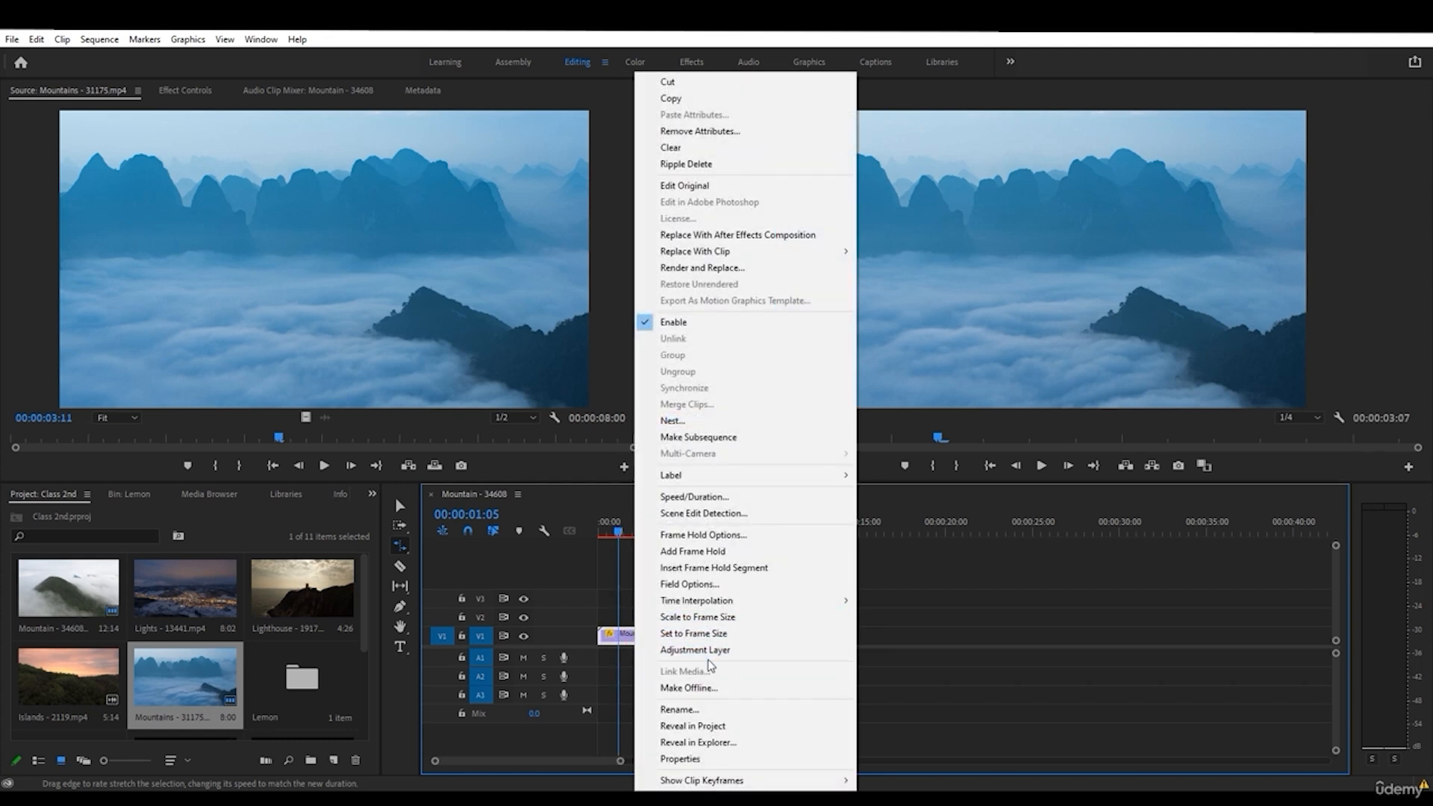
pyautogui.click(722, 499)
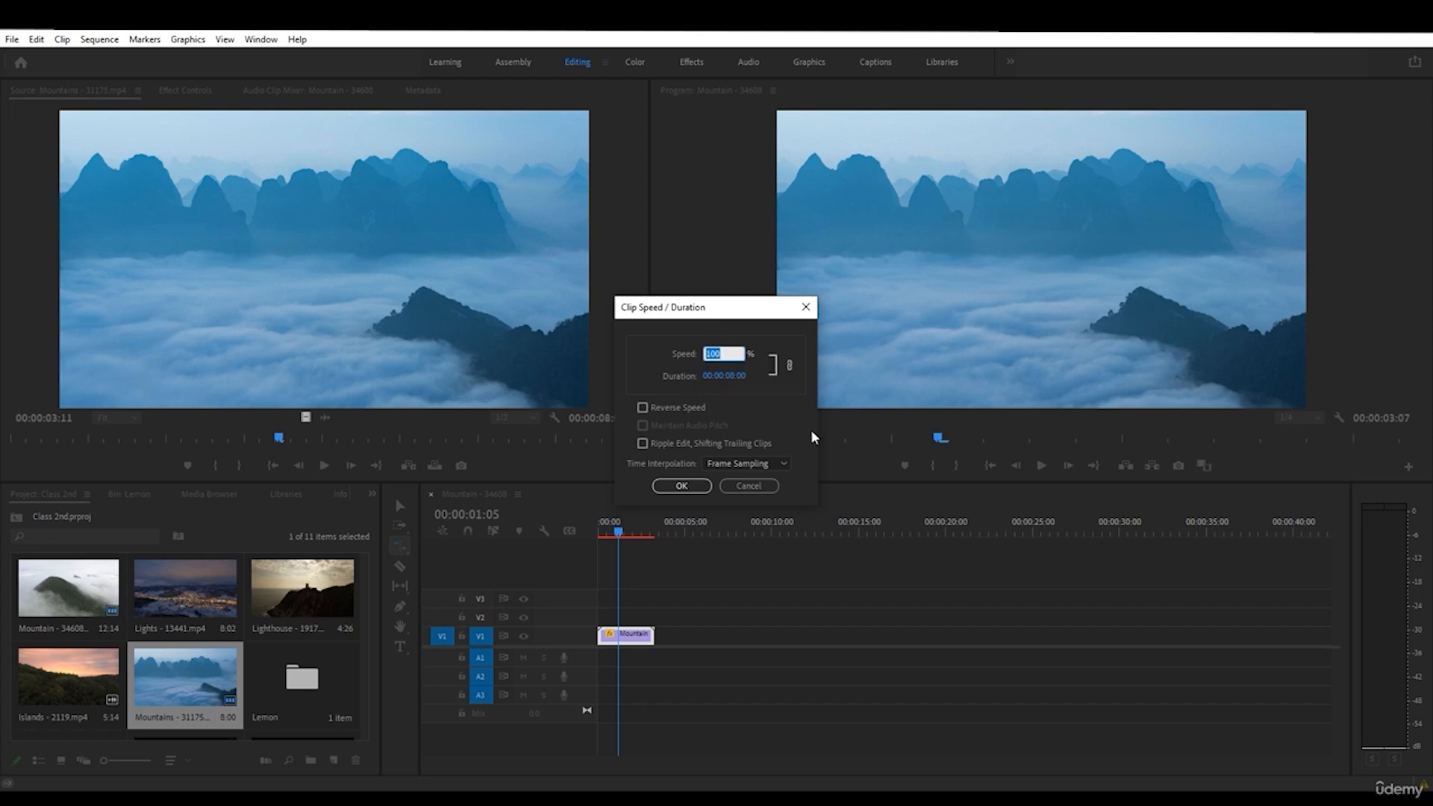
pyautogui.click(681, 486)
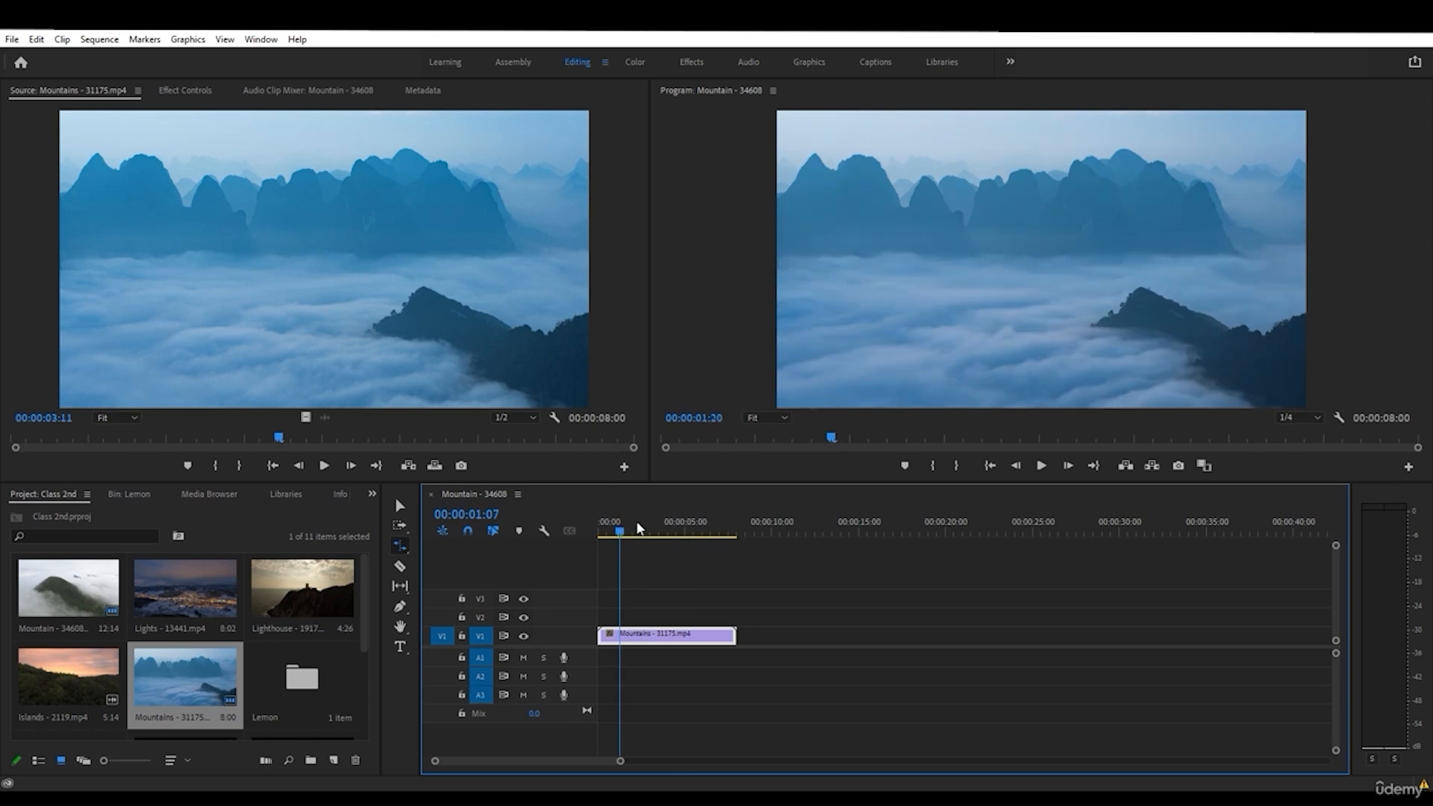
pyautogui.moveTo(636, 521); pyautogui.dragTo(686, 523)
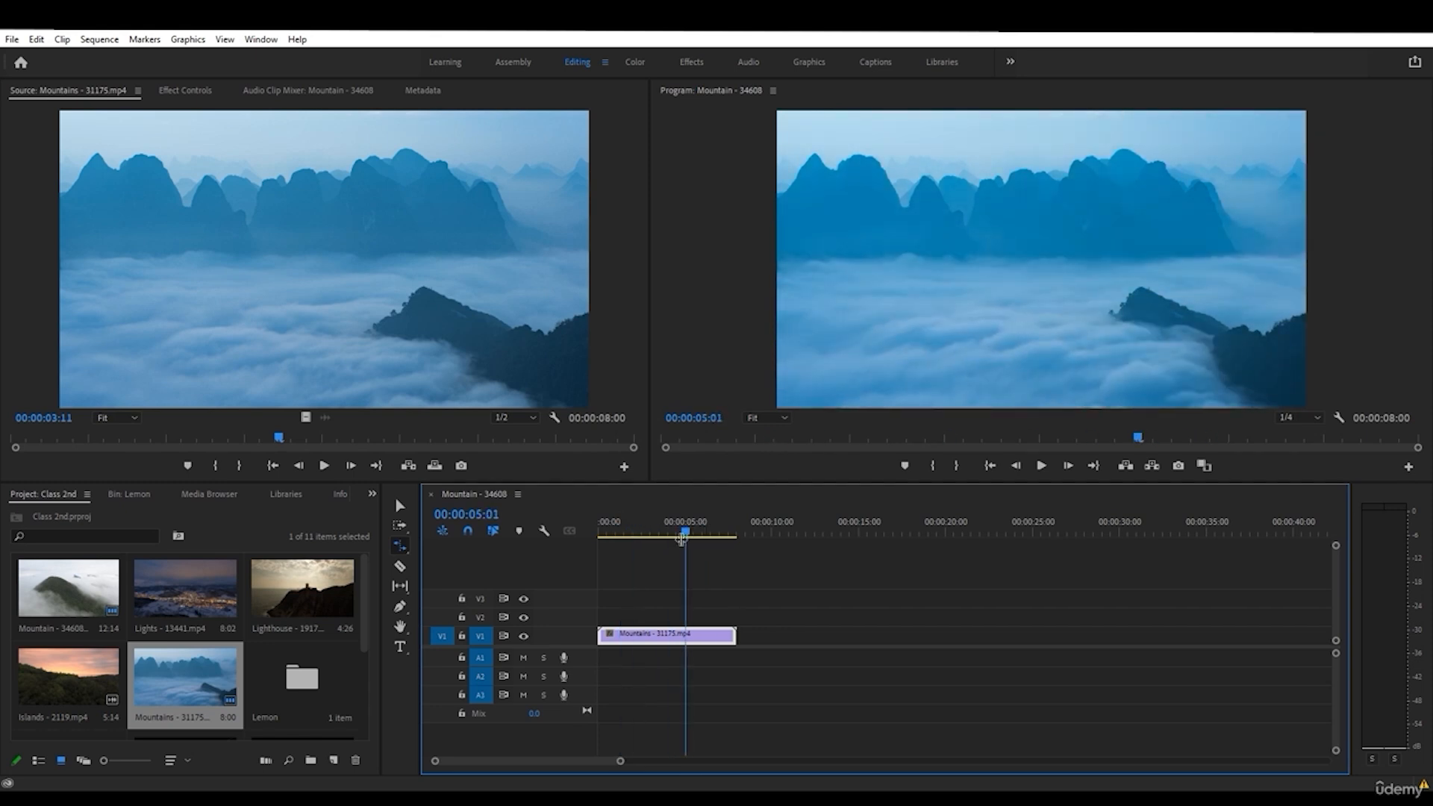
# - Enable Reverse Speed for the Mountains clip at 100% and scrub the reversed clip to 00:00:04:02
pyautogui.rightClick(647, 645)
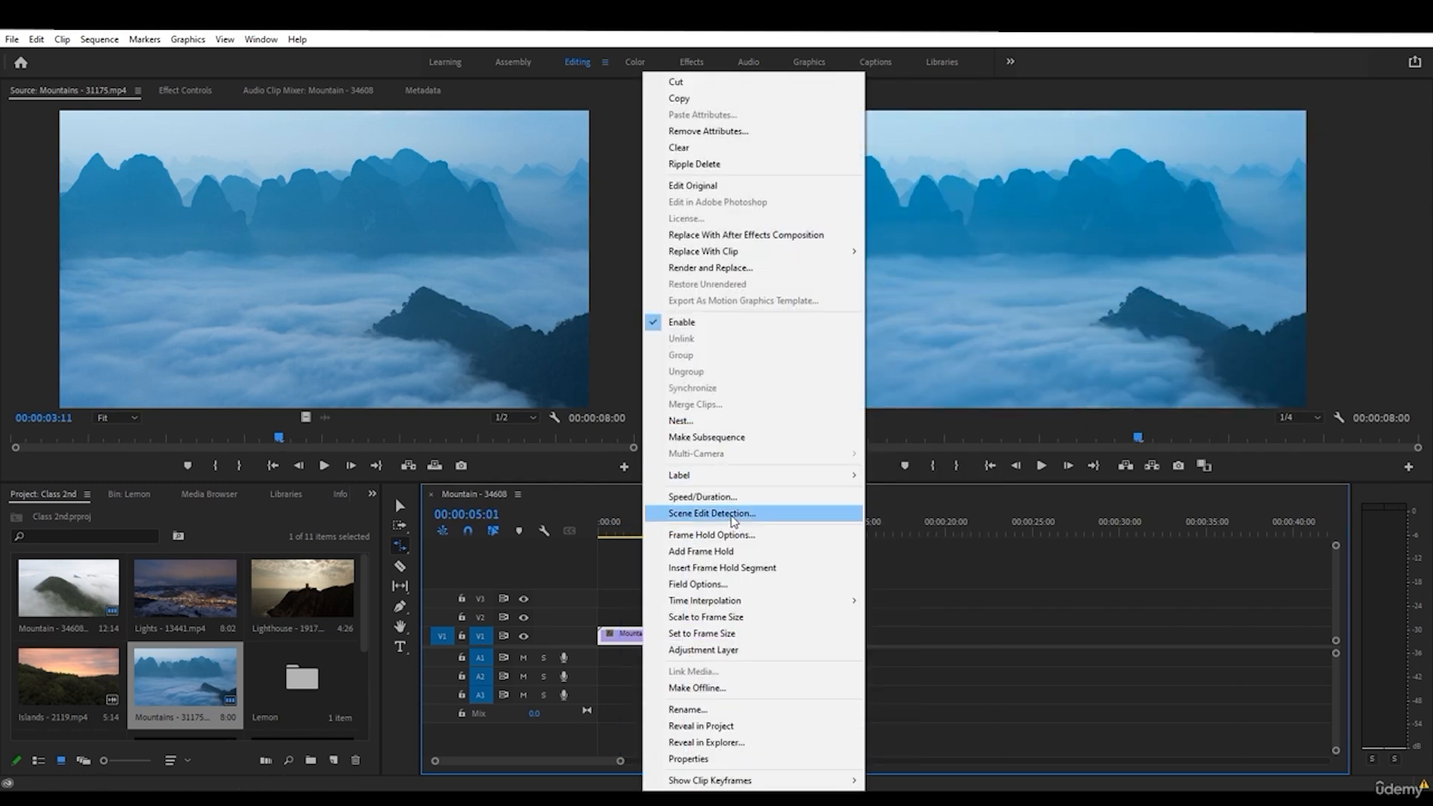
pyautogui.click(734, 500)
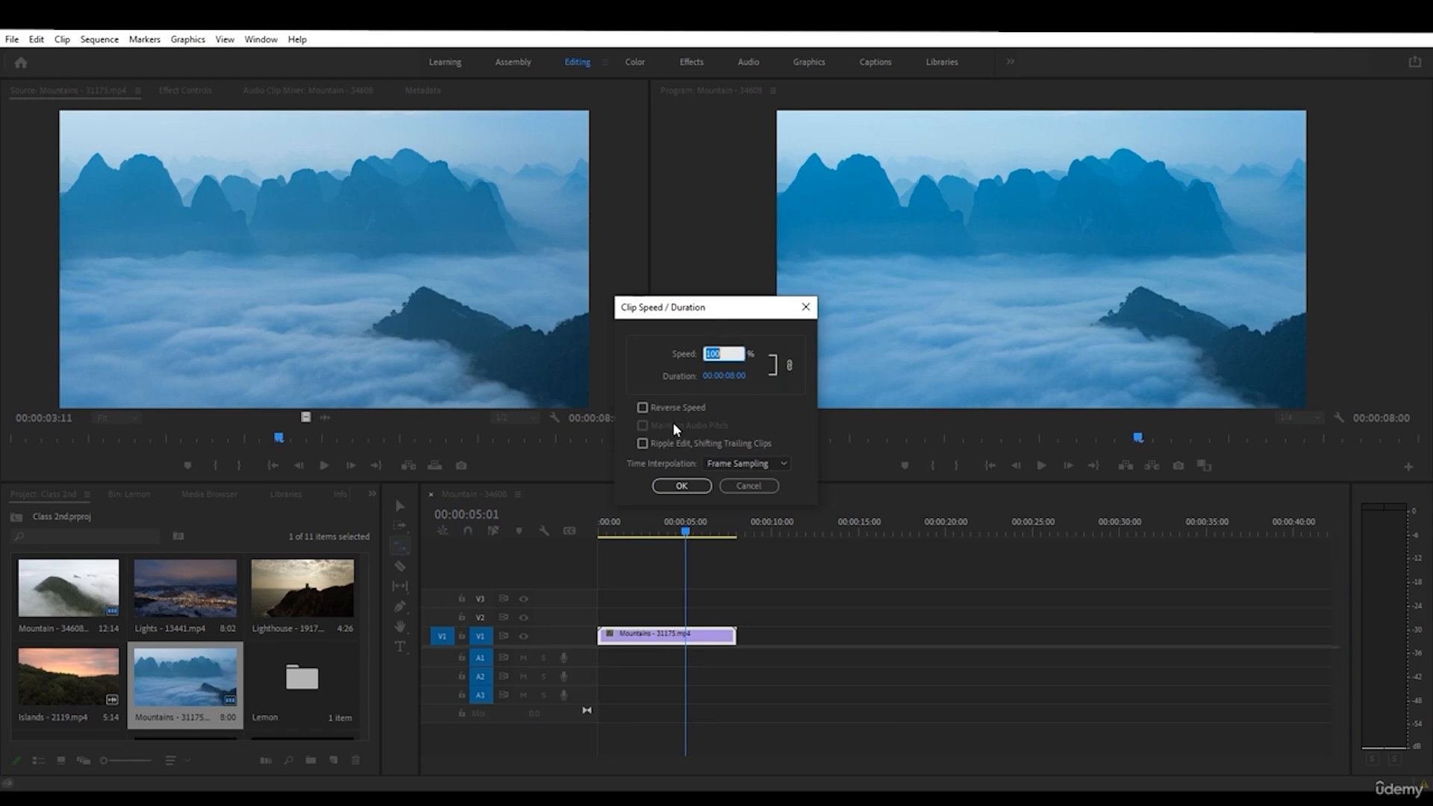
pyautogui.click(642, 407)
pyautogui.click(682, 486)
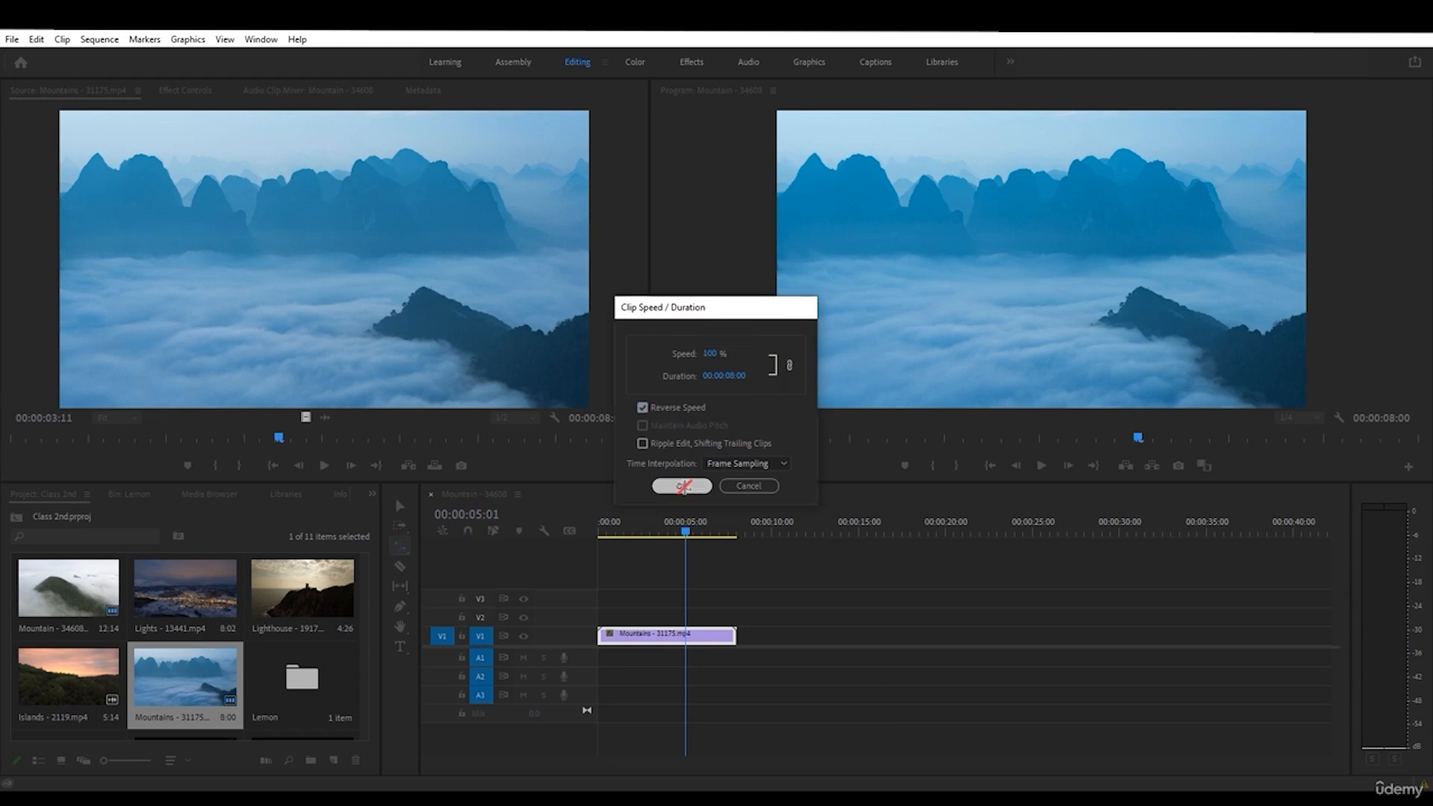
pyautogui.moveTo(616, 526); pyautogui.dragTo(649, 532)
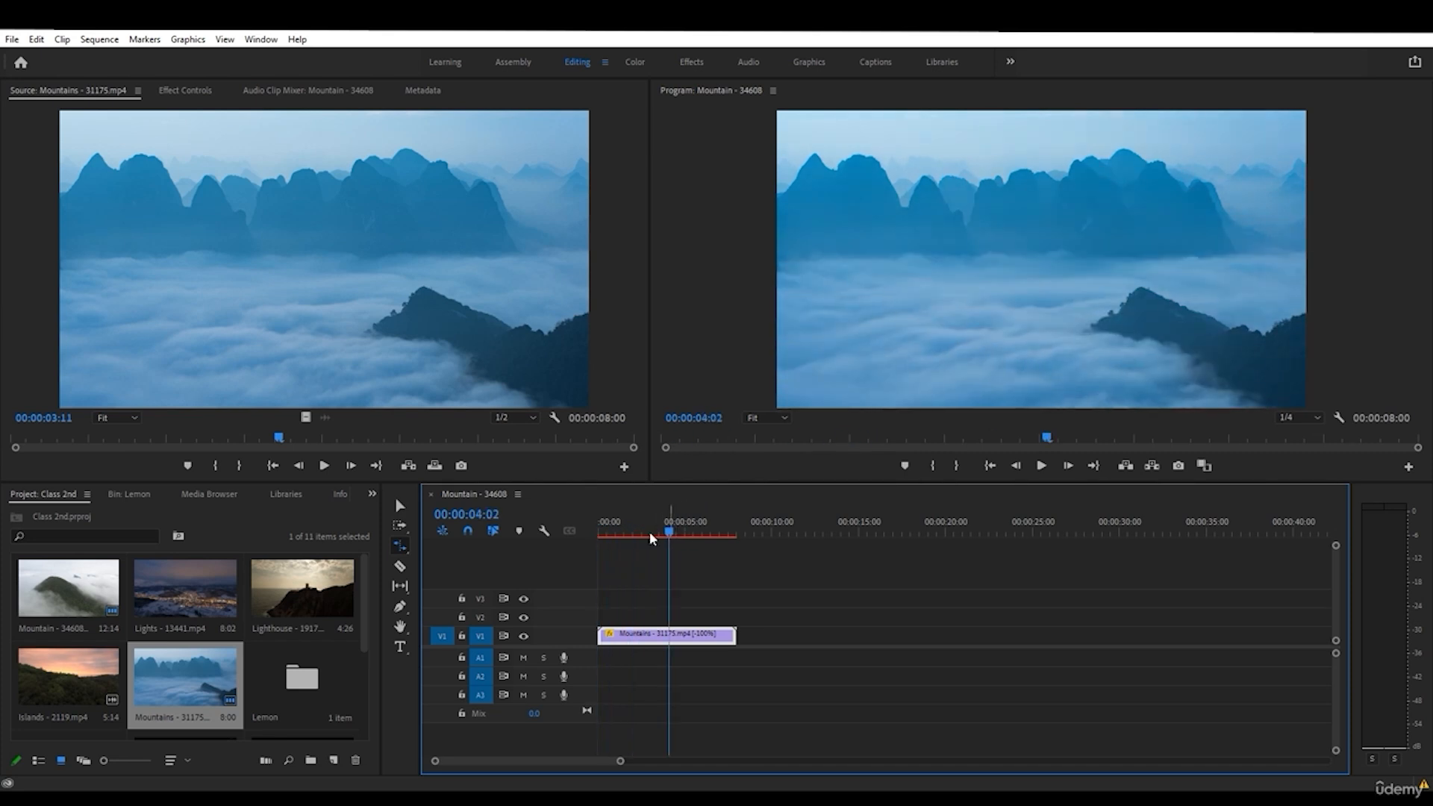
# - Open Lighthouse - 1917.mp4 in the source monitor and place it on V2 at the sequence start, above the Mountains clip
pyautogui.doubleClick(271, 600)
pyautogui.moveTo(271, 600); pyautogui.dragTo(602, 624)
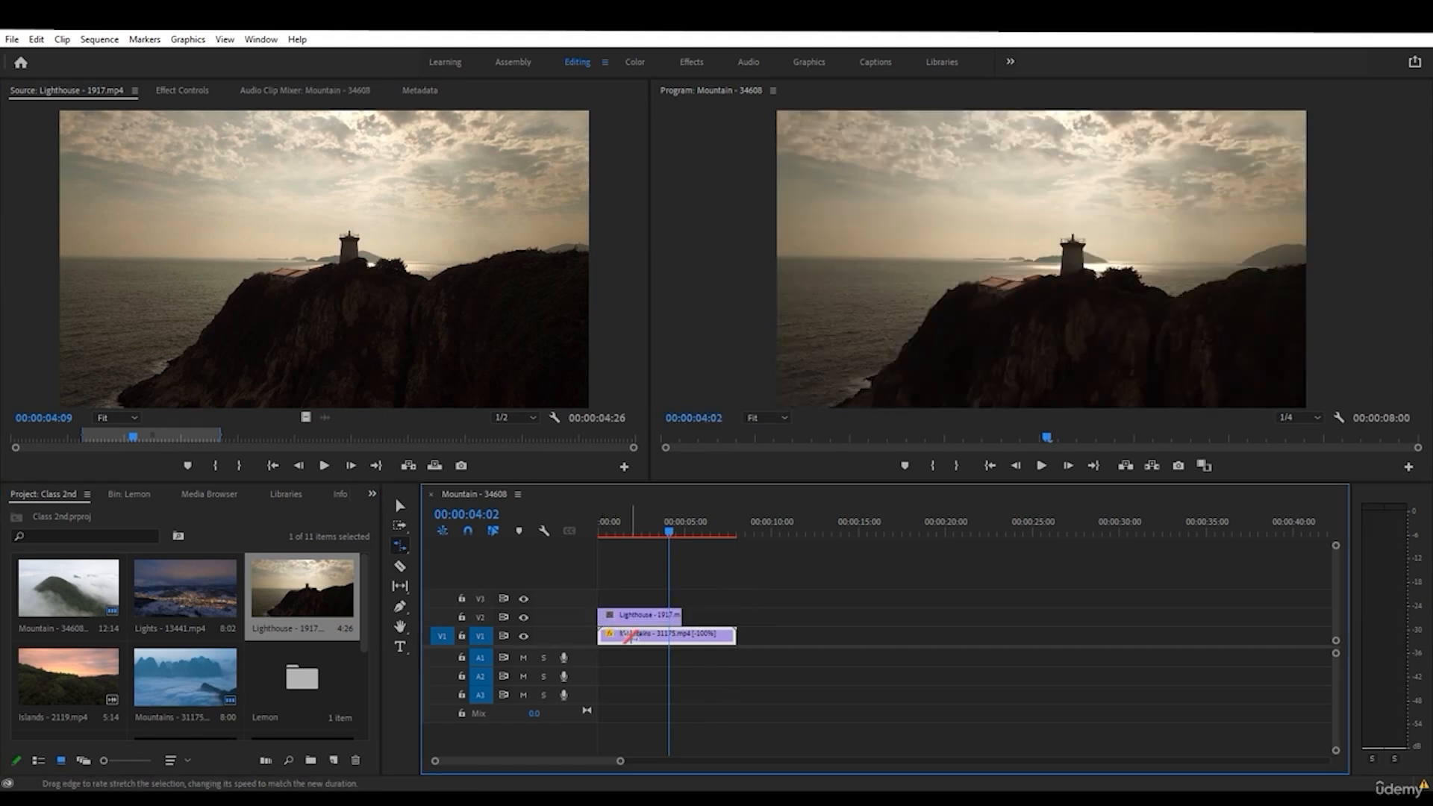
# - With V1's output hidden, enable Reverse Speed for the Lighthouse clip on V2 and scrub it to 00:00:03:04
pyautogui.click(523, 636)
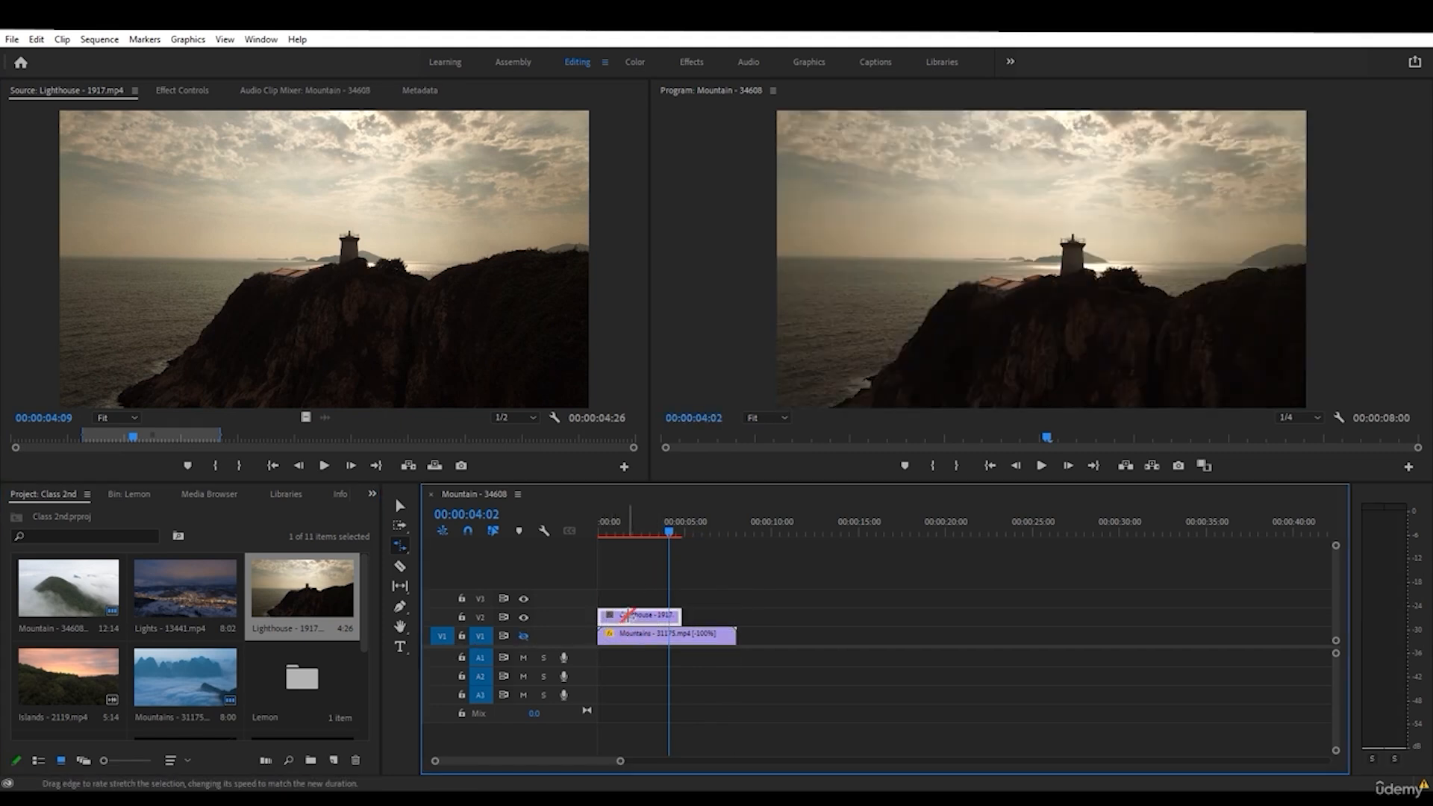
pyautogui.rightClick(654, 620)
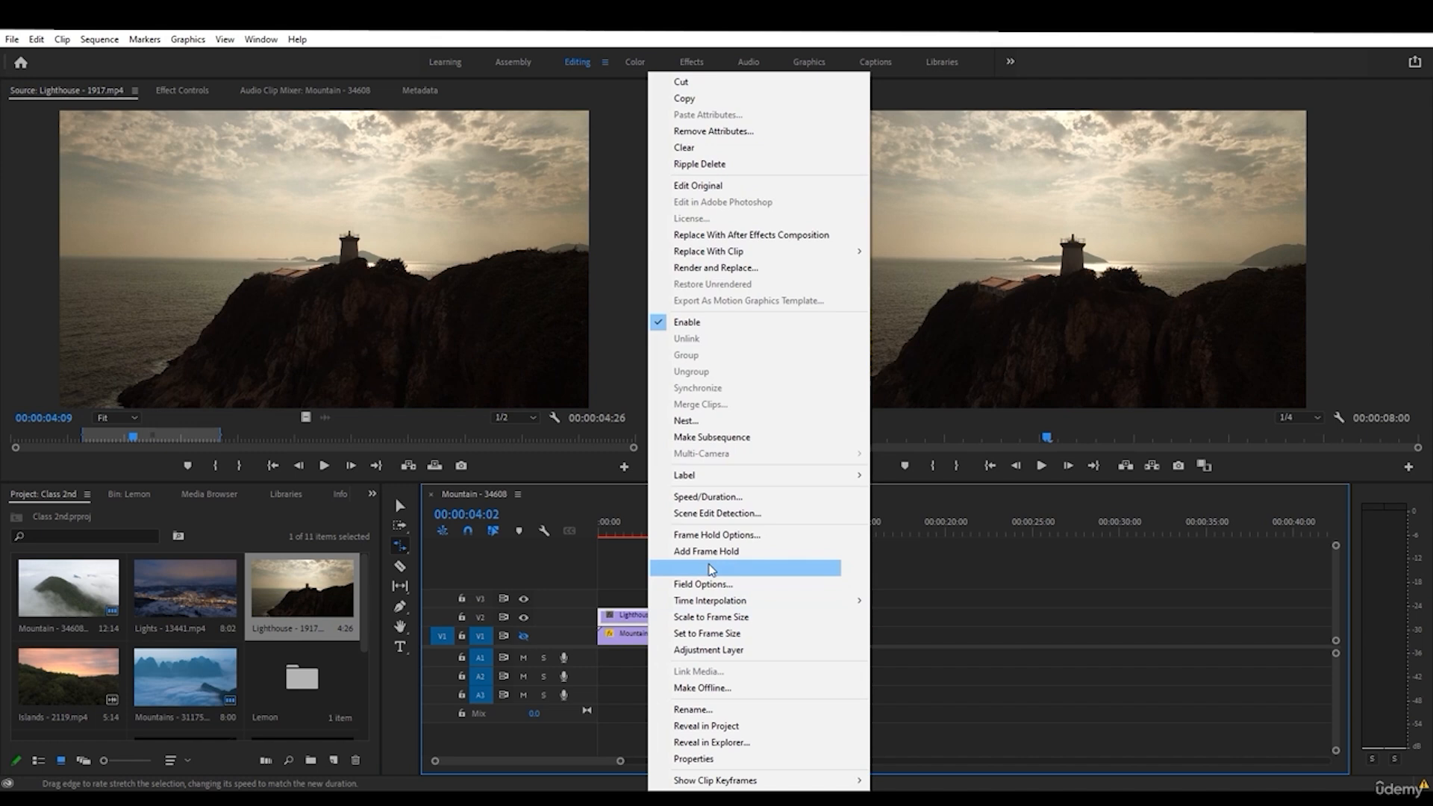
pyautogui.click(748, 497)
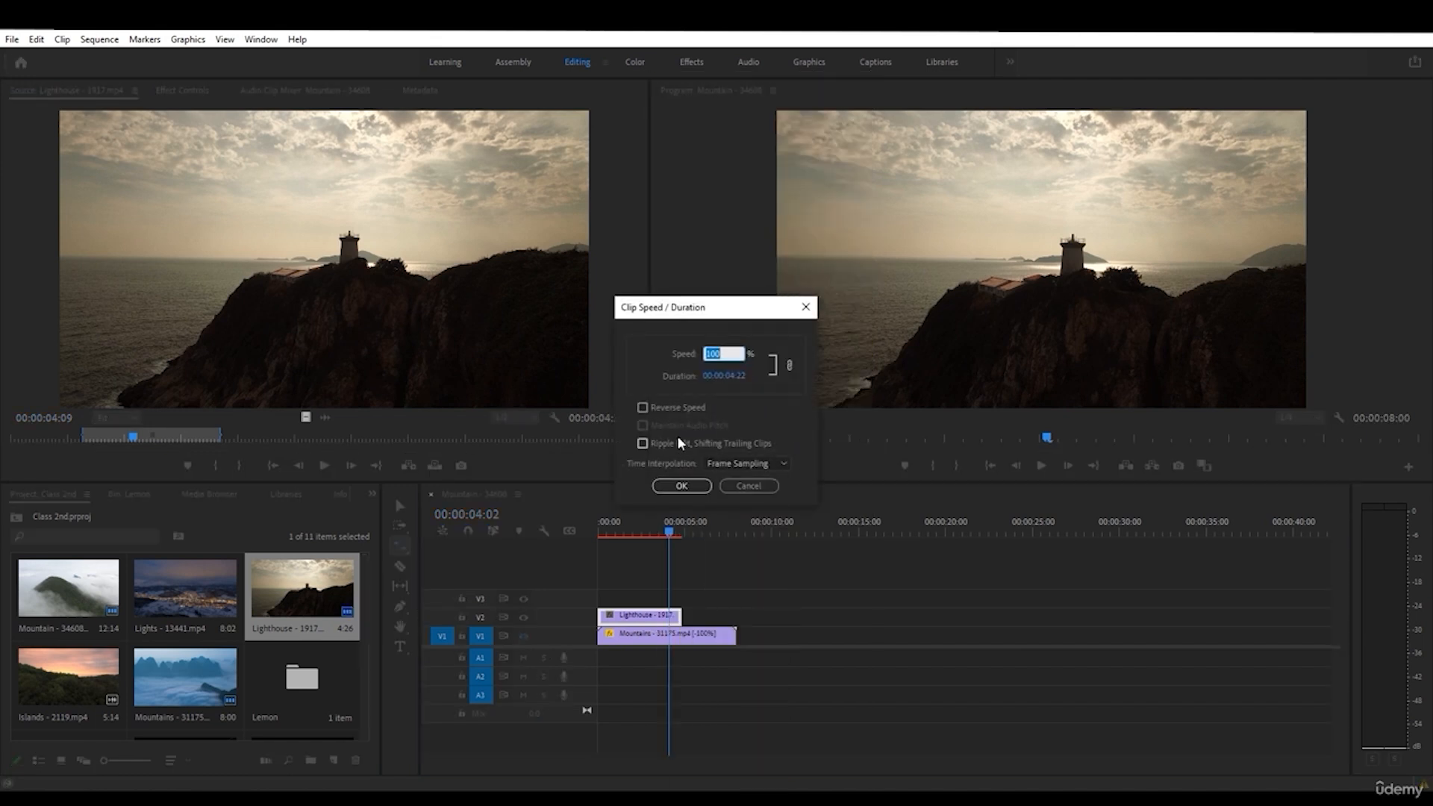
pyautogui.click(665, 408)
pyautogui.click(681, 486)
pyautogui.click(603, 531)
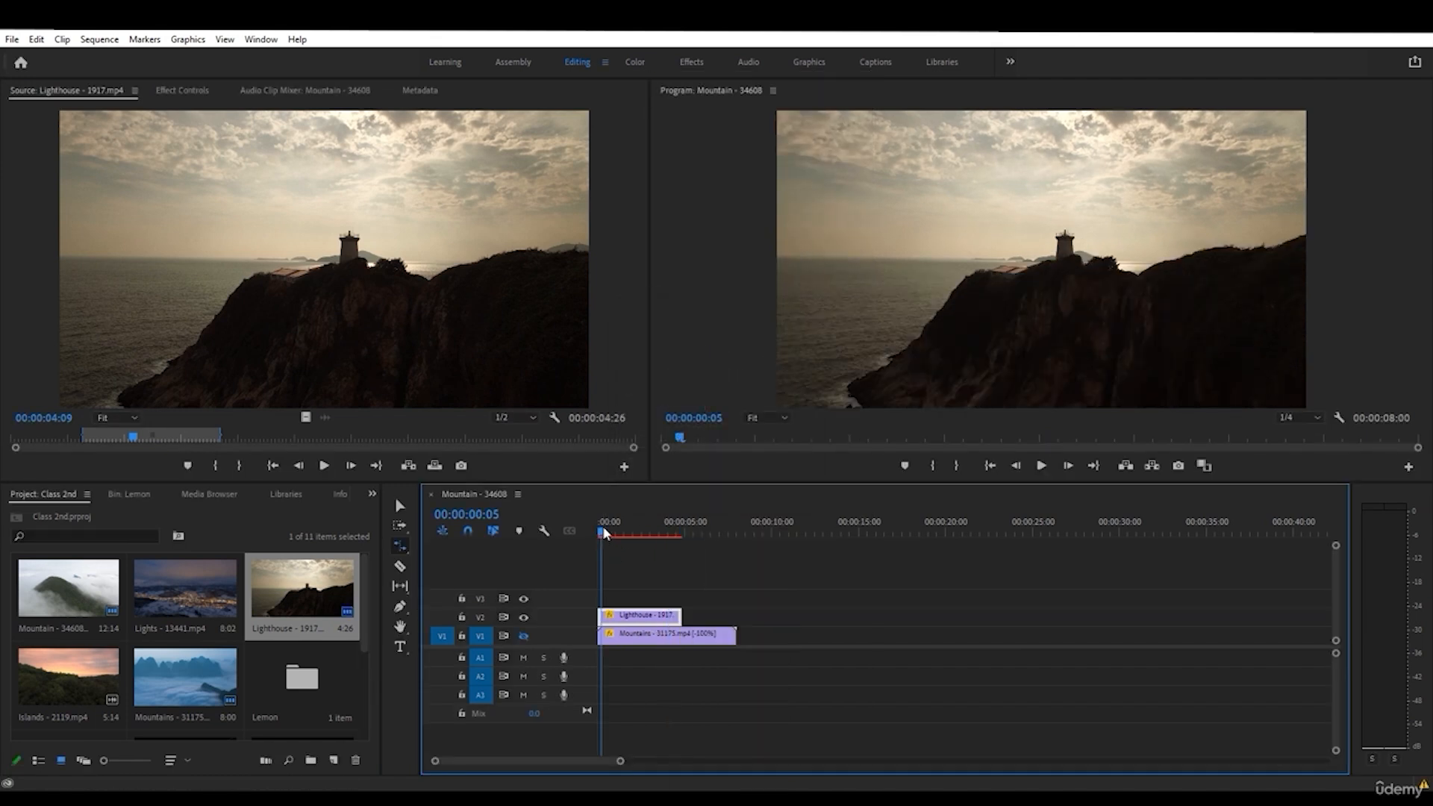
pyautogui.moveTo(603, 526); pyautogui.dragTo(653, 532)
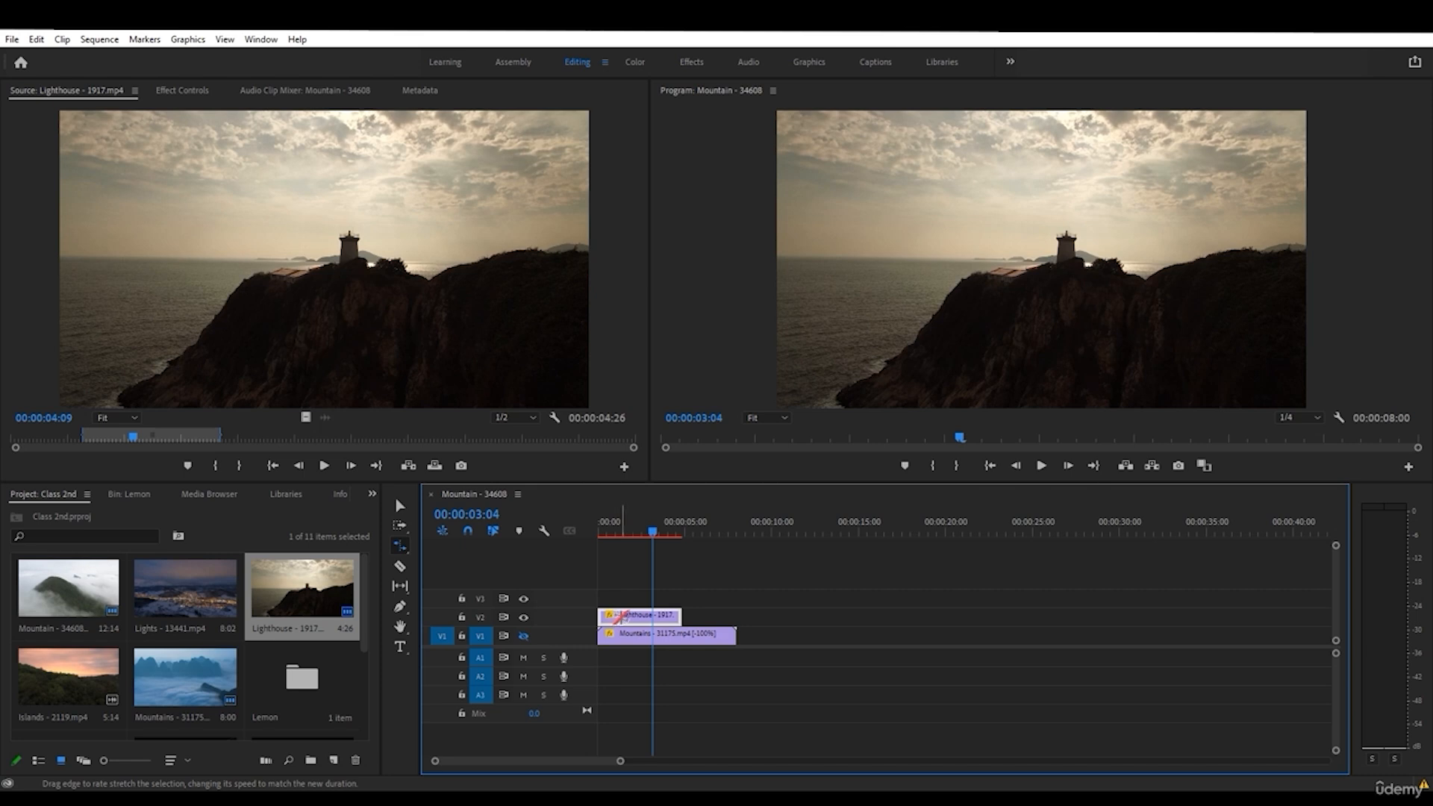
# - Delete the Lighthouse clip, turn off Reverse Speed for Mountains with a duration of 00:00:06:17, and show the Time Interpolation choices
pyautogui.press('Delete')
pyautogui.click(715, 635)
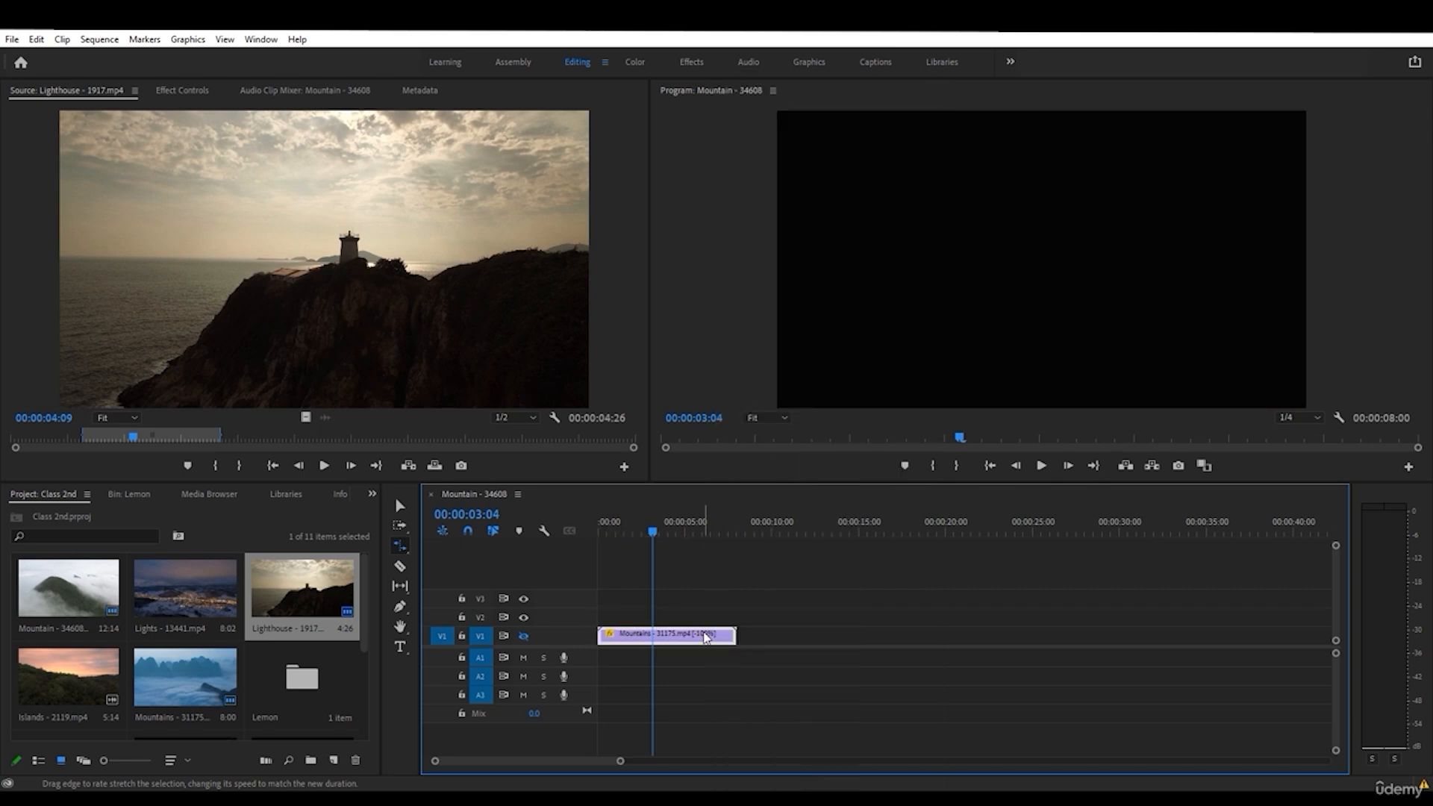
pyautogui.rightClick(705, 637)
pyautogui.rightClick(706, 637)
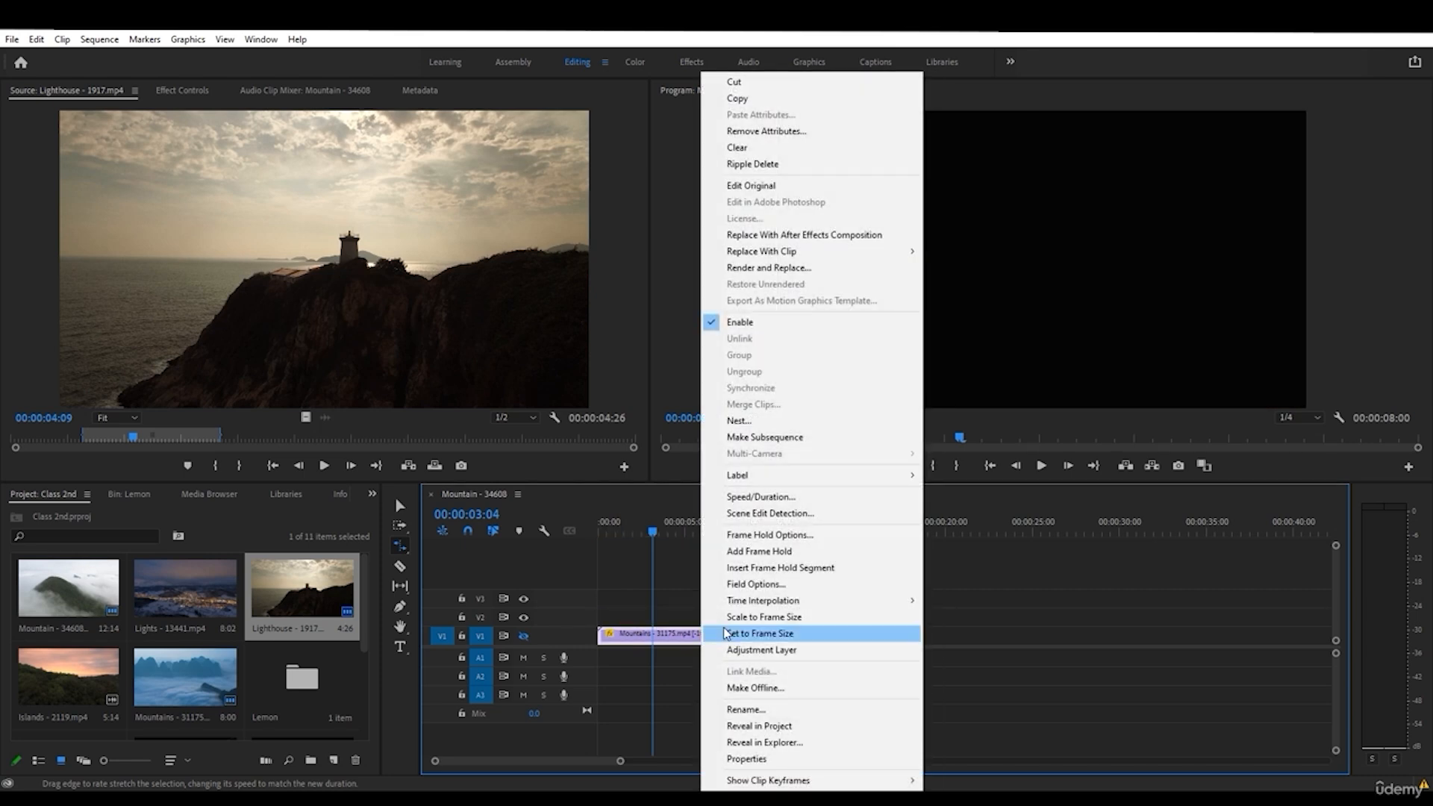
pyautogui.click(814, 497)
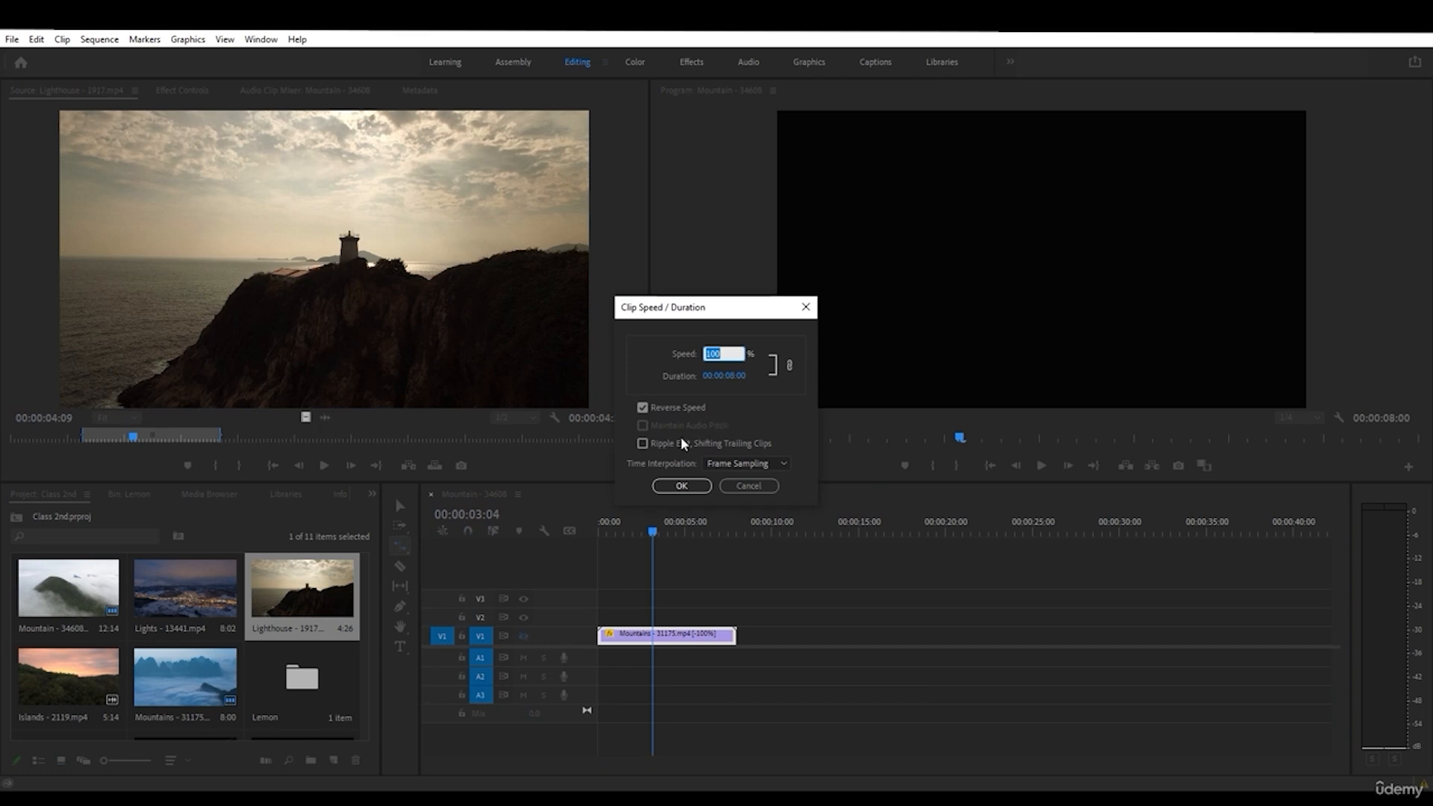
pyautogui.click(655, 408)
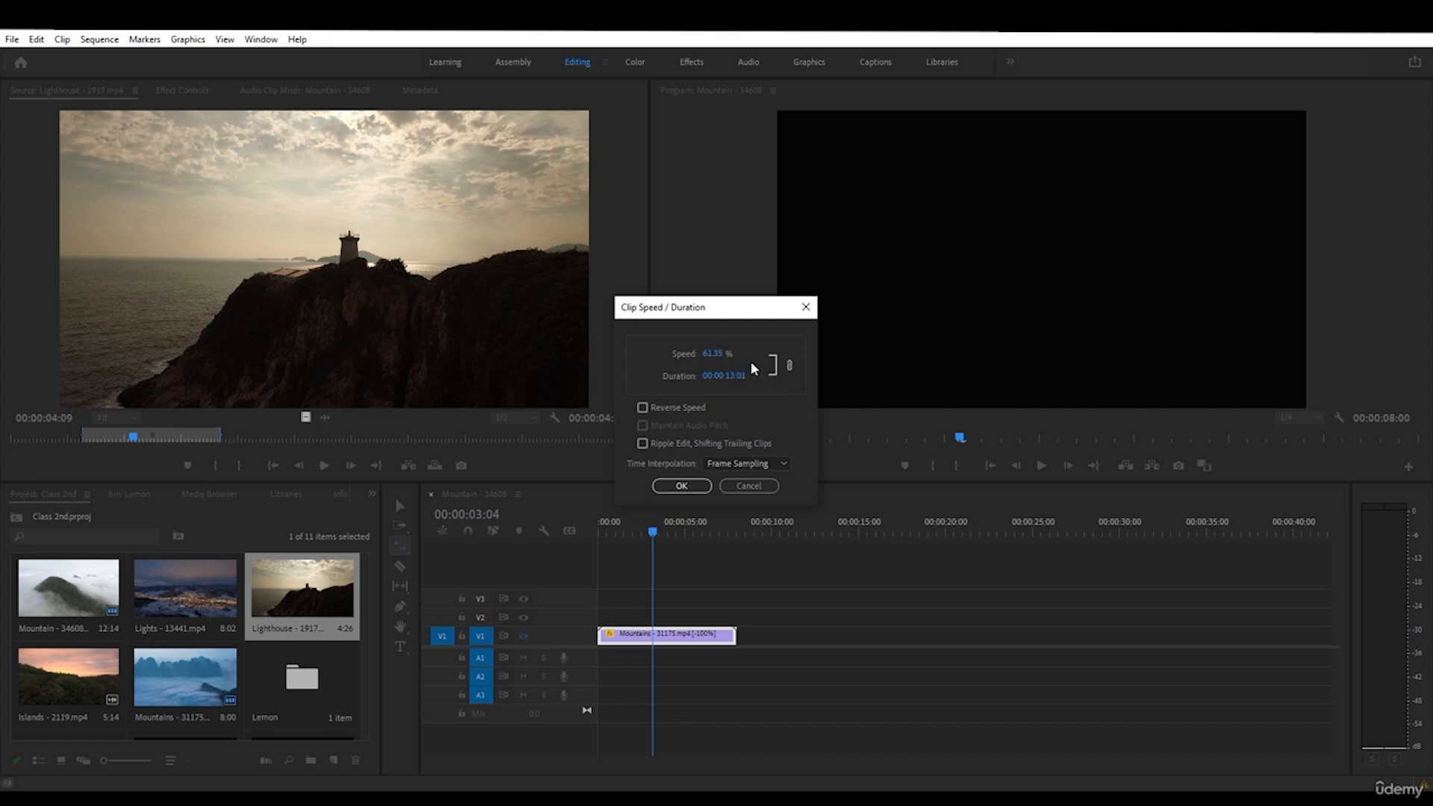
pyautogui.moveTo(754, 376); pyautogui.dragTo(513, 374)
pyautogui.click(741, 464)
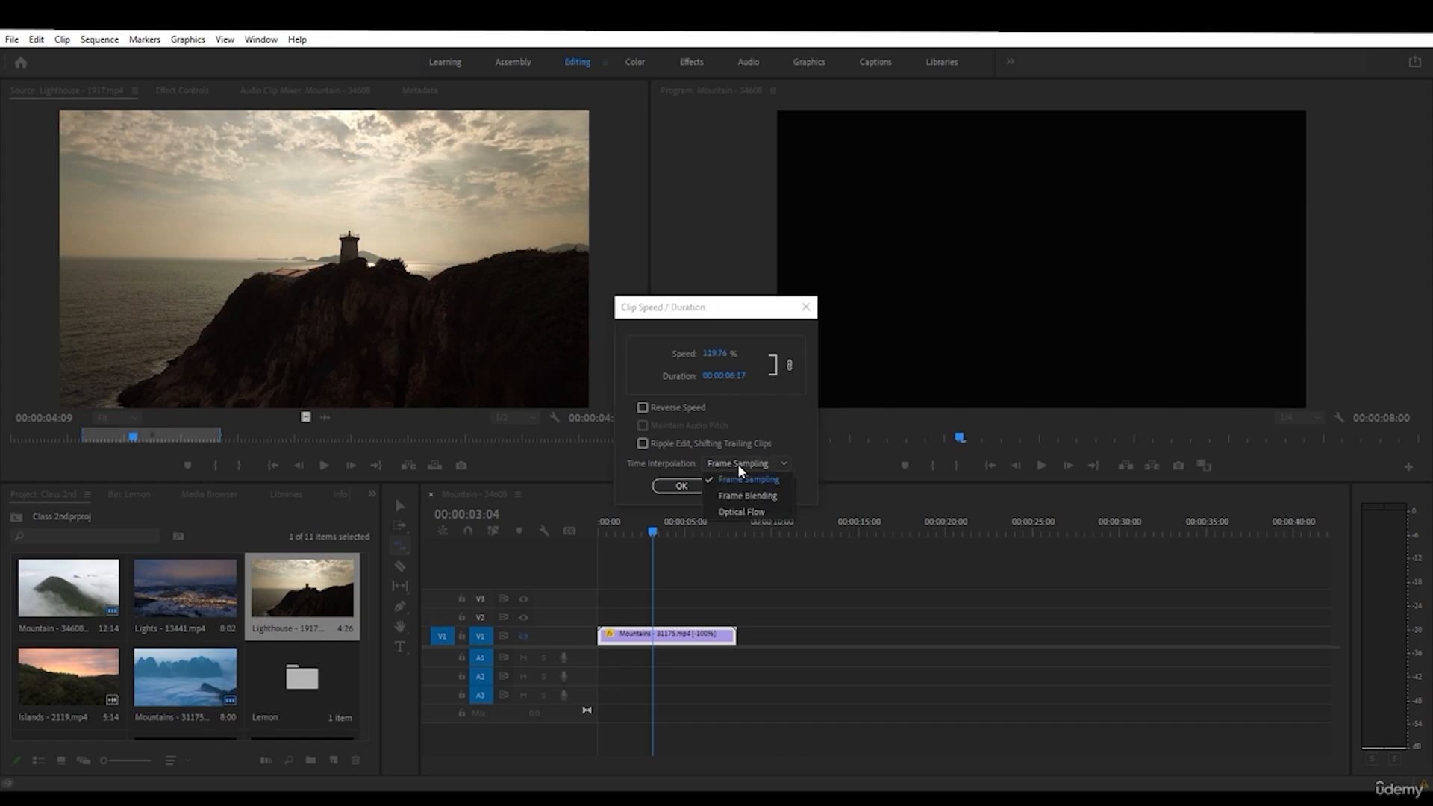
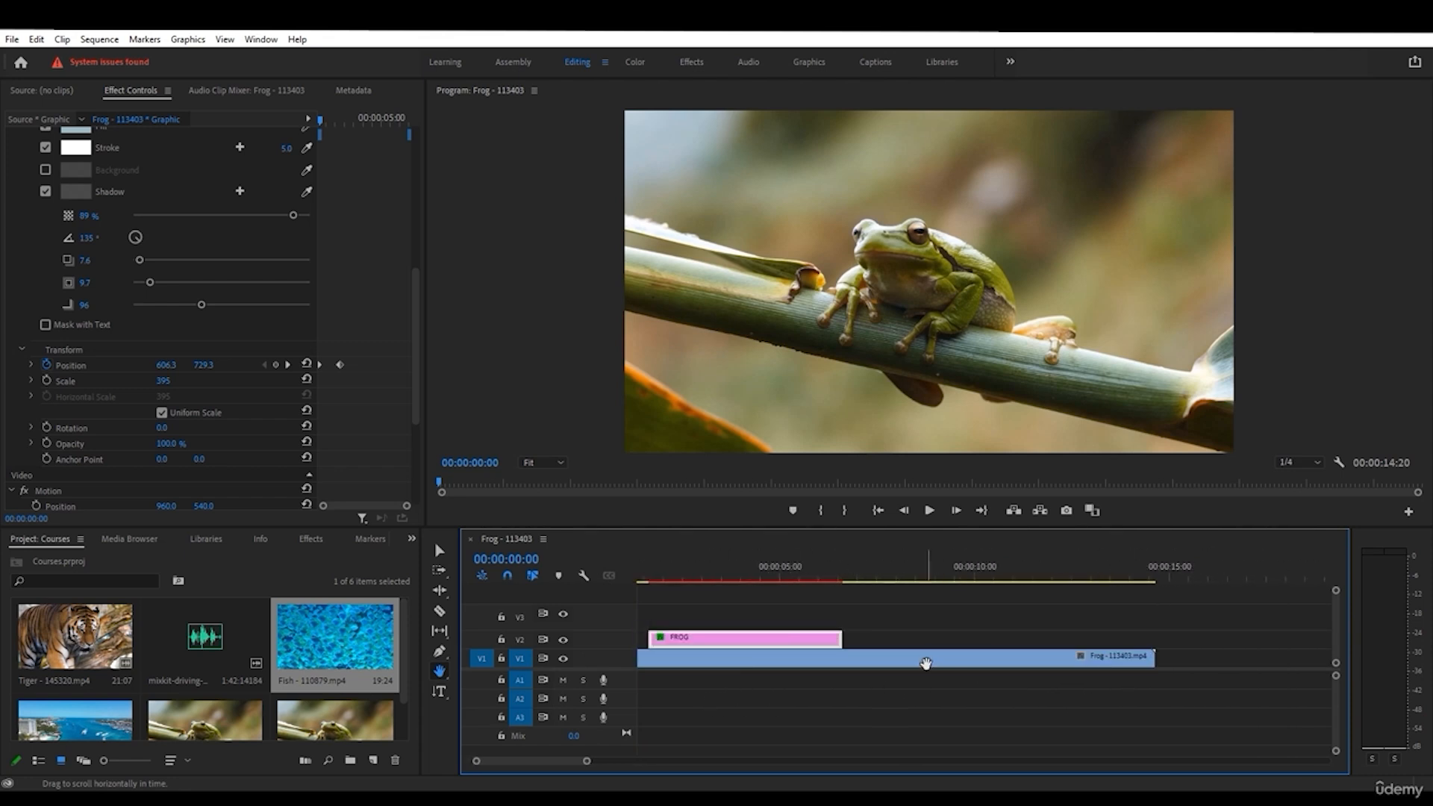
# - Pan across the Frog - 113403 sequence's timeline with the Hand tool to view its start and later sections
pyautogui.moveTo(811, 651); pyautogui.dragTo(1174, 691)
pyautogui.click(443, 673)
pyautogui.scroll(3, 870, 628)
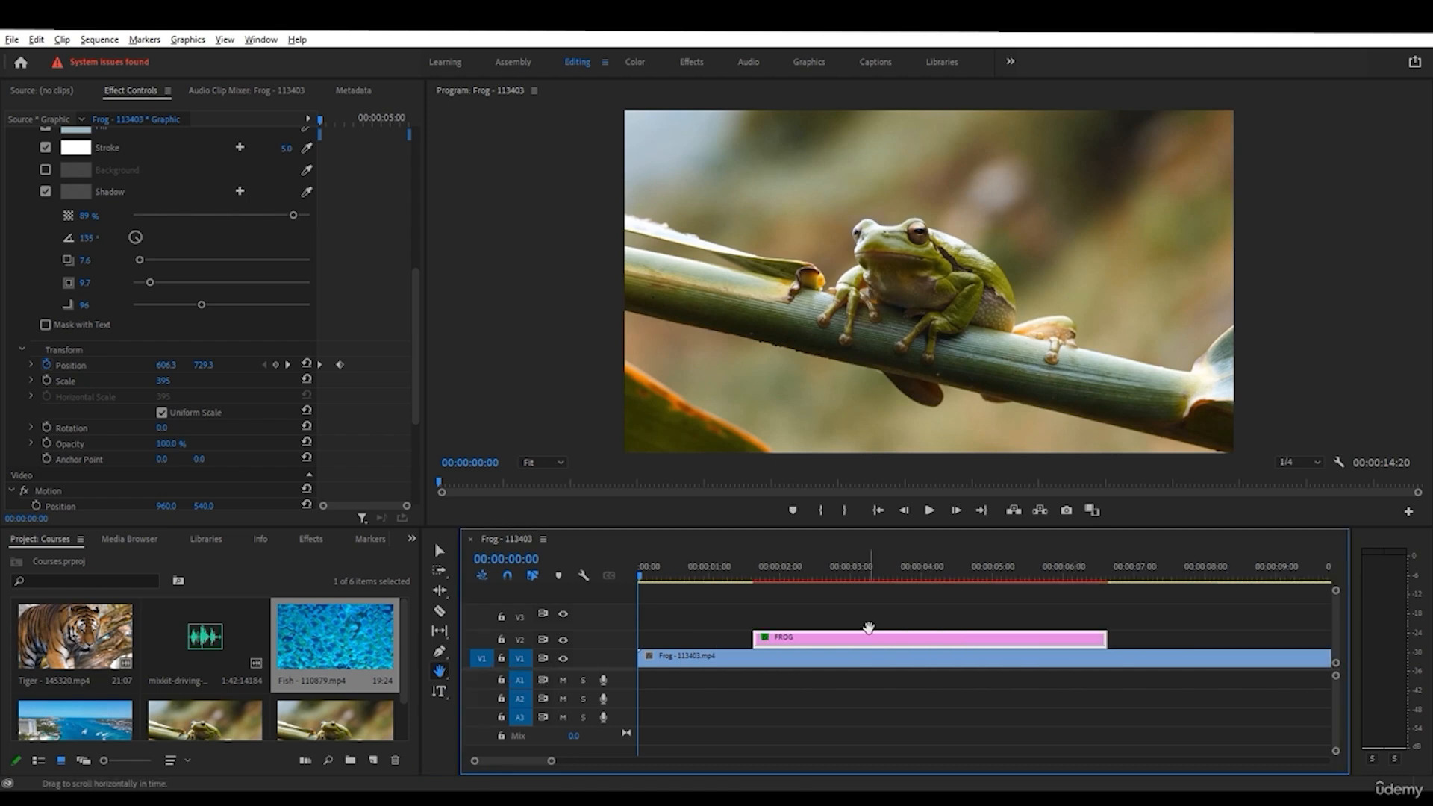
pyautogui.scroll(-1, 871, 629)
pyautogui.moveTo(439, 671); pyautogui.dragTo(485, 691)
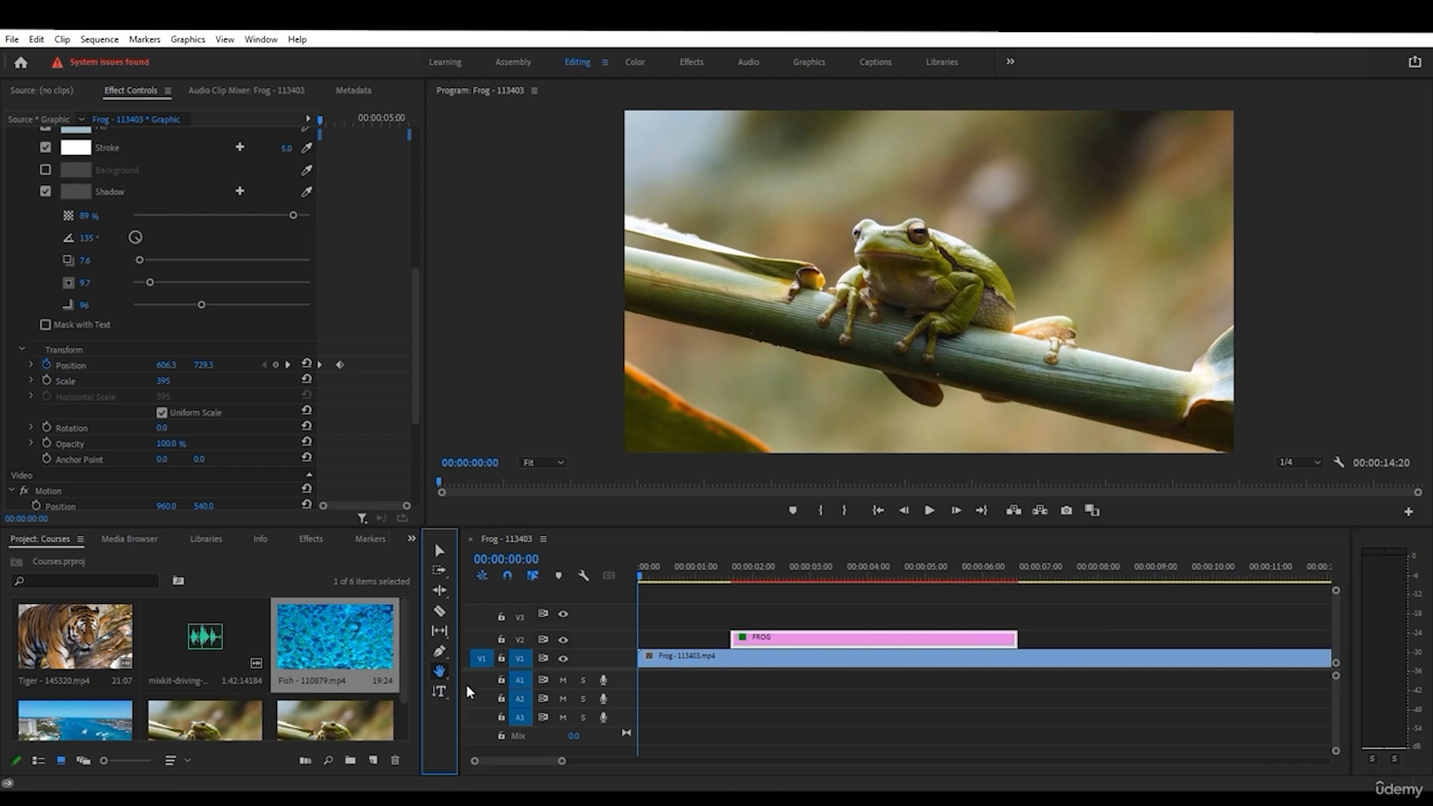
pyautogui.moveTo(723, 622); pyautogui.dragTo(1075, 659)
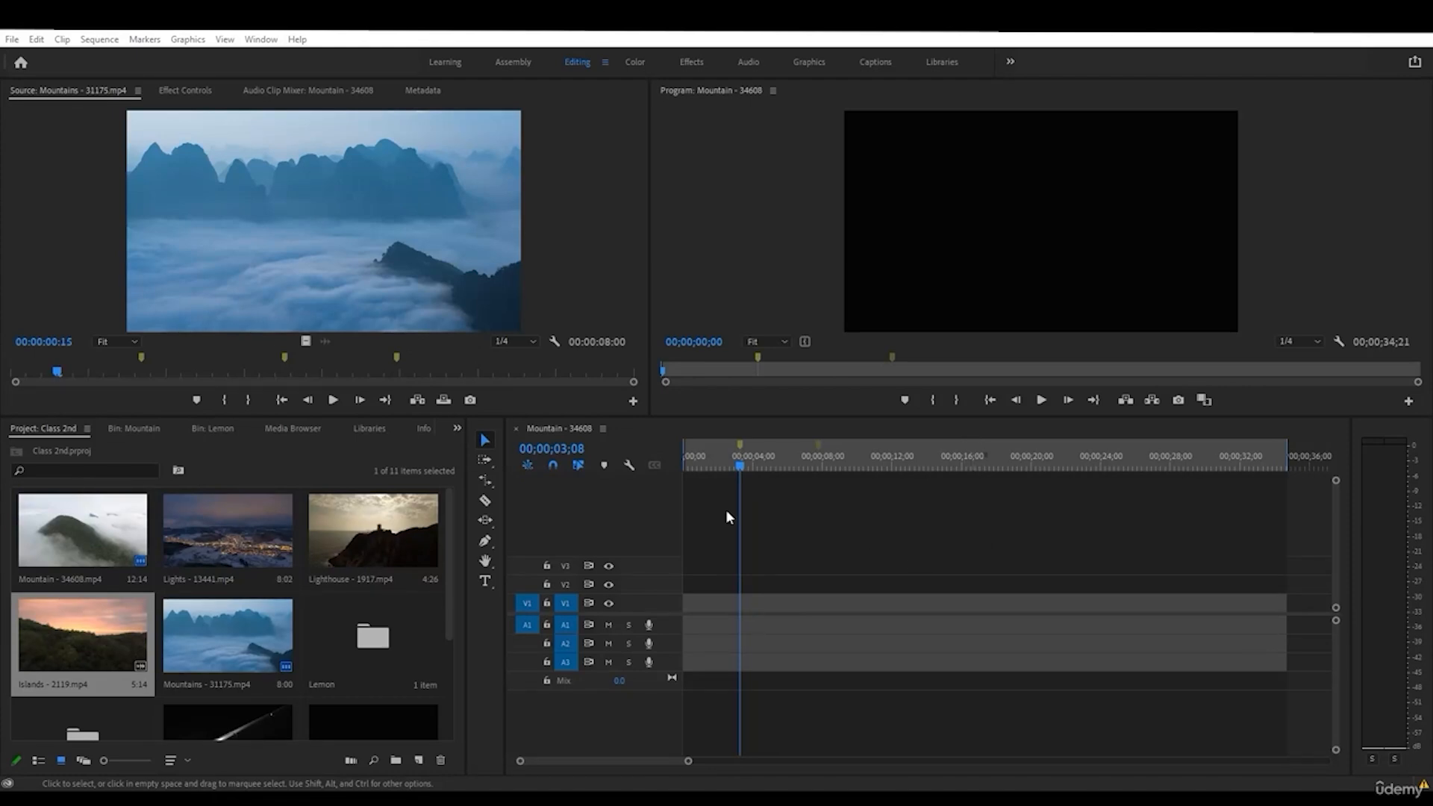
# - Open Mountain - 34608.mp4 in the source monitor, narrow its in/out range to 8:12, and place it at the start of V1
pyautogui.doubleClick(82, 530)
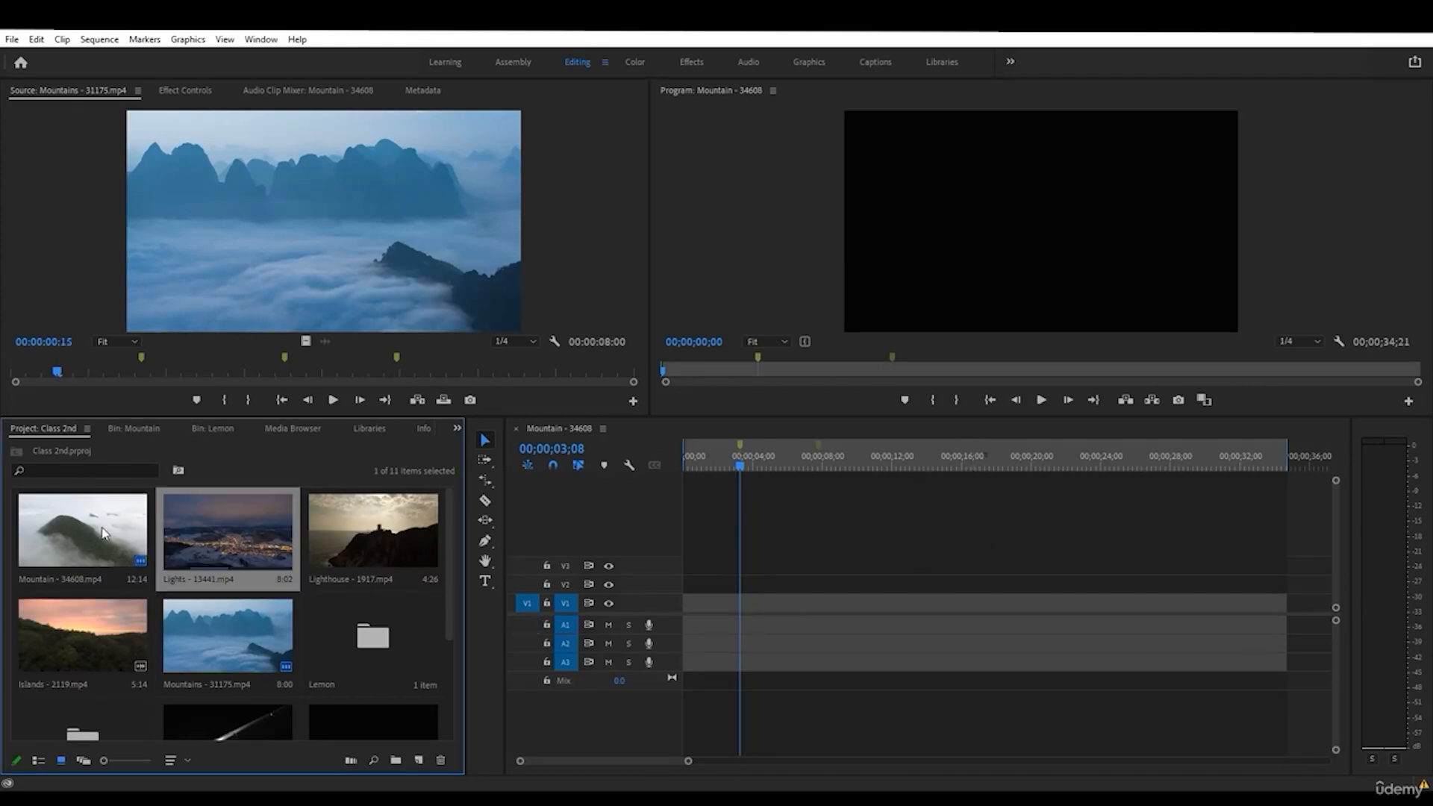
pyautogui.moveTo(655, 602); pyautogui.dragTo(327, 568)
pyautogui.moveTo(102, 579); pyautogui.dragTo(342, 597)
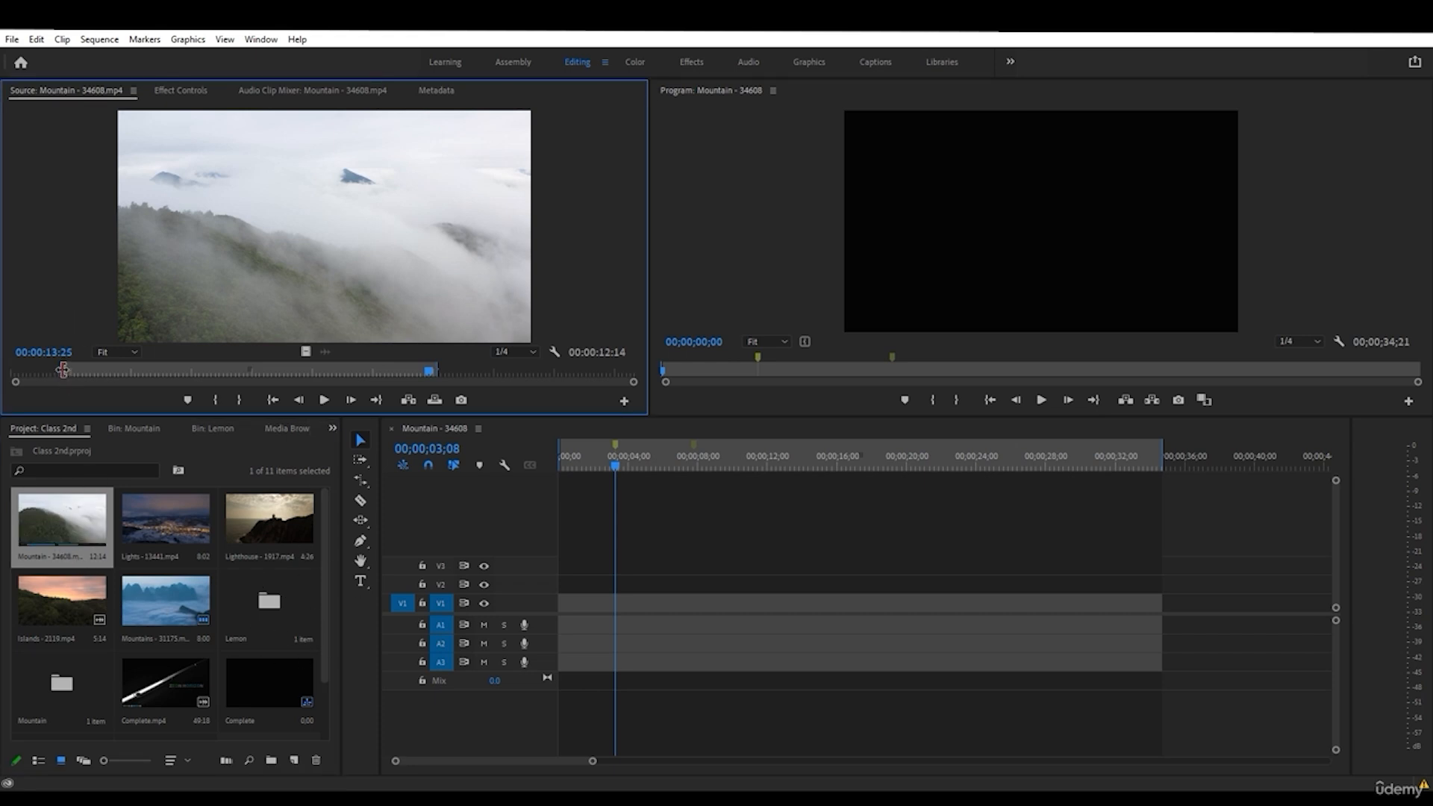
pyautogui.moveTo(63, 370); pyautogui.dragTo(131, 371)
pyautogui.moveTo(431, 373); pyautogui.dragTo(390, 373)
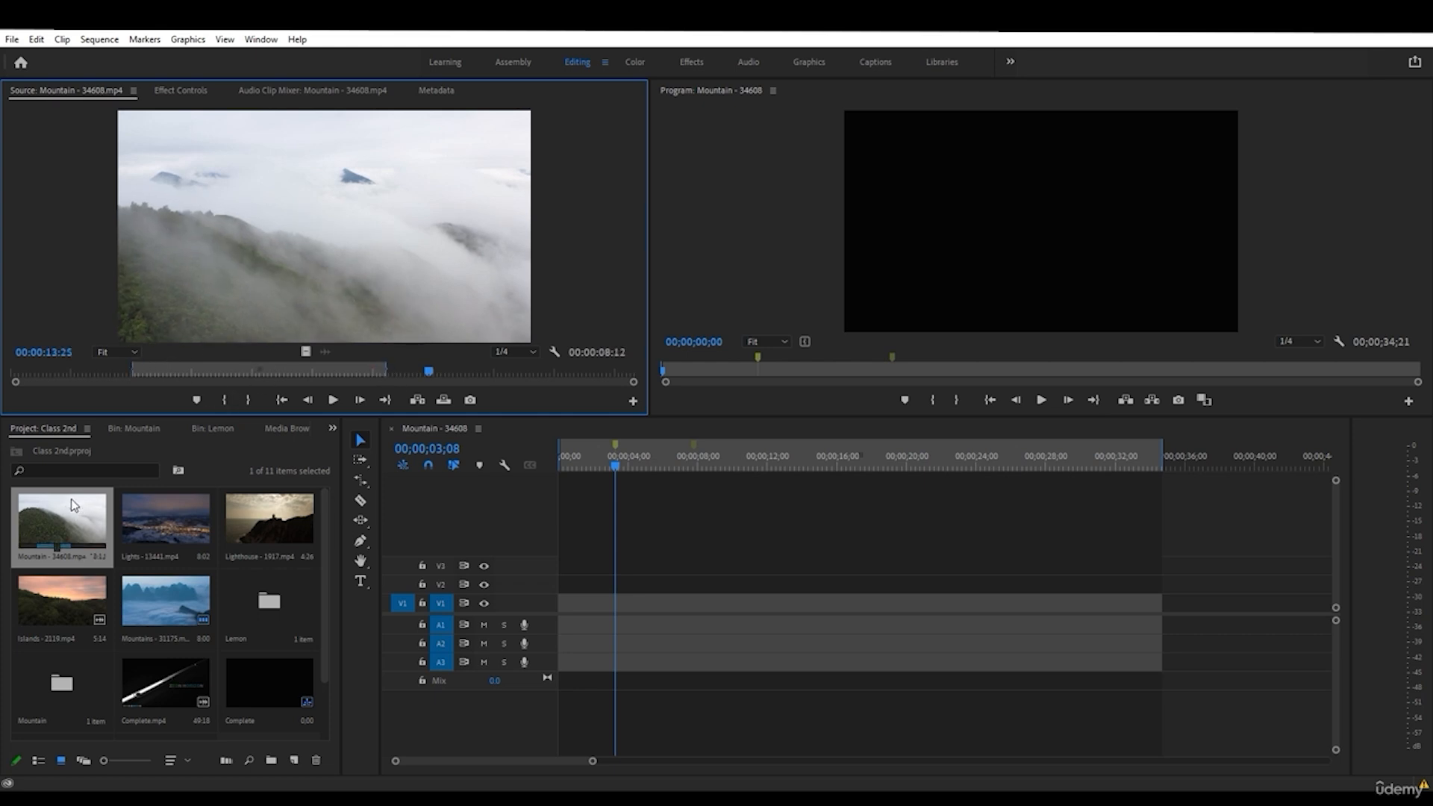
pyautogui.moveTo(457, 363); pyautogui.dragTo(540, 623)
# - Add Lights - 13441.mp4 after the Mountain clip on V1, shorten its source range to 5:18, and trim its end on the timeline
pyautogui.doubleClick(179, 492)
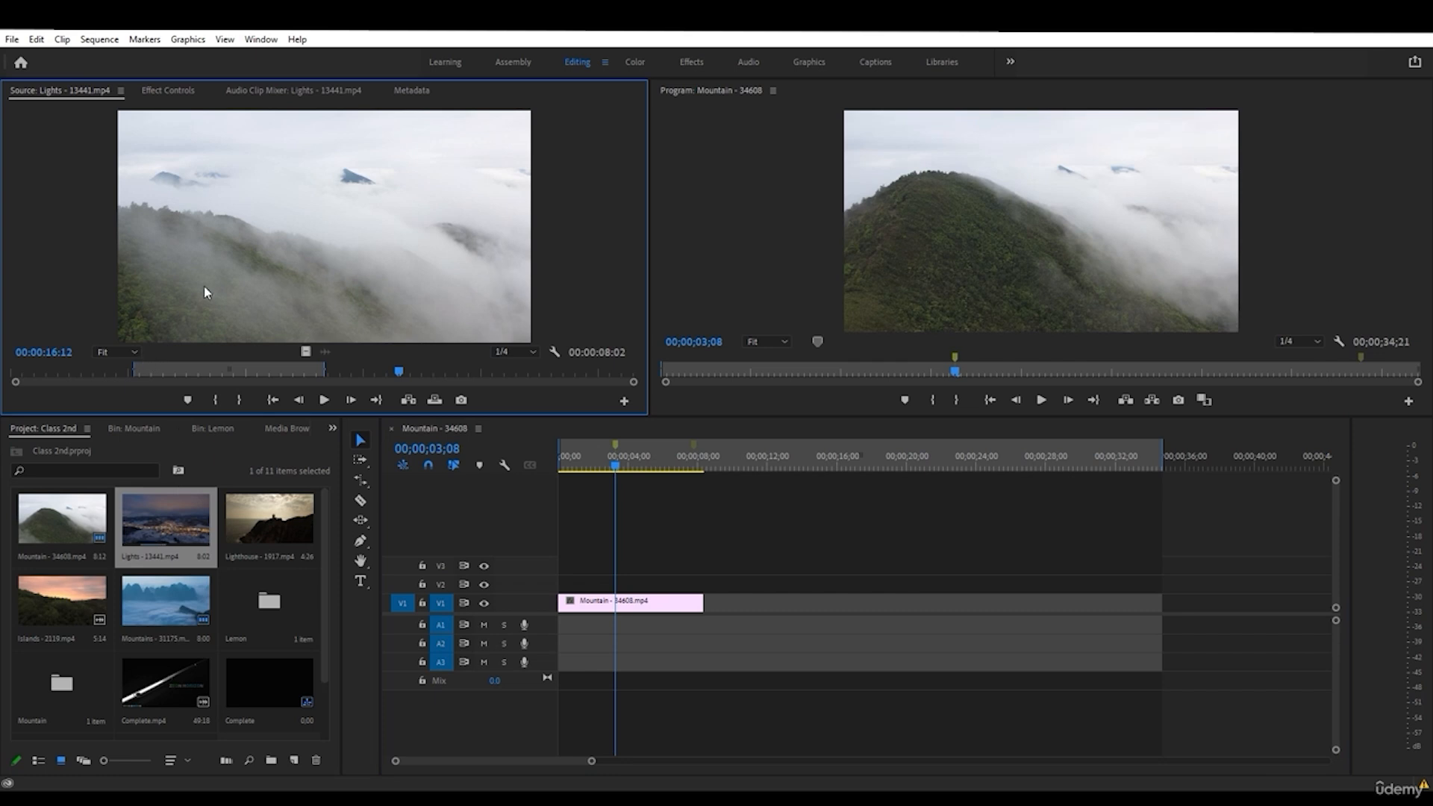
pyautogui.moveTo(550, 475); pyautogui.dragTo(650, 608)
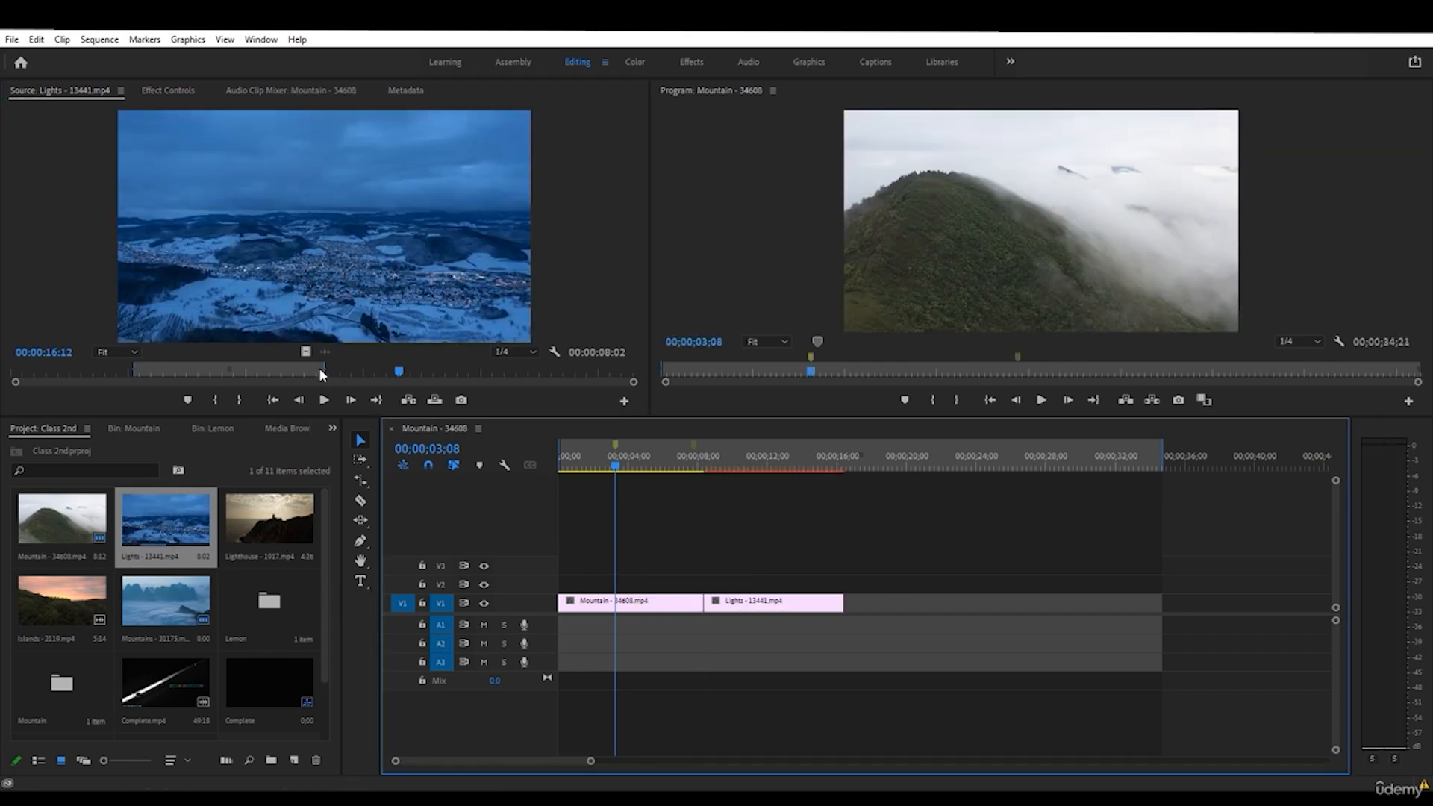
pyautogui.moveTo(324, 371); pyautogui.dragTo(271, 372)
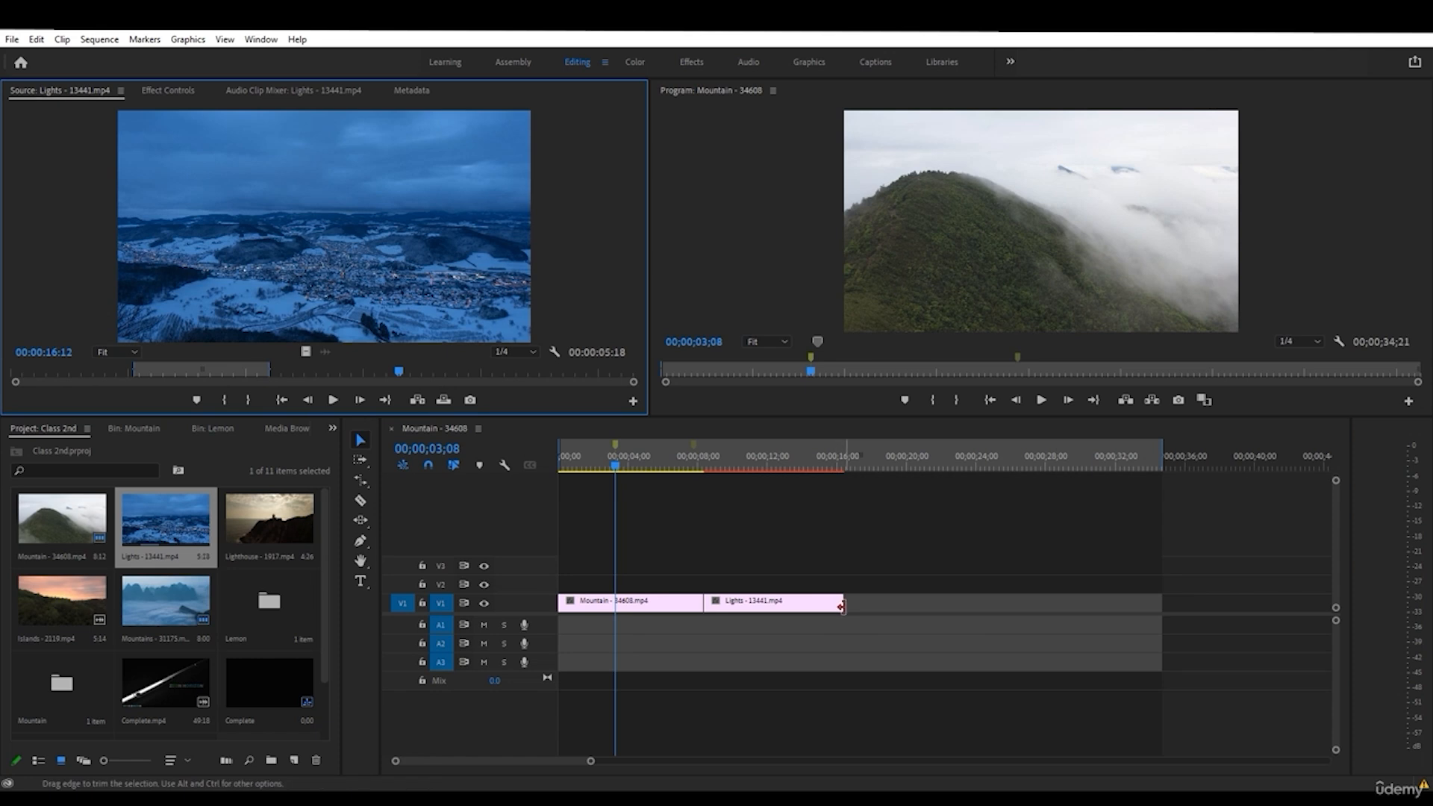
pyautogui.moveTo(836, 605); pyautogui.dragTo(795, 605)
# - Open Lighthouse - 1917.mp4 in the source monitor and place it directly after the Lights clip on V1
pyautogui.doubleClick(269, 520)
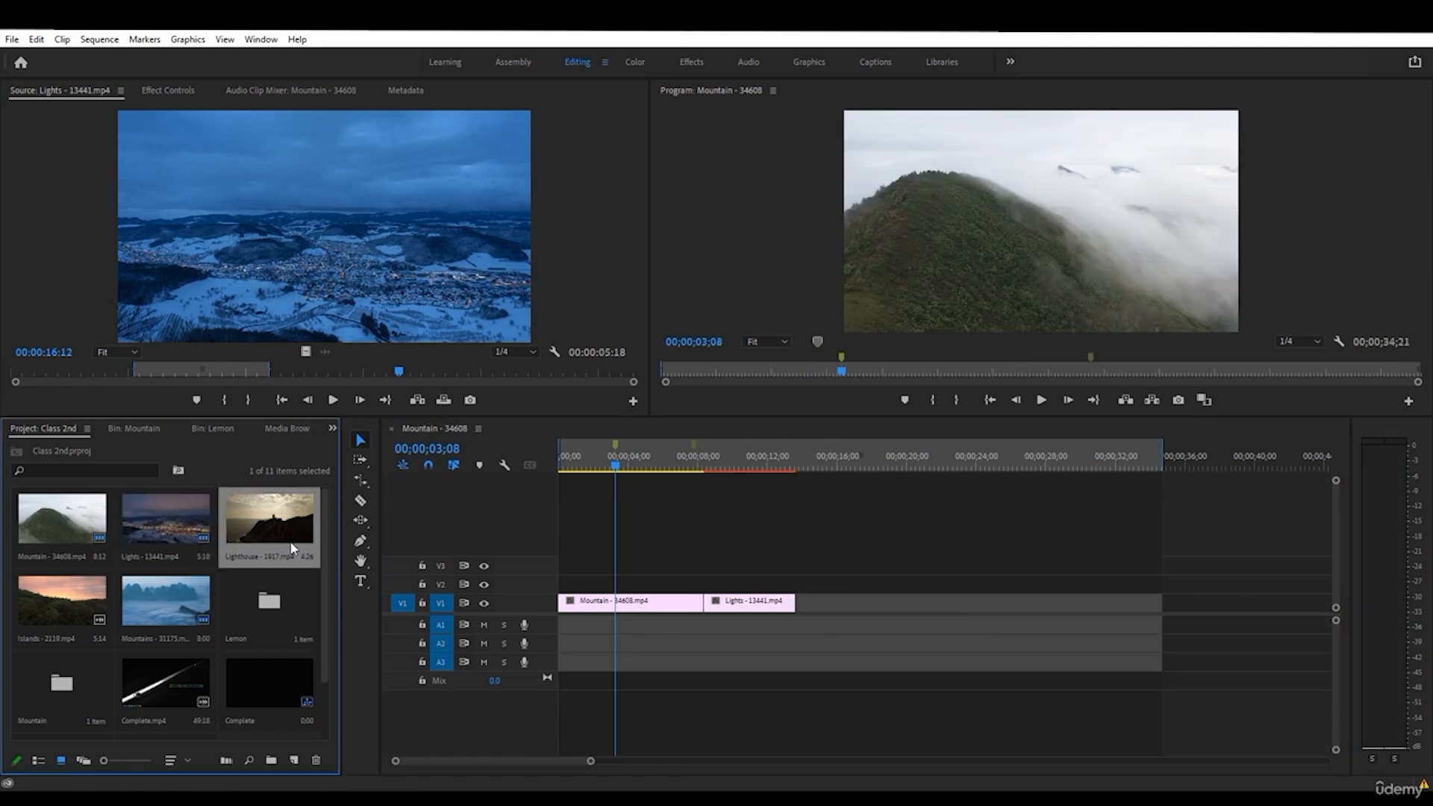
pyautogui.moveTo(270, 521); pyautogui.dragTo(803, 603)
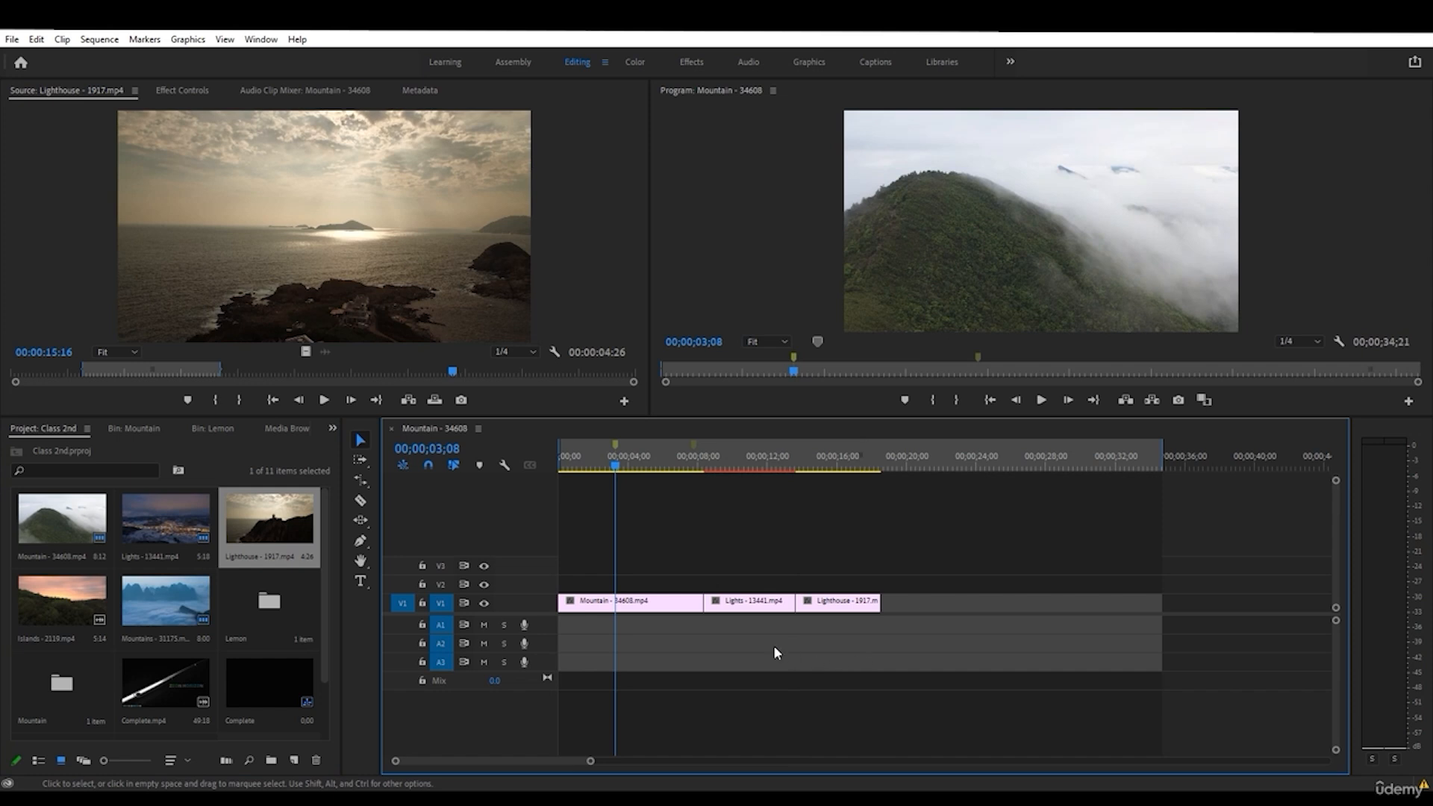
# - Slide the Lights clip slightly earlier between the Mountain and Lighthouse clips using the Slide tool
pyautogui.click(356, 521)
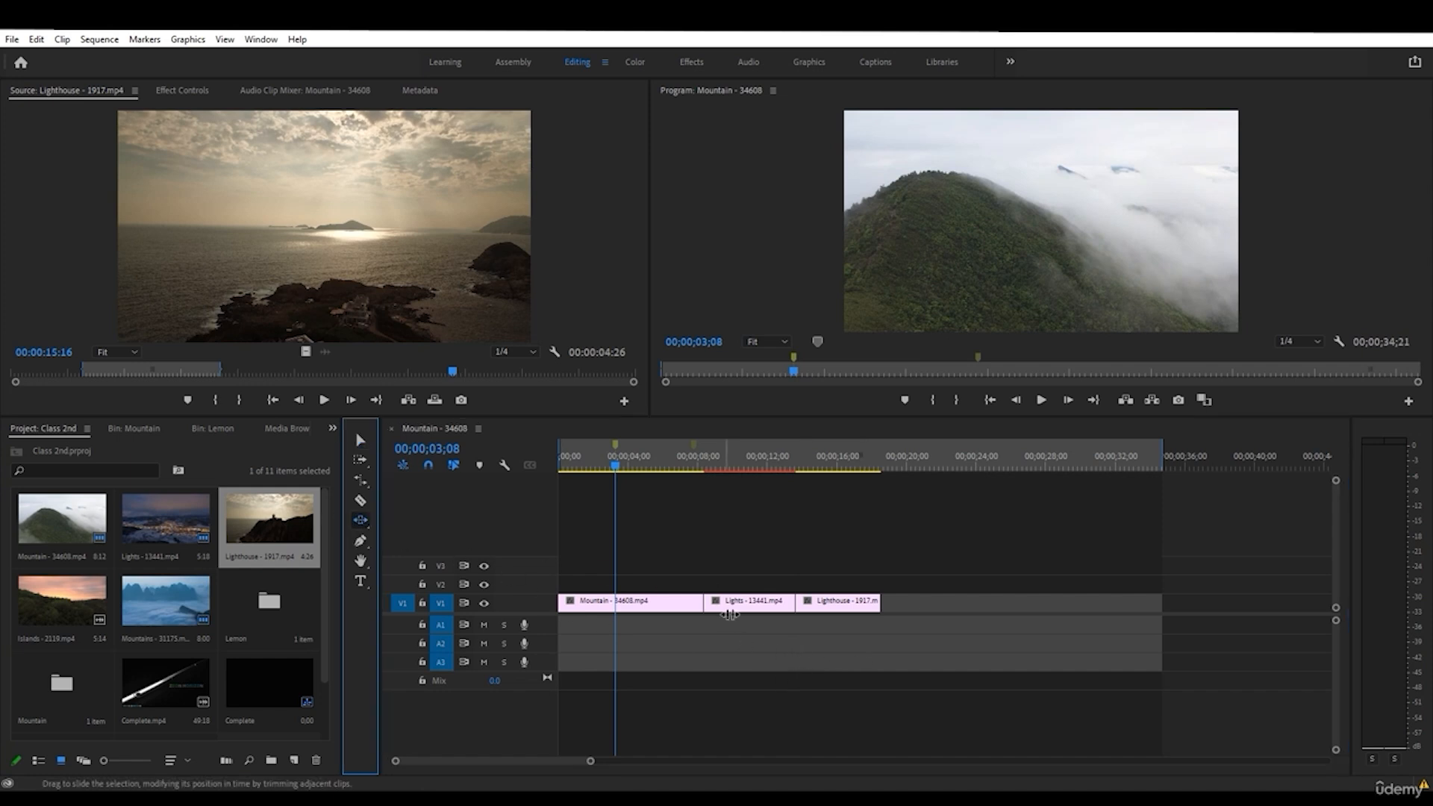
pyautogui.moveTo(748, 607); pyautogui.dragTo(739, 620)
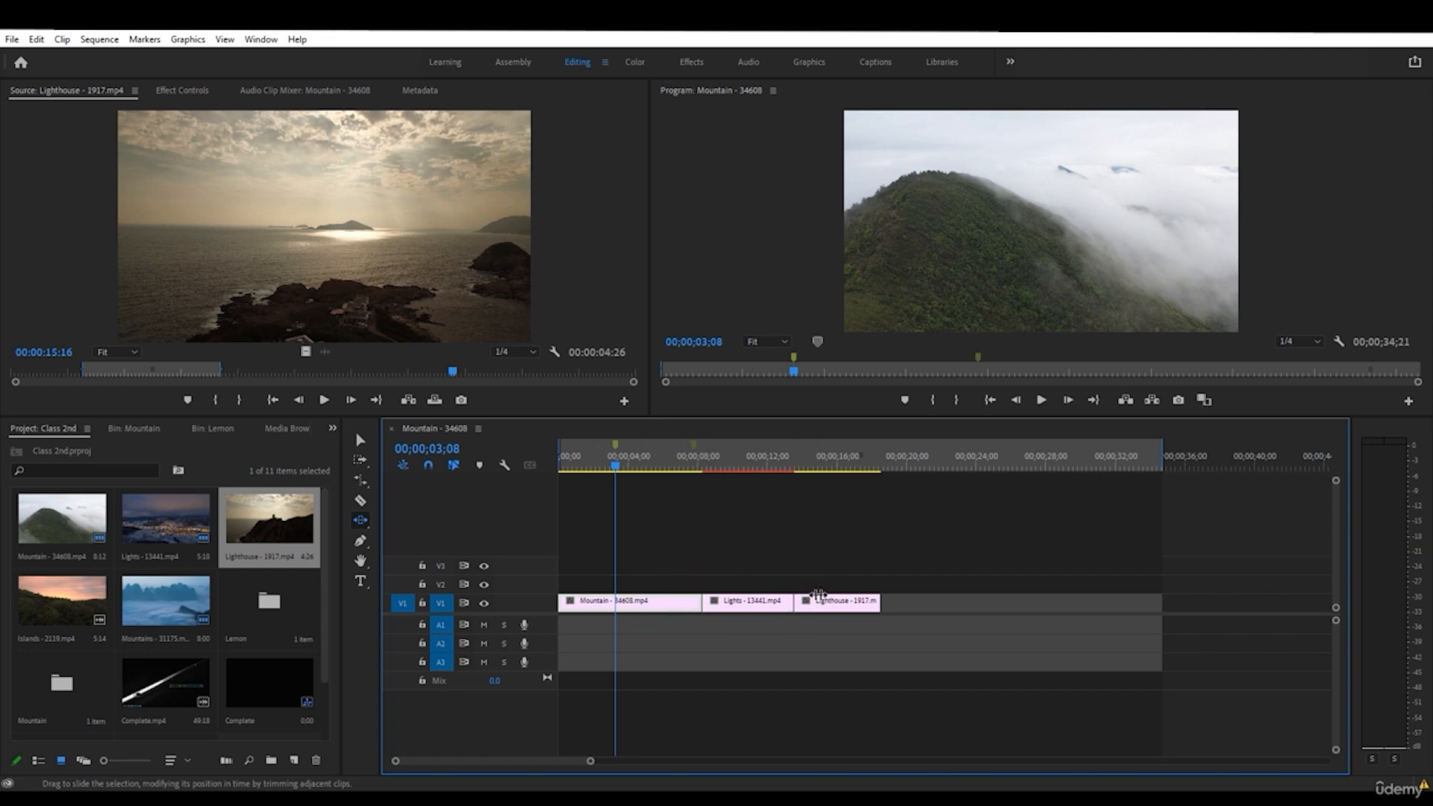
pyautogui.moveTo(764, 603)
pyautogui.mouseDown()
pyautogui.moveTo(737, 602)
pyautogui.moveTo(751, 602)
pyautogui.mouseUp()
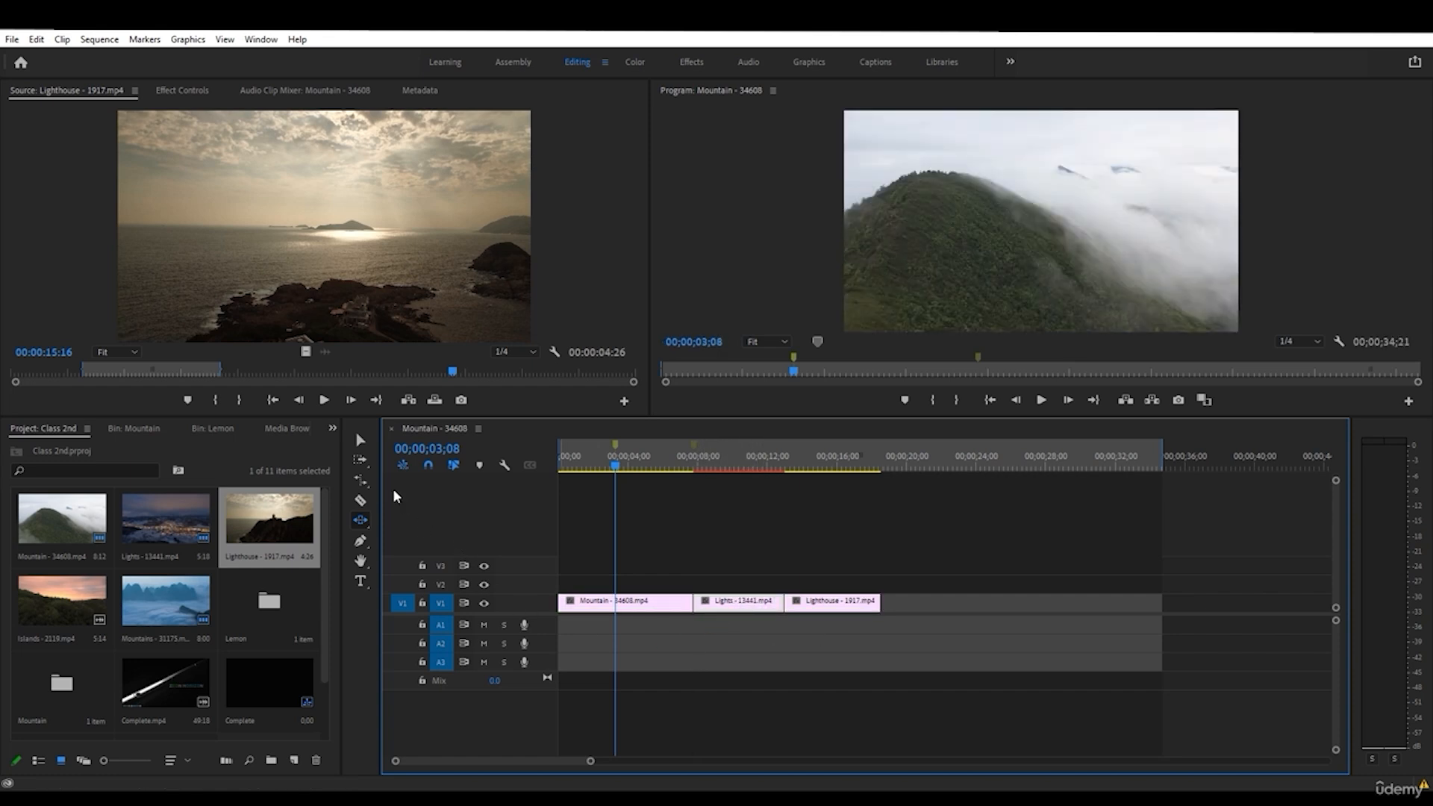
# - Shorten the Mountain clip's end with the Selection tool, move Lights against it, and extend the Lighthouse clip's start to meet Lights
pyautogui.click(363, 442)
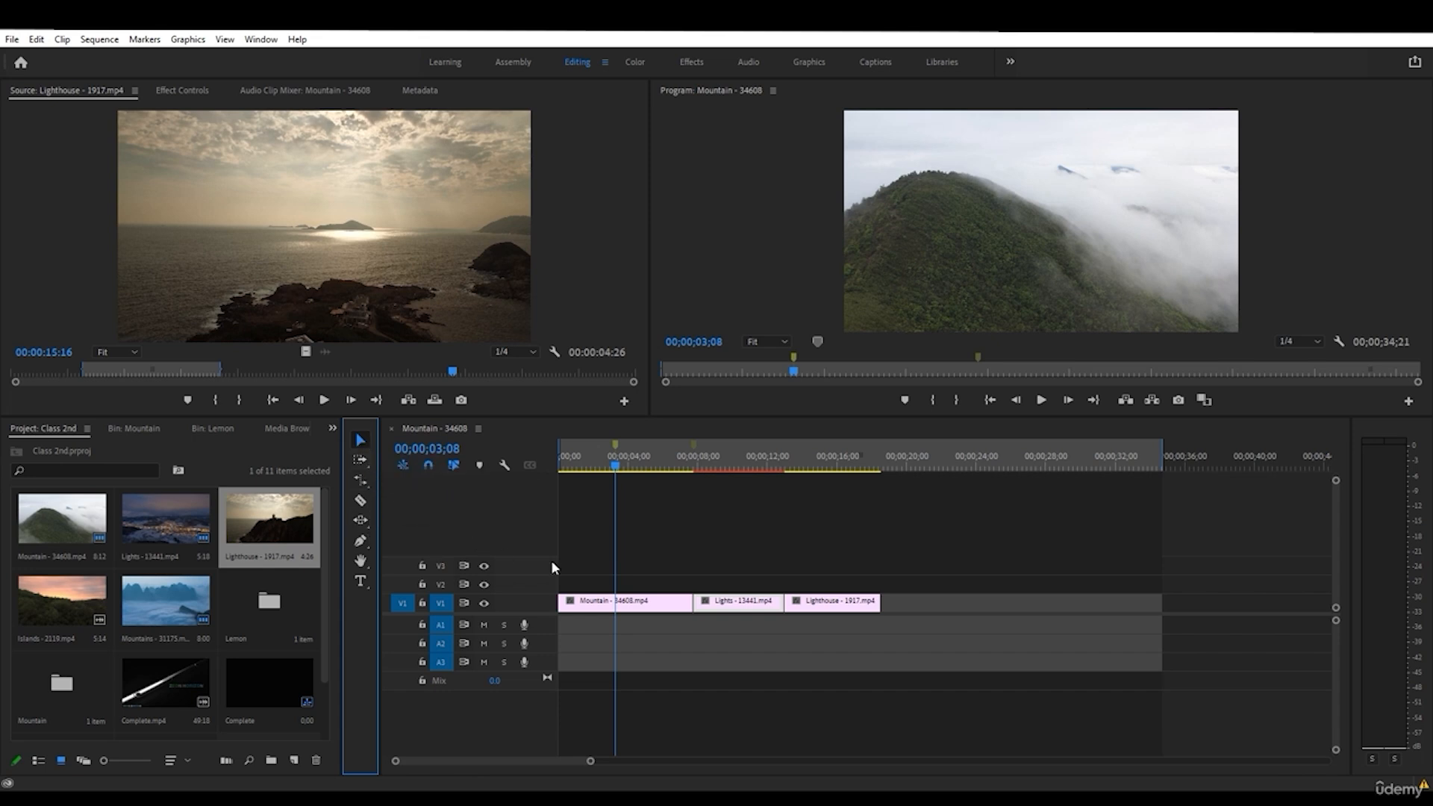
pyautogui.click(715, 592)
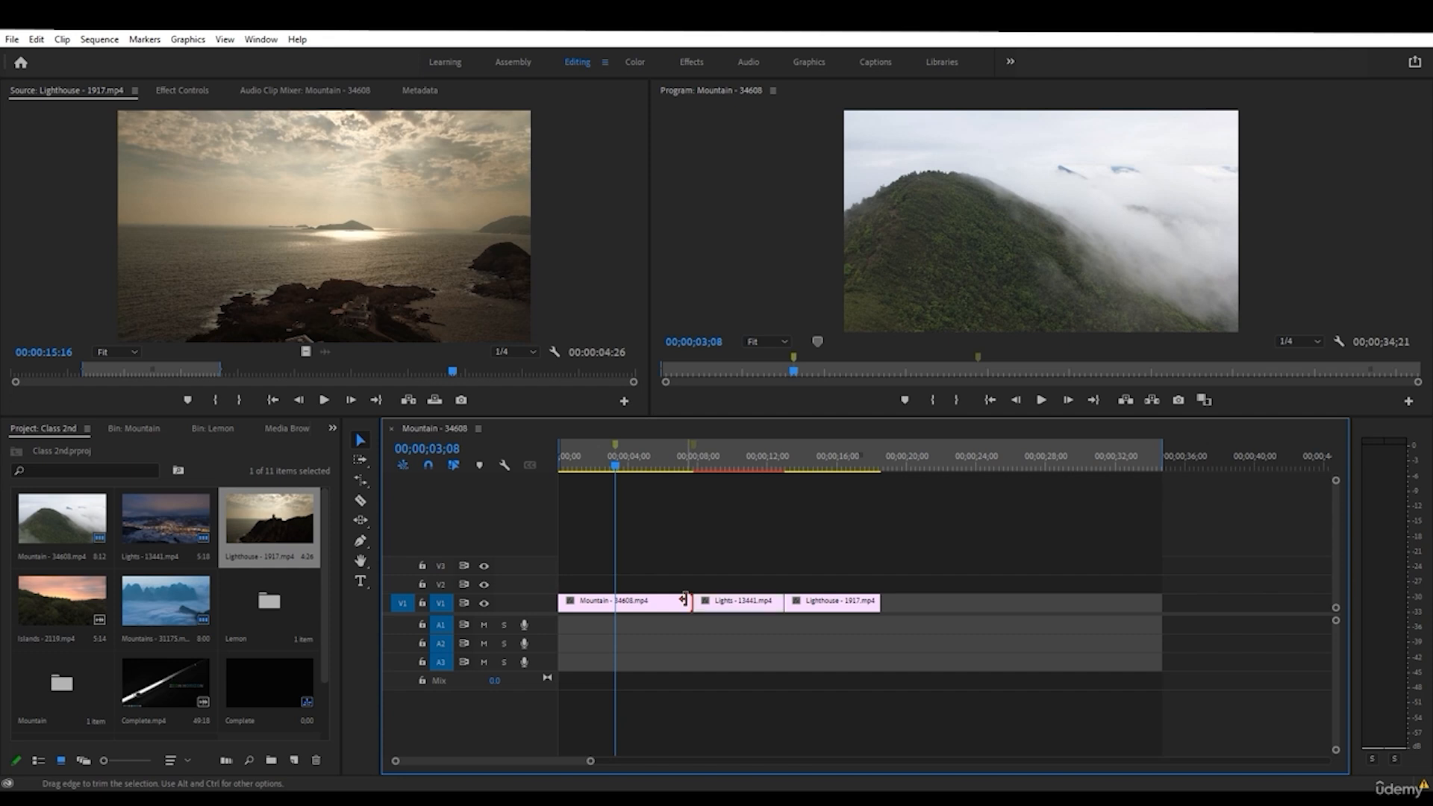
pyautogui.moveTo(690, 604); pyautogui.dragTo(657, 602)
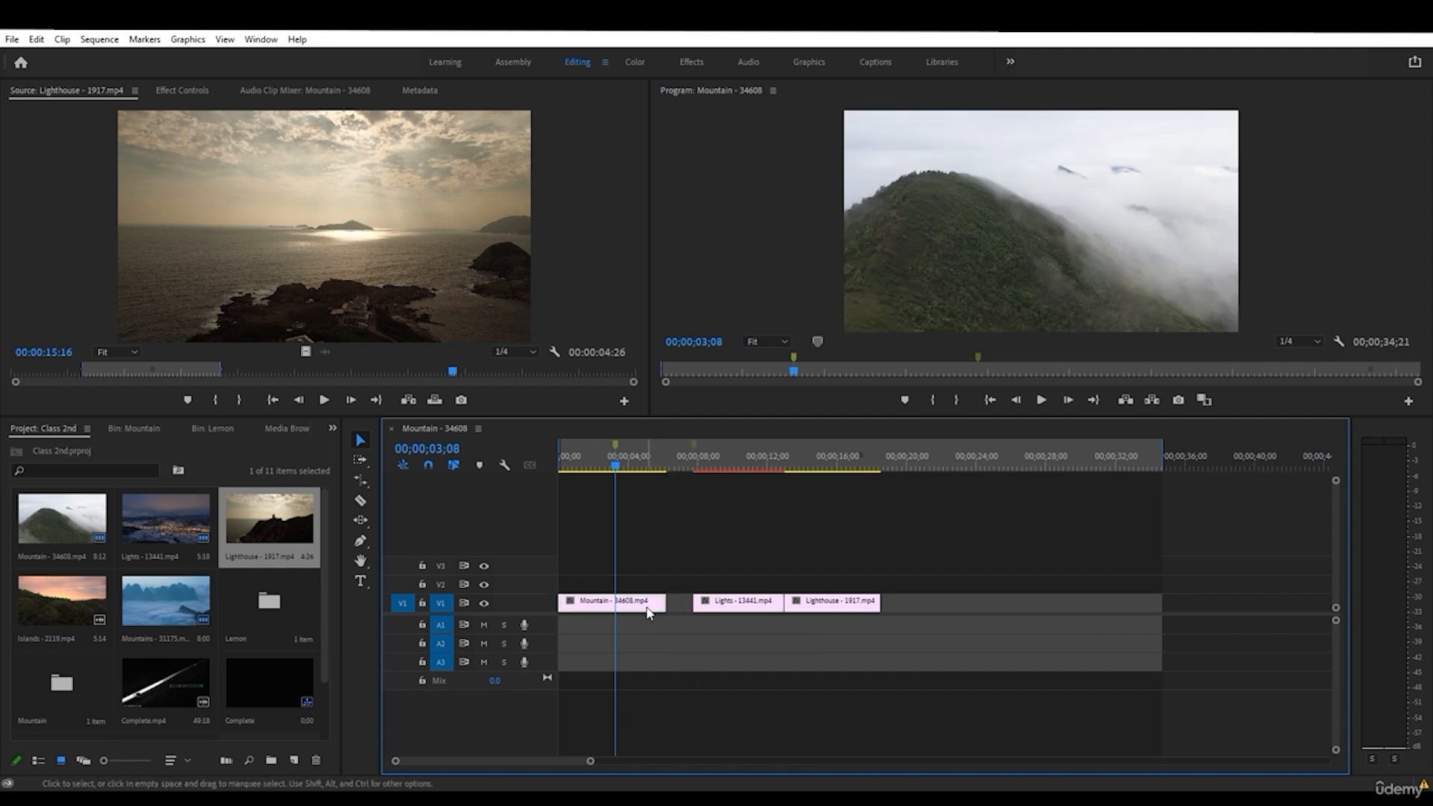
pyautogui.moveTo(756, 611)
pyautogui.mouseDown()
pyautogui.moveTo(707, 604)
pyautogui.moveTo(769, 604)
pyautogui.moveTo(751, 603)
pyautogui.mouseUp()
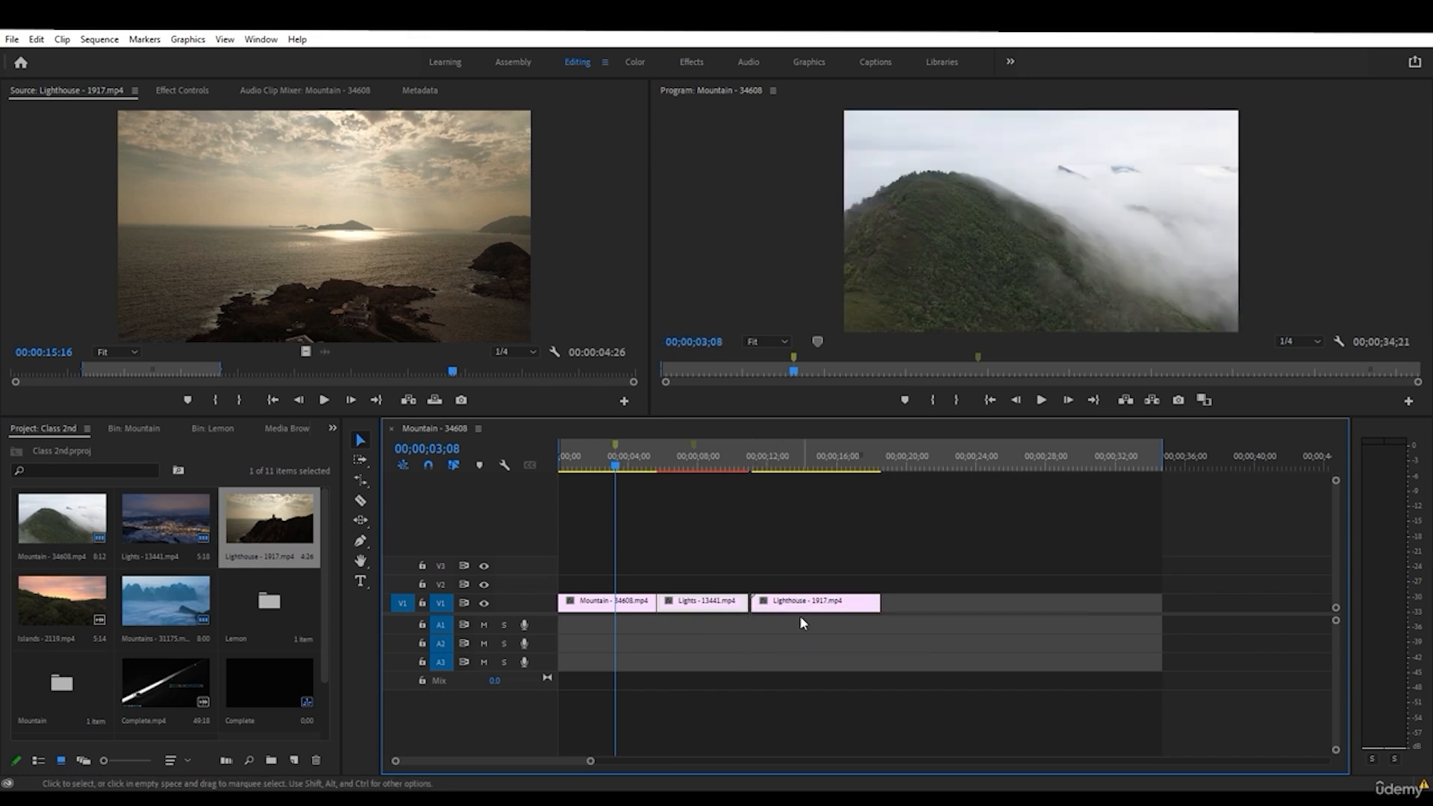
pyautogui.click(742, 610)
pyautogui.moveTo(656, 603); pyautogui.dragTo(655, 604)
# - Undo the Selection tool trims and clip move, restoring the three adjoining clips on V1
pyautogui.hotkey('ctrl', 'z')
pyautogui.hotkey('ctrl', 'z')
pyautogui.hotkey('ctrl', 'z')
pyautogui.hotkey('ctrl', 'z')
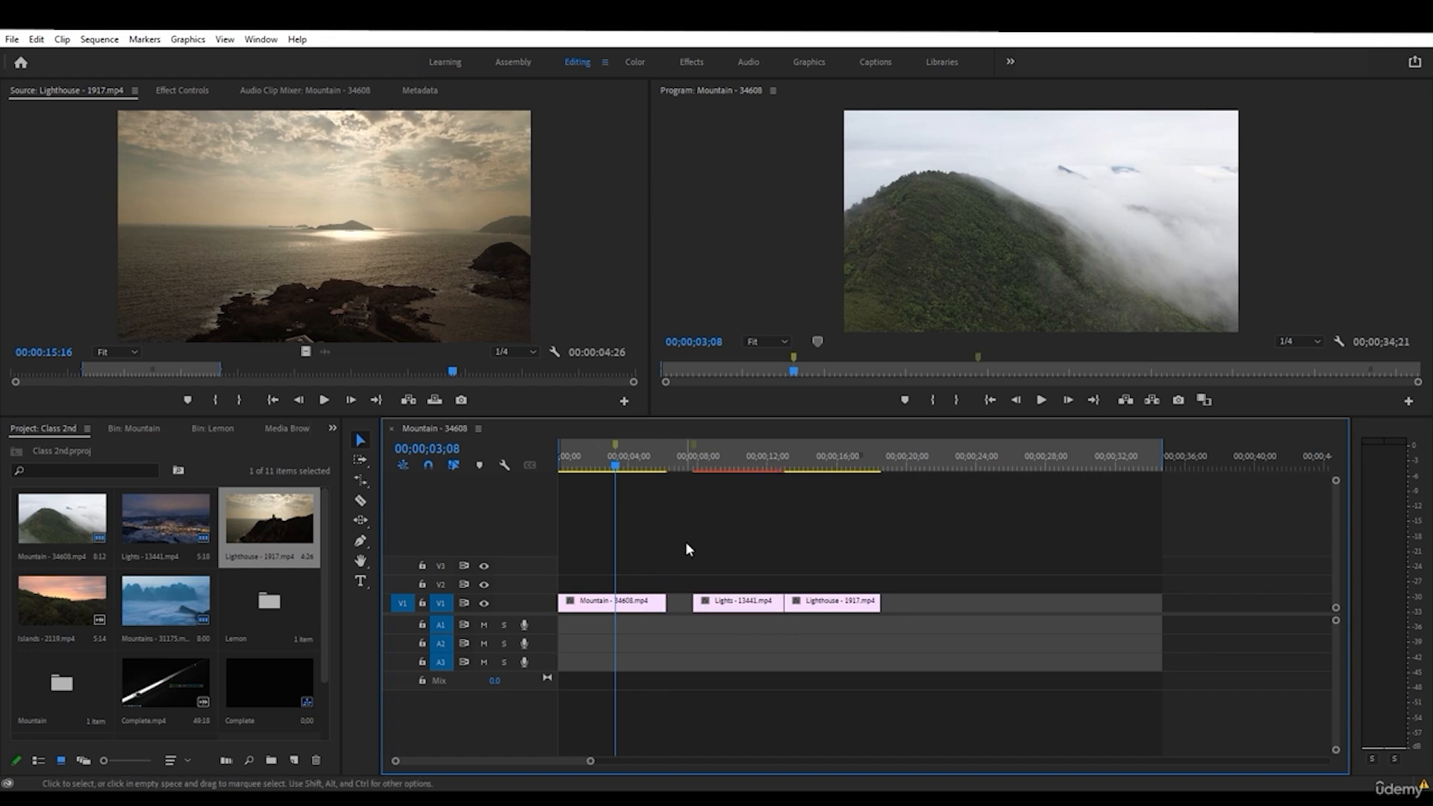
pyautogui.hotkey('ctrl', 'shift', 'z')
pyautogui.hotkey('ctrl', 'shift', 'z')
# - Slide the Lights clip about two seconds earlier between its neighbours with the Slide tool, and undo the slide
pyautogui.click(360, 521)
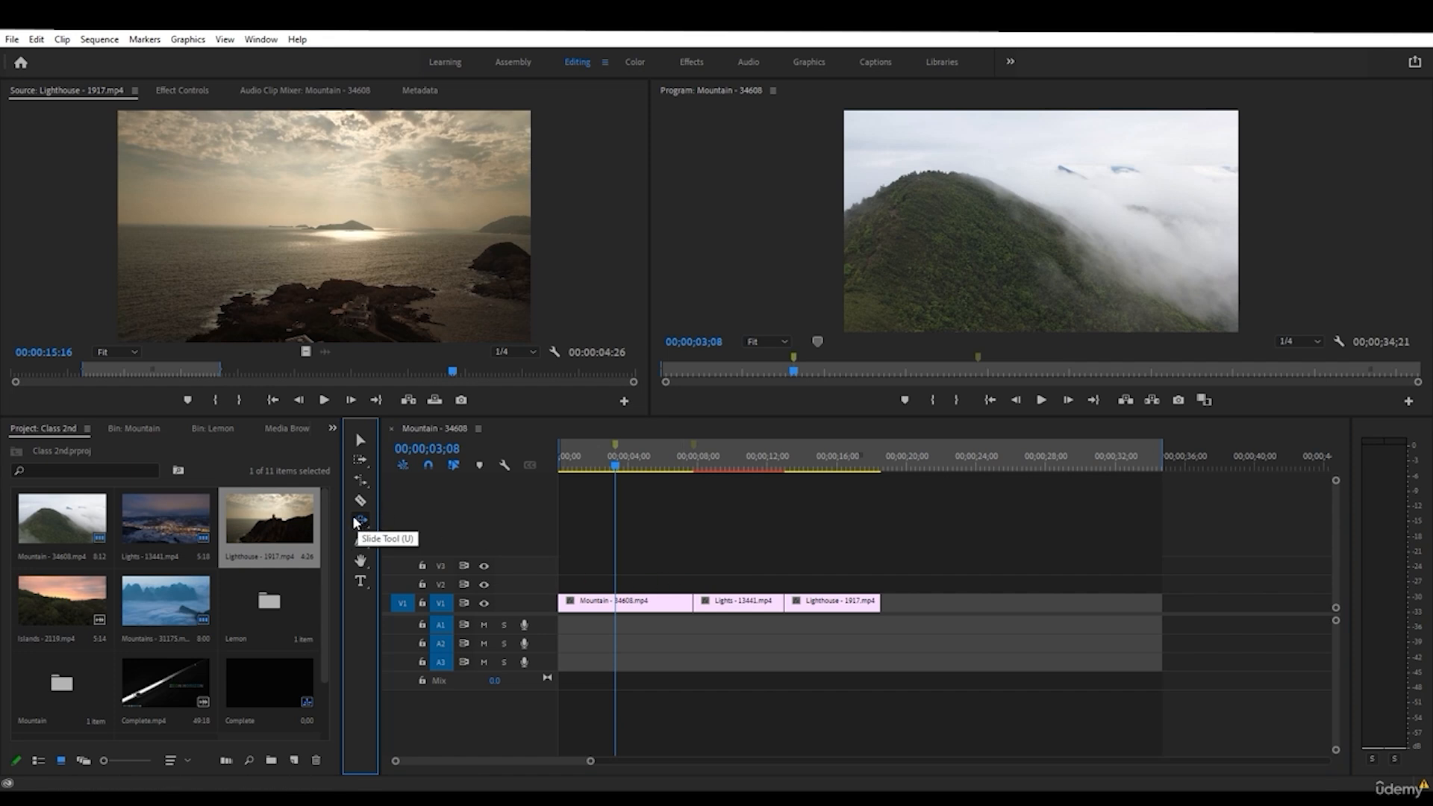
pyautogui.click(728, 612)
pyautogui.moveTo(746, 605); pyautogui.dragTo(713, 604)
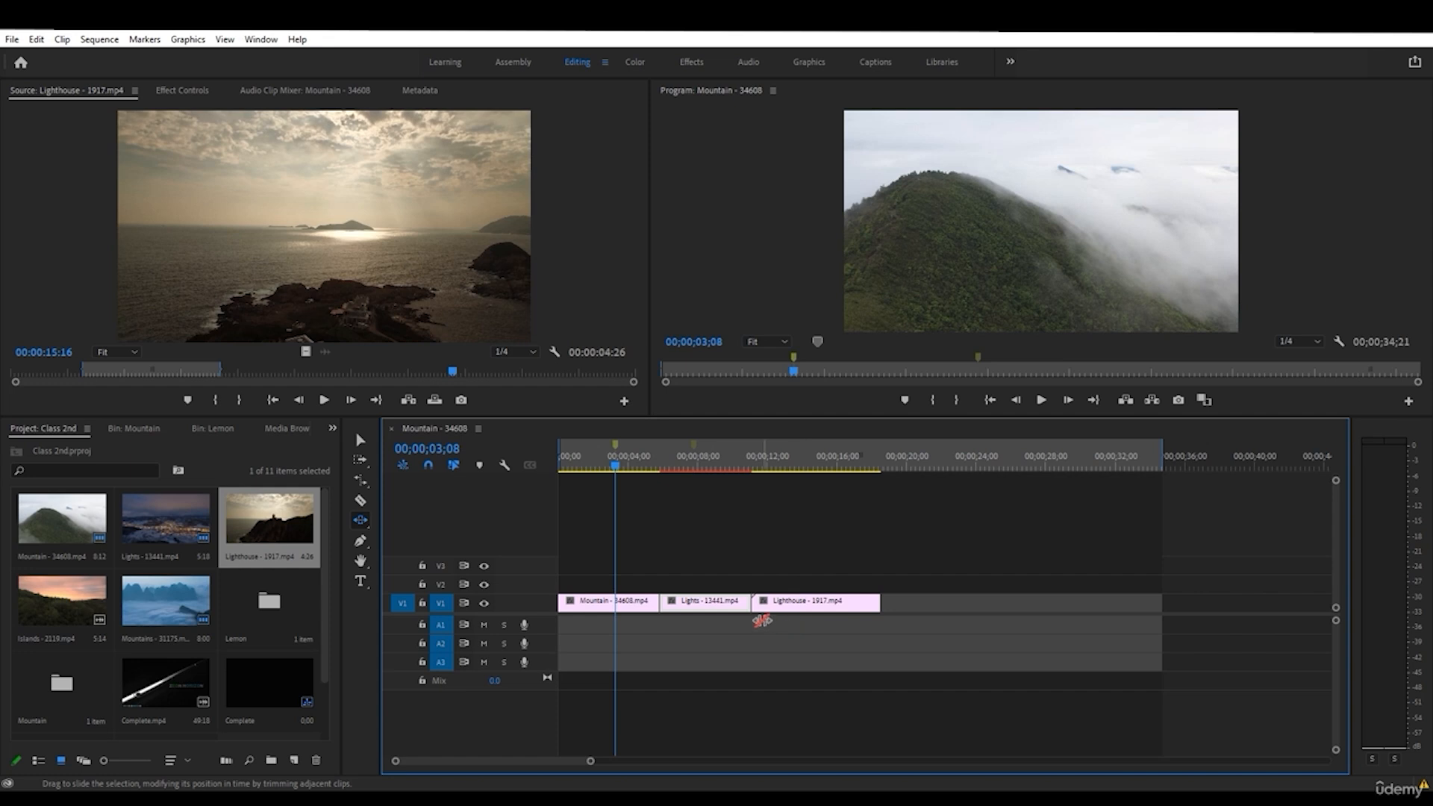
pyautogui.hotkey('ctrl', 'z')
# - Switch from the Slide tool to the Slip tool
pyautogui.click(362, 521)
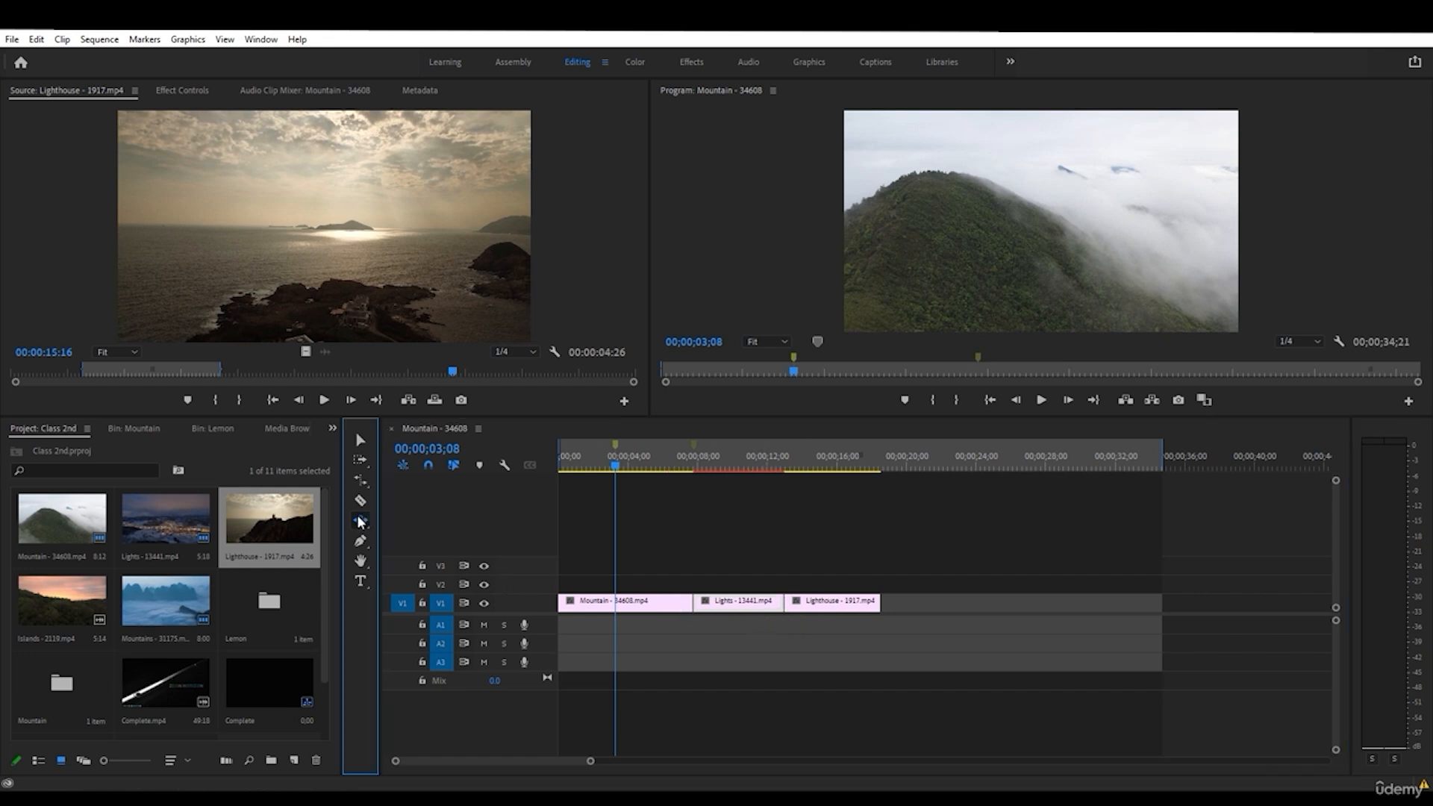
pyautogui.click(399, 517)
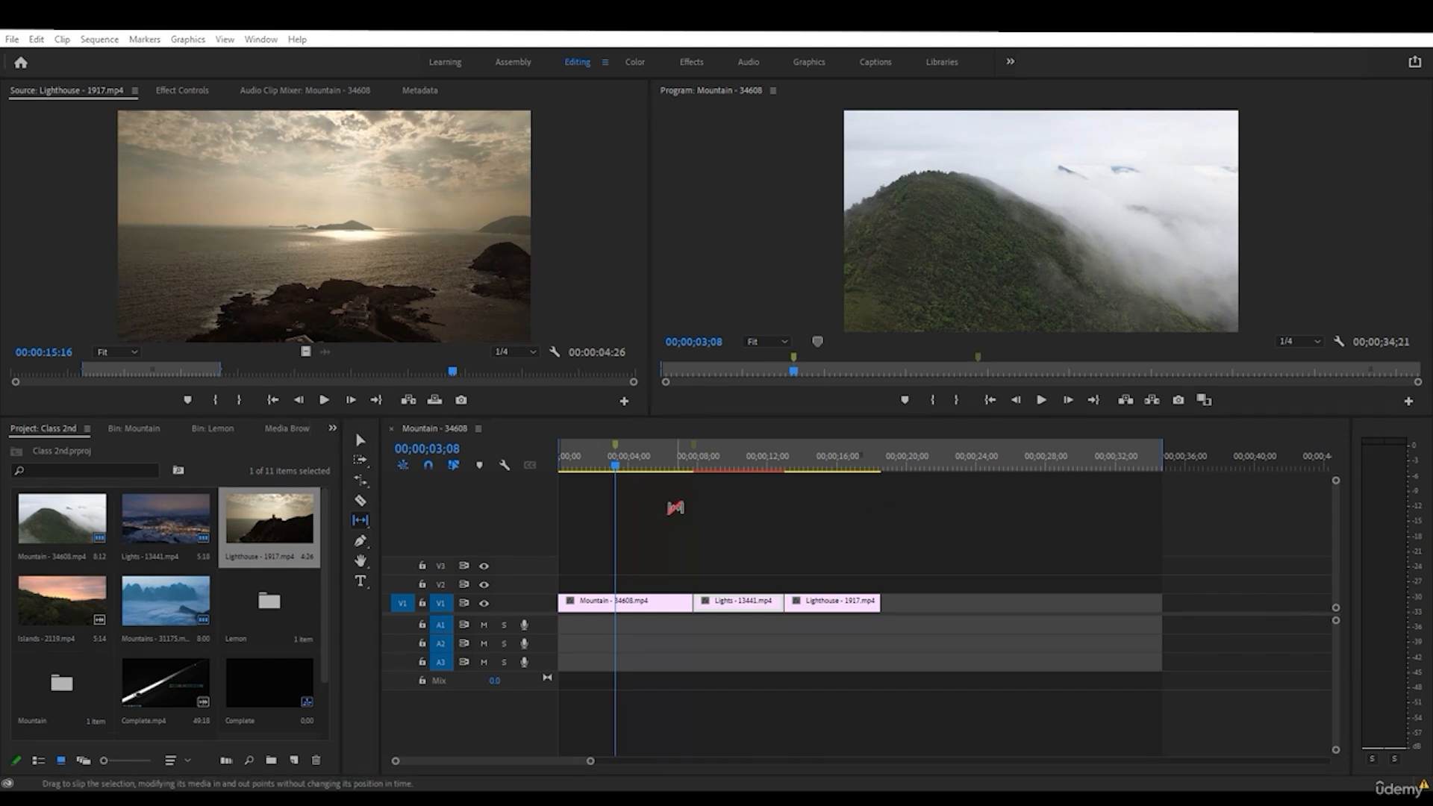
pyautogui.click(365, 523)
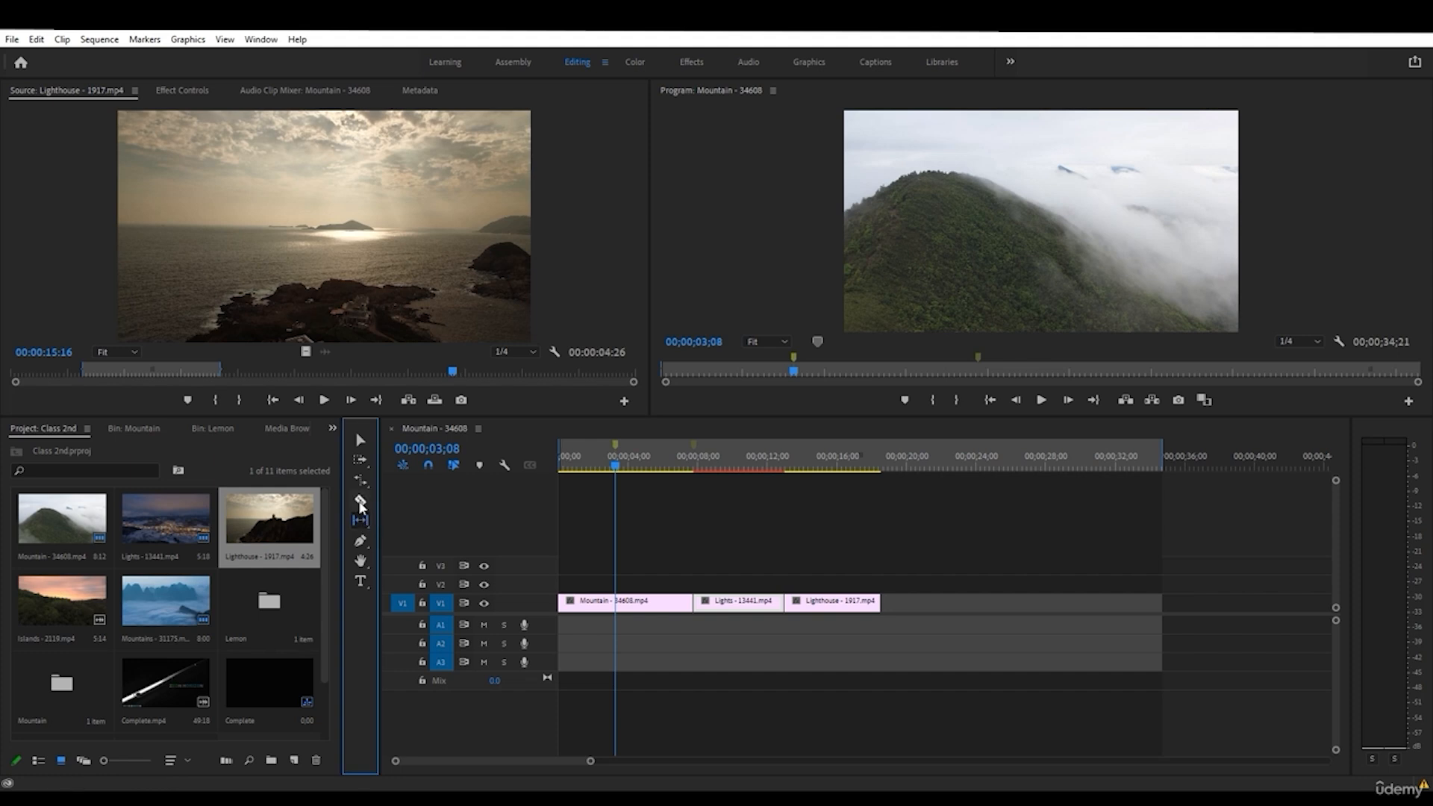
# - Choose the Slip tool, nudge the Lights clip's footage on V1, and open that clip in the Source Monitor
pyautogui.click(360, 520)
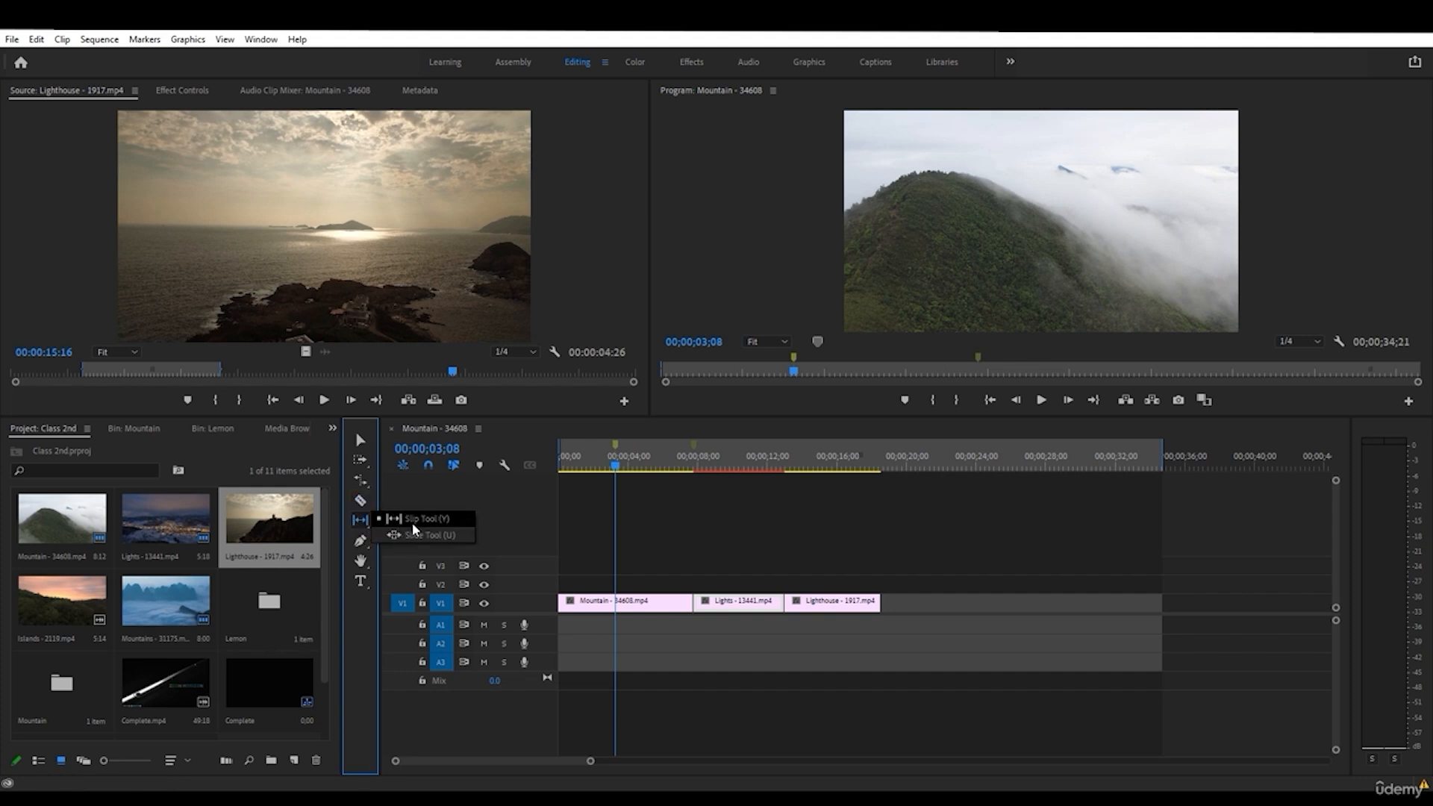
pyautogui.click(422, 522)
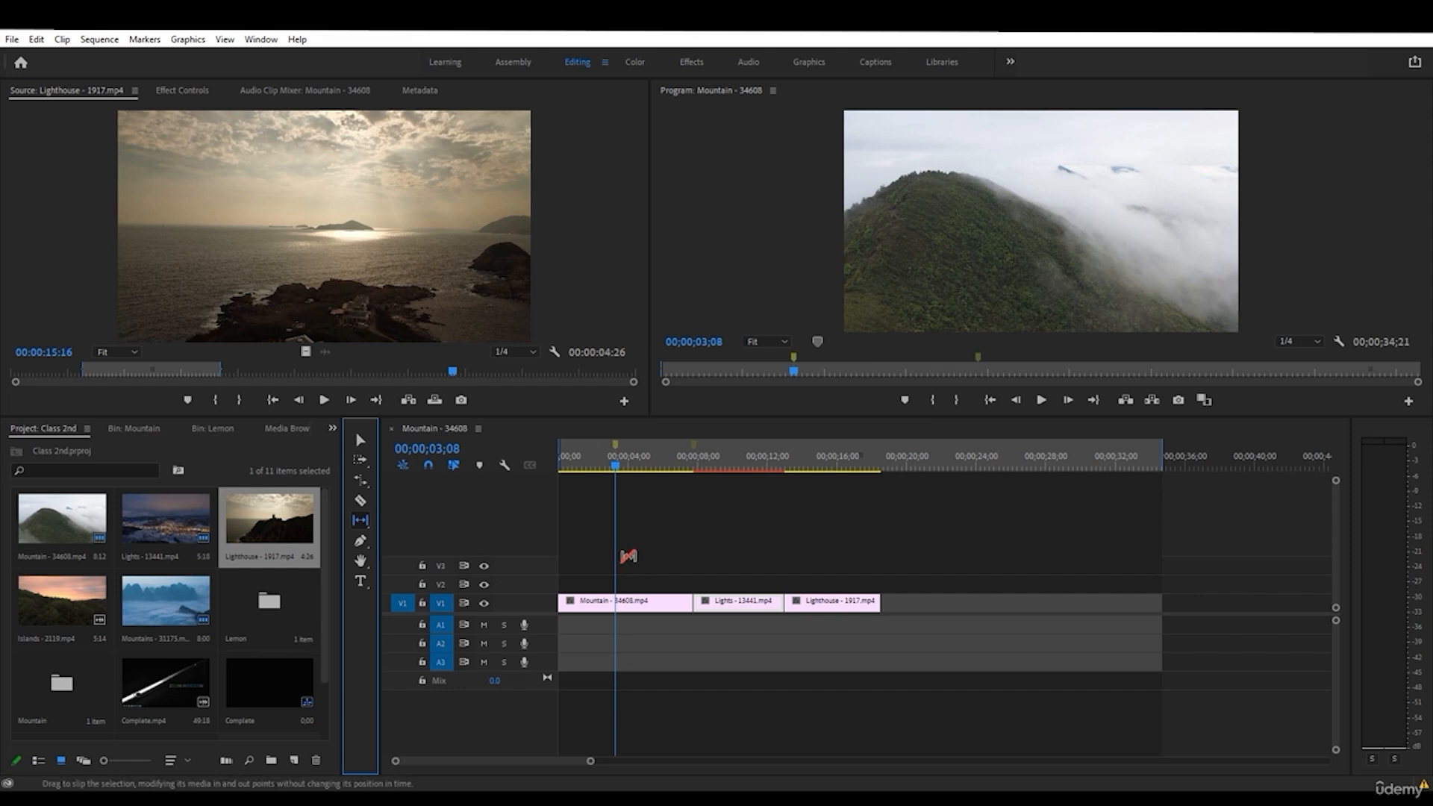
pyautogui.moveTo(719, 601); pyautogui.dragTo(722, 601)
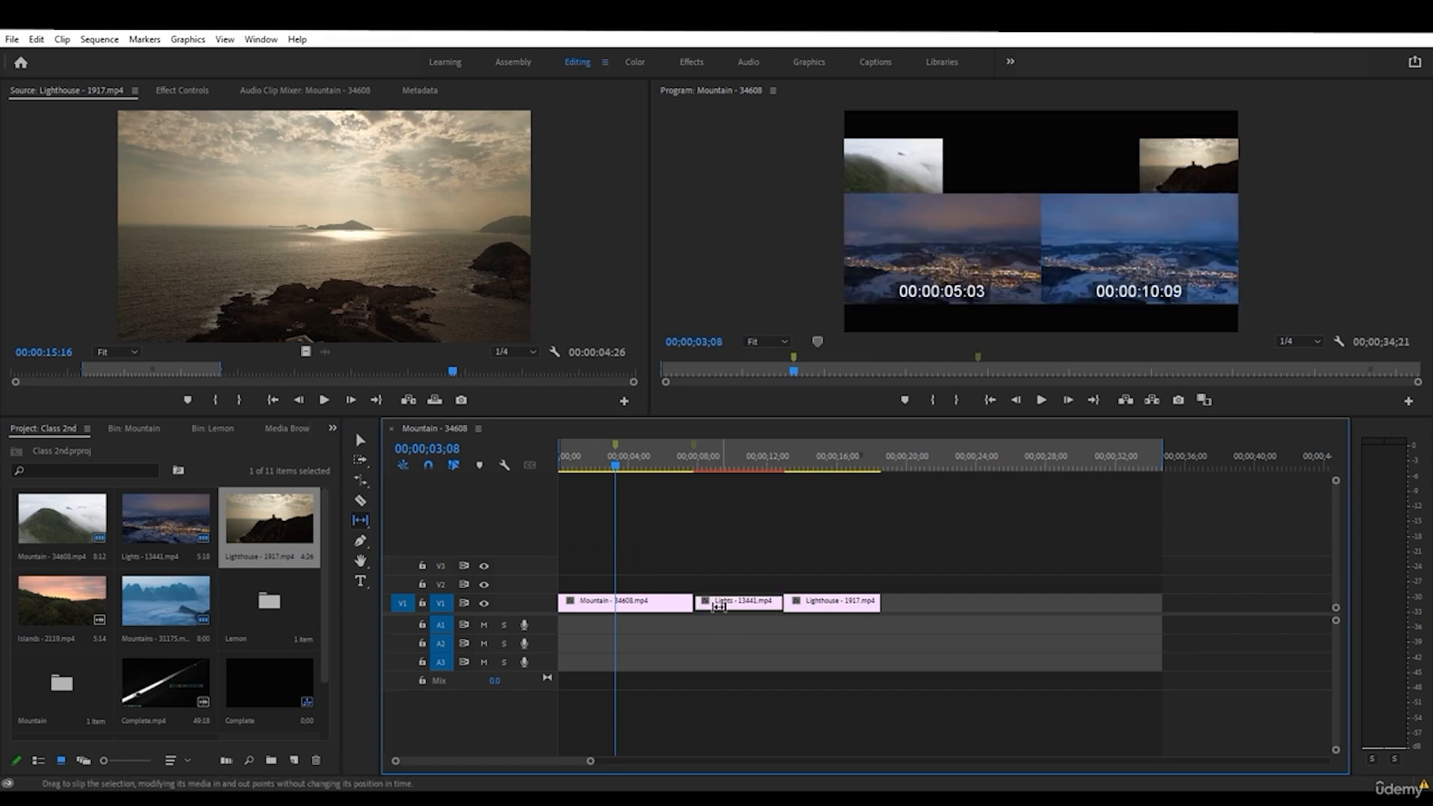
pyautogui.click(146, 368)
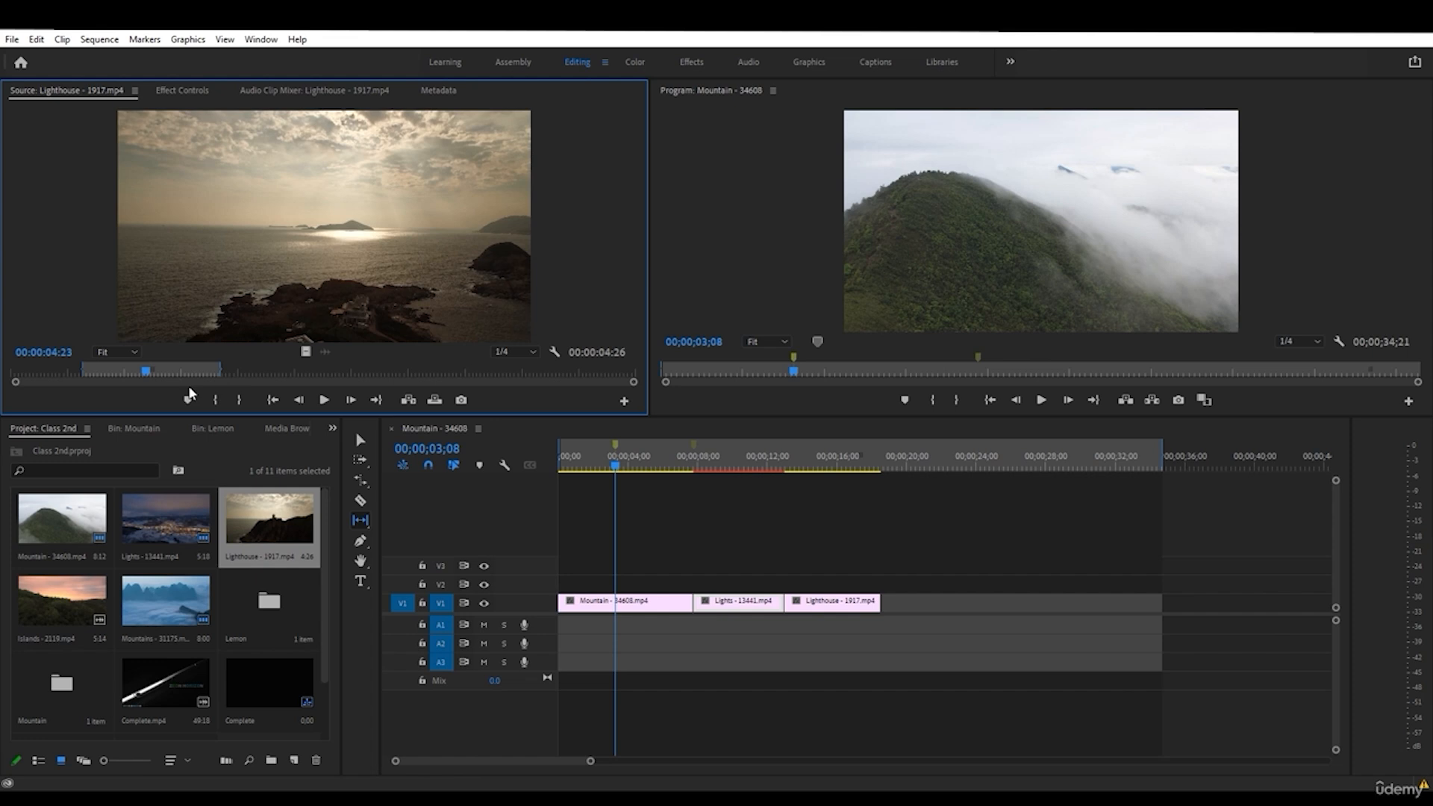
pyautogui.doubleClick(706, 601)
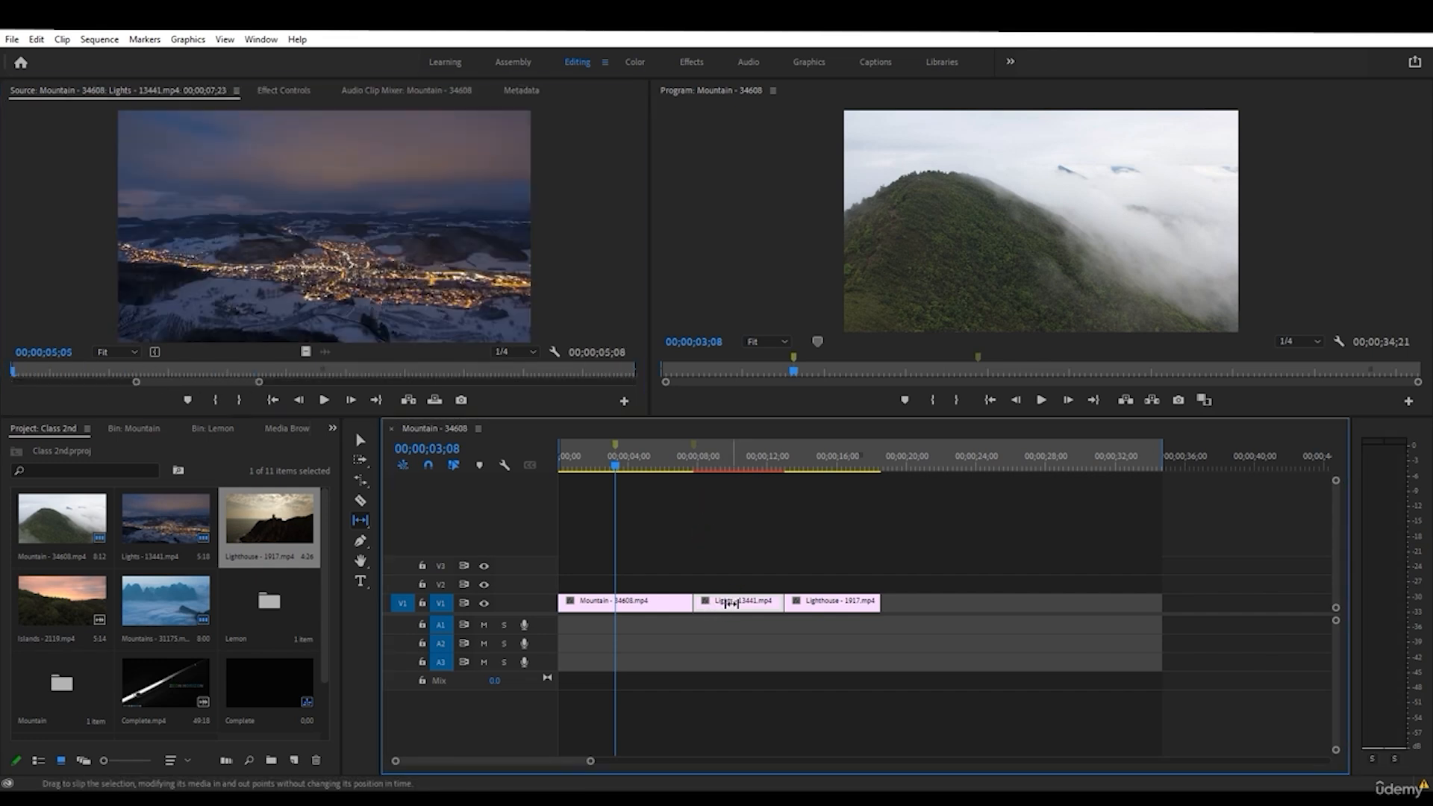
# - Trim the Lights clip in the Source Monitor to an In point of 00;00;06;16 and a duration of 00;00;02;23
pyautogui.moveTo(43, 375); pyautogui.dragTo(173, 371)
pyautogui.click(224, 398)
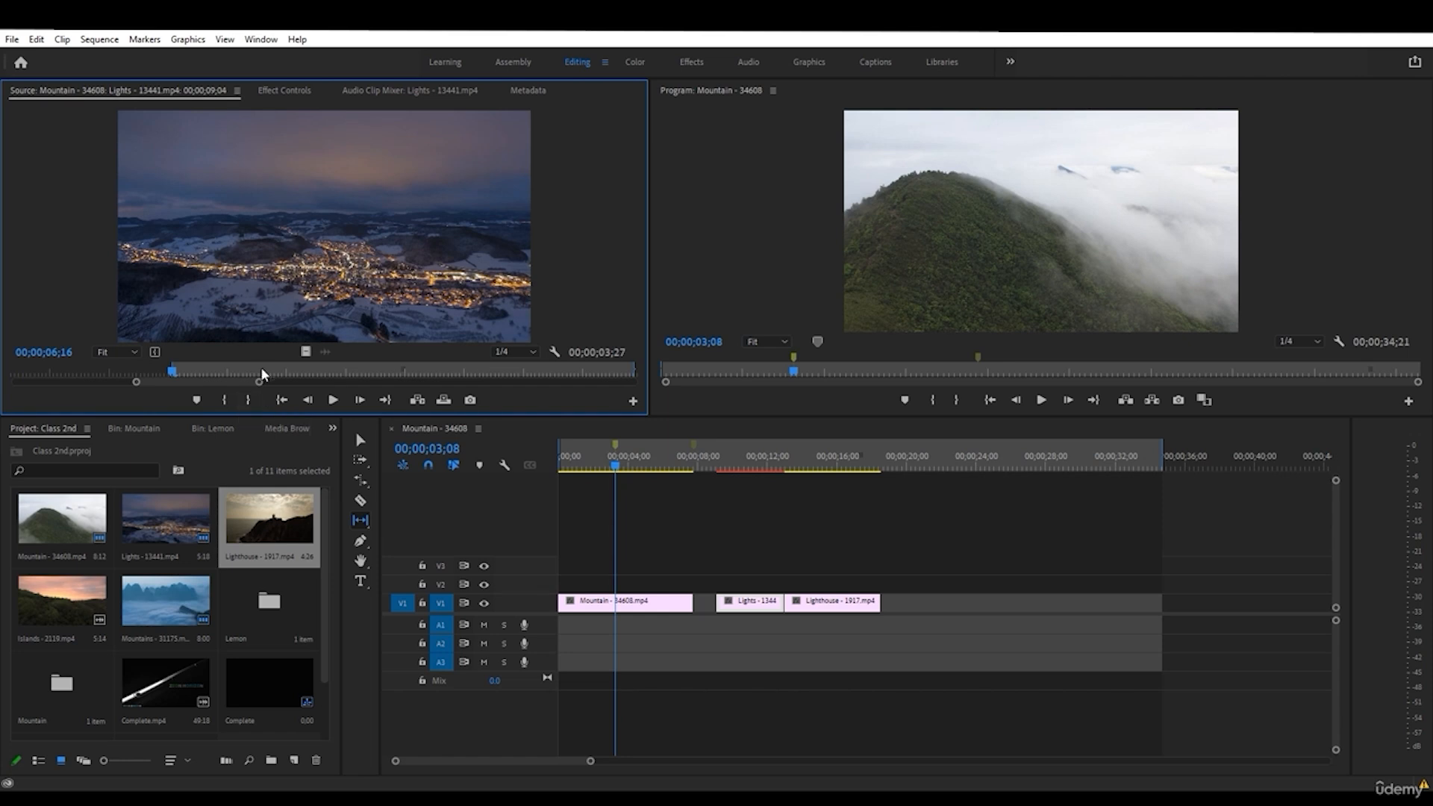
pyautogui.moveTo(261, 367); pyautogui.dragTo(650, 394)
pyautogui.click(250, 401)
pyautogui.moveTo(15, 383); pyautogui.dragTo(7, 388)
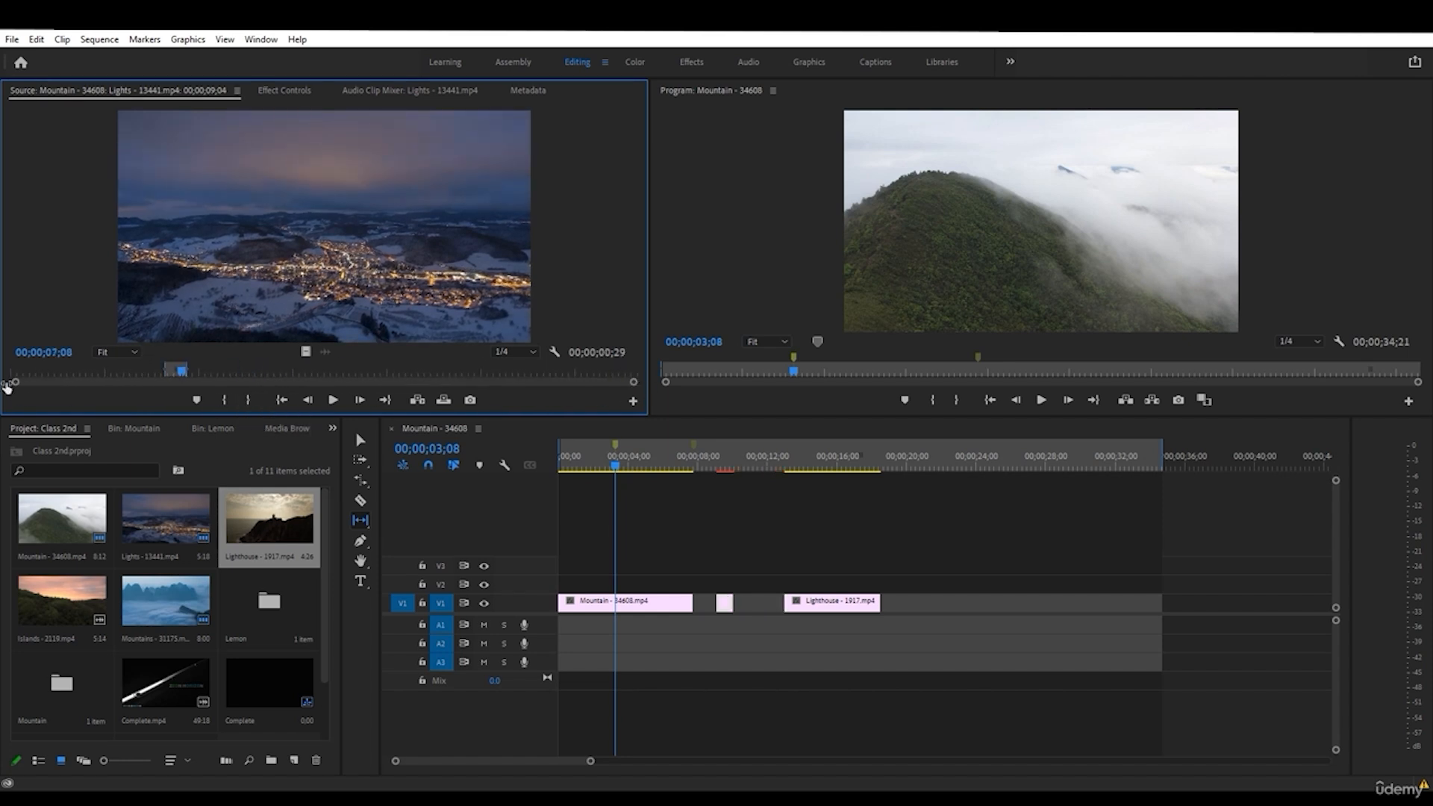
pyautogui.moveTo(186, 371); pyautogui.dragTo(381, 375)
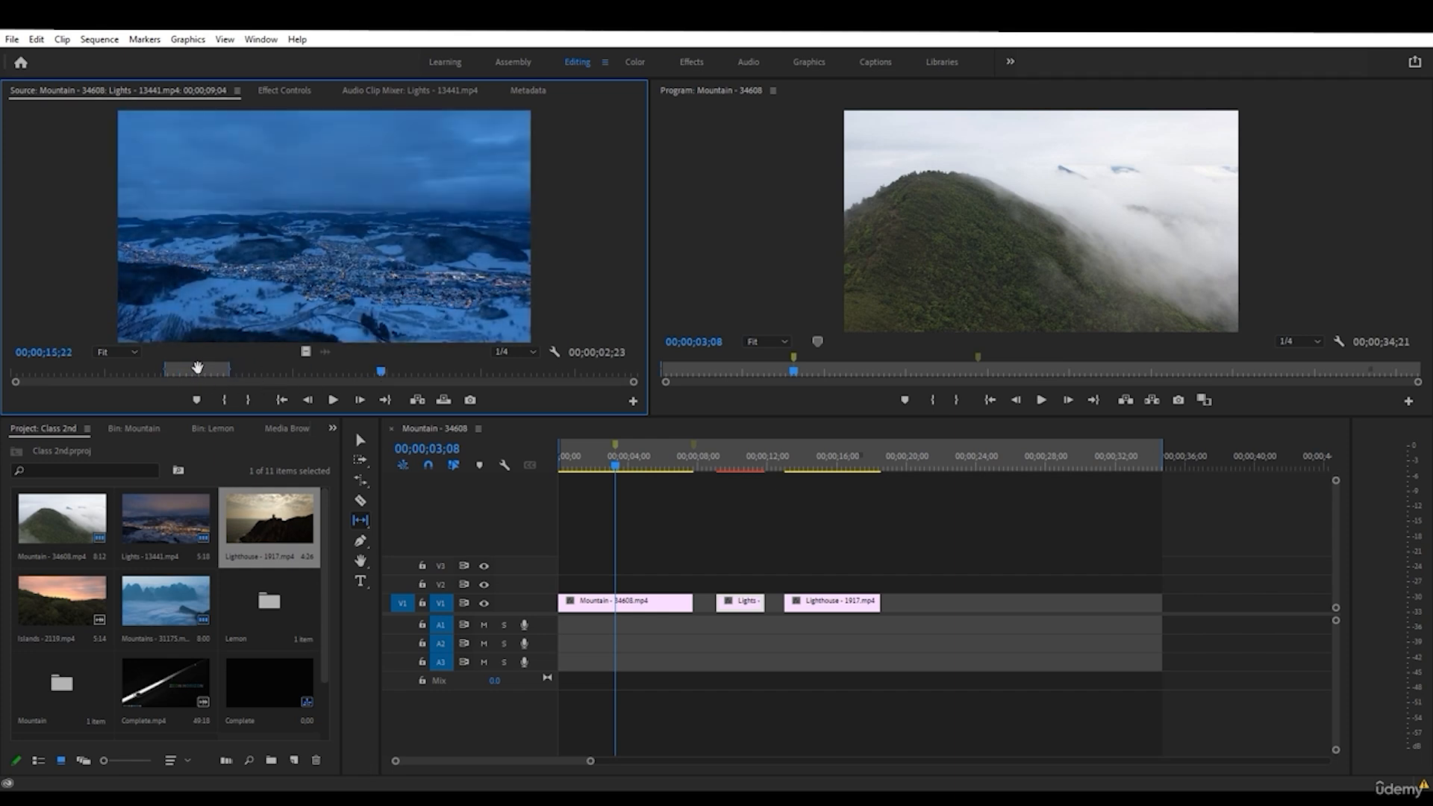
# - Shift the Lights clip's In/Out range earlier and later along its source footage in the Source Monitor, keeping its duration
pyautogui.moveTo(198, 369)
pyautogui.mouseDown()
pyautogui.moveTo(159, 374)
pyautogui.moveTo(231, 372)
pyautogui.moveTo(157, 372)
pyautogui.moveTo(241, 369)
pyautogui.moveTo(219, 369)
pyautogui.mouseUp()
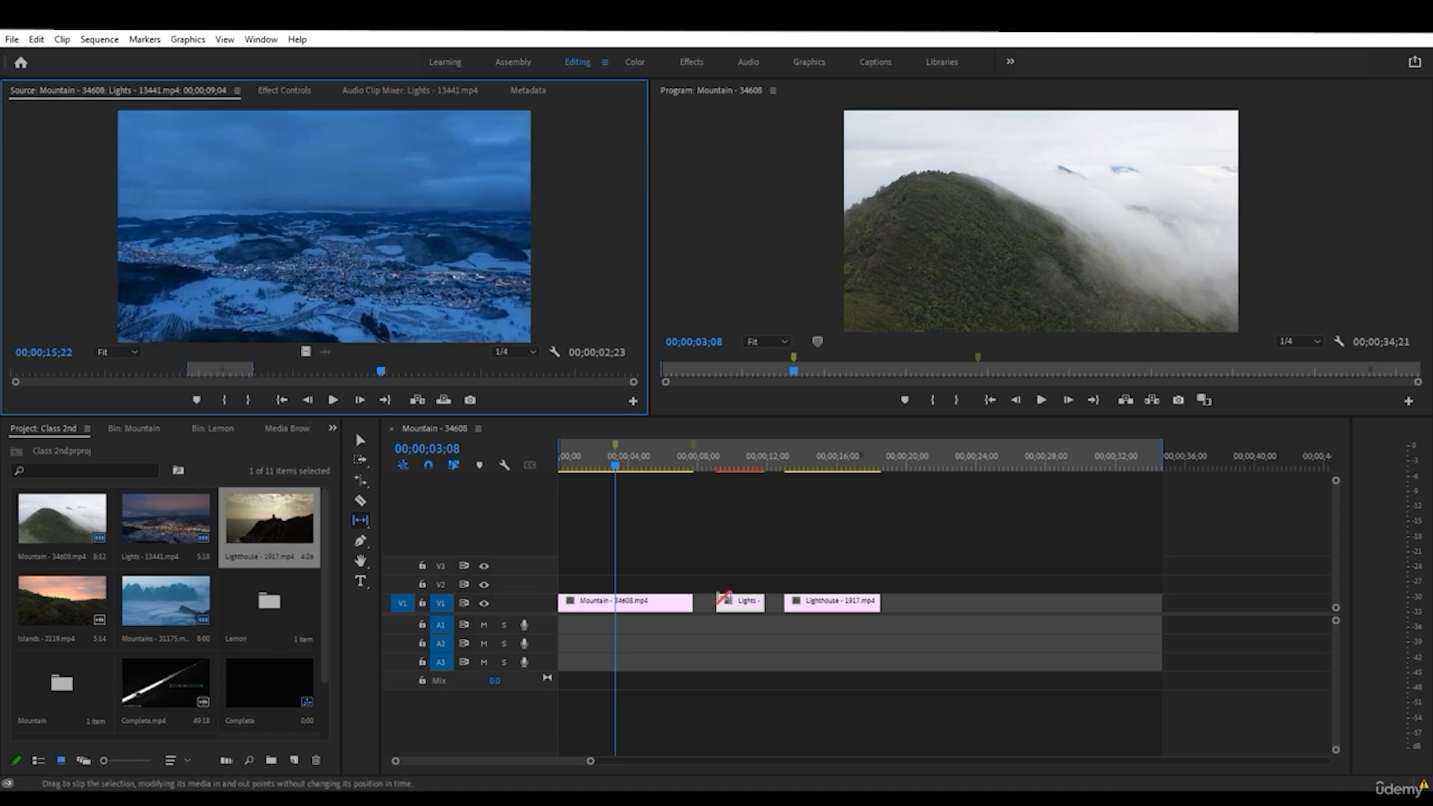
pyautogui.click(220, 372)
pyautogui.click(360, 520)
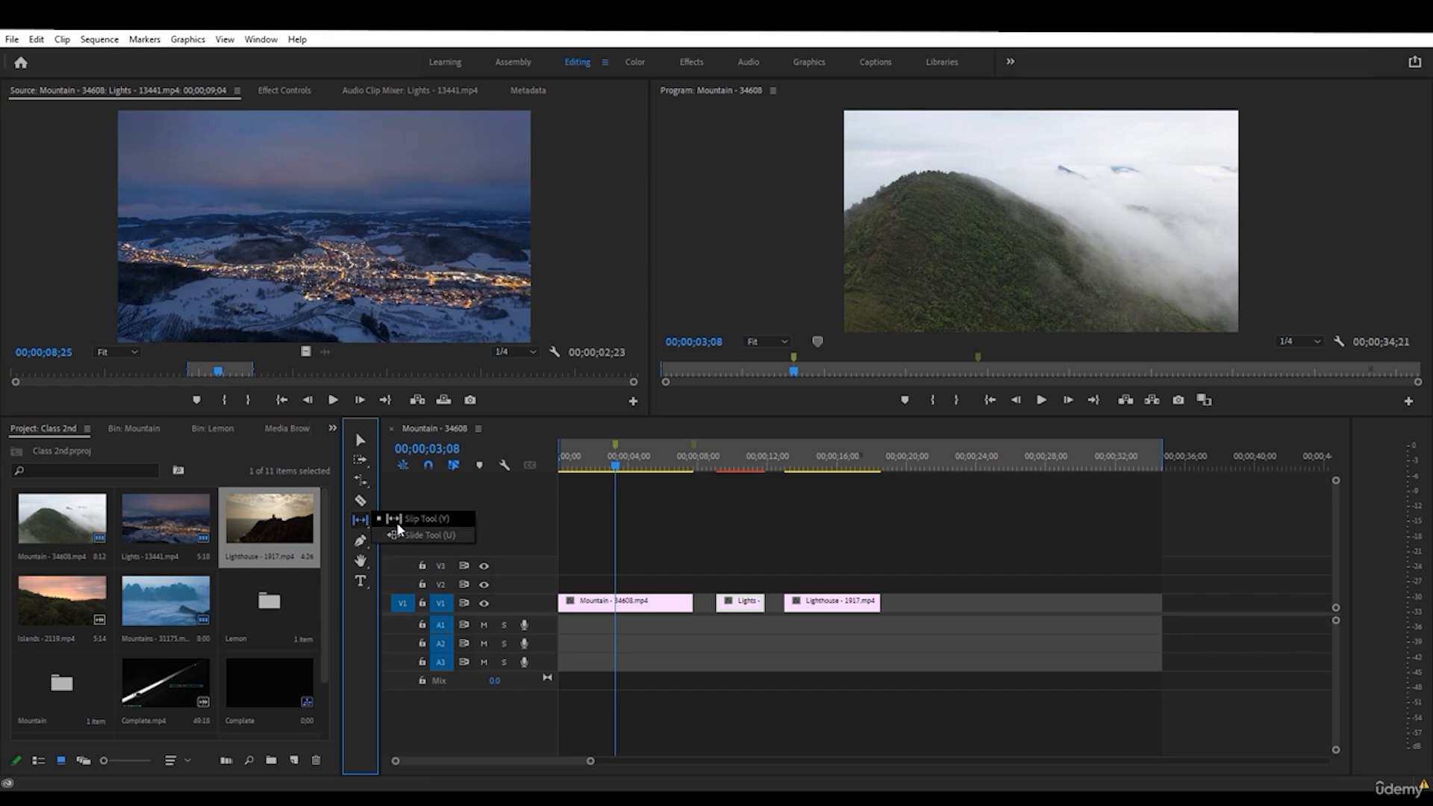
pyautogui.click(389, 525)
pyautogui.click(333, 376)
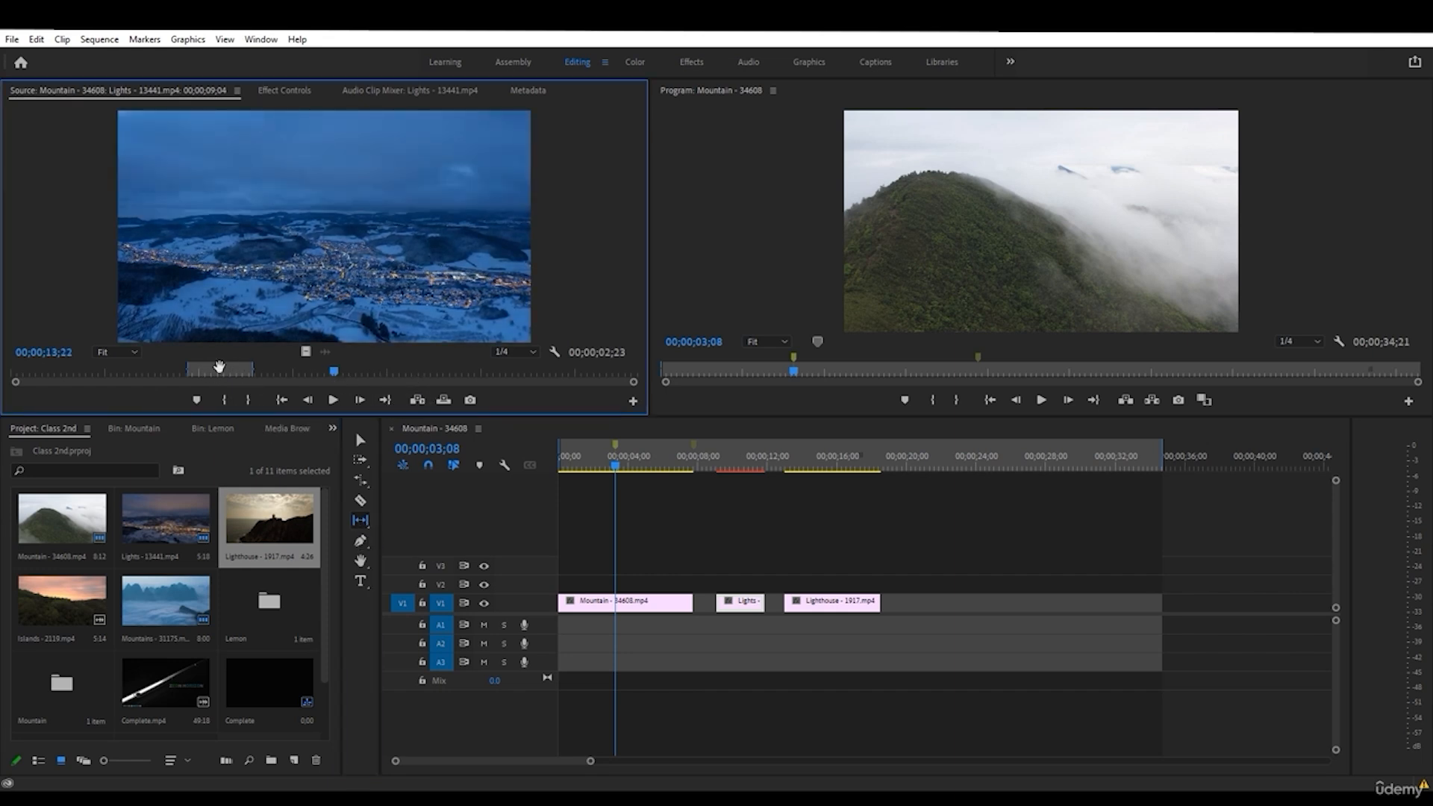
pyautogui.moveTo(219, 369)
pyautogui.mouseDown()
pyautogui.moveTo(235, 371)
pyautogui.moveTo(102, 363)
pyautogui.moveTo(226, 371)
pyautogui.mouseUp()
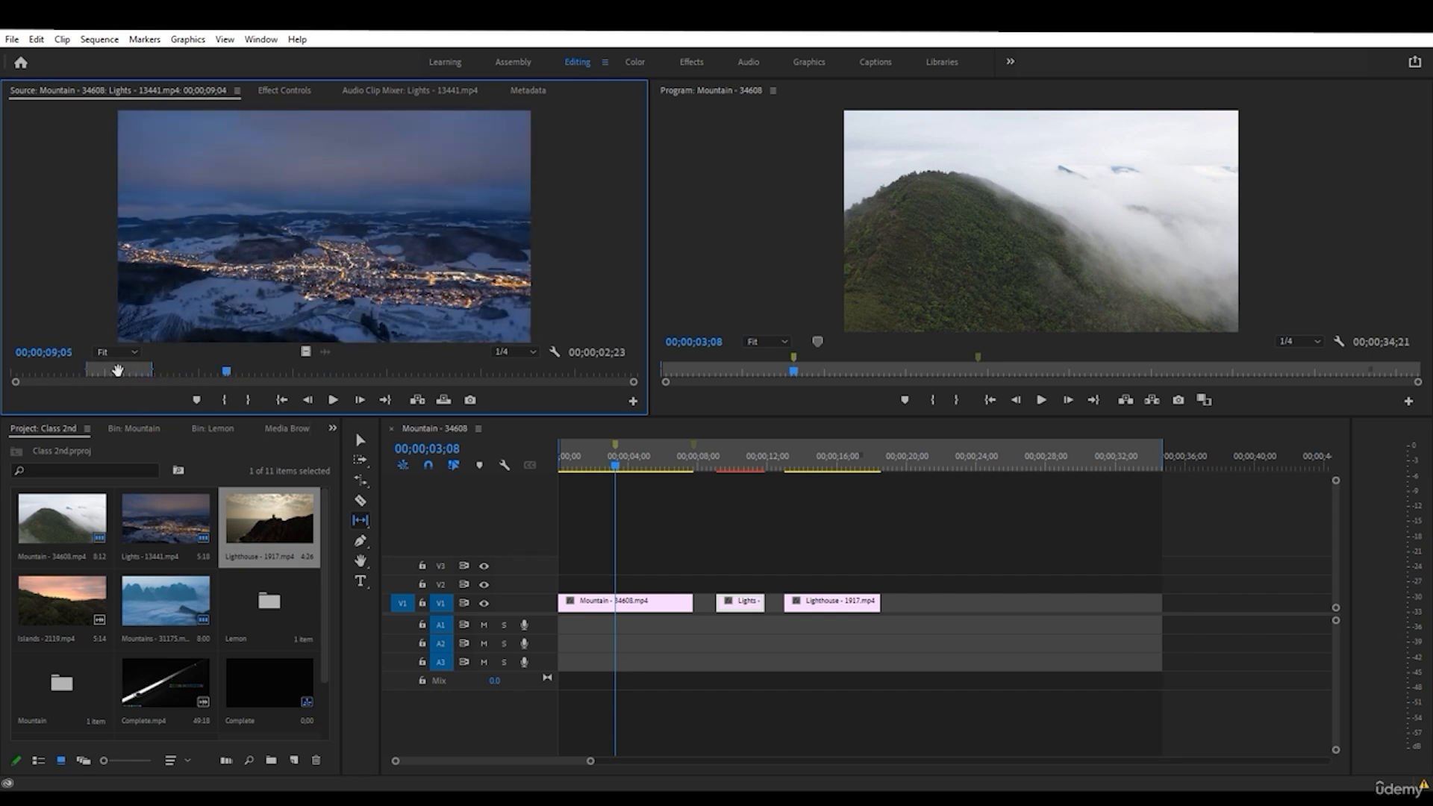
pyautogui.moveTo(119, 369); pyautogui.dragTo(375, 382)
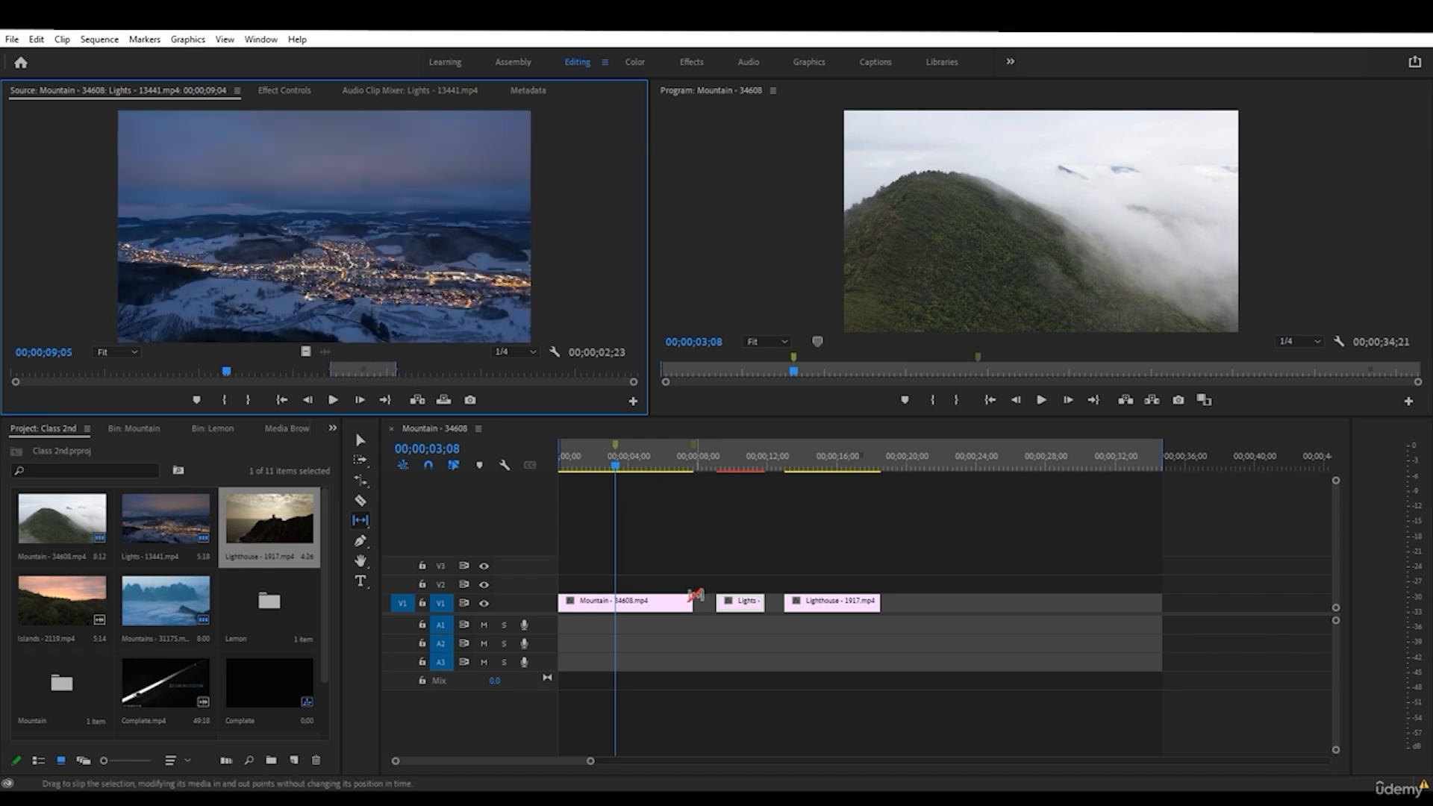
# - Slip the Lights clip's footage earlier and later within its place on V1 with the Slip tool, and try slipping the Mountain clip
pyautogui.click(738, 609)
pyautogui.click(362, 527)
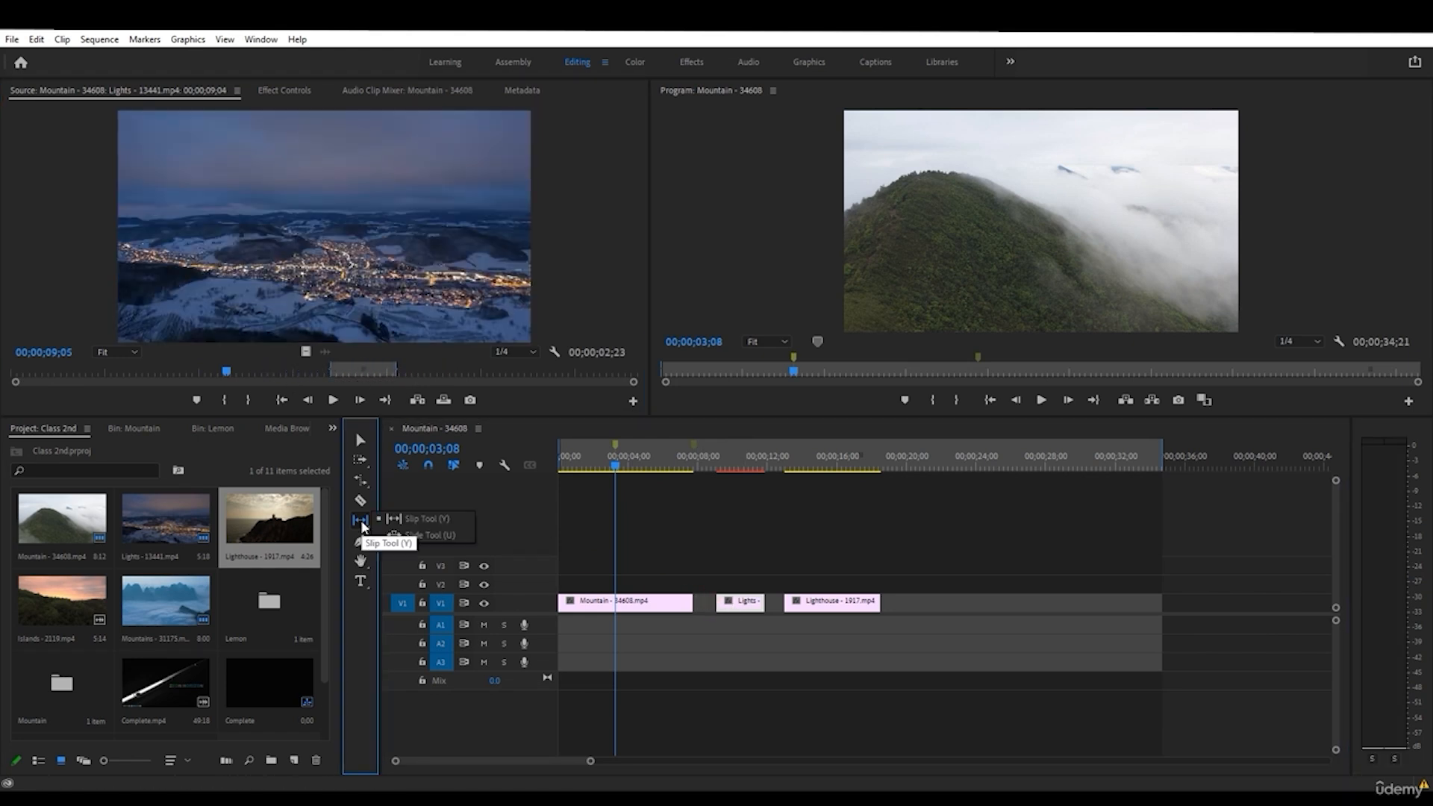
pyautogui.click(403, 519)
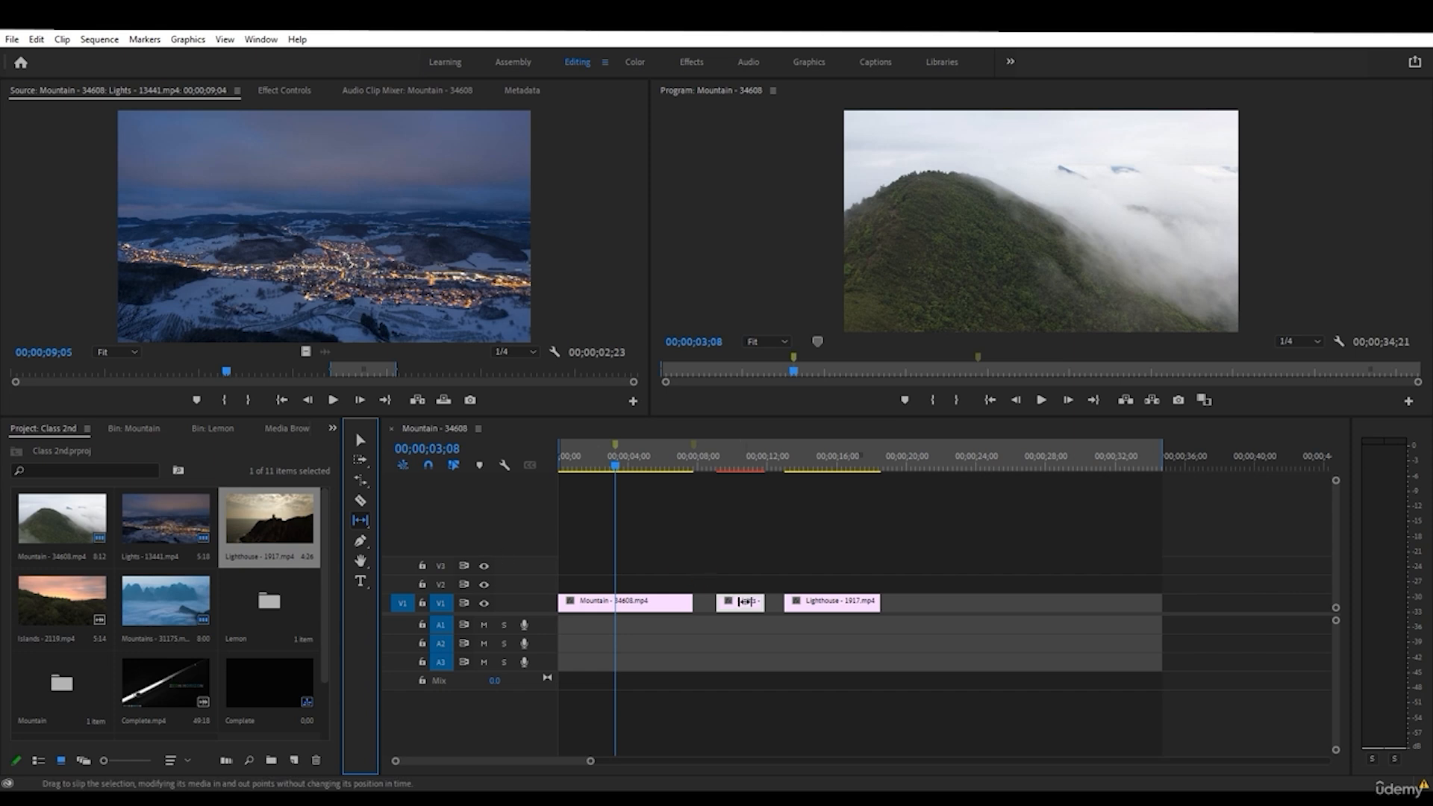
pyautogui.moveTo(741, 604); pyautogui.dragTo(938, 605)
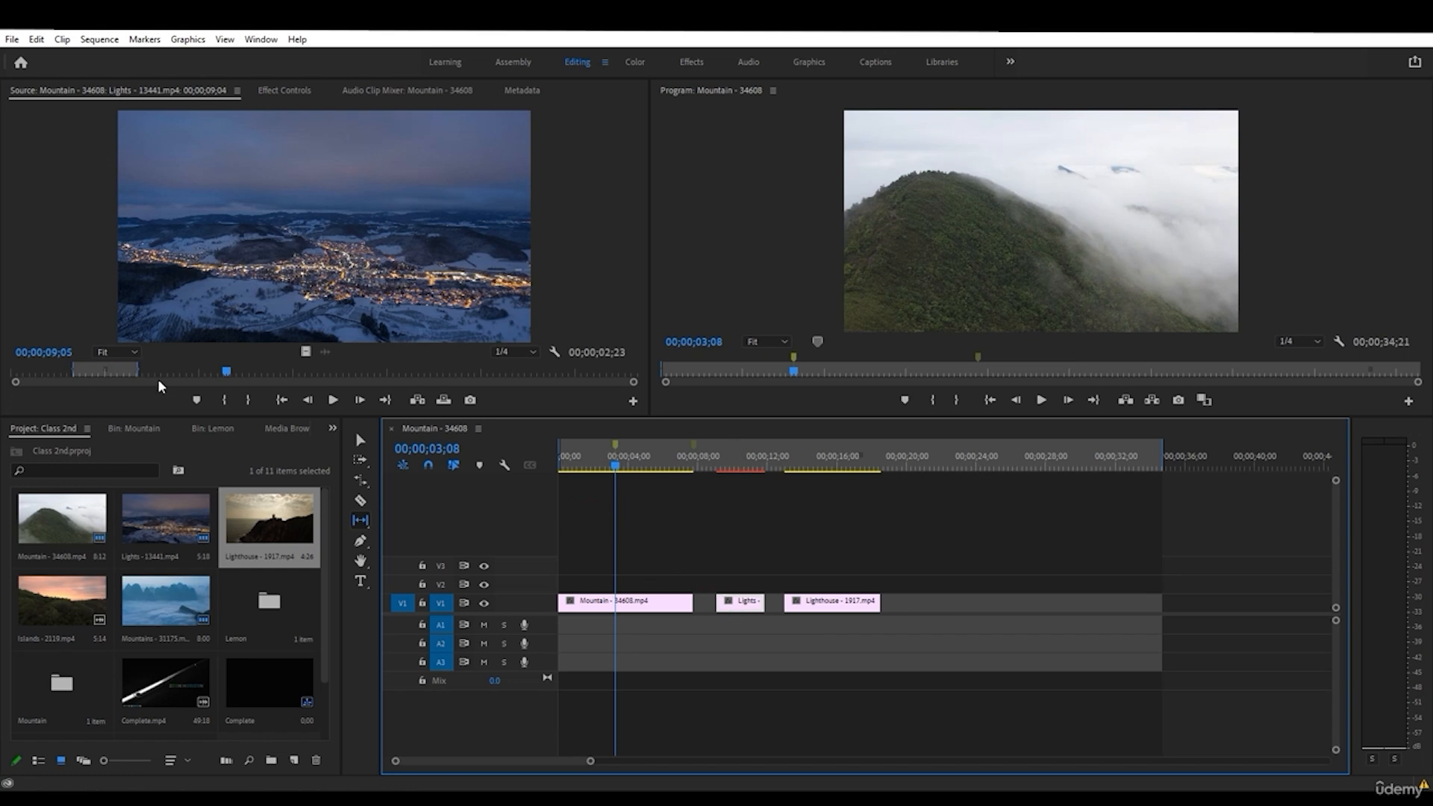
pyautogui.moveTo(730, 604); pyautogui.dragTo(804, 604)
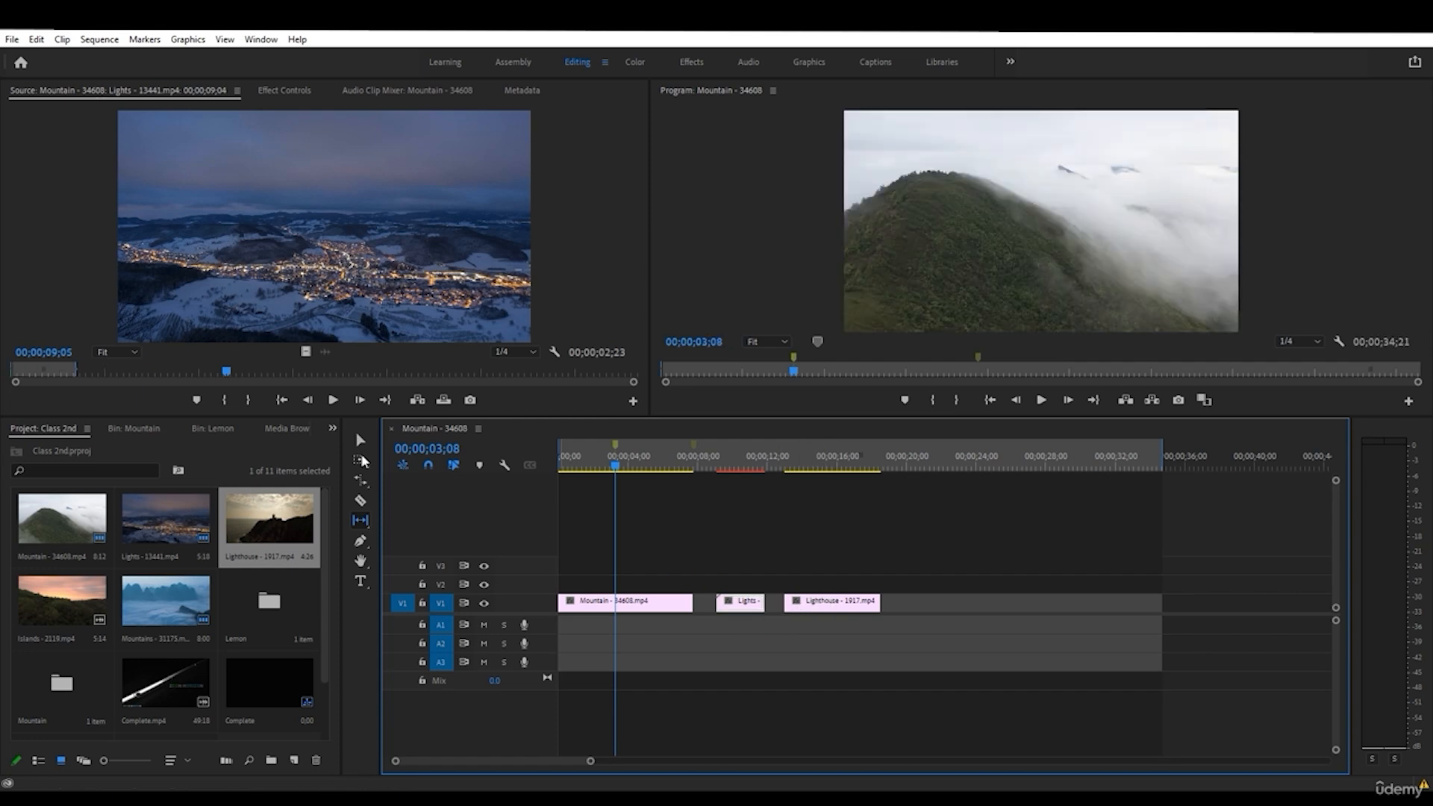
pyautogui.moveTo(752, 605)
pyautogui.mouseDown()
pyautogui.moveTo(678, 602)
pyautogui.moveTo(755, 606)
pyautogui.mouseUp()
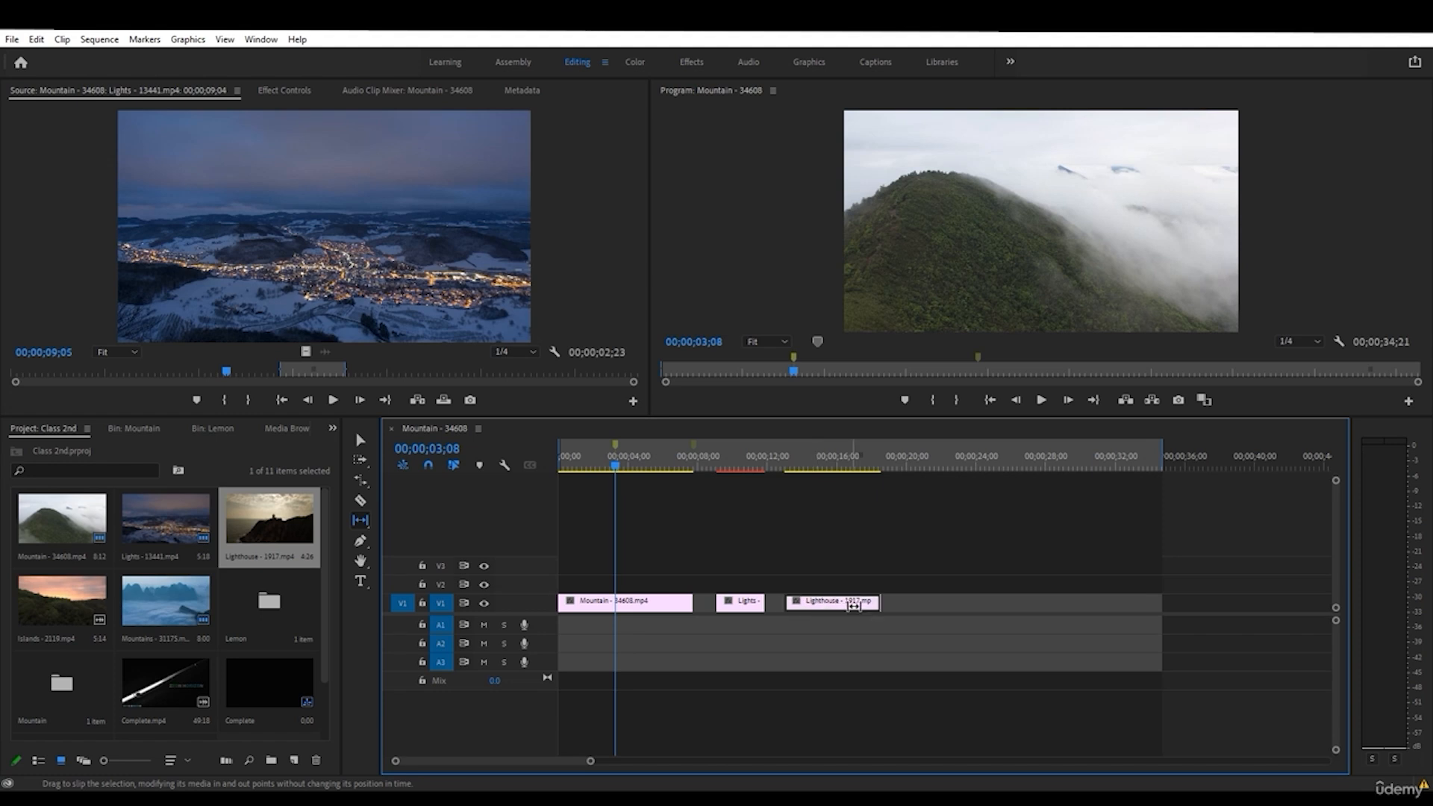
pyautogui.moveTo(642, 603); pyautogui.dragTo(780, 603)
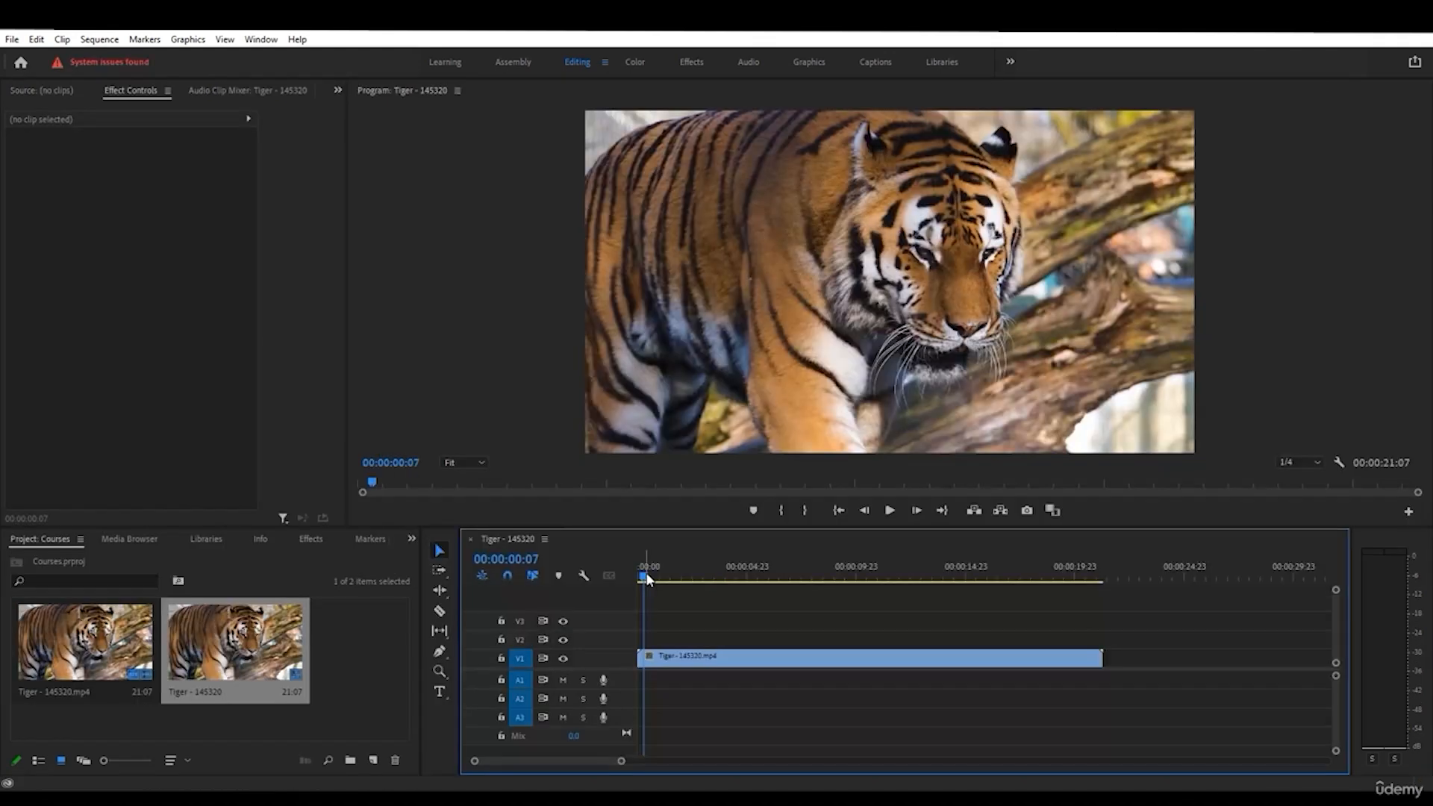
# - Draw a five-pointed star over the tiger's body with the Pen tool at 00:00:05:14 in the Tiger sequence
pyautogui.moveTo(648, 581); pyautogui.dragTo(836, 576)
pyautogui.click(760, 577)
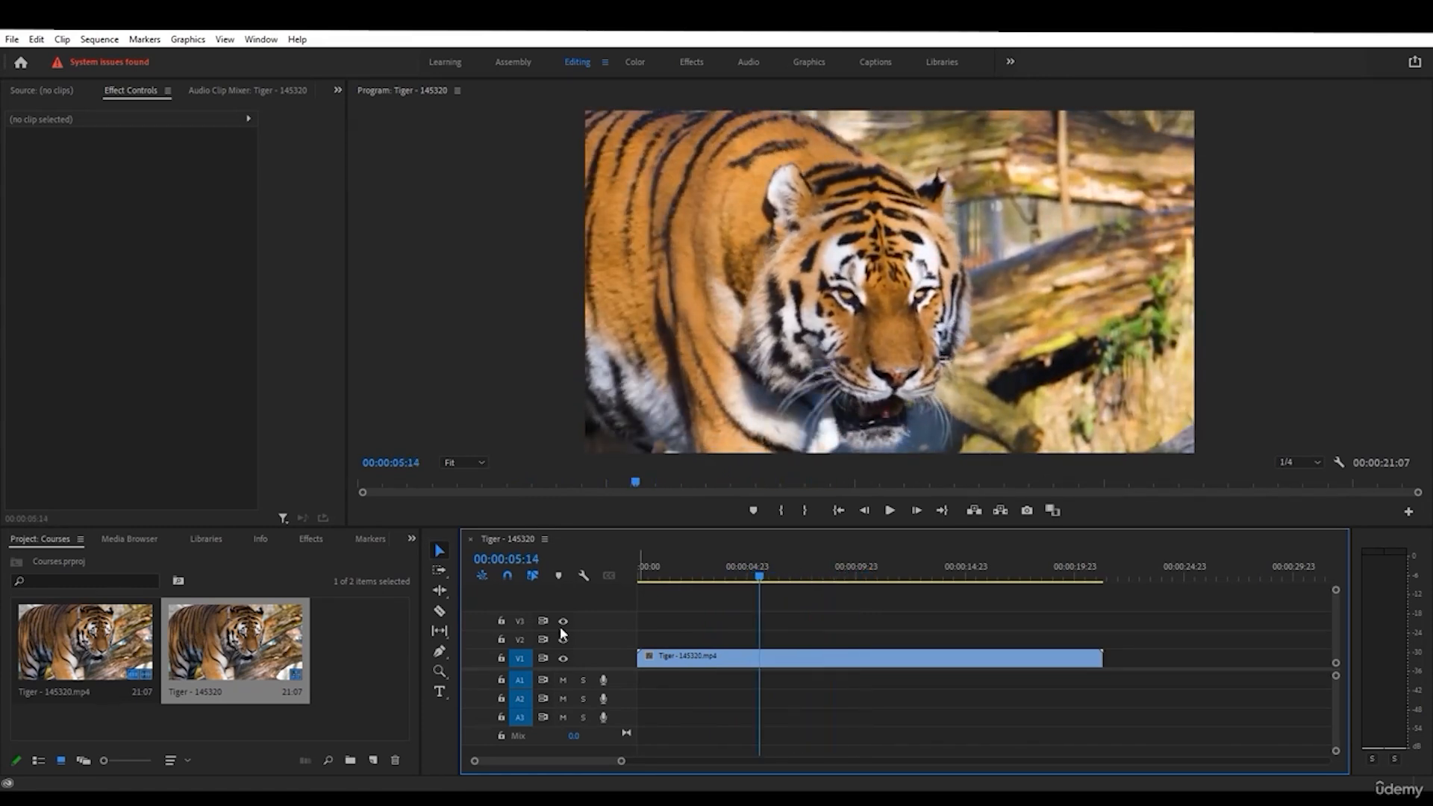
pyautogui.click(440, 651)
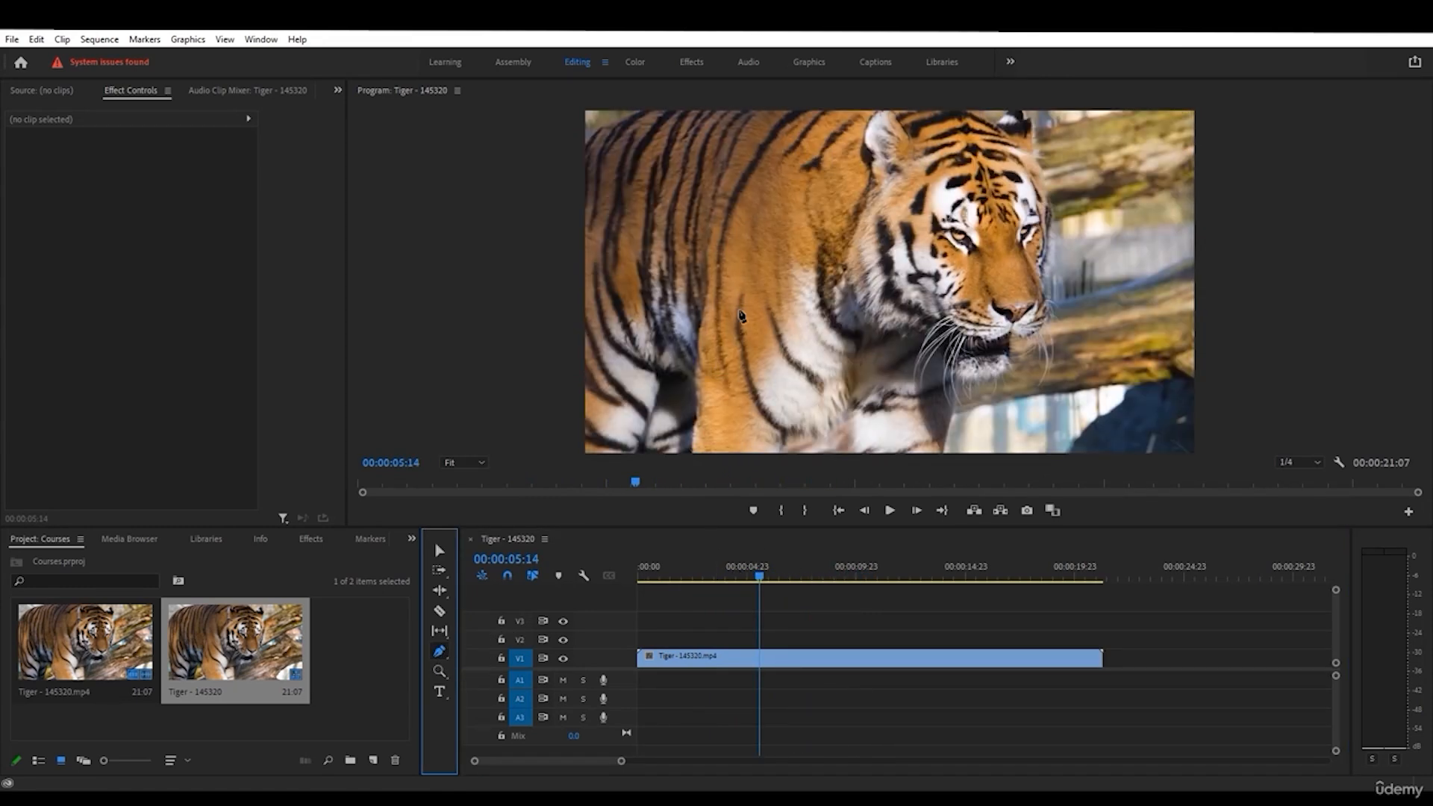
pyautogui.click(715, 246)
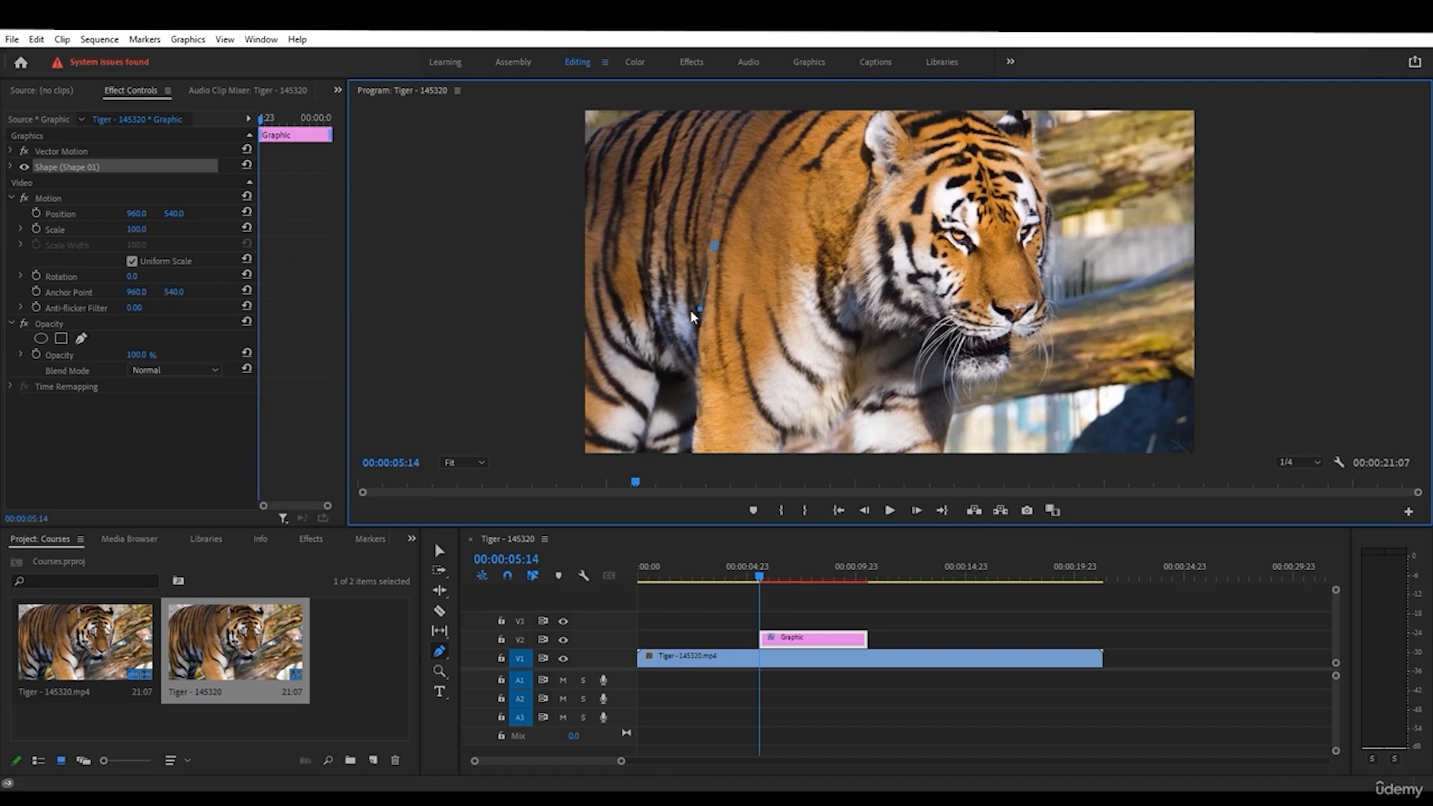
pyautogui.click(623, 331)
pyautogui.click(698, 351)
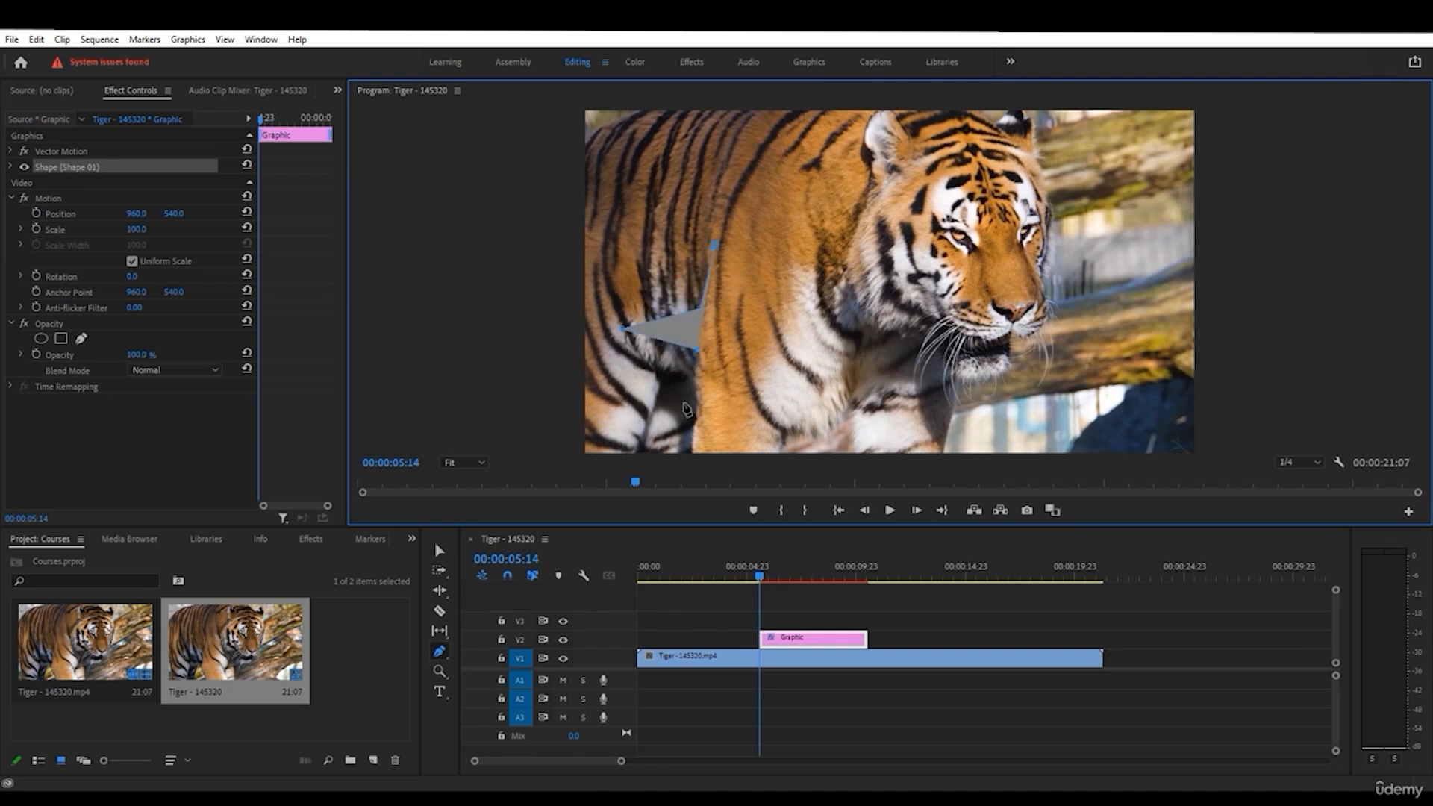
pyautogui.click(684, 404)
pyautogui.click(746, 363)
pyautogui.click(801, 400)
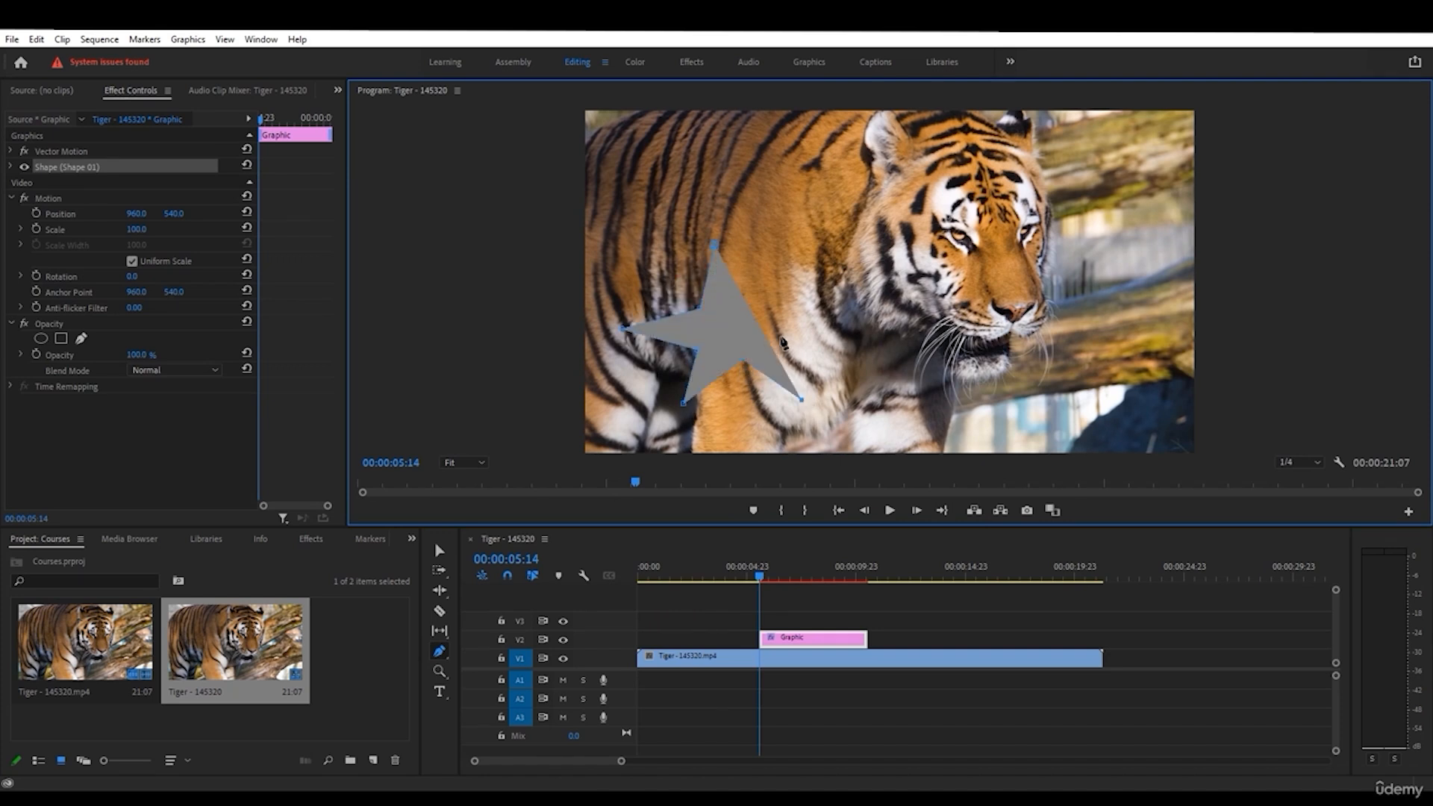
pyautogui.click(831, 296)
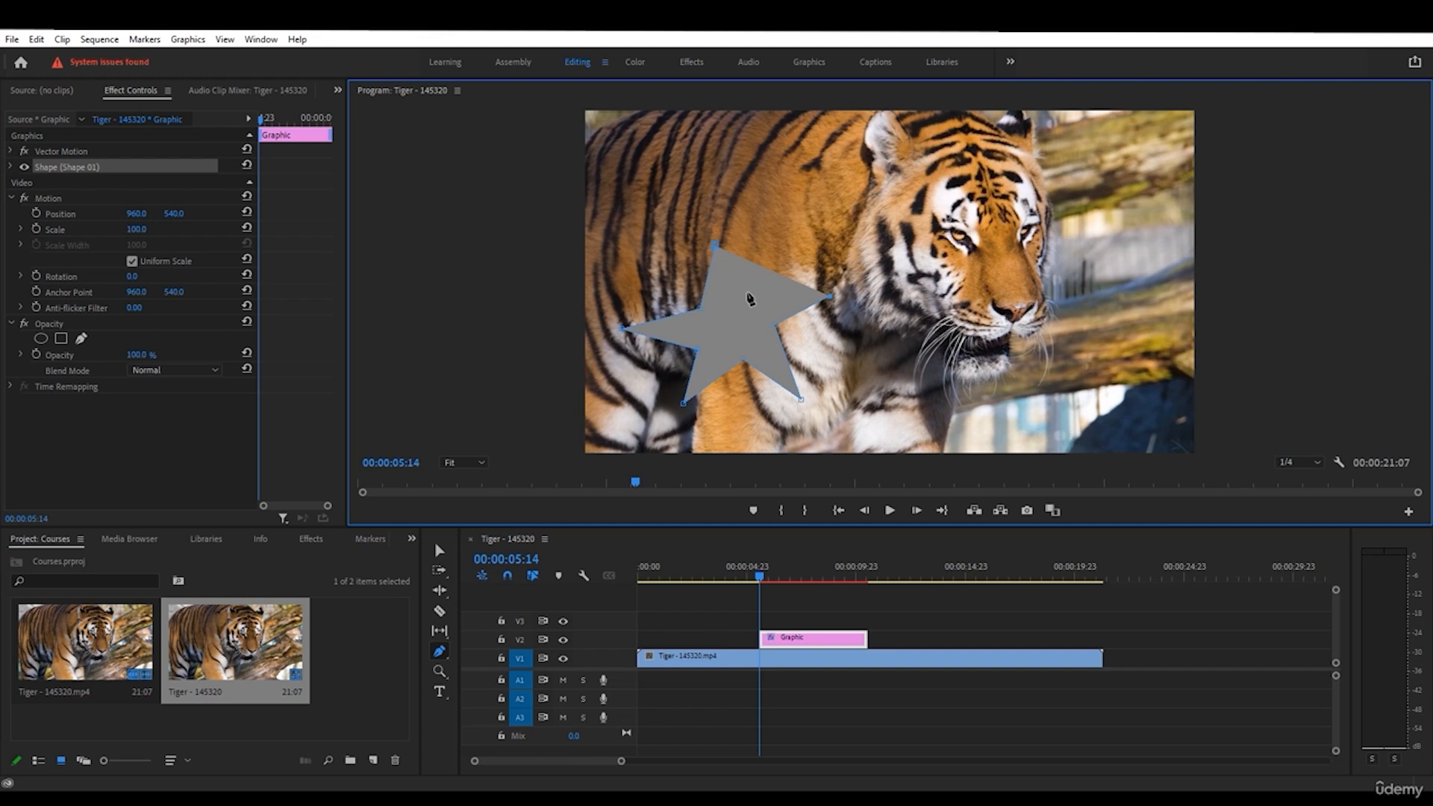
pyautogui.click(746, 292)
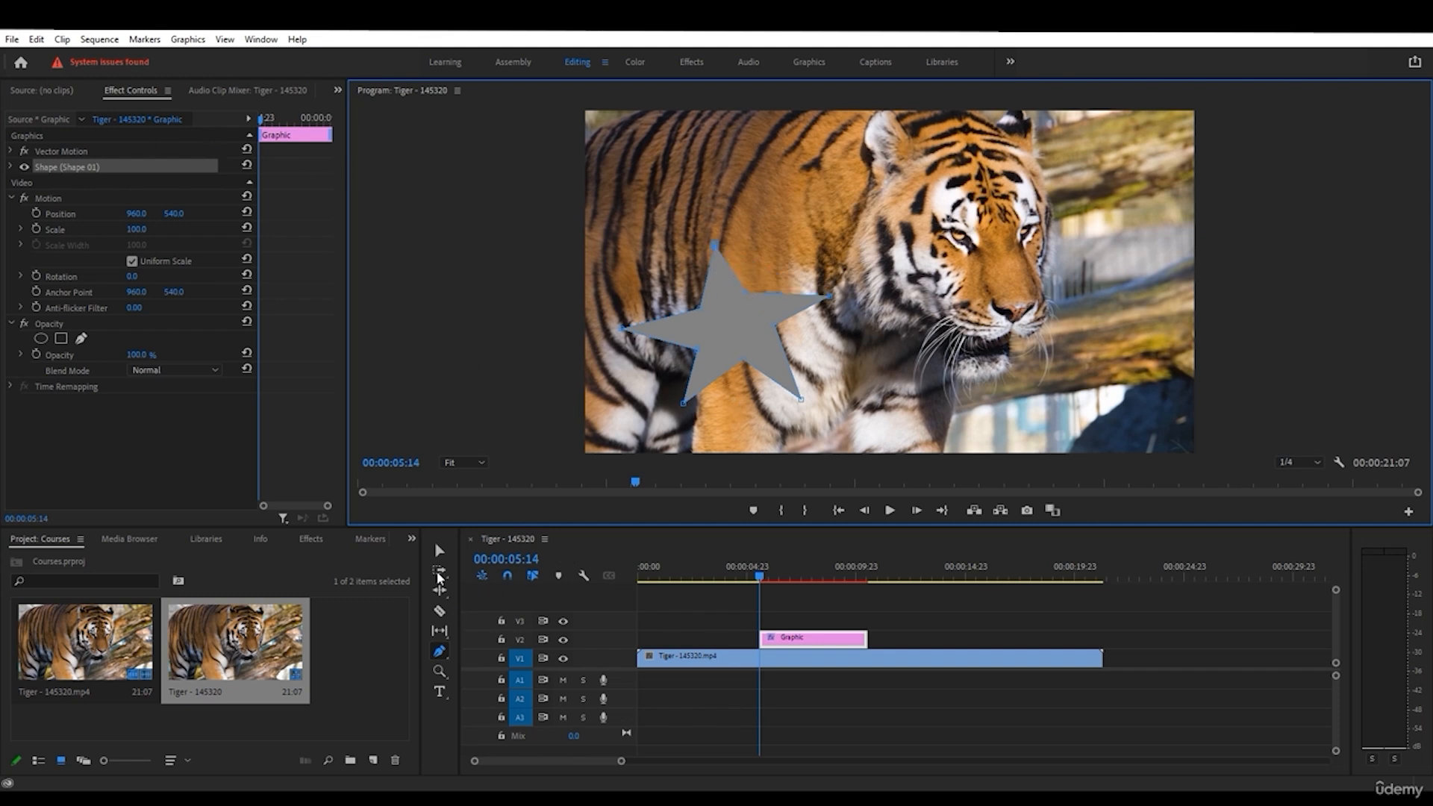
# - Extend the star's Graphic clip on V2 back to the sequence start and forward to about 20 seconds, and scrub to 00:00:05:09
pyautogui.click(439, 550)
pyautogui.click(728, 603)
pyautogui.click(781, 639)
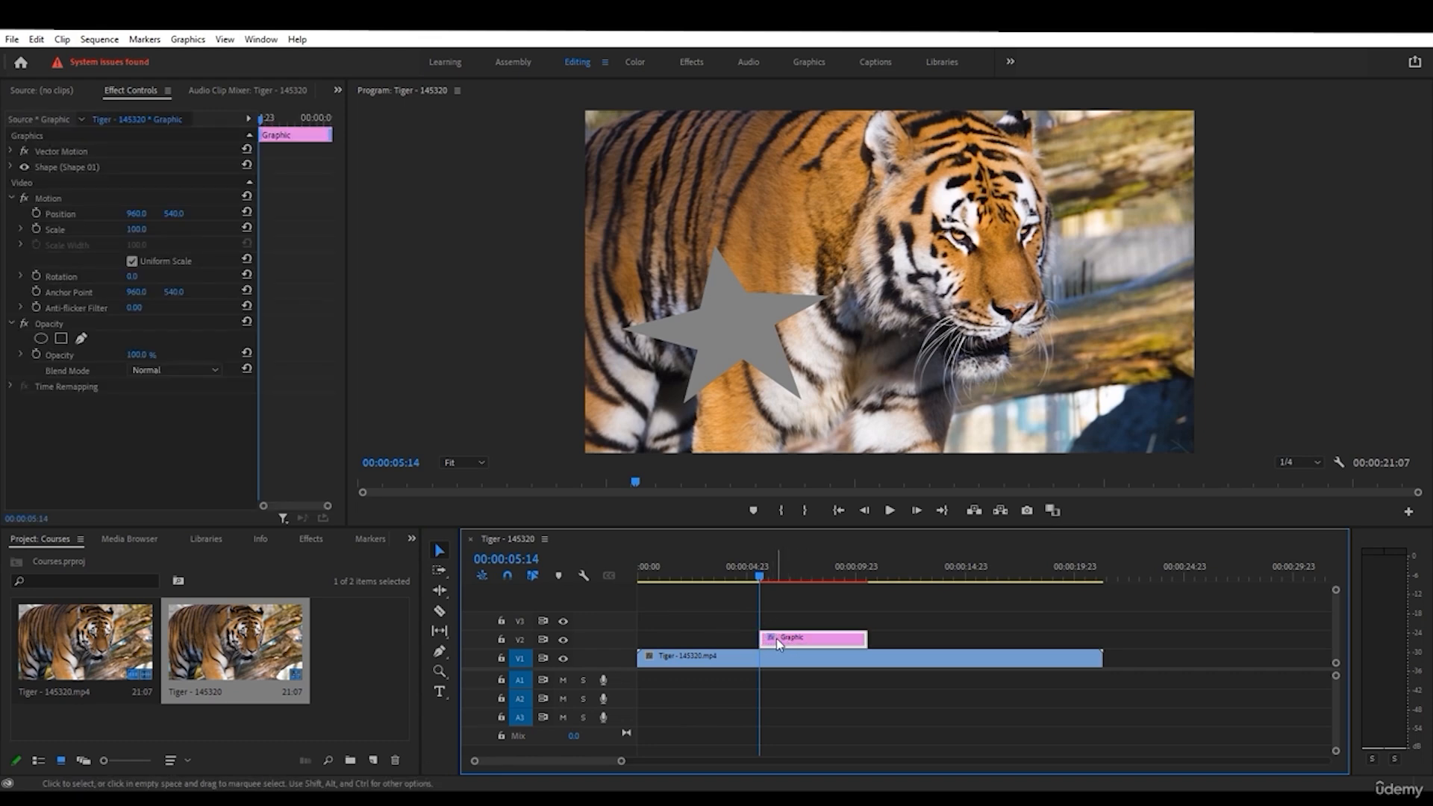
pyautogui.moveTo(777, 639); pyautogui.dragTo(640, 639)
pyautogui.press('space')
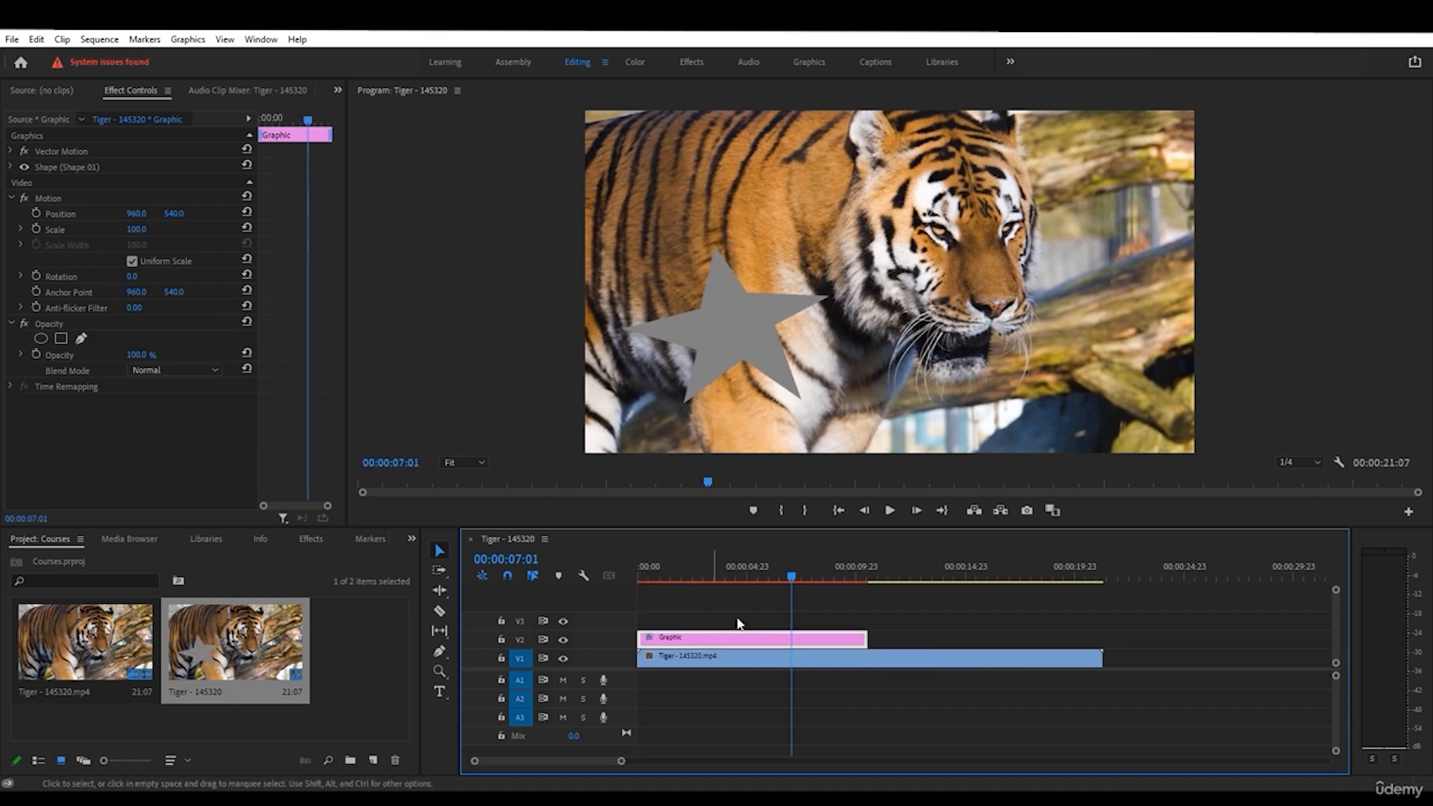
pyautogui.moveTo(865, 639); pyautogui.dragTo(1081, 640)
pyautogui.moveTo(840, 579); pyautogui.dragTo(755, 578)
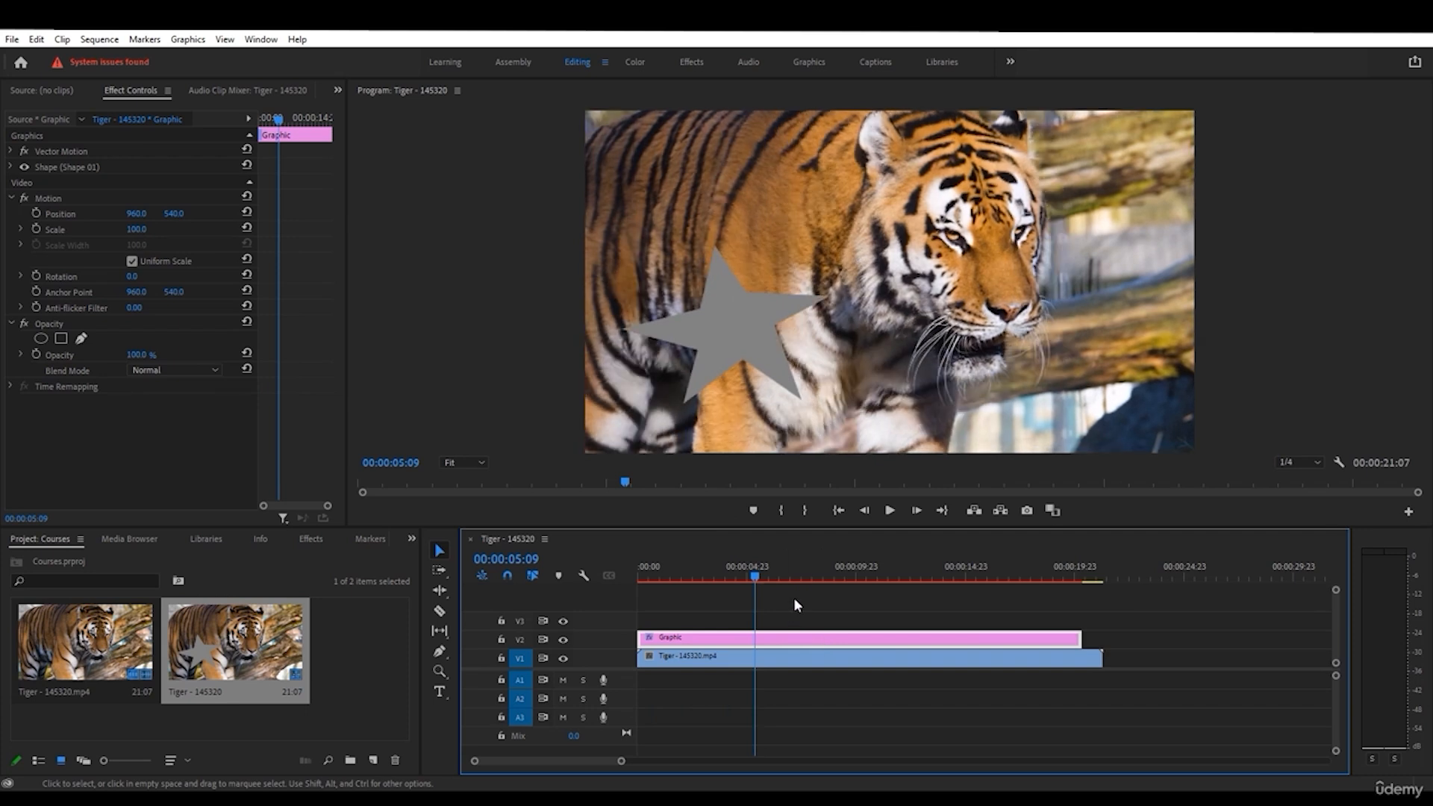
# - Adjust the Graphic clip's Vector Motion to position 949, 555, scale 120 and anchor point 847, 540
pyautogui.click(794, 597)
pyautogui.click(800, 637)
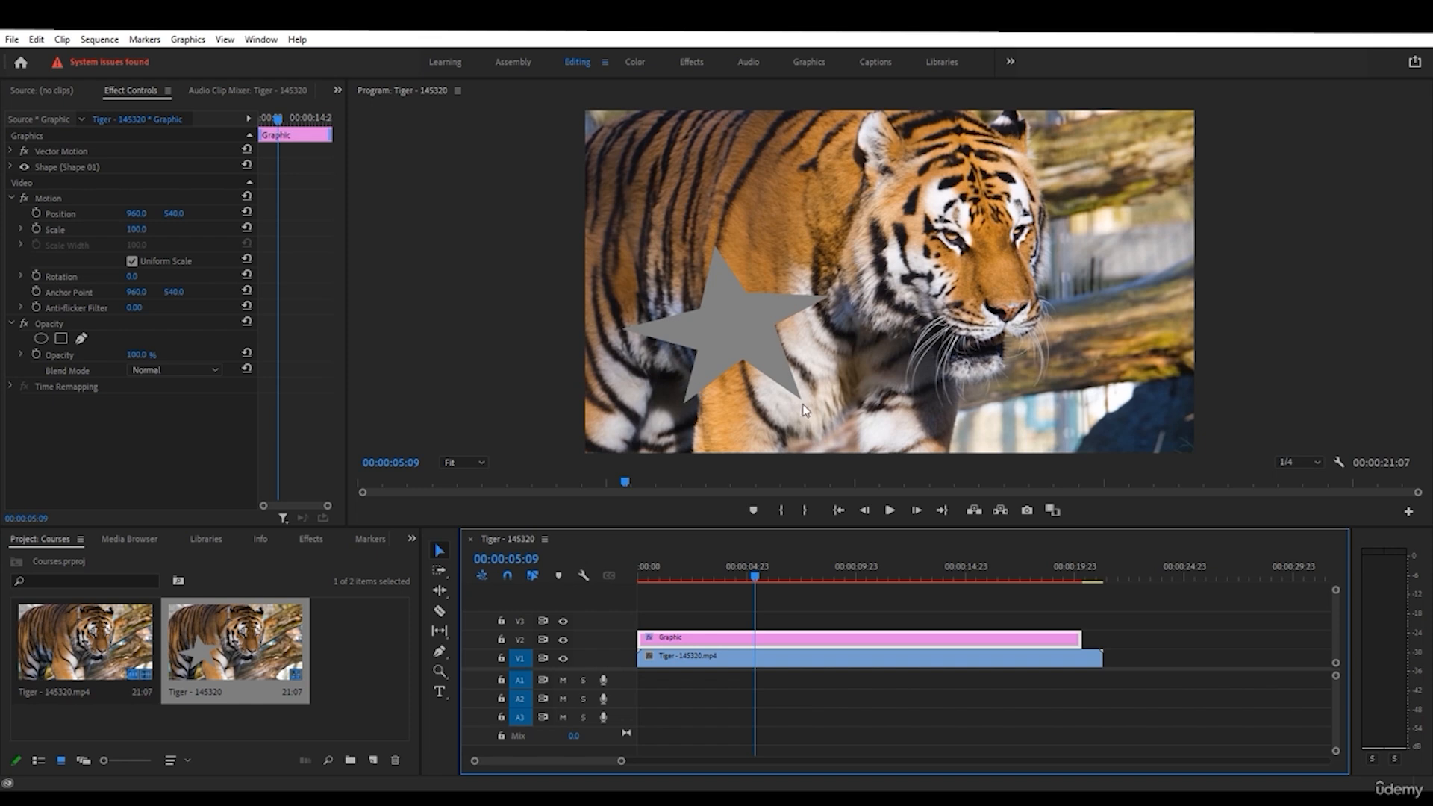
pyautogui.click(819, 605)
pyautogui.click(797, 640)
pyautogui.click(123, 91)
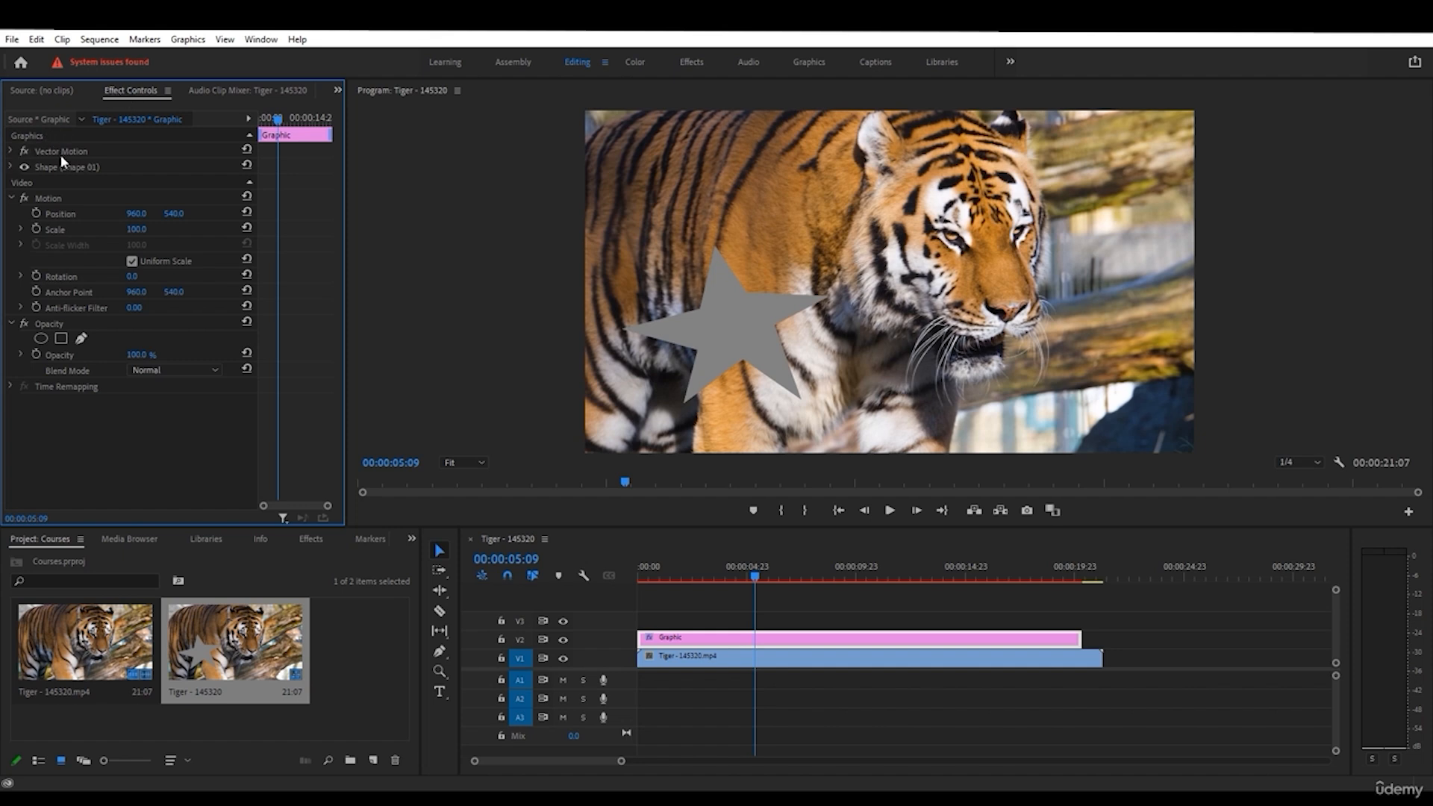
pyautogui.click(11, 152)
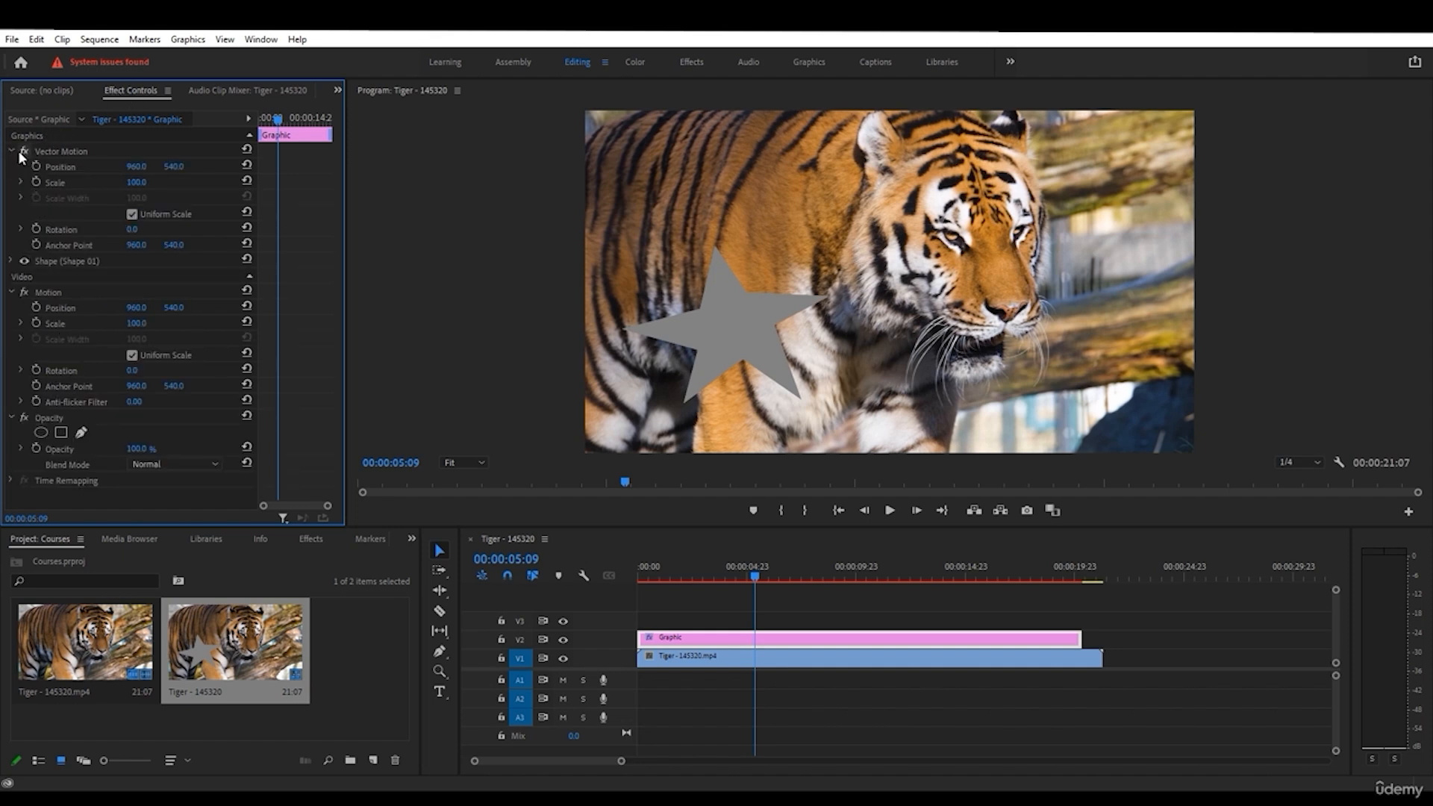
pyautogui.moveTo(136, 168); pyautogui.dragTo(164, 183)
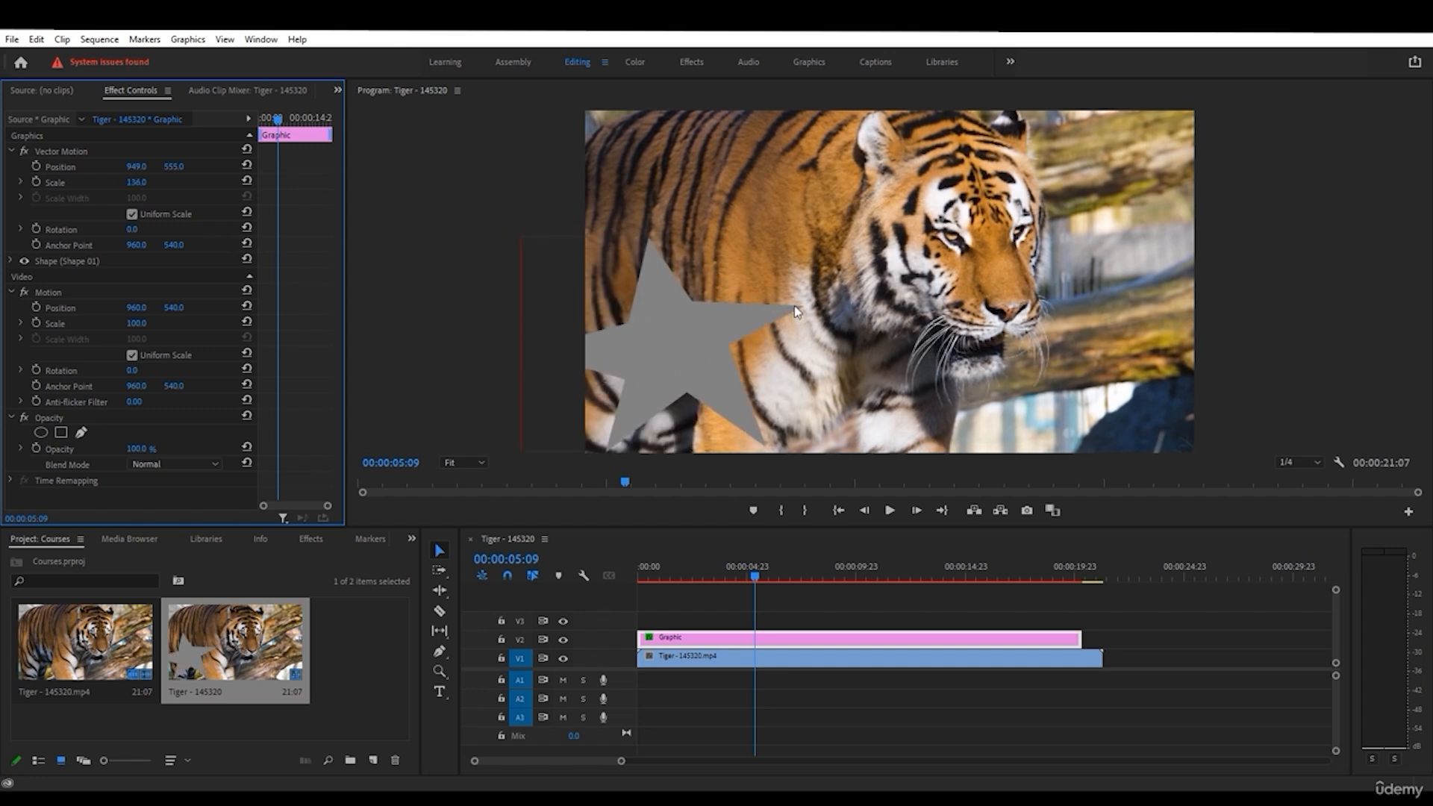
pyautogui.moveTo(145, 247); pyautogui.dragTo(60, 248)
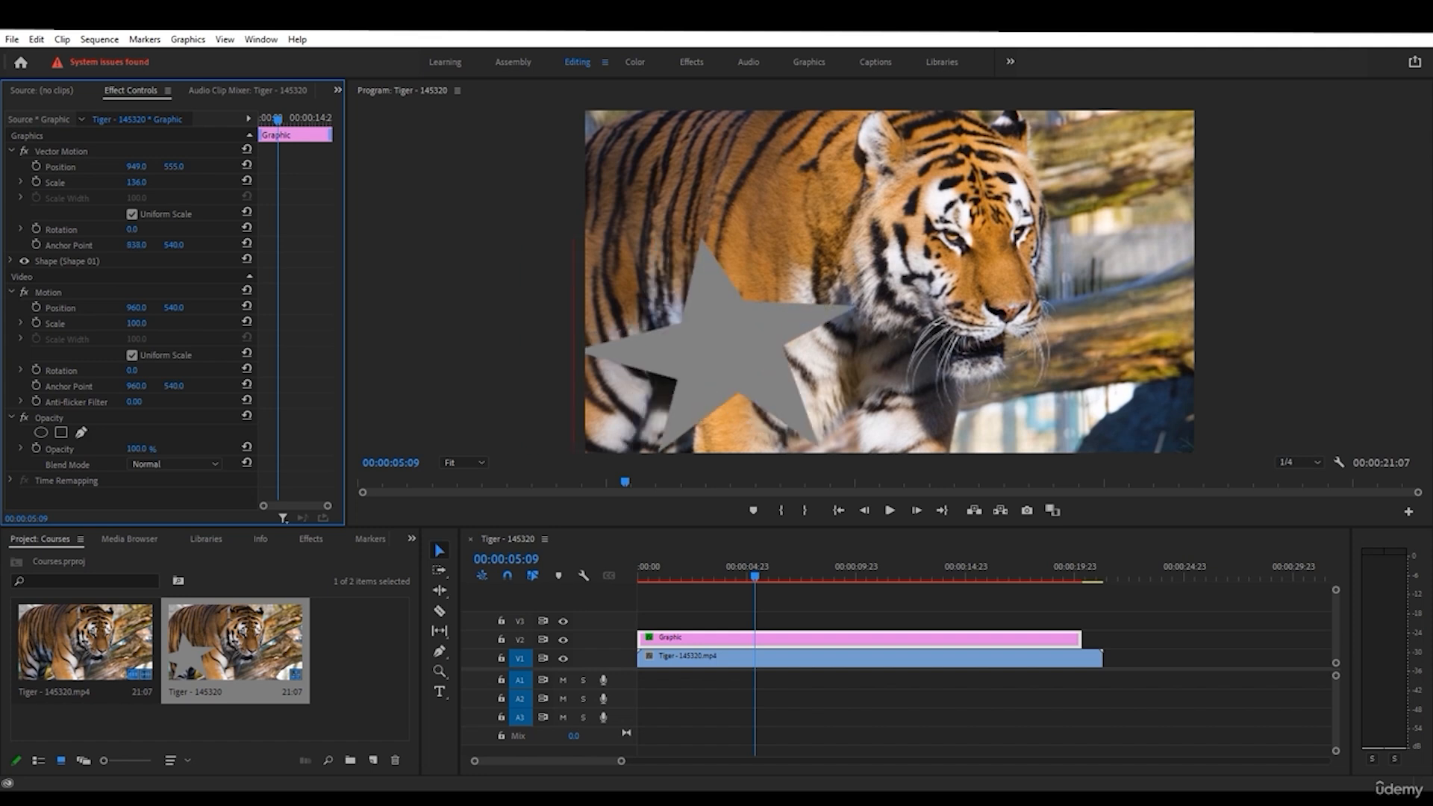
pyautogui.moveTo(139, 184); pyautogui.dragTo(128, 184)
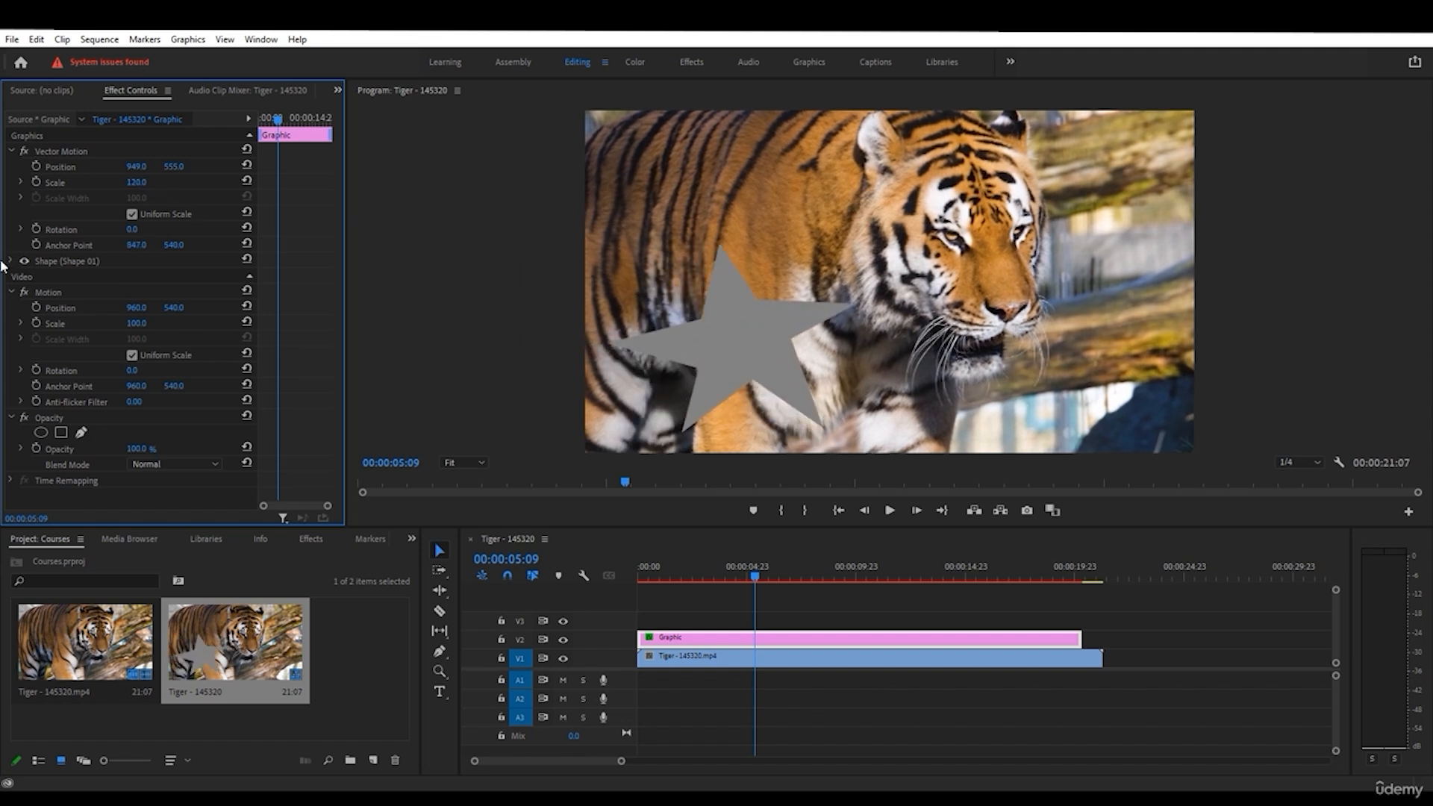
# - Change the star shape's fill colour to a solid dark blue in its Appearance settings
pyautogui.click(12, 260)
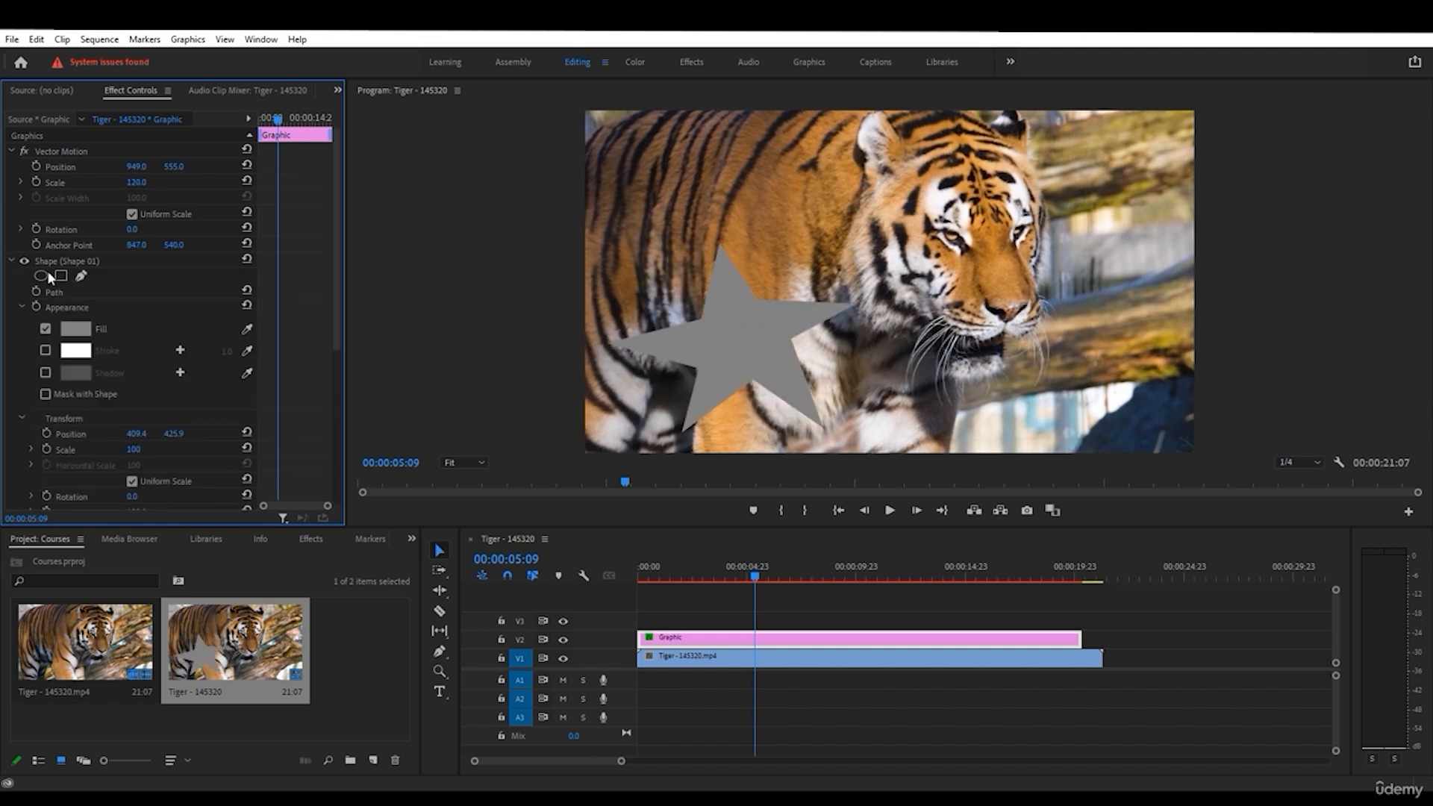
pyautogui.click(73, 336)
pyautogui.moveTo(675, 281); pyautogui.dragTo(435, 298)
pyautogui.click(489, 448)
pyautogui.click(512, 472)
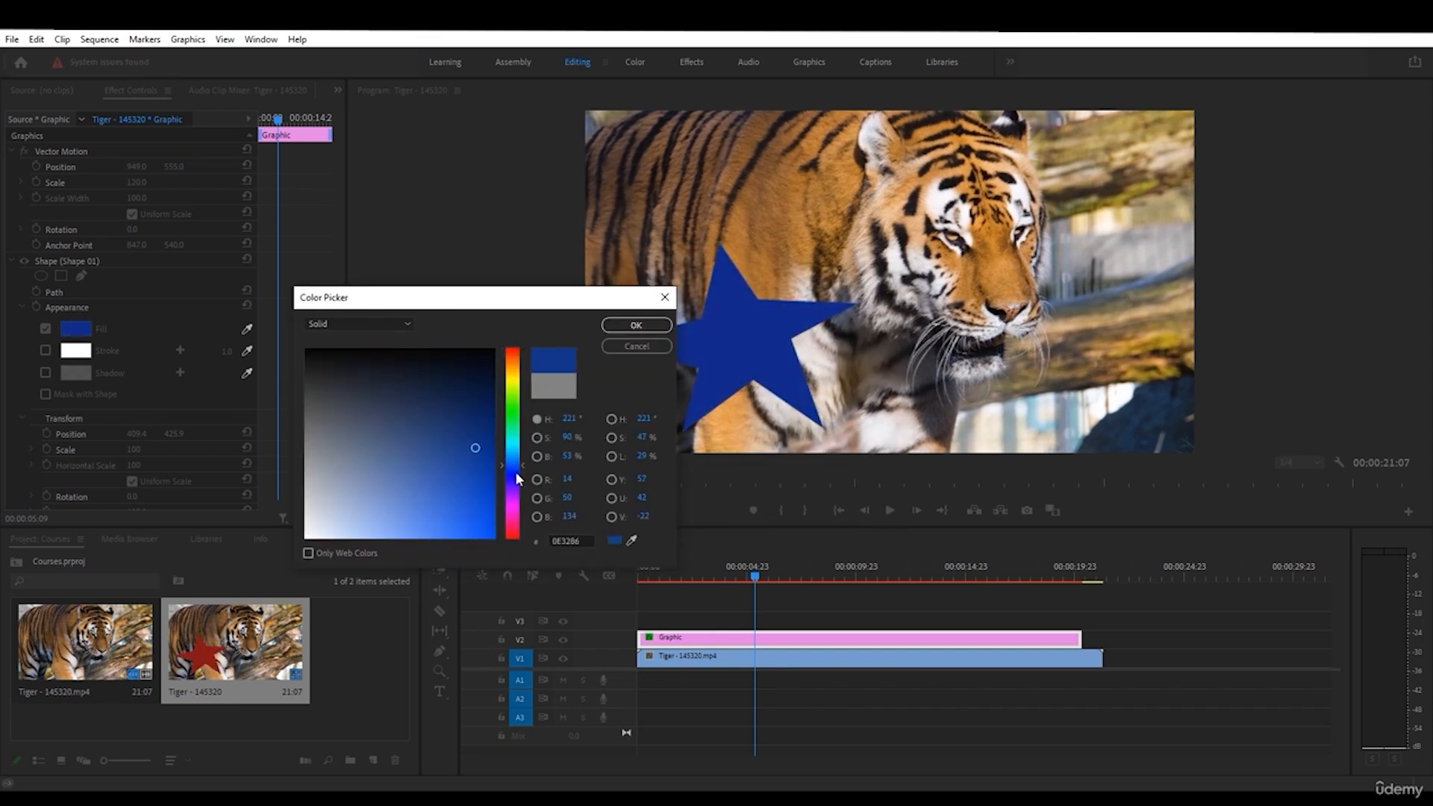
pyautogui.click(636, 325)
# - Enable the star's stroke, colour it light grey and set its width to 10
pyautogui.click(45, 350)
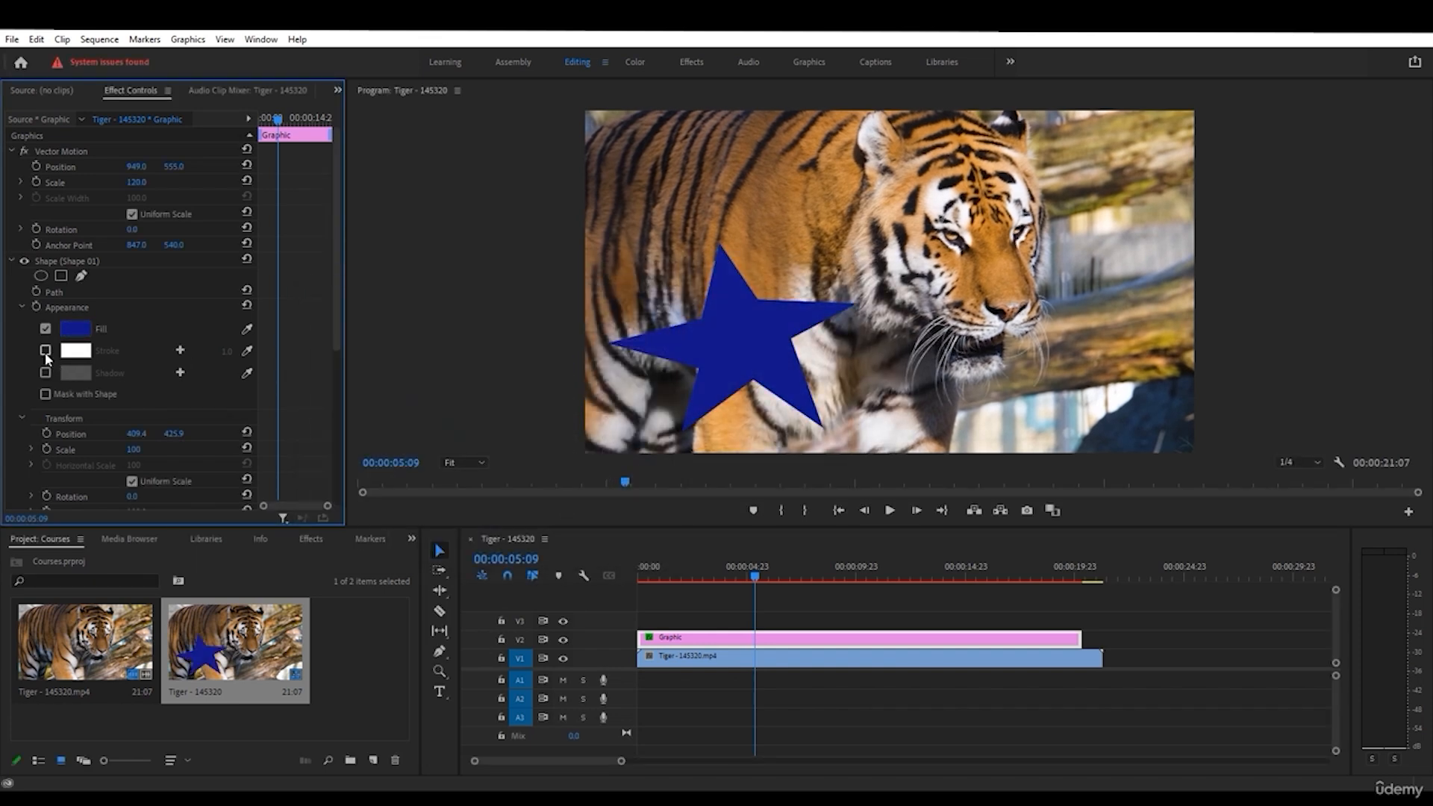
pyautogui.click(75, 350)
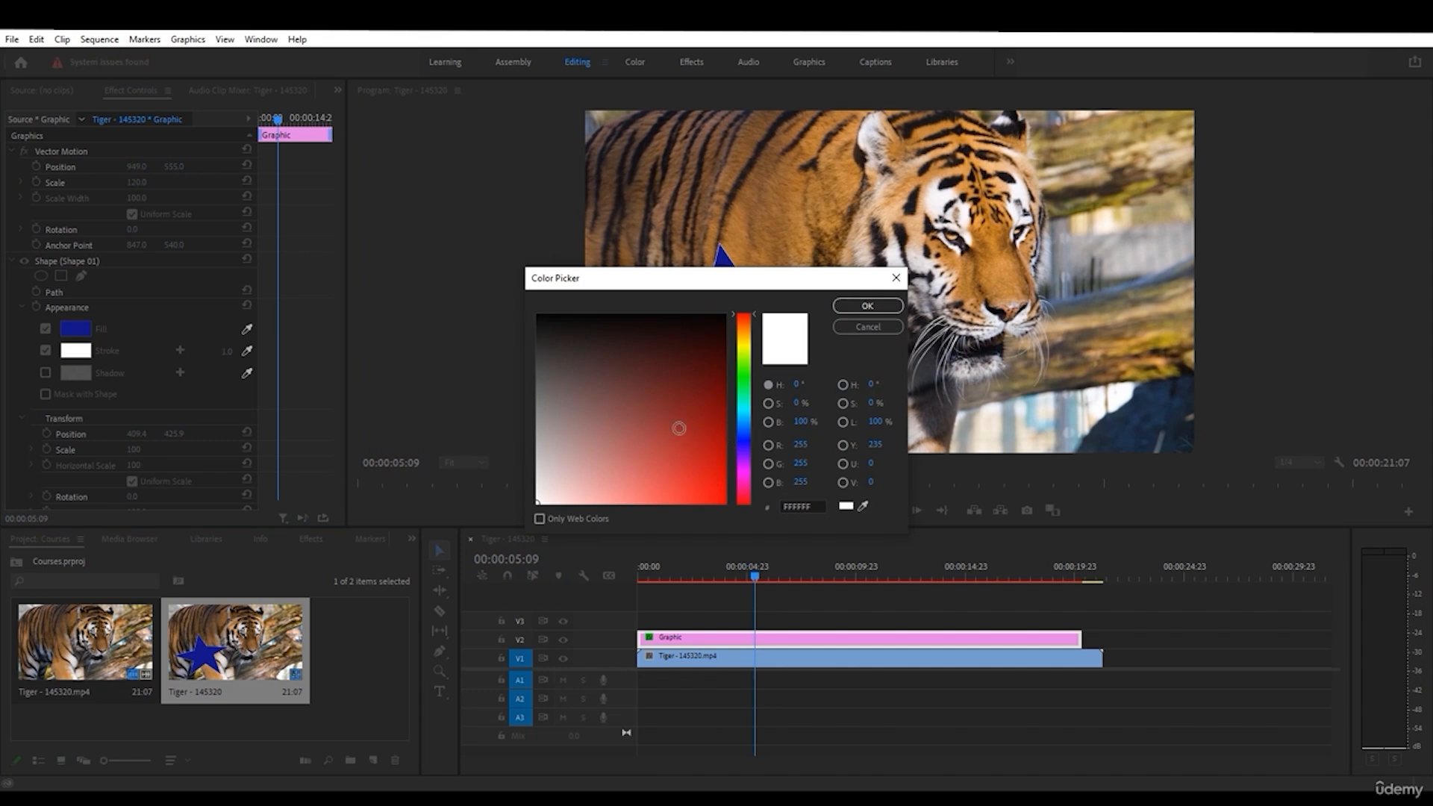
pyautogui.click(537, 435)
pyautogui.click(863, 307)
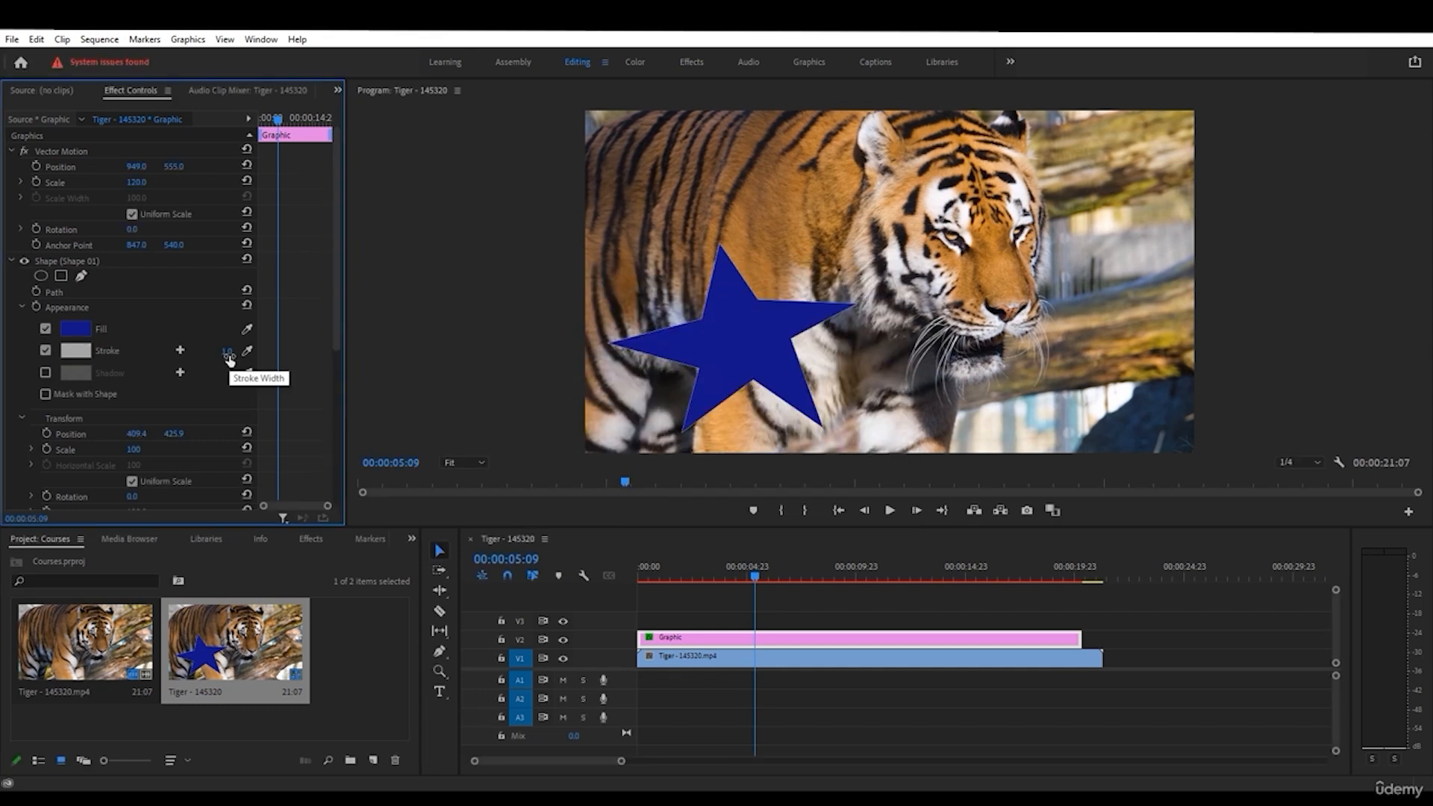
pyautogui.moveTo(226, 351)
pyautogui.mouseDown()
pyautogui.moveTo(293, 351)
pyautogui.moveTo(233, 351)
pyautogui.mouseUp()
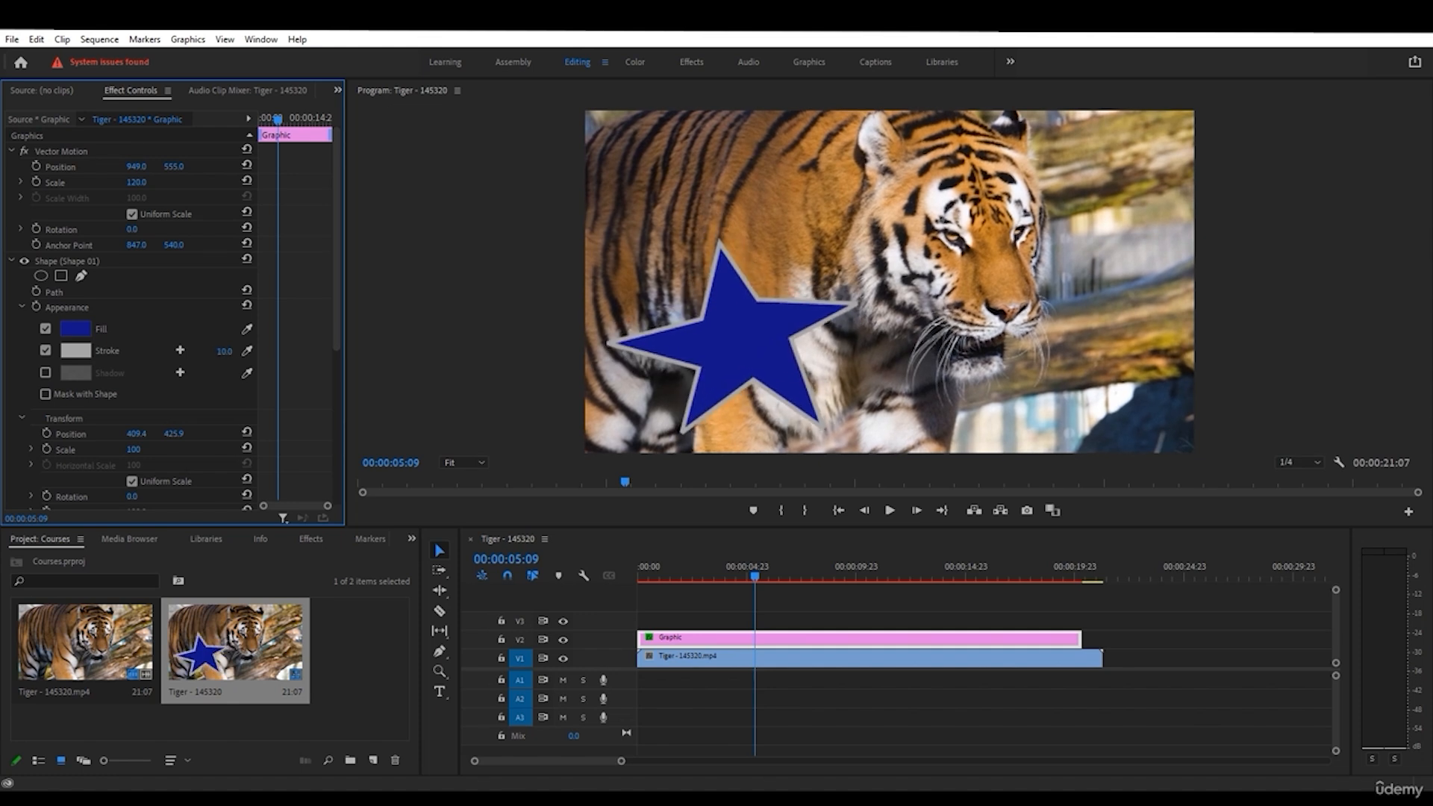
# - Add a second stroke to the star in dark gold AB9100 with a width of 12
pyautogui.click(179, 350)
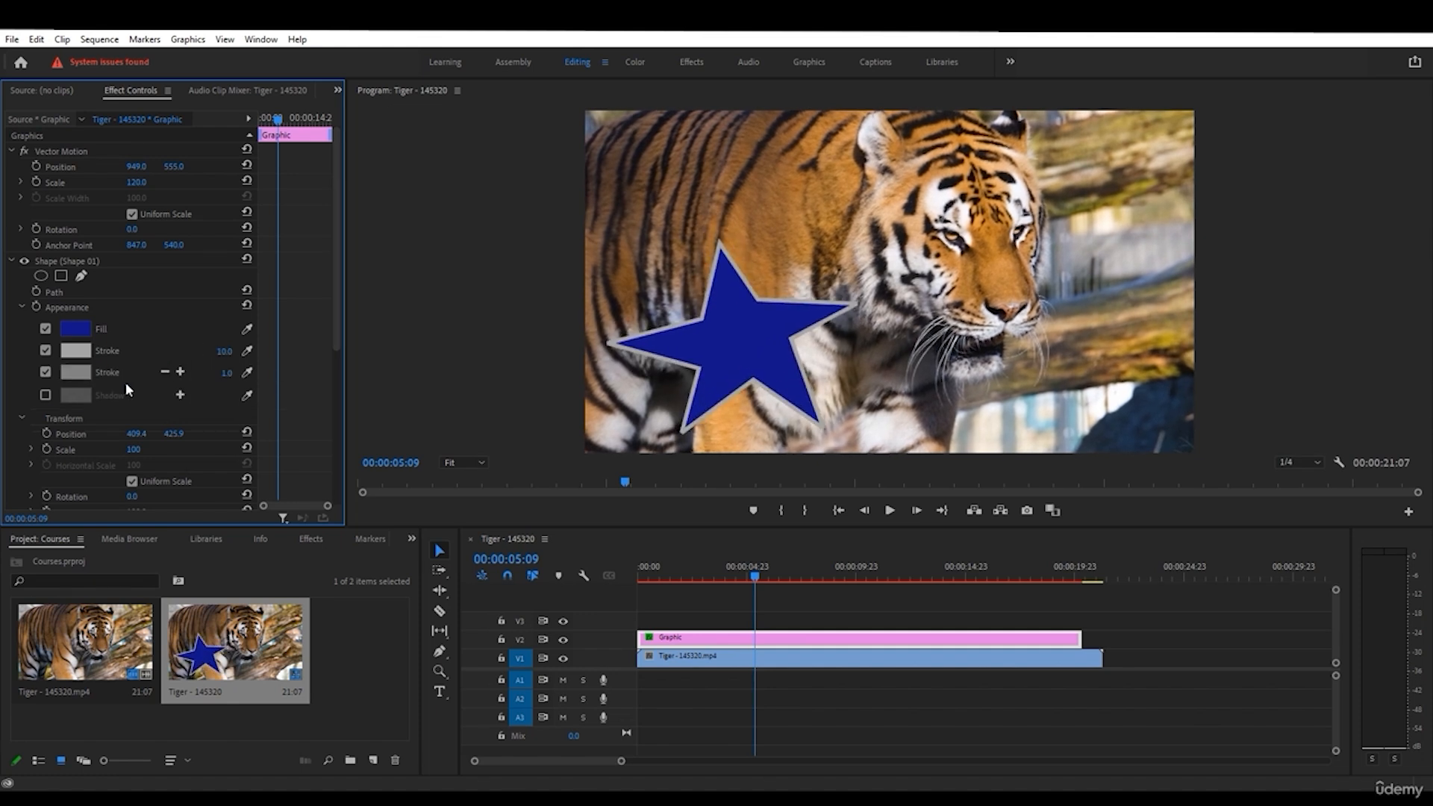
pyautogui.click(88, 381)
pyautogui.click(694, 362)
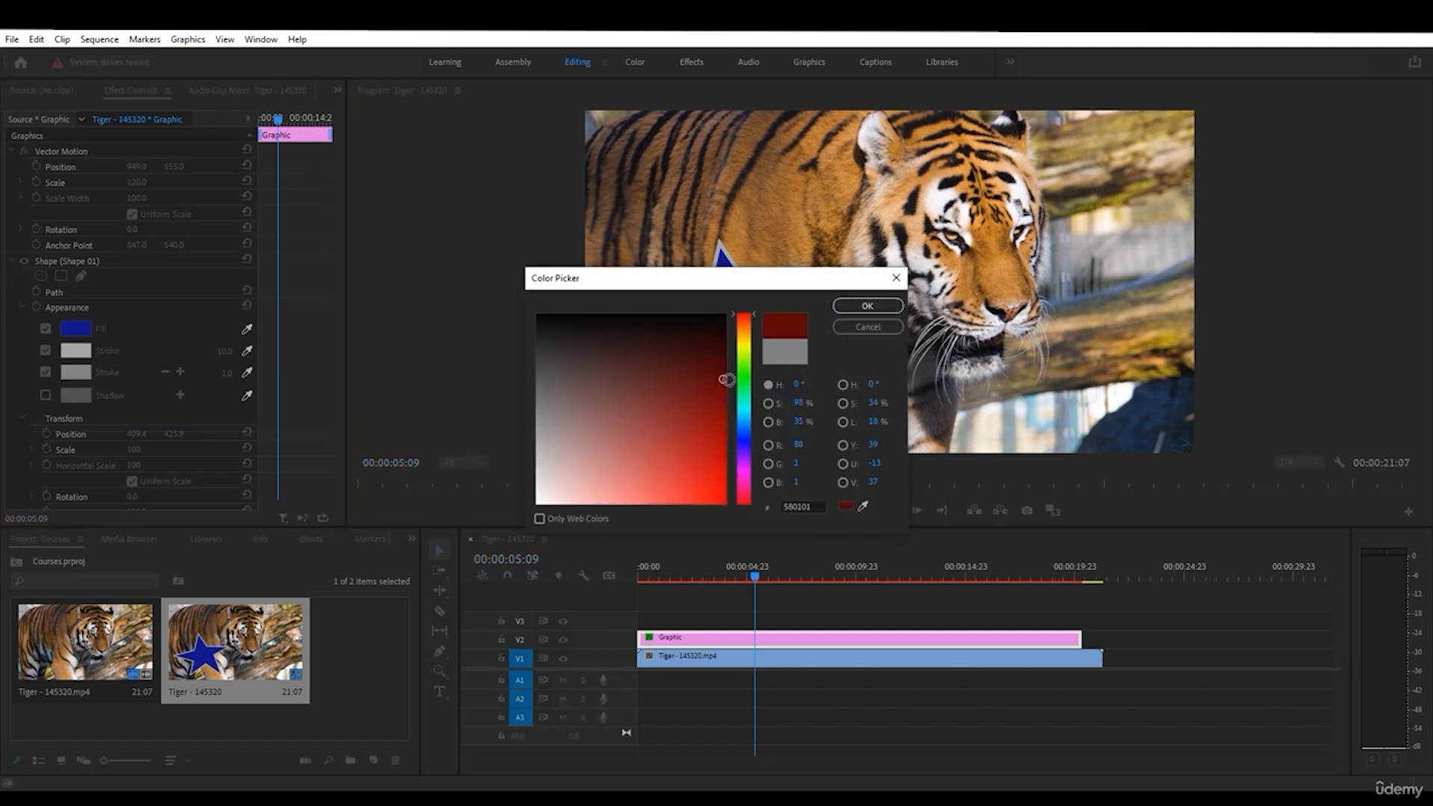
pyautogui.click(744, 340)
pyautogui.click(726, 441)
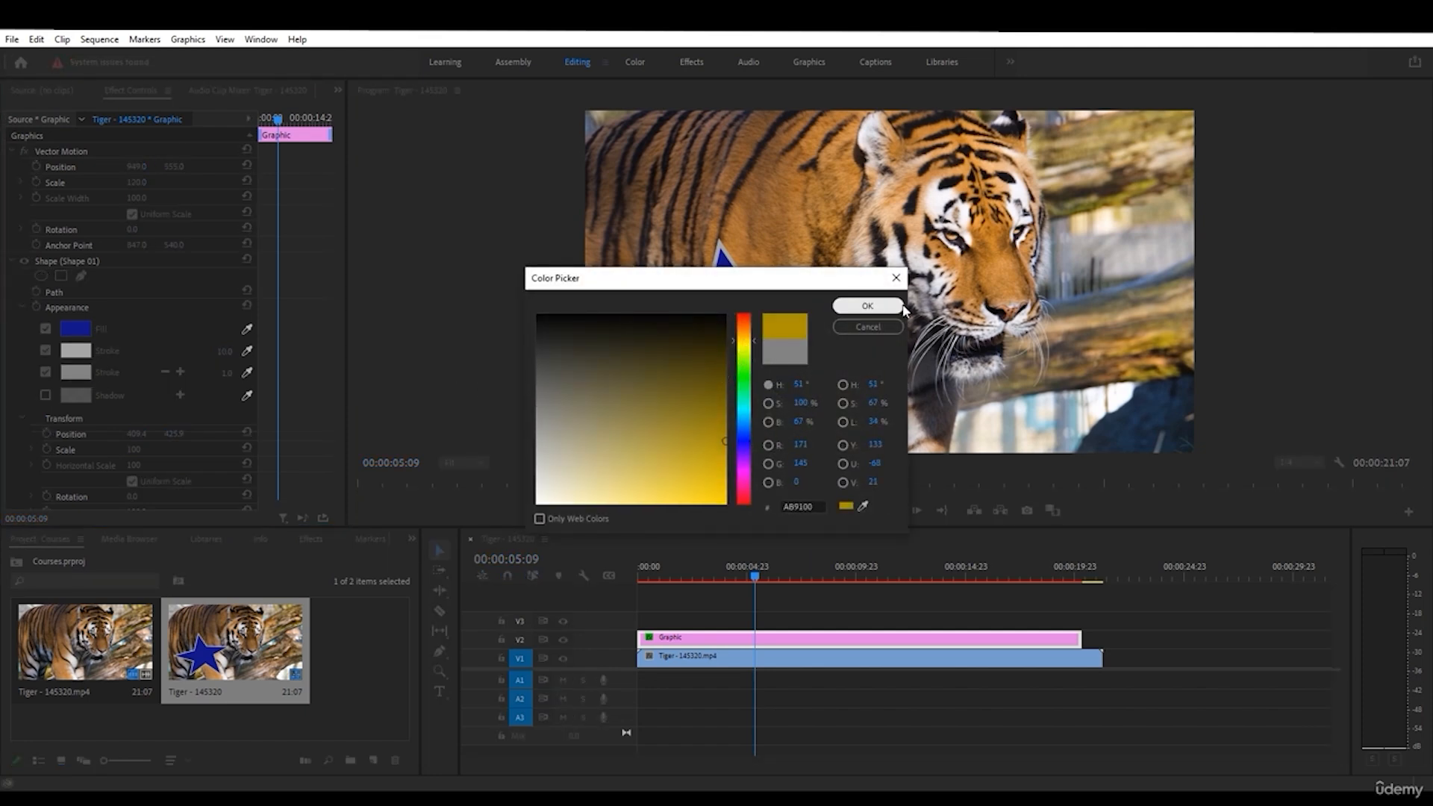
pyautogui.click(867, 306)
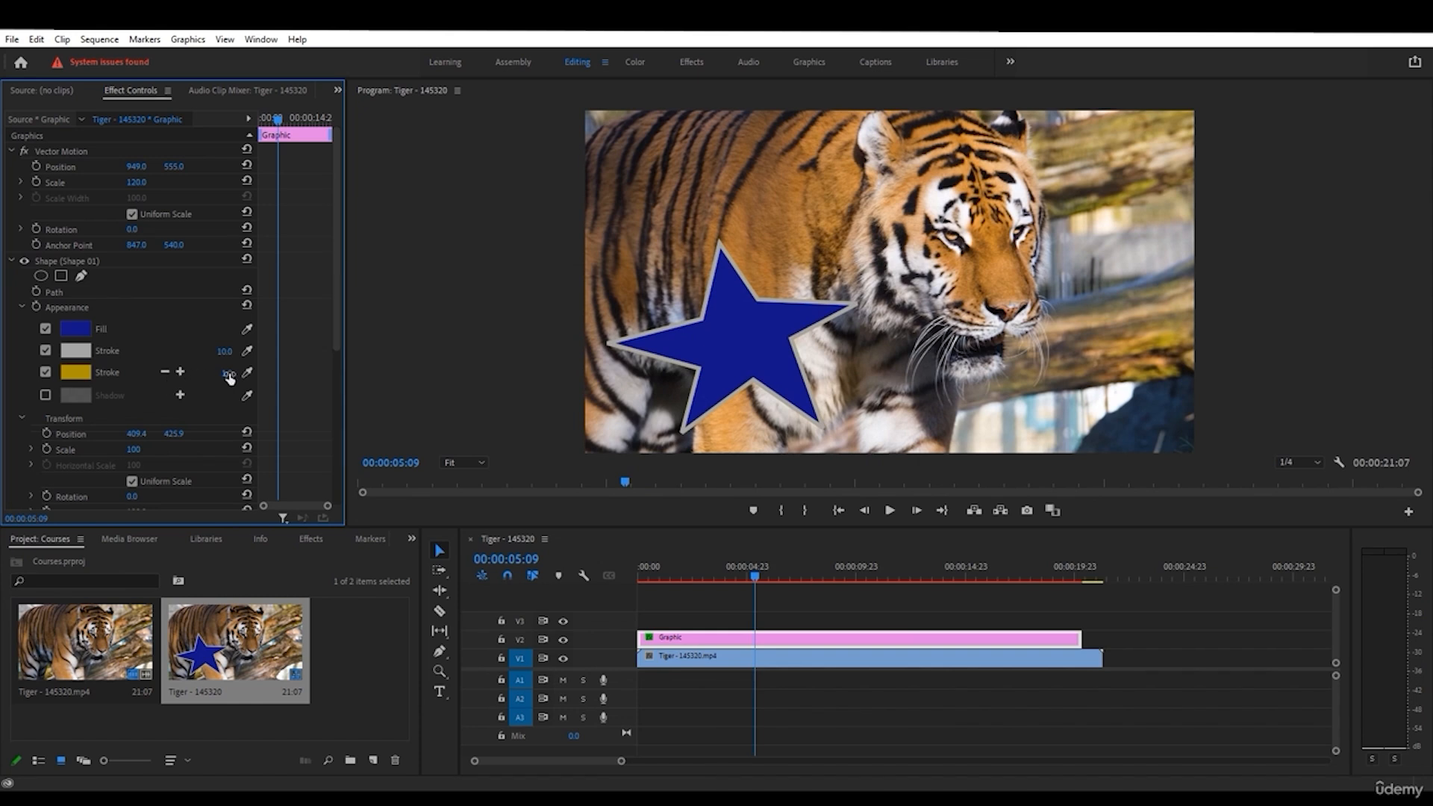
pyautogui.moveTo(229, 379)
pyautogui.mouseDown()
pyautogui.moveTo(258, 378)
pyautogui.moveTo(242, 379)
pyautogui.mouseUp()
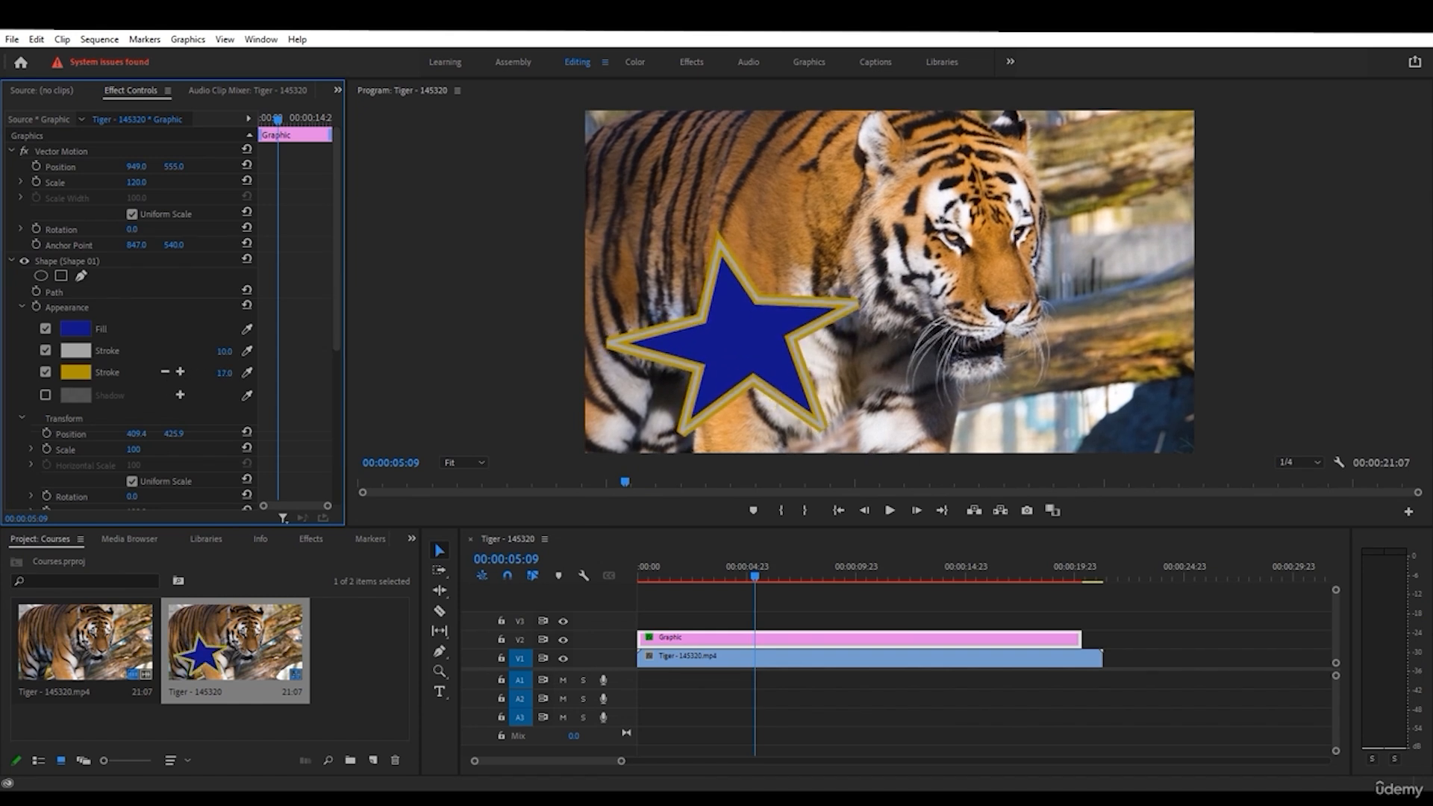
# - Recolour the star's second stroke from gold to white
pyautogui.click(75, 372)
pyautogui.click(578, 485)
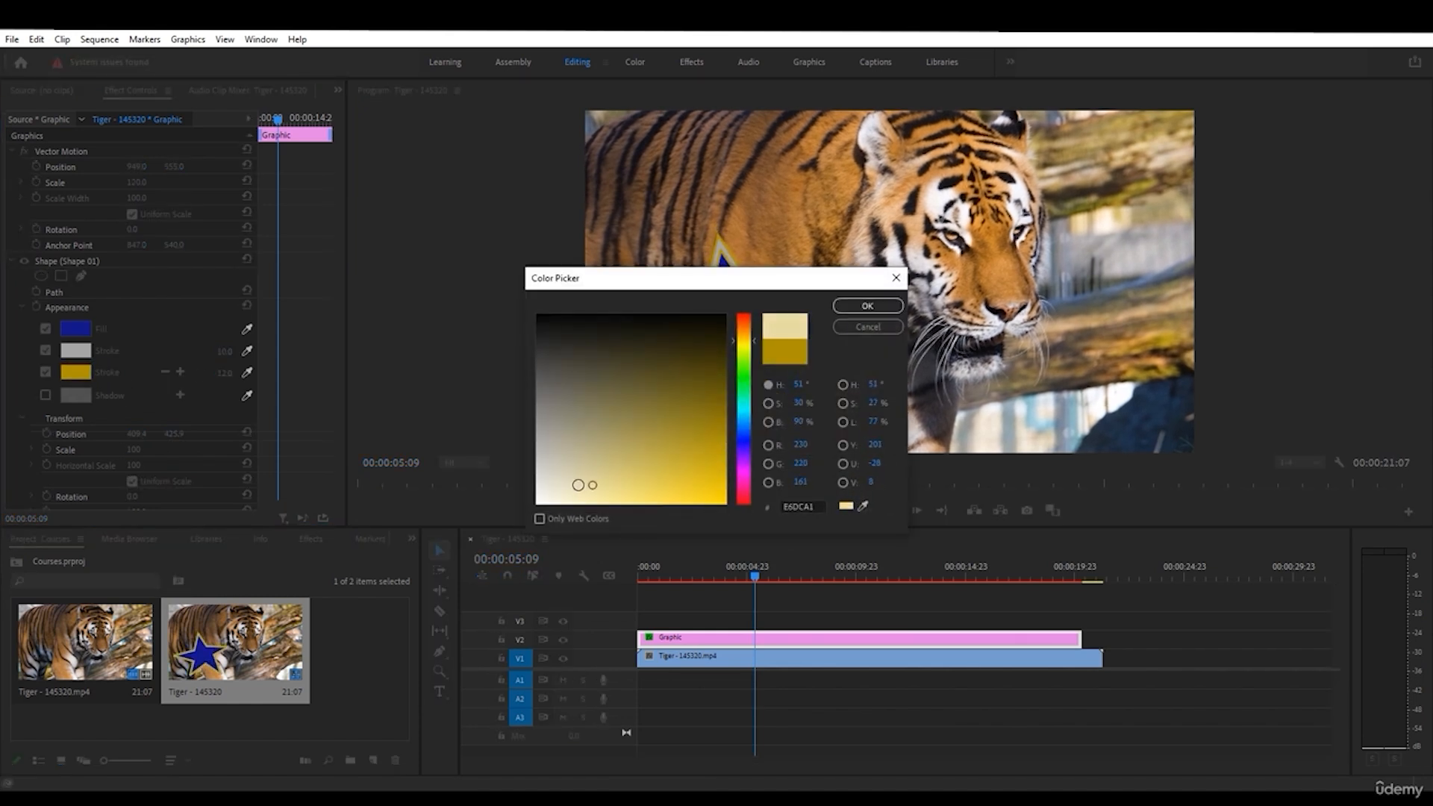
pyautogui.moveTo(578, 485); pyautogui.dragTo(503, 527)
pyautogui.click(868, 306)
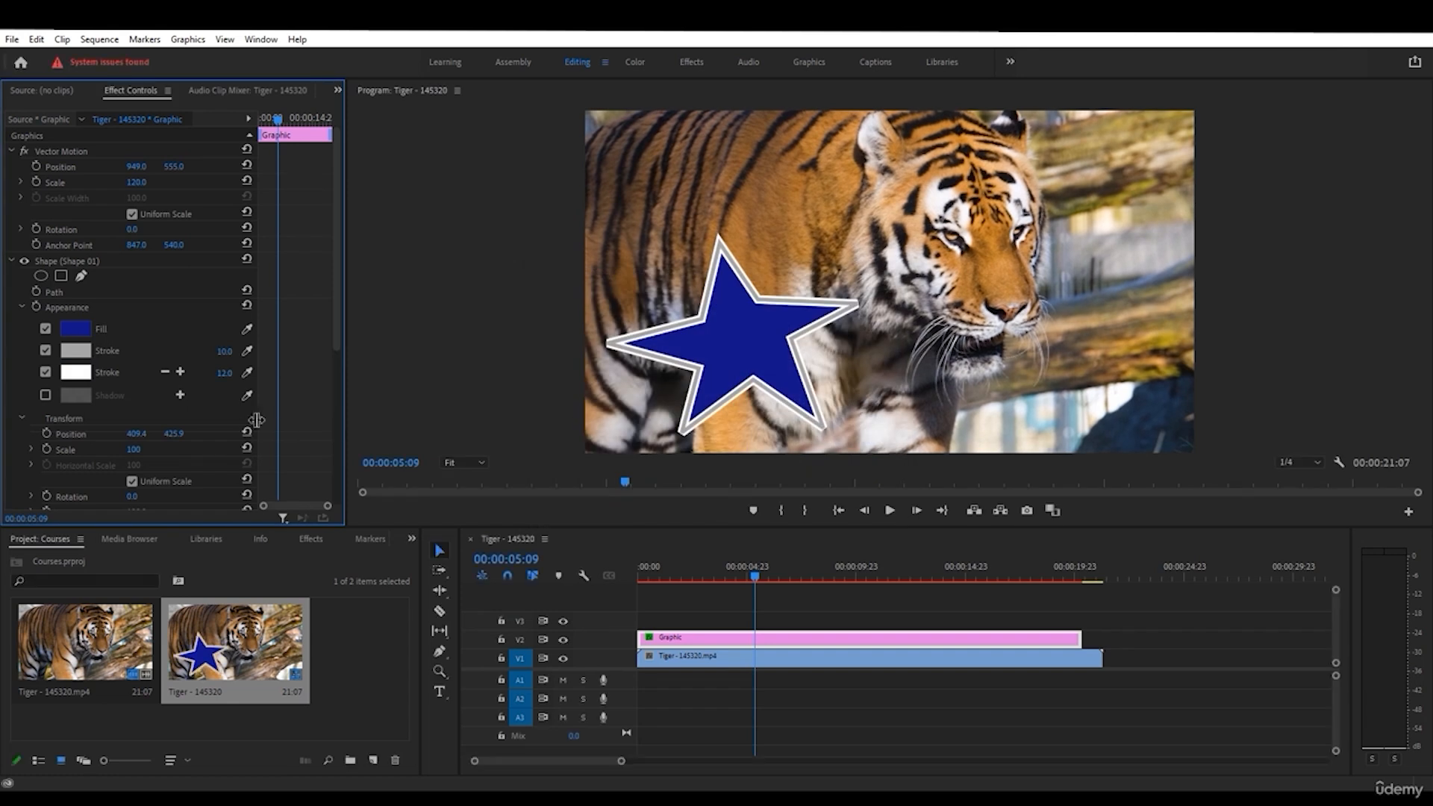
# - Add a third stroke to the star in pinkish red E4004B with a width of 12
pyautogui.click(180, 371)
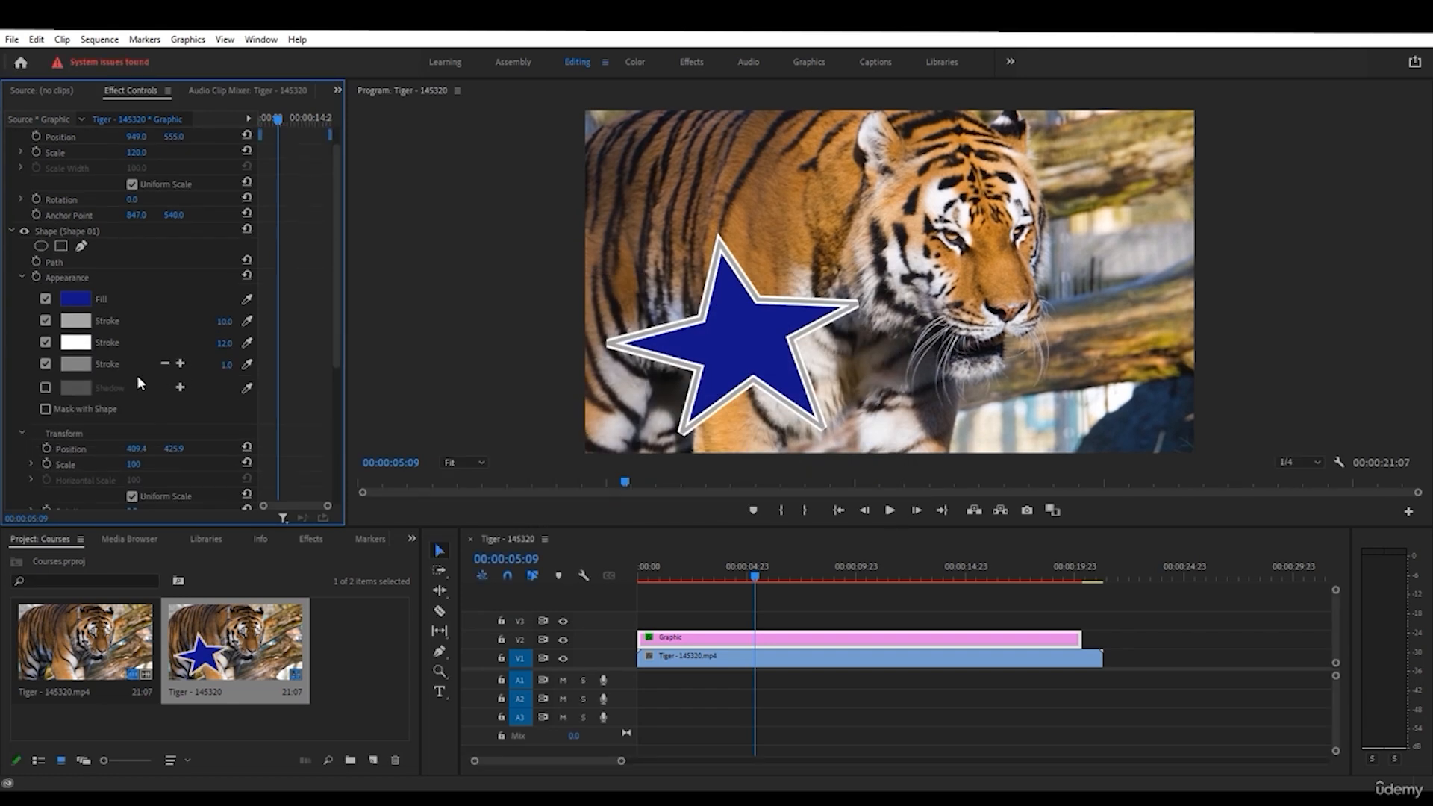
pyautogui.click(84, 370)
pyautogui.moveTo(708, 439); pyautogui.dragTo(726, 483)
pyautogui.click(744, 494)
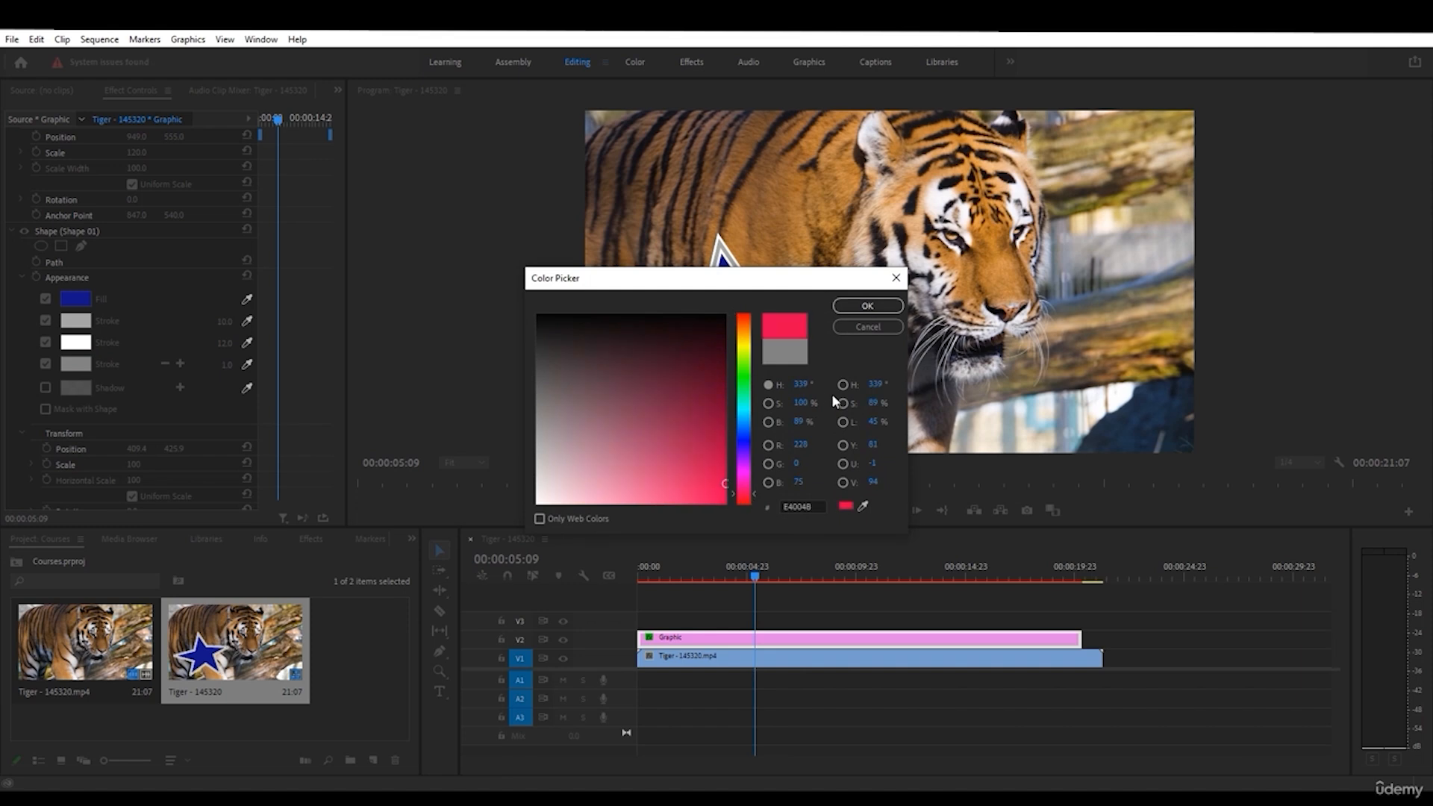
pyautogui.click(869, 310)
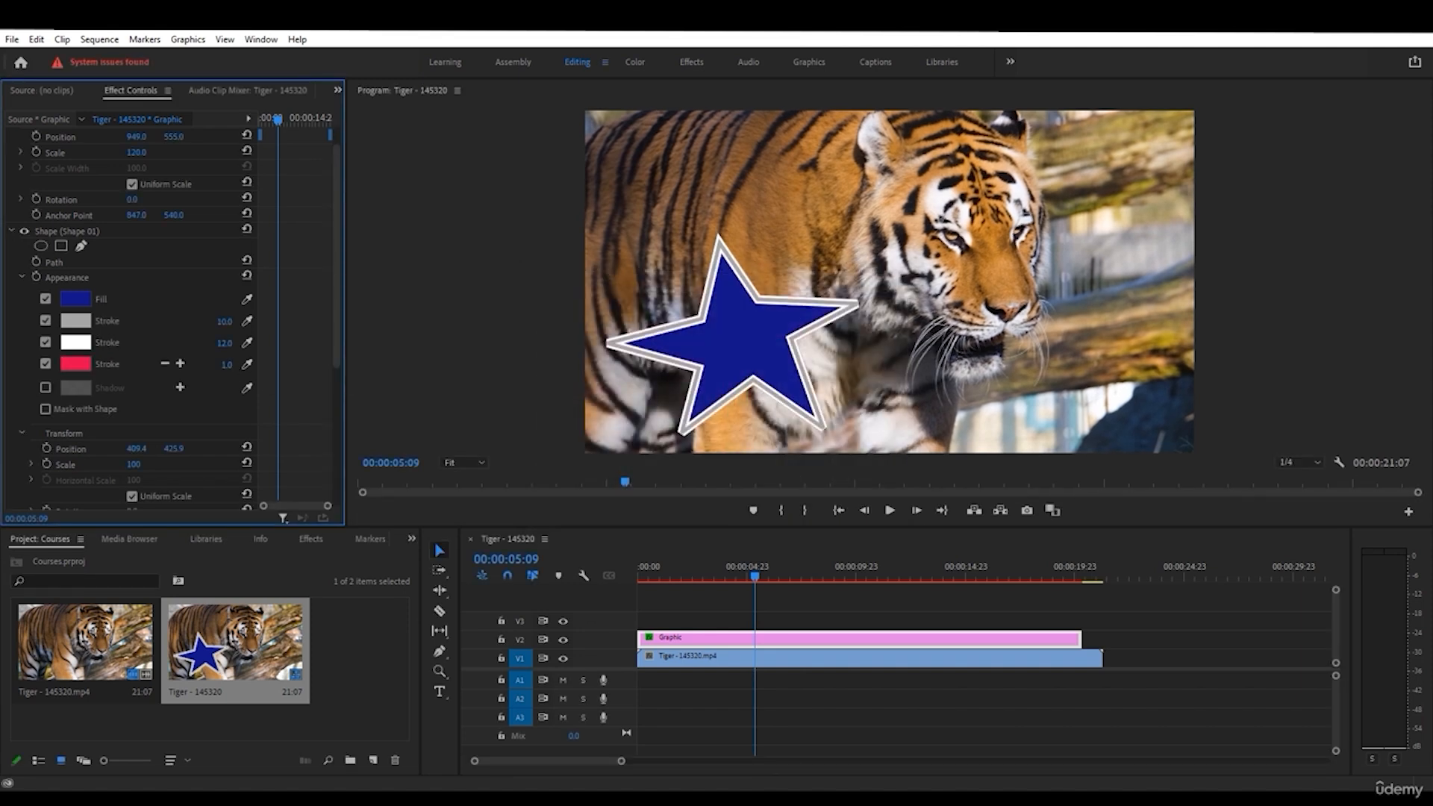
pyautogui.moveTo(226, 365)
pyautogui.mouseDown()
pyautogui.moveTo(268, 366)
pyautogui.moveTo(222, 368)
pyautogui.mouseUp()
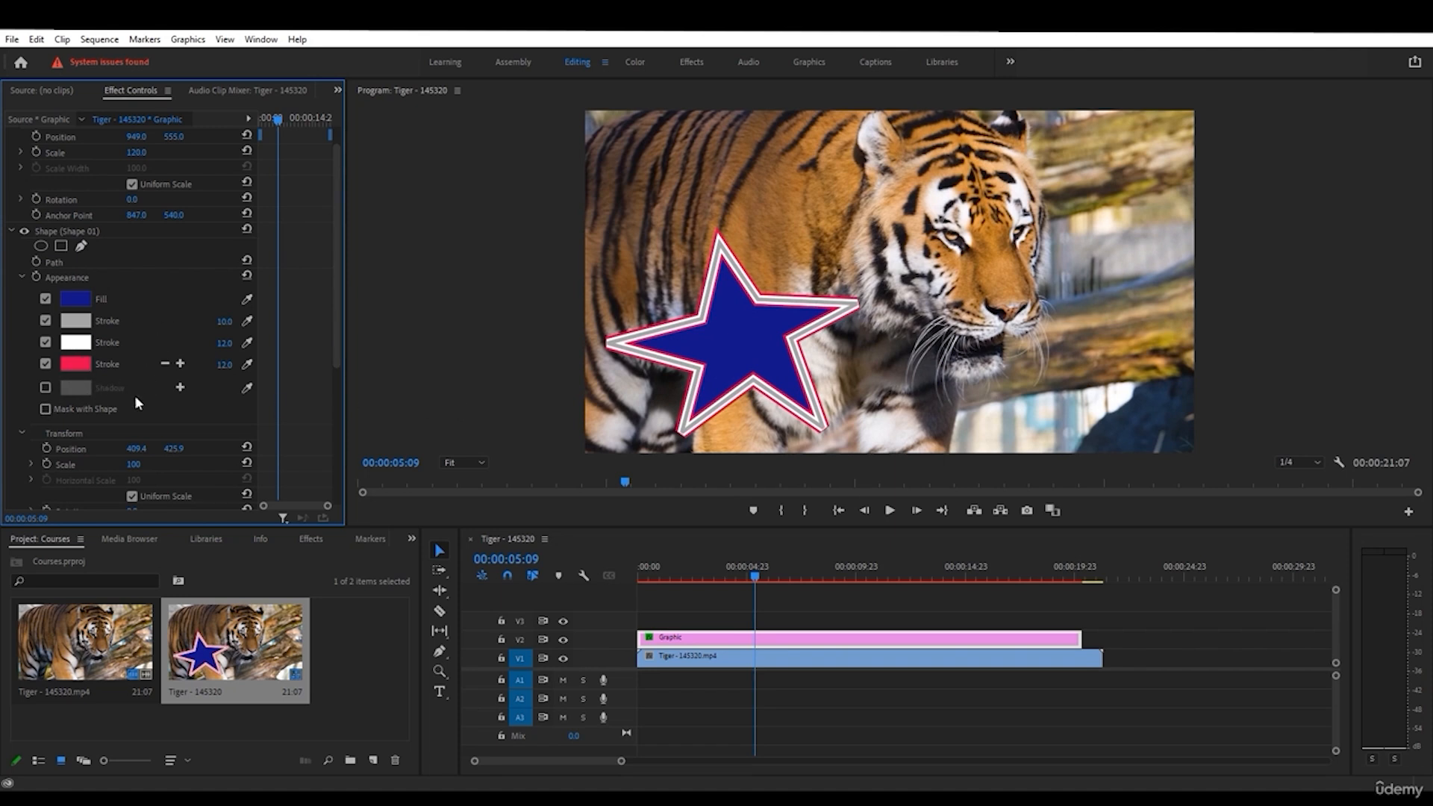
# - Turn off all three of the star's strokes and enable its shadow
pyautogui.click(47, 365)
pyautogui.click(47, 340)
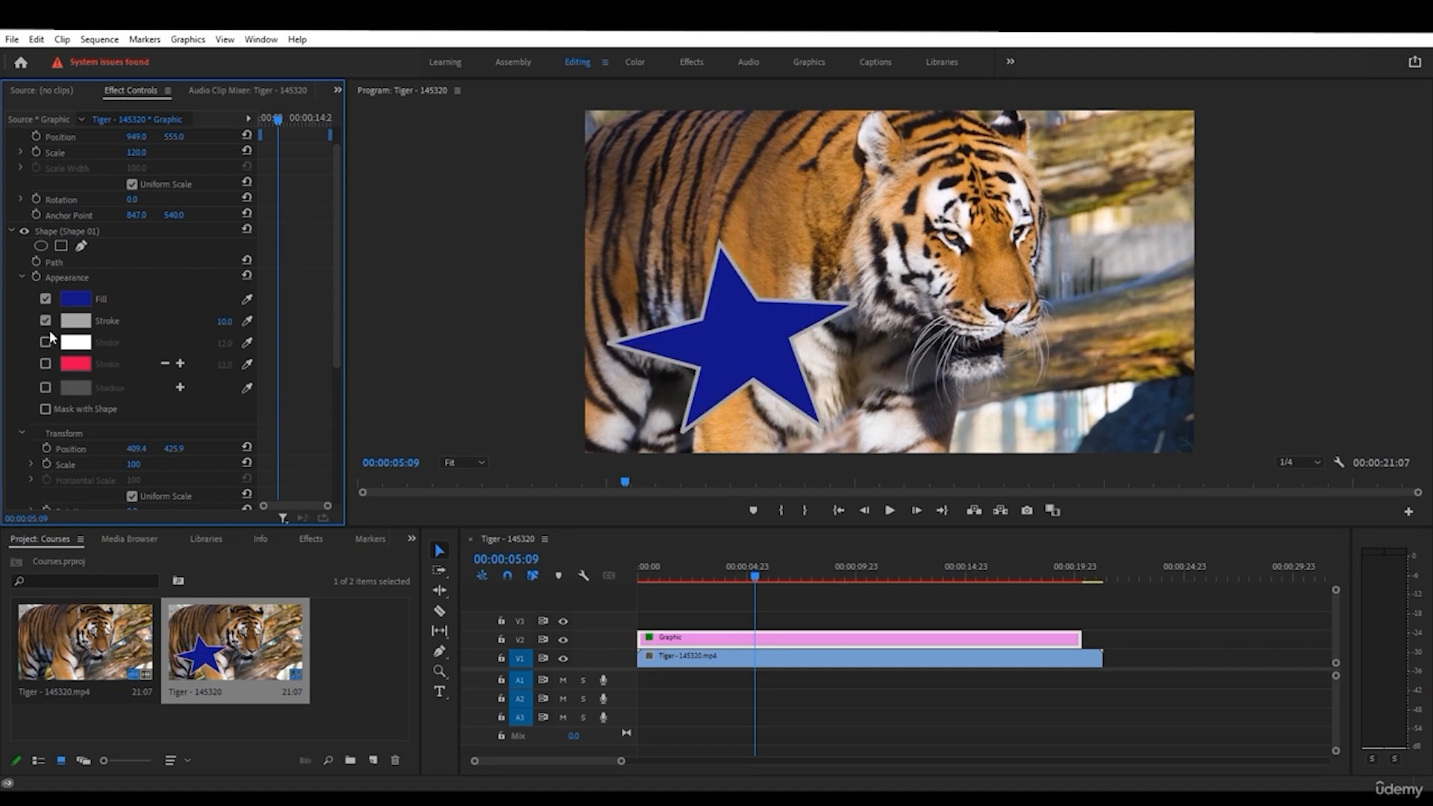
pyautogui.click(46, 321)
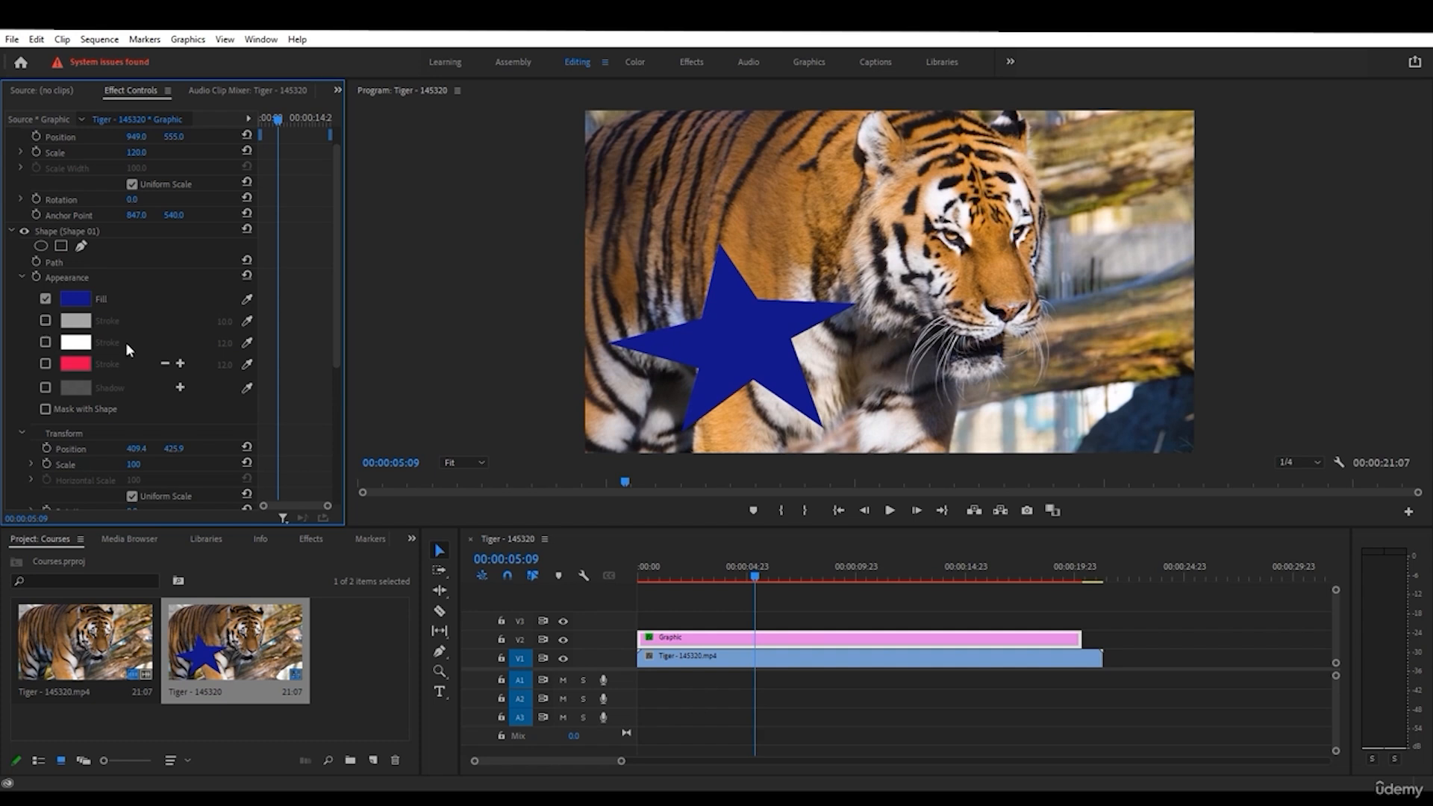
pyautogui.scroll(-1, 112, 359)
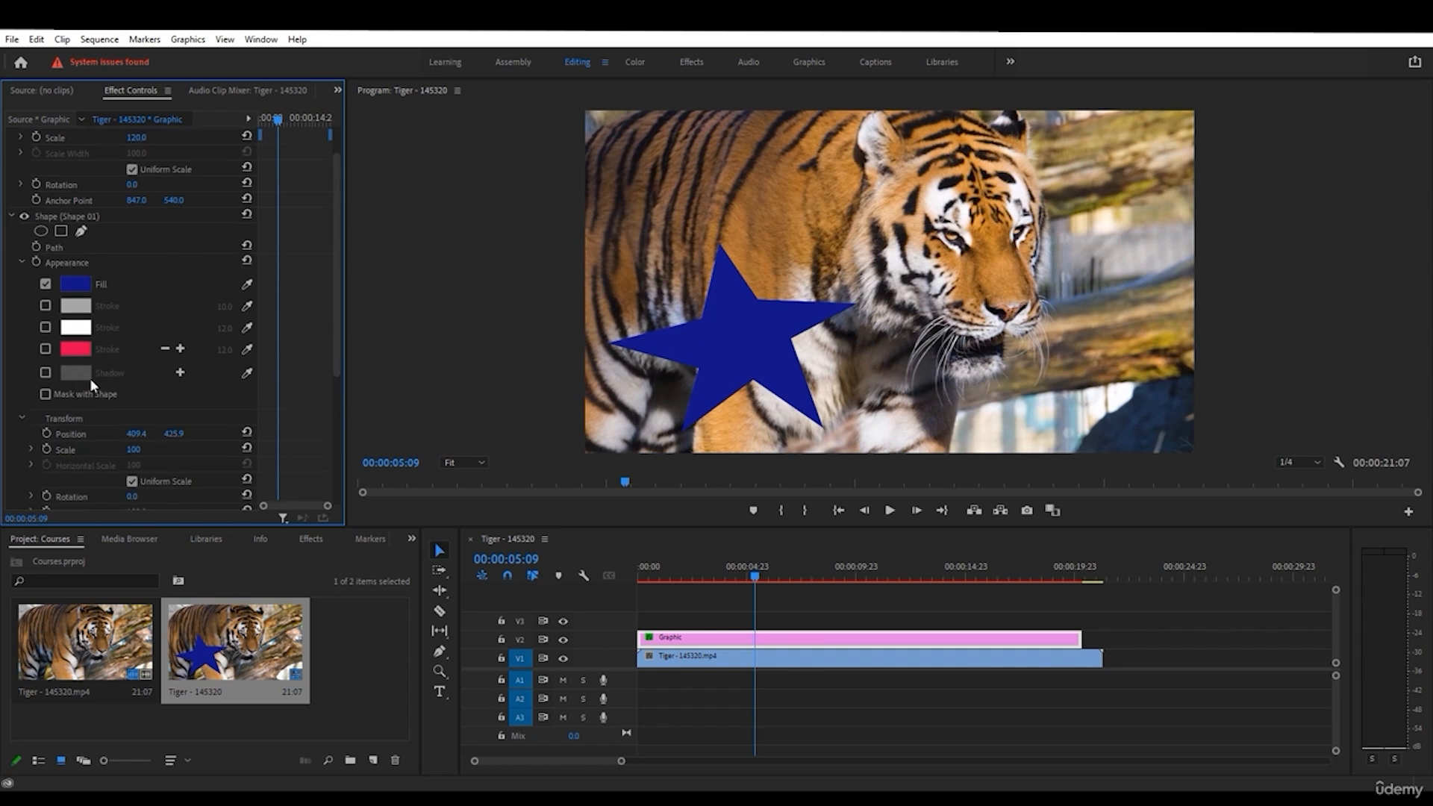
pyautogui.click(46, 374)
pyautogui.scroll(-1, 78, 365)
# - Step backward and forward frame by frame between about 00:00:03:08 and 00:00:05:02 to review the star over the tiger footage
pyautogui.press('Left')
pyautogui.press('Left')
pyautogui.press('Left')
pyautogui.press('Left')
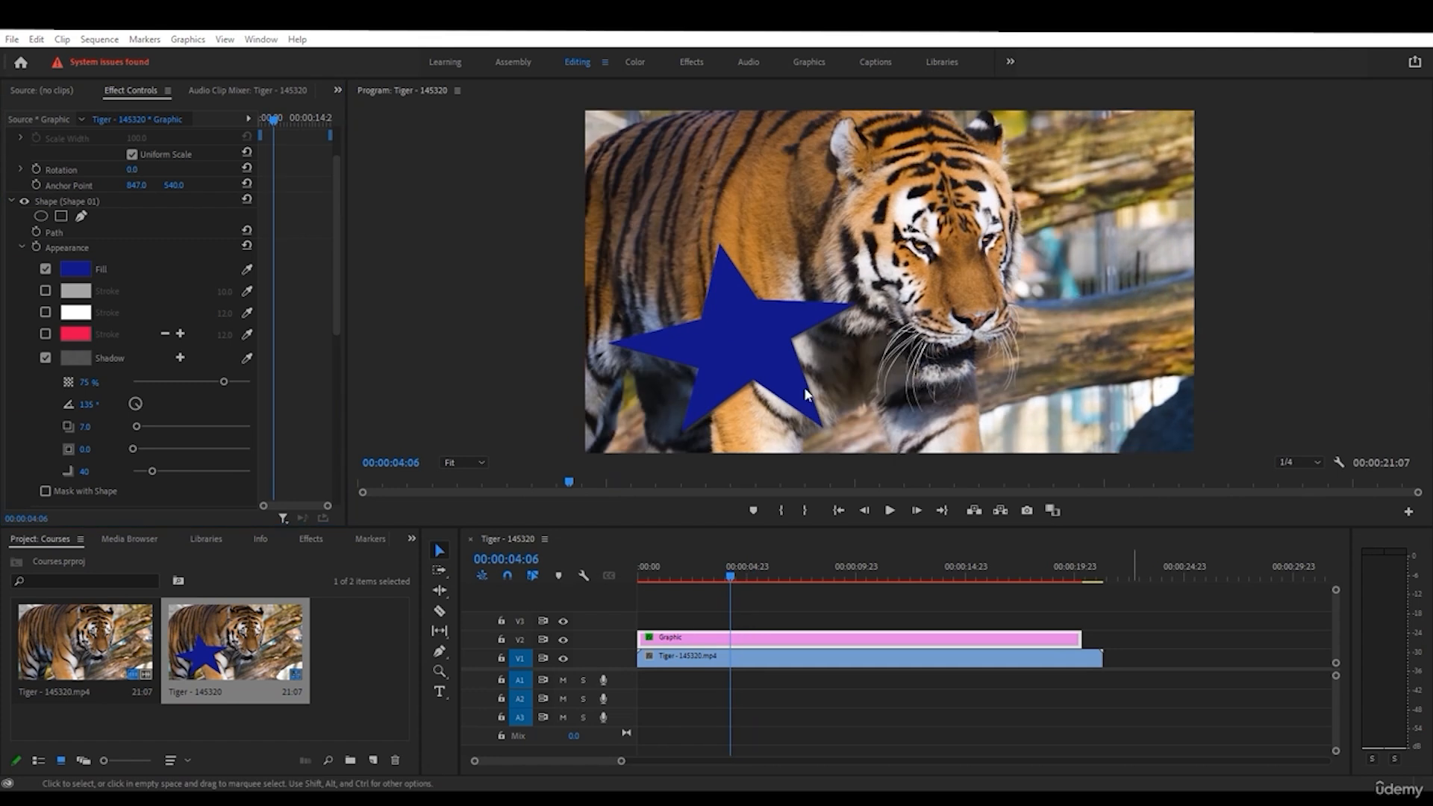
pyautogui.press('Left')
pyautogui.press('Left')
pyautogui.press('Left')
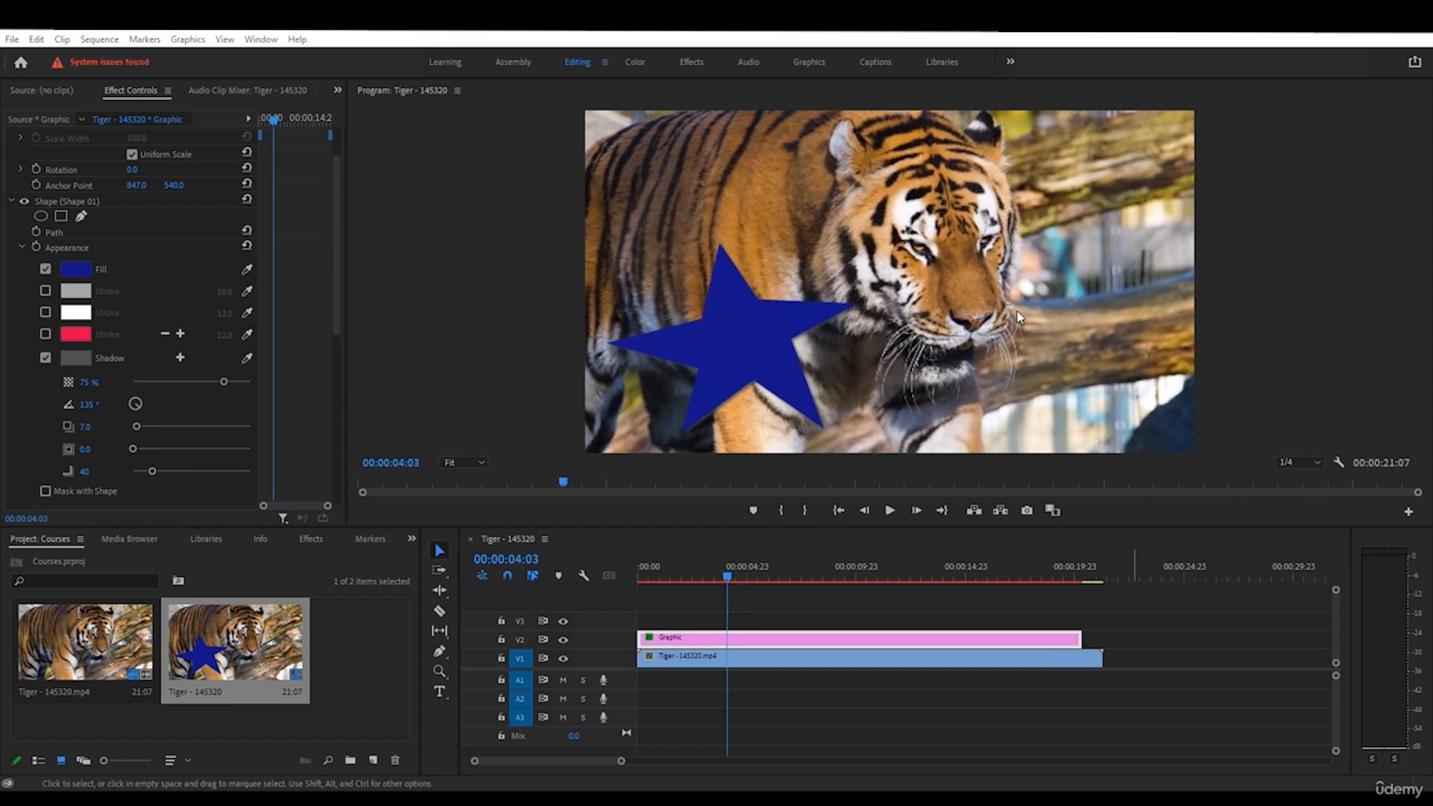
pyautogui.press('Left')
pyautogui.press('Left')
pyautogui.press('Left')
pyautogui.press('Left')
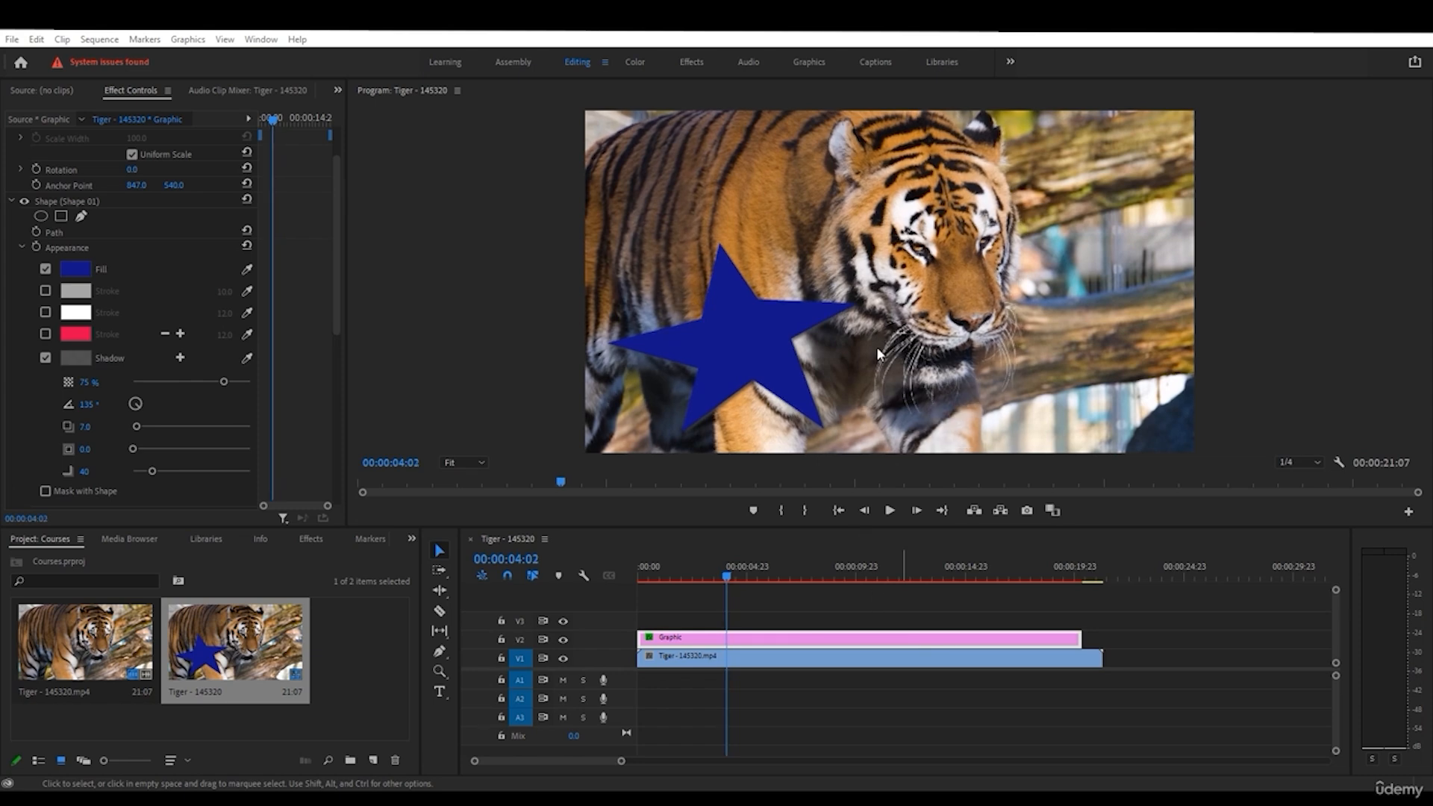
pyautogui.scroll(6, 884, 343)
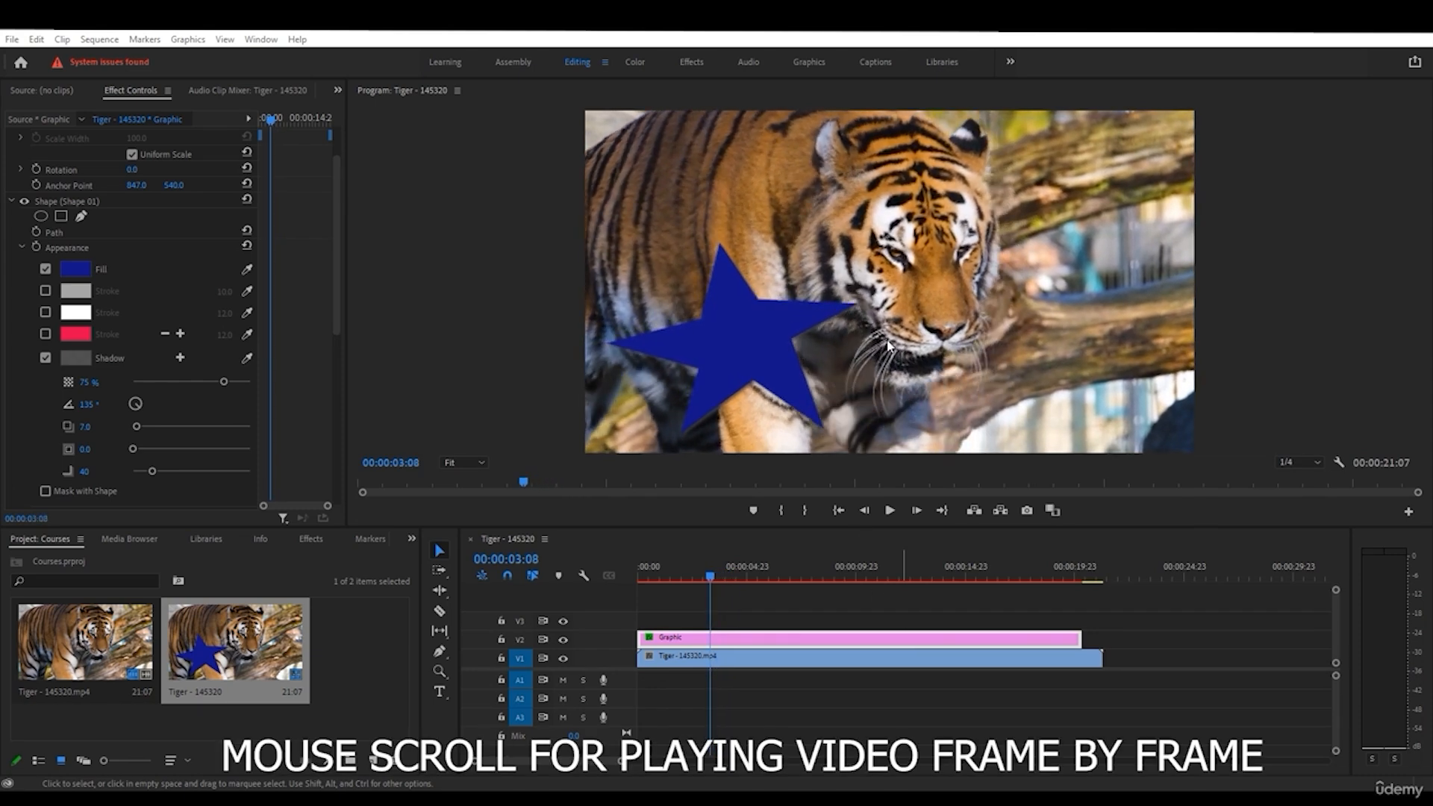
pyautogui.scroll(-10, 888, 345)
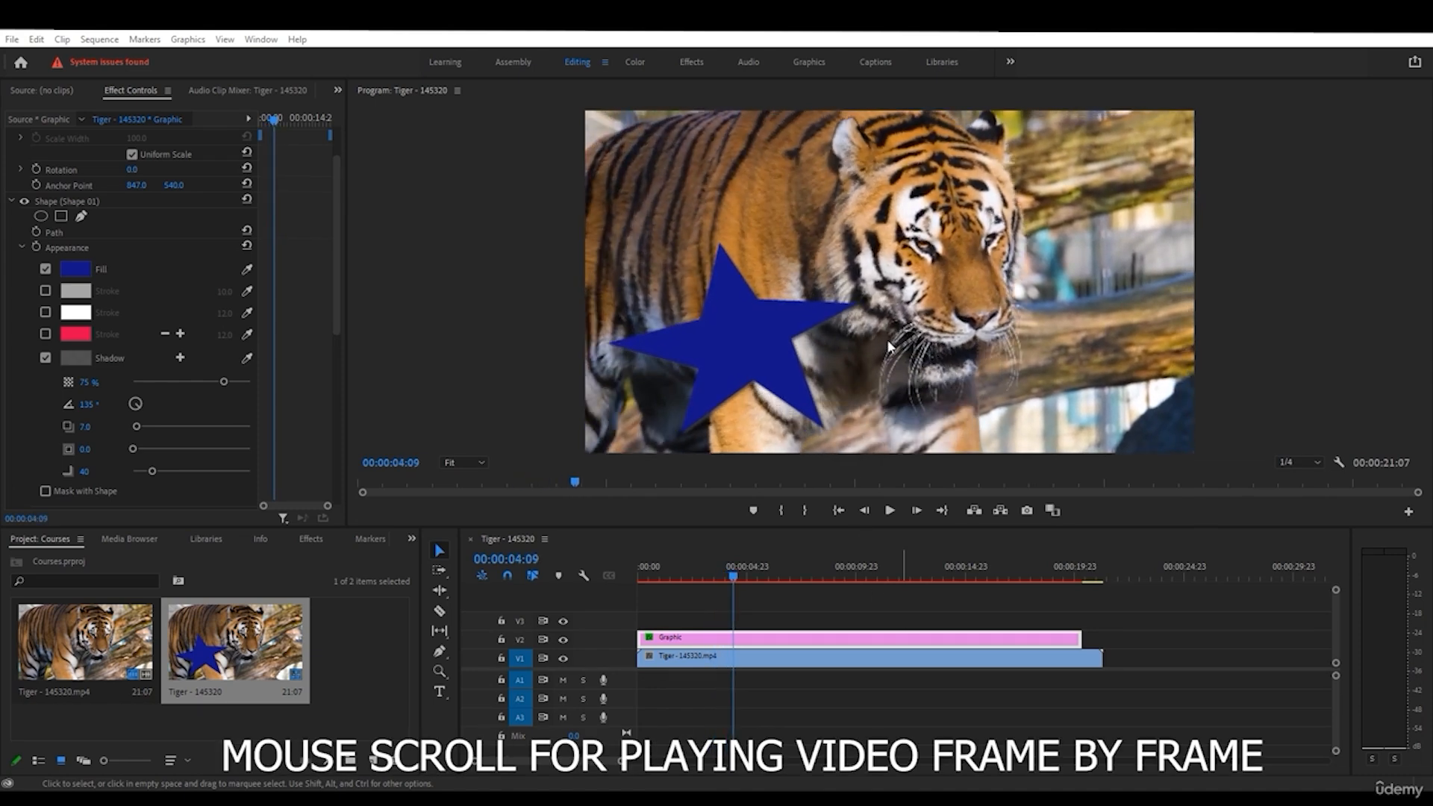
pyautogui.scroll(10, 893, 347)
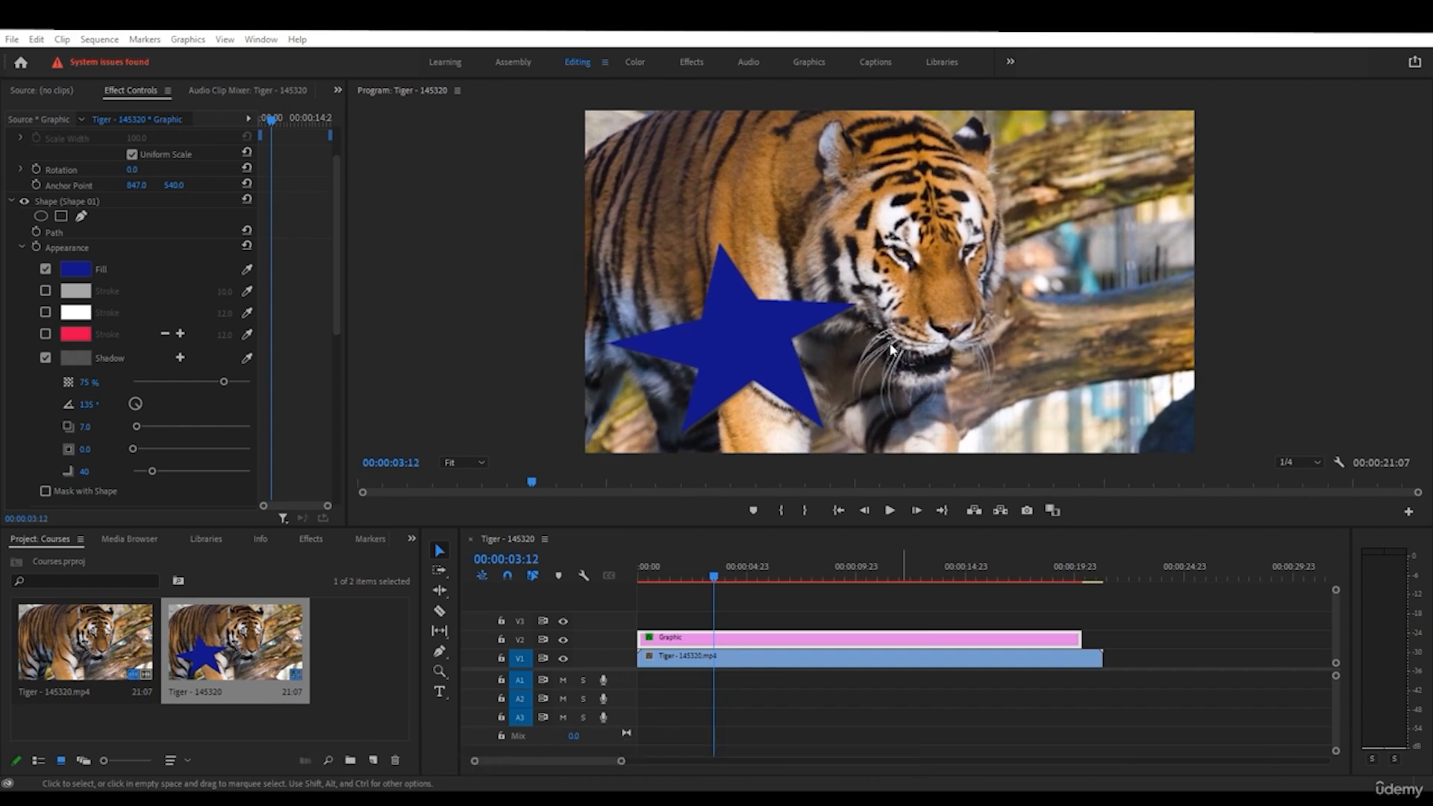
pyautogui.scroll(-20, 893, 350)
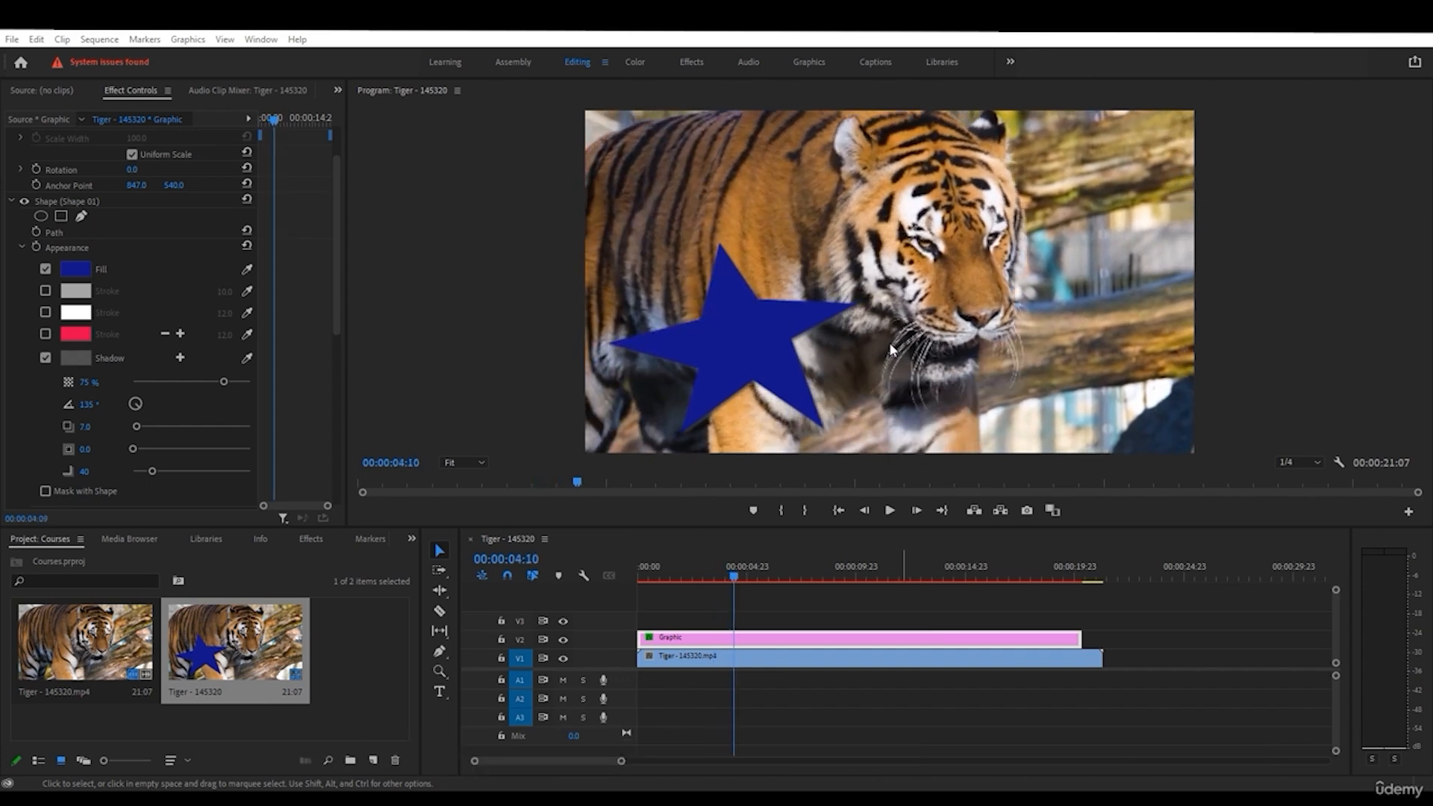
pyautogui.scroll(-15, 893, 351)
pyautogui.scroll(13, 893, 353)
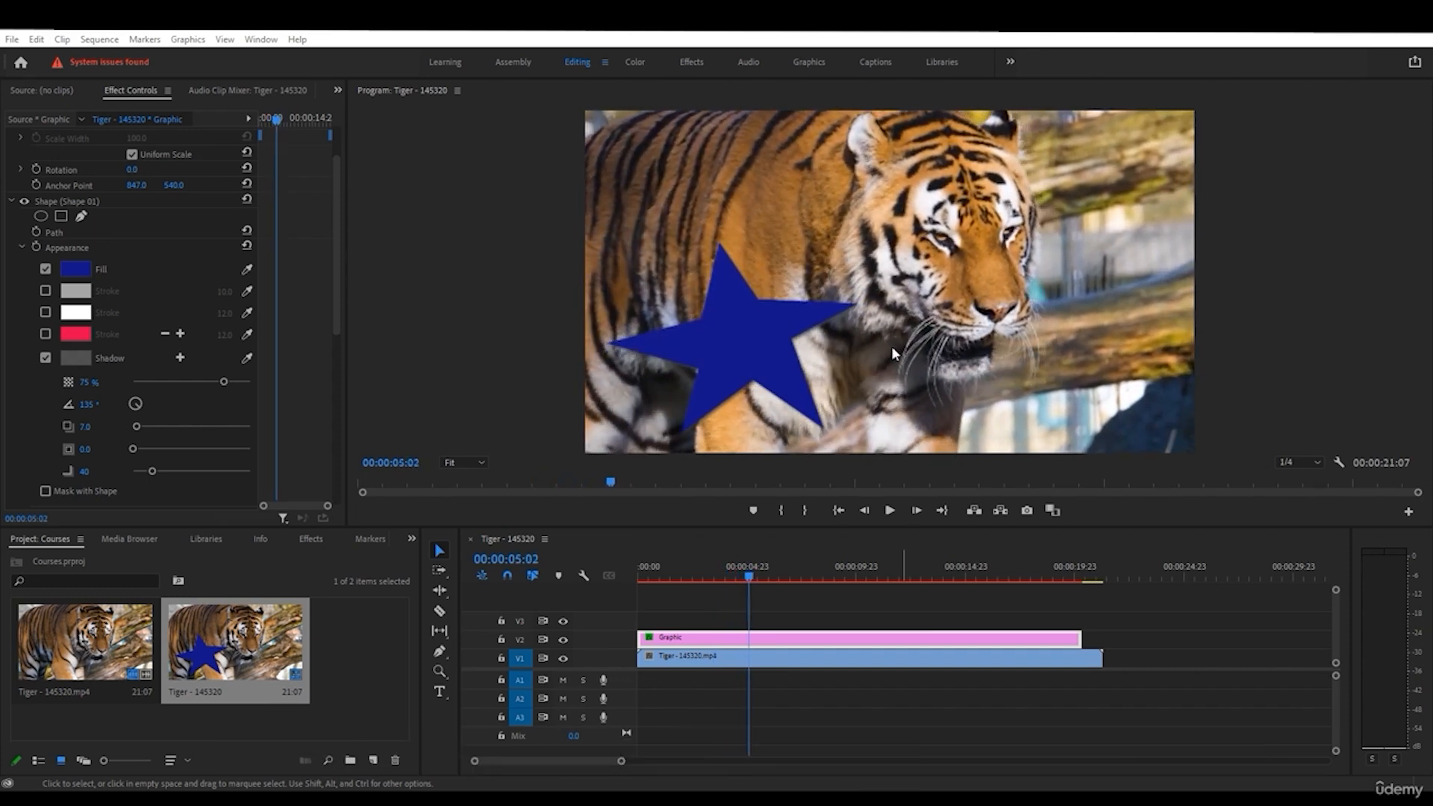
pyautogui.scroll(18, 892, 346)
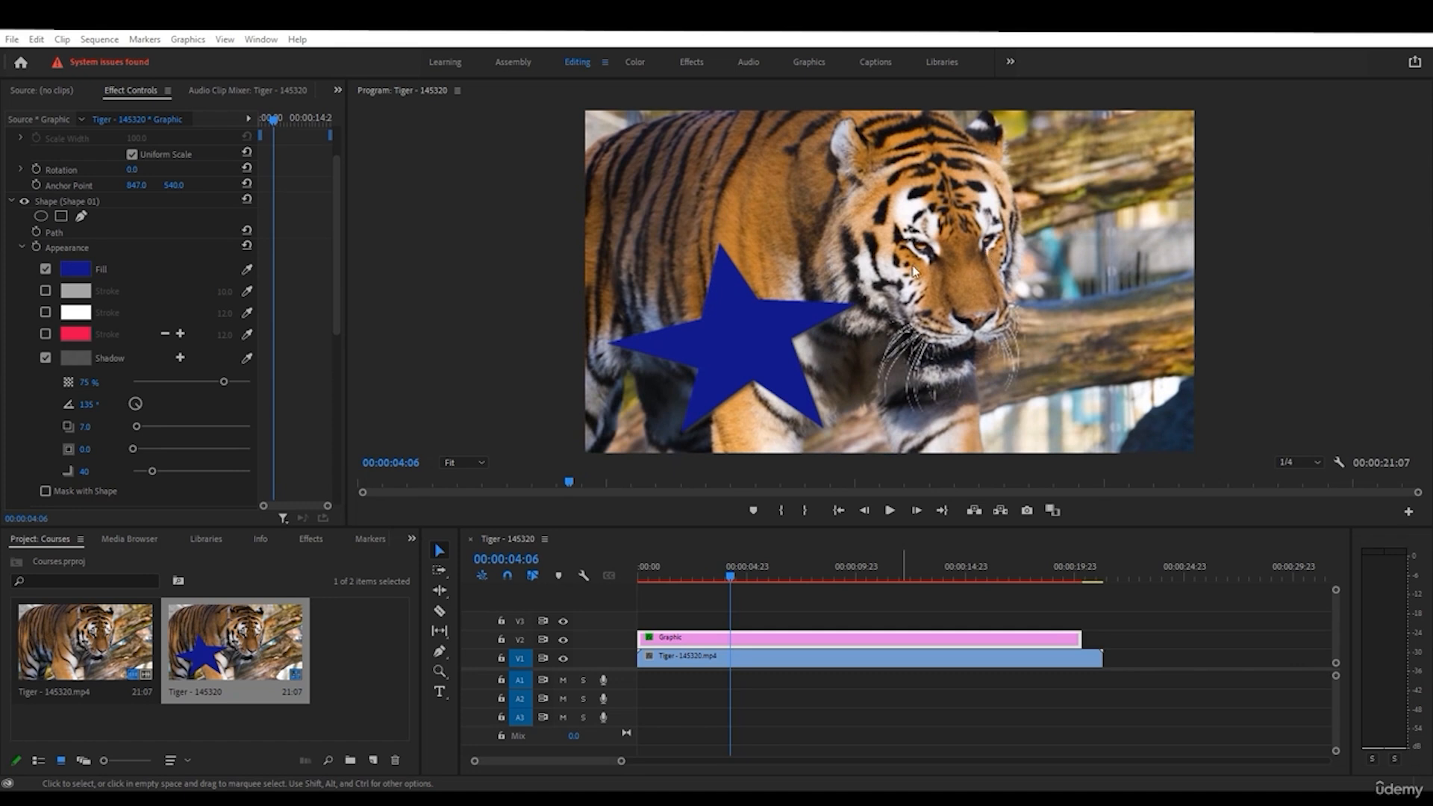
pyautogui.scroll(12, 942, 282)
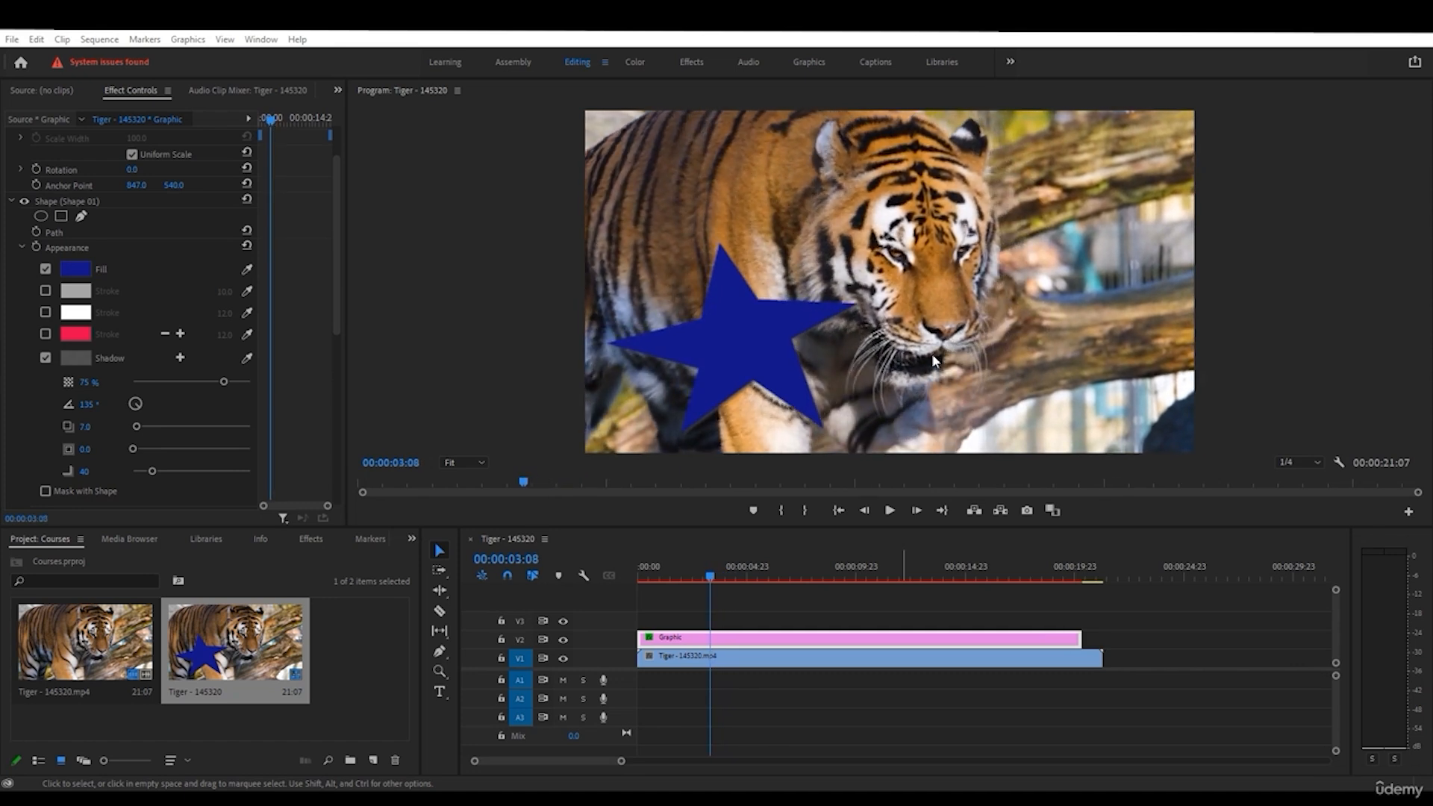
# - Move the star to the lower-right corner of the video frame and step the playhead back to 00:00:03:07
pyautogui.click(746, 340)
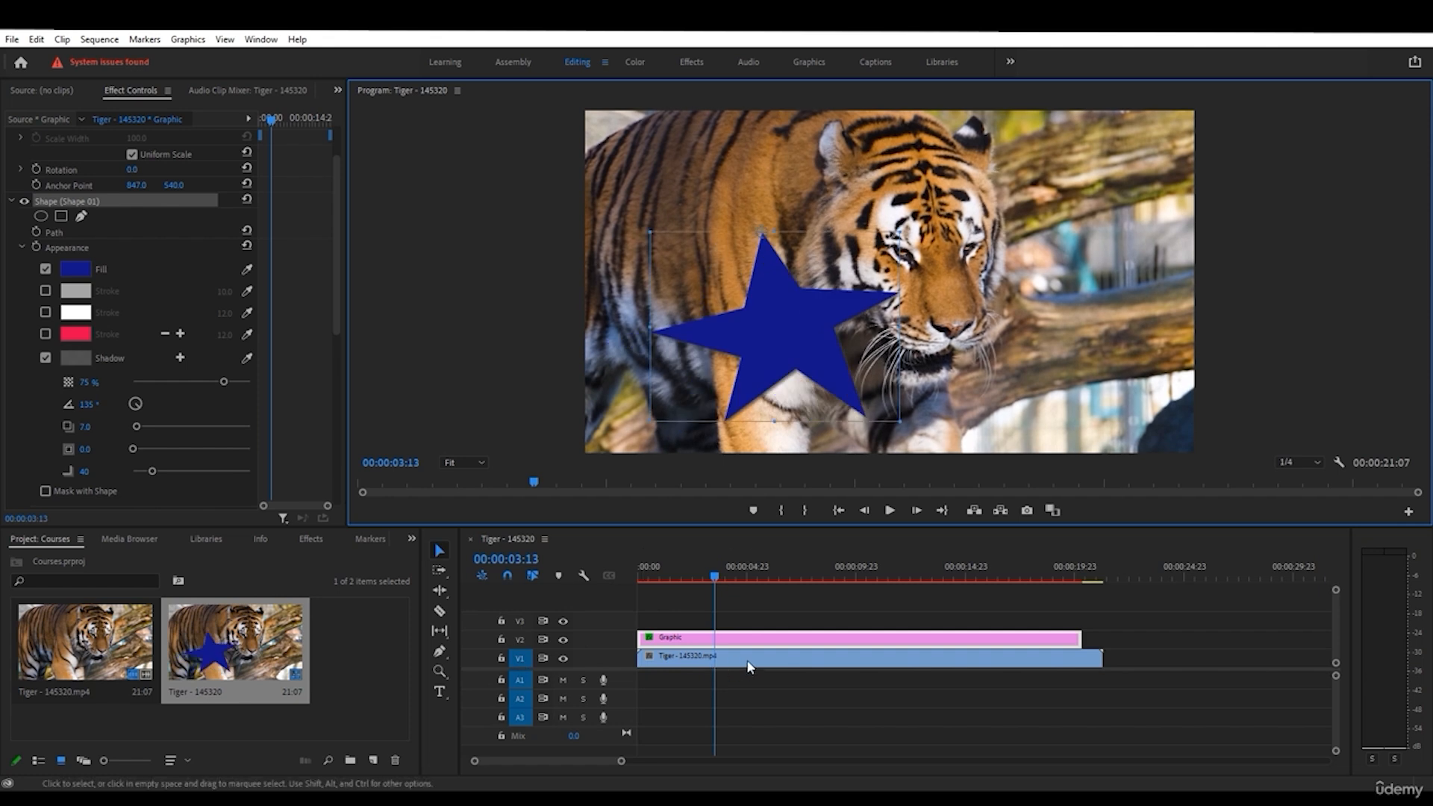
pyautogui.moveTo(780, 347); pyautogui.dragTo(1099, 381)
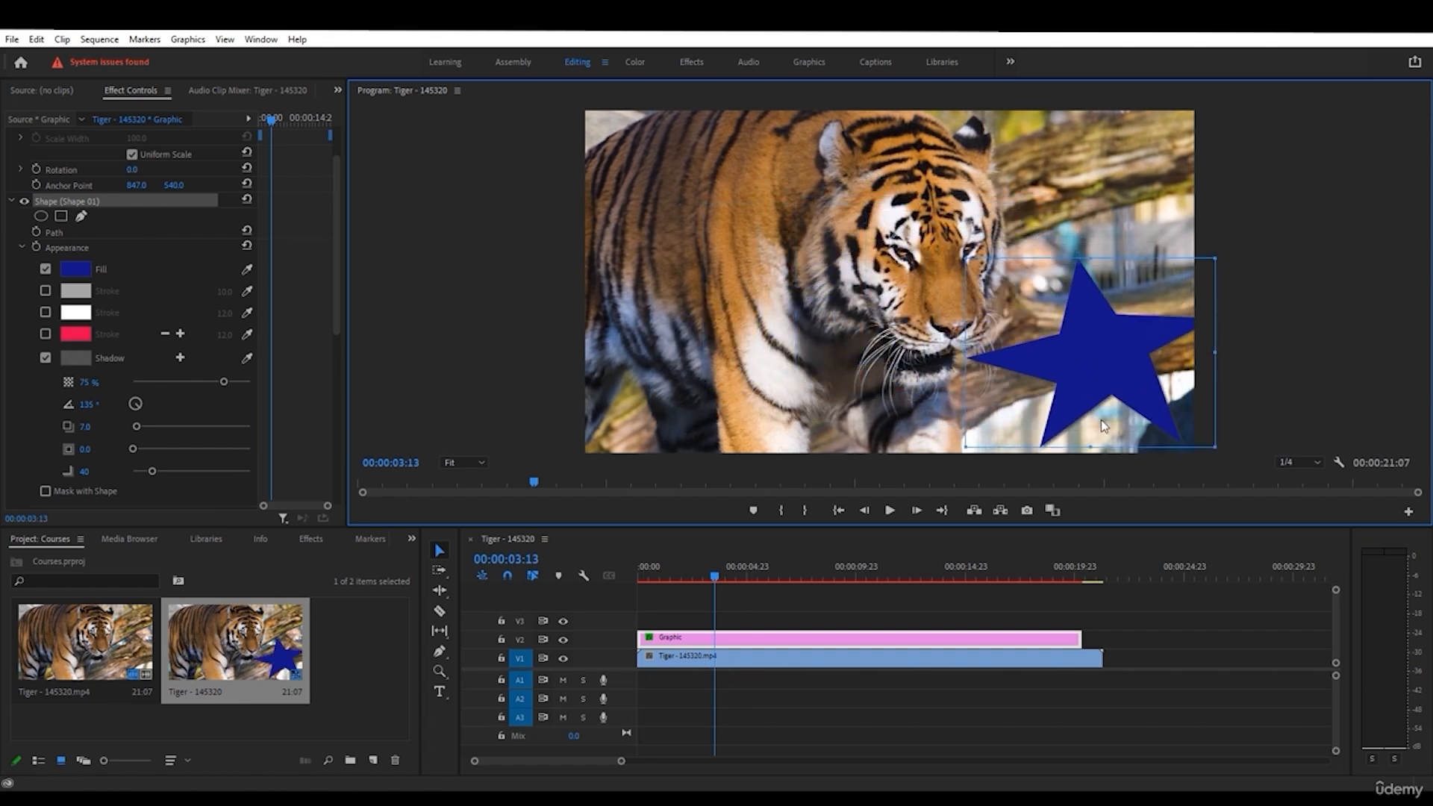
pyautogui.press('Left')
pyautogui.press('Left')
pyautogui.press('Left')
pyautogui.press('Left')
pyautogui.press('Left')
pyautogui.press('Left')
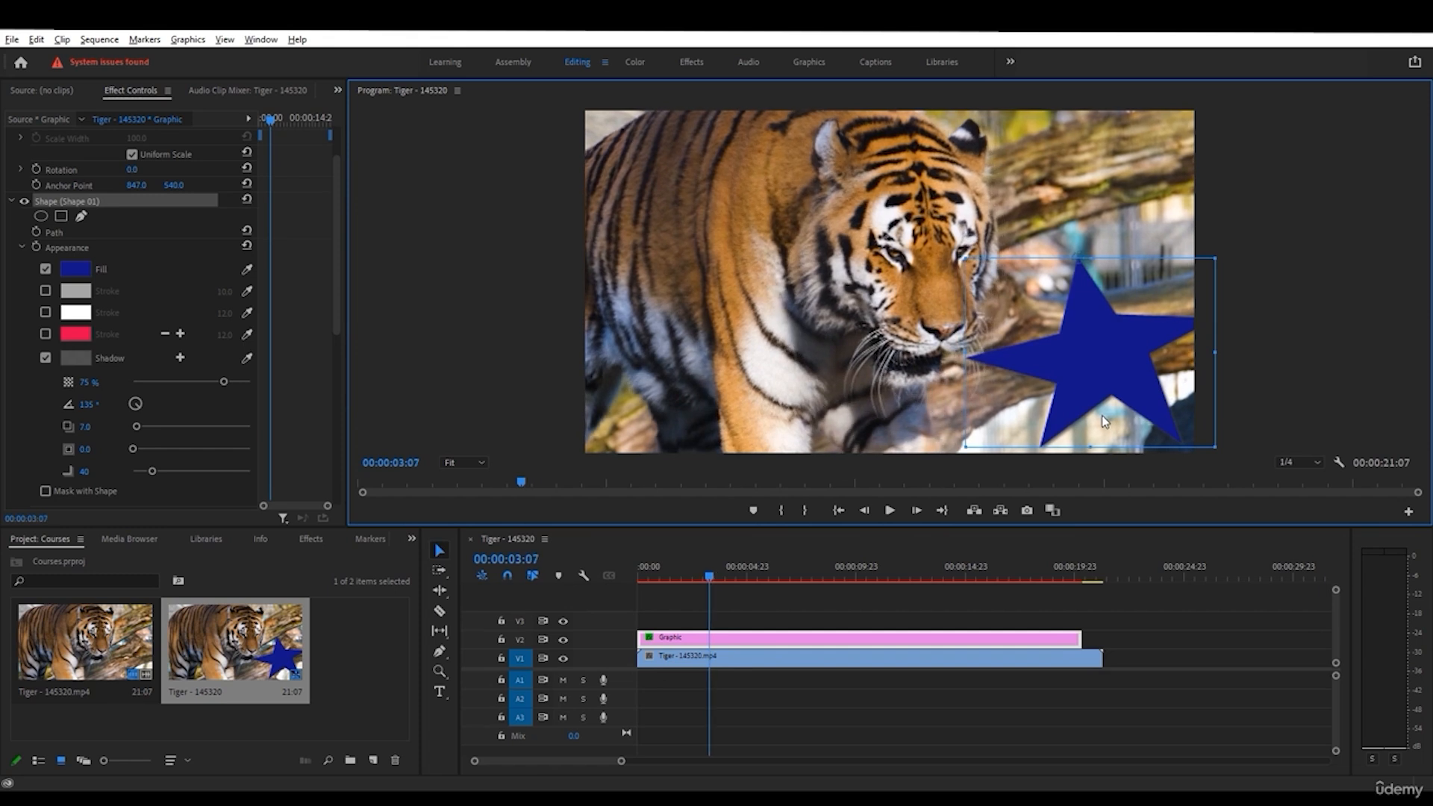
# - Set the opacity of the star's shadow to 100%
pyautogui.press('alt')
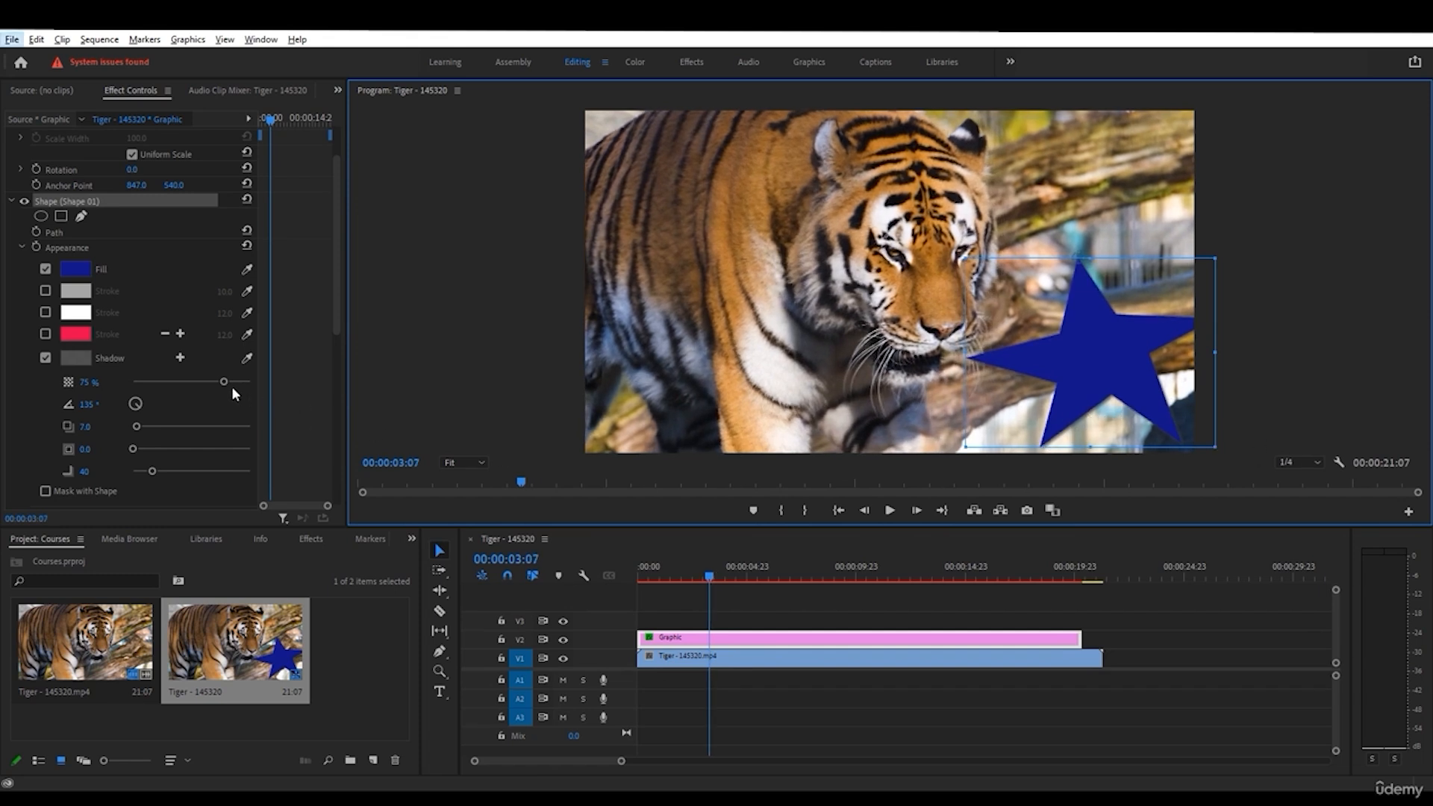
pyautogui.moveTo(223, 379); pyautogui.dragTo(263, 384)
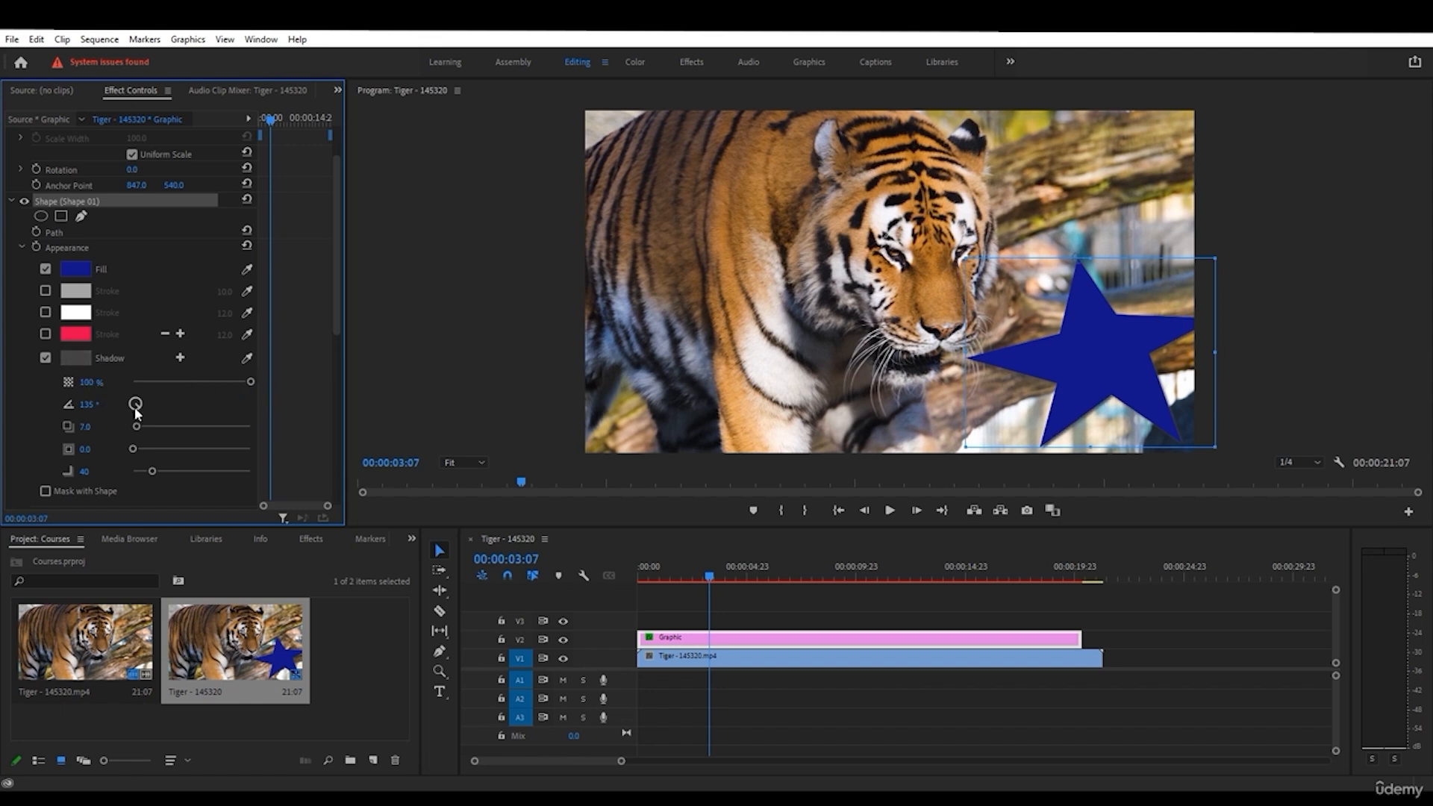
# - Set the star's shadow to 97% opacity, 2x117° angle, about 29.1 distance, 18.4 size and 120 blur
pyautogui.moveTo(137, 412); pyautogui.dragTo(164, 452)
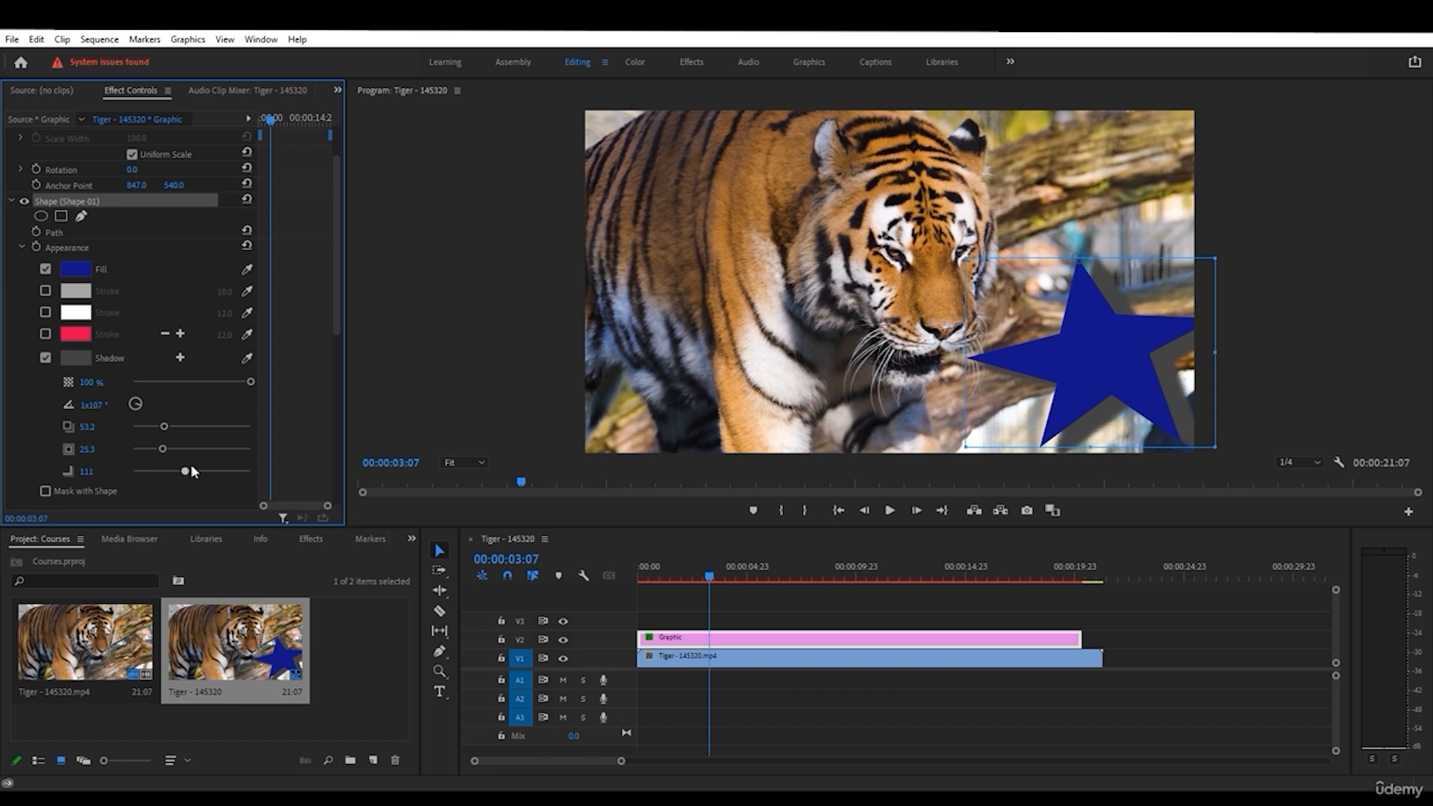
pyautogui.moveTo(183, 466); pyautogui.dragTo(130, 465)
pyautogui.moveTo(249, 382)
pyautogui.mouseDown()
pyautogui.moveTo(173, 383)
pyautogui.moveTo(247, 384)
pyautogui.mouseUp()
pyautogui.moveTo(141, 413); pyautogui.dragTo(154, 455)
pyautogui.scroll(-2, 164, 466)
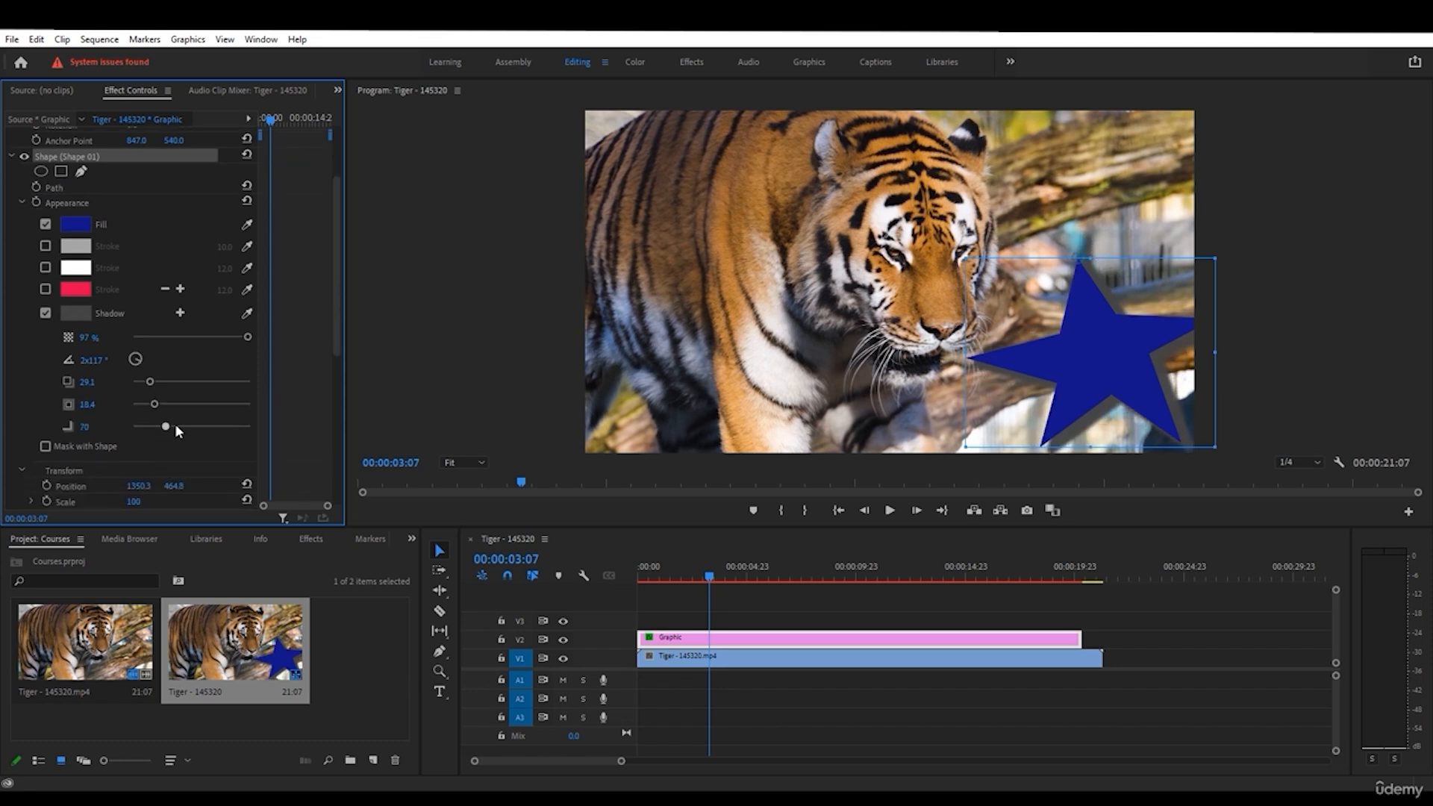
pyautogui.moveTo(221, 422); pyautogui.dragTo(190, 427)
# - Change the star's shadow colour to near-black 090909 and move the star to about position 1021.2, 322.0 over the tiger's face
pyautogui.click(82, 316)
pyautogui.click(588, 319)
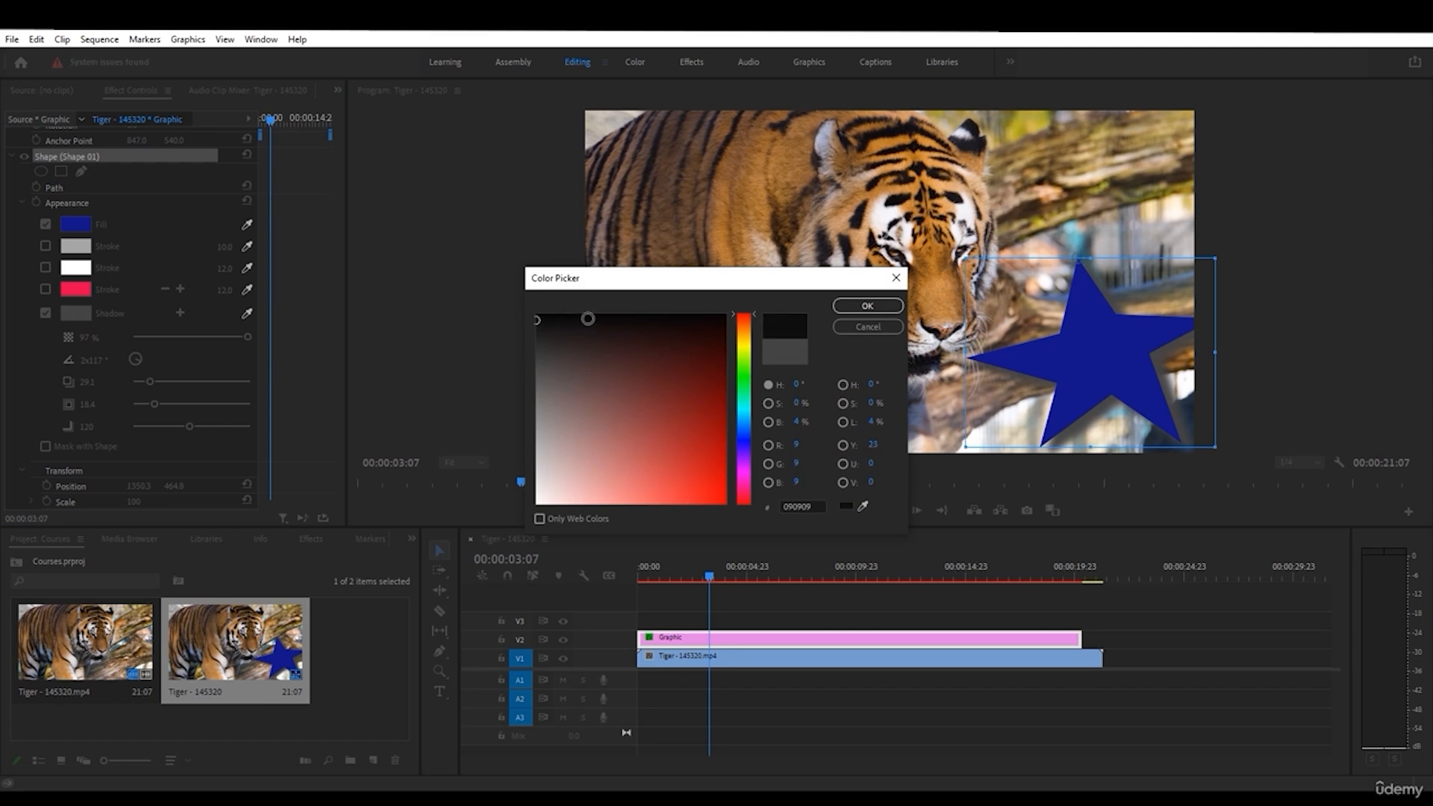
pyautogui.click(867, 306)
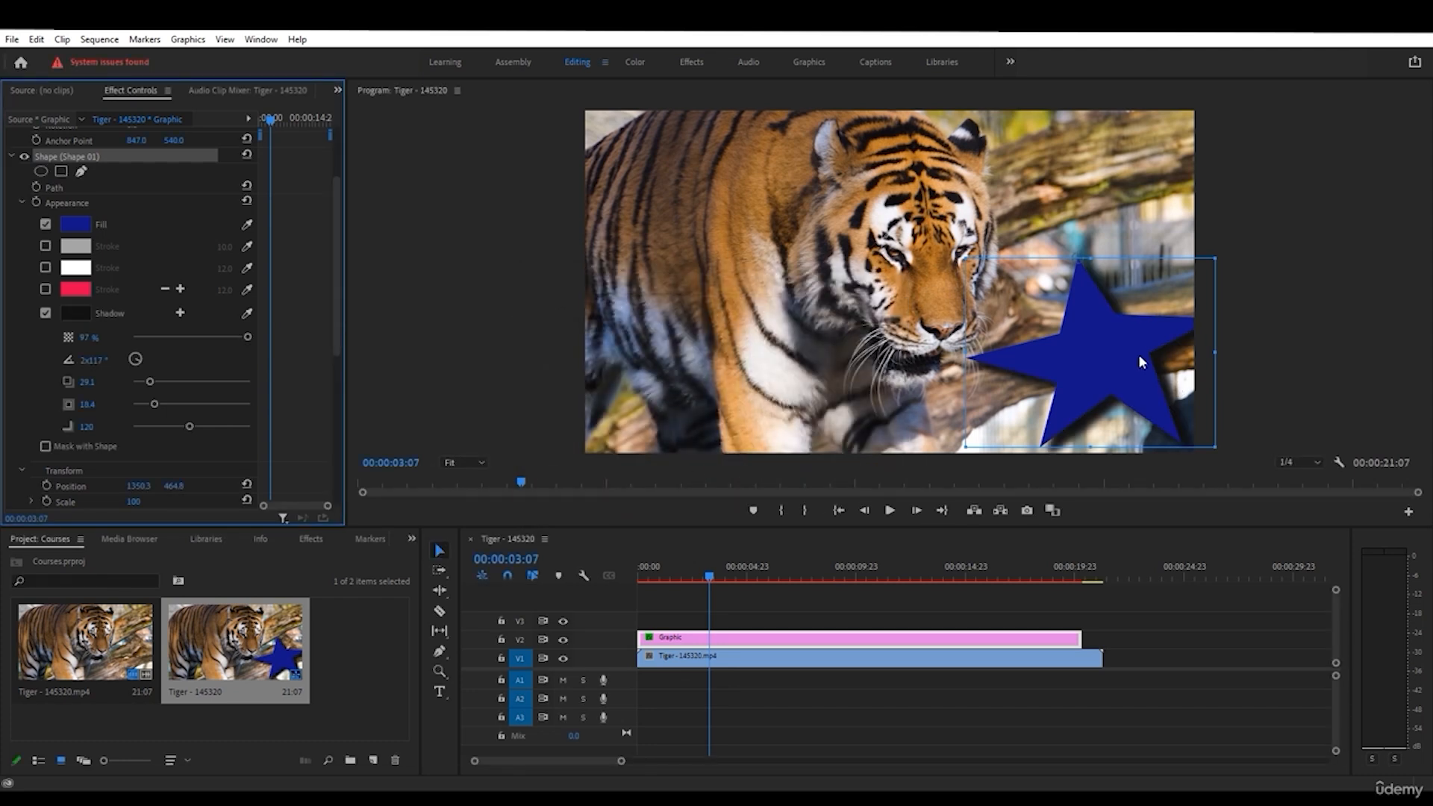
pyautogui.moveTo(1139, 361); pyautogui.dragTo(1008, 299)
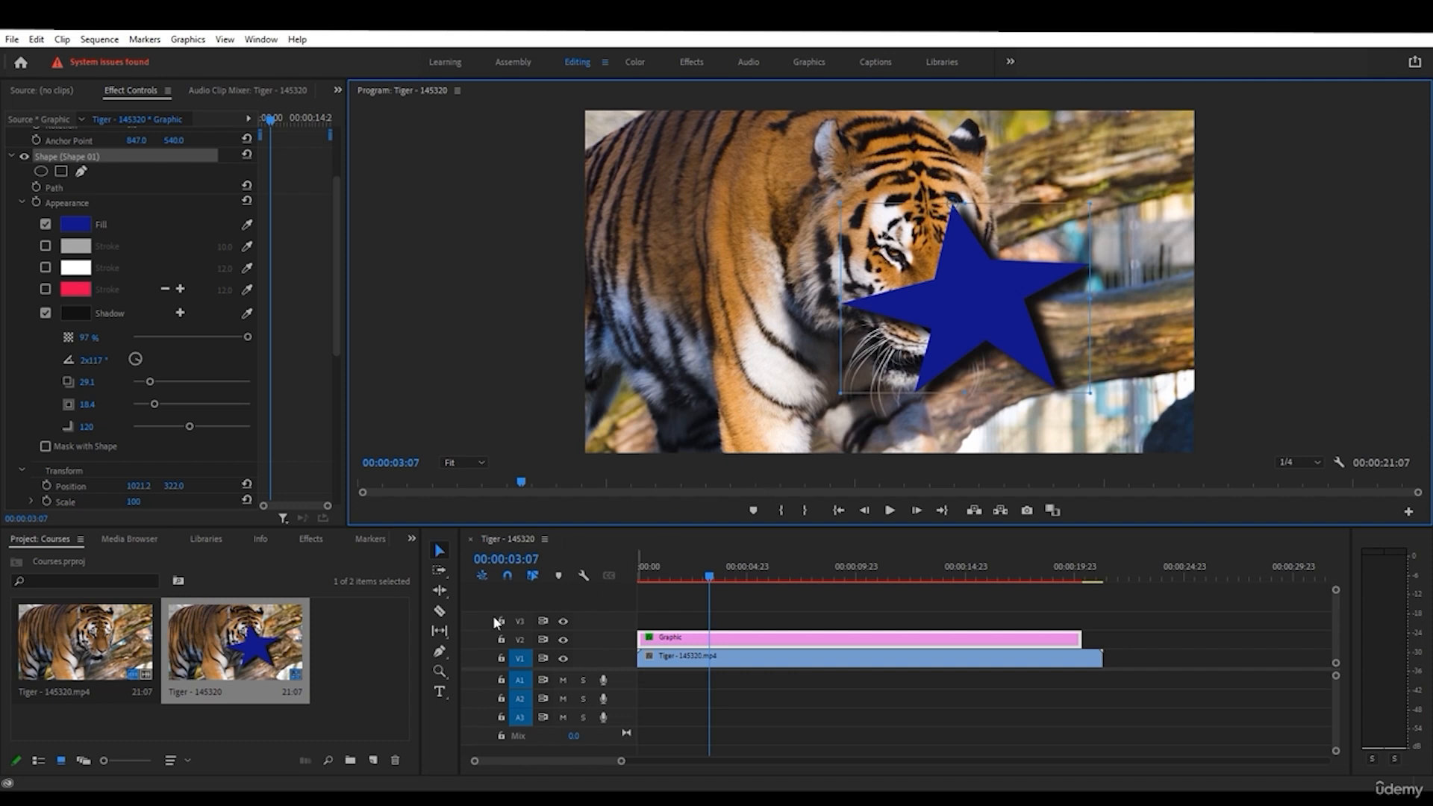
# - Draw a rectangle over the tiger's body beside the star and an ellipse above it, near the tiger's ear
pyautogui.click(444, 648)
pyautogui.click(467, 665)
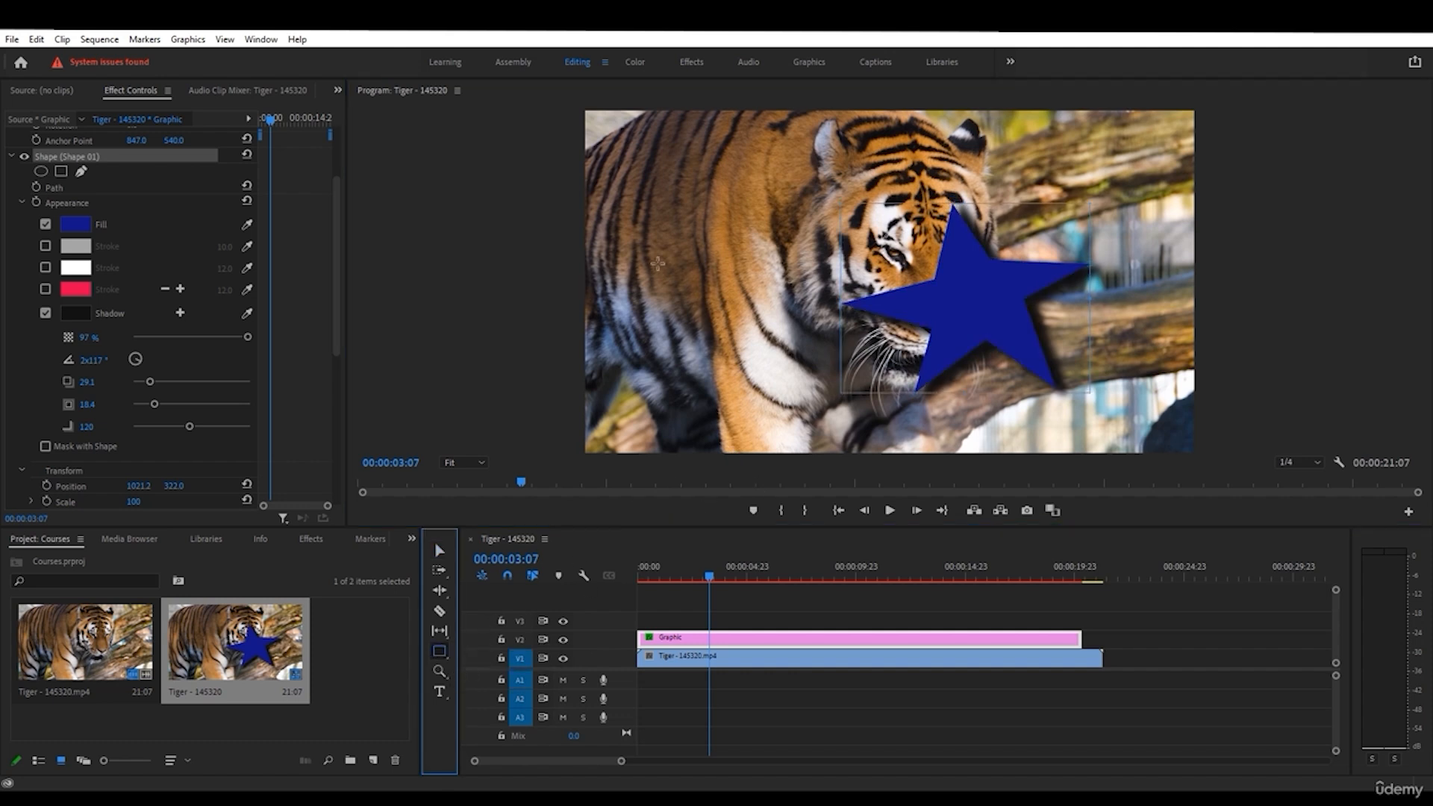
pyautogui.moveTo(654, 261); pyautogui.dragTo(770, 338)
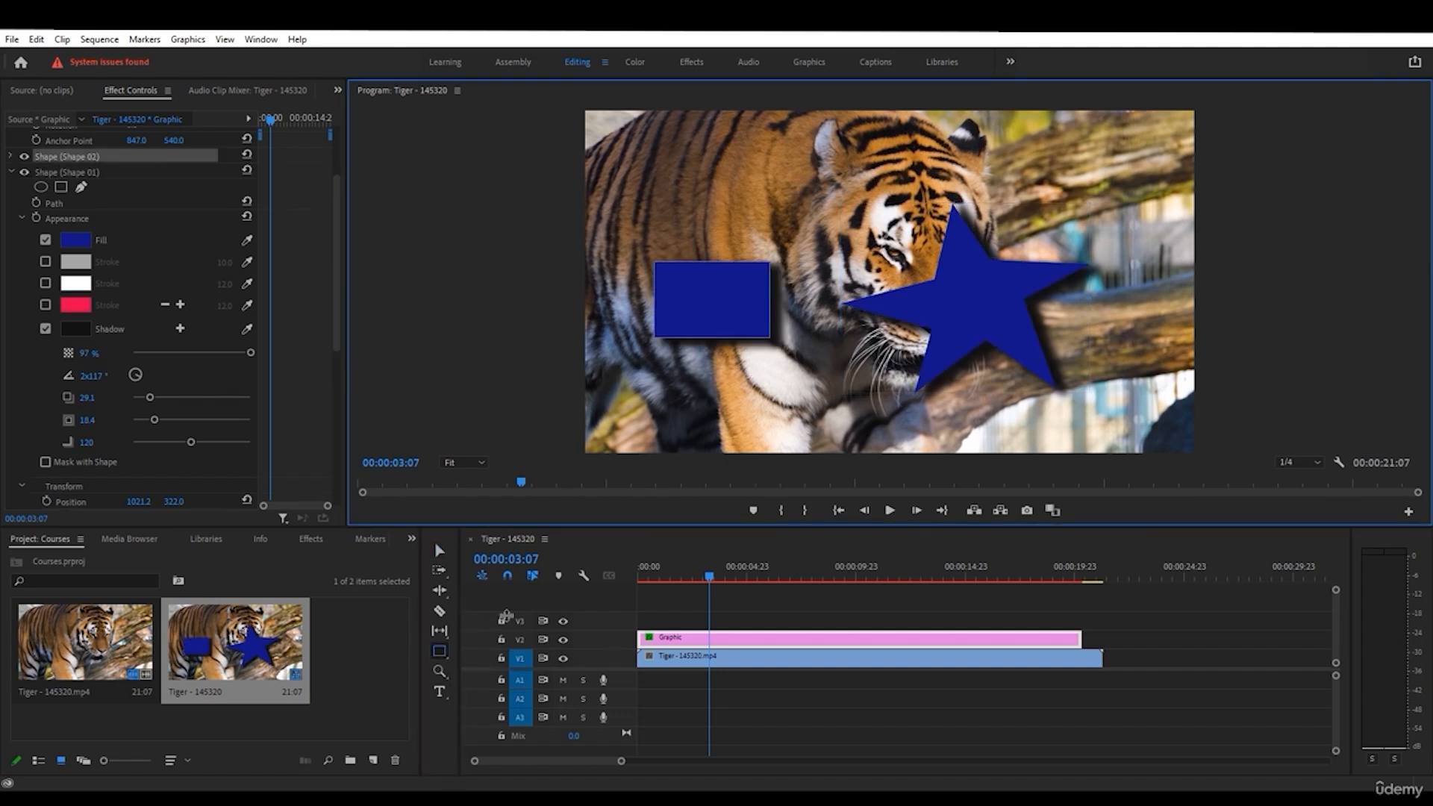
pyautogui.click(447, 651)
pyautogui.click(470, 682)
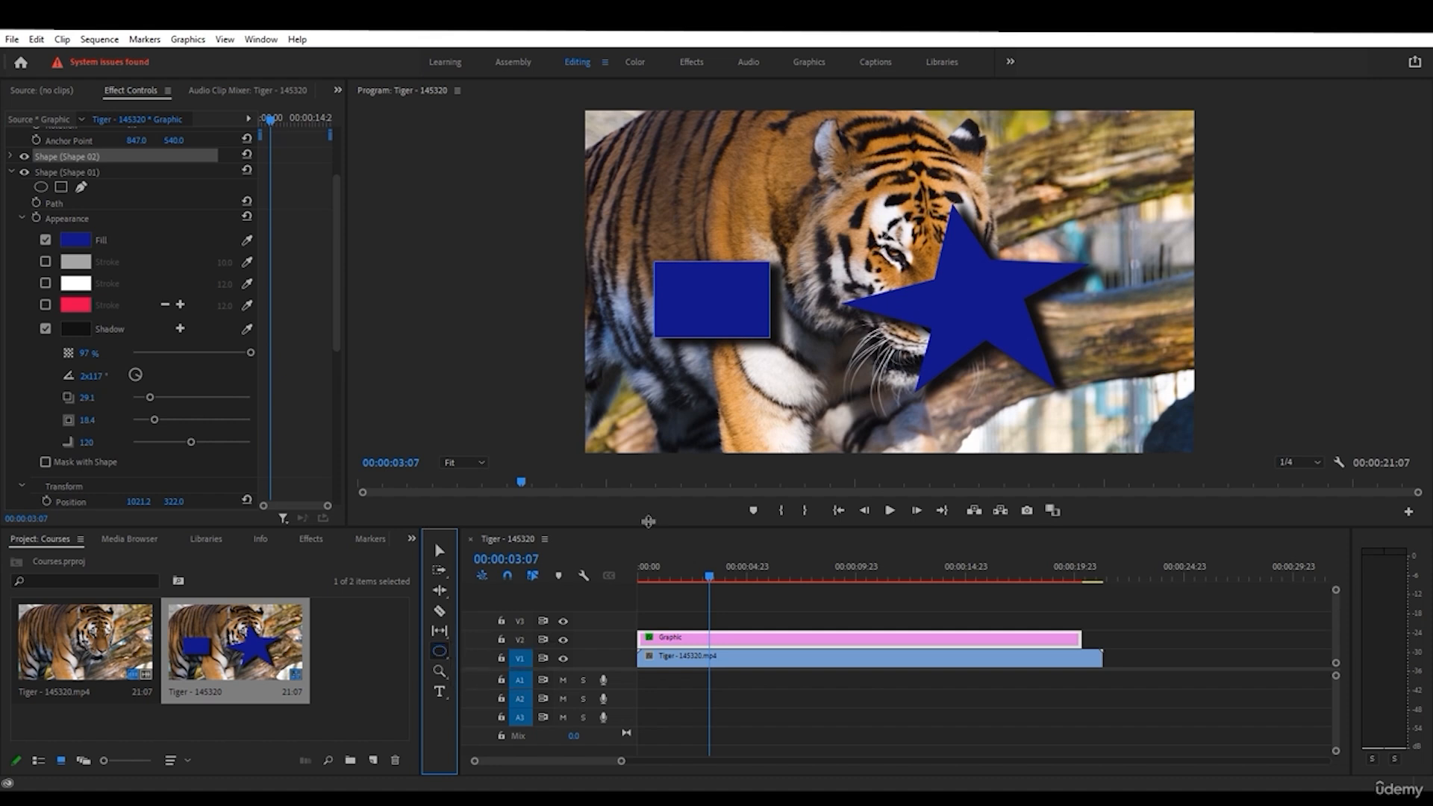
pyautogui.moveTo(803, 142)
pyautogui.mouseDown()
pyautogui.moveTo(882, 224)
pyautogui.moveTo(902, 224)
pyautogui.mouseUp()
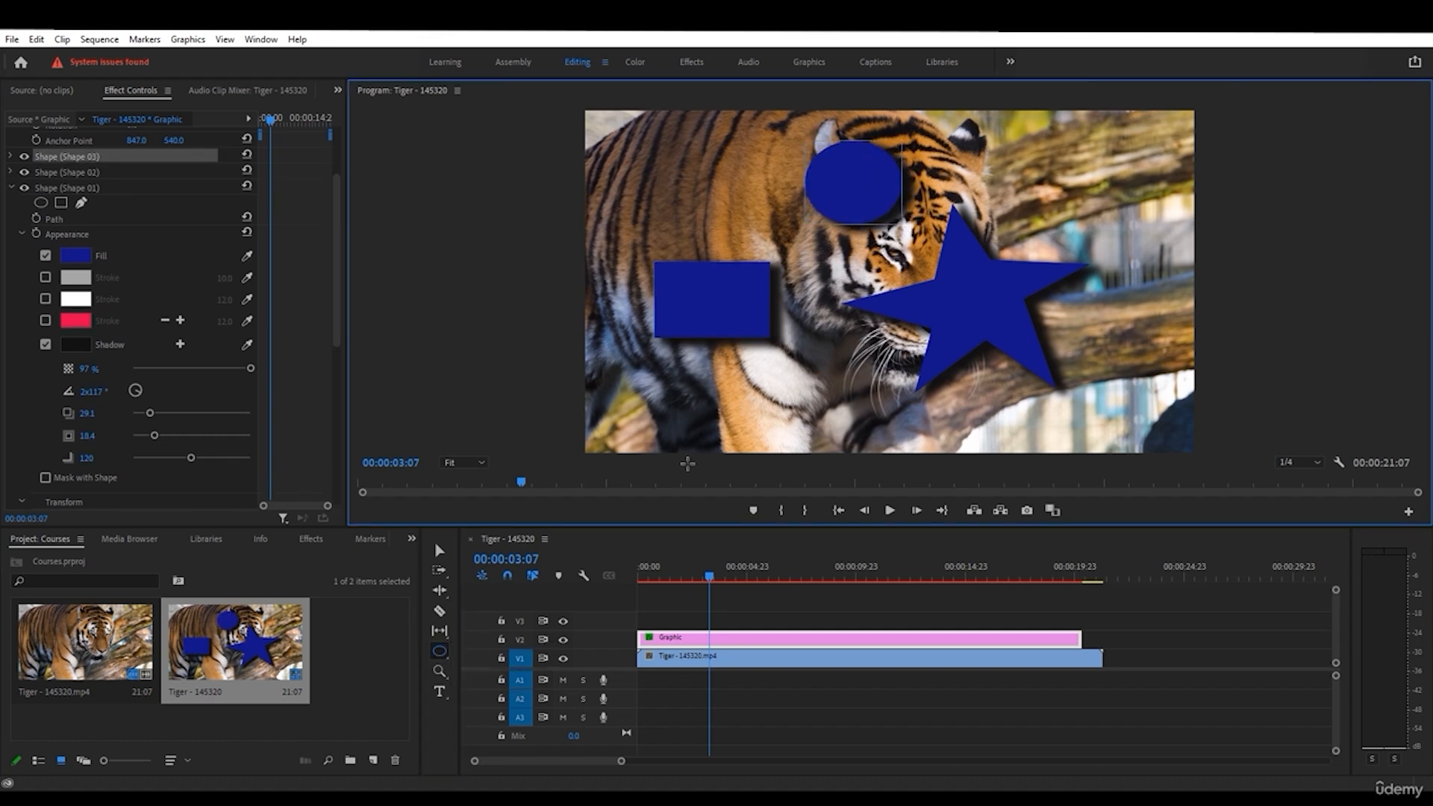
# - Reset the star's appearance settings to their defaults
pyautogui.click(441, 551)
pyautogui.click(70, 232)
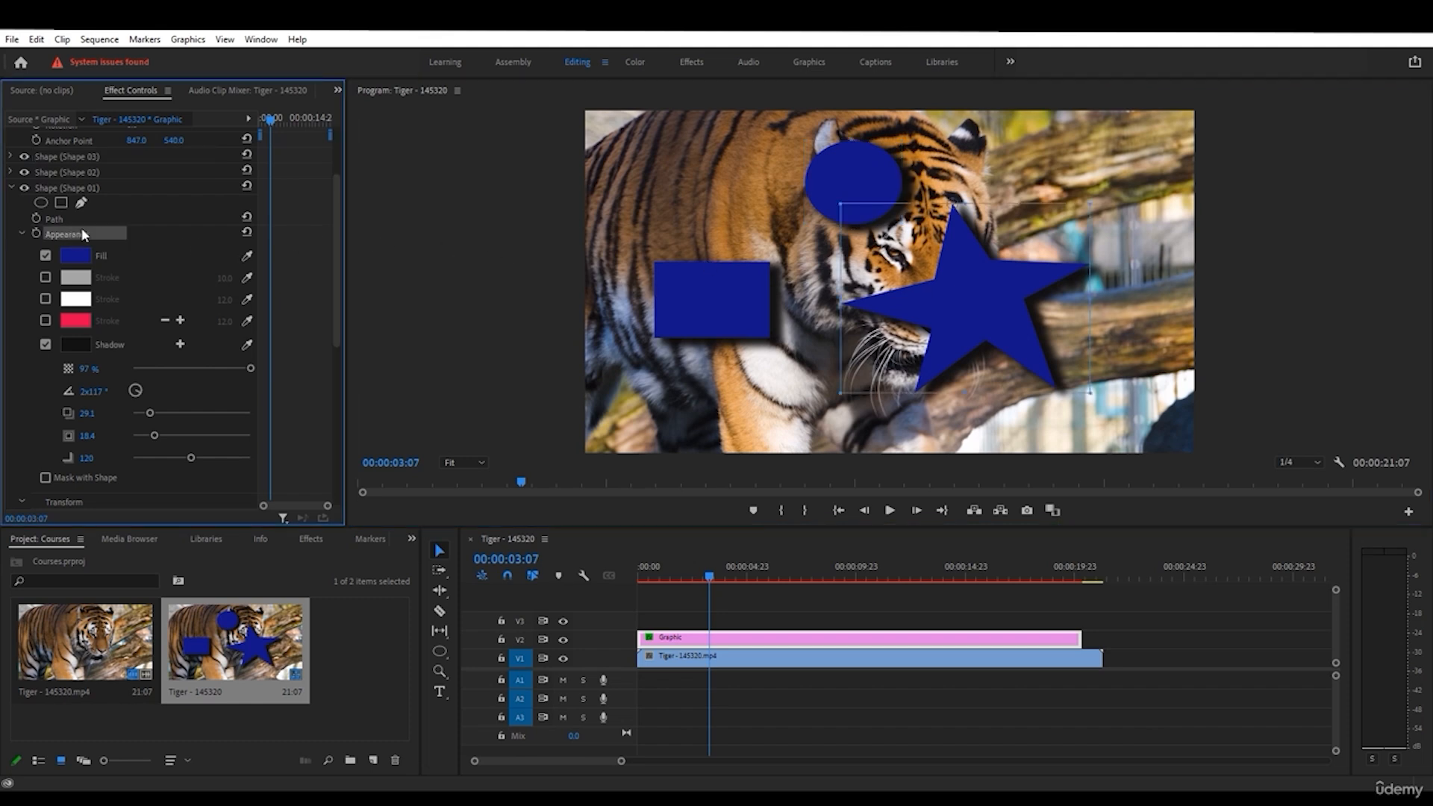
pyautogui.click(248, 233)
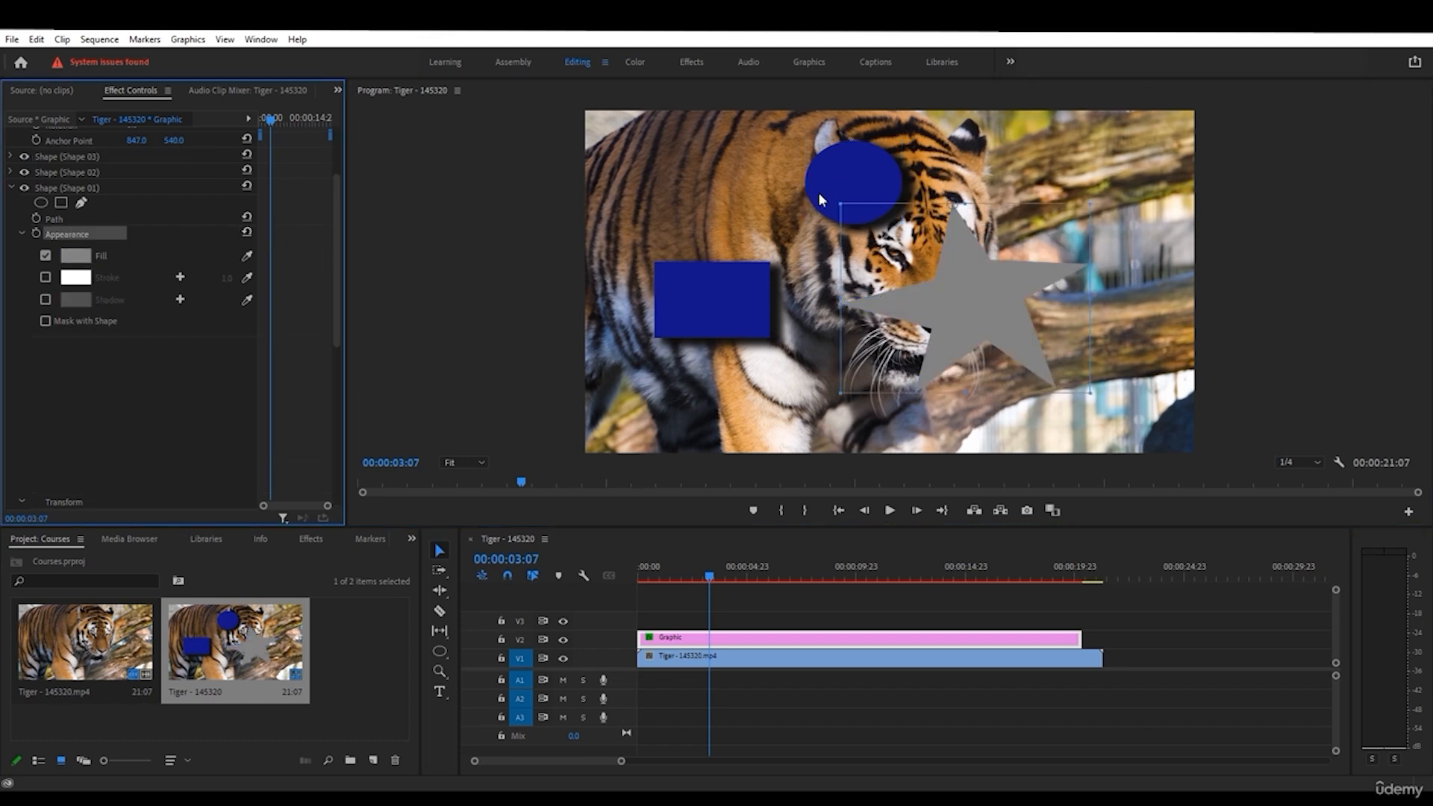
# - Try to reset the appearance of the ellipse and the rectangle through the star's appearance settings
pyautogui.click(820, 199)
pyautogui.click(248, 236)
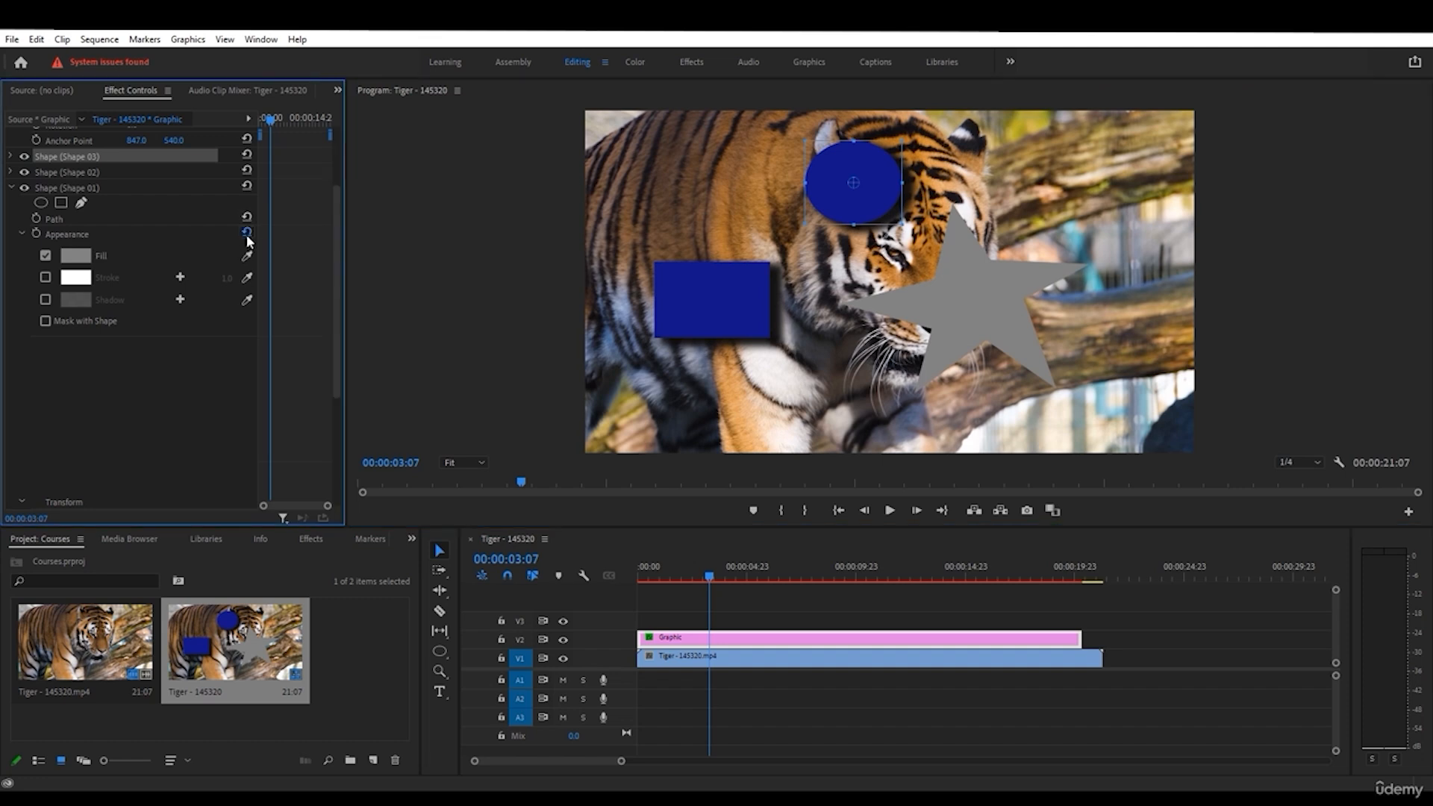
pyautogui.click(701, 275)
pyautogui.click(251, 234)
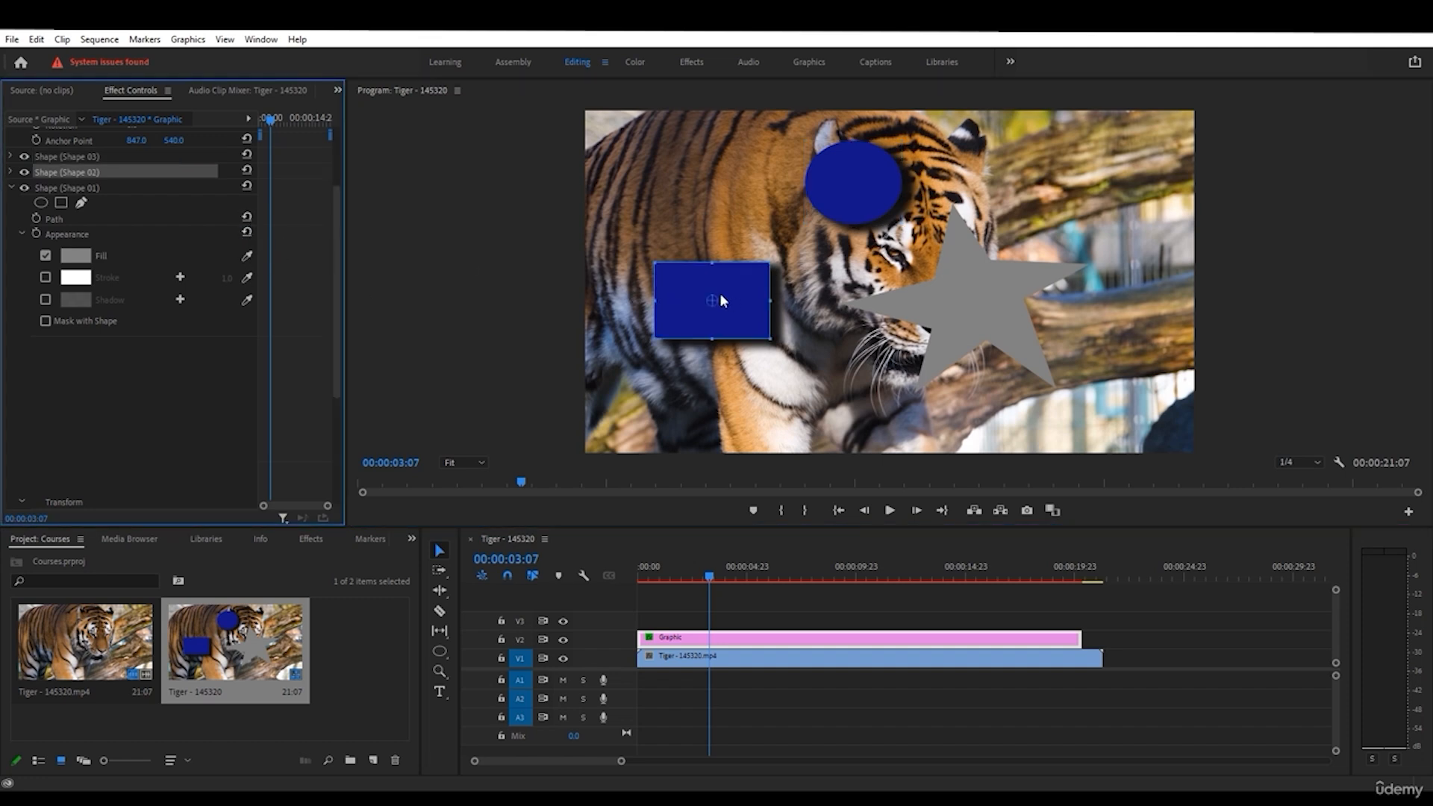
# - Move the rectangle slightly up to about position 444.1, 503.0, and reset the appearance of both the rectangle and the ellipse
pyautogui.moveTo(720, 292)
pyautogui.mouseDown()
pyautogui.moveTo(758, 319)
pyautogui.moveTo(725, 274)
pyautogui.mouseUp()
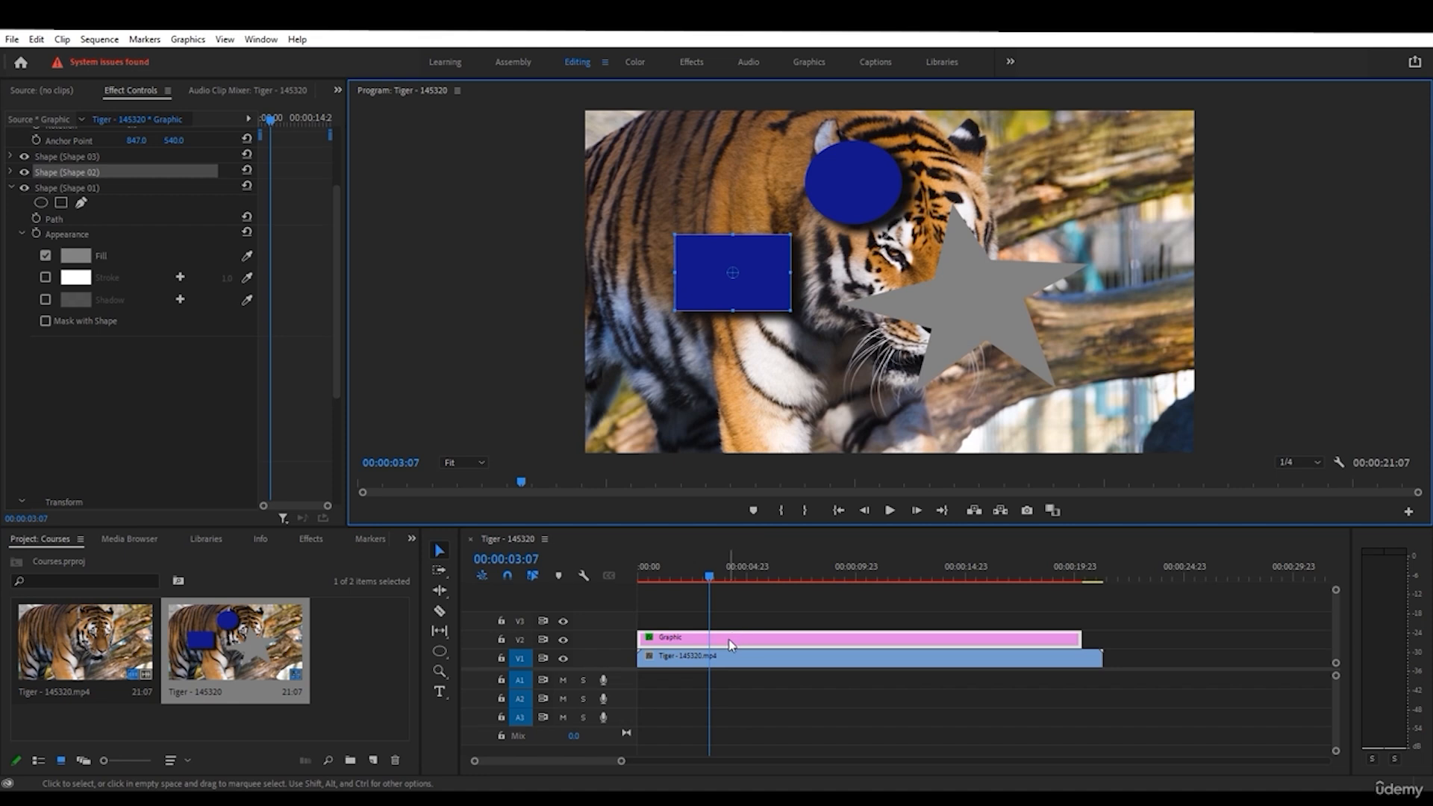
pyautogui.click(731, 646)
pyautogui.click(758, 282)
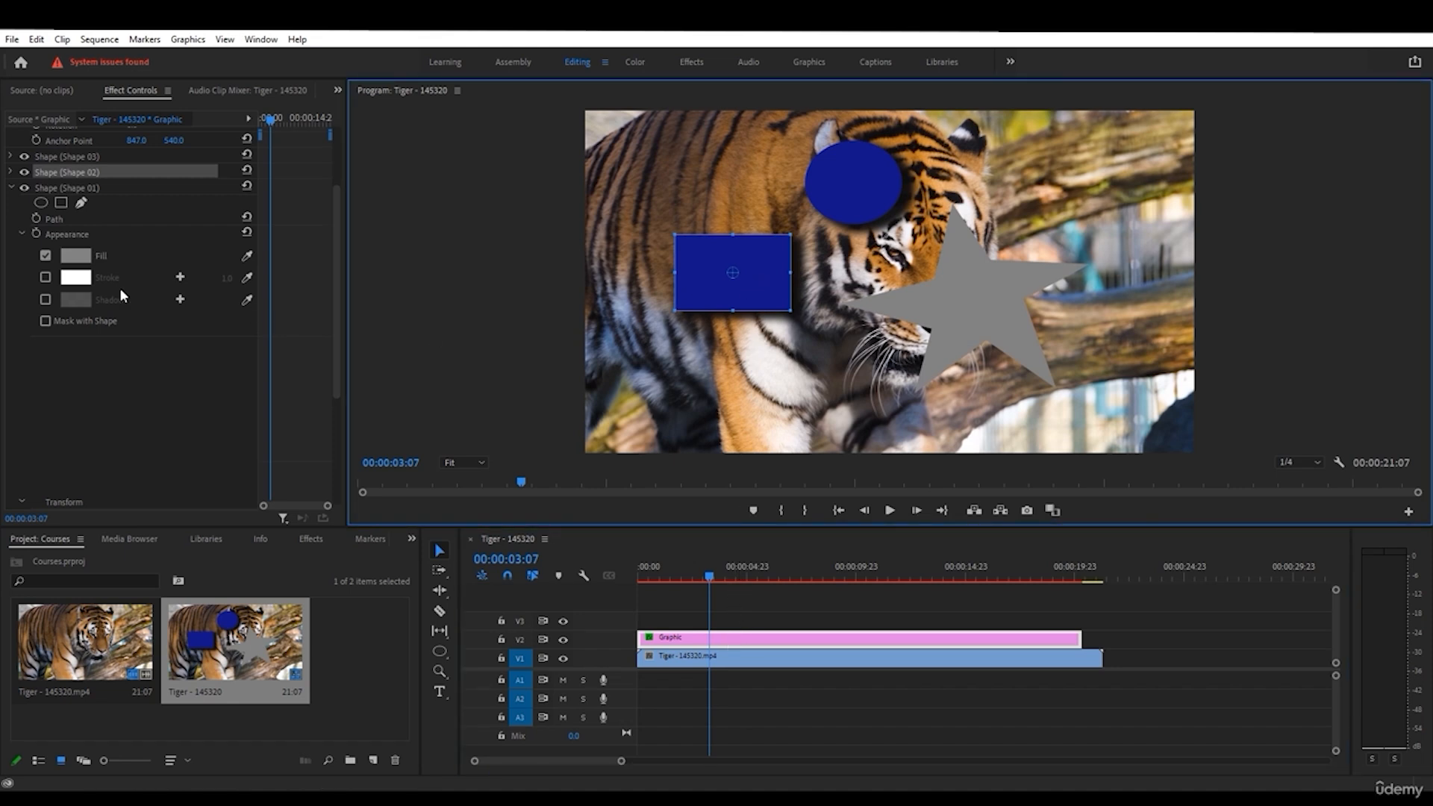
pyautogui.click(7, 172)
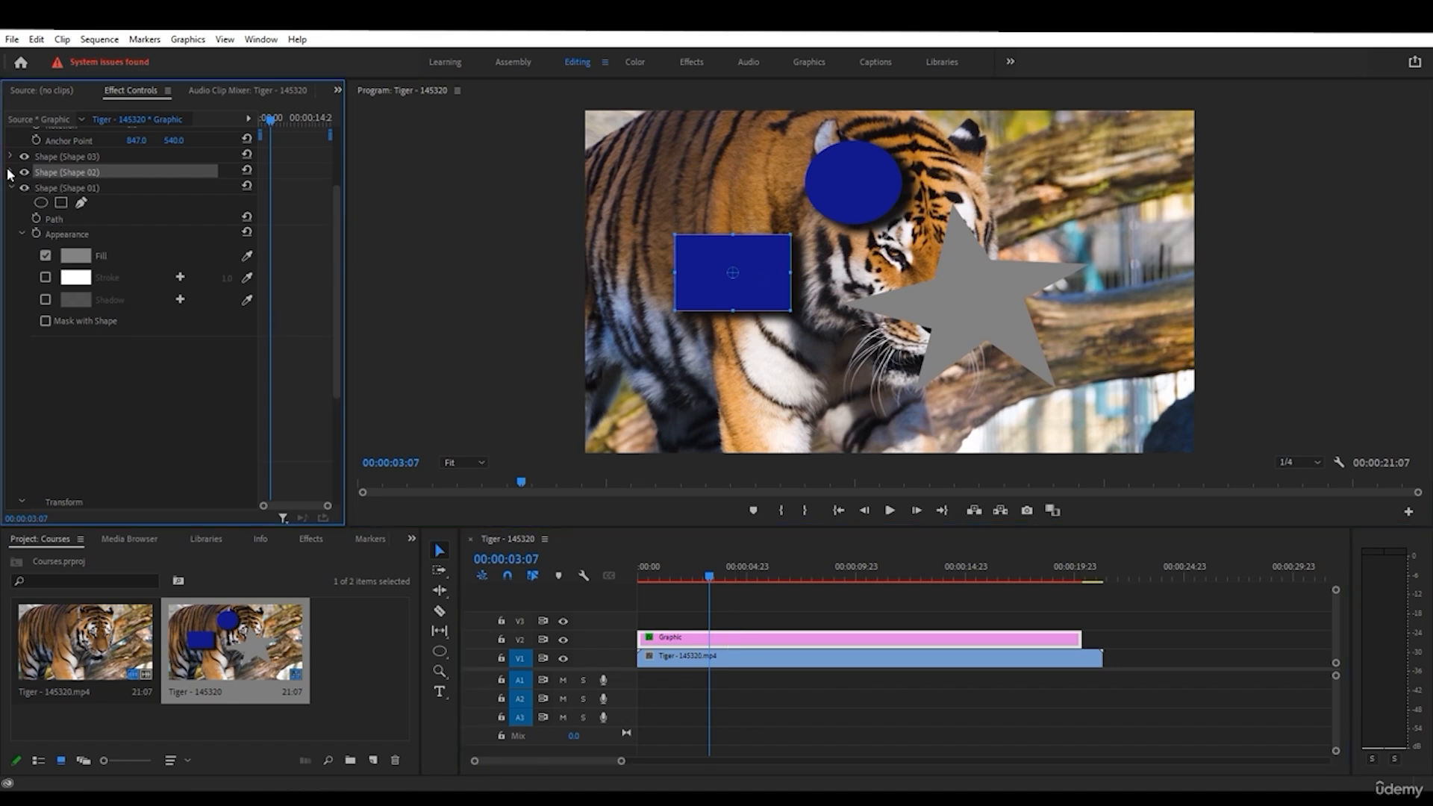
pyautogui.click(11, 172)
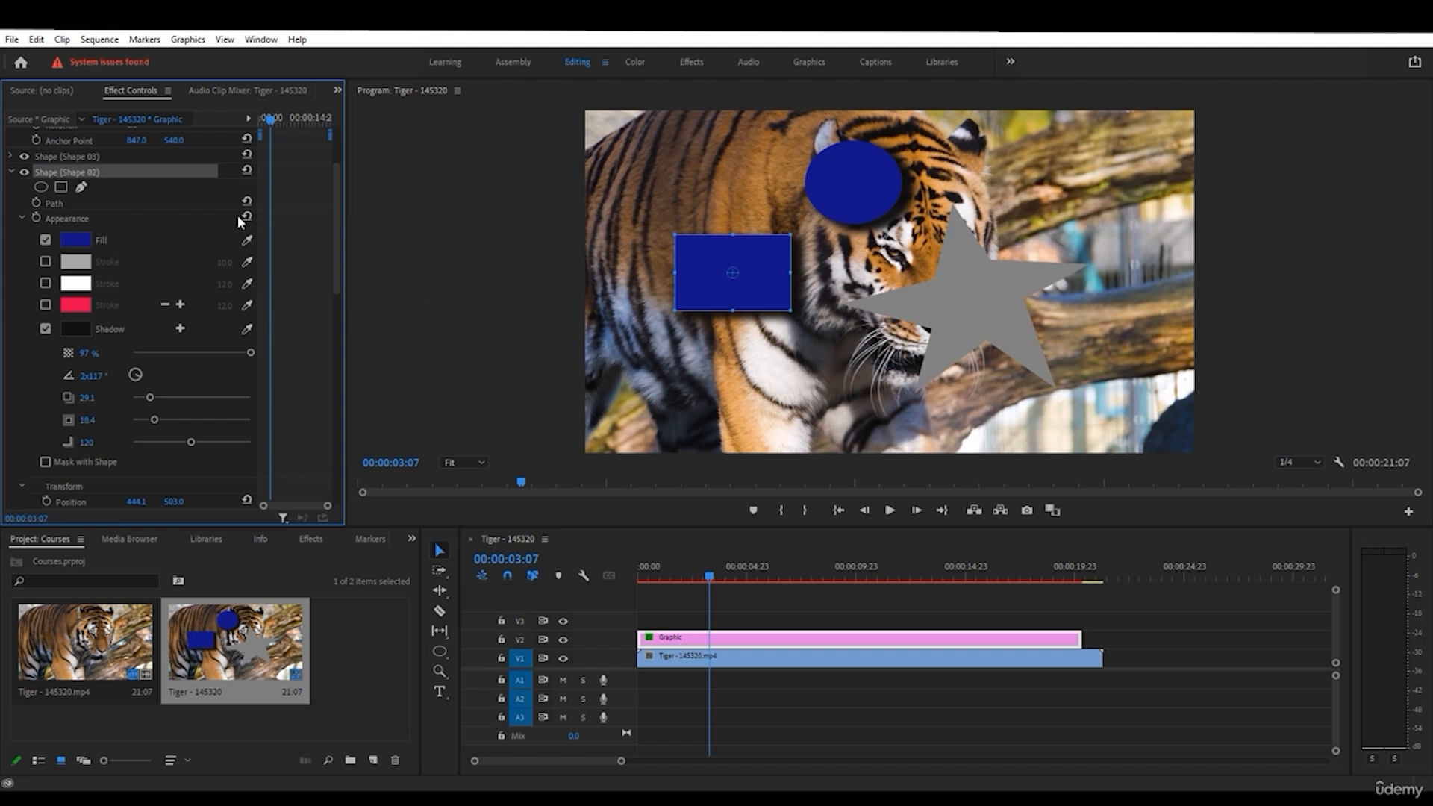
pyautogui.click(247, 217)
pyautogui.click(11, 156)
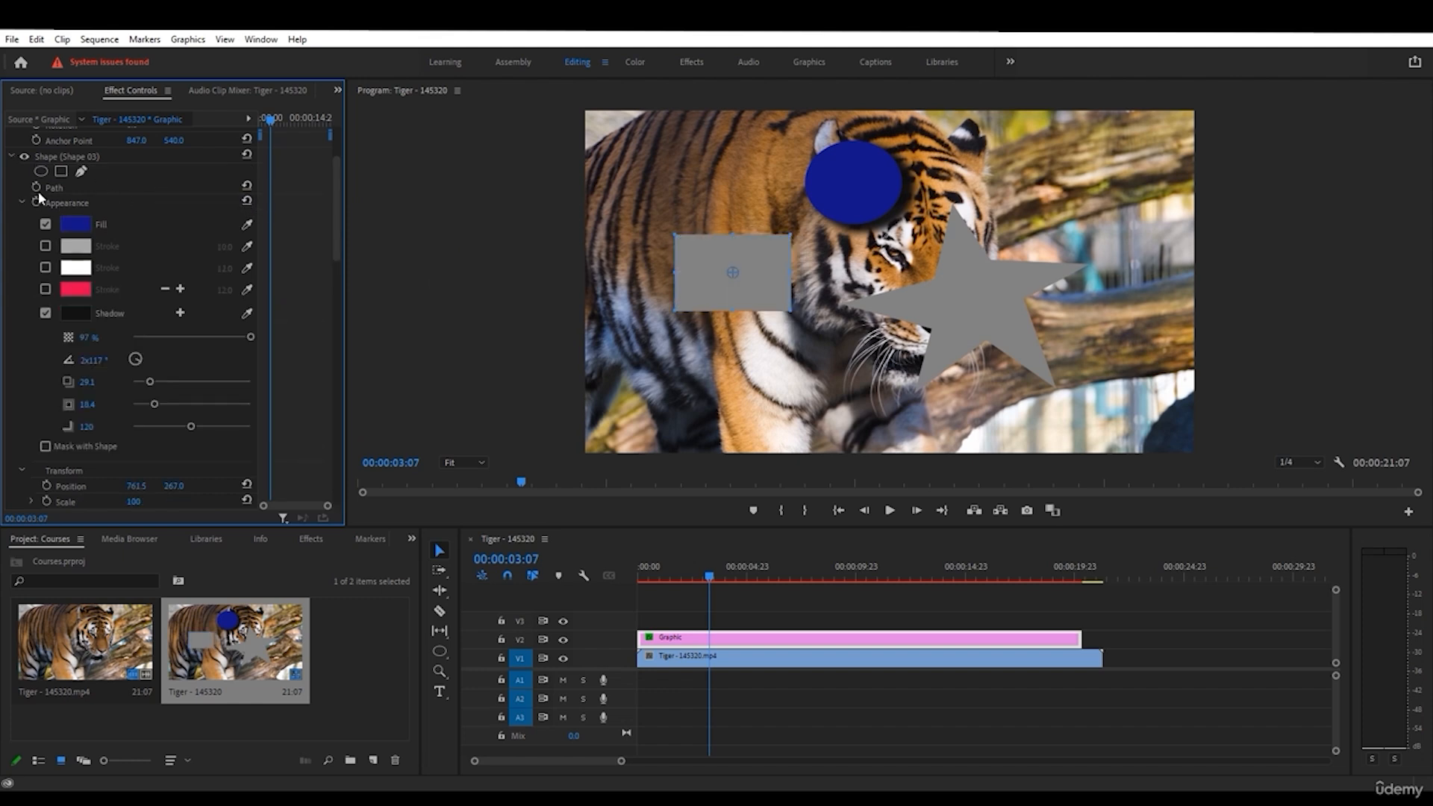
pyautogui.click(248, 200)
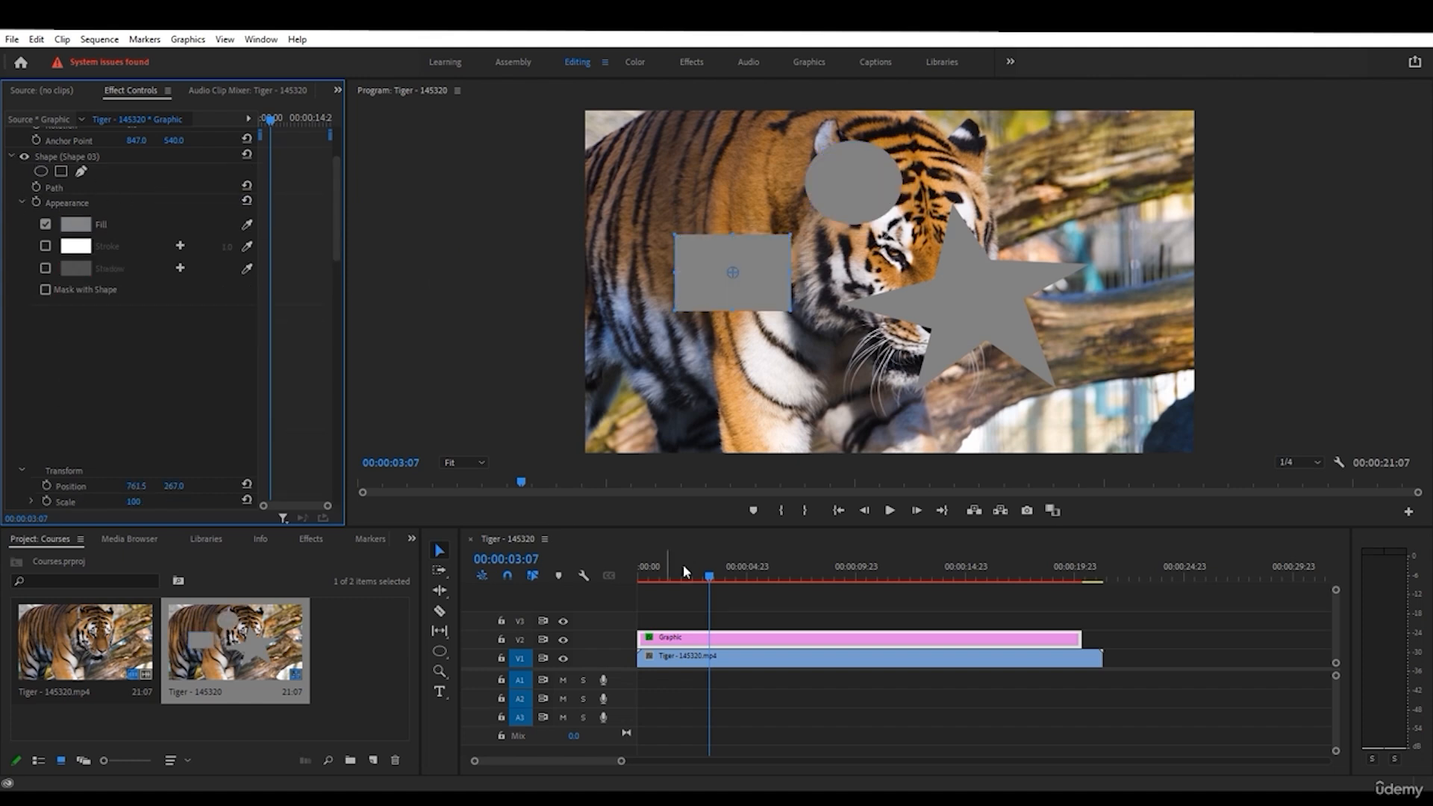
# - Move the playhead to about 00:00:08:08 and use the Pen tool to pull the rectangle's upper and lower edges out into points
pyautogui.moveTo(699, 567); pyautogui.dragTo(822, 580)
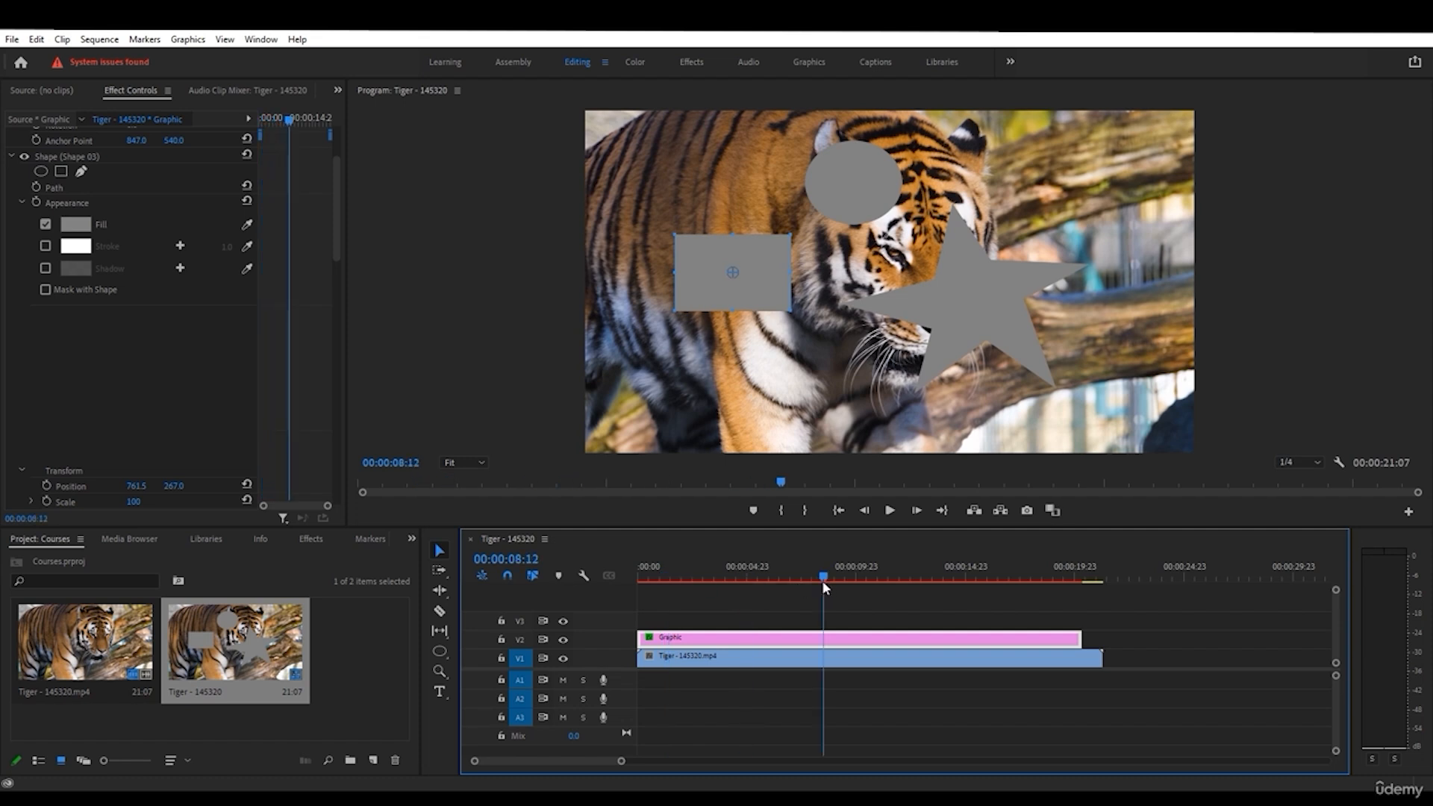
pyautogui.click(441, 652)
pyautogui.click(470, 652)
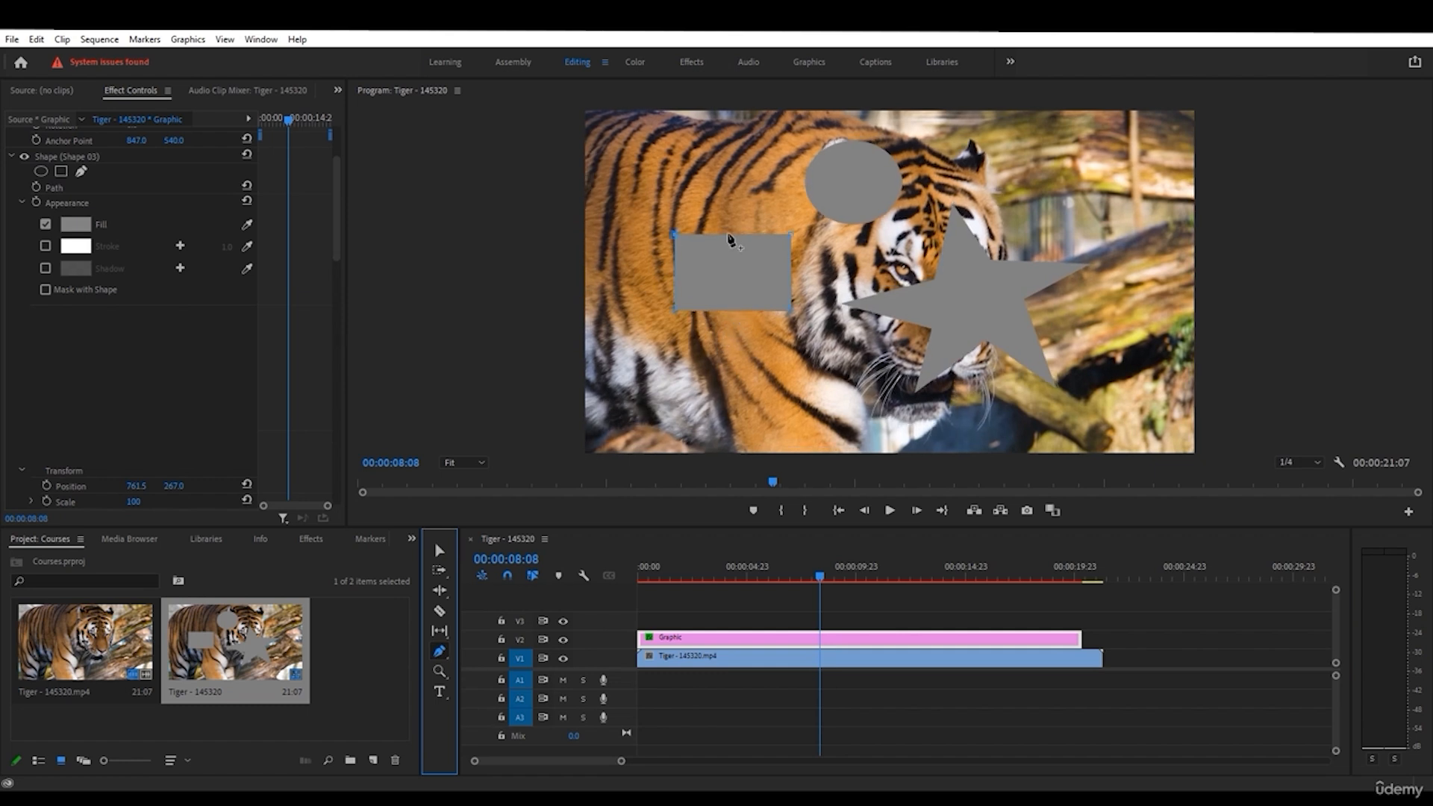
pyautogui.click(732, 236)
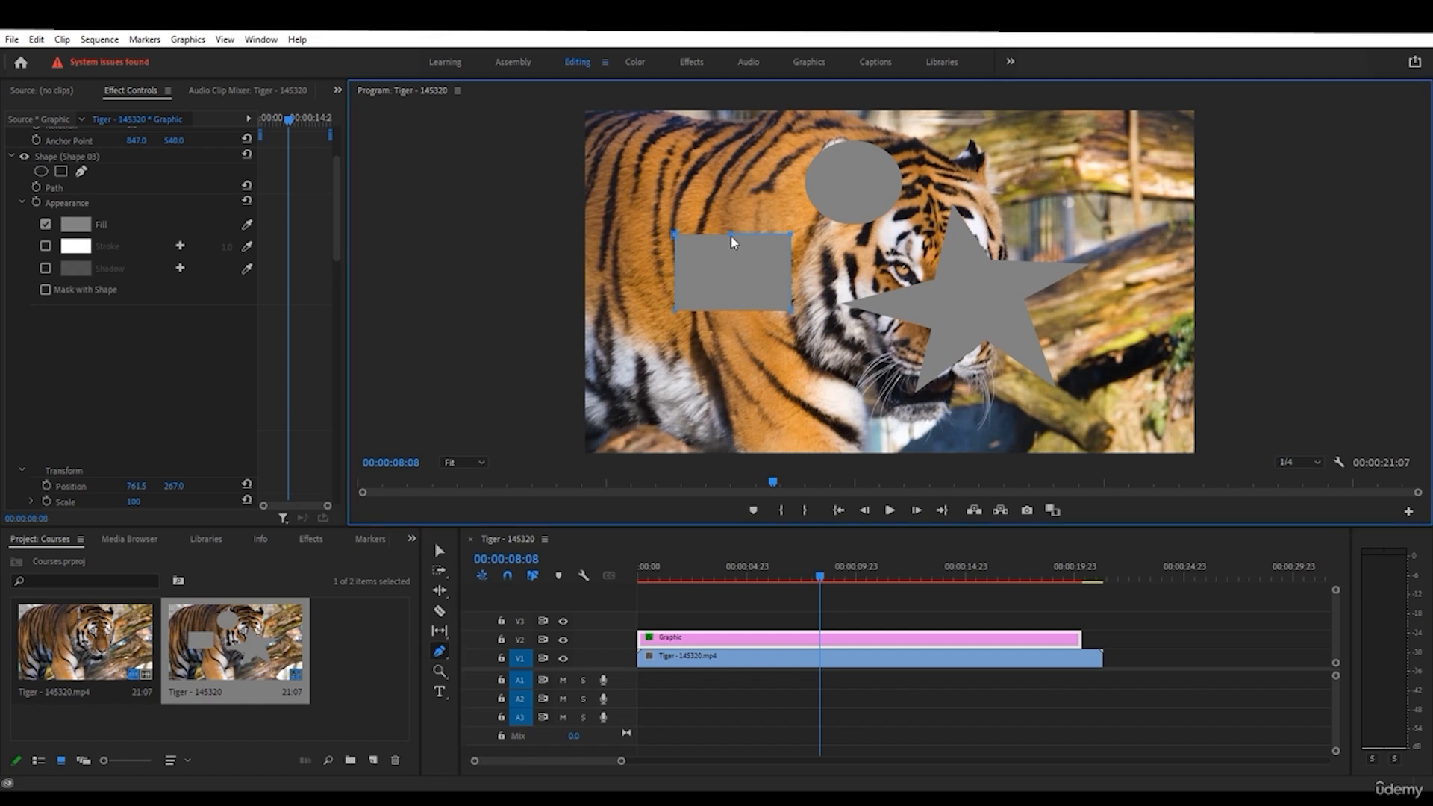
pyautogui.moveTo(736, 228); pyautogui.dragTo(731, 173)
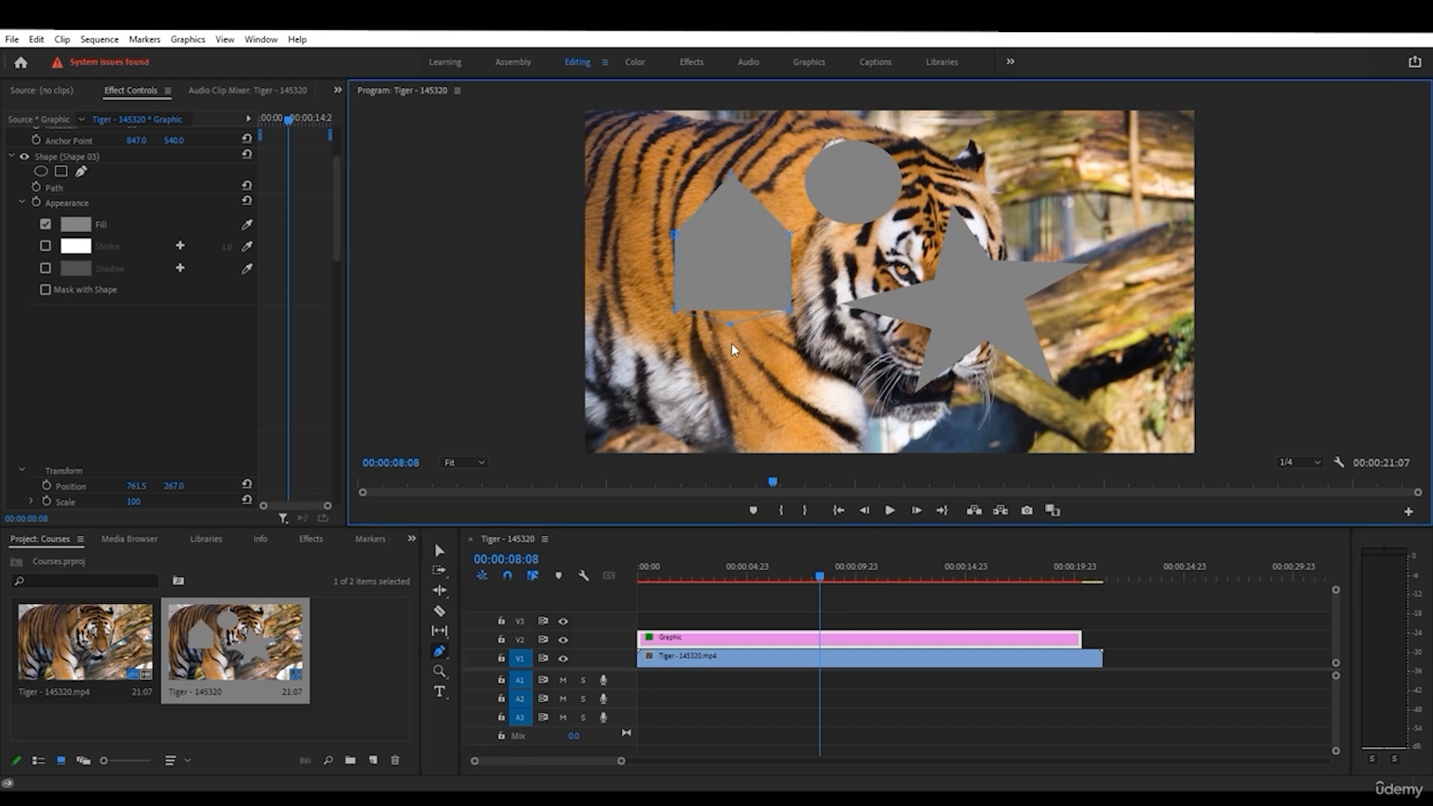
pyautogui.moveTo(732, 346); pyautogui.dragTo(731, 371)
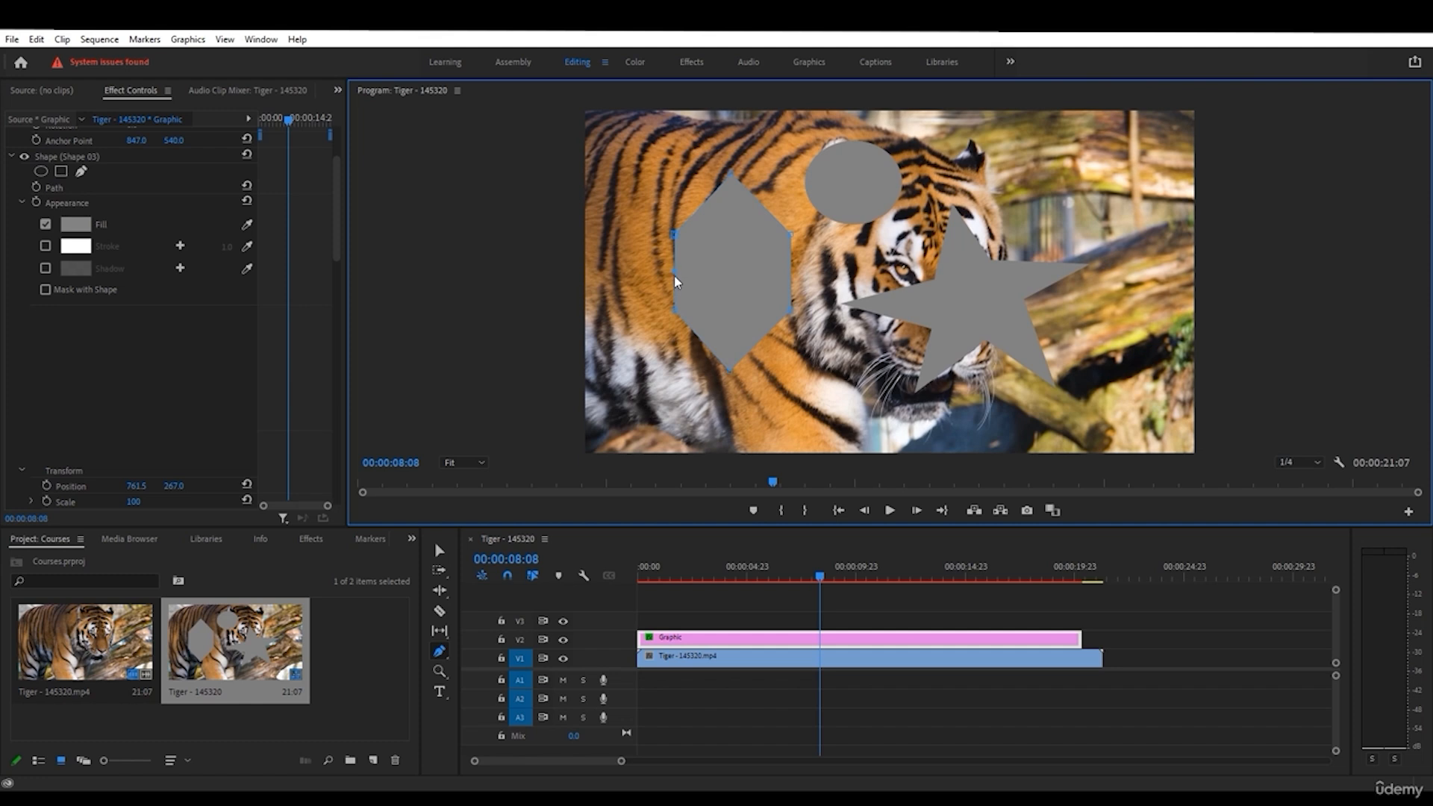
# - Pull the rectangle's left and right sides outward with the Pen tool and relocate its upper-left corner point near its lowest point
pyautogui.moveTo(648, 273); pyautogui.dragTo(624, 268)
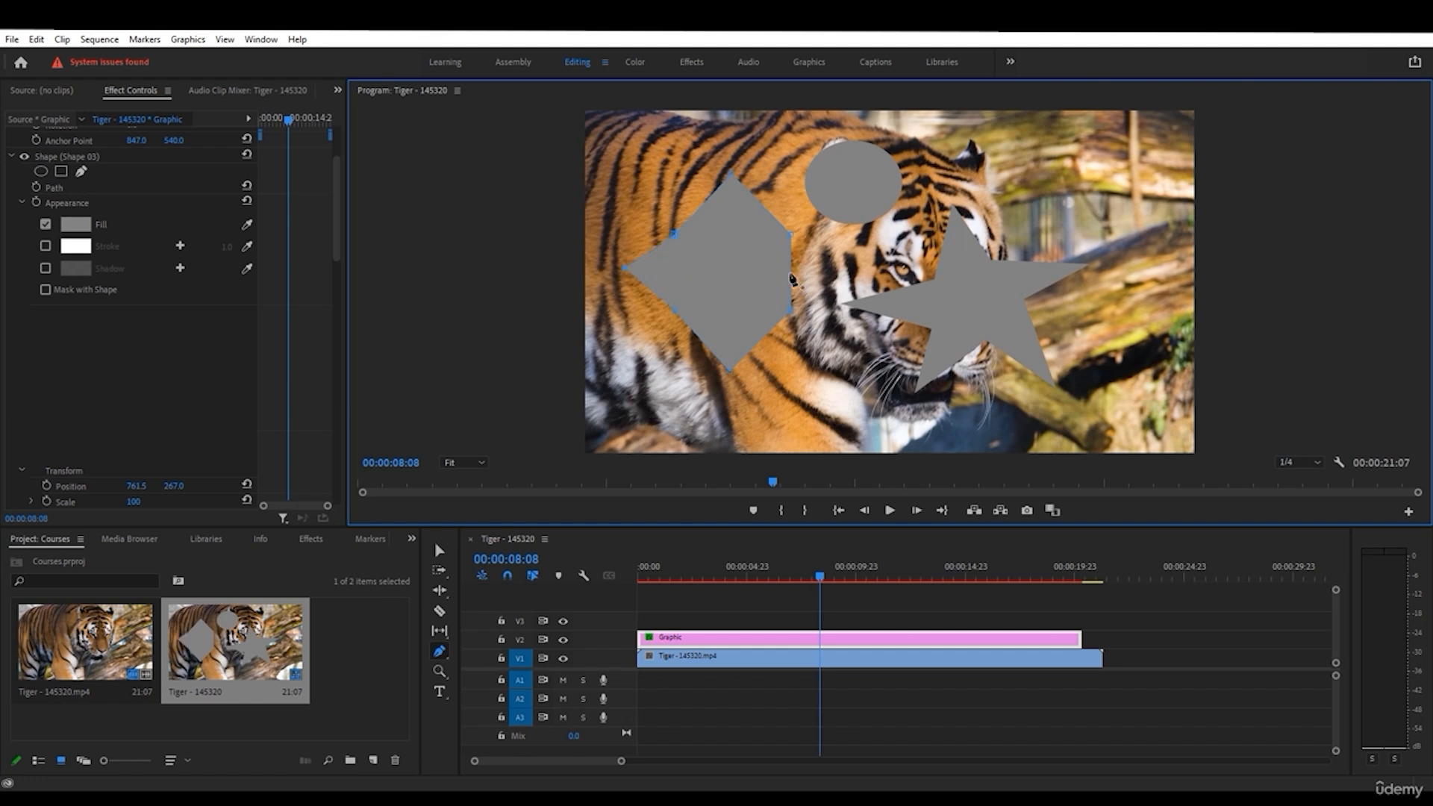
pyautogui.moveTo(821, 277); pyautogui.dragTo(853, 274)
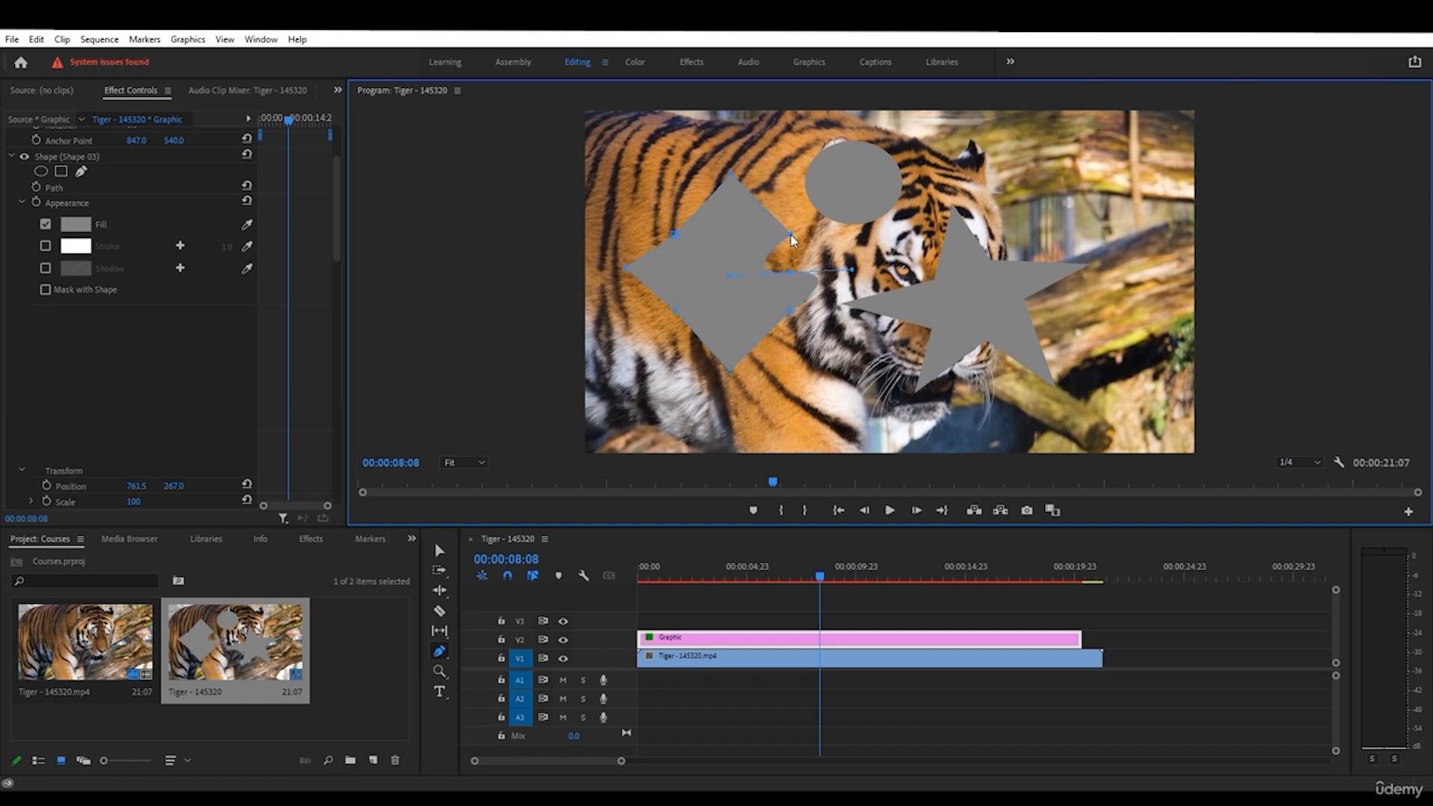
pyautogui.moveTo(685, 254); pyautogui.dragTo(732, 353)
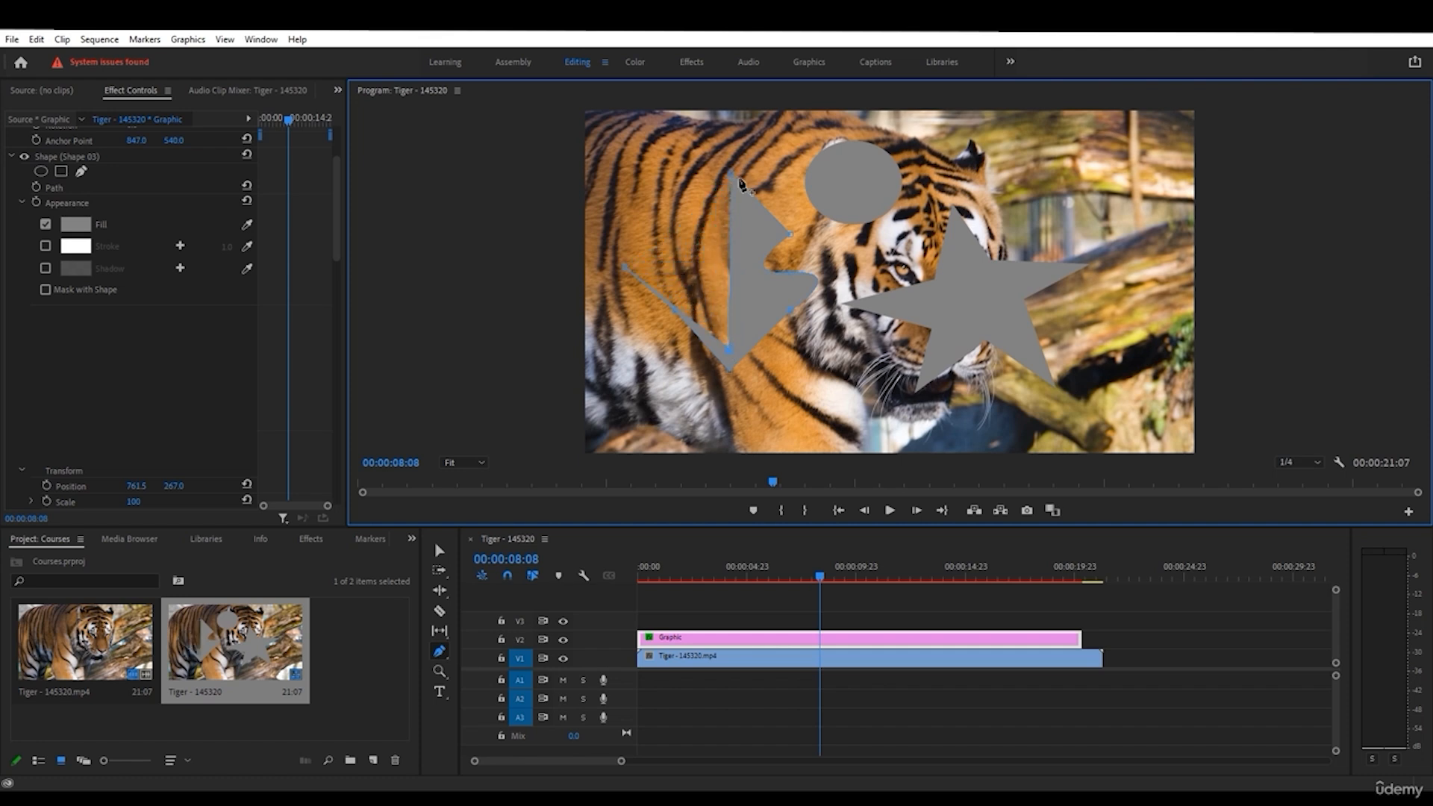
pyautogui.moveTo(744, 185); pyautogui.dragTo(756, 176)
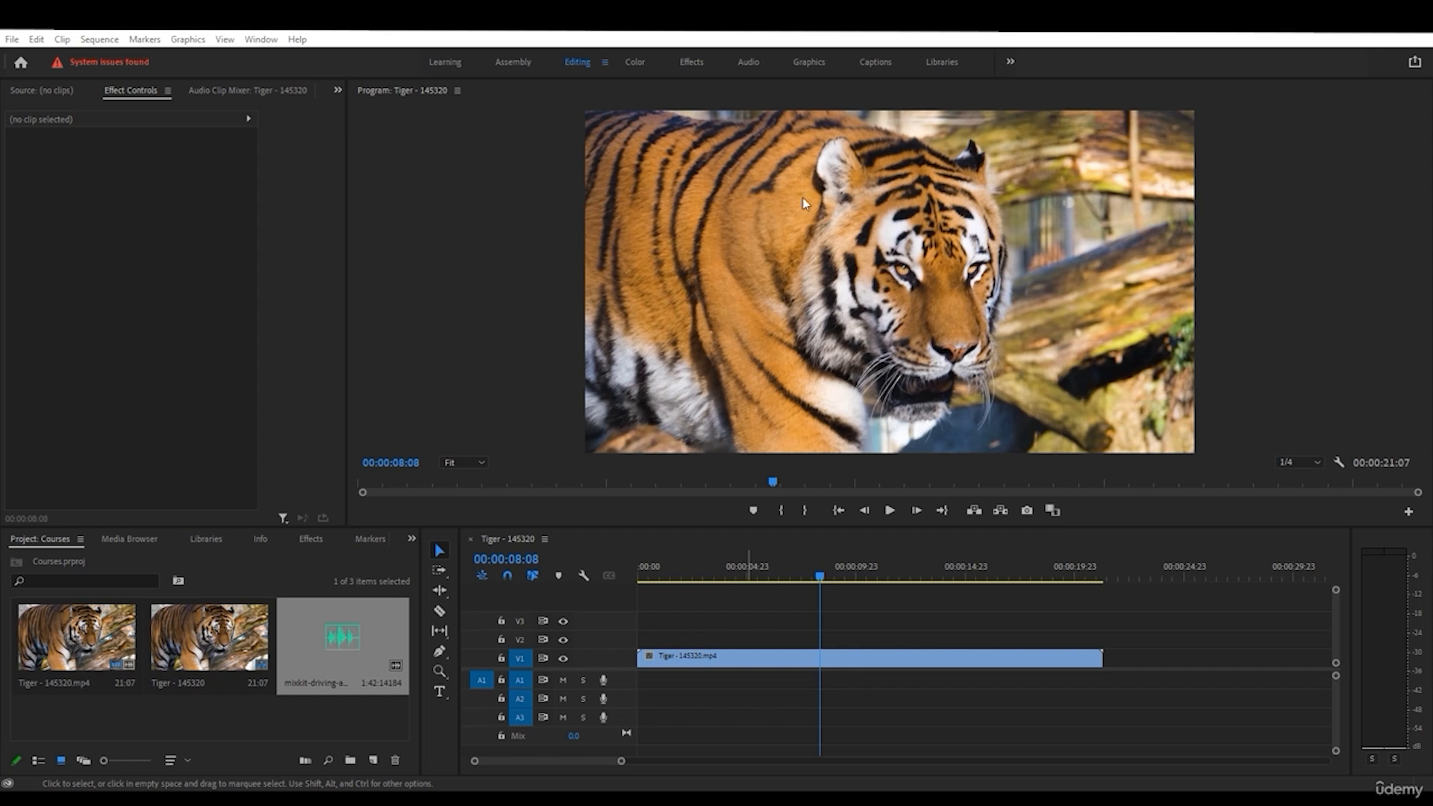
# - Select the tiger clip, increase the height of track V1 and turn off video thumbnails in the timeline
pyautogui.click(701, 659)
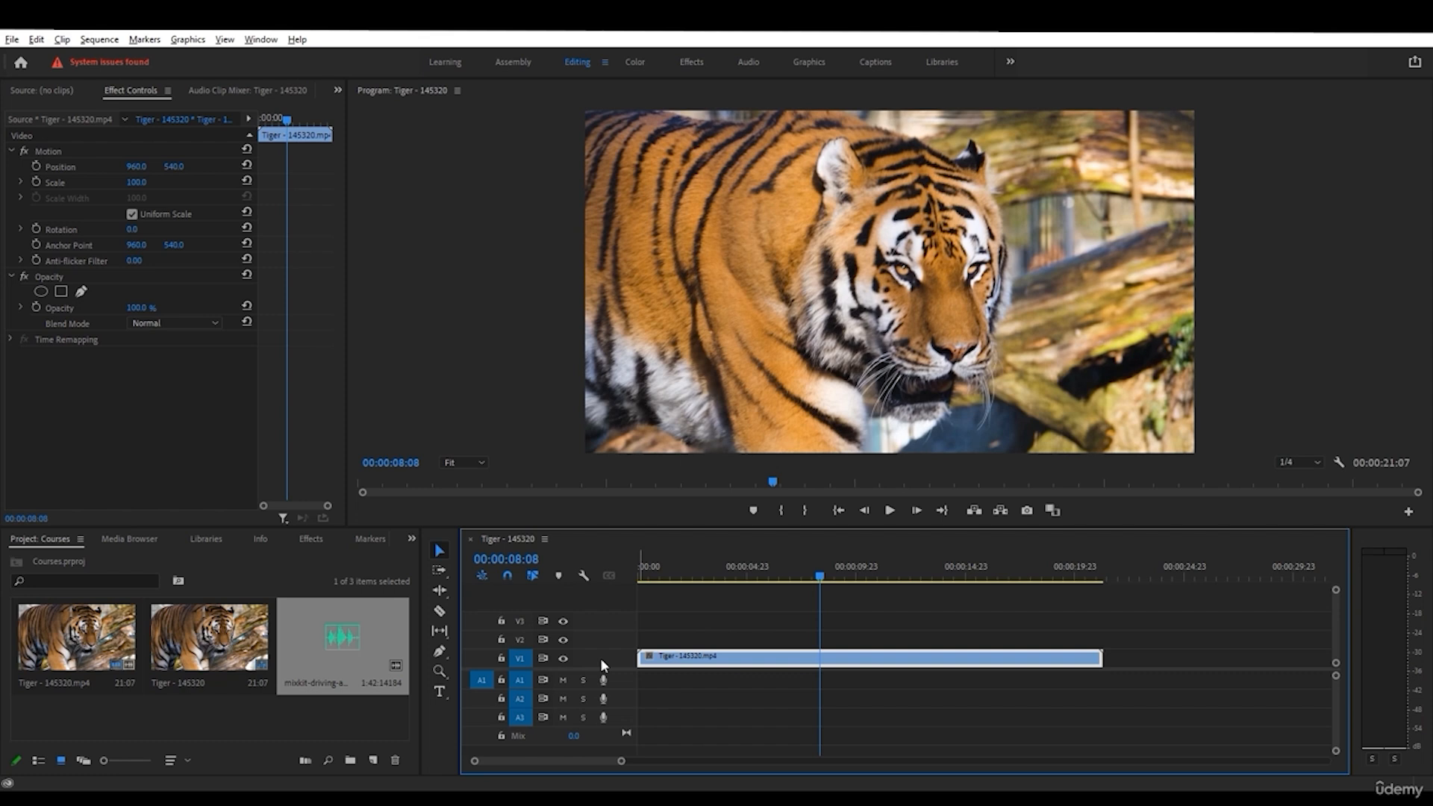
pyautogui.scroll(2, 600, 657)
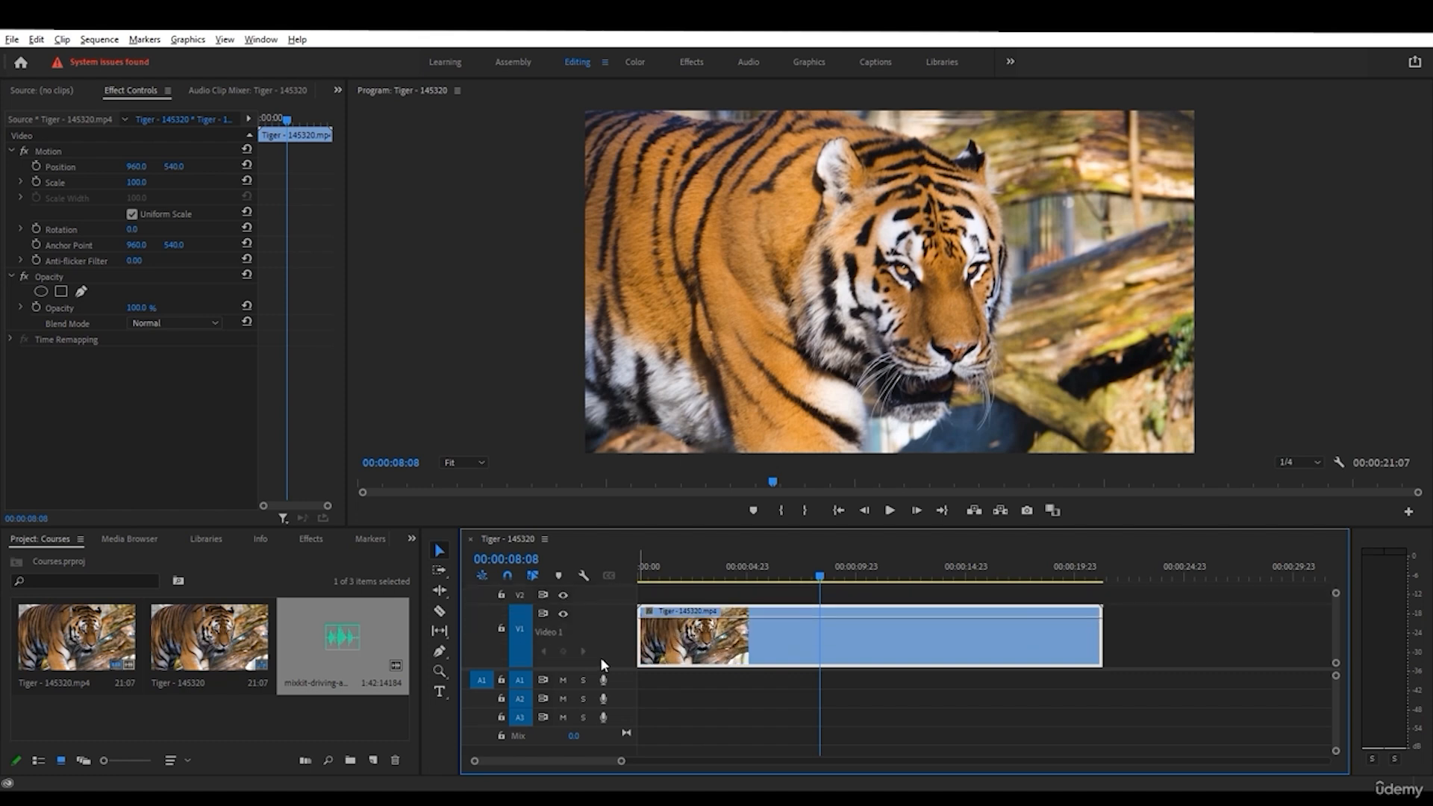
pyautogui.press('alt')
pyautogui.click(584, 576)
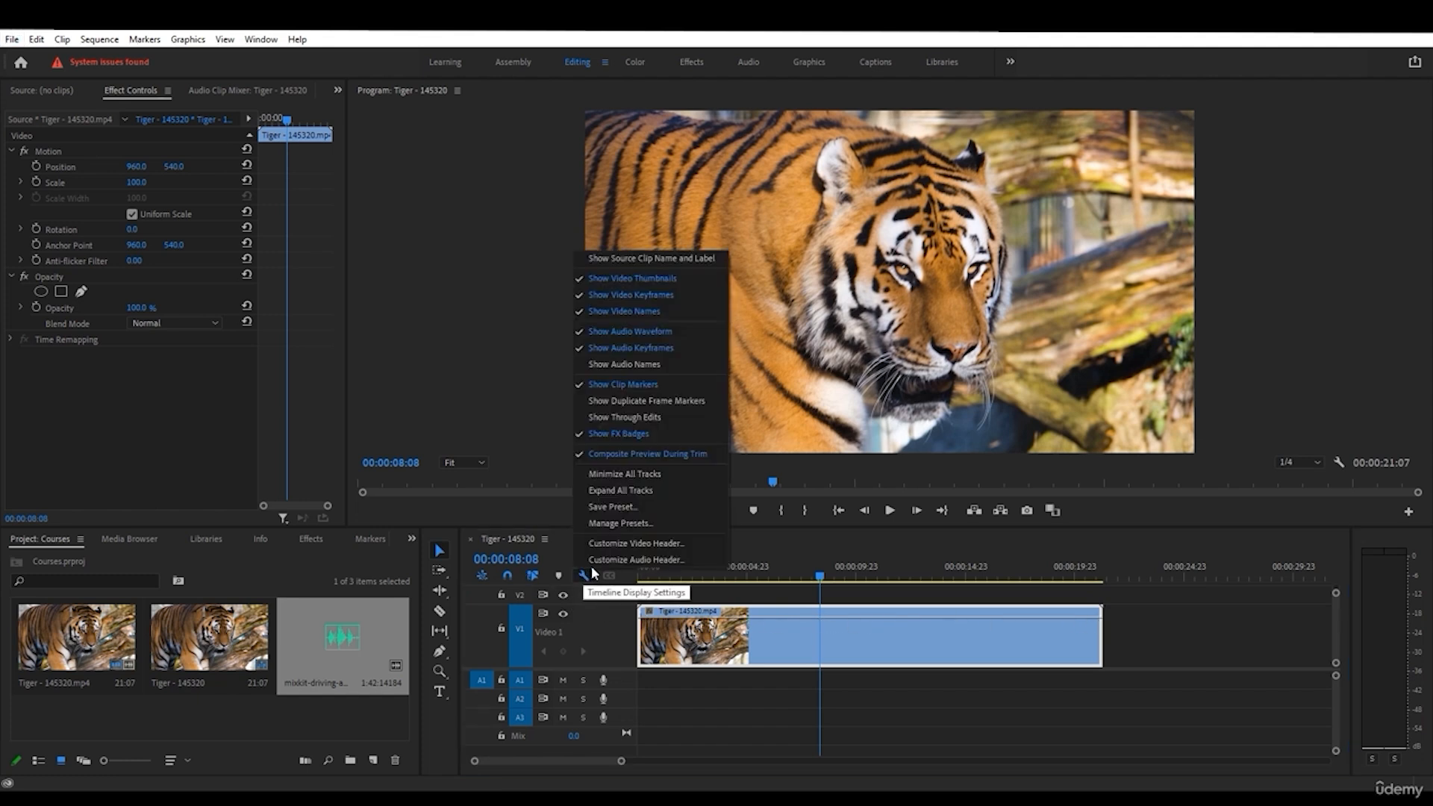
pyautogui.click(661, 280)
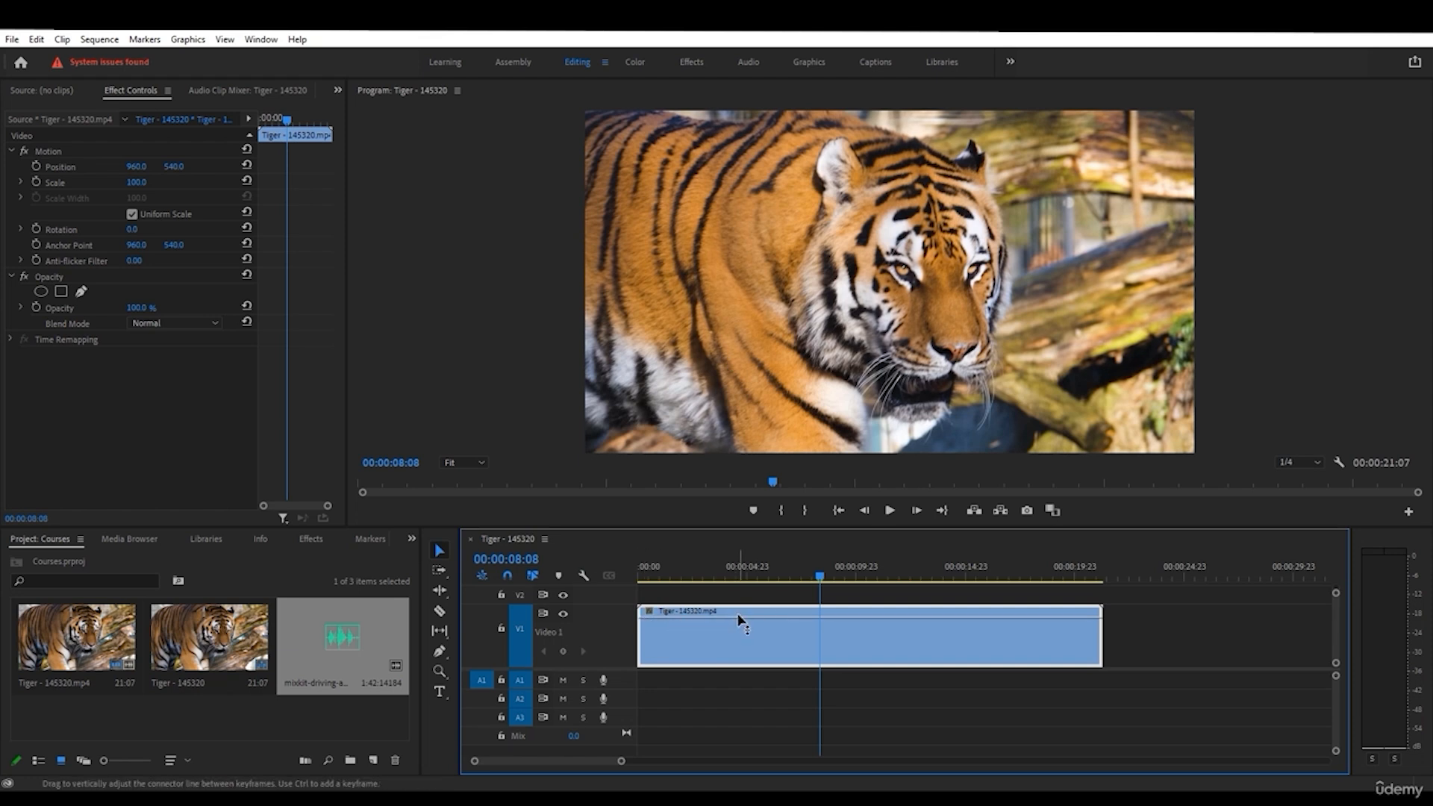
# - Lower the tiger clip's opacity line to about 45.8% and raise it back to 100%
pyautogui.moveTo(739, 615); pyautogui.dragTo(739, 639)
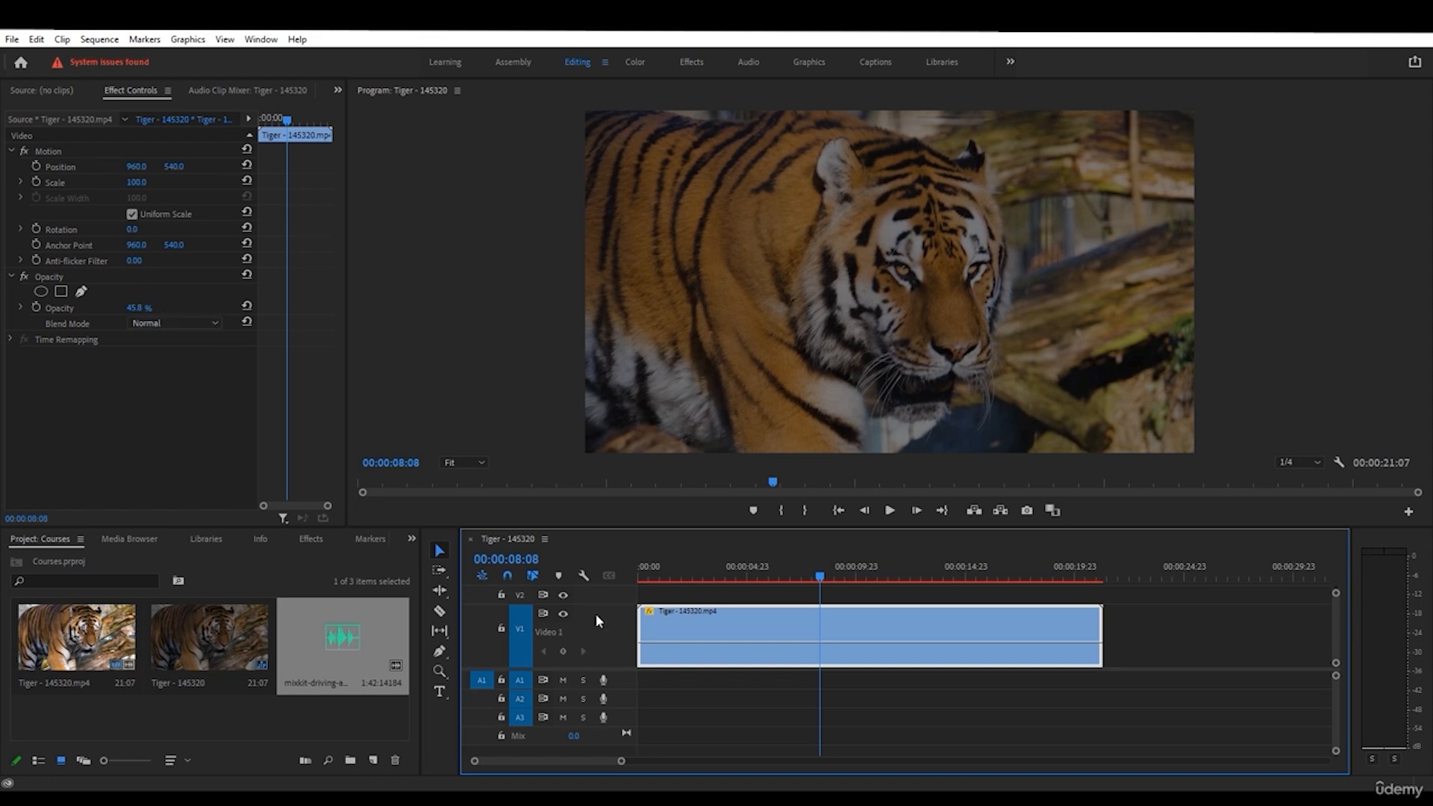
pyautogui.moveTo(795, 650); pyautogui.dragTo(796, 618)
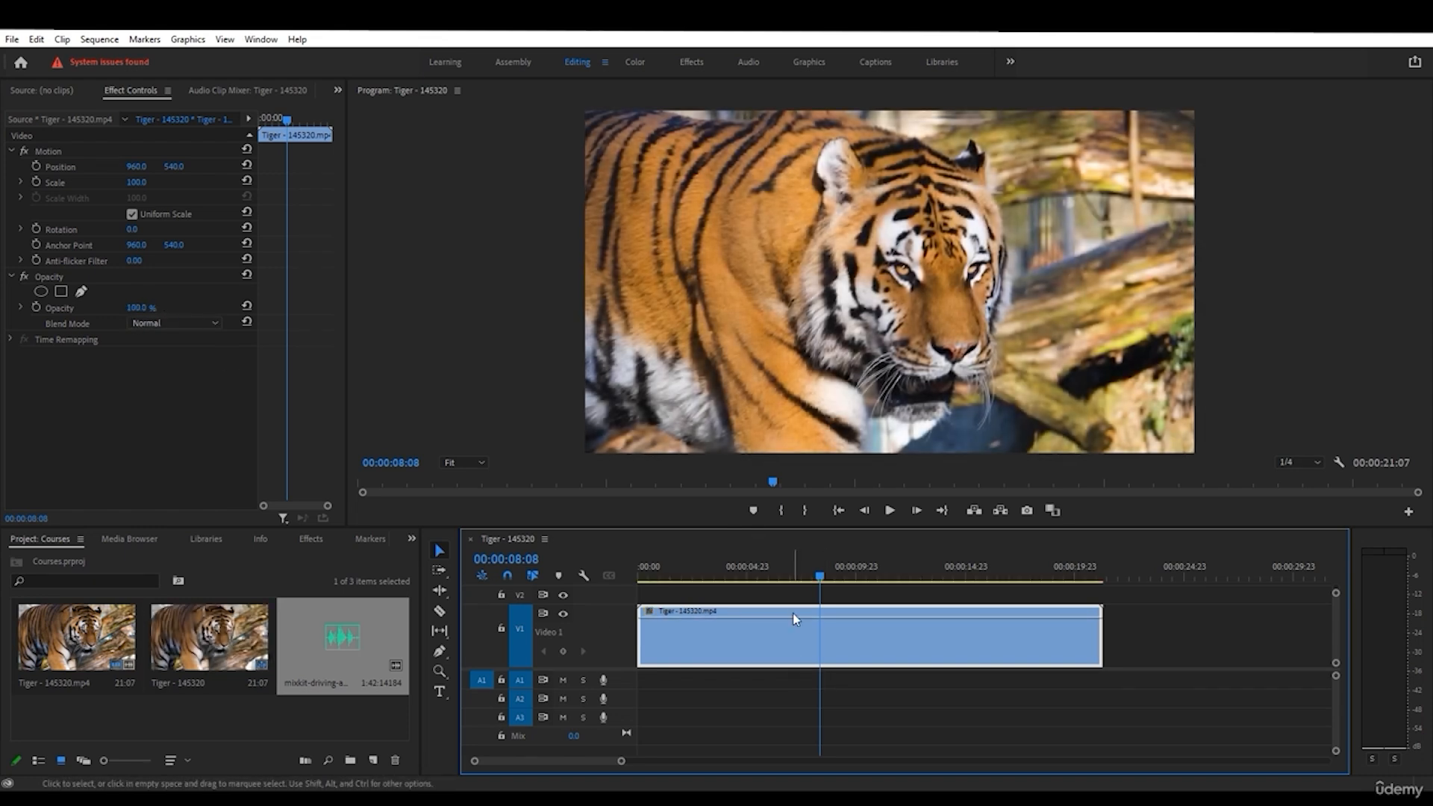
# - Create a fade-in on the tiger clip with an opacity keyframe at about 00:00:02:04 and zero opacity at the clip's start
pyautogui.click(439, 651)
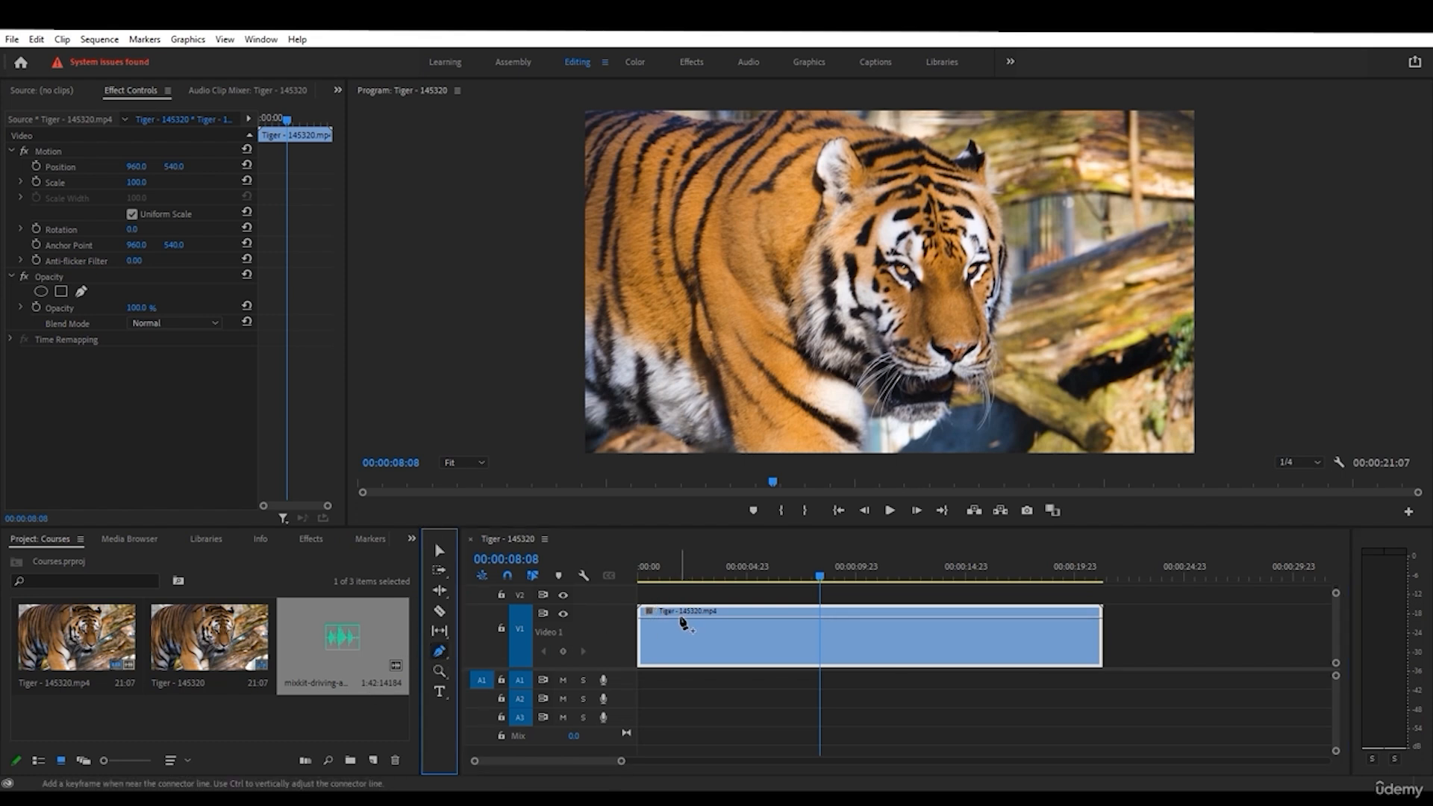
pyautogui.click(684, 619)
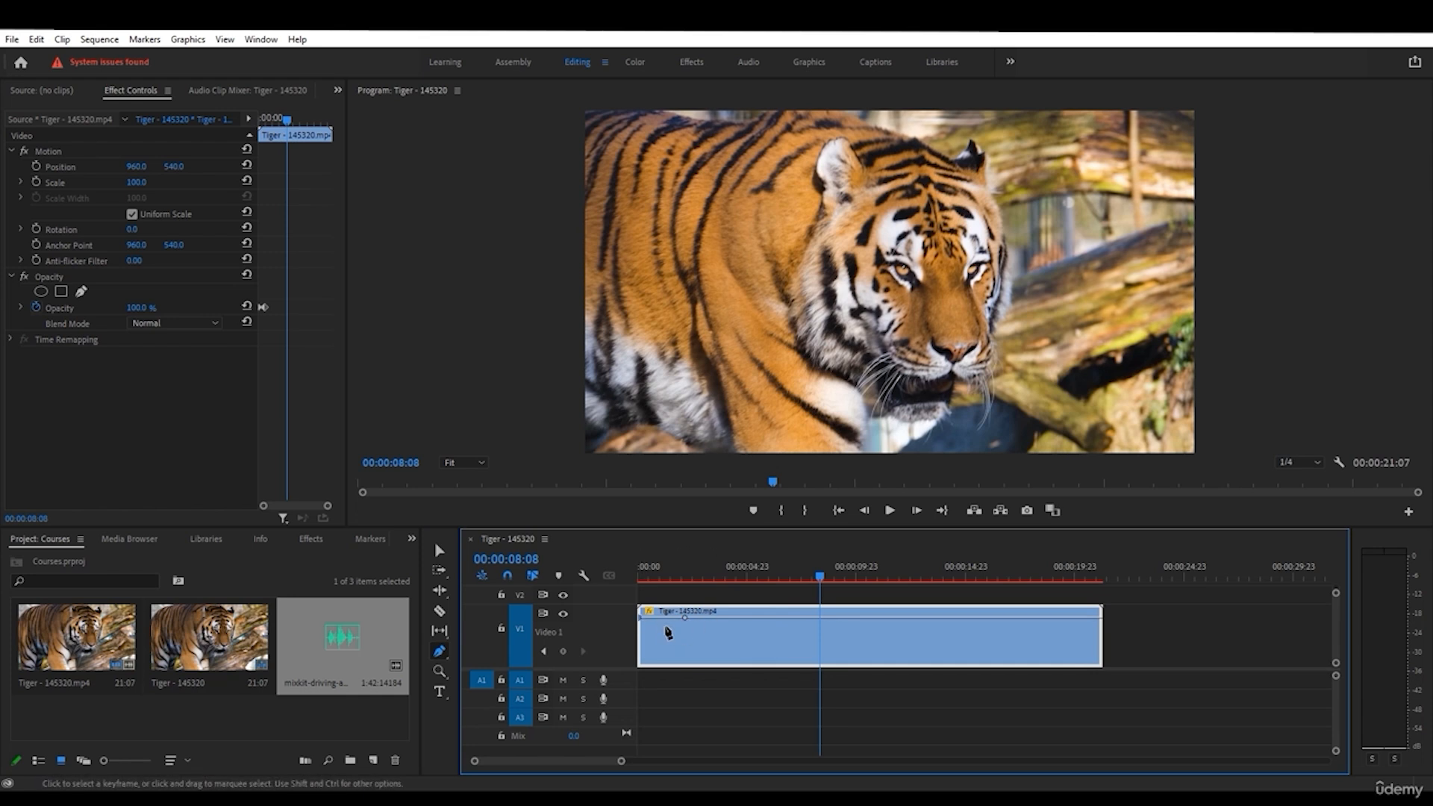
pyautogui.click(443, 553)
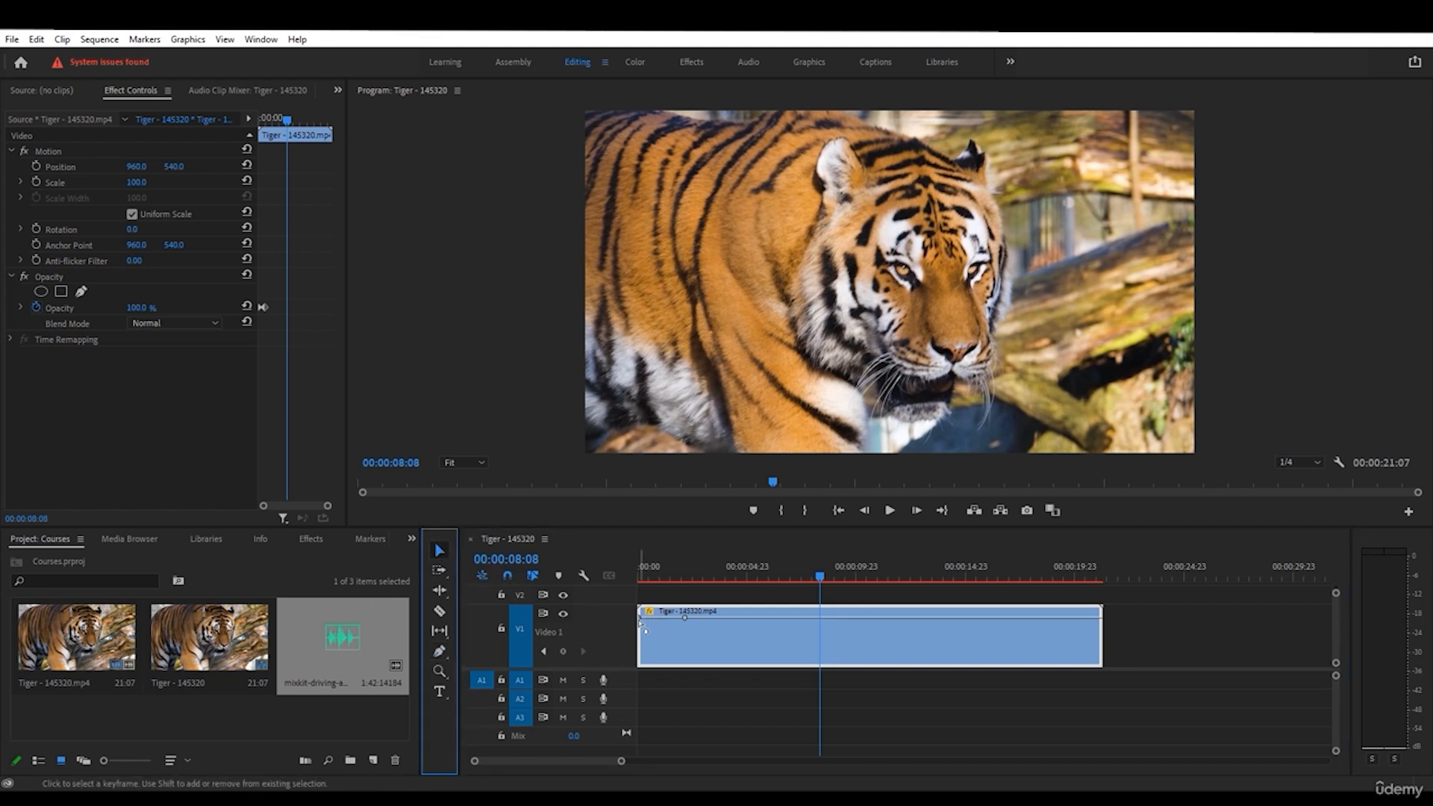
pyautogui.moveTo(640, 621); pyautogui.dragTo(641, 663)
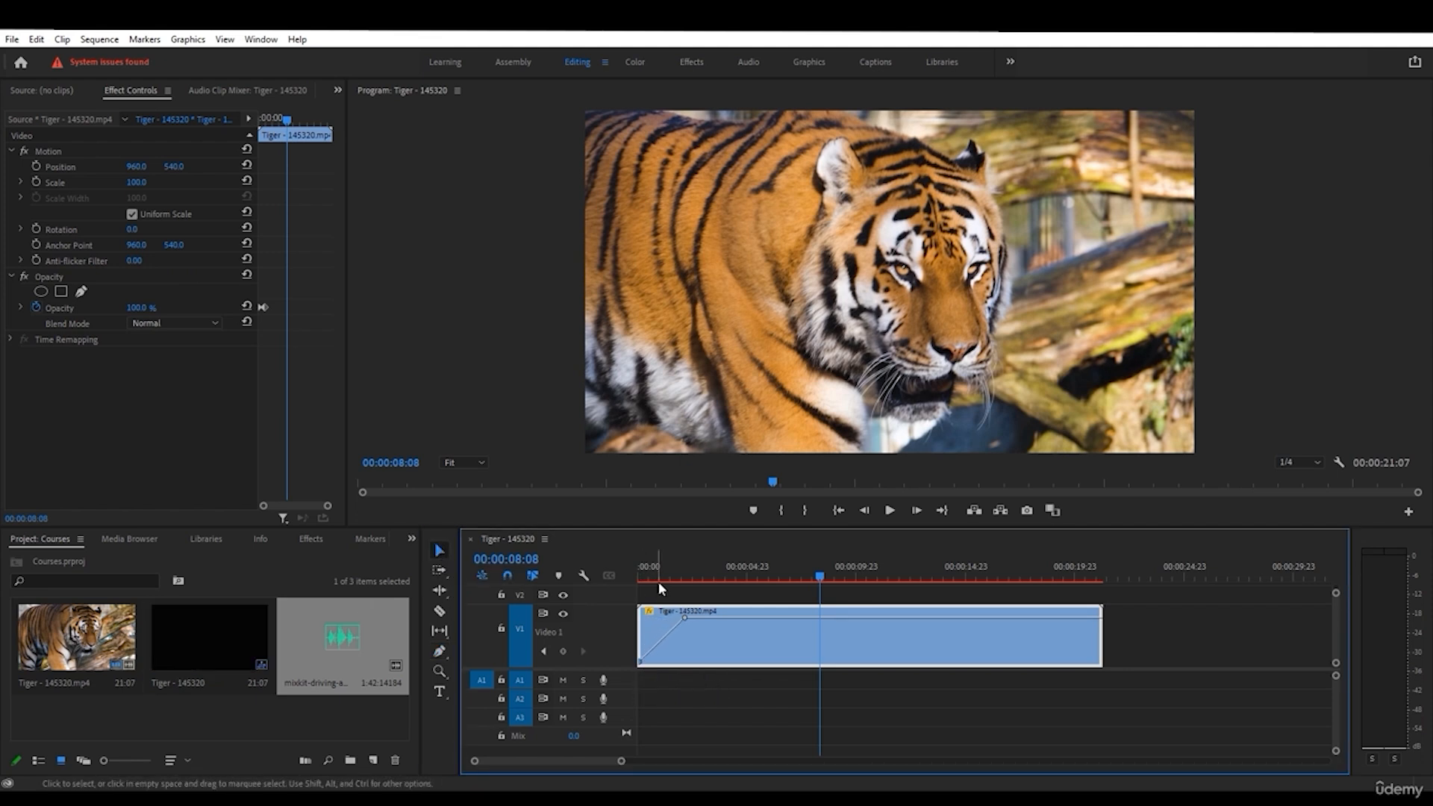
# - Play the tiger clip from the beginning to review the fade-in, and place the playhead at 00:00:04:23
pyautogui.click(648, 579)
pyautogui.click(633, 572)
pyautogui.click(890, 510)
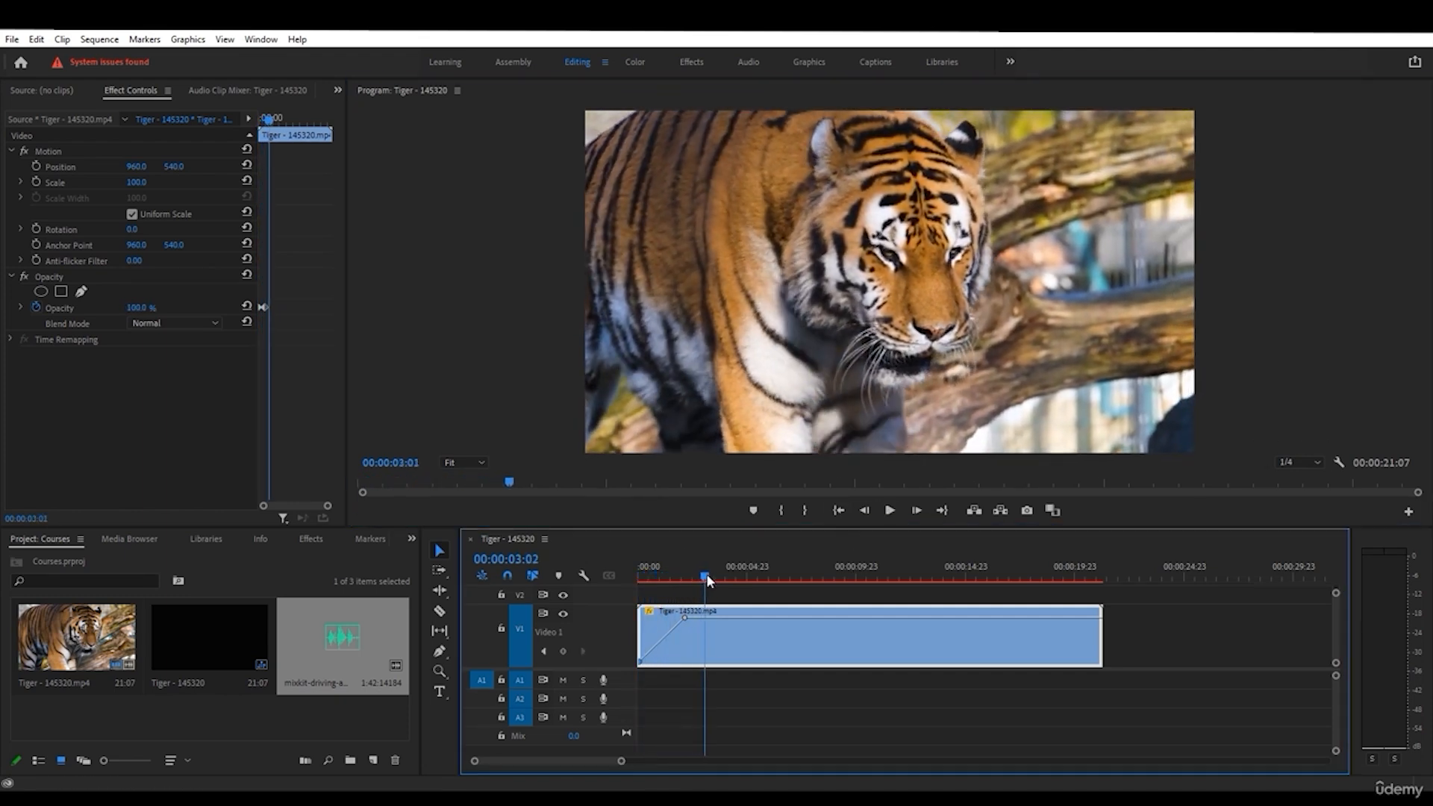
pyautogui.click(729, 574)
pyautogui.moveTo(729, 573)
pyautogui.mouseDown()
pyautogui.moveTo(641, 580)
pyautogui.moveTo(746, 570)
pyautogui.mouseUp()
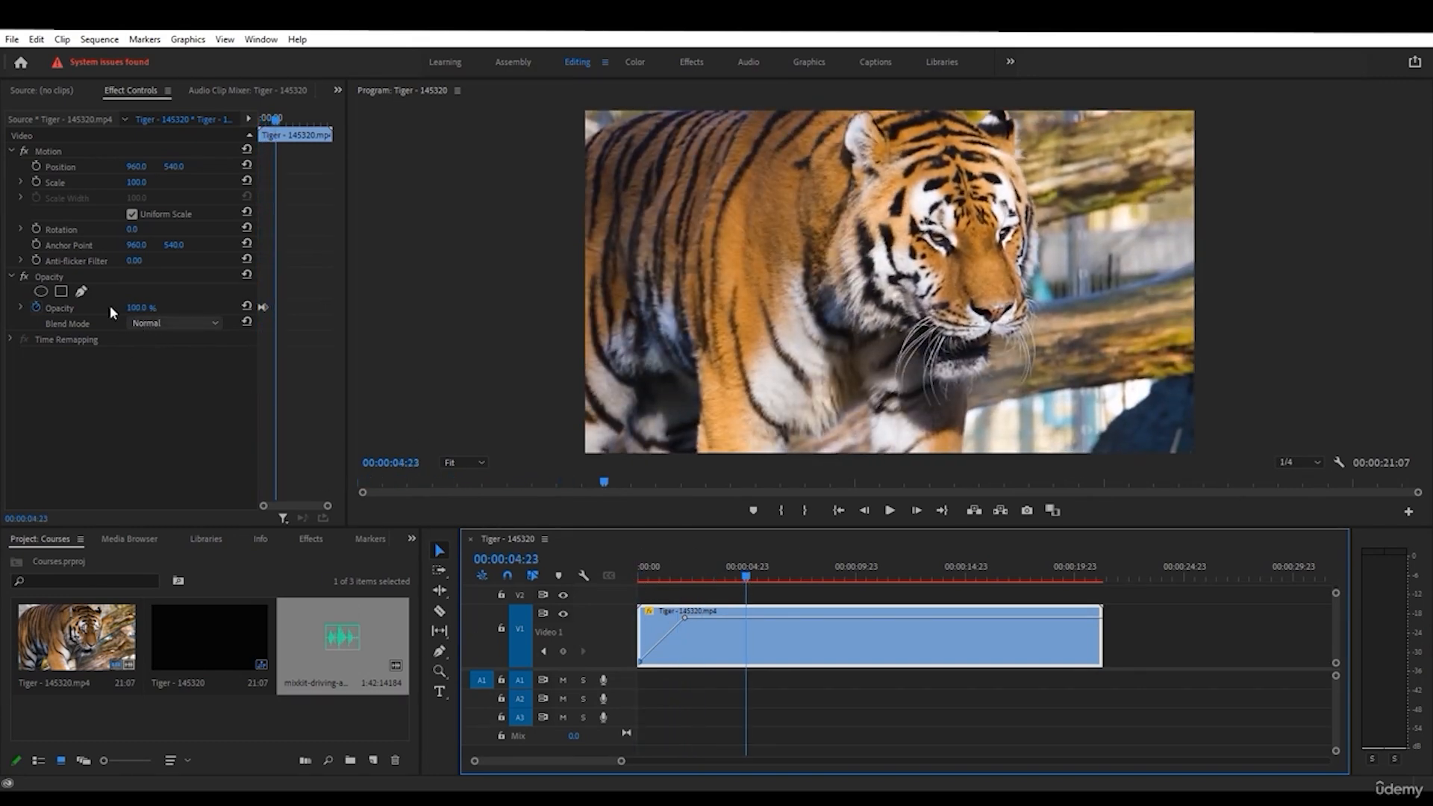
# - Add three opacity keyframes on the tiger clip between about 4 and 8 seconds and lower the middle one to zero
pyautogui.click(439, 651)
pyautogui.click(739, 617)
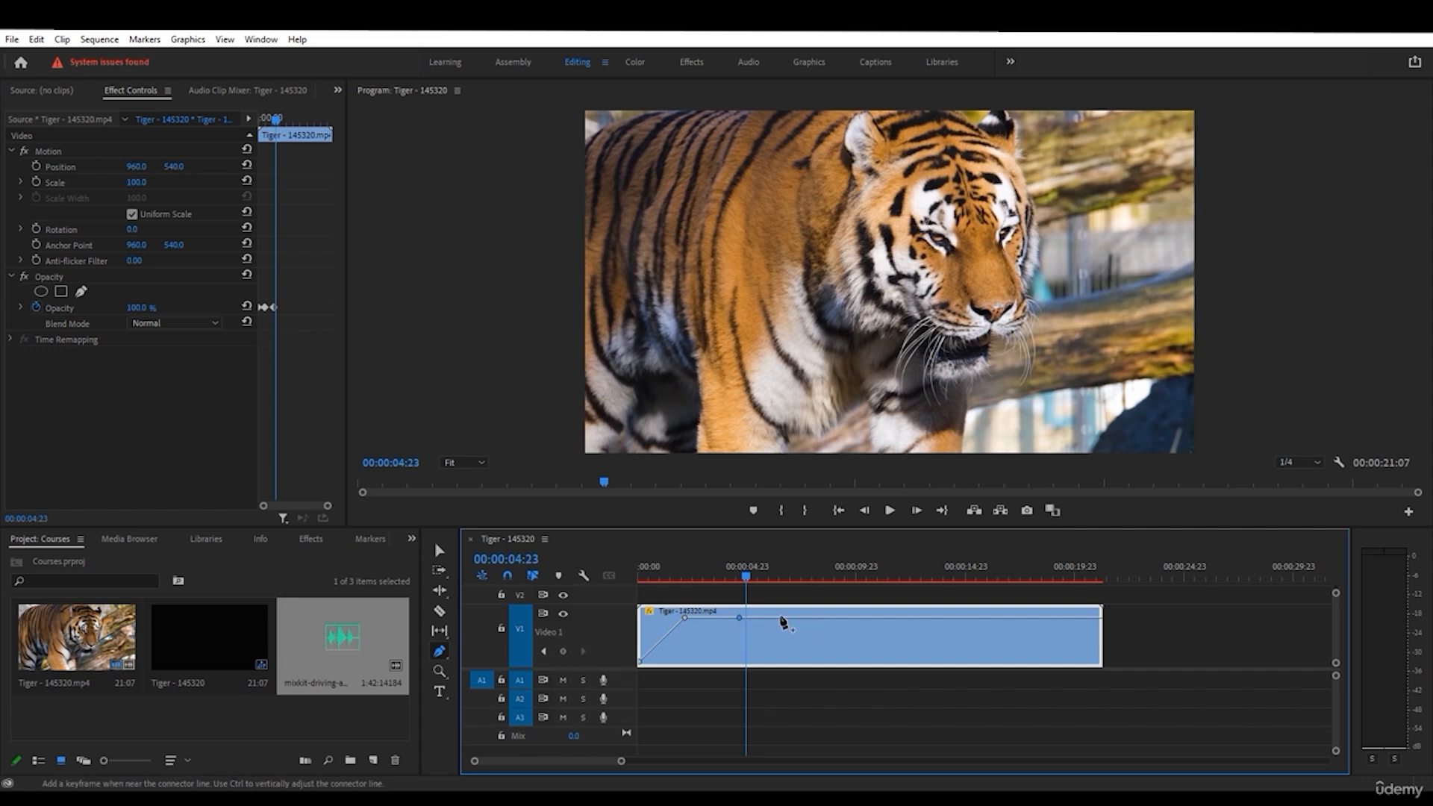
pyautogui.click(778, 617)
pyautogui.click(819, 618)
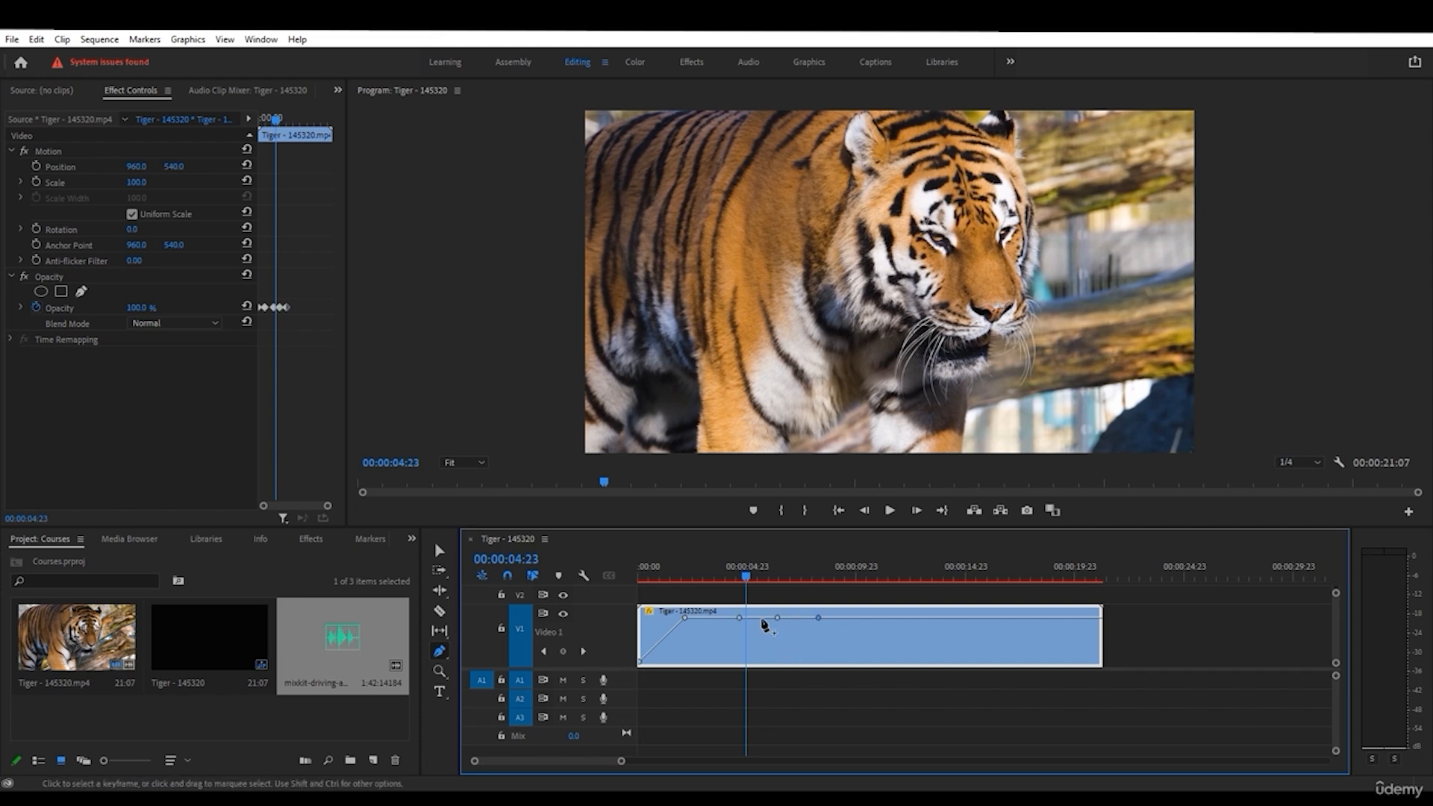
pyautogui.click(439, 550)
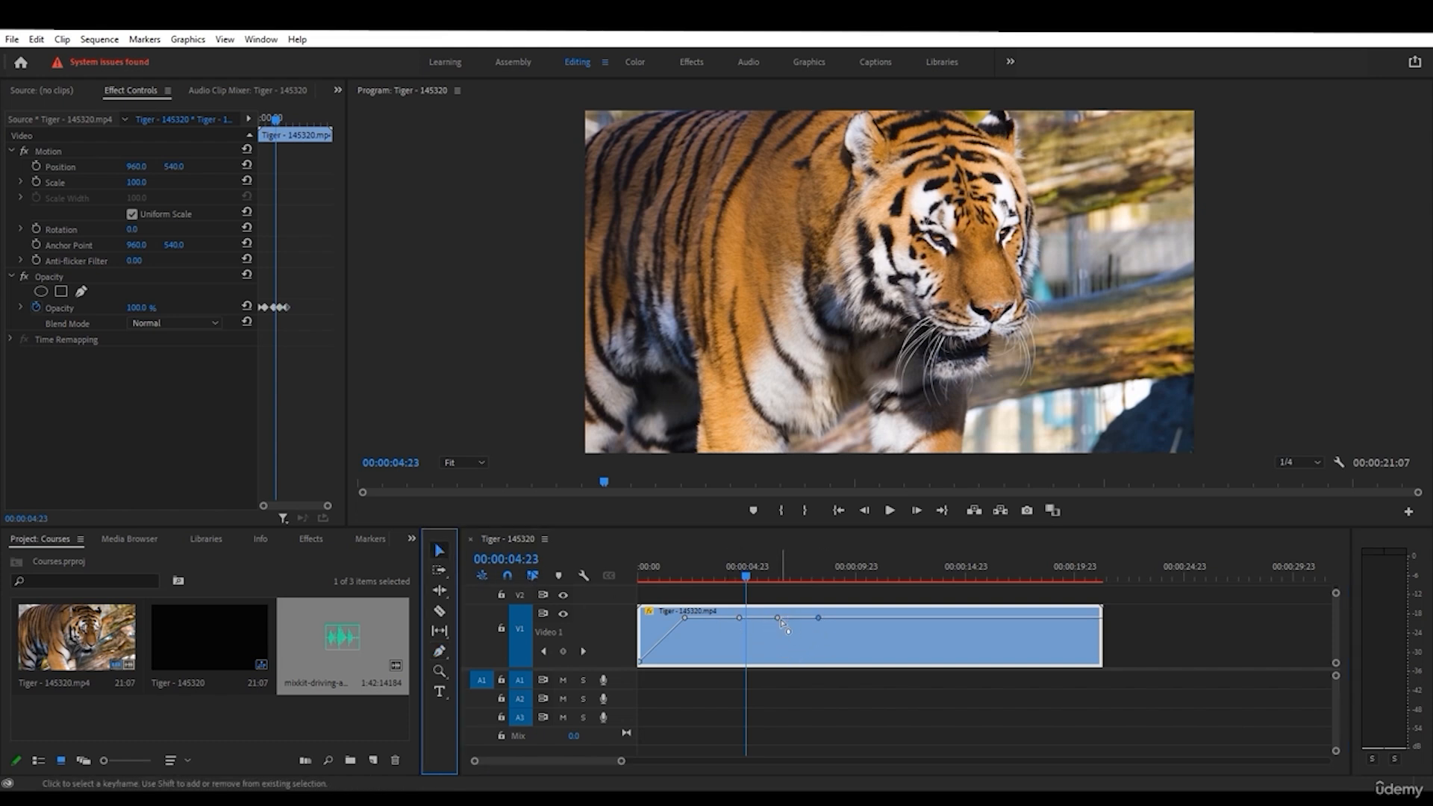
pyautogui.moveTo(777, 617); pyautogui.dragTo(782, 672)
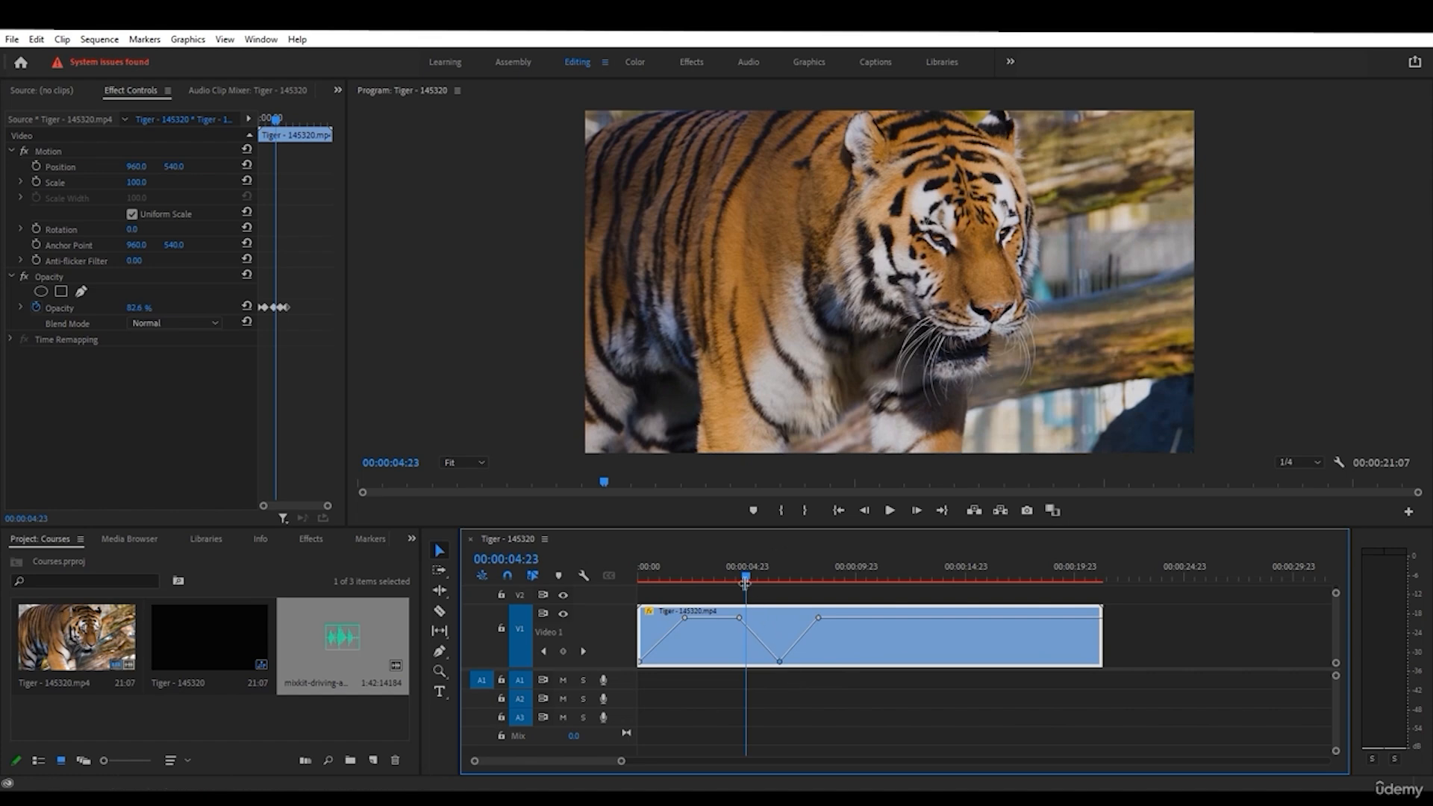
# - Play the sequence from the start to review the opacity dip, and place the playhead at 00:00:07:01
pyautogui.moveTo(746, 577); pyautogui.dragTo(628, 569)
pyautogui.click(892, 511)
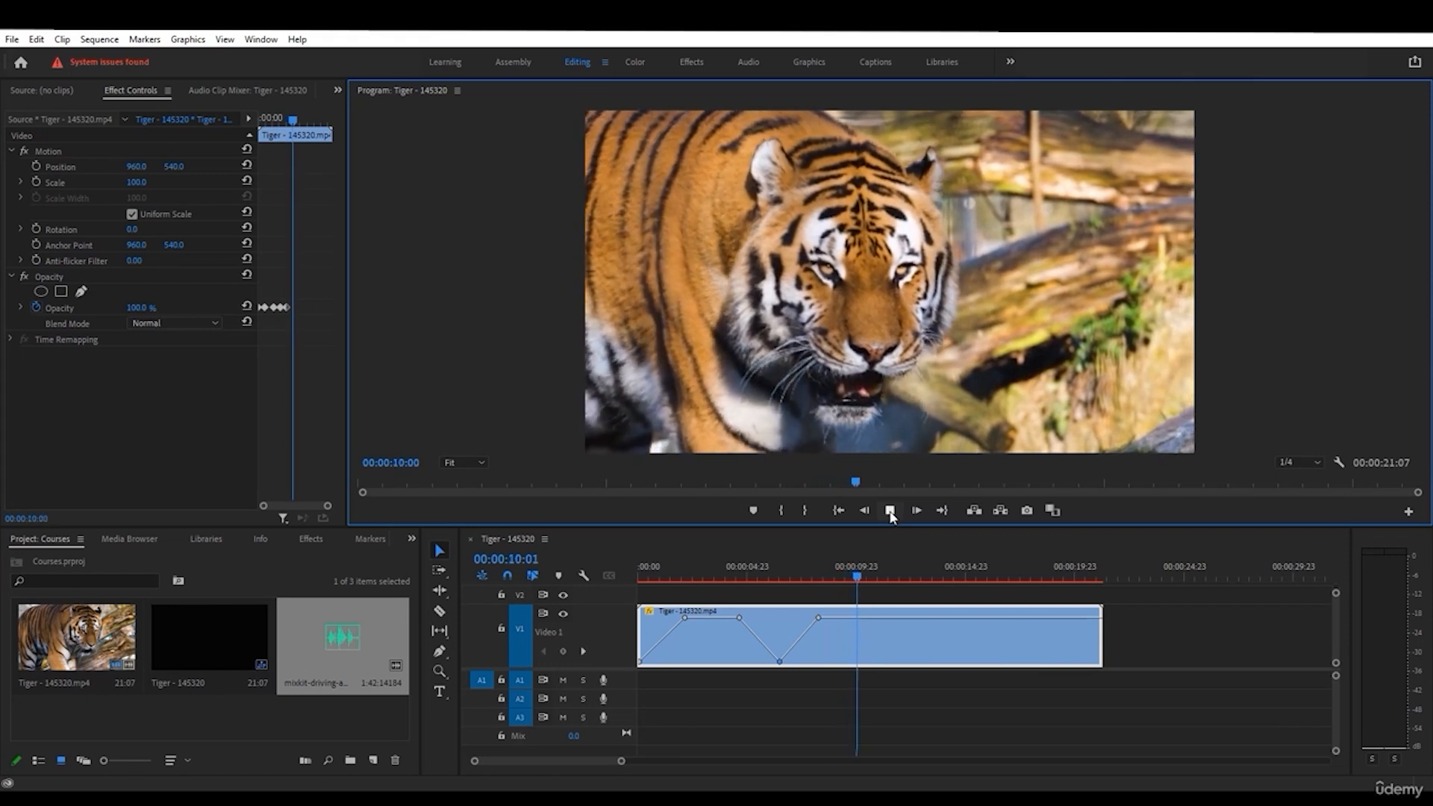
pyautogui.click(890, 510)
pyautogui.moveTo(808, 574)
pyautogui.mouseDown()
pyautogui.moveTo(760, 567)
pyautogui.moveTo(831, 576)
pyautogui.moveTo(792, 566)
pyautogui.mouseUp()
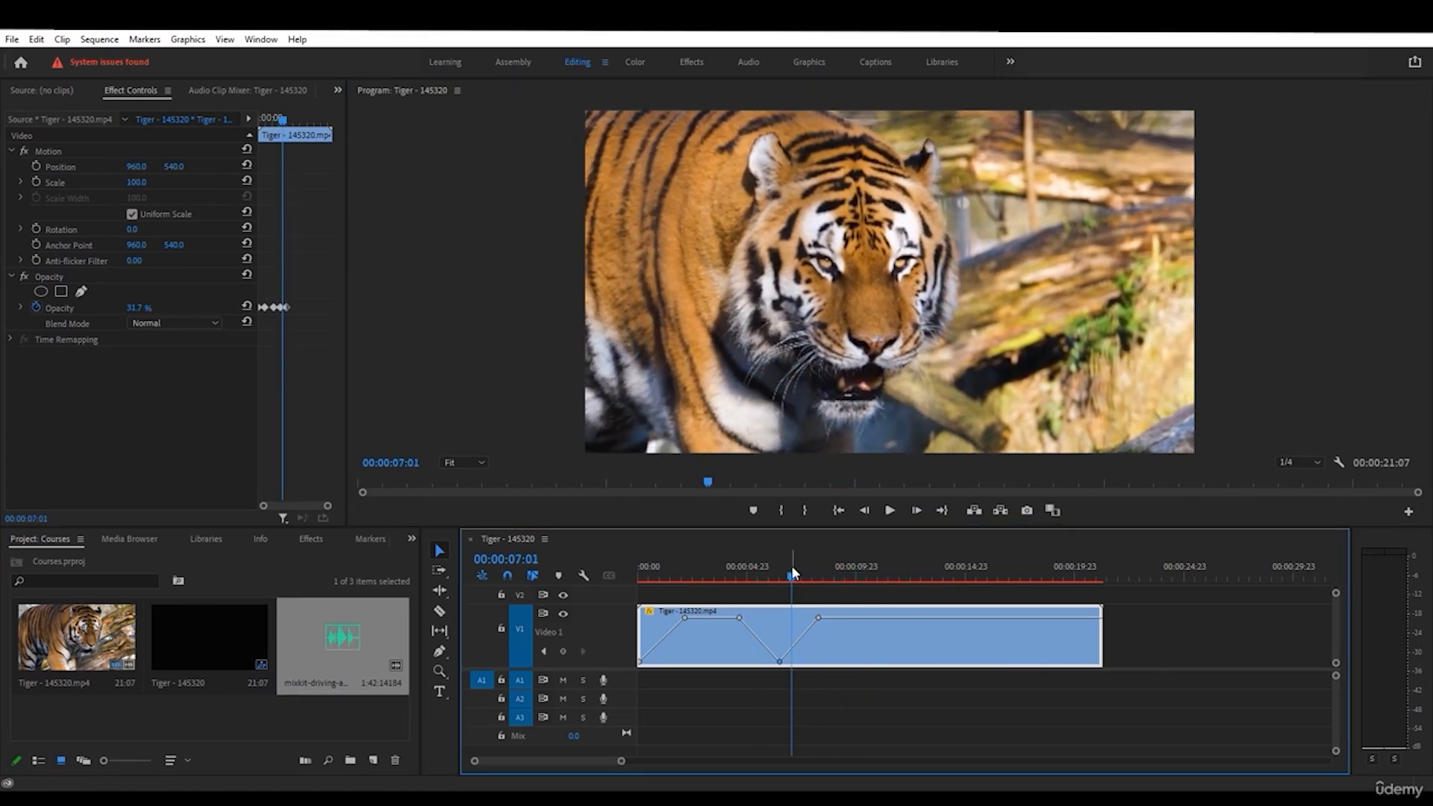
# - Place the mixkit-driving audio clip at the start of track A1 and increase the track's height to reveal the full waveform
pyautogui.moveTo(312, 640); pyautogui.dragTo(642, 688)
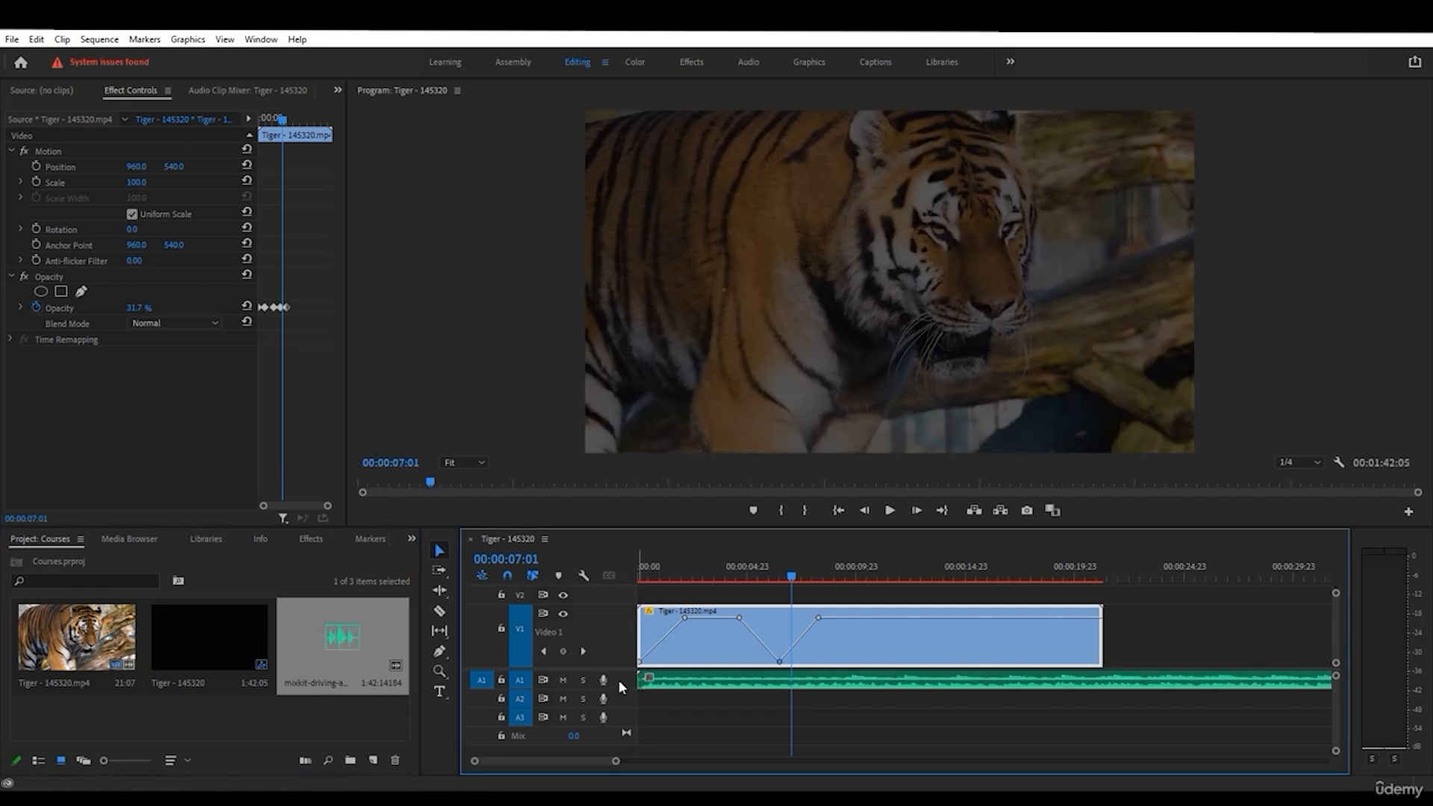
pyautogui.scroll(6, 619, 680)
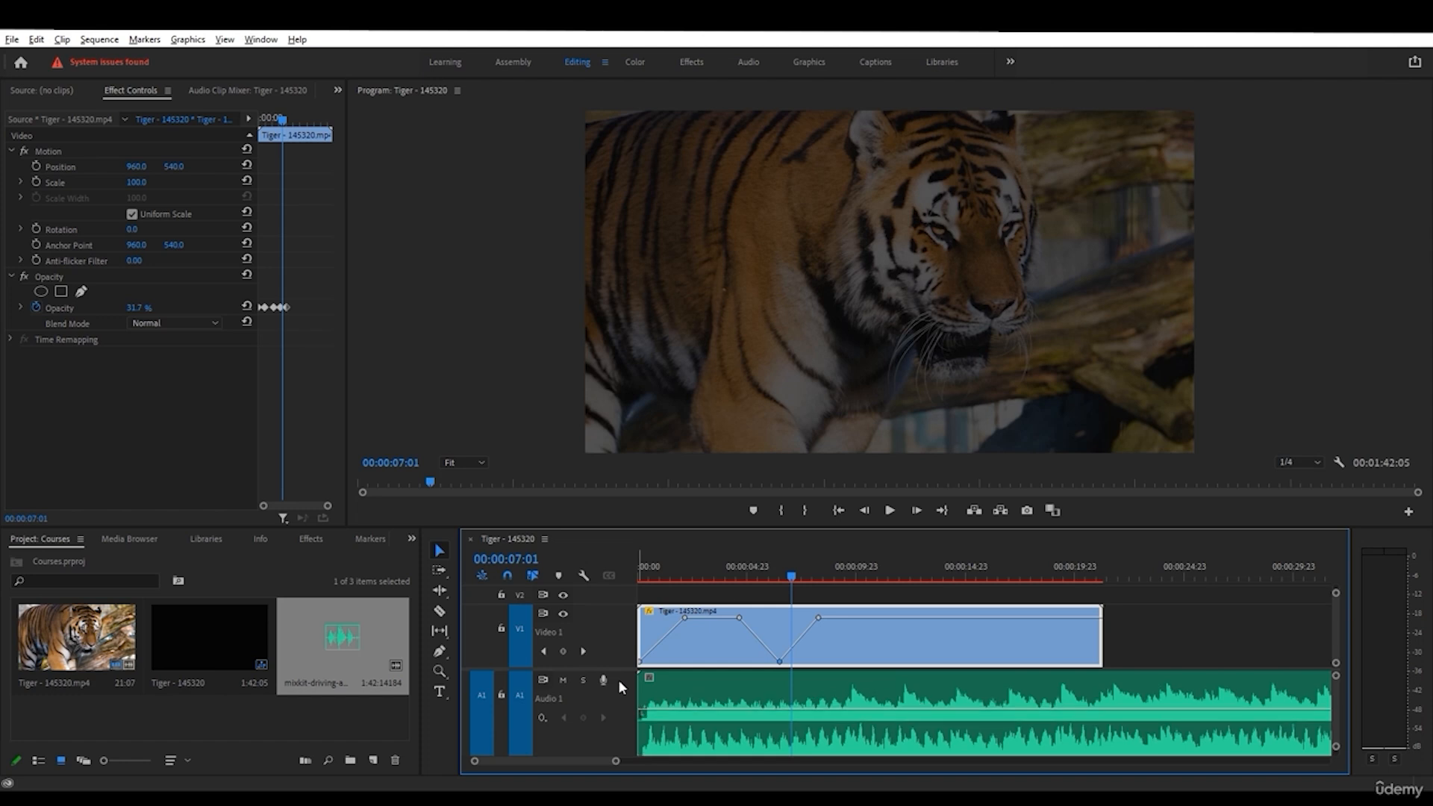
pyautogui.scroll(-1, 619, 687)
pyautogui.scroll(-1, 782, 708)
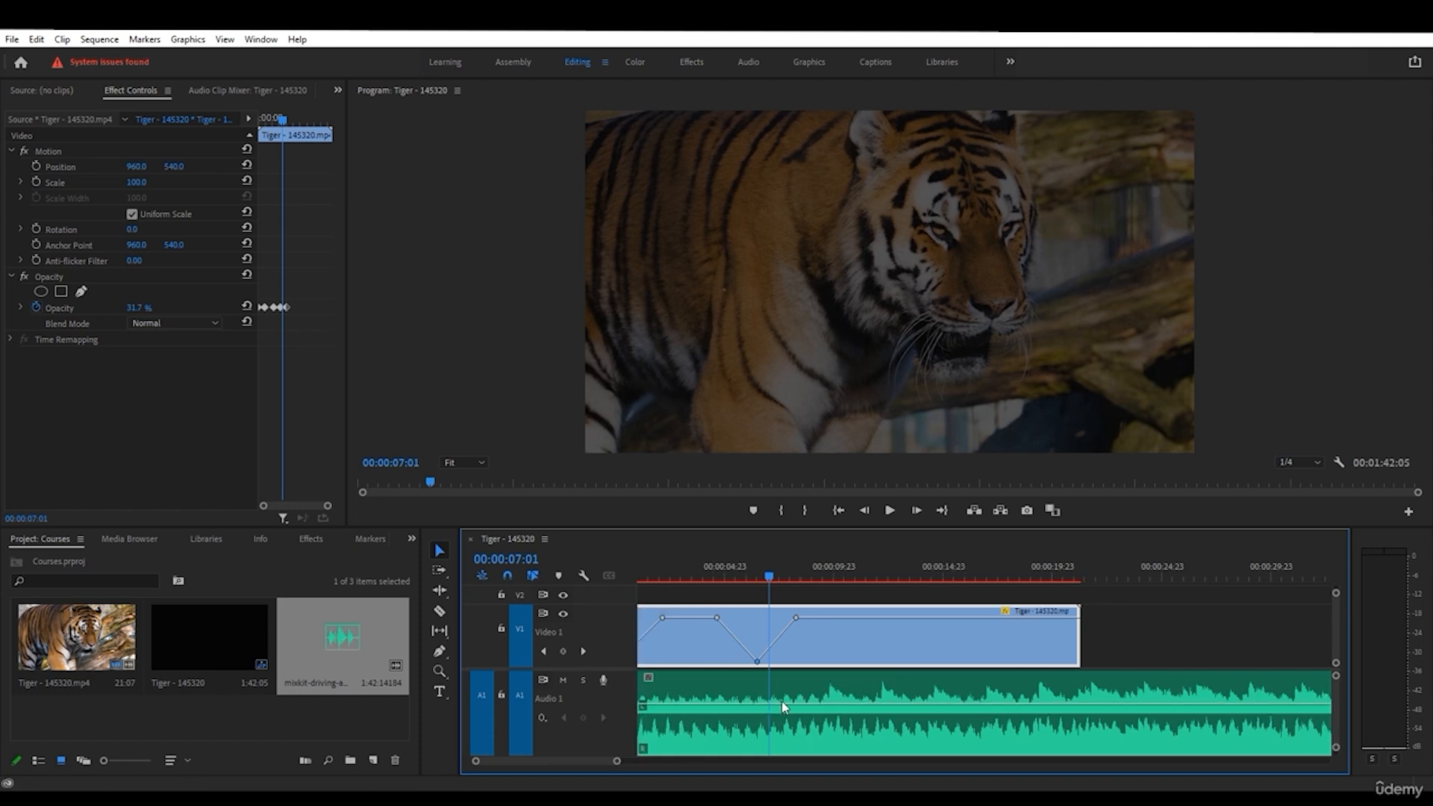
pyautogui.scroll(1, 783, 708)
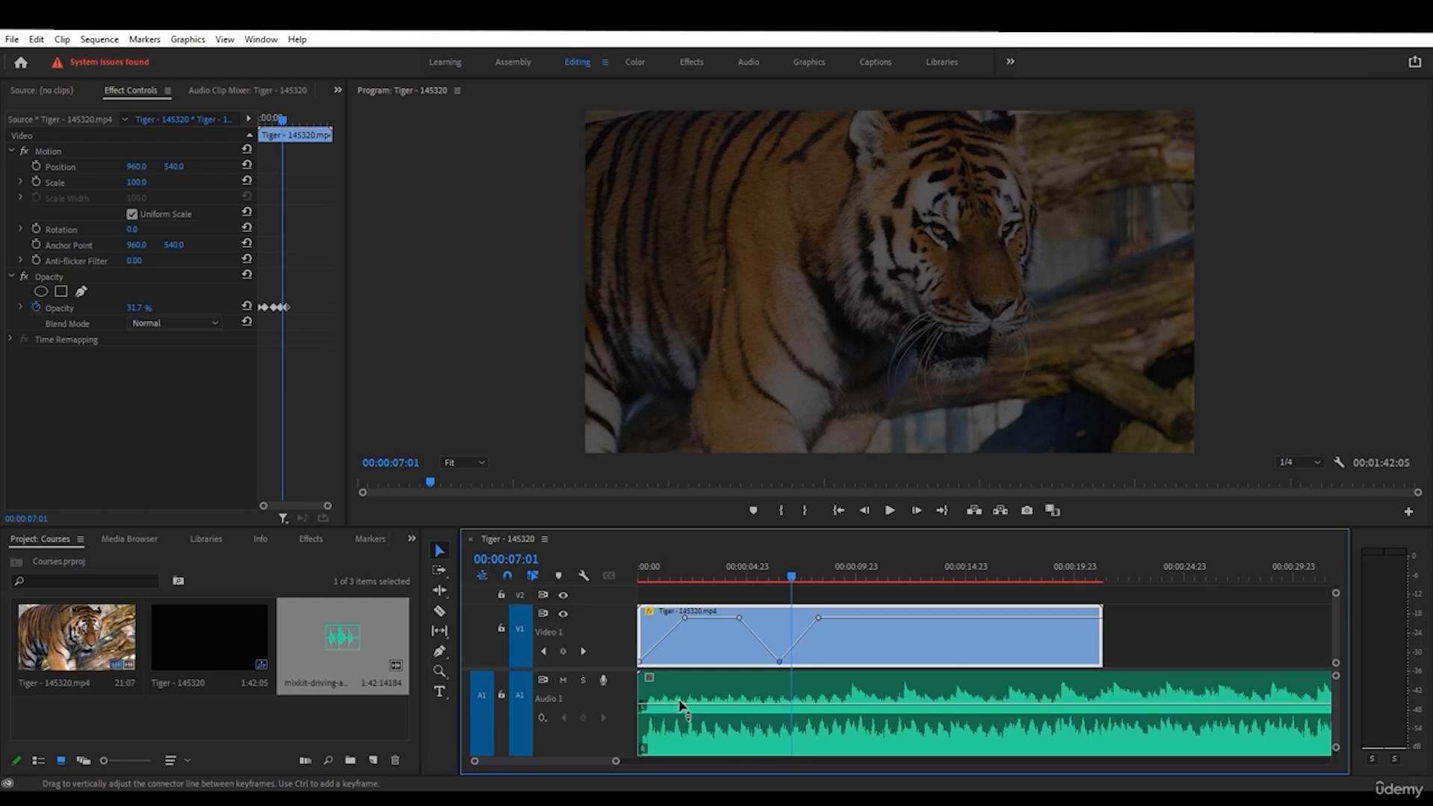
# - Adjust the audio clip's volume line, raising it to 5.3 dB and settling at 1.6 dB, with the Volume settings expanded
pyautogui.moveTo(681, 706); pyautogui.dragTo(681, 707)
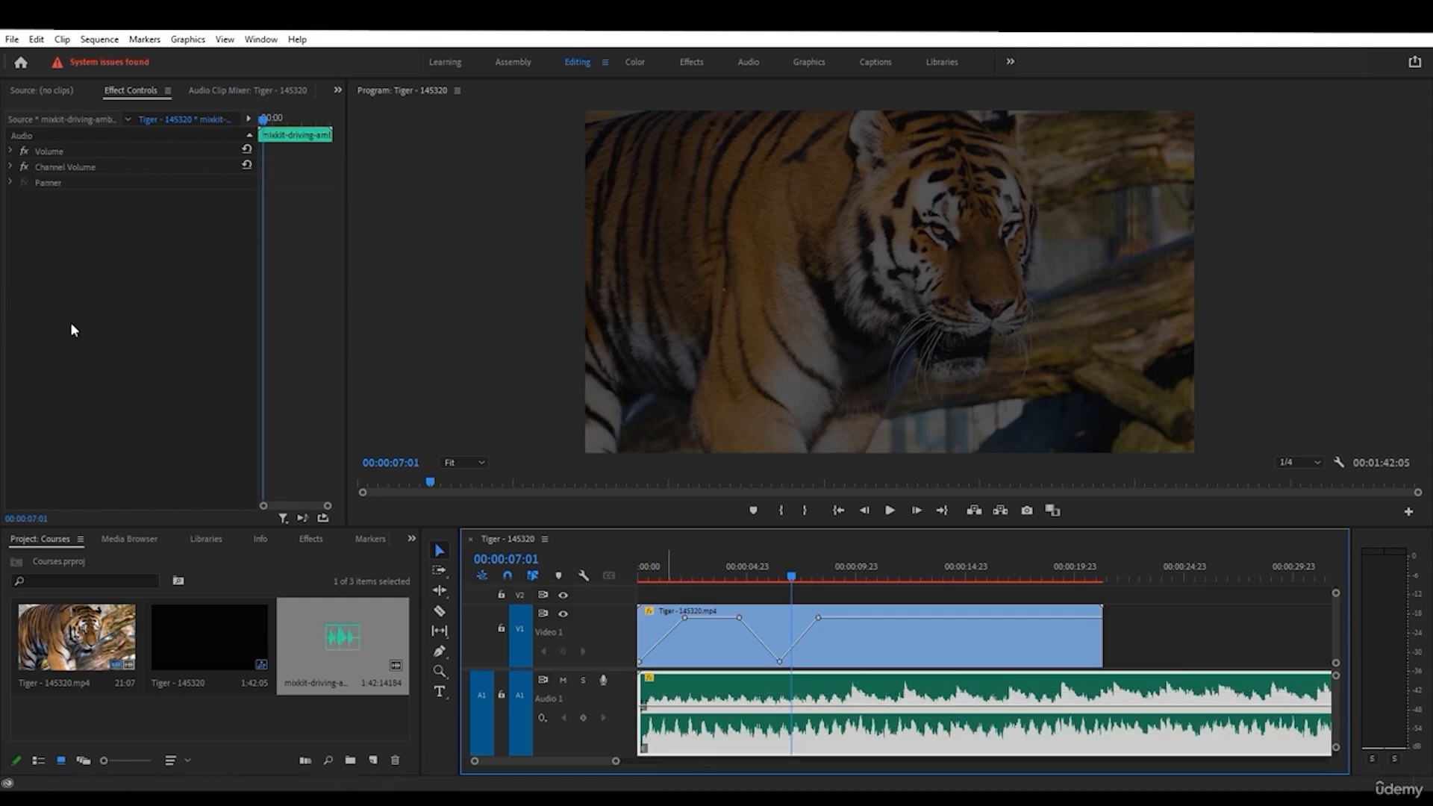
pyautogui.click(11, 151)
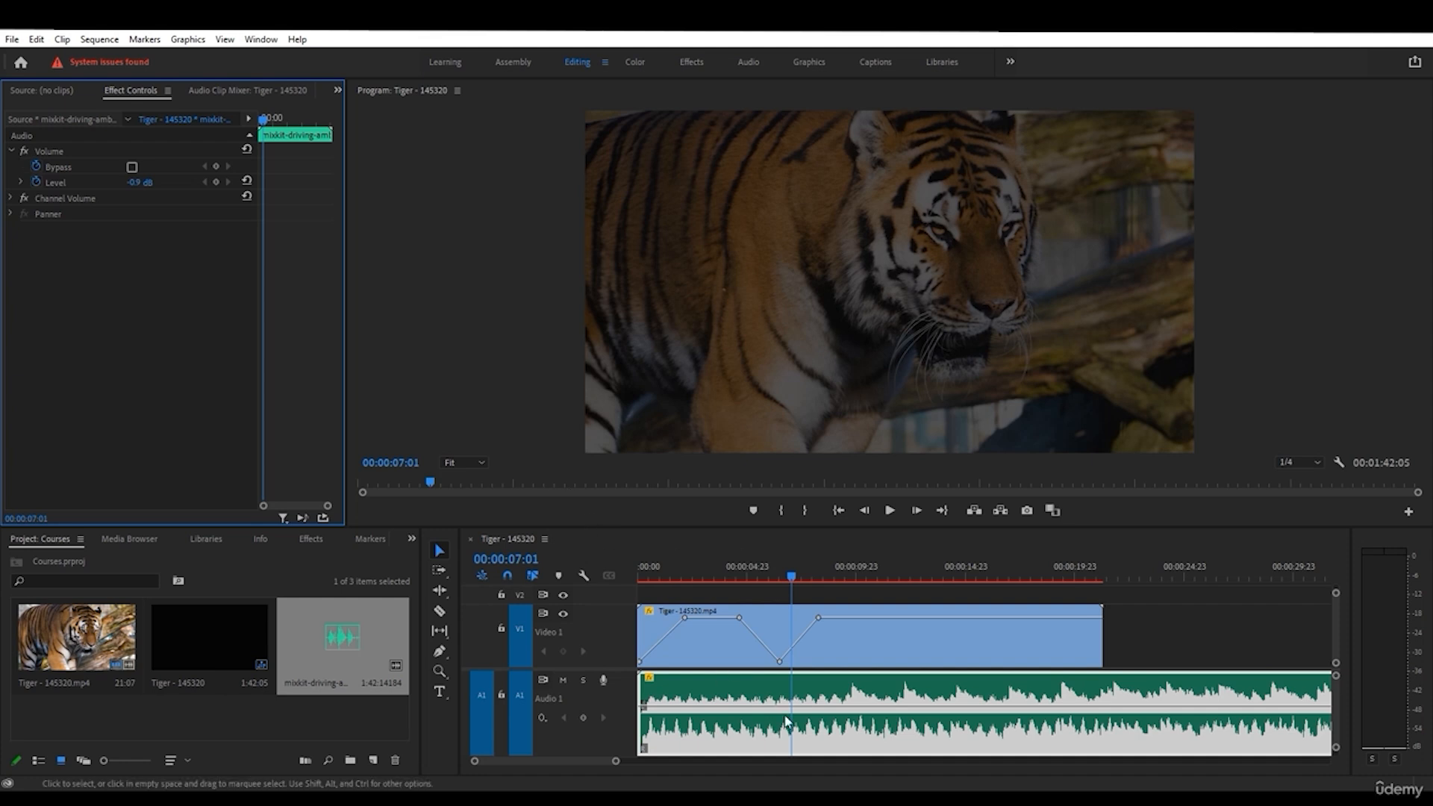
pyautogui.moveTo(733, 706); pyautogui.dragTo(733, 692)
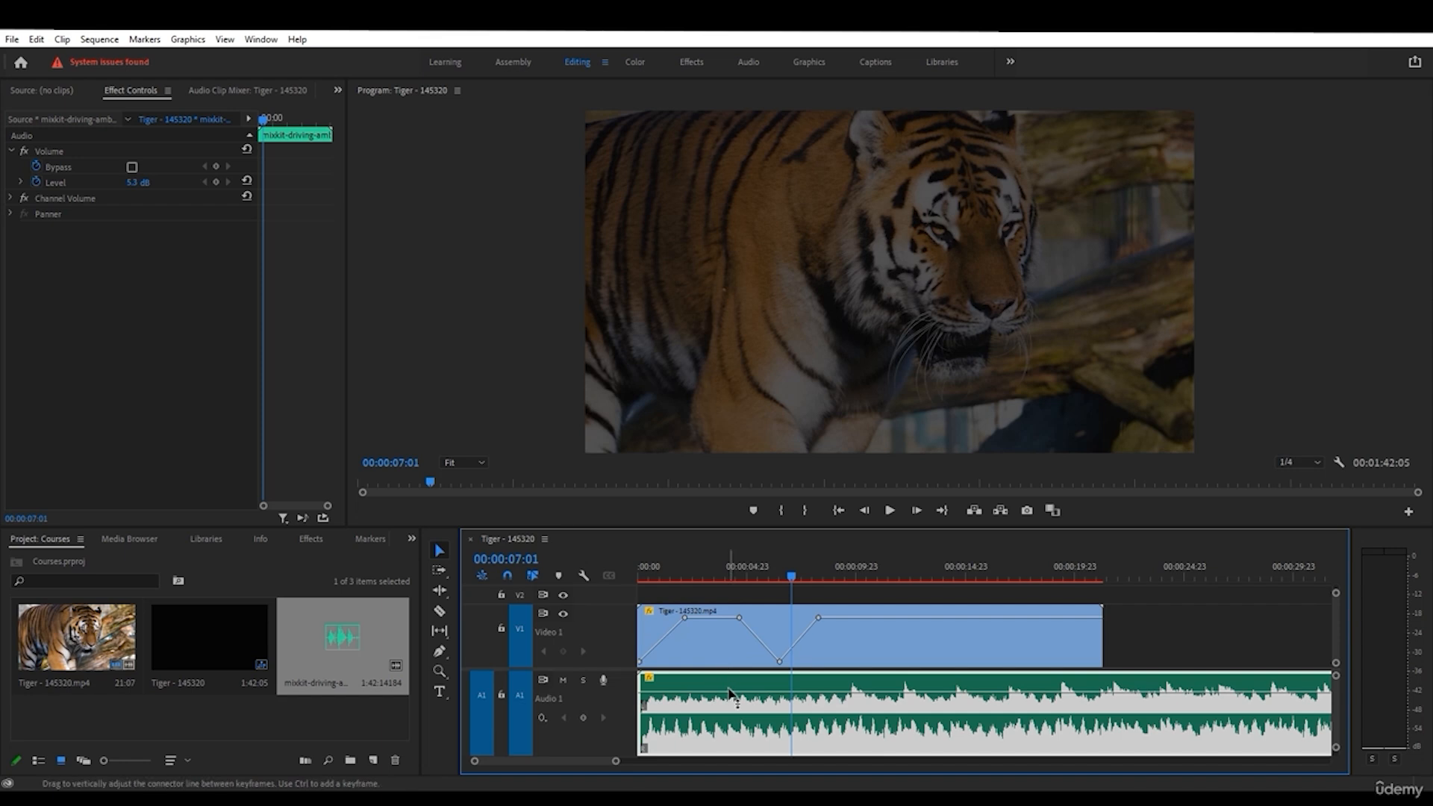
pyautogui.moveTo(733, 692); pyautogui.dragTo(733, 701)
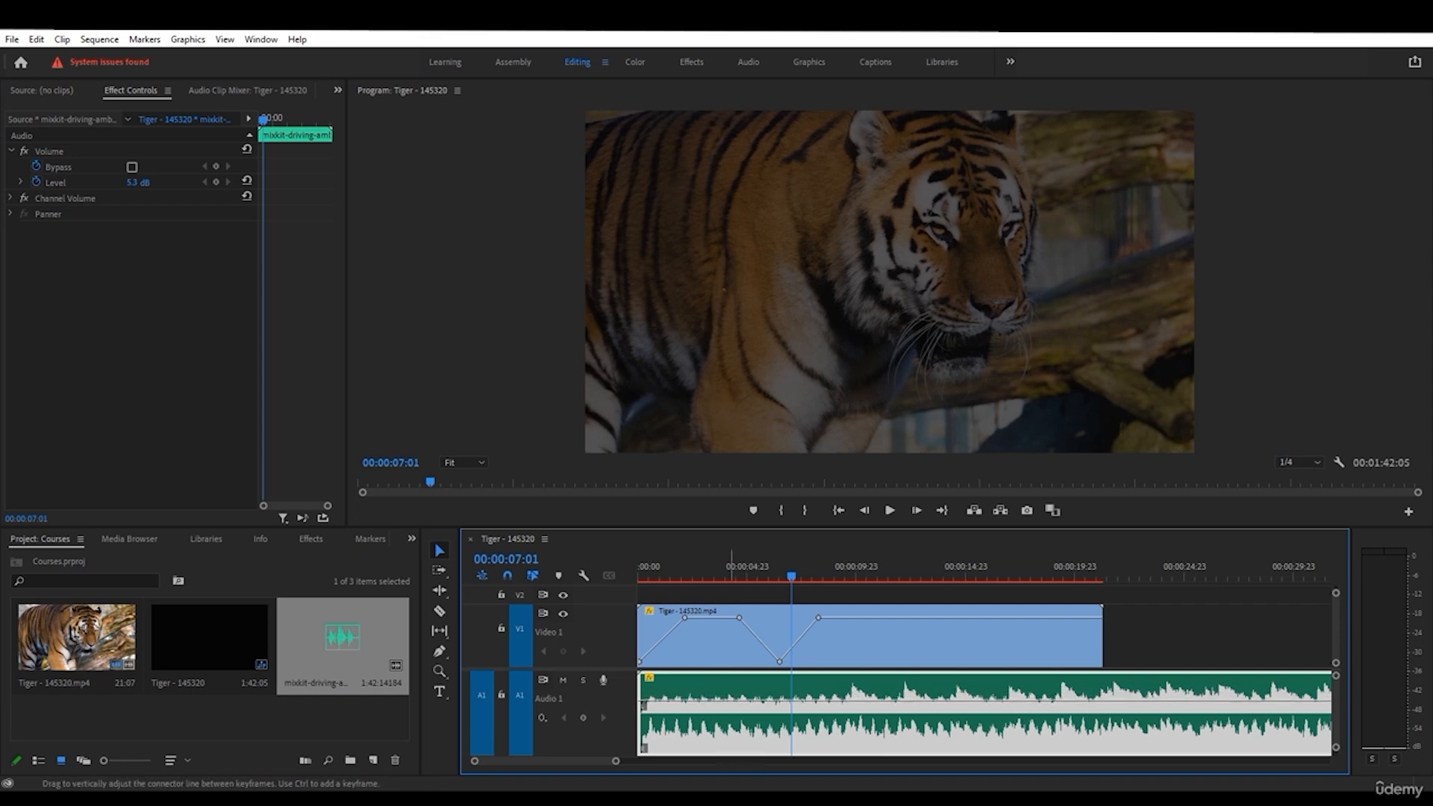
# - Add a volume keyframe about 2 seconds into the audio clip with the Pen tool and play the sequence from the start
pyautogui.click(641, 570)
pyautogui.click(440, 652)
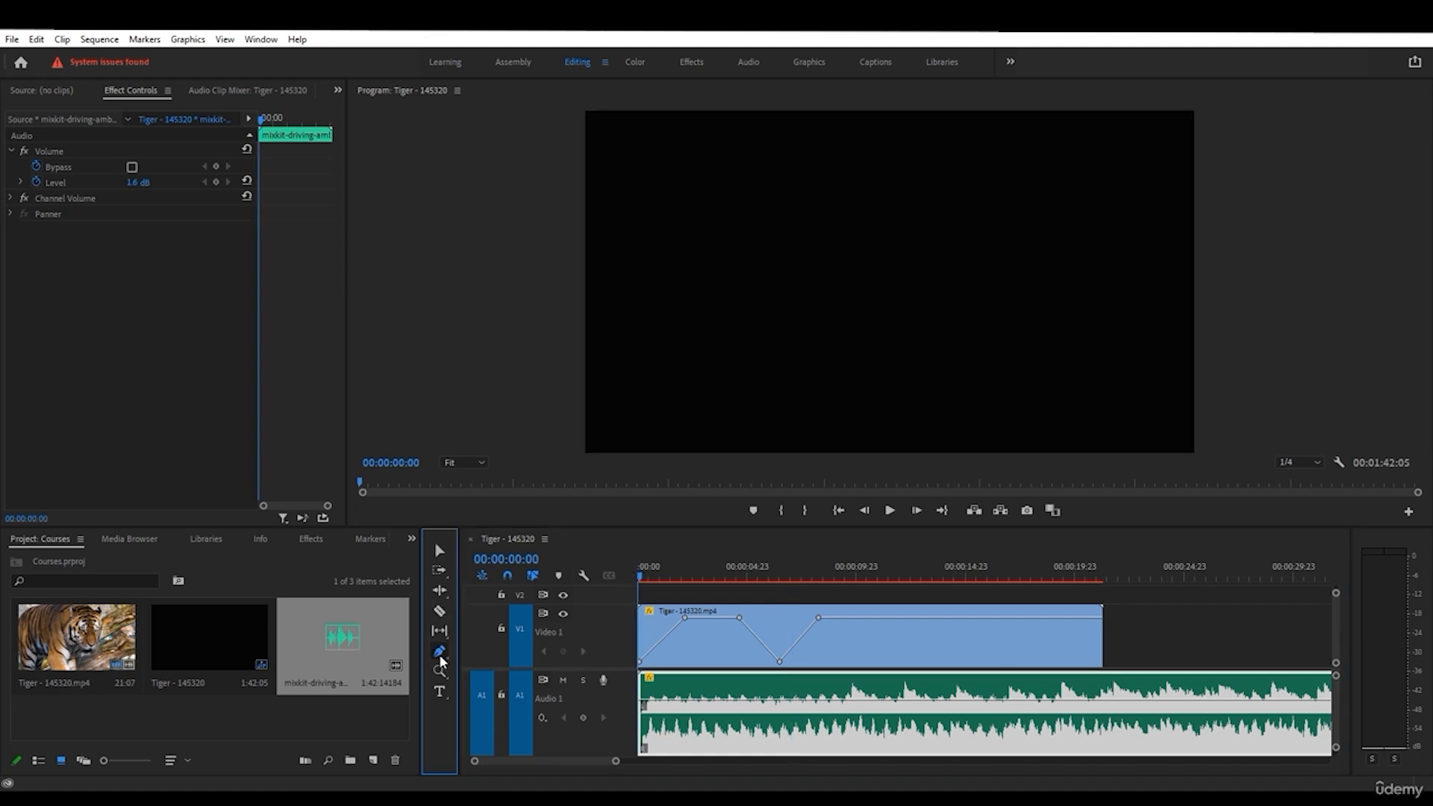
pyautogui.click(693, 702)
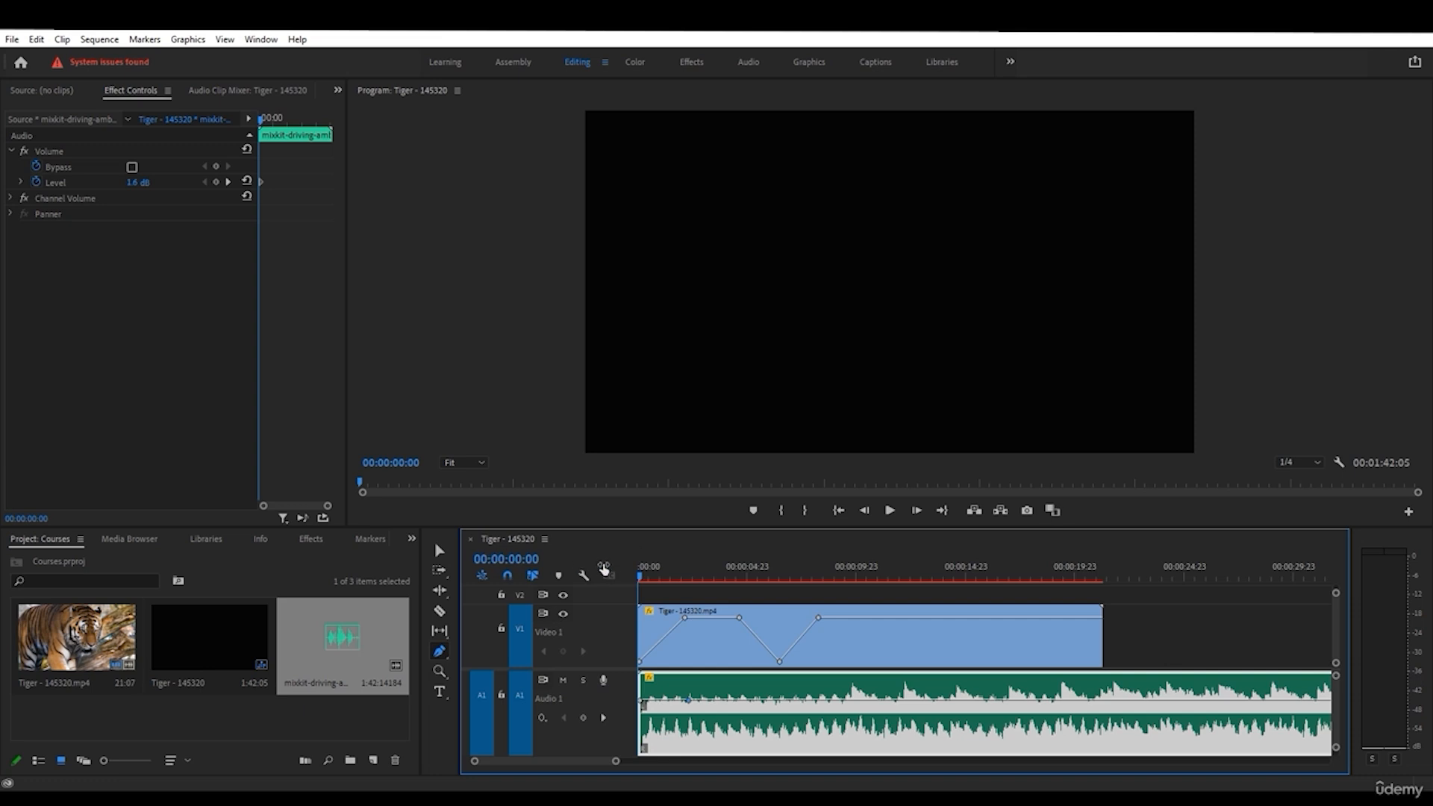
pyautogui.click(890, 511)
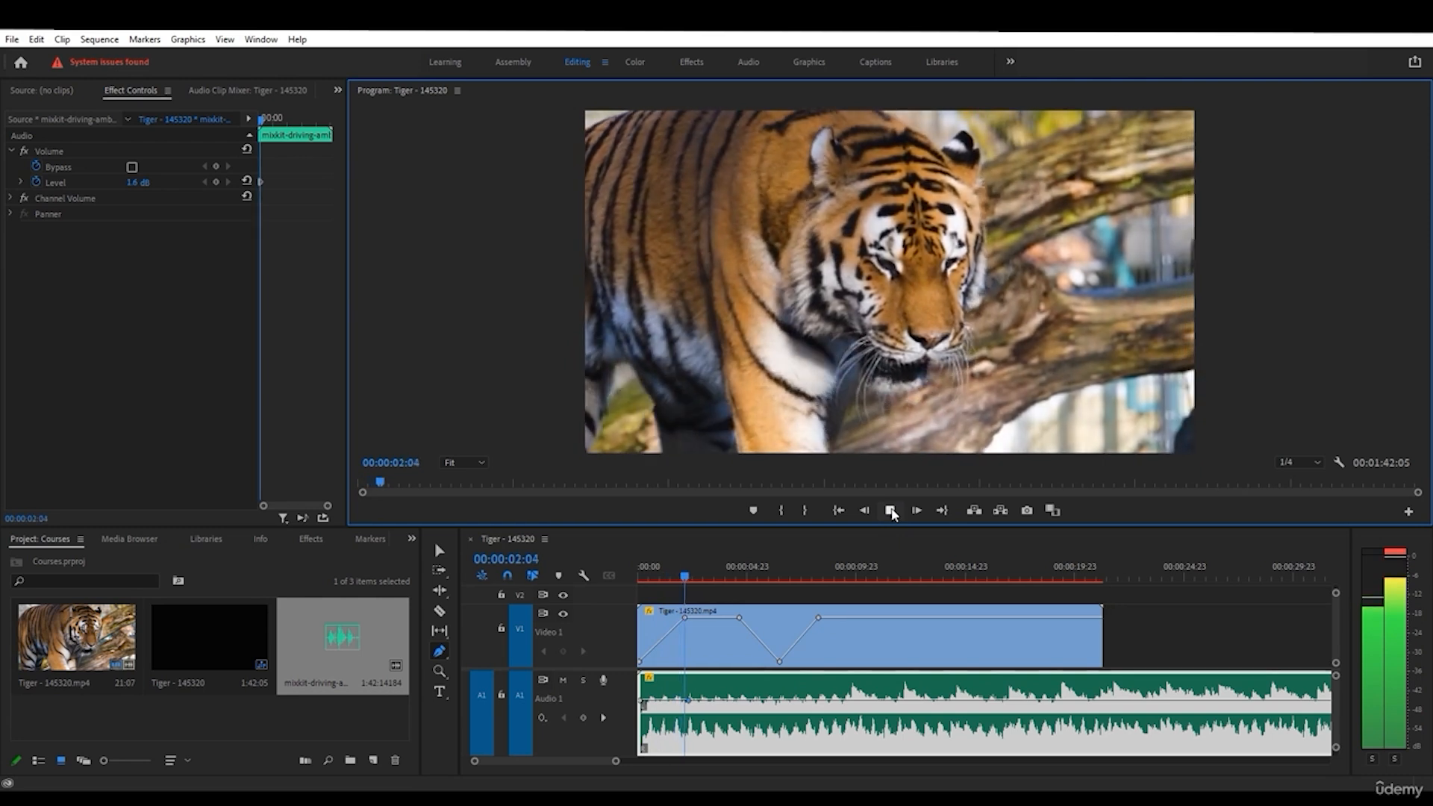
pyautogui.click(891, 512)
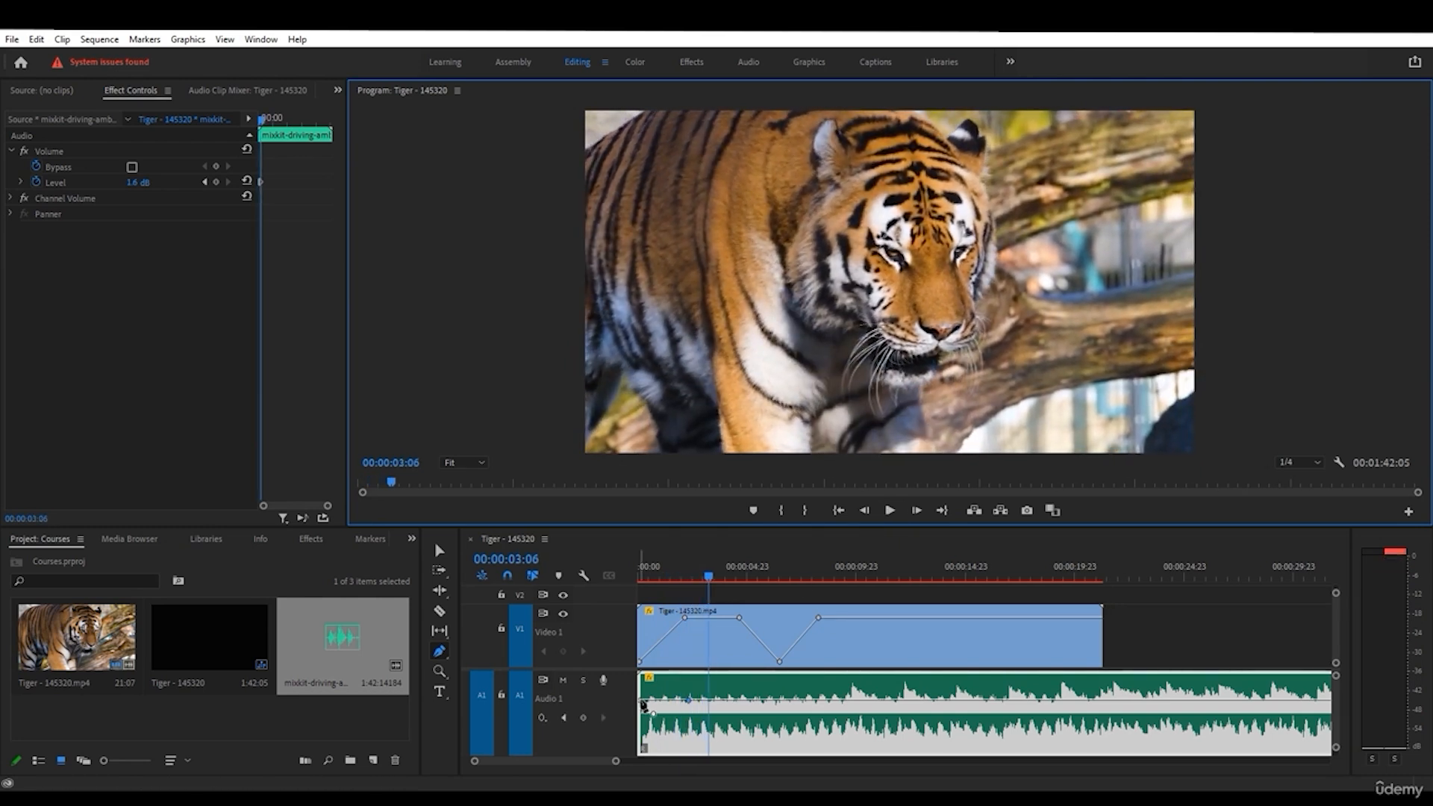
# - Fade in the audio from silence at its start, with the volume keyframe at about 00:00:03:18 and 1.9 dB, and play it back
pyautogui.moveTo(644, 703); pyautogui.dragTo(718, 700)
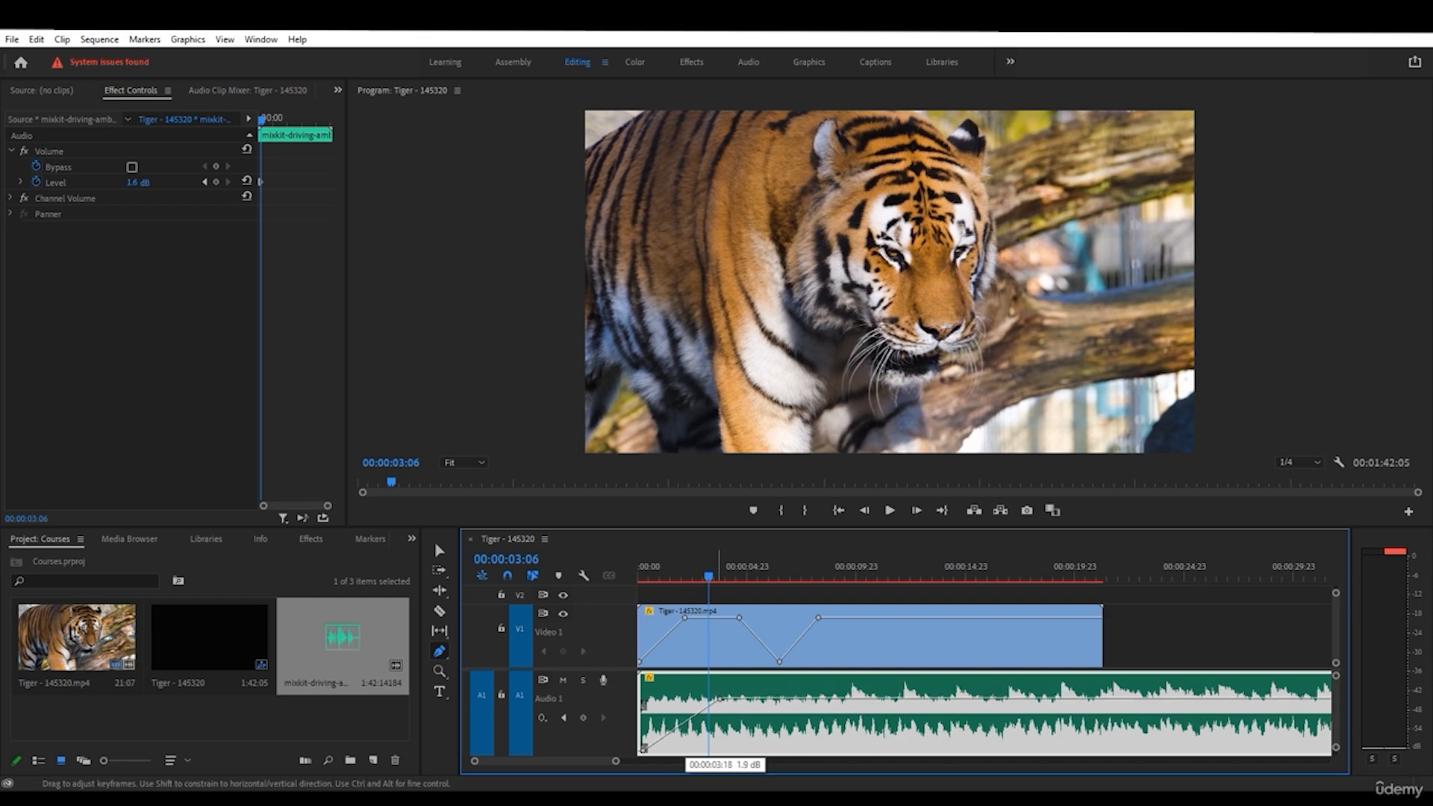
pyautogui.click(839, 511)
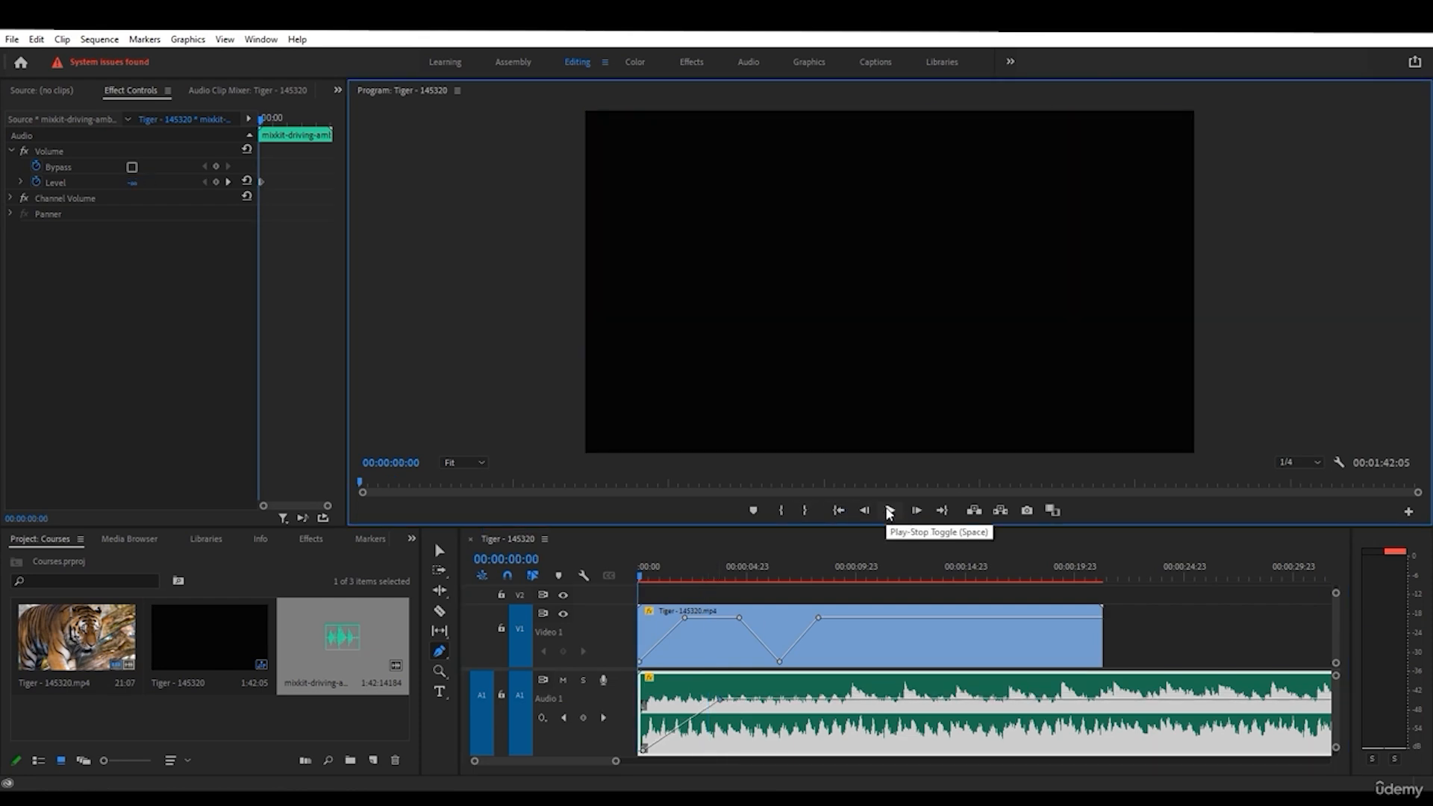
pyautogui.click(890, 511)
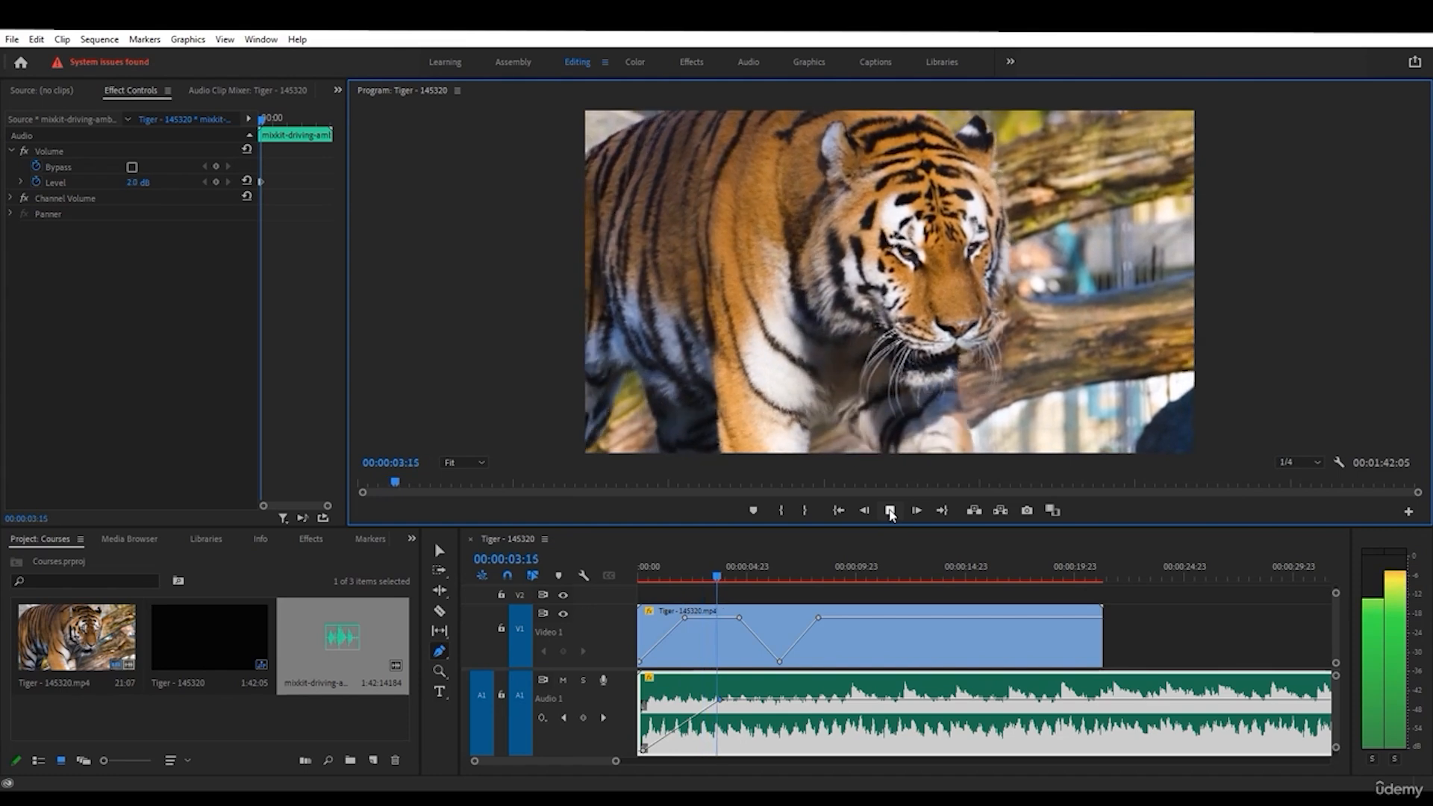
pyautogui.click(890, 510)
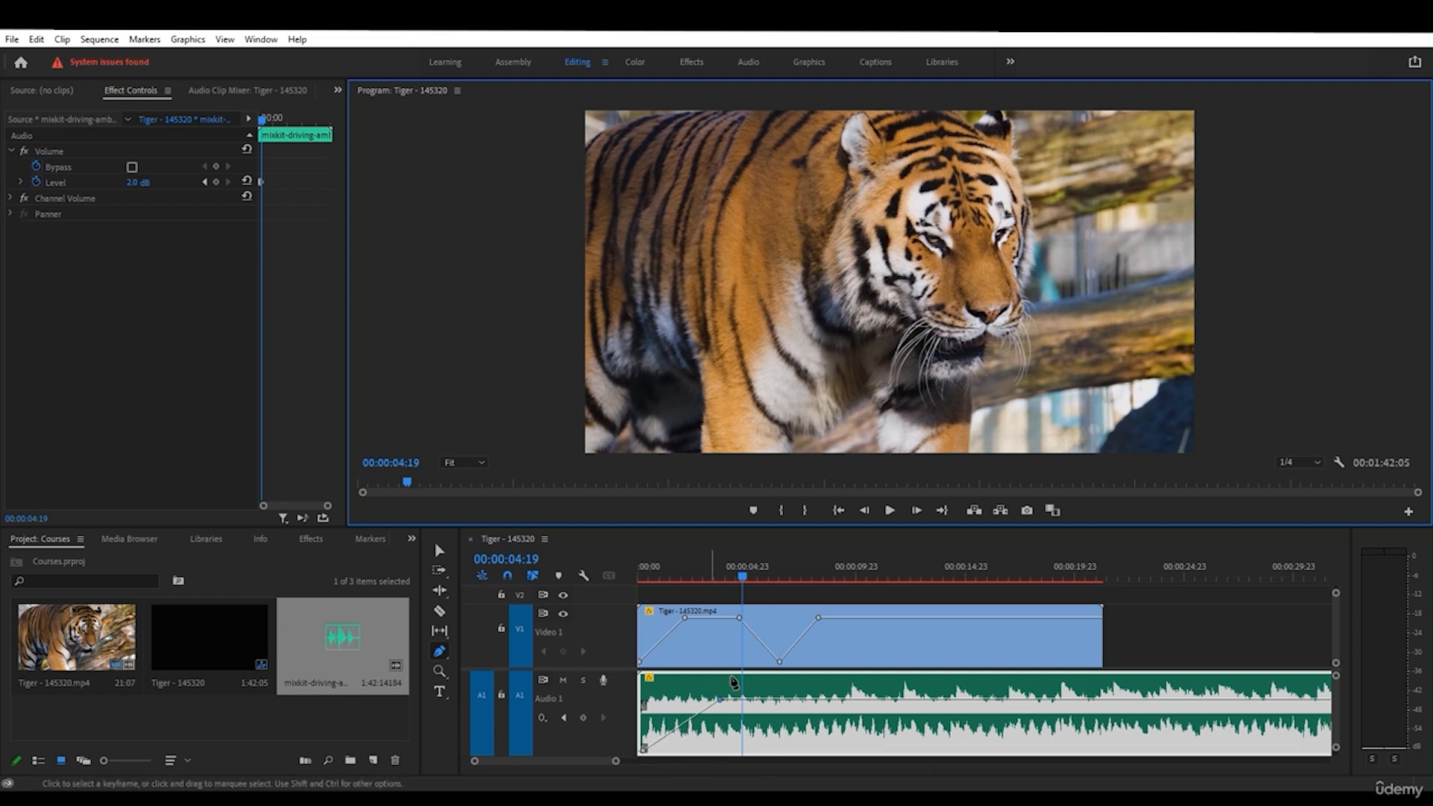
# - Add volume keyframes between about 7 and 14 seconds, pulling the ones near 9 and 14 seconds down, the last to -16.3 dB
pyautogui.click(796, 702)
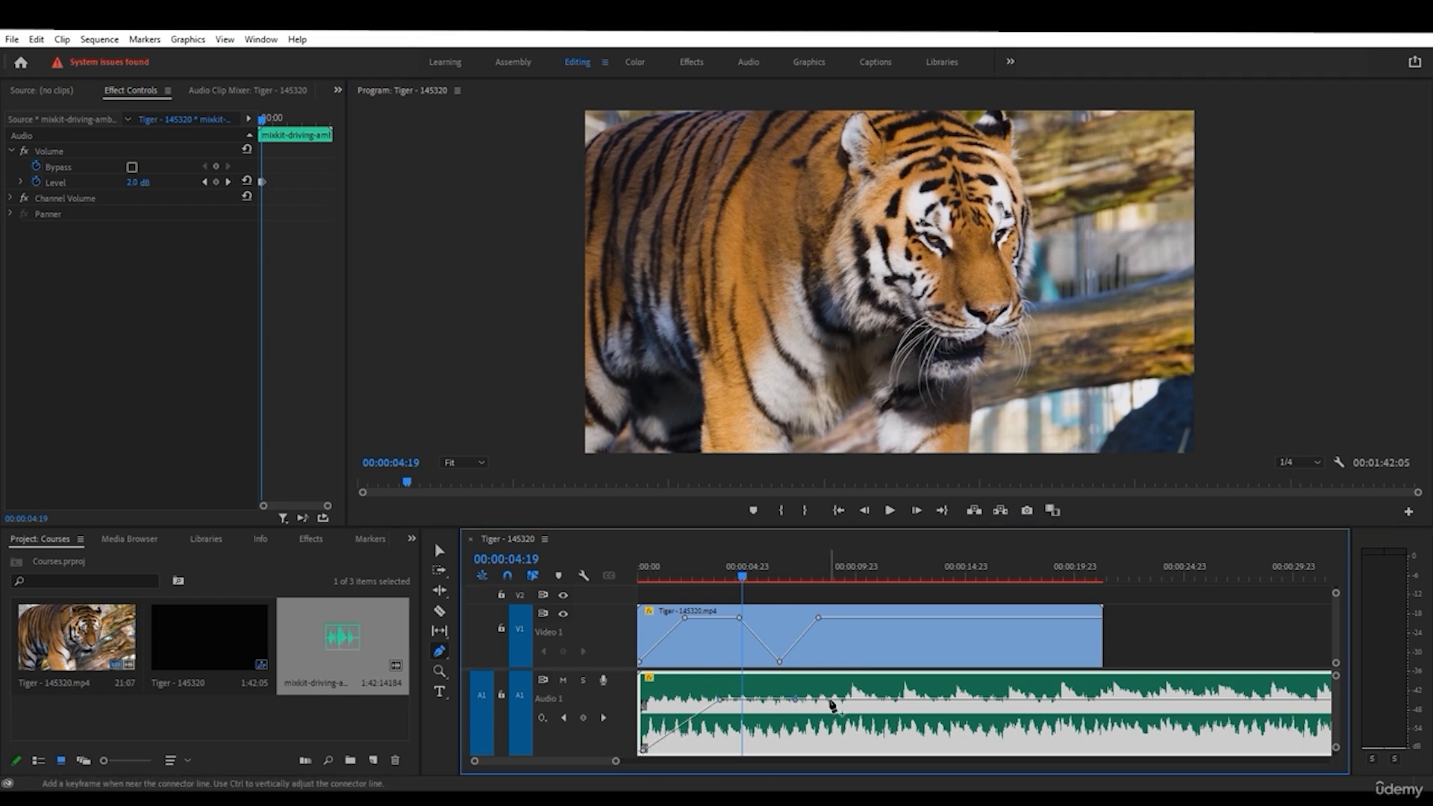
pyautogui.click(864, 700)
pyautogui.moveTo(825, 702); pyautogui.dragTo(829, 730)
pyautogui.click(912, 700)
pyautogui.click(946, 700)
pyautogui.moveTo(947, 700); pyautogui.dragTo(952, 731)
# - Play the sequence through the audio volume dips and scrub the playhead slightly back
pyautogui.click(891, 510)
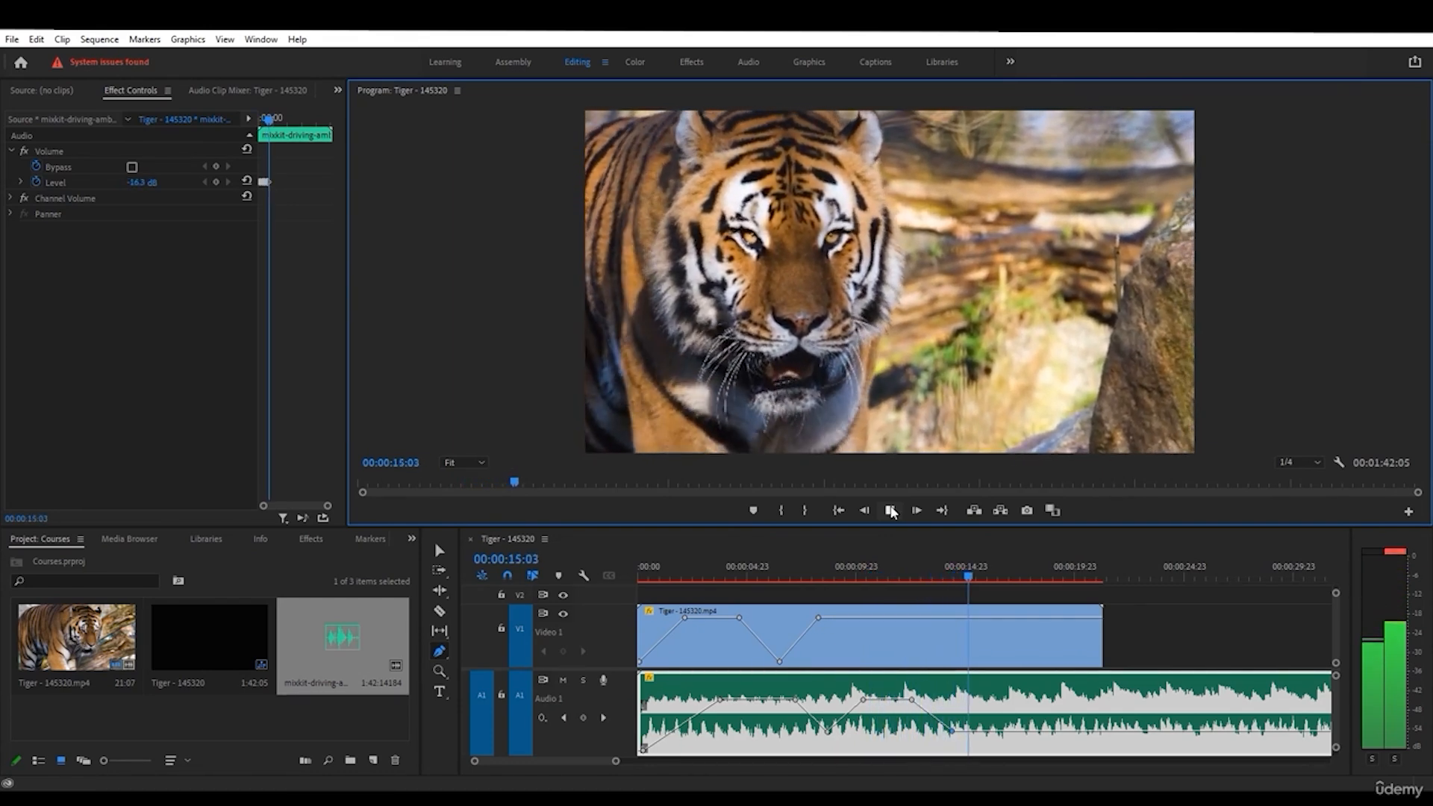
pyautogui.click(891, 511)
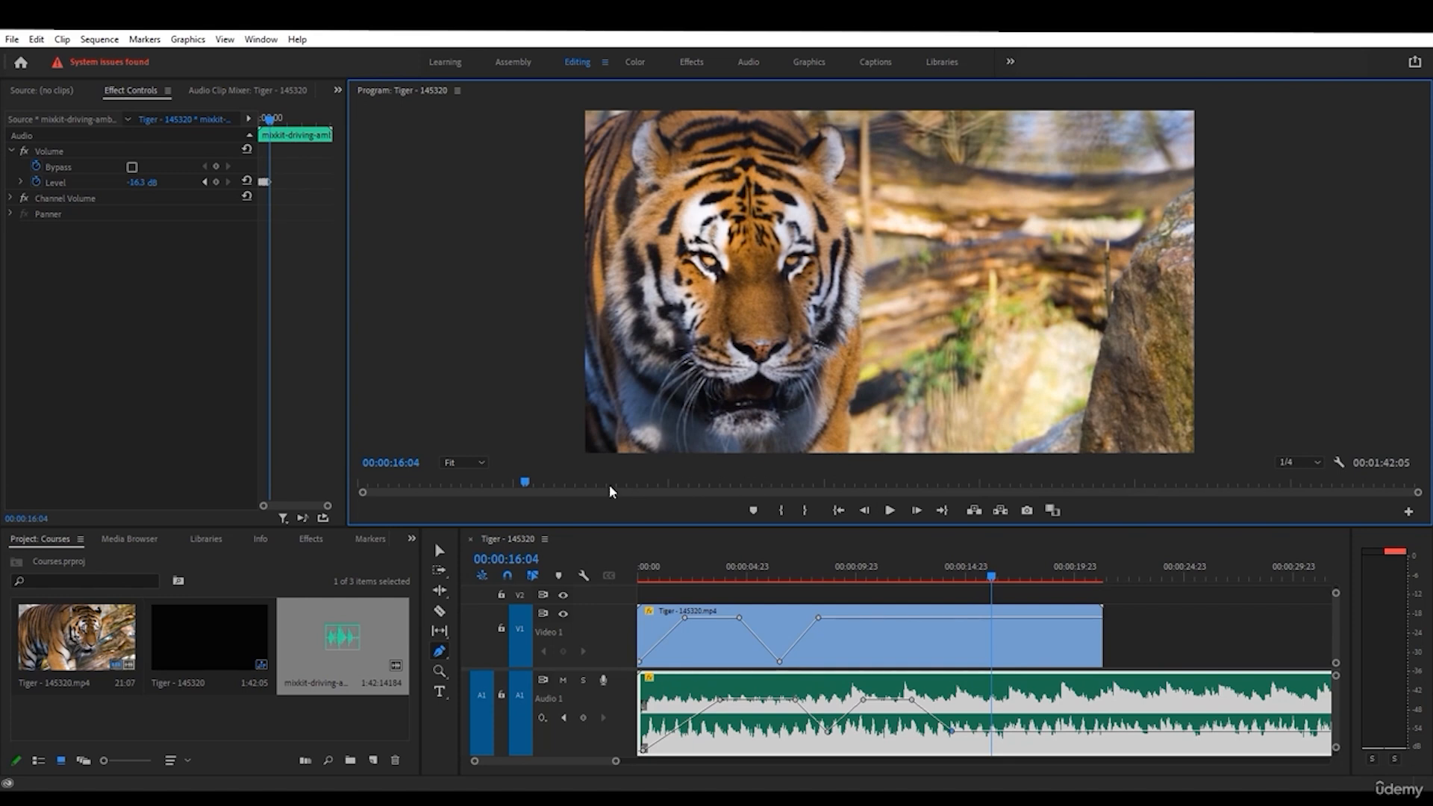
pyautogui.moveTo(525, 483); pyautogui.dragTo(504, 482)
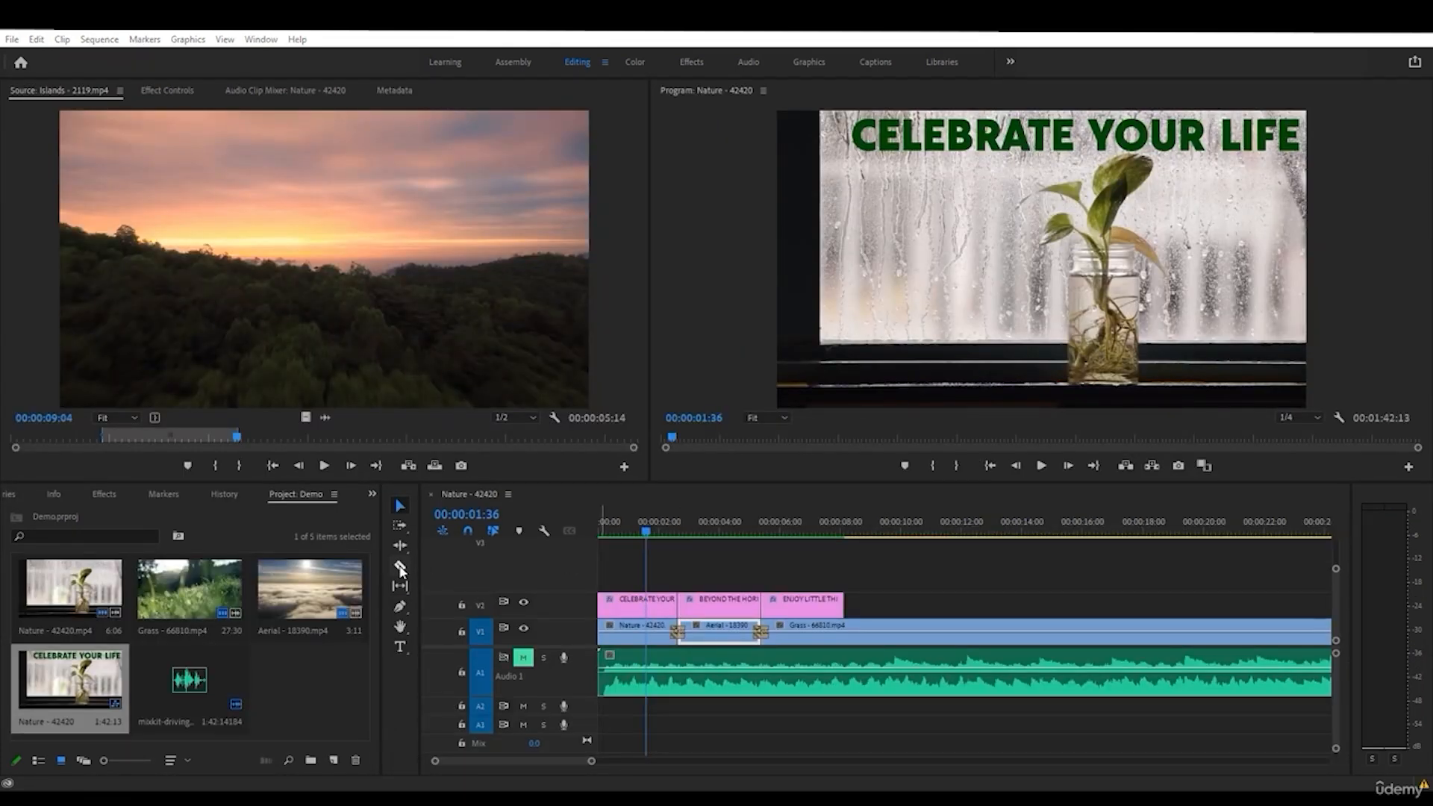
# - Use the Razor tool to split the Aerial clip at about 4 seconds and the Grass clip at about 8, 10 and 13 seconds
pyautogui.click(400, 569)
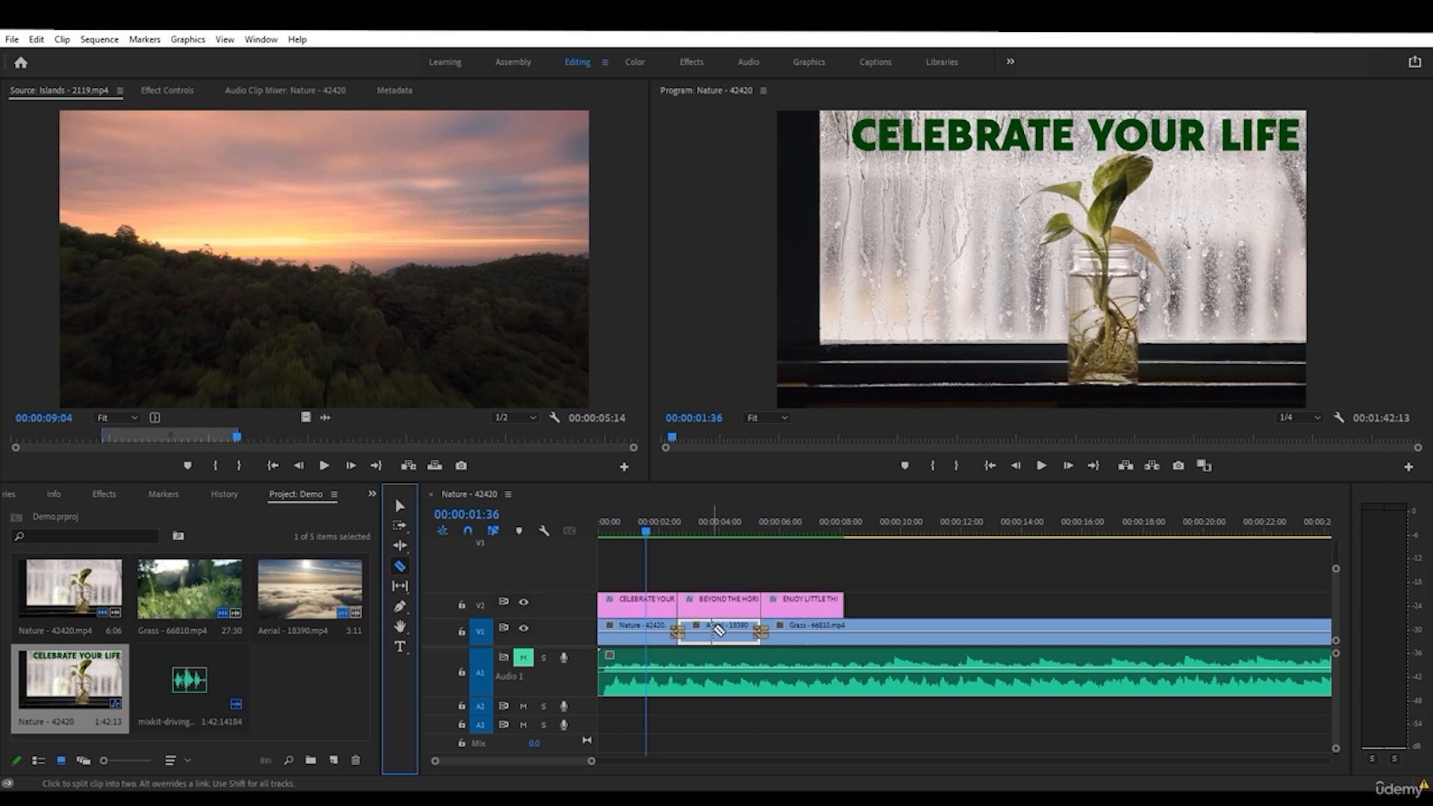
pyautogui.click(718, 632)
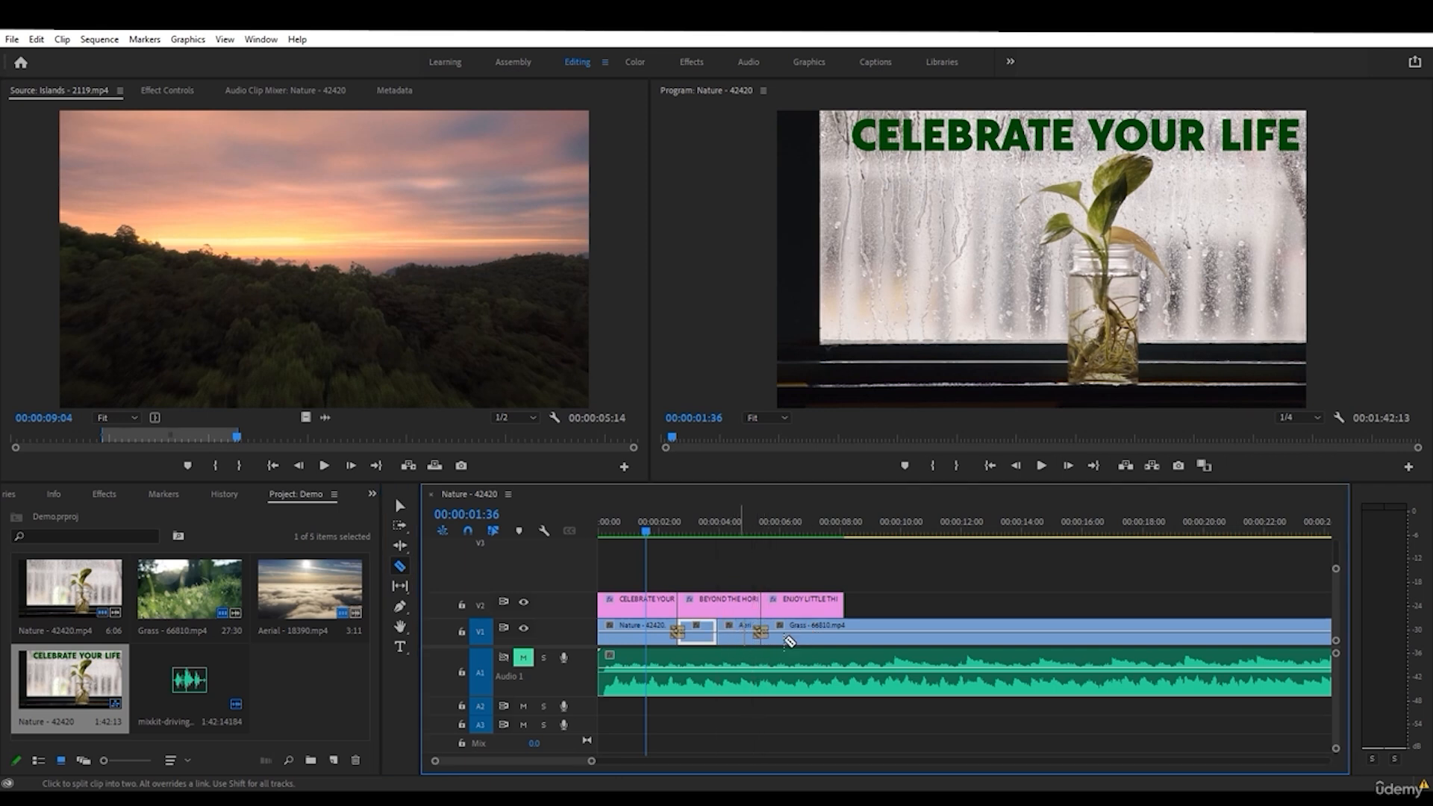
pyautogui.click(834, 631)
pyautogui.click(896, 631)
pyautogui.click(993, 631)
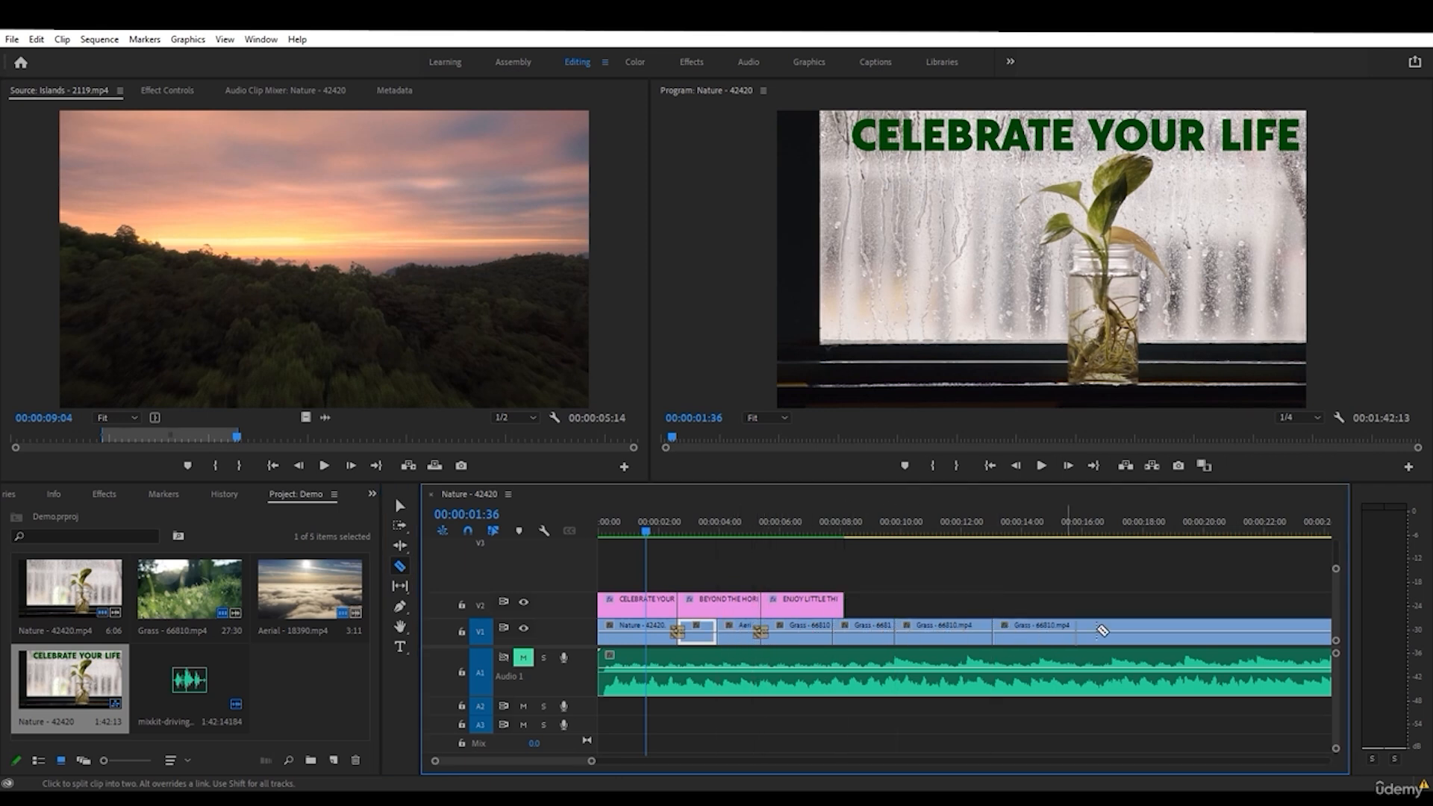
# - Use the Razor tool to split the Grass clip at about 17 and 20 seconds and the audio at about 8, 12 and 16 seconds
pyautogui.click(1104, 631)
pyautogui.click(1193, 632)
pyautogui.click(846, 676)
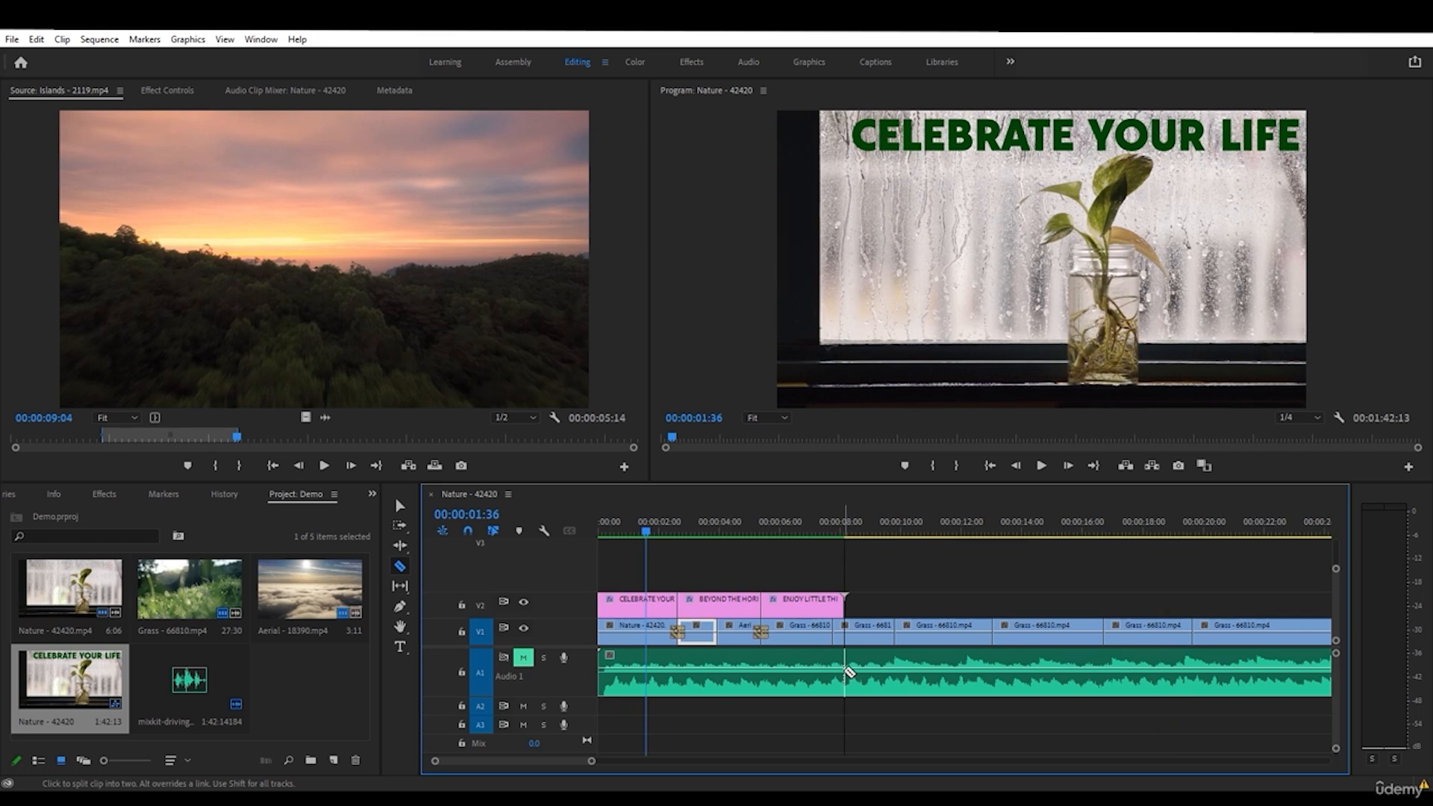
pyautogui.click(966, 676)
pyautogui.click(1071, 676)
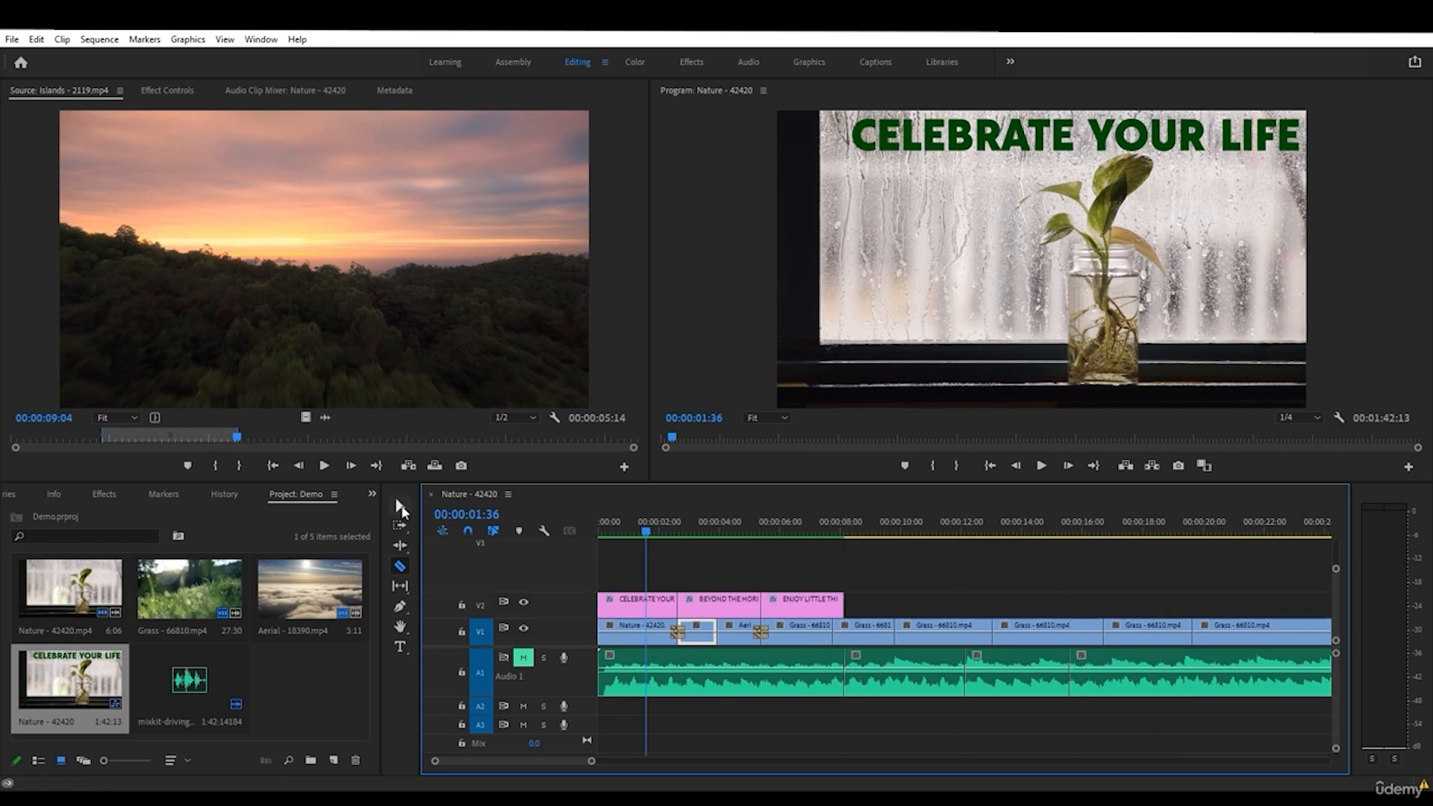
# - Move three Grass pieces apart: one up to V3 at about 10 seconds, two to V2 starting at about 14.5 and 20 seconds
pyautogui.click(400, 506)
pyautogui.moveTo(956, 631); pyautogui.dragTo(946, 567)
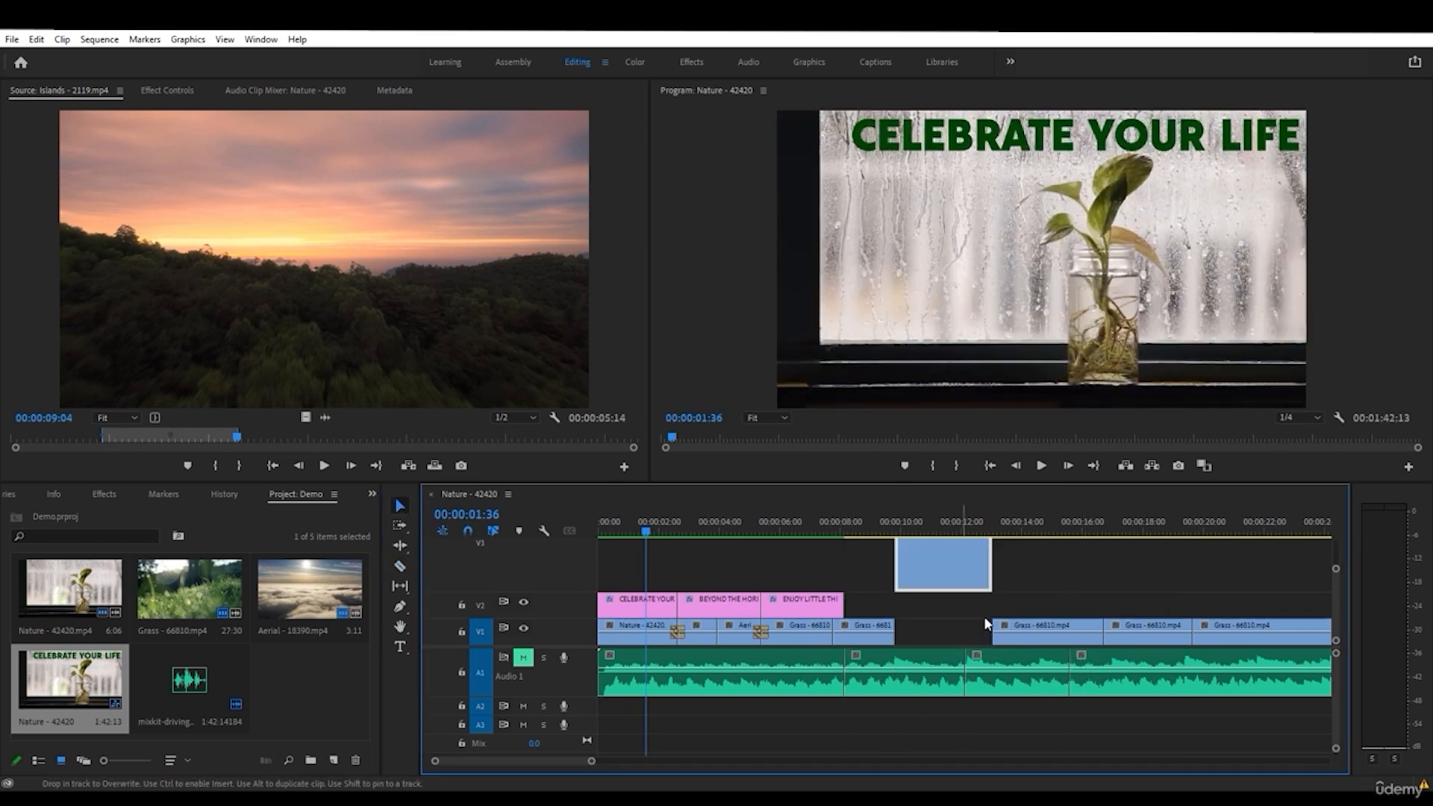
pyautogui.moveTo(1052, 631); pyautogui.dragTo(1093, 596)
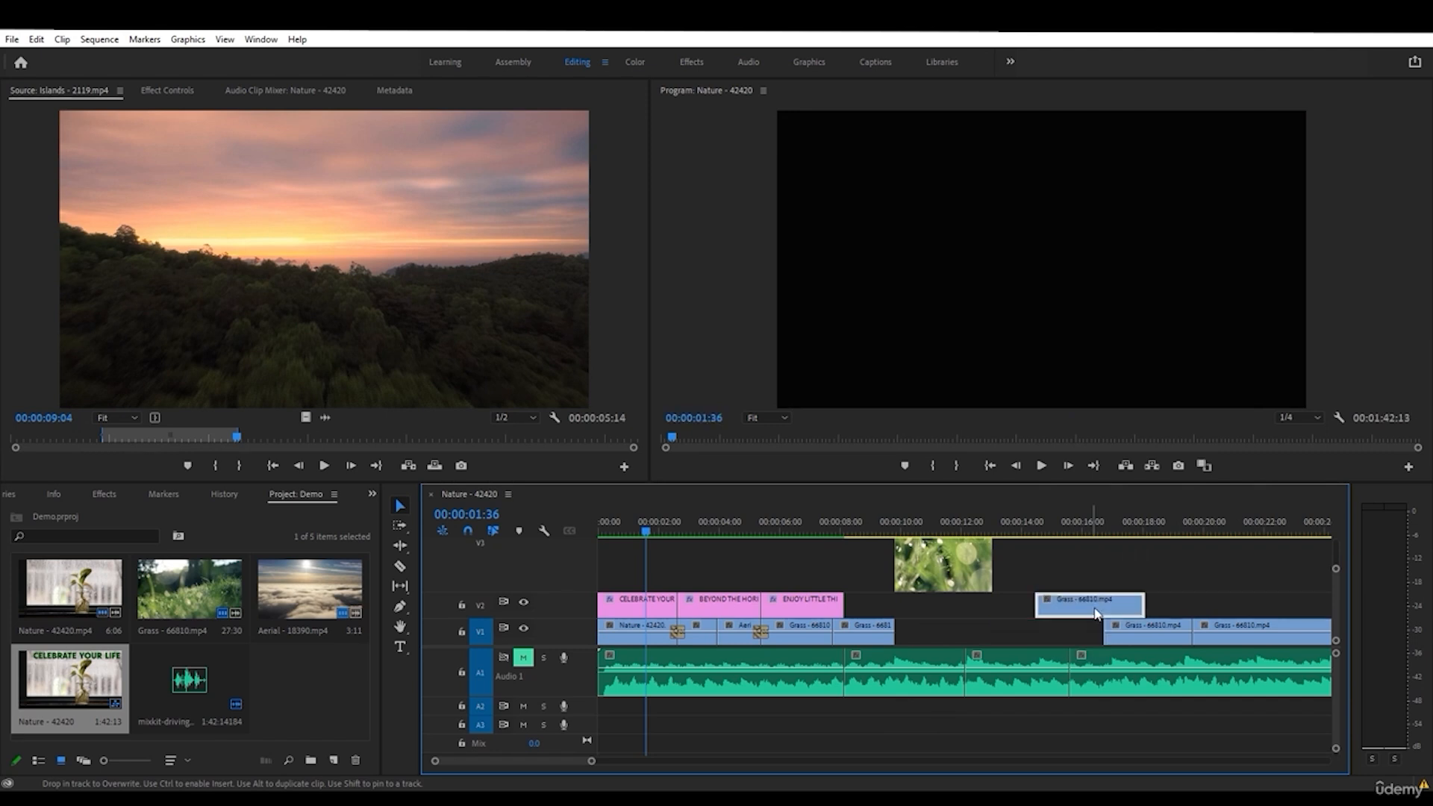
pyautogui.moveTo(1162, 631); pyautogui.dragTo(1243, 612)
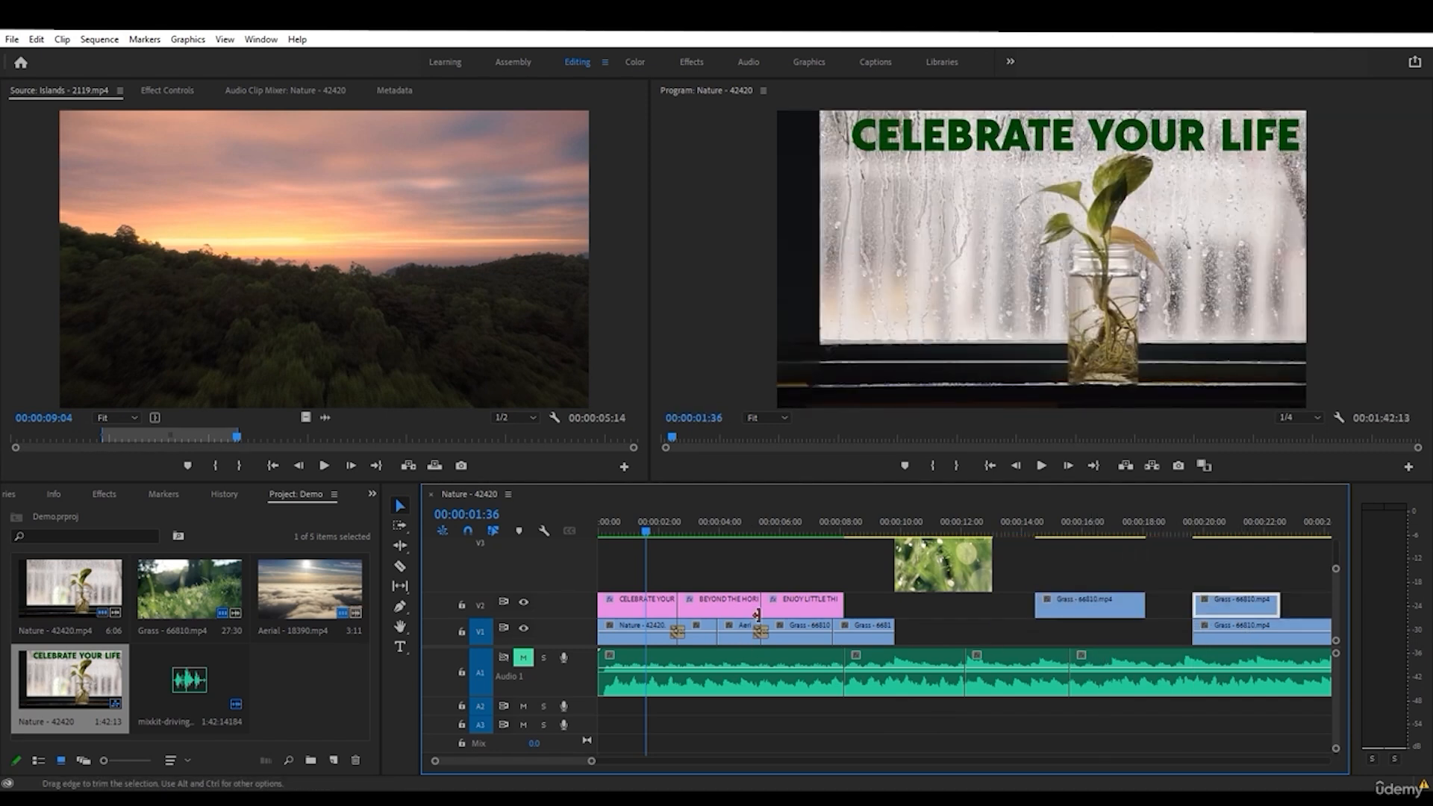
# - Razor the Grass clip at about 7 seconds and the Nature clip at about 2 seconds, and split all tracks at about 4 and 2 seconds
pyautogui.click(400, 566)
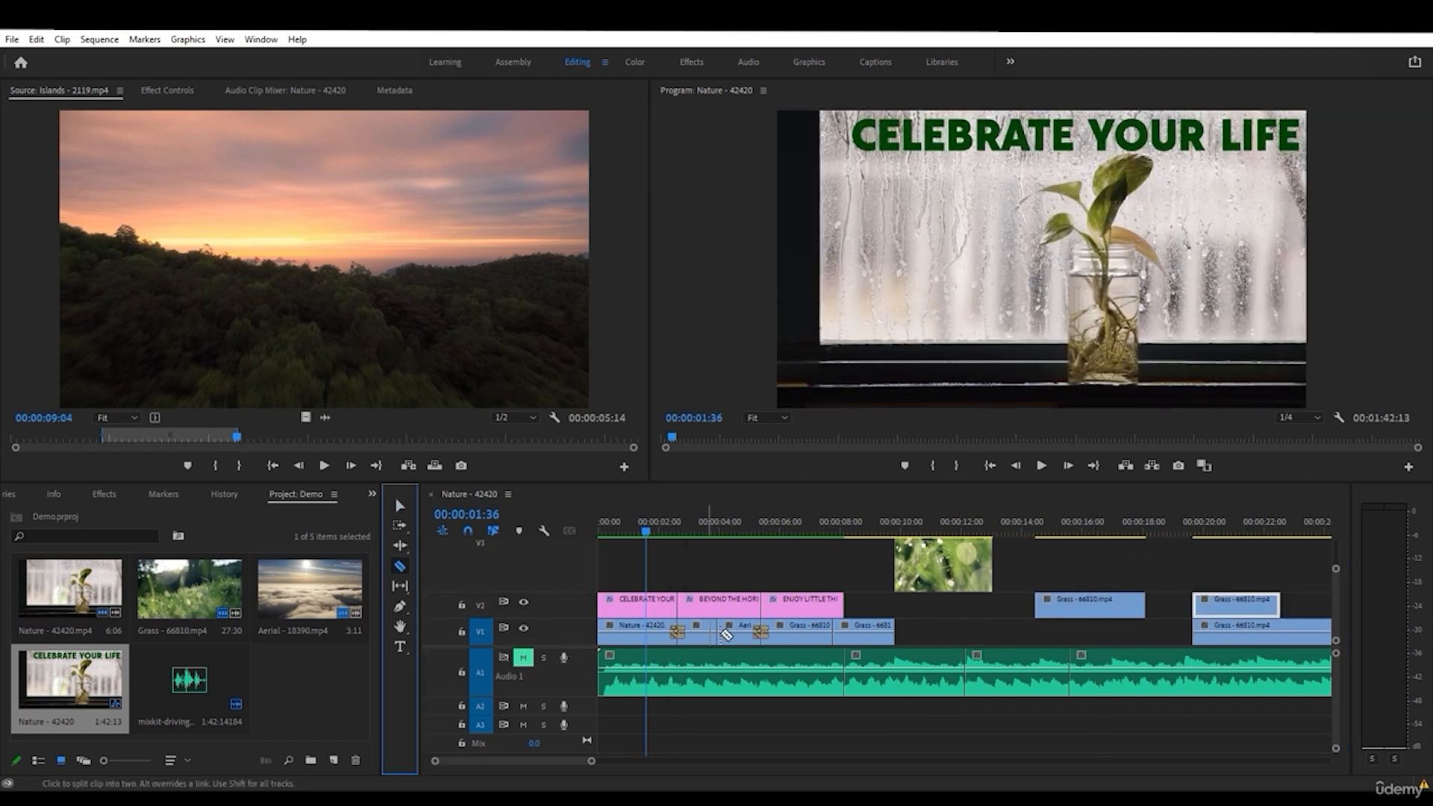
pyautogui.click(805, 631)
pyautogui.click(655, 632)
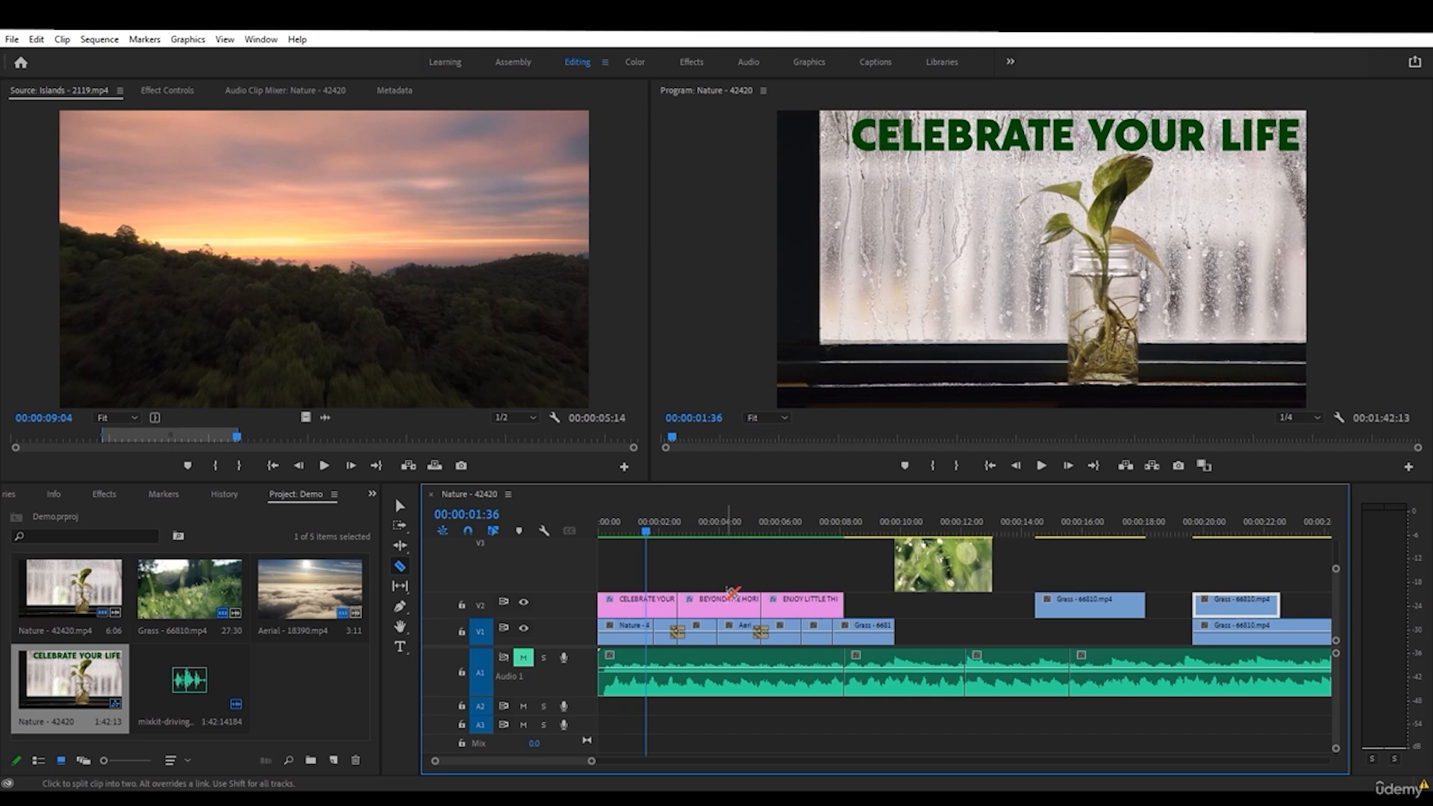
pyautogui.keyDown('shift'); pyautogui.click(730, 597); pyautogui.keyUp('shift')
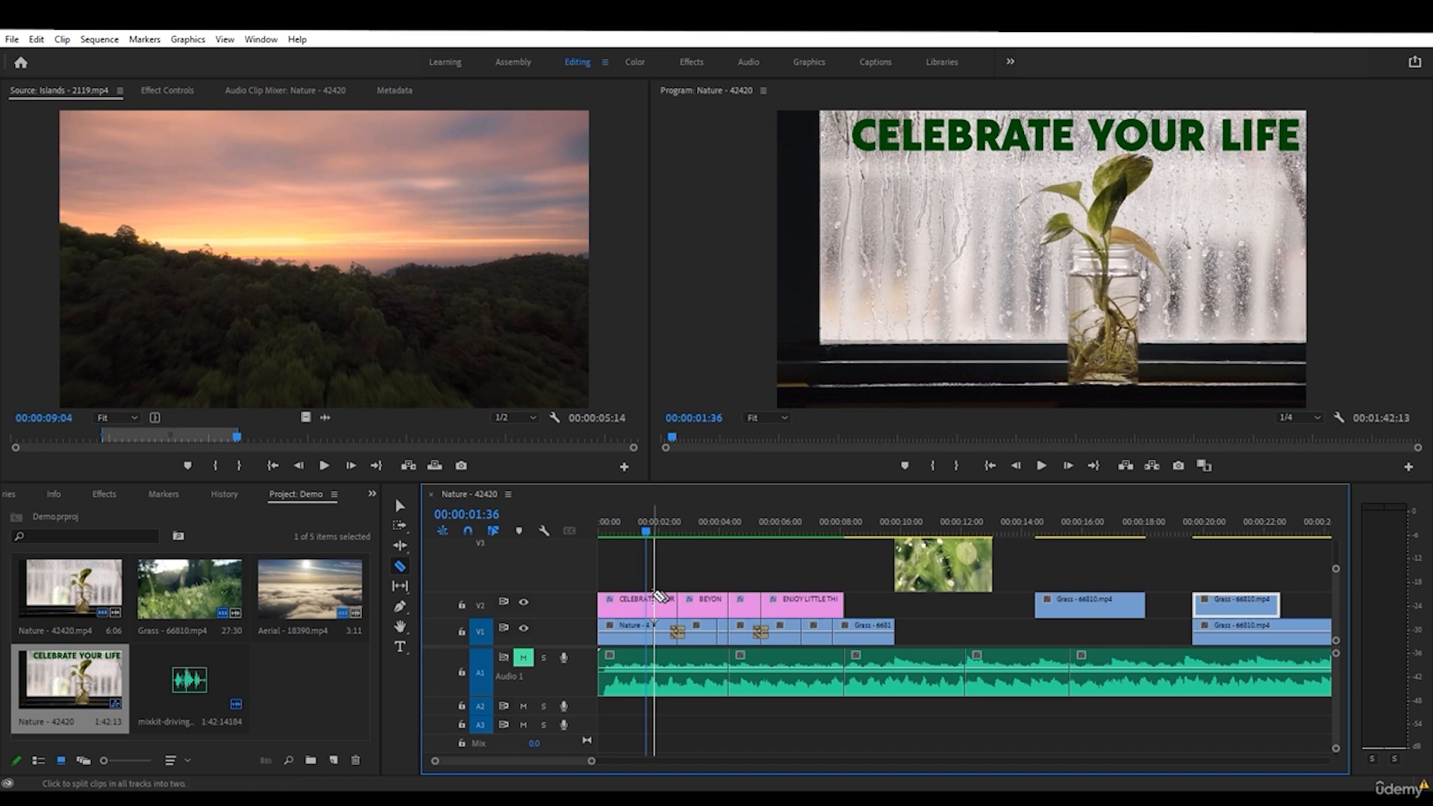
pyautogui.keyDown('shift'); pyautogui.click(655, 598); pyautogui.keyUp('shift')
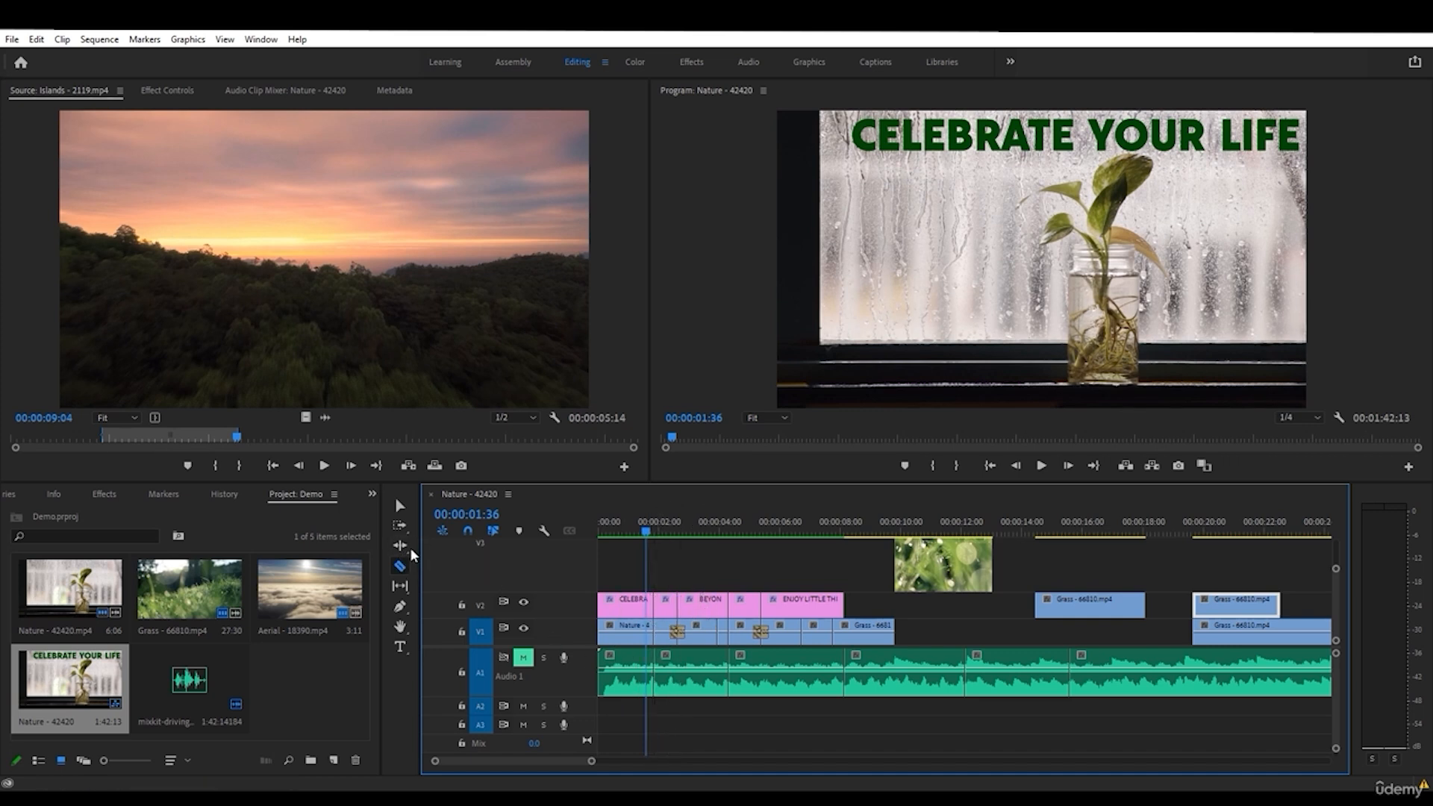
# - Select all clips on every track from about 2 seconds onward with the Track Select Forward tool
pyautogui.click(400, 526)
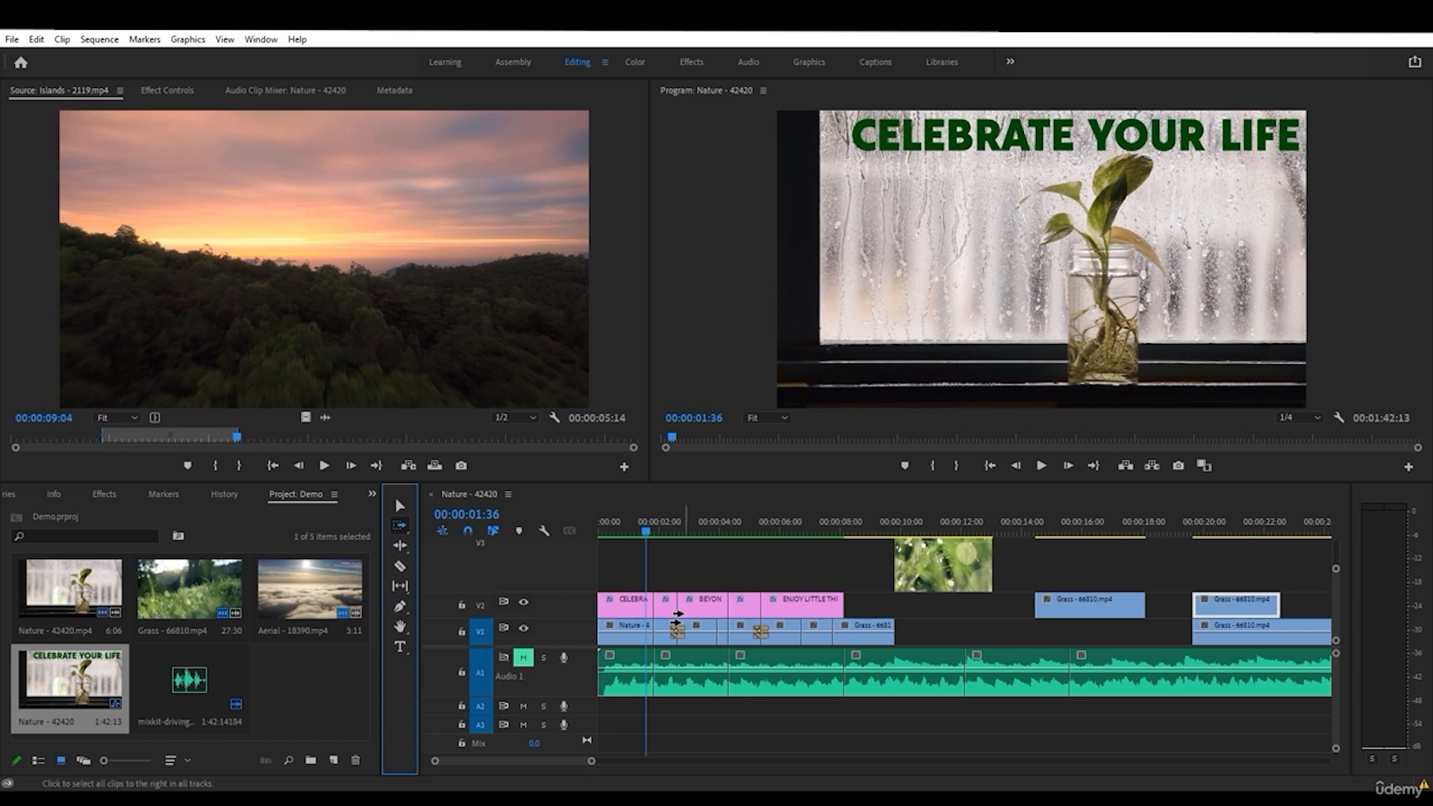
pyautogui.click(665, 607)
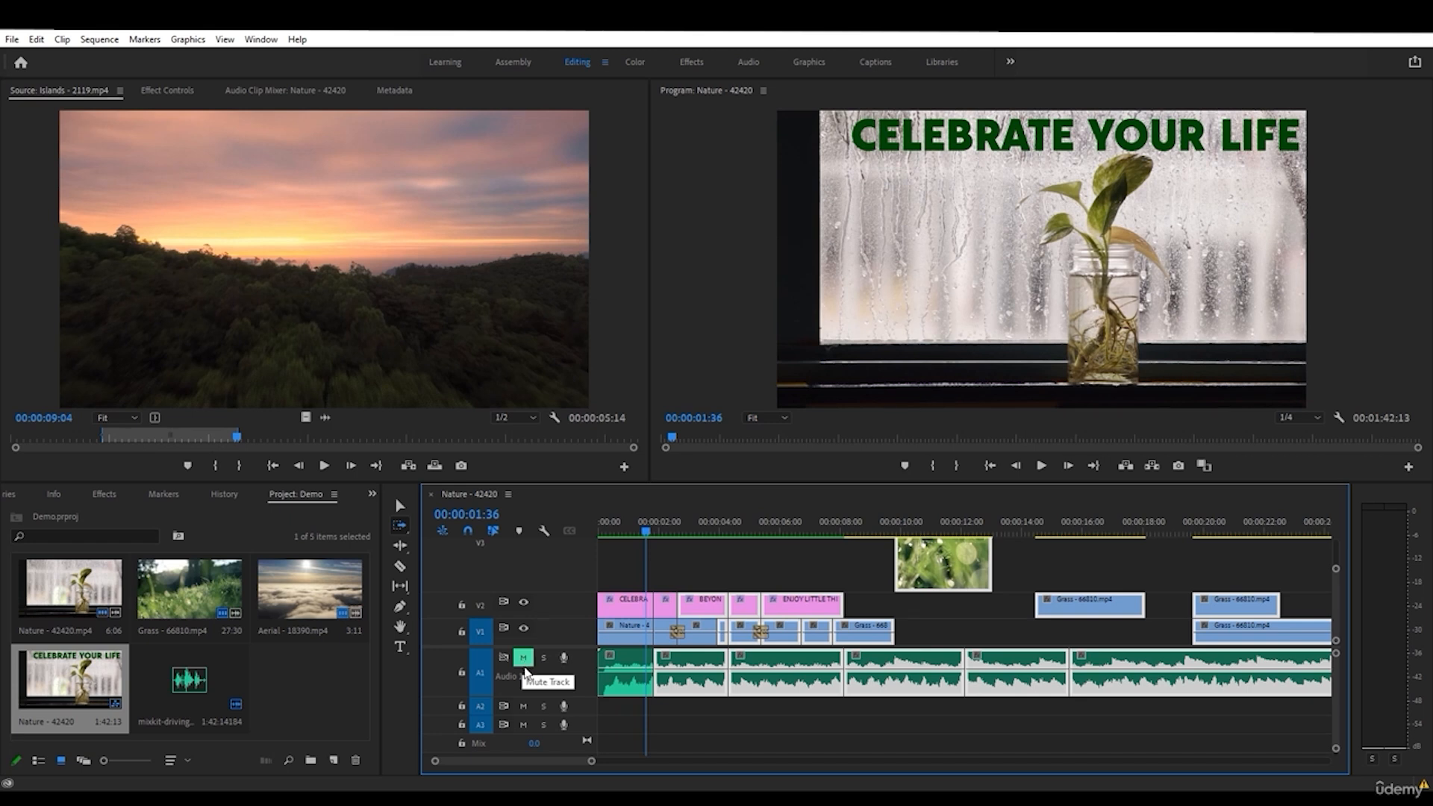
# - Unmute audio track A1, scrub the playhead to about 4 seconds, mute the track again and toggle its solo
pyautogui.click(524, 658)
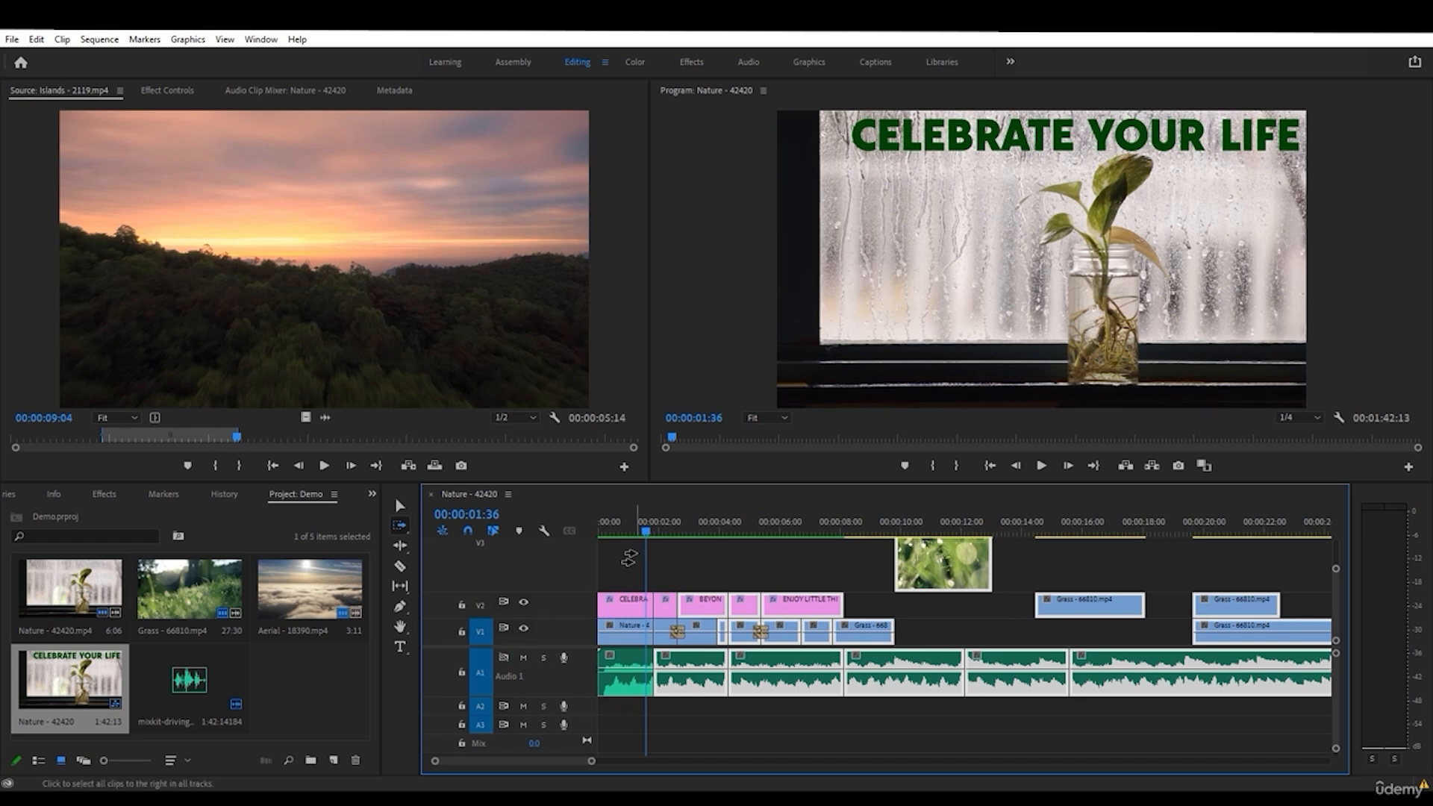
pyautogui.moveTo(647, 531); pyautogui.dragTo(723, 537)
pyautogui.click(524, 659)
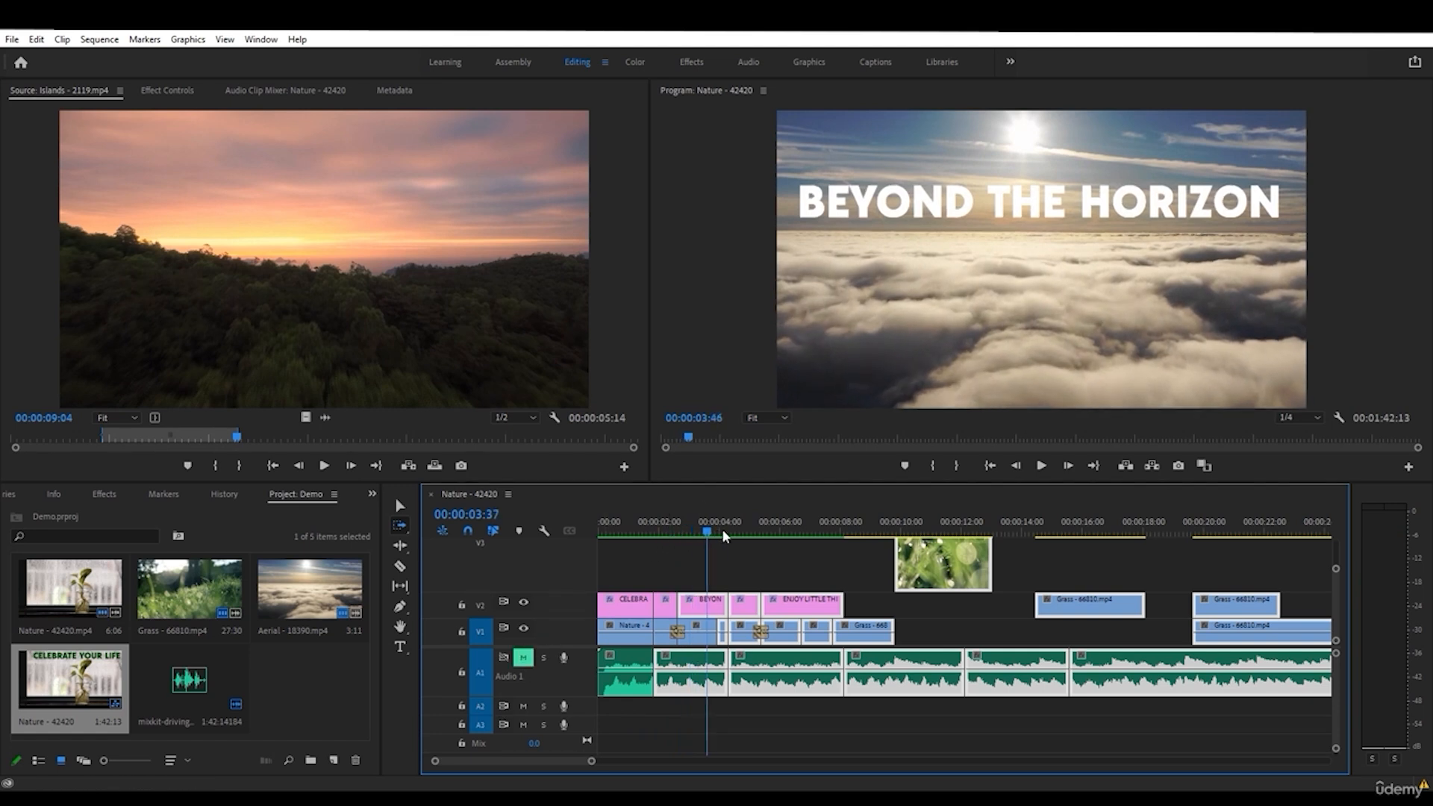
pyautogui.click(545, 658)
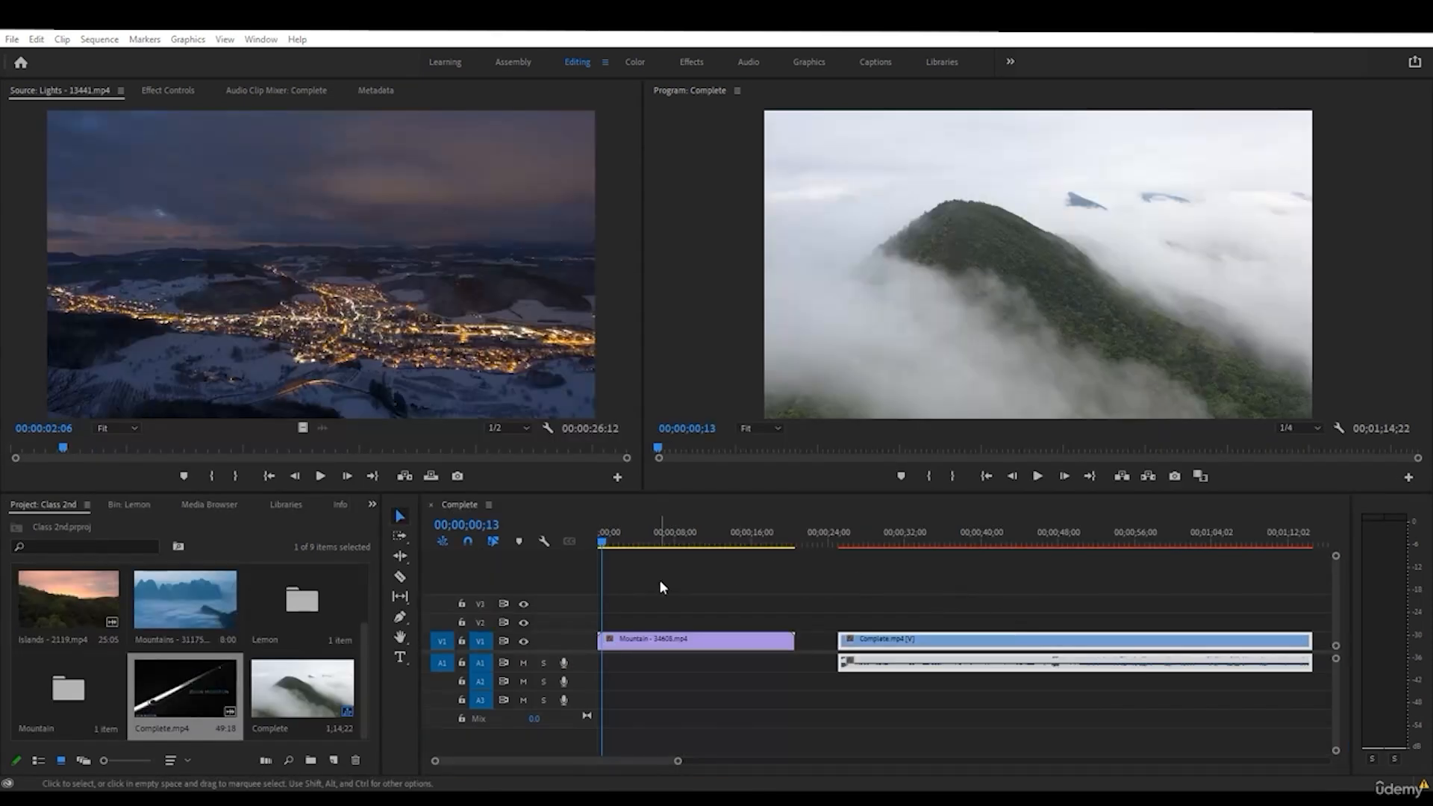
# - Insert the Lights clip from the source monitor into the Mountain clip at 00;00;07;14
pyautogui.click(639, 542)
pyautogui.moveTo(664, 543); pyautogui.dragTo(671, 545)
pyautogui.click(692, 640)
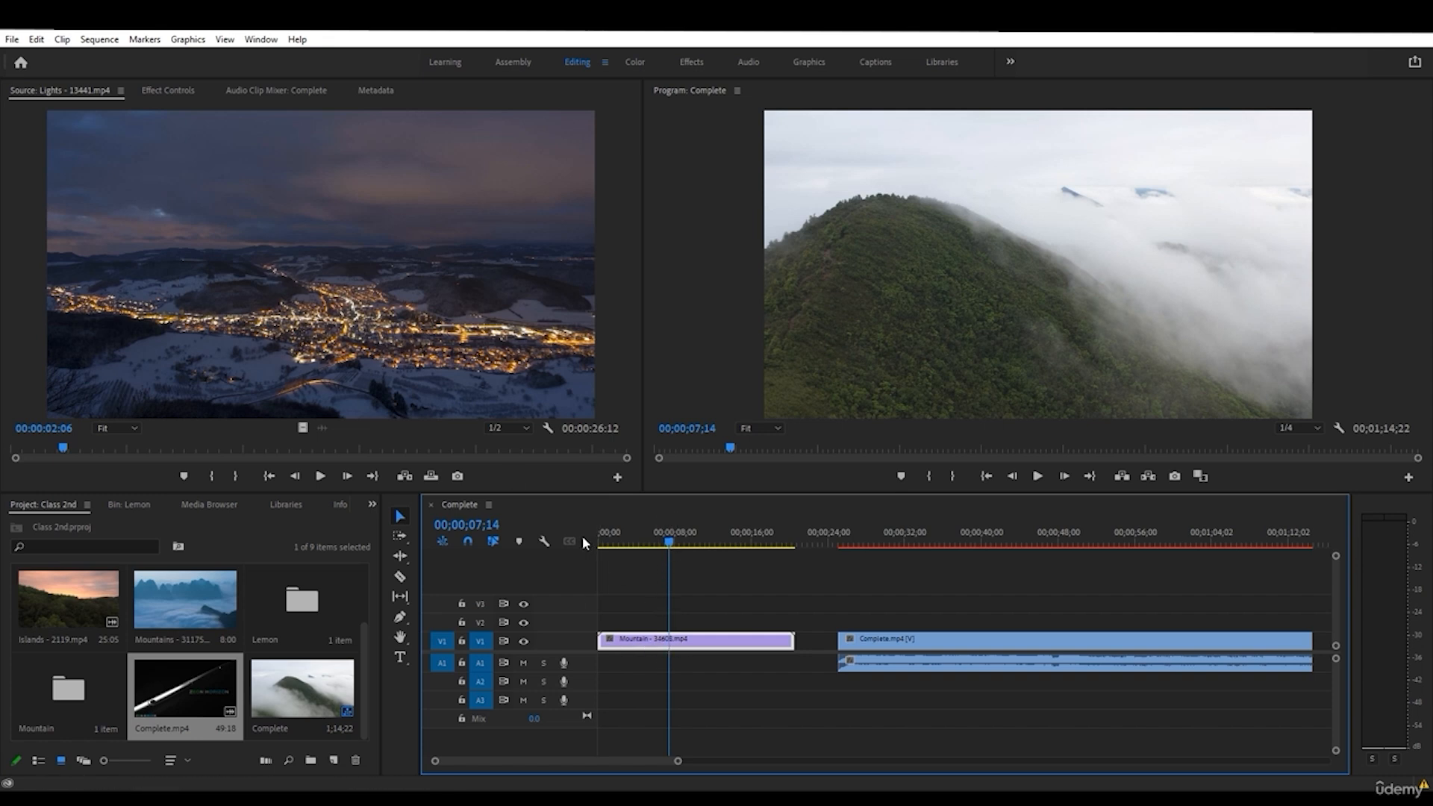
pyautogui.click(404, 478)
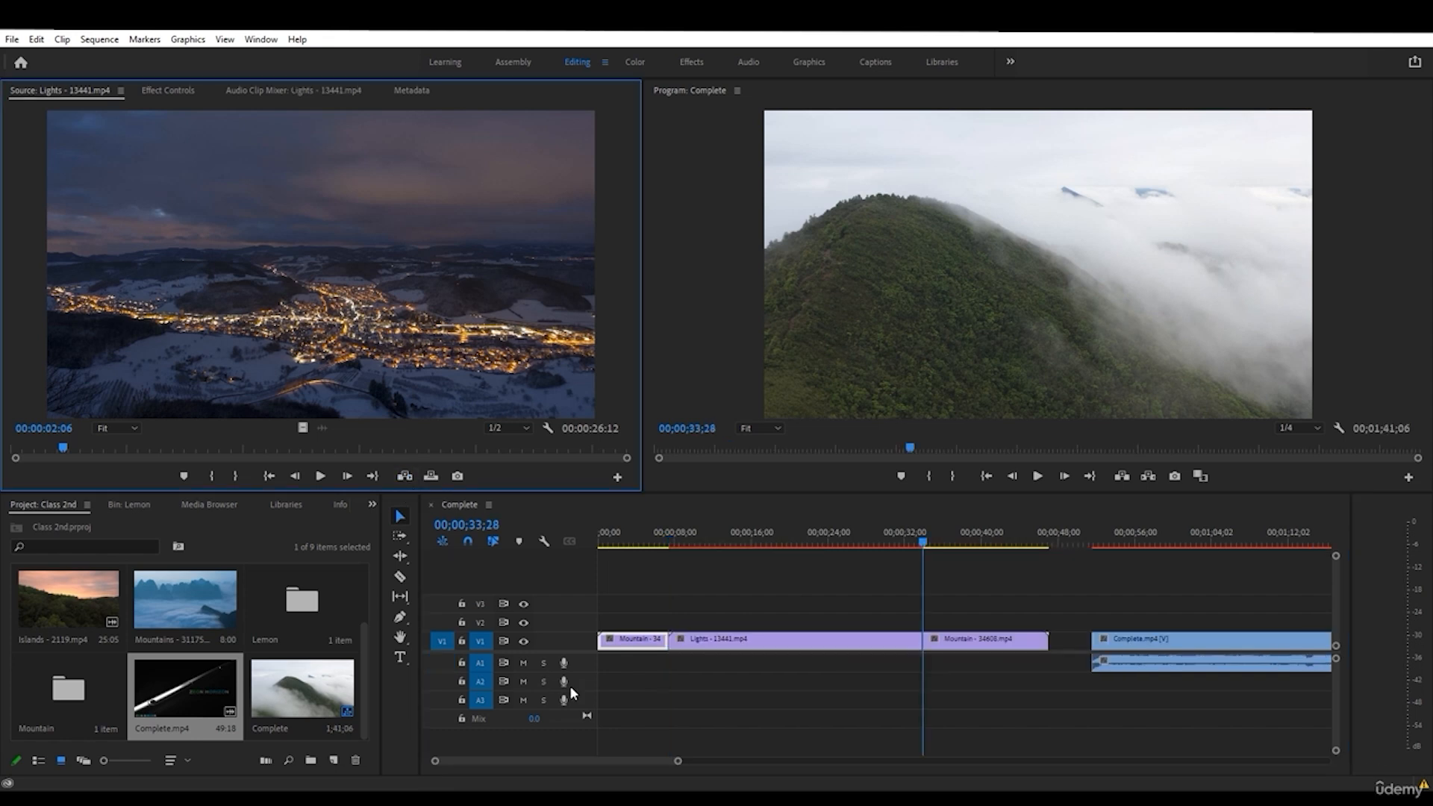
# - Scrub across both edges of the inserted Lights clip, select the clip, and undo the insert
pyautogui.click(645, 542)
pyautogui.moveTo(648, 543); pyautogui.dragTo(682, 541)
pyautogui.moveTo(887, 548); pyautogui.dragTo(948, 546)
pyautogui.click(830, 650)
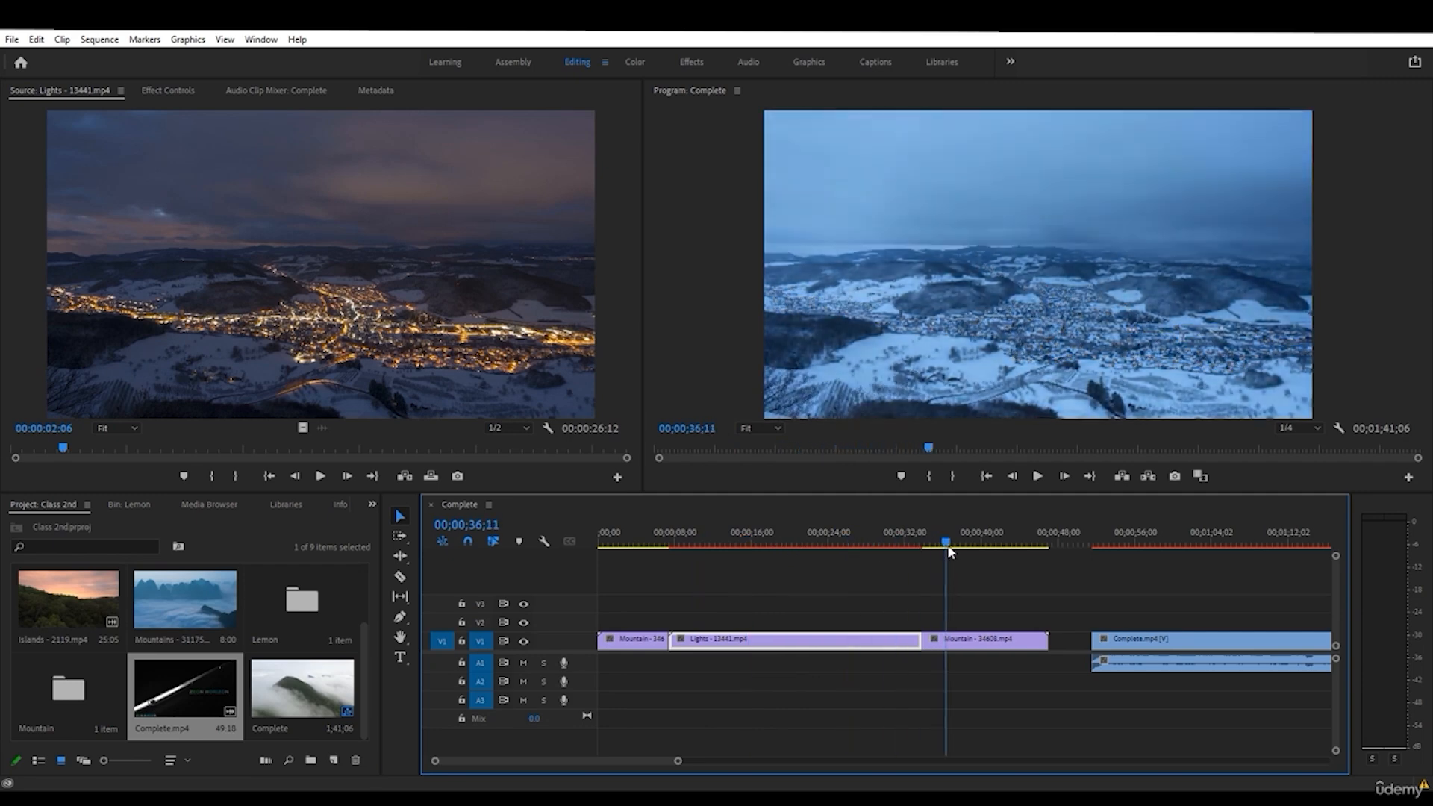
pyautogui.click(866, 587)
pyautogui.hotkey('ctrl', 'z')
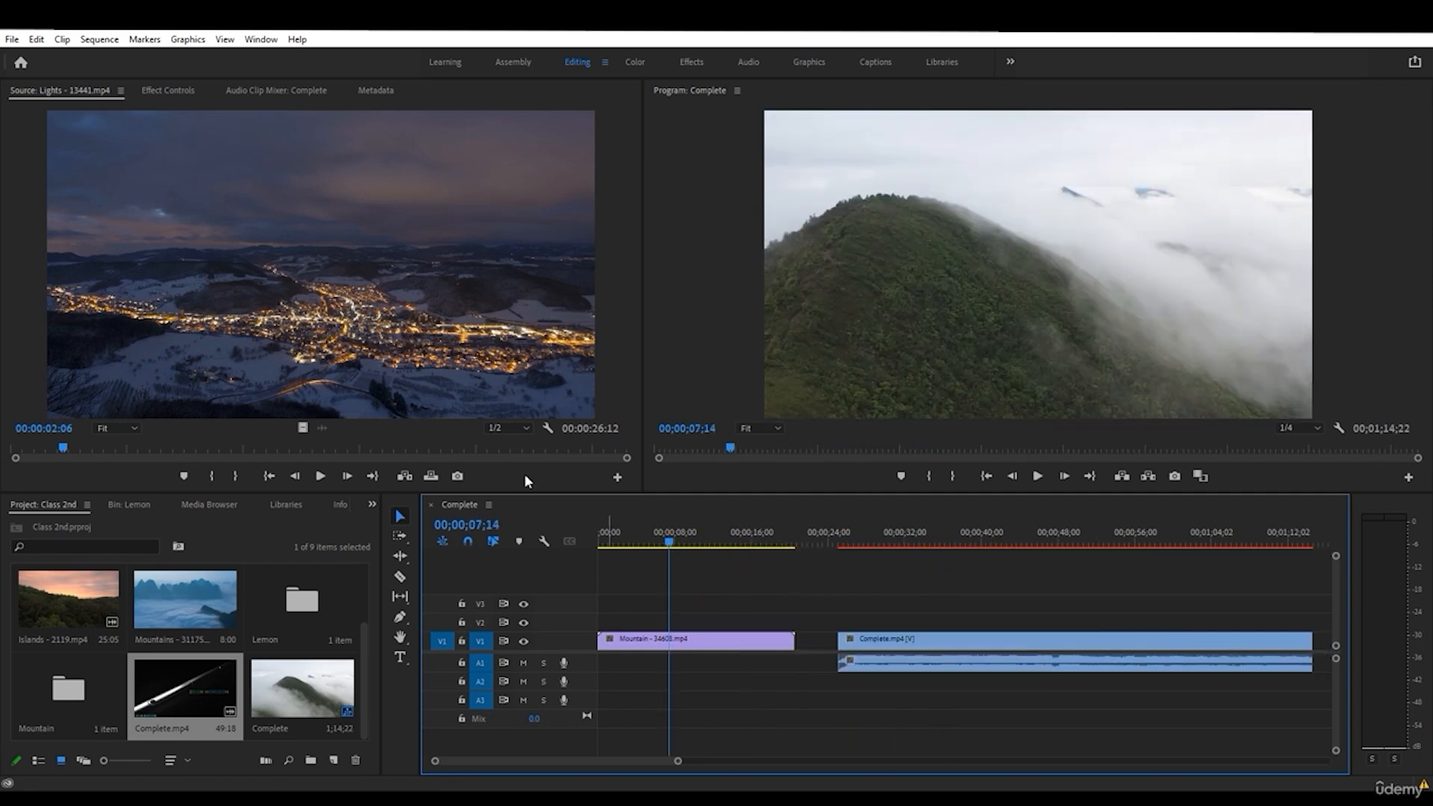
# - Insert the Lights clip into the Mountain clip at 00;00;12;11, and undo that insert
pyautogui.moveTo(692, 544); pyautogui.dragTo(721, 551)
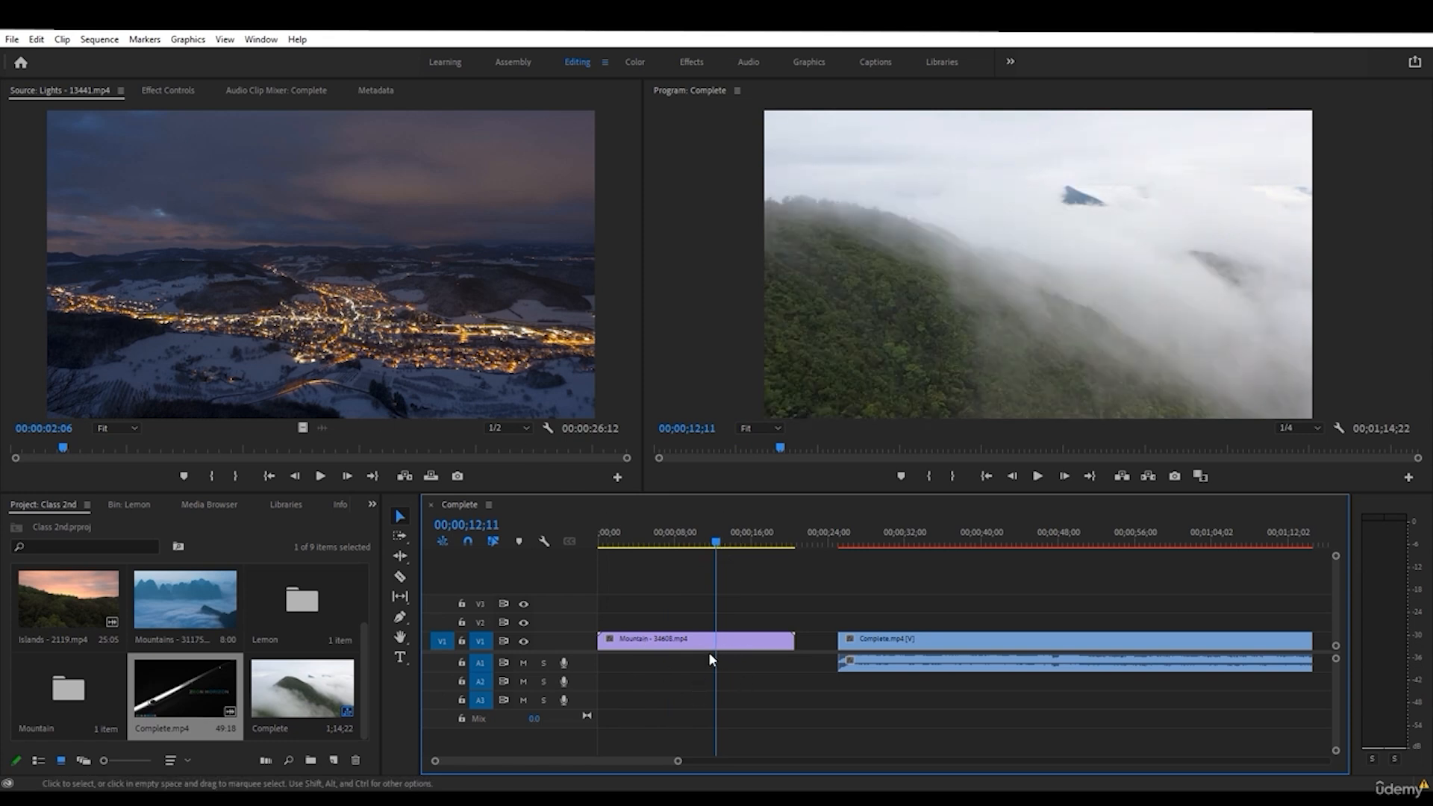
pyautogui.click(404, 477)
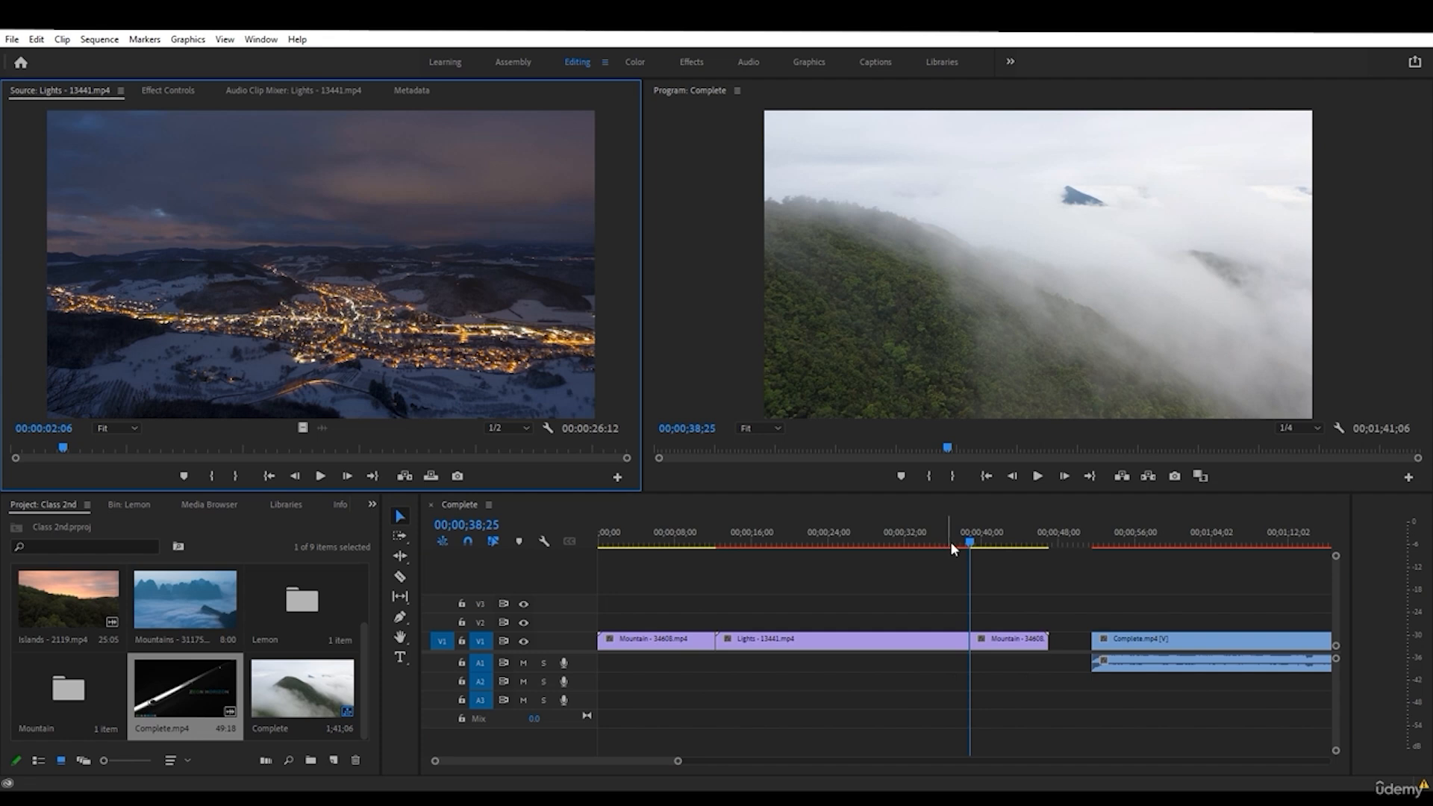
pyautogui.hotkey('ctrl', 'z')
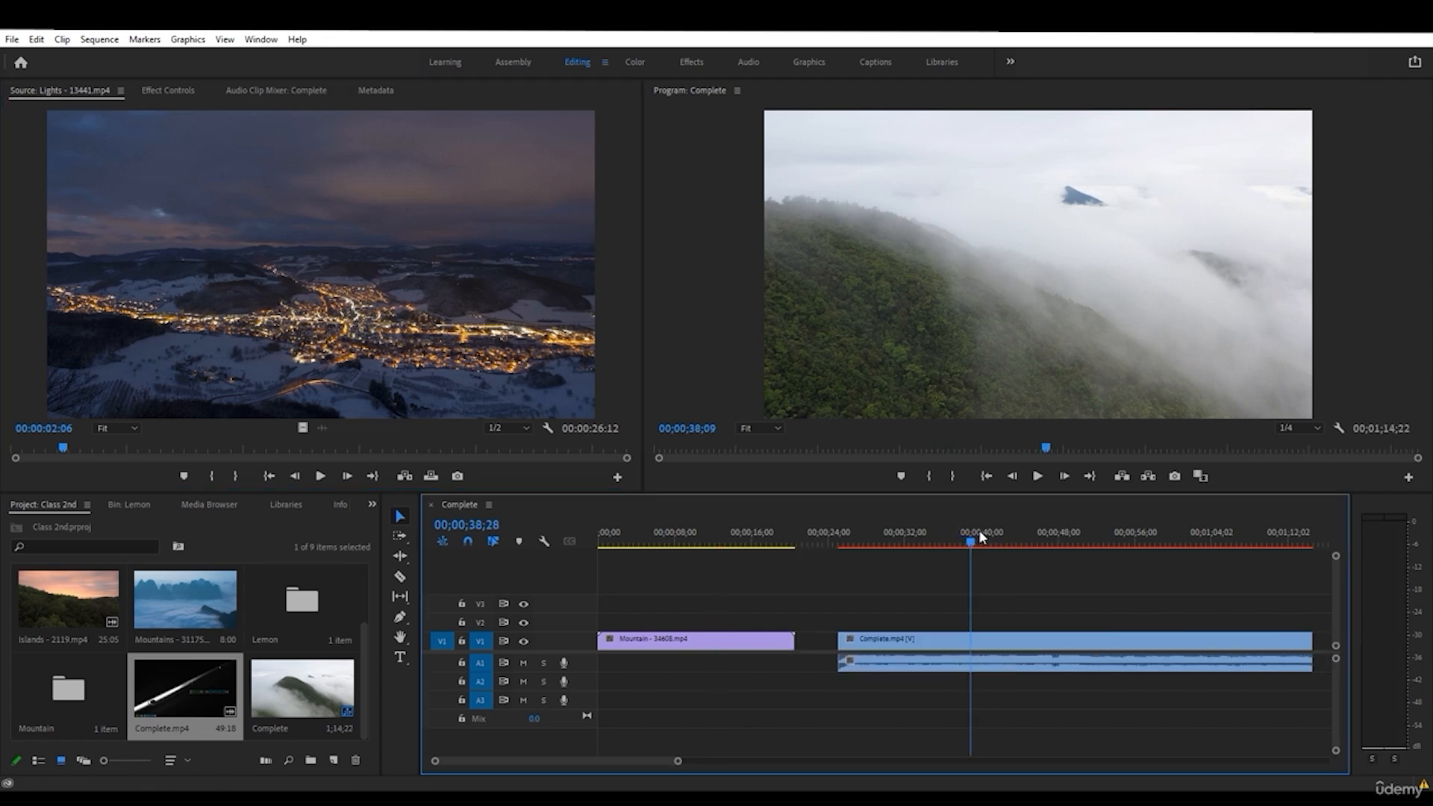
# - Insert the Lights clip into the Complete.mp4 clip at 00;00;44;19
pyautogui.moveTo(980, 535); pyautogui.dragTo(1028, 534)
pyautogui.click(1068, 643)
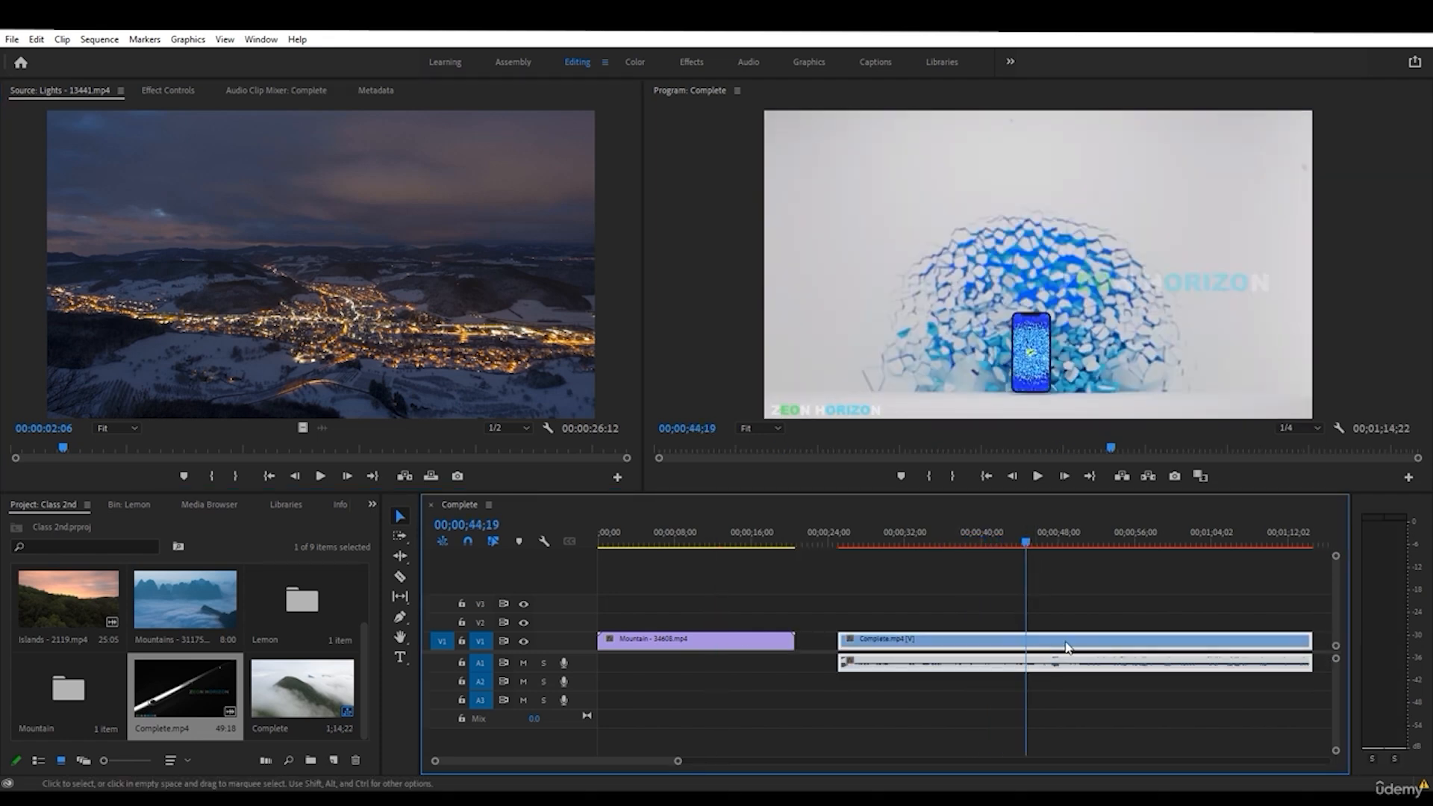
pyautogui.click(406, 476)
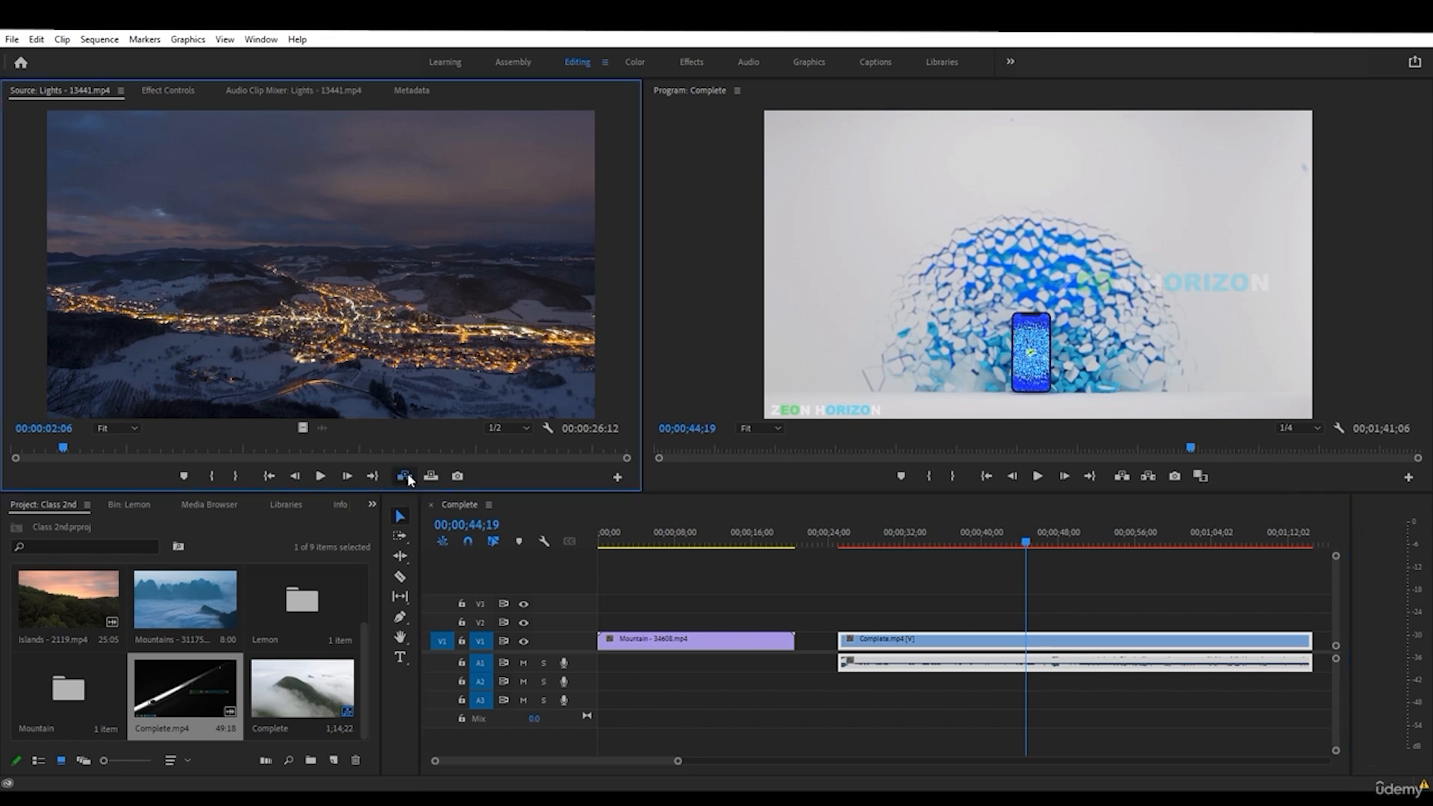
# - Look over the split Complete.mp4 video and audio around the inserted Lights clip, and undo the insert
pyautogui.moveTo(607, 760); pyautogui.dragTo(640, 760)
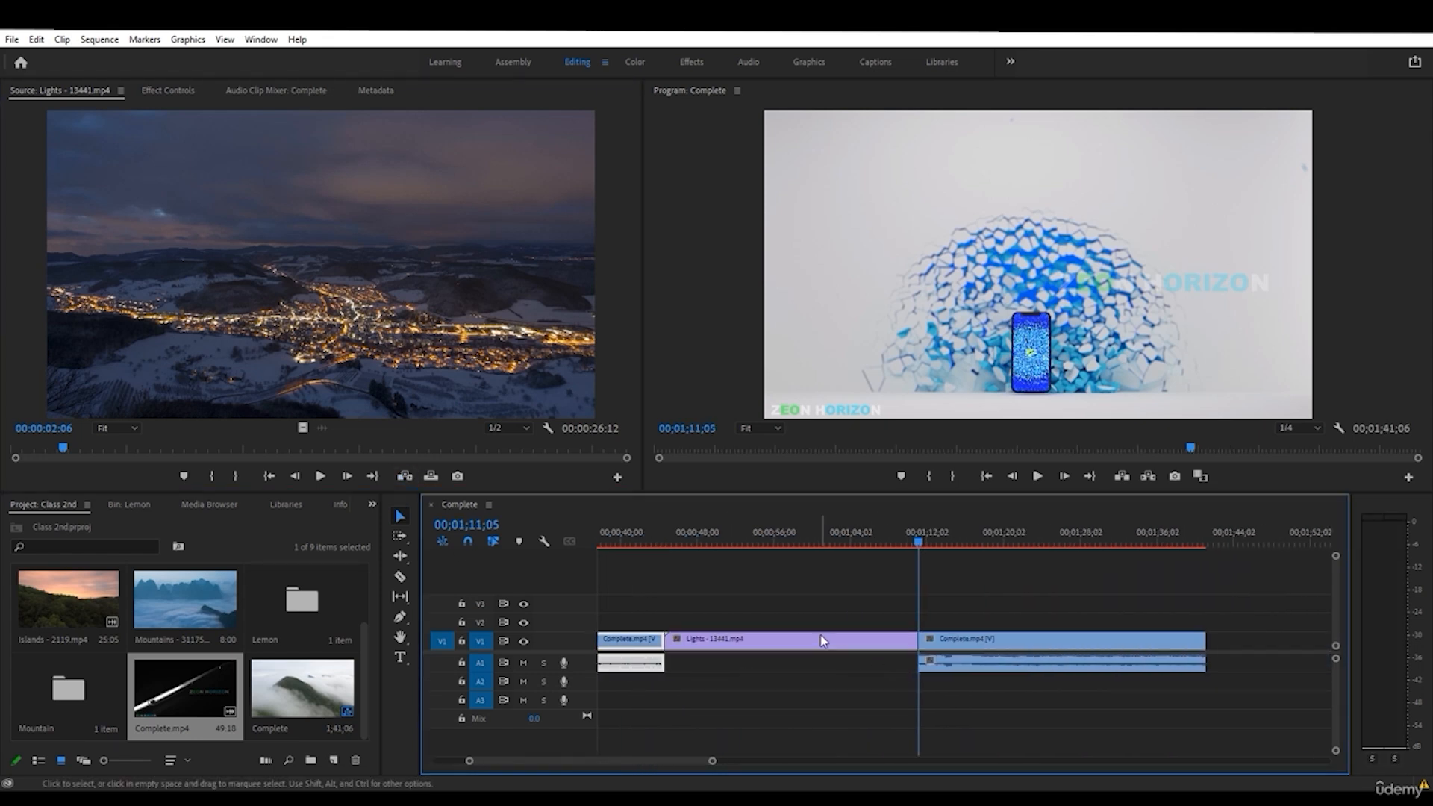
pyautogui.moveTo(666, 761)
pyautogui.mouseDown()
pyautogui.moveTo(641, 762)
pyautogui.moveTo(683, 762)
pyautogui.mouseUp()
pyautogui.hotkey('ctrl', 'z')
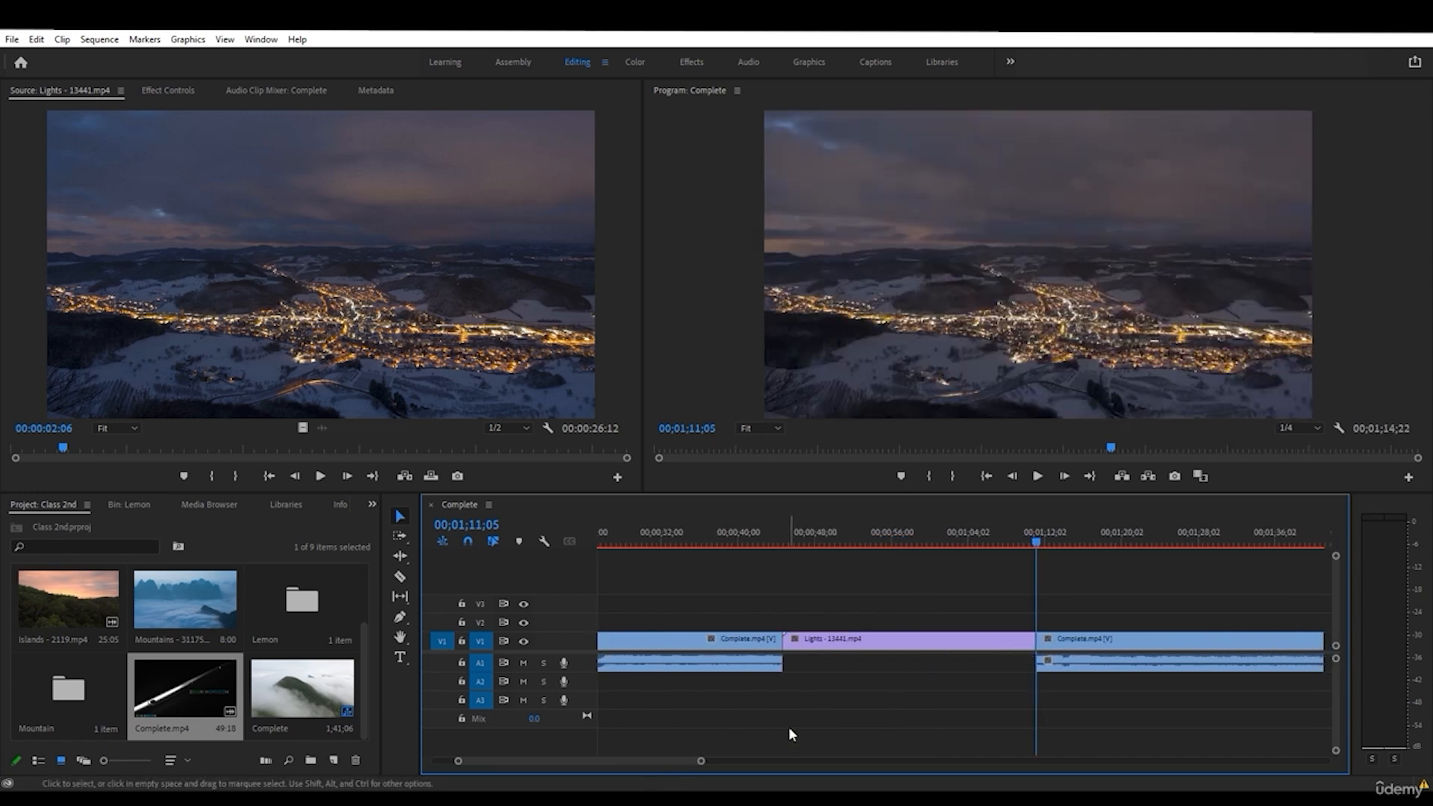
pyautogui.hotkey('ctrl', 'z')
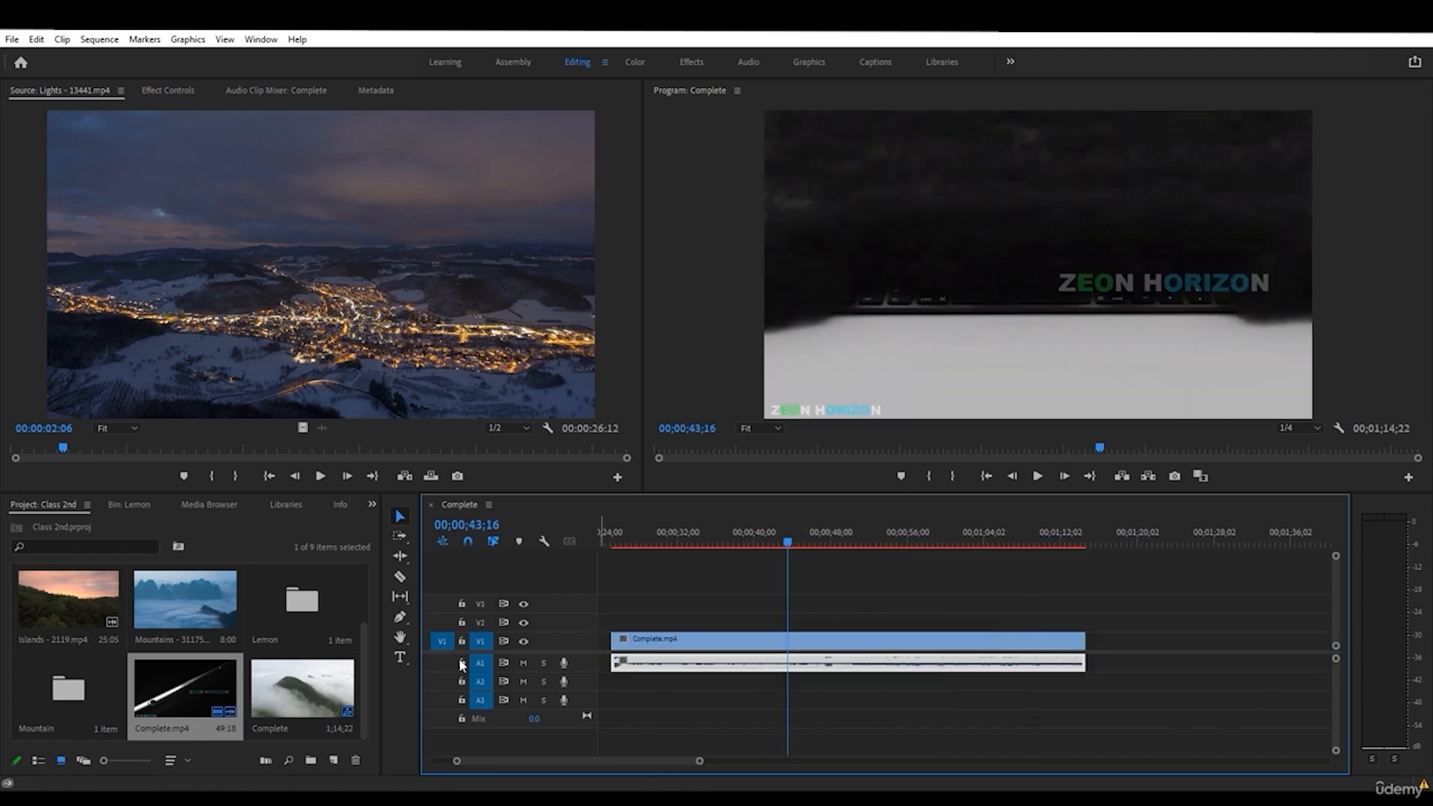
# - Lock audio track A1, insert the Lights clip into Complete.mp4 at 00;00;43;16, and scrub past the inserted clip
pyautogui.click(462, 663)
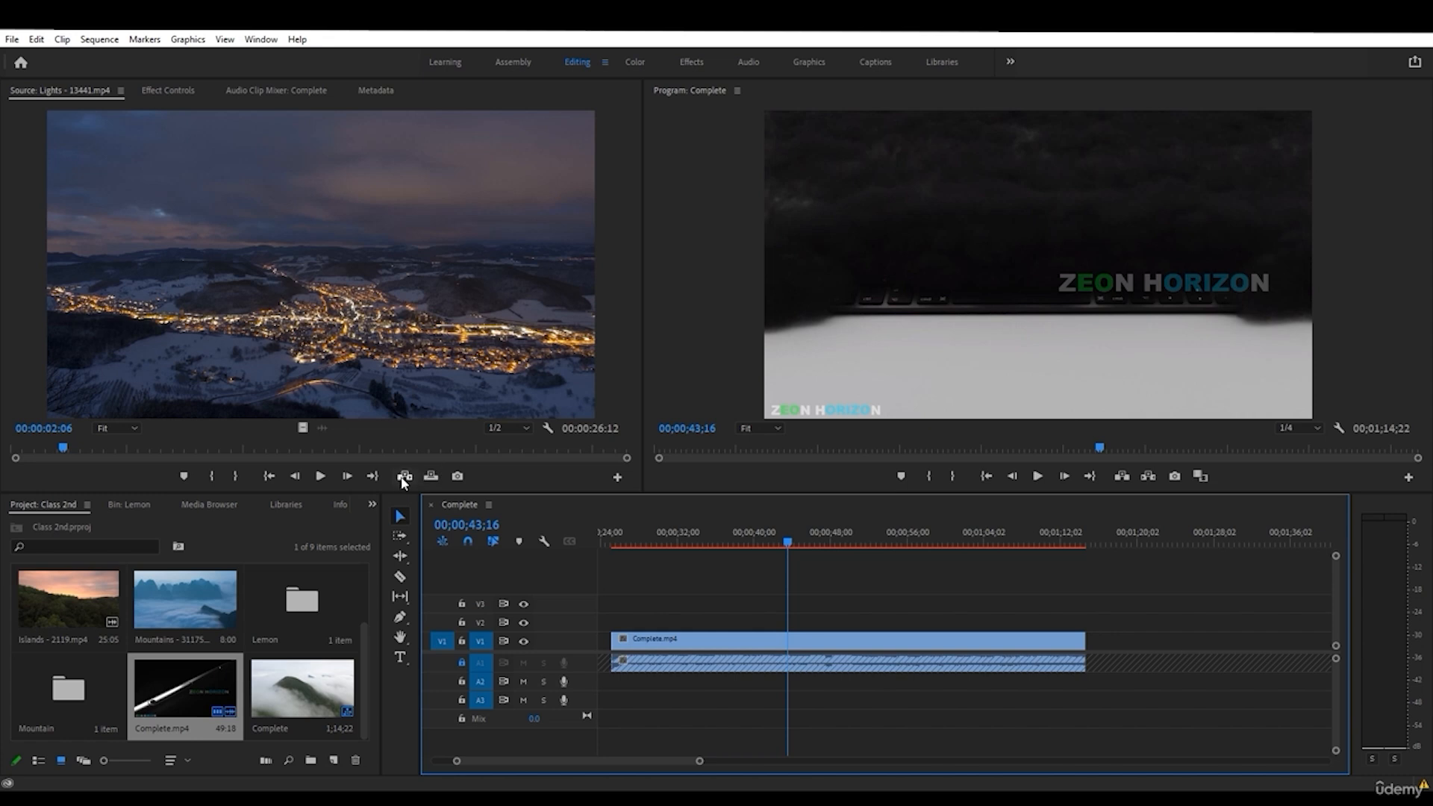
pyautogui.click(431, 475)
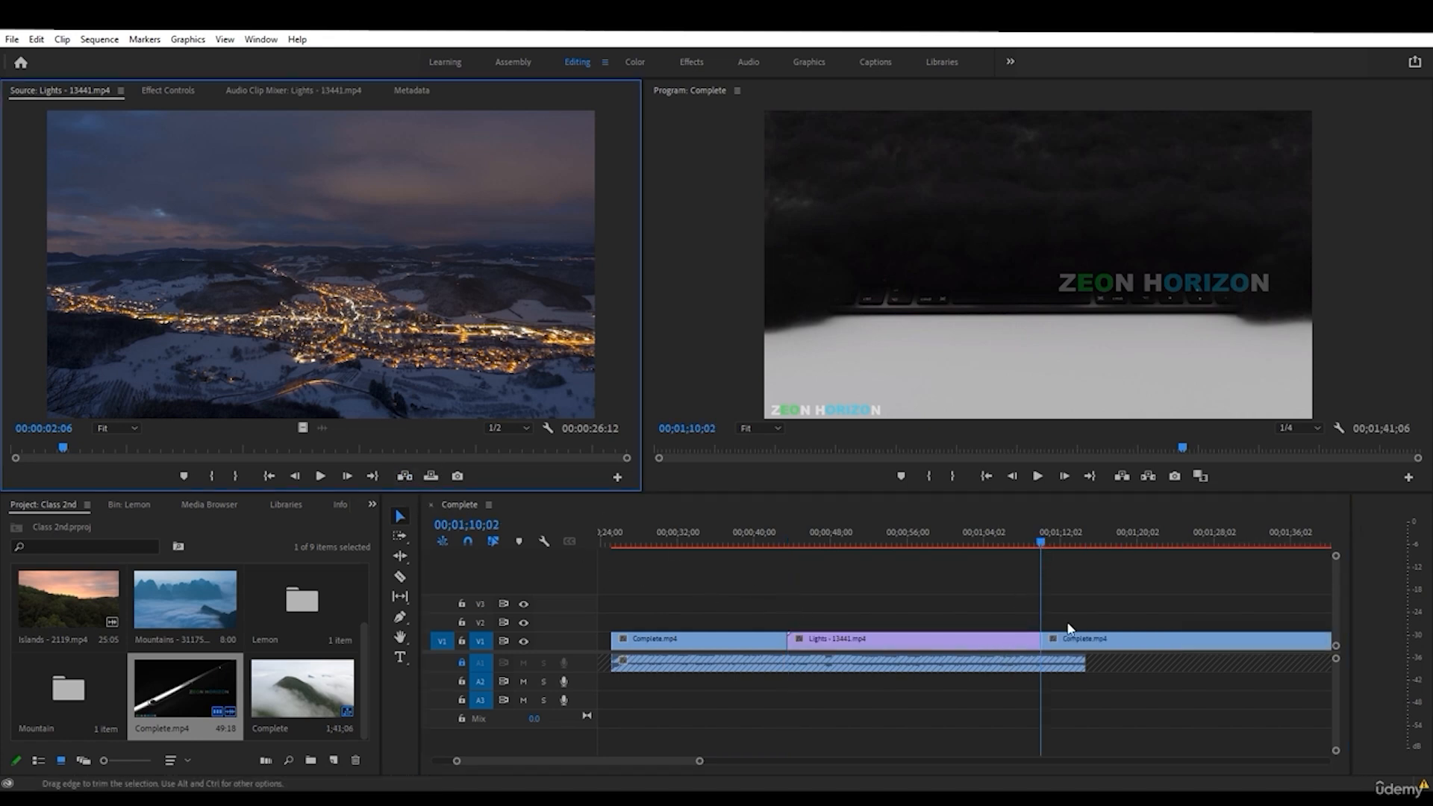
pyautogui.moveTo(1074, 539); pyautogui.dragTo(1169, 544)
# - Clear the sequence of every clip except the Mountain clip, with audio track A1 unlocked
pyautogui.moveTo(678, 763); pyautogui.dragTo(622, 762)
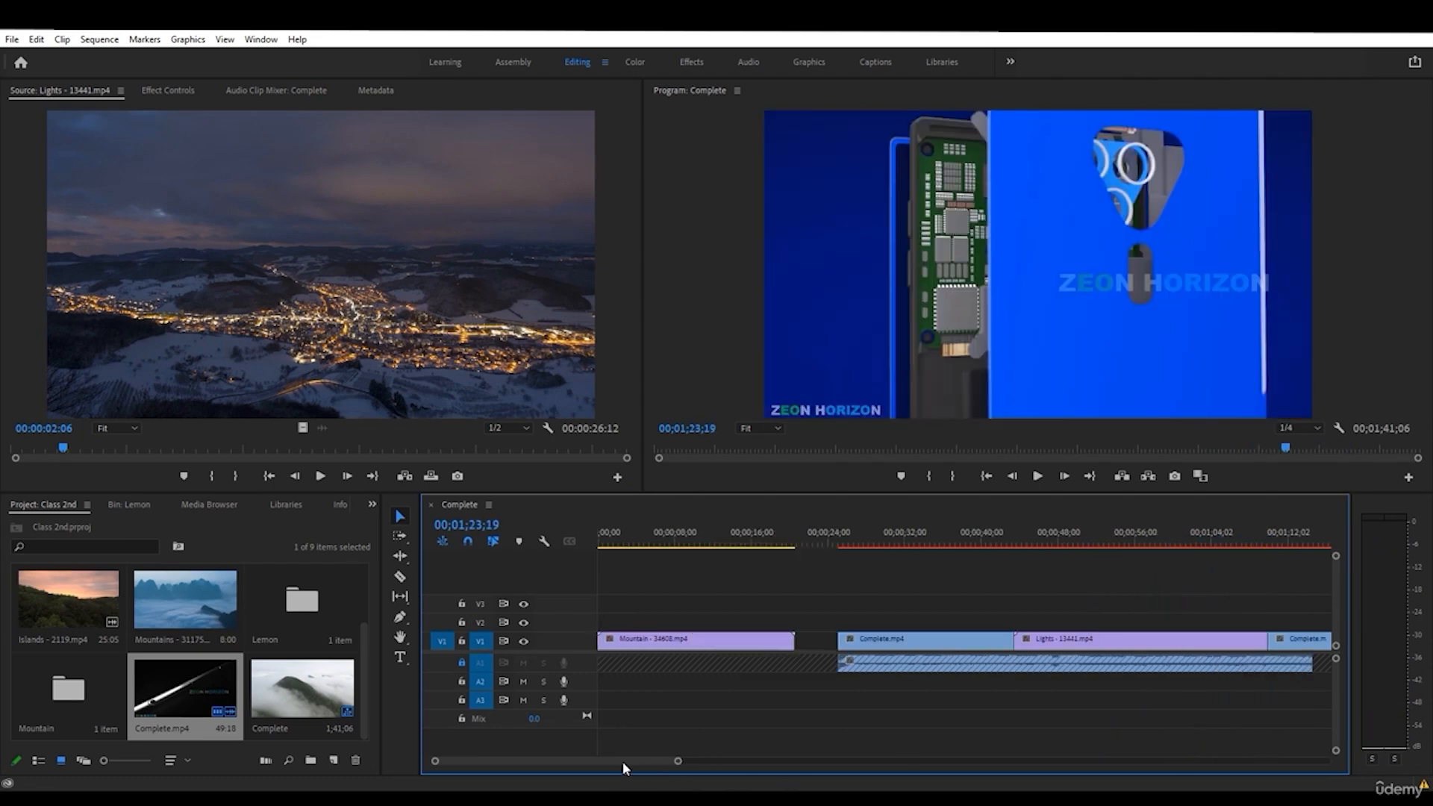
pyautogui.rightClick(1289, 758)
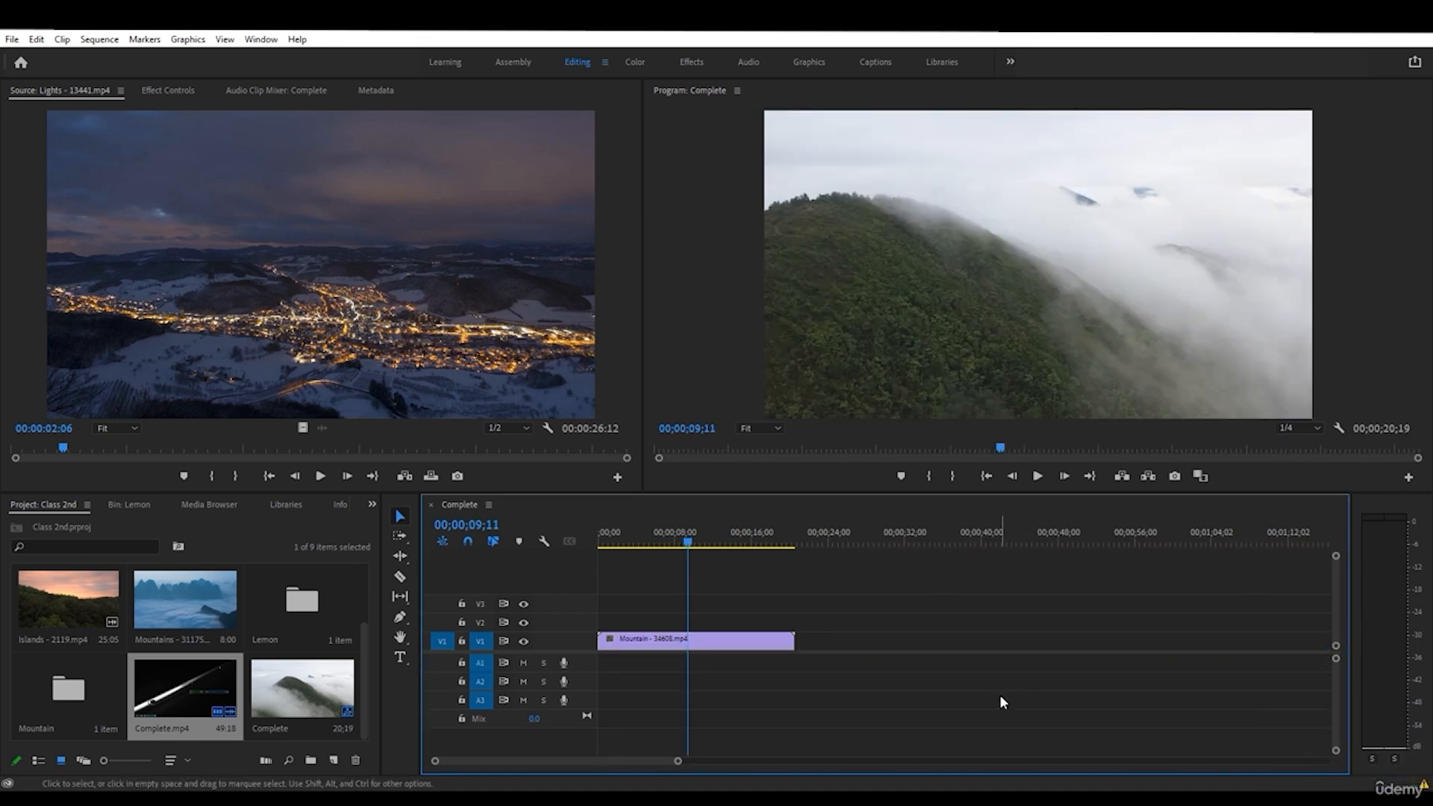
# - Overwrite part of the Mountain clip at 00;00;08;05 with the Lights footage marked from 00:00:05:06 to 00:00:09:10
pyautogui.click(662, 543)
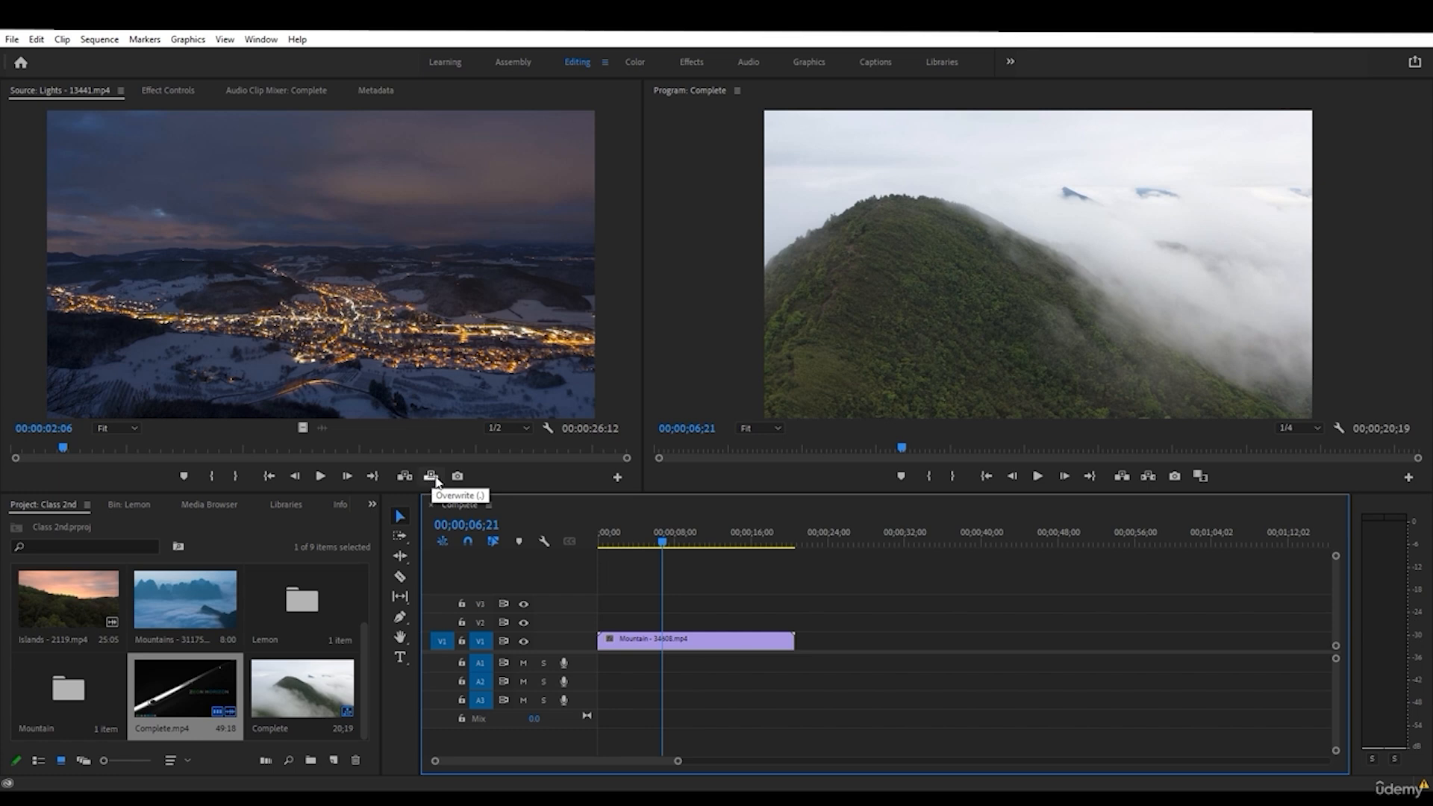
pyautogui.moveTo(676, 545)
pyautogui.mouseDown()
pyautogui.moveTo(691, 544)
pyautogui.moveTo(676, 544)
pyautogui.mouseUp()
pyautogui.click(118, 448)
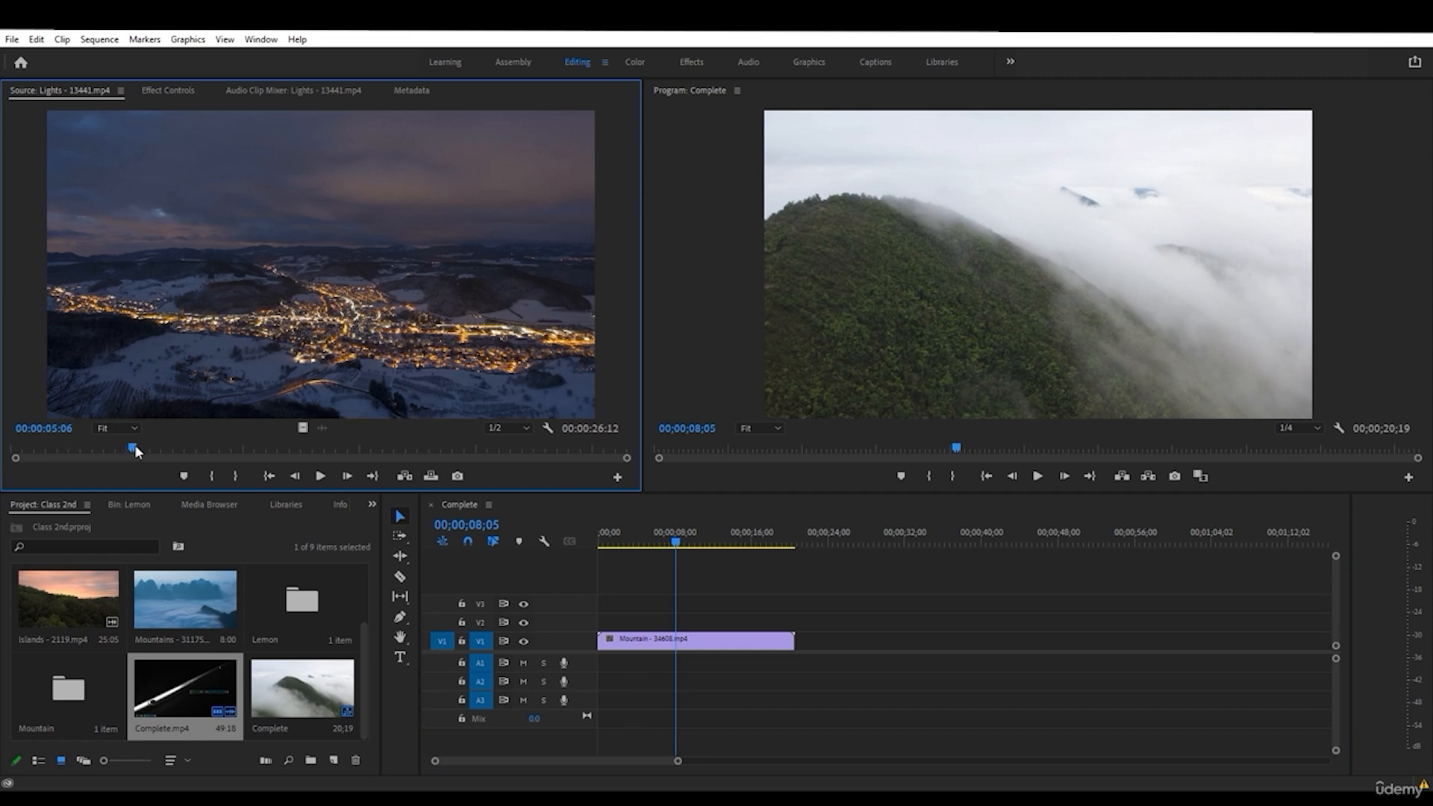
pyautogui.press('i')
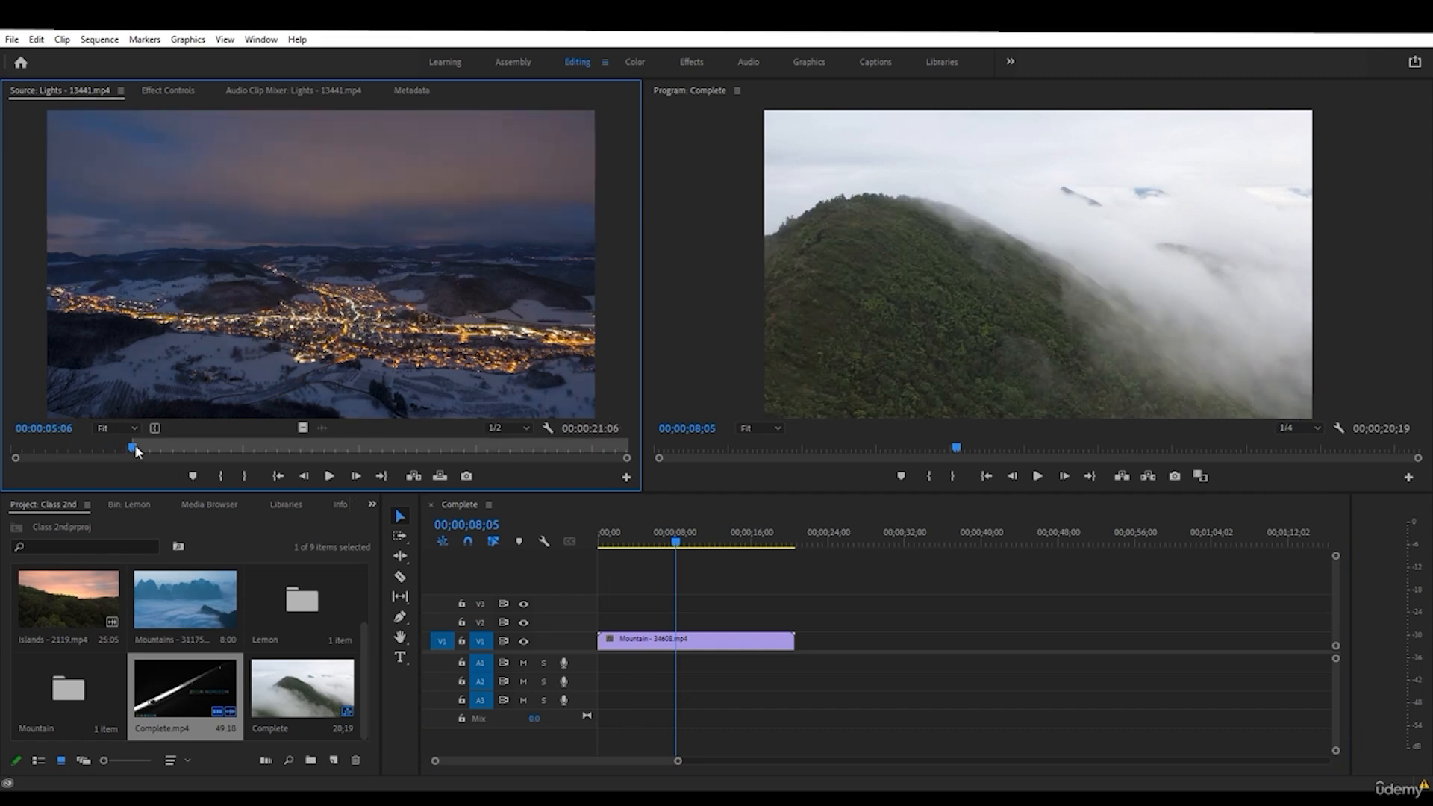
pyautogui.moveTo(135, 446); pyautogui.dragTo(231, 446)
pyautogui.press('o')
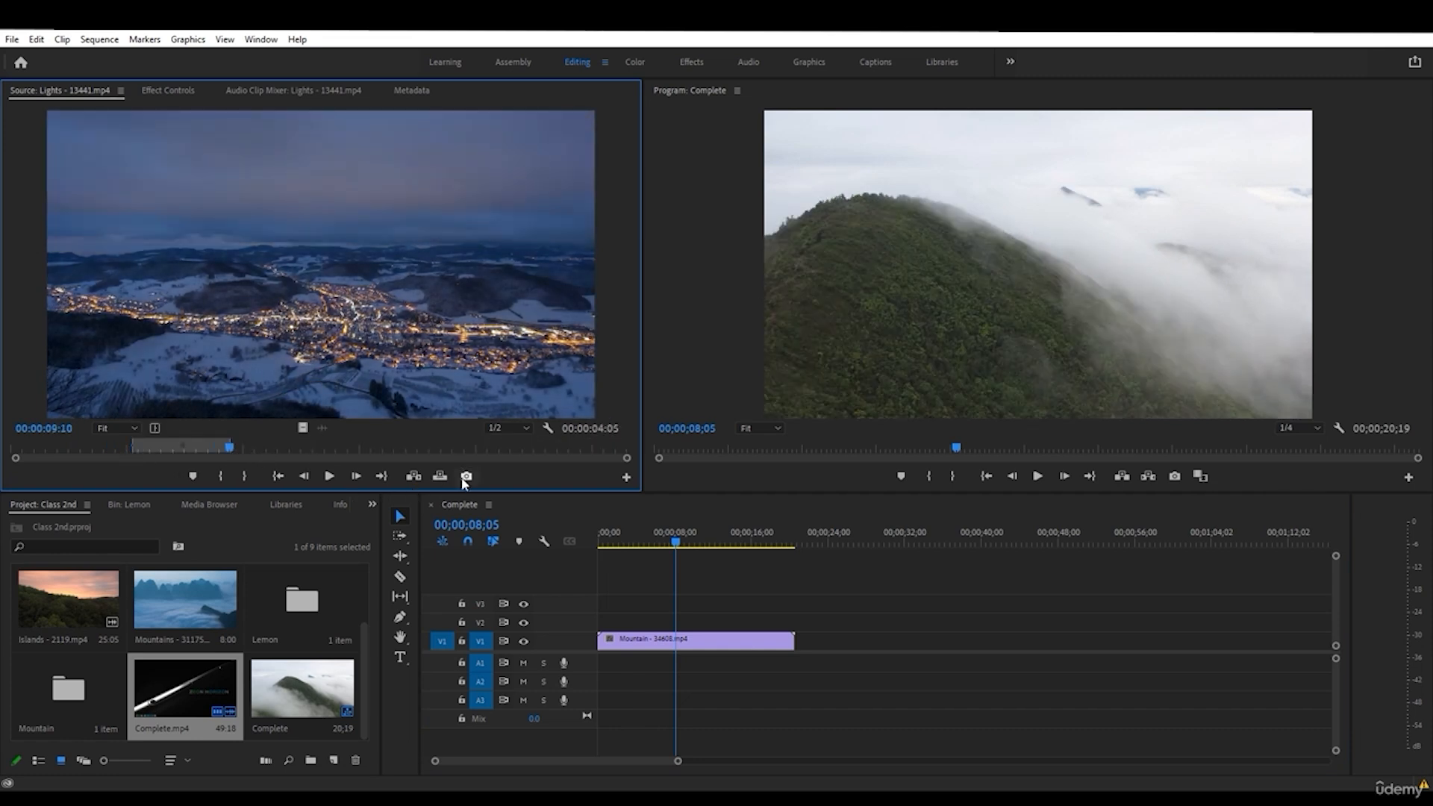
pyautogui.click(448, 482)
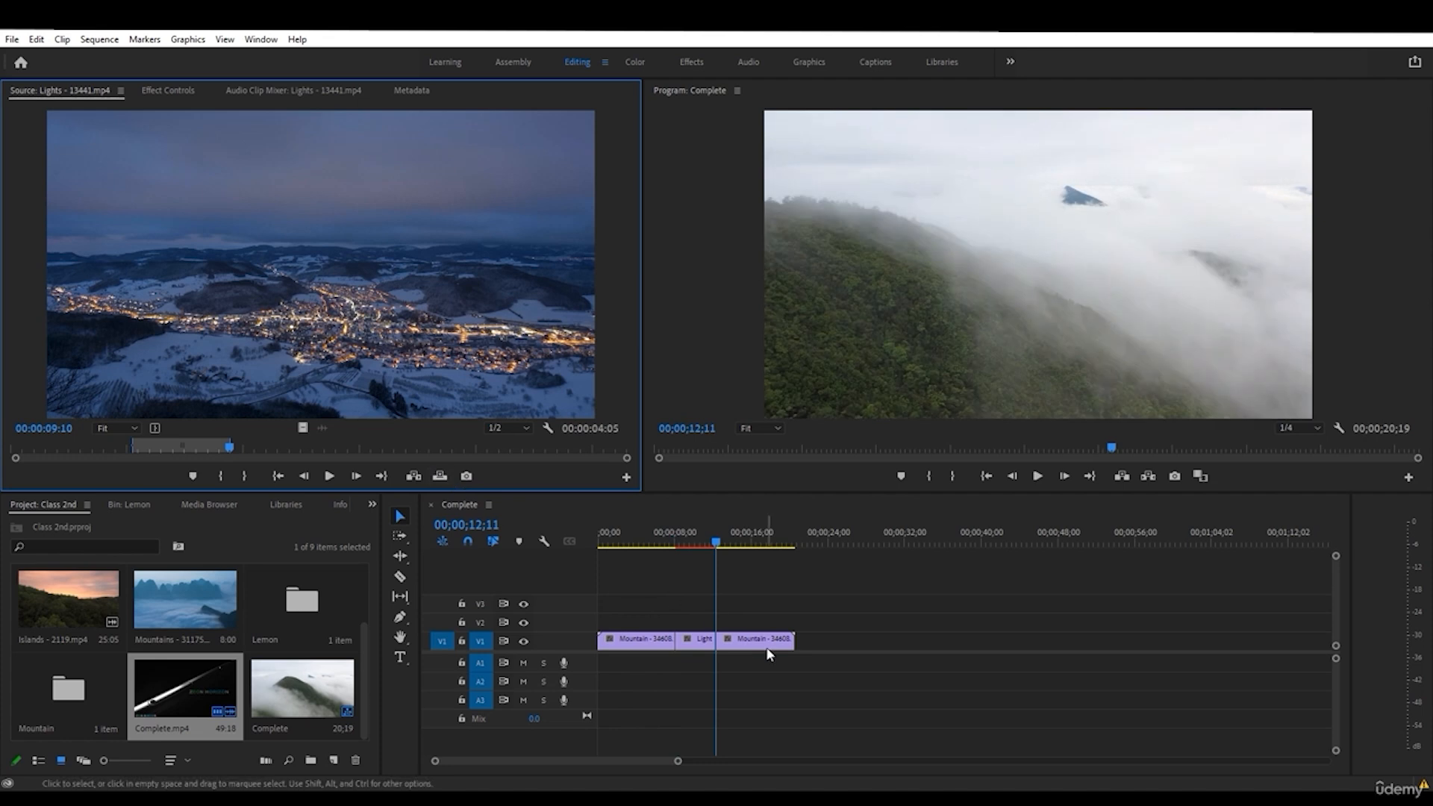
# - Scrub over the overwritten Lights section, pull the three clips apart, and undo back to the single Mountain clip
pyautogui.click(678, 541)
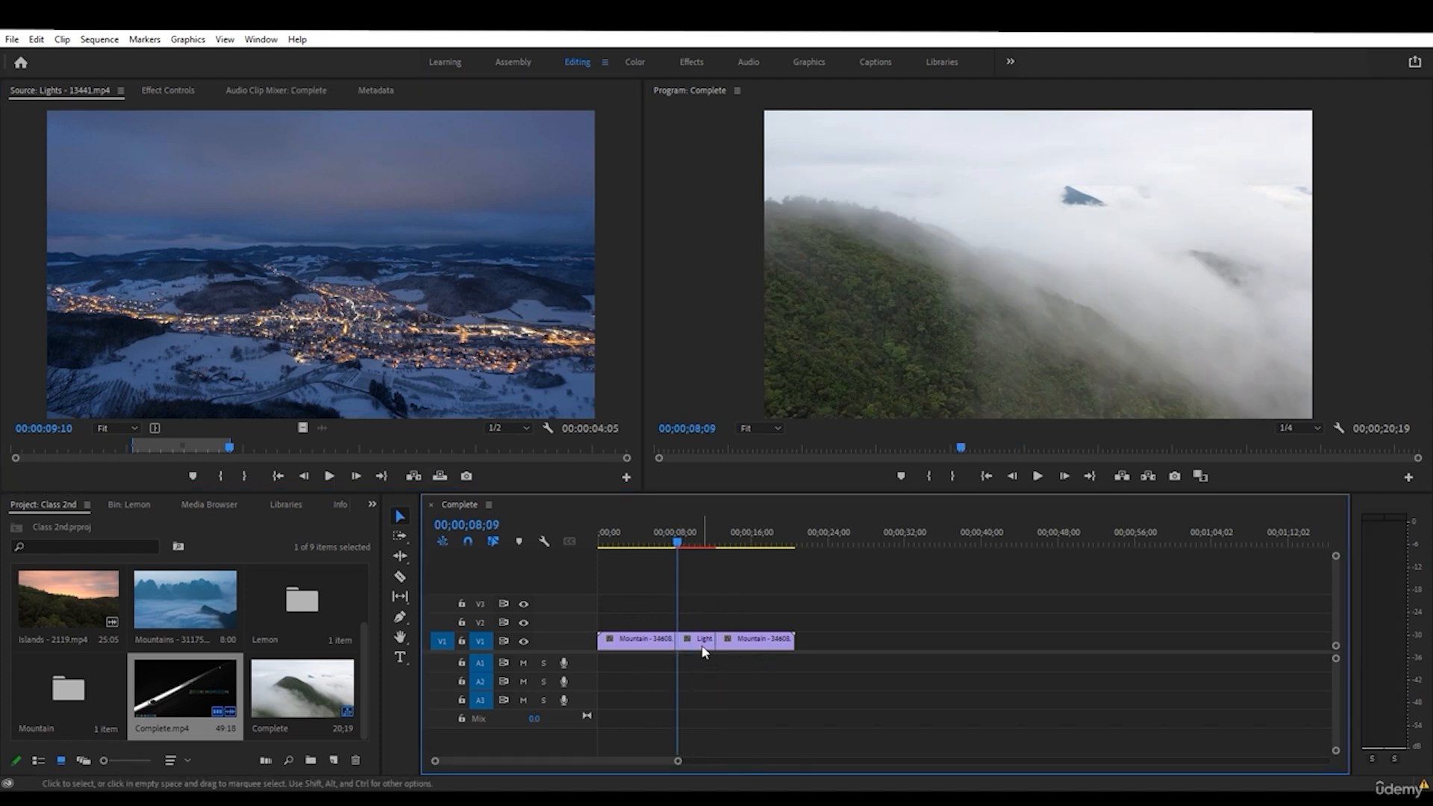
pyautogui.moveTo(677, 544); pyautogui.dragTo(685, 543)
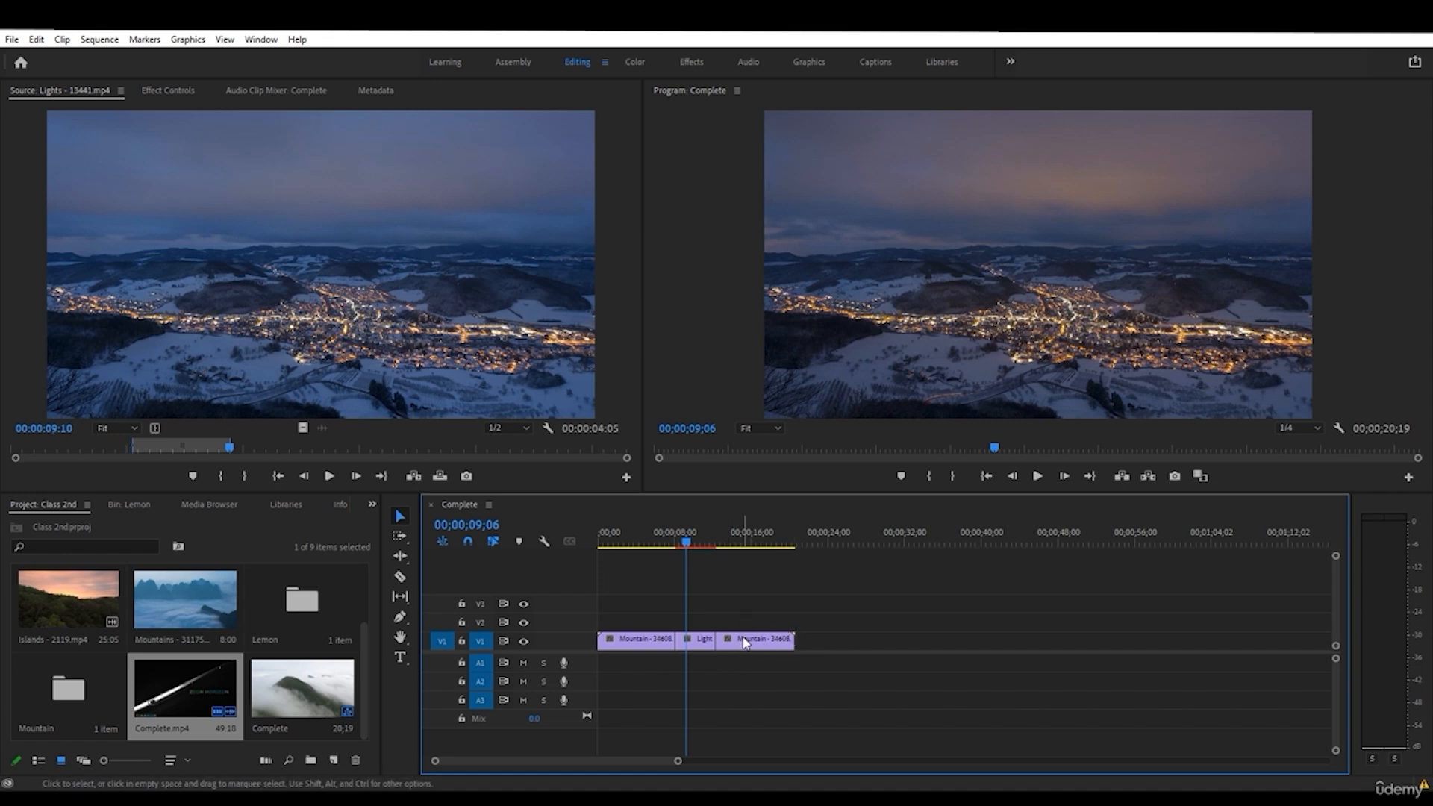
pyautogui.moveTo(744, 643)
pyautogui.mouseDown()
pyautogui.moveTo(829, 642)
pyautogui.moveTo(706, 640)
pyautogui.moveTo(758, 651)
pyautogui.mouseUp()
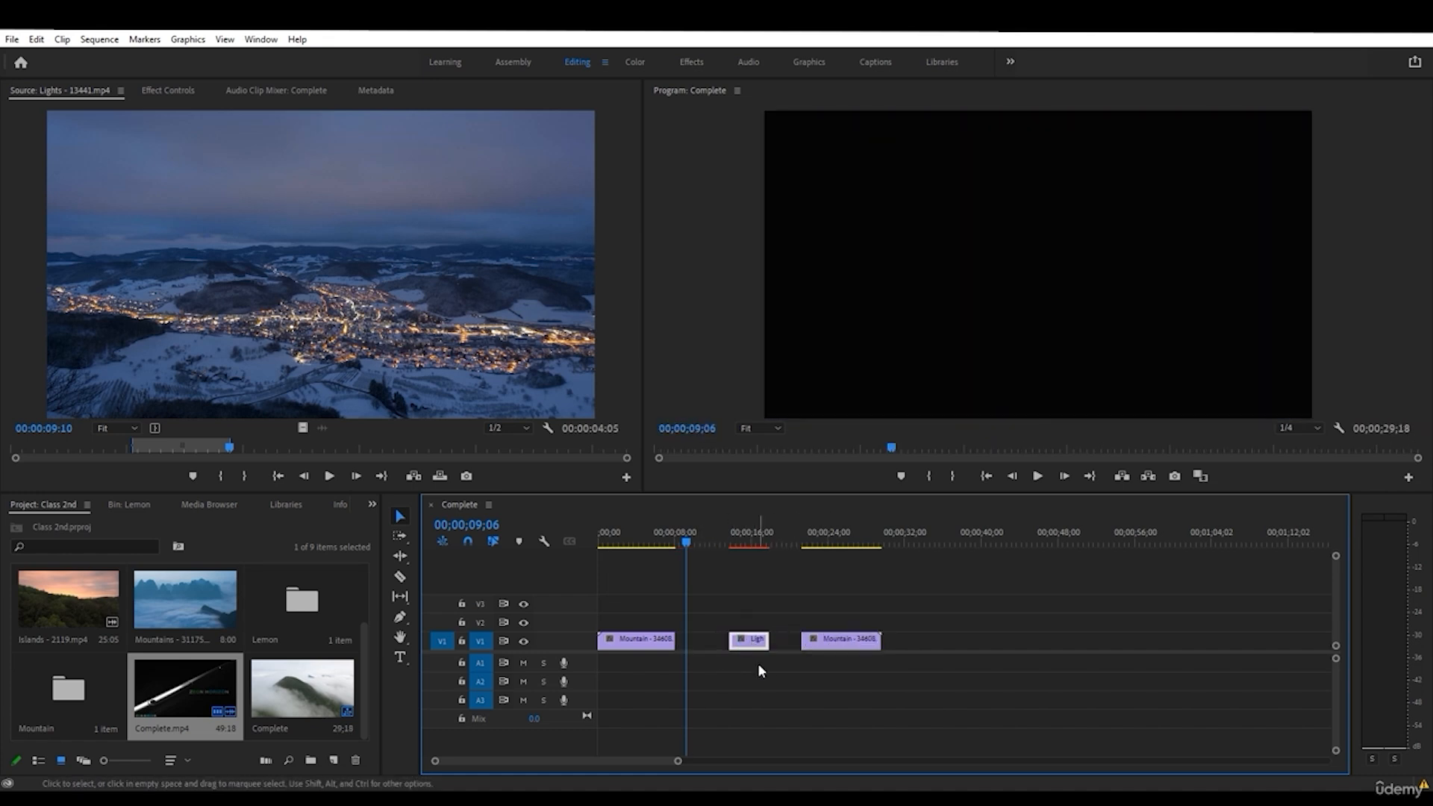
pyautogui.hotkey('ctrl', 'z')
pyautogui.hotkey('ctrl', 'z')
pyautogui.hotkey('ctrl', 'z')
# - Insert the Lights footage into the Mountain clip at 00;00;11;04, shift the trailing Mountain piece away, and undo both edits
pyautogui.moveTo(753, 546); pyautogui.dragTo(704, 567)
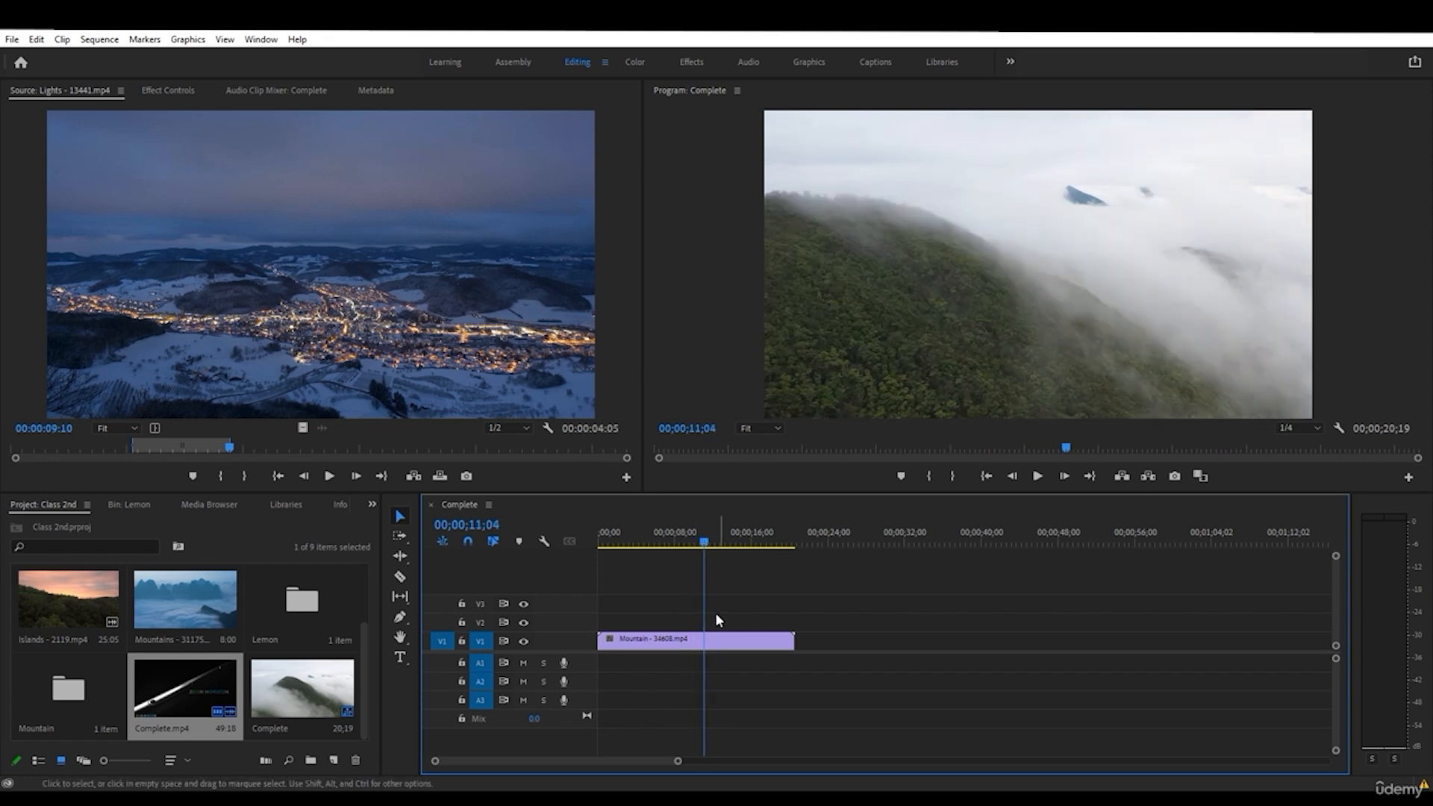
pyautogui.click(413, 476)
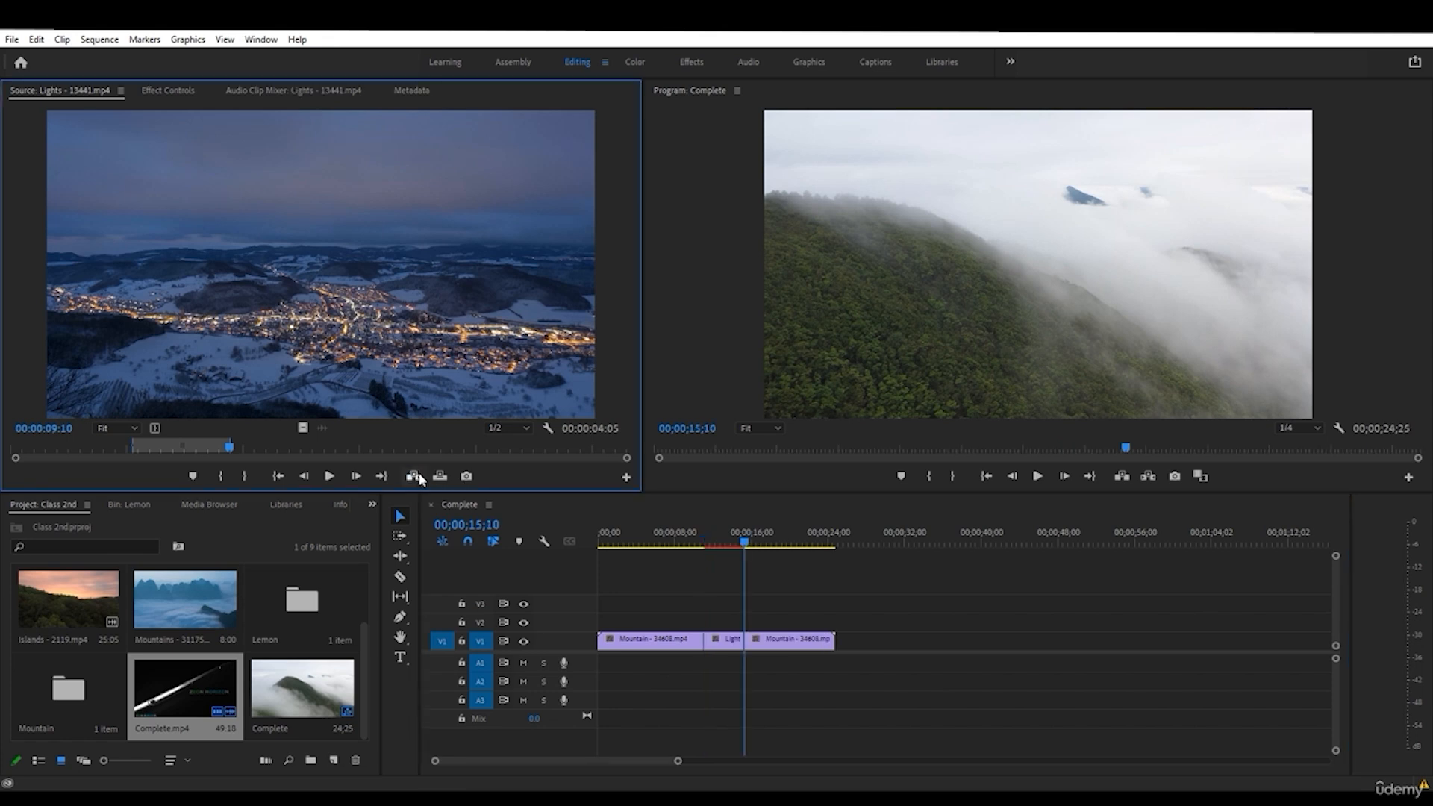
pyautogui.moveTo(771, 652); pyautogui.dragTo(809, 650)
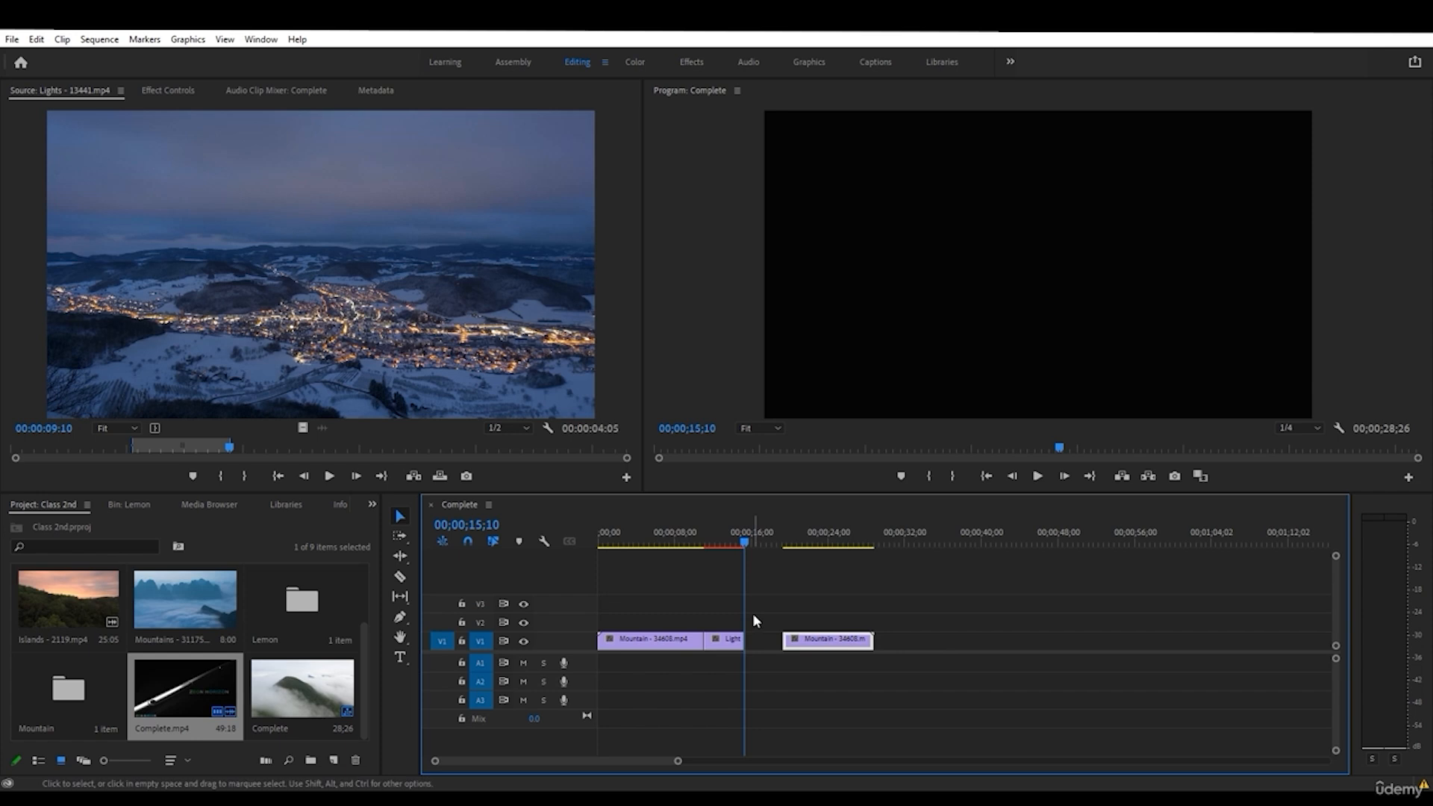
pyautogui.hotkey('ctrl', 'z')
pyautogui.hotkey('ctrl', 'z')
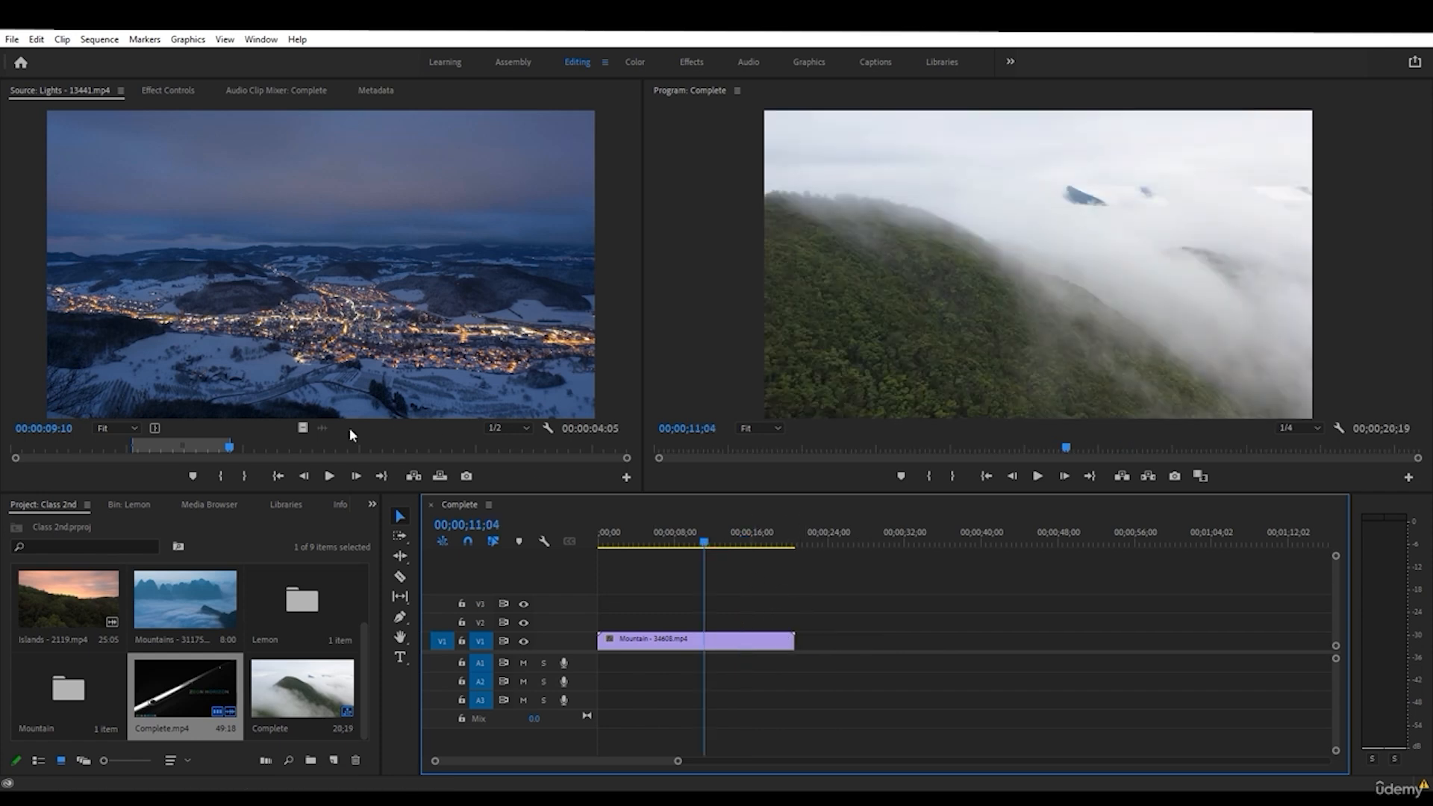
# - Overwrite part of the Mountain clip at 00;00;11;04 with the Lights footage, scrub over it, and undo the overwrite
pyautogui.click(440, 476)
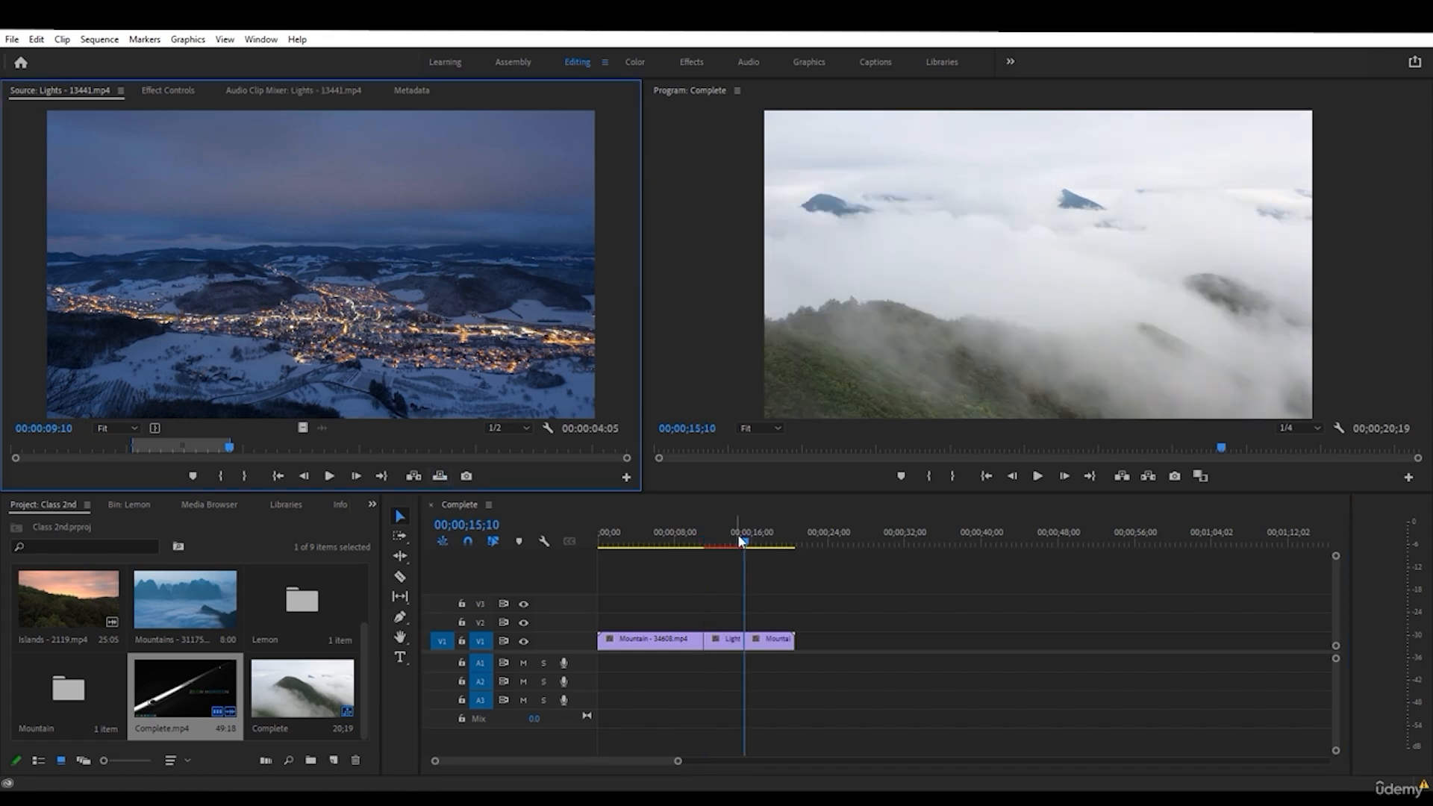
pyautogui.moveTo(739, 539); pyautogui.dragTo(721, 537)
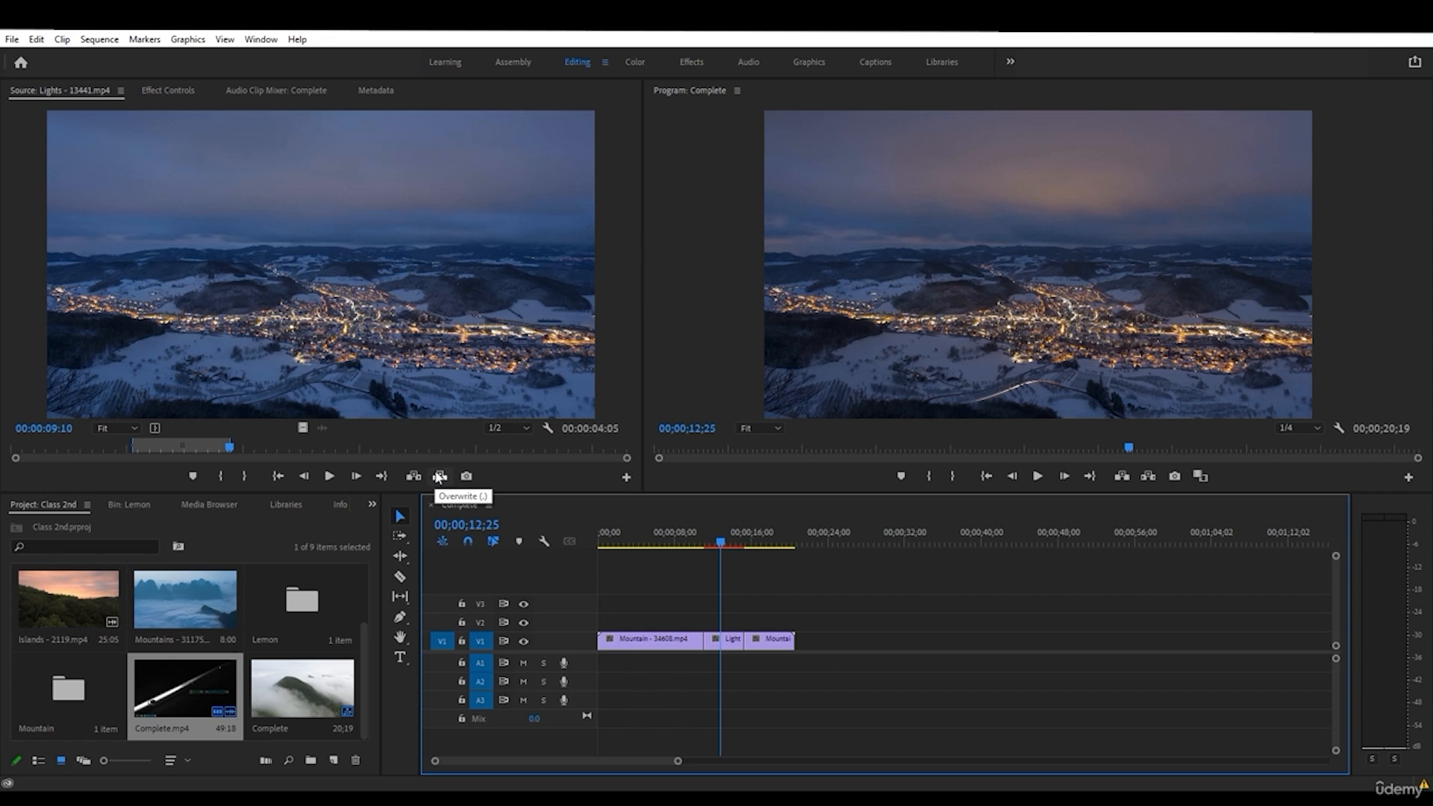
pyautogui.click(724, 640)
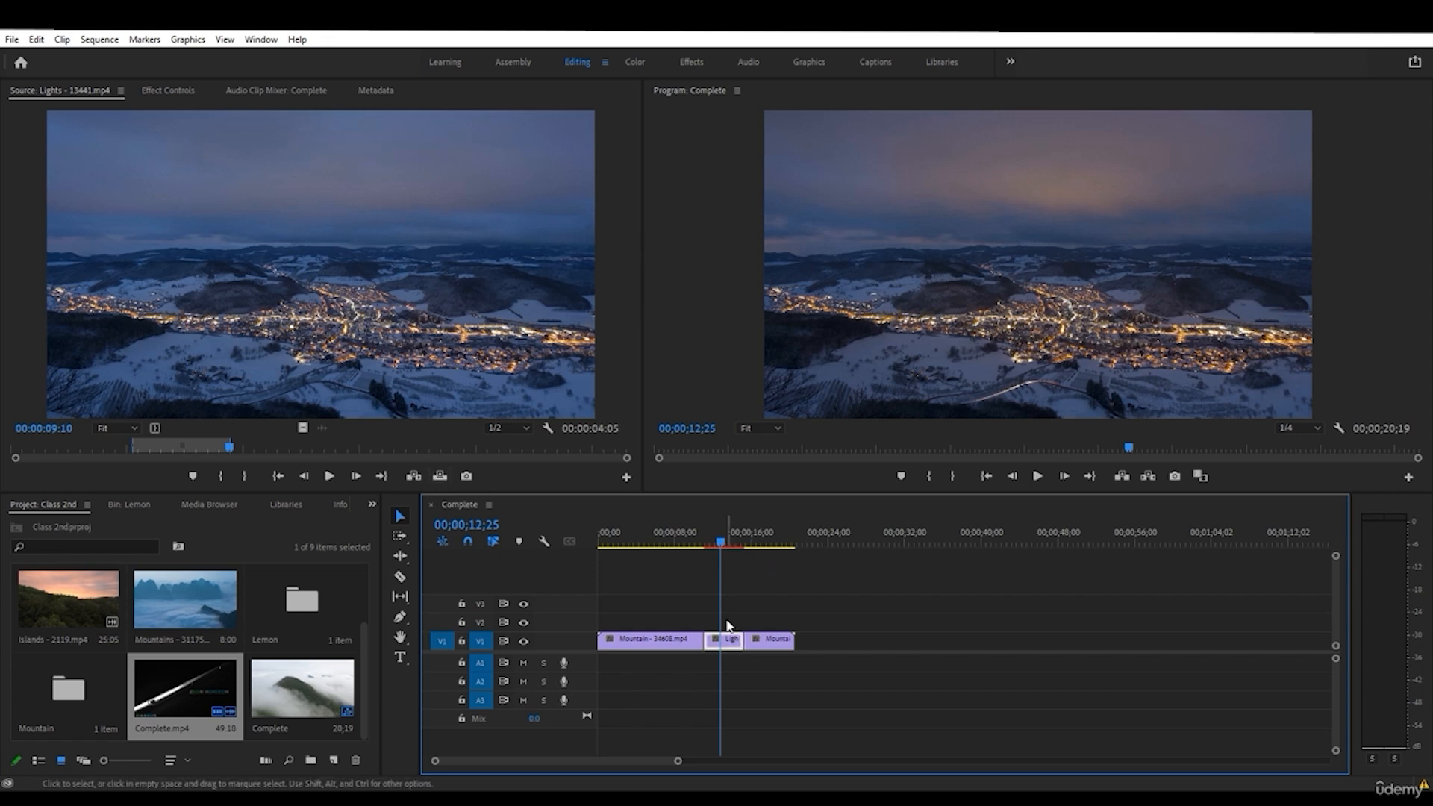
pyautogui.hotkey('ctrl', 'z')
# - Insert the marked Lights footage into the Mountain clip at 00;00;08;05 and overwrite the sequence's last few seconds with the same footage
pyautogui.moveTo(687, 539); pyautogui.dragTo(665, 543)
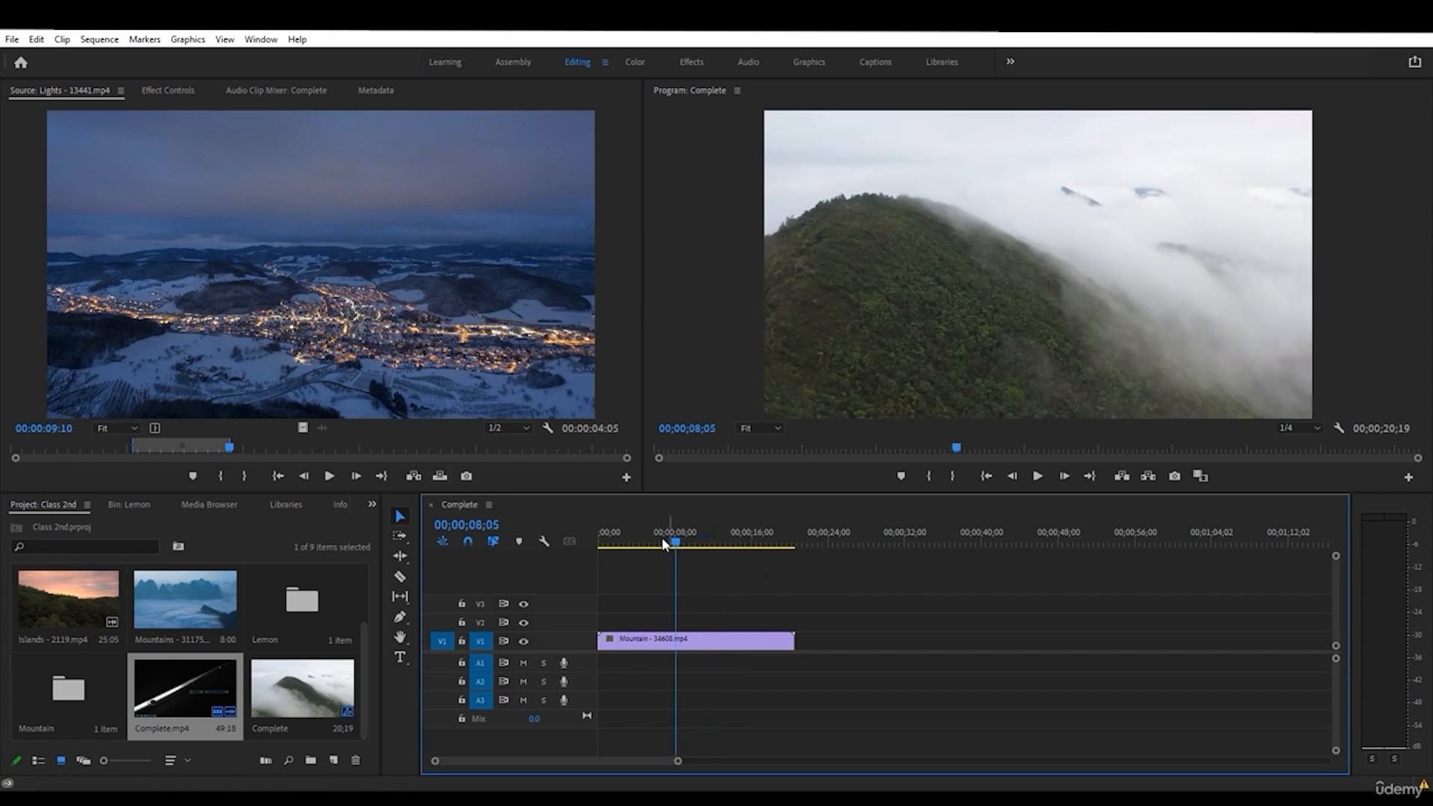
pyautogui.click(413, 475)
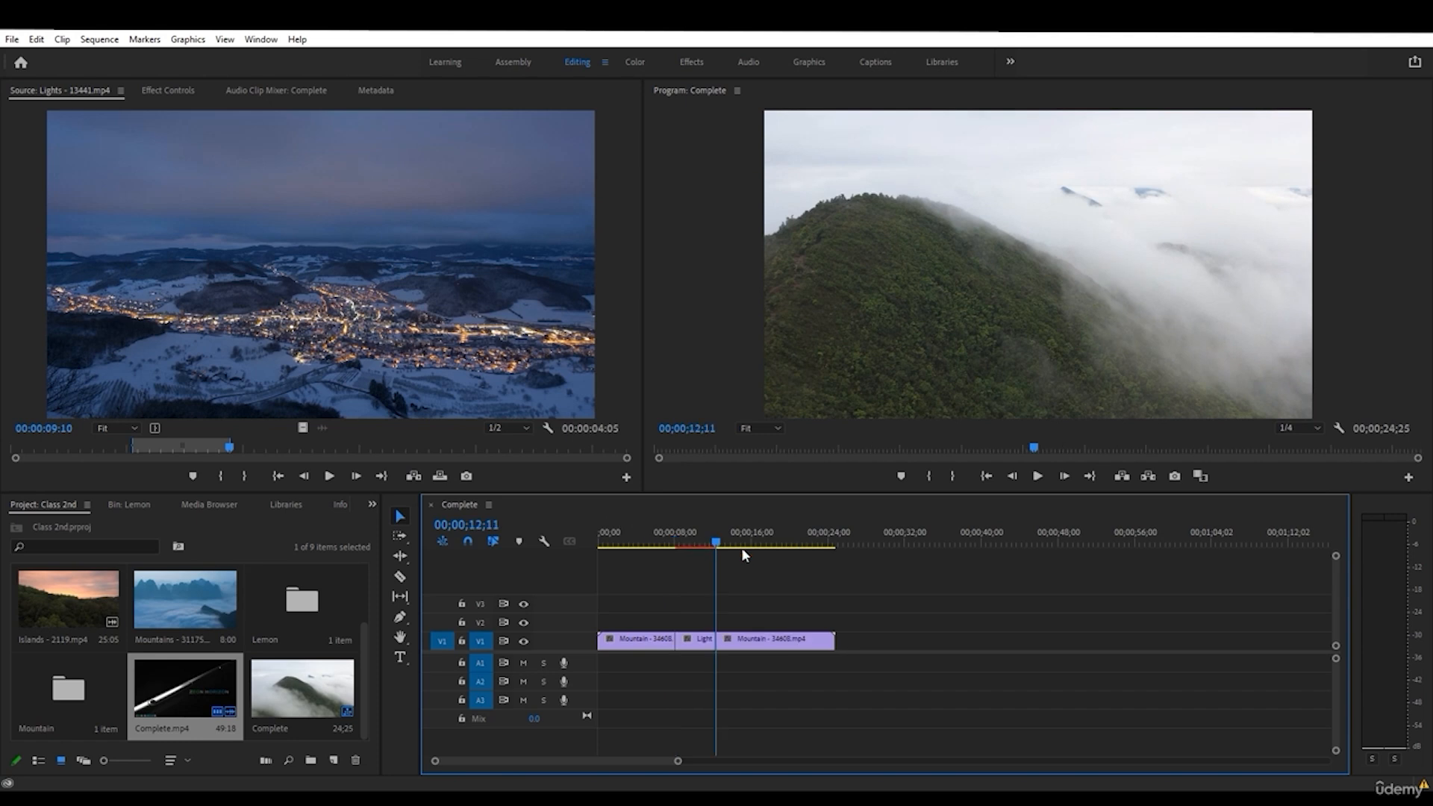
pyautogui.click(793, 541)
pyautogui.press('.')
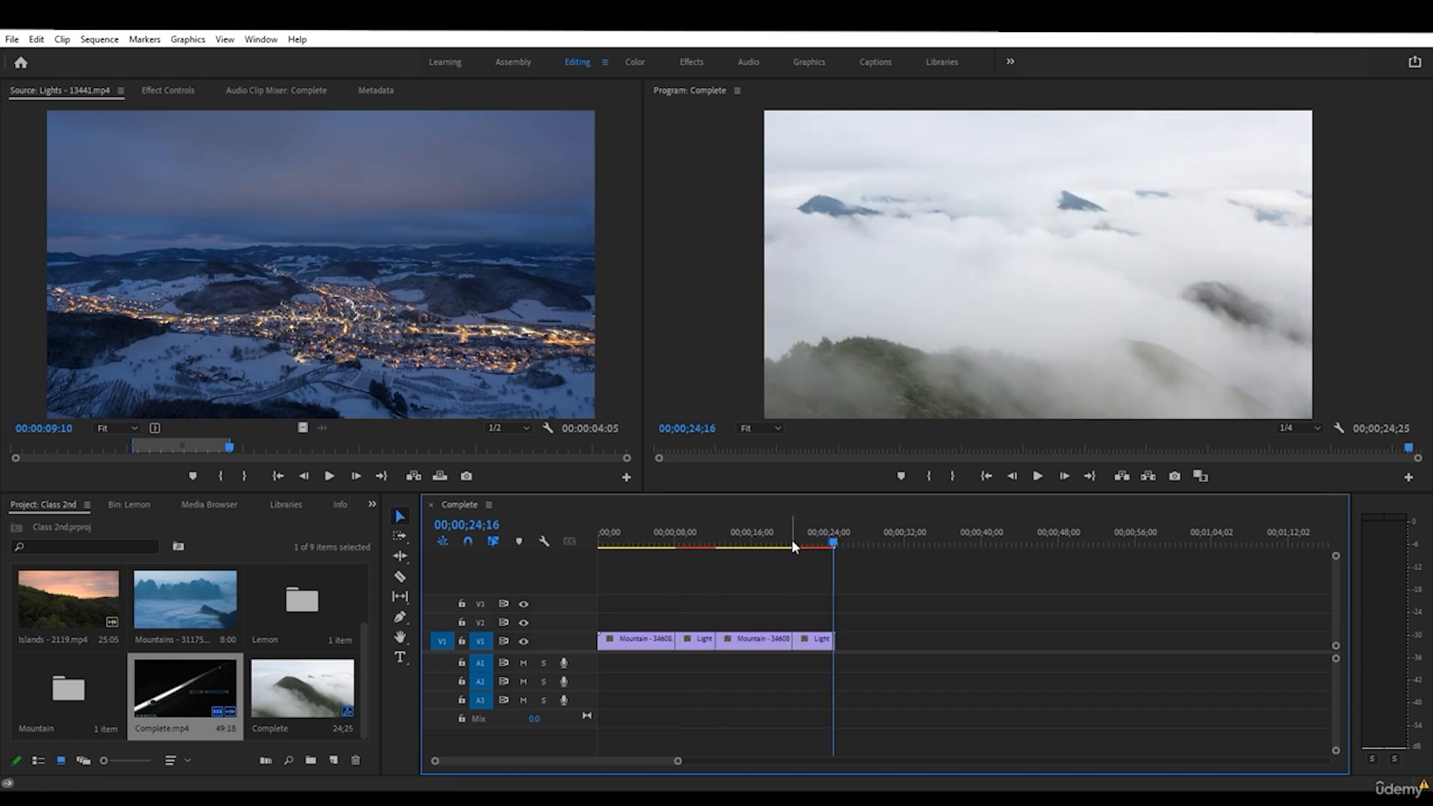
pyautogui.click(796, 545)
pyautogui.click(697, 645)
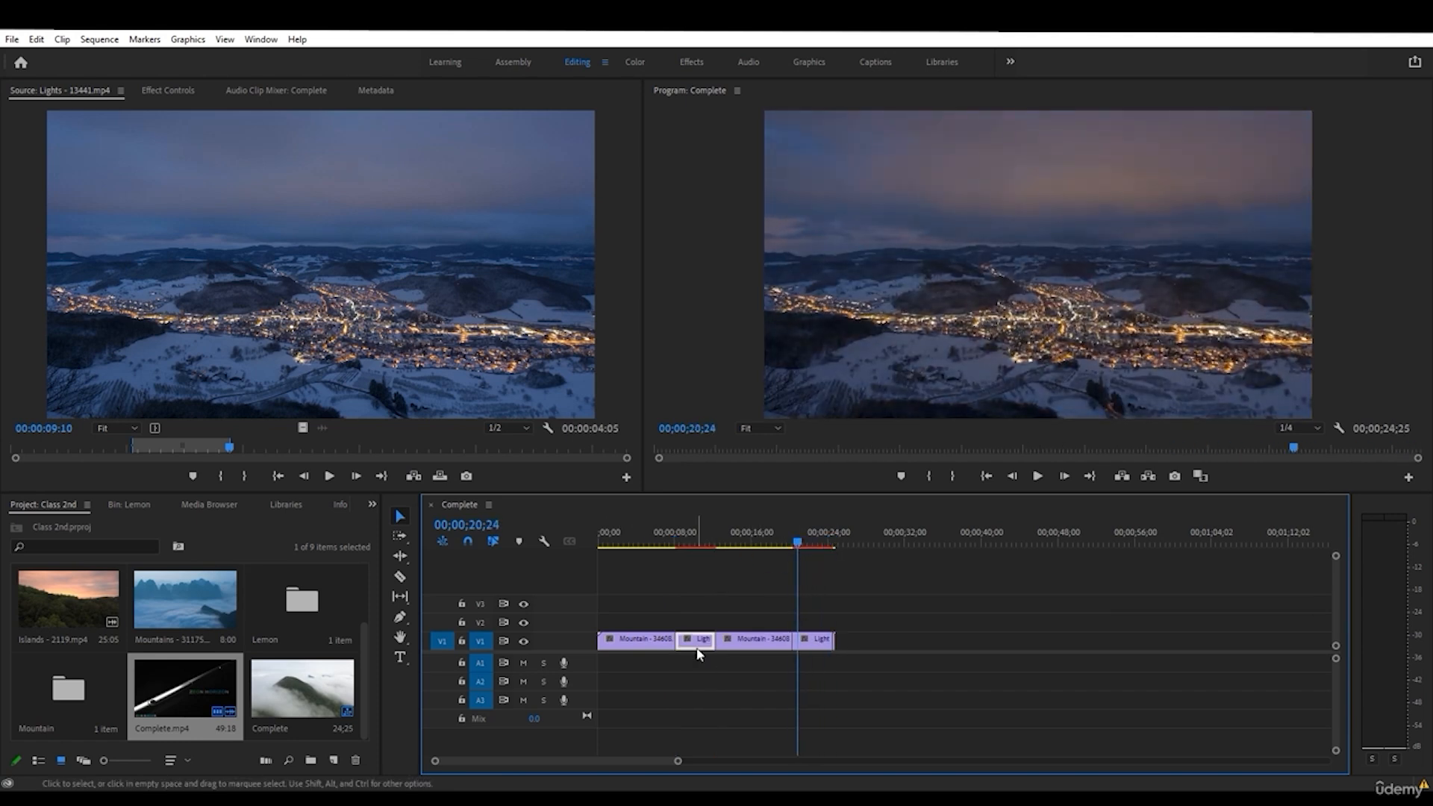
pyautogui.click(814, 641)
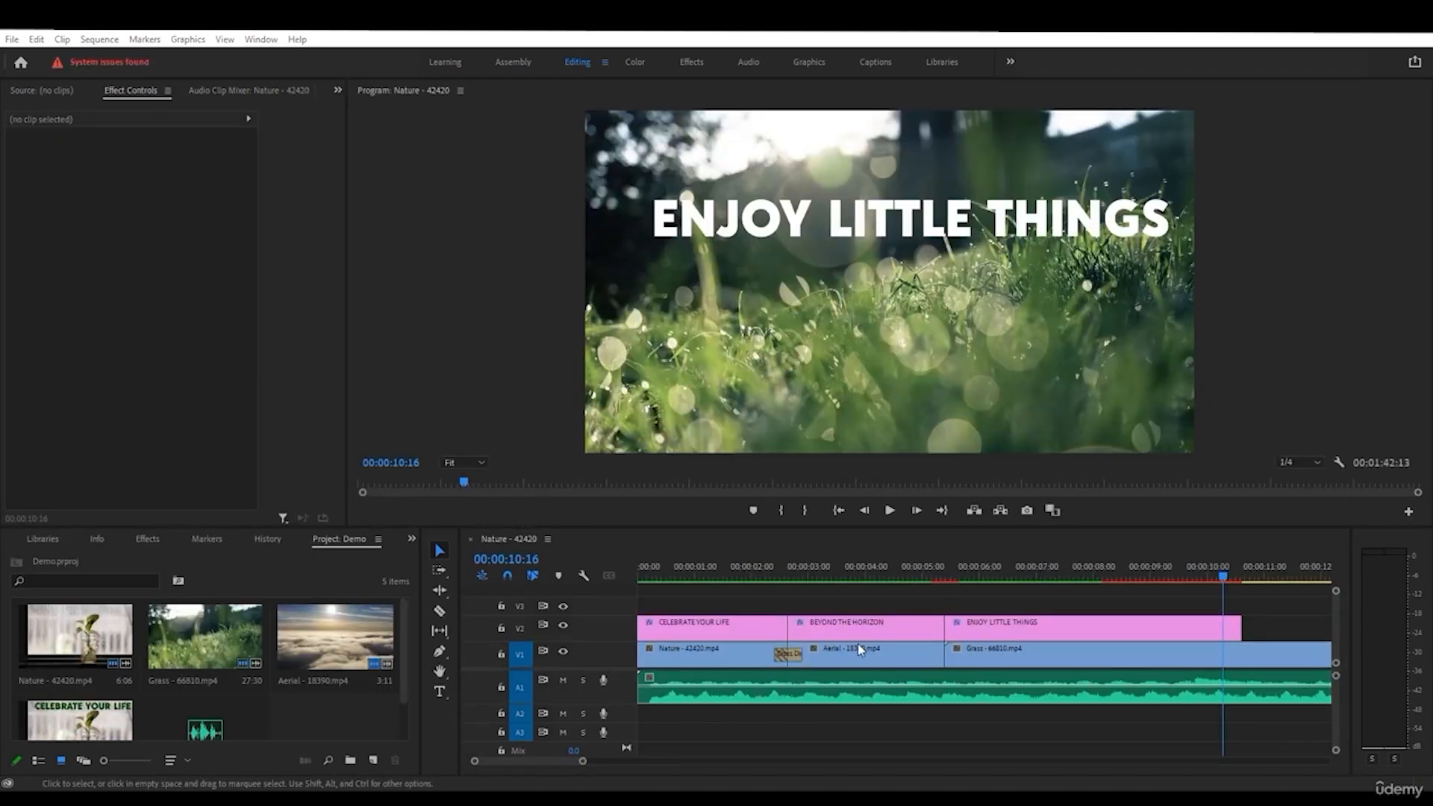
# - Split the Aerial clip on V1 at two points with the Razor tool, and undo both cuts
pyautogui.click(441, 612)
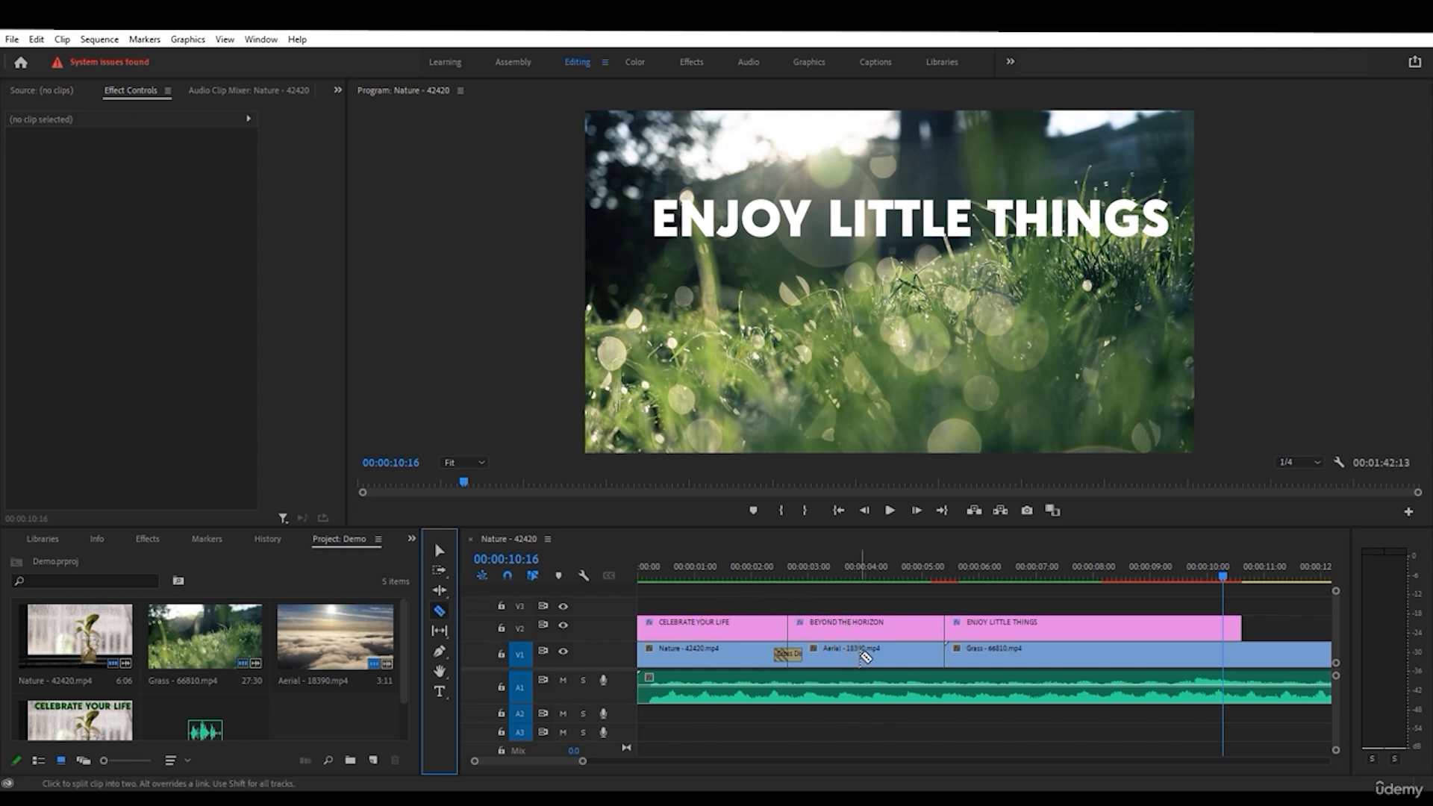
pyautogui.click(855, 656)
pyautogui.click(894, 656)
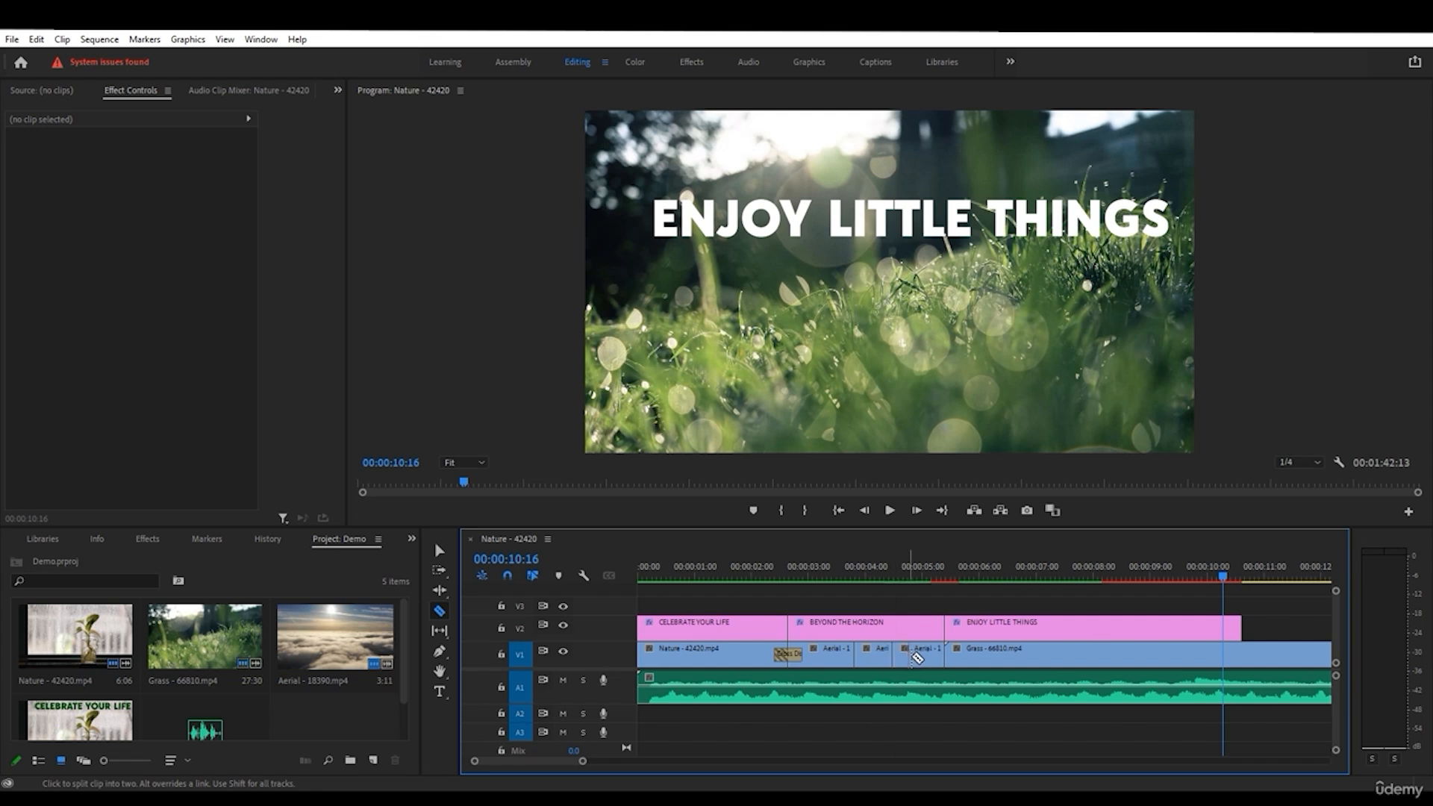
pyautogui.hotkey('ctrl', 'z')
pyautogui.hotkey('ctrl', 'z')
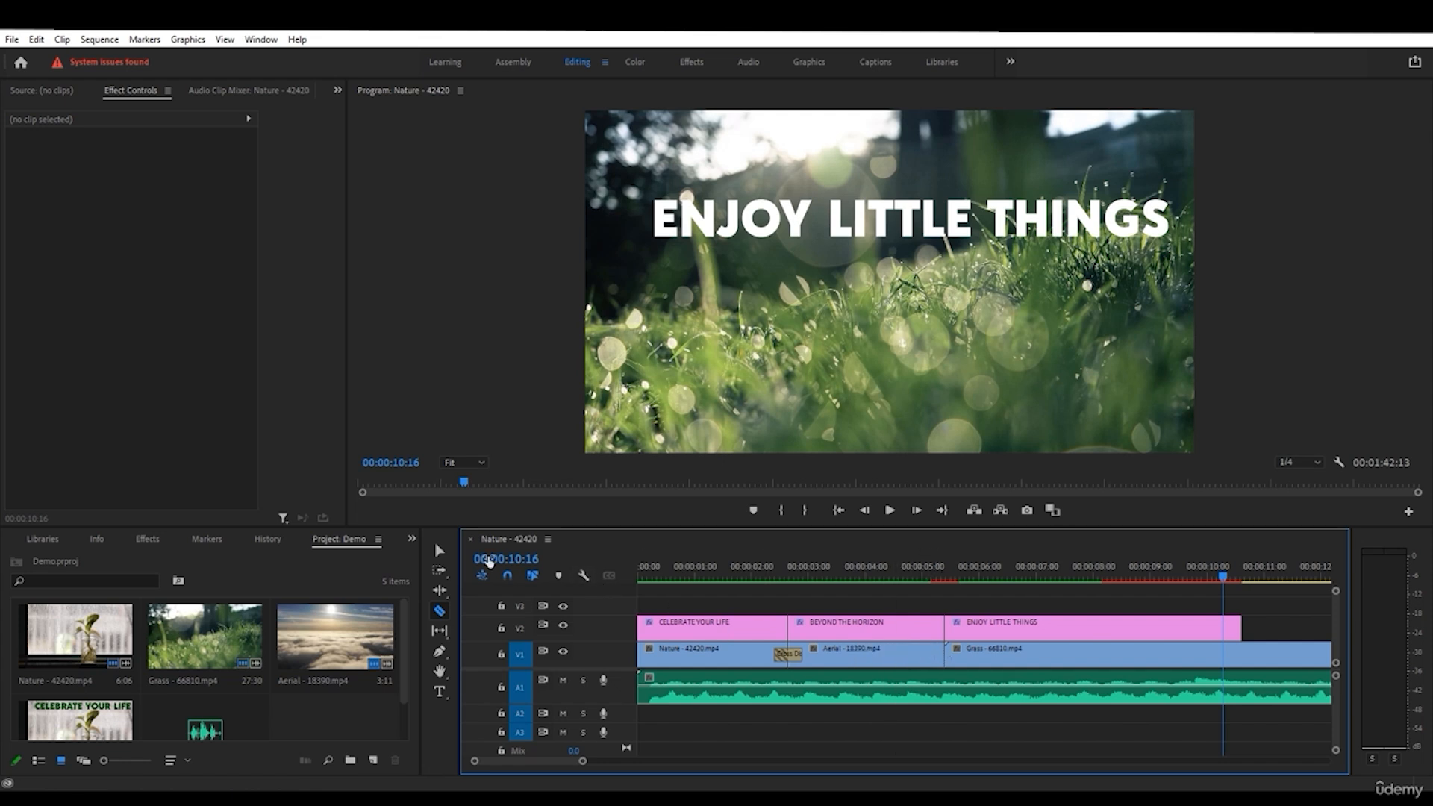
# - Select the Aerial clip, scrub back to 00:00:04:06, and mute audio track A1
pyautogui.click(442, 549)
pyautogui.click(851, 651)
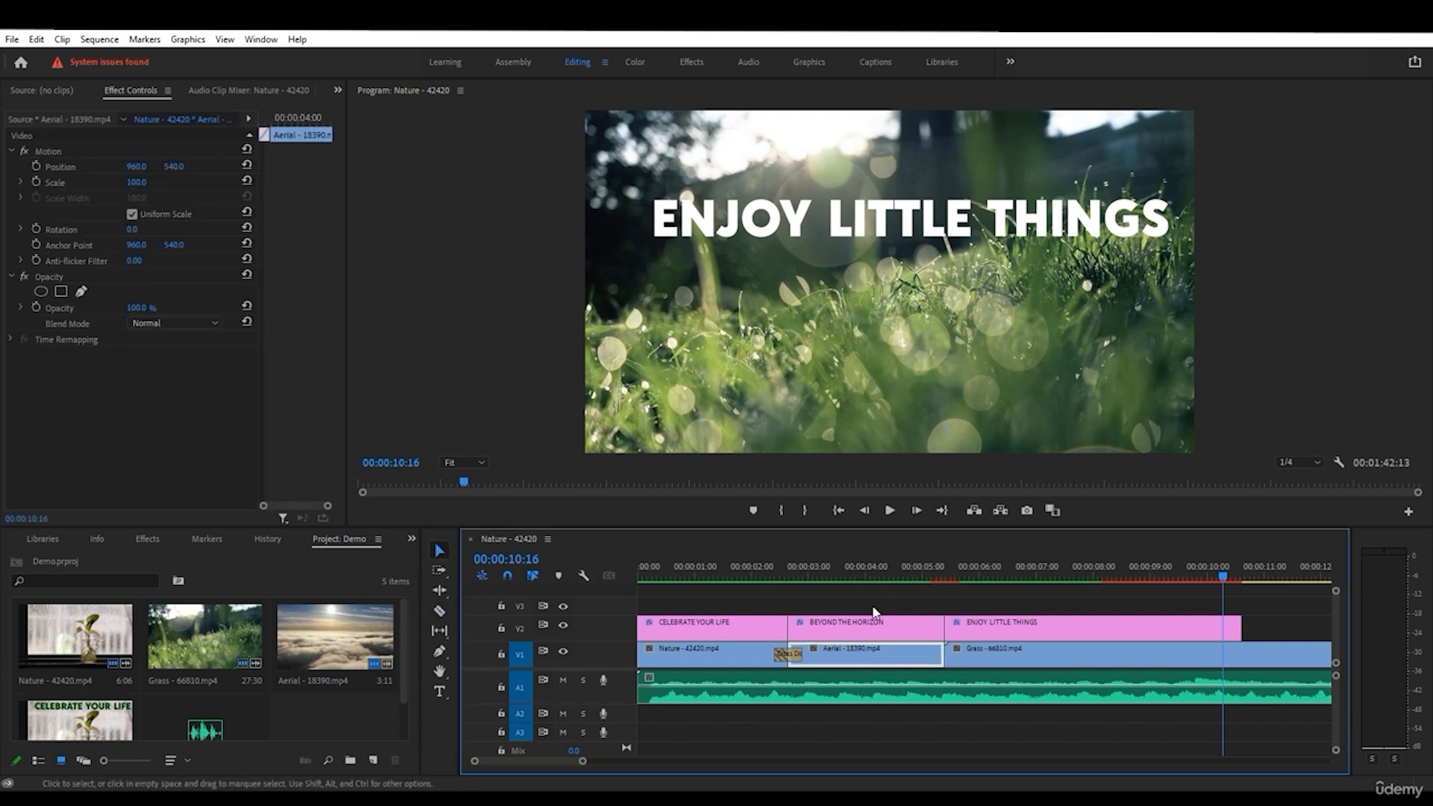
pyautogui.moveTo(1219, 581); pyautogui.dragTo(874, 585)
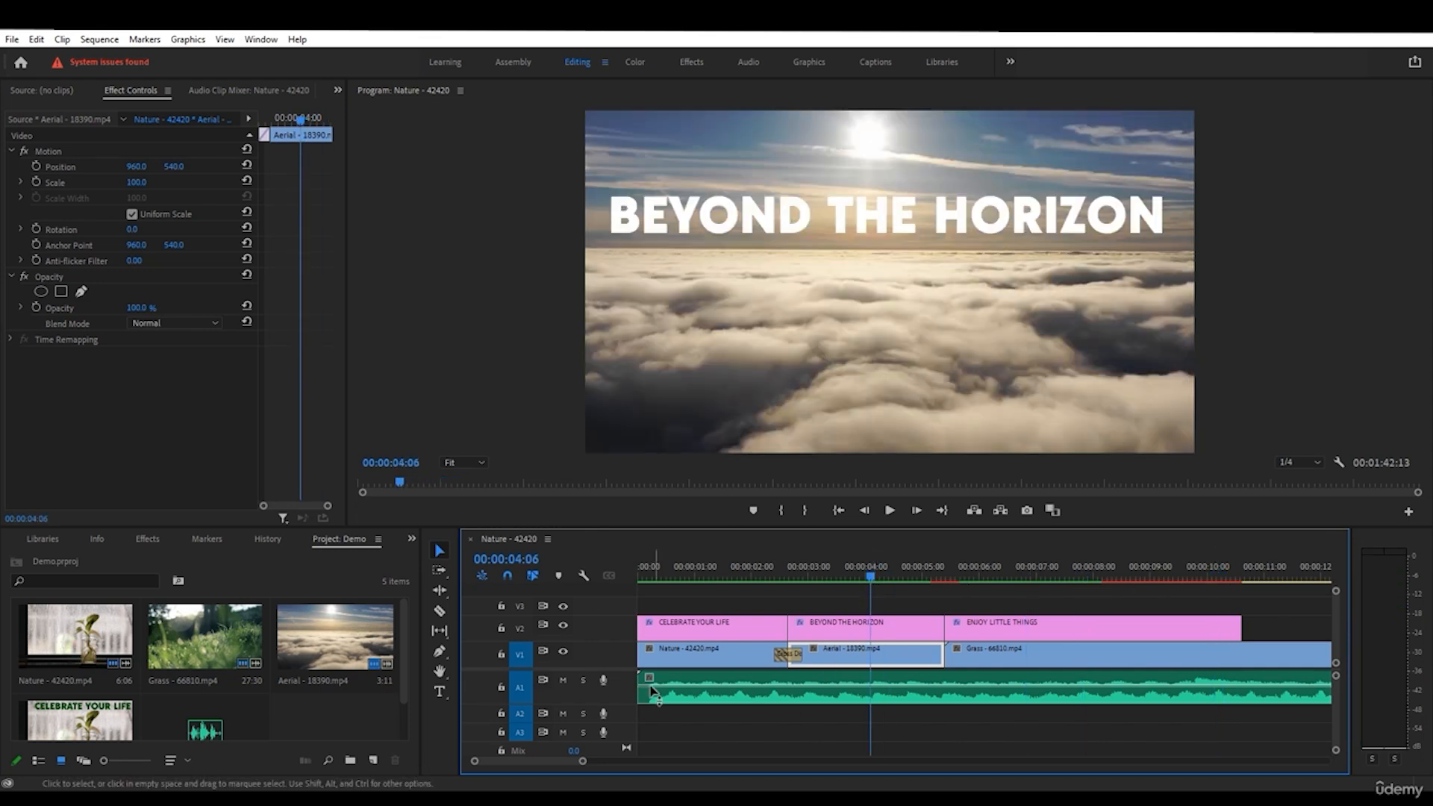
pyautogui.click(564, 686)
# - Split the selected Aerial clip at 00:00:03:46 without using the Razor tool
pyautogui.click(864, 576)
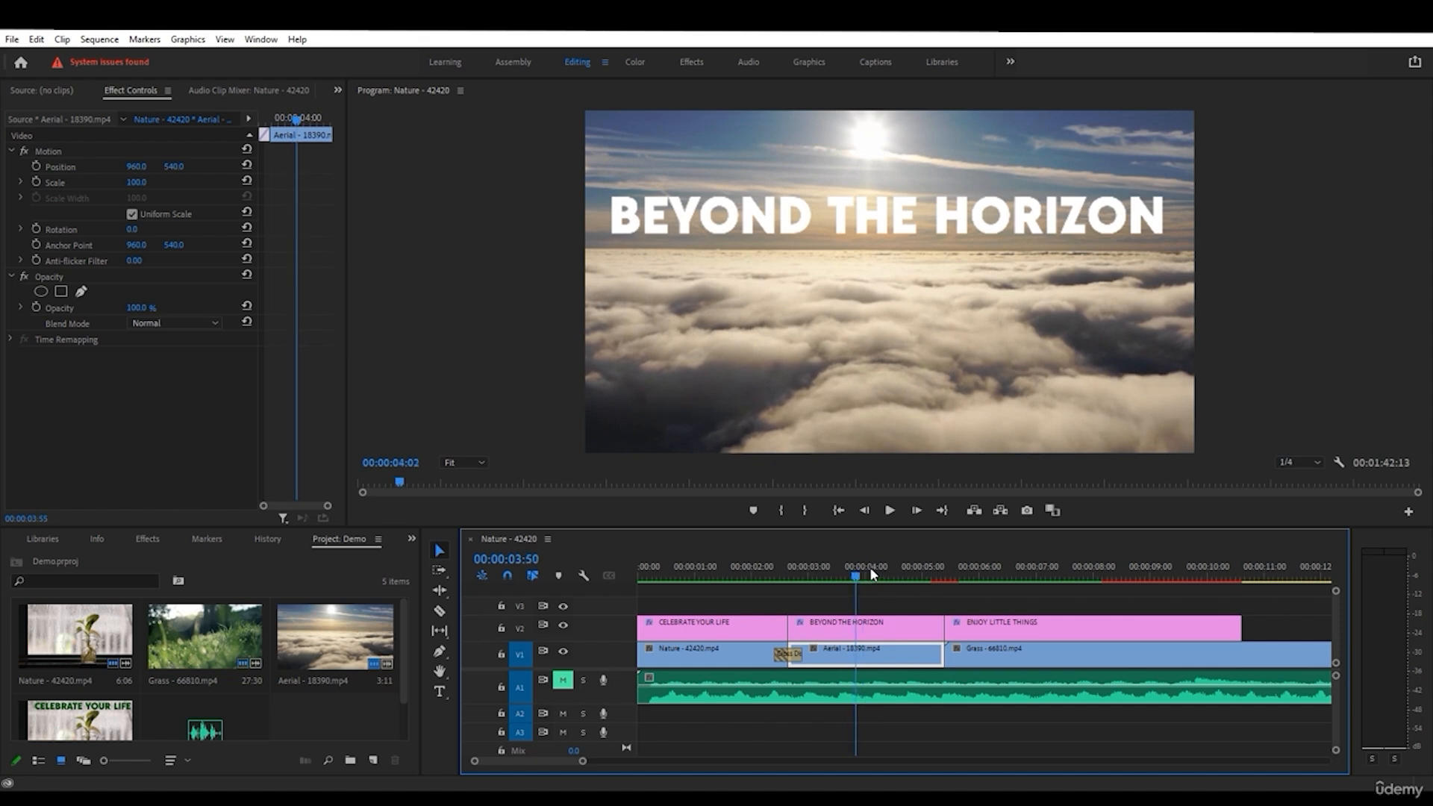
pyautogui.moveTo(870, 567); pyautogui.dragTo(851, 570)
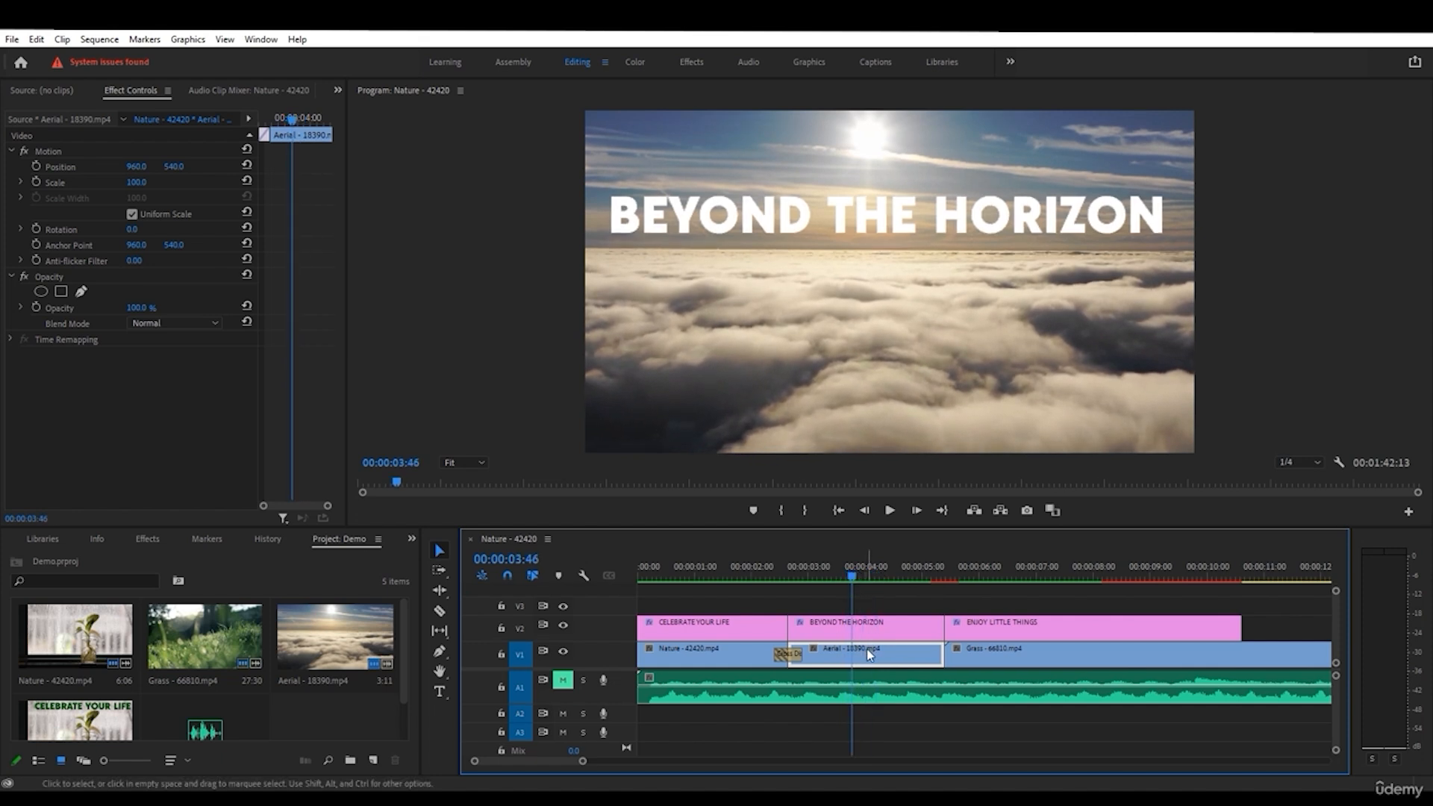
pyautogui.hotkey('ctrl', 'k')
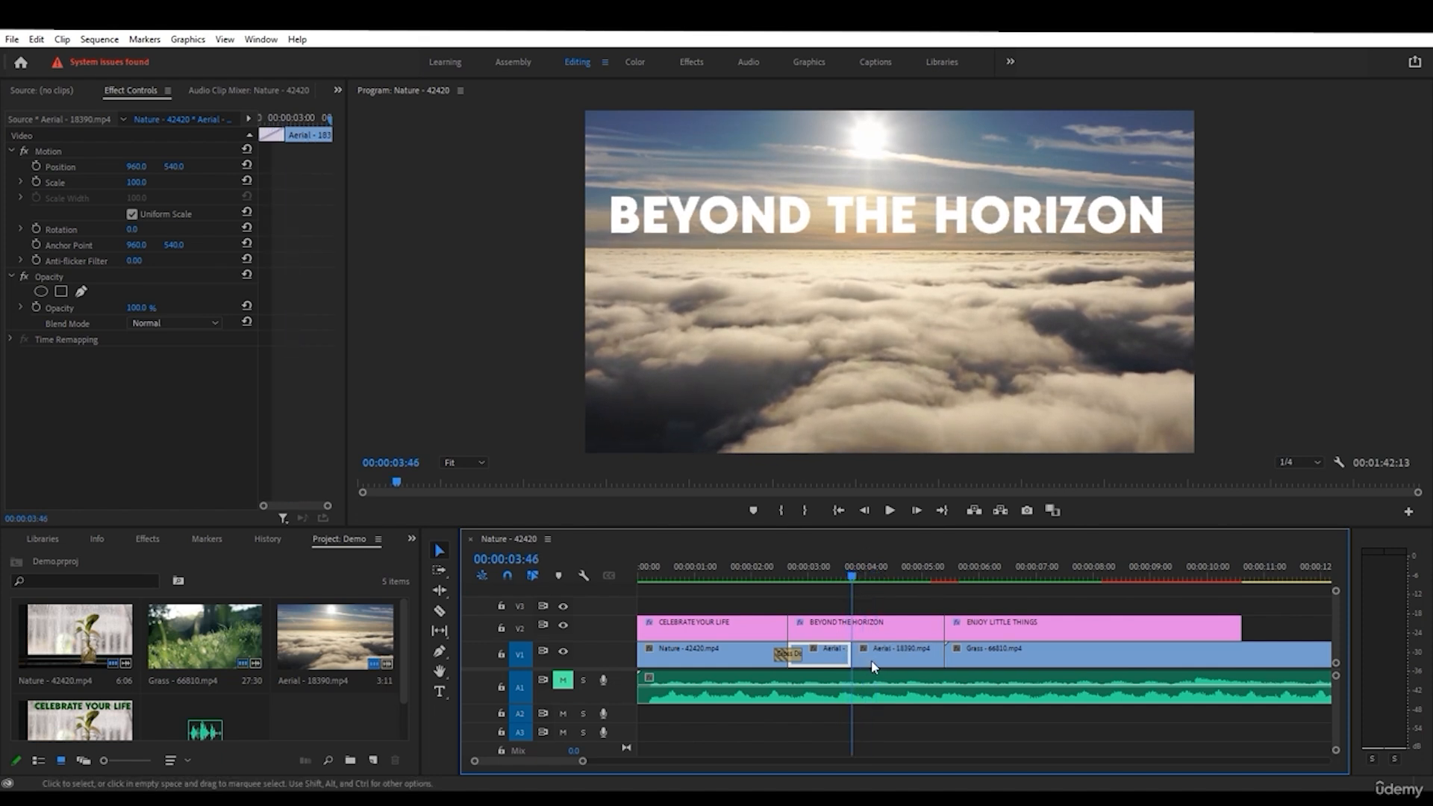
pyautogui.click(849, 570)
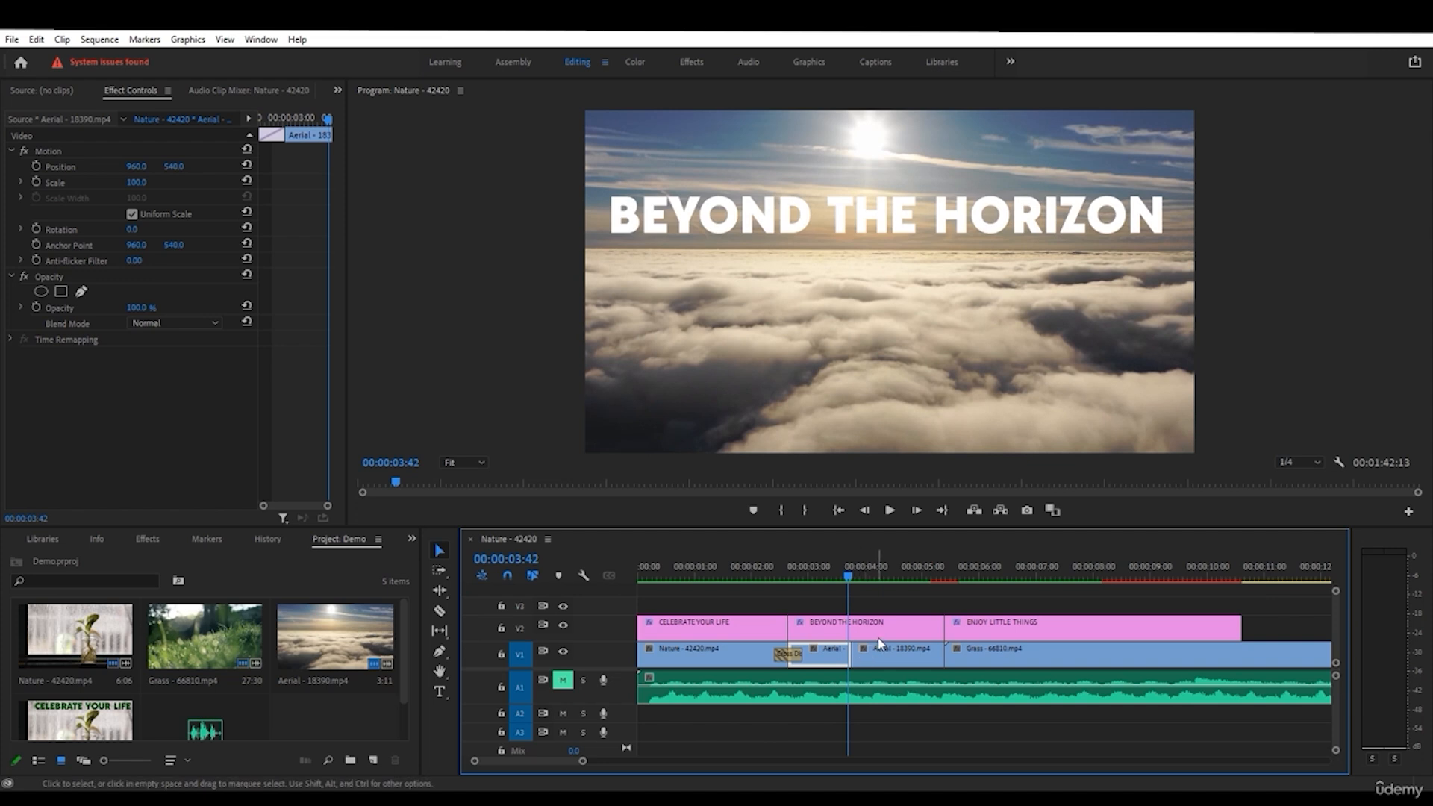
# - Try splitting the Grass clip at two playhead positions, the second at 00:00:07:52, and undo the cuts
pyautogui.moveTo(882, 571); pyautogui.dragTo(1086, 570)
pyautogui.click(1019, 655)
pyautogui.hotkey('ctrl', 'k')
pyautogui.click(1086, 657)
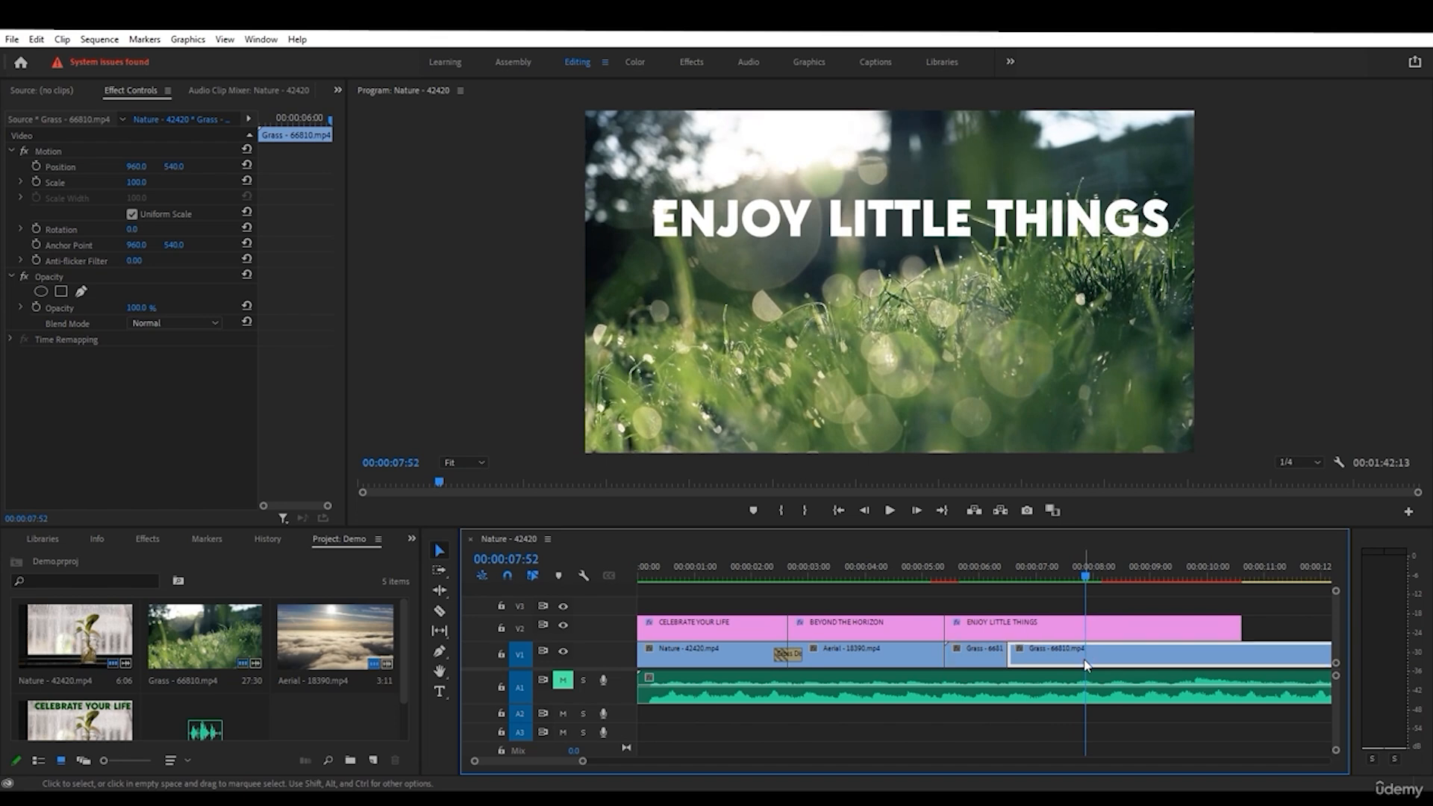
pyautogui.hotkey('ctrl', 'k')
pyautogui.hotkey('ctrl', 'z')
pyautogui.hotkey('ctrl', 'z')
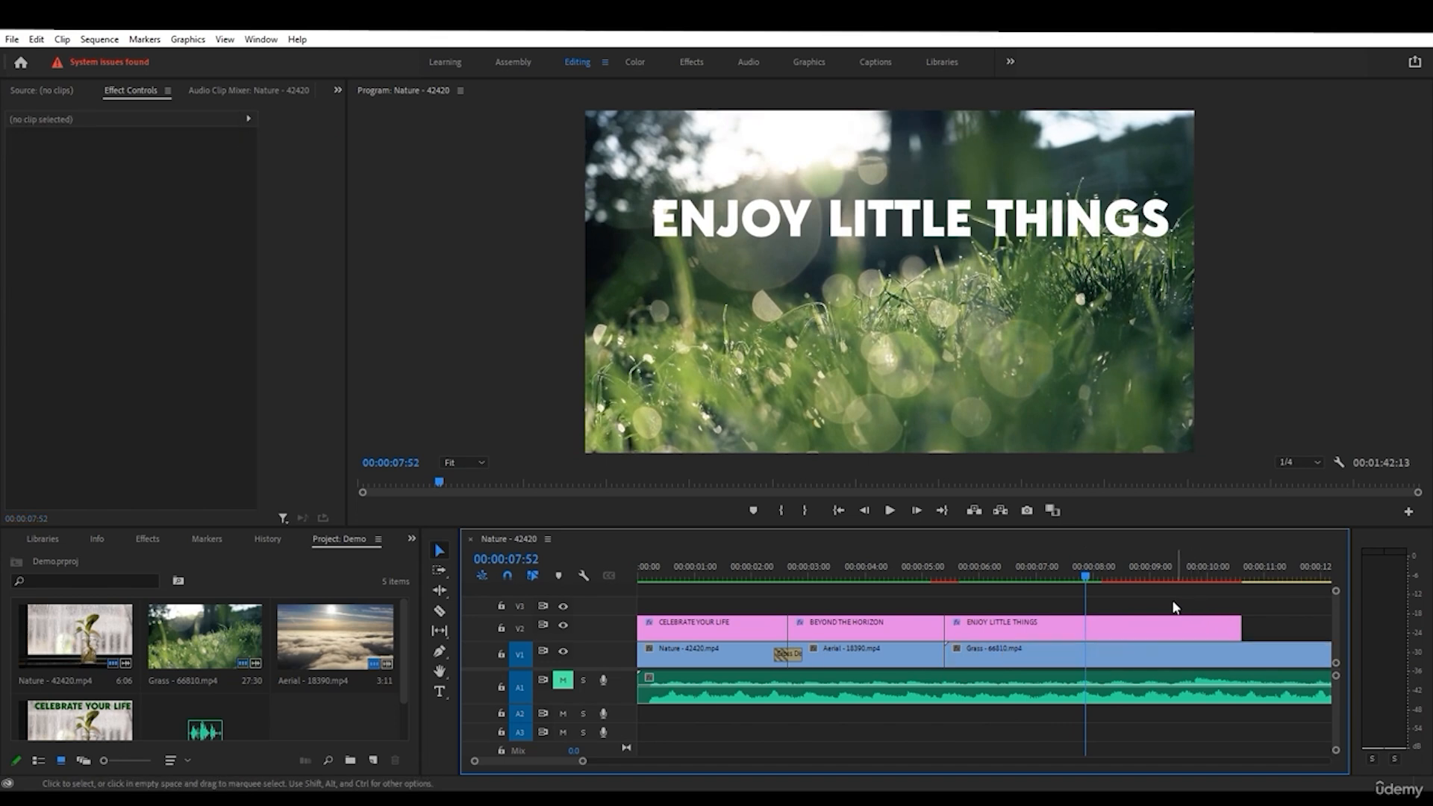
# - Move the playhead to 00:00:06:43 and select the Grass clip on V1
pyautogui.click(1019, 572)
pyautogui.click(1021, 656)
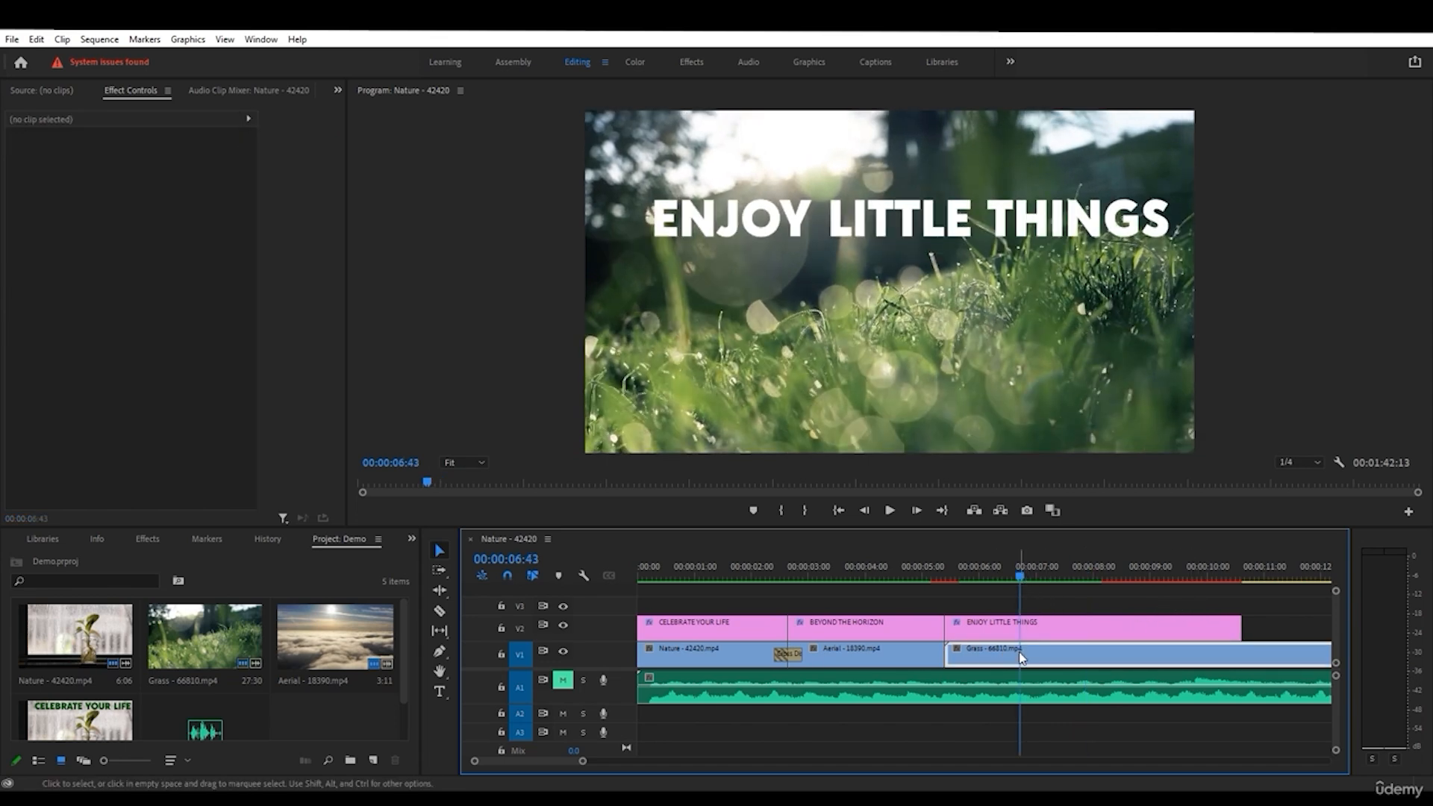
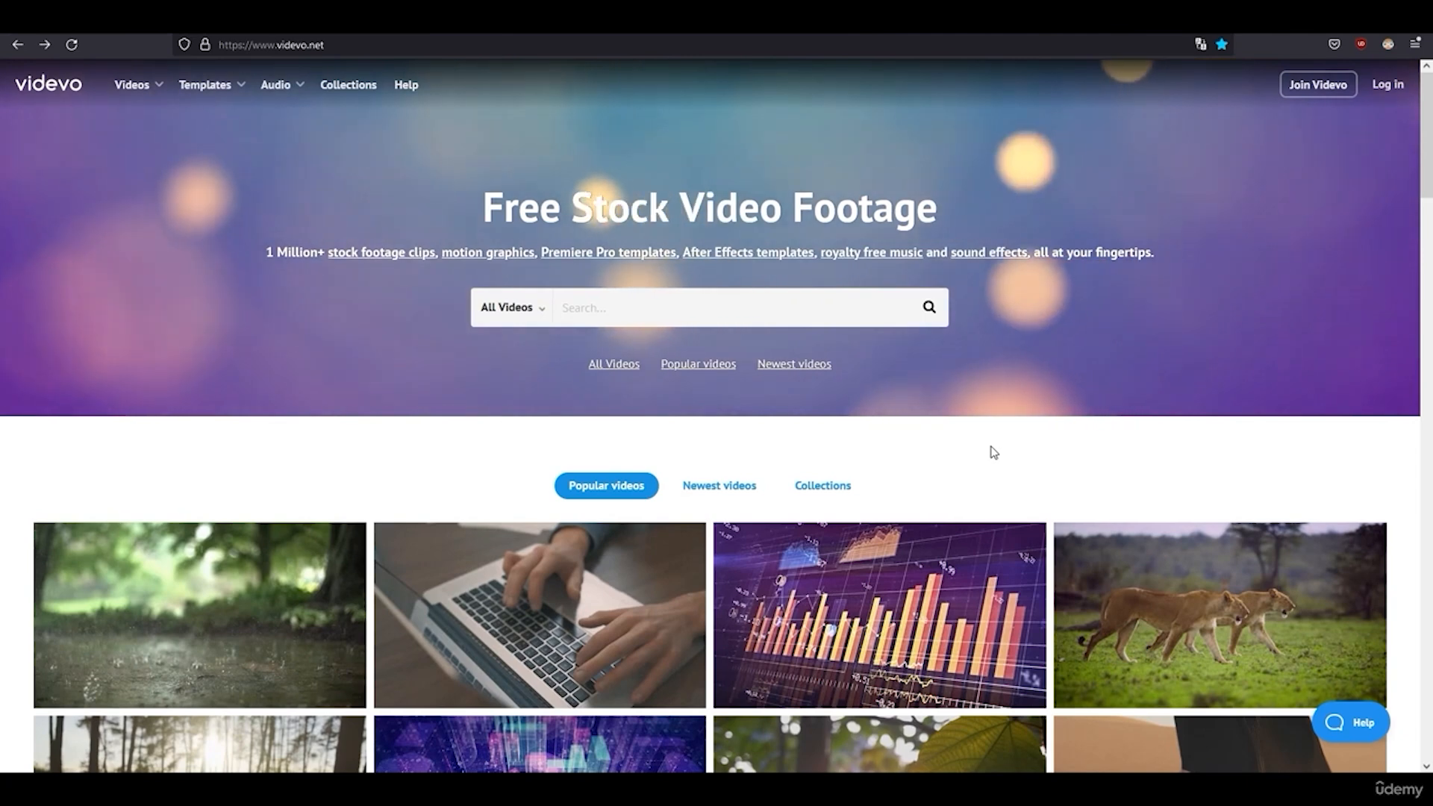
# - Switch to the browser and look over the Videvo home page and its popular stock videos
pyautogui.scroll(-3, 1184, 275)
pyautogui.scroll(3, 1190, 273)
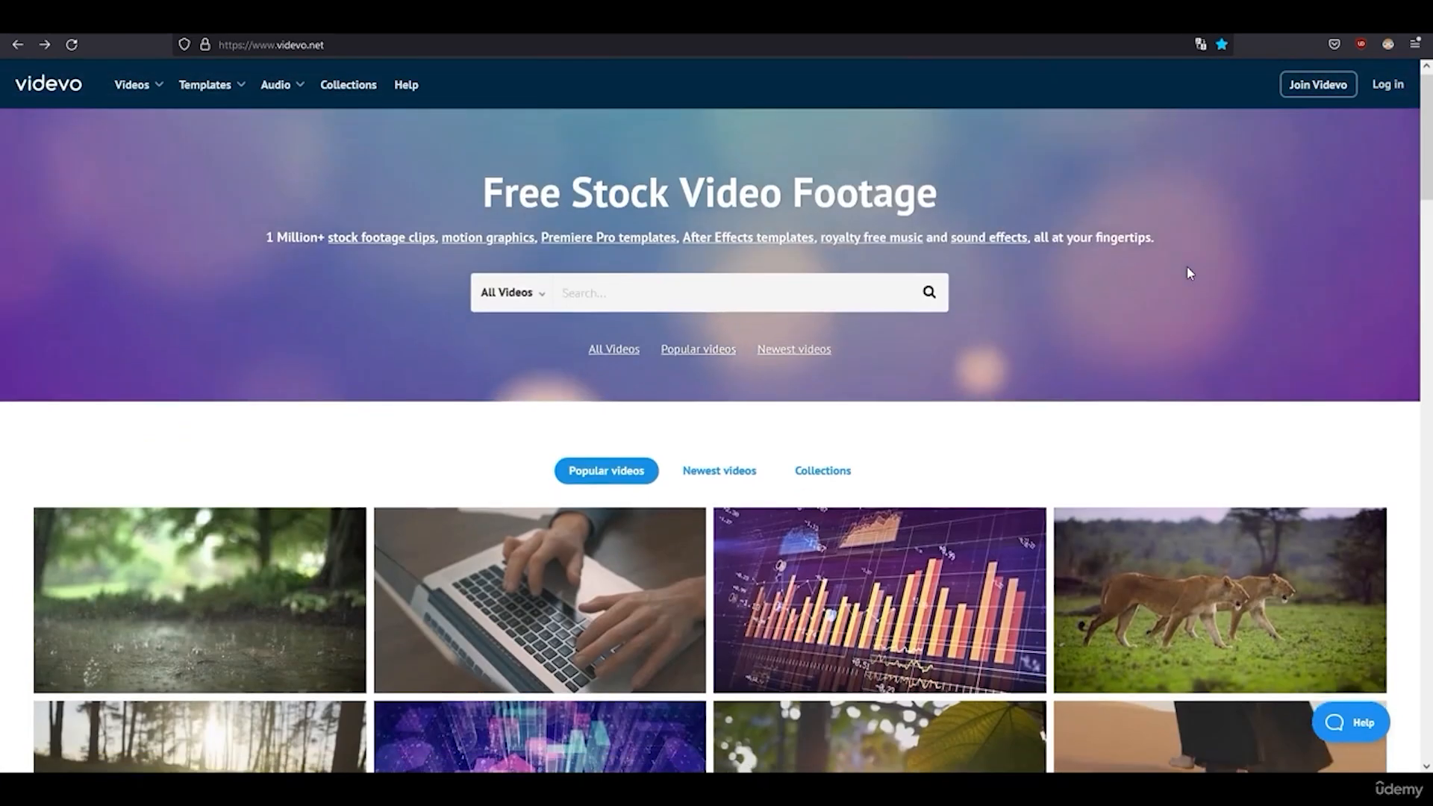
pyautogui.scroll(1, 1190, 273)
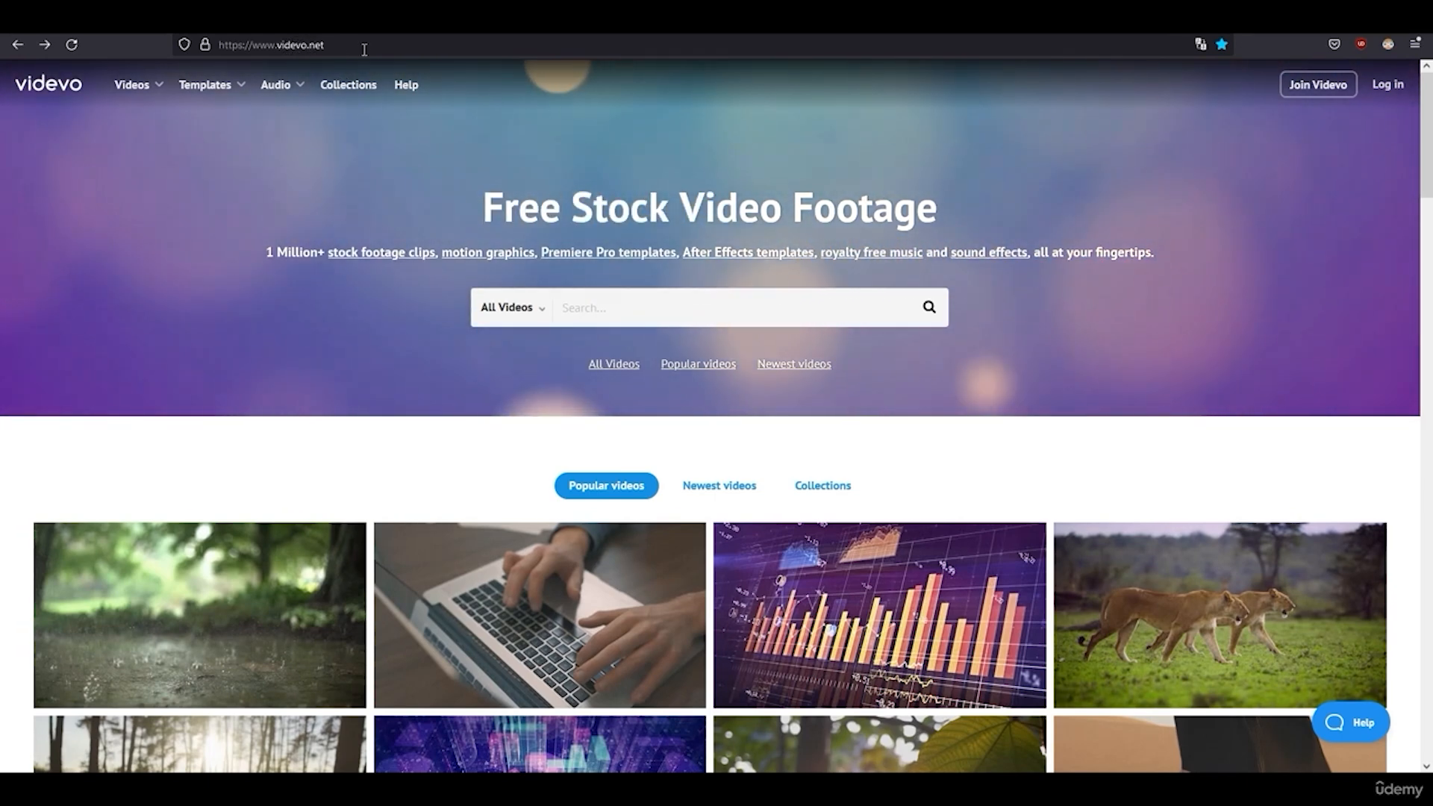
pyautogui.moveTo(189, 92)
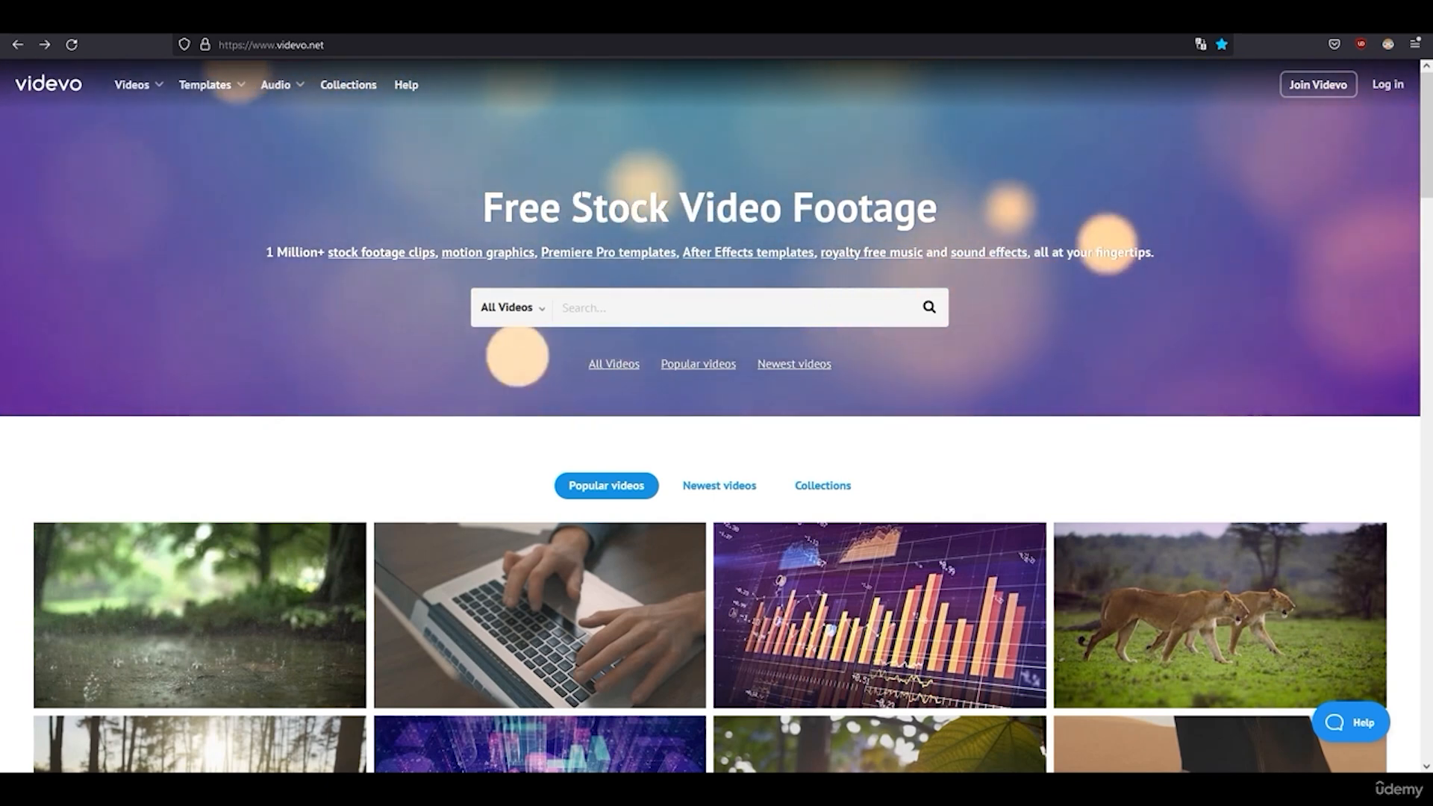
pyautogui.scroll(-4, 687, 211)
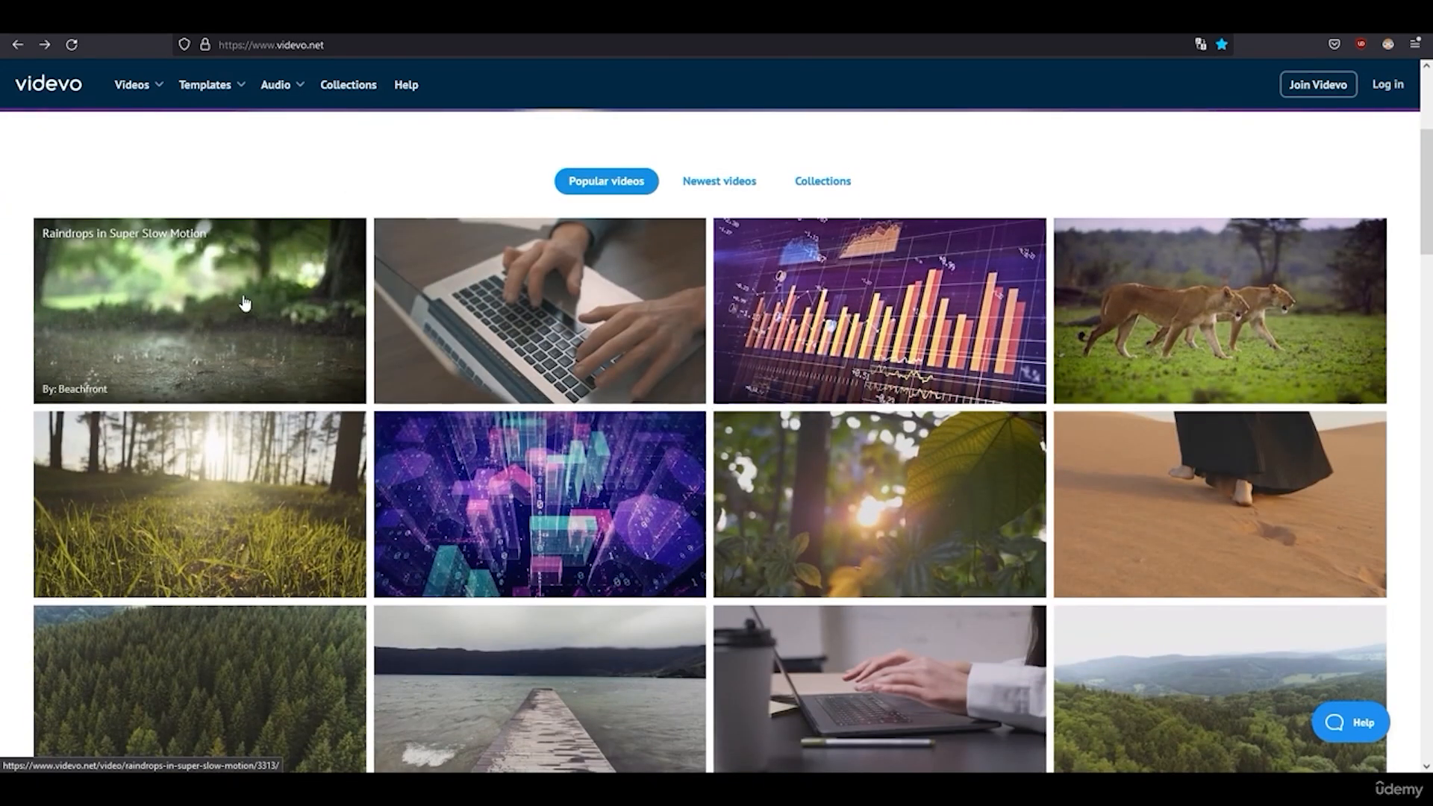
# - View the download and licence details of the Raindrops in Super Slow Motion clip, and return to browsing the popular videos
pyautogui.click(314, 316)
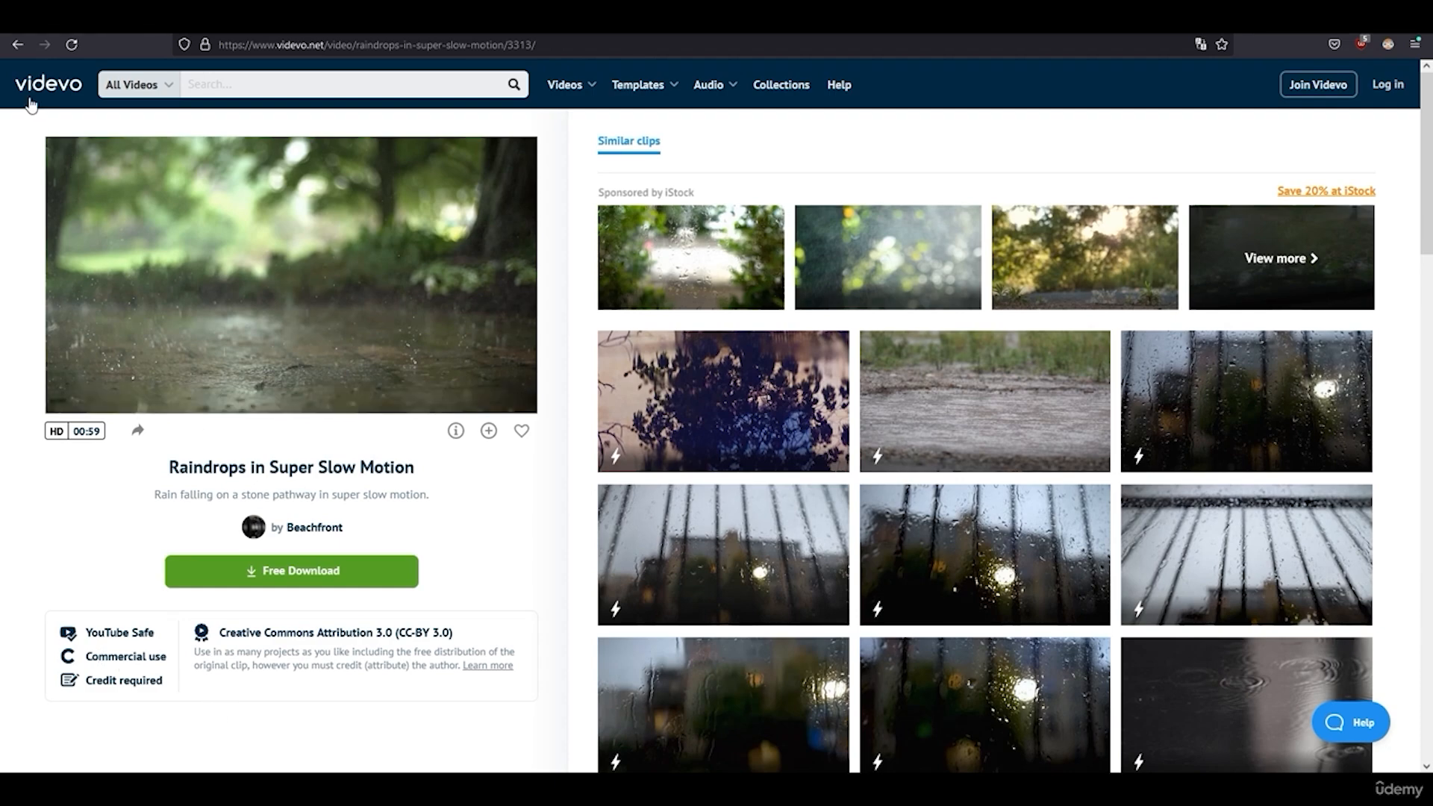
pyautogui.click(21, 48)
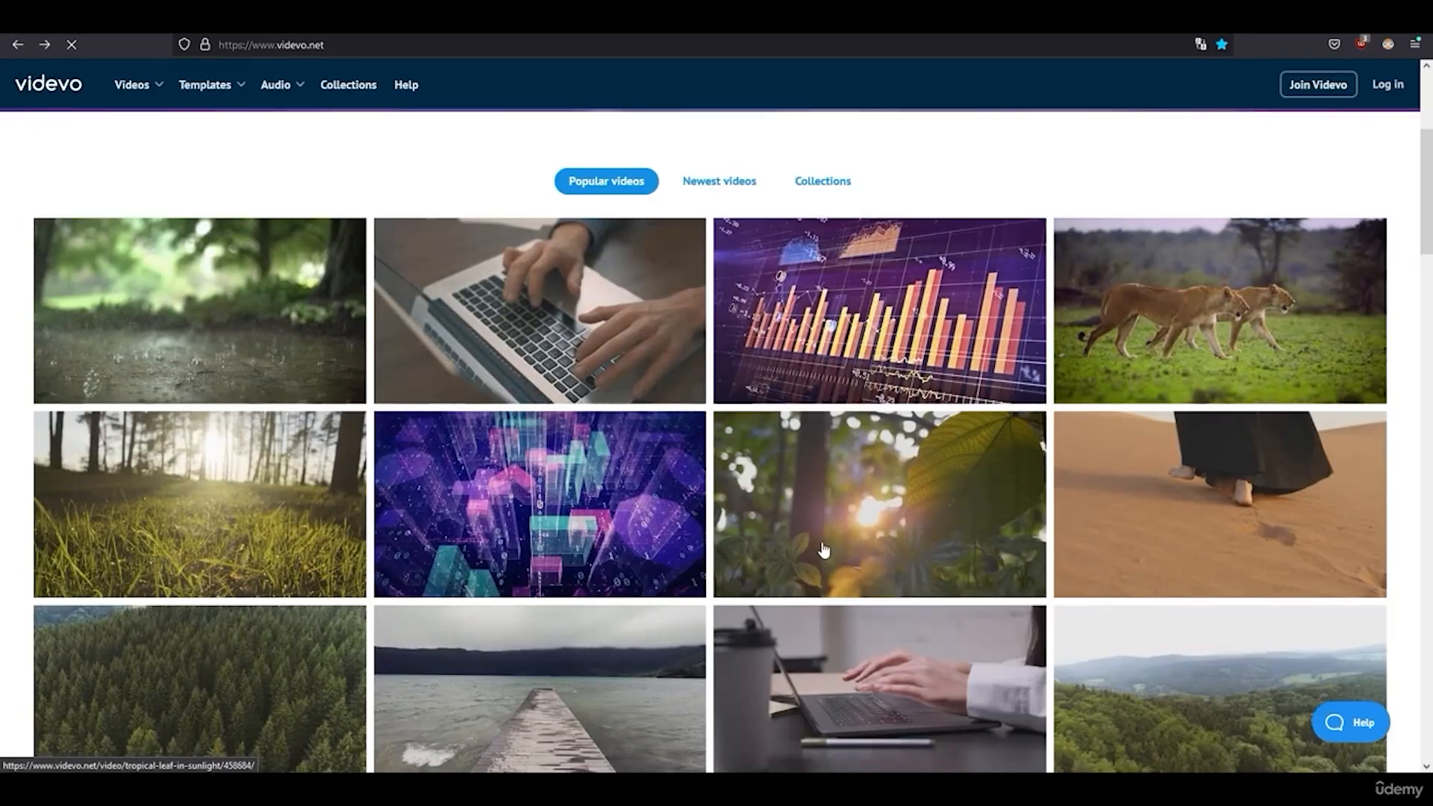
pyautogui.scroll(-3, 506, 463)
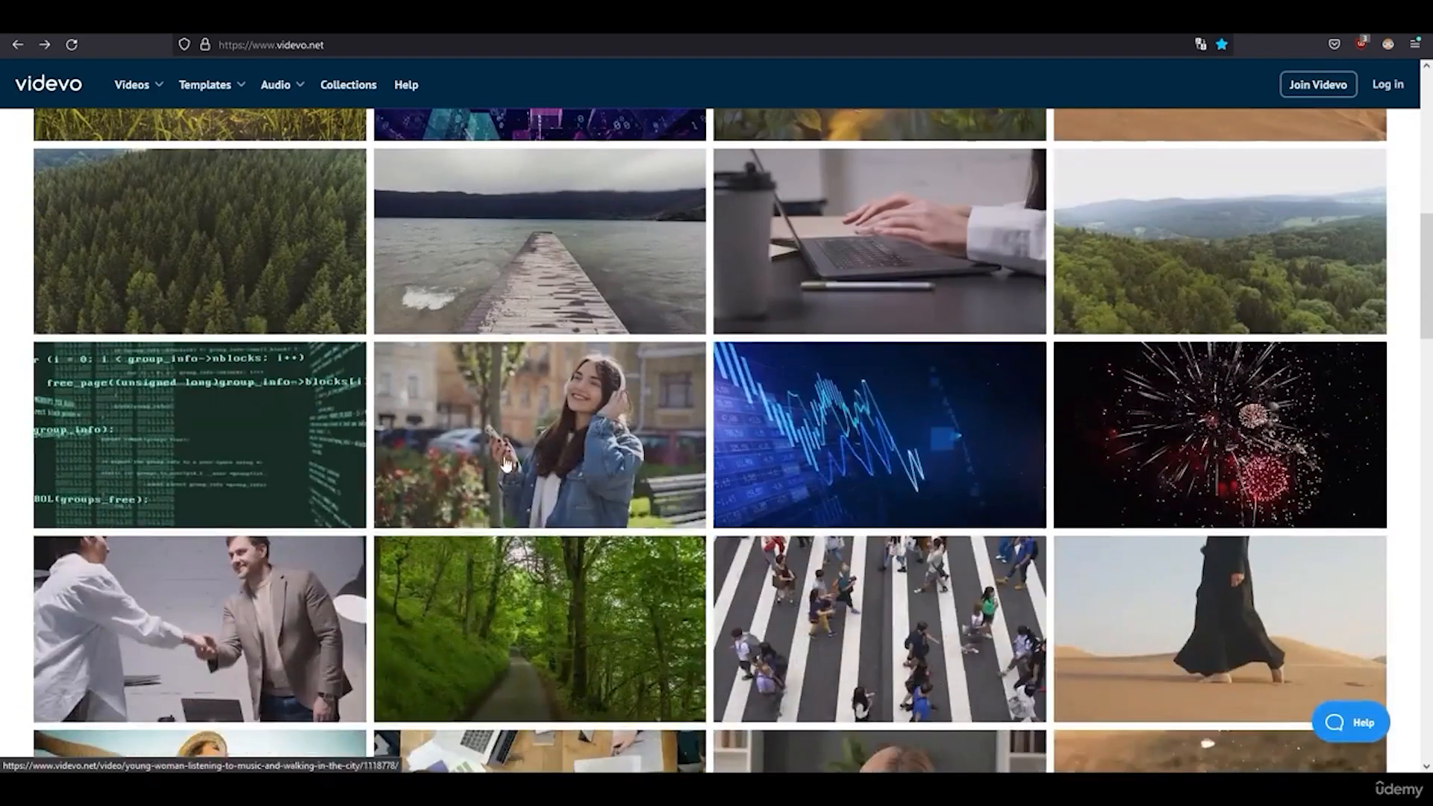
# - View the Data Chart Animated Loop Blue 02 and Data Chart Growth Orange Bars 02 clips' licence details, and return to the Videvo home page
pyautogui.click(881, 445)
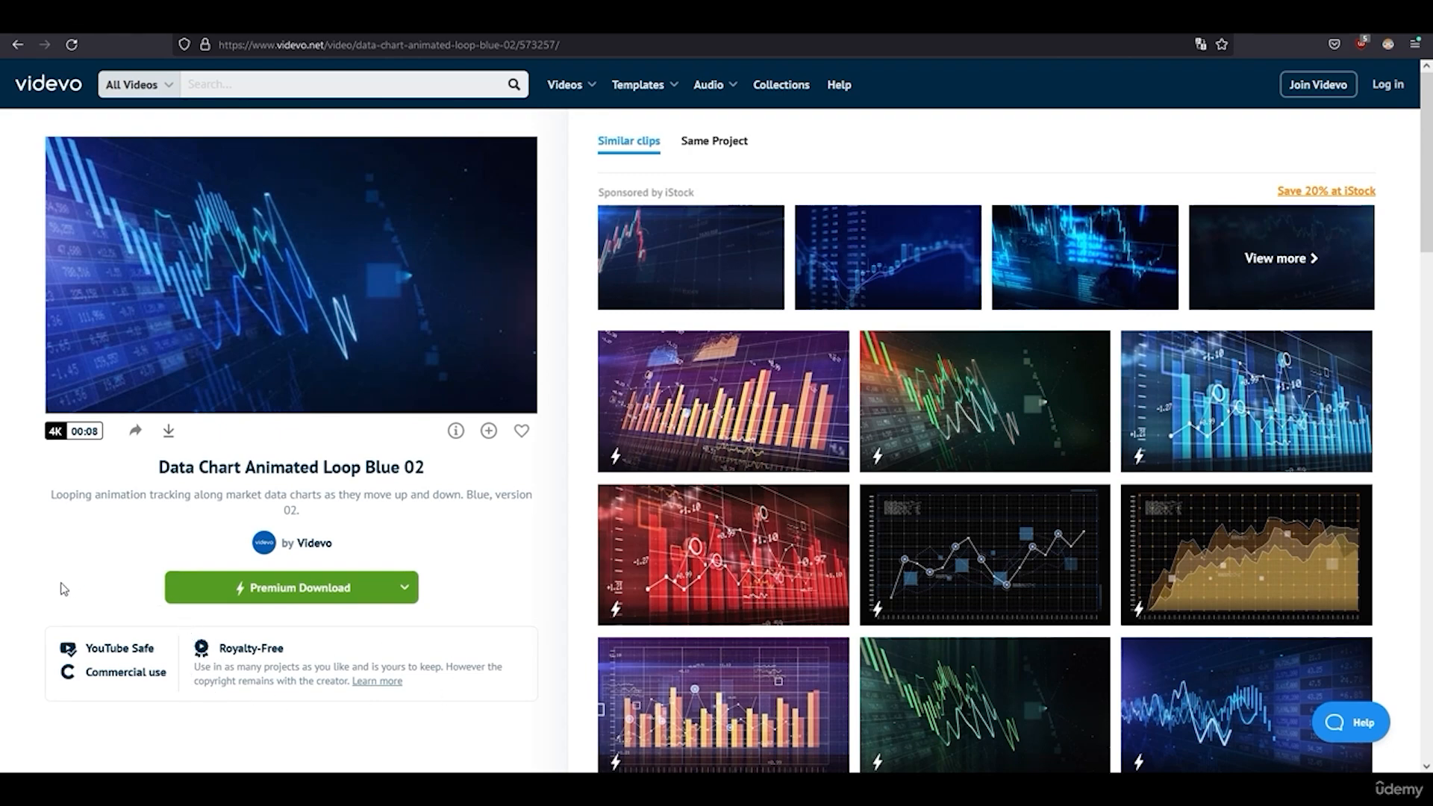
pyautogui.scroll(-6, 915, 458)
pyautogui.scroll(5, 1031, 544)
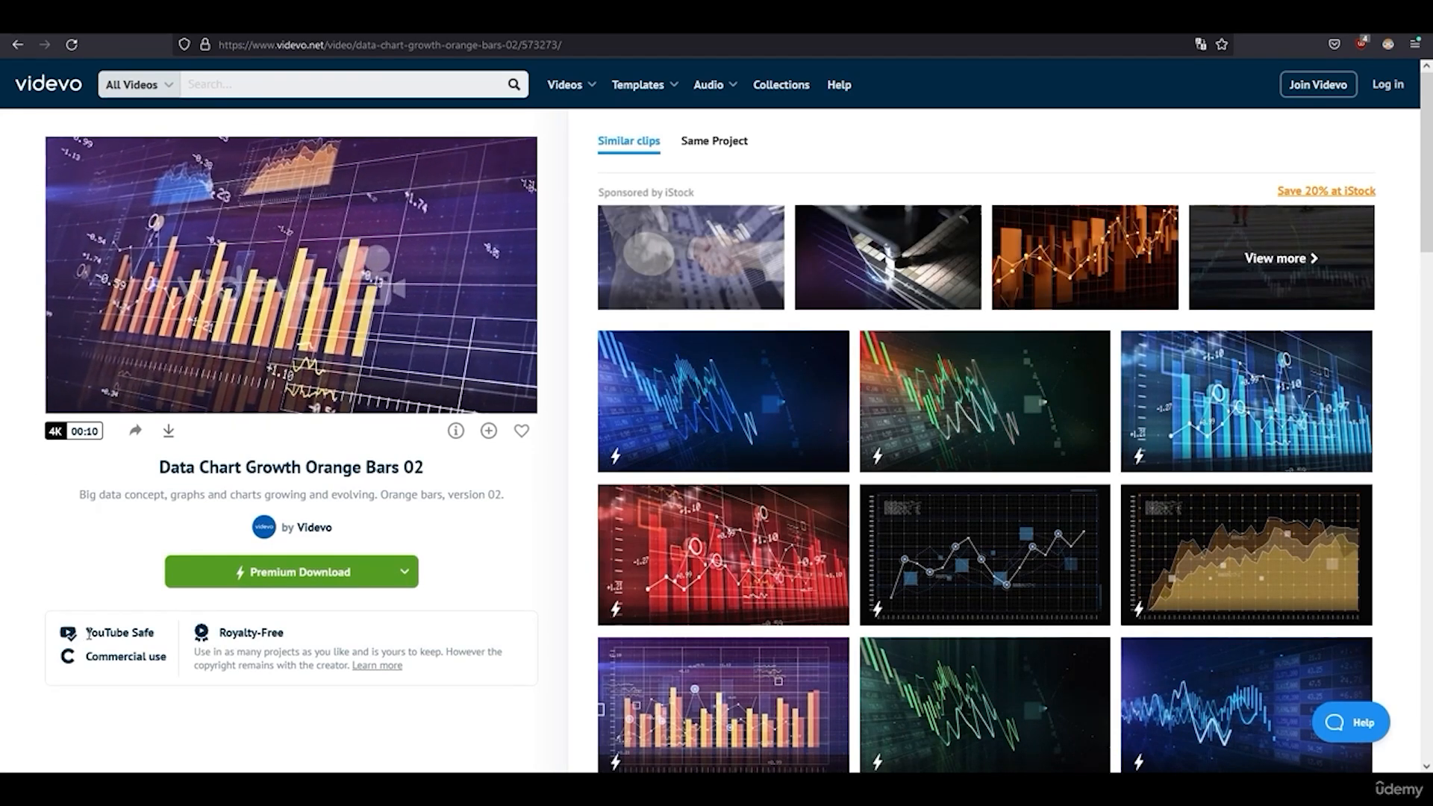
pyautogui.moveTo(87, 634); pyautogui.dragTo(150, 634)
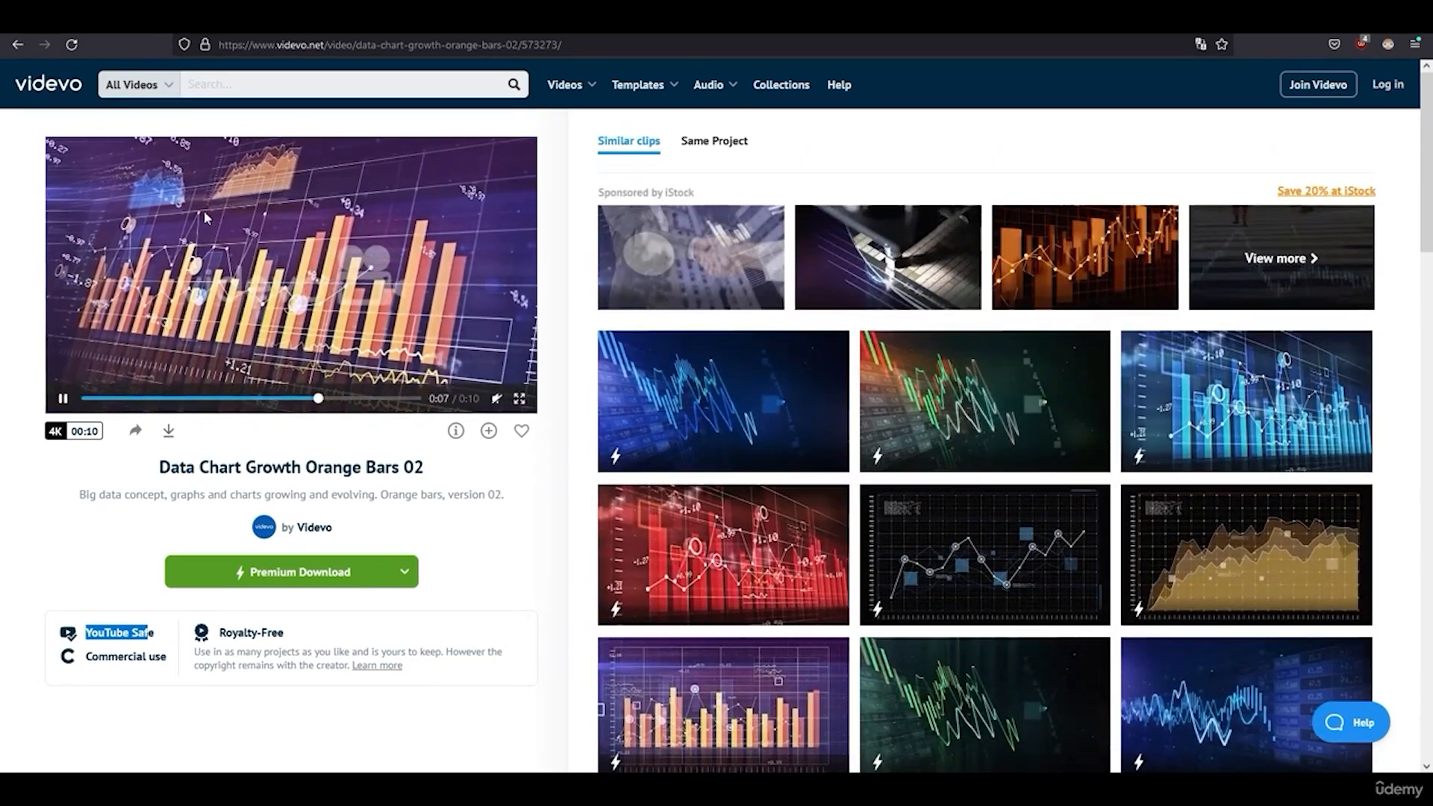
pyautogui.click(48, 83)
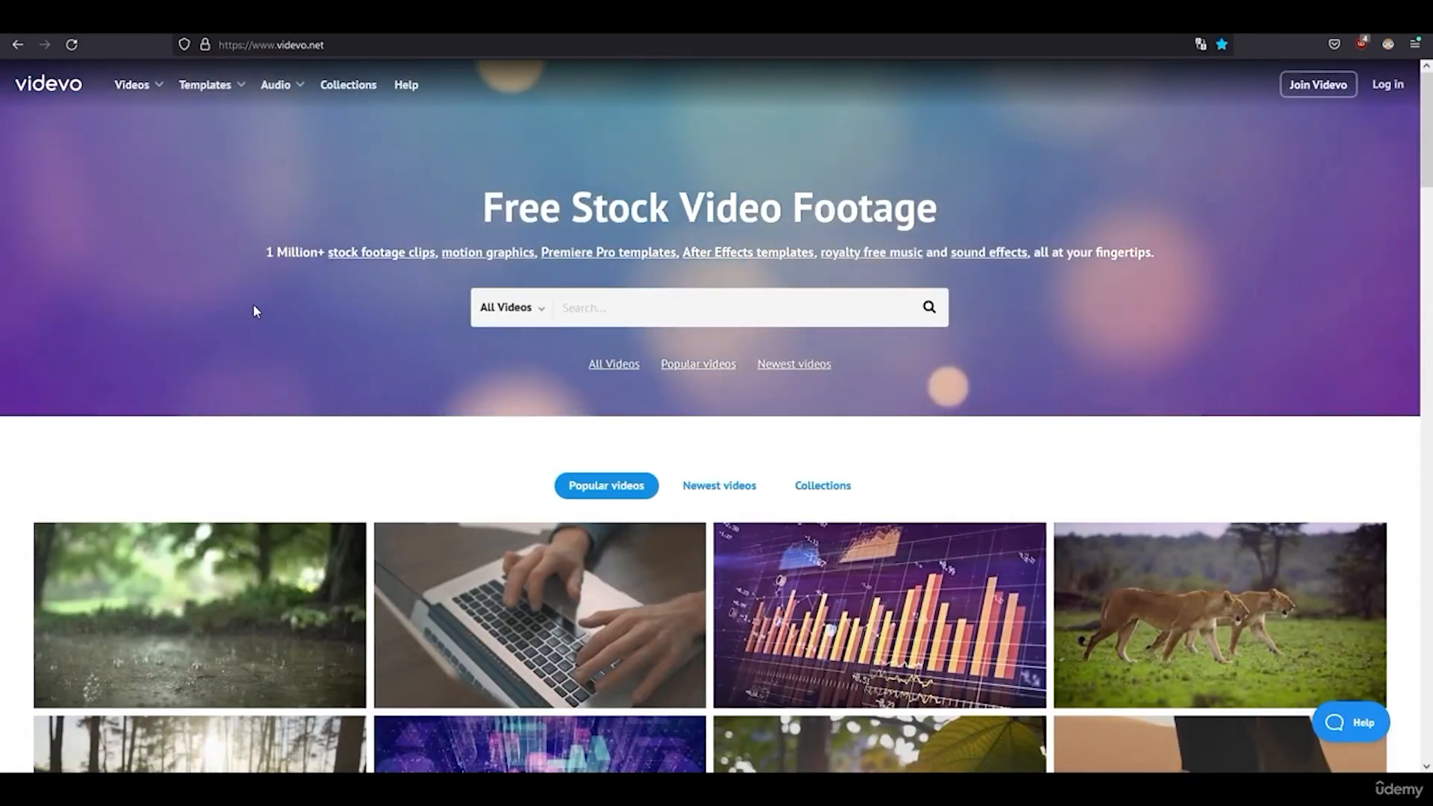
# - Look through the Videvo home page's popular videos and its royalty-free music and sound effects section
pyautogui.scroll(-6, 328, 348)
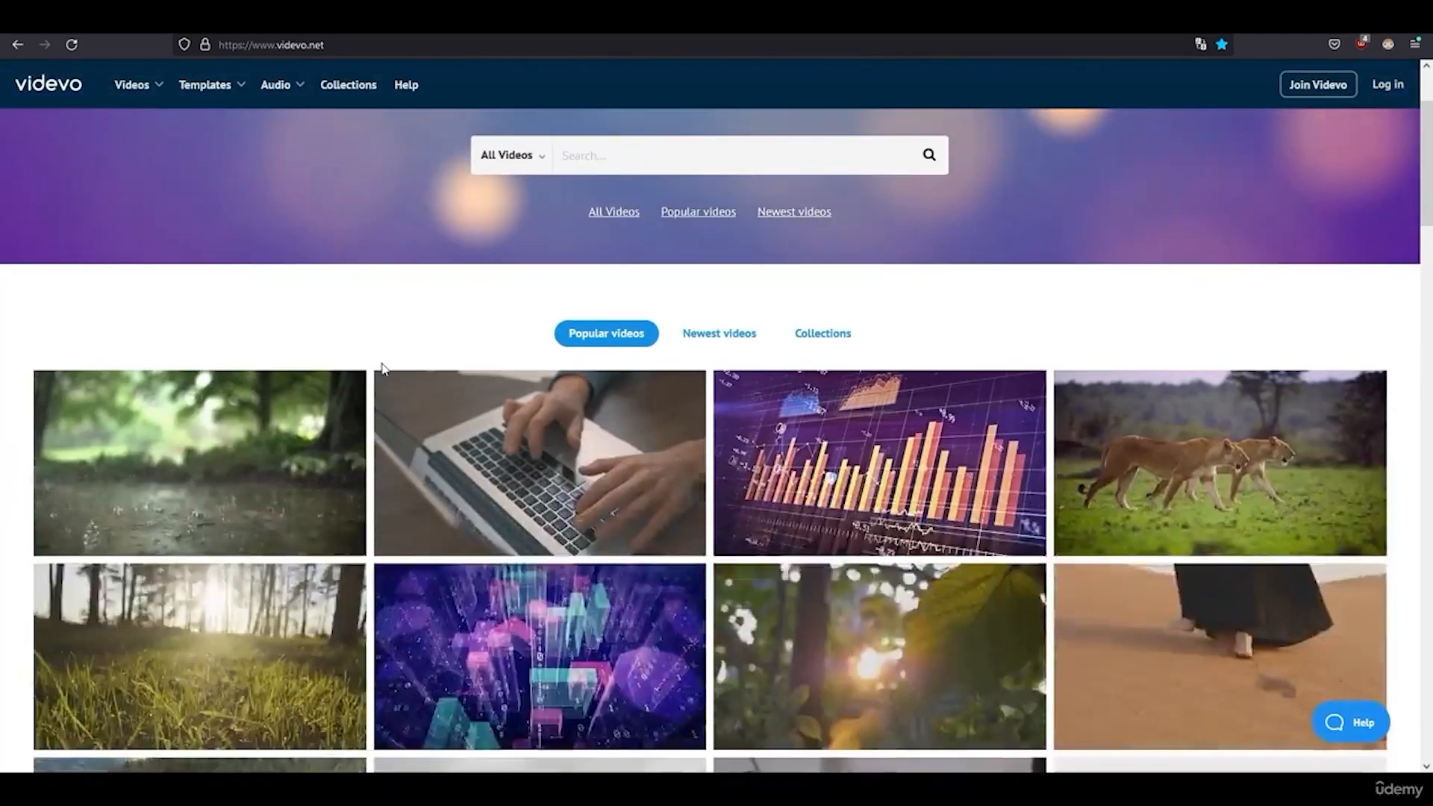
pyautogui.scroll(6, 433, 327)
pyautogui.scroll(-9, 456, 327)
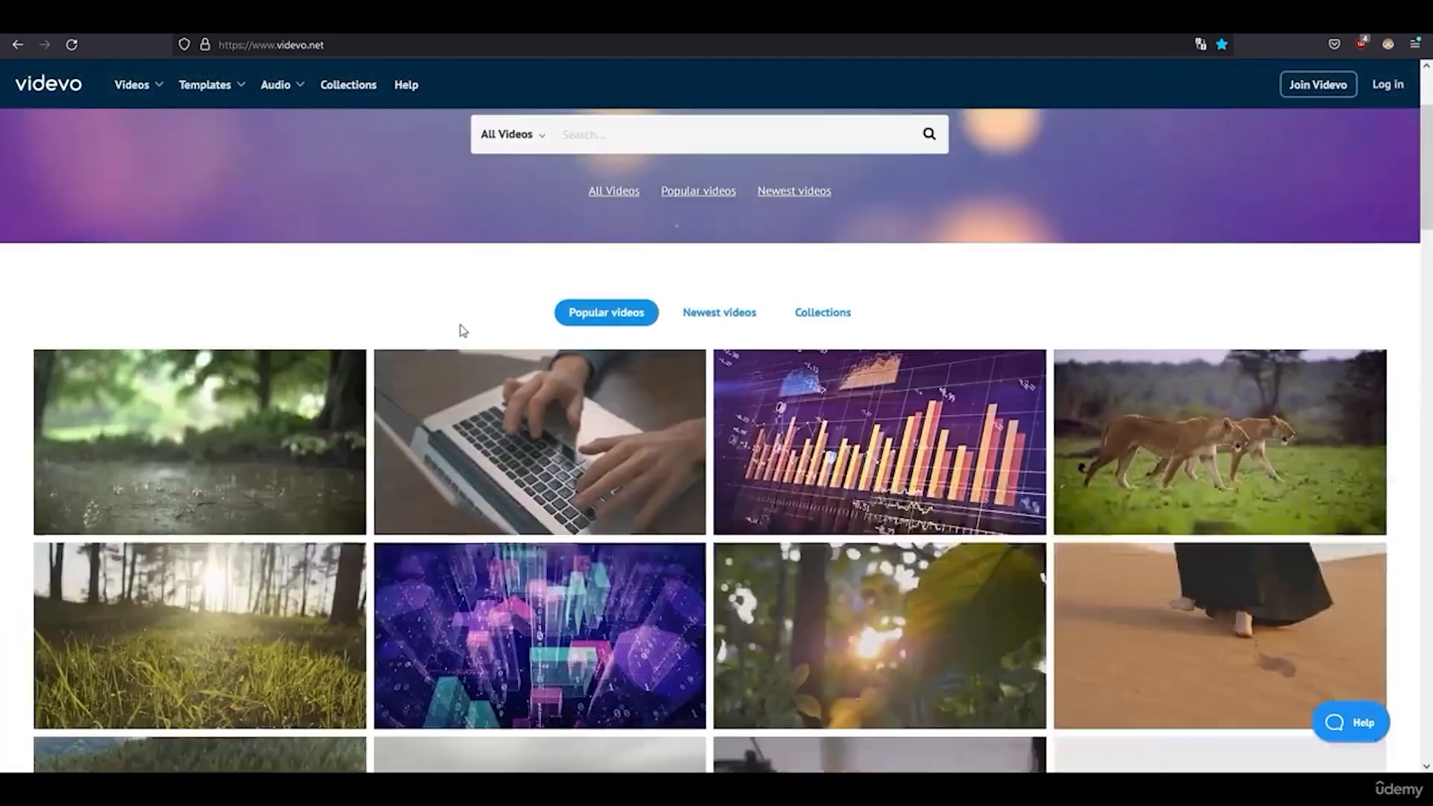
pyautogui.scroll(-6, 974, 429)
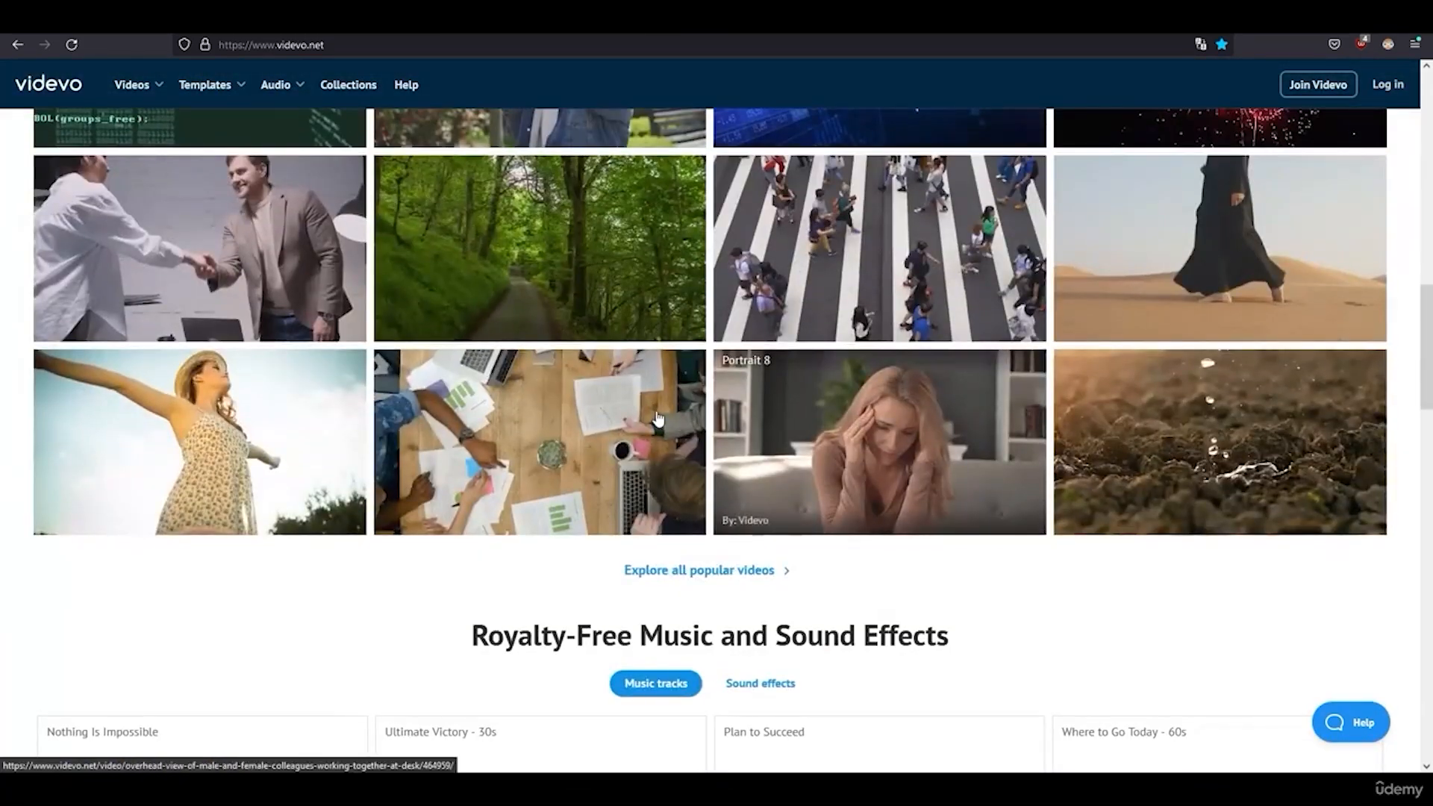
pyautogui.scroll(-3, 657, 418)
pyautogui.scroll(1, 649, 436)
pyautogui.scroll(-4, 746, 432)
pyautogui.scroll(1, 748, 441)
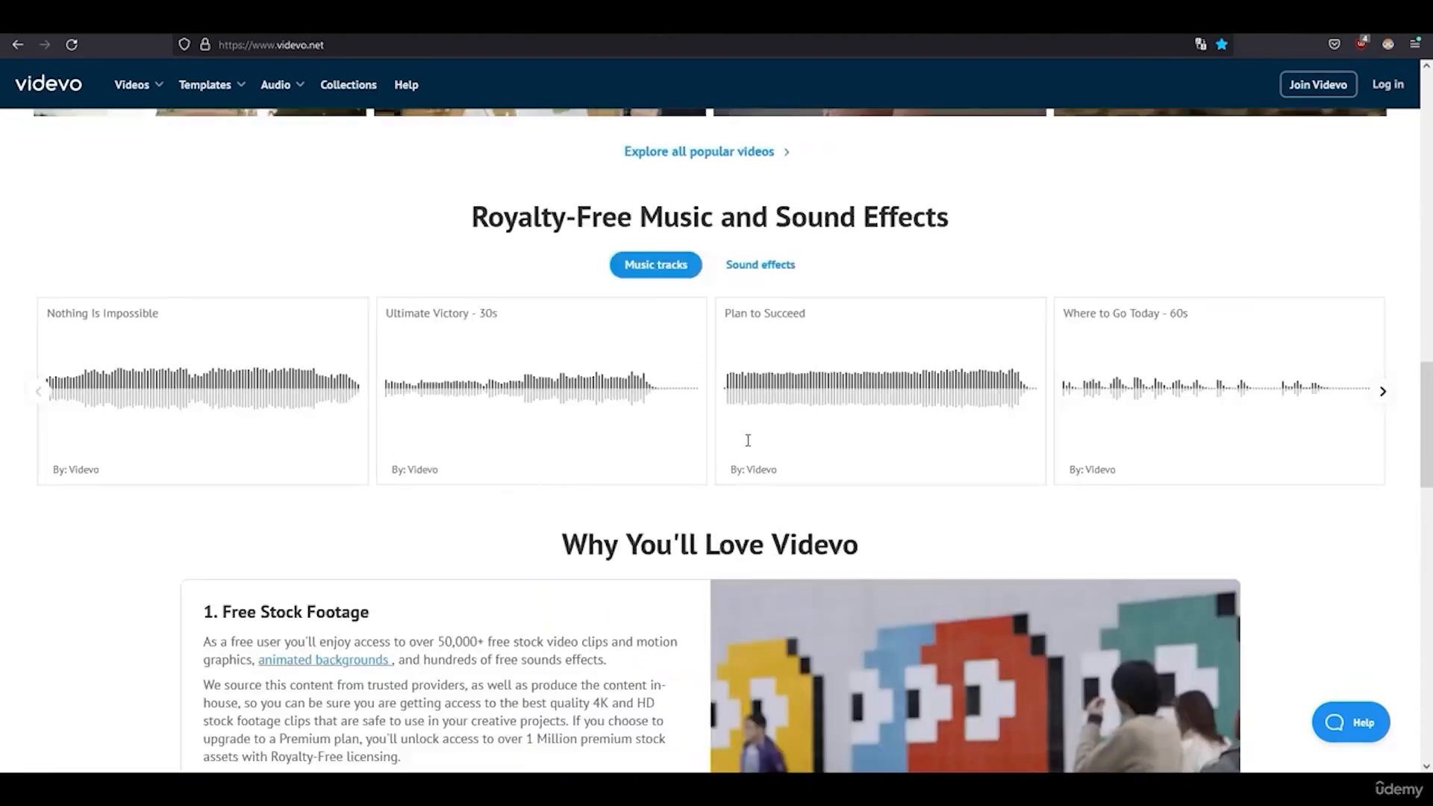
pyautogui.scroll(10, 748, 441)
pyautogui.scroll(-2, 748, 440)
pyautogui.scroll(11, 732, 489)
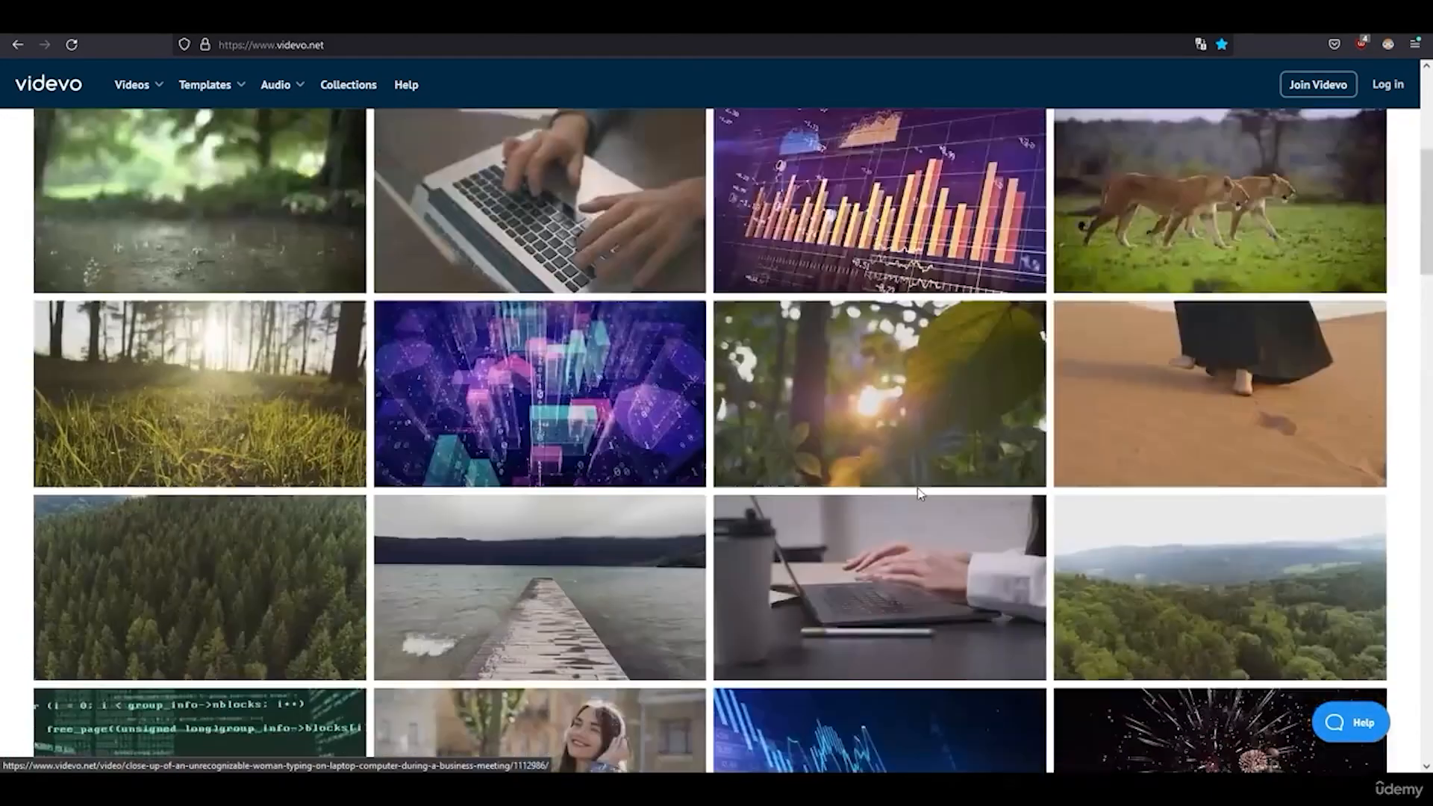
# - Check the media types available in the home page's search filter, leaving All Videos selected
pyautogui.click(505, 321)
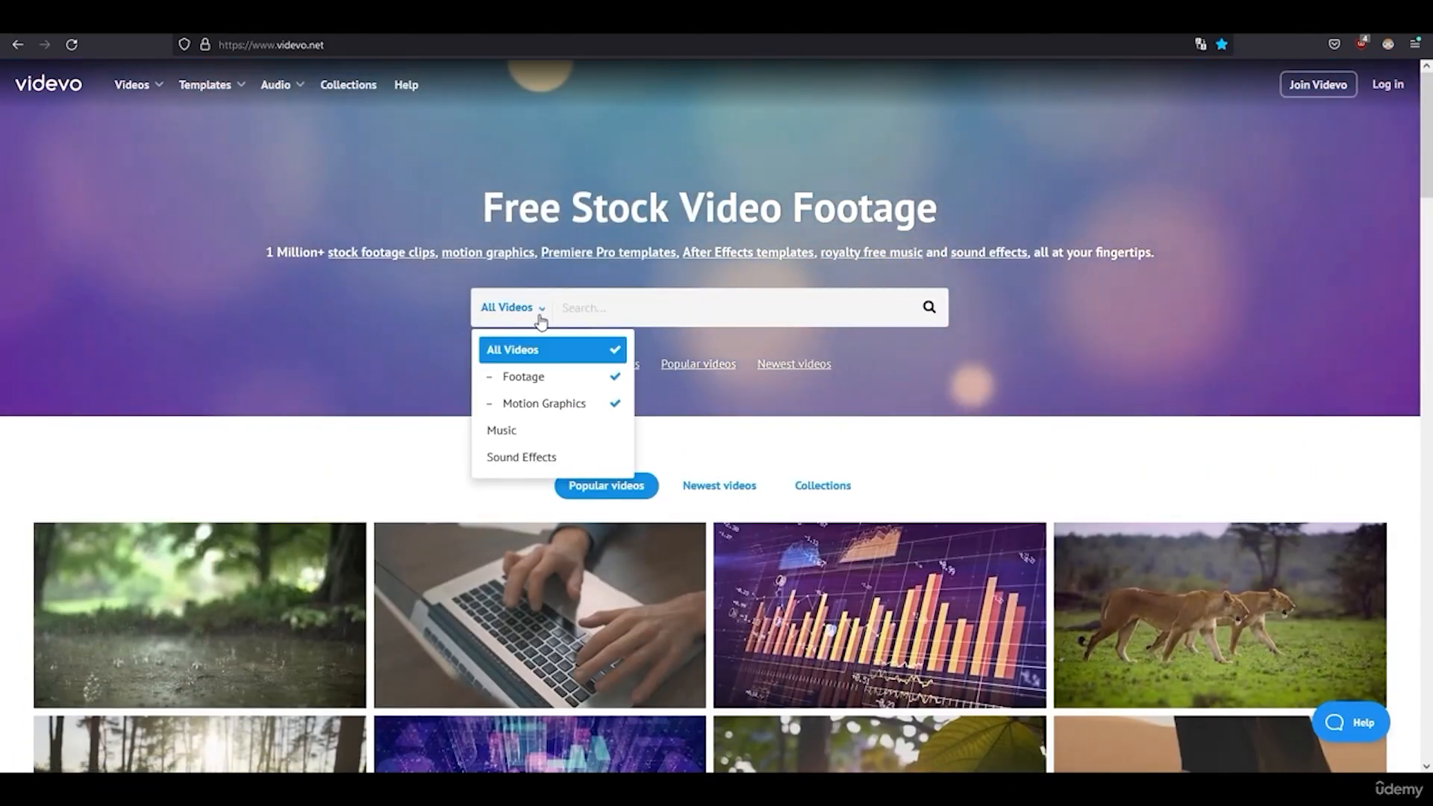
pyautogui.click(1046, 414)
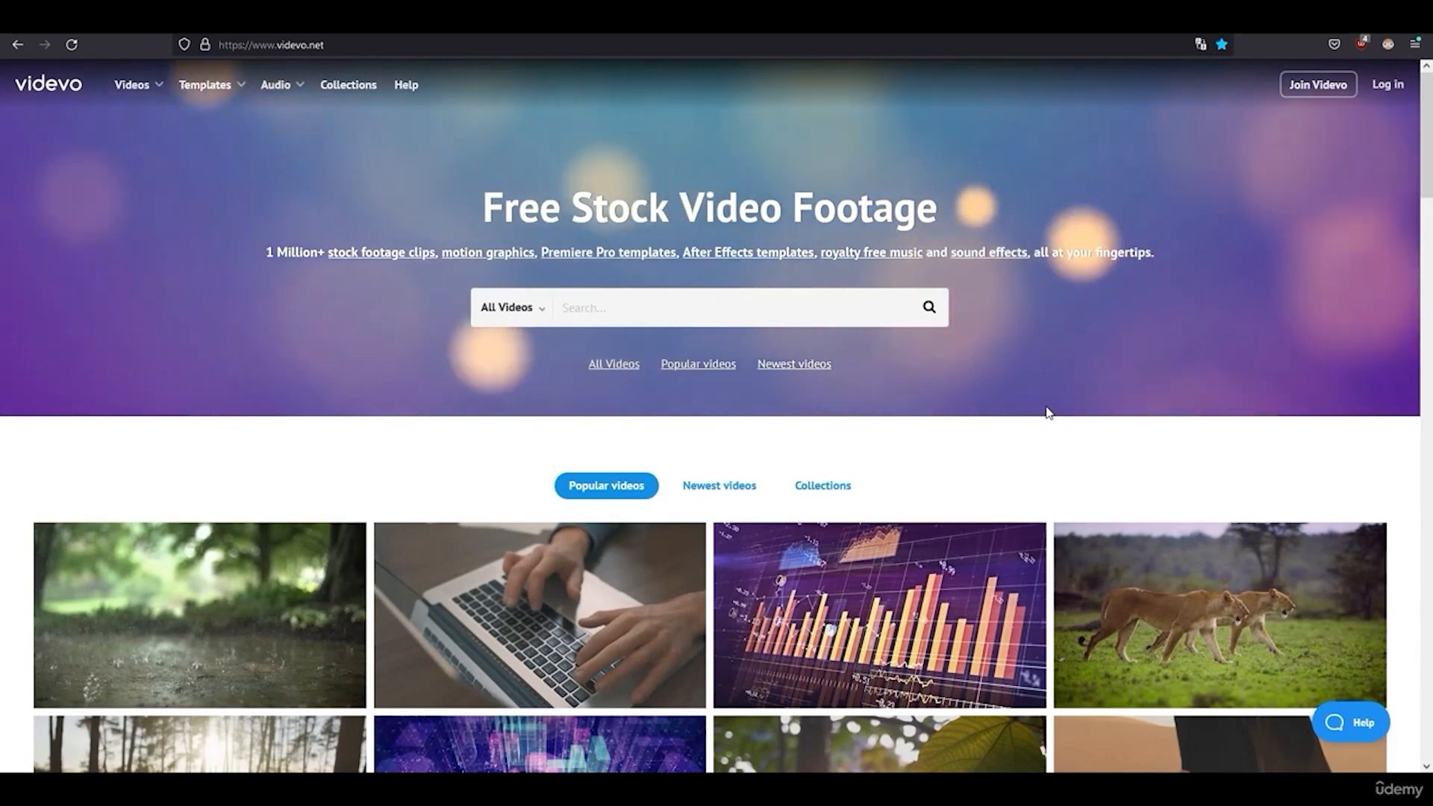
pyautogui.scroll(-2, 1052, 403)
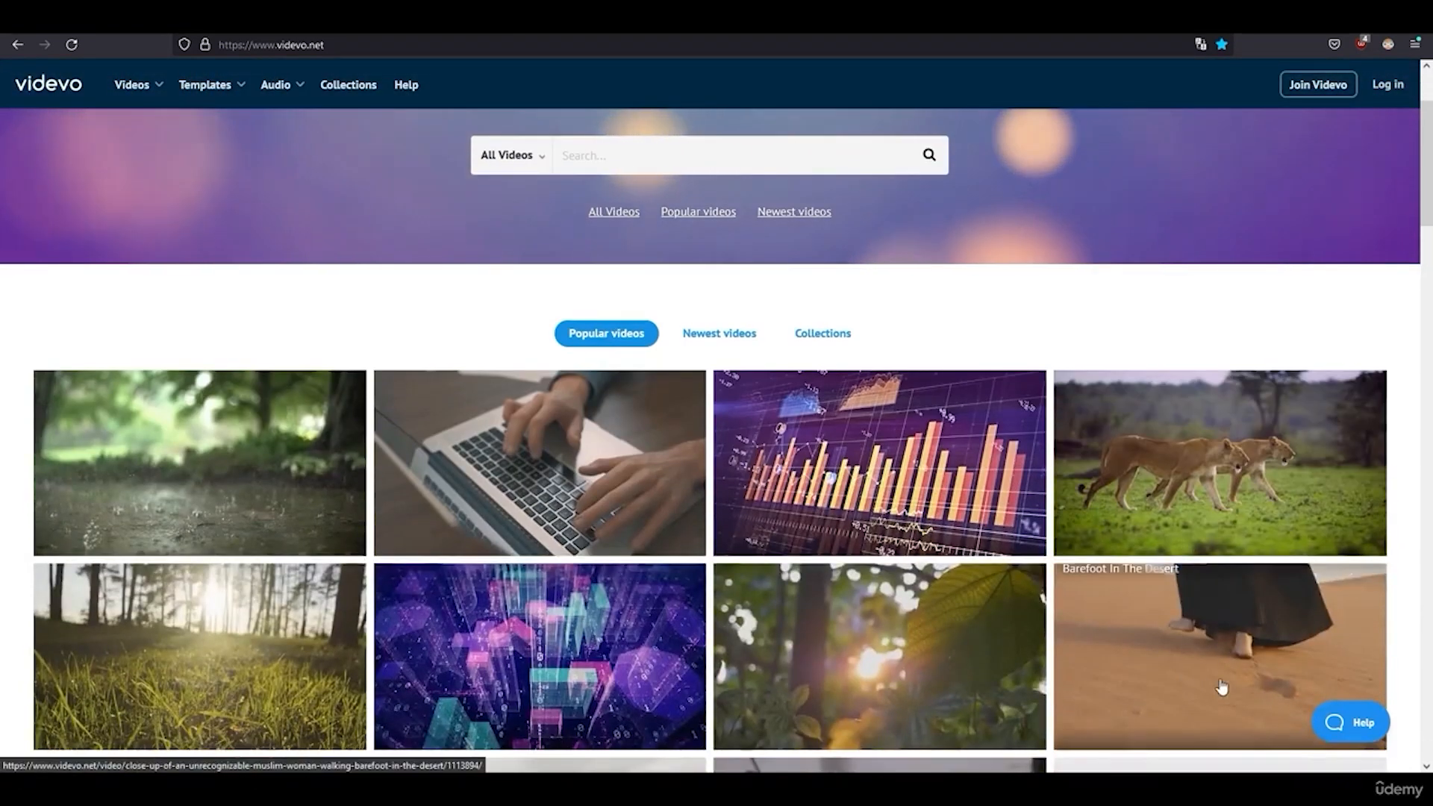
# - Switch to the Pexels videos page and look over its trending free stock videos
pyautogui.rightClick(1315, 784)
pyautogui.click(1318, 731)
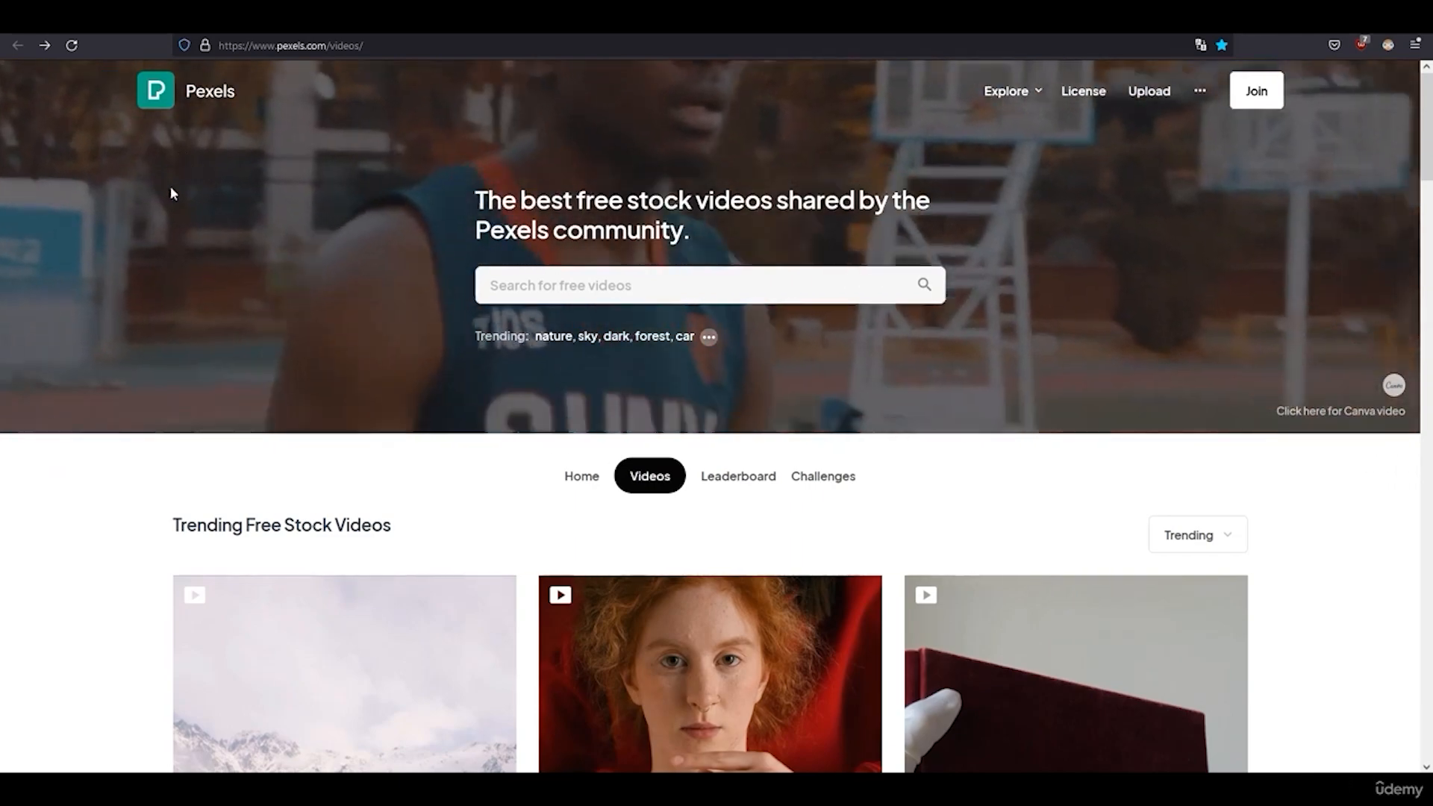
pyautogui.scroll(-5, 297, 212)
pyautogui.scroll(-15, 64, 227)
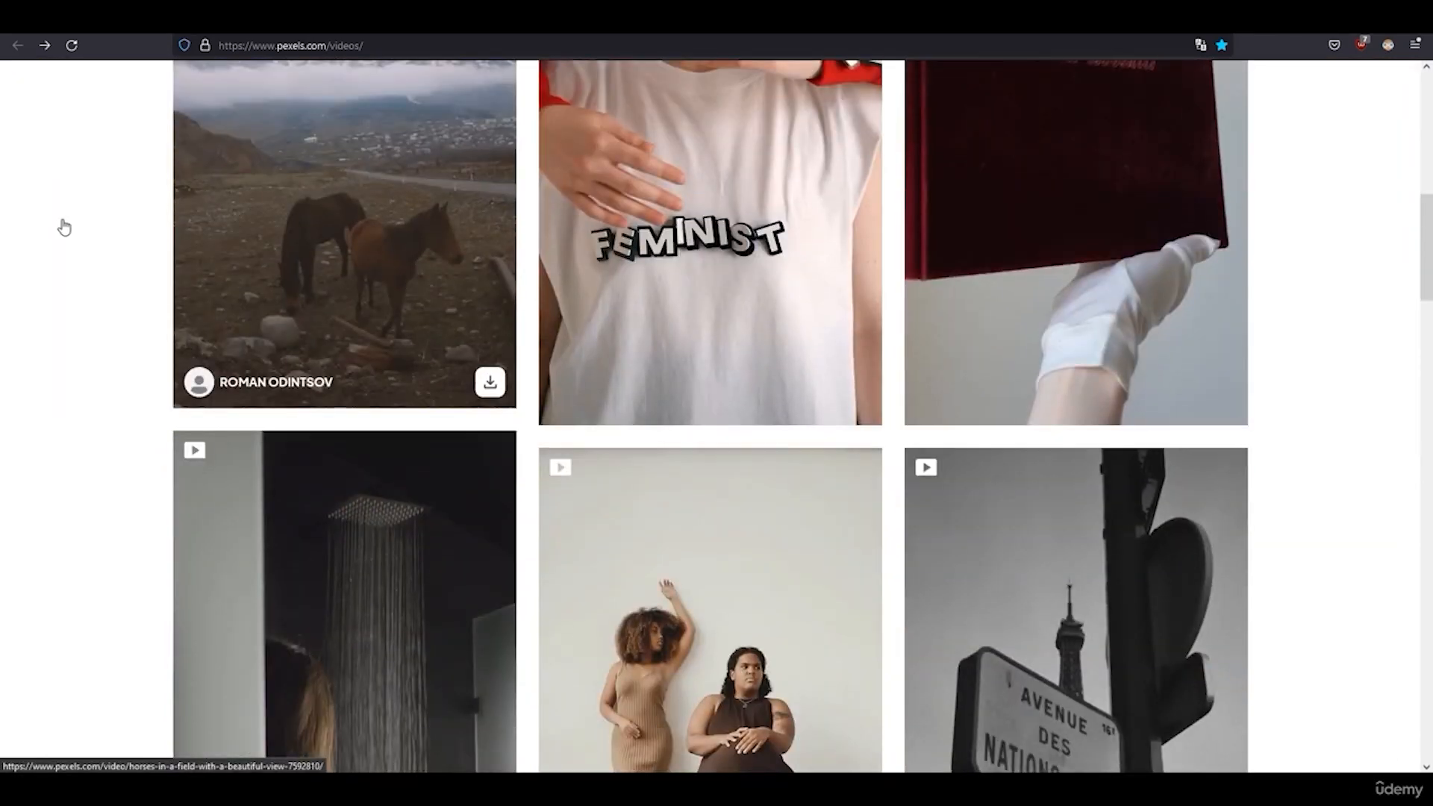
pyautogui.scroll(2, 86, 239)
pyautogui.scroll(13, 138, 257)
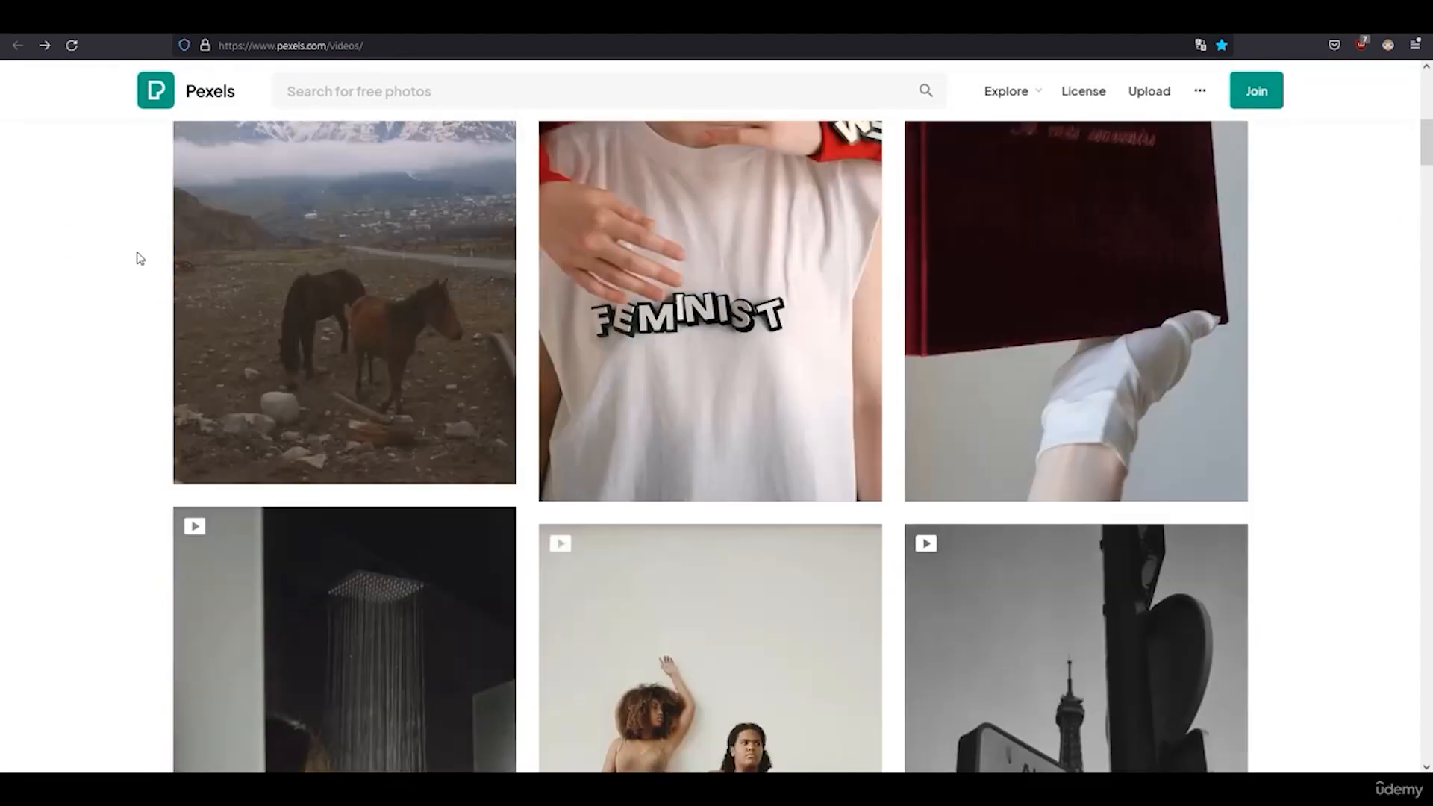
pyautogui.scroll(-3, 244, 234)
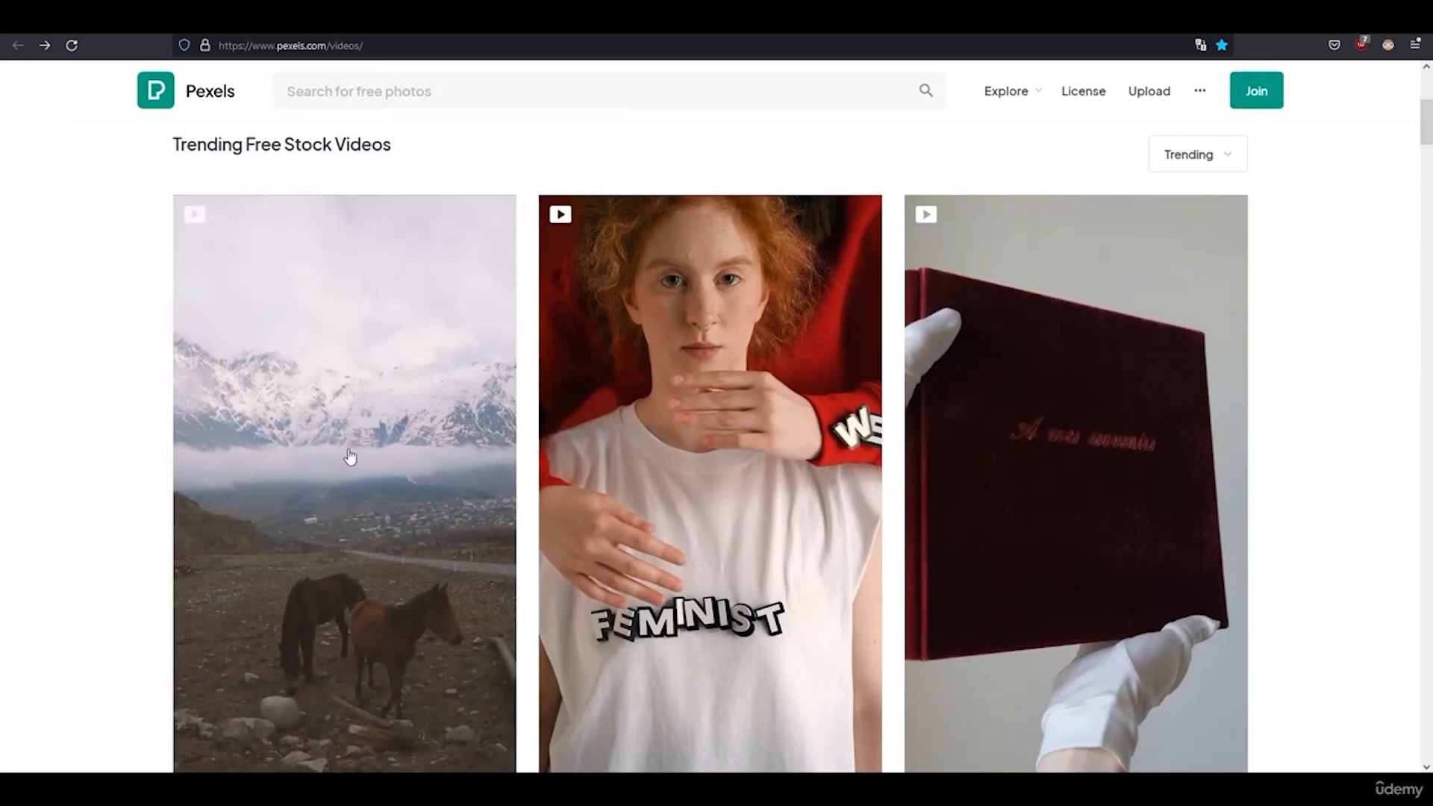
pyautogui.scroll(5, 410, 530)
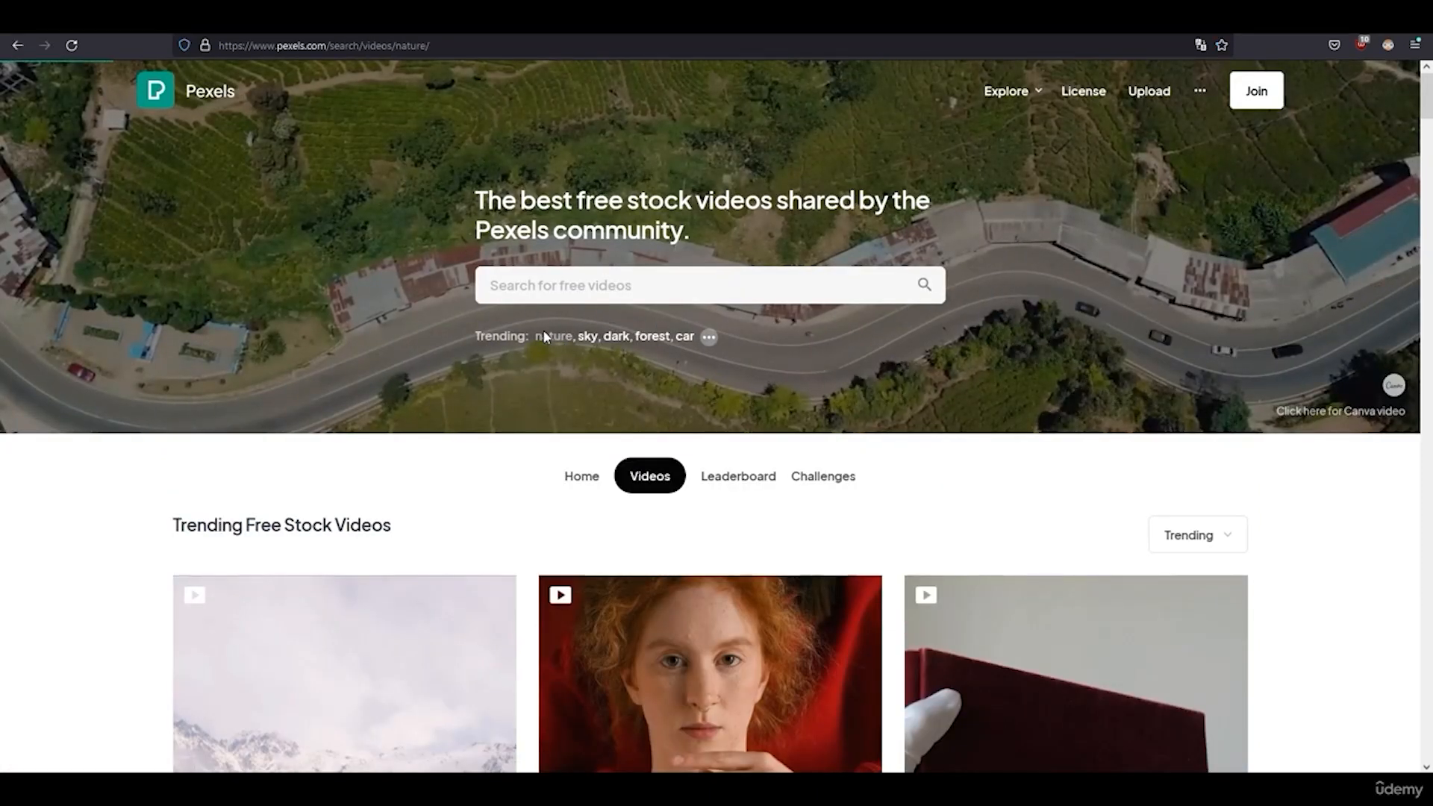
# - Open the trending nature search on Pexels and browse its free videos
pyautogui.click(544, 333)
pyautogui.scroll(-6, 448, 313)
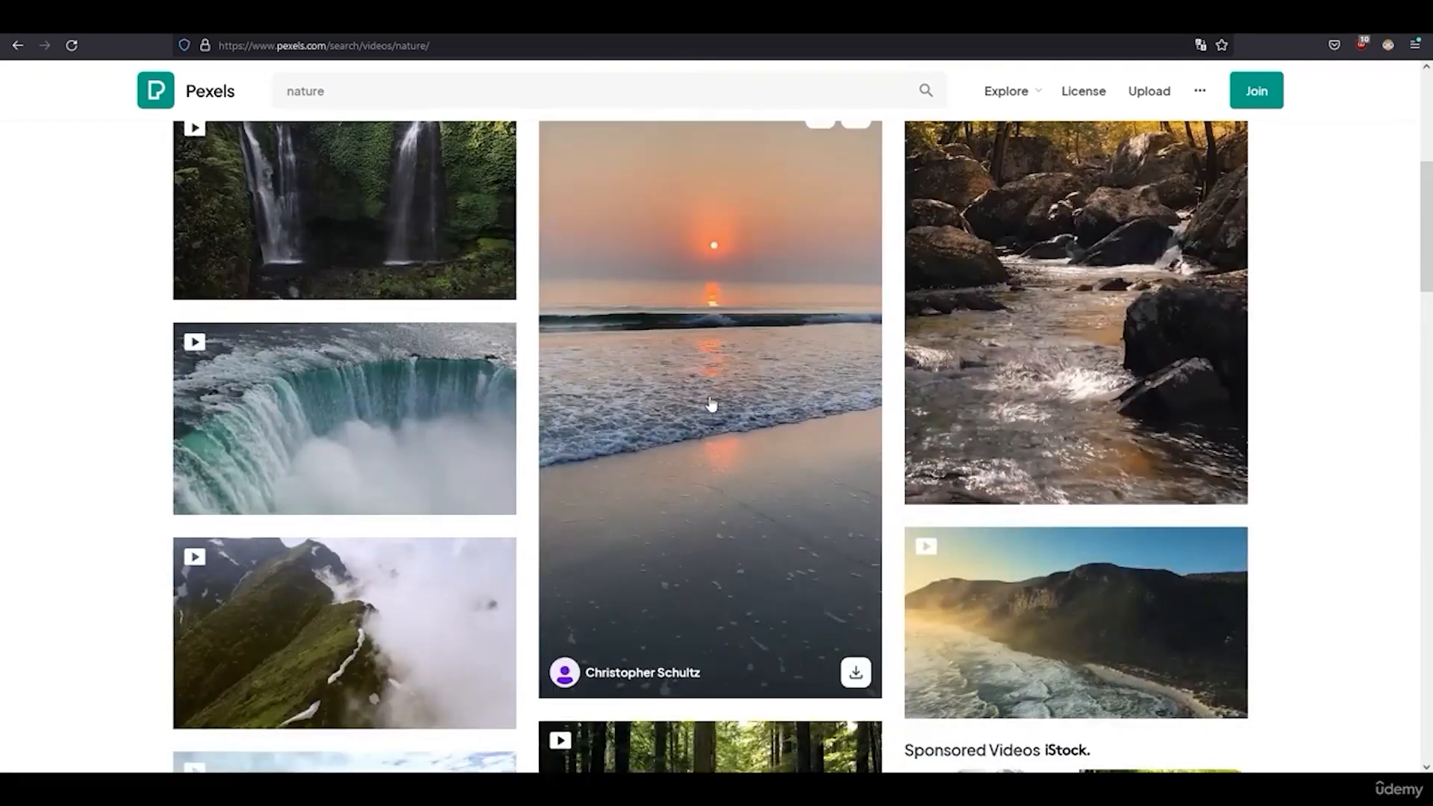
pyautogui.scroll(2, 711, 404)
pyautogui.scroll(-10, 710, 406)
pyautogui.scroll(5, 429, 448)
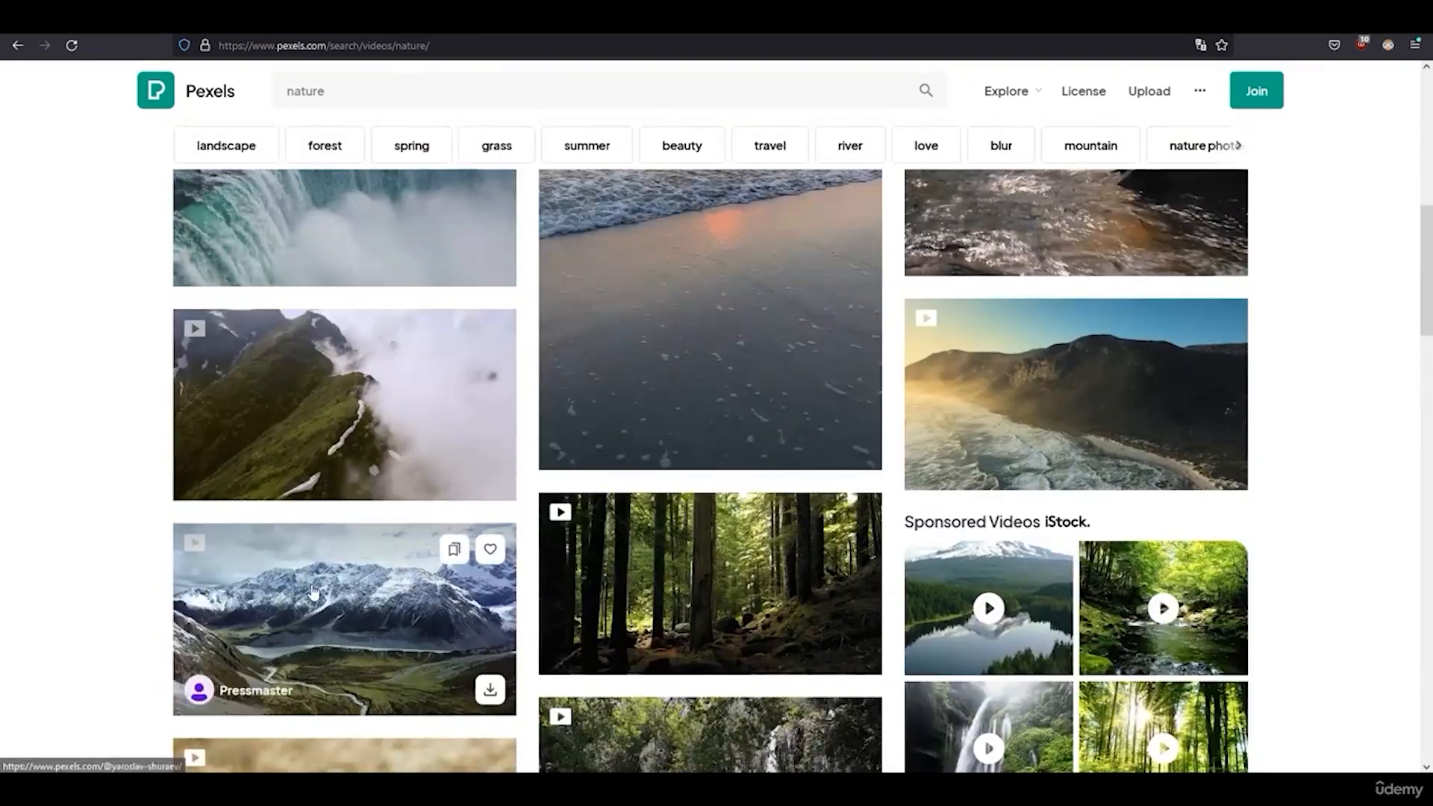
pyautogui.scroll(3, 253, 612)
# - Download The Strong Force Of Niagara Falls clip for free and close its preview
pyautogui.click(305, 413)
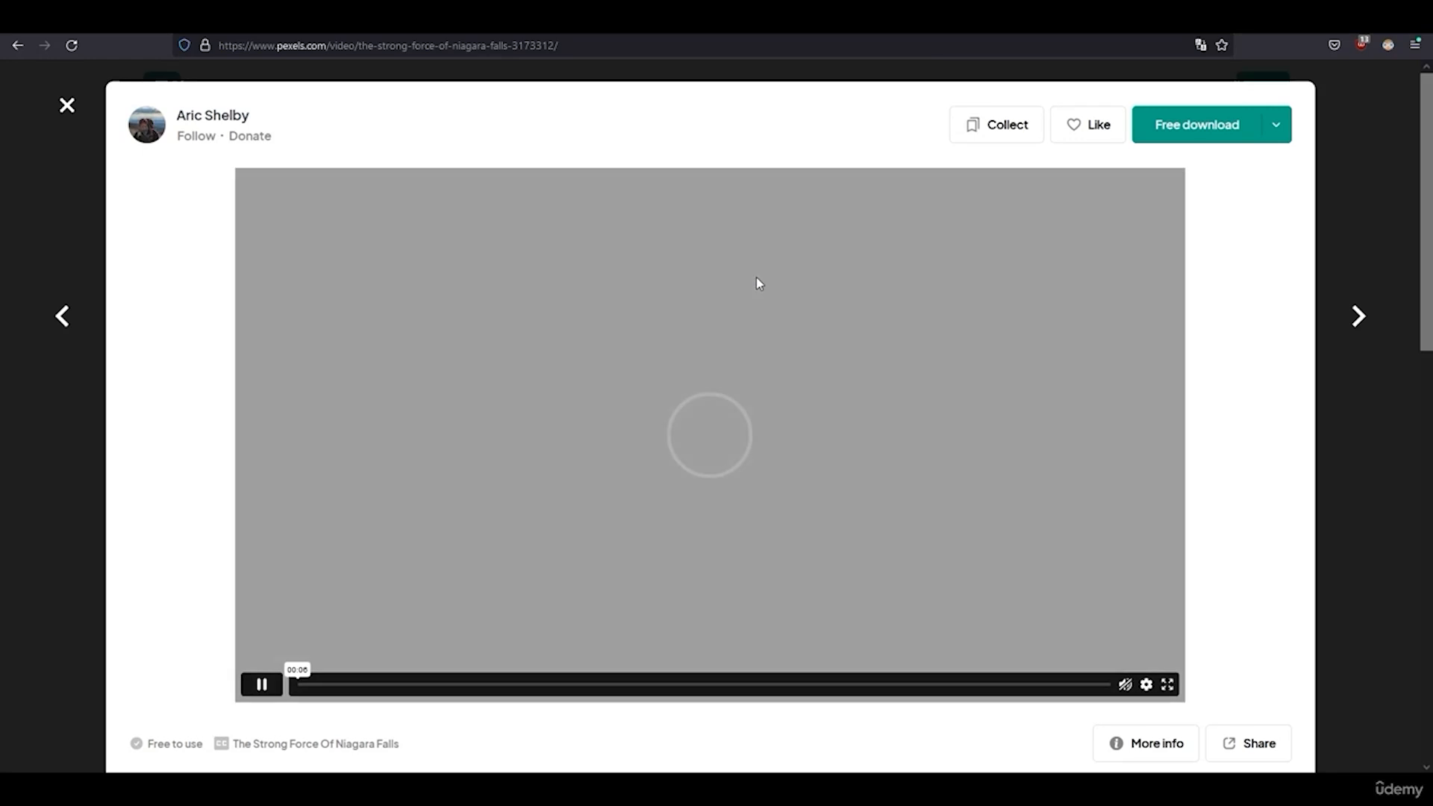
pyautogui.scroll(-2, 906, 321)
pyautogui.scroll(2, 893, 338)
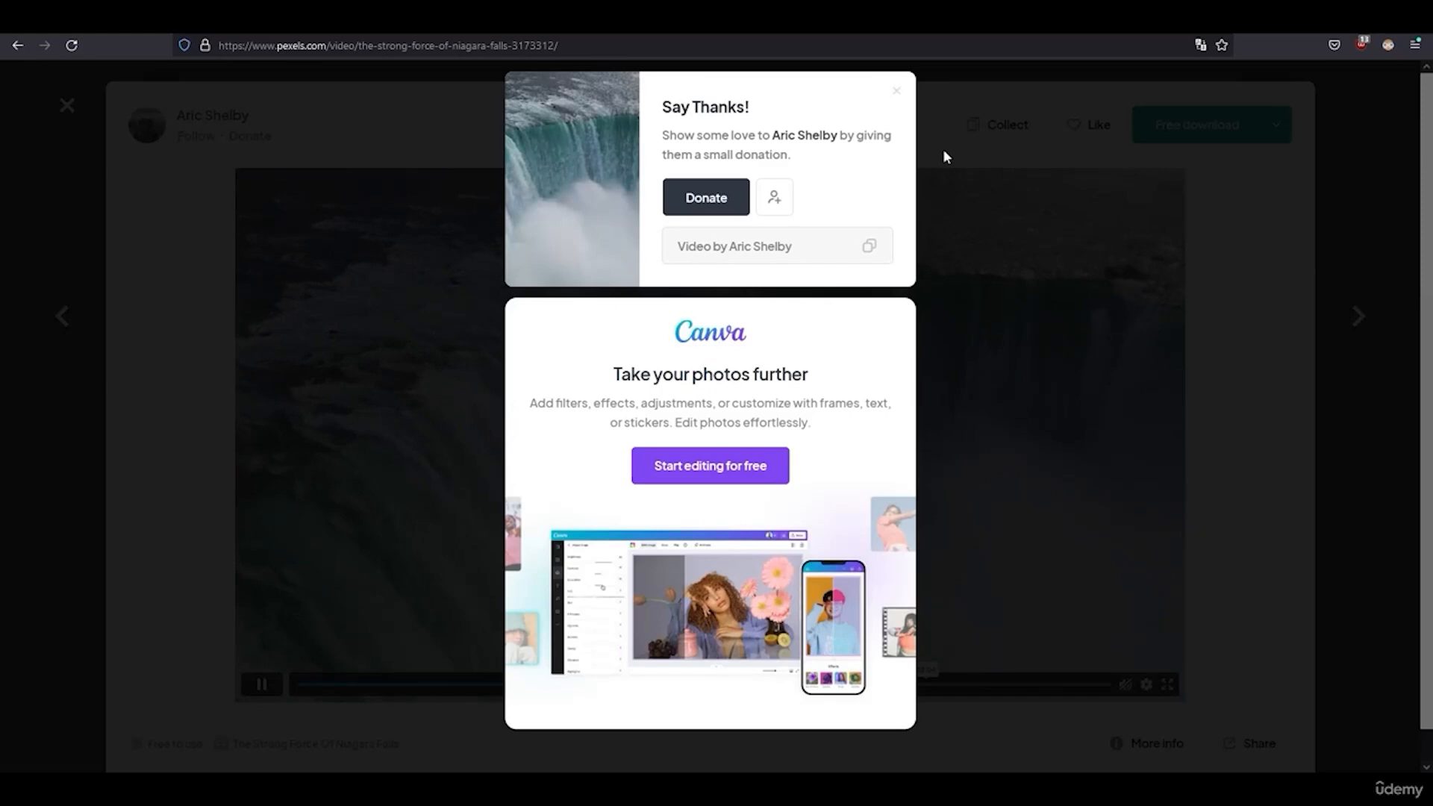
pyautogui.click(898, 93)
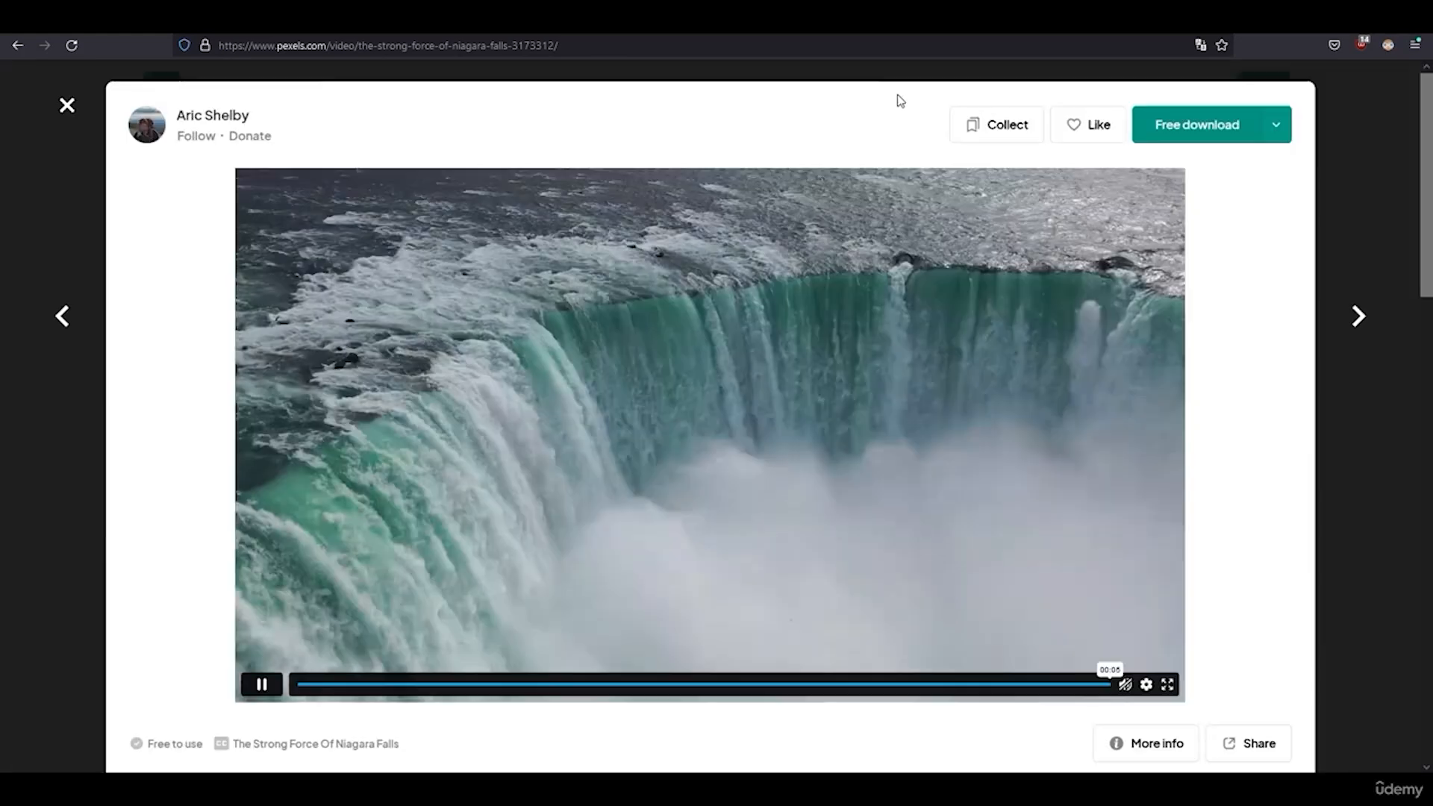
pyautogui.click(1329, 207)
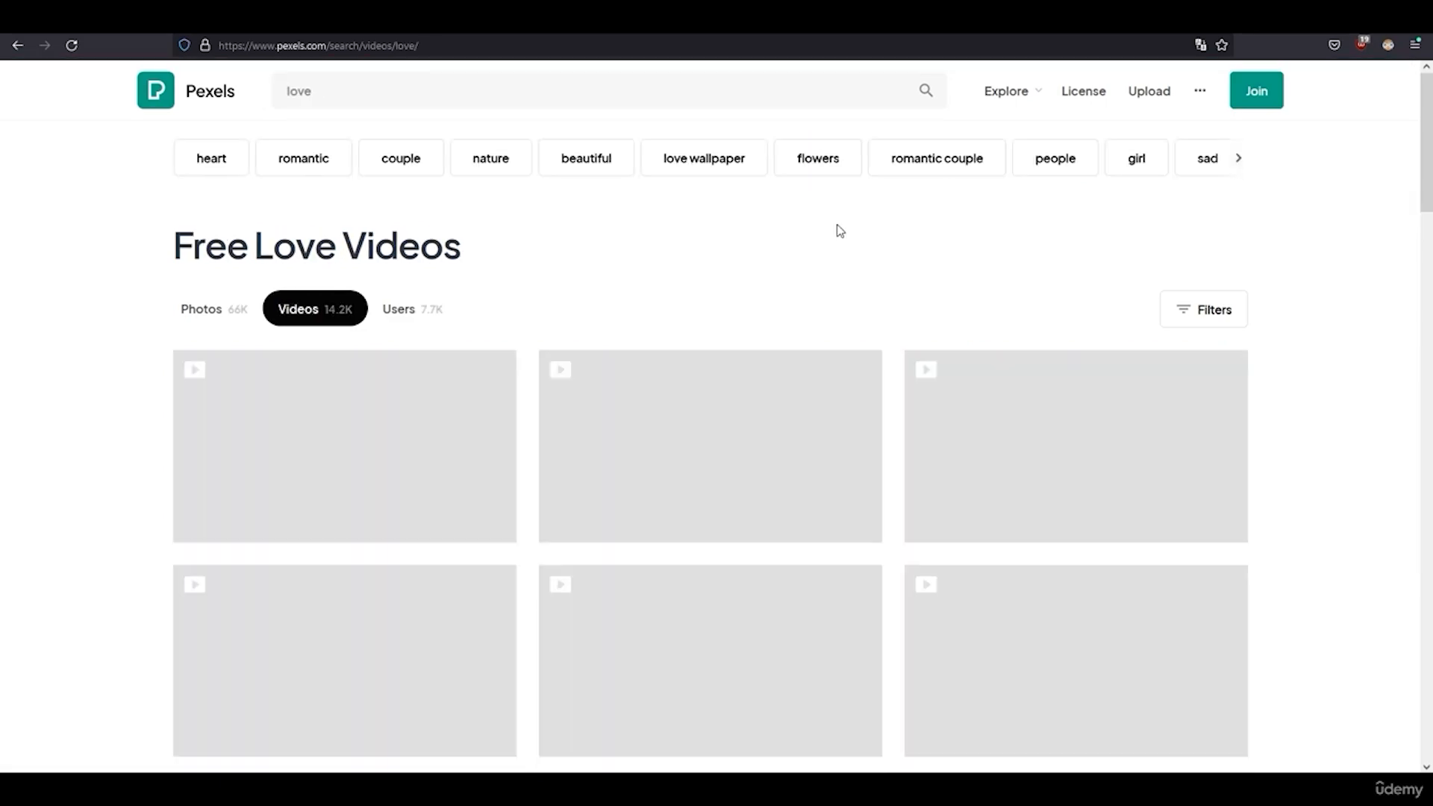
# - Browse the free videos in the love category
pyautogui.scroll(-6, 297, 207)
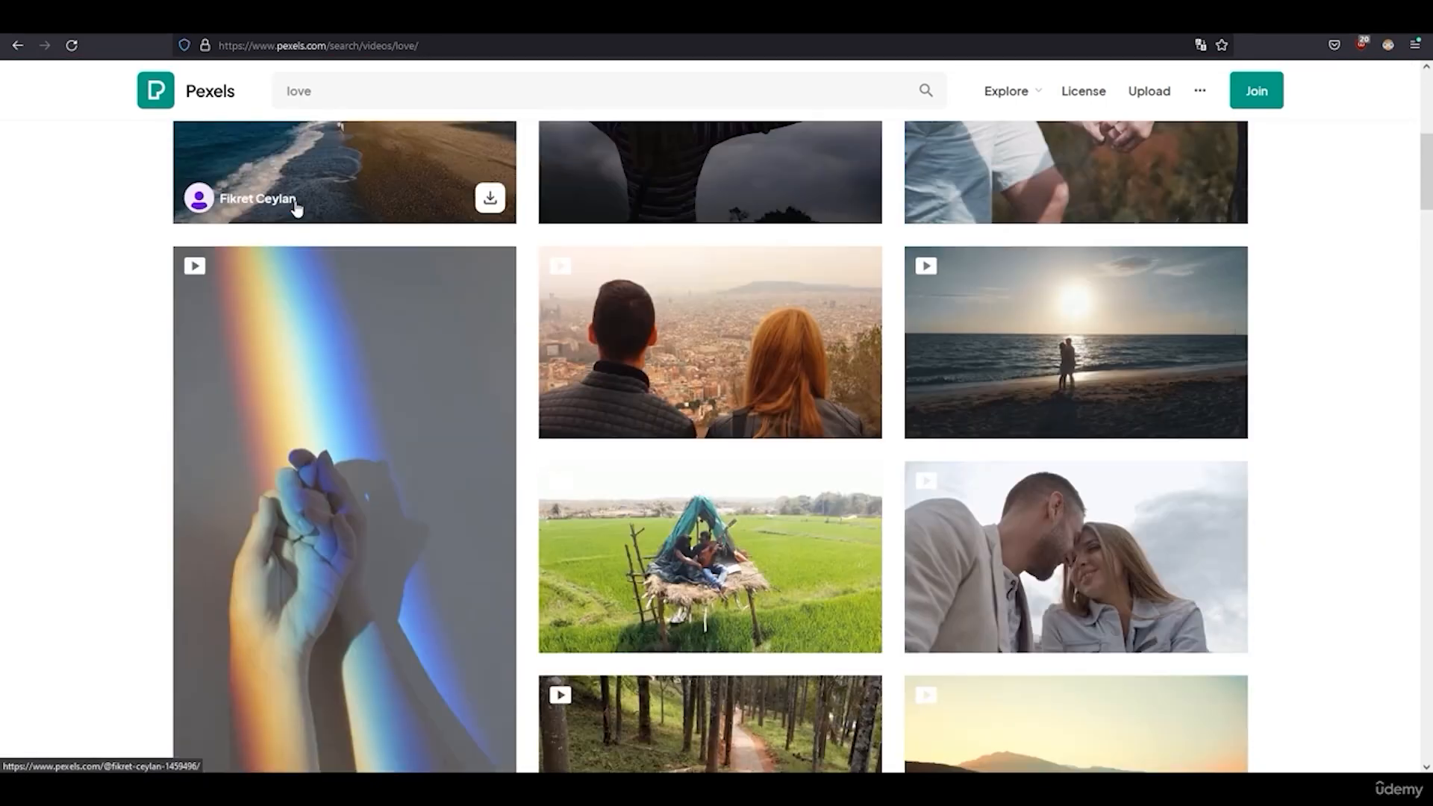
pyautogui.scroll(-10, 128, 397)
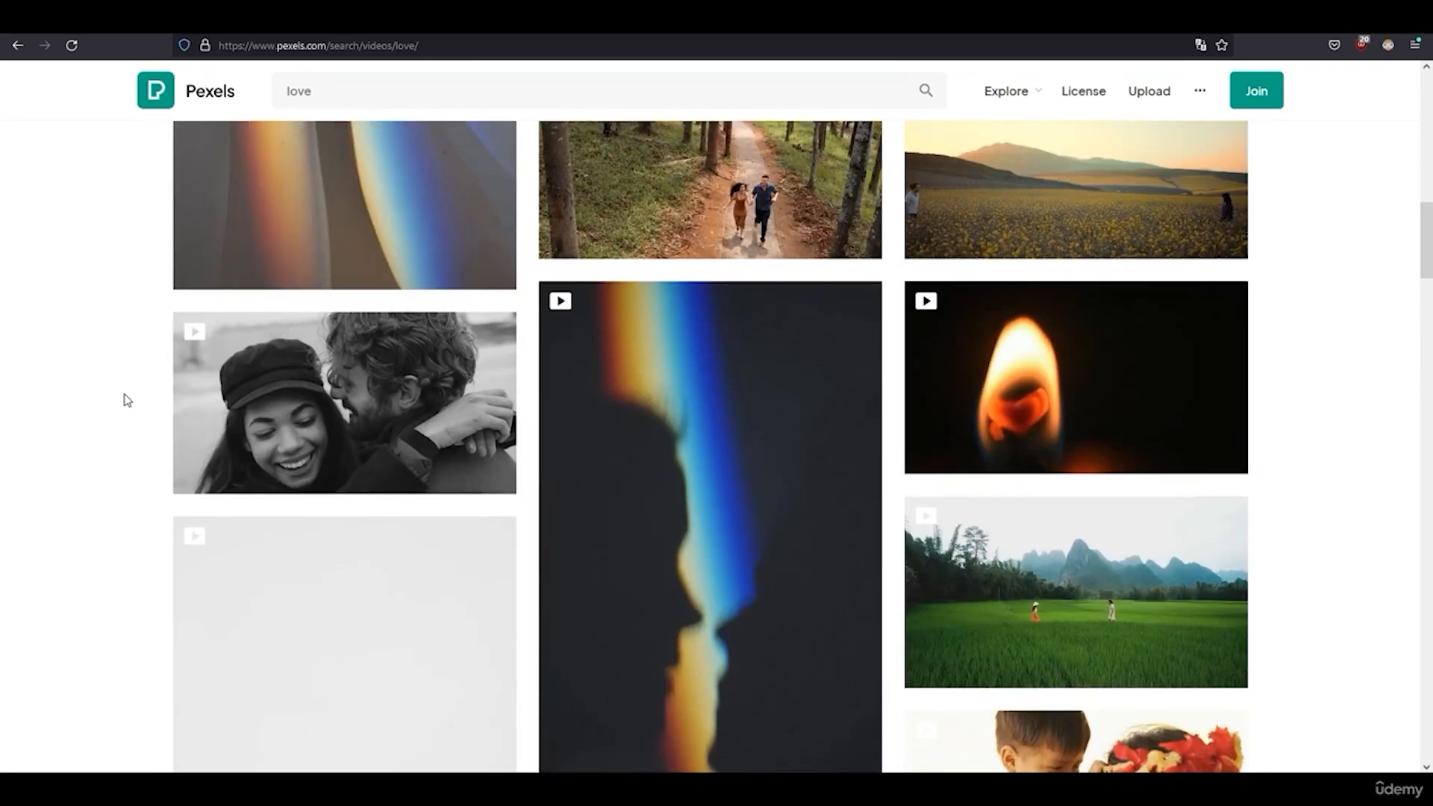
pyautogui.scroll(-10, 115, 486)
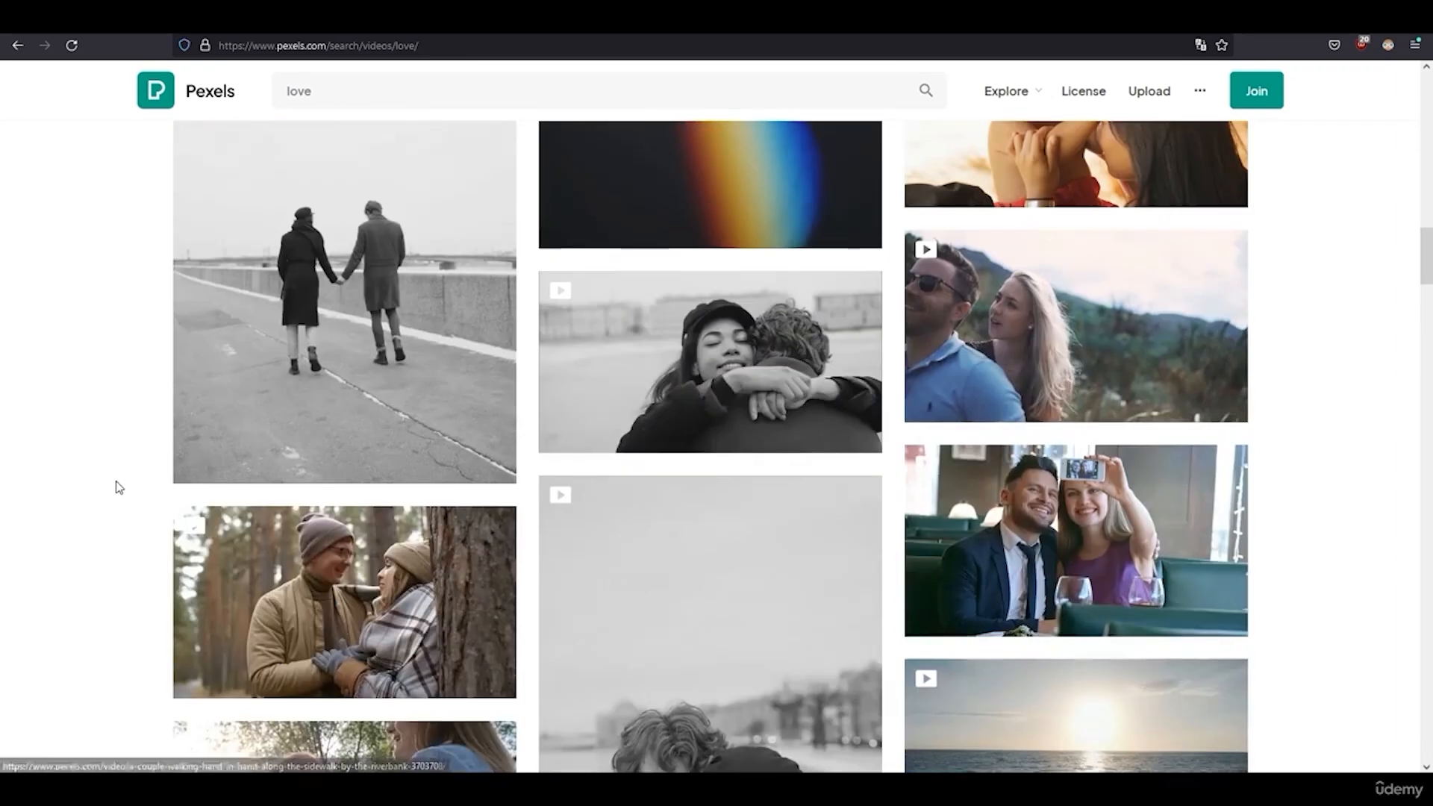
pyautogui.scroll(-6, 223, 571)
pyautogui.scroll(8, 134, 551)
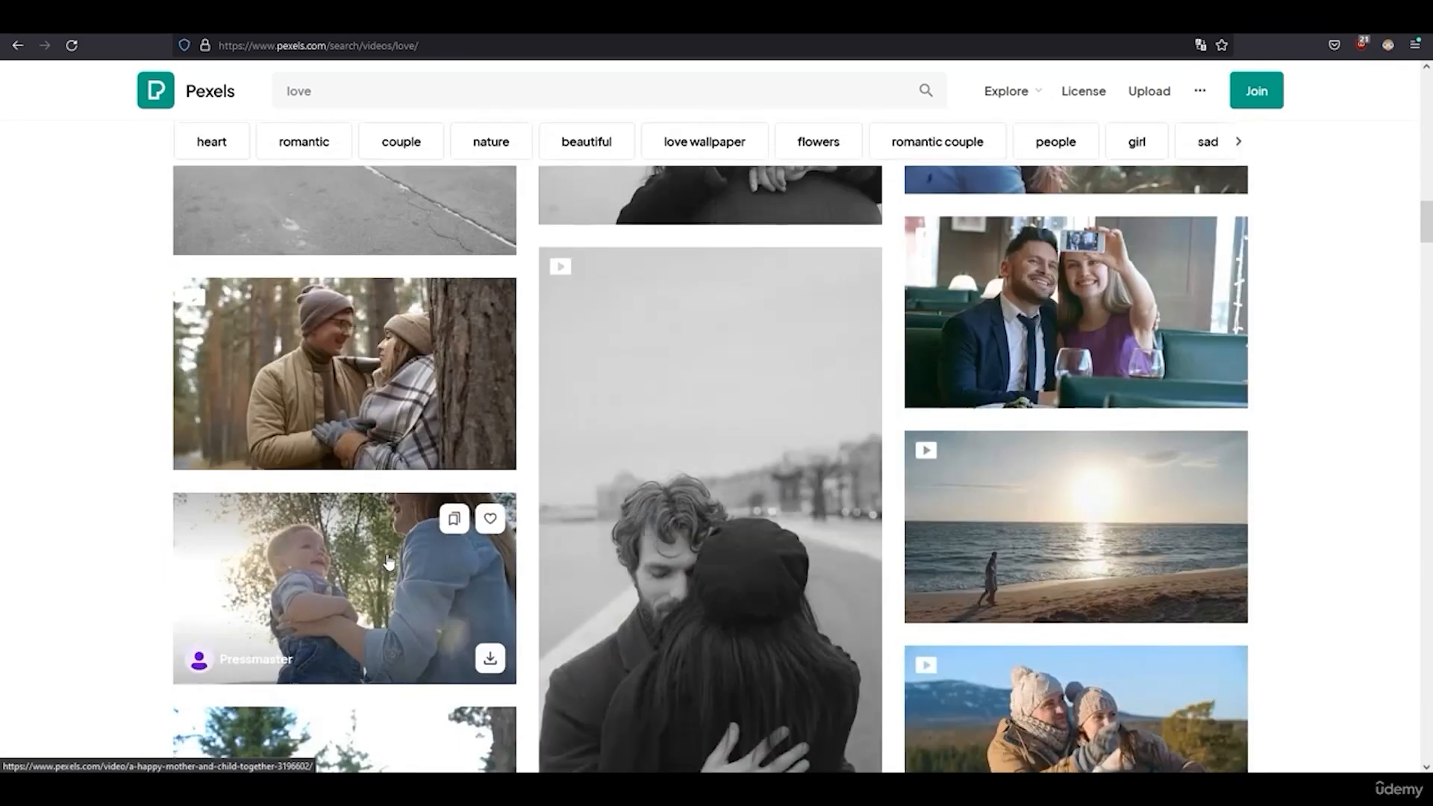
pyautogui.scroll(-15, 336, 523)
pyautogui.scroll(-5, 1292, 487)
pyautogui.scroll(4, 1306, 502)
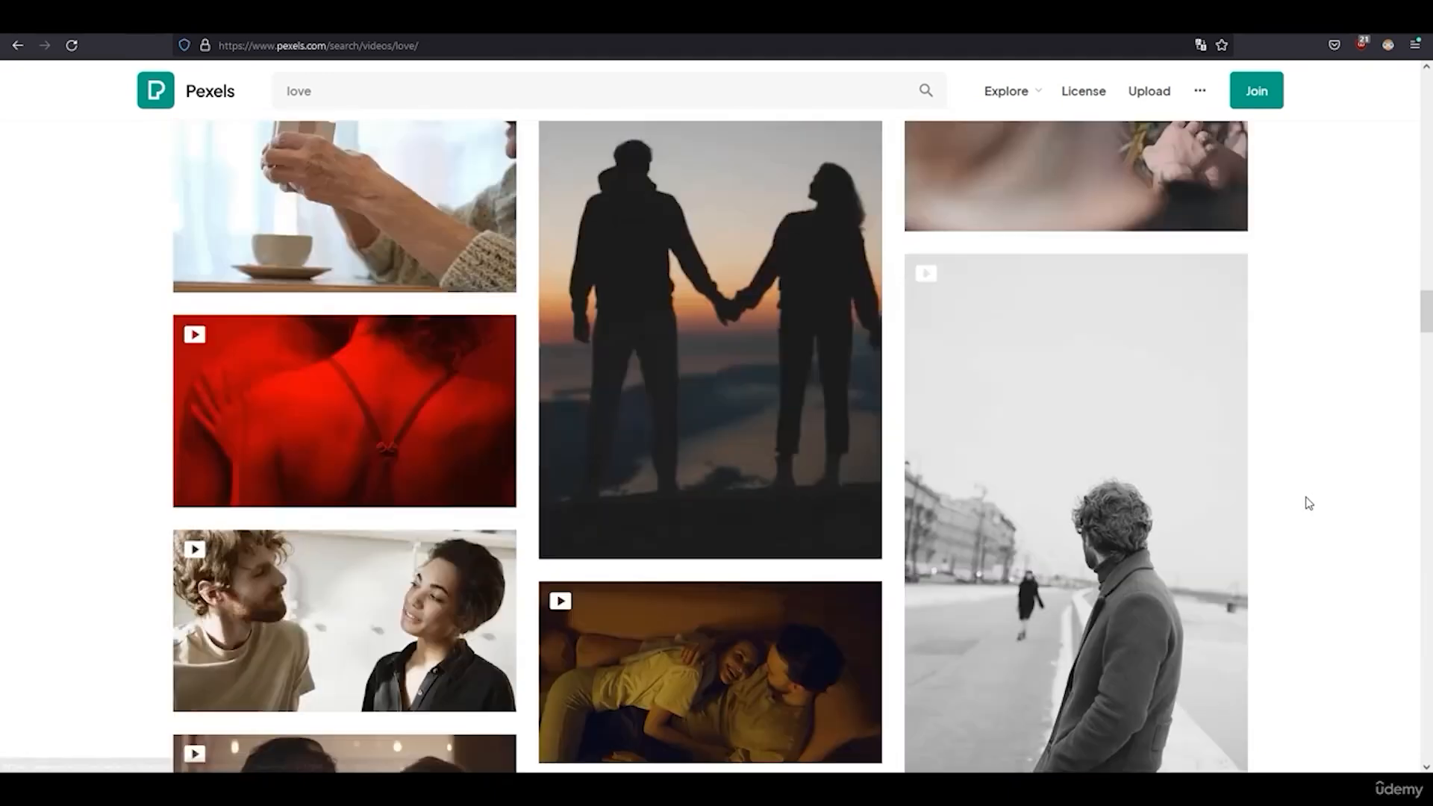
pyautogui.scroll(-10, 1292, 512)
pyautogui.scroll(15, 1298, 518)
pyautogui.scroll(6, 1224, 358)
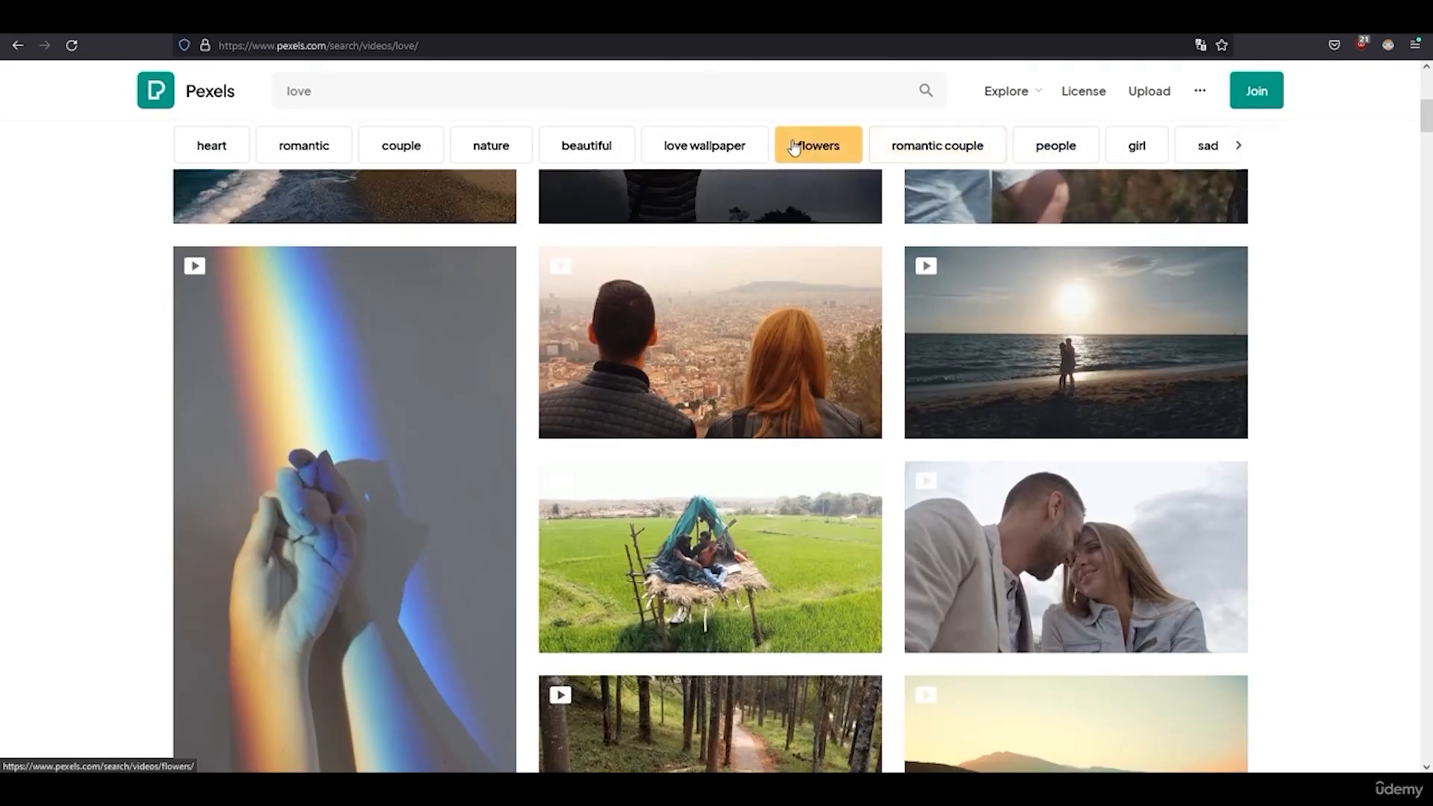
# - Browse the related flowers category and open the Variety of Flowers In Bloom clip
pyautogui.click(819, 146)
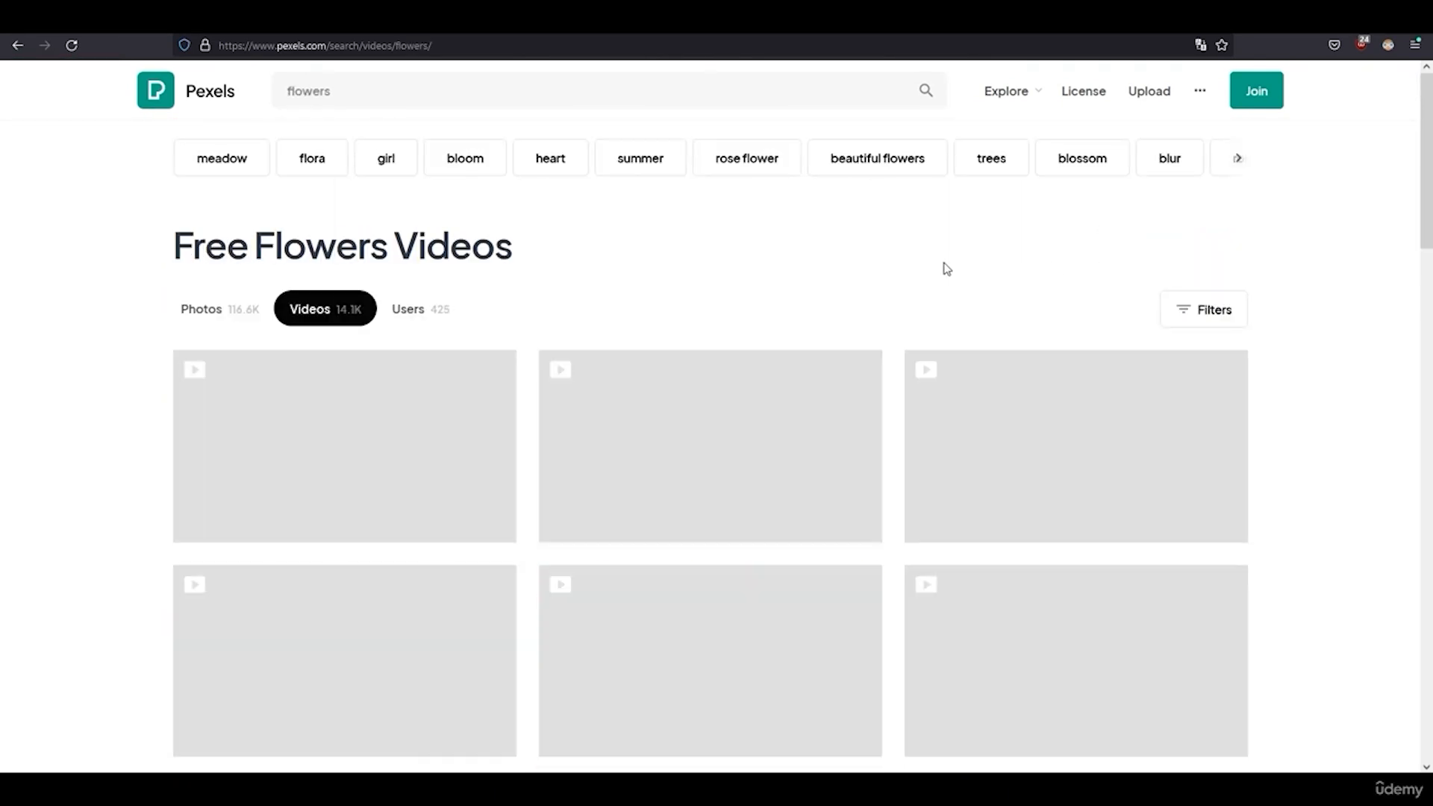
pyautogui.scroll(-3, 938, 266)
pyautogui.scroll(-7, 262, 279)
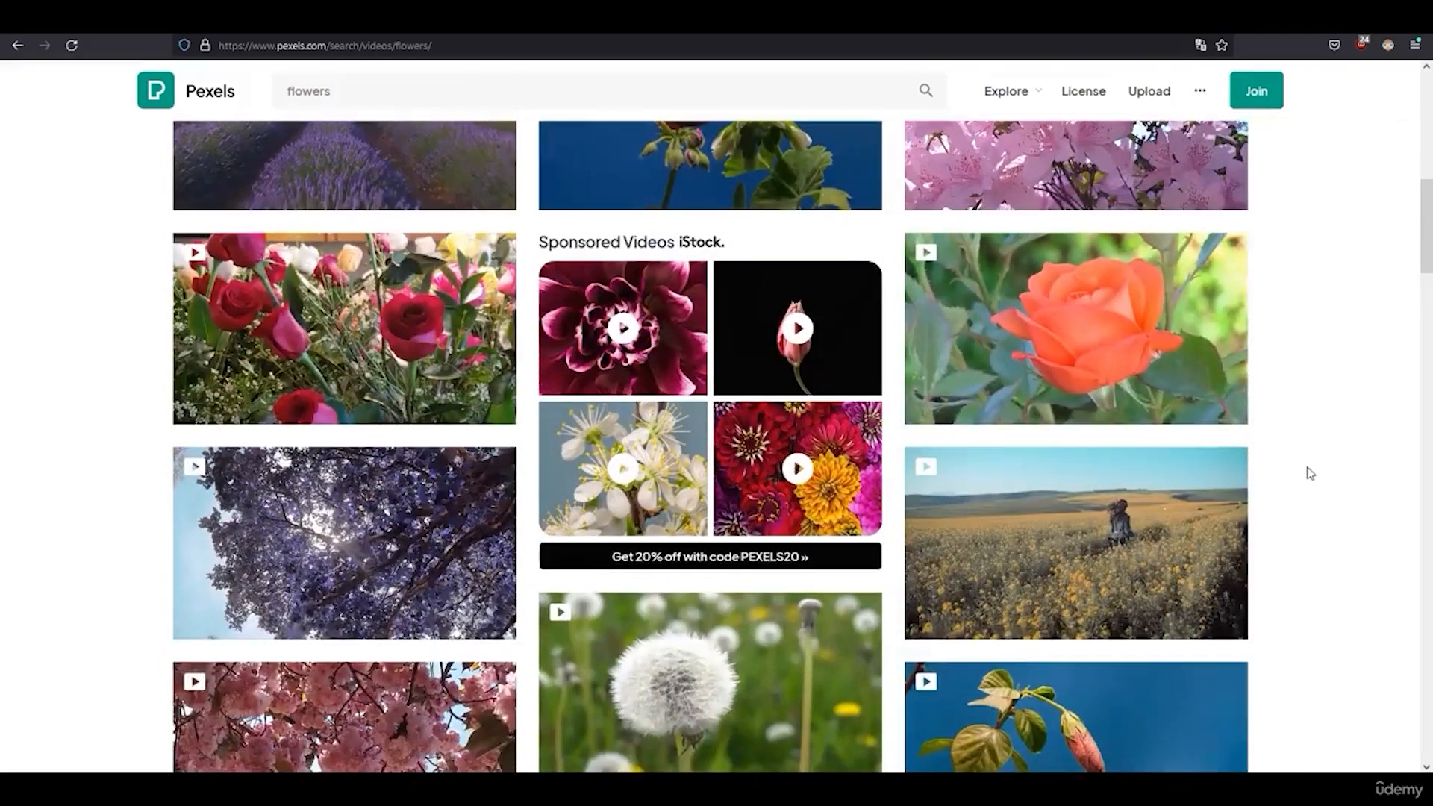
pyautogui.scroll(-6, 1302, 474)
pyautogui.scroll(7, 1292, 474)
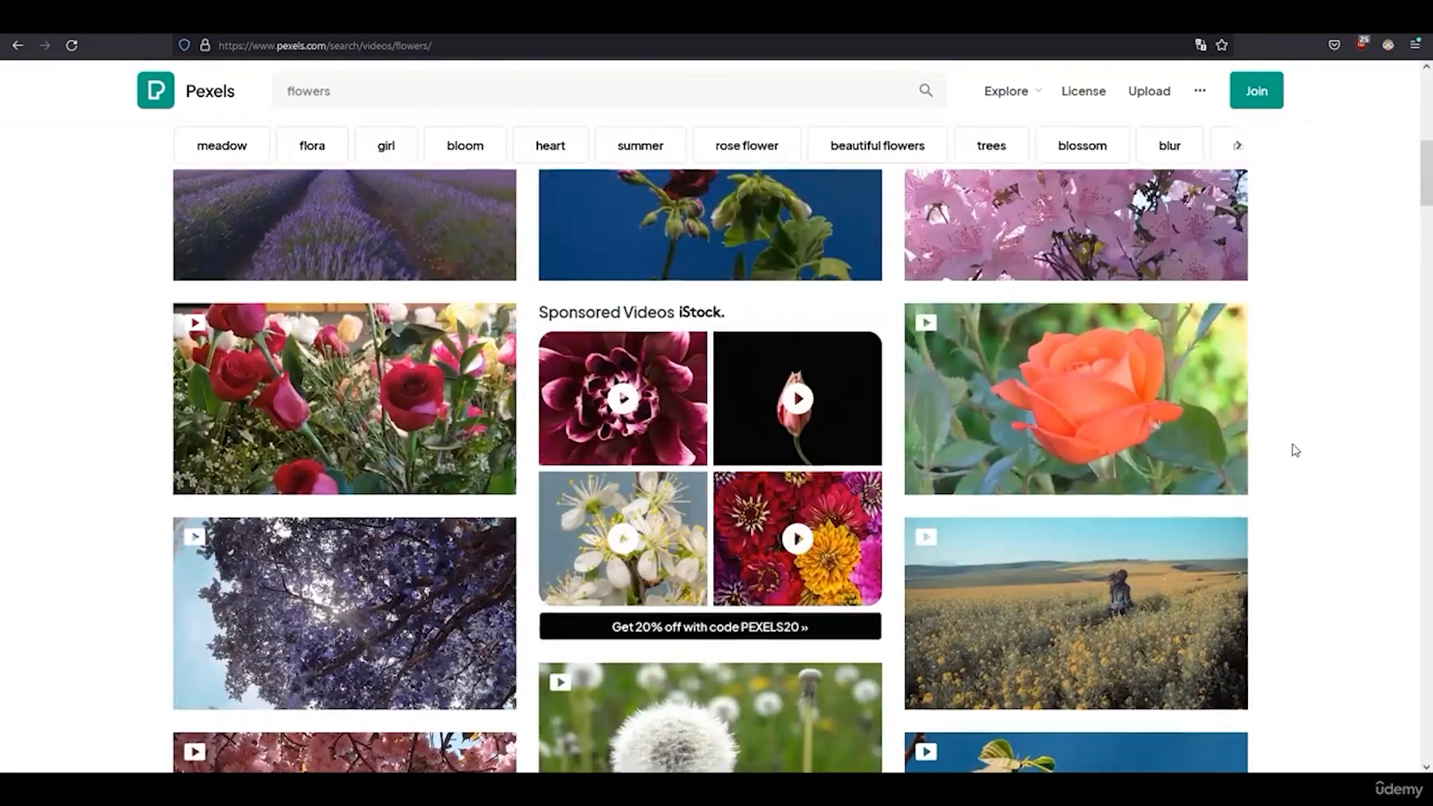
pyautogui.scroll(-2, 1297, 448)
pyautogui.scroll(1, 1297, 447)
pyautogui.scroll(-13, 1297, 452)
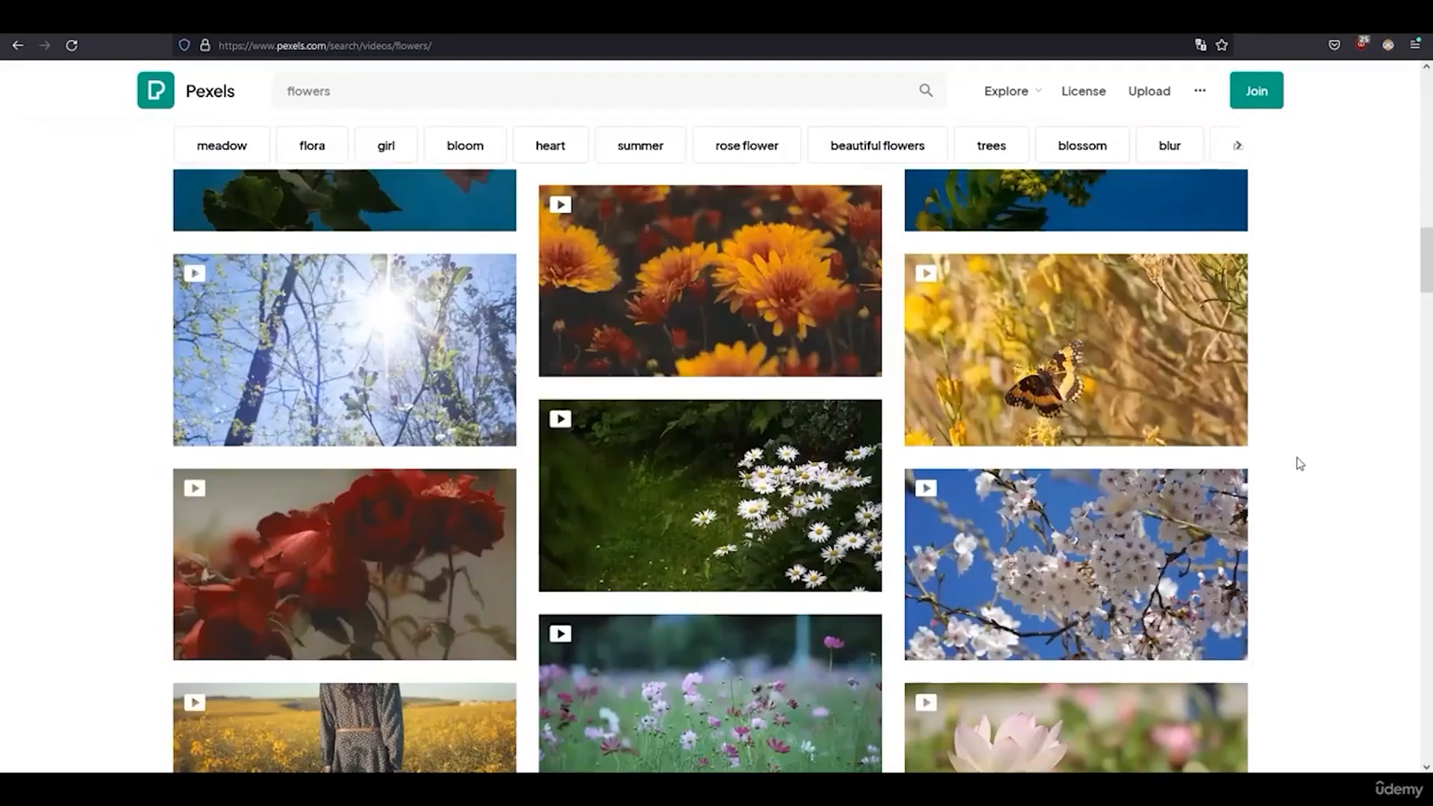
pyautogui.scroll(20, 1300, 464)
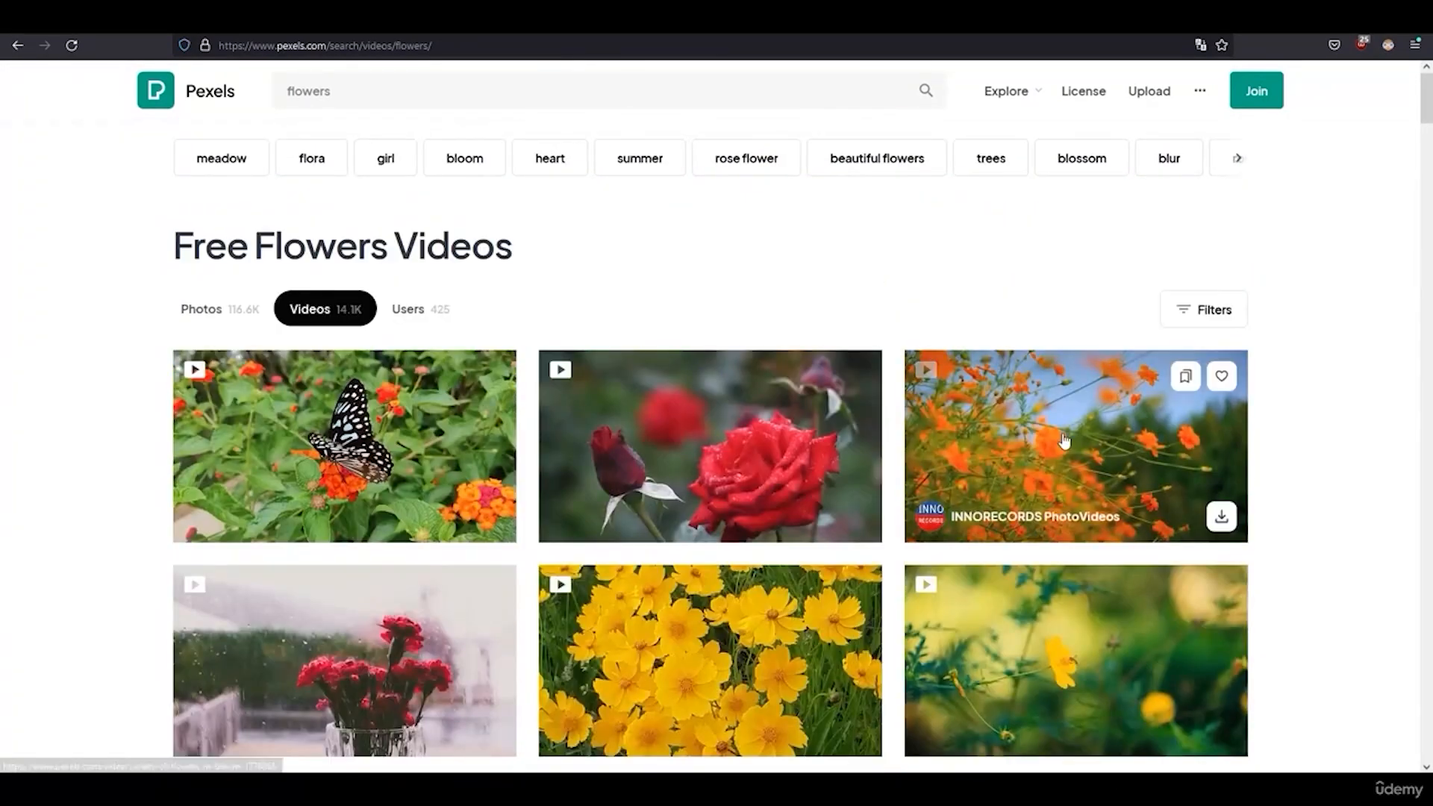
pyautogui.click(1064, 441)
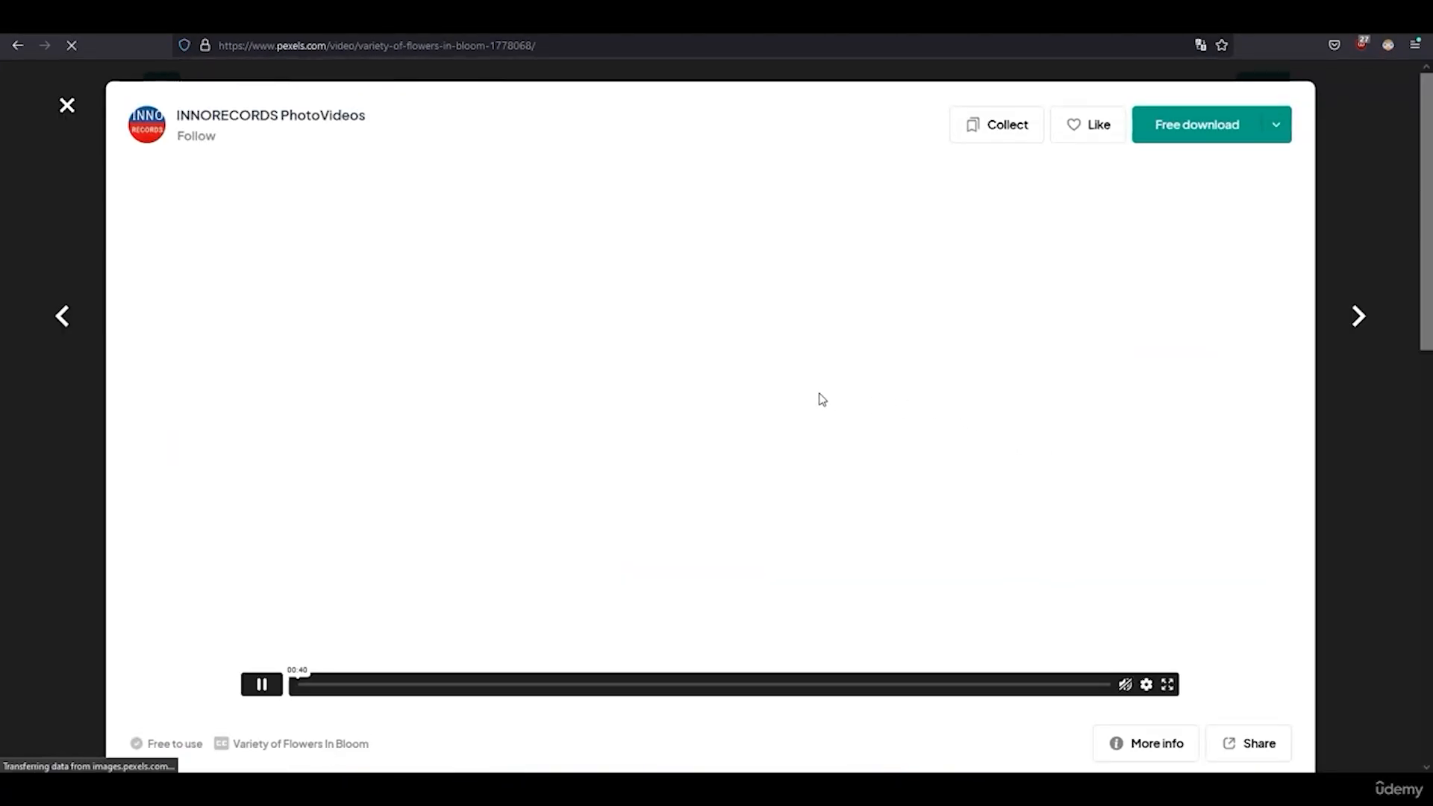
# - Look through the videos suggested as similar to the Variety of Flowers In Bloom clip
pyautogui.scroll(-7, 822, 400)
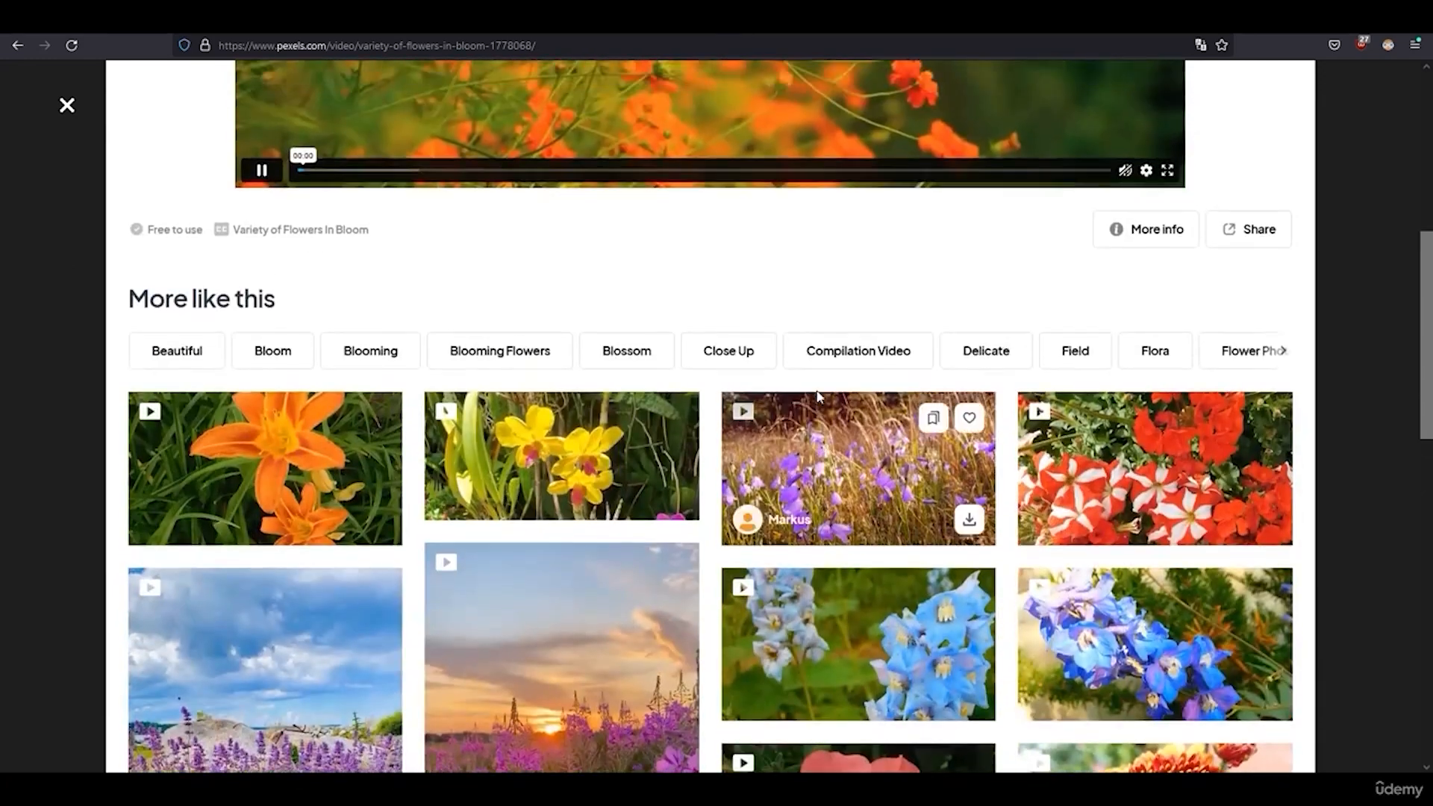
pyautogui.scroll(7, 818, 396)
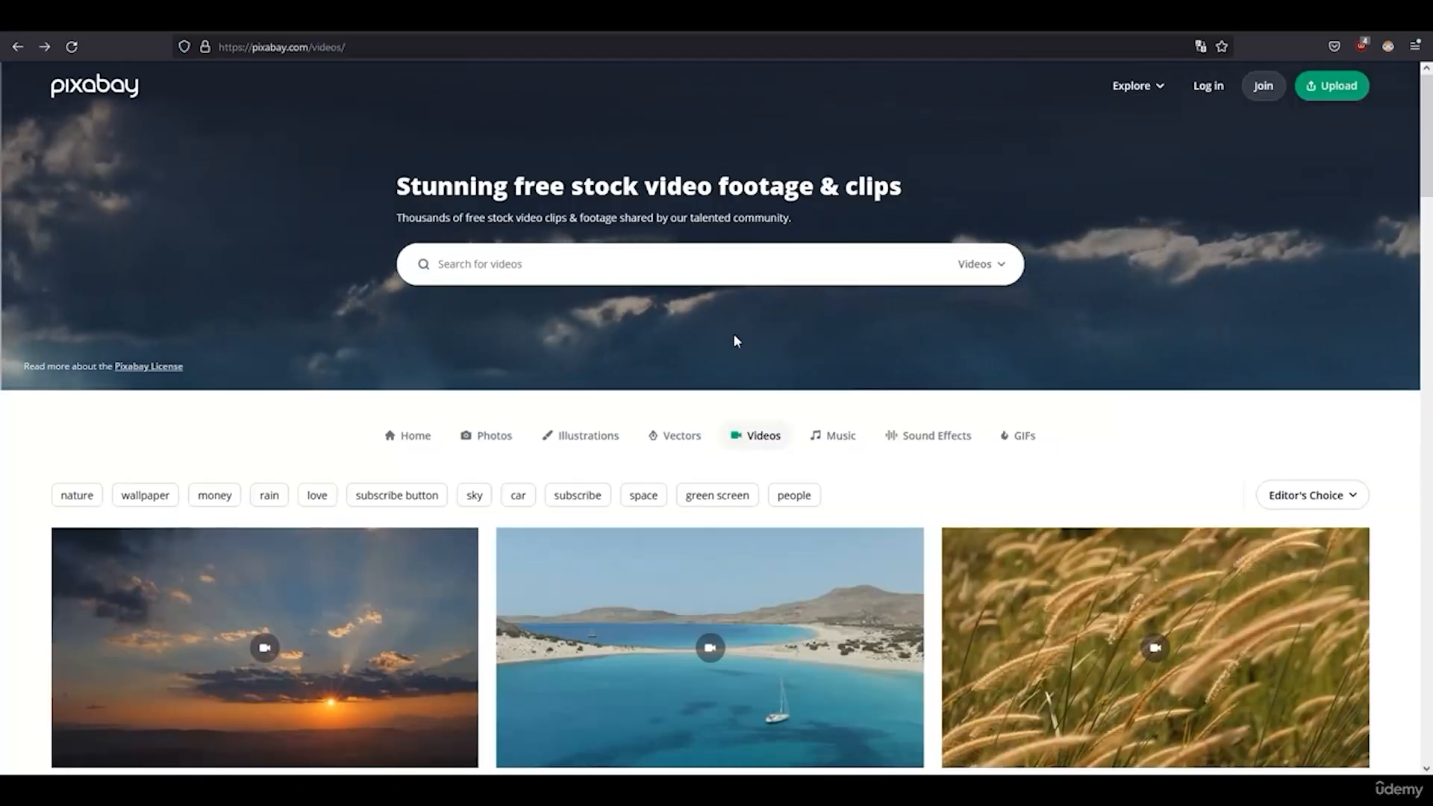
# - Browse the Editor's Choice free stock videos on Pixabay's video page
pyautogui.scroll(-4, 215, 172)
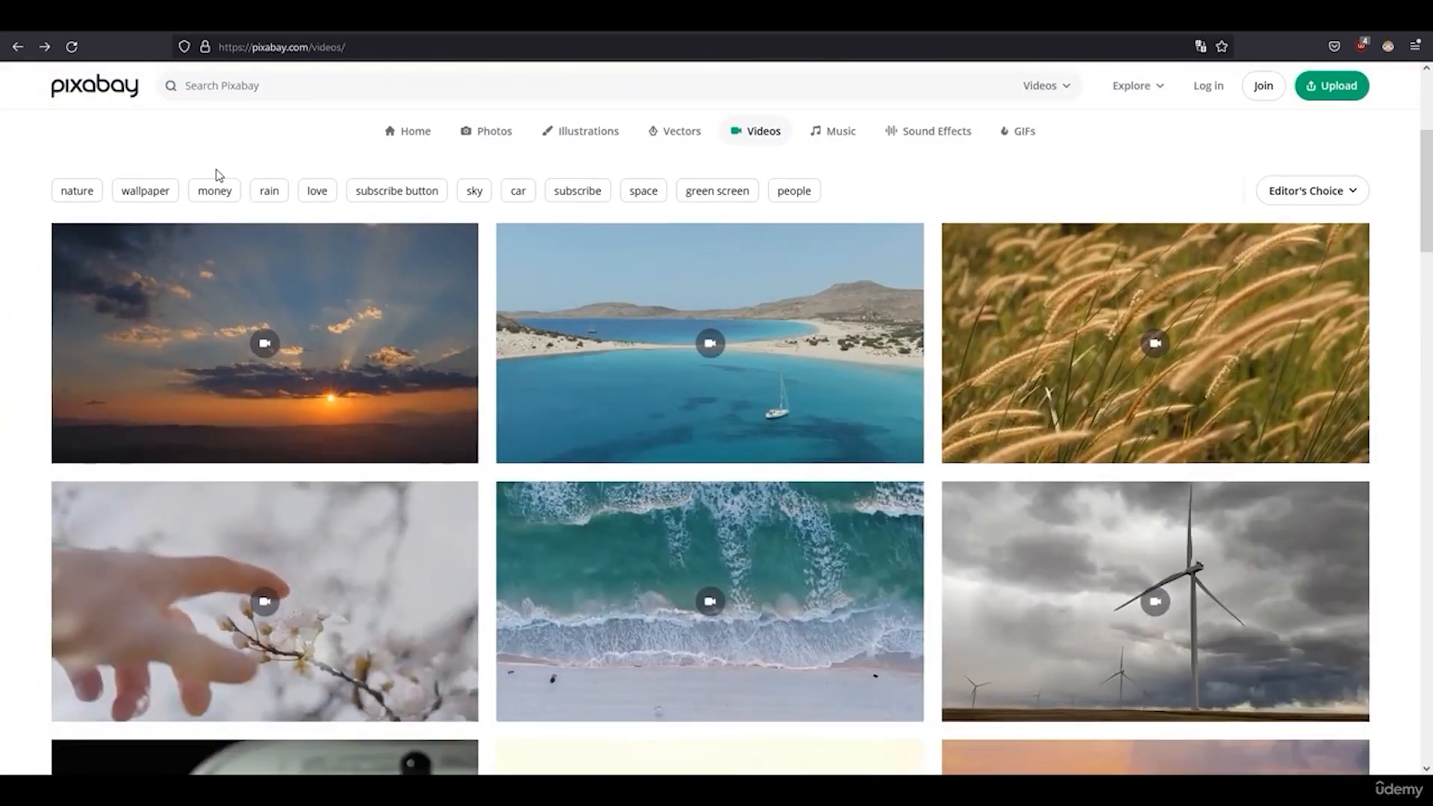
pyautogui.scroll(4, 224, 171)
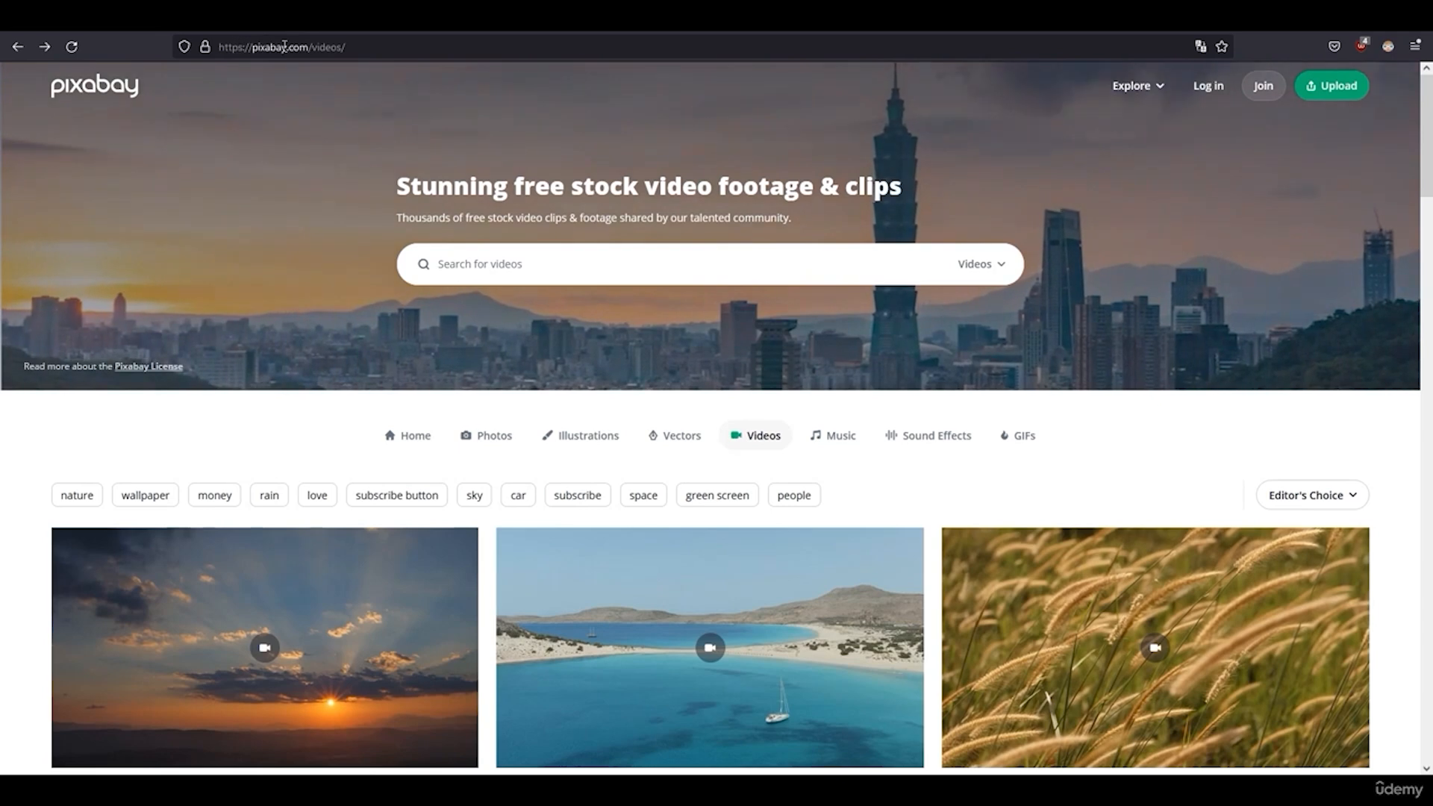
pyautogui.scroll(-5, 581, 132)
pyautogui.scroll(-8, 234, 211)
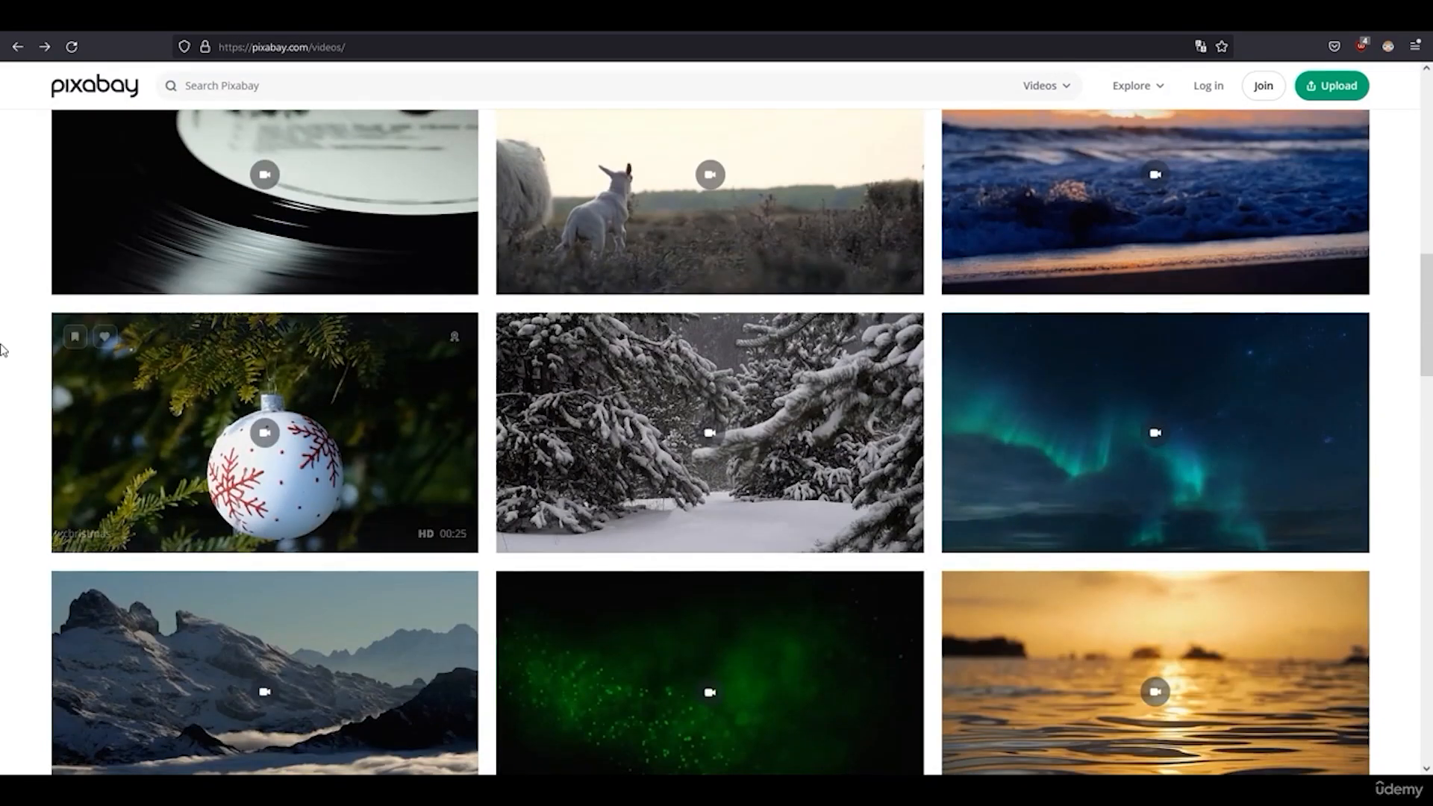
pyautogui.scroll(-4, 4, 349)
pyautogui.scroll(-3, 497, 436)
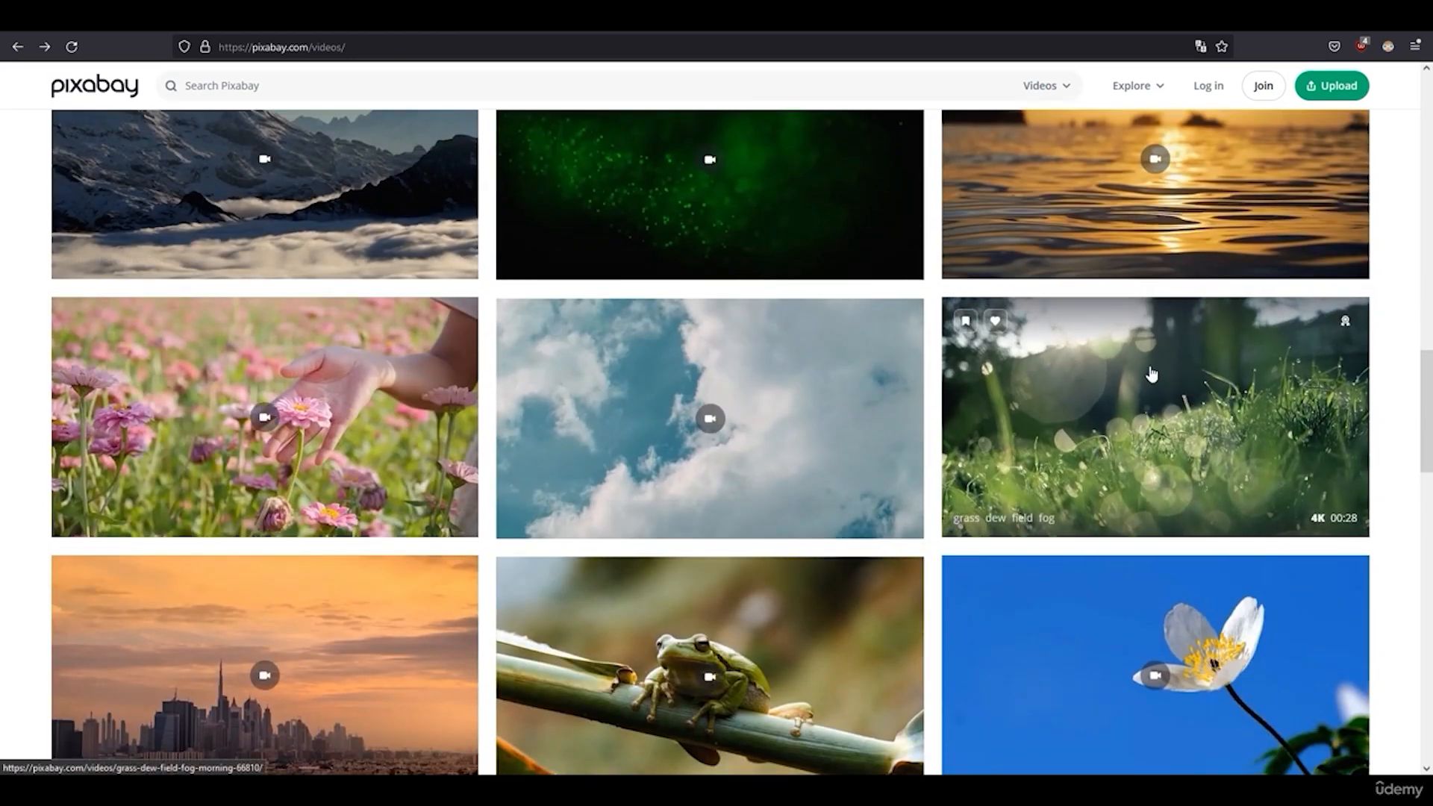
pyautogui.scroll(-8, 1115, 394)
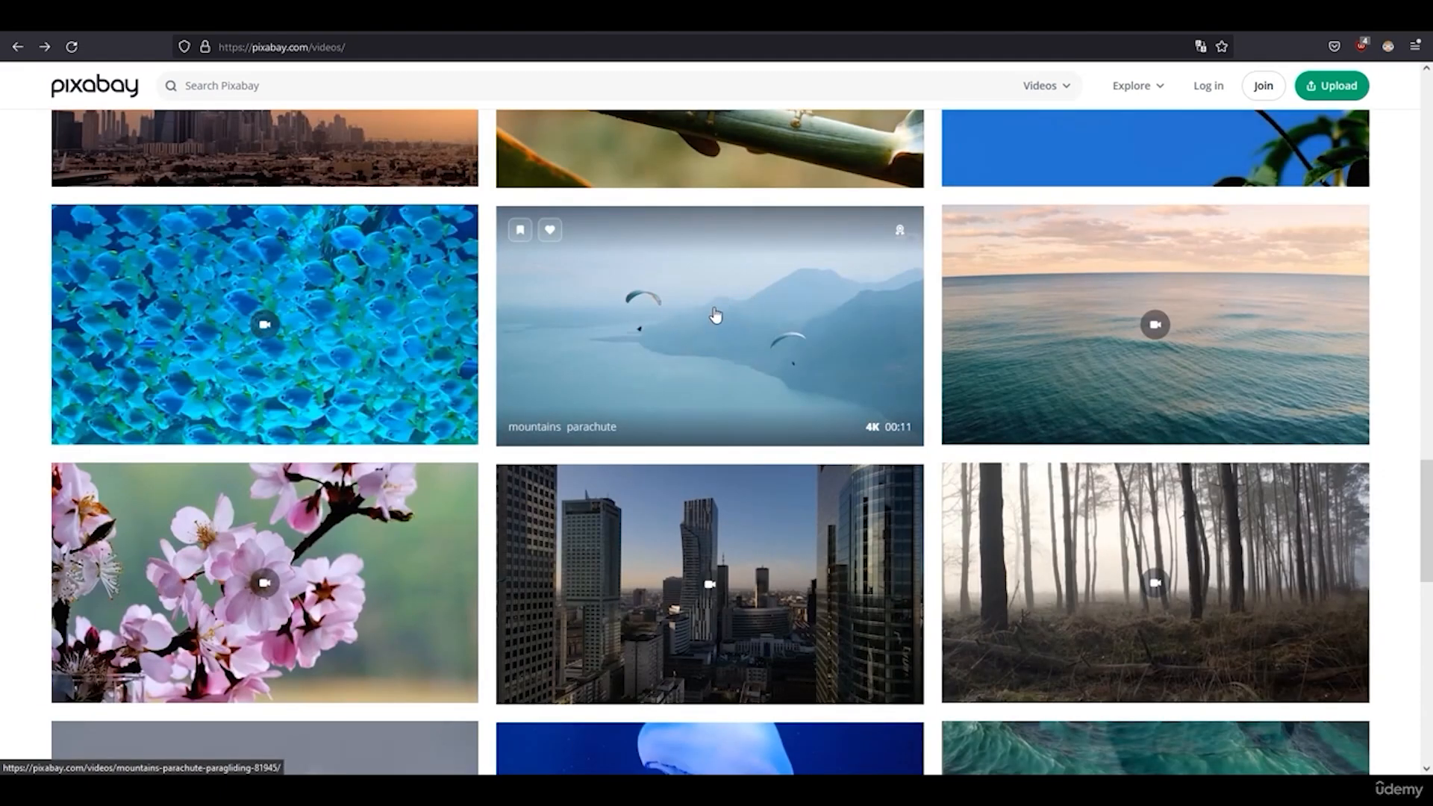
pyautogui.scroll(-6, 777, 324)
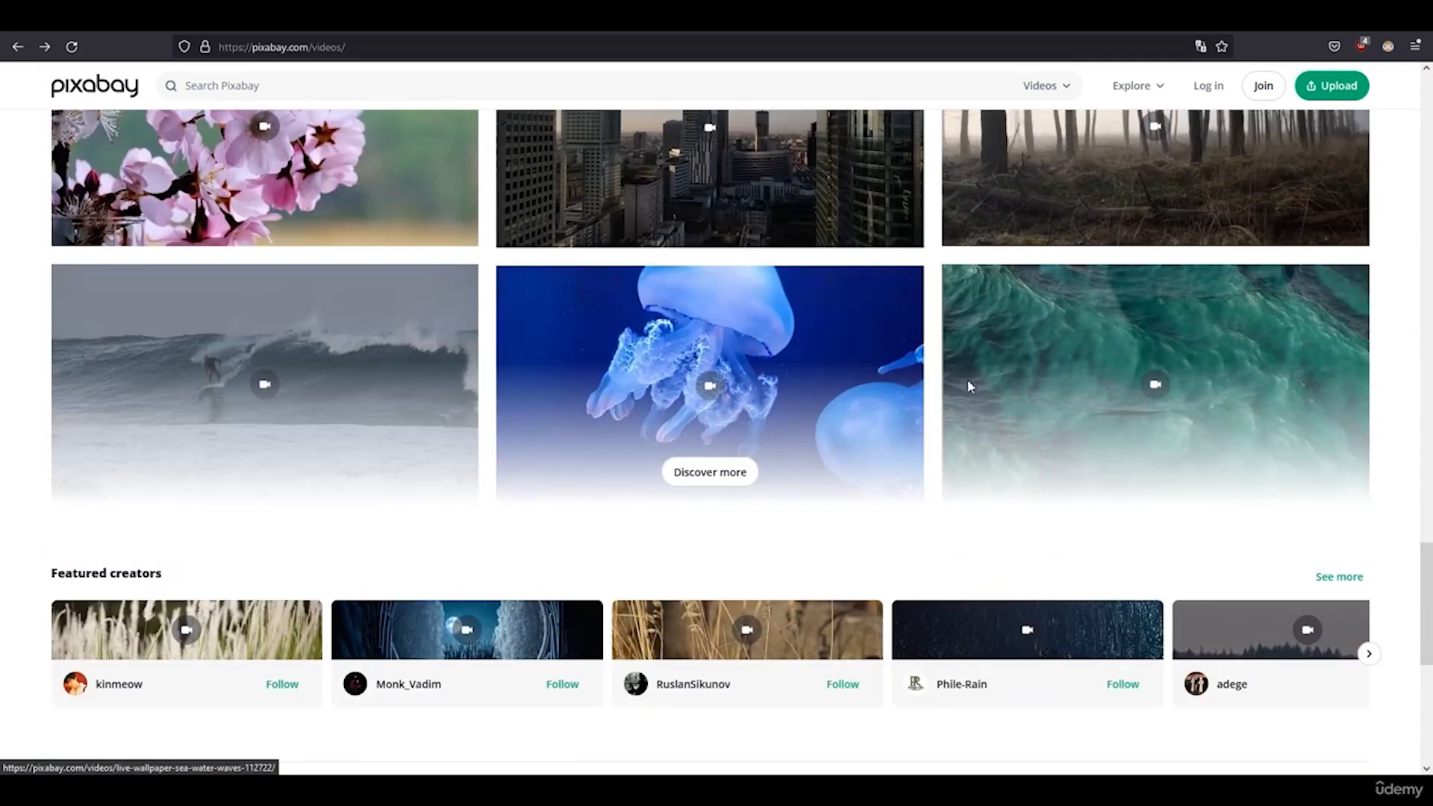
pyautogui.scroll(15, 754, 448)
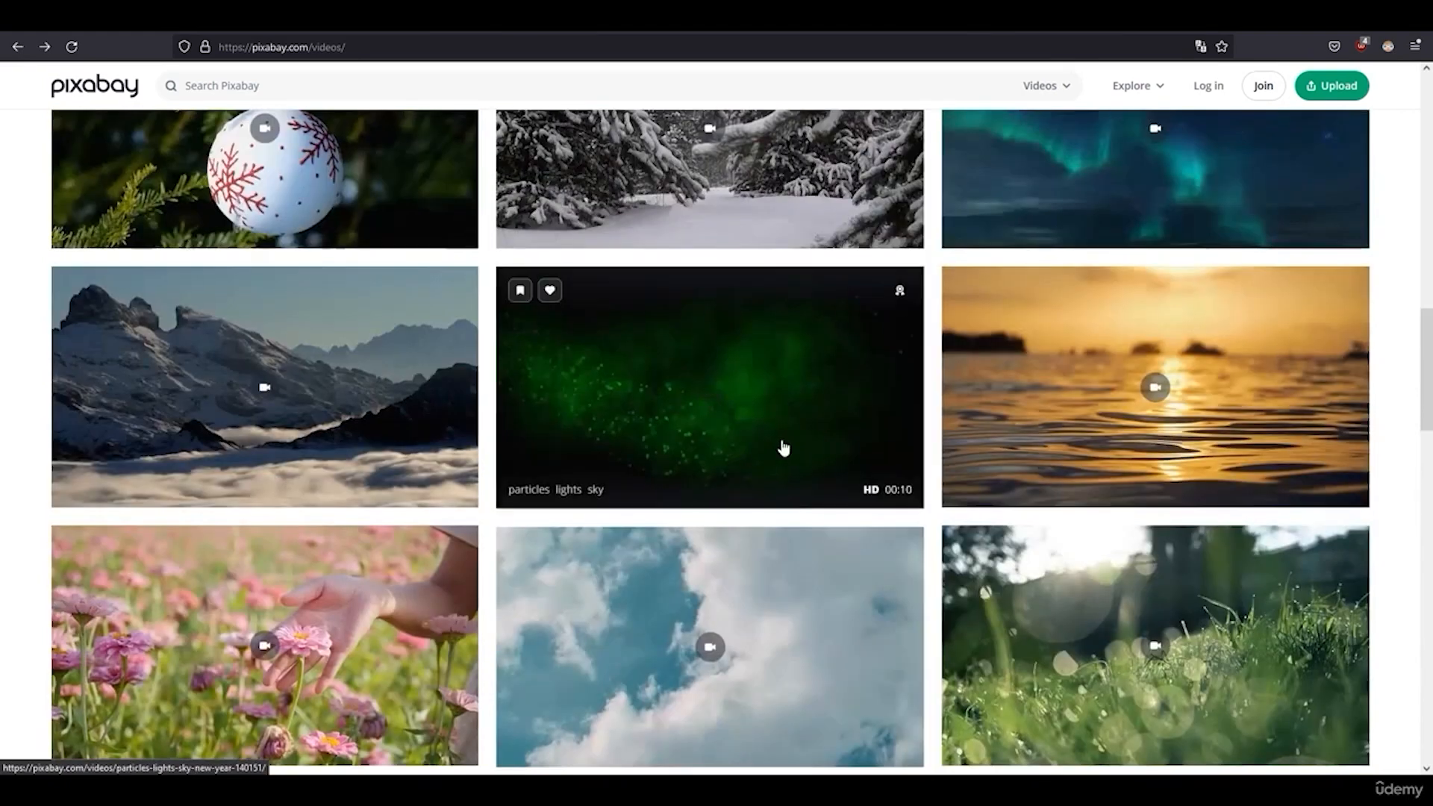
pyautogui.scroll(1, 799, 445)
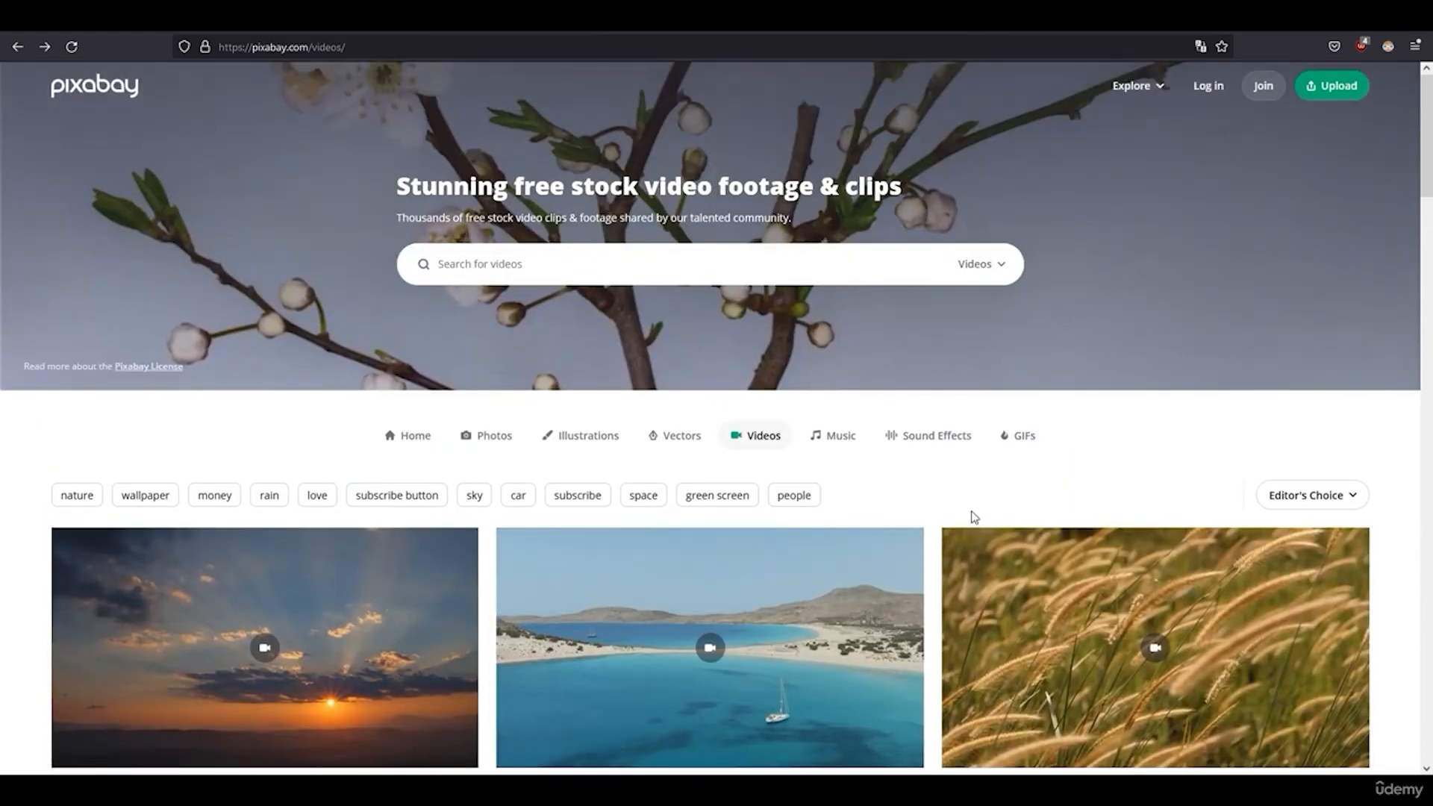
pyautogui.scroll(-3, 1053, 493)
pyautogui.scroll(3, 1051, 492)
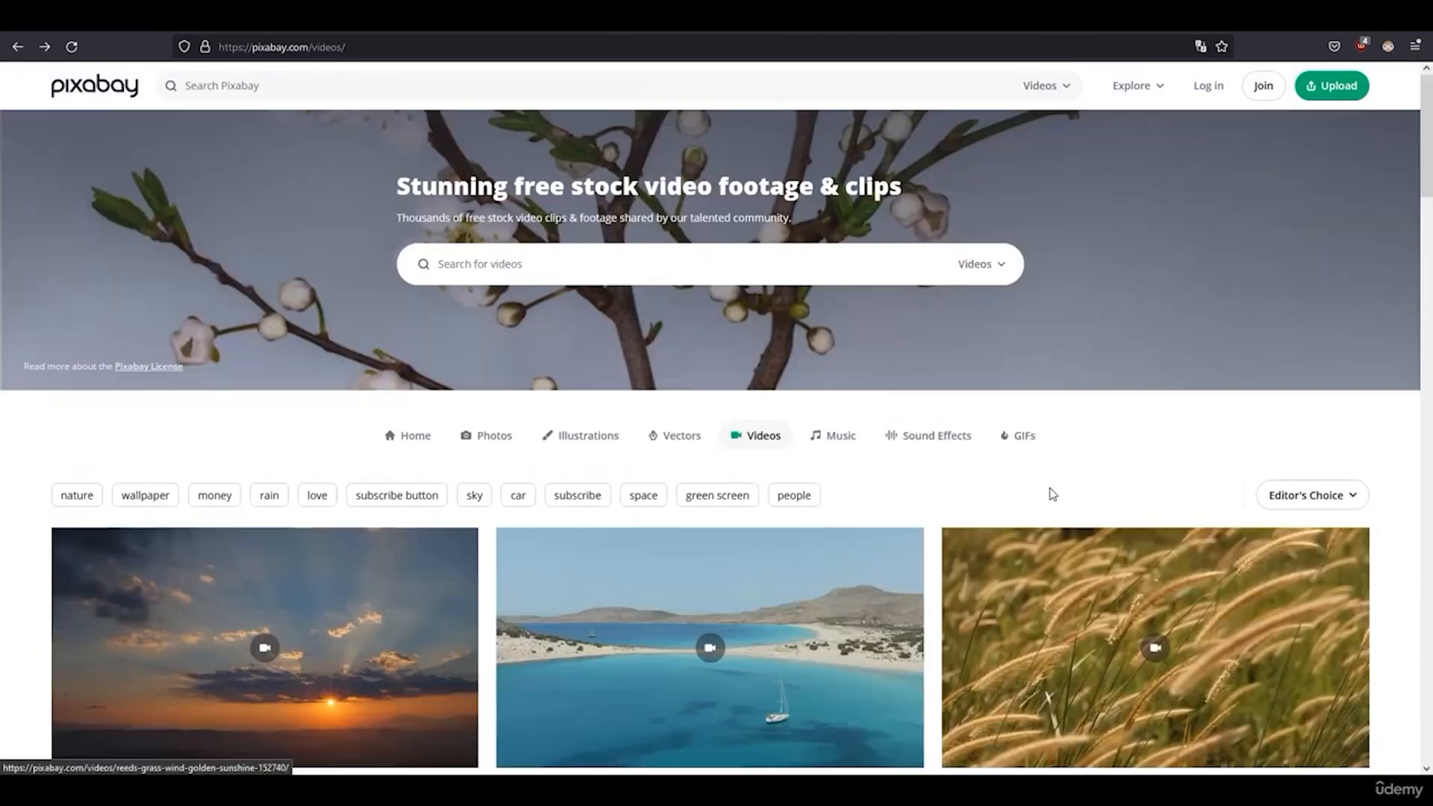
pyautogui.scroll(-5, 1245, 471)
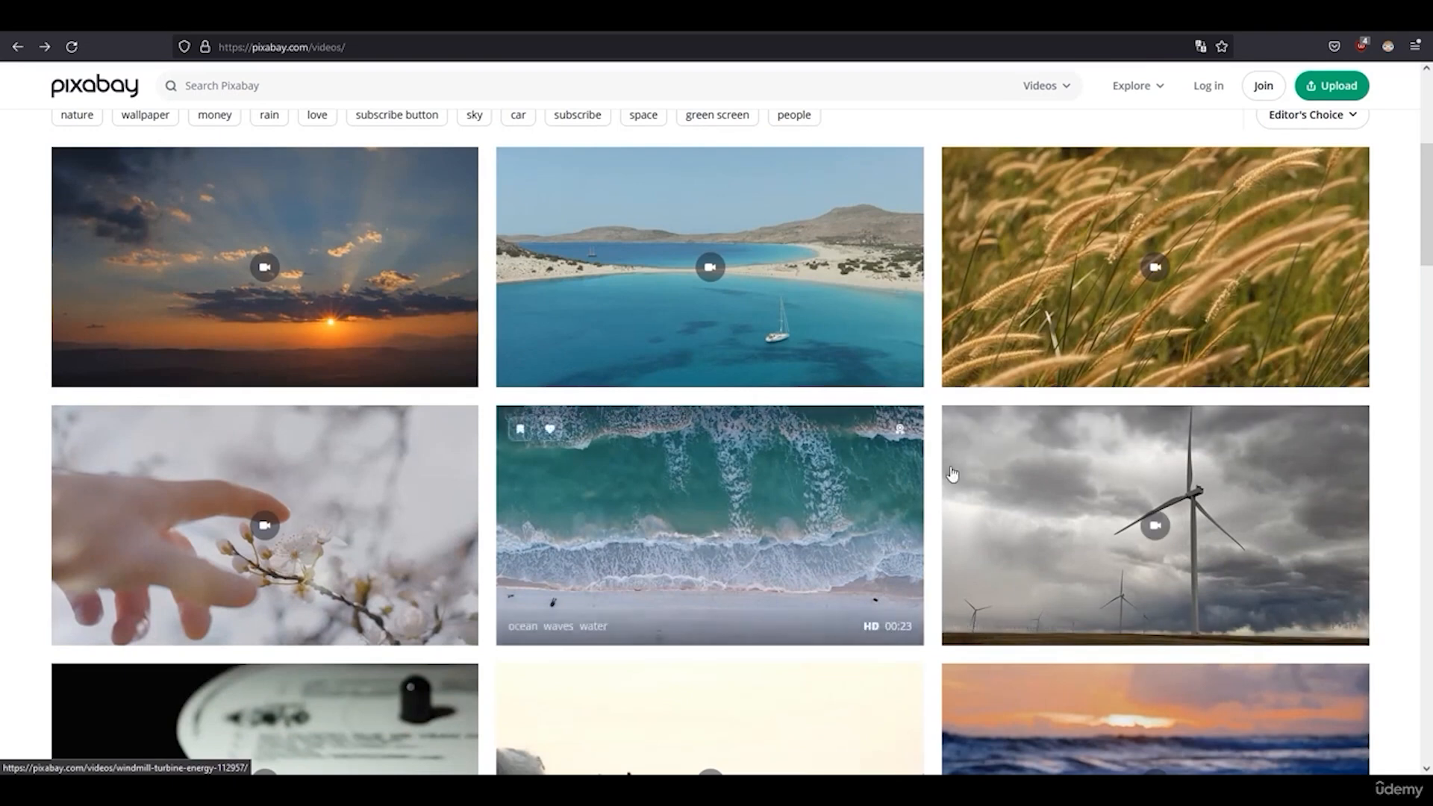
pyautogui.click(1149, 499)
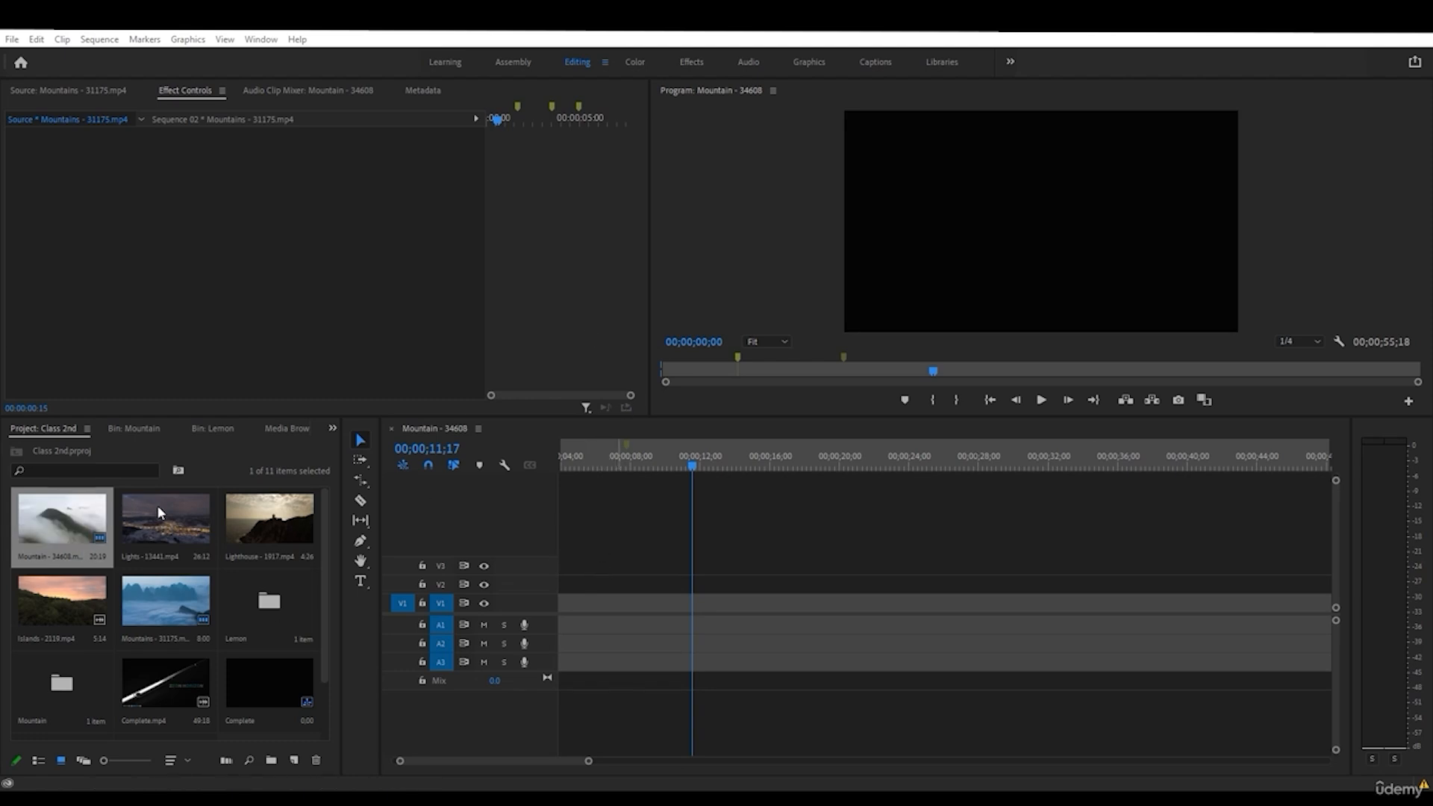
# - Switch to Premiere Pro, open Islands - 2119.mp4 in the Source monitor, and extend its In and Out points to the full clip length
pyautogui.doubleClick(53, 605)
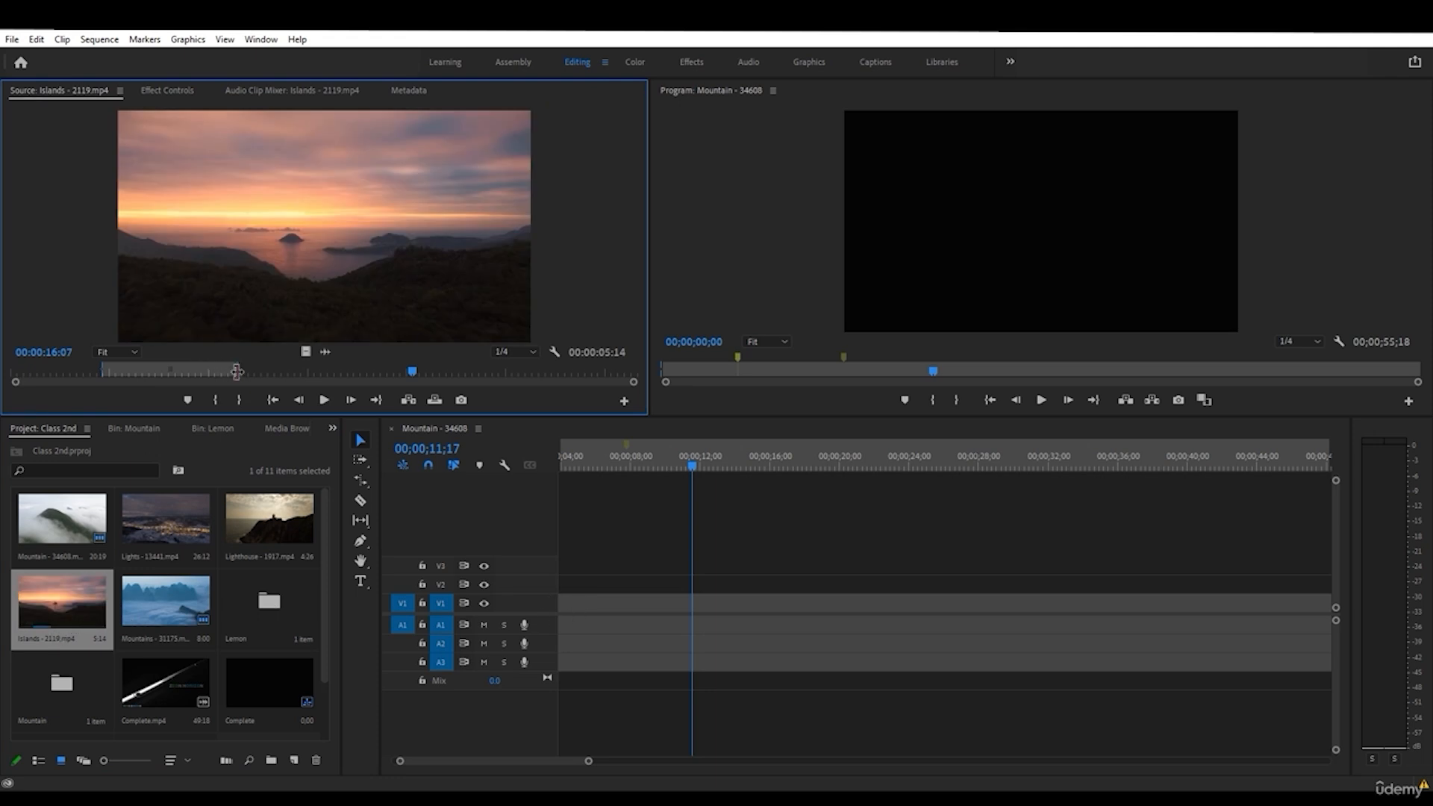
pyautogui.moveTo(236, 371); pyautogui.dragTo(633, 371)
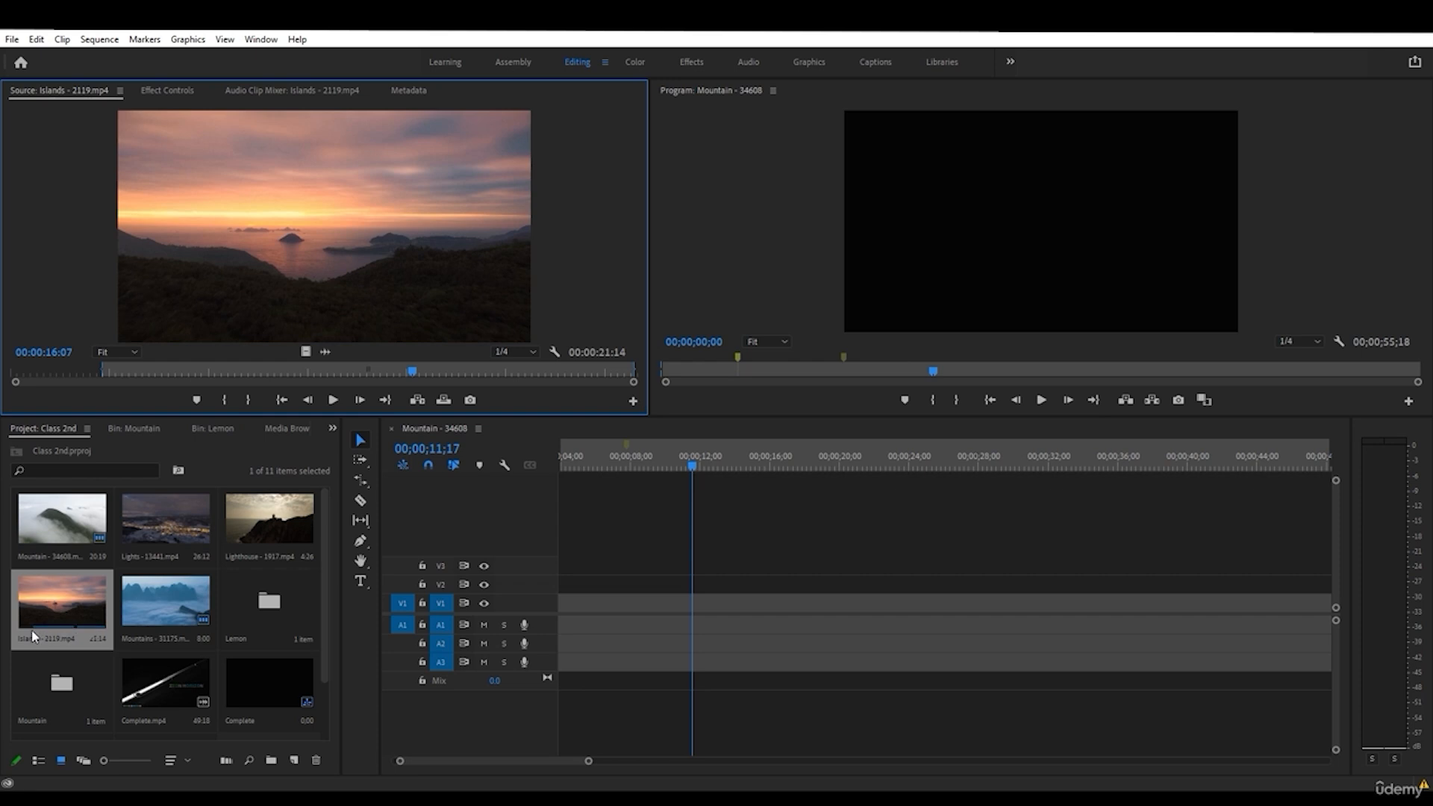
pyautogui.moveTo(103, 372); pyautogui.dragTo(12, 371)
pyautogui.click(196, 370)
pyautogui.click(85, 371)
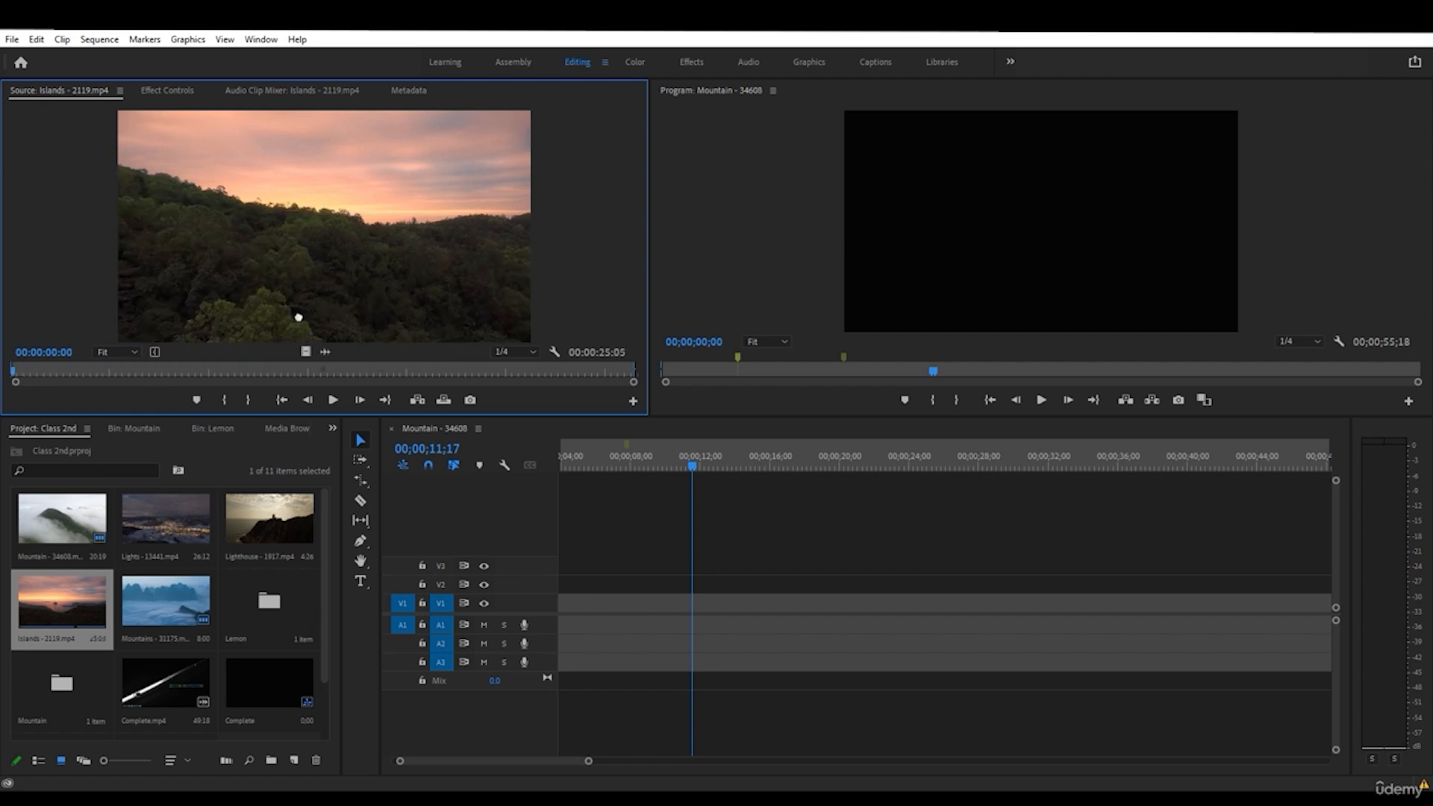
# - Place the full Islands - 2119.mp4 clip on tracks V1 and A1 of the Mountain - 34608 sequence and unlink its audio from the video
pyautogui.moveTo(299, 318); pyautogui.dragTo(673, 681)
pyautogui.click(625, 624)
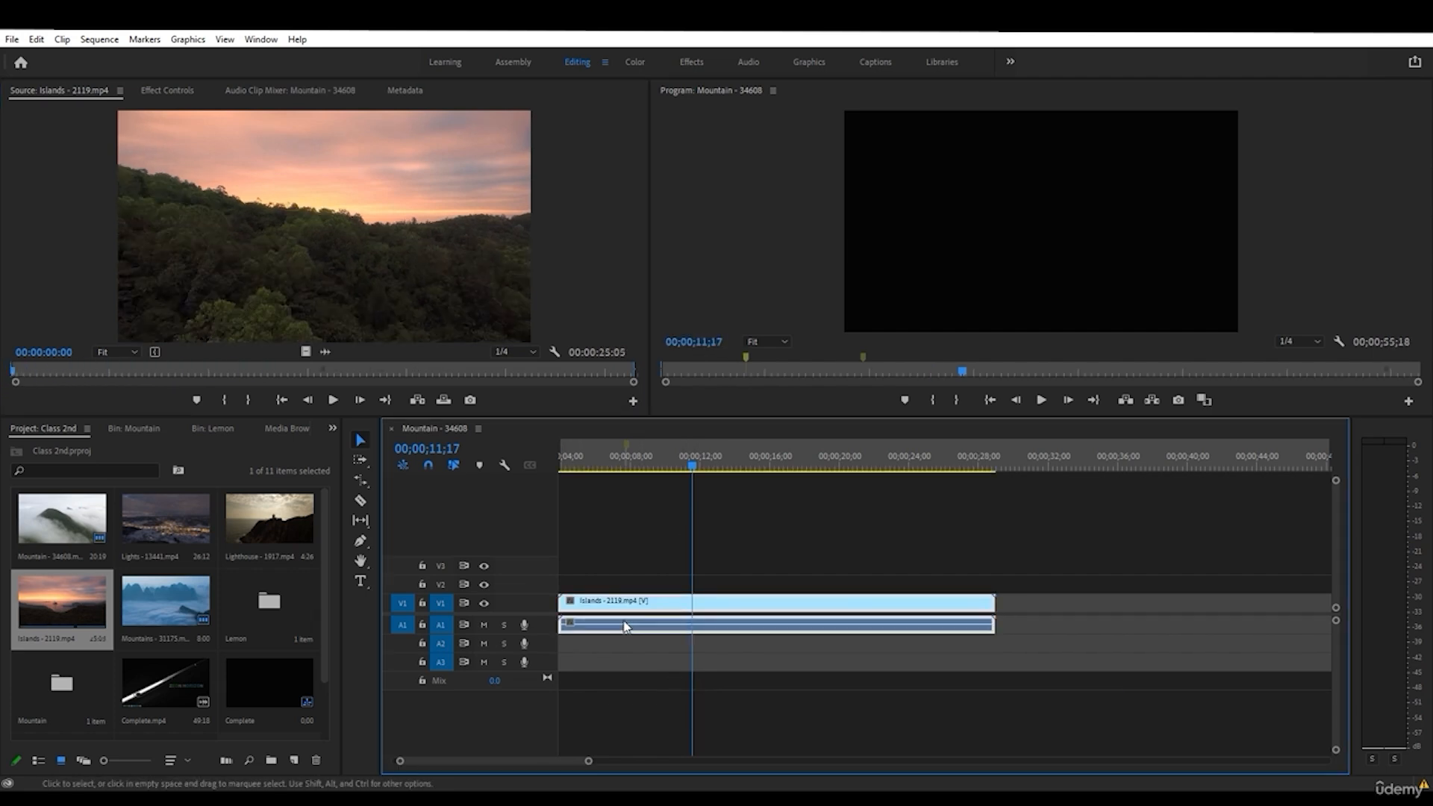
pyautogui.rightClick(626, 624)
pyautogui.click(687, 286)
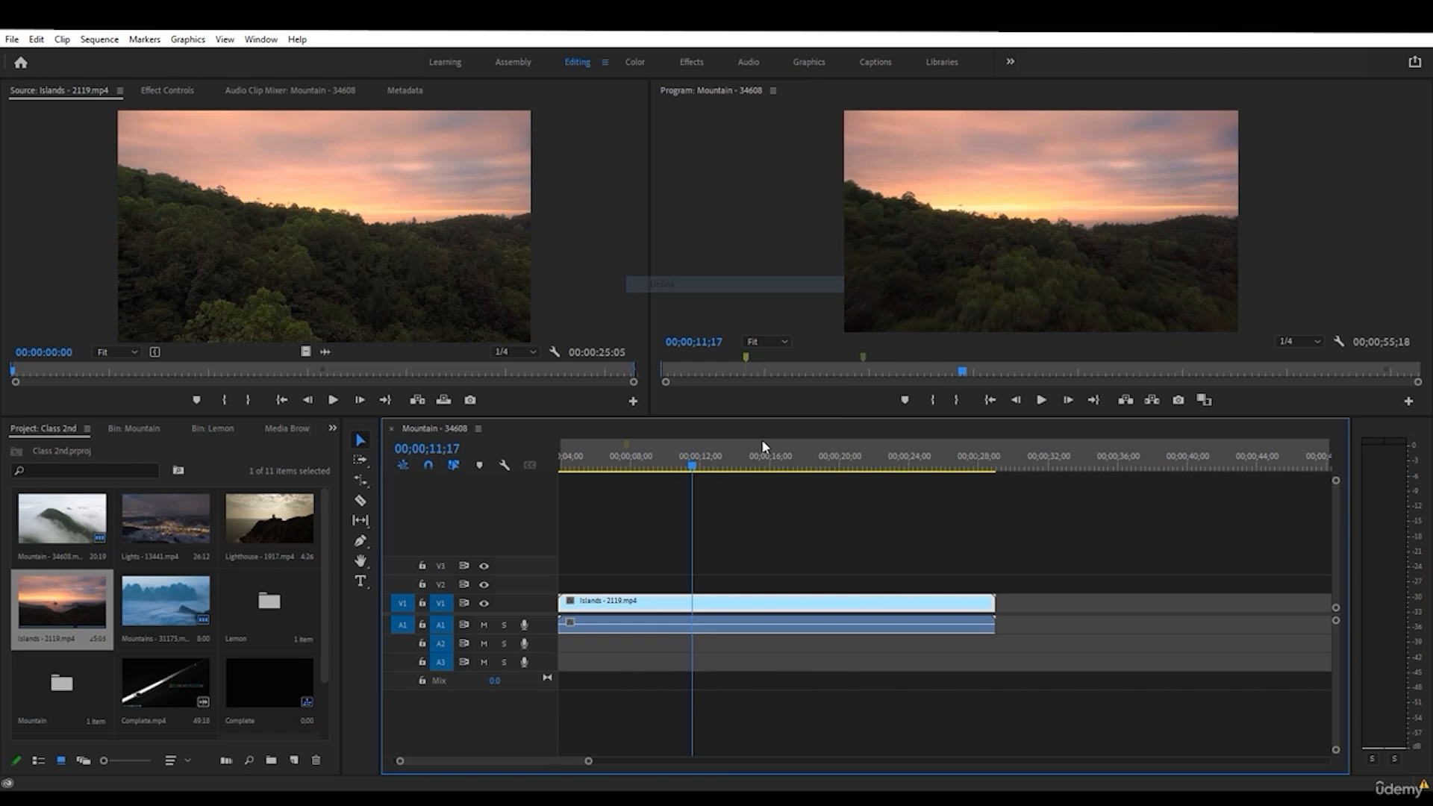
# - Delete the audio of the Islands - 2119.mp4 clip from the timeline and open the clip's effect settings
pyautogui.click(629, 633)
pyautogui.press('Delete')
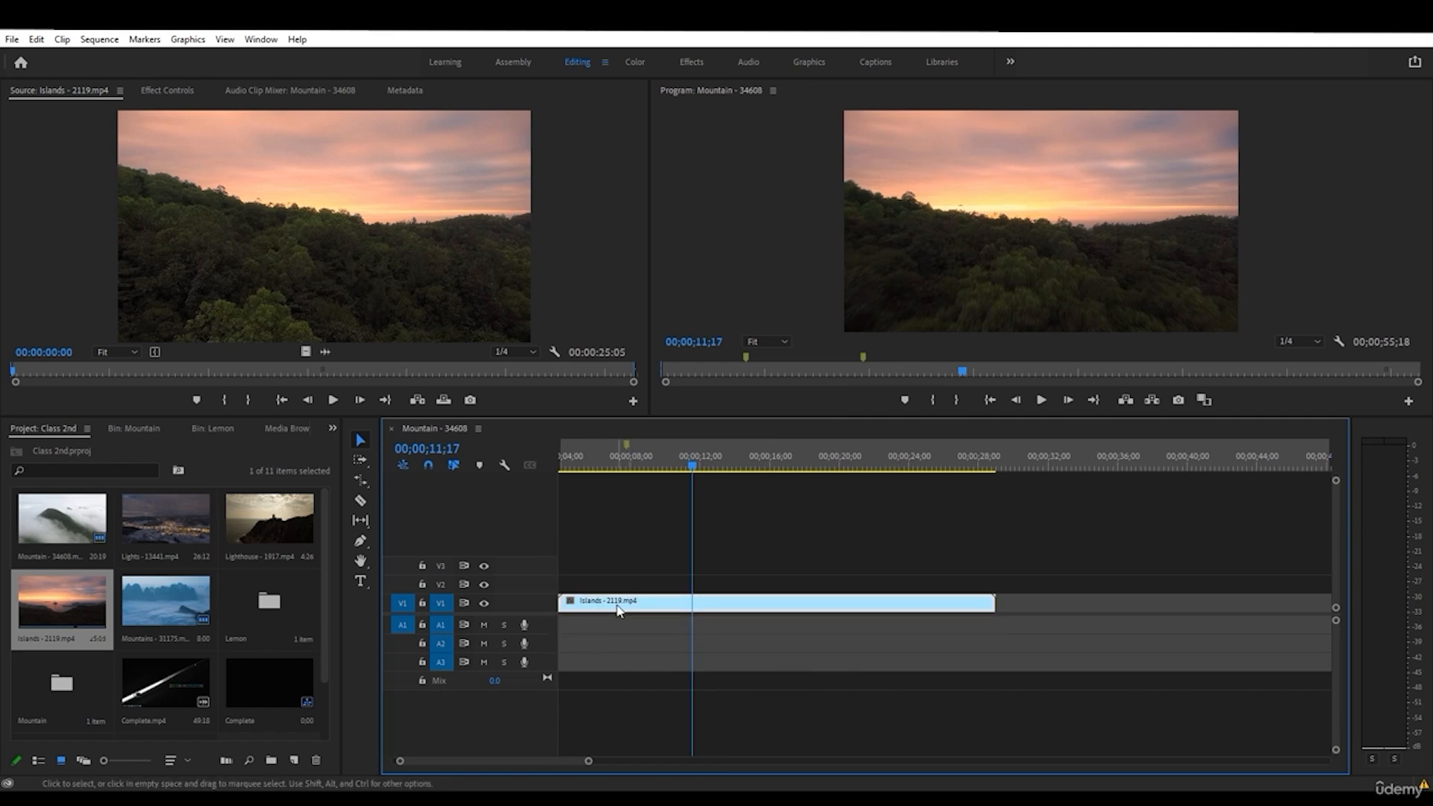
pyautogui.click(169, 90)
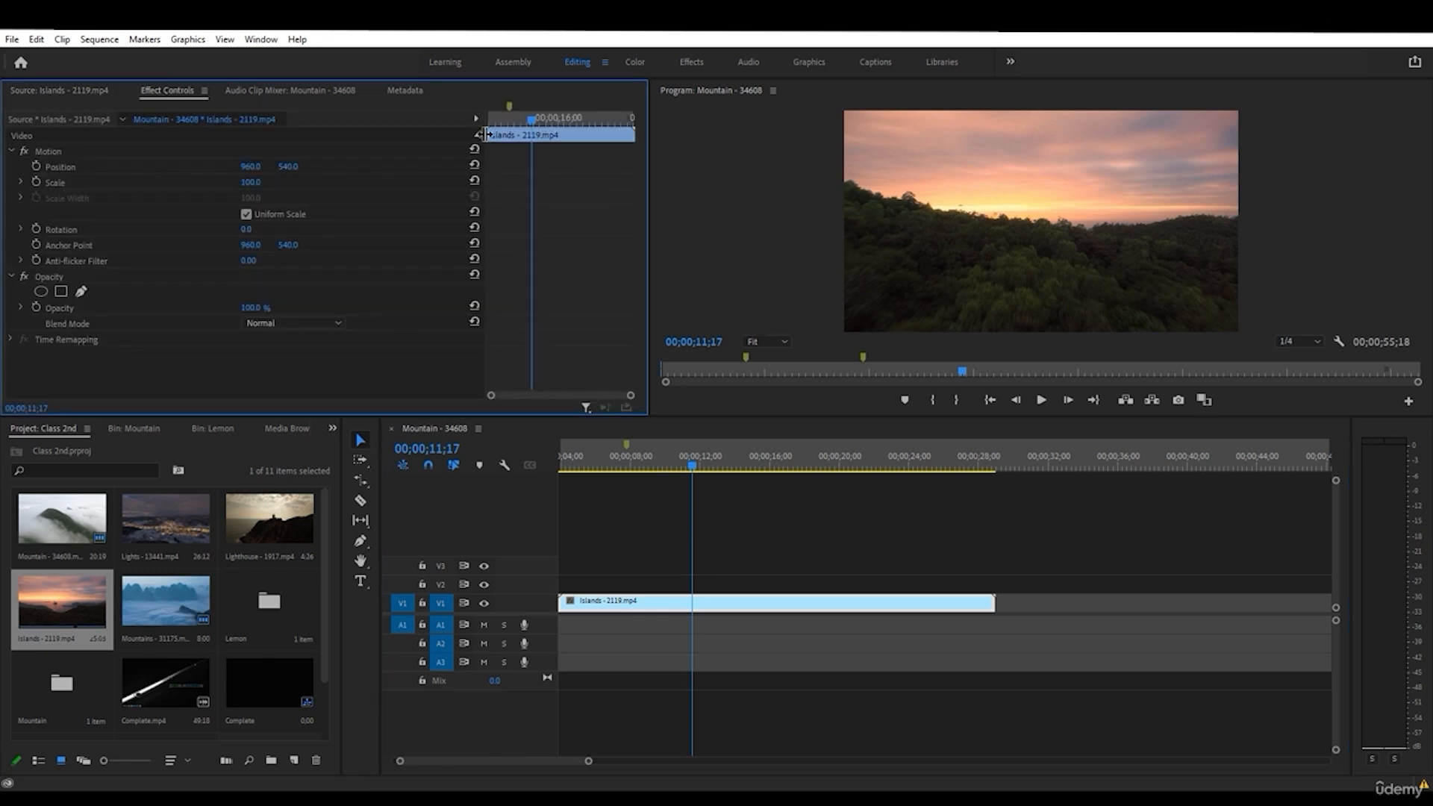
# - Preview the Islands clip briefly from near its start and move the playhead to 00;00;17;01
pyautogui.moveTo(522, 117); pyautogui.dragTo(471, 116)
pyautogui.click(1041, 401)
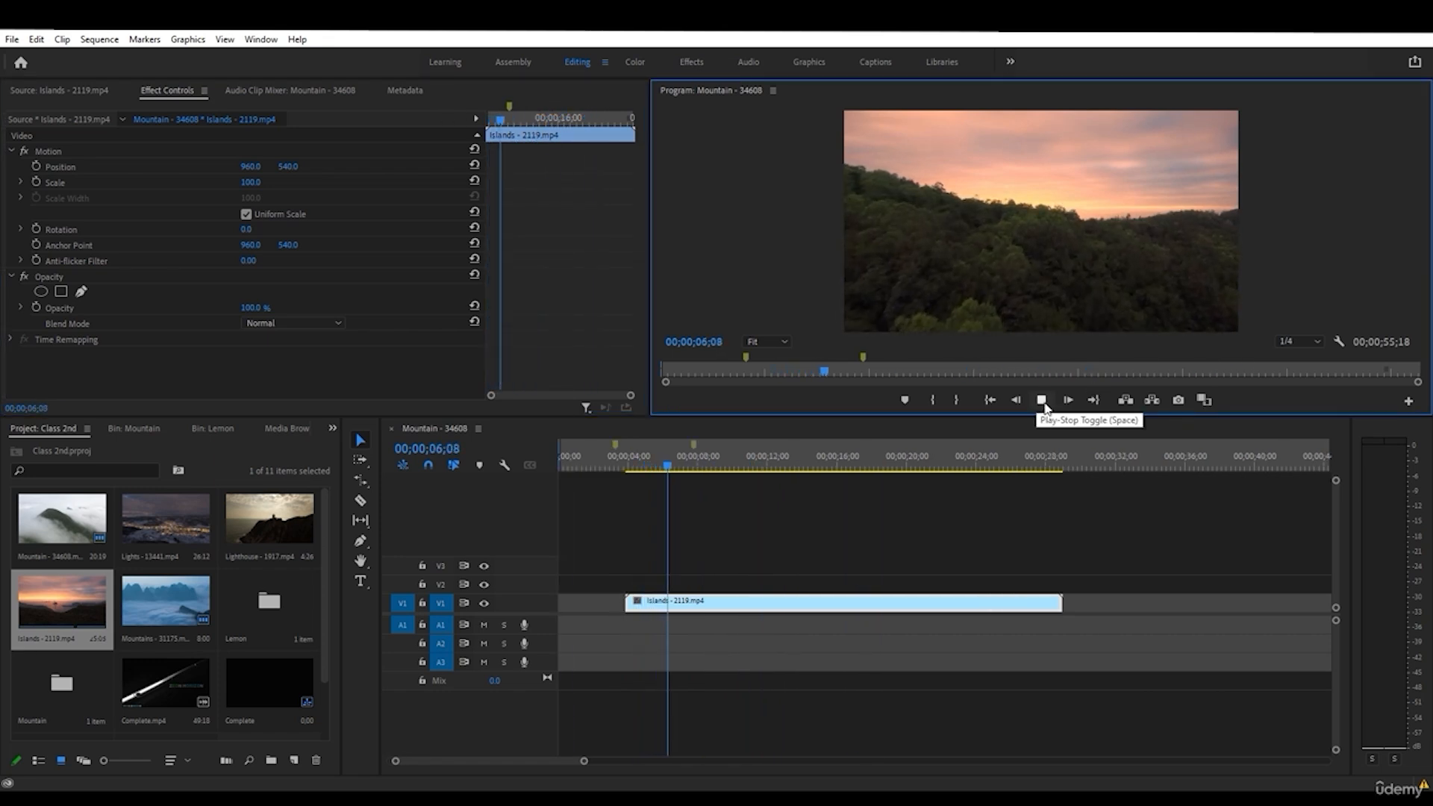
pyautogui.click(1043, 401)
pyautogui.moveTo(658, 462); pyautogui.dragTo(854, 465)
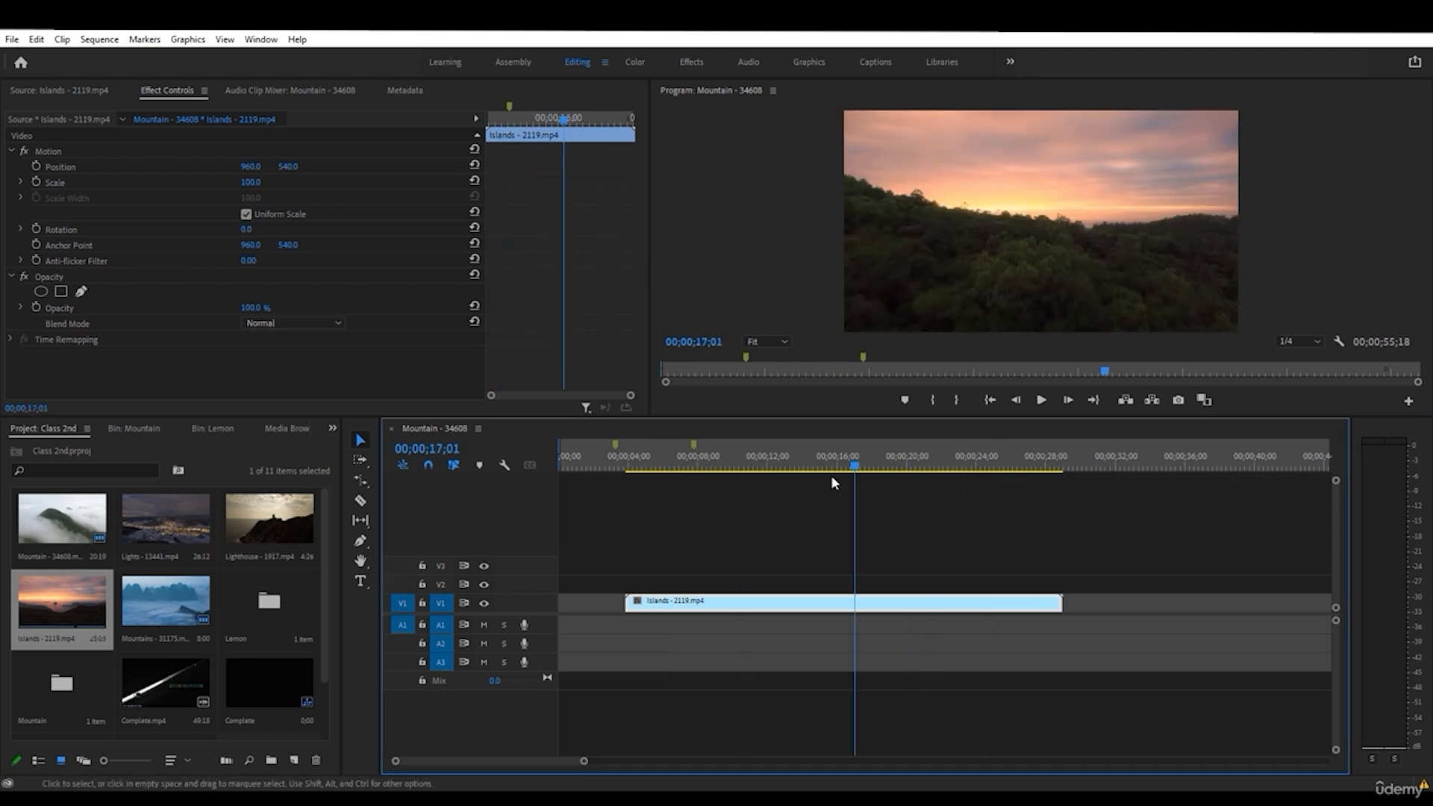
# - Try moving the clip's frame through its Motion Position values and directly in the preview, resetting Position to default each time
pyautogui.click(69, 152)
pyautogui.moveTo(251, 167); pyautogui.dragTo(329, 170)
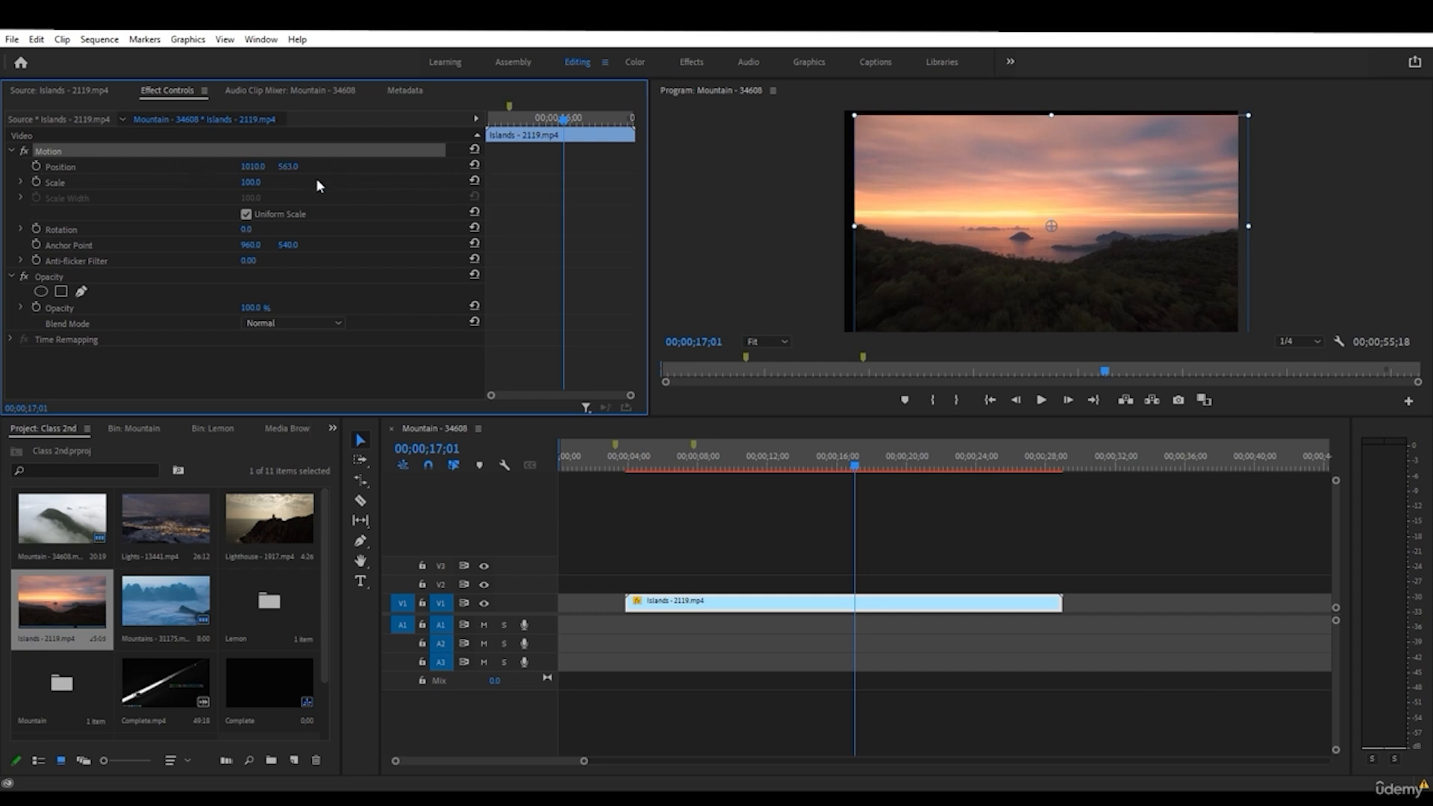
pyautogui.click(475, 165)
pyautogui.moveTo(1113, 202); pyautogui.dragTo(1314, 275)
pyautogui.click(475, 165)
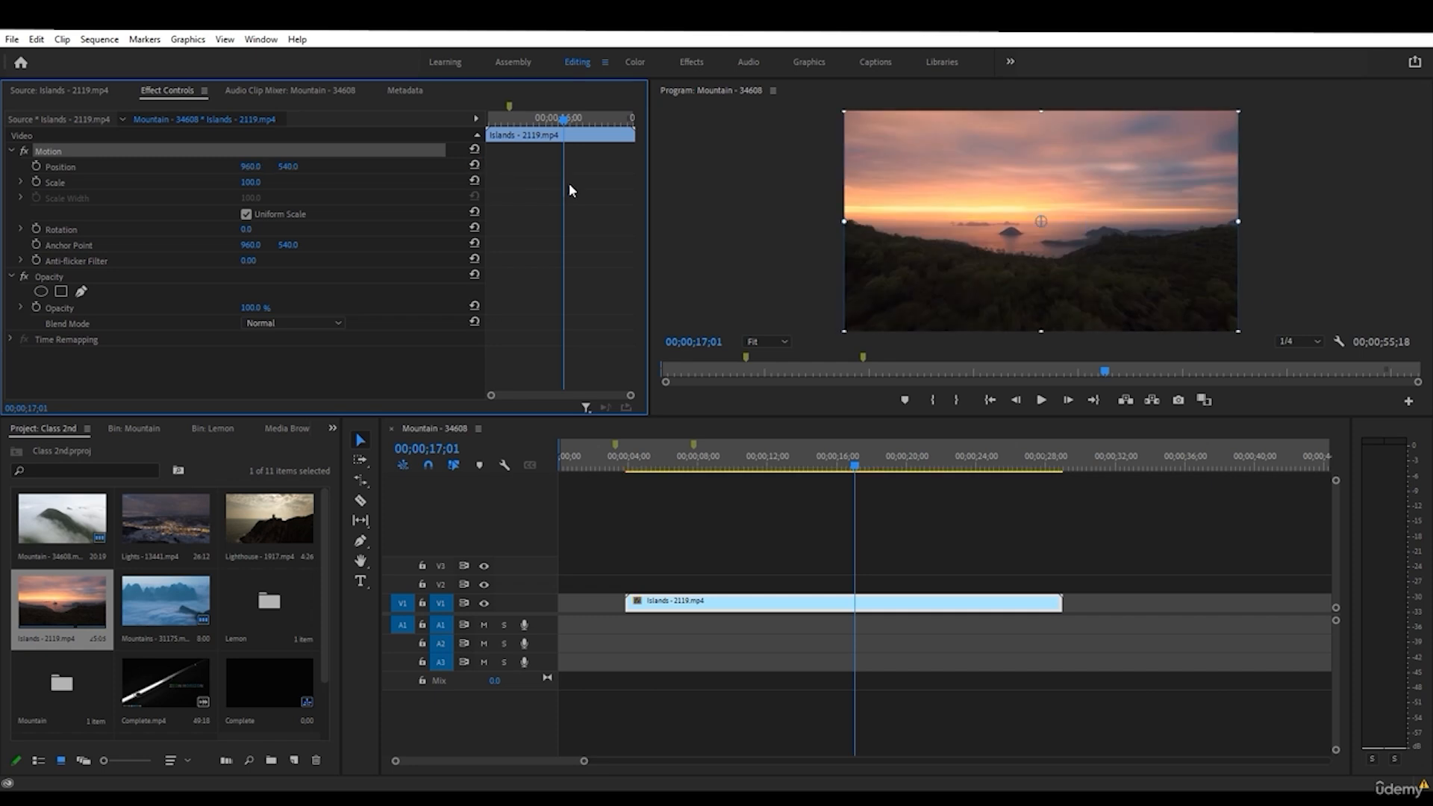
# - Try scaling the clip to 79, turning off Uniform Scale and stretching Scale Width to about 253
pyautogui.moveTo(251, 182)
pyautogui.mouseDown()
pyautogui.moveTo(287, 182)
pyautogui.moveTo(235, 182)
pyautogui.mouseUp()
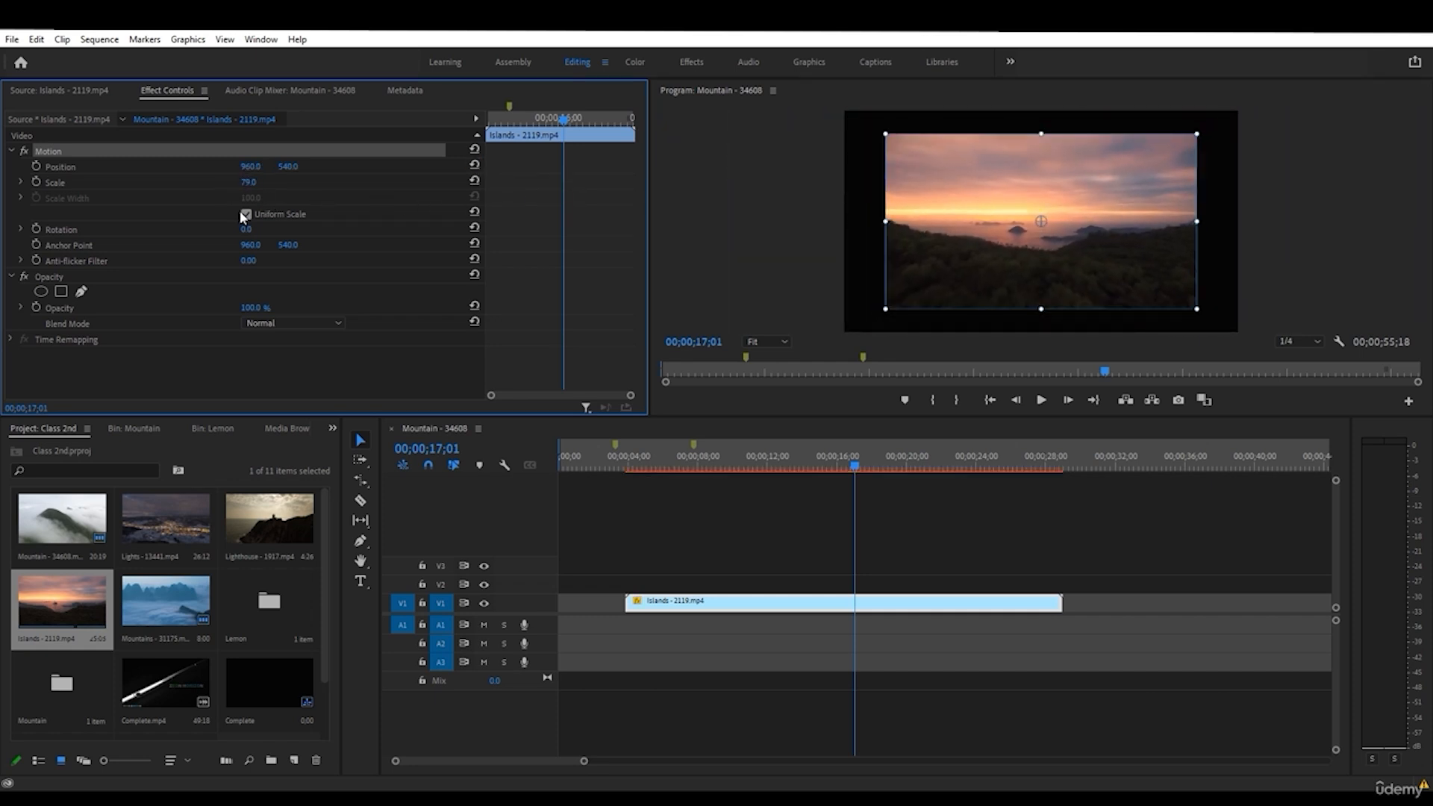
pyautogui.click(240, 211)
pyautogui.click(245, 214)
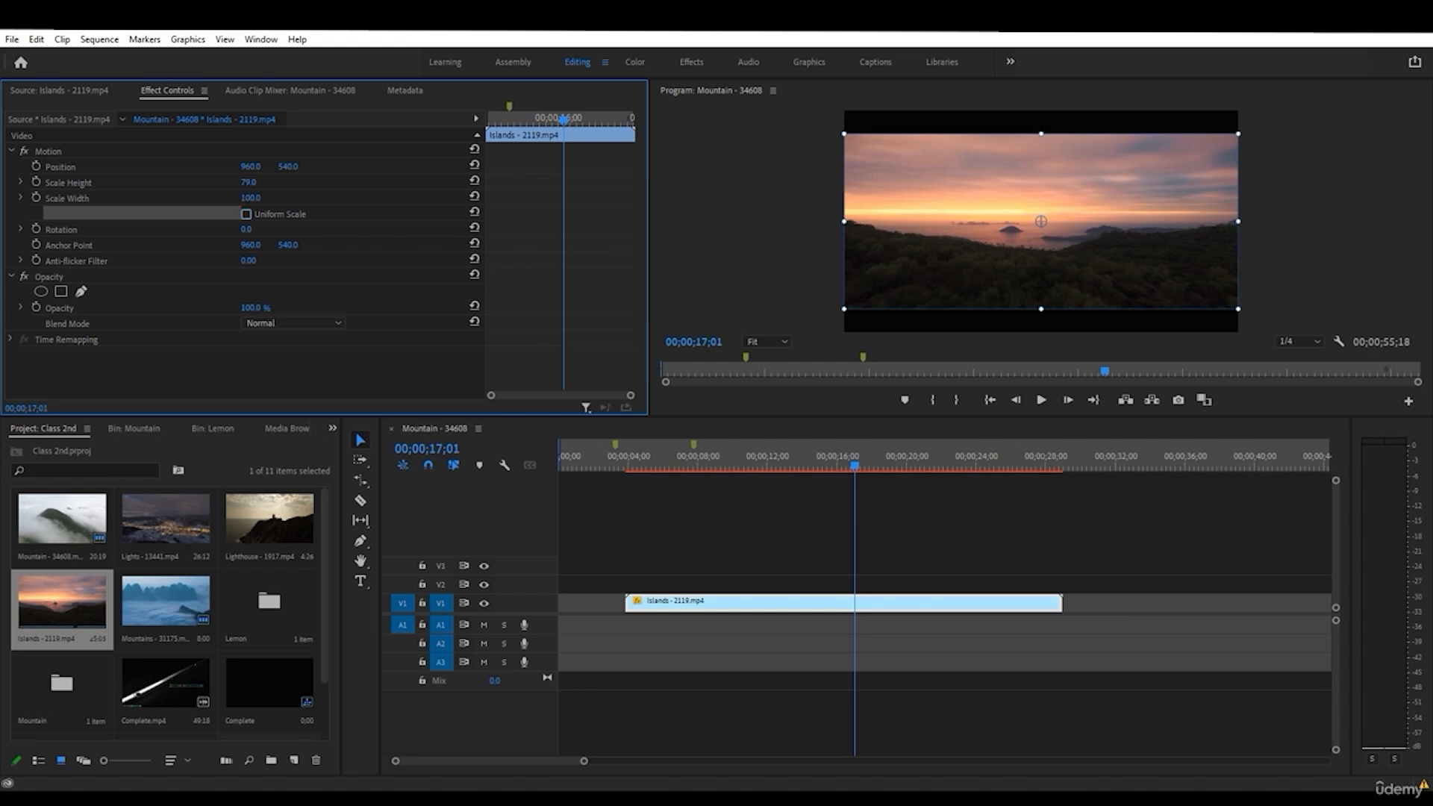
pyautogui.moveTo(251, 198); pyautogui.dragTo(368, 198)
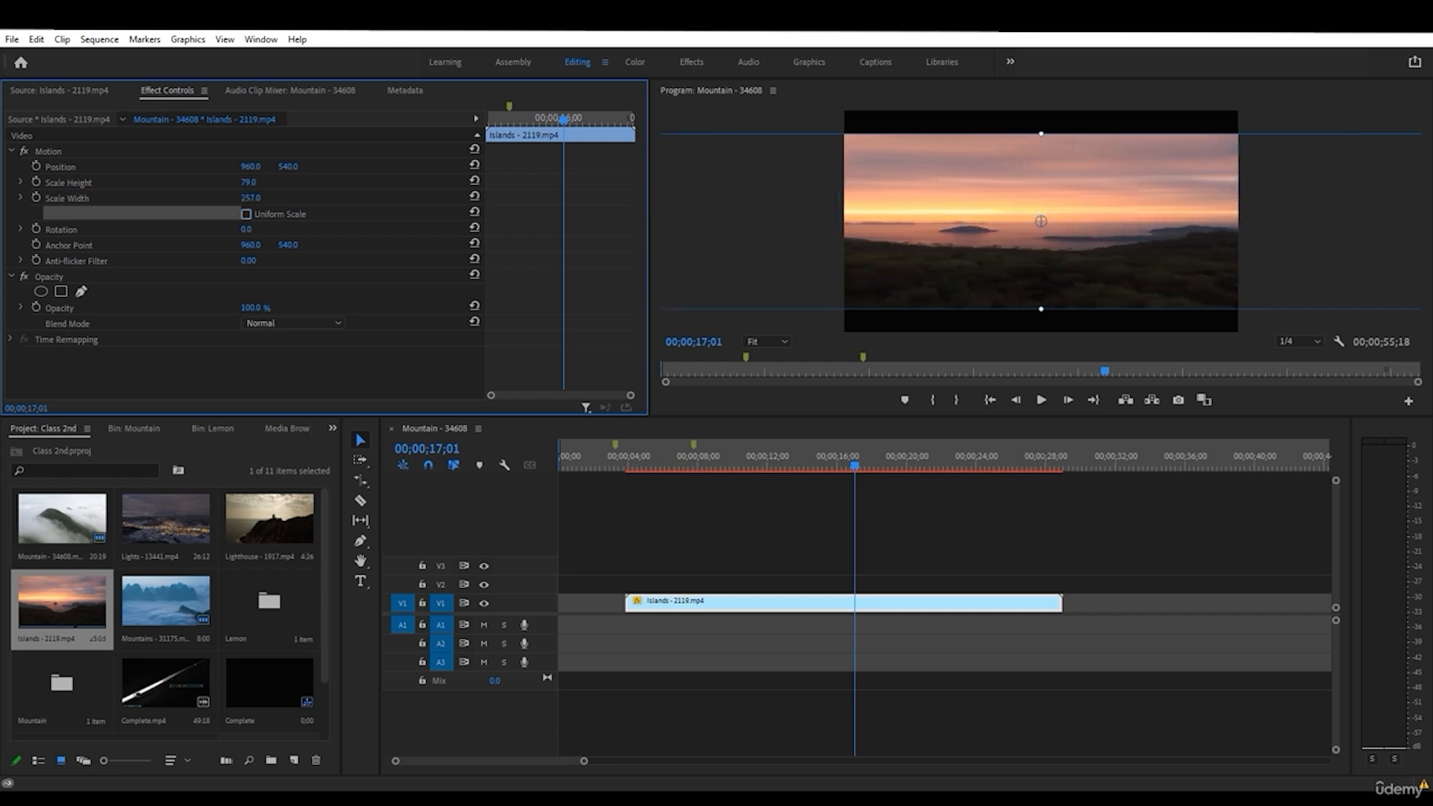
# - Reset the clip's scale width and height to default and turn Uniform Scale back on
pyautogui.click(474, 195)
pyautogui.click(474, 180)
pyautogui.click(267, 214)
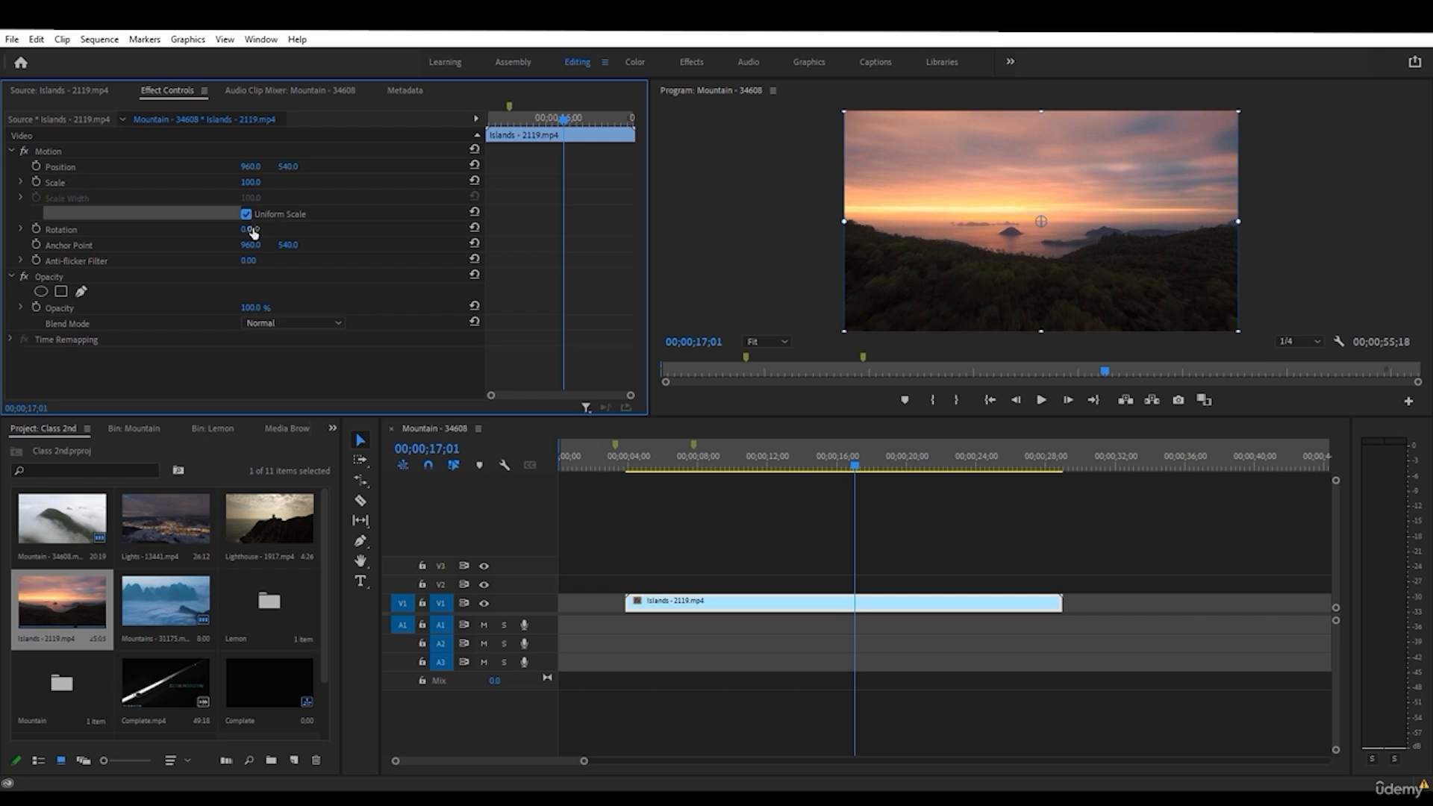
# - Try rotating the clip's frame, reset Rotation to 0° and deselect the clip
pyautogui.moveTo(247, 229)
pyautogui.mouseDown()
pyautogui.moveTo(302, 230)
pyautogui.moveTo(273, 230)
pyautogui.mouseUp()
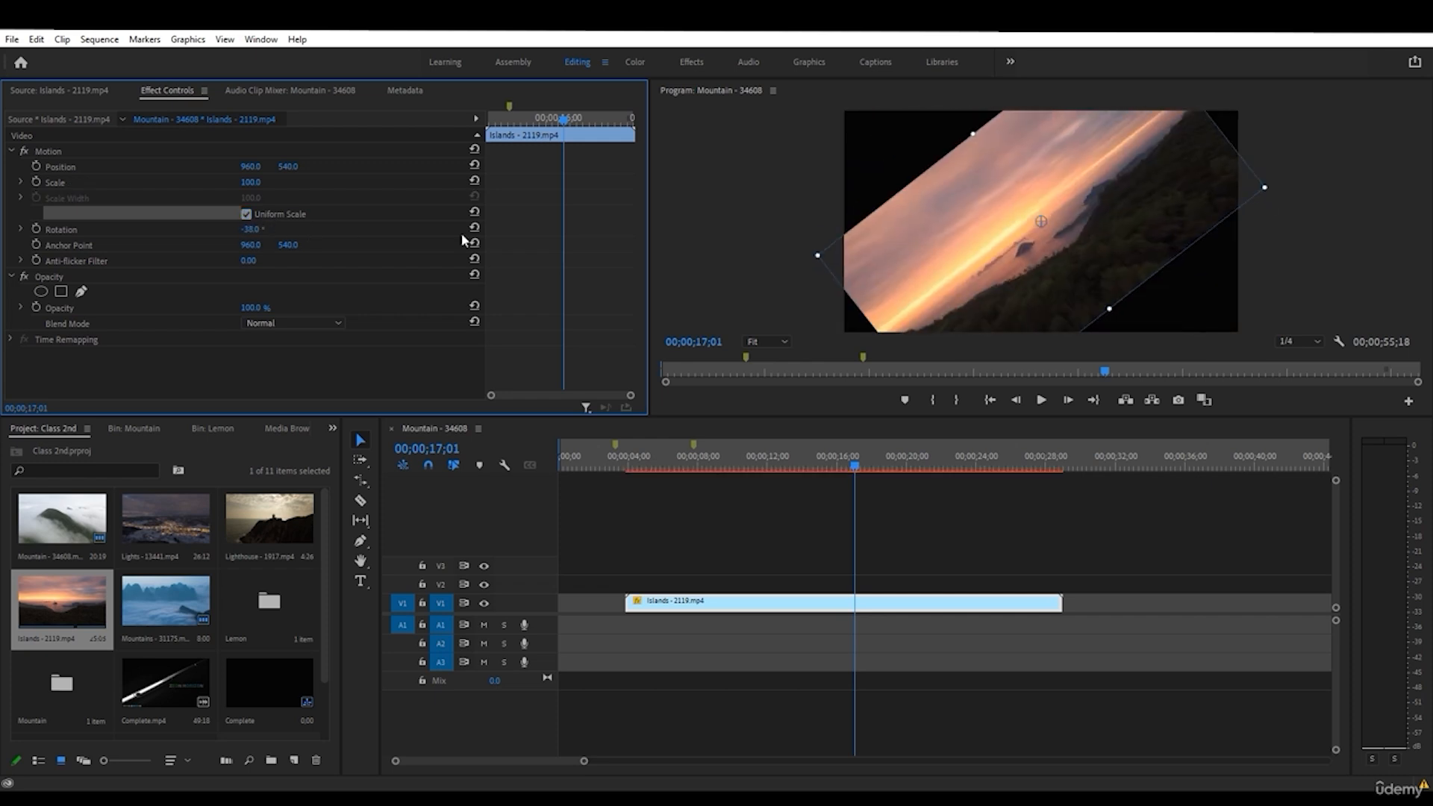
pyautogui.click(474, 228)
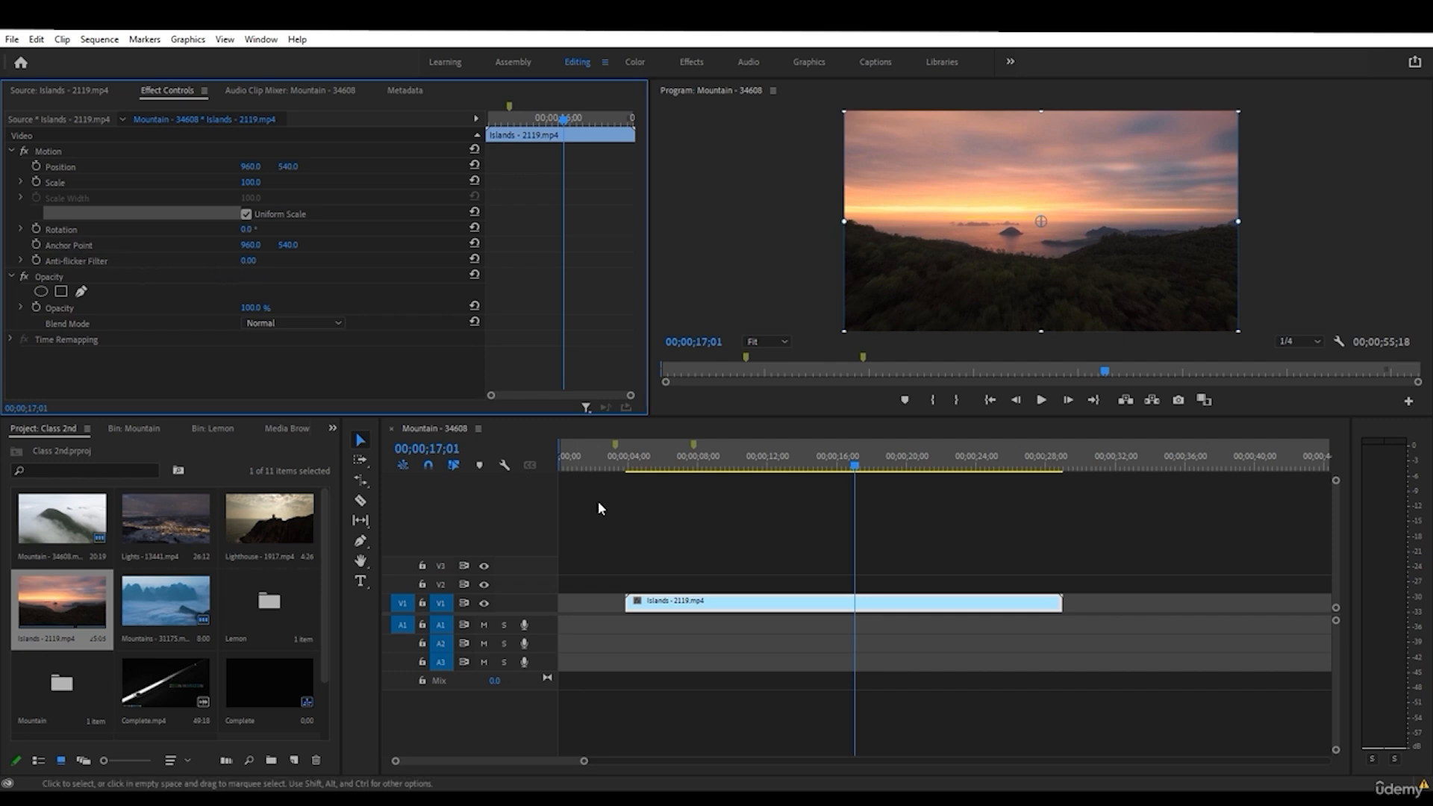
pyautogui.click(616, 506)
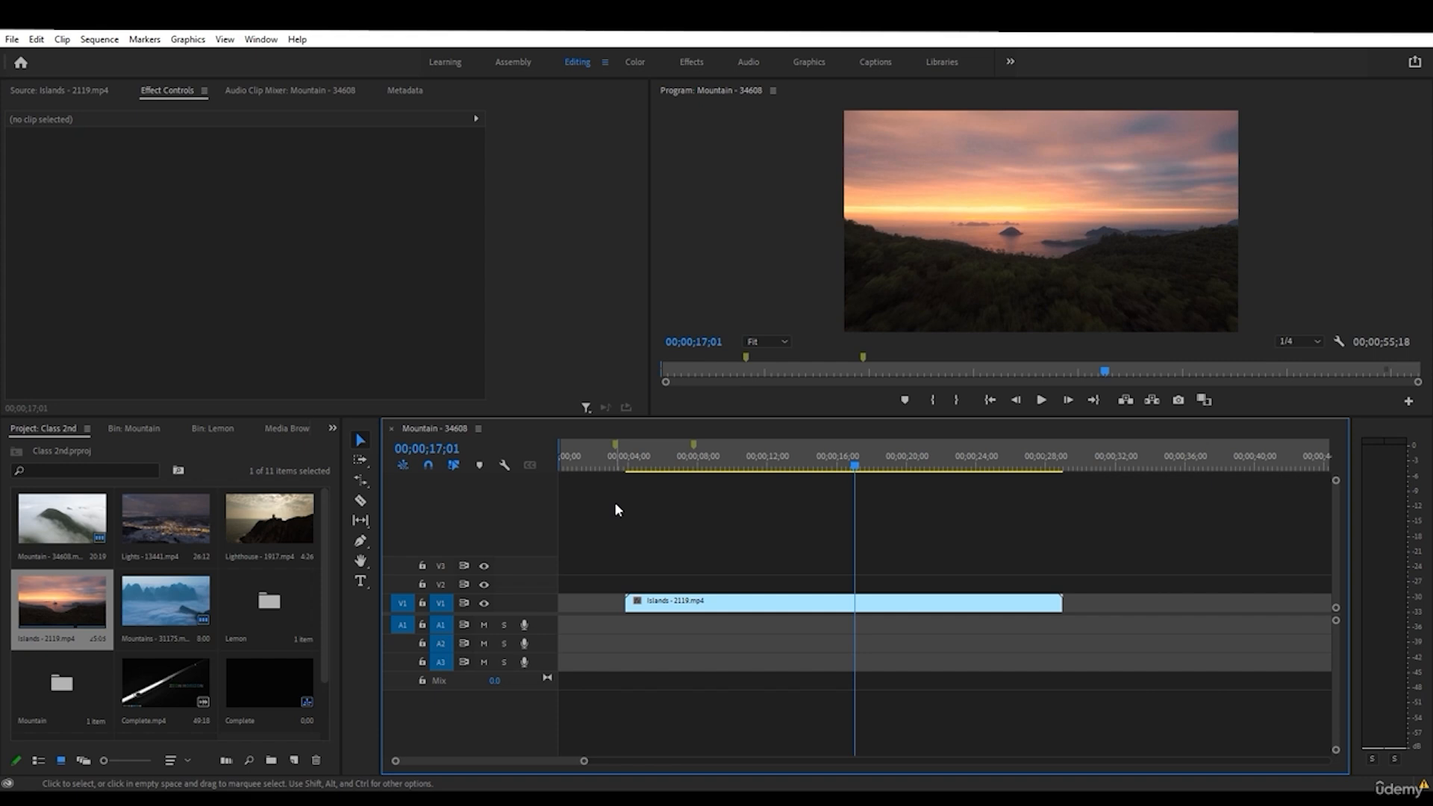
# - Select the Islands clip's frame in the preview, shrink it to about 73.6 scale and move it to about 658.2, 503.6
pyautogui.click(669, 610)
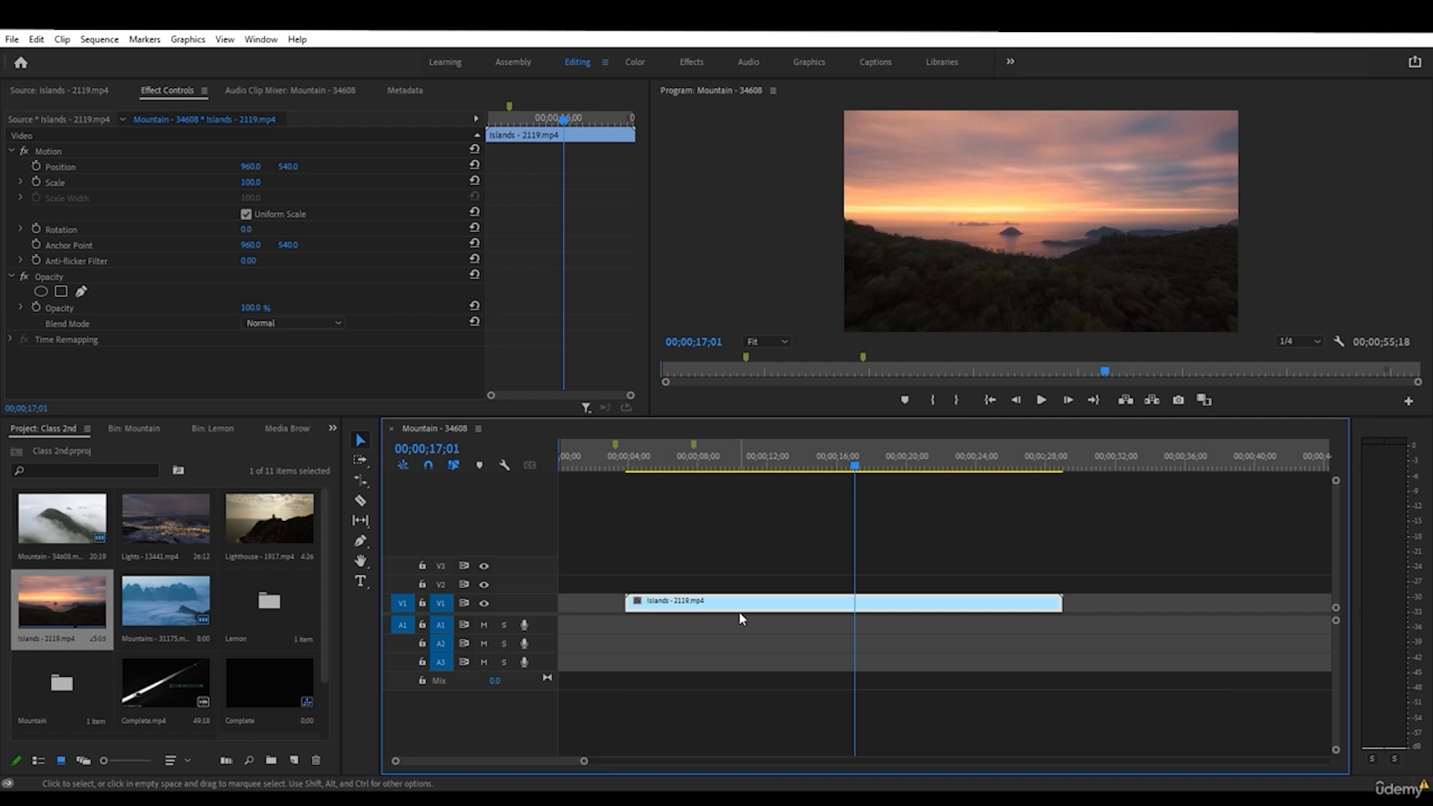
pyautogui.doubleClick(966, 226)
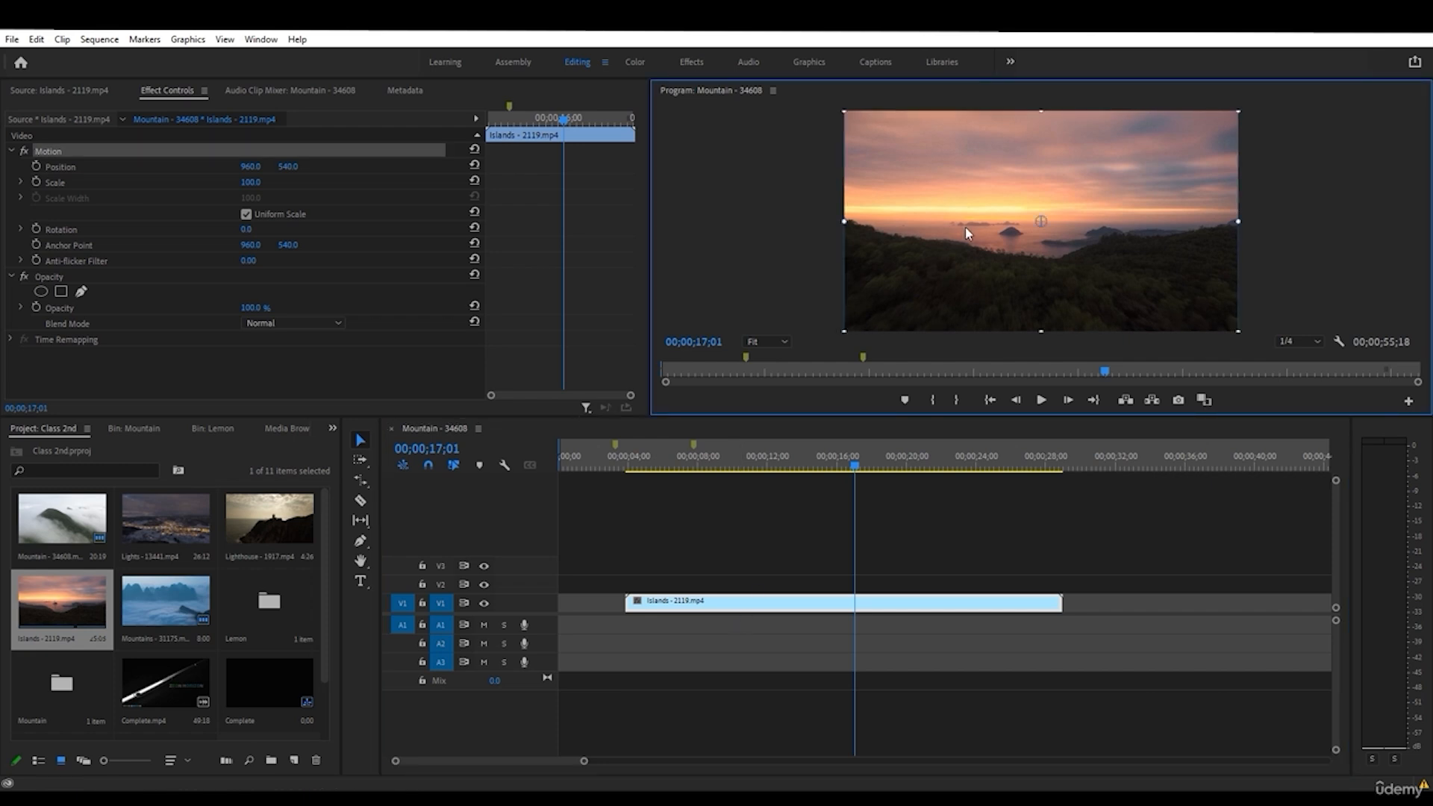
pyautogui.moveTo(844, 109); pyautogui.dragTo(970, 201)
pyautogui.moveTo(1042, 250); pyautogui.dragTo(1133, 303)
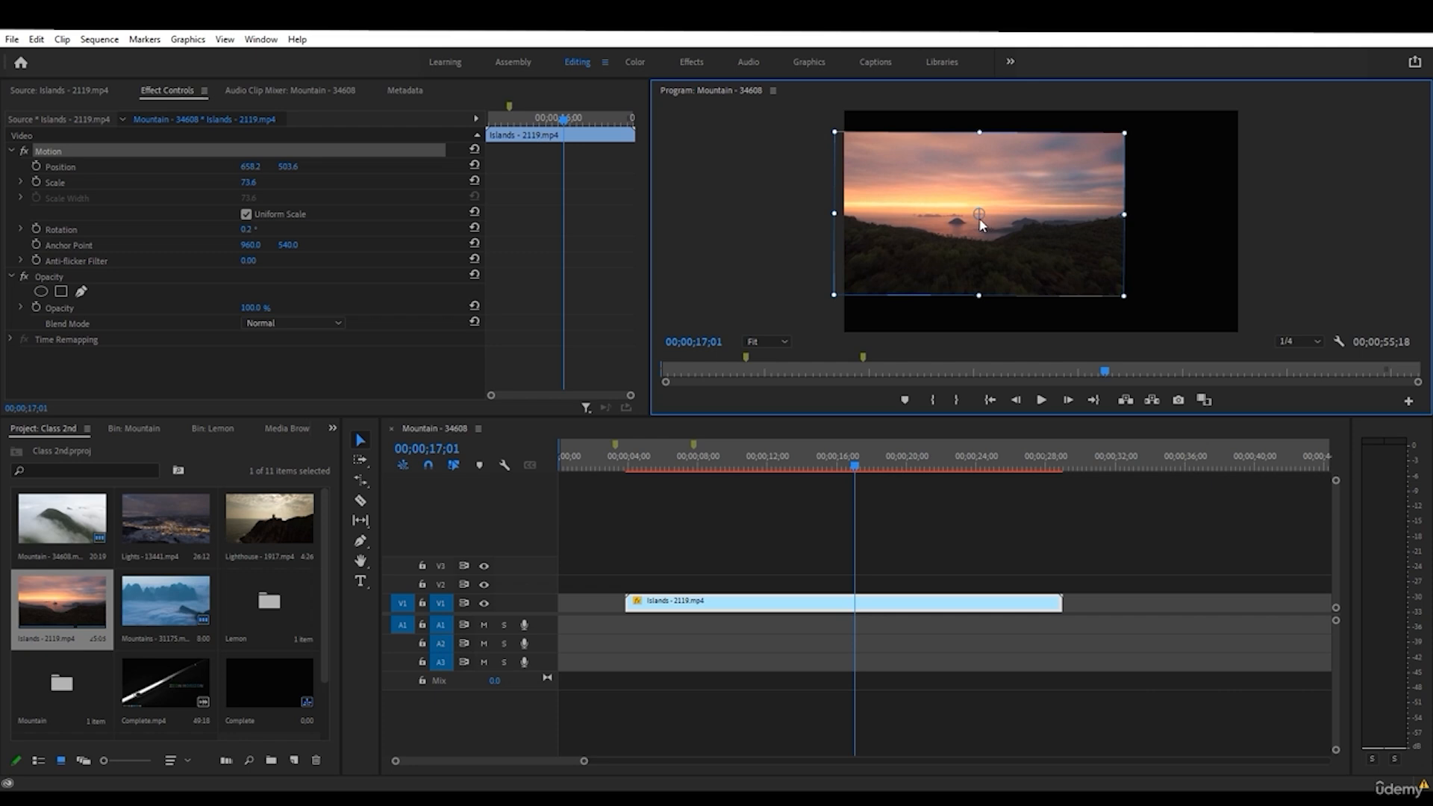
# - Move the frame's anchor point to its lower-right corner, about 1890.6, 1060.8, and rotate the frame about it to -2.8°
pyautogui.moveTo(982, 225); pyautogui.dragTo(1017, 219)
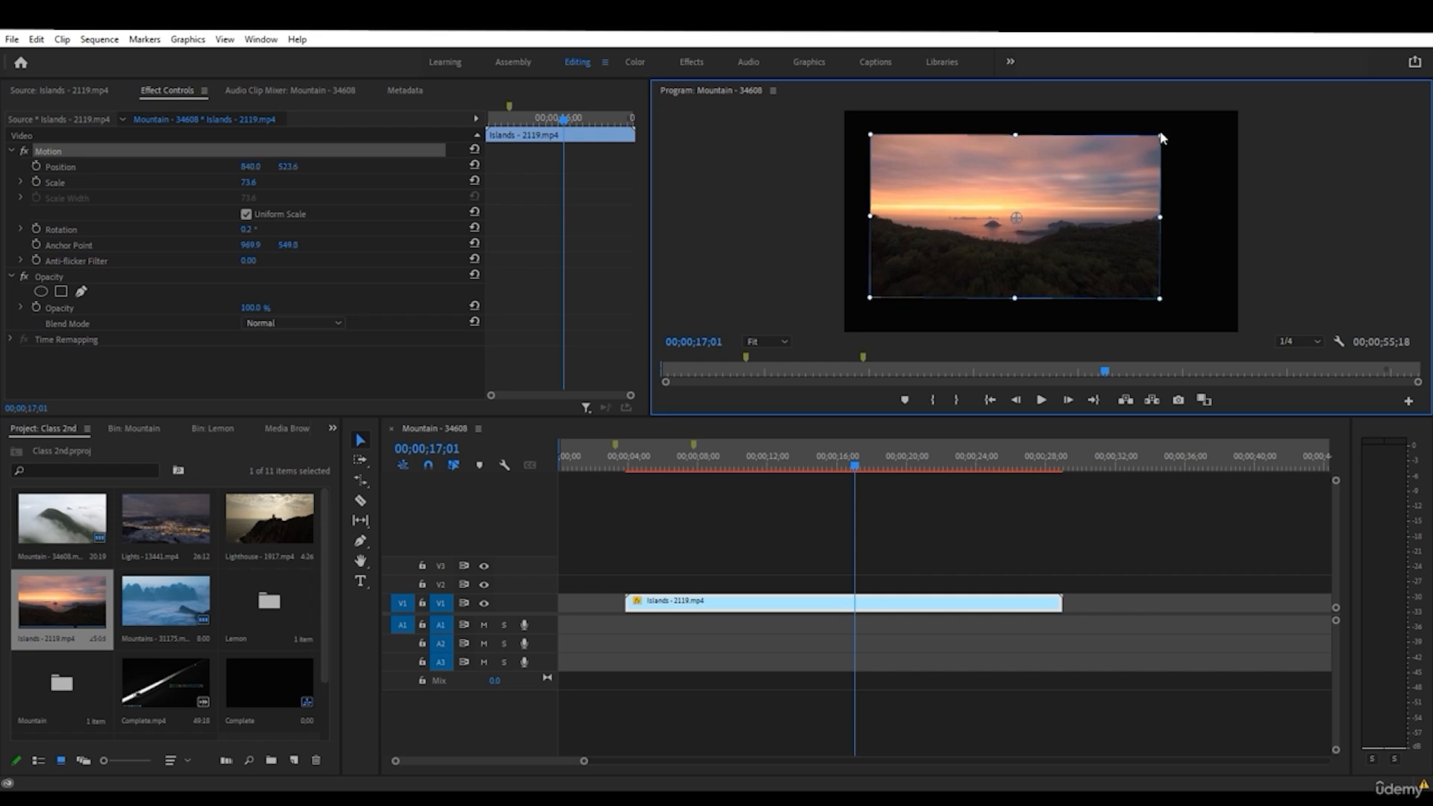
pyautogui.moveTo(1167, 137); pyautogui.dragTo(1131, 146)
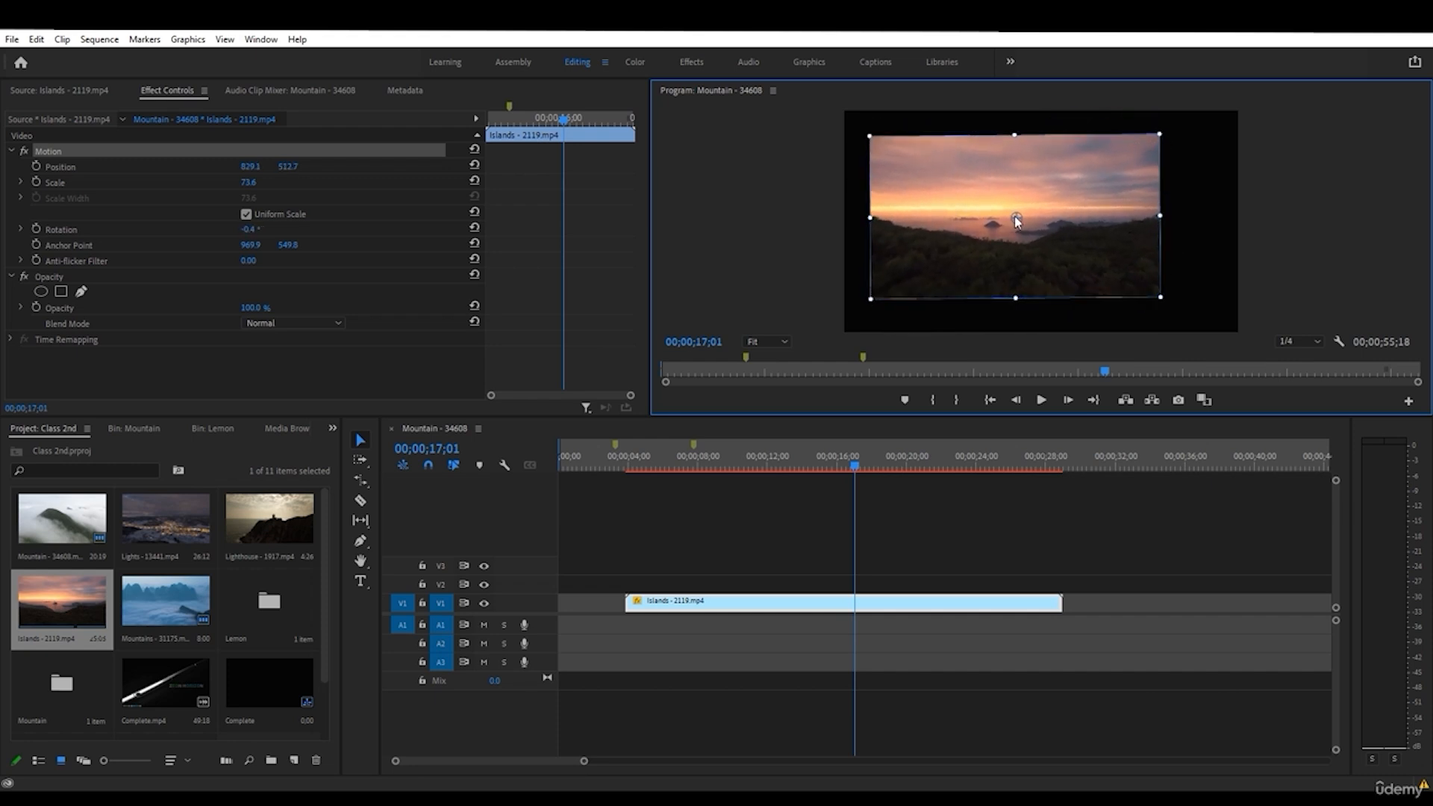
pyautogui.moveTo(1016, 220); pyautogui.dragTo(1163, 296)
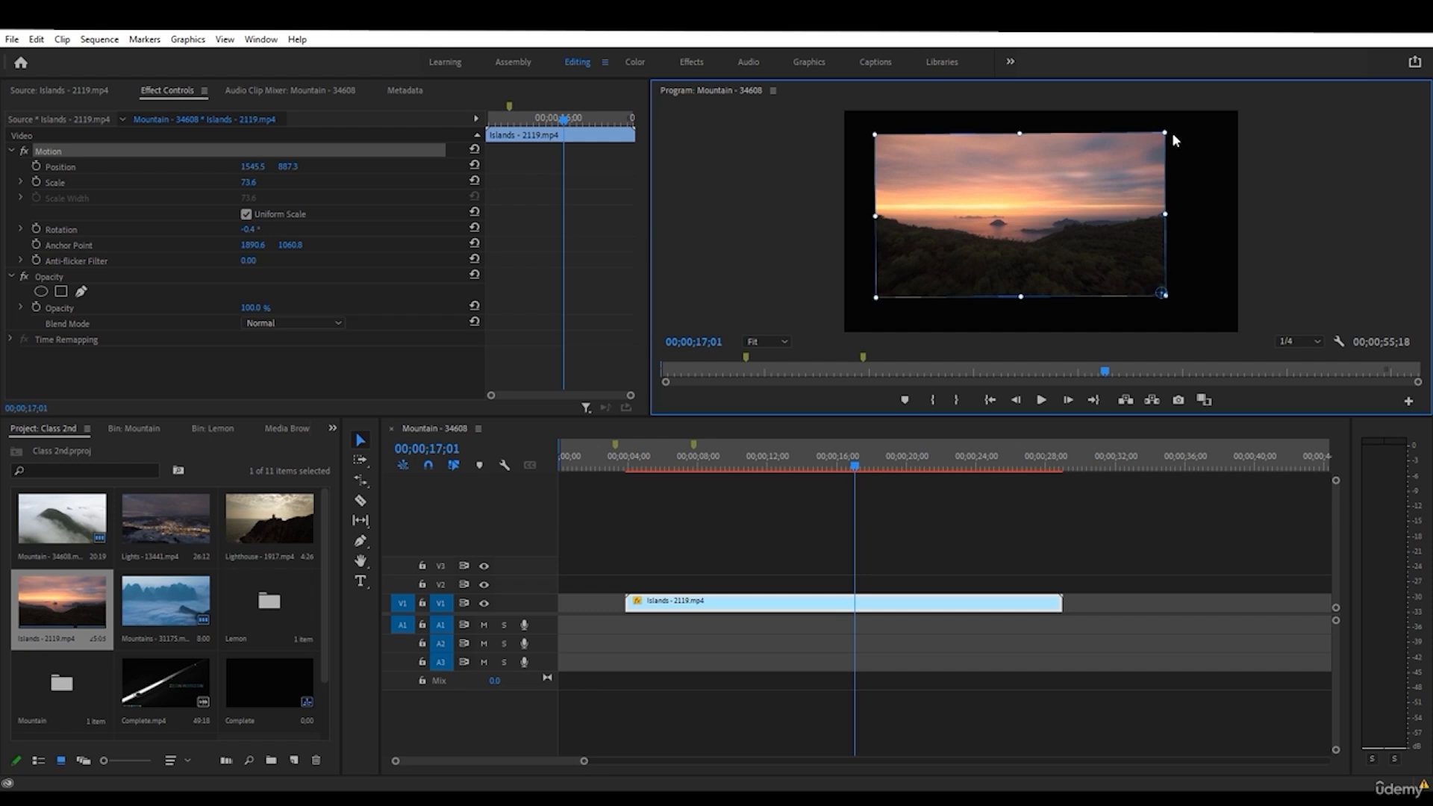
pyautogui.moveTo(1173, 139)
pyautogui.mouseDown()
pyautogui.moveTo(1035, 168)
pyautogui.moveTo(1105, 149)
pyautogui.moveTo(1174, 160)
pyautogui.moveTo(1154, 154)
pyautogui.moveTo(1111, 178)
pyautogui.moveTo(1061, 161)
pyautogui.moveTo(1176, 149)
pyautogui.mouseUp()
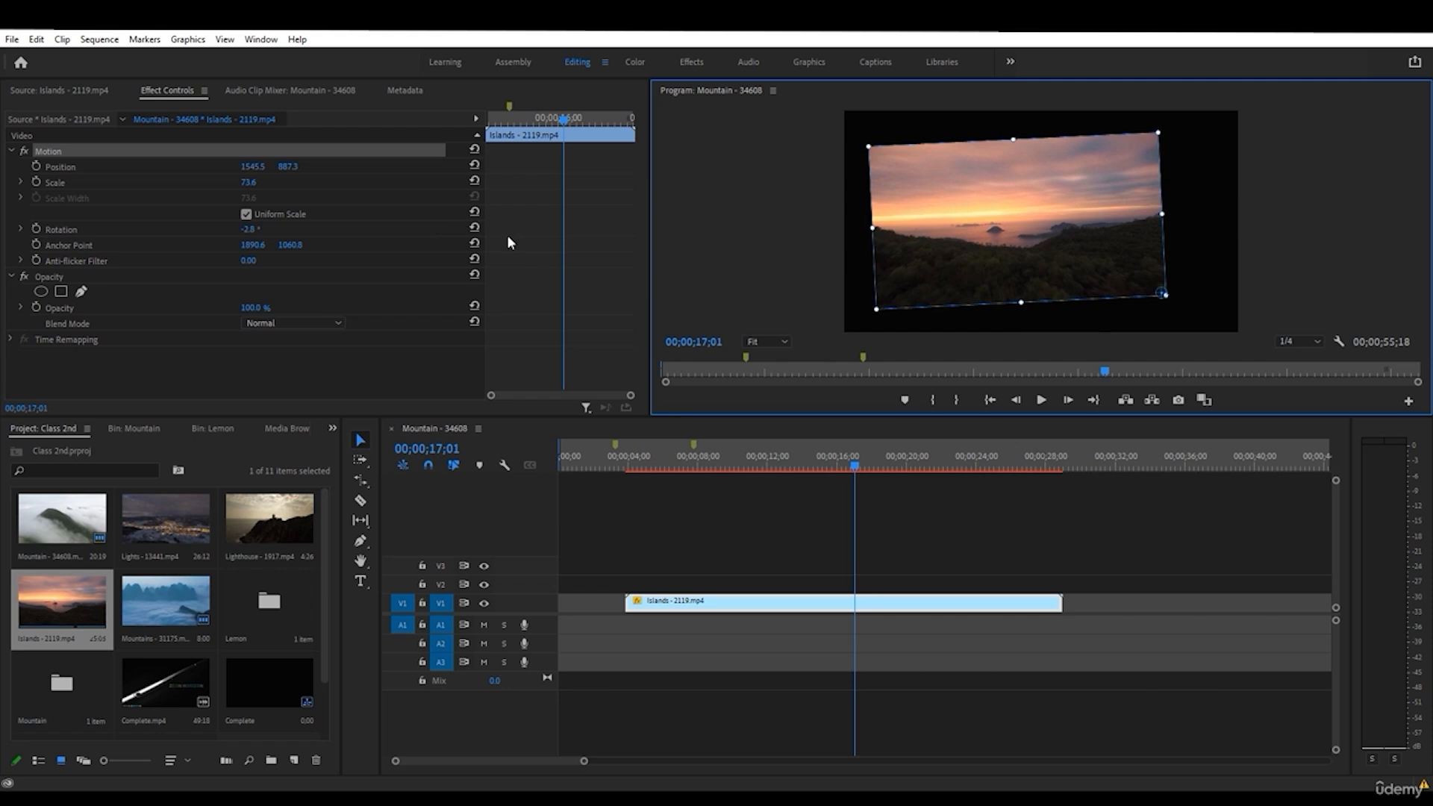
# - Set the clip's scale to 116.6 around the shifted anchor point and deselect the Motion effect
pyautogui.click(266, 188)
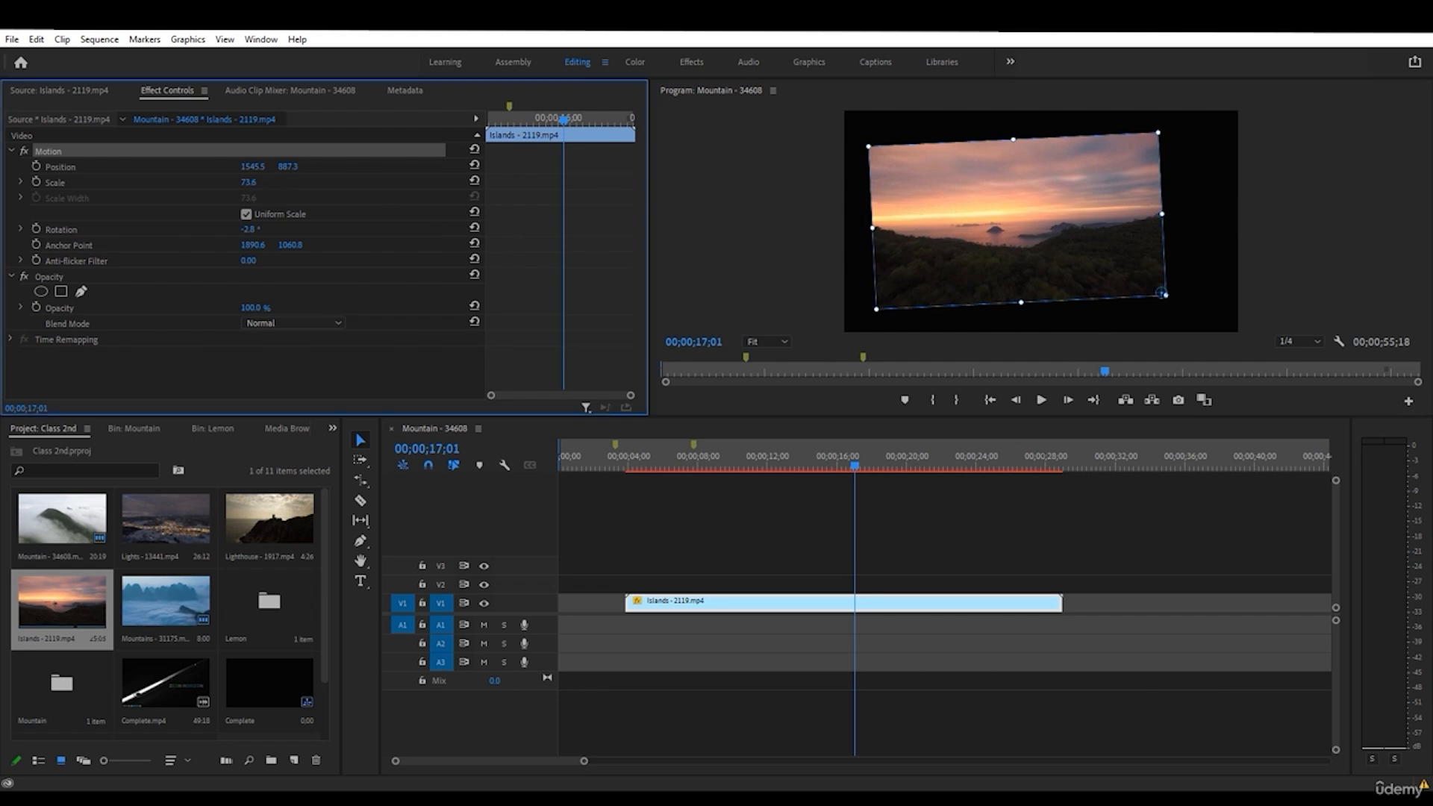
pyautogui.click(256, 183)
pyautogui.write('116.6')
pyautogui.press('Return')
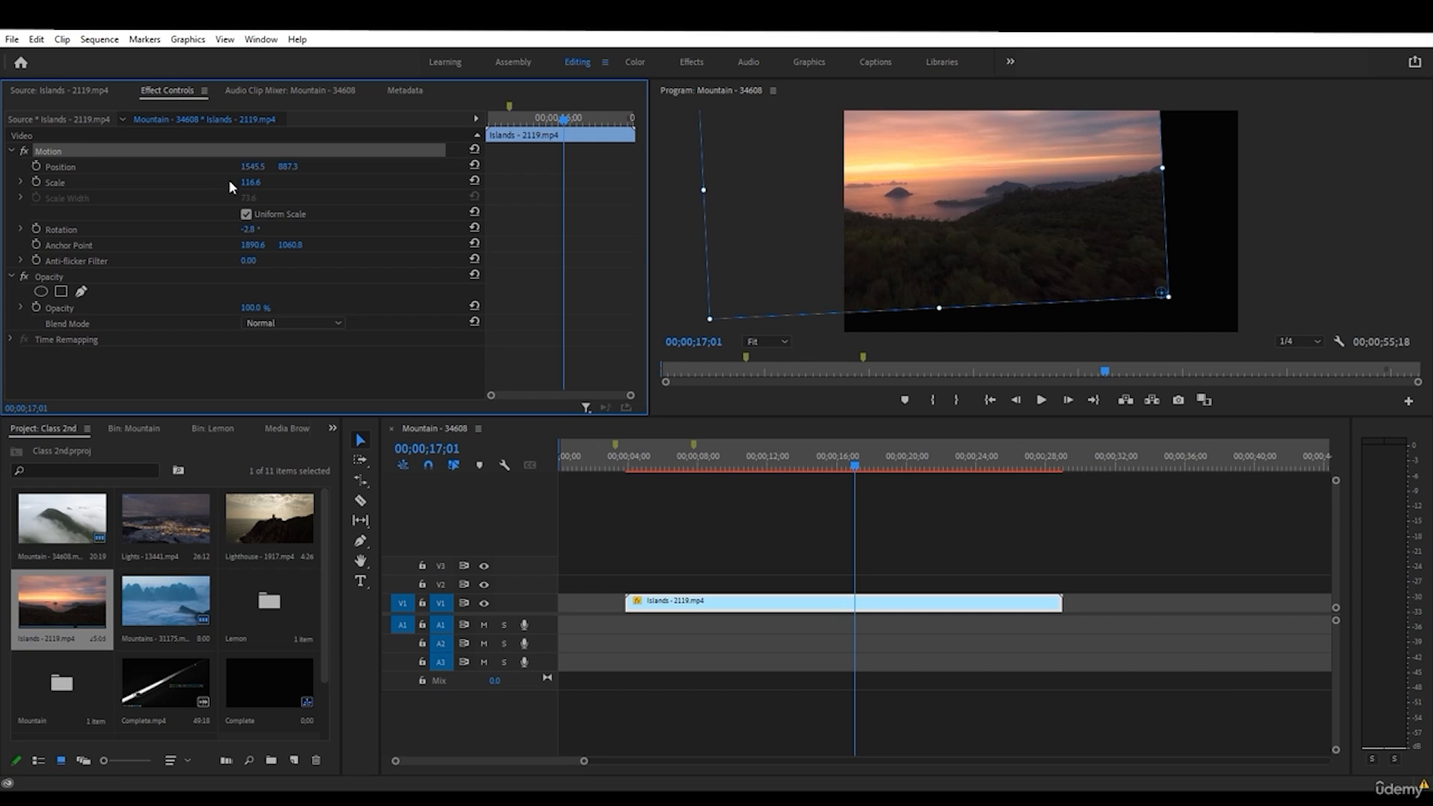
pyautogui.click(380, 223)
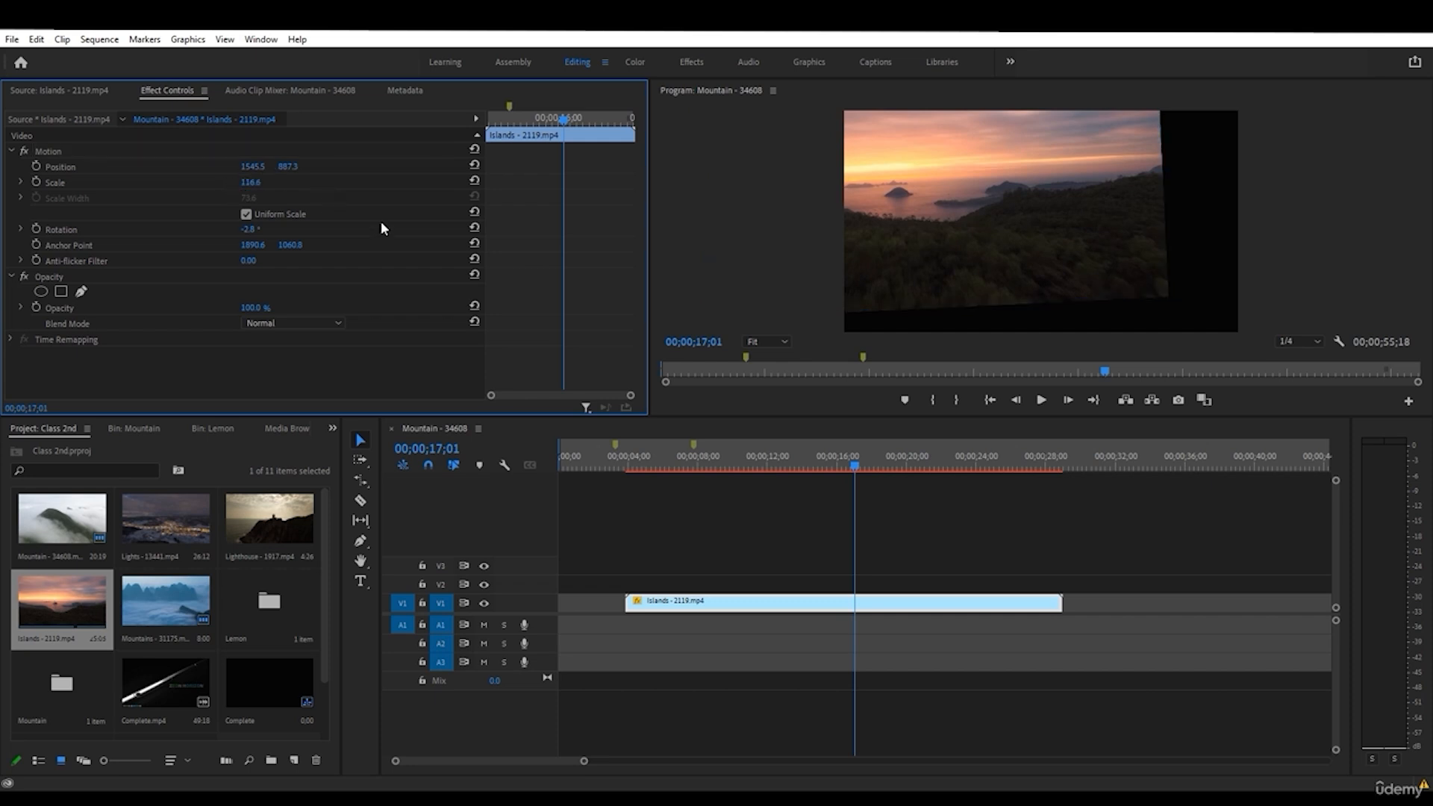
# - Reset the Islands clip's Rotation, Scale, Anchor Point and Position to their defaults
pyautogui.click(475, 228)
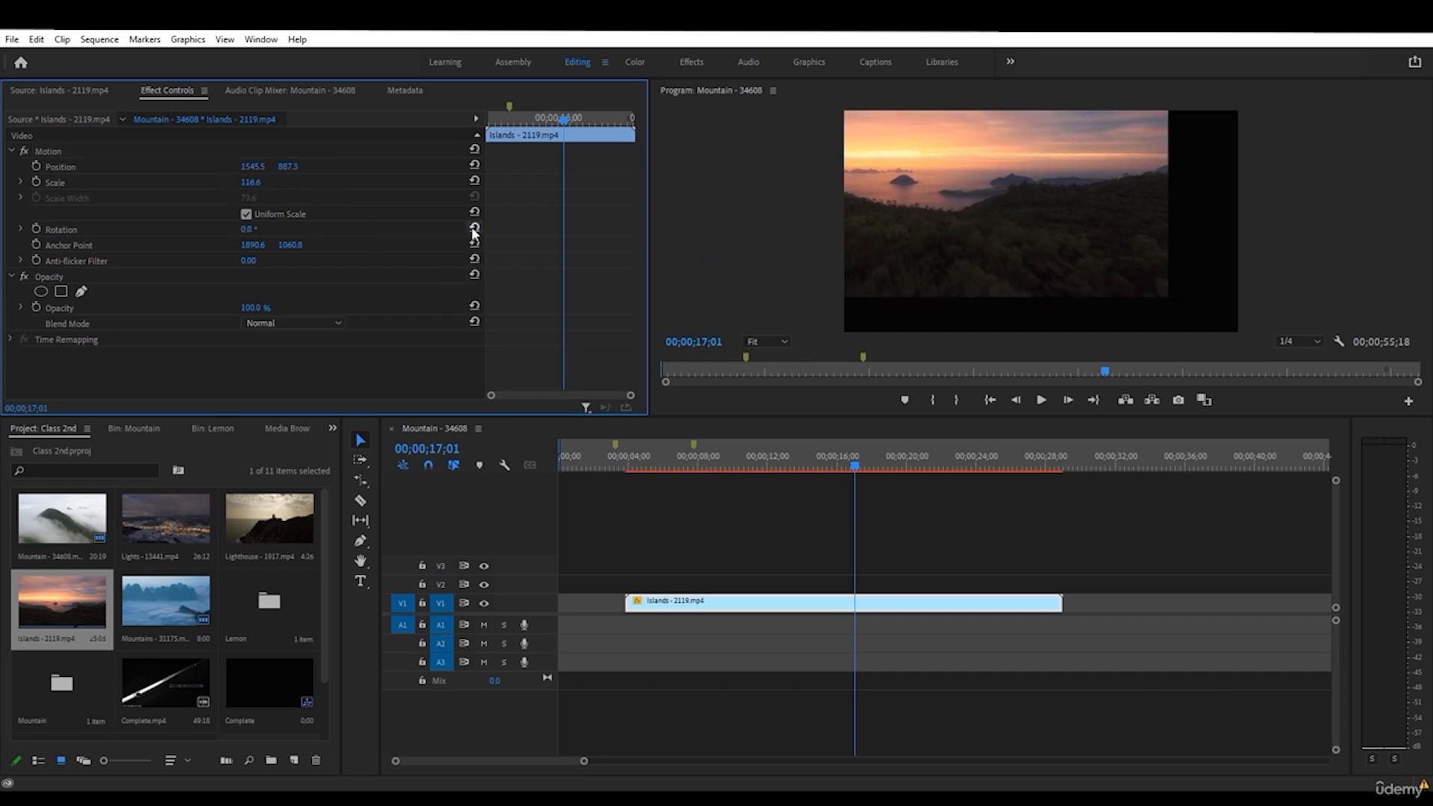
pyautogui.click(474, 181)
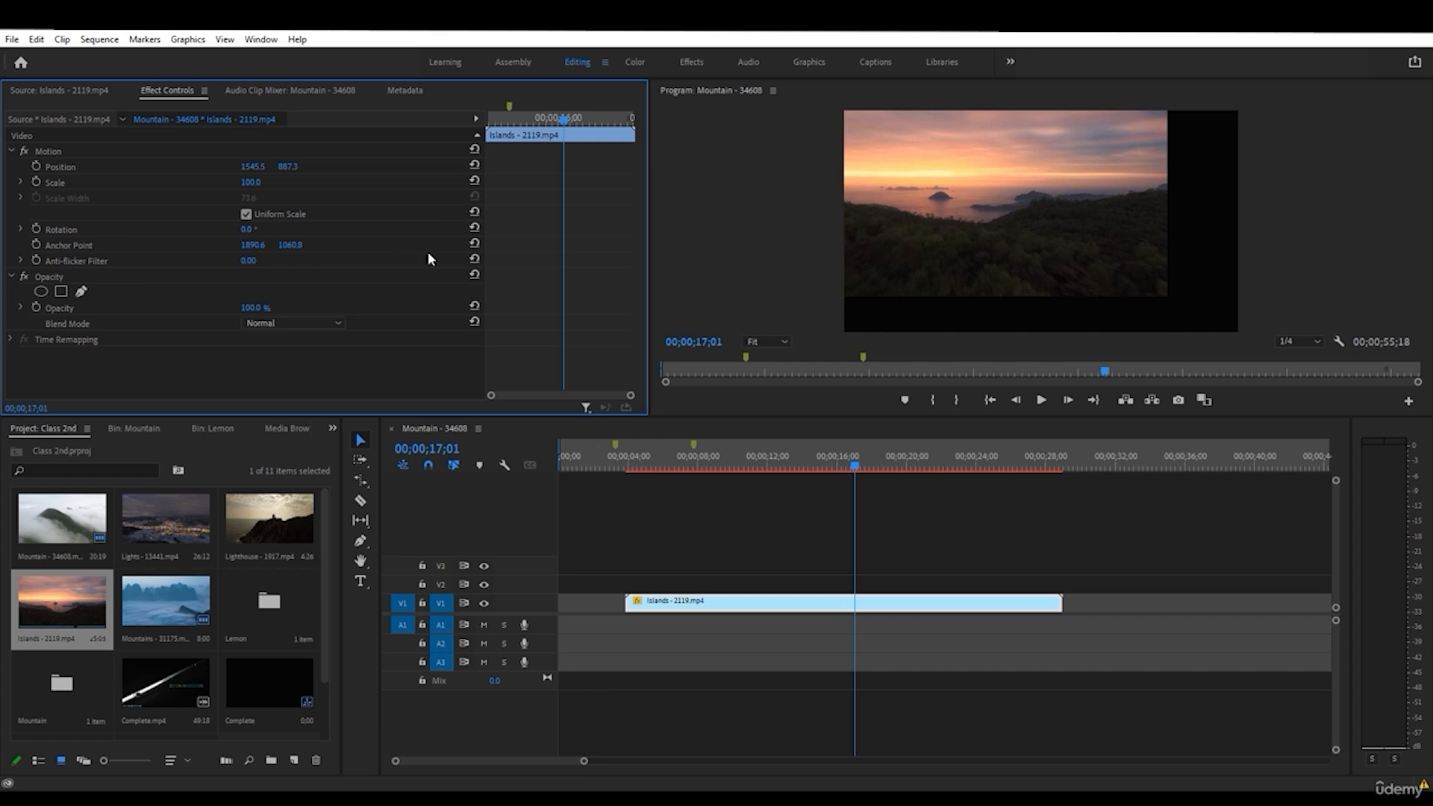
pyautogui.click(475, 244)
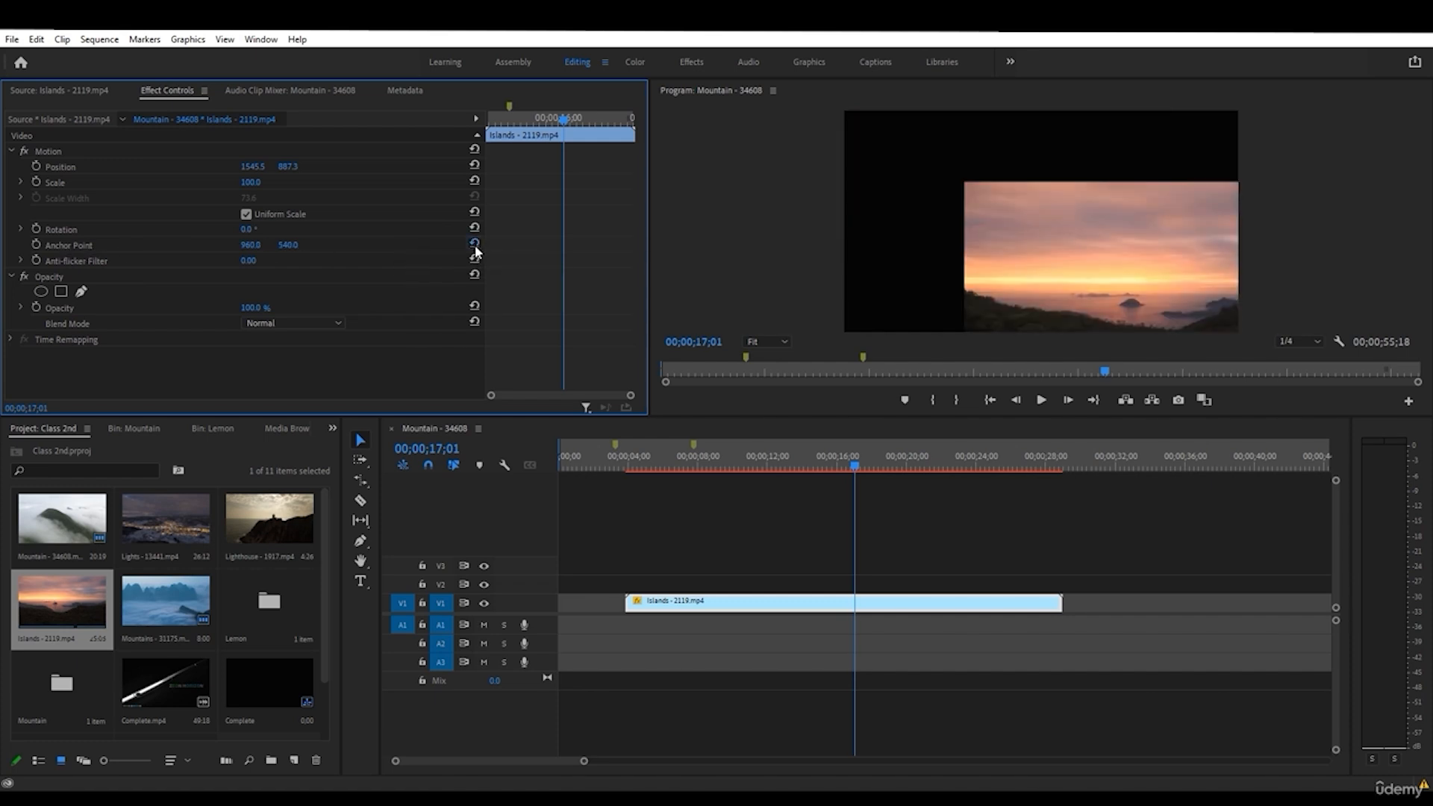
pyautogui.click(1138, 257)
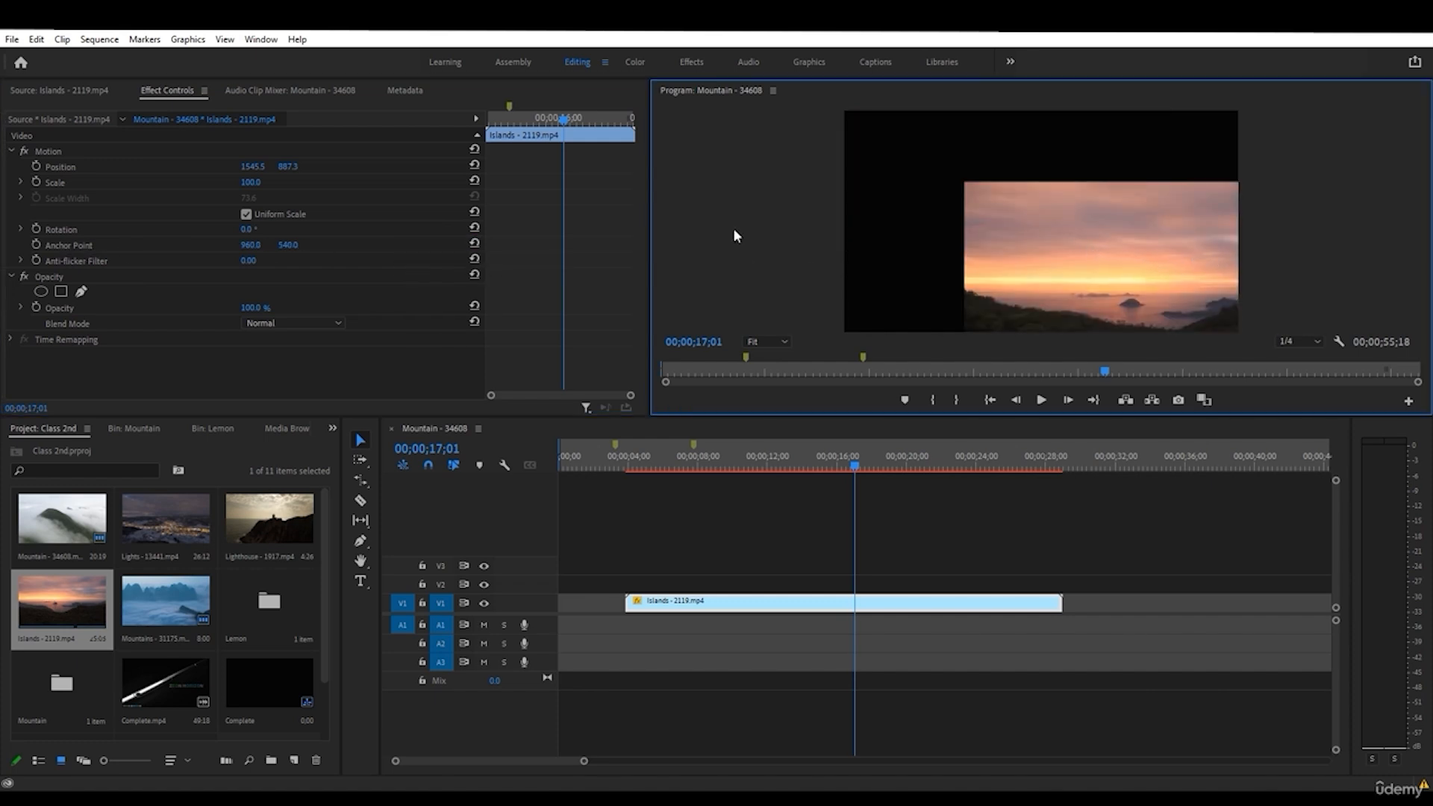
pyautogui.click(475, 165)
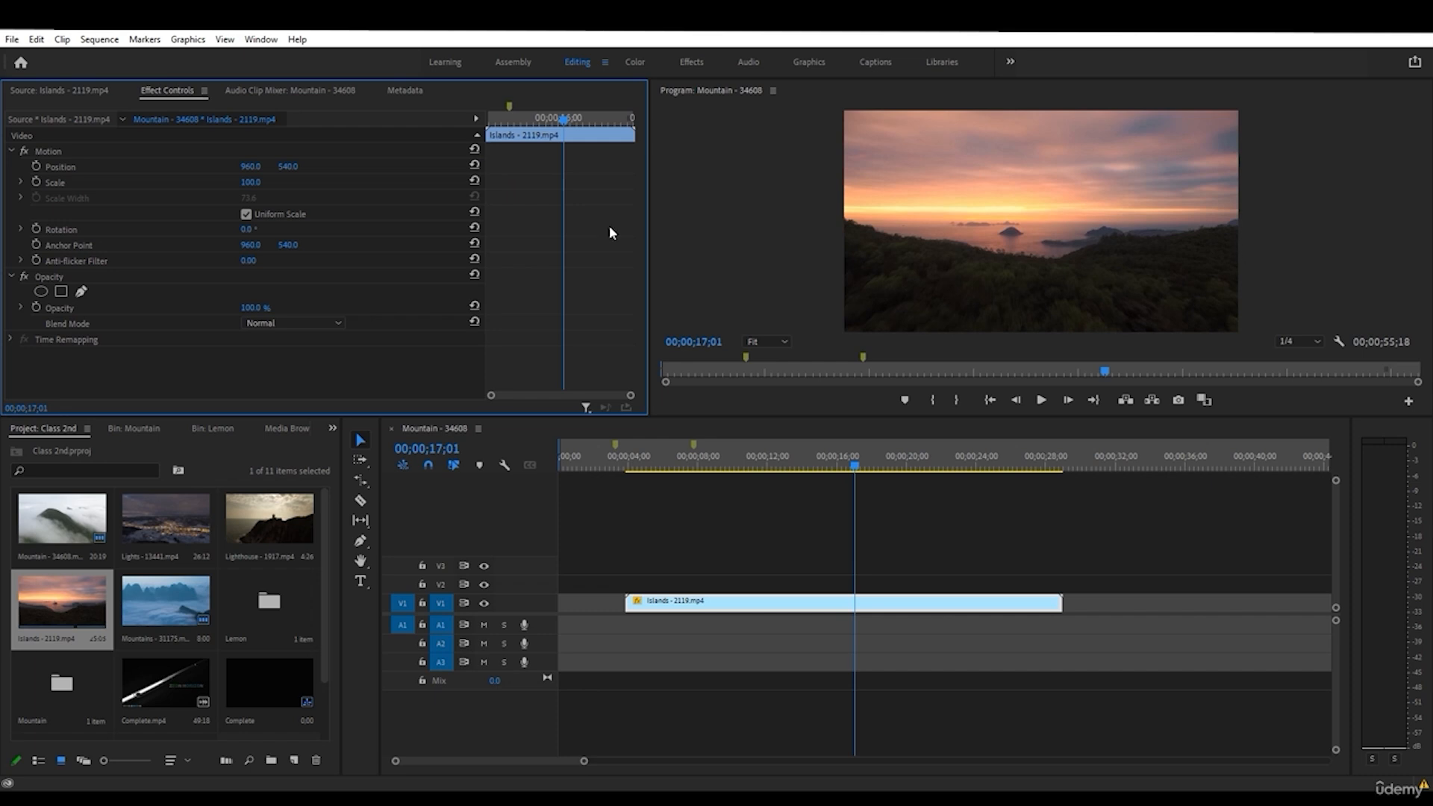
# - Nudge the clip's frame to position 967.3, 538.2 and try lowering its opacity before restoring it to 100%
pyautogui.click(70, 164)
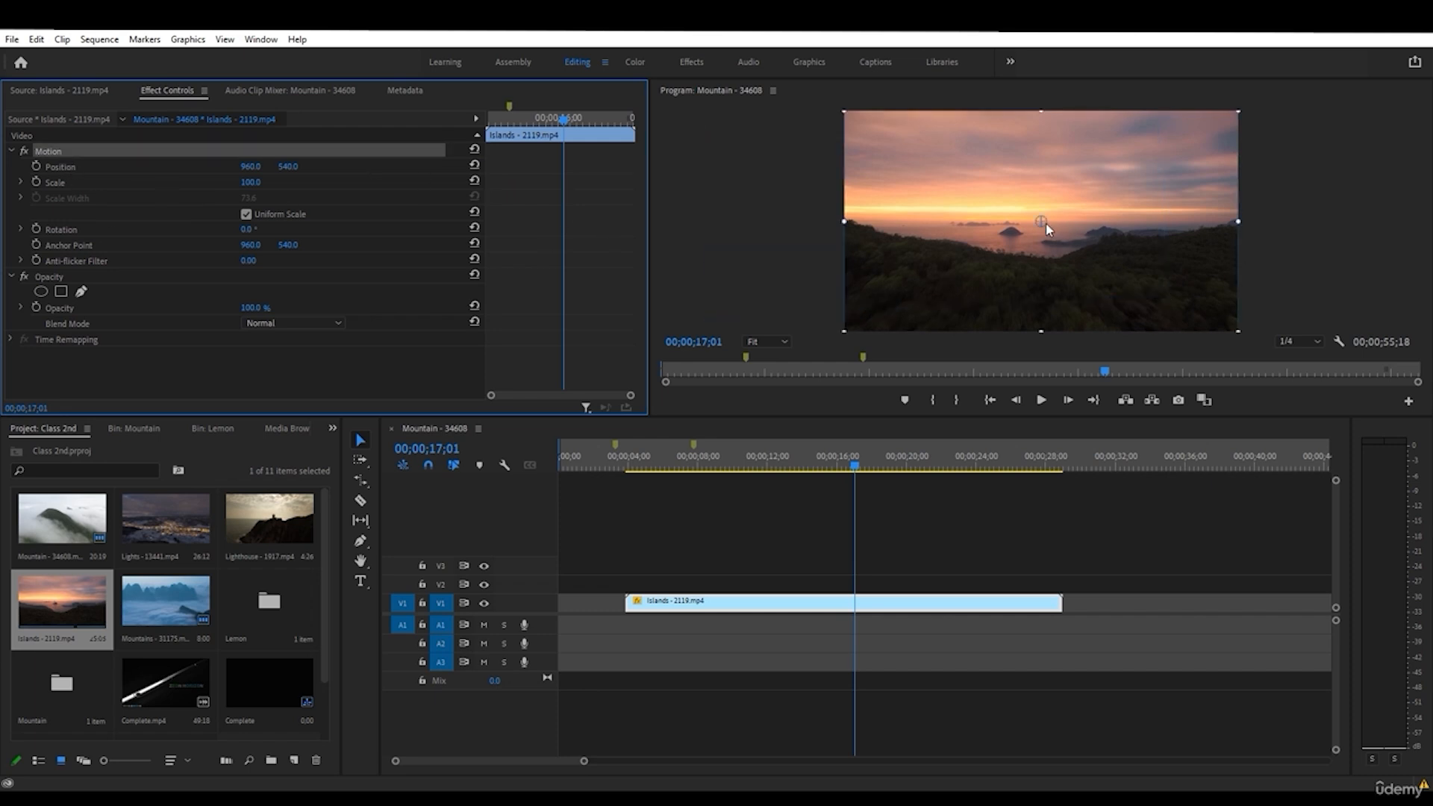
pyautogui.moveTo(1046, 224); pyautogui.dragTo(1049, 224)
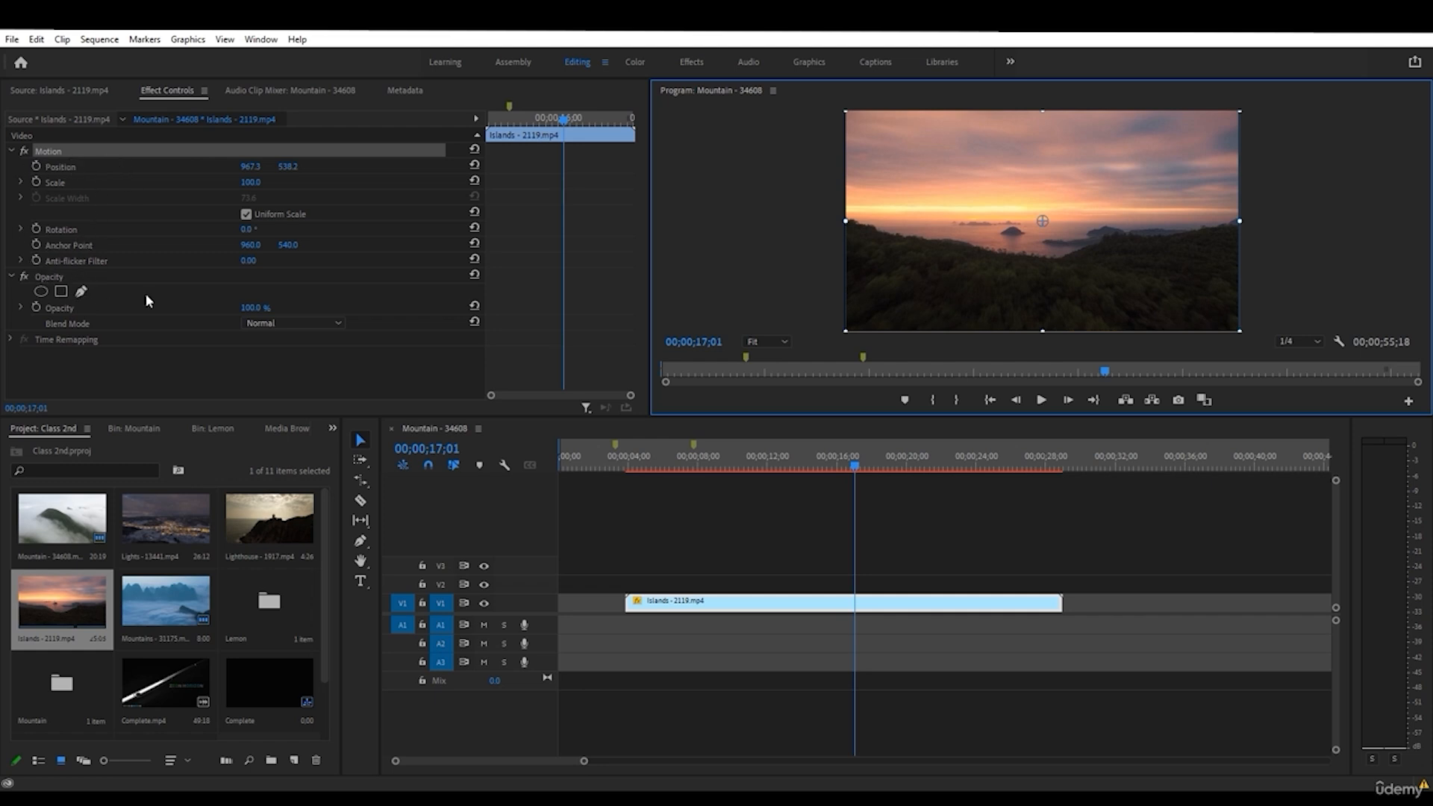
pyautogui.moveTo(254, 308); pyautogui.dragTo(205, 308)
pyautogui.moveTo(254, 307); pyautogui.dragTo(299, 308)
# - Place the Mountains - 31175.mp4 clip on V2 beneath the Islands clip on V3 and move the playhead to 00;00;06;05
pyautogui.moveTo(155, 595); pyautogui.dragTo(648, 558)
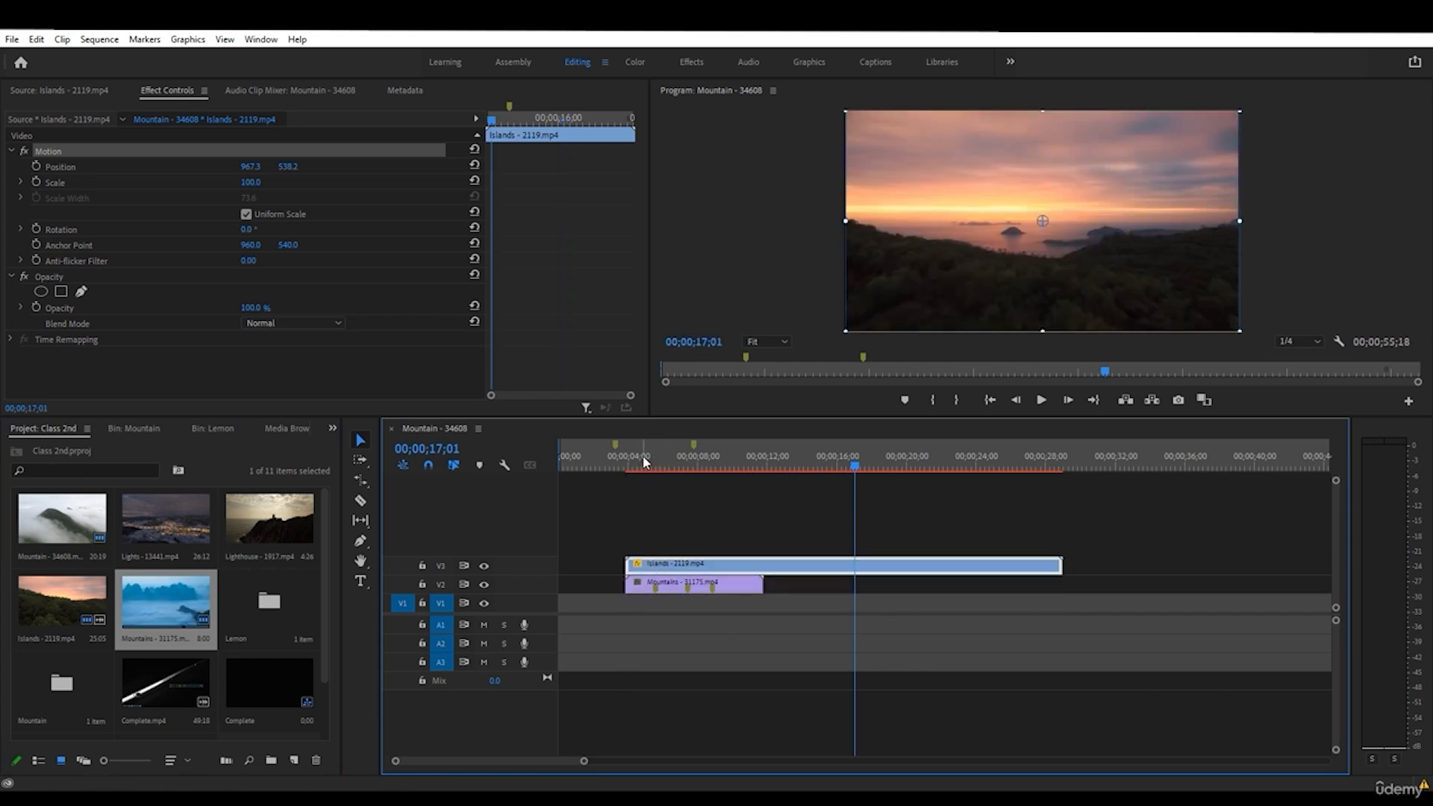
pyautogui.moveTo(643, 469); pyautogui.dragTo(665, 469)
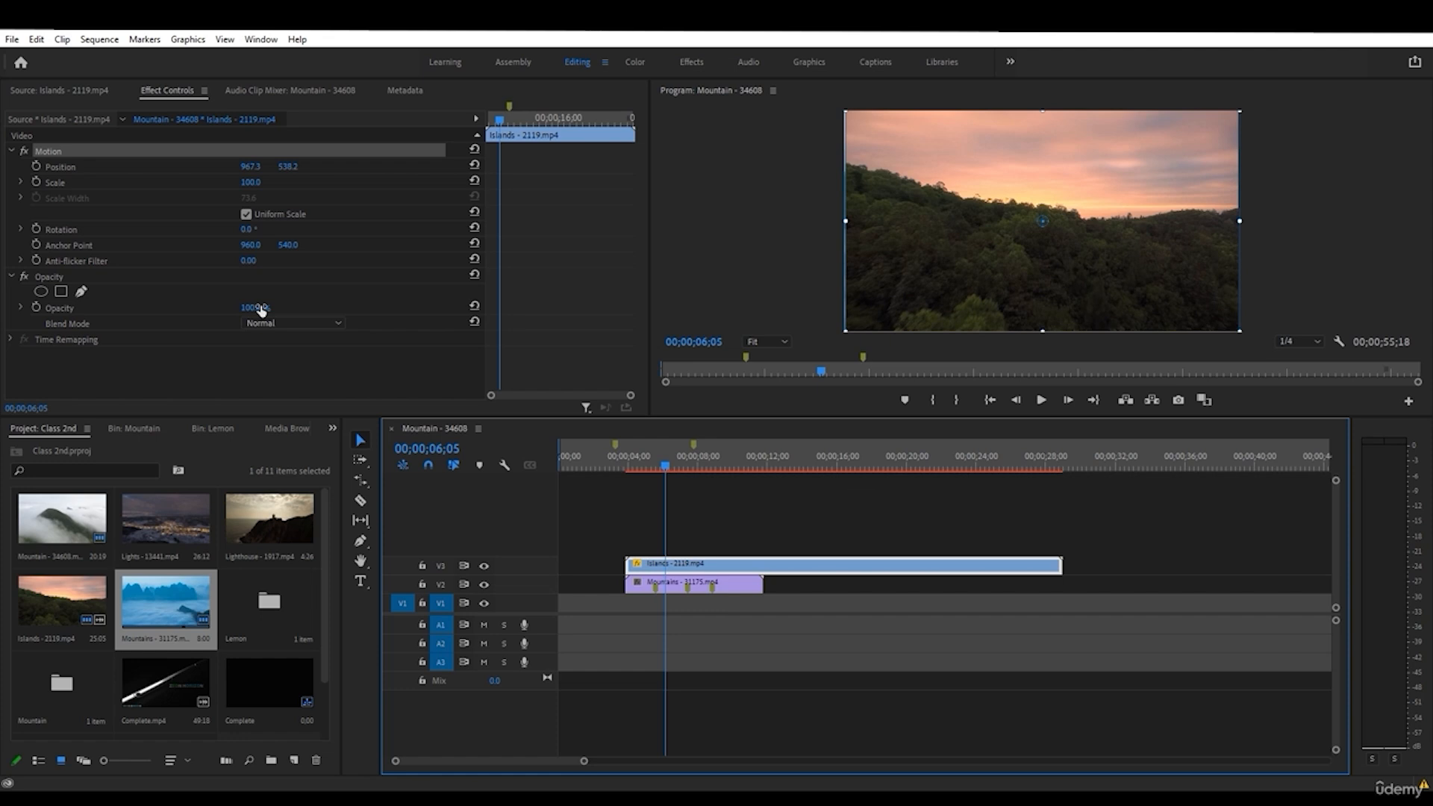
# - Try 44% opacity on the Islands clip, scrub the blend with the Mountains clip to 00;00;07;15, and restore opacity to 100%
pyautogui.moveTo(261, 311); pyautogui.dragTo(220, 310)
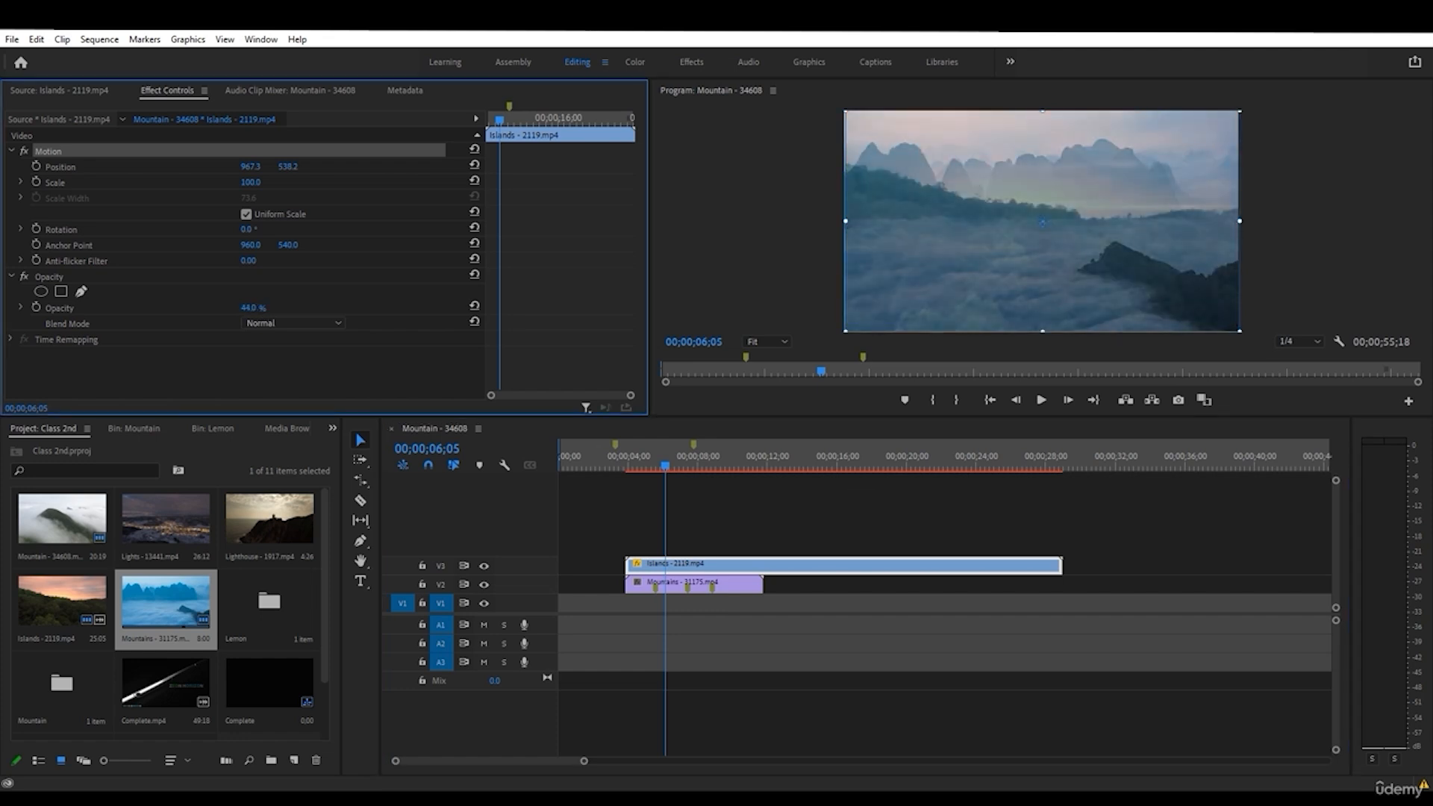
pyautogui.click(645, 464)
pyautogui.moveTo(666, 464); pyautogui.dragTo(689, 466)
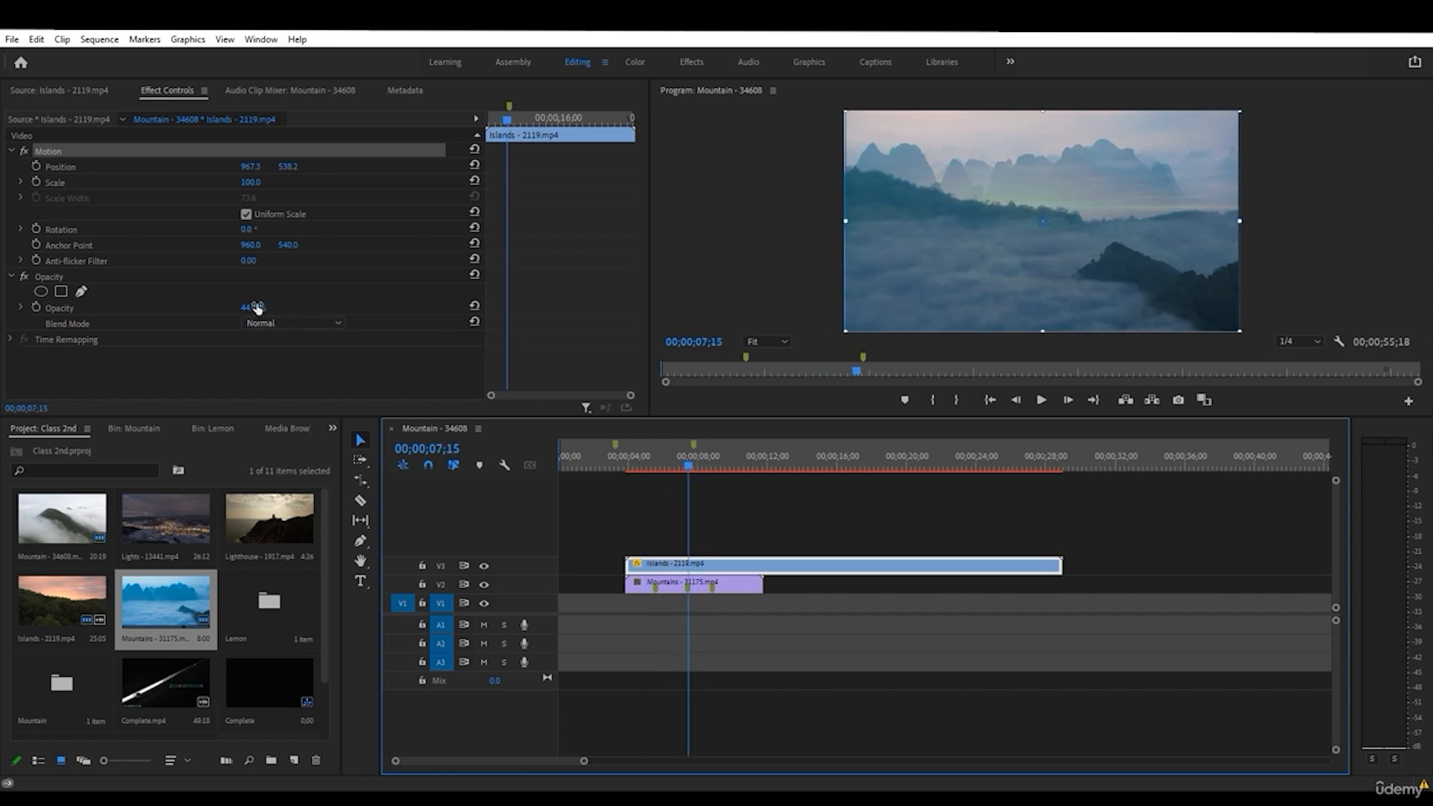
pyautogui.moveTo(258, 308); pyautogui.dragTo(301, 309)
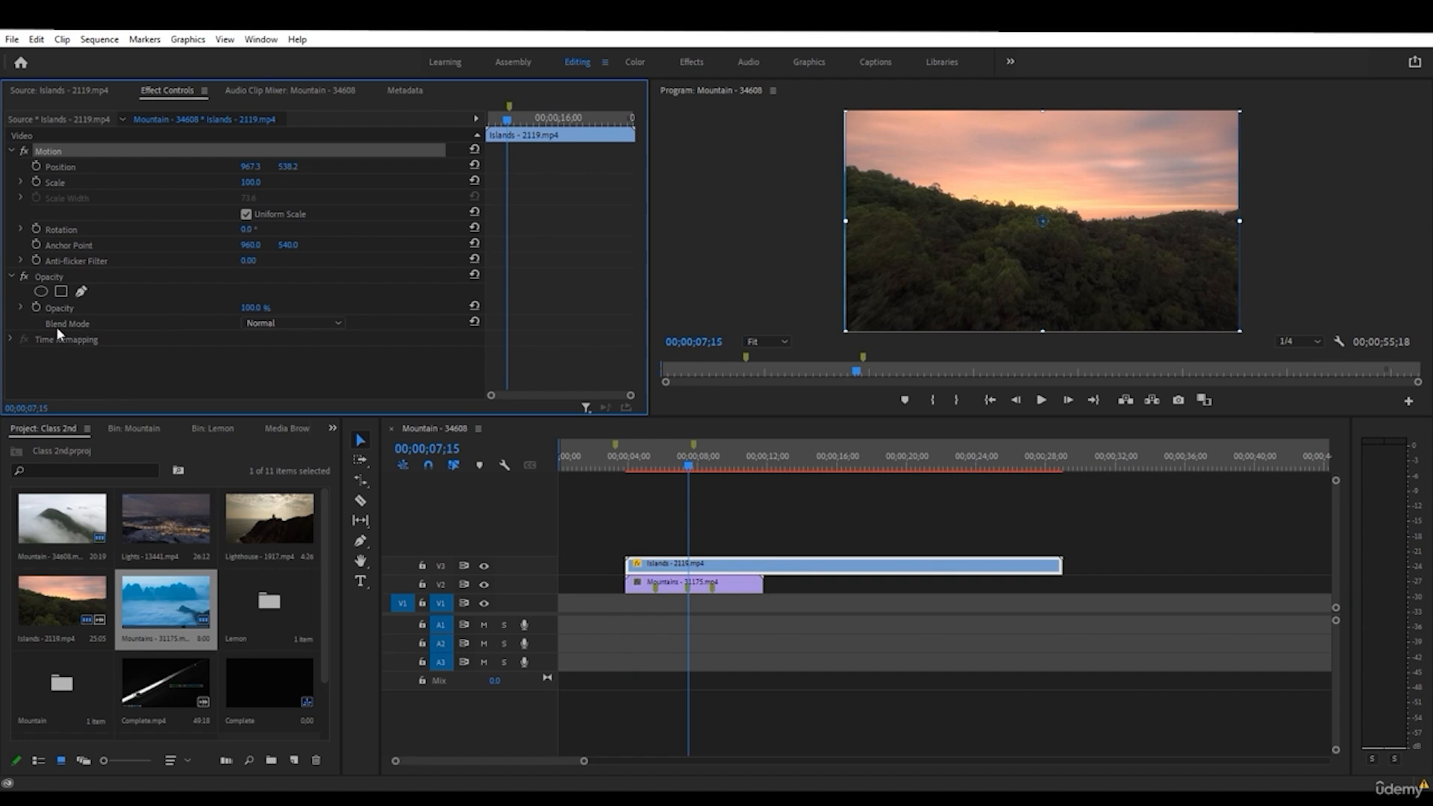
# - Try the Multiply, Hard Light, Saturation and Dissolve blend modes on the Islands clip, ending with Screen
pyautogui.click(272, 323)
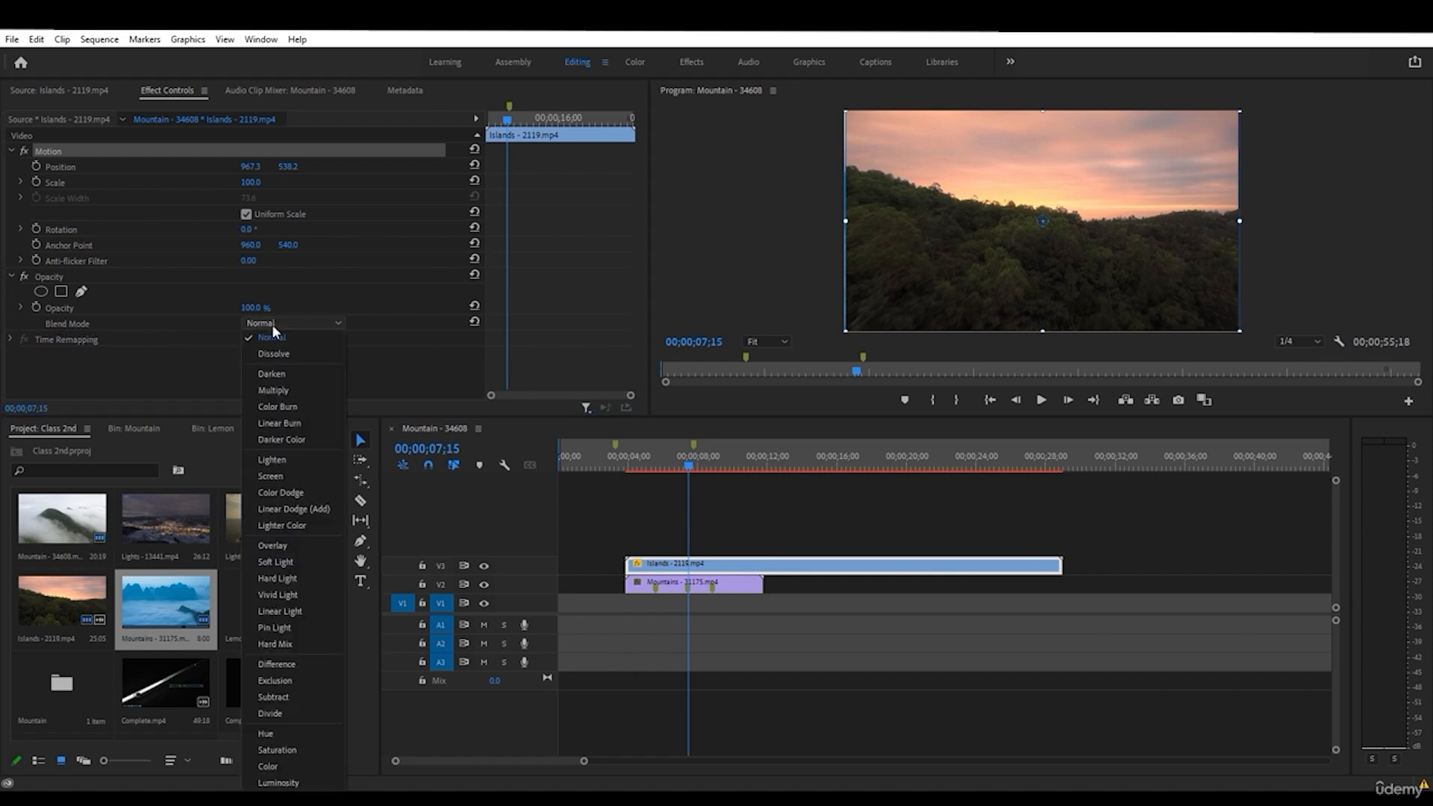
pyautogui.click(298, 391)
pyautogui.click(311, 324)
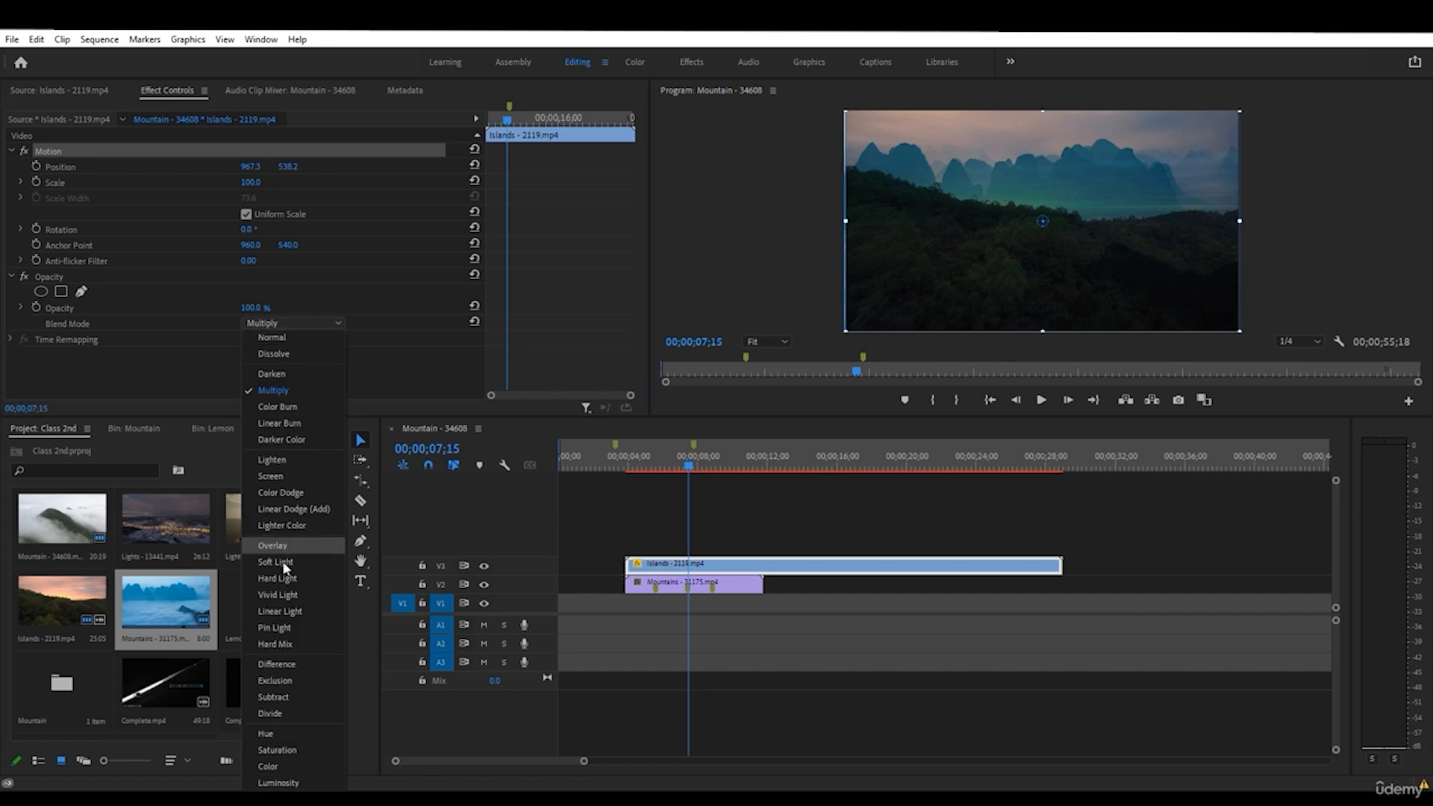
pyautogui.click(282, 572)
pyautogui.click(295, 326)
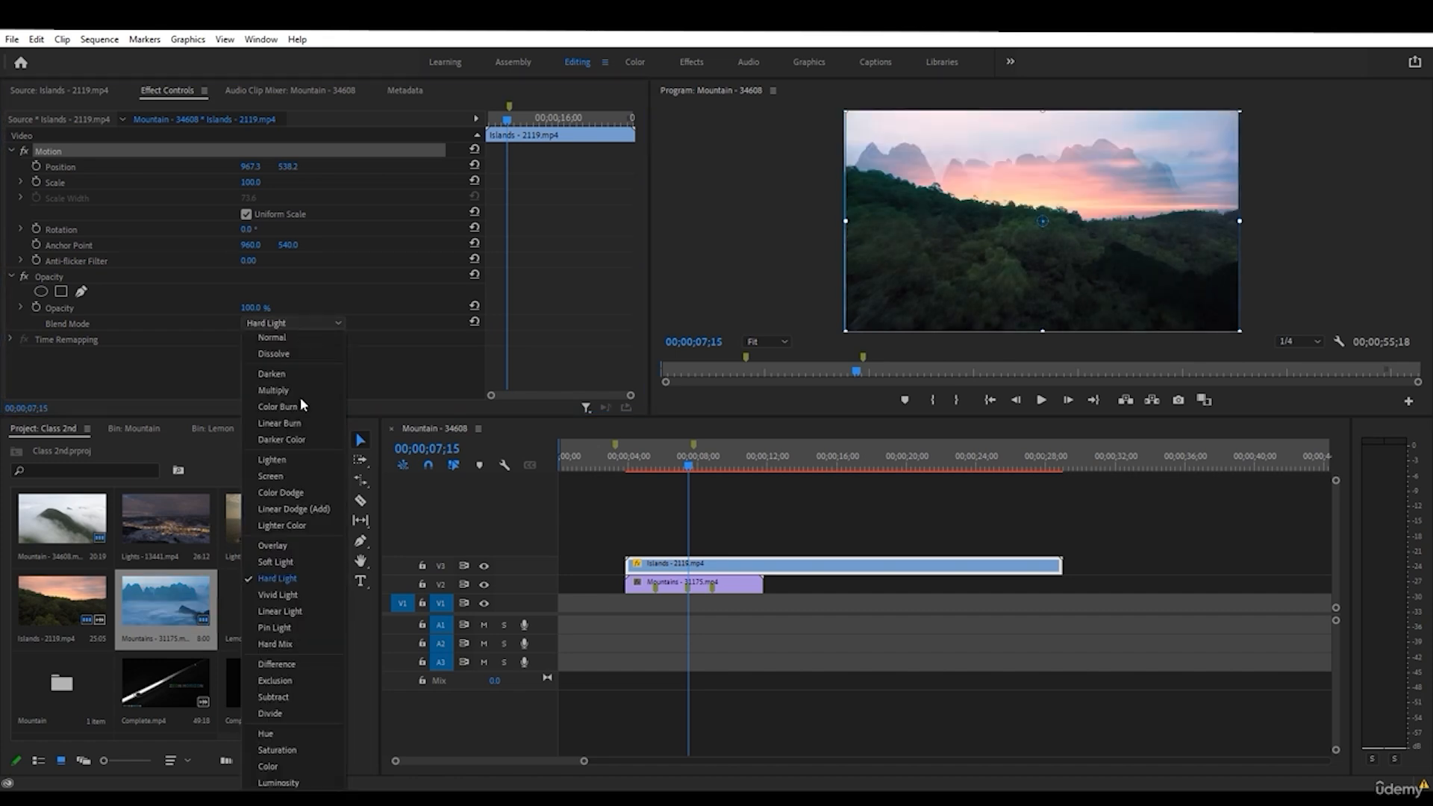
pyautogui.click(253, 752)
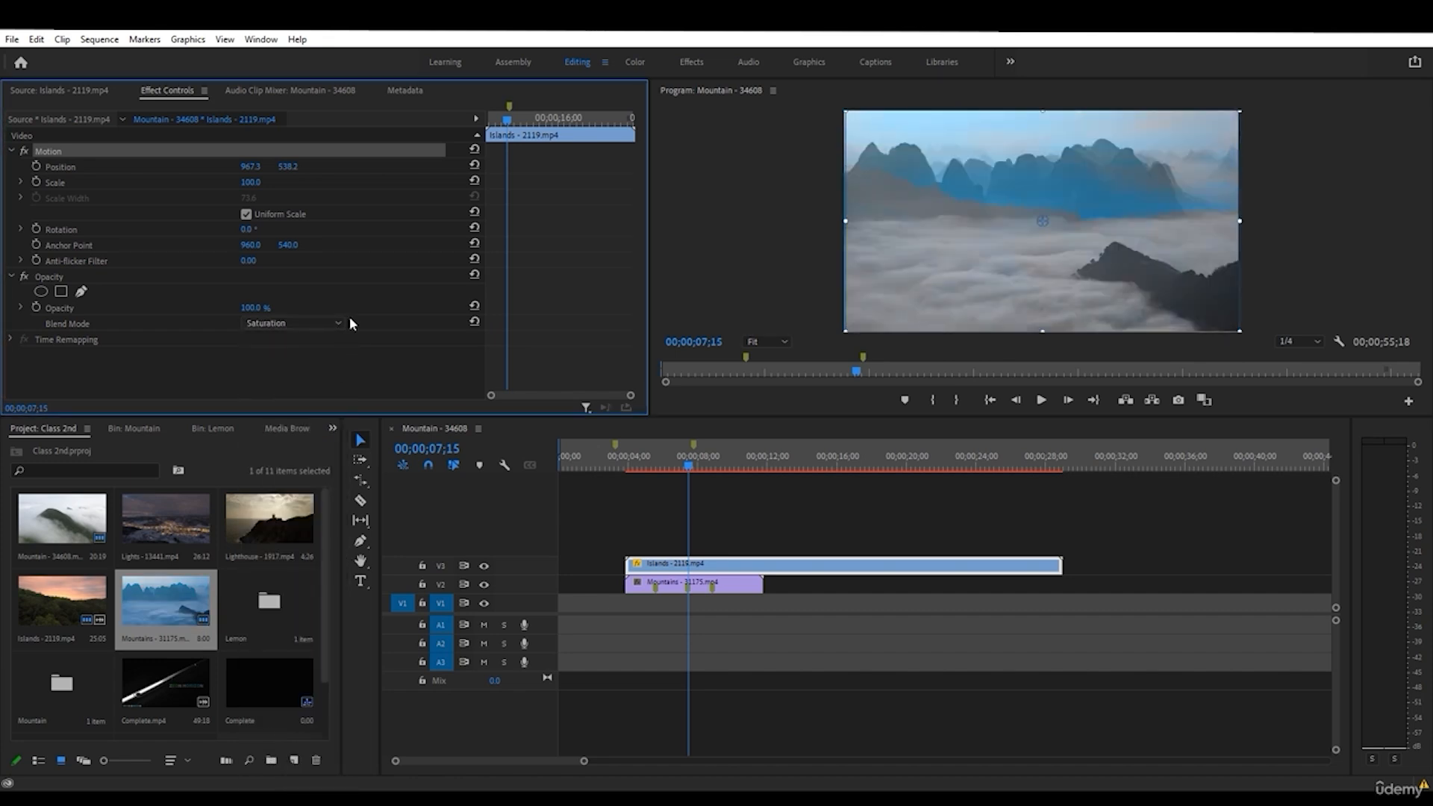
pyautogui.click(329, 324)
pyautogui.click(290, 353)
pyautogui.click(290, 324)
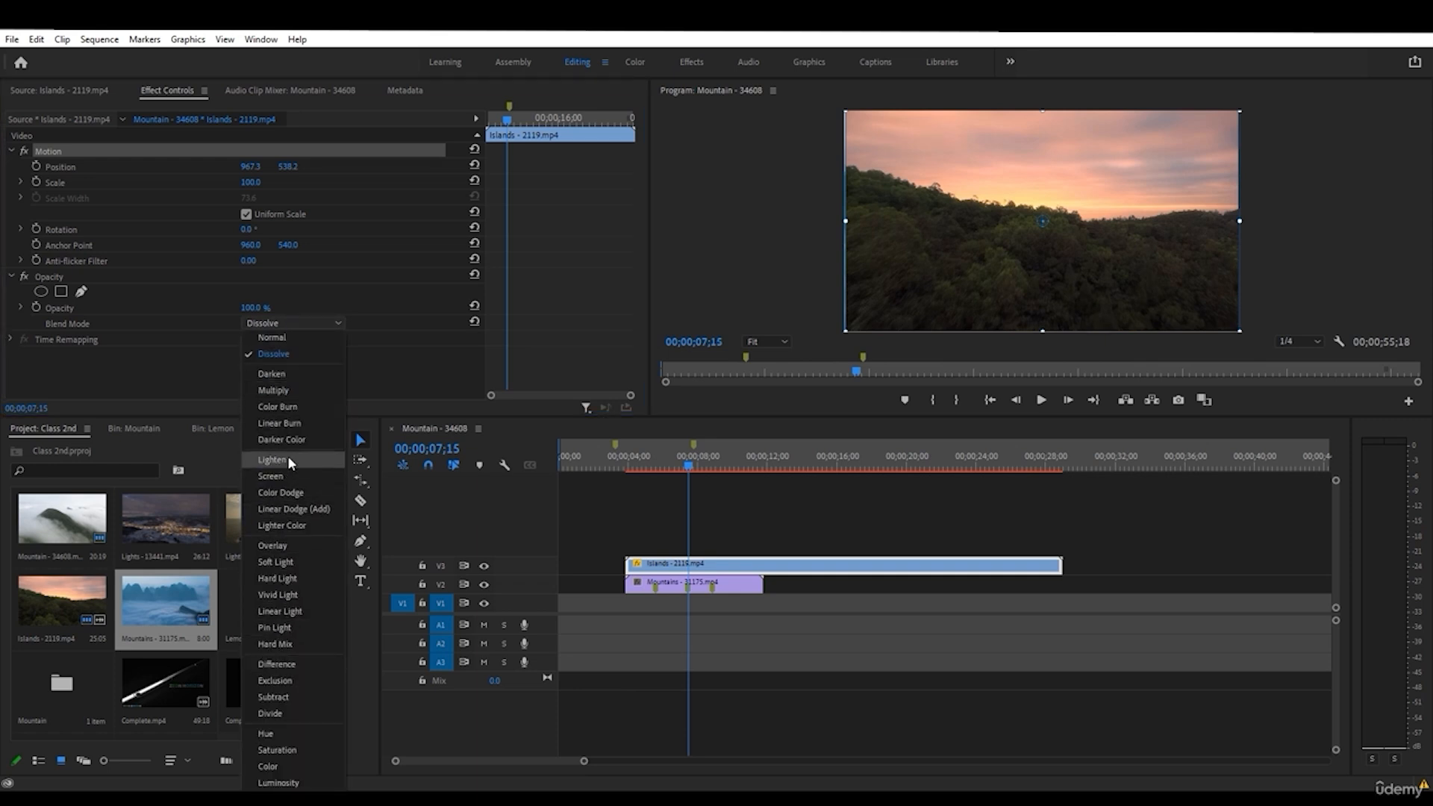
pyautogui.click(281, 476)
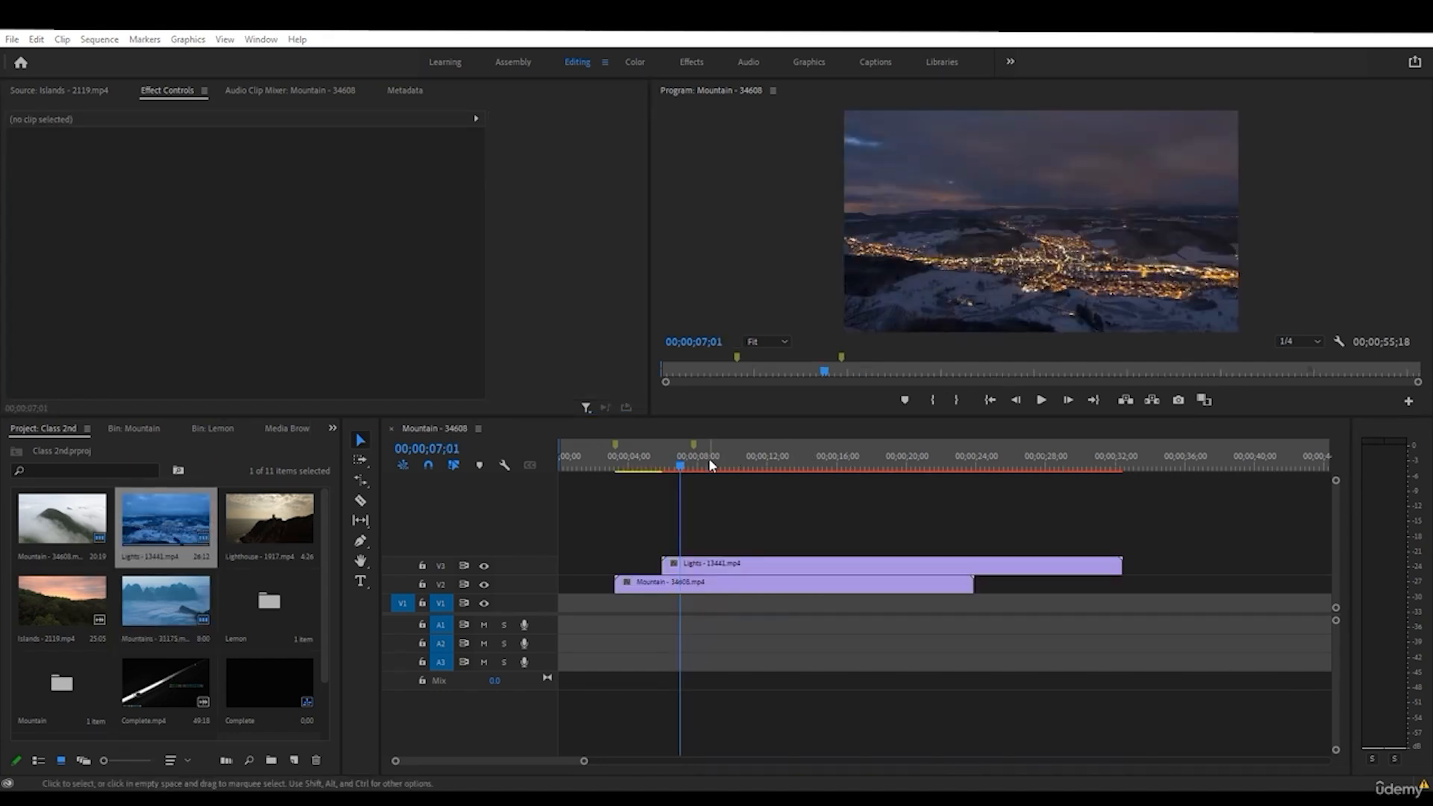
# - Select the Lights - 13441.mp4 clip on V3 and start keyframing its Position at 00;00;06;13
pyautogui.moveTo(660, 464); pyautogui.dragTo(772, 464)
pyautogui.click(745, 567)
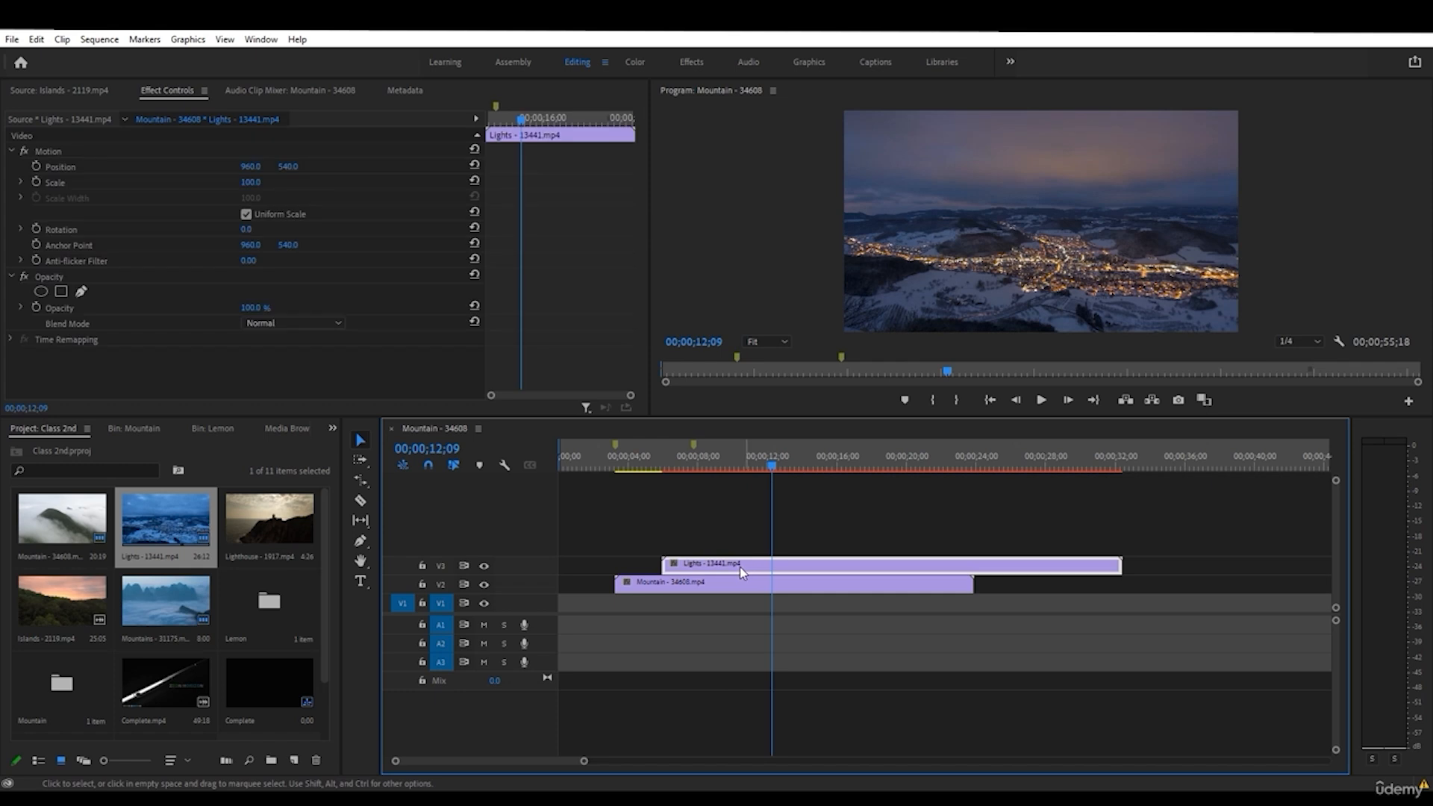
pyautogui.click(664, 567)
pyautogui.click(683, 568)
pyautogui.moveTo(726, 464); pyautogui.dragTo(670, 464)
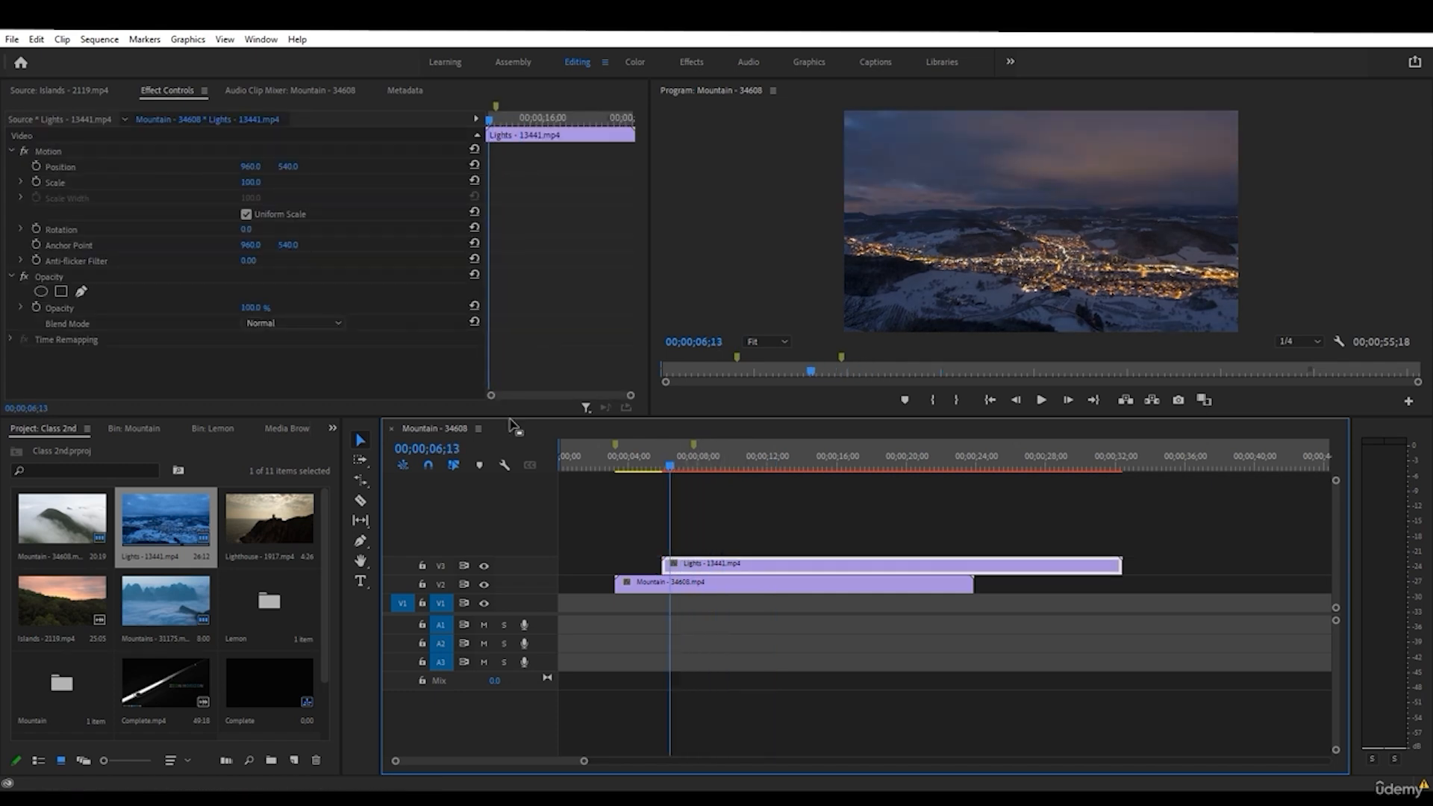
pyautogui.click(36, 166)
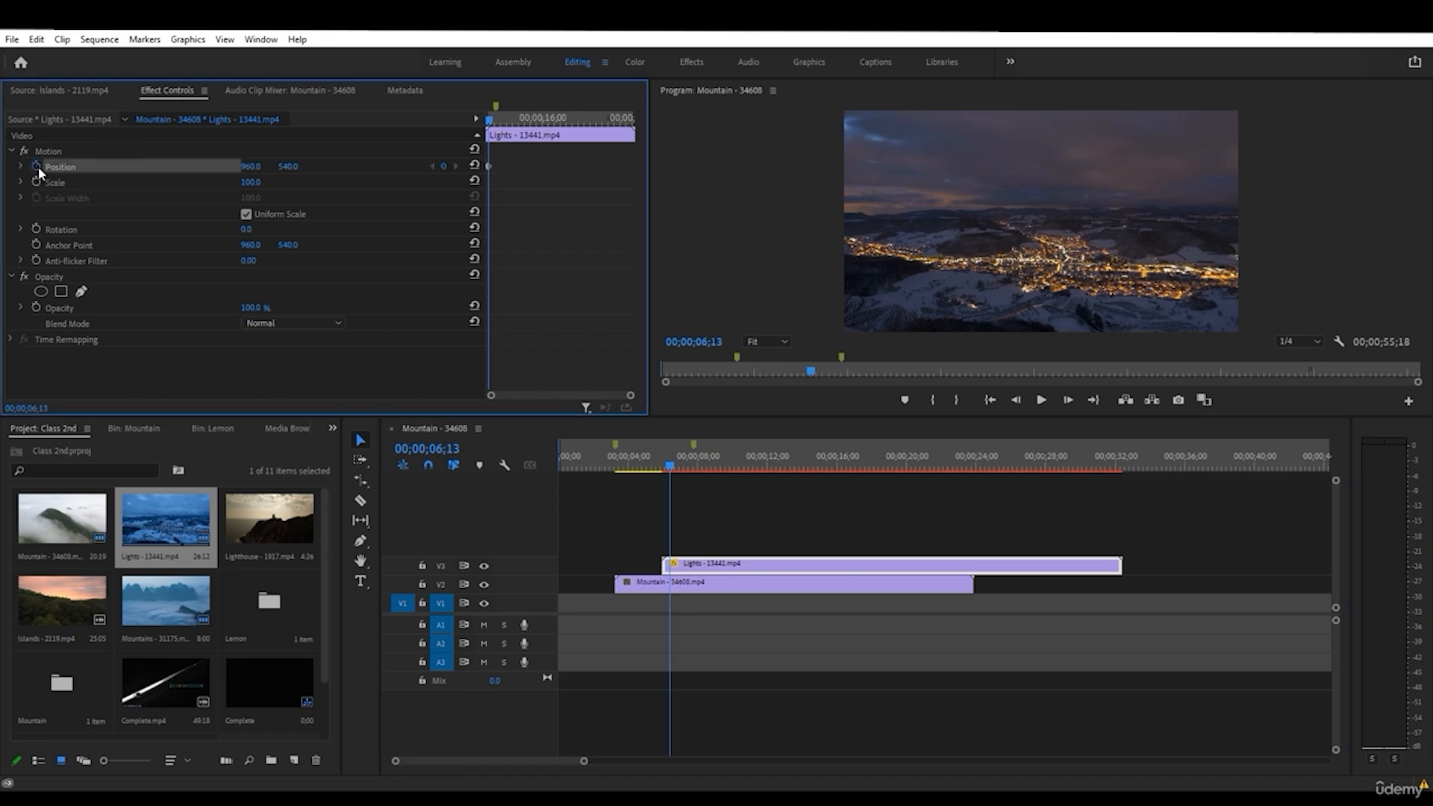
# - At 00;00;11;13, try shrinking the Lights clip and undo it, and keyframe its Position at 1312.7, 740.0
pyautogui.moveTo(682, 466); pyautogui.dragTo(713, 463)
pyautogui.moveTo(505, 123); pyautogui.dragTo(520, 118)
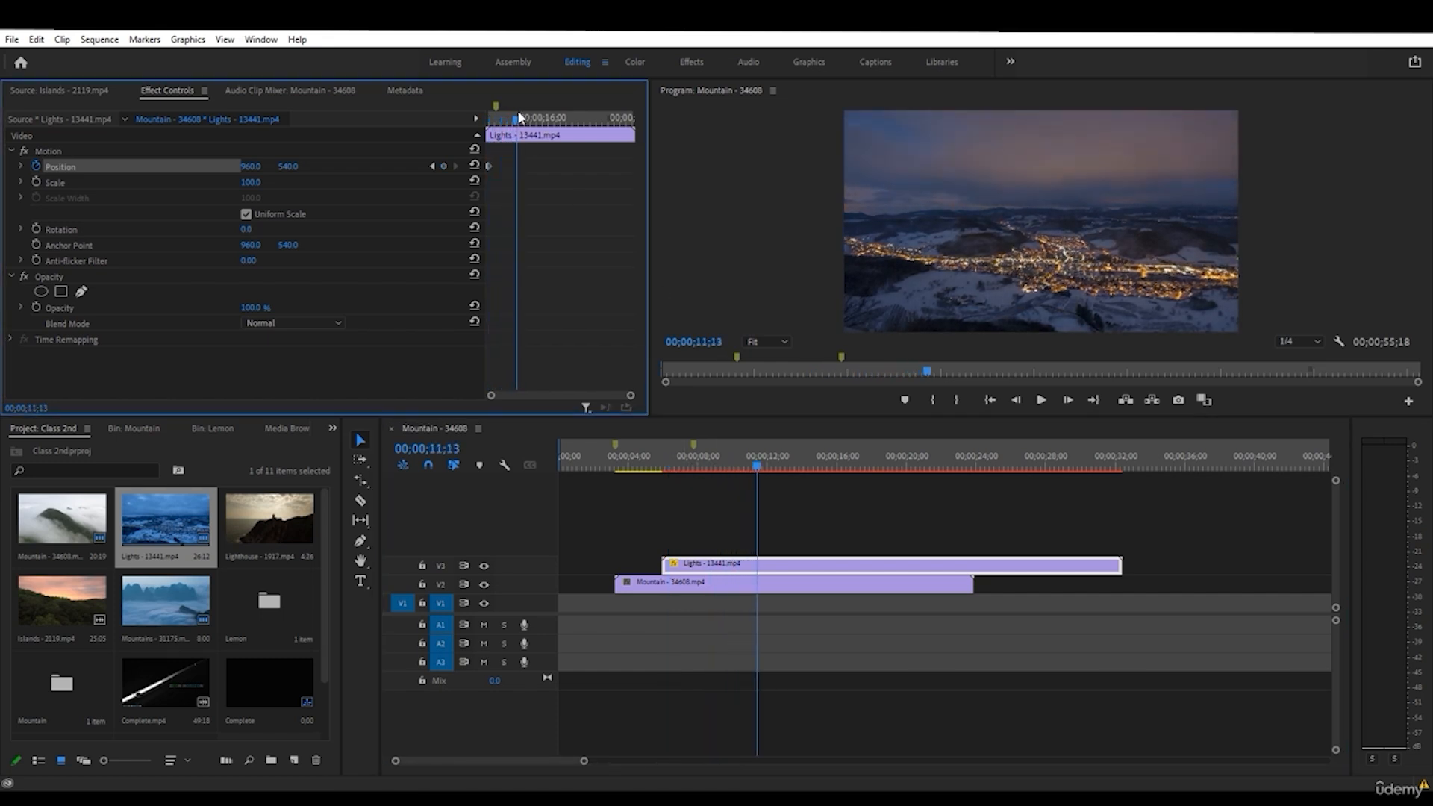
pyautogui.click(935, 144)
pyautogui.moveTo(843, 111); pyautogui.dragTo(868, 122)
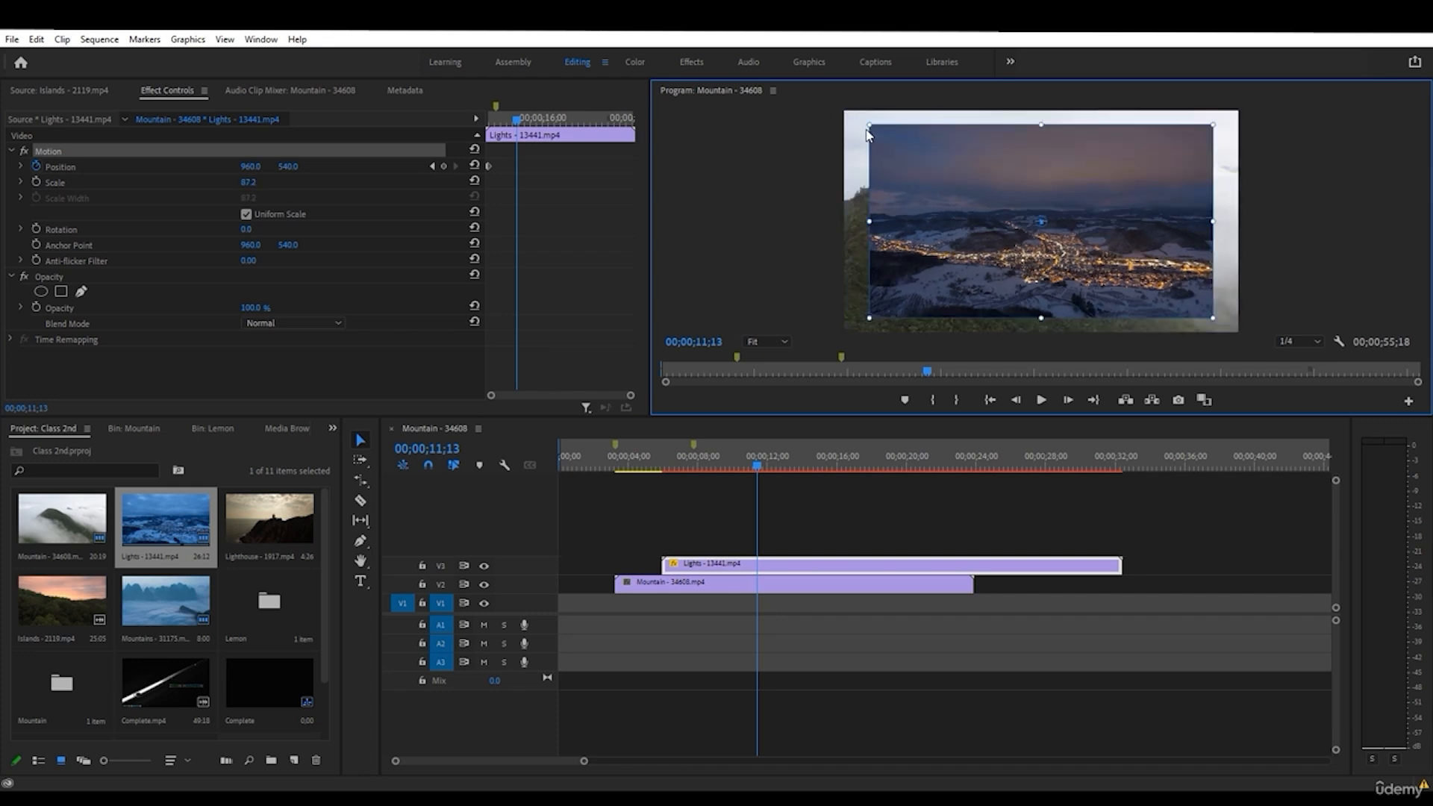
pyautogui.hotkey('ctrl', 'z')
pyautogui.moveTo(940, 156); pyautogui.dragTo(1015, 196)
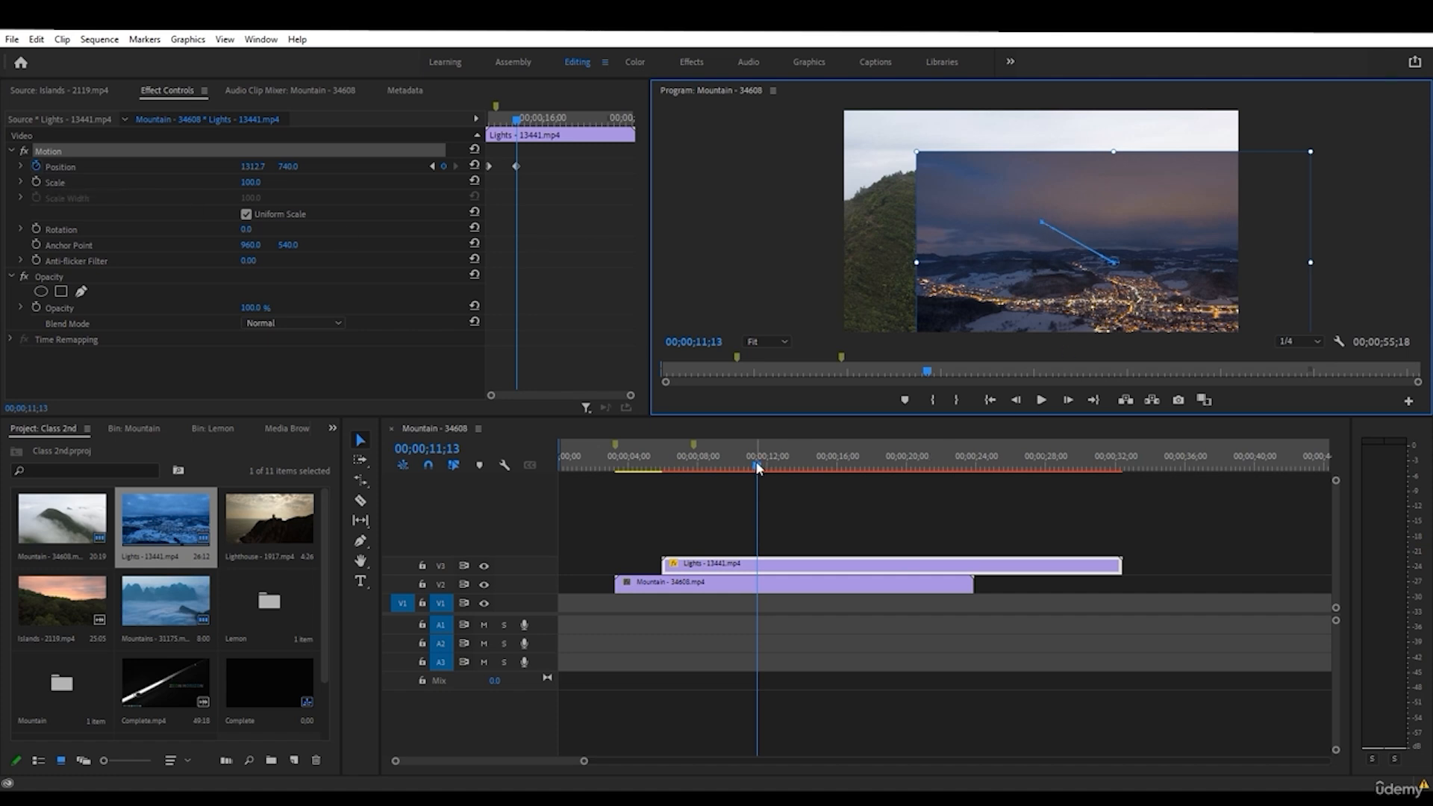
# - Play back the Lights clip's position animation from 00;00;06;03
pyautogui.moveTo(758, 469); pyautogui.dragTo(666, 468)
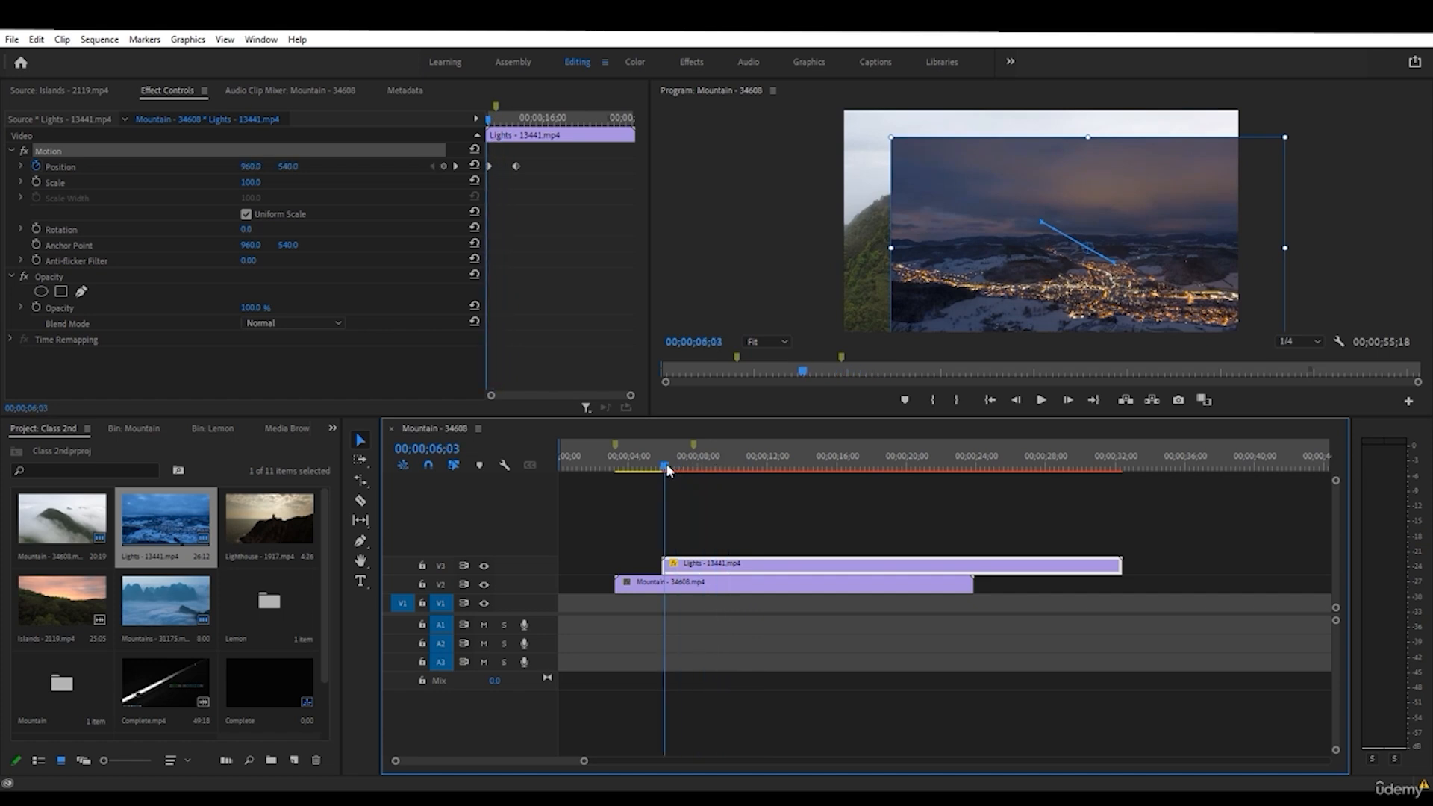
pyautogui.click(1041, 400)
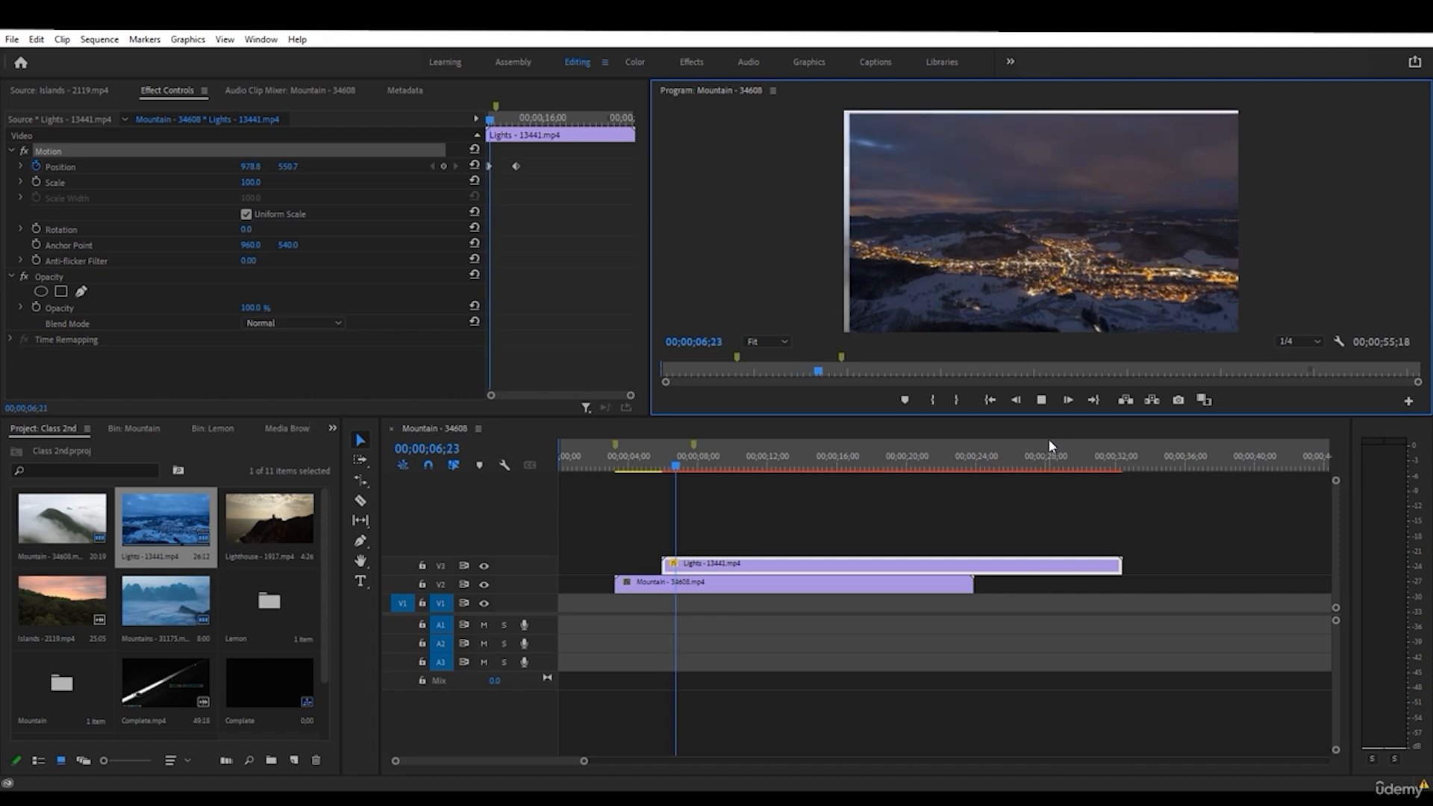
pyautogui.click(1042, 401)
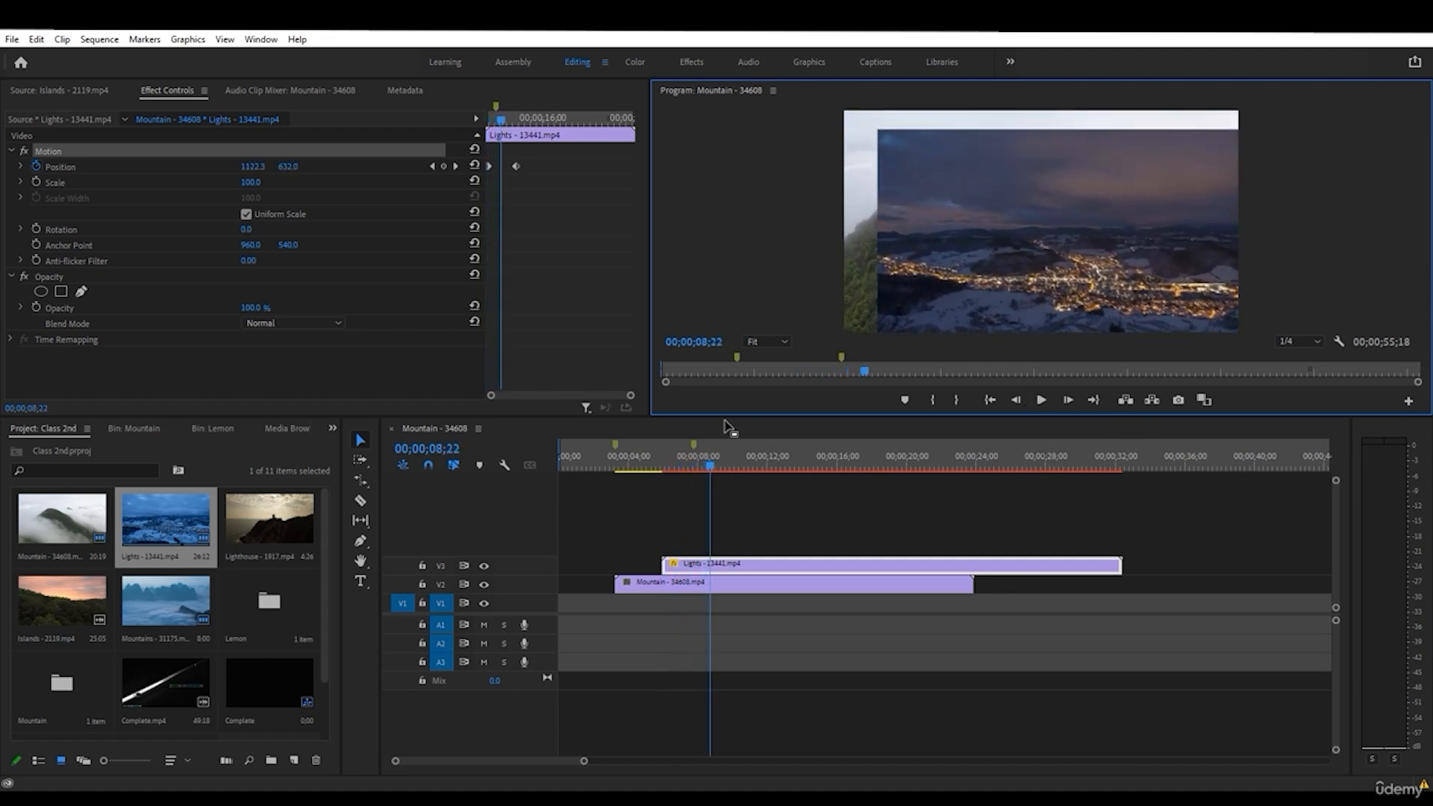
# - Animate the Lights clip's Scale from 100 at 00;00;06;04 to 30 at 00;00;11;09
pyautogui.moveTo(673, 465); pyautogui.dragTo(665, 465)
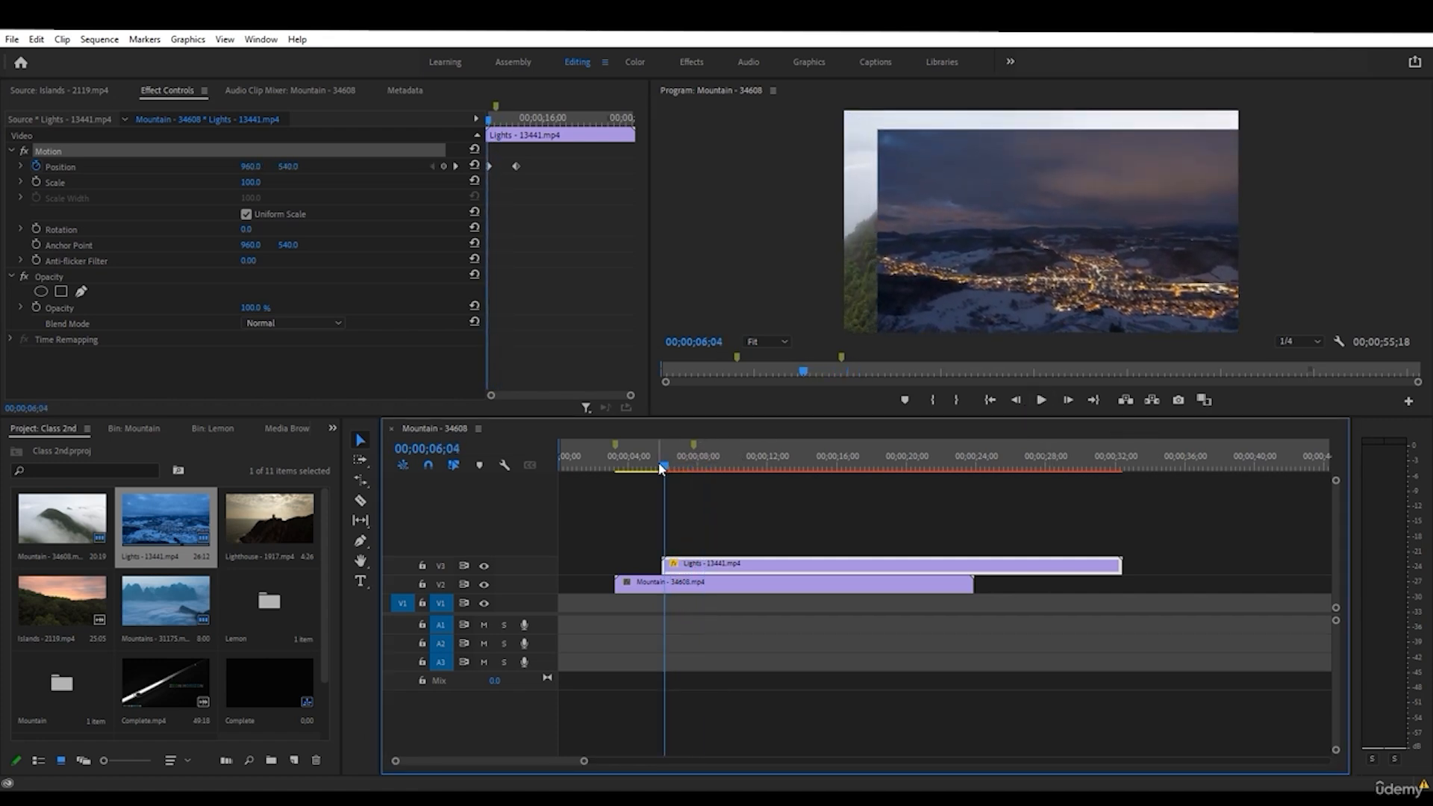
pyautogui.click(36, 182)
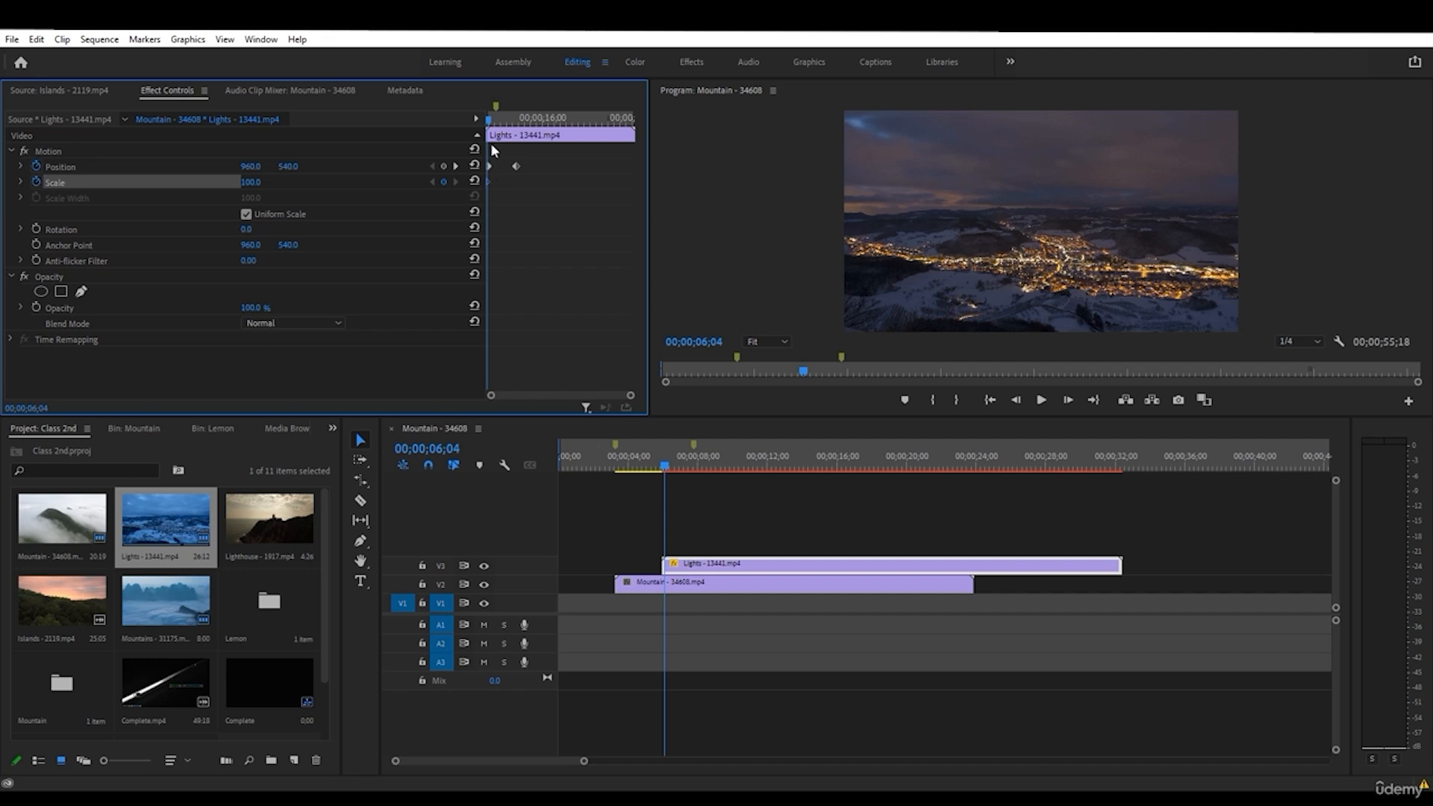
pyautogui.moveTo(491, 120); pyautogui.dragTo(521, 127)
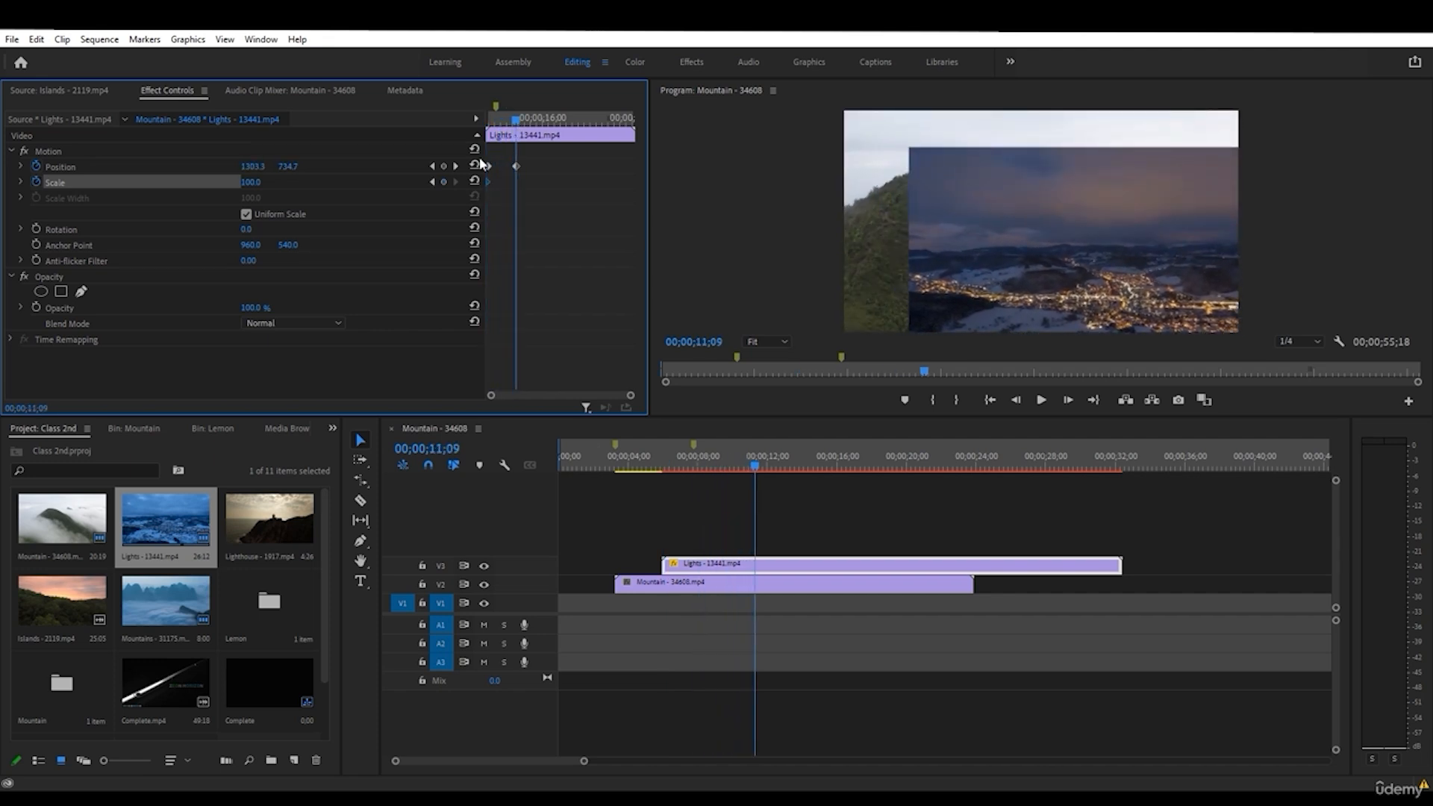
pyautogui.click(254, 183)
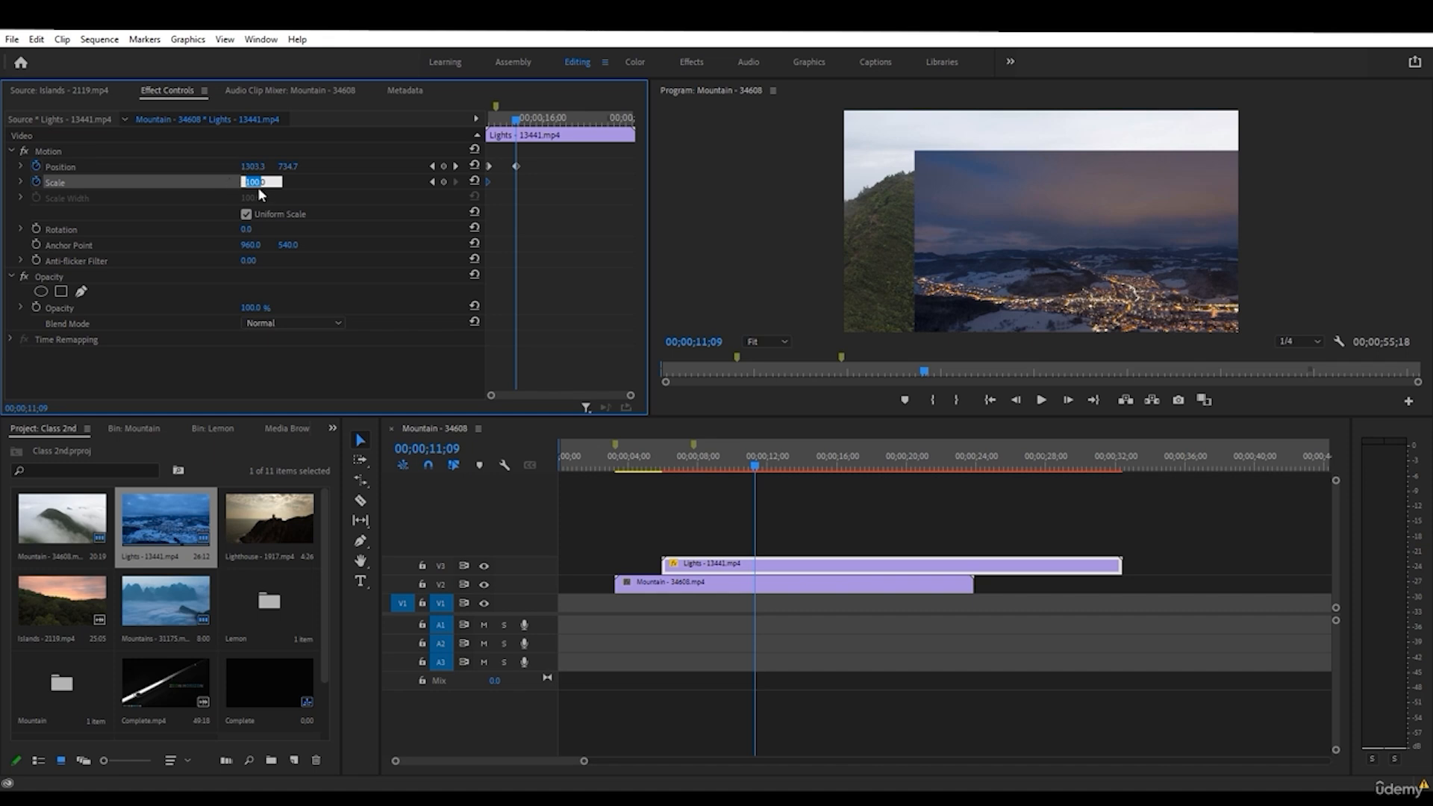
pyautogui.write('30')
pyautogui.press('Return')
# - Animate the Lights clip's Rotation from 0 near the clip's start to 360° at 00;00;11;07
pyautogui.moveTo(728, 463)
pyautogui.mouseDown()
pyautogui.moveTo(672, 464)
pyautogui.moveTo(746, 472)
pyautogui.moveTo(662, 467)
pyautogui.moveTo(754, 465)
pyautogui.mouseUp()
pyautogui.click(37, 230)
pyautogui.click(247, 229)
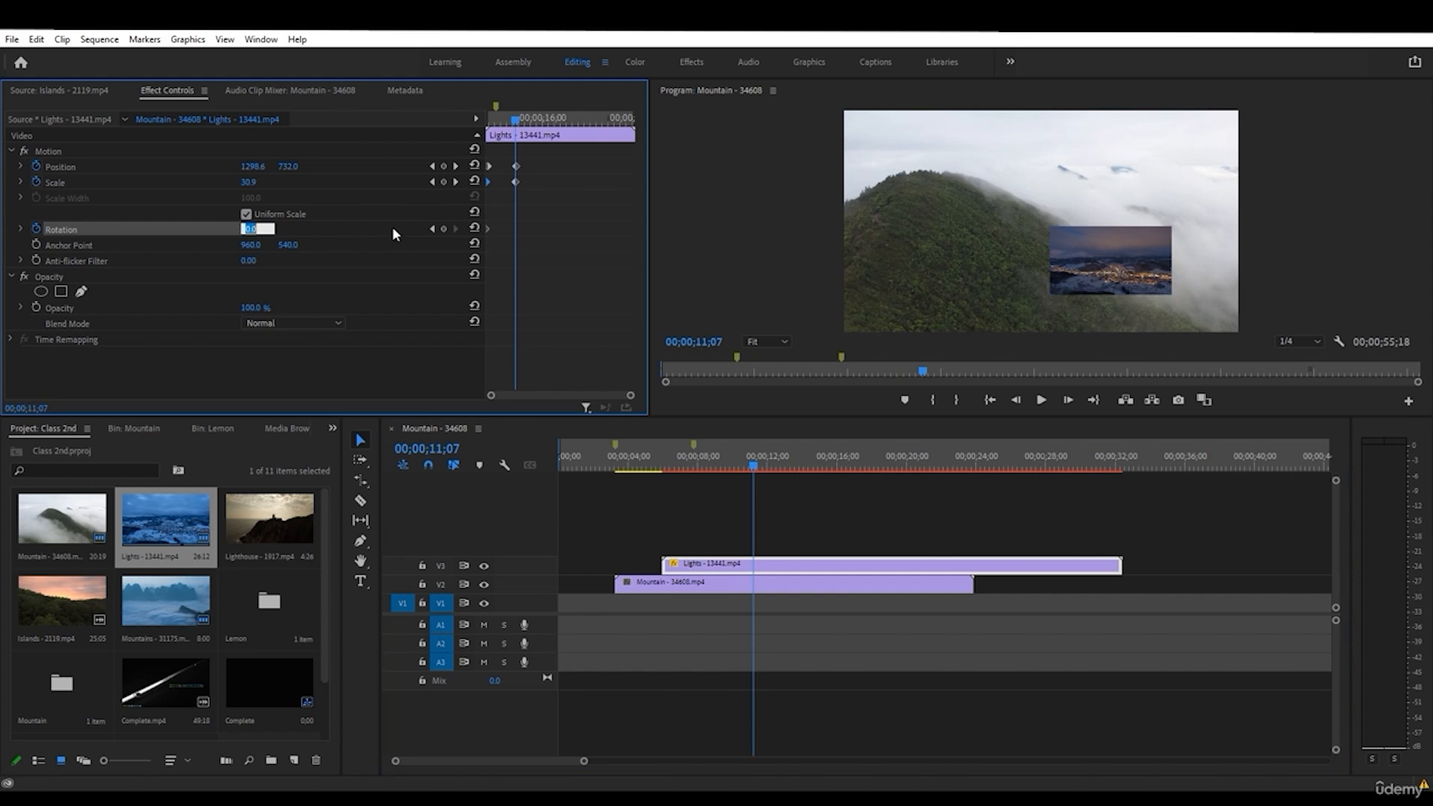
pyautogui.write('360')
pyautogui.press('Return')
# - Keyframe the Lights clip's Opacity at 100% at 00;00;06;04 and at 92% at 00;00;10;19
pyautogui.moveTo(676, 459)
pyautogui.mouseDown()
pyautogui.moveTo(759, 469)
pyautogui.moveTo(666, 458)
pyautogui.mouseUp()
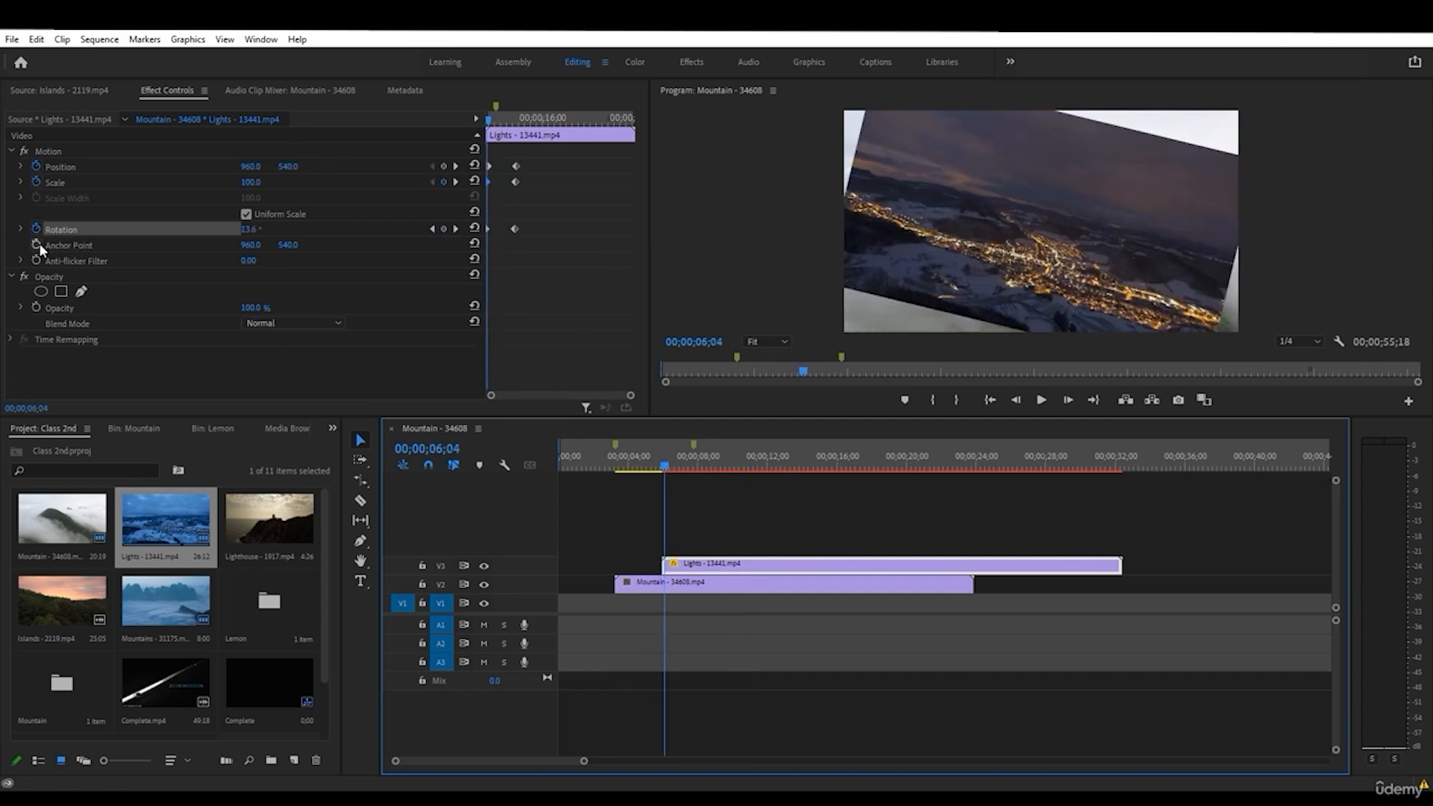
pyautogui.click(37, 308)
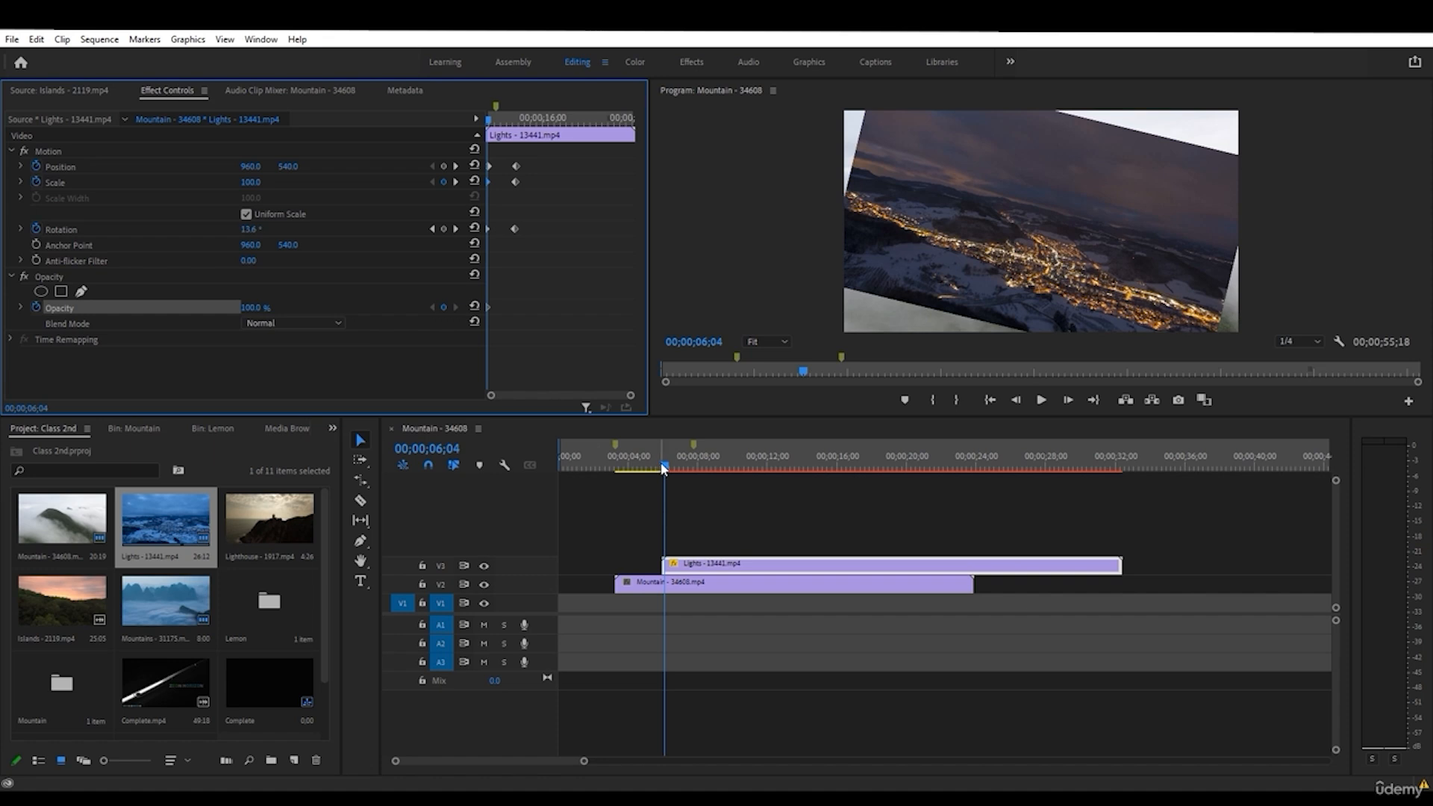
pyautogui.moveTo(663, 468); pyautogui.dragTo(743, 464)
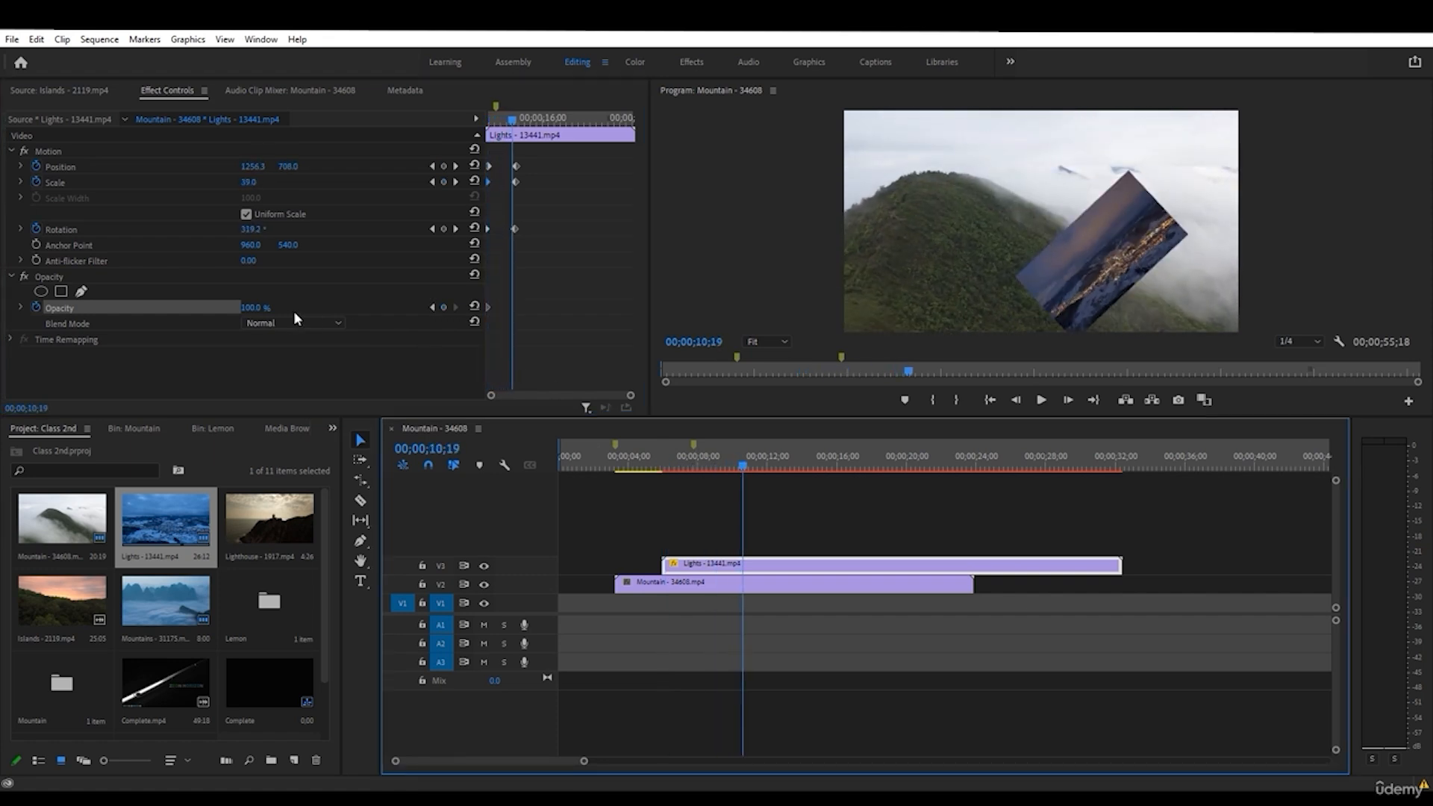
pyautogui.moveTo(246, 309); pyautogui.dragTo(245, 308)
pyautogui.click(268, 305)
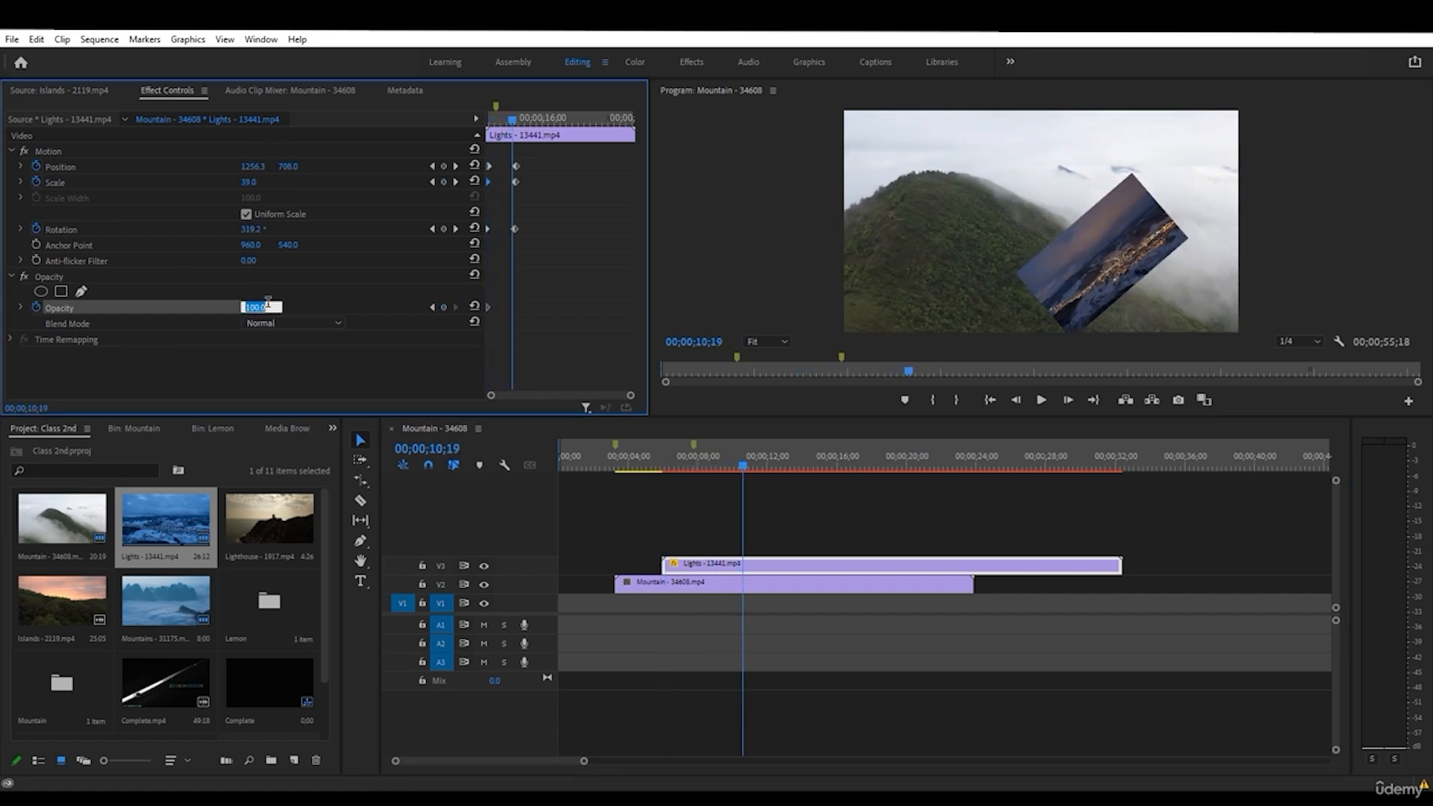
pyautogui.write('92')
pyautogui.press('Return')
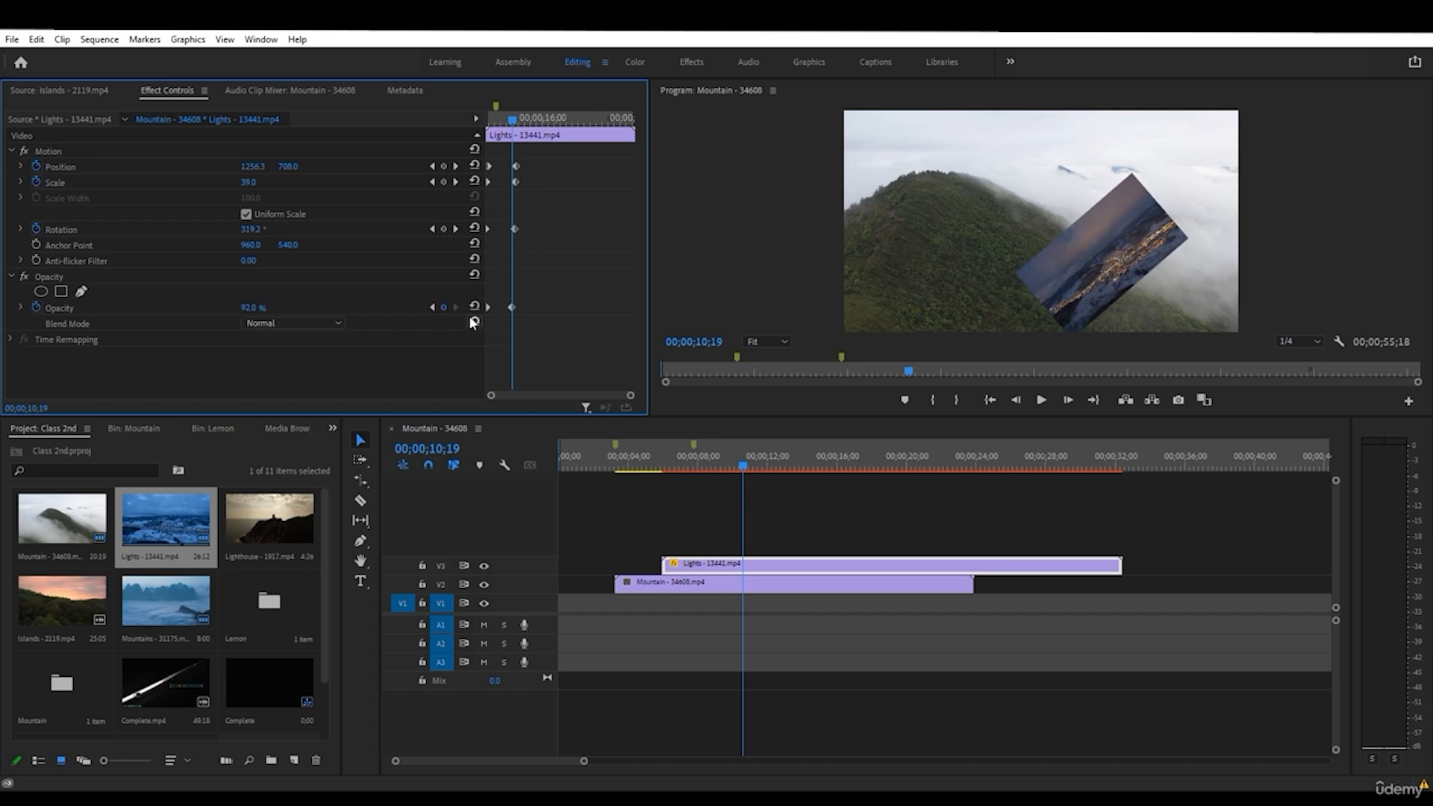
# - Shift the 92% Opacity keyframe slightly earlier, add a 0% keyframe at 00;00;10;19, and scrub back to 00;00;07;16
pyautogui.moveTo(510, 308); pyautogui.dragTo(505, 308)
pyautogui.moveTo(252, 307); pyautogui.dragTo(224, 307)
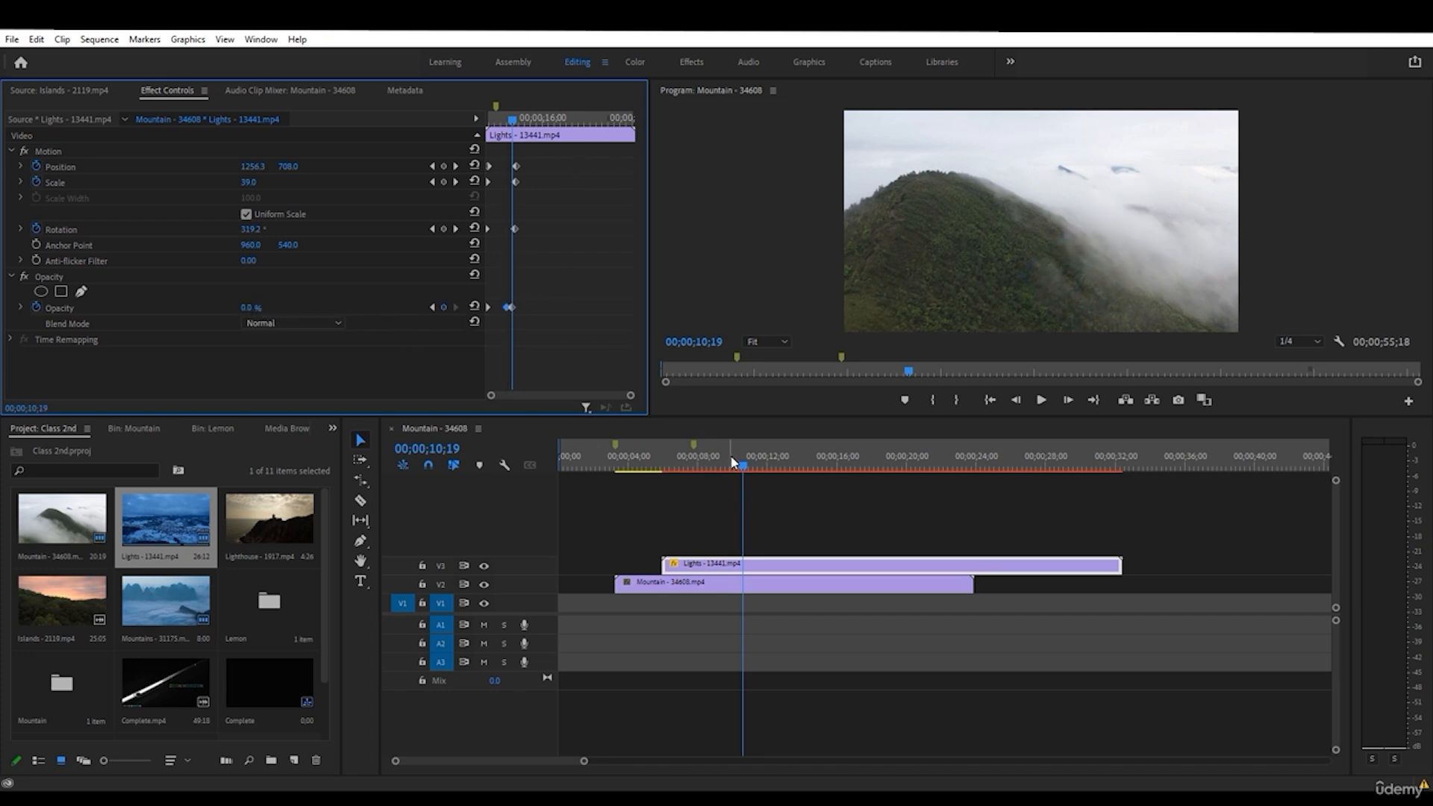
pyautogui.moveTo(734, 462); pyautogui.dragTo(690, 465)
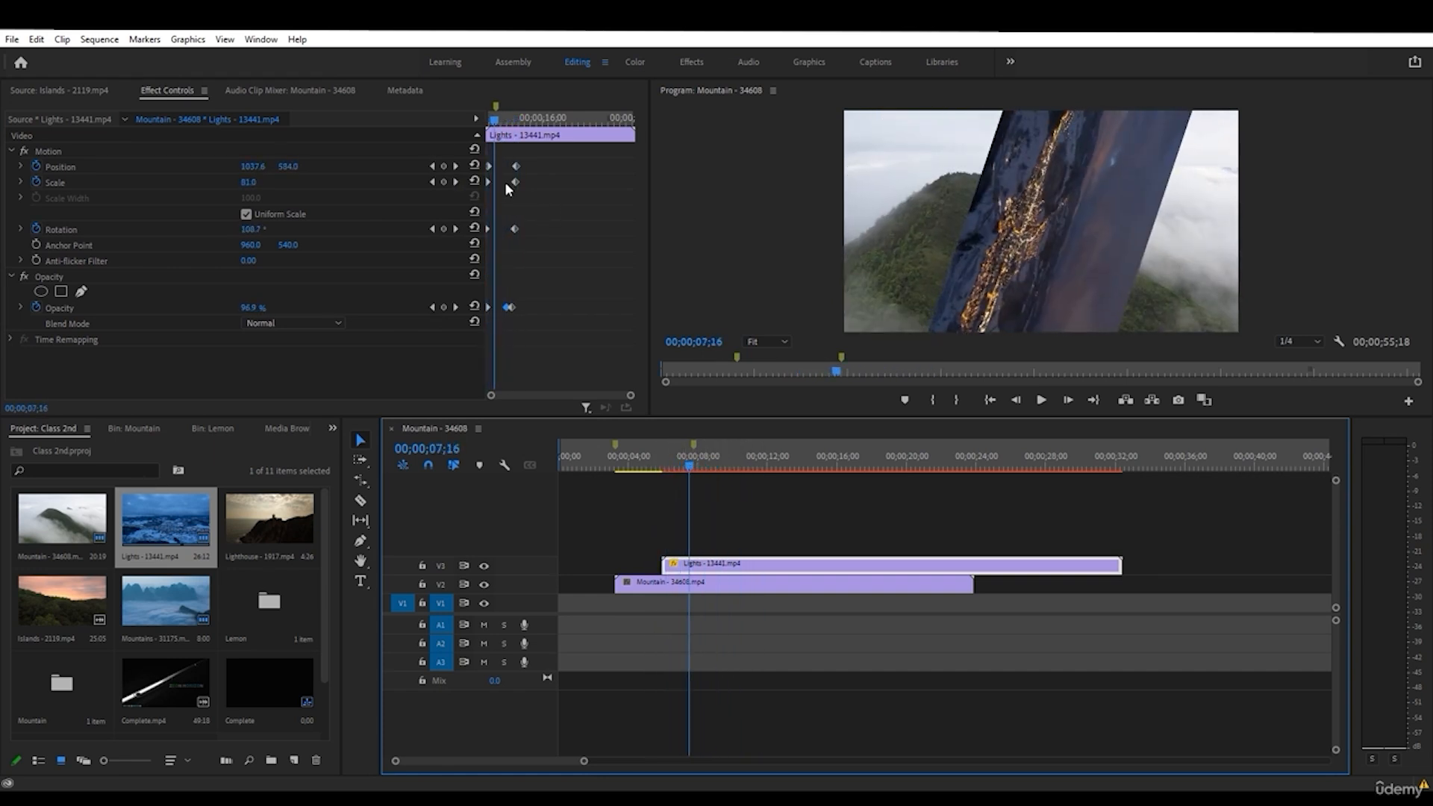
# - Move the ending Position, Scale, Rotation and Opacity keyframes of the Lights clip later in time to slow the animation
pyautogui.moveTo(522, 165); pyautogui.dragTo(564, 182)
pyautogui.moveTo(515, 229); pyautogui.dragTo(557, 228)
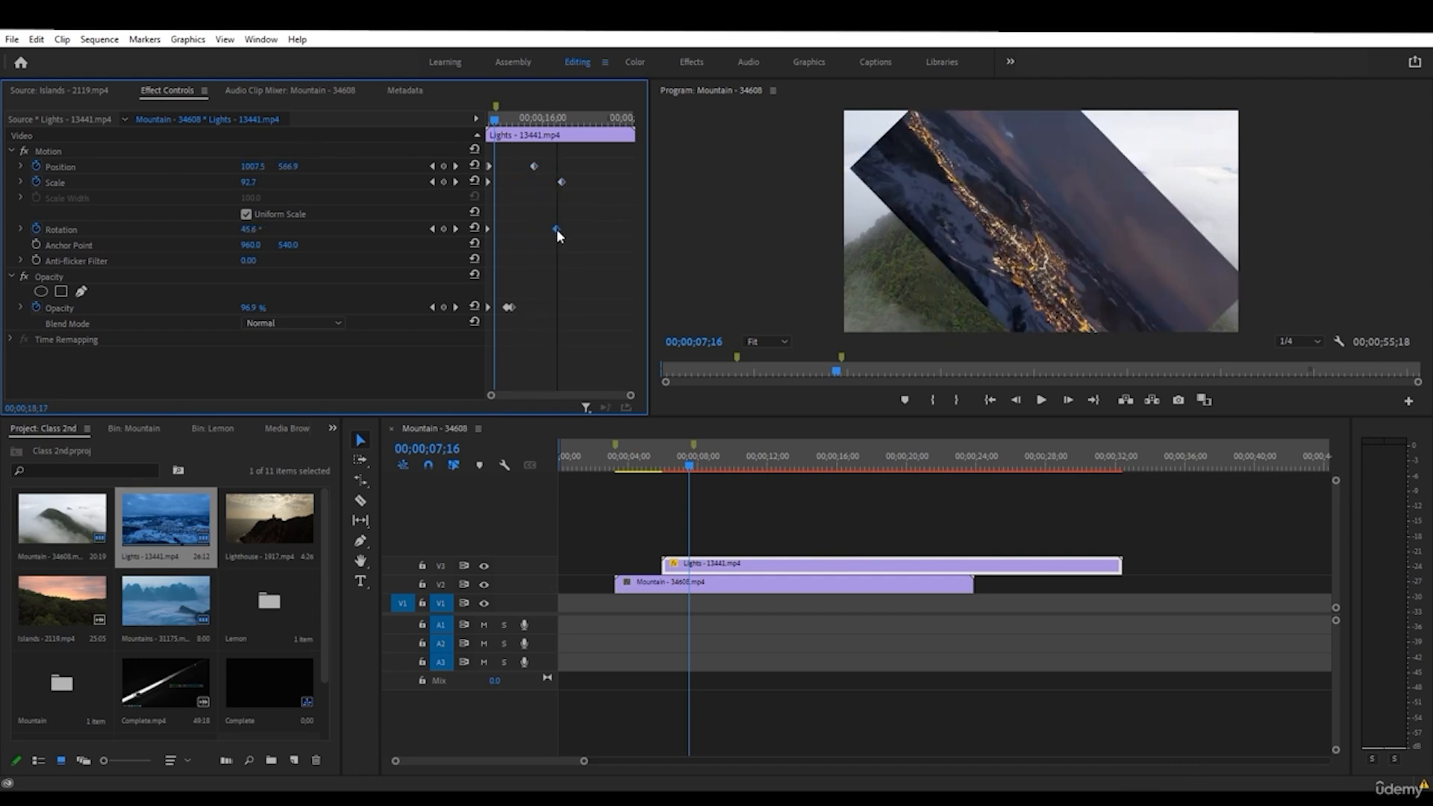
pyautogui.click(512, 307)
pyautogui.moveTo(512, 307); pyautogui.dragTo(544, 307)
# - Set the vertical Position keyframe at 00;00;14;18 to 933.0, try another horizontal Position at 00;00;26;11, and return to 00;00;10;27
pyautogui.moveTo(493, 124); pyautogui.dragTo(535, 123)
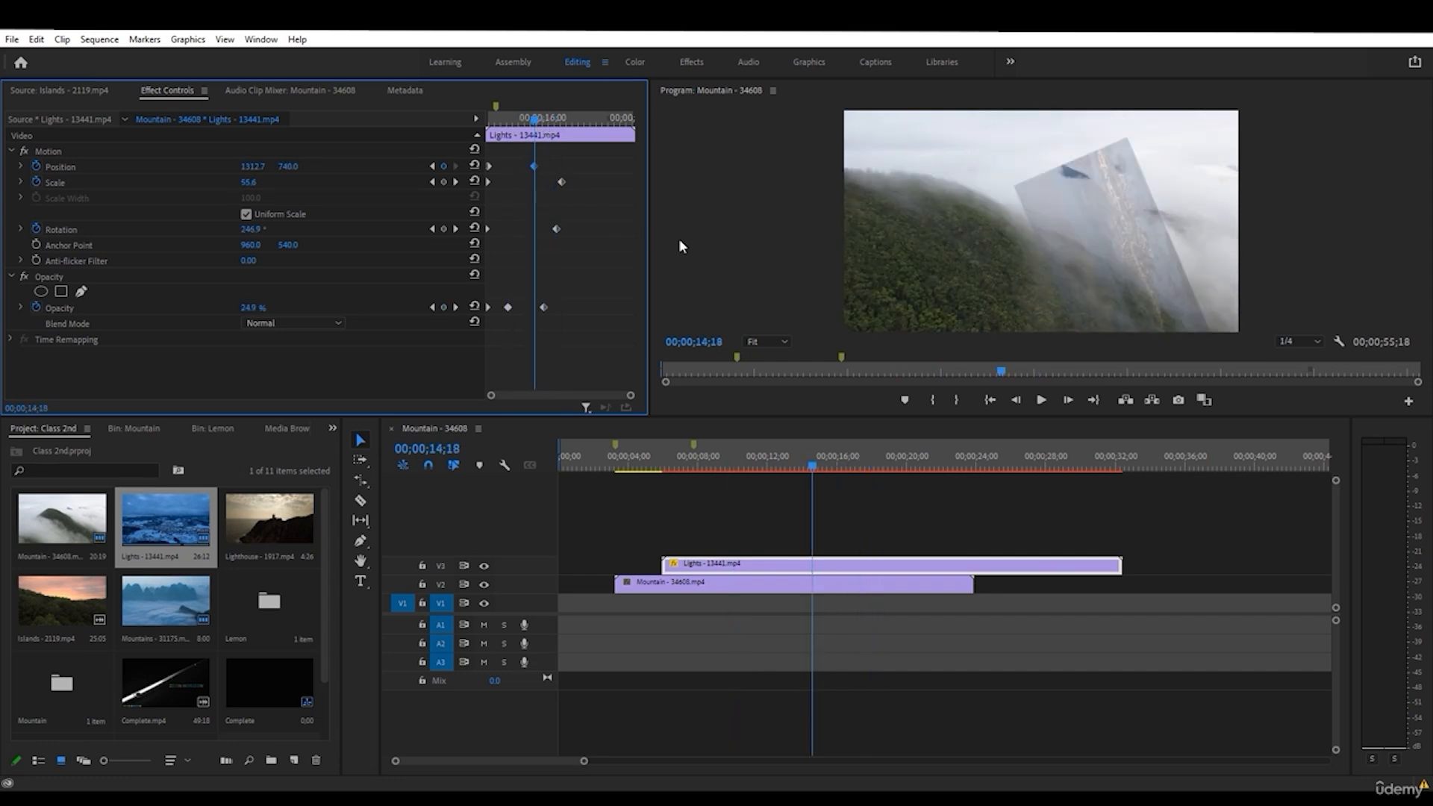
pyautogui.moveTo(291, 168); pyautogui.dragTo(301, 172)
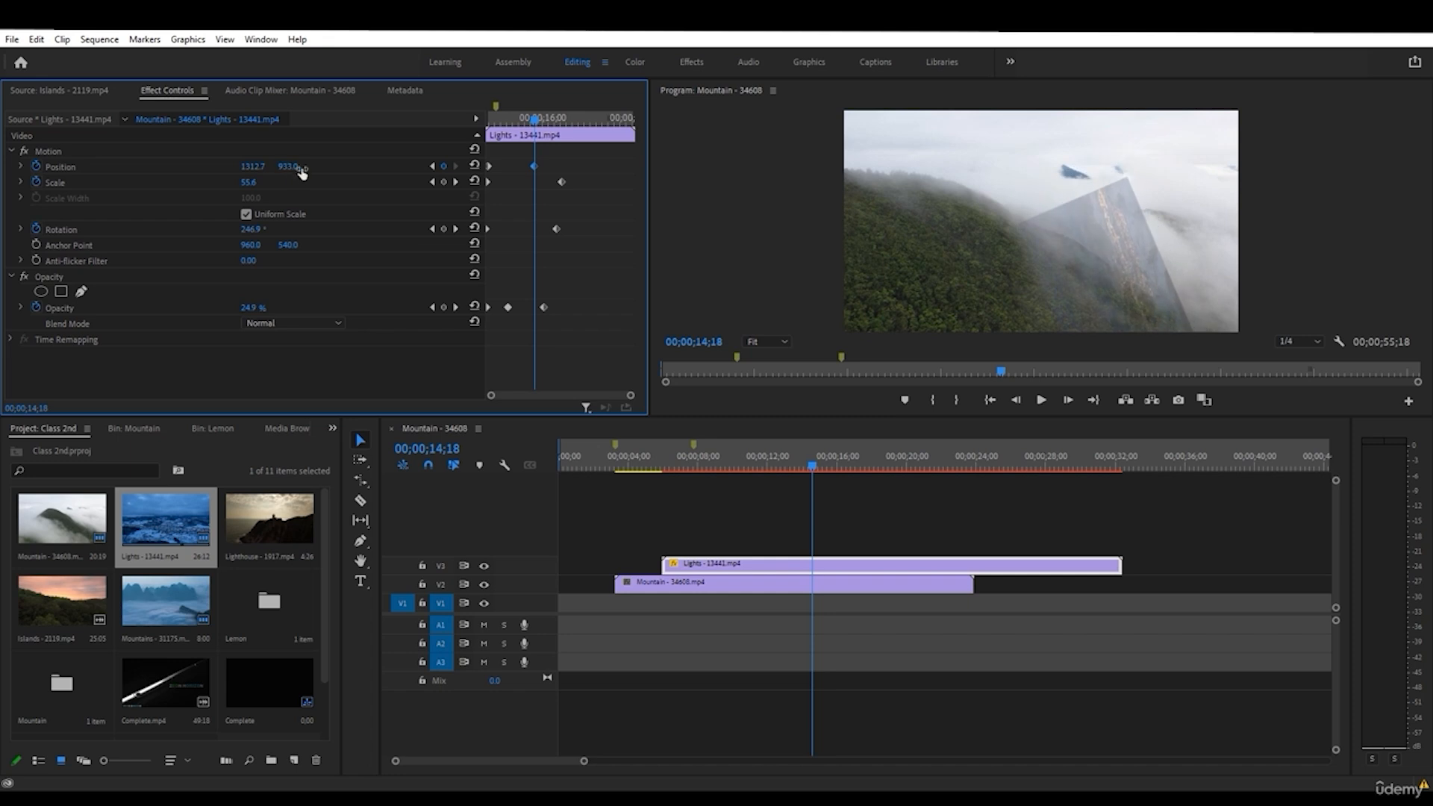
pyautogui.moveTo(533, 129); pyautogui.dragTo(601, 124)
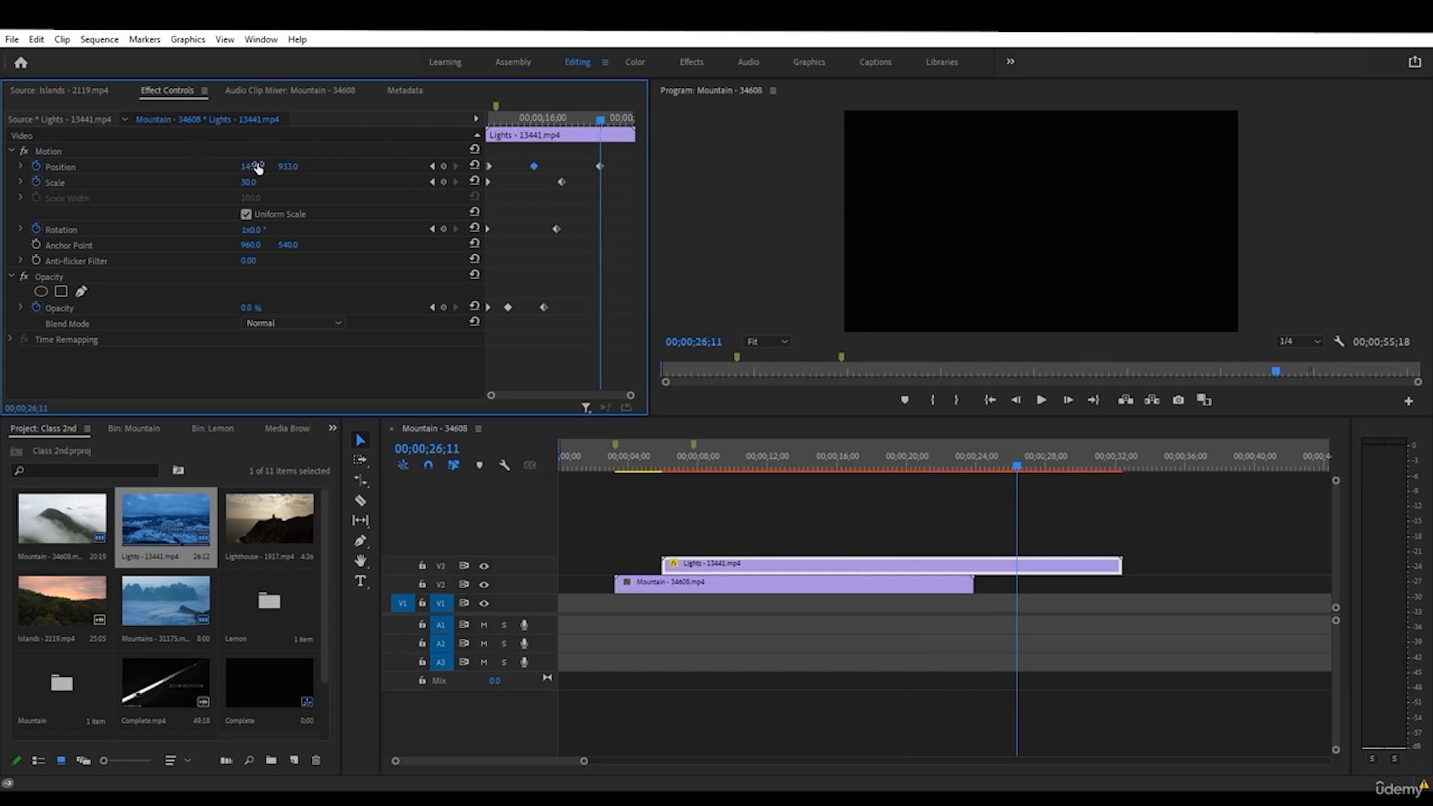
pyautogui.moveTo(282, 168); pyautogui.dragTo(258, 168)
pyautogui.moveTo(600, 124); pyautogui.dragTo(517, 128)
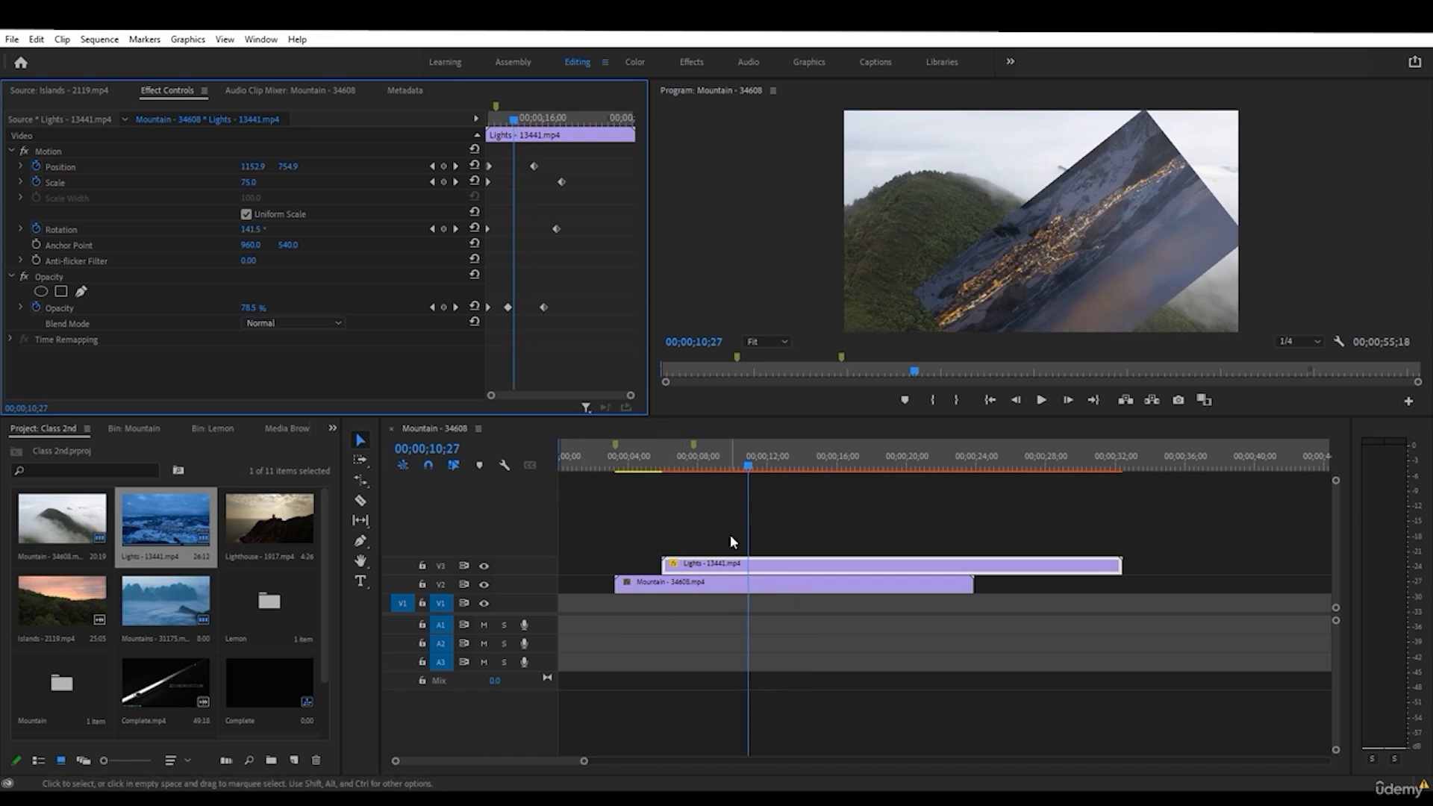
# - Draw a small ellipse slightly left of the frame's center at 00;00;10;27 and expand the graphic's Vector Motion properties
pyautogui.click(359, 543)
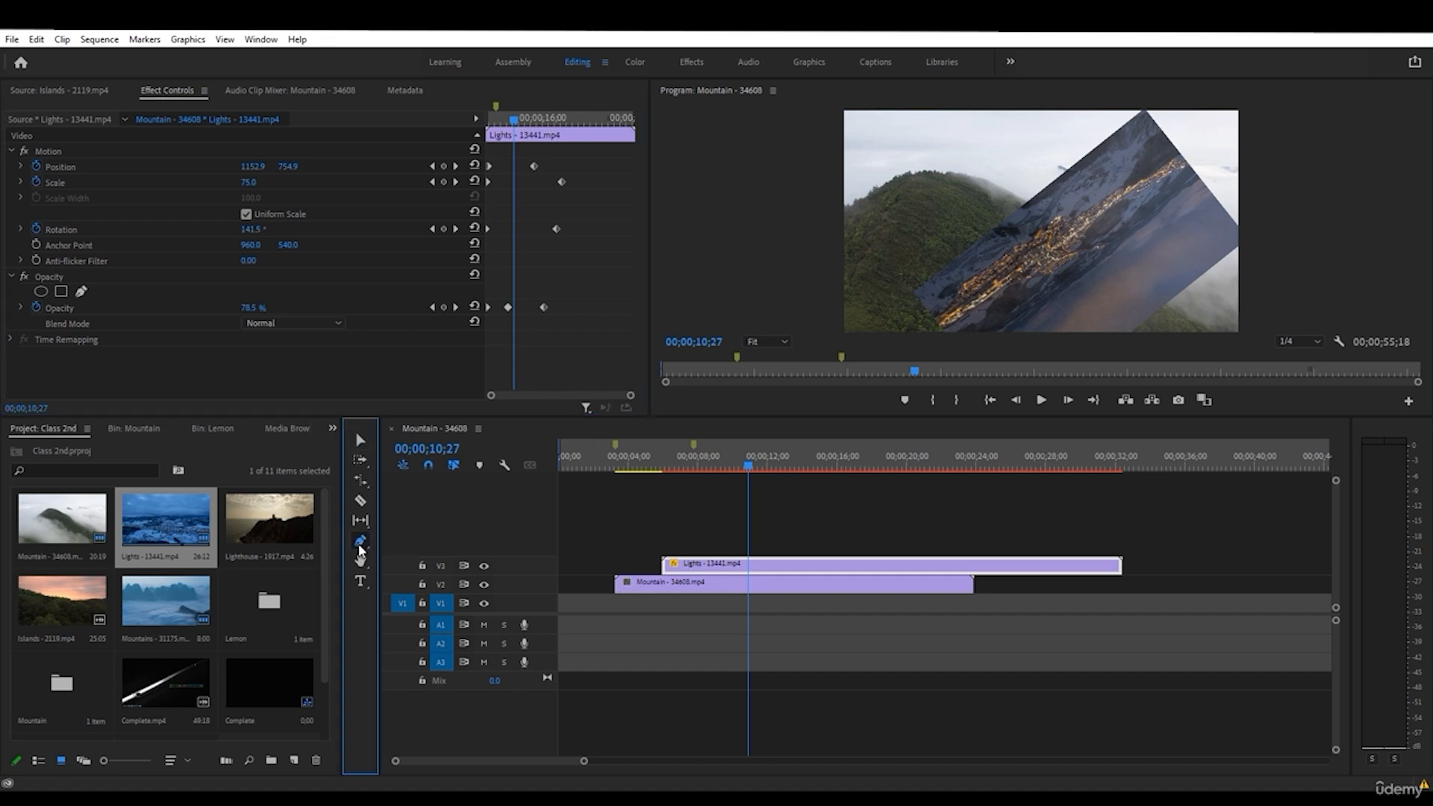
pyautogui.moveTo(360, 549); pyautogui.dragTo(418, 573)
pyautogui.moveTo(950, 206); pyautogui.dragTo(1028, 276)
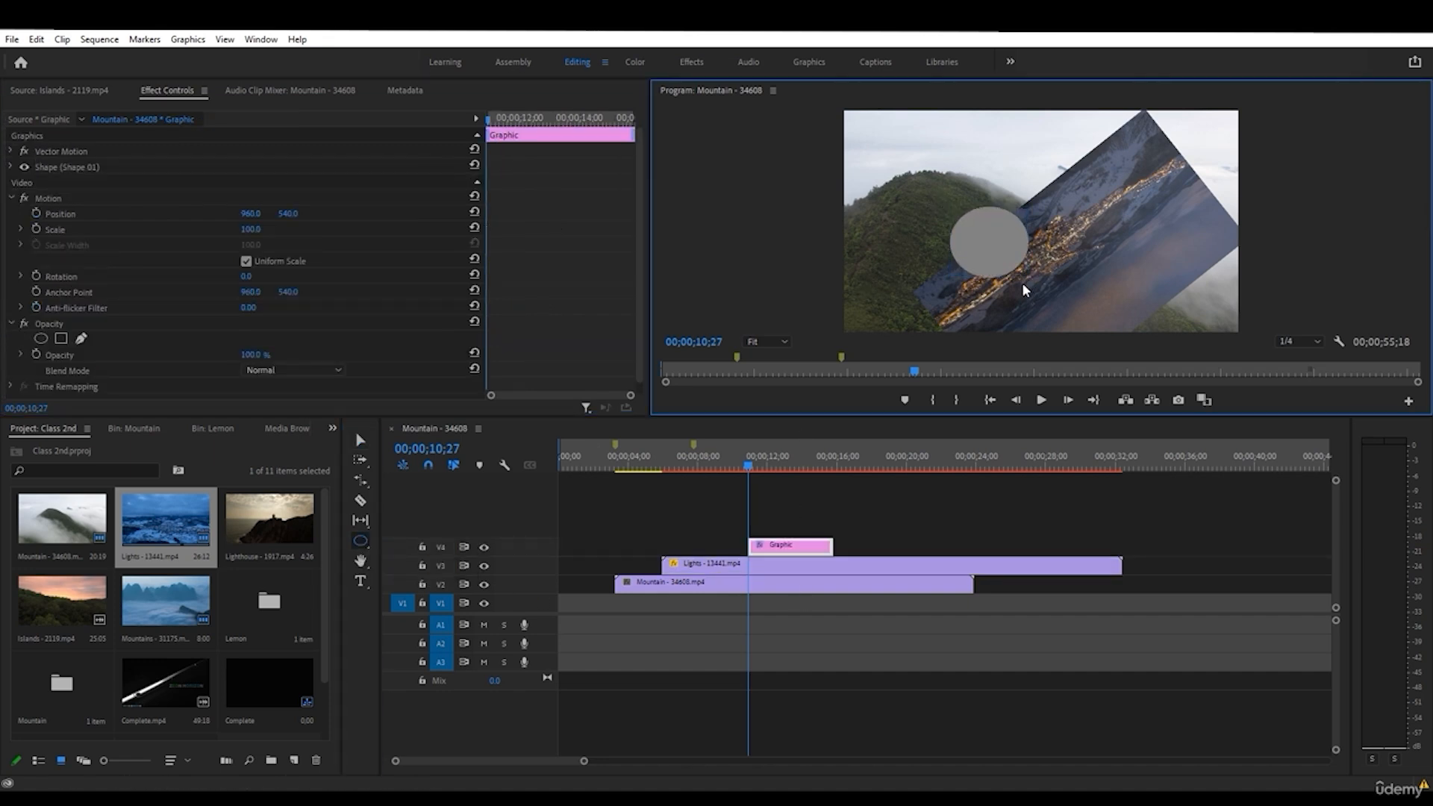
pyautogui.click(11, 151)
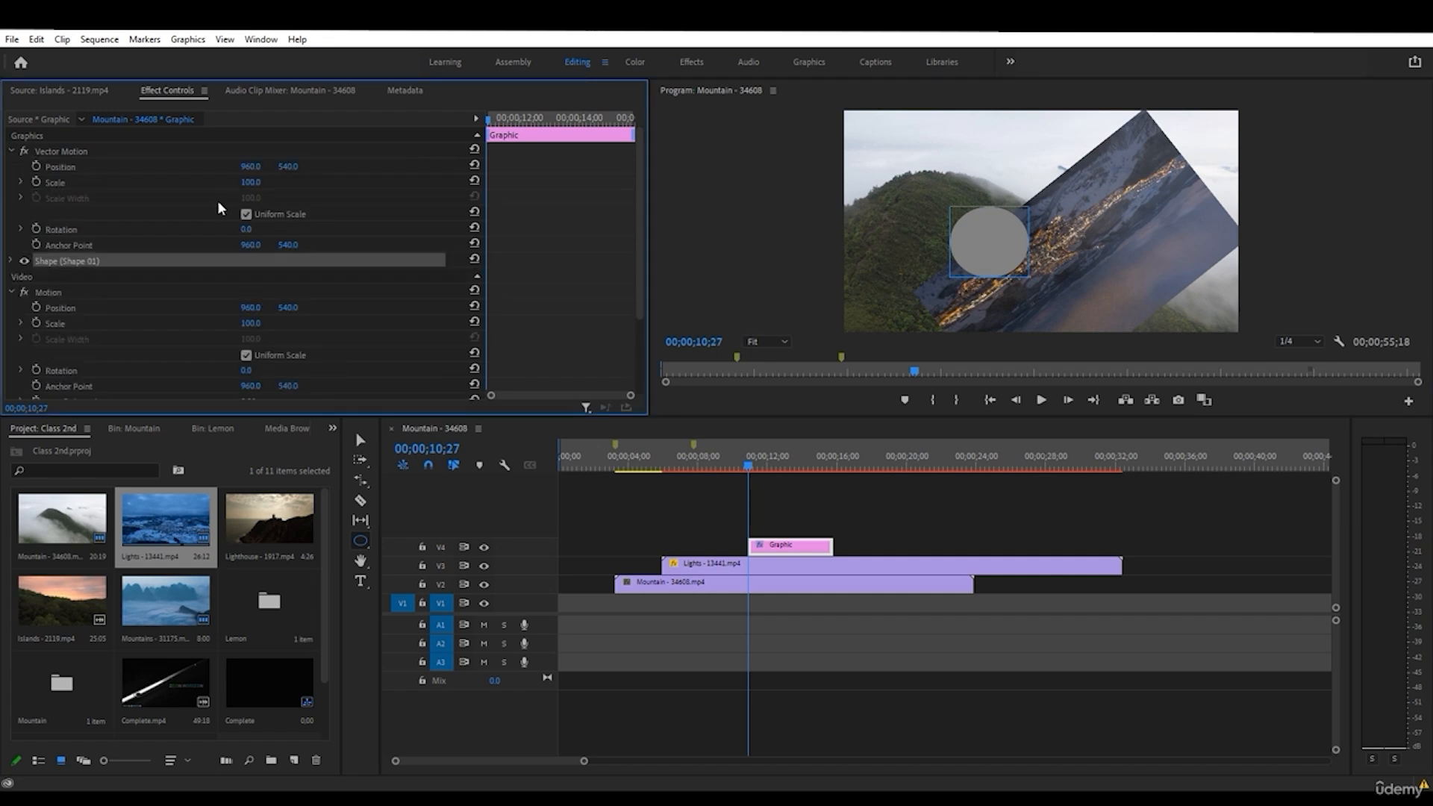
# - Set the ellipse's Vector Motion Scale to 146.0 and start Position and Scale keyframes at 00;00;10;27
pyautogui.moveTo(250, 183); pyautogui.dragTo(346, 183)
pyautogui.moveTo(259, 185)
pyautogui.mouseDown()
pyautogui.moveTo(239, 185)
pyautogui.moveTo(259, 185)
pyautogui.mouseUp()
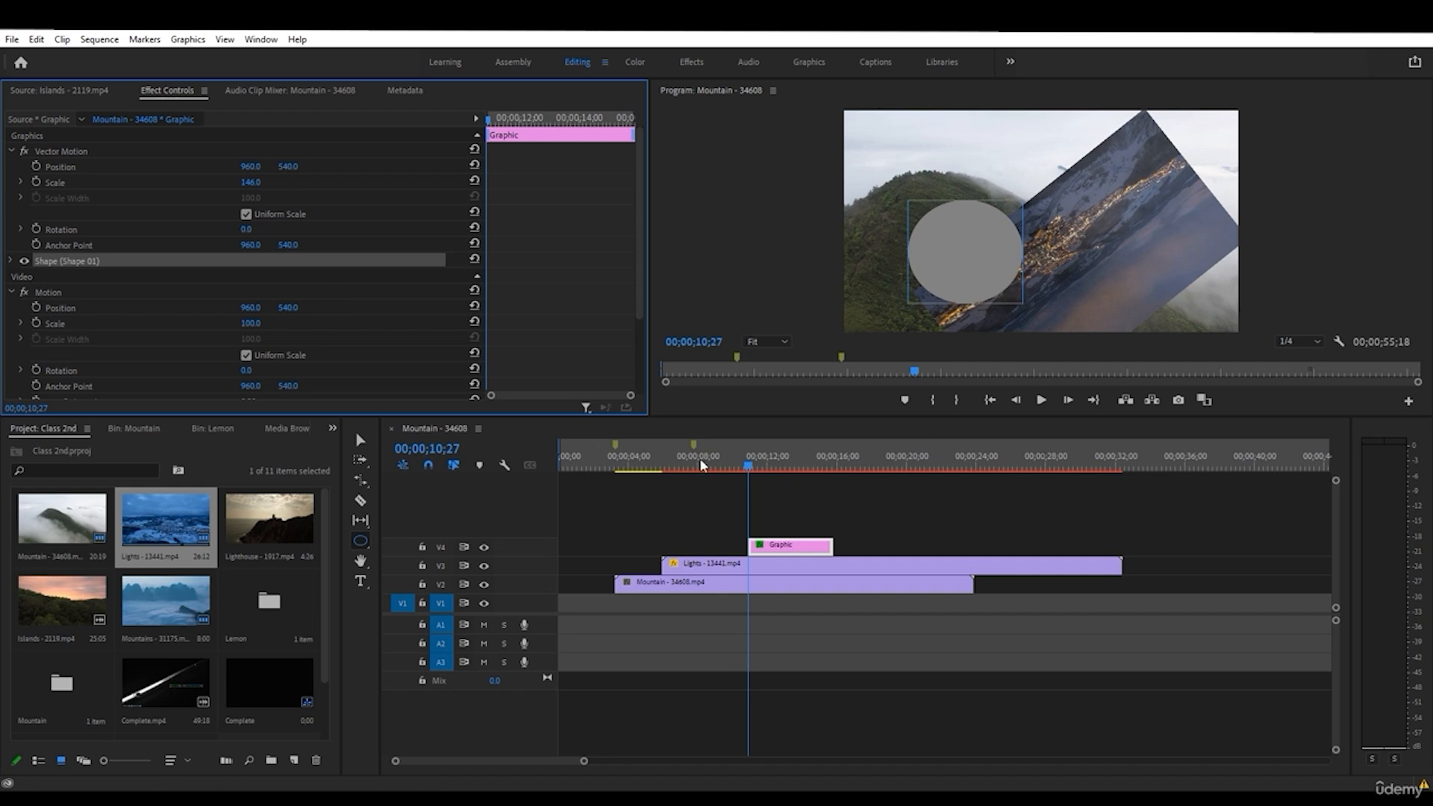
pyautogui.click(36, 165)
pyautogui.click(36, 181)
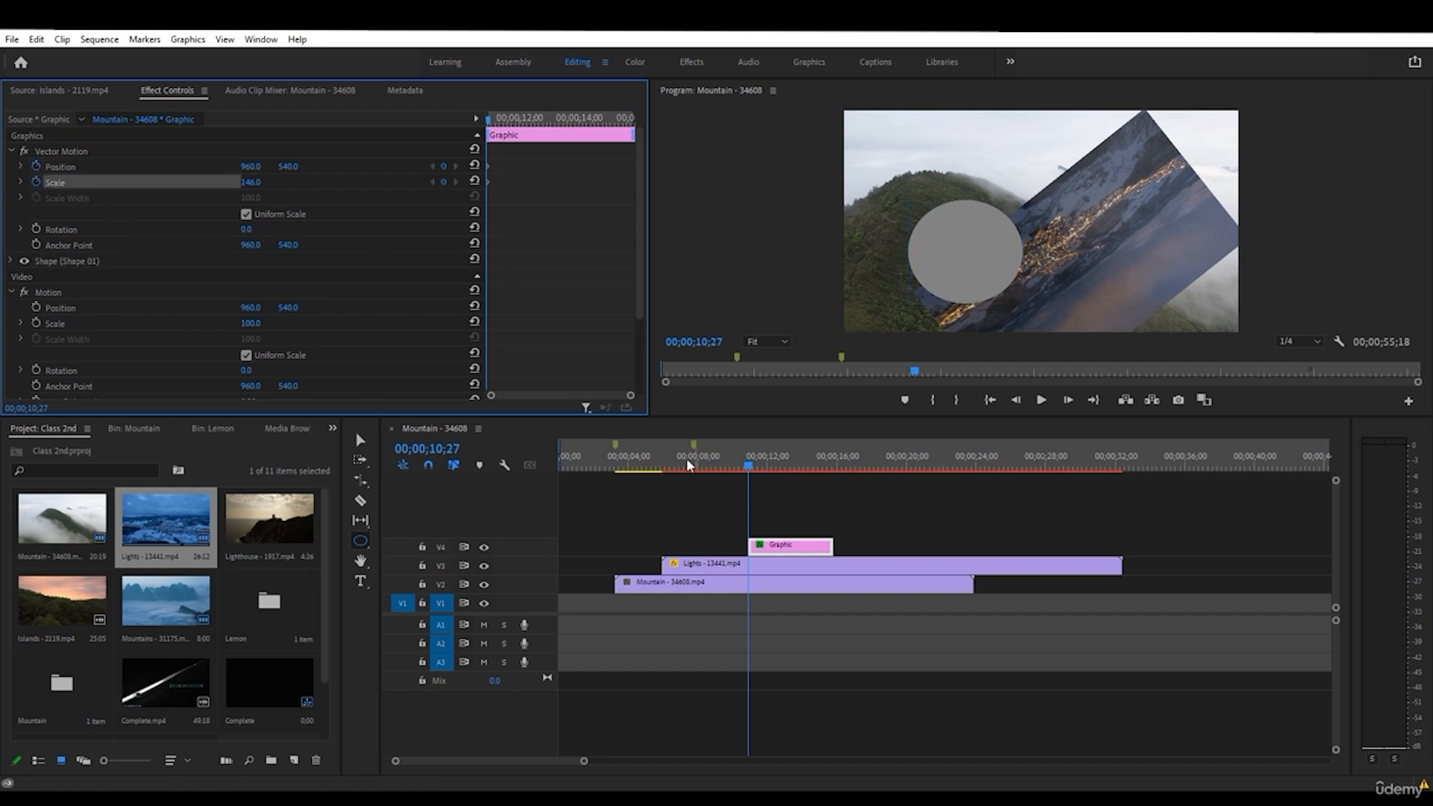
# - At 00;00;15;18, keyframe the ellipse's Vector Motion with horizontal Position 1652.0 and Scale 27.0, and scrub back through the animation
pyautogui.click(828, 464)
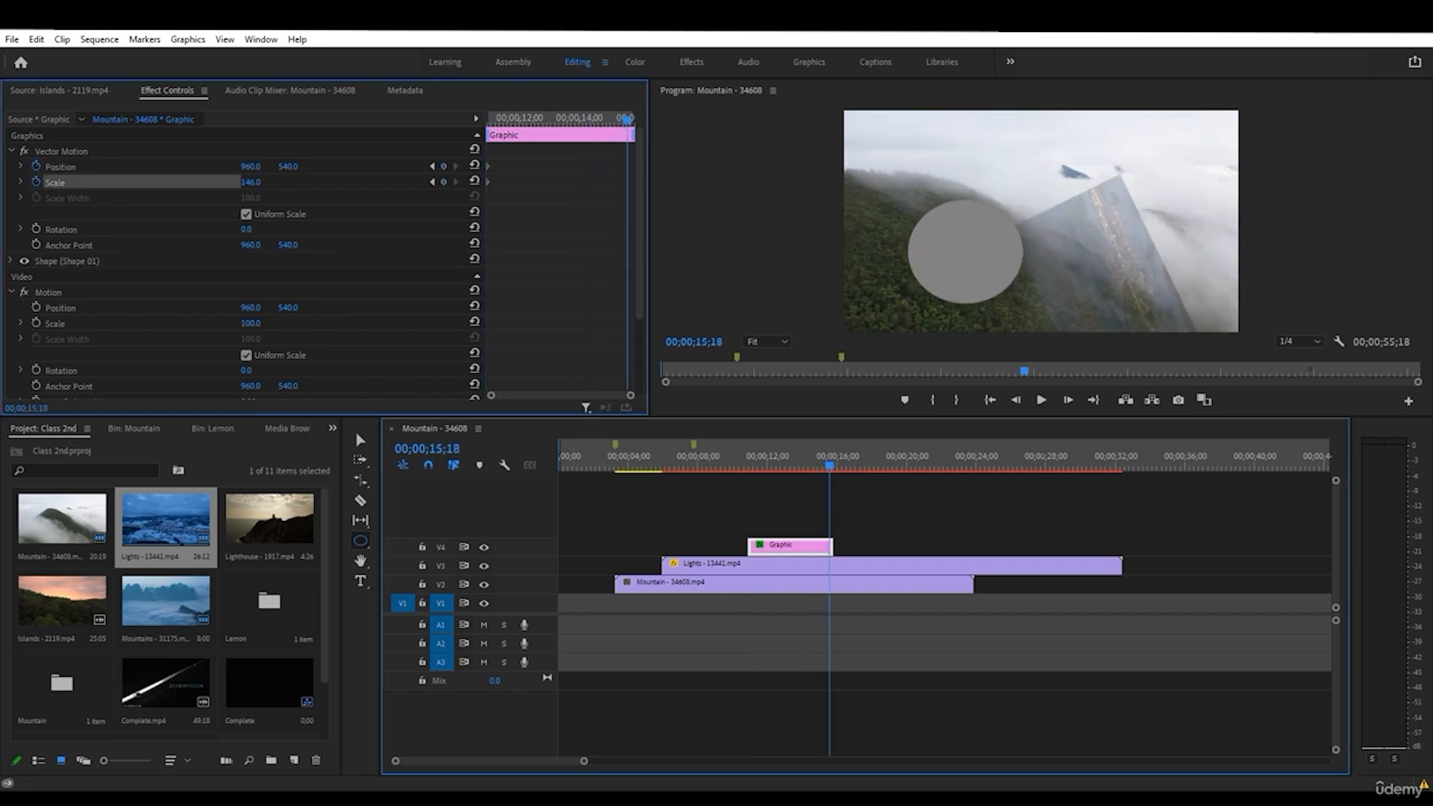
pyautogui.moveTo(252, 166); pyautogui.dragTo(316, 165)
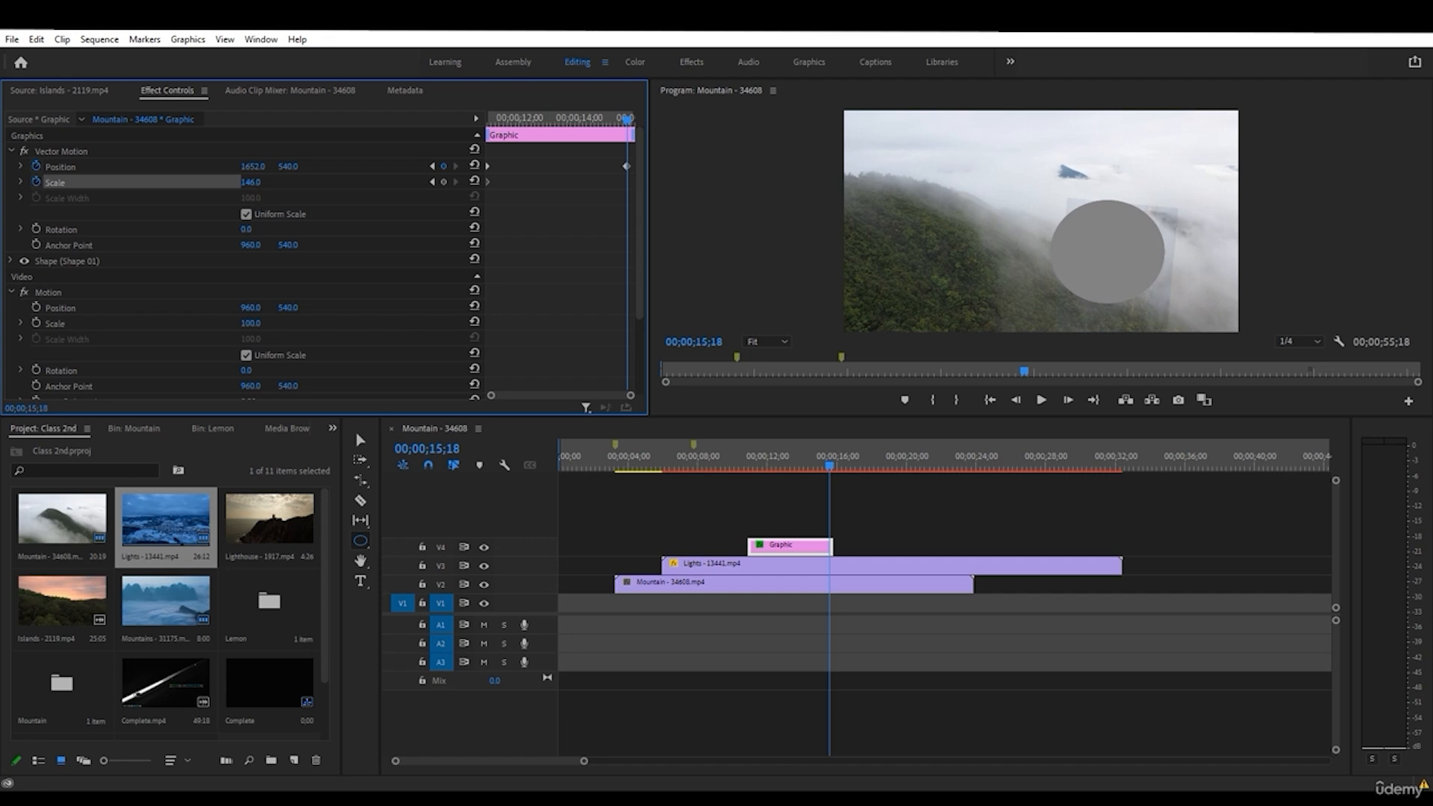
pyautogui.moveTo(256, 182); pyautogui.dragTo(243, 183)
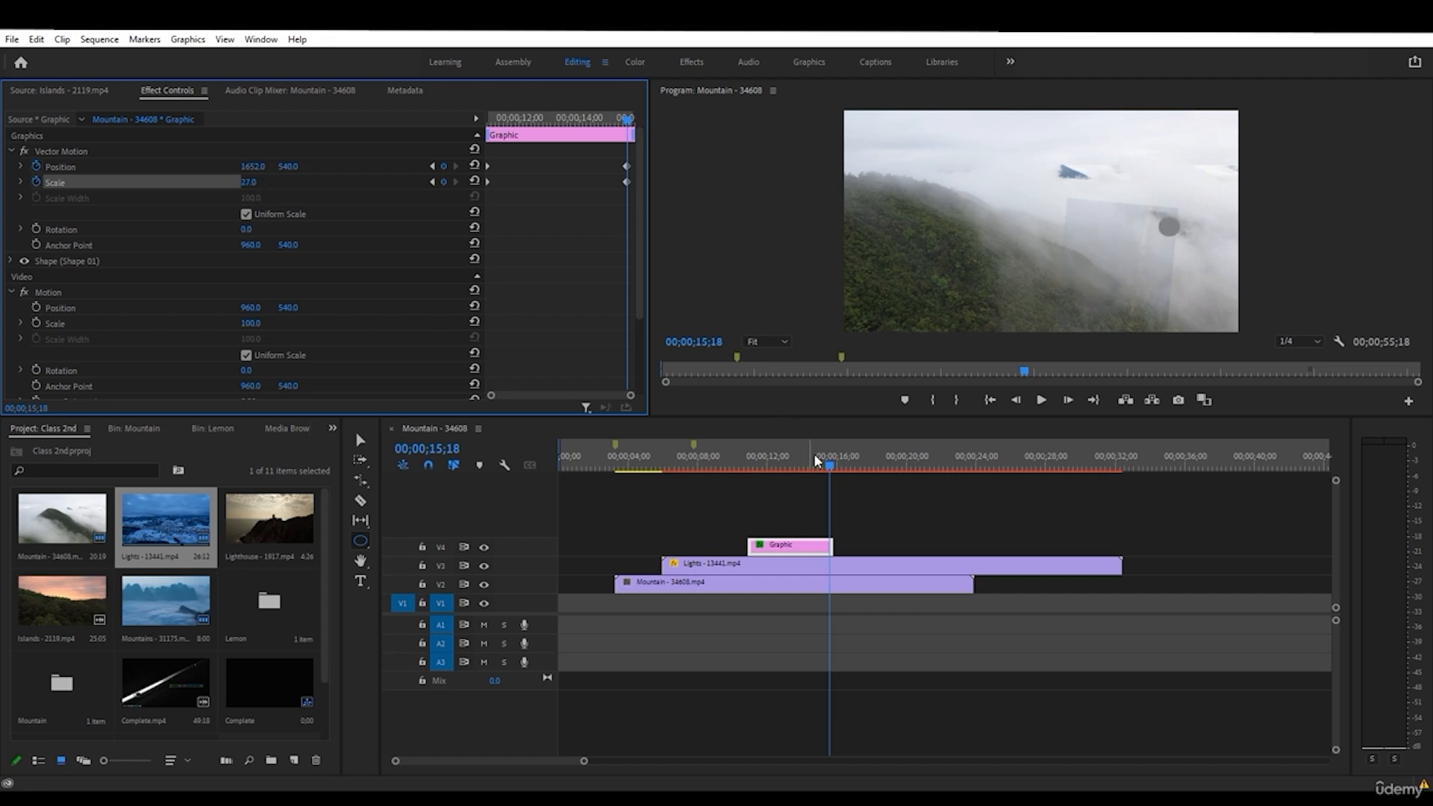
pyautogui.moveTo(822, 465); pyautogui.dragTo(665, 464)
# - Animate the Lights clip's Anchor Point from a keyframe at 00;00;07;00 to a vertical value of 1084.0 at 00;00;12;07, and scrub back
pyautogui.click(666, 565)
pyautogui.click(36, 245)
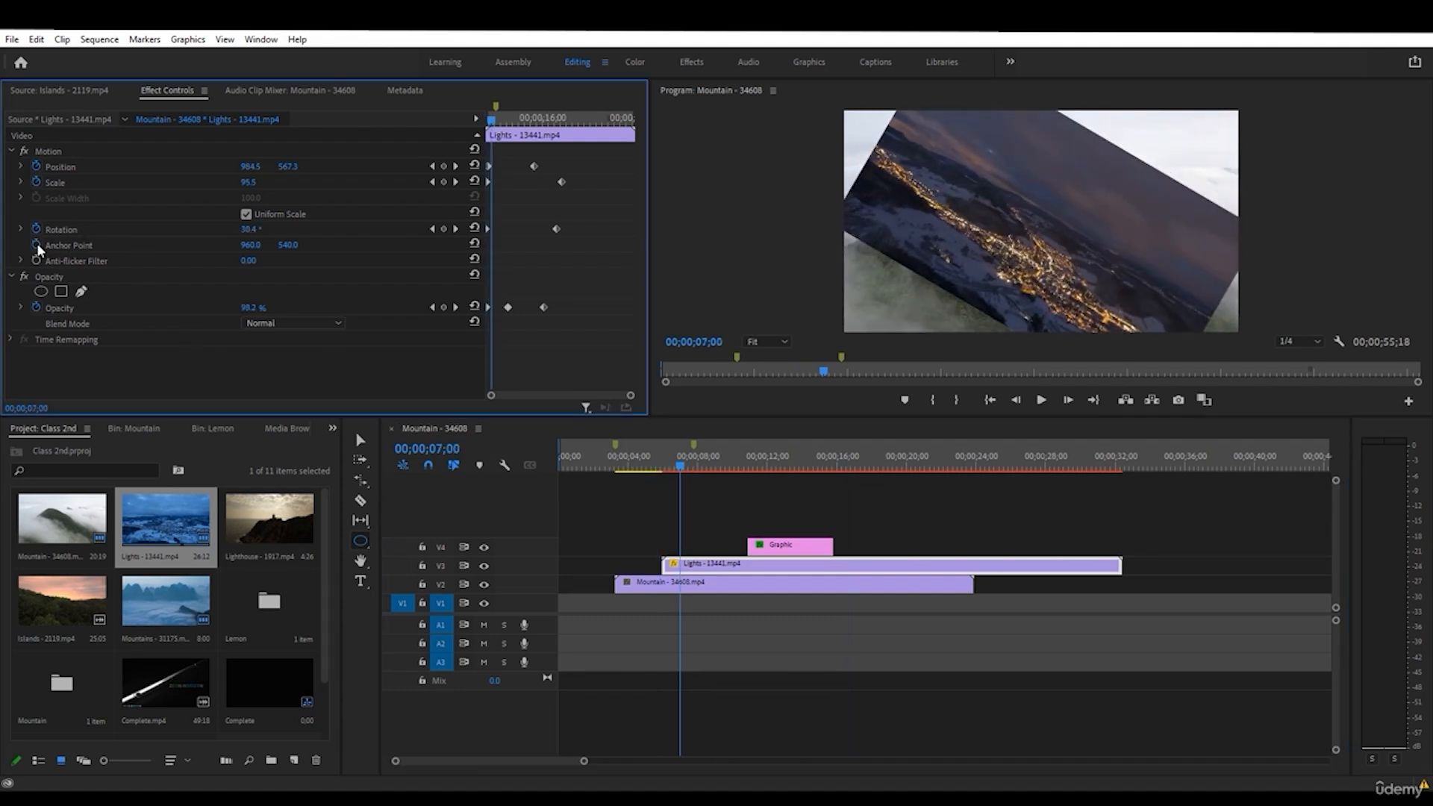
pyautogui.moveTo(715, 454); pyautogui.dragTo(772, 455)
pyautogui.moveTo(281, 248); pyautogui.dragTo(298, 248)
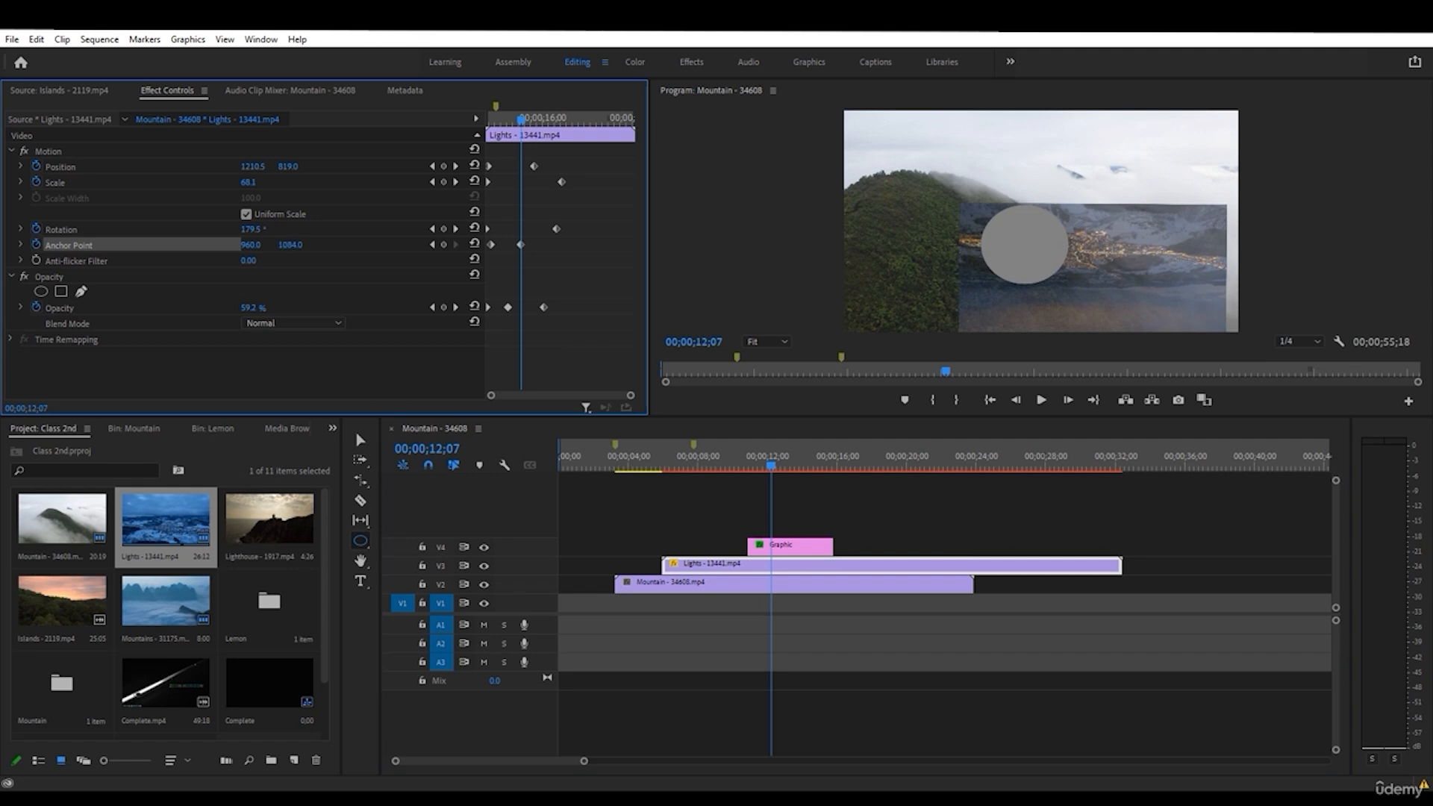
pyautogui.moveTo(749, 460); pyautogui.dragTo(652, 467)
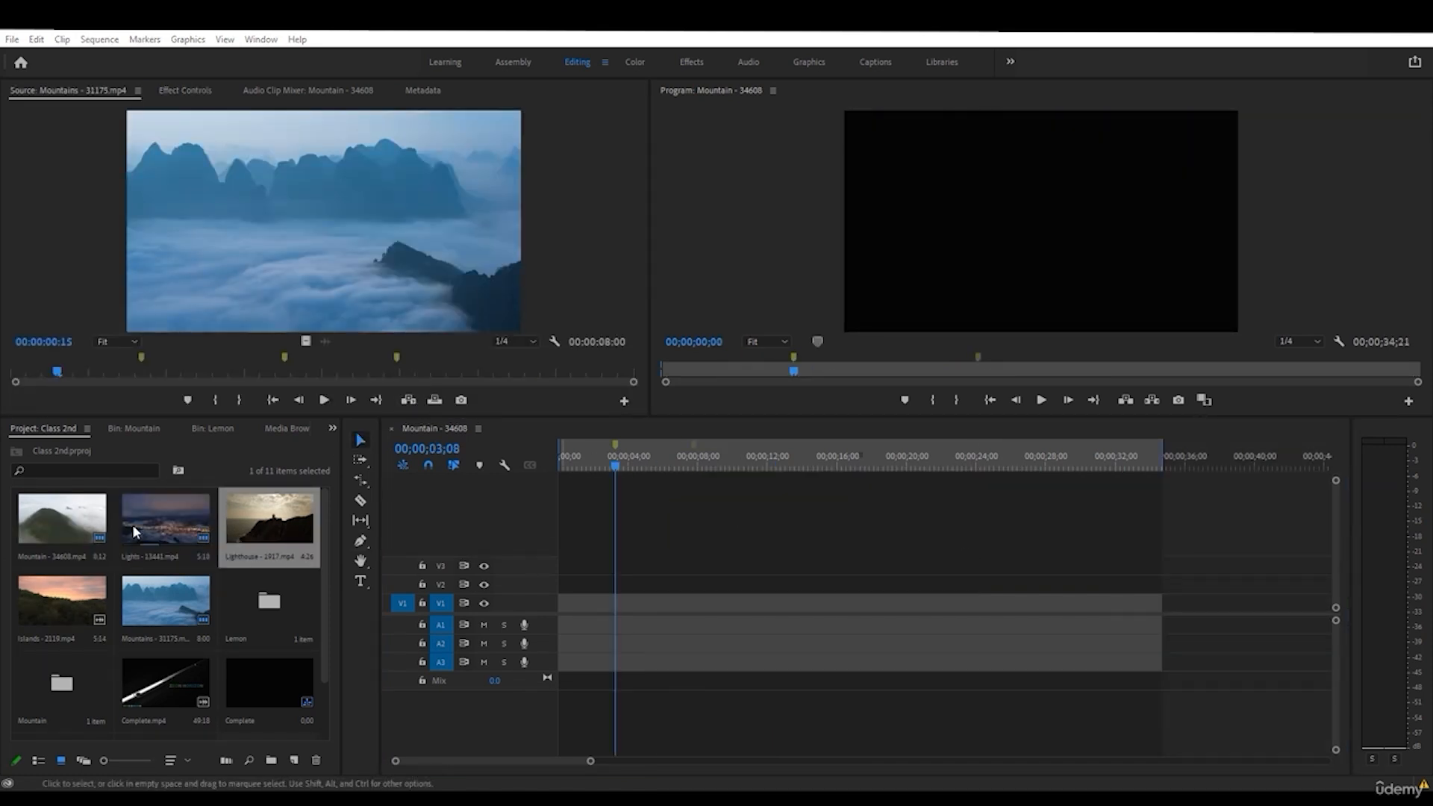
# - Mark a 16:16 range of Mountain - 34608.mp4, leaving unused frames at both ends, and place it at the start of V1
pyautogui.doubleClick(77, 513)
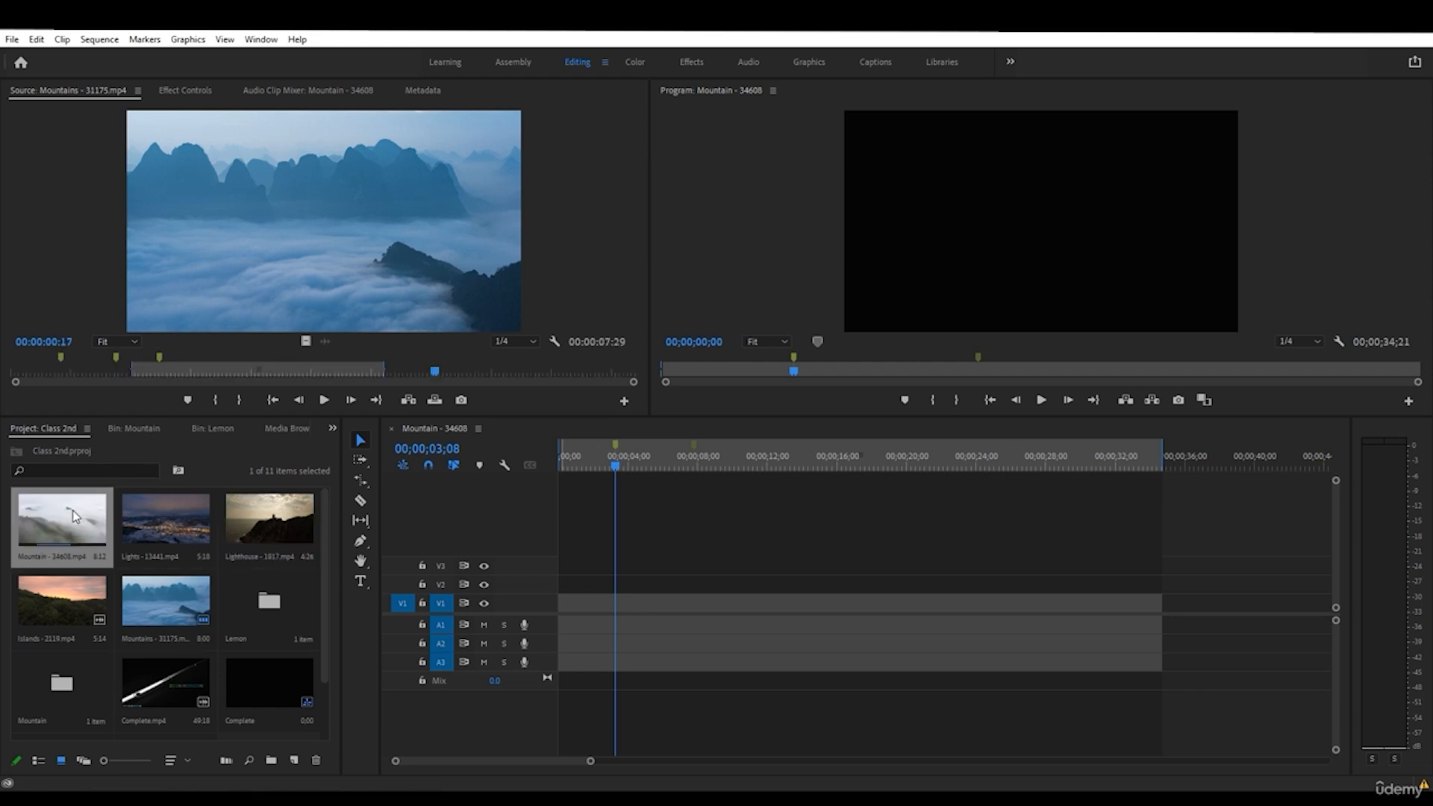
pyautogui.moveTo(130, 371); pyautogui.dragTo(12, 371)
pyautogui.moveTo(386, 369); pyautogui.dragTo(575, 371)
pyautogui.click(379, 372)
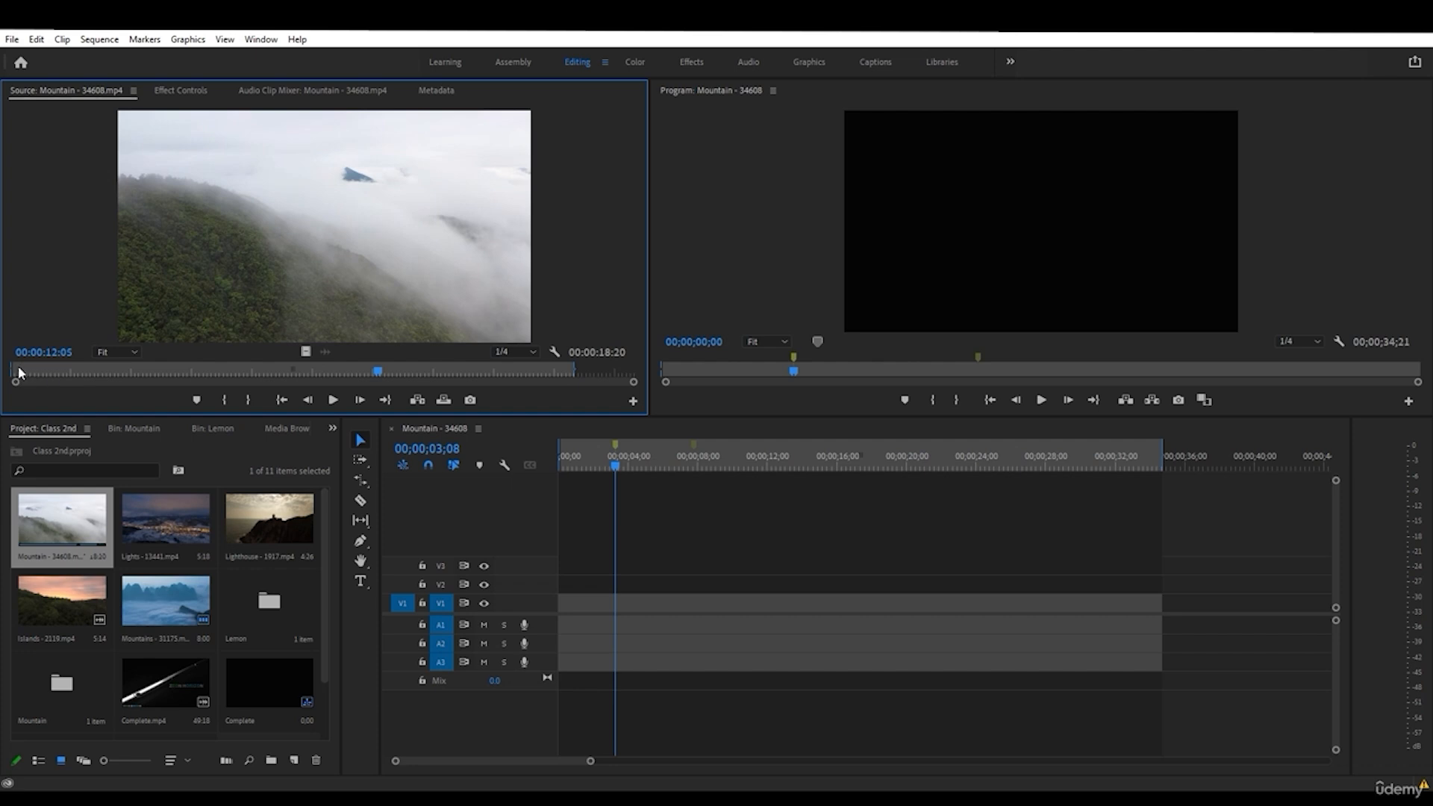
pyautogui.moveTo(16, 371); pyautogui.dragTo(74, 371)
pyautogui.moveTo(61, 525); pyautogui.dragTo(564, 602)
# - Open Lights - 13441.mp4 as the source and add its marked 15:14 range directly after the Mountain clip on V1
pyautogui.click(178, 522)
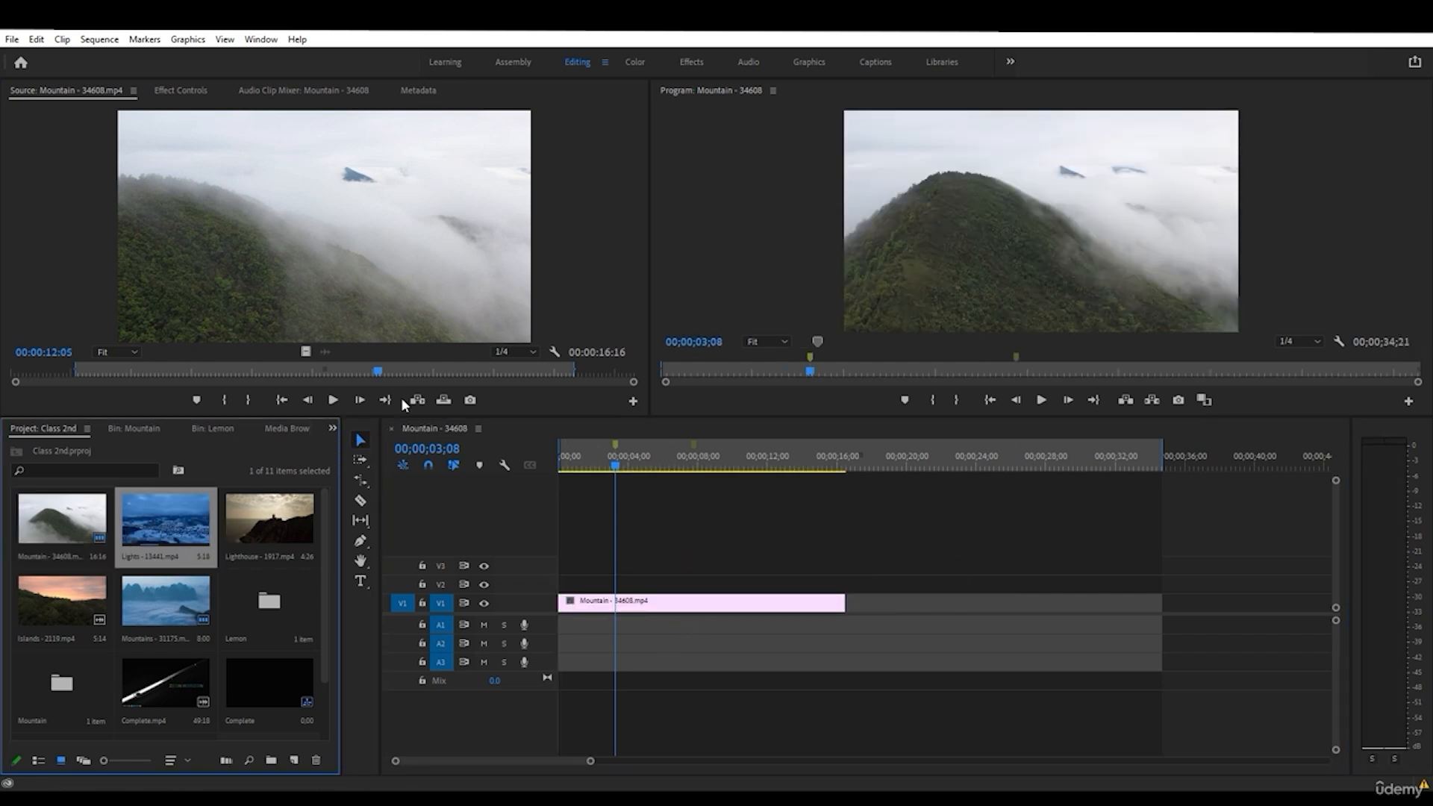
pyautogui.doubleClick(168, 513)
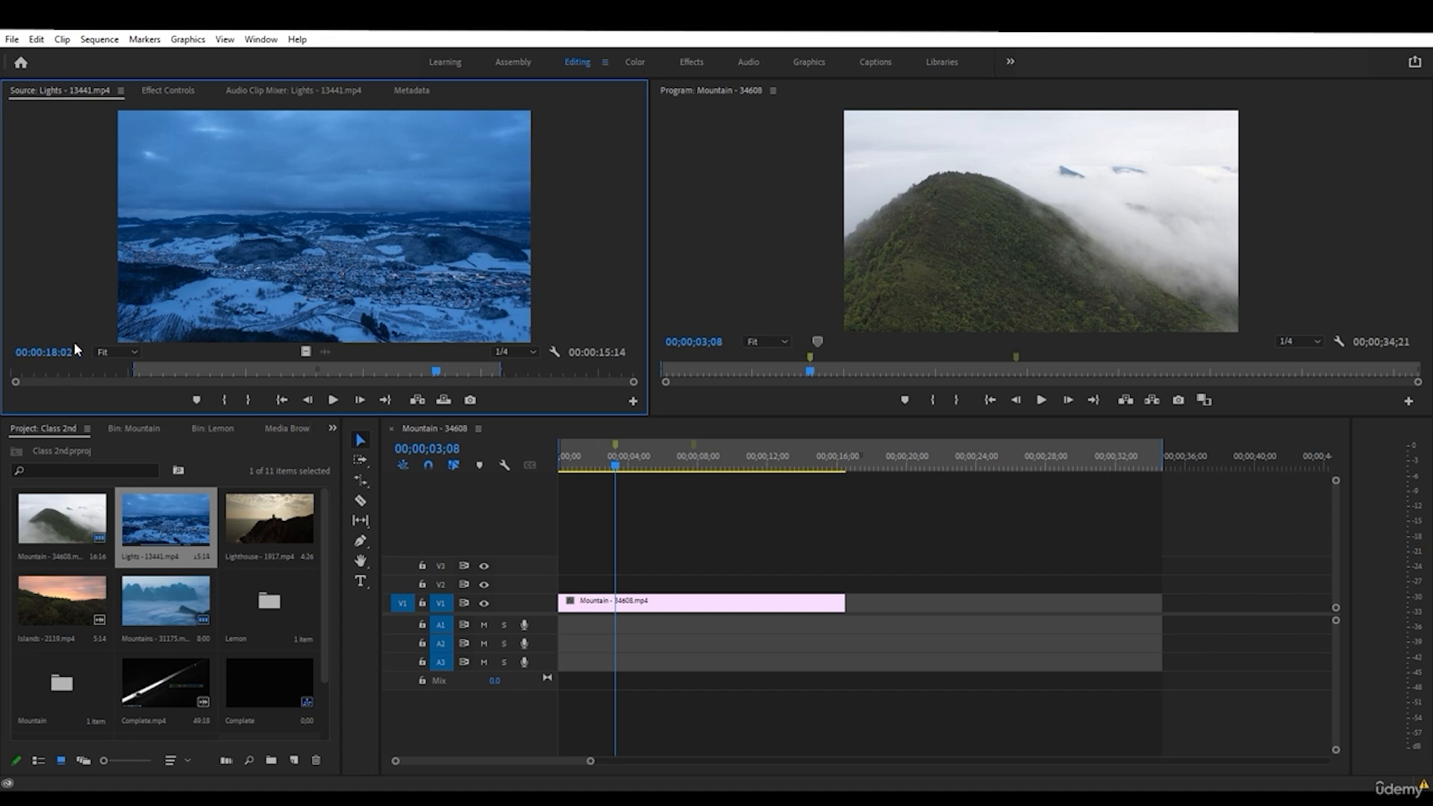
pyautogui.moveTo(447, 382); pyautogui.dragTo(859, 601)
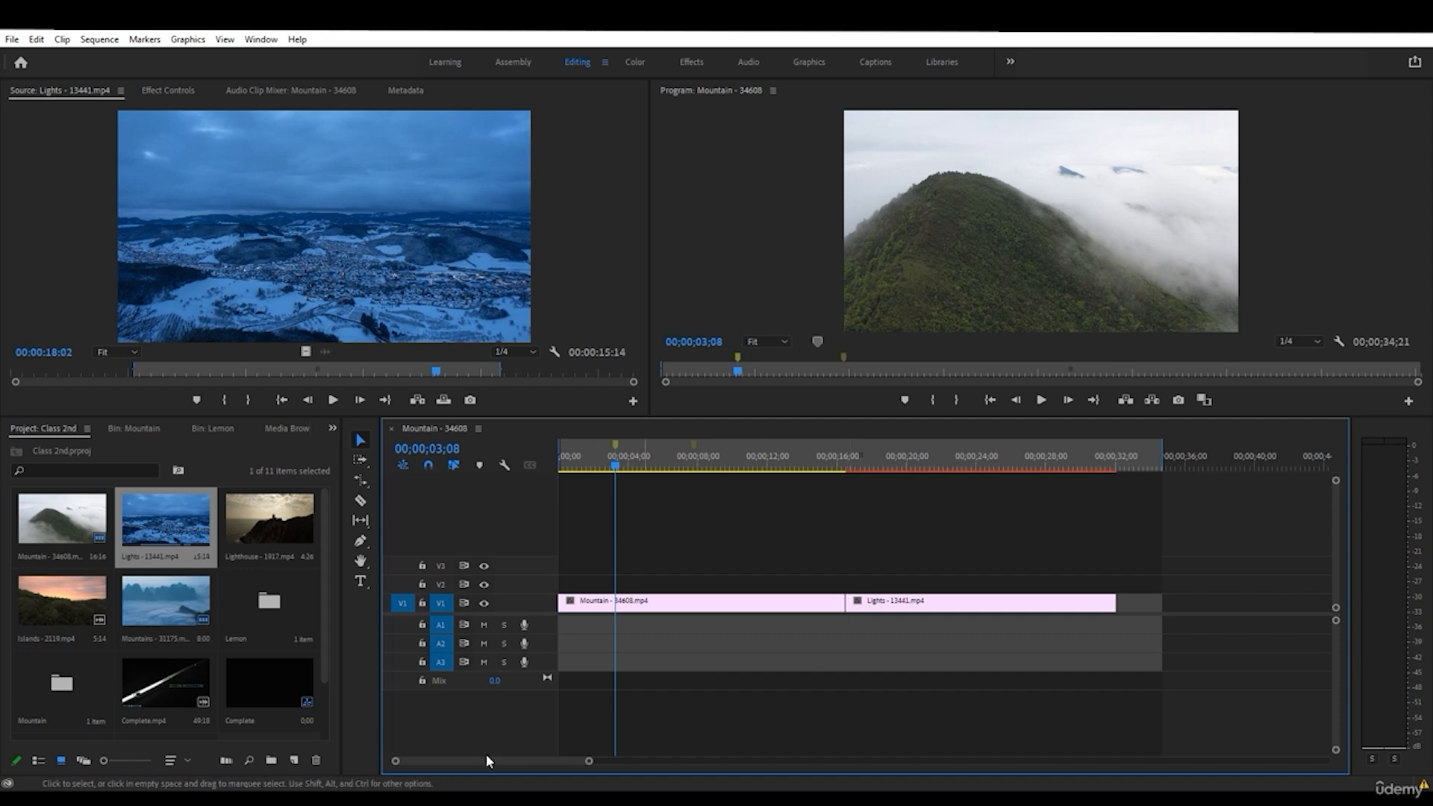
# - Extend the Lights source range to its full 26:12 length and place it on V3 at the end of the sequence's marked range
pyautogui.moveTo(488, 760); pyautogui.dragTo(522, 768)
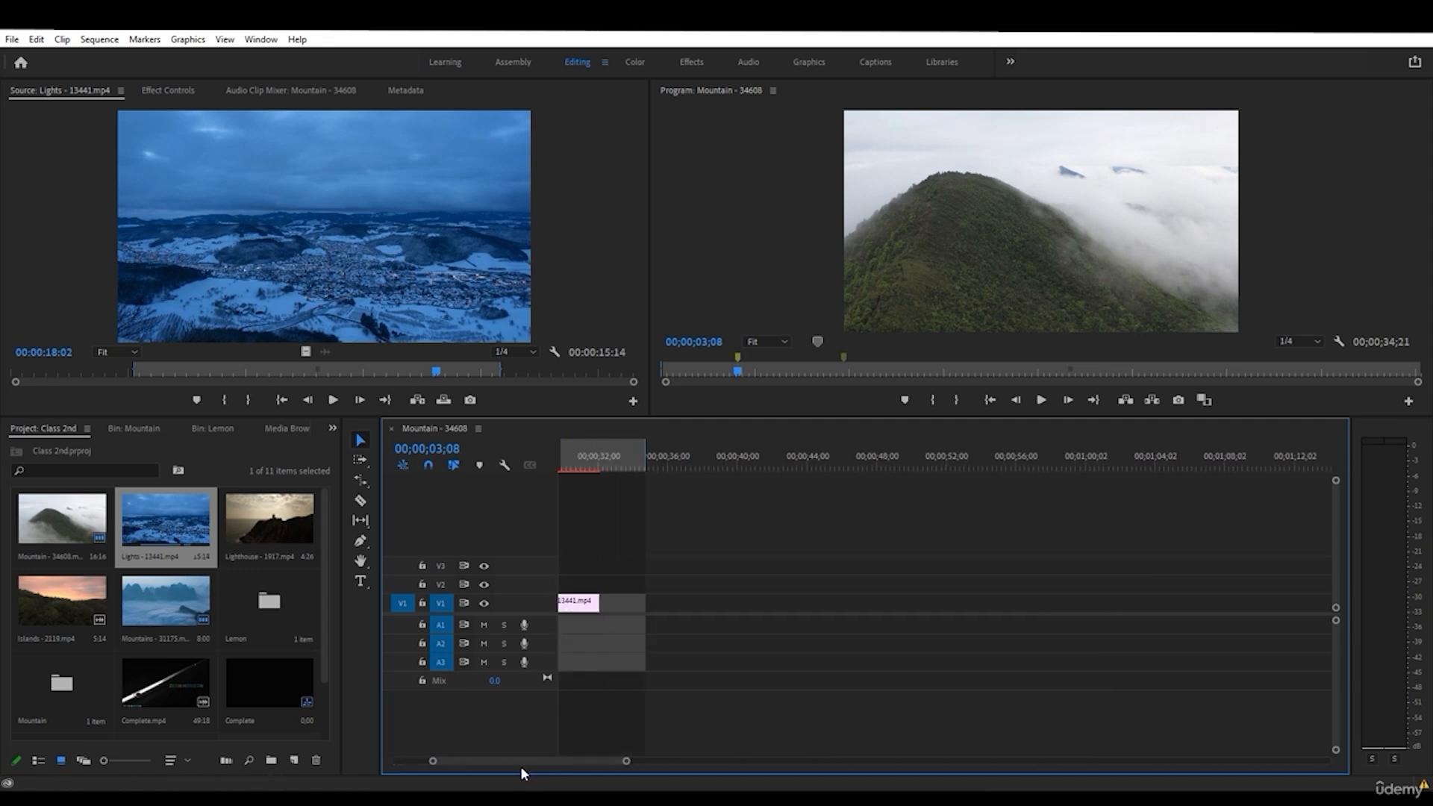
pyautogui.moveTo(502, 374); pyautogui.dragTo(636, 375)
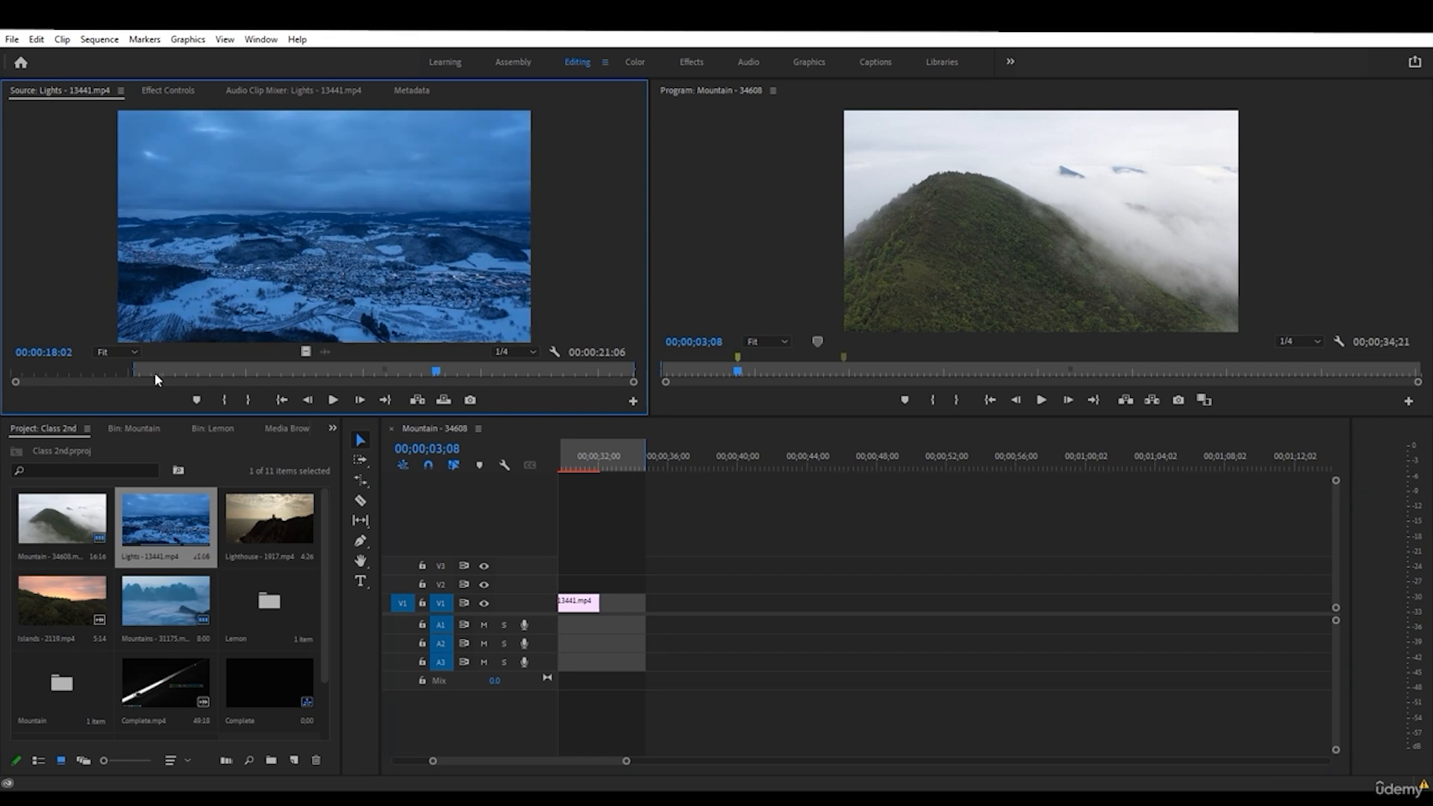
pyautogui.moveTo(134, 370); pyautogui.dragTo(5, 375)
pyautogui.moveTo(633, 456); pyautogui.dragTo(654, 574)
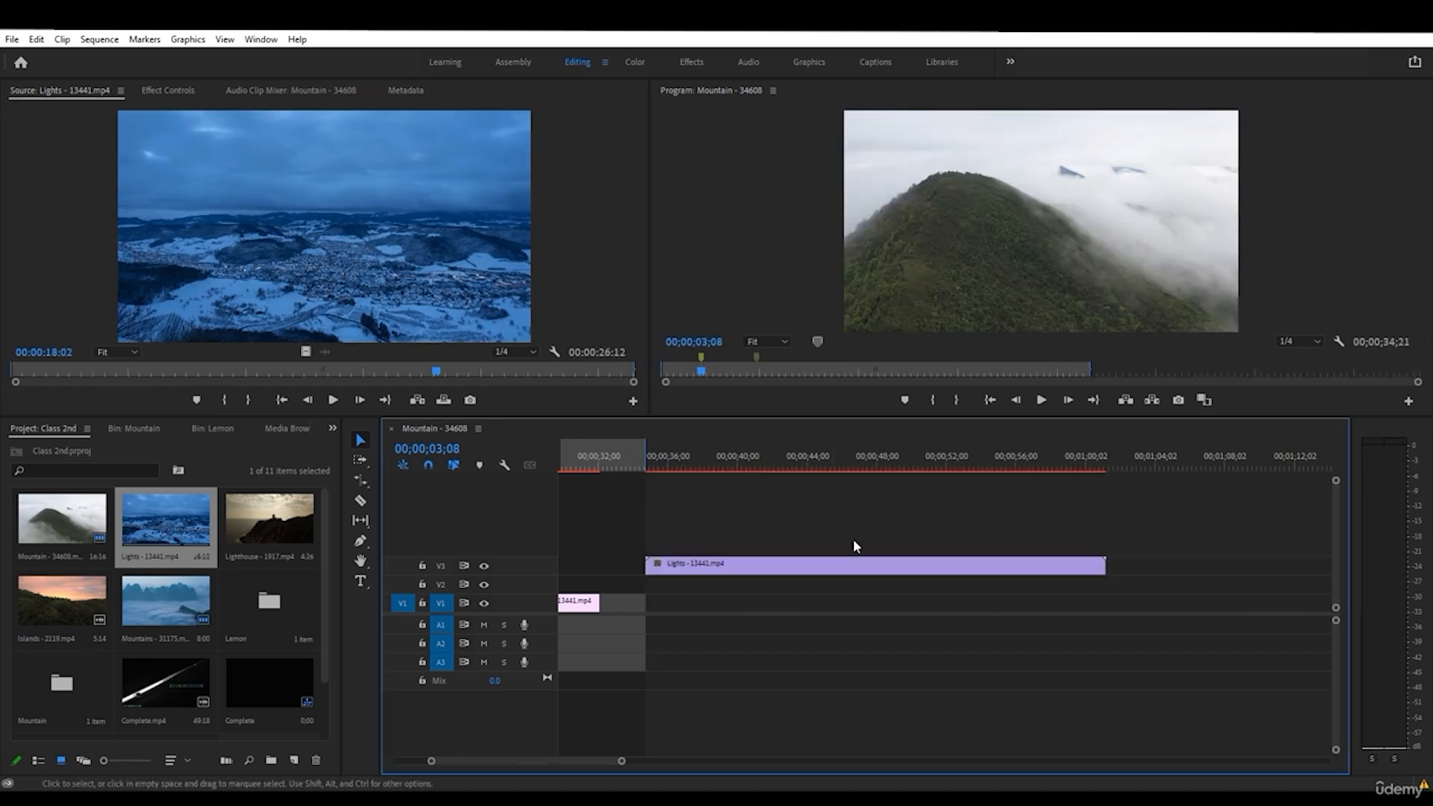
# - Extend the Mountain source range to its full 20:19 length and place it directly after the Lights clip on V3
pyautogui.doubleClick(74, 527)
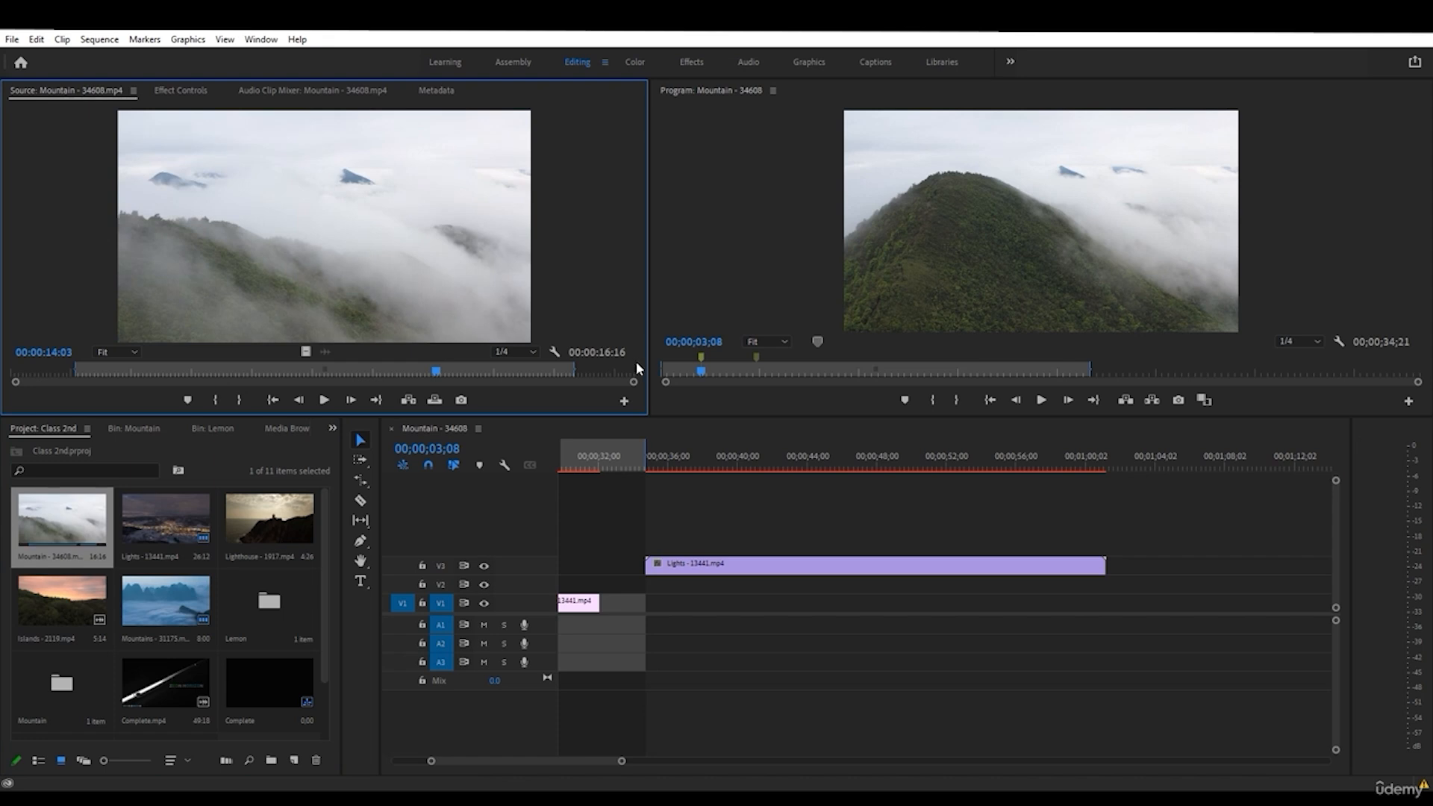
pyautogui.moveTo(572, 374); pyautogui.dragTo(633, 371)
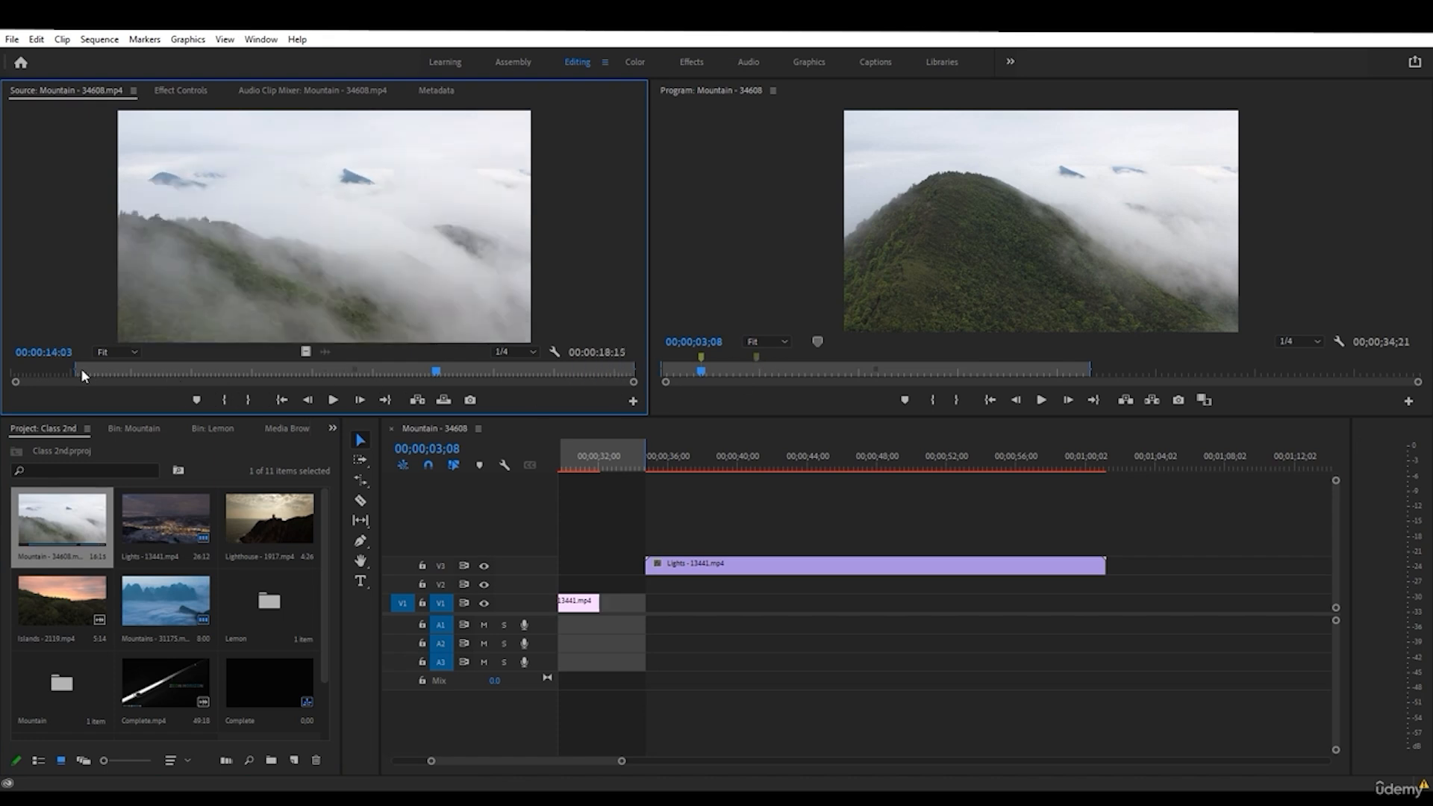
pyautogui.moveTo(81, 373); pyautogui.dragTo(15, 372)
pyautogui.moveTo(407, 325); pyautogui.dragTo(1108, 571)
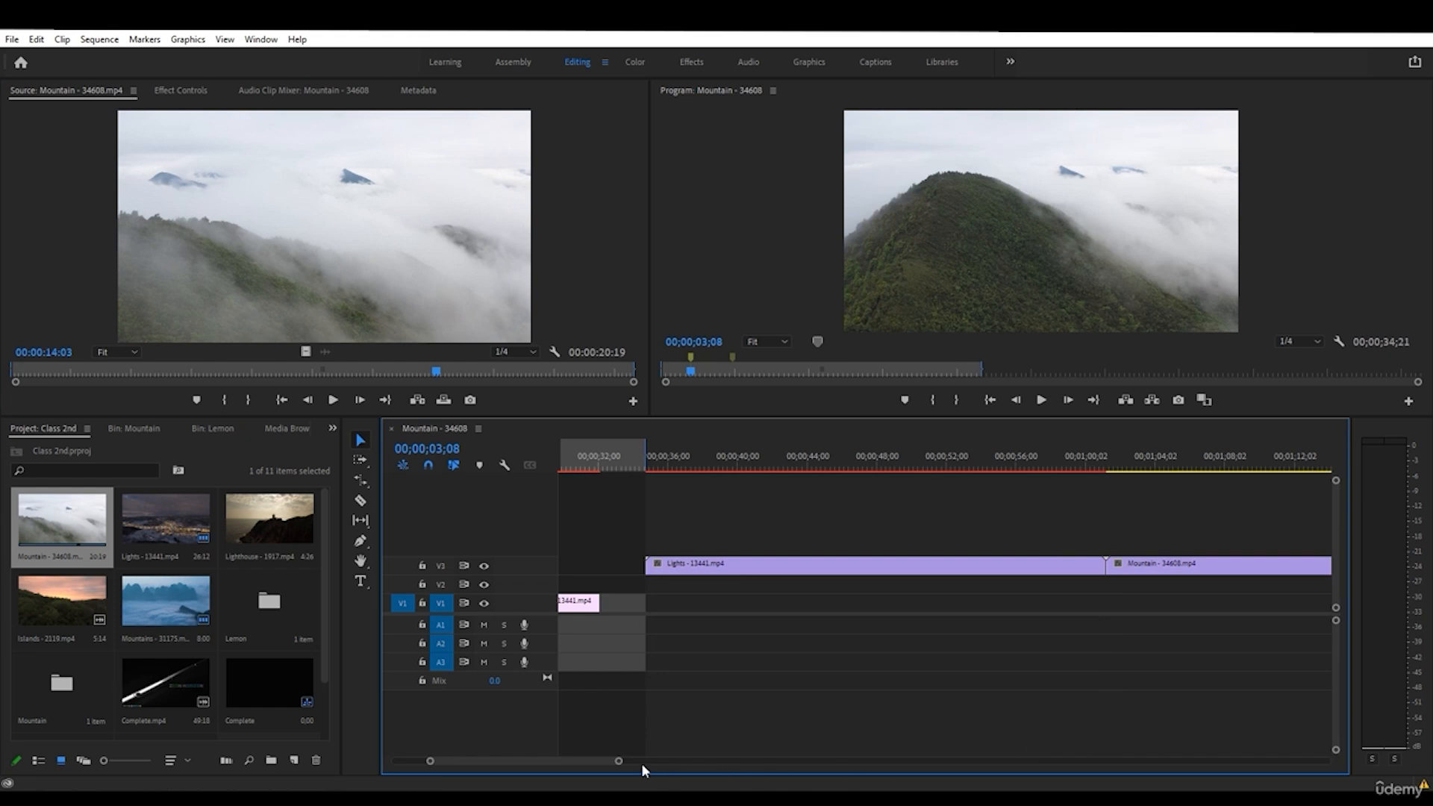
# - Apply the default transition at the cut between the trimmed Mountain and Lights clips on V1
pyautogui.hscroll(-3, 535, 760)
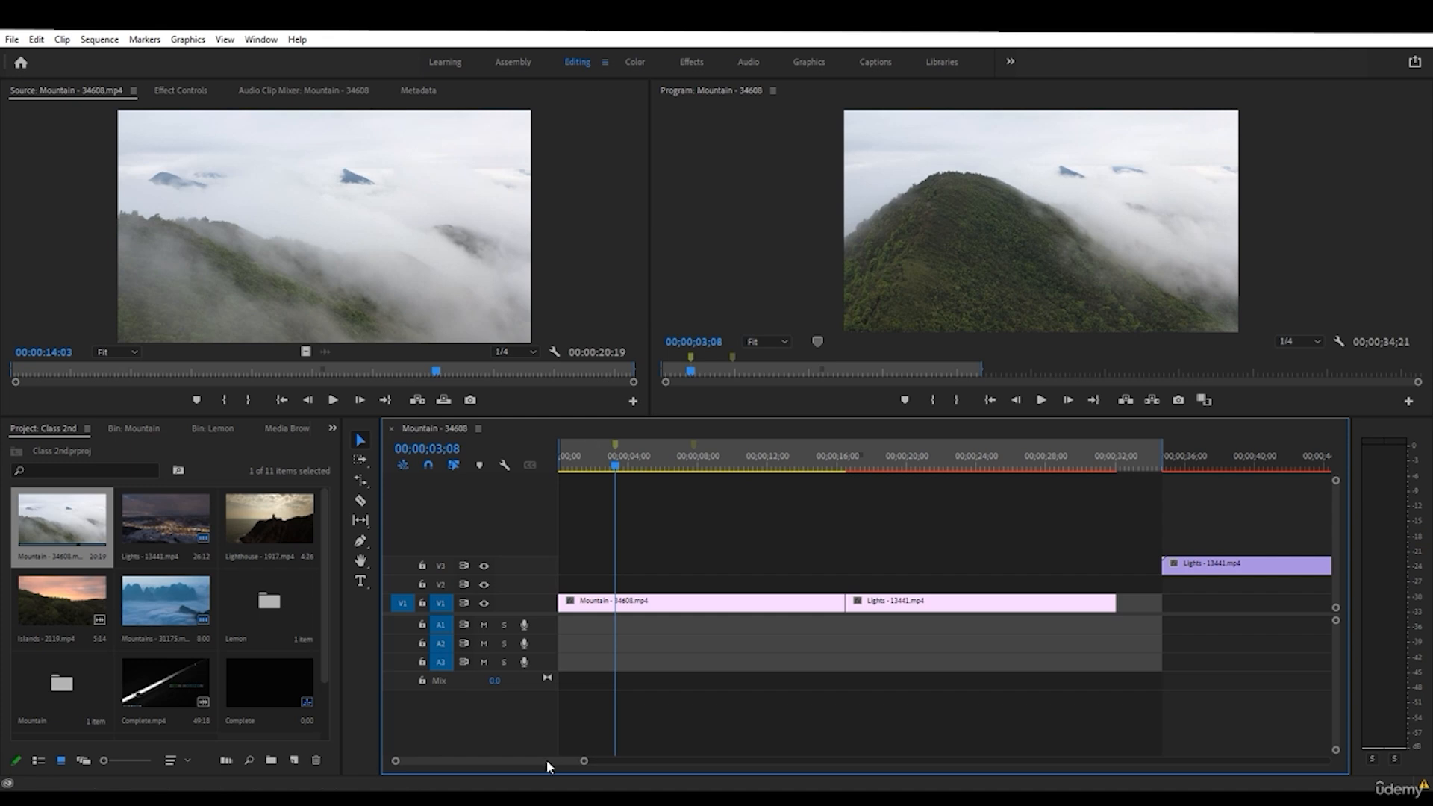
pyautogui.moveTo(547, 760); pyautogui.dragTo(613, 760)
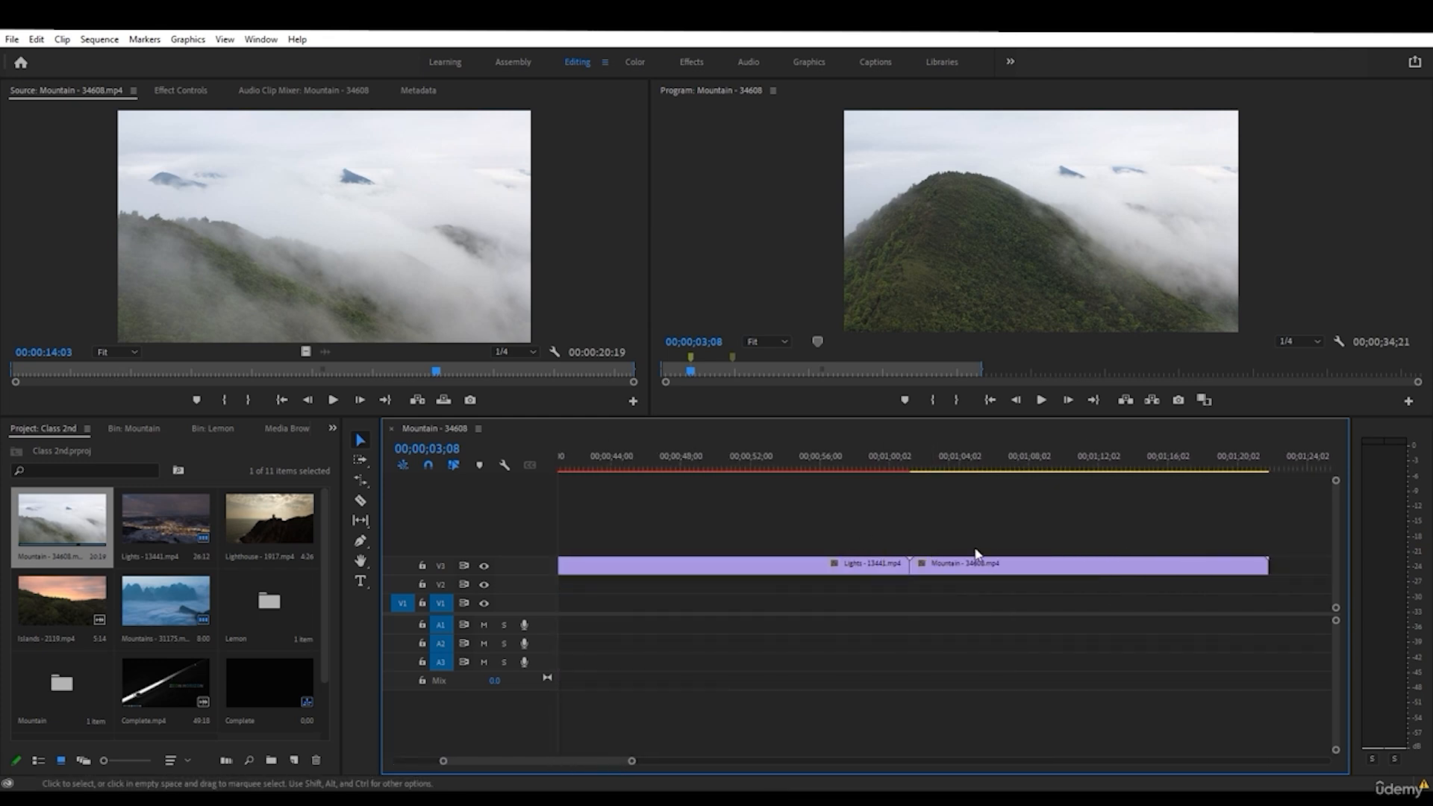
pyautogui.moveTo(602, 759); pyautogui.dragTo(551, 759)
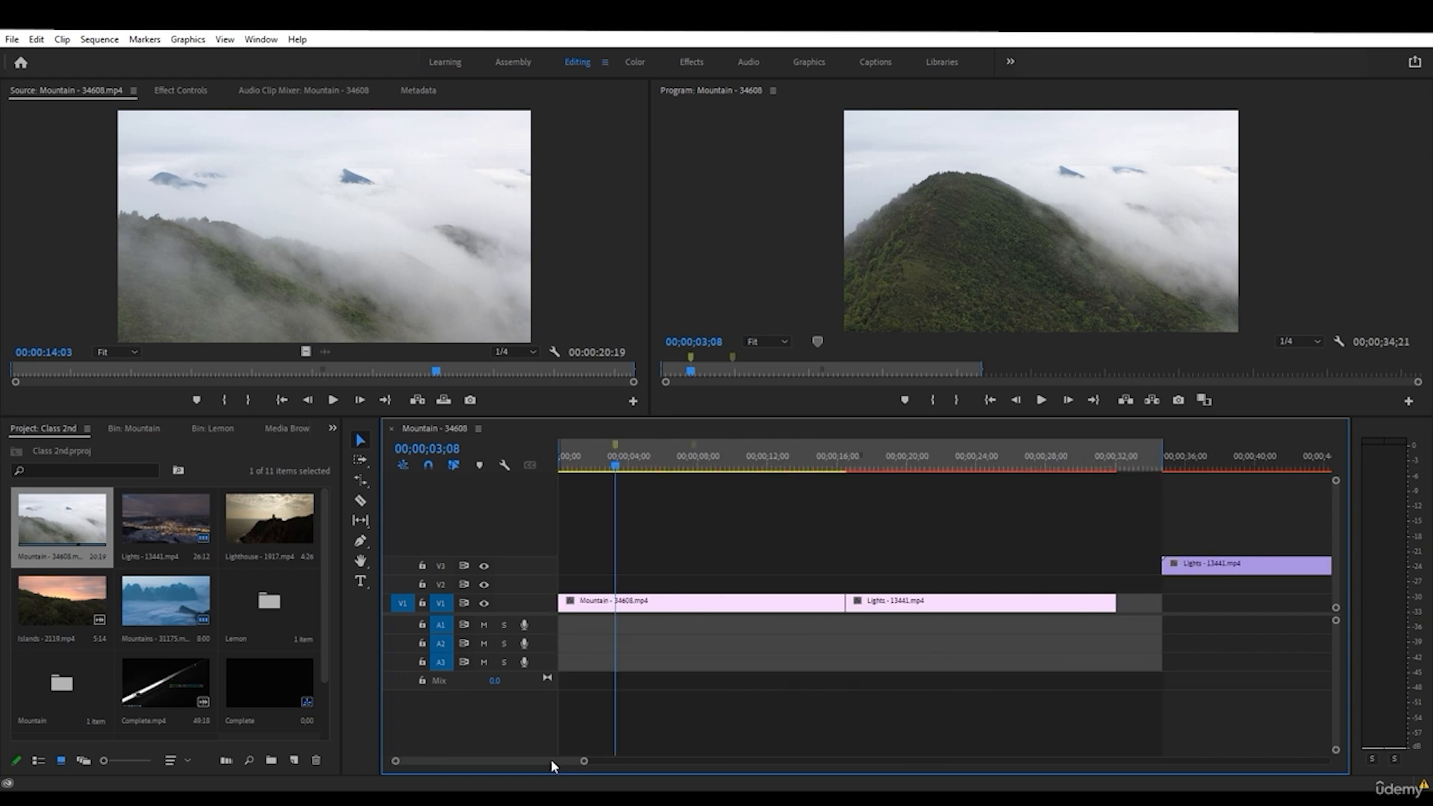
pyautogui.click(849, 601)
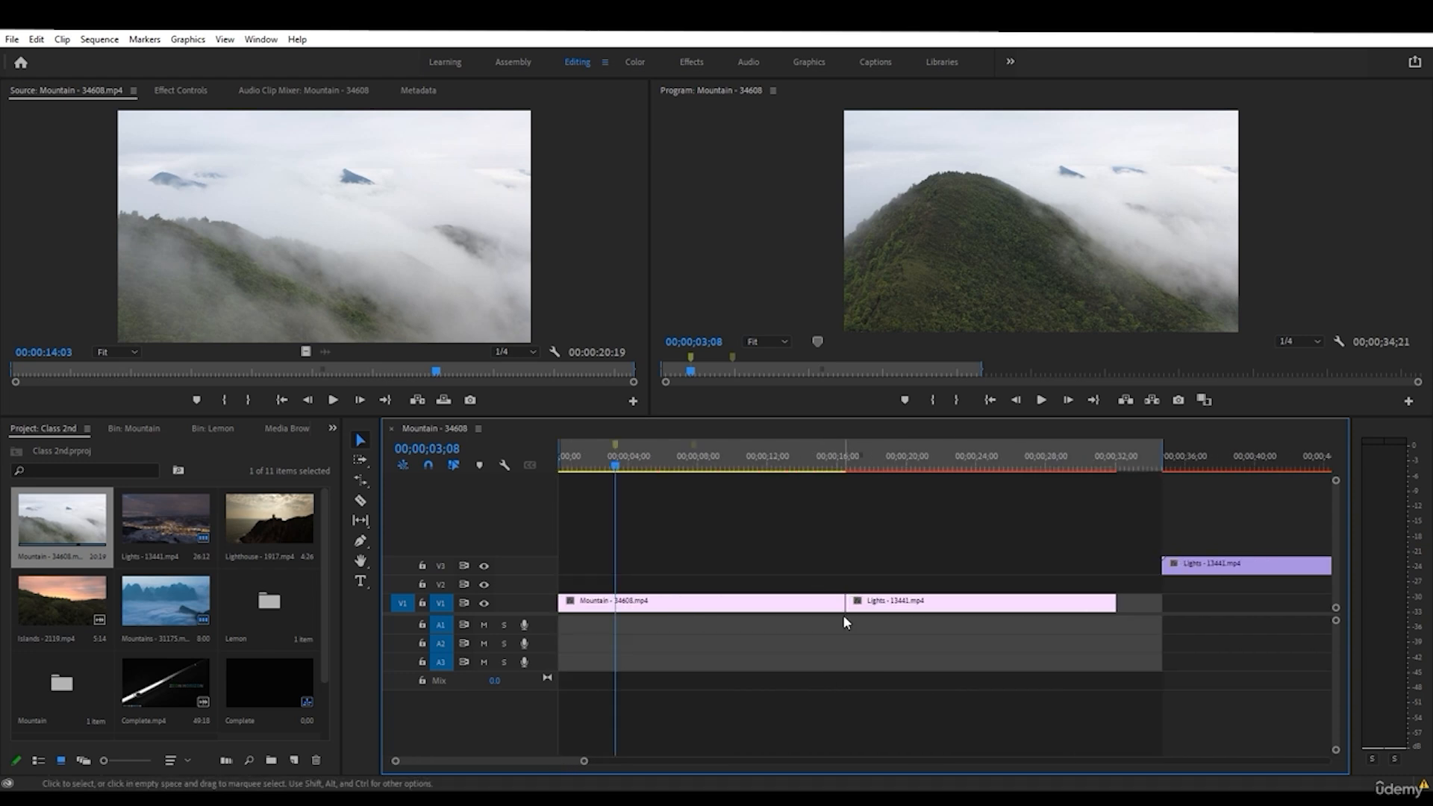
pyautogui.rightClick(848, 606)
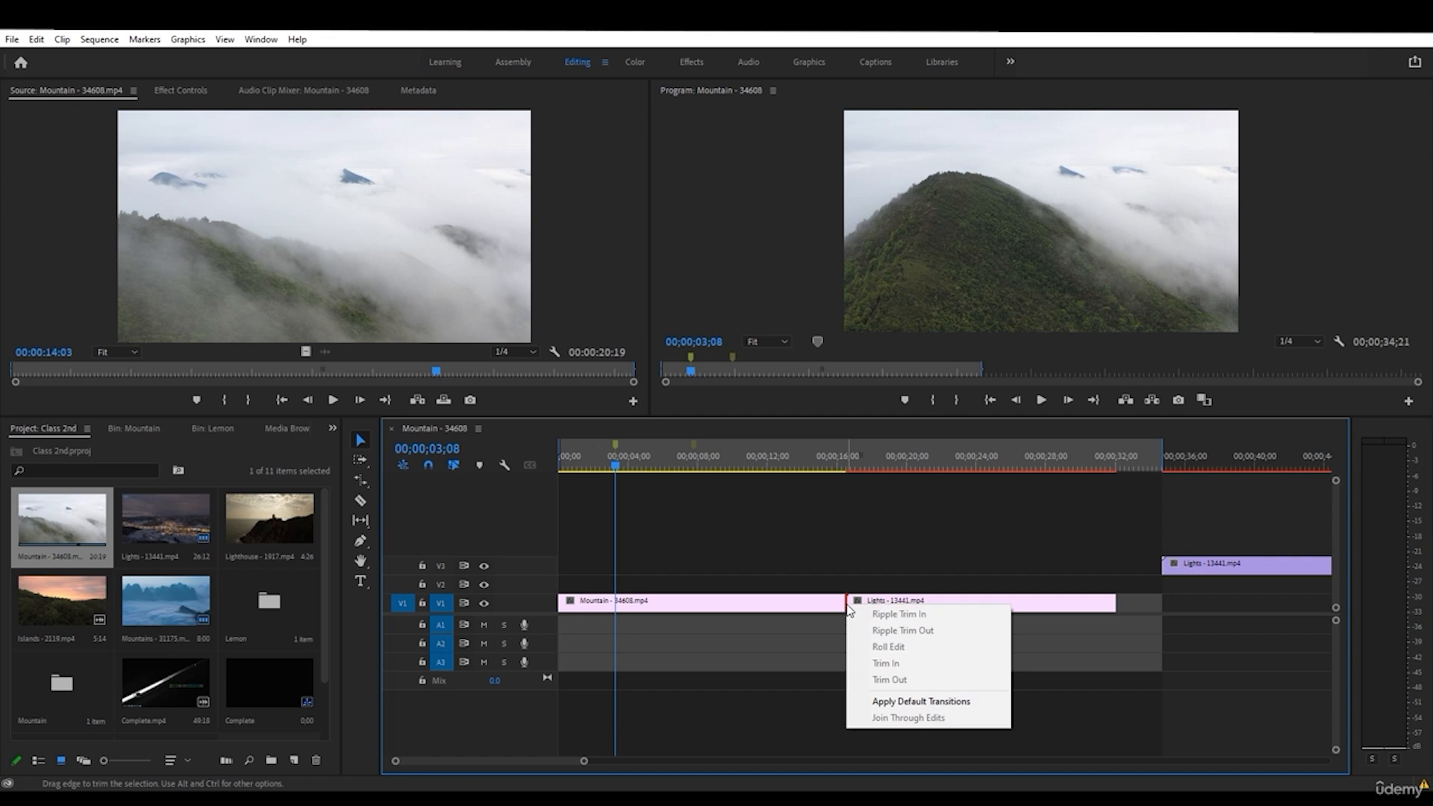
pyautogui.click(919, 702)
# - Scrub across the V1 transition, render the sequence previews from 00;00;15;21, and cancel the rendering partway
pyautogui.moveTo(813, 462)
pyautogui.mouseDown()
pyautogui.moveTo(862, 467)
pyautogui.moveTo(814, 469)
pyautogui.mouseUp()
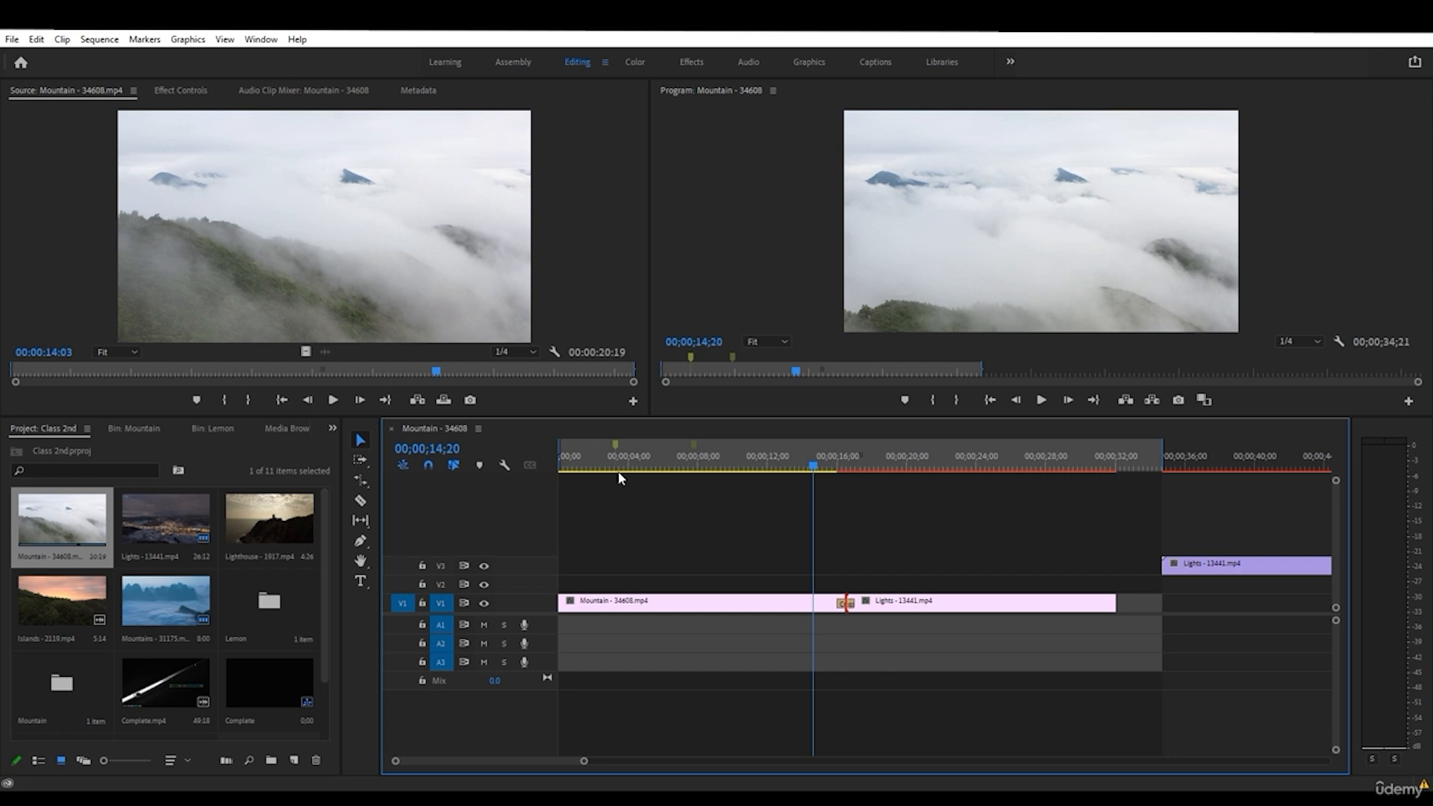
pyautogui.moveTo(819, 464); pyautogui.dragTo(840, 466)
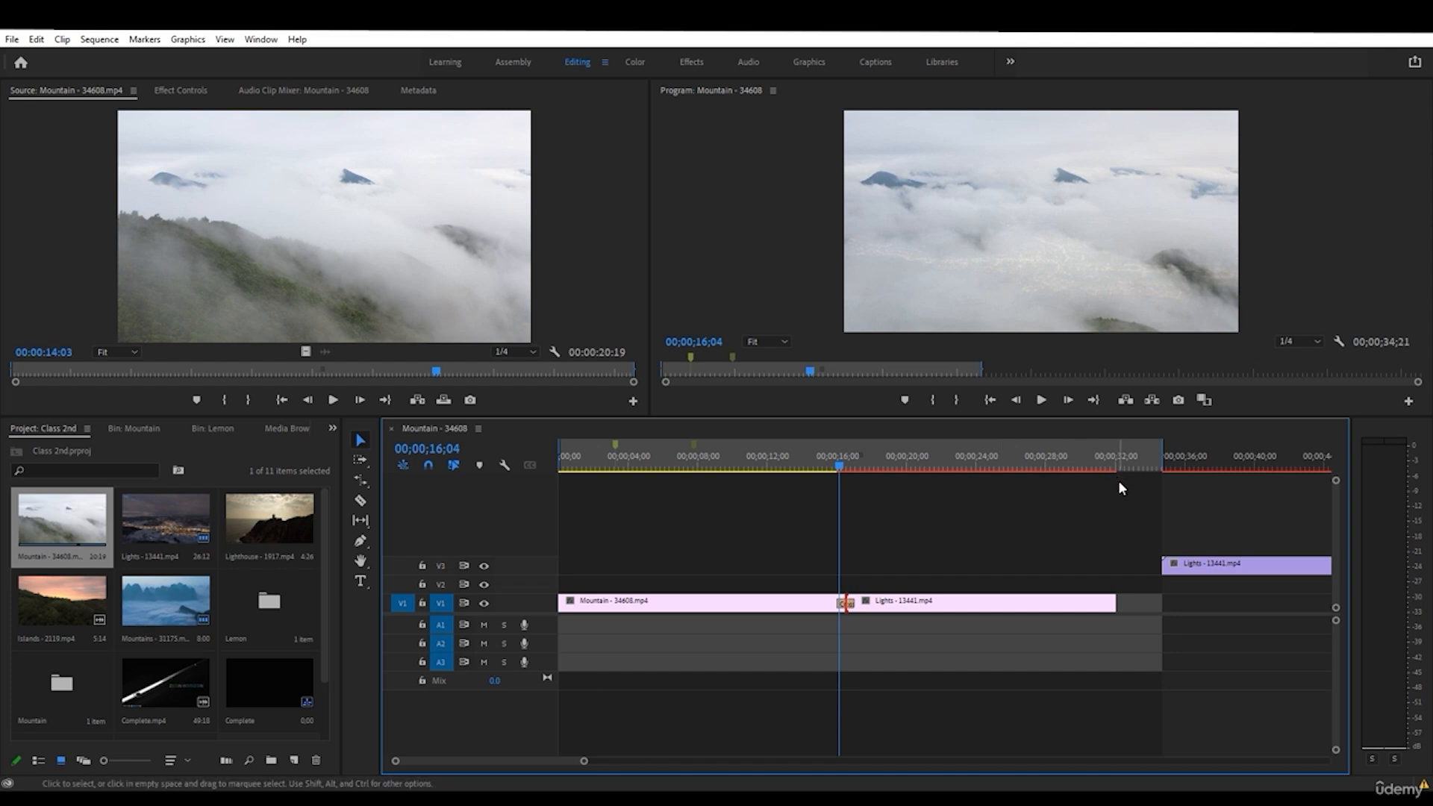
pyautogui.moveTo(765, 465); pyautogui.dragTo(766, 467)
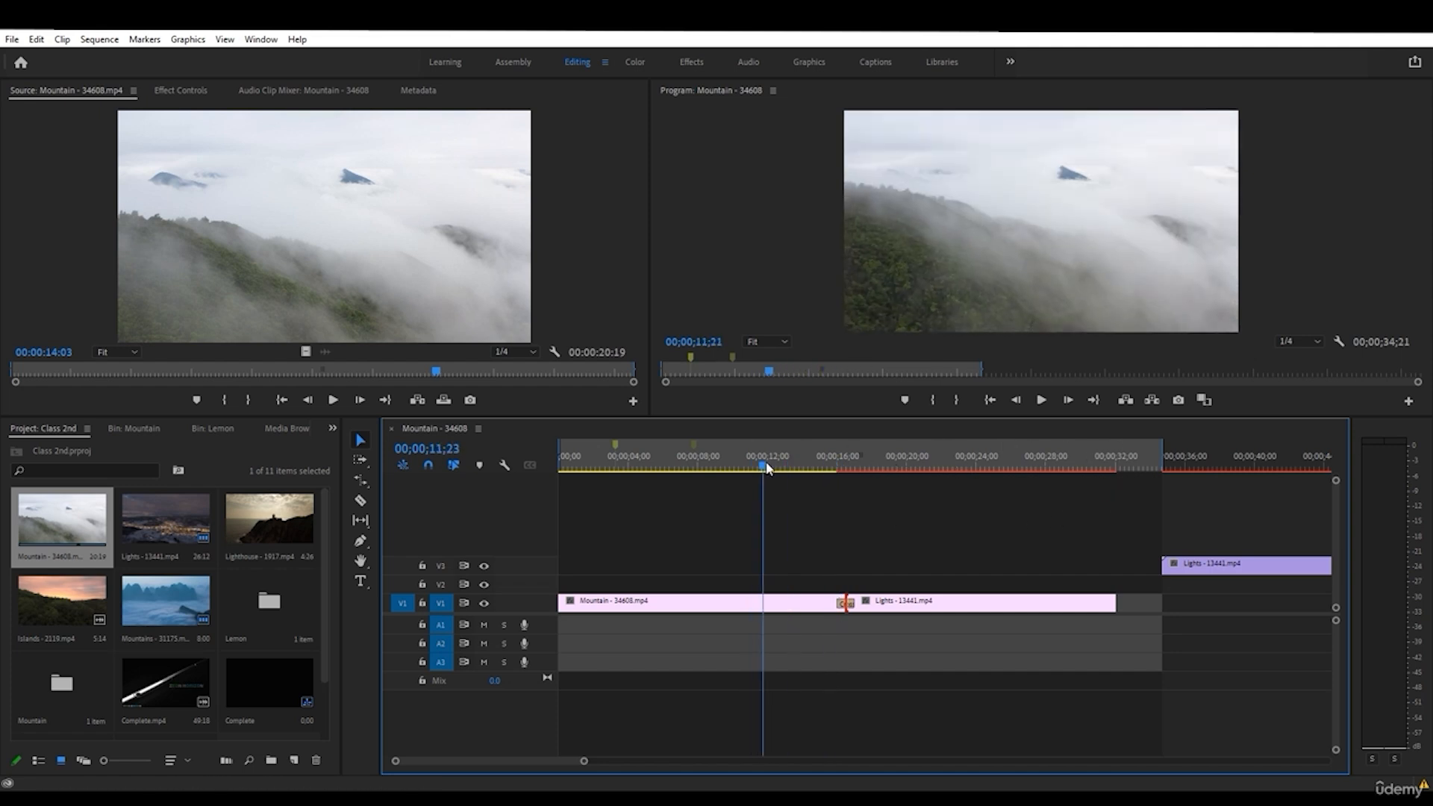
pyautogui.click(829, 464)
pyautogui.press('Return')
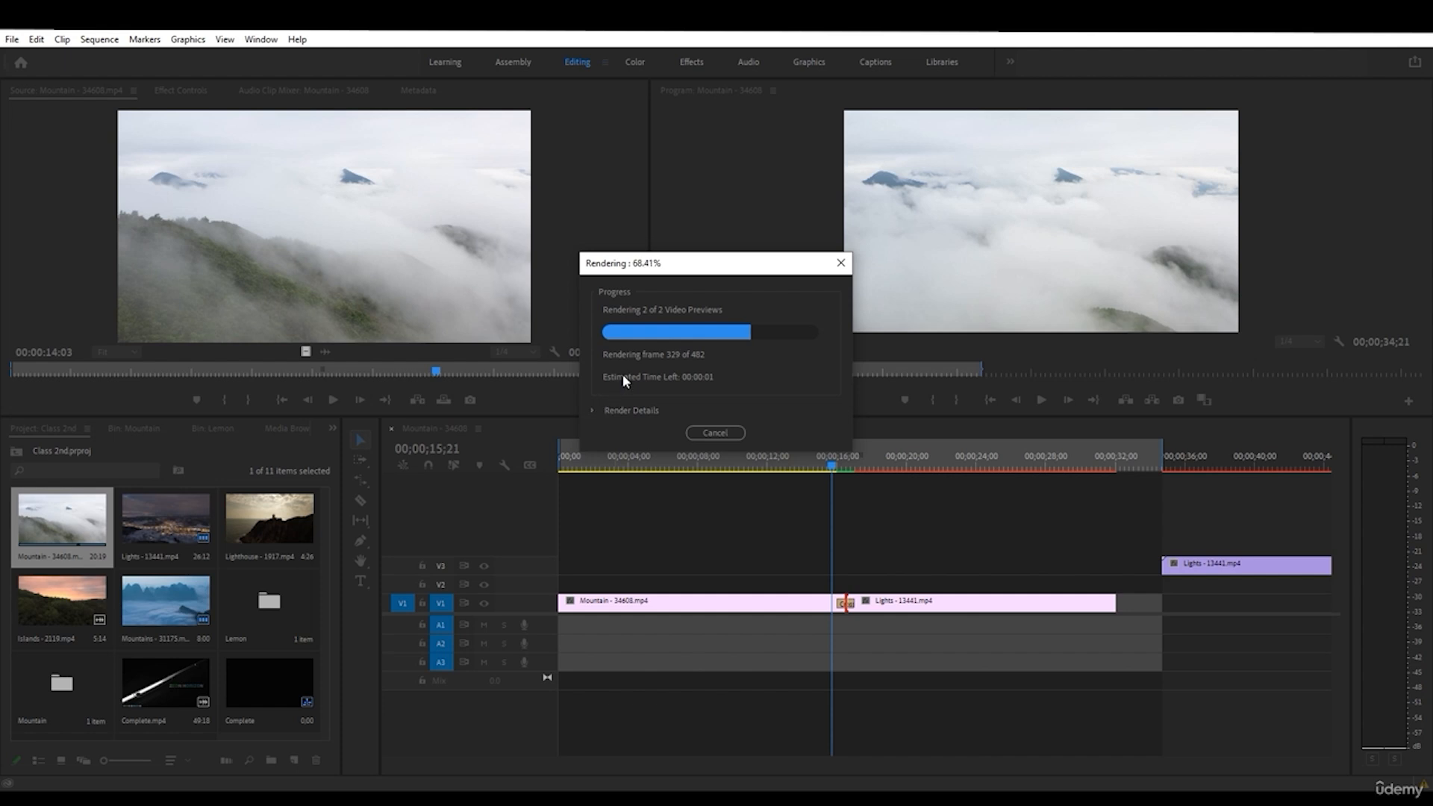
pyautogui.click(716, 433)
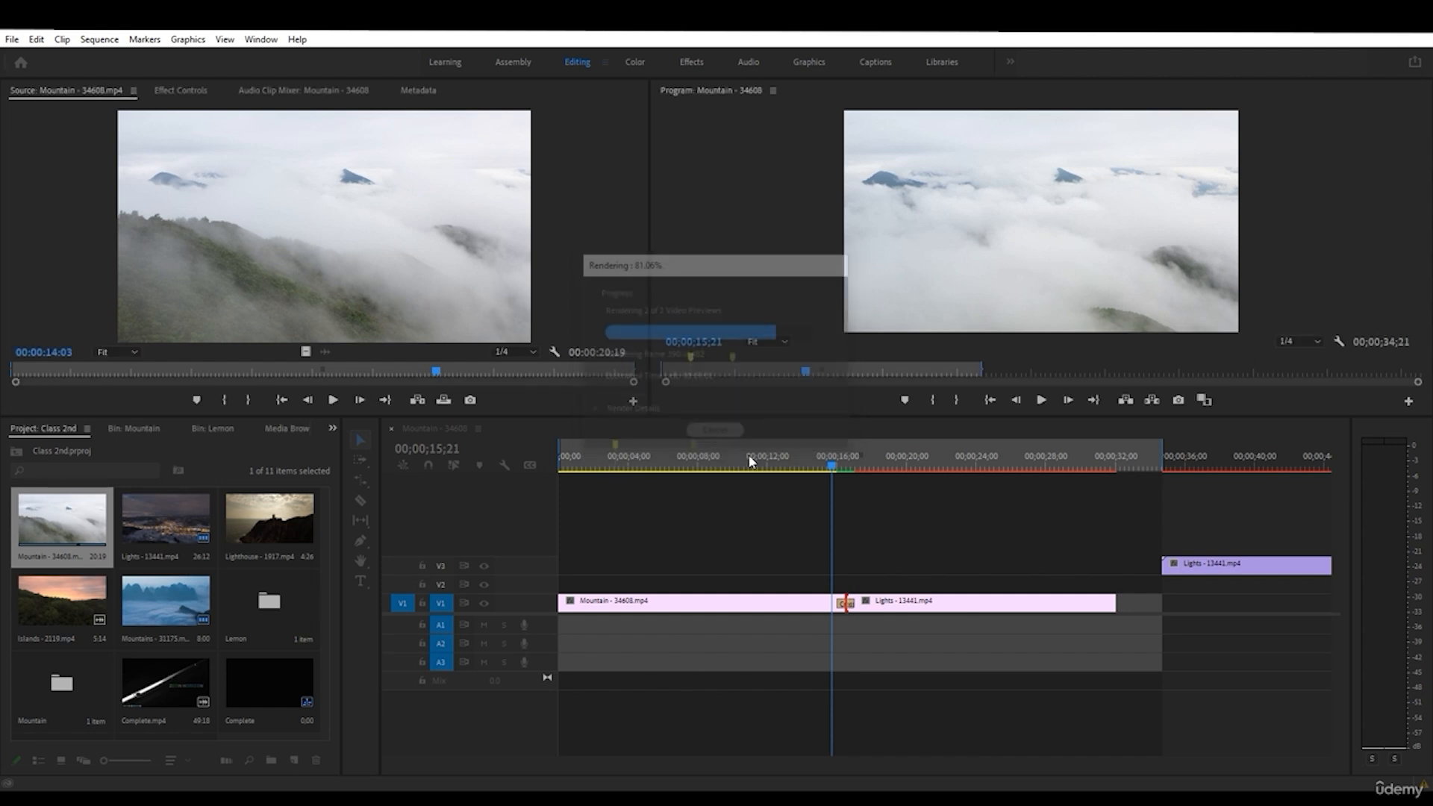
# - Play back the transition between the two V1 clips from shortly before the cut, stopping at 00;00;17;28
pyautogui.click(851, 467)
pyautogui.moveTo(854, 463); pyautogui.dragTo(787, 466)
pyautogui.click(1041, 401)
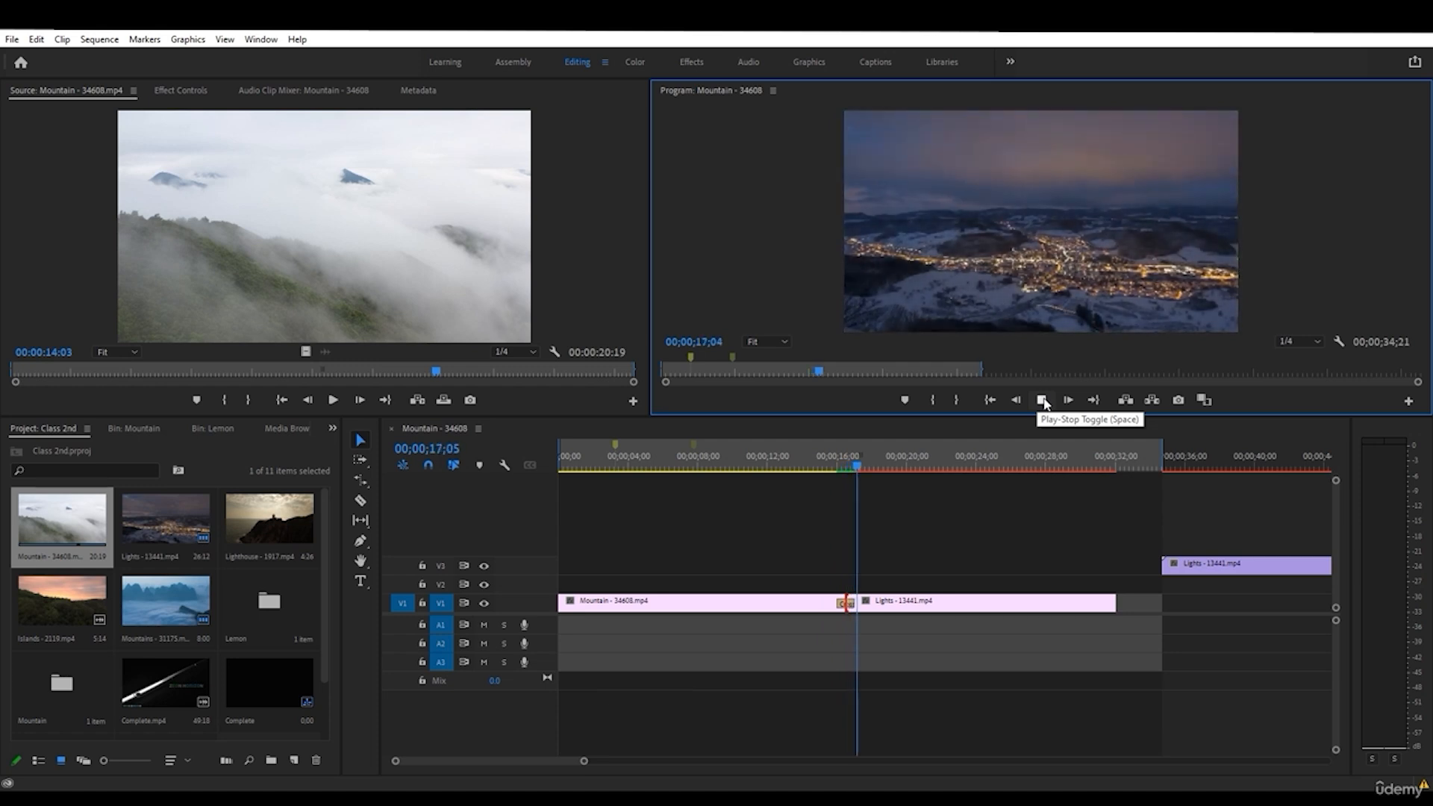
pyautogui.click(1043, 401)
# - Apply the default transition between the full-length Lights and Mountain clips on V3, accept repeated frames, and move the playhead to 00;00;59;18
pyautogui.moveTo(546, 769); pyautogui.dragTo(589, 761)
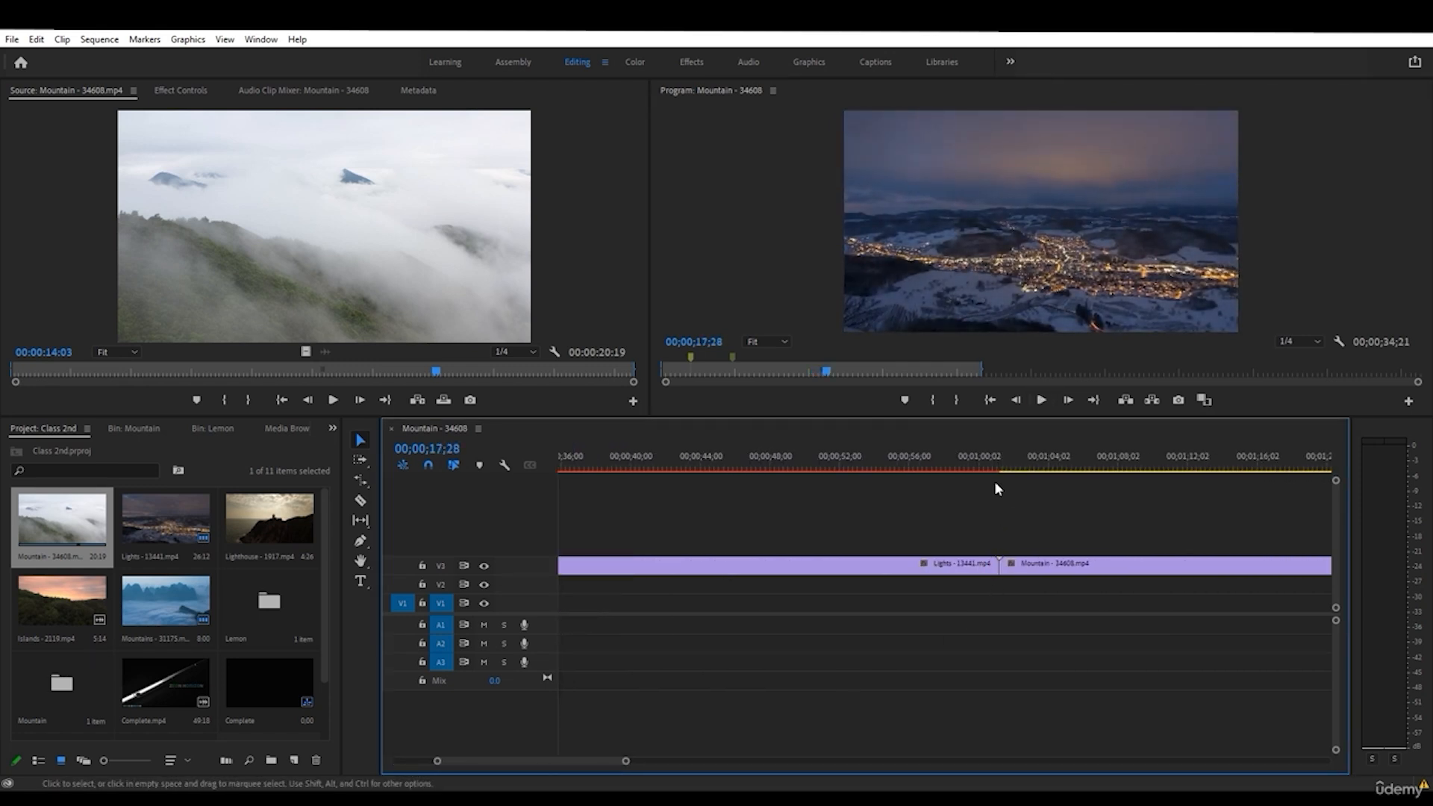
pyautogui.click(987, 461)
pyautogui.rightClick(1014, 566)
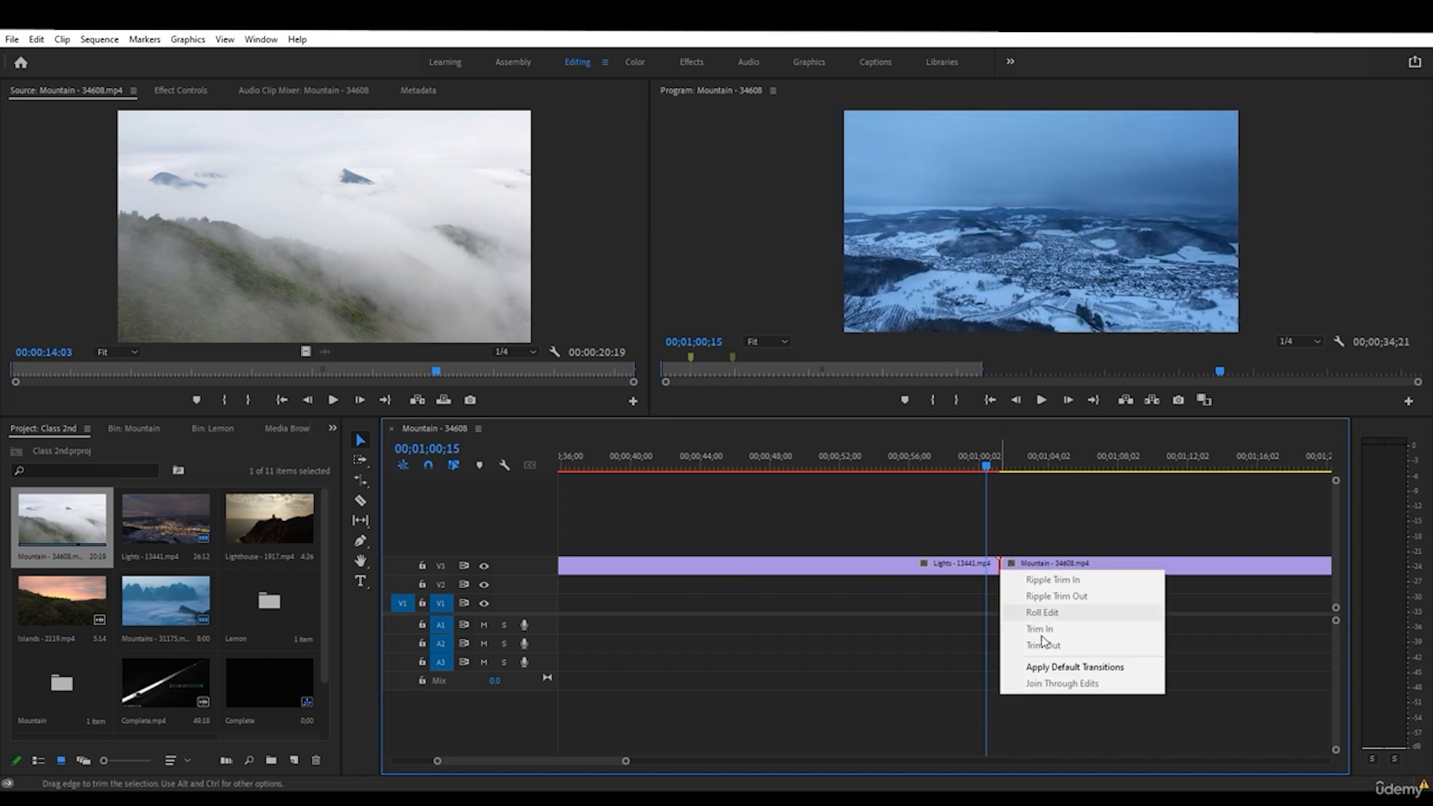
pyautogui.click(1063, 674)
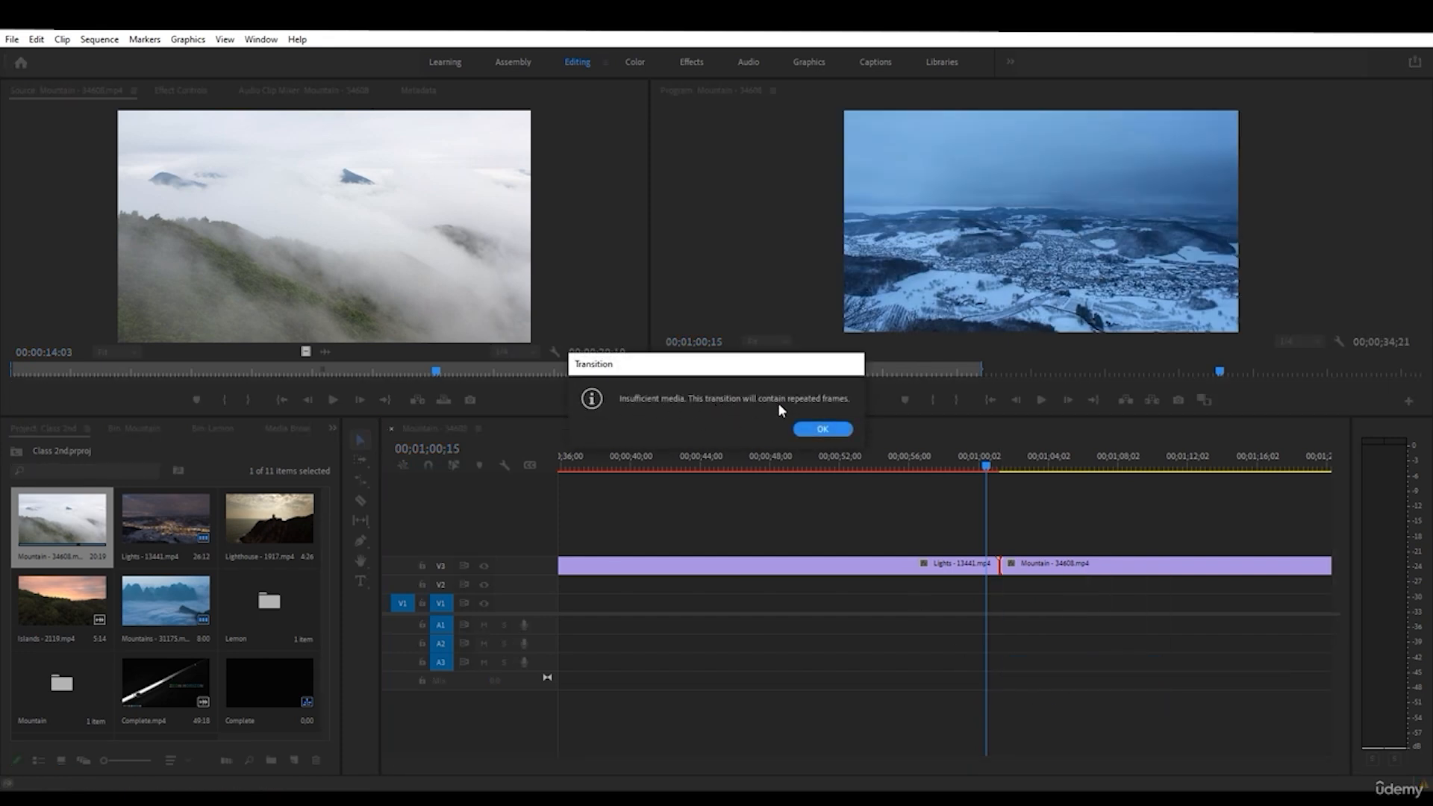
pyautogui.click(821, 429)
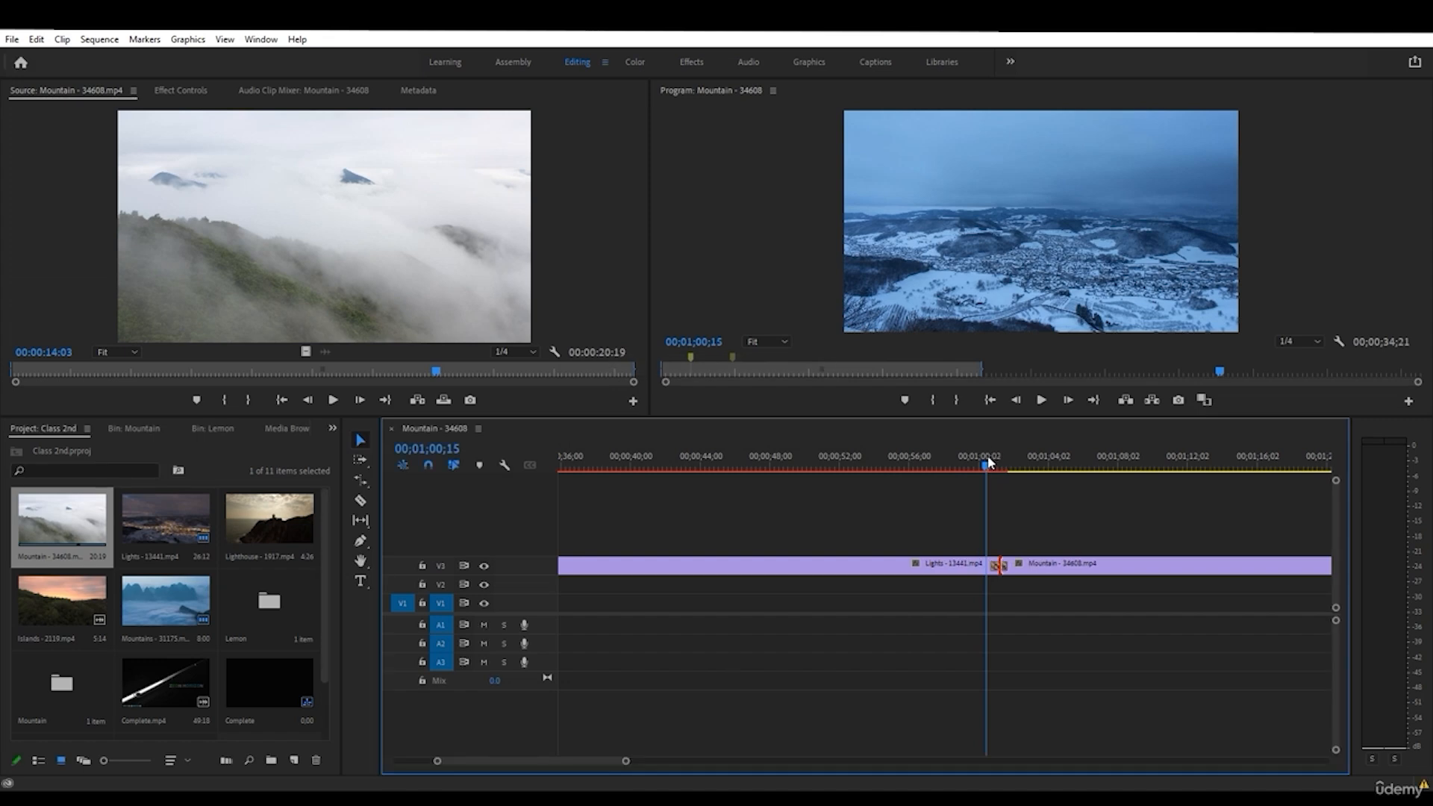
pyautogui.moveTo(988, 461); pyautogui.dragTo(972, 459)
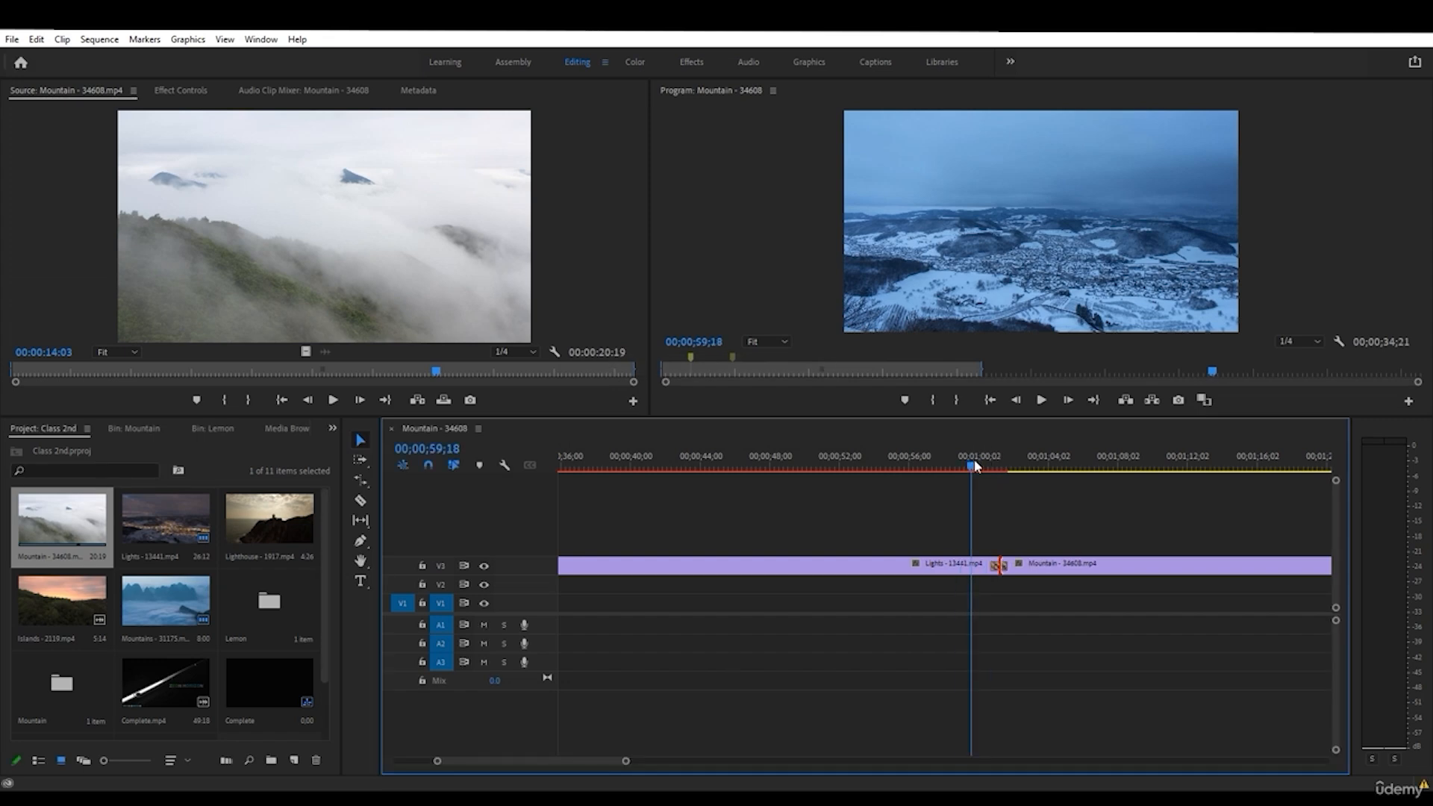
# - Lengthen the Cross Dissolve between the Lights and Mountain clips on V3 and play it back from 00;00;57;06
pyautogui.click(1042, 400)
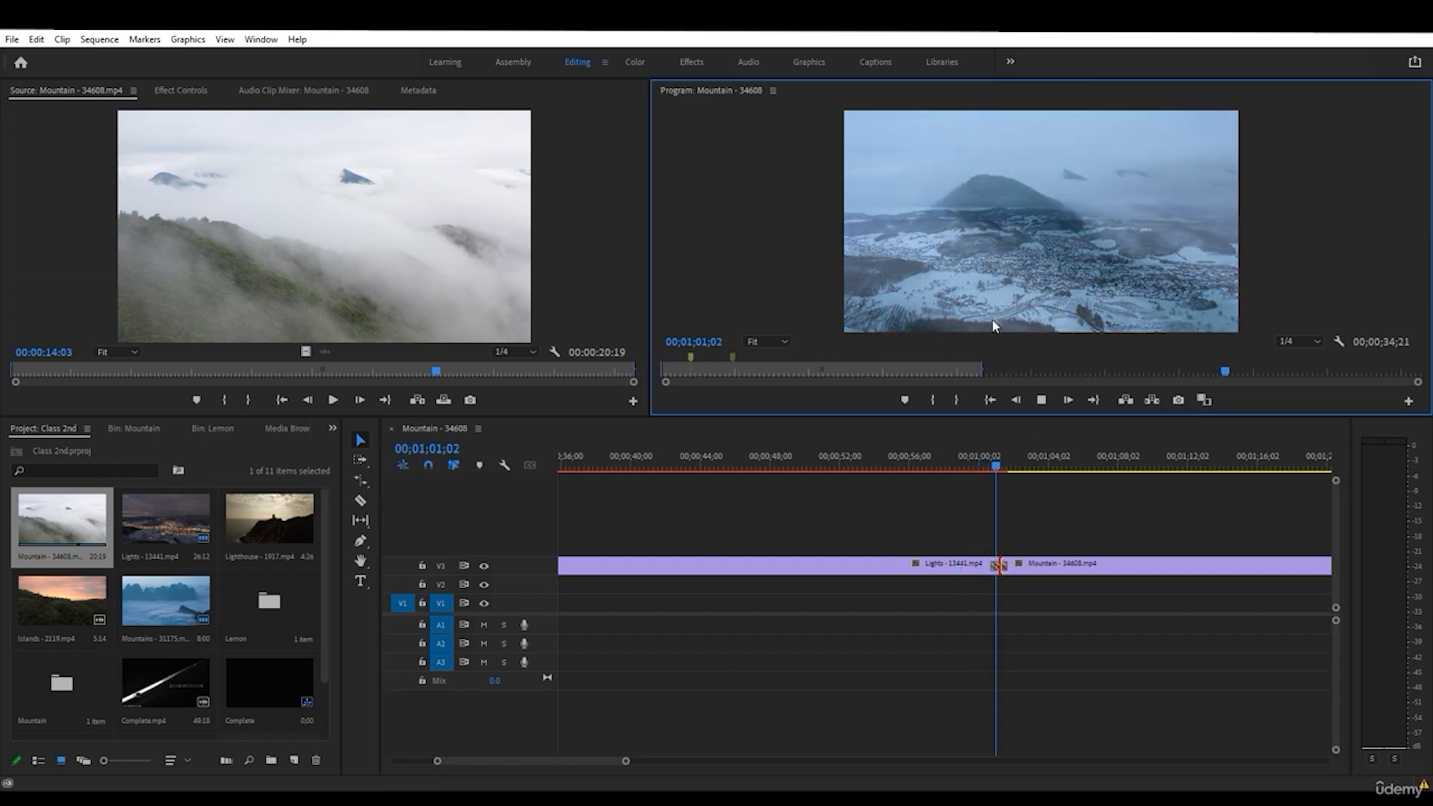
pyautogui.click(989, 463)
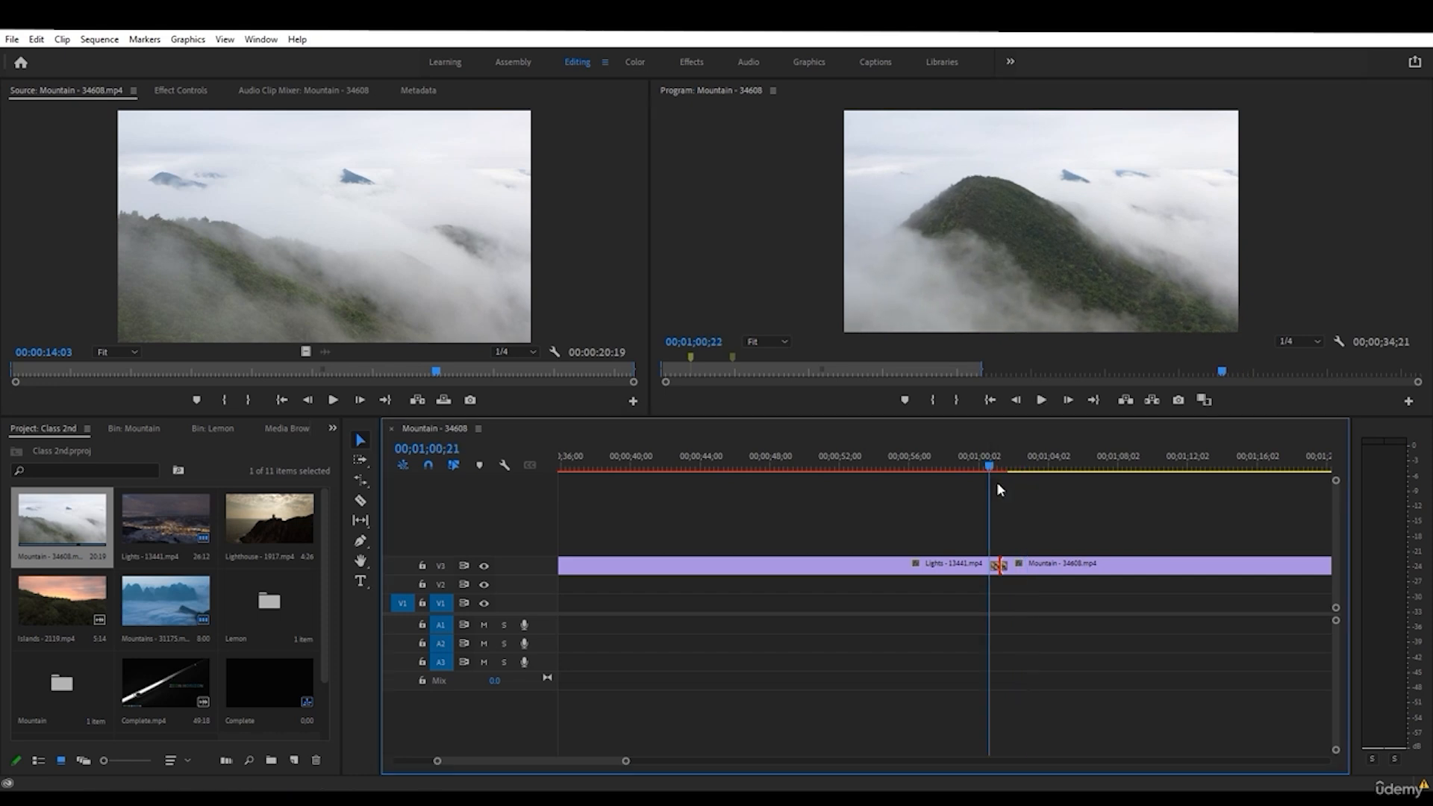
pyautogui.moveTo(994, 566); pyautogui.dragTo(963, 568)
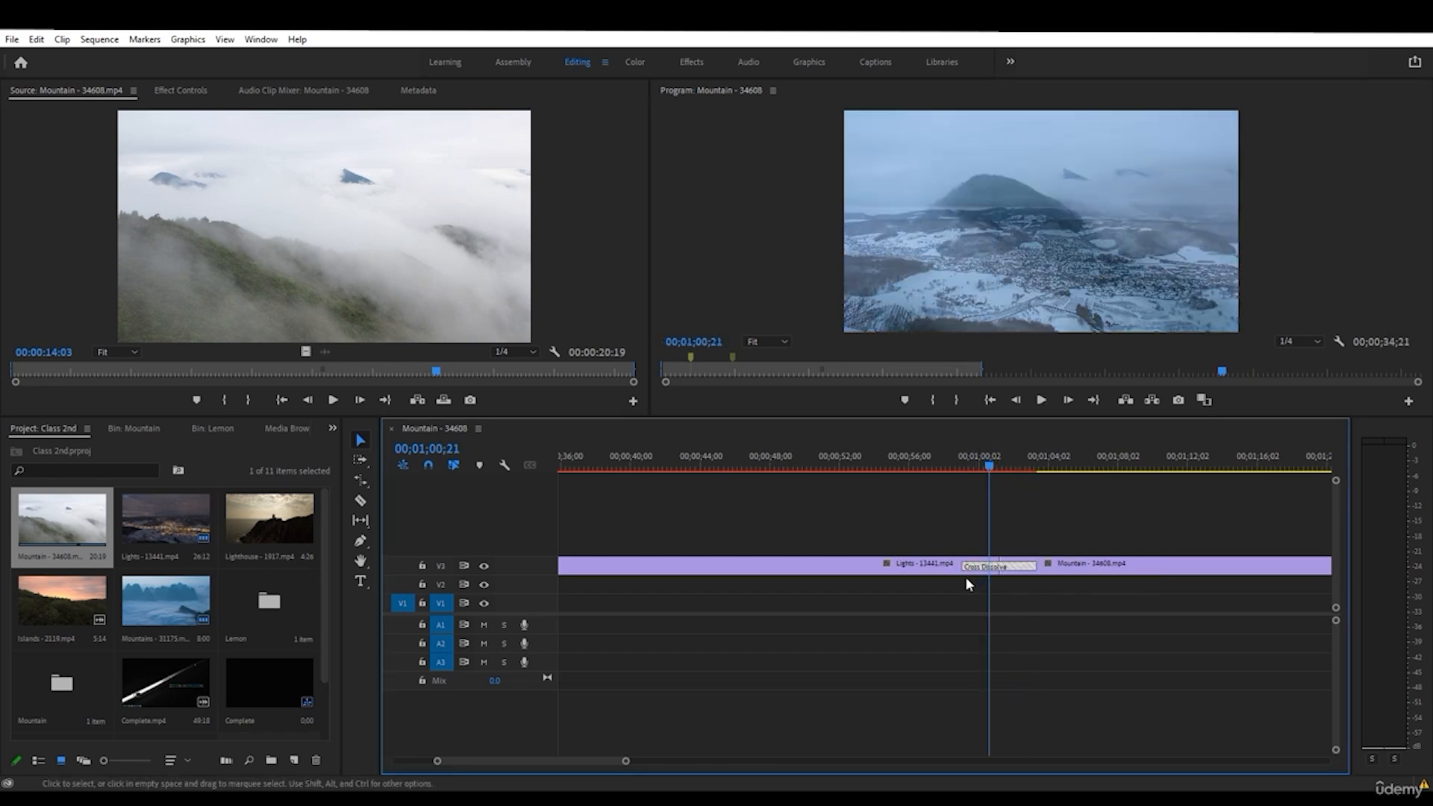
pyautogui.moveTo(992, 470); pyautogui.dragTo(929, 467)
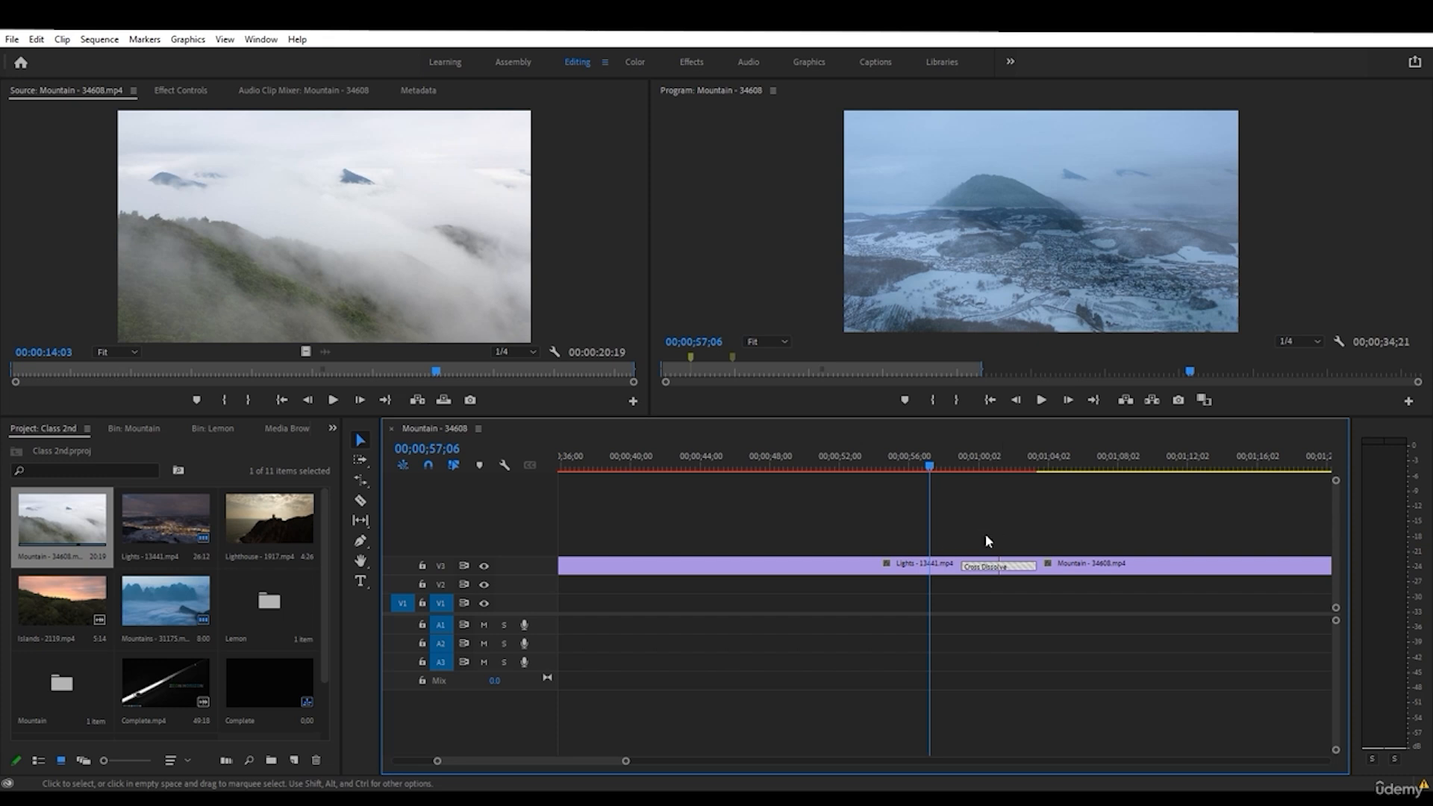
pyautogui.click(1043, 401)
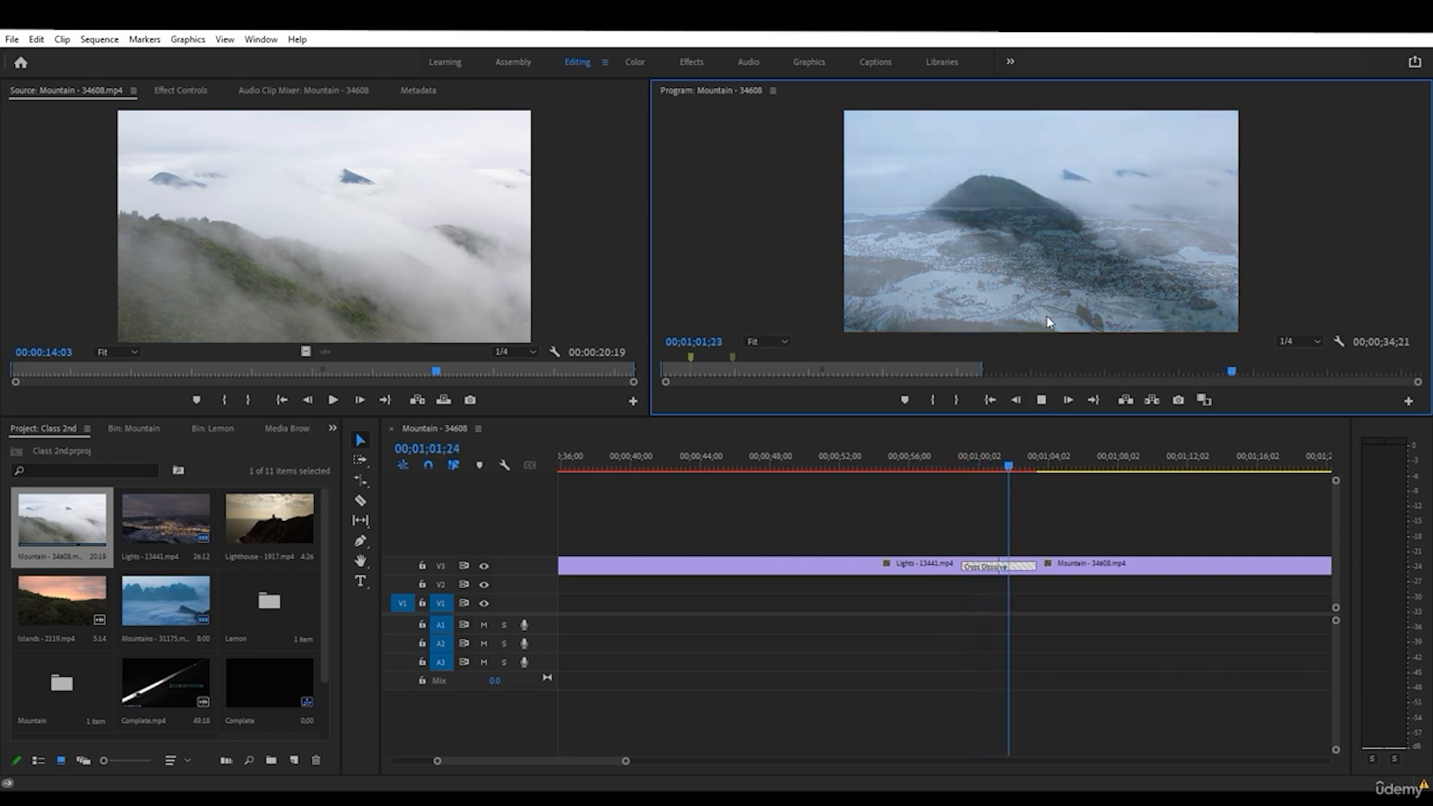
pyautogui.click(1040, 401)
# - Lengthen the Cross Dissolve between the Mountain and Lights clips on V1 and play it back from 00;00;12;21
pyautogui.moveTo(583, 763); pyautogui.dragTo(541, 763)
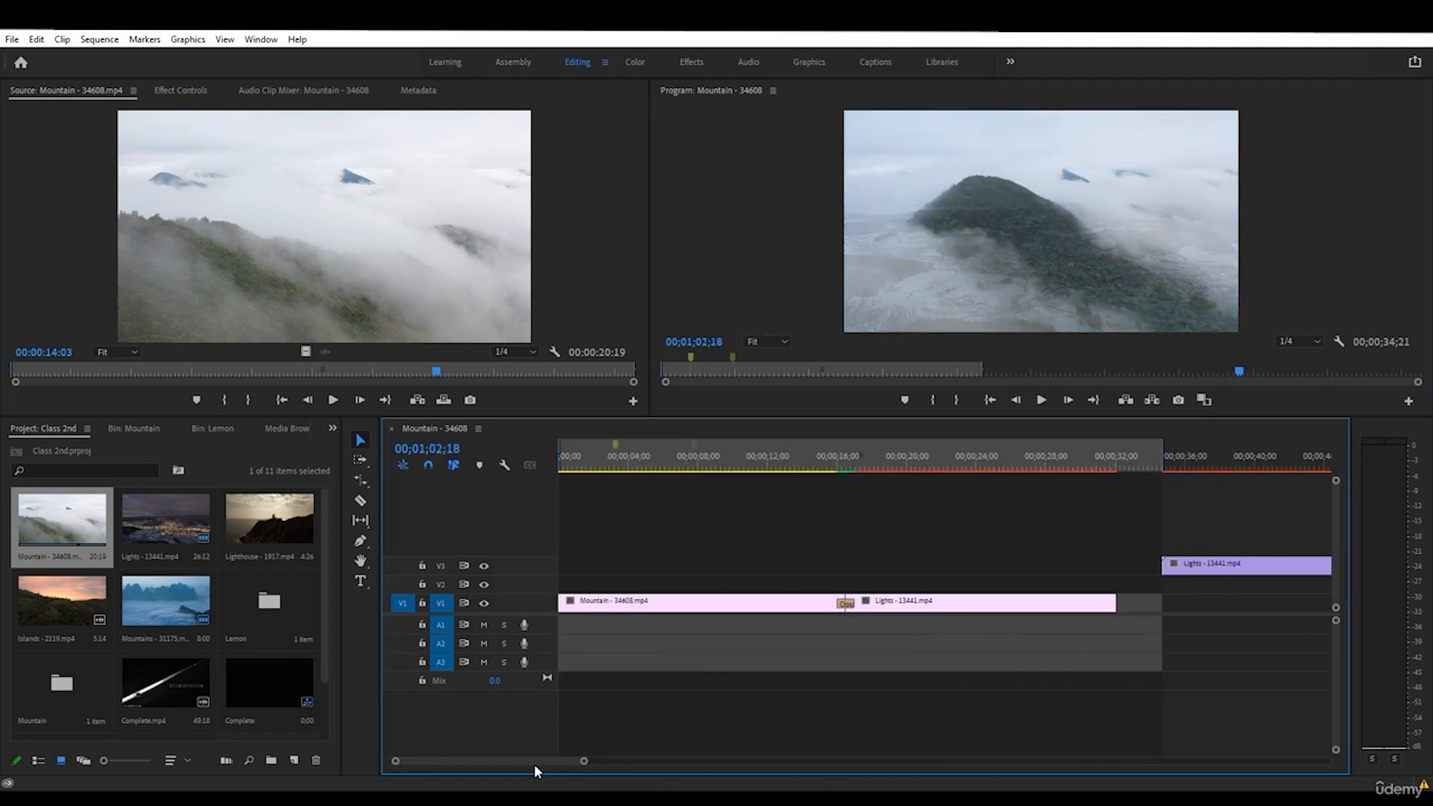
pyautogui.moveTo(854, 606); pyautogui.dragTo(879, 607)
pyautogui.click(782, 468)
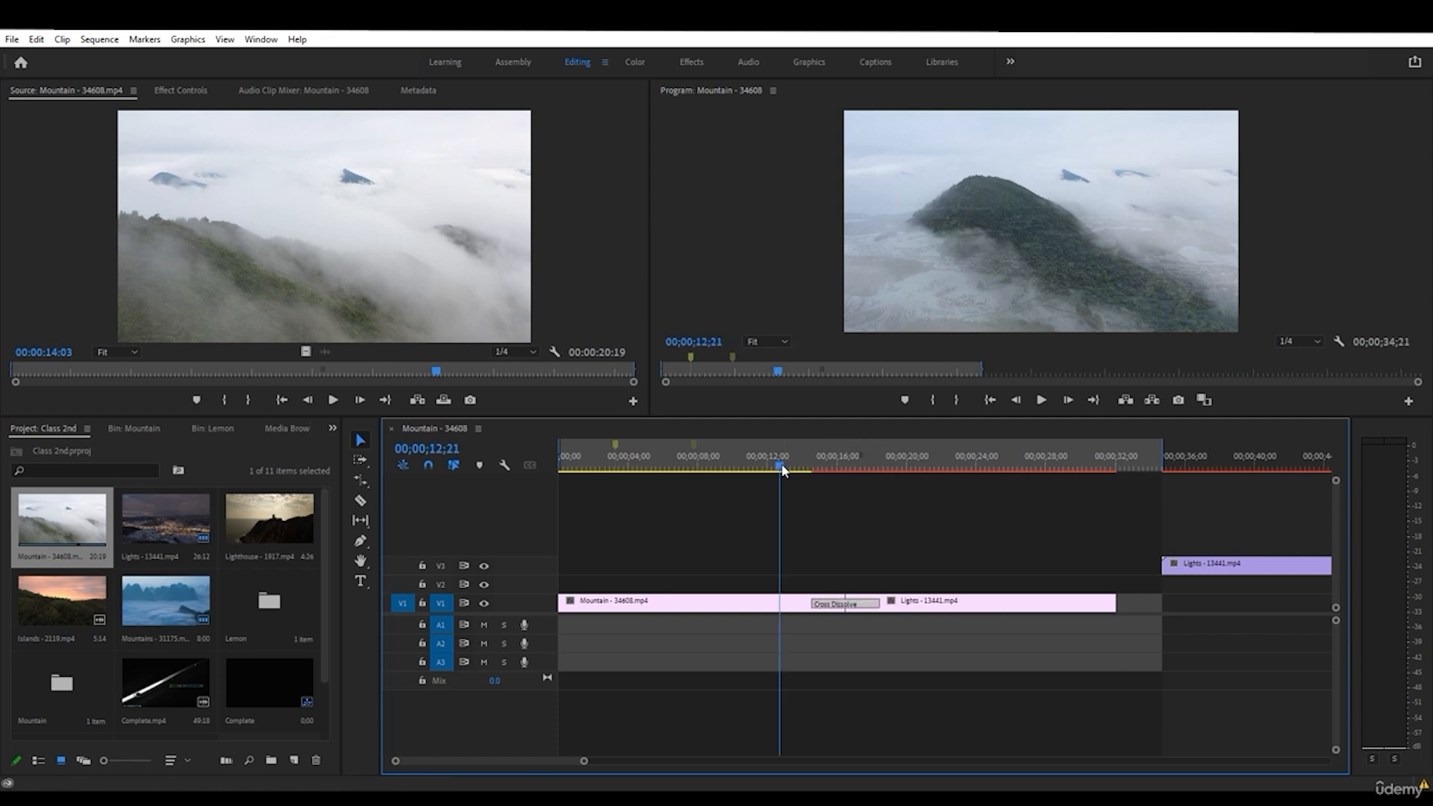
pyautogui.click(1041, 401)
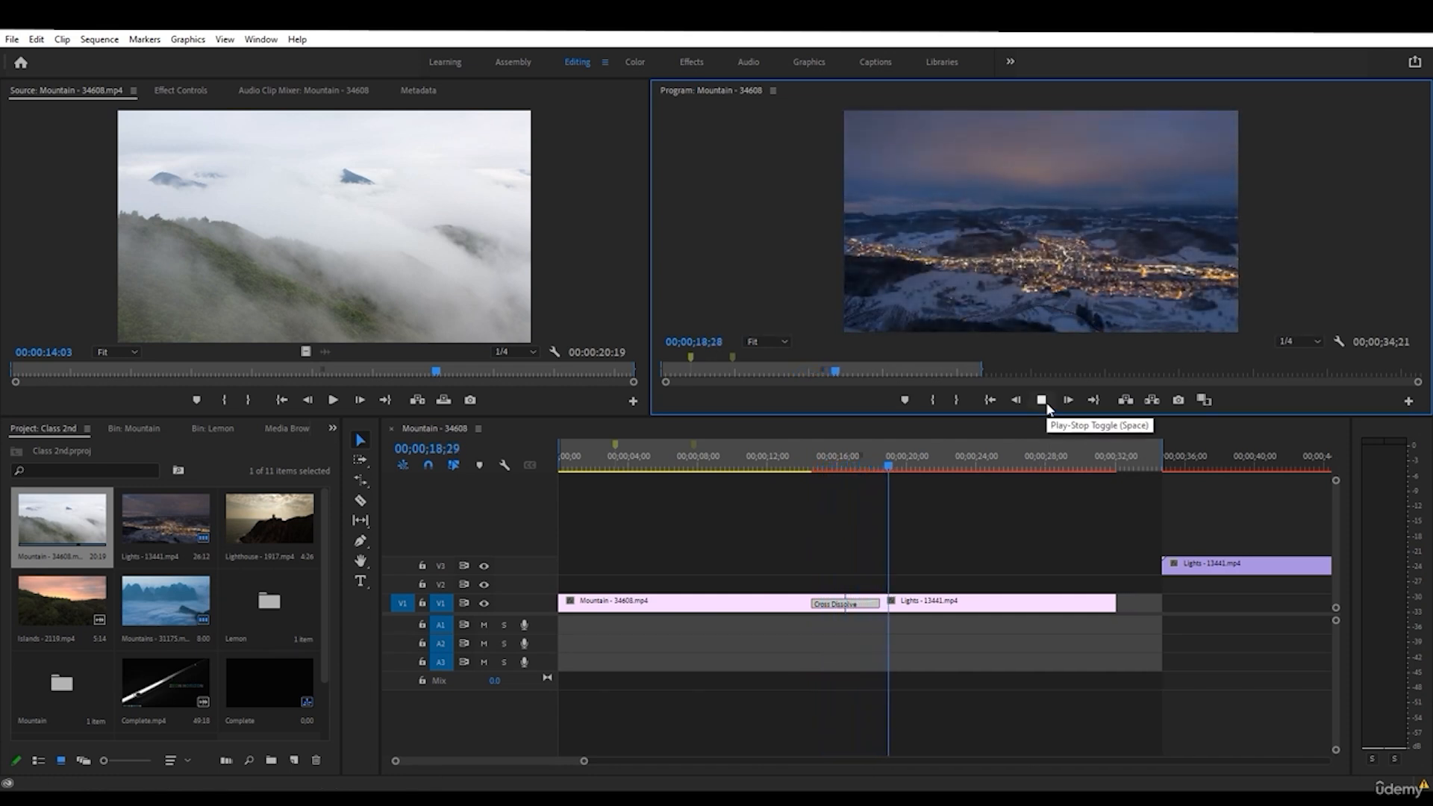
pyautogui.click(1046, 407)
pyautogui.click(1071, 485)
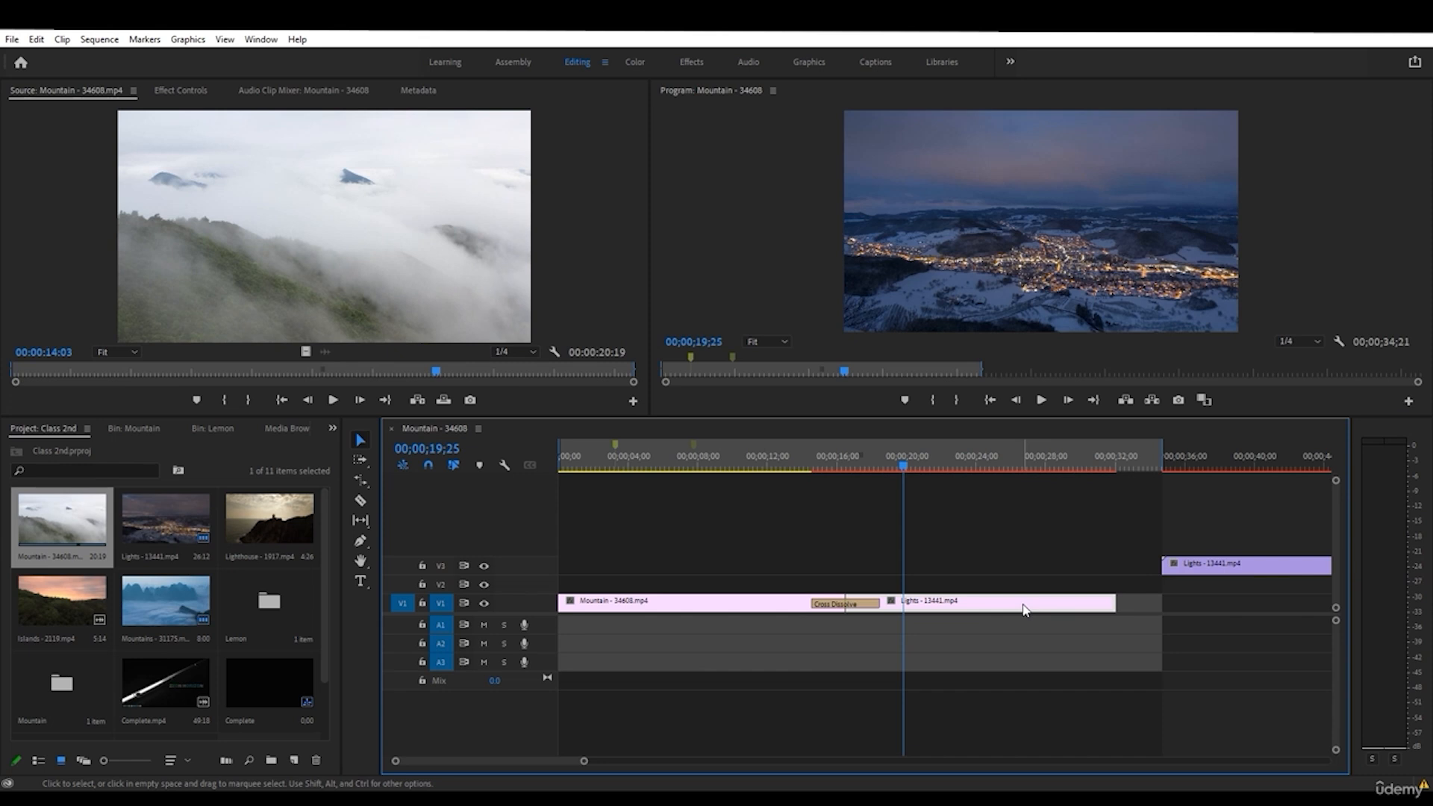
# - Open the V1 Lights clip in the Source Monitor and widen its time ruler to examine the spare frames around the trimmed range
pyautogui.doubleClick(1024, 609)
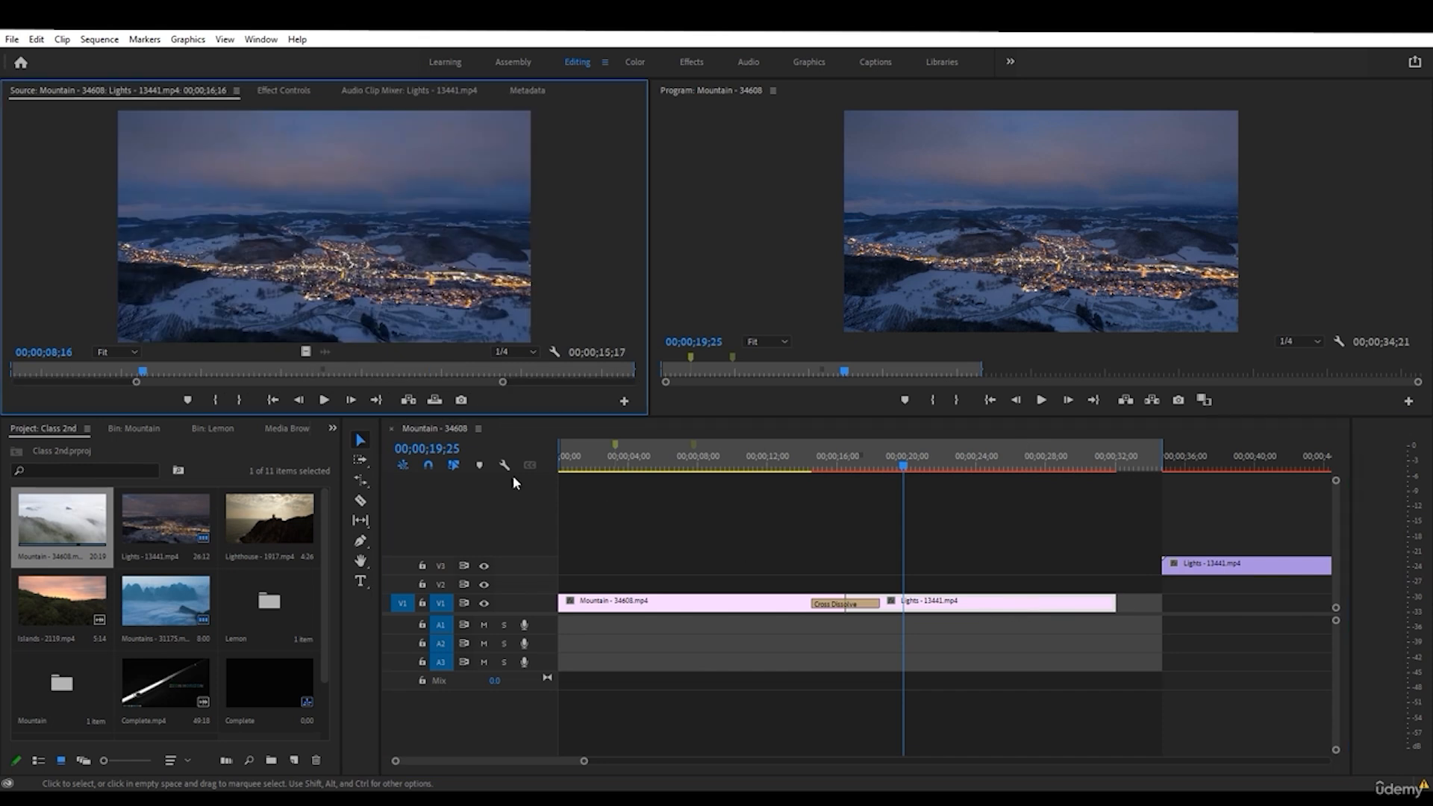
pyautogui.moveTo(137, 382); pyautogui.dragTo(114, 403)
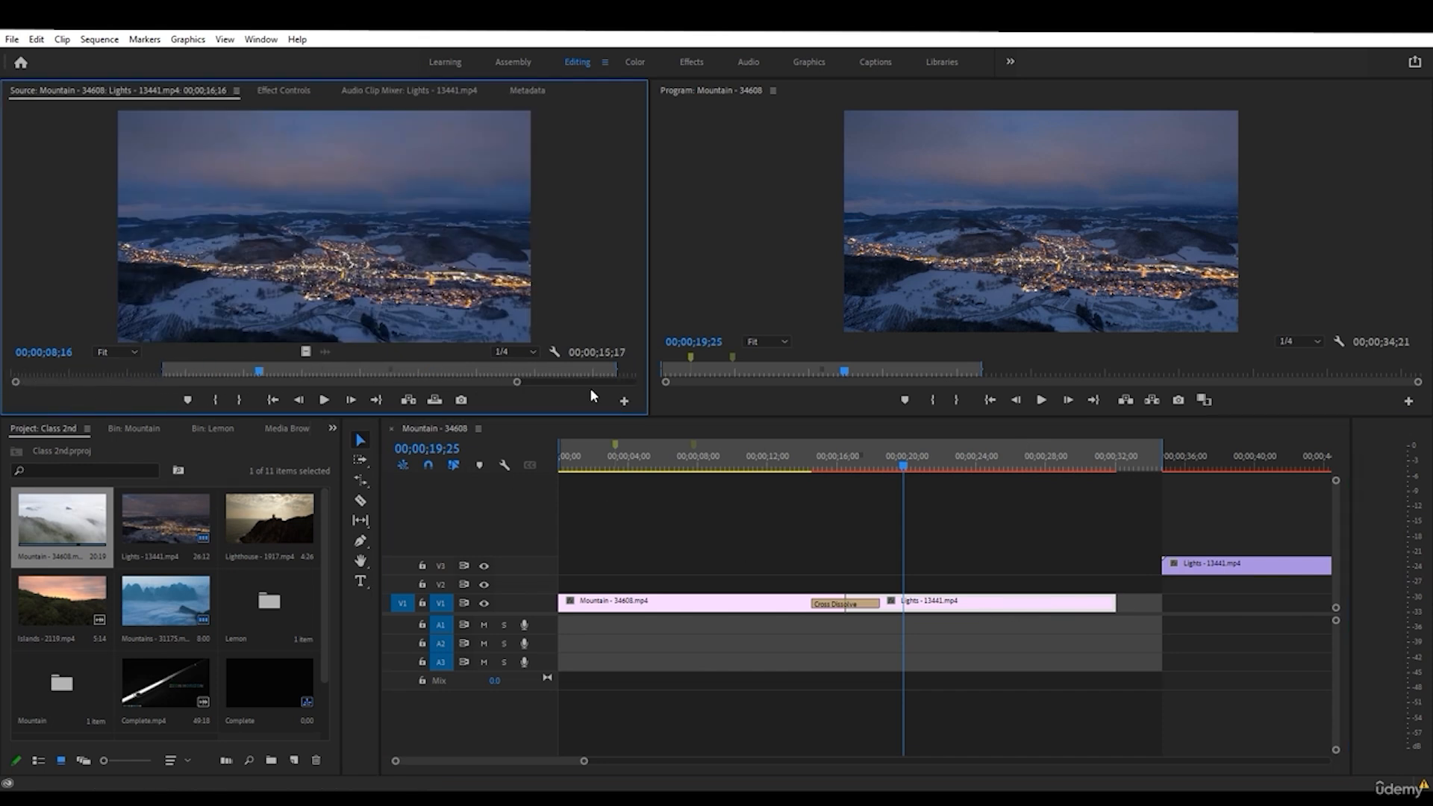
pyautogui.moveTo(523, 383); pyautogui.dragTo(611, 382)
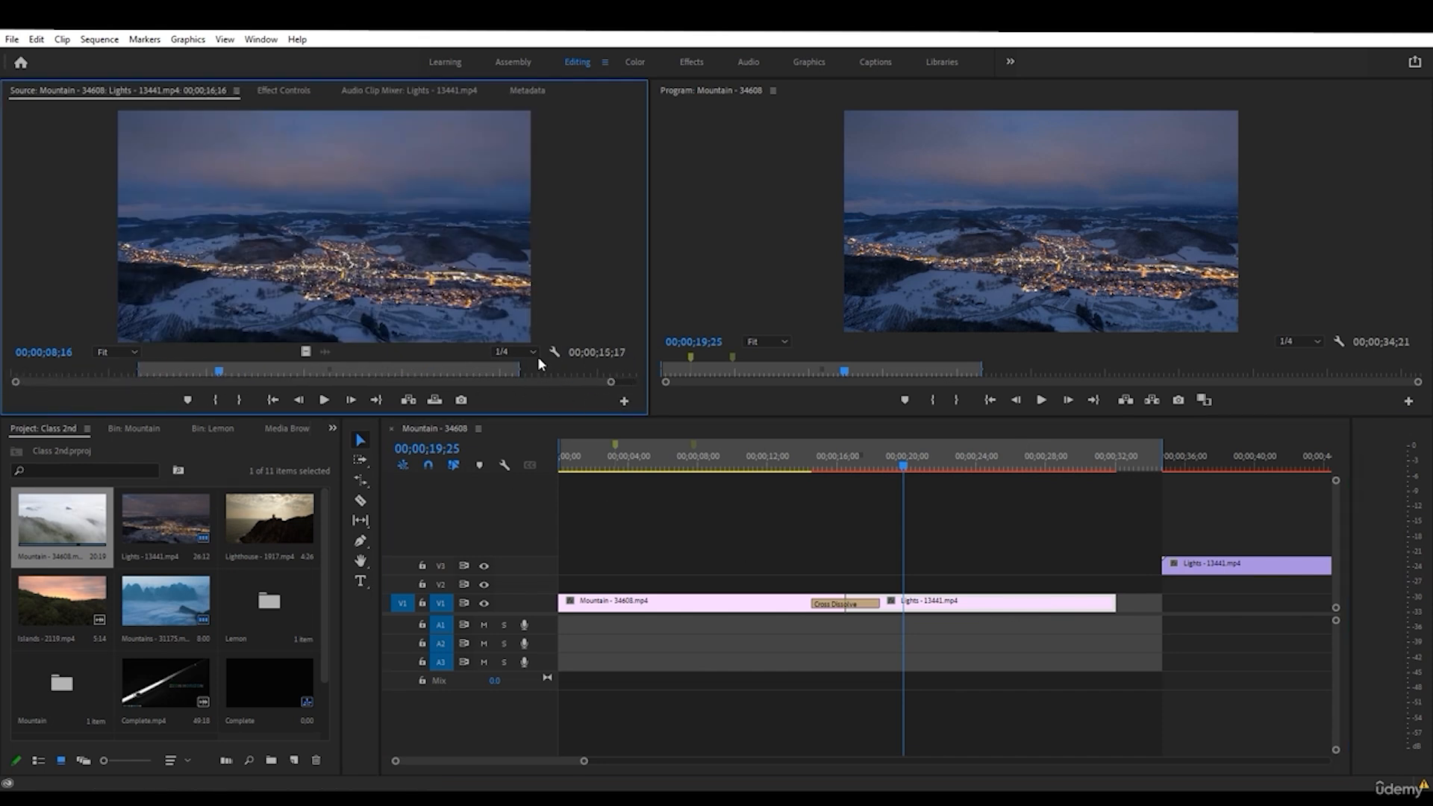
# - Delete the Cross Dissolve and the full-length Lights and Mountain clips from V3
pyautogui.moveTo(582, 762)
pyautogui.mouseDown()
pyautogui.moveTo(629, 769)
pyautogui.moveTo(567, 760)
pyautogui.mouseUp()
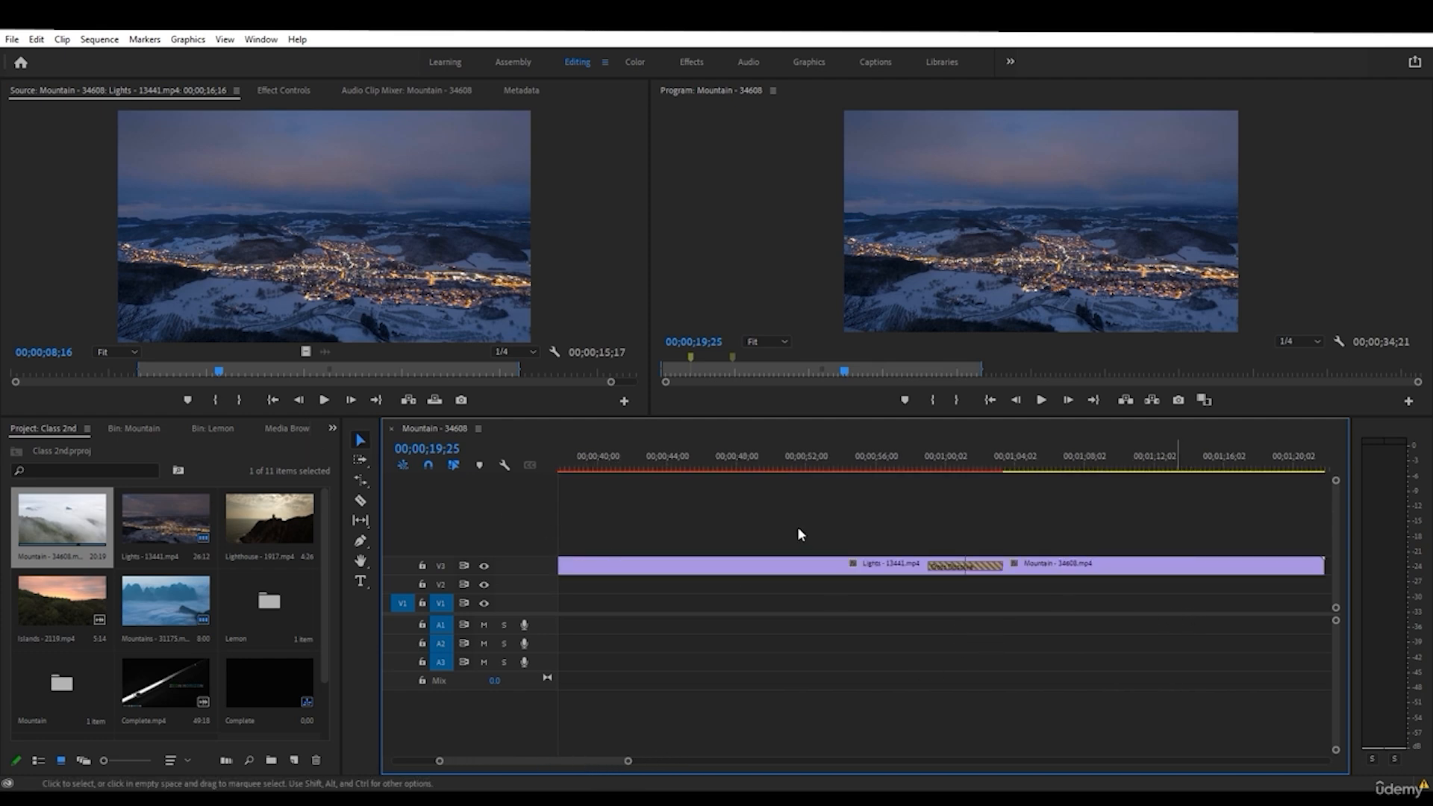
pyautogui.click(948, 568)
pyautogui.press('Delete')
pyautogui.click(1066, 567)
pyautogui.press('Delete')
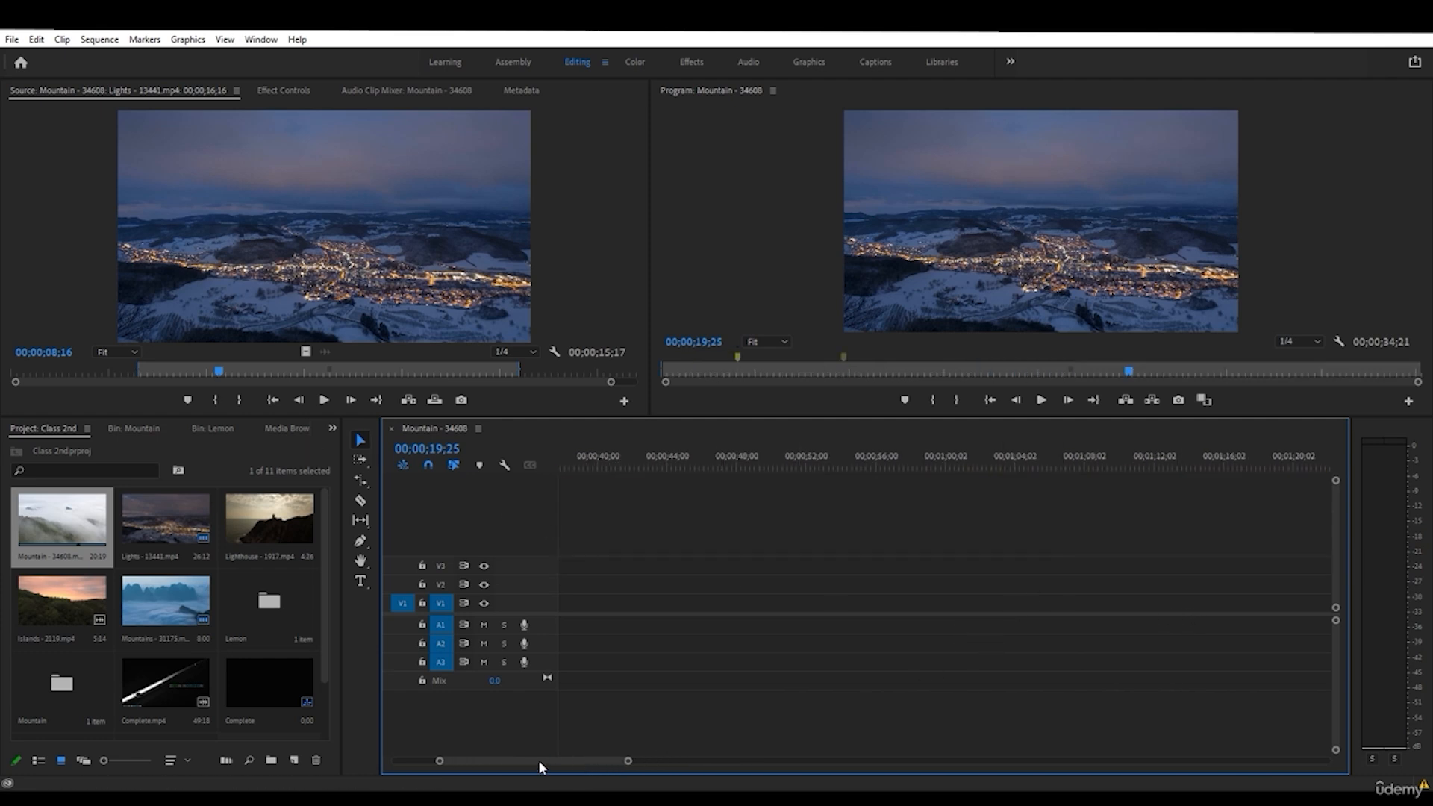
# - Show the V1 Cross Dissolve's settings in Effect Controls and play the transition from 00;00;14;12
pyautogui.moveTo(539, 761); pyautogui.dragTo(487, 758)
pyautogui.click(828, 609)
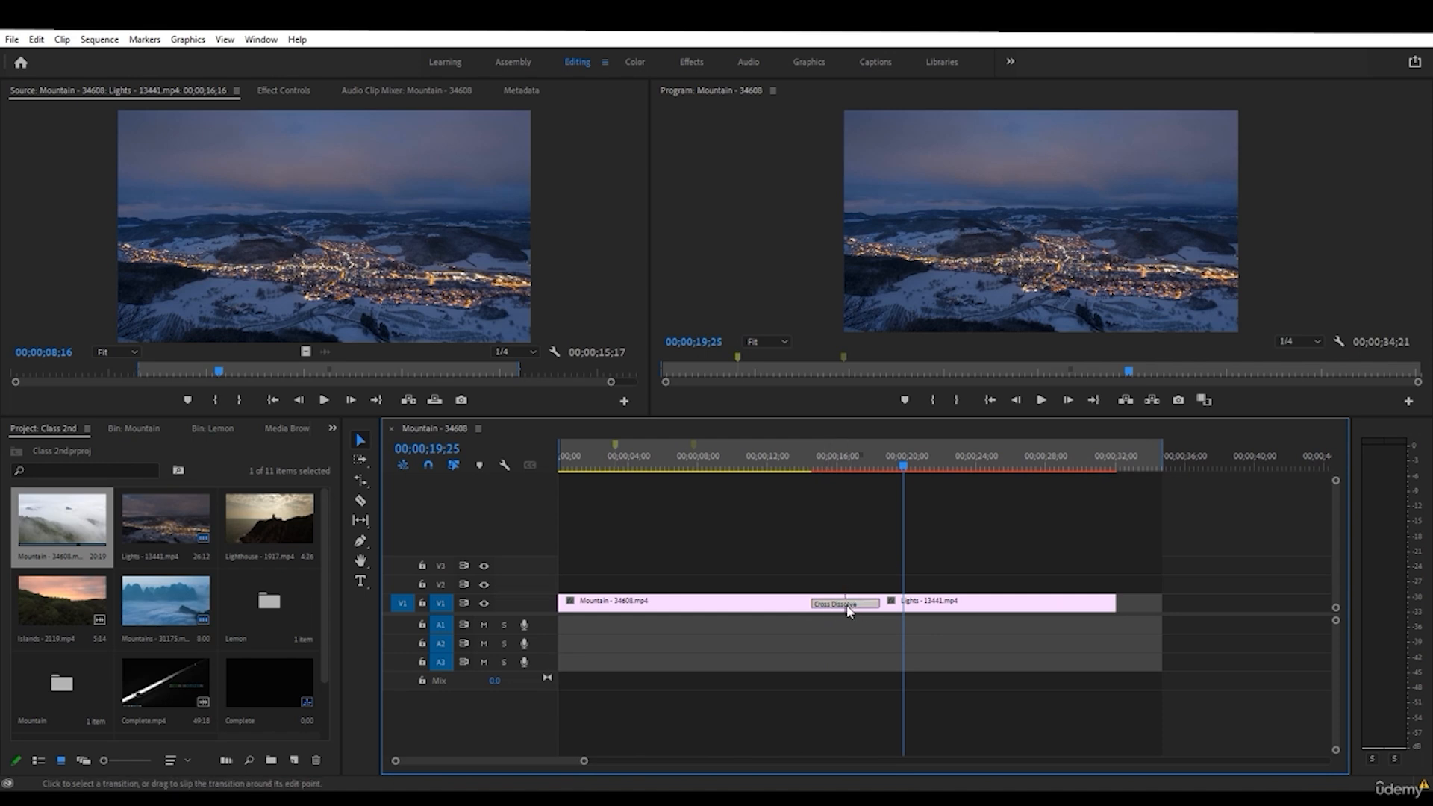
pyautogui.click(828, 639)
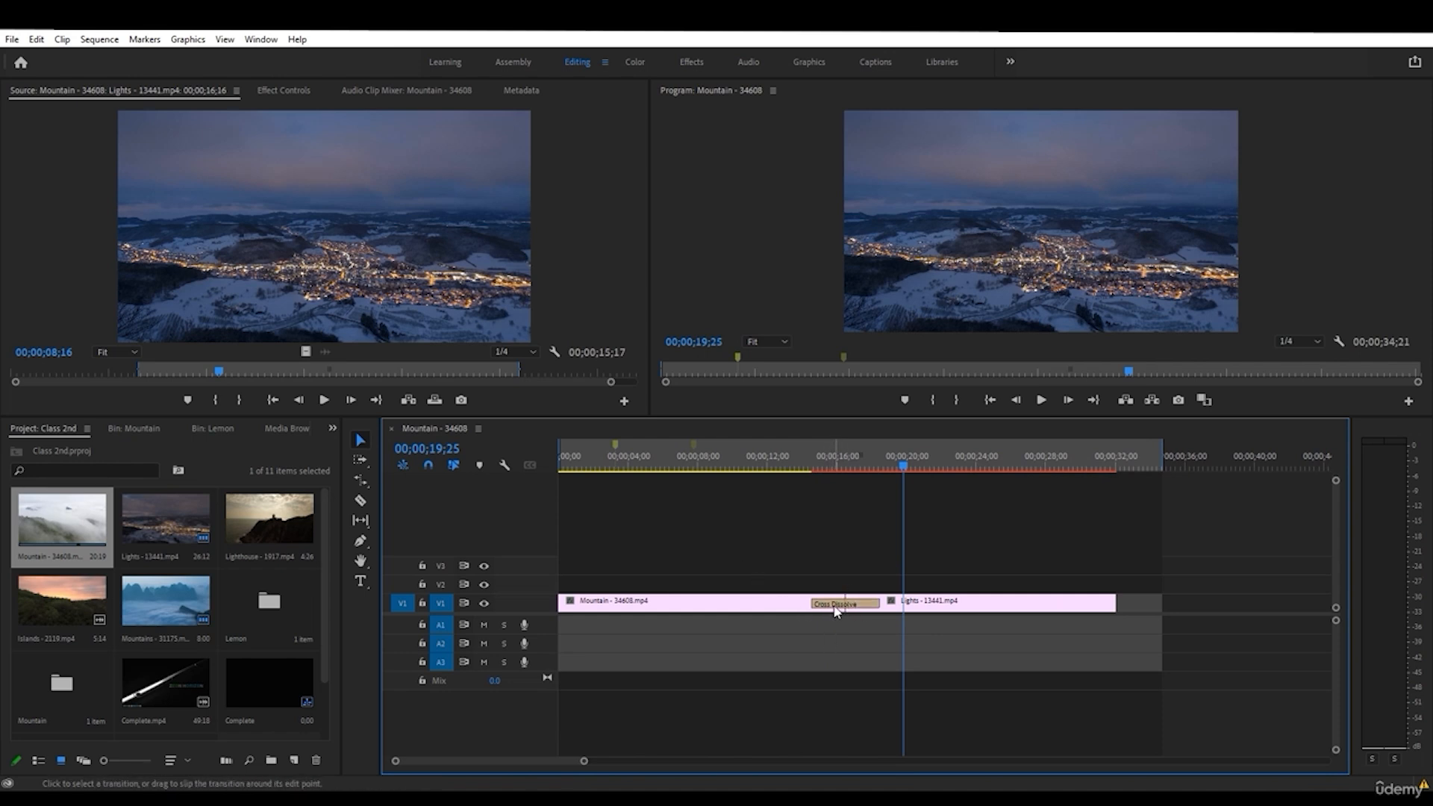
pyautogui.click(836, 611)
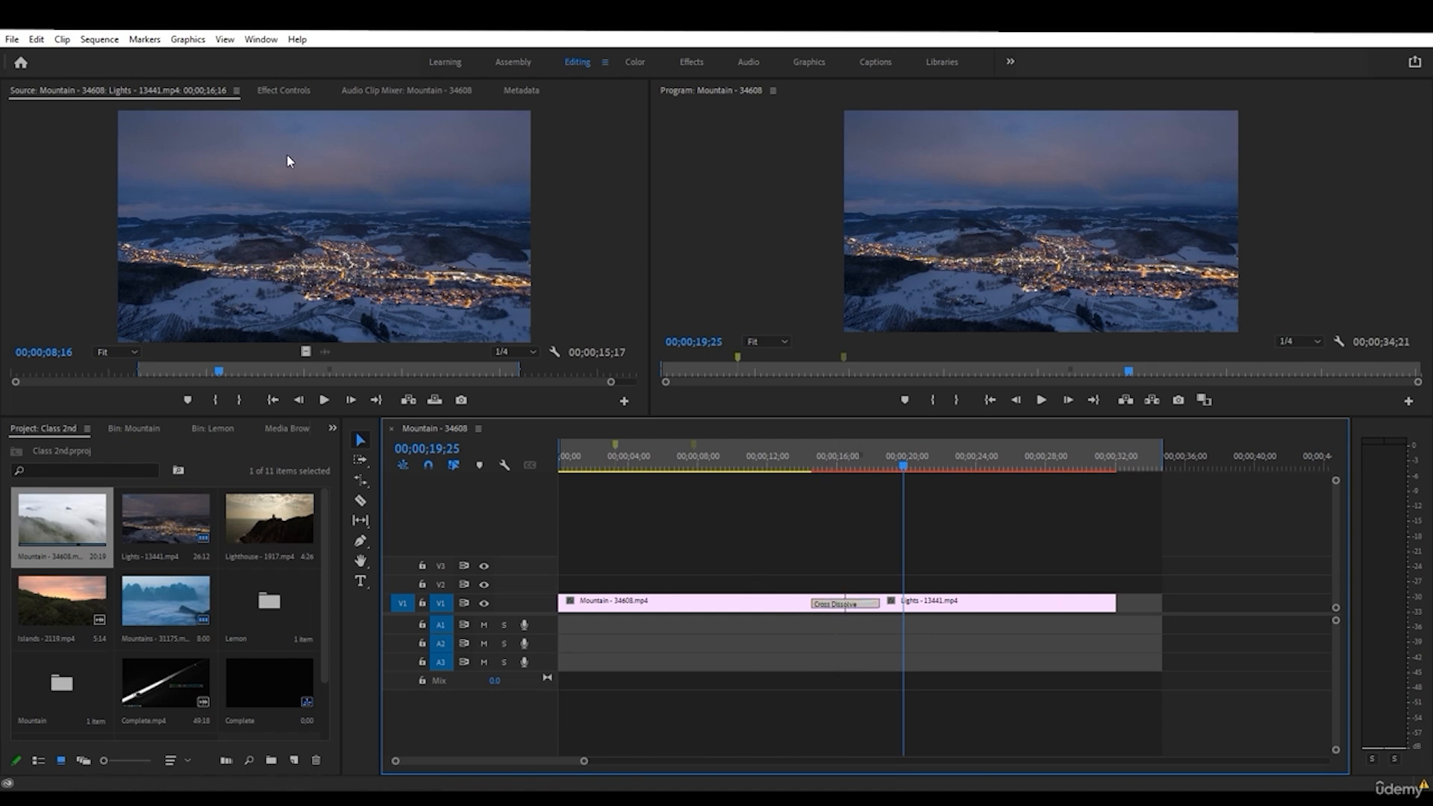
pyautogui.click(276, 90)
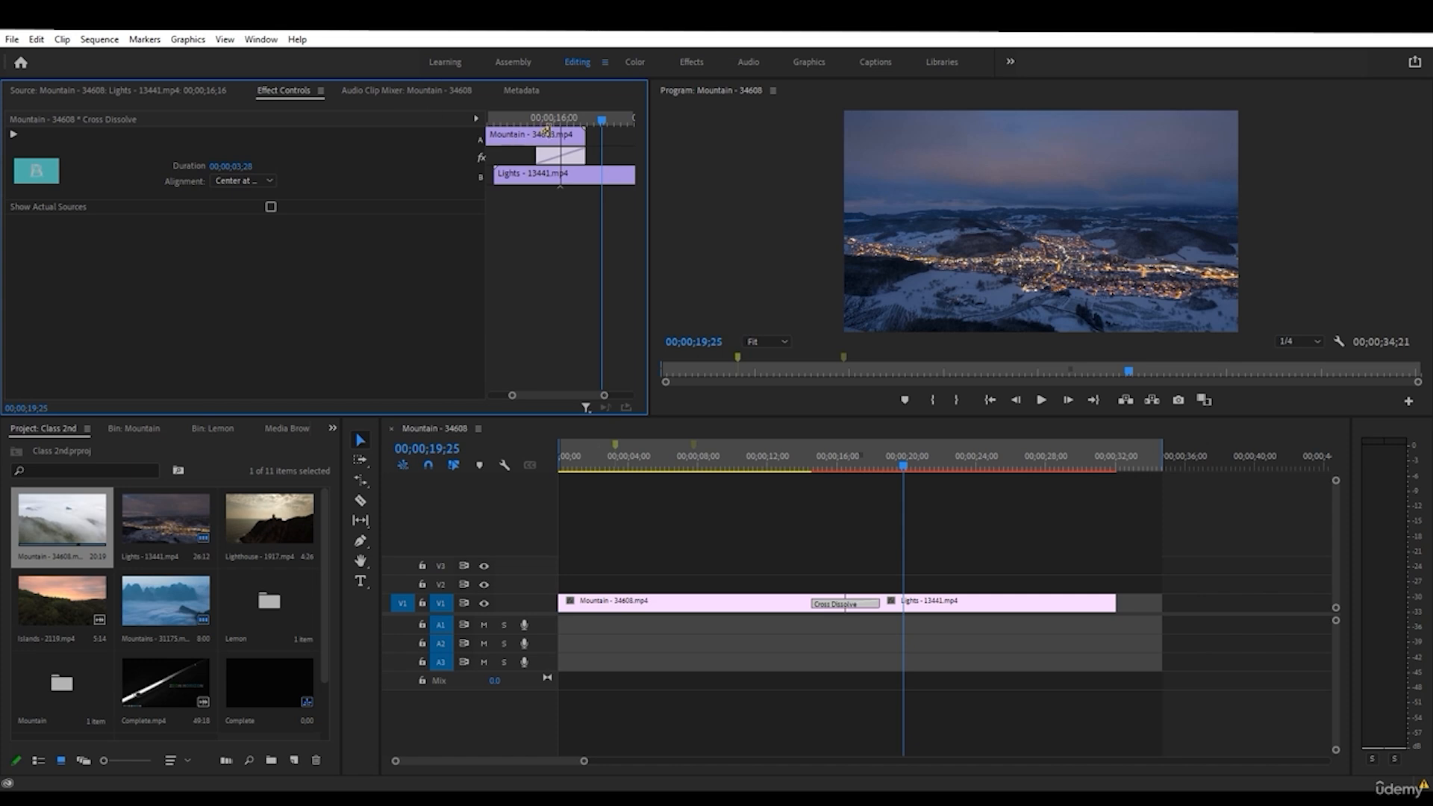
pyautogui.moveTo(562, 135); pyautogui.dragTo(535, 121)
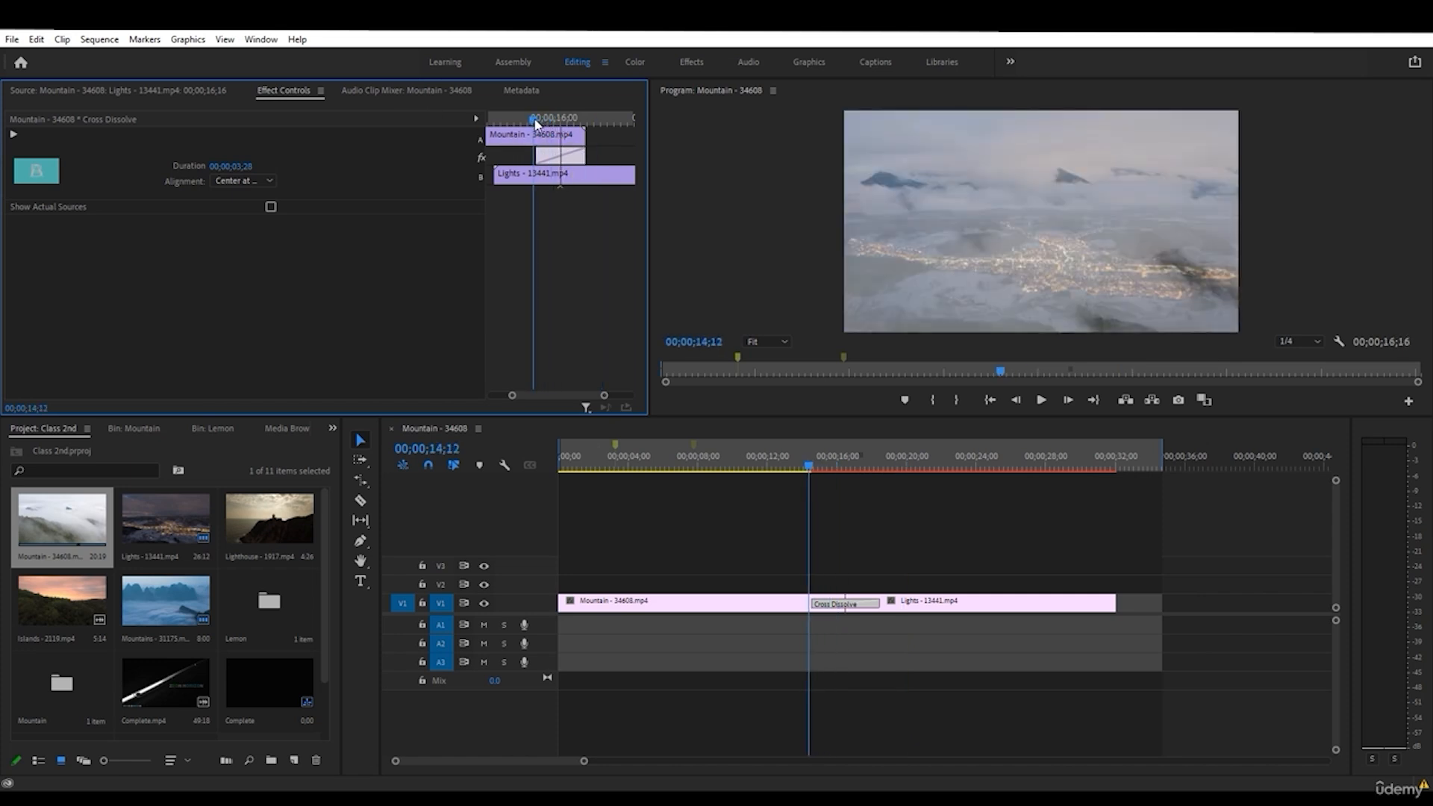
pyautogui.press('space')
# - Set the Cross Dissolve's alignment to Start at Cut and move the playhead to the cut at 00;00;16;18
pyautogui.click(269, 182)
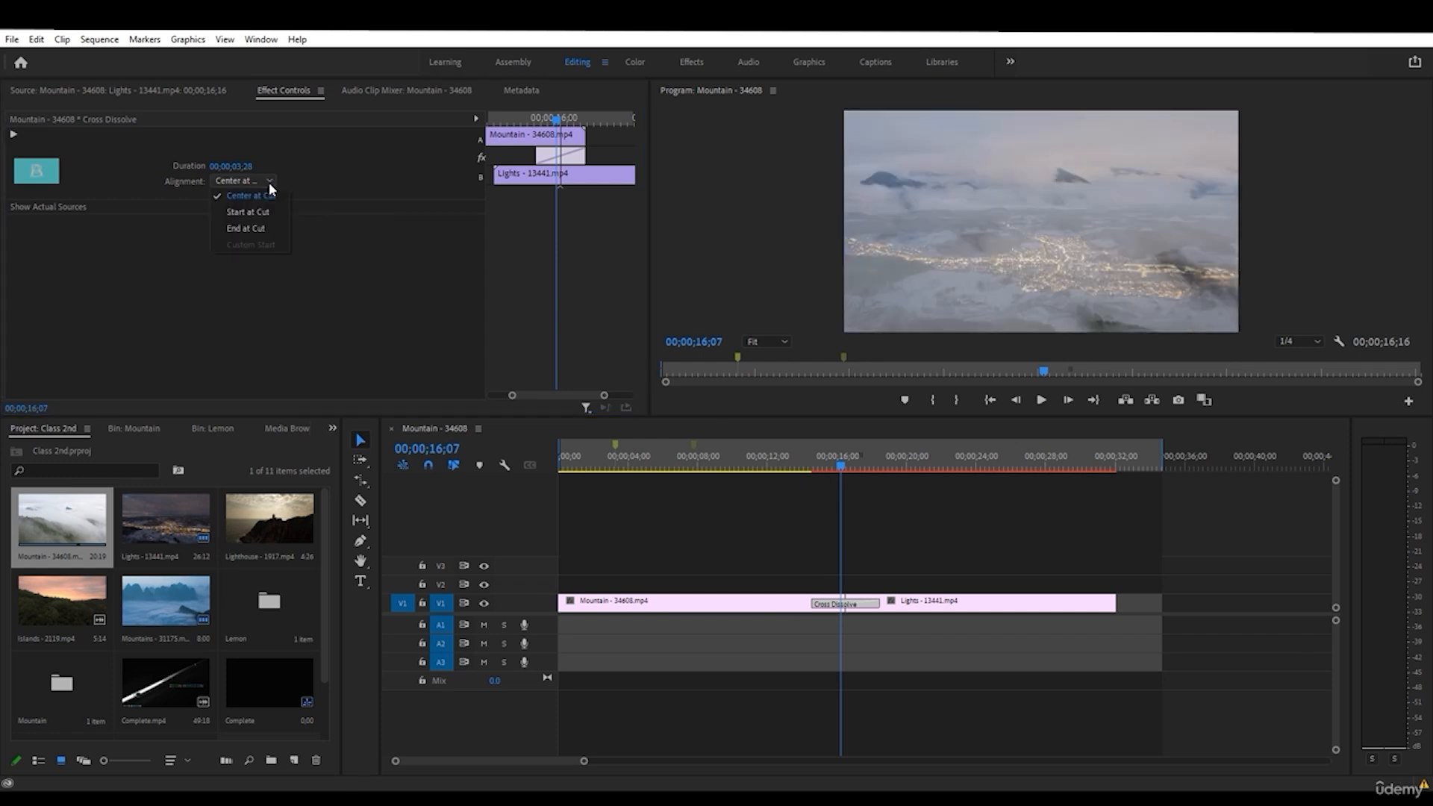
pyautogui.click(240, 212)
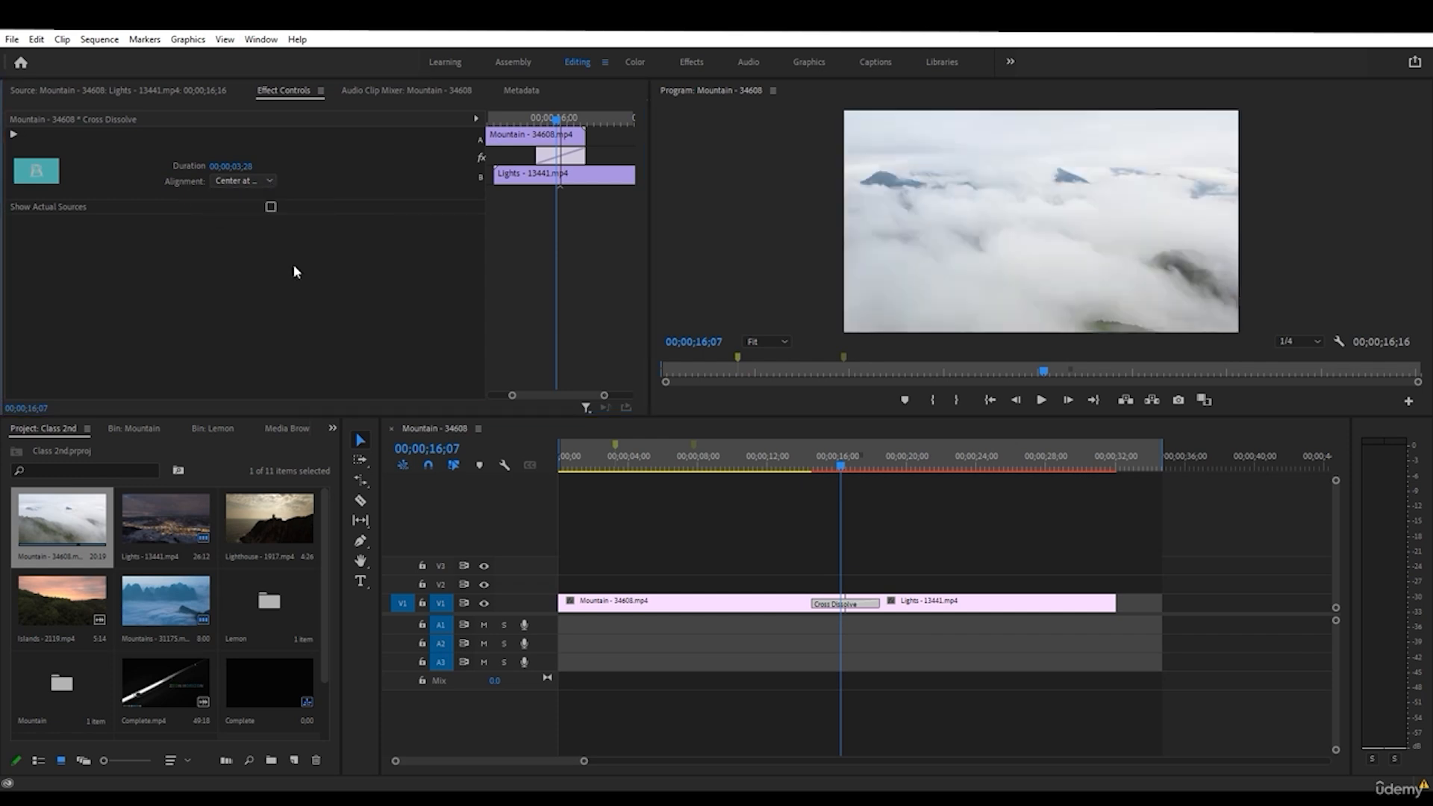
pyautogui.click(846, 467)
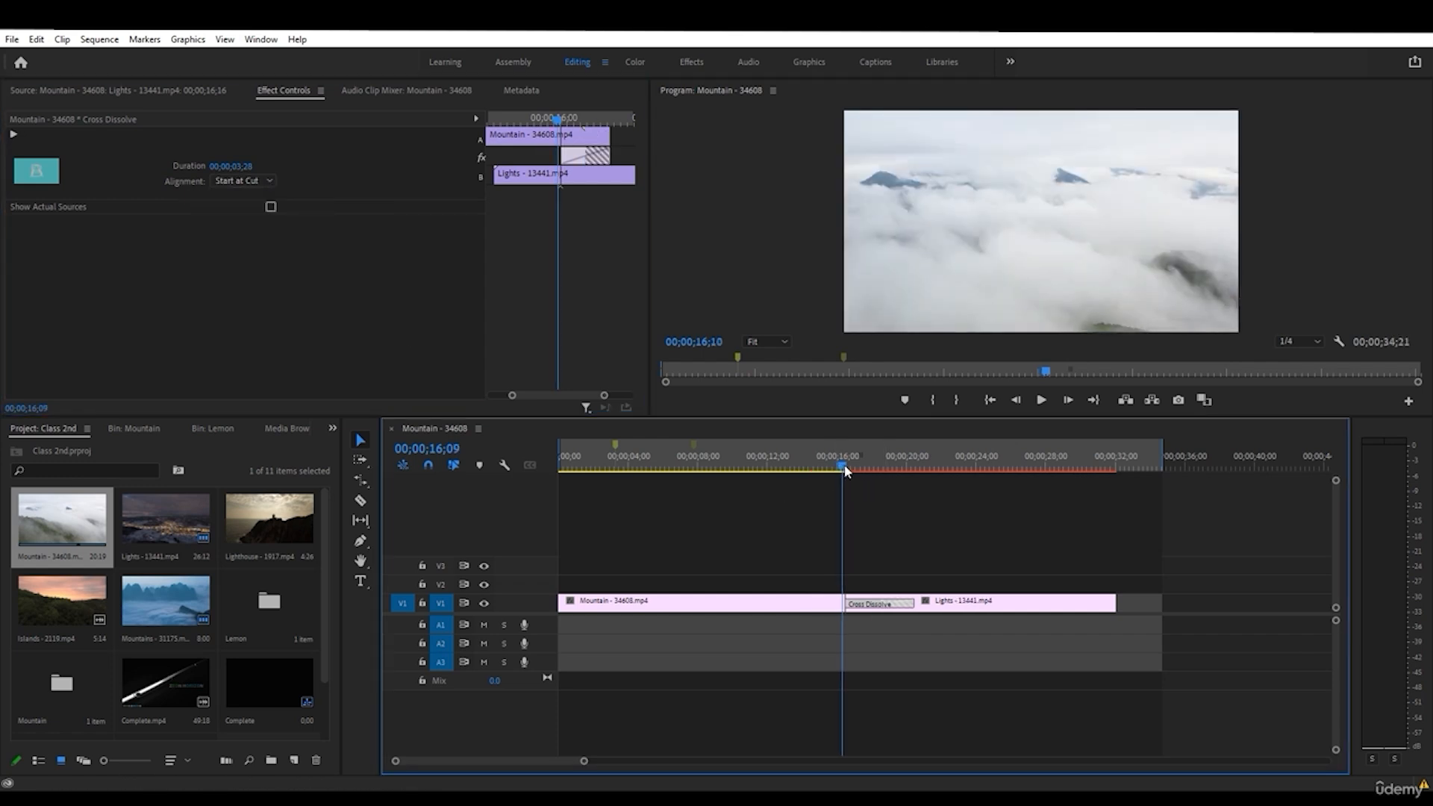
pyautogui.moveTo(846, 469)
pyautogui.mouseDown()
pyautogui.moveTo(901, 464)
pyautogui.moveTo(847, 467)
pyautogui.mouseUp()
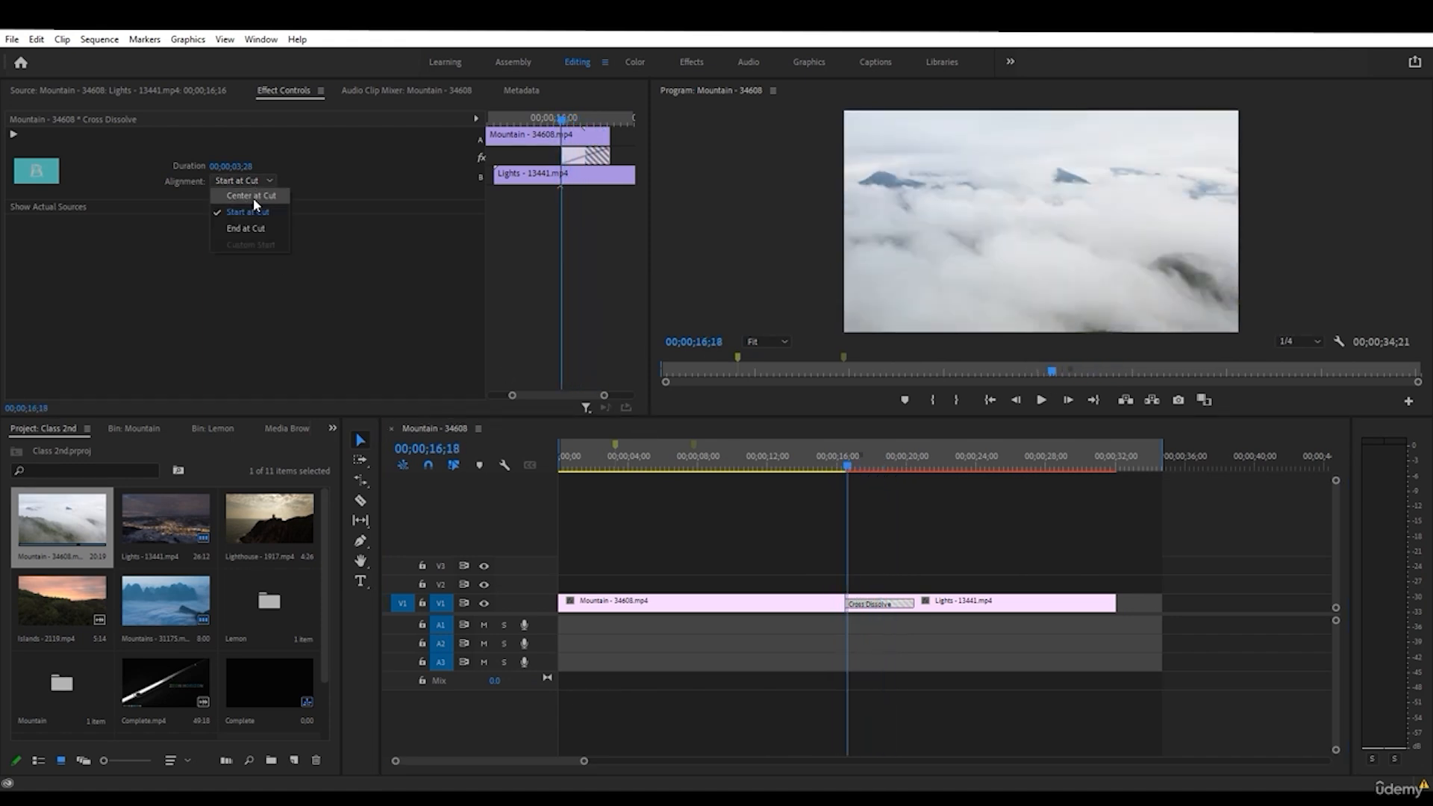
# - Switch the Cross Dissolve's alignment to Center at Cut, change it to End at Cut, and scrub across the transition
pyautogui.click(253, 197)
pyautogui.click(251, 181)
pyautogui.click(236, 229)
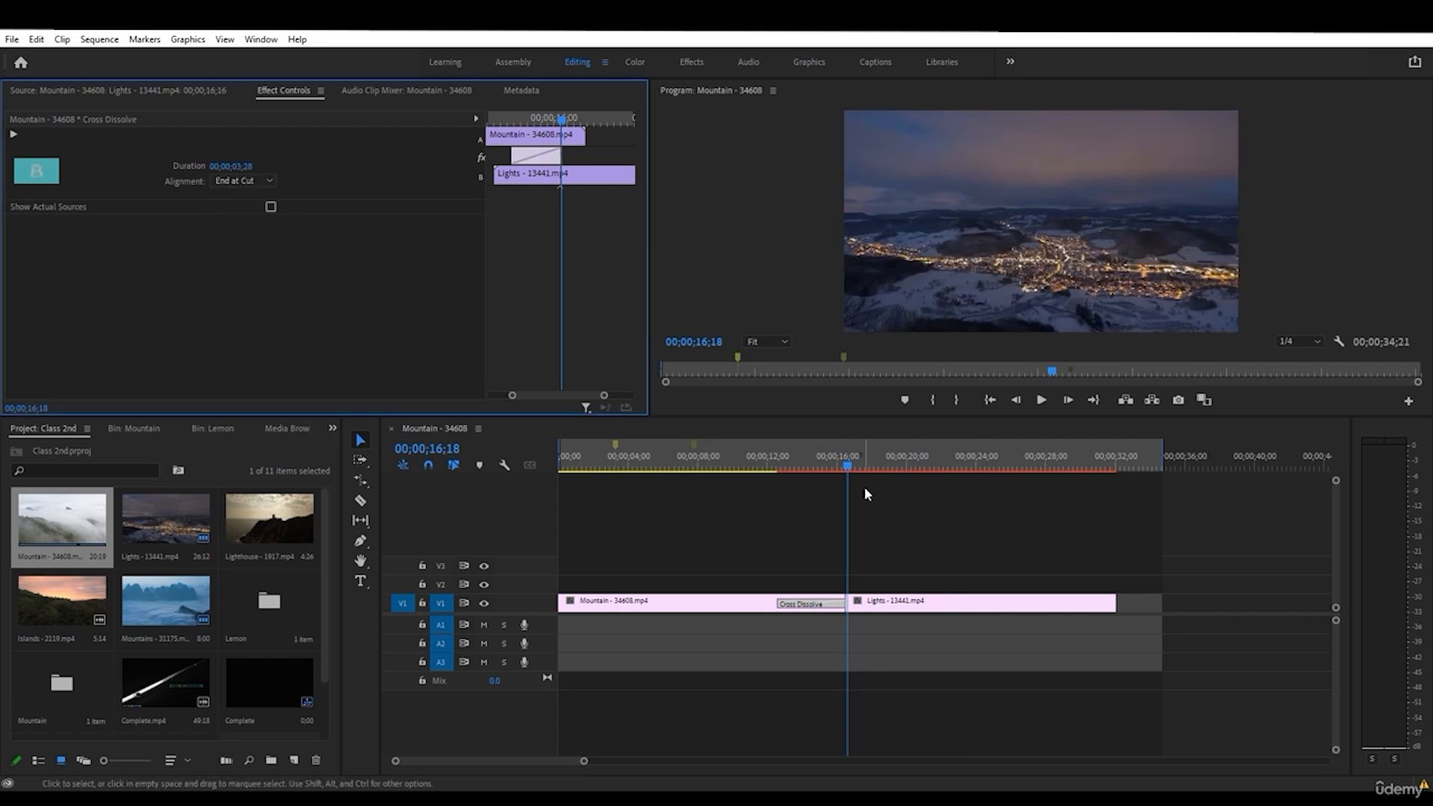
pyautogui.moveTo(822, 469)
pyautogui.mouseDown()
pyautogui.moveTo(784, 464)
pyautogui.moveTo(813, 463)
pyautogui.mouseUp()
# - Switch the Cross Dissolve's alignment to Start at Cut and return it to Center at Cut
pyautogui.click(246, 181)
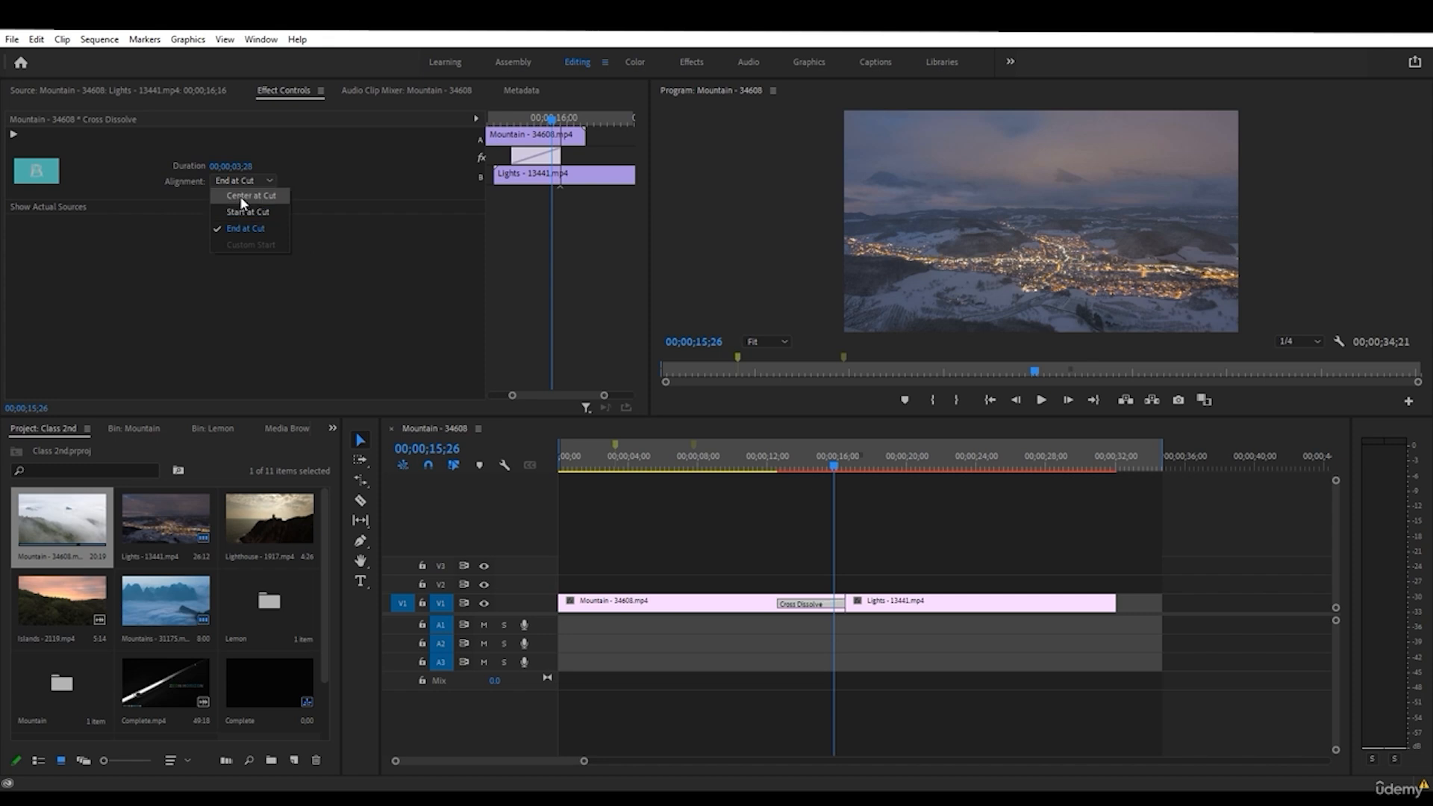
pyautogui.click(247, 212)
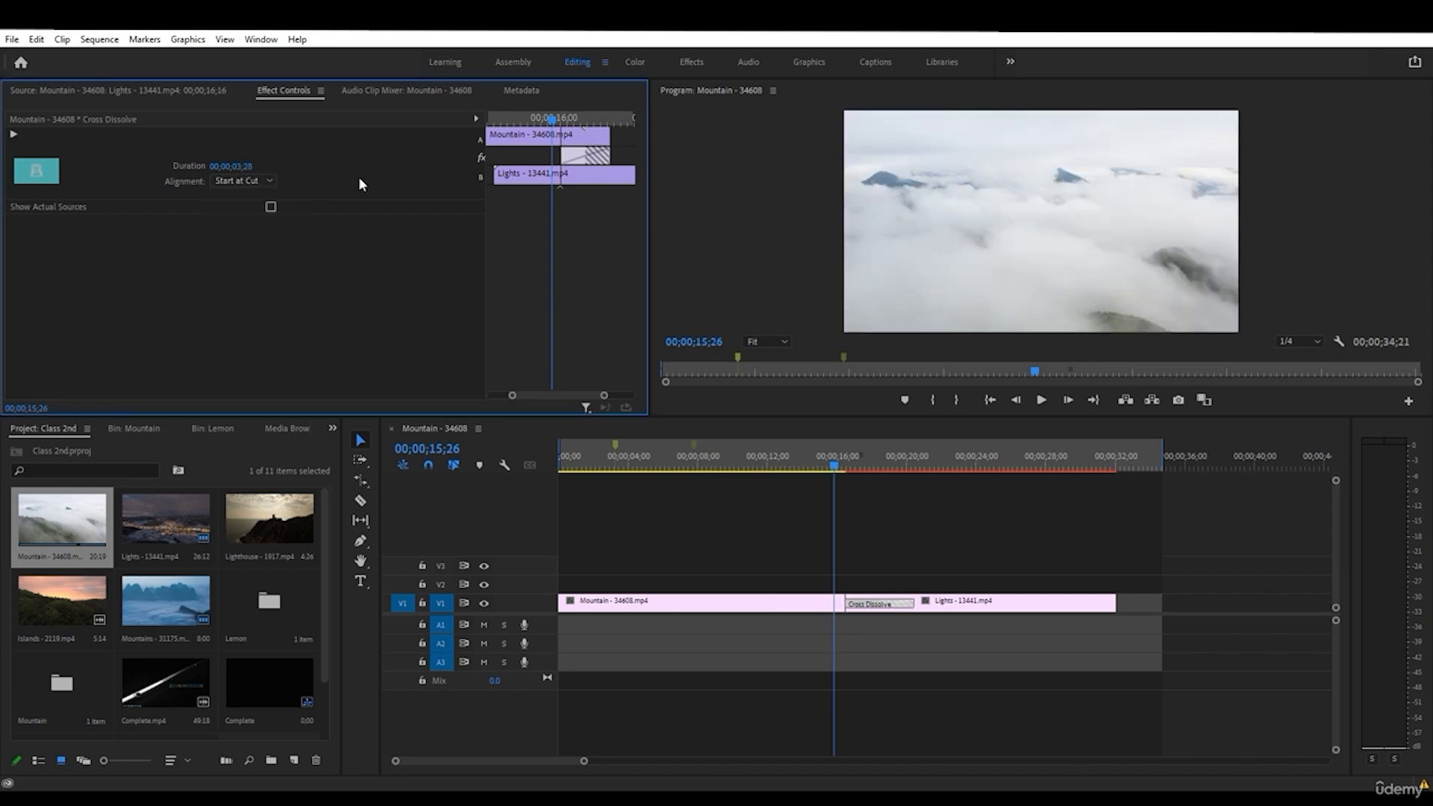
pyautogui.moveTo(597, 157); pyautogui.dragTo(575, 160)
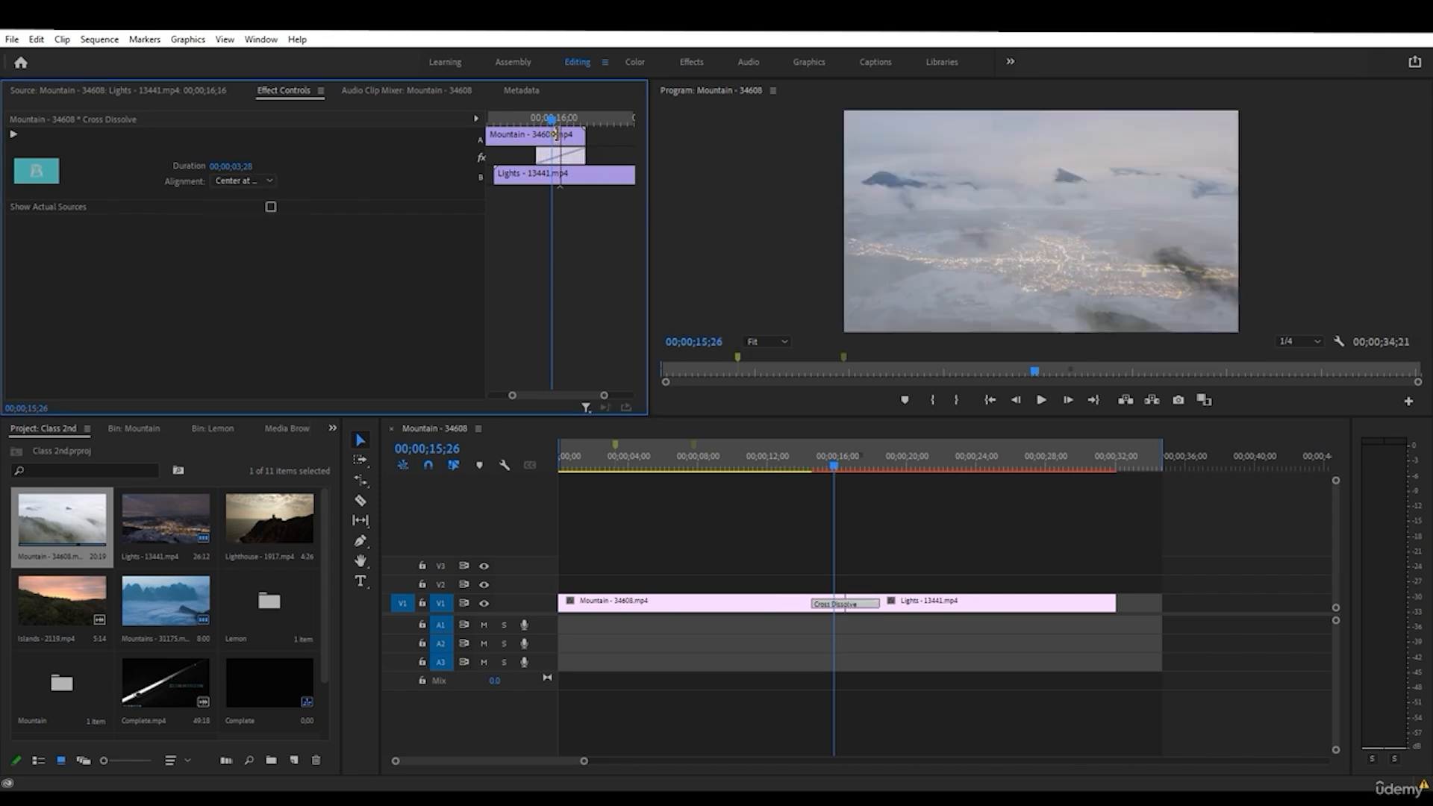
# - Scrub around the start of the centred Cross Dissolve on V1, leaving the playhead at 00;00;13;28
pyautogui.click(801, 466)
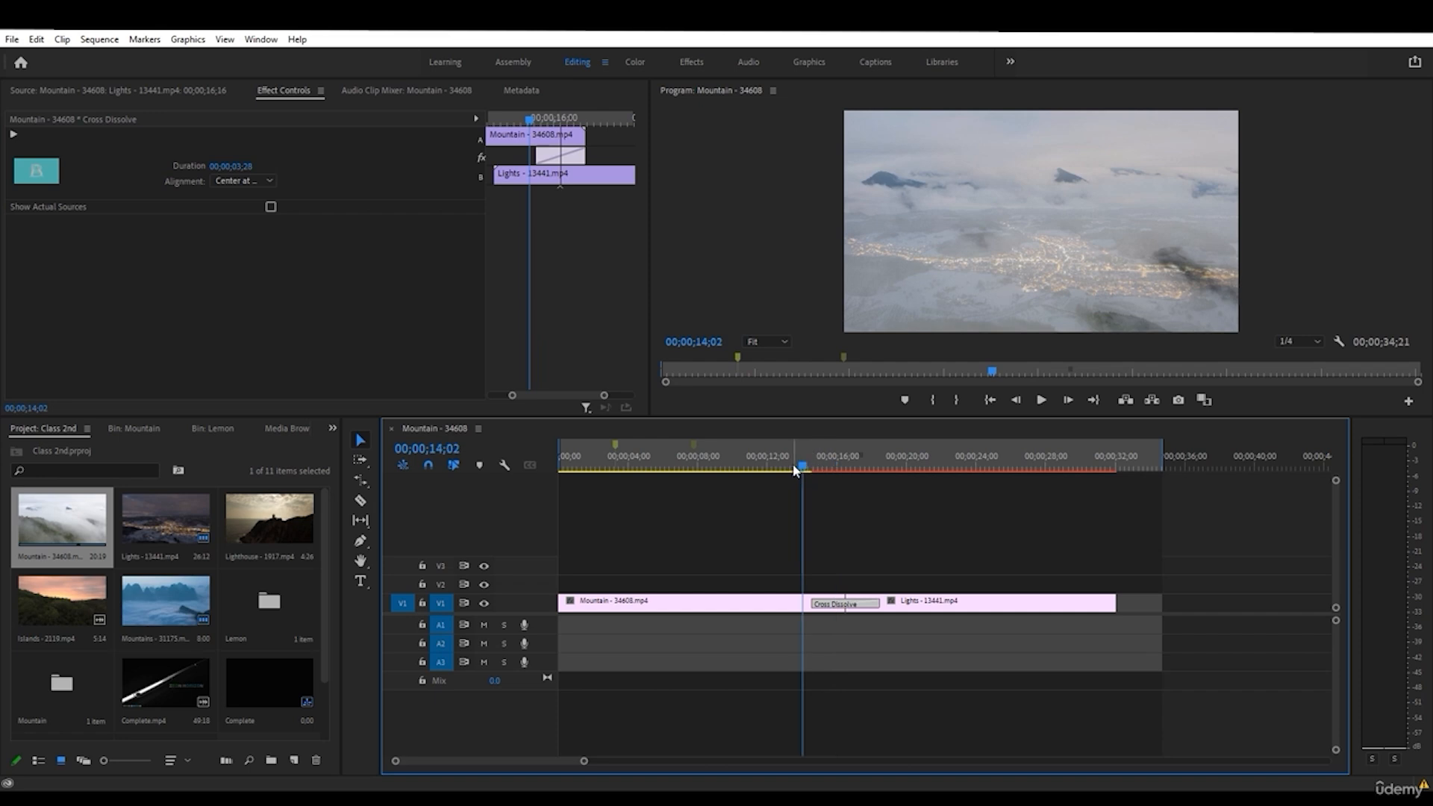
pyautogui.moveTo(793, 464); pyautogui.dragTo(815, 466)
pyautogui.moveTo(544, 152); pyautogui.dragTo(566, 154)
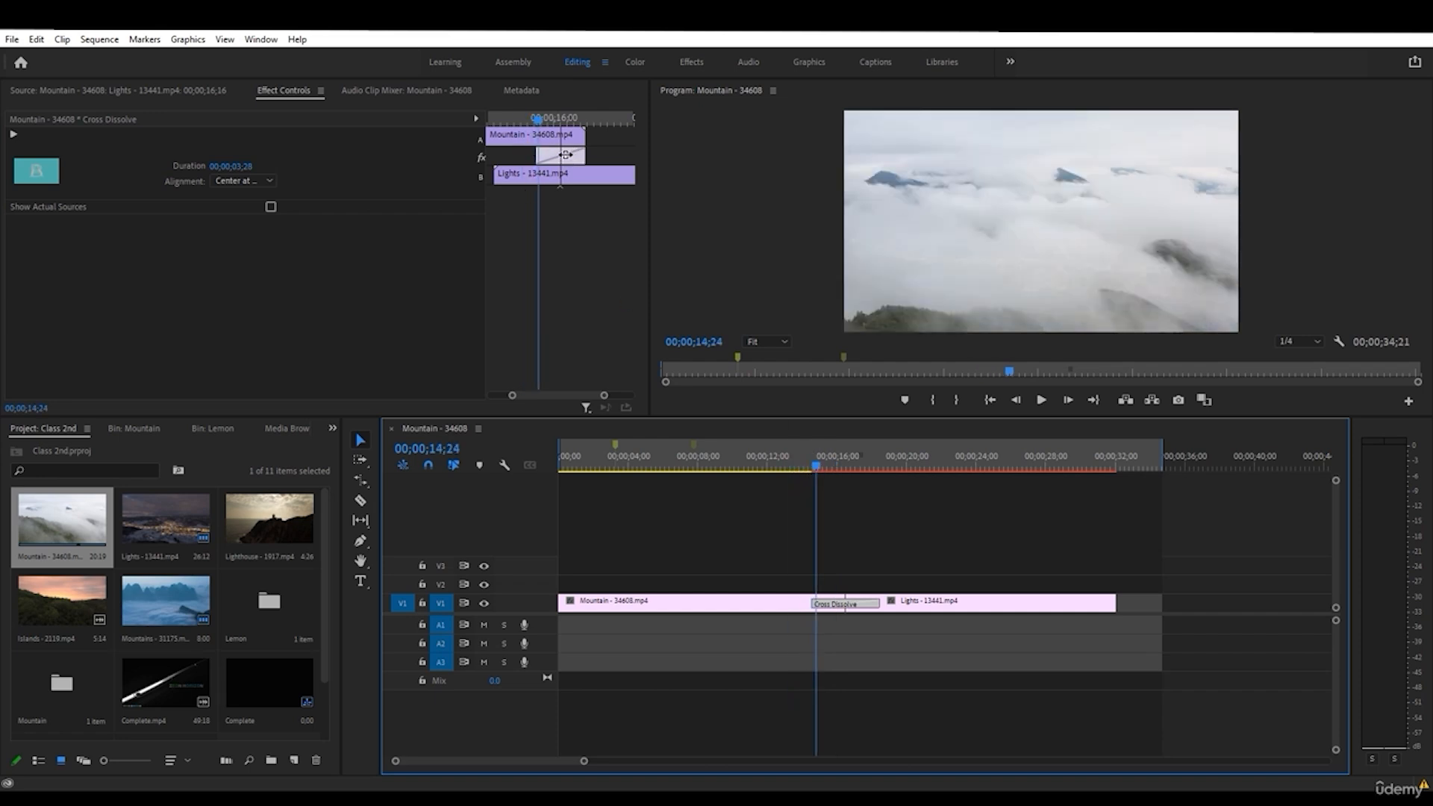
pyautogui.moveTo(812, 451)
pyautogui.mouseDown()
pyautogui.moveTo(885, 460)
pyautogui.moveTo(801, 458)
pyautogui.mouseUp()
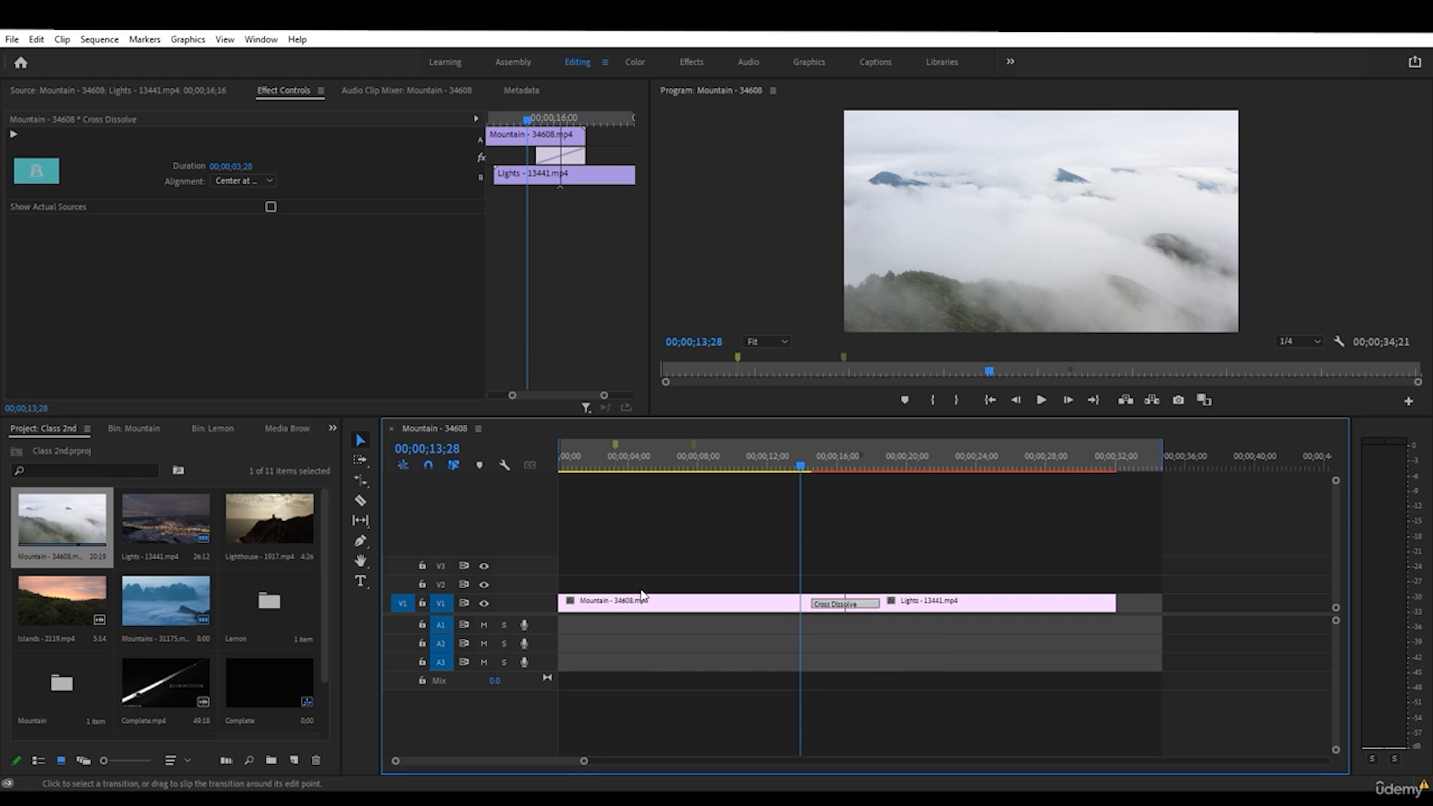
# - Replace the V1 Cross Dissolve with Cross Zoom from the Zoom video transitions and scrub across it to 00;00;18;06
pyautogui.click(306, 429)
pyautogui.click(307, 429)
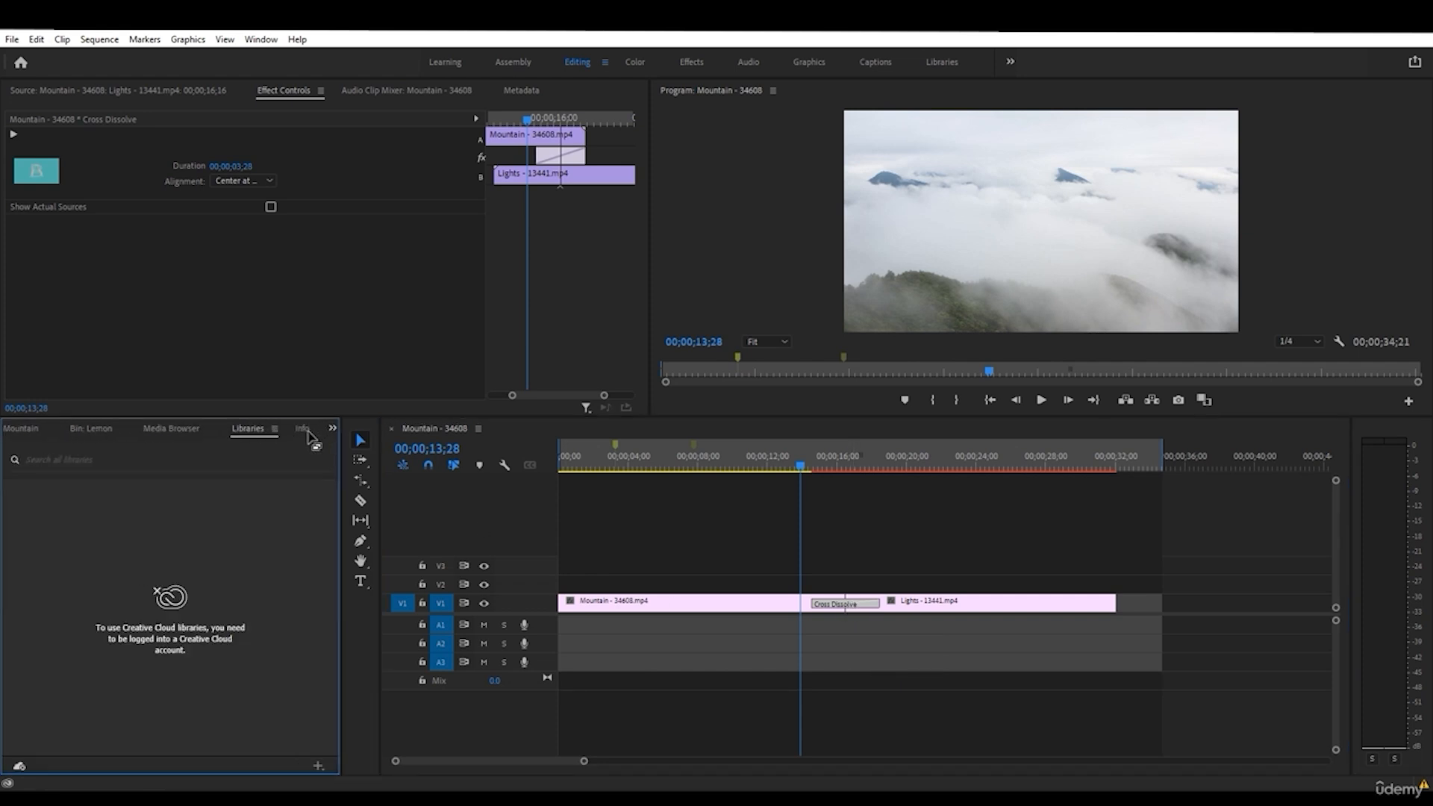
pyautogui.click(295, 431)
pyautogui.click(302, 430)
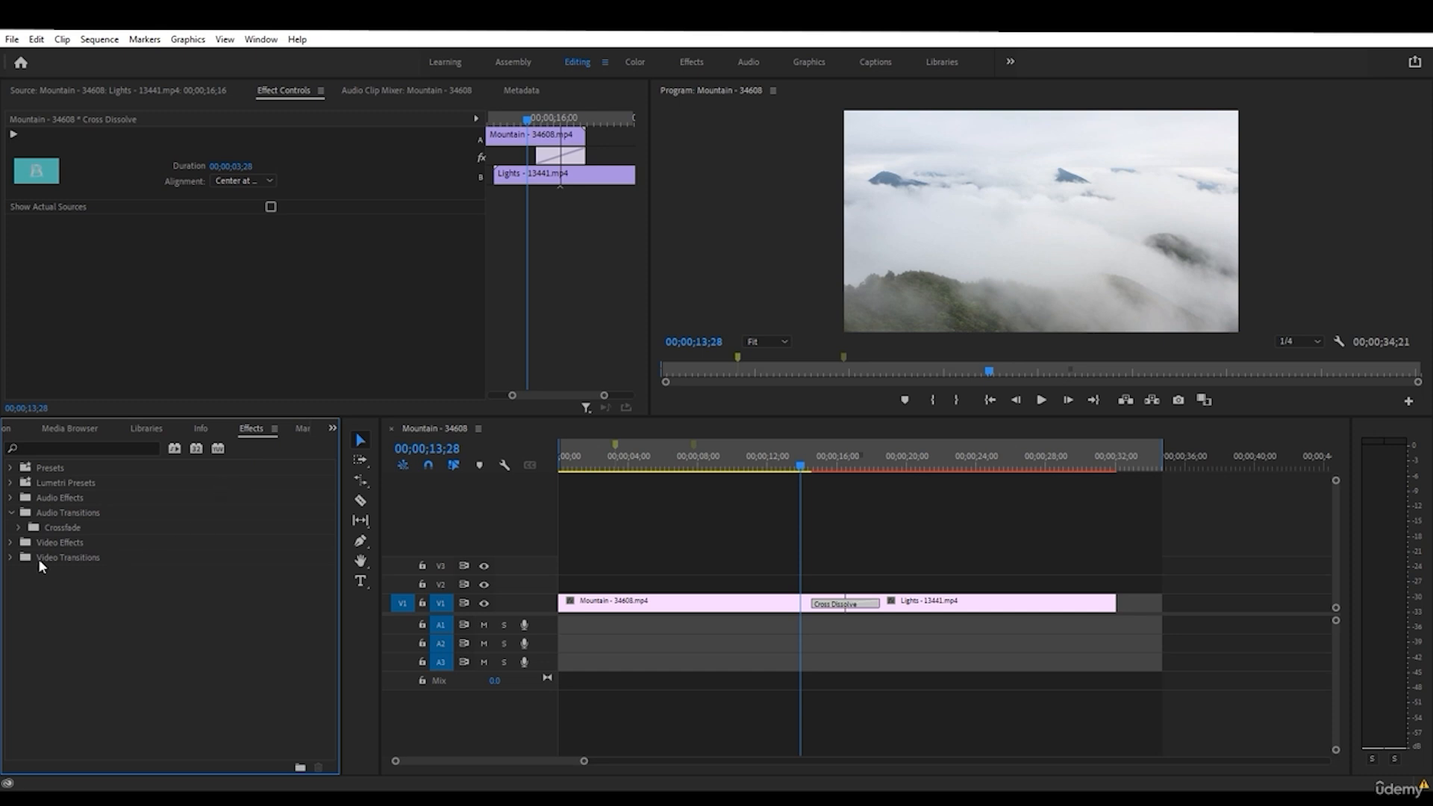
pyautogui.click(10, 558)
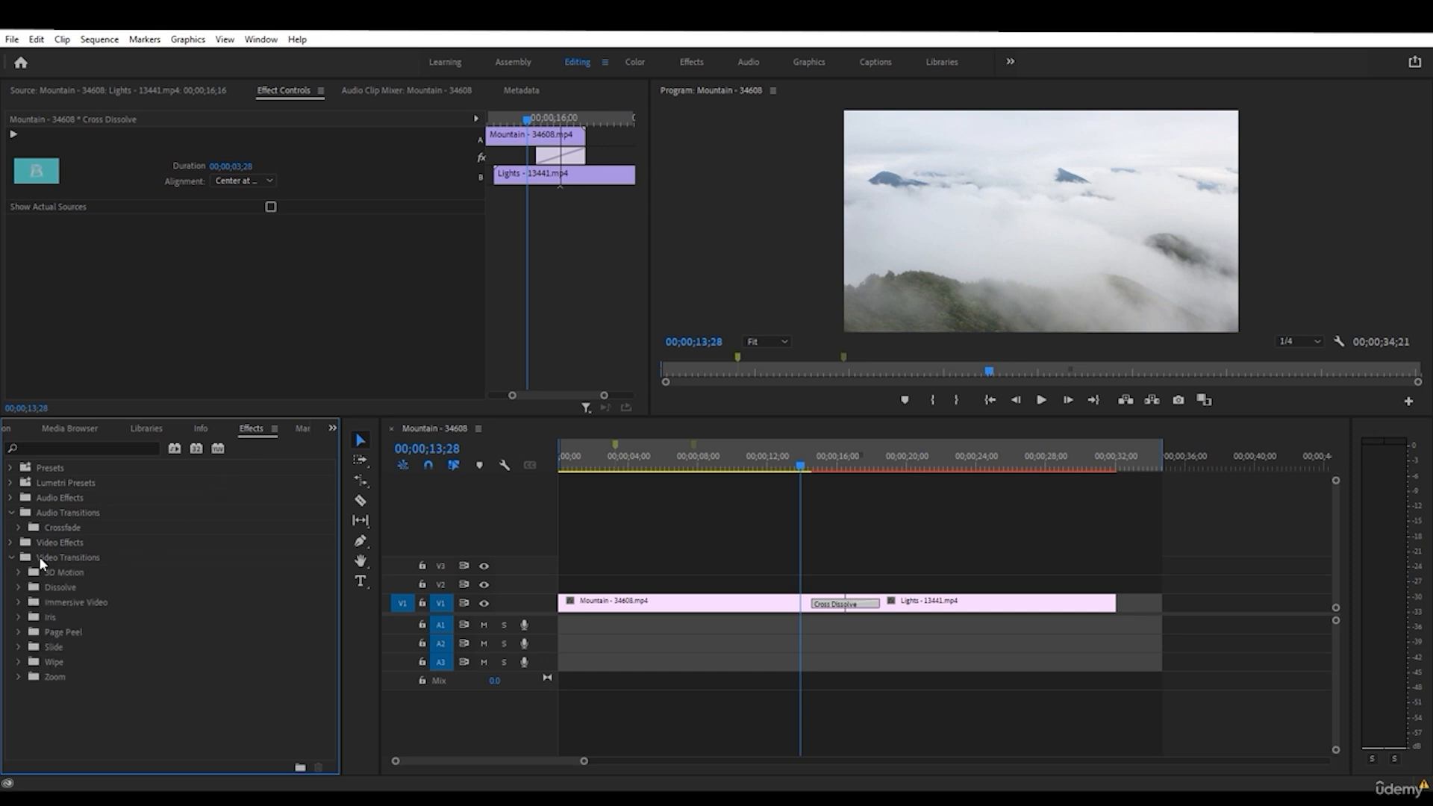
pyautogui.click(19, 677)
pyautogui.moveTo(47, 692); pyautogui.dragTo(851, 608)
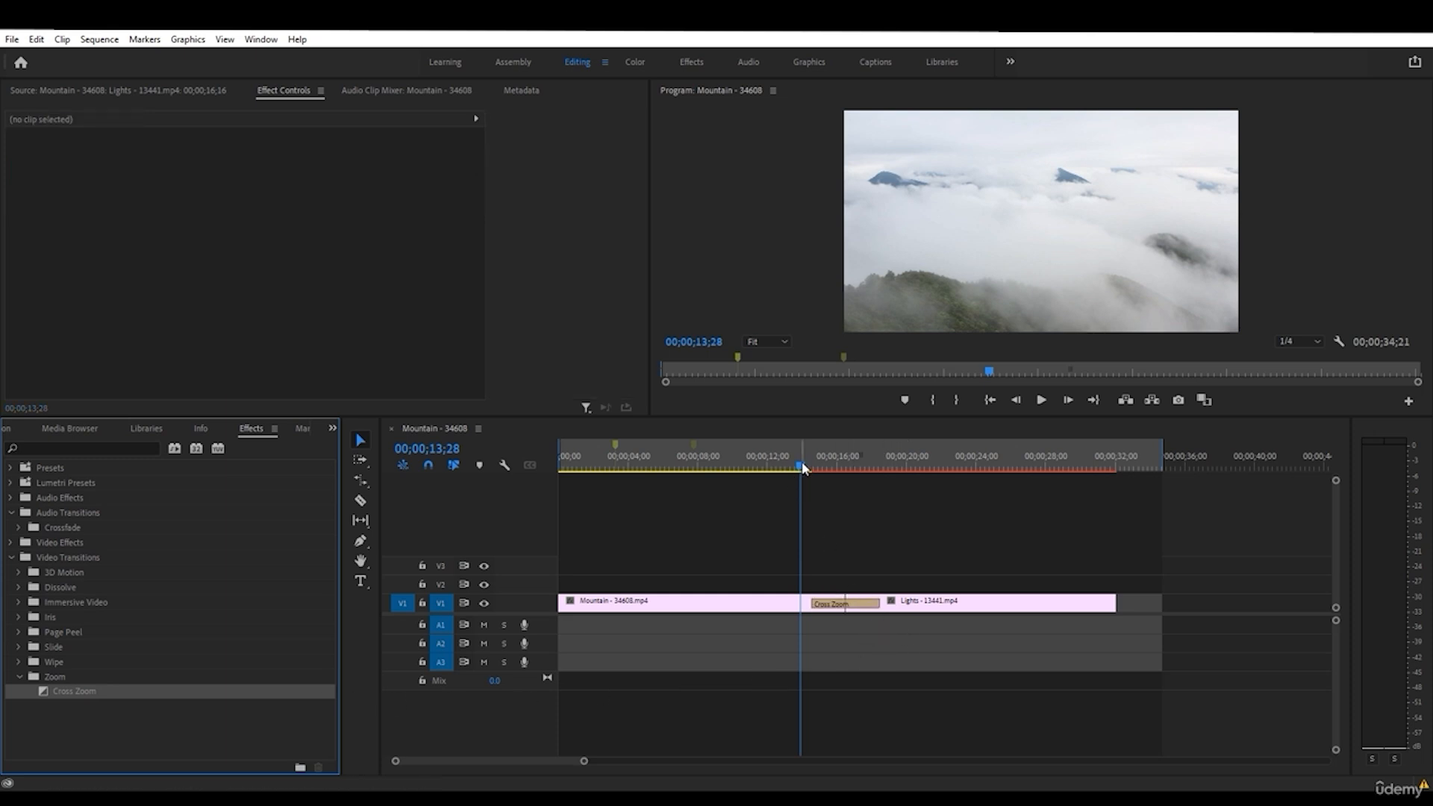
pyautogui.moveTo(804, 467); pyautogui.dragTo(875, 467)
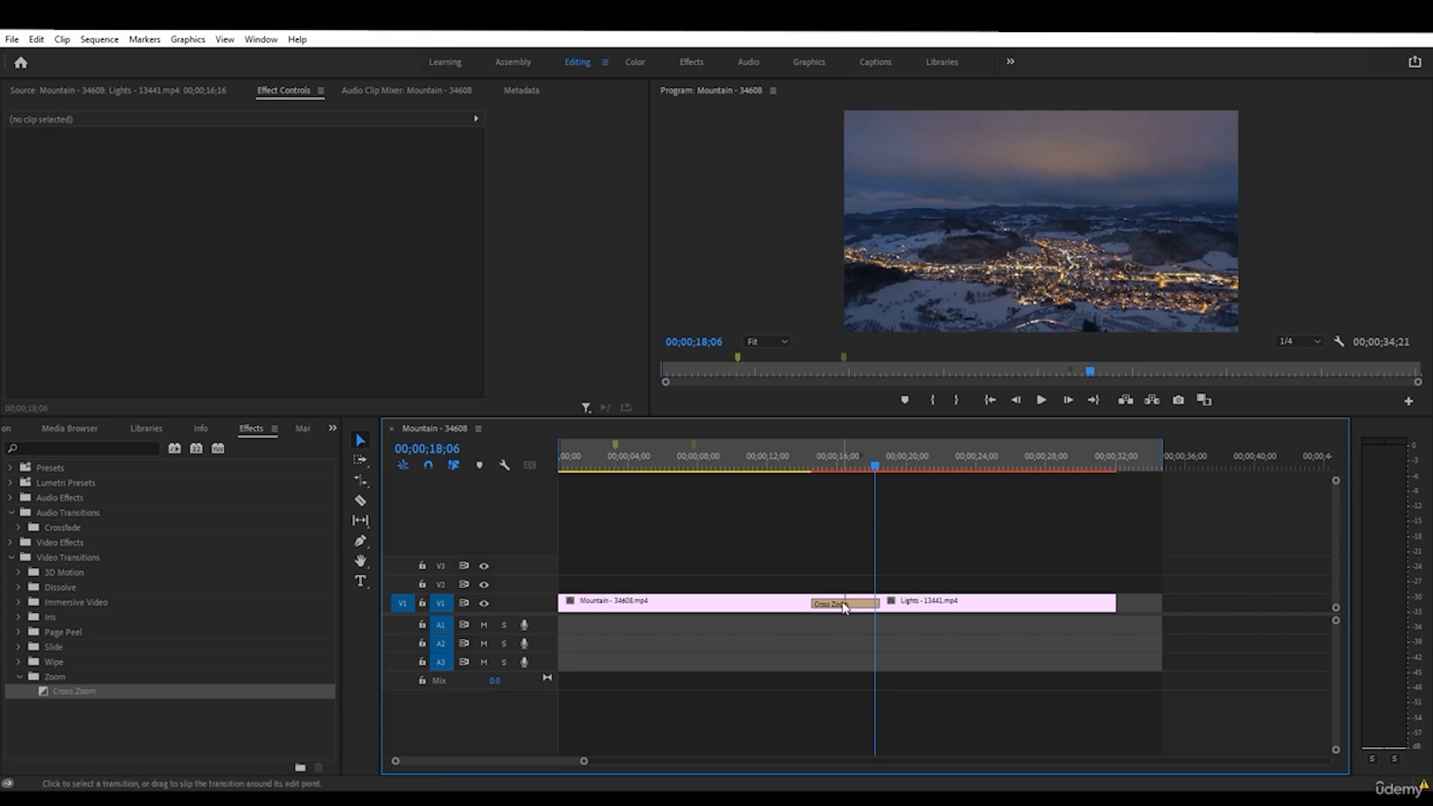
# - Select the Cross Zoom on V1, move image A's zoom centre toward its left edge, and scrub back to 00;00;14;02
pyautogui.click(846, 603)
pyautogui.scroll(-2, 227, 225)
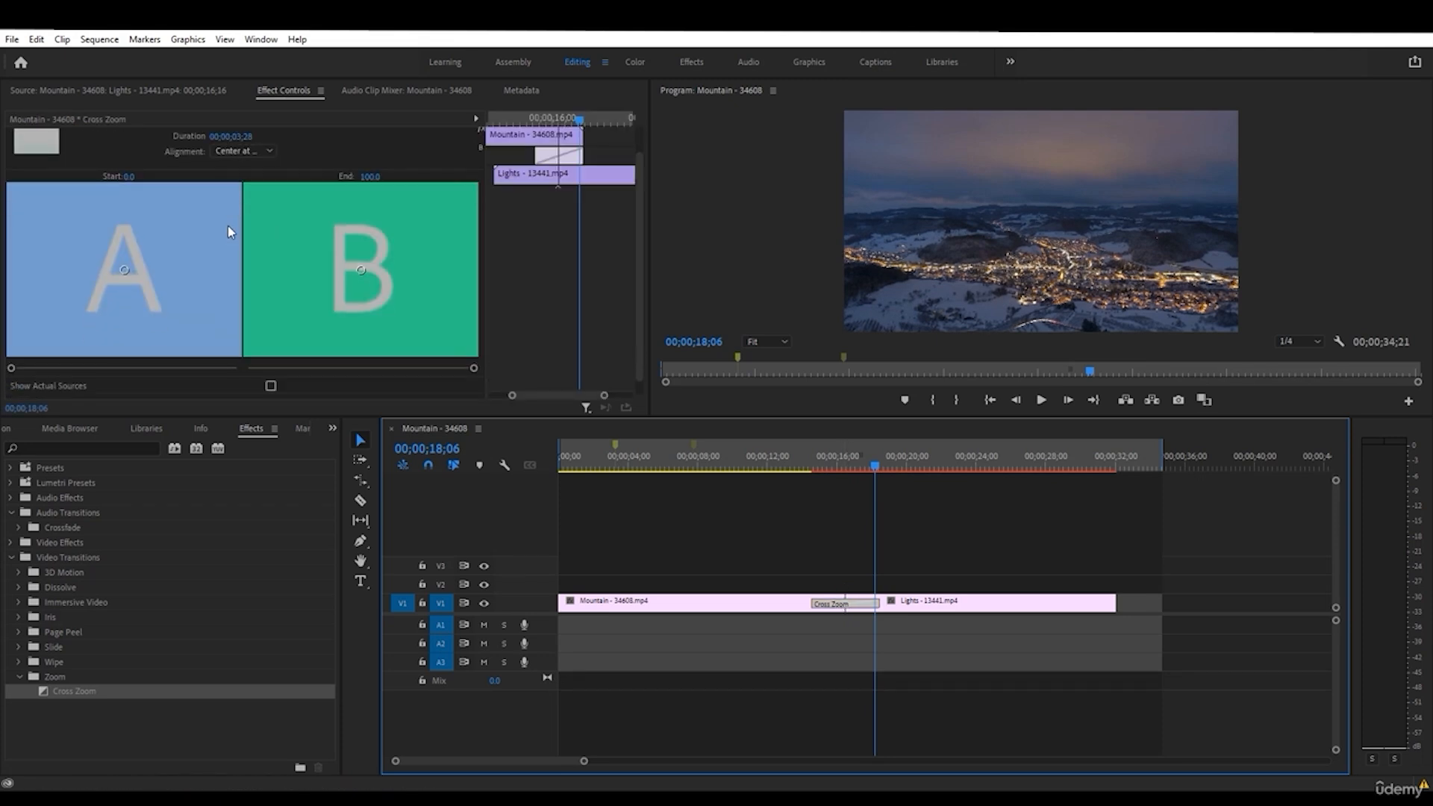
pyautogui.scroll(2, 233, 312)
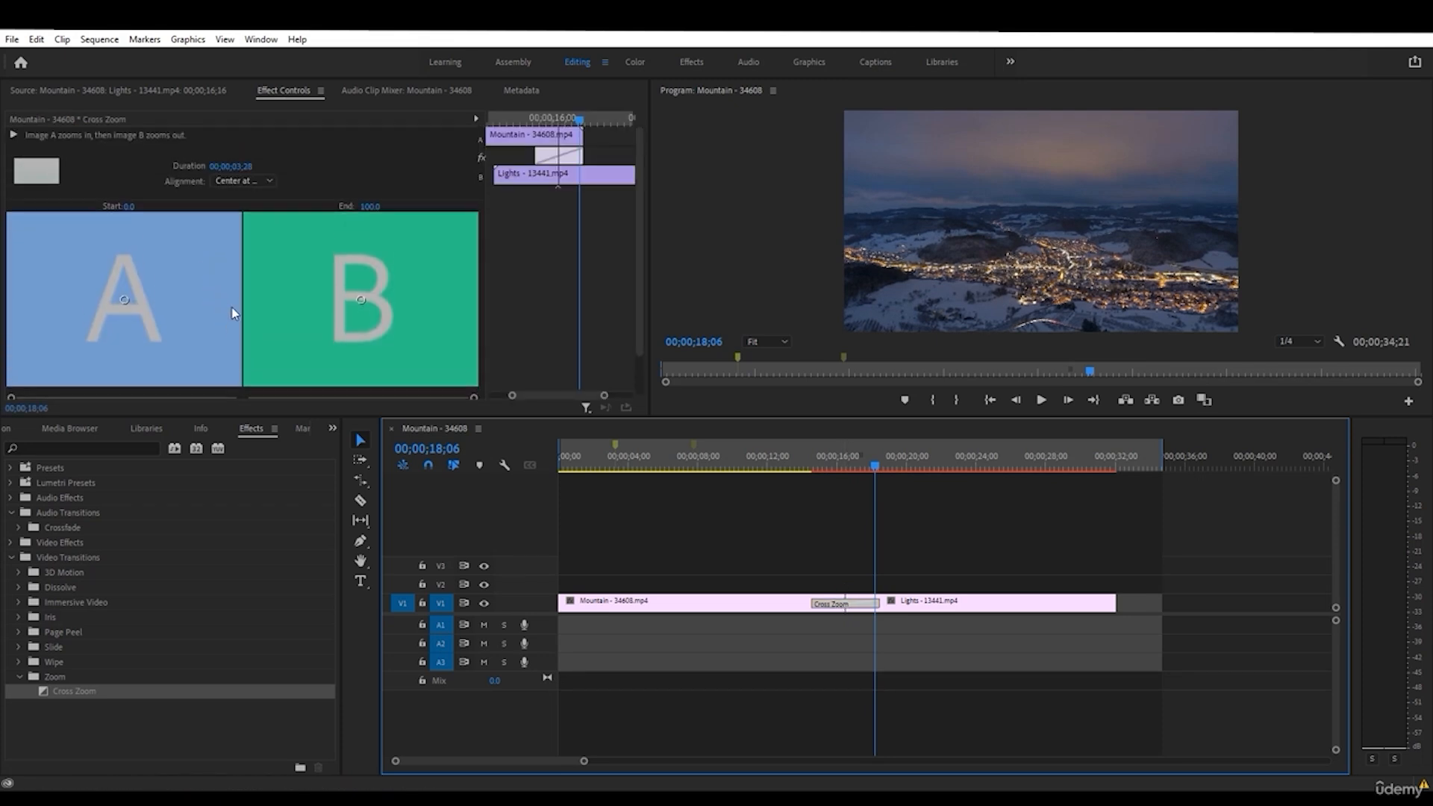
pyautogui.click(127, 209)
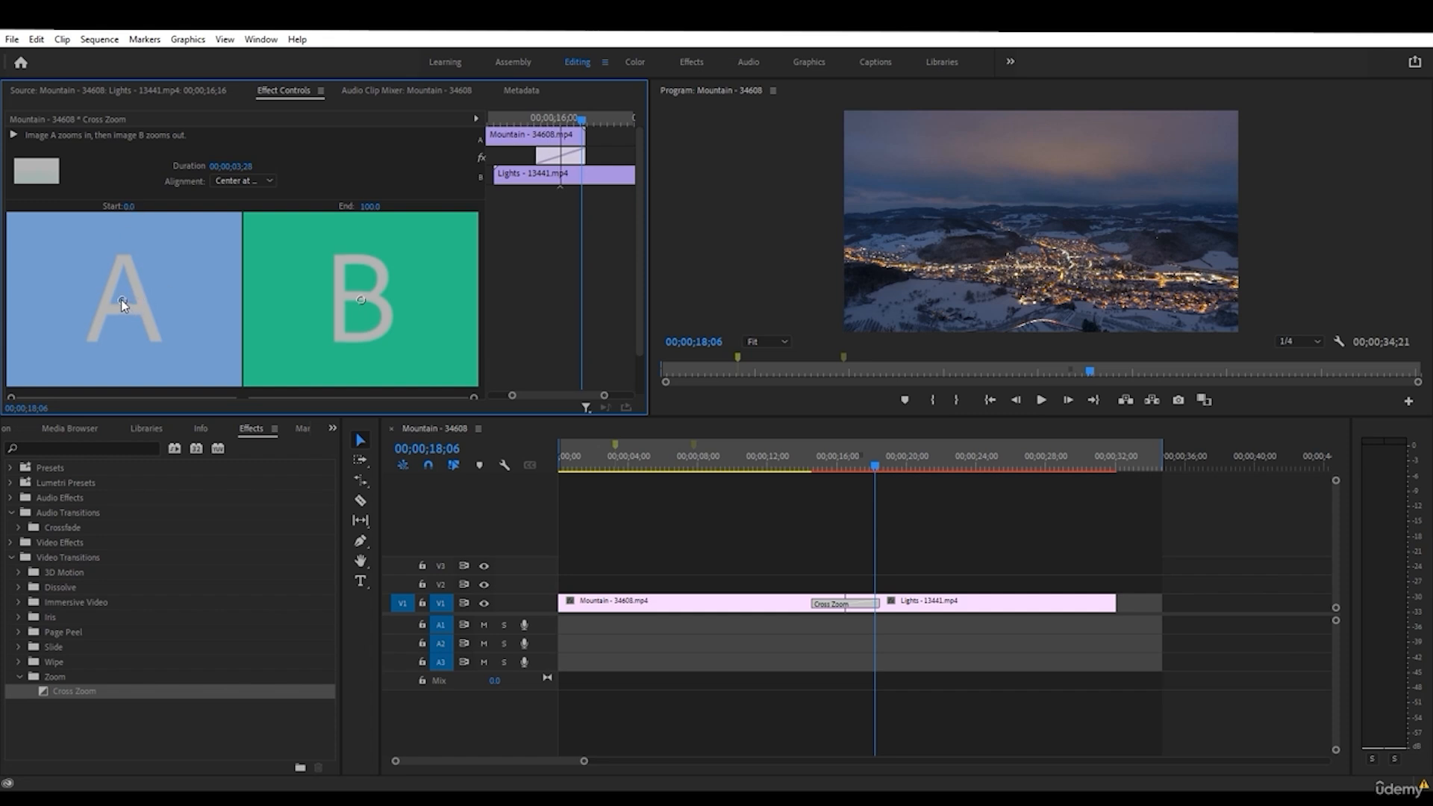
pyautogui.moveTo(121, 300); pyautogui.dragTo(67, 304)
pyautogui.moveTo(870, 464); pyautogui.dragTo(803, 464)
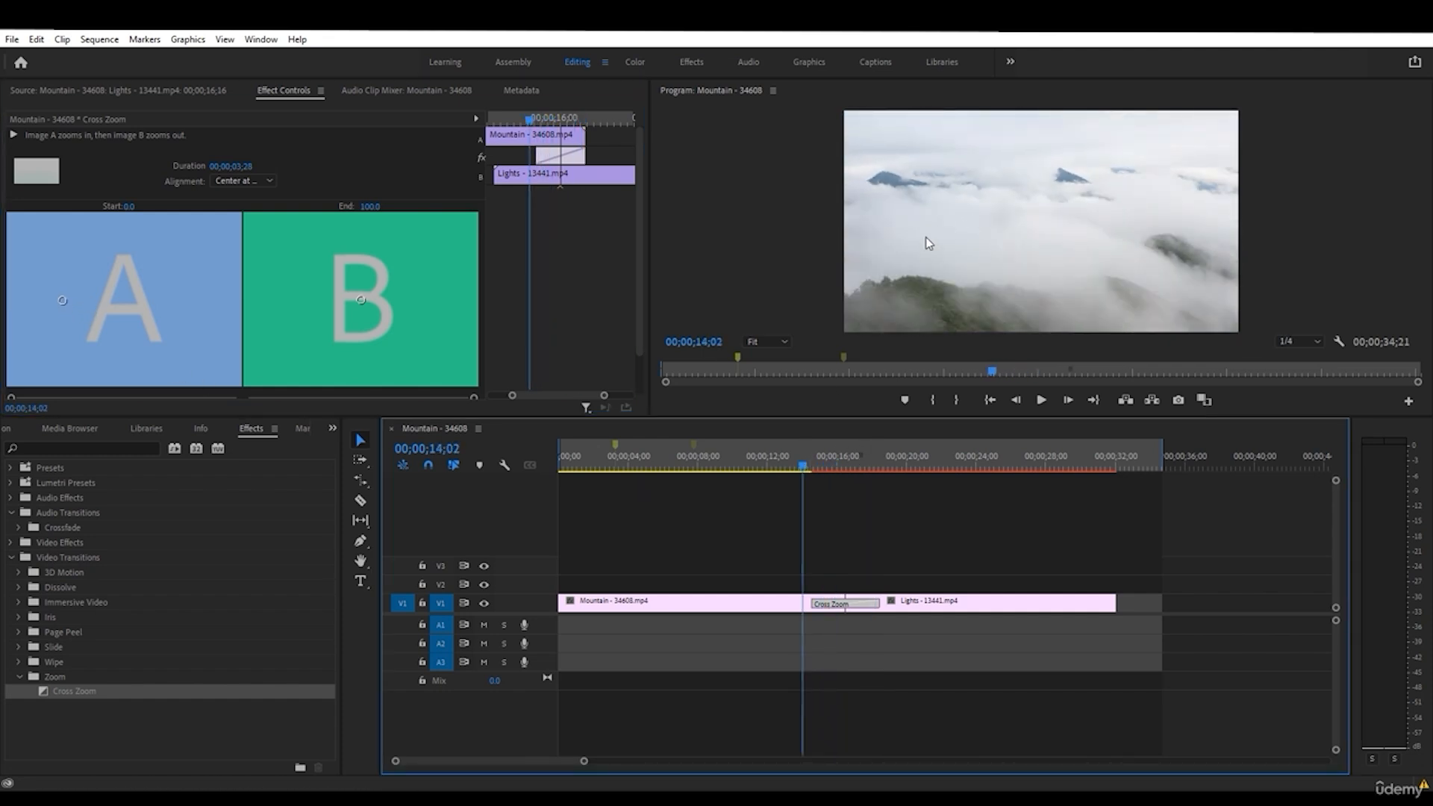
# - Move image A's zoom centre to its upper-right area, scrub to 00;00;15;11, and return the centre to the middle
pyautogui.moveTo(62, 300); pyautogui.dragTo(188, 261)
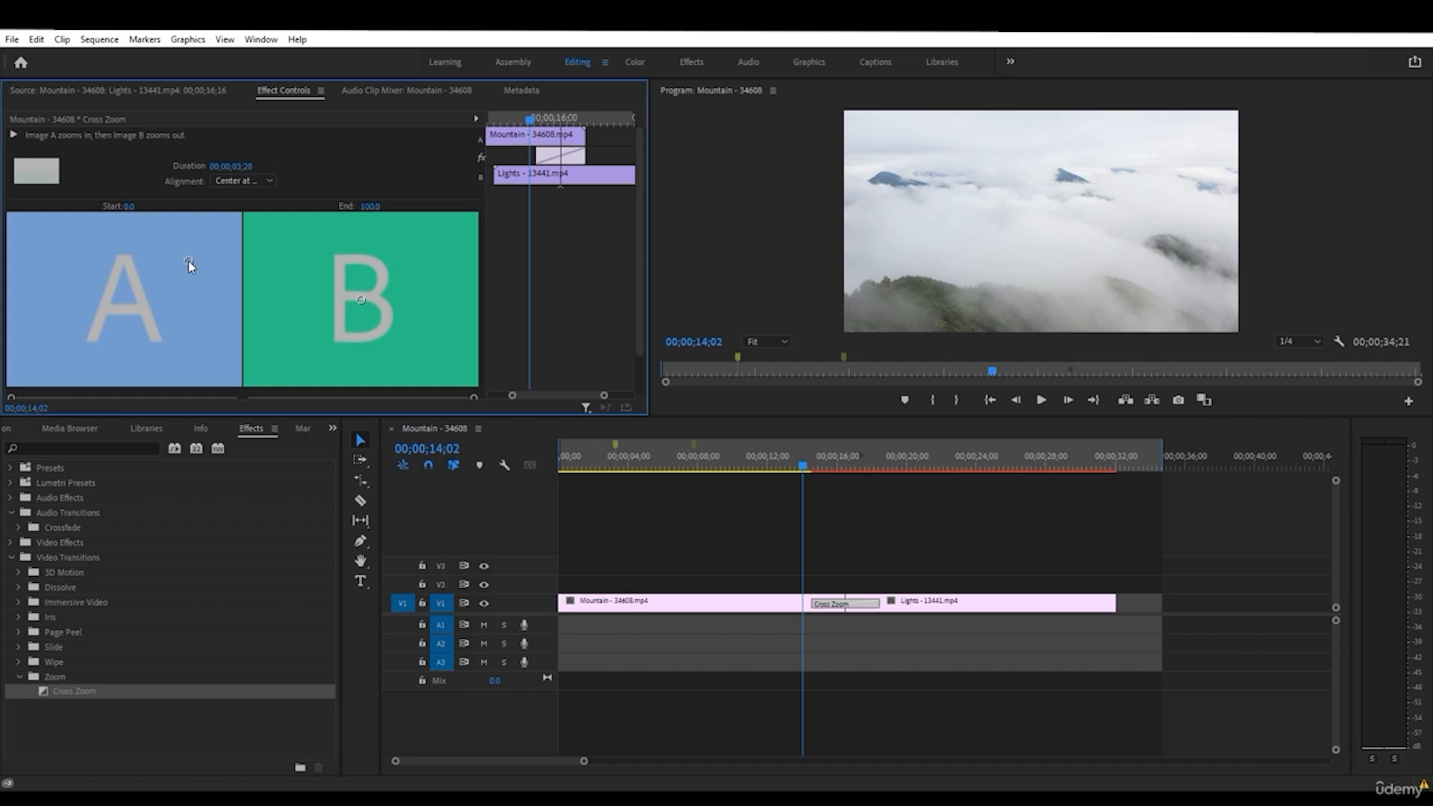
pyautogui.moveTo(803, 466); pyautogui.dragTo(826, 465)
pyautogui.moveTo(188, 261); pyautogui.dragTo(124, 300)
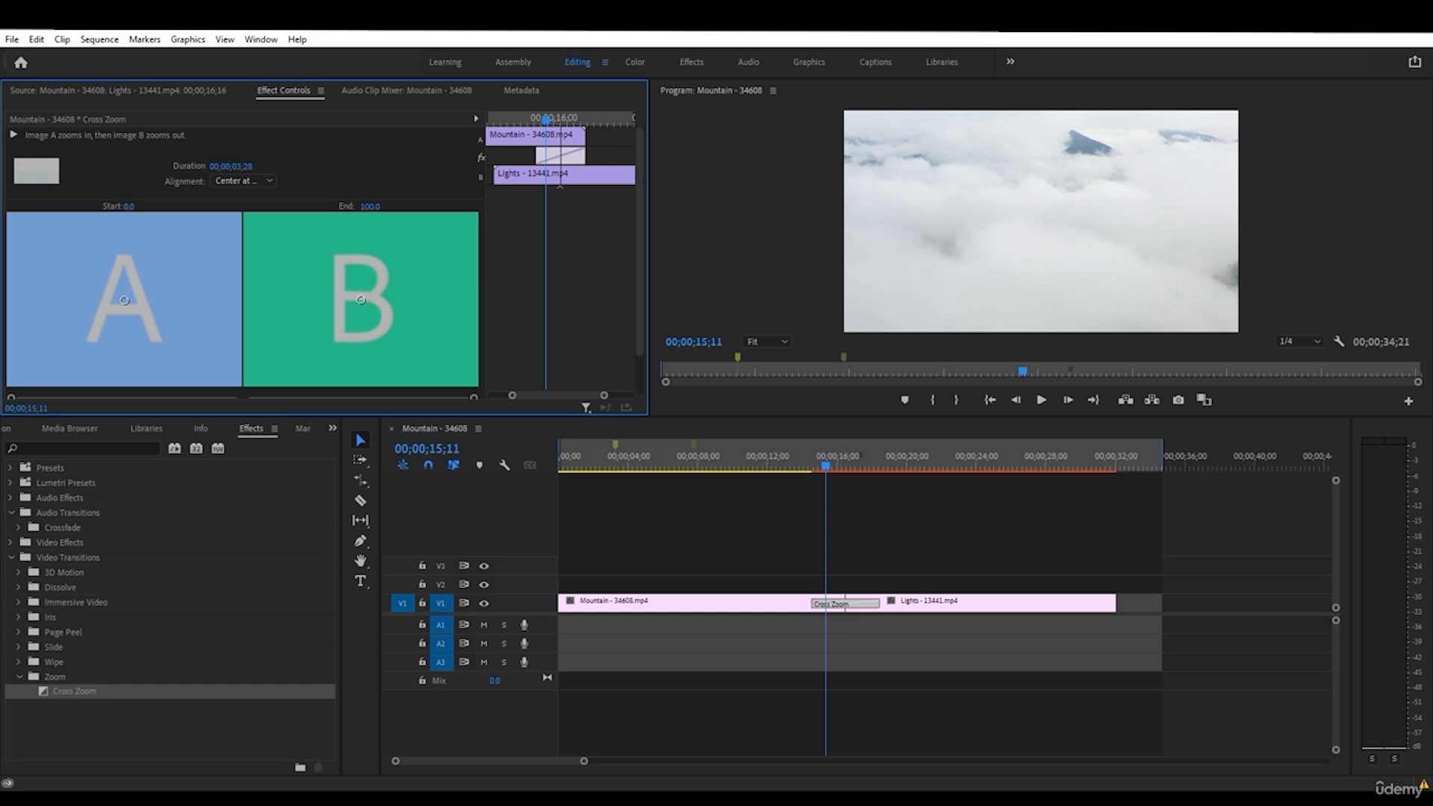
# - Try Cross Zoom start values of 28.6 and 36.0 while scrubbing the transition, and reset the start value to 0
pyautogui.moveTo(130, 207); pyautogui.dragTo(150, 207)
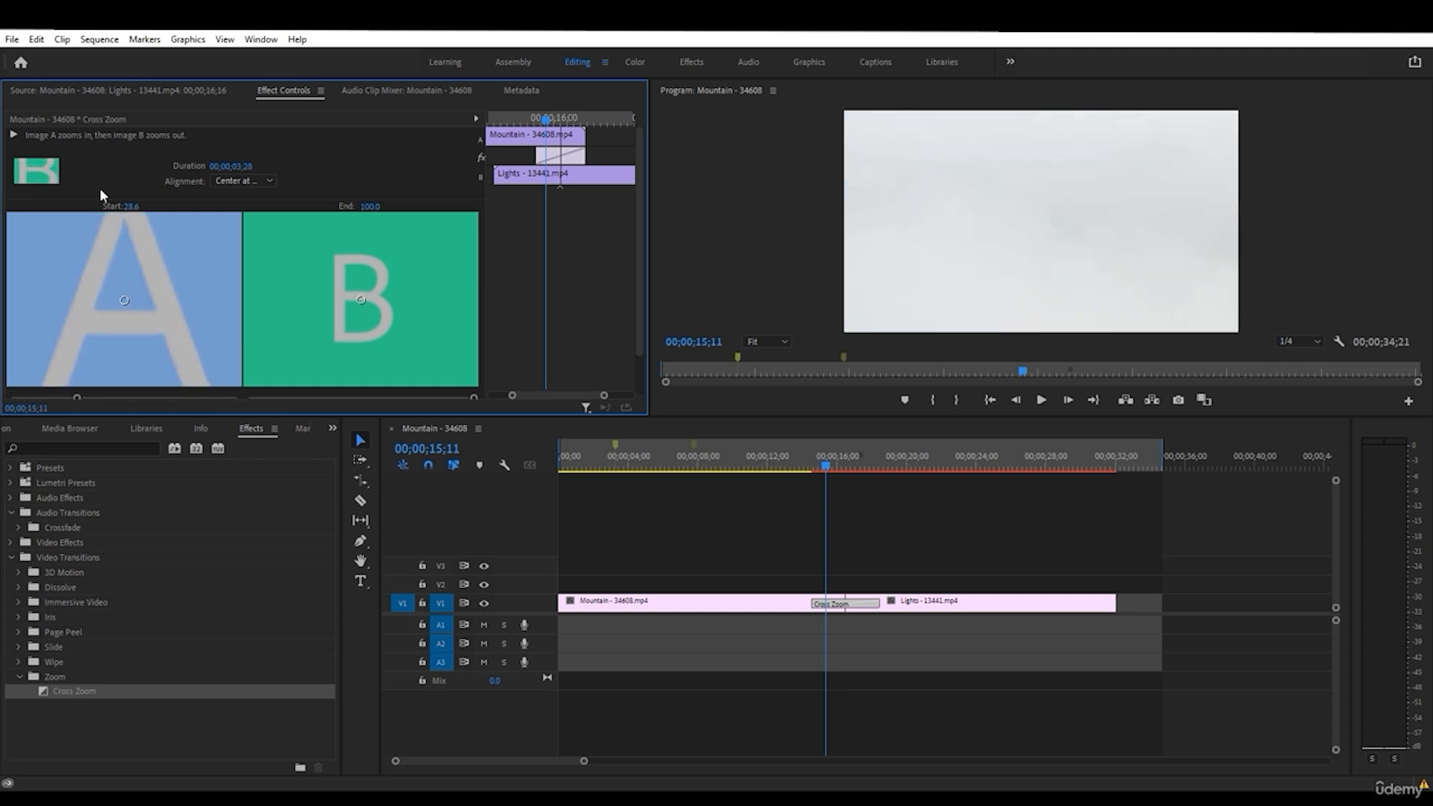
pyautogui.moveTo(824, 465); pyautogui.dragTo(769, 463)
pyautogui.moveTo(131, 206)
pyautogui.mouseDown()
pyautogui.moveTo(153, 206)
pyautogui.moveTo(133, 206)
pyautogui.mouseUp()
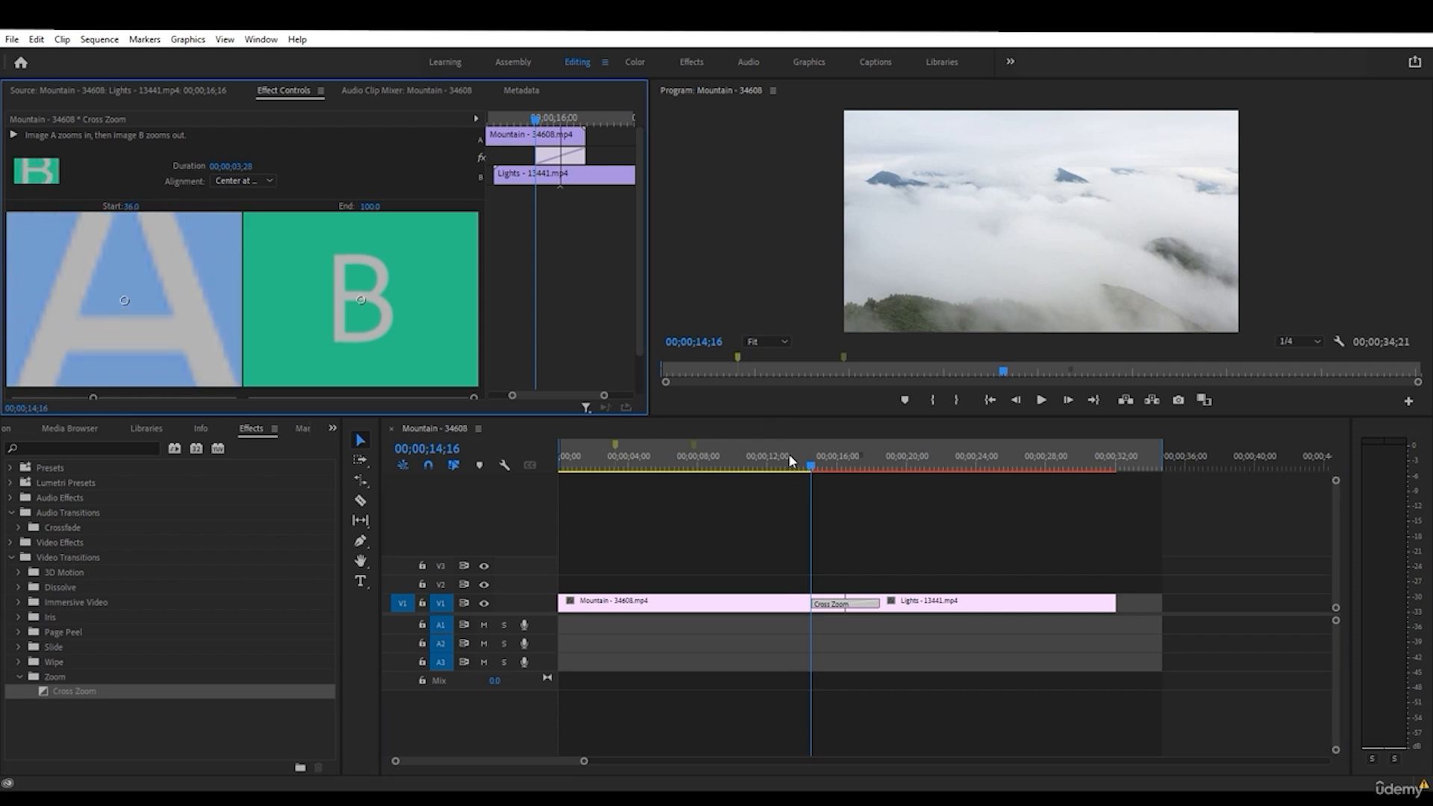
pyautogui.moveTo(788, 457); pyautogui.dragTo(826, 467)
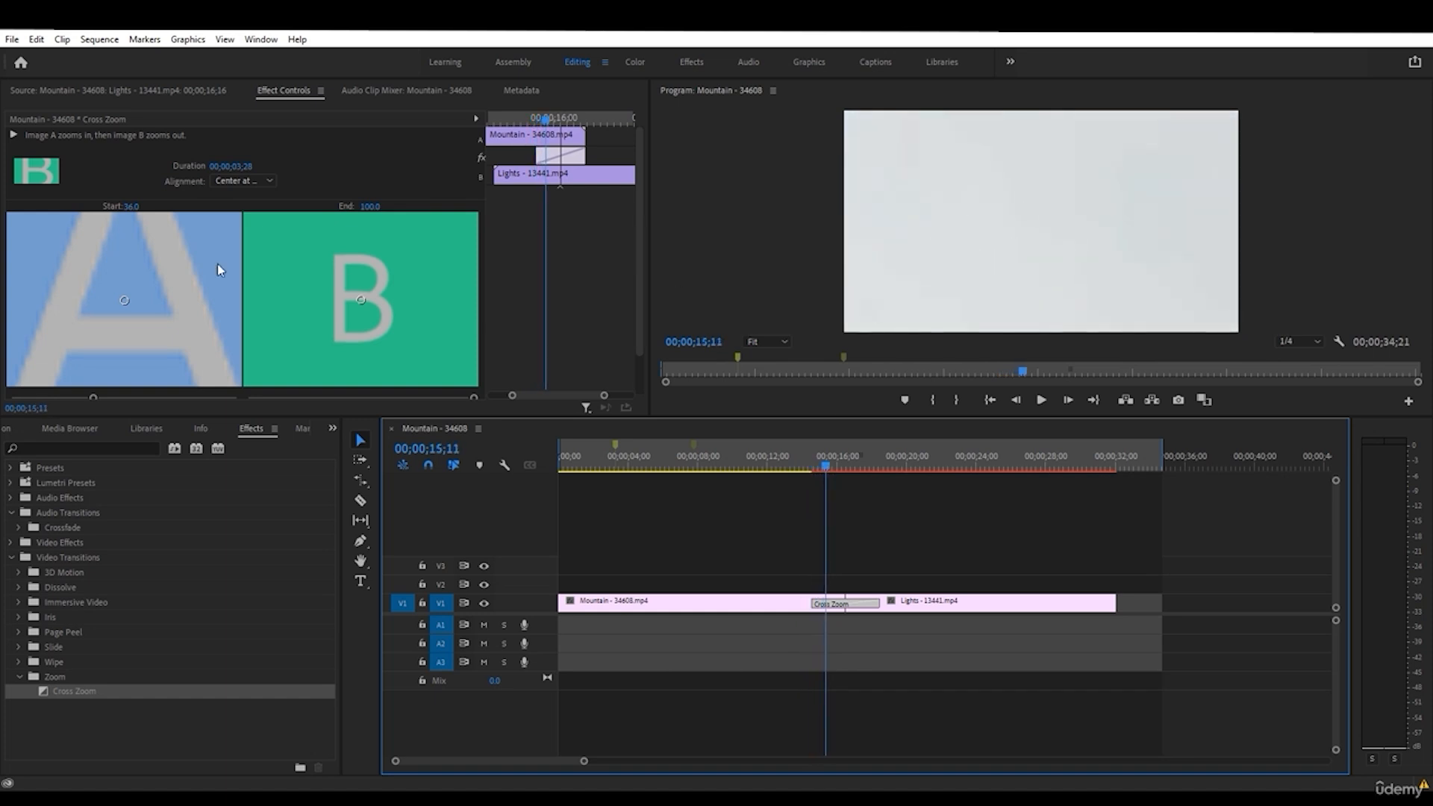
pyautogui.click(133, 208)
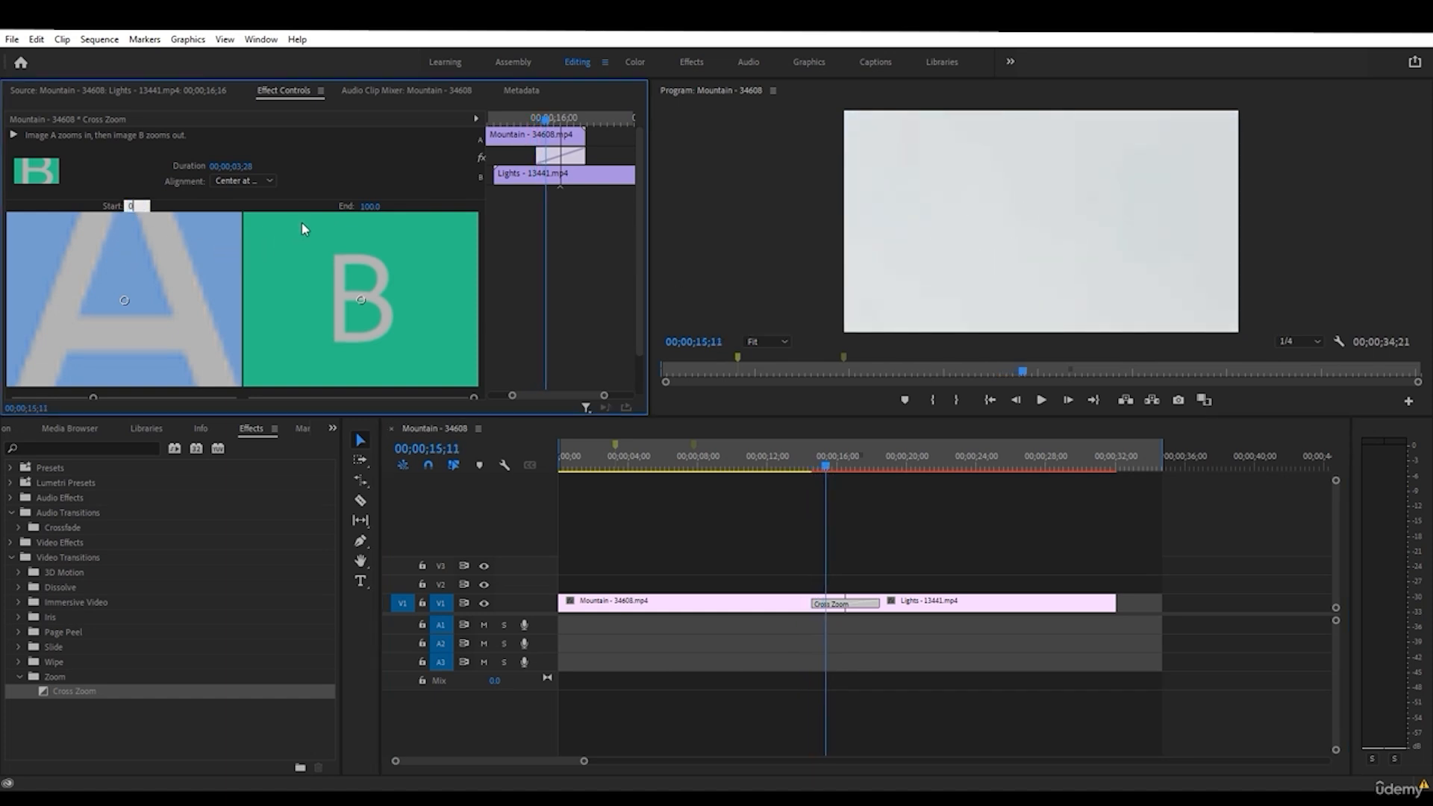
pyautogui.press('Return')
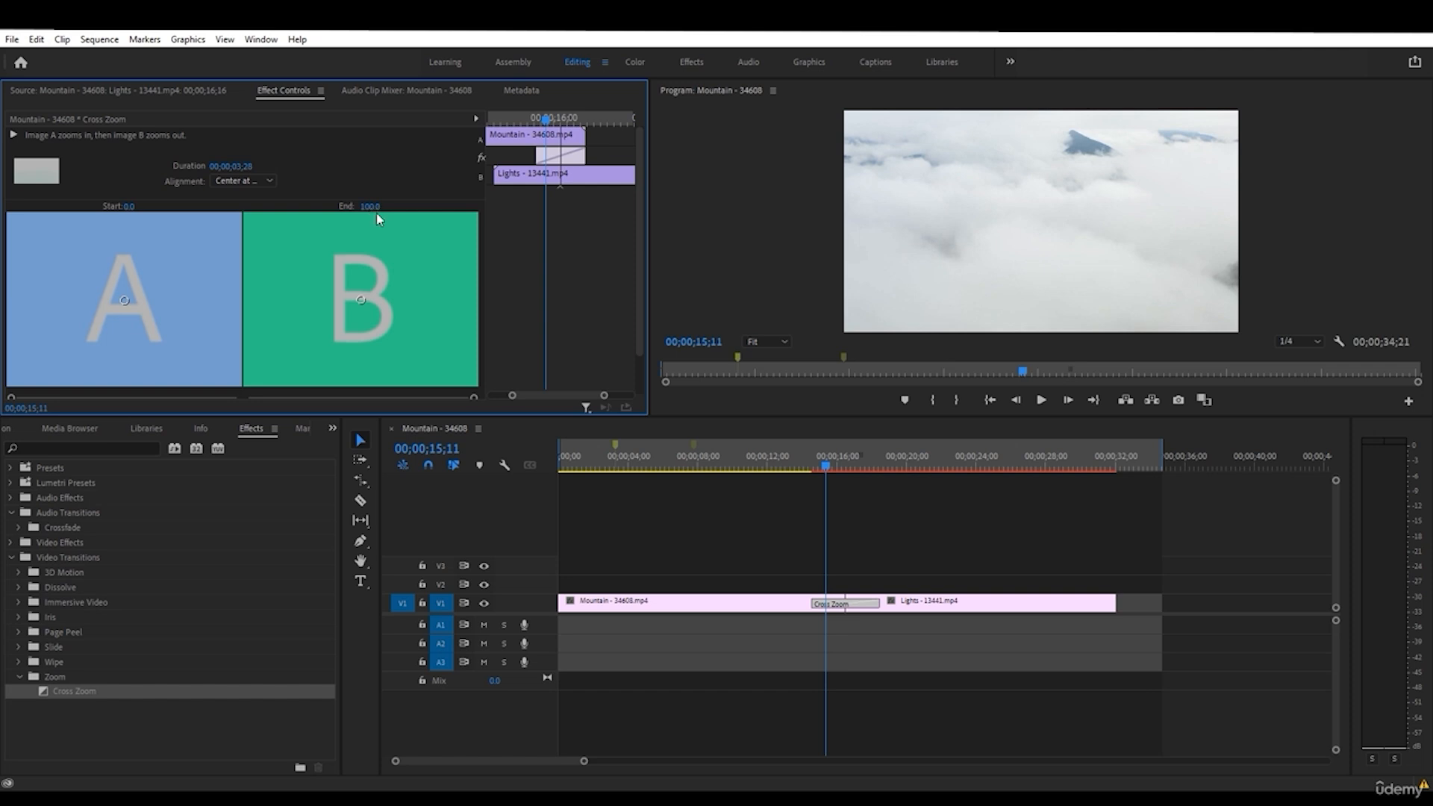
# - Review the Cross Zoom's alignment options and scrub across the transition, leaving the playhead at 00;00;14;07
pyautogui.click(241, 181)
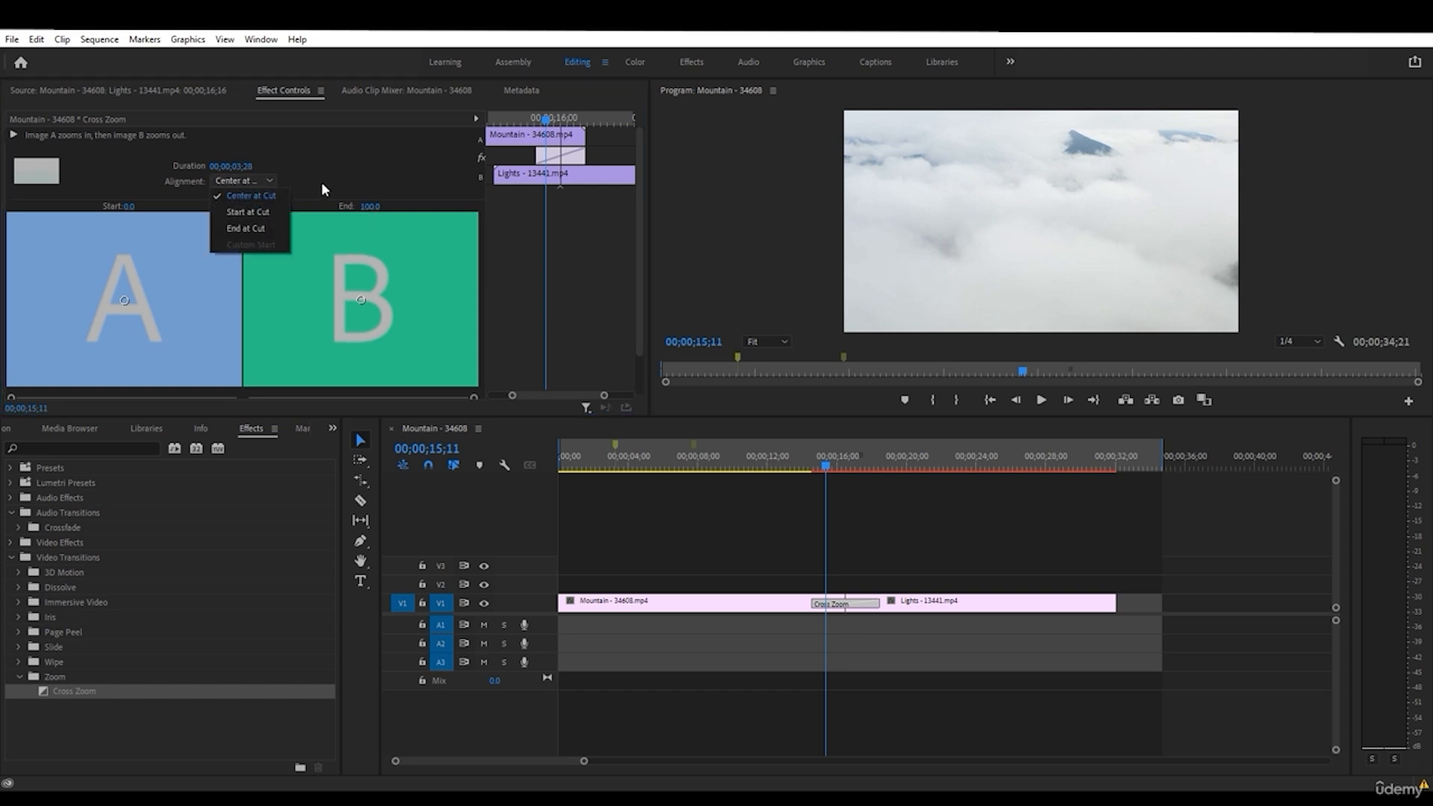
pyautogui.click(346, 181)
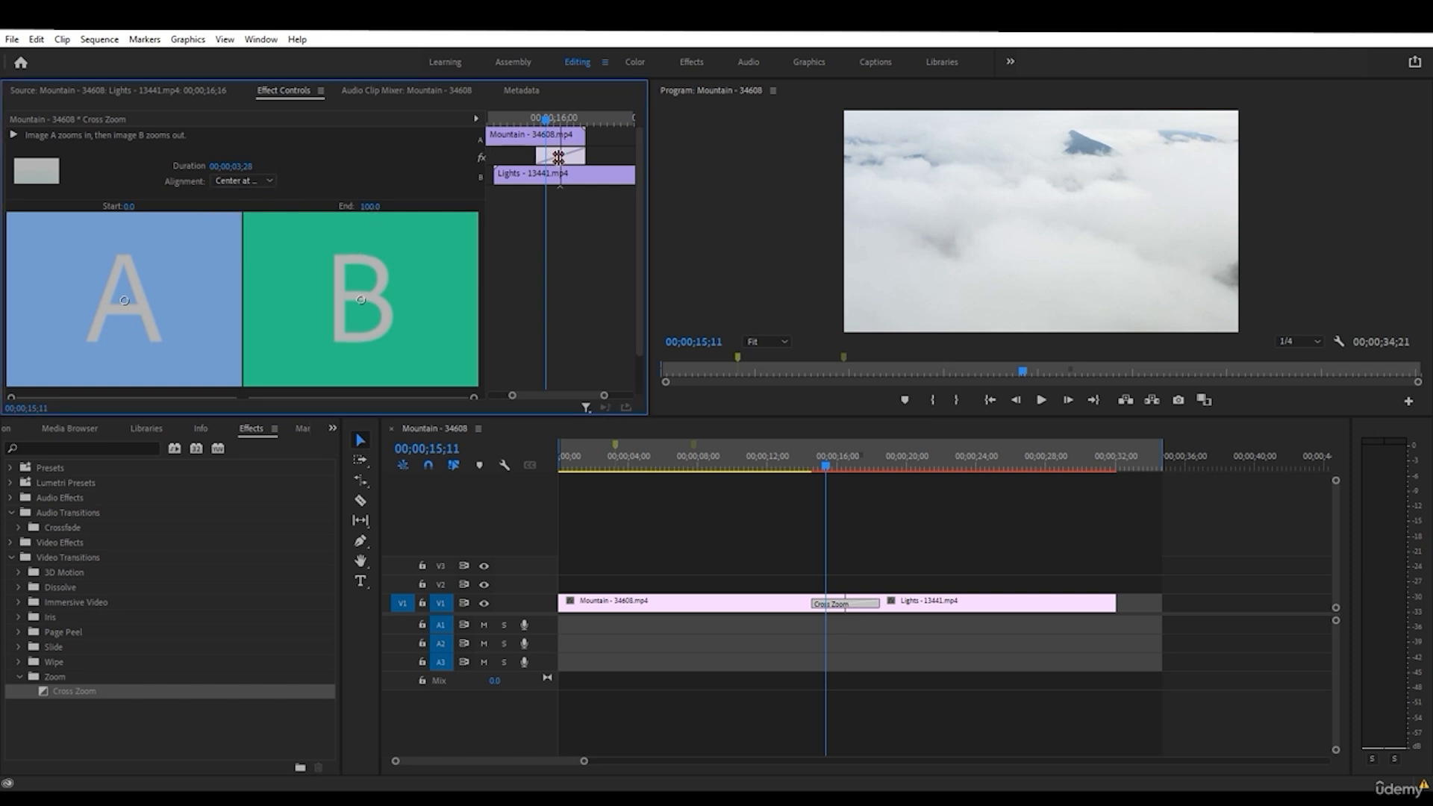
pyautogui.moveTo(828, 466)
pyautogui.mouseDown()
pyautogui.moveTo(809, 467)
pyautogui.moveTo(833, 466)
pyautogui.mouseUp()
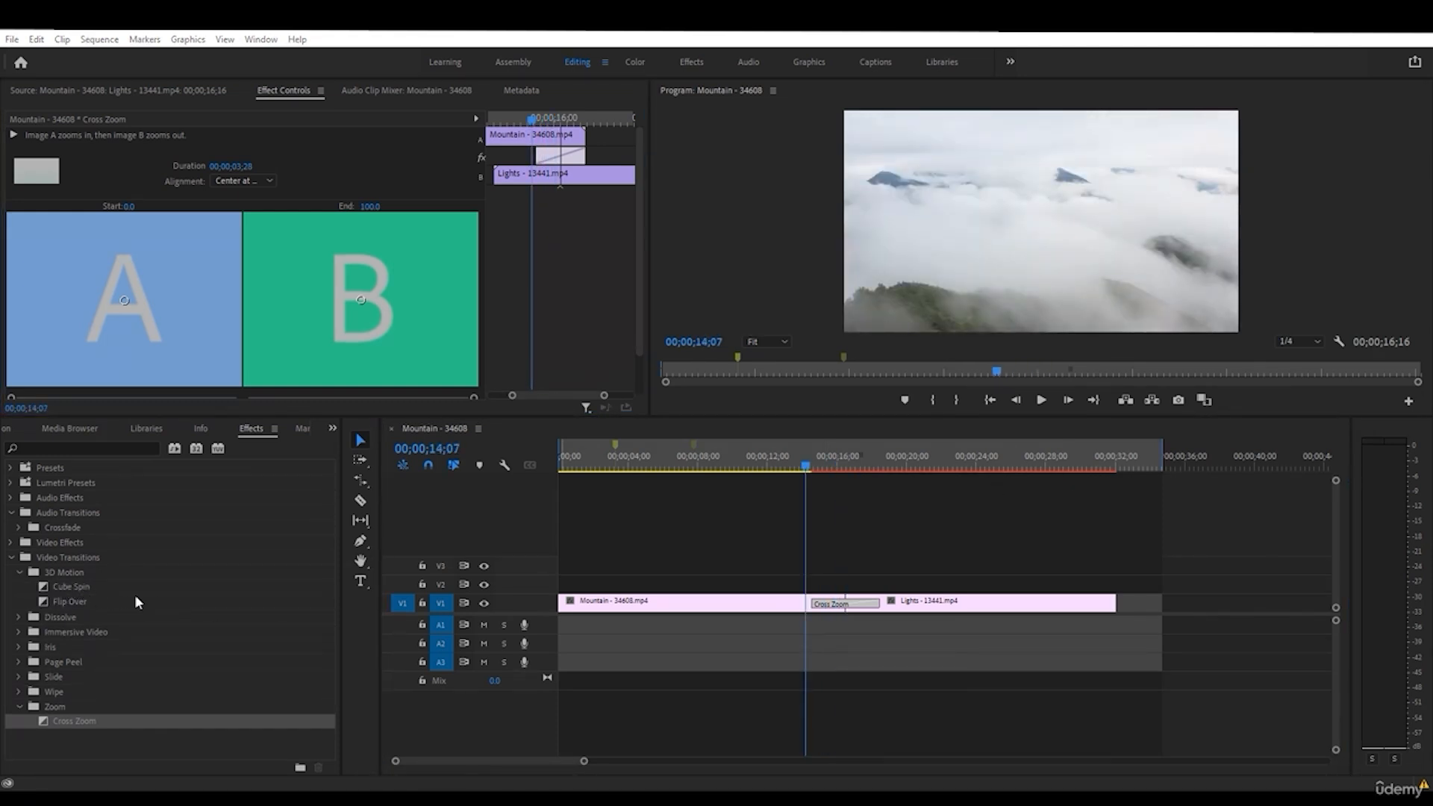
# - Replace the V1 Cross Zoom with Cube Spin from the 3D Motion transitions and scrub across it, ending at 00;00;13;28
pyautogui.click(56, 586)
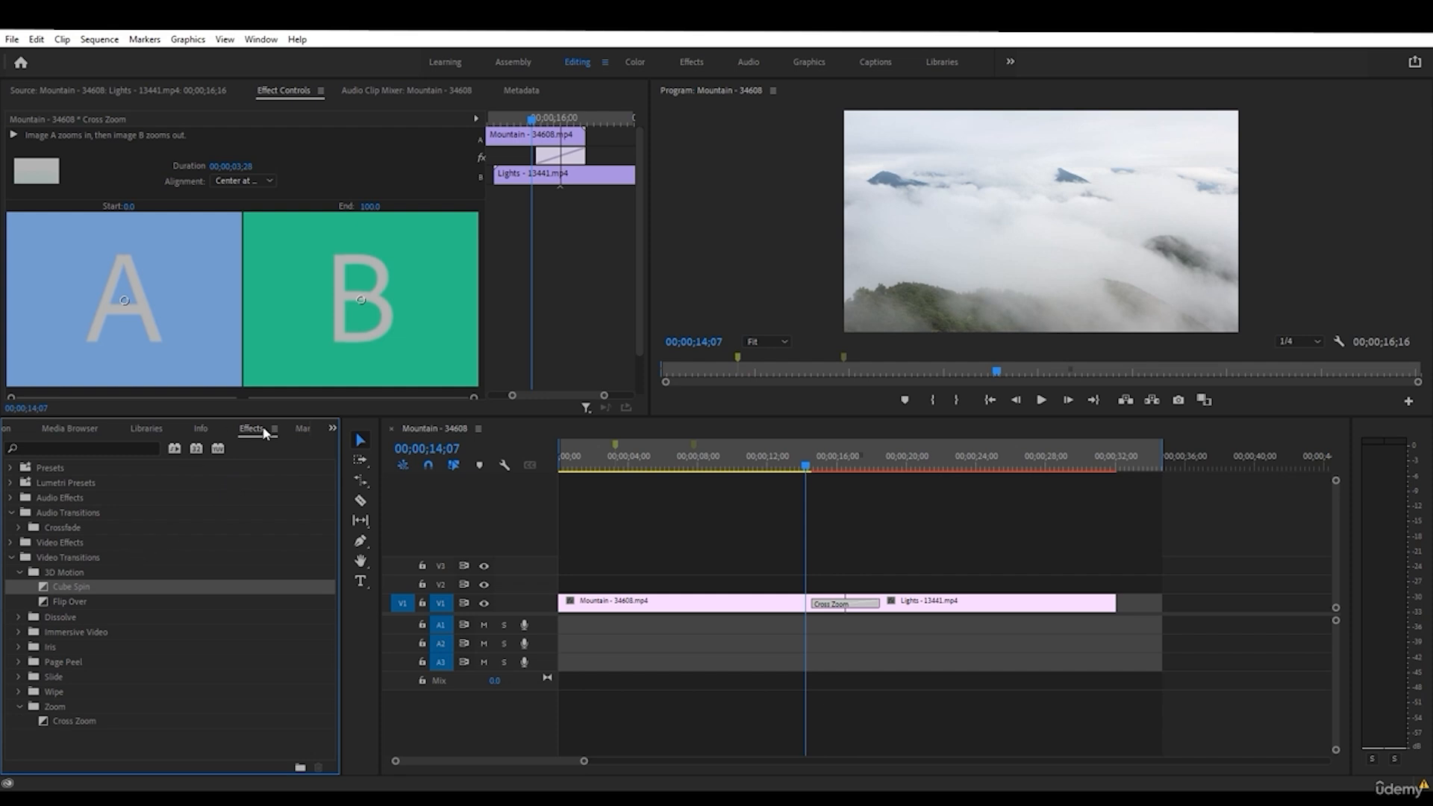
pyautogui.moveTo(56, 586); pyautogui.dragTo(859, 616)
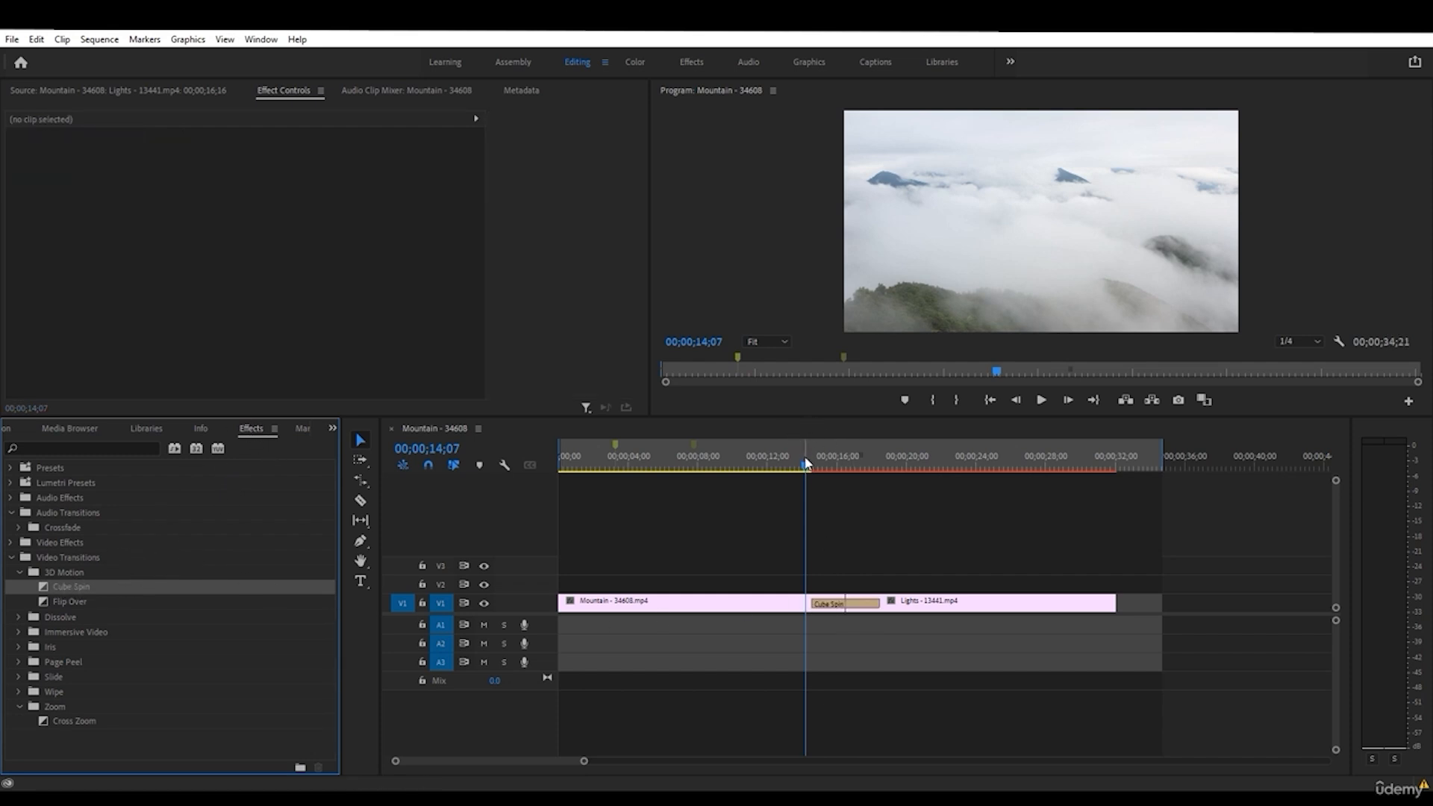
pyautogui.moveTo(807, 463)
pyautogui.mouseDown()
pyautogui.moveTo(892, 468)
pyautogui.moveTo(801, 468)
pyautogui.mouseUp()
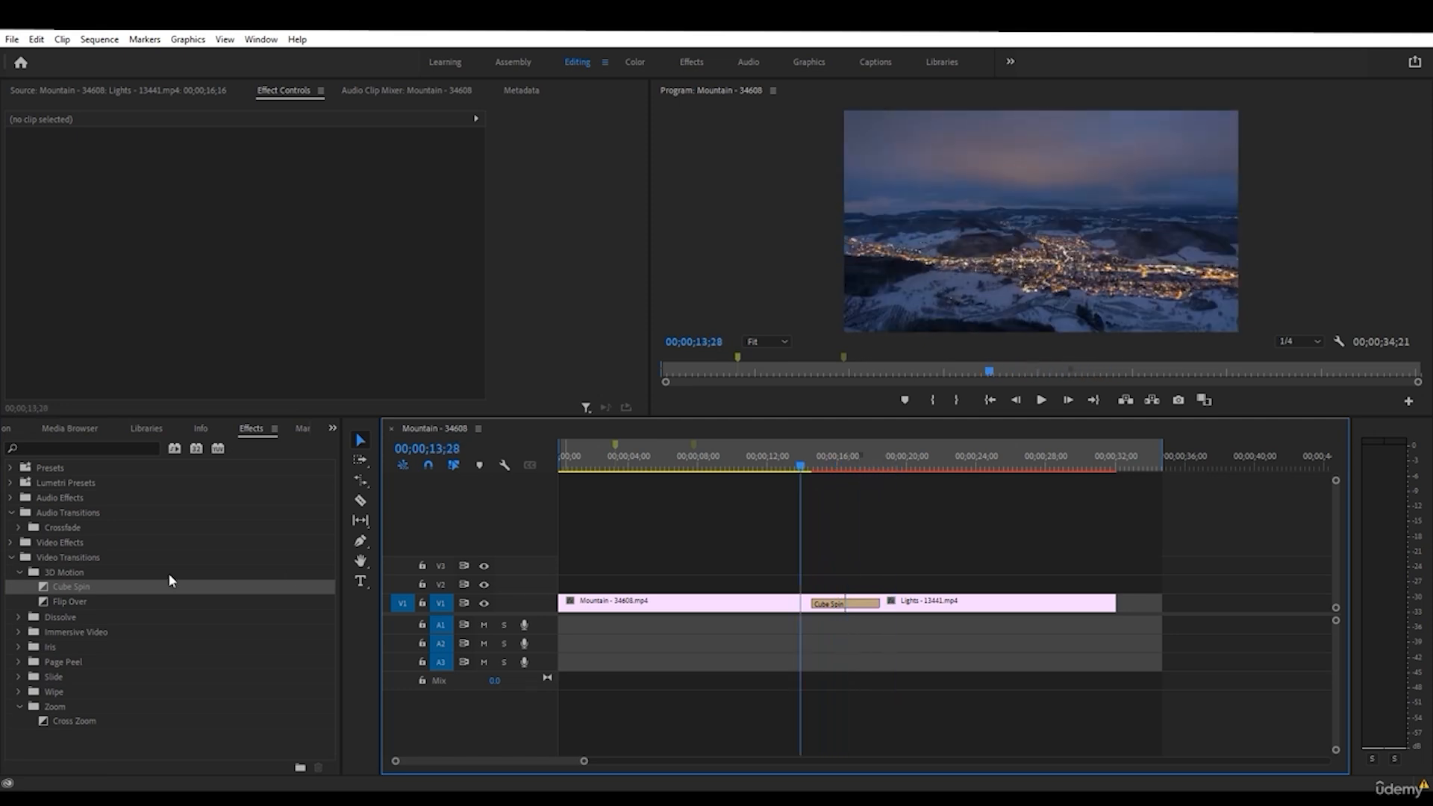
# - Replace the Cube Spin with Flip Over, scrub across it to 00;00;17;25, and check its Reverse option in the transition settings
pyautogui.moveTo(67, 601); pyautogui.dragTo(836, 608)
pyautogui.moveTo(812, 462); pyautogui.dragTo(868, 469)
pyautogui.click(829, 603)
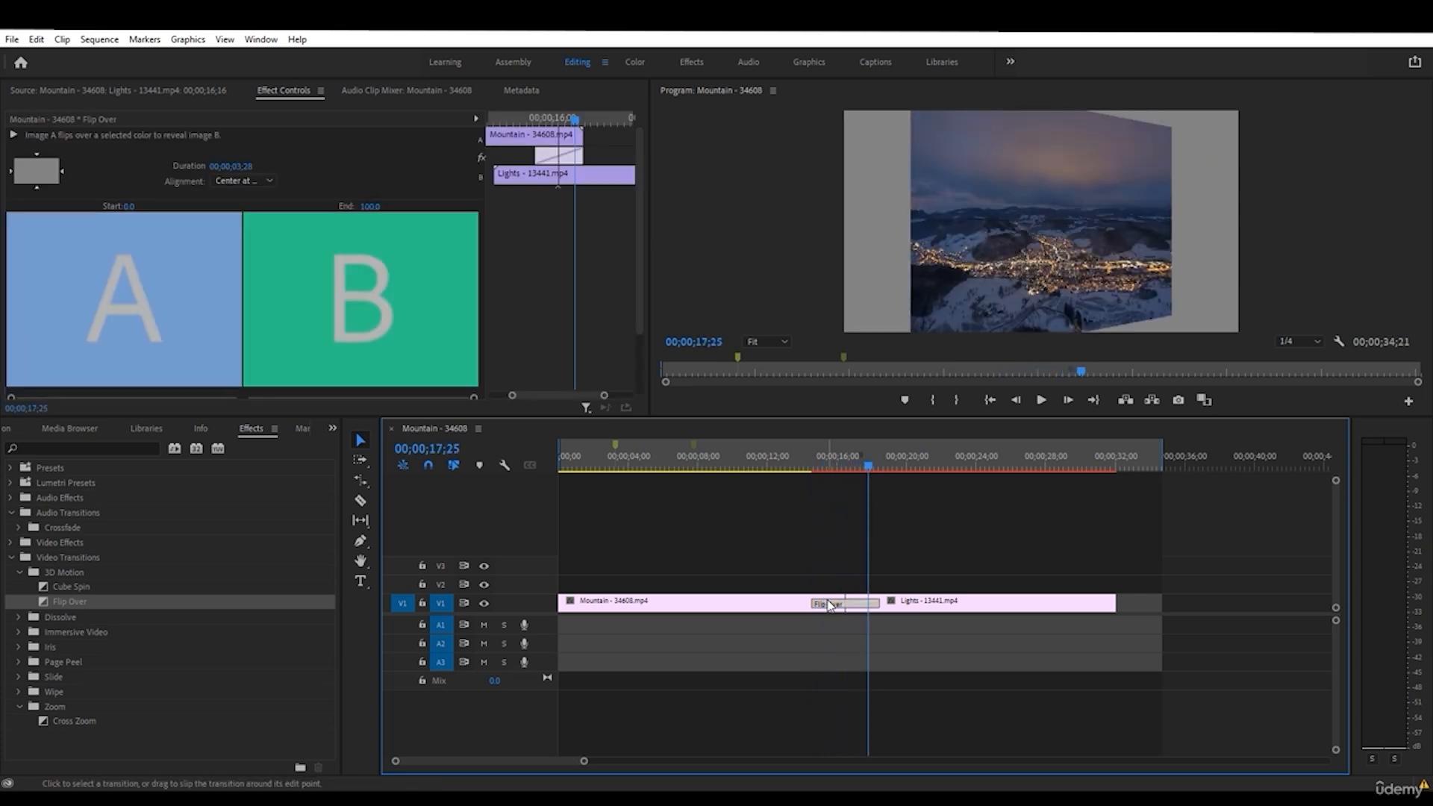
pyautogui.scroll(-3, 131, 254)
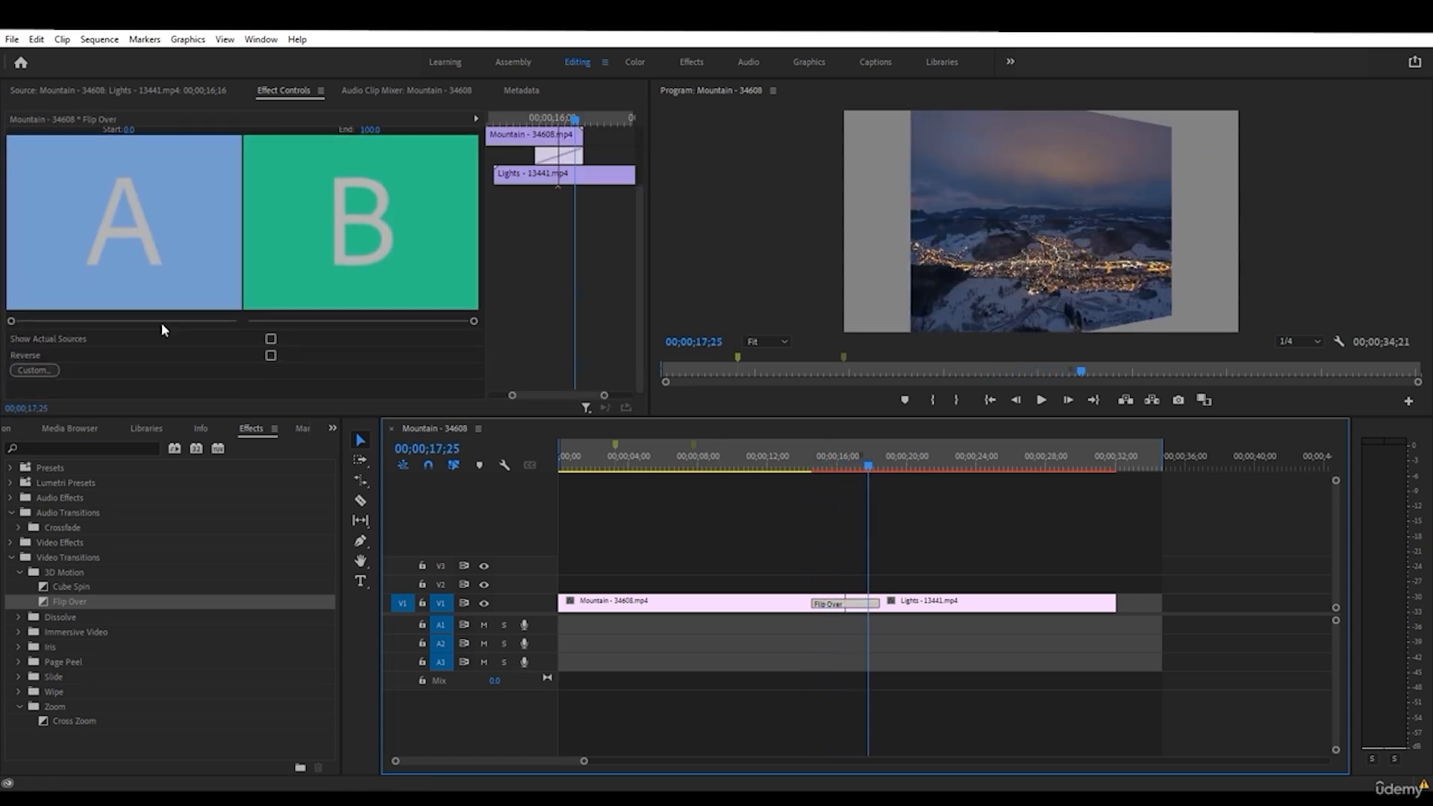
pyautogui.click(274, 356)
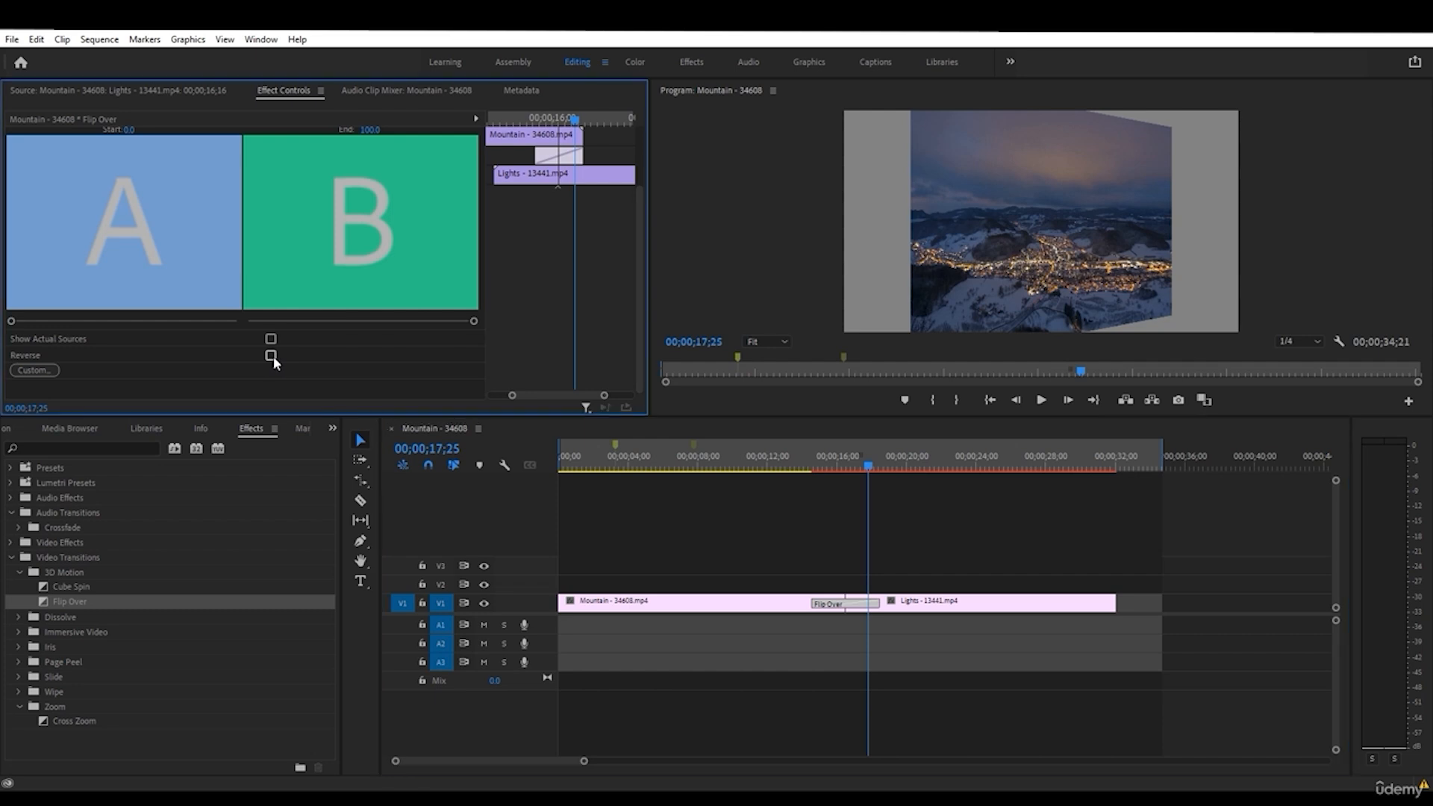
pyautogui.scroll(3, 283, 299)
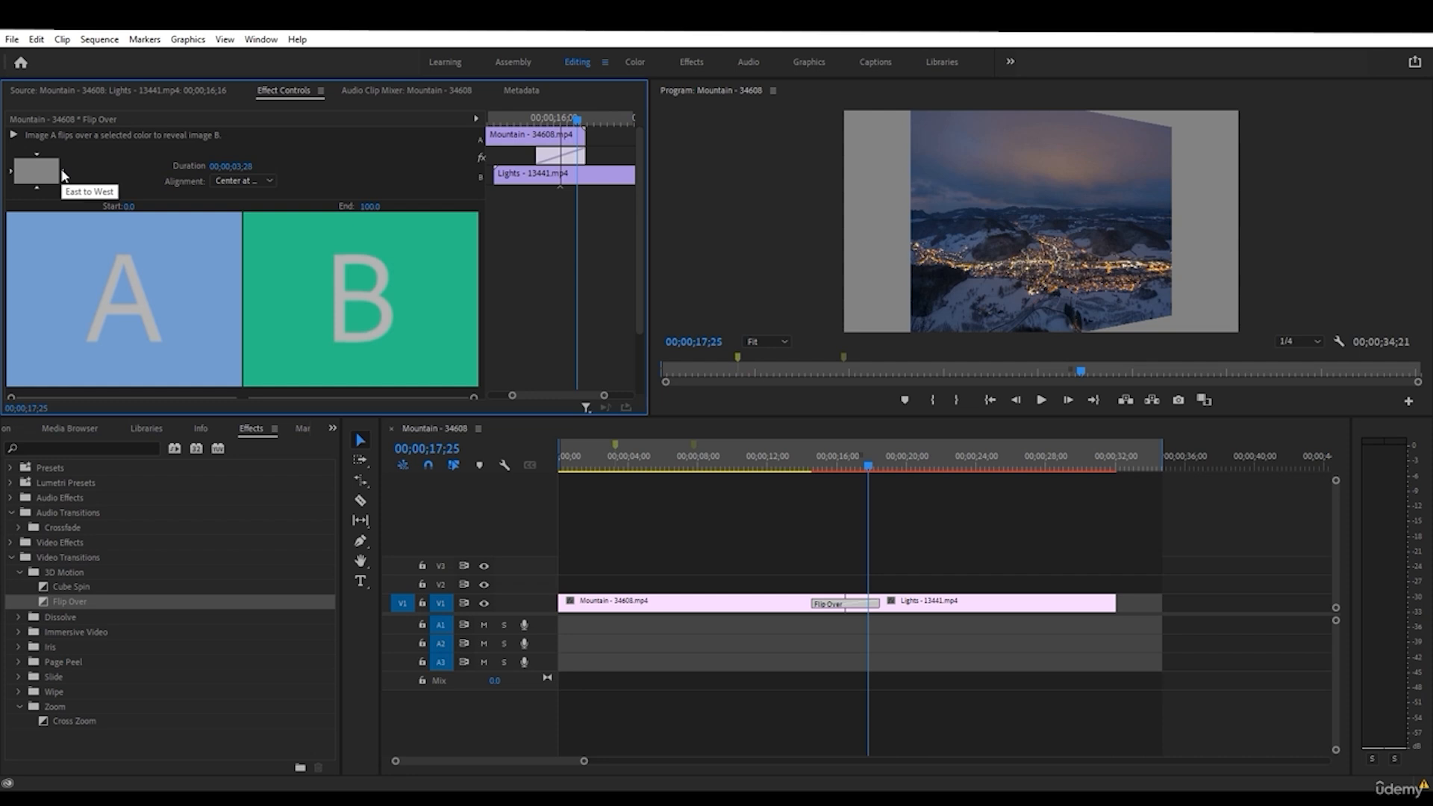
# - Set the Flip Over to start from the bottom edge and scrub back through it to 00;00;16;21
pyautogui.click(35, 187)
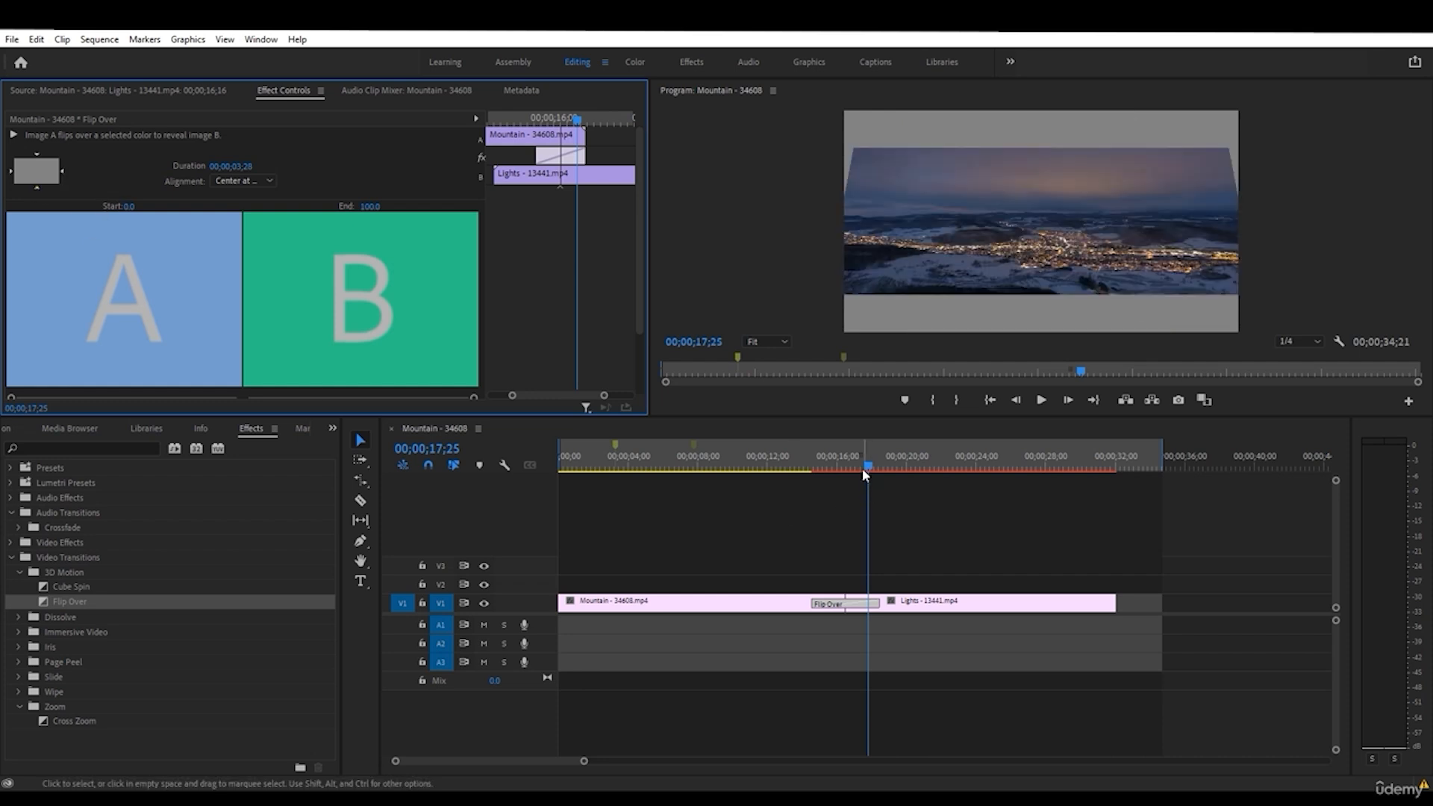
pyautogui.click(835, 464)
pyautogui.moveTo(835, 465)
pyautogui.mouseDown()
pyautogui.moveTo(878, 470)
pyautogui.moveTo(804, 472)
pyautogui.moveTo(839, 472)
pyautogui.mouseUp()
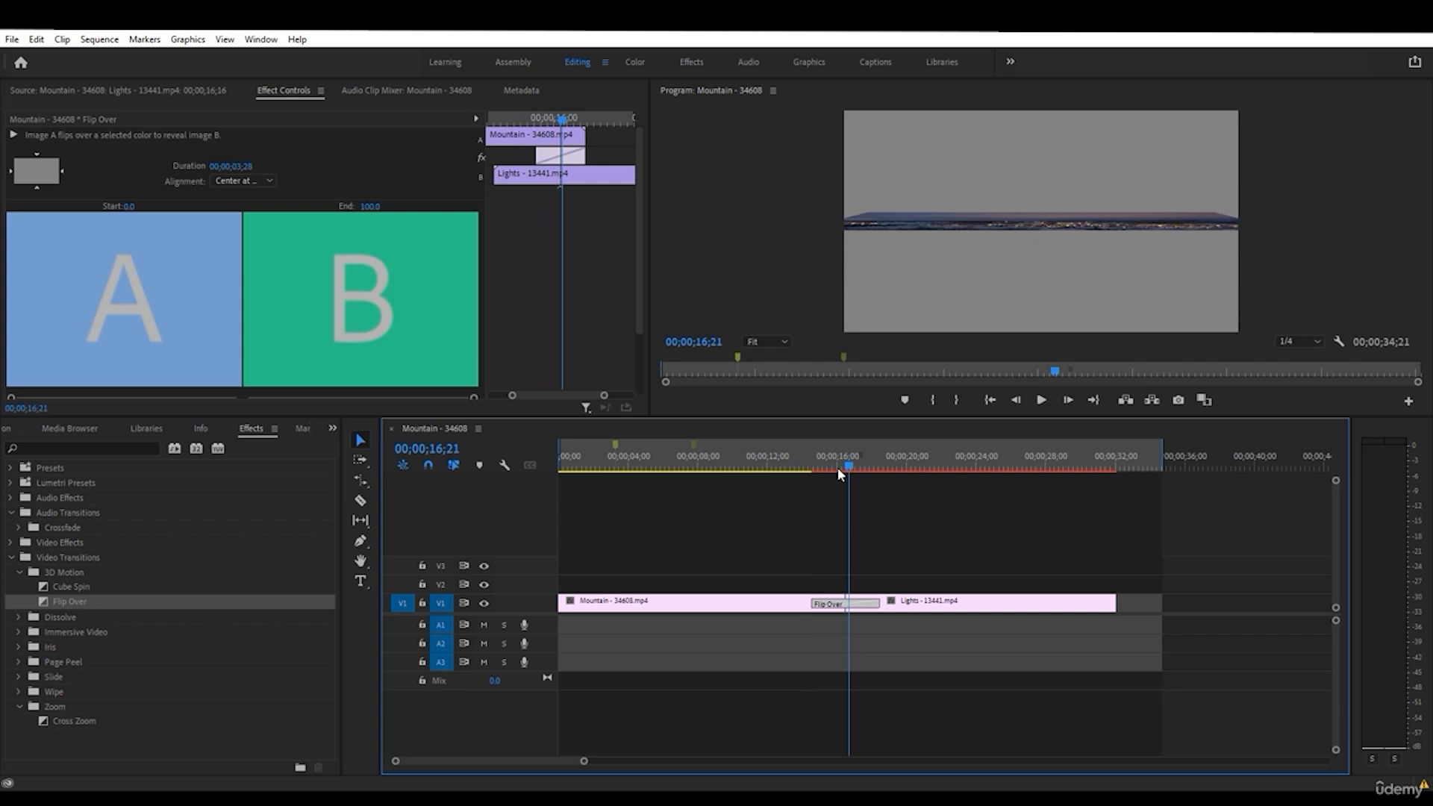
# - Play the Flip Over's thumbnail preview while changing its direction to the left edge and the top edge, and stop the preview
pyautogui.click(40, 173)
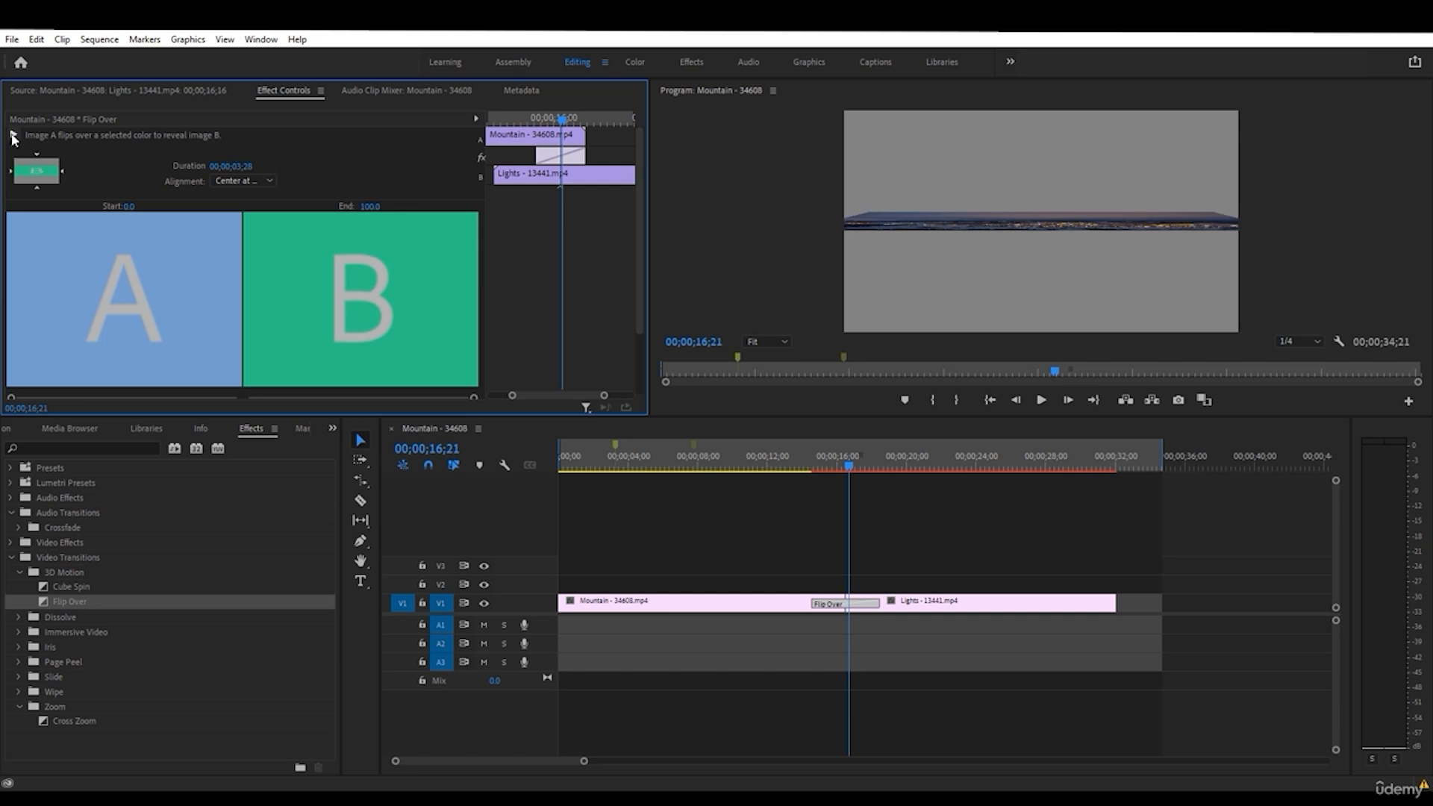
pyautogui.click(14, 136)
pyautogui.click(10, 172)
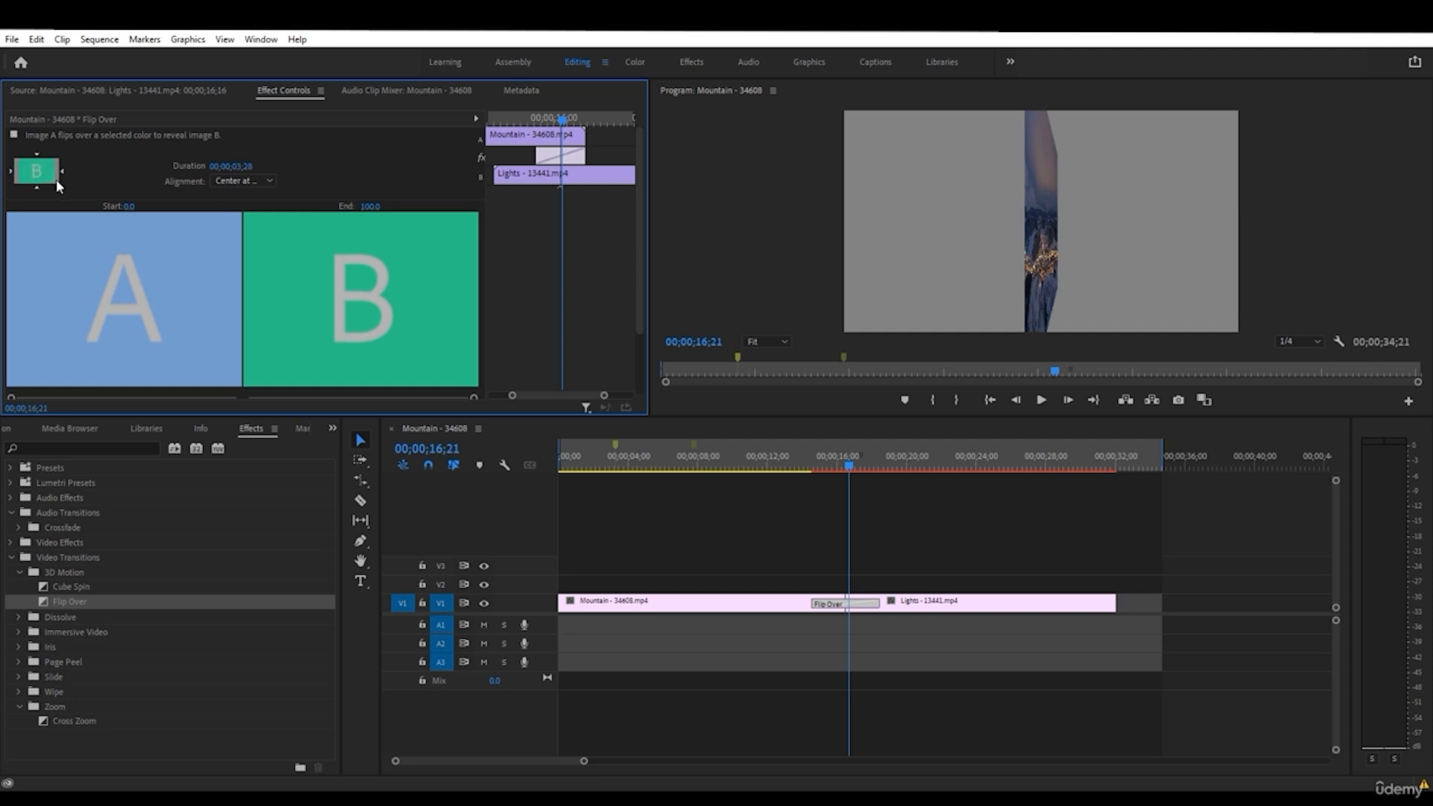
pyautogui.click(37, 154)
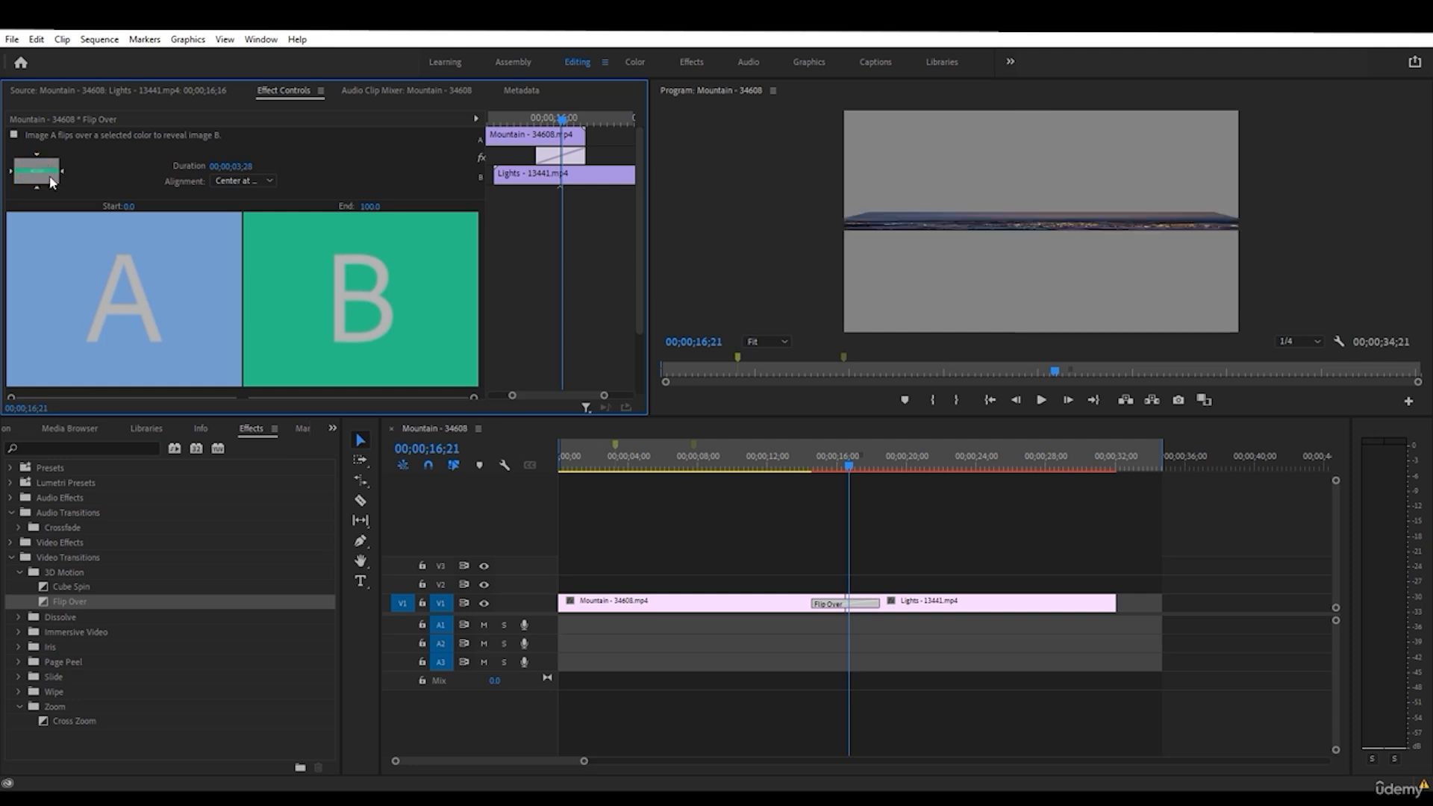
pyautogui.click(18, 134)
# - Replace the Flip Over with Additive Dissolve from the Dissolve transitions, scrub across it to 00;00;18;11, and select it
pyautogui.click(19, 617)
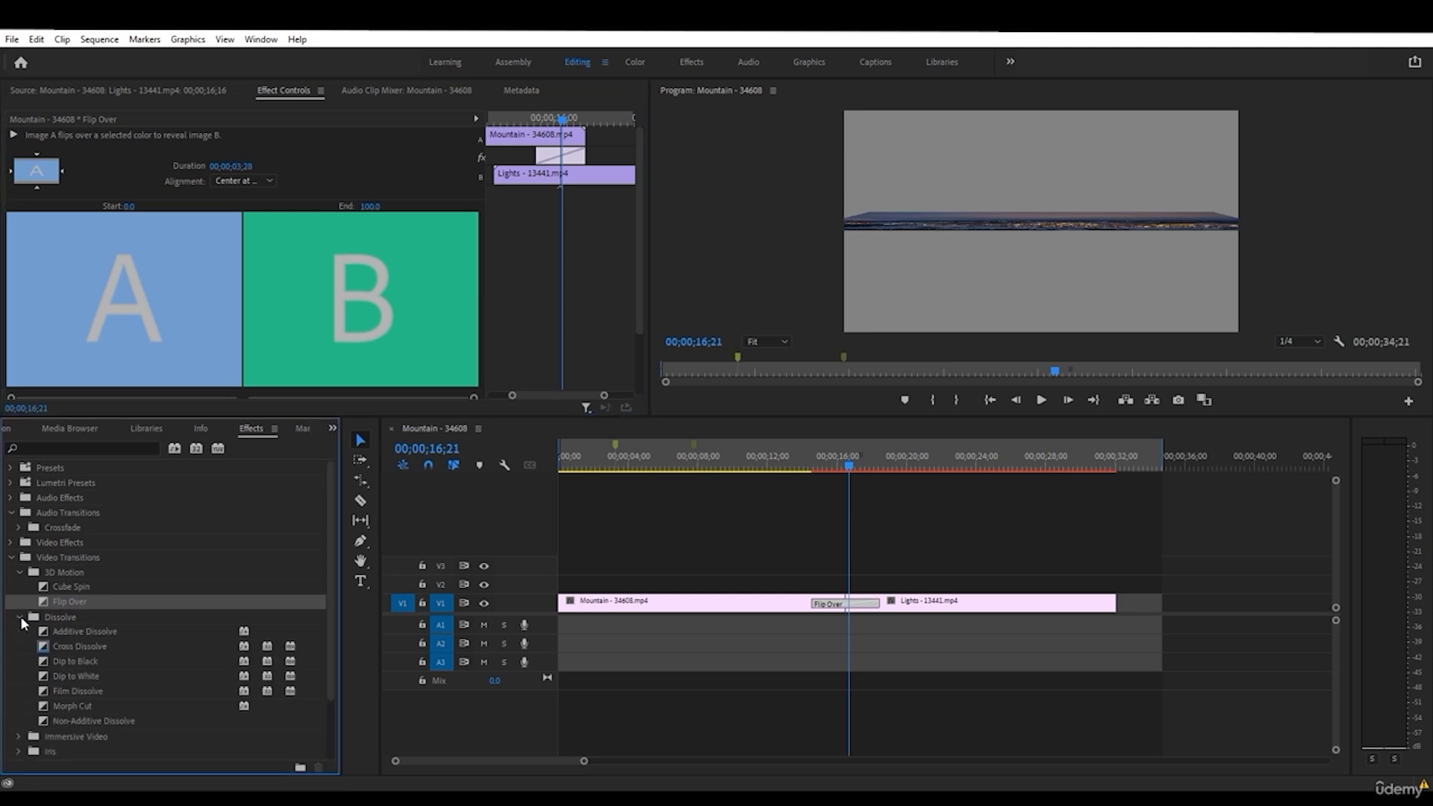
pyautogui.moveTo(65, 630); pyautogui.dragTo(846, 603)
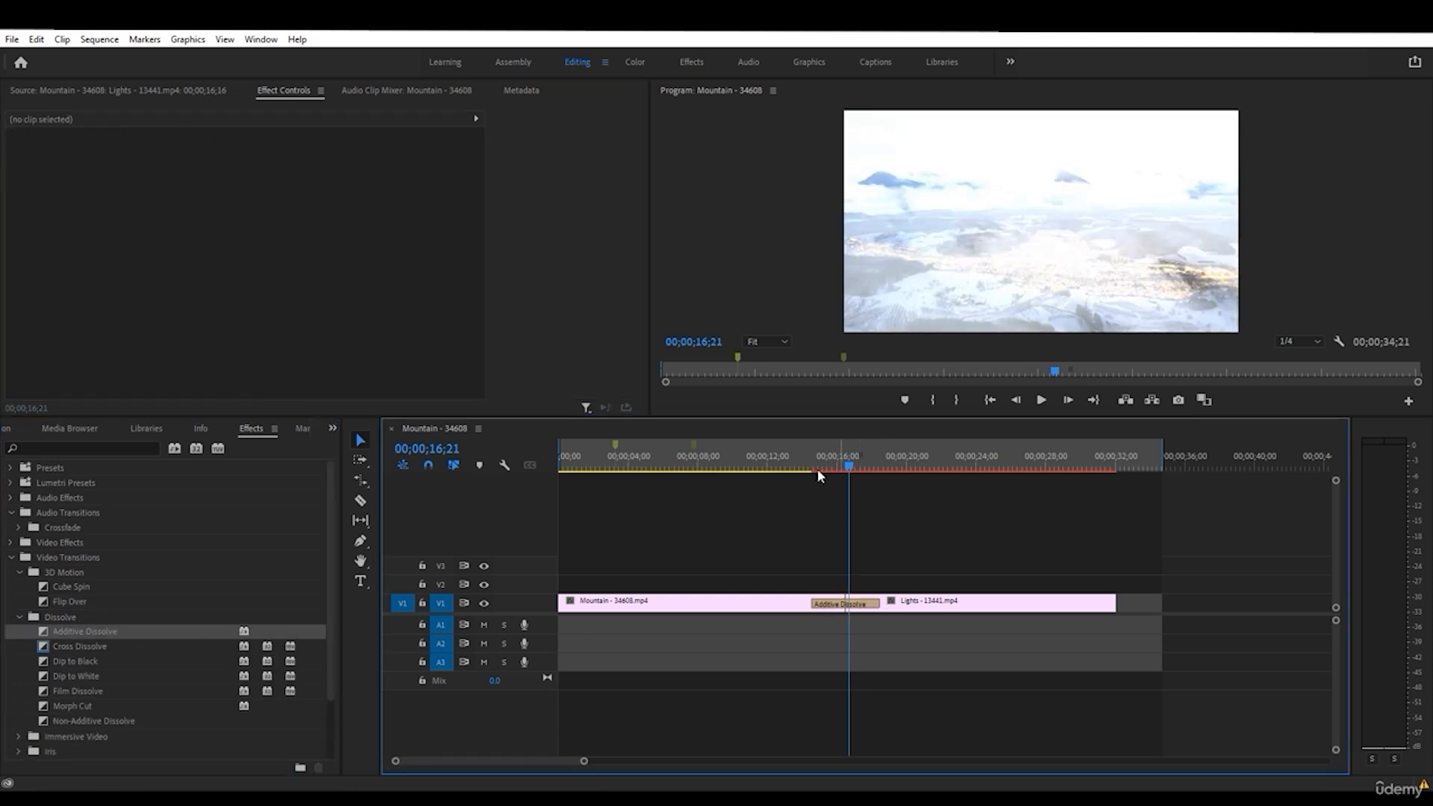
pyautogui.moveTo(822, 463); pyautogui.dragTo(878, 466)
pyautogui.click(842, 603)
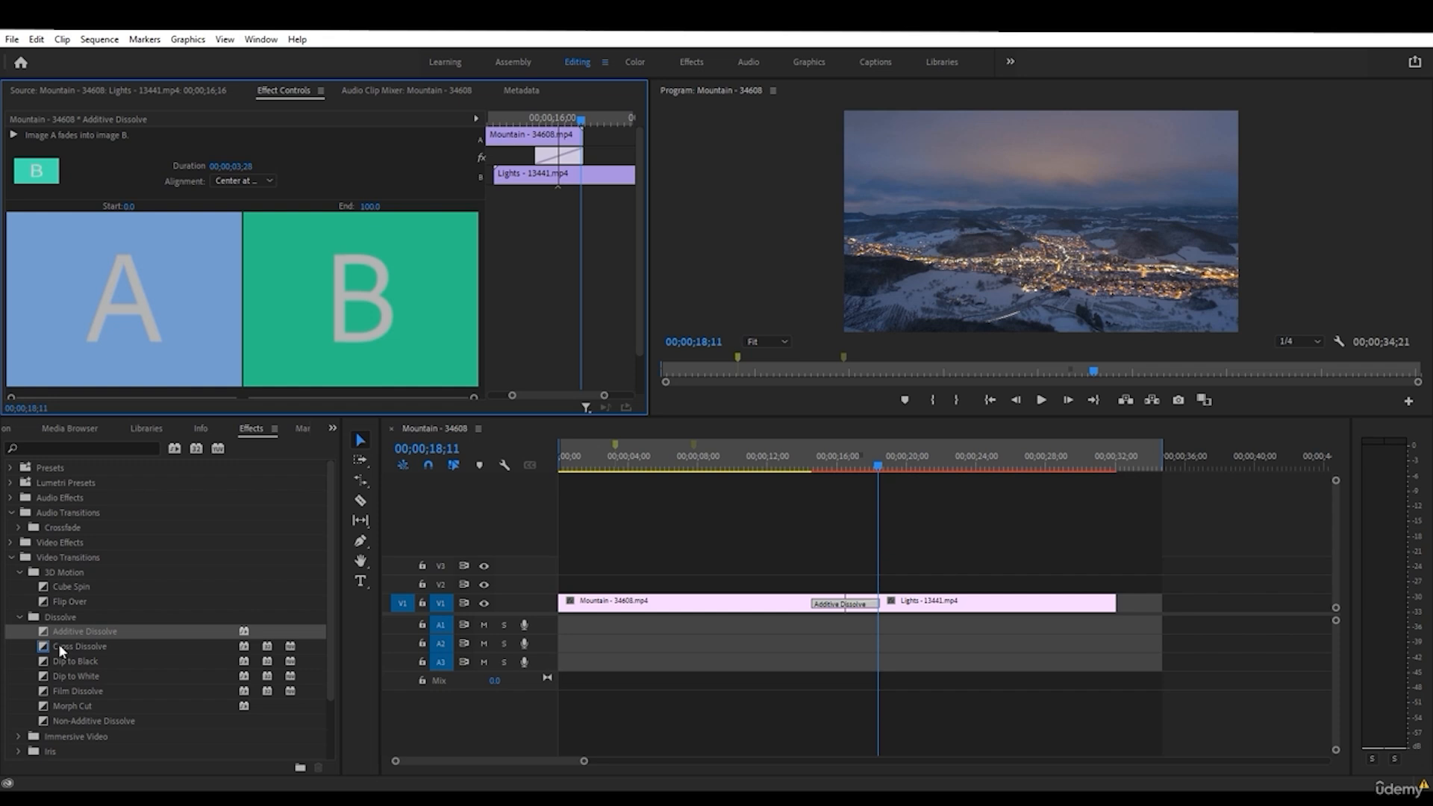
# - Clear the Additive Dissolve from V1 and apply the default transition at the cut between the Mountain and Lights clips
pyautogui.click(64, 645)
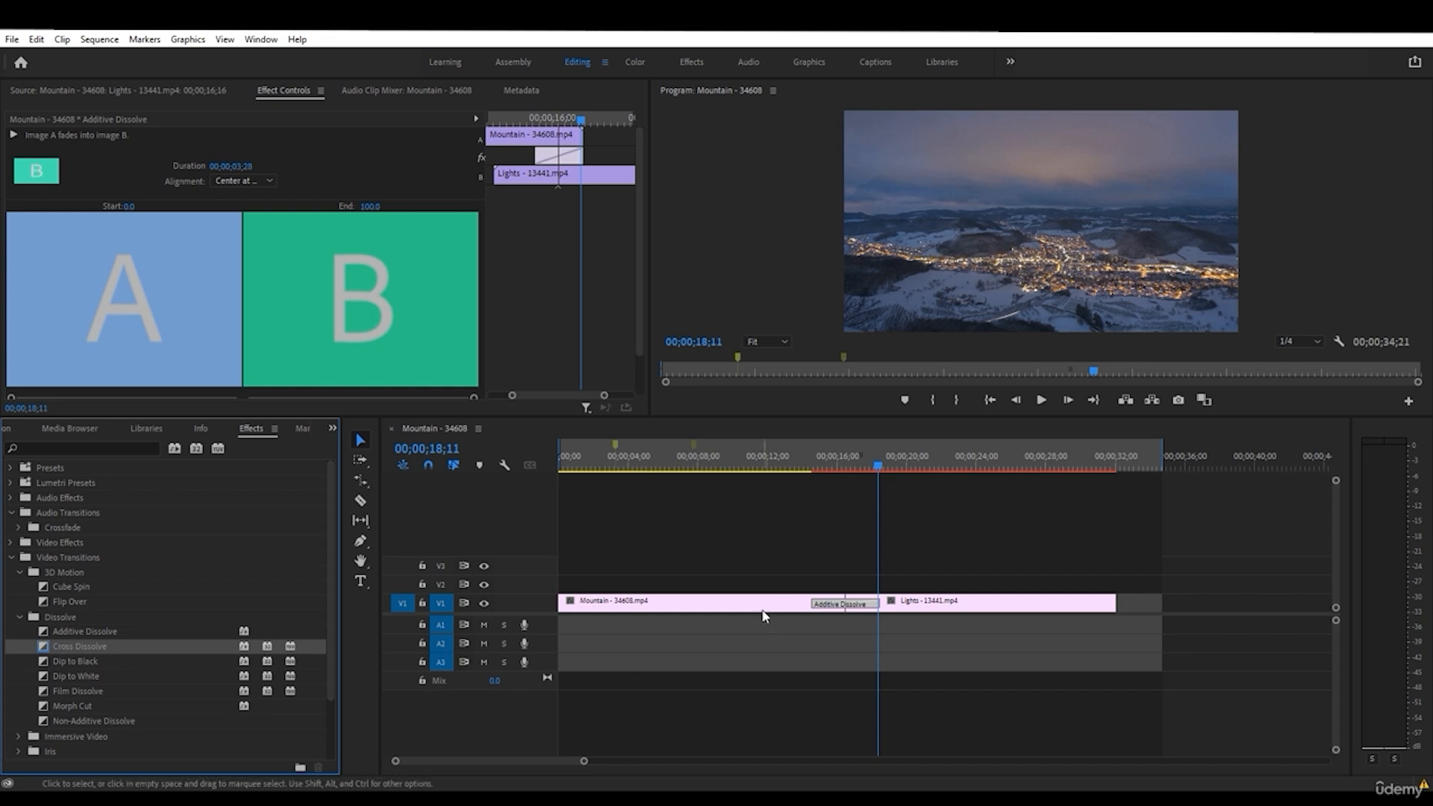
pyautogui.rightClick(837, 606)
pyautogui.click(849, 591)
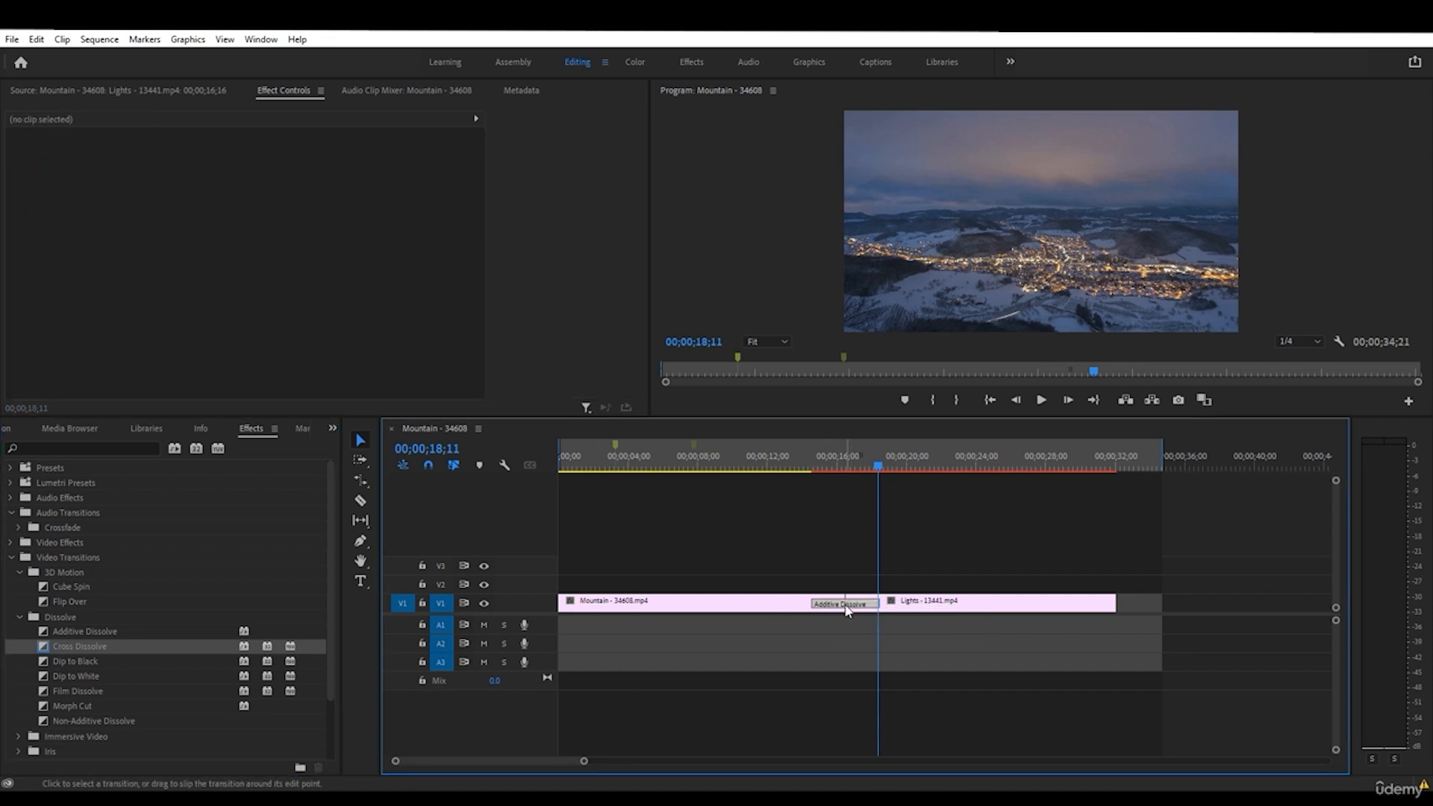
pyautogui.rightClick(845, 606)
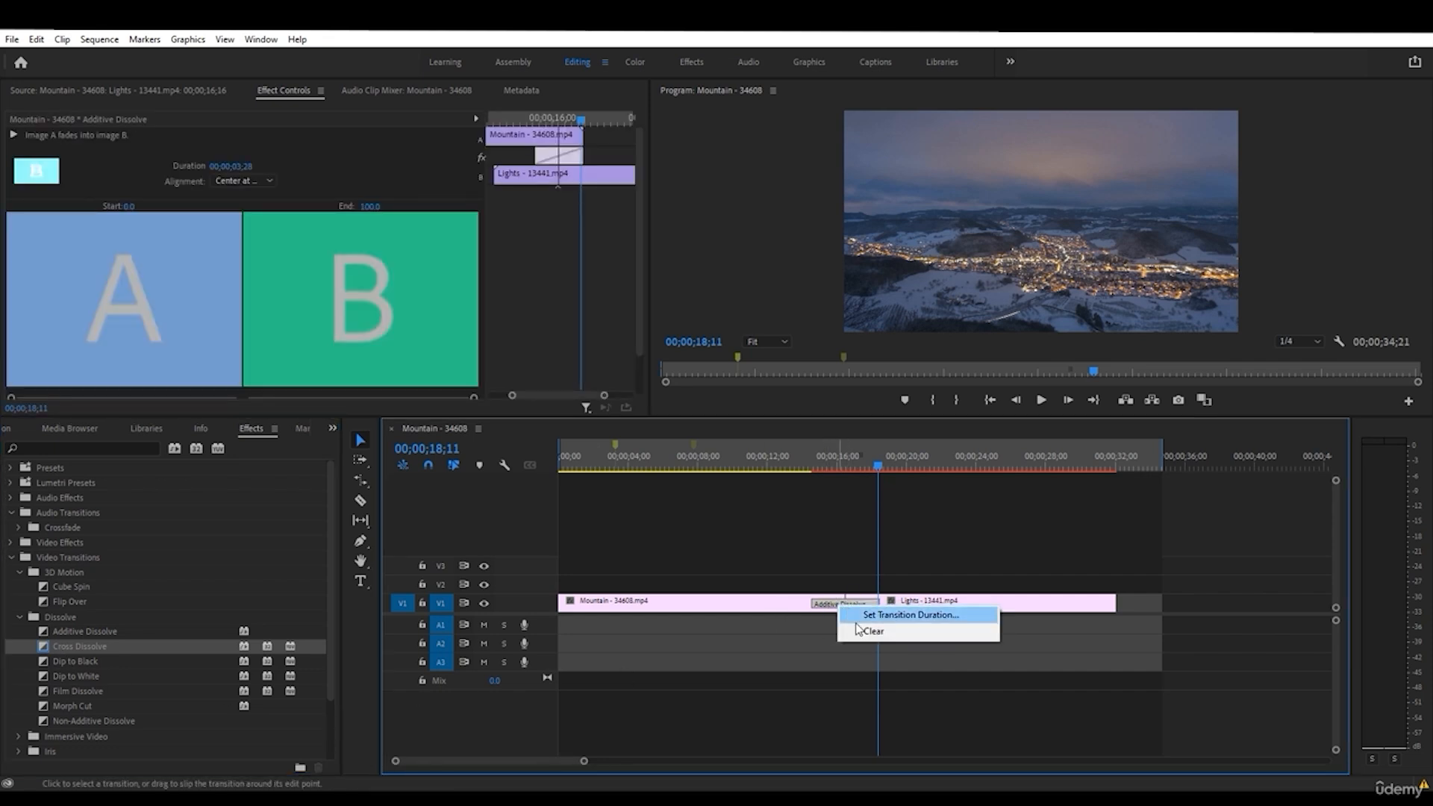
pyautogui.click(881, 630)
pyautogui.rightClick(840, 602)
pyautogui.click(896, 695)
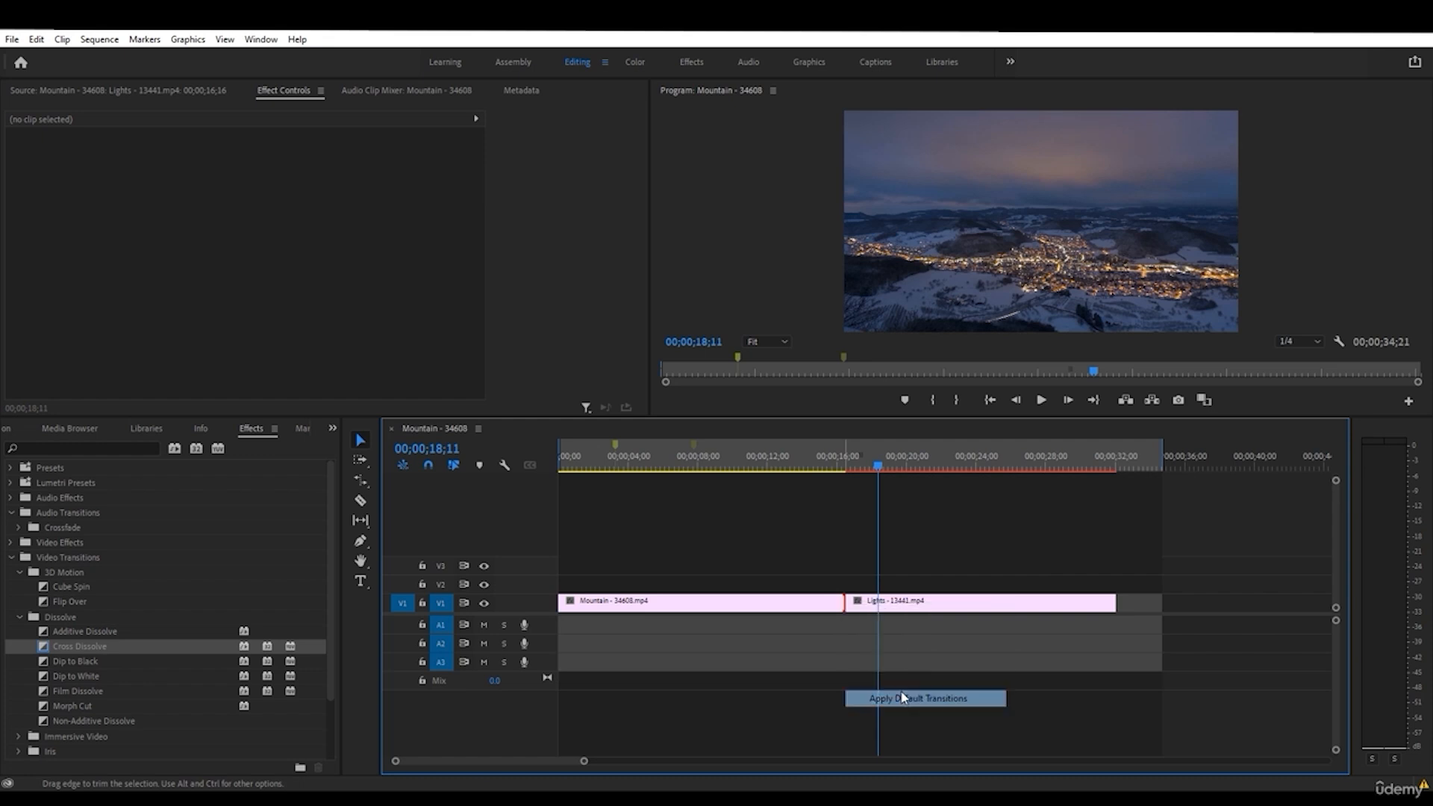
# - View the default-transition option for the Dissolve transitions and reselect Cross Dissolve
pyautogui.rightClick(68, 639)
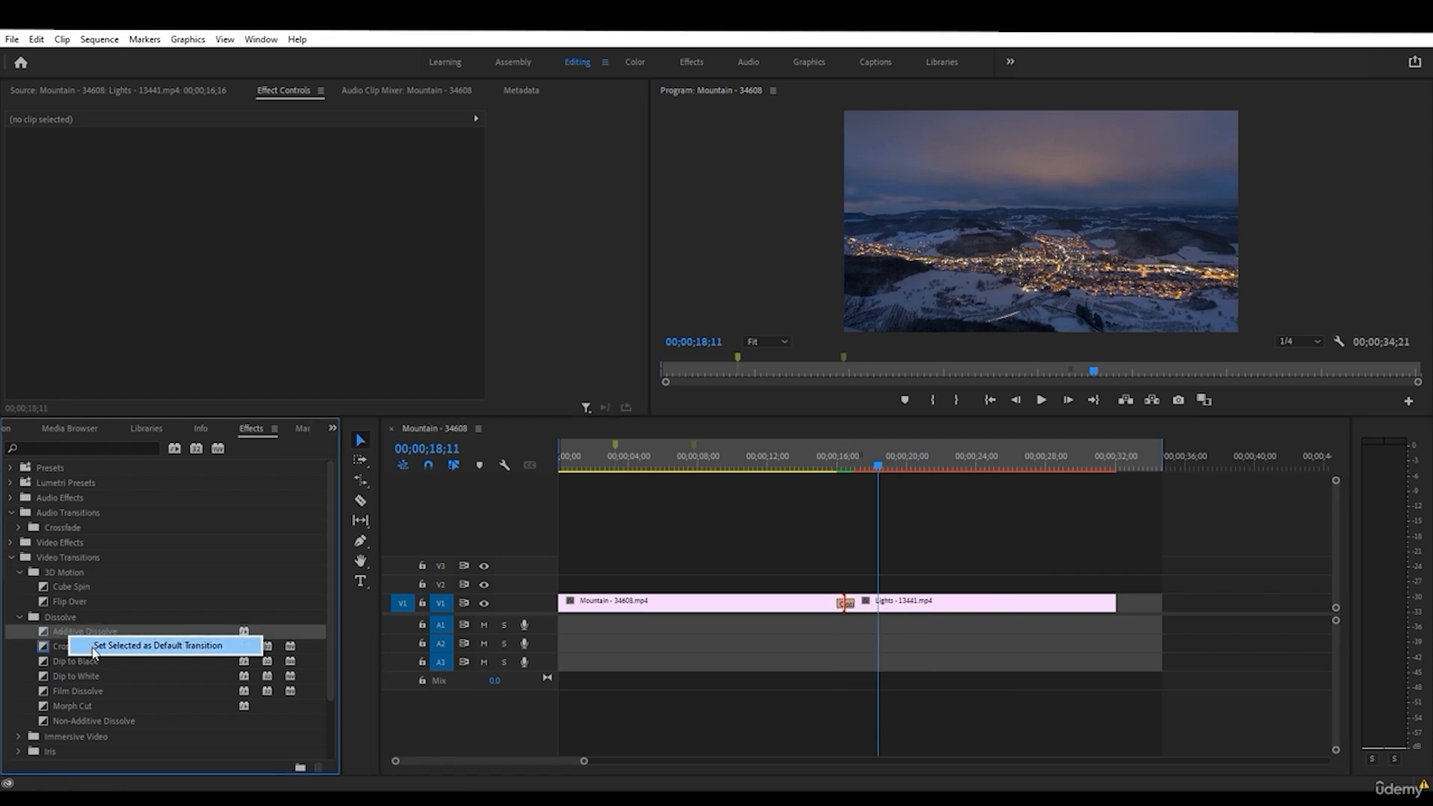
pyautogui.click(73, 678)
pyautogui.rightClick(76, 710)
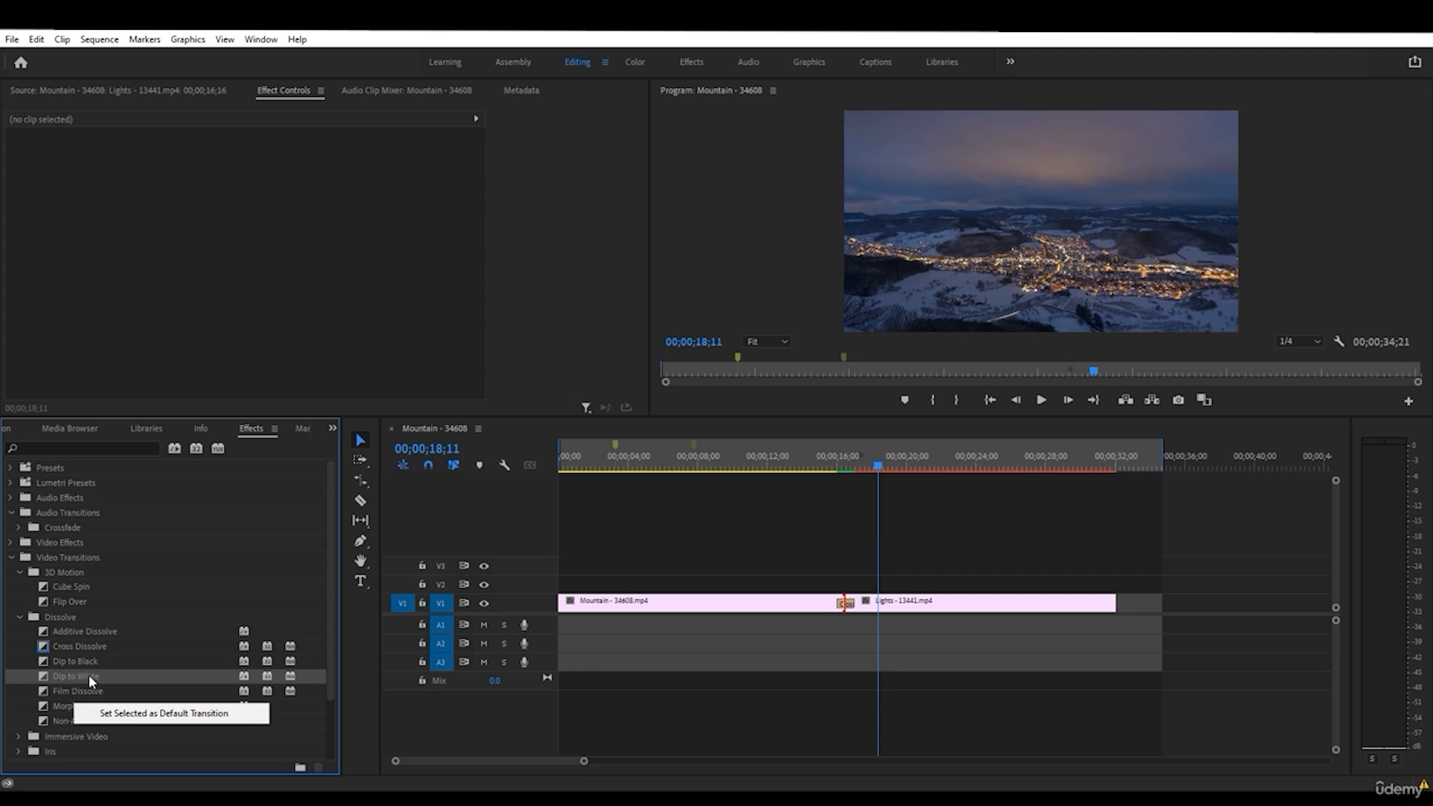
pyautogui.click(162, 713)
pyautogui.click(67, 647)
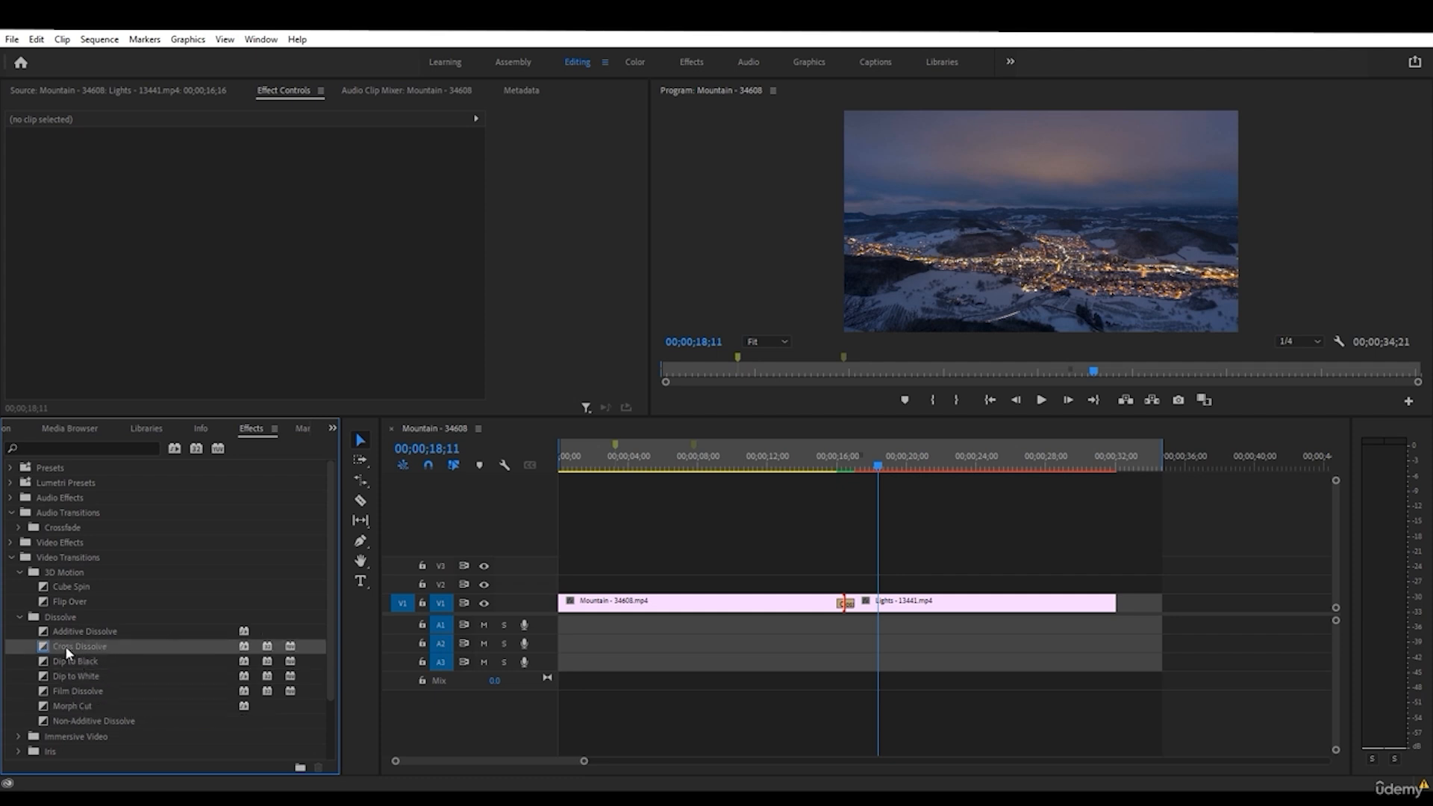
# - Apply Dip to Black at the cut between the Mountain and Lights clips, replace it with Film Dissolve, and scrub through each
pyautogui.moveTo(67, 660); pyautogui.dragTo(845, 603)
pyautogui.moveTo(807, 463); pyautogui.dragTo(845, 466)
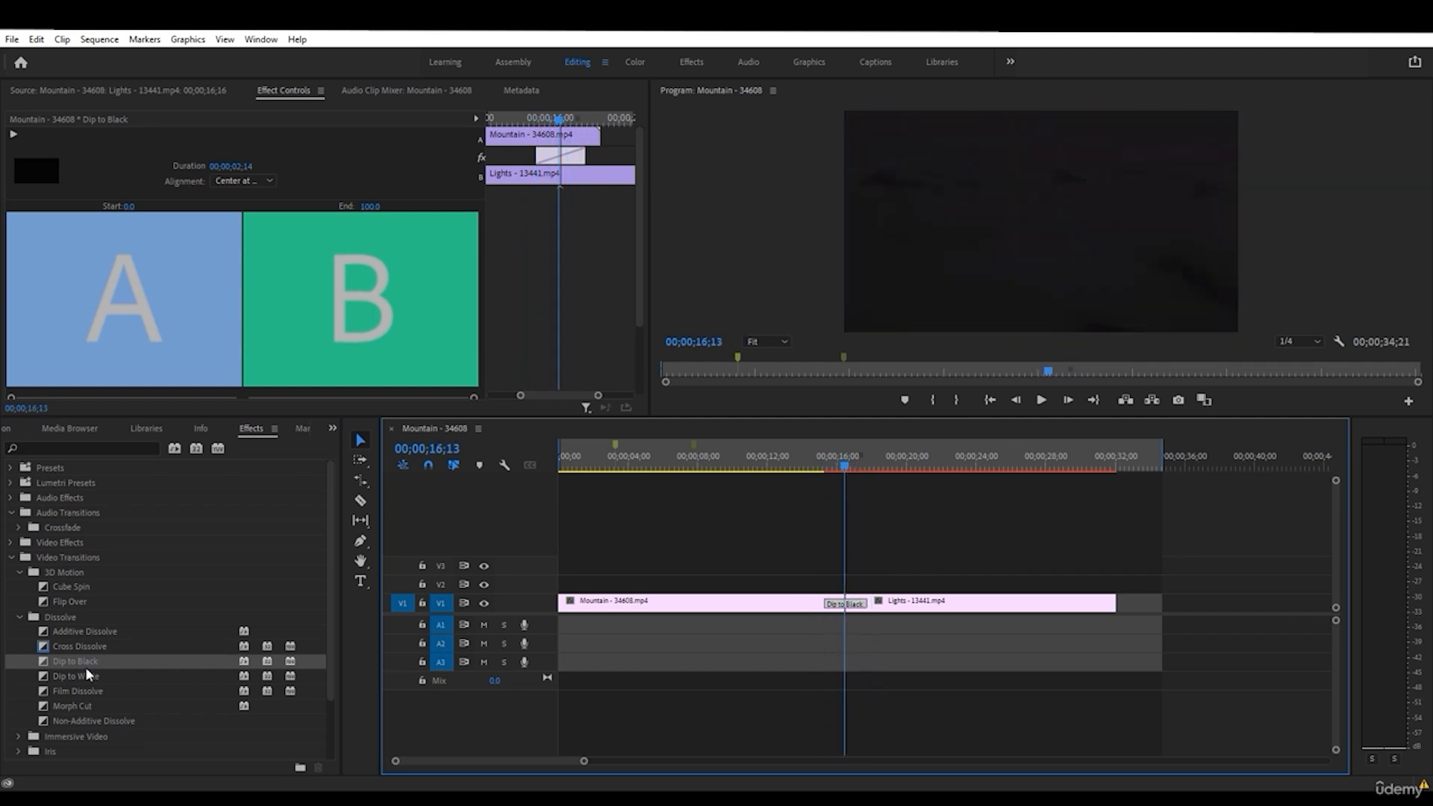
pyautogui.moveTo(74, 695); pyautogui.dragTo(844, 604)
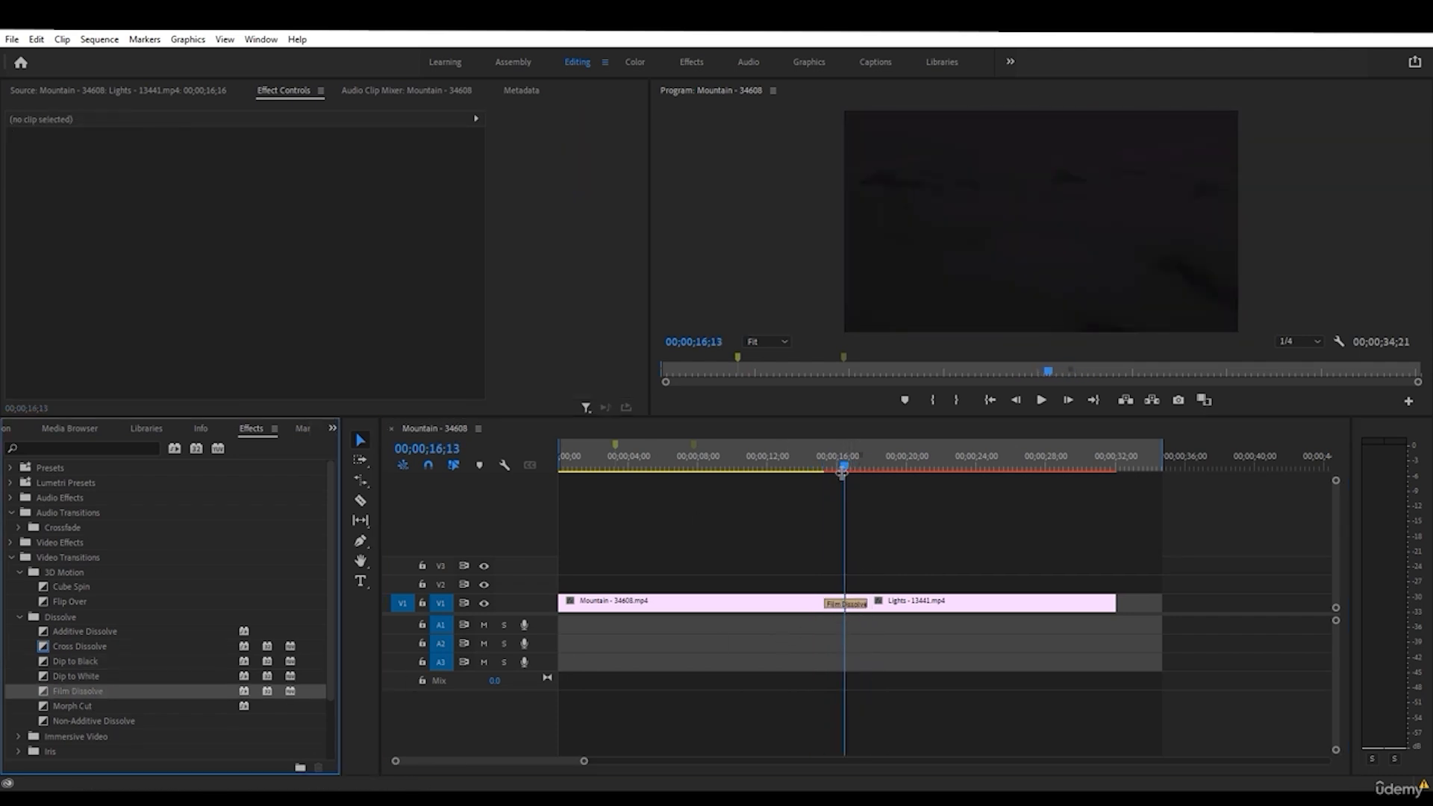
pyautogui.click(827, 468)
pyautogui.moveTo(828, 468)
pyautogui.mouseDown()
pyautogui.moveTo(871, 461)
pyautogui.moveTo(841, 464)
pyautogui.mouseUp()
# - Replace the Film Dissolve with Iris Diamond and scrub to 00;00;16;22, and swap it for Push from the Slide transitions, scrubbing to 00;00;17;23
pyautogui.click(836, 604)
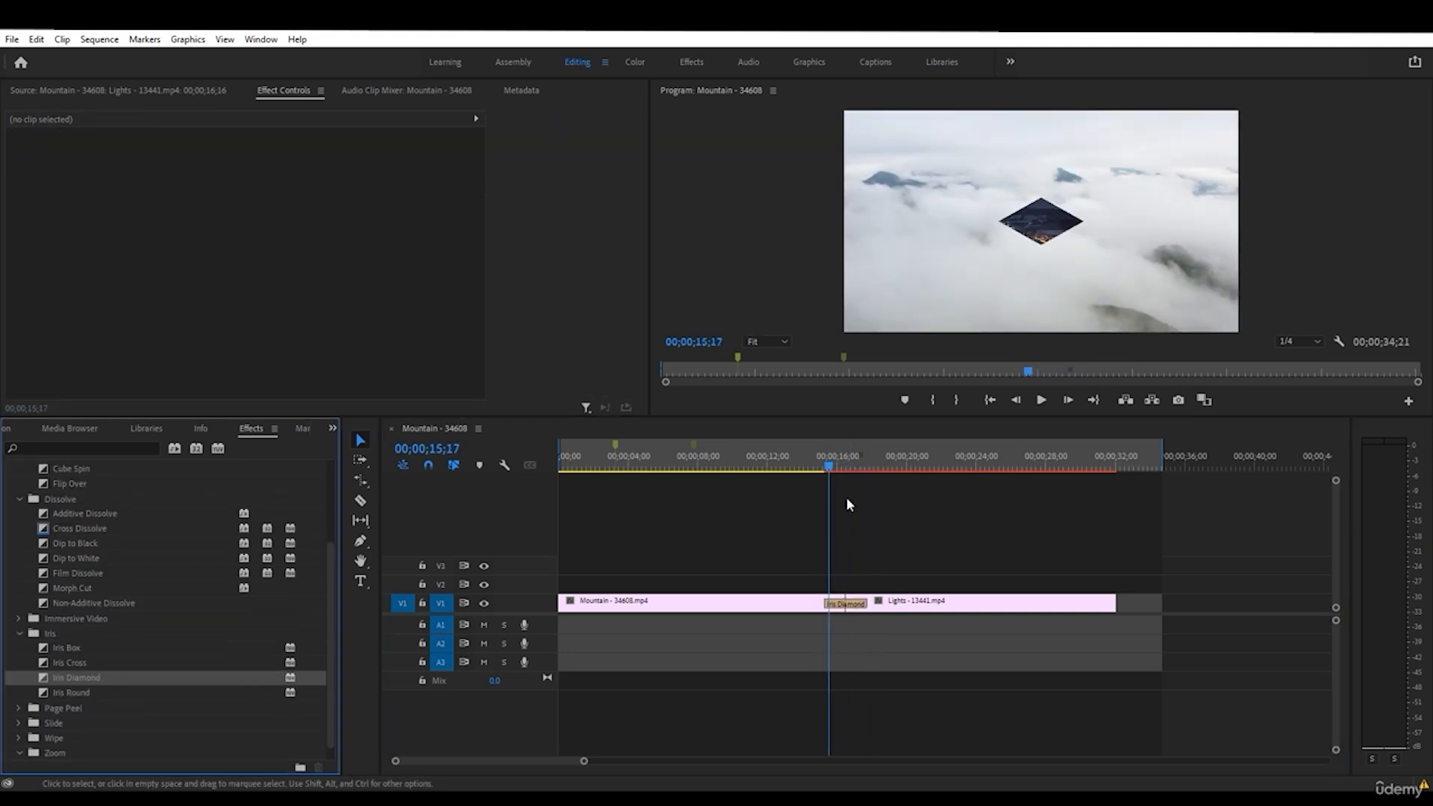
pyautogui.moveTo(829, 469); pyautogui.dragTo(850, 472)
pyautogui.scroll(-1, 74, 680)
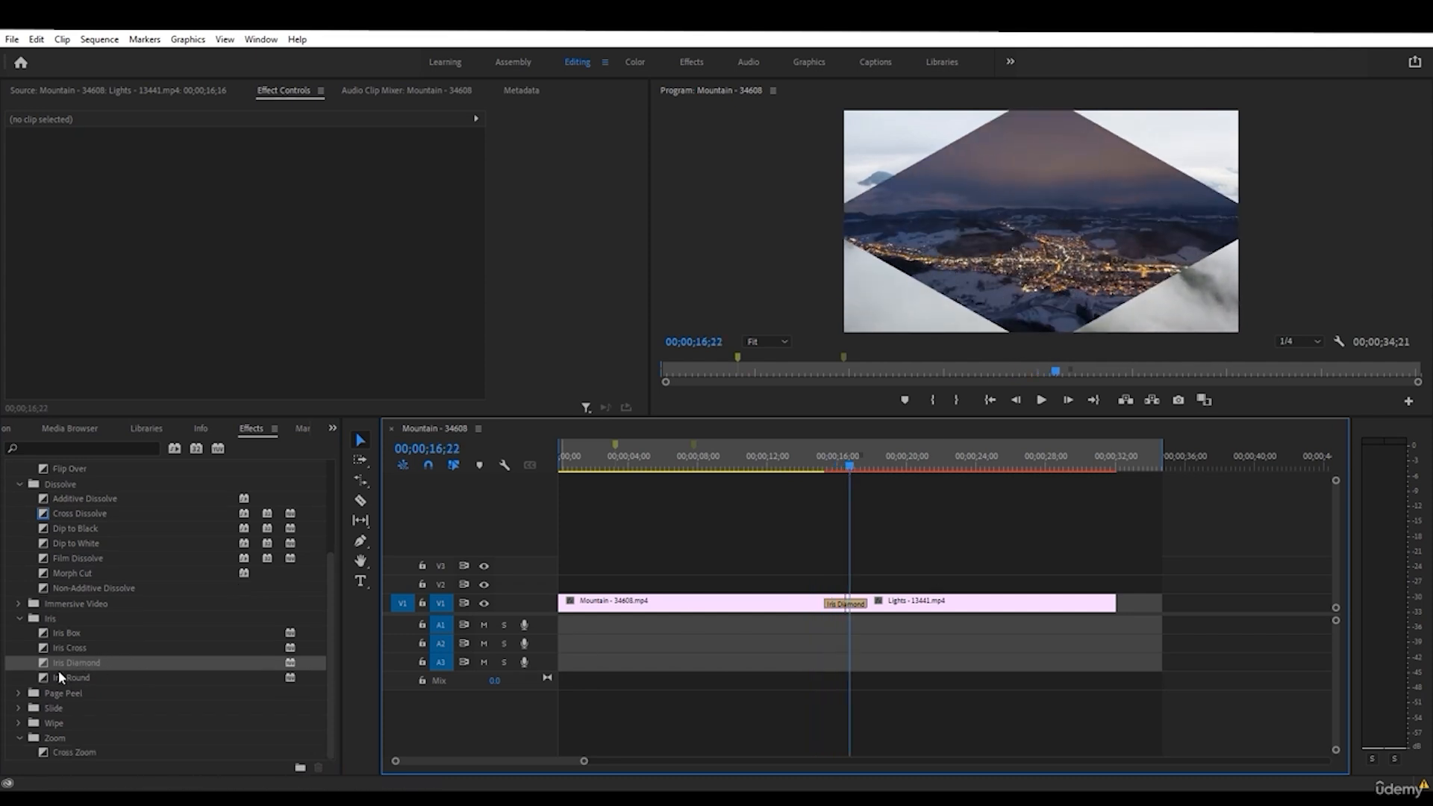
pyautogui.click(18, 709)
pyautogui.scroll(-3, 45, 687)
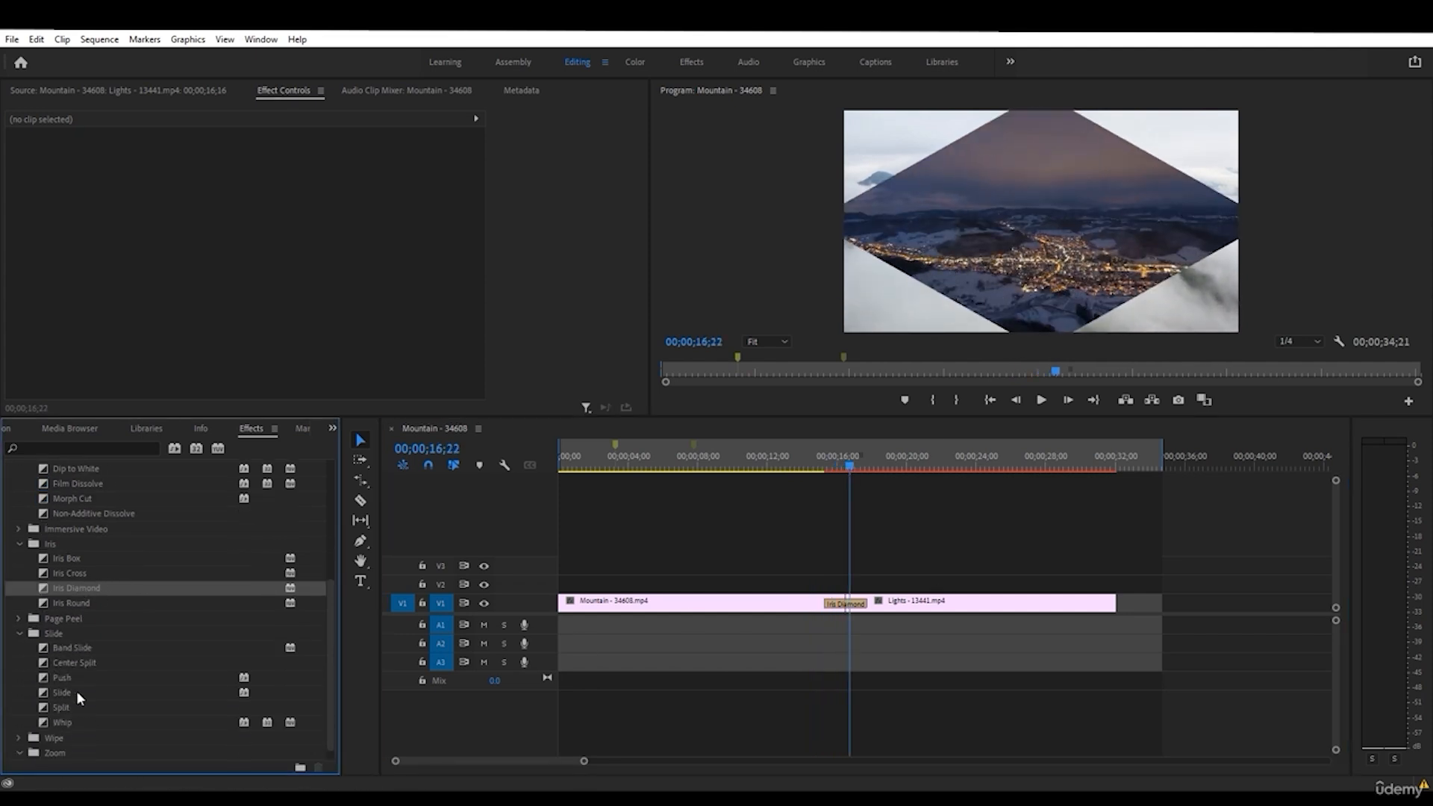
pyautogui.moveTo(62, 663); pyautogui.dragTo(845, 603)
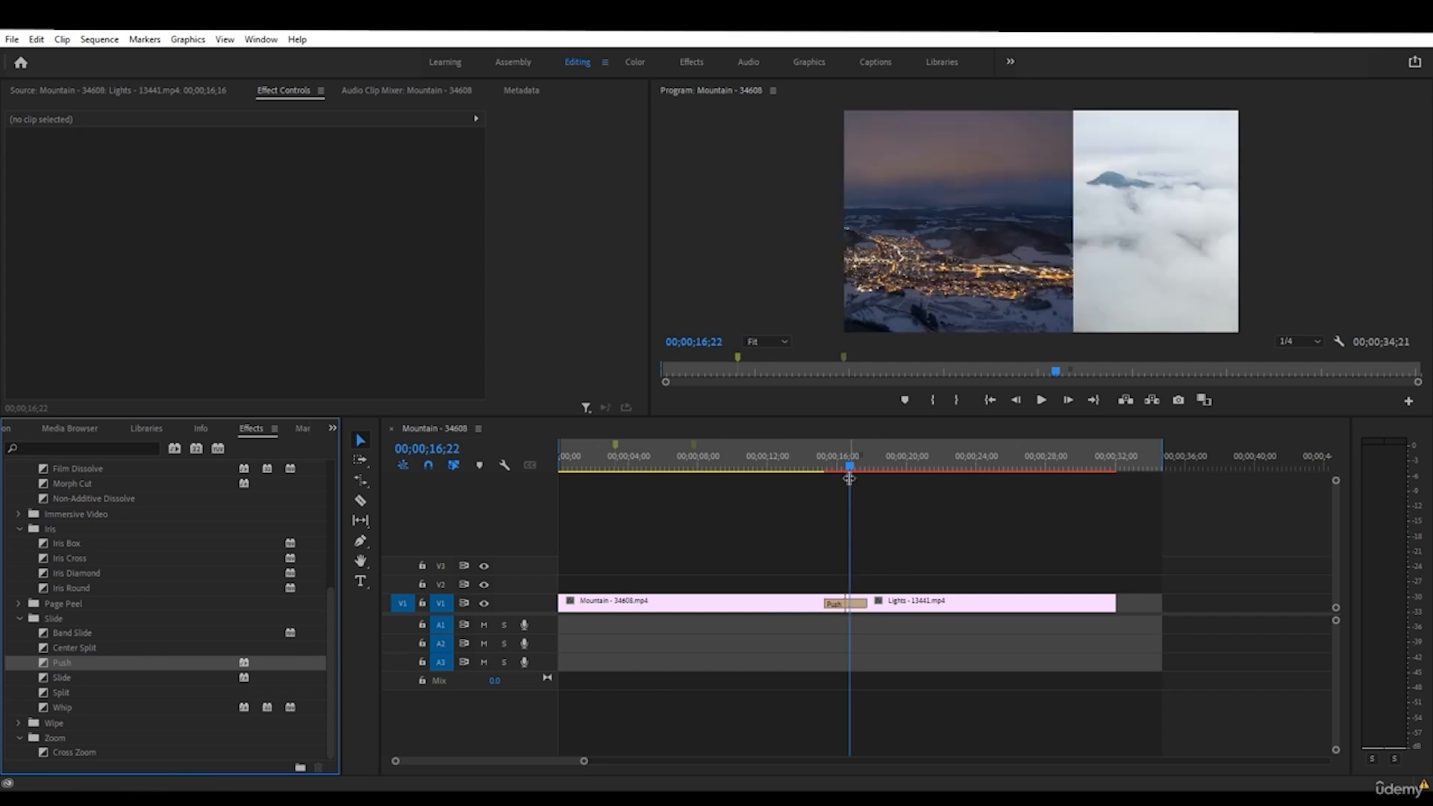
pyautogui.click(823, 469)
pyautogui.moveTo(824, 468); pyautogui.dragTo(869, 473)
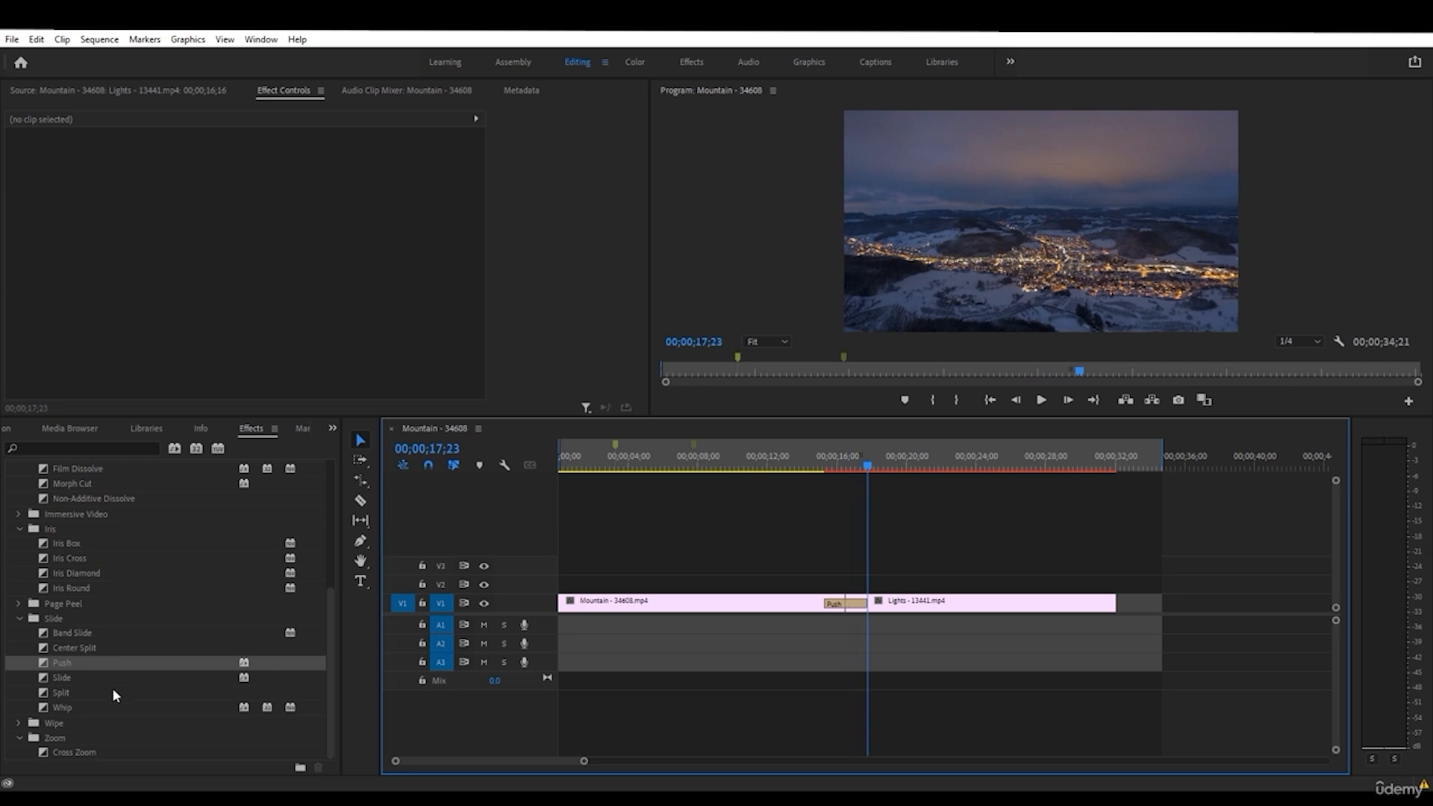
# - Replace the Push with Barn Doors from the Wipe transitions, scrub to 00;00;17;11, and select the transition
pyautogui.click(20, 724)
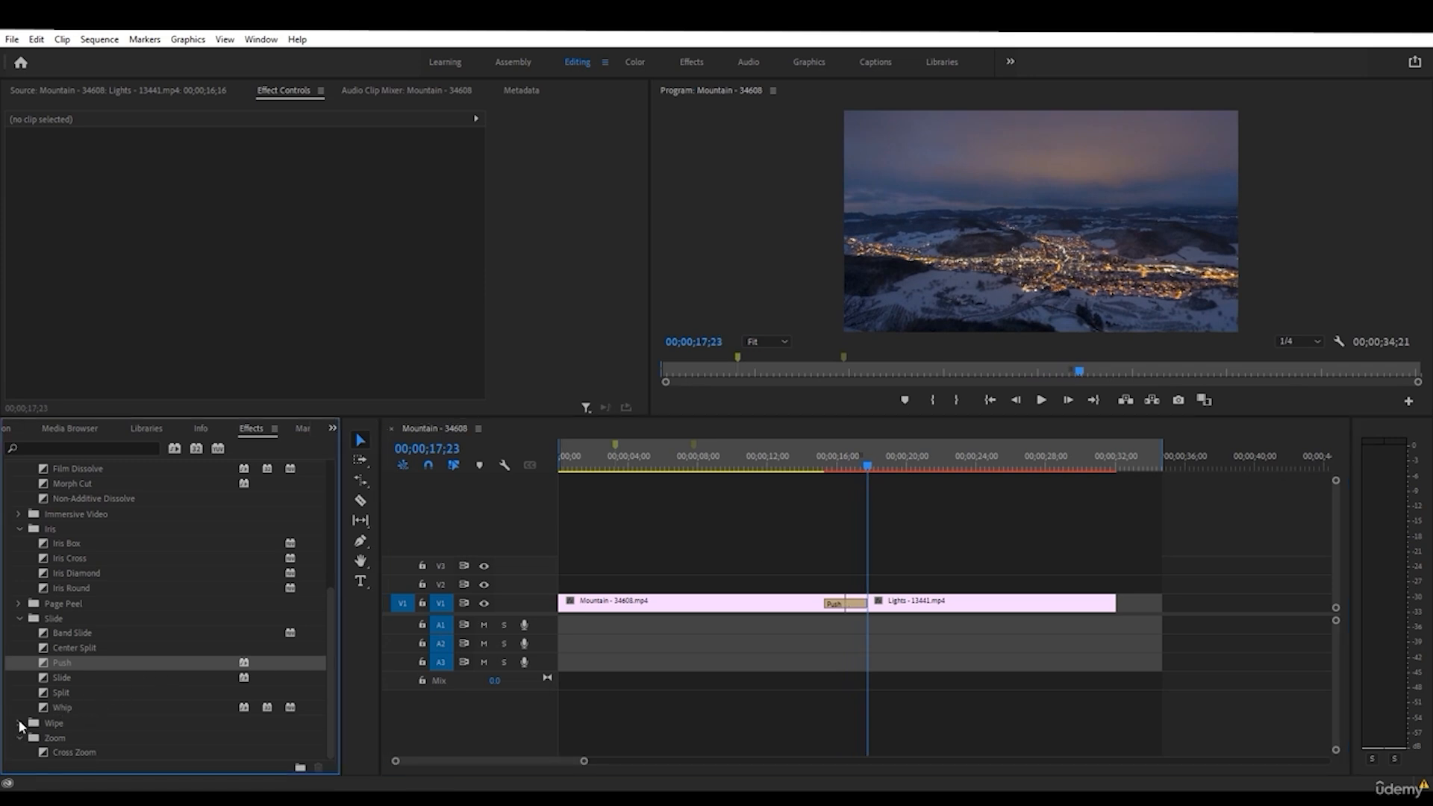
pyautogui.click(19, 725)
pyautogui.scroll(-2, 89, 709)
pyautogui.moveTo(74, 693); pyautogui.dragTo(870, 606)
pyautogui.moveTo(827, 464); pyautogui.dragTo(863, 467)
pyautogui.click(848, 604)
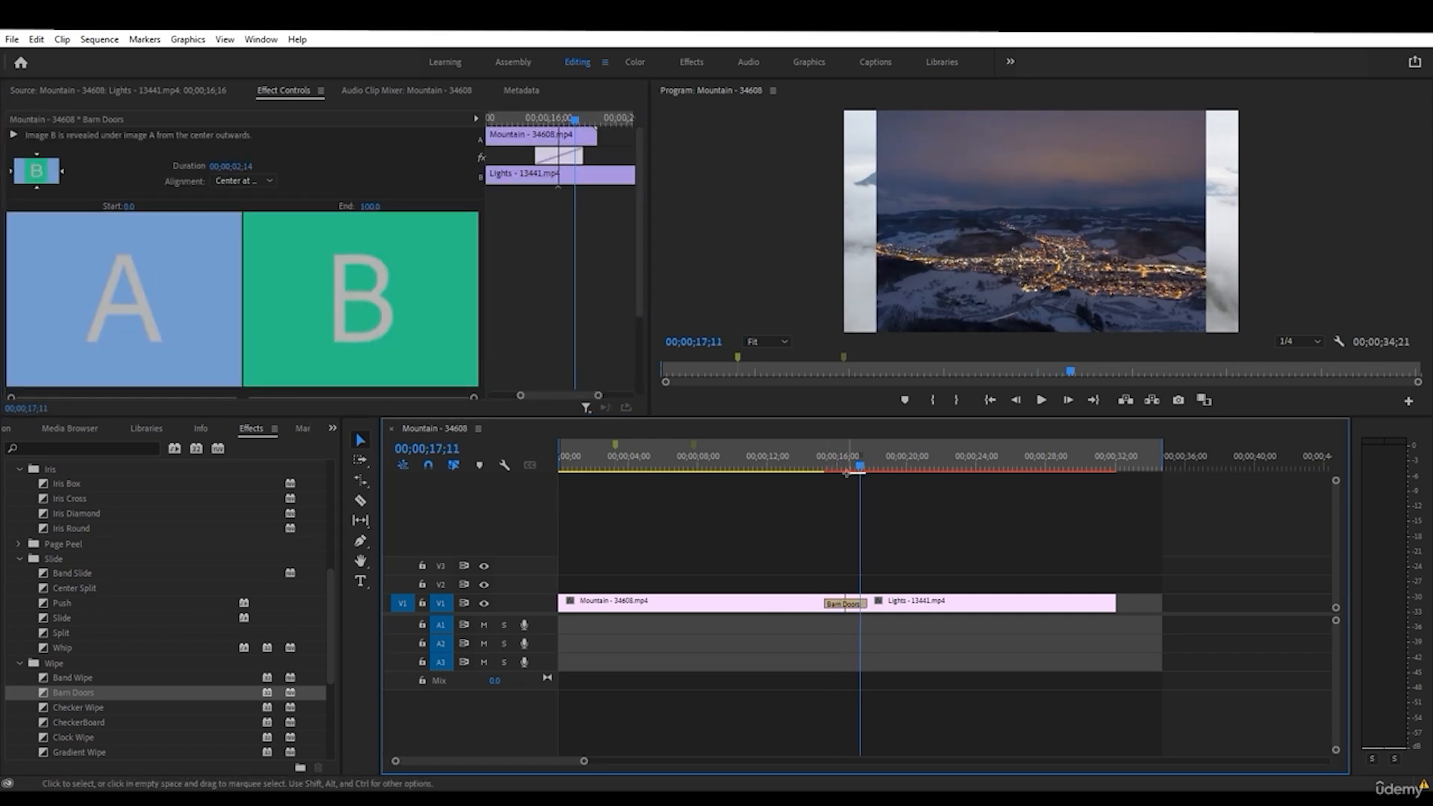
# - Change the Barn Doors to open vertically, scrub across it to 00;00;17;02, and play and stop its thumbnail preview
pyautogui.click(846, 473)
pyautogui.click(847, 604)
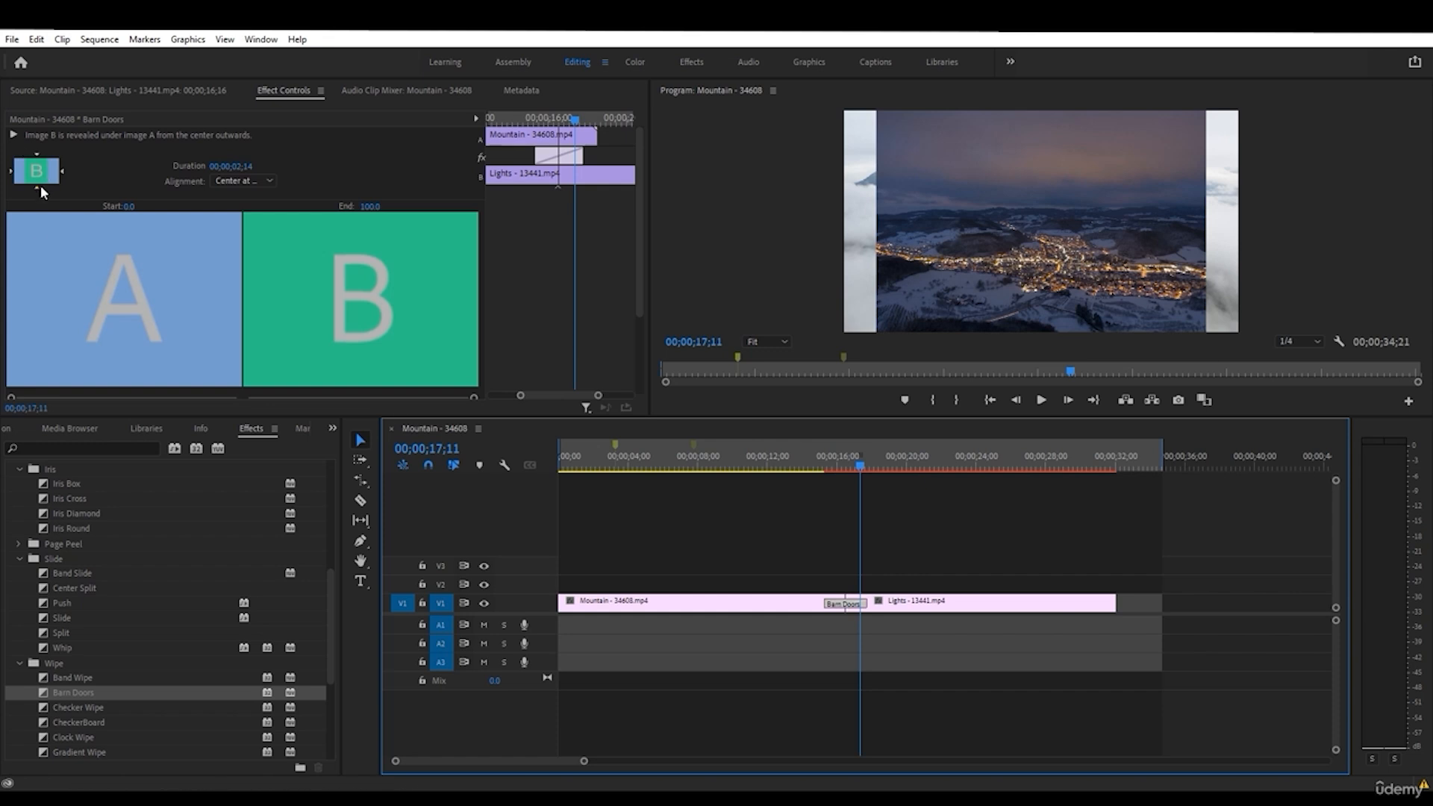
pyautogui.click(841, 467)
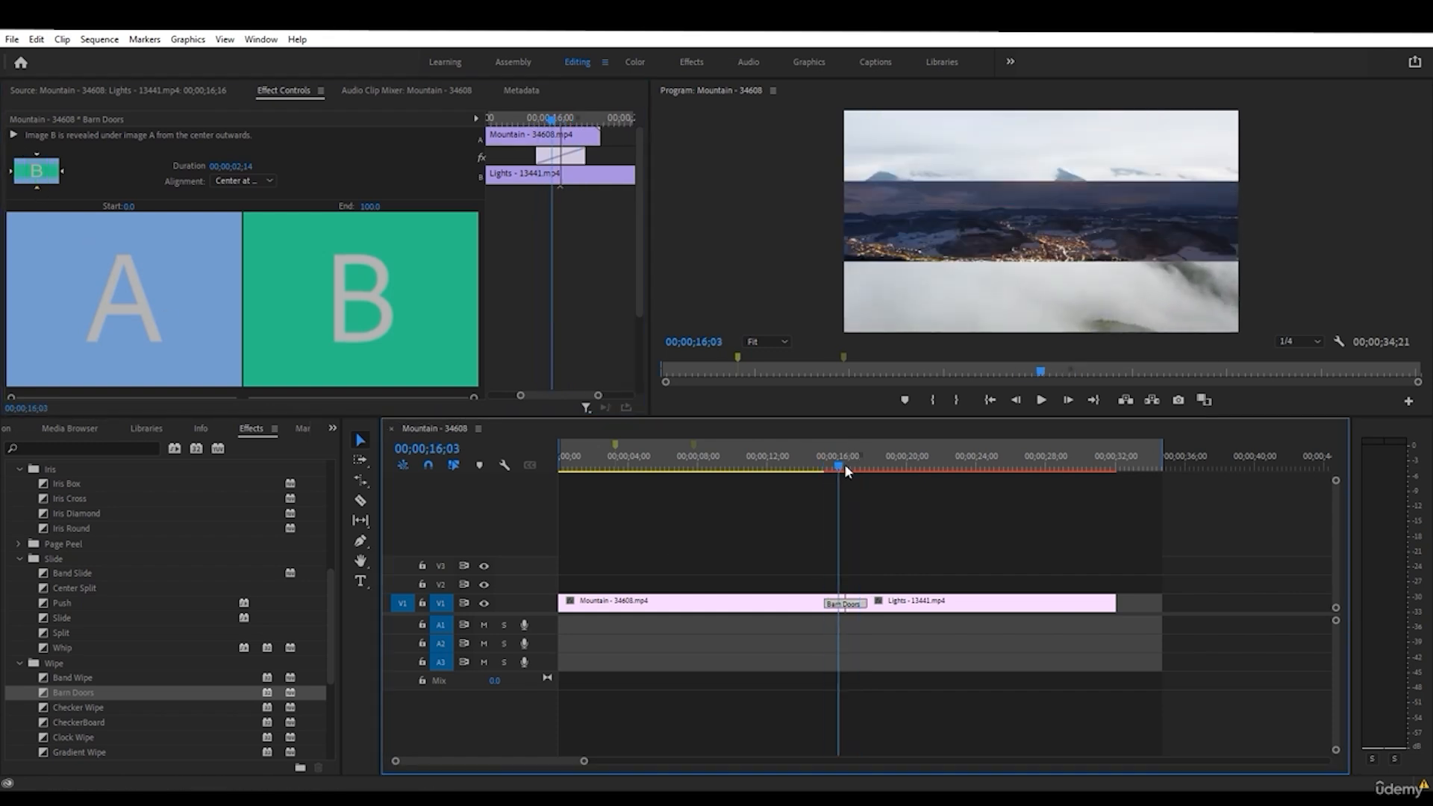
pyautogui.moveTo(848, 471); pyautogui.dragTo(855, 468)
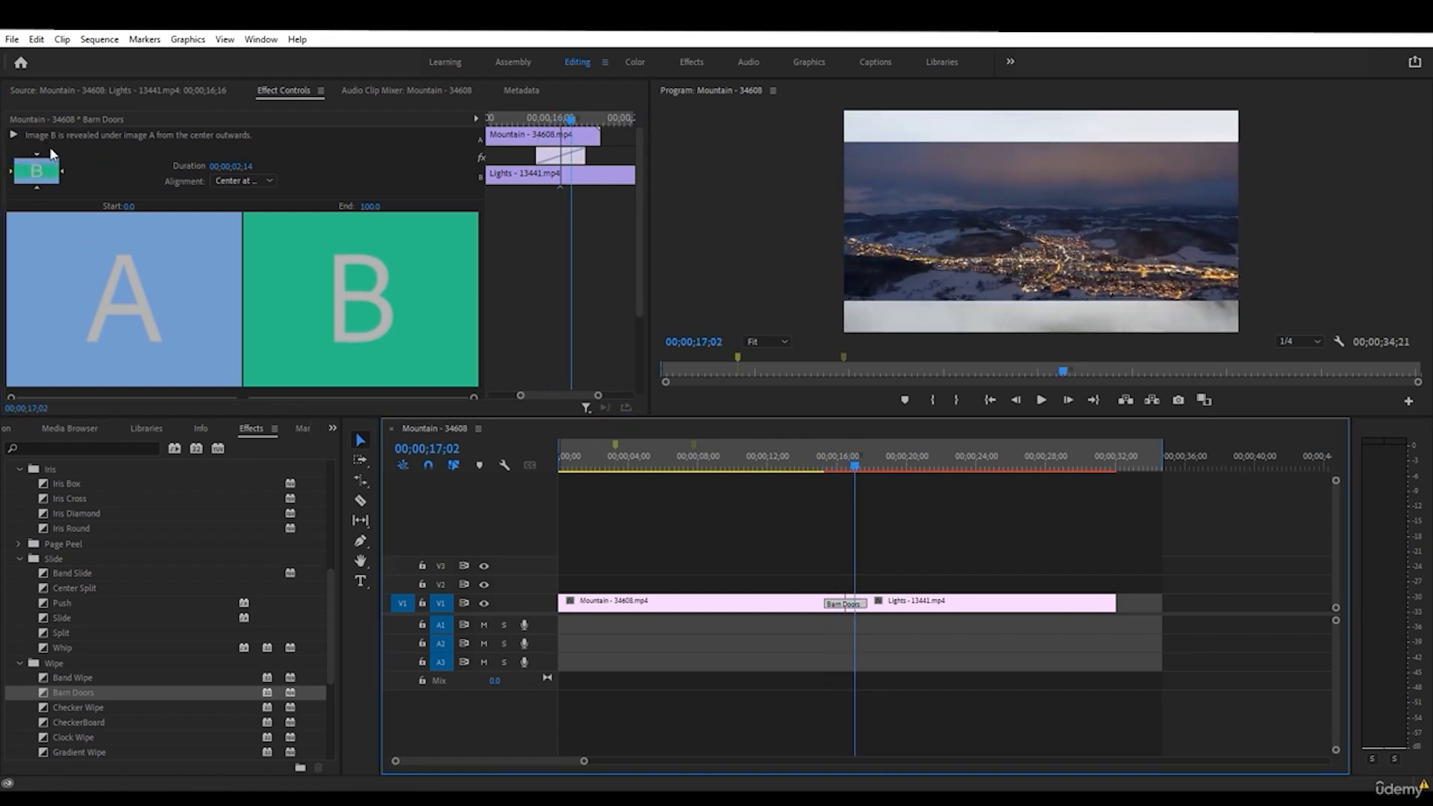
pyautogui.click(14, 135)
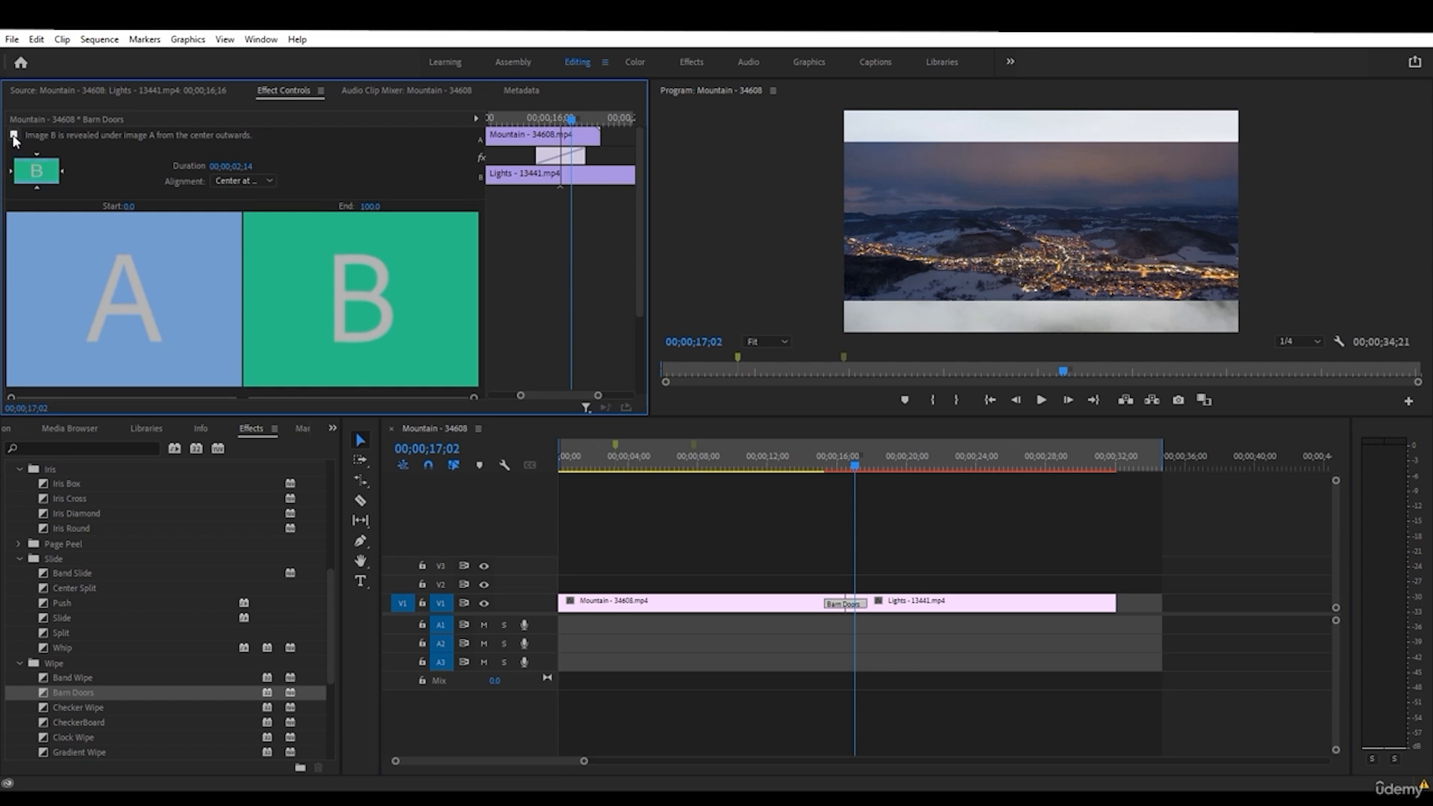
pyautogui.click(13, 135)
# - Adjust the Barn Doors duration through 00;00;05;04 to 00;00;03;10, centered at the cut, and scrub to 00;00;18;00
pyautogui.moveTo(240, 171)
pyautogui.mouseDown()
pyautogui.moveTo(212, 171)
pyautogui.moveTo(233, 170)
pyautogui.mouseUp()
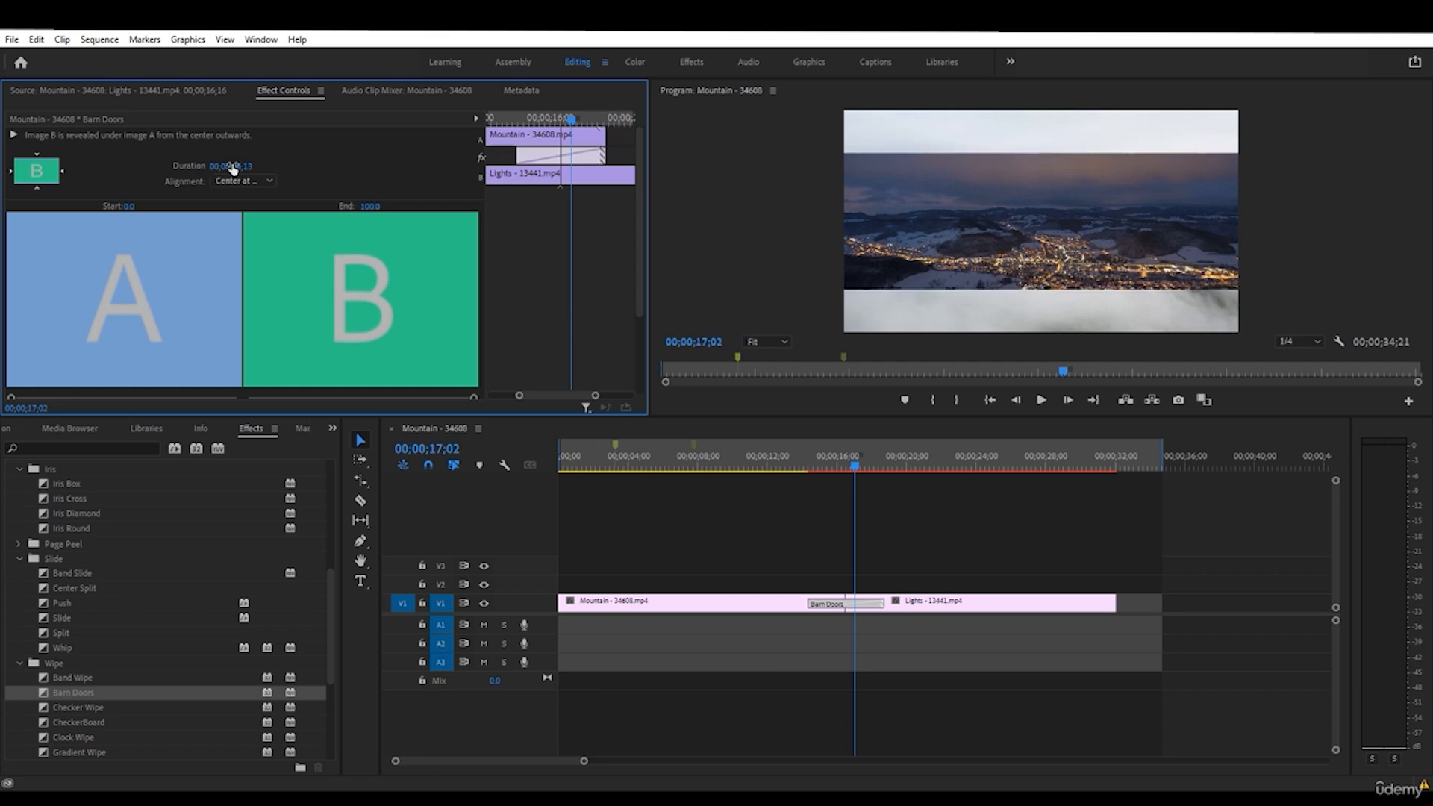
pyautogui.click(229, 165)
pyautogui.click(274, 175)
pyautogui.moveTo(238, 172); pyautogui.dragTo(239, 172)
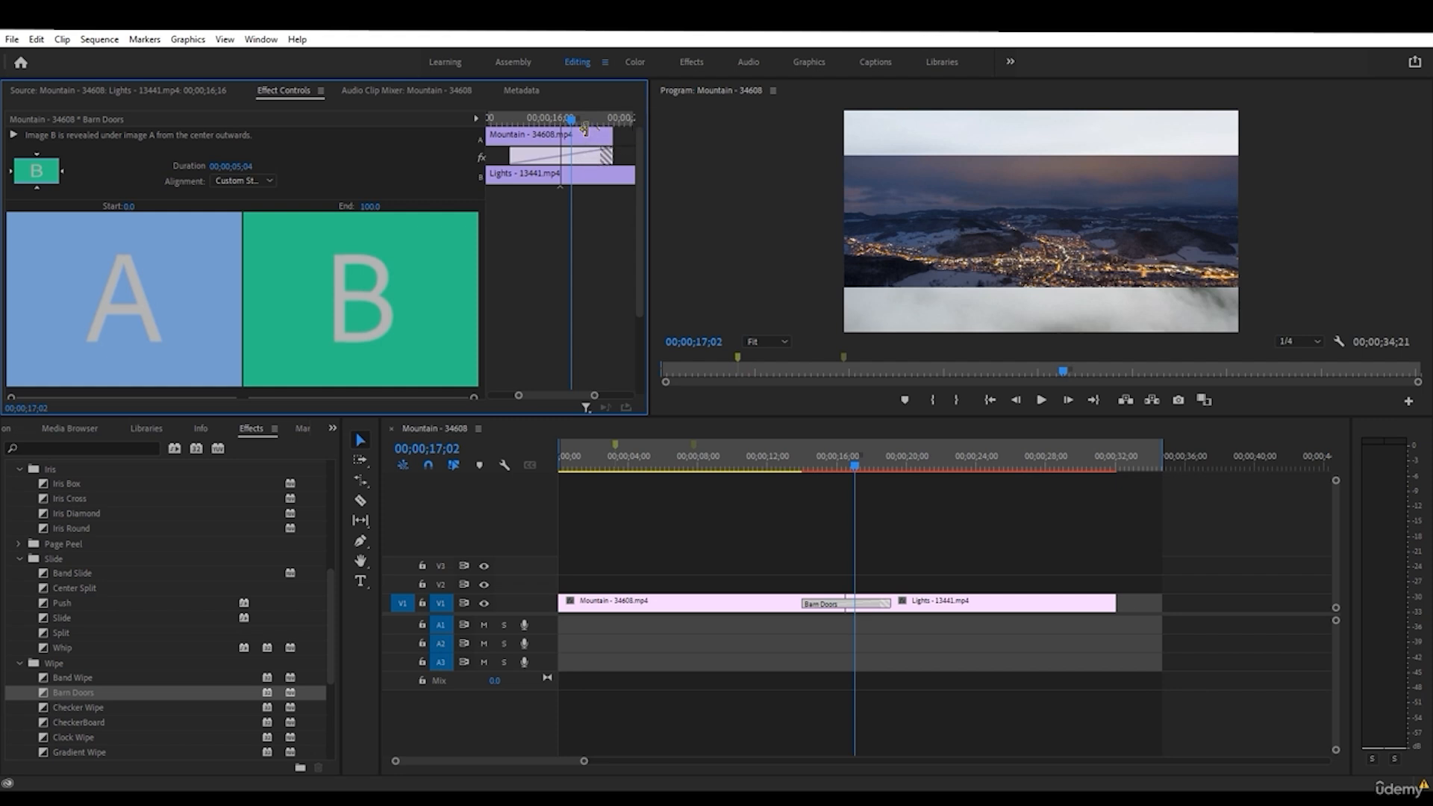
pyautogui.moveTo(849, 455)
pyautogui.mouseDown()
pyautogui.moveTo(800, 464)
pyautogui.moveTo(872, 467)
pyautogui.mouseUp()
pyautogui.click(246, 179)
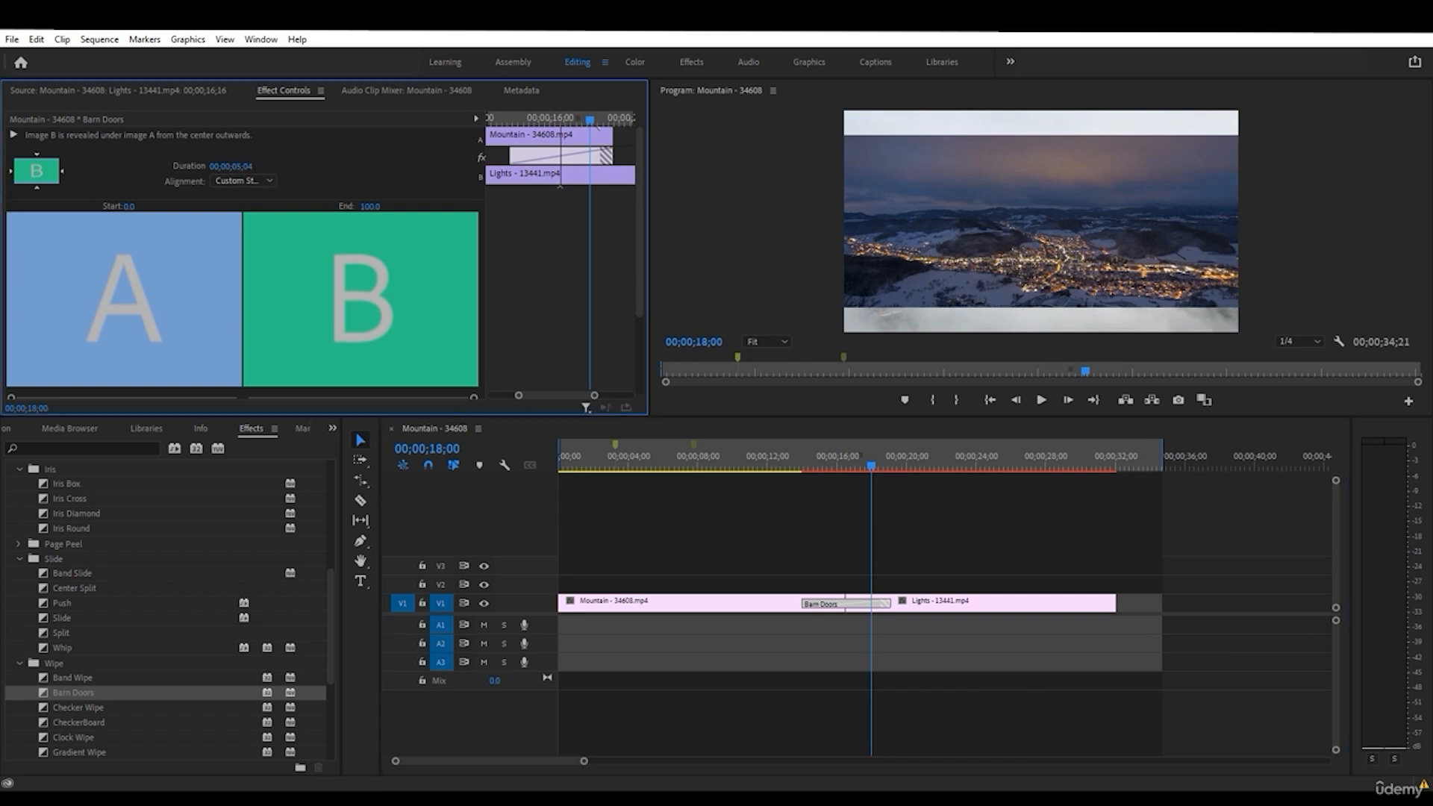
pyautogui.click(290, 173)
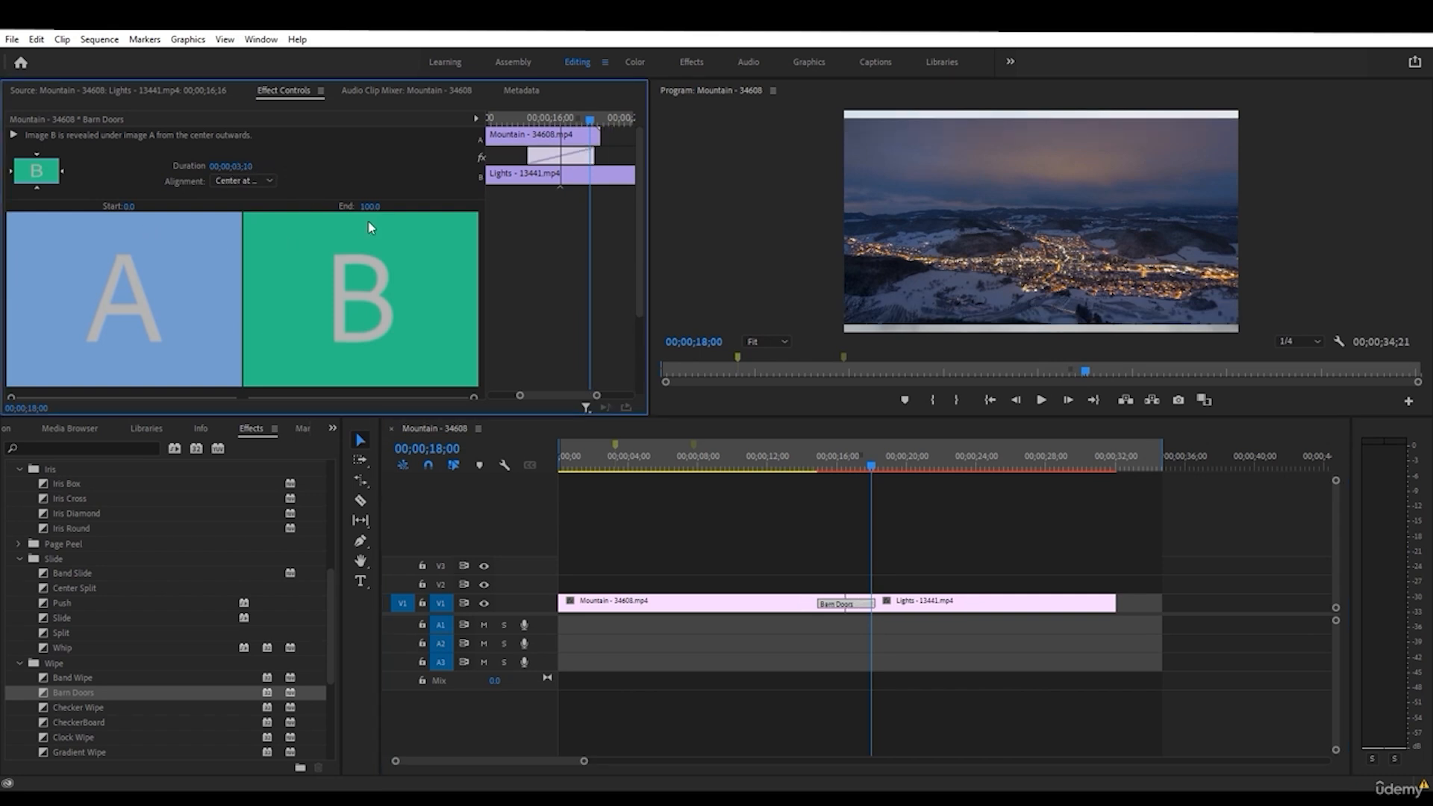
# - Replace the Barn Doors with Zig-Zag Blocks from the Wipe transitions and scrub through it to 00;00;17;27
pyautogui.scroll(-5, 72, 717)
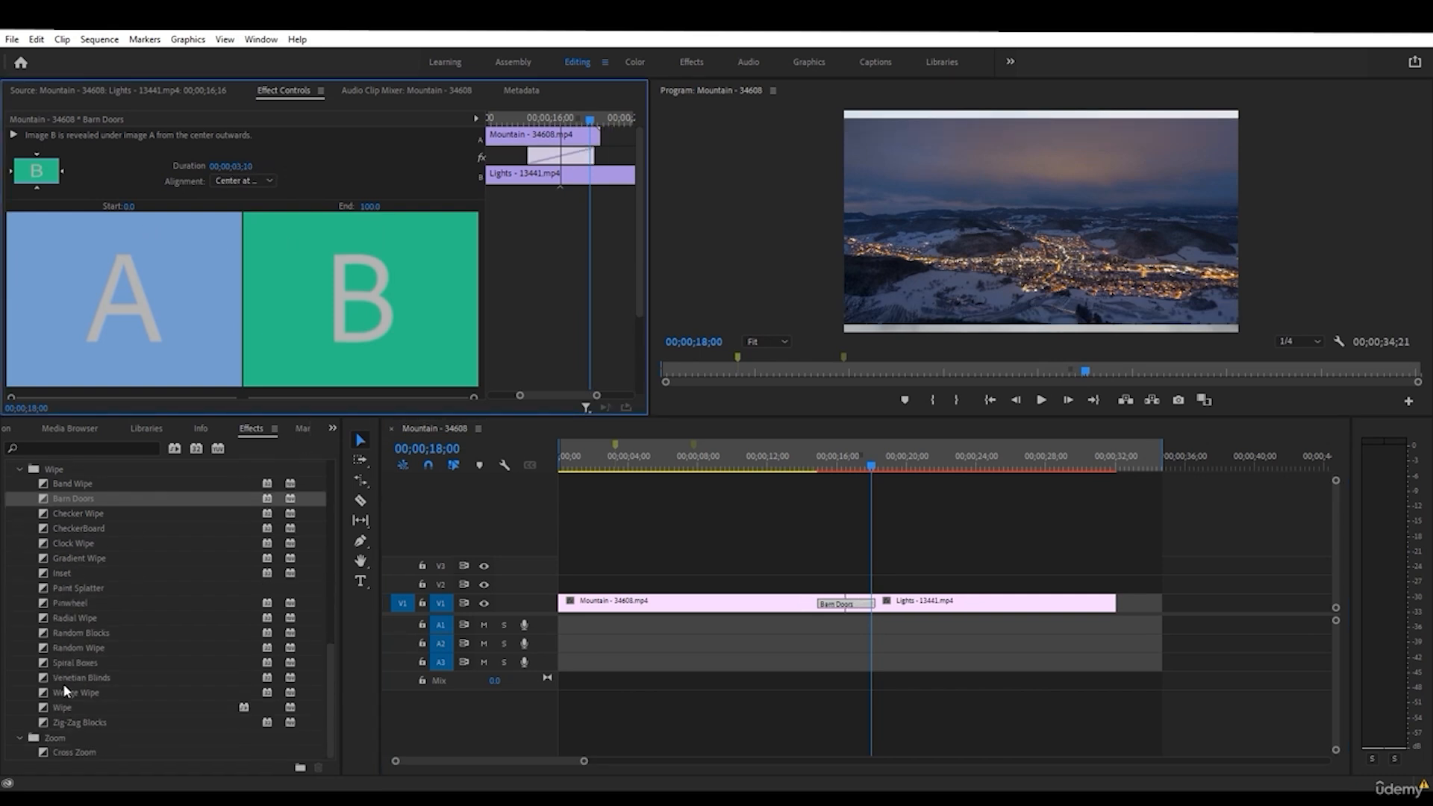
pyautogui.moveTo(57, 721); pyautogui.dragTo(847, 605)
pyautogui.moveTo(849, 463)
pyautogui.mouseDown()
pyautogui.moveTo(822, 463)
pyautogui.moveTo(869, 463)
pyautogui.mouseUp()
# - Replace the Zig-Zag Blocks with Cross Zoom and scrub back through it to 00;00;13;28
pyautogui.moveTo(86, 751); pyautogui.dragTo(845, 603)
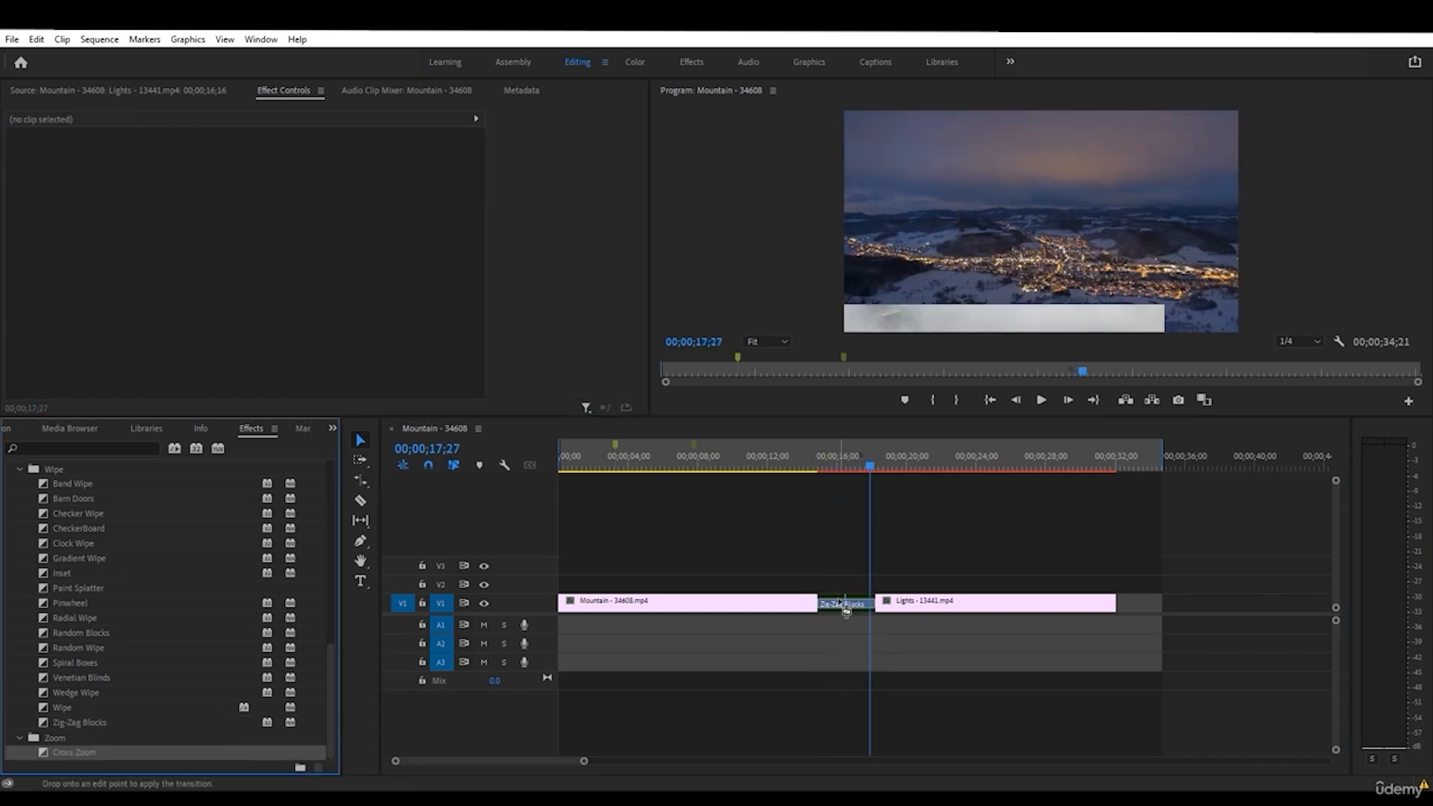
pyautogui.click(853, 460)
pyautogui.moveTo(852, 464); pyautogui.dragTo(800, 464)
# - Replace the Cross Zoom with Page Peel from the Page Peel transitions and scrub through it to 00;00;17;05
pyautogui.scroll(2, 127, 672)
pyautogui.scroll(5, 123, 668)
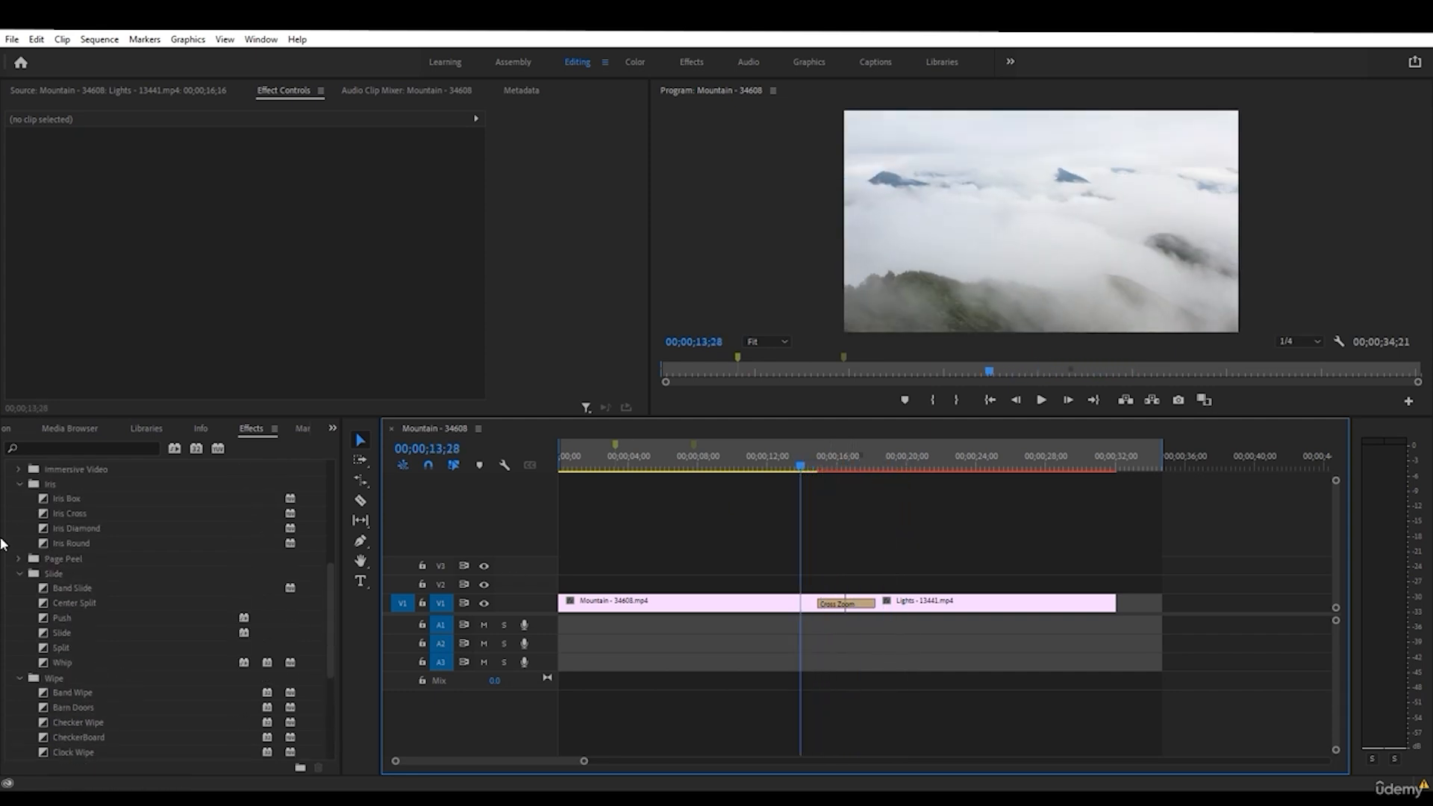
pyautogui.click(19, 559)
pyautogui.moveTo(53, 574); pyautogui.dragTo(765, 574)
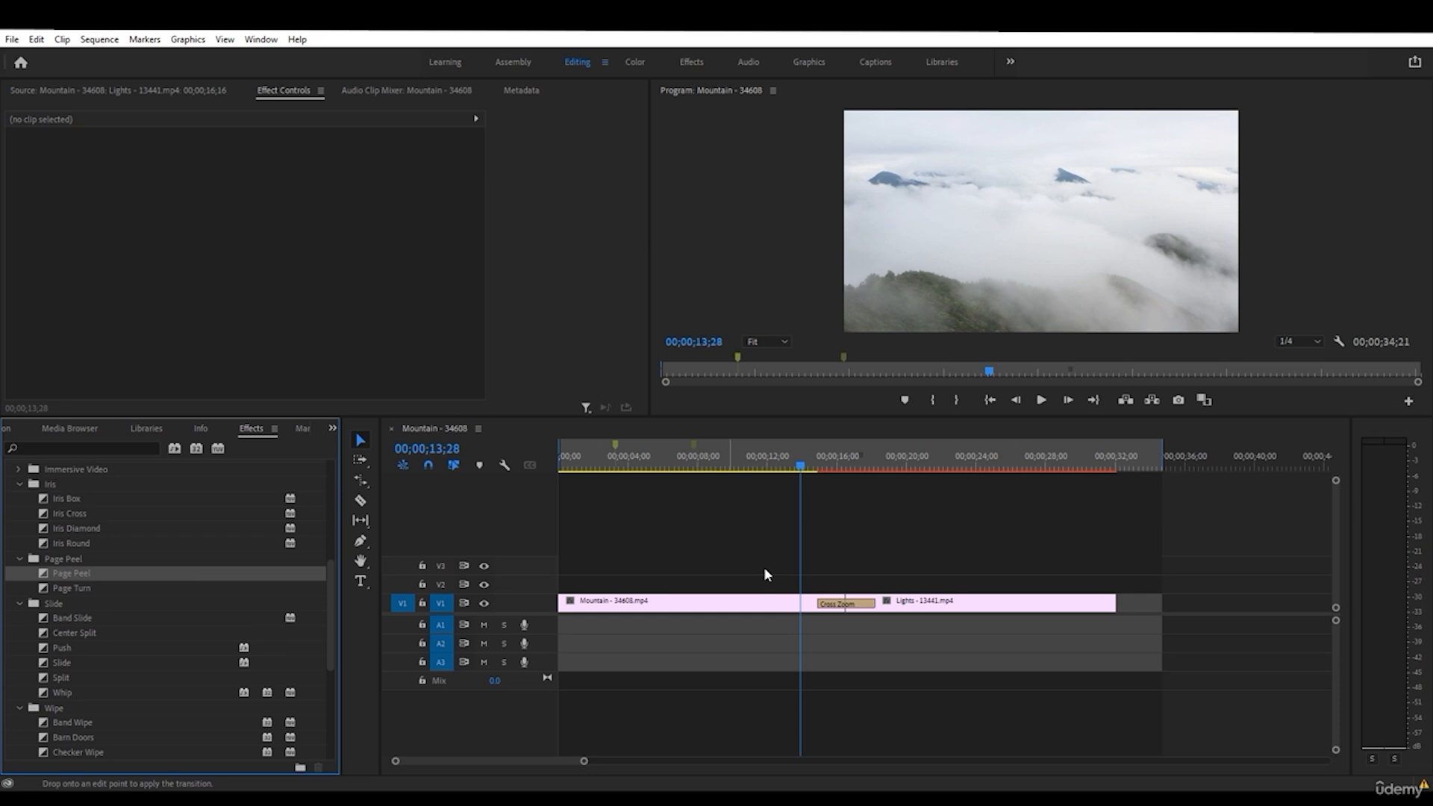
pyautogui.moveTo(844, 606); pyautogui.dragTo(845, 606)
pyautogui.moveTo(804, 466); pyautogui.dragTo(858, 463)
# - Enable Reverse for the Page Peel transition and scrub back through it to 00;00;11;17
pyautogui.click(846, 604)
pyautogui.scroll(-1, 263, 190)
pyautogui.scroll(-1, 248, 238)
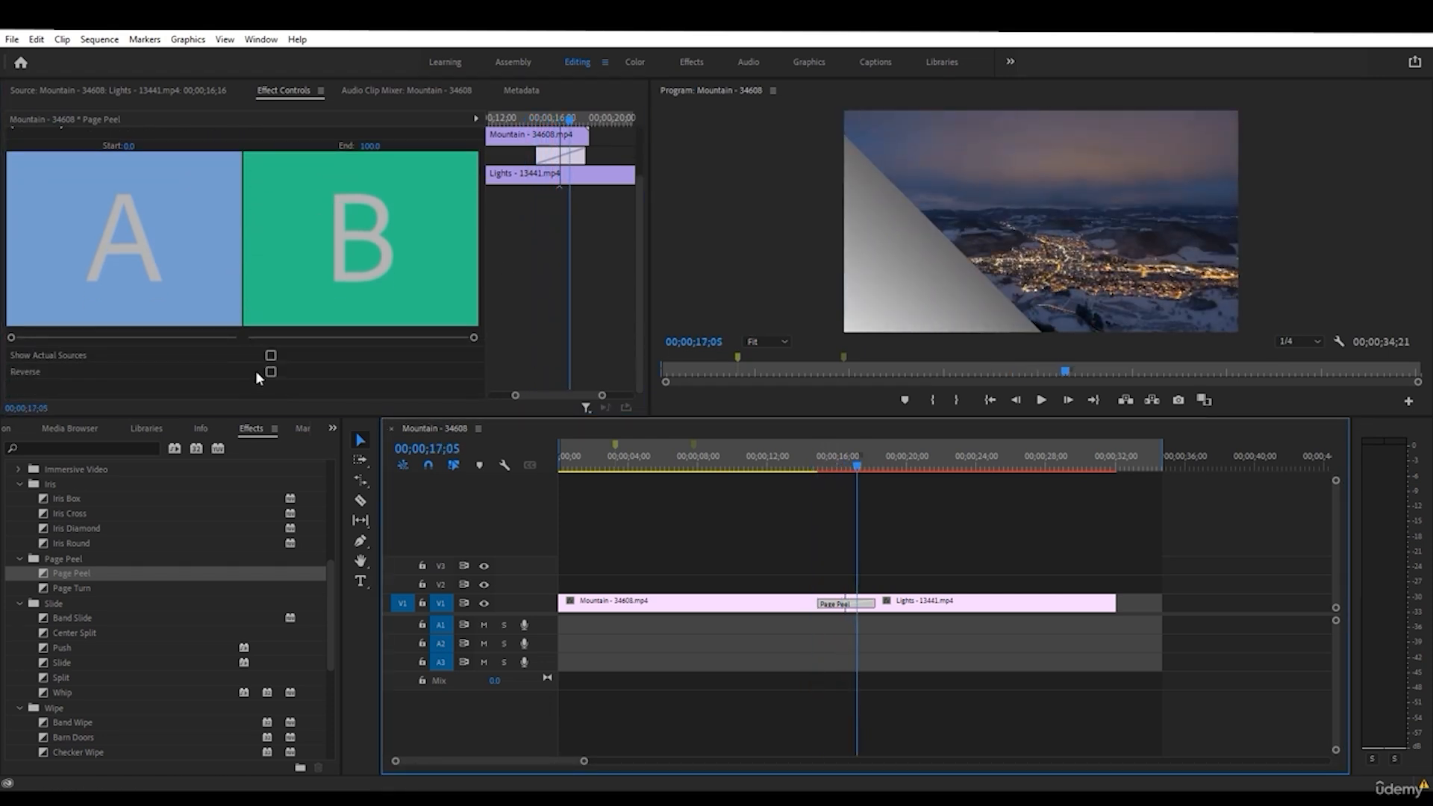
pyautogui.click(269, 371)
pyautogui.moveTo(848, 464); pyautogui.dragTo(760, 464)
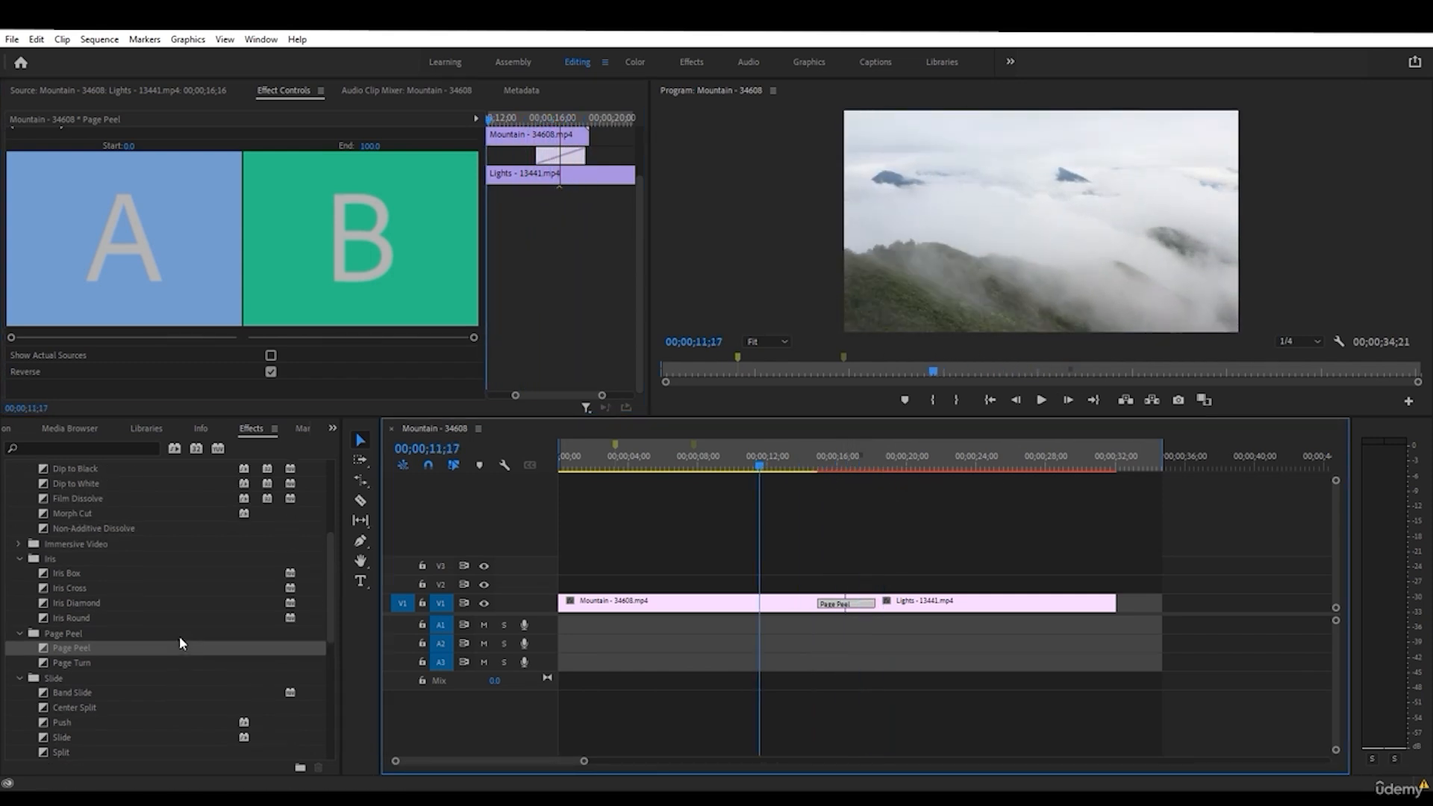
pyautogui.scroll(6, 168, 639)
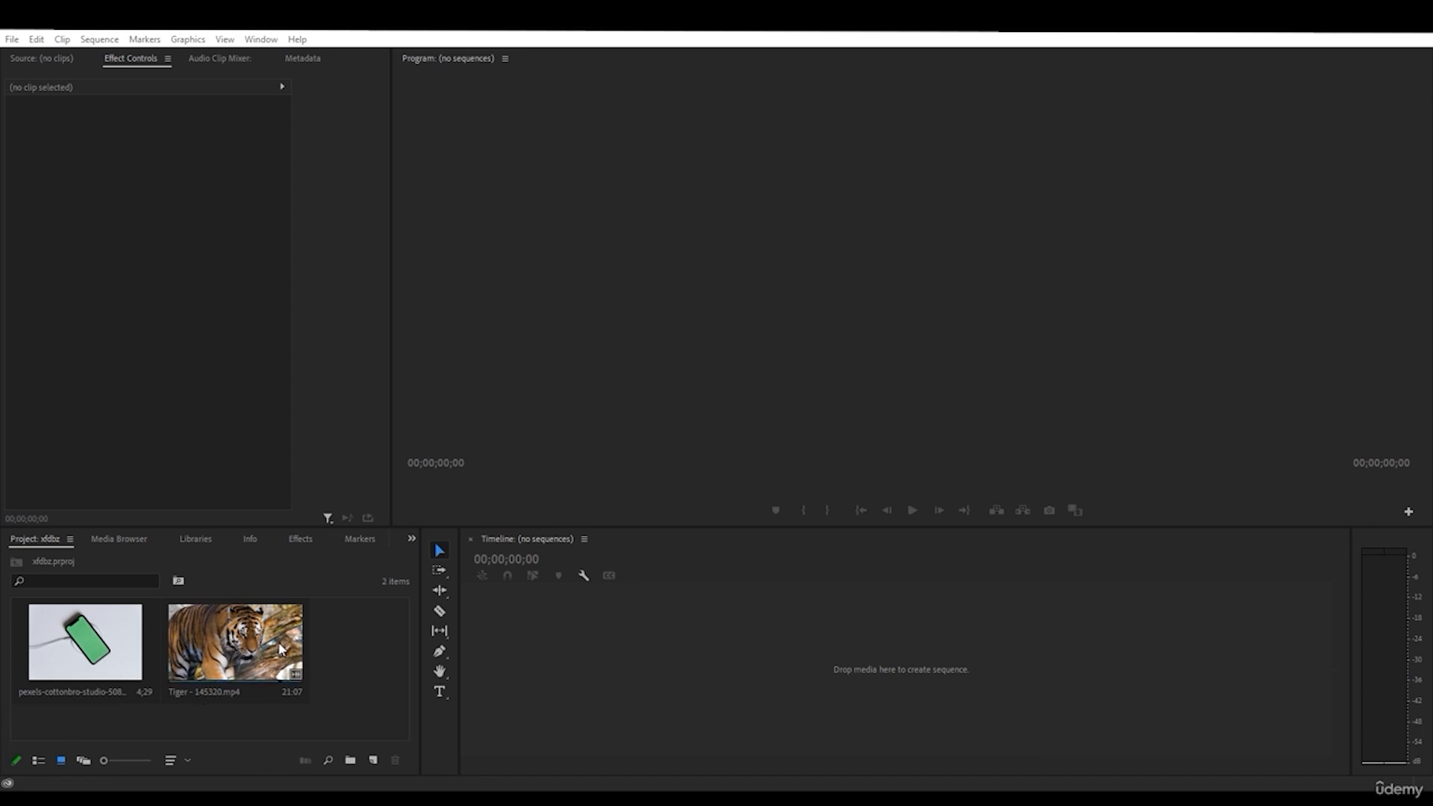
# - Open the green-screen phone image in the Source Monitor and enlarge the monitor's area
pyautogui.click(78, 632)
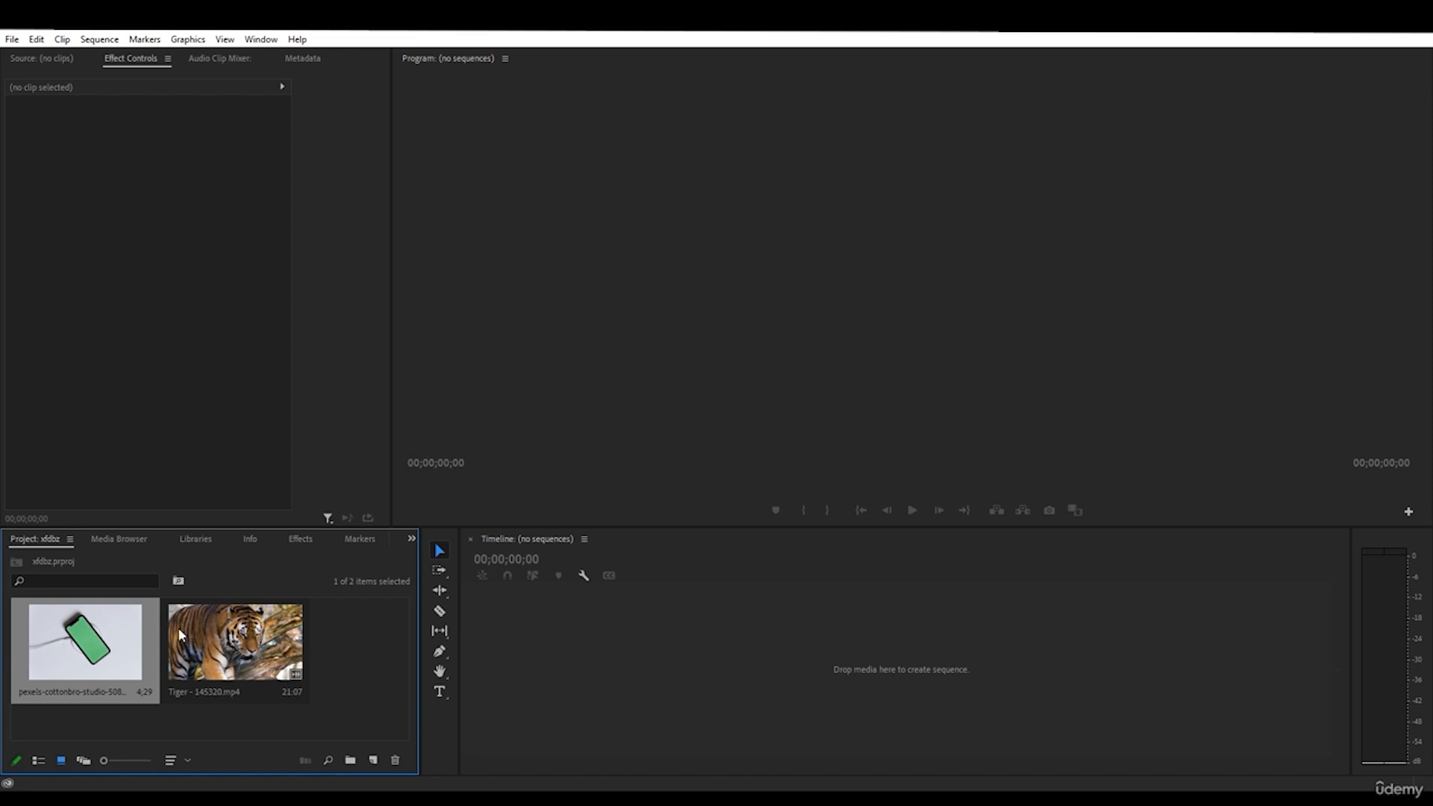
pyautogui.doubleClick(23, 649)
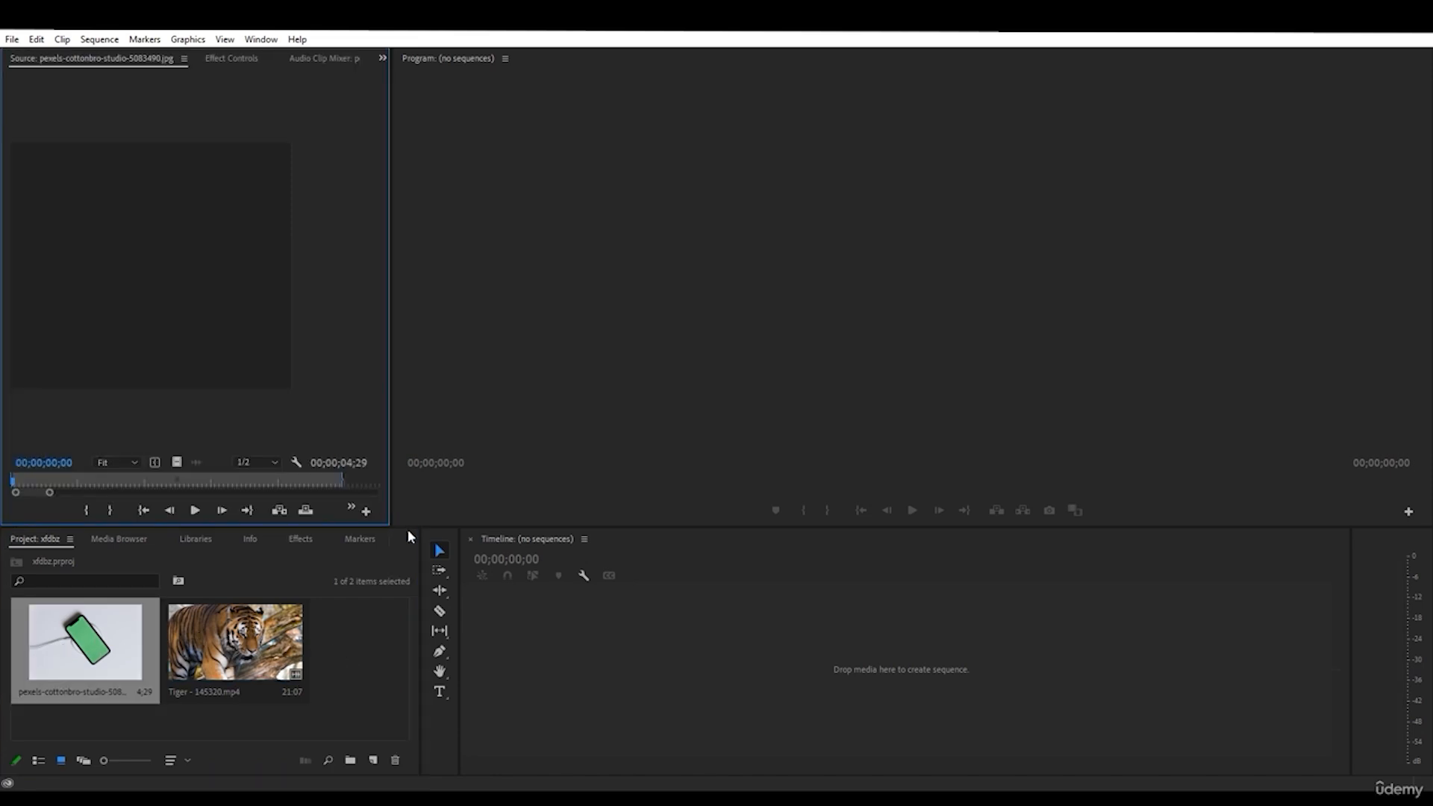
pyautogui.moveTo(390, 526); pyautogui.dragTo(558, 520)
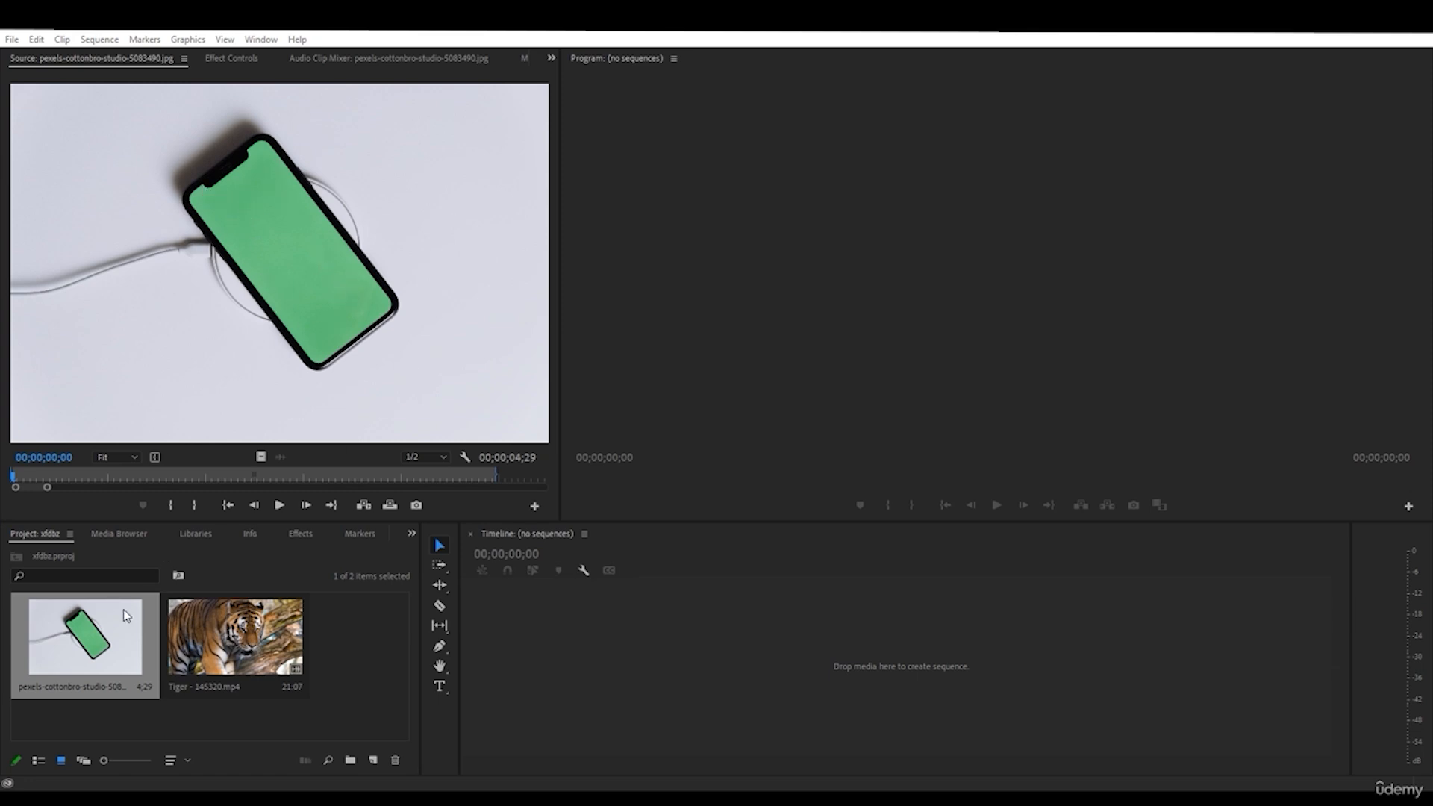
# - Create a sequence from the phone image, move the image to V2, and place the Tiger - 145320.mp4 clip beneath it on V1
pyautogui.moveTo(47, 653); pyautogui.dragTo(514, 642)
pyautogui.moveTo(677, 663); pyautogui.dragTo(680, 644)
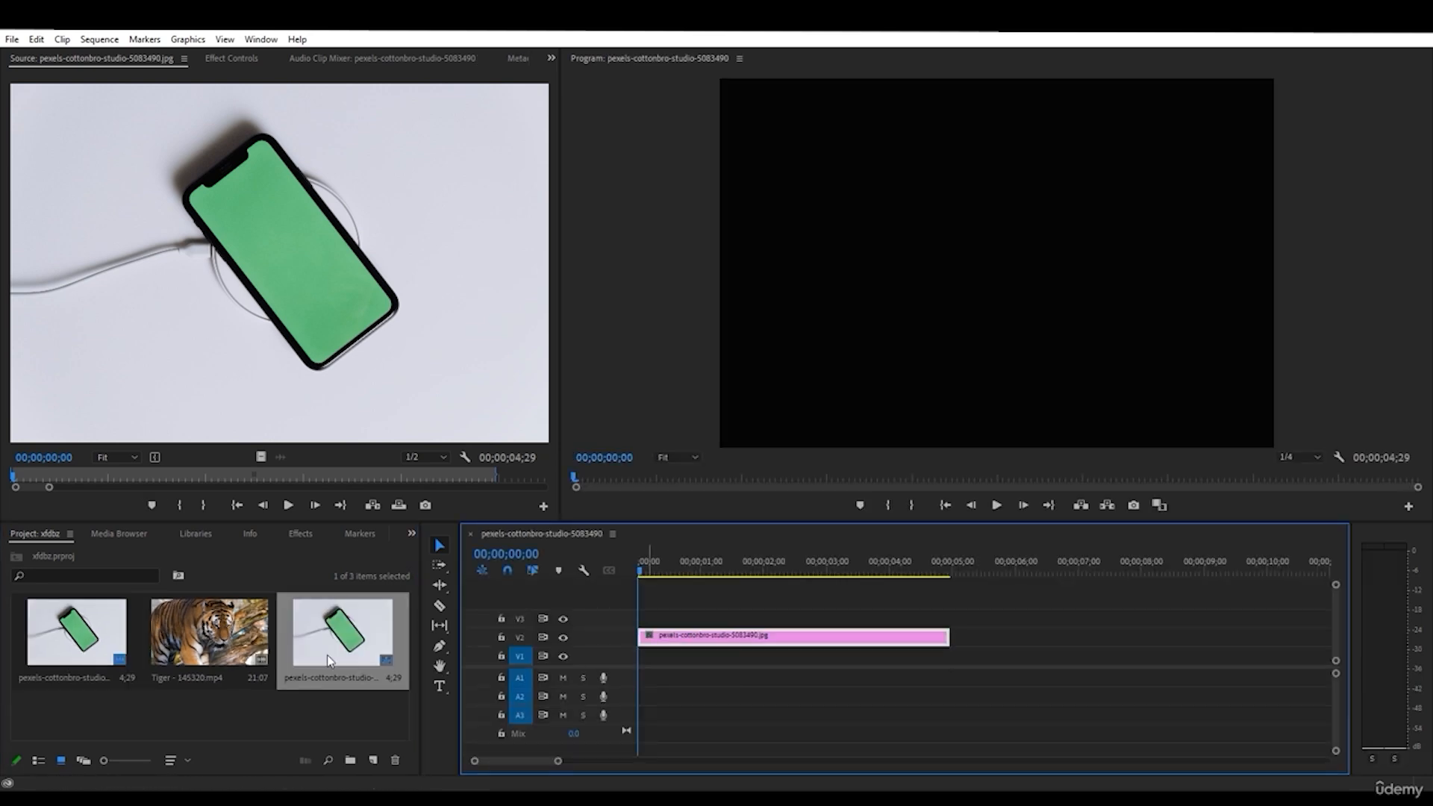
pyautogui.moveTo(204, 636); pyautogui.dragTo(640, 667)
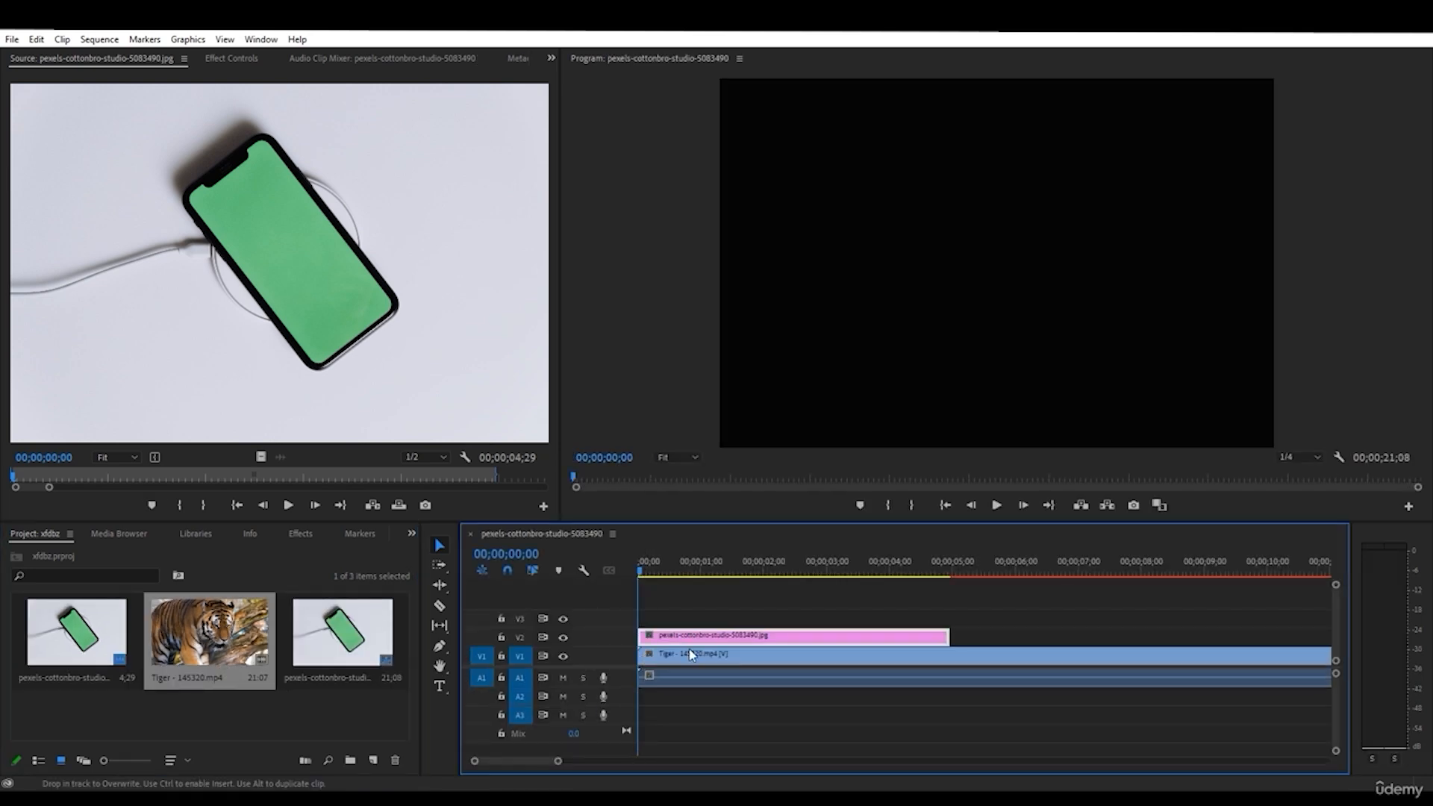
# - Move the playhead to 00;00;02;13 and select the phone image clip on V2
pyautogui.click(791, 572)
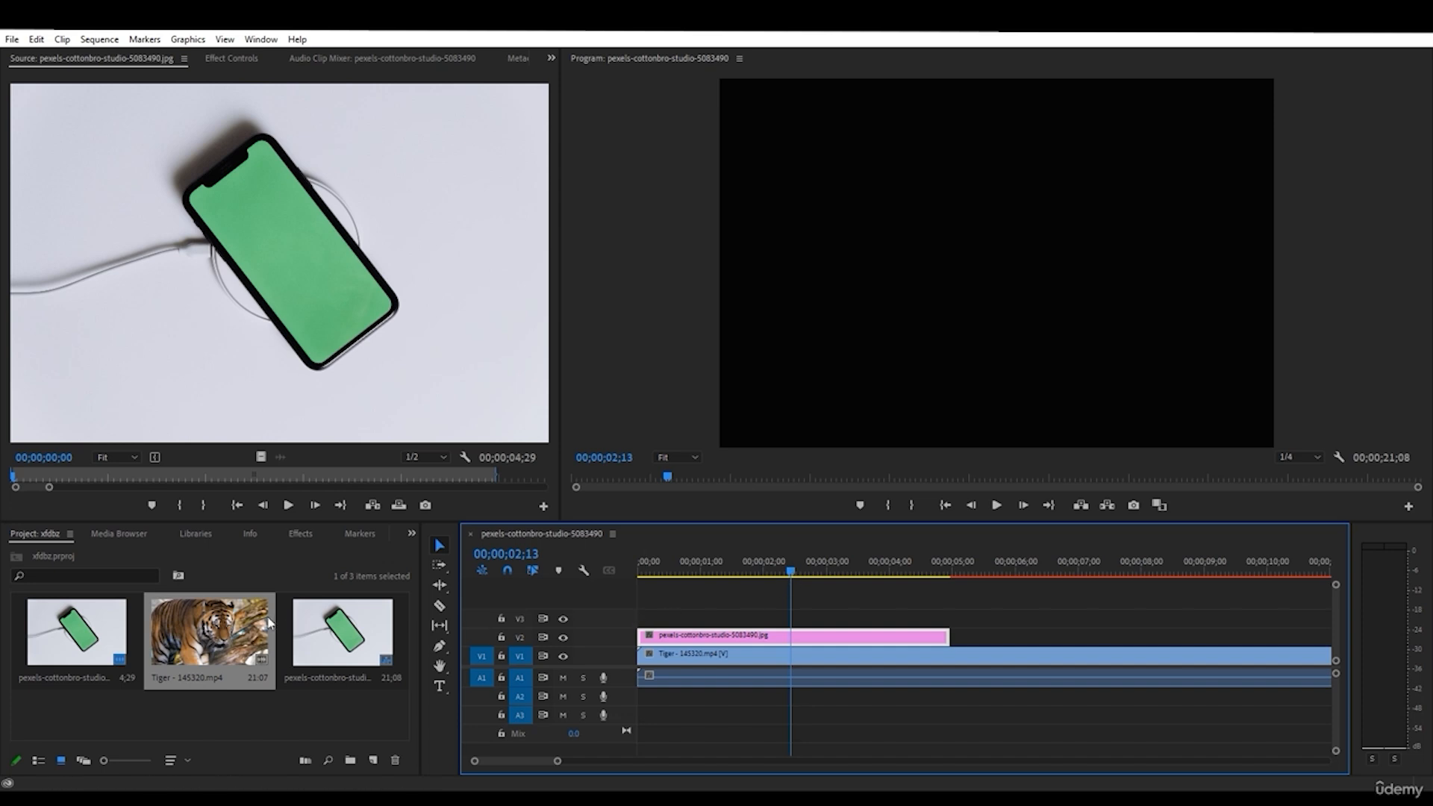
pyautogui.click(660, 665)
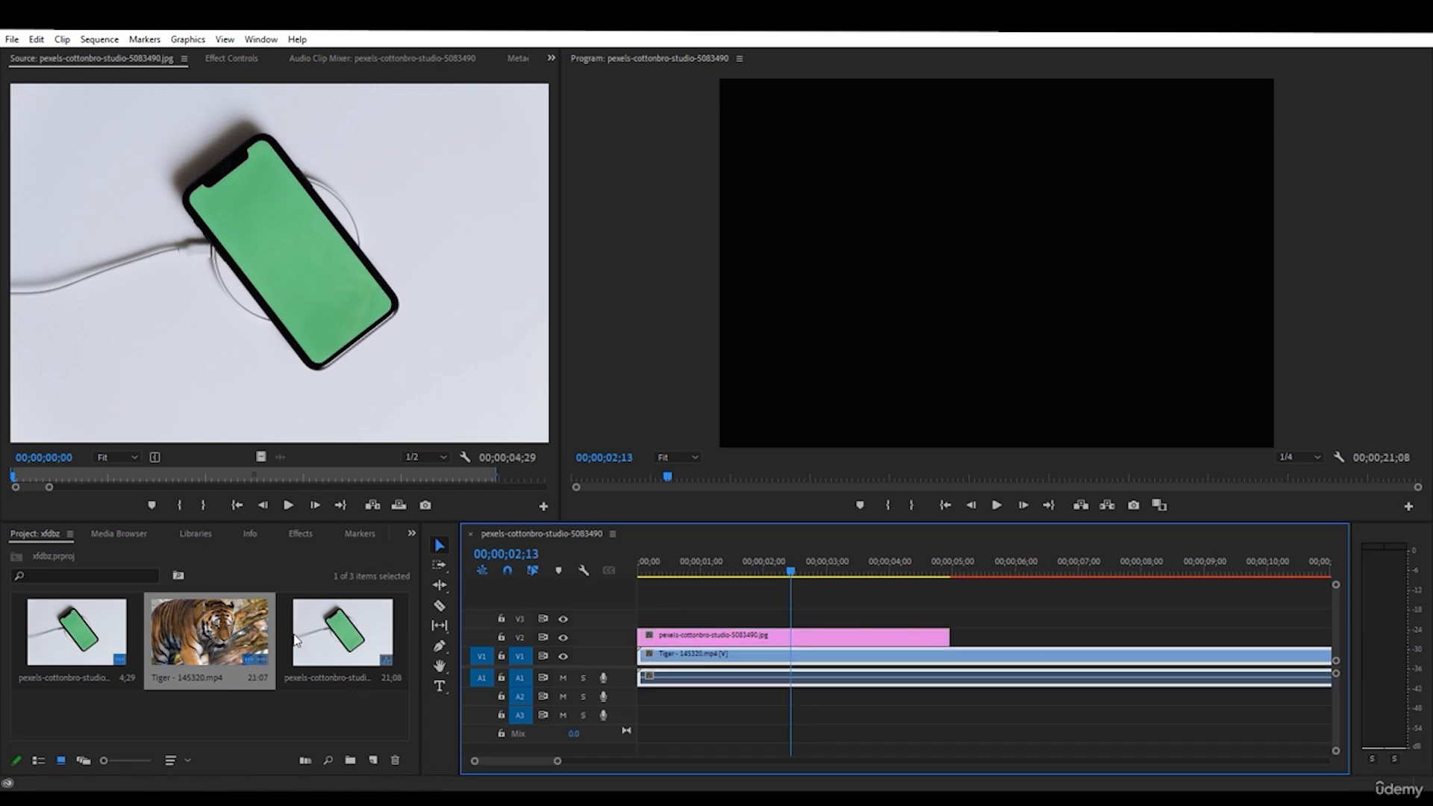
pyautogui.click(739, 637)
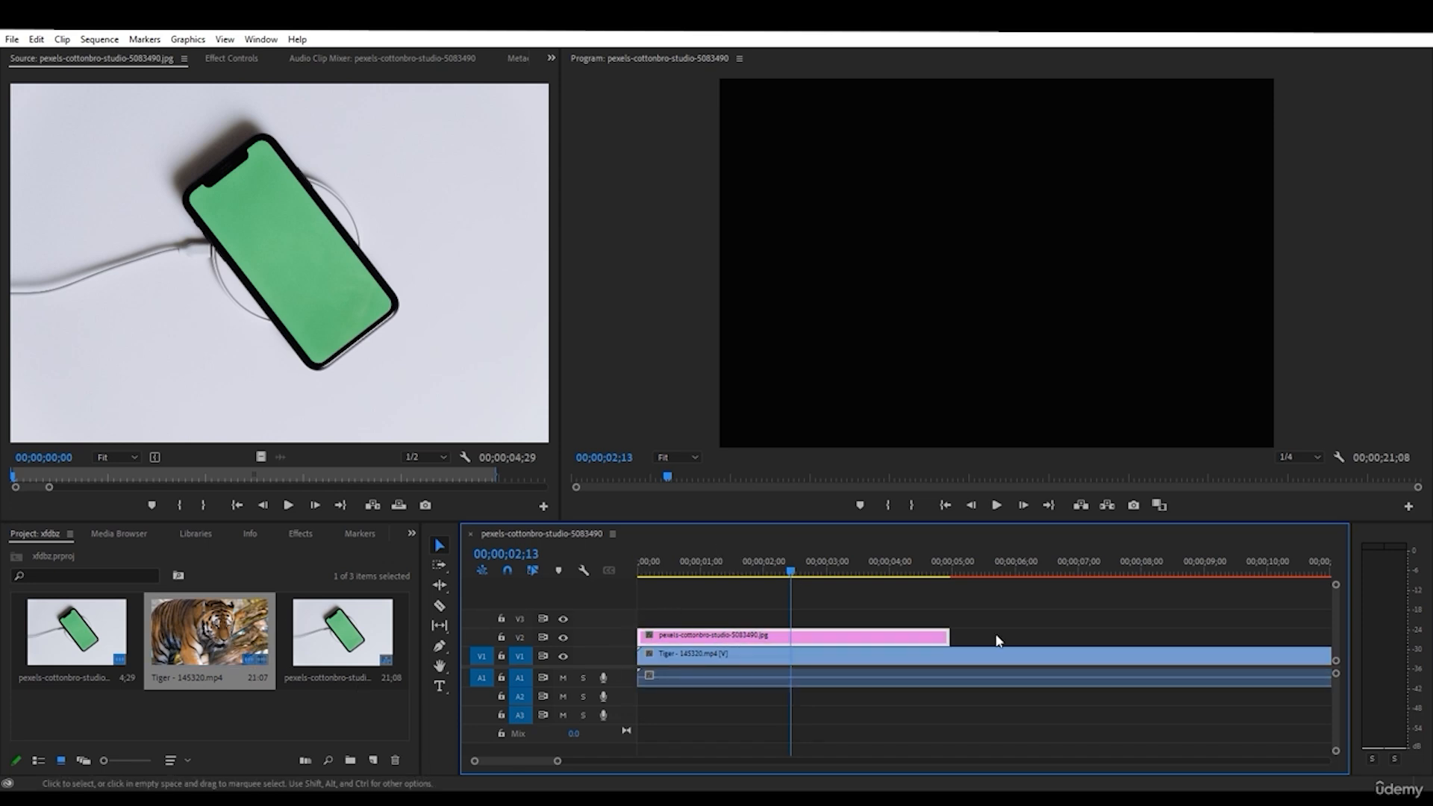
# - Extend the phone image clip on V2 to about 00;00;08;00, preview the sequence, and return the playhead to 00;00;02;09
pyautogui.moveTo(950, 637); pyautogui.dragTo(1138, 637)
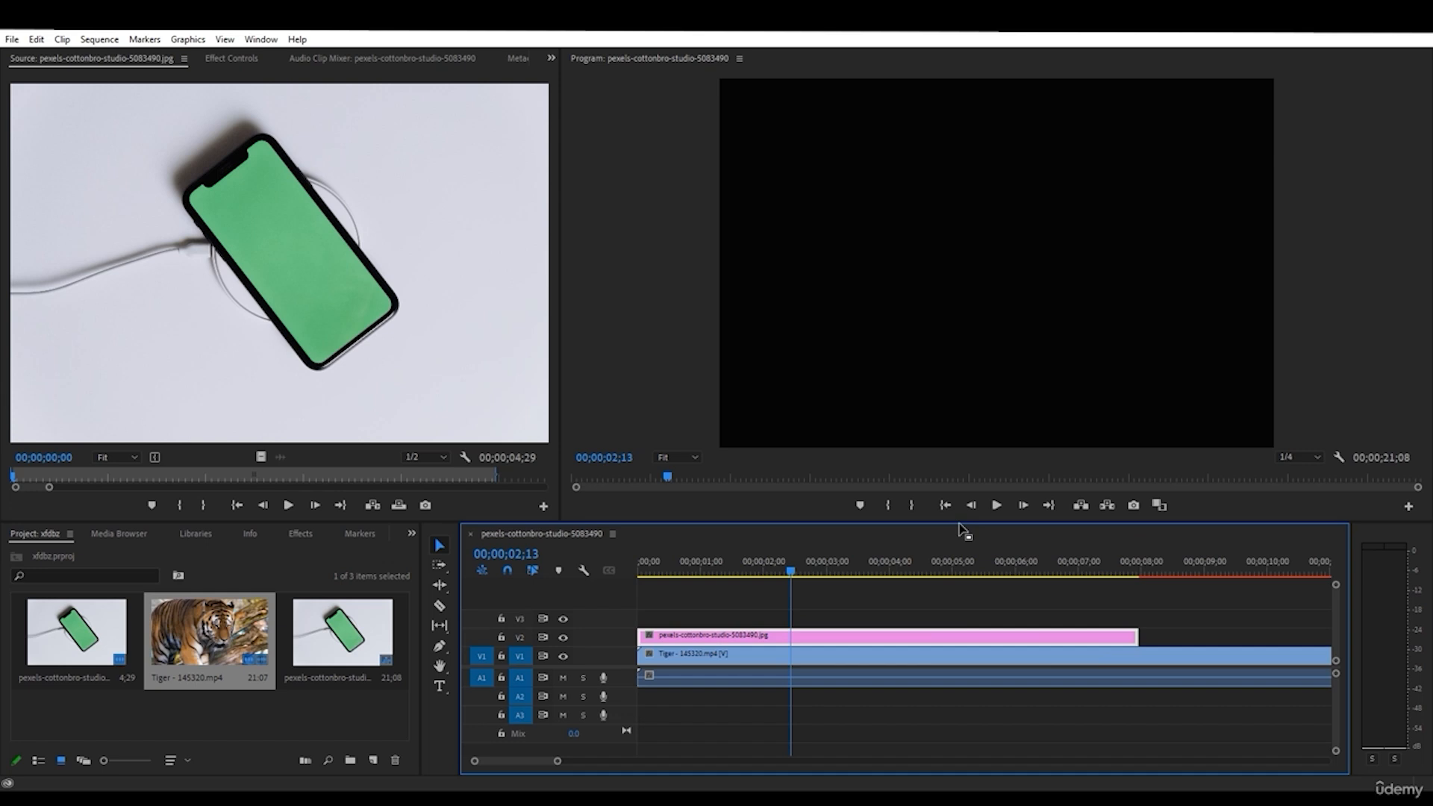
pyautogui.click(1001, 504)
pyautogui.click(1001, 504)
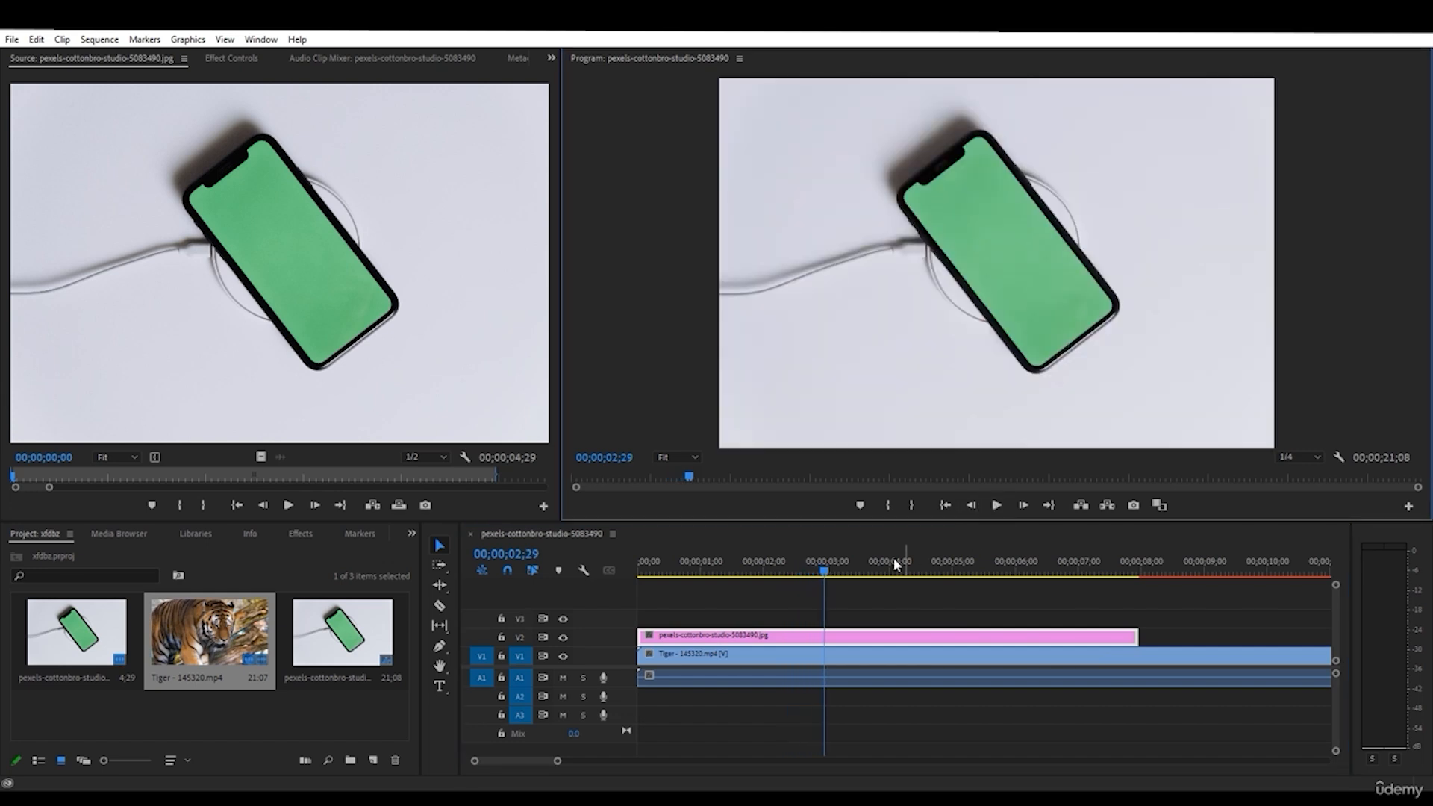
pyautogui.moveTo(824, 571); pyautogui.dragTo(782, 571)
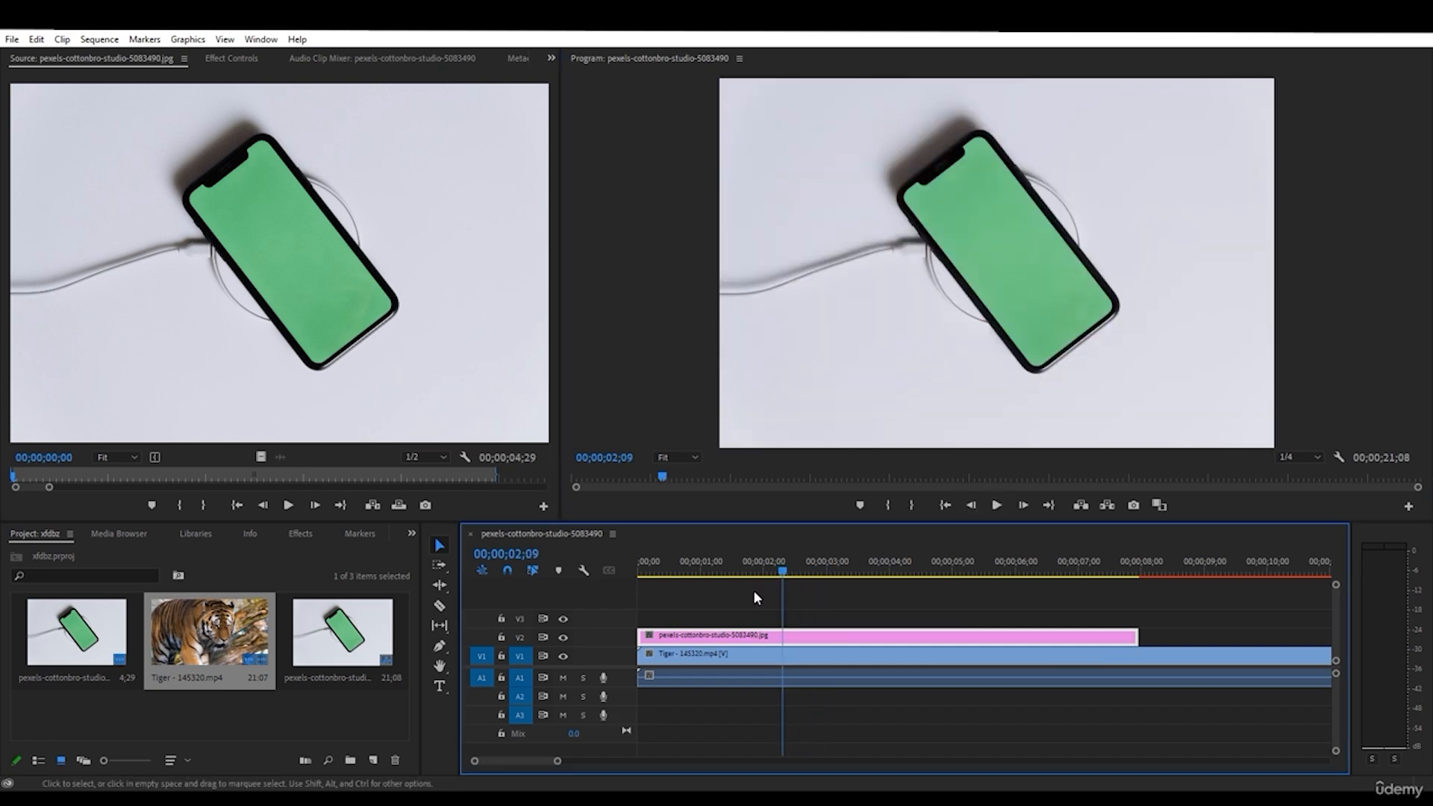
# - Find the Color Key effect among the Keying video effects and apply it to the phone image clip on V2
pyautogui.click(300, 534)
pyautogui.click(20, 633)
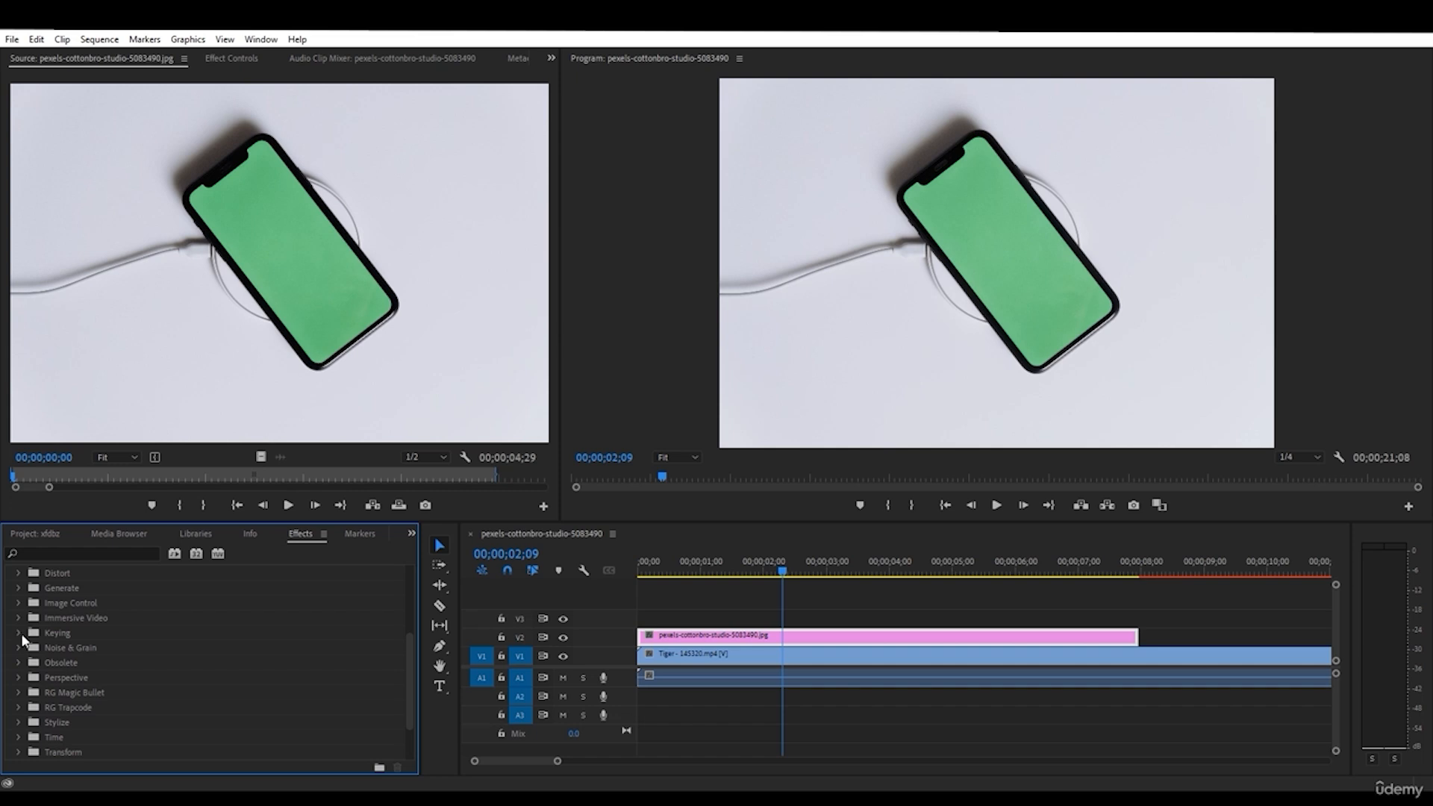
pyautogui.scroll(3, 22, 639)
pyautogui.scroll(-2, 64, 630)
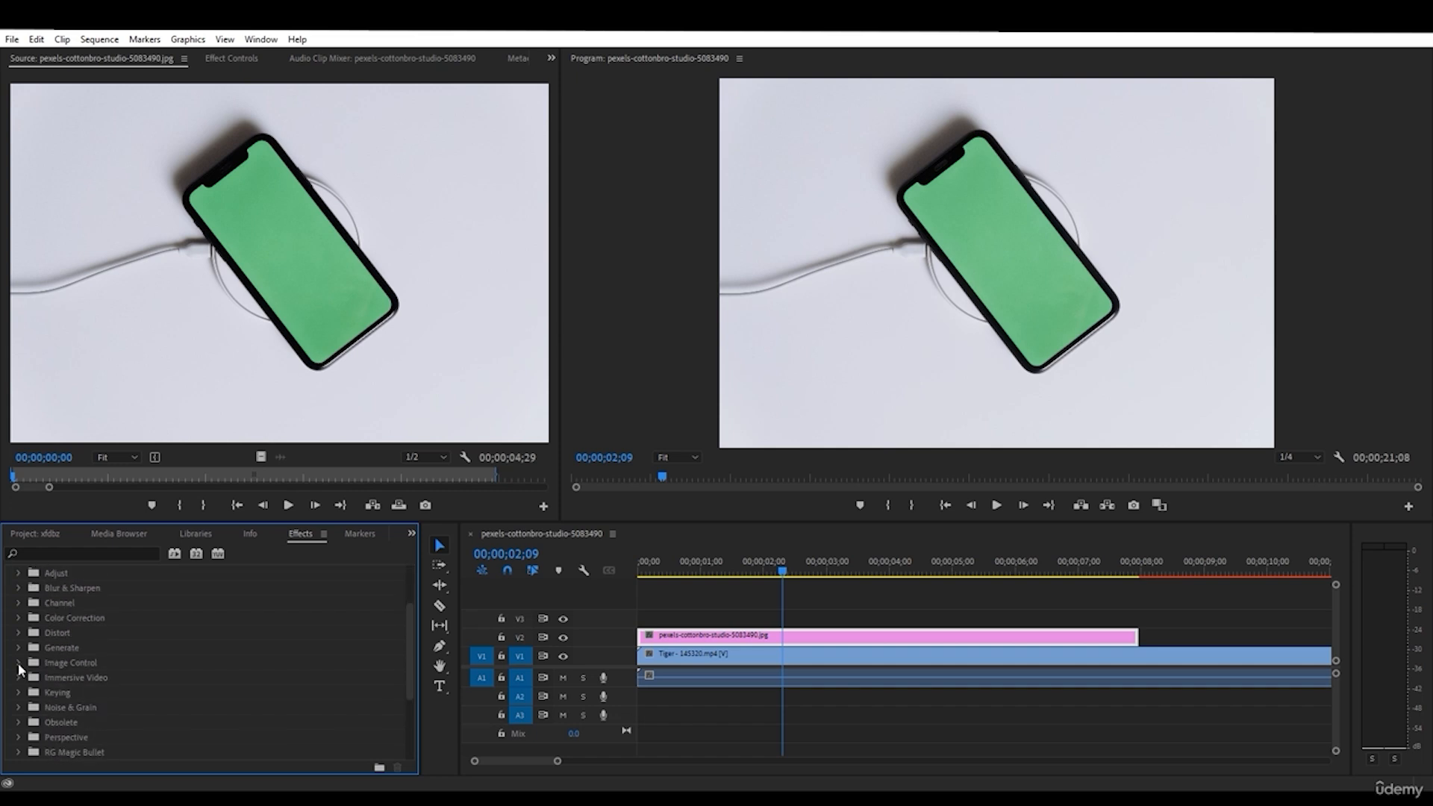
pyautogui.click(19, 664)
pyautogui.scroll(-1, 58, 667)
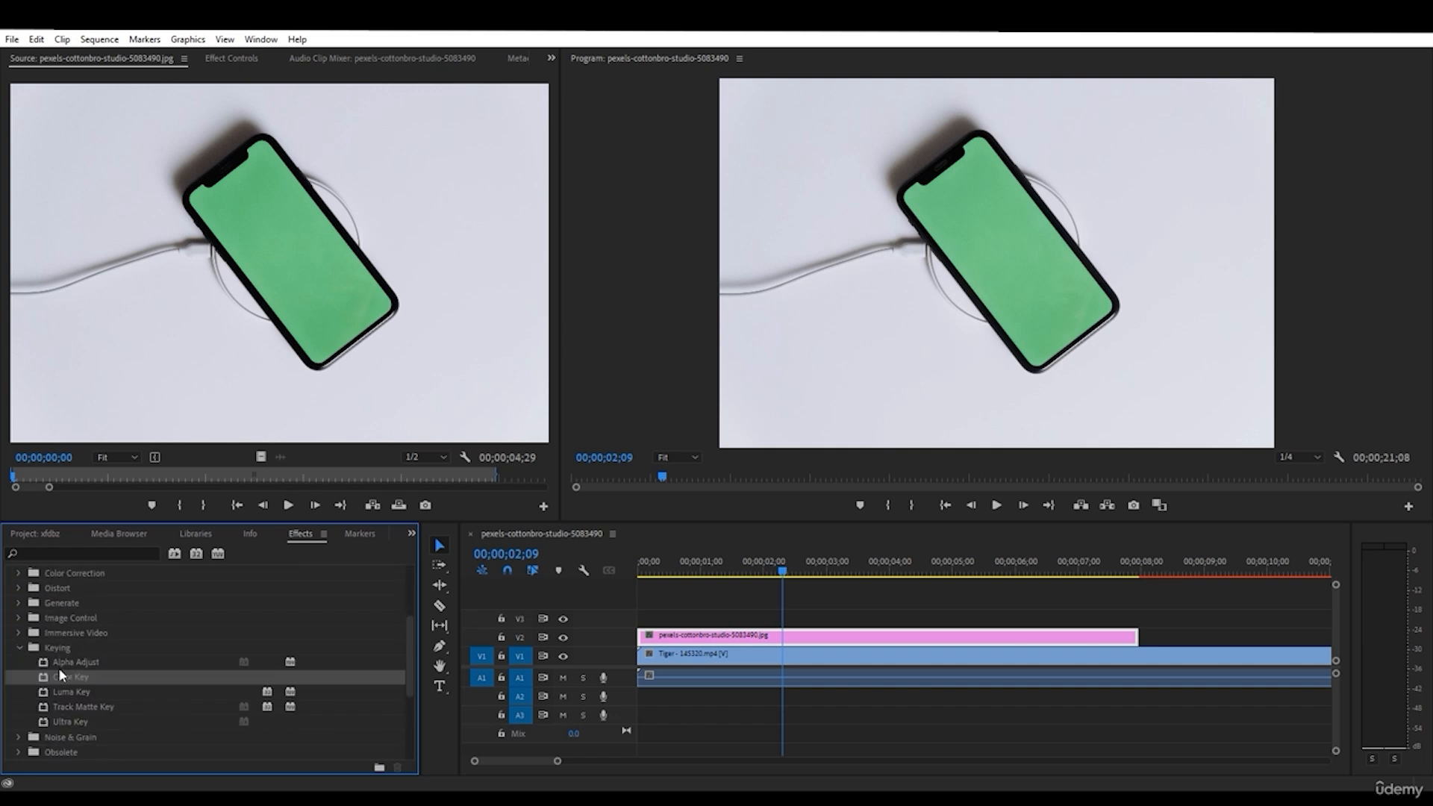
pyautogui.click(81, 663)
pyautogui.moveTo(81, 663); pyautogui.dragTo(746, 638)
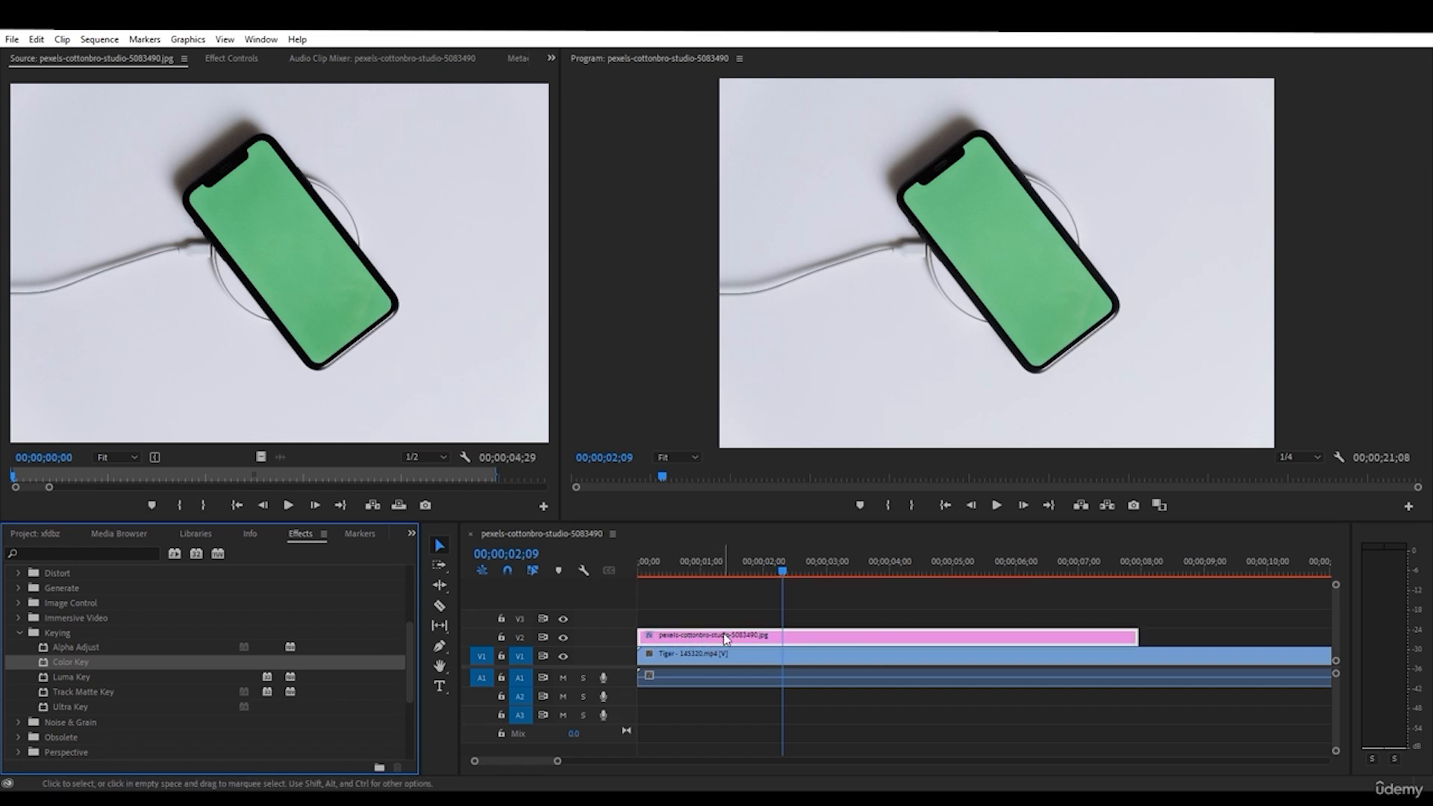
# - Sample the phone screen's green as the Color Key colour and set Color Tolerance to 48, with the playhead at the sequence start
pyautogui.click(237, 66)
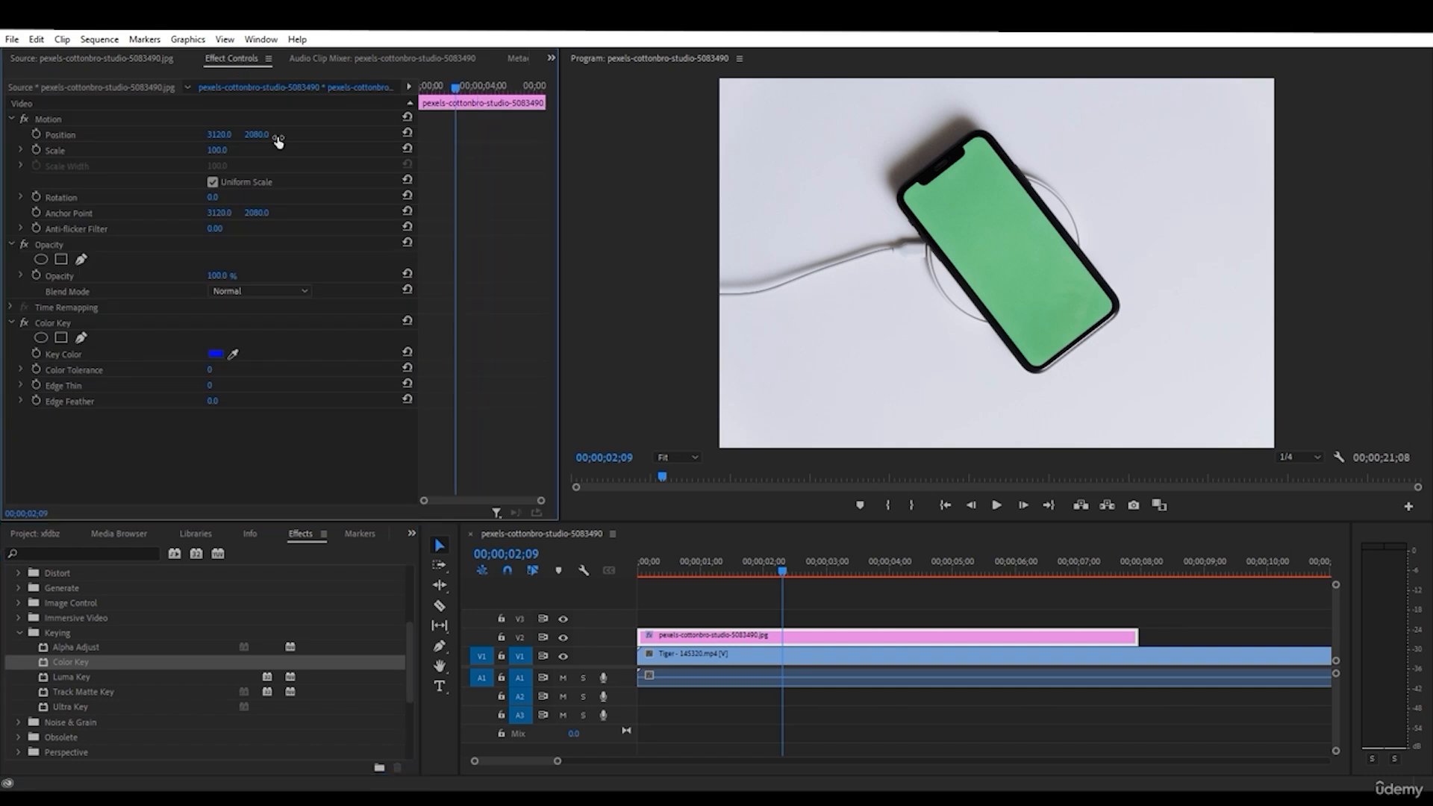
pyautogui.click(233, 354)
pyautogui.click(1028, 205)
pyautogui.moveTo(790, 571); pyautogui.dragTo(570, 574)
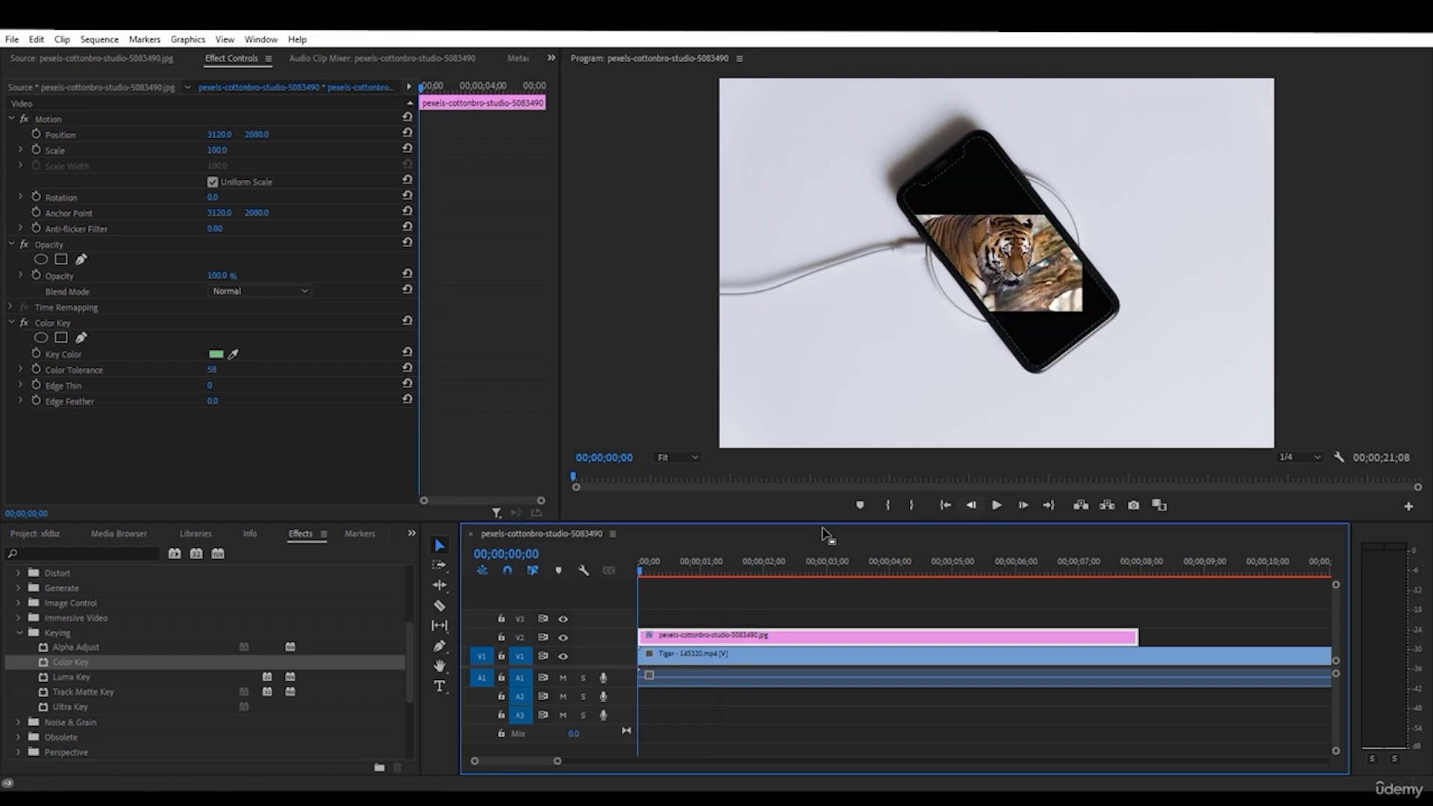
pyautogui.click(213, 369)
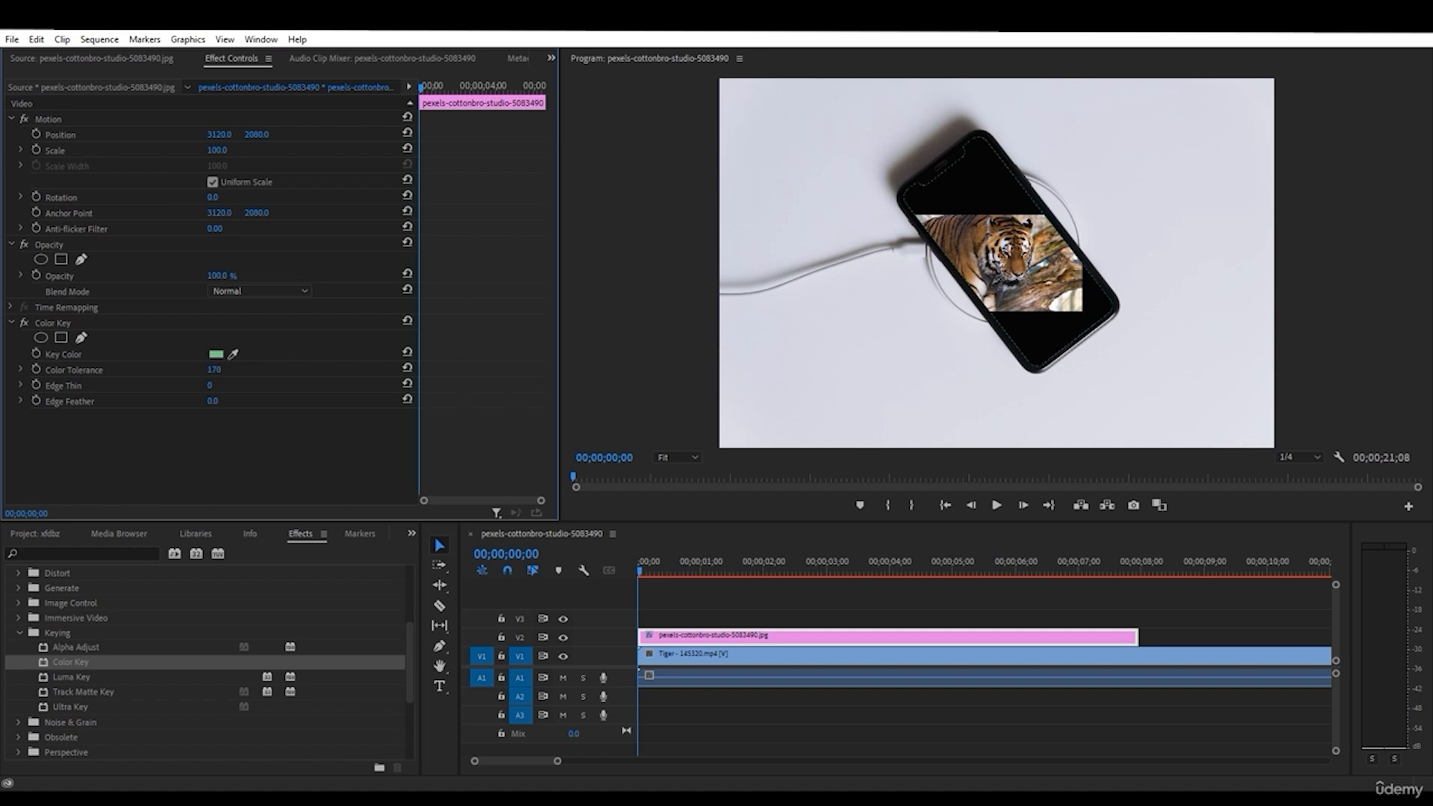
pyautogui.moveTo(214, 370)
pyautogui.mouseDown()
pyautogui.moveTo(286, 370)
pyautogui.moveTo(169, 370)
pyautogui.moveTo(195, 370)
pyautogui.mouseUp()
# - Scale the Tiger clip on V1 to 278 and move it to about 2952, 1962 behind the phone screen
pyautogui.click(646, 656)
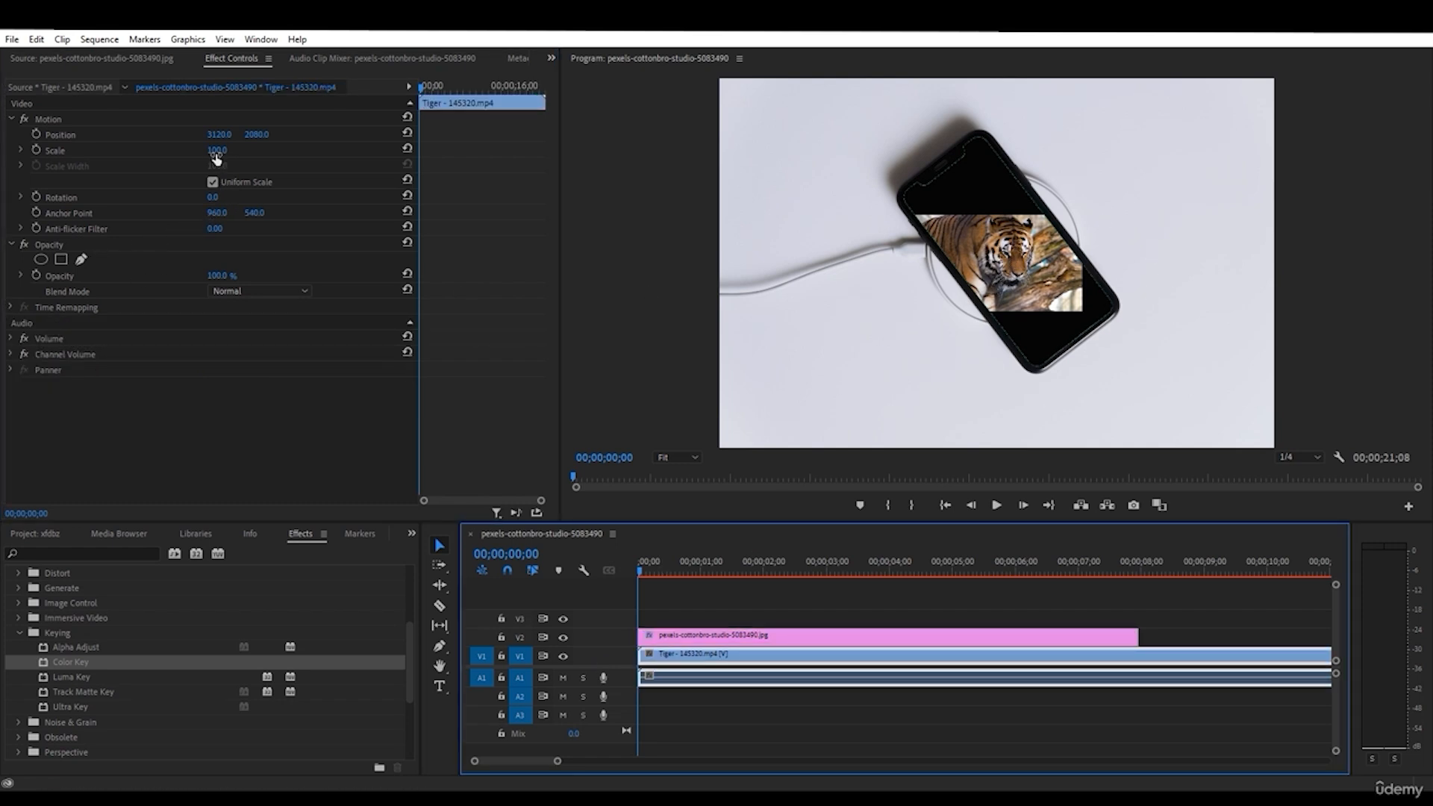
pyautogui.moveTo(216, 151); pyautogui.dragTo(343, 151)
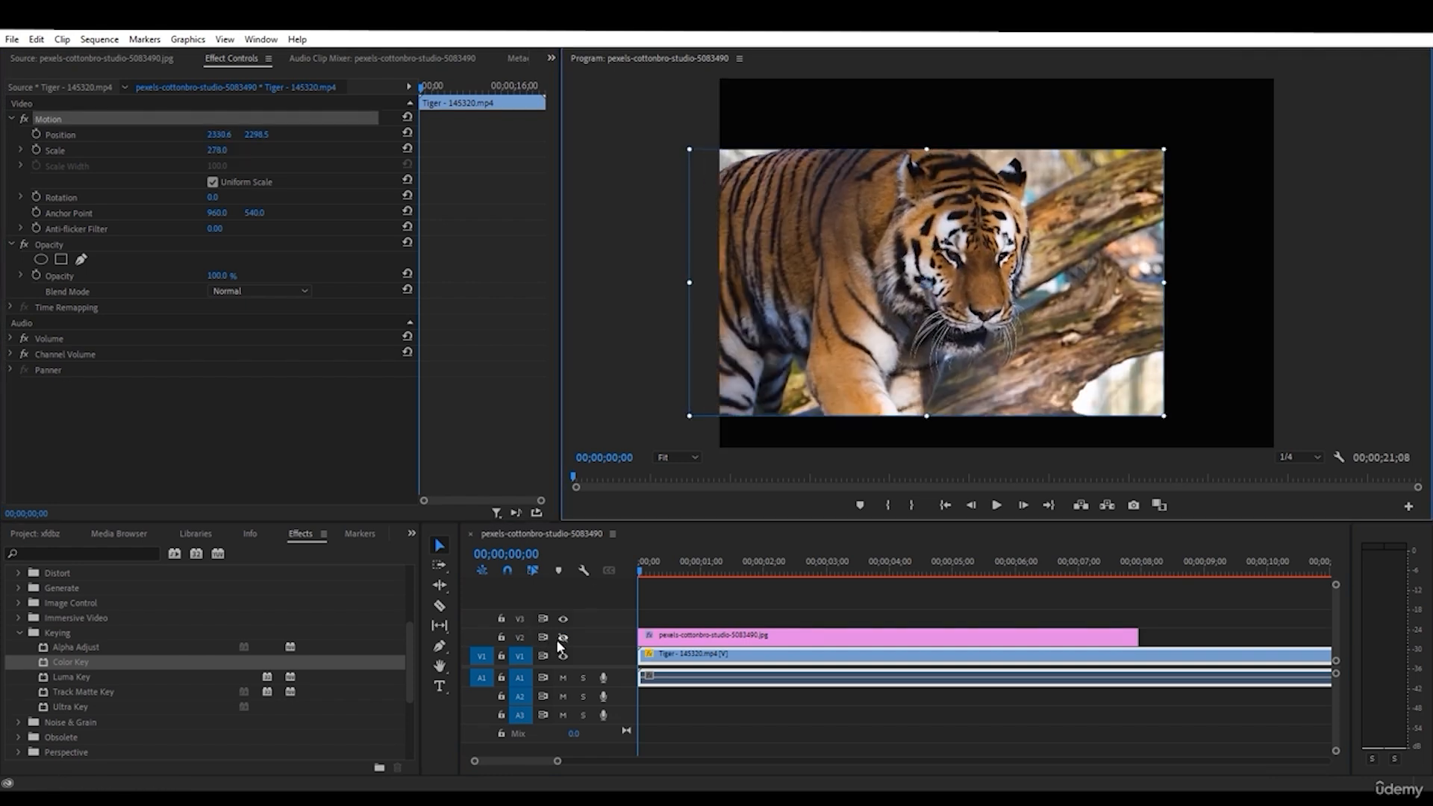
pyautogui.click(563, 638)
pyautogui.moveTo(917, 337); pyautogui.dragTo(972, 313)
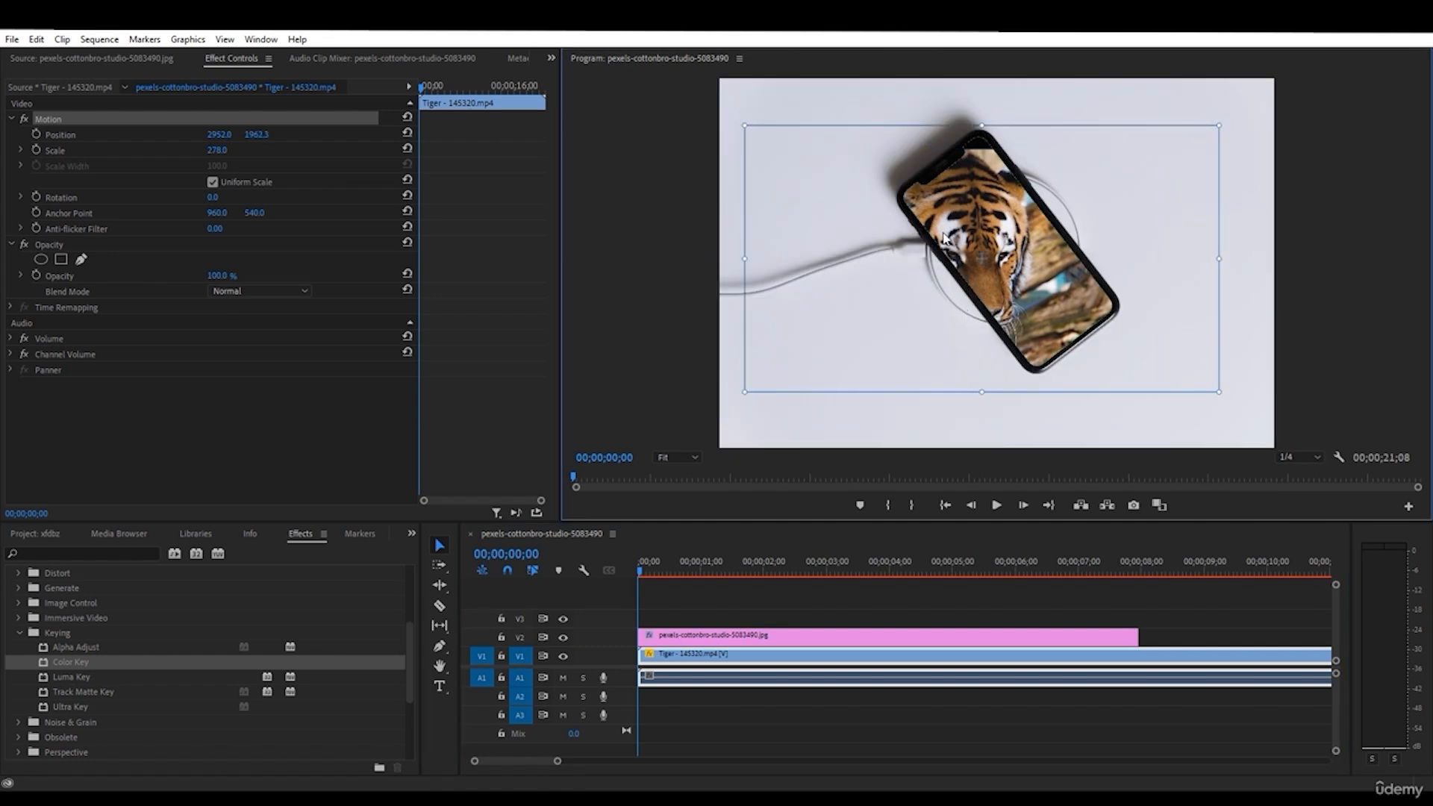
pyautogui.moveTo(643, 566); pyautogui.dragTo(658, 574)
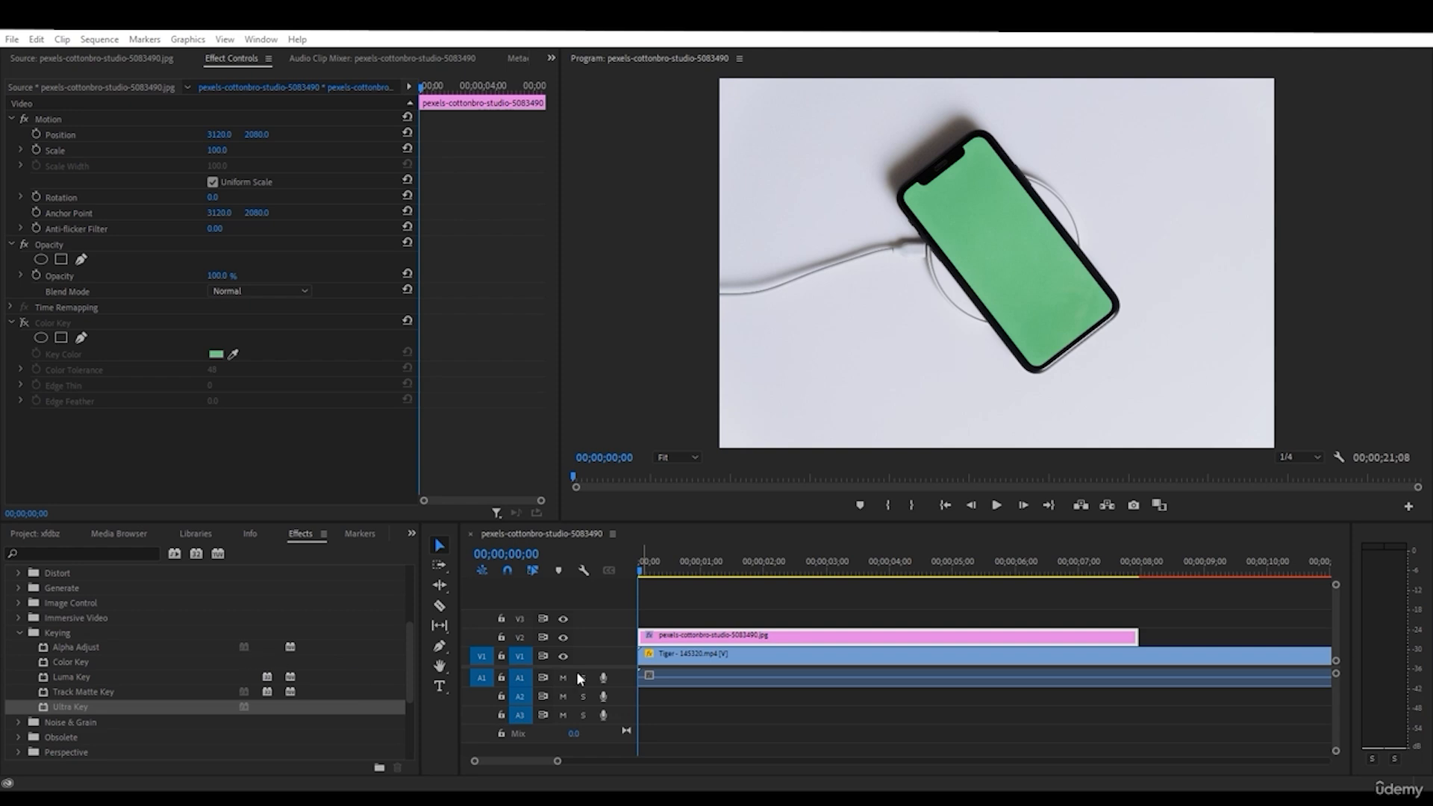
# - Replace the phone image's Color Key effect with Ultra Key and sample the phone screen's green as its key colour
pyautogui.click(52, 324)
pyautogui.press('Delete')
pyautogui.moveTo(71, 706); pyautogui.dragTo(97, 418)
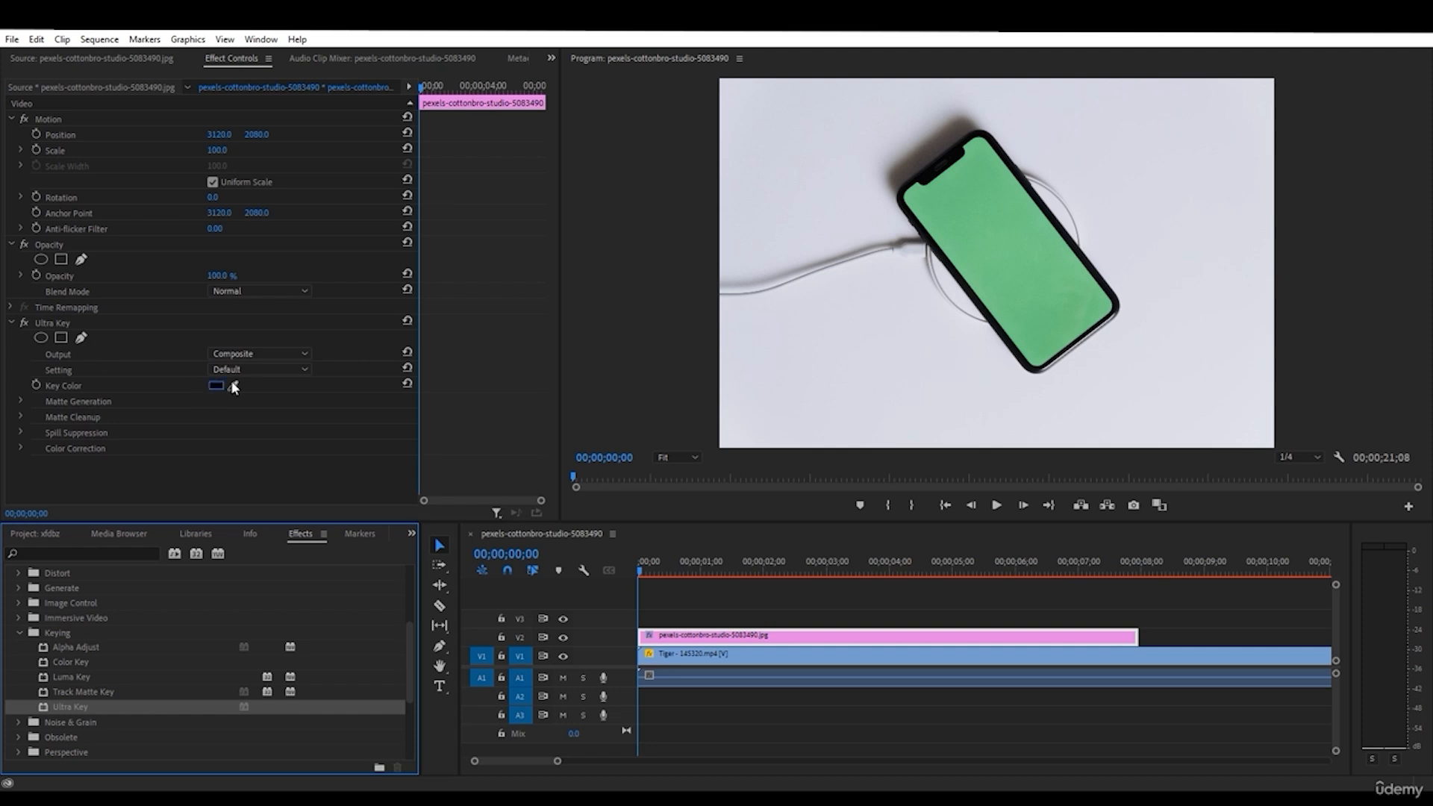
pyautogui.click(233, 386)
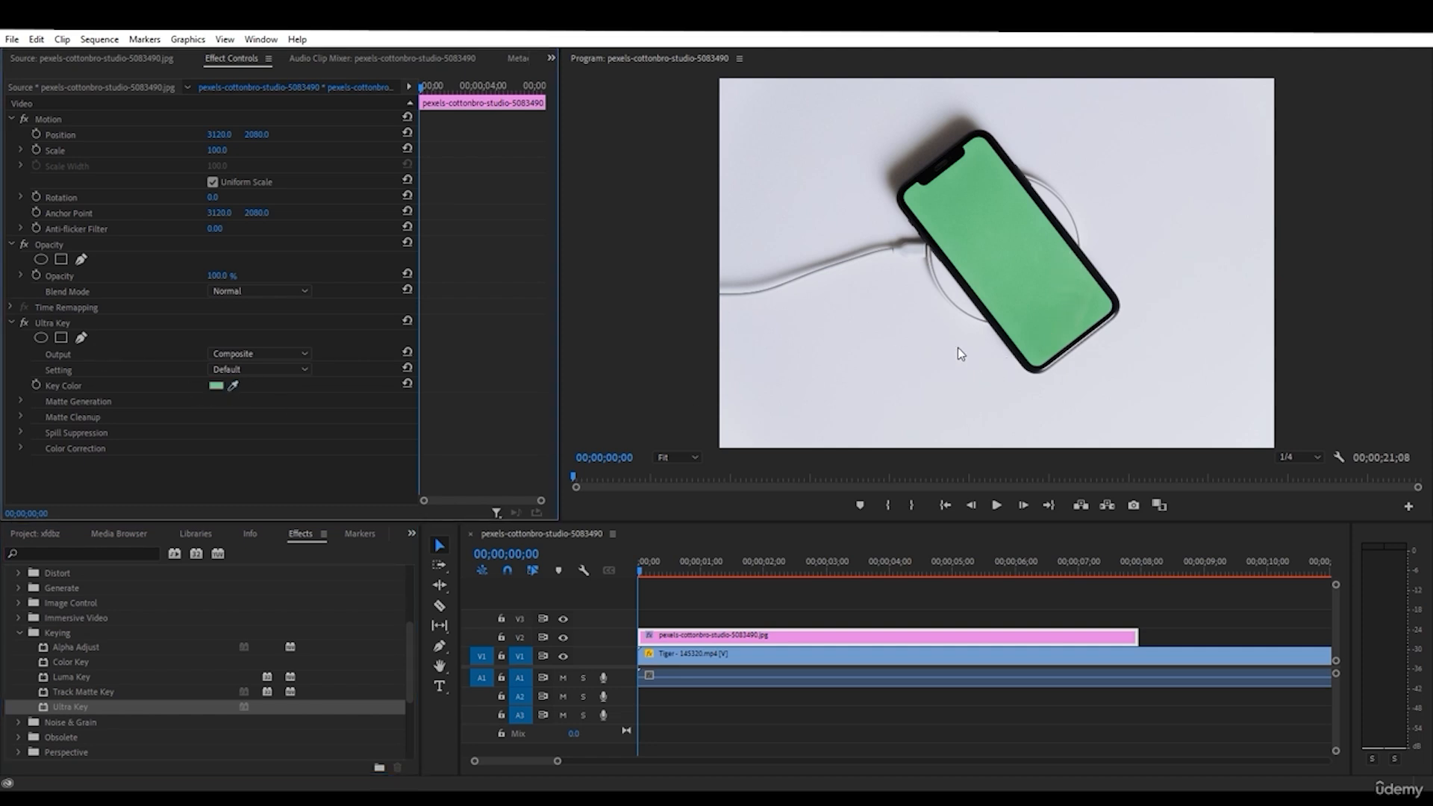
# - Check the Ultra Key result one frame forward and back, and view the effect's Setting options, keeping Default
pyautogui.click(1023, 505)
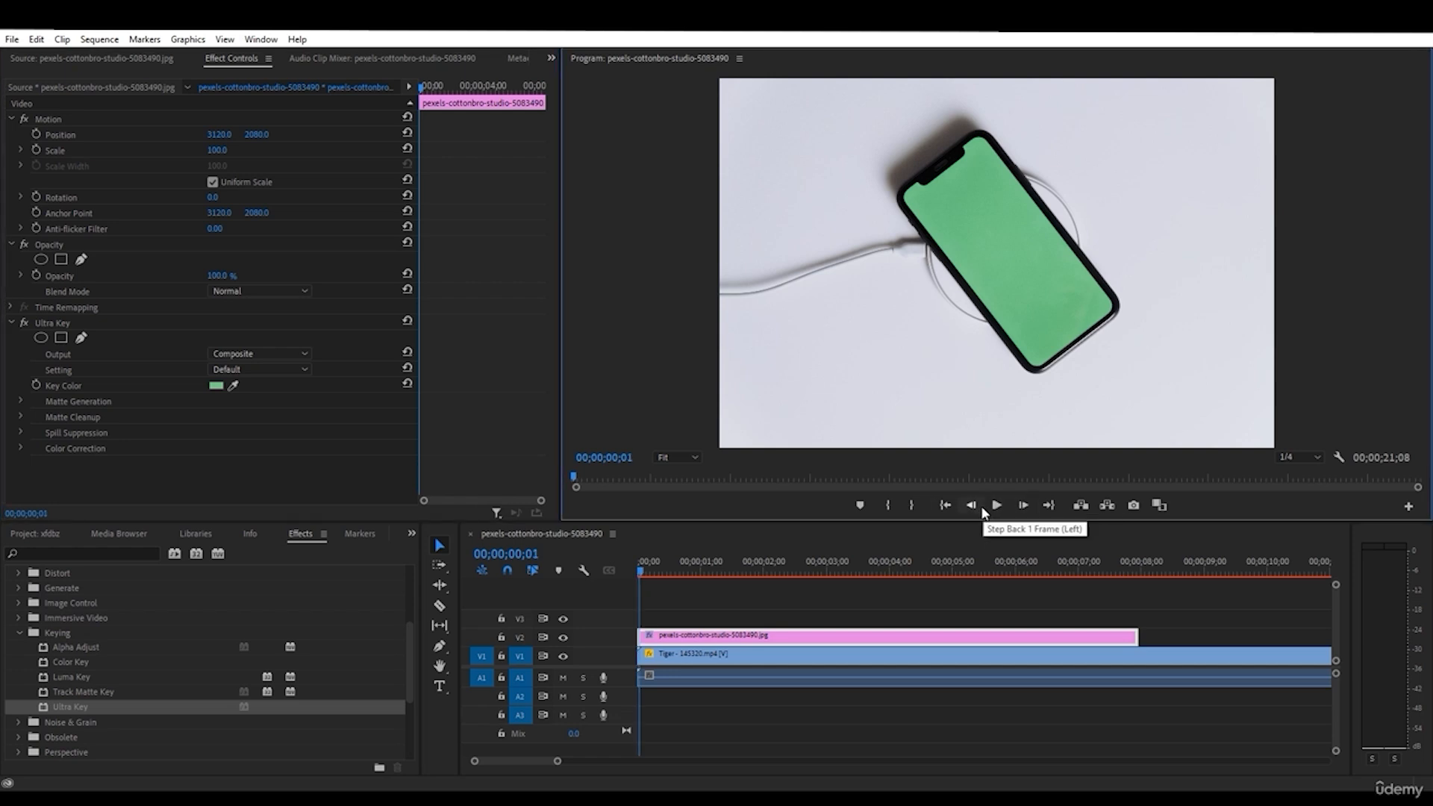
pyautogui.click(983, 509)
pyautogui.click(247, 370)
pyautogui.click(243, 369)
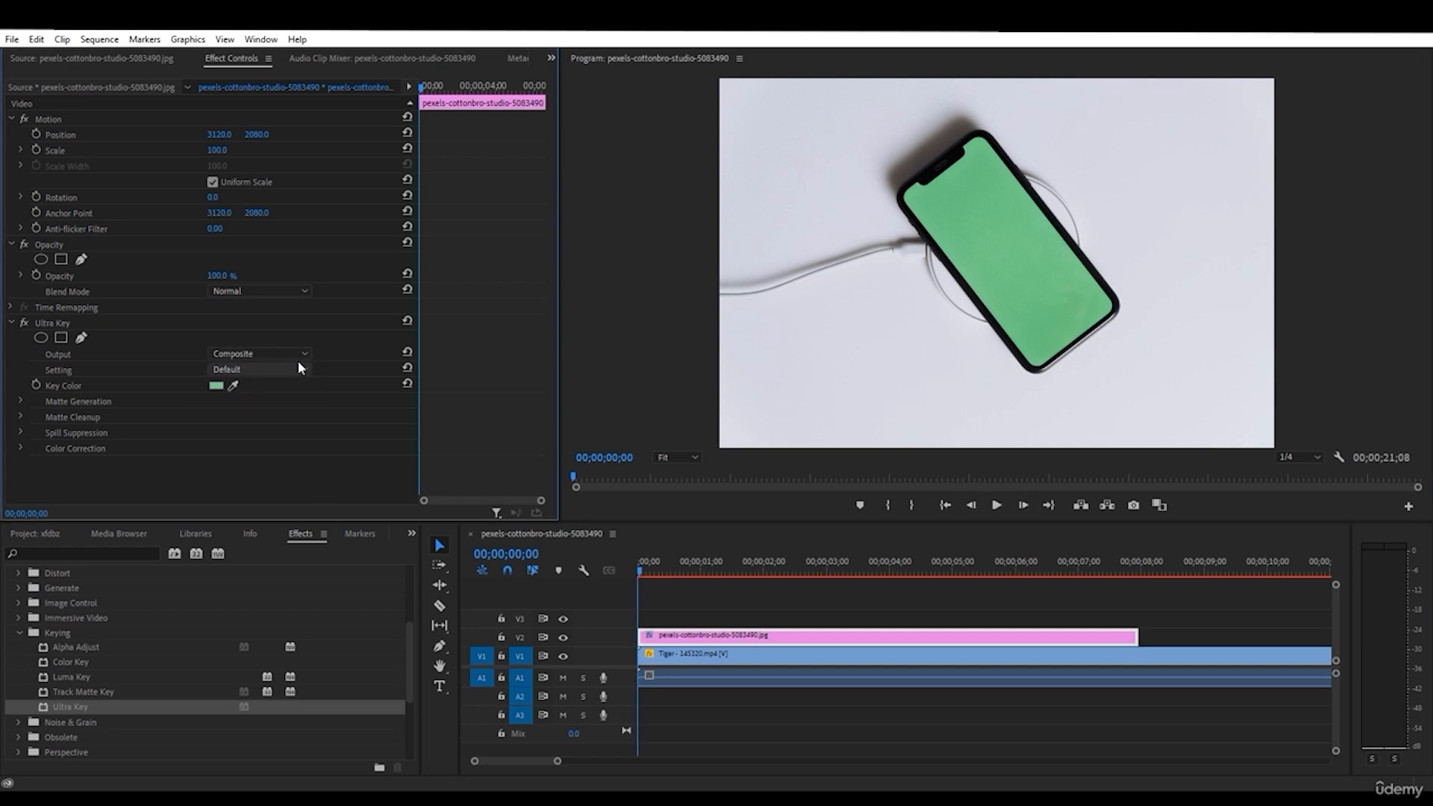
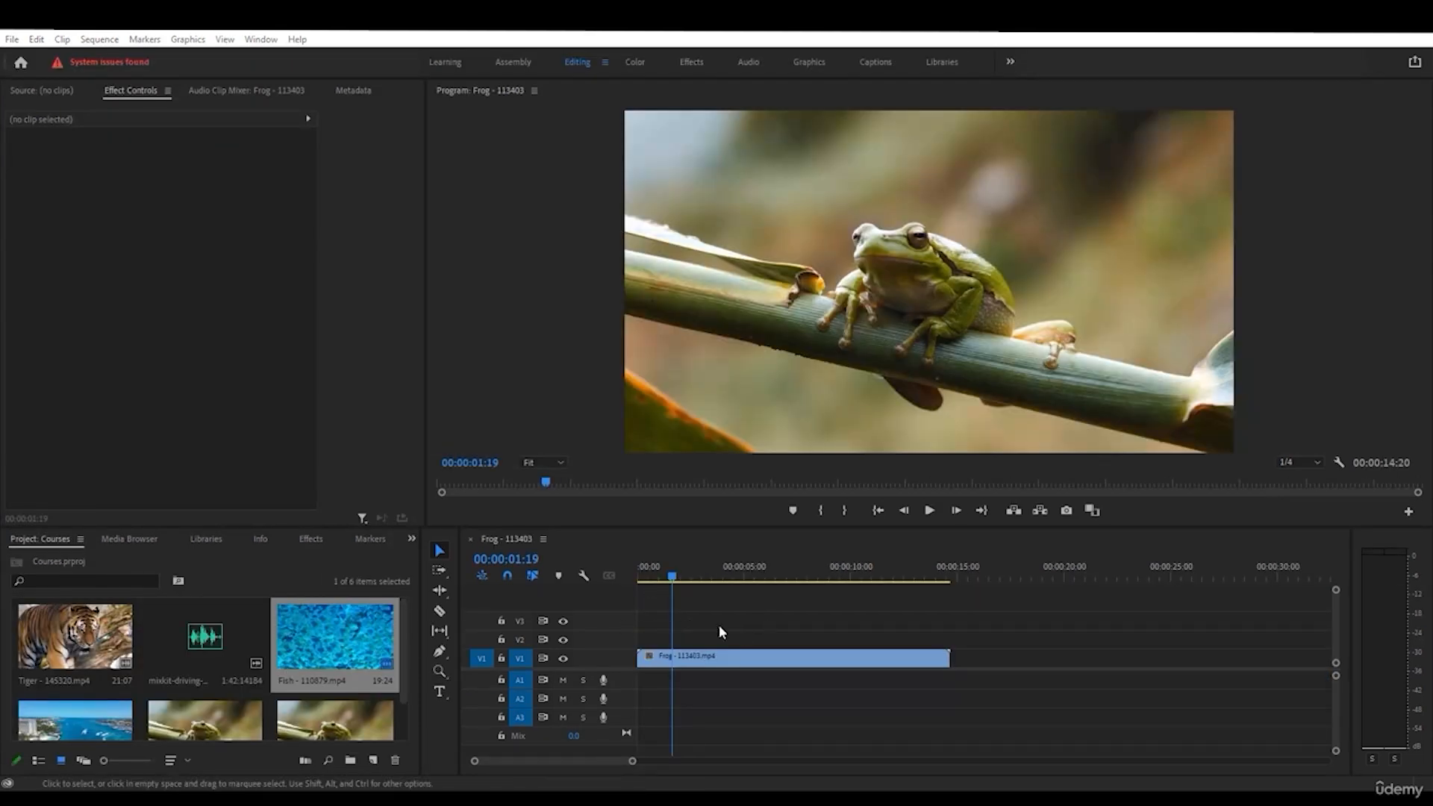
# - Add the horizontal text "FROG" over the frog clip at 00:00:01:19 with the Type Tool
pyautogui.click(440, 693)
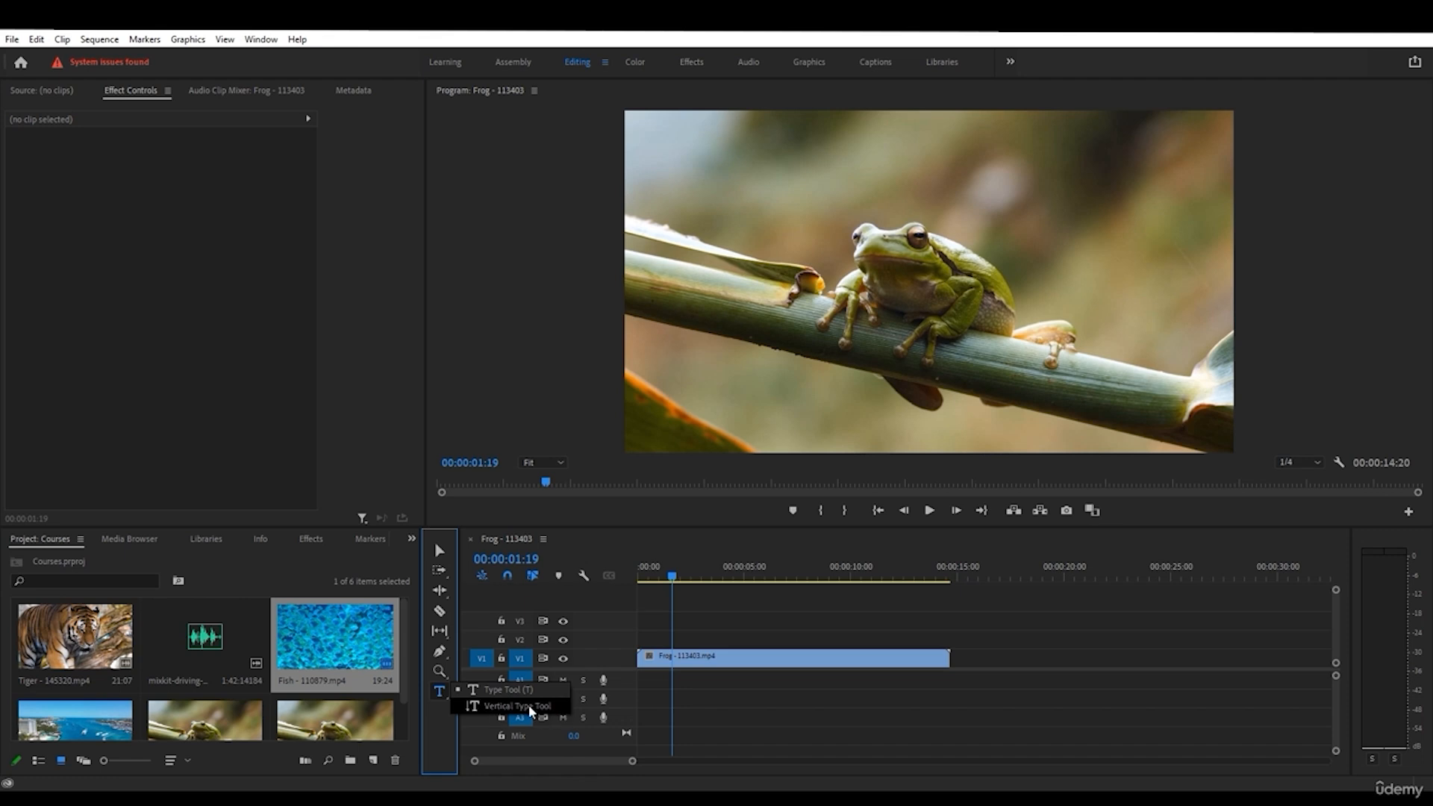
pyautogui.click(522, 693)
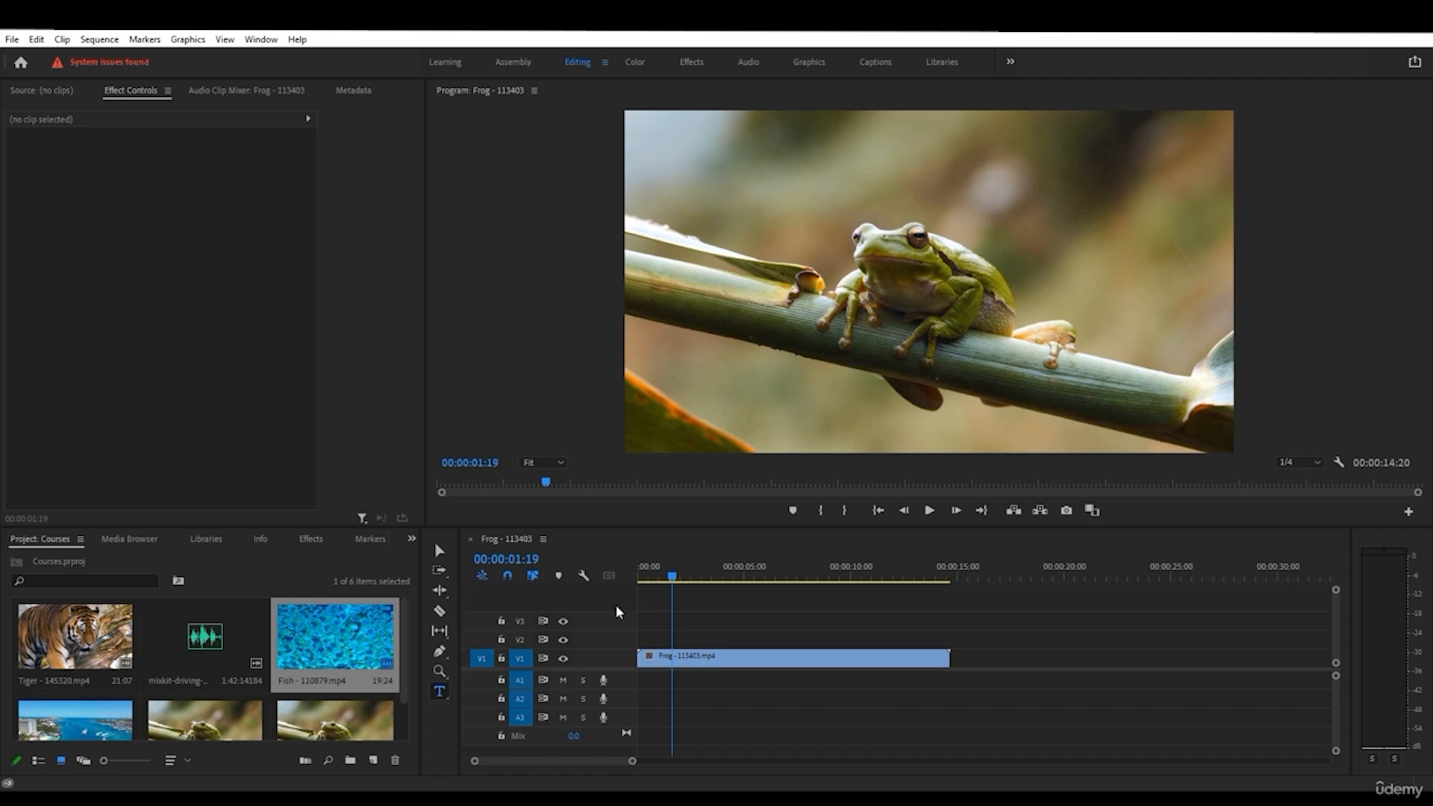
pyautogui.click(445, 695)
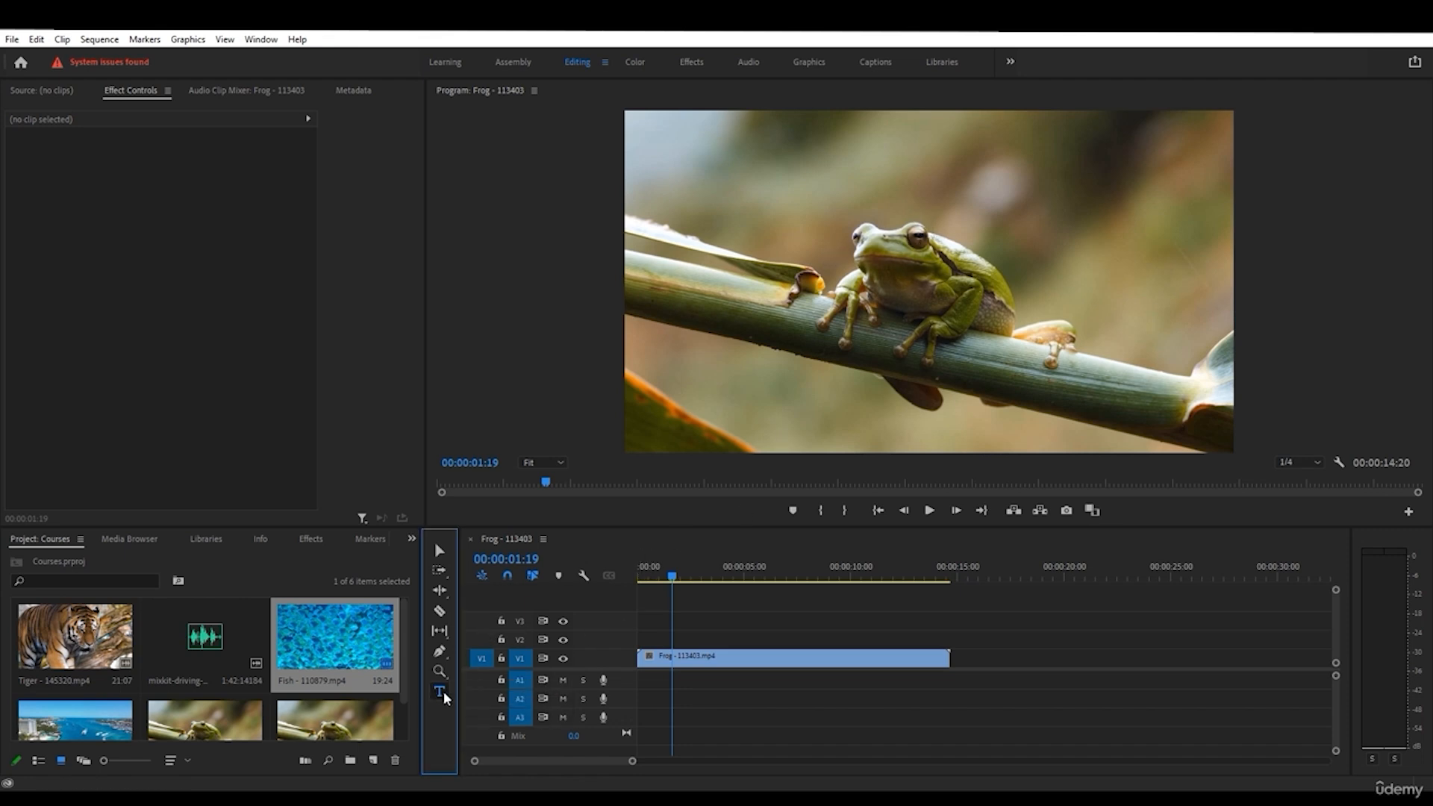
pyautogui.moveTo(445, 697); pyautogui.dragTo(518, 689)
pyautogui.click(788, 272)
pyautogui.click(787, 273)
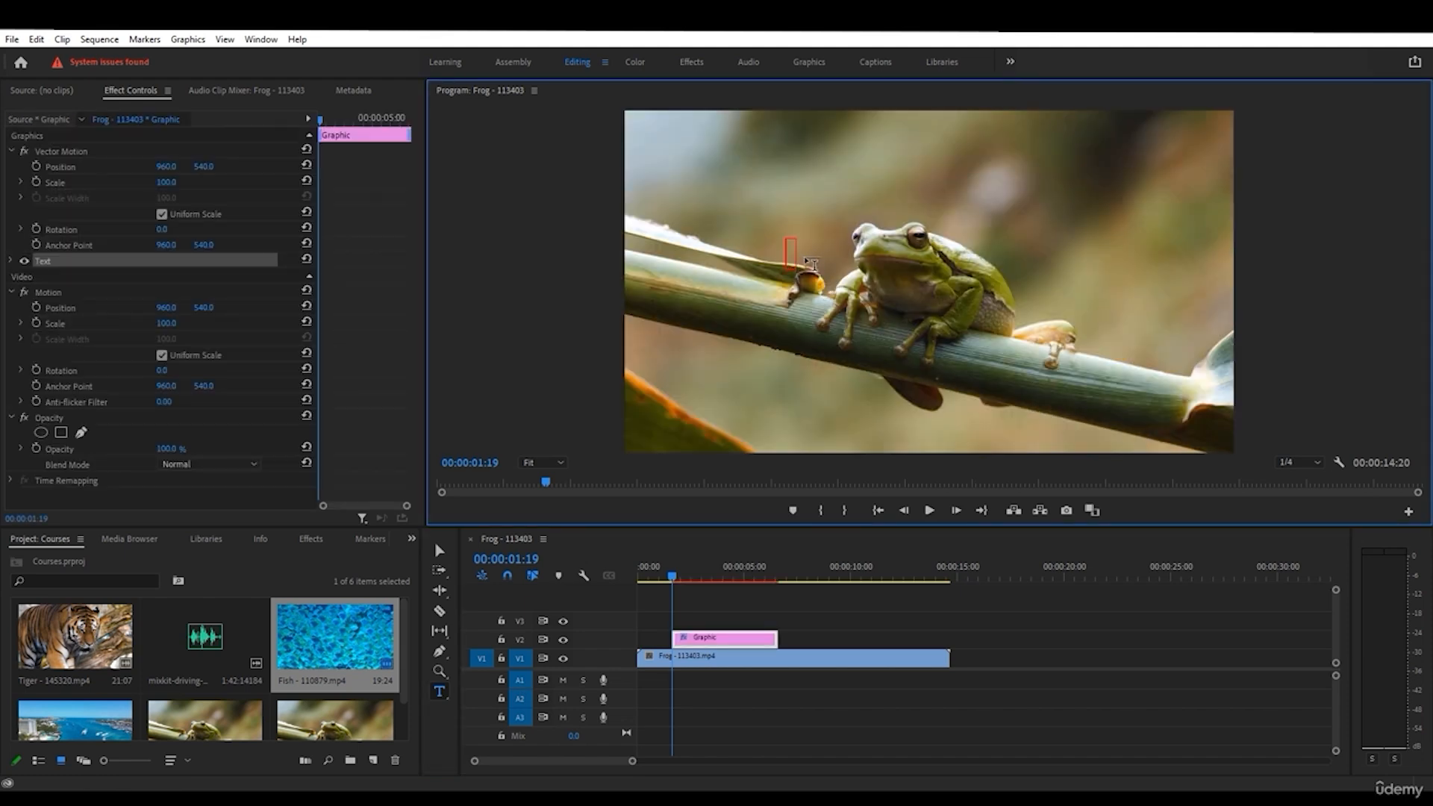
pyautogui.write('FROG')
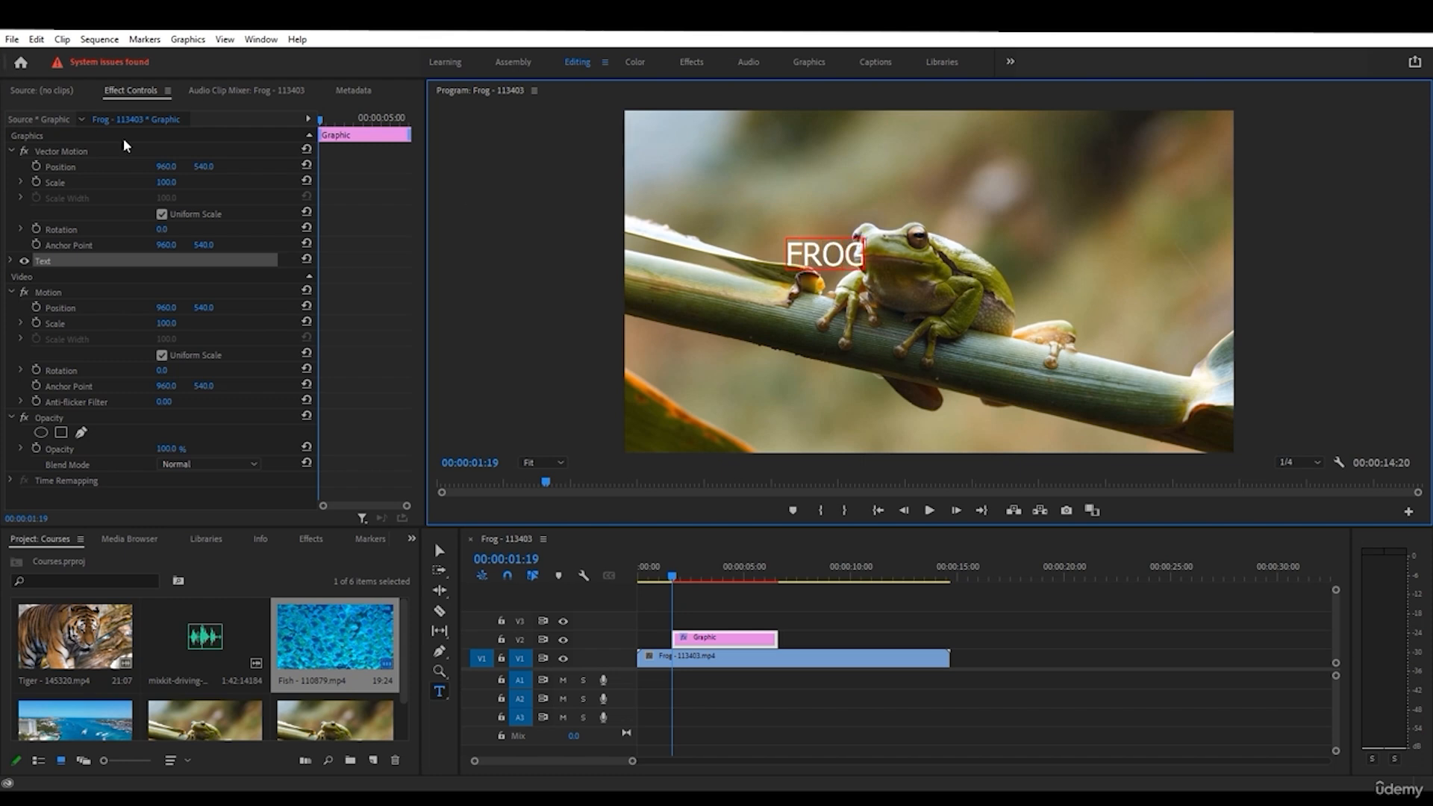
# - Enlarge the FROG text to about half the frame width and position it across the middle of the picture
pyautogui.click(441, 551)
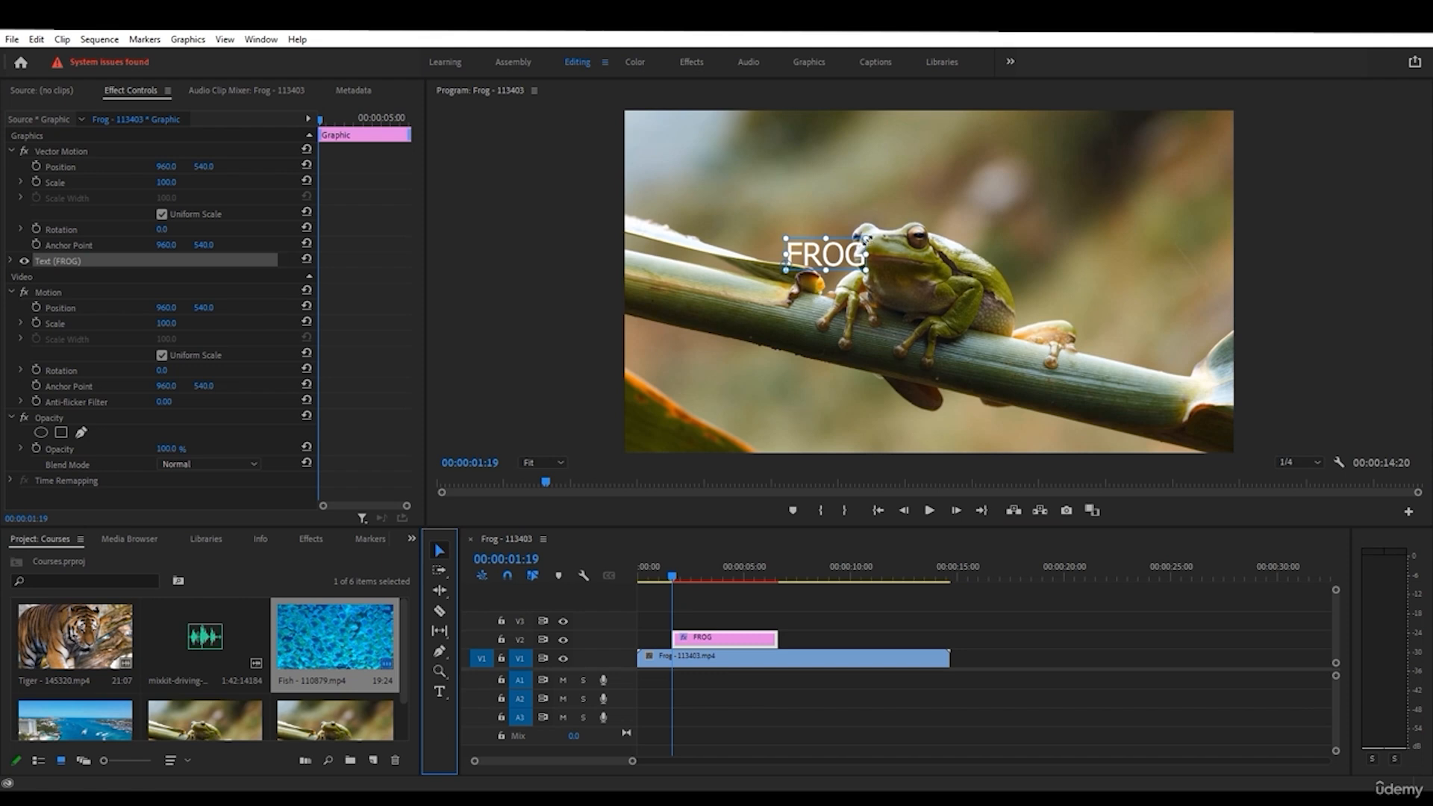
pyautogui.moveTo(863, 239); pyautogui.dragTo(1047, 189)
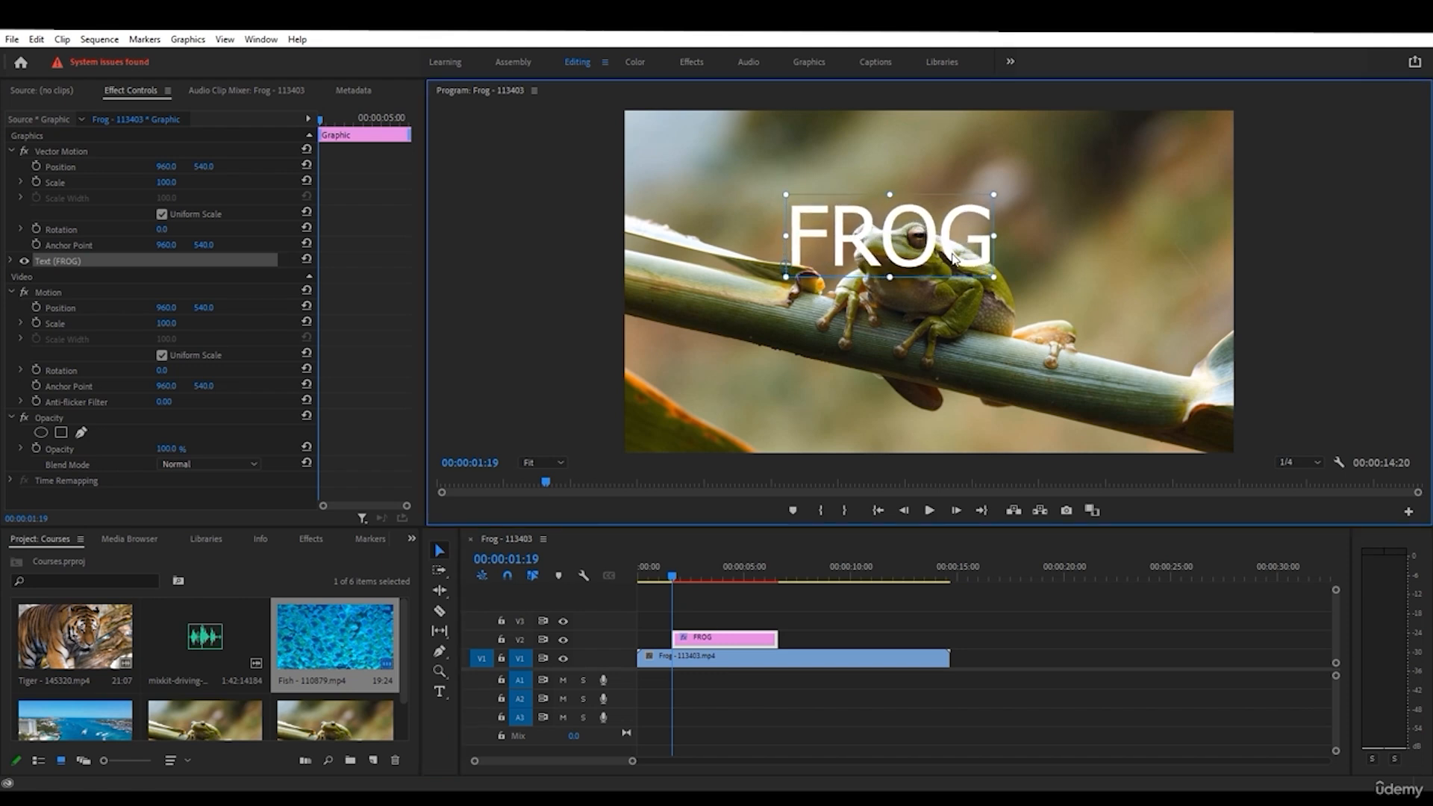
pyautogui.moveTo(954, 258); pyautogui.dragTo(974, 306)
pyautogui.moveTo(1013, 237); pyautogui.dragTo(1129, 206)
pyautogui.moveTo(1042, 275); pyautogui.dragTo(994, 284)
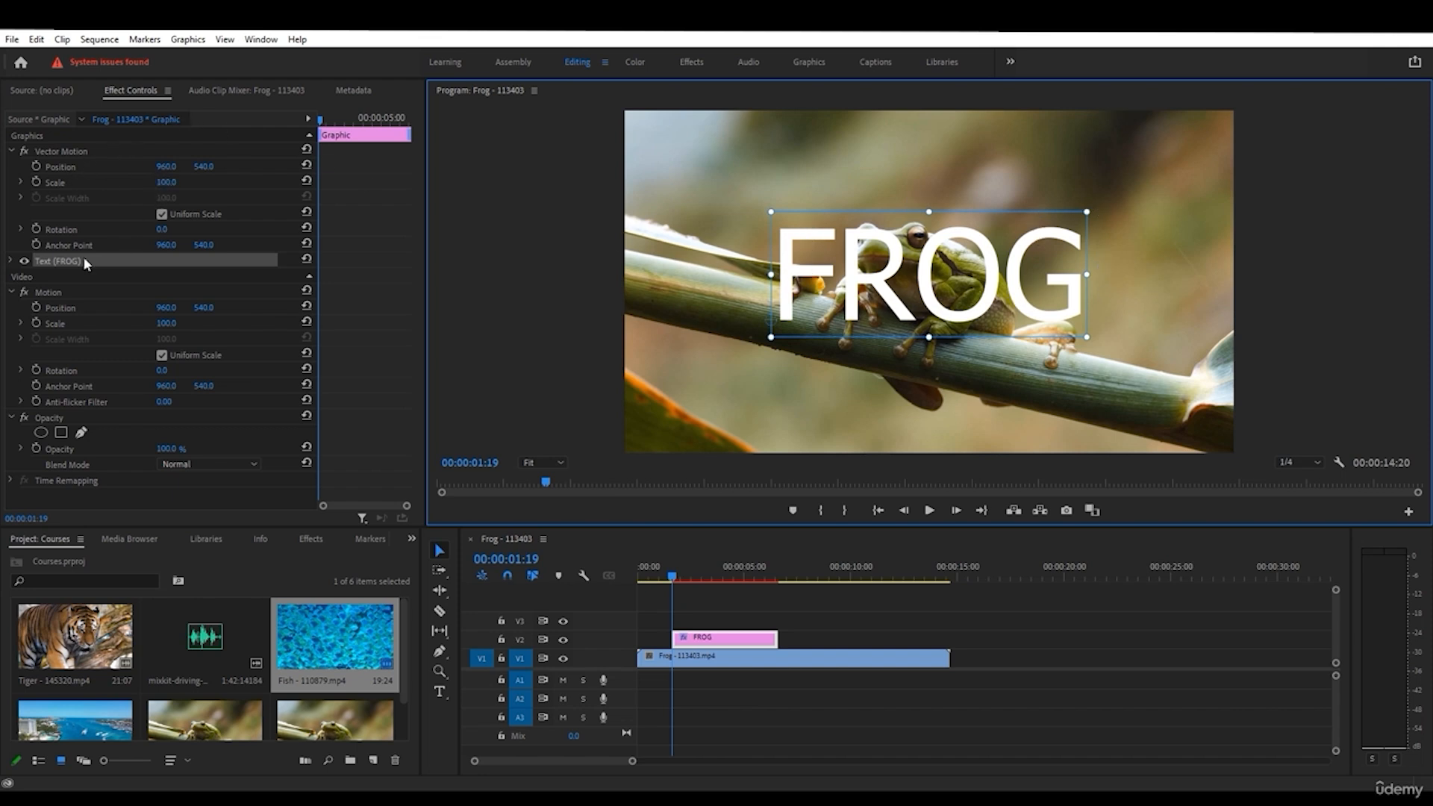
# - Change the FROG text's font to a heavy black sans-serif typeface and shift the text slightly down and to the left
pyautogui.click(11, 261)
pyautogui.scroll(-1, 59, 278)
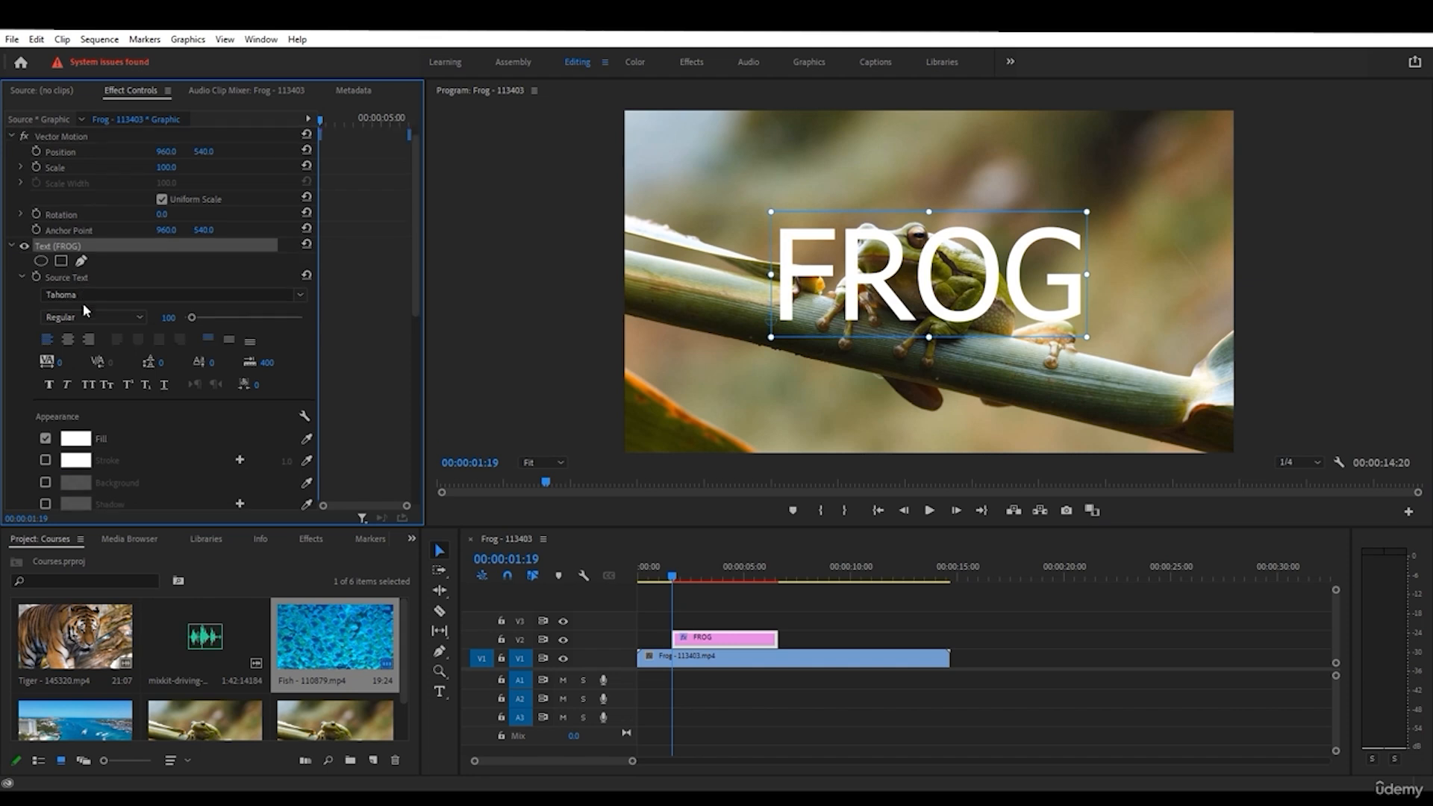
pyautogui.scroll(-1, 103, 367)
pyautogui.click(299, 279)
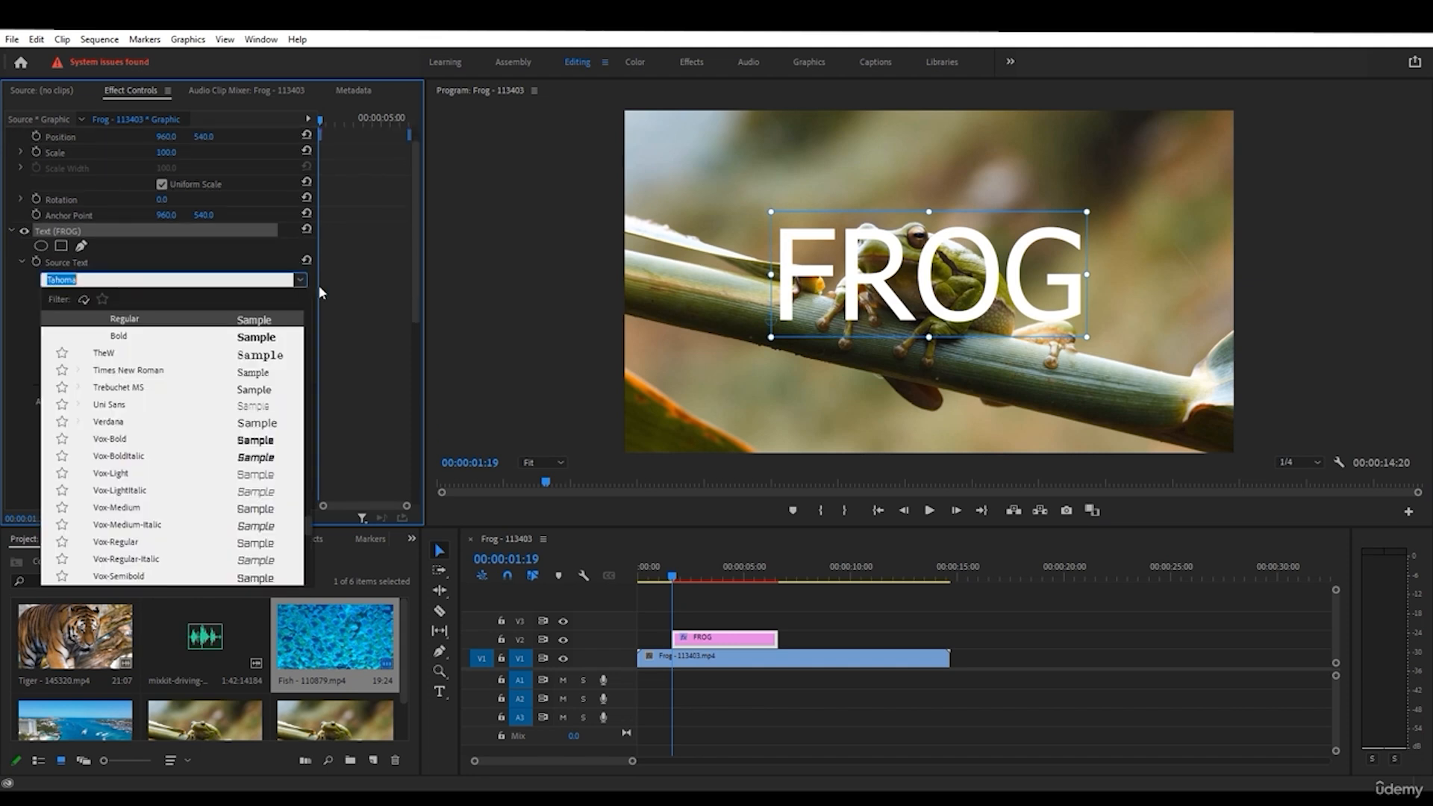
pyautogui.scroll(-10, 240, 418)
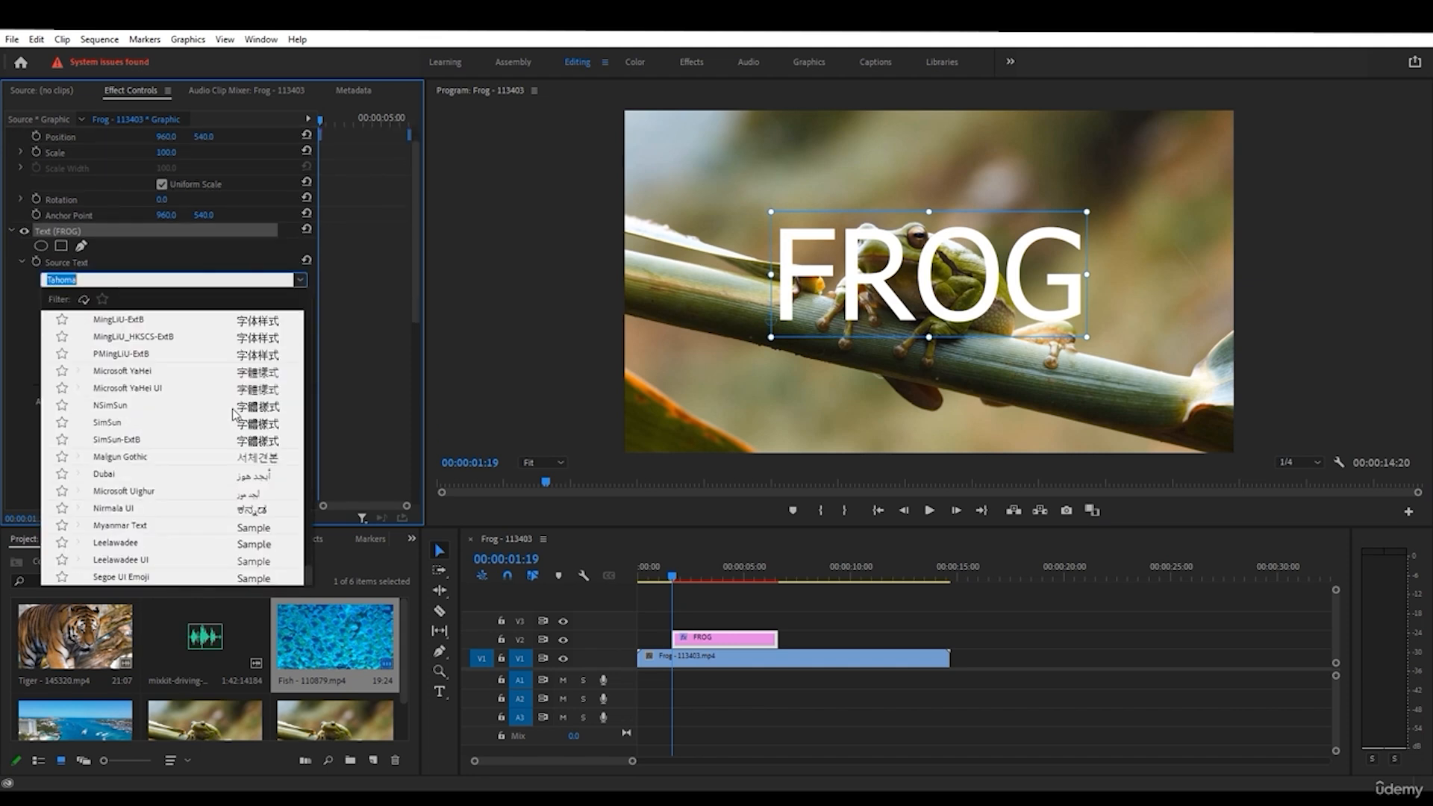
pyautogui.scroll(10, 233, 412)
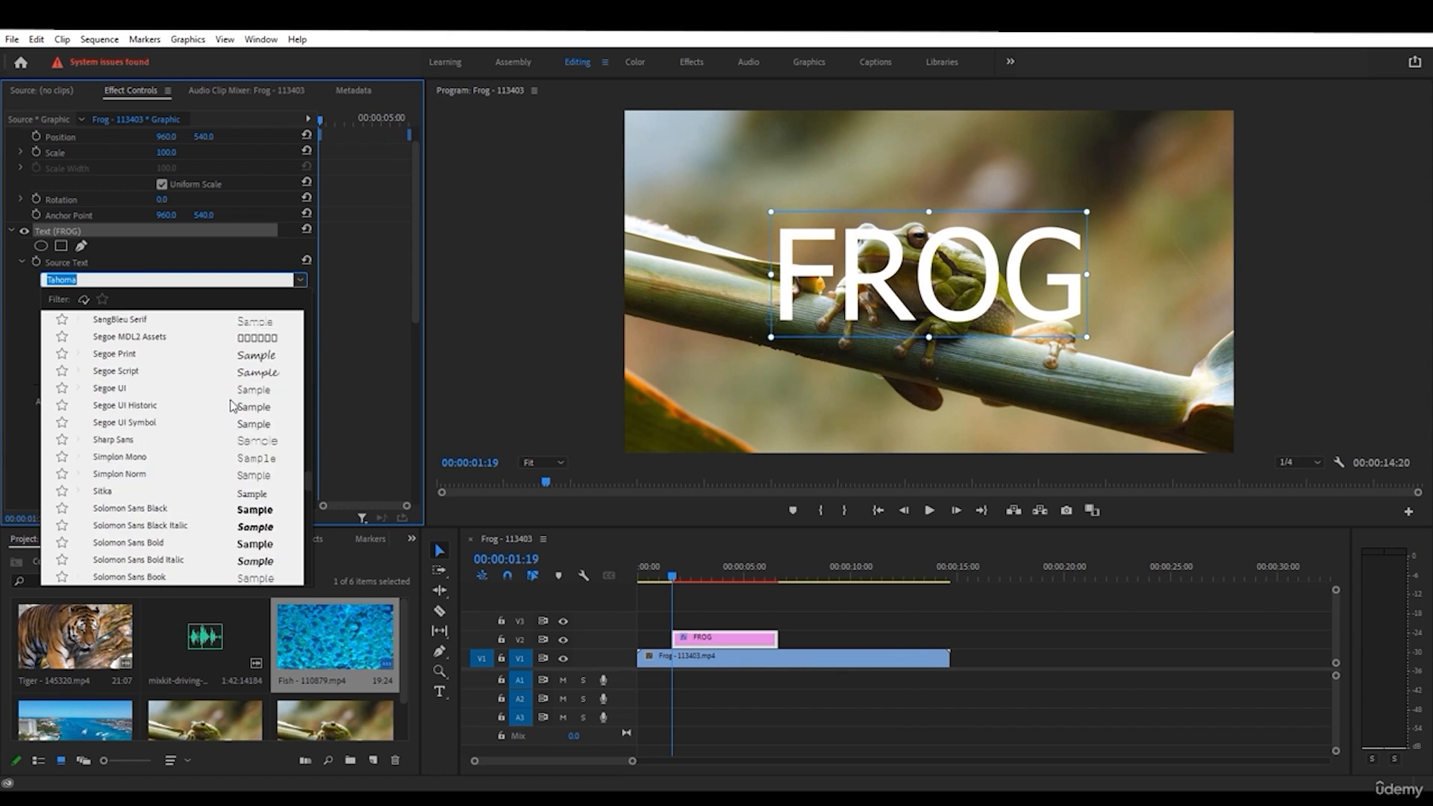
pyautogui.scroll(3, 232, 405)
pyautogui.click(247, 505)
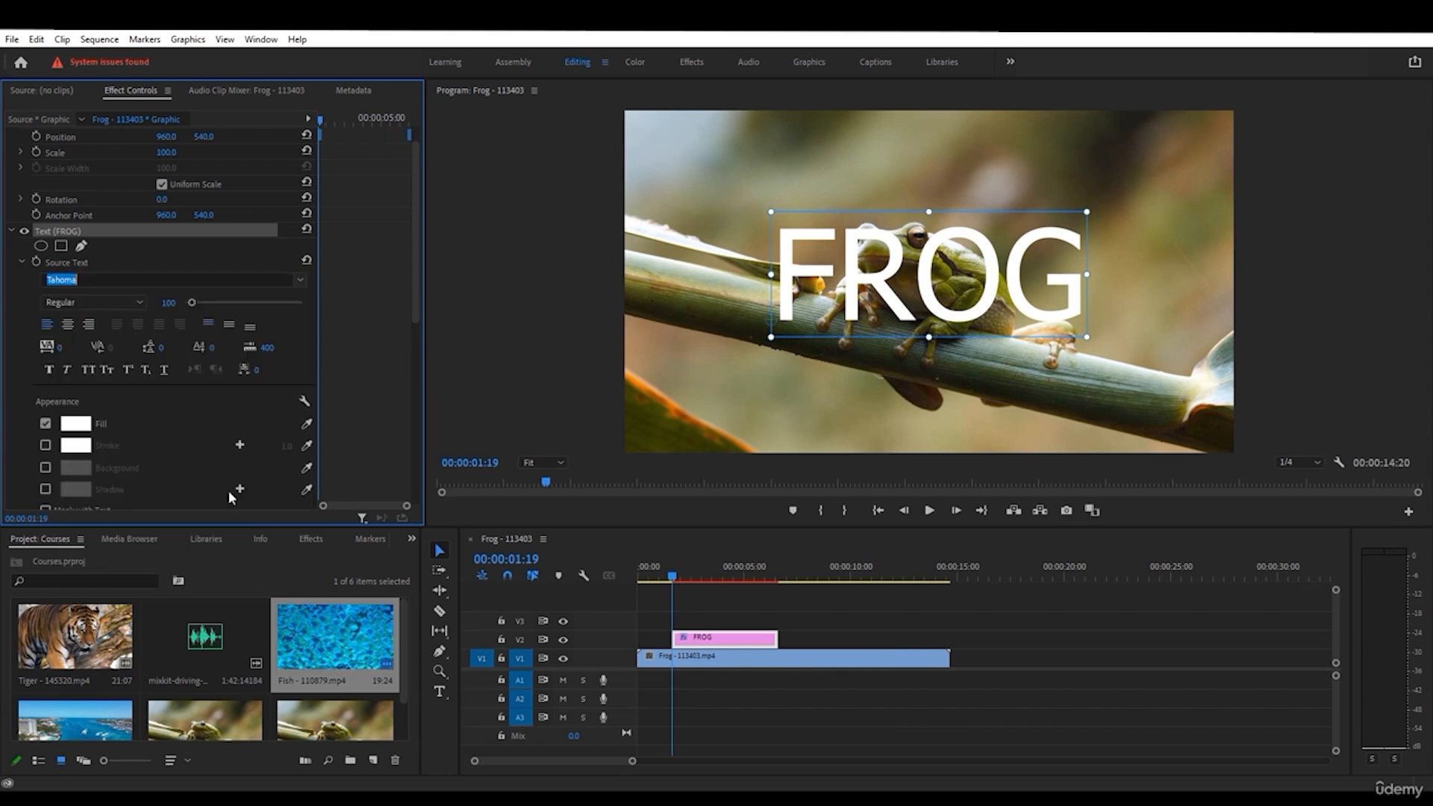
pyautogui.moveTo(889, 281); pyautogui.dragTo(838, 314)
# - Set the FROG text's fill to the pale blue 9EBBC3 sampled from the picture and add a white stroke of width 5.0
pyautogui.click(76, 424)
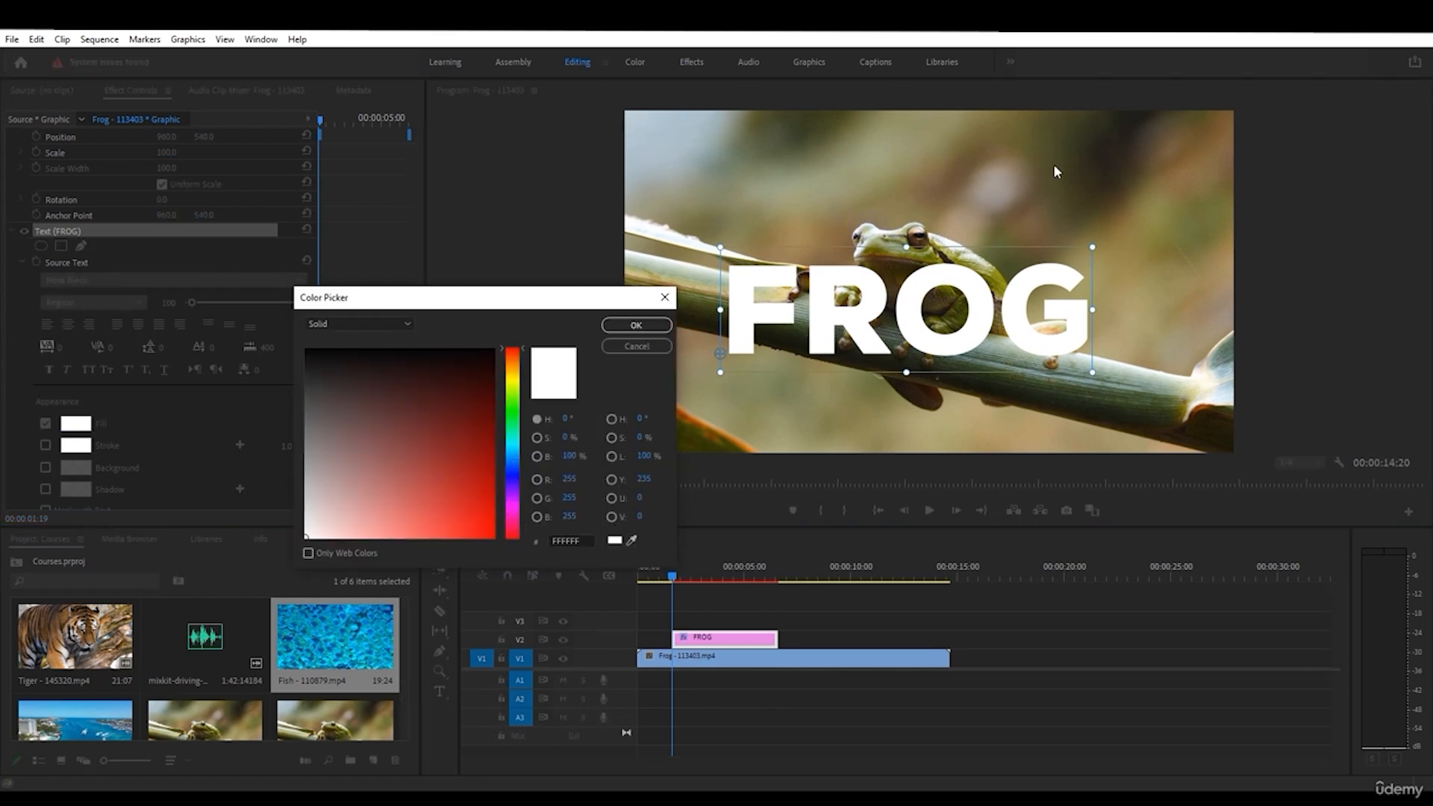
pyautogui.click(631, 540)
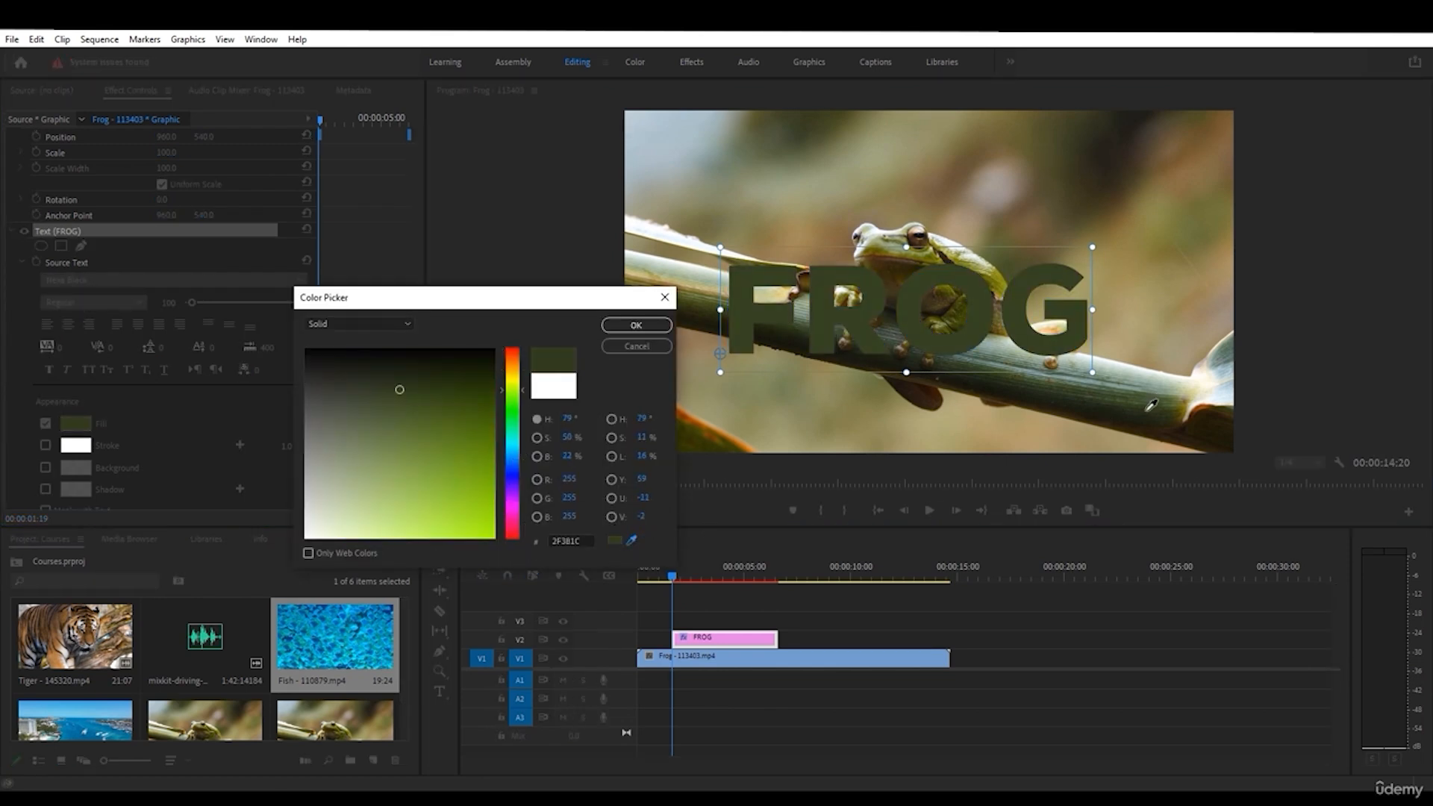
pyautogui.click(1232, 371)
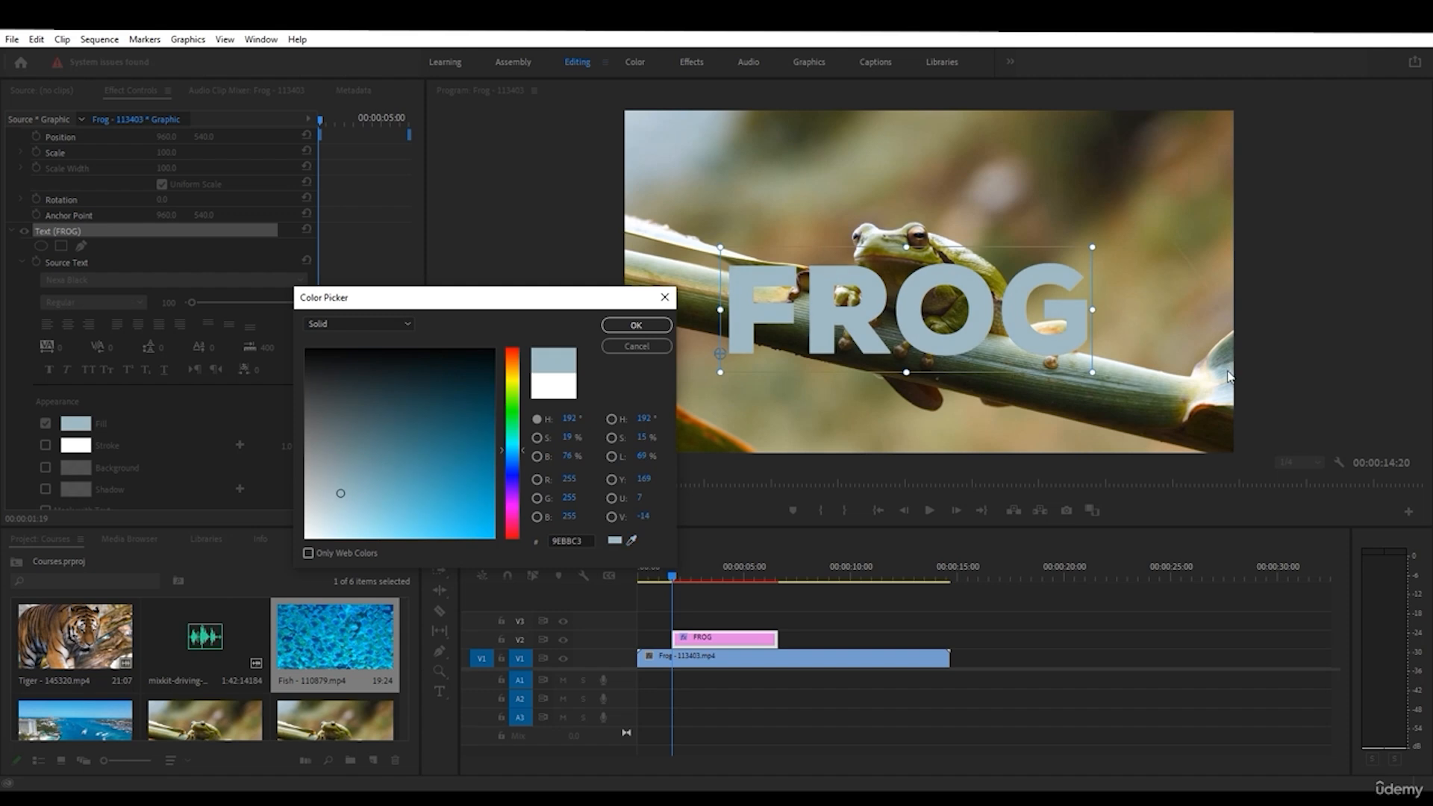
pyautogui.click(638, 327)
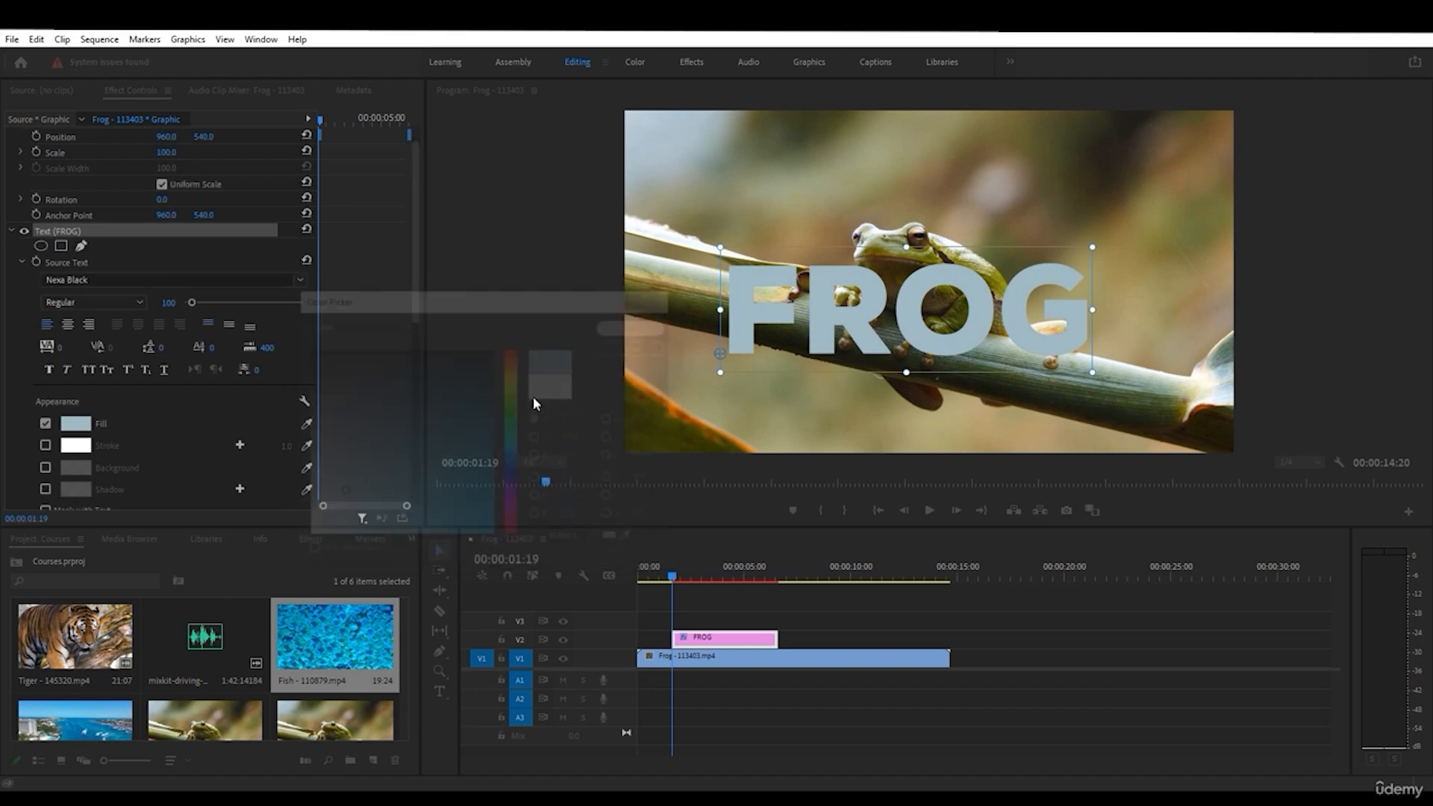
pyautogui.click(45, 446)
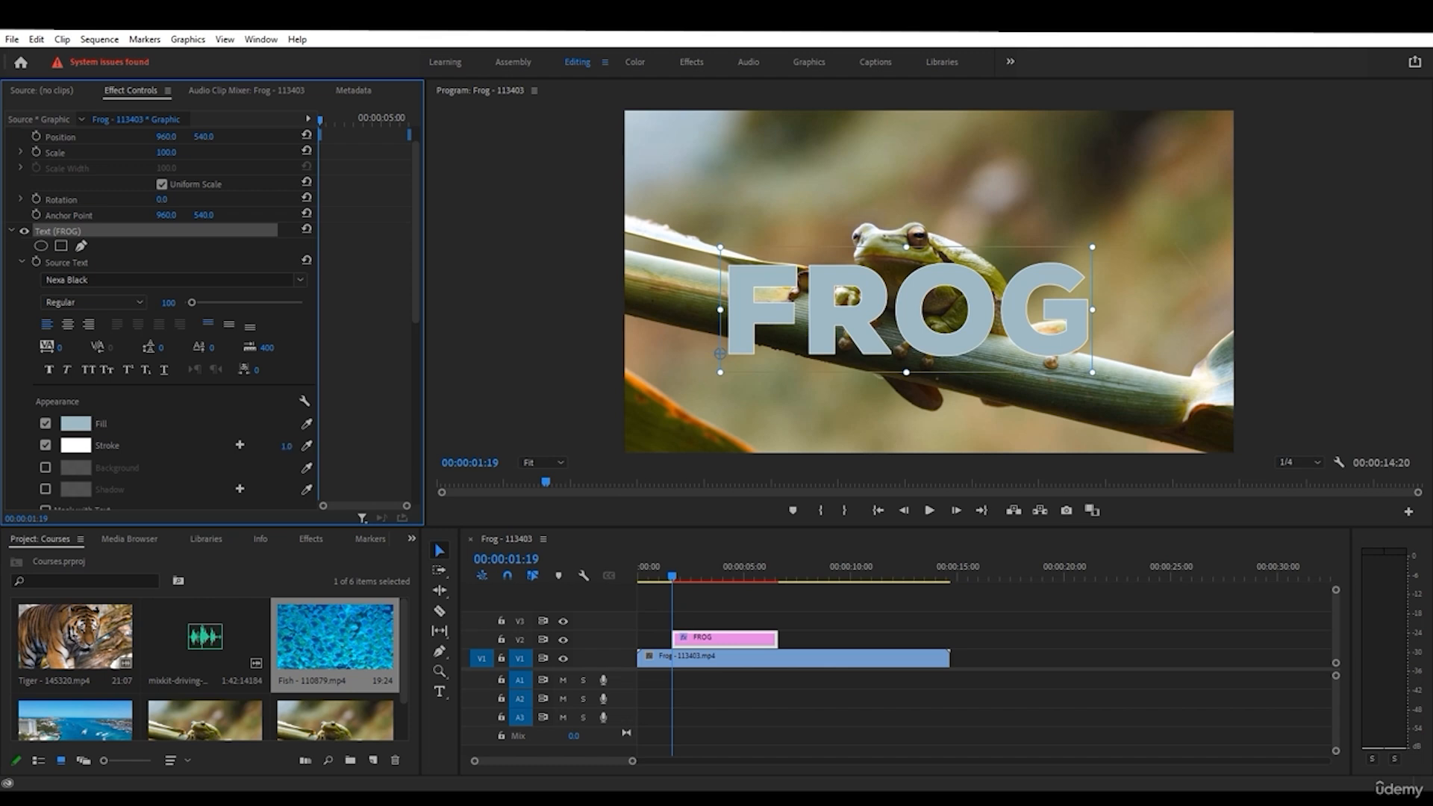
pyautogui.moveTo(286, 445)
pyautogui.mouseDown()
pyautogui.moveTo(314, 446)
pyautogui.moveTo(289, 446)
pyautogui.mouseUp()
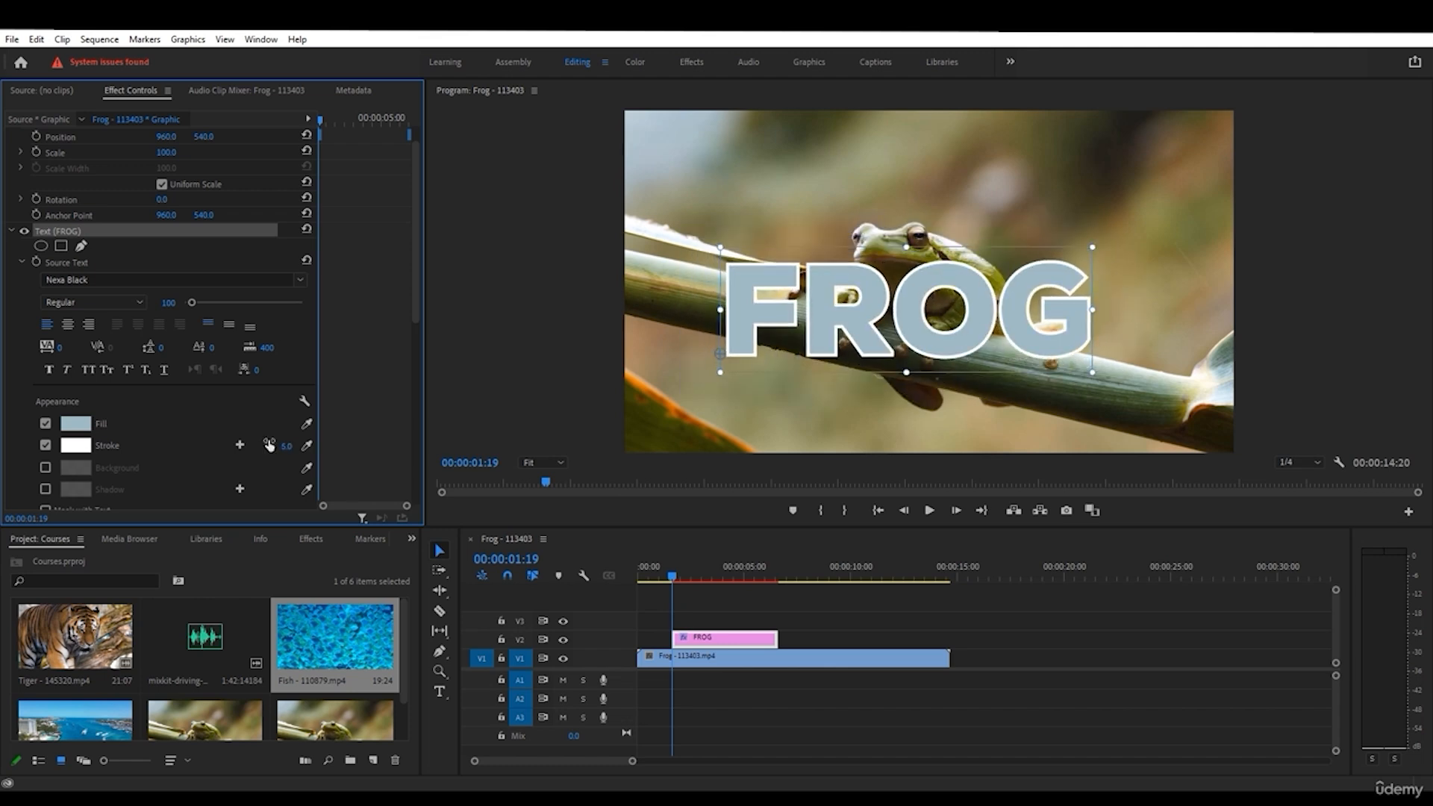
# - Try a background behind the FROG text with 95% opacity, size 36.6 and slightly rounded corners, and turn it off again
pyautogui.click(45, 468)
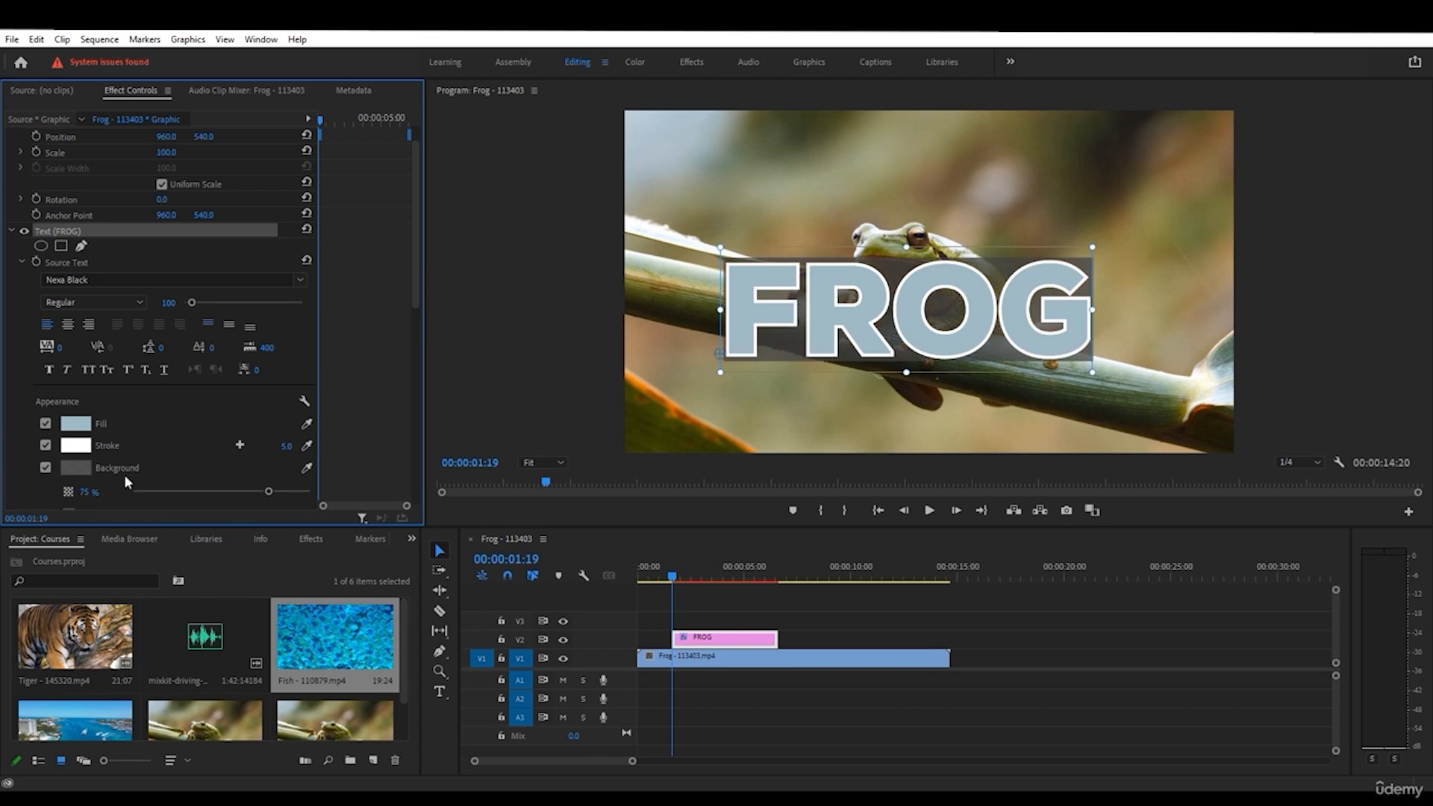
pyautogui.scroll(-3, 197, 457)
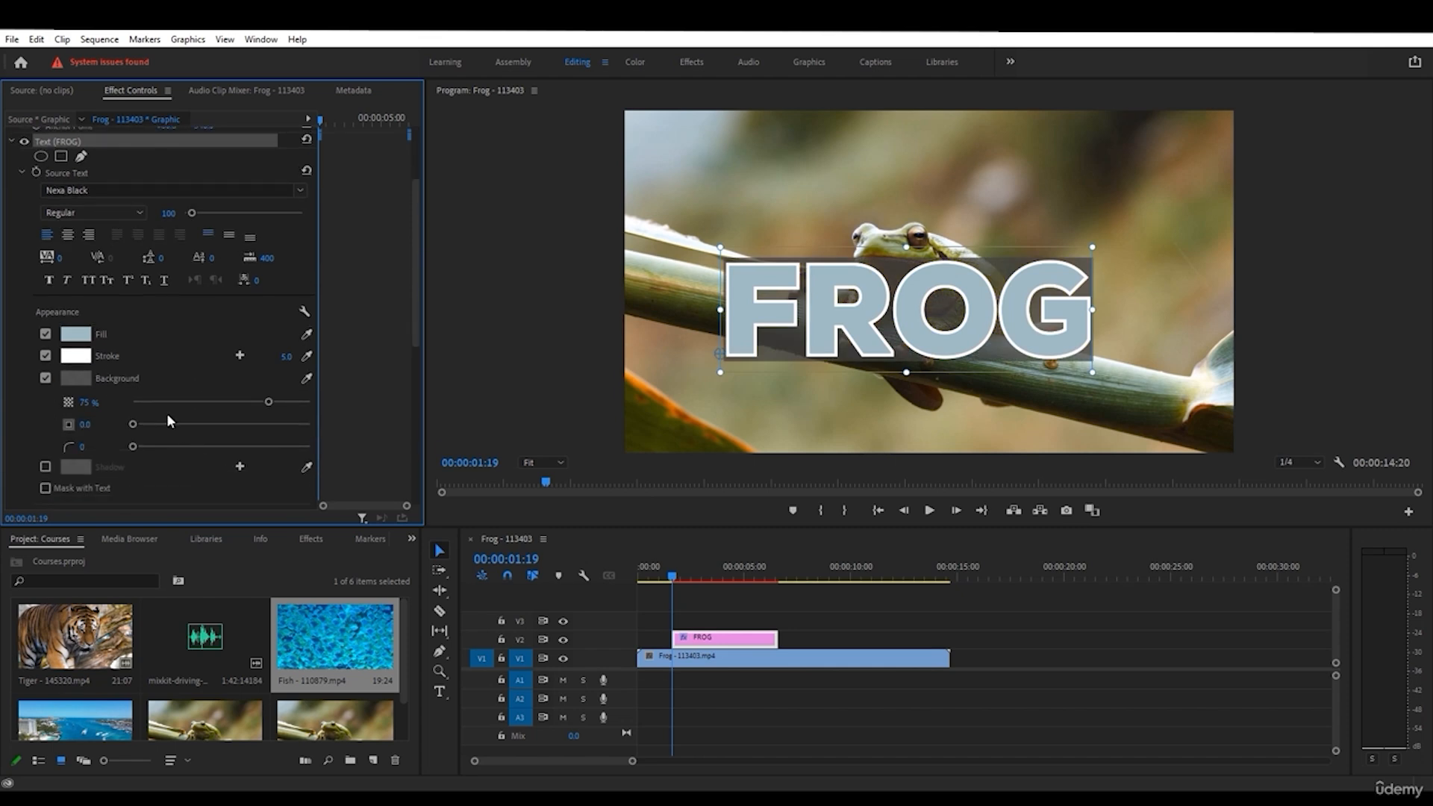
pyautogui.moveTo(237, 398); pyautogui.dragTo(307, 400)
pyautogui.moveTo(137, 424); pyautogui.dragTo(198, 423)
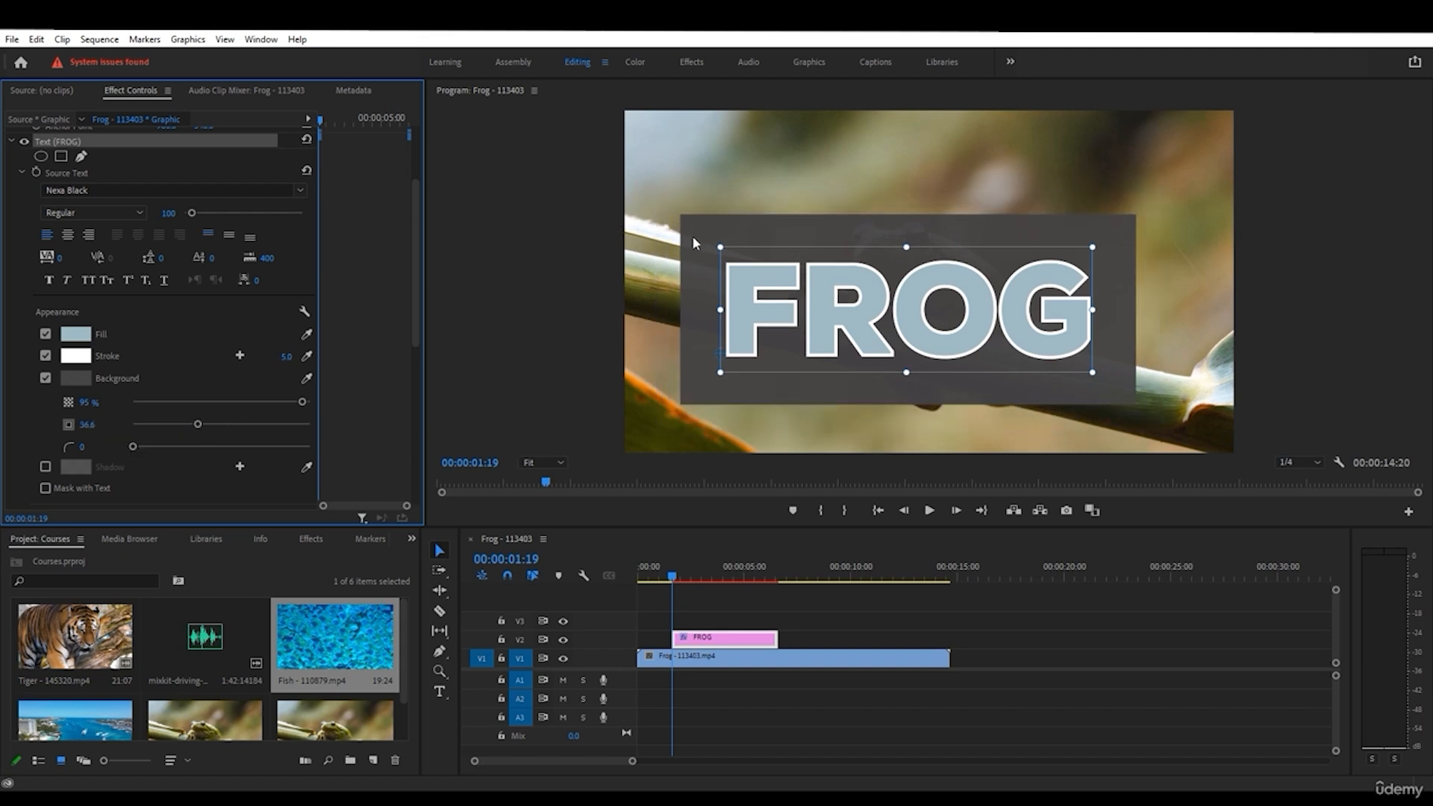
pyautogui.moveTo(153, 446)
pyautogui.mouseDown()
pyautogui.moveTo(237, 446)
pyautogui.moveTo(159, 447)
pyautogui.mouseUp()
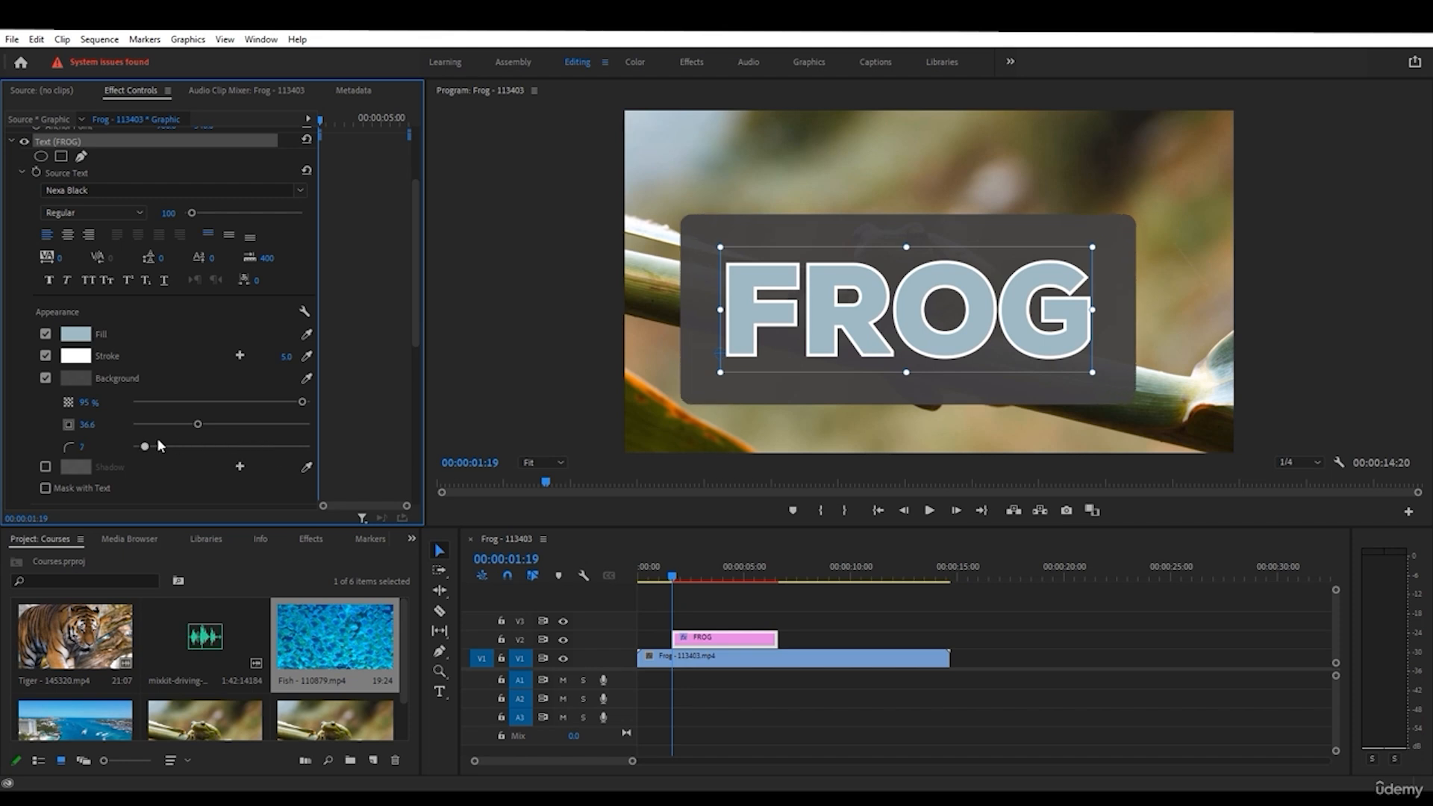
pyautogui.click(44, 378)
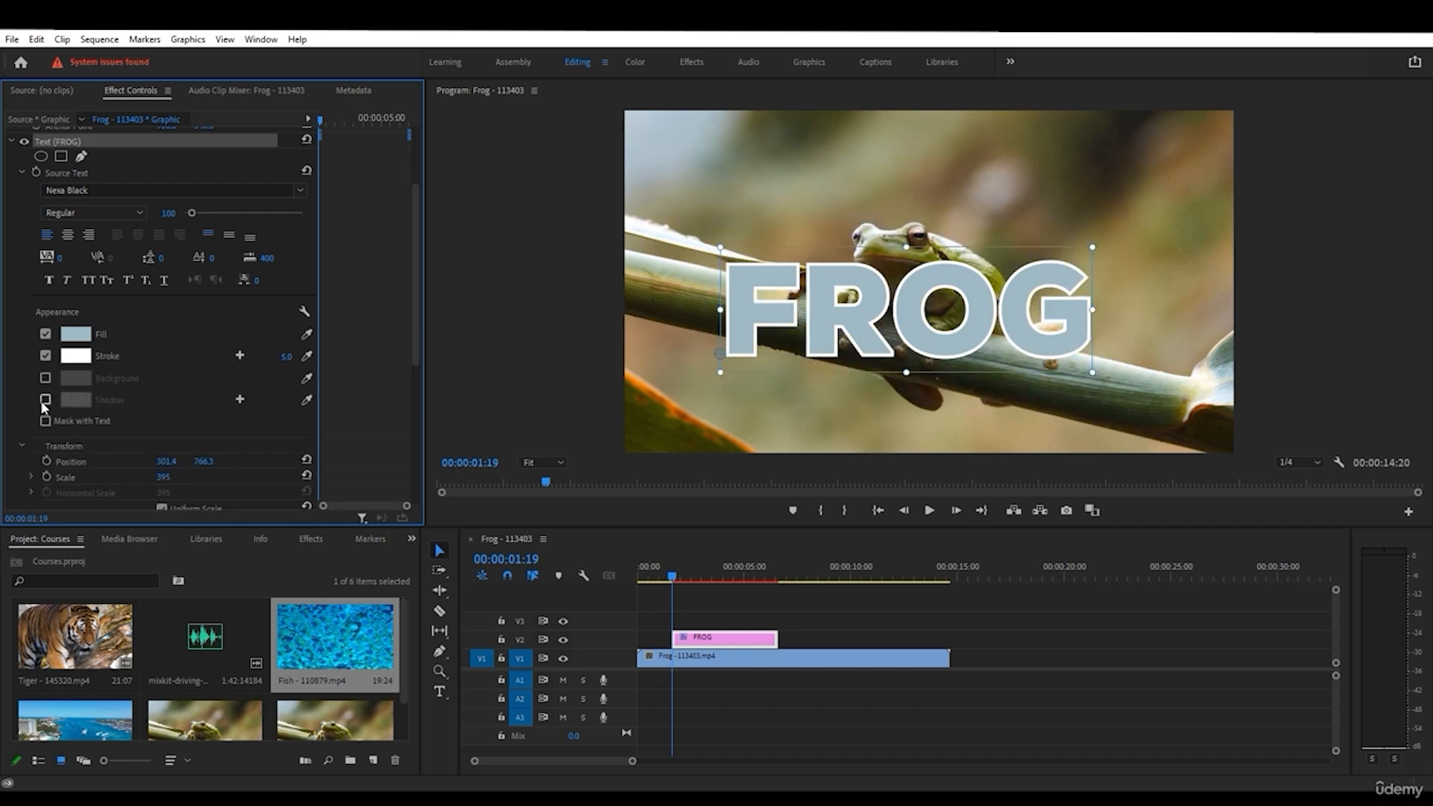
# - Add a shadow to the FROG text with 89% opacity, distance 7.6, size 9.7 and blur 96
pyautogui.click(45, 401)
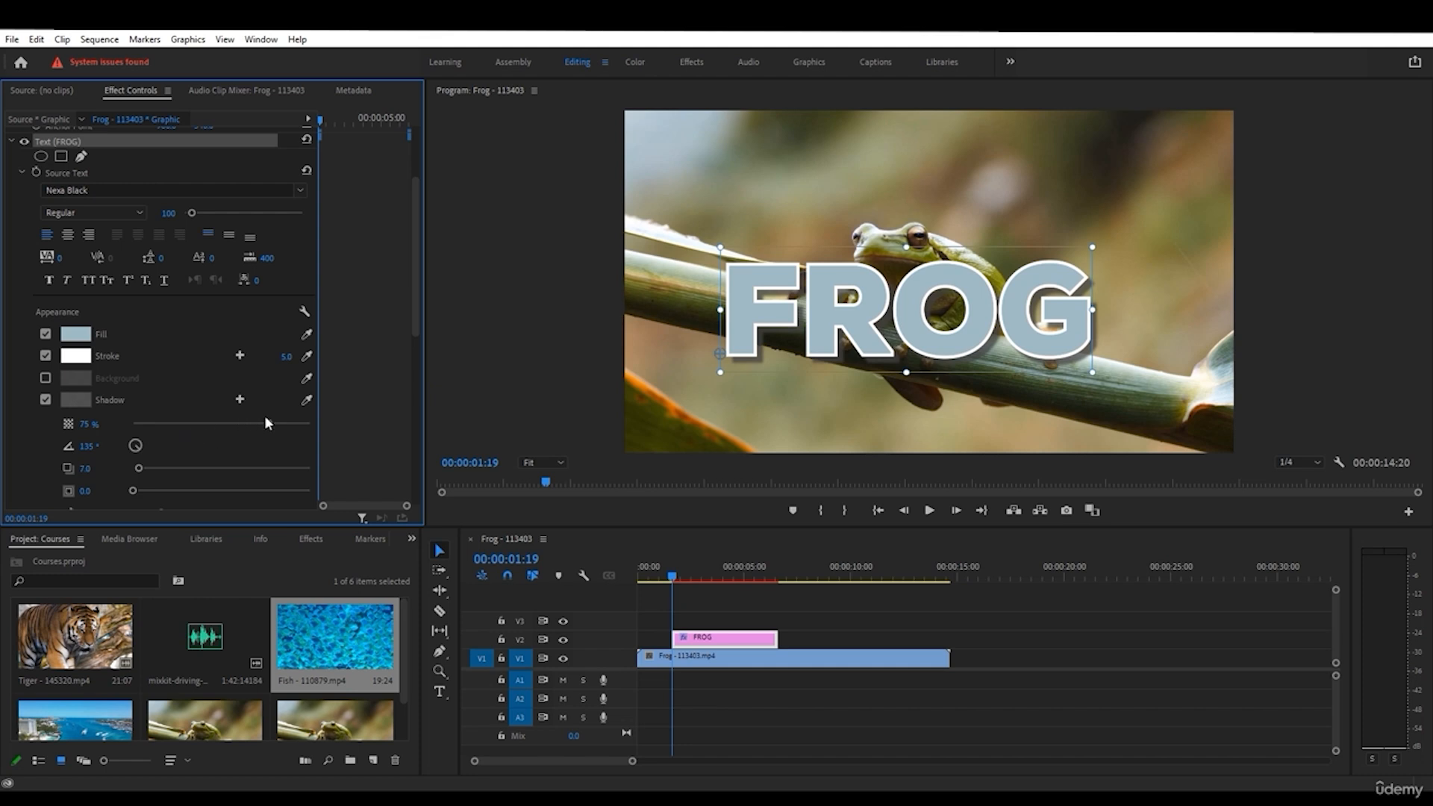
pyautogui.moveTo(254, 423); pyautogui.dragTo(289, 424)
pyautogui.scroll(-1, 156, 431)
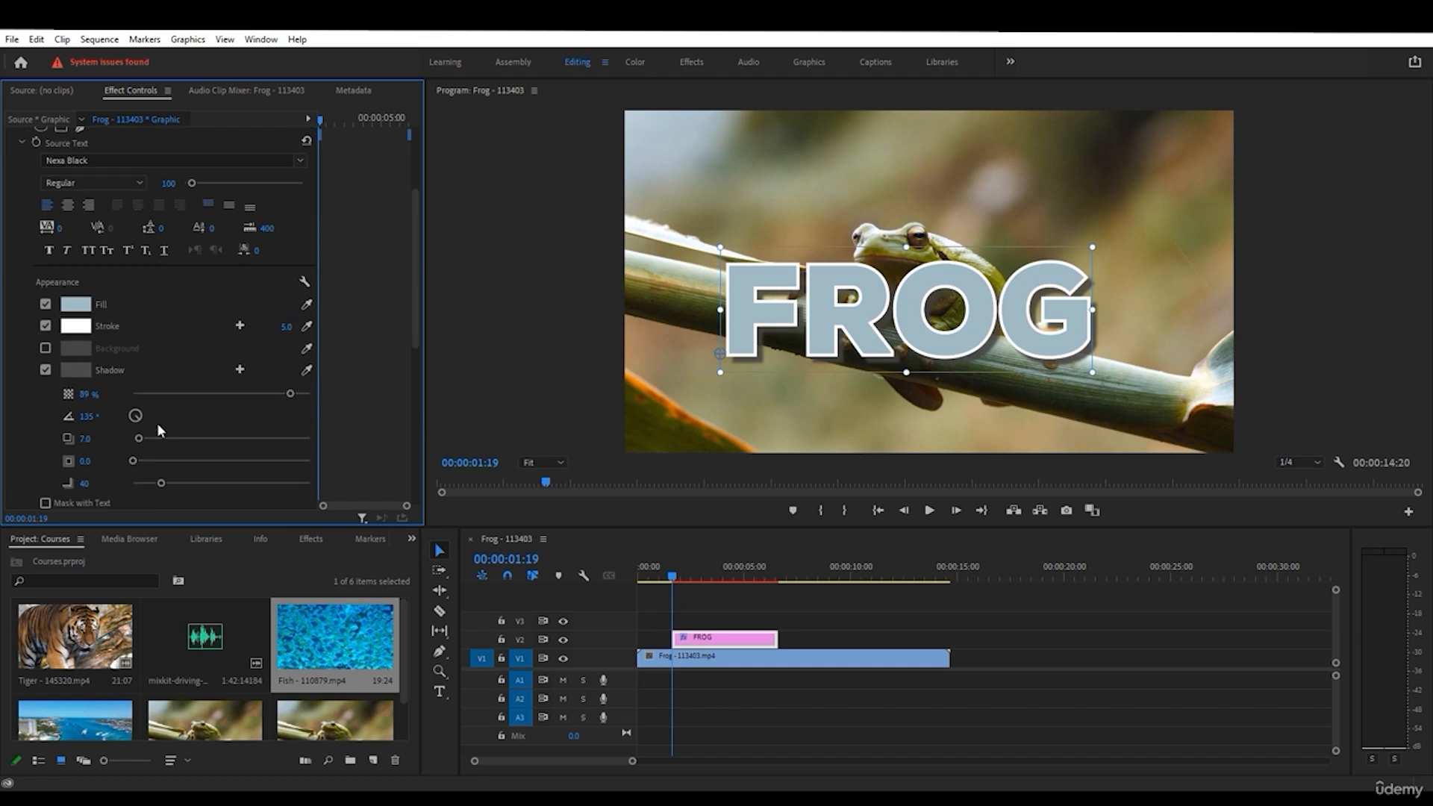
pyautogui.moveTo(141, 438)
pyautogui.mouseDown()
pyautogui.moveTo(184, 439)
pyautogui.moveTo(137, 440)
pyautogui.moveTo(152, 461)
pyautogui.mouseUp()
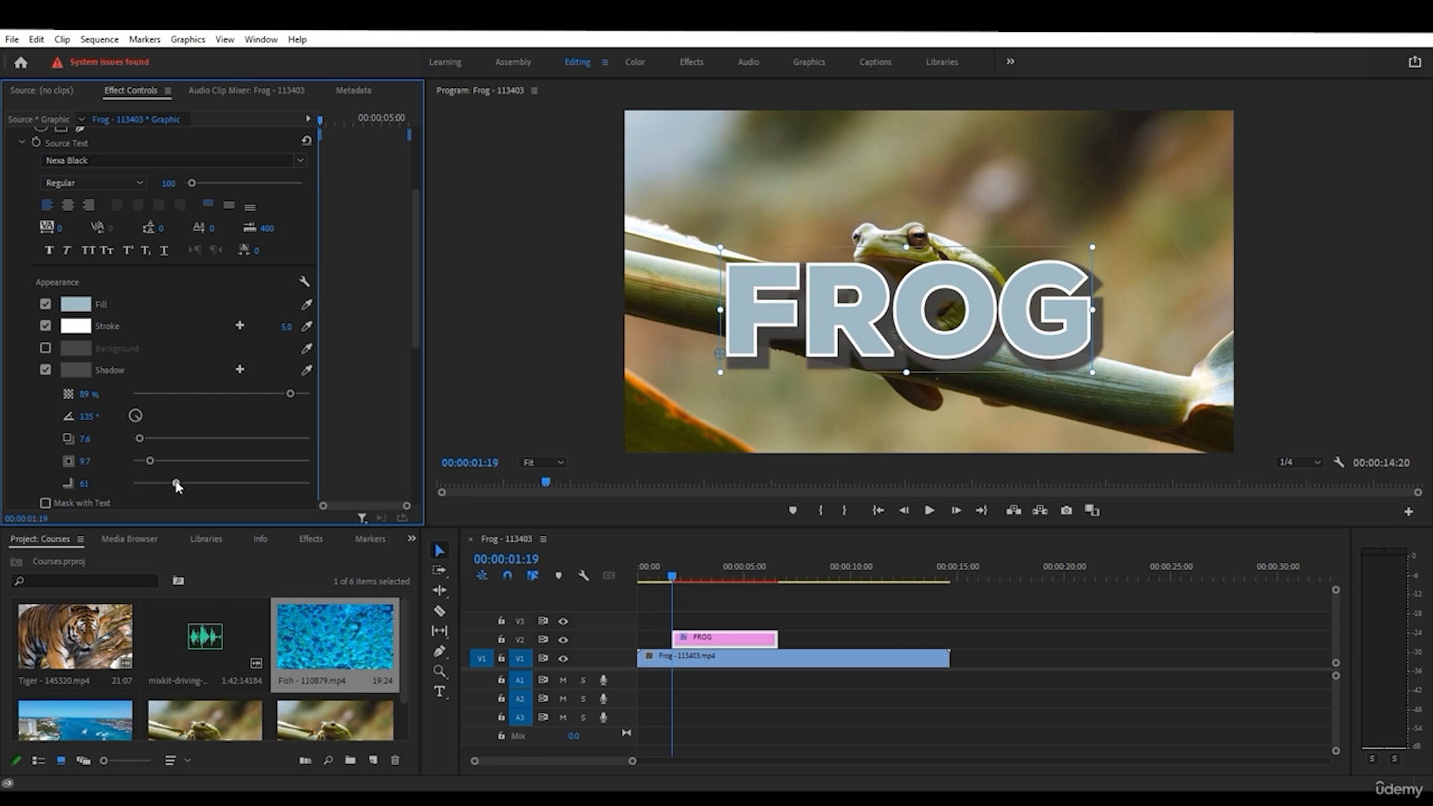
pyautogui.moveTo(177, 484)
pyautogui.mouseDown()
pyautogui.moveTo(221, 486)
pyautogui.moveTo(188, 484)
pyautogui.mouseUp()
pyautogui.scroll(-1, 151, 455)
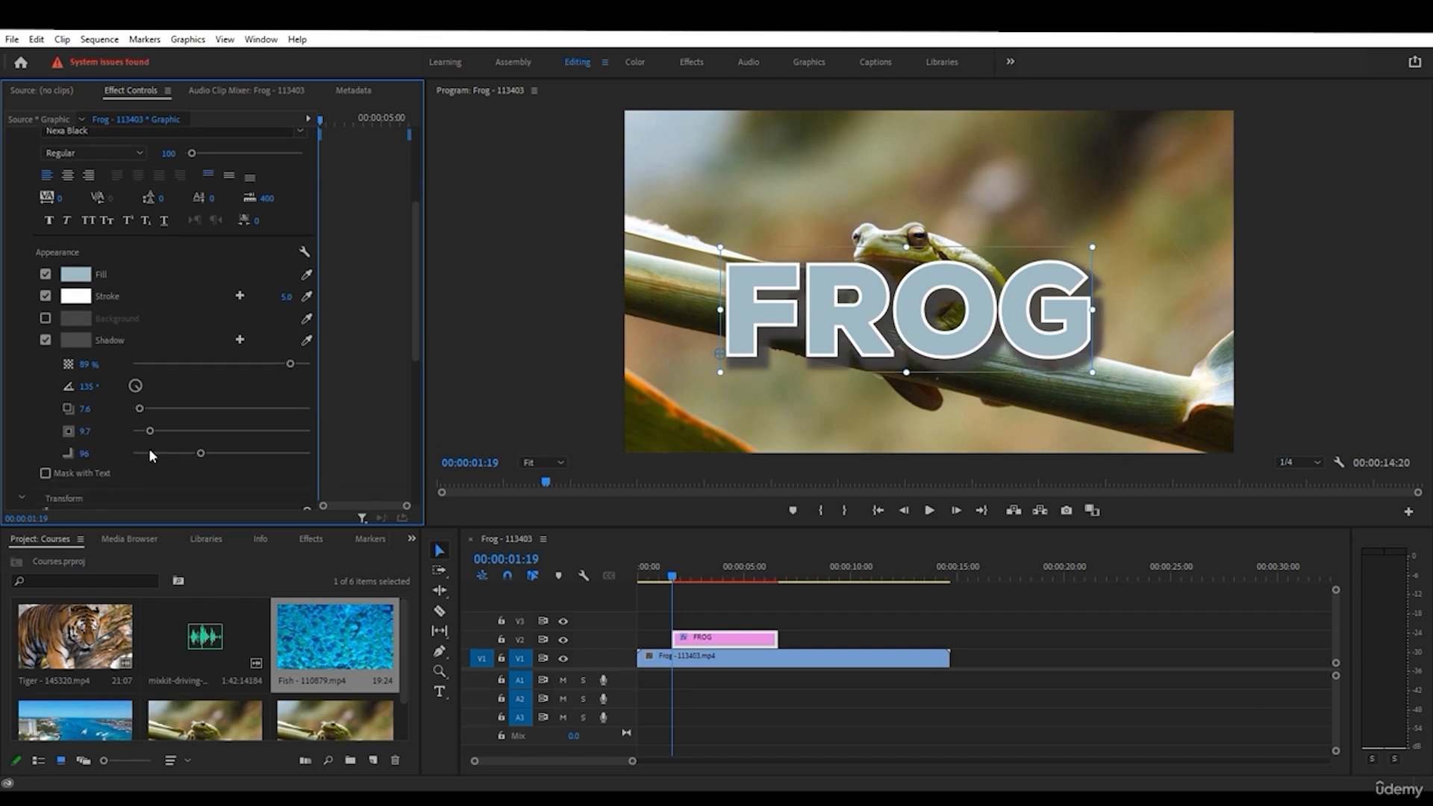
pyautogui.click(87, 470)
pyautogui.scroll(-1, 167, 436)
pyautogui.scroll(-5, 160, 434)
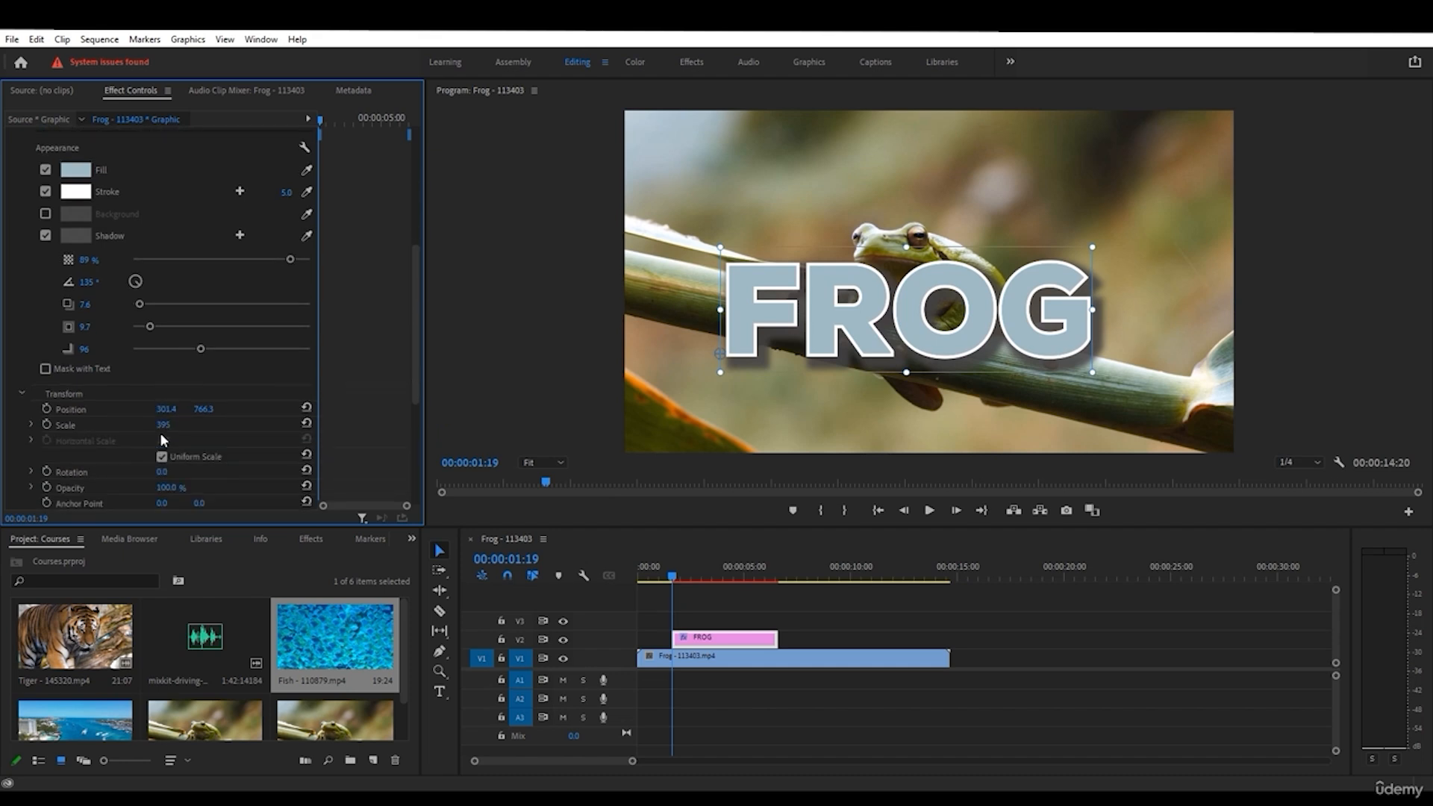
pyautogui.scroll(6, 156, 448)
pyautogui.scroll(3, 153, 451)
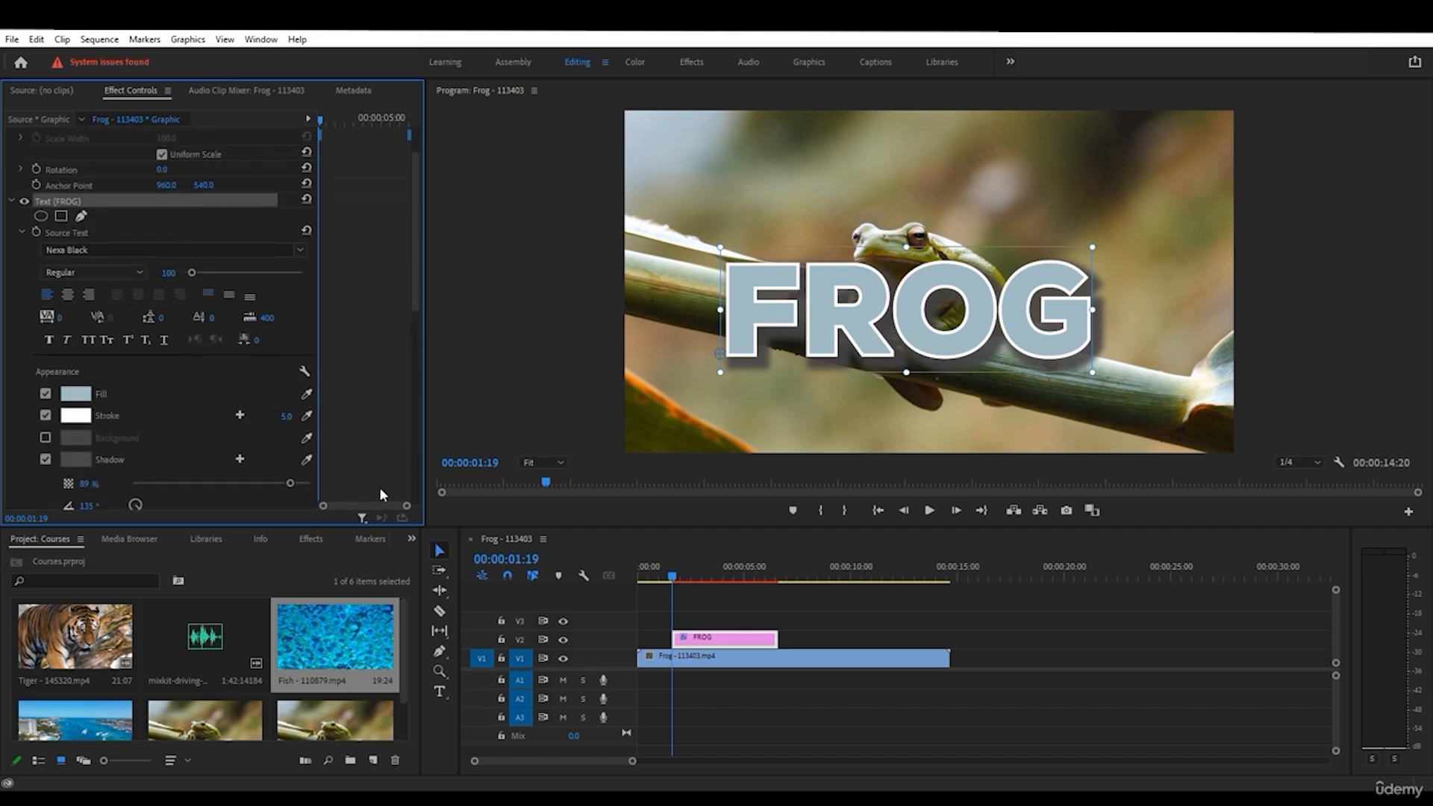
# - Add a second text "FROG" near the picture's upper left edge with the Vertical Type Tool
pyautogui.click(440, 692)
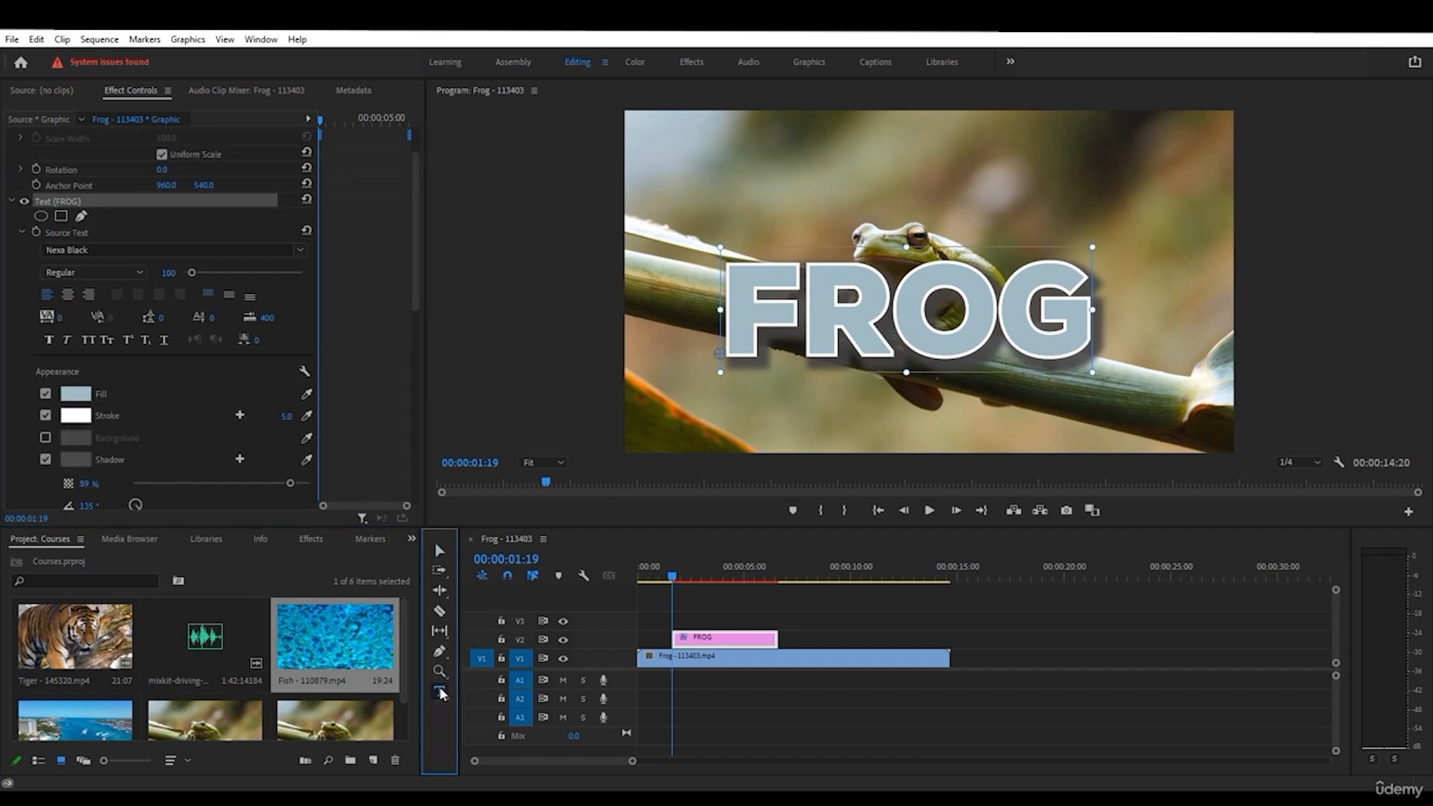
pyautogui.click(511, 706)
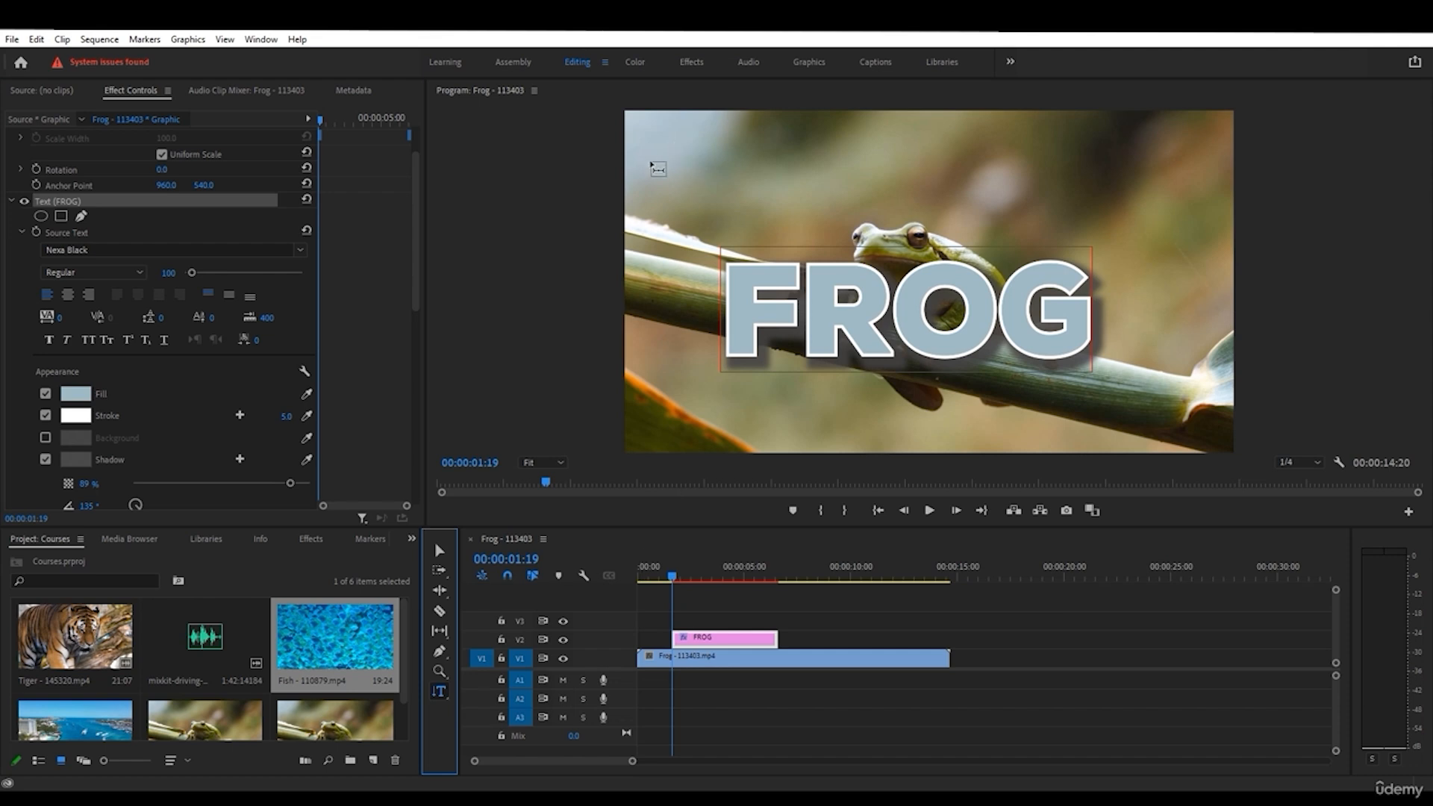
pyautogui.click(633, 172)
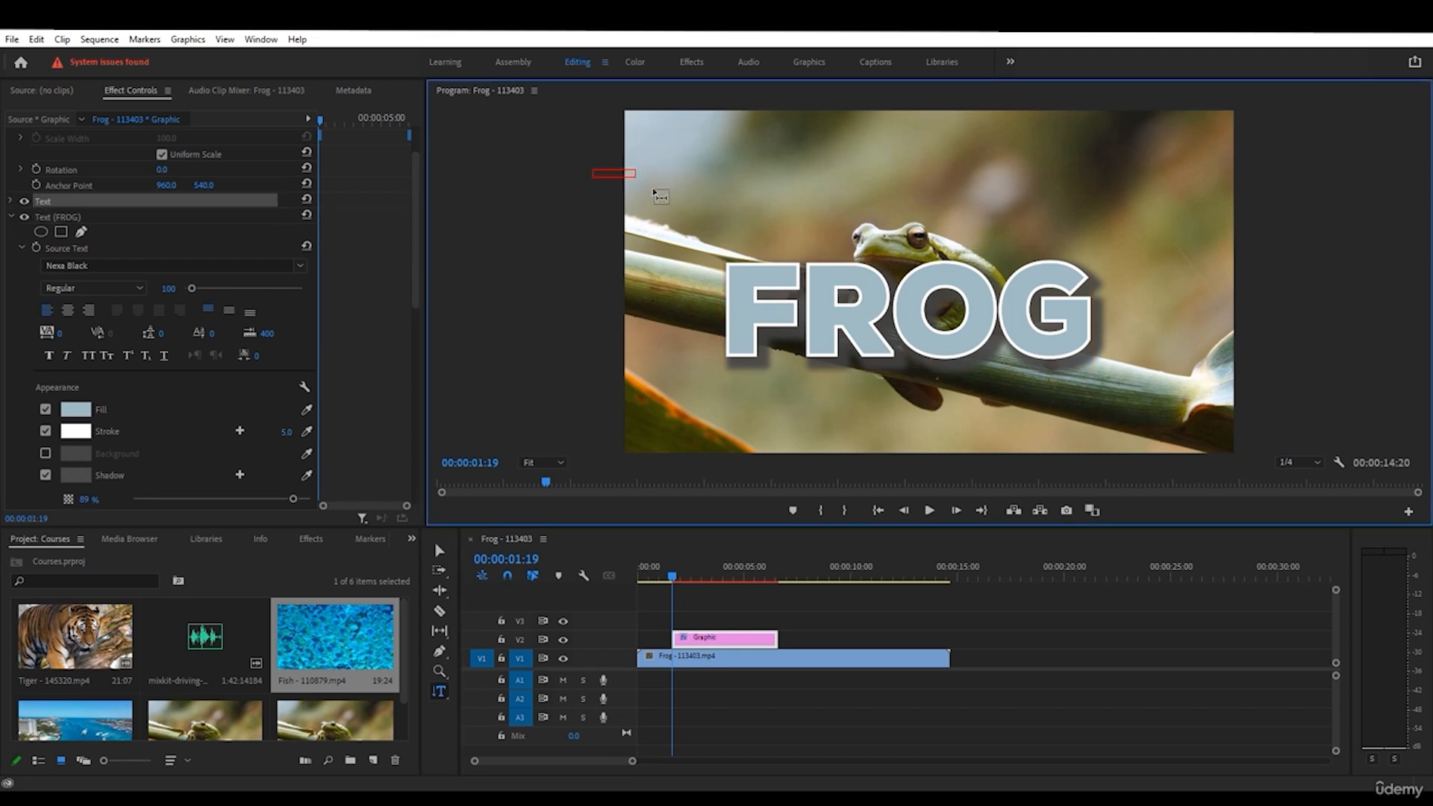
pyautogui.write('FR')
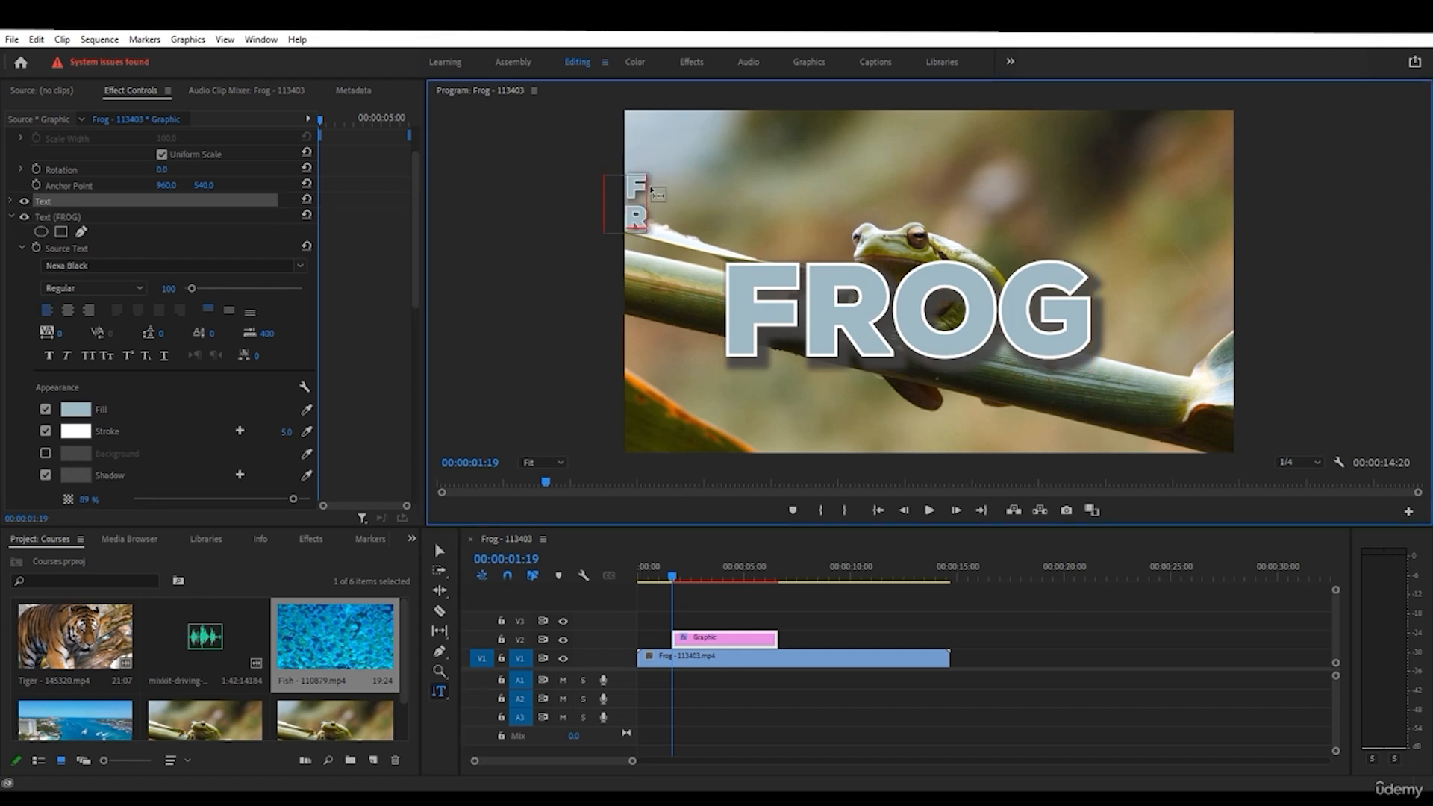
pyautogui.write('OG')
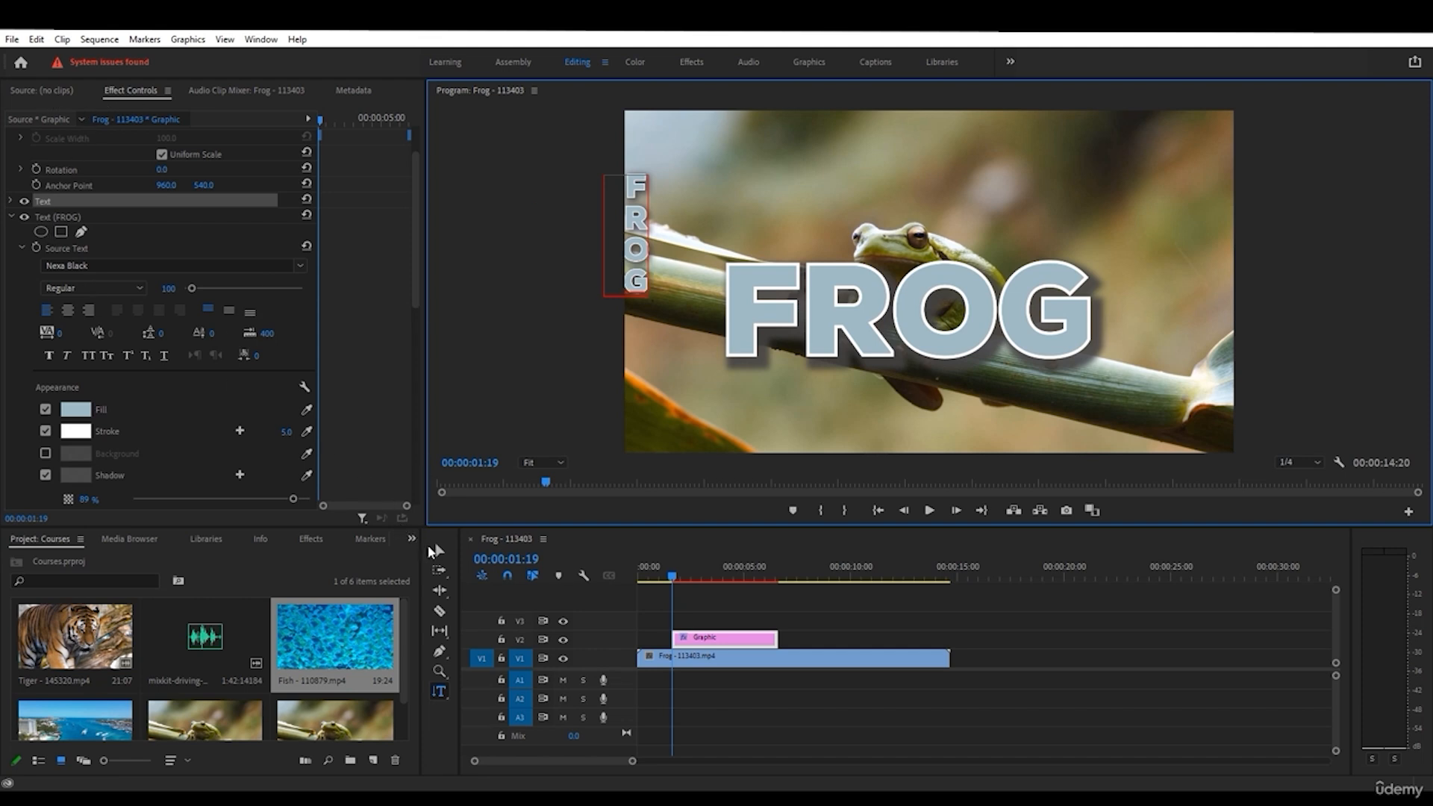
# - Enlarge the vertical FROG text to font size 293 and position it along the left side of the picture
pyautogui.click(439, 550)
pyautogui.click(634, 234)
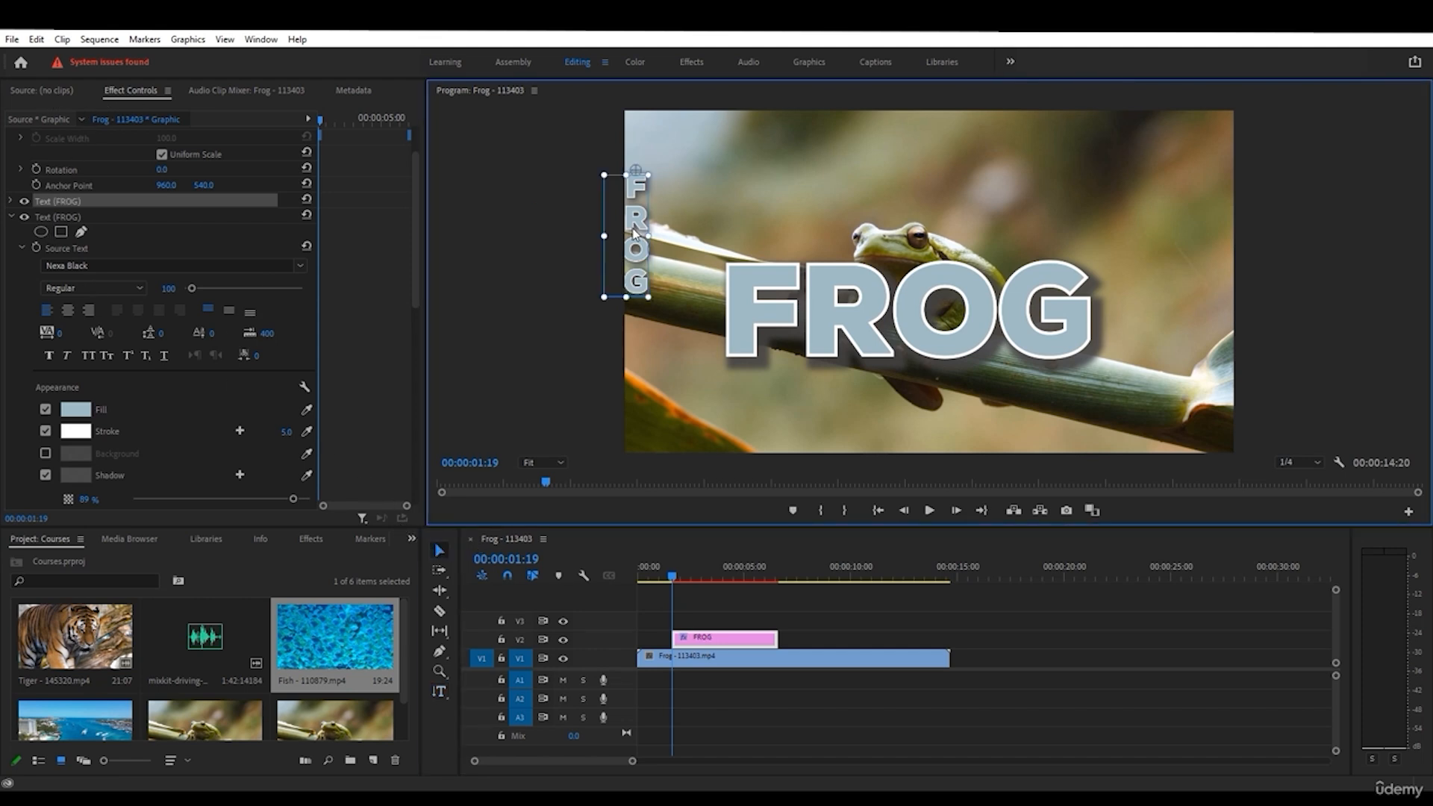
pyautogui.moveTo(634, 234); pyautogui.dragTo(675, 258)
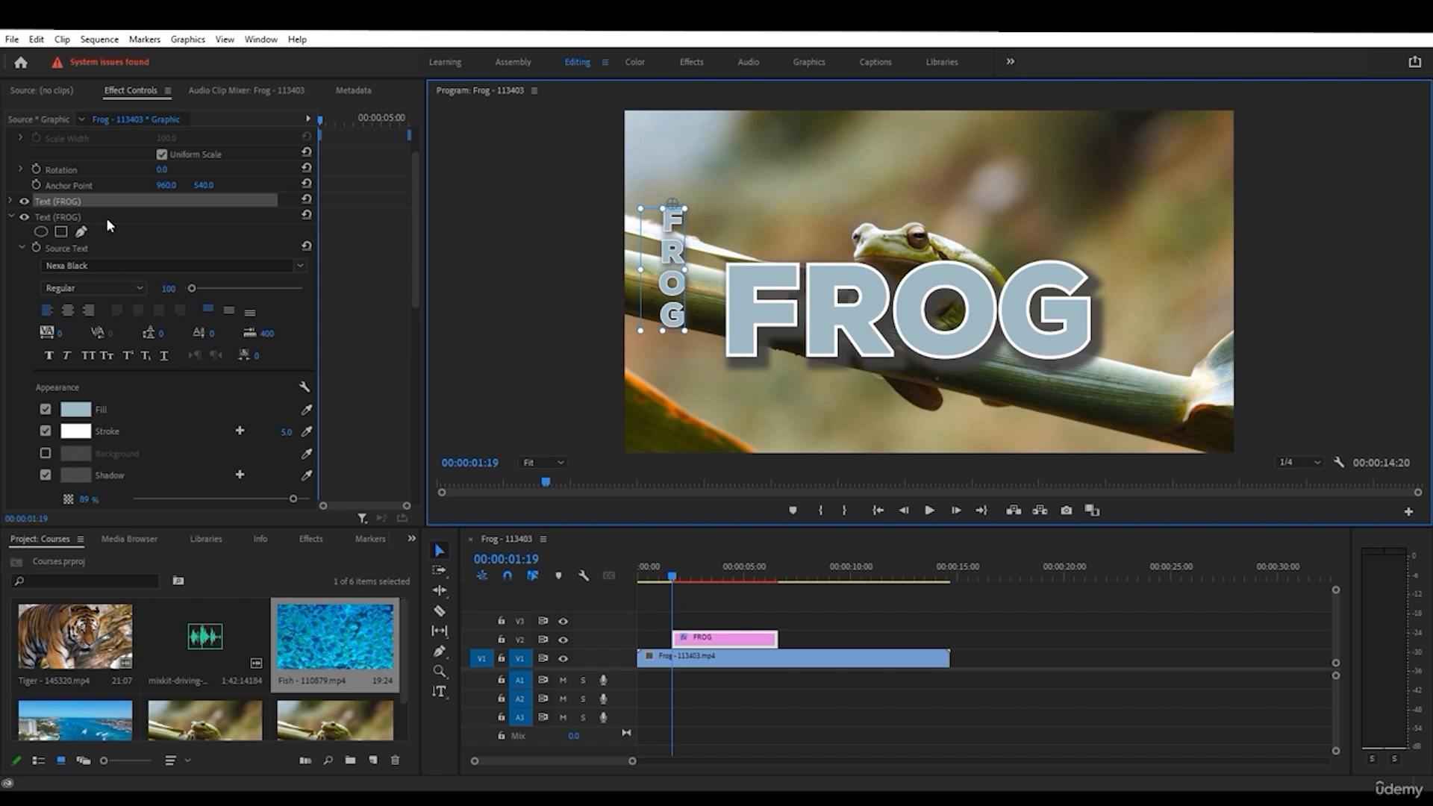
pyautogui.click(11, 201)
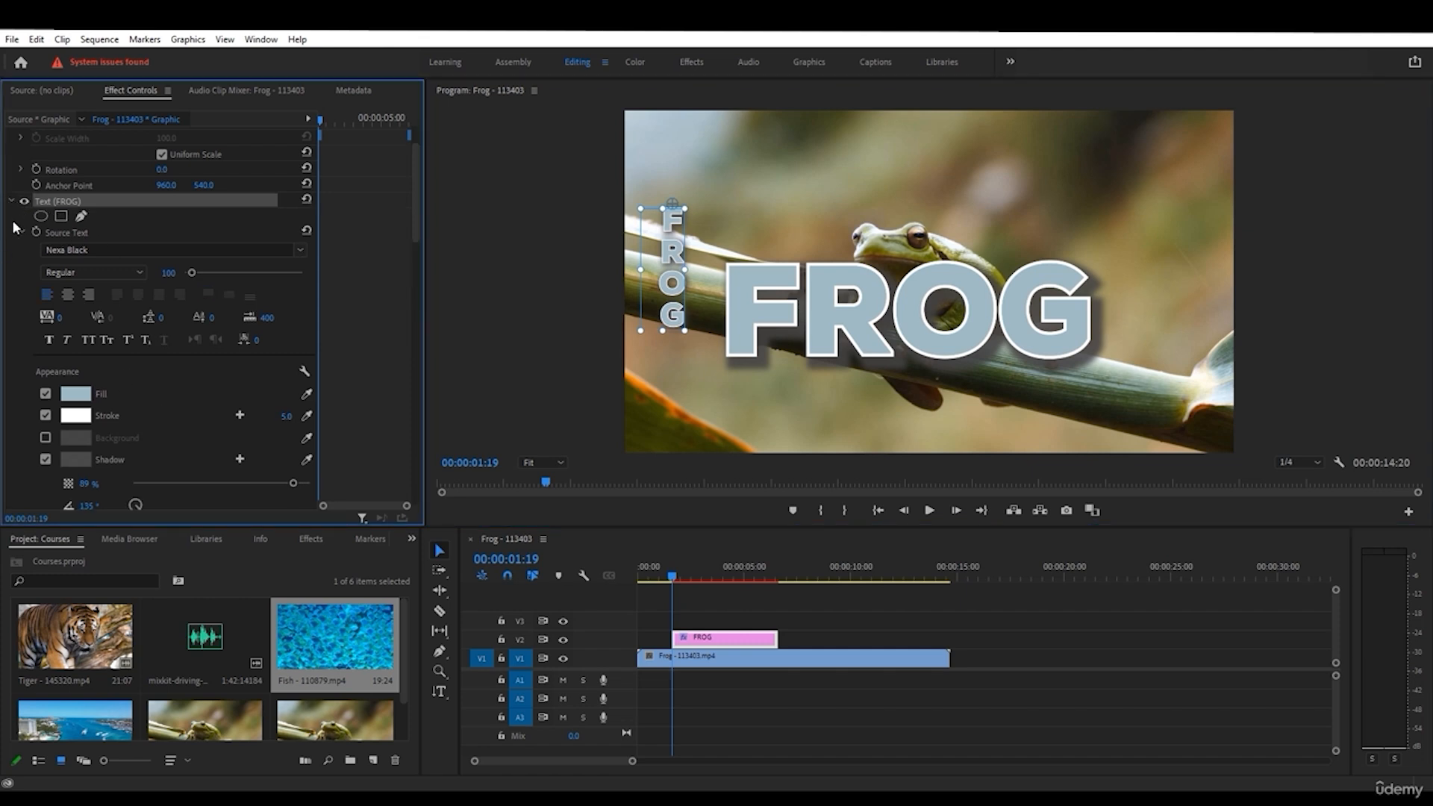
pyautogui.moveTo(190, 273); pyautogui.dragTo(206, 273)
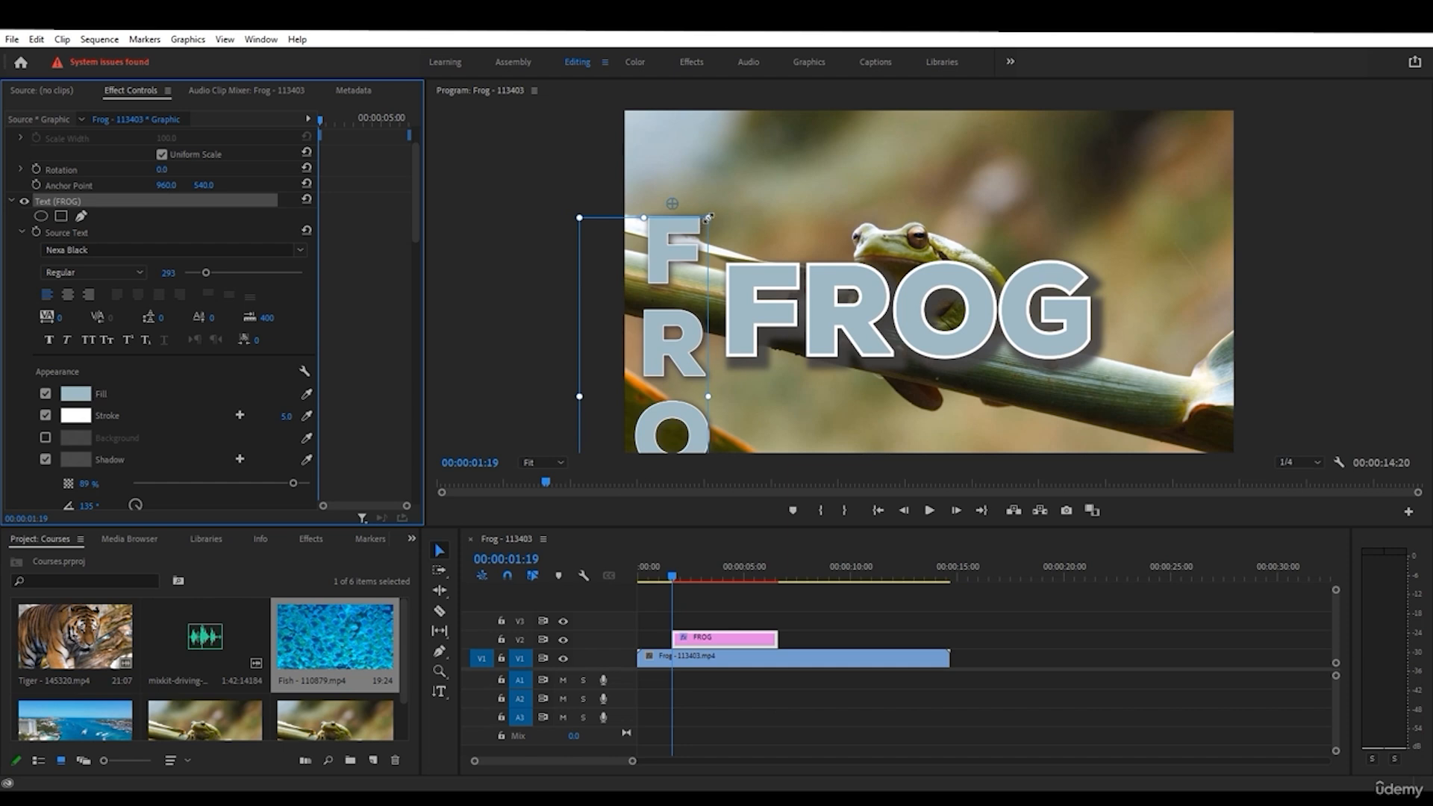
pyautogui.moveTo(692, 217); pyautogui.dragTo(703, 131)
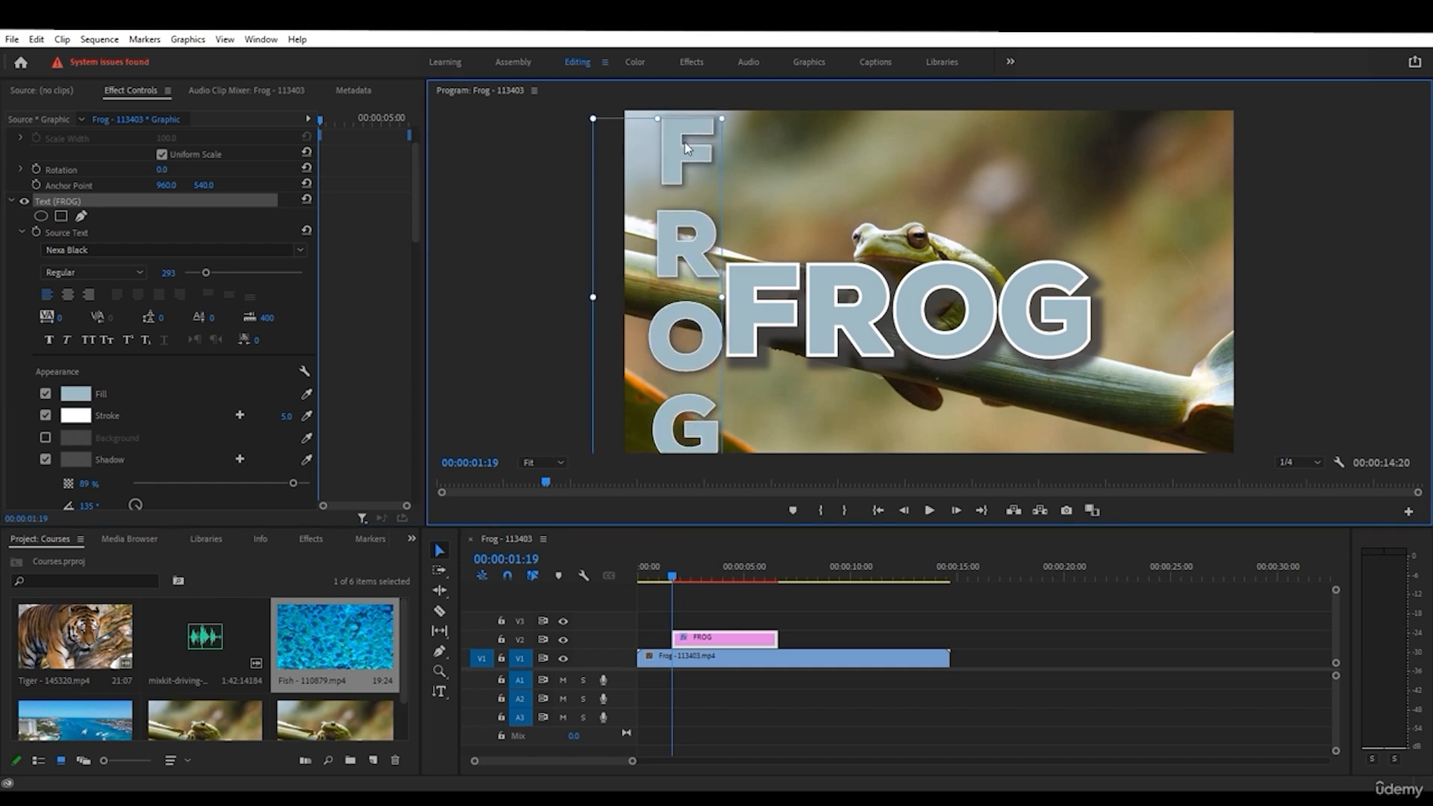
# - Try centre alignment on the vertical FROG text, restore left alignment, and shift the text slightly down
pyautogui.click(68, 295)
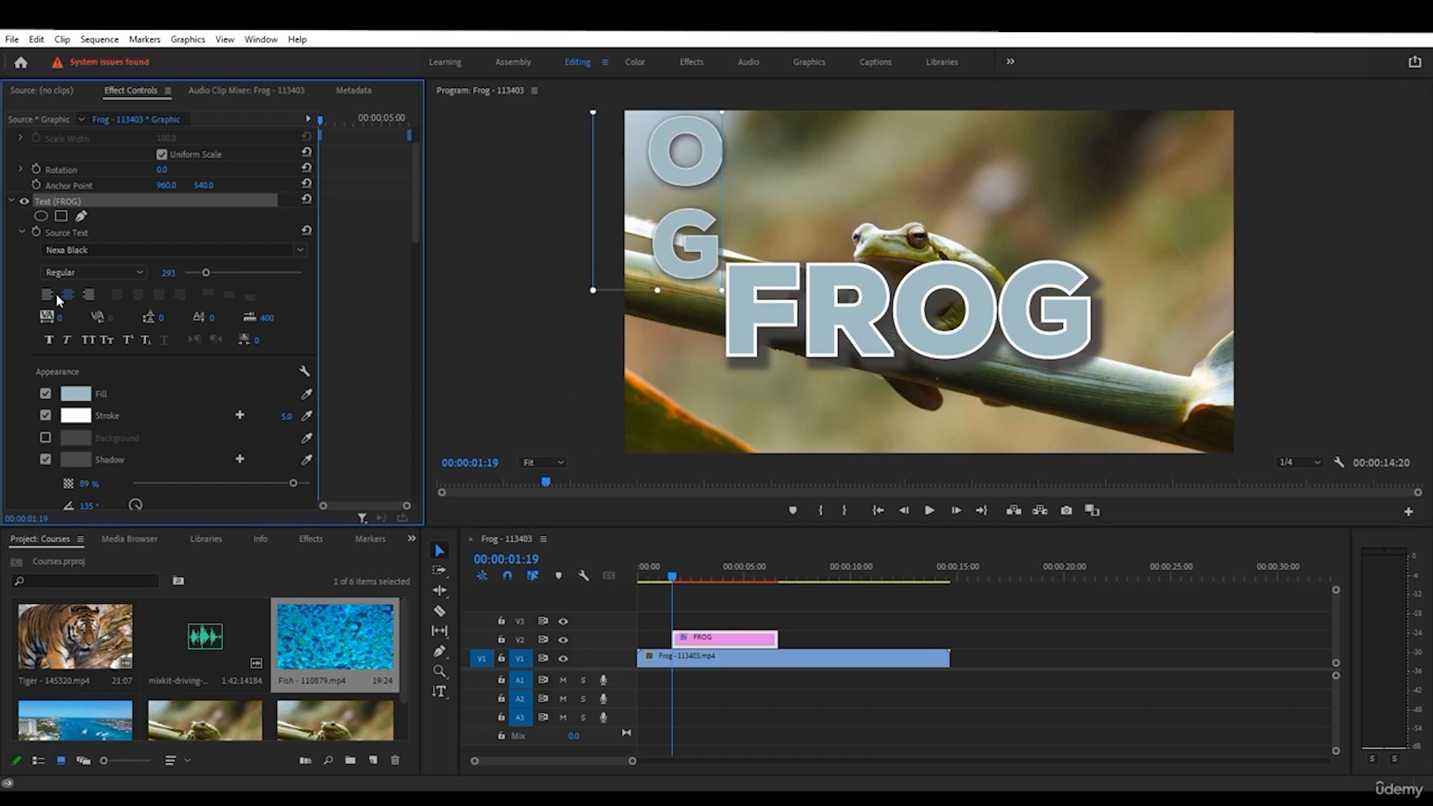
pyautogui.click(67, 295)
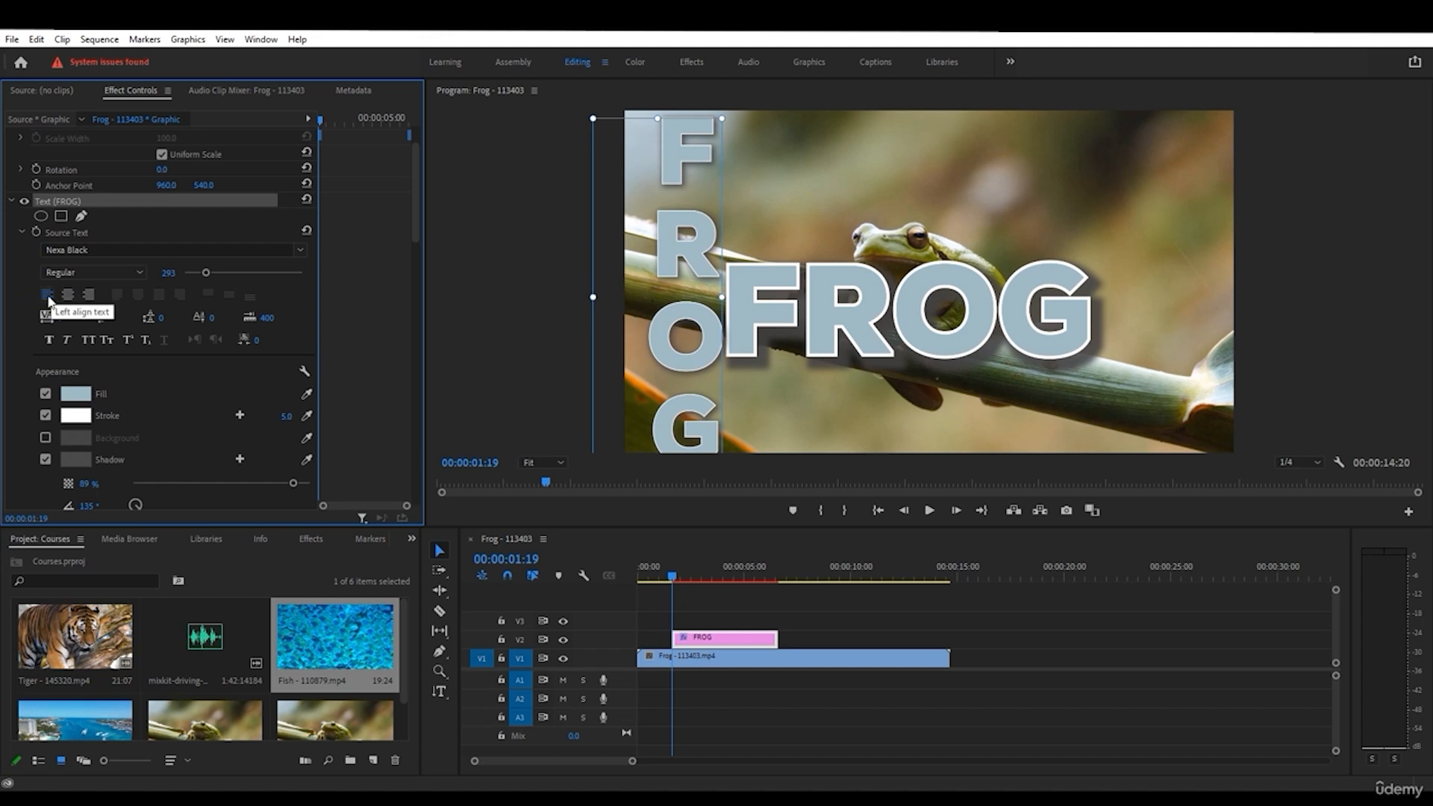
pyautogui.moveTo(695, 254); pyautogui.dragTo(699, 266)
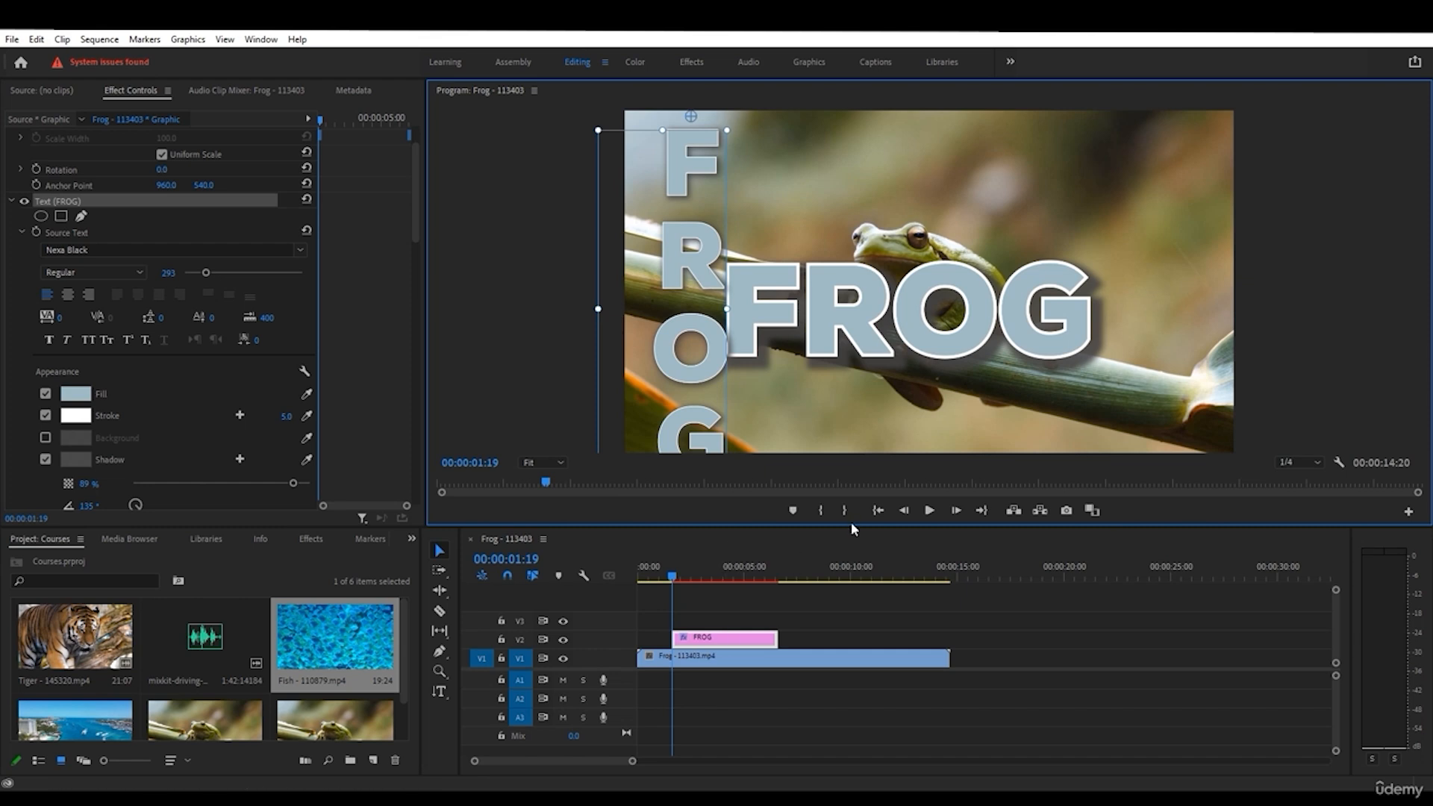
# - Select the horizontal FROG text, collapse the vertical text's settings, toggle the horizontal text's visibility off and on, and examine its text settings
pyautogui.click(834, 337)
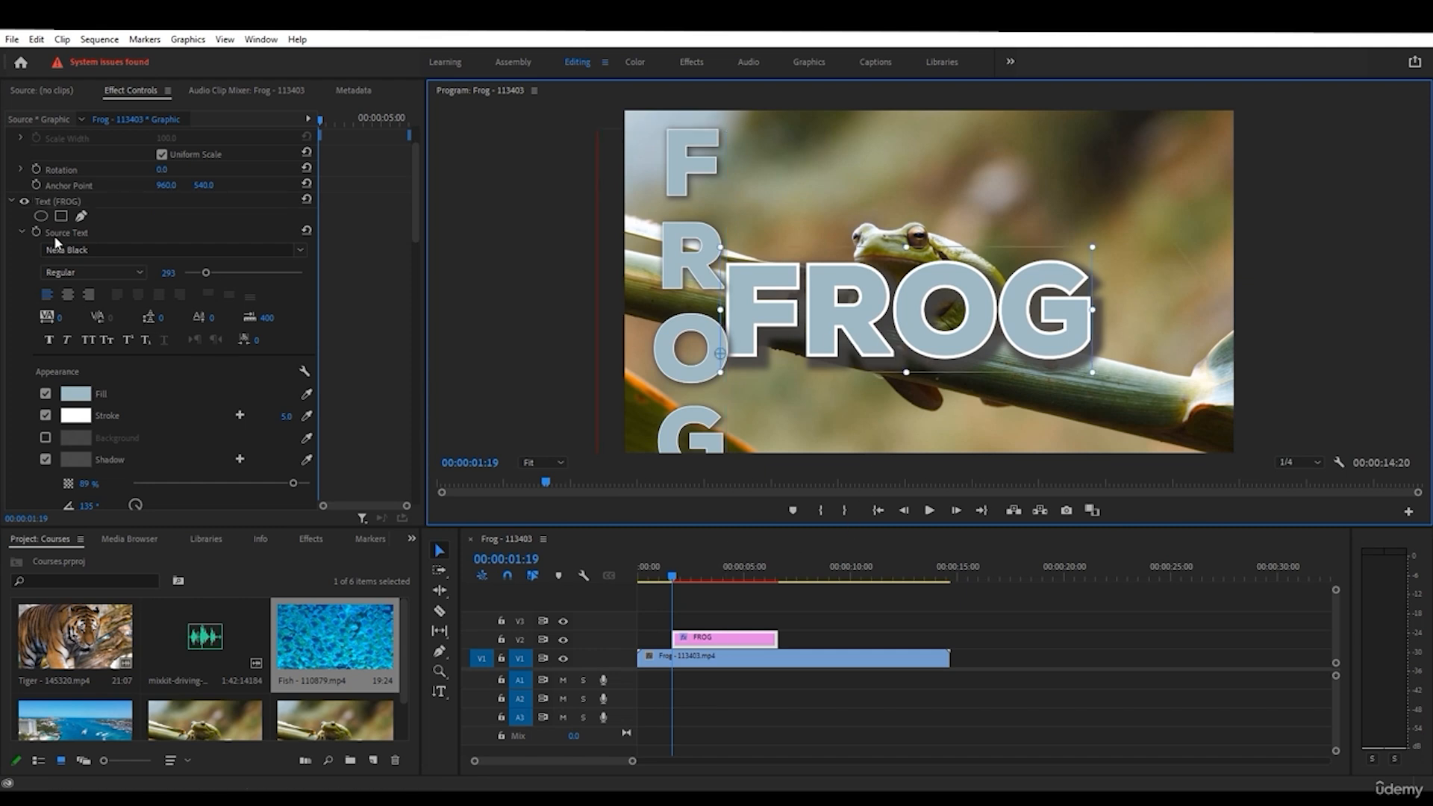
pyautogui.click(11, 203)
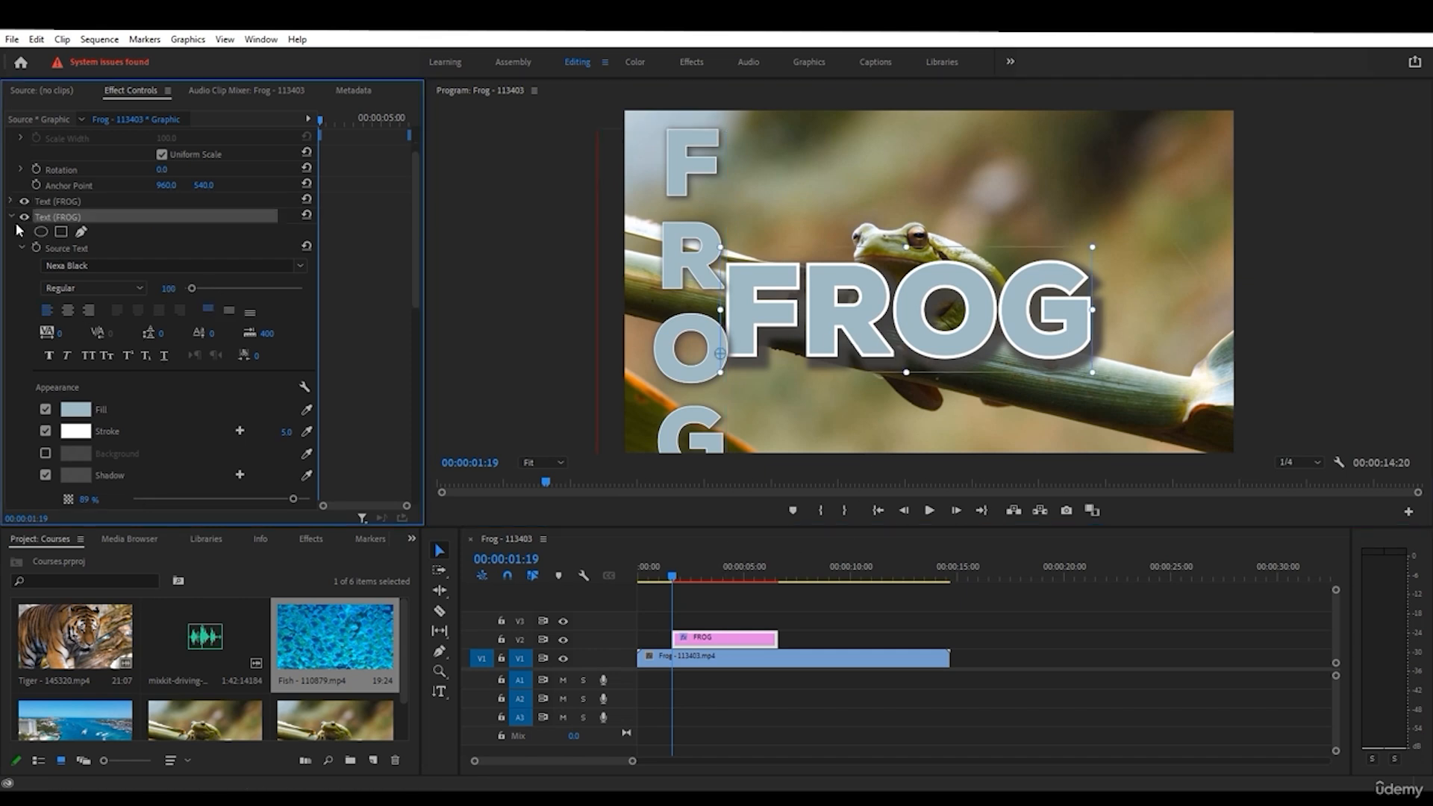
pyautogui.click(12, 218)
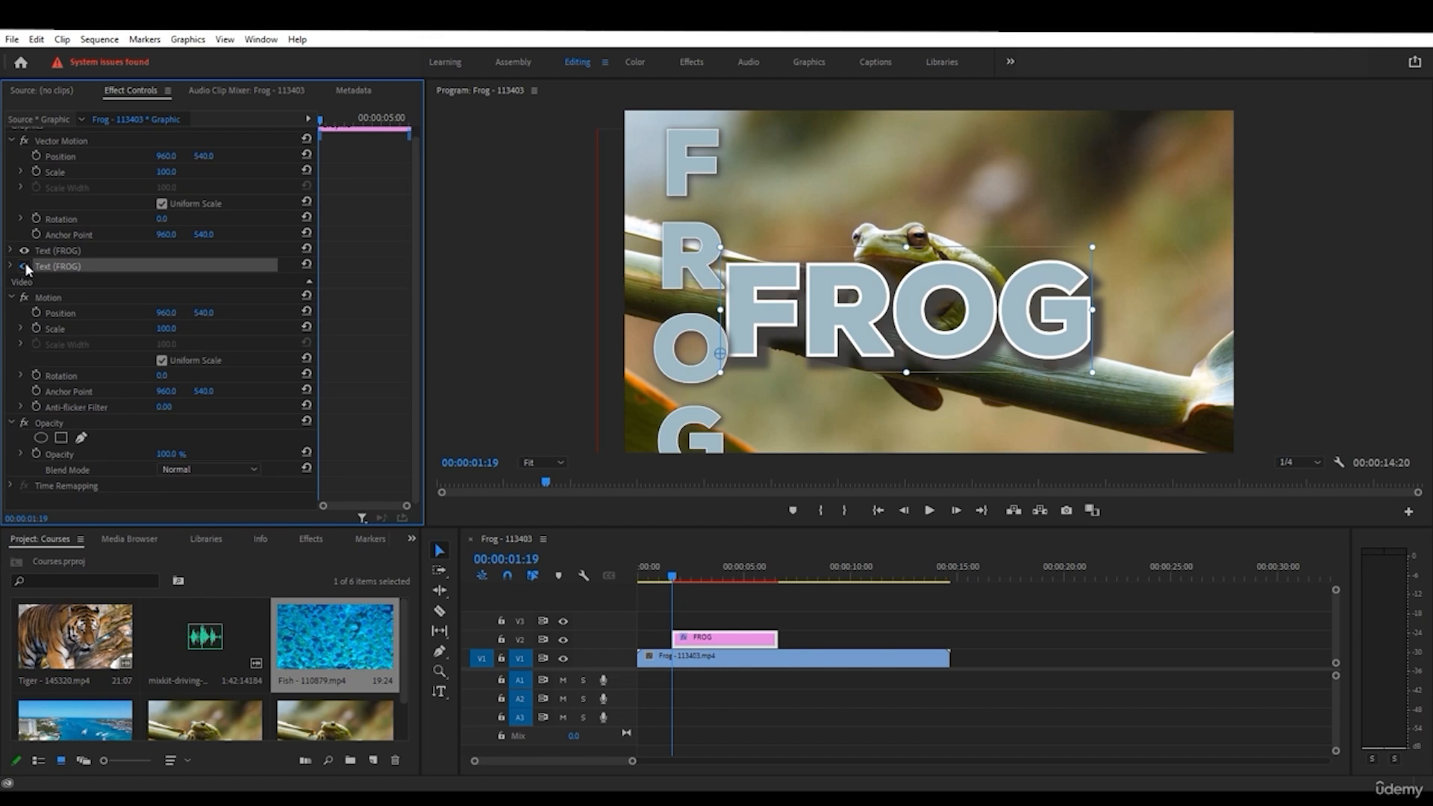
pyautogui.click(24, 266)
pyautogui.click(25, 266)
pyautogui.click(11, 266)
pyautogui.scroll(-1, 73, 365)
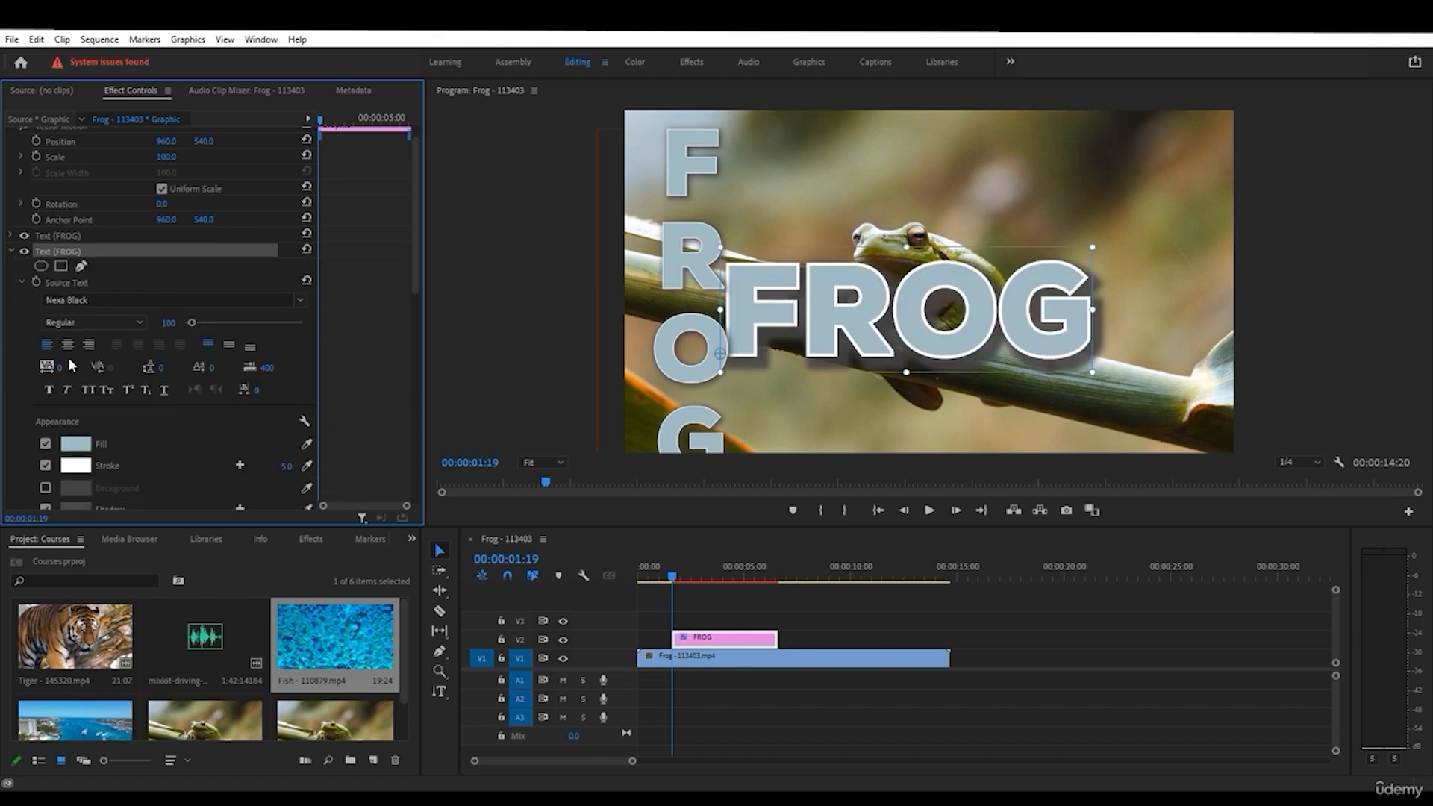
pyautogui.scroll(-1, 72, 365)
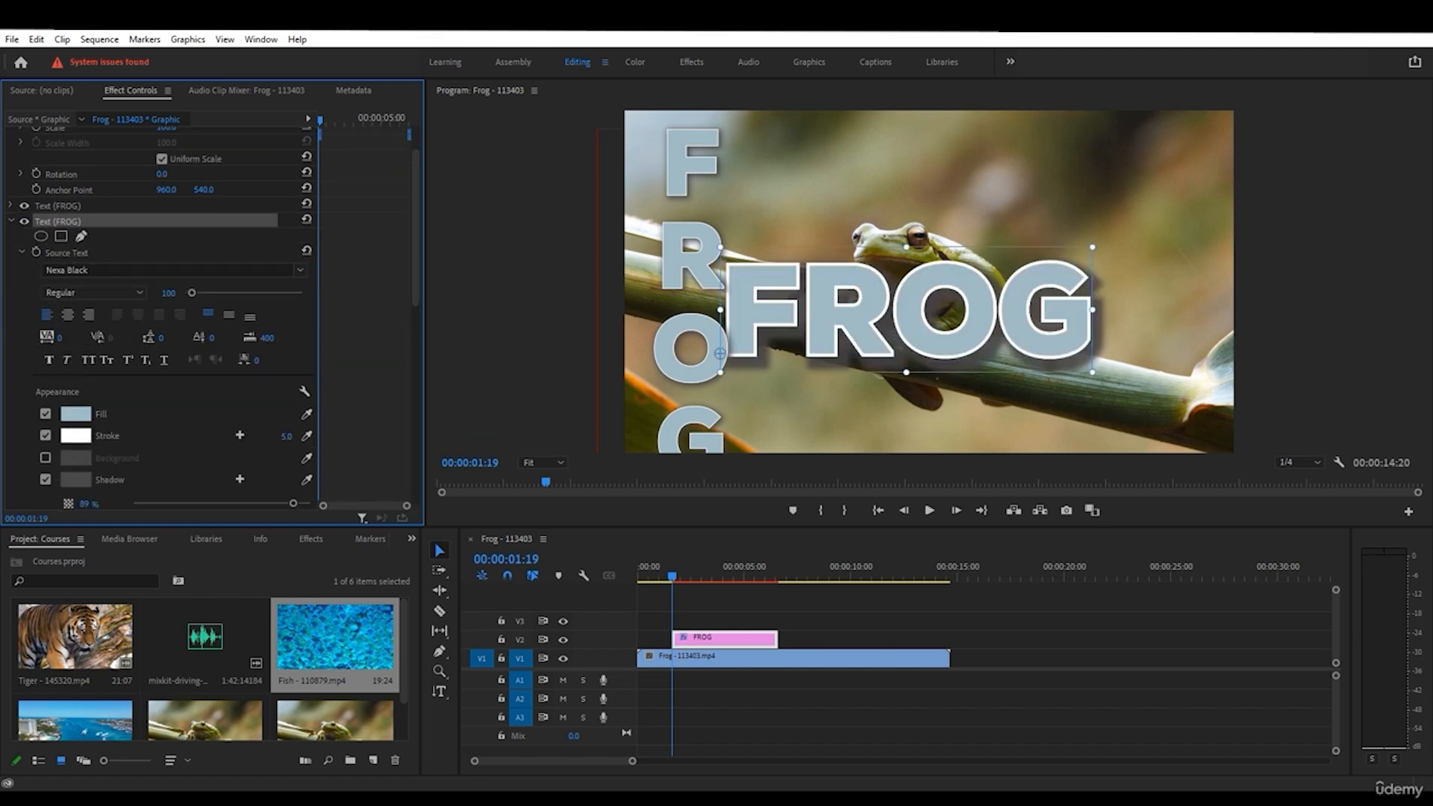
# - Set the horizontal FROG text's tracking to 196 and font size to 102, and apply faux bold and all caps
pyautogui.moveTo(63, 338); pyautogui.dragTo(161, 342)
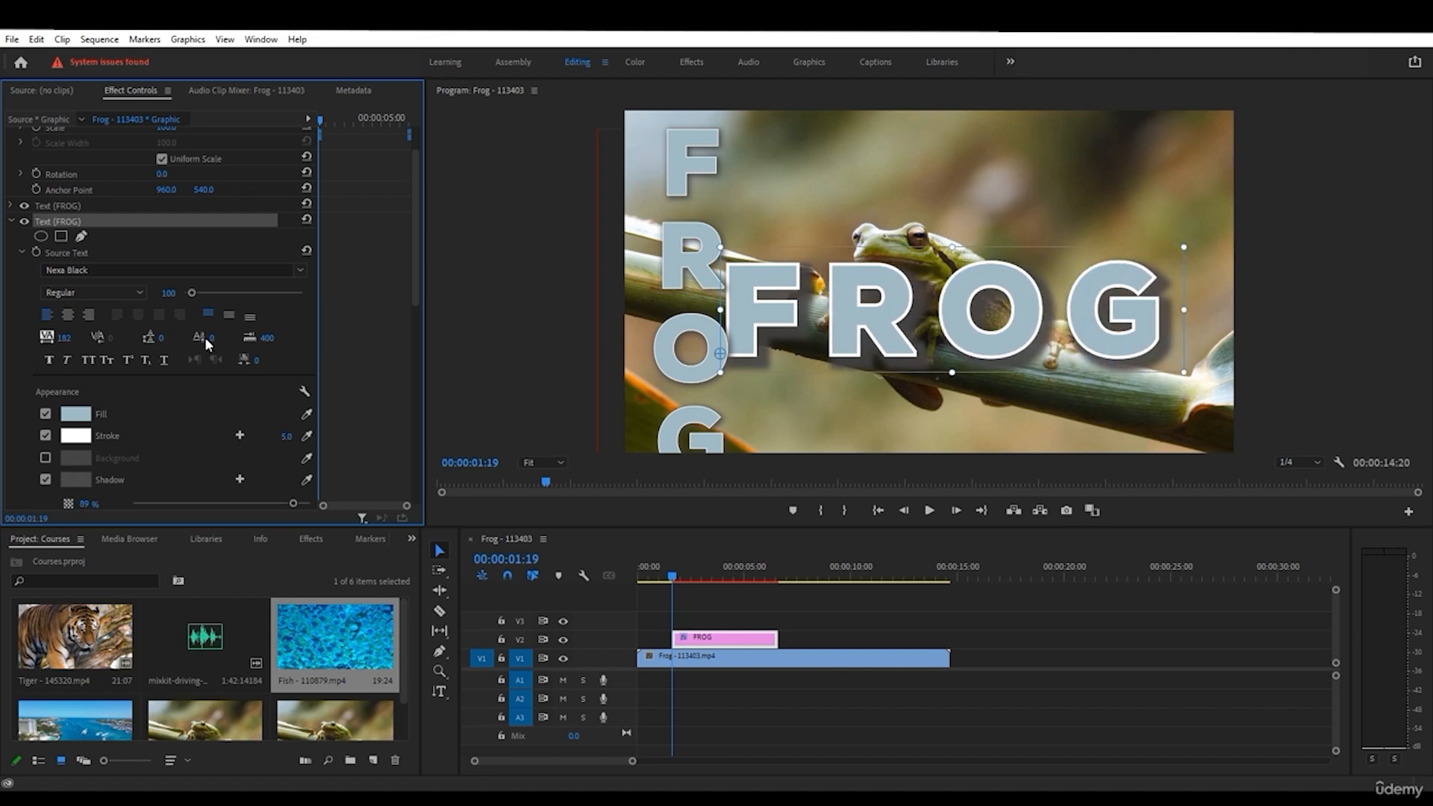
pyautogui.click(48, 360)
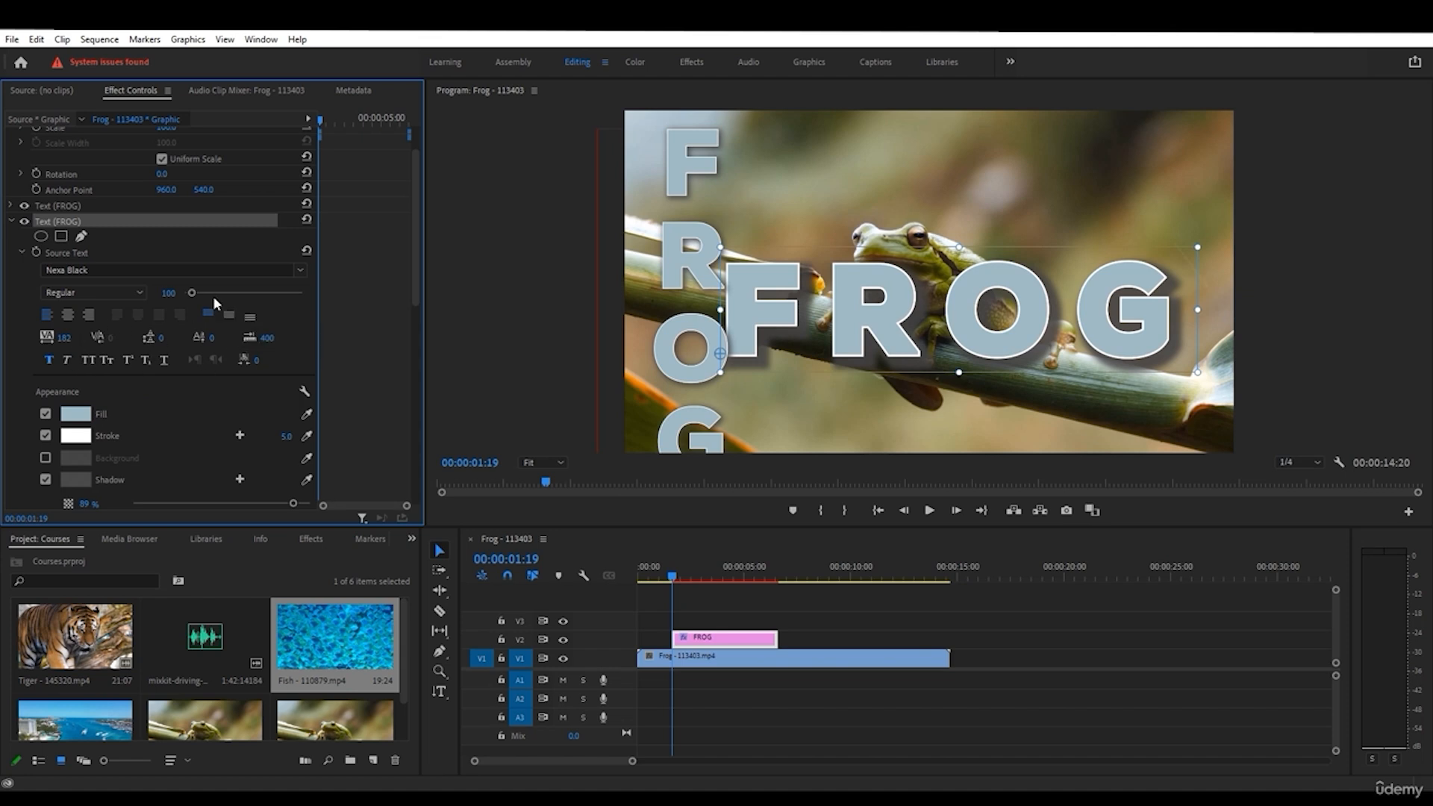
pyautogui.moveTo(200, 294)
pyautogui.mouseDown()
pyautogui.moveTo(137, 291)
pyautogui.moveTo(193, 297)
pyautogui.mouseUp()
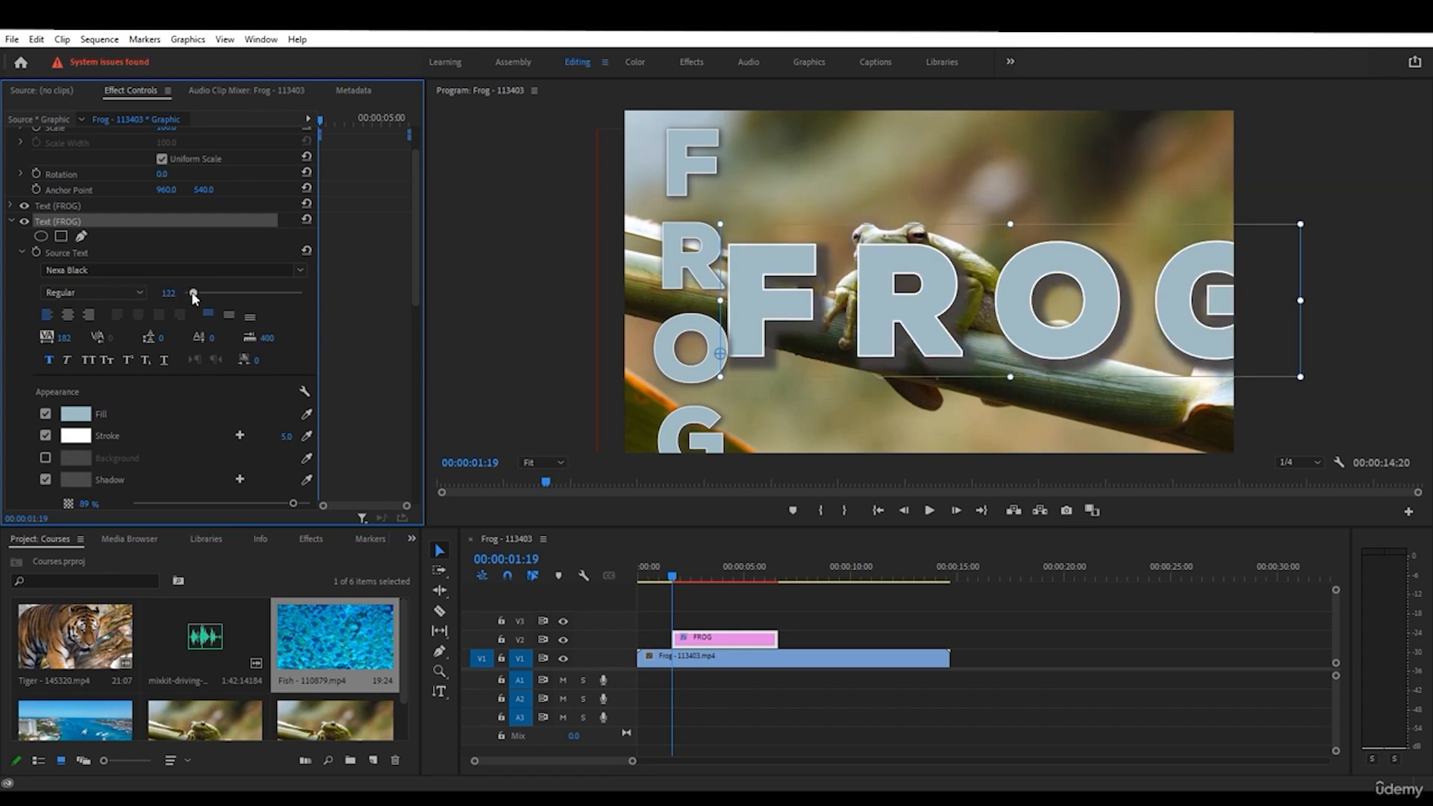
pyautogui.click(88, 363)
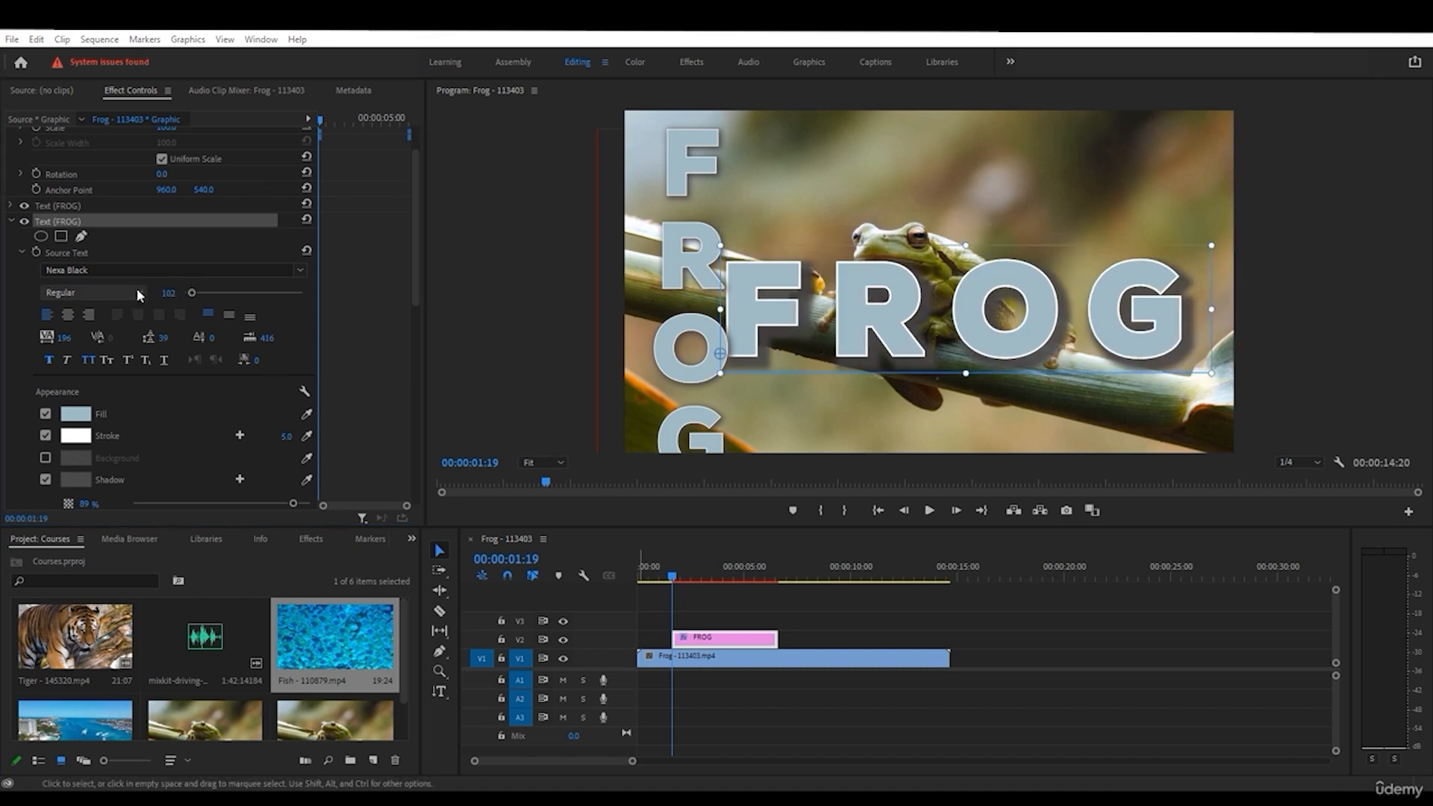
# - Enable Vector Motion position keyframing at 00:00:01:19, shift the horizontal FROG text partly past the picture's right edge, and go to 00:00:01:29
pyautogui.scroll(3, 172, 247)
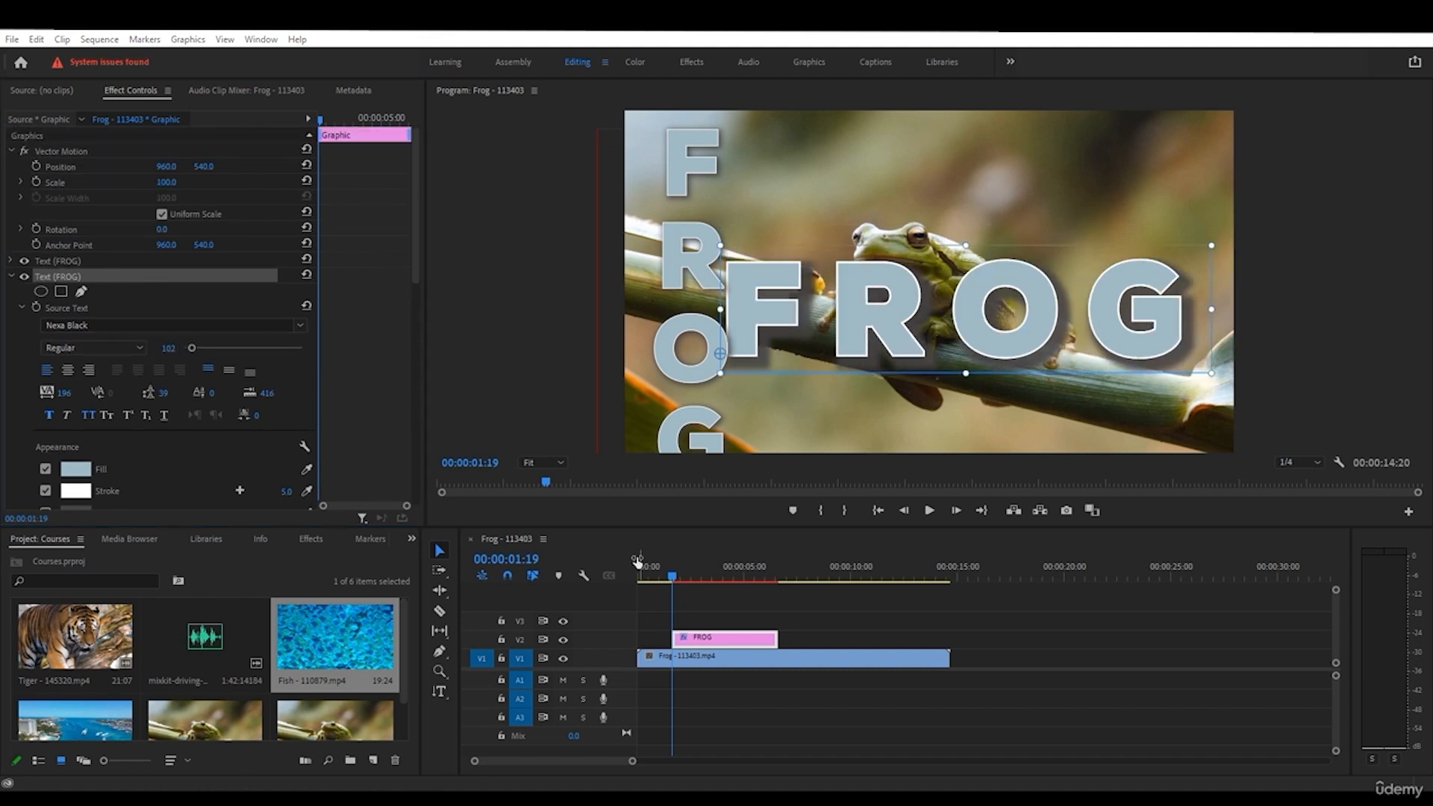
pyautogui.click(36, 166)
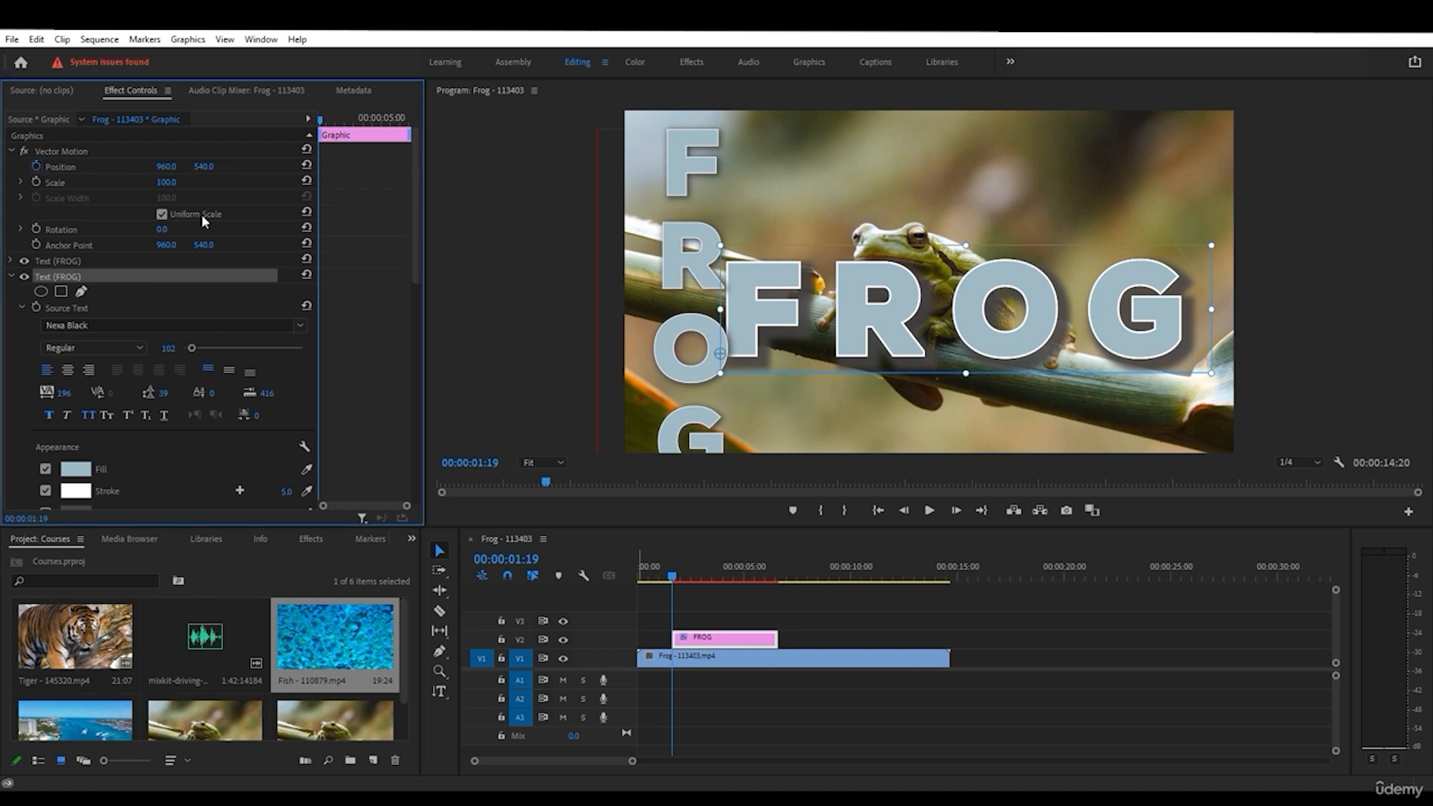
pyautogui.moveTo(974, 302); pyautogui.dragTo(337, 291)
pyautogui.moveTo(326, 121); pyautogui.dragTo(347, 118)
pyautogui.moveTo(504, 320); pyautogui.dragTo(1295, 324)
pyautogui.moveTo(706, 576); pyautogui.dragTo(680, 581)
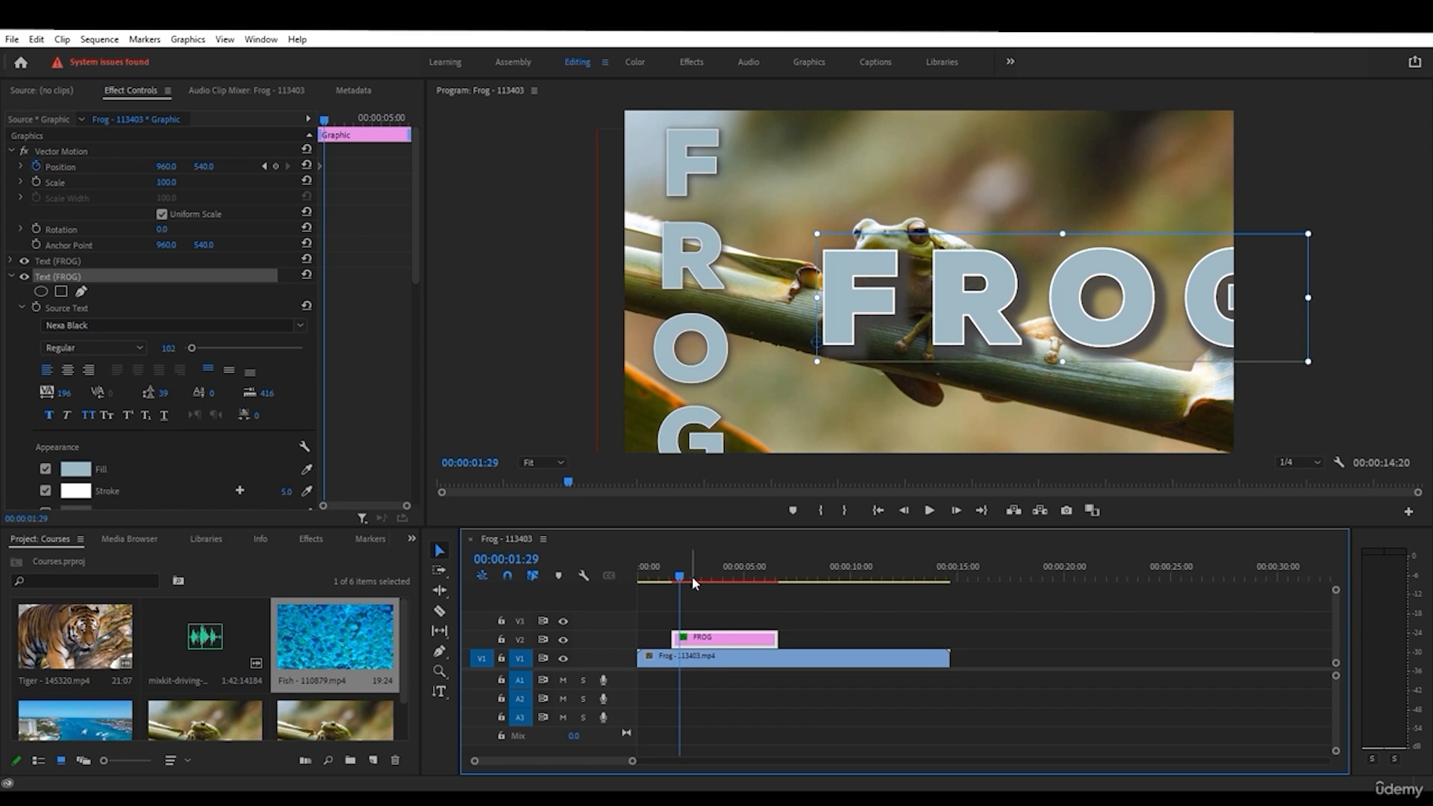
# - Return the playhead to 00:00:01:19, select the horizontal FROG text, and toggle its visibility off and on
pyautogui.scroll(-4, 89, 282)
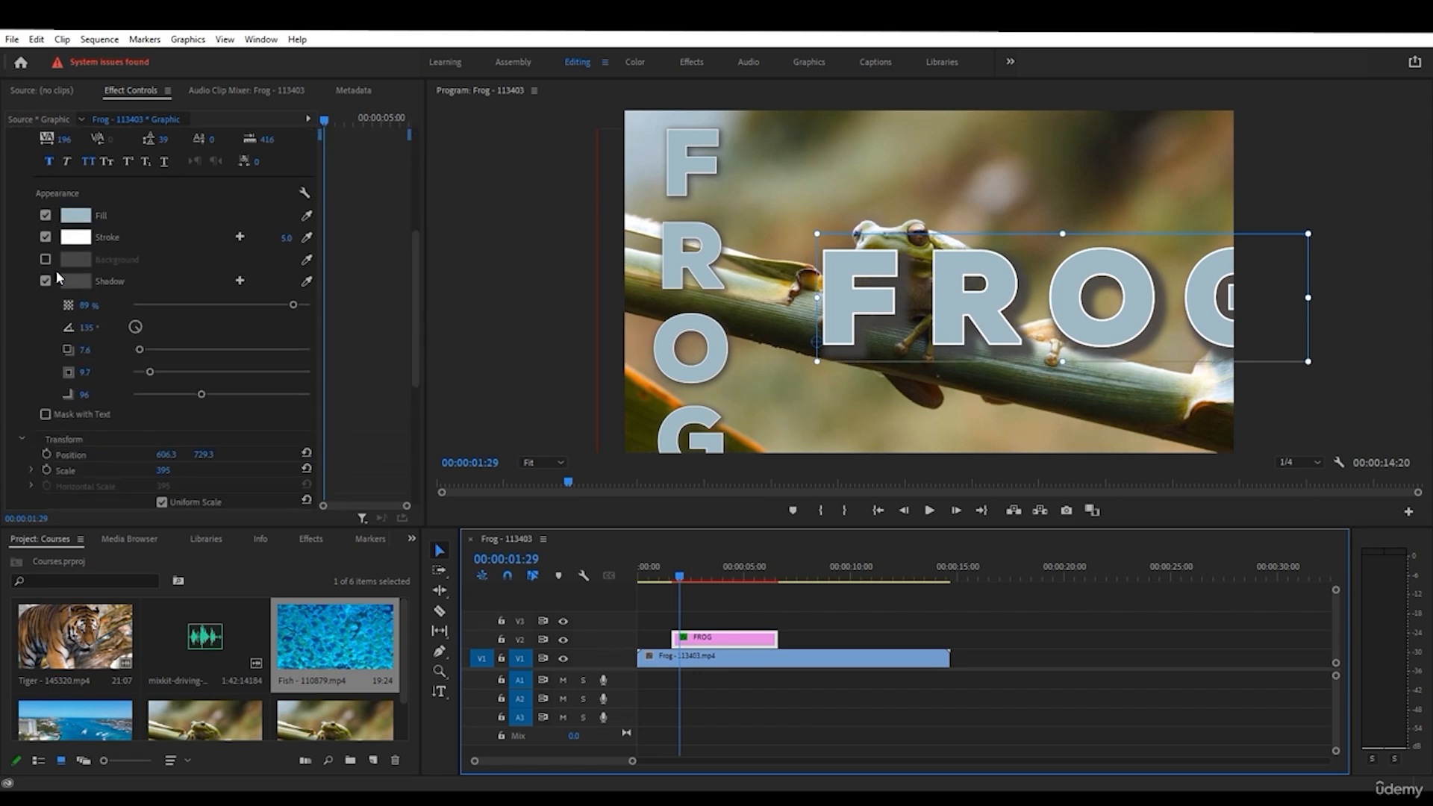
pyautogui.scroll(-6, 56, 277)
pyautogui.click(66, 335)
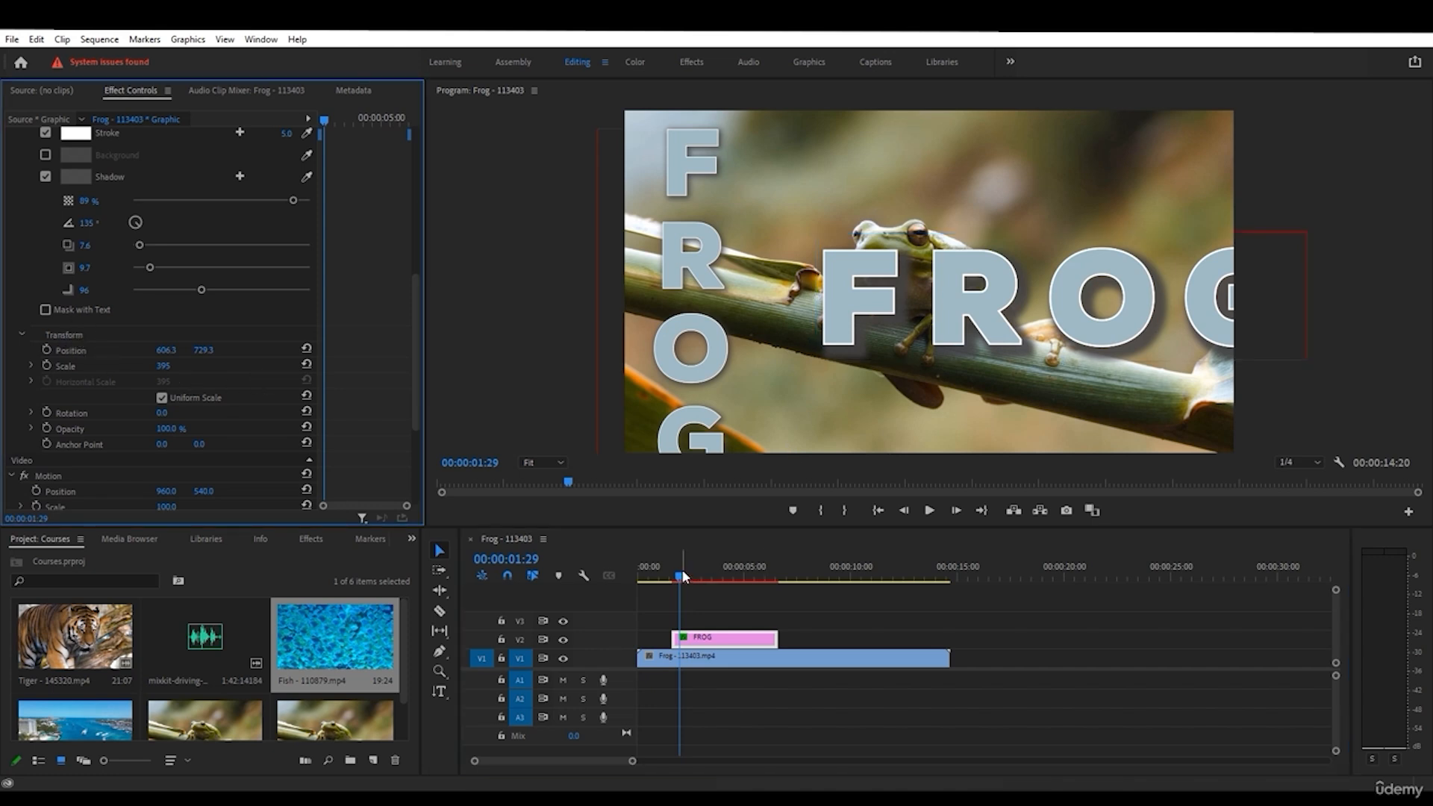
pyautogui.moveTo(682, 569); pyautogui.dragTo(674, 576)
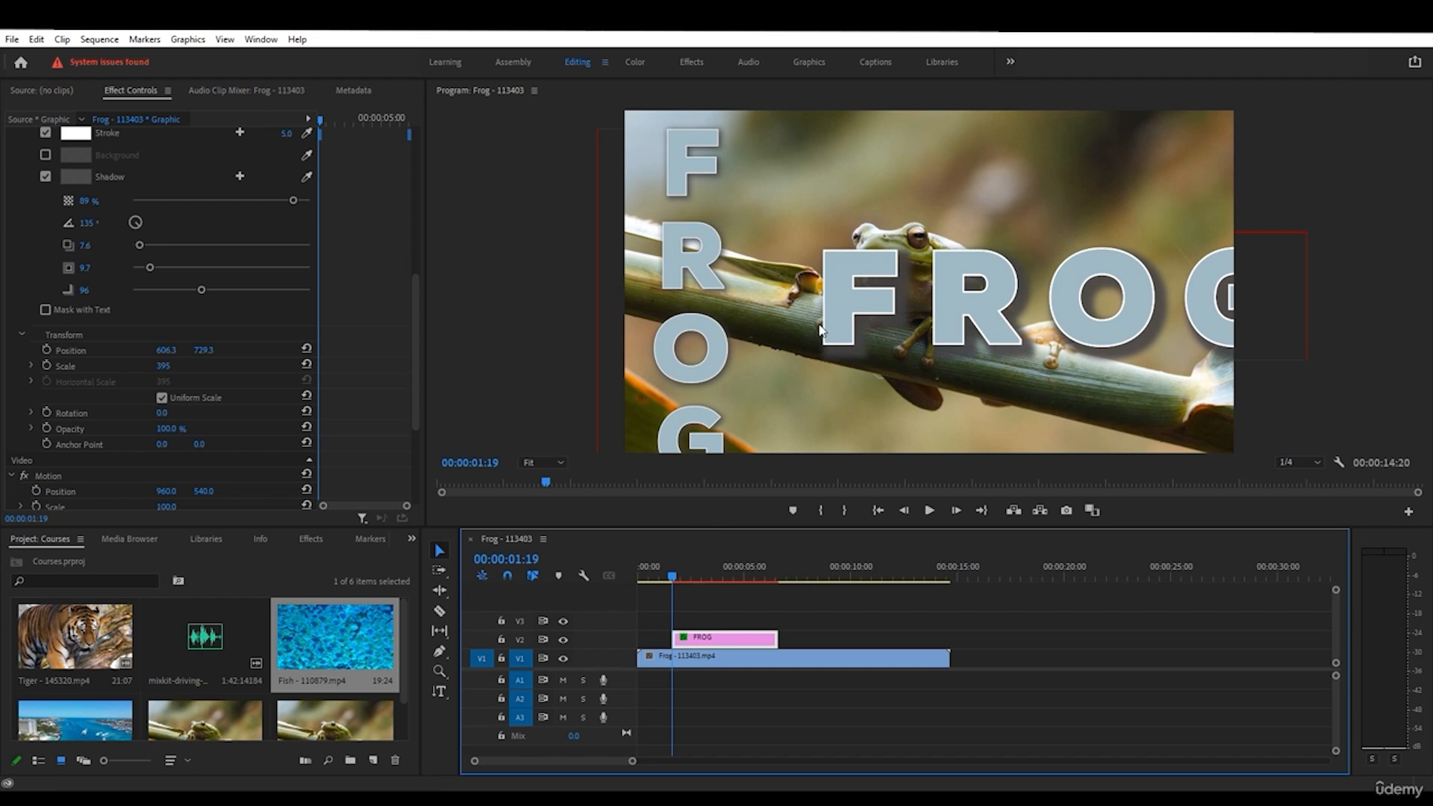
pyautogui.scroll(10, 142, 346)
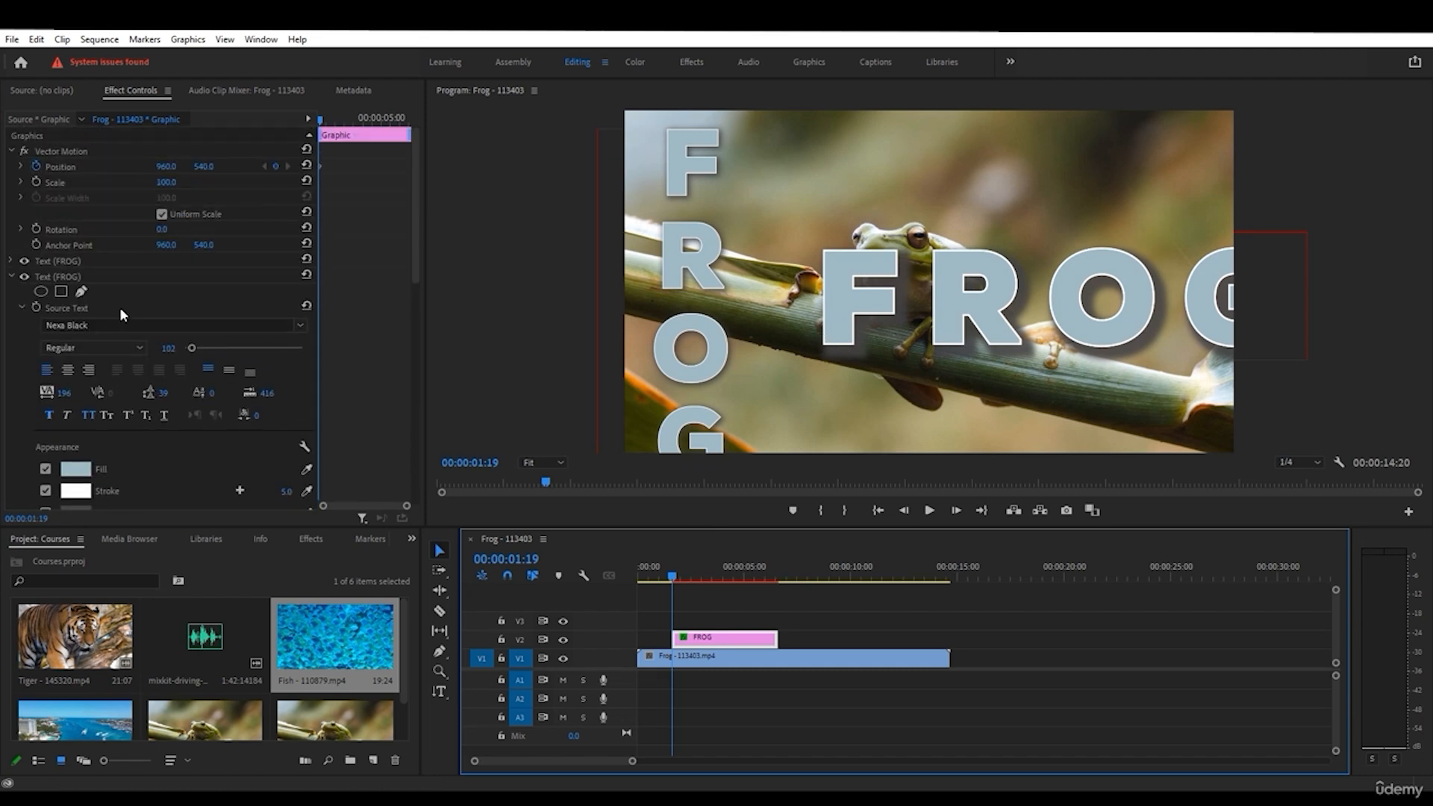
pyautogui.click(61, 277)
pyautogui.click(25, 276)
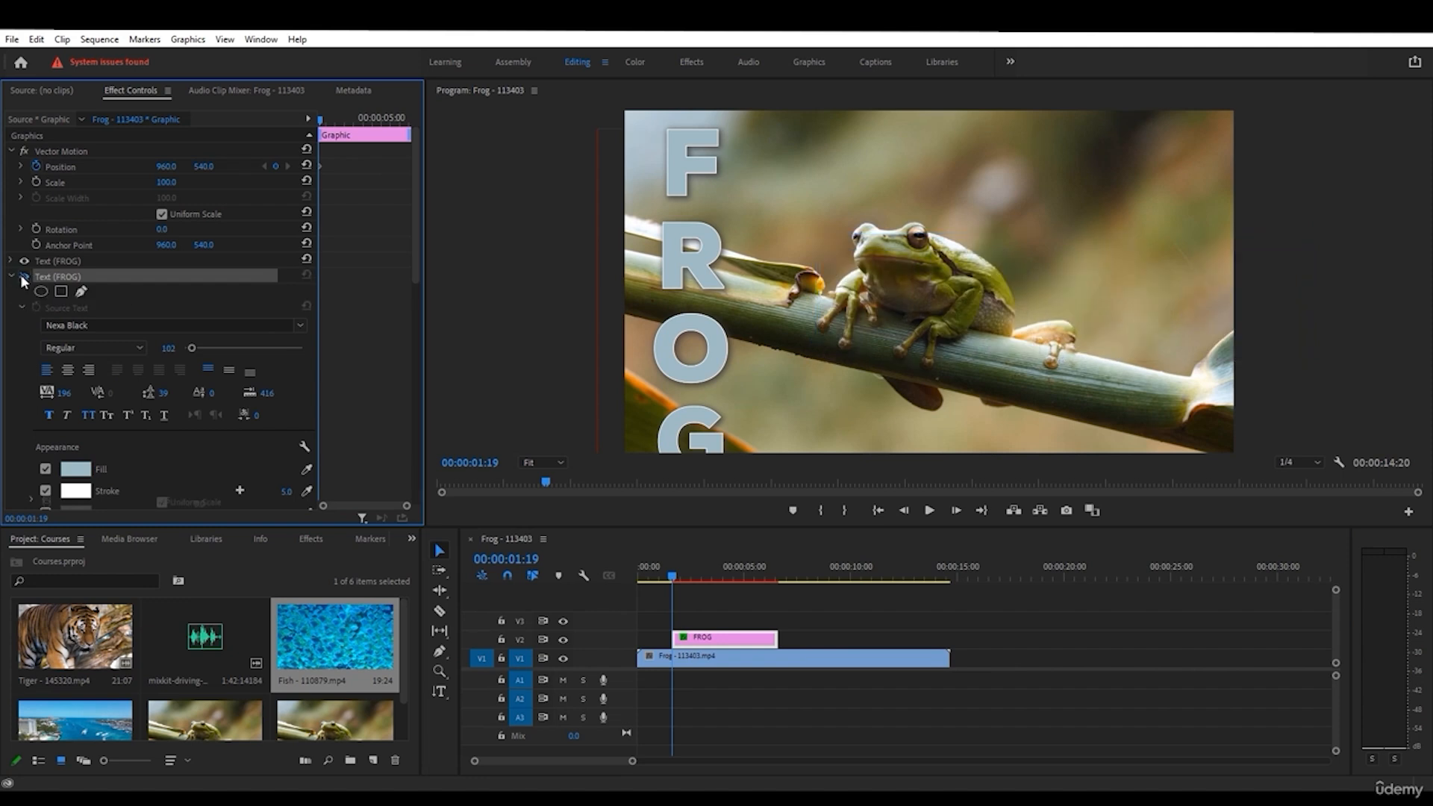
pyautogui.click(25, 276)
# - Try Palatino Linotype on the horizontal FROG text and set its font to Nexa Regular
pyautogui.scroll(-3, 59, 321)
pyautogui.scroll(-2, 234, 318)
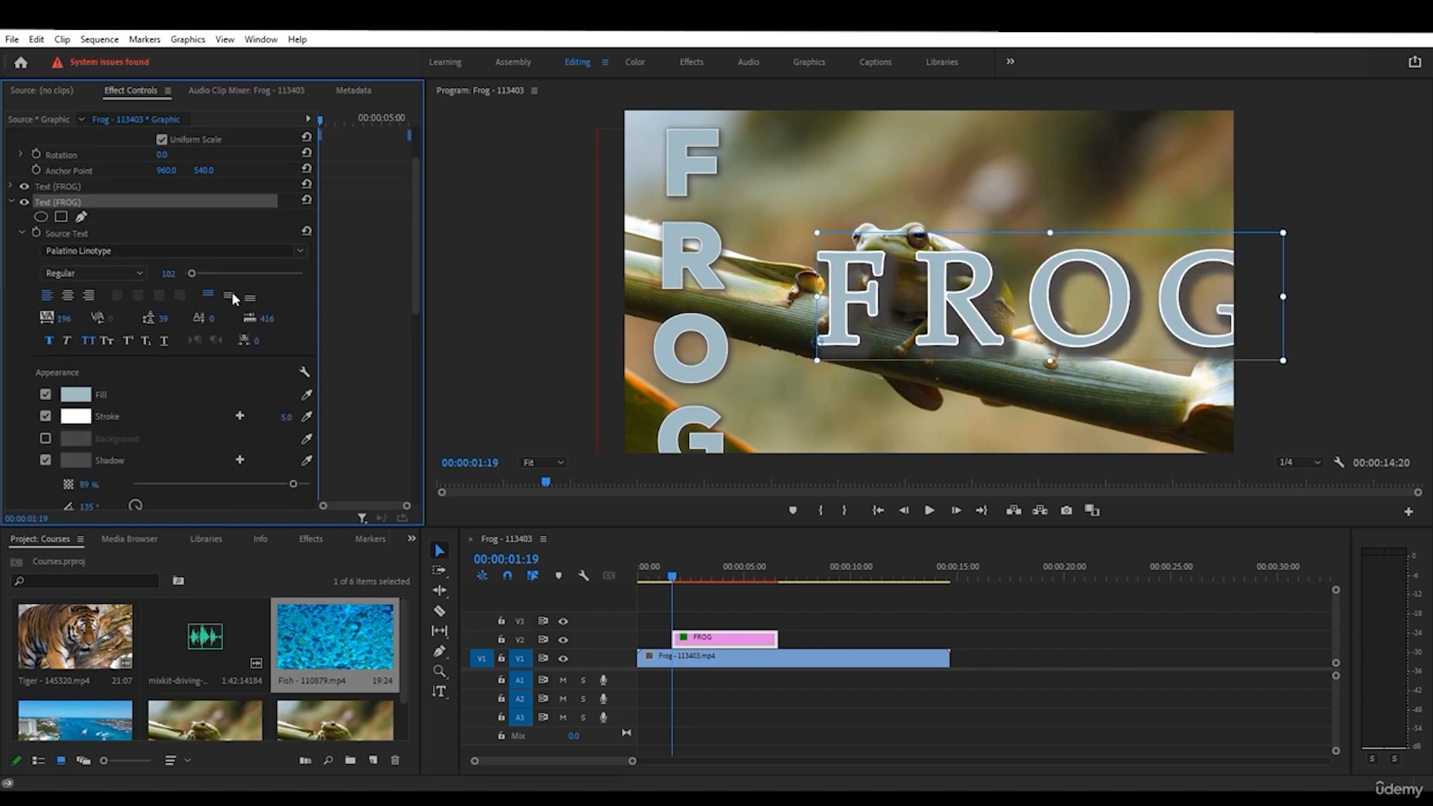
pyautogui.scroll(2, 203, 253)
pyautogui.scroll(-4, 271, 377)
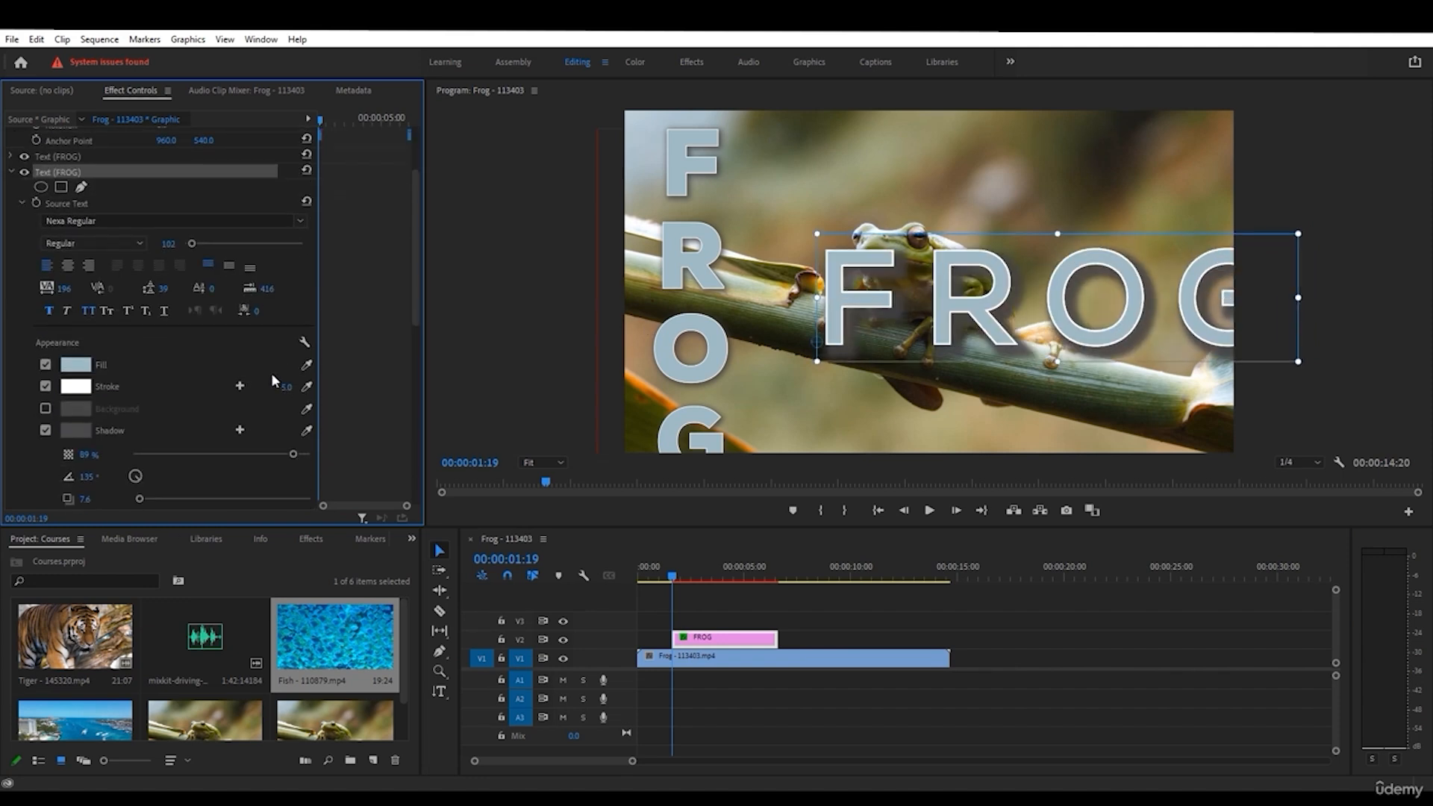
# - Keyframe the horizontal FROG text's Transform position at 00:00:01:19 and at 00:00:02:26 with -772.7, 734.3, and preview the motion at 00:00:01:29
pyautogui.scroll(-6, 227, 375)
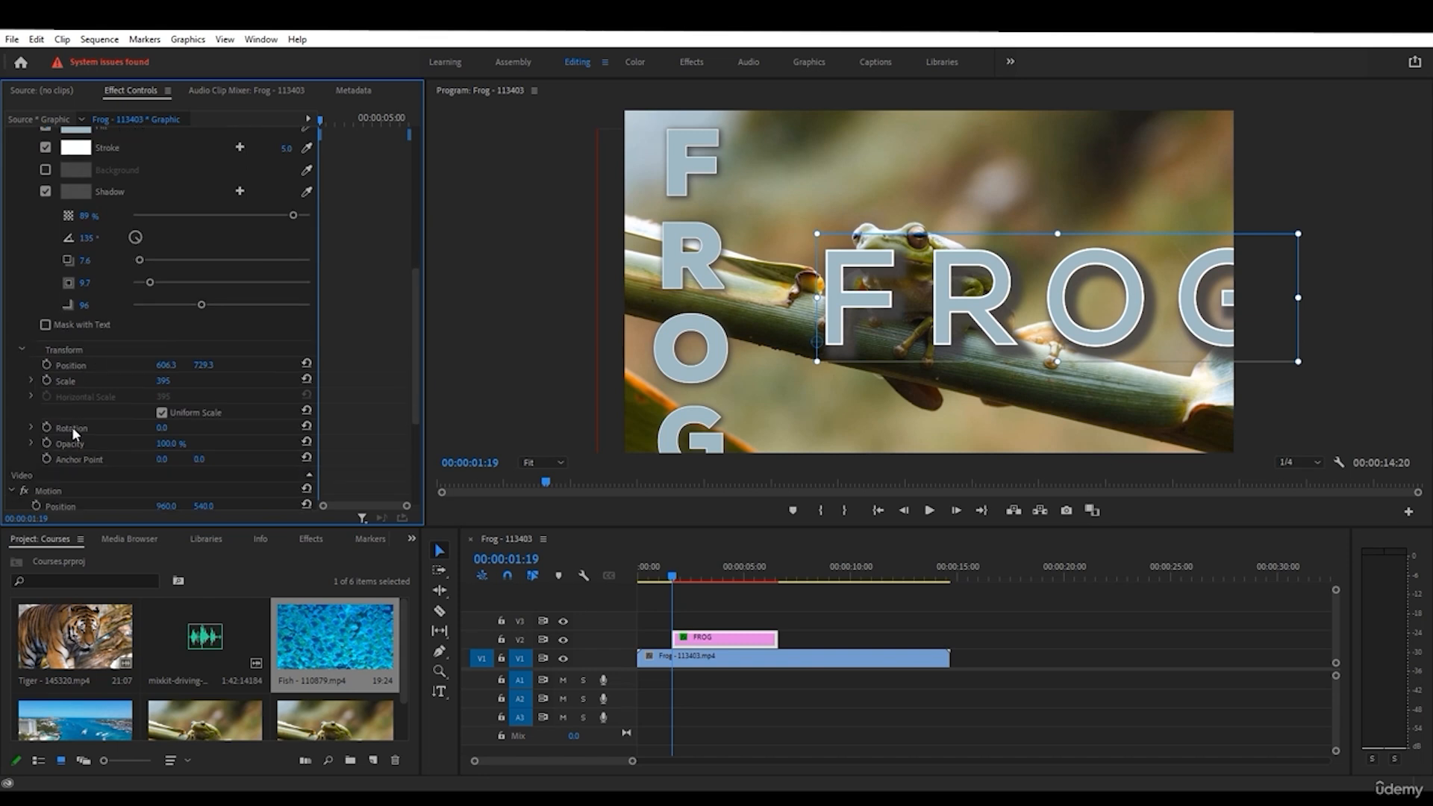
pyautogui.click(47, 365)
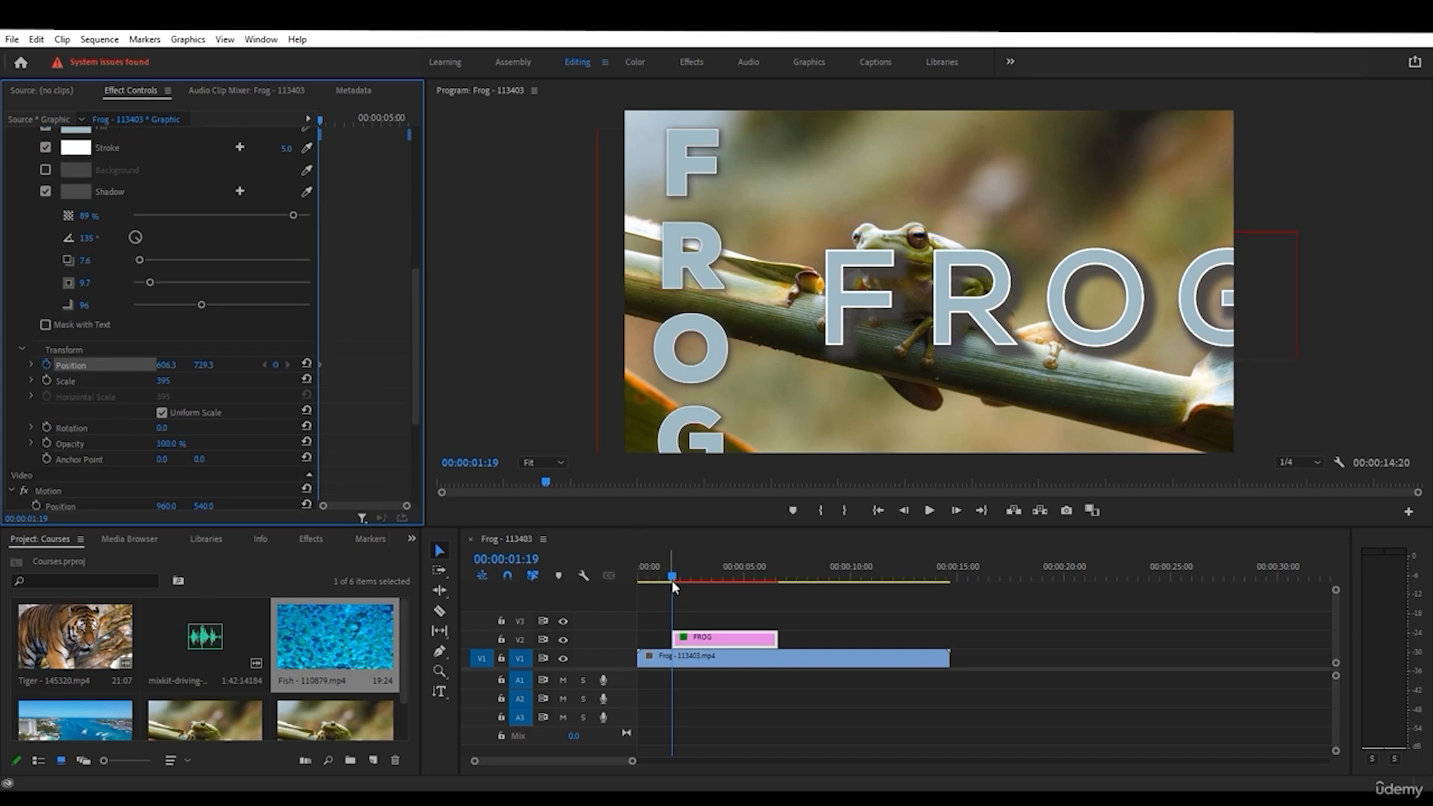
pyautogui.moveTo(673, 581); pyautogui.dragTo(699, 578)
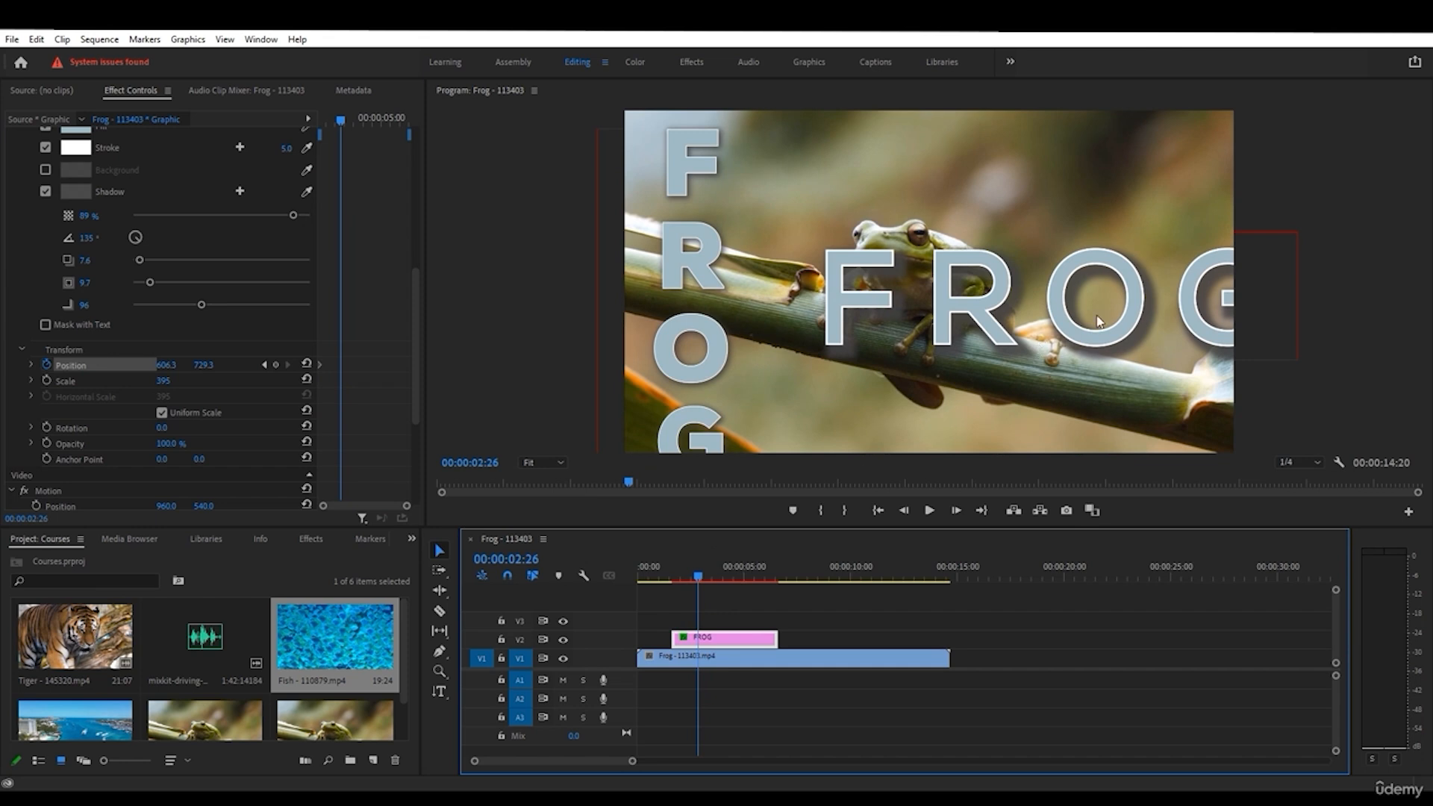
pyautogui.moveTo(1097, 321); pyautogui.dragTo(660, 322)
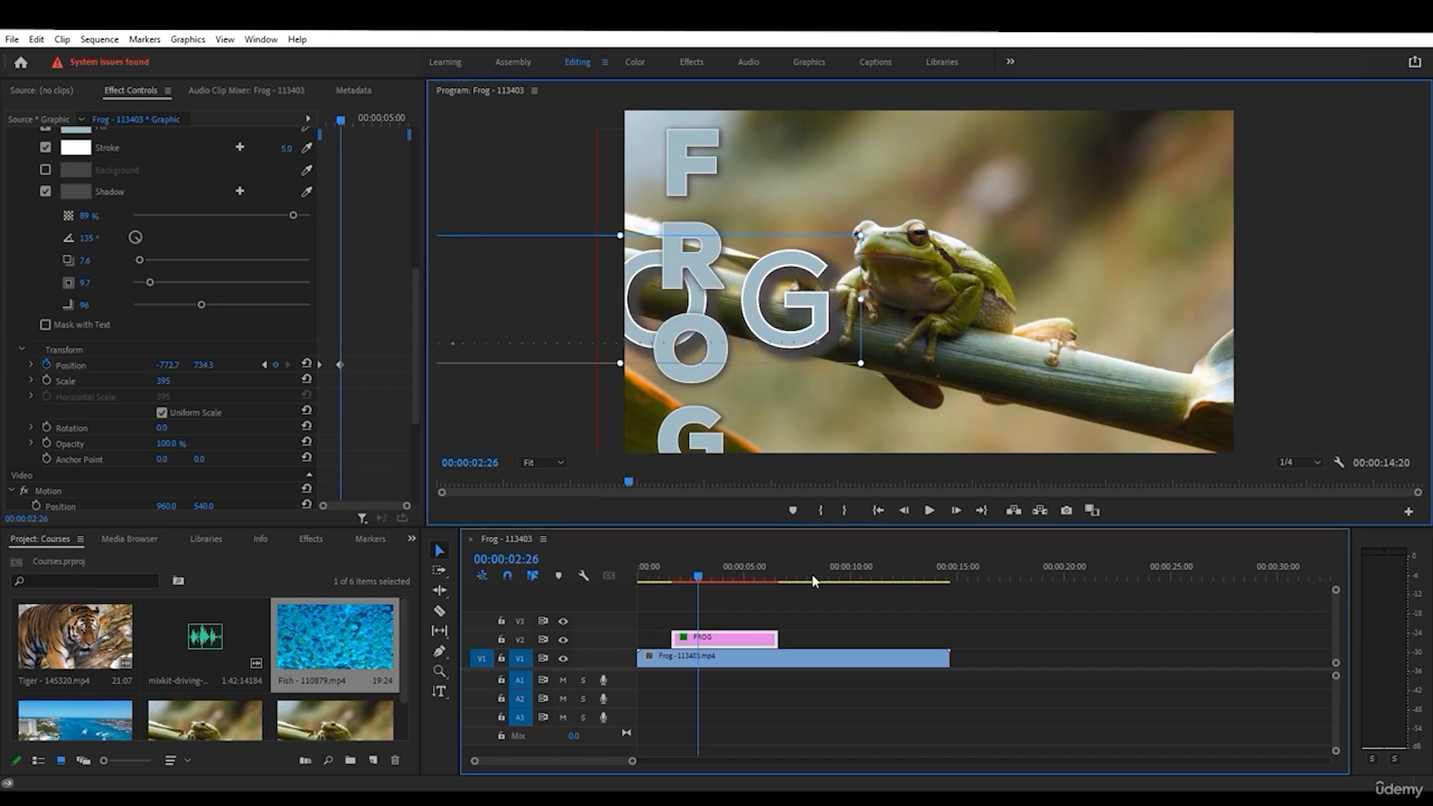
pyautogui.moveTo(702, 579)
pyautogui.mouseDown()
pyautogui.moveTo(664, 579)
pyautogui.moveTo(680, 576)
pyautogui.mouseUp()
pyautogui.click(156, 457)
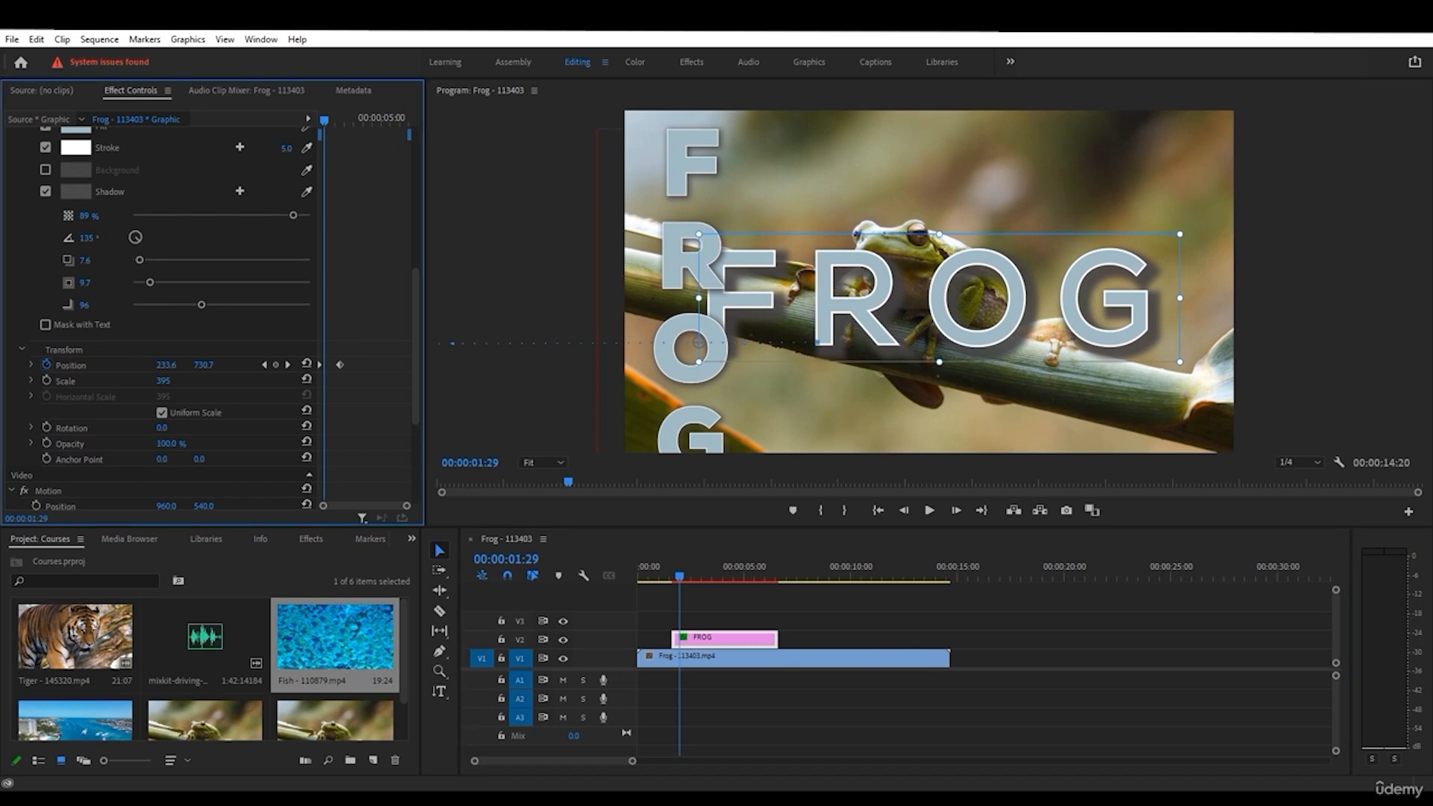
pyautogui.moveTo(158, 446)
pyautogui.mouseDown()
pyautogui.moveTo(120, 446)
pyautogui.moveTo(187, 448)
pyautogui.mouseUp()
# - Expand the Video 2 track, show video thumbnails on its clip, and move the playhead back to the FROG graphic's start
pyautogui.click(750, 643)
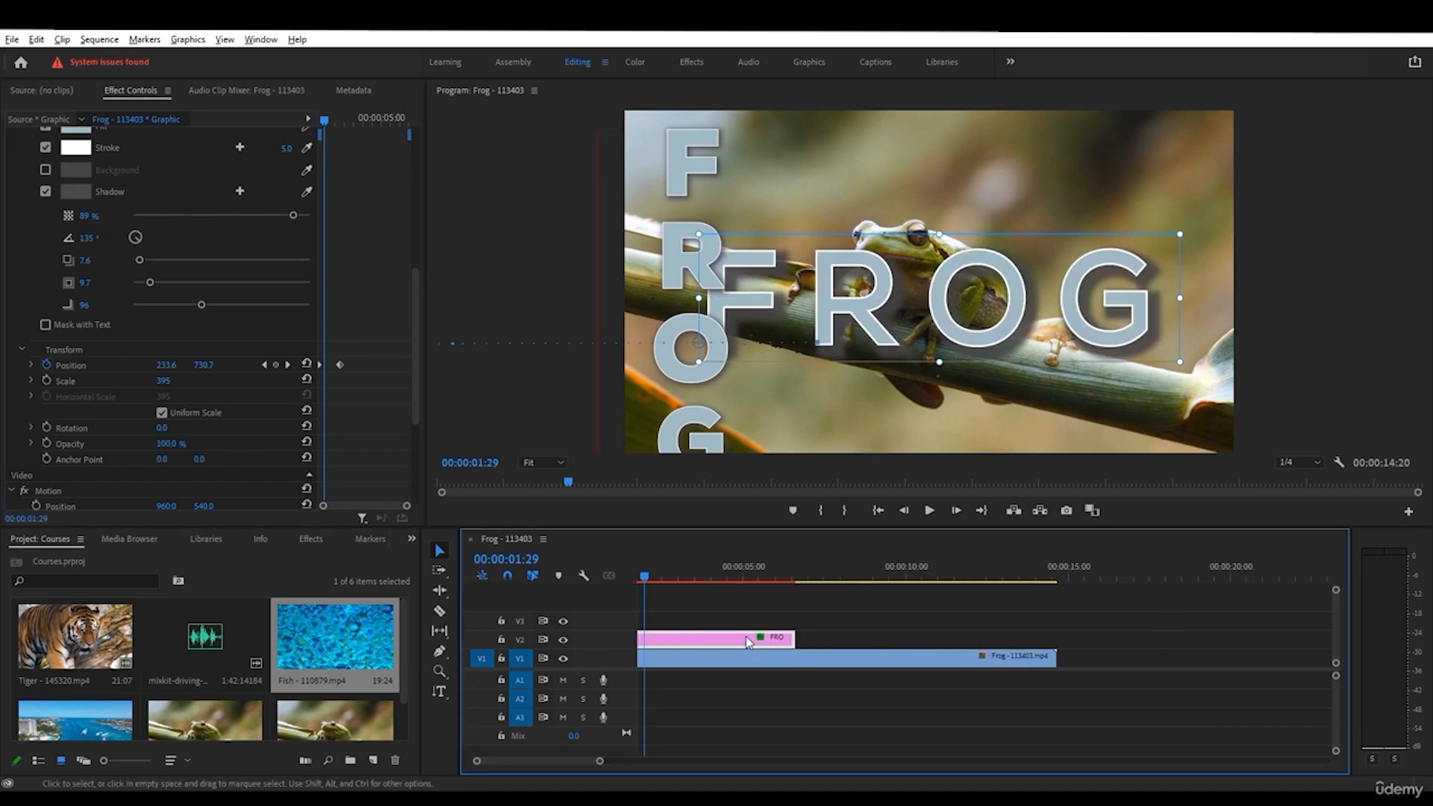
pyautogui.doubleClick(614, 642)
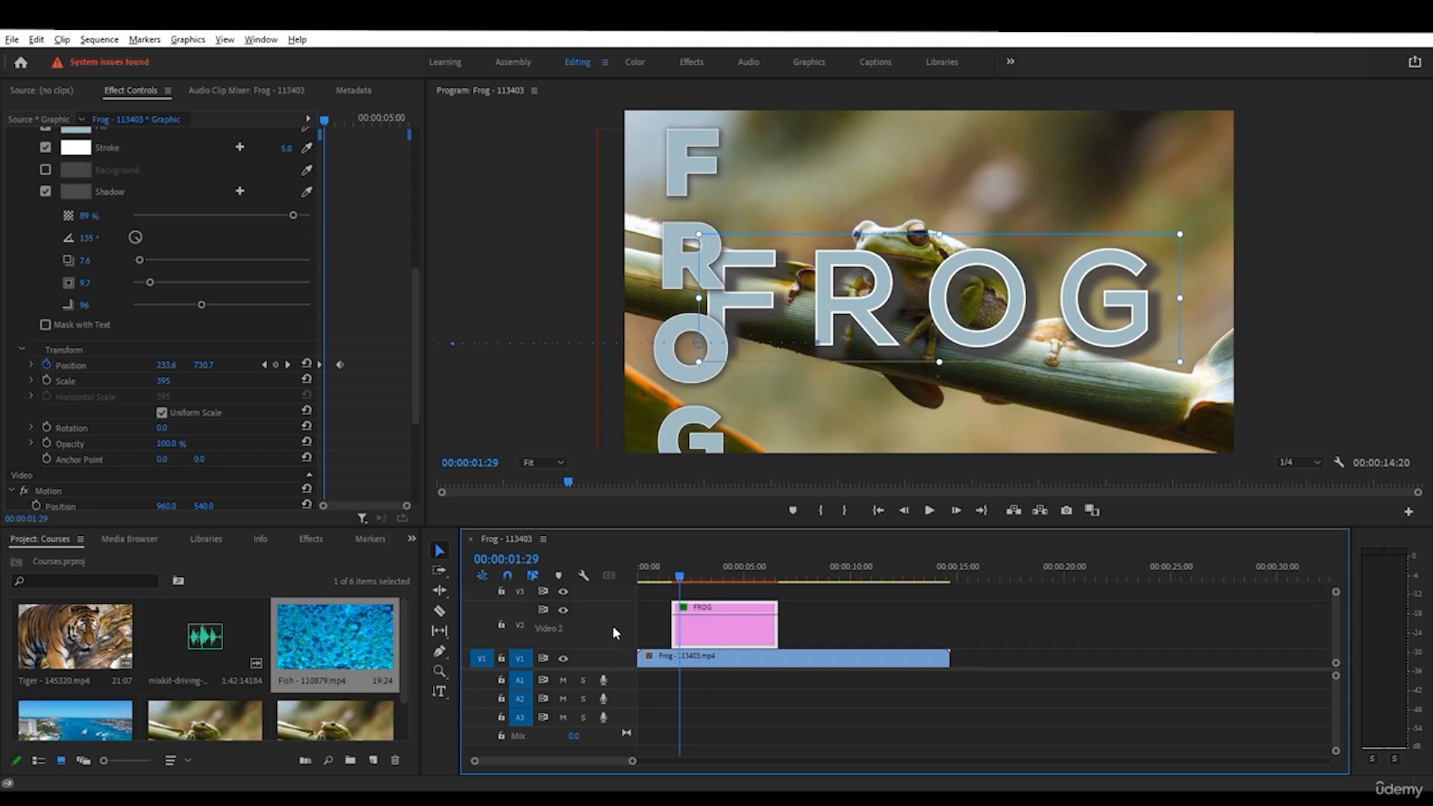
pyautogui.click(584, 576)
pyautogui.click(631, 277)
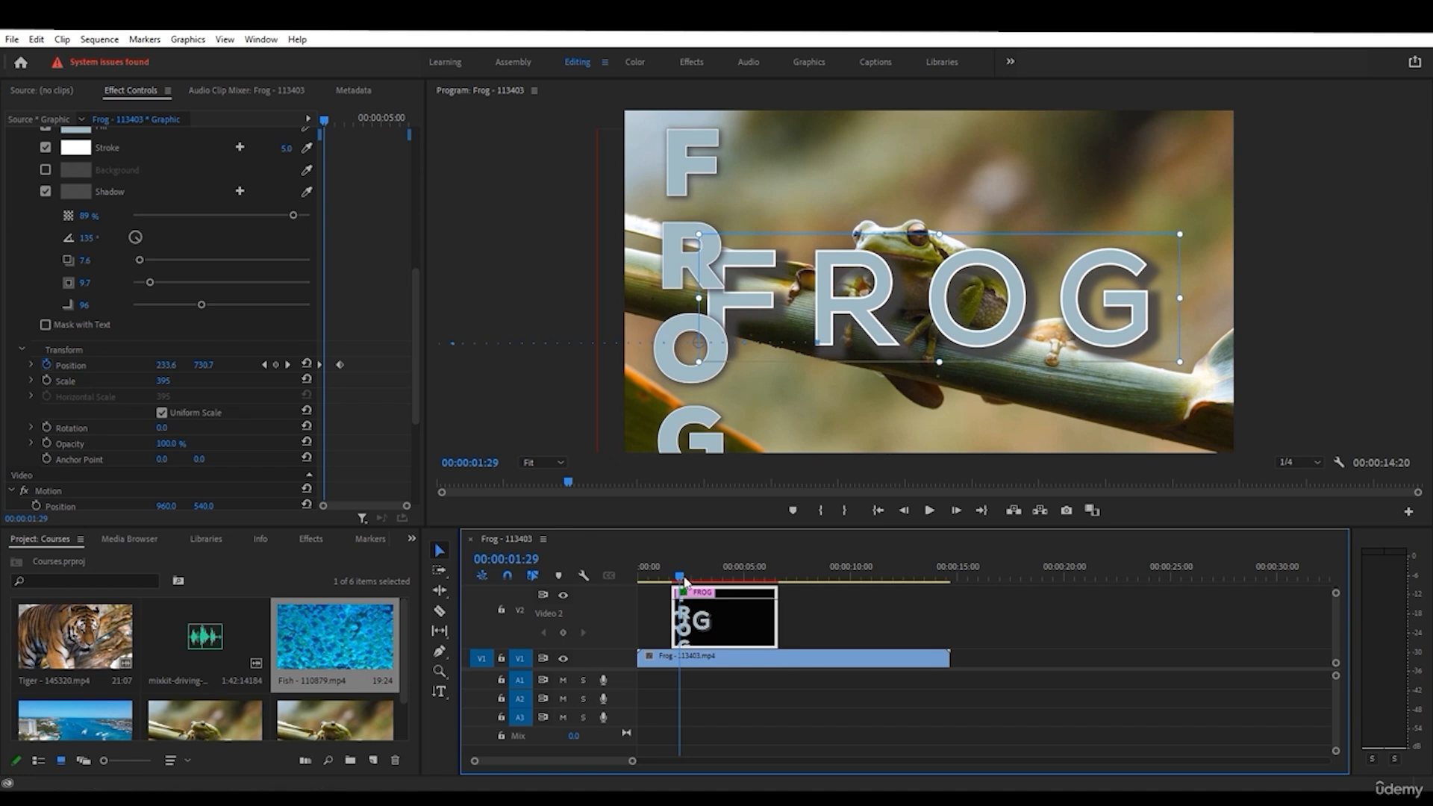
pyautogui.moveTo(679, 579)
pyautogui.mouseDown()
pyautogui.moveTo(691, 579)
pyautogui.moveTo(673, 578)
pyautogui.mouseUp()
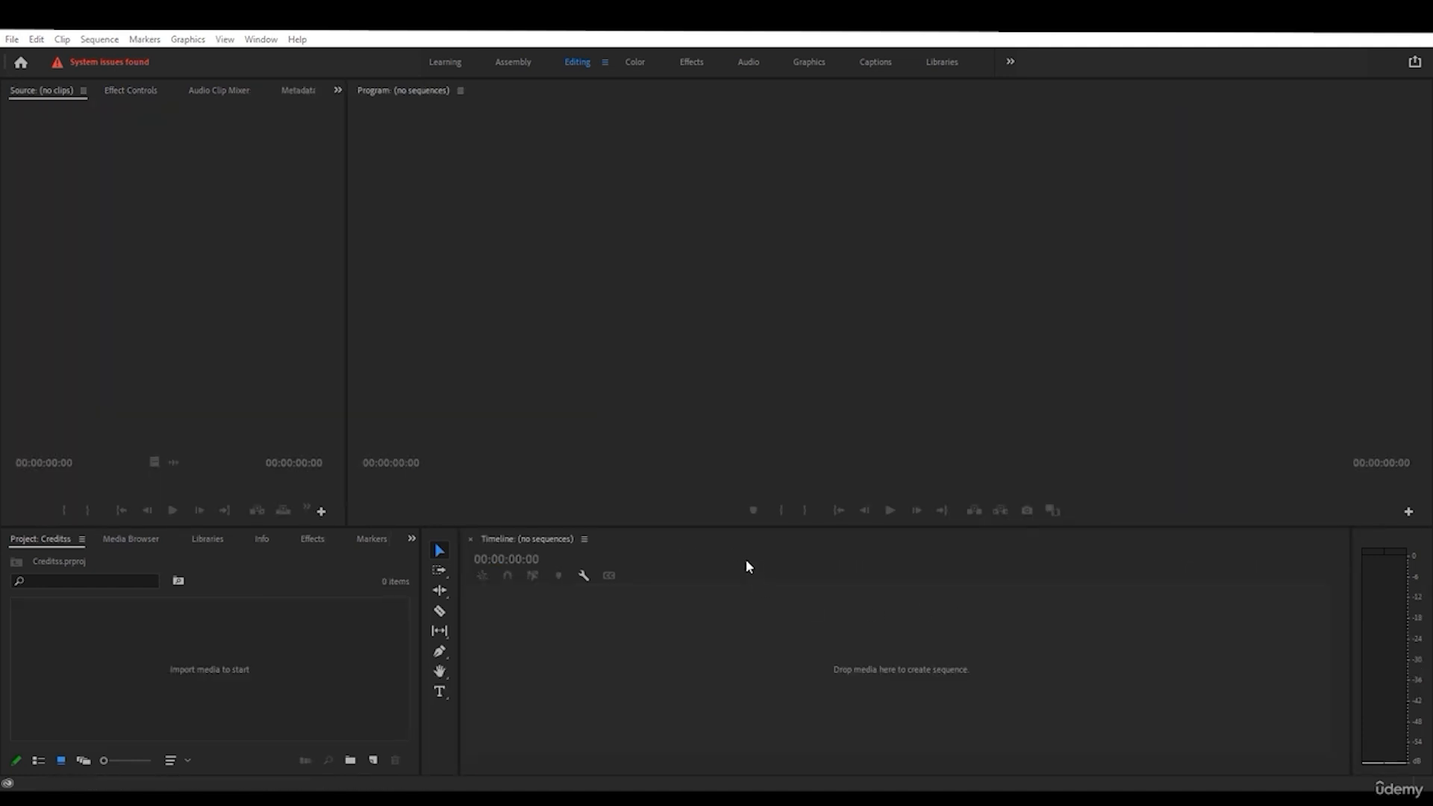
# - Start a new sequence in the Creditss project with Custom editing mode and a timebase of 30.00 frames/second
pyautogui.click(531, 646)
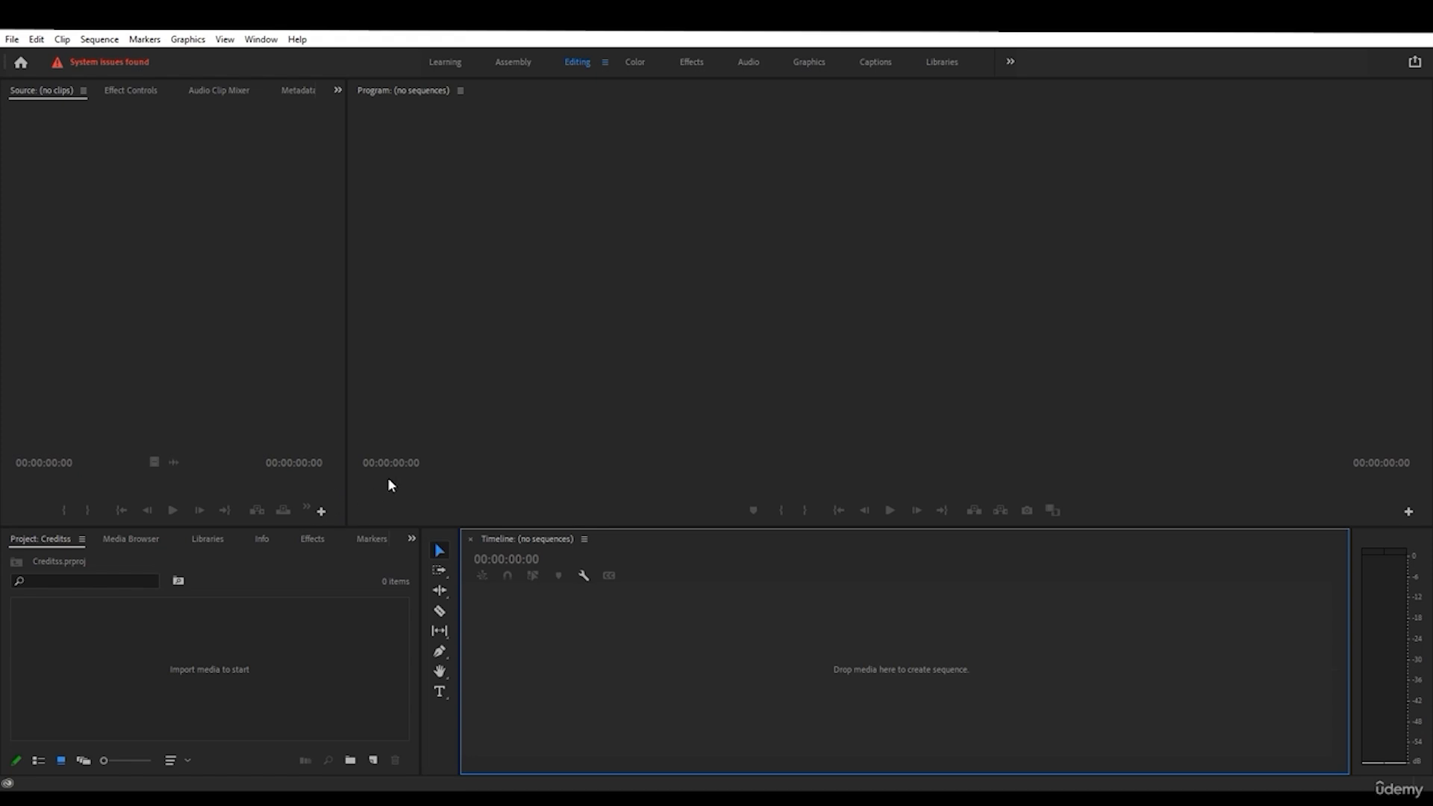
pyautogui.click(279, 684)
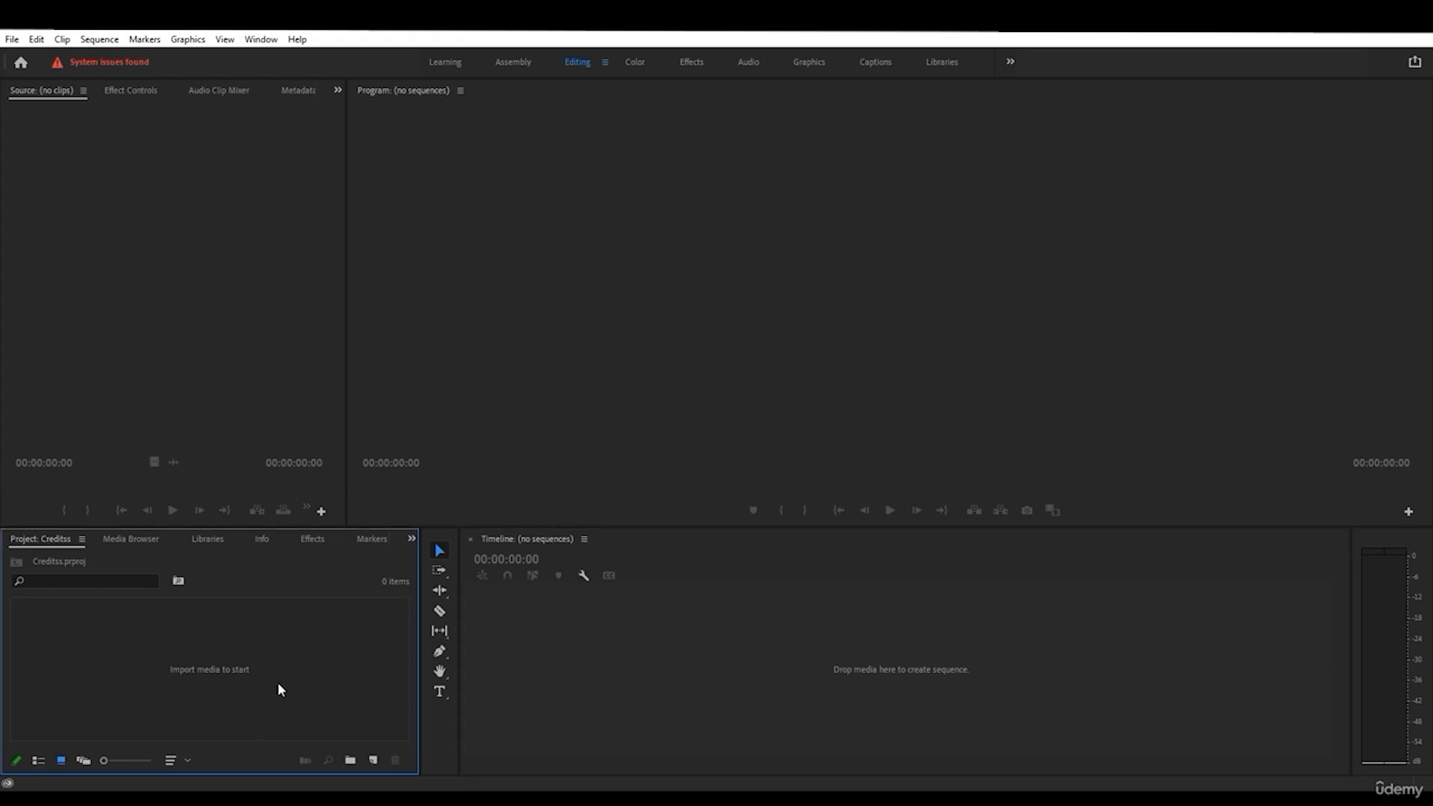
pyautogui.click(373, 762)
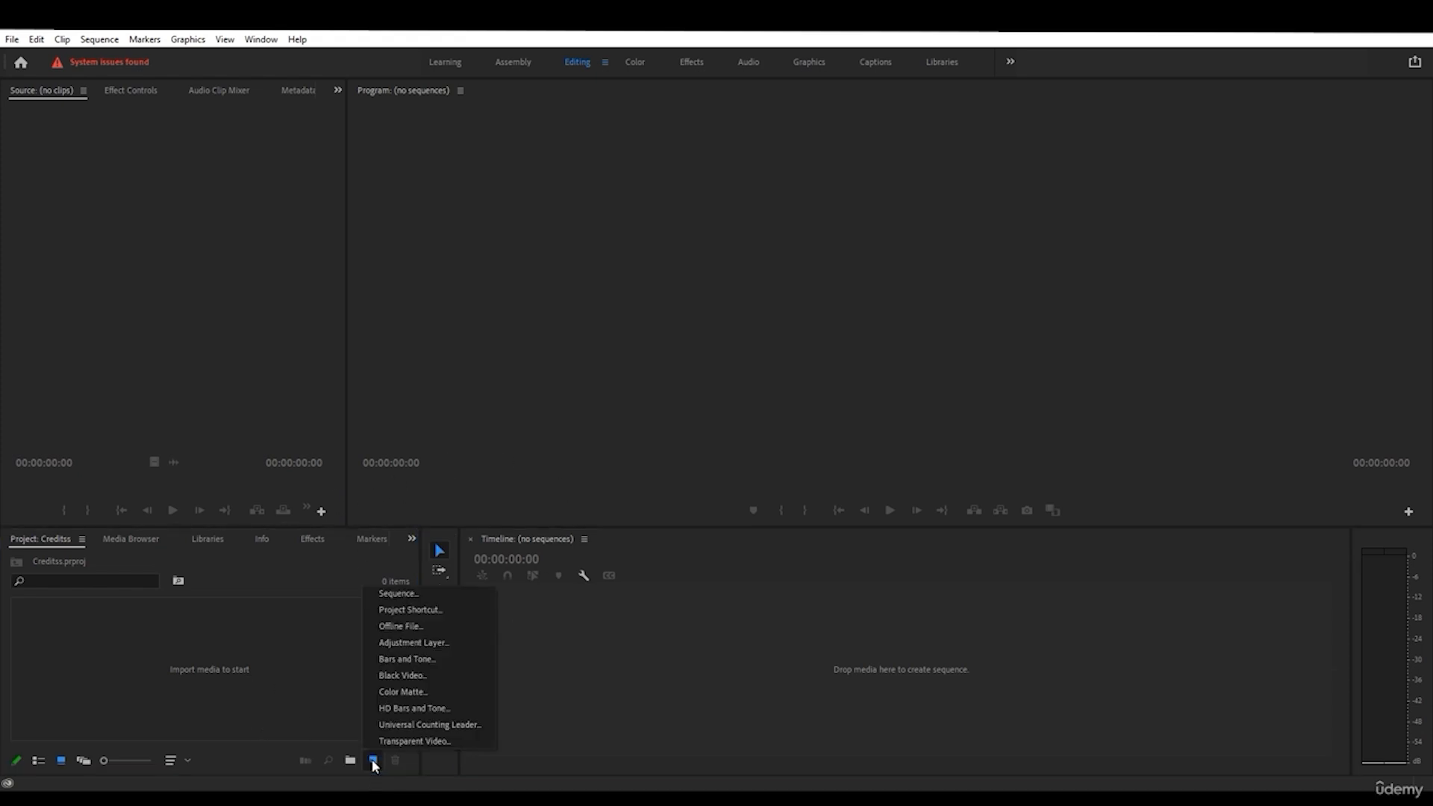
pyautogui.click(436, 602)
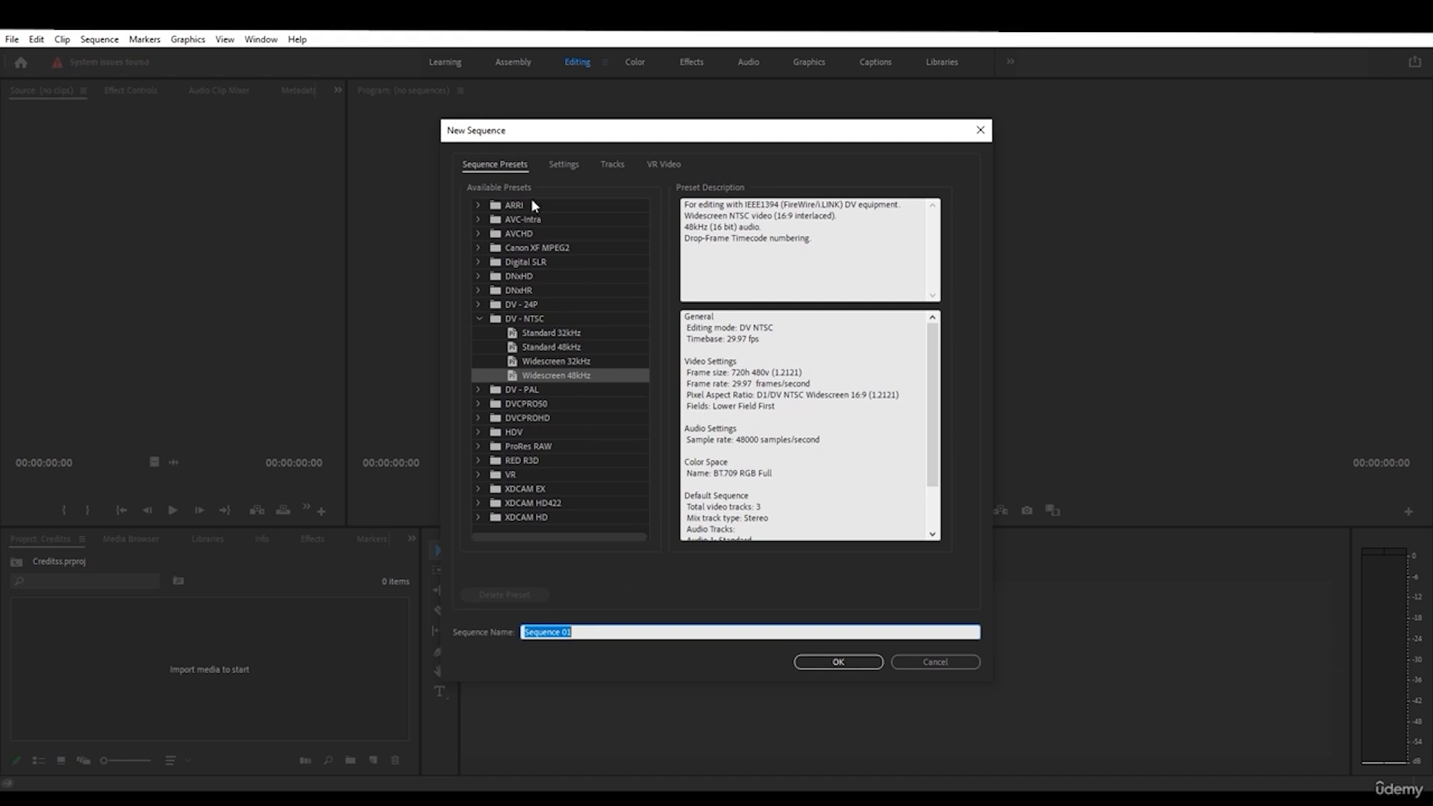
pyautogui.click(564, 164)
pyautogui.click(605, 188)
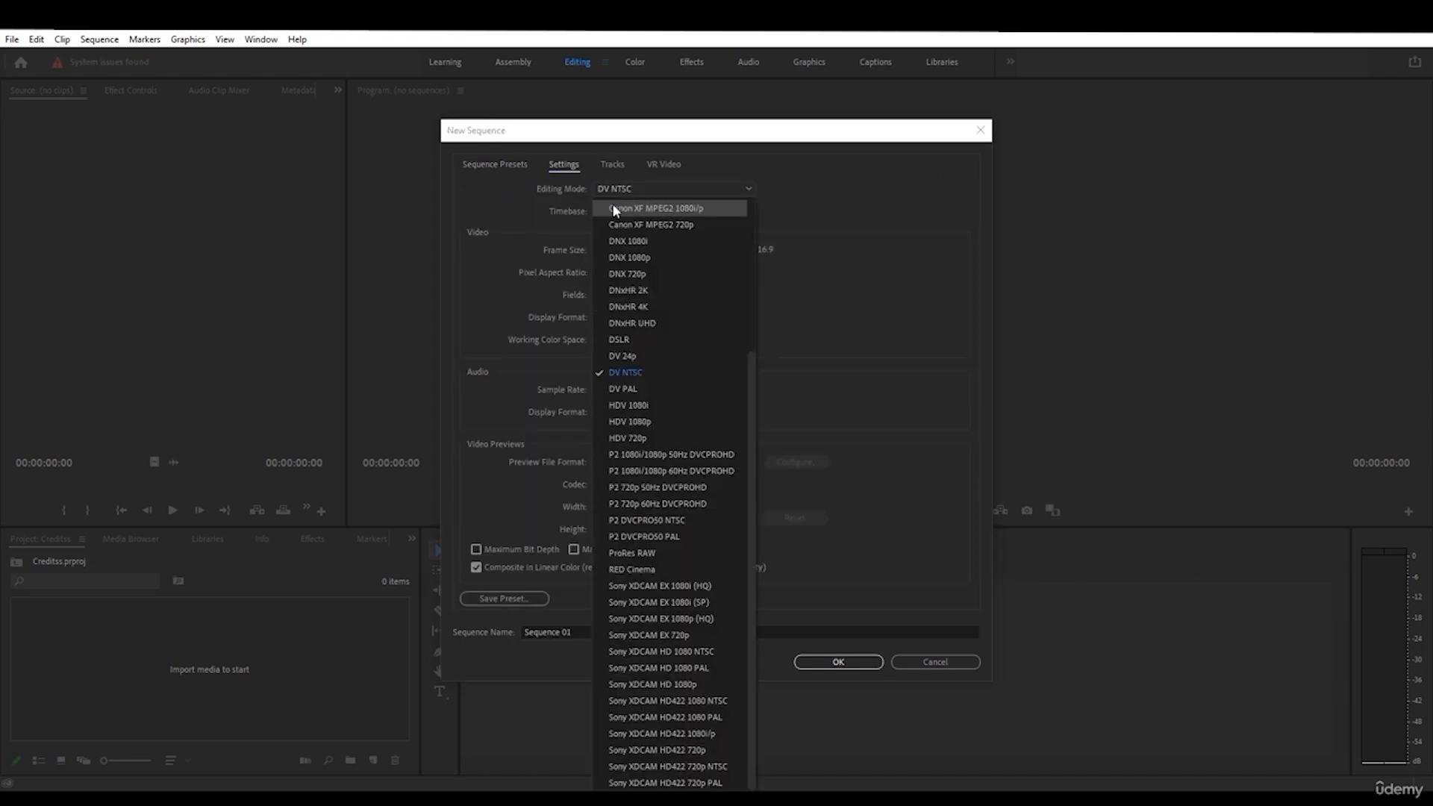
pyautogui.click(636, 205)
pyautogui.click(651, 212)
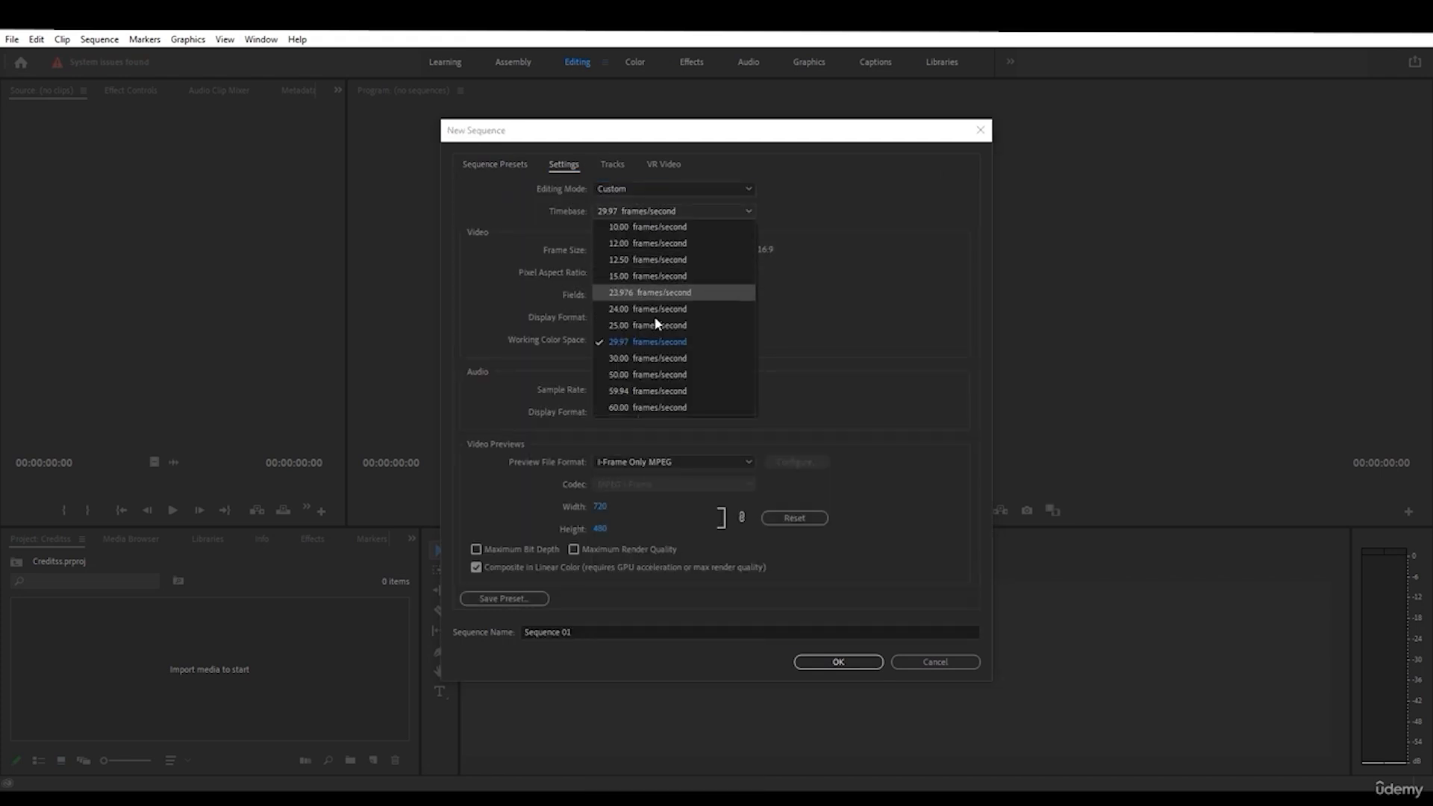
pyautogui.click(652, 358)
# - Set the sequence's frame size to 1920 by 1080 with Square Pixels (1.0) and create the sequence
pyautogui.doubleClick(609, 249)
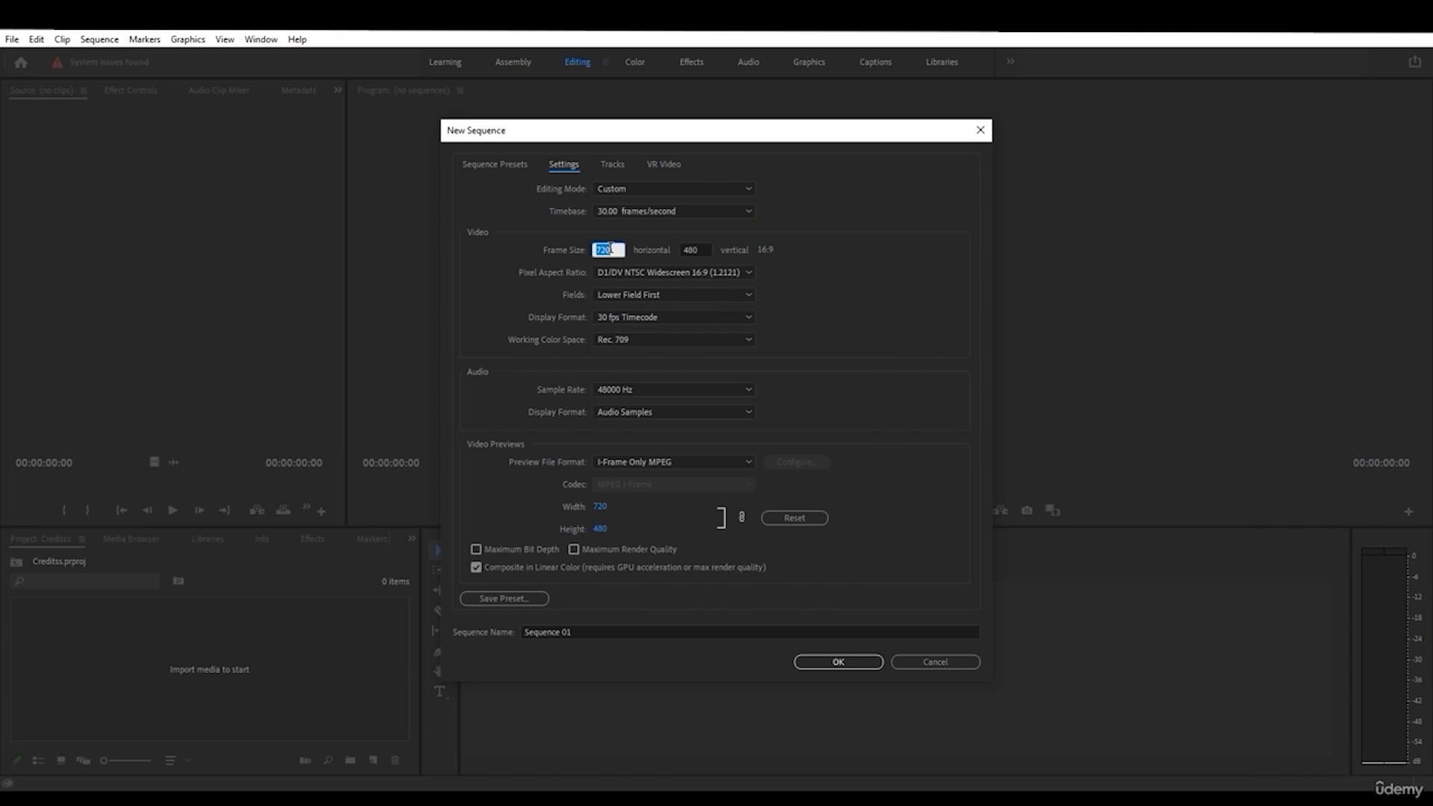
pyautogui.write('1920')
pyautogui.press('Tab')
pyautogui.write('1080')
pyautogui.click(699, 272)
pyautogui.click(671, 289)
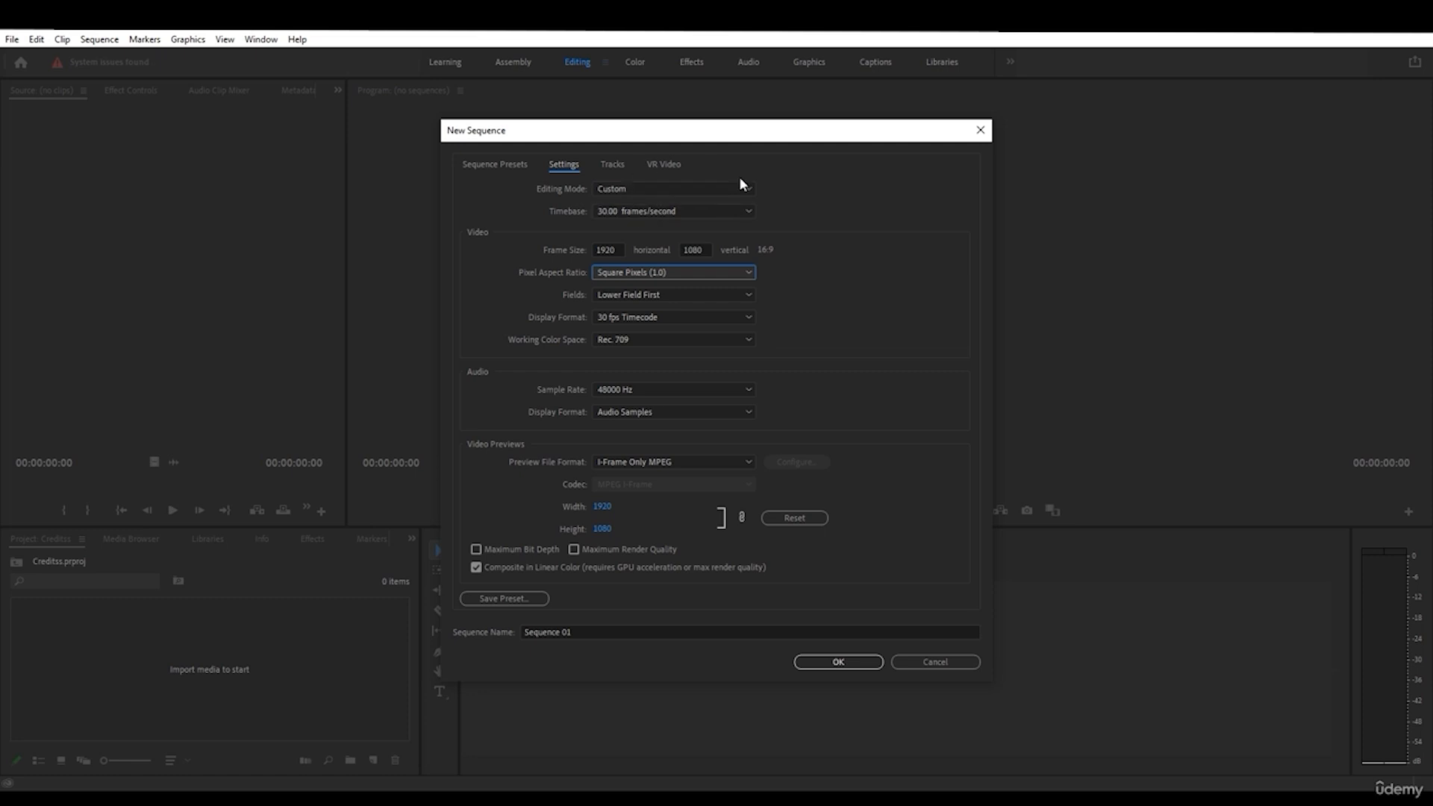
pyautogui.click(838, 662)
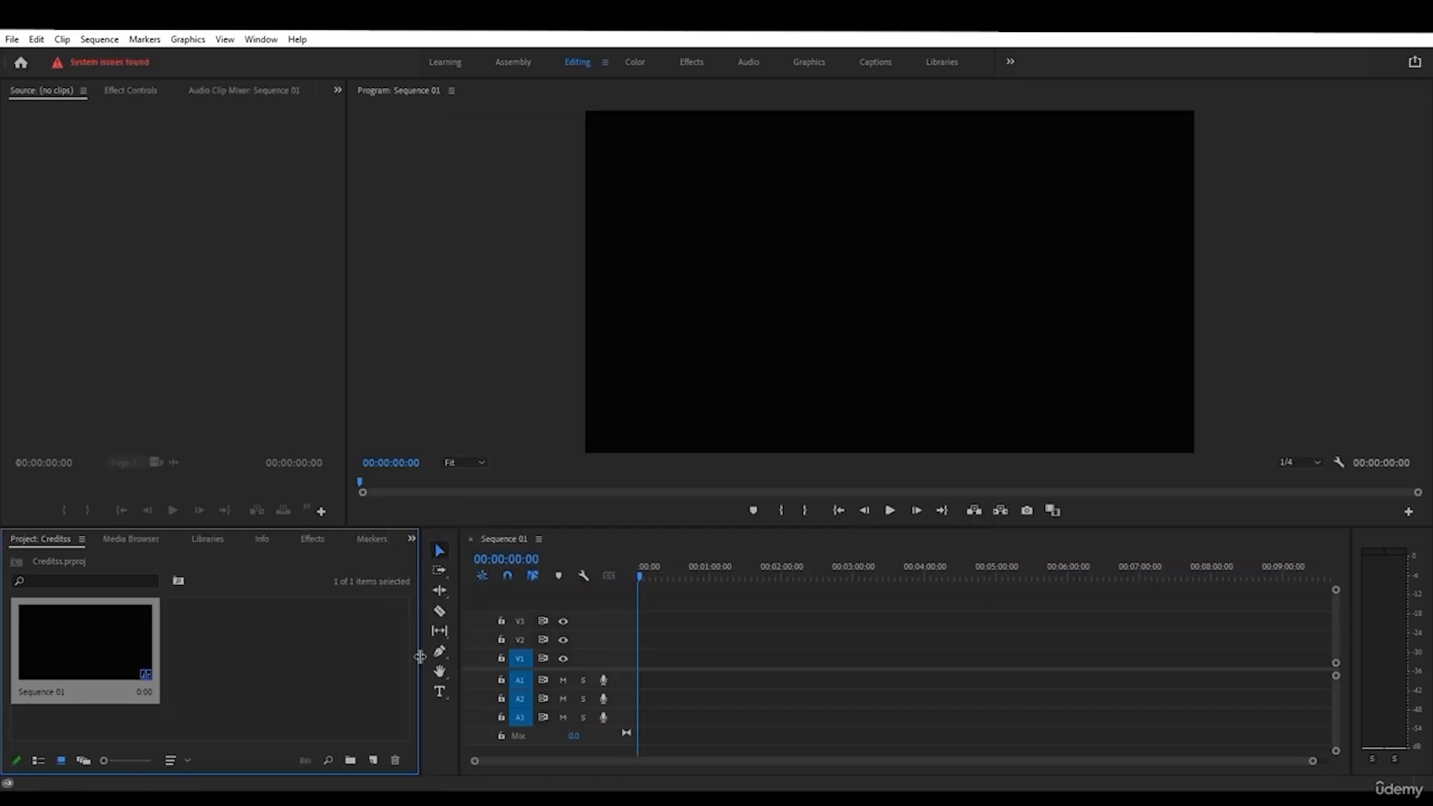
# - Create an empty text layer in the upper part of the program frame with the Type tool, clearing any trial characters
pyautogui.click(439, 692)
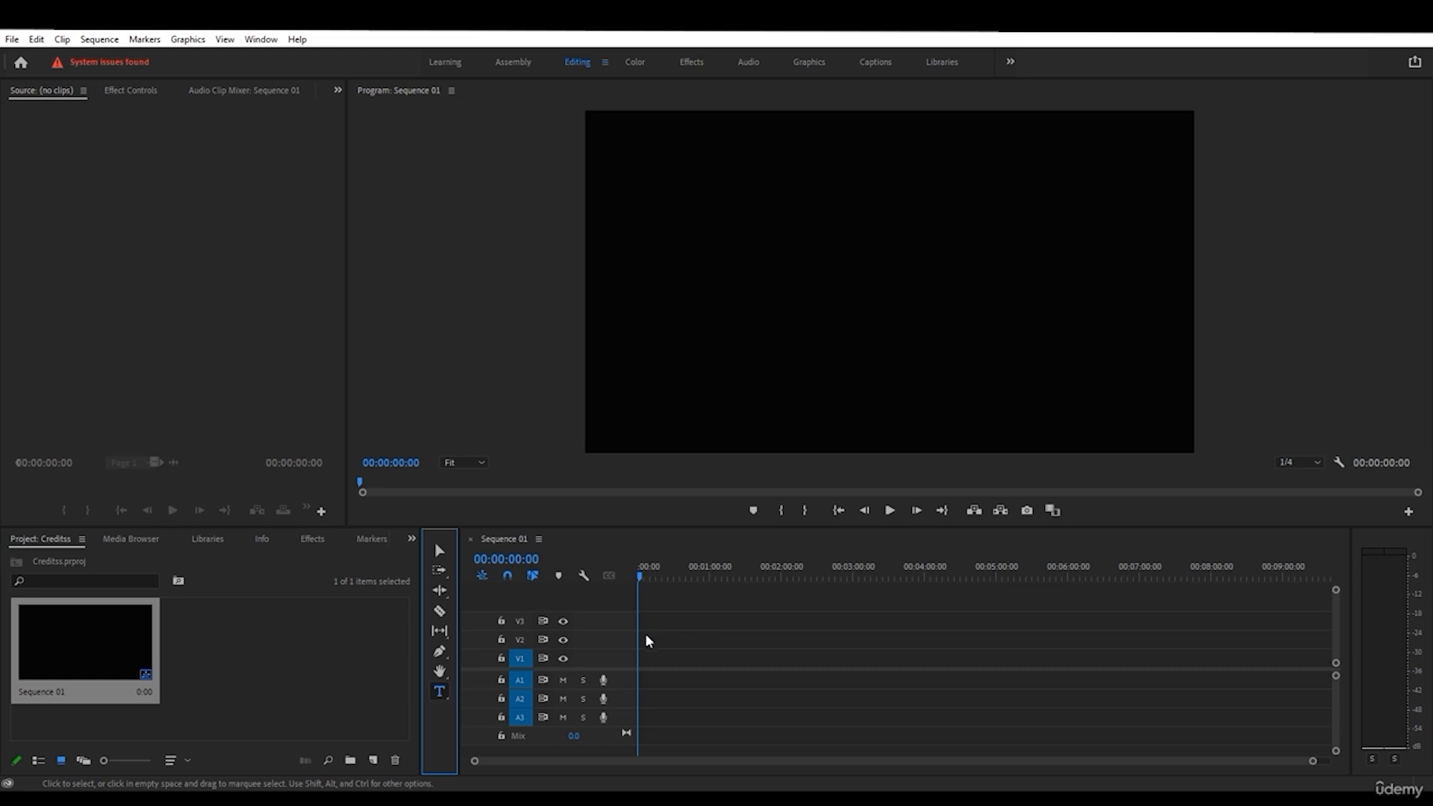
pyautogui.click(720, 191)
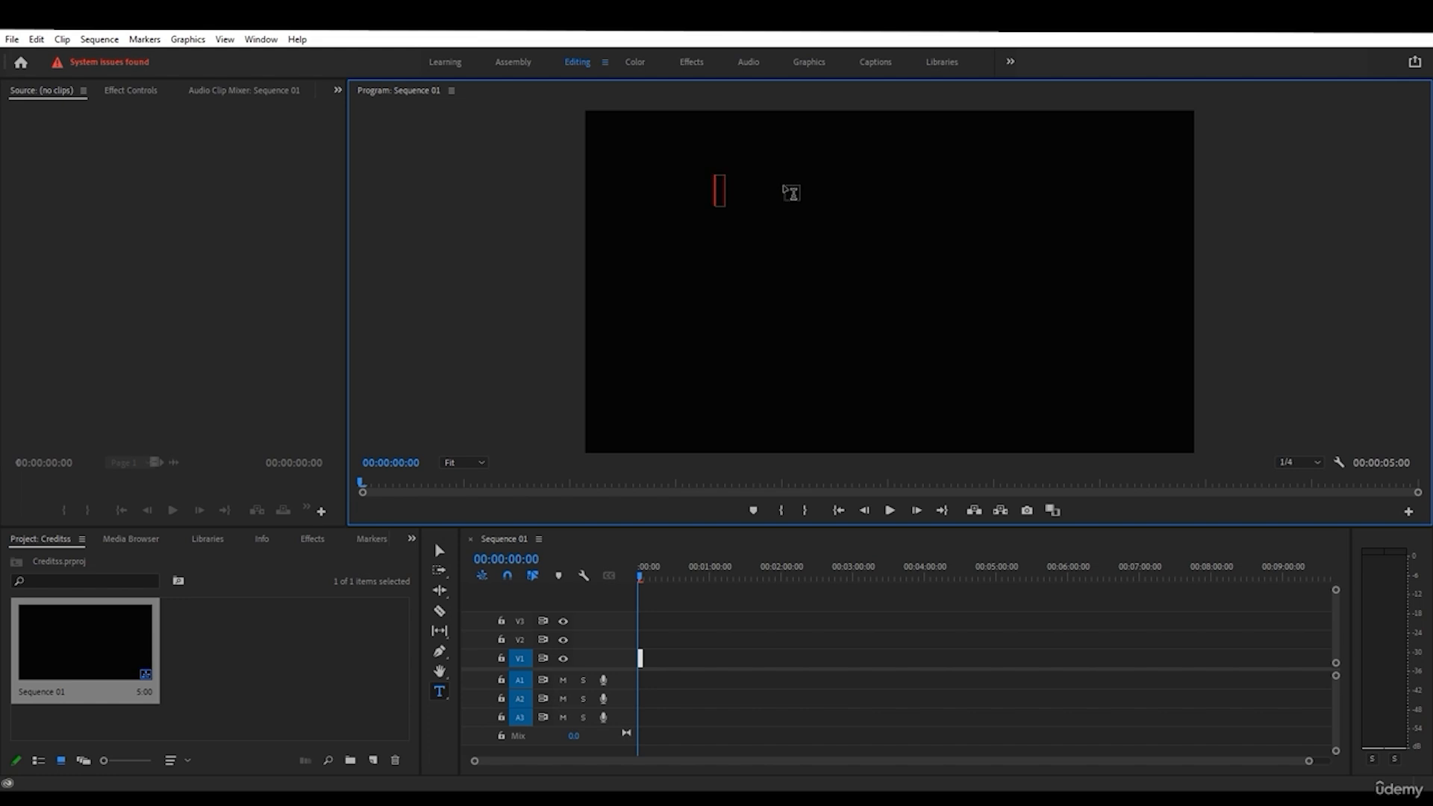
pyautogui.write('ghgh')
pyautogui.press('BackSpace')
pyautogui.press('BackSpace')
pyautogui.press('BackSpace')
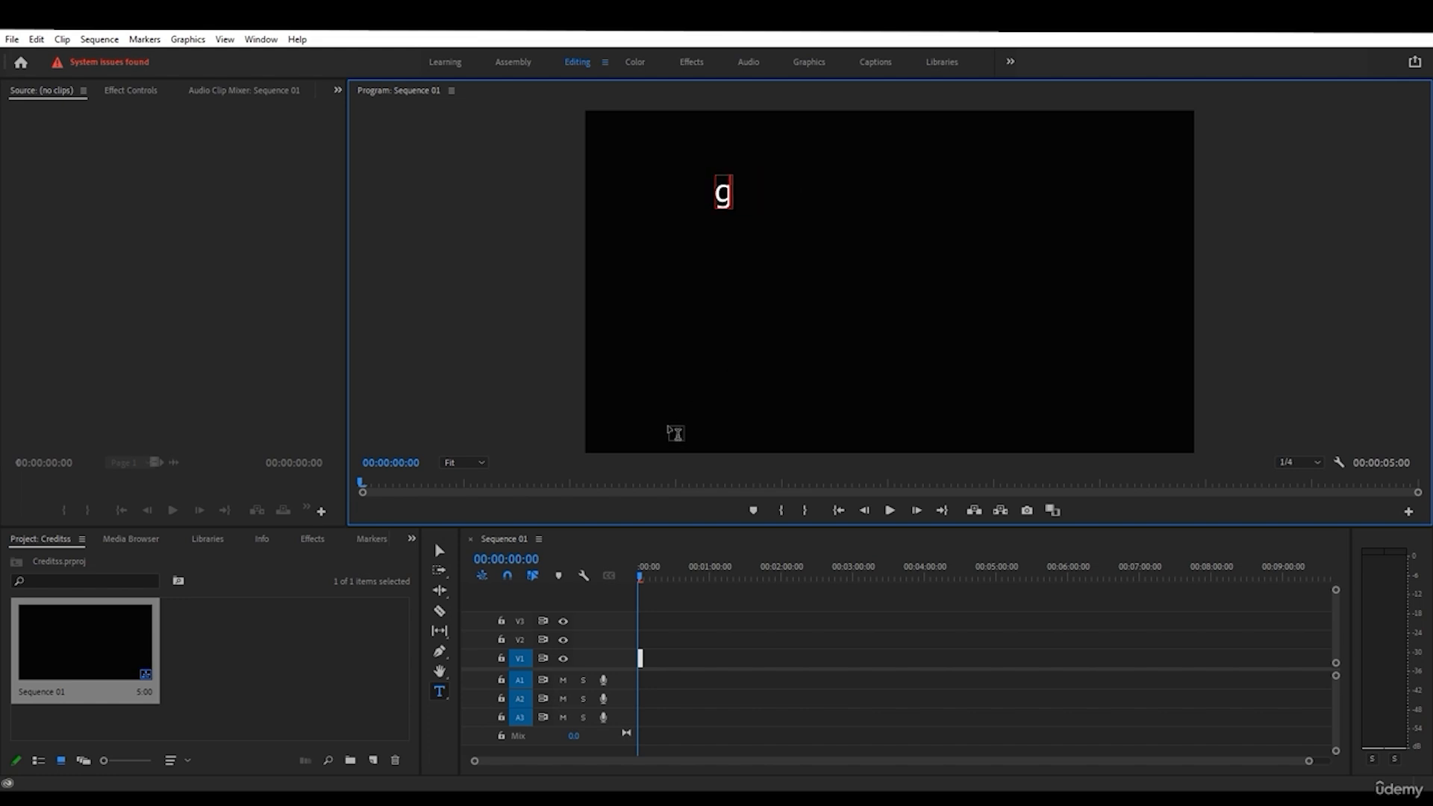
pyautogui.press('BackSpace')
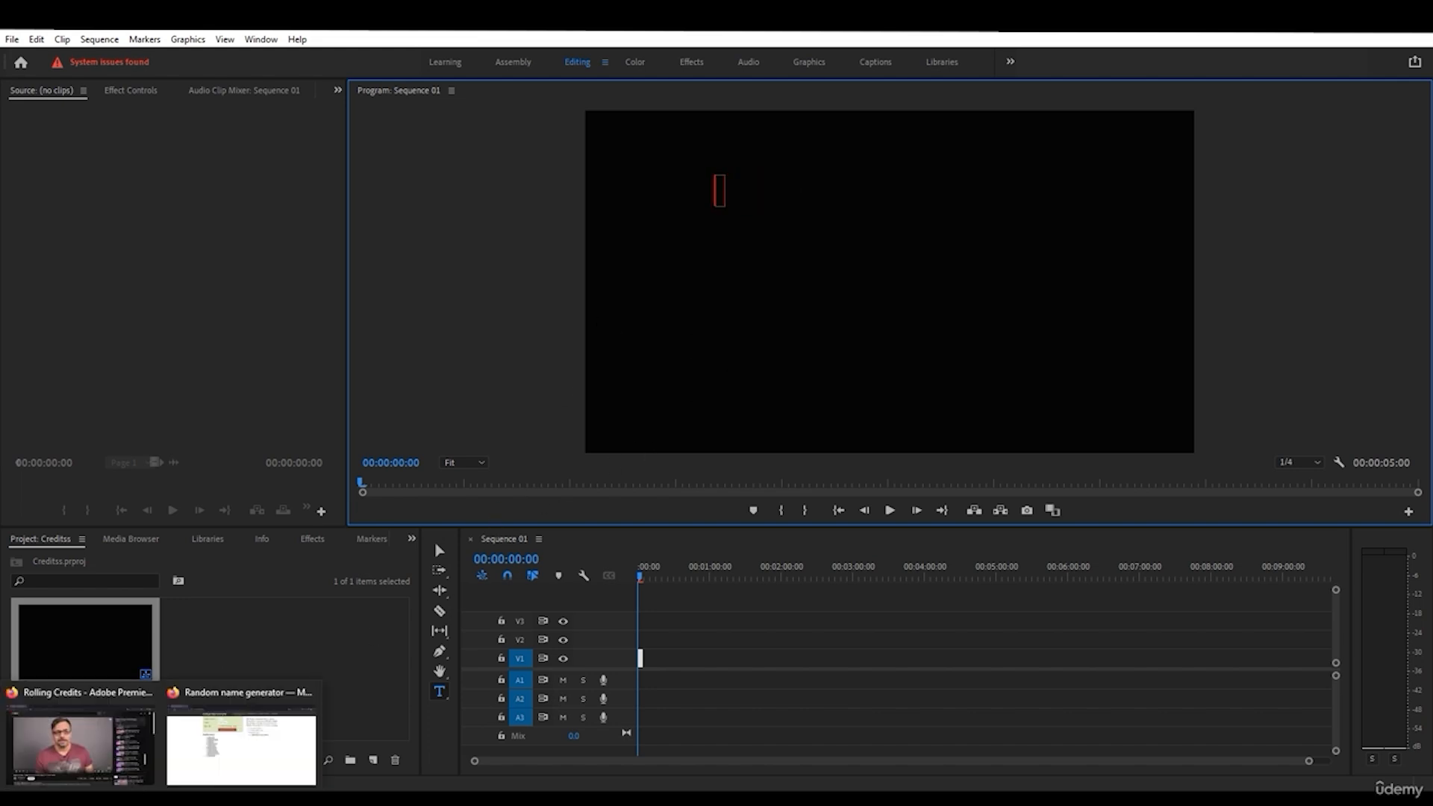
# - Switch to the Random Name Generator page in the browser and copy the full list of ten random names
pyautogui.click(234, 758)
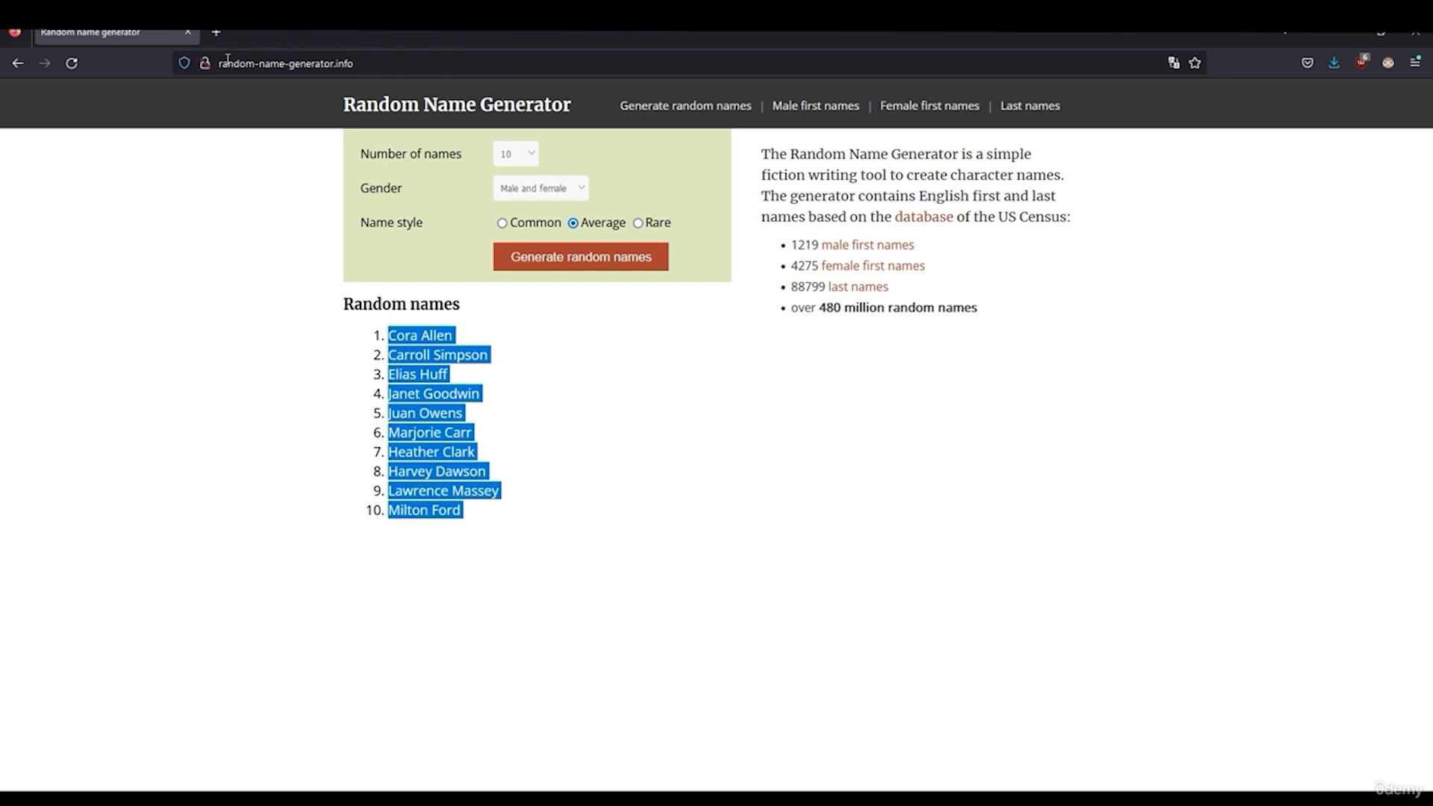
pyautogui.click(384, 334)
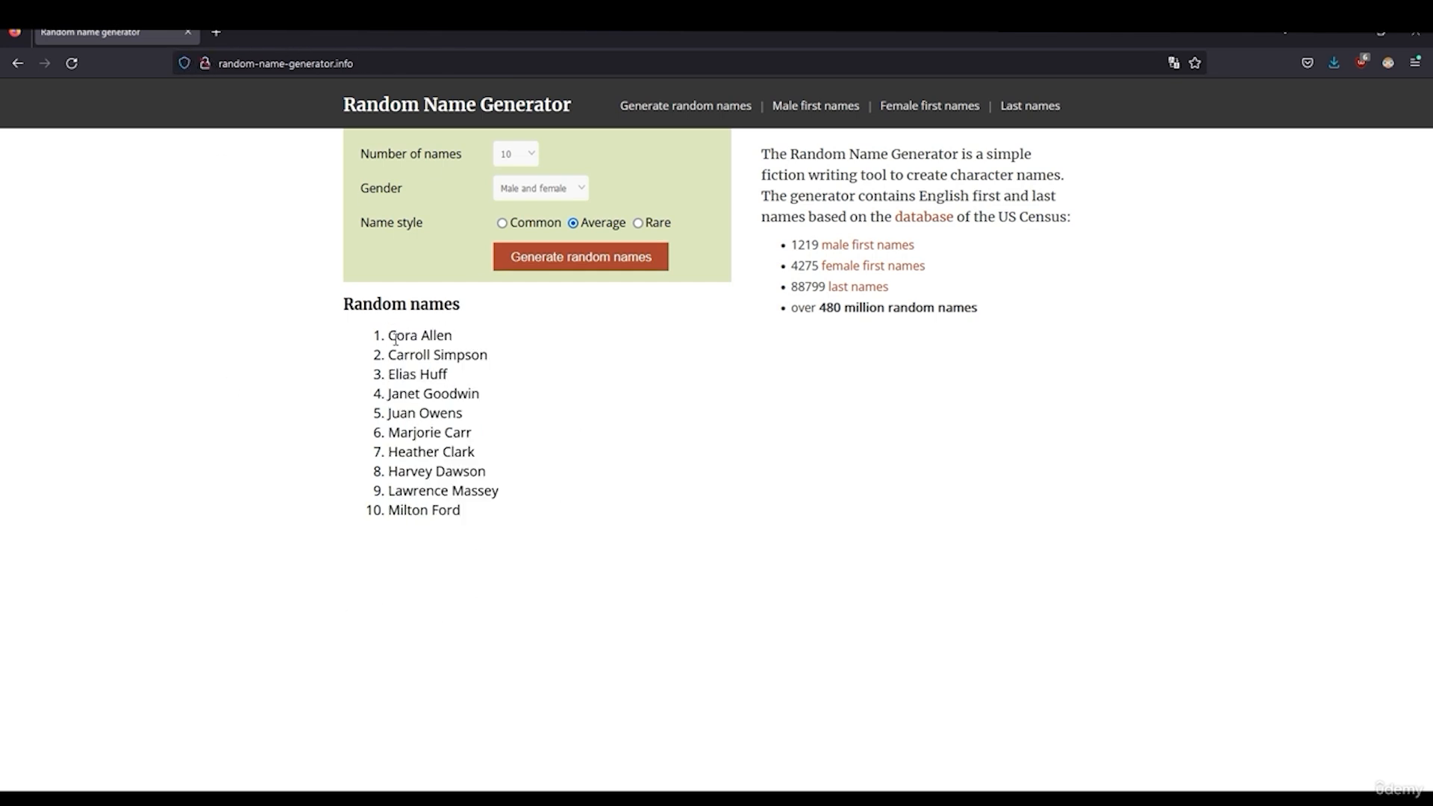
pyautogui.moveTo(396, 339); pyautogui.dragTo(463, 515)
pyautogui.rightClick(470, 435)
pyautogui.click(496, 451)
pyautogui.moveTo(129, 799)
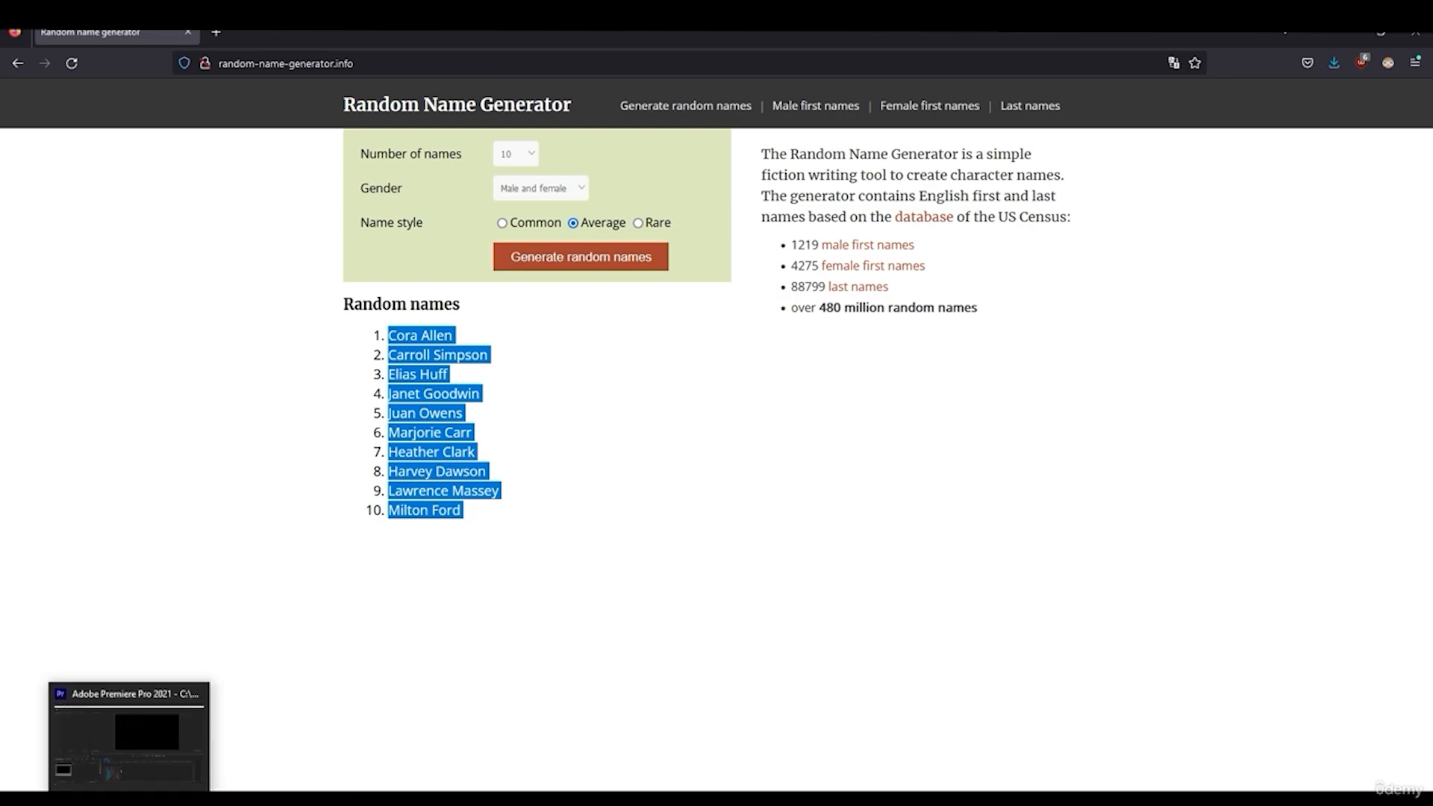
# - Return to Premiere Pro and paste the copied list of names into the empty text layer
pyautogui.click(129, 735)
pyautogui.rightClick(720, 192)
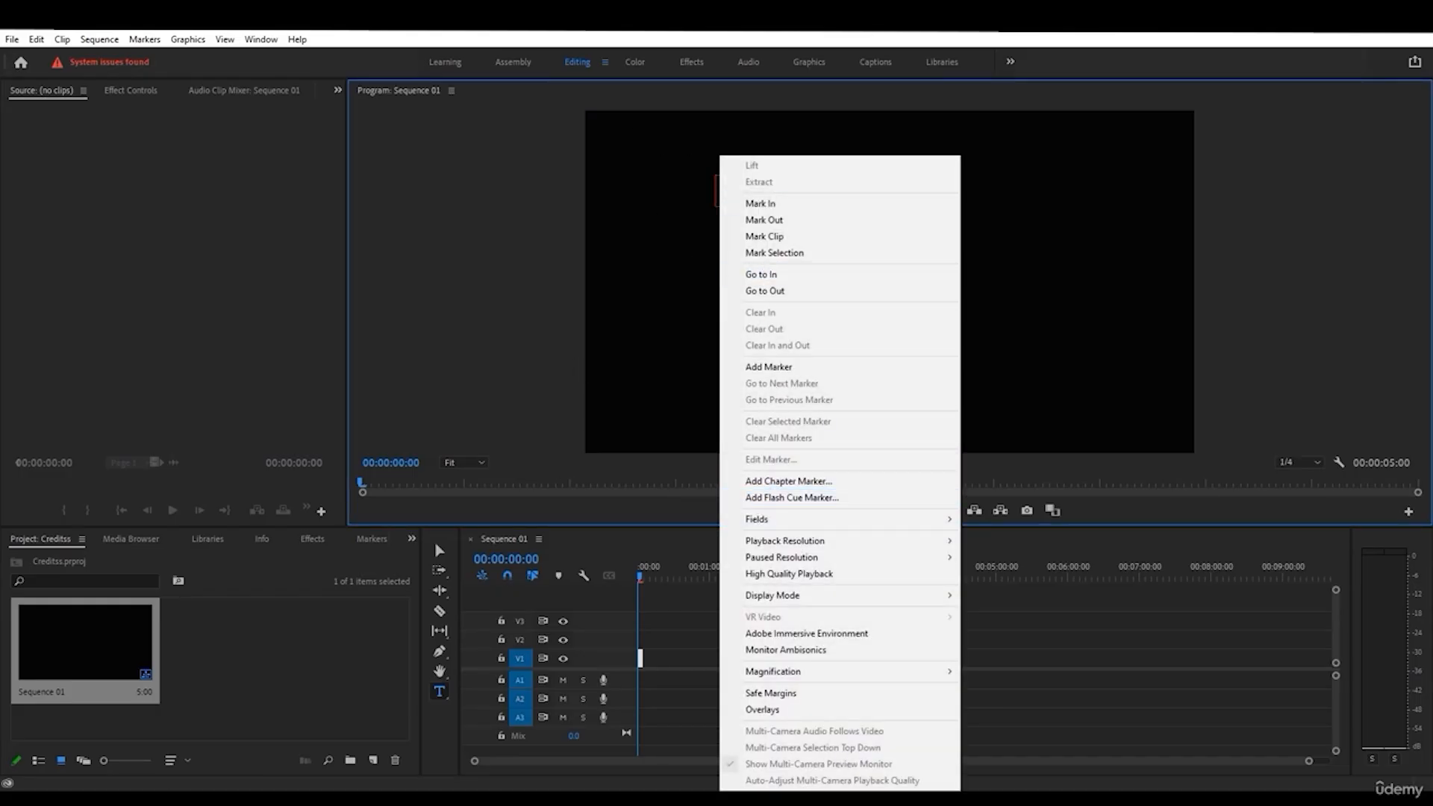
pyautogui.click(723, 181)
pyautogui.hotkey('ctrl', 'v')
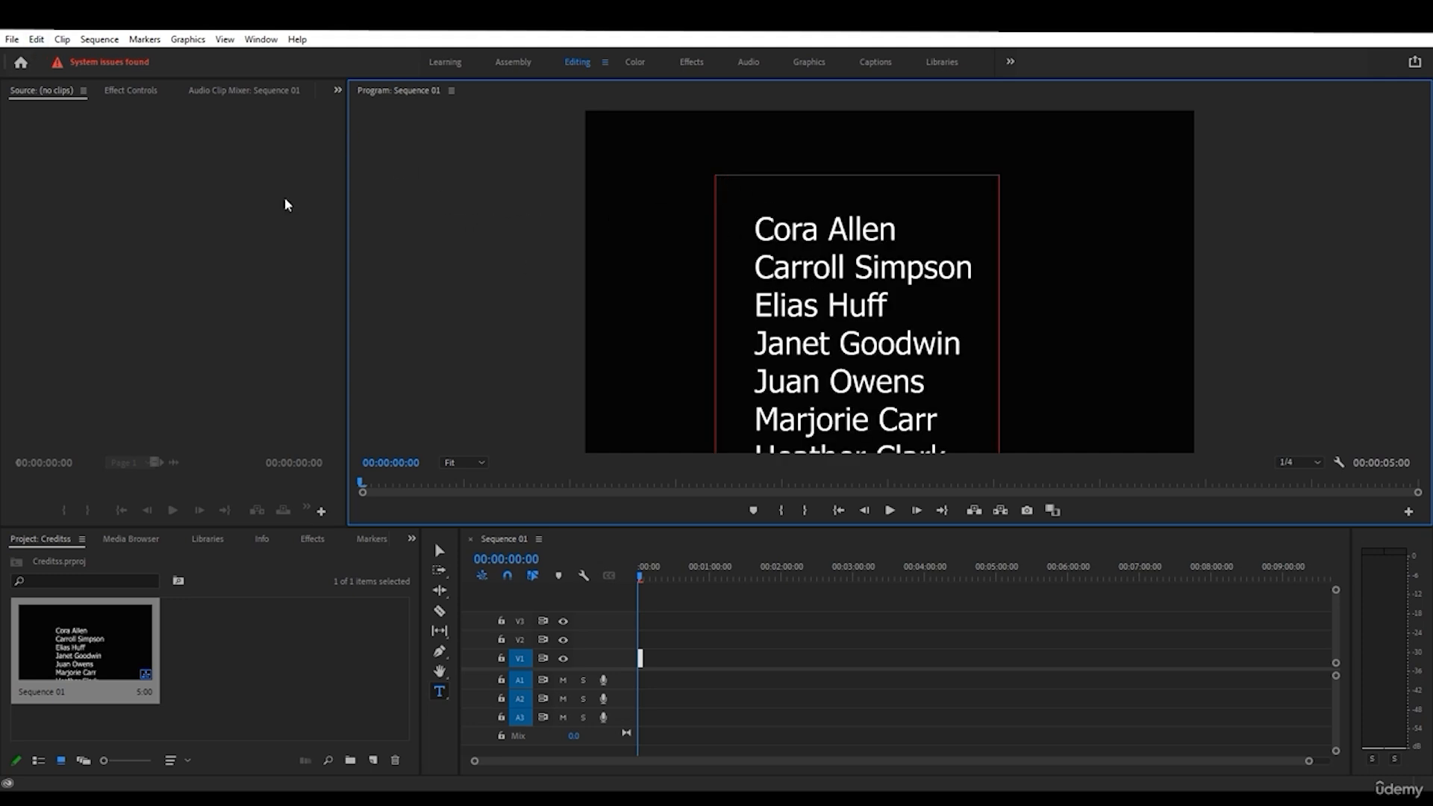
# - Check the pasted names down the frame and move the text block so the list starts near the frame's upper edge
pyautogui.click(440, 552)
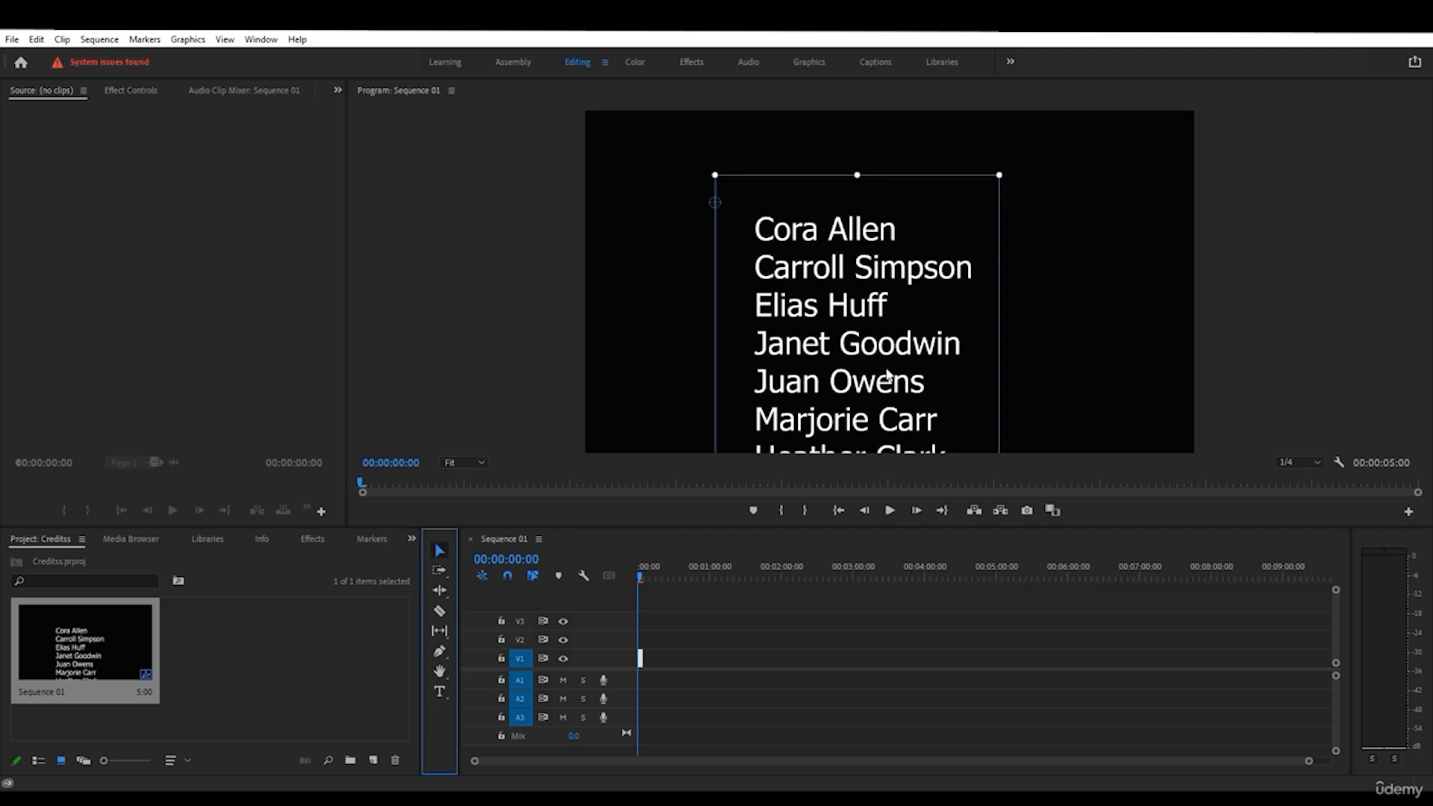
pyautogui.scroll(-6, 846, 368)
pyautogui.scroll(-6, 846, 369)
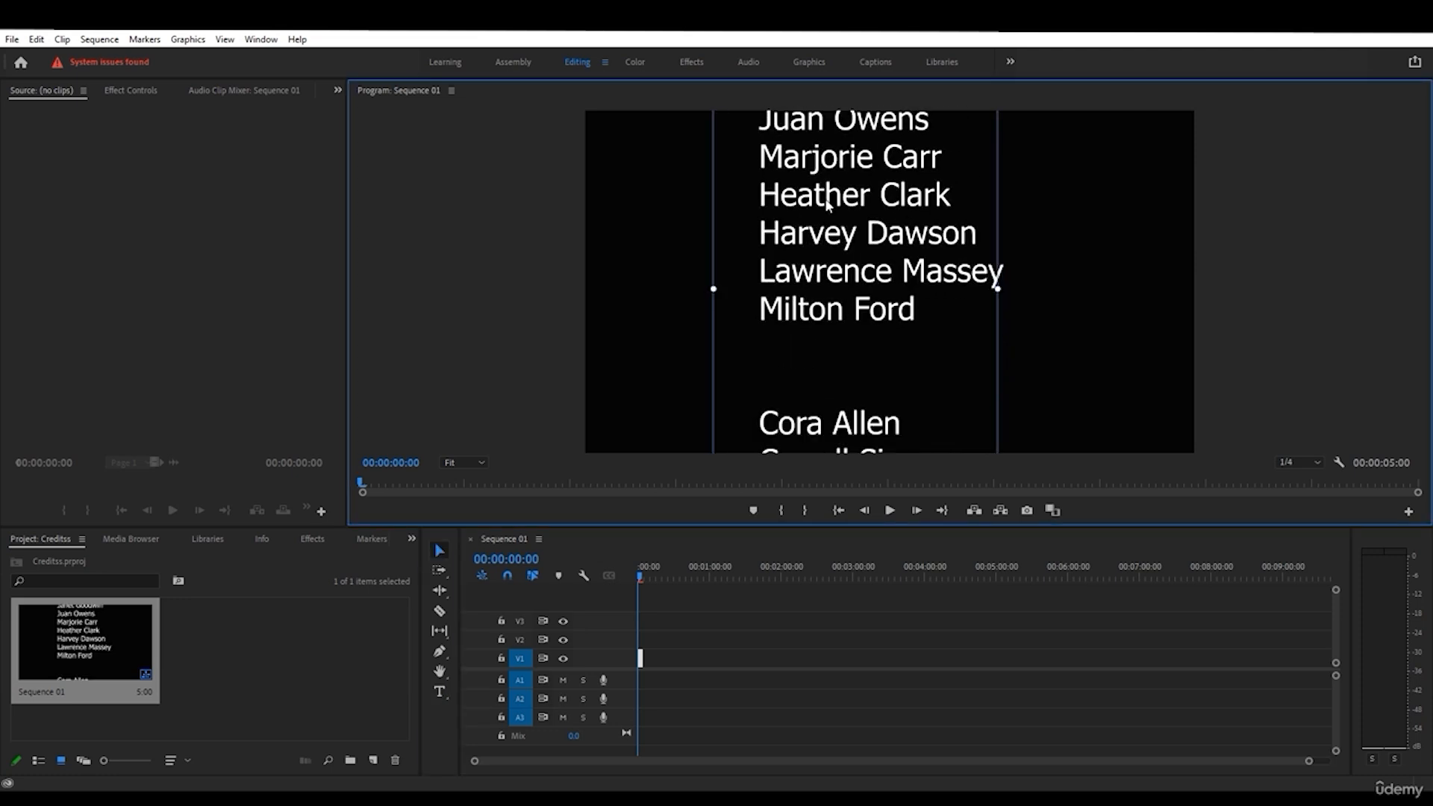
pyautogui.scroll(1, 773, 253)
pyautogui.doubleClick(742, 266)
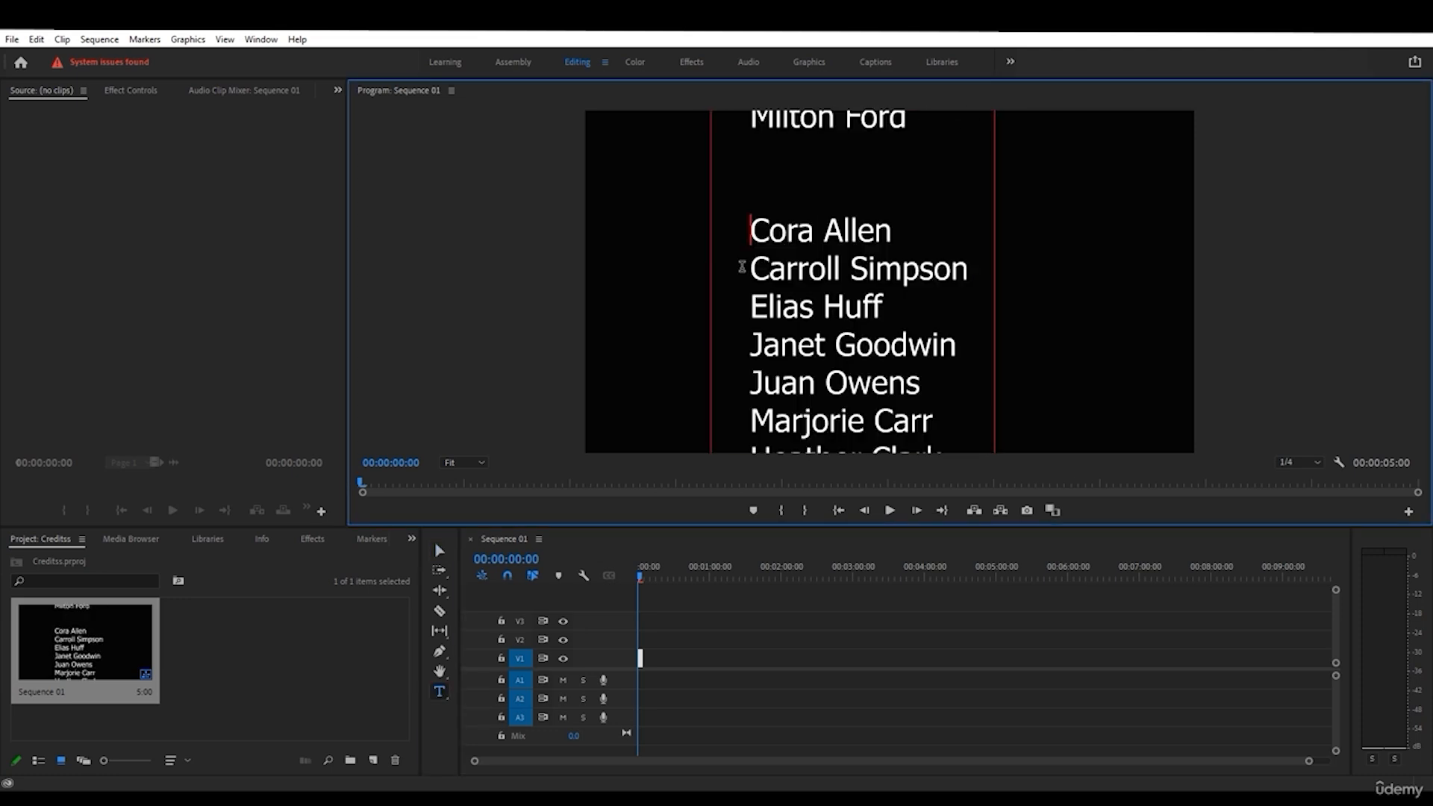
pyautogui.click(440, 551)
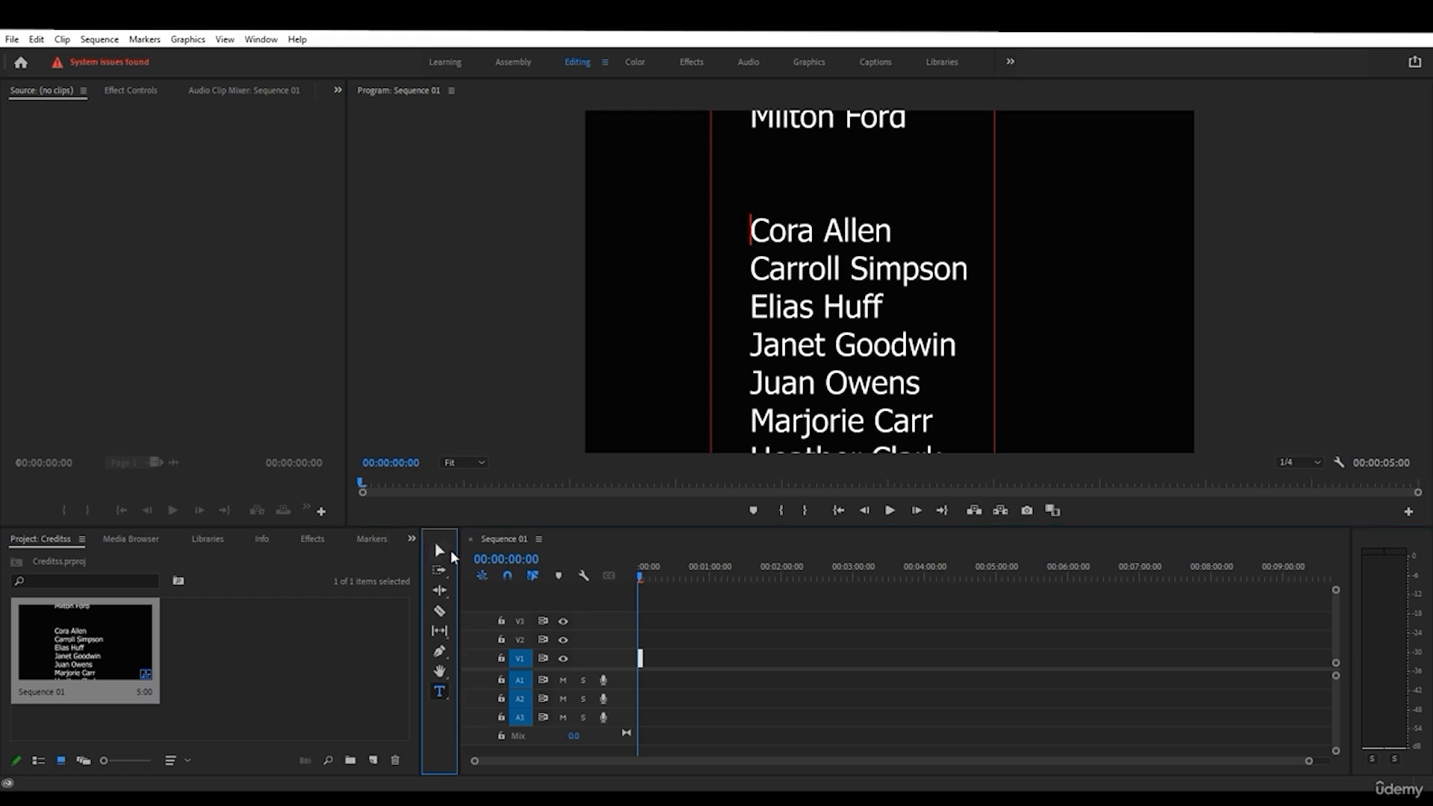
pyautogui.moveTo(892, 290); pyautogui.dragTo(882, 672)
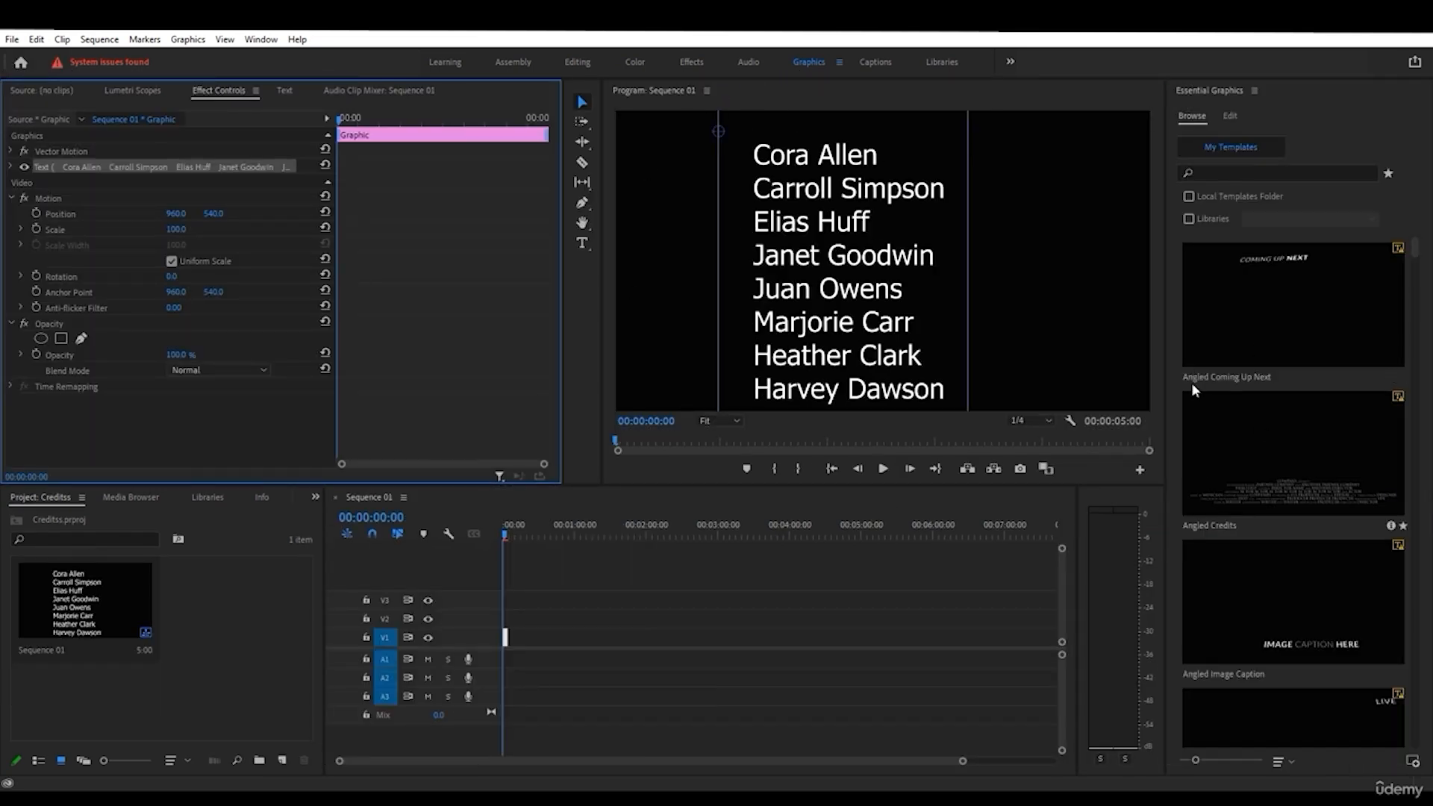
# - Center-align the names text and center the text block horizontally in the frame using the Essential Graphics settings
pyautogui.scroll(-5, 1352, 604)
pyautogui.scroll(5, 1340, 590)
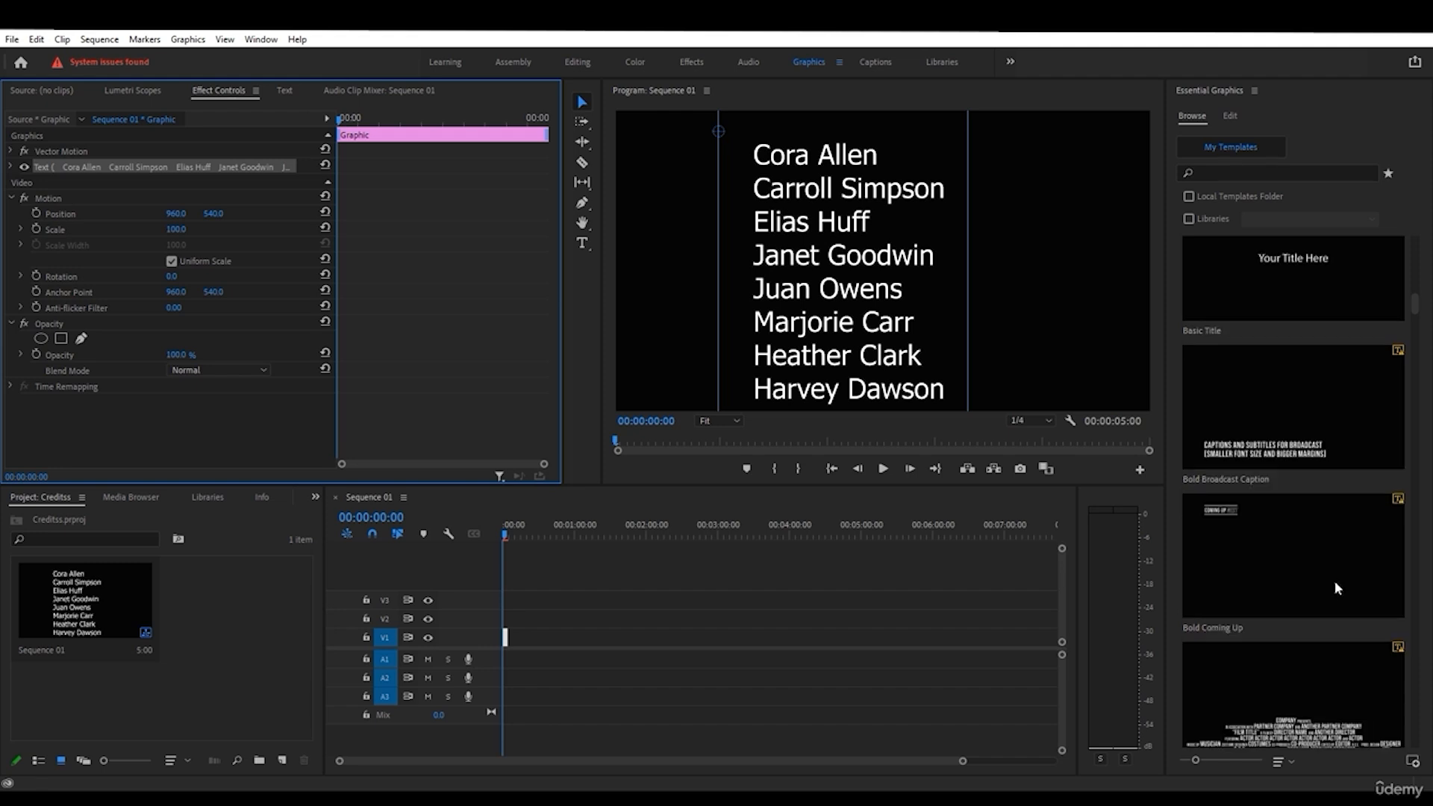
pyautogui.scroll(-5, 1334, 581)
pyautogui.scroll(5, 1333, 579)
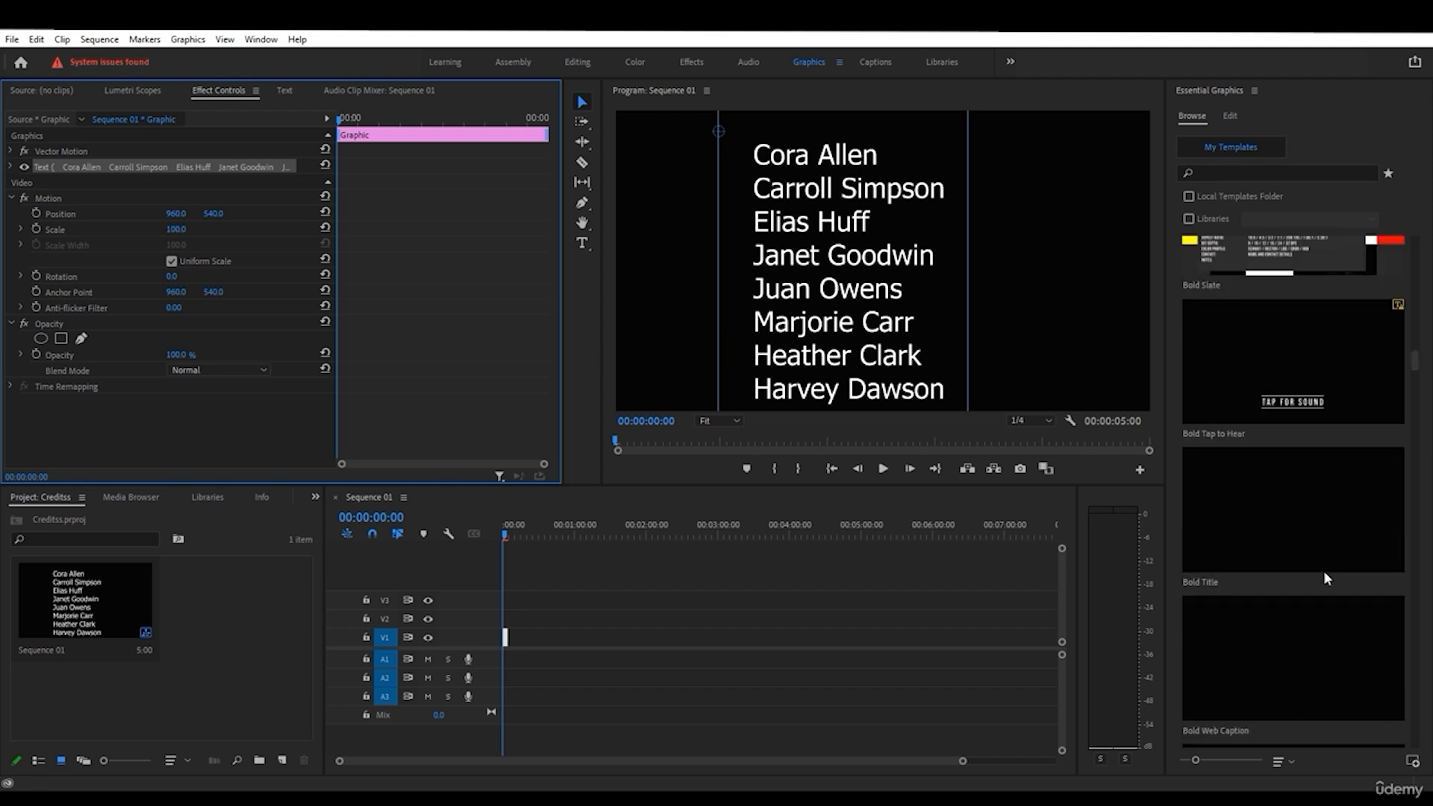
pyautogui.click(1230, 117)
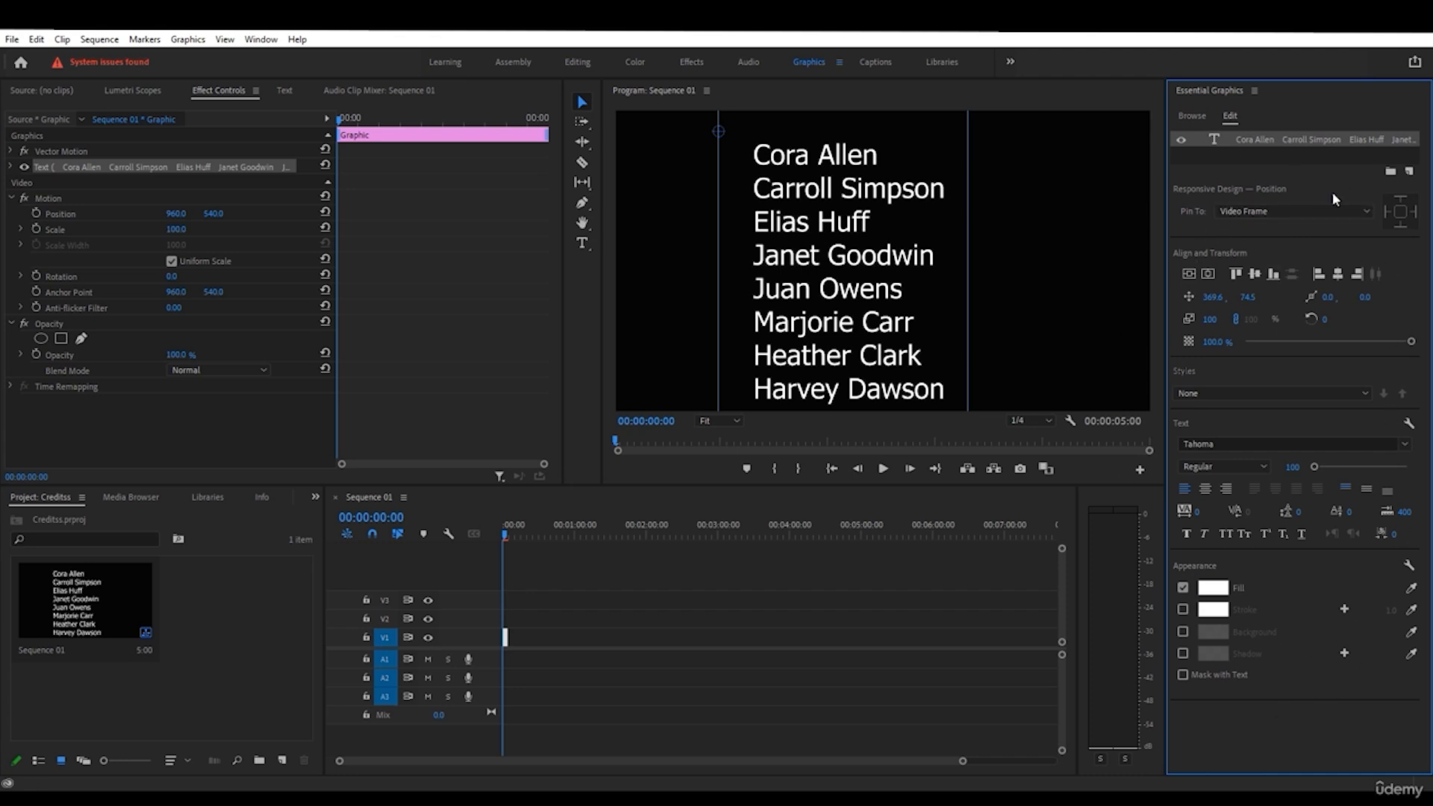
pyautogui.click(1207, 274)
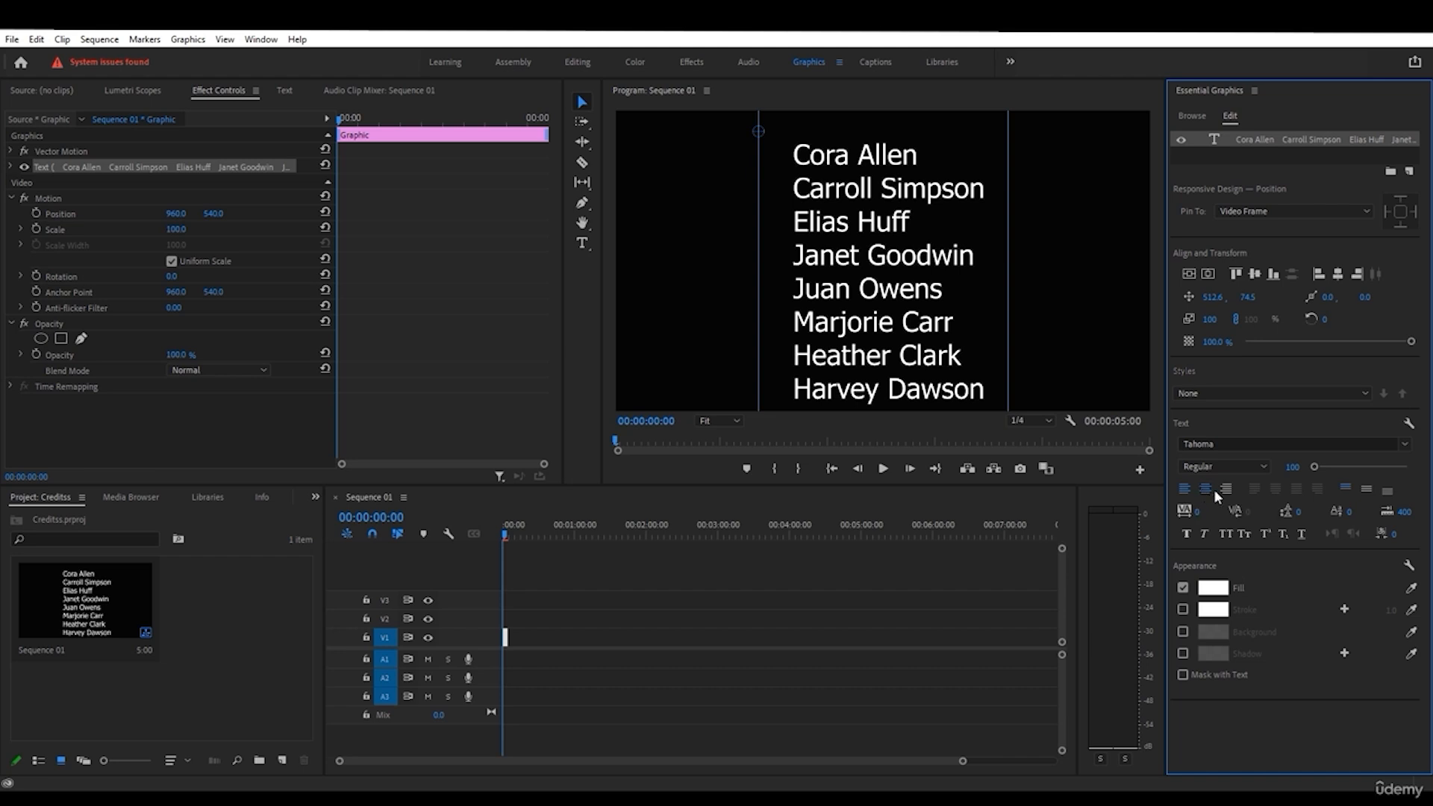
pyautogui.click(1205, 490)
pyautogui.click(1207, 273)
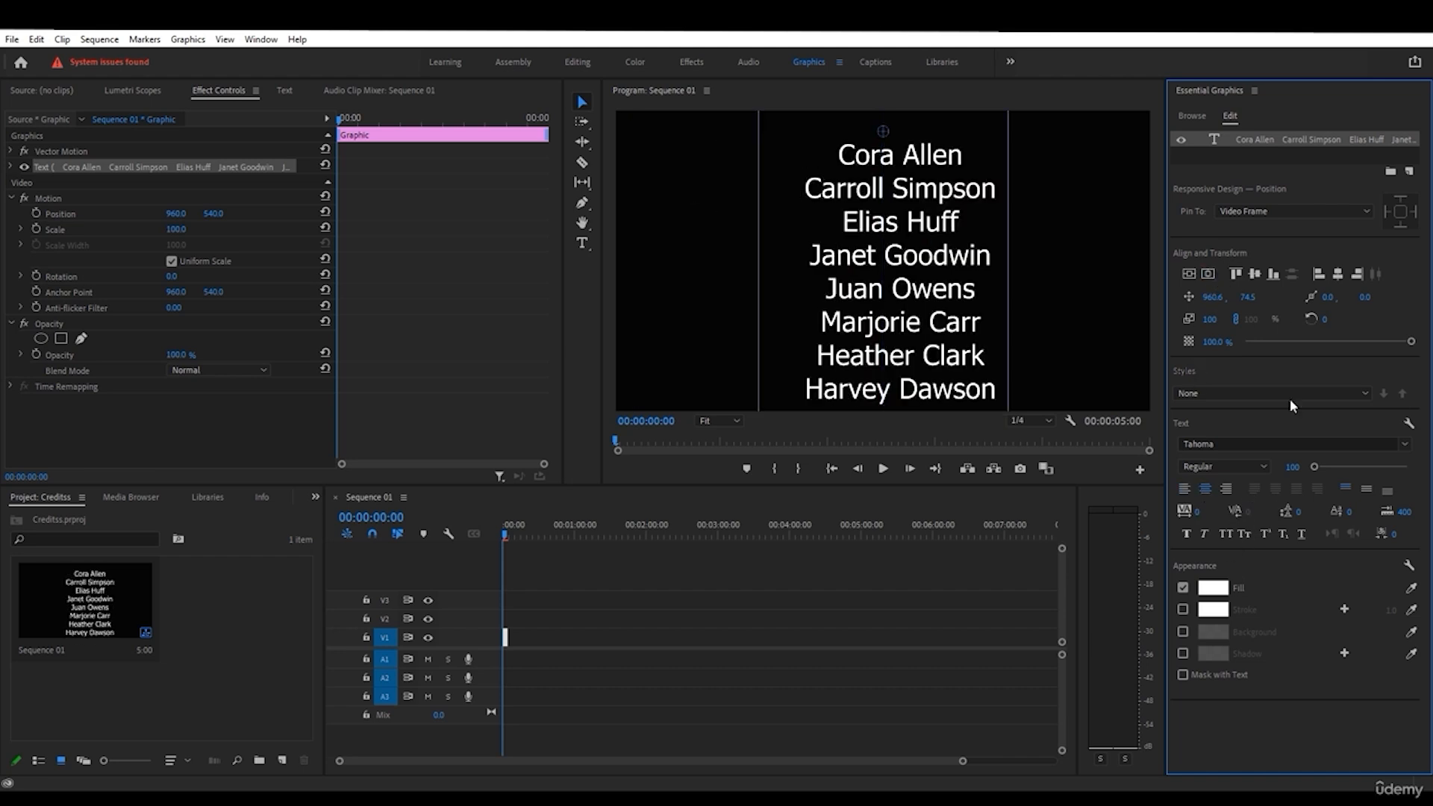
# - Expand the names text's Source Text settings in Effect Controls, then deselect the text layer and enable Roll for the graphic
pyautogui.click(1315, 445)
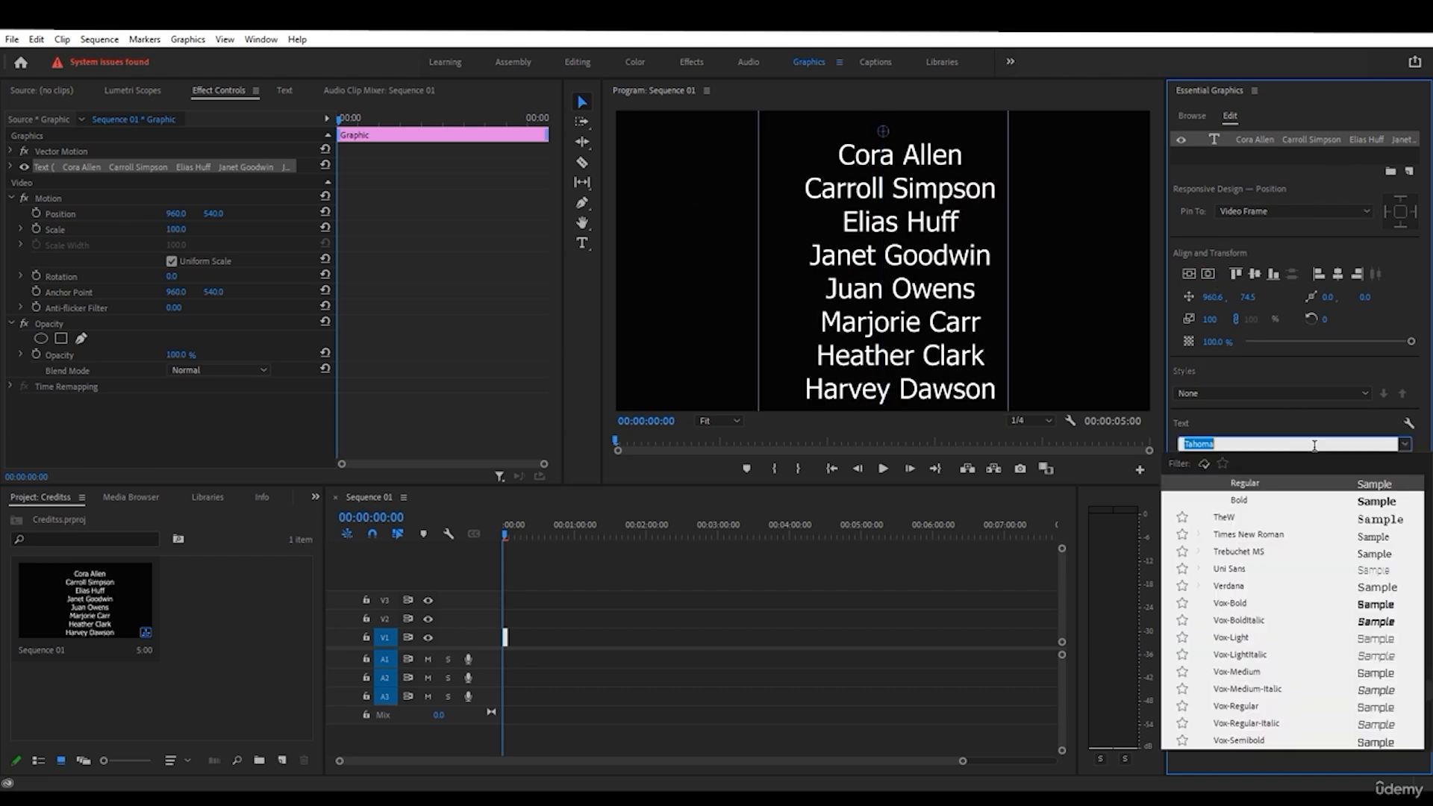
pyautogui.click(10, 167)
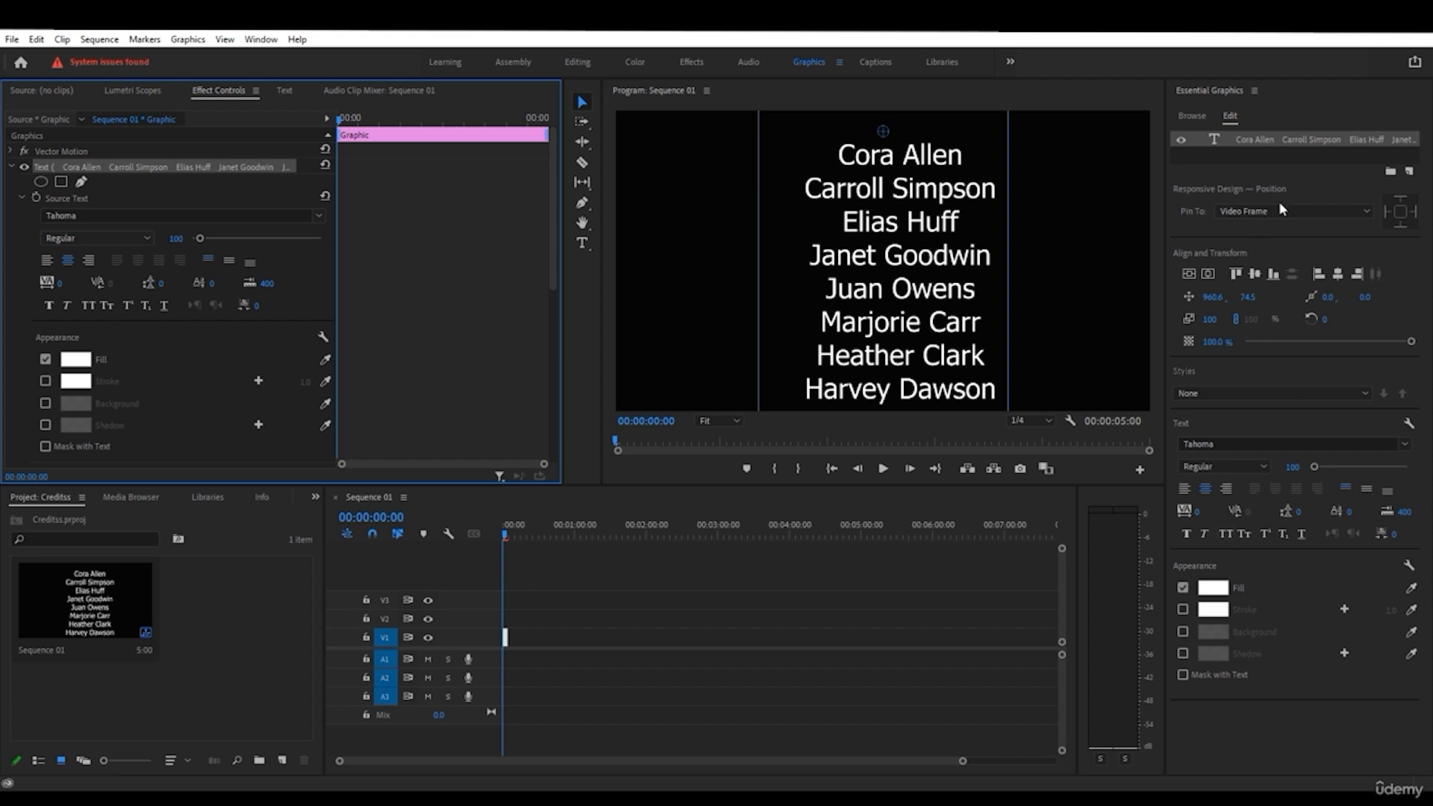
pyautogui.click(1280, 158)
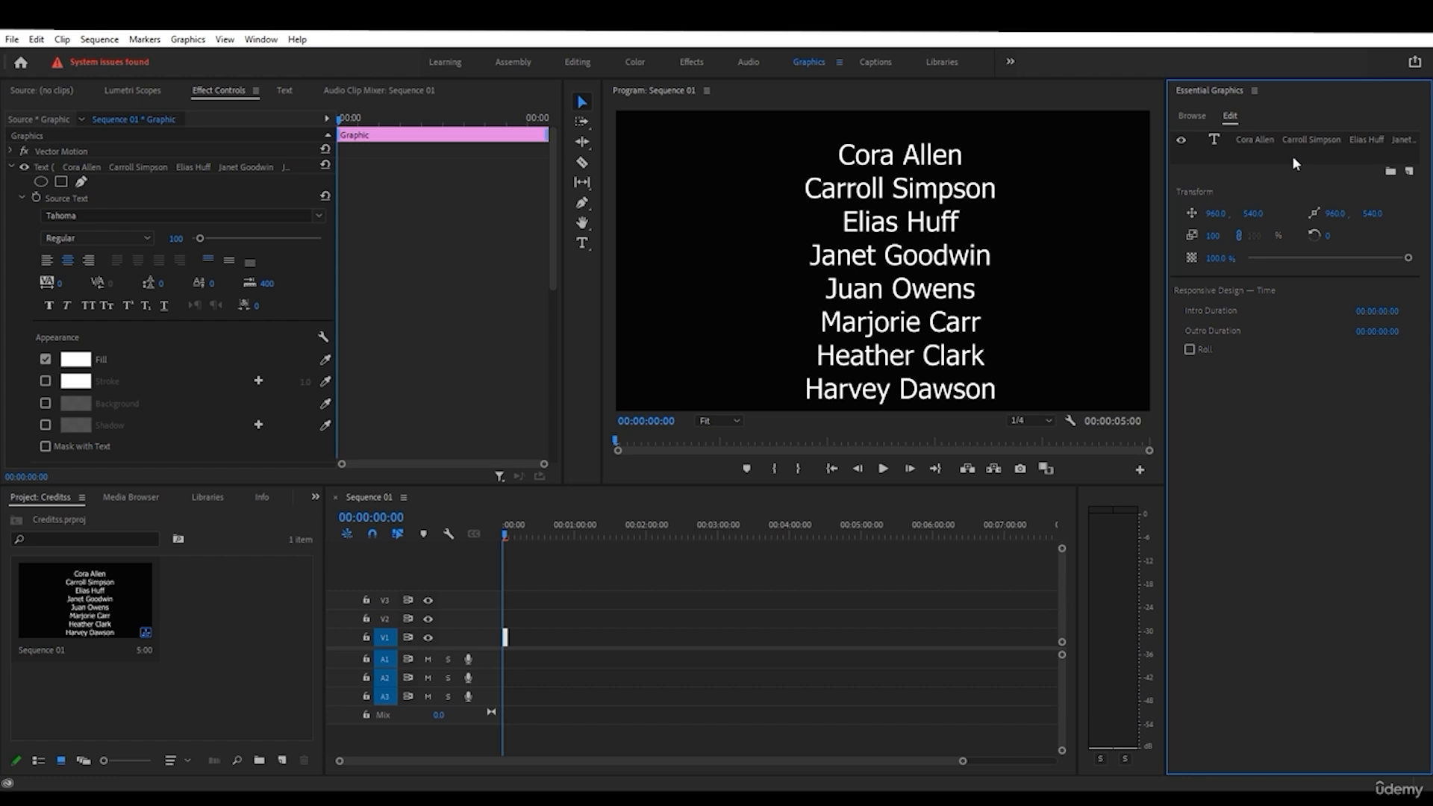
pyautogui.click(1189, 349)
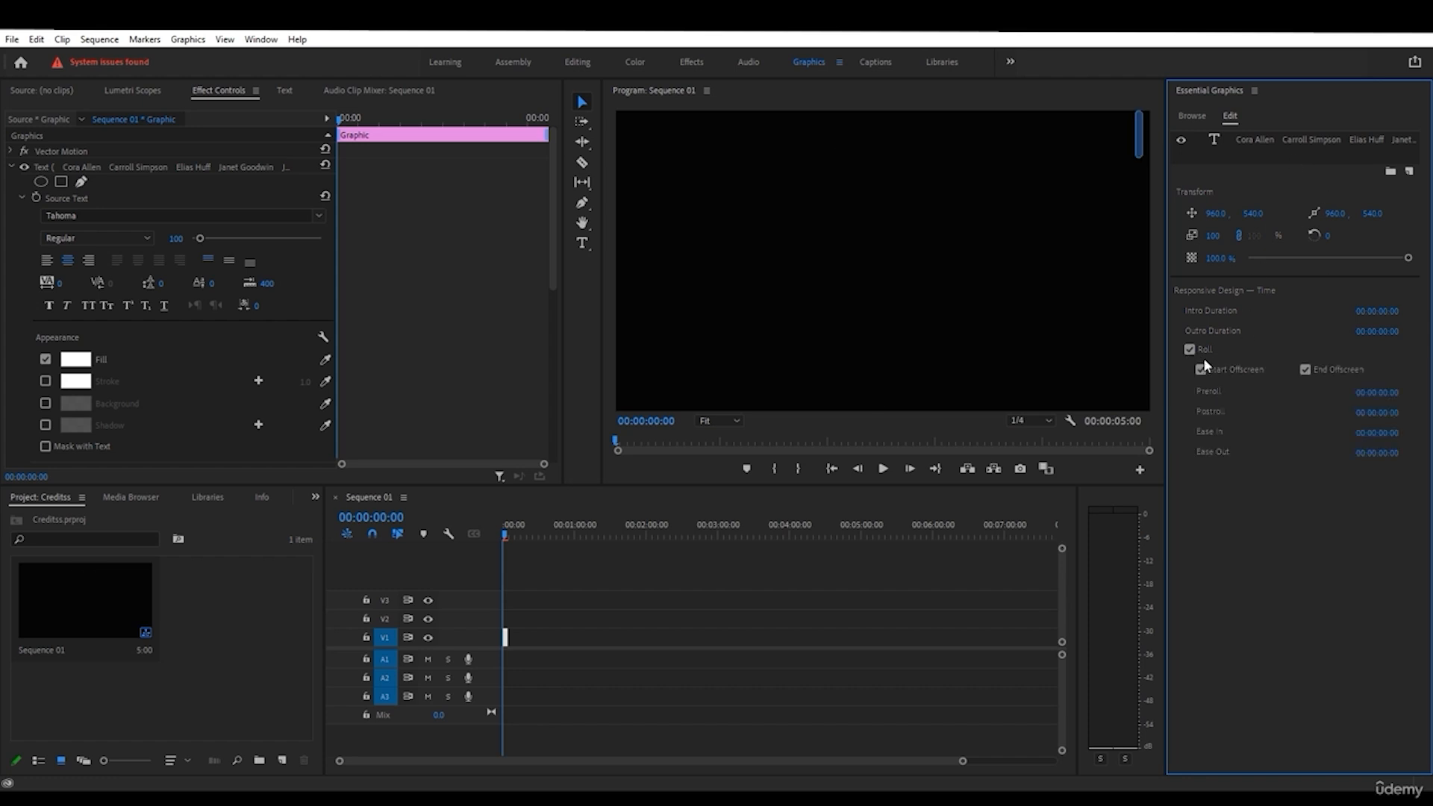
# - Extend the credits graphic on V1 to a duration of 00:01:08:23 and preview the roll at 00:00:13:23
pyautogui.moveTo(505, 536); pyautogui.dragTo(499, 530)
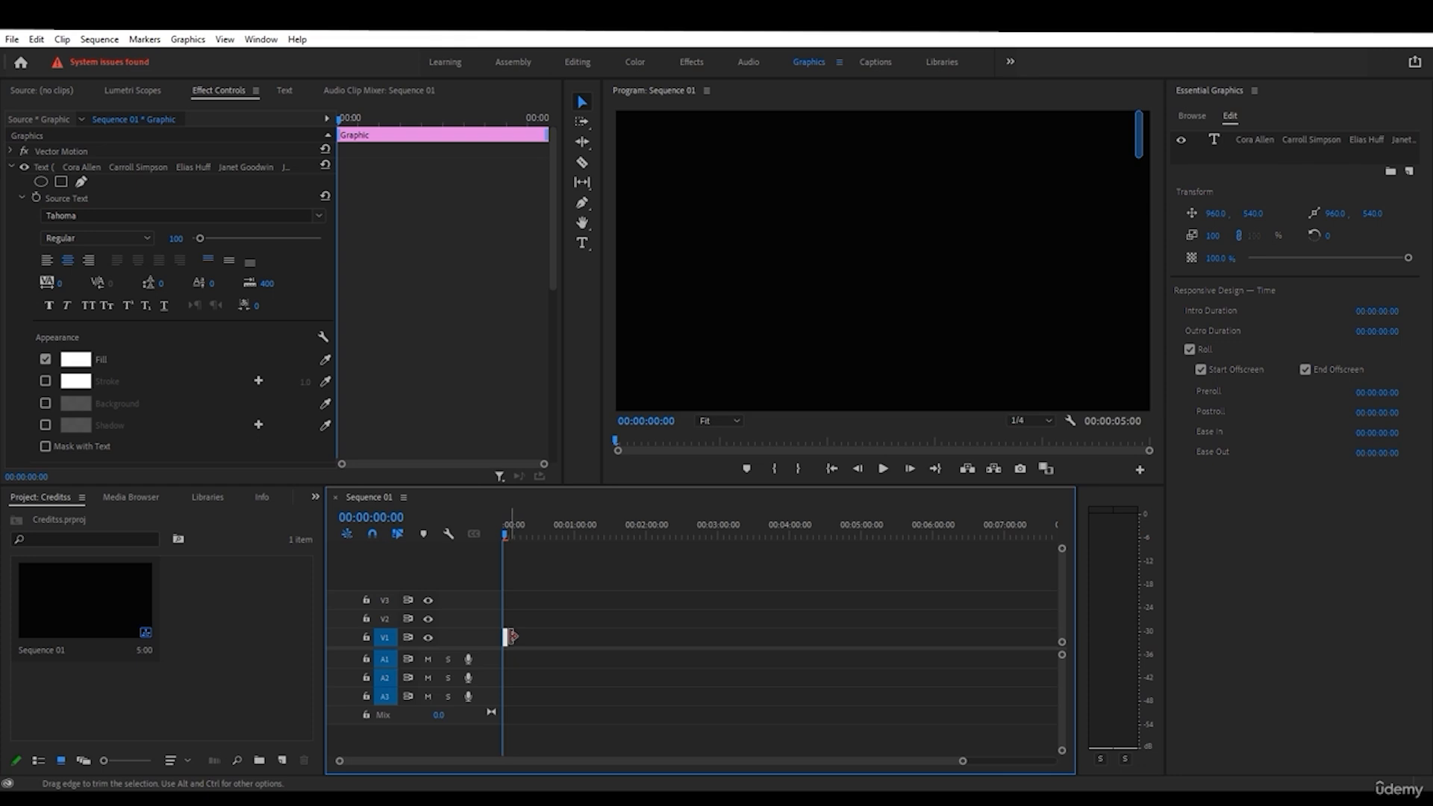
pyautogui.moveTo(511, 636); pyautogui.dragTo(584, 636)
pyautogui.moveTo(502, 531)
pyautogui.mouseDown()
pyautogui.moveTo(578, 545)
pyautogui.moveTo(502, 536)
pyautogui.moveTo(519, 536)
pyautogui.mouseUp()
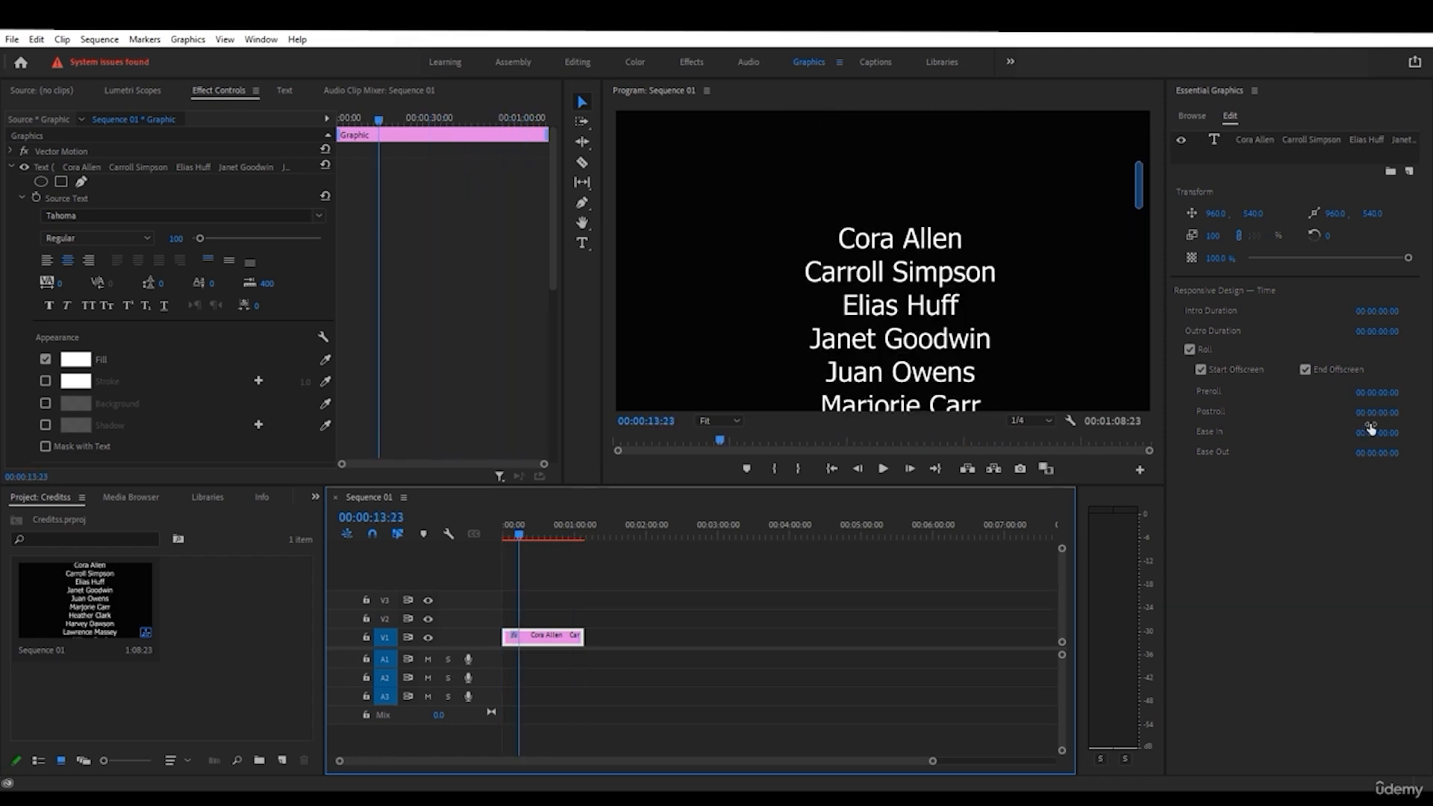
# - Compare the credits roll with End Offscreen disabled and enabled, previewing the end of the clip at 00:01:07:15
pyautogui.click(1327, 369)
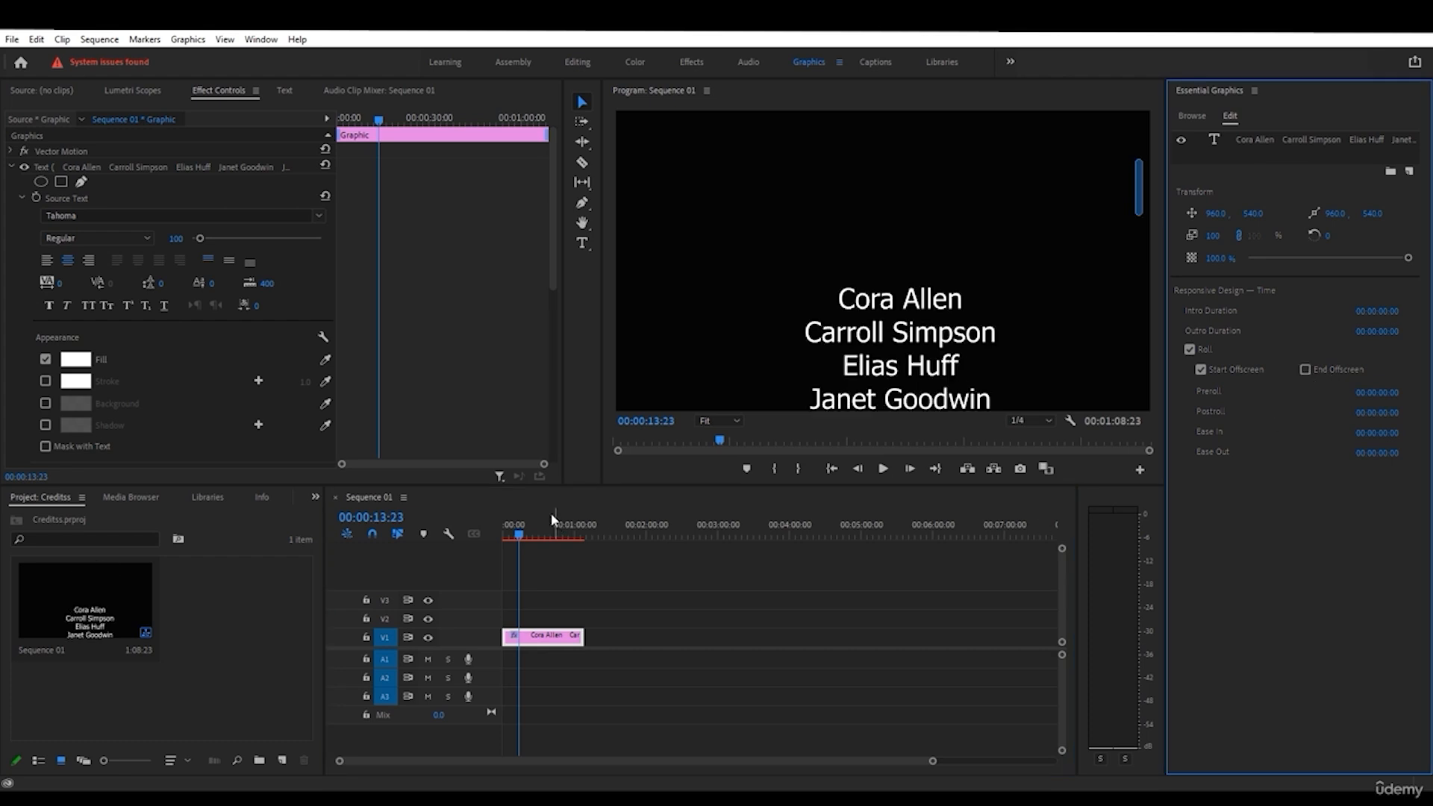
pyautogui.moveTo(524, 532); pyautogui.dragTo(585, 534)
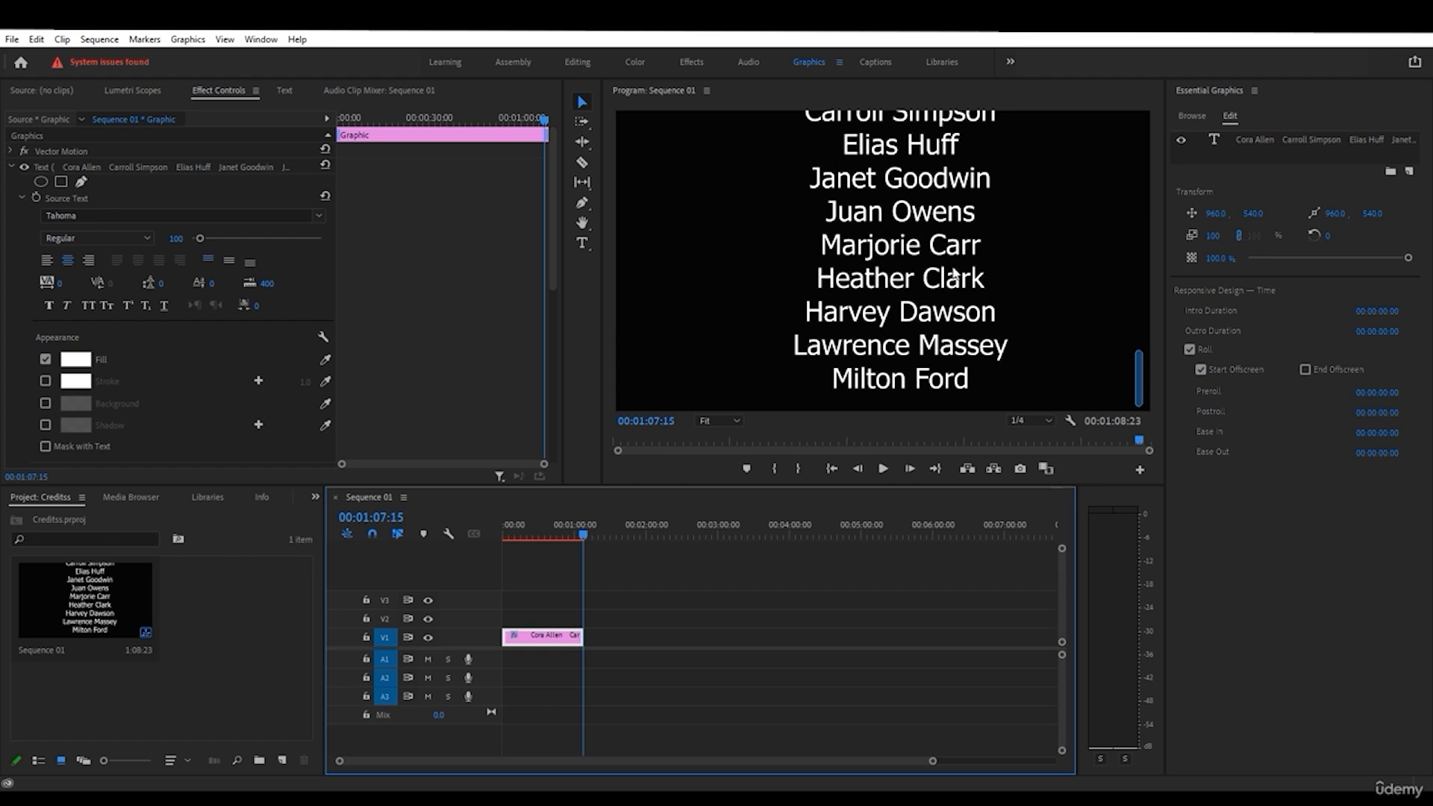
pyautogui.click(1305, 369)
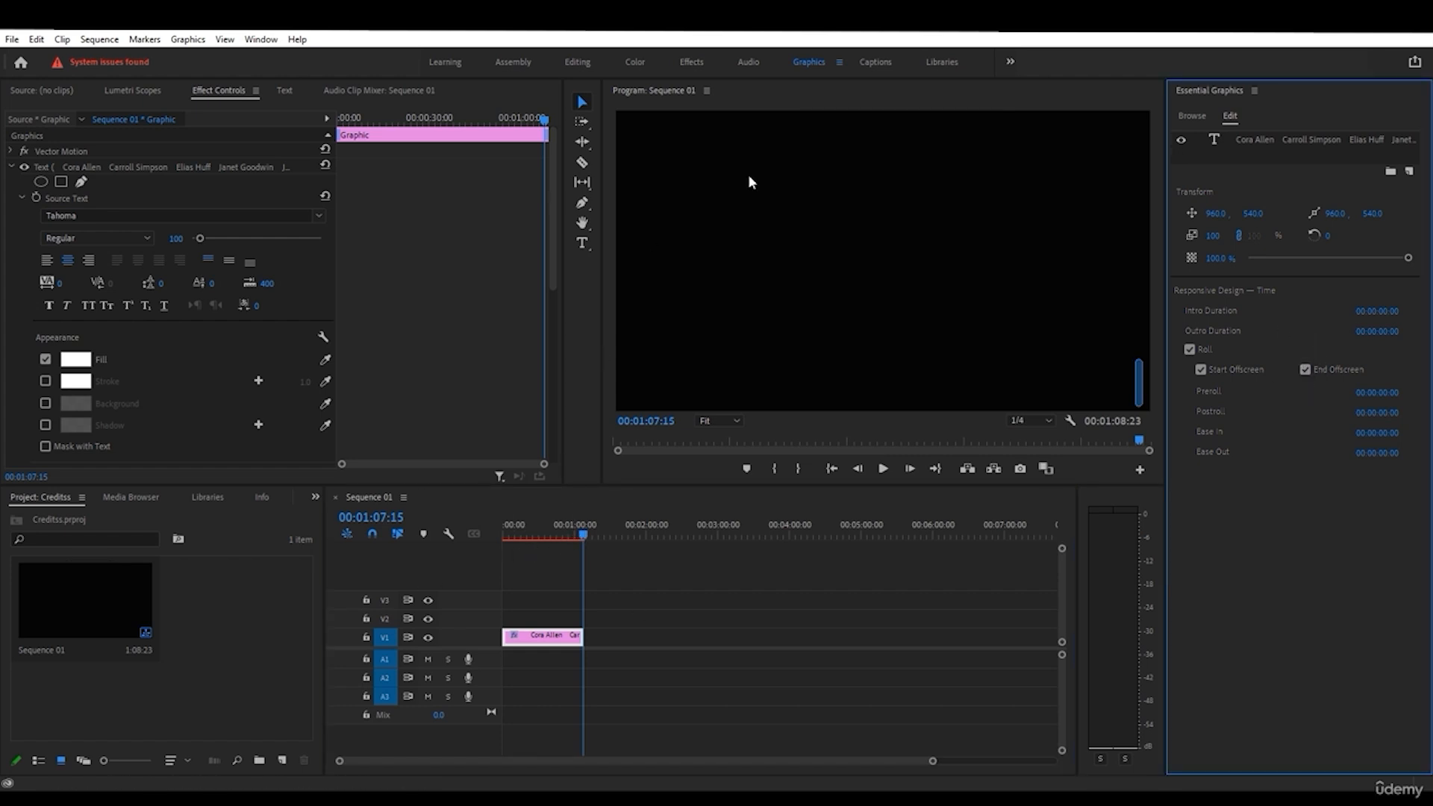
pyautogui.click(1305, 369)
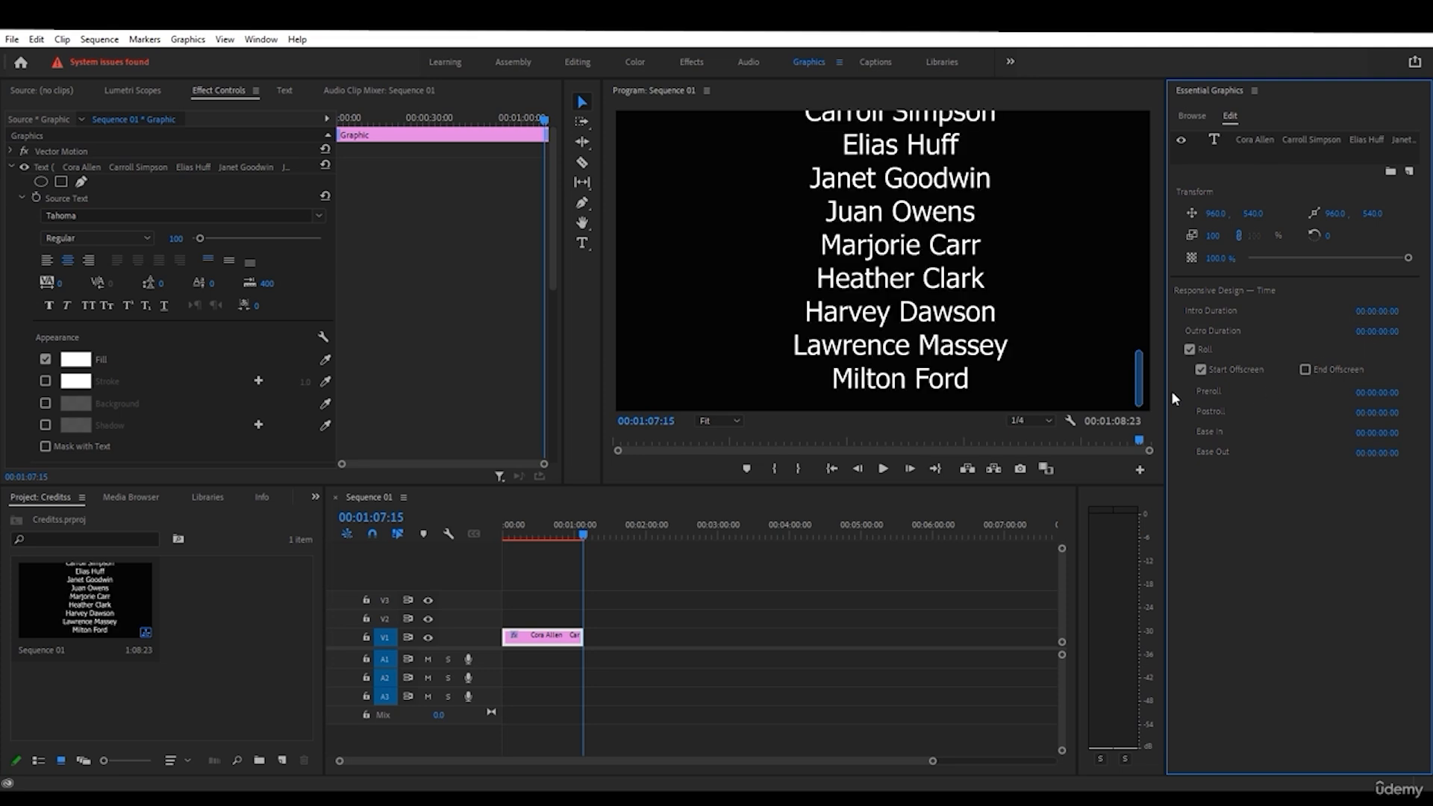
pyautogui.moveTo(1140, 381); pyautogui.dragTo(1110, 404)
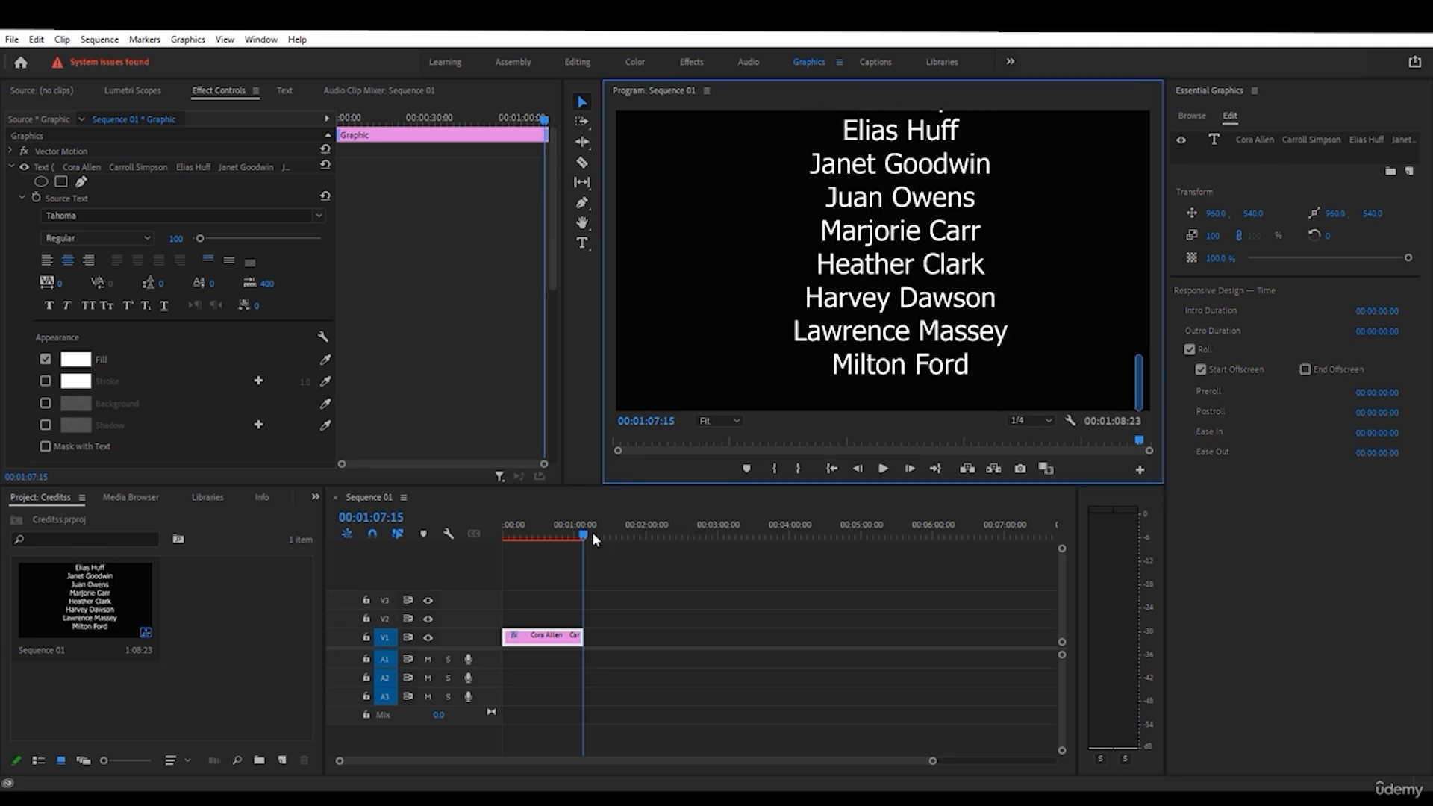
pyautogui.moveTo(592, 532); pyautogui.dragTo(522, 532)
pyautogui.click(1305, 369)
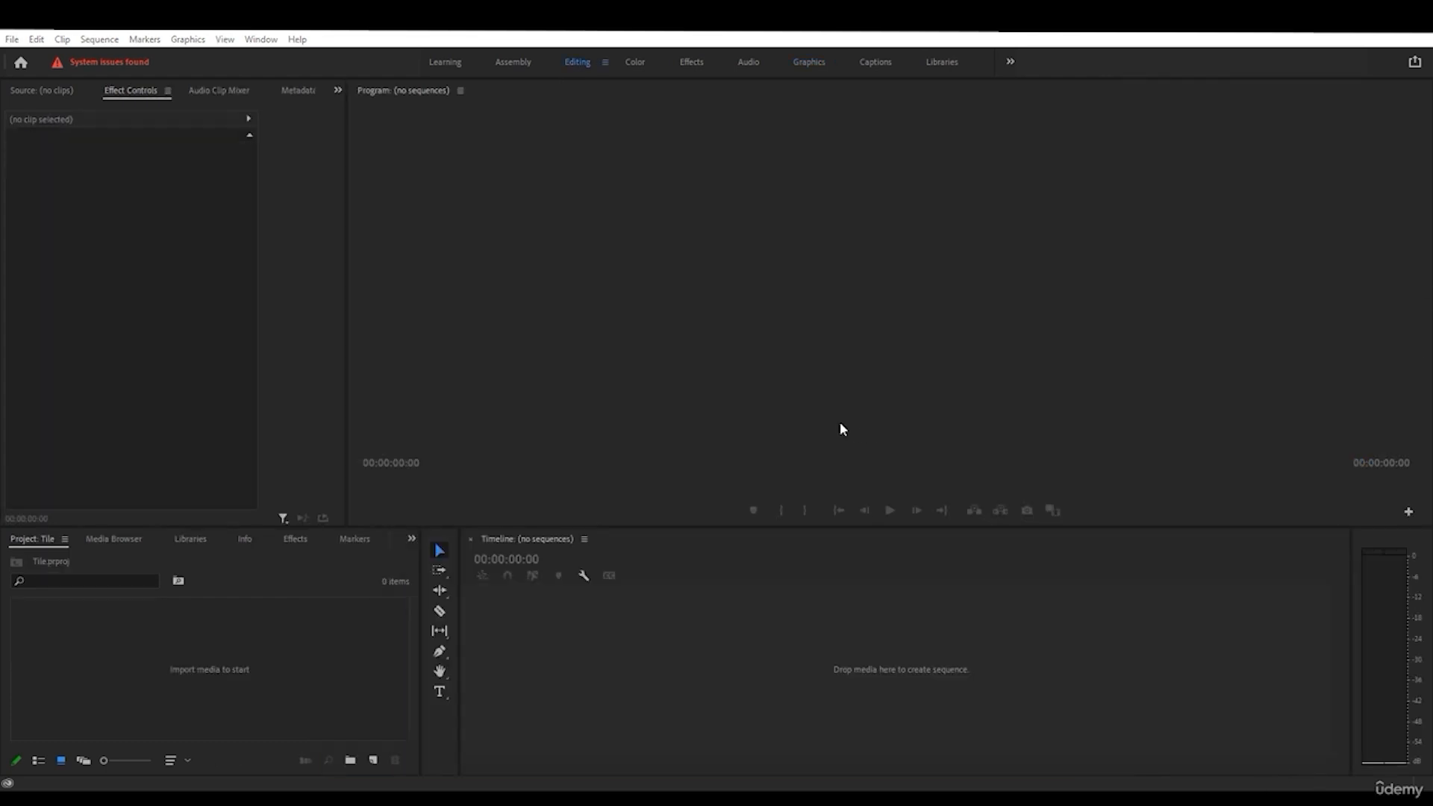
pyautogui.click(463, 309)
pyautogui.click(224, 657)
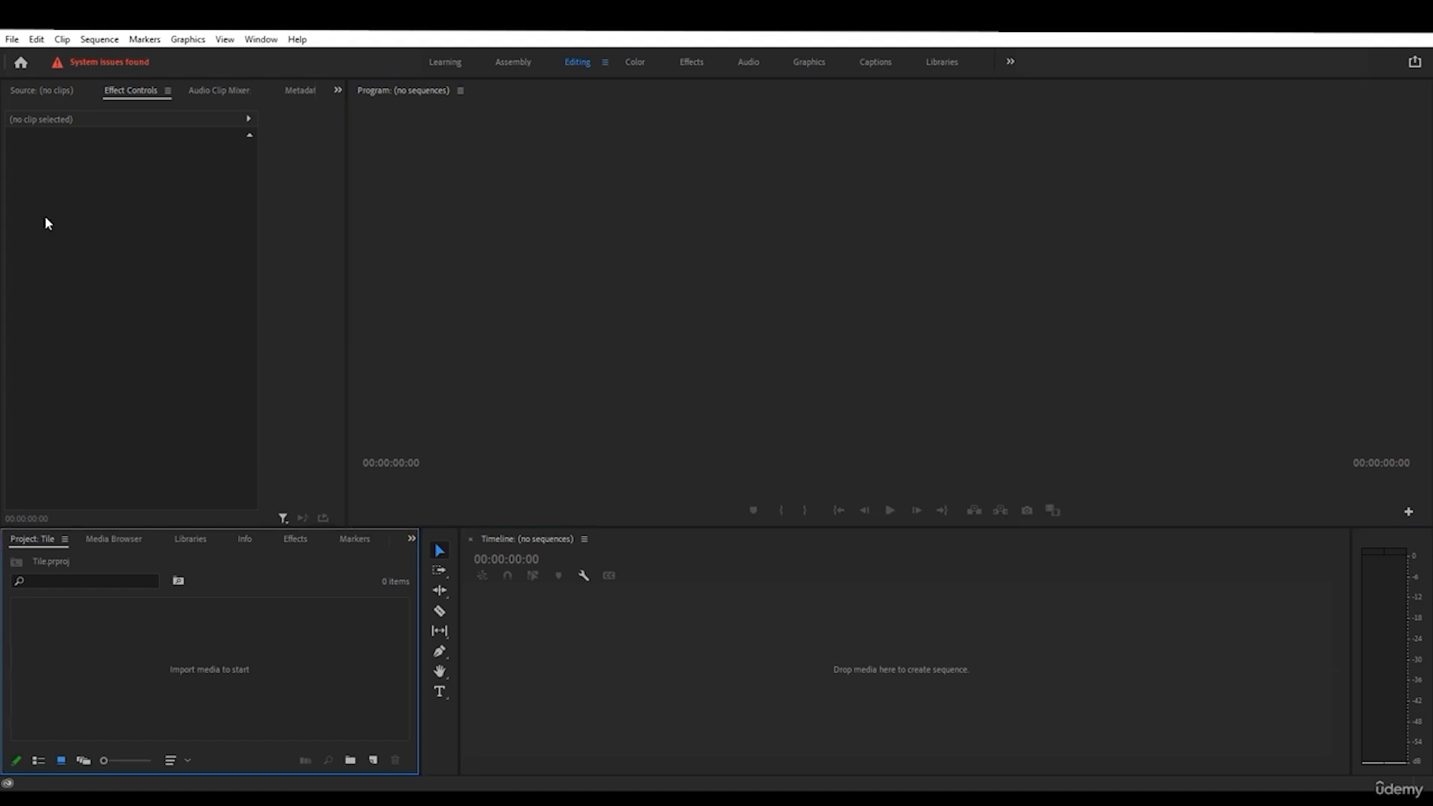
pyautogui.click(46, 219)
pyautogui.click(753, 233)
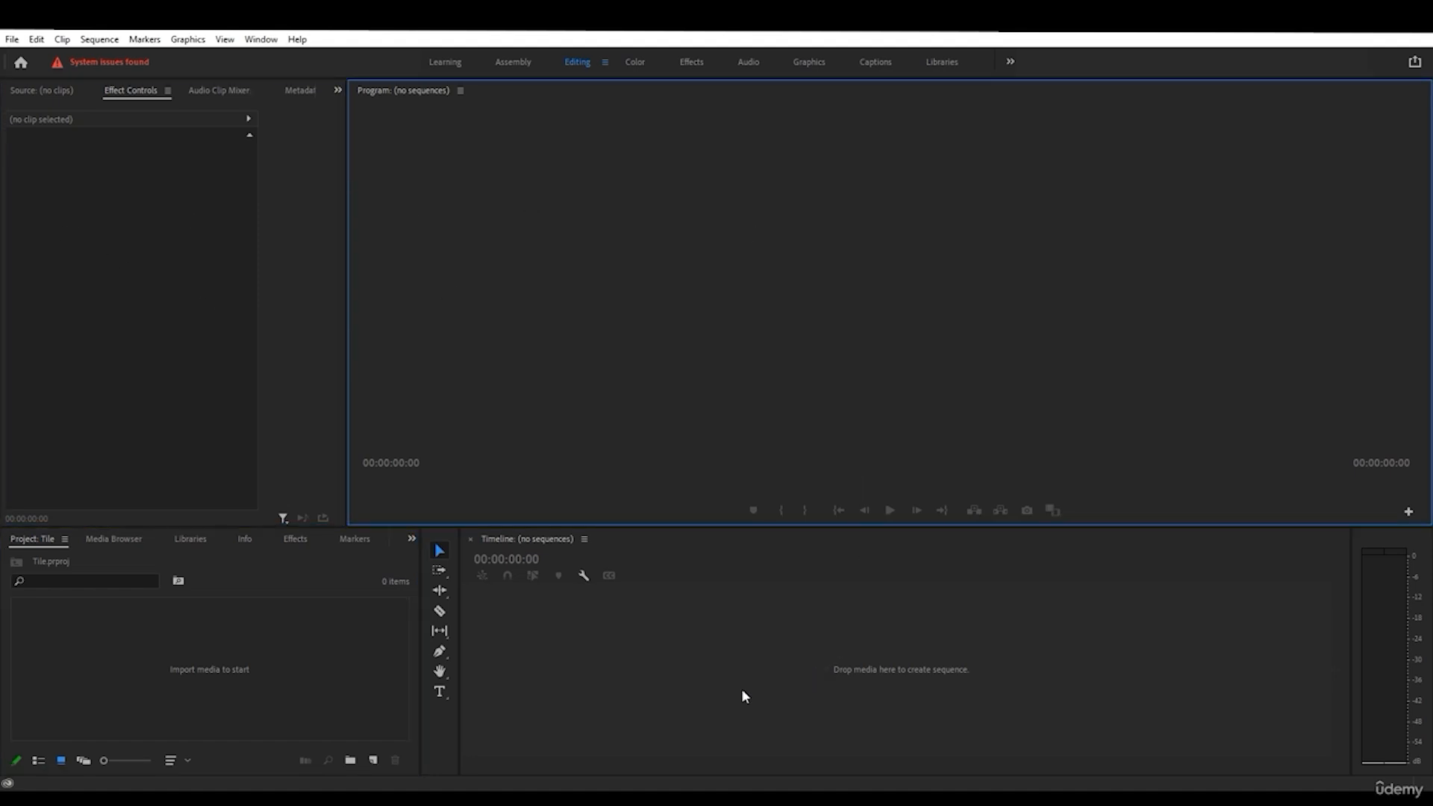
pyautogui.click(548, 681)
pyautogui.click(135, 609)
# - Create a 1920 × 1080 legacy title at 30.00 fps with square pixels and resize the titler's panels to enlarge the canvas
pyautogui.click(9, 39)
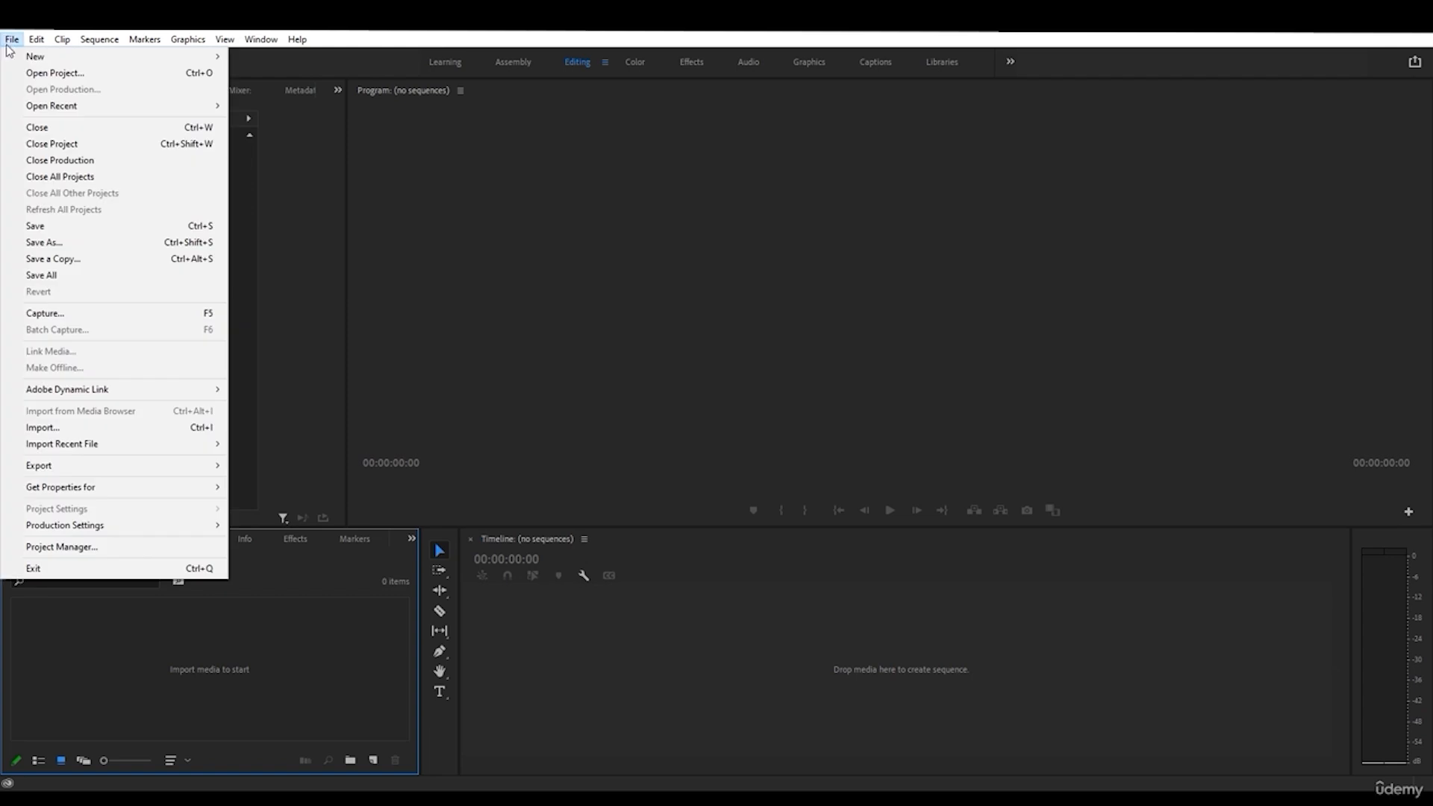
pyautogui.moveTo(45, 56)
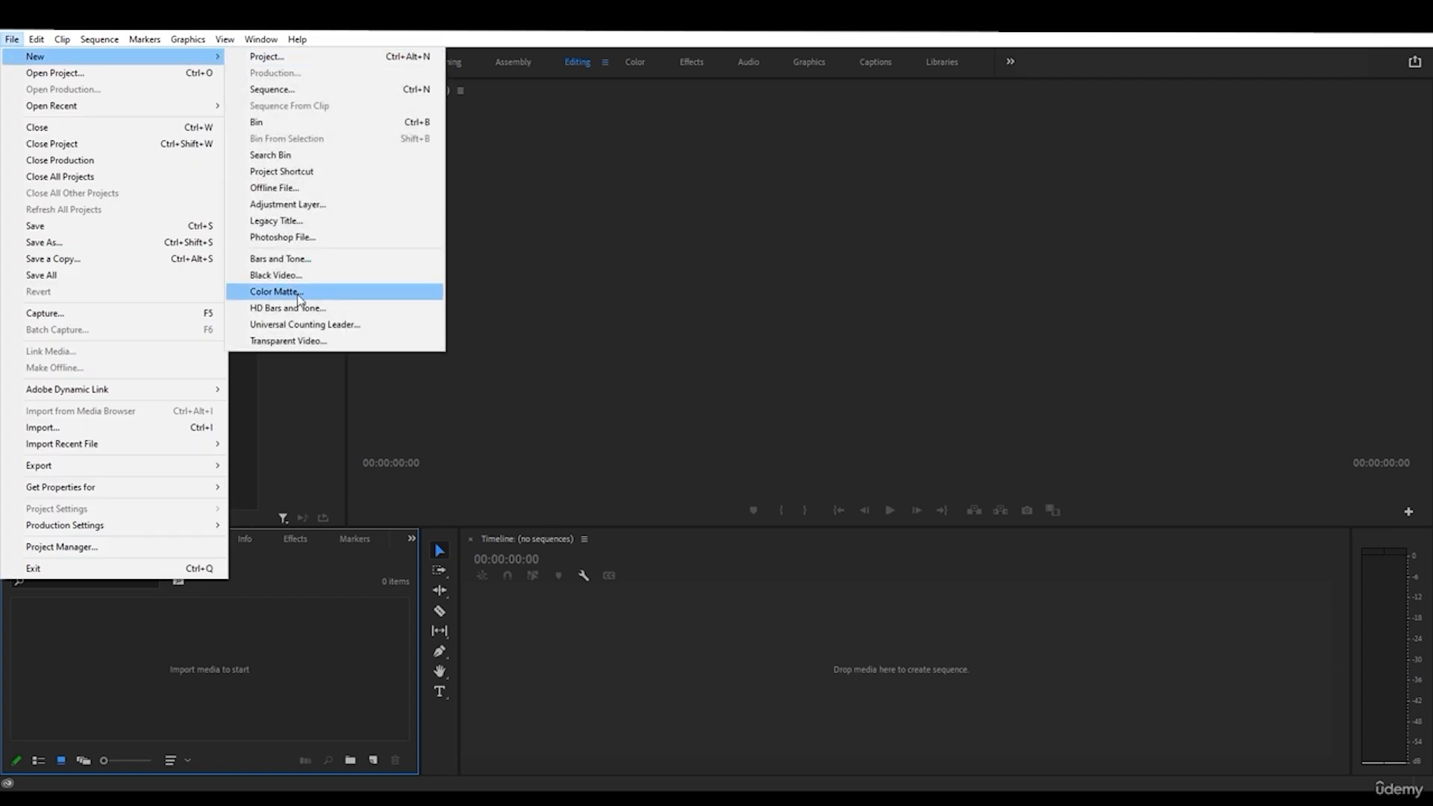
pyautogui.click(303, 221)
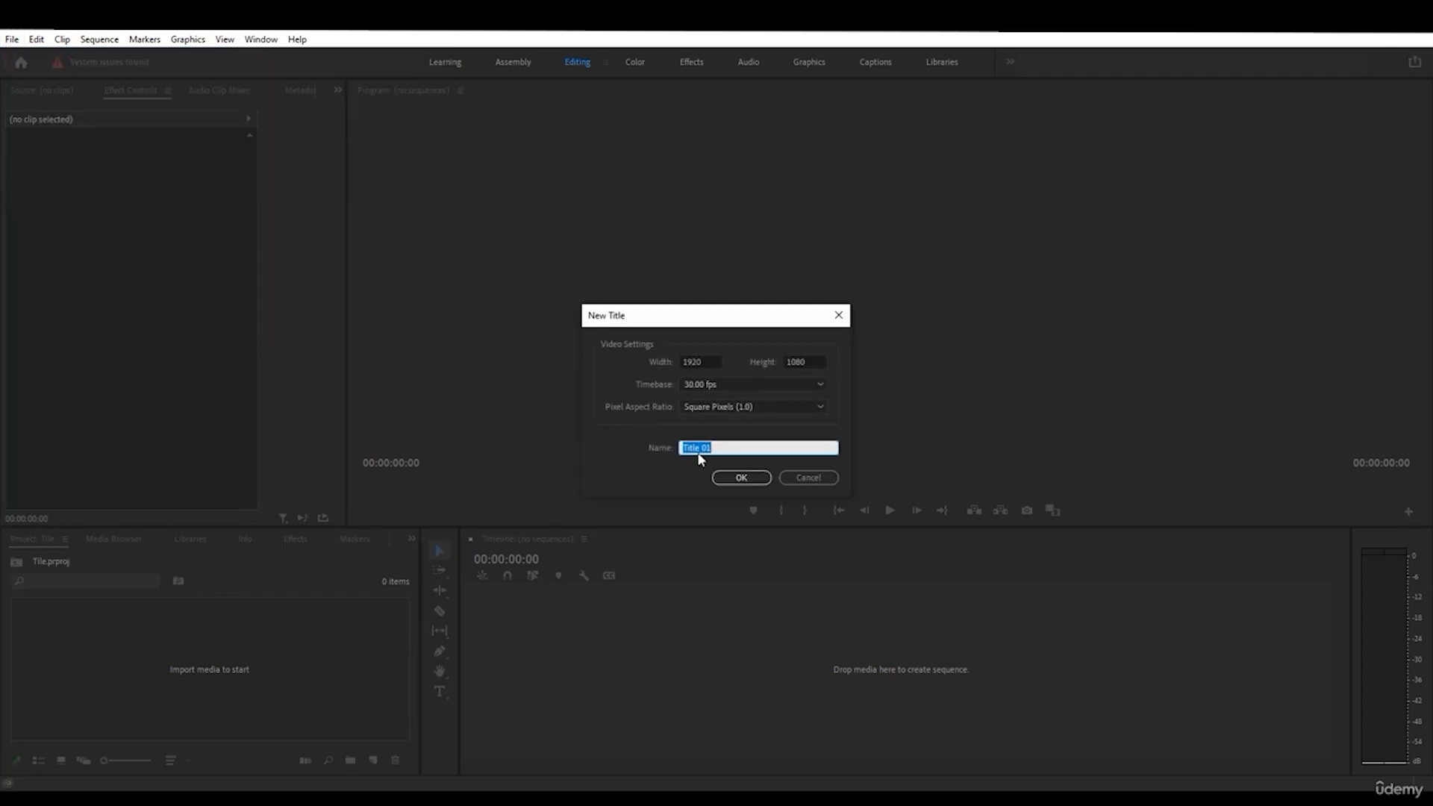
pyautogui.doubleClick(691, 362)
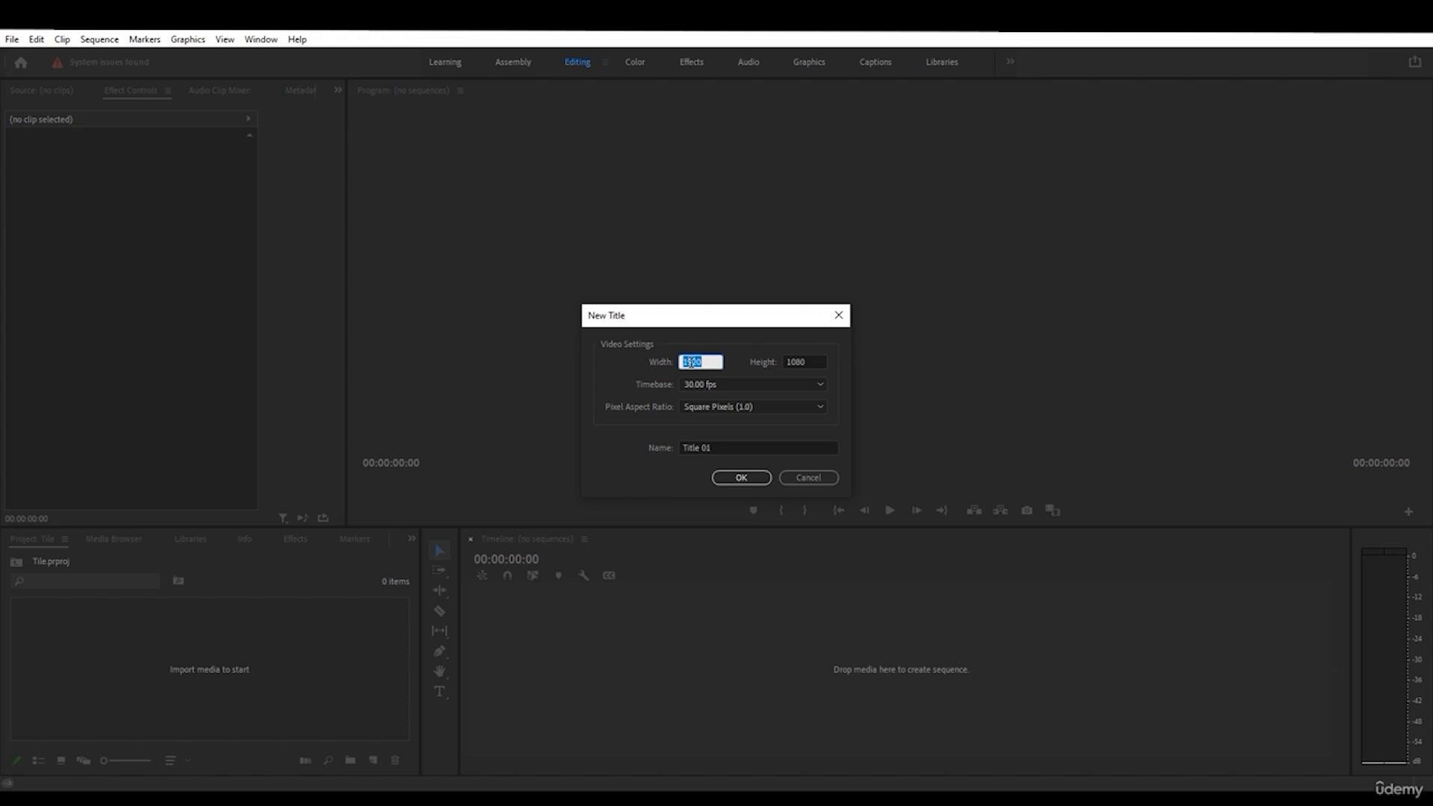
pyautogui.doubleClick(813, 361)
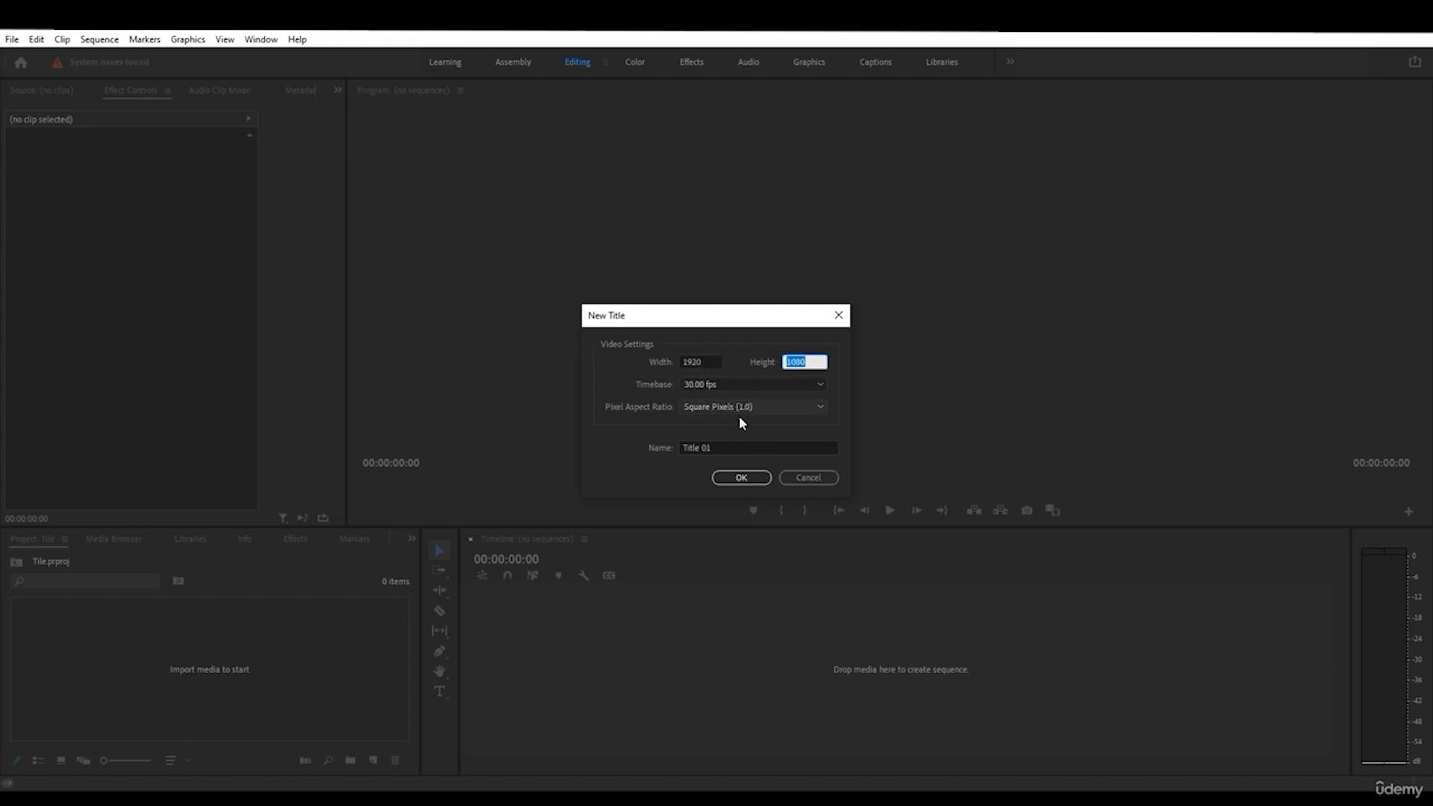
pyautogui.click(729, 478)
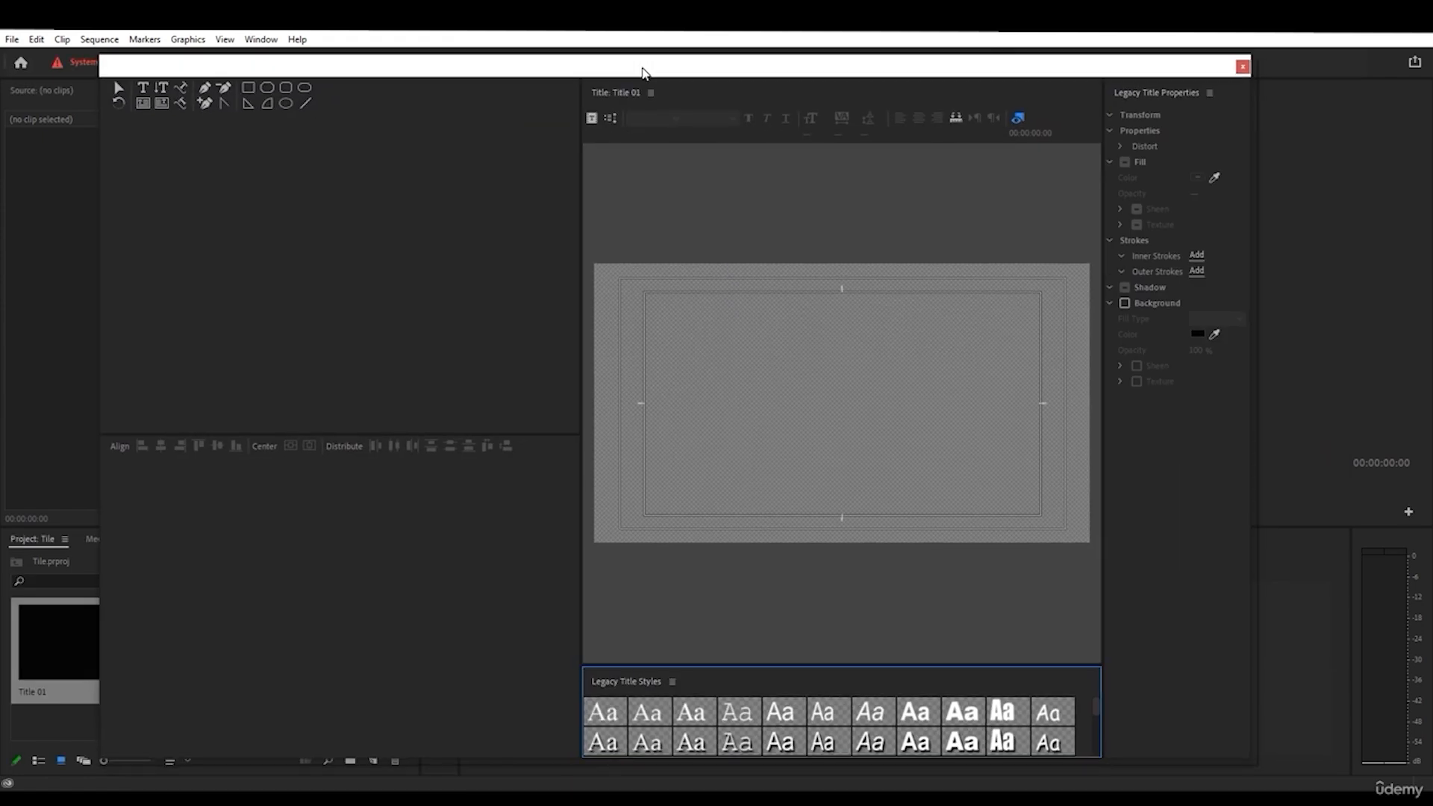
pyautogui.moveTo(576, 489); pyautogui.dragTo(153, 437)
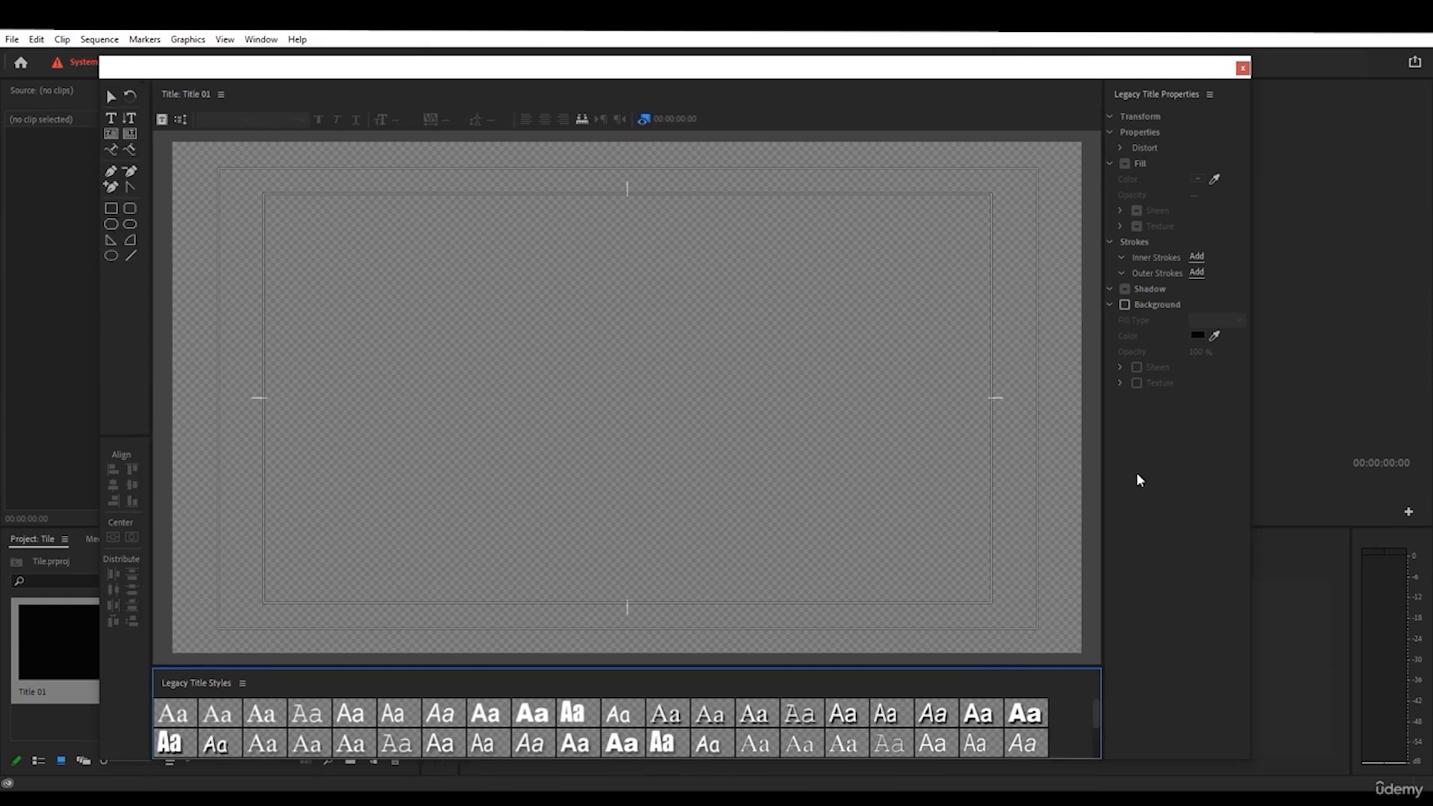
pyautogui.moveTo(1099, 487); pyautogui.dragTo(1006, 480)
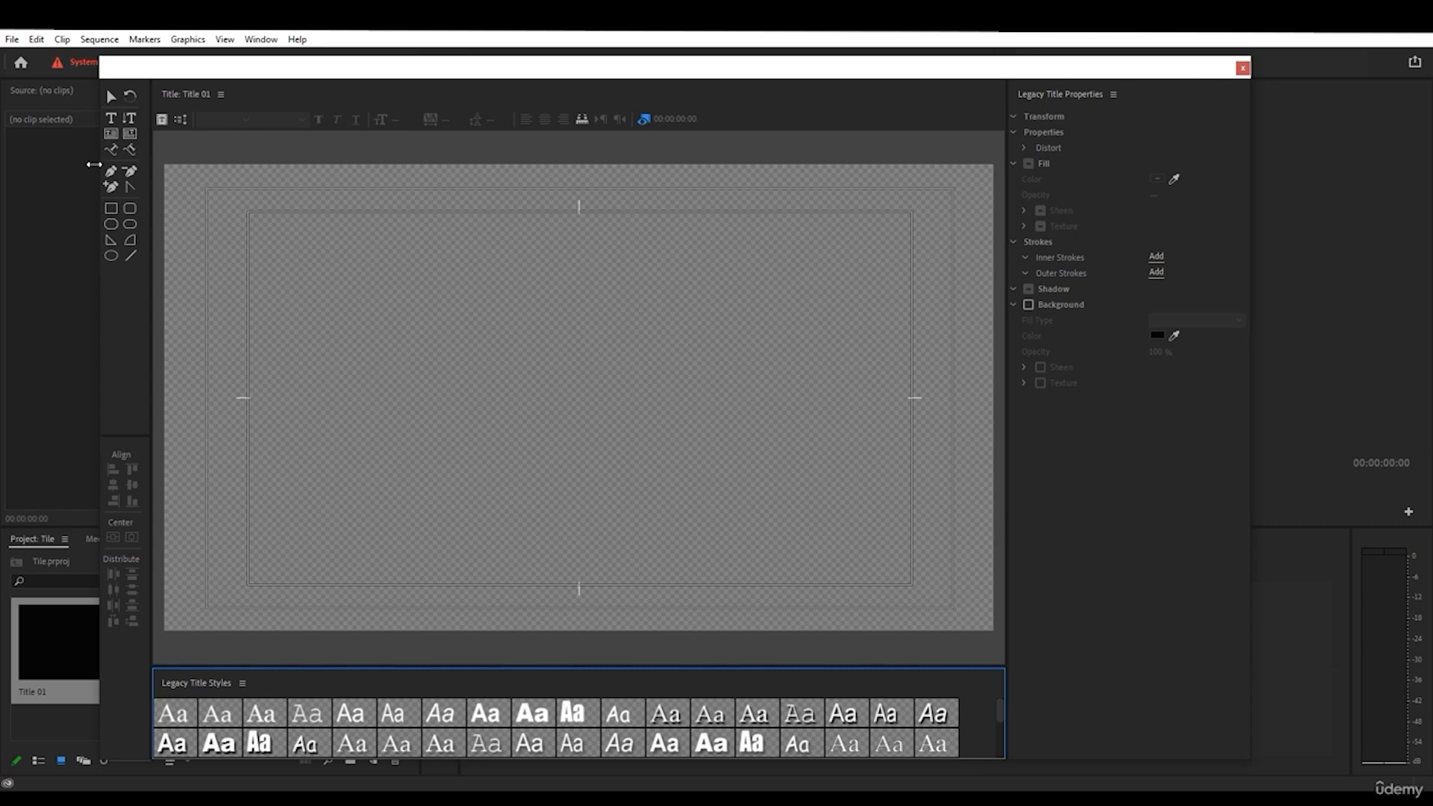
# - Add the text SHATTER to the title canvas and center it vertically and horizontally in the frame
pyautogui.click(111, 118)
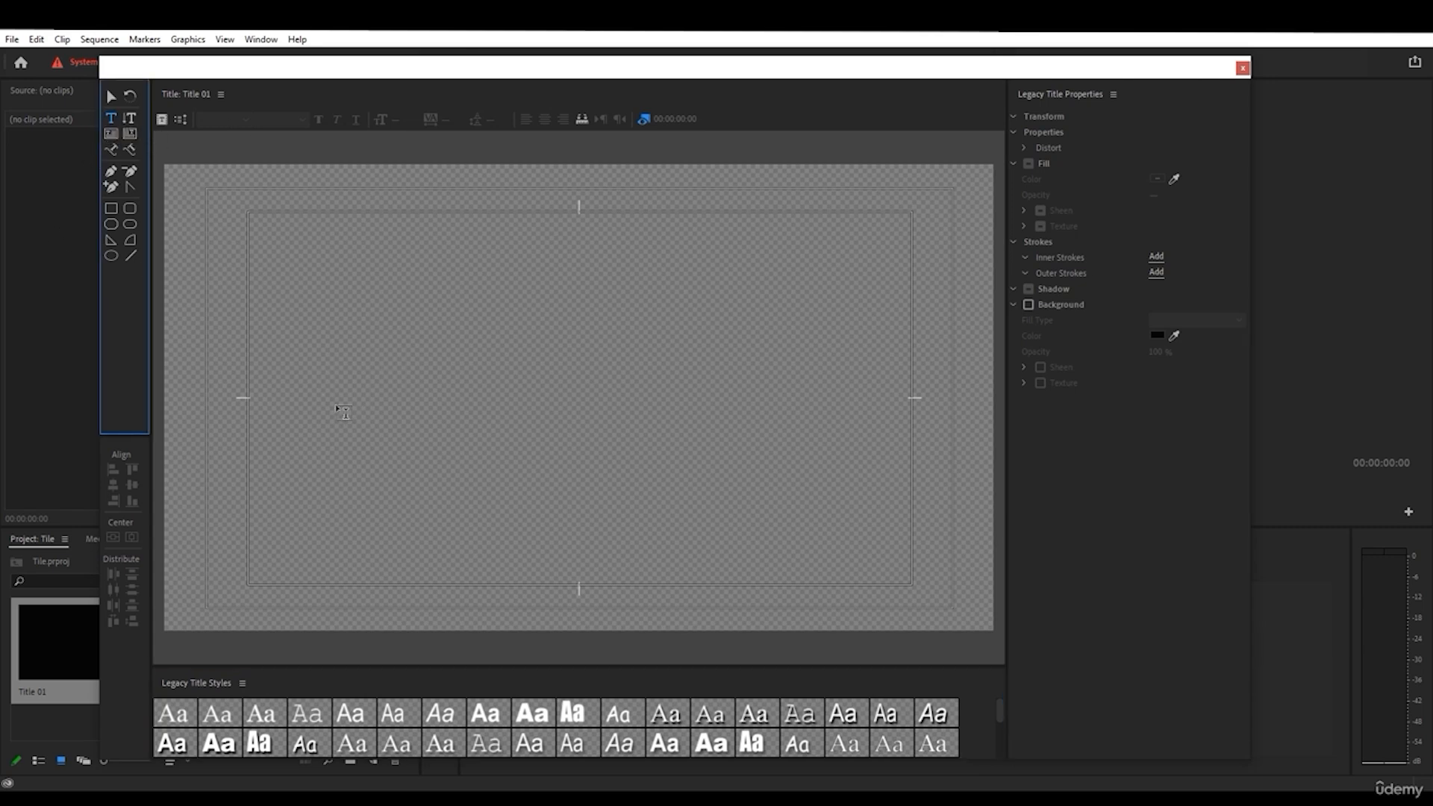
pyautogui.click(312, 395)
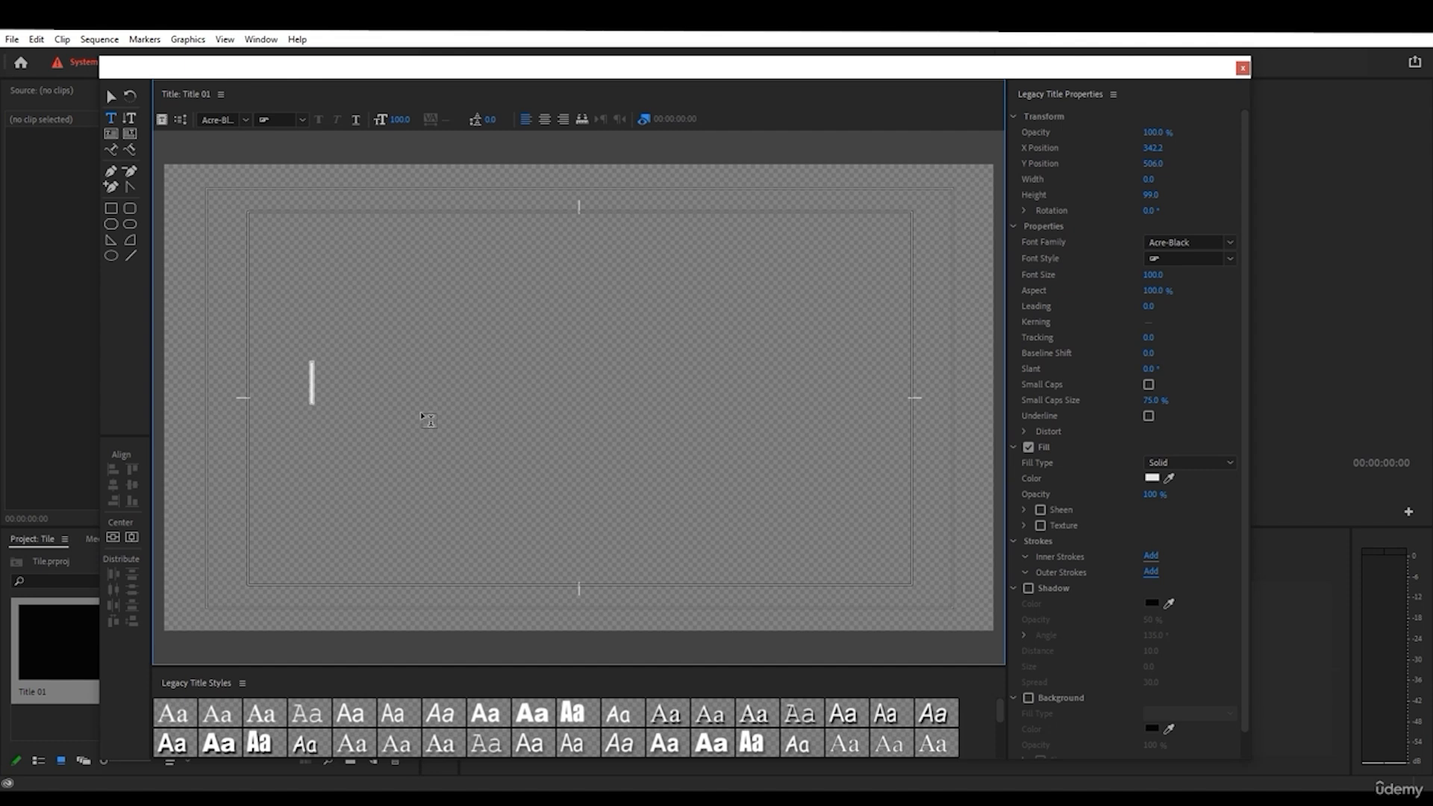
pyautogui.write('SHA')
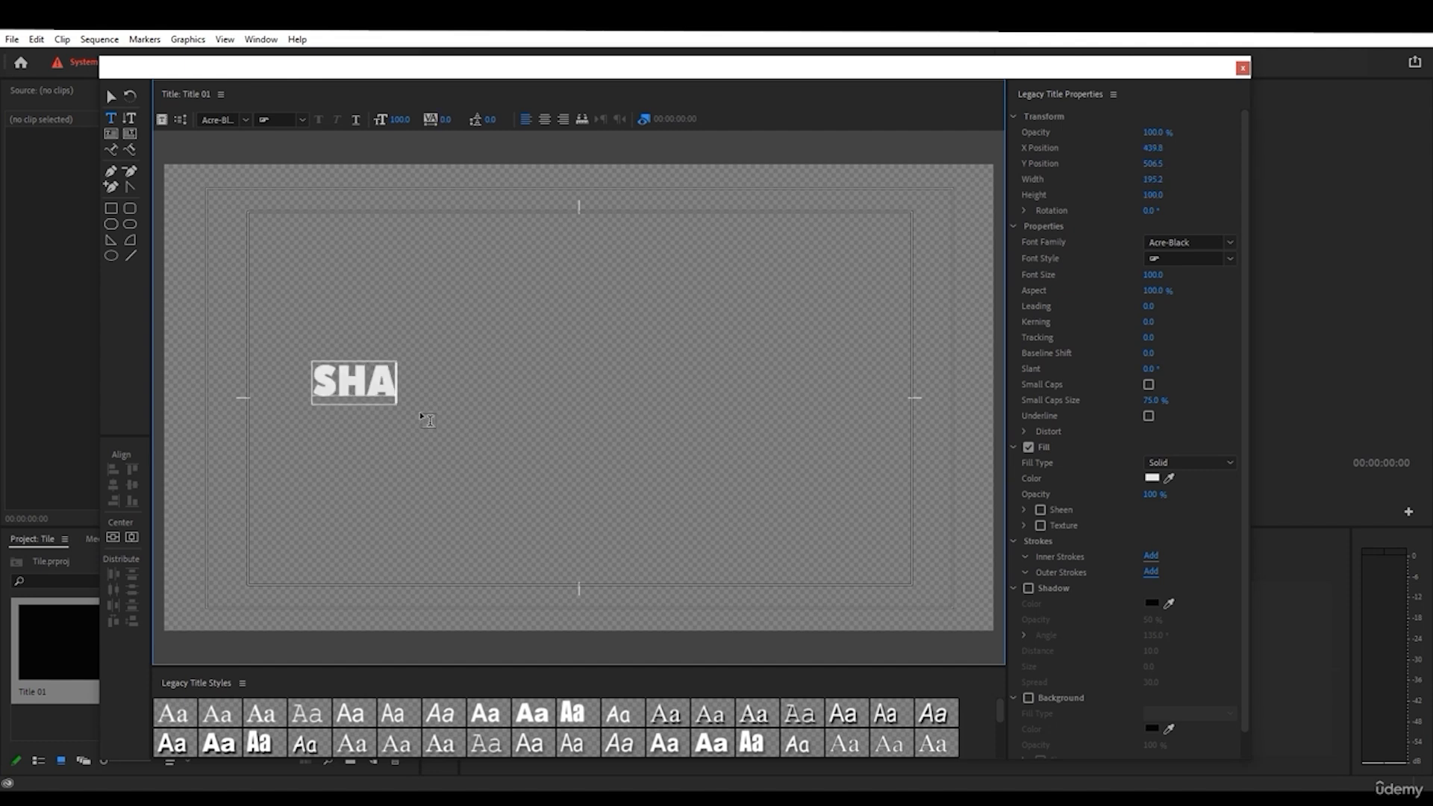
pyautogui.write('TTER')
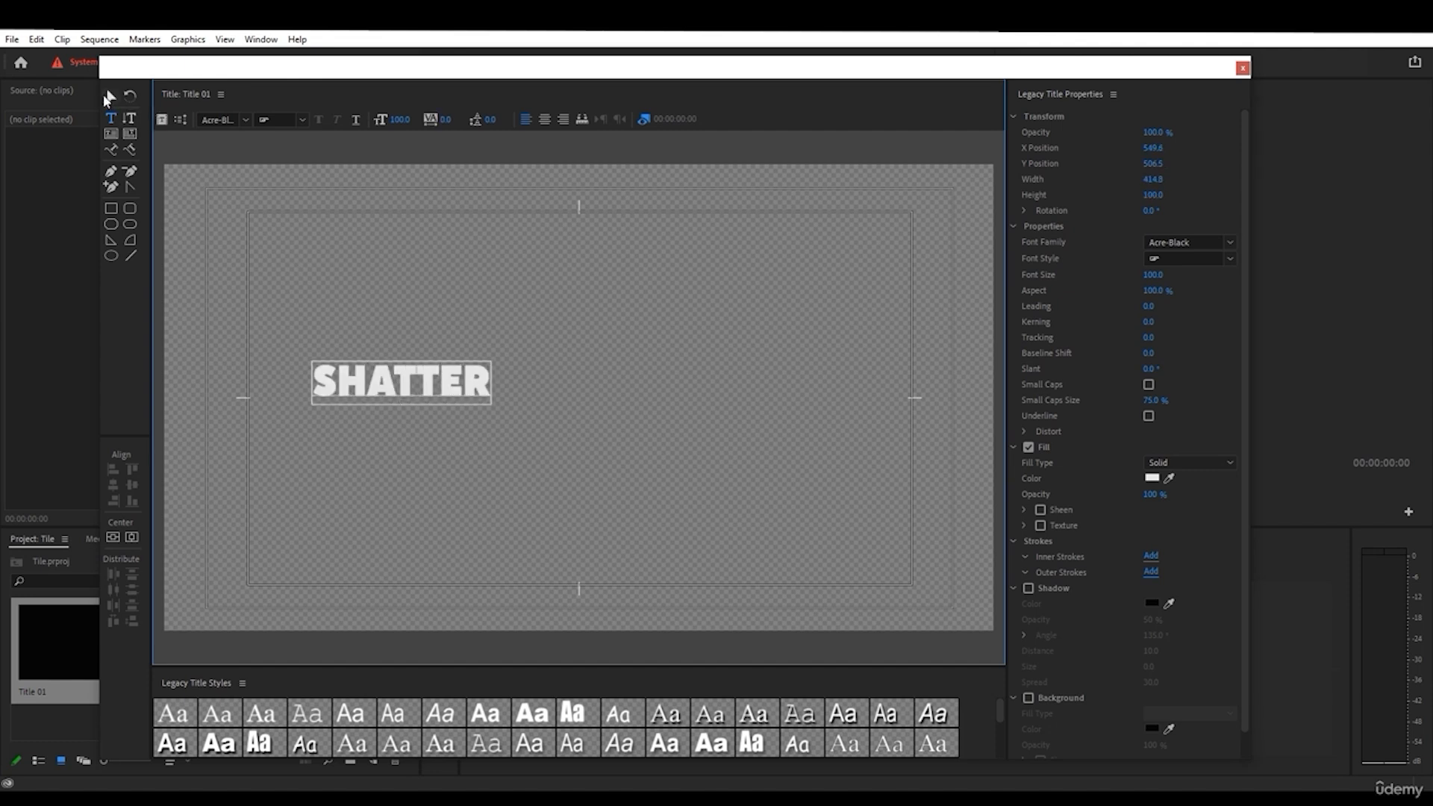
pyautogui.click(108, 97)
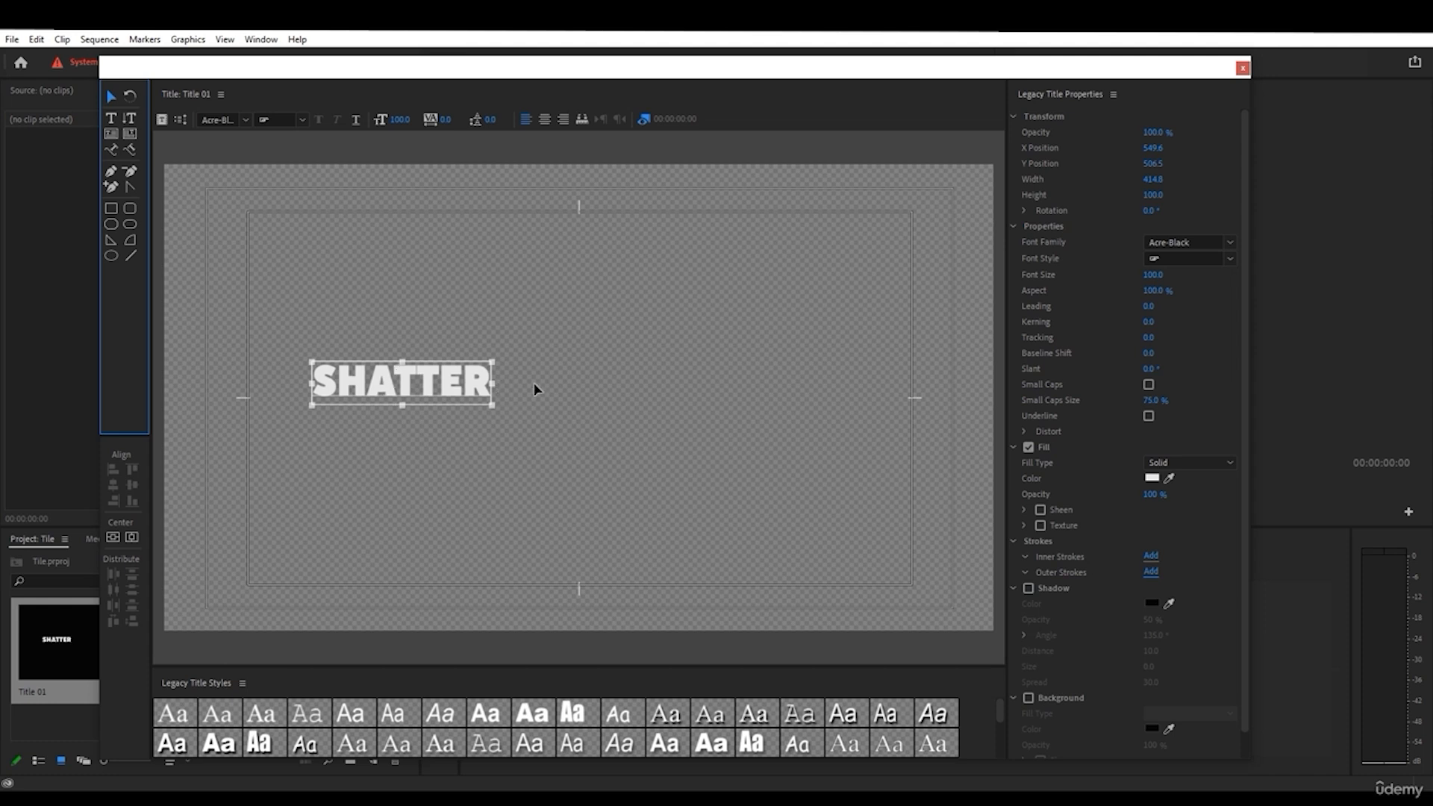
pyautogui.click(132, 539)
pyautogui.click(113, 538)
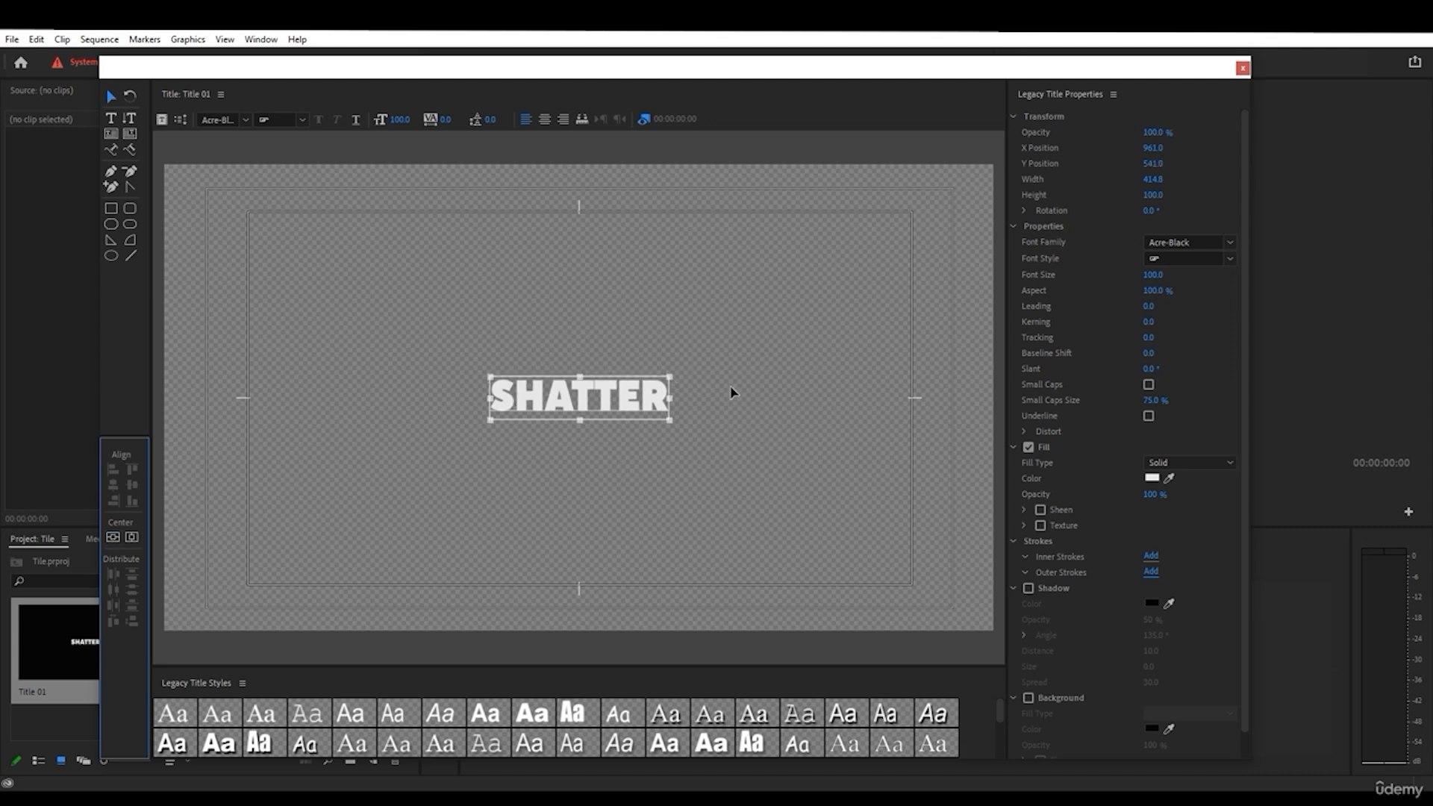
# - Scale the SHATTER text up proportionally from its center to about 1355 × 327
pyautogui.moveTo(1153, 179)
pyautogui.mouseDown()
pyautogui.moveTo(1178, 179)
pyautogui.moveTo(1154, 191)
pyautogui.mouseUp()
pyautogui.hotkey('ctrl', 'z')
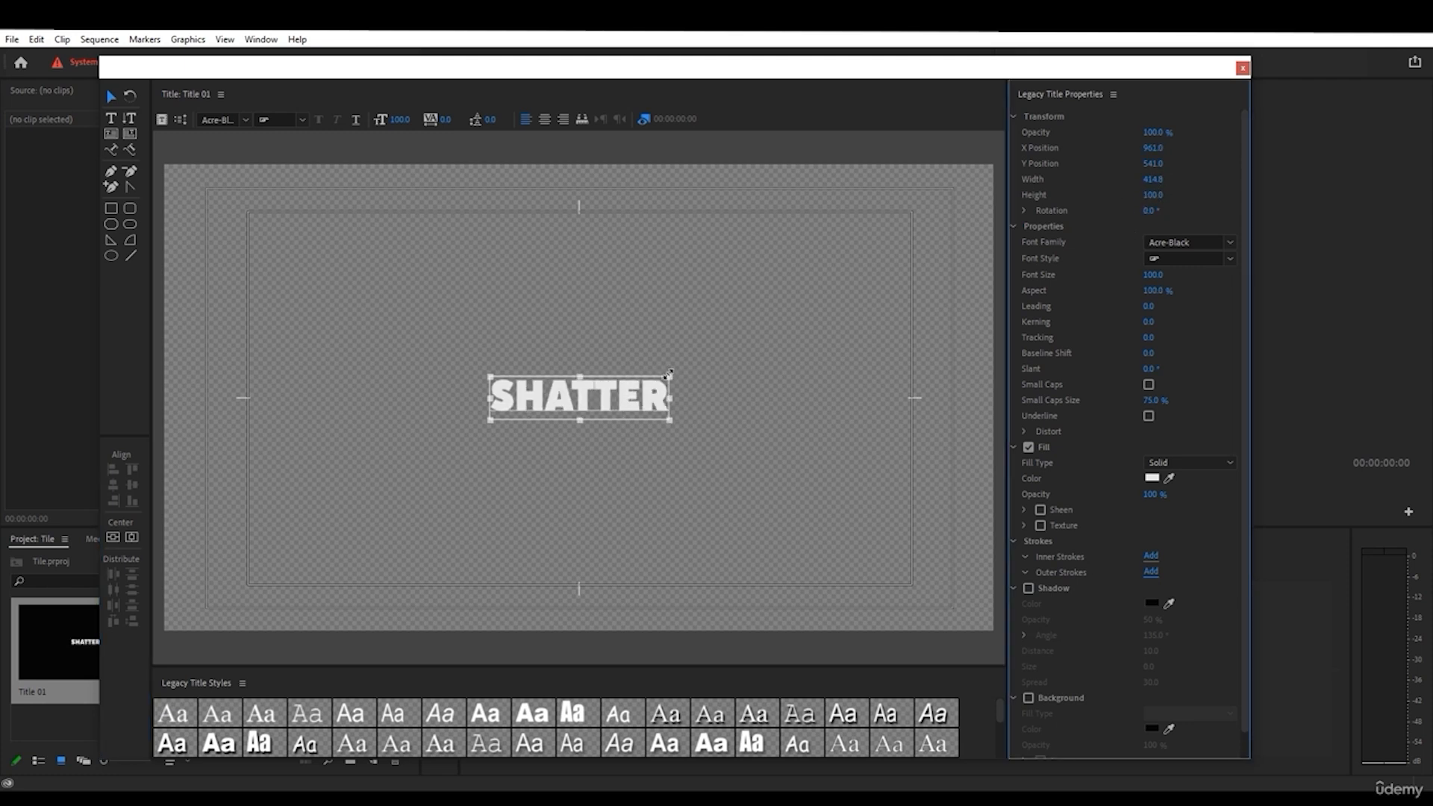
pyautogui.moveTo(669, 373); pyautogui.dragTo(866, 296)
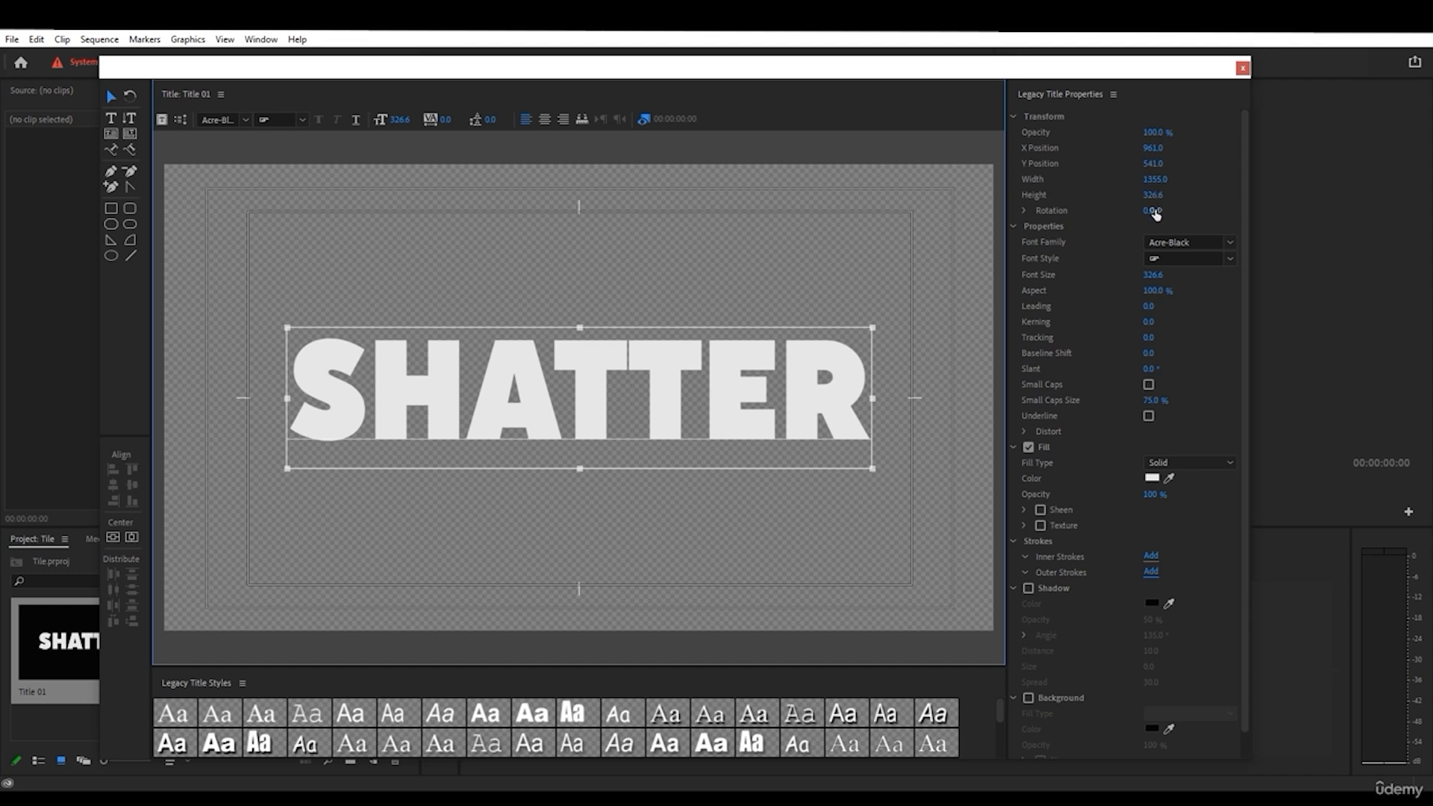
# - Try rotating the SHATTER text, undo the rotation, and browse the font family and font style options
pyautogui.moveTo(1150, 210); pyautogui.dragTo(1219, 211)
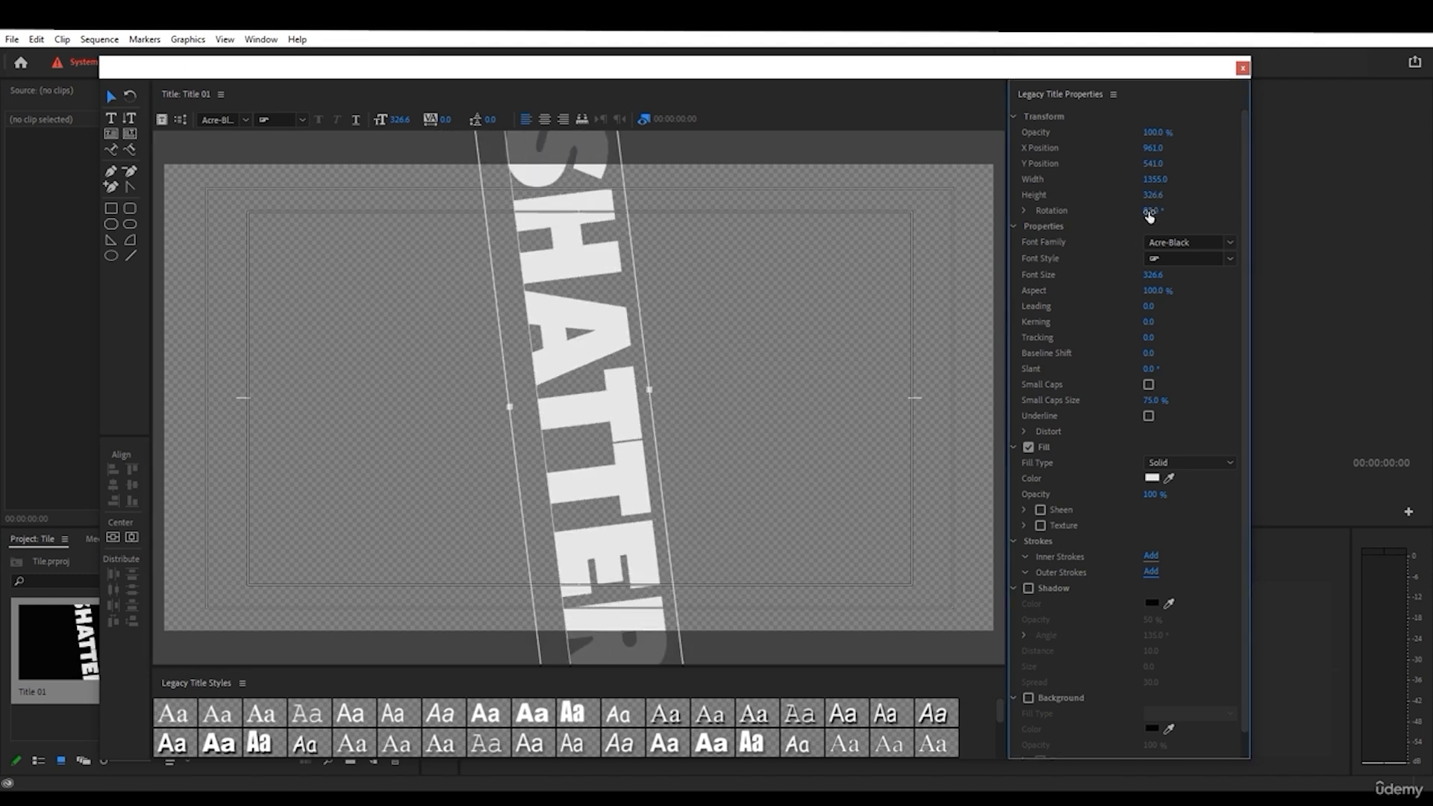
pyautogui.hotkey('ctrl', 'z')
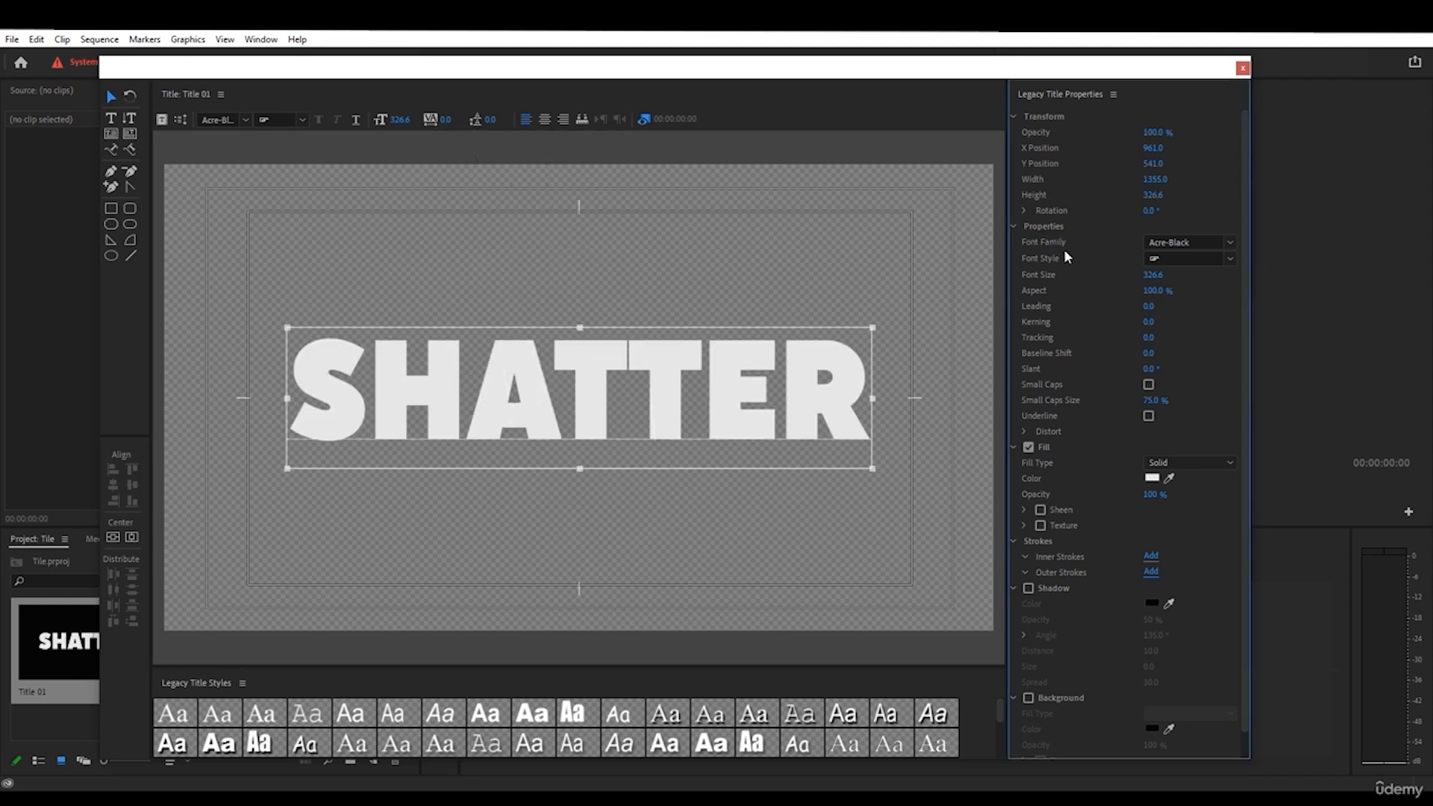
pyautogui.click(1231, 245)
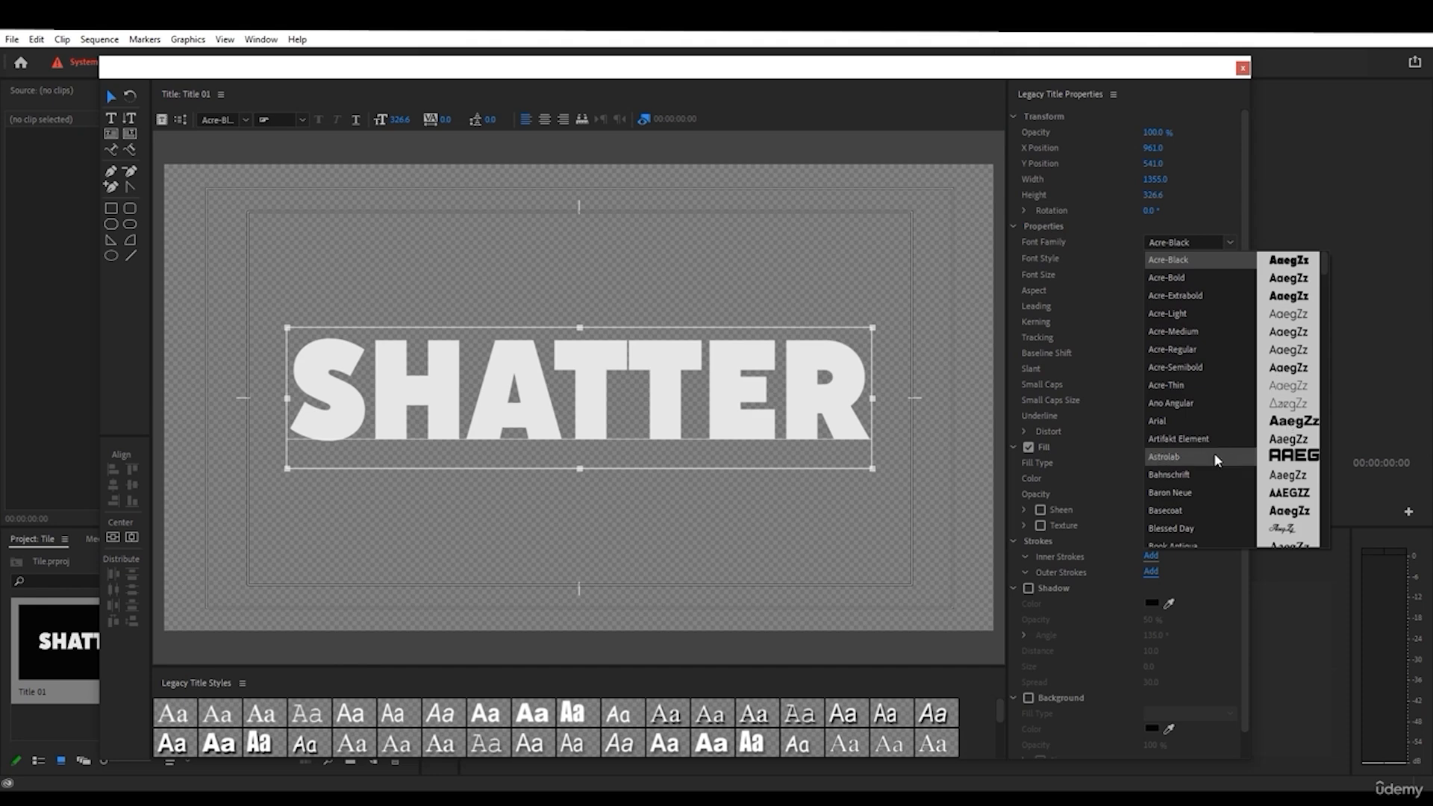
pyautogui.click(1086, 260)
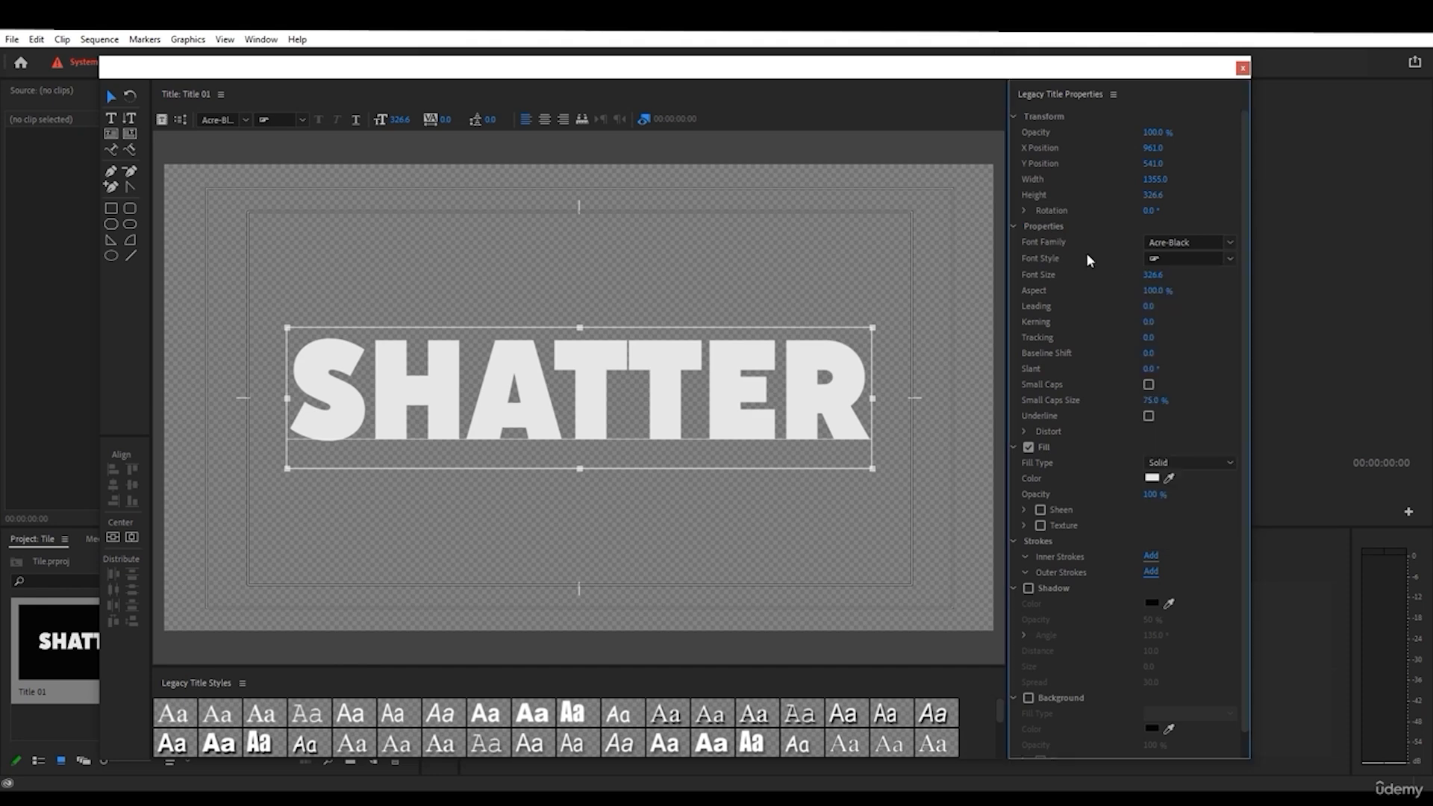
pyautogui.click(1230, 263)
pyautogui.click(1223, 308)
pyautogui.click(1154, 275)
pyautogui.click(1173, 315)
# - Set the SHATTER text's aspect to 101% and the kerning between the letters H and A to -2
pyautogui.moveTo(1157, 293)
pyautogui.mouseDown()
pyautogui.moveTo(1100, 293)
pyautogui.moveTo(1170, 292)
pyautogui.mouseUp()
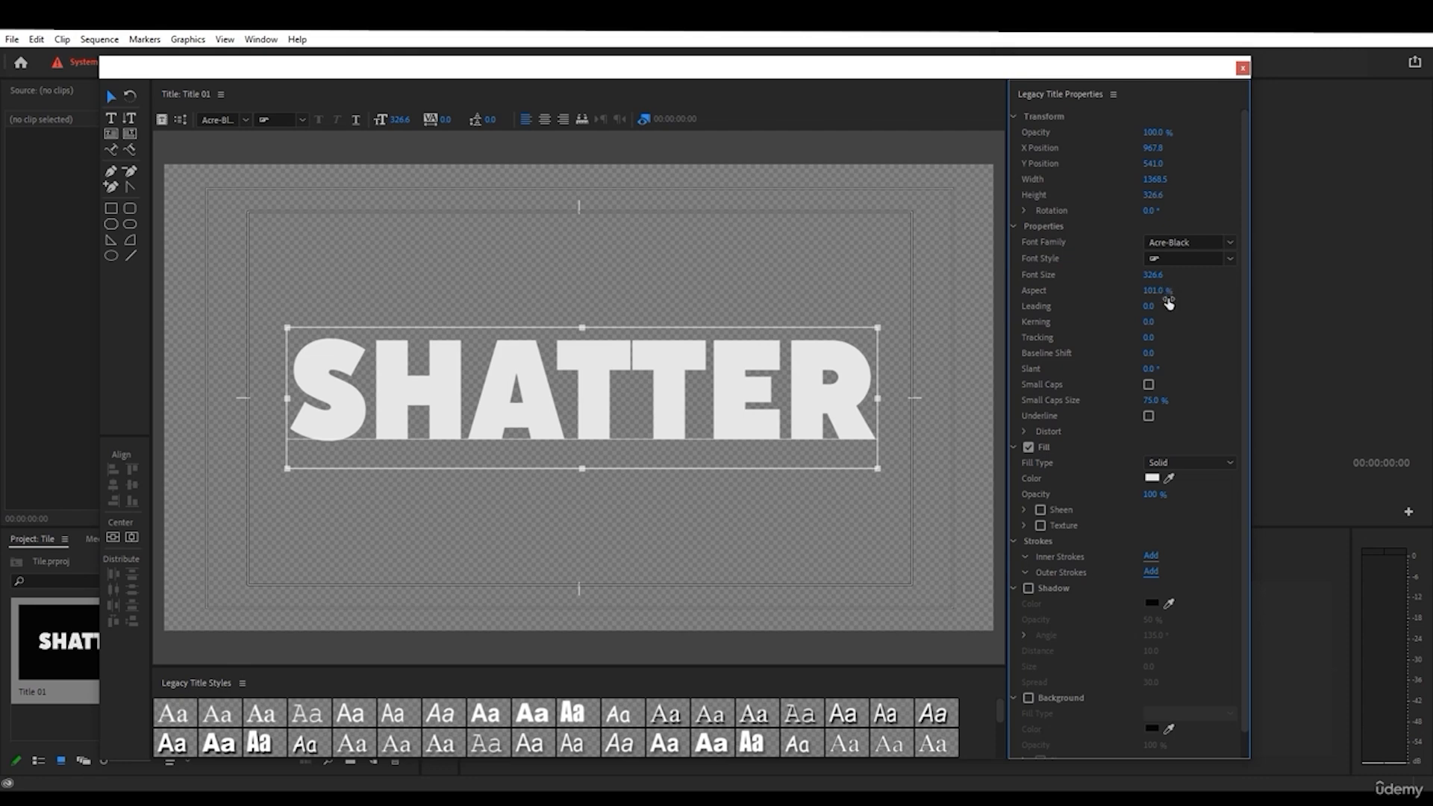
pyautogui.doubleClick(569, 373)
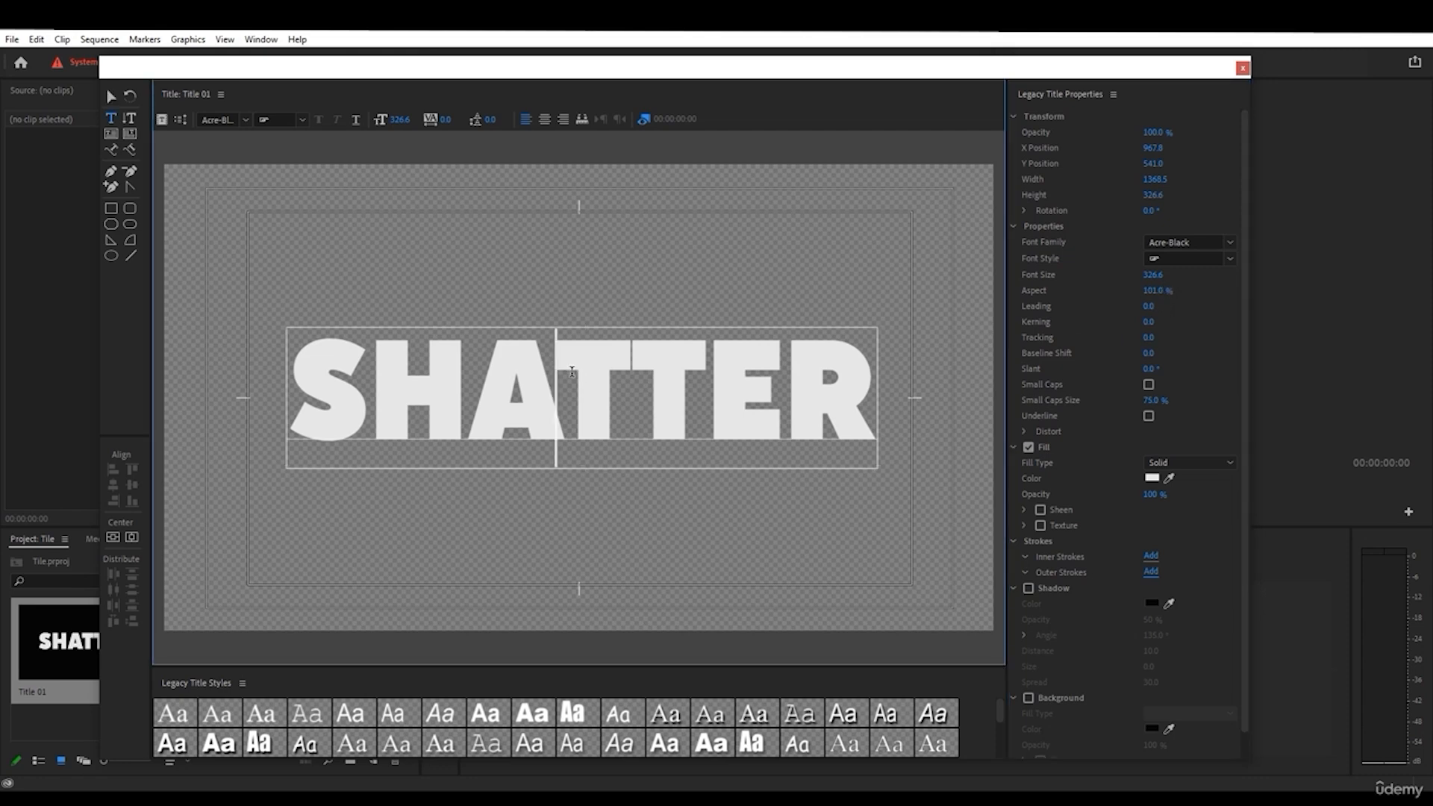
pyautogui.click(622, 382)
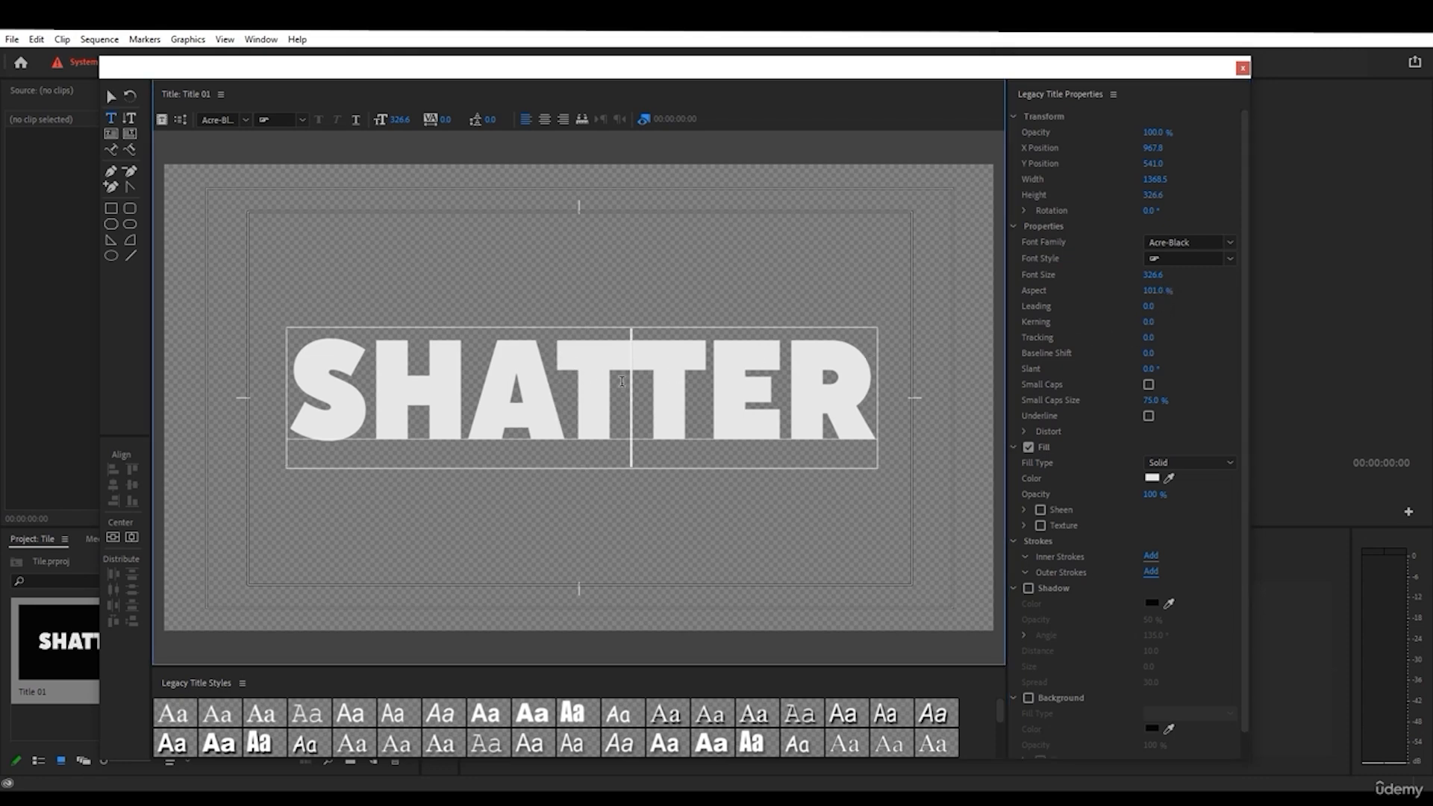
pyautogui.click(541, 369)
pyautogui.click(449, 378)
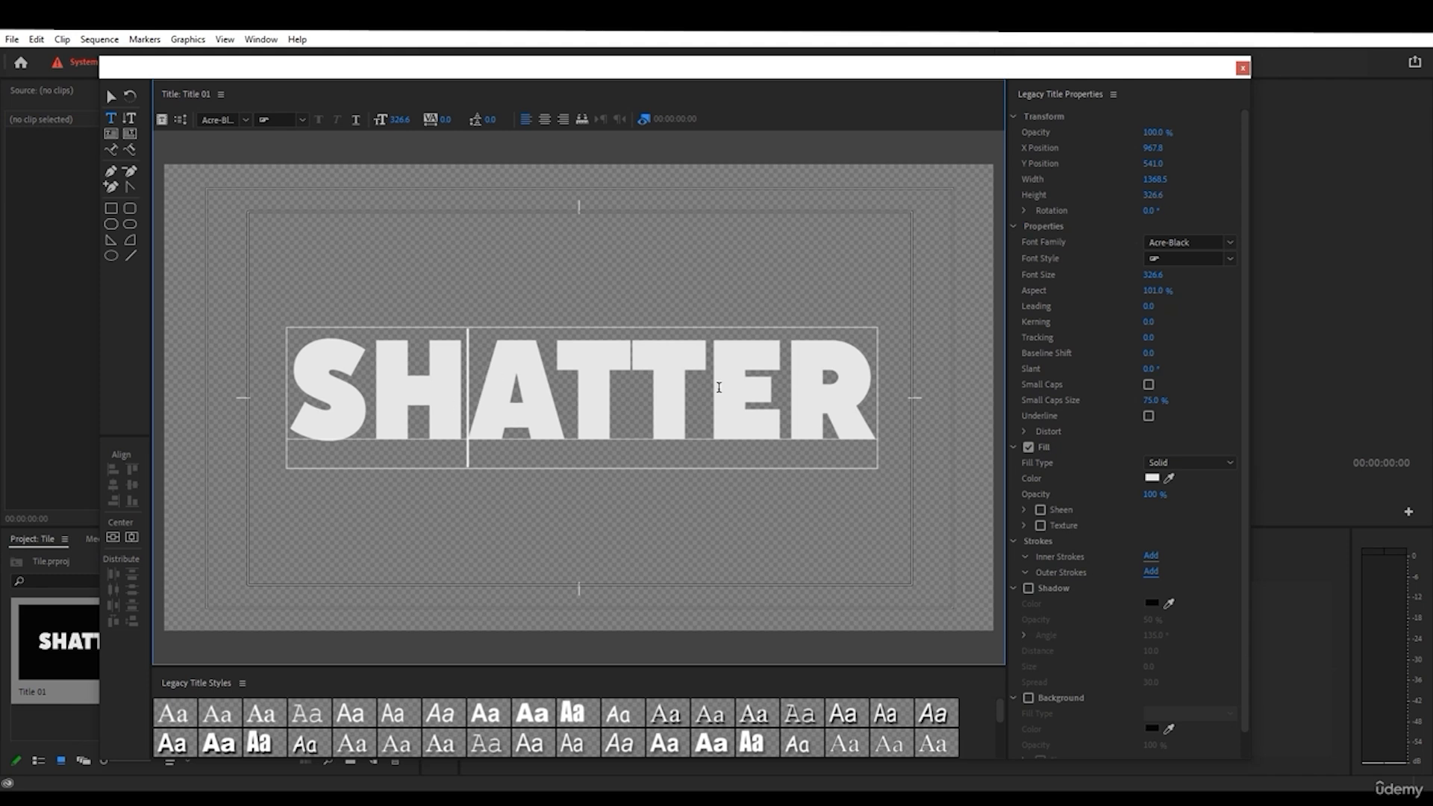
pyautogui.moveTo(1150, 323)
pyautogui.mouseDown()
pyautogui.moveTo(1226, 324)
pyautogui.moveTo(1149, 324)
pyautogui.mouseUp()
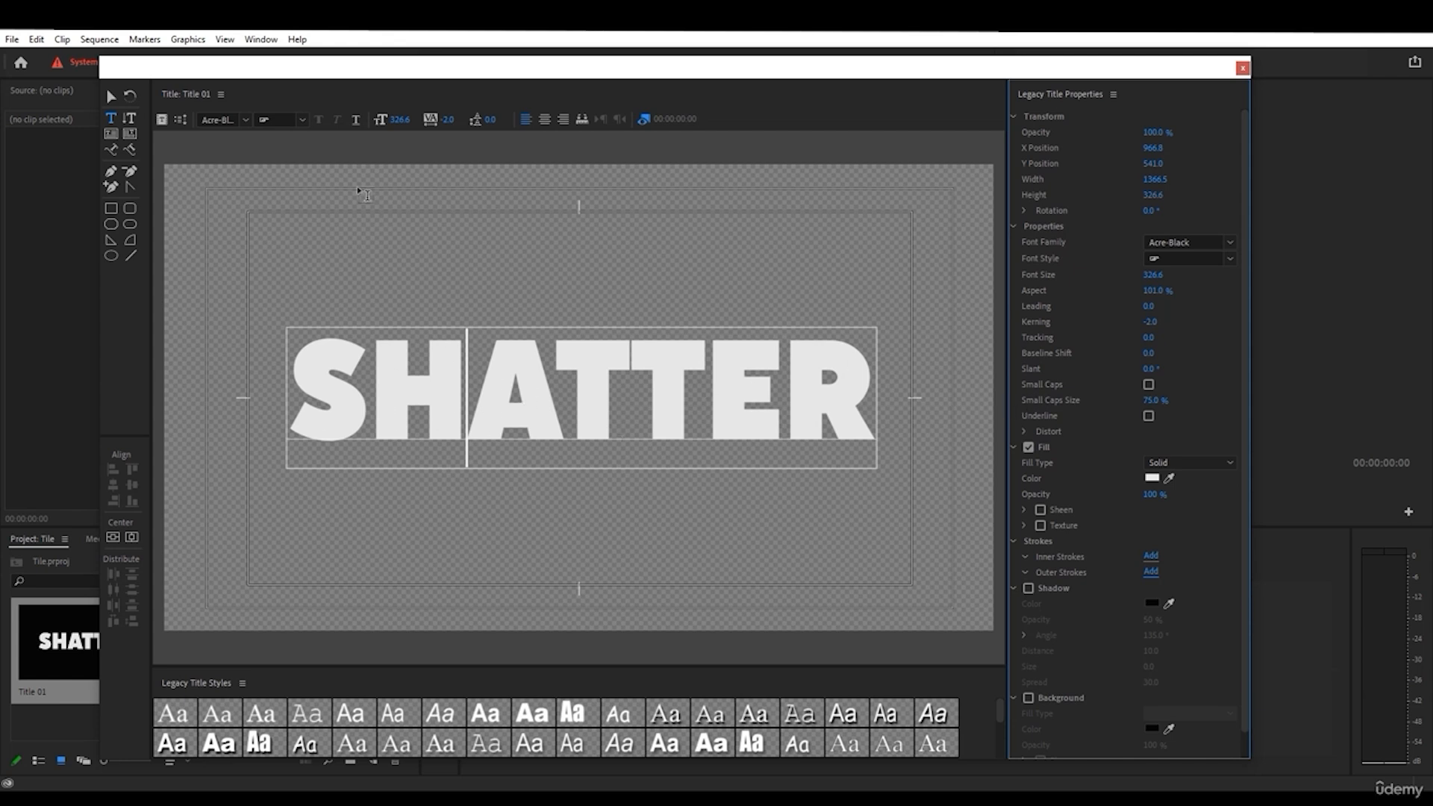
# - Select the whole SHATTER text object and set its tracking to 1
pyautogui.click(111, 96)
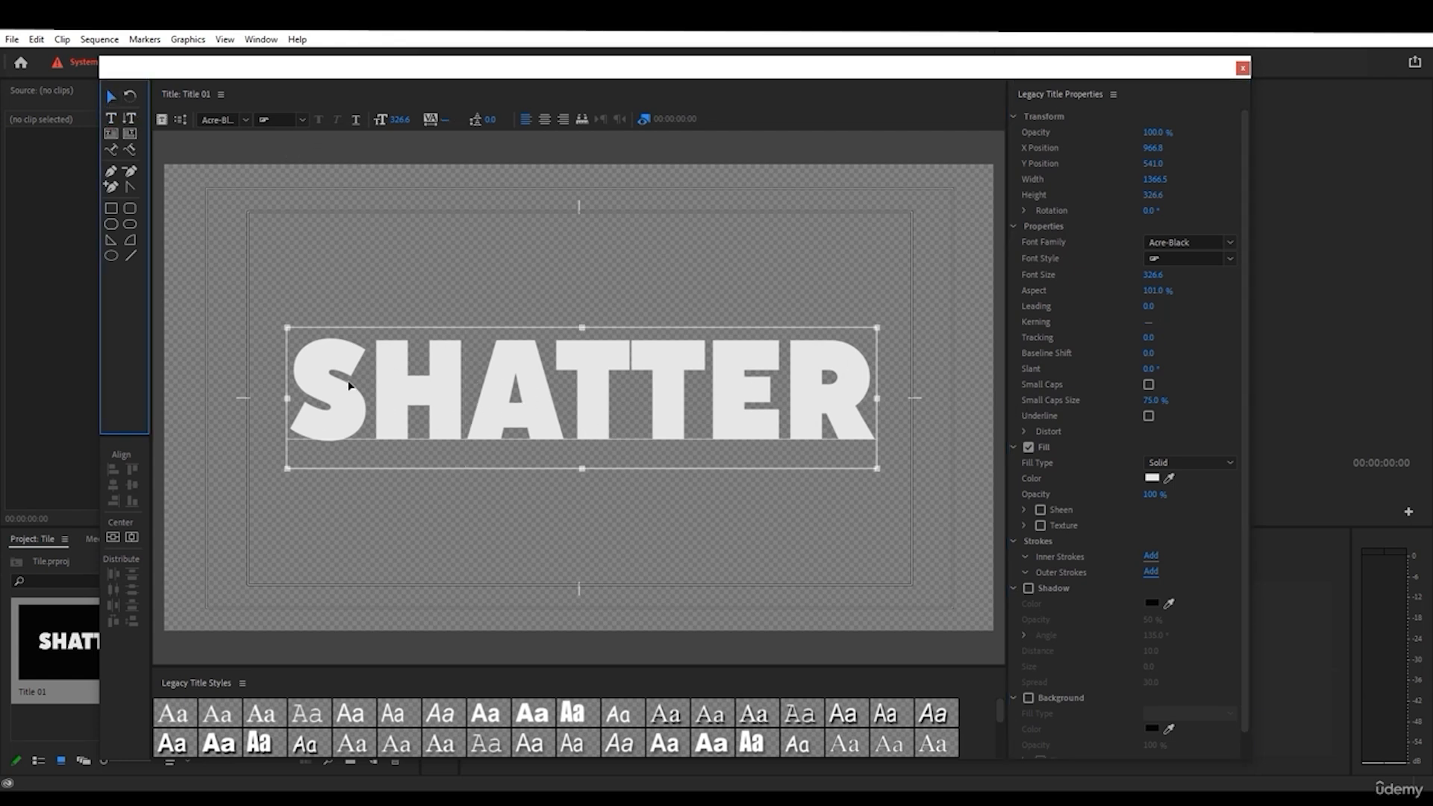
pyautogui.click(1148, 337)
pyautogui.moveTo(1148, 337); pyautogui.dragTo(1166, 337)
pyautogui.moveTo(1161, 337); pyautogui.dragTo(1151, 337)
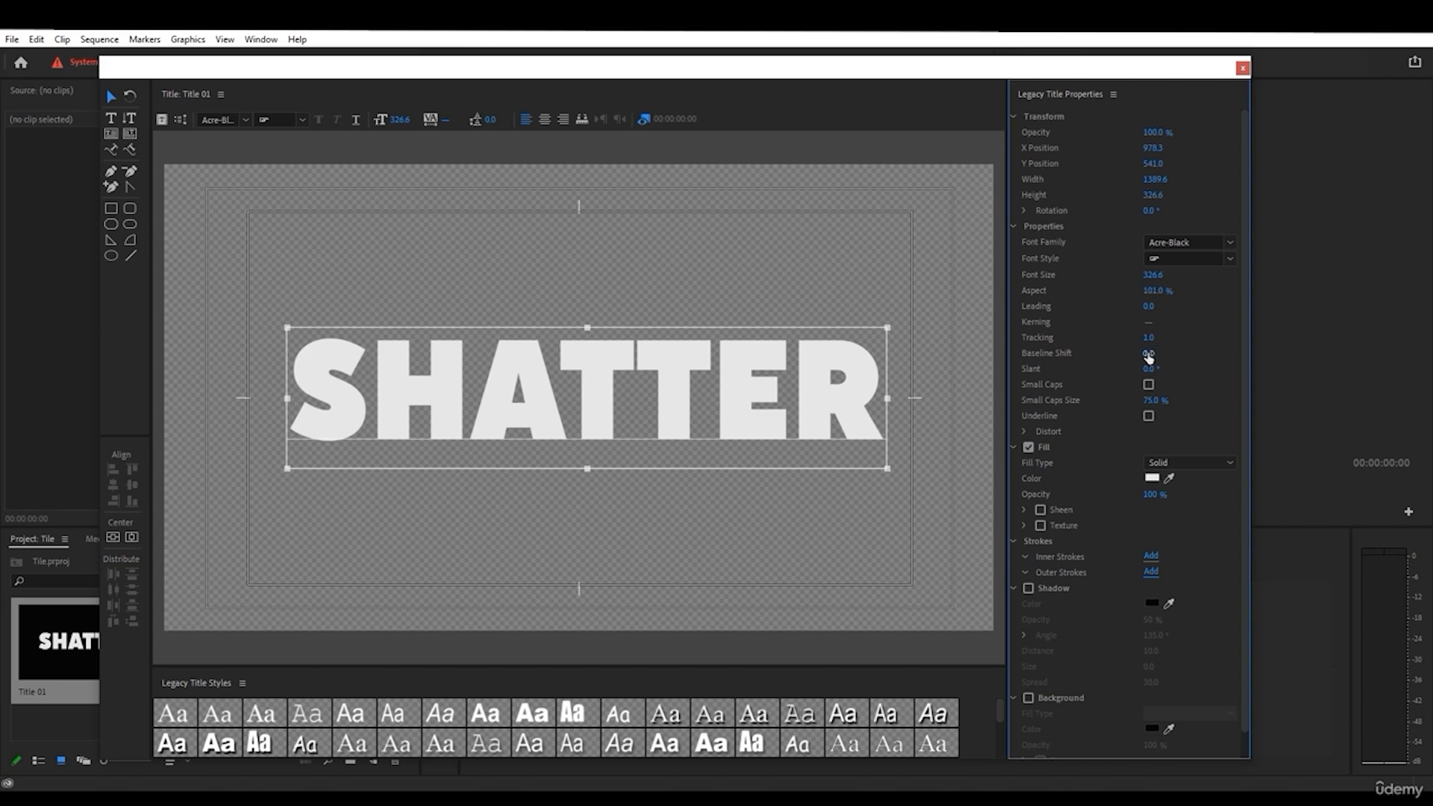
# - Try a baseline shift of 100 on the SHATTER text, reduce it, and reset it to 0
pyautogui.click(1148, 353)
pyautogui.write('100')
pyautogui.press('Return')
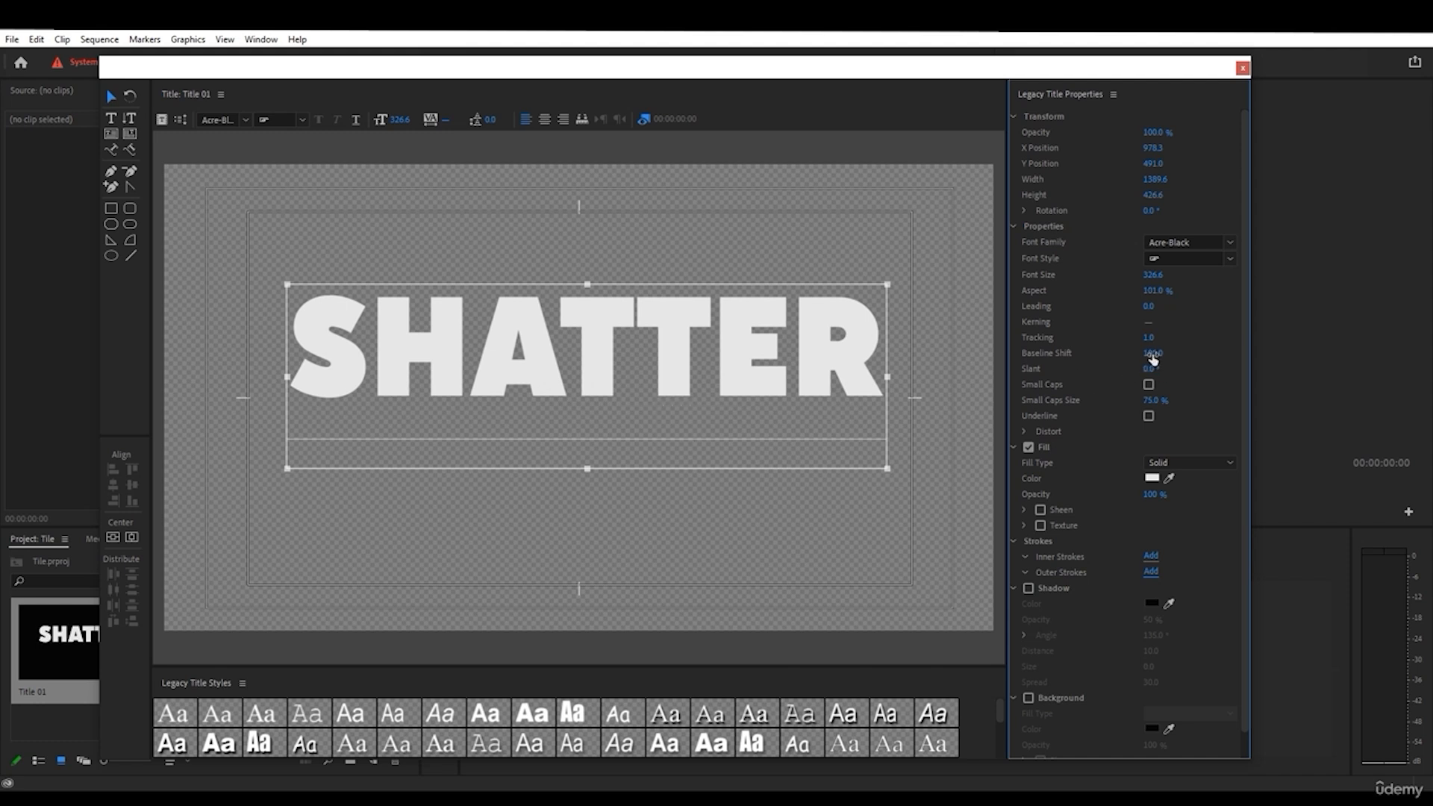
pyautogui.moveTo(1150, 353); pyautogui.dragTo(1101, 353)
pyautogui.click(1157, 351)
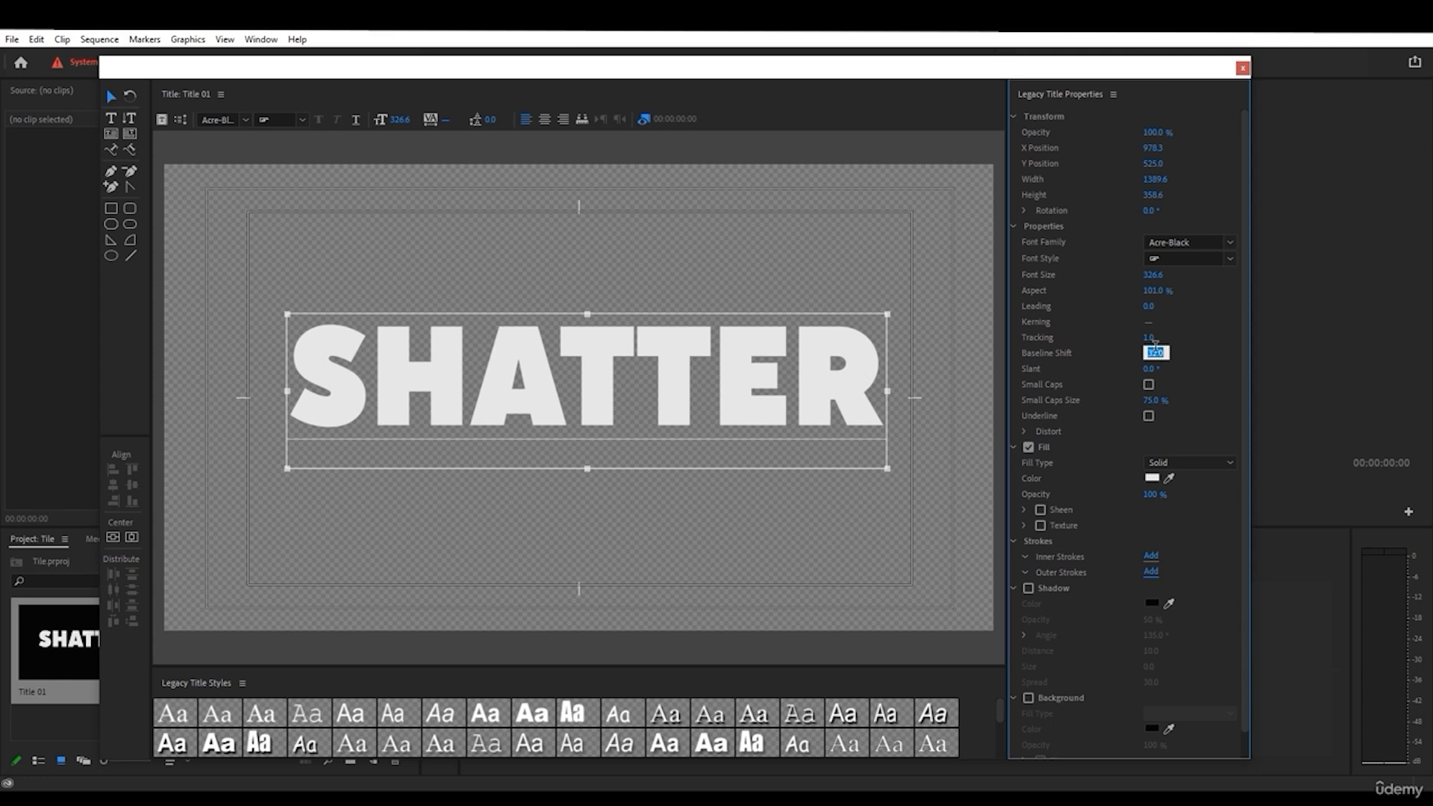
pyautogui.write('0')
pyautogui.press('Return')
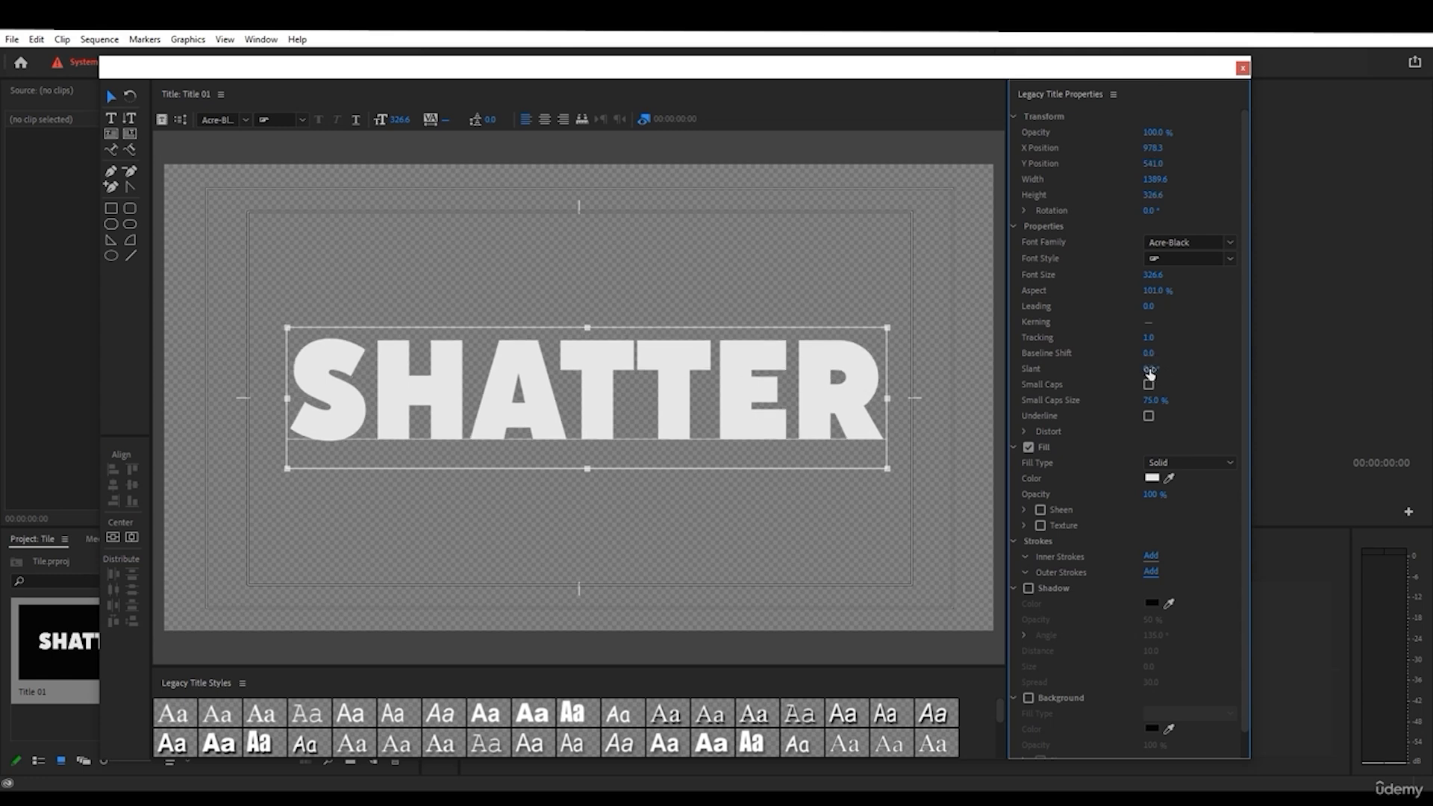
# - Try slanting the SHATTER text, reset the slant to 0, and test the Small Caps and Underline options
pyautogui.moveTo(1150, 370)
pyautogui.mouseDown()
pyautogui.moveTo(1176, 370)
pyautogui.moveTo(1150, 369)
pyautogui.moveTo(1164, 369)
pyautogui.mouseUp()
pyautogui.click(1157, 370)
pyautogui.write('0')
pyautogui.press('Return')
pyautogui.click(1149, 386)
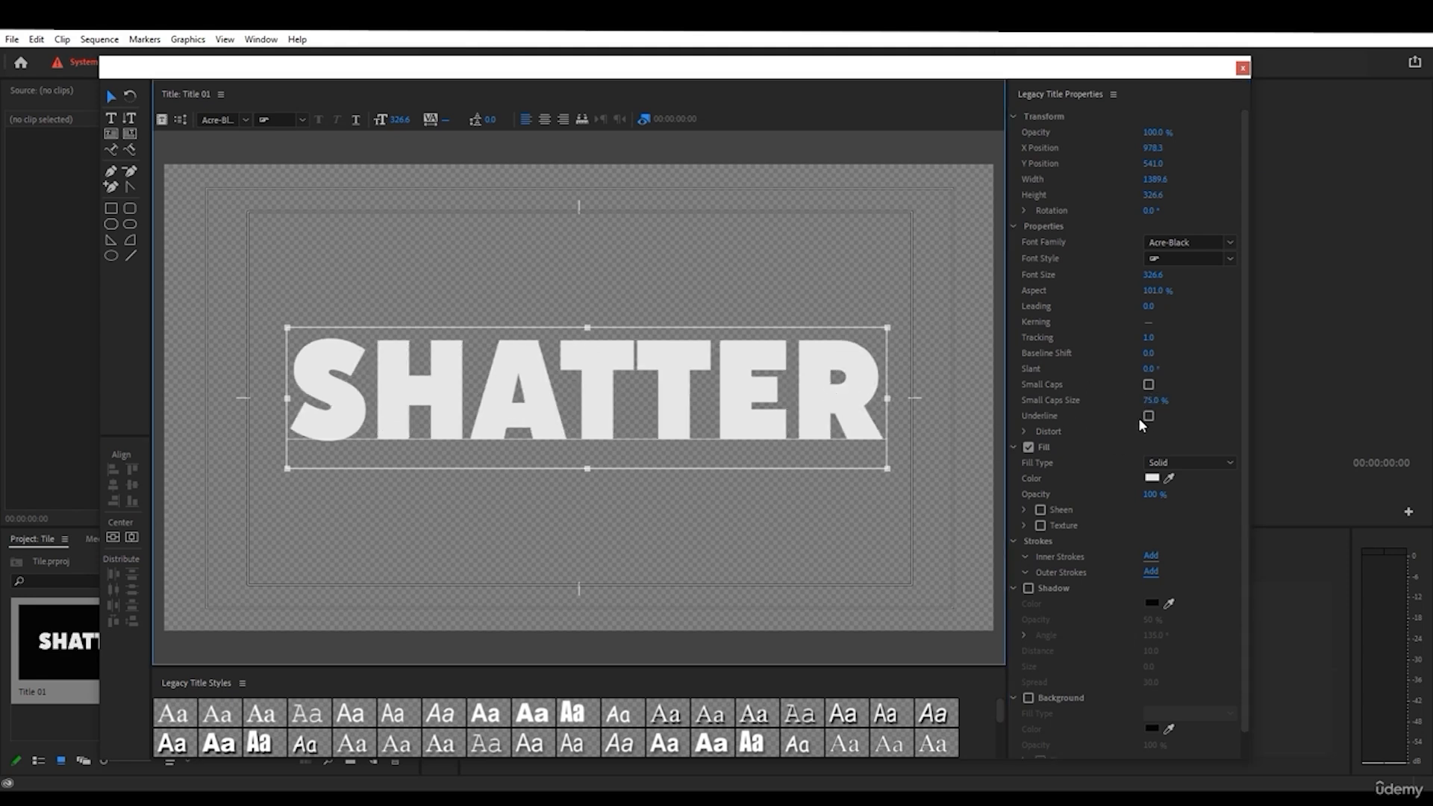
pyautogui.click(1150, 418)
pyautogui.click(1149, 417)
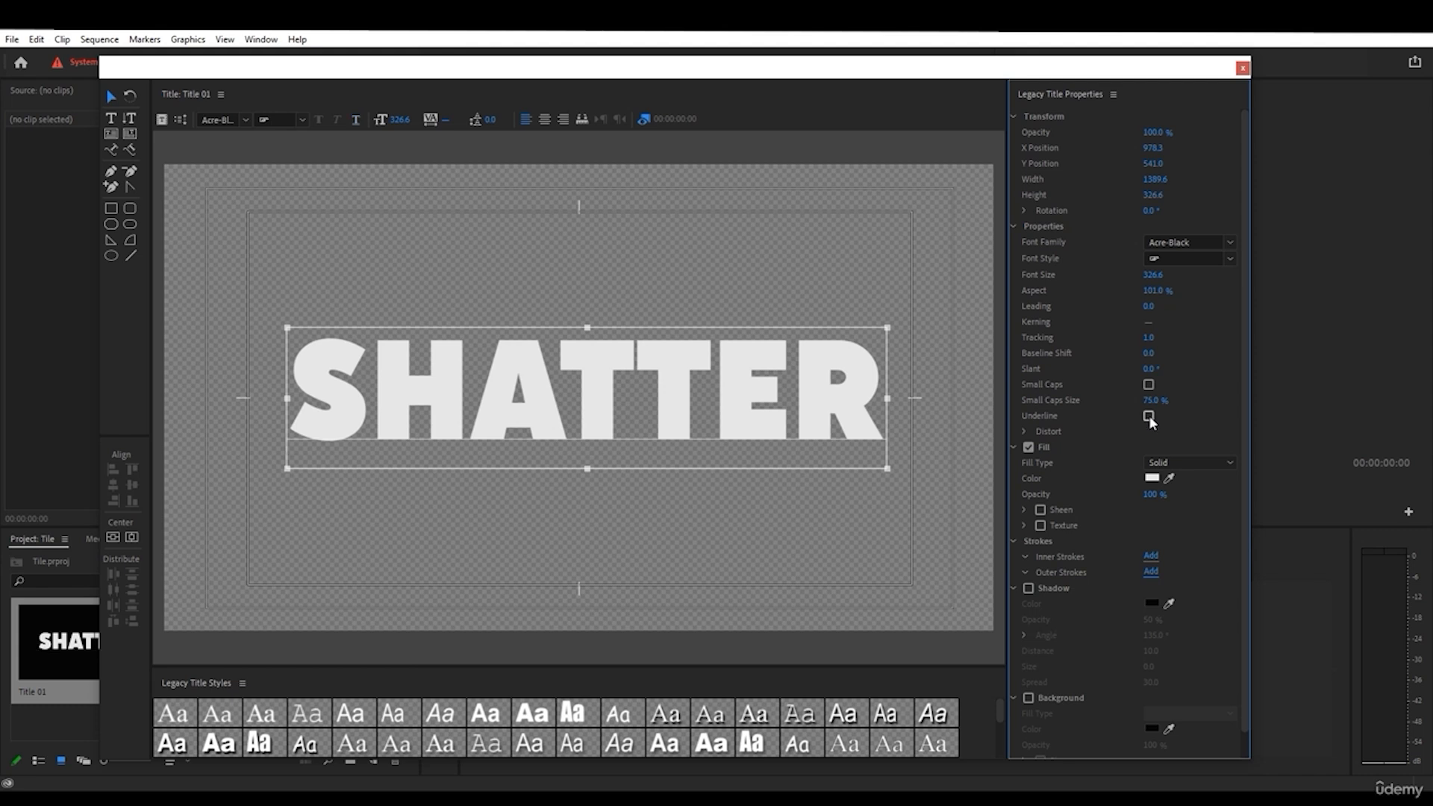
# - Distort the SHATTER text's letters by -33% in X and 52% in Y
pyautogui.scroll(-1, 1083, 442)
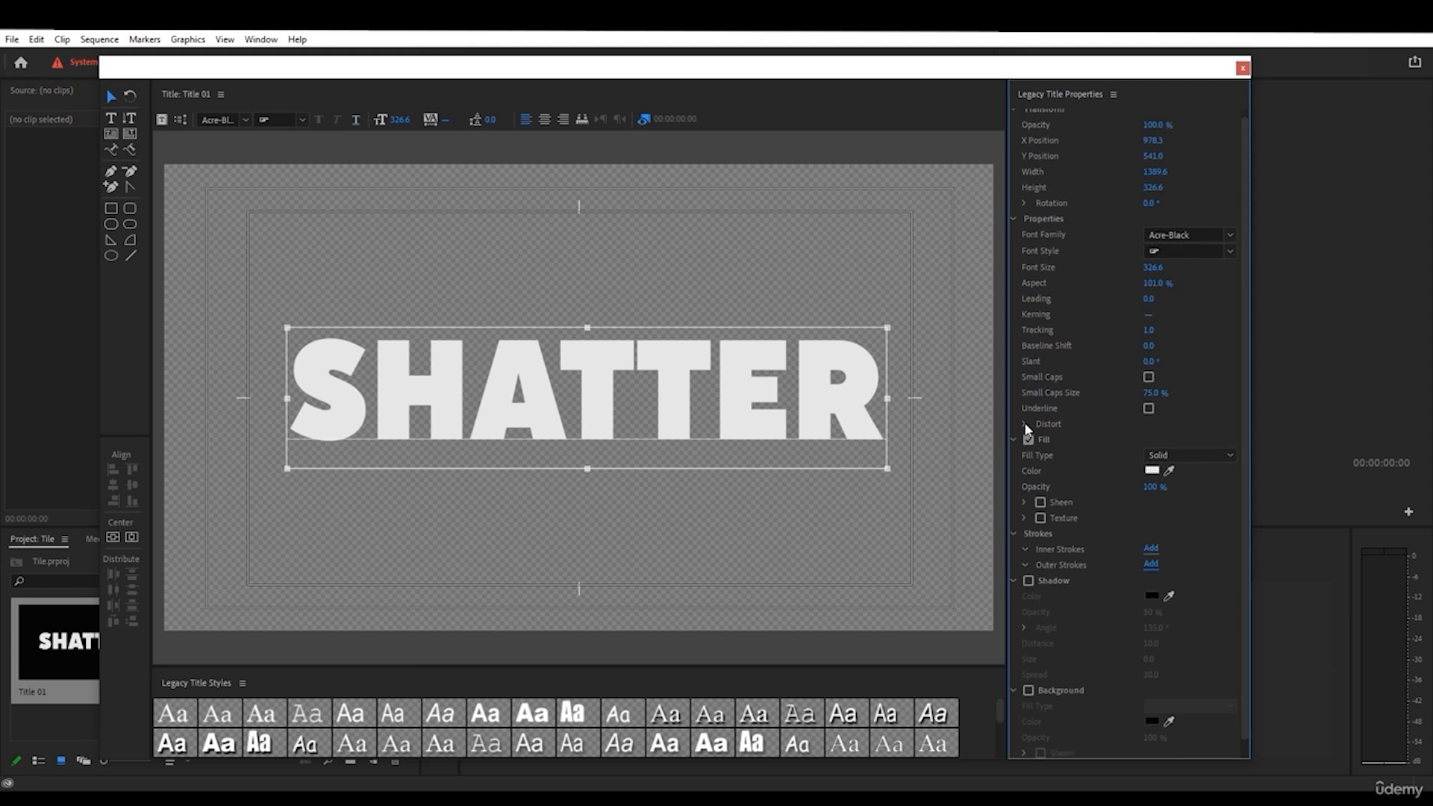
pyautogui.click(1027, 425)
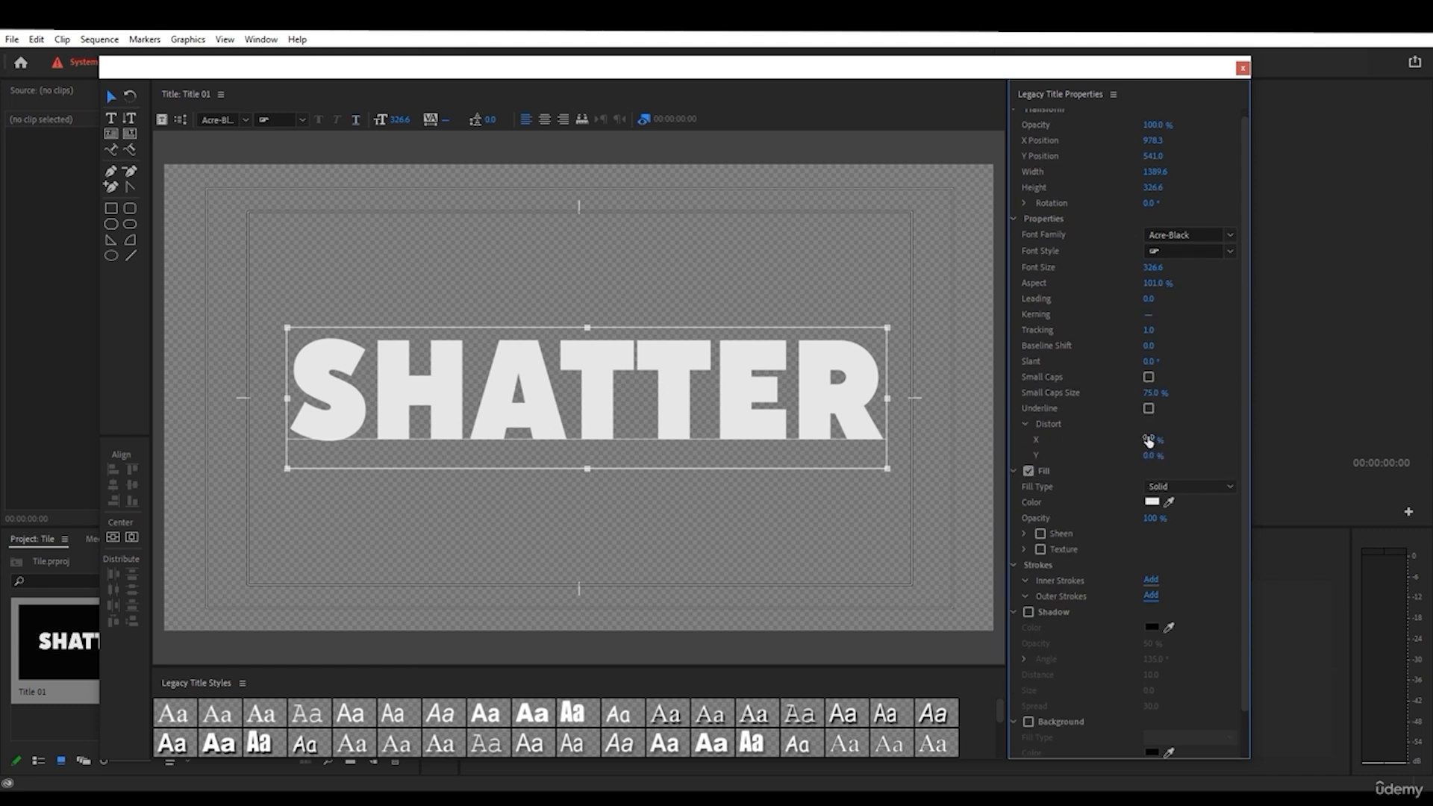
pyautogui.moveTo(1150, 440); pyautogui.dragTo(1063, 440)
pyautogui.click(1157, 457)
pyautogui.moveTo(1163, 442)
pyautogui.mouseDown()
pyautogui.moveTo(1250, 442)
pyautogui.moveTo(1173, 442)
pyautogui.mouseUp()
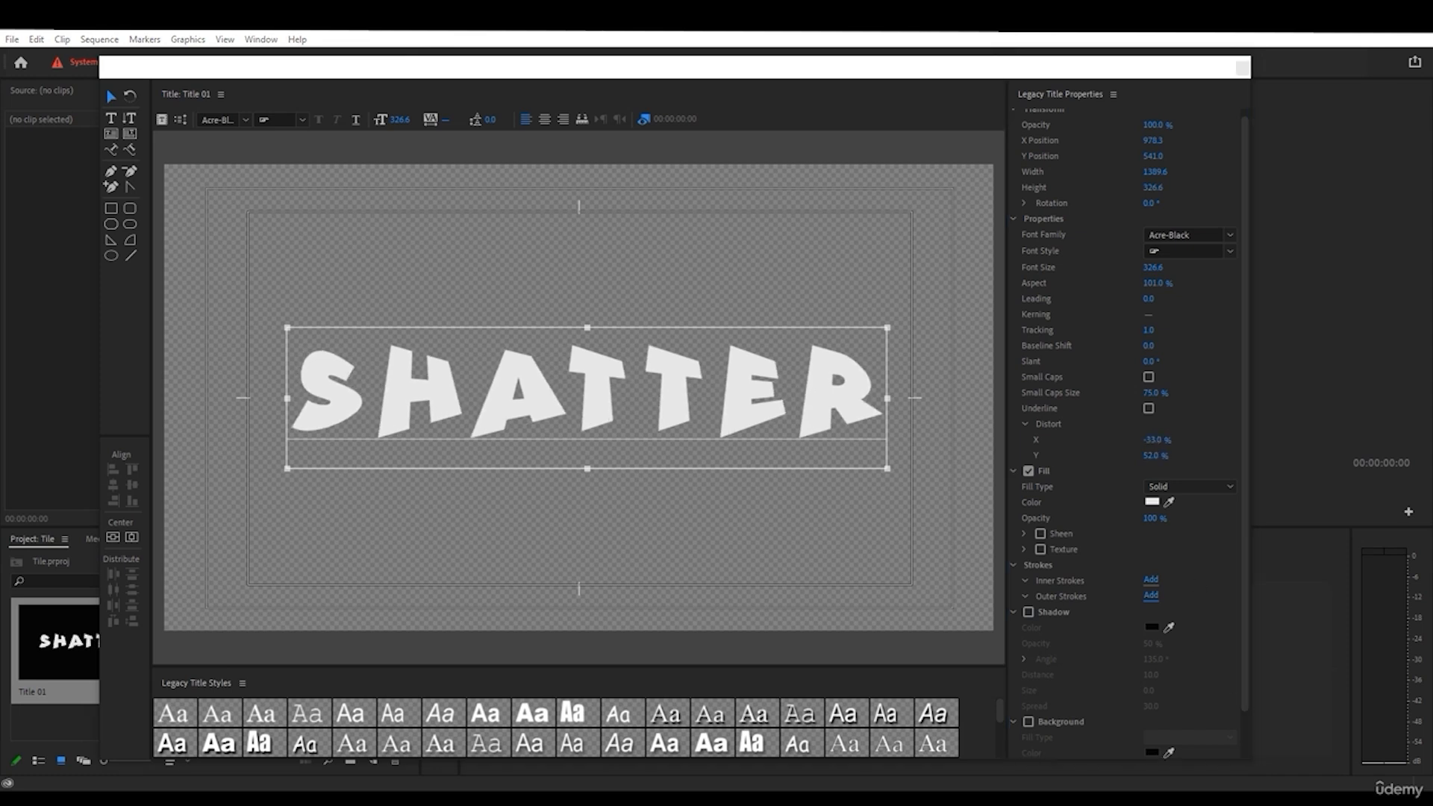
# - Set the SHATTER text's distortion to 0% in X and 29% in Y, and toggle its fill off and back on
pyautogui.click(1265, 751)
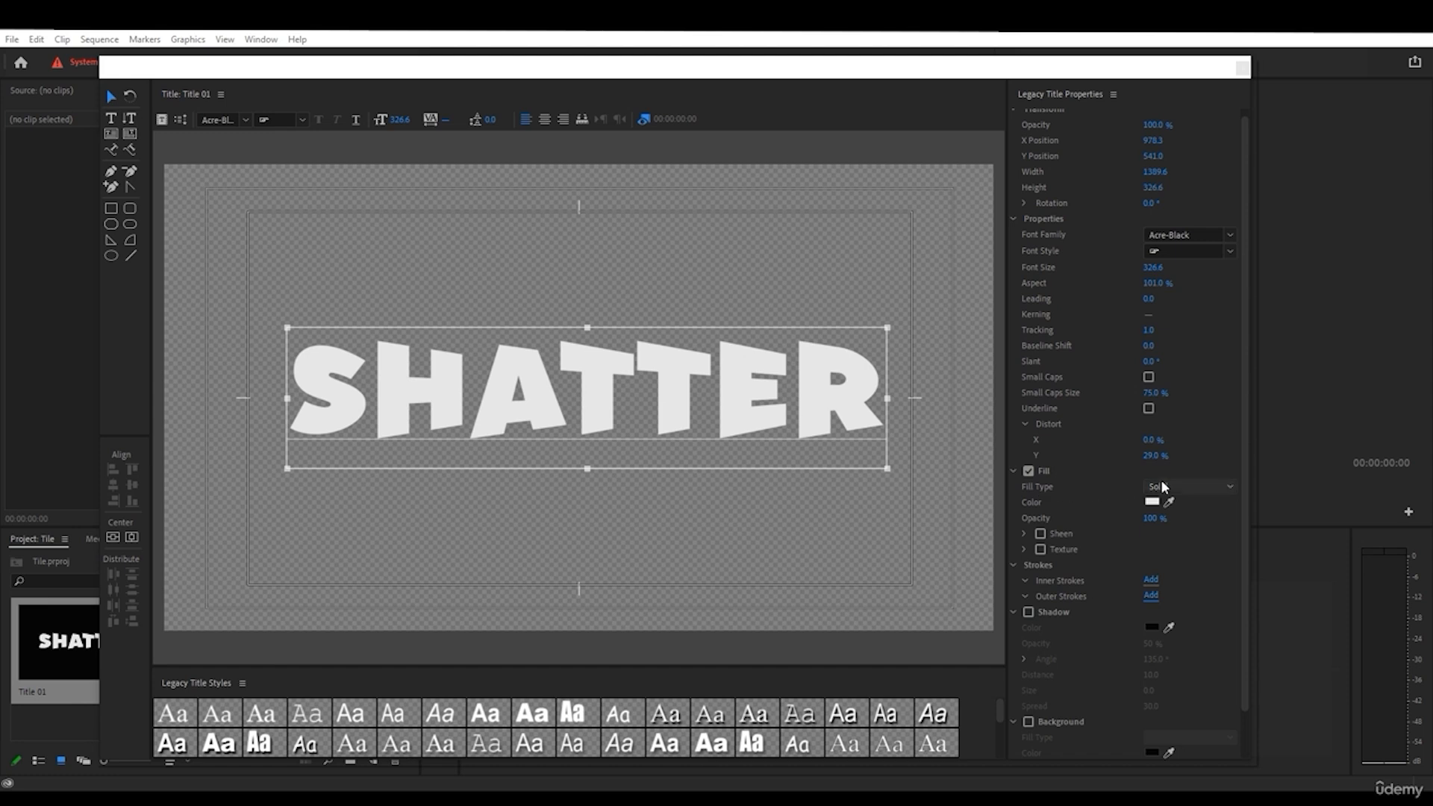
pyautogui.click(1029, 473)
pyautogui.click(1030, 473)
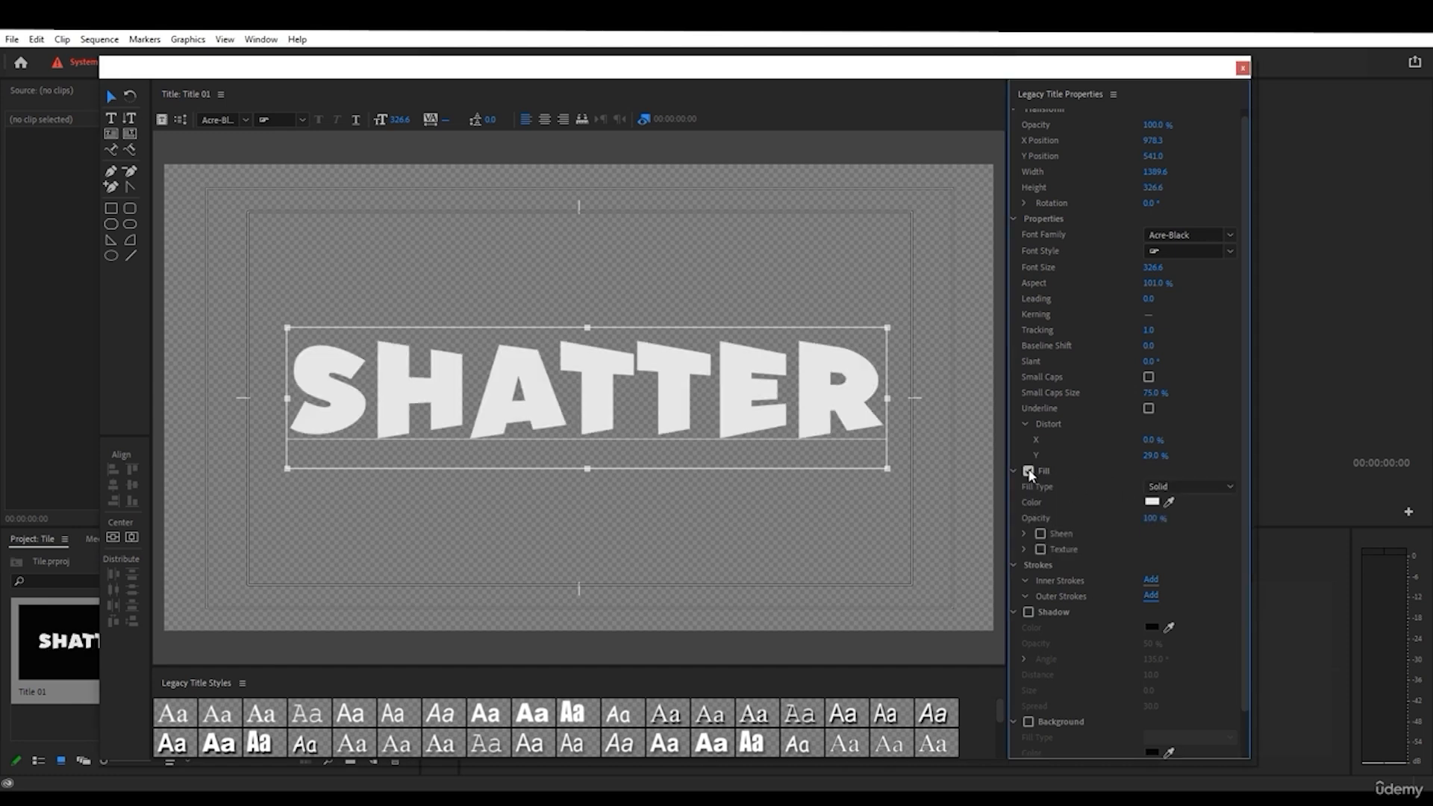
pyautogui.click(1030, 472)
pyautogui.click(1028, 472)
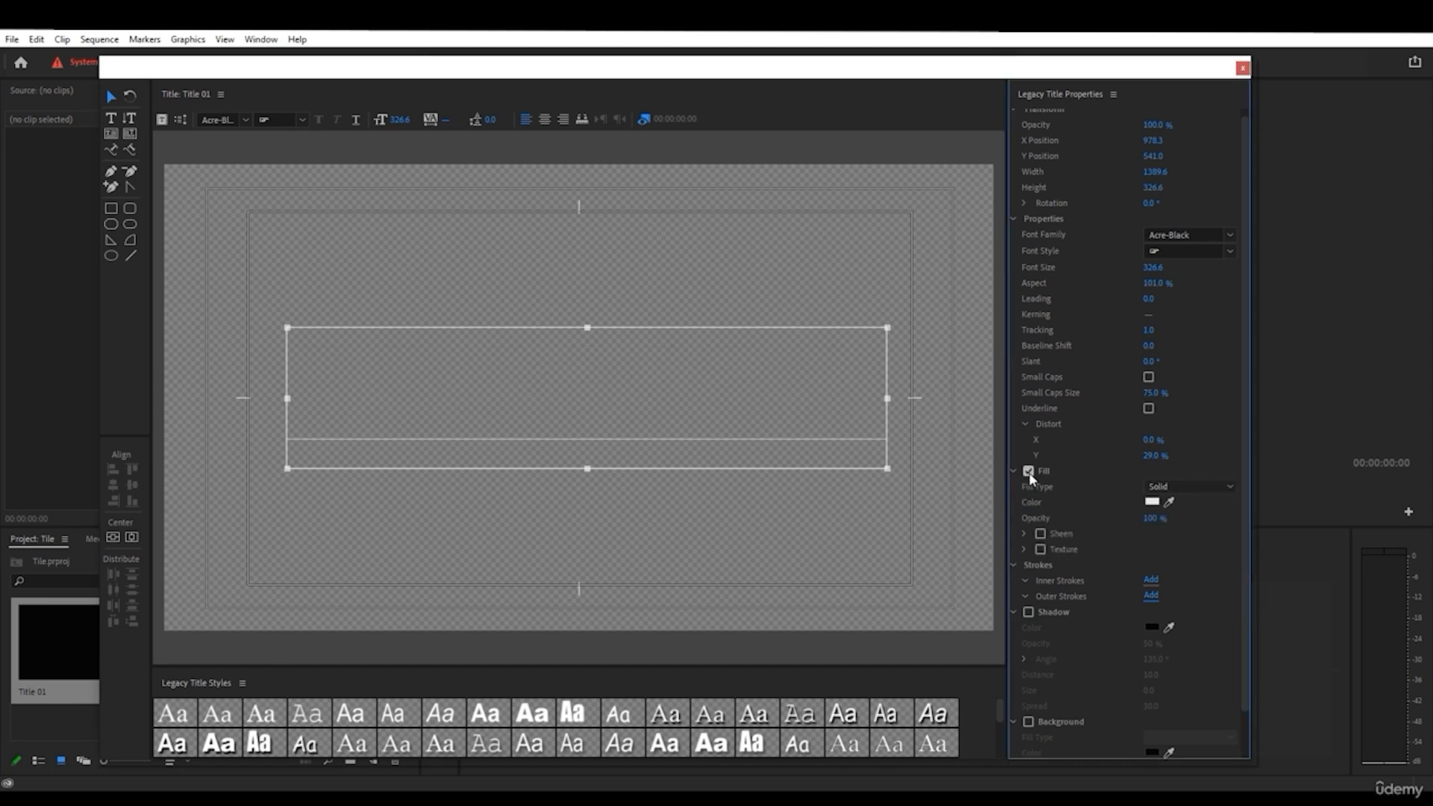
# - Keep the SHATTER text's fill type as Solid and change its color to orange
pyautogui.click(1185, 488)
pyautogui.click(1183, 484)
pyautogui.click(1180, 488)
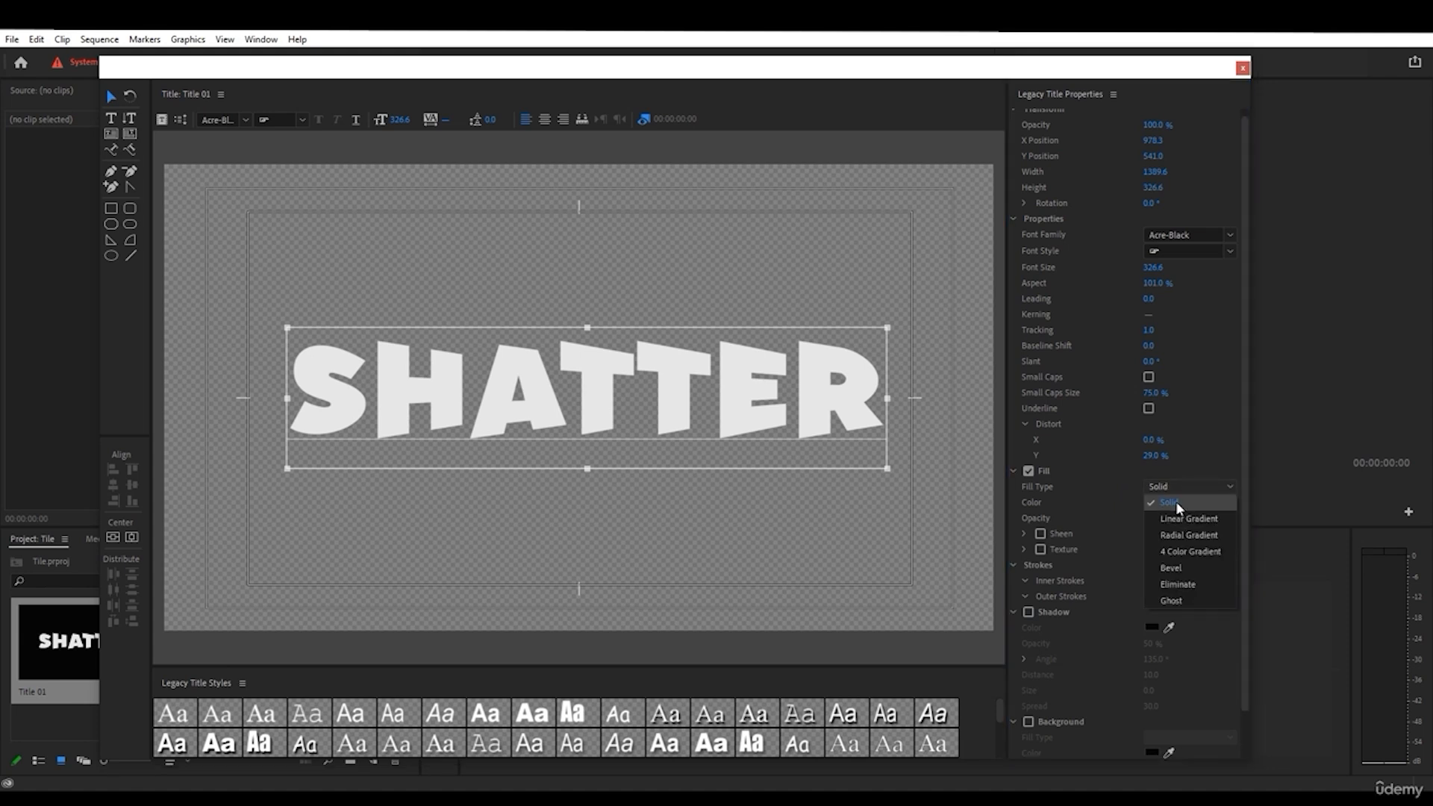
pyautogui.click(1194, 503)
pyautogui.click(1153, 503)
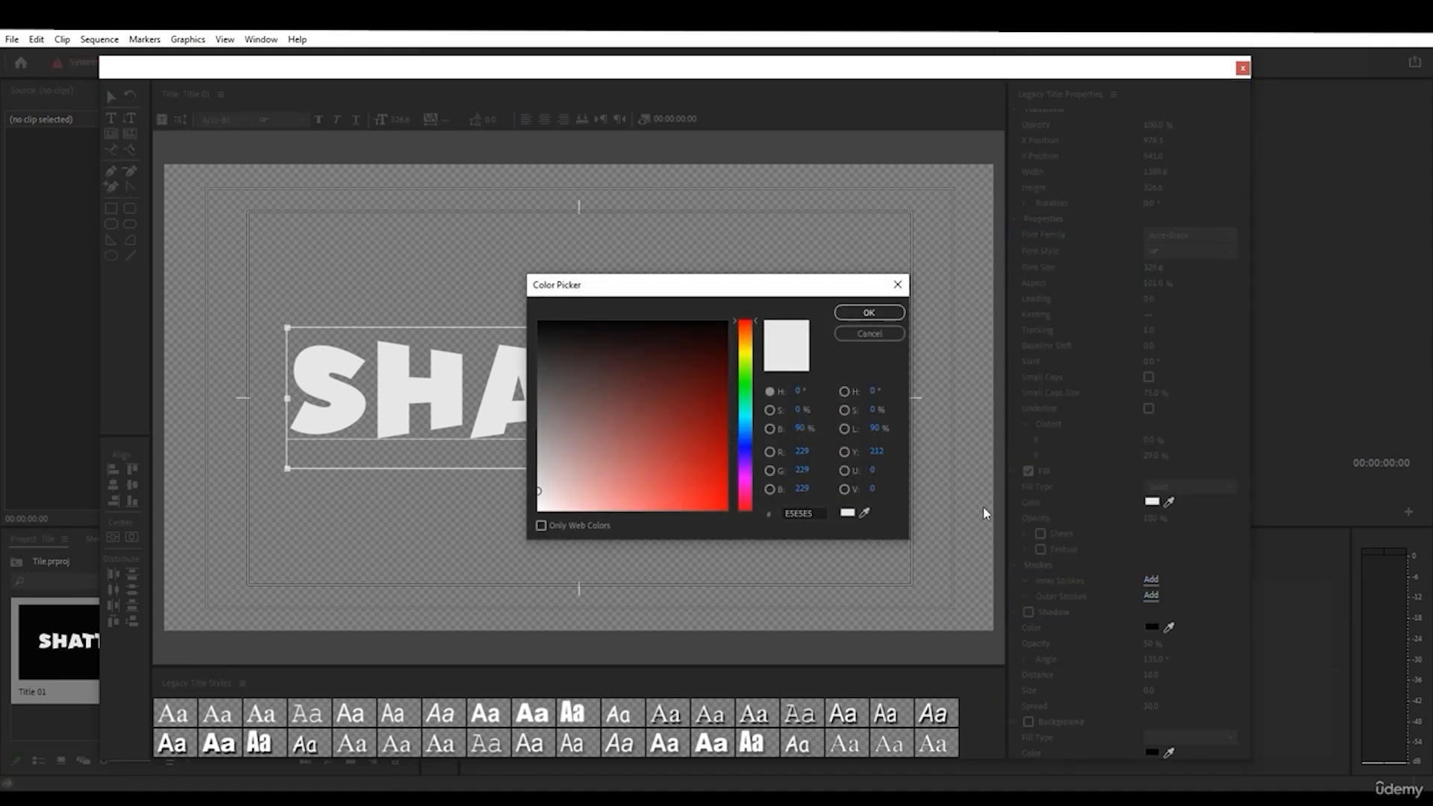
pyautogui.moveTo(748, 356); pyautogui.dragTo(749, 334)
pyautogui.moveTo(704, 452); pyautogui.dragTo(744, 529)
pyautogui.click(877, 311)
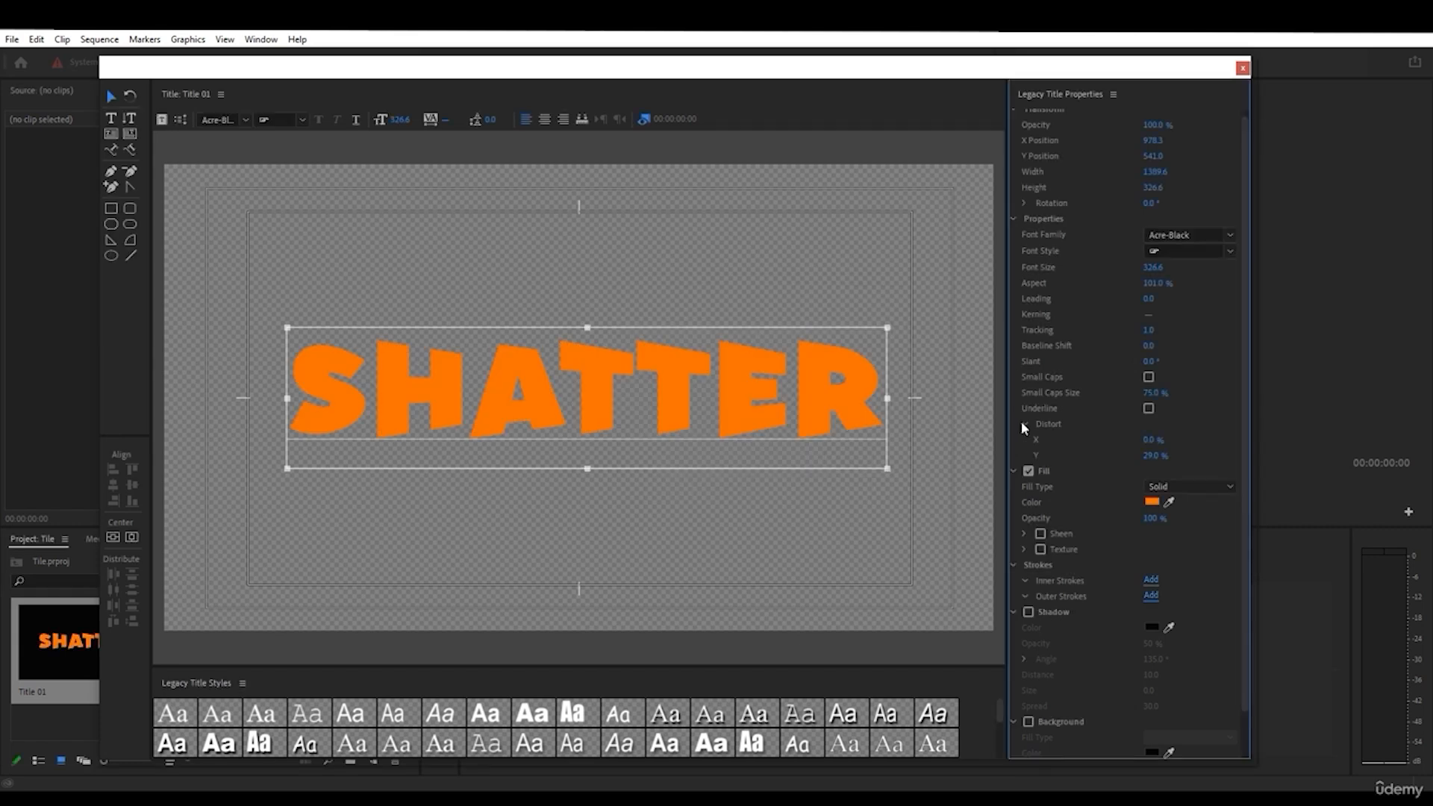
# - Apply a red-to-yellow Linear Gradient fill to the SHATTER text, with the second color stop at the end of the ramp
pyautogui.click(1181, 487)
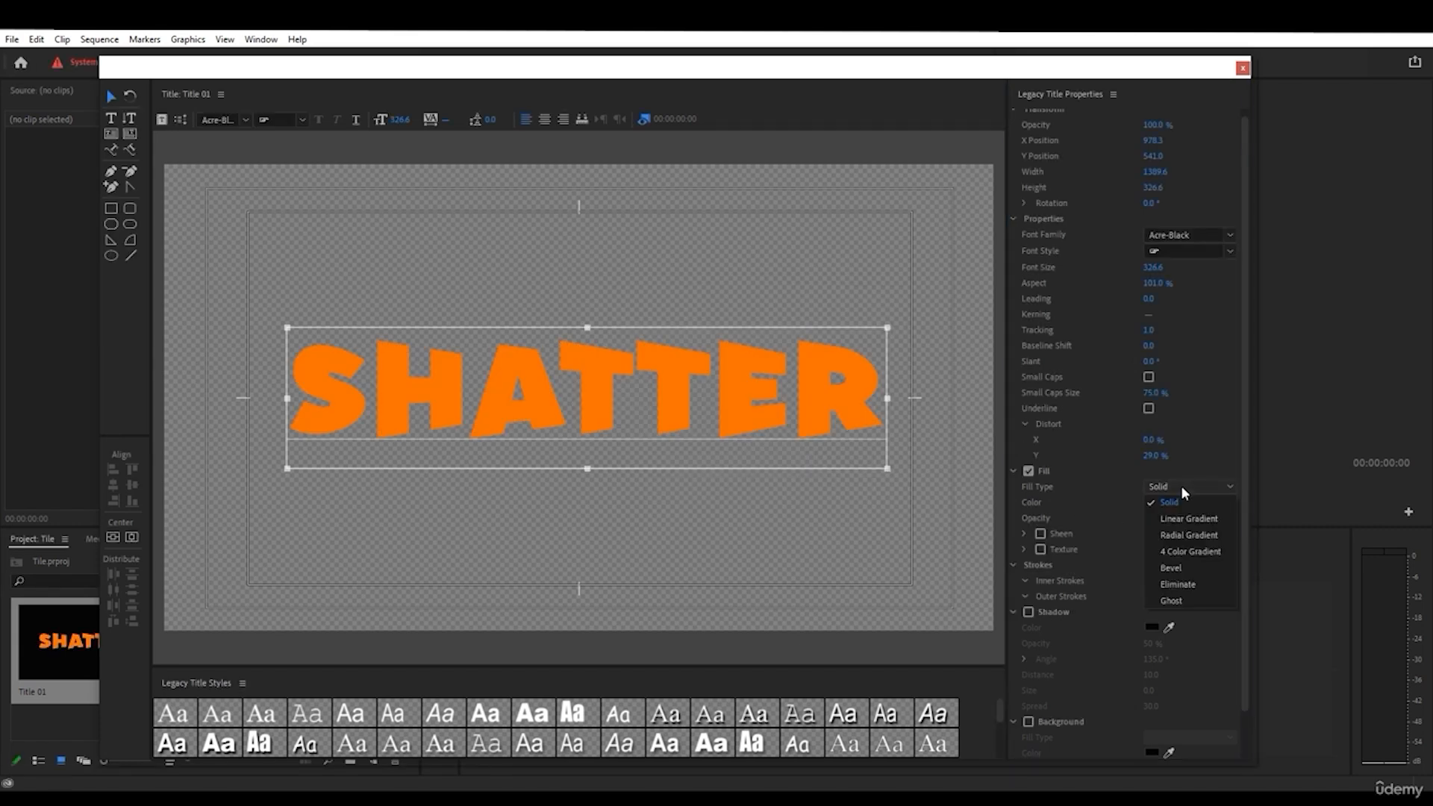
pyautogui.click(1193, 517)
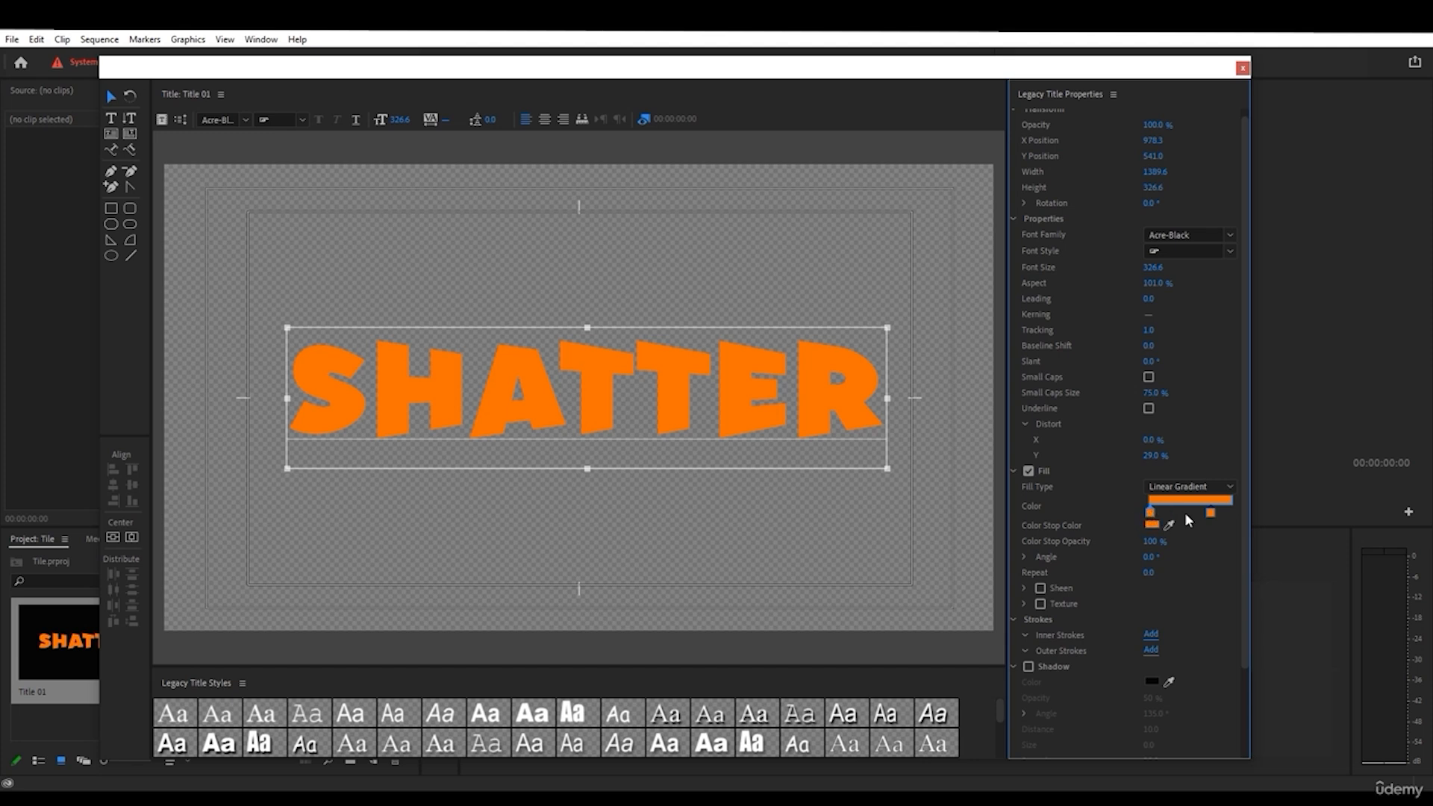
pyautogui.moveTo(1229, 512); pyautogui.dragTo(1241, 514)
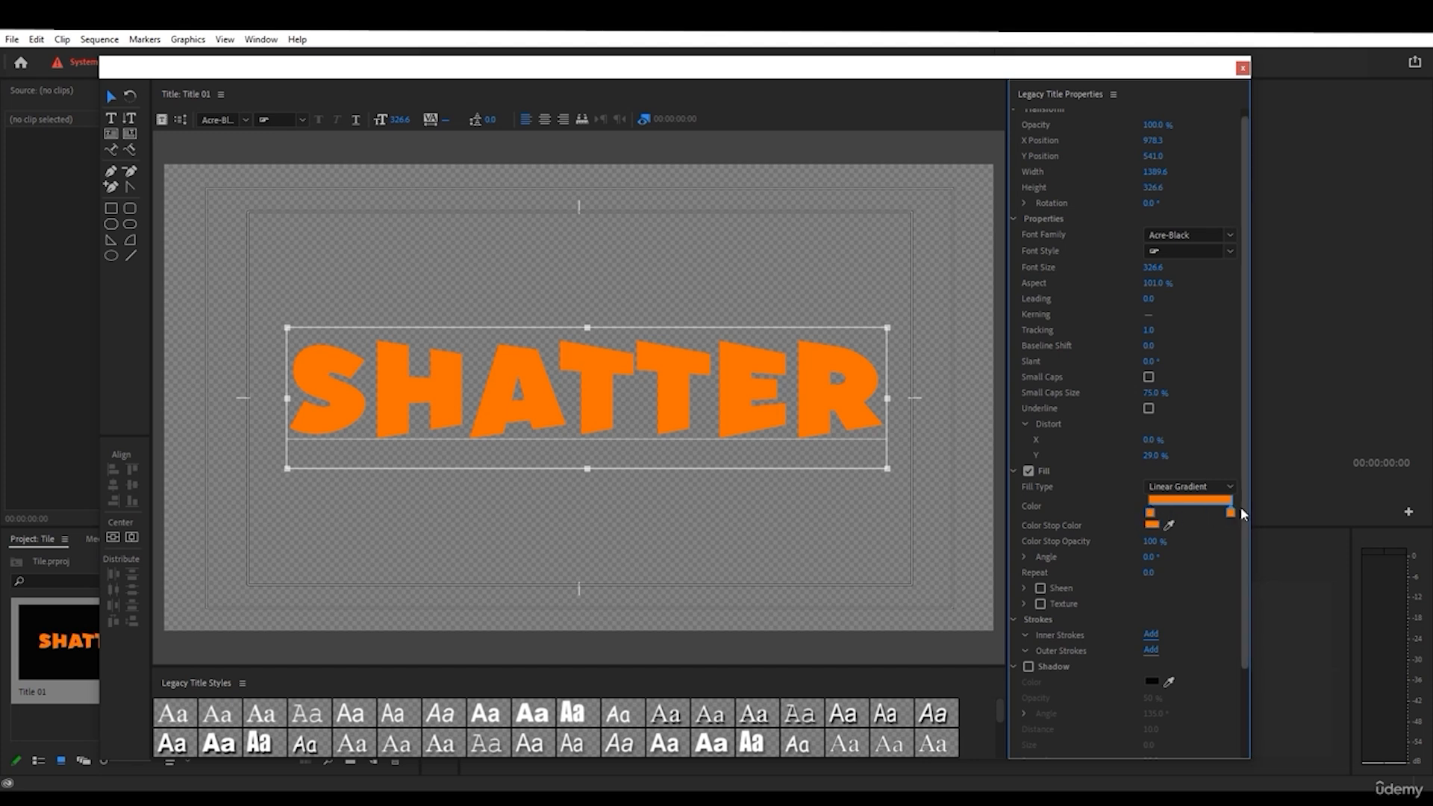
pyautogui.doubleClick(1150, 514)
pyautogui.moveTo(742, 440); pyautogui.dragTo(743, 514)
pyautogui.click(872, 312)
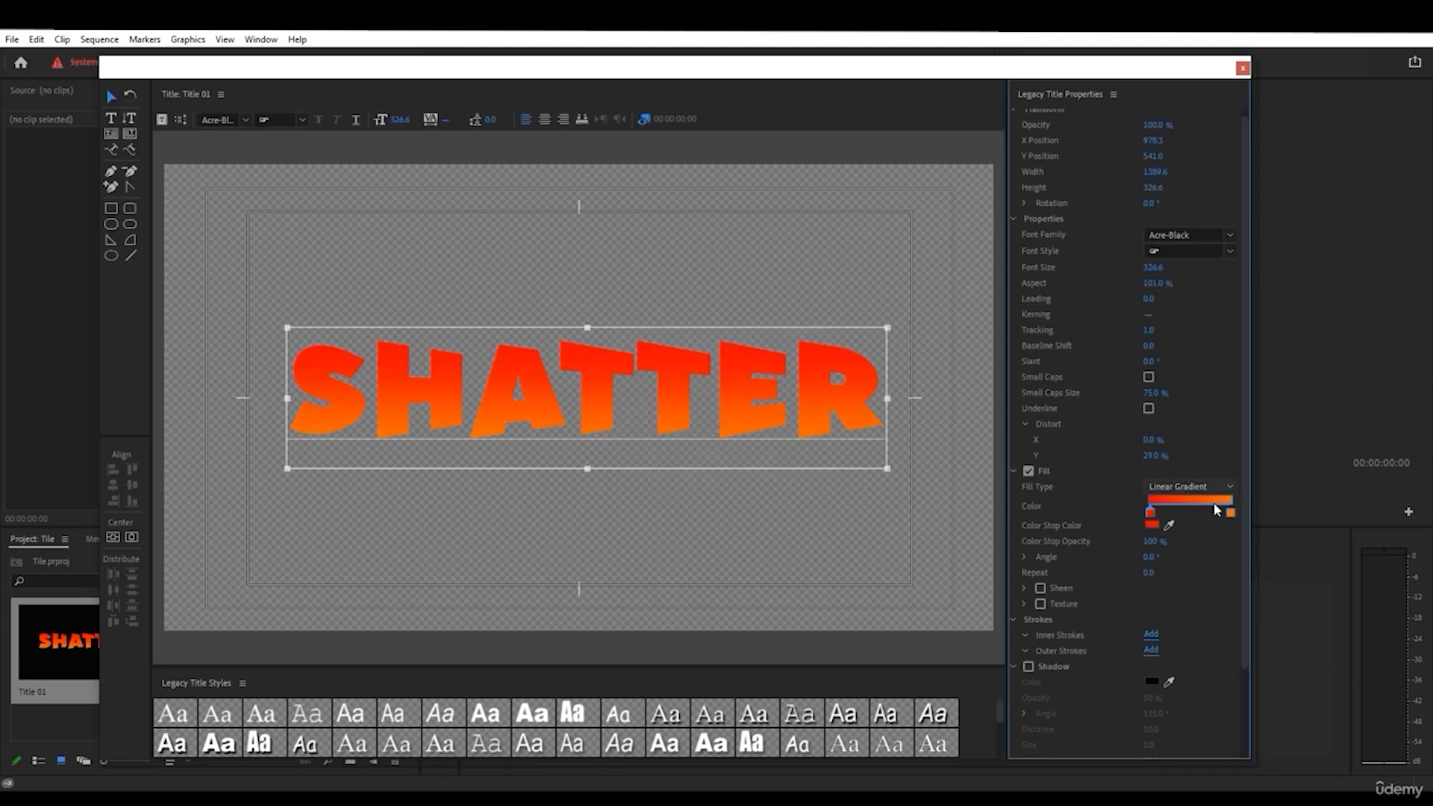
pyautogui.doubleClick(1231, 513)
pyautogui.moveTo(745, 345)
pyautogui.mouseDown()
pyautogui.moveTo(751, 369)
pyautogui.moveTo(753, 354)
pyautogui.mouseUp()
pyautogui.click(869, 312)
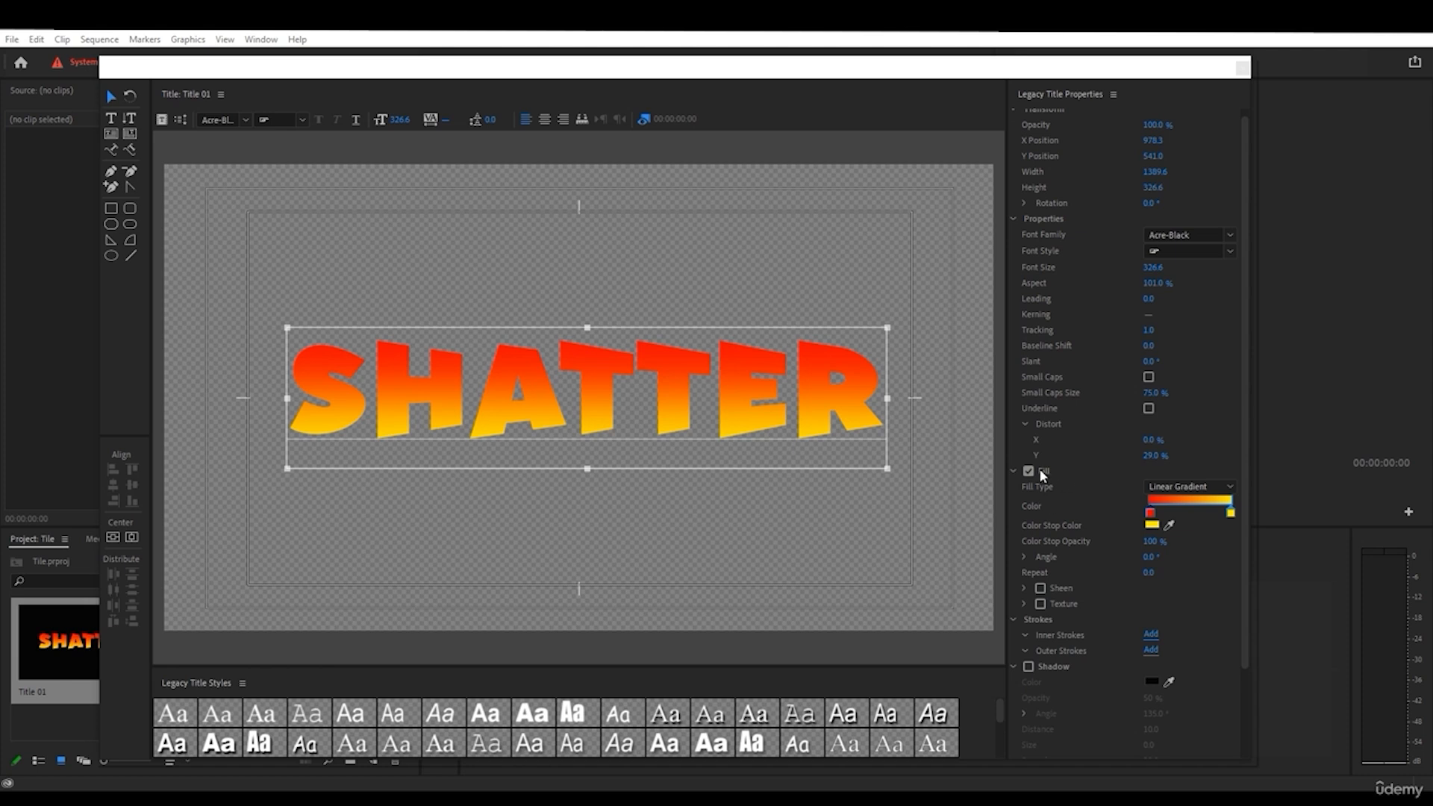
# - Switch the SHATTER text's fill to Radial Gradient, check both color stops, and try the 4 Color Gradient type
pyautogui.click(1195, 488)
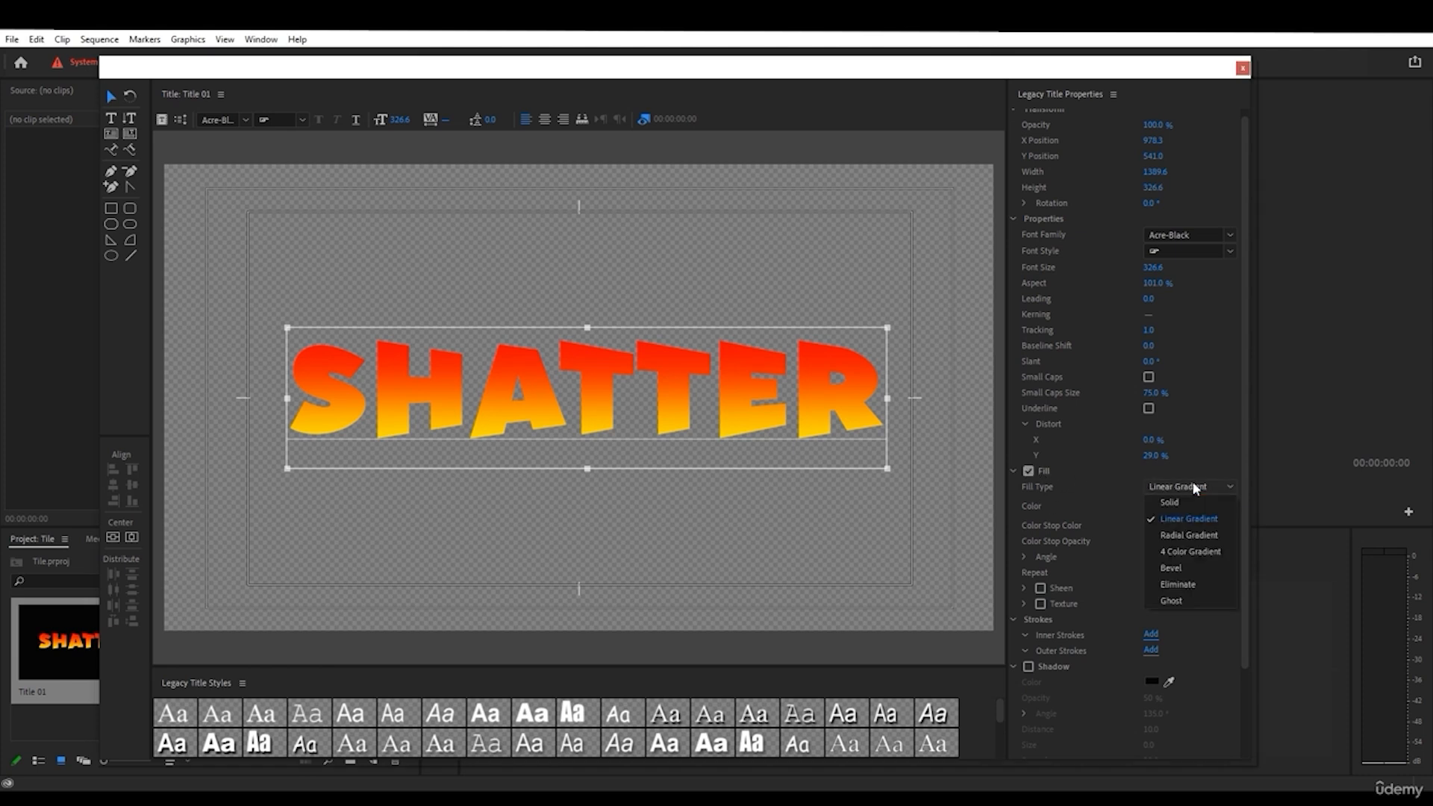
pyautogui.click(1190, 534)
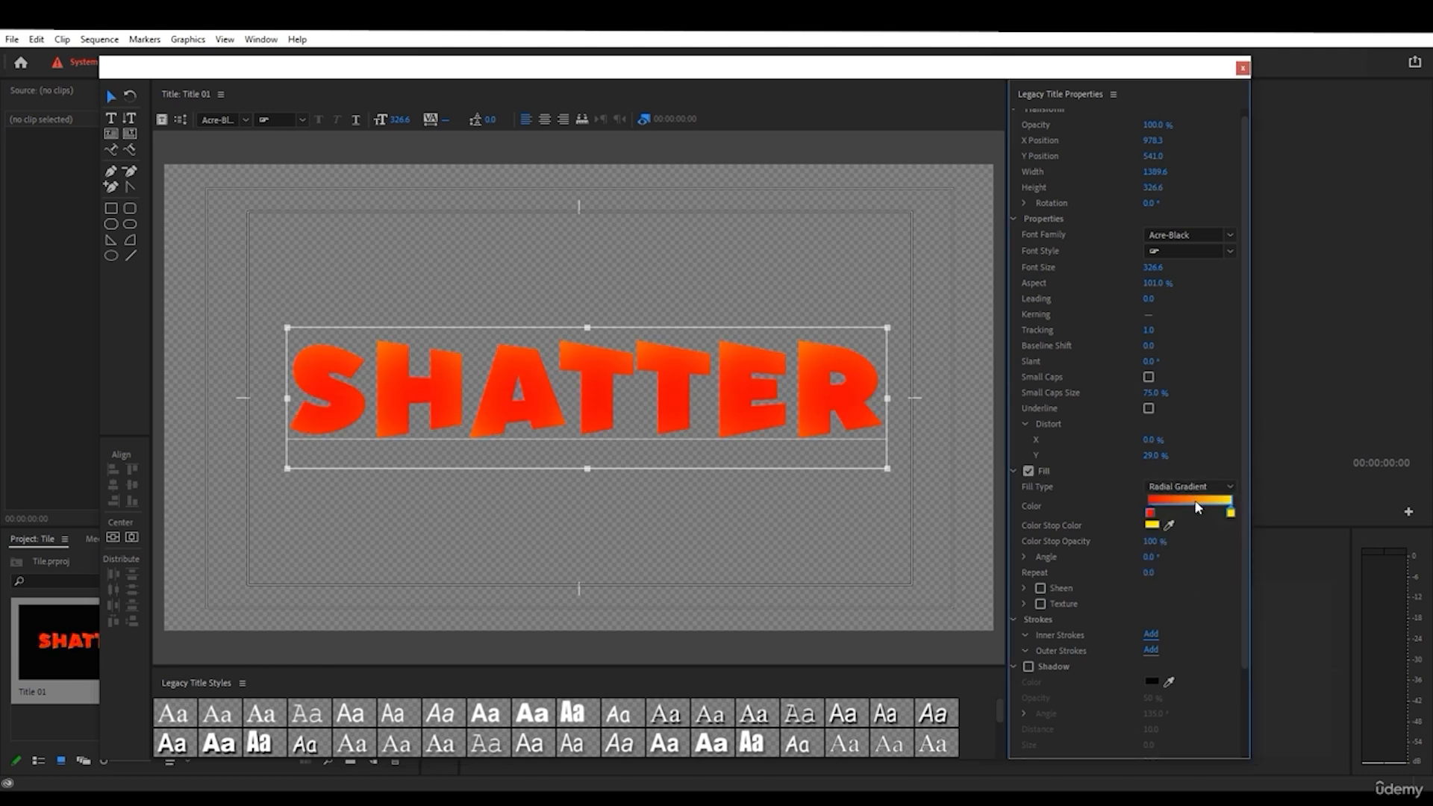
pyautogui.moveTo(1151, 514)
pyautogui.mouseDown()
pyautogui.moveTo(1184, 513)
pyautogui.moveTo(1143, 512)
pyautogui.mouseUp()
pyautogui.click(1231, 514)
pyautogui.click(1176, 487)
pyautogui.click(1194, 551)
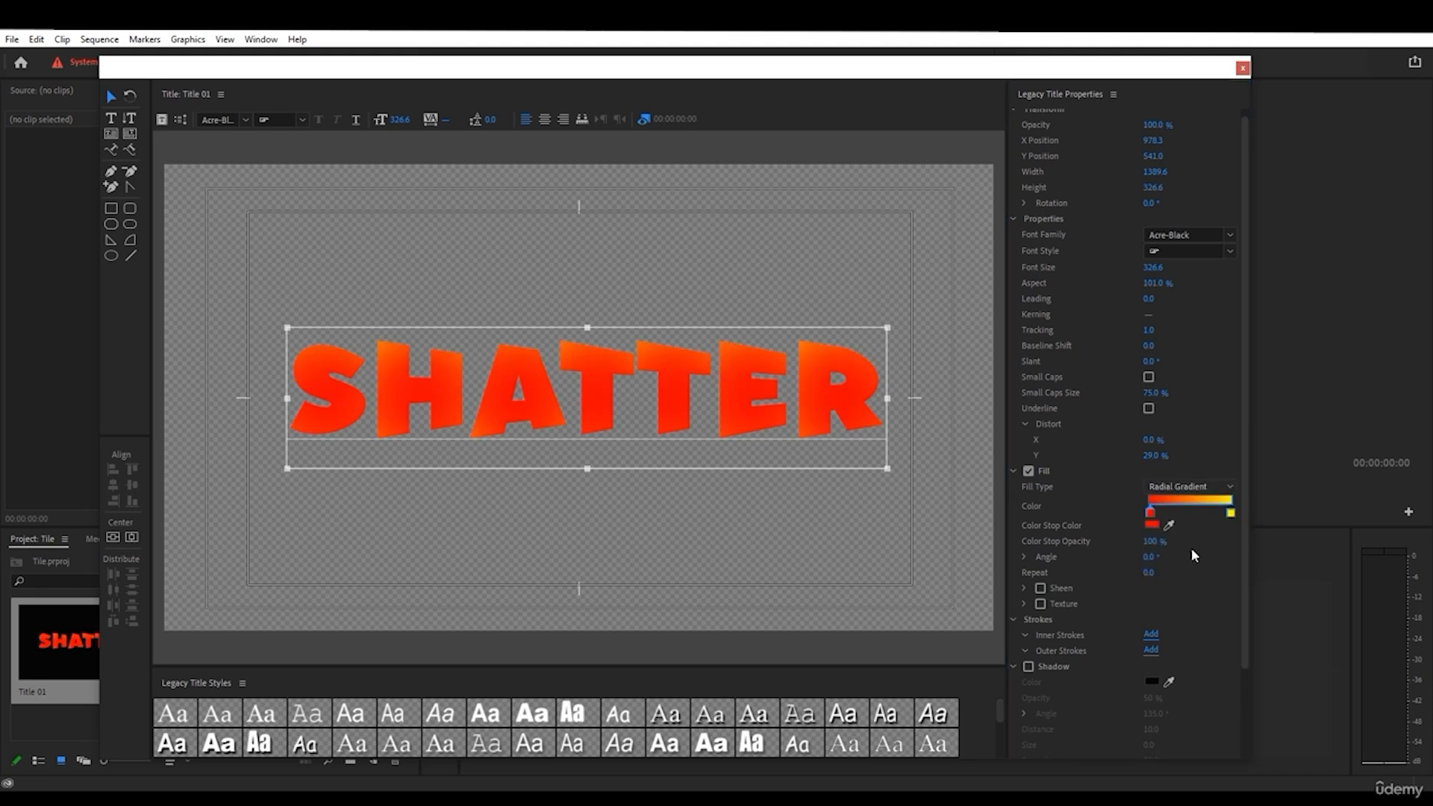
# - Change the SHATTER text's fill type to Bevel with a white highlight color and a black shadow color
pyautogui.click(1194, 485)
pyautogui.click(1187, 571)
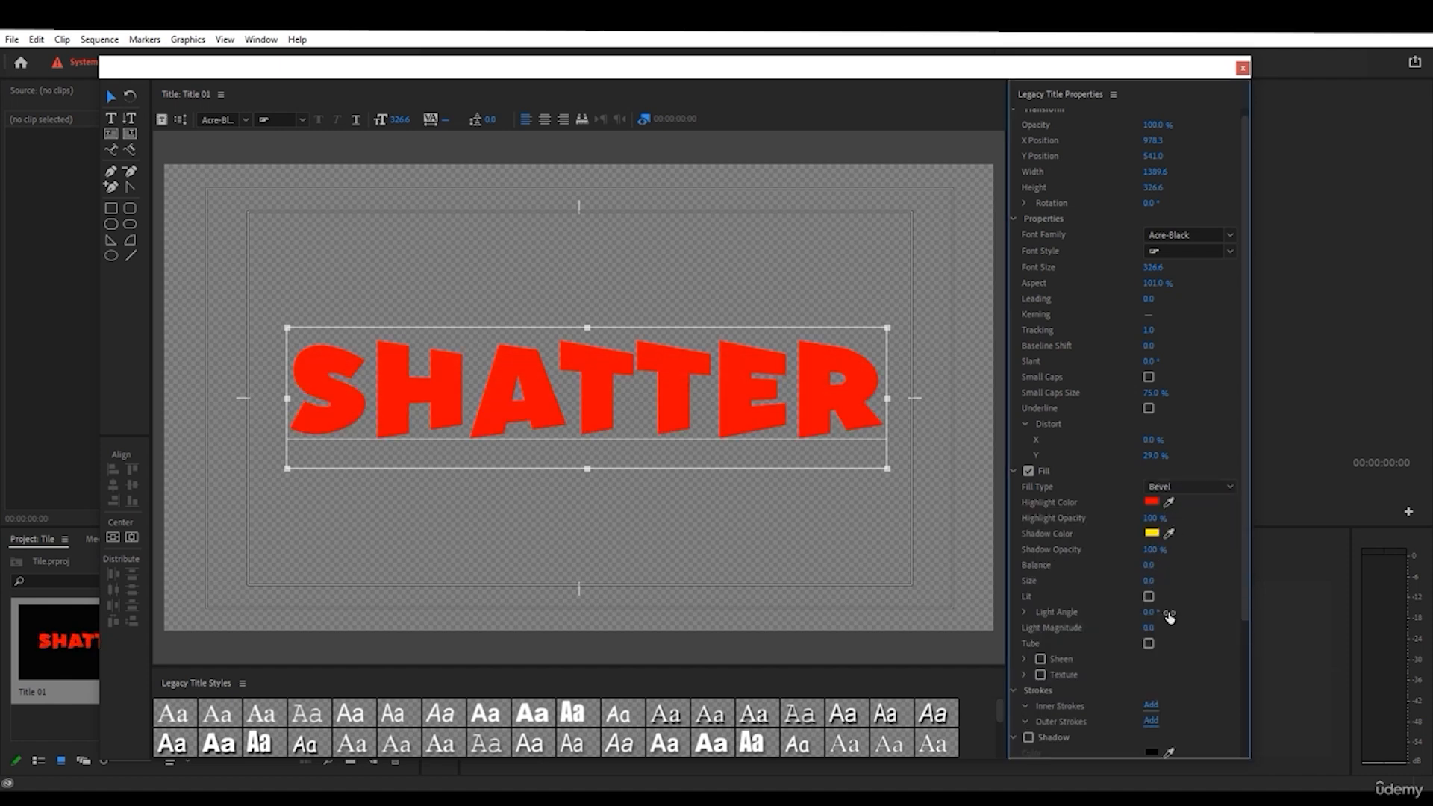
pyautogui.click(1154, 501)
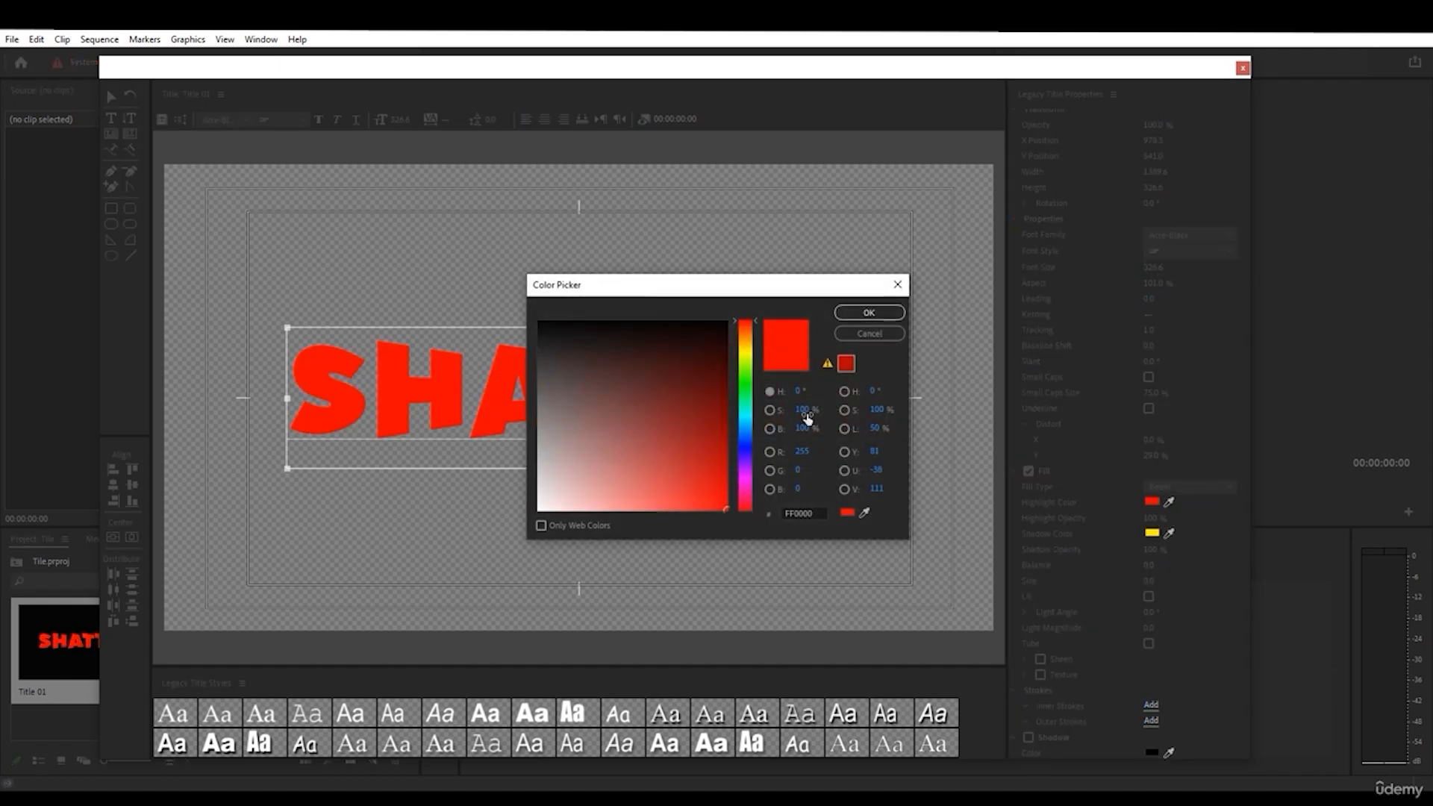
pyautogui.moveTo(727, 439); pyautogui.dragTo(488, 508)
pyautogui.click(869, 312)
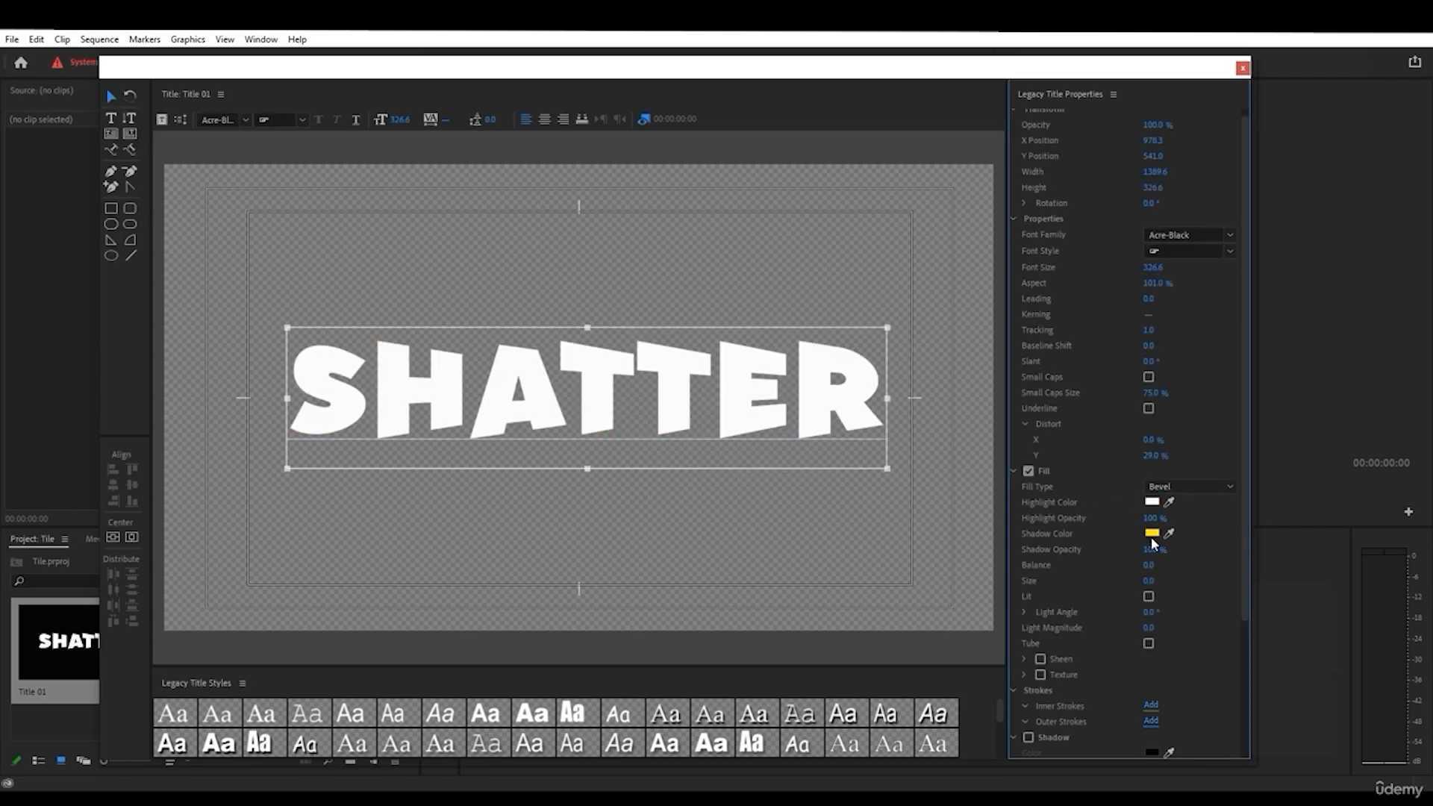
pyautogui.click(1152, 532)
pyautogui.click(538, 326)
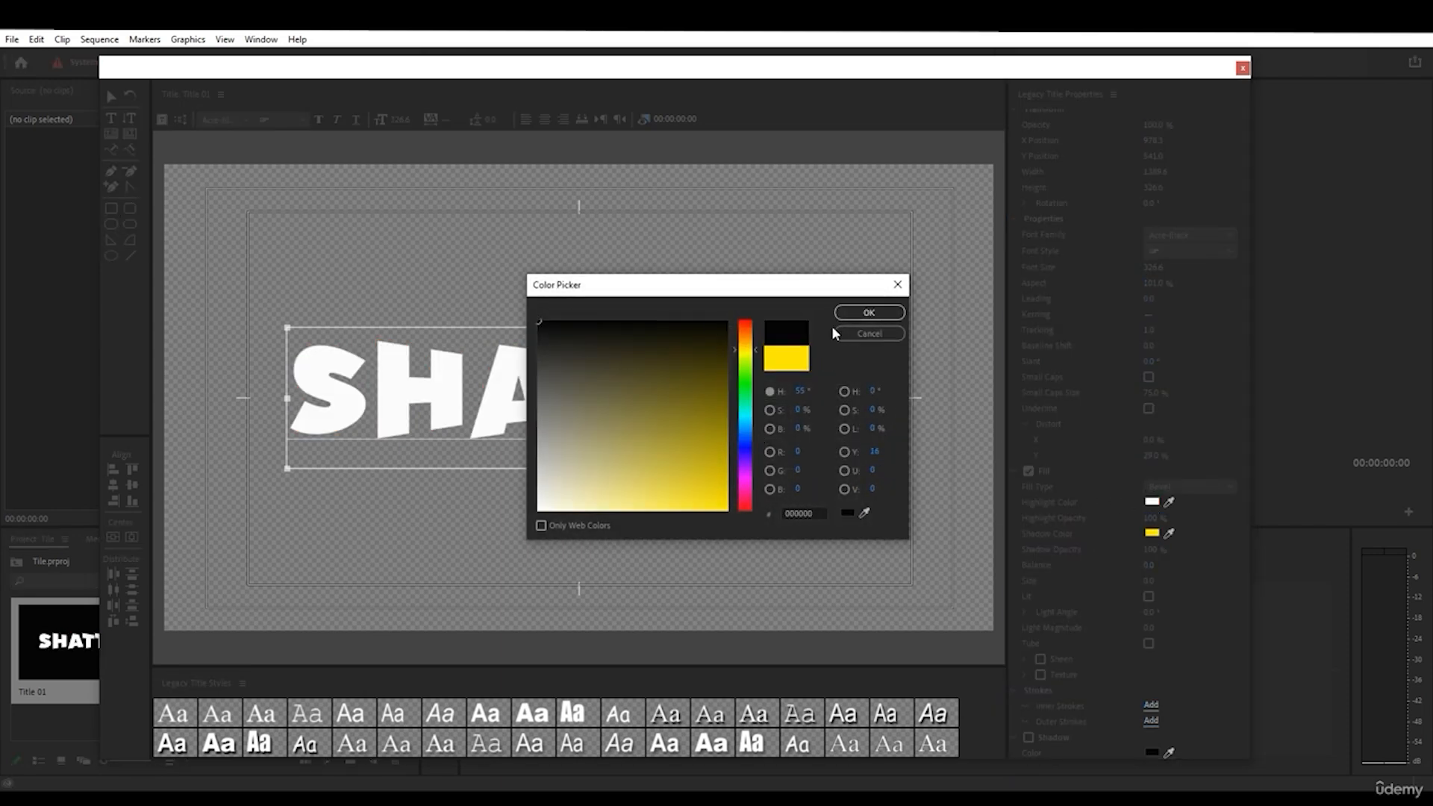
pyautogui.click(869, 312)
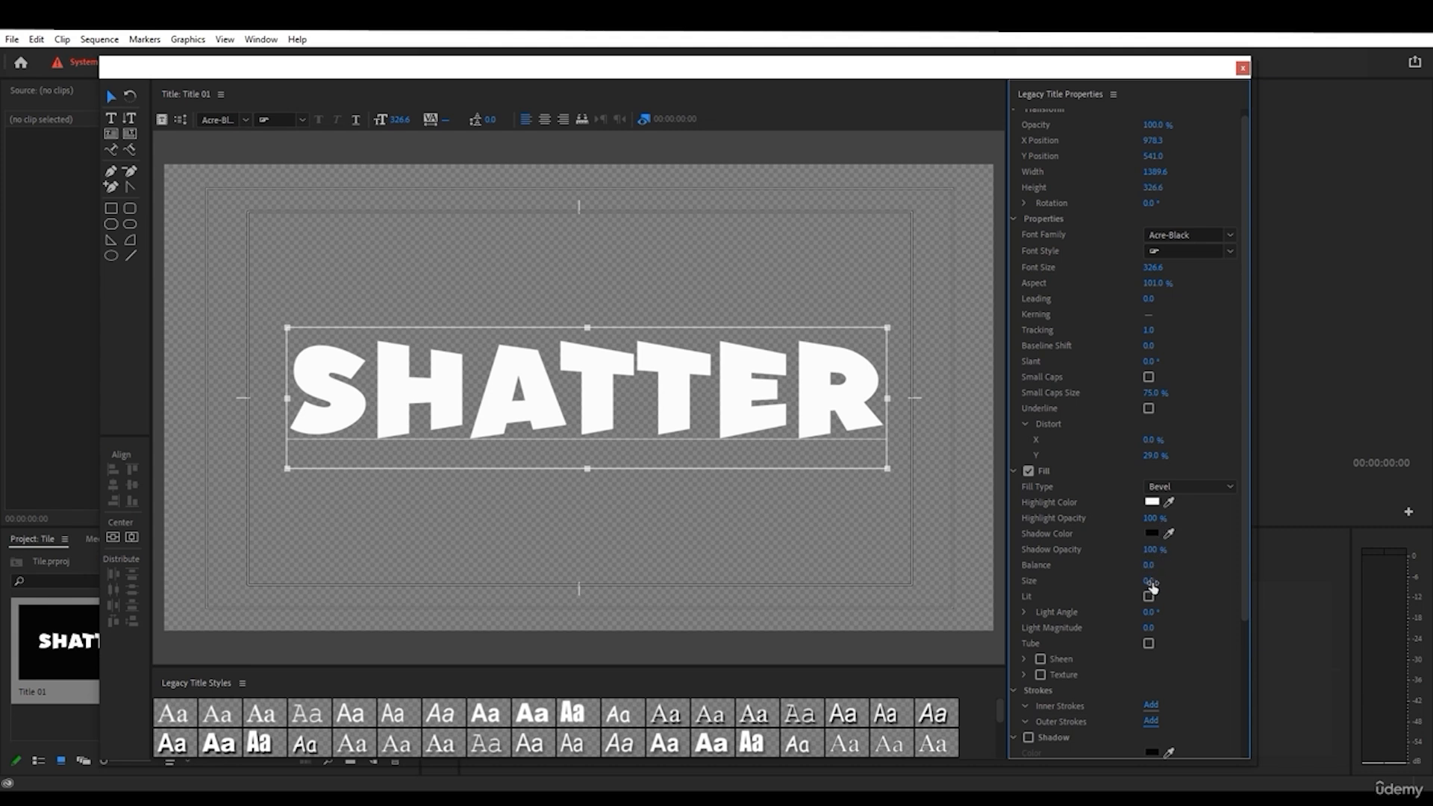
# - Set the bevel size to 27, enable the Lit option, and set the balance to -11
pyautogui.moveTo(1151, 582)
pyautogui.mouseDown()
pyautogui.moveTo(1208, 582)
pyautogui.moveTo(1161, 583)
pyautogui.mouseUp()
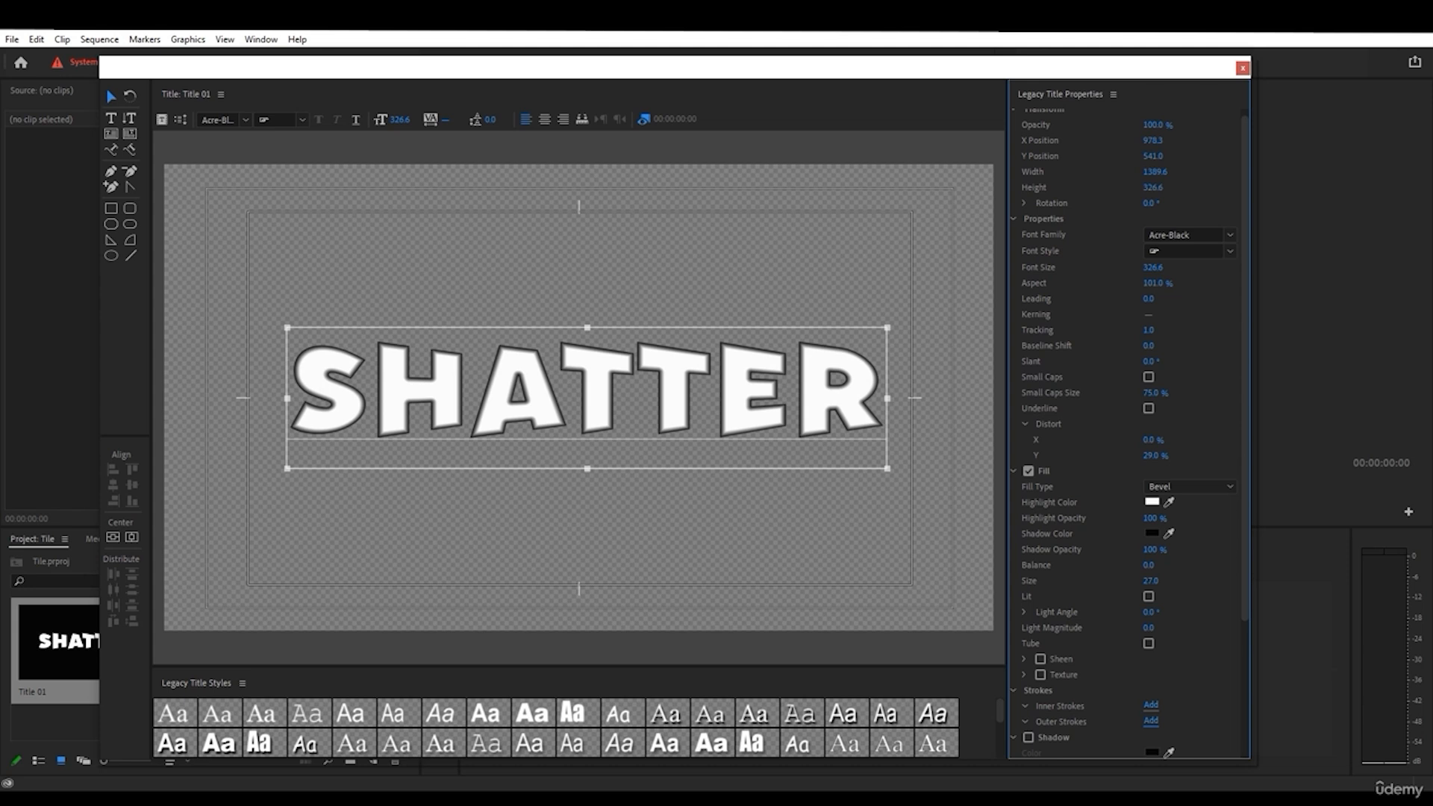
pyautogui.click(1148, 597)
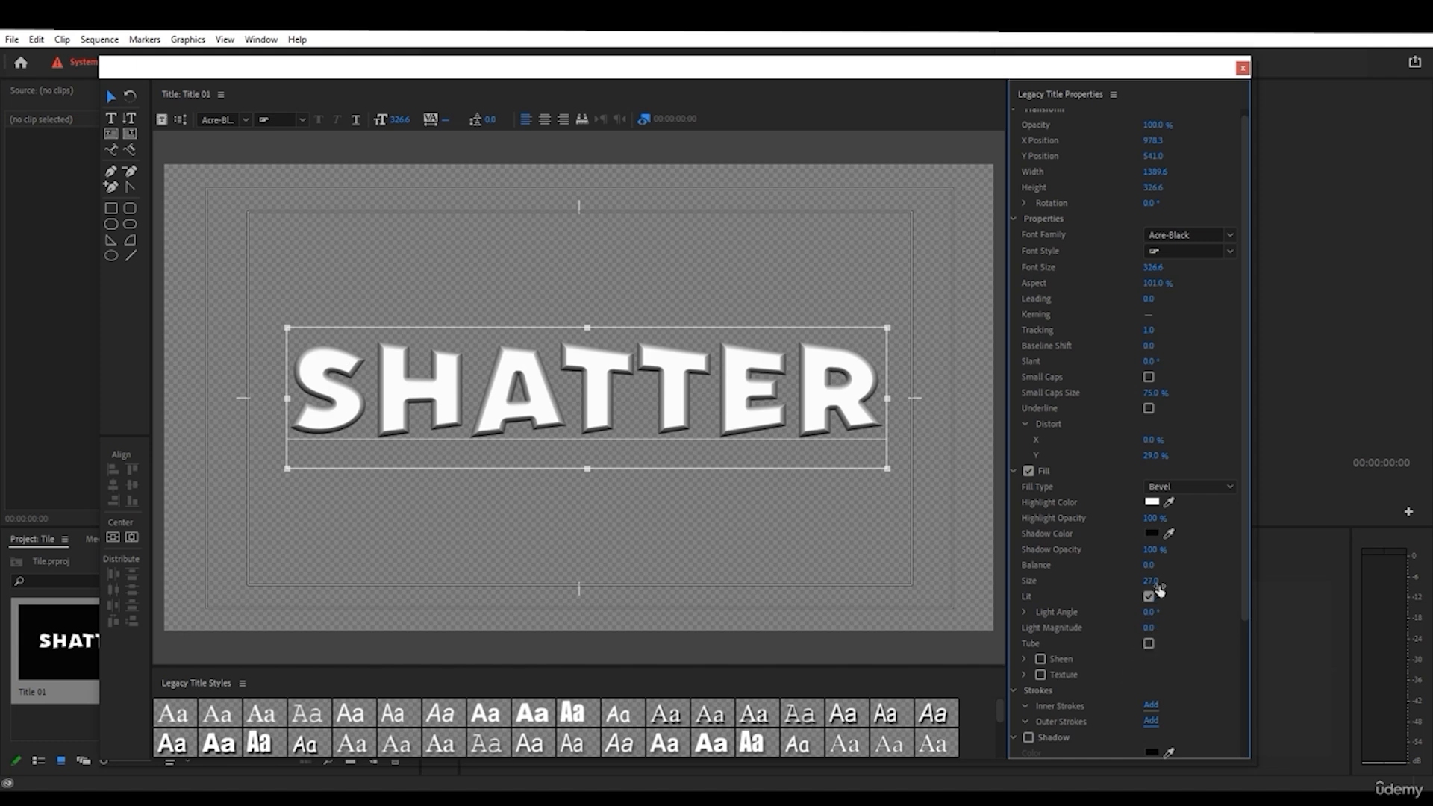
pyautogui.moveTo(1147, 566)
pyautogui.mouseDown()
pyautogui.moveTo(1174, 566)
pyautogui.moveTo(1138, 566)
pyautogui.mouseUp()
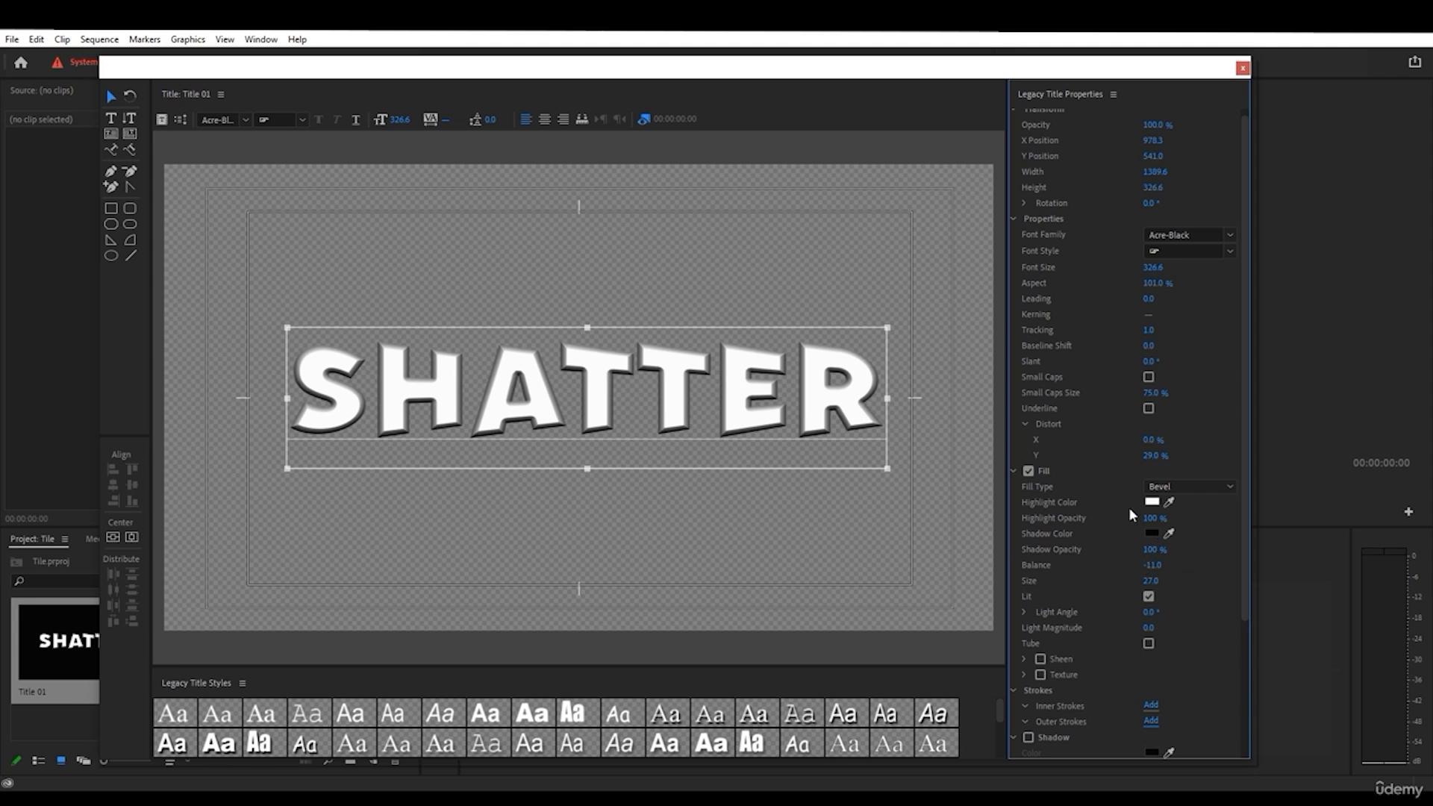
# - Change the SHATTER text's fill type from Bevel to Linear Gradient
pyautogui.click(1181, 485)
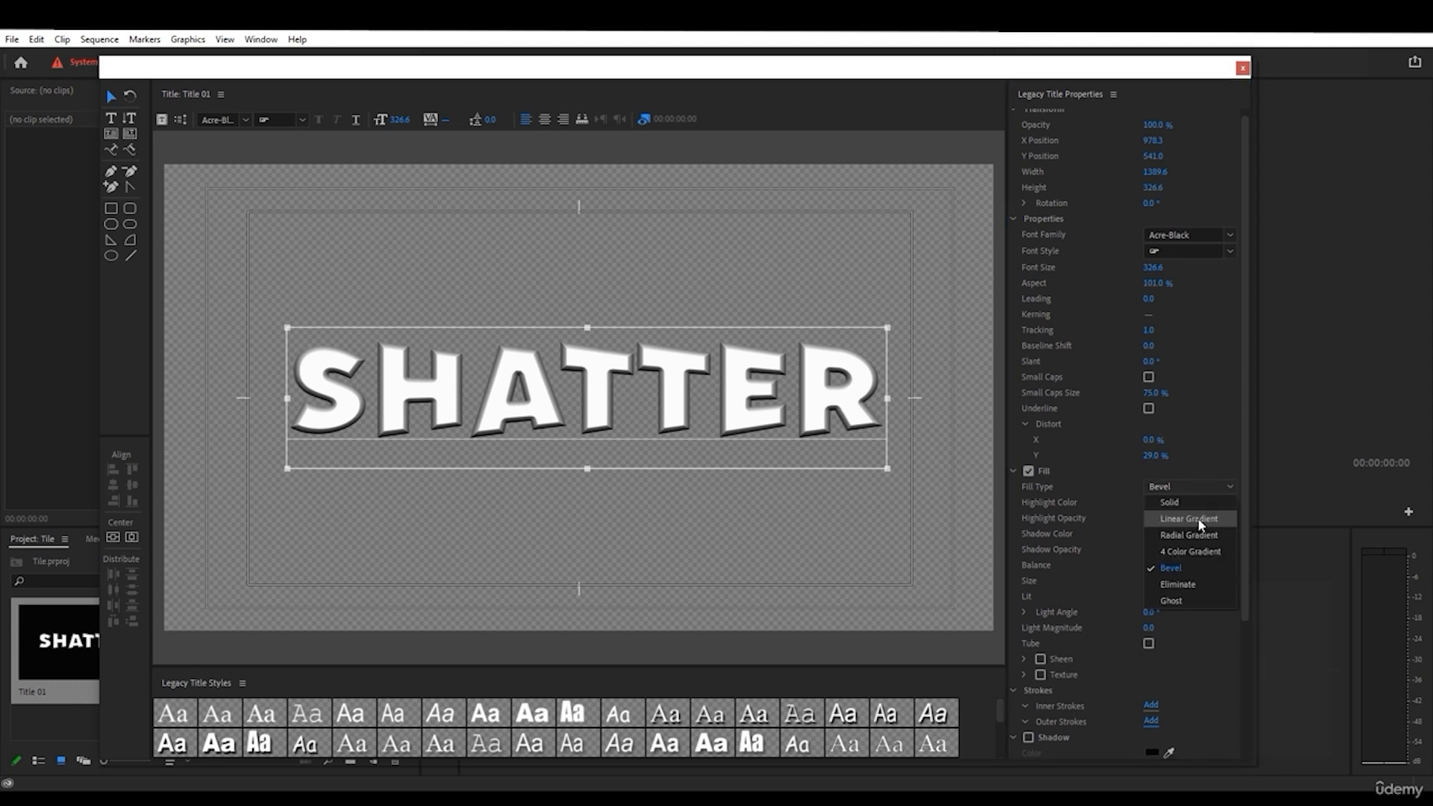
pyautogui.click(1198, 518)
pyautogui.scroll(-1, 1176, 627)
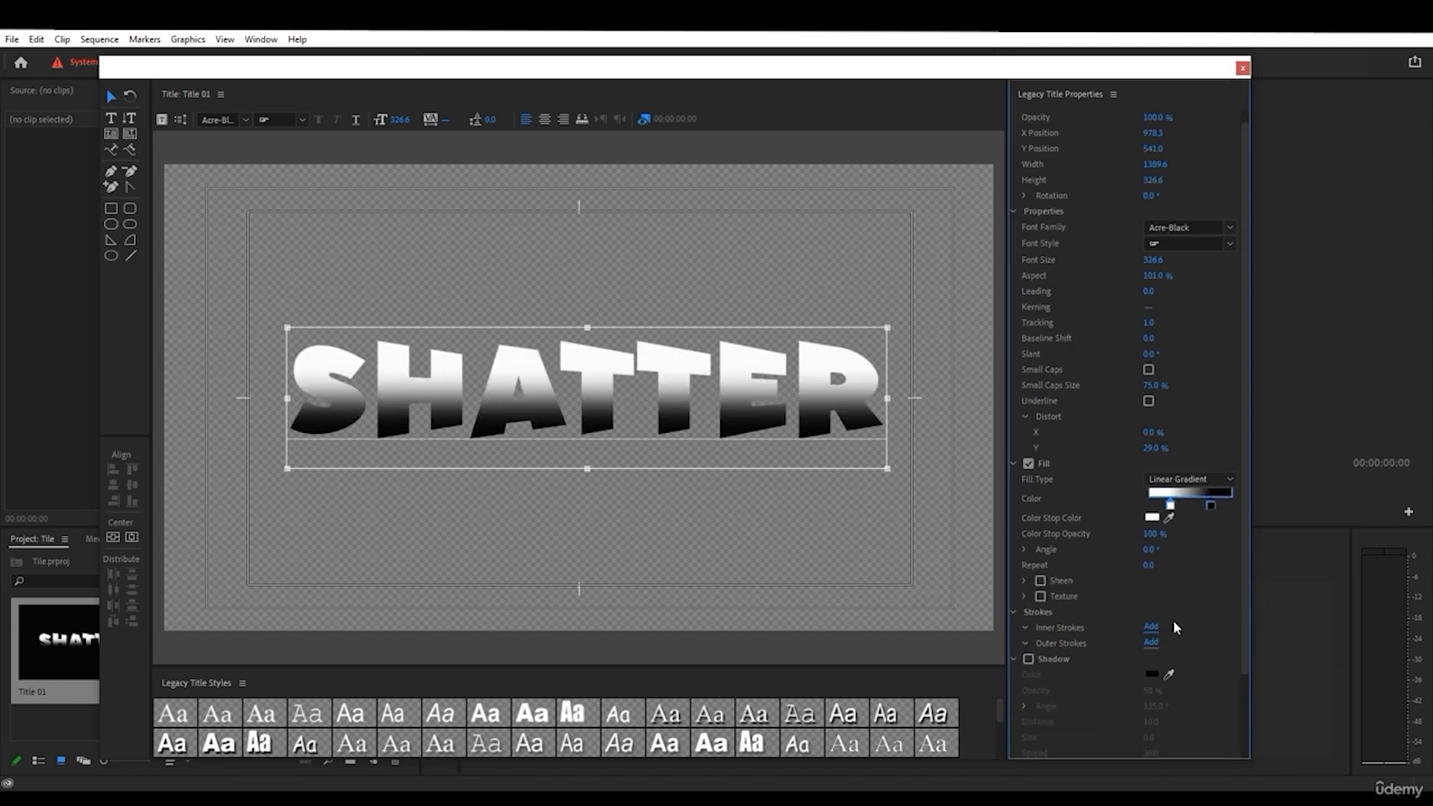
# - Change the SHATTER text's fill type to Solid and set its colour to bright red
pyautogui.click(1206, 481)
pyautogui.click(1198, 494)
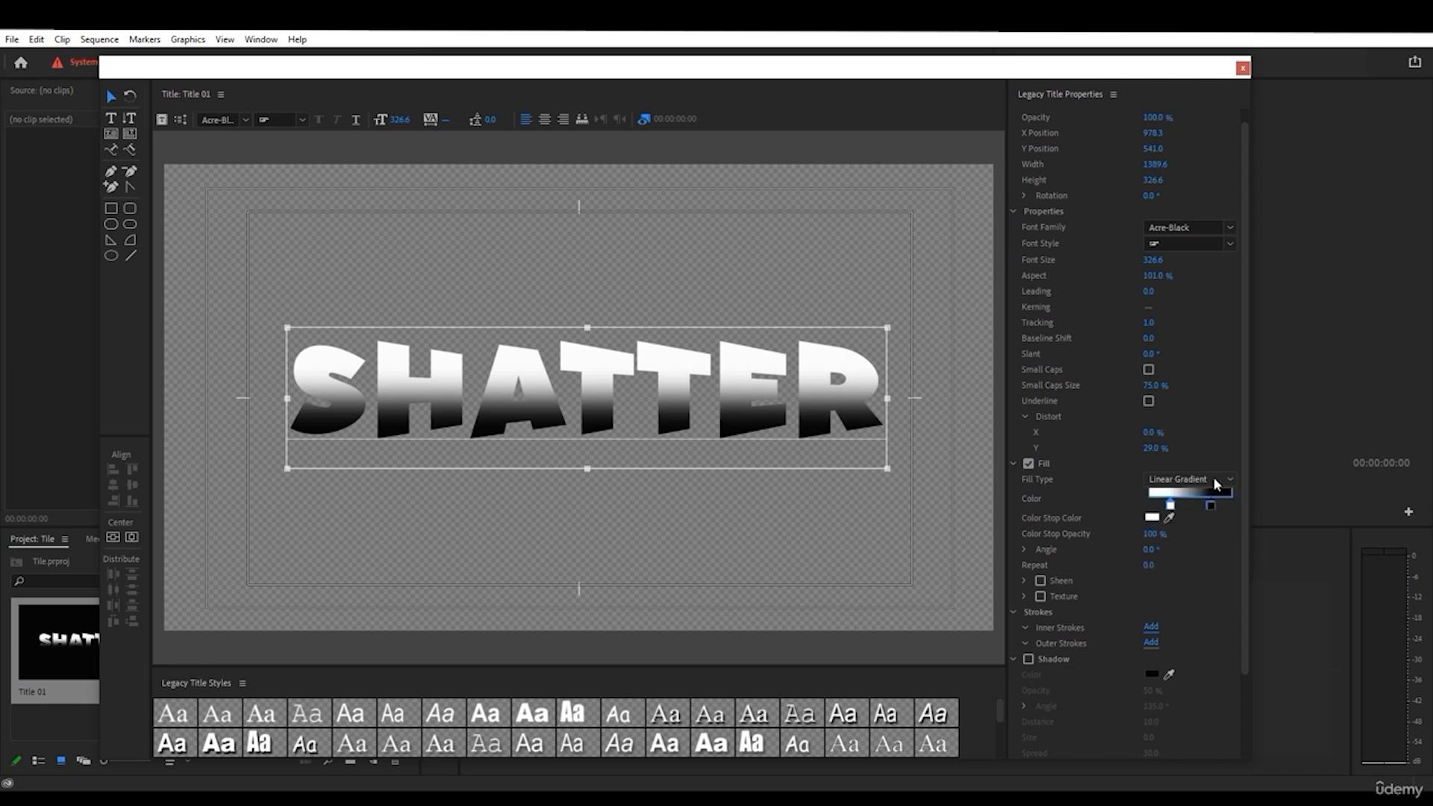
pyautogui.click(1152, 494)
pyautogui.click(716, 483)
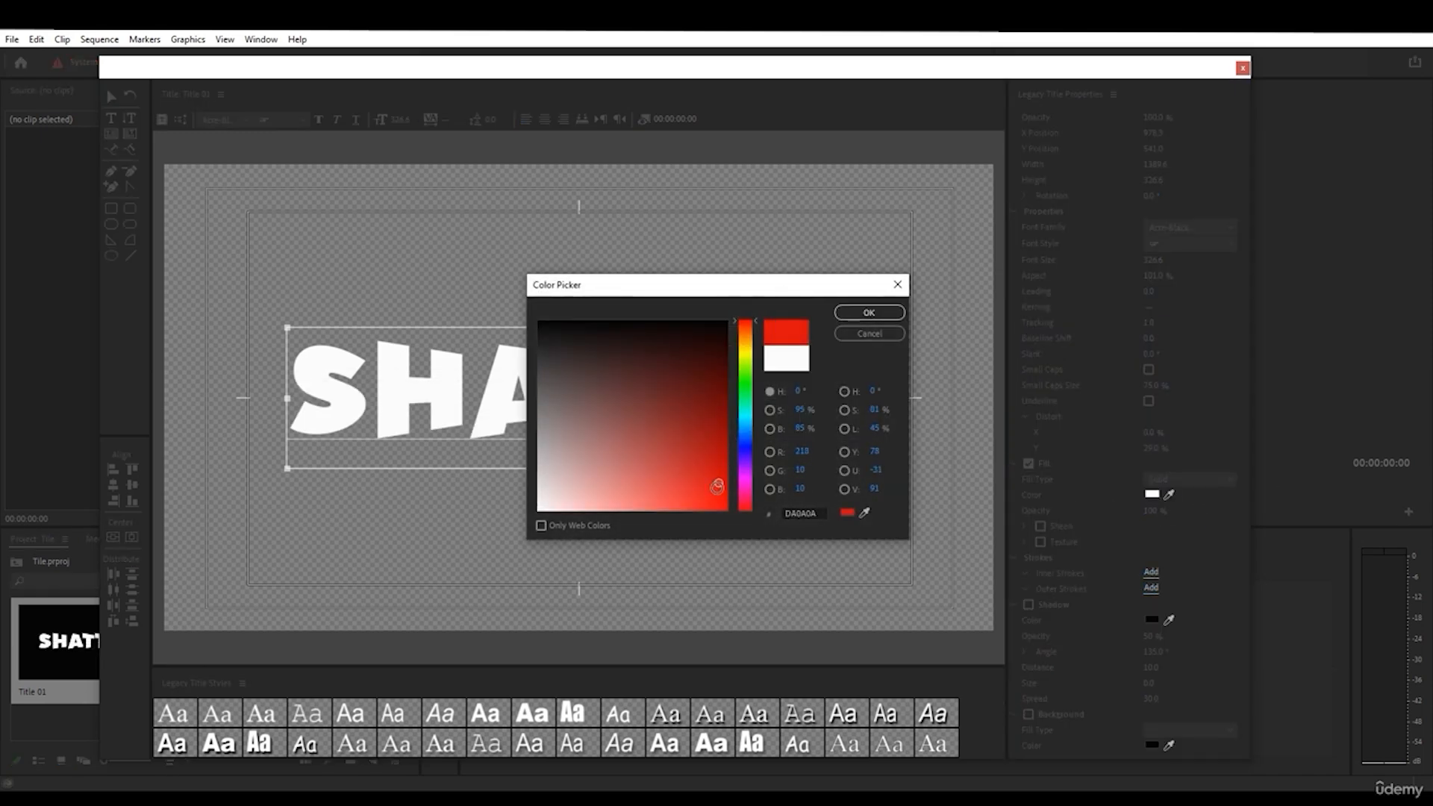
pyautogui.click(847, 312)
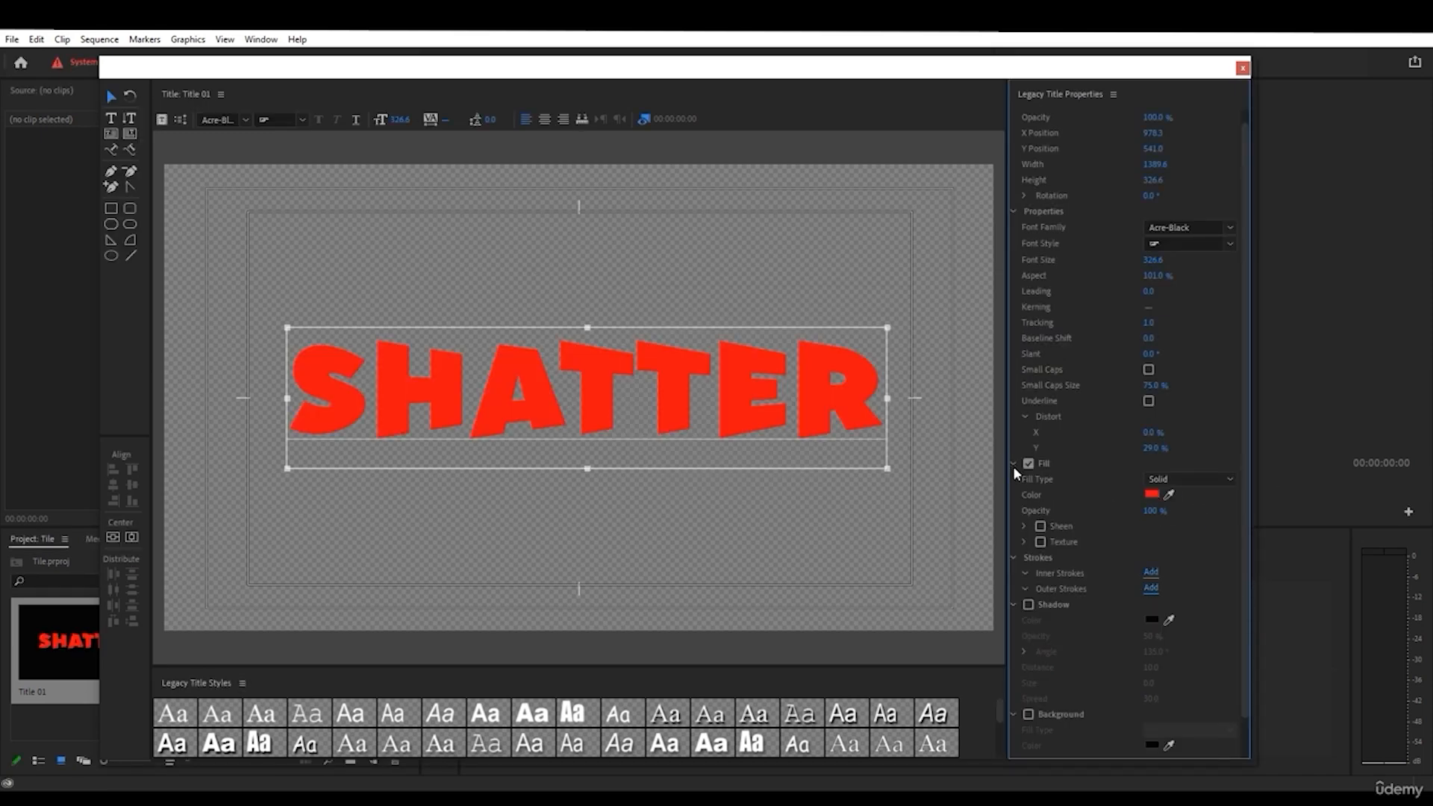
# - Try an outer stroke of size 141 on the SHATTER text with its fill switched off
pyautogui.click(1151, 587)
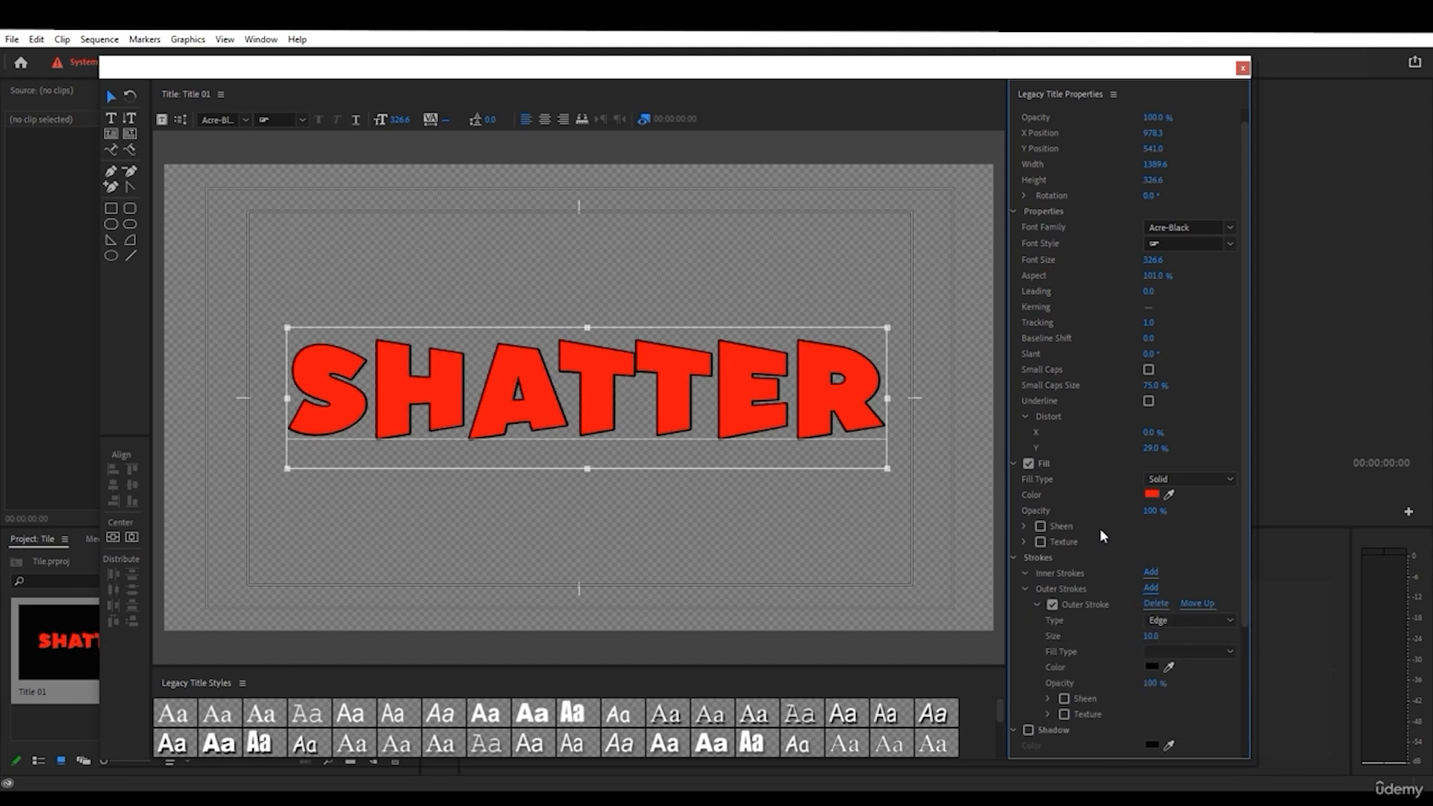
pyautogui.click(1029, 464)
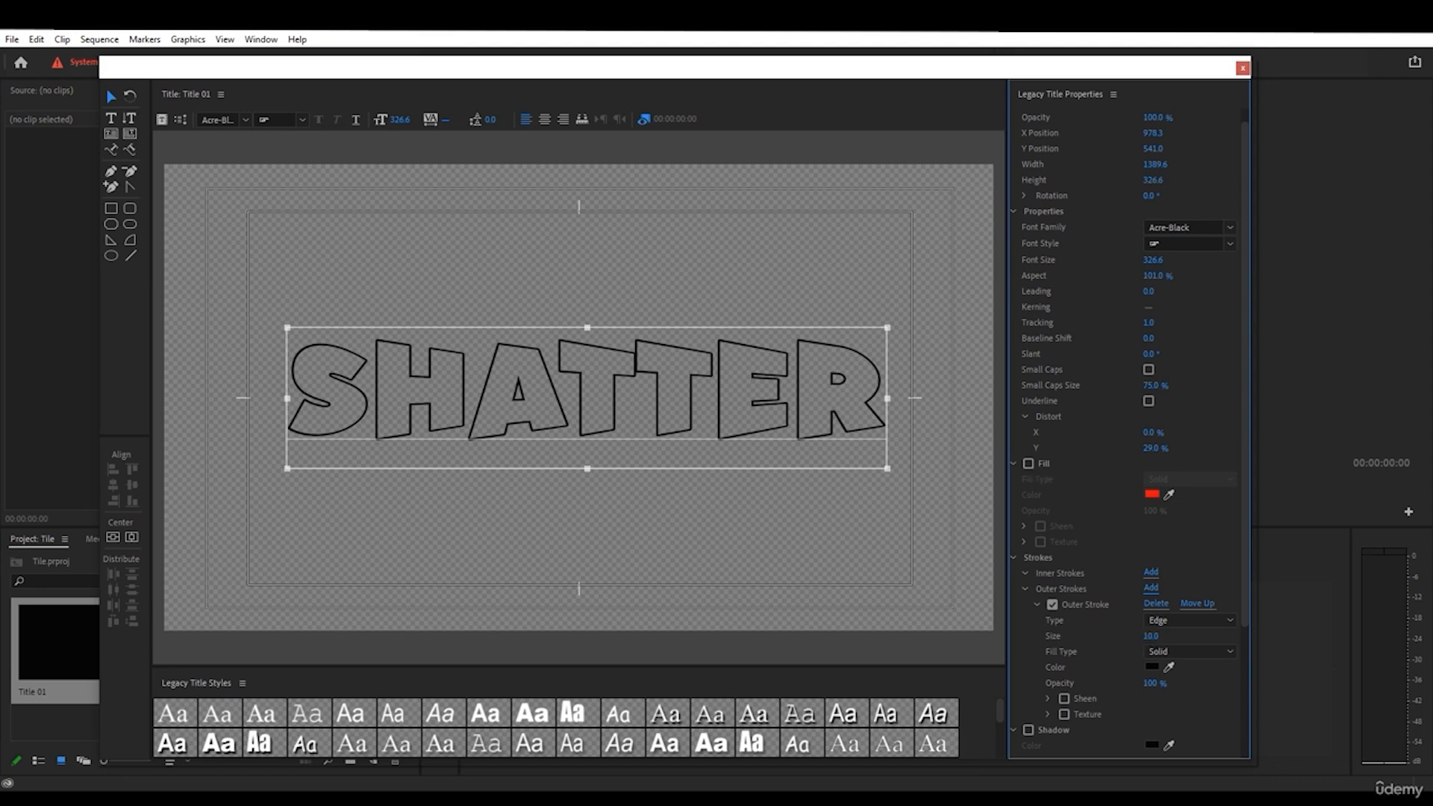
pyautogui.moveTo(1151, 637)
pyautogui.mouseDown()
pyautogui.moveTo(1247, 637)
pyautogui.moveTo(1053, 589)
pyautogui.mouseUp()
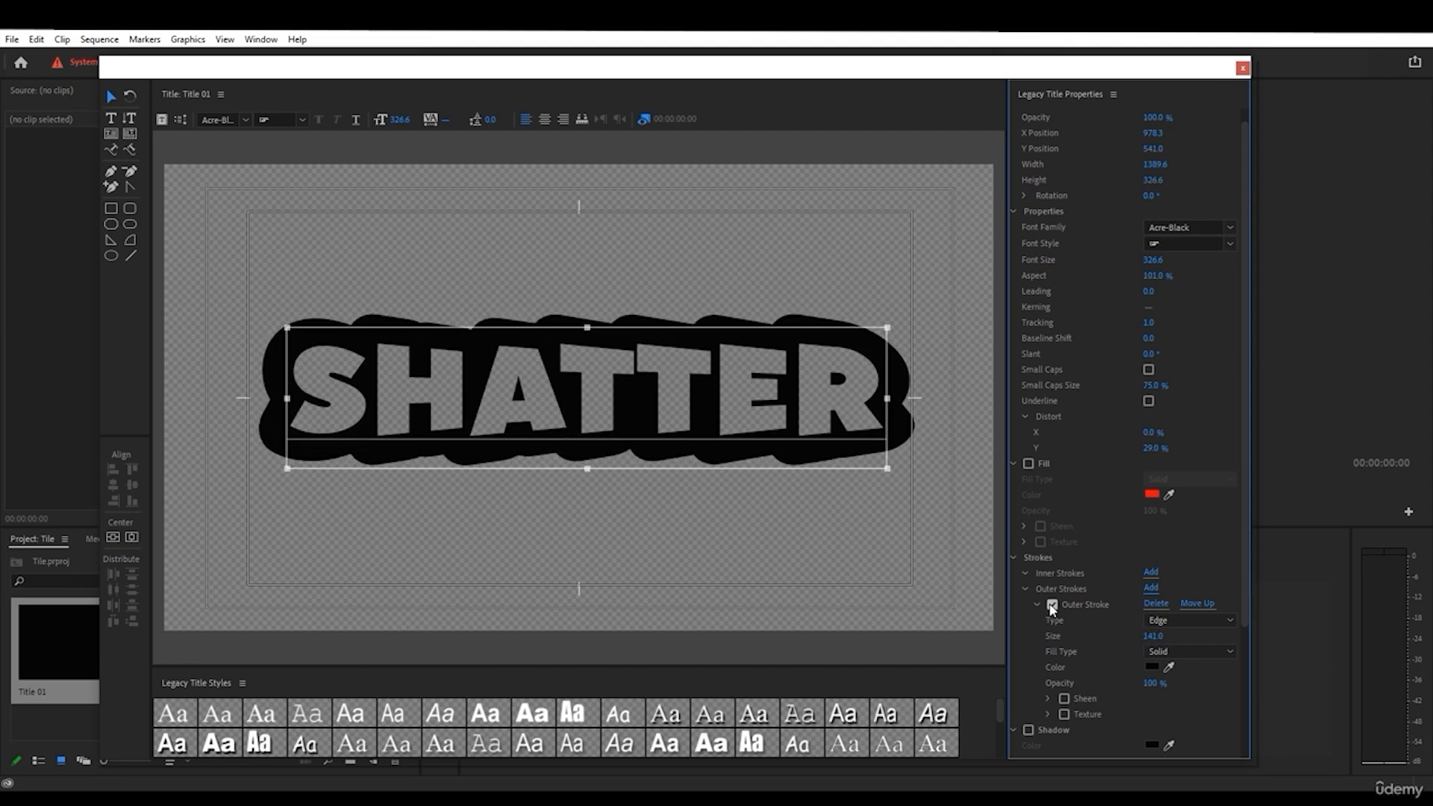
pyautogui.click(1053, 605)
pyautogui.click(1029, 462)
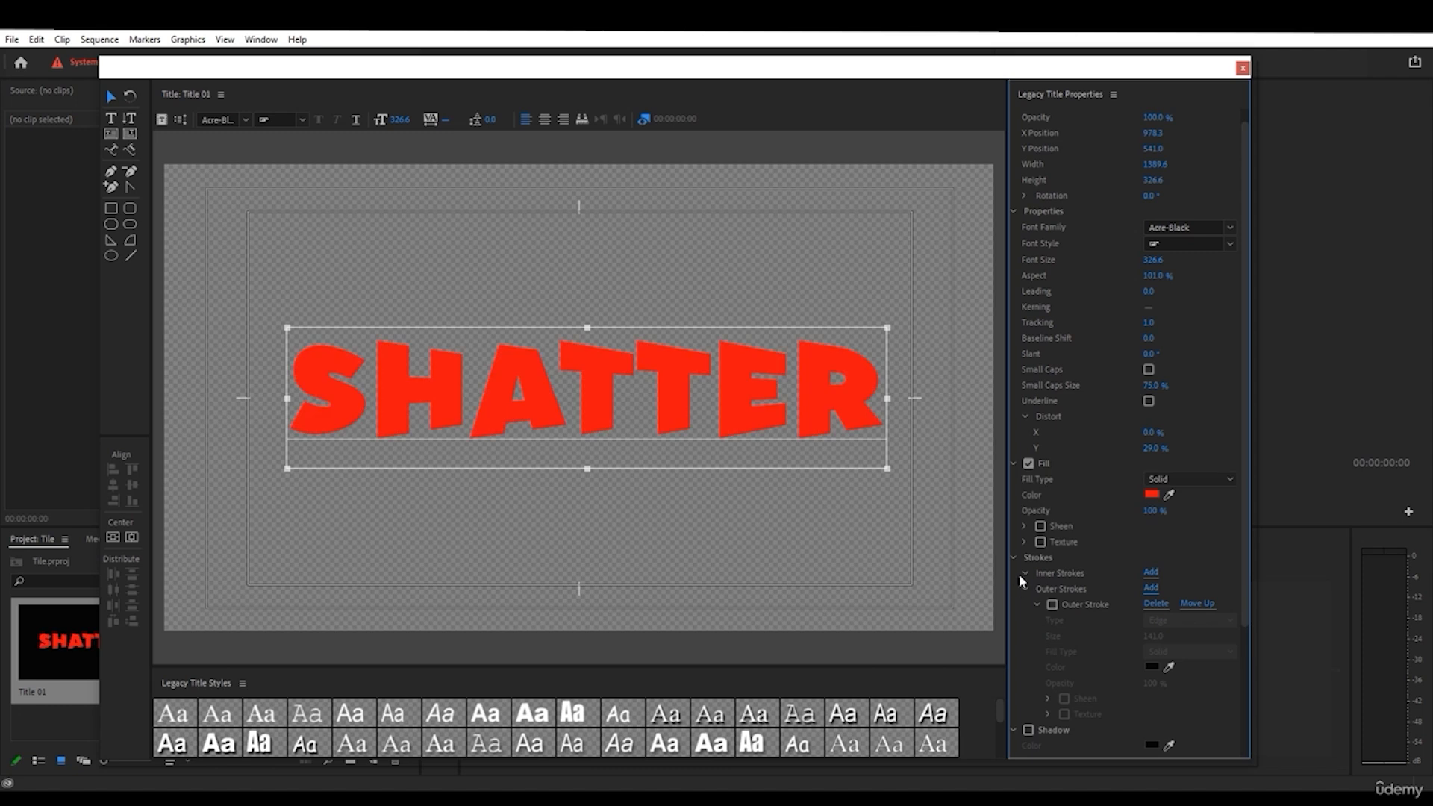
# - Try a shadow on the SHATTER text with 100% opacity and a distance of 40
pyautogui.click(1015, 558)
pyautogui.scroll(-1, 1050, 572)
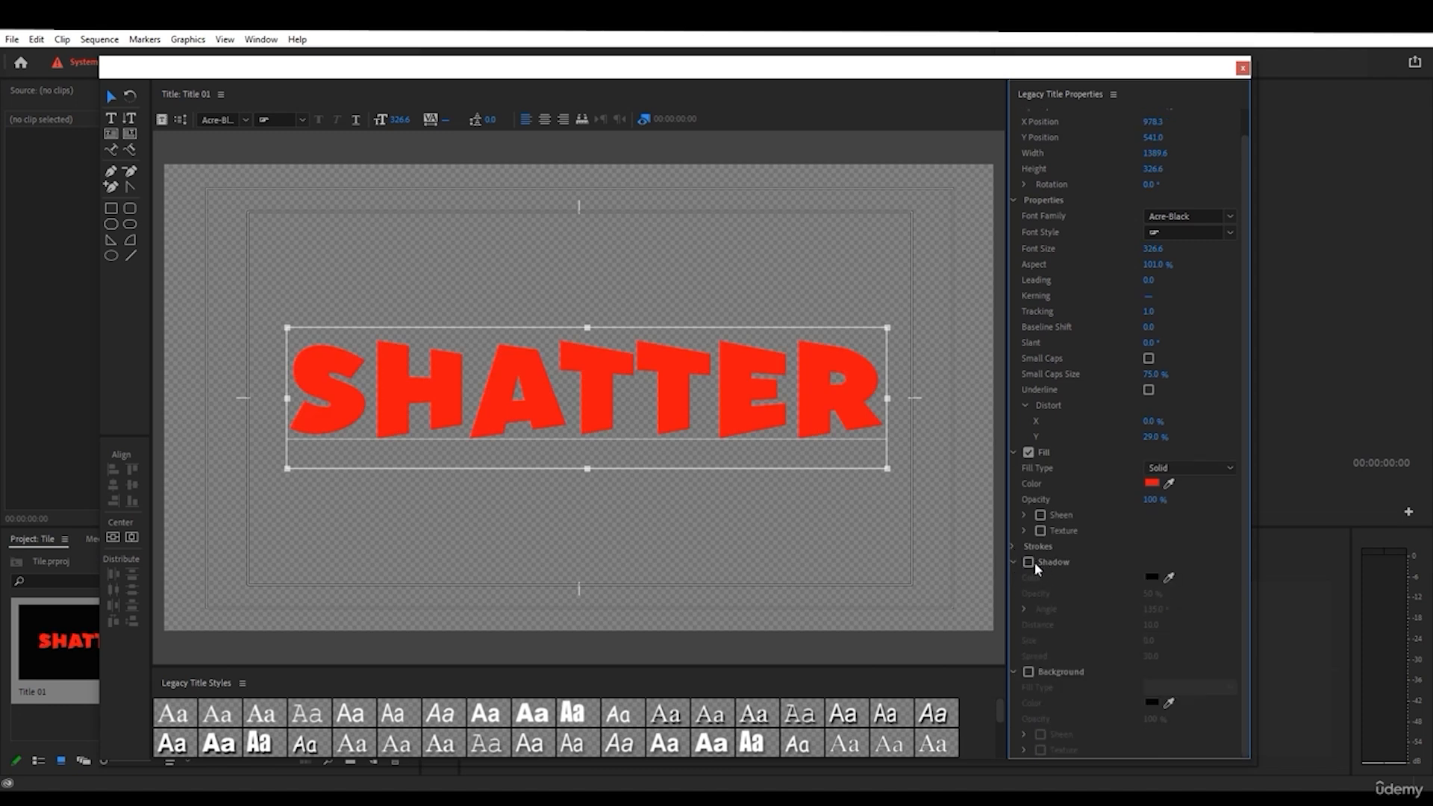
pyautogui.click(1029, 562)
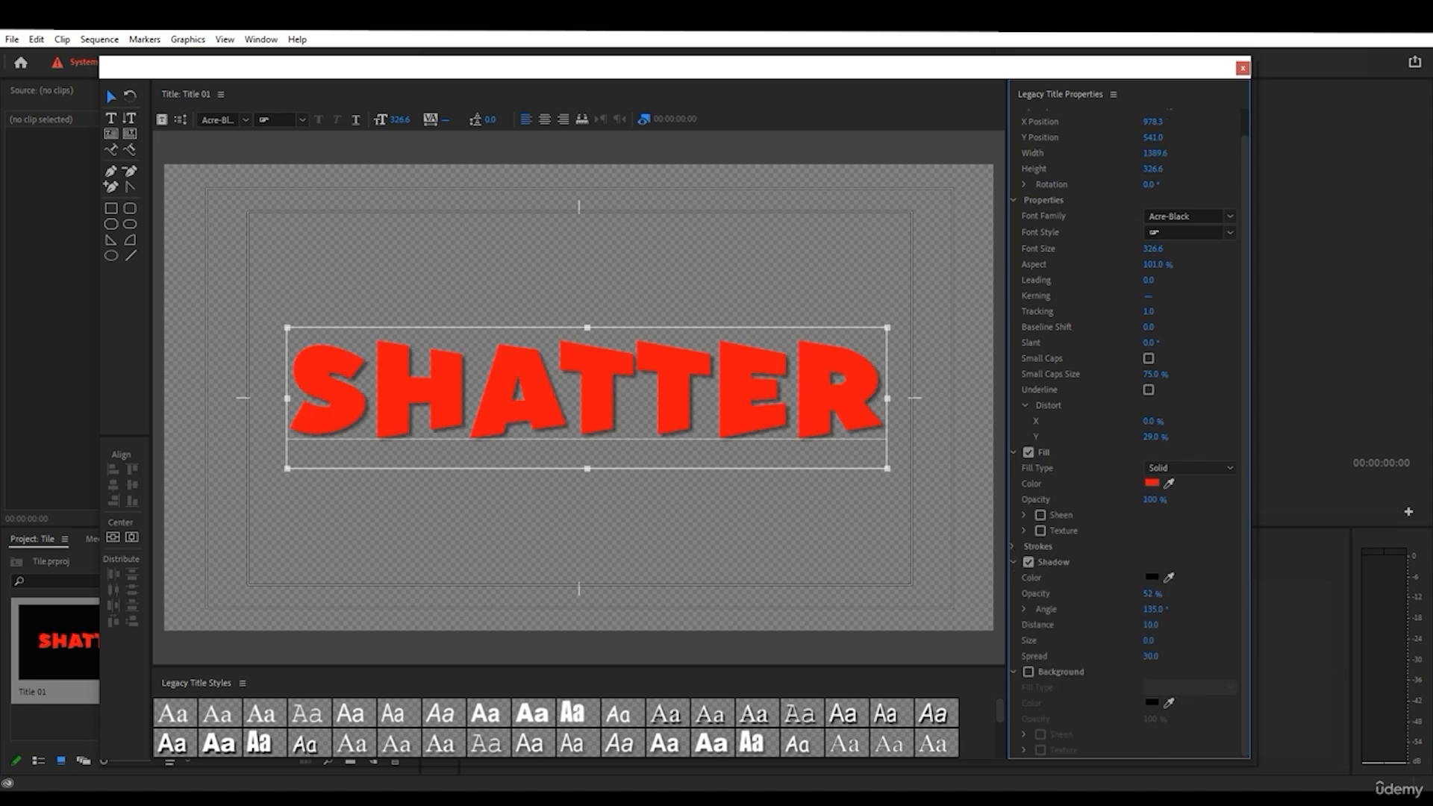
pyautogui.moveTo(1150, 595); pyautogui.dragTo(1173, 627)
pyautogui.click(1030, 563)
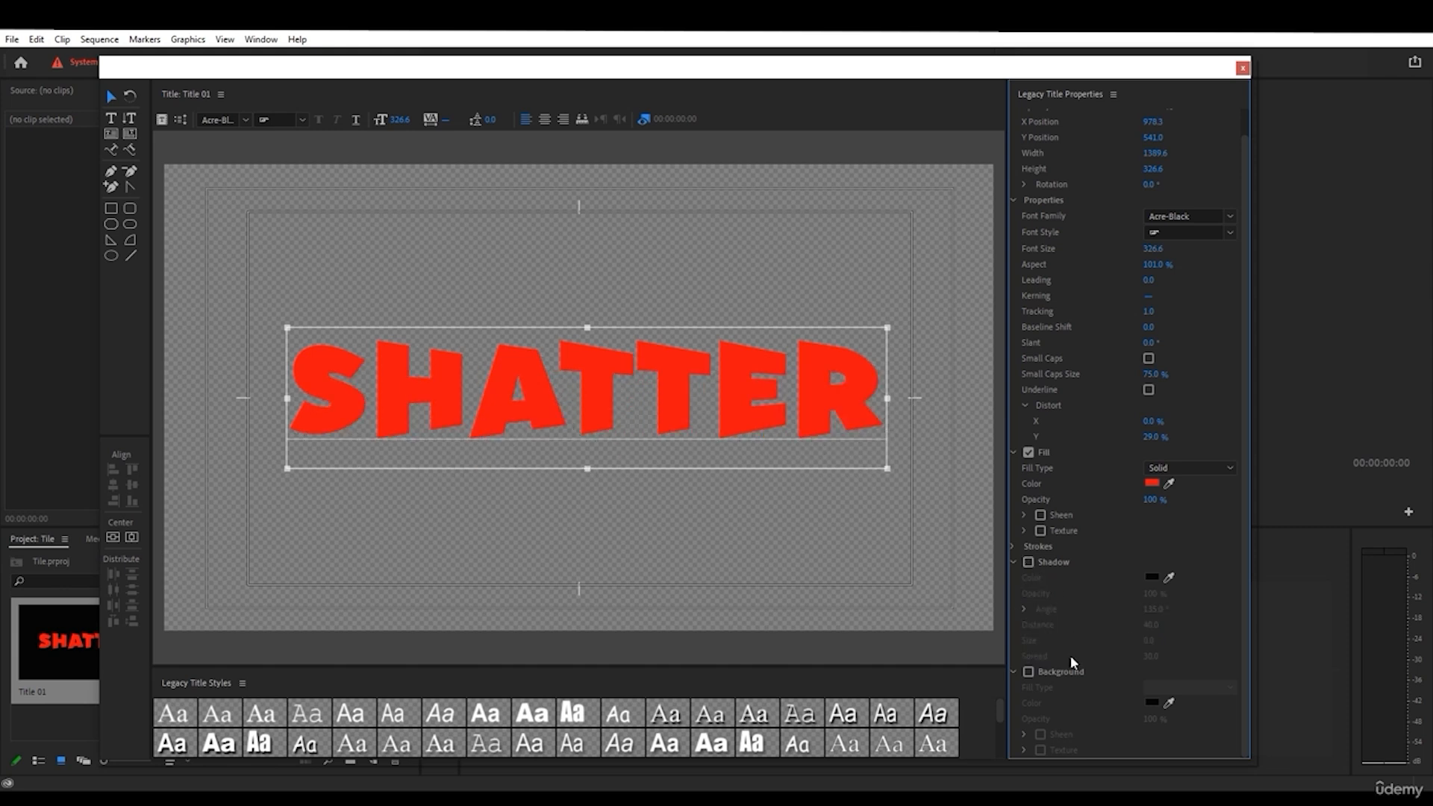
# - Try a solid bright green (00FF06) background behind the title with its opacity at 79%
pyautogui.click(1032, 671)
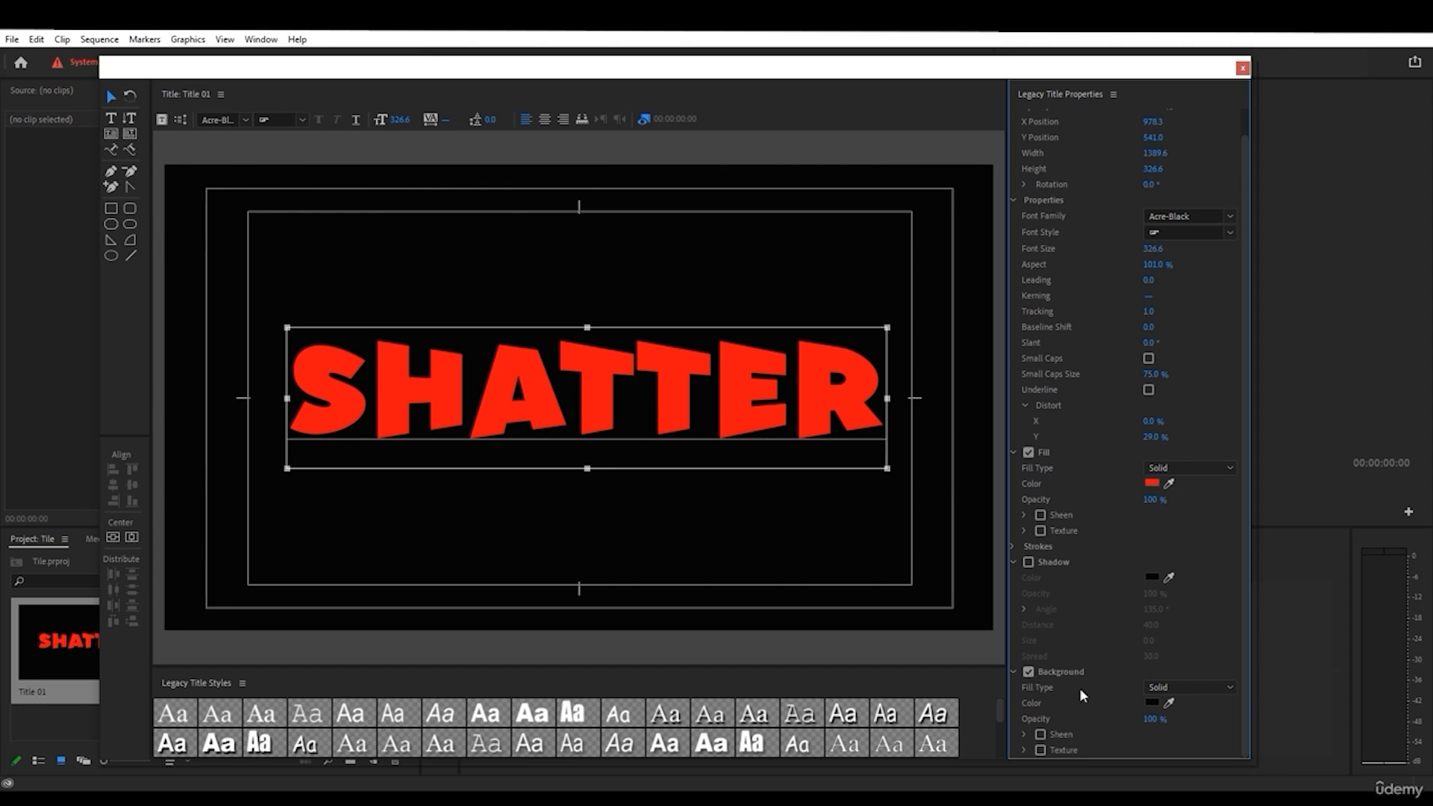
pyautogui.click(1152, 704)
pyautogui.click(745, 385)
pyautogui.click(727, 322)
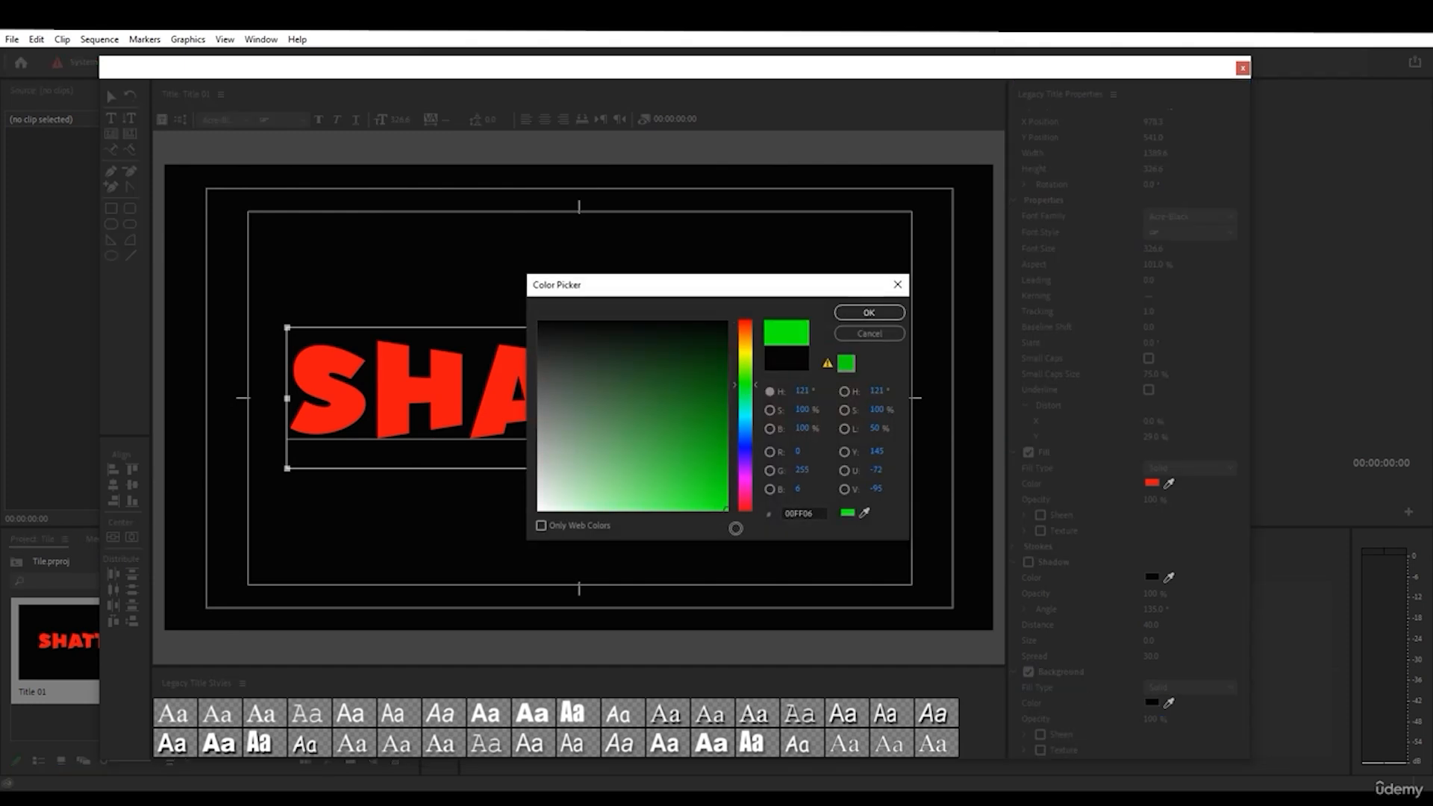
pyautogui.click(868, 313)
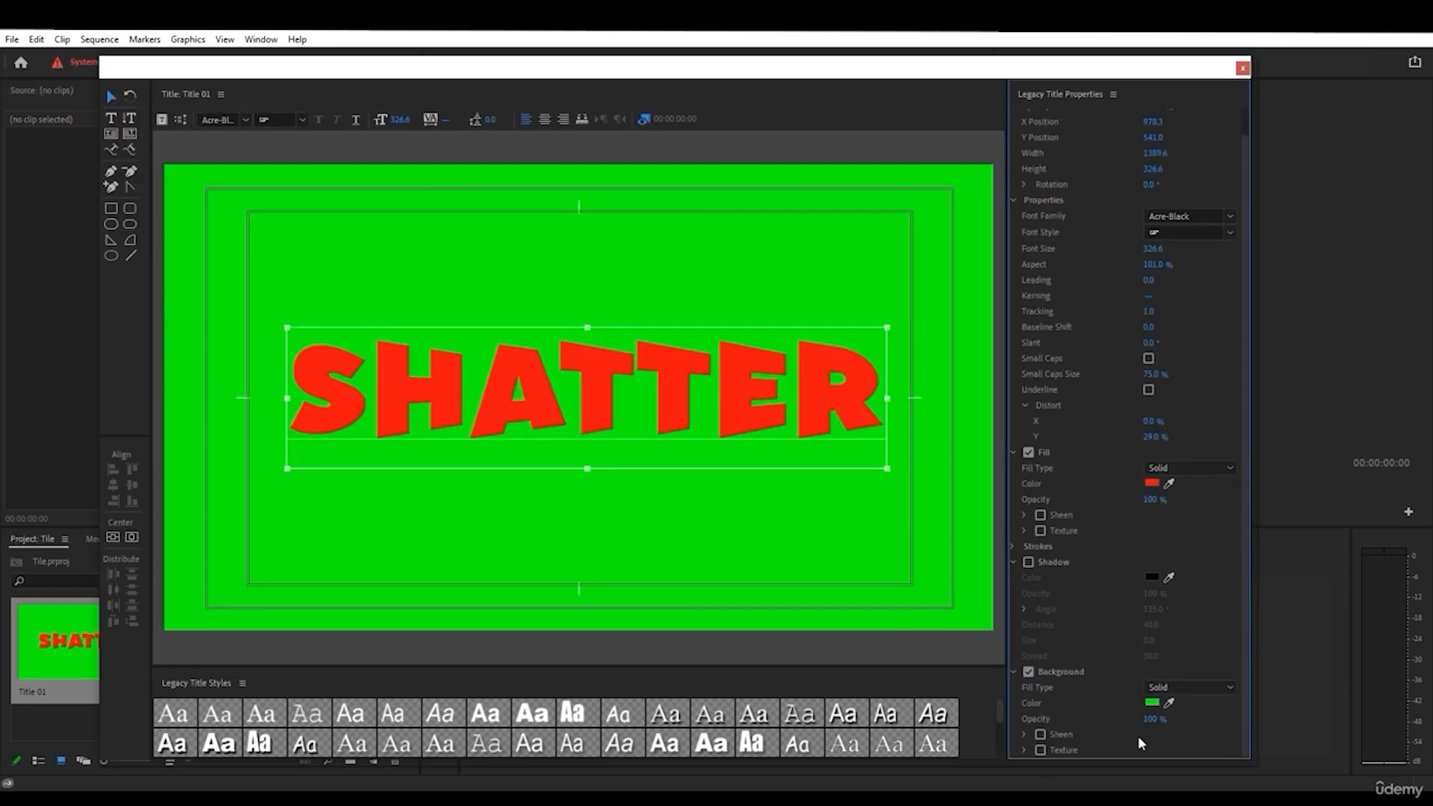
pyautogui.moveTo(1153, 719)
pyautogui.mouseDown()
pyautogui.moveTo(1121, 719)
pyautogui.moveTo(1138, 719)
pyautogui.mouseUp()
pyautogui.click(1029, 673)
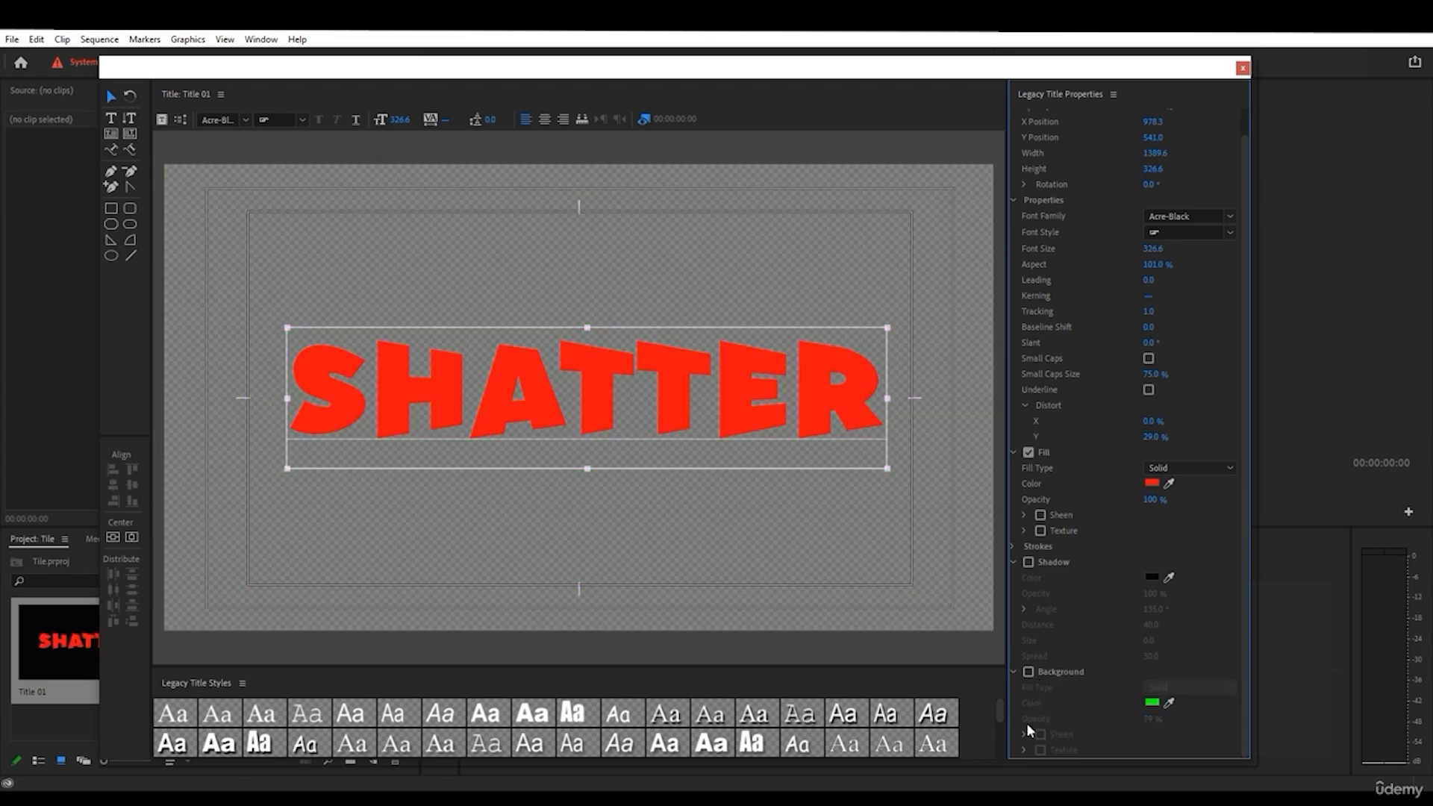
# - Try a white sheen on the text fill with size 87 and 62% opacity
pyautogui.click(1040, 514)
pyautogui.click(1025, 515)
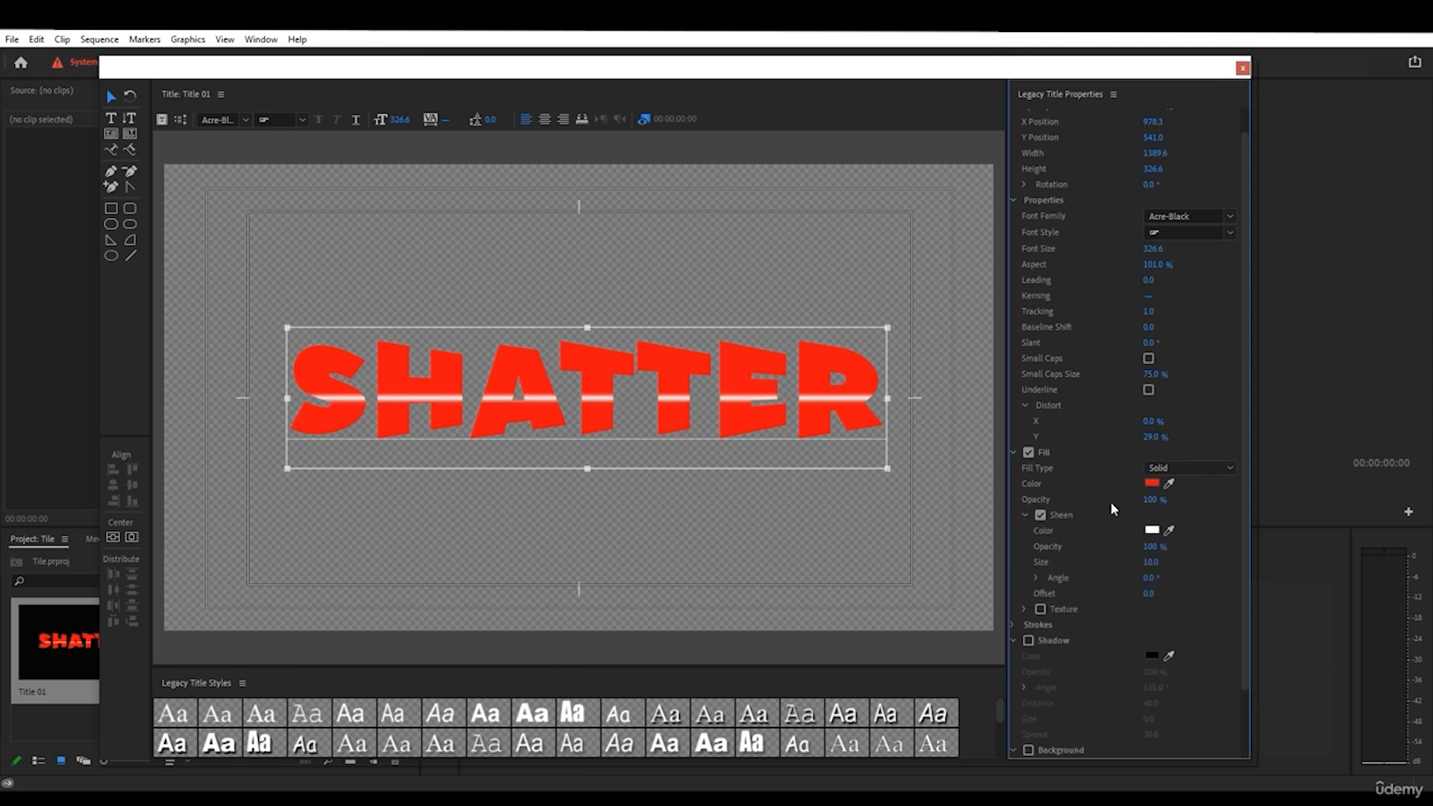
pyautogui.moveTo(1151, 563); pyautogui.dragTo(1124, 547)
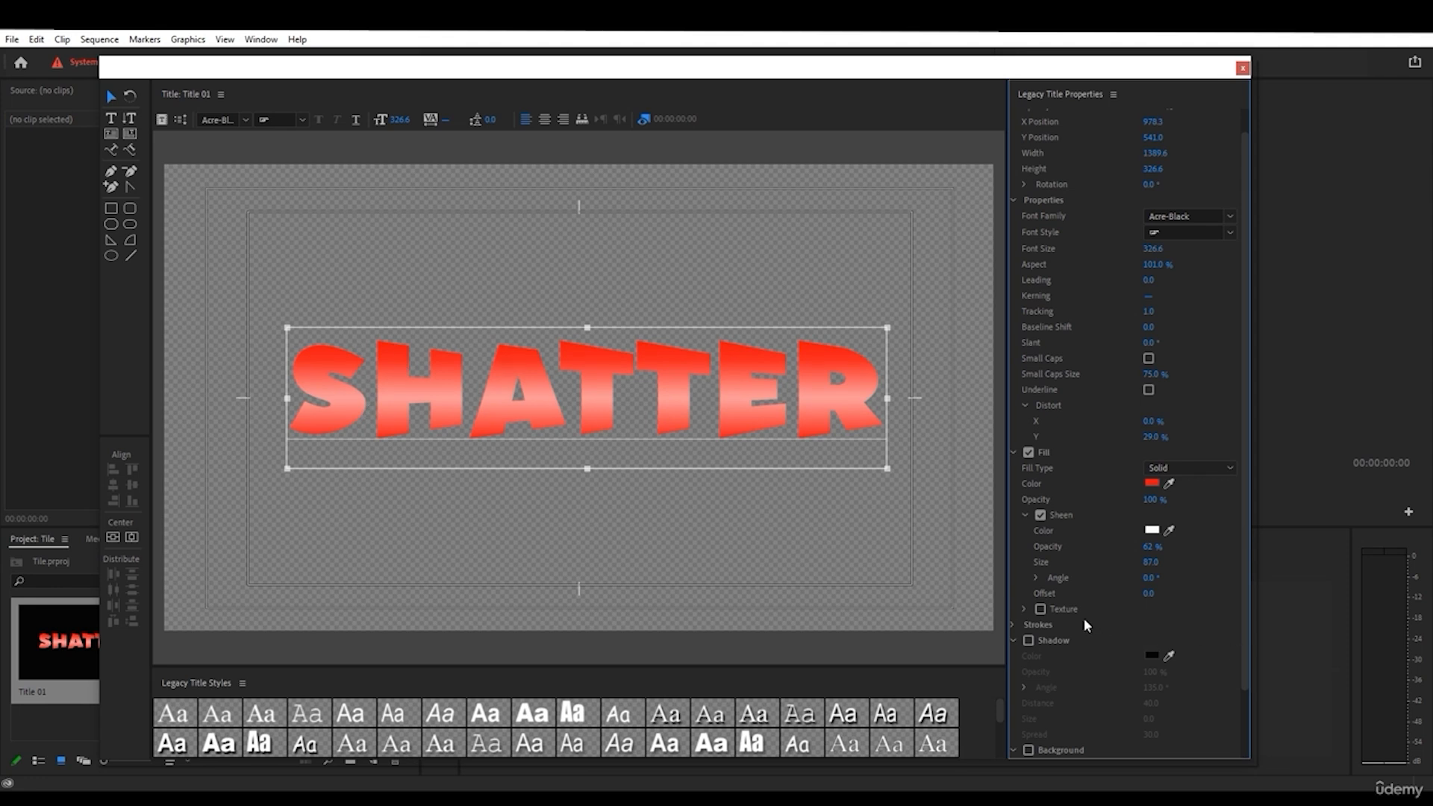
pyautogui.click(1040, 515)
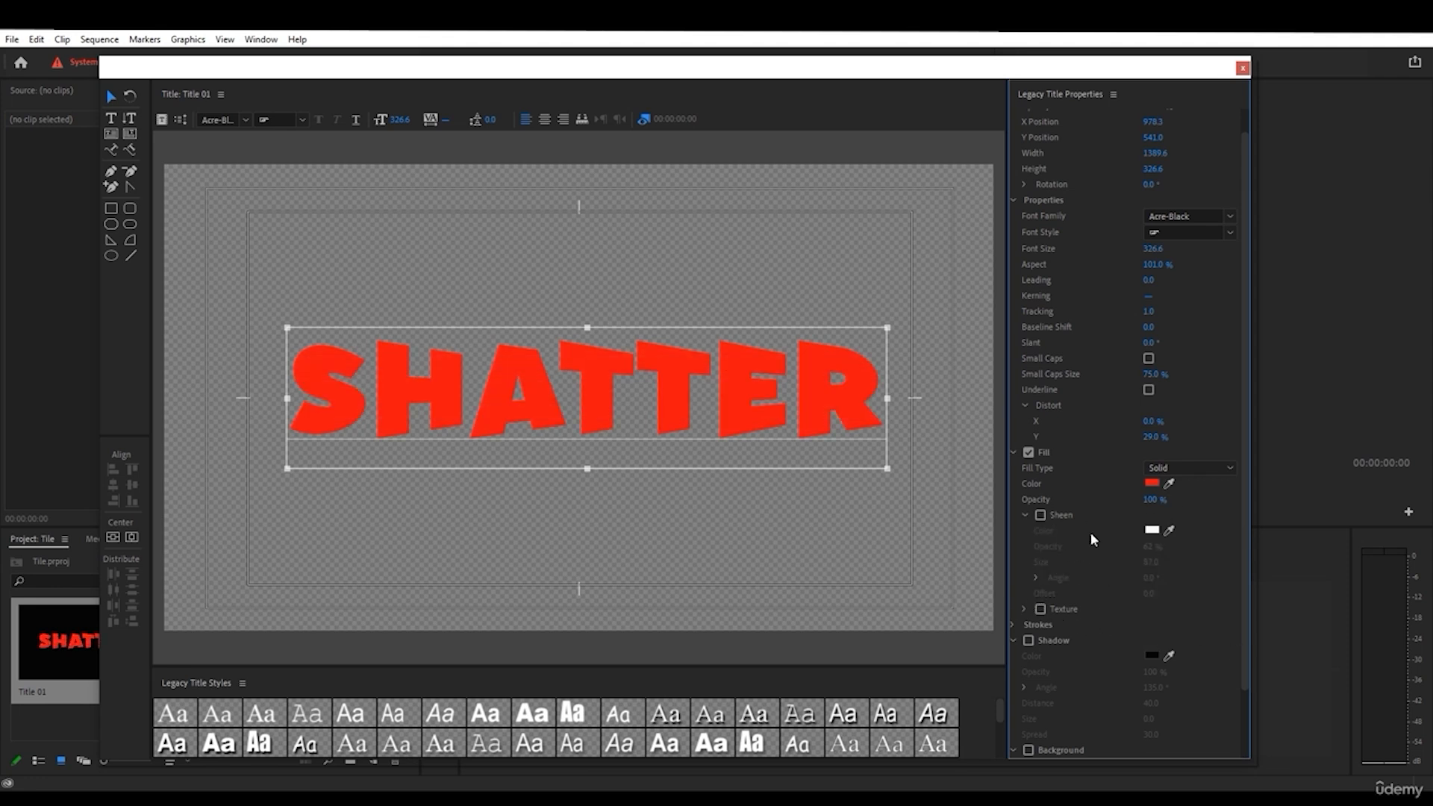
pyautogui.click(1025, 516)
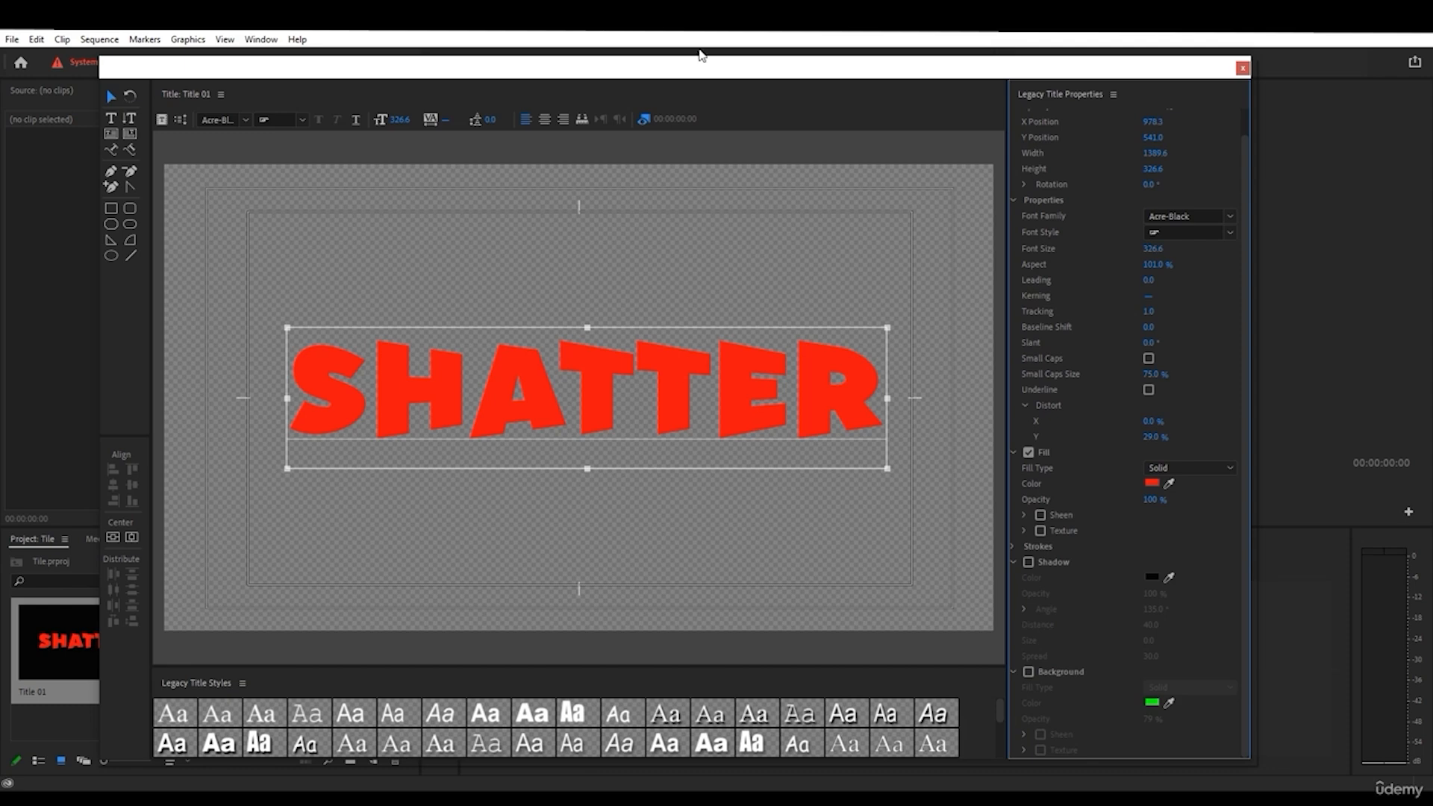
# - Move the SHATTER text to about X 962.8, Y 504.7 and close the title editor
pyautogui.moveTo(700, 54); pyautogui.dragTo(708, 54)
pyautogui.moveTo(595, 379); pyautogui.dragTo(589, 362)
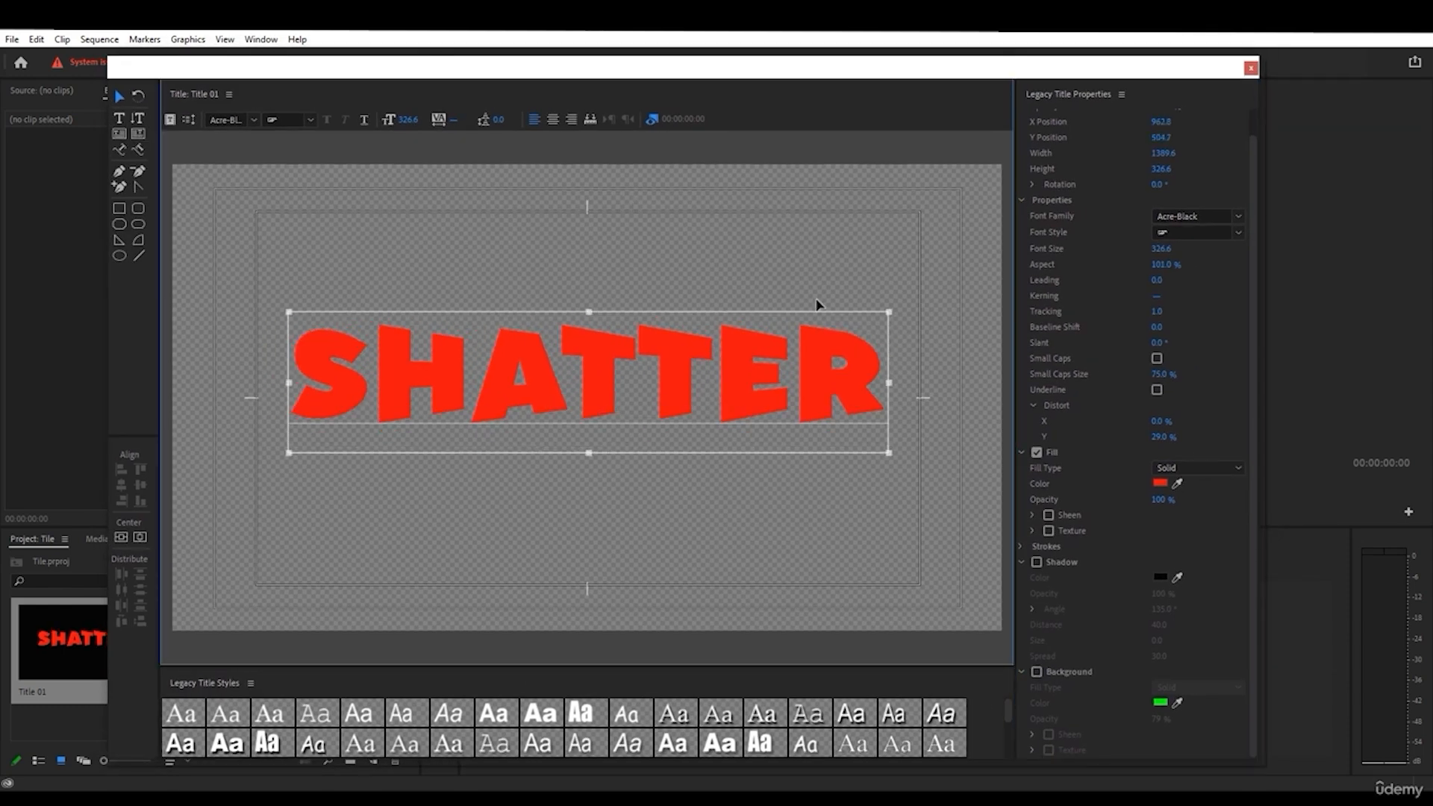
pyautogui.click(1252, 71)
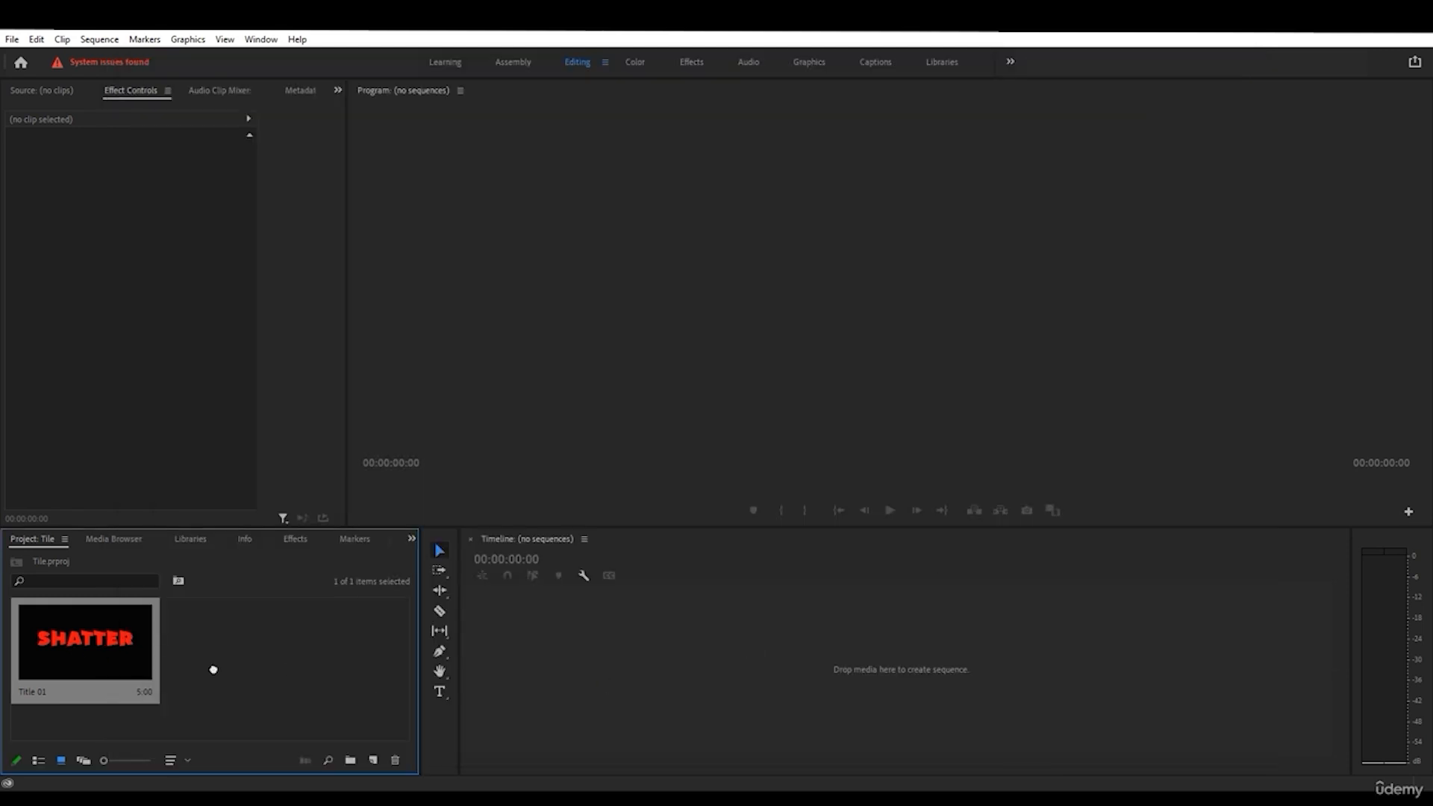
# - Create a sequence from Title 01 in the timeline and select its clip with the playhead at 00:00:00:07
pyautogui.moveTo(535, 636); pyautogui.dragTo(537, 638)
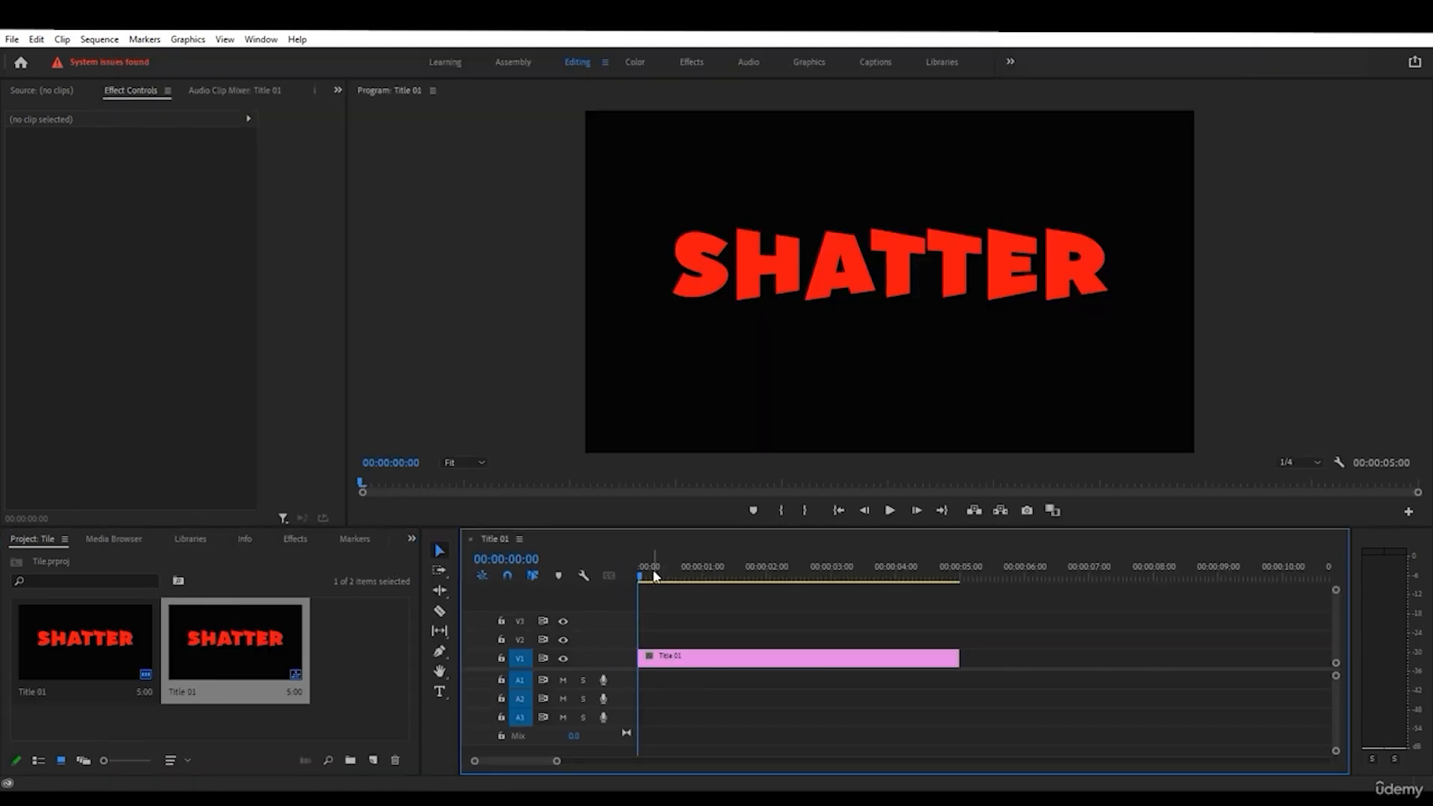
pyautogui.moveTo(687, 576); pyautogui.dragTo(652, 577)
pyautogui.click(654, 657)
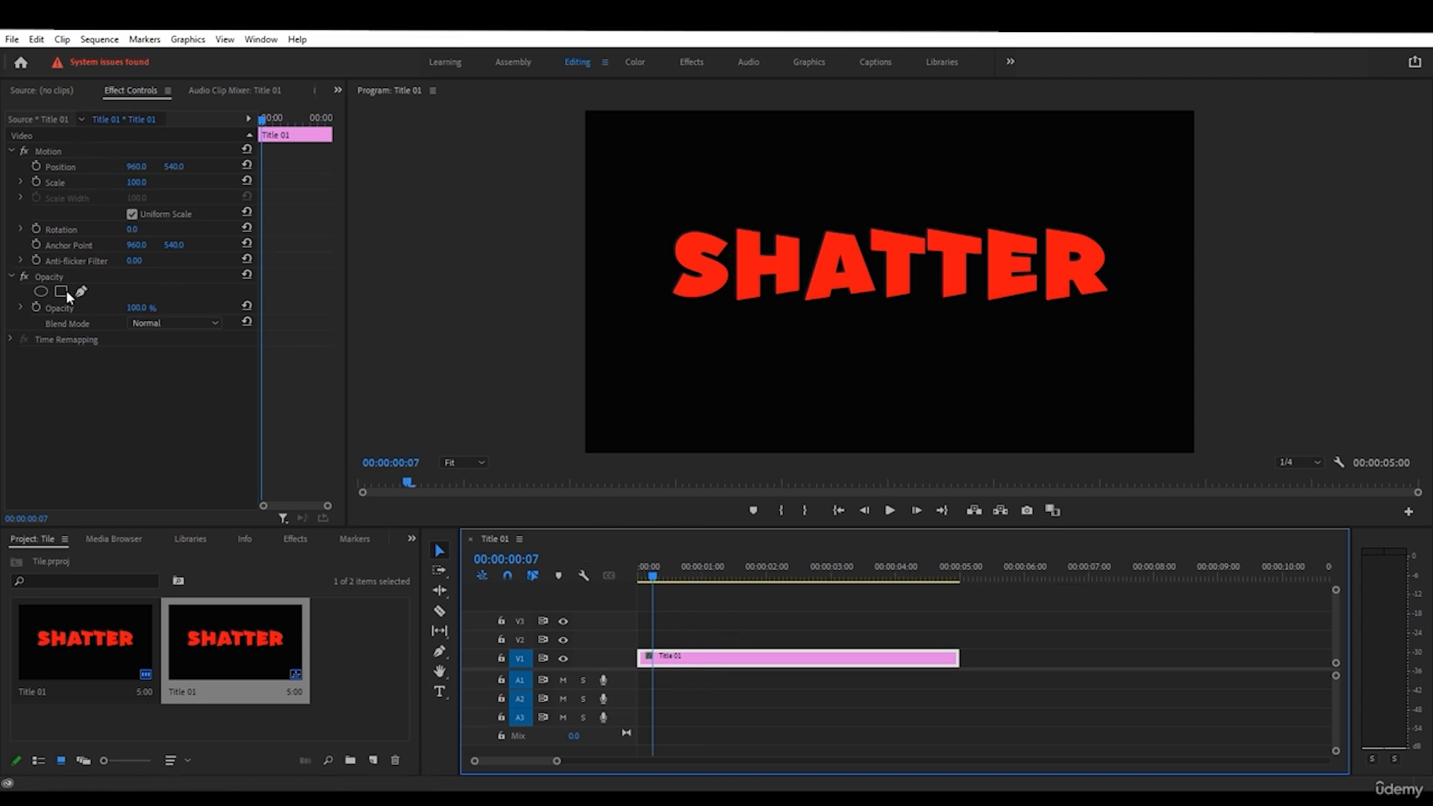
# - Reopen the title from its timeline clip, centre-align the SHATTER text and move it up to about X 970.5, Y 295.3
pyautogui.doubleClick(776, 661)
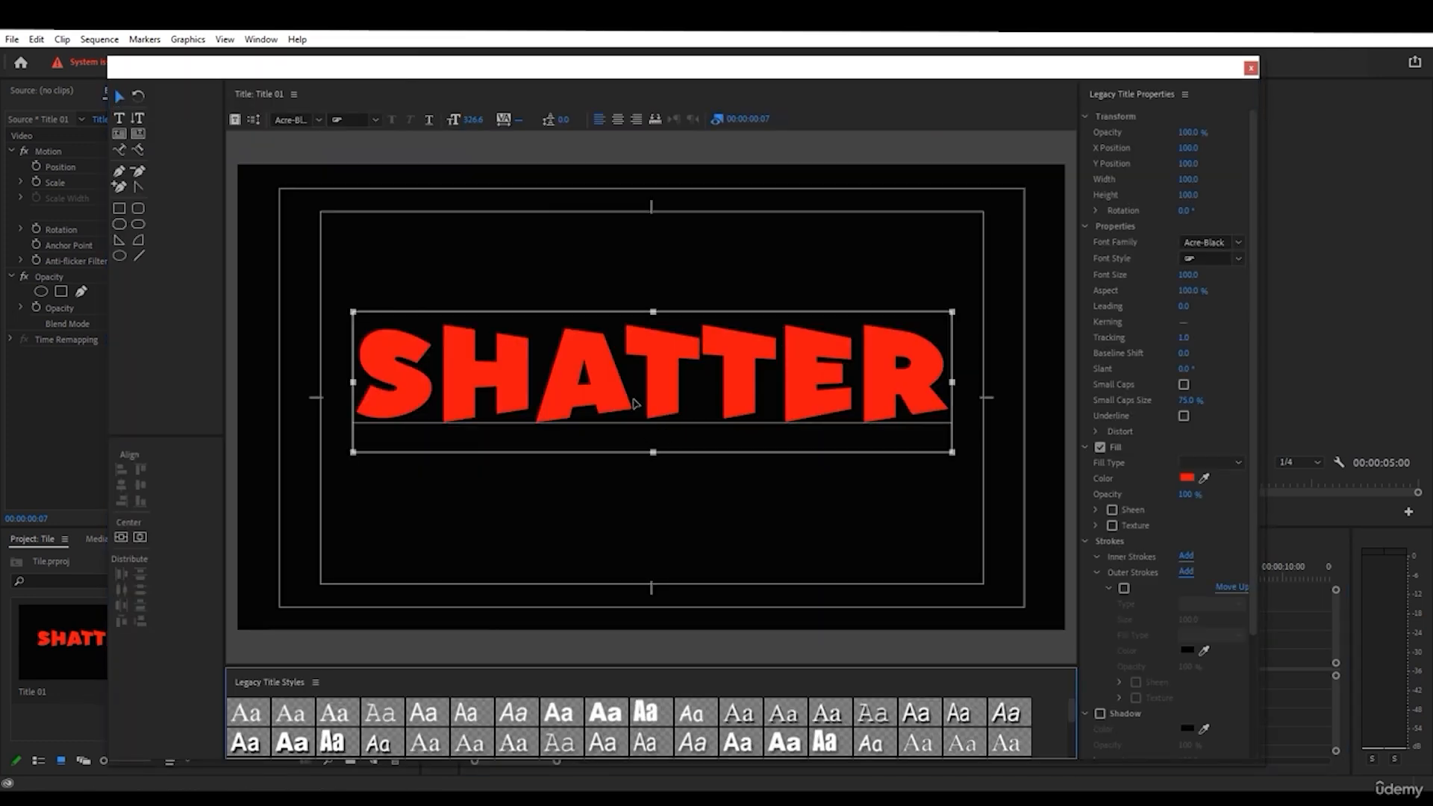
pyautogui.moveTo(657, 387)
pyautogui.mouseDown()
pyautogui.moveTo(628, 384)
pyautogui.moveTo(681, 386)
pyautogui.mouseUp()
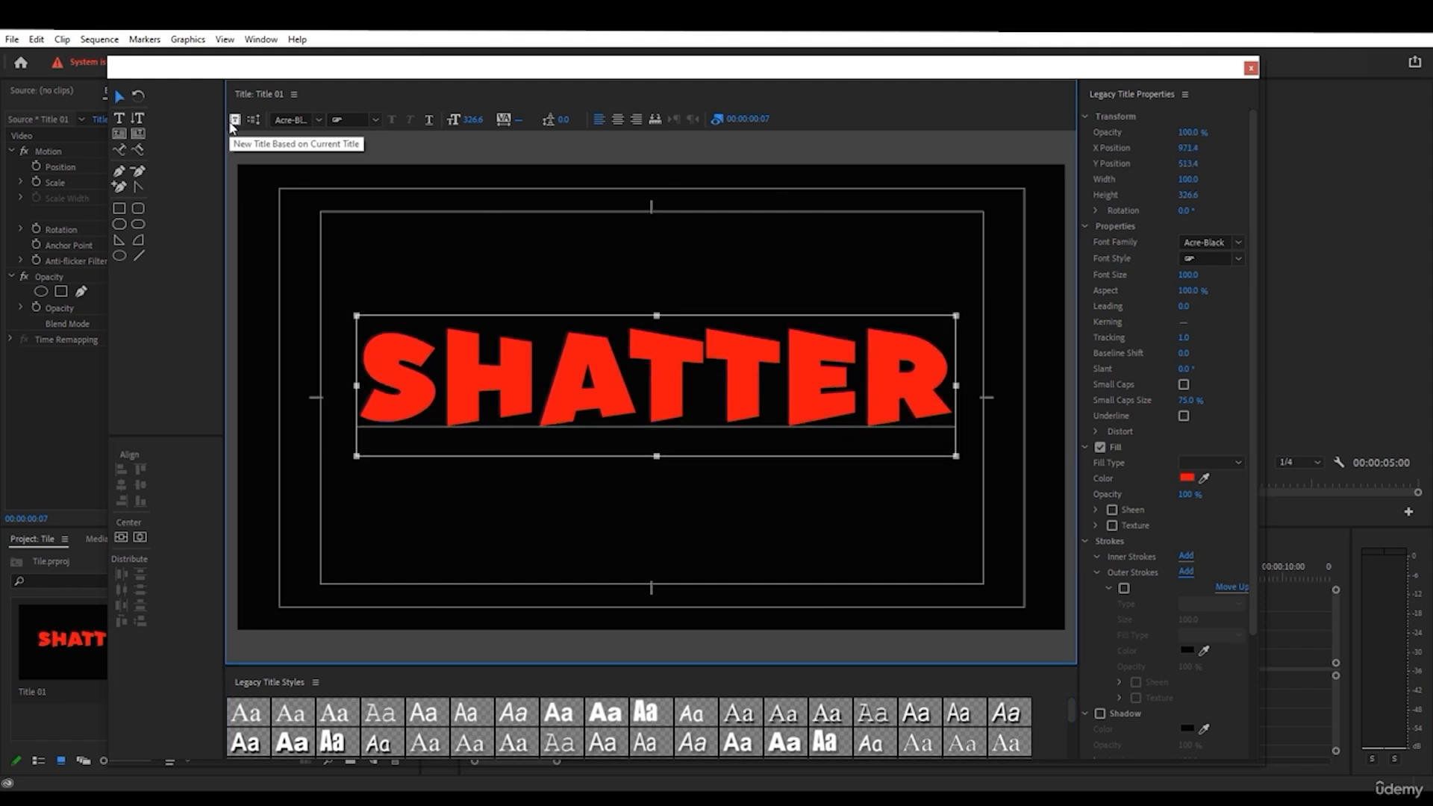
pyautogui.click(615, 123)
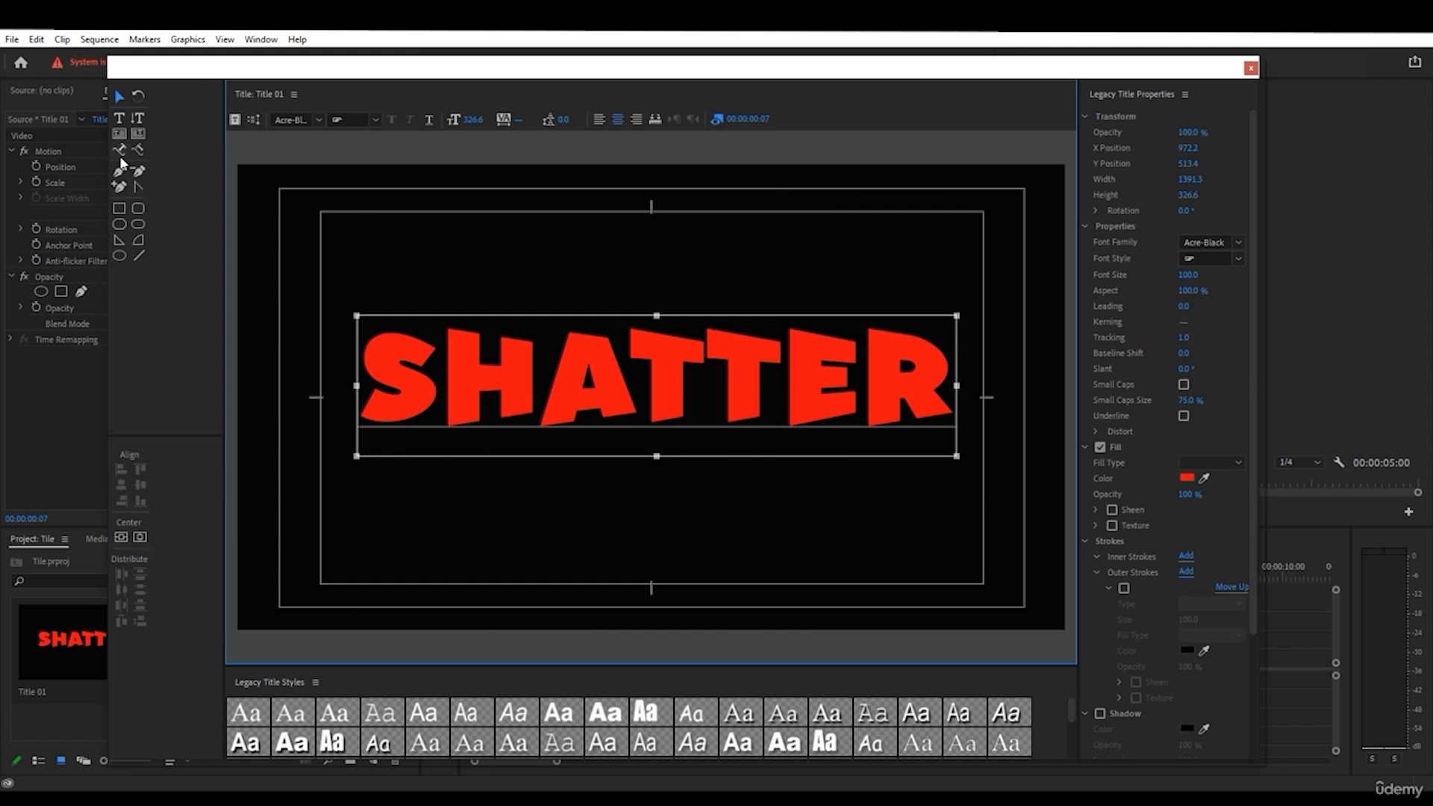
pyautogui.moveTo(624, 389); pyautogui.dragTo(626, 297)
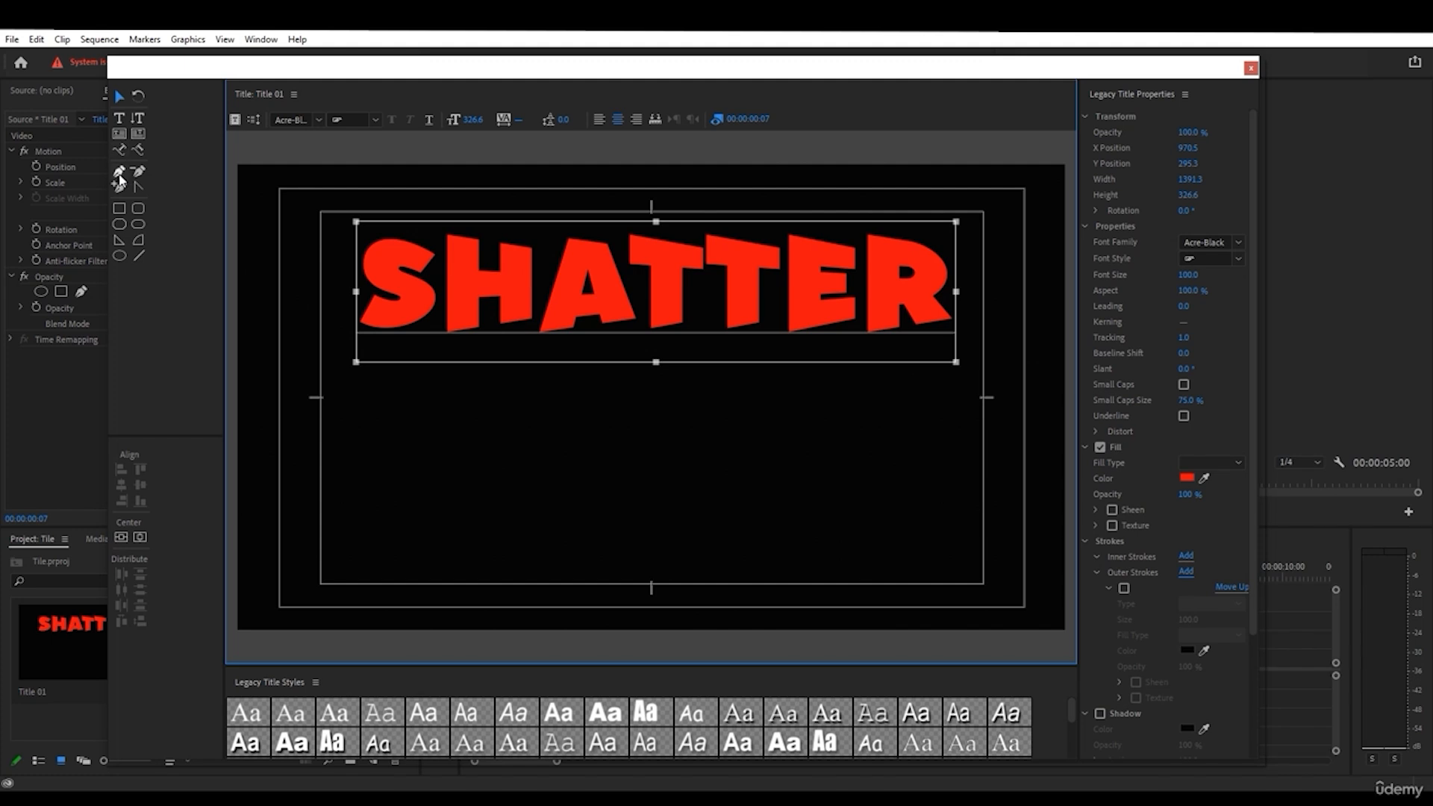
# - Try writing "shatter" with the Path Type tool along a curved path about 1133 wide beneath the SHATTER text
pyautogui.click(119, 151)
pyautogui.click(366, 418)
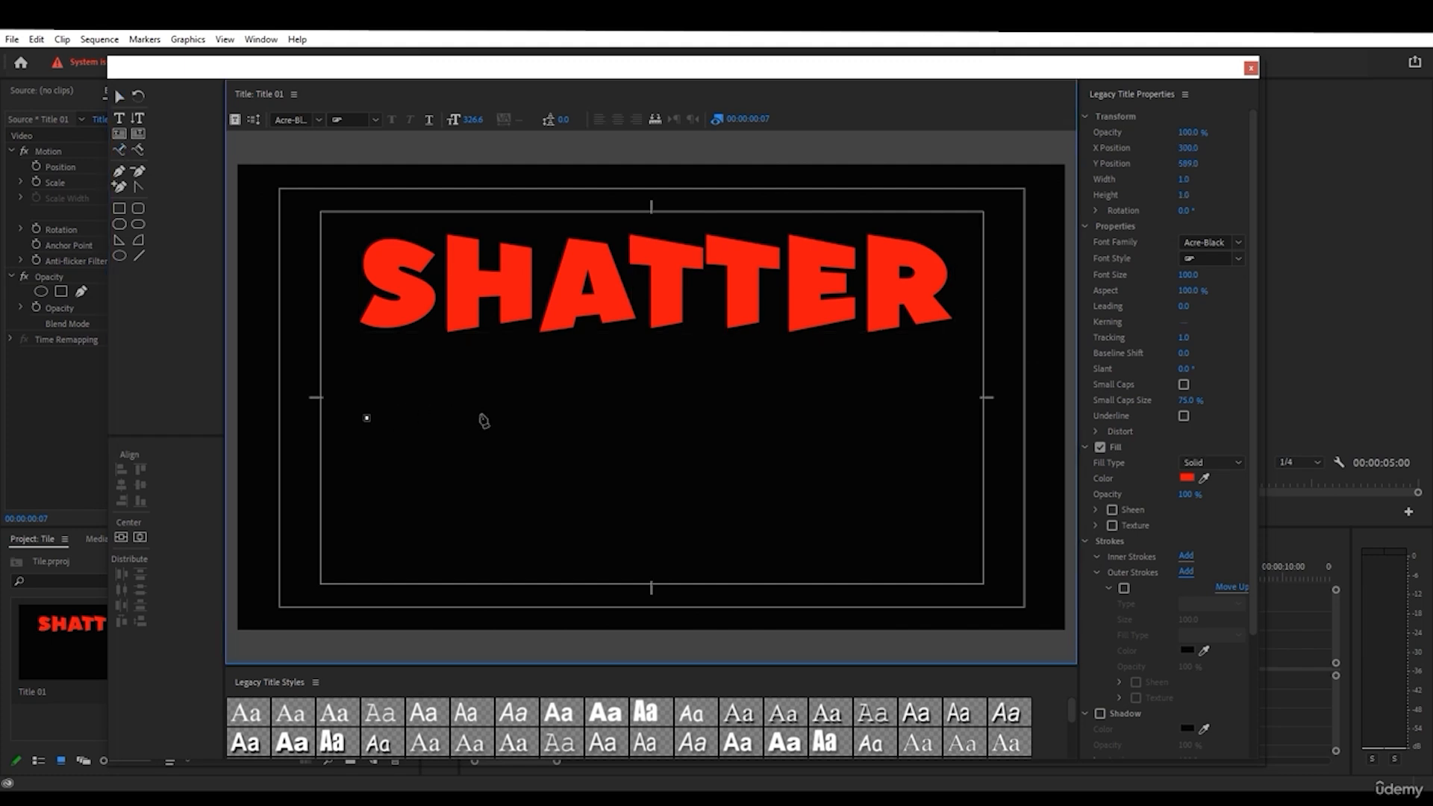
pyautogui.moveTo(489, 423); pyautogui.dragTo(530, 465)
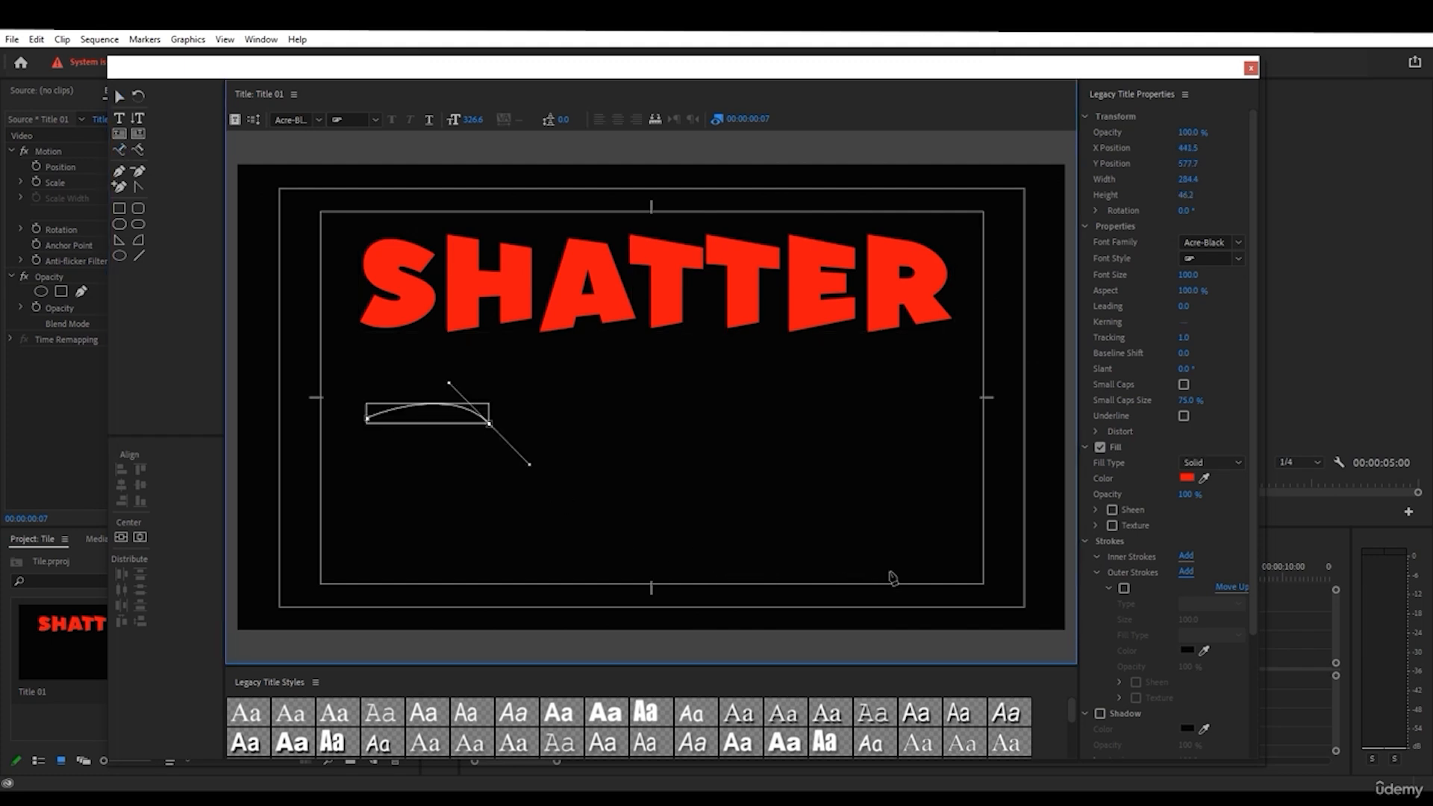
pyautogui.click(854, 572)
pyautogui.click(120, 96)
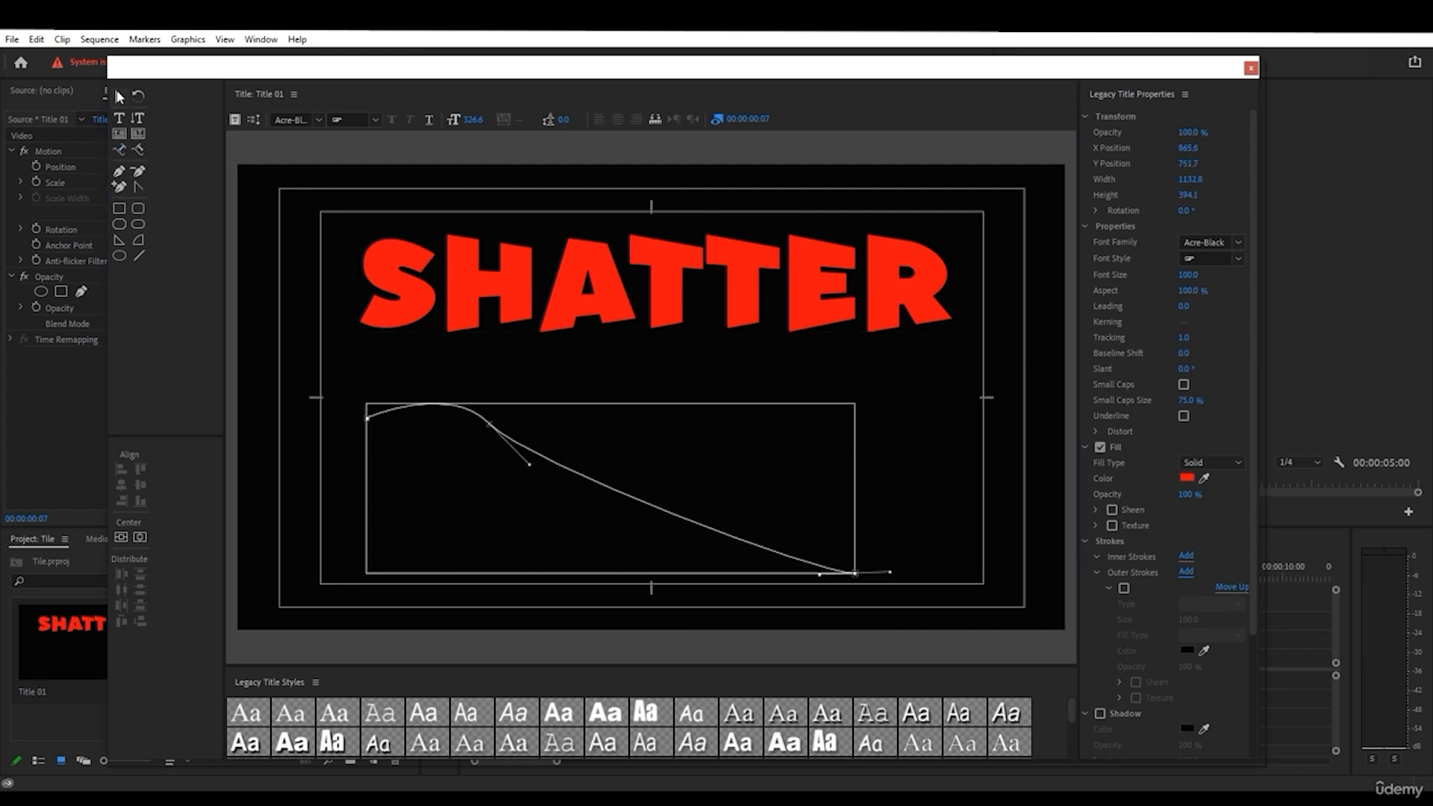
pyautogui.doubleClick(442, 416)
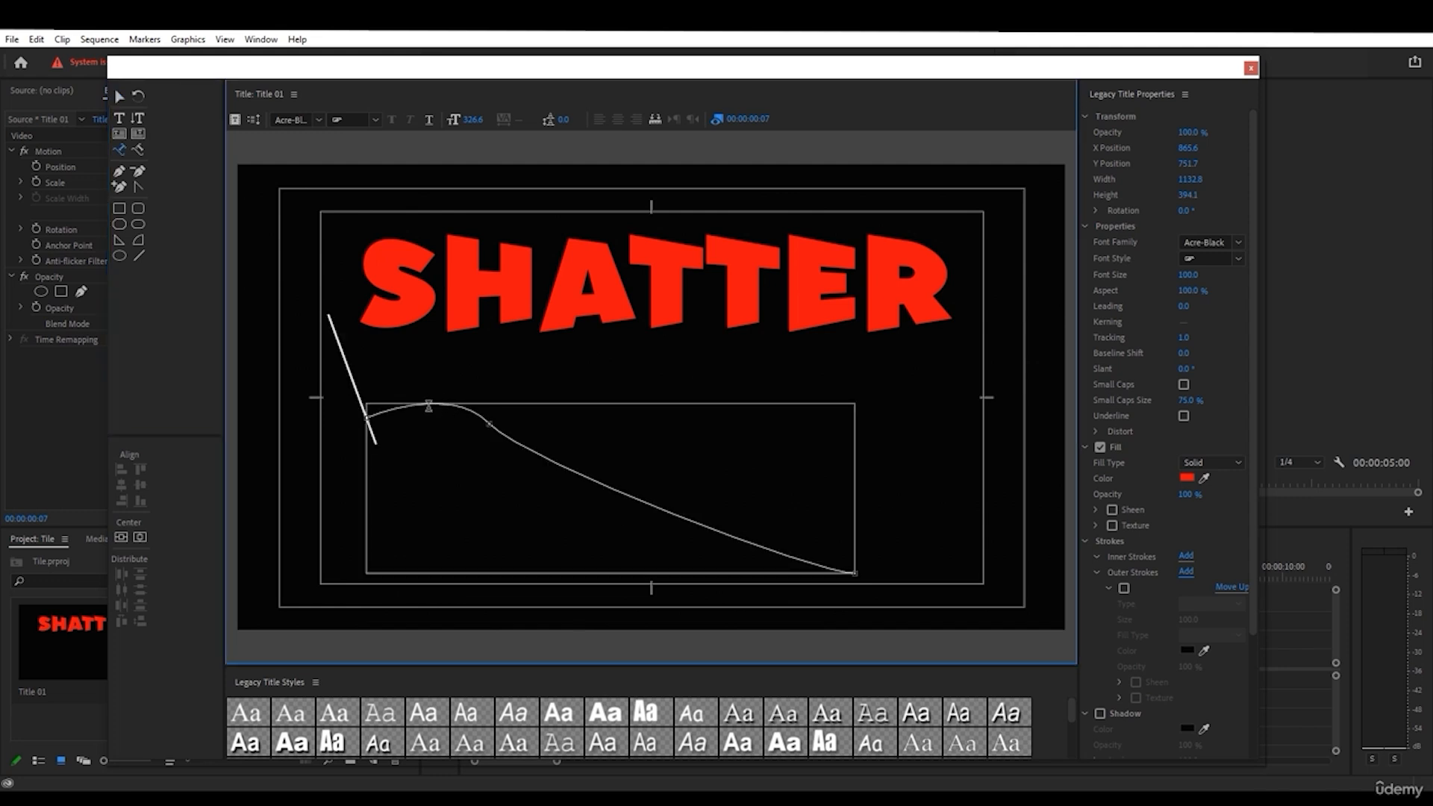
pyautogui.write('Shatter')
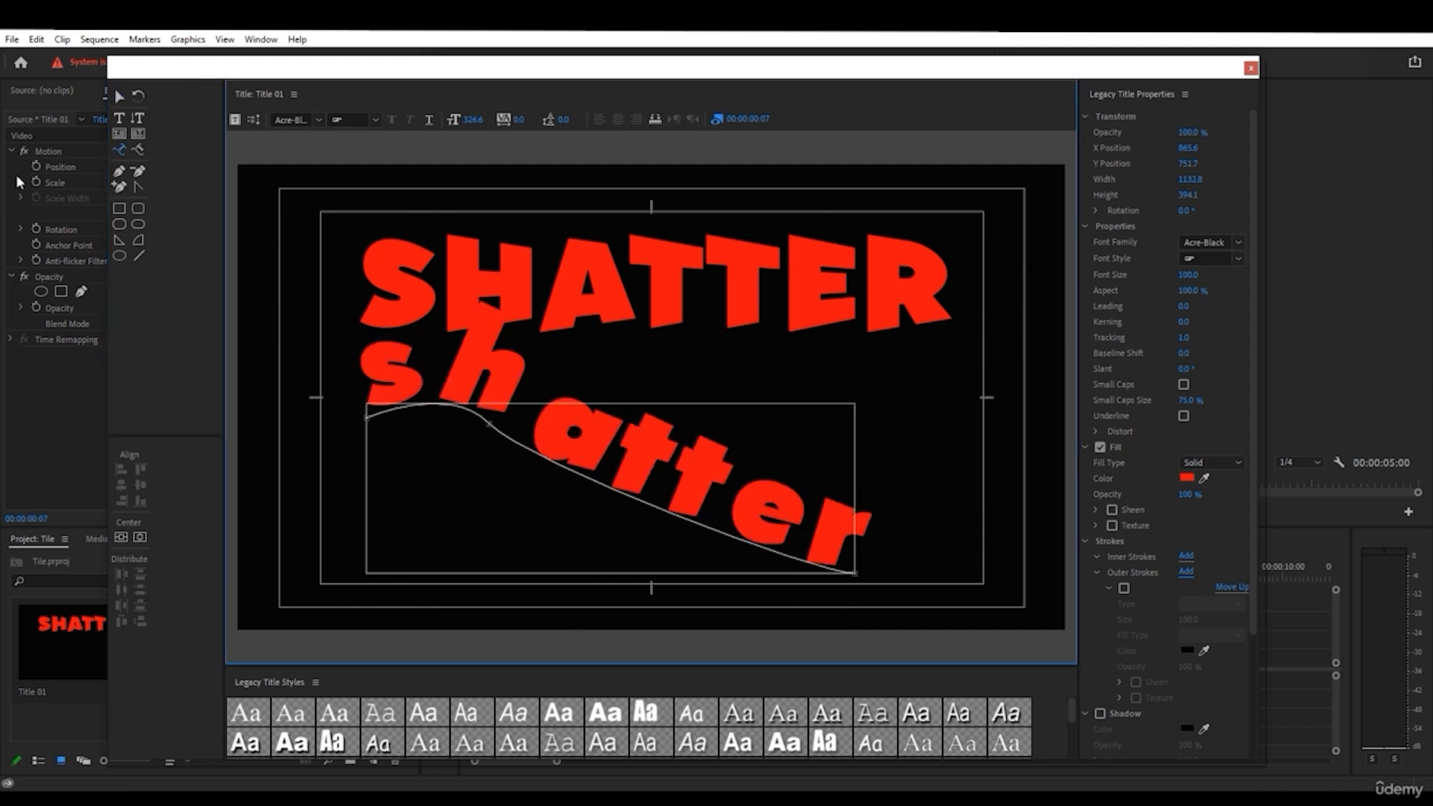
pyautogui.click(118, 96)
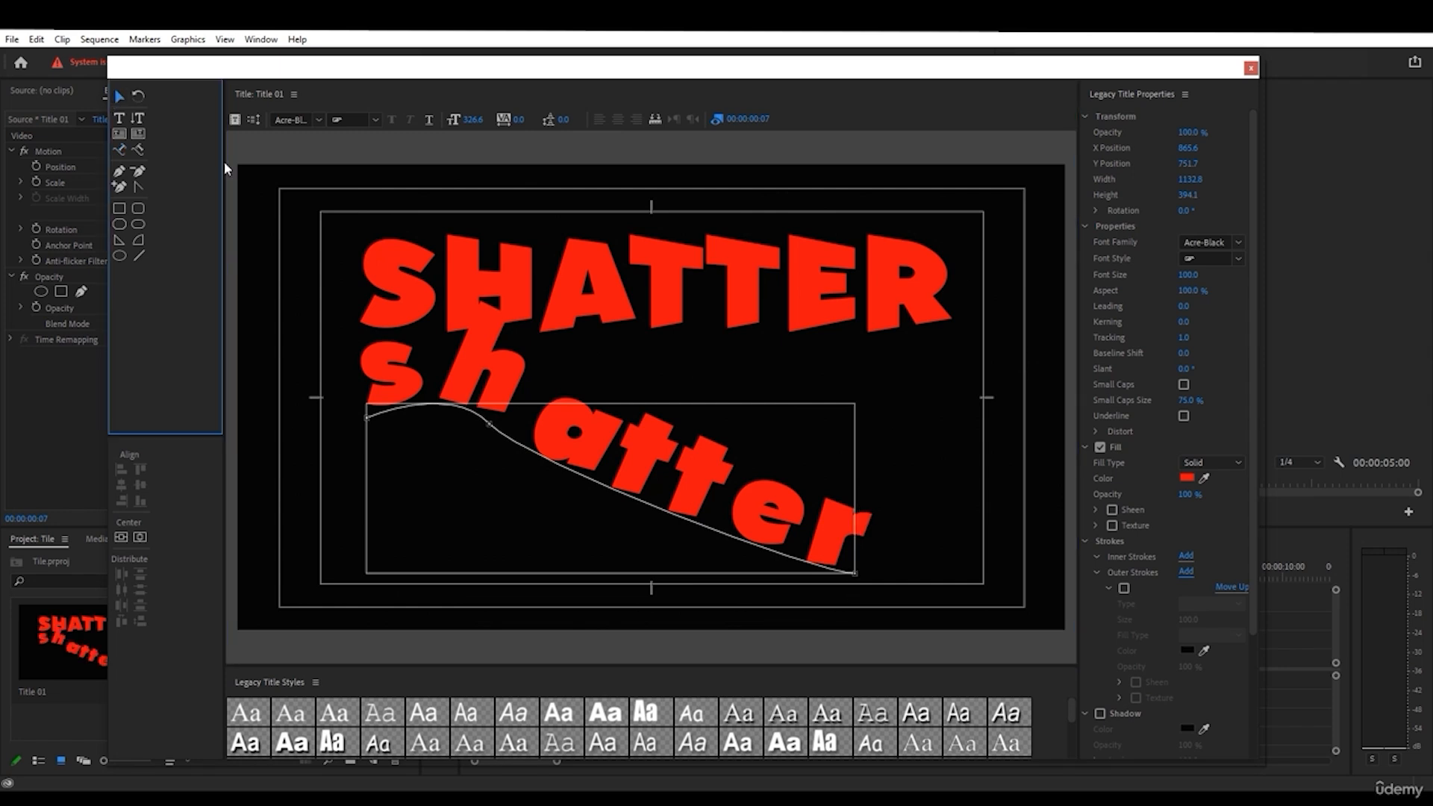
pyautogui.press('Delete')
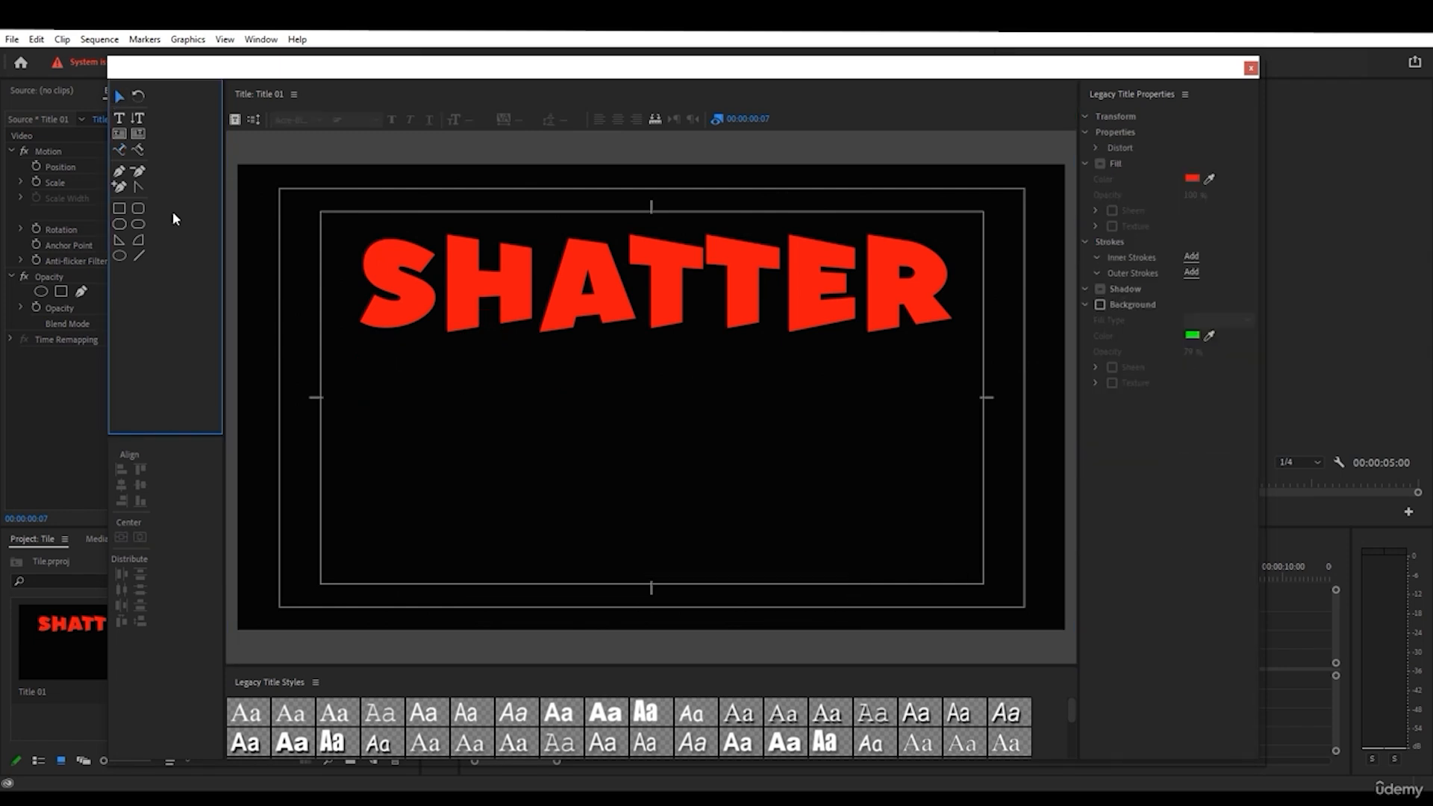
# - Draw a curved path about 1180 wide and 298 high beneath the SHATTER text with the Vertical Path Type tool
pyautogui.click(139, 149)
pyautogui.click(364, 413)
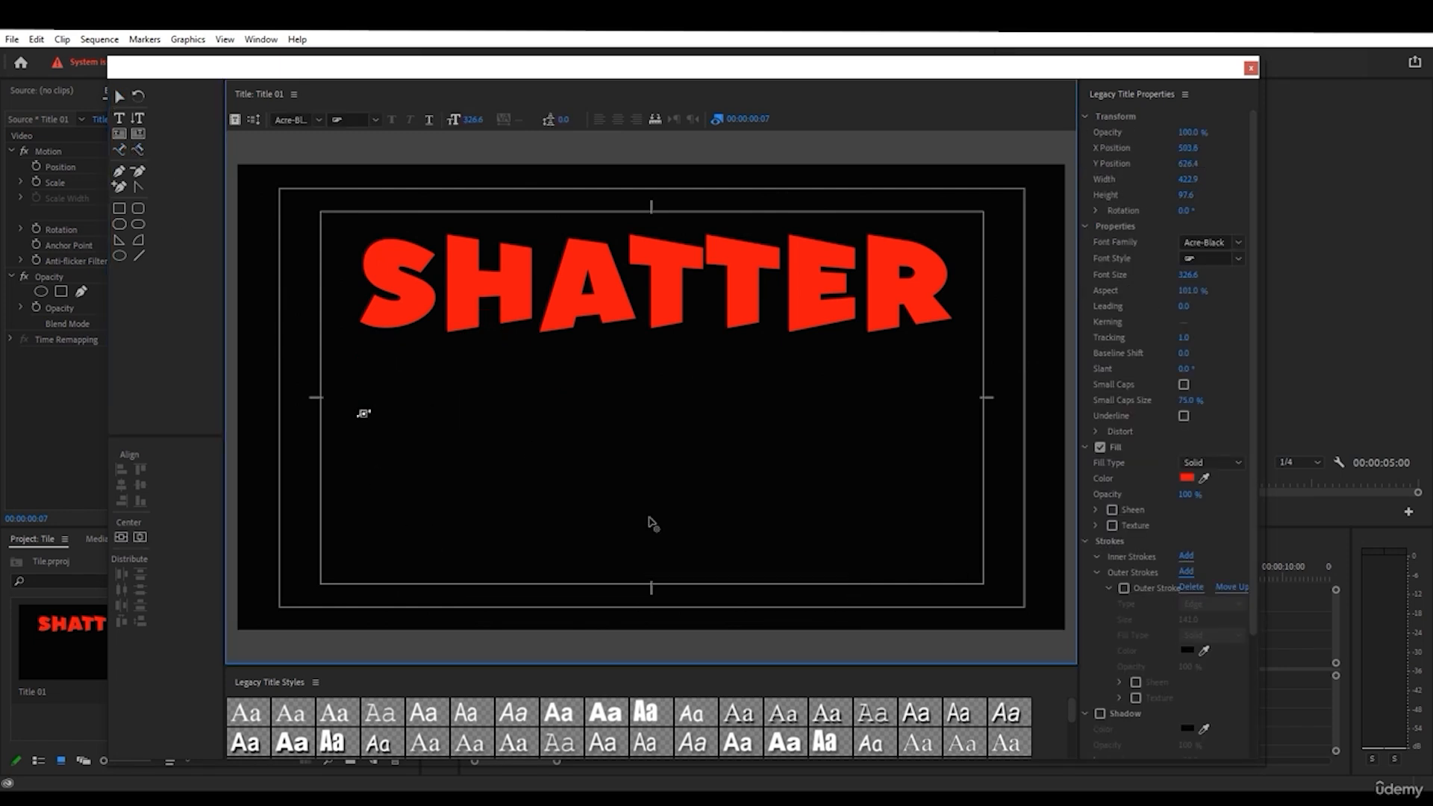
pyautogui.moveTo(872, 532); pyautogui.dragTo(928, 494)
pyautogui.click(118, 92)
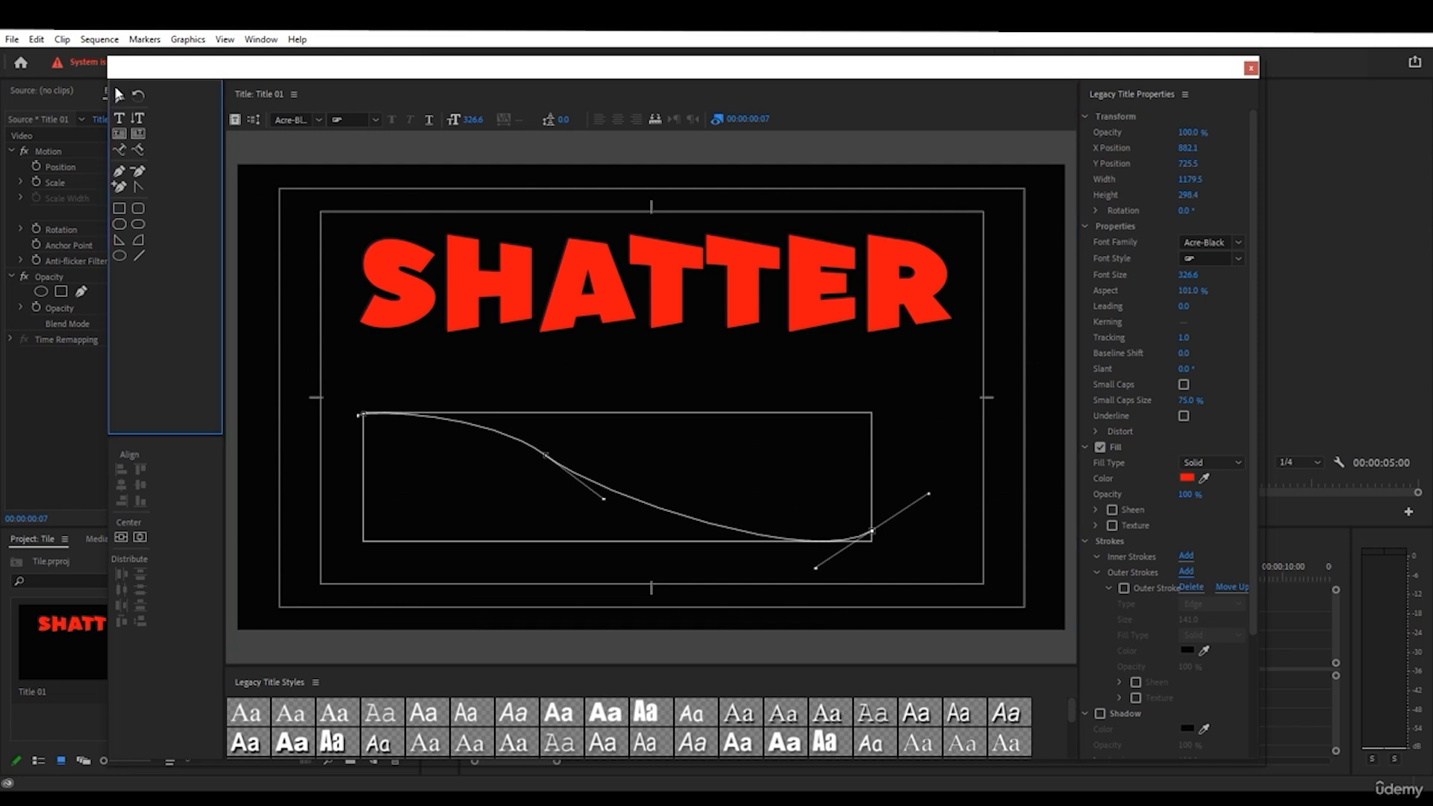
# - Try writing "SHATT" along the curved vertical-type path and delete the resulting path text
pyautogui.click(120, 98)
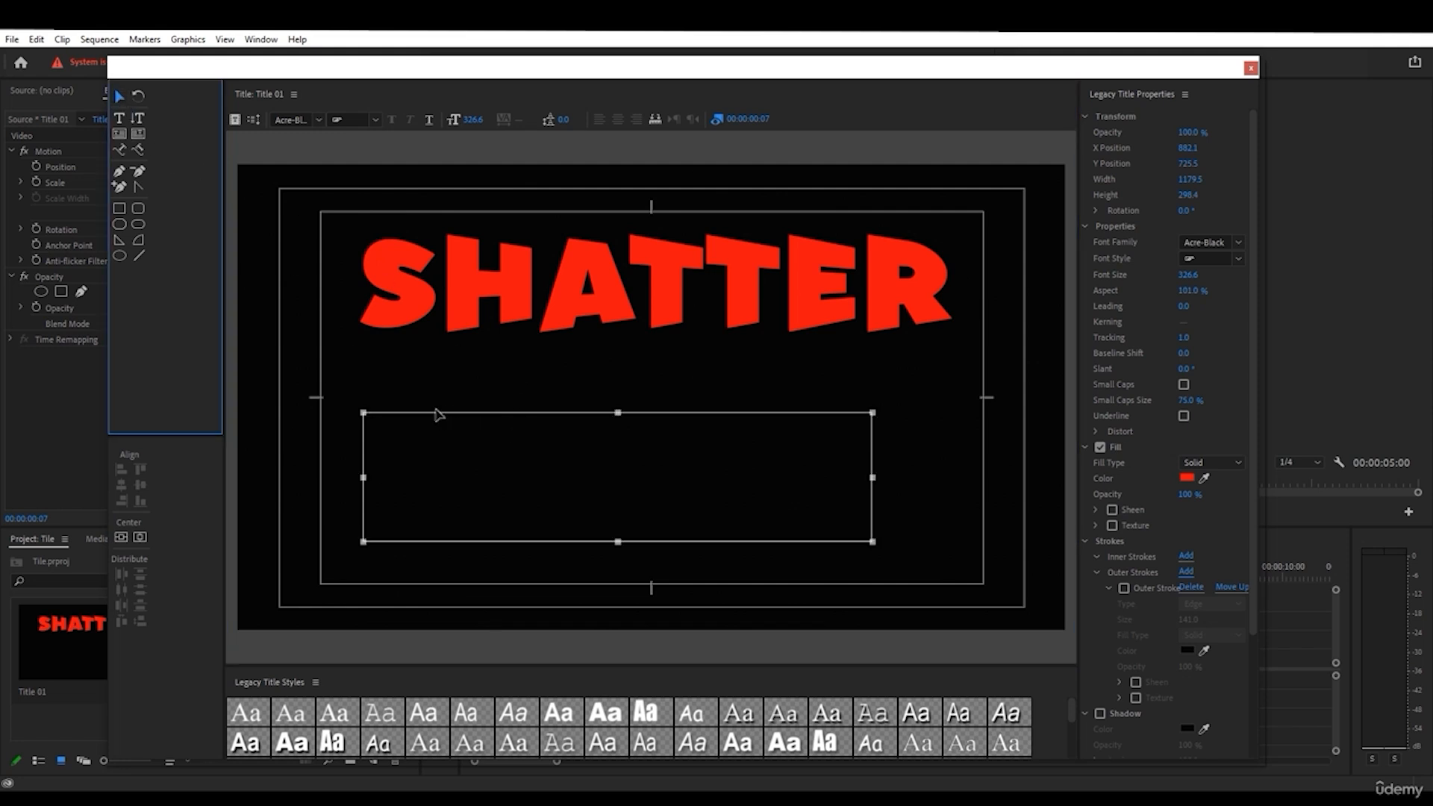
pyautogui.doubleClick(424, 422)
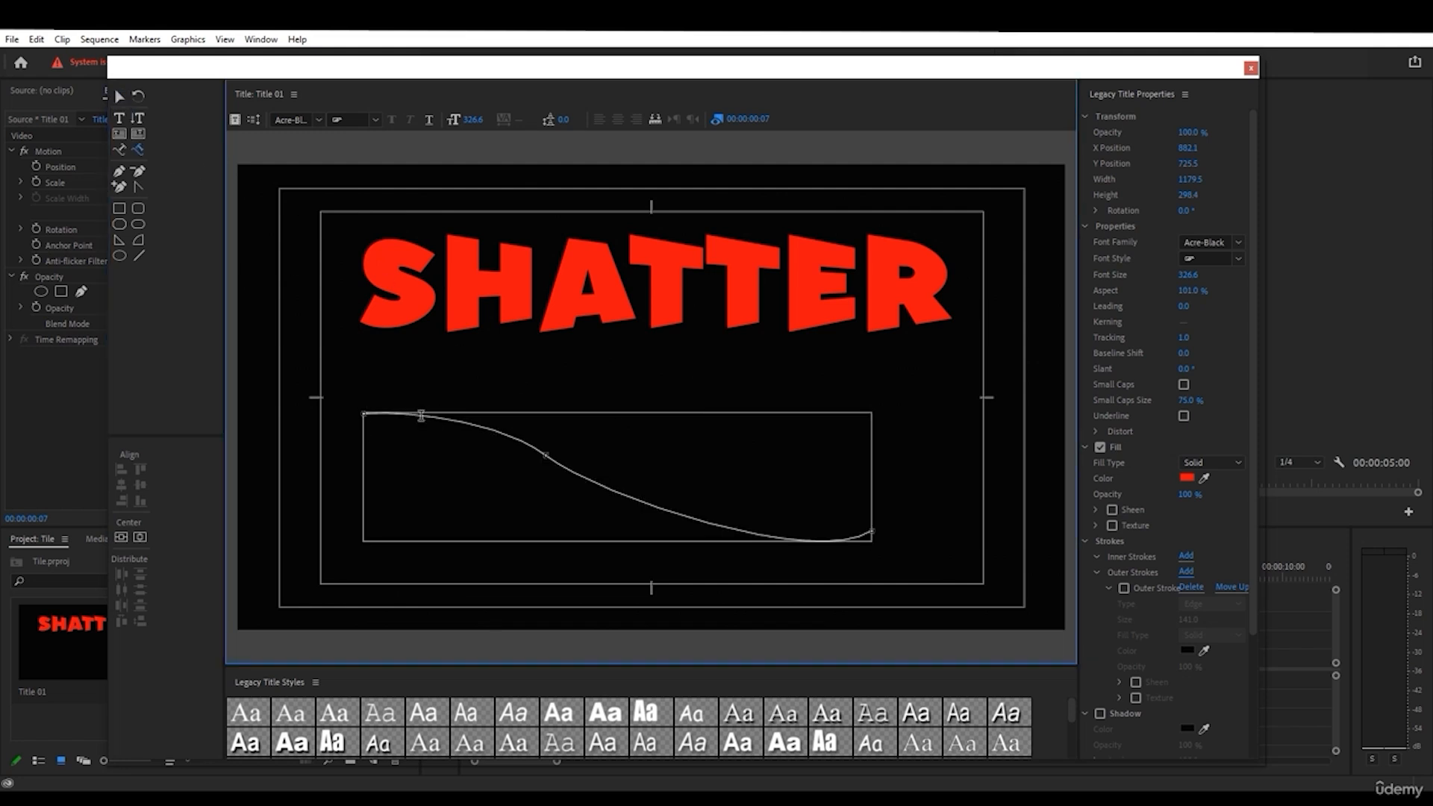
pyautogui.write('SHA')
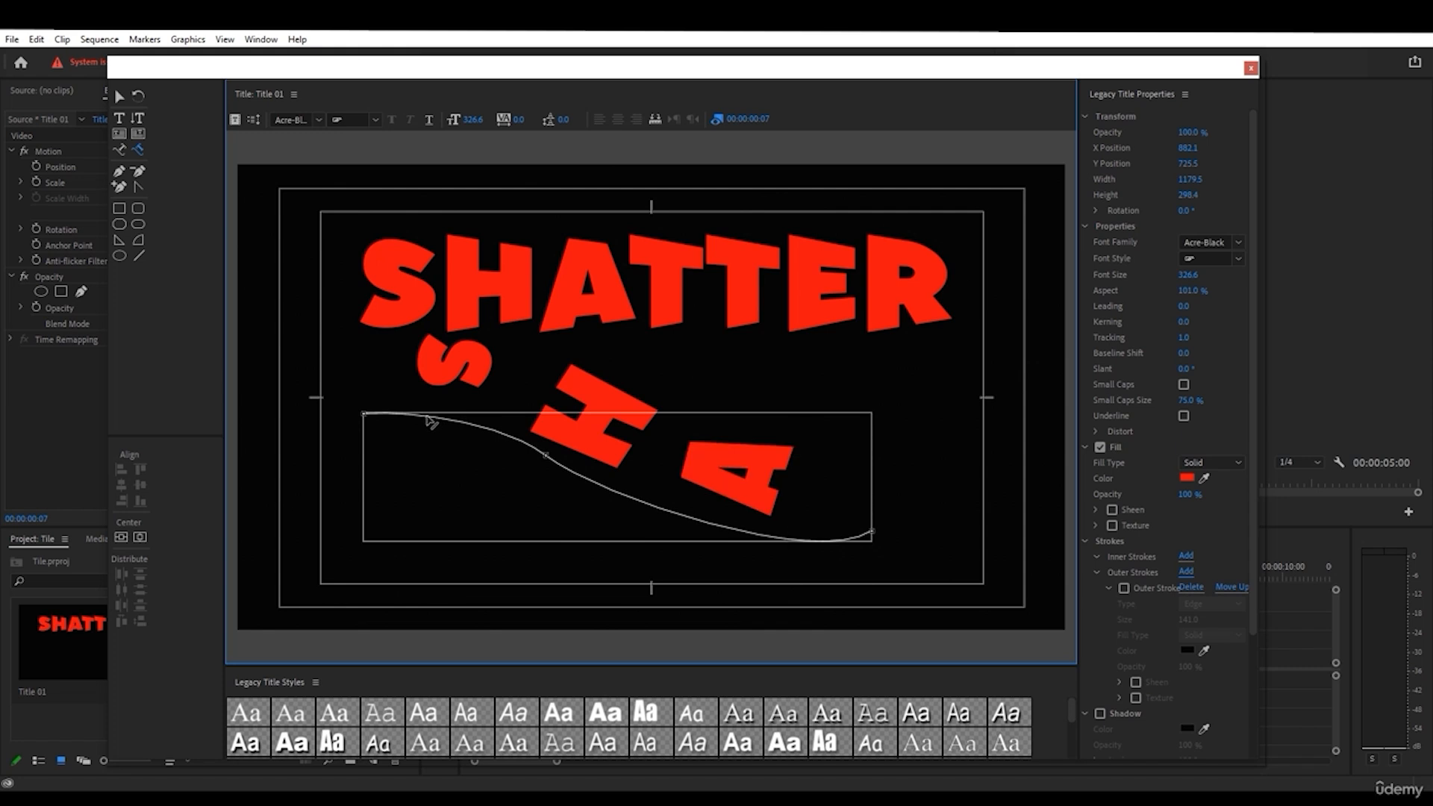
pyautogui.write('TT')
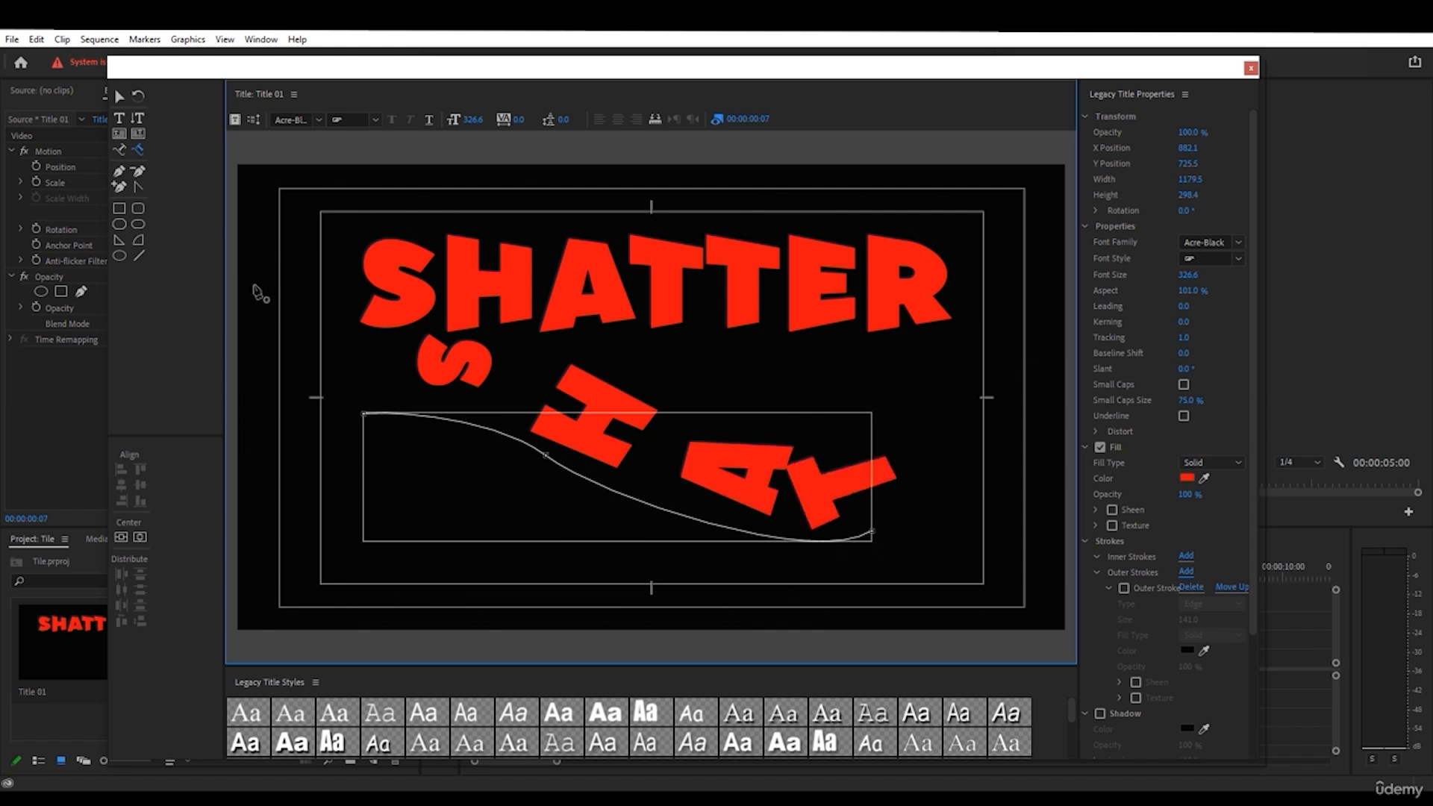
pyautogui.click(119, 95)
pyautogui.click(620, 430)
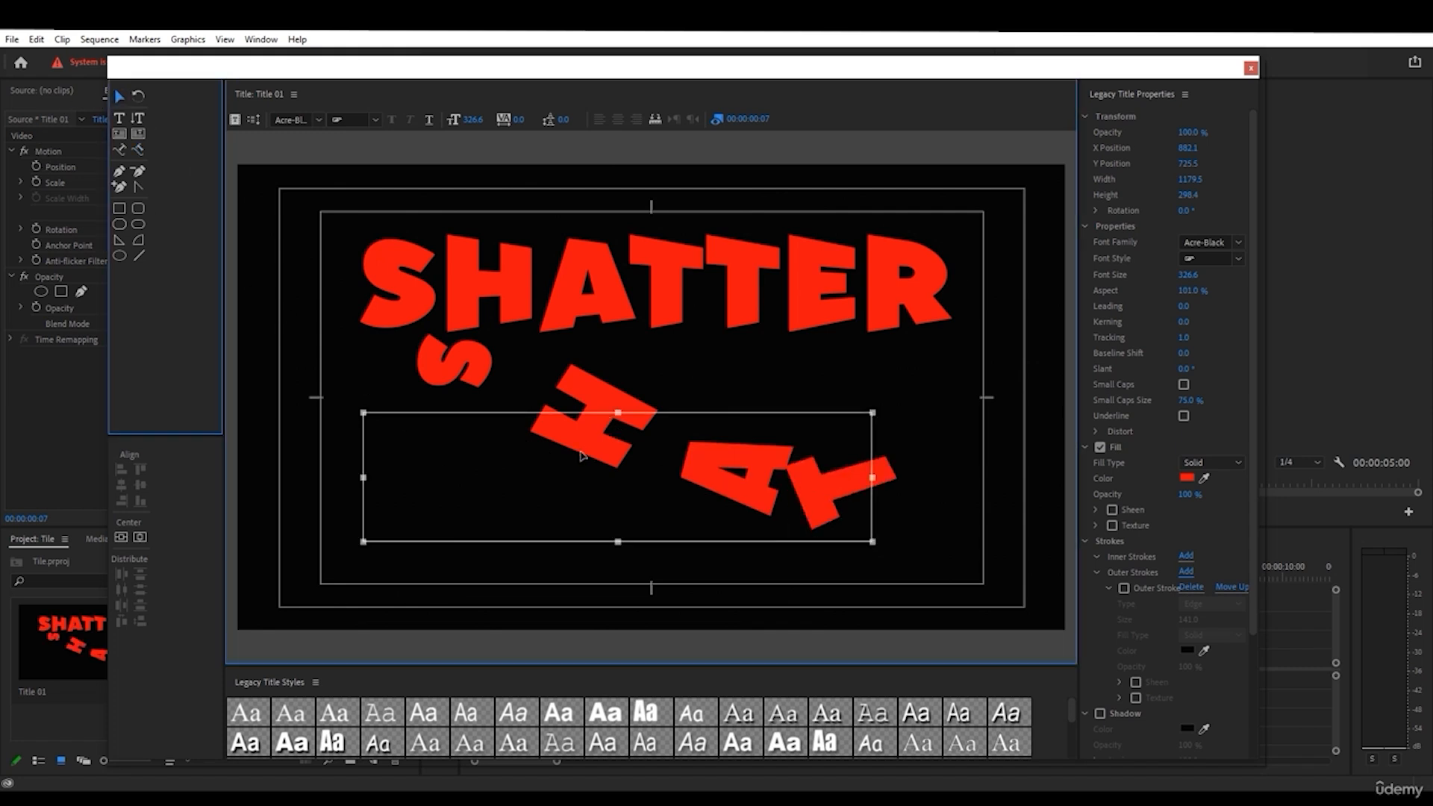
pyautogui.press('Delete')
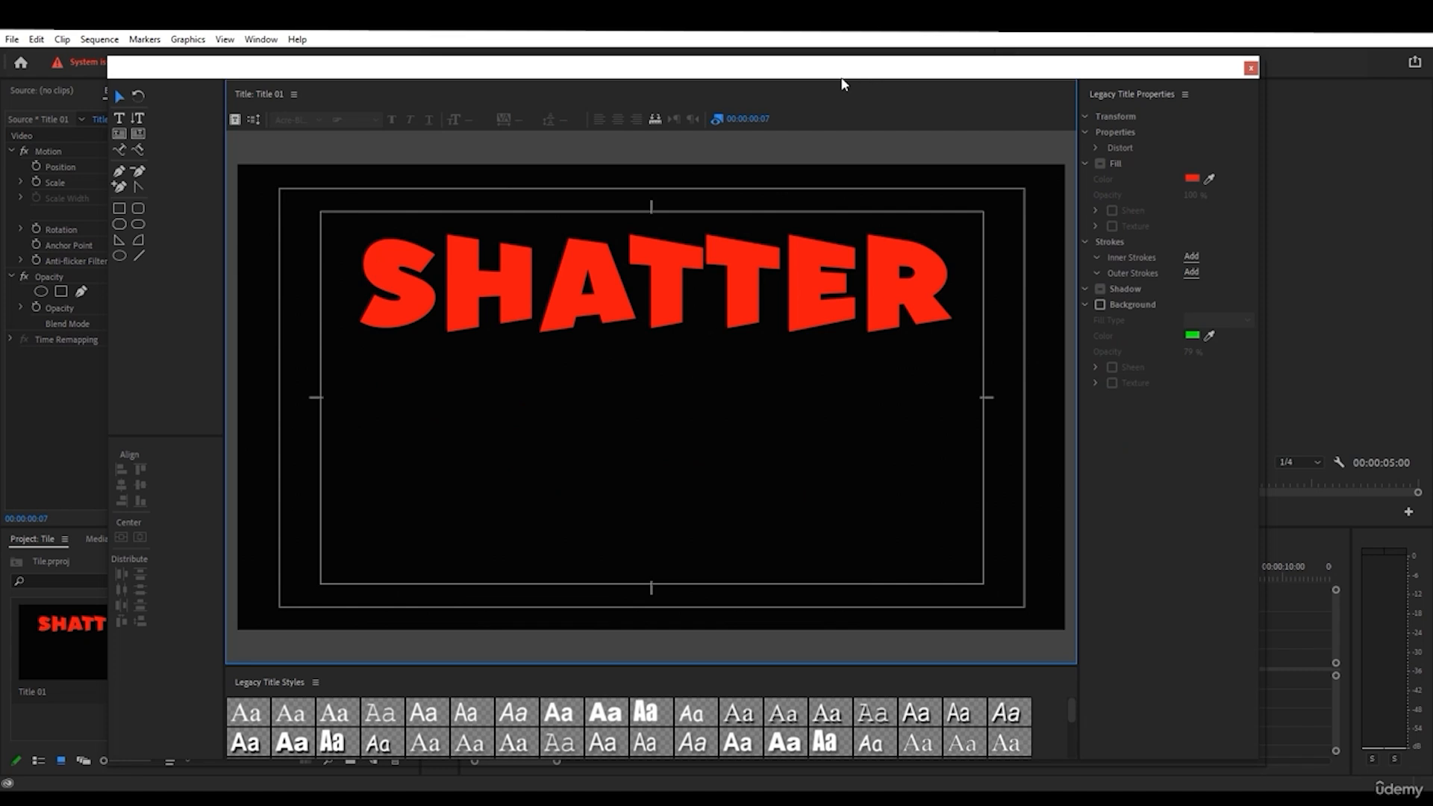
# - Select the SHATTER text and look through the available legacy title styles and the text's properties
pyautogui.moveTo(843, 80); pyautogui.dragTo(819, 28)
pyautogui.moveTo(1049, 663); pyautogui.dragTo(1054, 694)
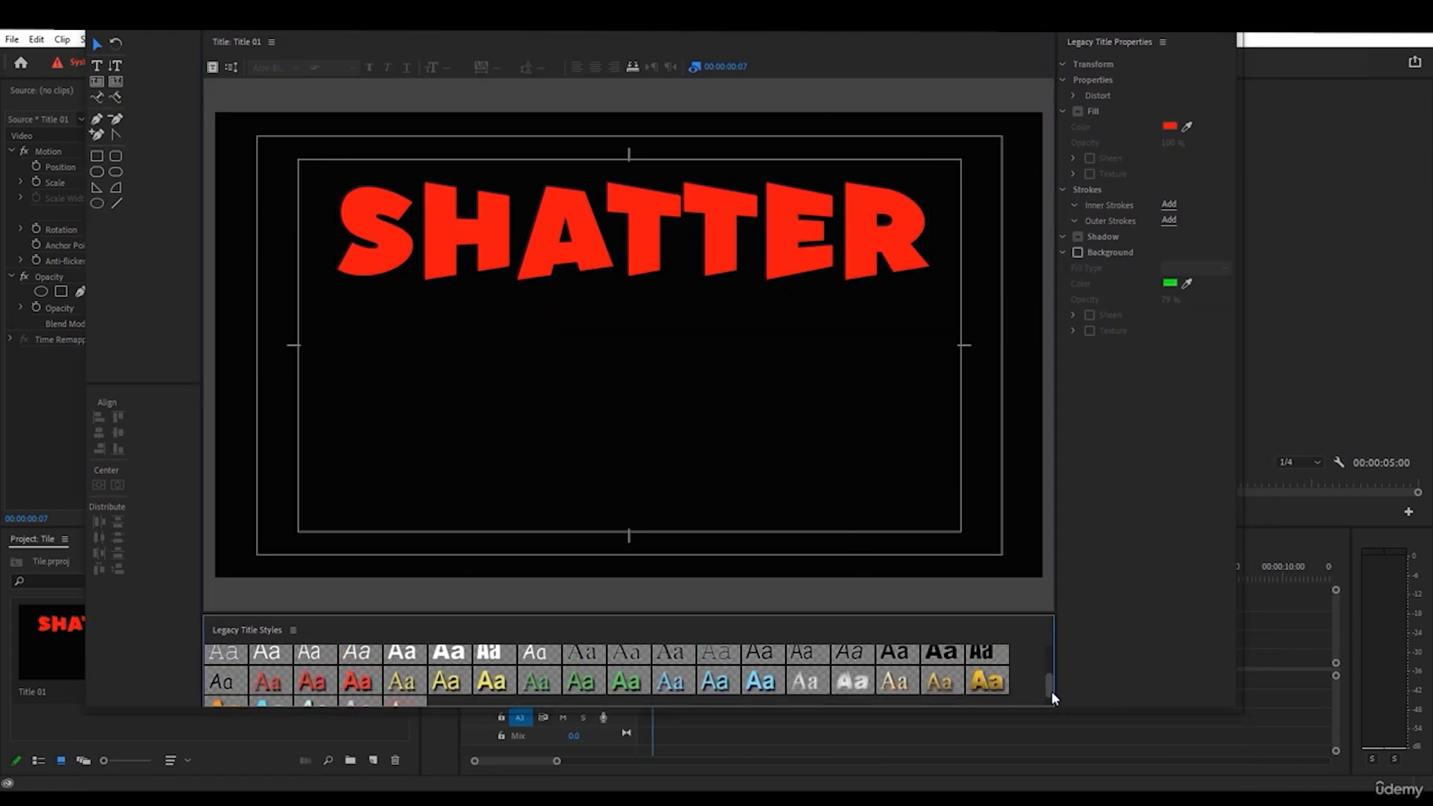
pyautogui.click(707, 247)
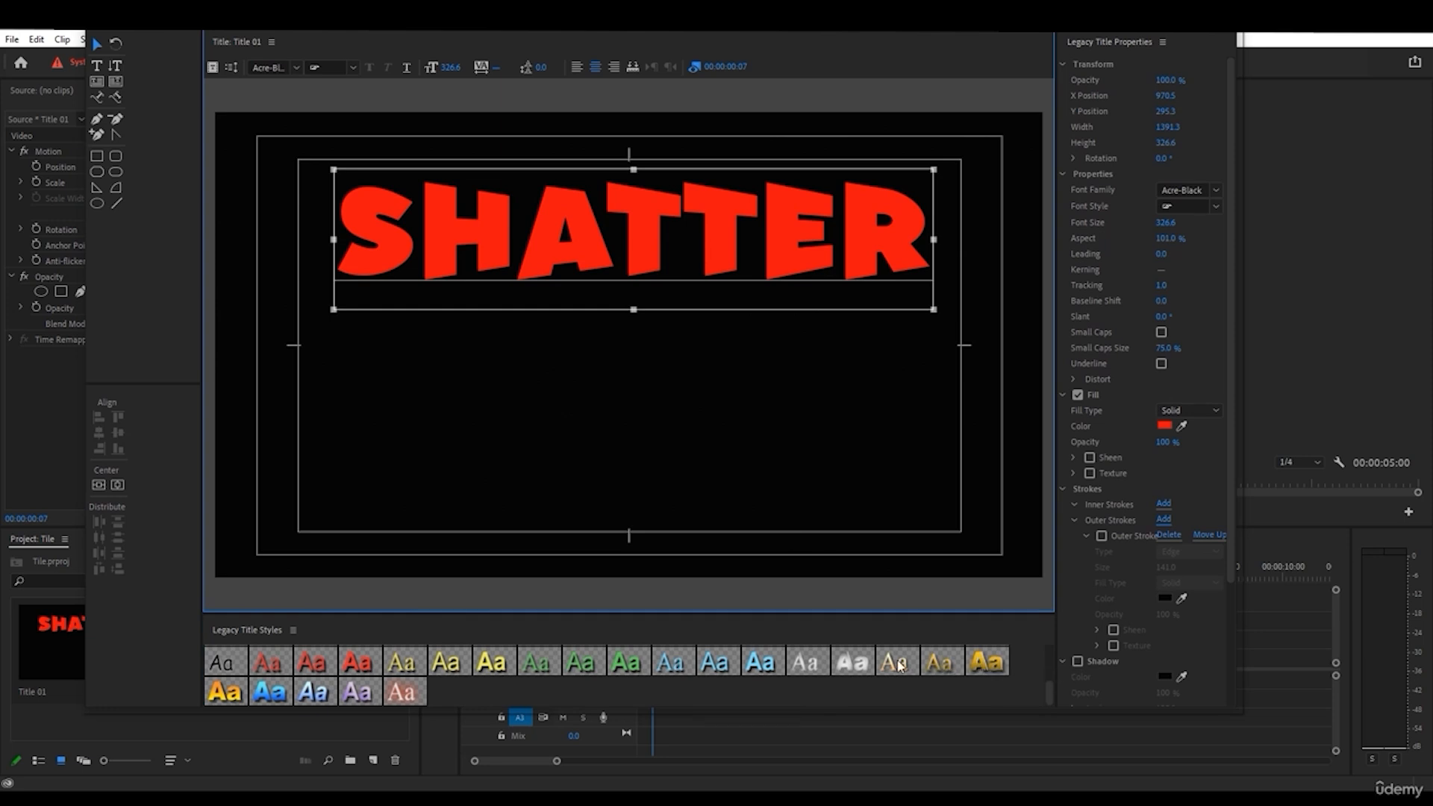
pyautogui.click(502, 684)
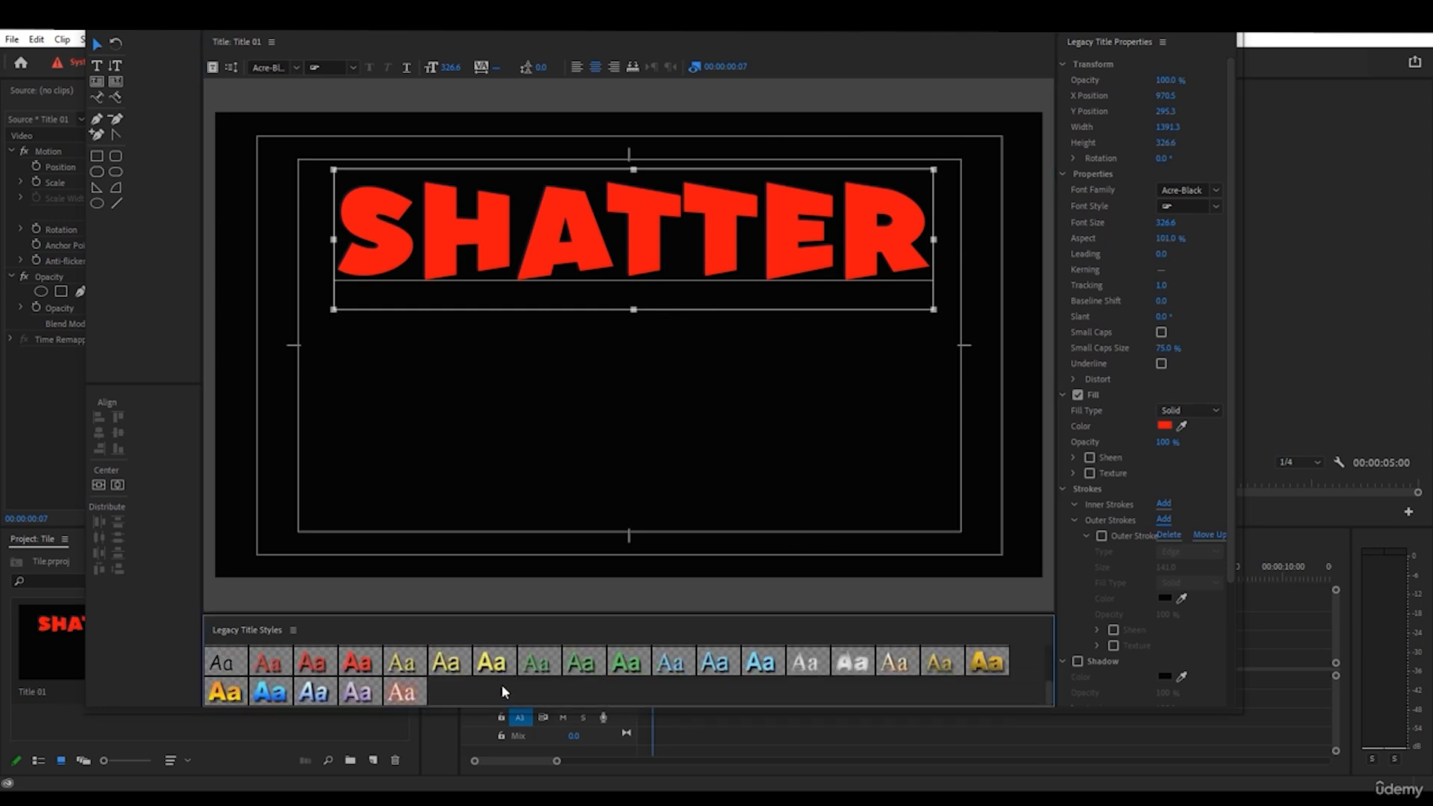
pyautogui.scroll(3, 463, 684)
pyautogui.scroll(-6, 1150, 374)
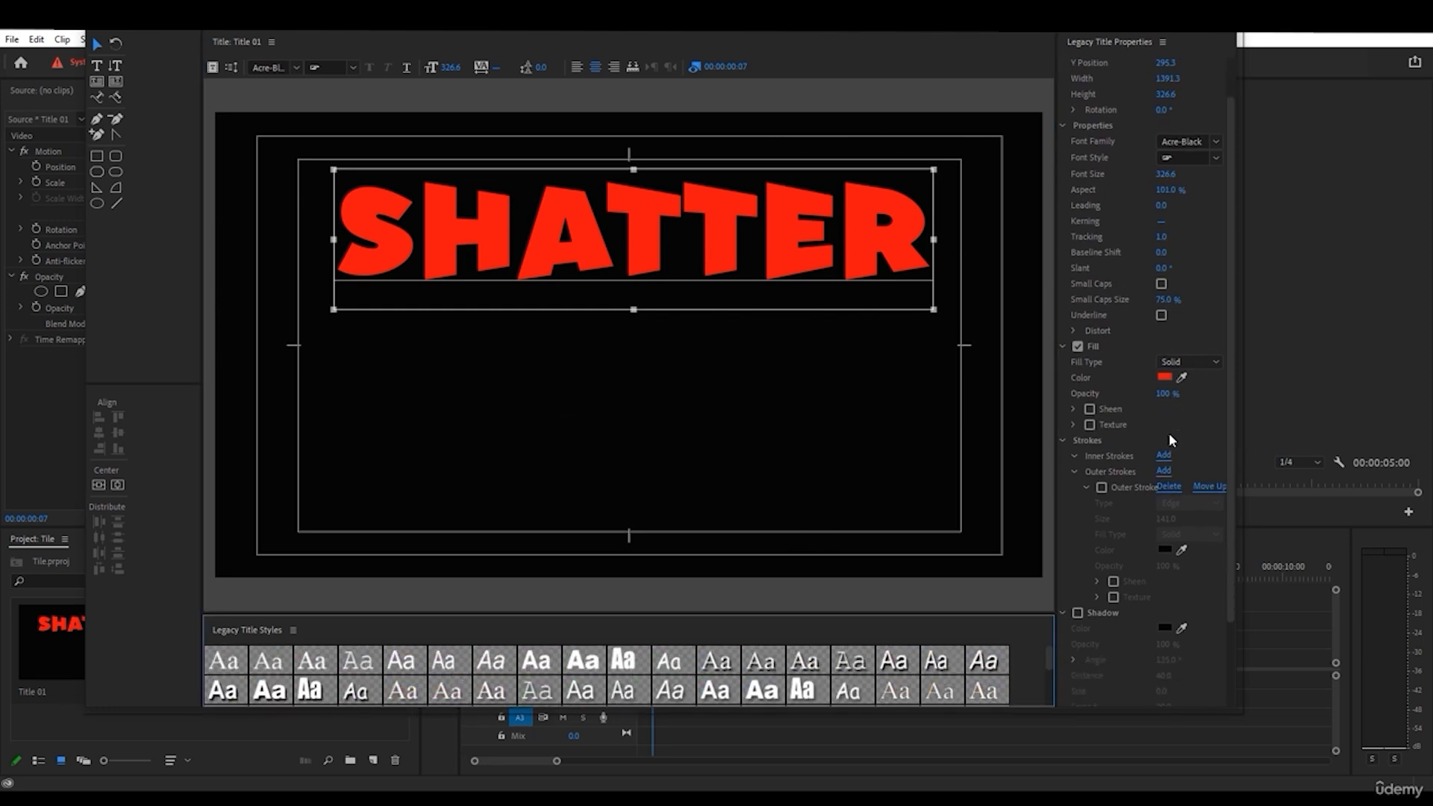
pyautogui.scroll(3, 1170, 570)
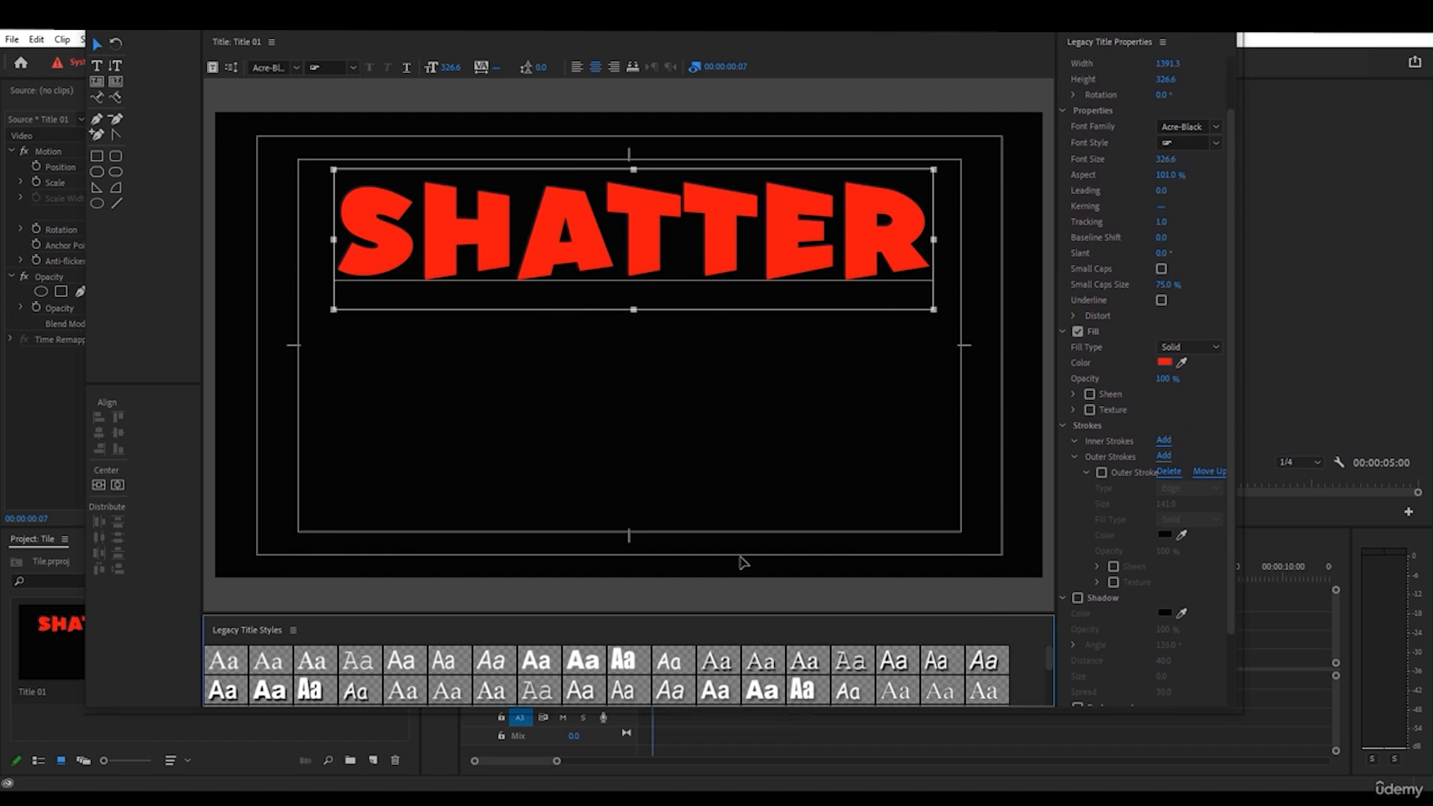
# - Try the white Comic Sans, Impact Regular soft drop shadow, purple gradient Arial Bold and Times New Roman Regular red glow styles on SHATTER
pyautogui.click(673, 668)
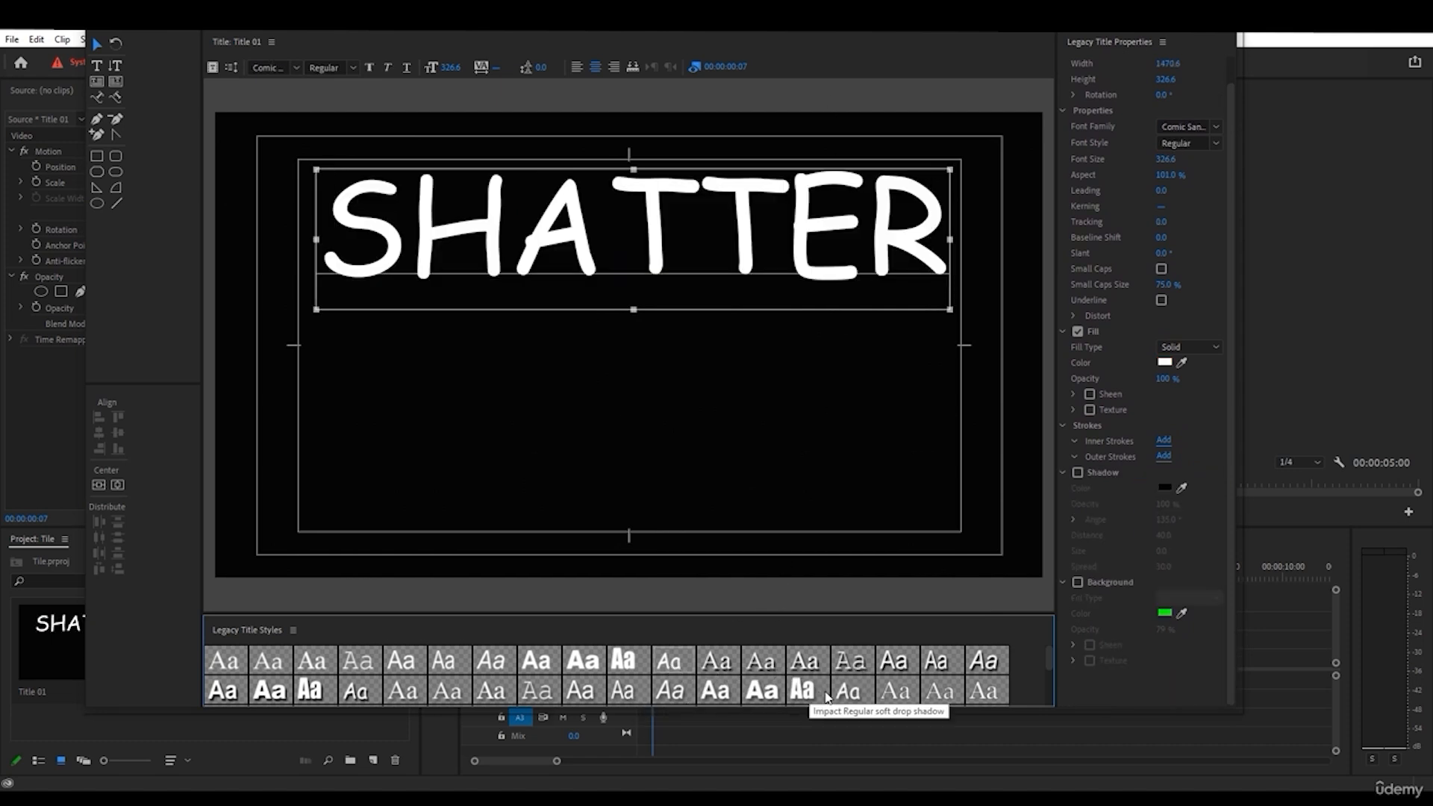
pyautogui.click(795, 693)
pyautogui.scroll(-2, 808, 680)
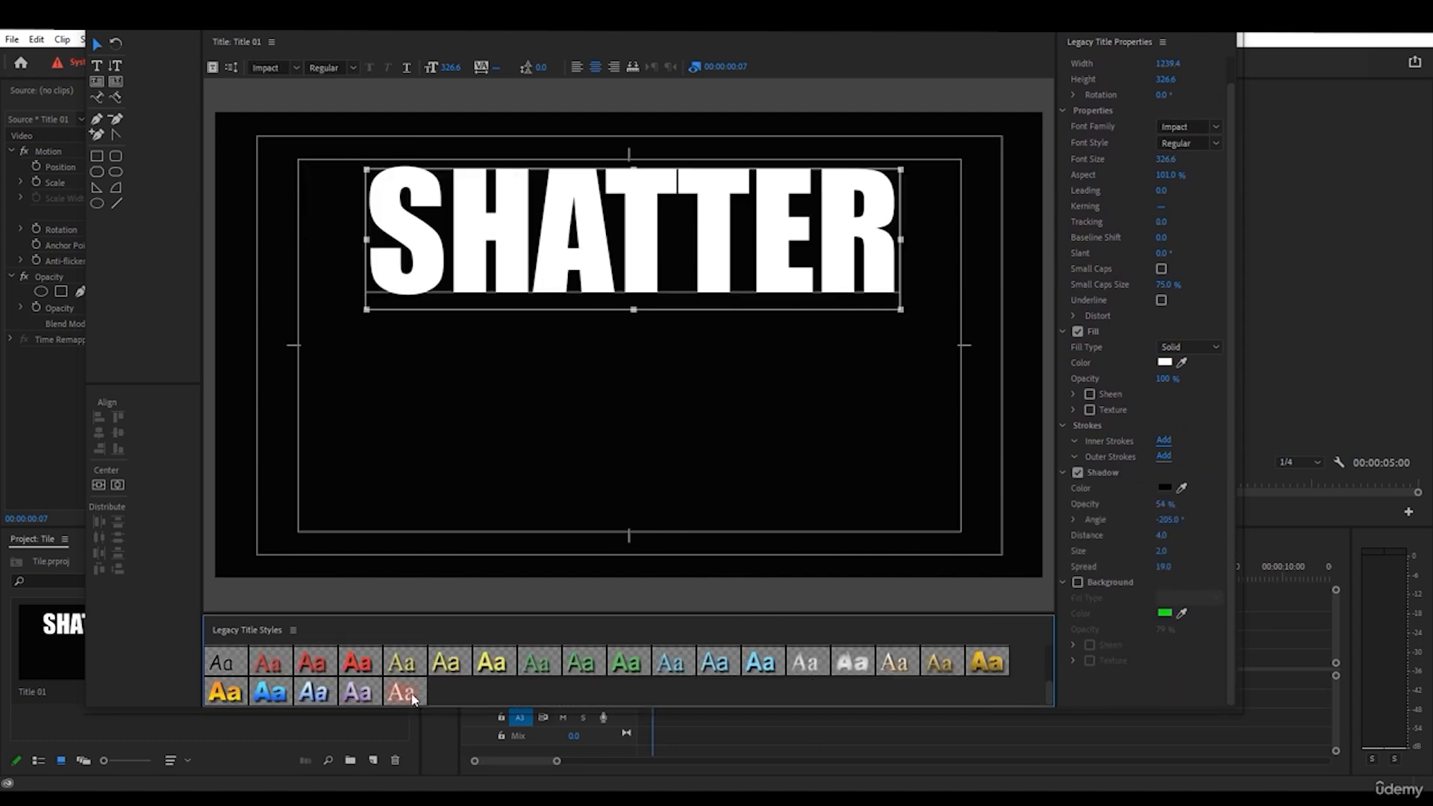
pyautogui.click(371, 695)
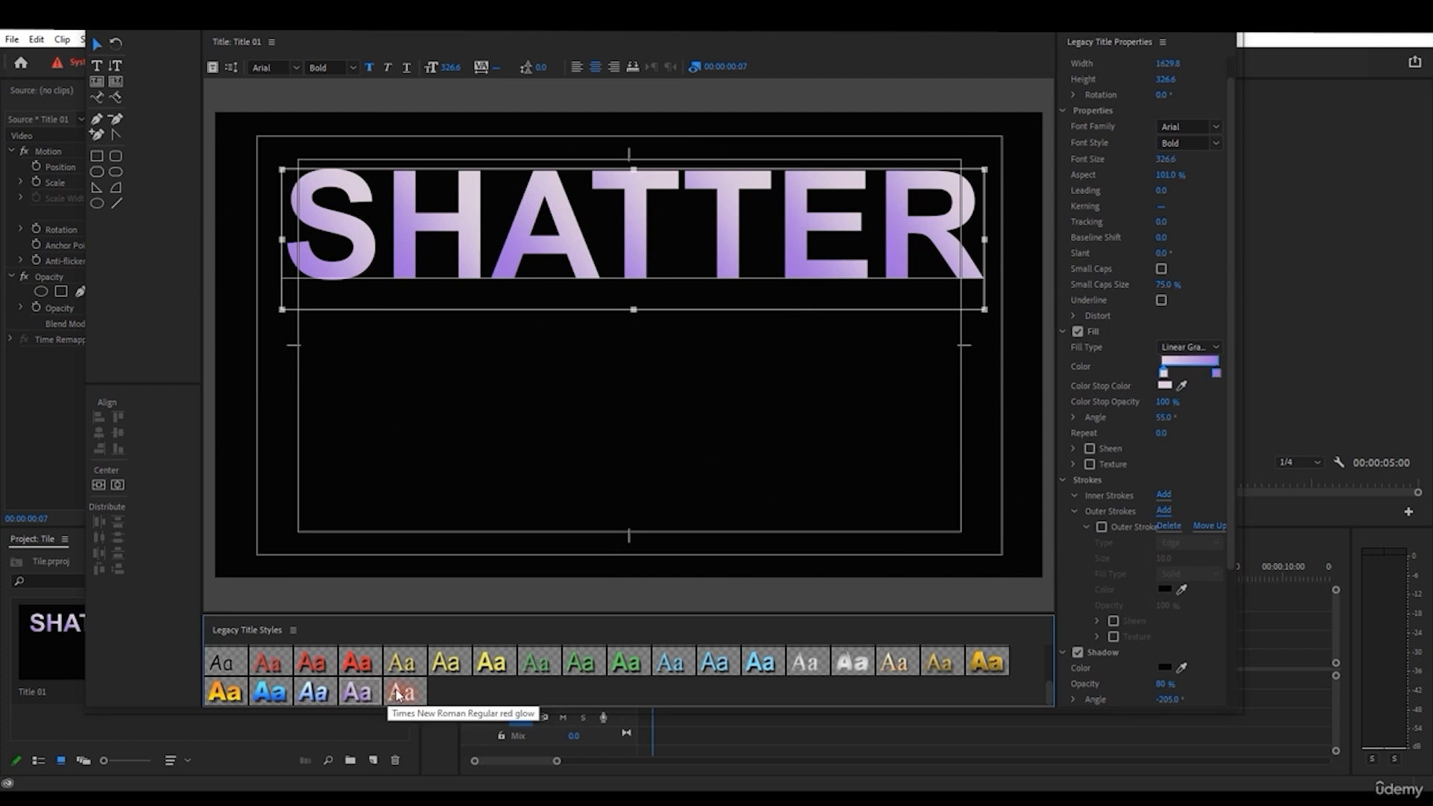
pyautogui.click(402, 694)
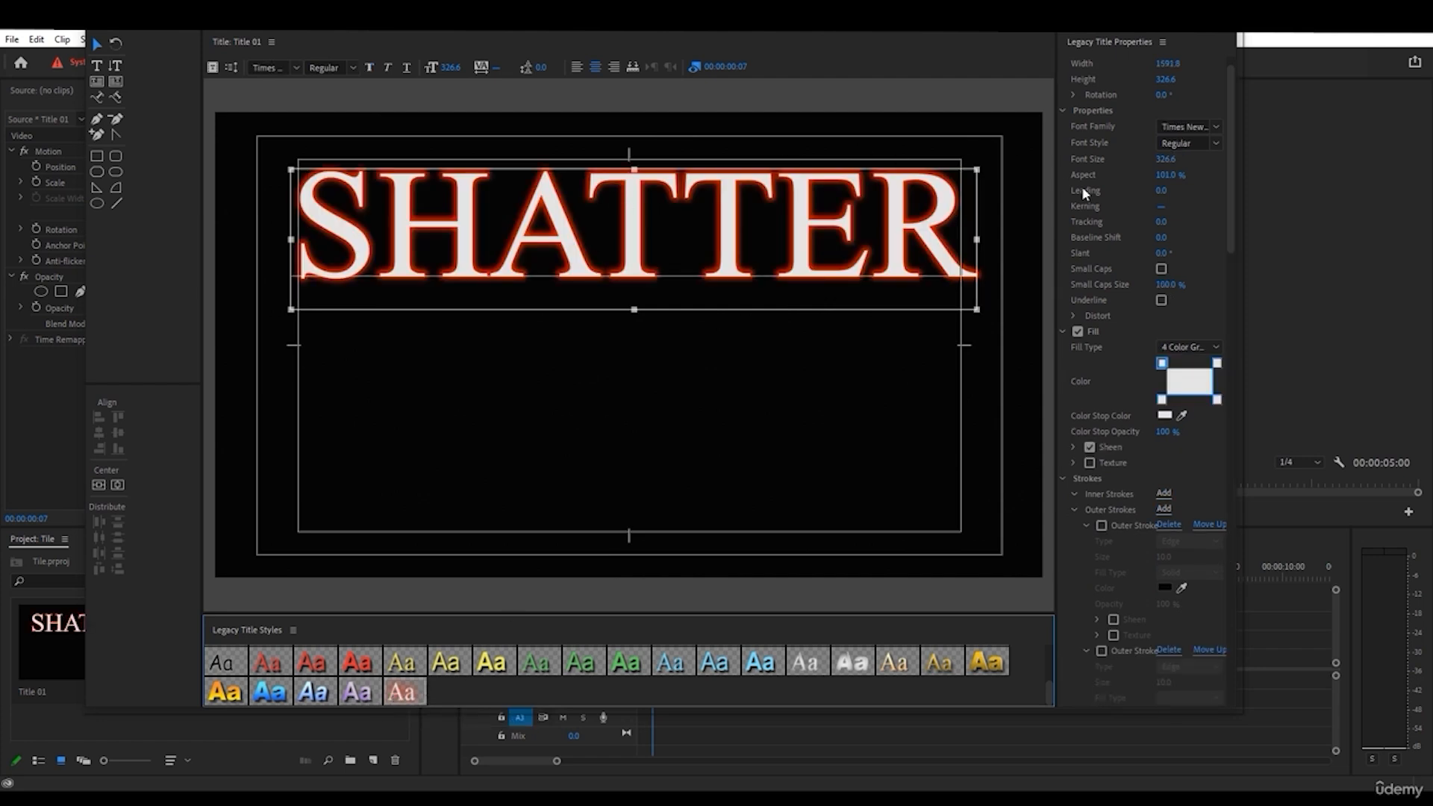
# - Apply the blue gradient Arial Black style to the SHATTER text and draw a rectangle about 957 by 254 beneath it
pyautogui.click(259, 696)
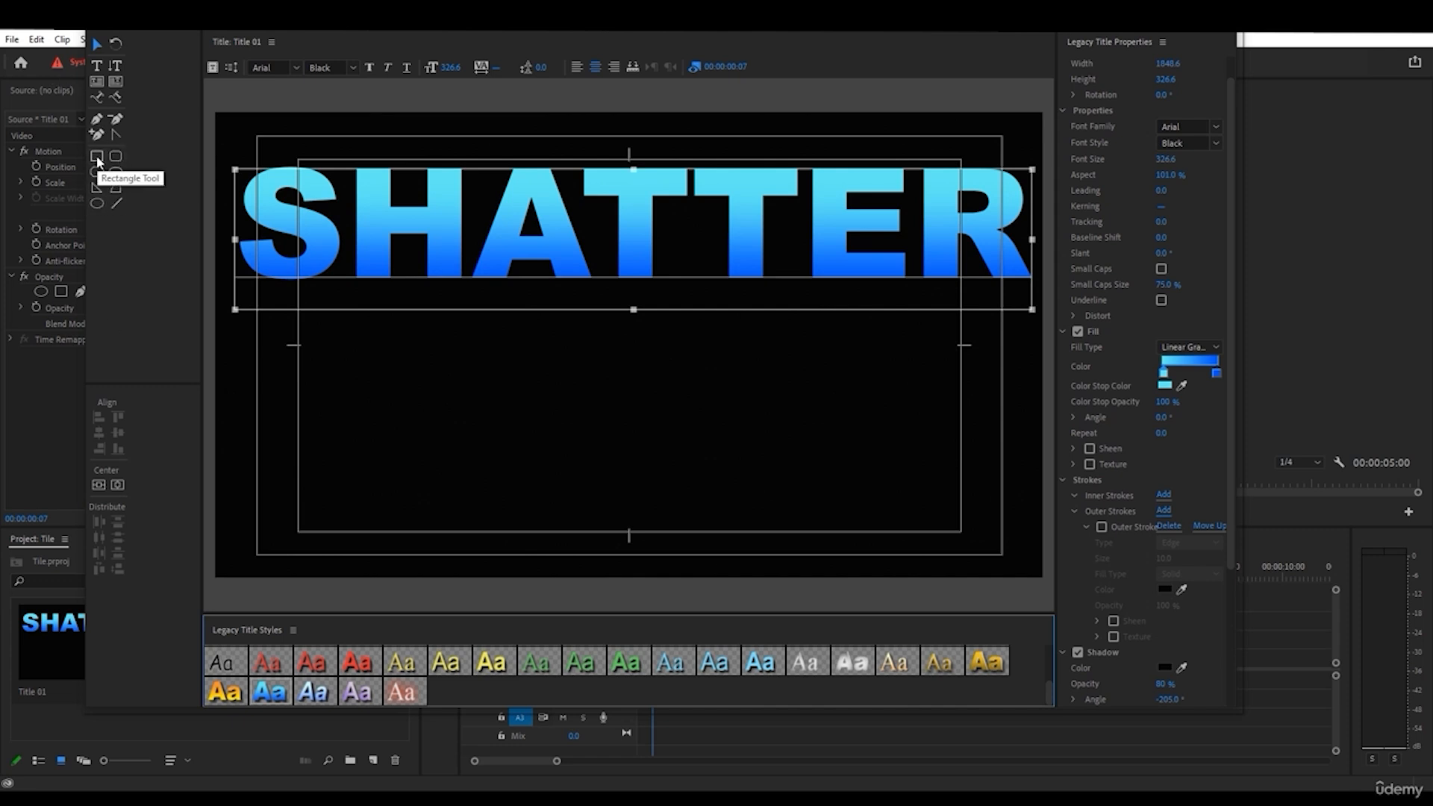
pyautogui.click(97, 156)
pyautogui.click(556, 407)
pyautogui.moveTo(390, 349); pyautogui.dragTo(805, 460)
# - Move the title editor aside to examine the main editor's Pen, Rectangle and Ellipse tools, and bring it back
pyautogui.moveTo(769, 37); pyautogui.dragTo(1321, 189)
pyautogui.click(440, 652)
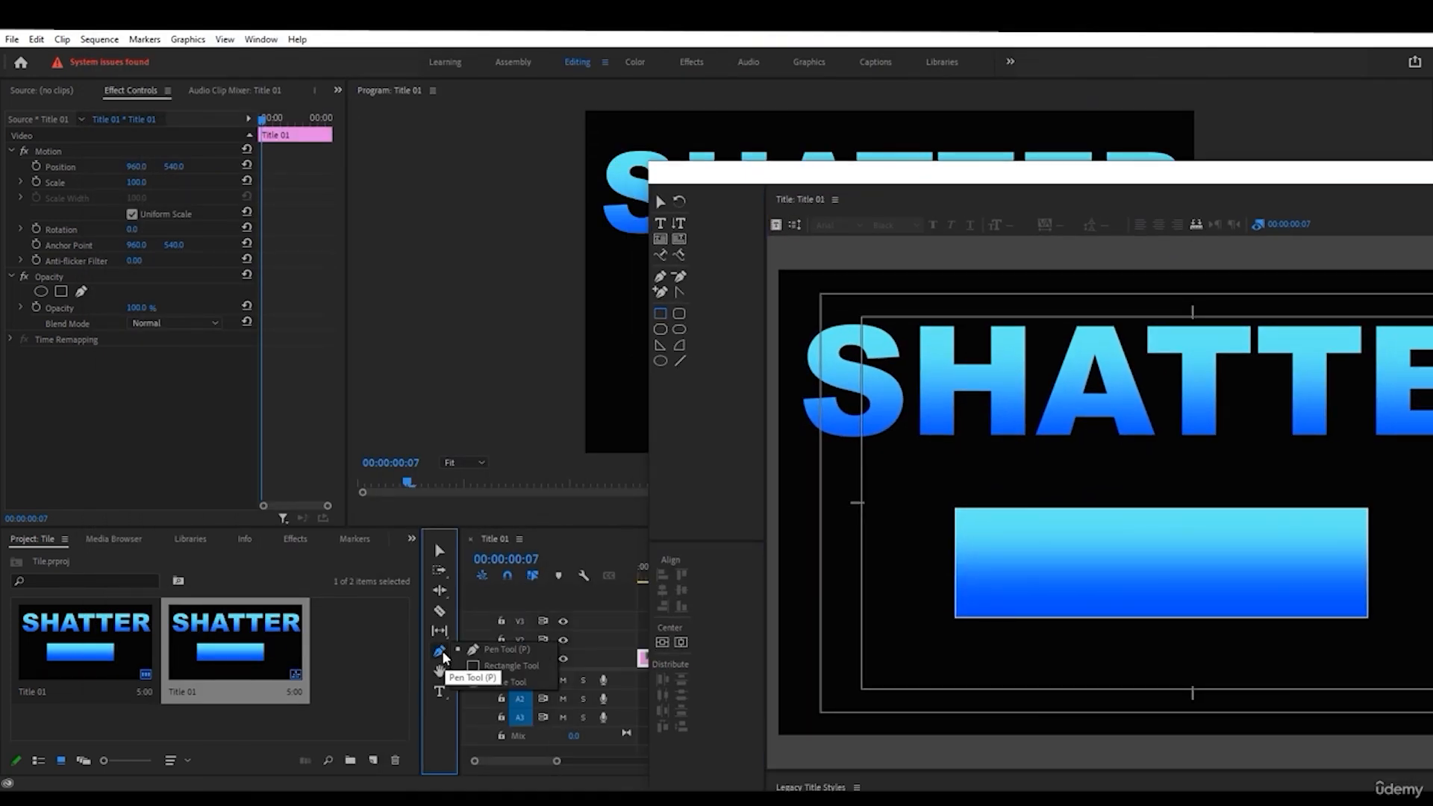
pyautogui.click(440, 651)
pyautogui.moveTo(924, 182); pyautogui.dragTo(522, 80)
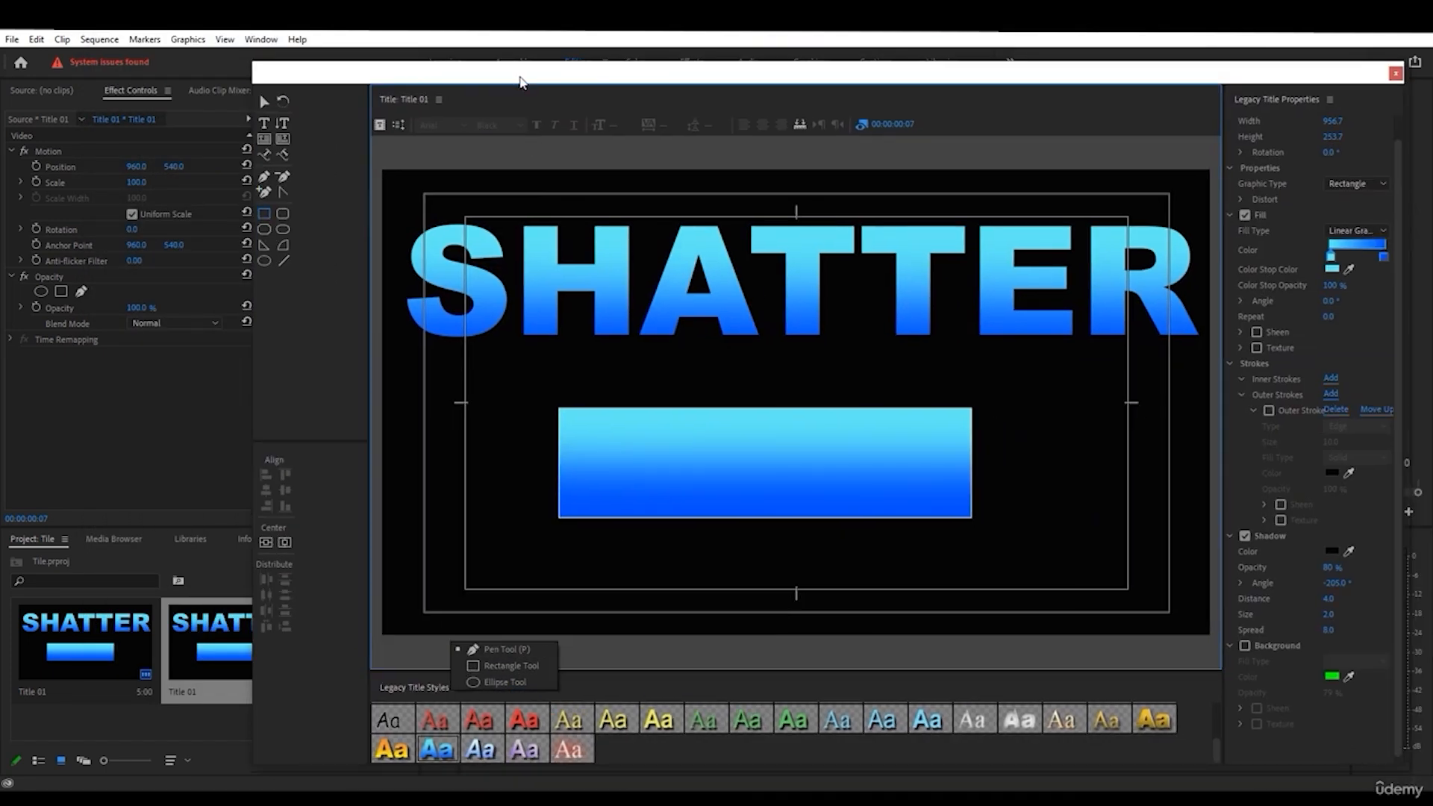
pyautogui.moveTo(660, 82); pyautogui.dragTo(554, 22)
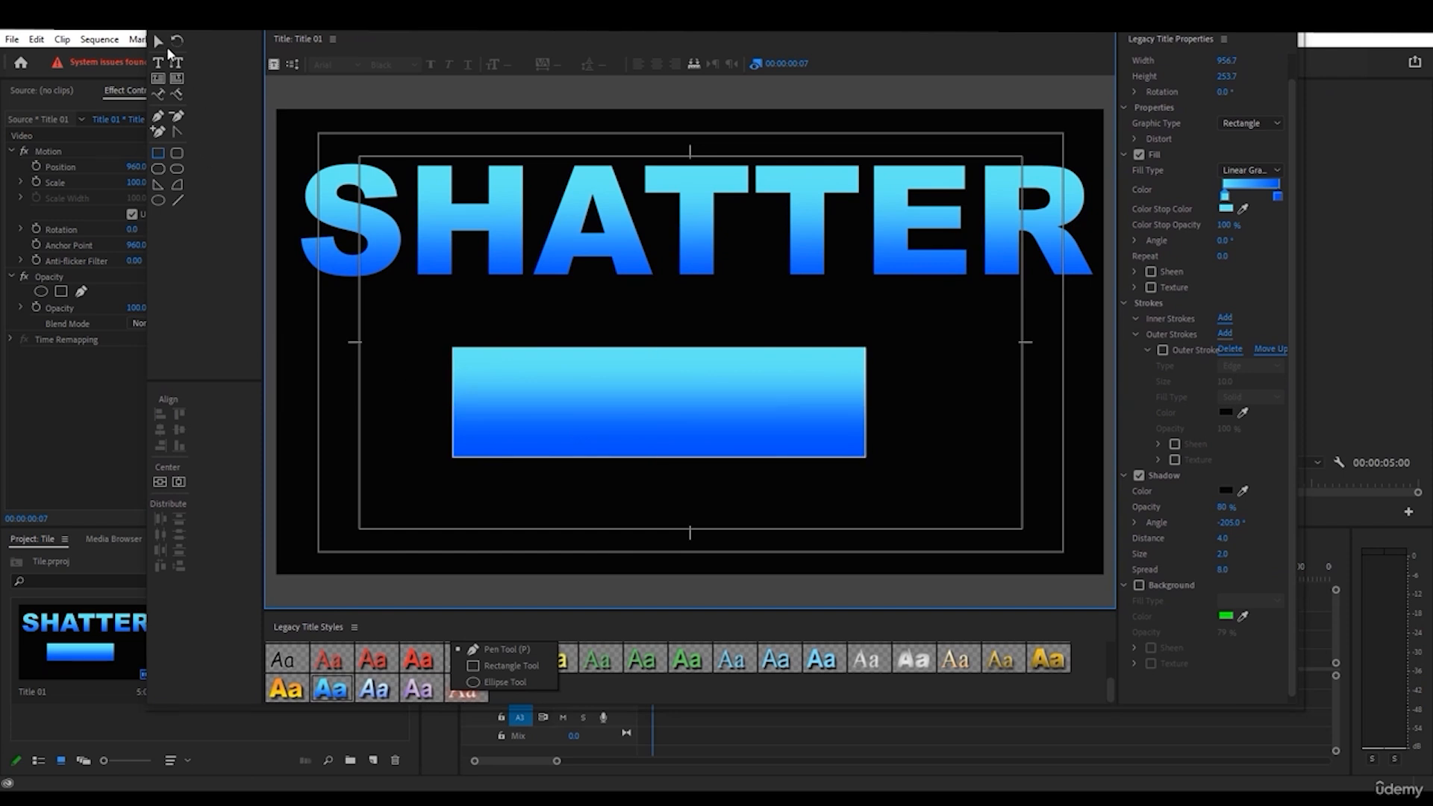
# - Move the rectangle up and the SHATTER text down so that the rectangle overlaps the lower part of the letters
pyautogui.click(159, 42)
pyautogui.click(677, 371)
pyautogui.moveTo(678, 372)
pyautogui.mouseDown()
pyautogui.moveTo(682, 336)
pyautogui.moveTo(676, 356)
pyautogui.mouseUp()
pyautogui.moveTo(619, 245); pyautogui.dragTo(622, 292)
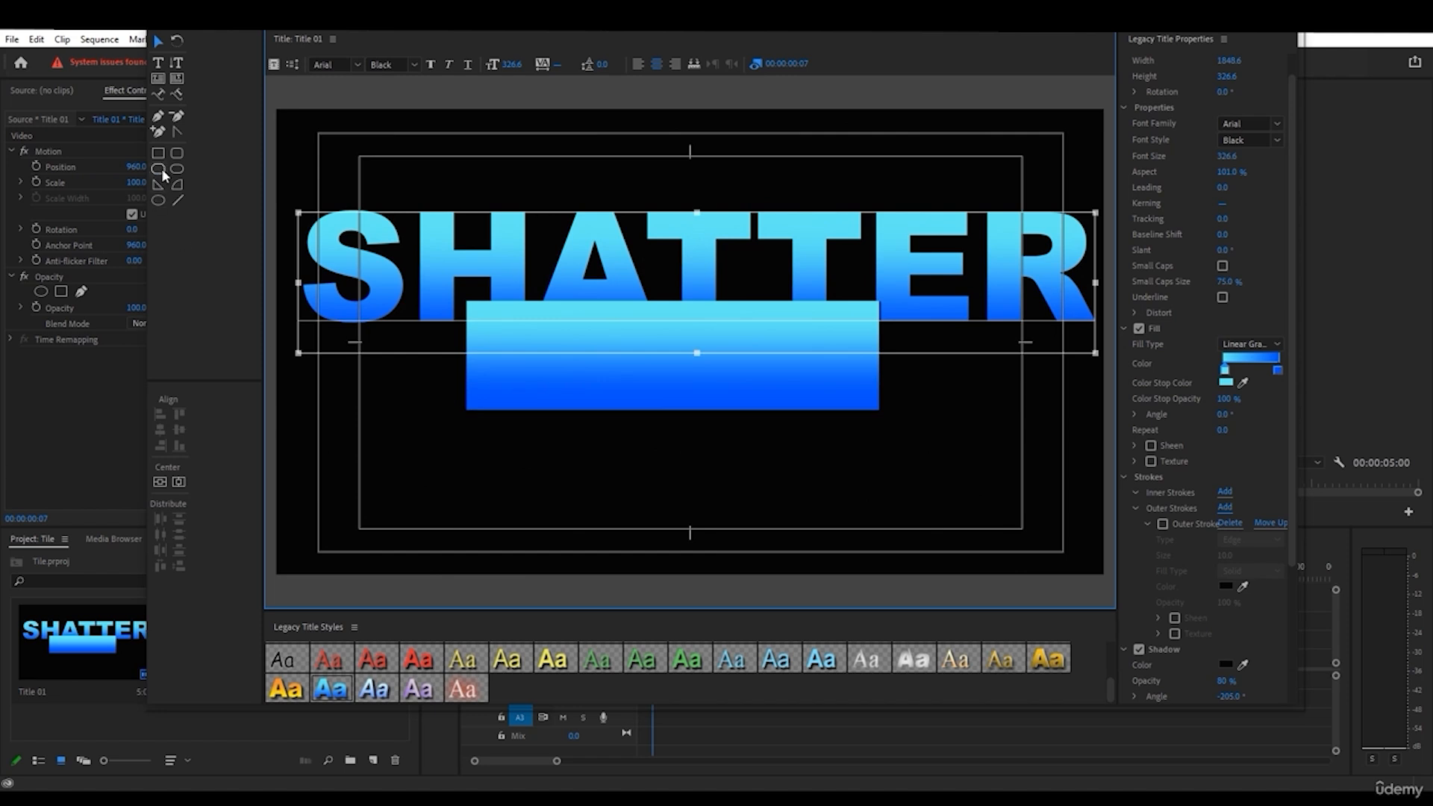
# - Draw two tiny line strokes and a horizontal line about 547 long beneath the rectangle with the Line tool
pyautogui.click(179, 201)
pyautogui.moveTo(934, 432); pyautogui.dragTo(939, 426)
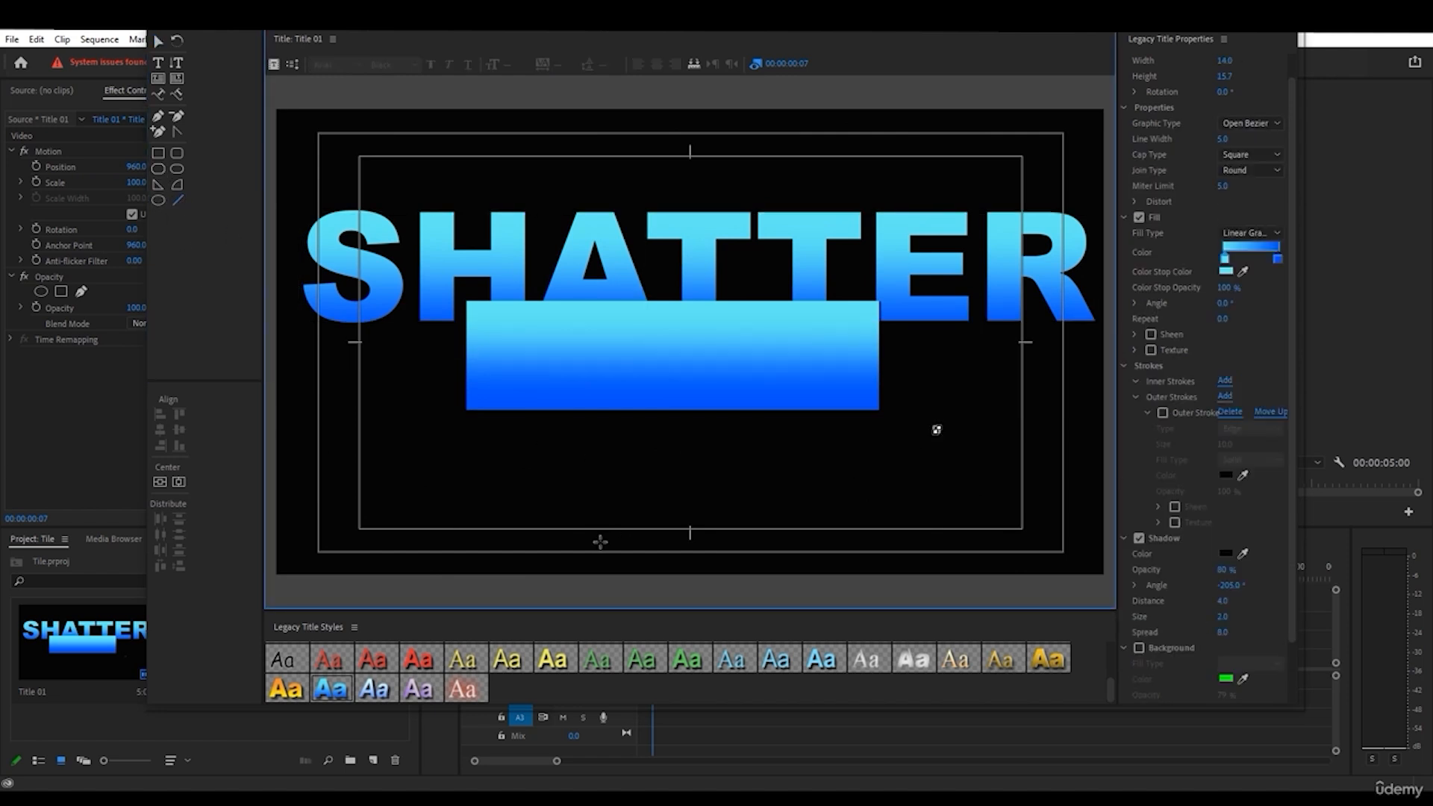
pyautogui.moveTo(551, 464); pyautogui.dragTo(786, 464)
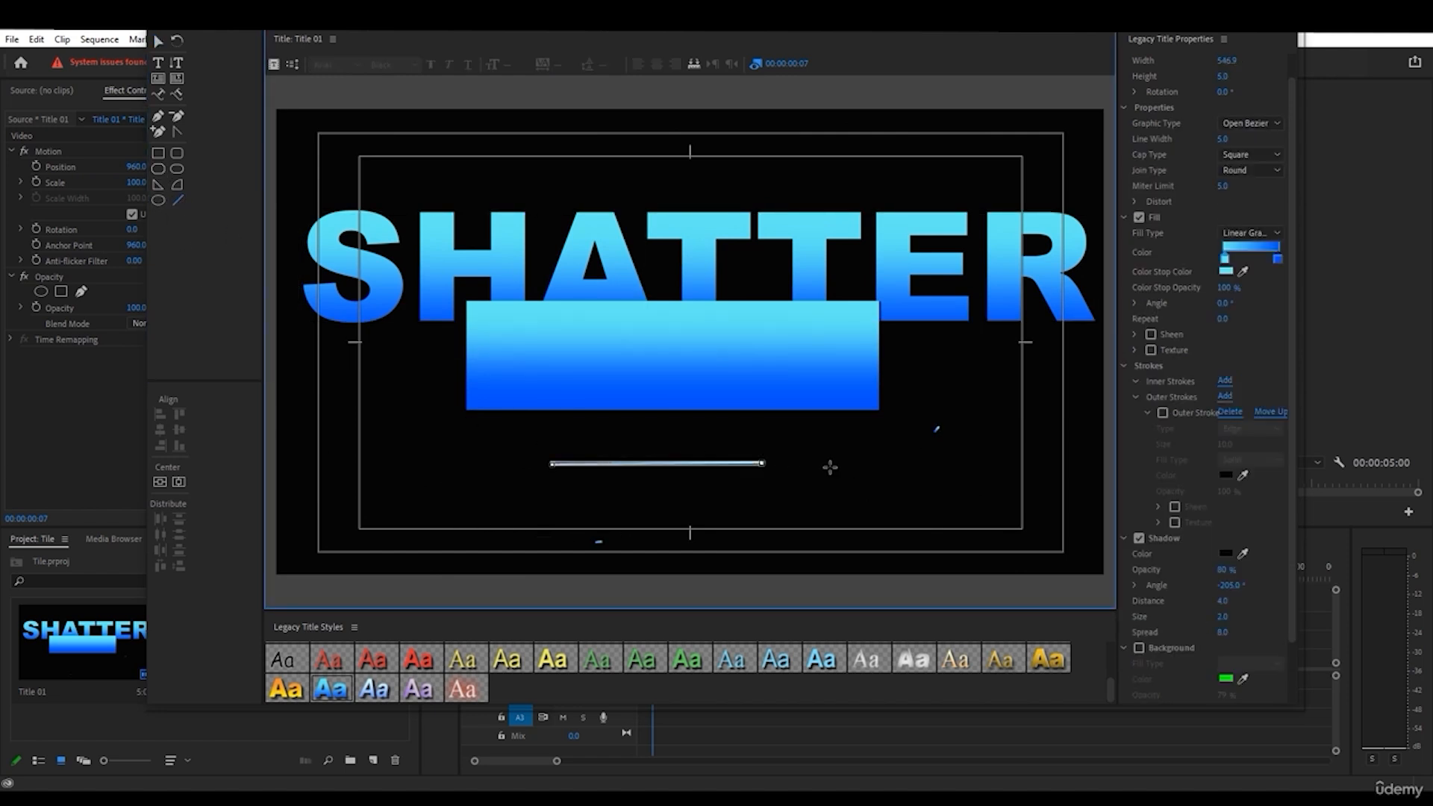
pyautogui.click(157, 42)
pyautogui.click(686, 450)
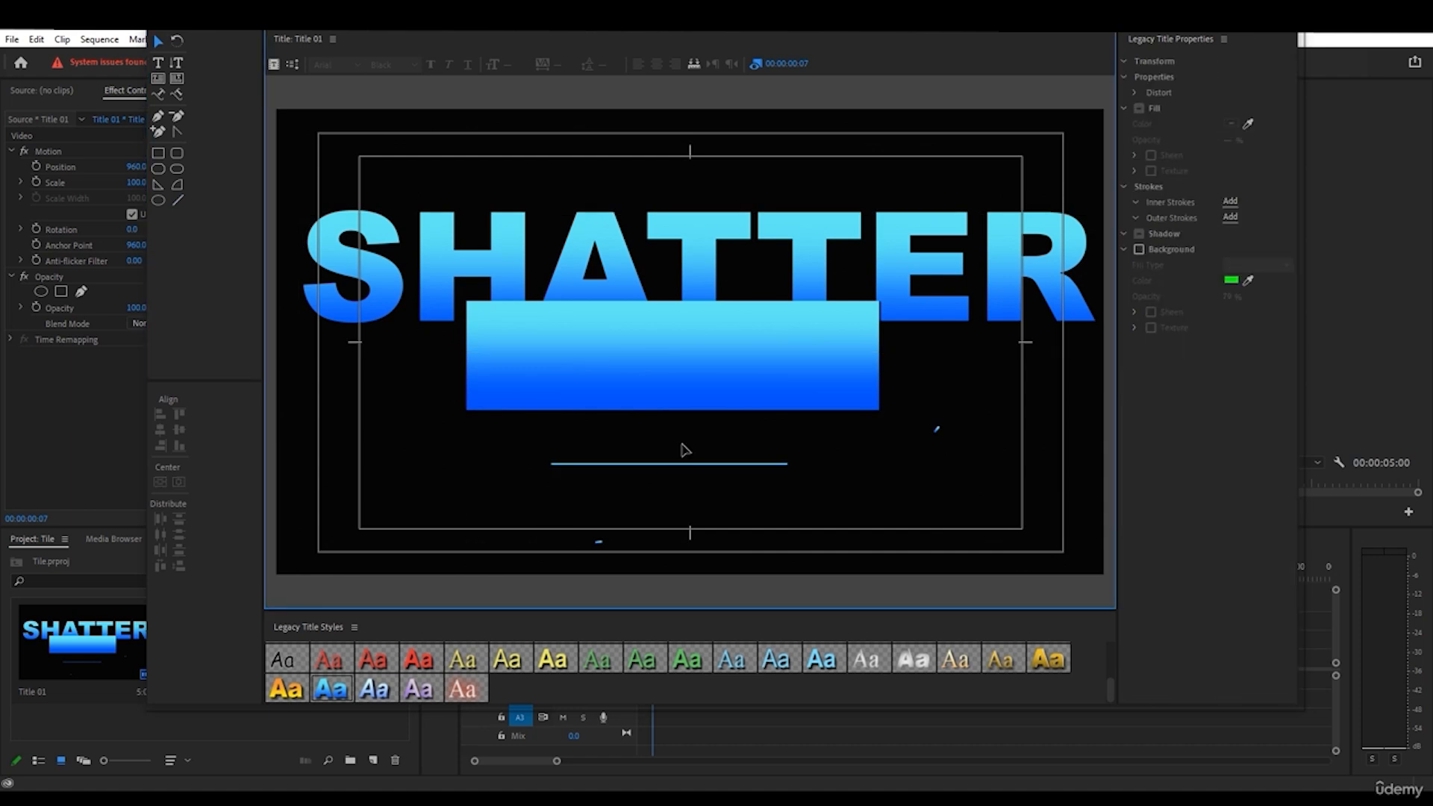
# - Move the rectangle down until it sits between the SHATTER text and the horizontal line
pyautogui.moveTo(1242, 19); pyautogui.dragTo(1180, 56)
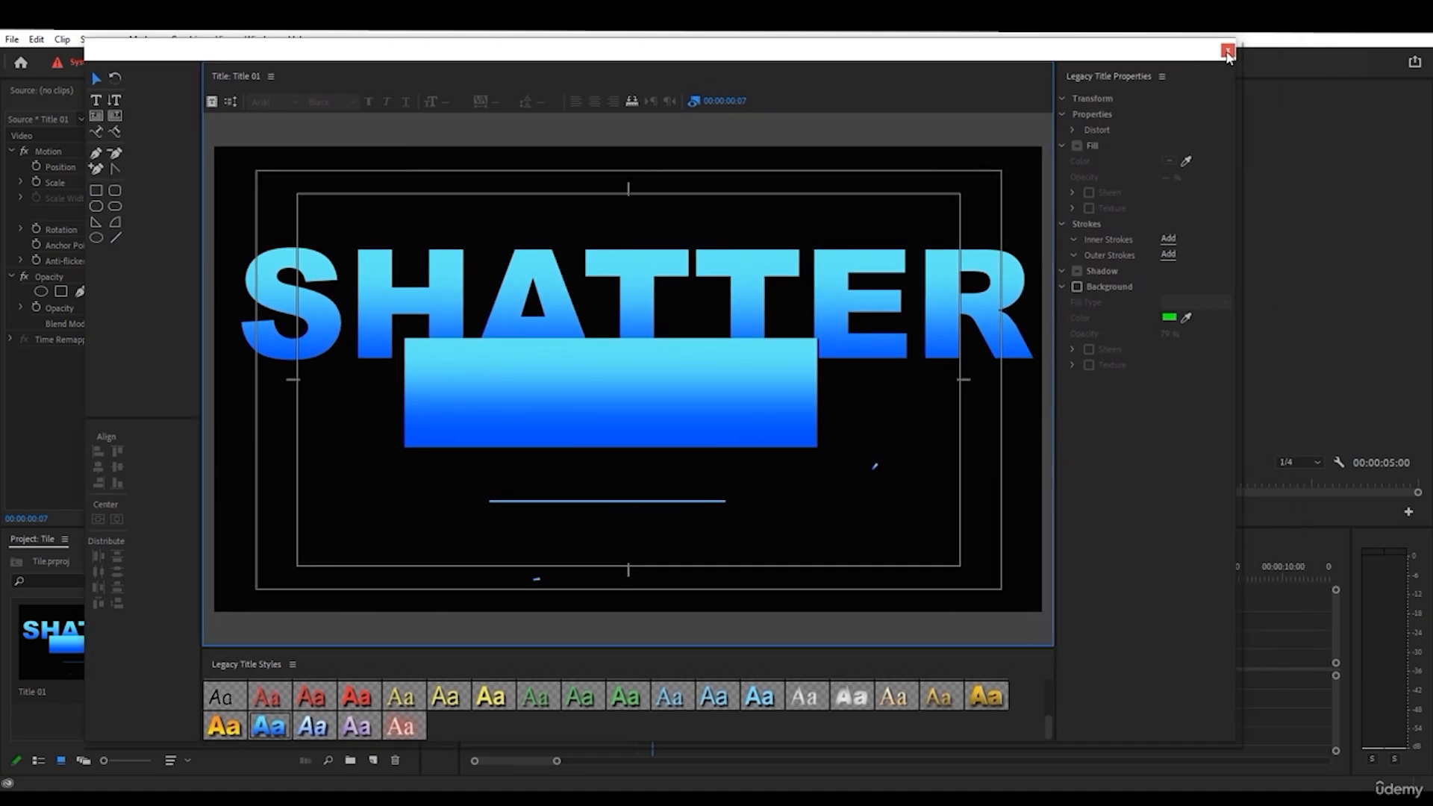
pyautogui.moveTo(348, 45); pyautogui.dragTo(362, 29)
pyautogui.click(857, 250)
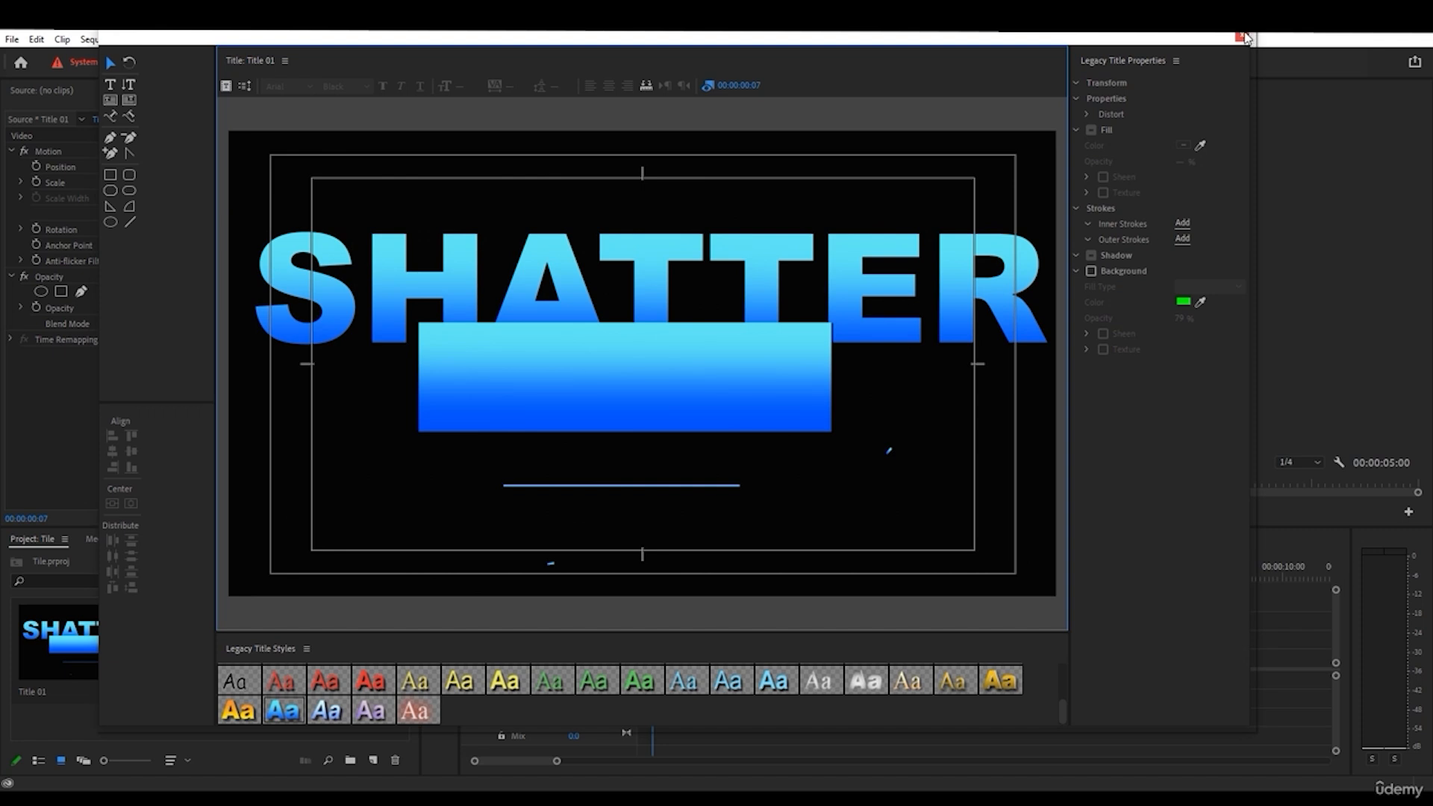
pyautogui.moveTo(681, 389); pyautogui.dragTo(704, 419)
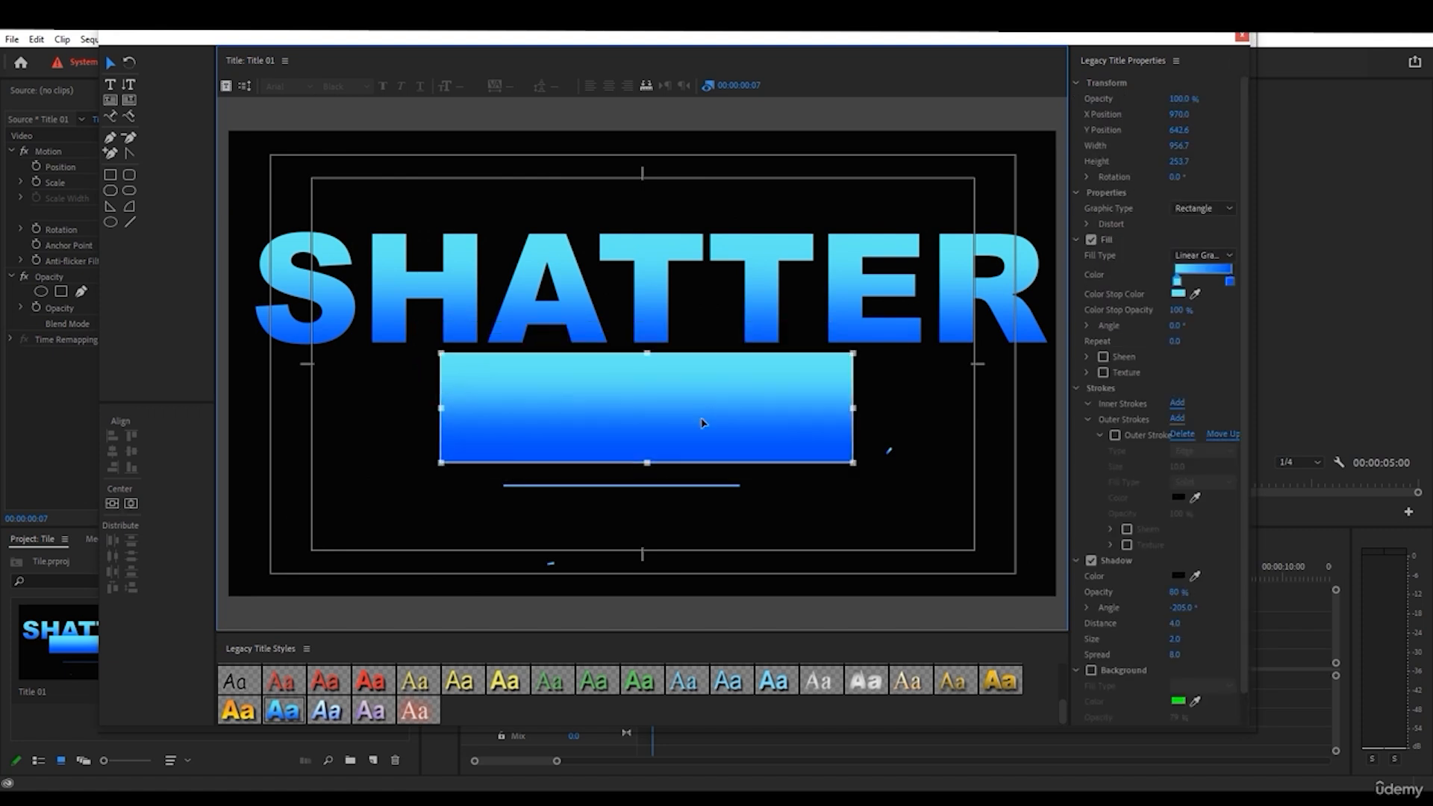
pyautogui.click(496, 208)
pyautogui.moveTo(589, 294); pyautogui.dragTo(712, 412)
pyautogui.click(566, 211)
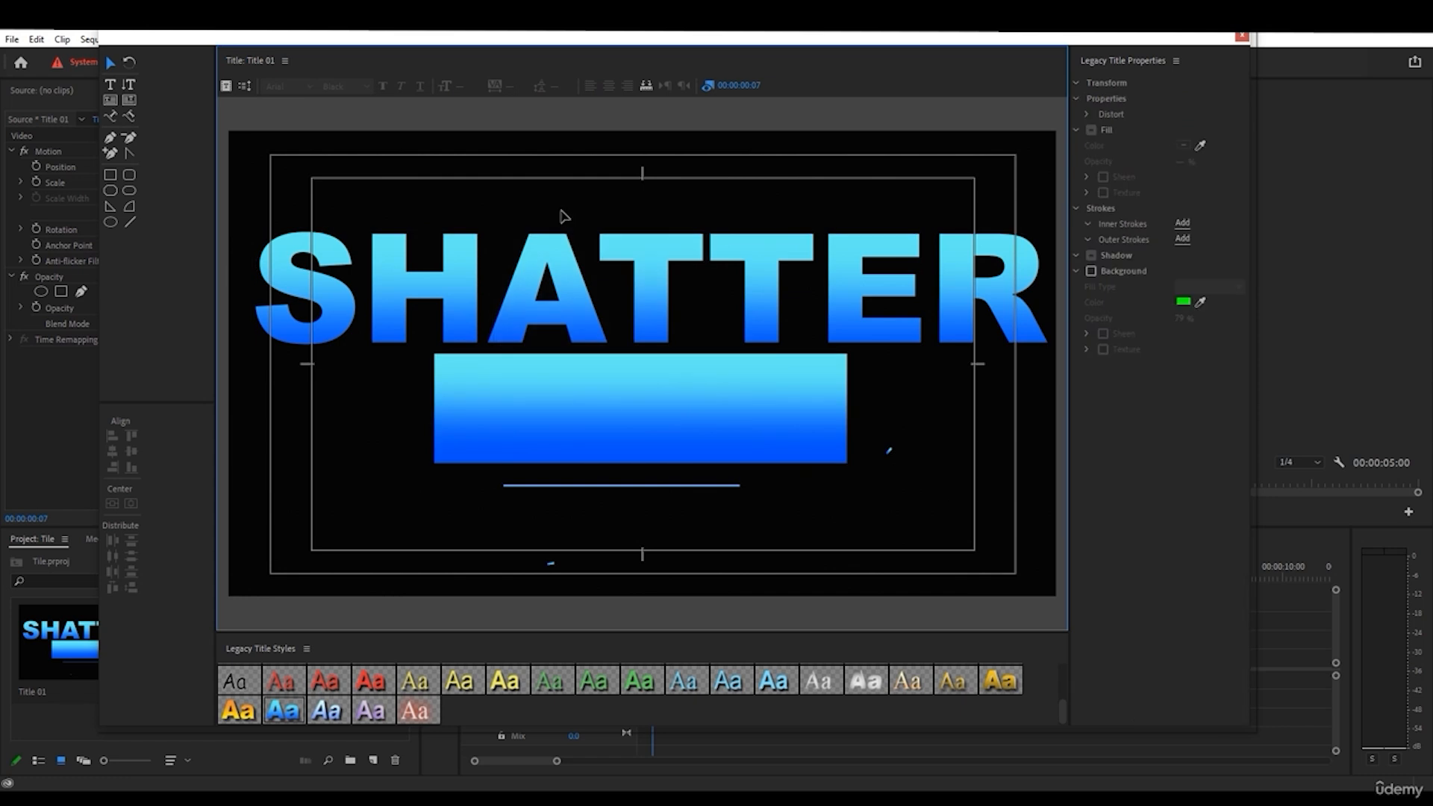
# - Clear the selection in the title and close the title editor
pyautogui.click(789, 398)
pyautogui.click(551, 211)
pyautogui.click(696, 332)
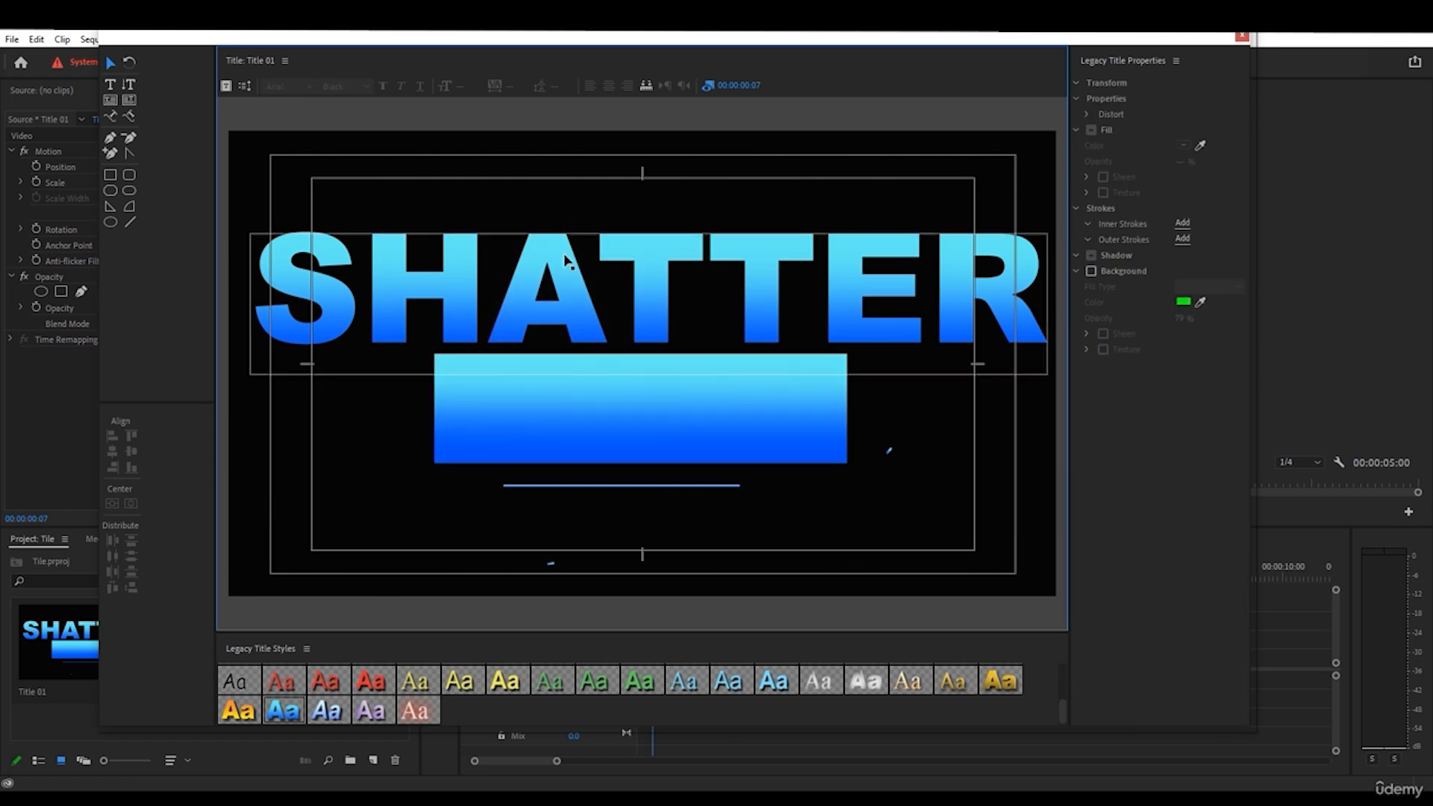
pyautogui.click(536, 223)
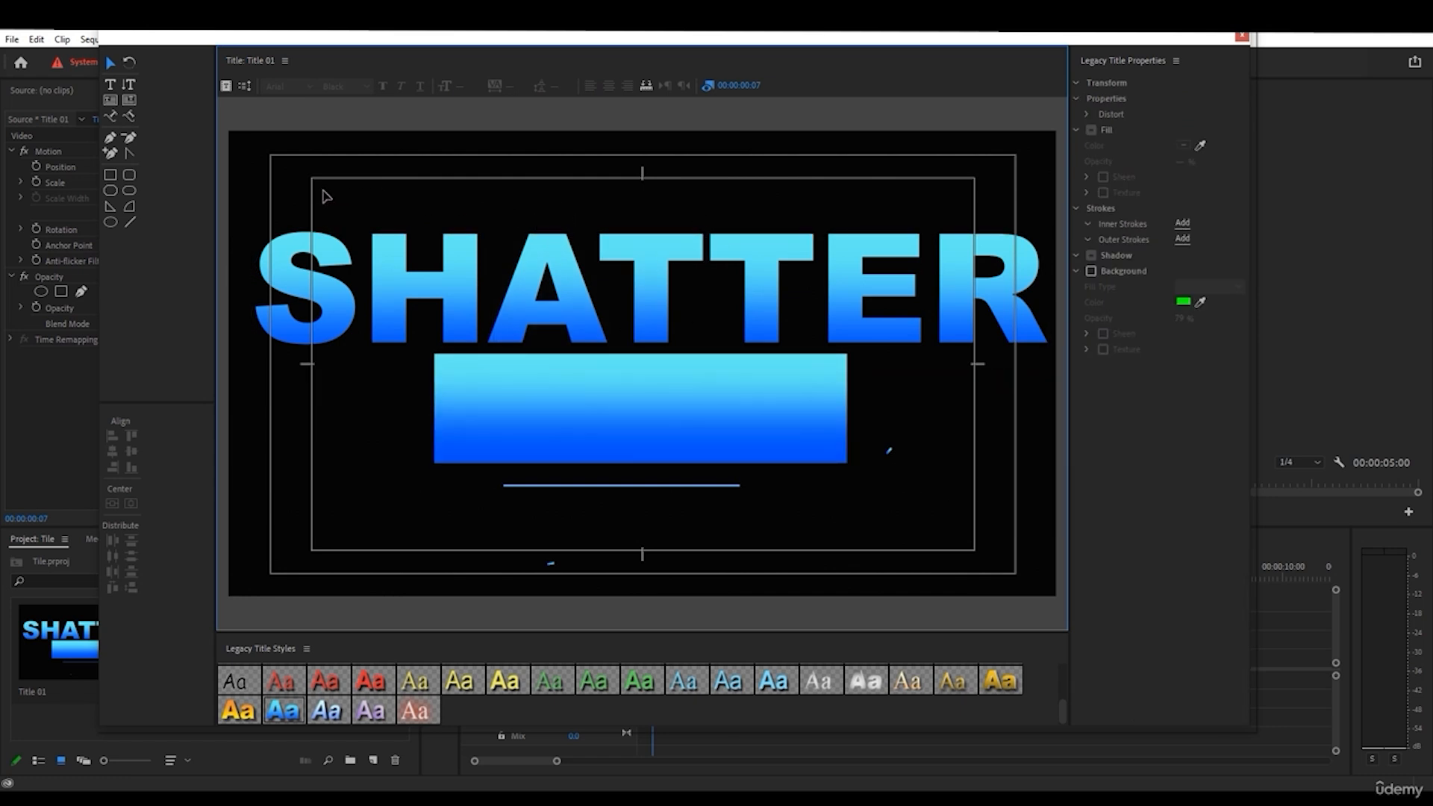
pyautogui.moveTo(318, 185); pyautogui.dragTo(371, 215)
pyautogui.moveTo(318, 188); pyautogui.dragTo(390, 227)
pyautogui.click(1243, 38)
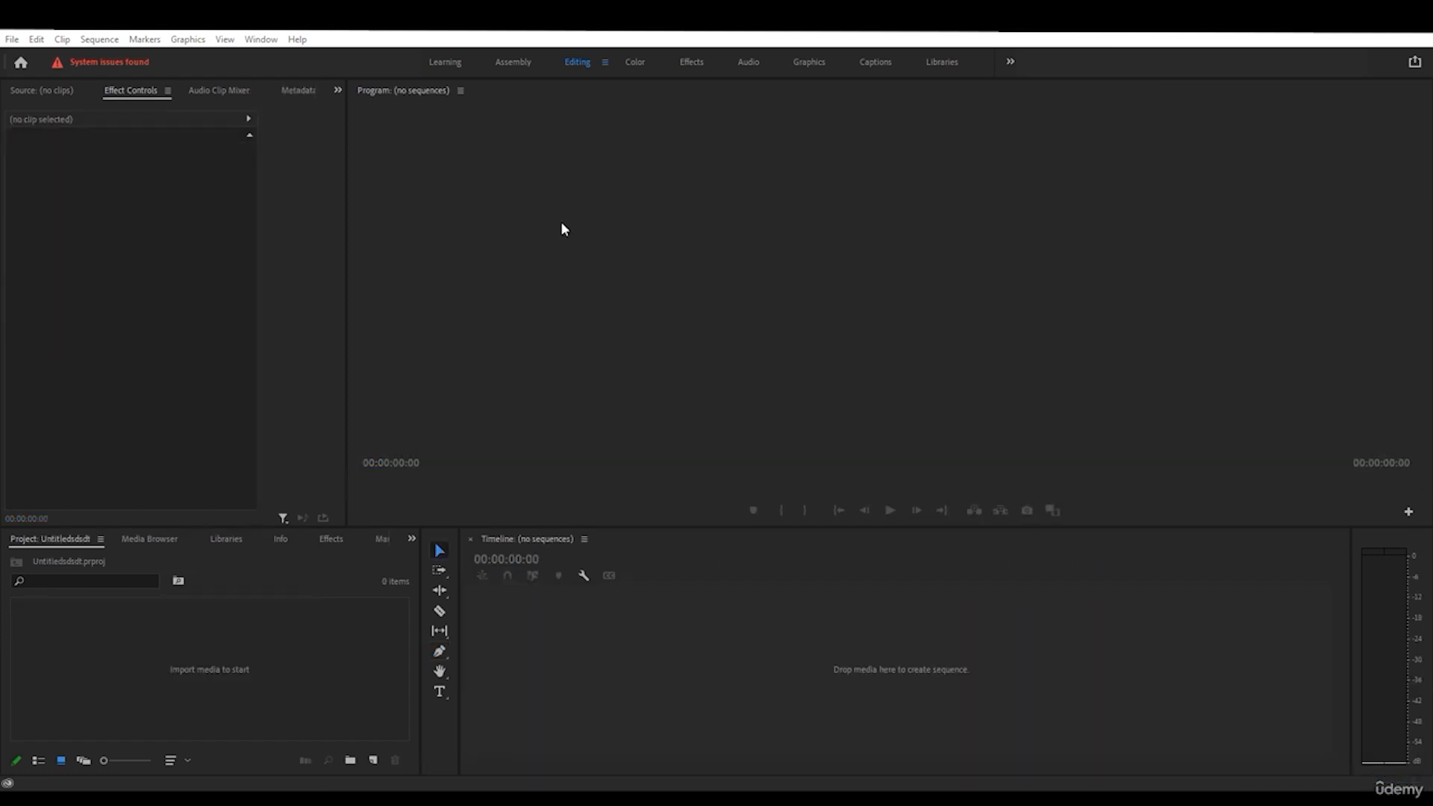
pyautogui.click(580, 265)
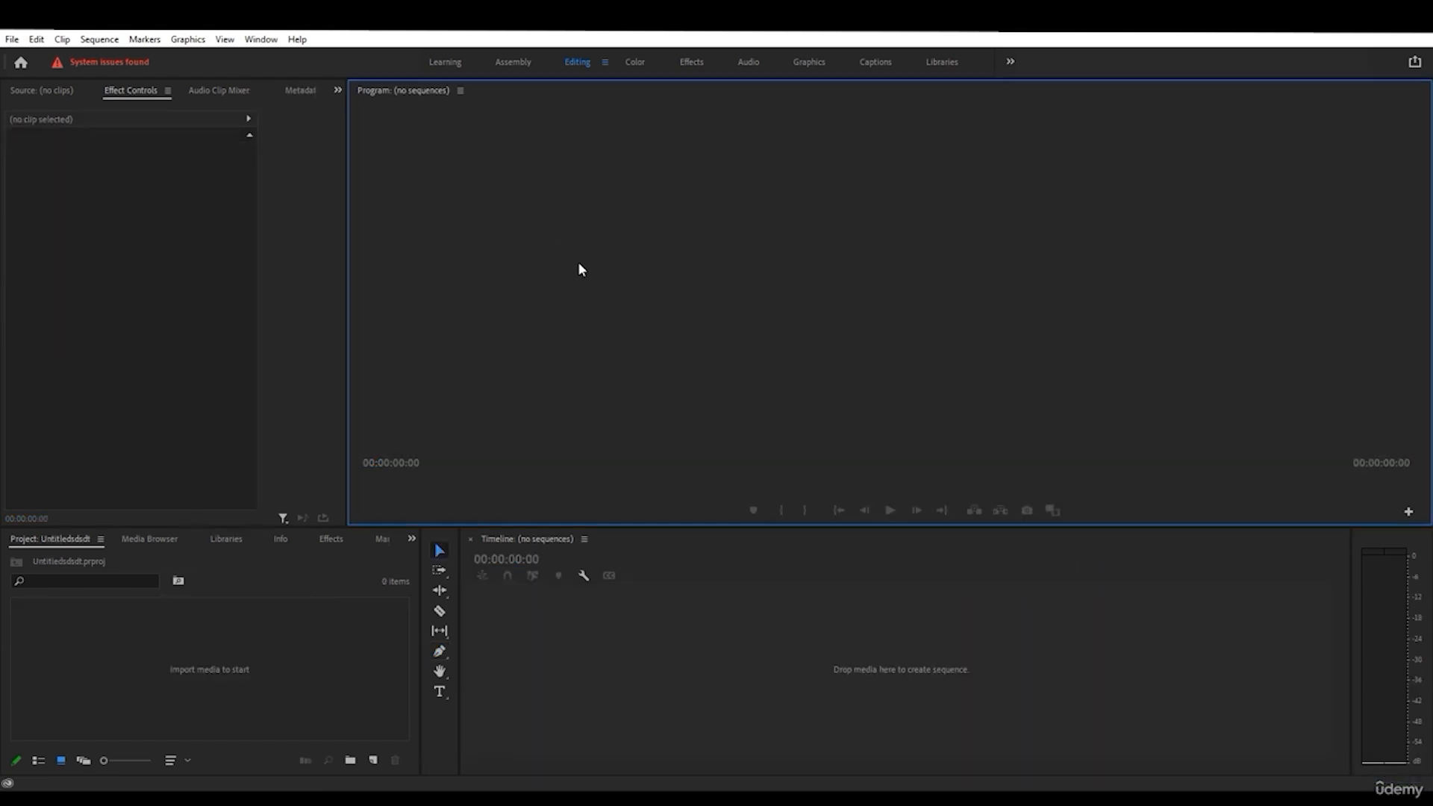
pyautogui.click(864, 652)
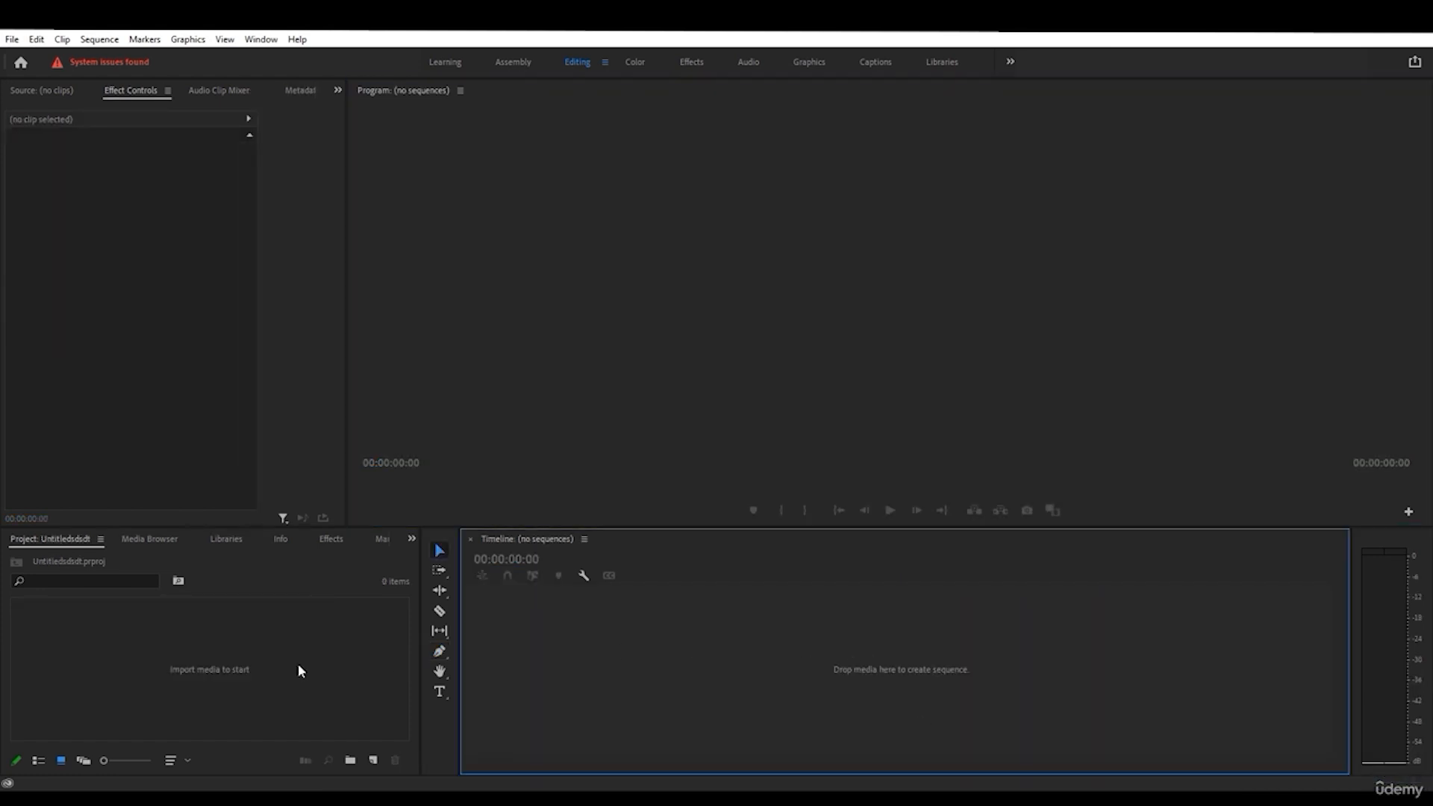
pyautogui.rightClick(180, 642)
pyautogui.click(130, 663)
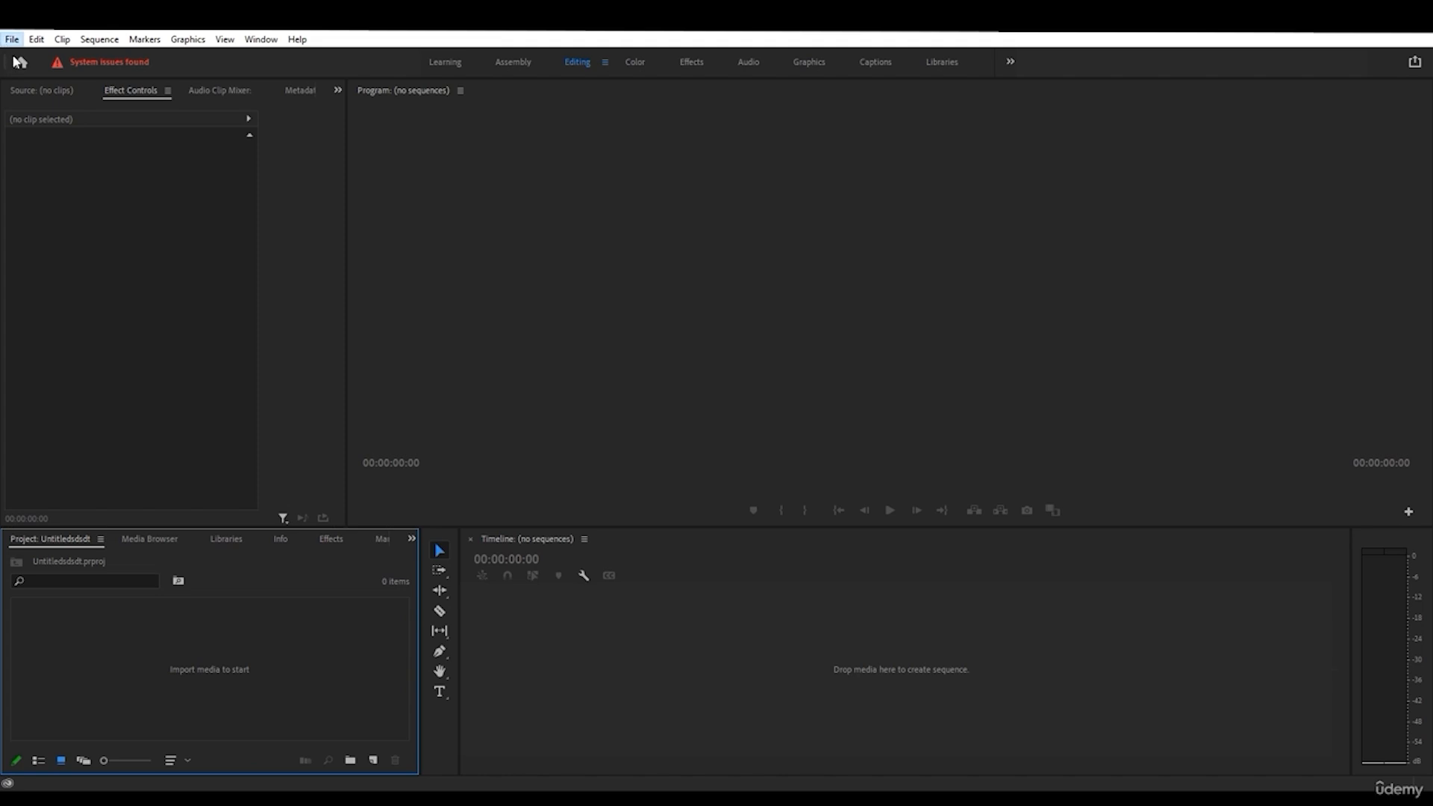
# - Create a 1920 × 1080, 30 fps legacy title named Title 01 and resize the editor to widen its properties area and canvas
pyautogui.click(12, 39)
pyautogui.moveTo(186, 57)
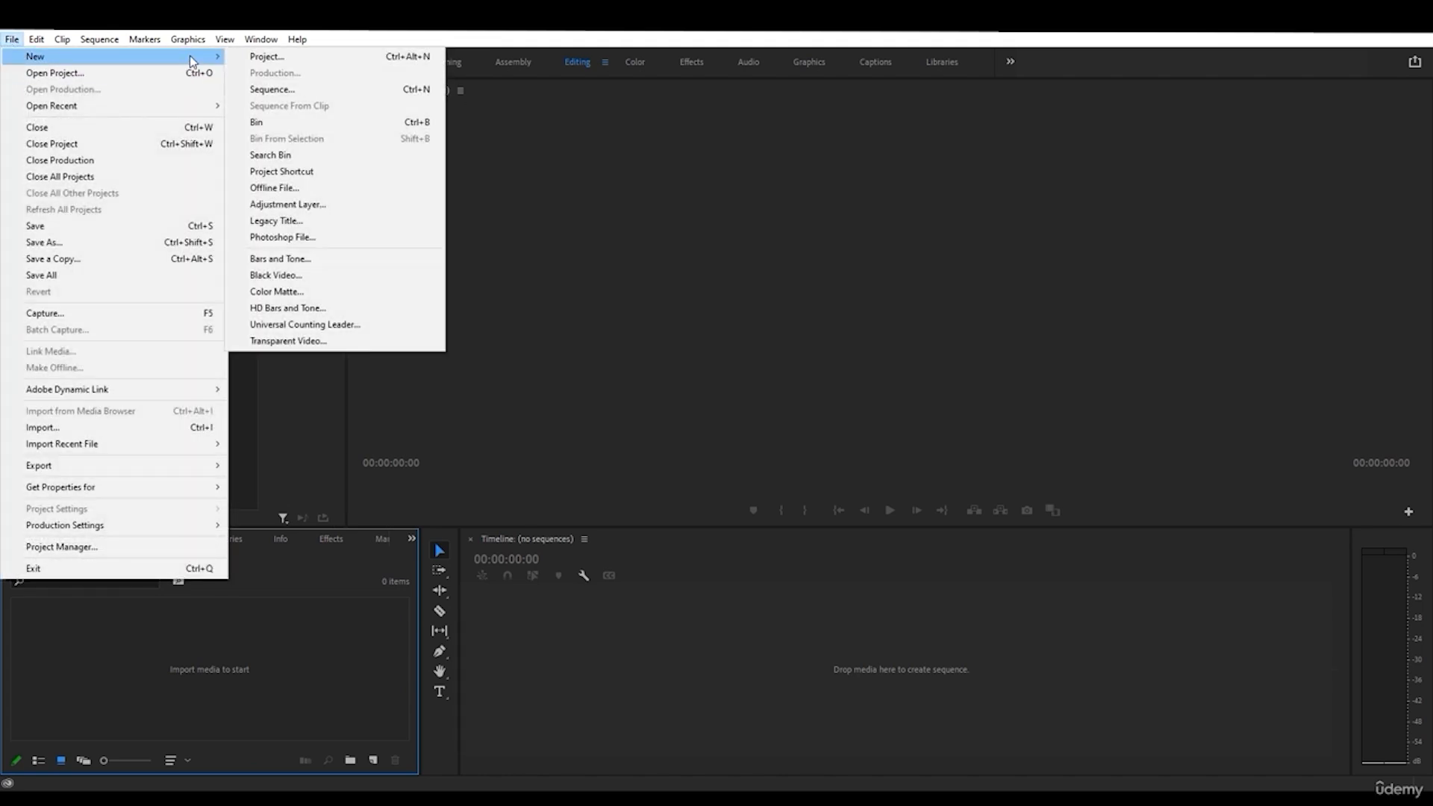
pyautogui.click(277, 220)
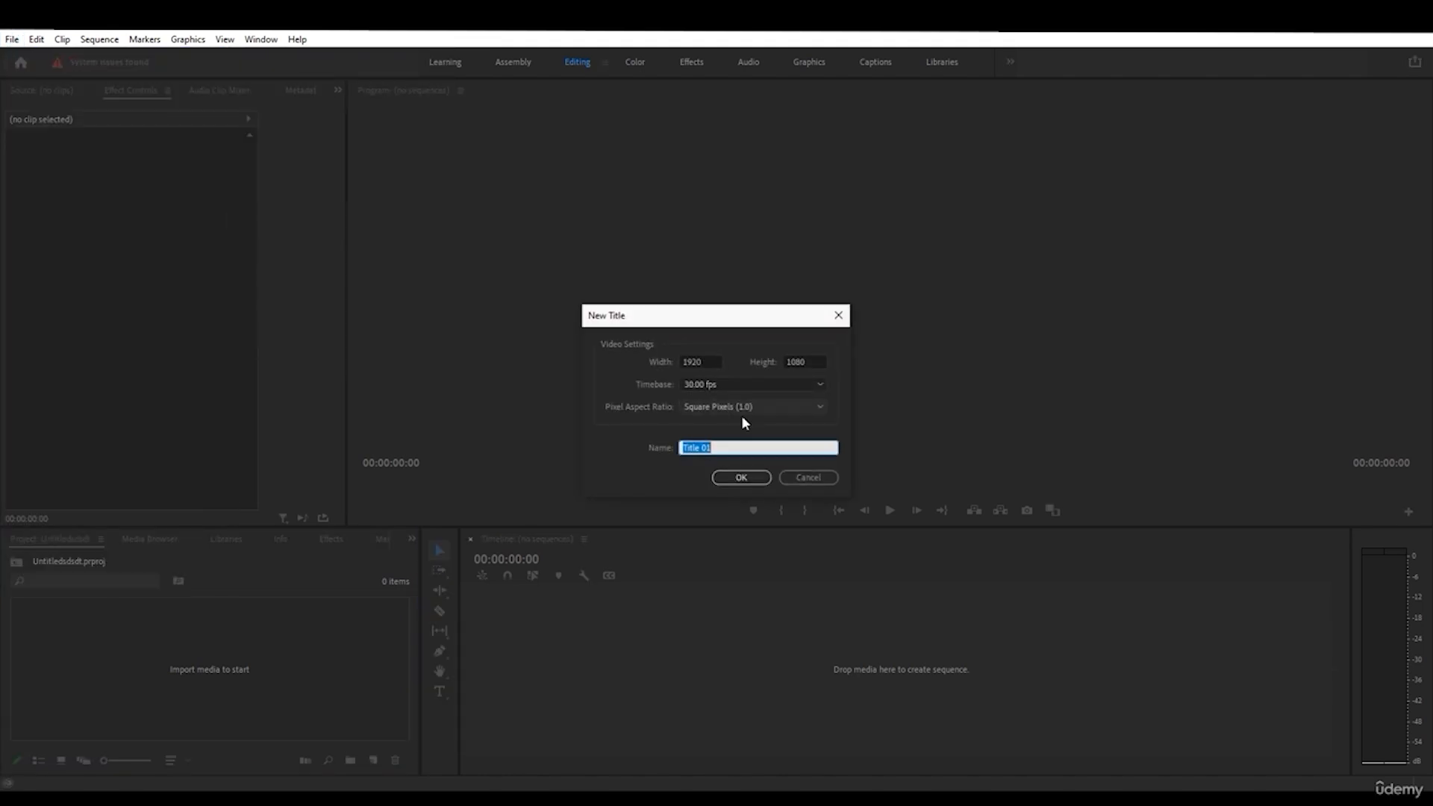
pyautogui.click(740, 478)
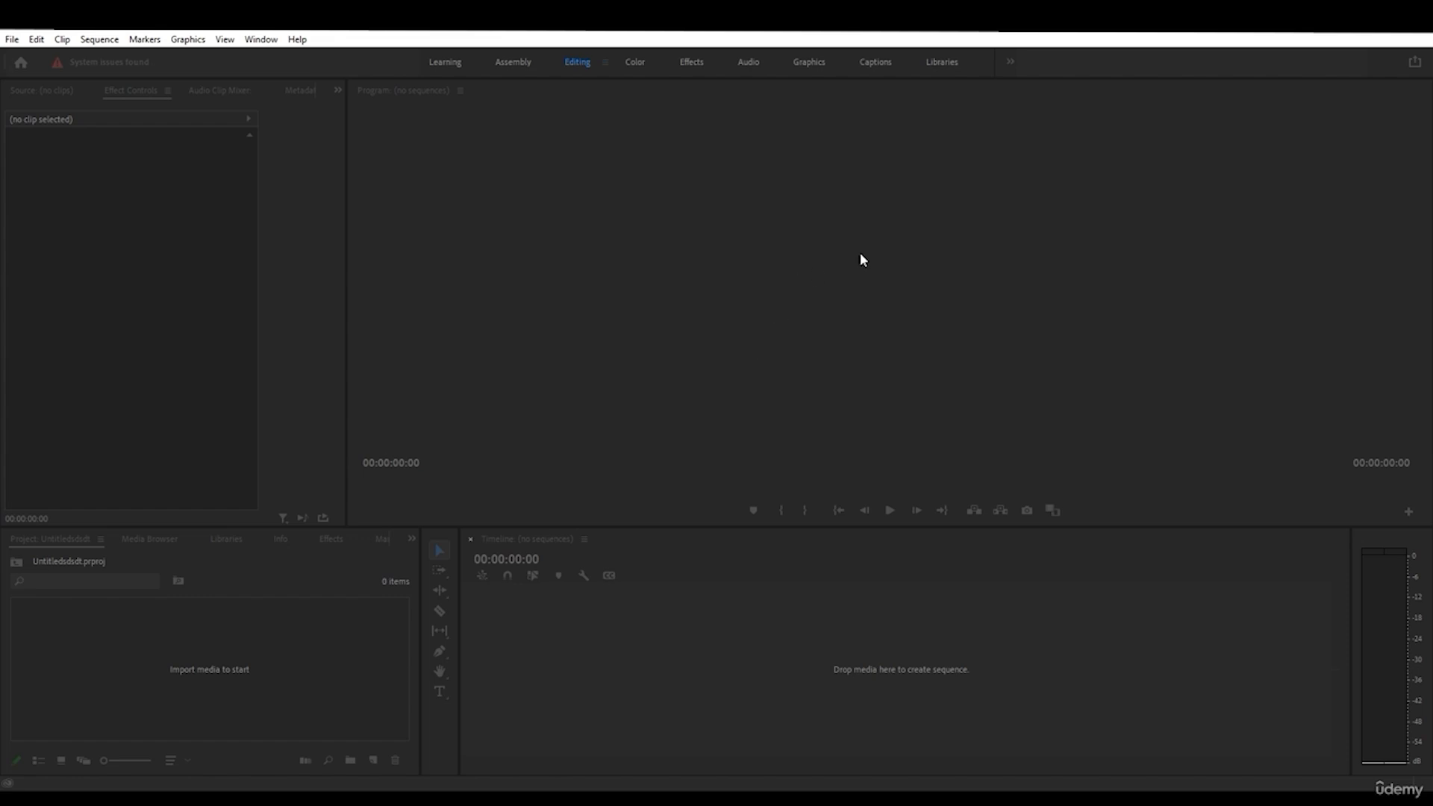
pyautogui.click(869, 472)
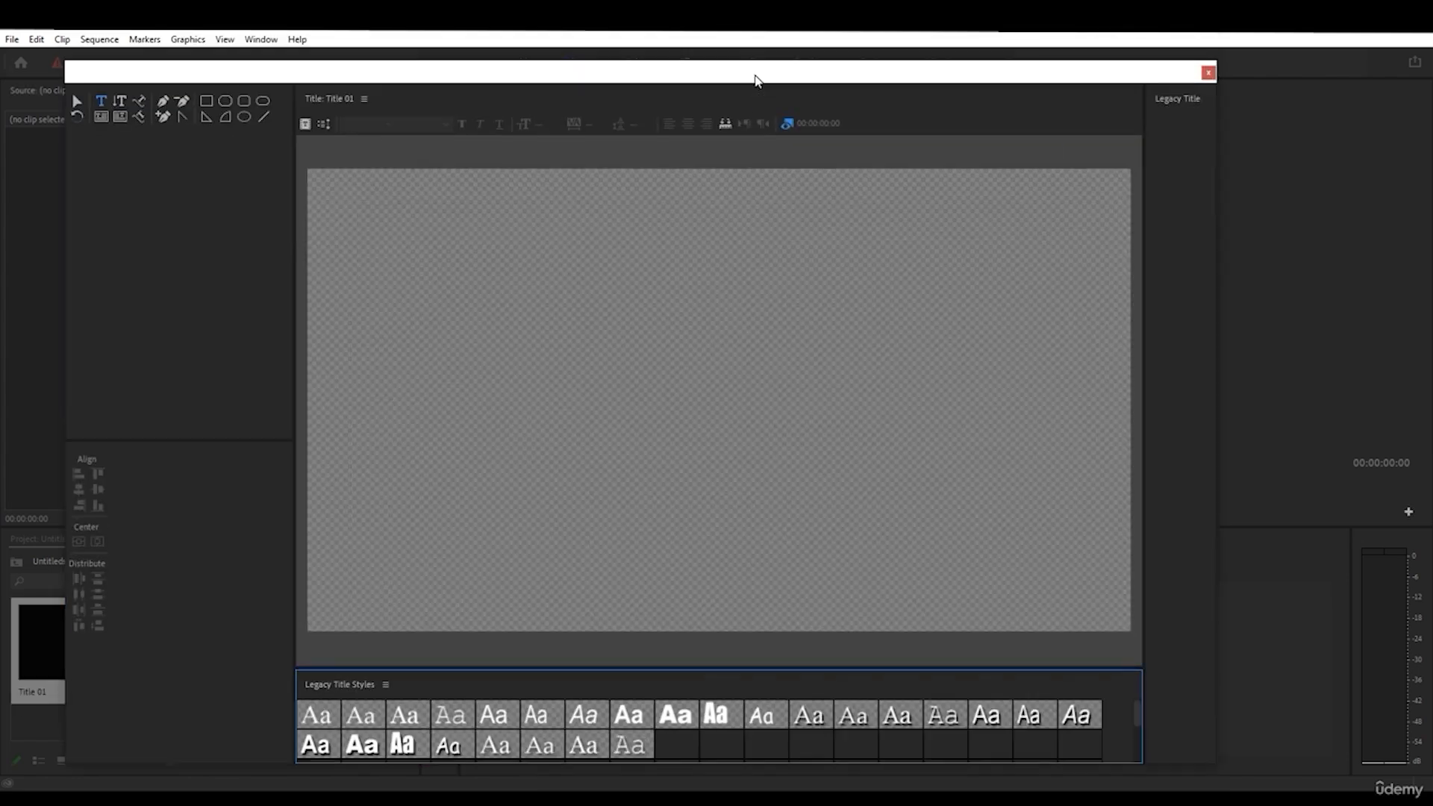
pyautogui.moveTo(1145, 493); pyautogui.dragTo(918, 459)
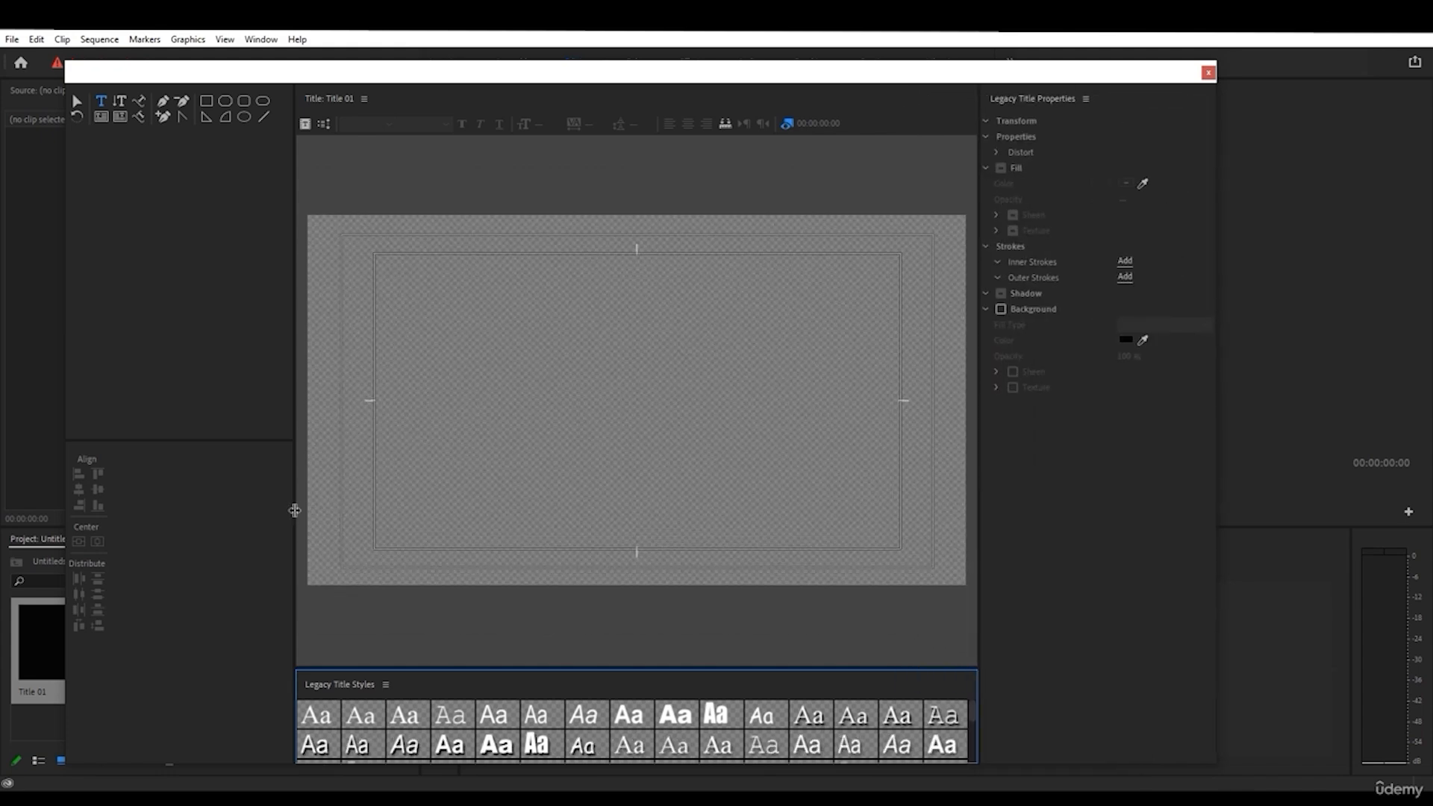
pyautogui.moveTo(295, 510); pyautogui.dragTo(126, 528)
# - Add a text object, replace its trial word THERE with the copied sentence starting "a global computer network", and shift it slightly left and up
pyautogui.click(279, 396)
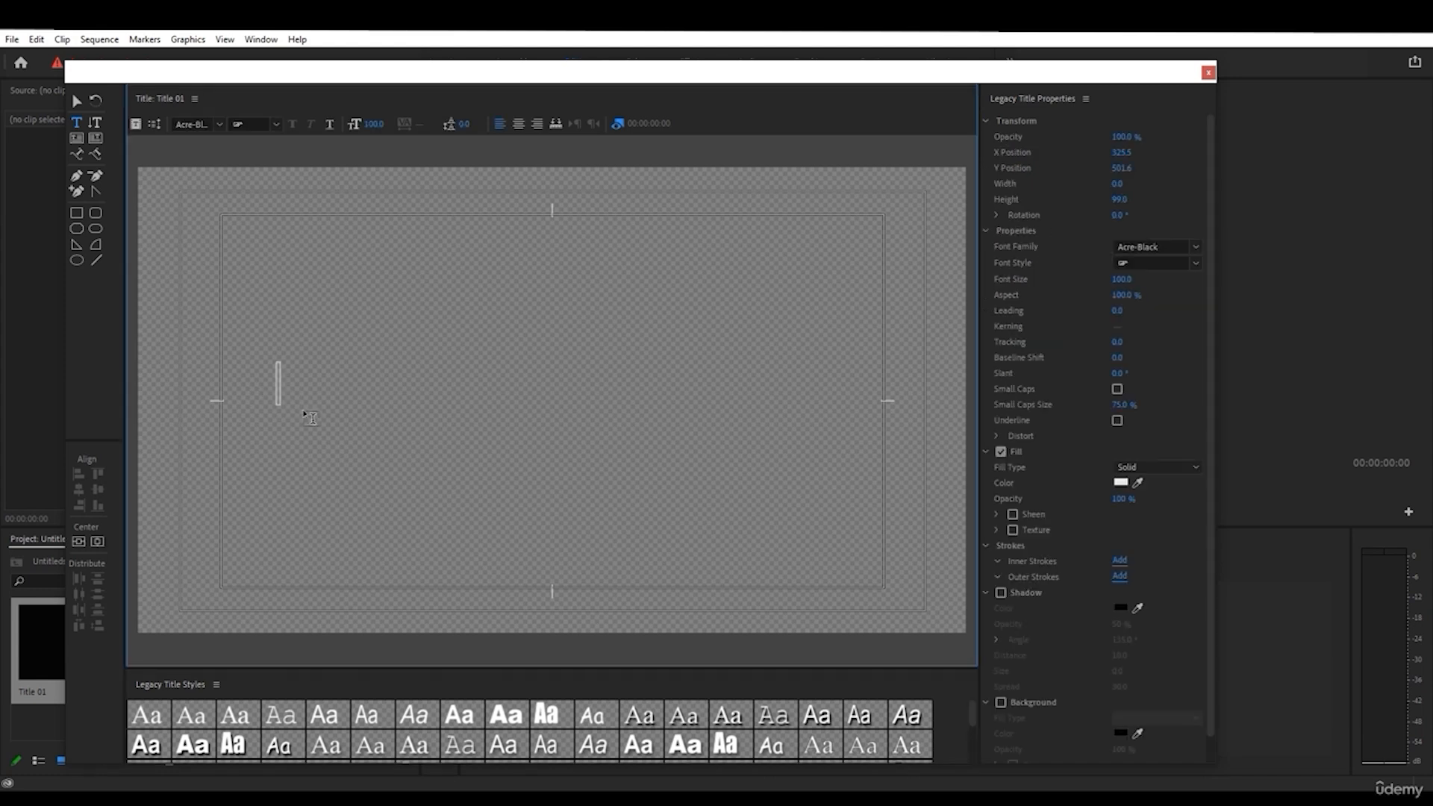
pyautogui.write('TH')
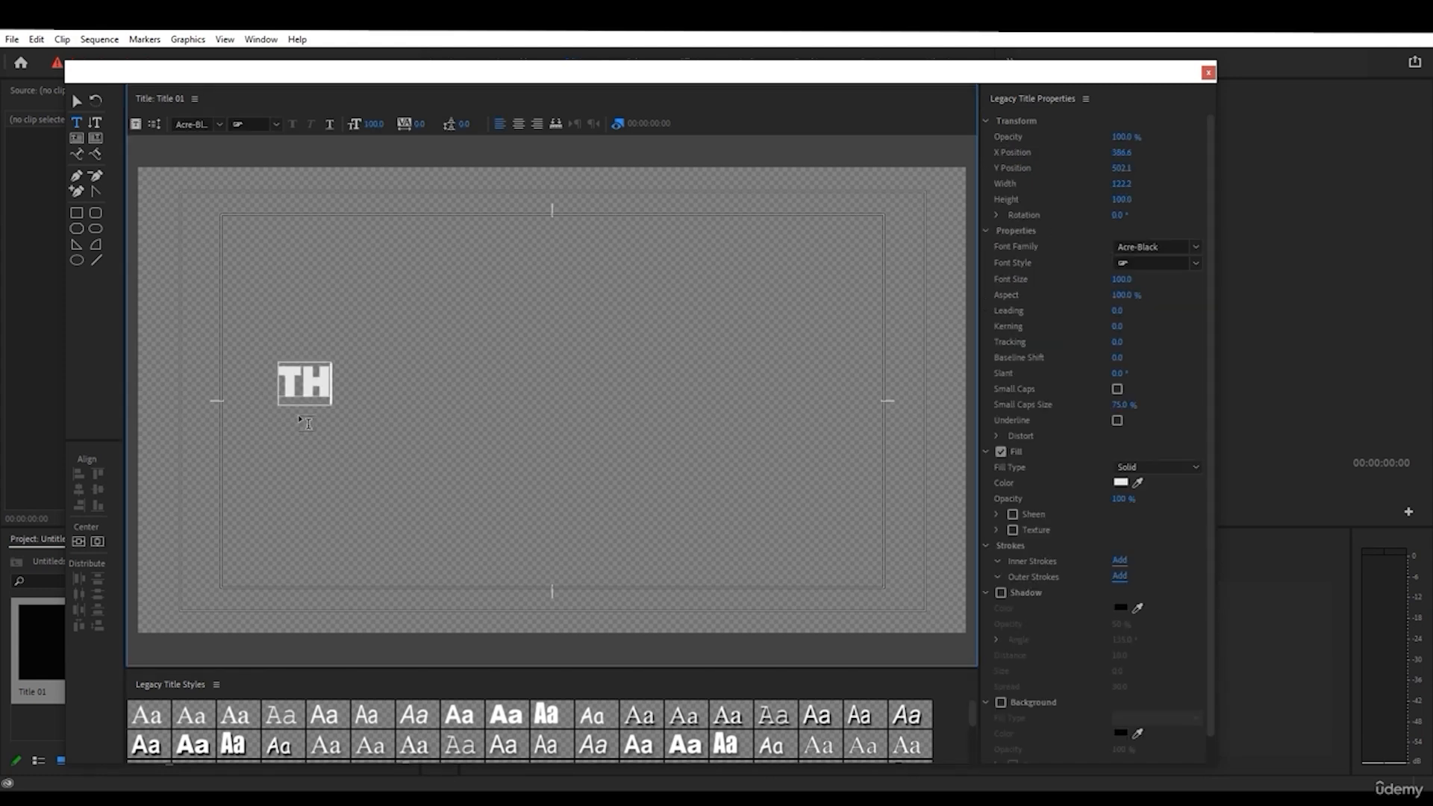
pyautogui.write('ERE')
pyautogui.click(1208, 72)
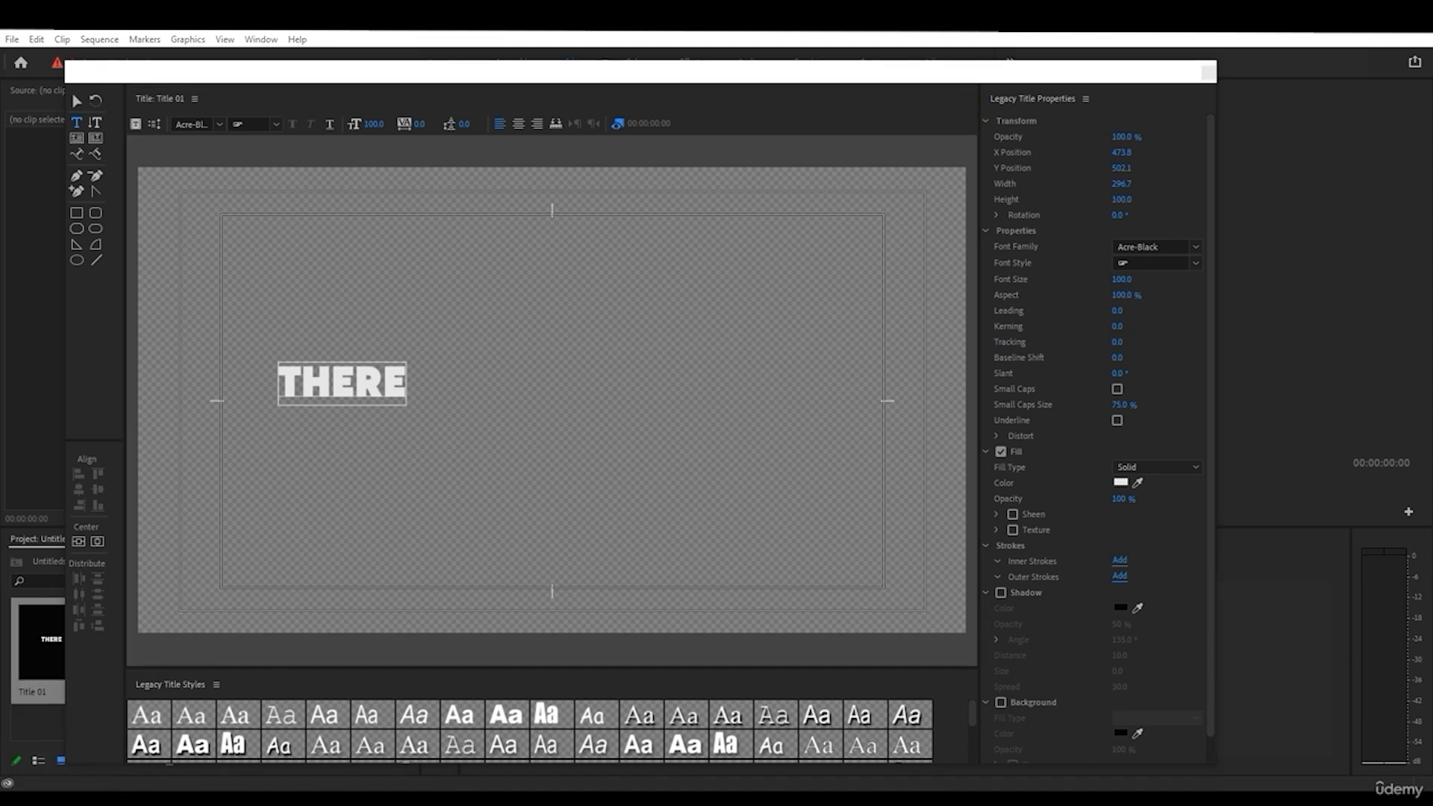
pyautogui.hotkey('ctrl', 'c')
pyautogui.click(346, 393)
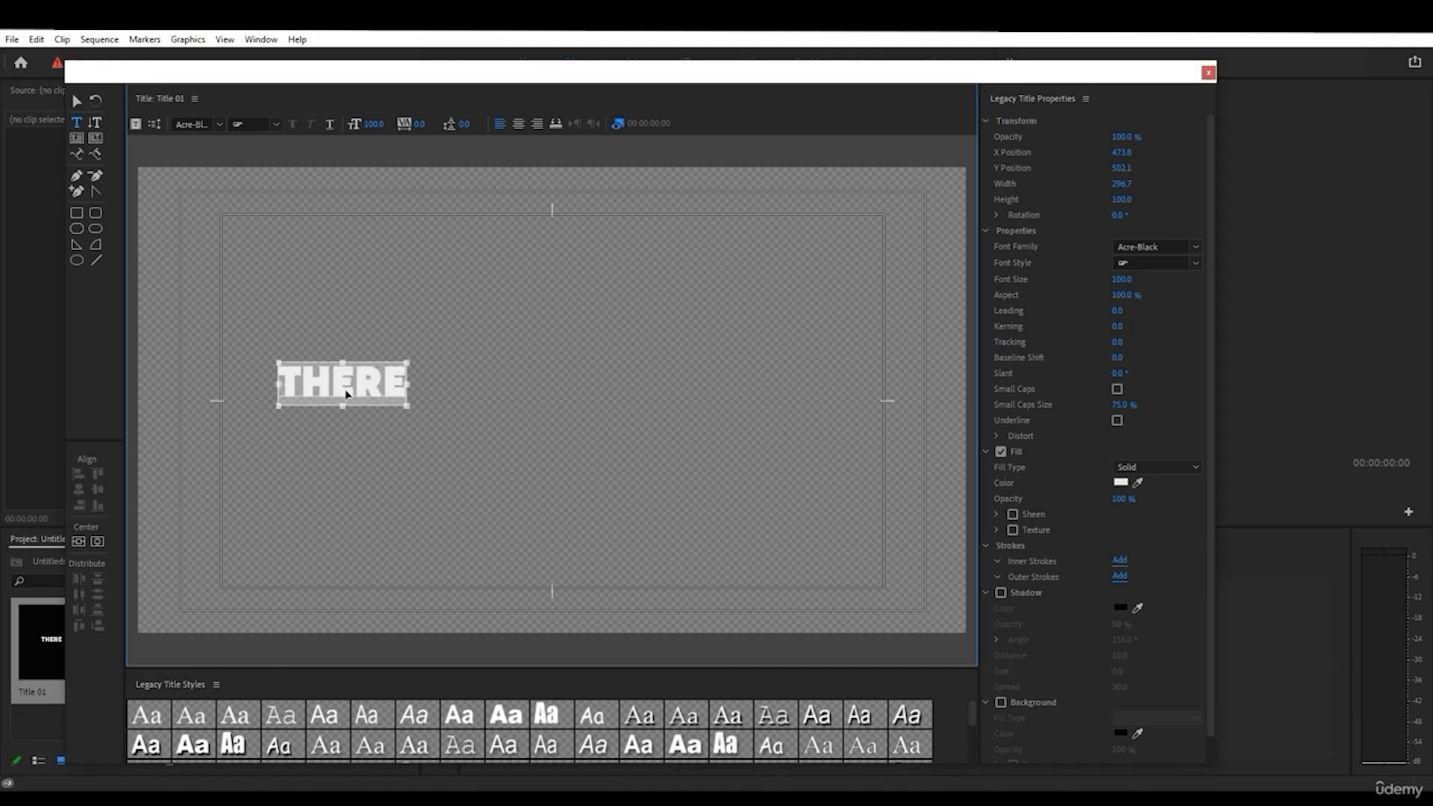
pyautogui.hotkey('ctrl', 'a')
pyautogui.hotkey('ctrl', 'v')
pyautogui.click(77, 102)
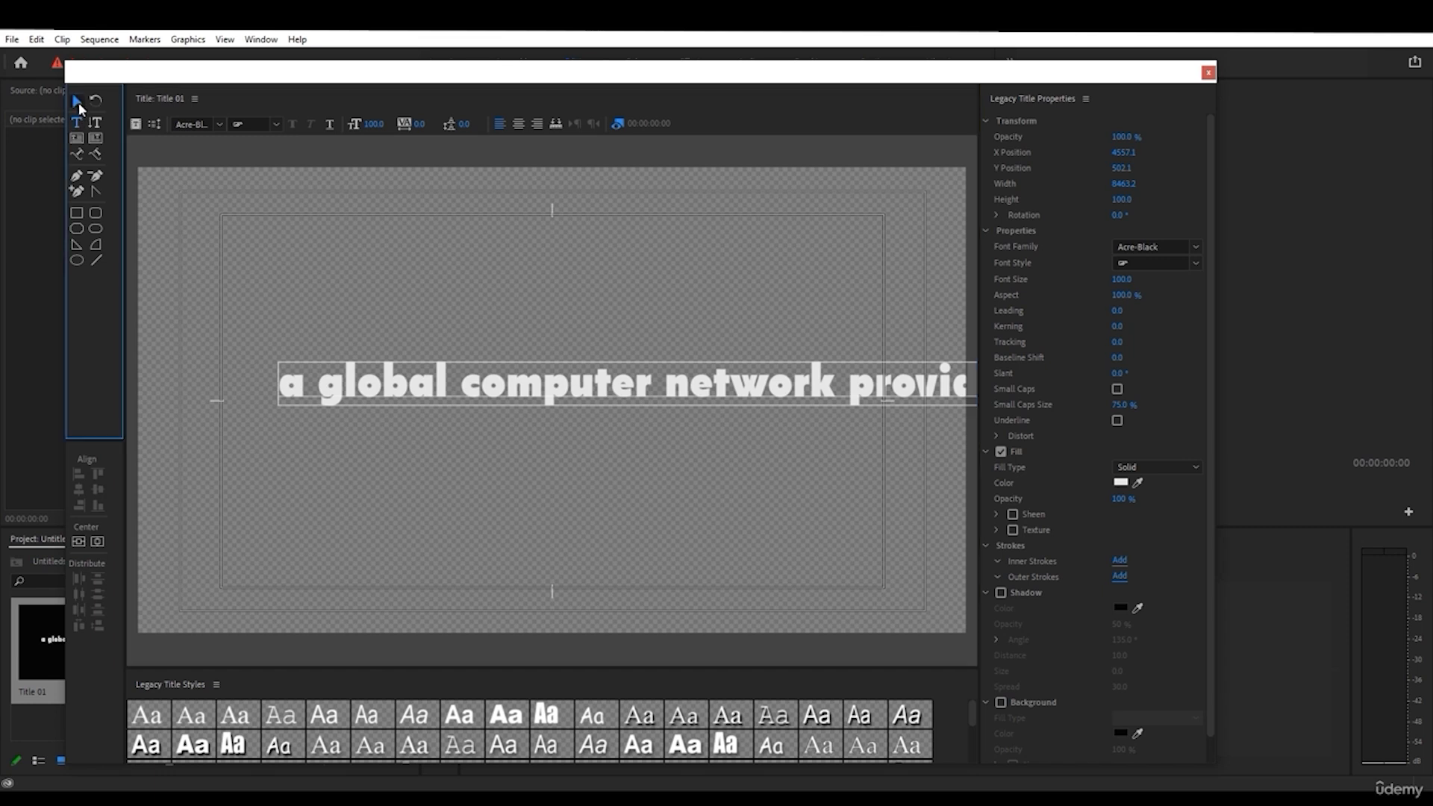
pyautogui.moveTo(410, 378); pyautogui.dragTo(359, 370)
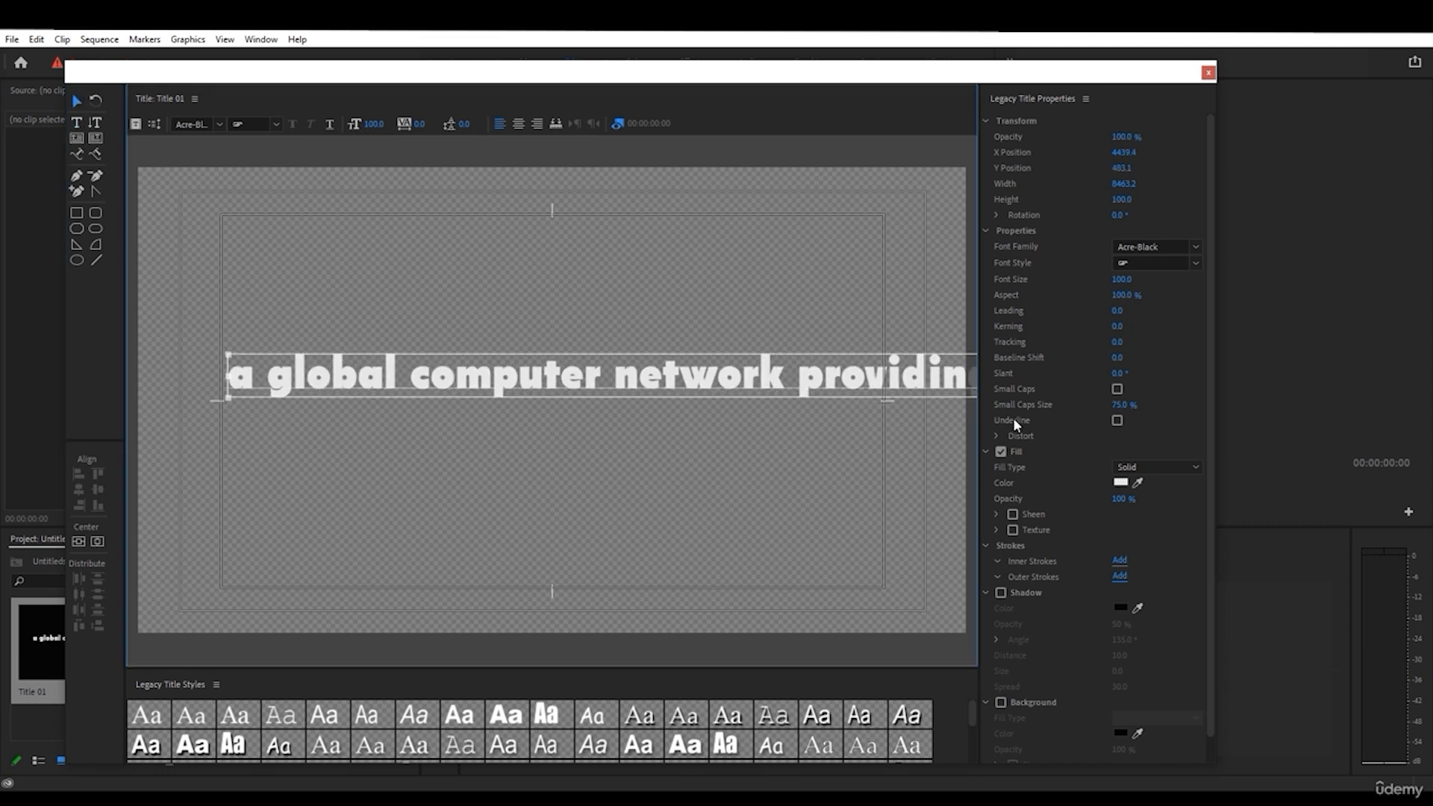
# - Try Small Caps on the sentence, leave the option off, and move the text slightly down
pyautogui.click(1117, 389)
pyautogui.click(1116, 389)
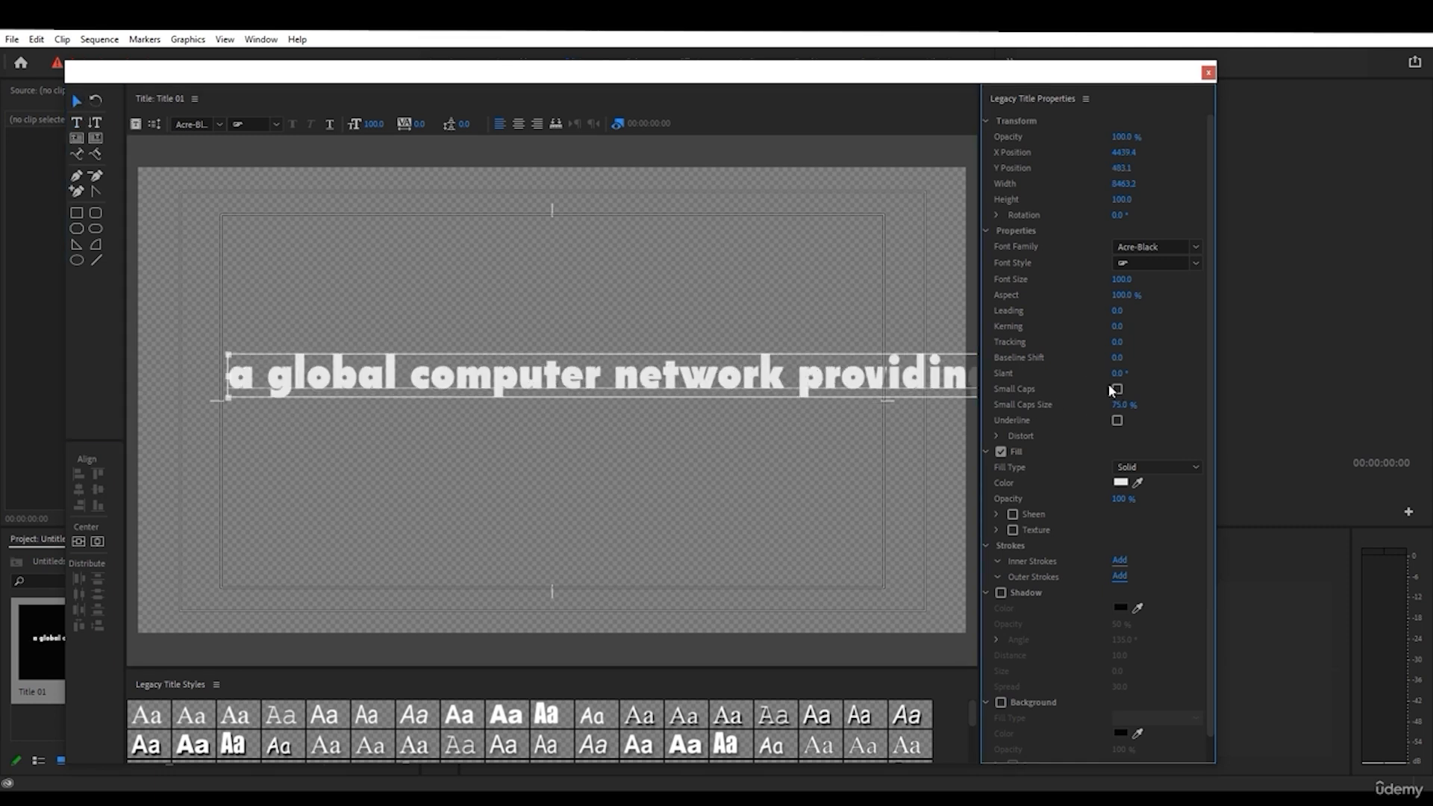
pyautogui.click(1117, 389)
pyautogui.click(1117, 390)
pyautogui.click(1118, 389)
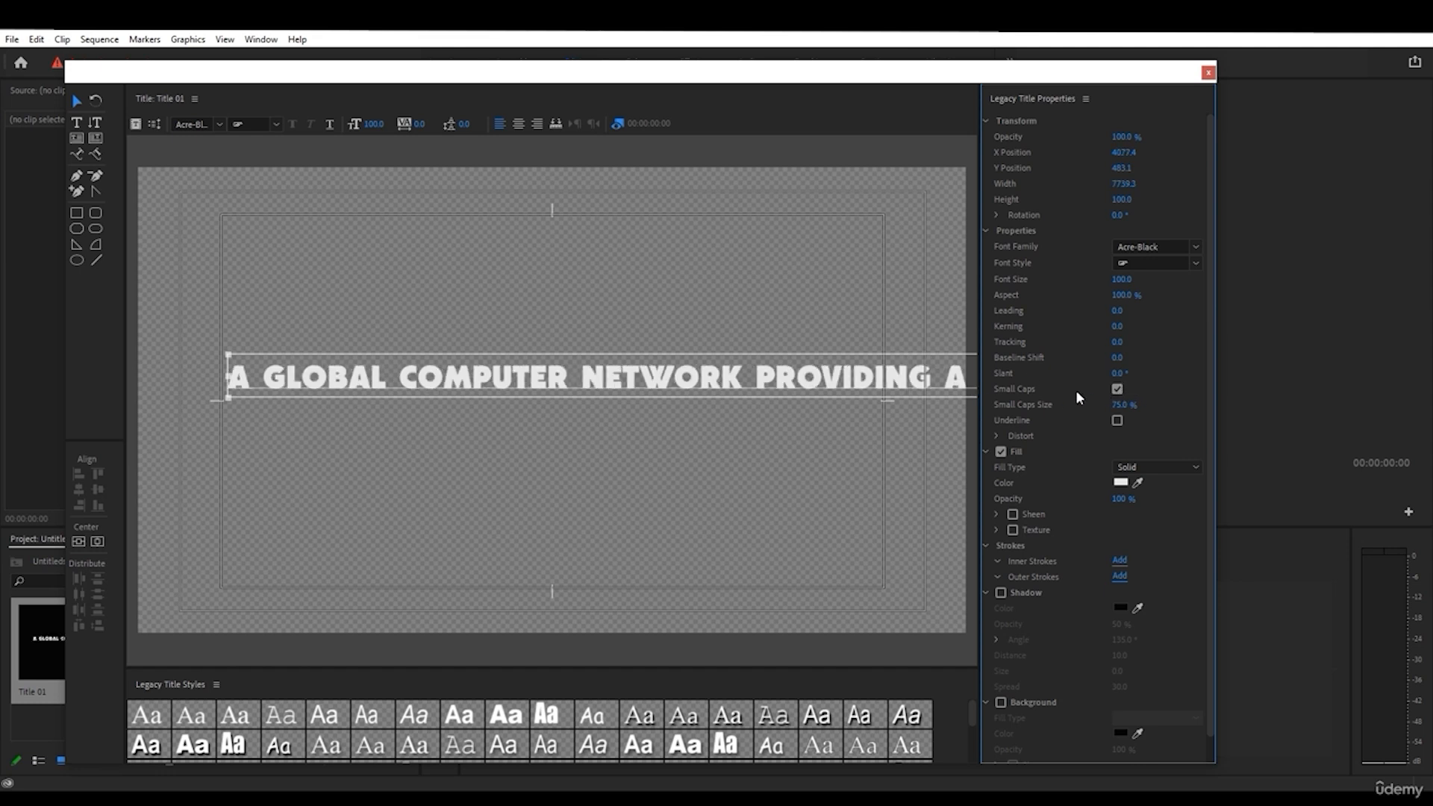
pyautogui.click(1117, 389)
pyautogui.moveTo(593, 382)
pyautogui.mouseDown()
pyautogui.moveTo(609, 388)
pyautogui.moveTo(581, 395)
pyautogui.moveTo(595, 399)
pyautogui.mouseUp()
# - Set the title type to Crawl Right with Start Off Screen and End Off Screen enabled
pyautogui.click(617, 123)
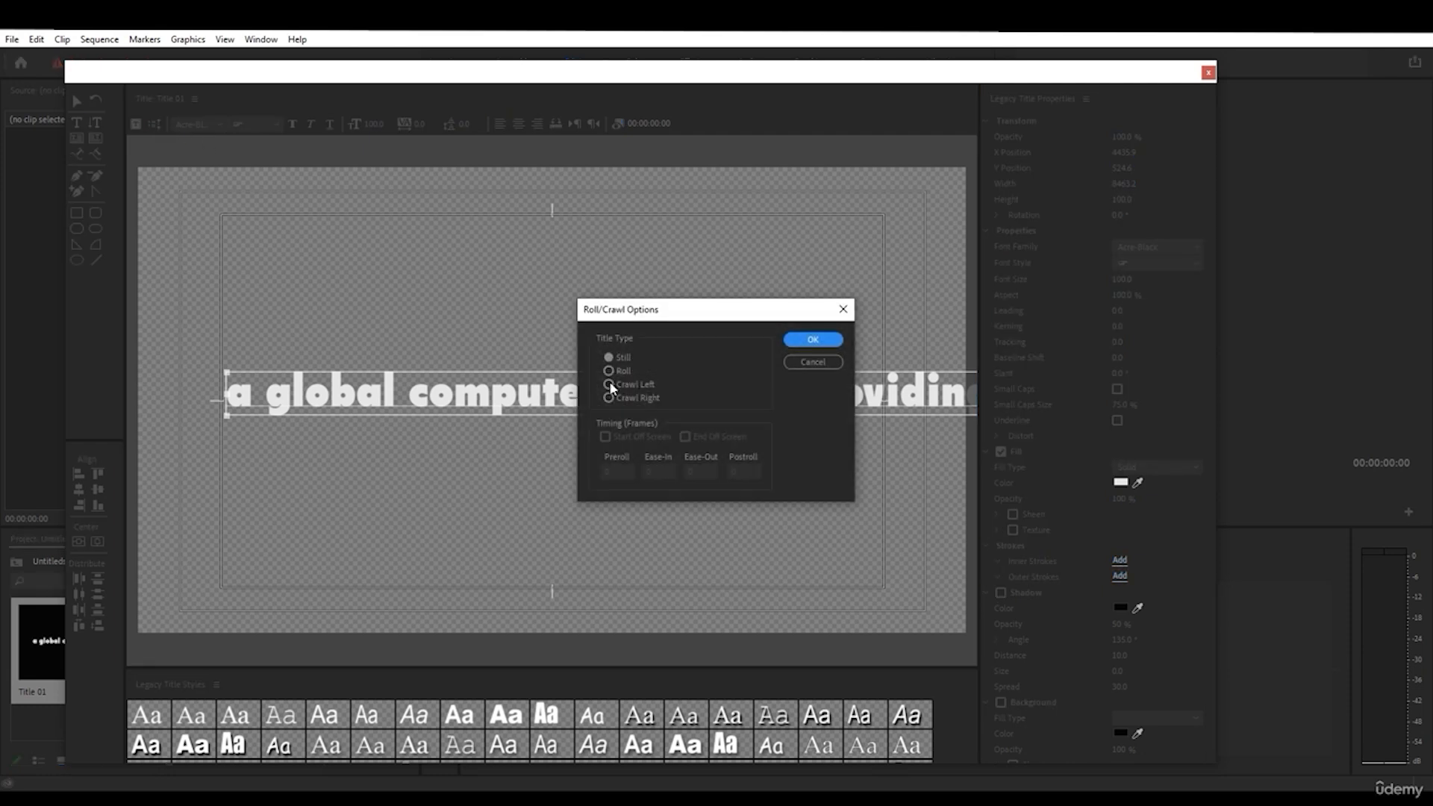
pyautogui.click(610, 384)
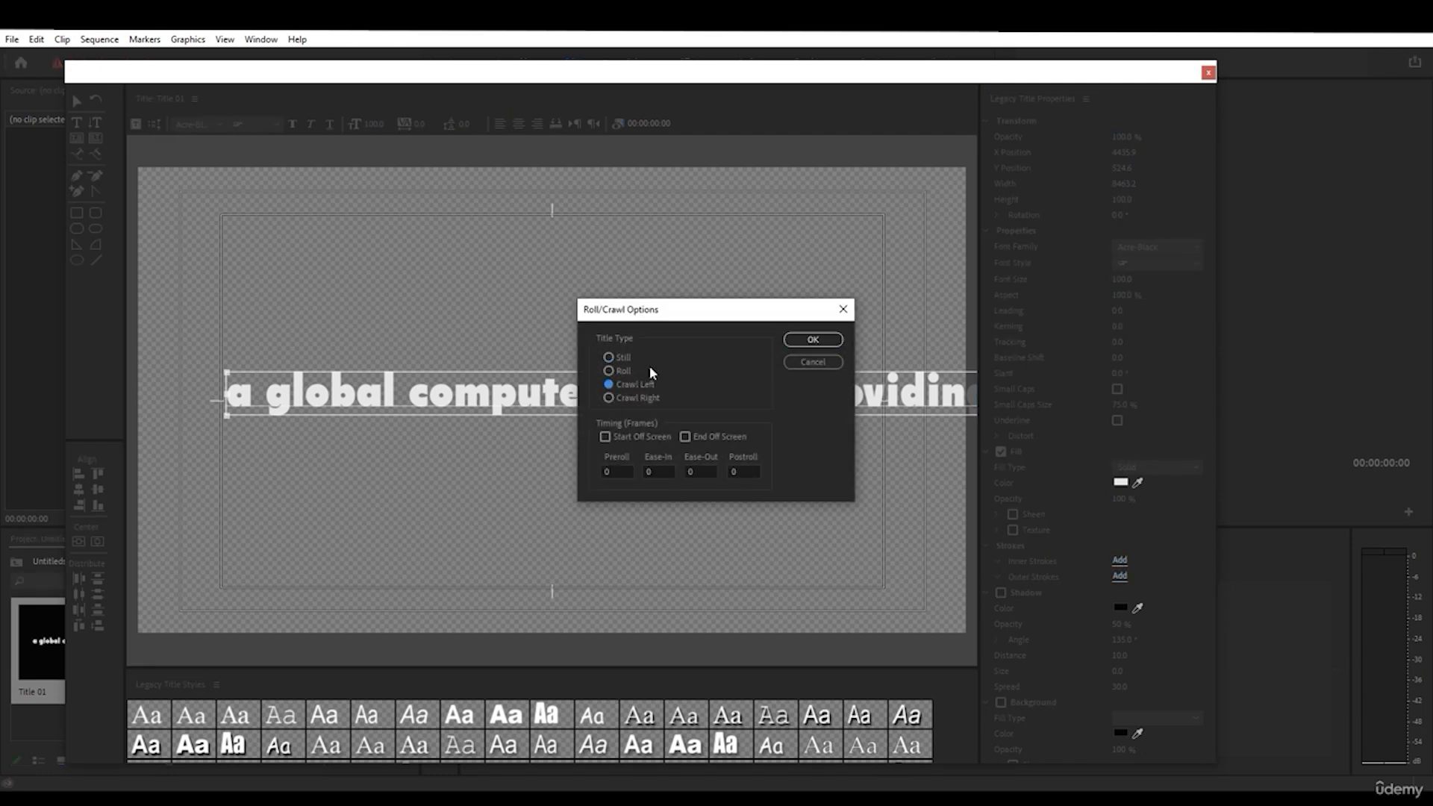
pyautogui.click(610, 372)
pyautogui.click(686, 437)
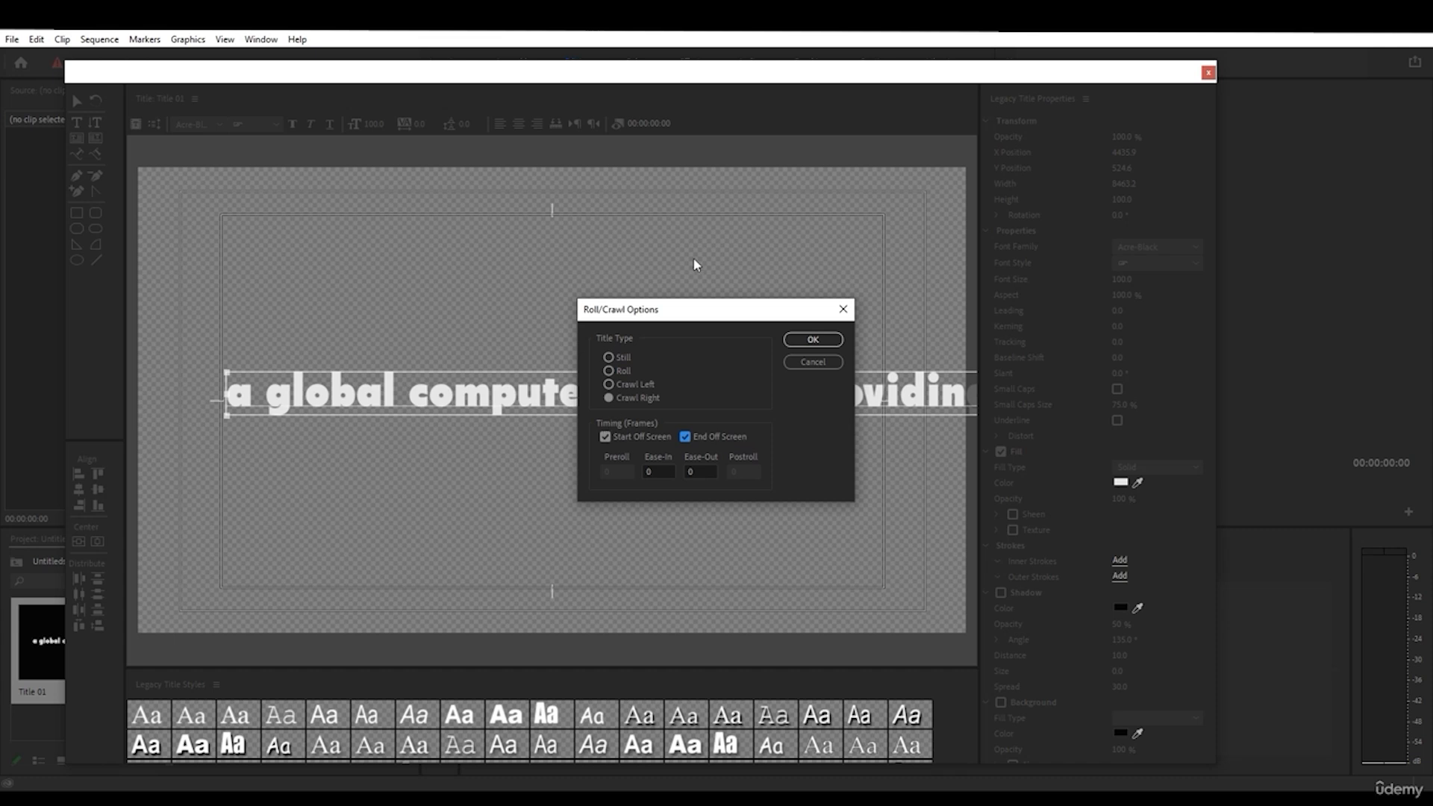
pyautogui.click(796, 342)
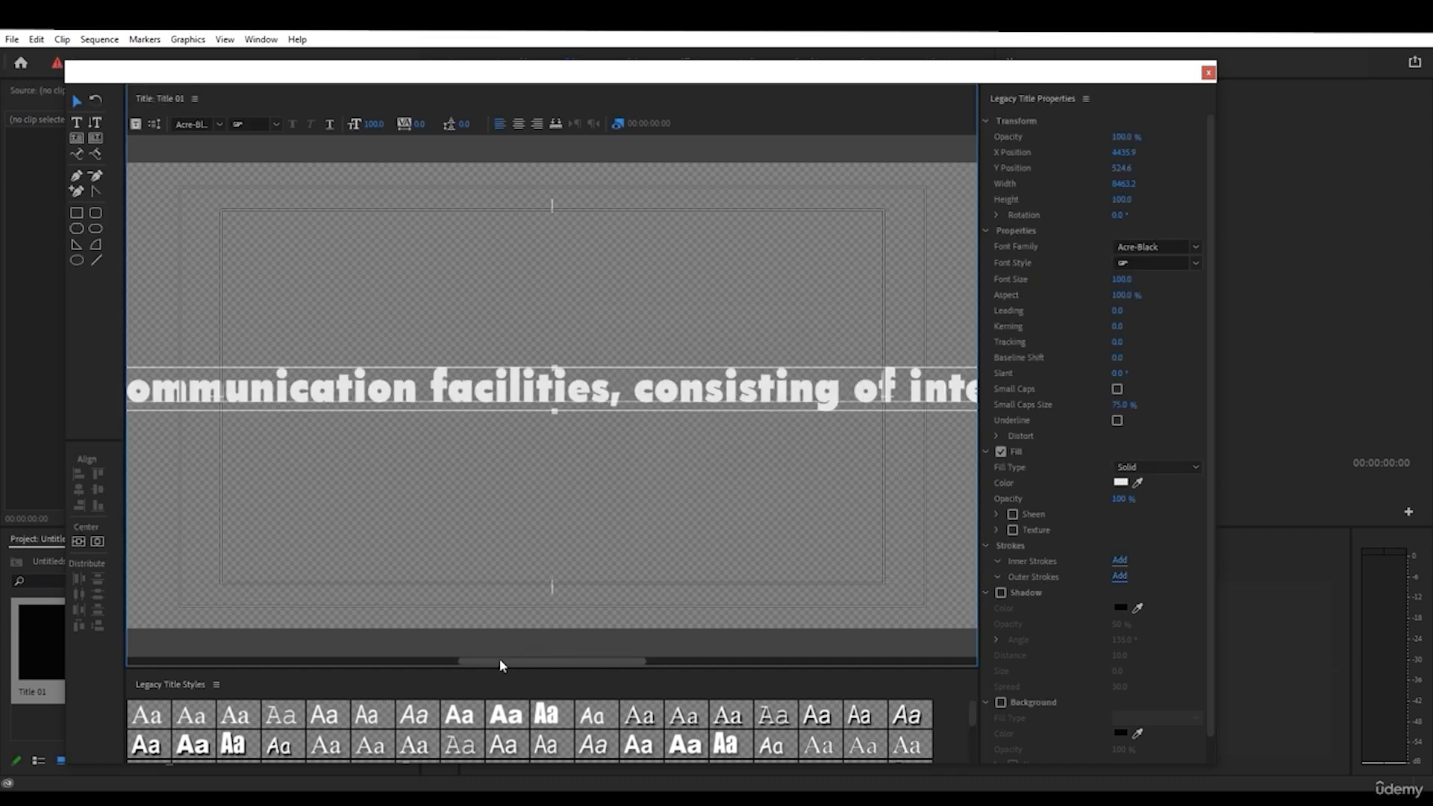
pyautogui.click(140, 666)
pyautogui.moveTo(140, 665); pyautogui.dragTo(334, 661)
pyautogui.moveTo(443, 665); pyautogui.dragTo(612, 664)
pyautogui.moveTo(805, 675); pyautogui.dragTo(235, 663)
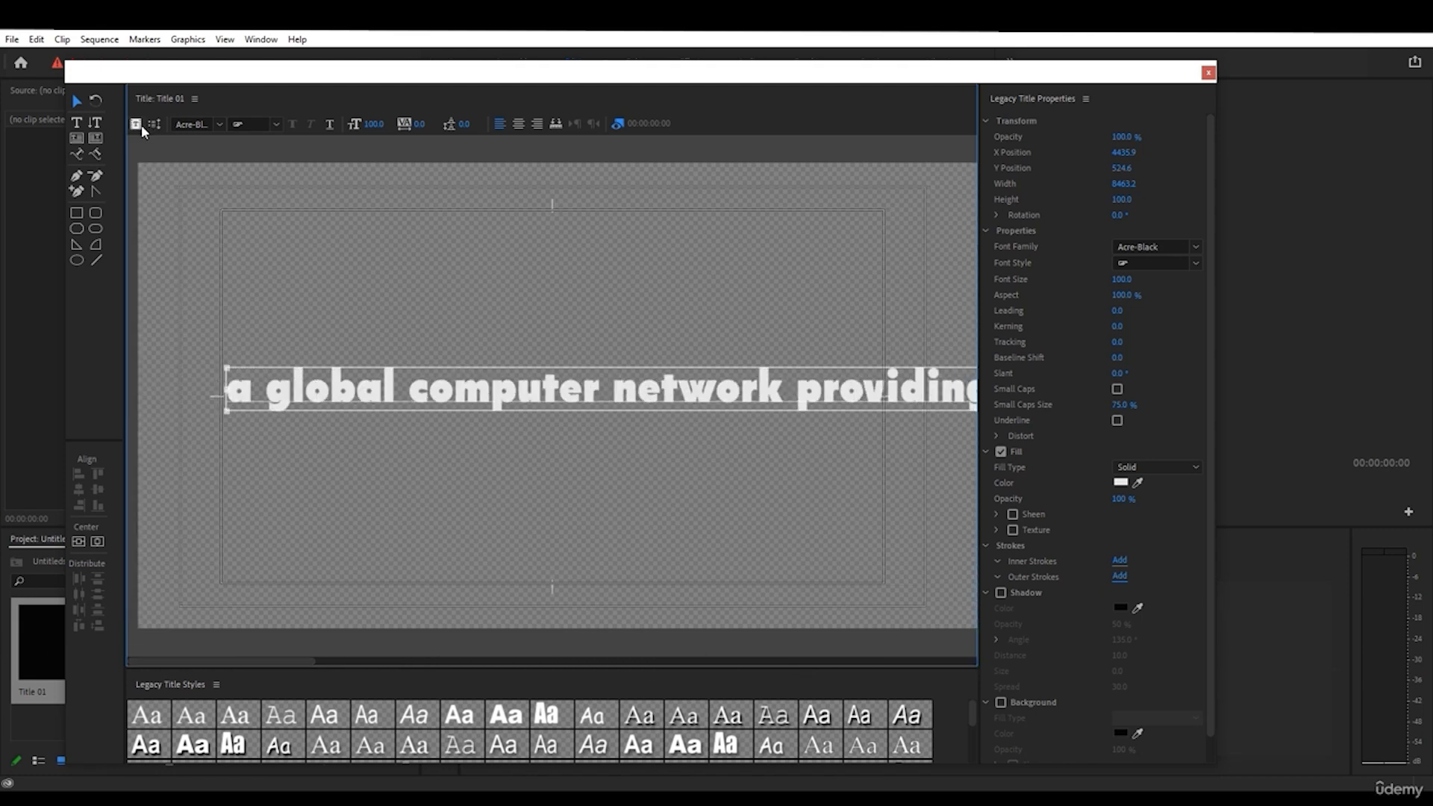
# - Turn off Start Off Screen and End Off Screen for the crawl and look along the sentence on the canvas
pyautogui.click(143, 126)
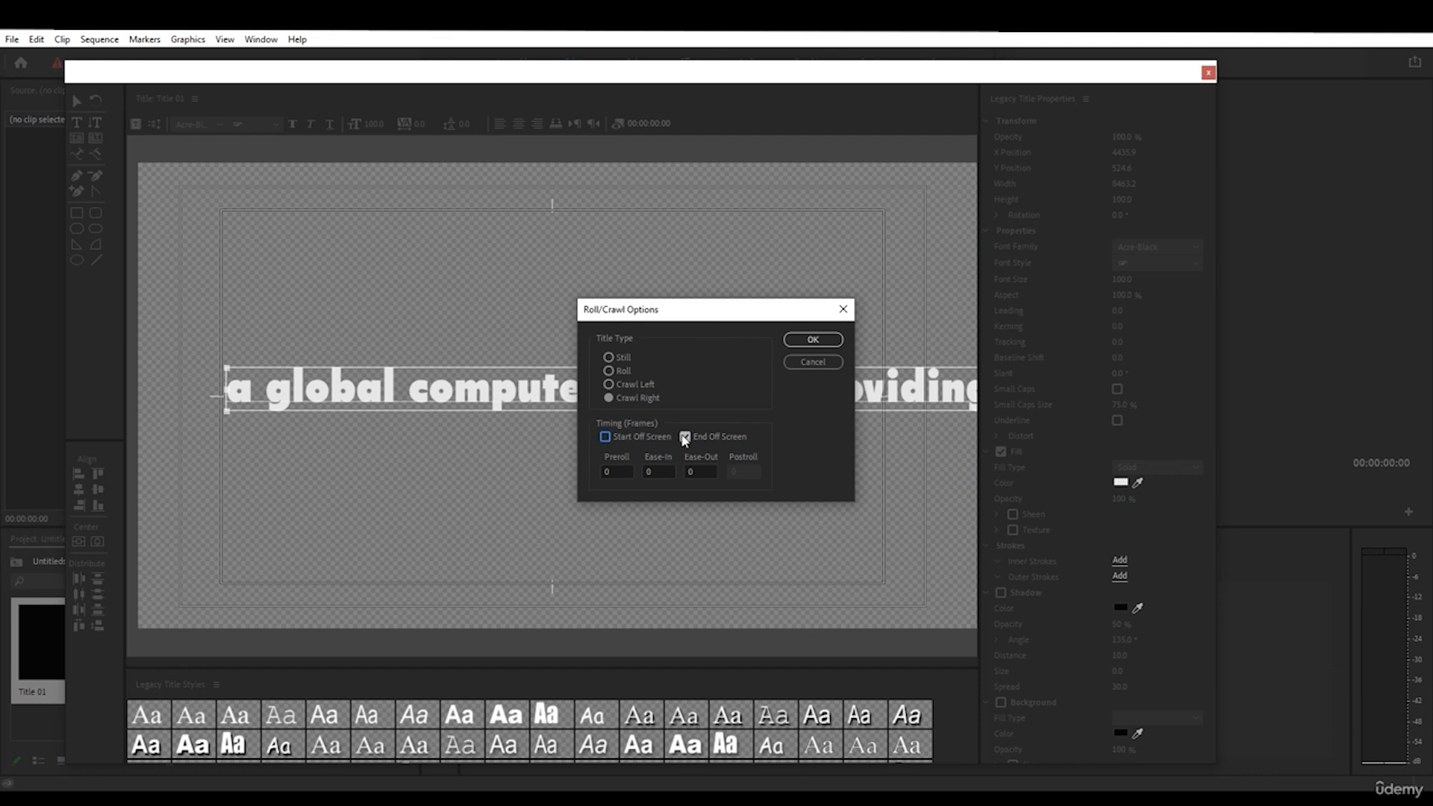
pyautogui.click(813, 340)
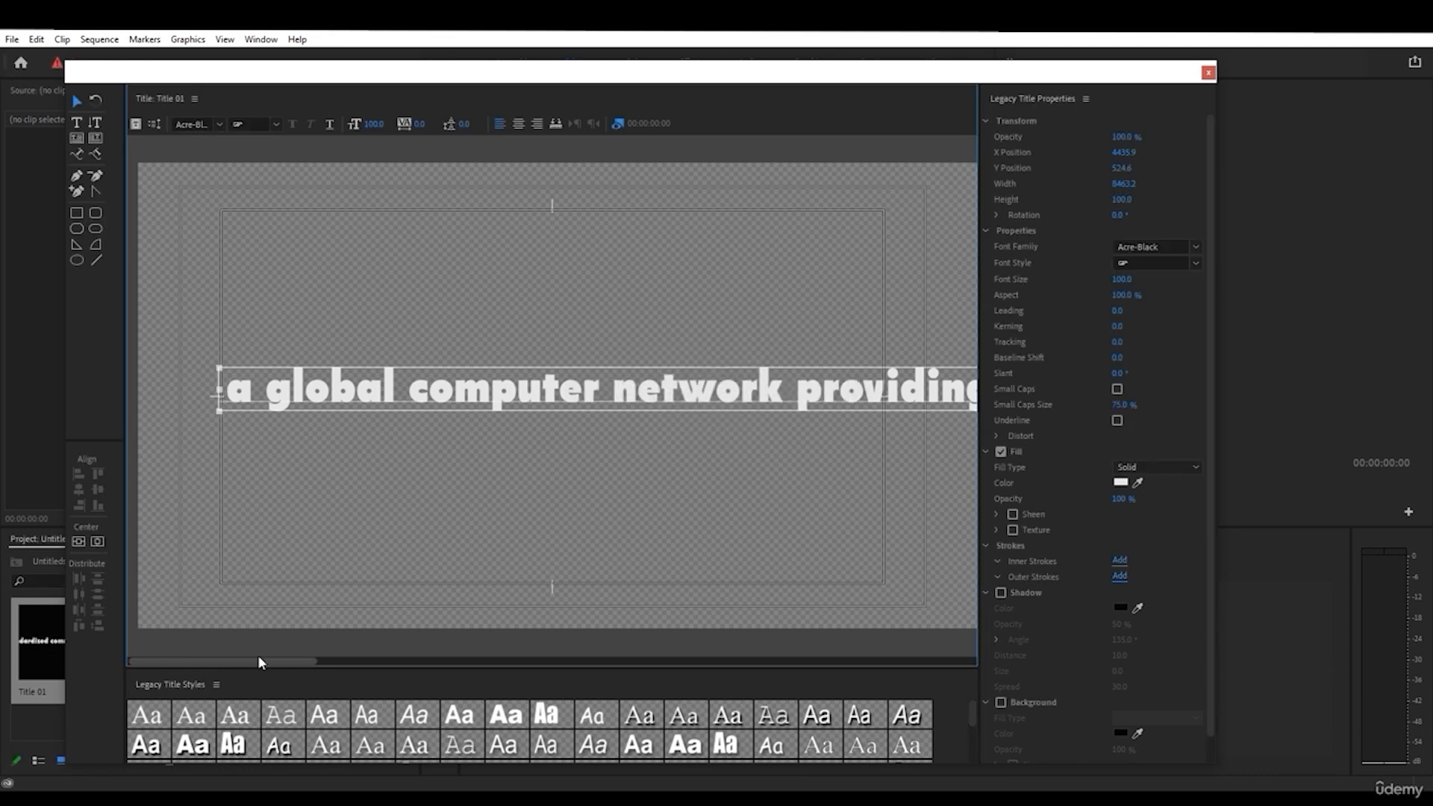
pyautogui.moveTo(441, 643); pyautogui.dragTo(668, 652)
pyautogui.moveTo(814, 650); pyautogui.dragTo(966, 652)
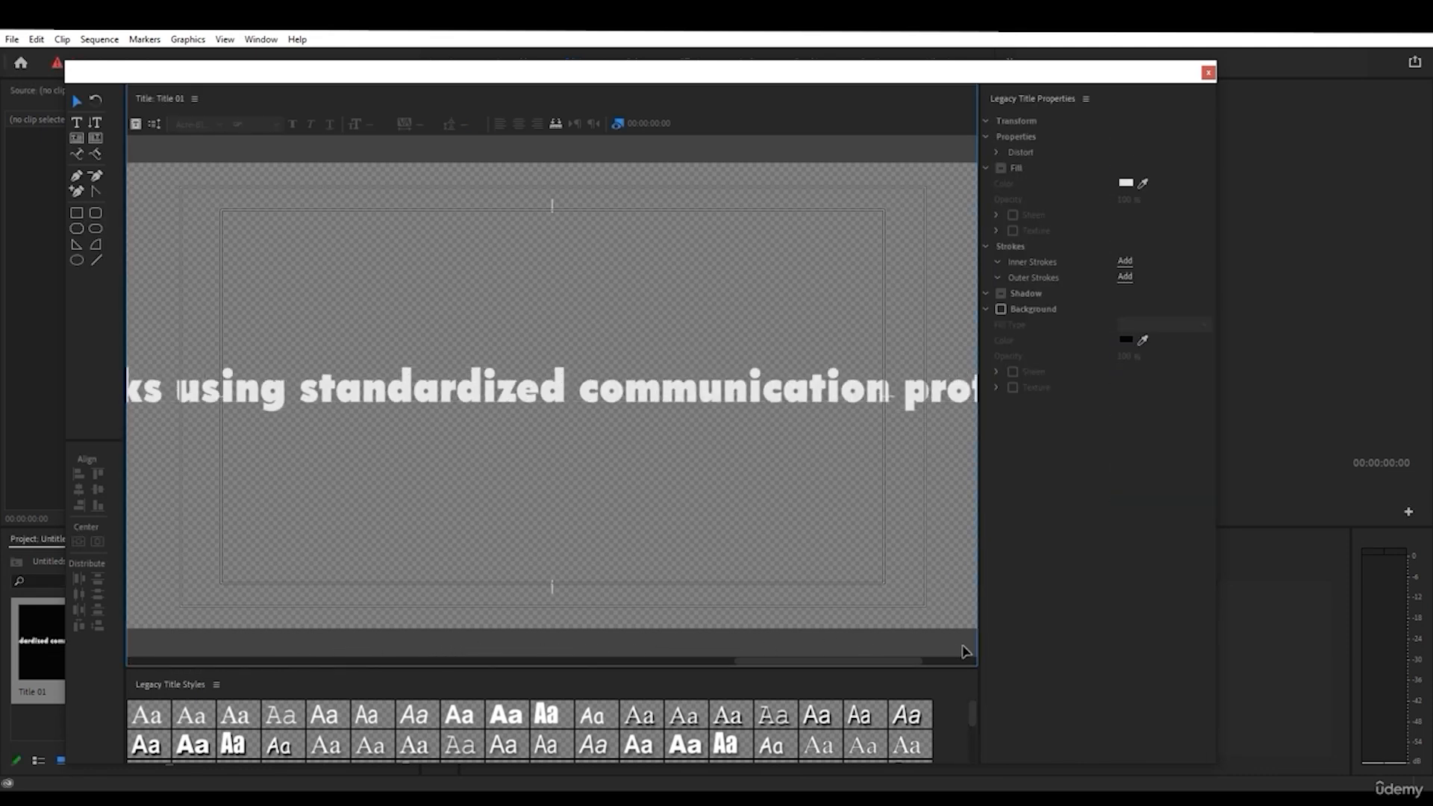
pyautogui.click(501, 661)
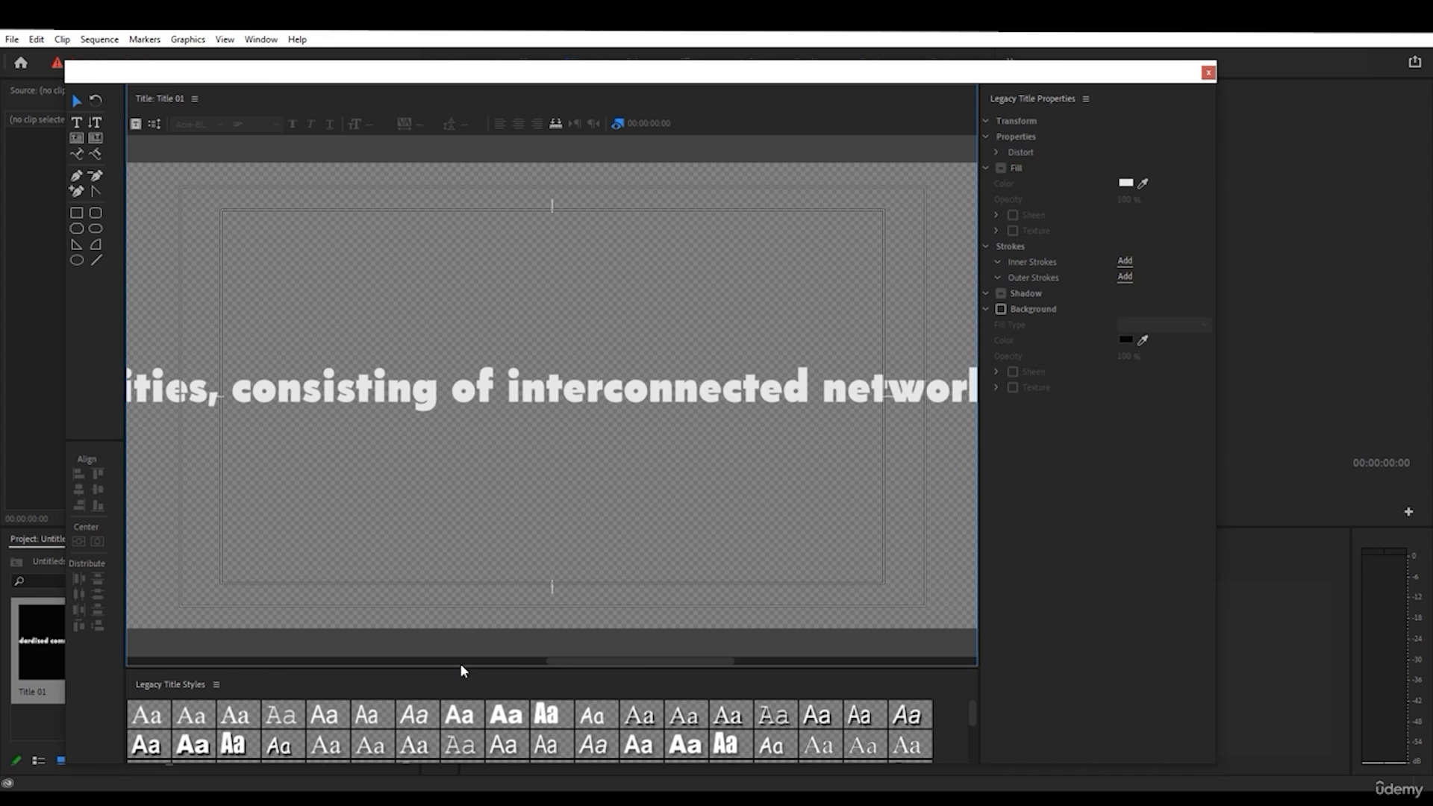
pyautogui.click(271, 661)
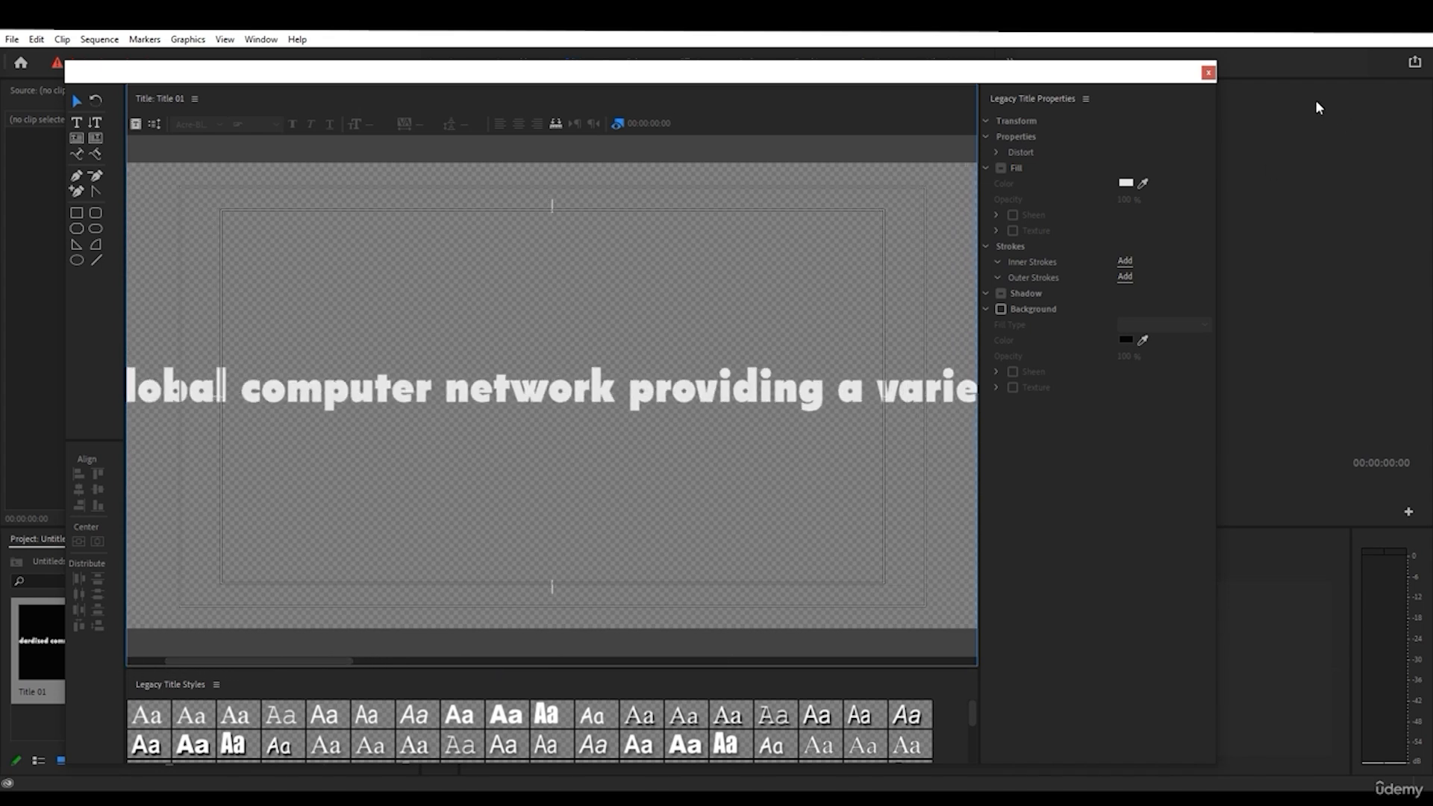
# - Close the title editor, create a sequence from Title 01 in the empty timeline, and scrub through the crawl
pyautogui.click(1208, 73)
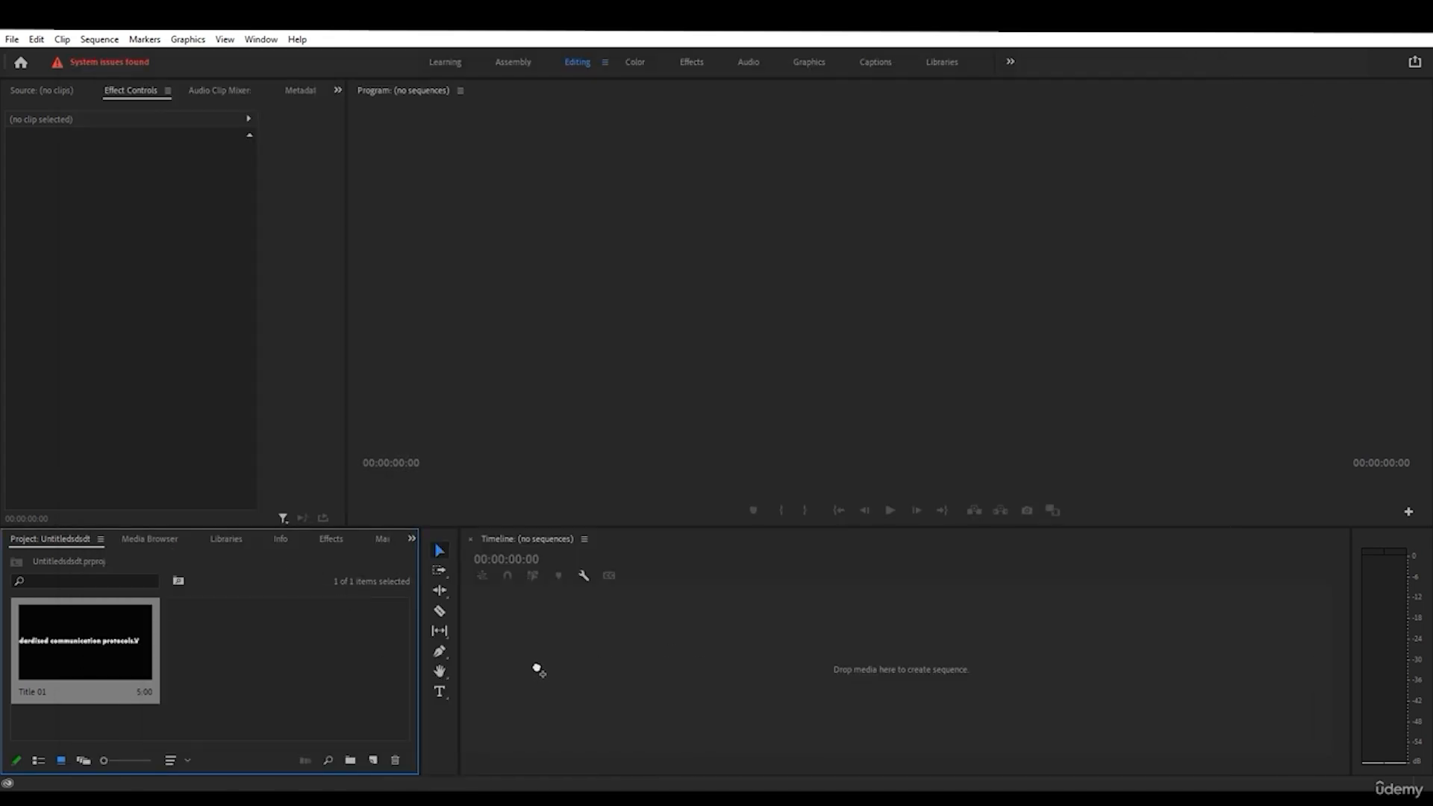
pyautogui.moveTo(544, 665); pyautogui.dragTo(544, 665)
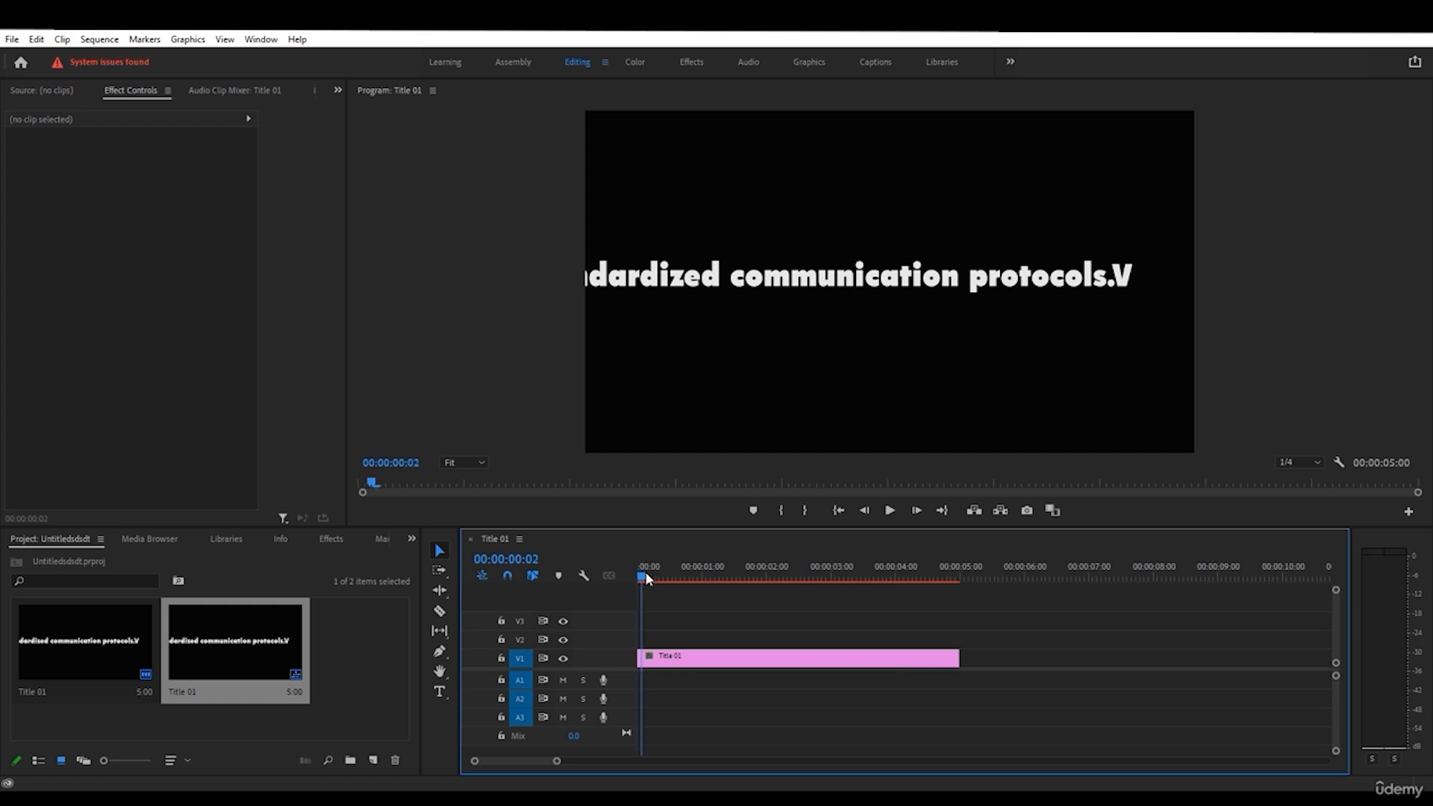
pyautogui.moveTo(645, 571); pyautogui.dragTo(790, 634)
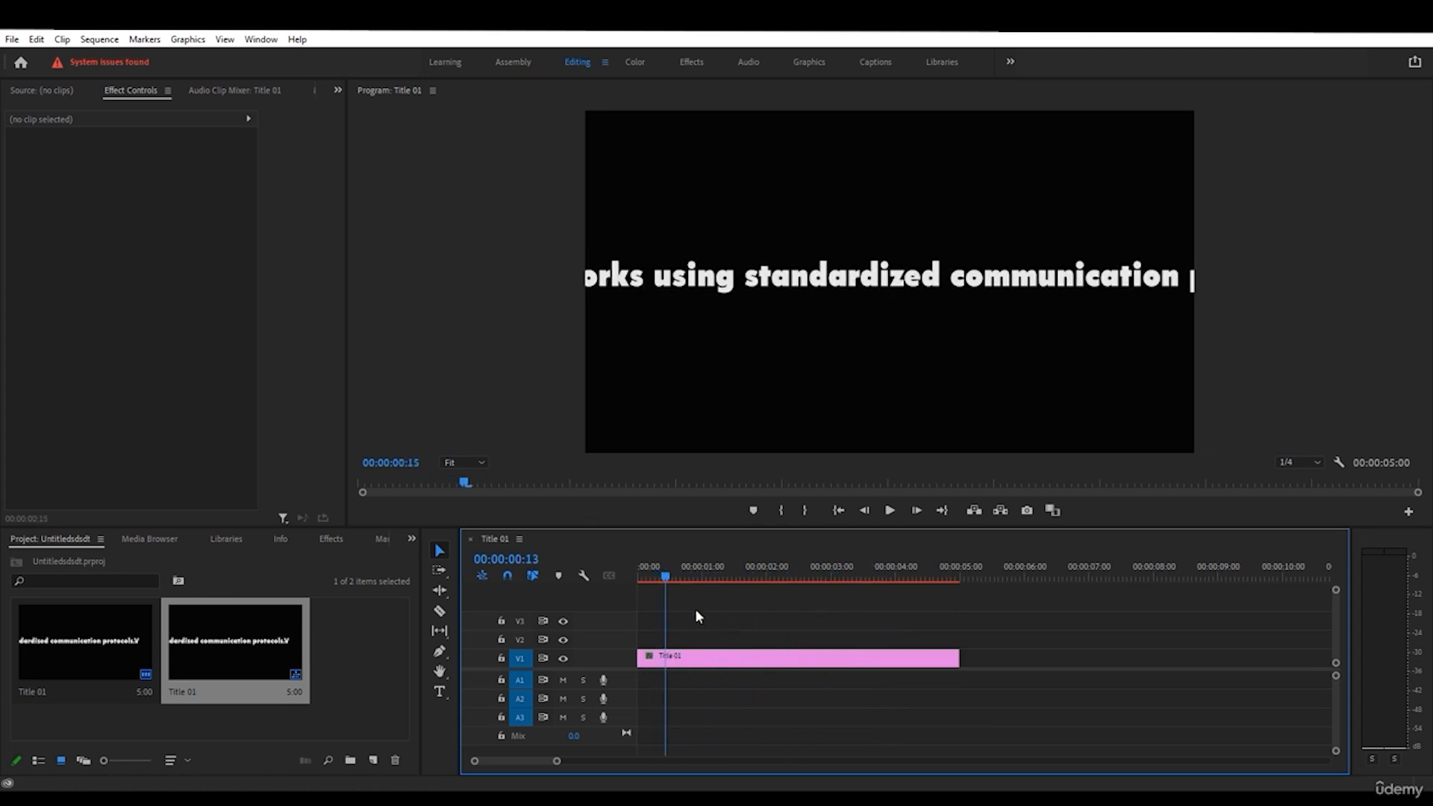
# - Reopen the title from its timeline clip and change it to Crawl Left with Start Off Screen and End Off Screen enabled
pyautogui.doubleClick(704, 658)
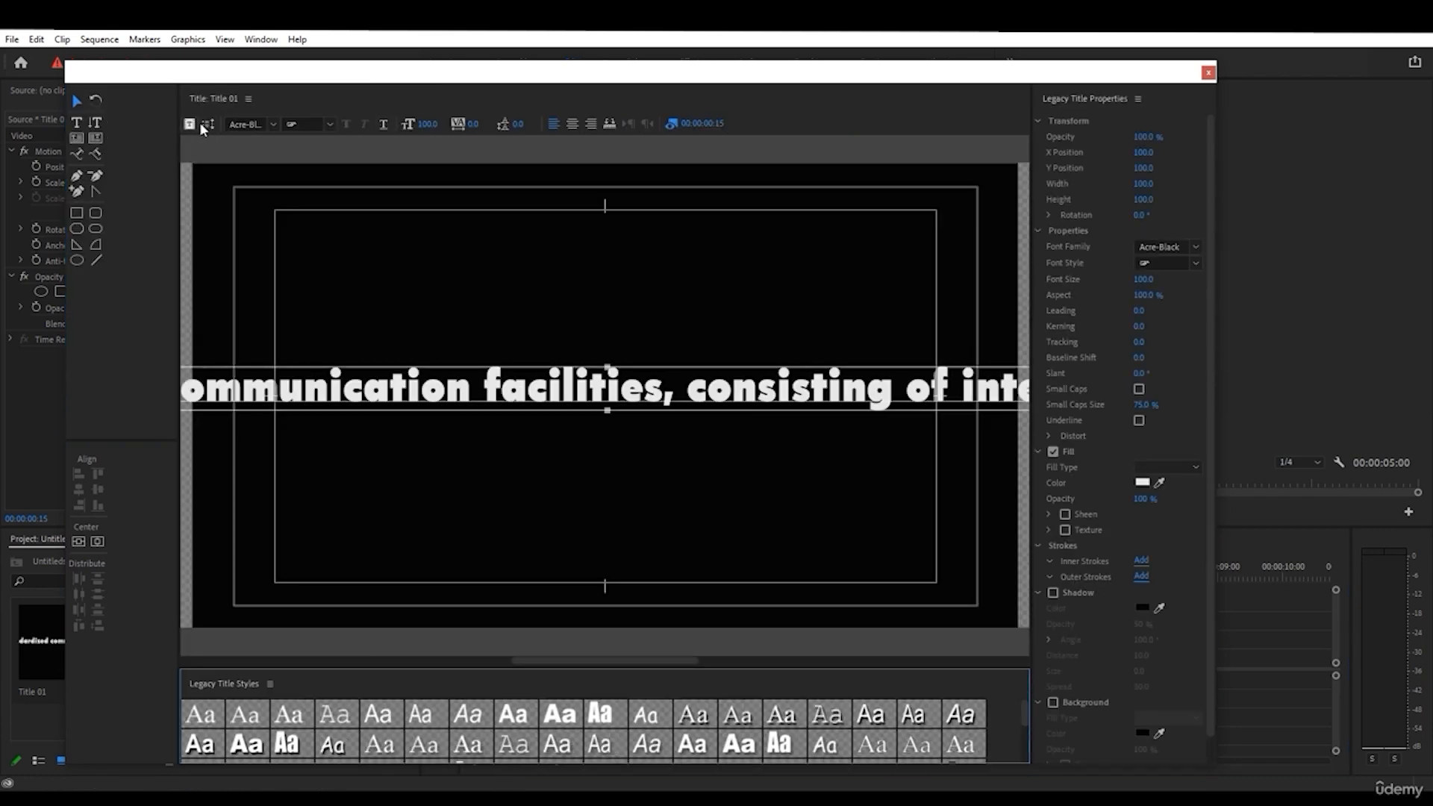
pyautogui.click(207, 125)
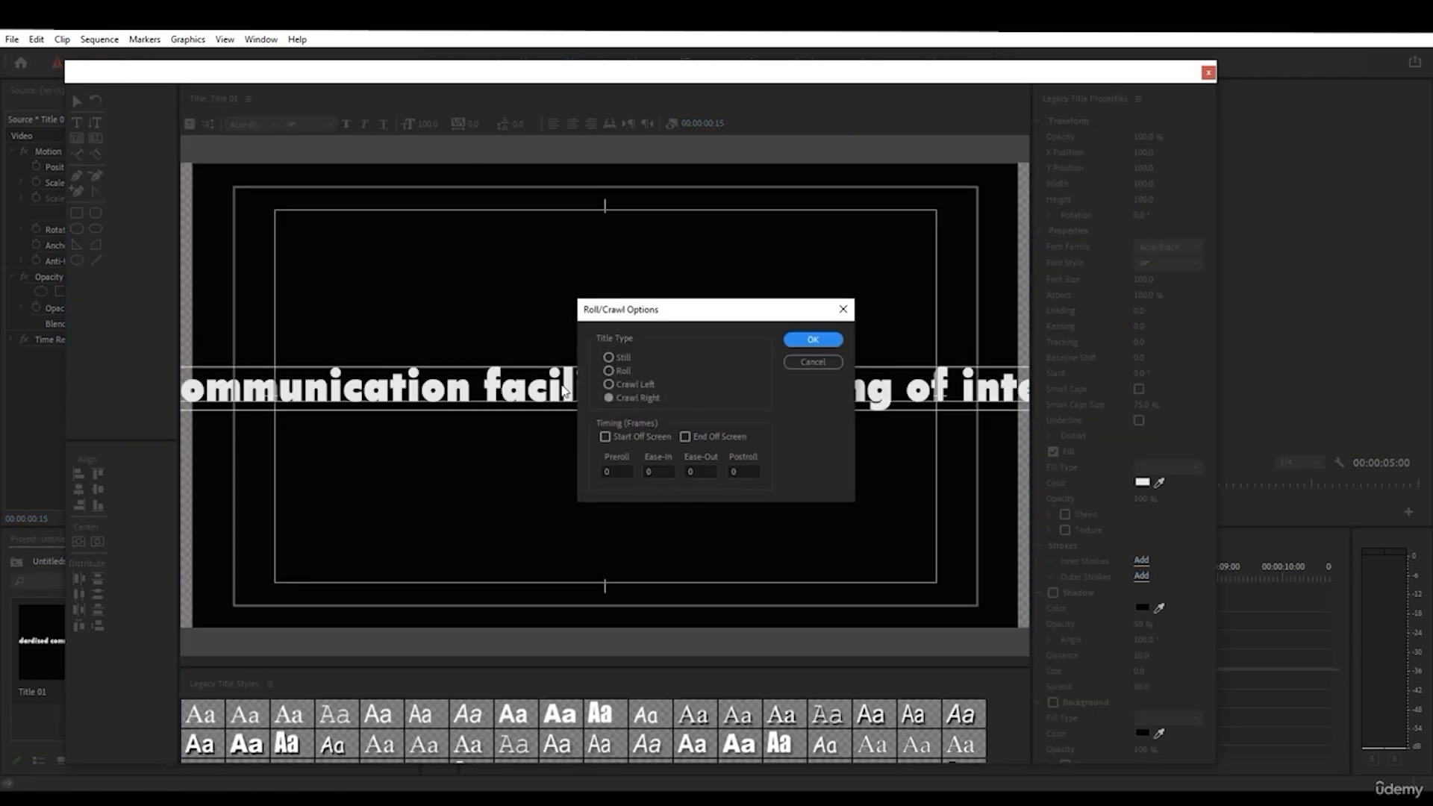
pyautogui.click(609, 384)
pyautogui.click(813, 339)
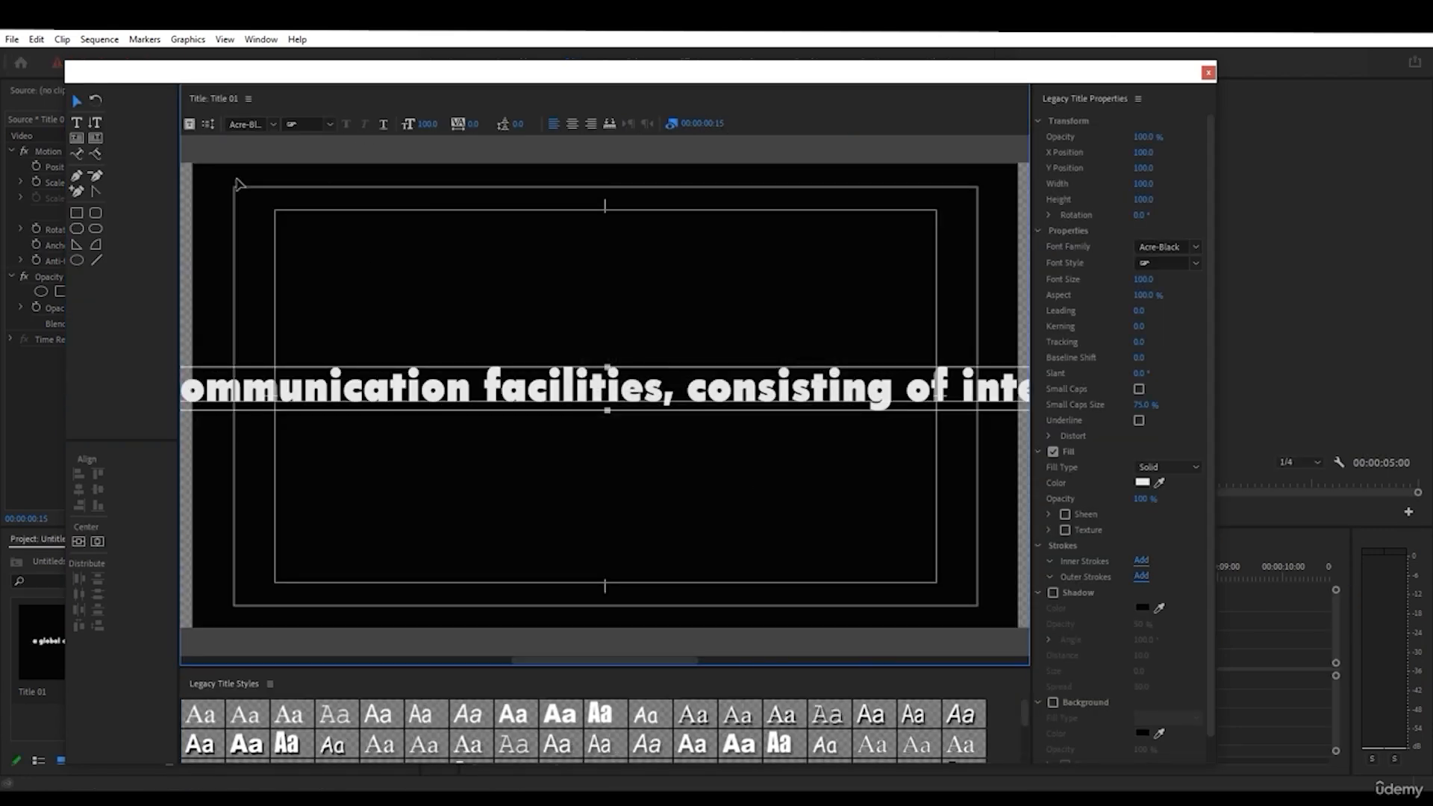
pyautogui.click(208, 125)
pyautogui.click(644, 436)
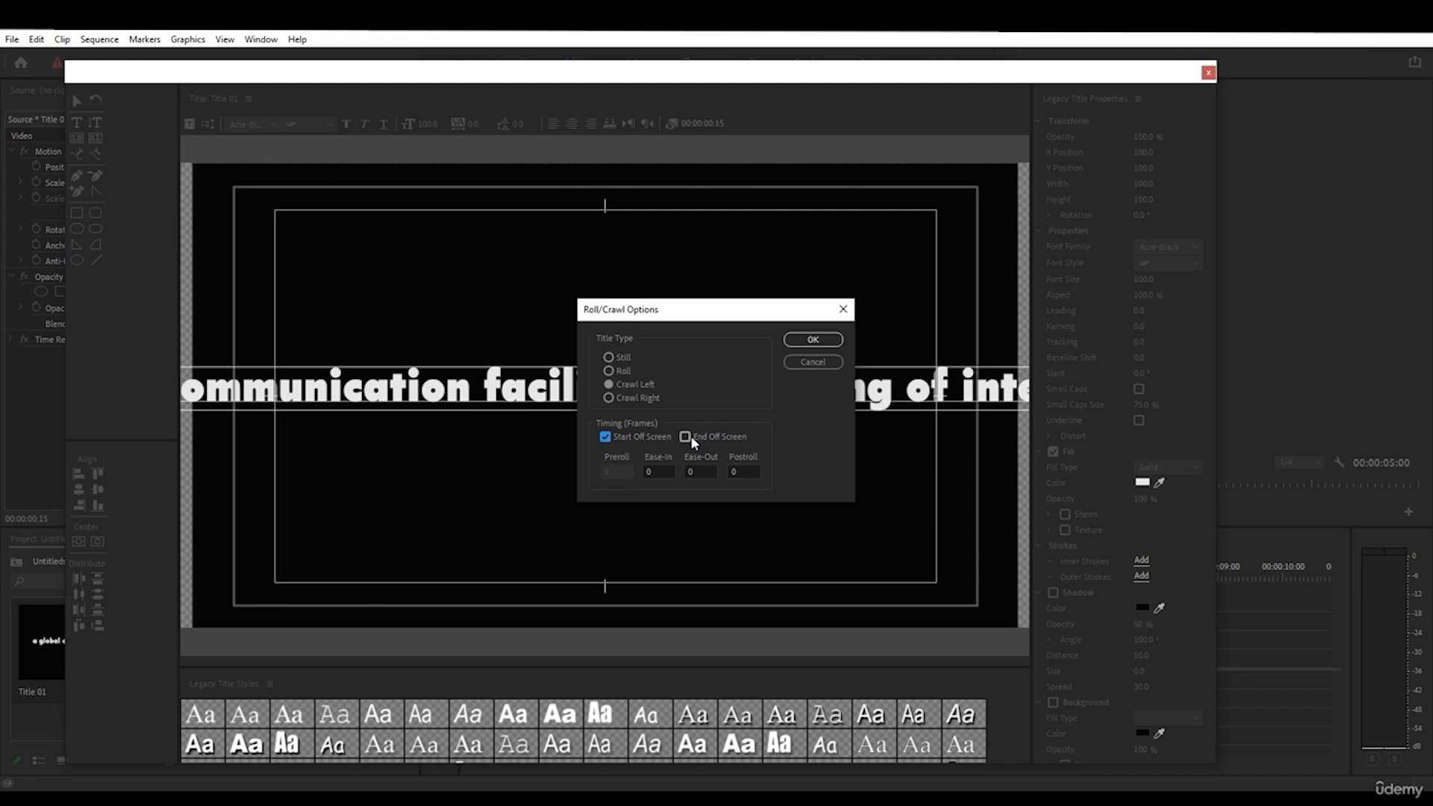
pyautogui.click(685, 437)
pyautogui.click(813, 340)
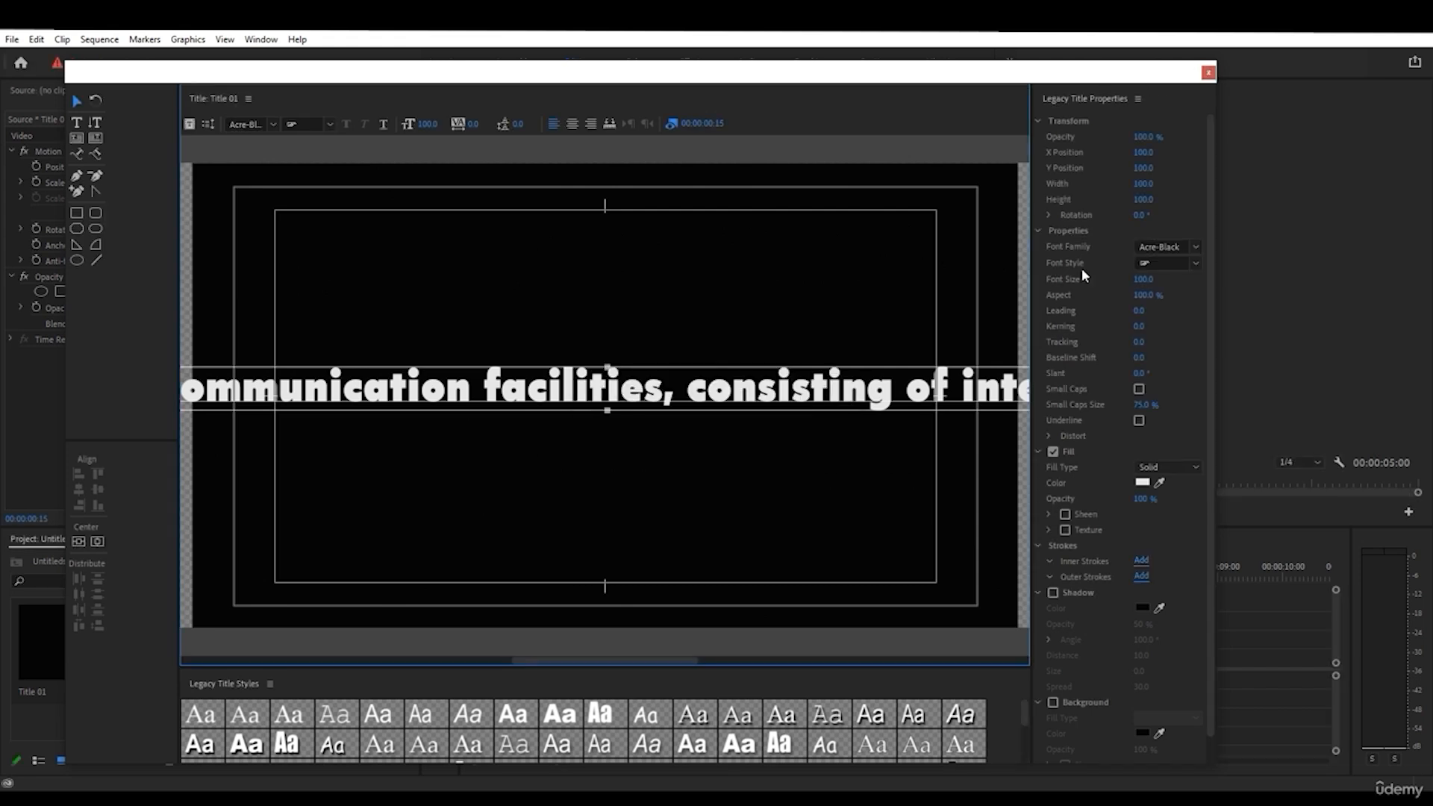
pyautogui.click(1209, 73)
# - Scrub from the start of the title clip to 00:00:04:12 to preview the crawl
pyautogui.click(646, 575)
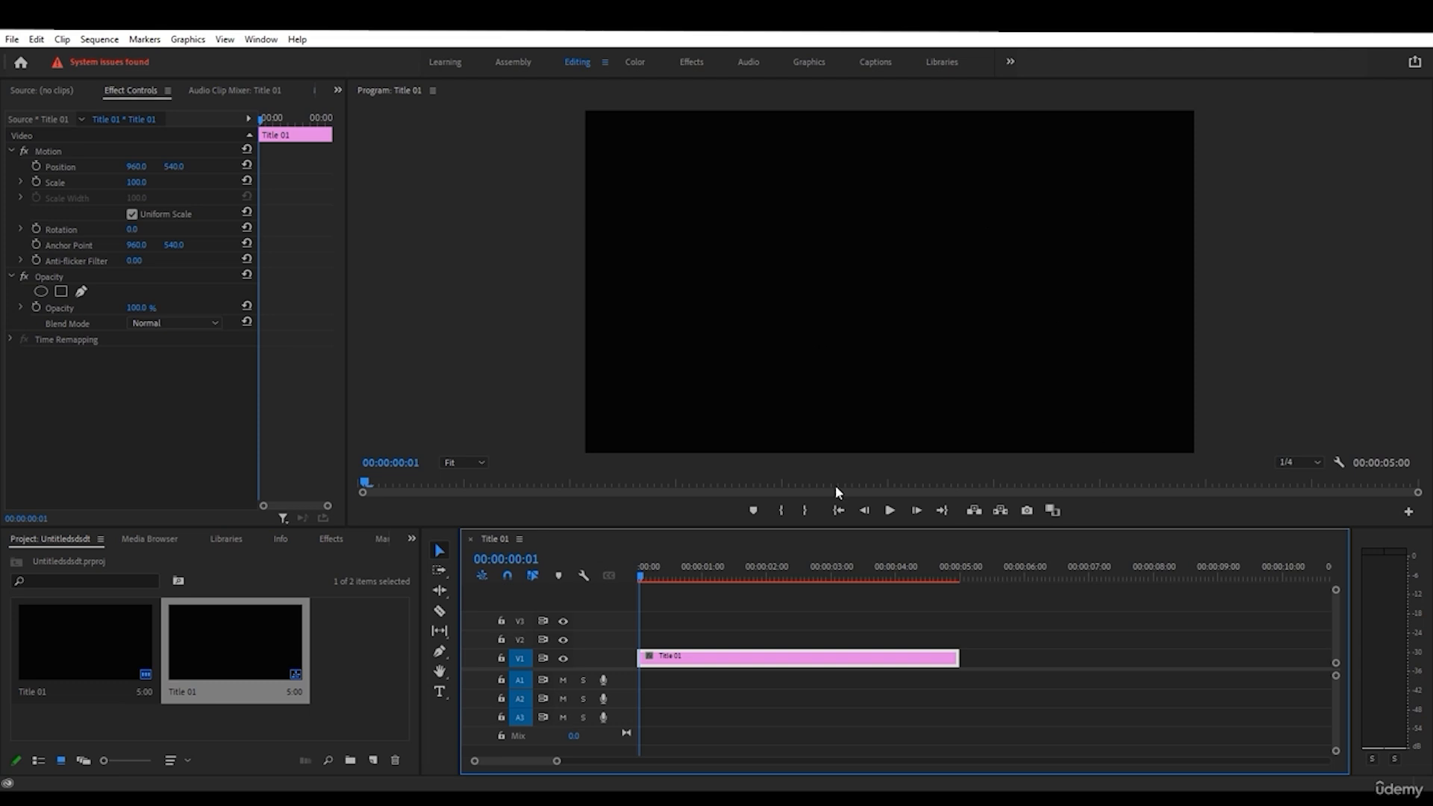
pyautogui.moveTo(639, 576); pyautogui.dragTo(921, 593)
pyautogui.click(769, 314)
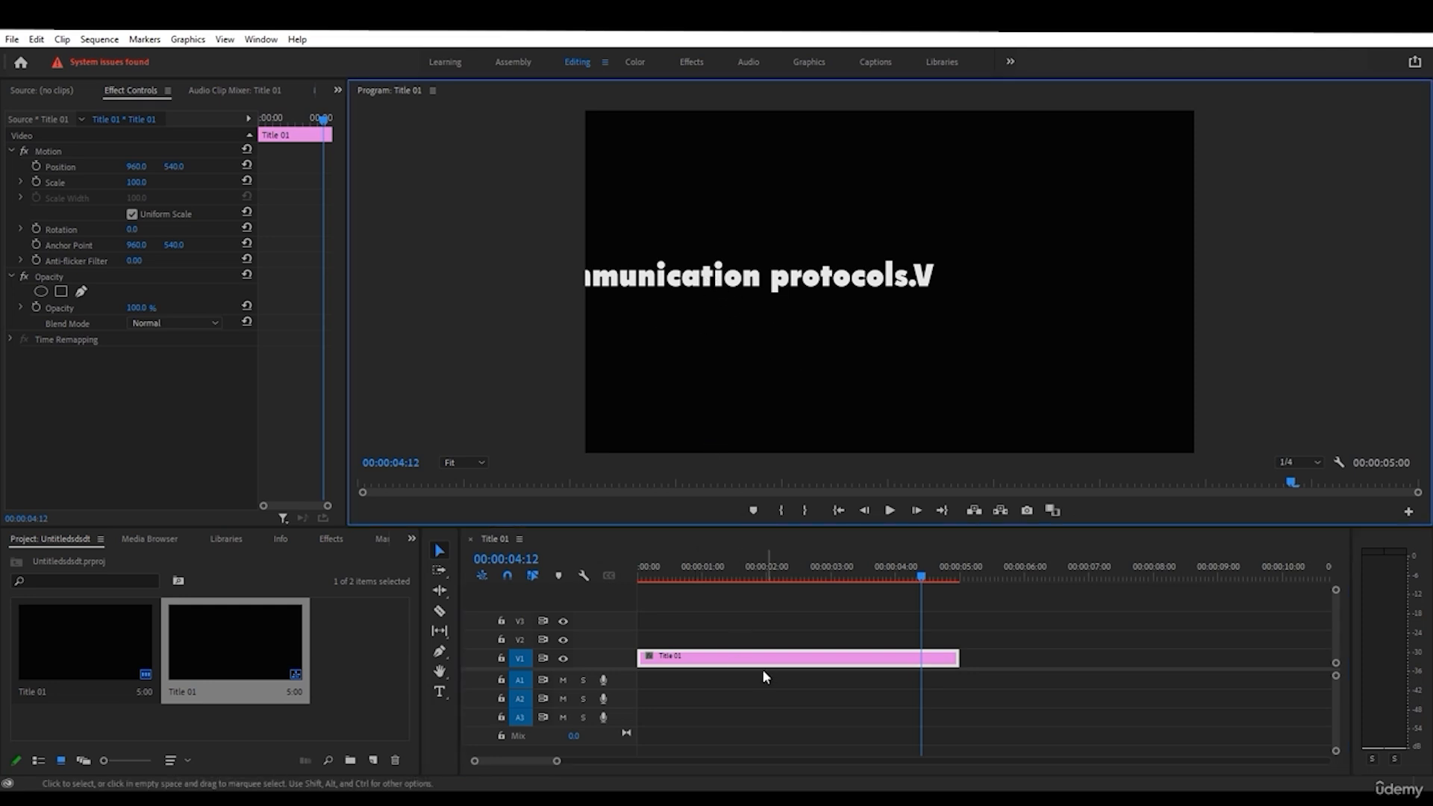
# - Set the title clip's vertical position to 1003 and preview the lowered crawl up to 00:00:02:15
pyautogui.moveTo(170, 167); pyautogui.dragTo(793, 664)
pyautogui.moveTo(827, 566); pyautogui.dragTo(743, 568)
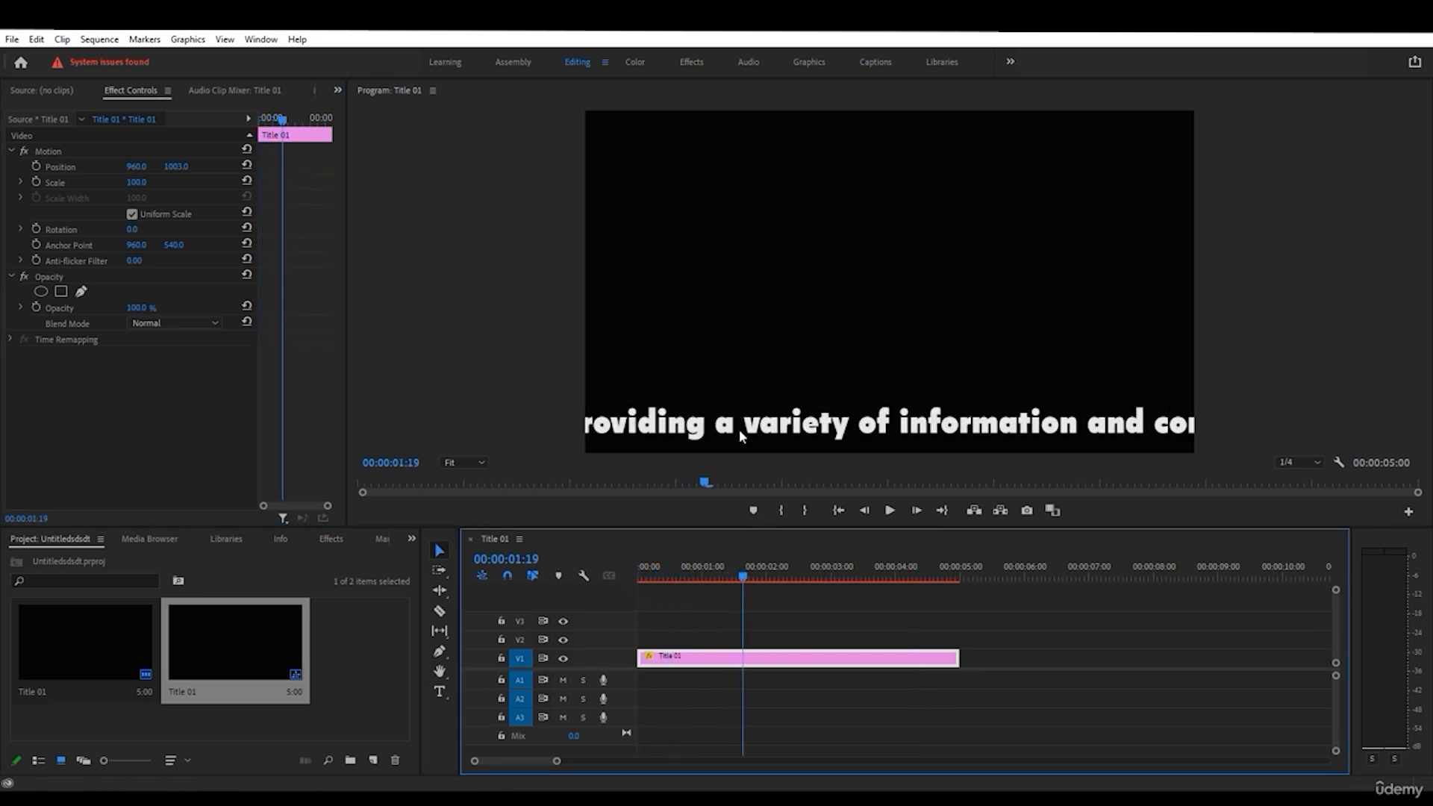
pyautogui.click(801, 574)
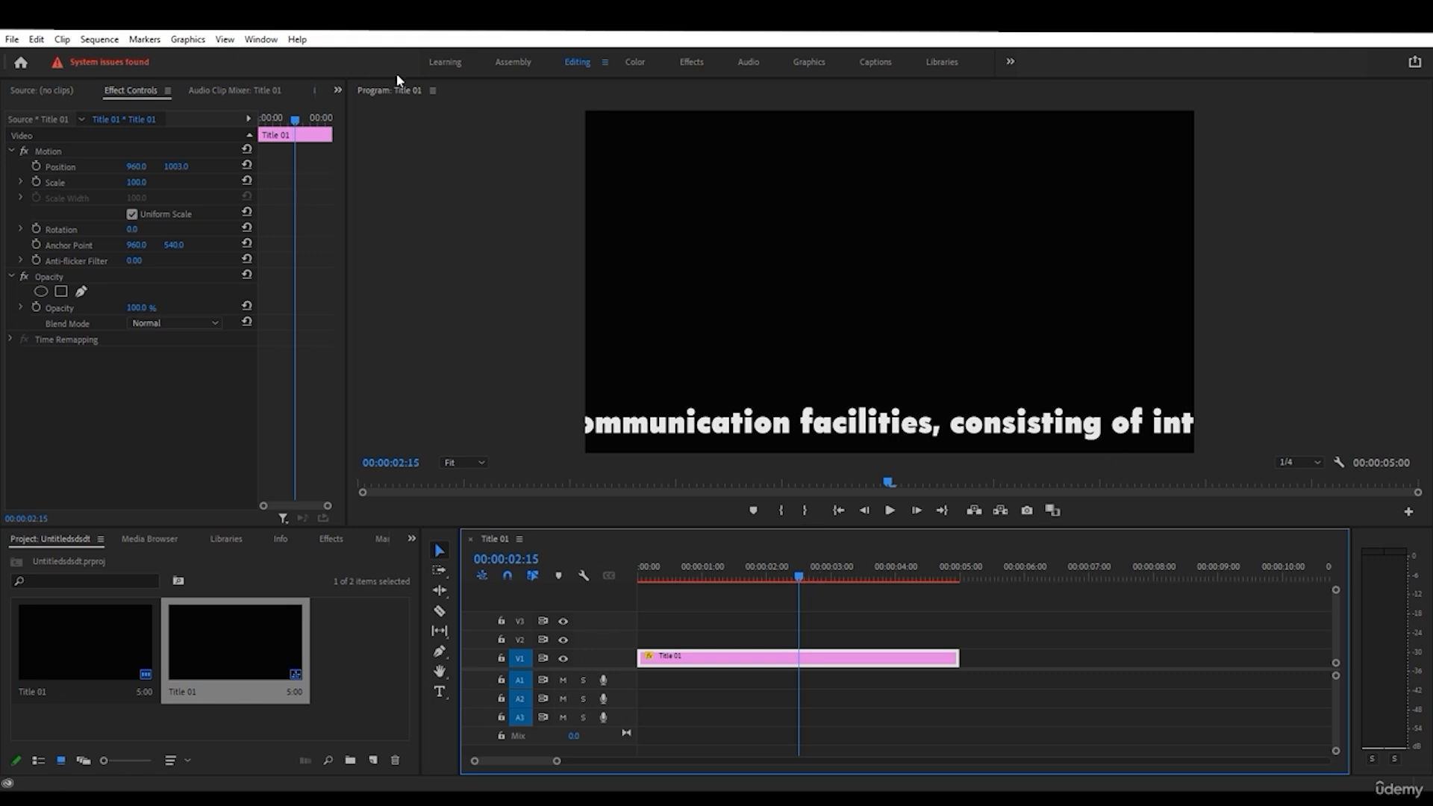
# - Reopen the title from its timeline clip, disable the text fill, and add a white inner stroke
pyautogui.doubleClick(741, 657)
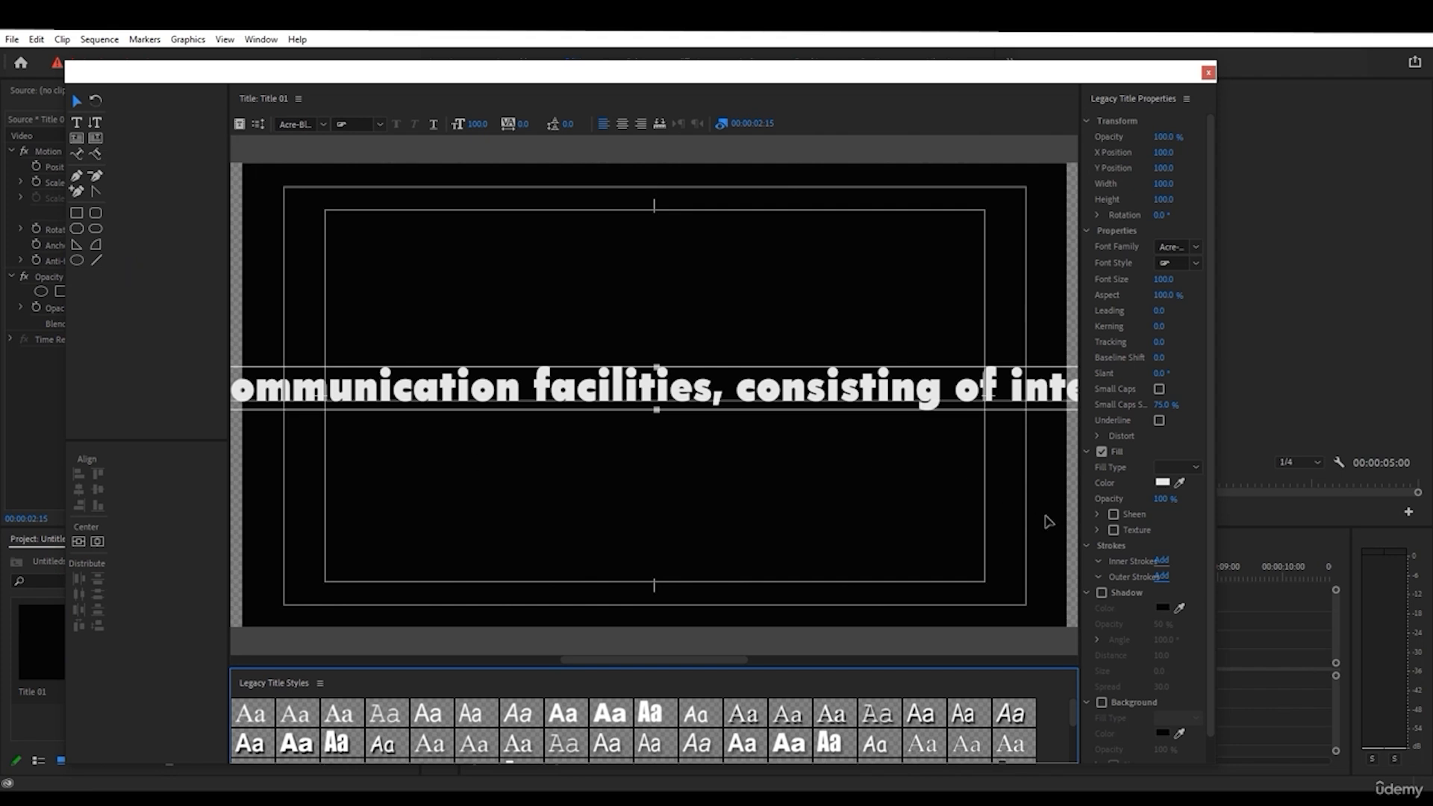
pyautogui.click(1180, 527)
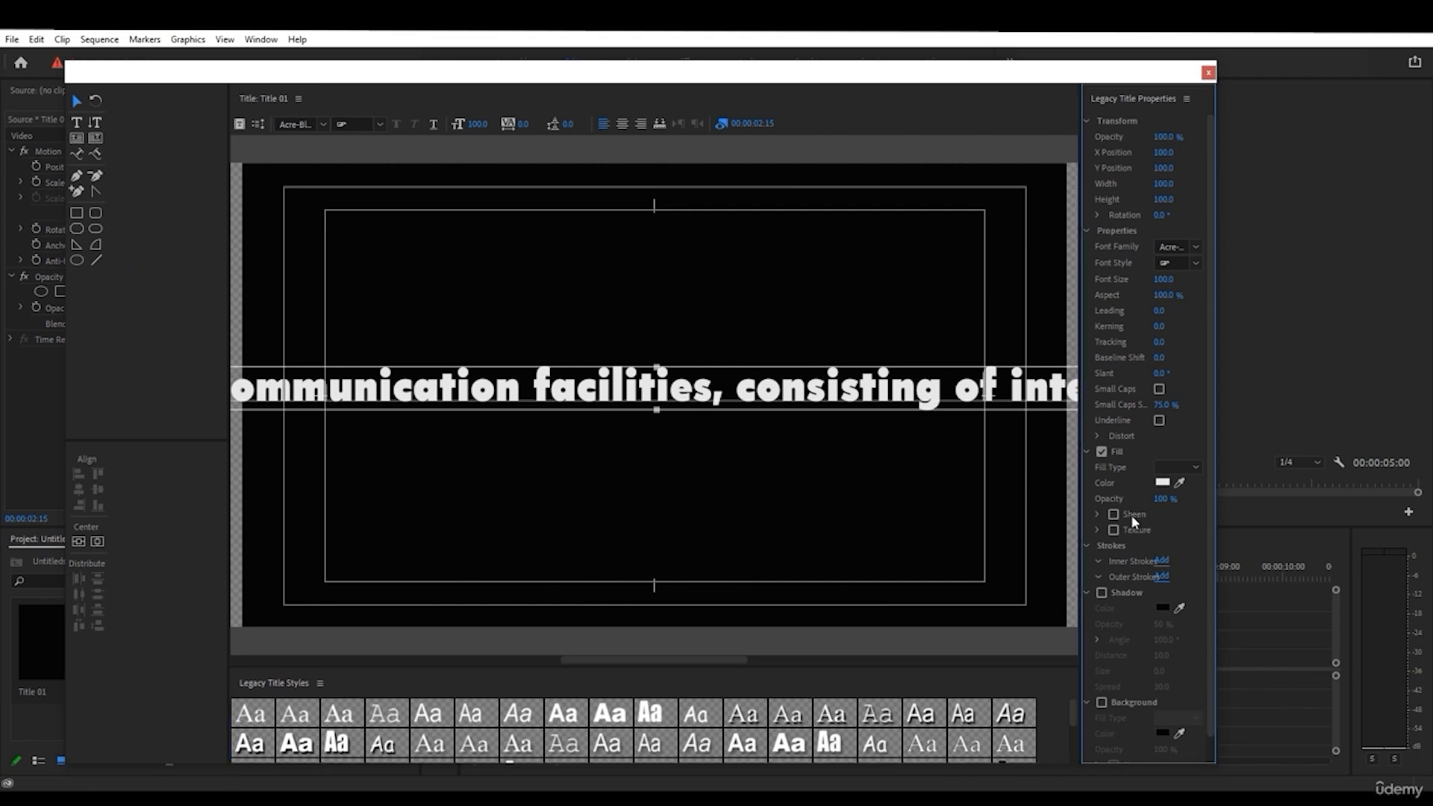
pyautogui.click(1102, 452)
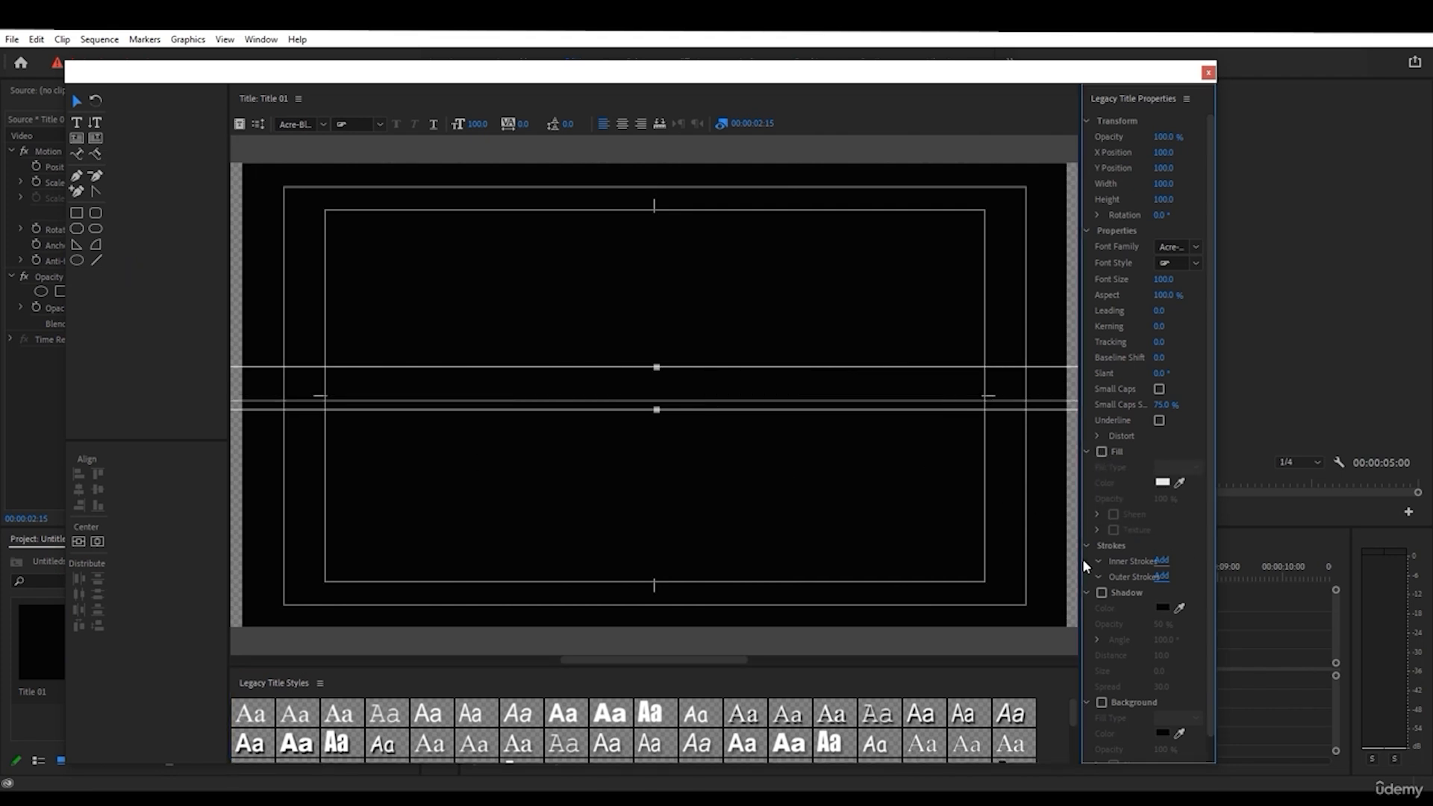
pyautogui.click(1162, 562)
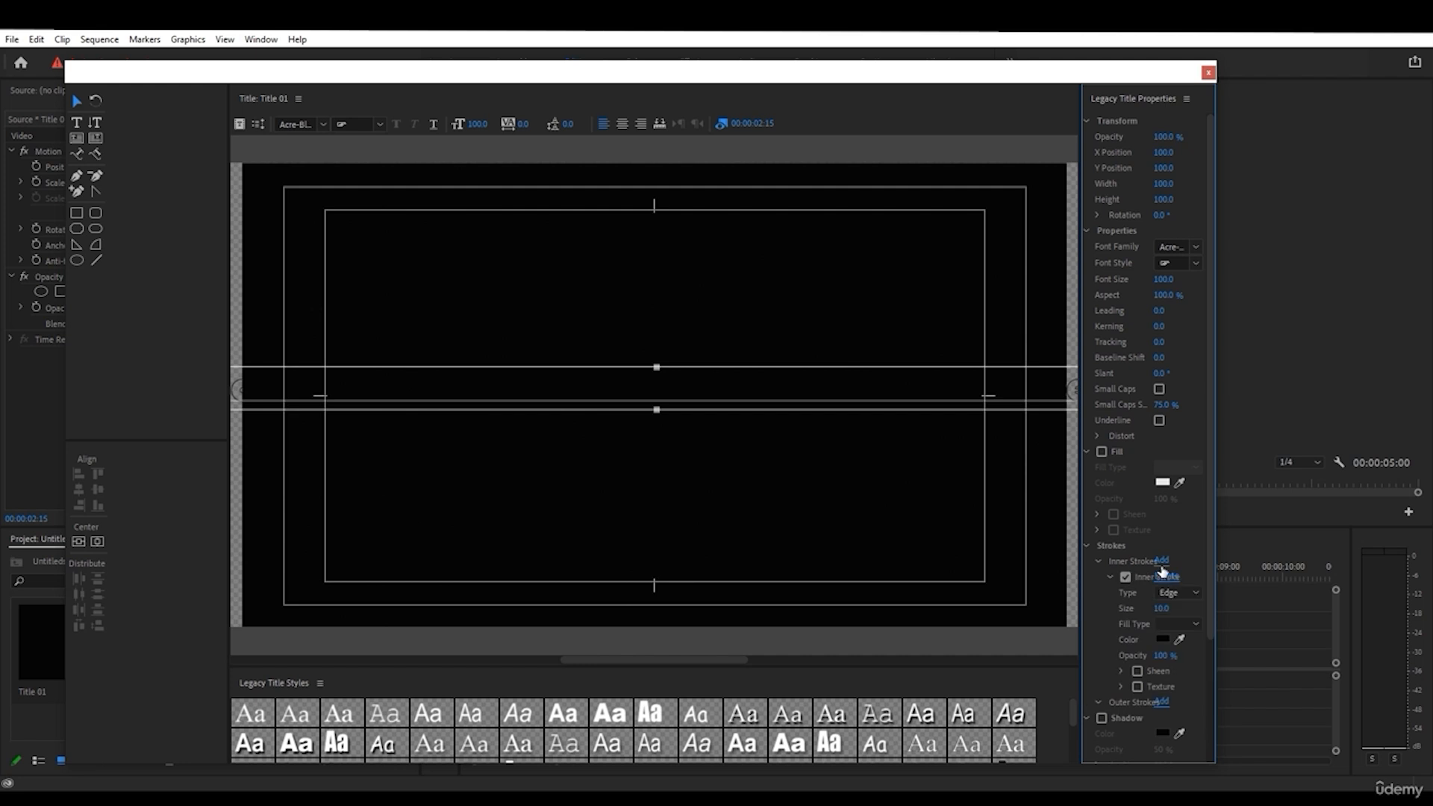
pyautogui.click(1162, 639)
pyautogui.click(866, 312)
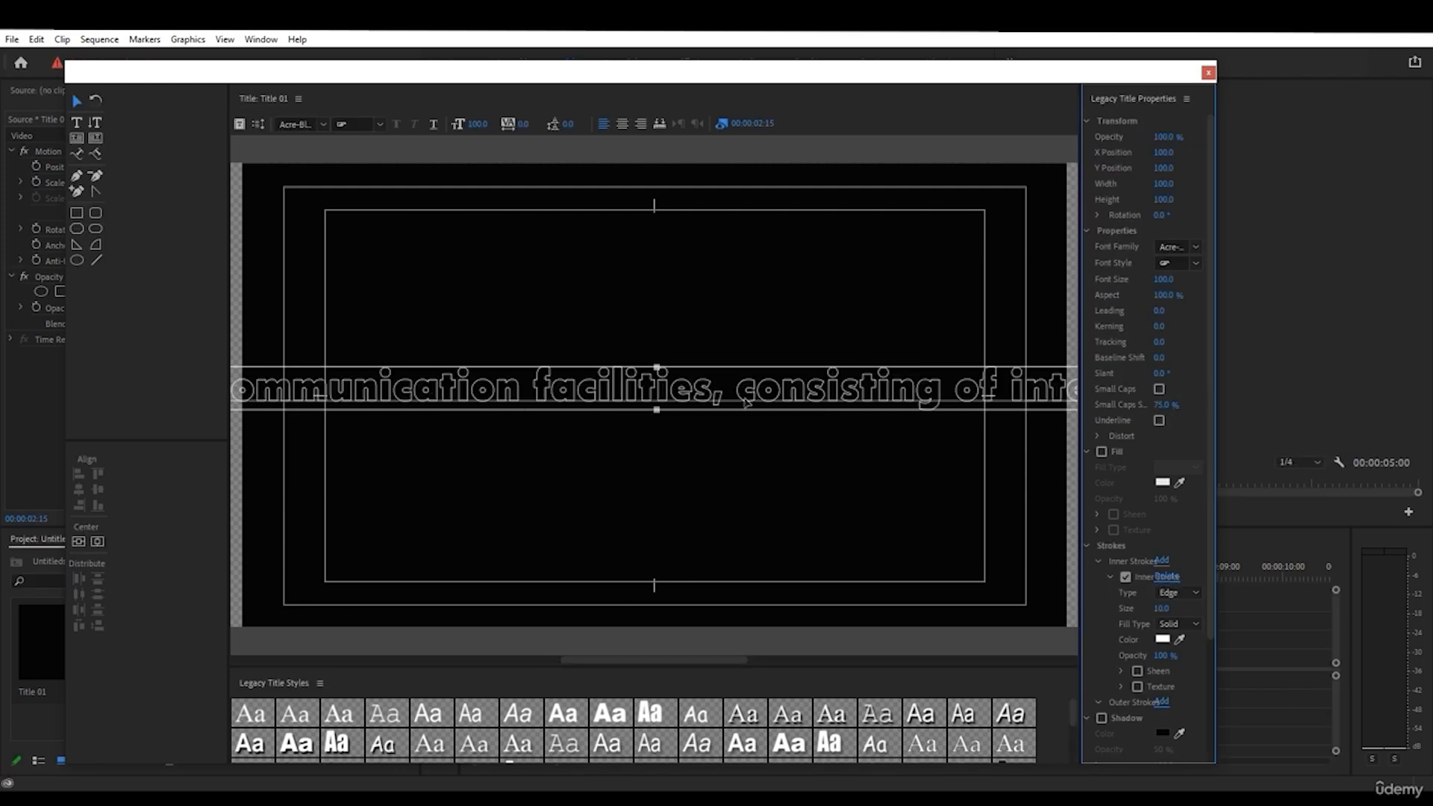
# - Add an outer stroke to the title text and choose a colour for it
pyautogui.click(1099, 561)
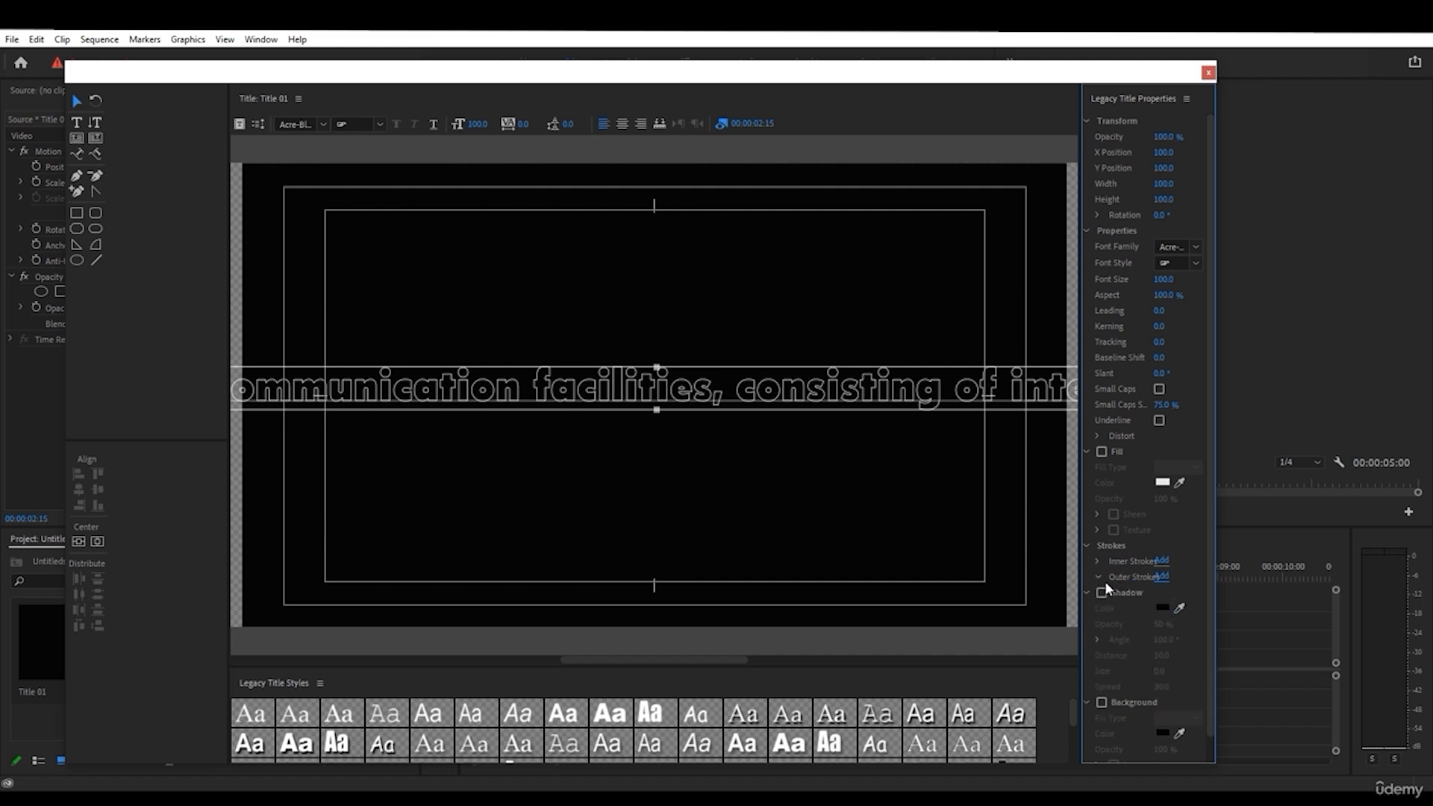
pyautogui.click(1162, 578)
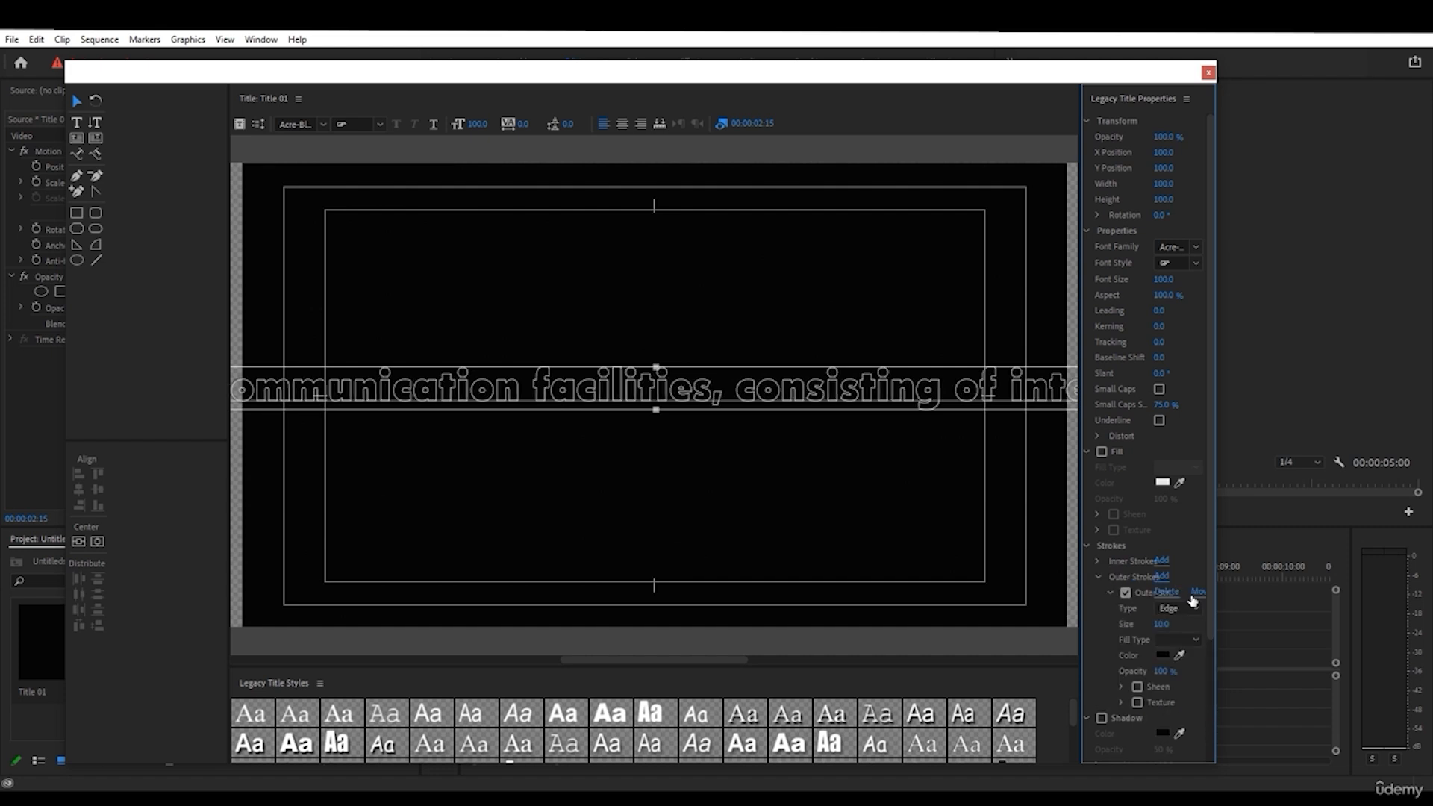
pyautogui.click(1164, 655)
pyautogui.moveTo(554, 494); pyautogui.dragTo(537, 514)
pyautogui.click(884, 314)
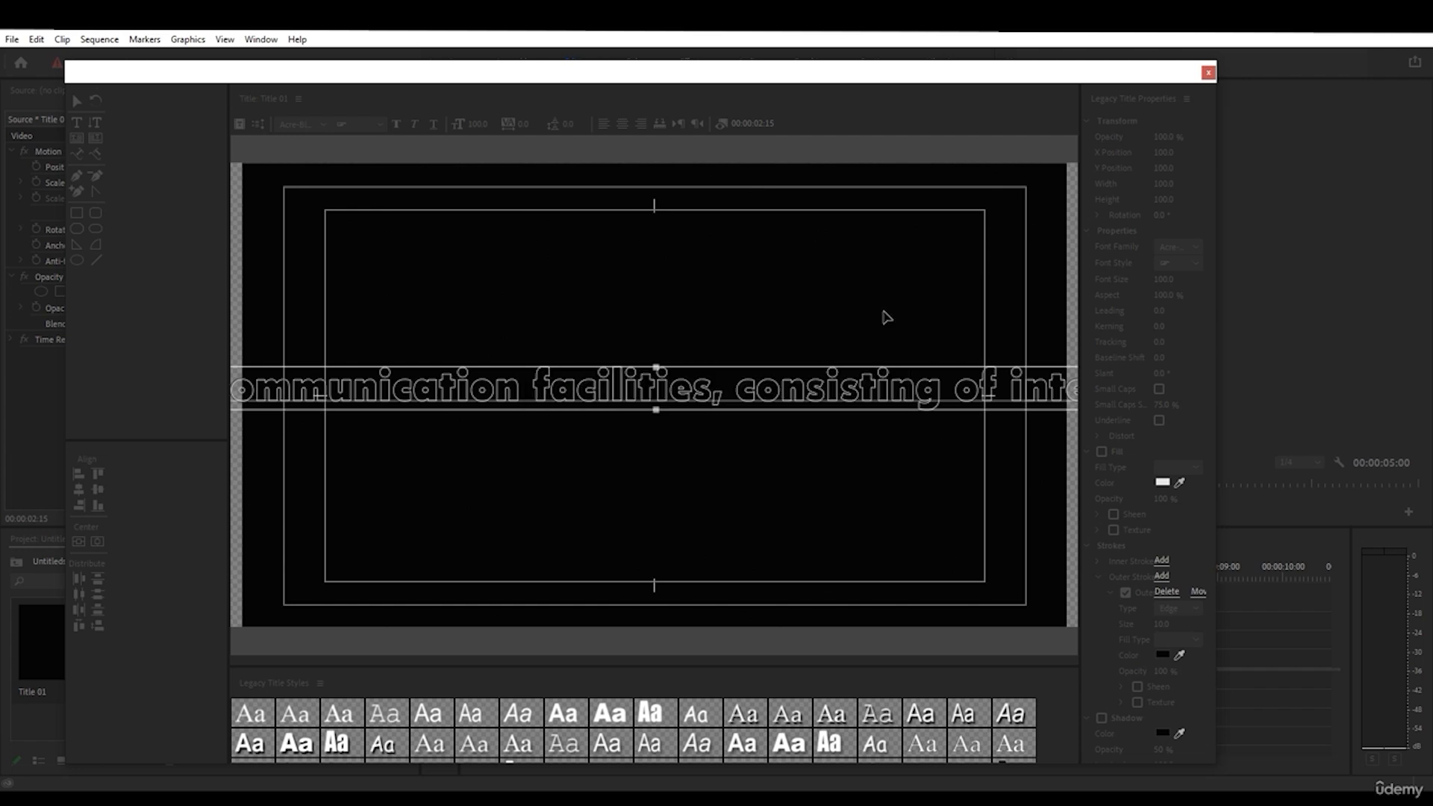
# - Close the title editor and preview the outlined crawl up to 00:00:03:20
pyautogui.click(1208, 72)
pyautogui.moveTo(651, 570); pyautogui.dragTo(873, 566)
pyautogui.click(783, 423)
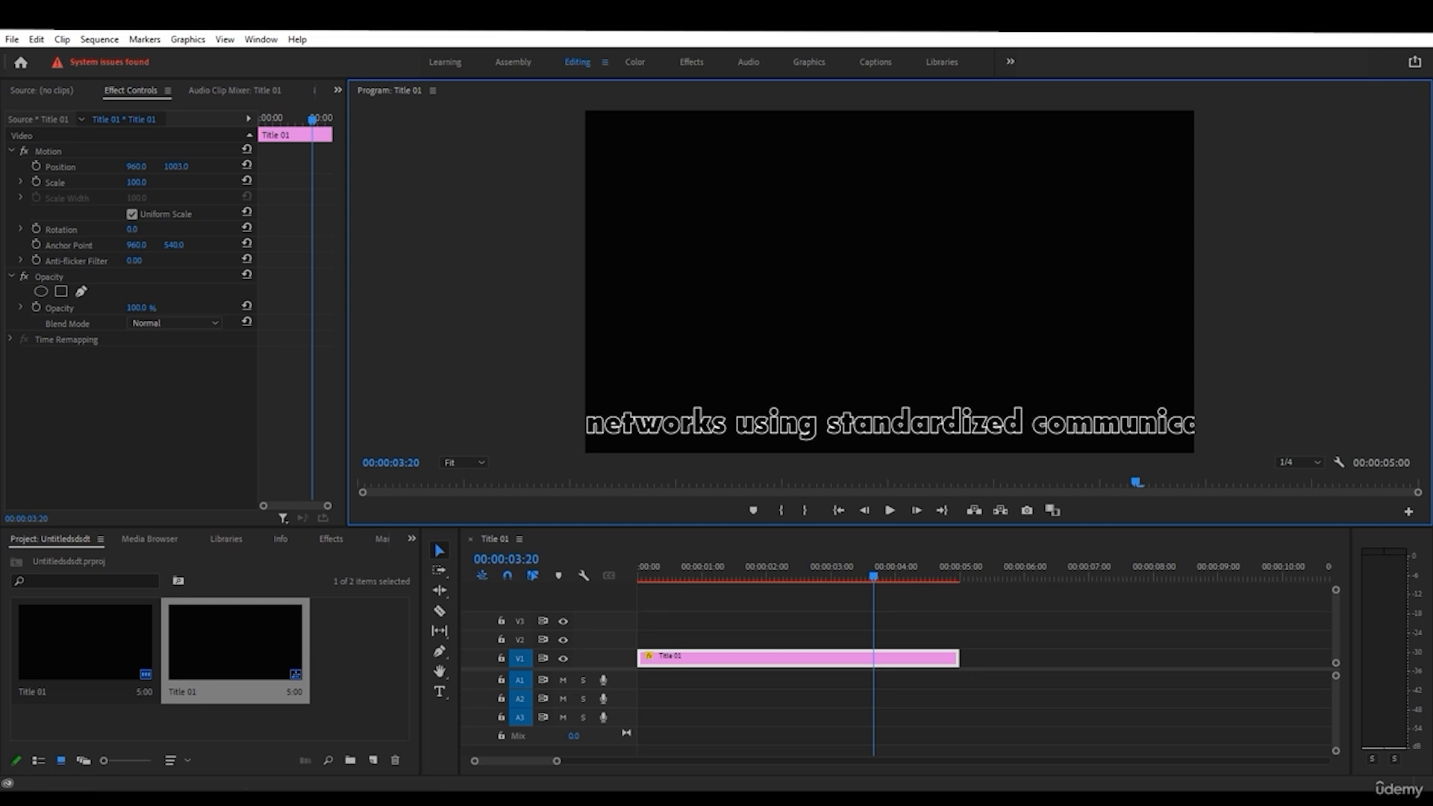
# - Undo the title clip's vertical position change, reopen the title, and replace its crawl text with a multi-line list of names
pyautogui.hotkey('ctrl', 'z')
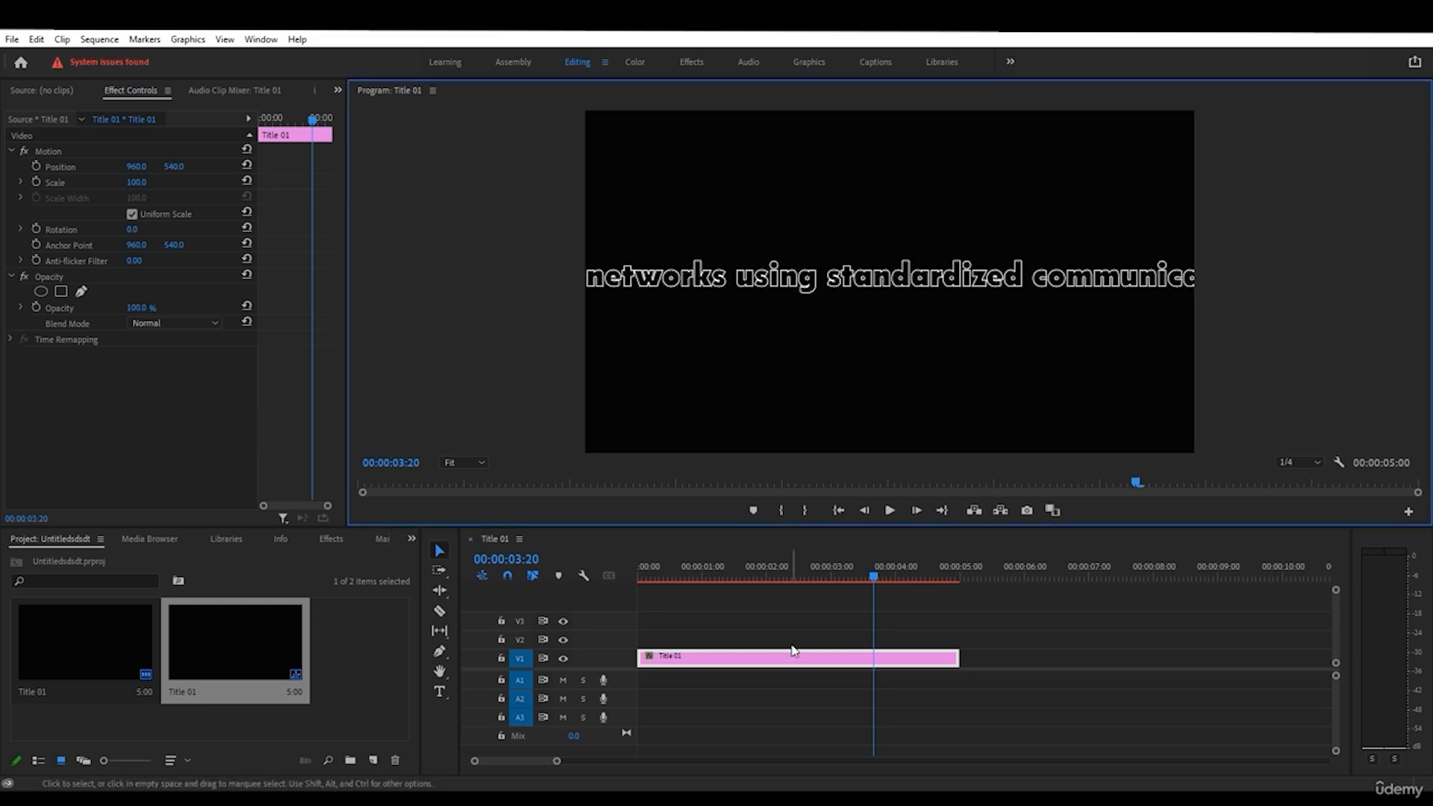
pyautogui.doubleClick(794, 657)
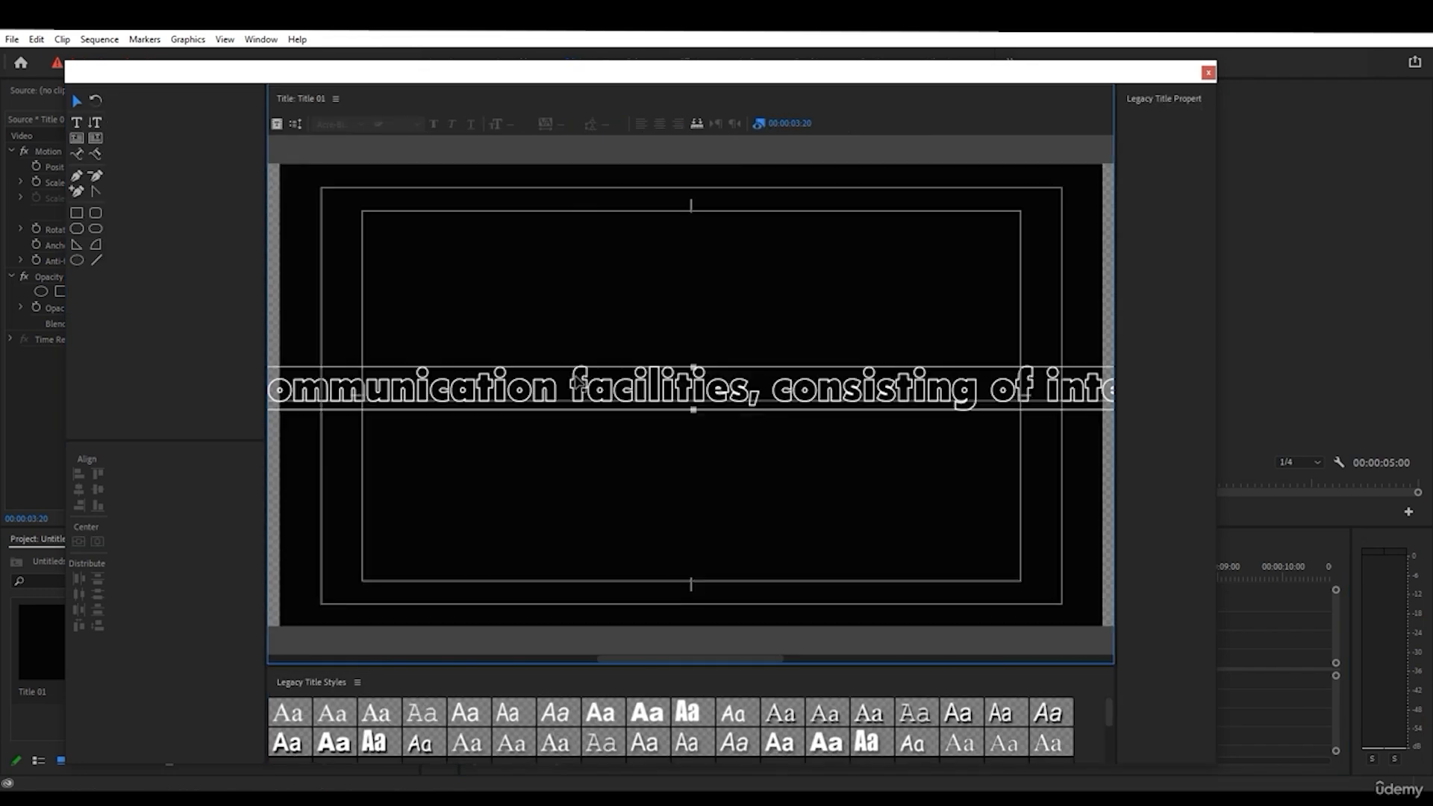
pyautogui.doubleClick(575, 373)
pyautogui.press('End')
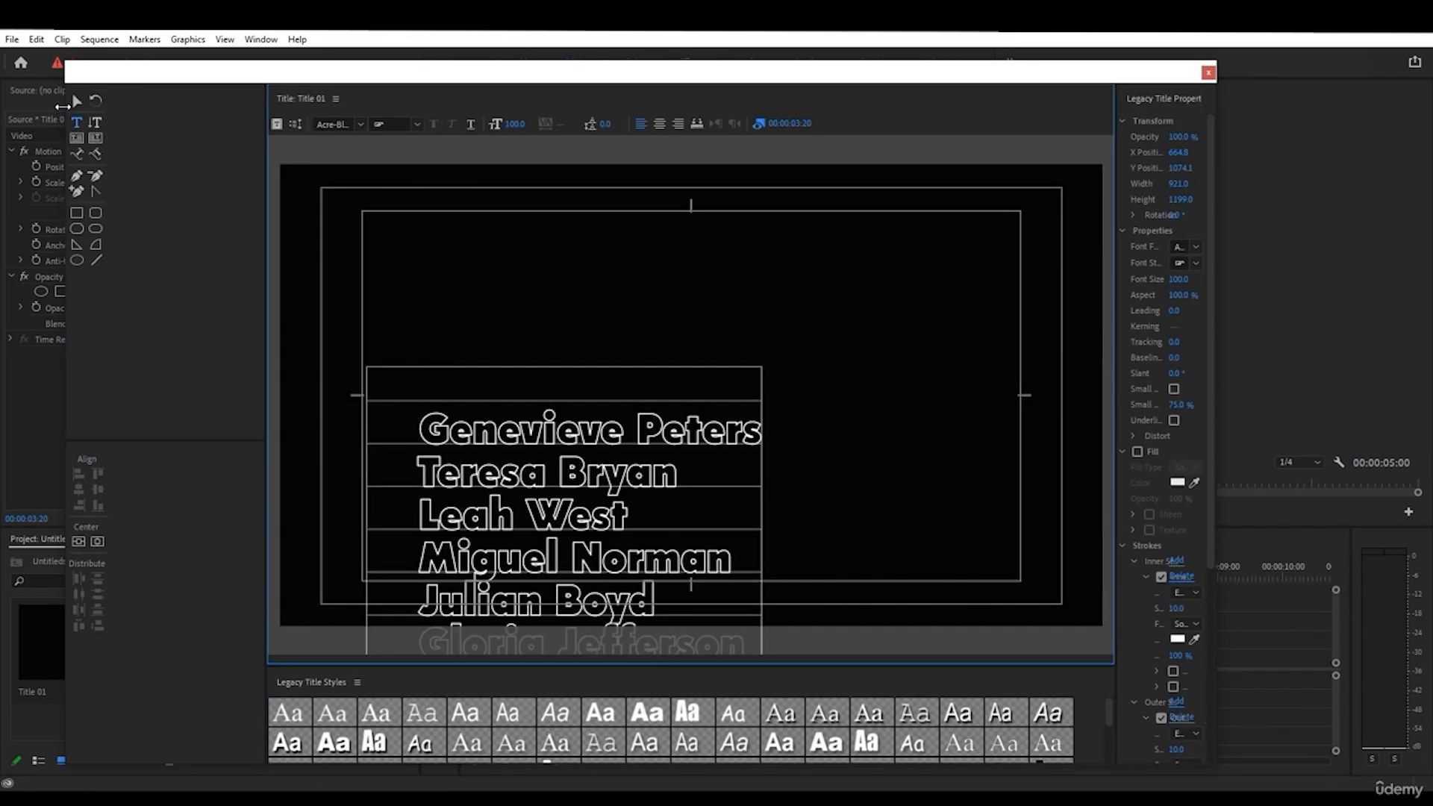
# - Centre-align the text of the names list and centre the block vertically and horizontally in the title frame
pyautogui.click(77, 101)
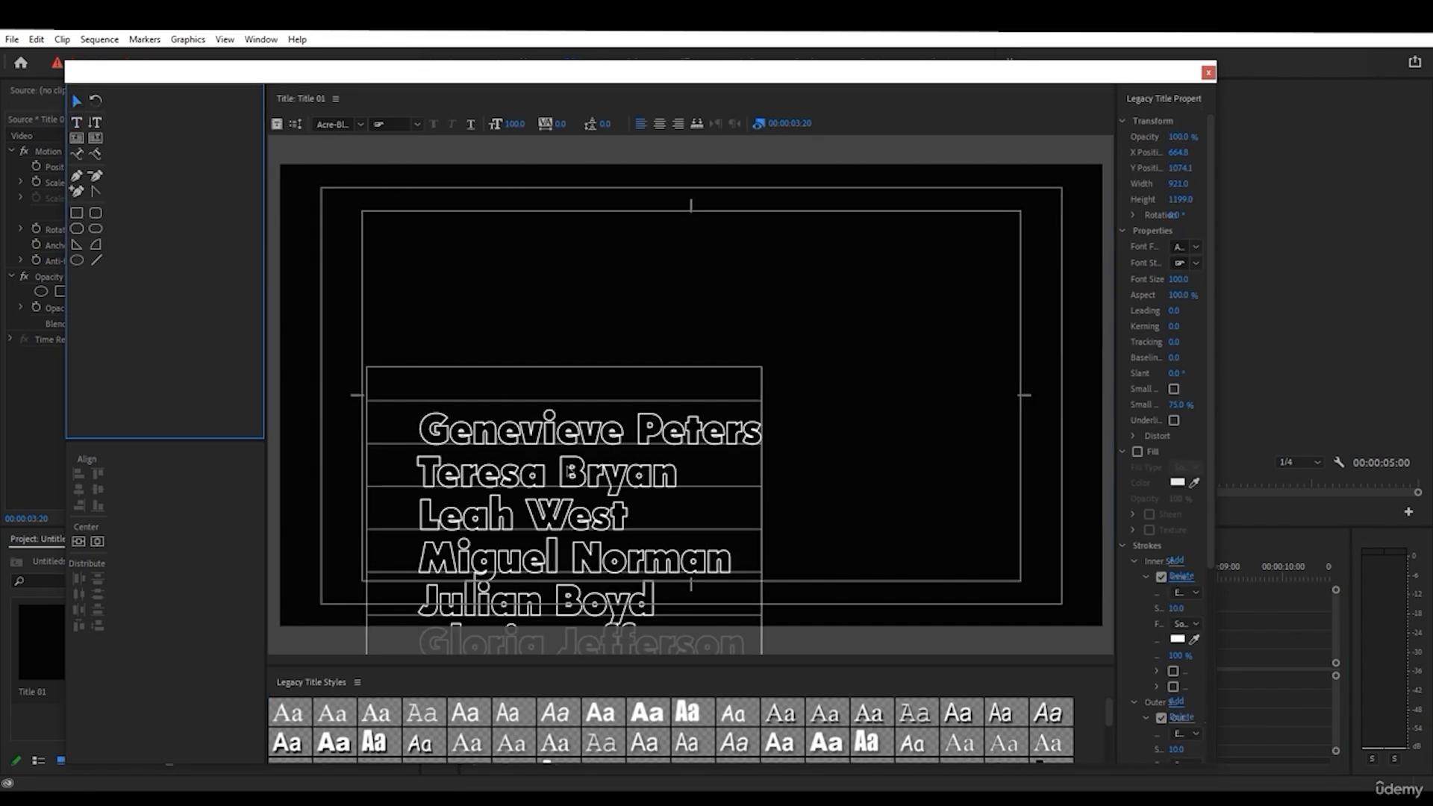
pyautogui.moveTo(590, 438); pyautogui.dragTo(672, 283)
pyautogui.click(663, 124)
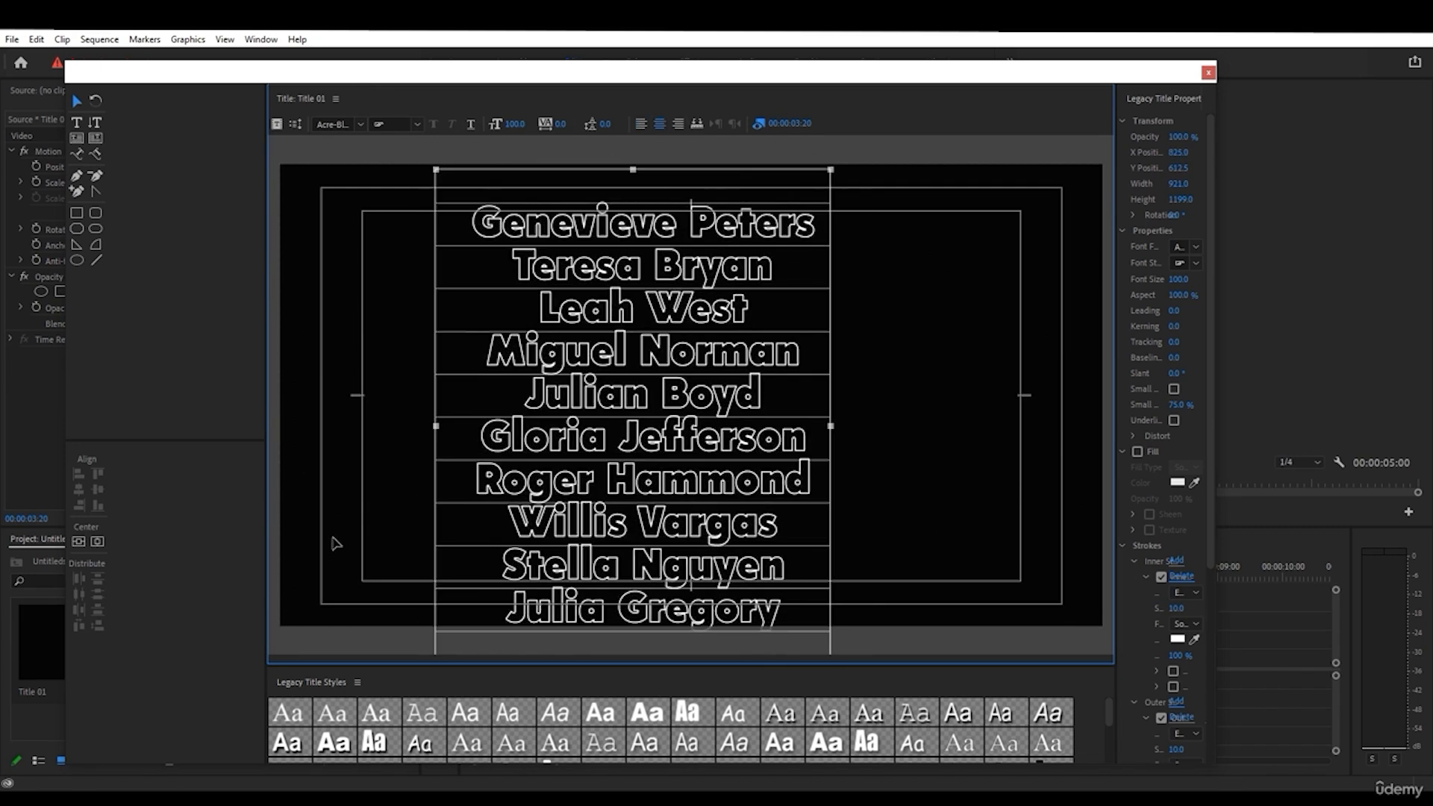
pyautogui.click(79, 541)
pyautogui.click(98, 541)
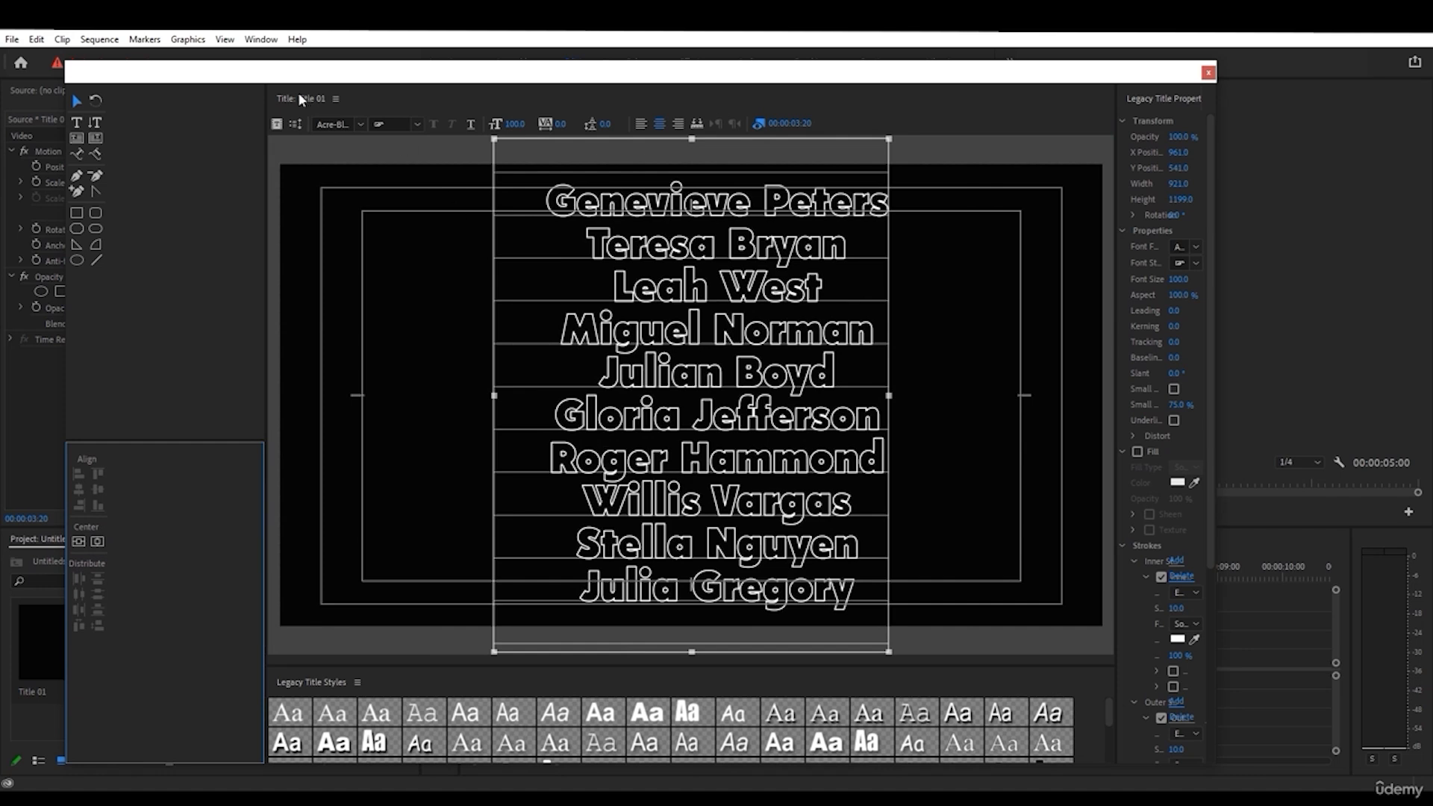
# - Change the title type to Roll, close the title editor, and preview the rolling names up to 00:00:01:28
pyautogui.click(293, 123)
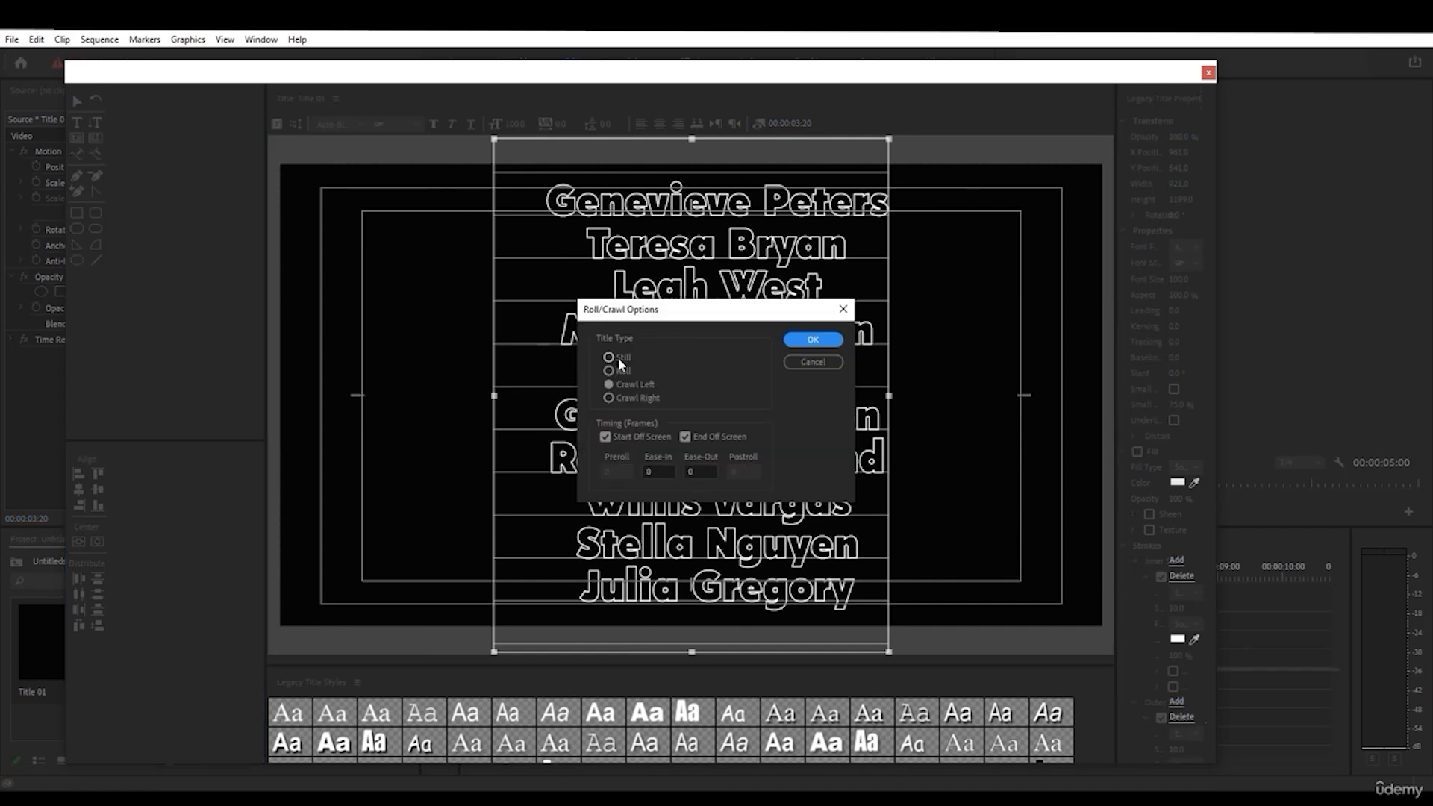
pyautogui.click(621, 369)
pyautogui.click(830, 340)
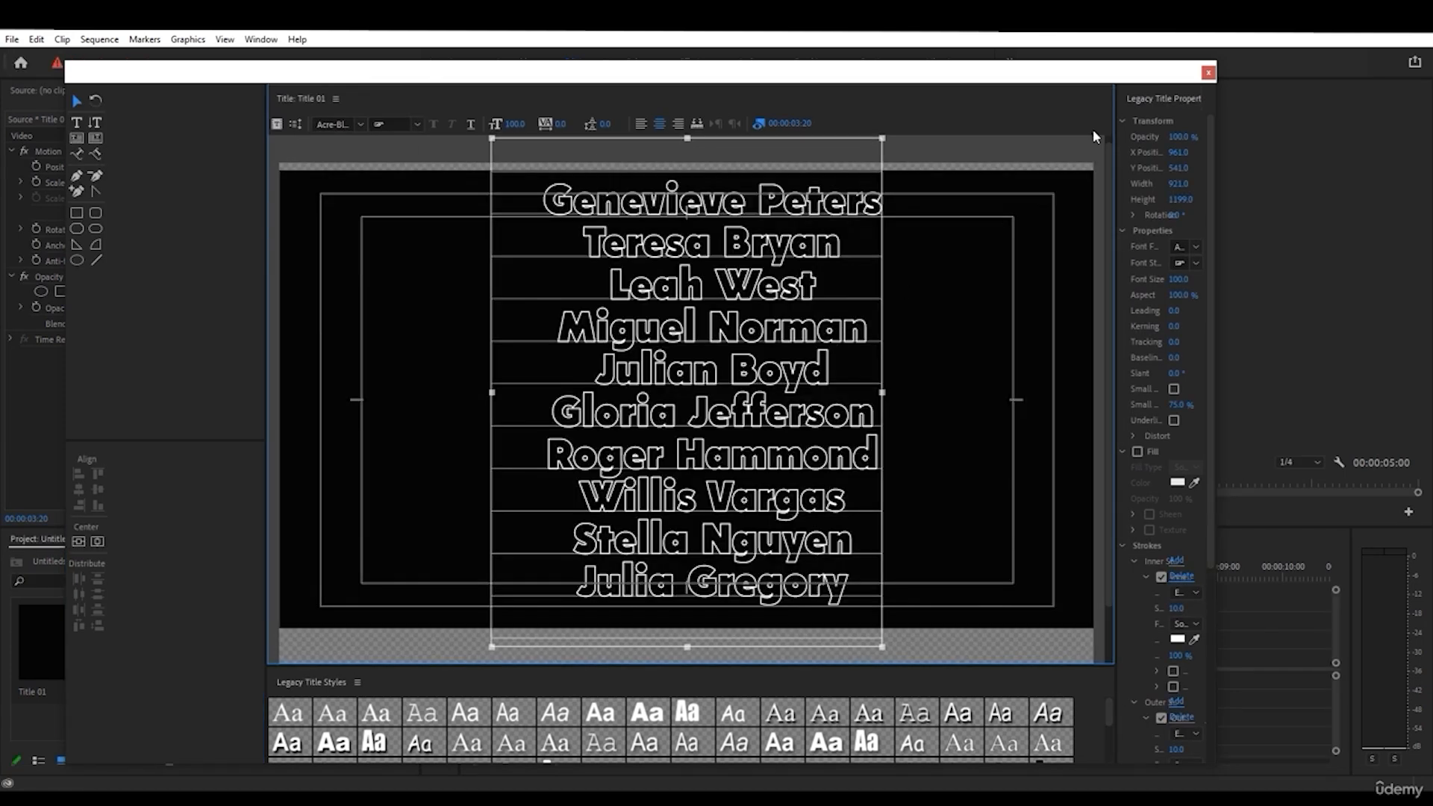
pyautogui.click(1209, 72)
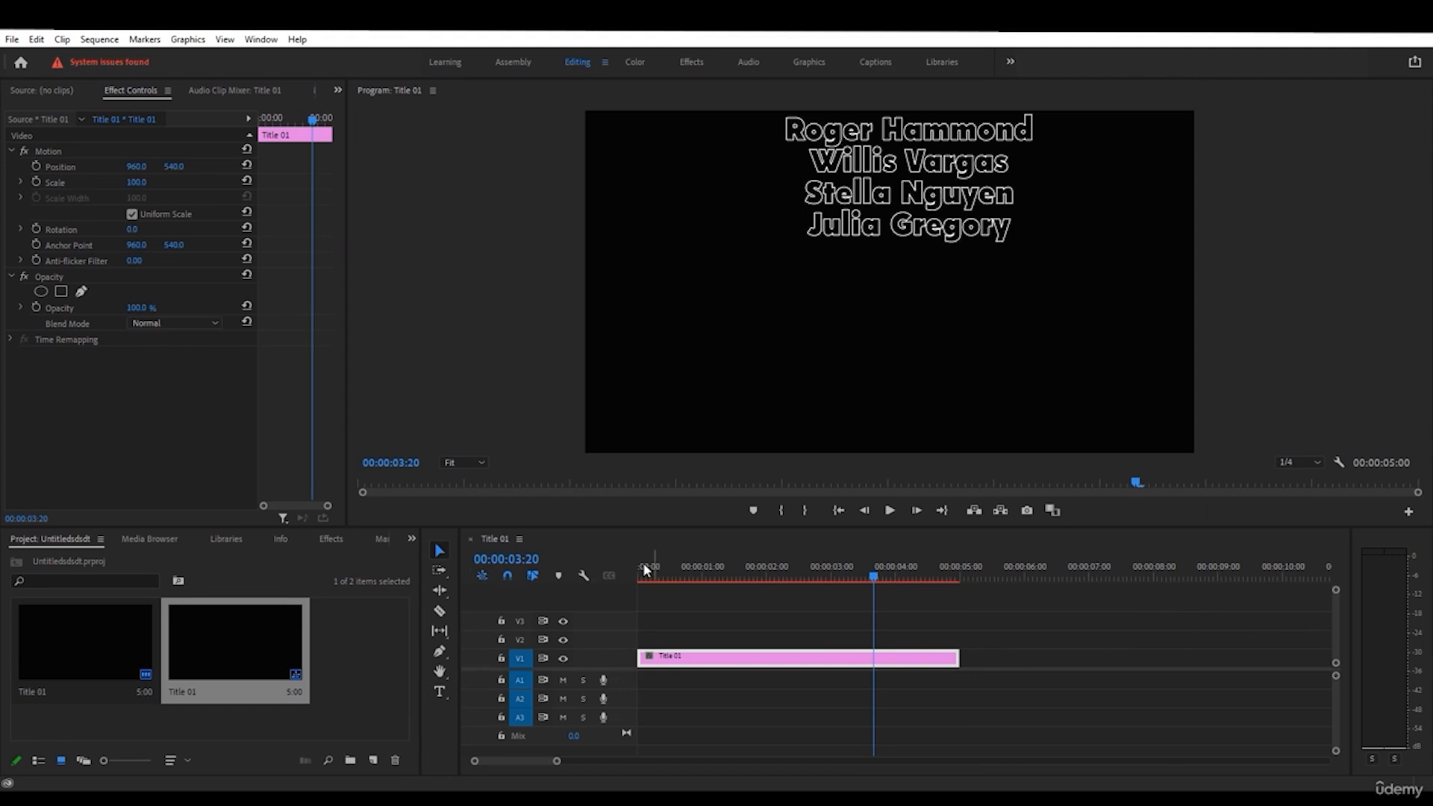
pyautogui.moveTo(647, 569); pyautogui.dragTo(773, 567)
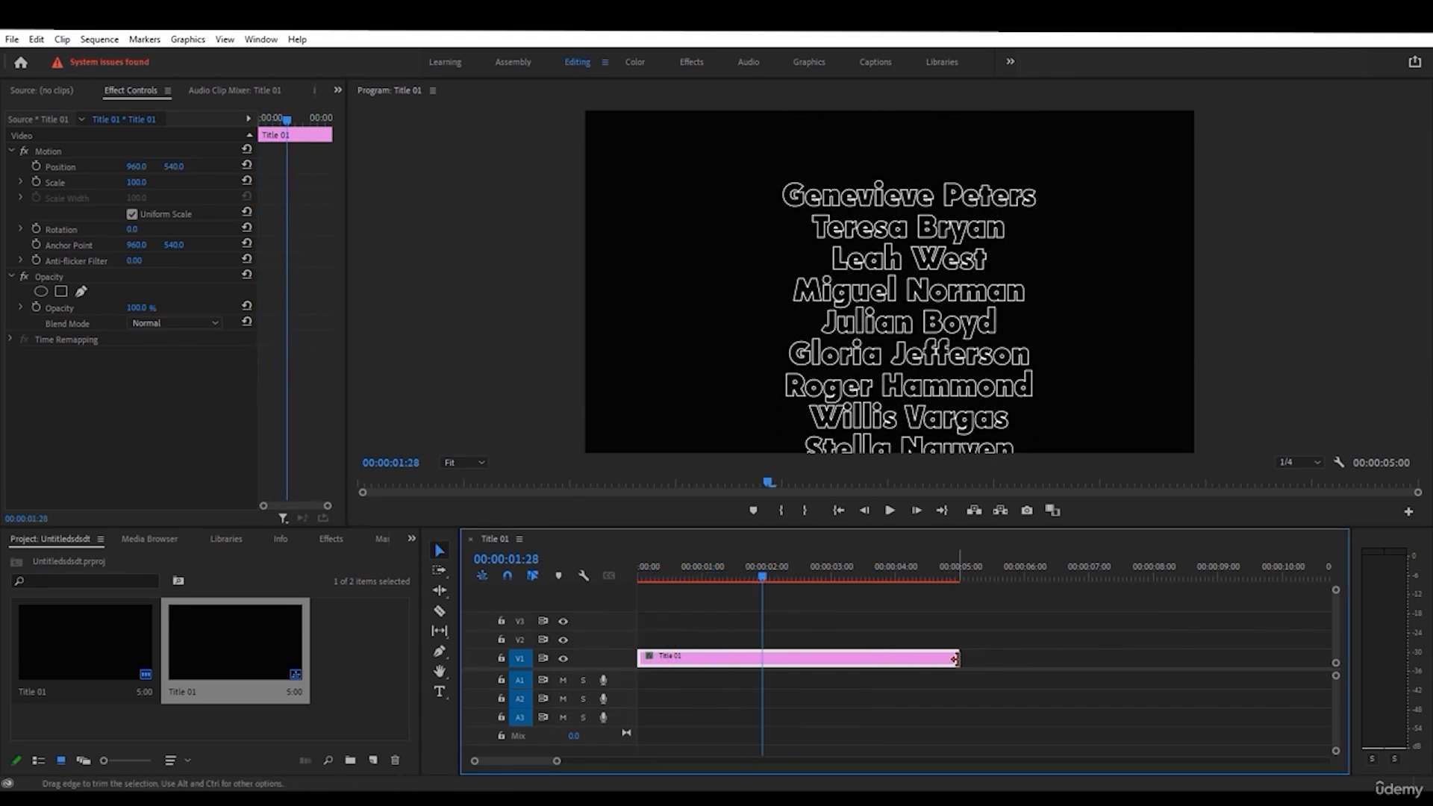
# - Try the title clip at durations of 1:06 and 7:28, previewing the roll speed at each length
pyautogui.moveTo(956, 659); pyautogui.dragTo(713, 659)
pyautogui.click(639, 572)
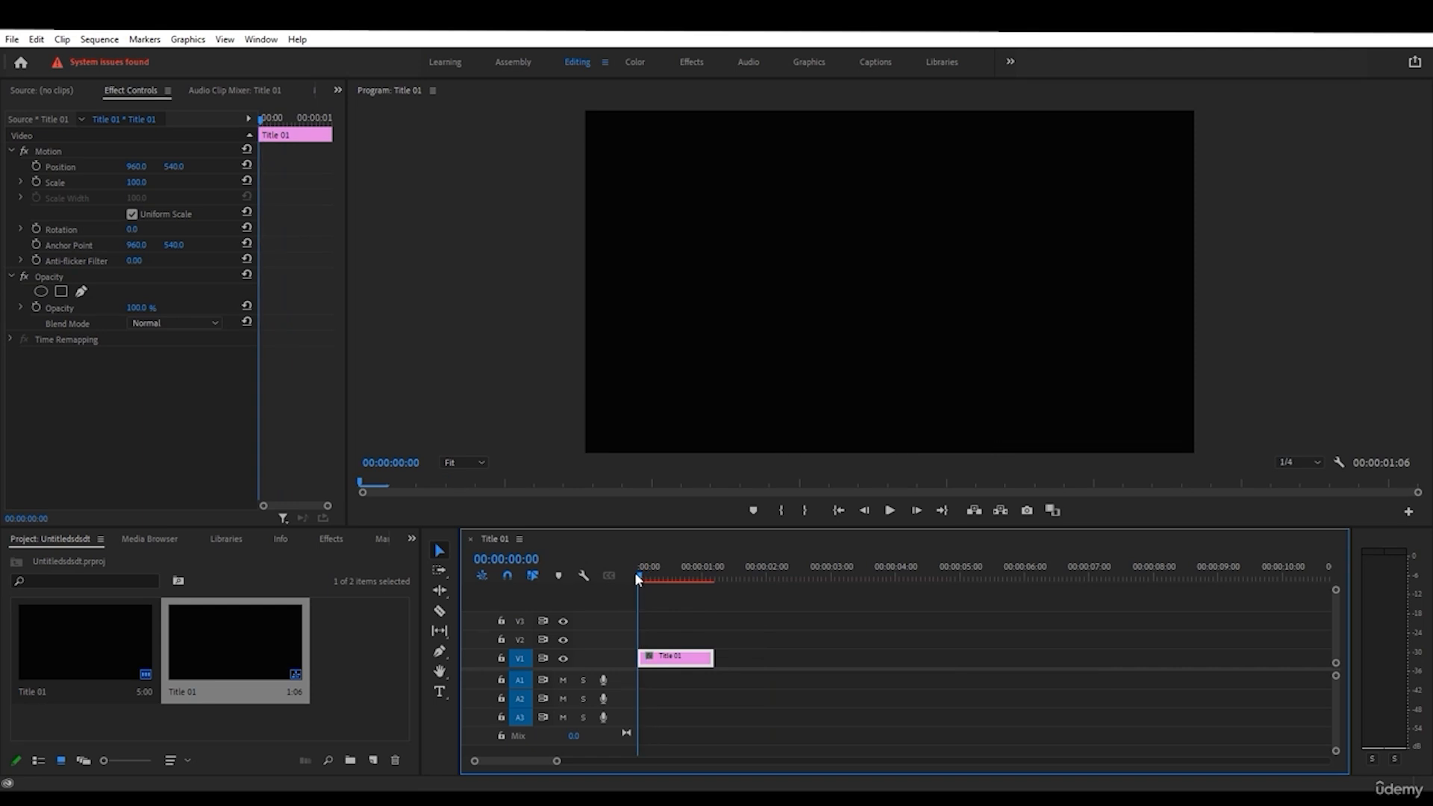
pyautogui.moveTo(639, 572); pyautogui.dragTo(697, 571)
pyautogui.moveTo(713, 658); pyautogui.dragTo(1148, 659)
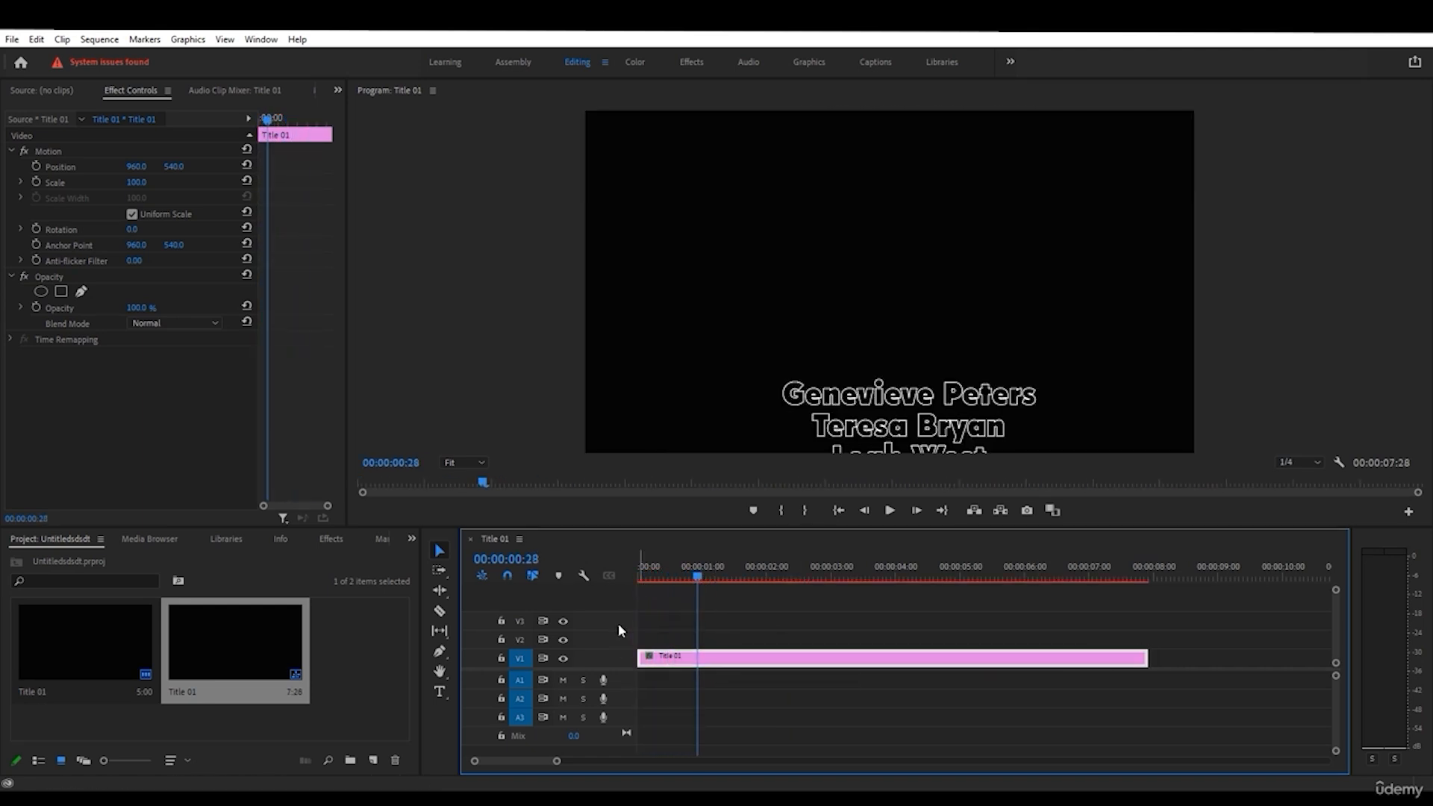
pyautogui.moveTo(642, 574); pyautogui.dragTo(813, 631)
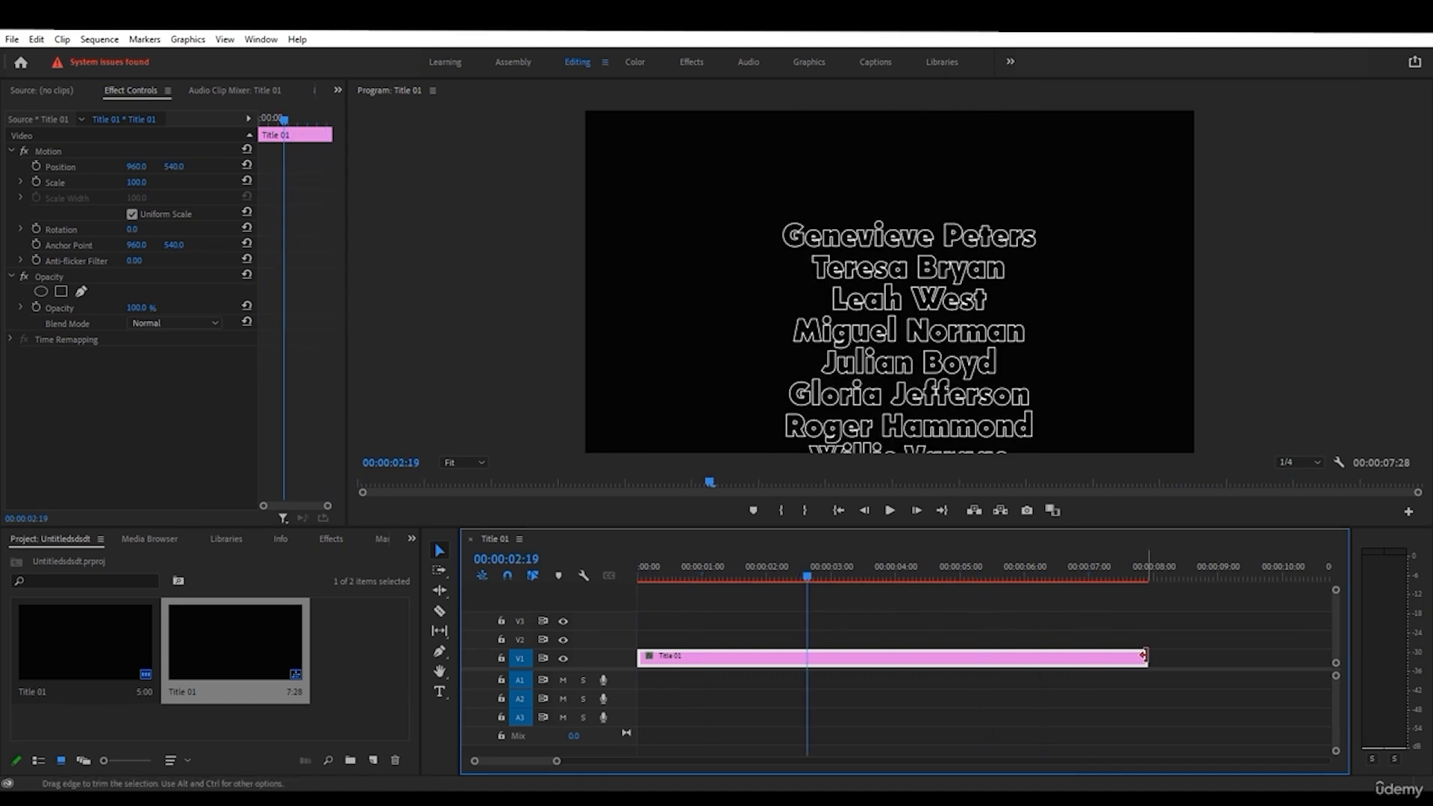
# - Trim the title clip's end to a duration of 5:11 and preview the rolling names
pyautogui.moveTo(1144, 656); pyautogui.dragTo(982, 657)
pyautogui.click(783, 577)
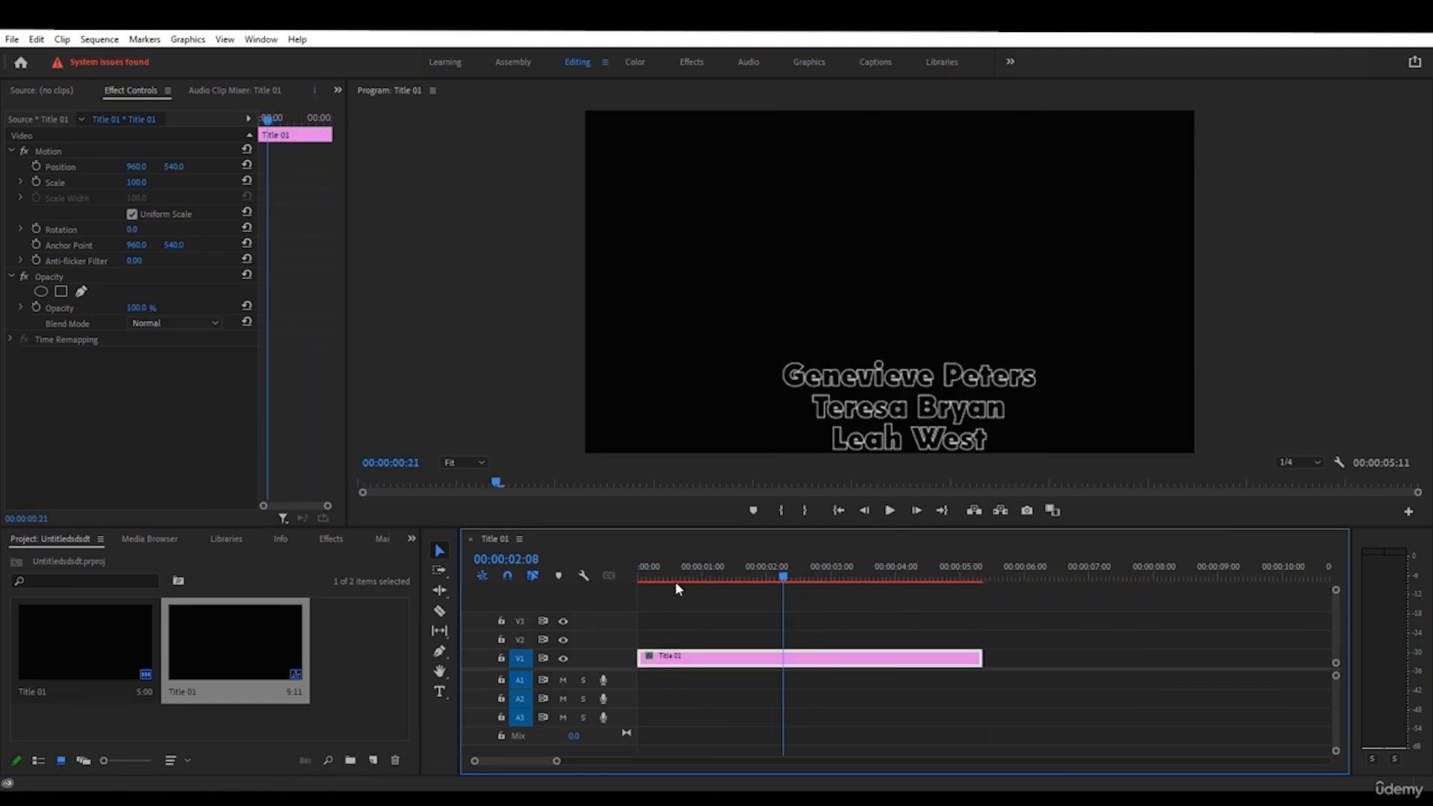
pyautogui.moveTo(675, 581)
pyautogui.mouseDown()
pyautogui.moveTo(869, 576)
pyautogui.moveTo(719, 578)
pyautogui.moveTo(880, 588)
pyautogui.moveTo(707, 607)
pyautogui.moveTo(673, 579)
pyautogui.mouseUp()
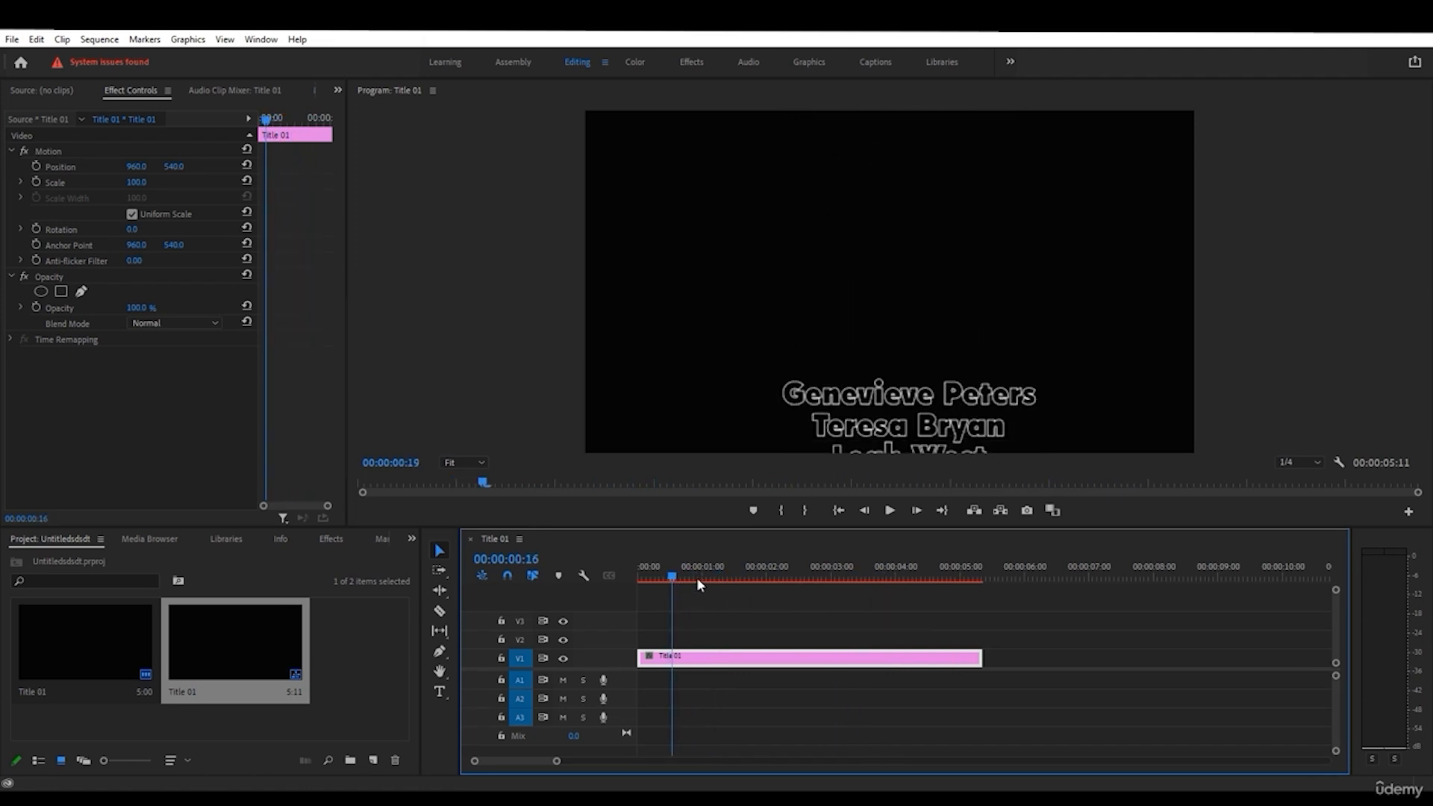
pyautogui.click(798, 577)
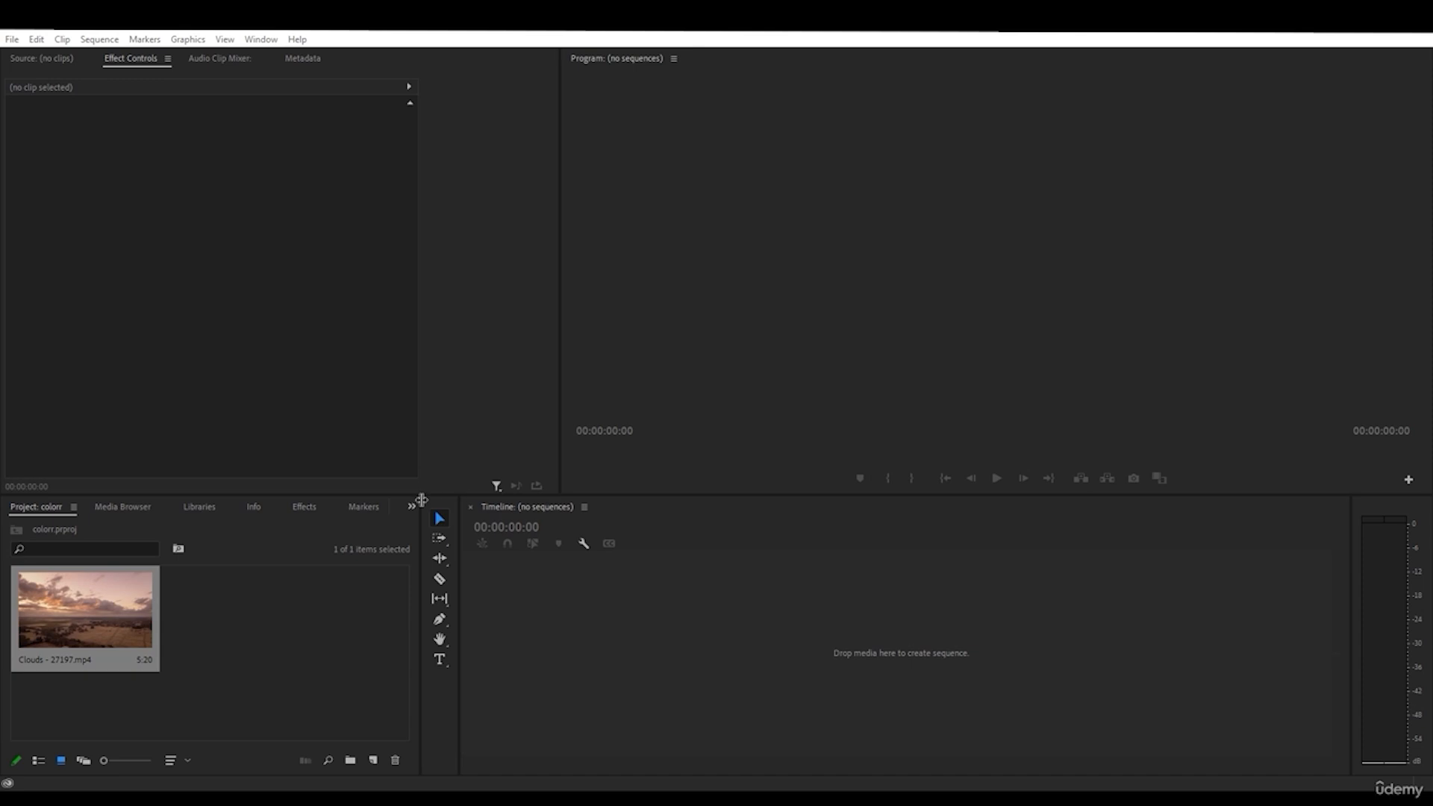
# - In the colorr project, create a sequence from Clouds - 27197.mp4 in the empty timeline and scrub through the footage
pyautogui.click(297, 623)
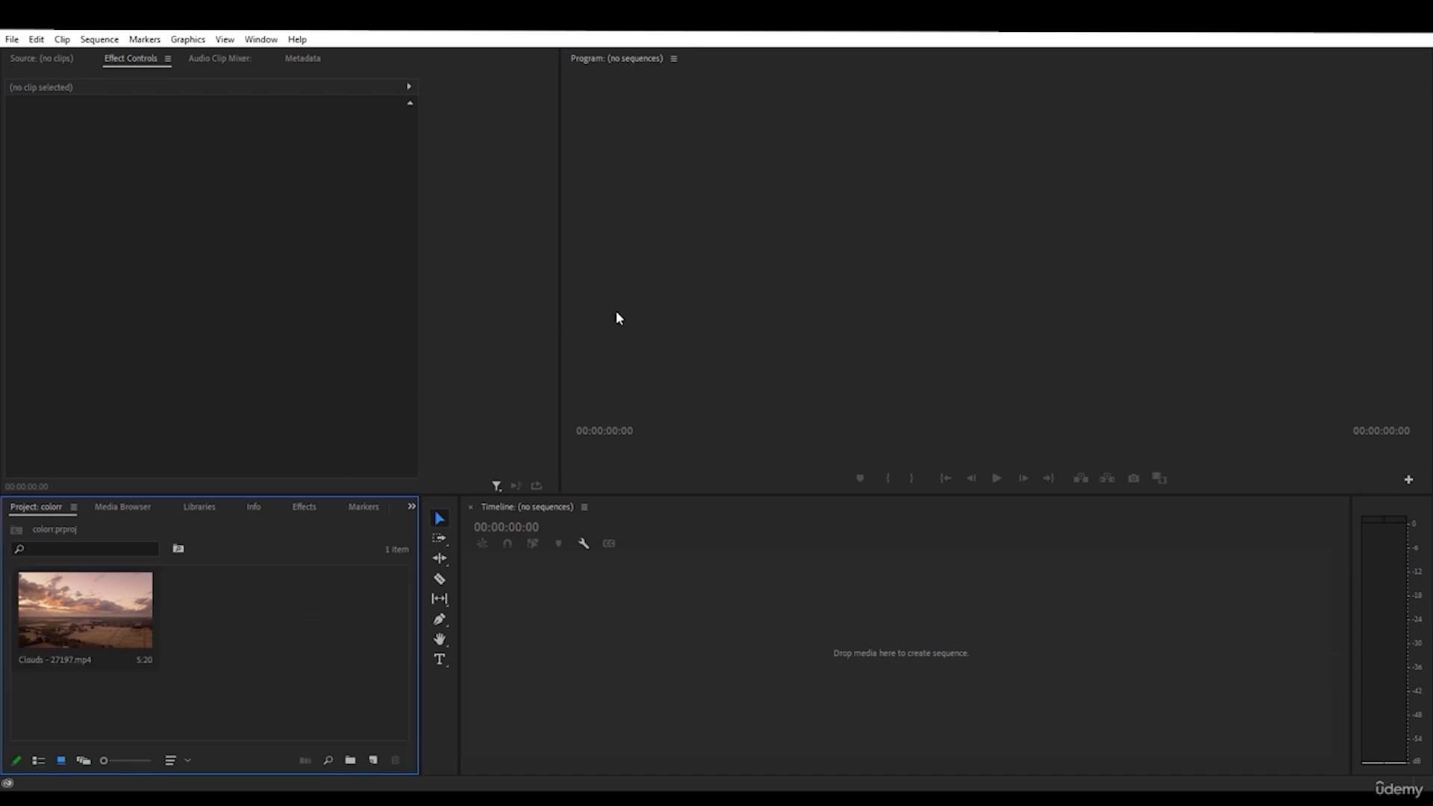
pyautogui.click(122, 634)
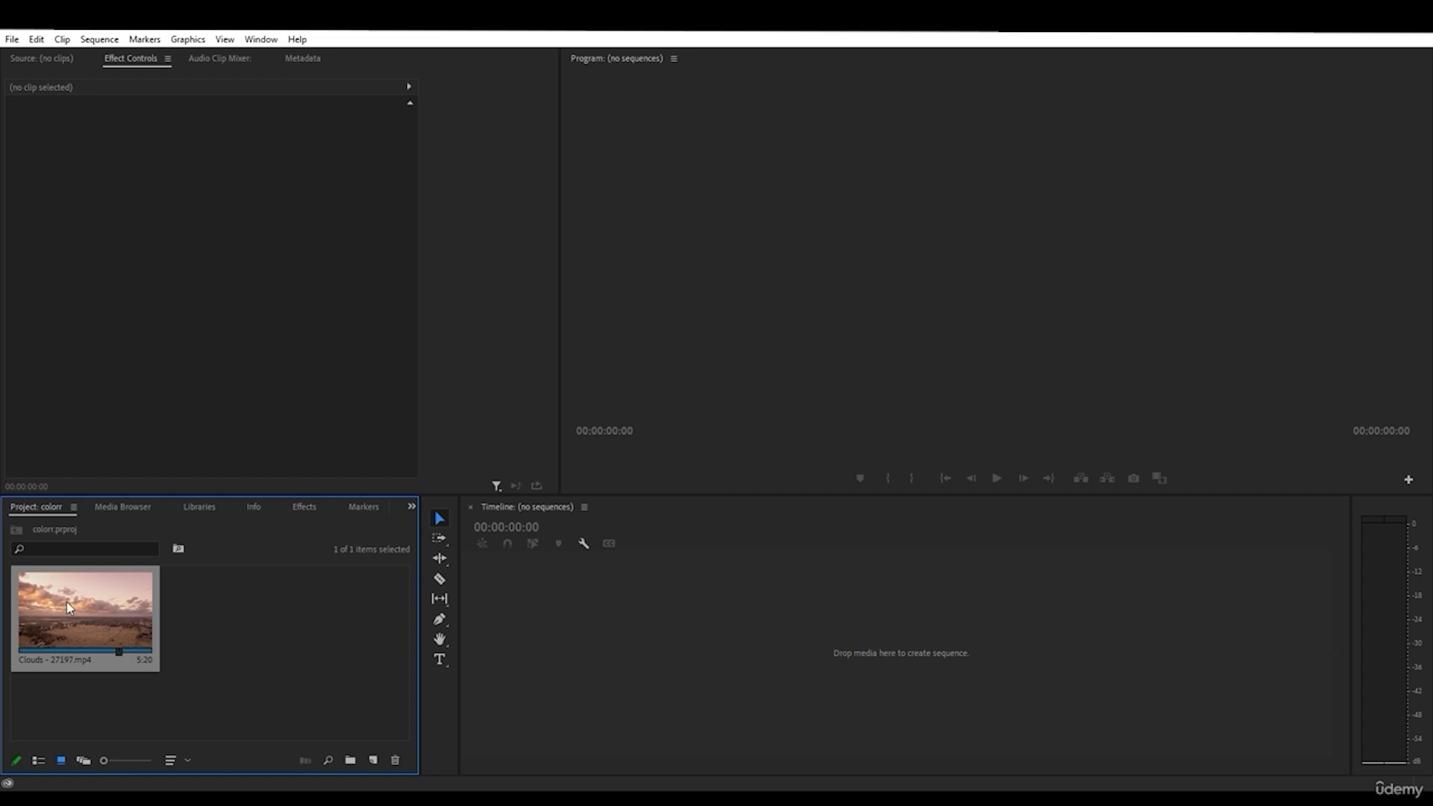
pyautogui.moveTo(59, 615); pyautogui.dragTo(518, 648)
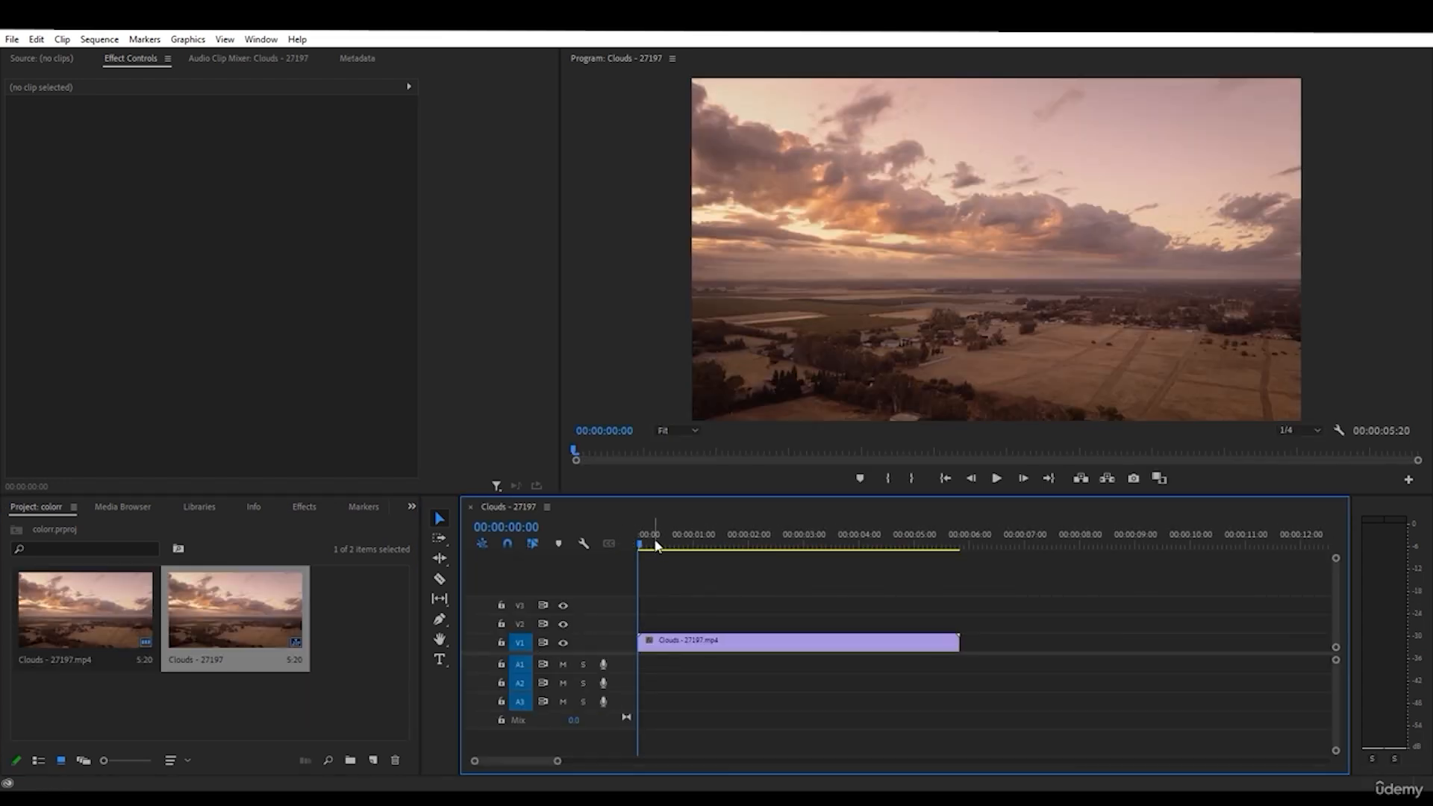
pyautogui.moveTo(654, 539); pyautogui.dragTo(939, 540)
# - Add the text CLOUDS at the start of the sequence, enlarge it to nearly fill the frame's width, and reposition it mid-frame
pyautogui.press('Home')
pyautogui.click(439, 659)
pyautogui.click(750, 254)
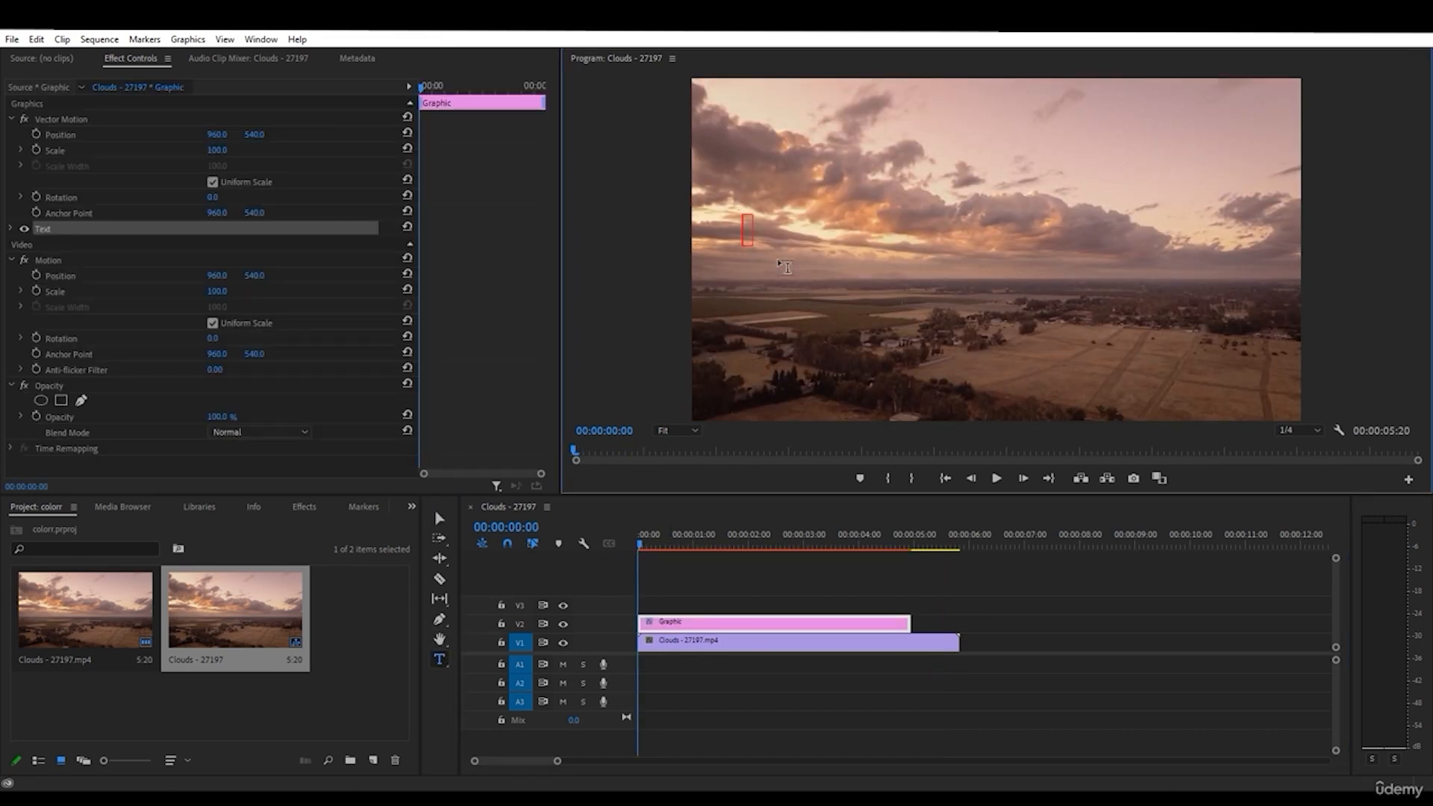
pyautogui.write('CLOUDS')
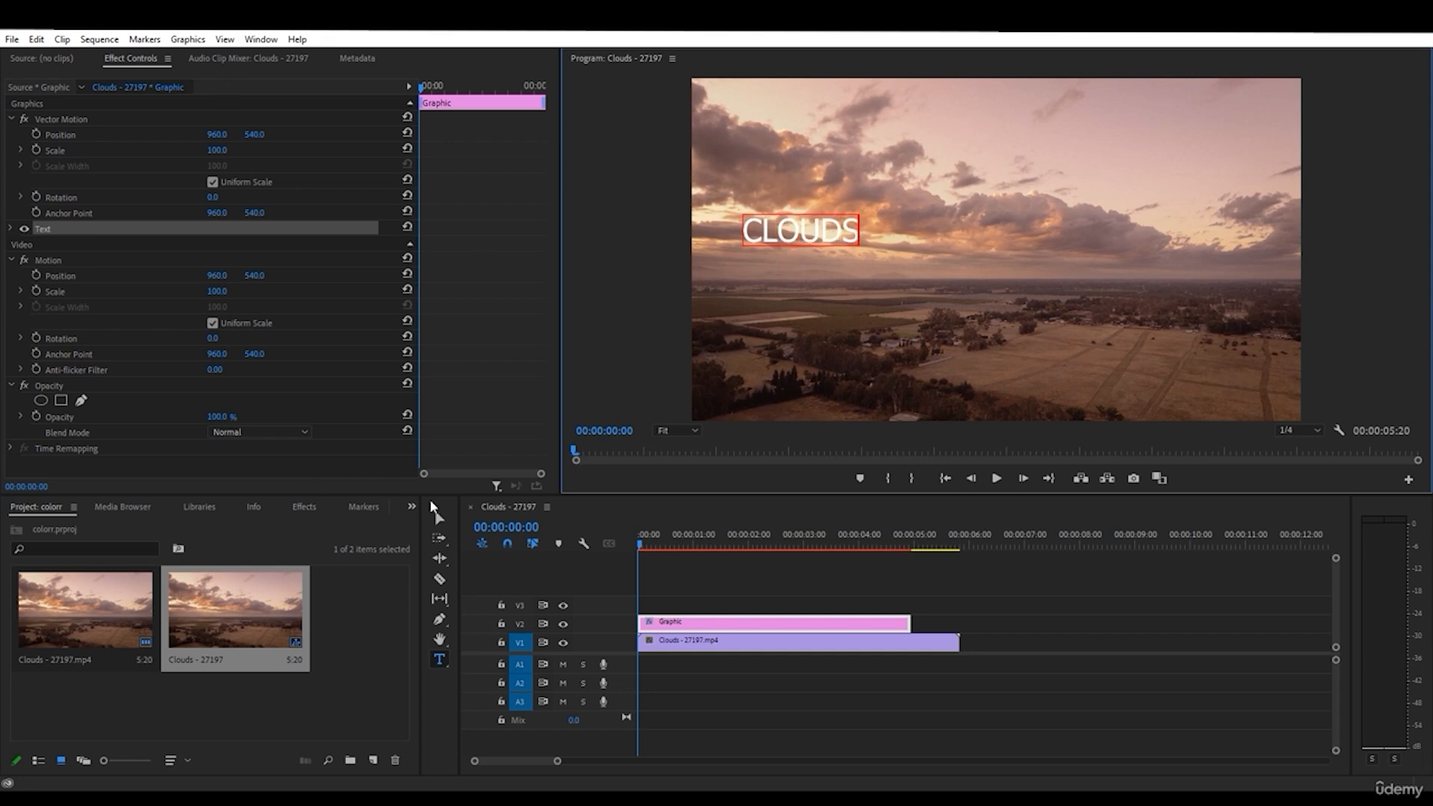
pyautogui.click(439, 518)
pyautogui.moveTo(879, 200); pyautogui.dragTo(1216, 117)
pyautogui.moveTo(1155, 178); pyautogui.dragTo(1135, 291)
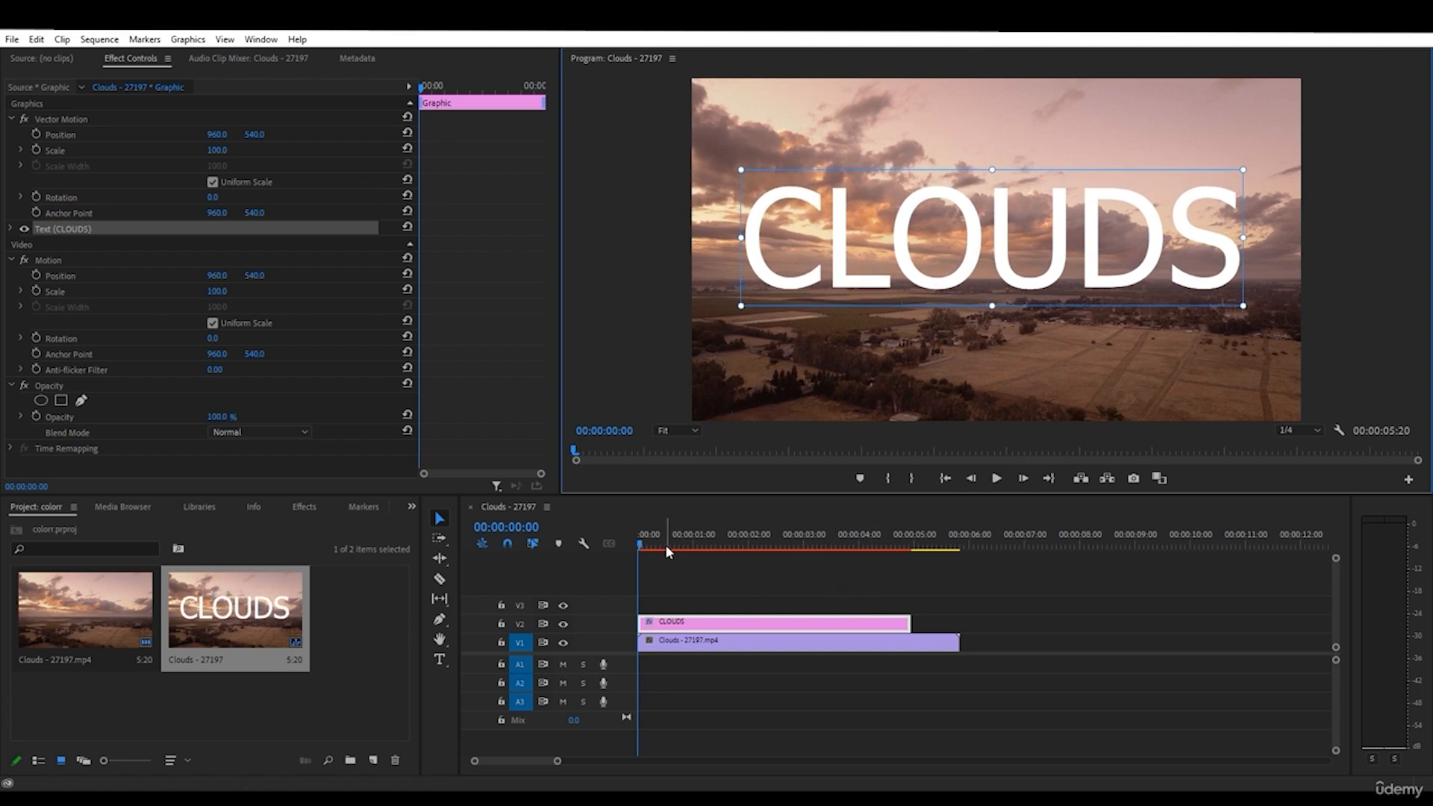
# - Keyframe the CLOUDS graphic's Vector Motion position from X -873 at the start to farther right at 00:00:01:00, and return to the start
pyautogui.click(36, 135)
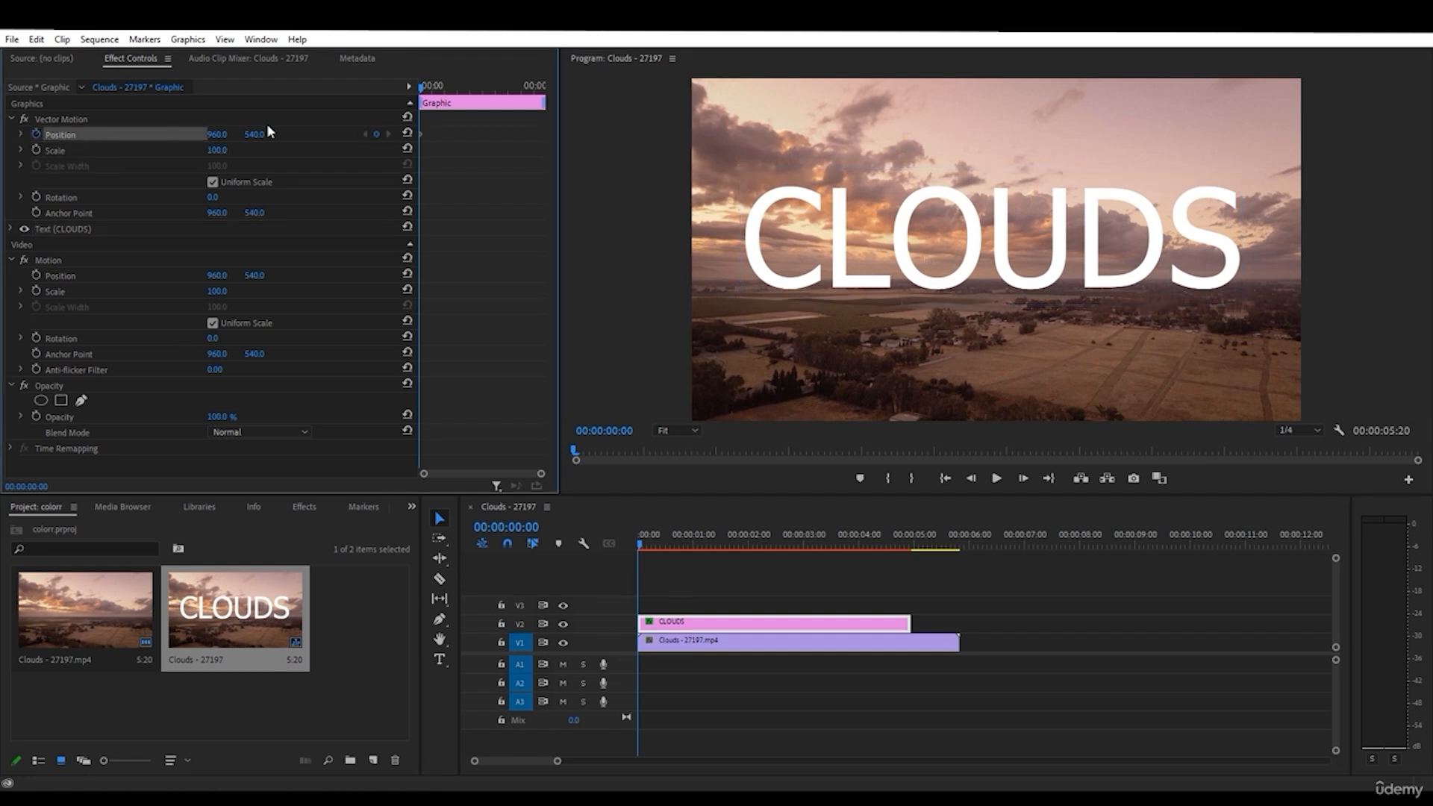
pyautogui.moveTo(218, 135)
pyautogui.mouseDown()
pyautogui.moveTo(134, 136)
pyautogui.moveTo(224, 146)
pyautogui.mouseUp()
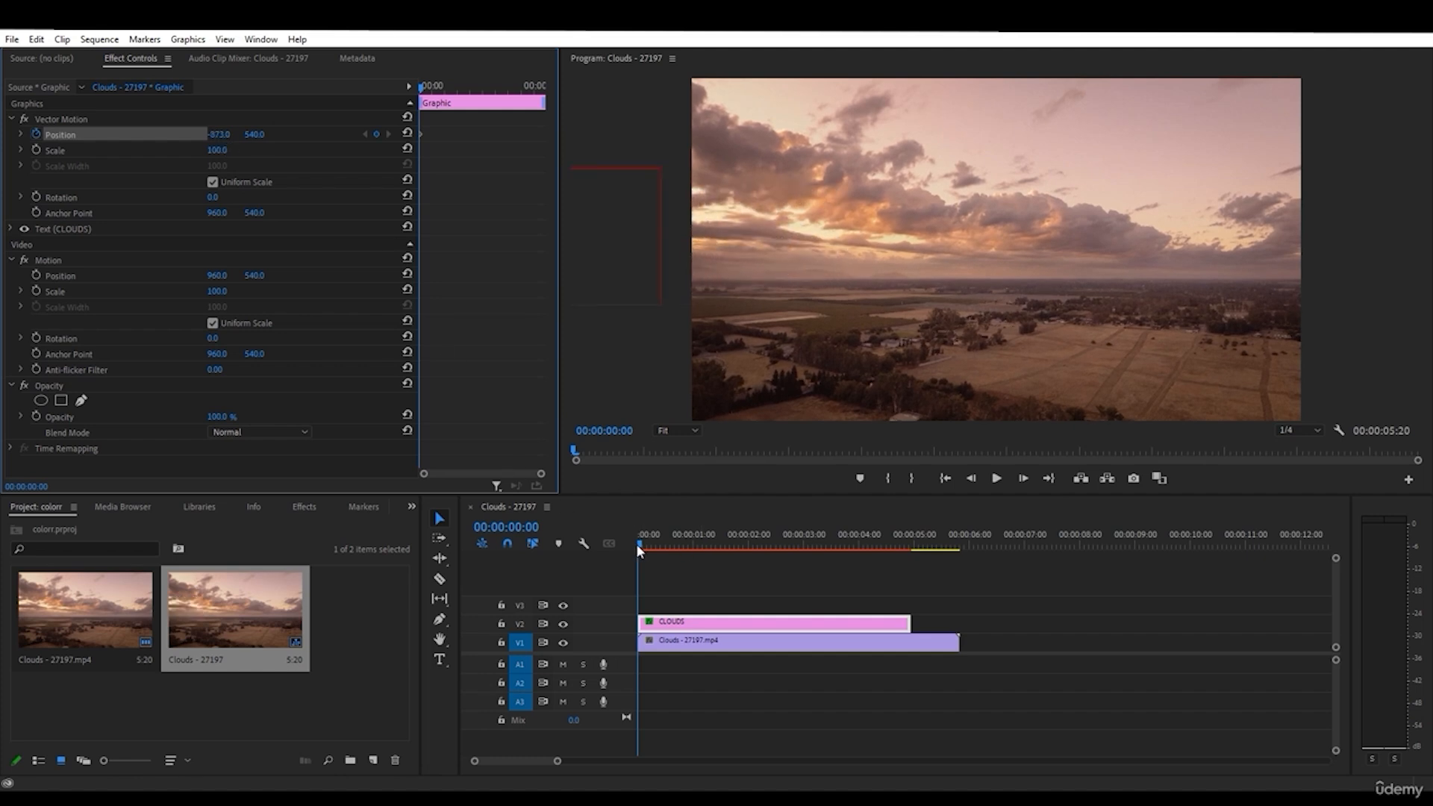
pyautogui.moveTo(639, 548); pyautogui.dragTo(693, 545)
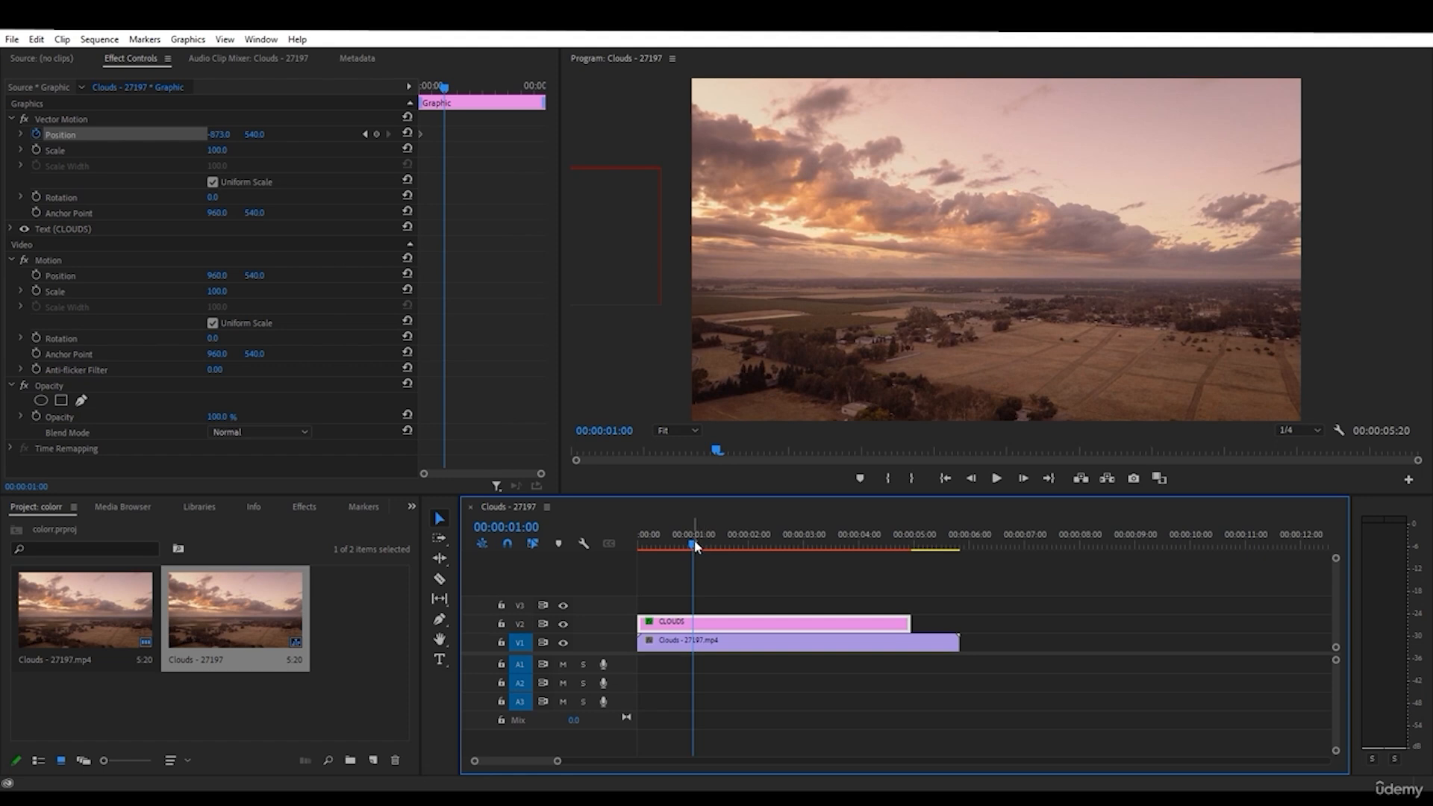
pyautogui.moveTo(213, 136); pyautogui.dragTo(346, 136)
pyautogui.moveTo(693, 544); pyautogui.dragTo(627, 547)
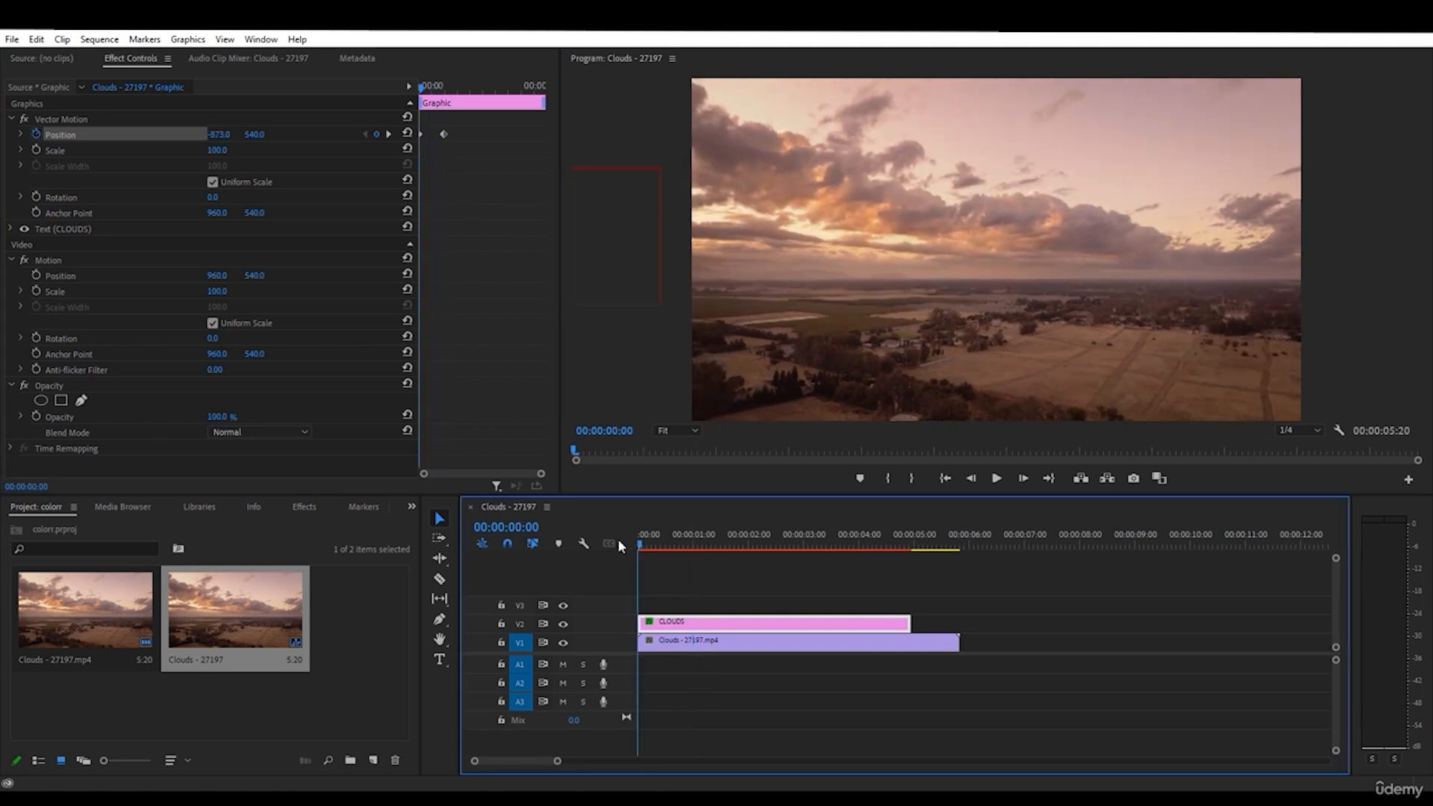
# - Play the CLOUDS slide-in animation and return to the start of the sequence
pyautogui.click(997, 478)
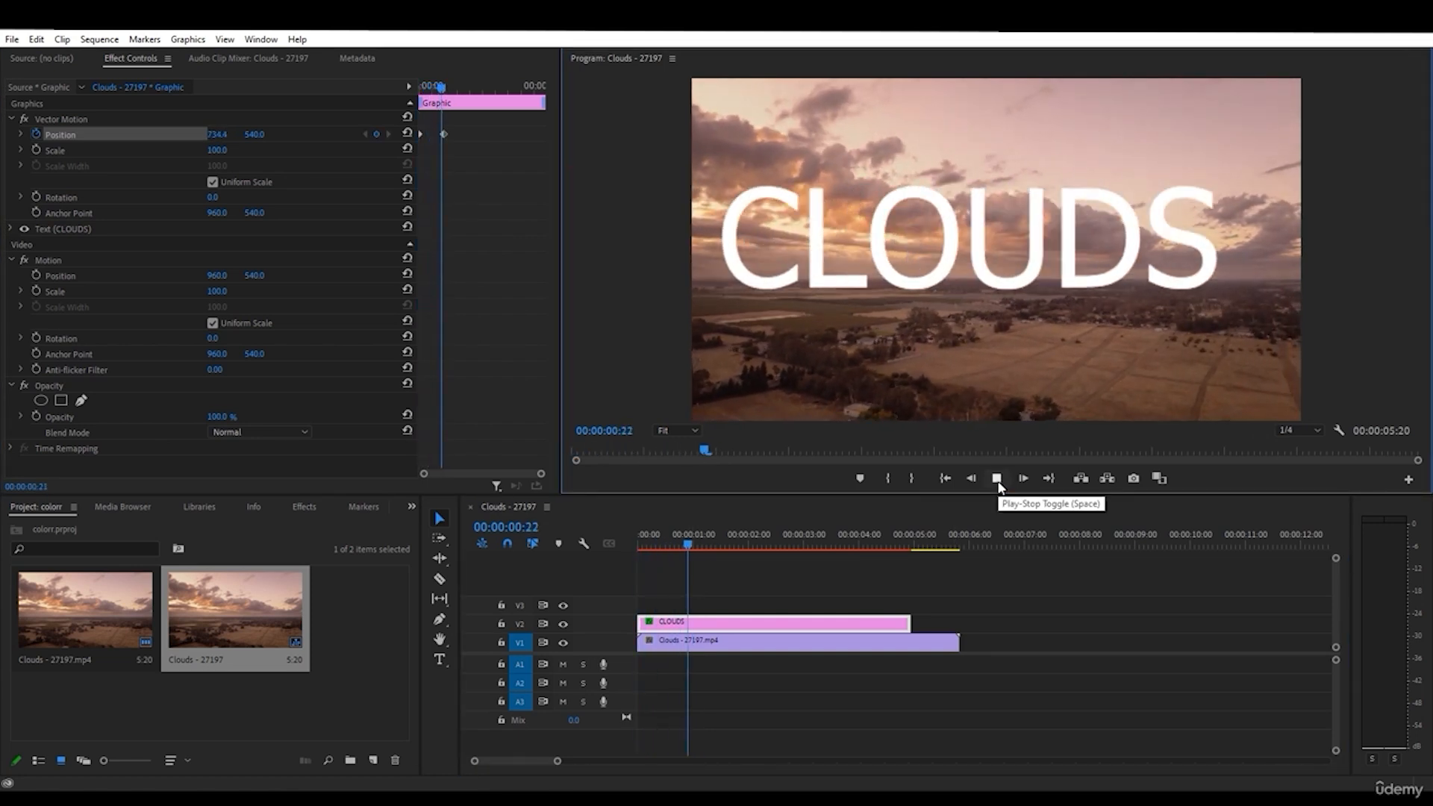
pyautogui.click(996, 479)
pyautogui.moveTo(680, 545); pyautogui.dragTo(628, 544)
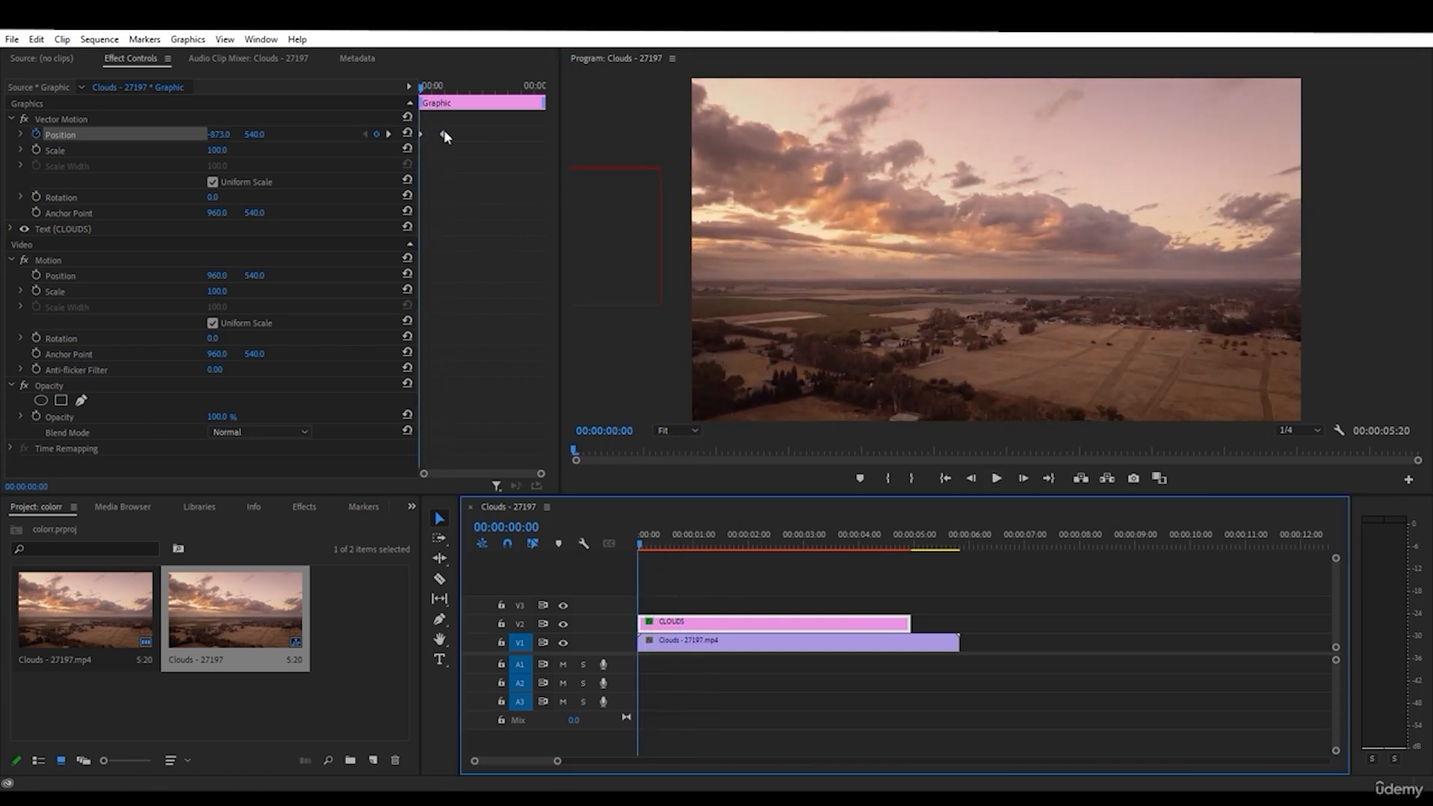
# - Move the CLOUDS graphic's second Position keyframe to 00:00:01:15 and preview the slide-in
pyautogui.moveTo(445, 136); pyautogui.dragTo(461, 141)
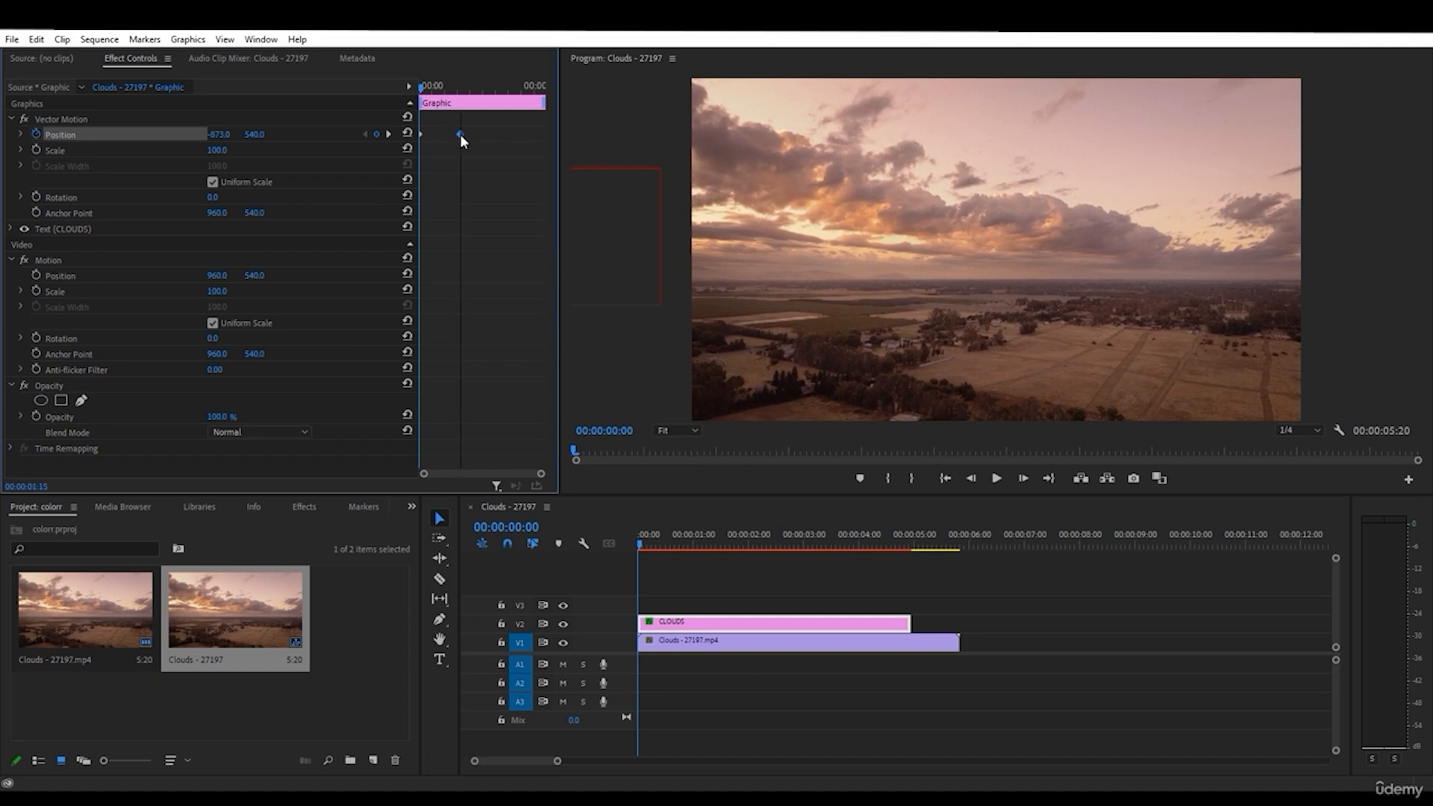
pyautogui.click(996, 479)
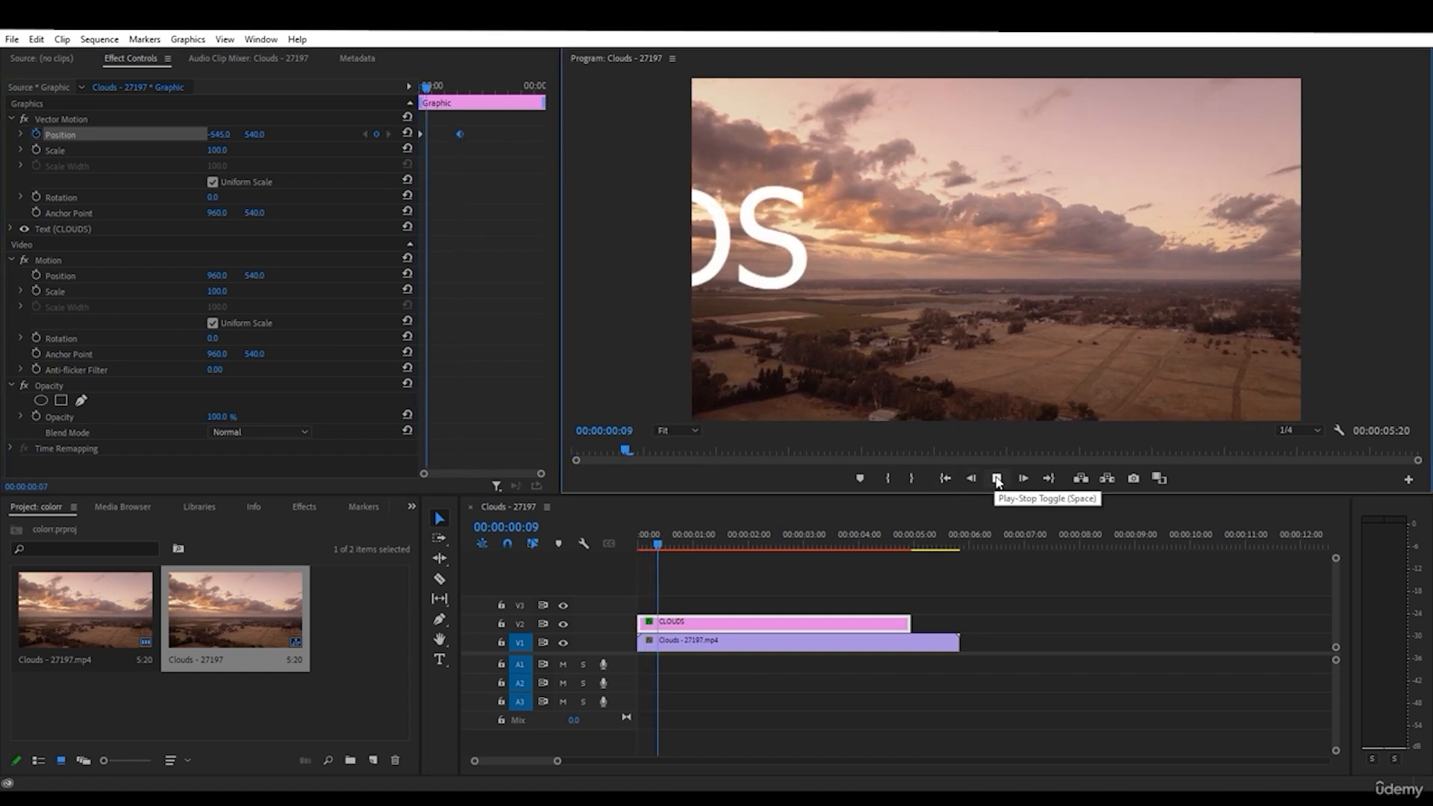
pyautogui.click(996, 479)
# - Shift the second Vector Motion Position keyframe slightly earlier and preview the slide-in from the start
pyautogui.click(459, 133)
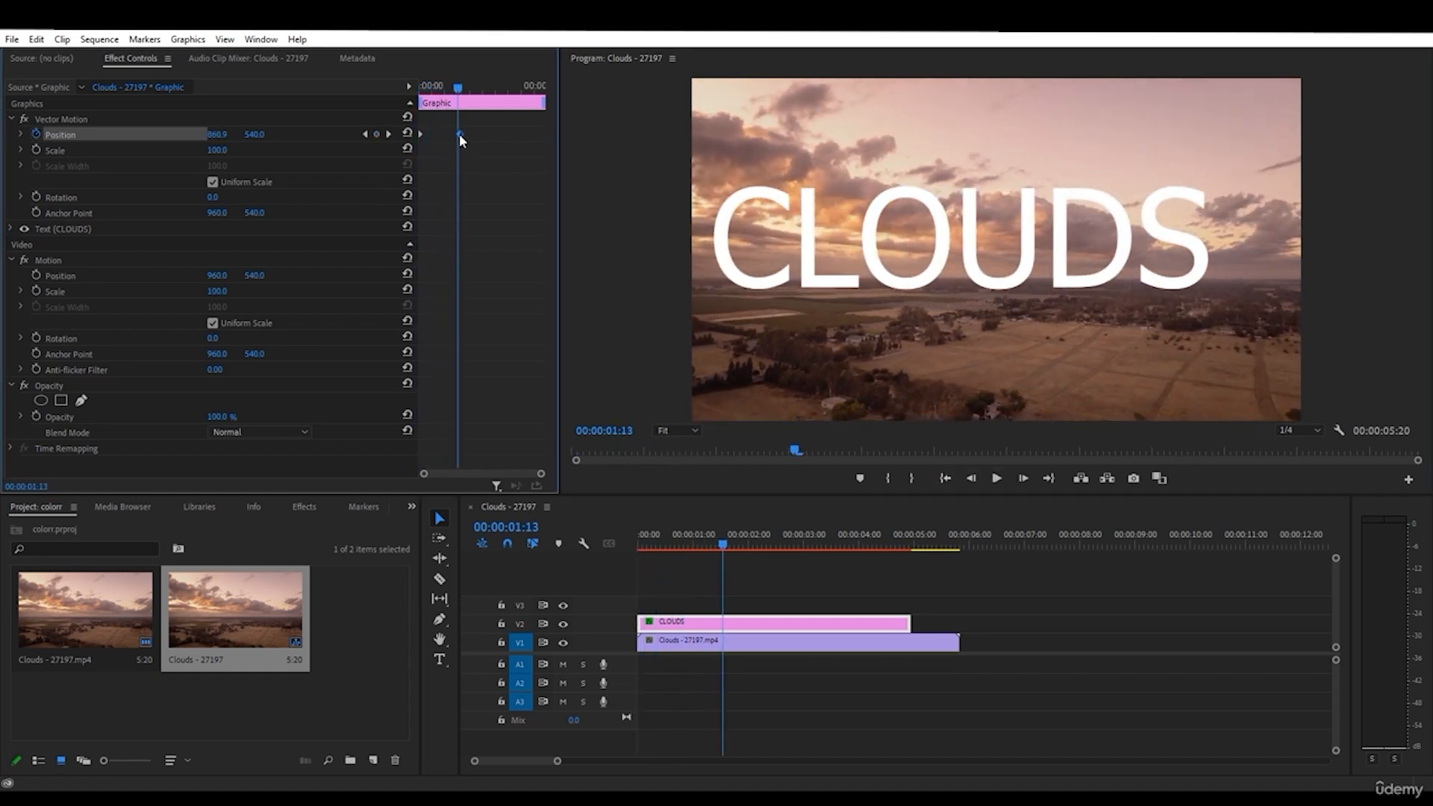
pyautogui.moveTo(459, 133); pyautogui.dragTo(450, 132)
pyautogui.click(946, 479)
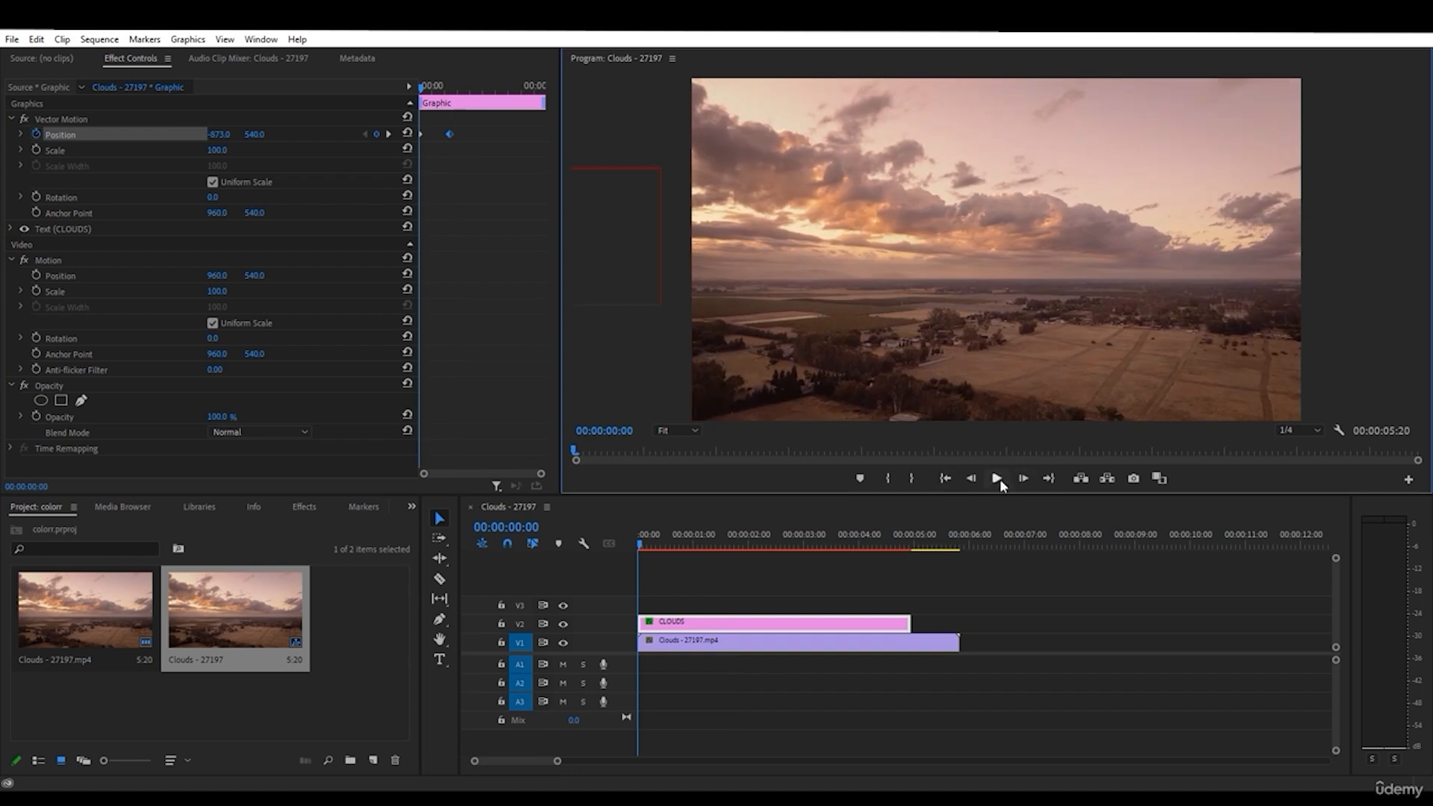
pyautogui.click(1000, 483)
pyautogui.click(996, 483)
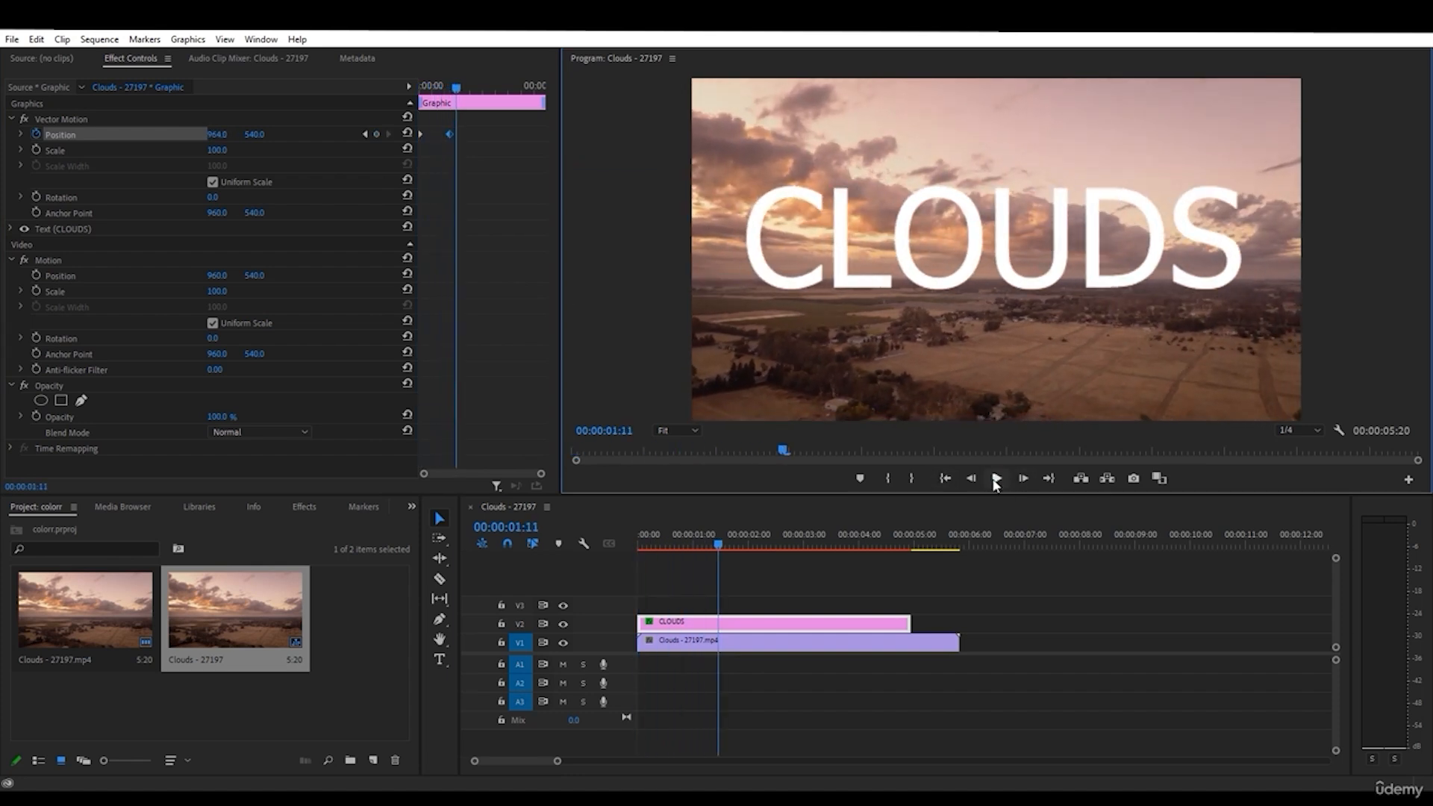
# - Set both Position keyframes to Bezier temporal interpolation, preview the slide-in, and return to the start
pyautogui.click(474, 134)
pyautogui.moveTo(472, 132); pyautogui.dragTo(419, 142)
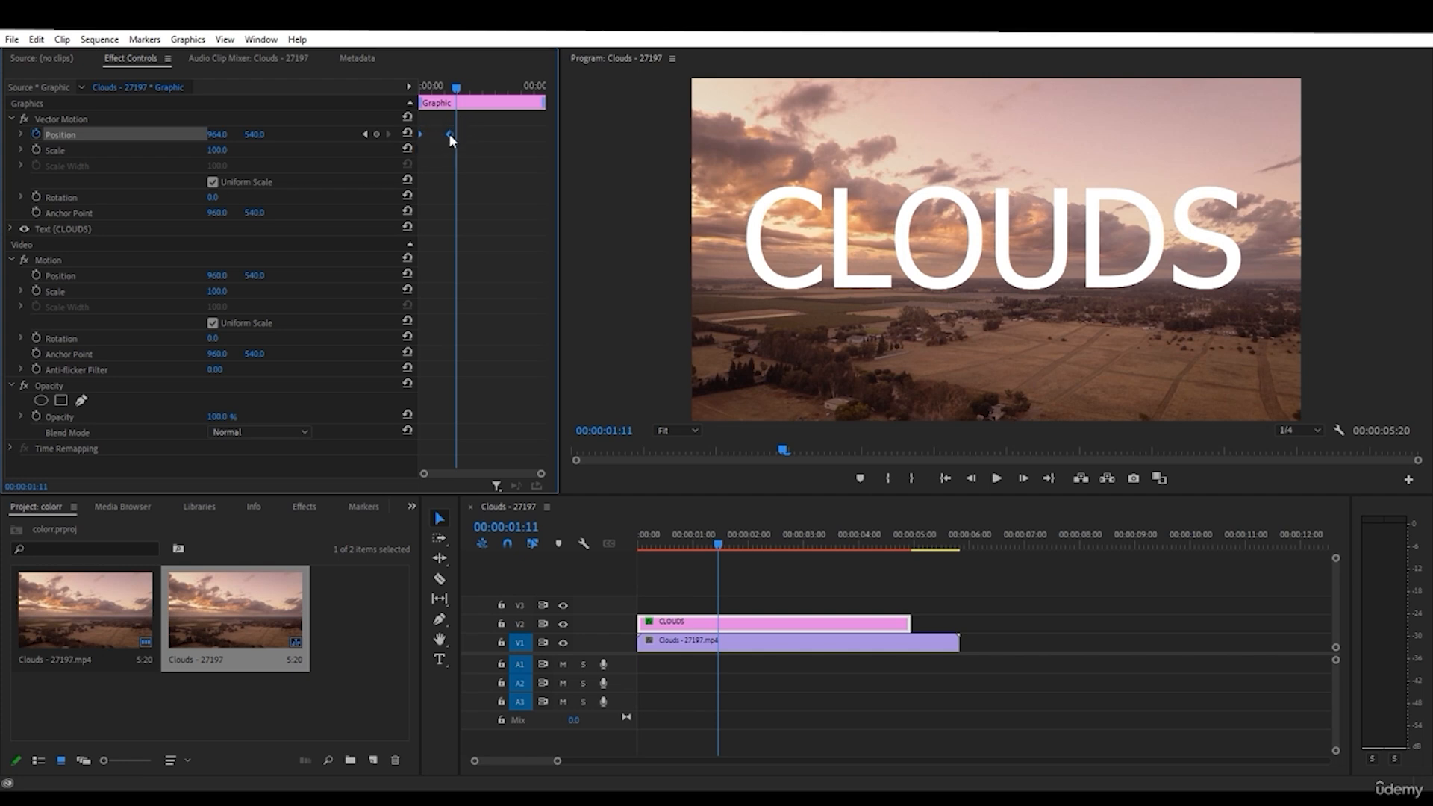
pyautogui.rightClick(451, 132)
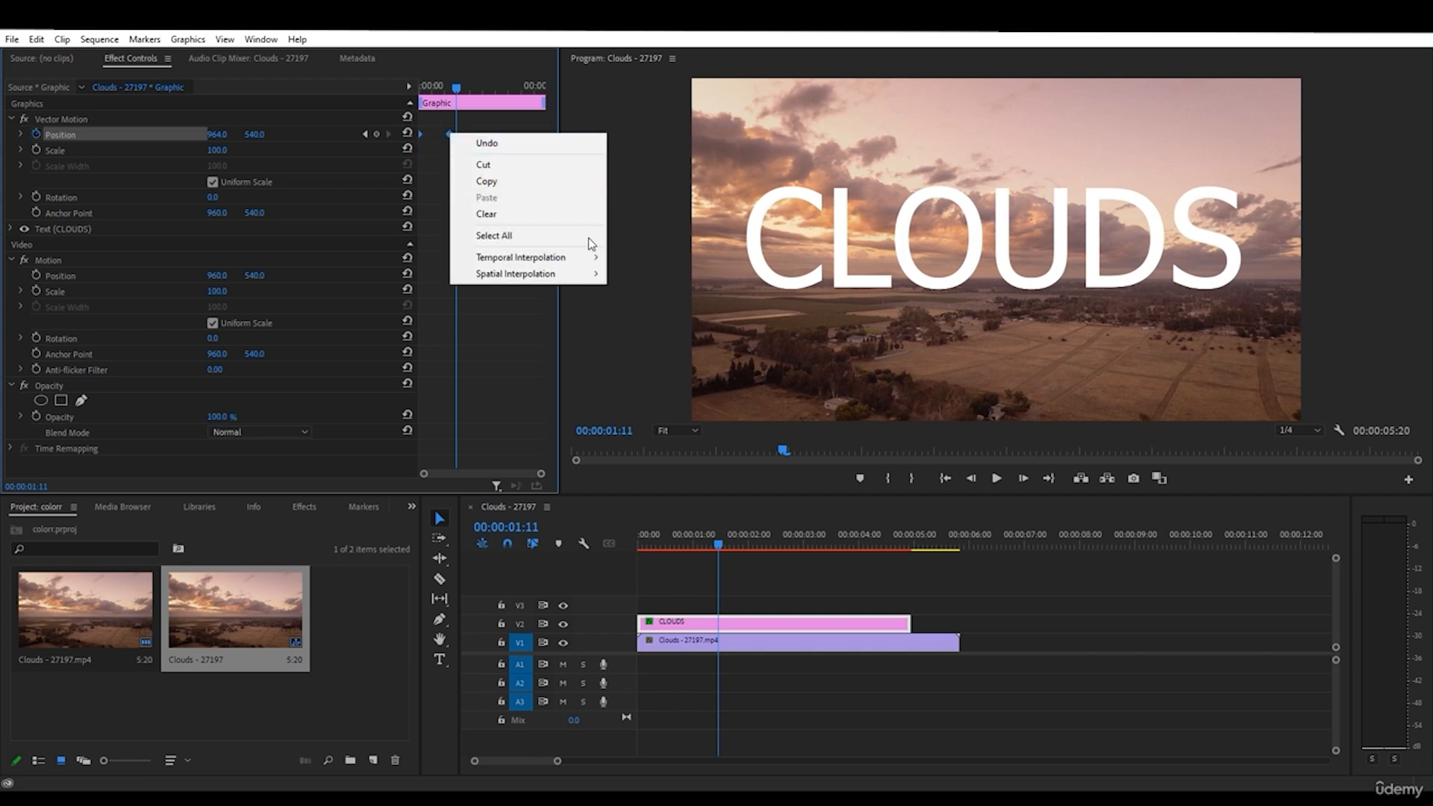
pyautogui.moveTo(589, 254)
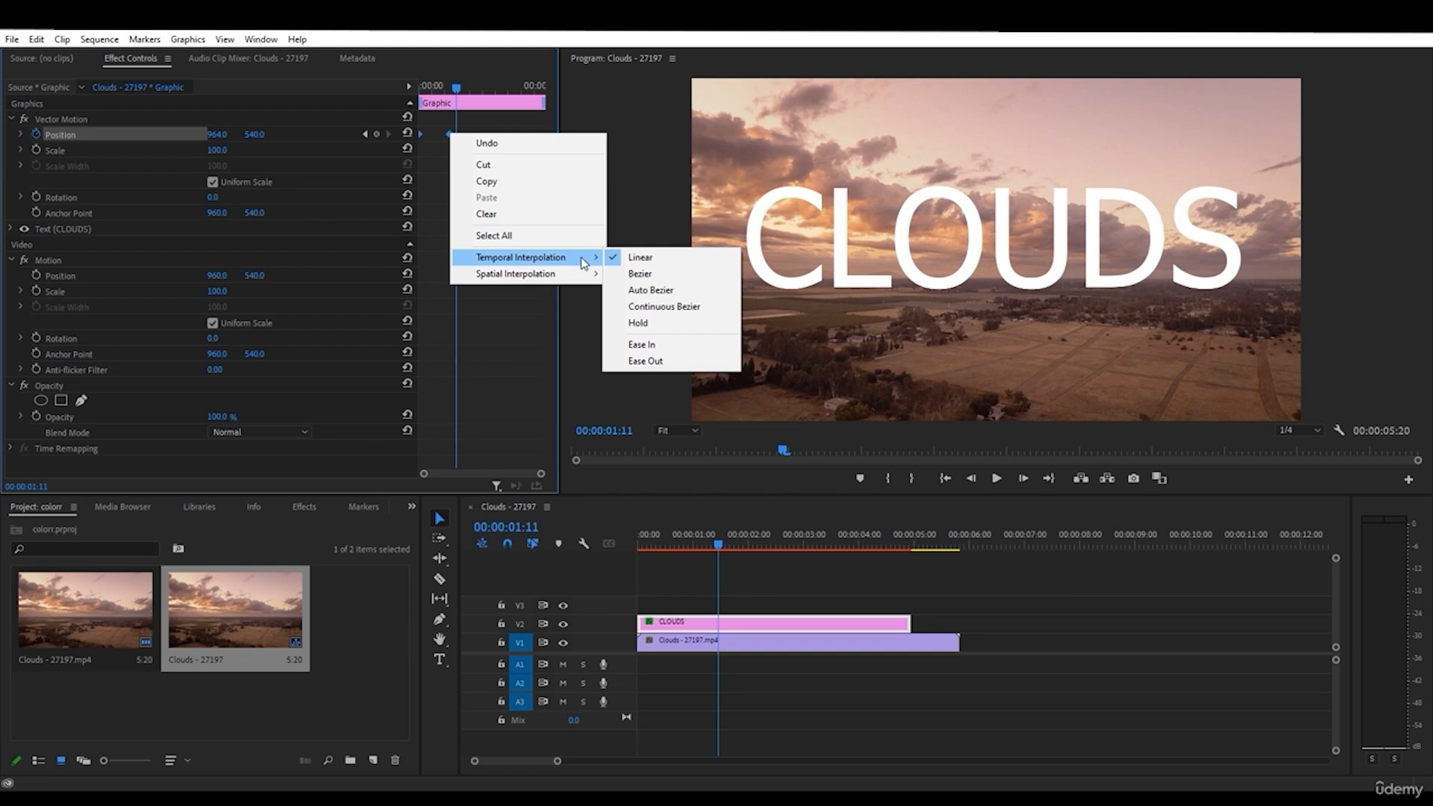
pyautogui.click(638, 274)
pyautogui.click(946, 478)
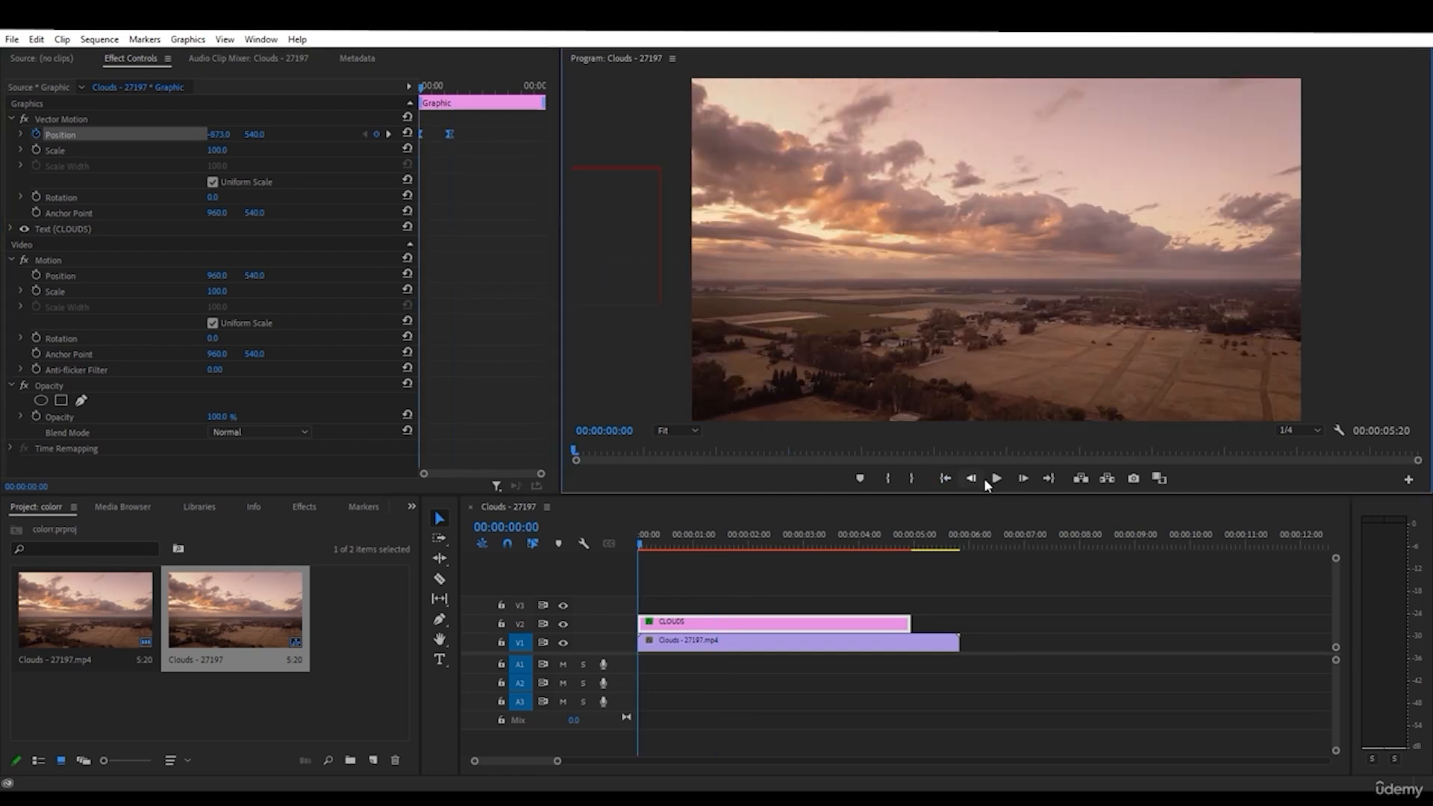
pyautogui.click(996, 479)
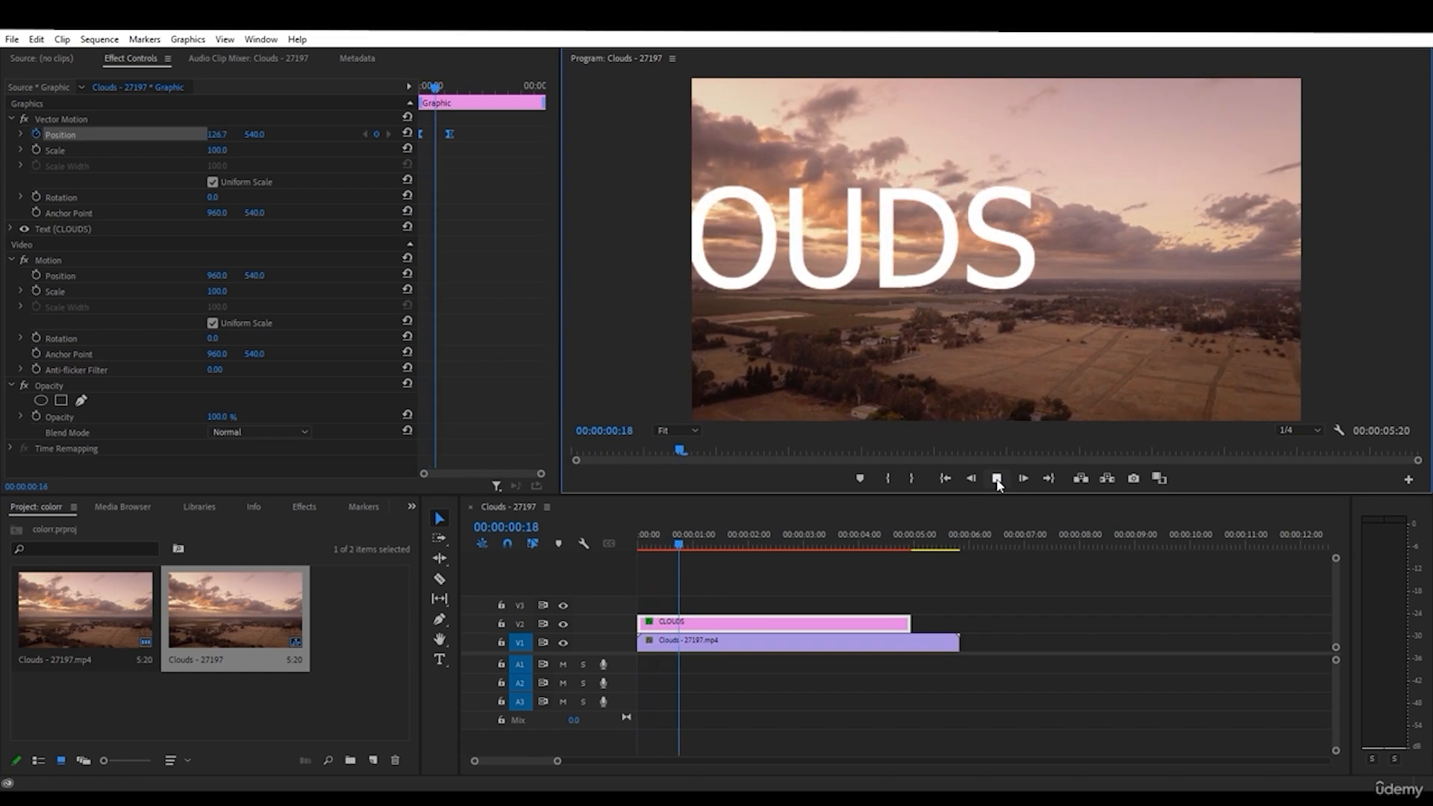
pyautogui.click(996, 478)
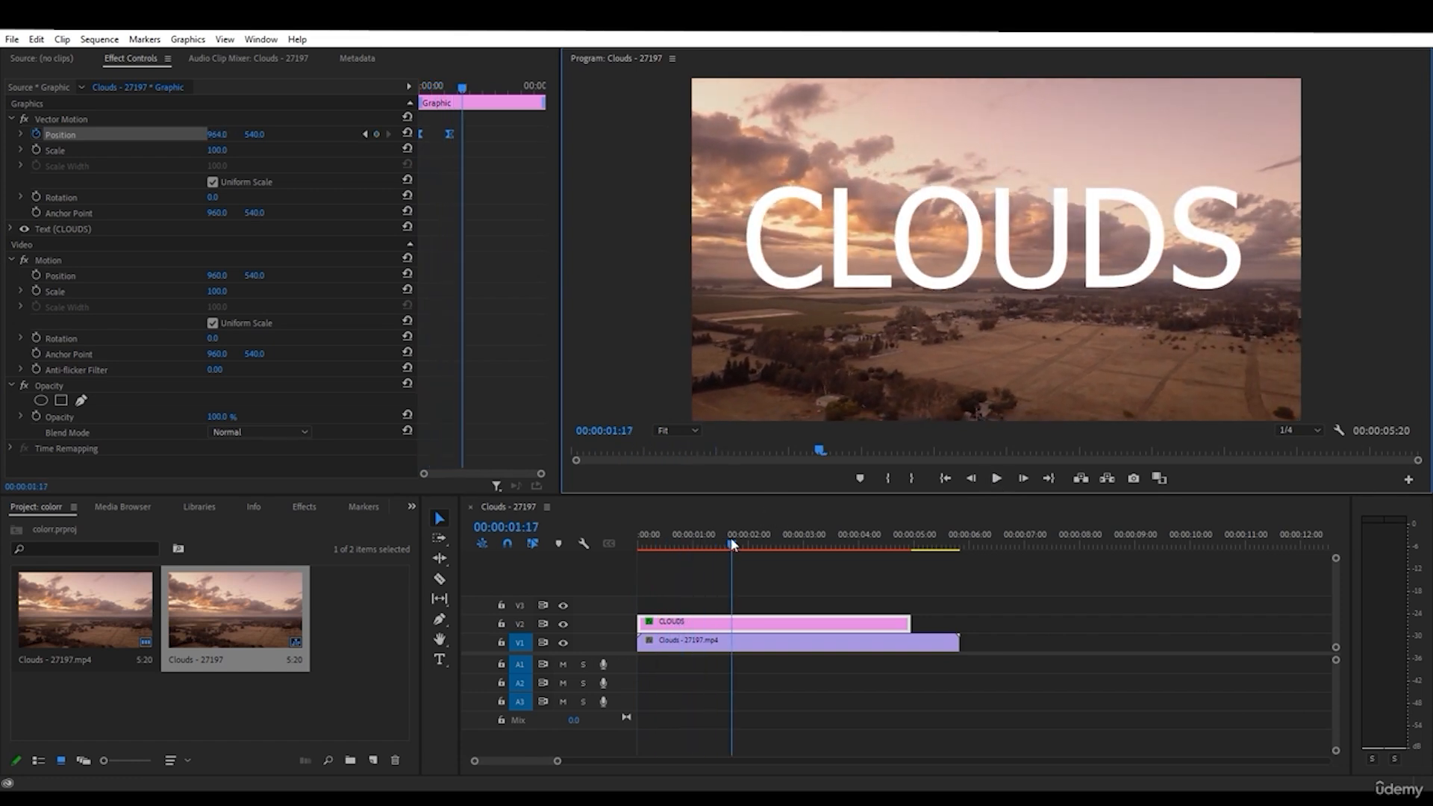
pyautogui.moveTo(732, 545); pyautogui.dragTo(610, 531)
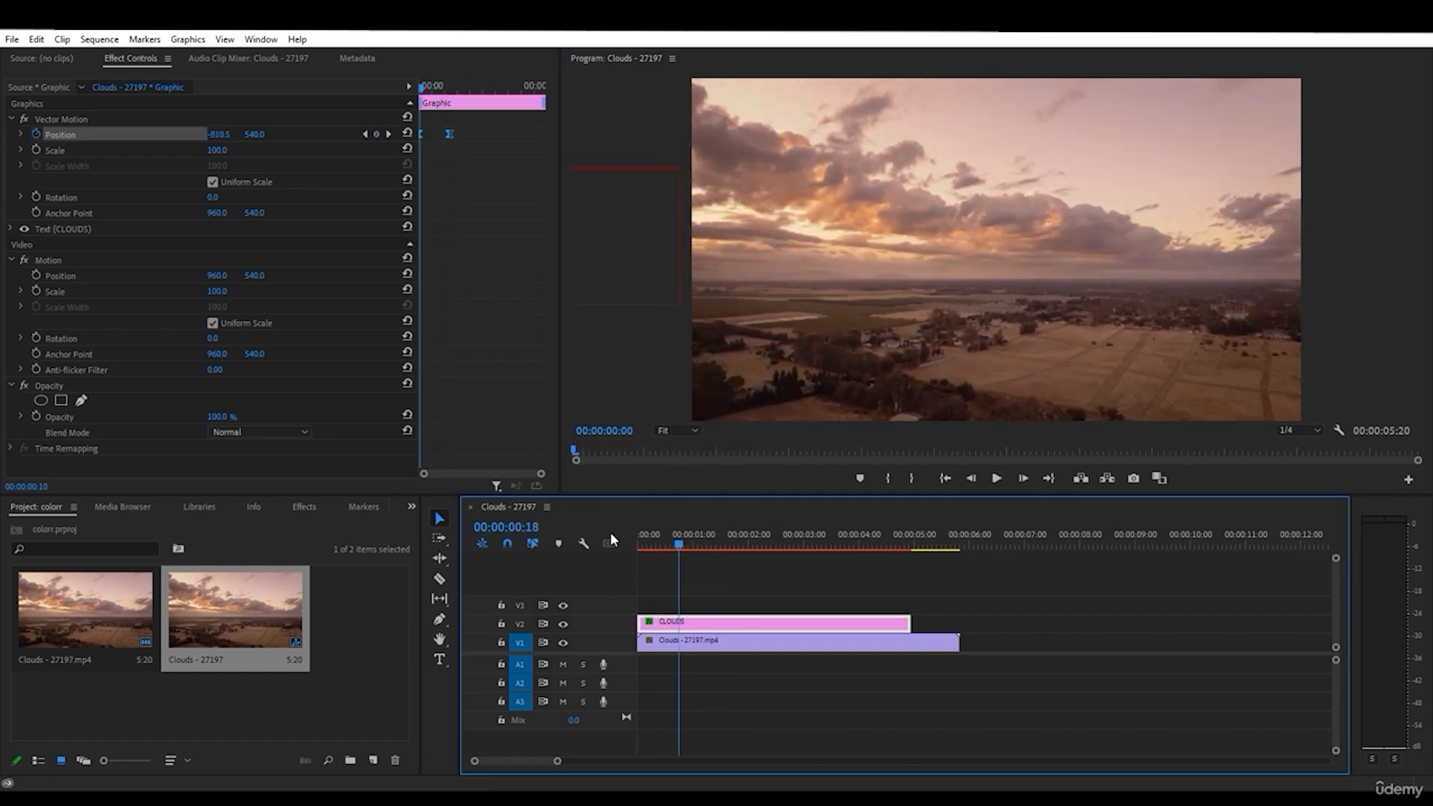
# - Expand the Position velocity graph and set both keyframes to Bezier spatial interpolation
pyautogui.click(21, 135)
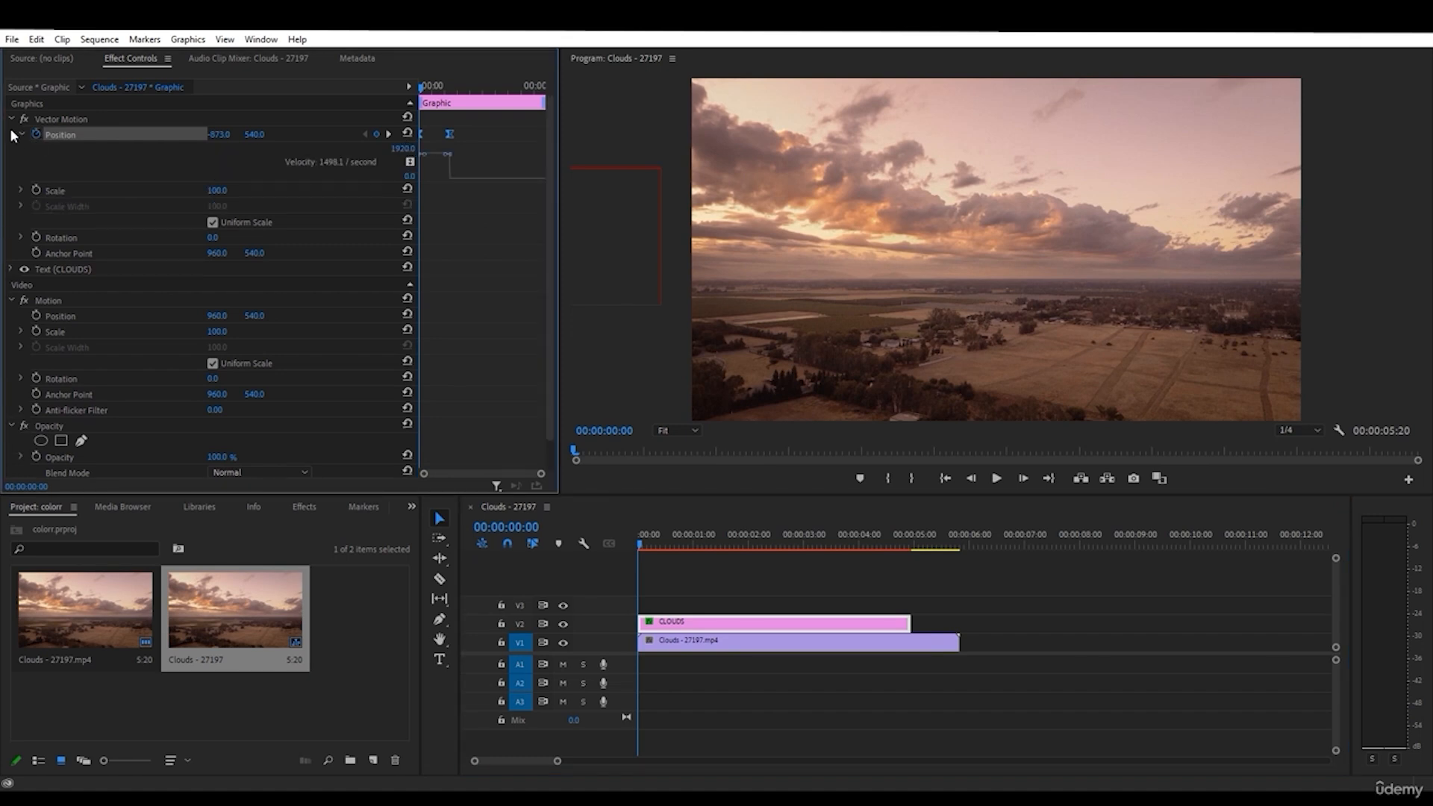
pyautogui.click(458, 151)
pyautogui.moveTo(479, 133); pyautogui.dragTo(403, 151)
pyautogui.rightClick(449, 136)
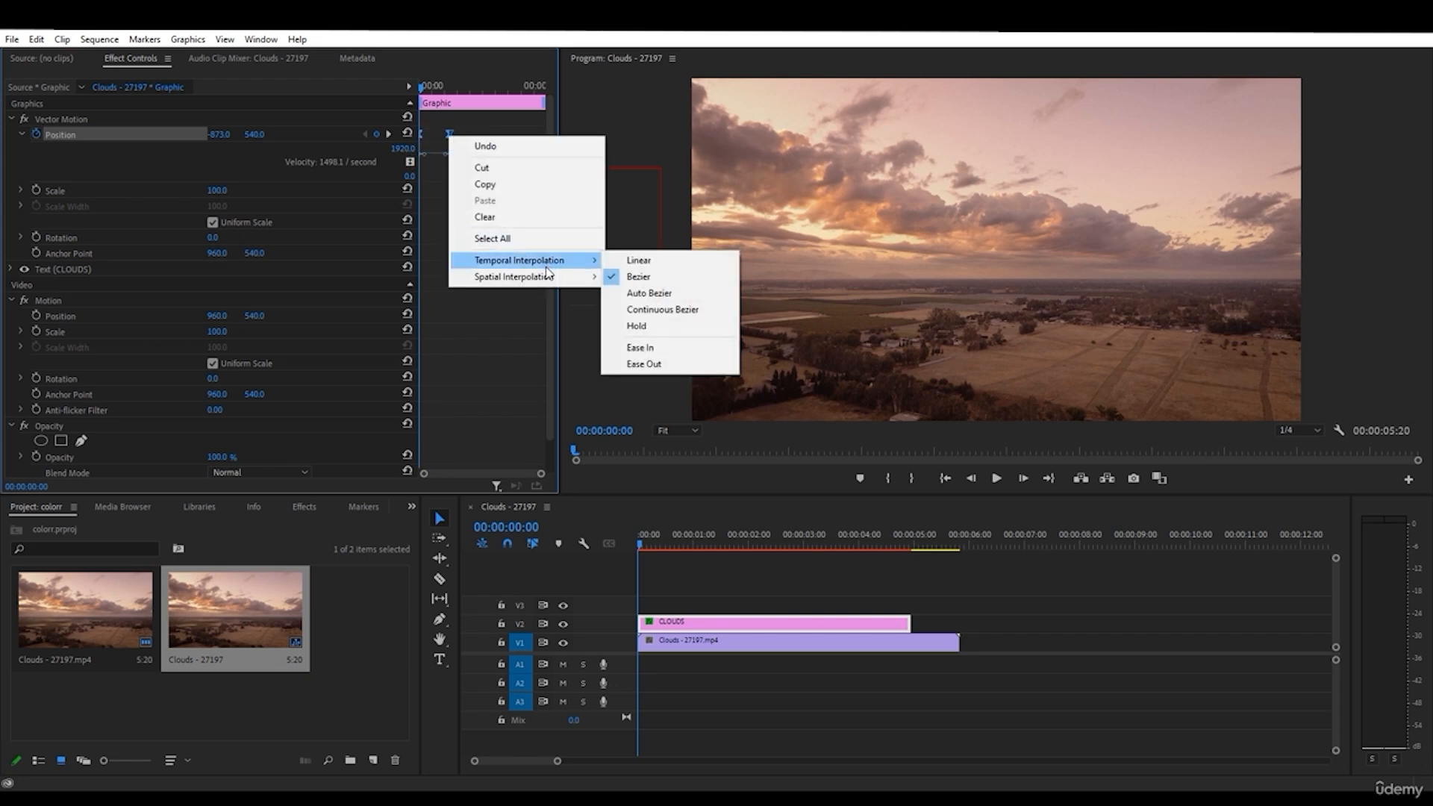
pyautogui.moveTo(553, 277)
pyautogui.click(619, 294)
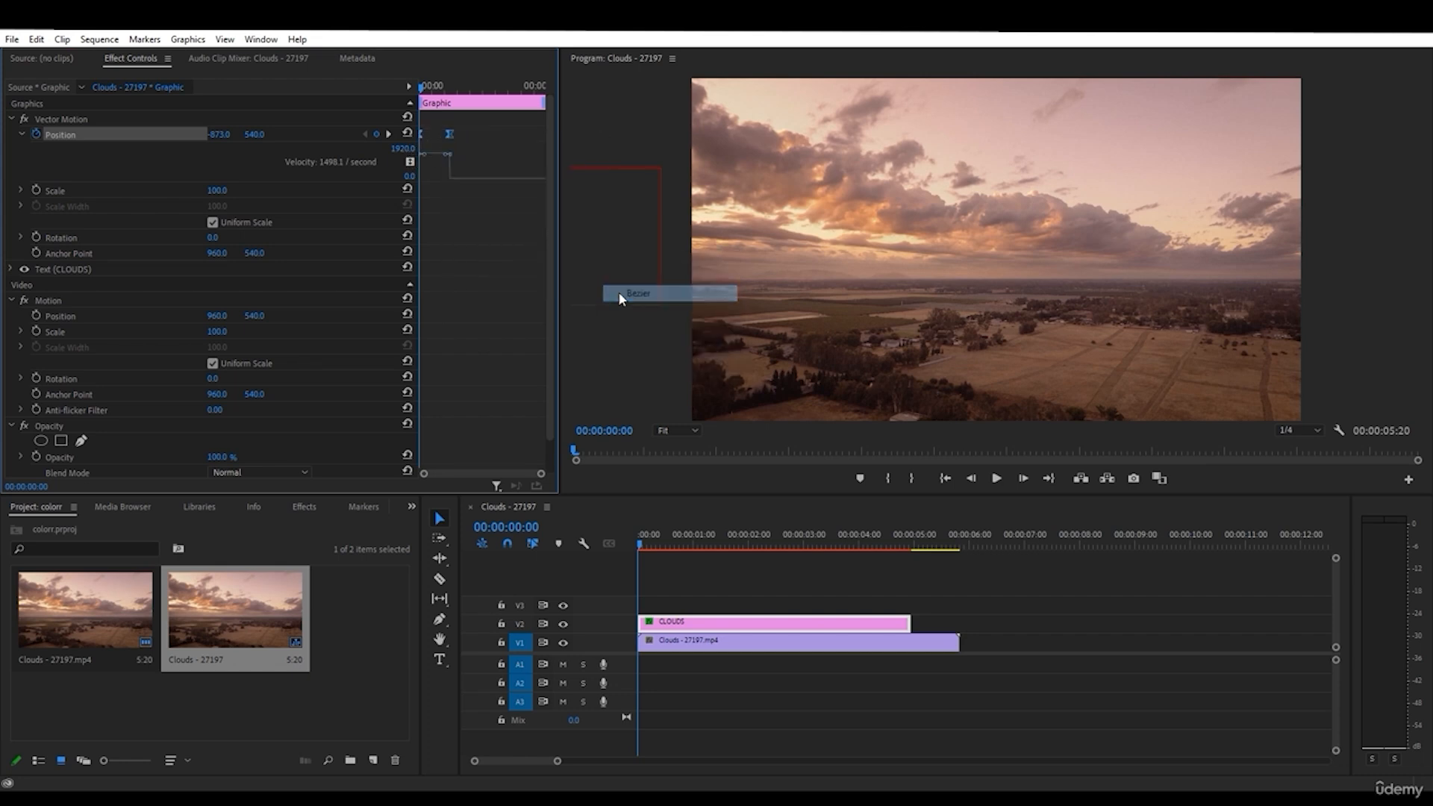
# - Lower the end keyframe's velocity to zero and stretch its handle backward so the motion eases in
pyautogui.click(461, 166)
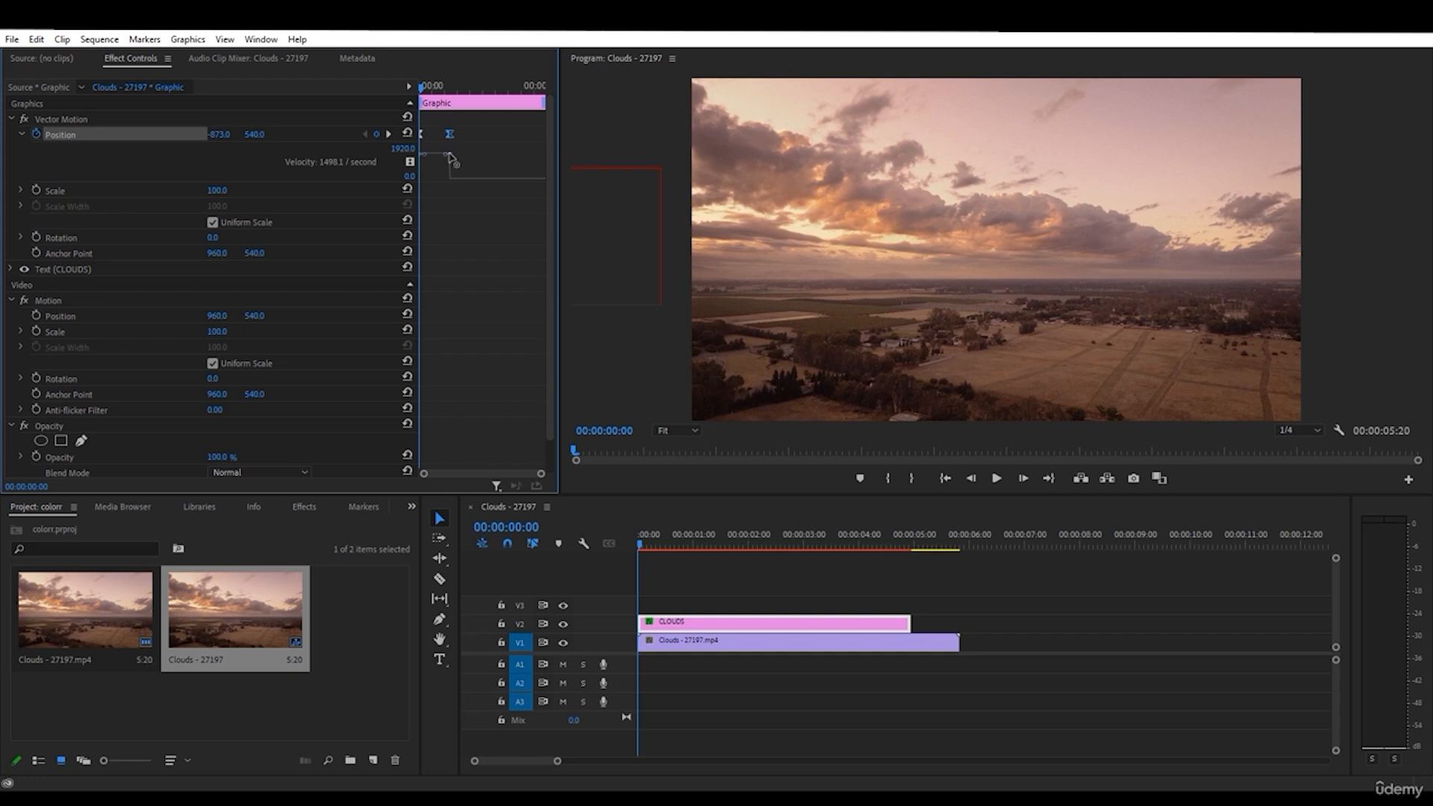
pyautogui.moveTo(450, 157); pyautogui.dragTo(451, 176)
pyautogui.moveTo(445, 178); pyautogui.dragTo(434, 177)
# - Widen the effect controls and their keyframe area, and play the eased CLOUDS slide-in
pyautogui.moveTo(558, 270); pyautogui.dragTo(622, 271)
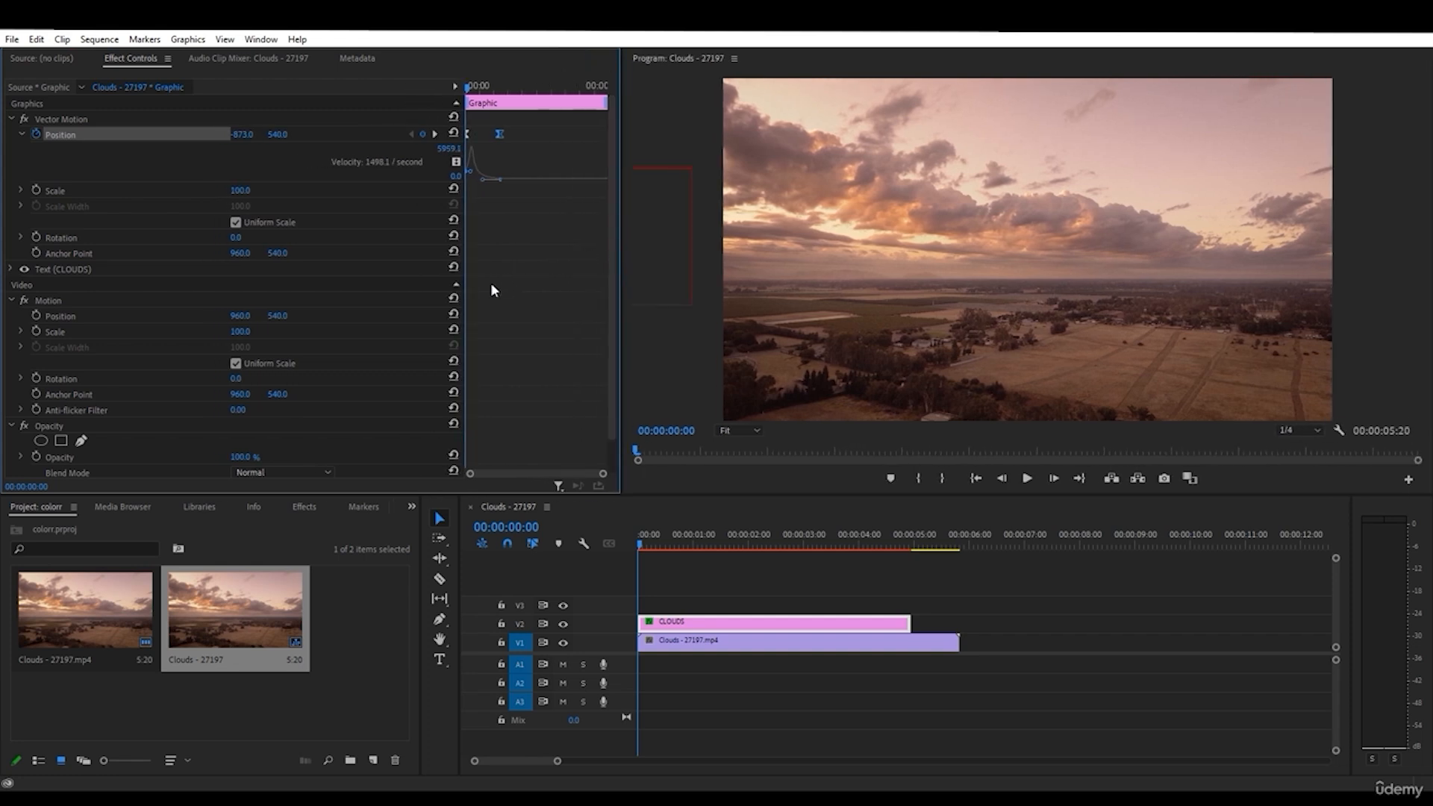
pyautogui.moveTo(465, 293); pyautogui.dragTo(373, 291)
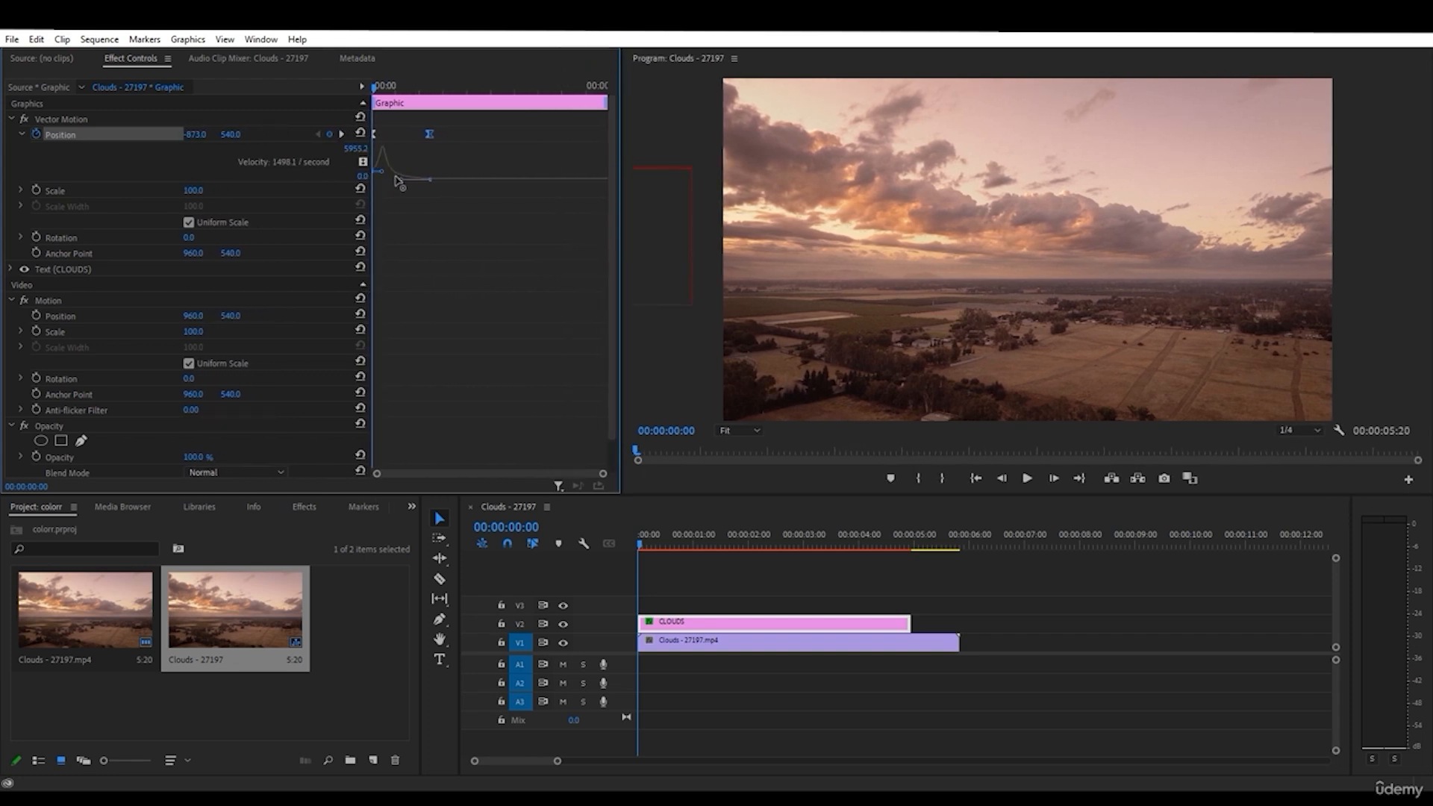
pyautogui.click(1029, 481)
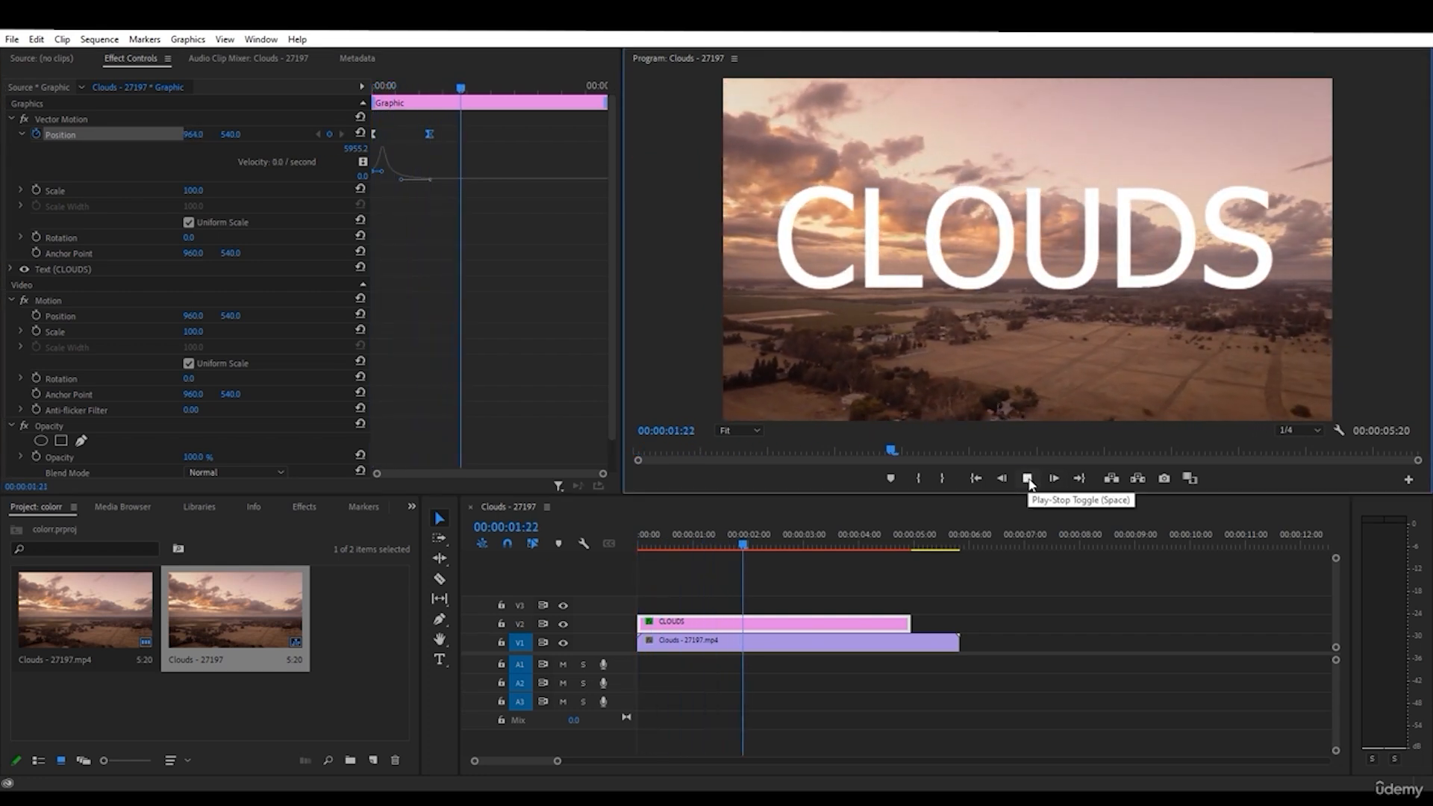
pyautogui.click(1029, 485)
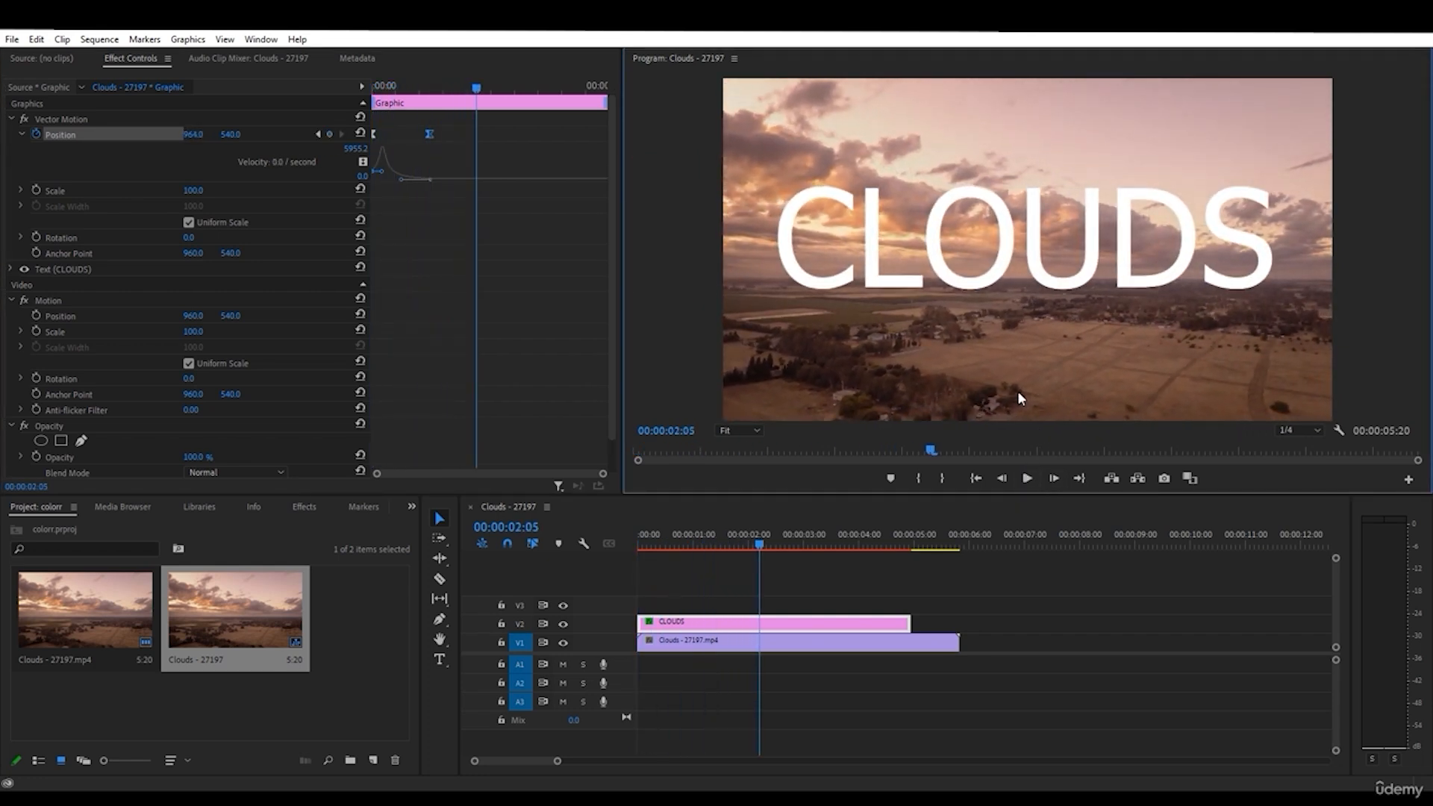
# - Undo the velocity curve edits on Position and collapse its graph
pyautogui.click(437, 233)
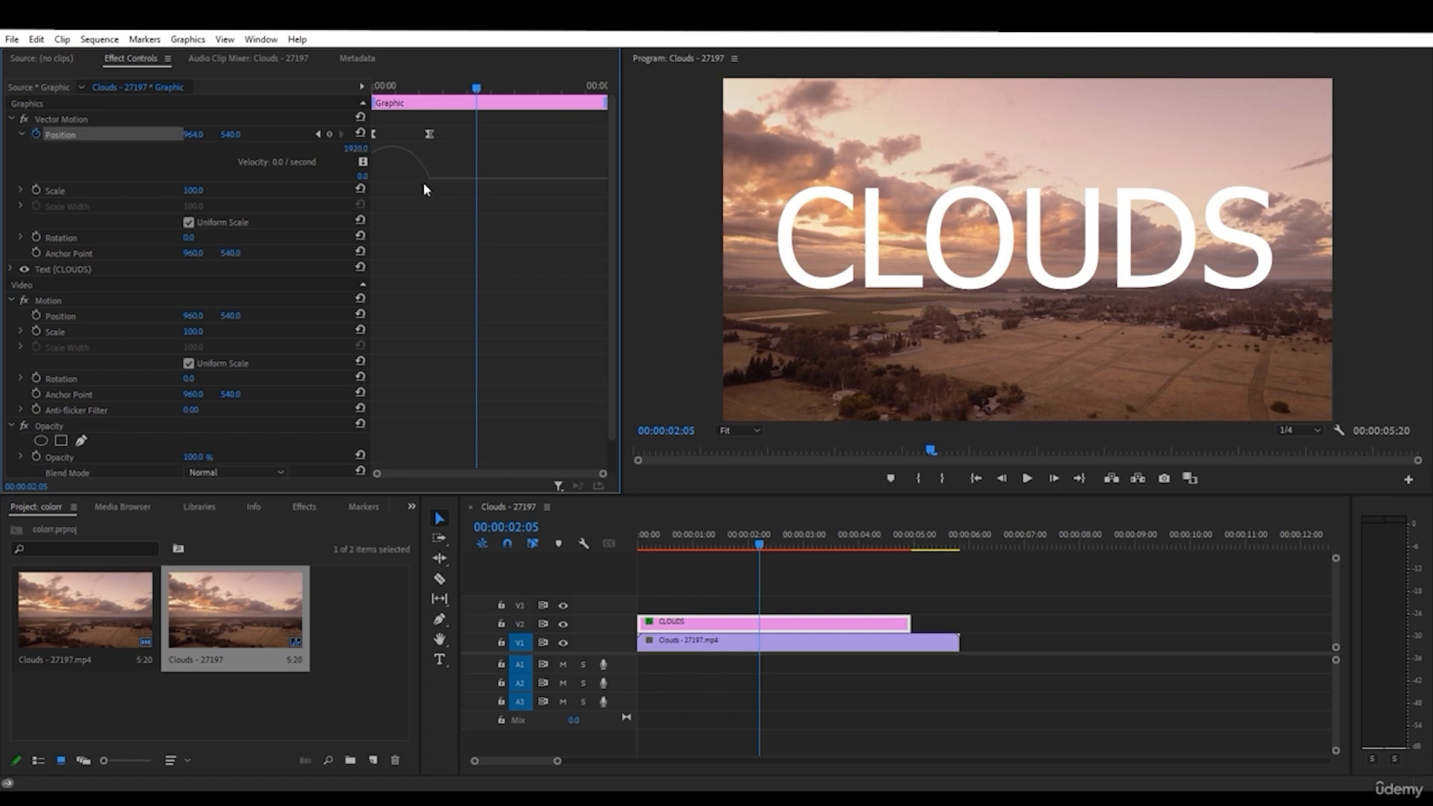
pyautogui.hotkey('ctrl', 'z')
pyautogui.click(21, 135)
# - Check the spatial interpolation options of both Position keyframes without changing them
pyautogui.moveTo(450, 127); pyautogui.dragTo(350, 155)
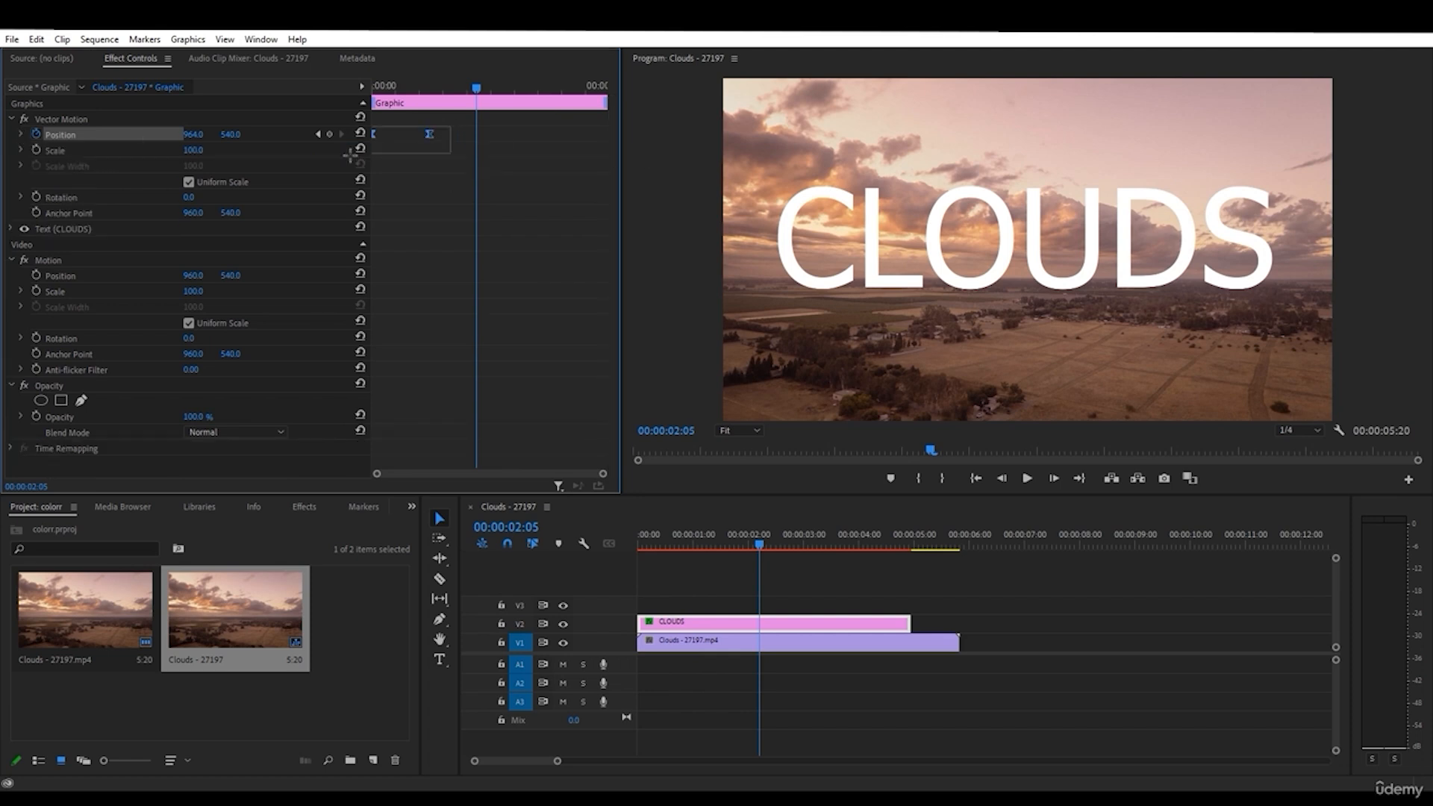
pyautogui.rightClick(435, 139)
pyautogui.moveTo(548, 259)
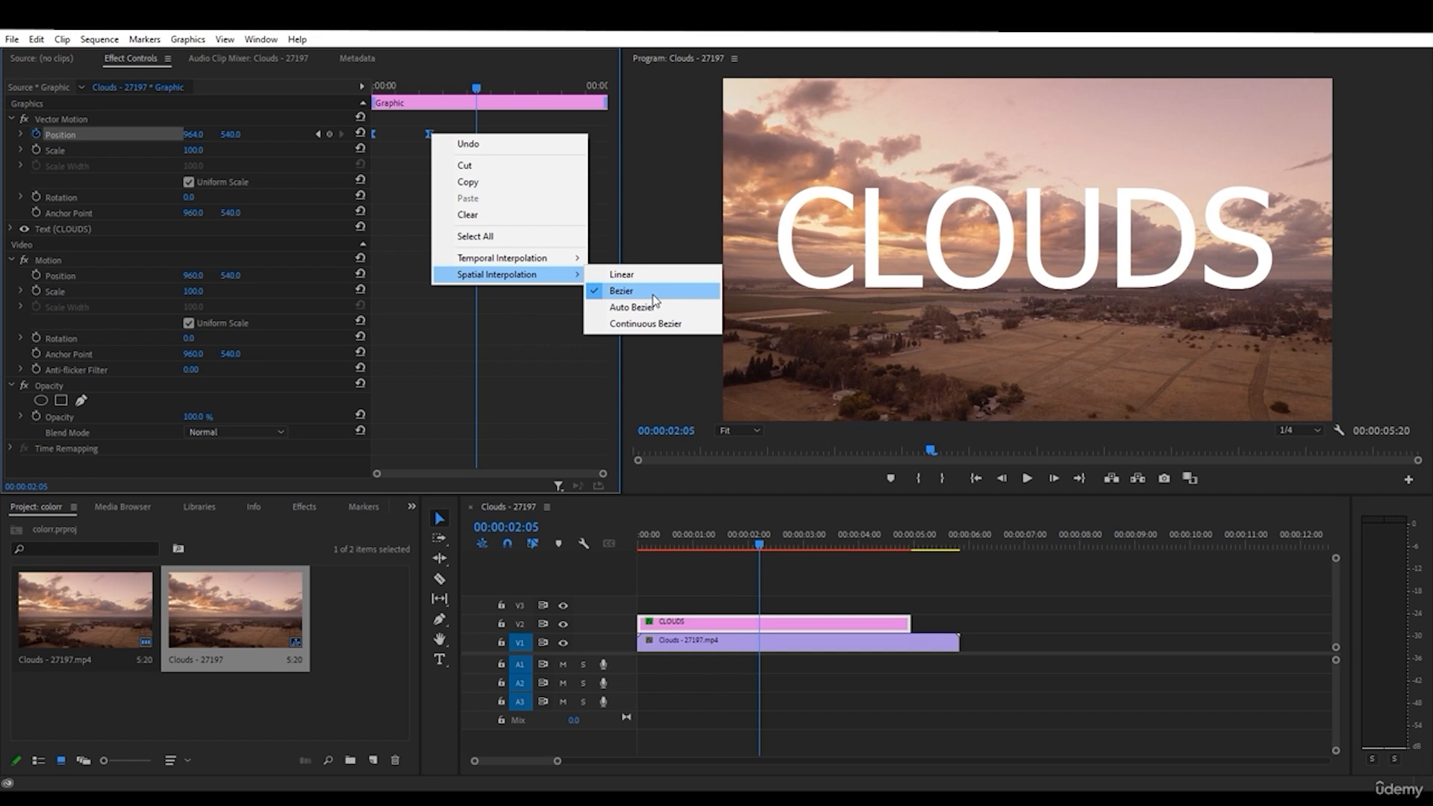
pyautogui.click(407, 194)
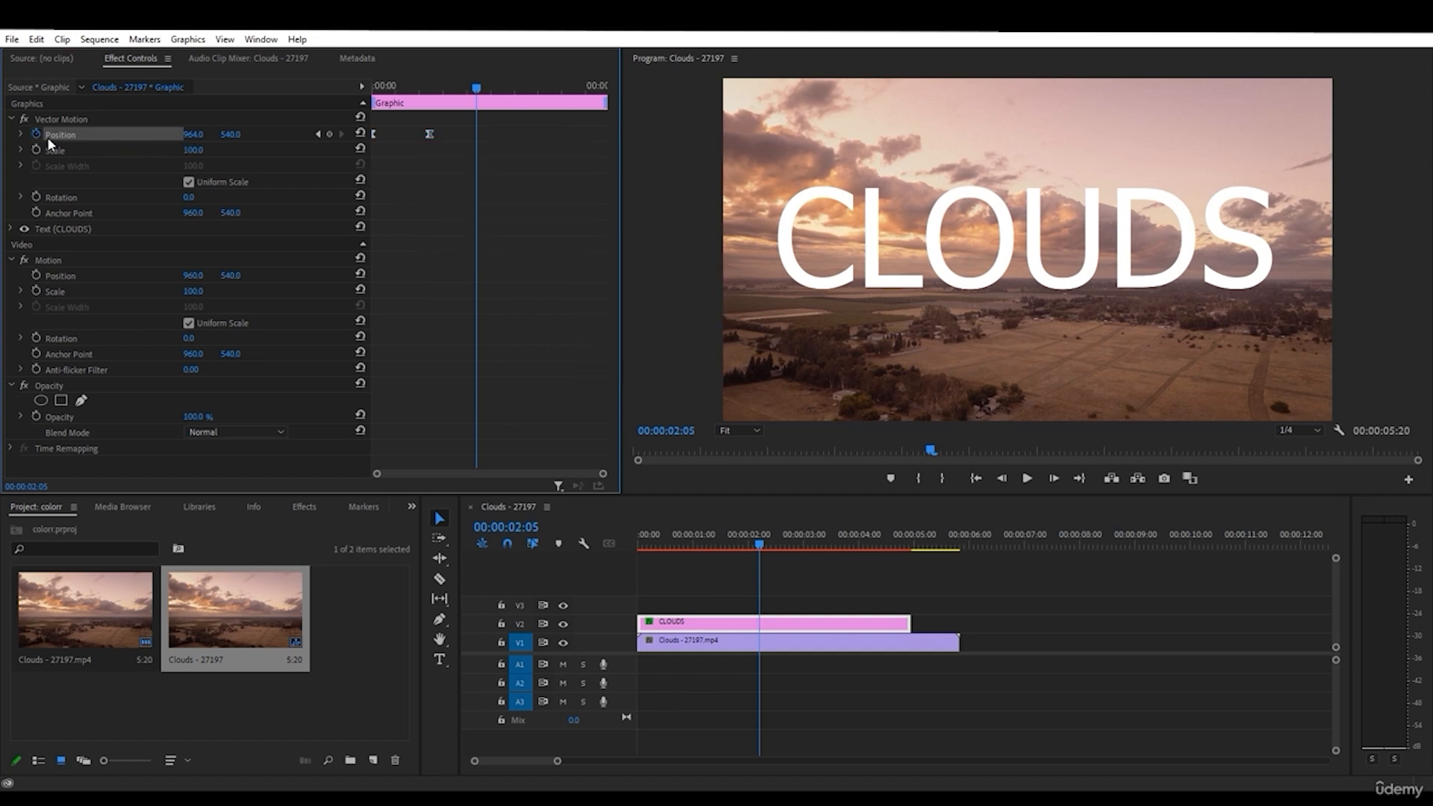
# - Reshape the Position velocity curve to peak just after the start and ease into the end keyframe, and preview the slide-in
pyautogui.click(21, 134)
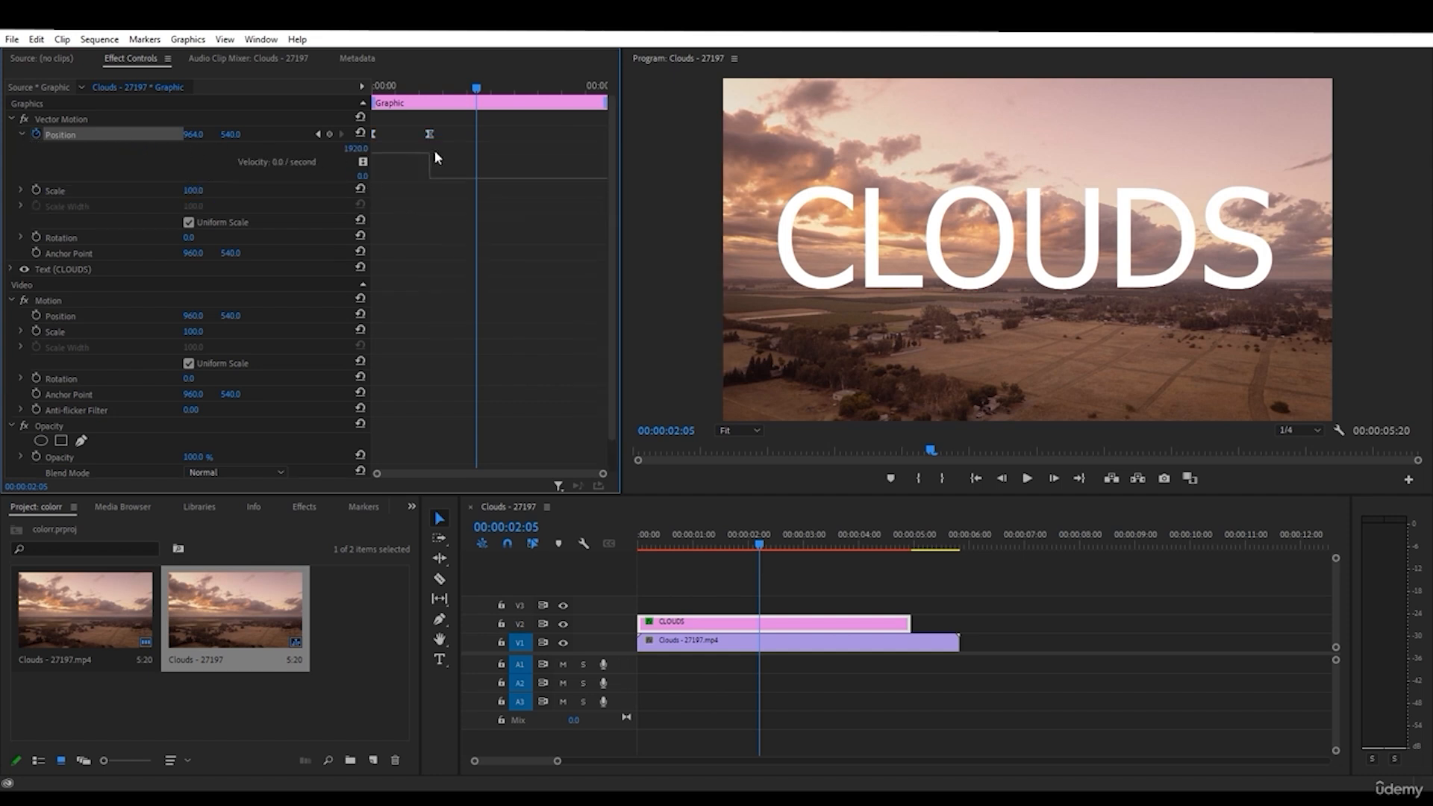
pyautogui.moveTo(432, 152); pyautogui.dragTo(379, 173)
pyautogui.moveTo(377, 178); pyautogui.dragTo(373, 173)
pyautogui.click(975, 479)
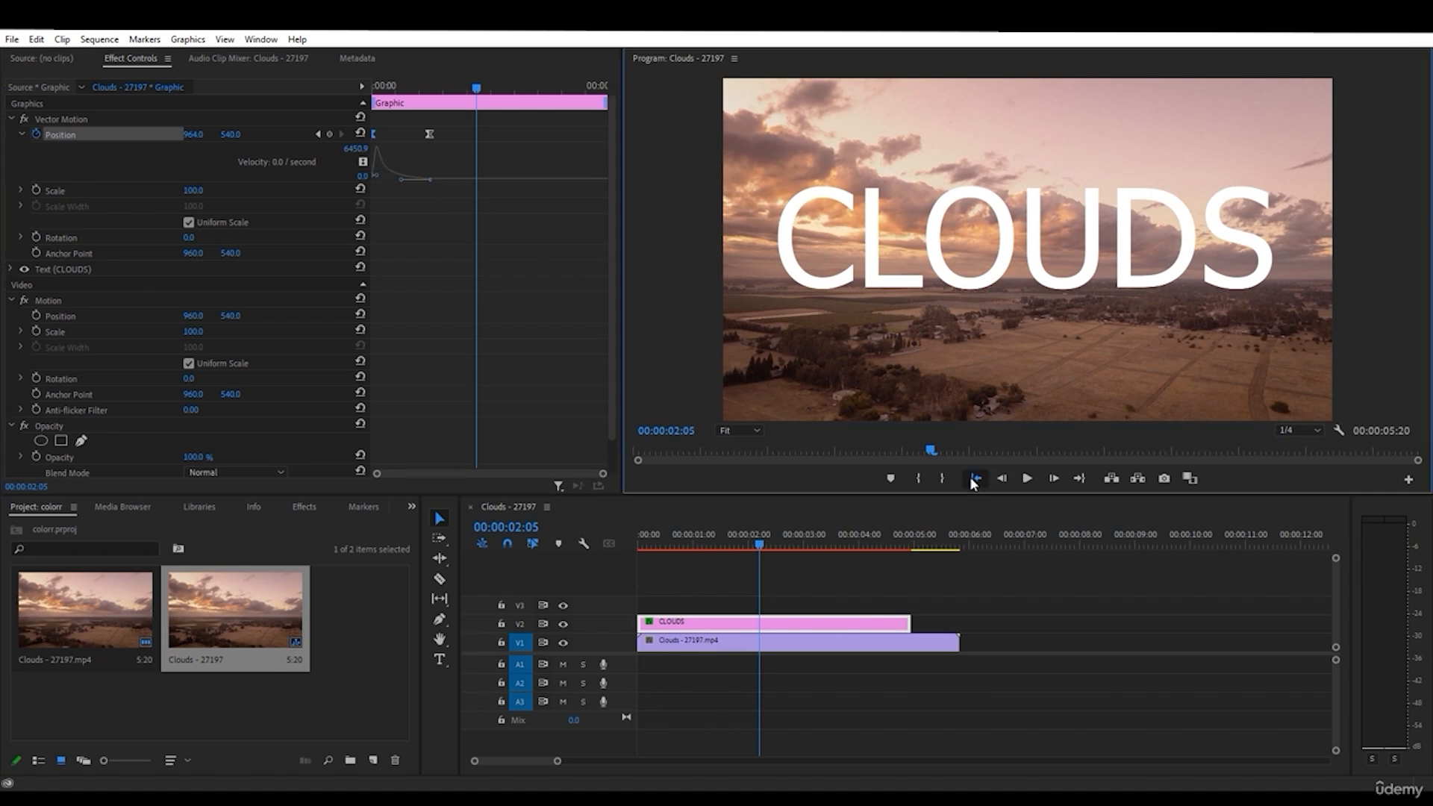
pyautogui.click(1027, 479)
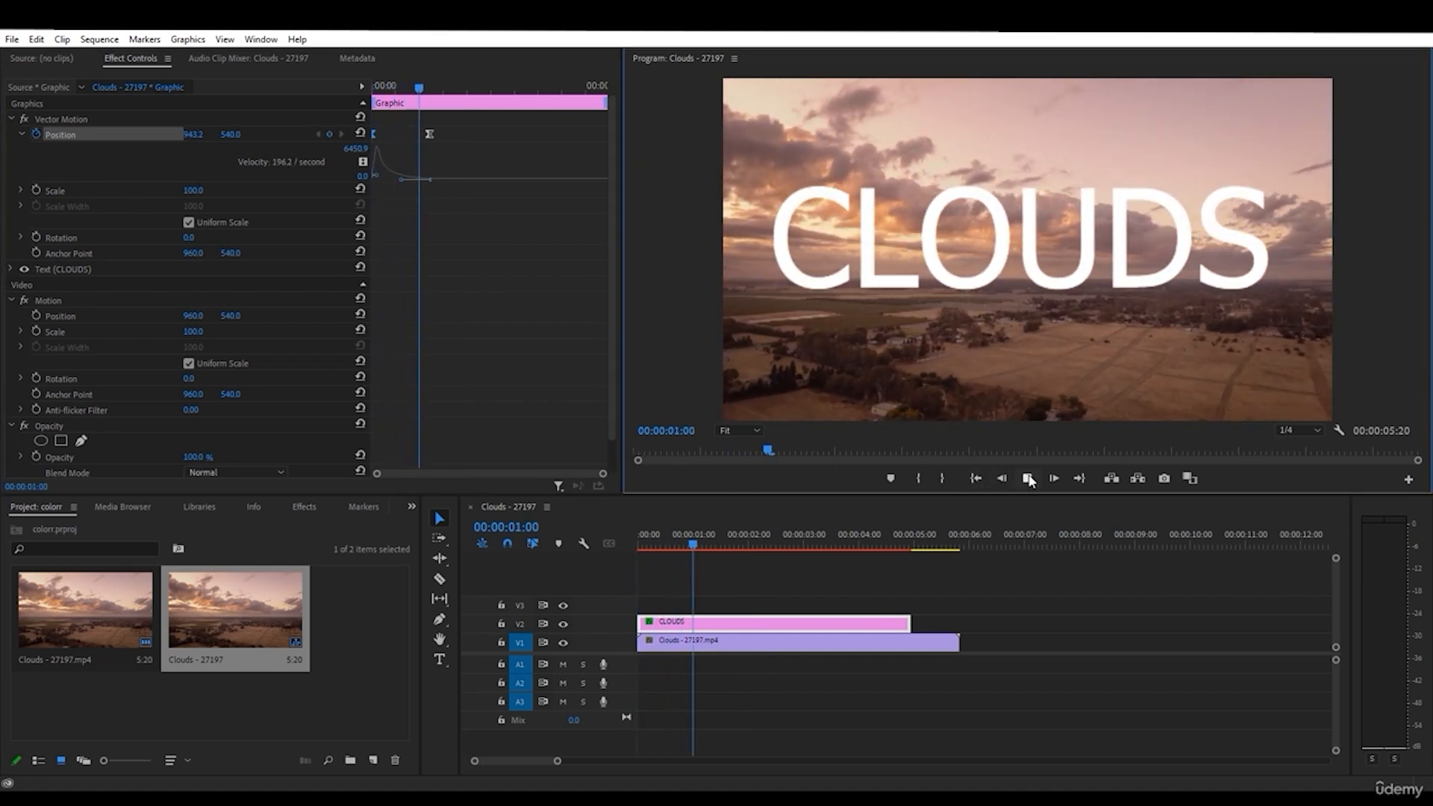
pyautogui.click(1029, 479)
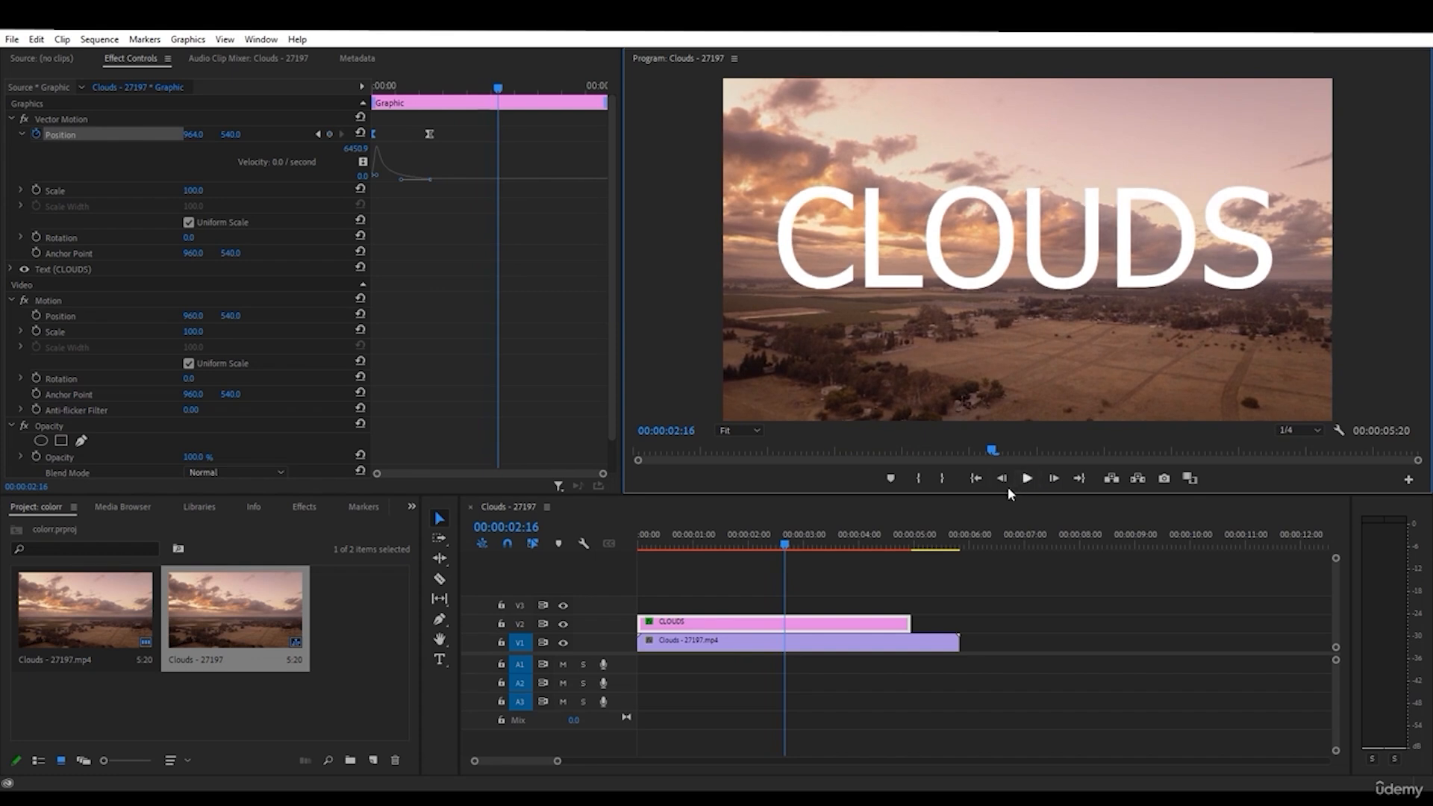
pyautogui.click(975, 479)
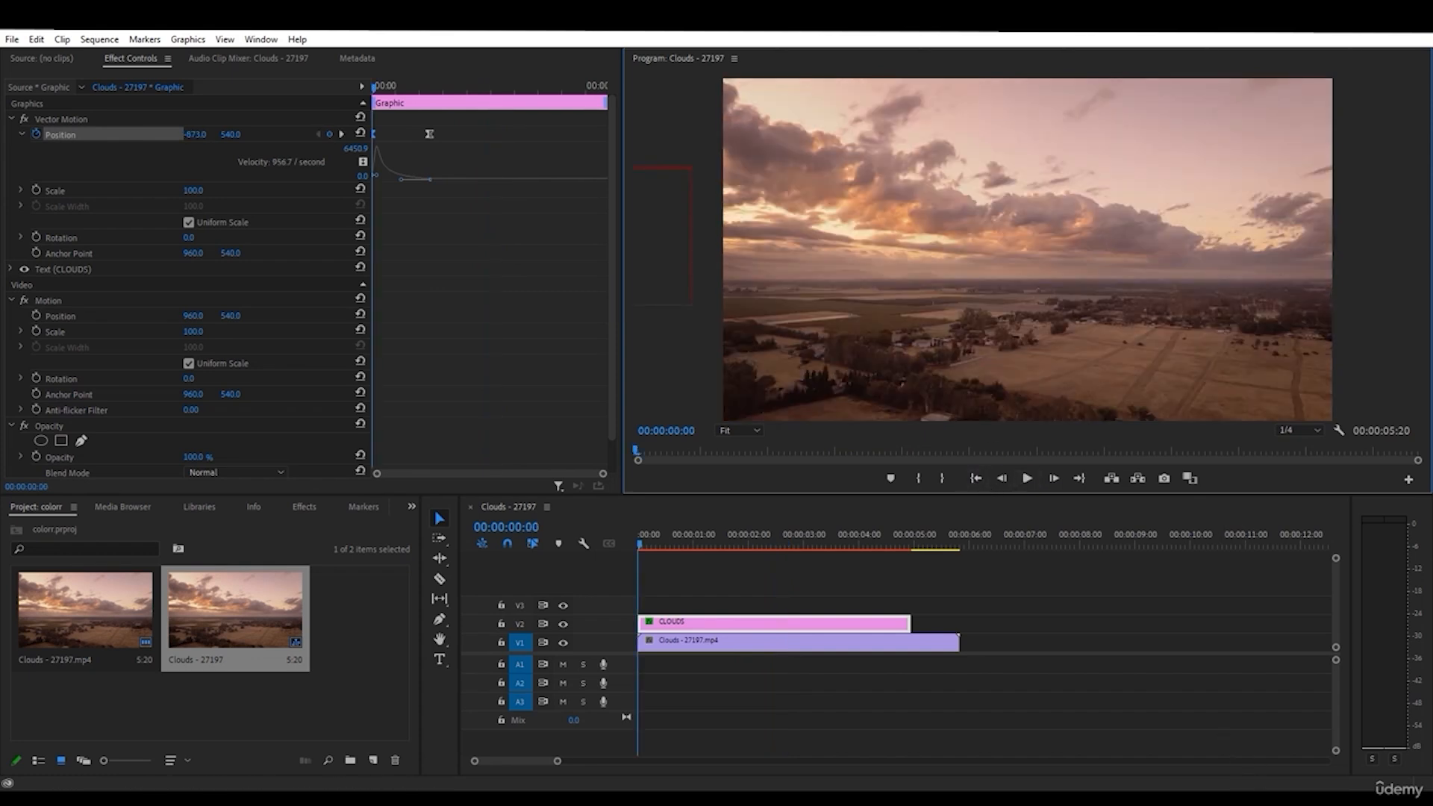
pyautogui.rightClick(1285, 737)
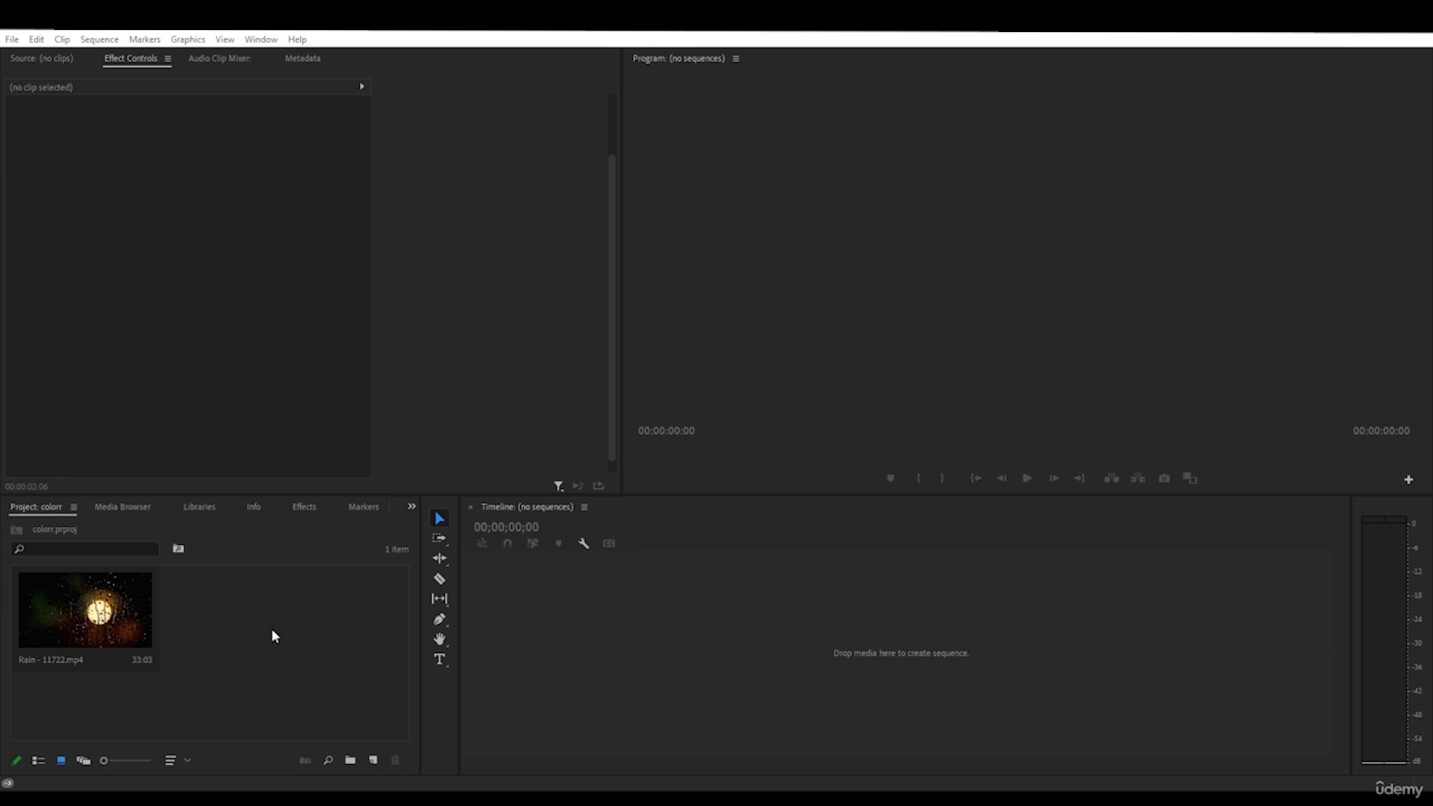
# - Create a sequence from the Rain - 11722.mp4 clip and add the text RAIN over the footage
pyautogui.doubleClick(60, 617)
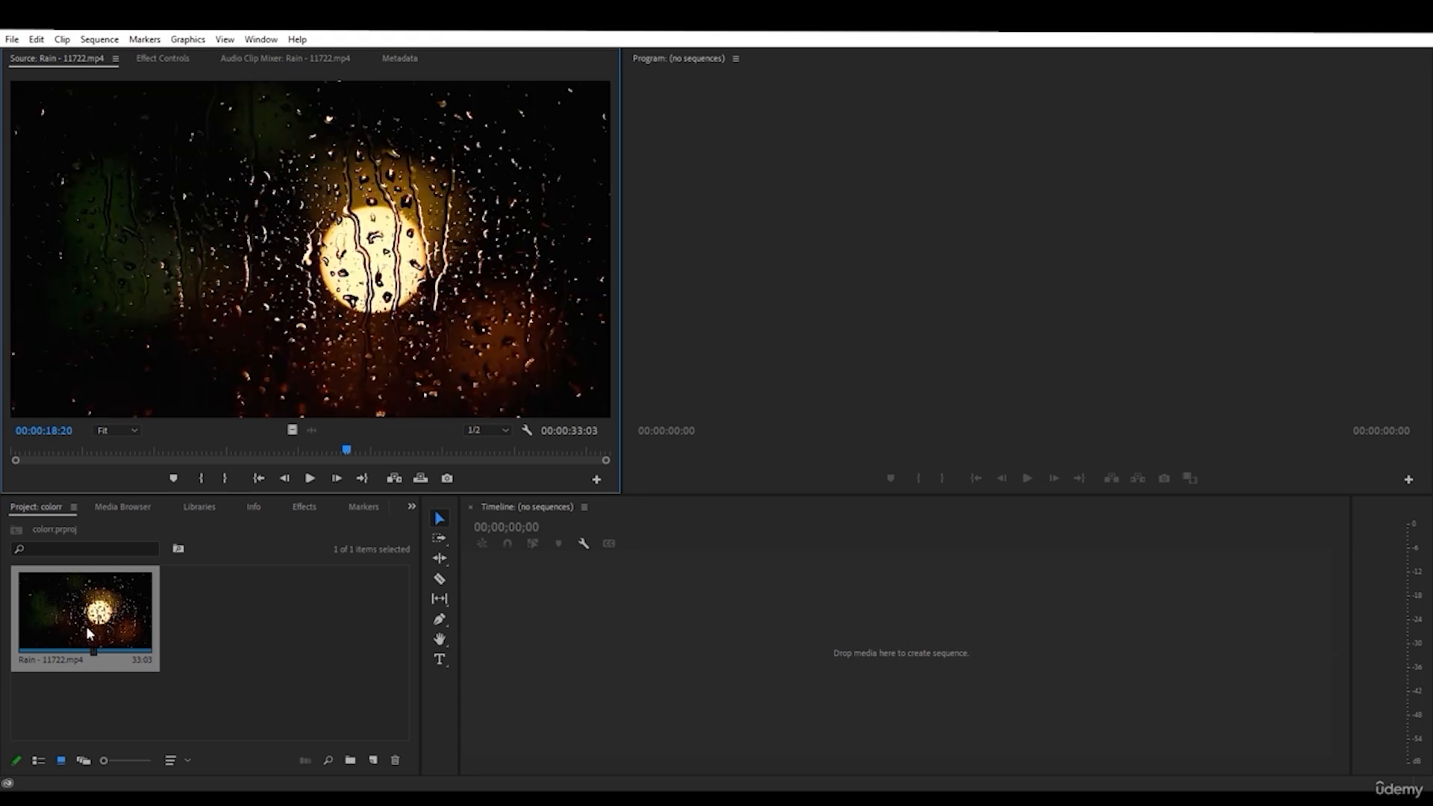
pyautogui.moveTo(535, 649); pyautogui.dragTo(562, 642)
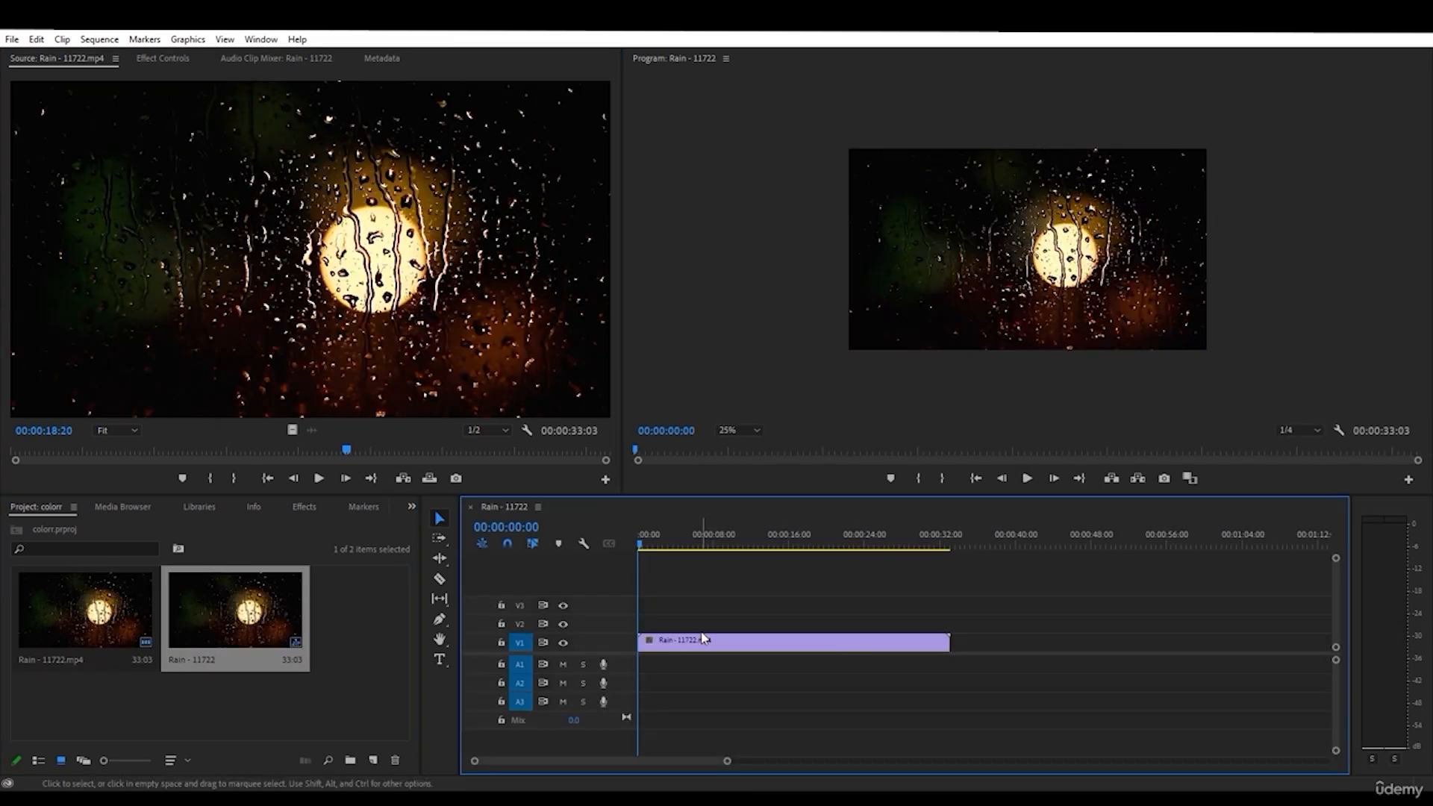
pyautogui.click(439, 658)
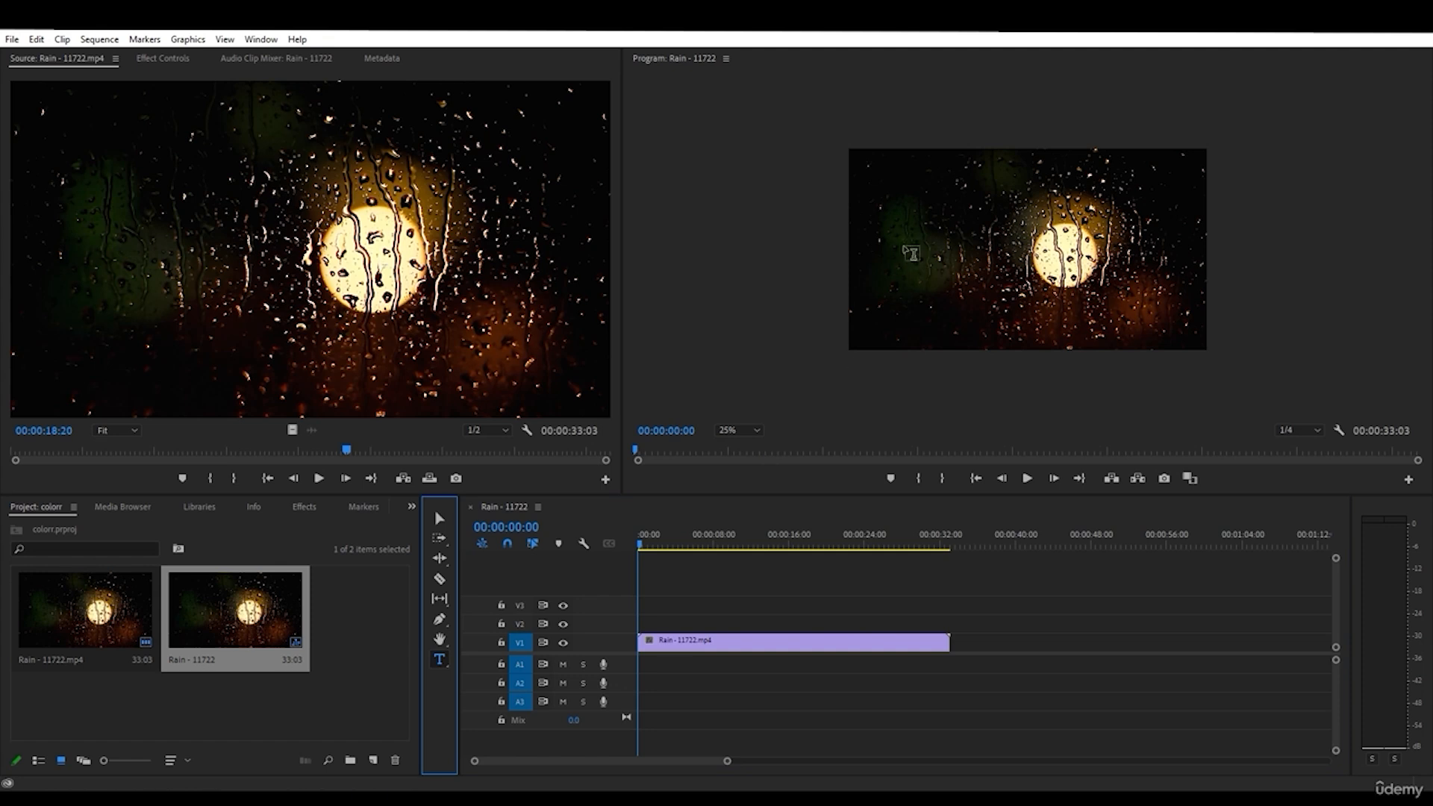
pyautogui.click(878, 223)
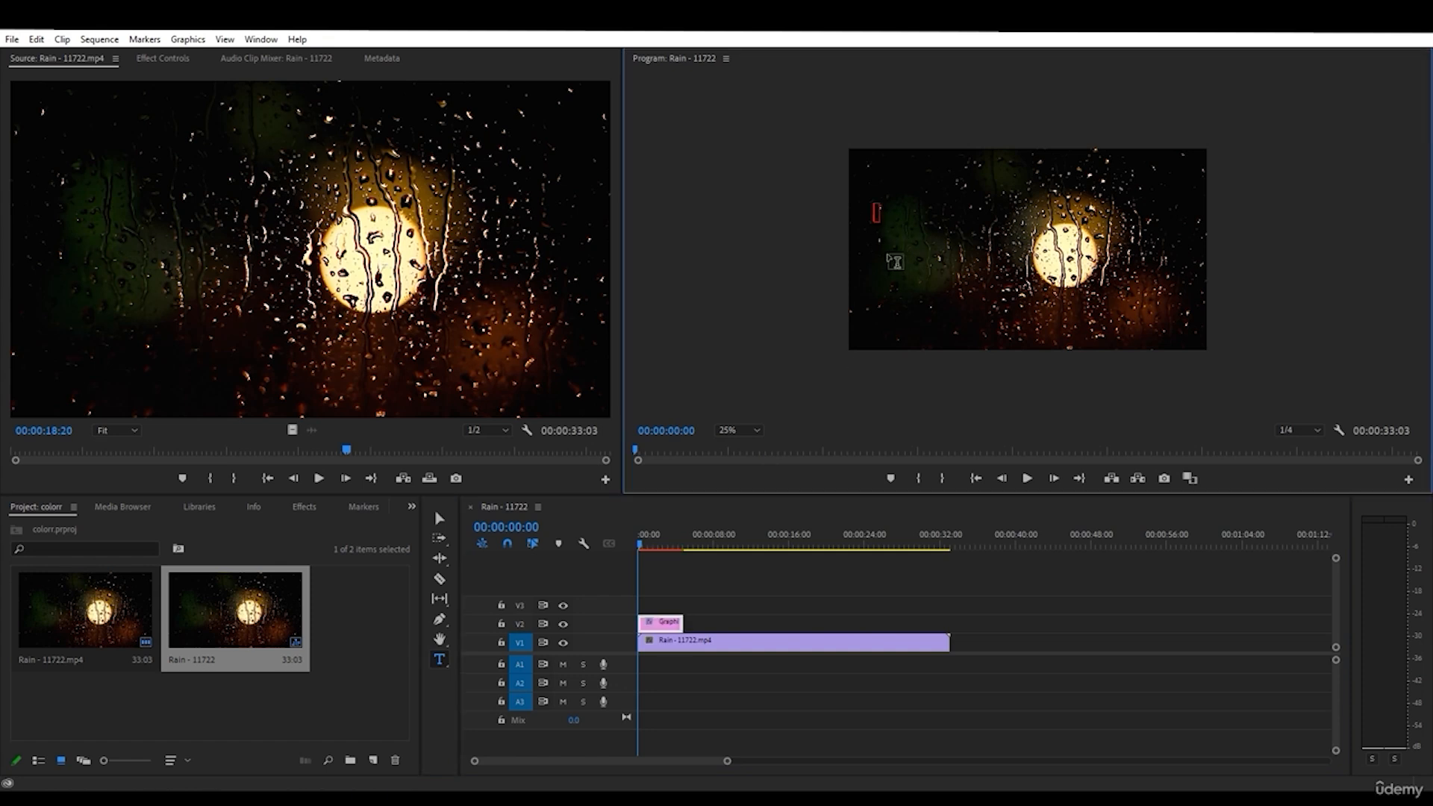
pyautogui.write('RAIN')
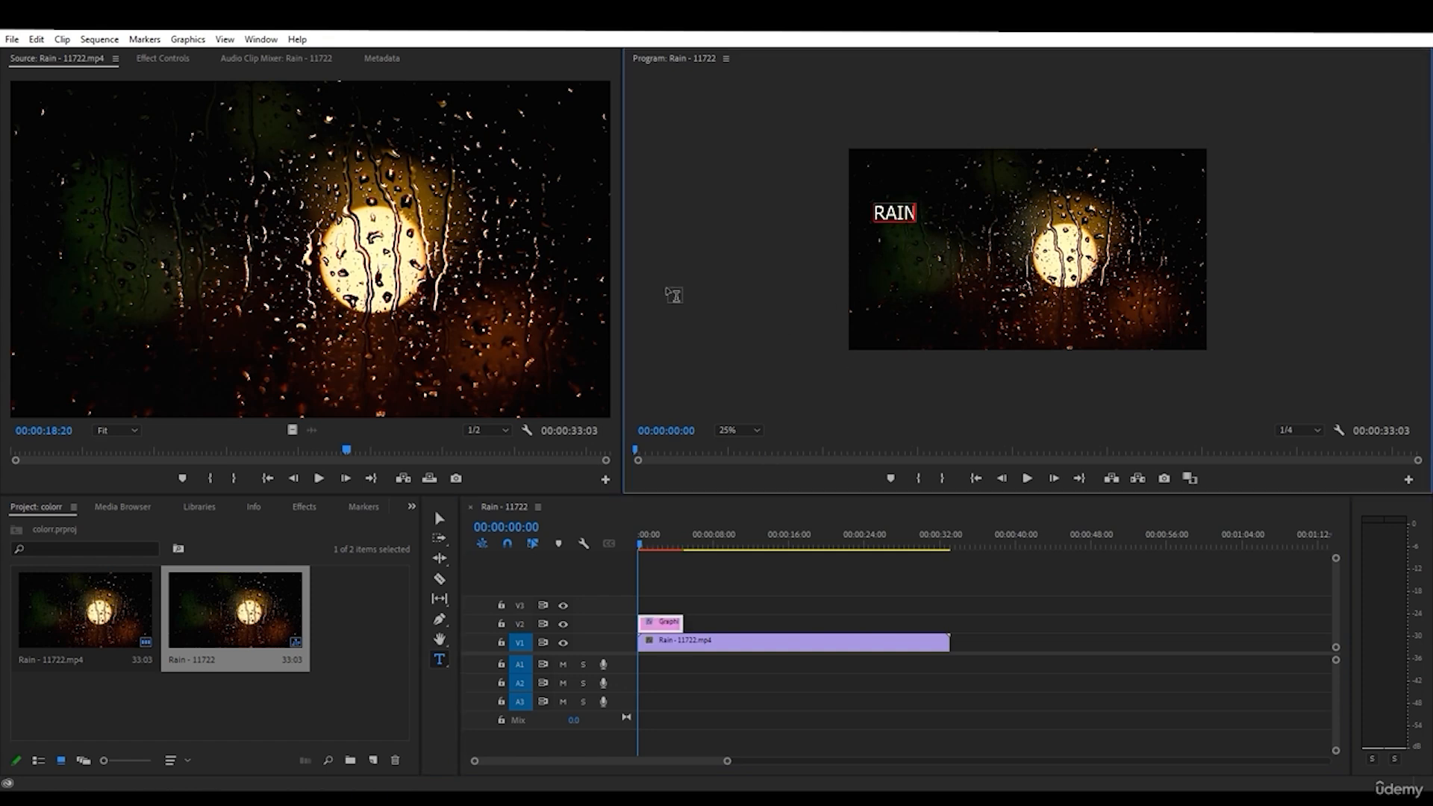
# - Show the graphic's effect controls, then enlarge the RAIN text and place it in the frame just left of the bright light
pyautogui.click(180, 62)
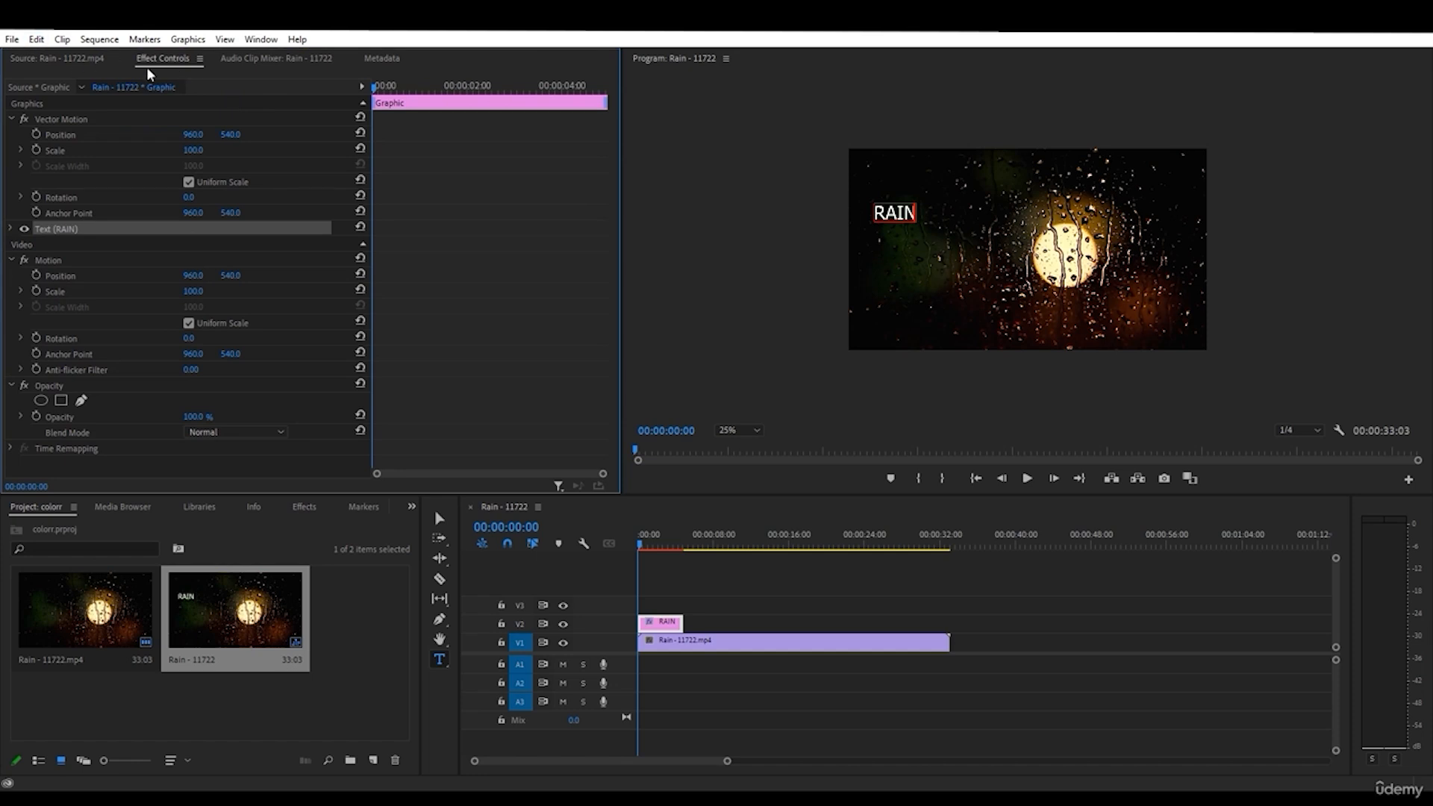
pyautogui.click(440, 519)
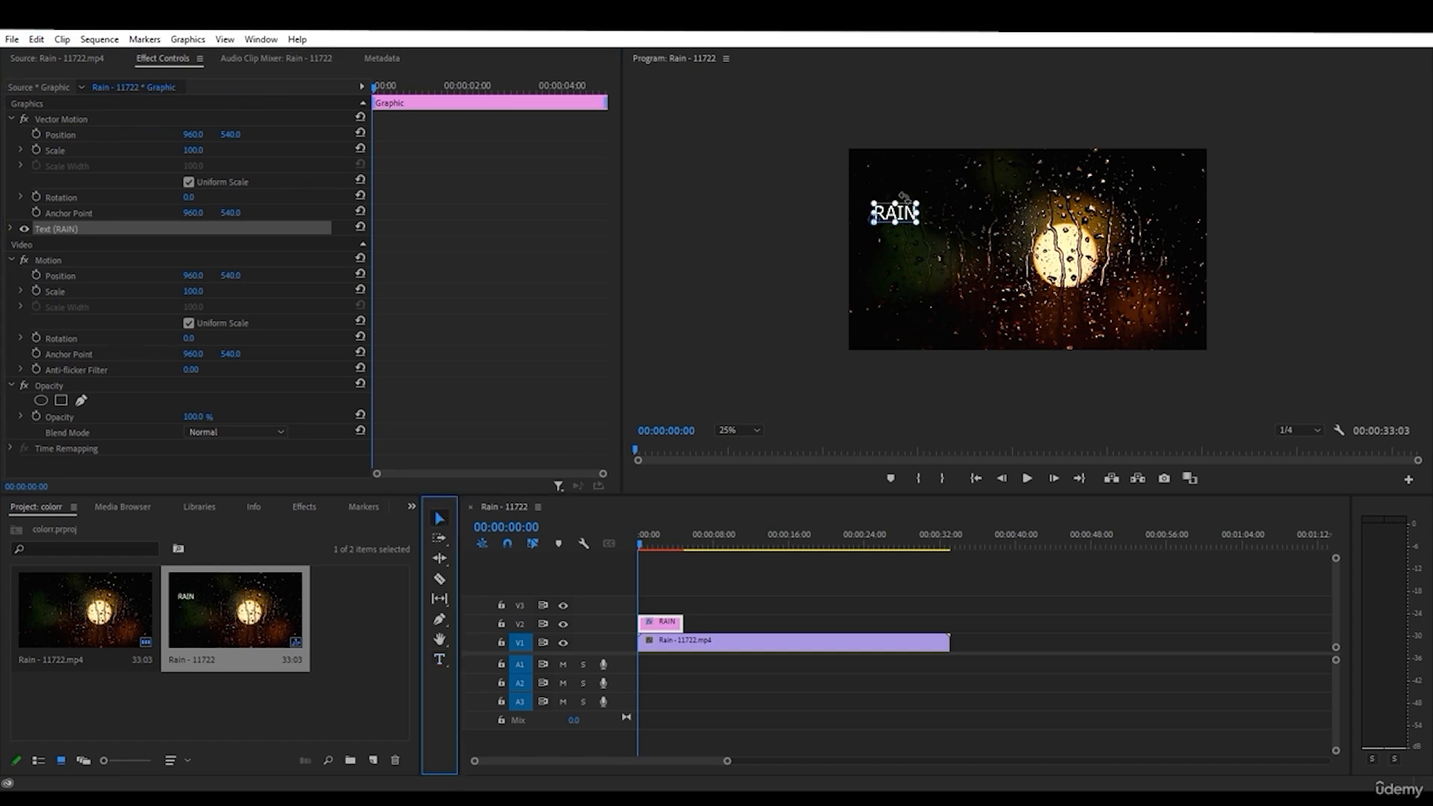
pyautogui.moveTo(917, 200); pyautogui.dragTo(1017, 148)
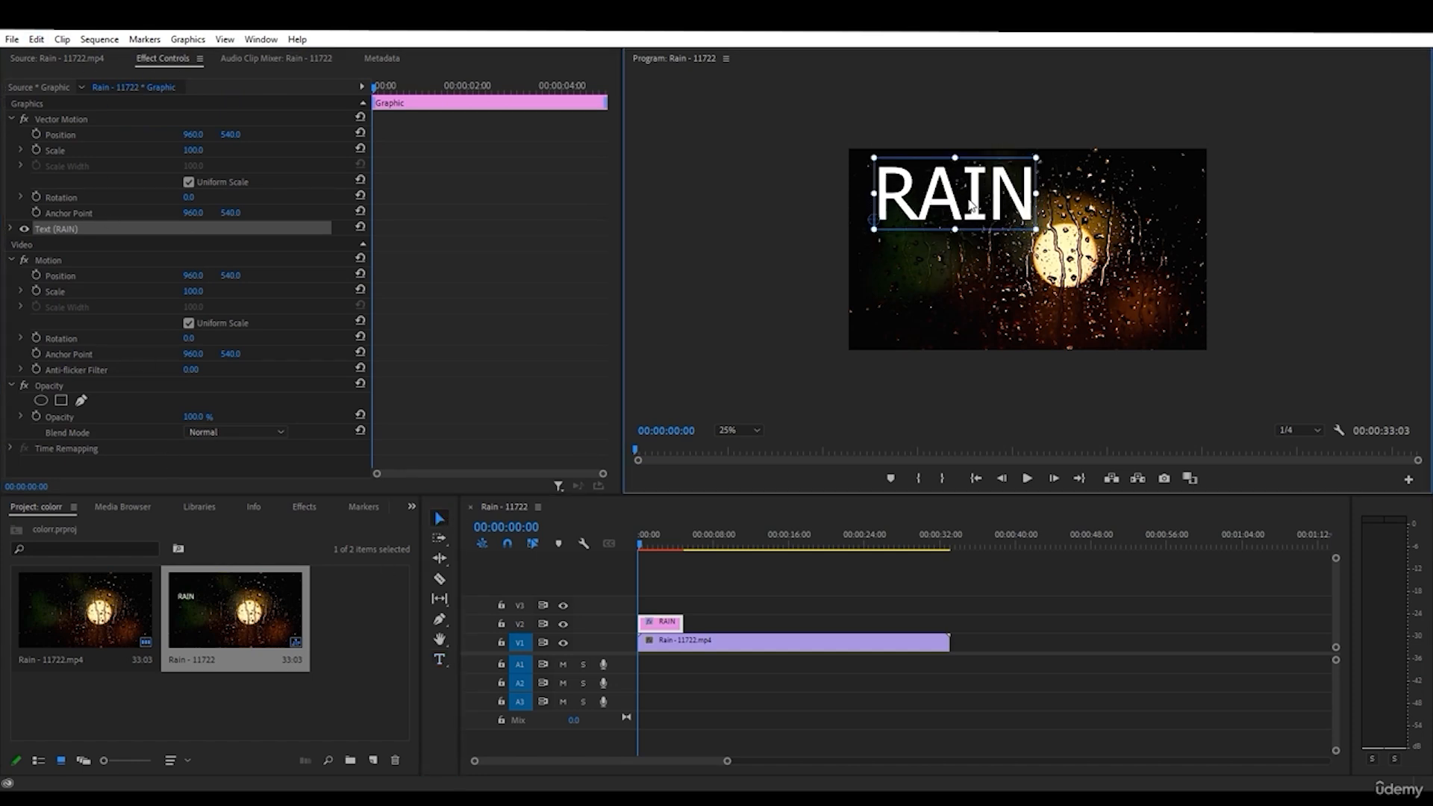
pyautogui.moveTo(971, 205); pyautogui.dragTo(954, 260)
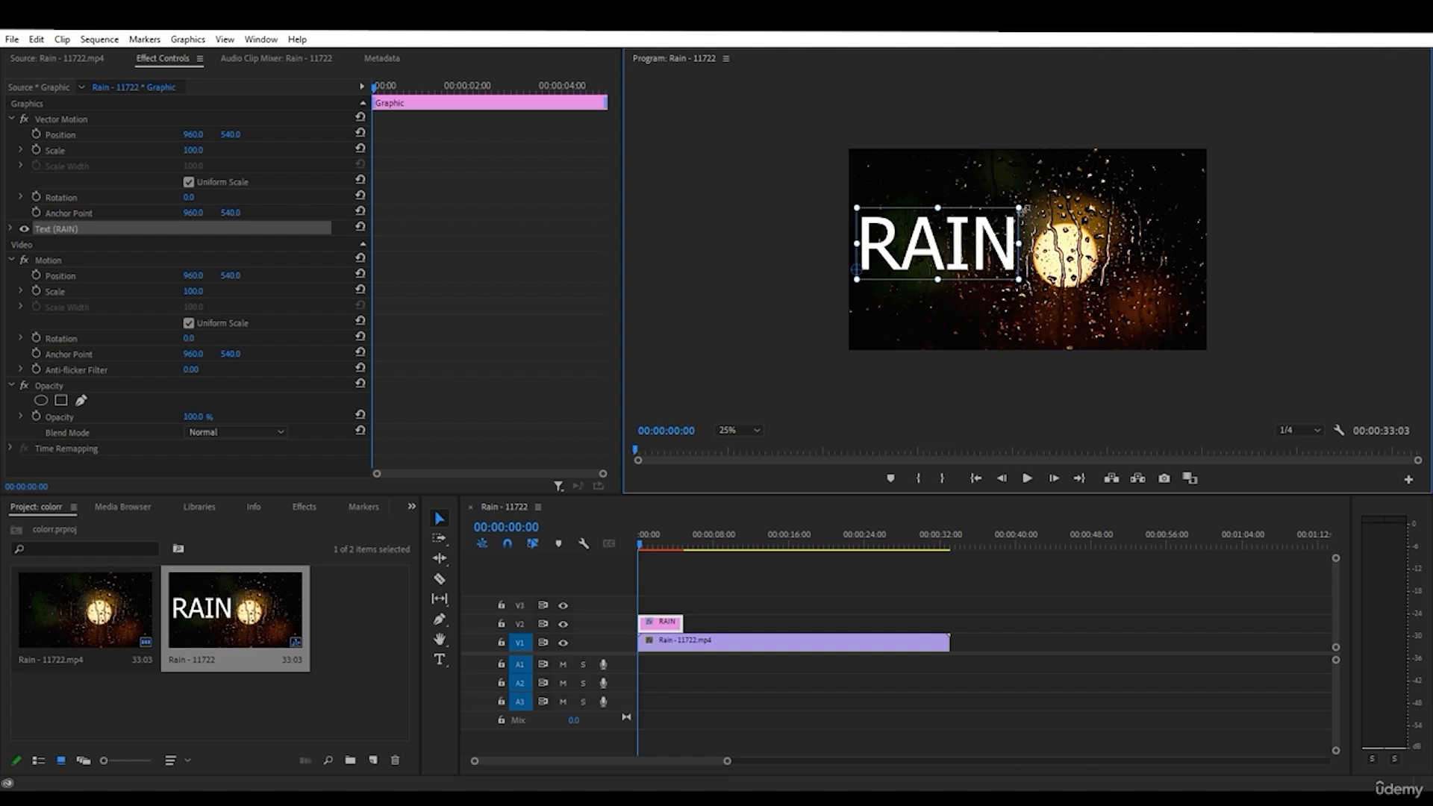
pyautogui.moveTo(1020, 210); pyautogui.dragTo(1012, 214)
pyautogui.moveTo(942, 250); pyautogui.dragTo(945, 254)
# - Add a rectangular opacity mask to the RAIN graphic at the sequence start and reshape it to enclose the whole word
pyautogui.moveTo(643, 544)
pyautogui.mouseDown()
pyautogui.moveTo(684, 544)
pyautogui.moveTo(618, 540)
pyautogui.mouseUp()
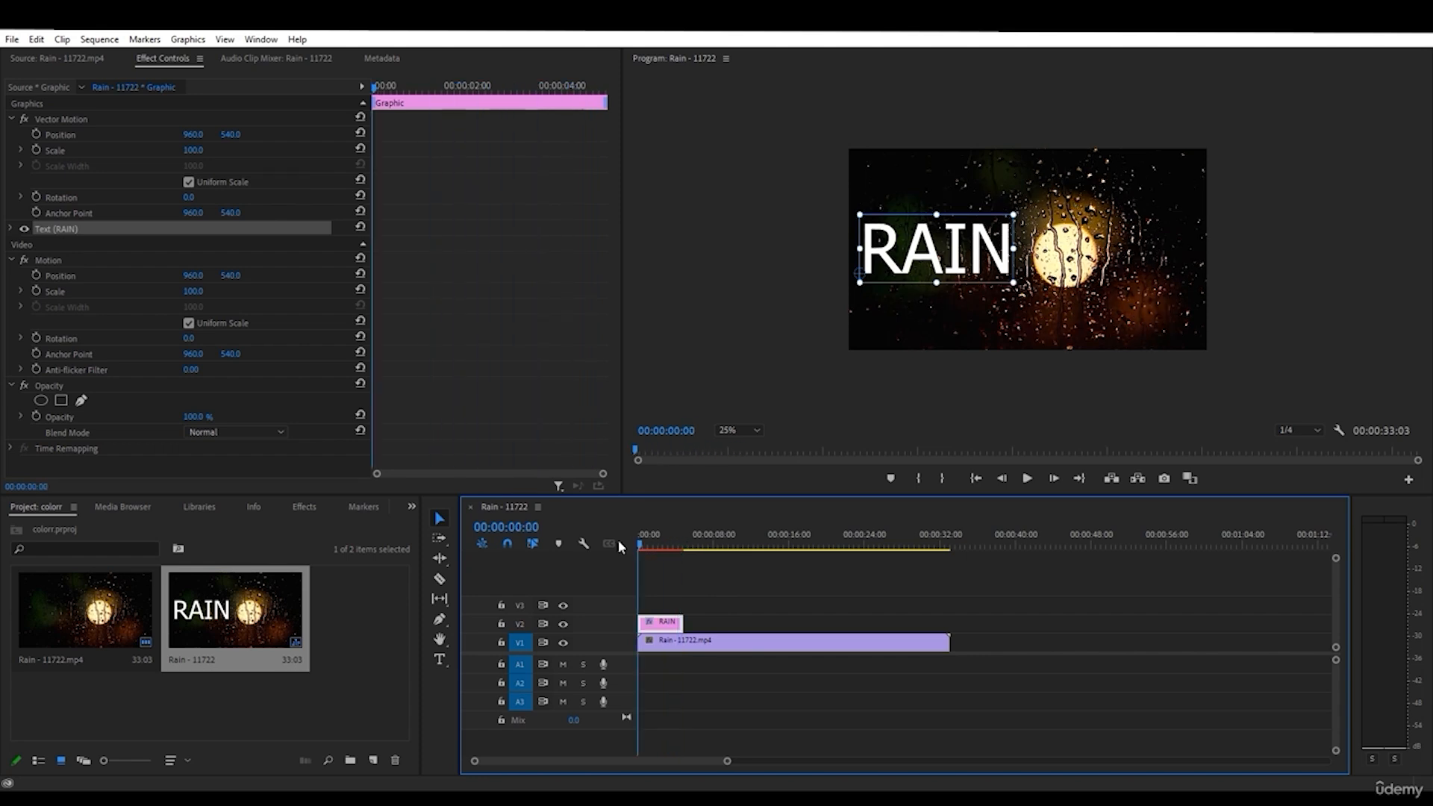
pyautogui.click(60, 401)
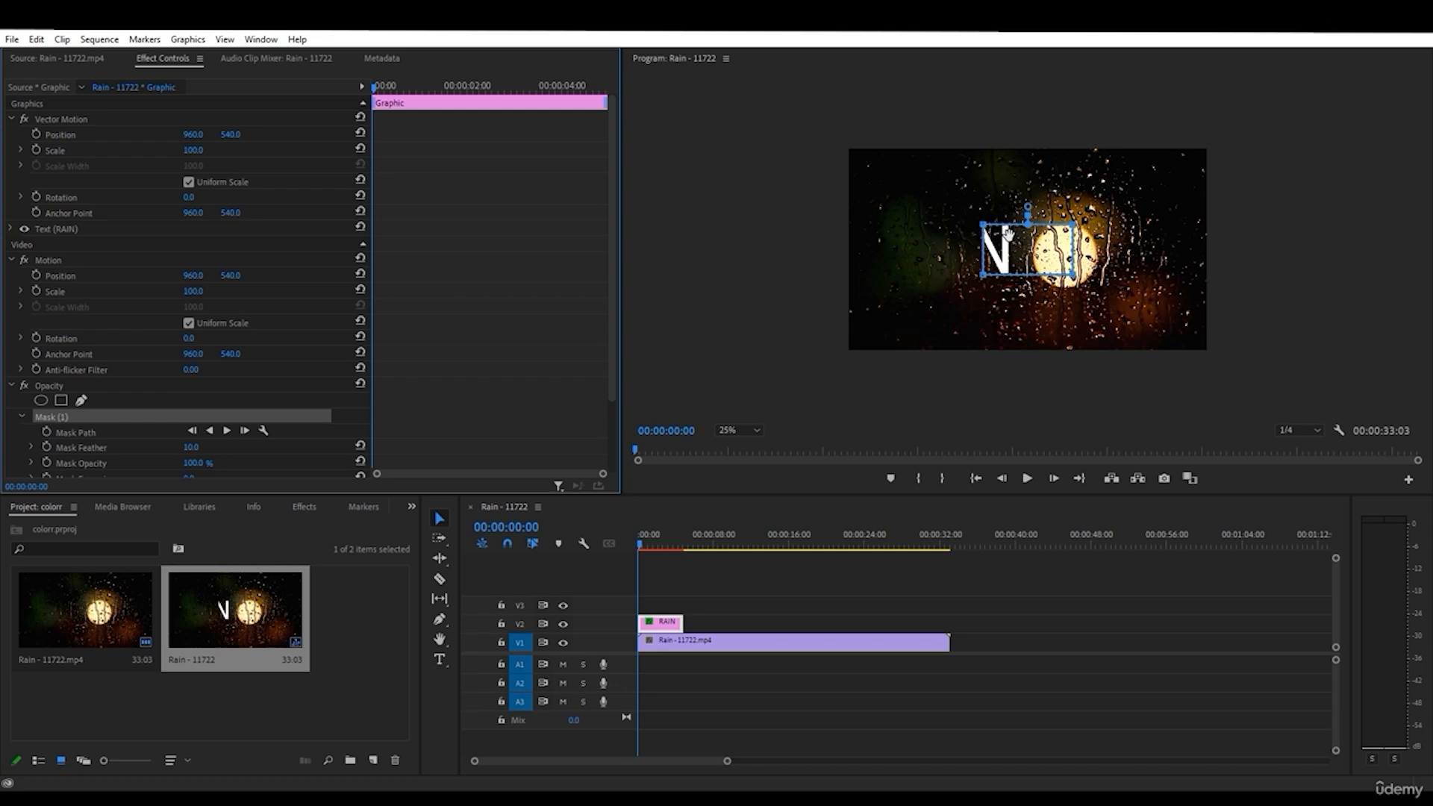
pyautogui.moveTo(1011, 239); pyautogui.dragTo(1065, 195)
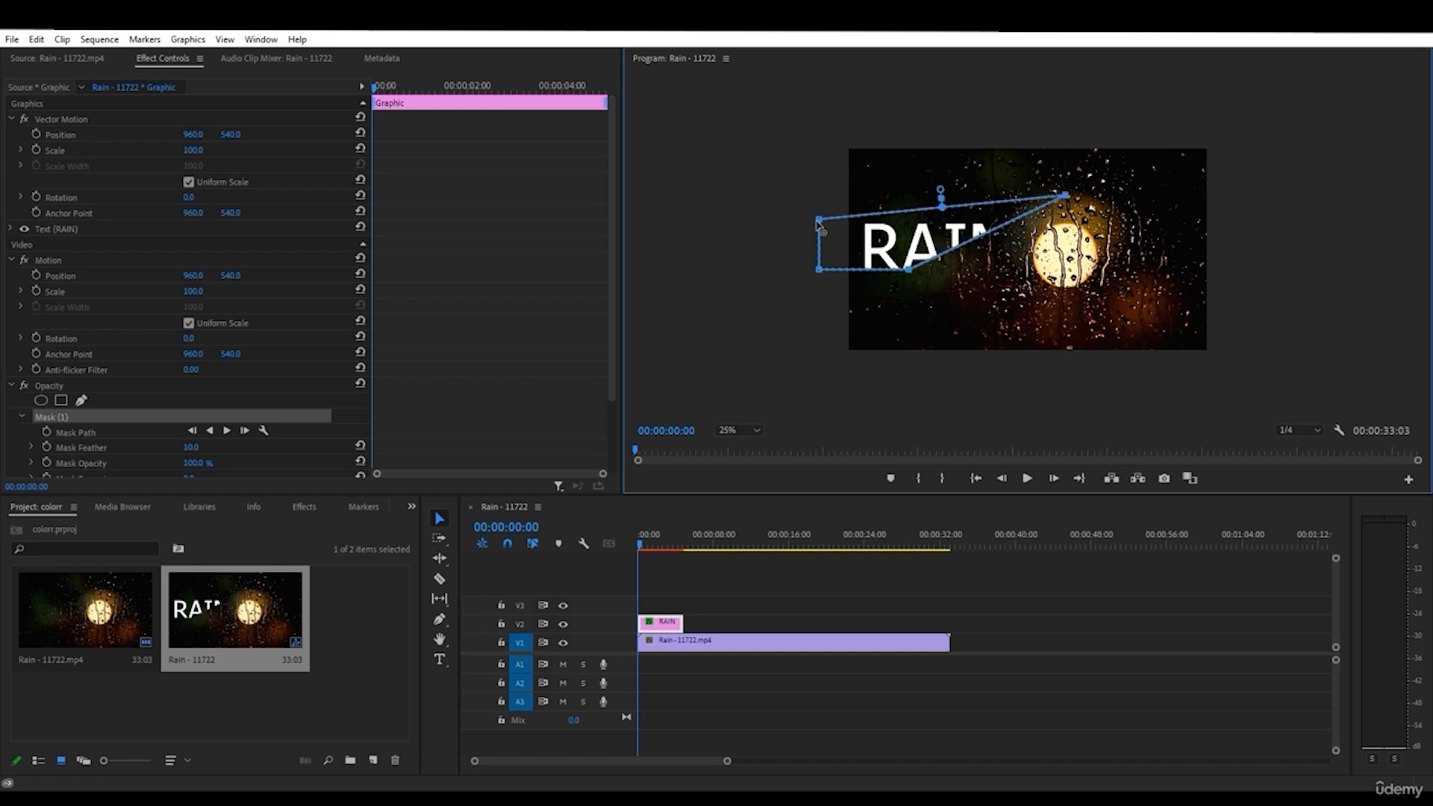
pyautogui.moveTo(819, 220); pyautogui.dragTo(809, 194)
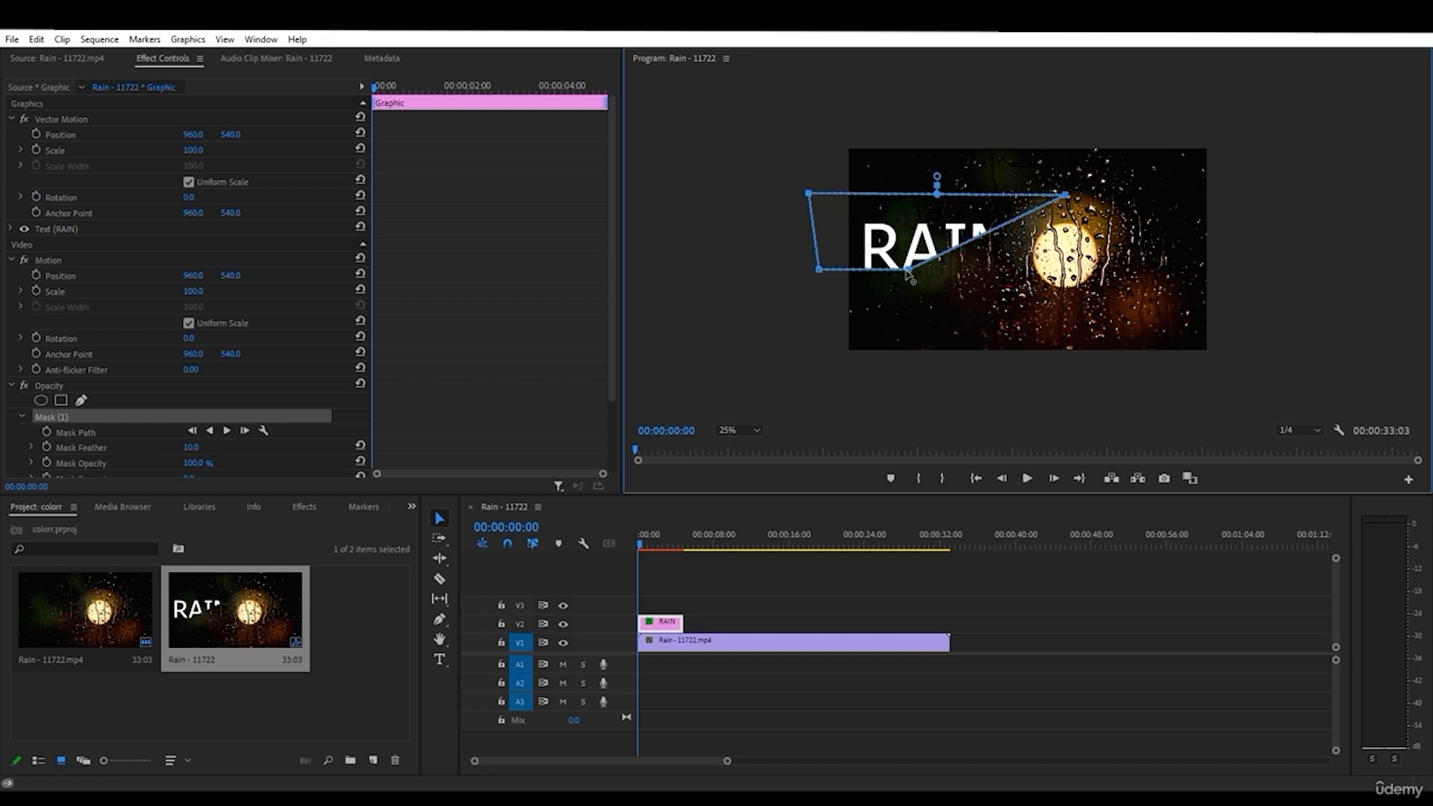
pyautogui.moveTo(907, 270); pyautogui.dragTo(1055, 305)
pyautogui.moveTo(820, 270); pyautogui.dragTo(805, 311)
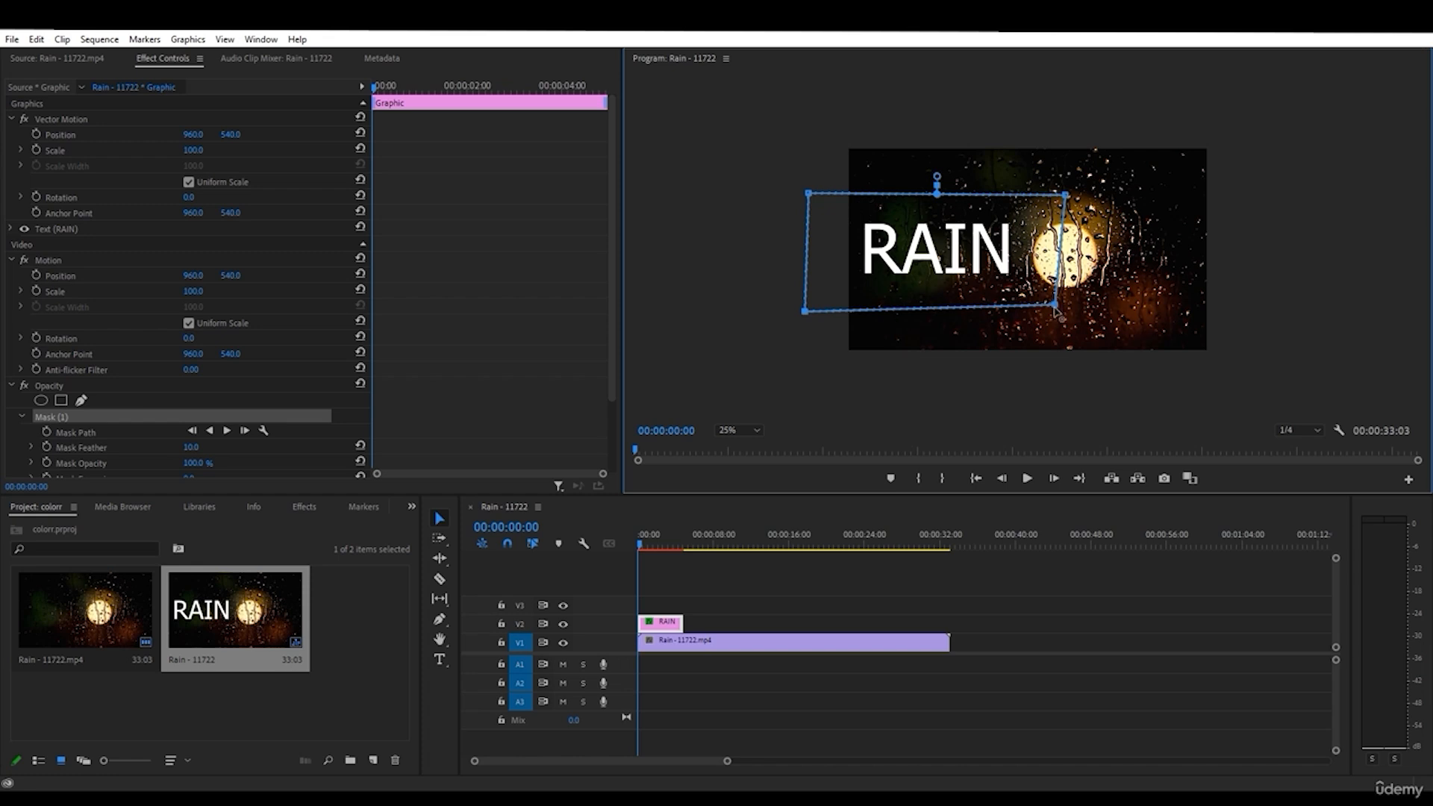
pyautogui.moveTo(1054, 304); pyautogui.dragTo(1068, 311)
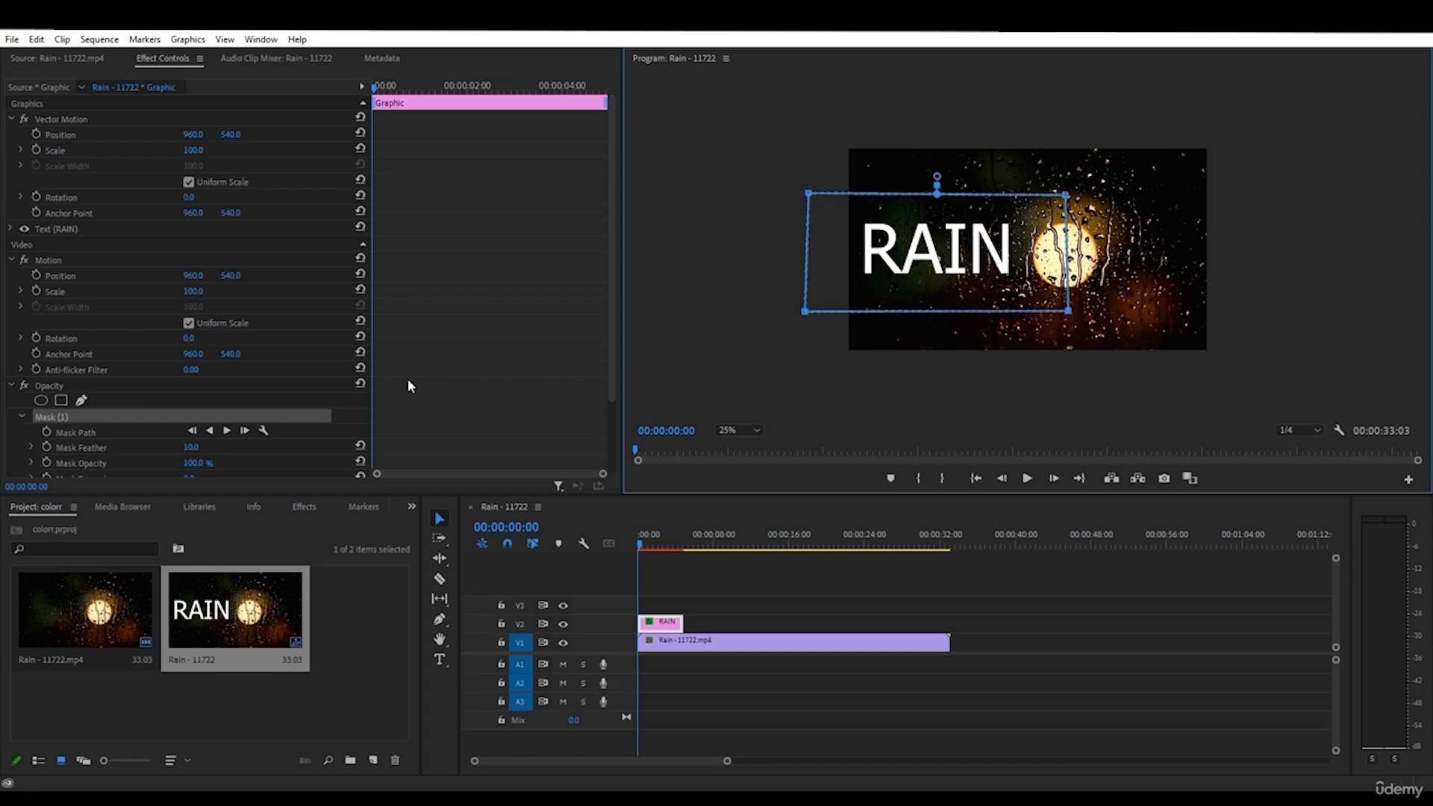
# - Keyframe the Mask Path at the start, then at 00:00:01:18 collapse the mask into a narrow strip outside the frame's left edge
pyautogui.click(47, 433)
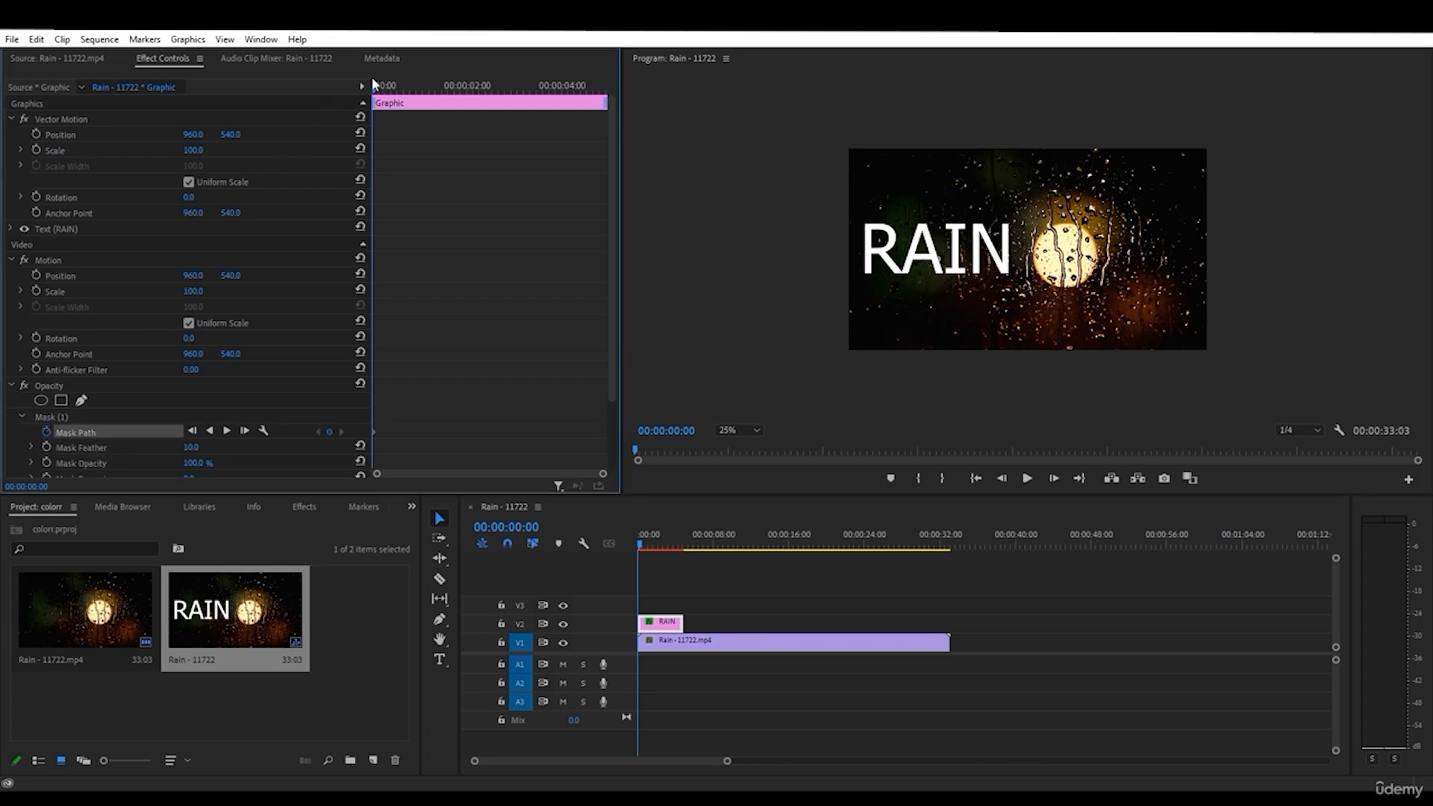
pyautogui.moveTo(374, 84); pyautogui.dragTo(448, 89)
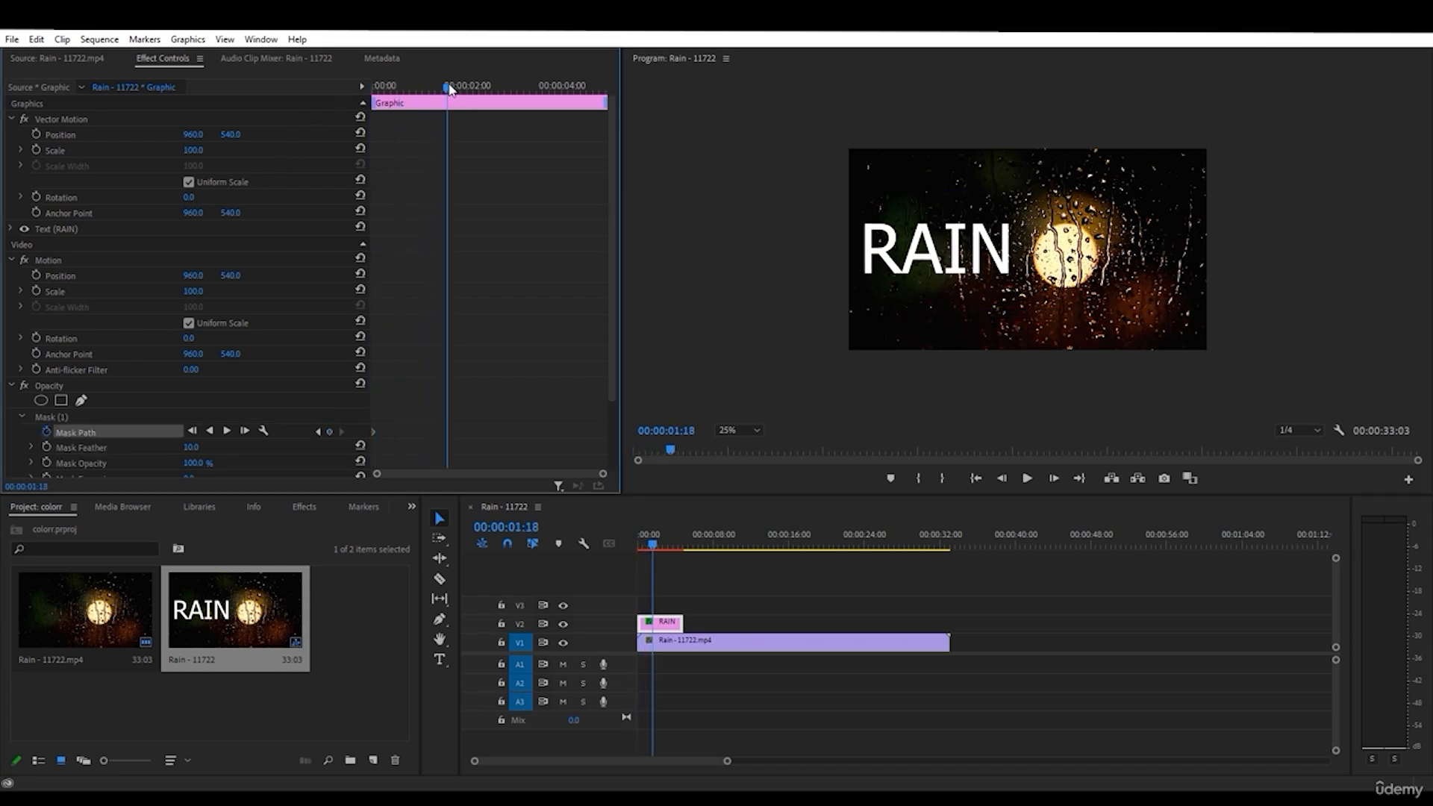
pyautogui.click(64, 417)
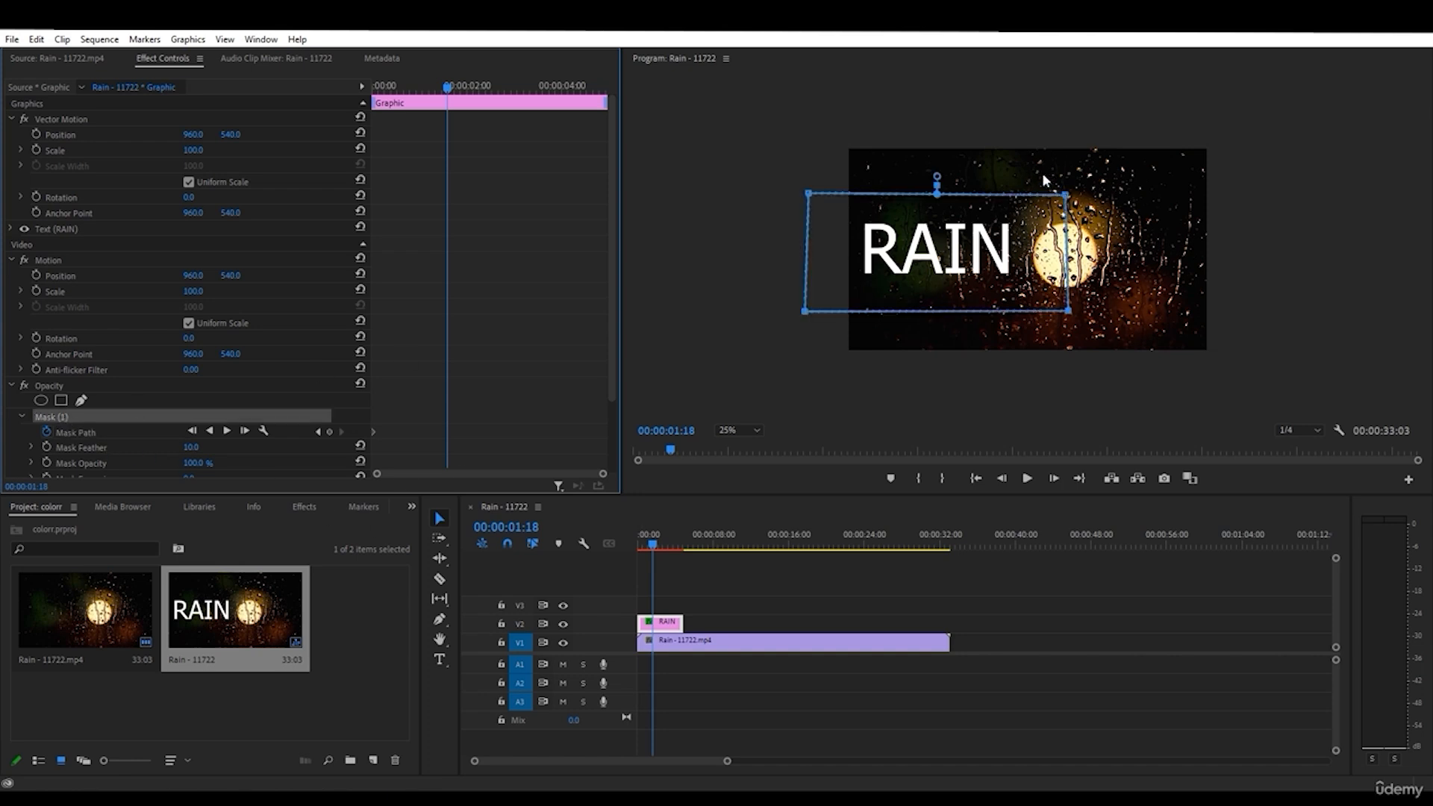
pyautogui.moveTo(1066, 195); pyautogui.dragTo(830, 194)
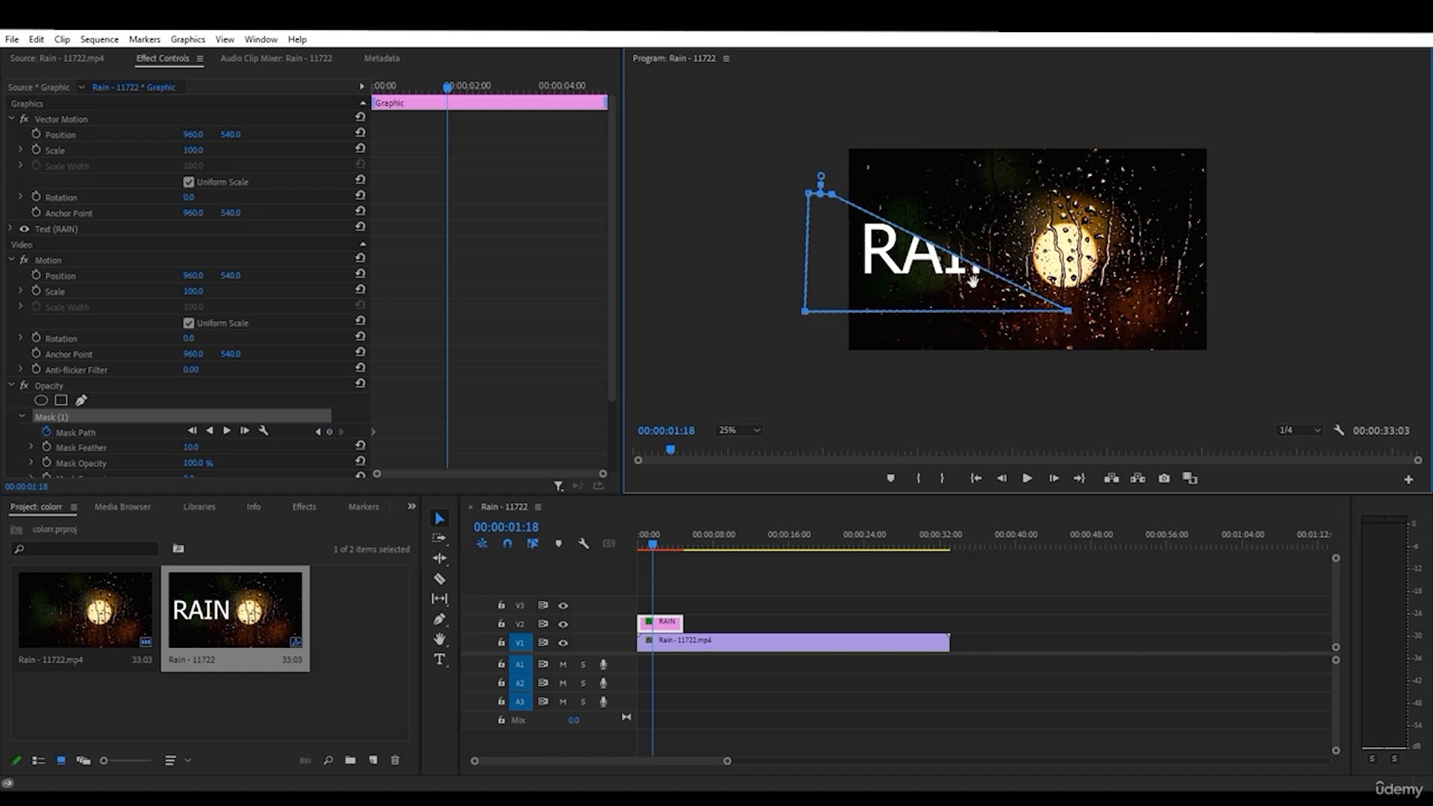
pyautogui.moveTo(1069, 312); pyautogui.dragTo(831, 310)
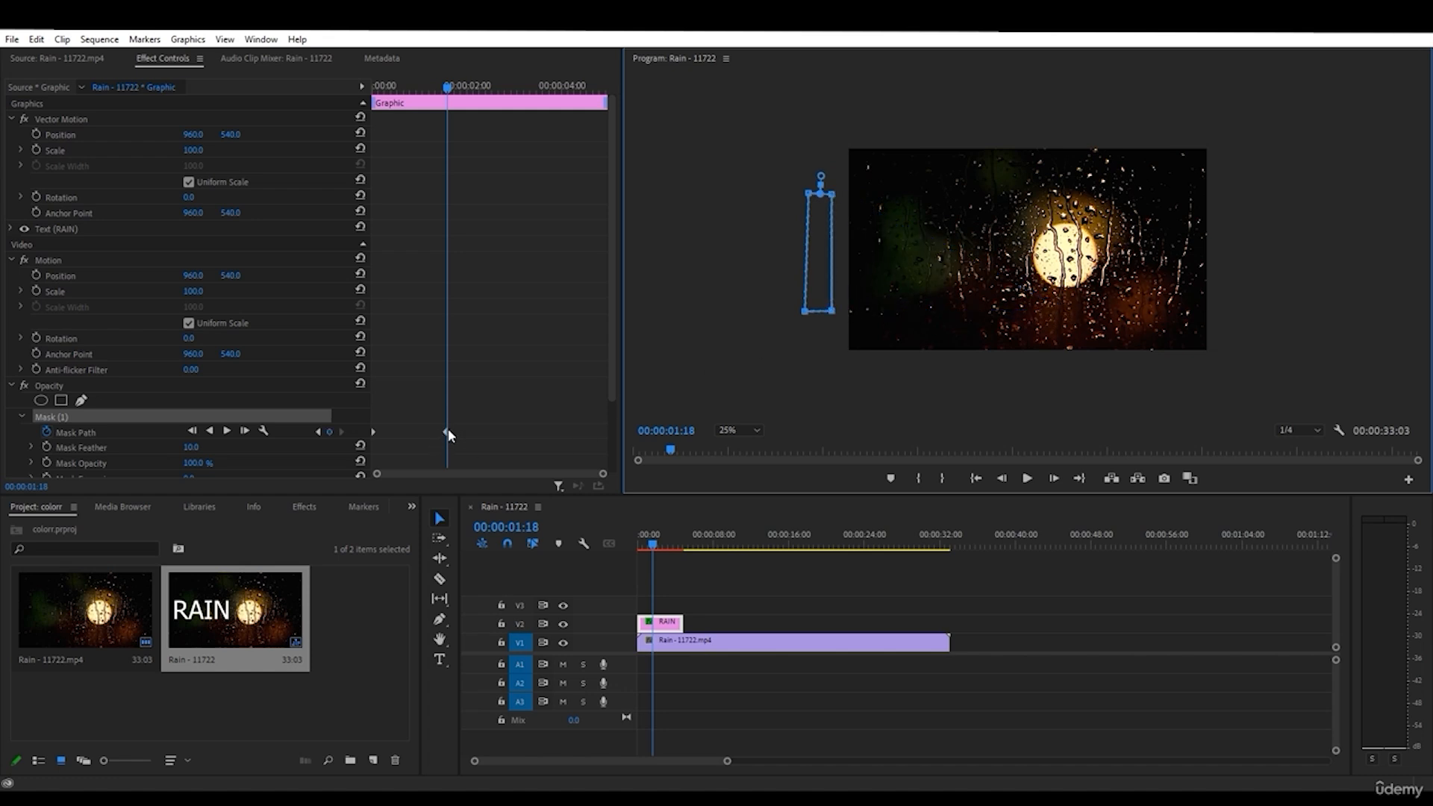
# - Preview the RAIN mask wipe from the start of the sequence
pyautogui.click(977, 478)
pyautogui.click(1028, 478)
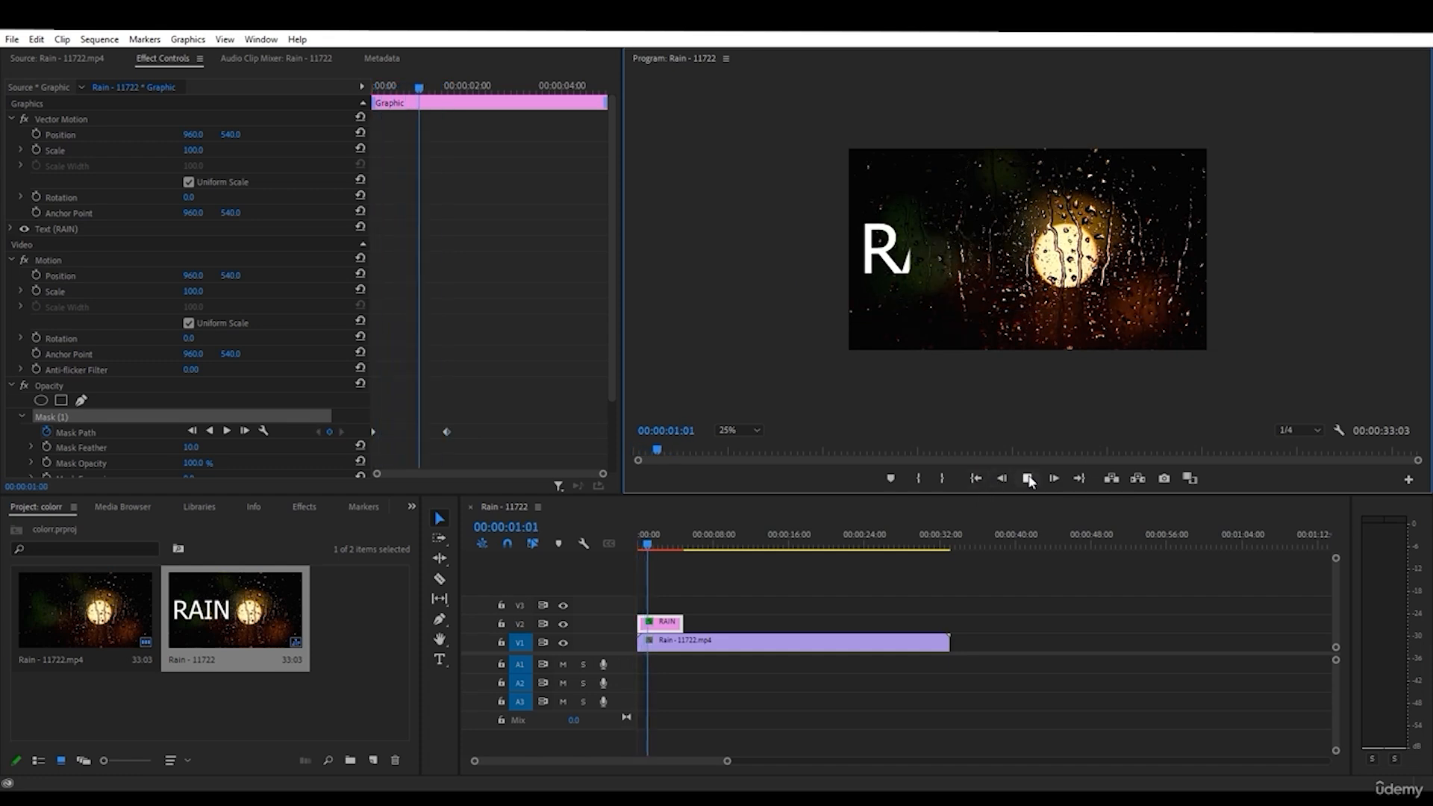
pyautogui.press('space')
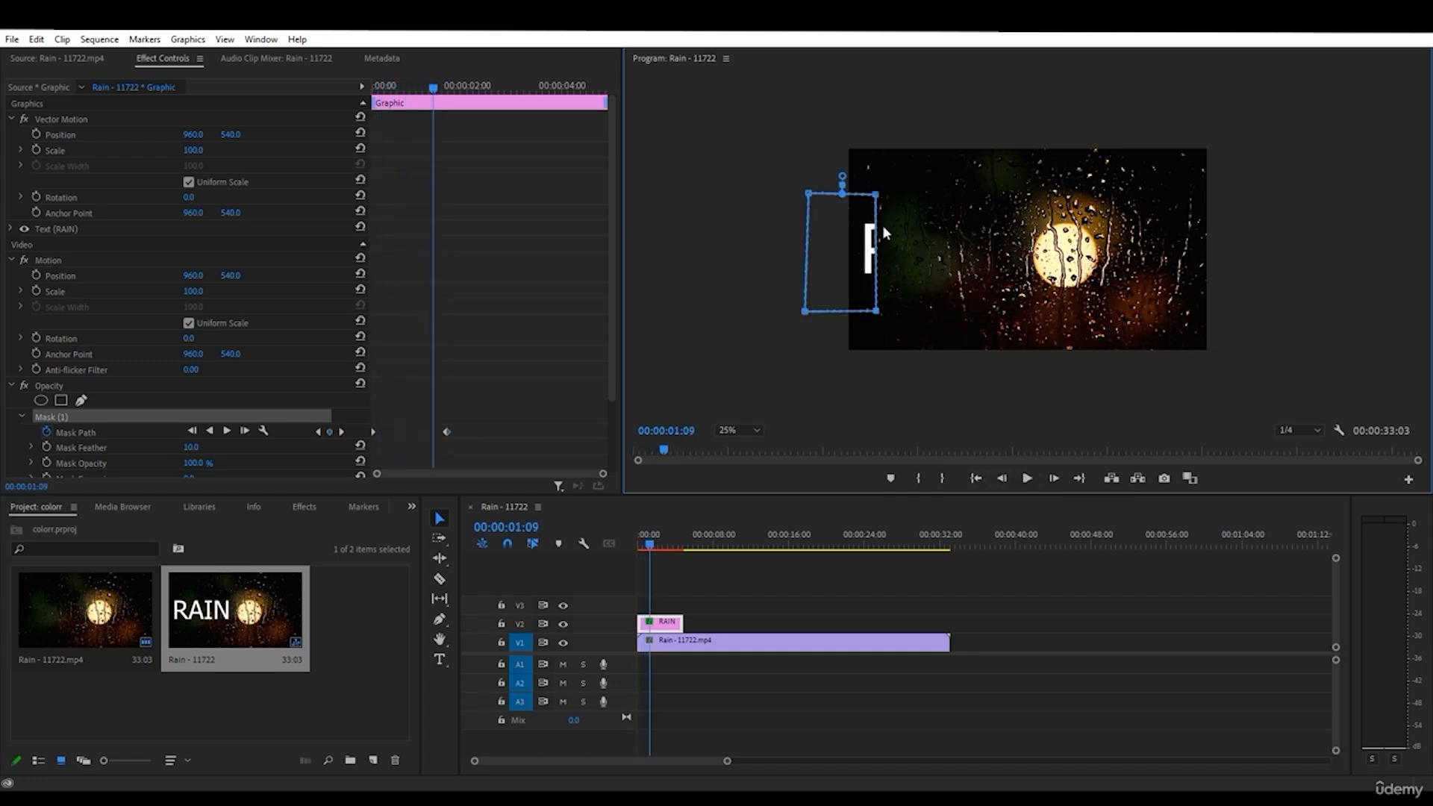
# - Soften the RAIN mask's edge by raising its Mask Feather to 176.9, checking it partway through the wipe
pyautogui.moveTo(654, 539); pyautogui.dragTo(595, 550)
pyautogui.scroll(-2, 199, 431)
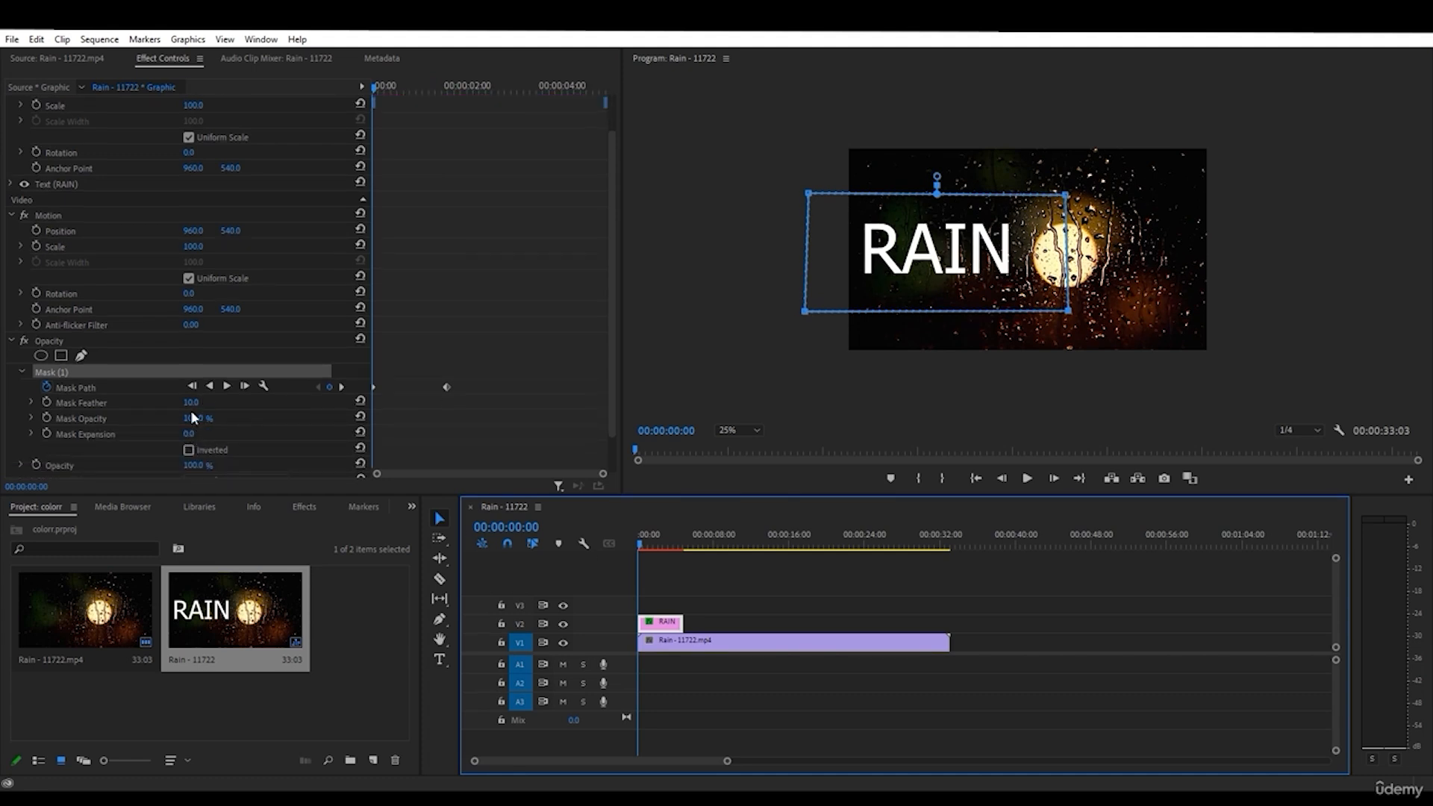
pyautogui.moveTo(191, 404); pyautogui.dragTo(189, 404)
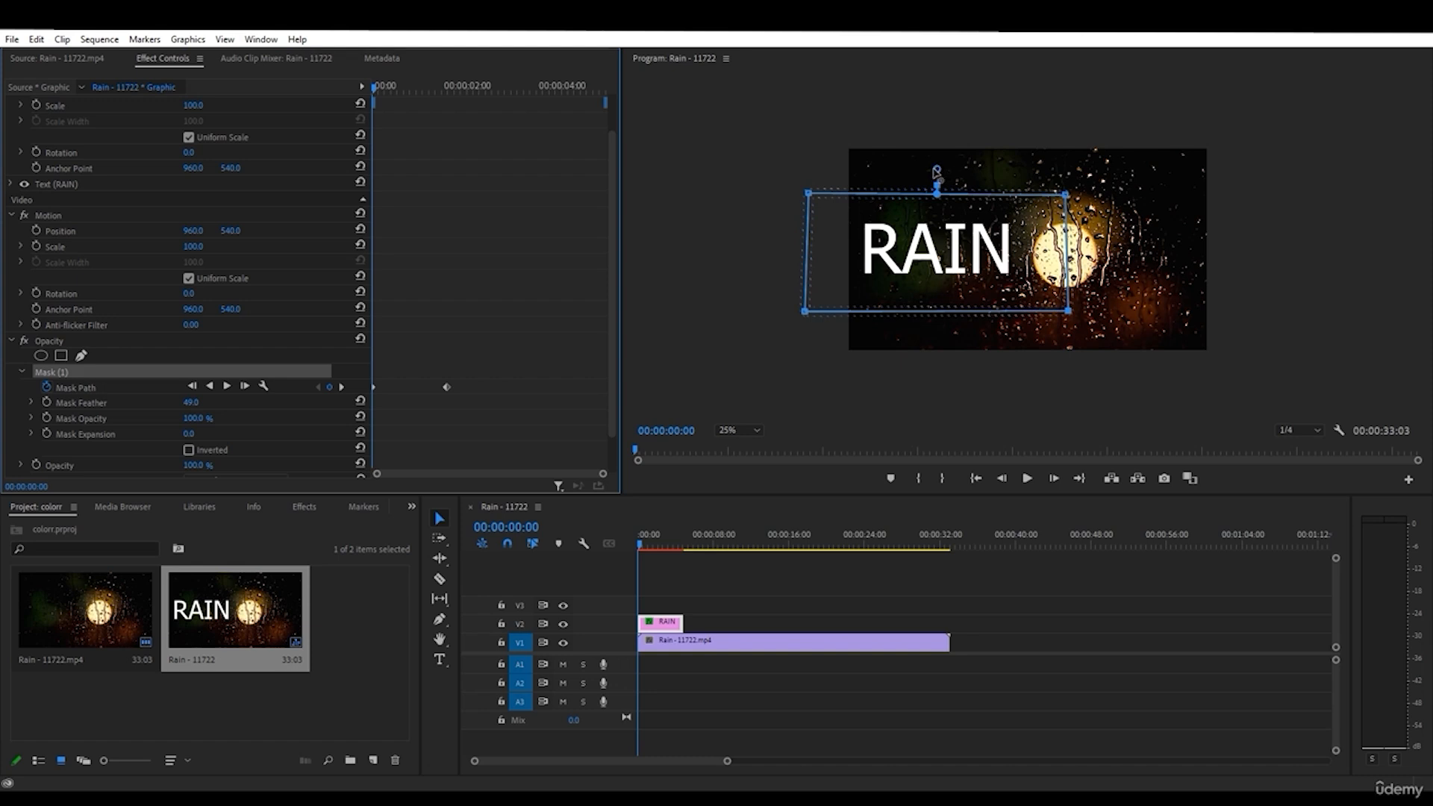
pyautogui.moveTo(939, 171)
pyautogui.mouseDown()
pyautogui.moveTo(939, 123)
pyautogui.moveTo(937, 179)
pyautogui.mouseUp()
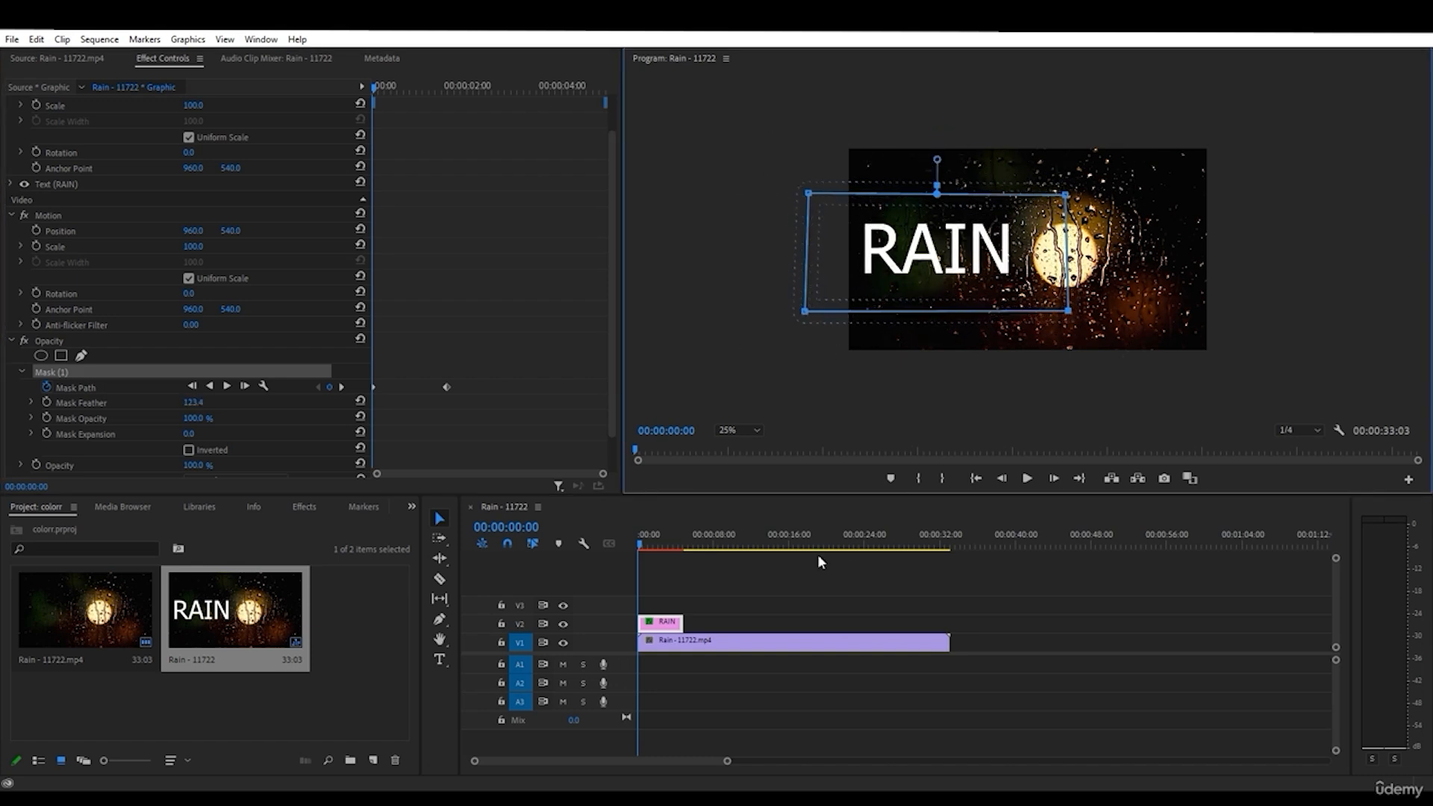
pyautogui.moveTo(658, 539); pyautogui.dragTo(646, 541)
pyautogui.moveTo(874, 159); pyautogui.dragTo(876, 155)
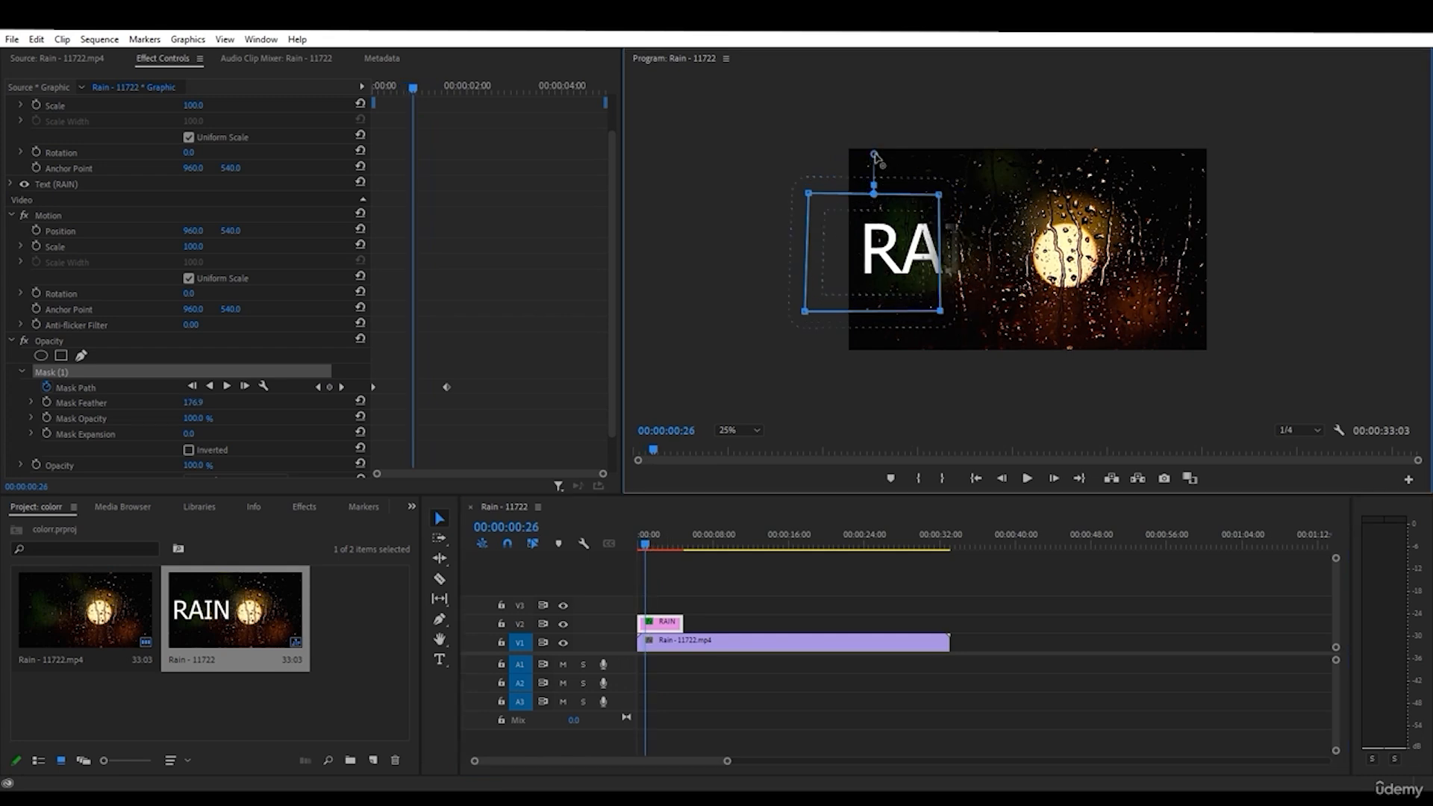
# - Play the feathered RAIN wipe-out twice from the start of the sequence
pyautogui.click(975, 479)
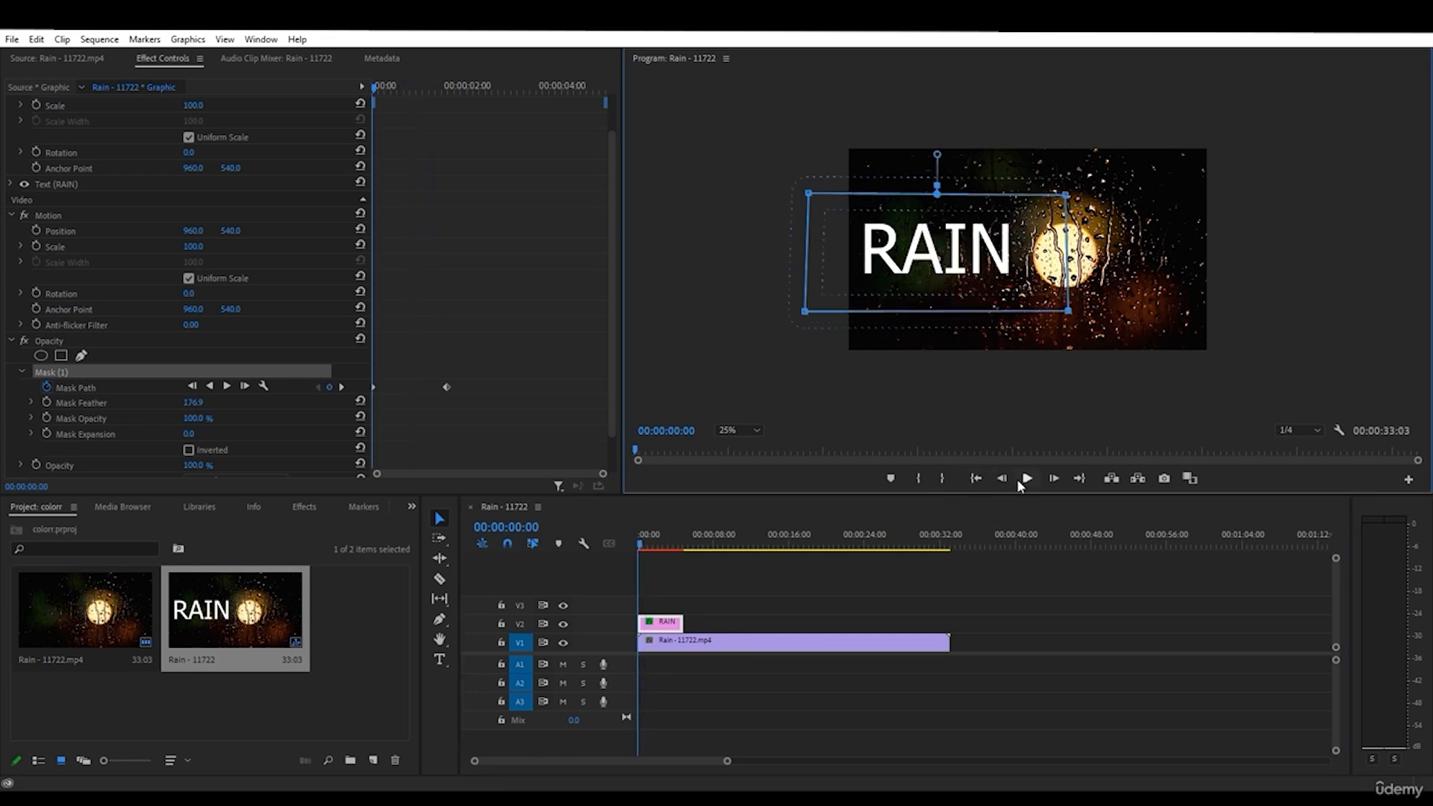
pyautogui.click(1028, 479)
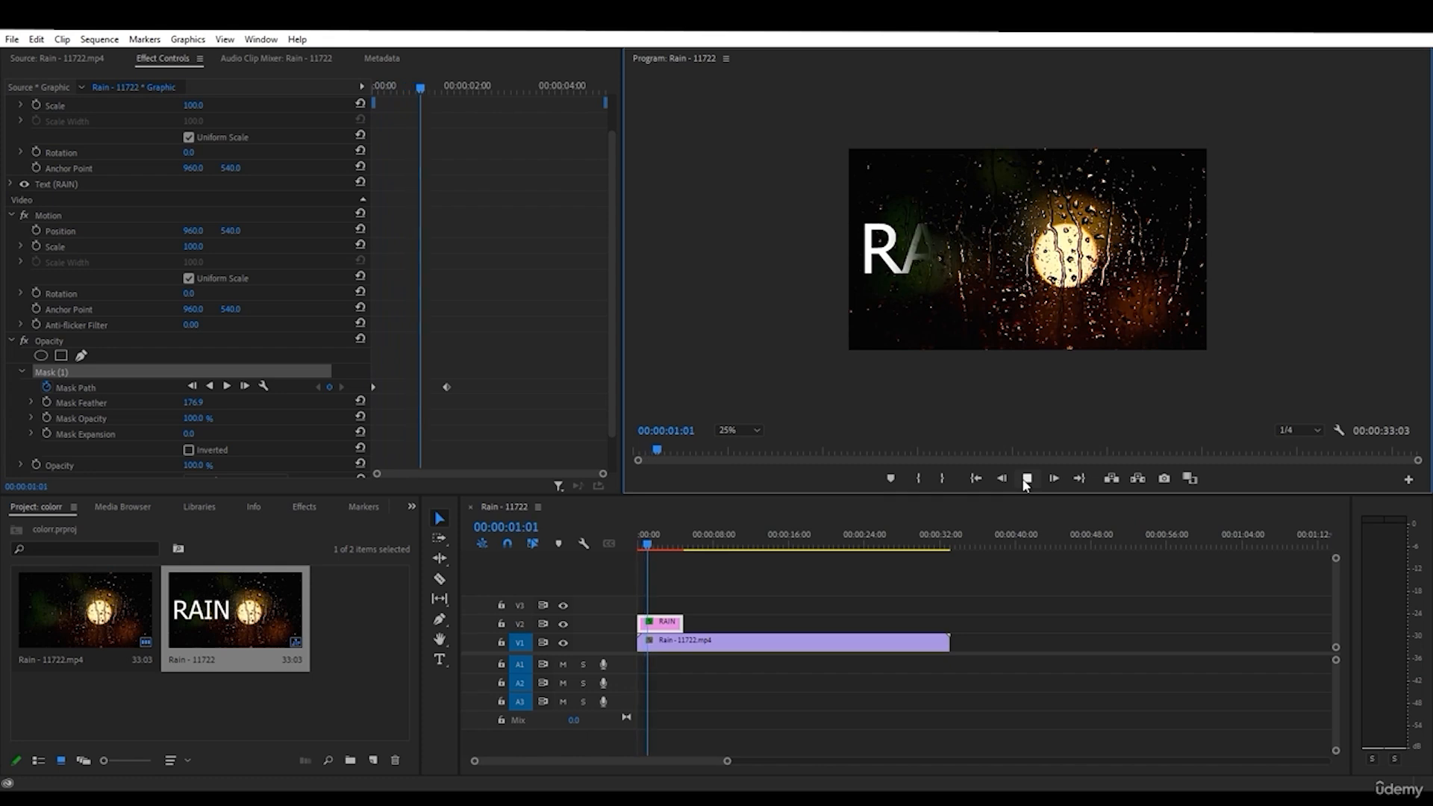
pyautogui.click(1027, 478)
pyautogui.click(975, 479)
pyautogui.click(1027, 479)
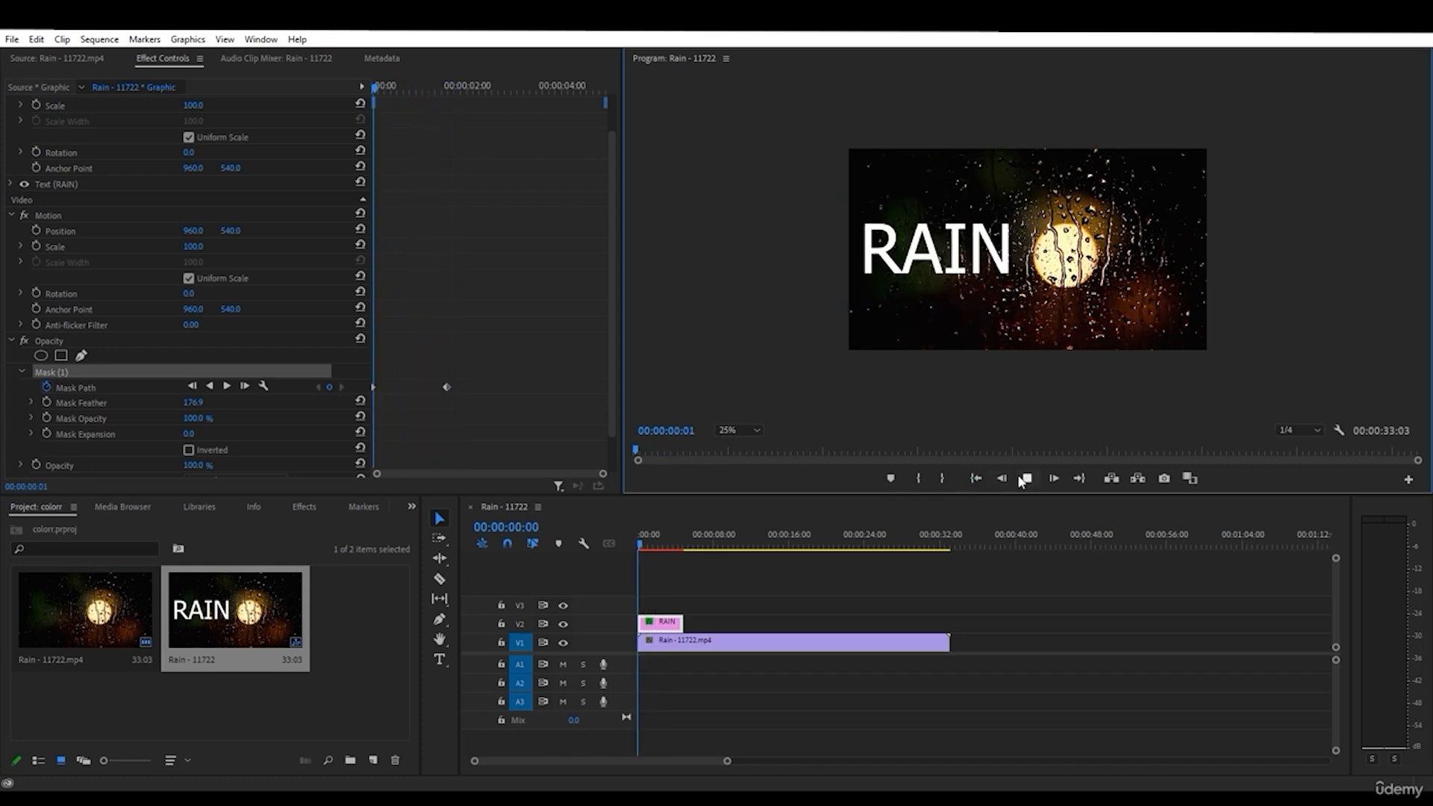
pyautogui.click(1026, 479)
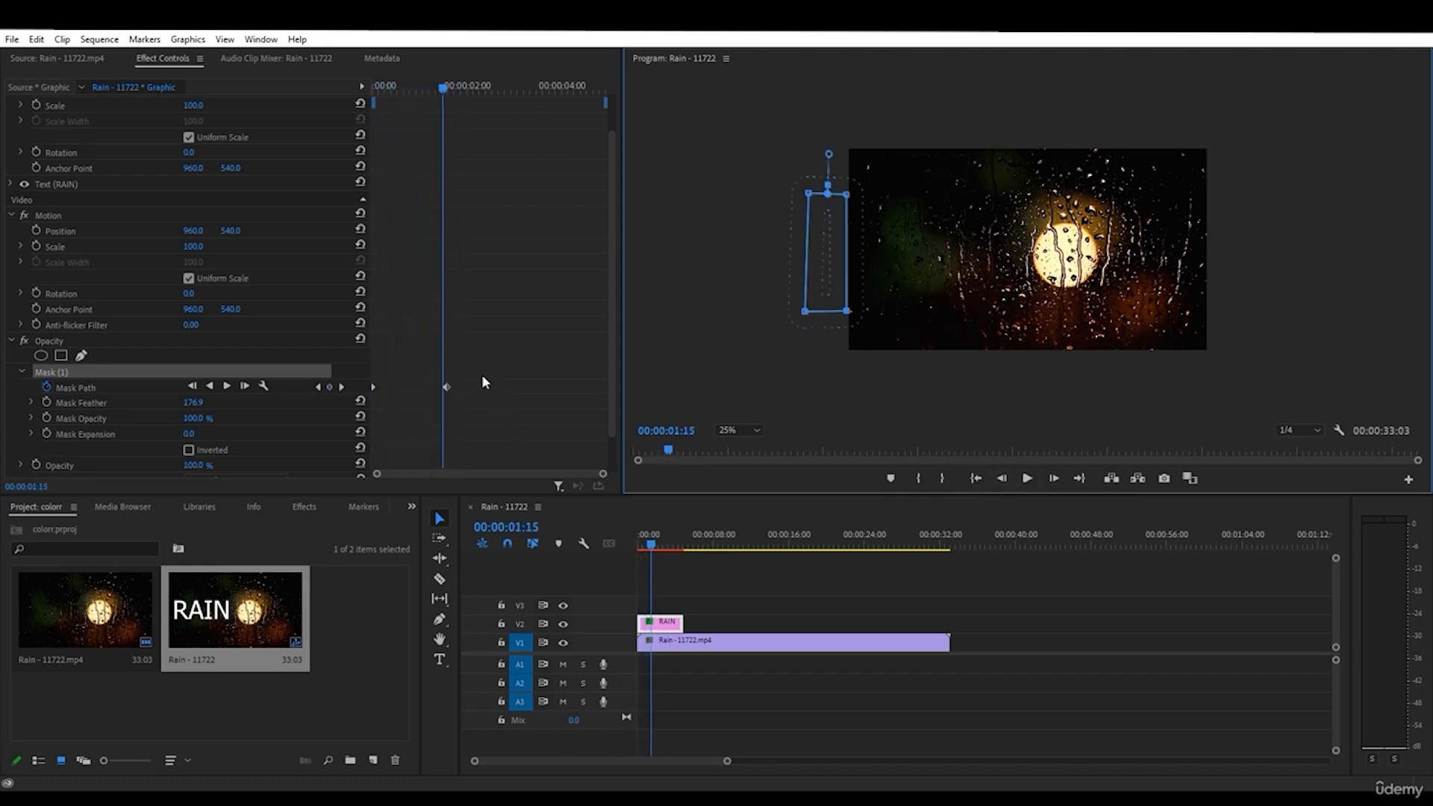
# - Swap the two Mask Path keyframes so RAIN is fully revealed at 00:00:01:15, and preview the wipe-in
pyautogui.moveTo(378, 388); pyautogui.dragTo(442, 388)
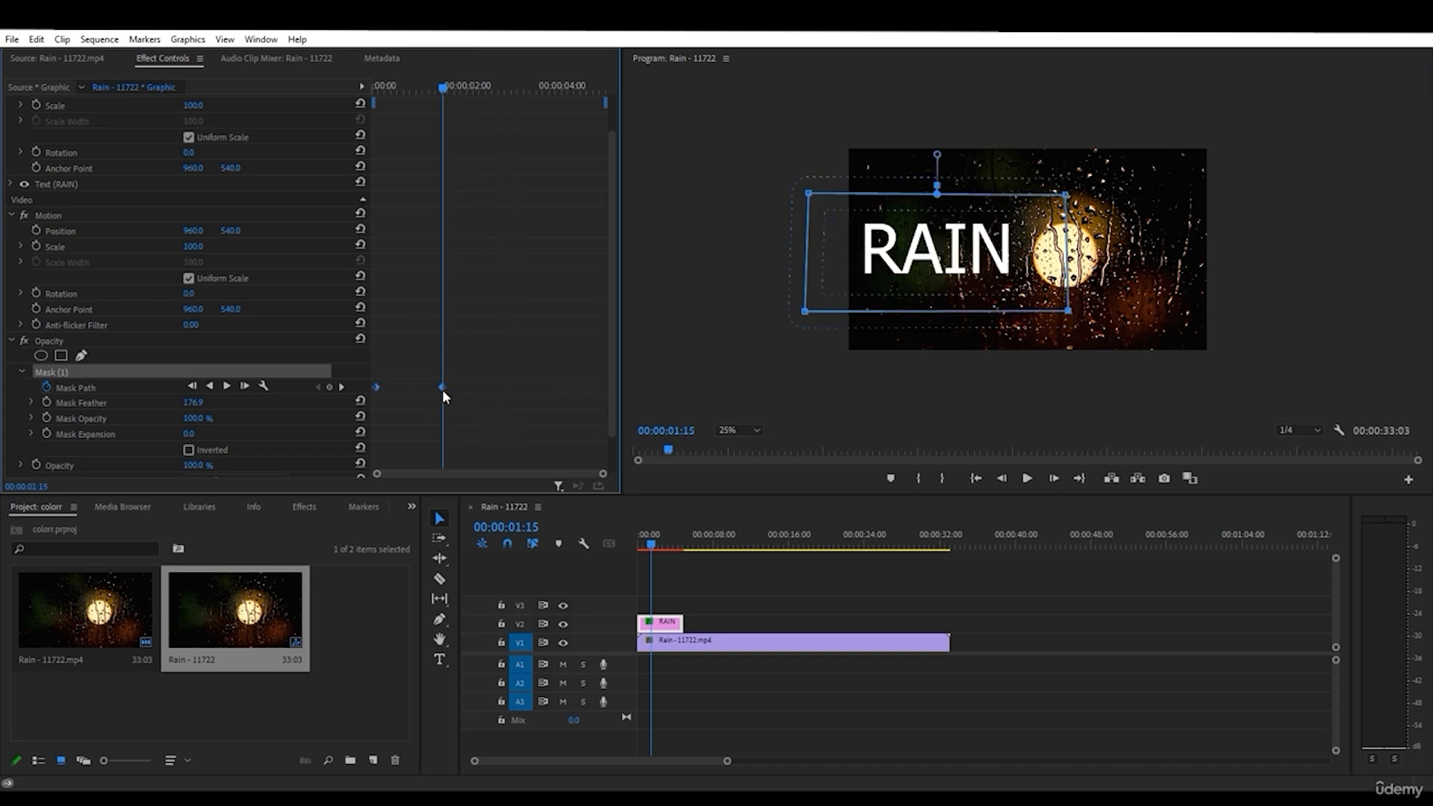
pyautogui.click(977, 478)
pyautogui.click(1027, 478)
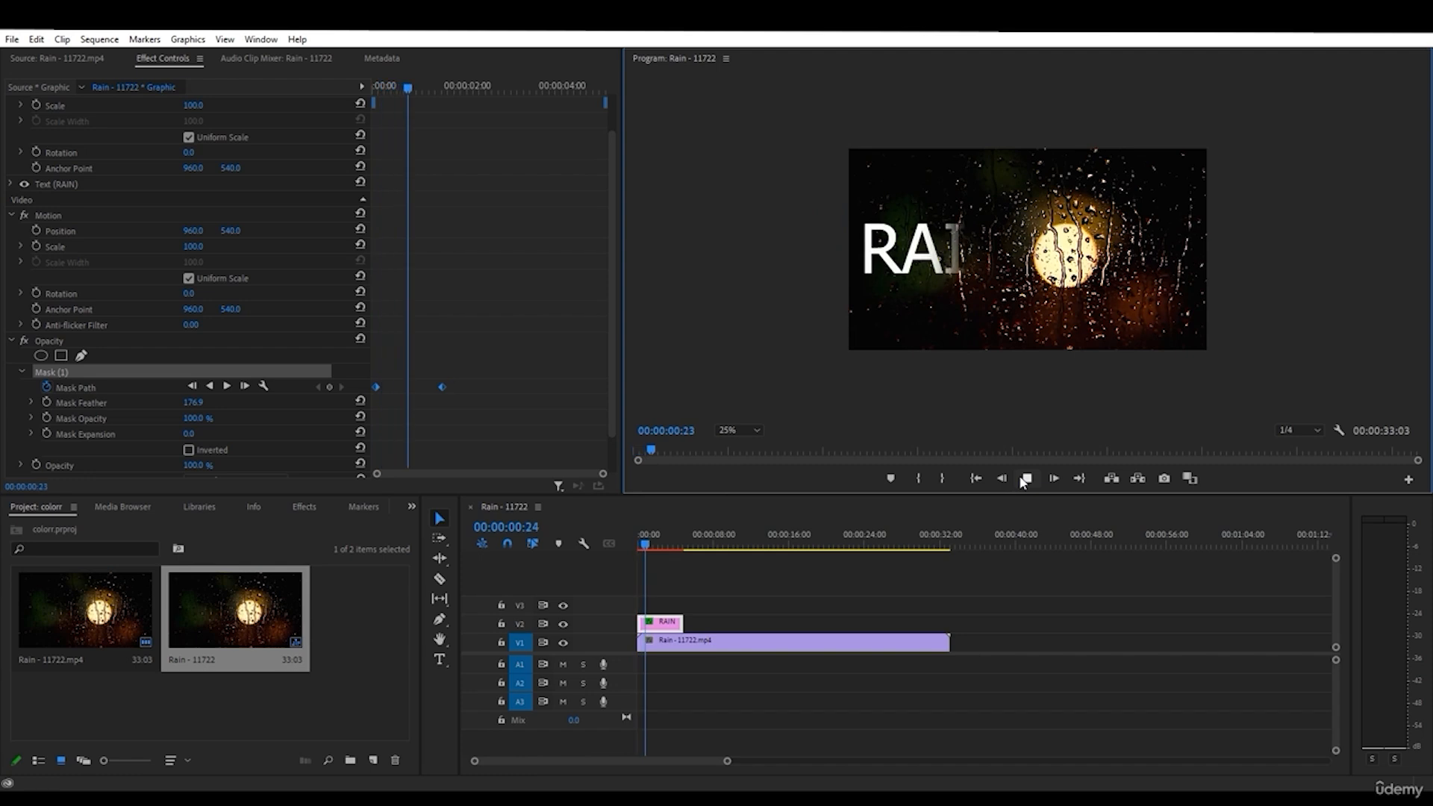
pyautogui.click(1027, 478)
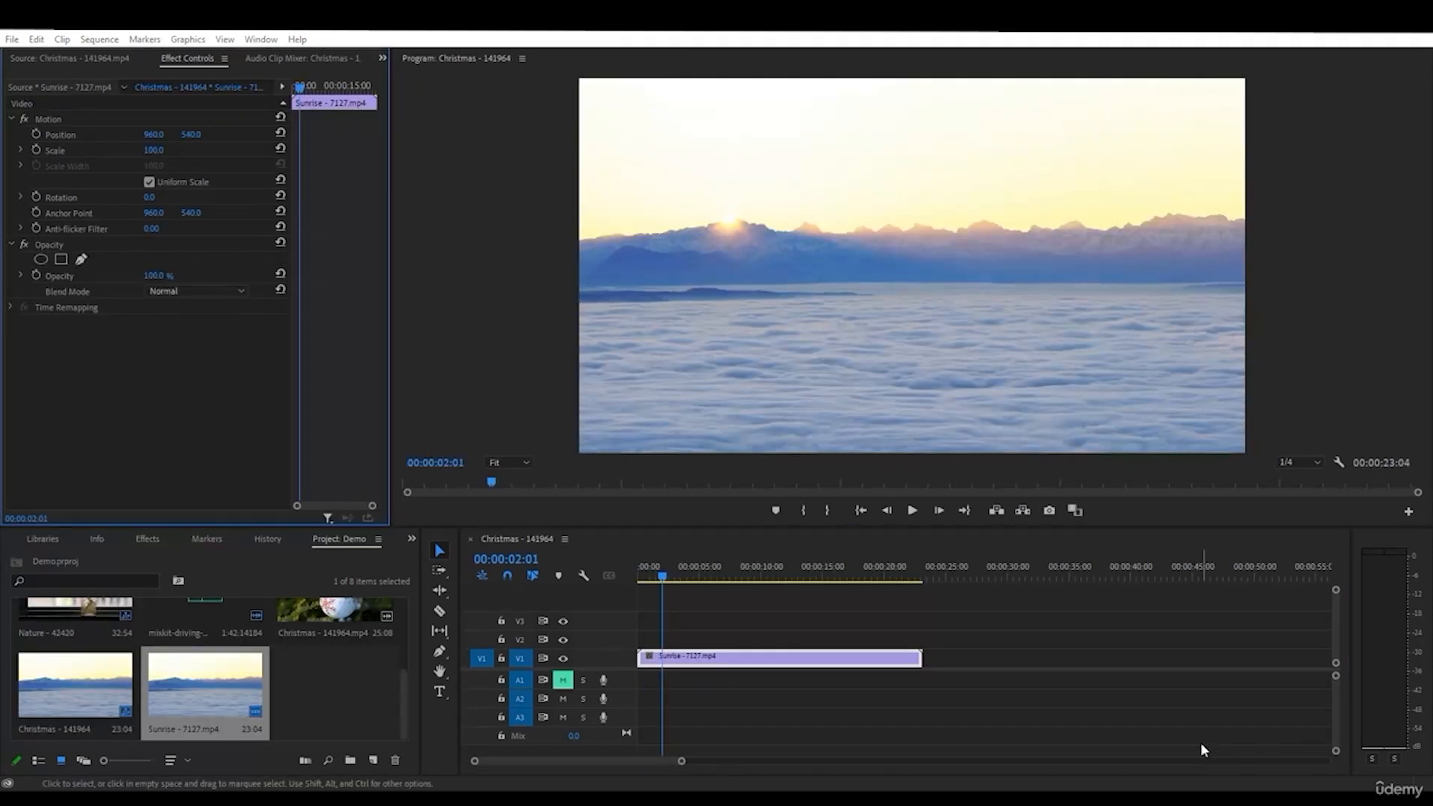
pyautogui.hotkey('ctrl', 's')
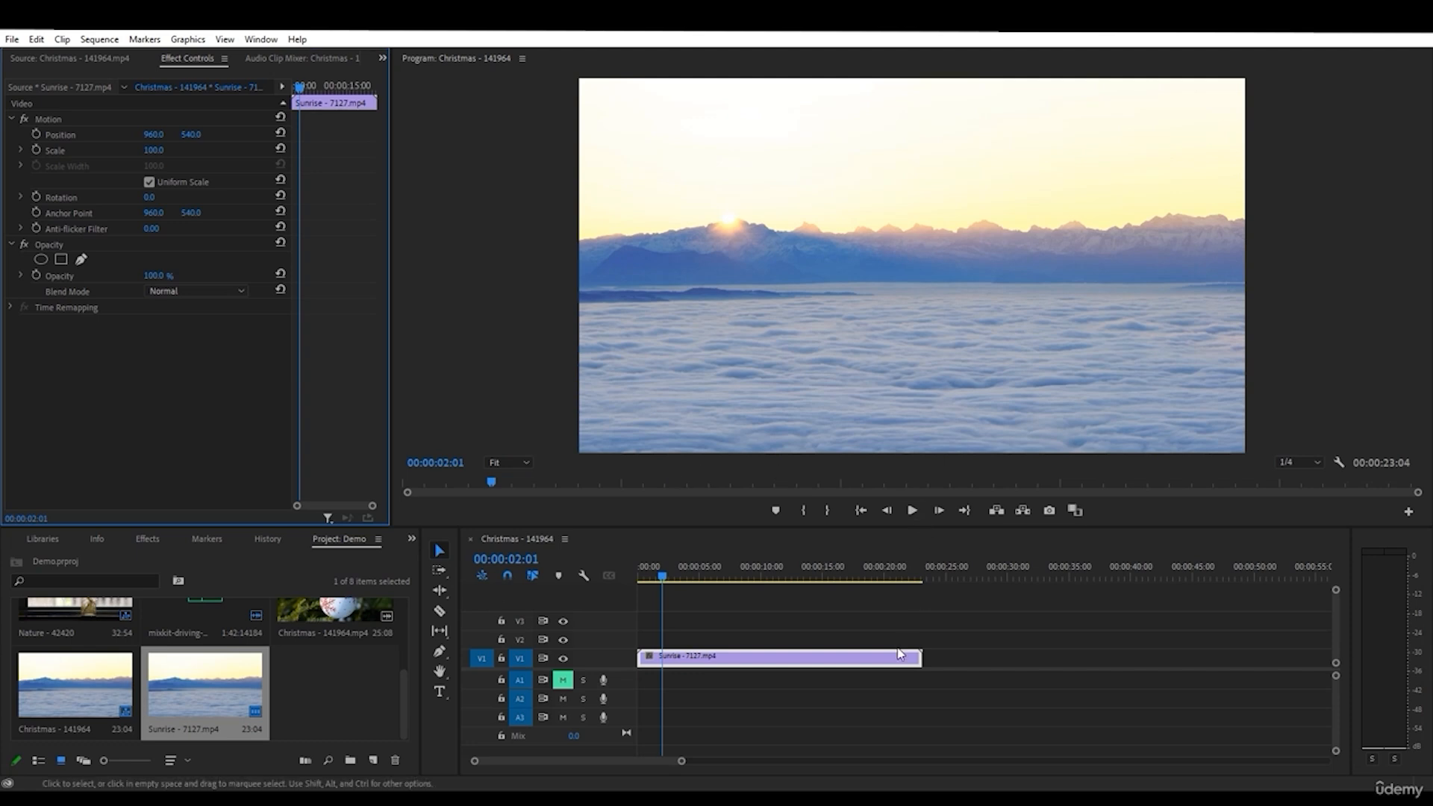
# - Apply the Basic 3D effect to the sunrise clip, with the playhead at 00:00:11:19
pyautogui.click(647, 591)
pyautogui.moveTo(654, 577); pyautogui.dragTo(782, 575)
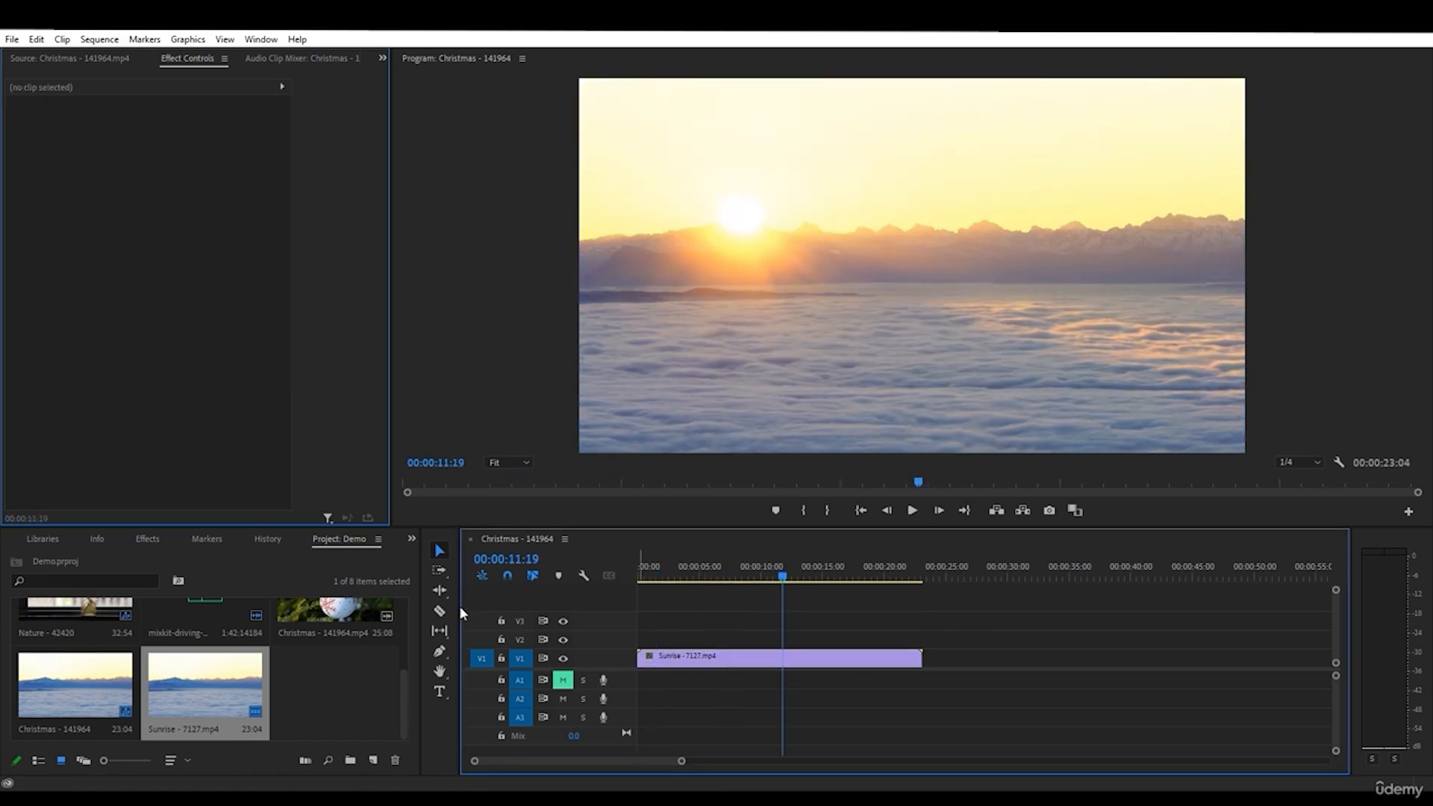
pyautogui.click(138, 539)
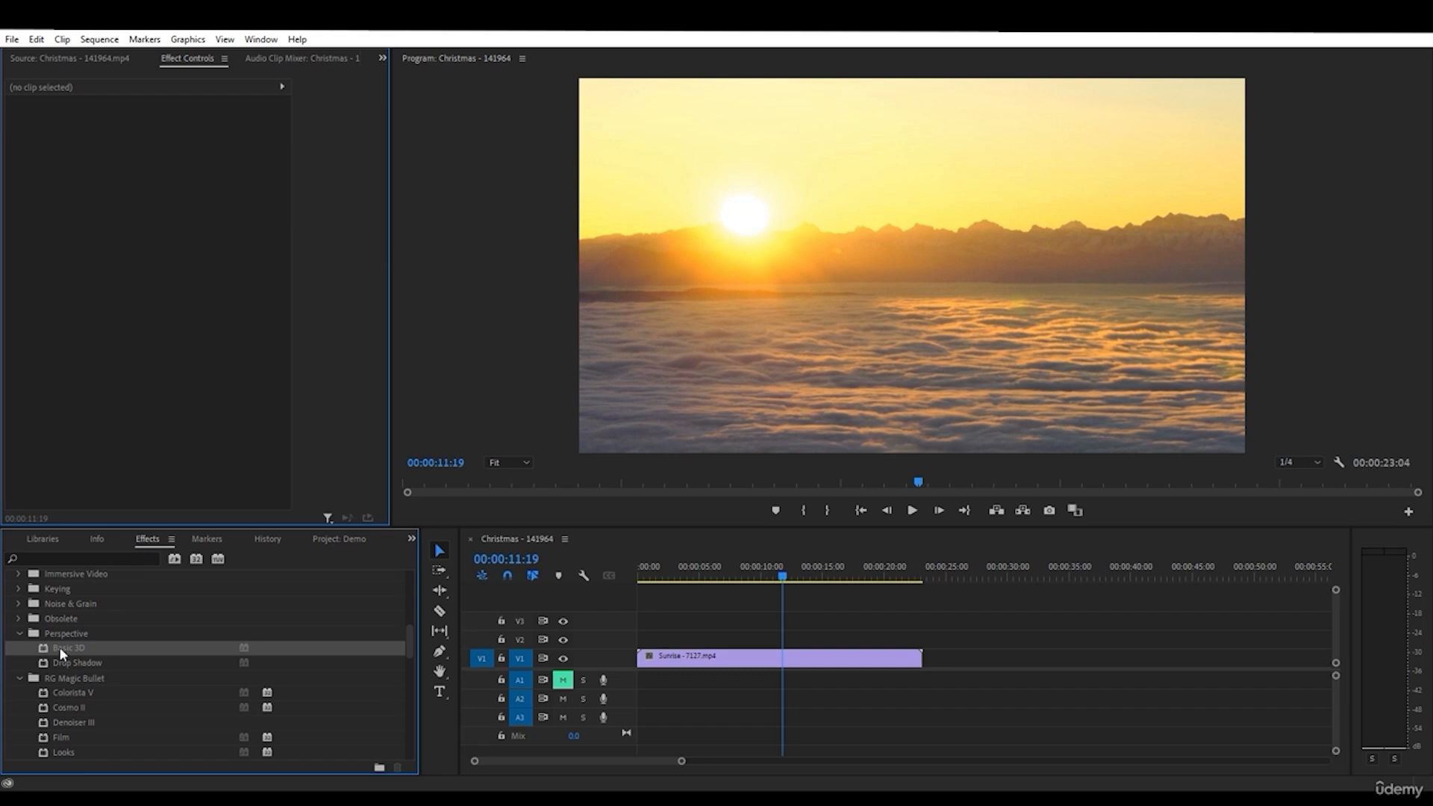
pyautogui.moveTo(59, 647); pyautogui.dragTo(844, 649)
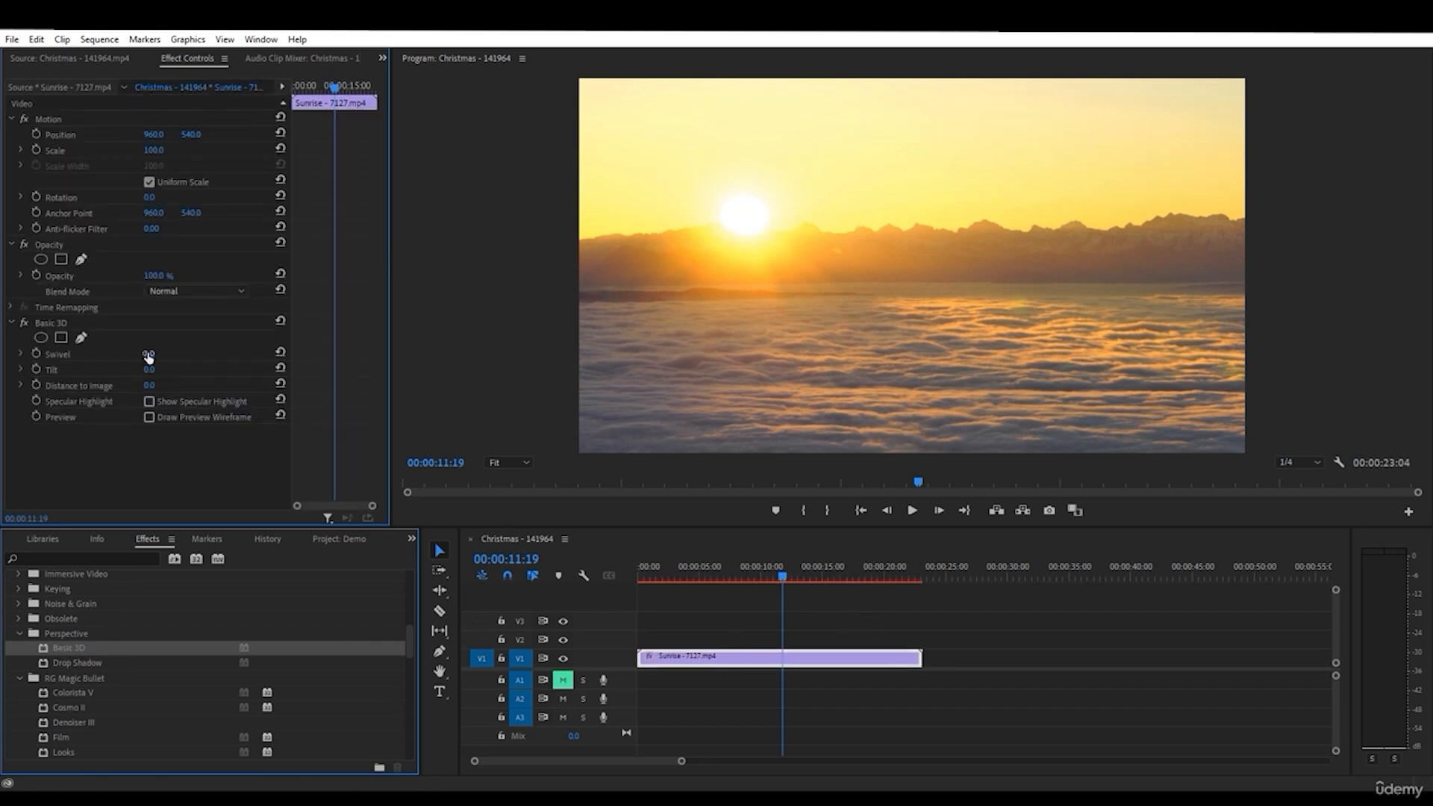
# - Set the Basic 3D Swivel to 39°, Tilt to -34° and Distance to Image to 30
pyautogui.moveTo(149, 355); pyautogui.dragTo(149, 355)
pyautogui.click(150, 355)
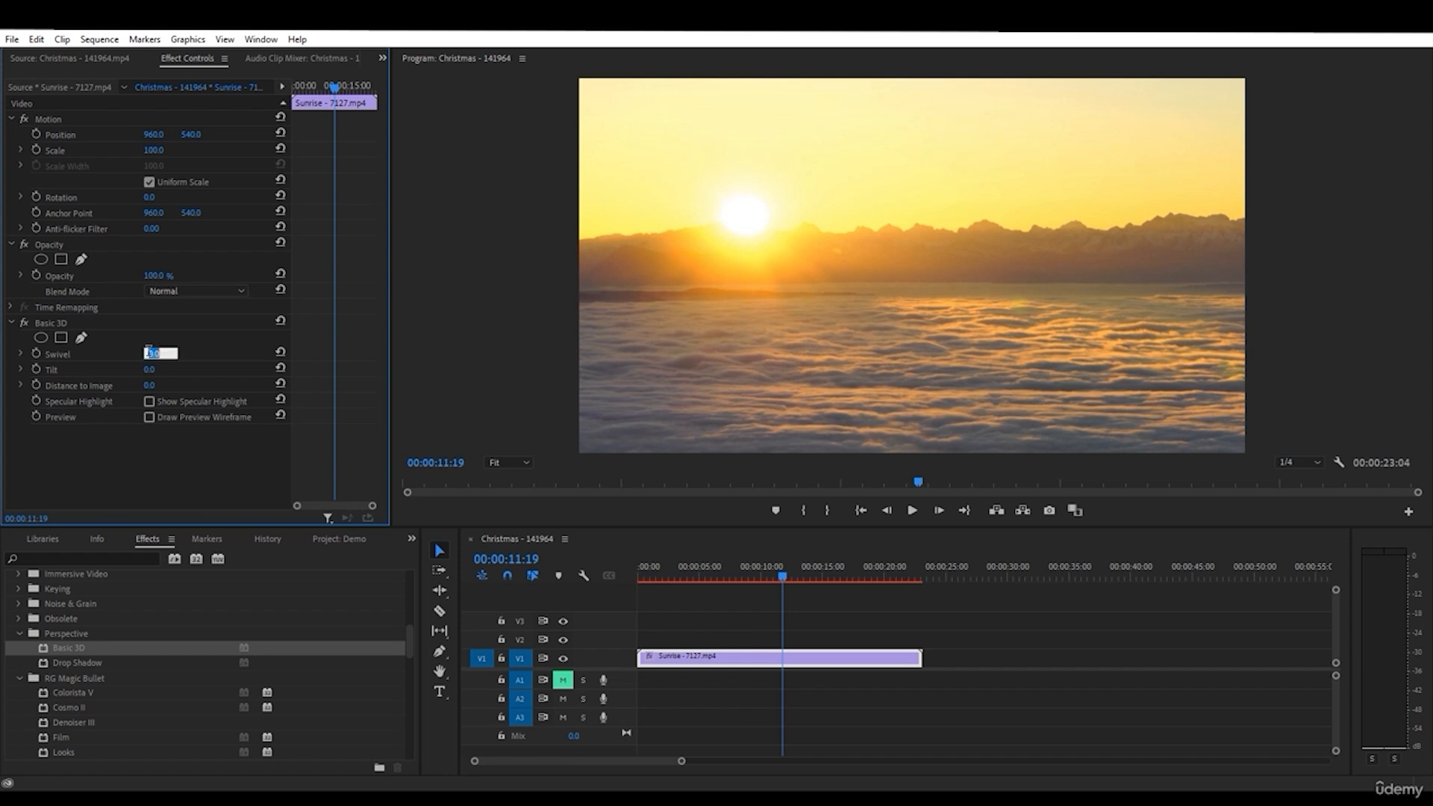
pyautogui.click(188, 363)
pyautogui.moveTo(150, 354); pyautogui.dragTo(155, 415)
# - Try Basic 3D's Show Specular Highlight and Draw Preview Wireframe options, switching each back off
pyautogui.click(148, 401)
pyautogui.click(147, 402)
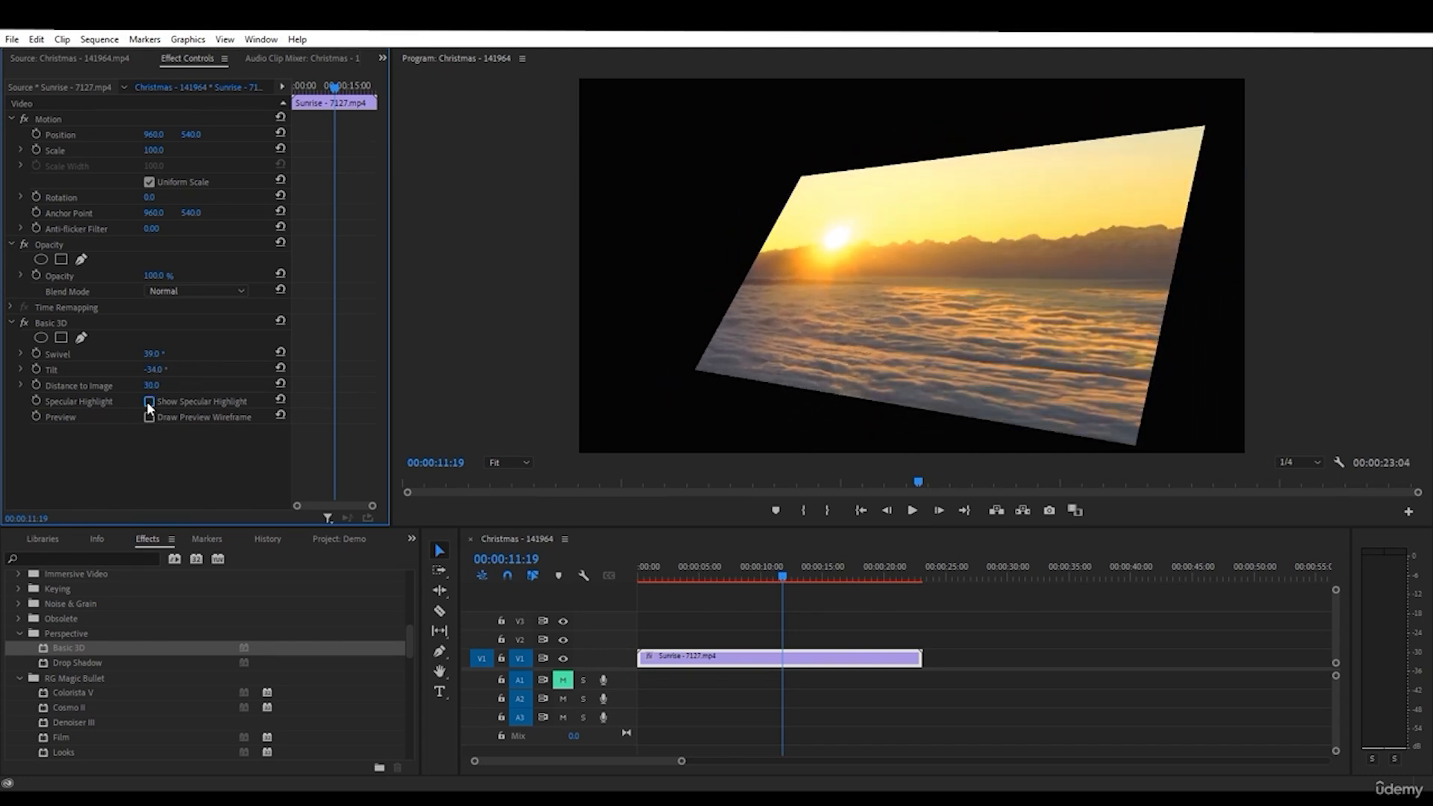
pyautogui.click(150, 417)
pyautogui.click(150, 418)
# - Play the tilted sunrise clip from the start of the sequence for a few seconds
pyautogui.moveTo(705, 572); pyautogui.dragTo(603, 569)
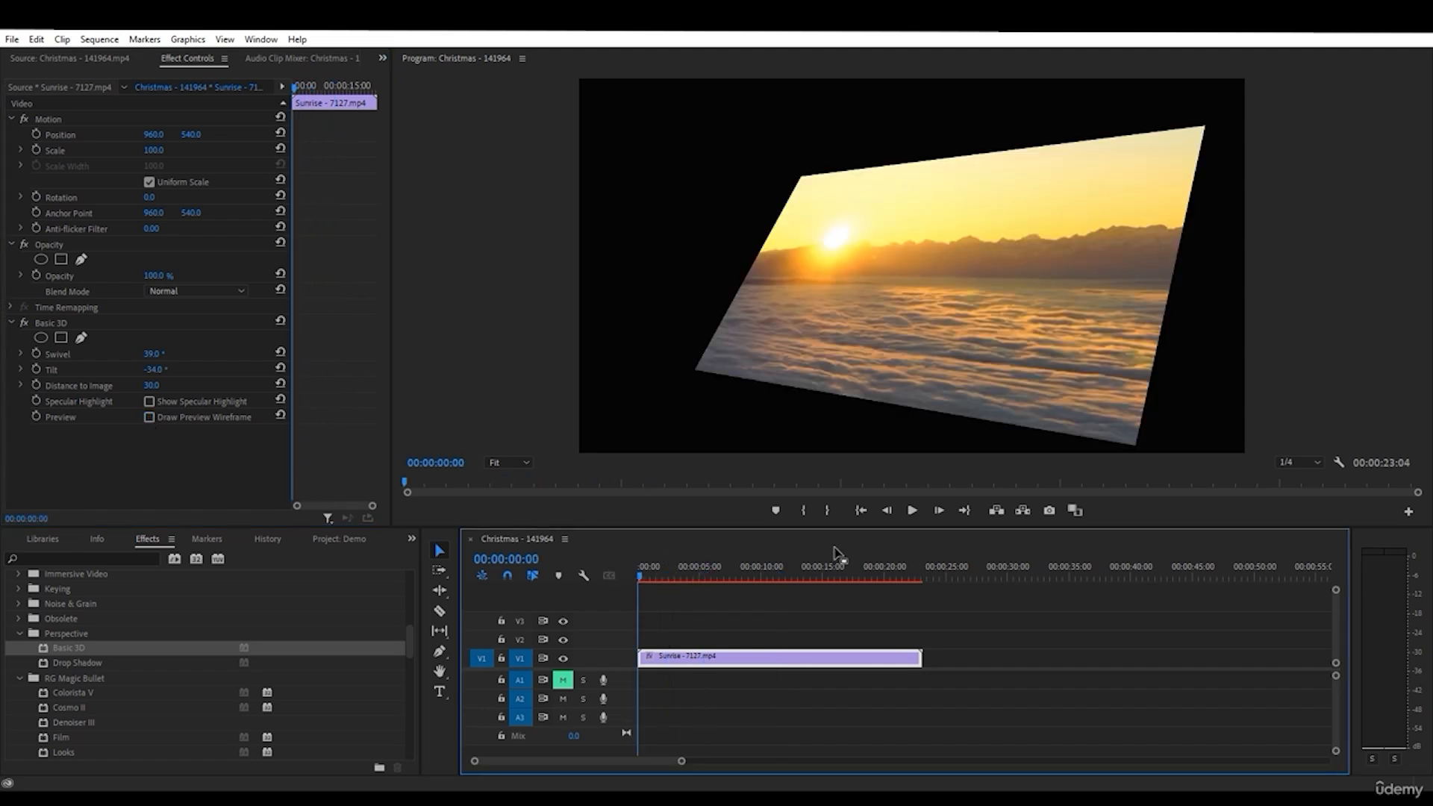
pyautogui.click(913, 510)
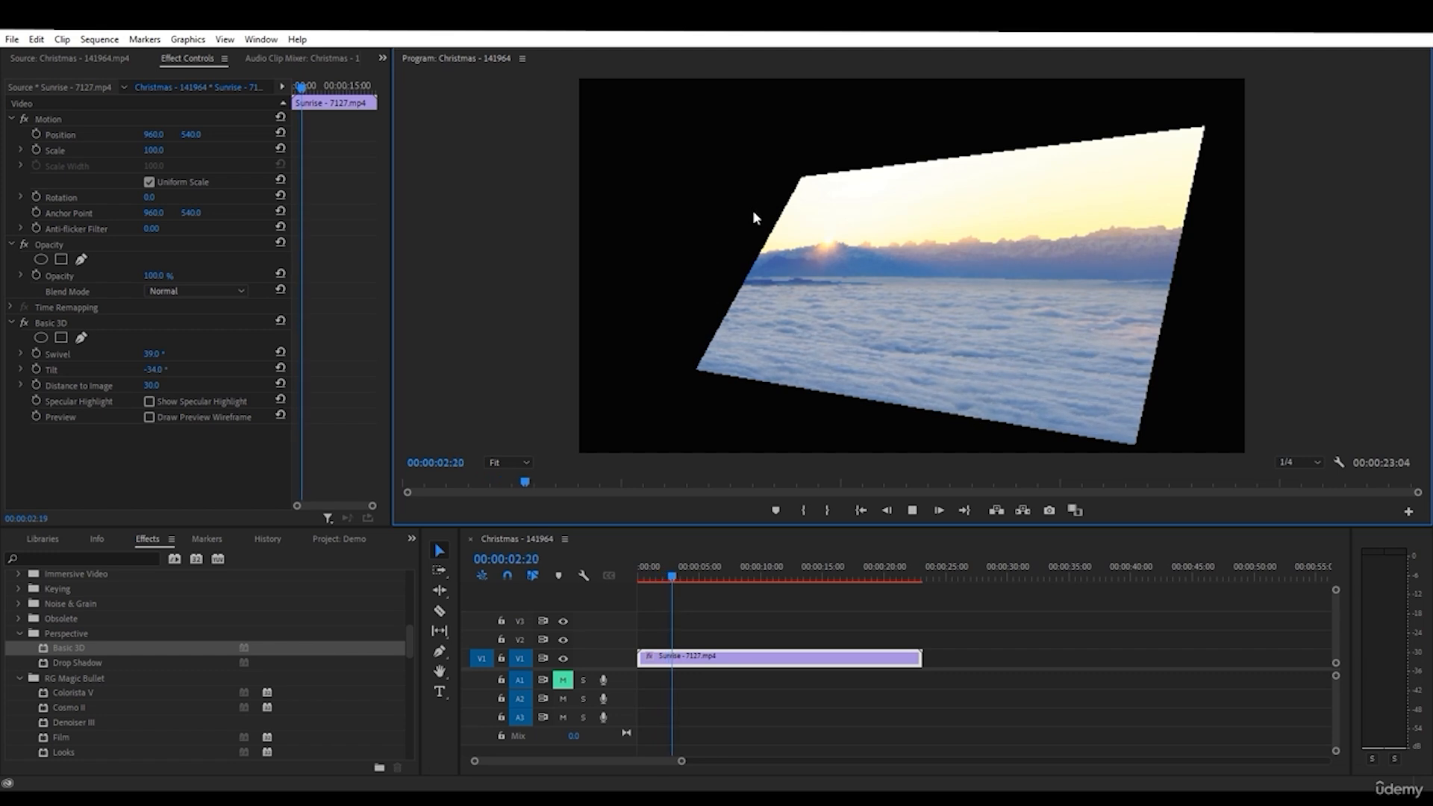
pyautogui.click(912, 510)
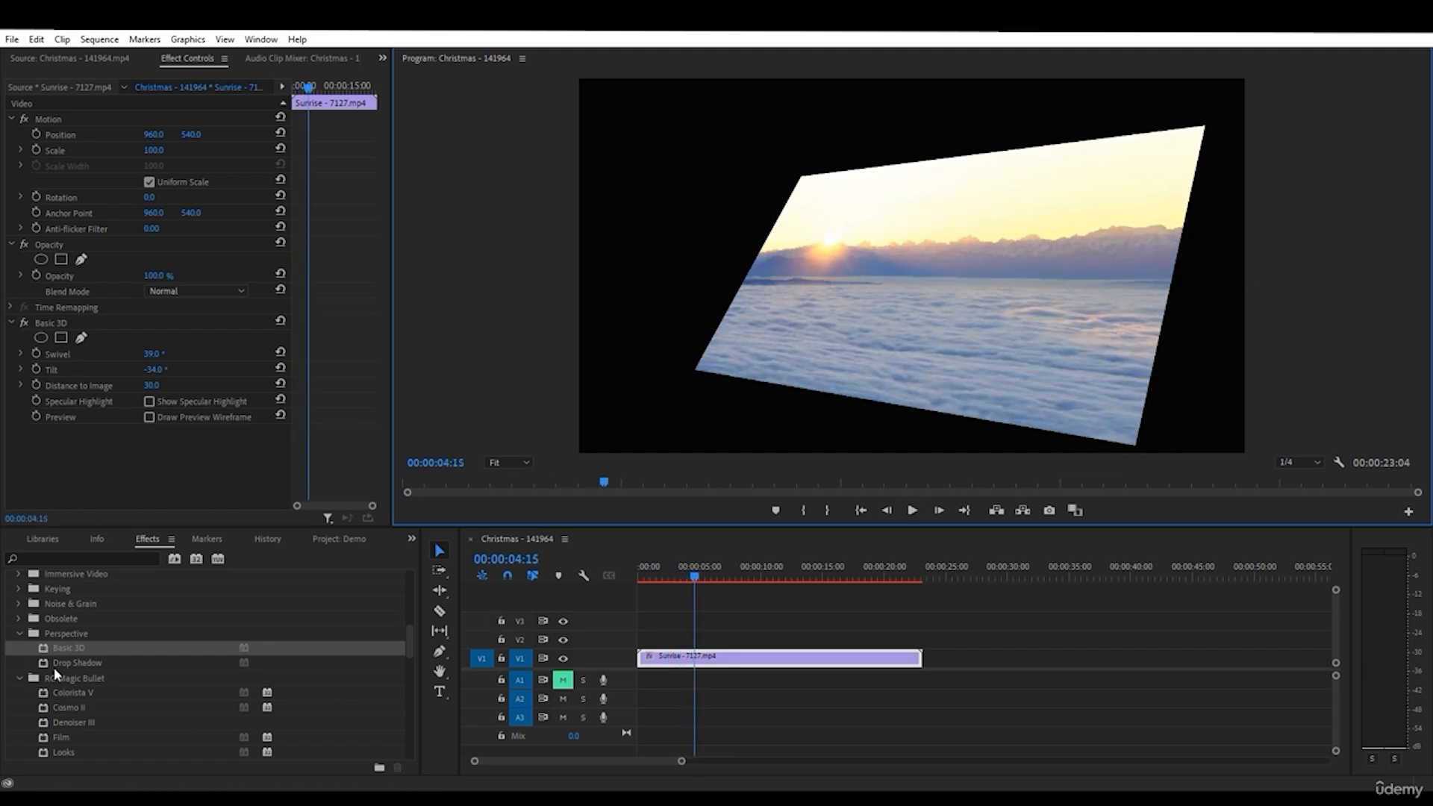
# - Add the Lens Flare effect to the sunrise clip and place its Flare Center over the sun, at about 721.1, 469.0
pyautogui.scroll(3, 112, 649)
pyautogui.moveTo(64, 662); pyautogui.dragTo(139, 469)
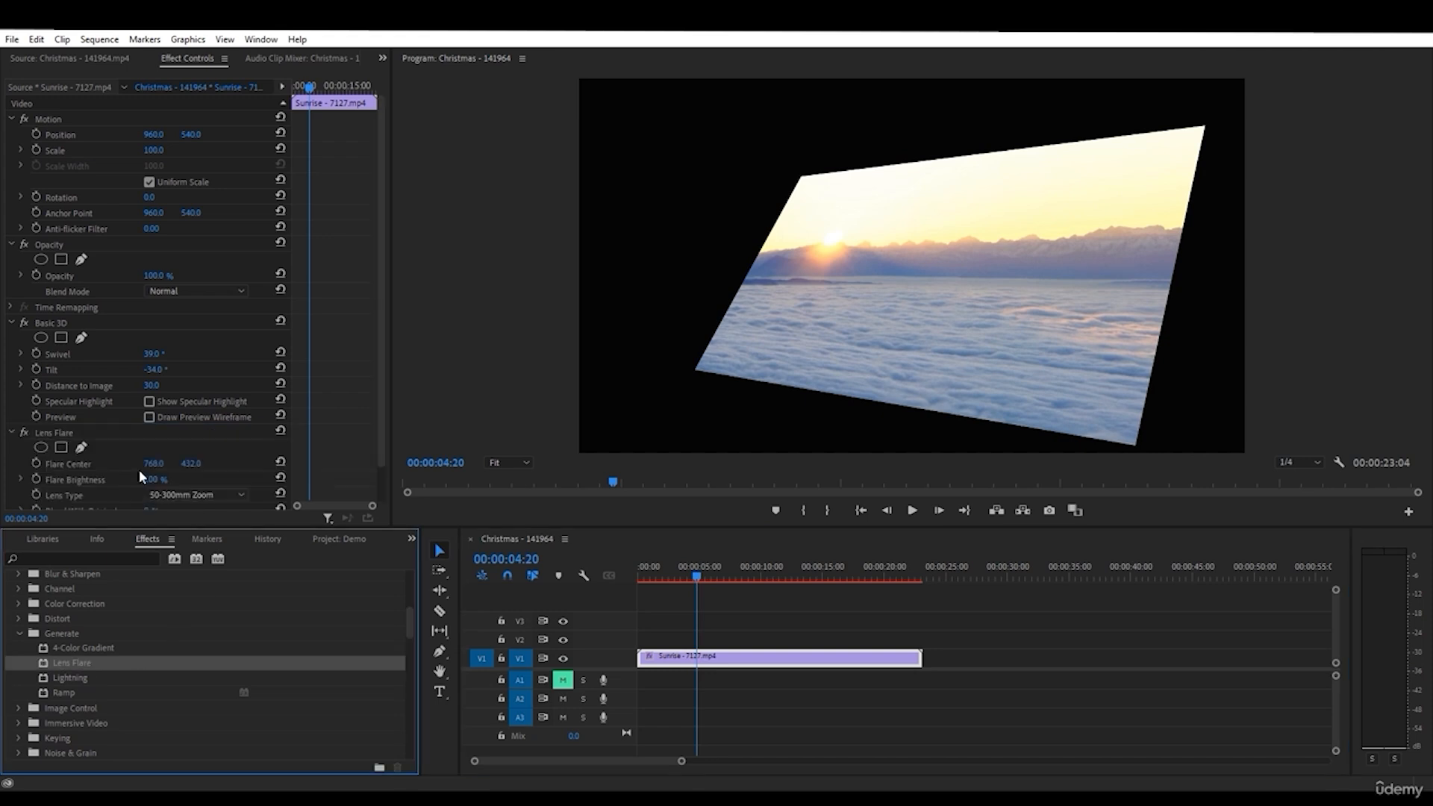
pyautogui.click(61, 434)
pyautogui.moveTo(857, 226); pyautogui.dragTo(924, 203)
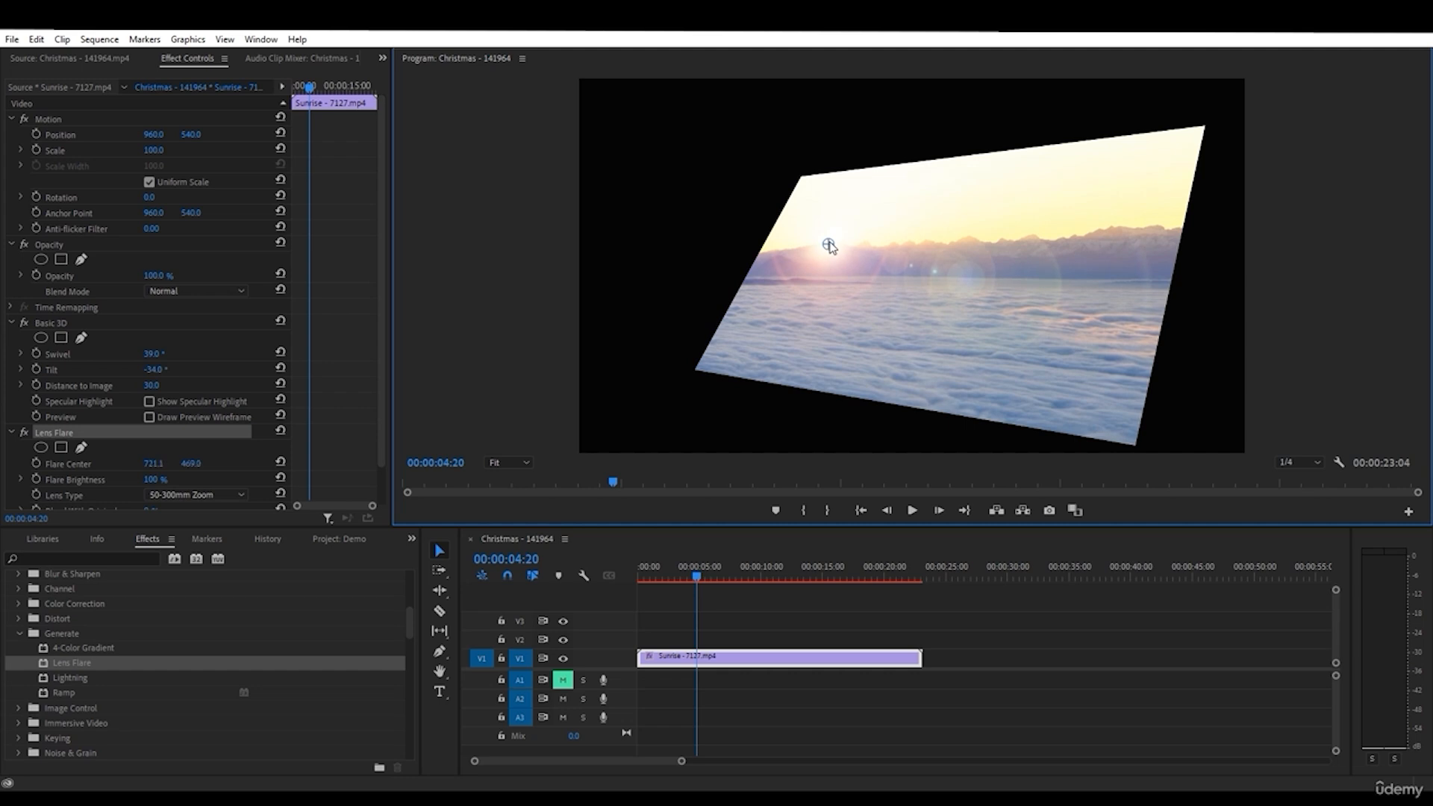
# - At 00:00:08:00, change the flare's Lens Type to 35mm Prime and its Flare Brightness to 103%
pyautogui.moveTo(699, 572); pyautogui.dragTo(737, 567)
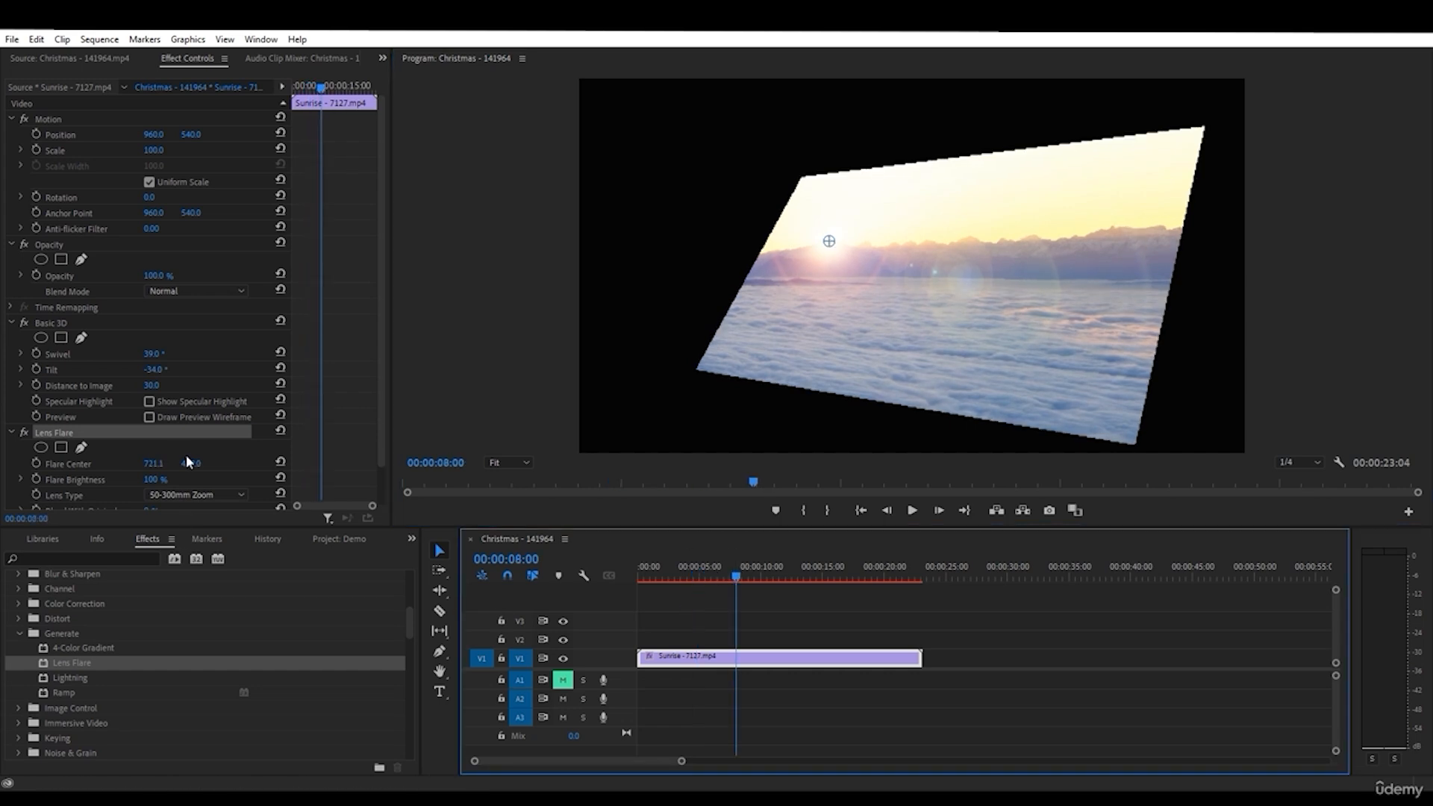
pyautogui.scroll(-1, 186, 455)
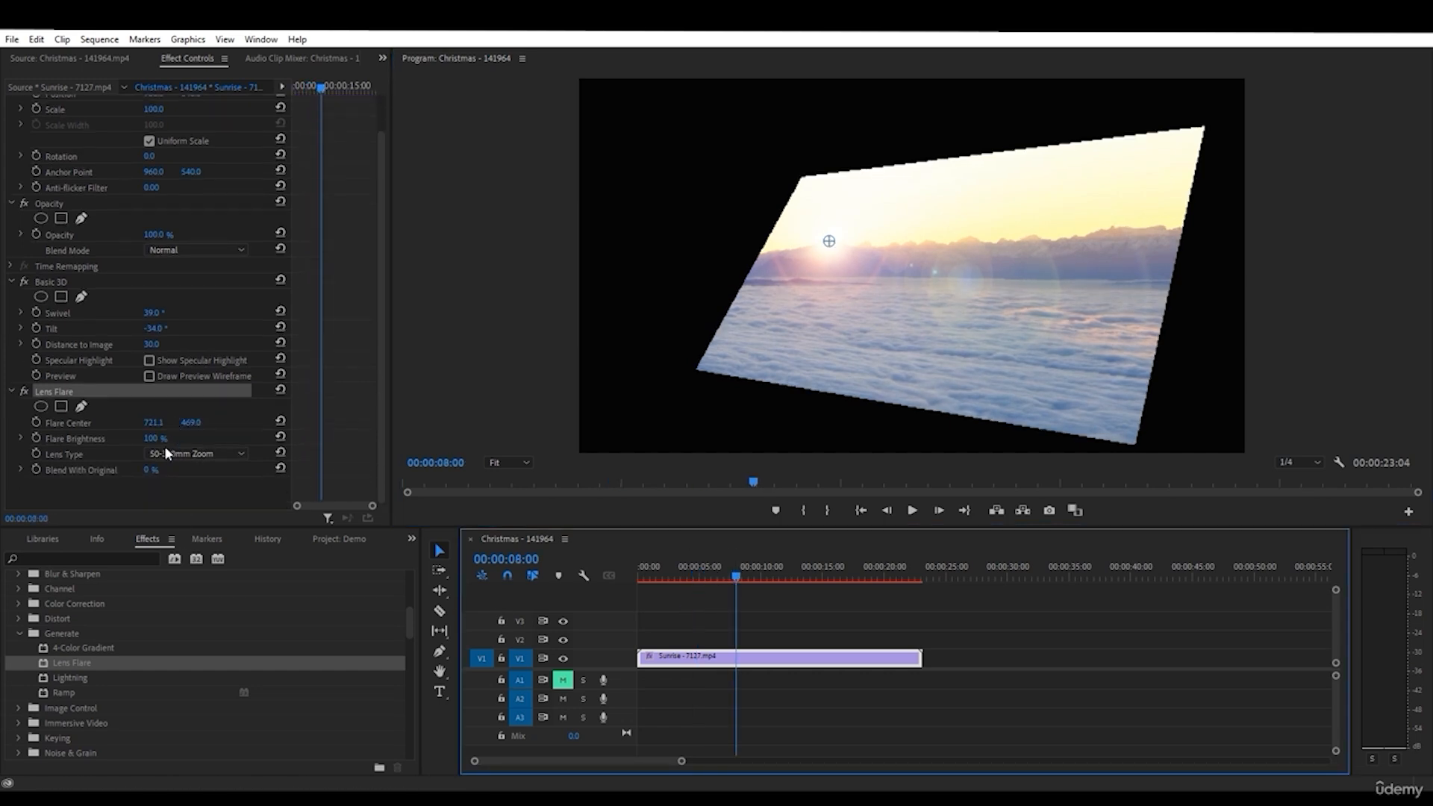
pyautogui.click(192, 484)
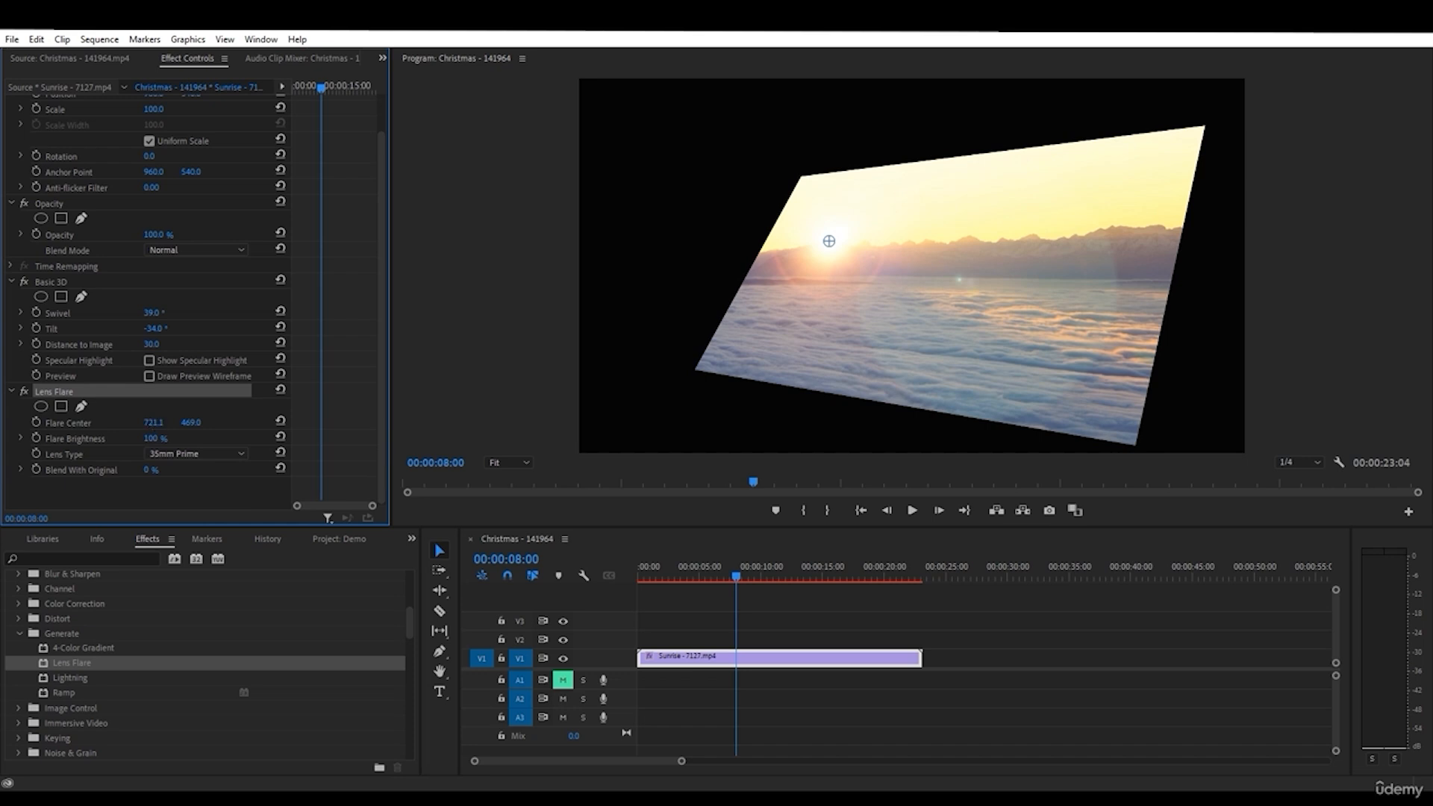
pyautogui.click(154, 423)
pyautogui.click(166, 484)
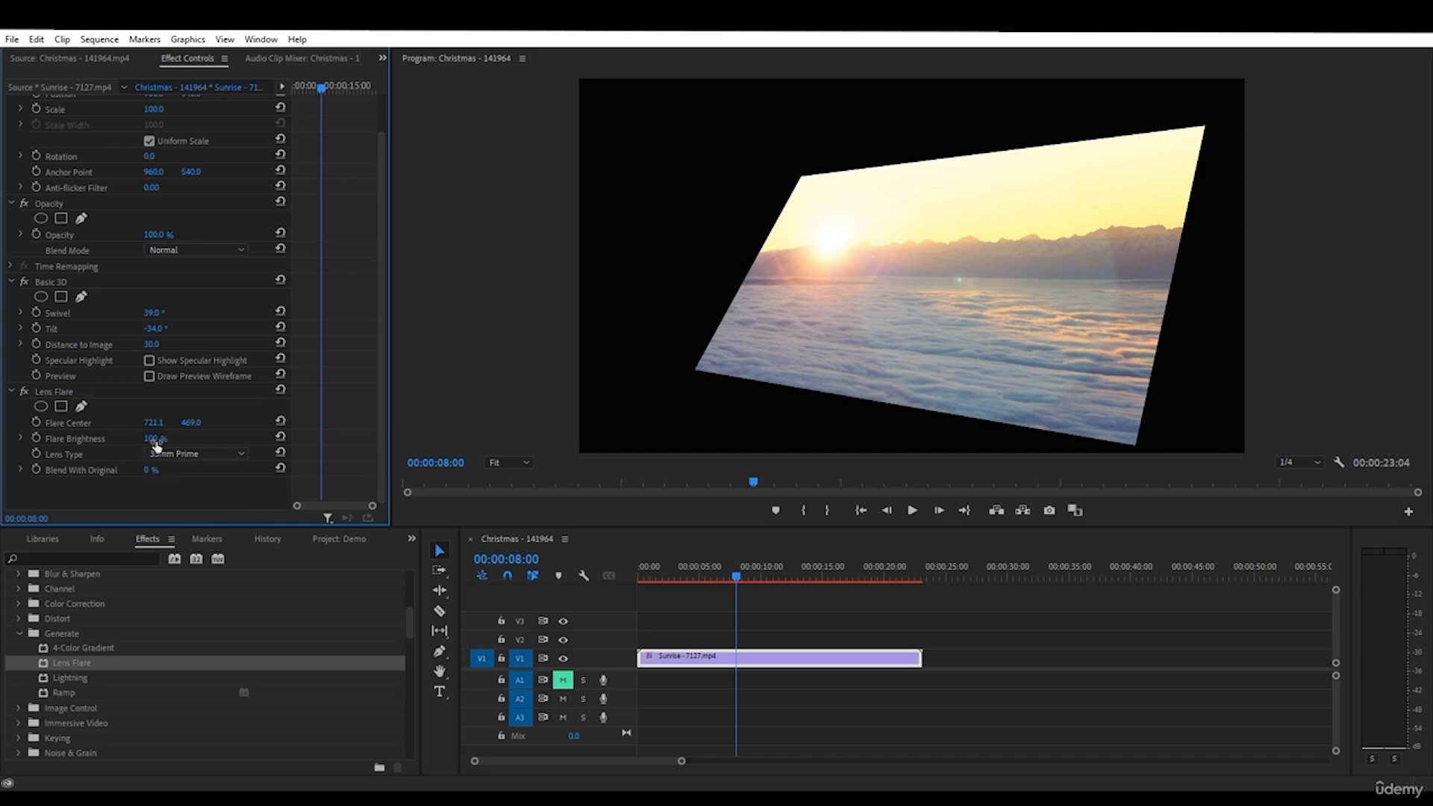
pyautogui.moveTo(151, 439); pyautogui.dragTo(194, 439)
# - Add the Lightning effect and run the bolt beside the tilted image, from about 467.1, 107.6 to 226.0, 753.0
pyautogui.moveTo(60, 681); pyautogui.dragTo(109, 493)
pyautogui.scroll(-6, 116, 486)
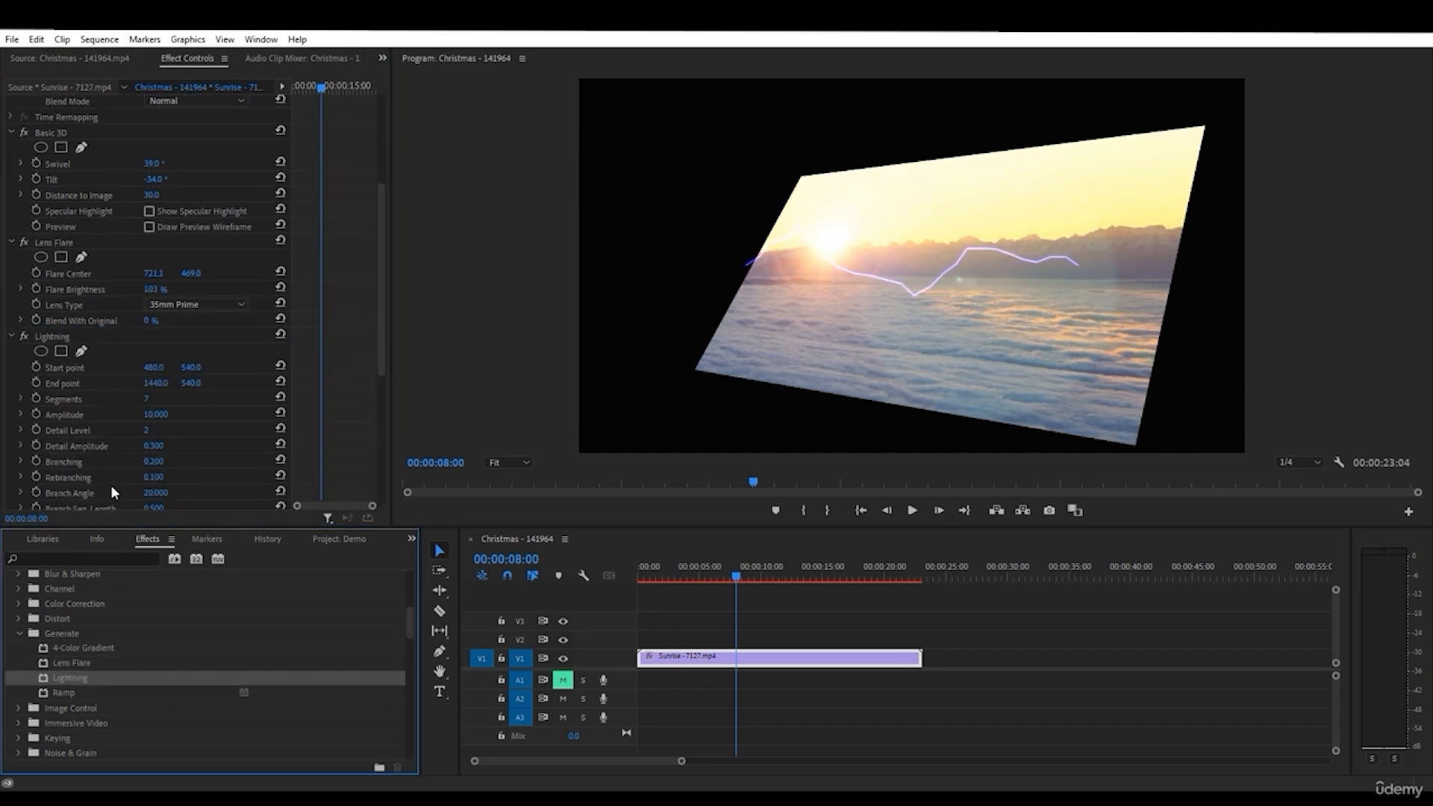
pyautogui.click(58, 232)
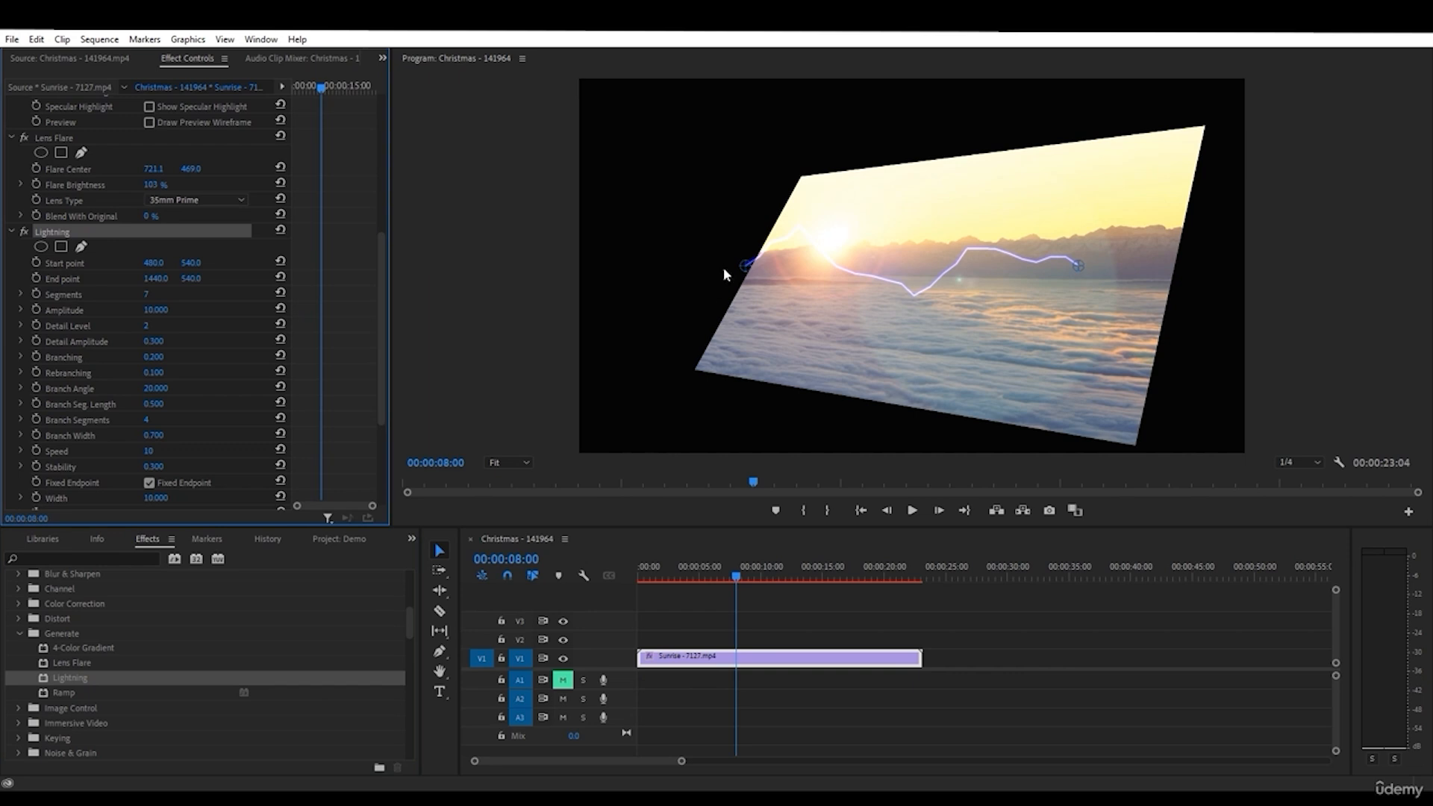
pyautogui.moveTo(747, 267); pyautogui.dragTo(734, 121)
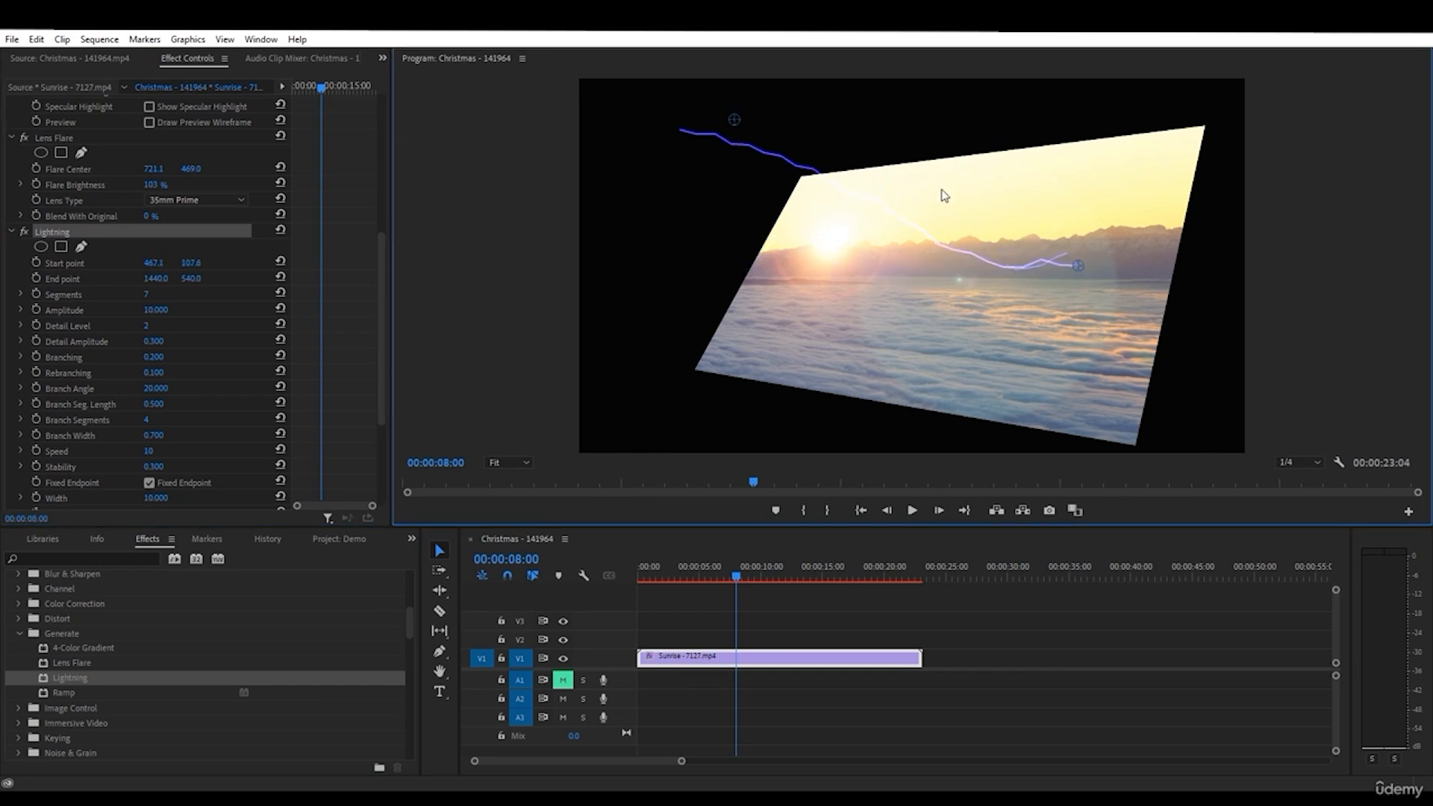
pyautogui.moveTo(1078, 265); pyautogui.dragTo(657, 338)
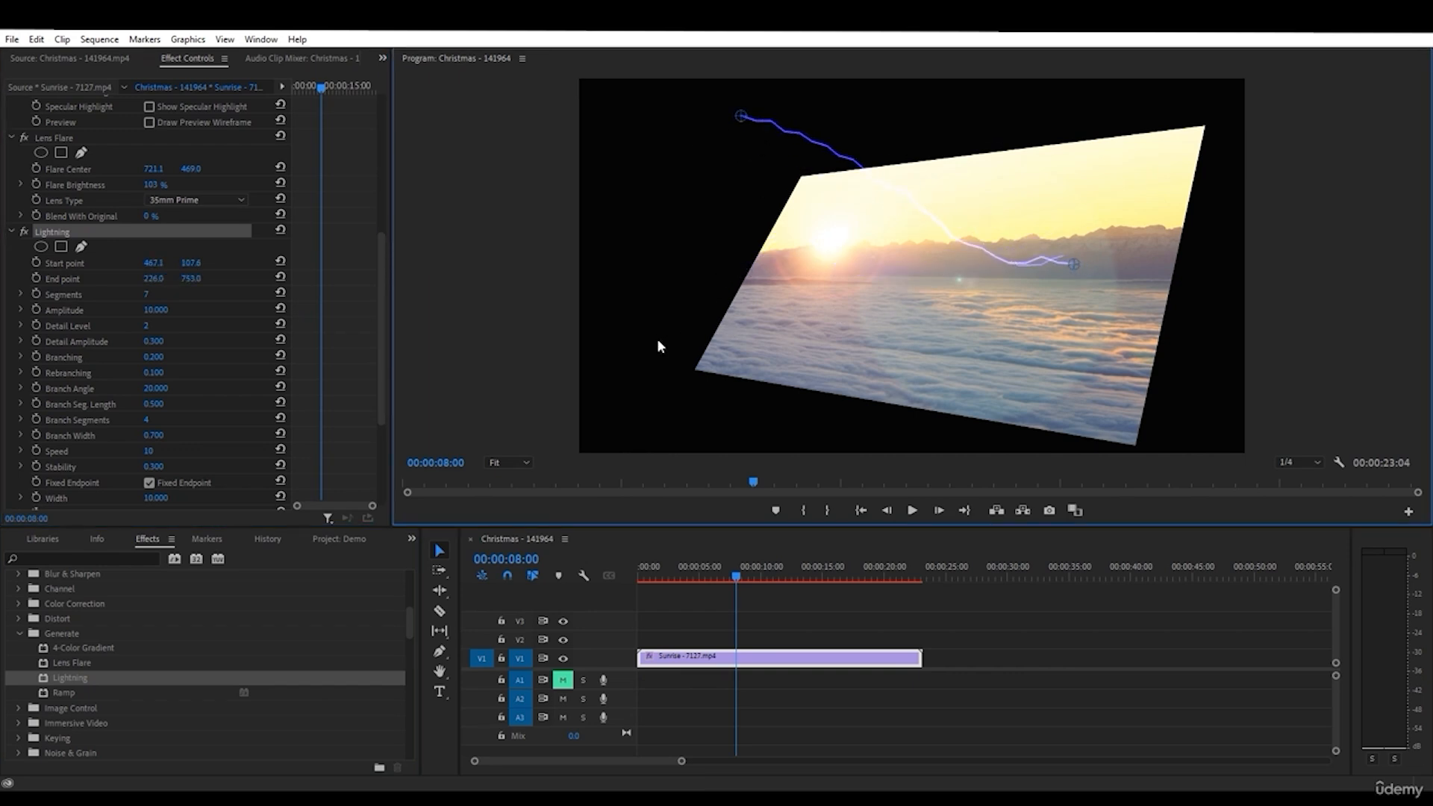
# - Set the Lightning effect's Segments to 11
pyautogui.click(148, 297)
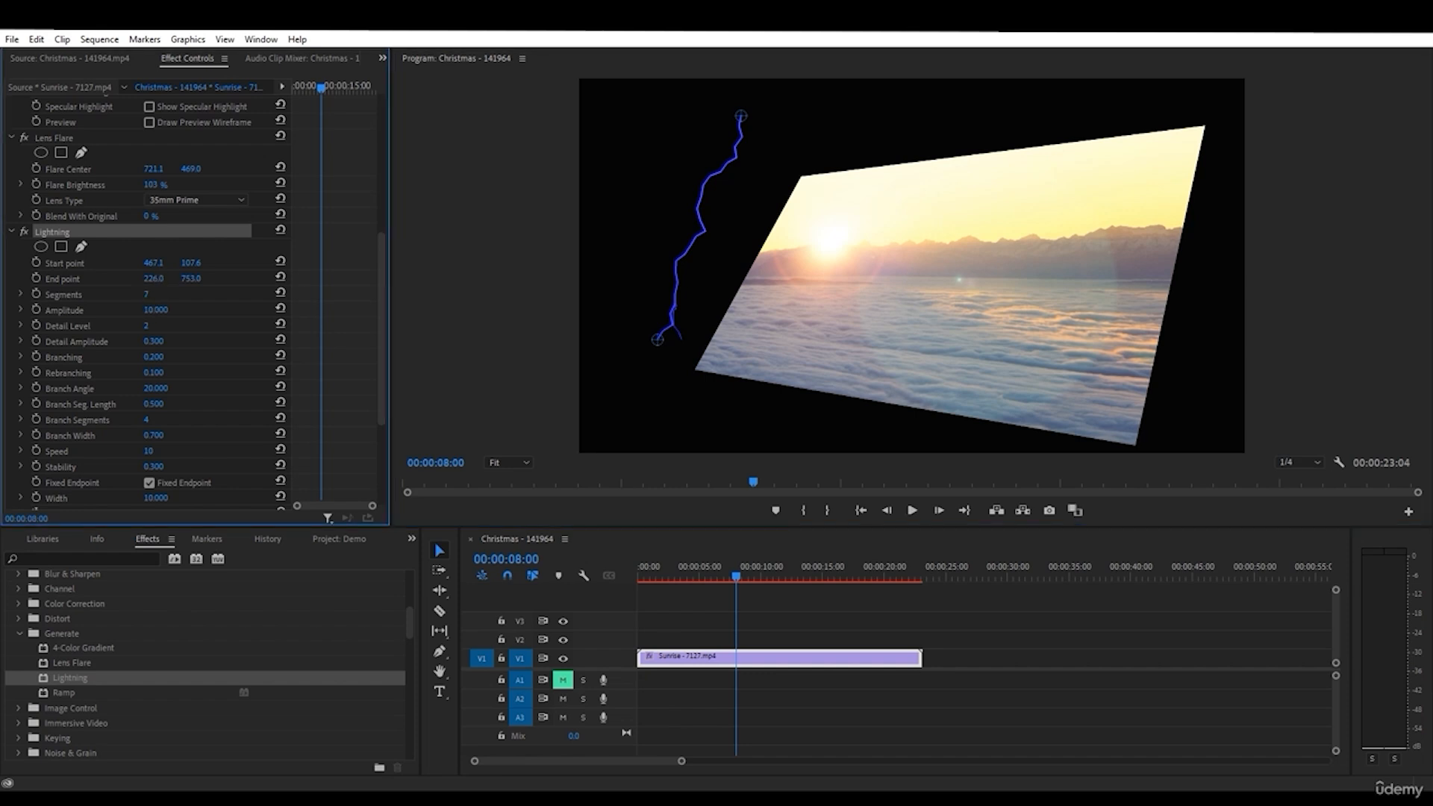
pyautogui.click(188, 301)
pyautogui.moveTo(147, 295); pyautogui.dragTo(157, 295)
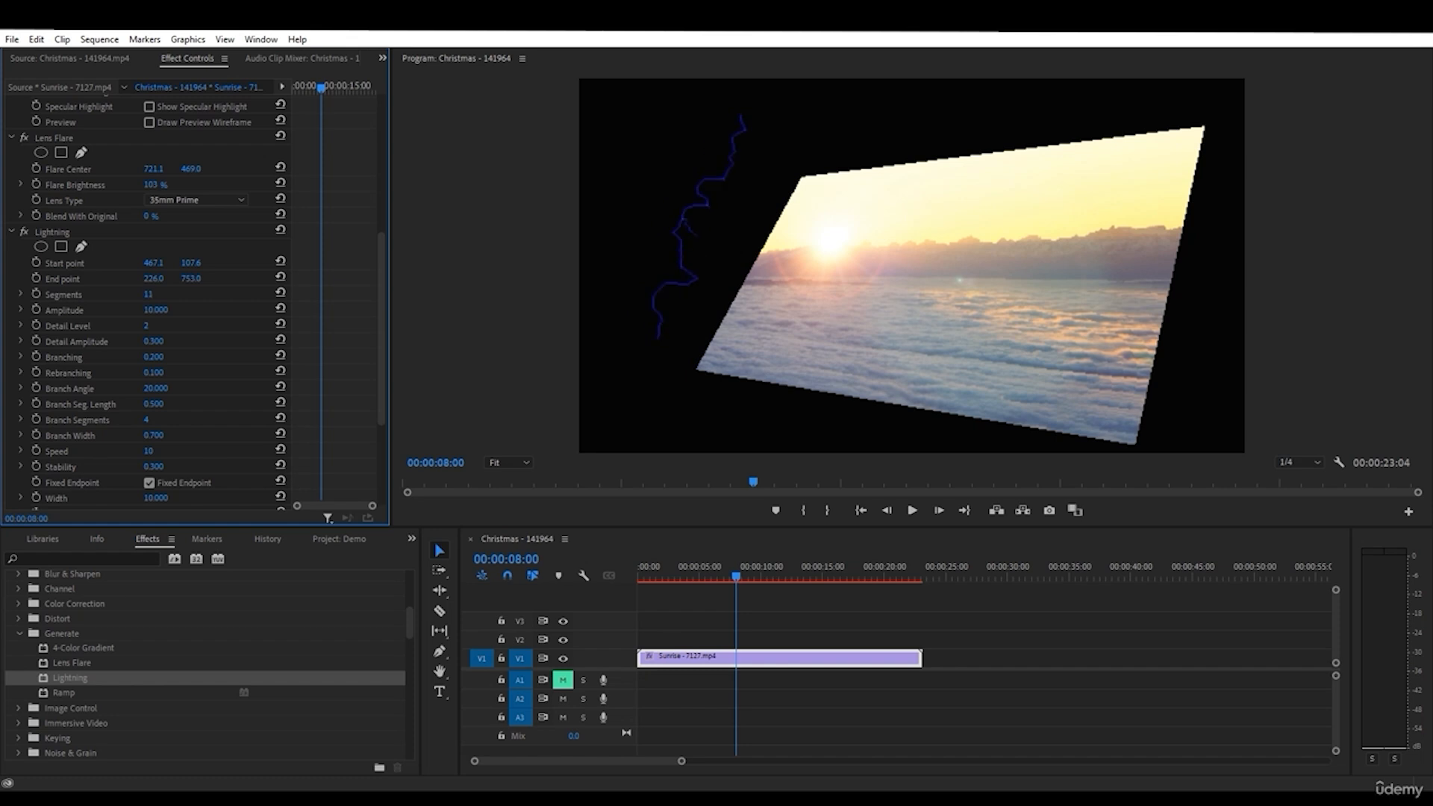
# - Preview the lightning animation from the start of the sequence
pyautogui.moveTo(739, 575); pyautogui.dragTo(640, 575)
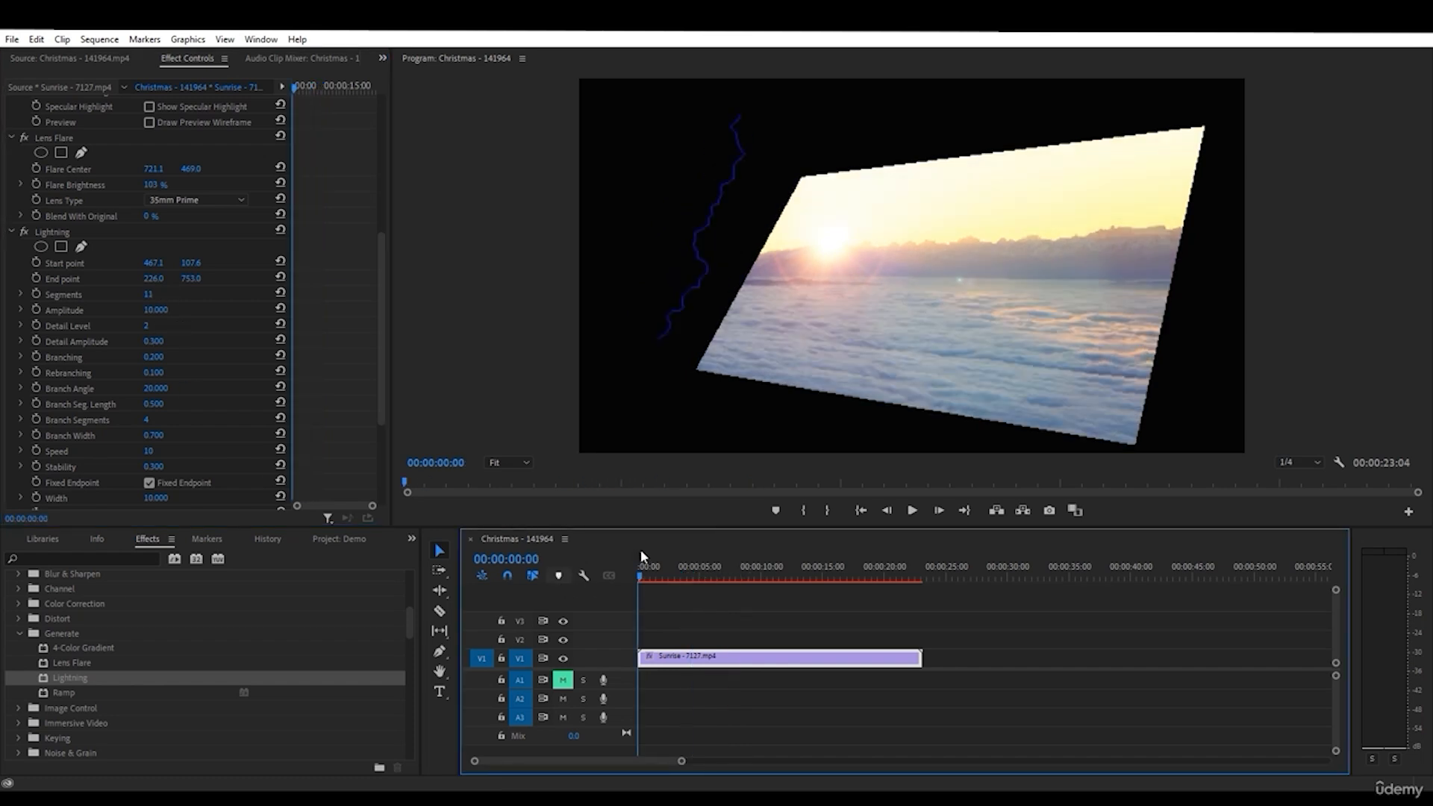
pyautogui.click(912, 511)
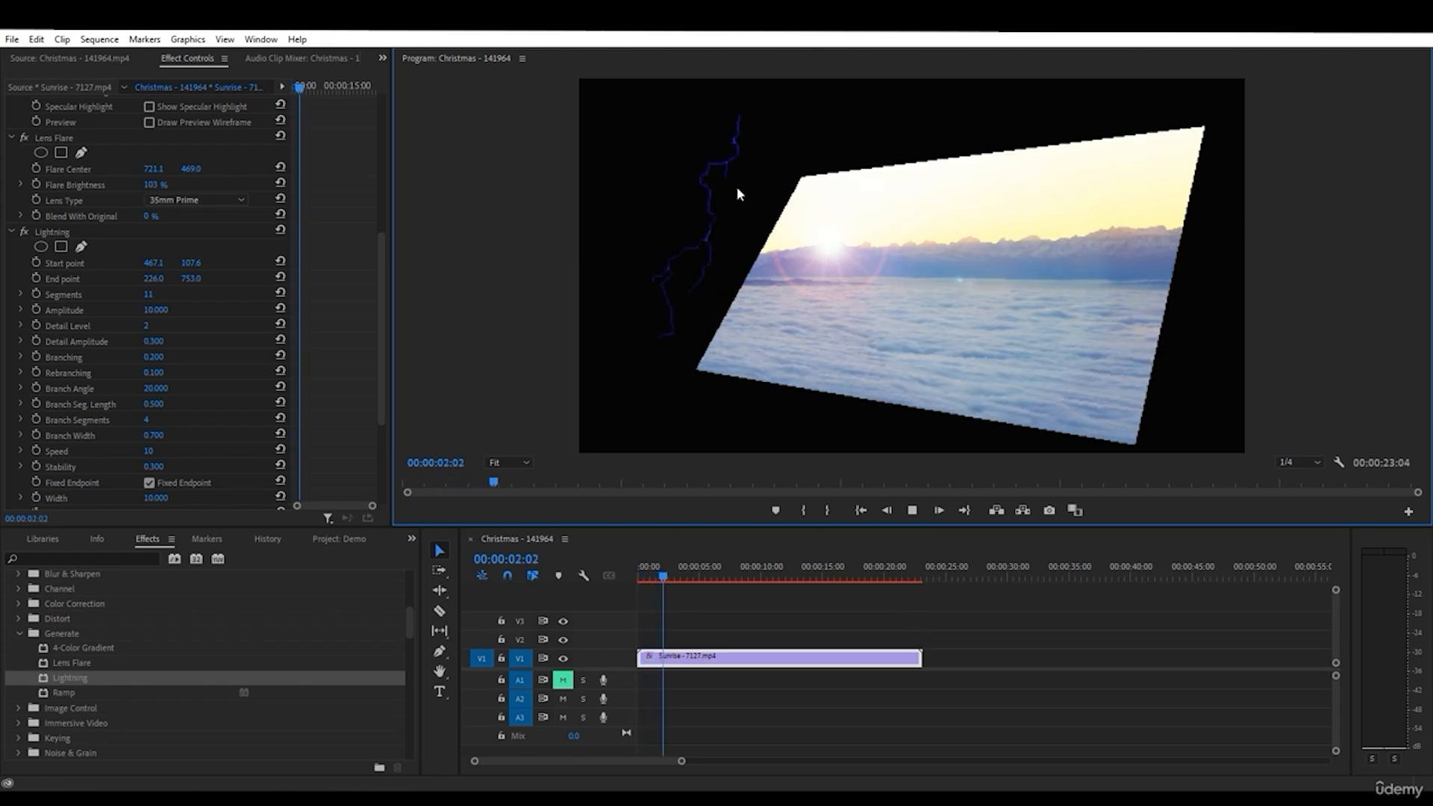
pyautogui.click(912, 511)
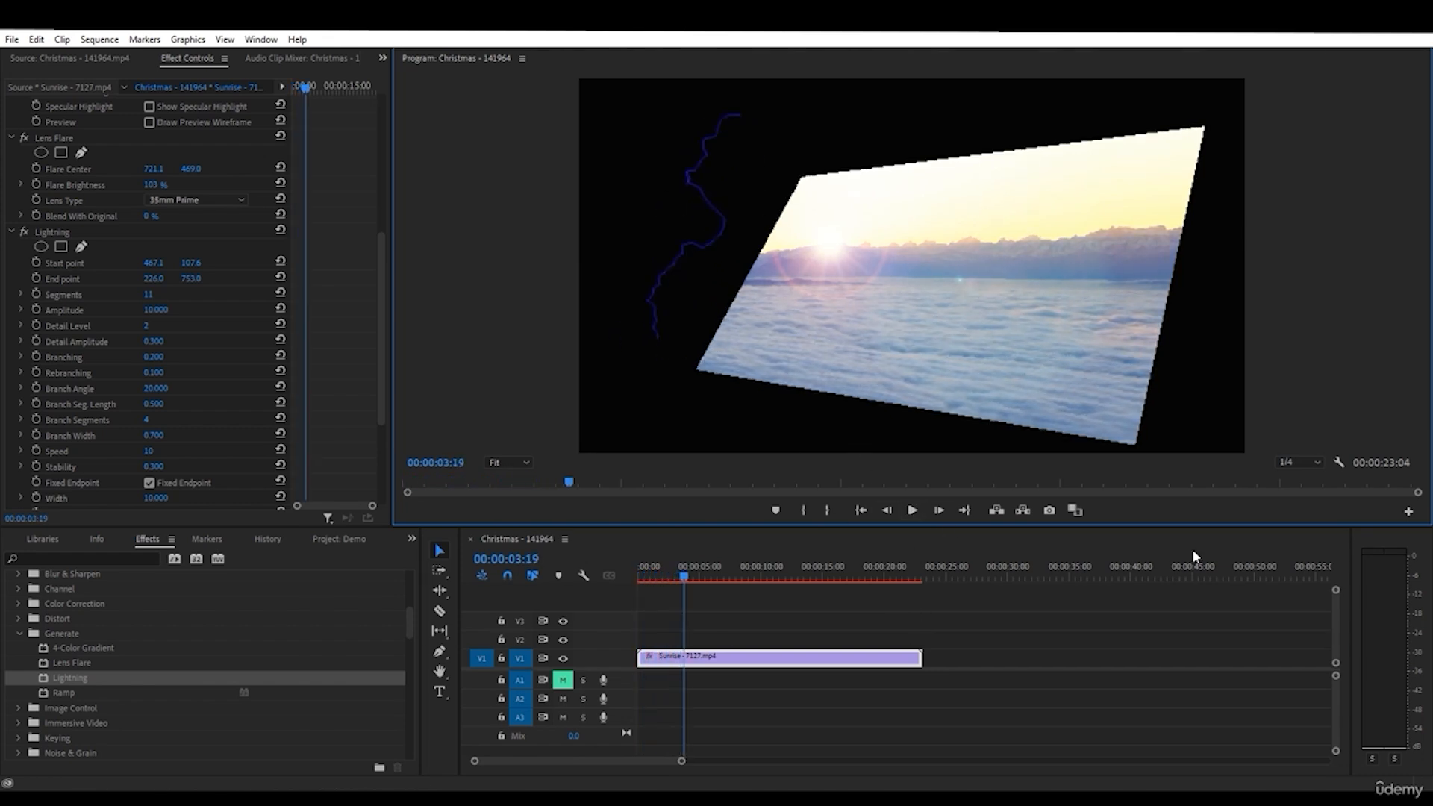
# - Raise the program playback resolution to Full and replay the lightning, stopping around 12 seconds
pyautogui.click(1290, 463)
pyautogui.click(1299, 492)
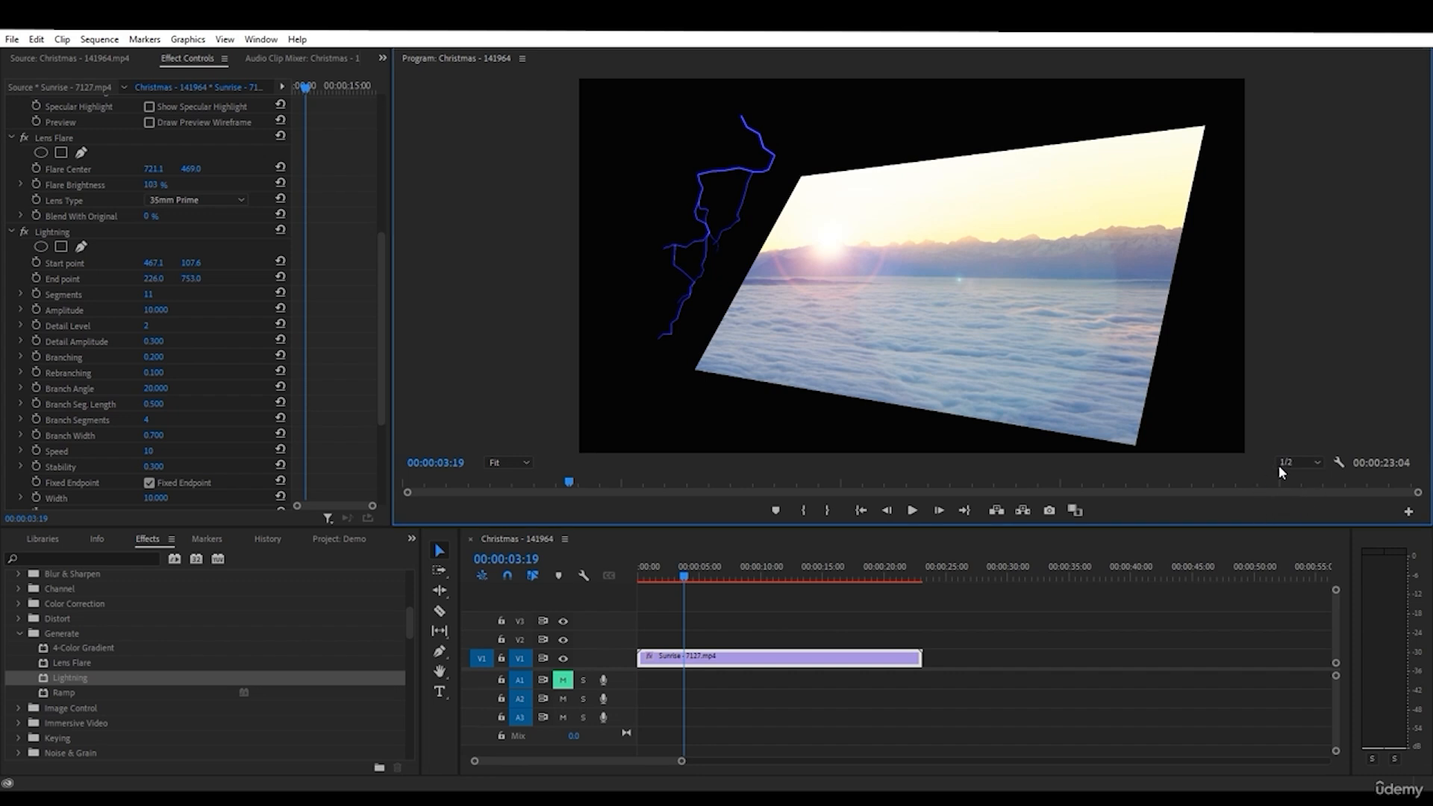
pyautogui.click(1283, 463)
pyautogui.click(1298, 477)
pyautogui.click(860, 510)
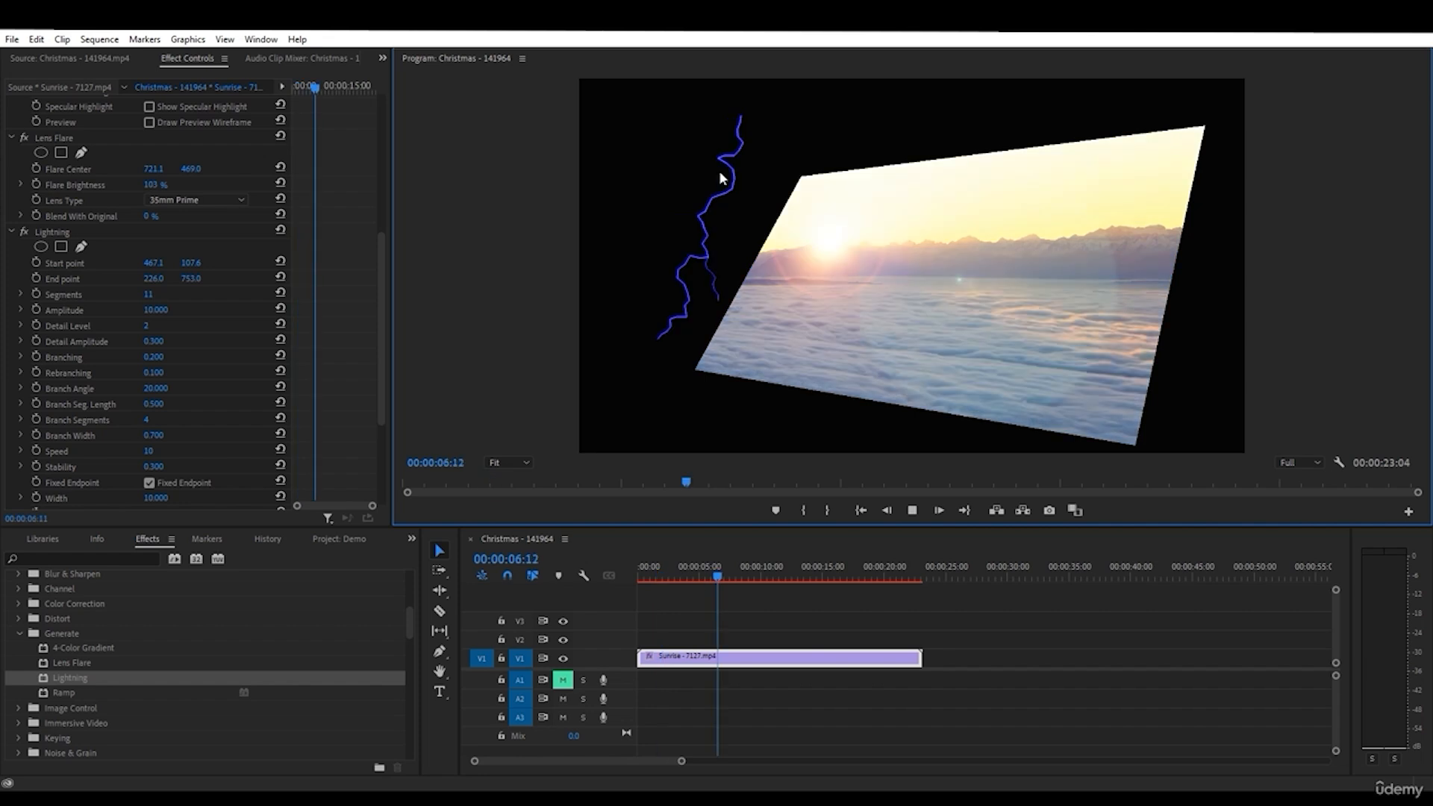
pyautogui.scroll(1, 72, 678)
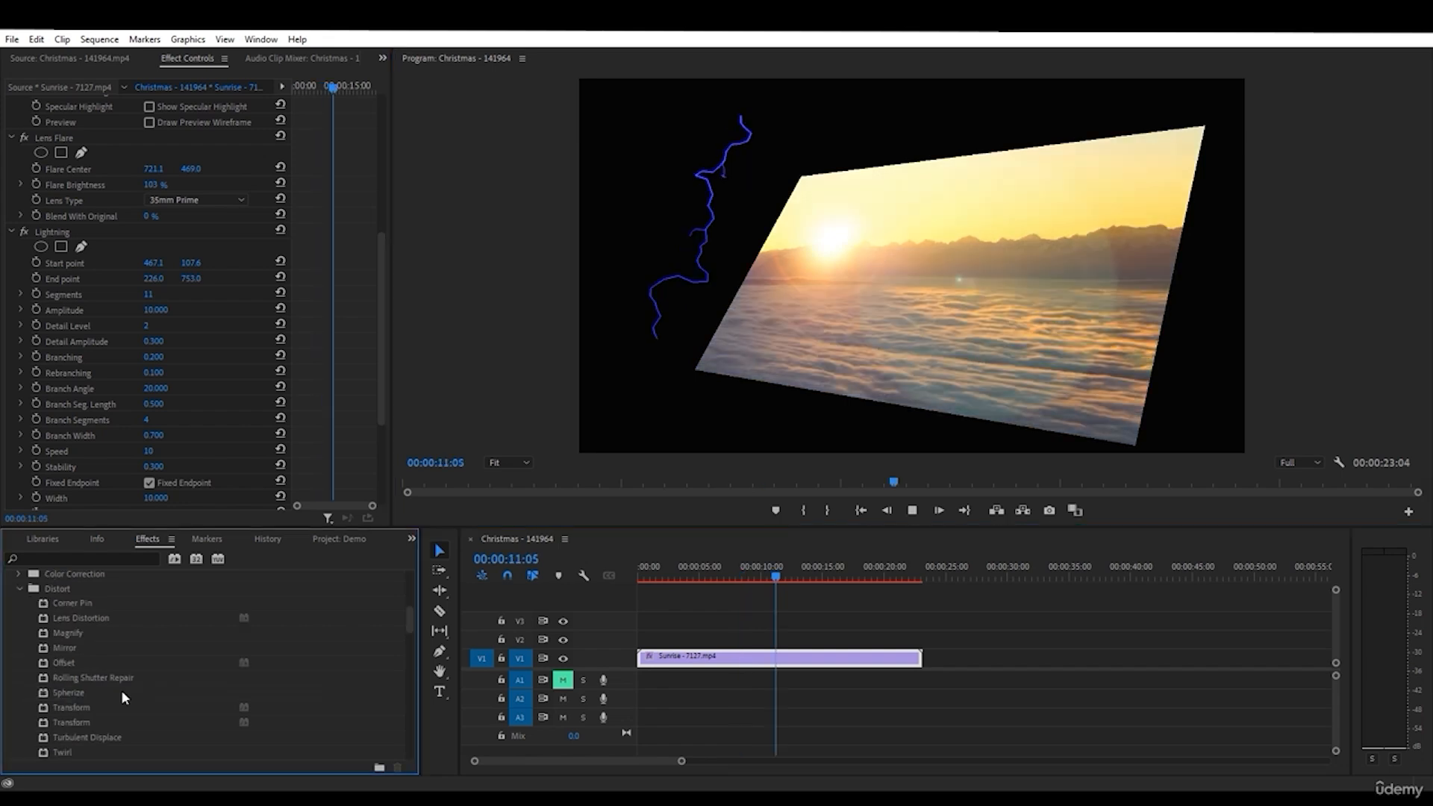
pyautogui.click(797, 577)
pyautogui.press('space')
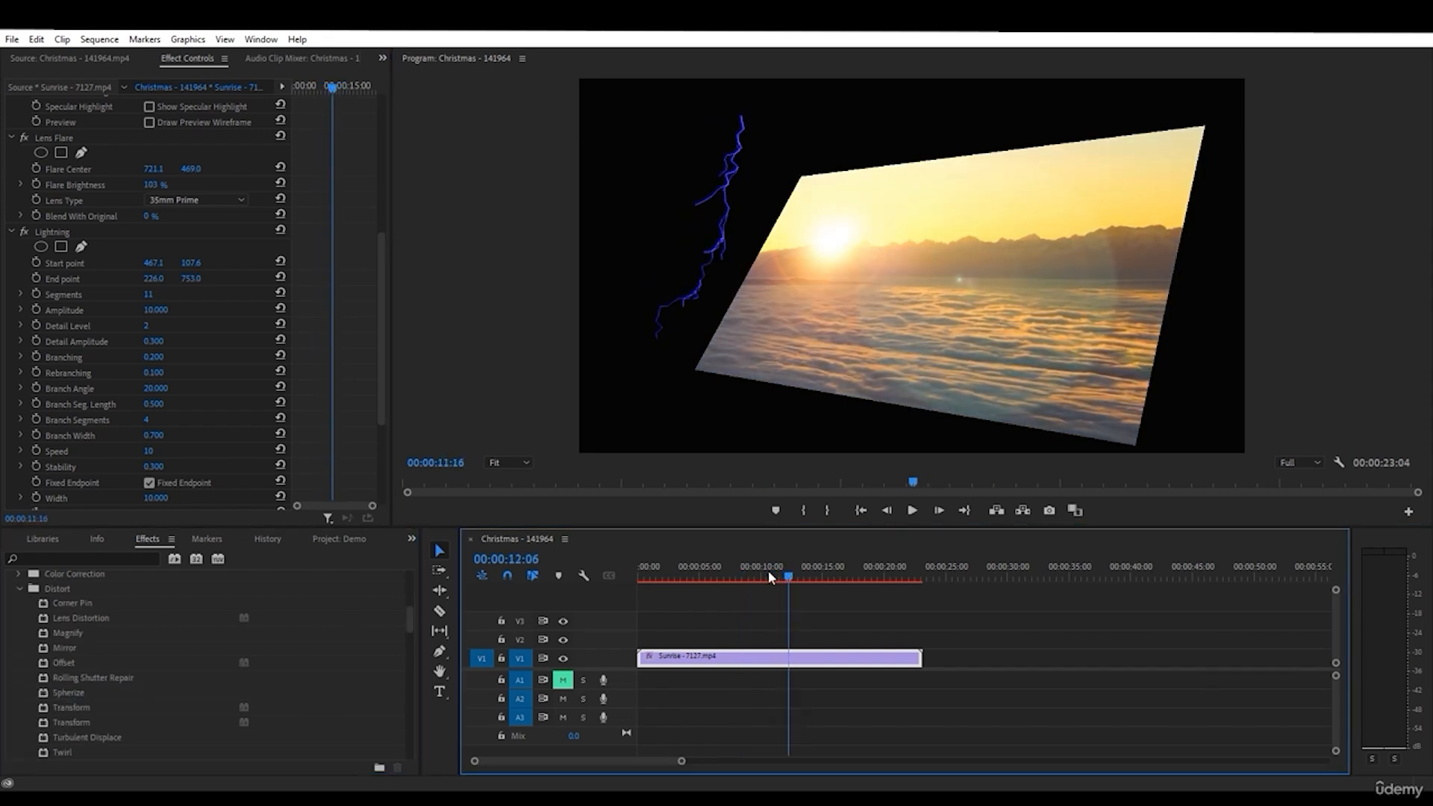
# - Remove the Lightning, Lens Flare and Basic 3D effects from the sunrise clip
pyautogui.click(64, 233)
pyautogui.press('Delete')
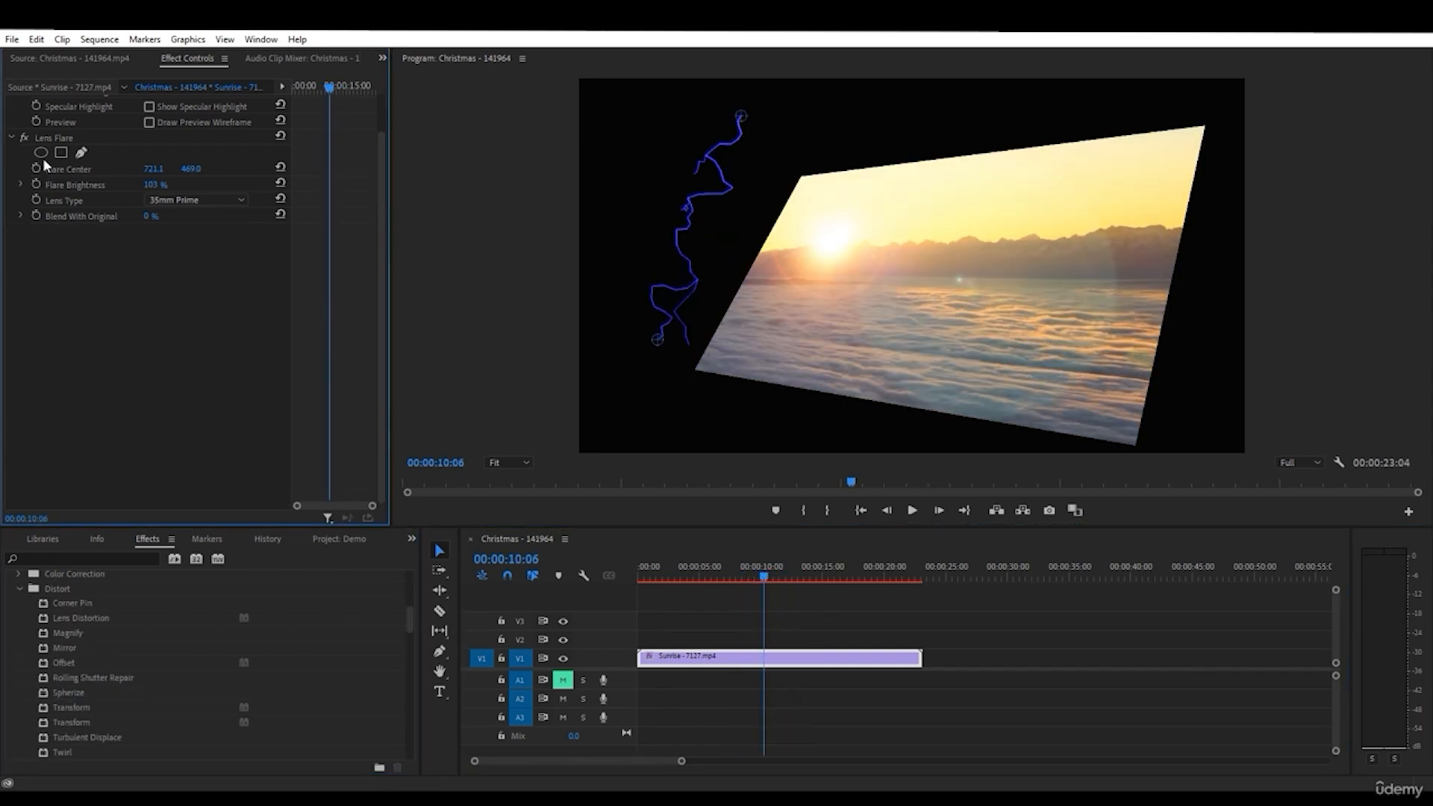
pyautogui.click(52, 137)
pyautogui.press('Delete')
# - Apply the Spherize effect to the sunrise clip, try larger Radius values, and set the Radius to 0
pyautogui.moveTo(69, 678); pyautogui.dragTo(119, 409)
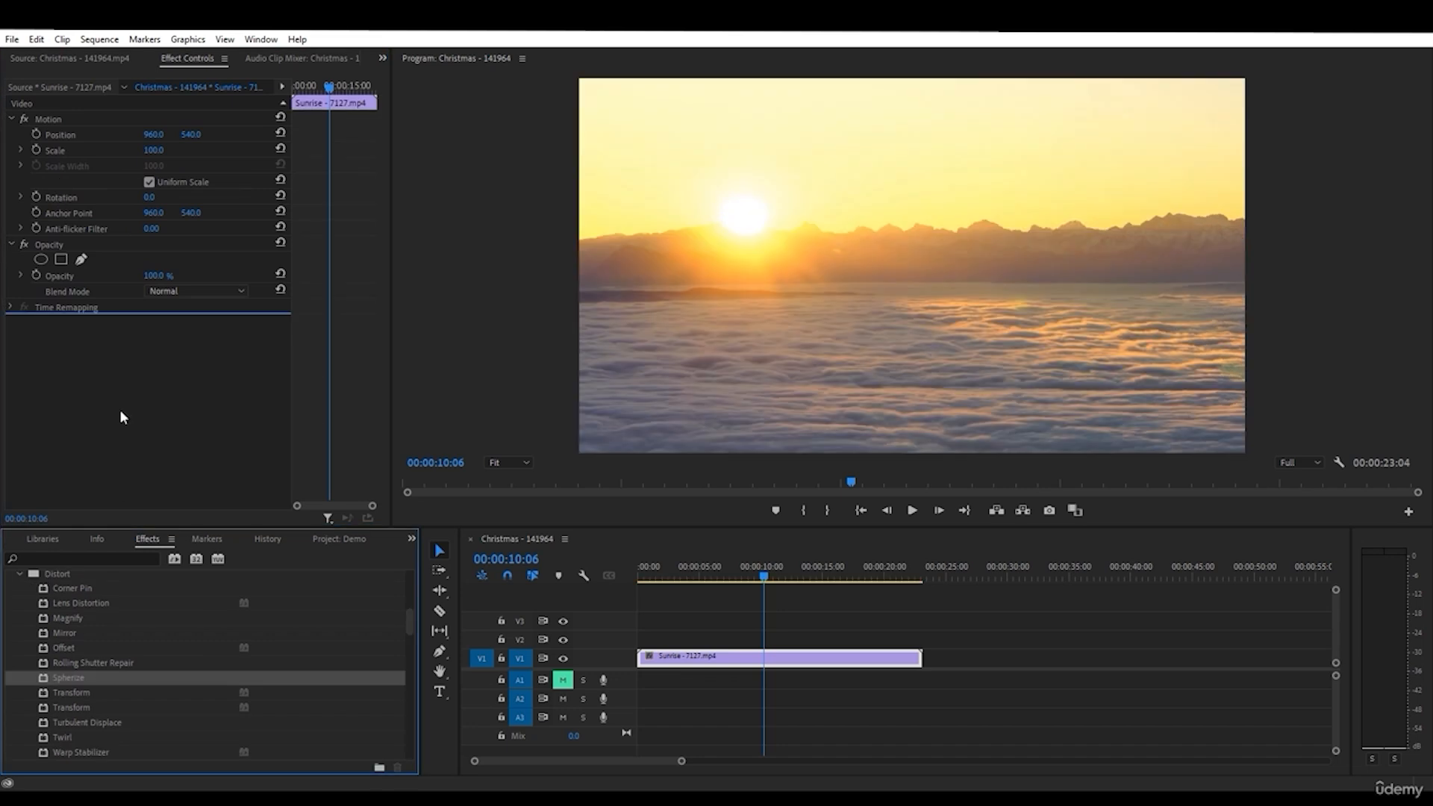
pyautogui.moveTo(152, 354); pyautogui.dragTo(277, 354)
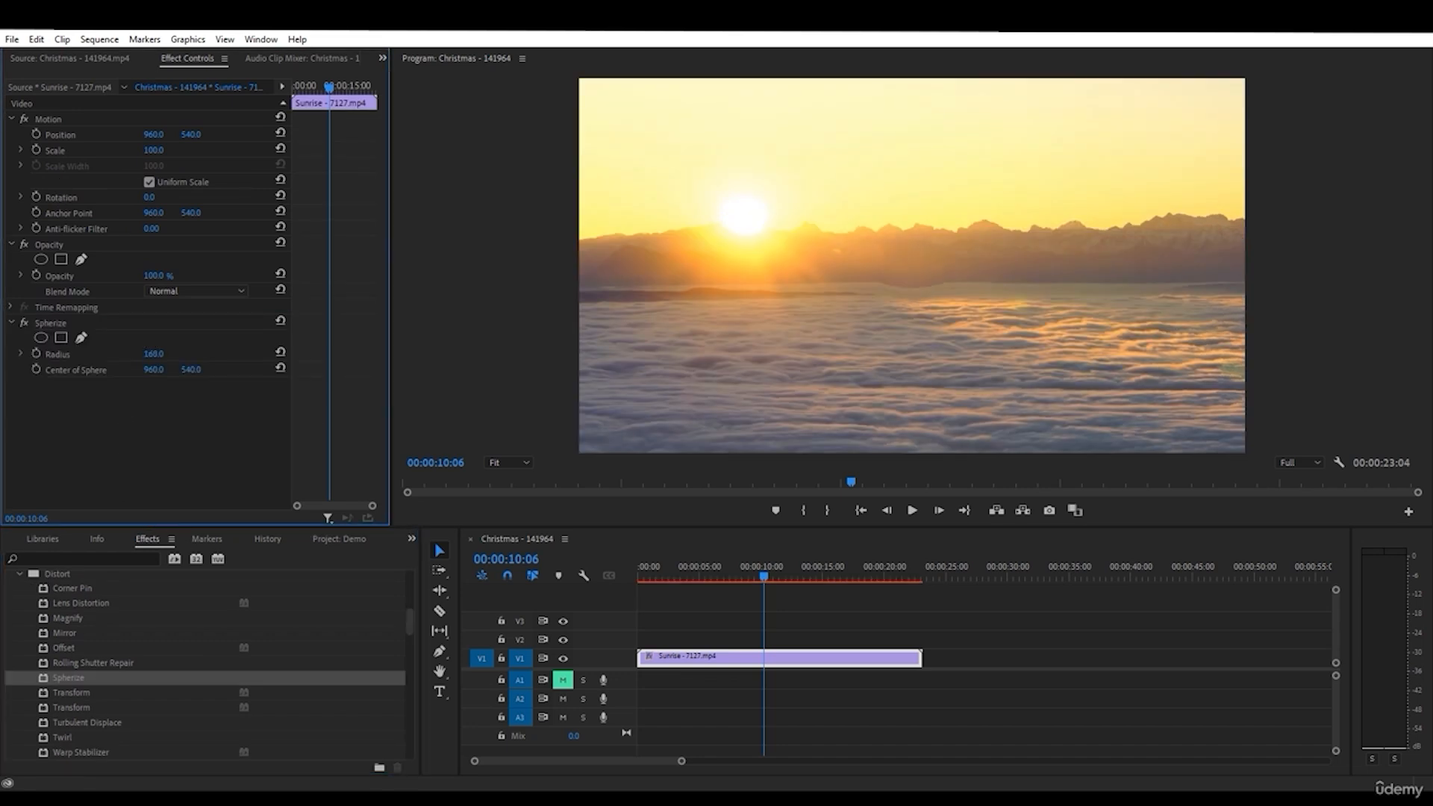
pyautogui.moveTo(158, 353); pyautogui.dragTo(933, 354)
pyautogui.click(161, 353)
pyautogui.write('0')
pyautogui.press('Return')
# - At 00:00:02:00, try out the Spherize Radius once more and return it to 0
pyautogui.click(664, 572)
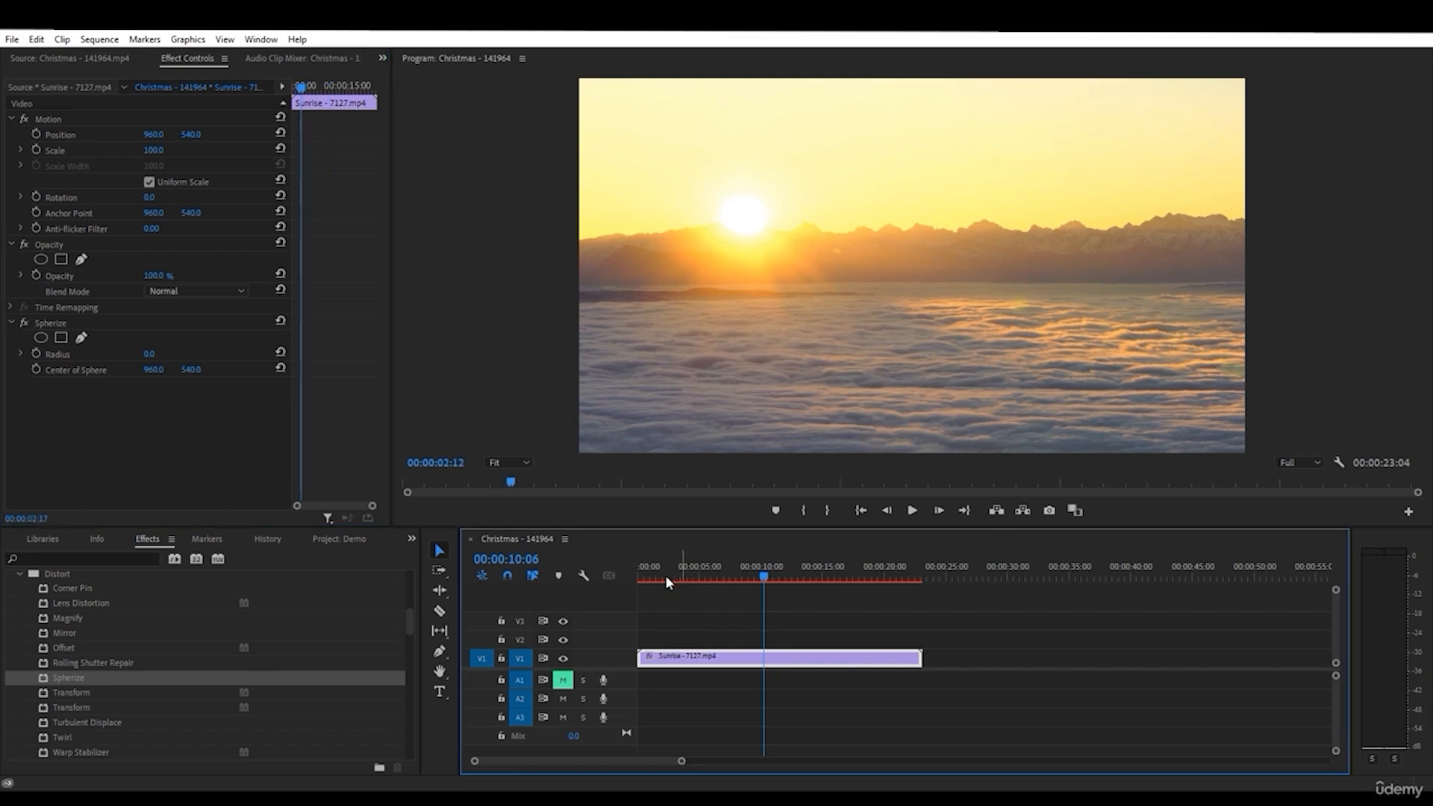
pyautogui.click(41, 327)
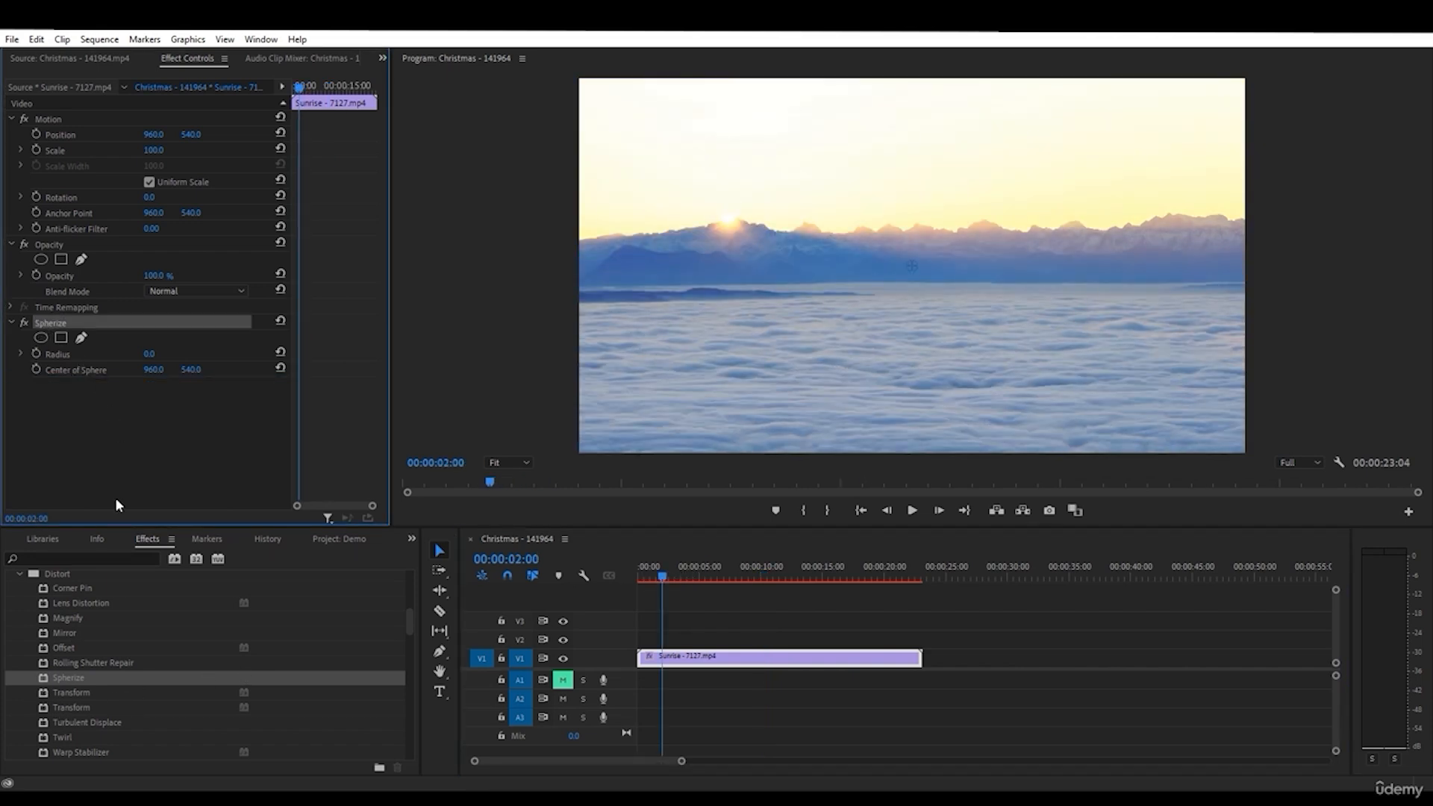
pyautogui.moveTo(149, 354)
pyautogui.mouseDown()
pyautogui.moveTo(177, 354)
pyautogui.moveTo(150, 354)
pyautogui.moveTo(165, 355)
pyautogui.mouseUp()
pyautogui.write('0')
# - Keyframe the Spherize Radius from 0 at the start of the sunrise clip to 1000 at its end
pyautogui.moveTo(663, 576); pyautogui.dragTo(606, 582)
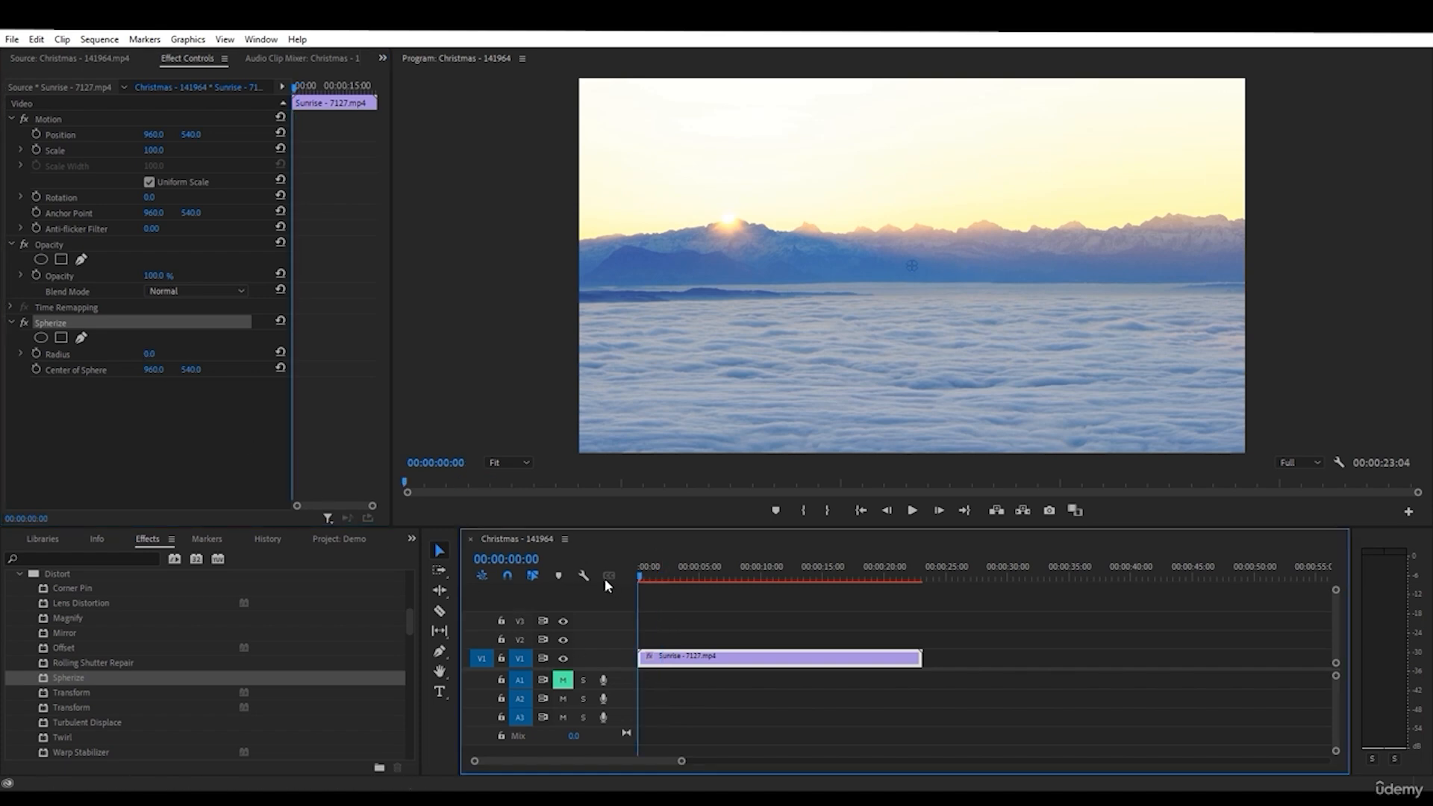
pyautogui.click(36, 354)
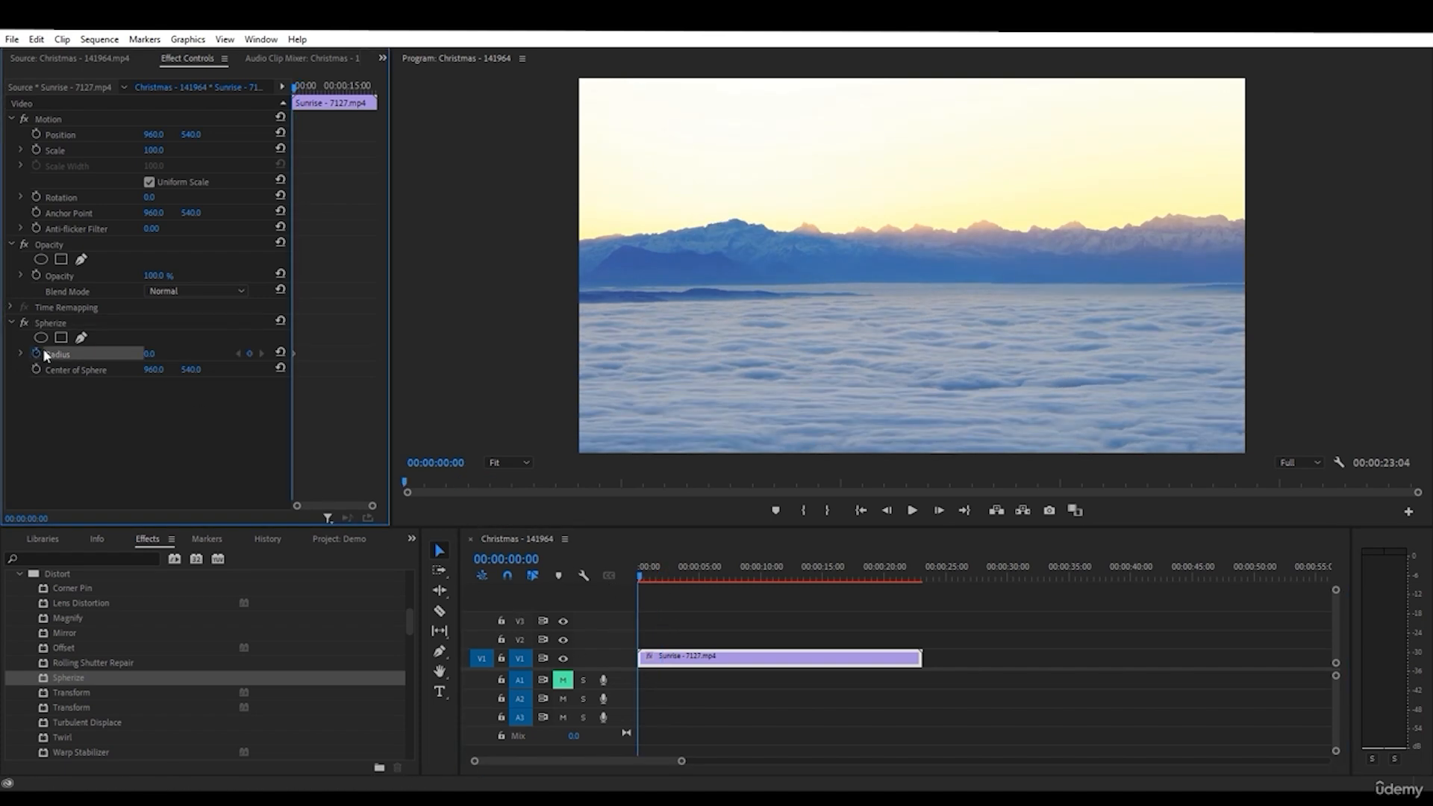
pyautogui.moveTo(807, 566); pyautogui.dragTo(933, 578)
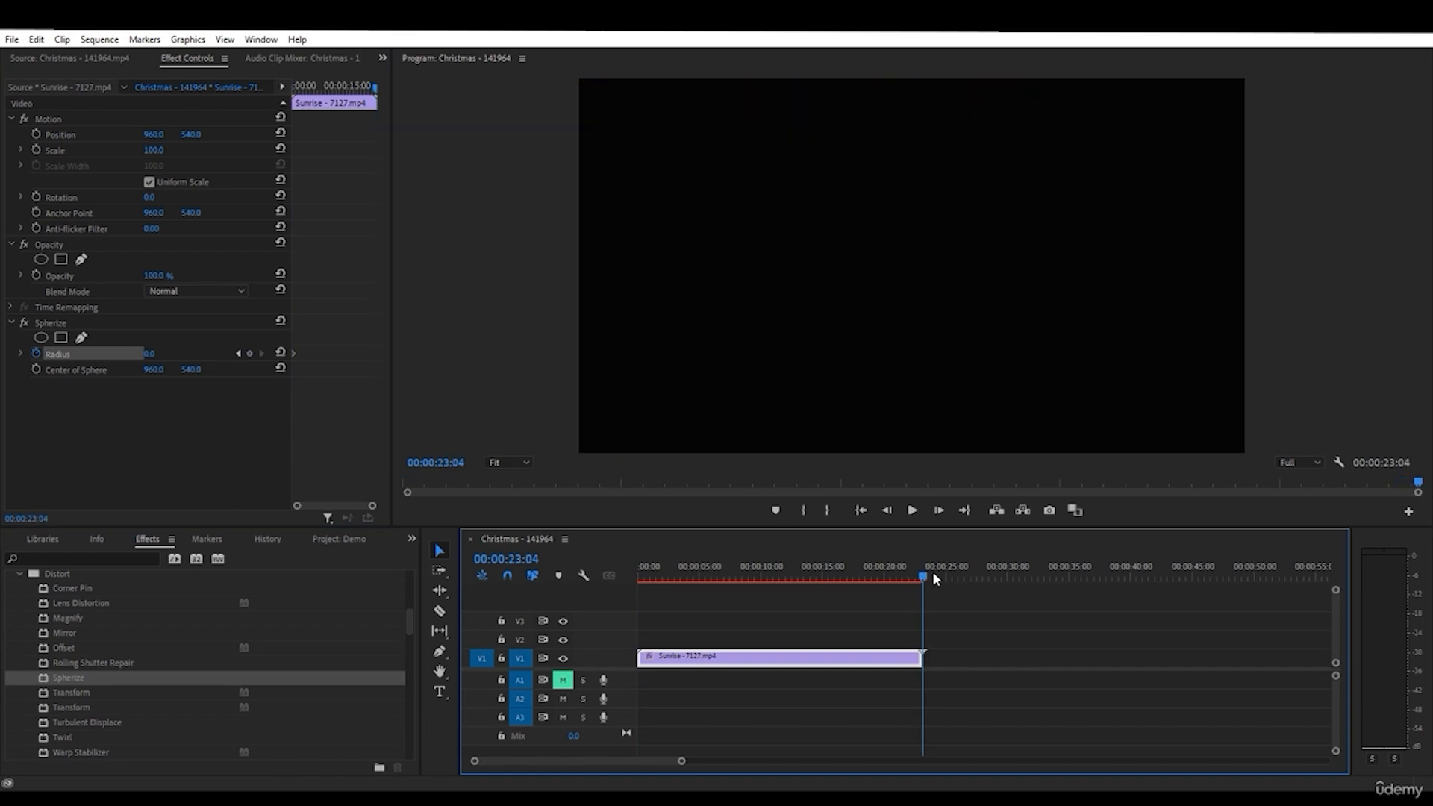
pyautogui.click(152, 355)
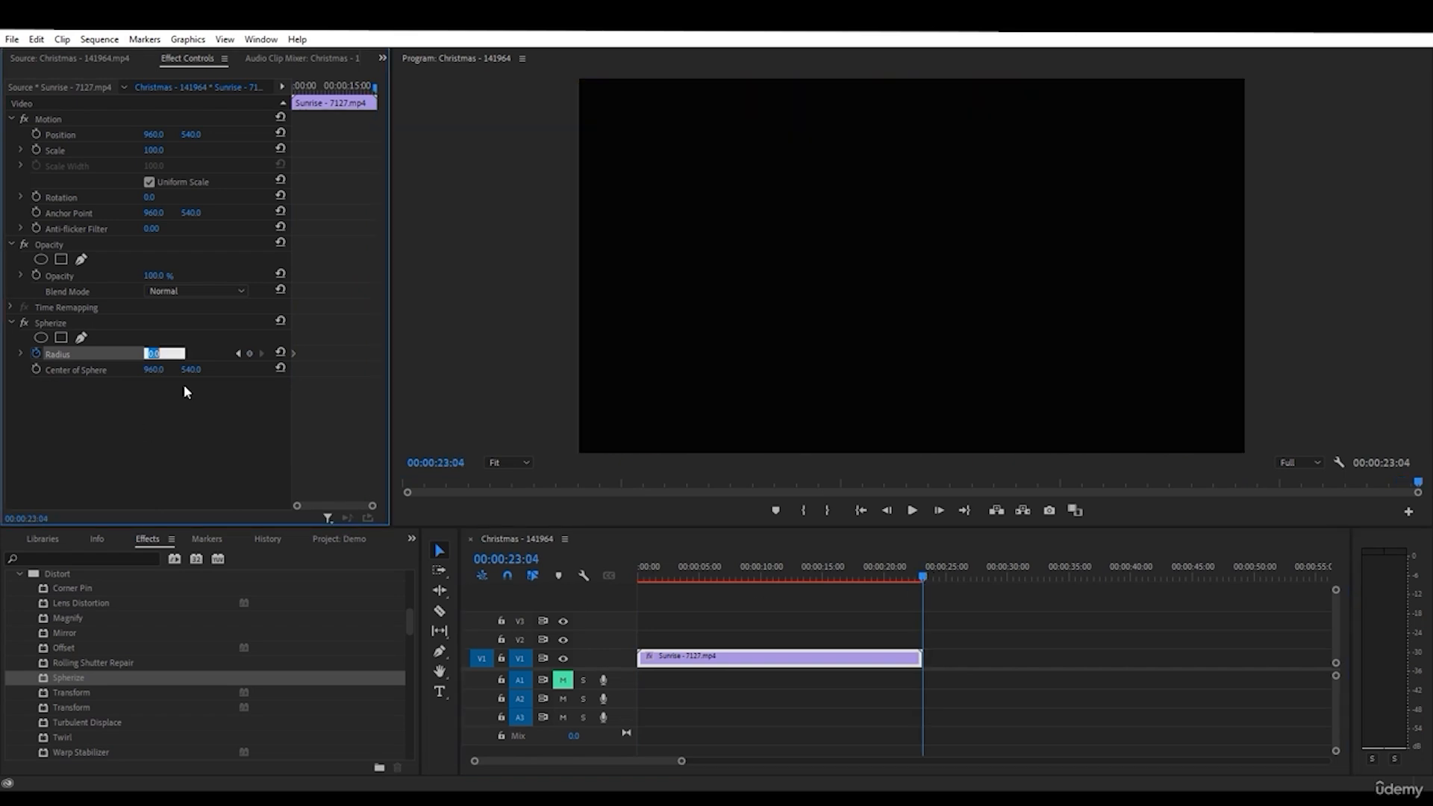
pyautogui.write('100')
pyautogui.press('Return')
# - Play the Spherize animation from the beginning and lower the program playback resolution to 1/4
pyautogui.moveTo(732, 574); pyautogui.dragTo(620, 572)
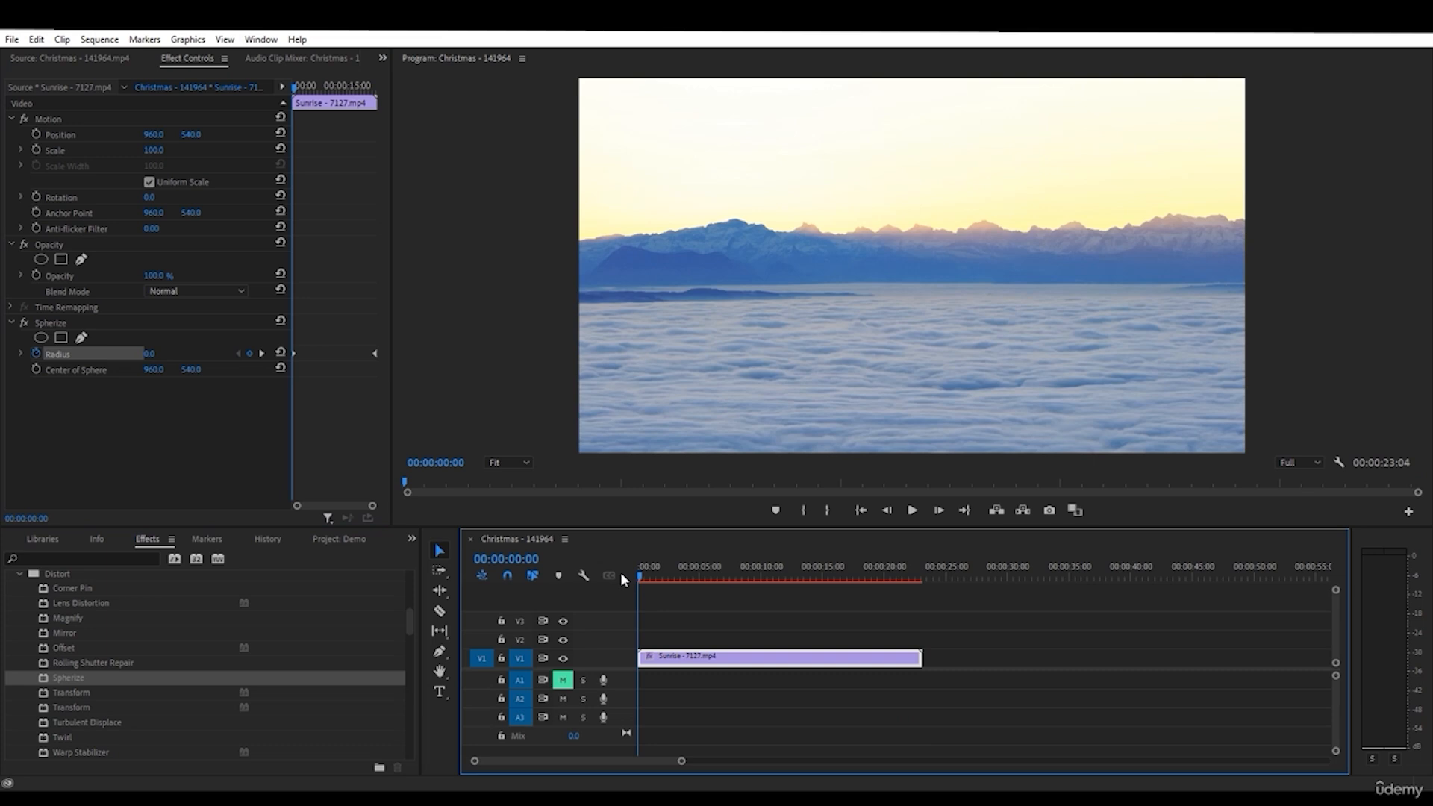
pyautogui.click(910, 510)
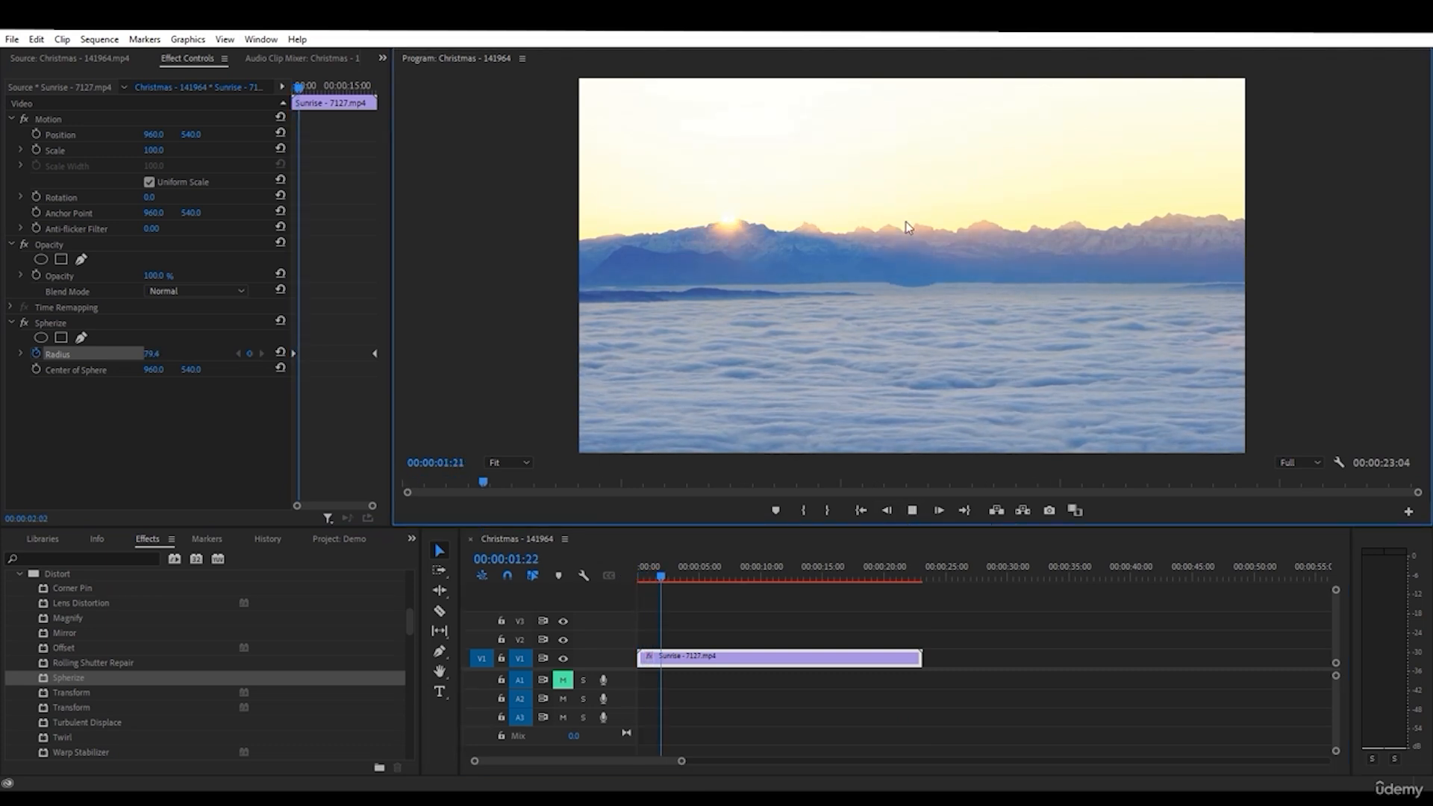
pyautogui.click(1304, 459)
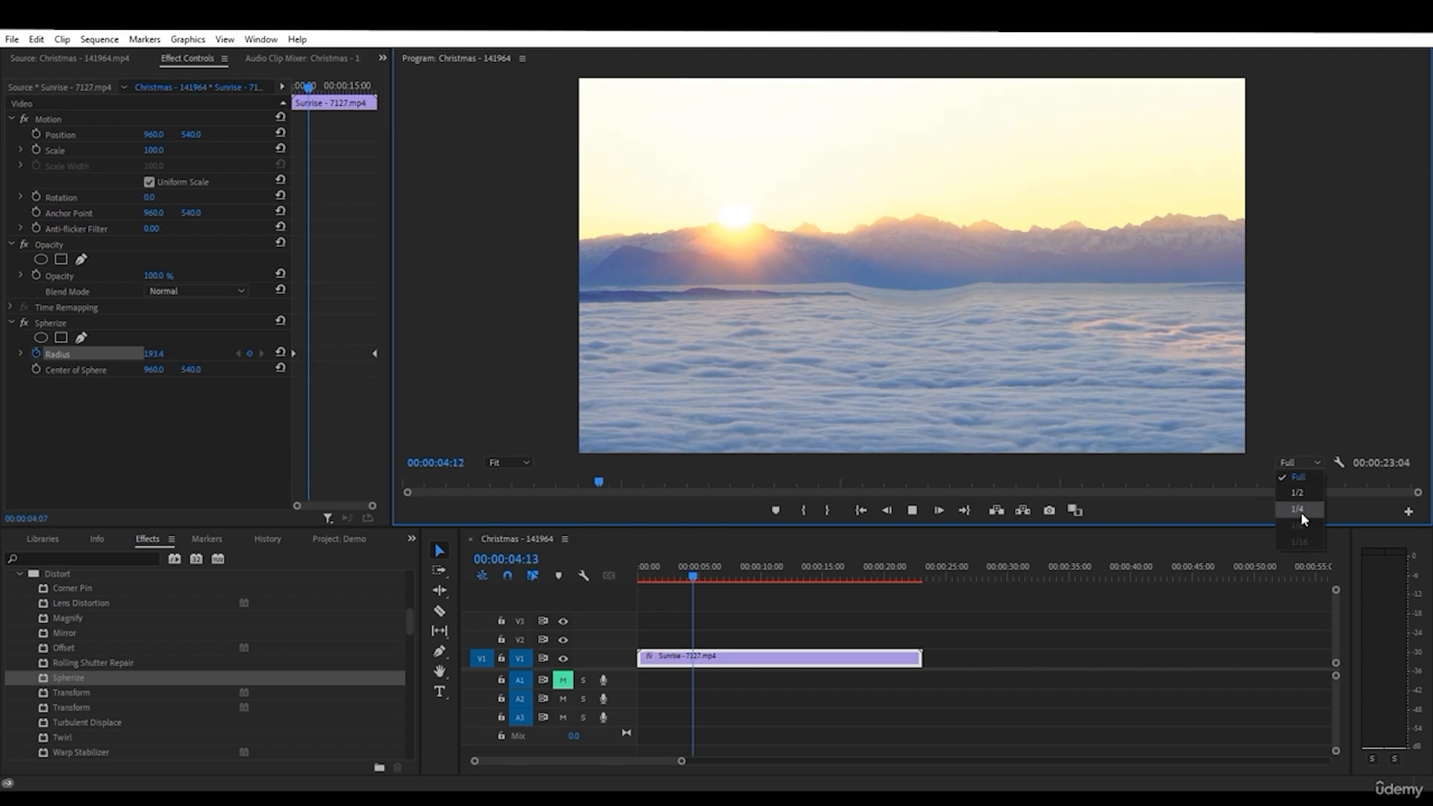
pyautogui.click(1299, 511)
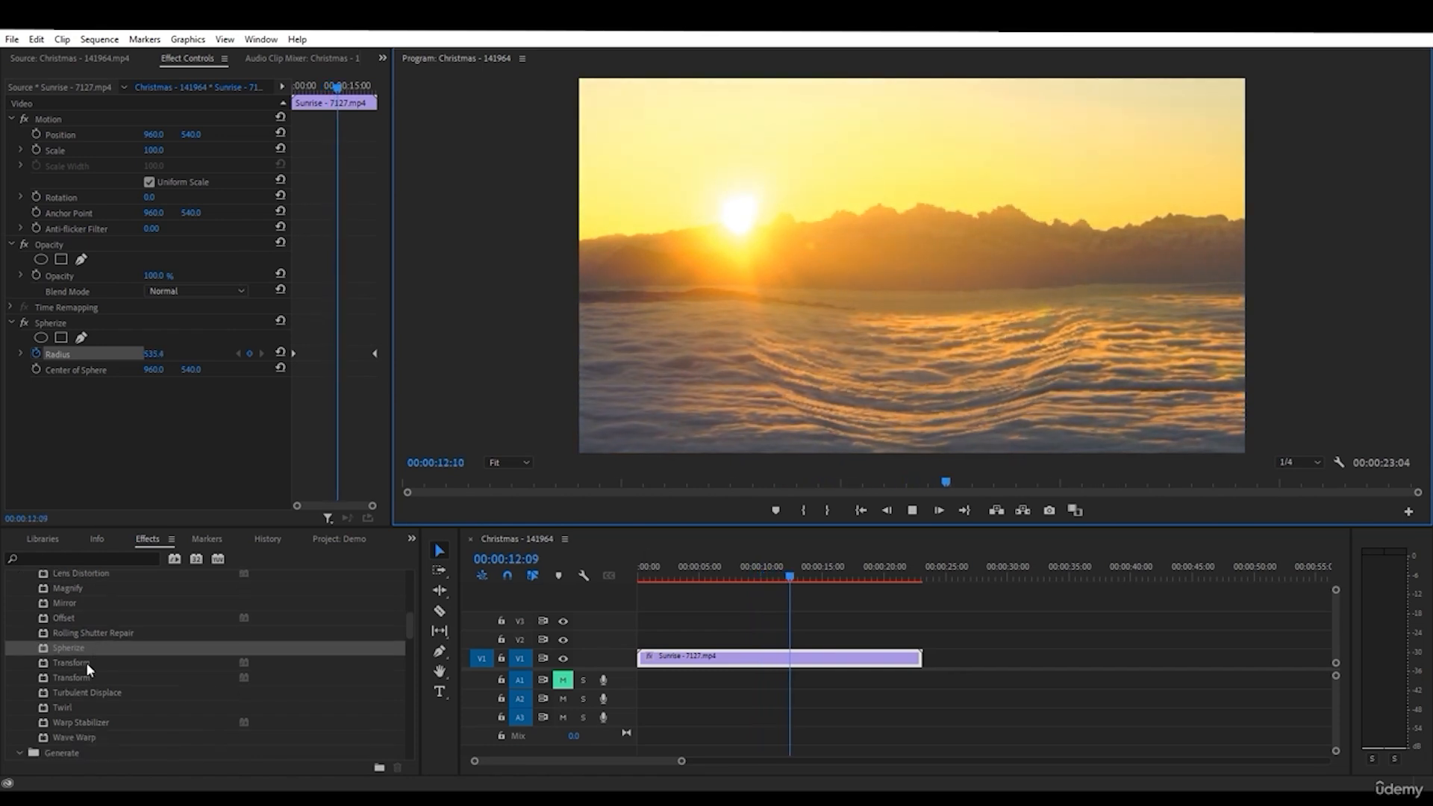
# - Look through the remaining video effect categories, from Generate to Utility, and return to the start of the effects list
pyautogui.scroll(-5, 87, 665)
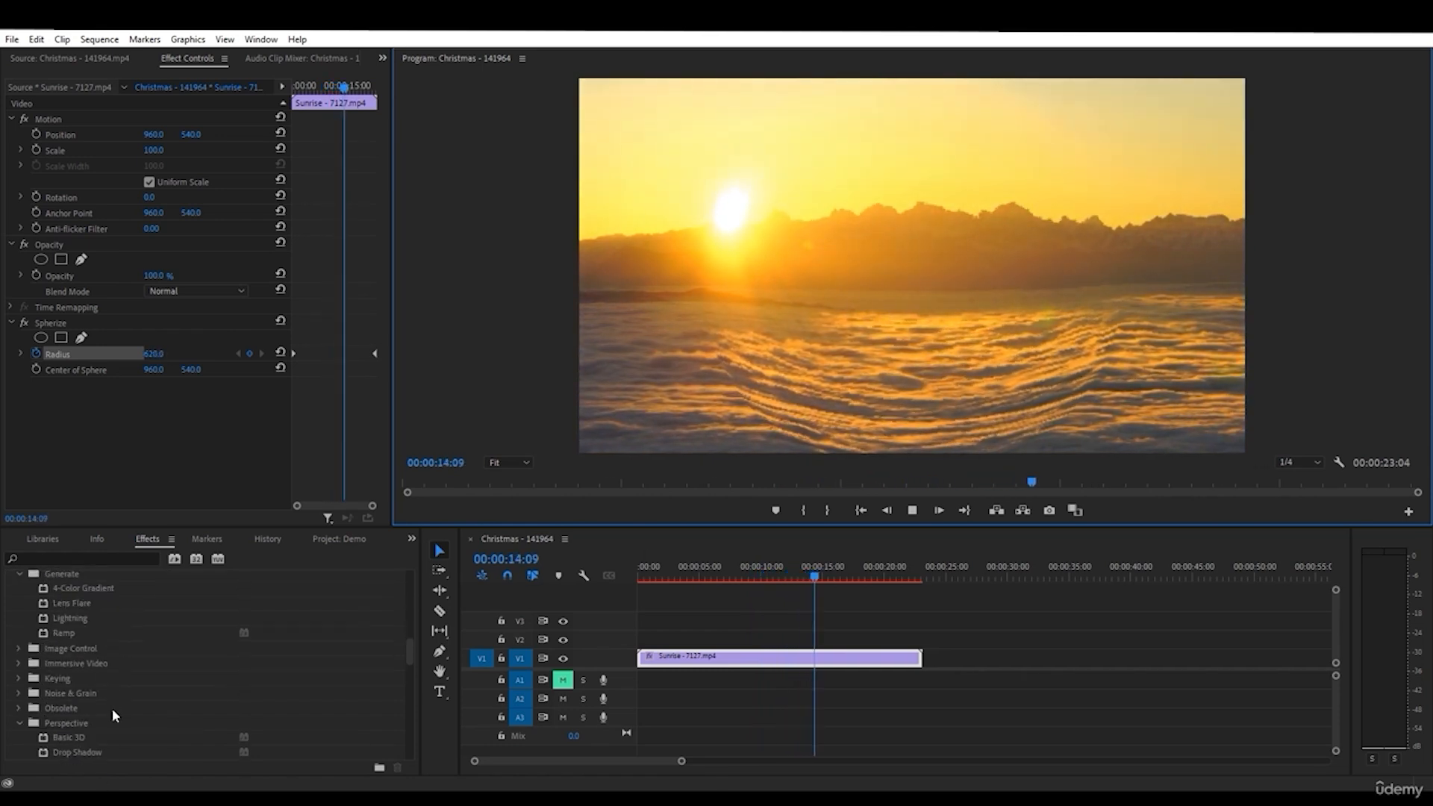
pyautogui.scroll(-4, 112, 709)
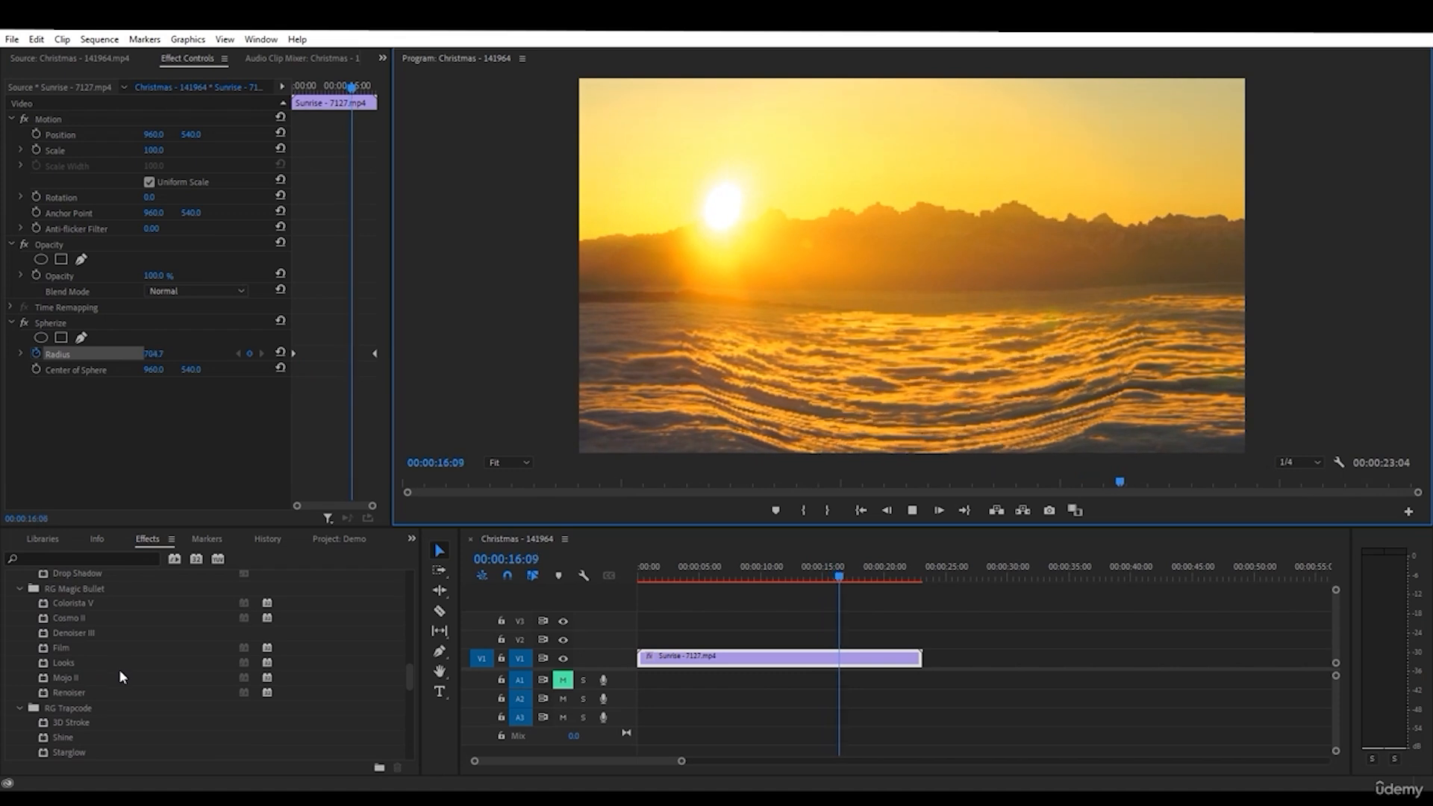
pyautogui.scroll(-6, 119, 669)
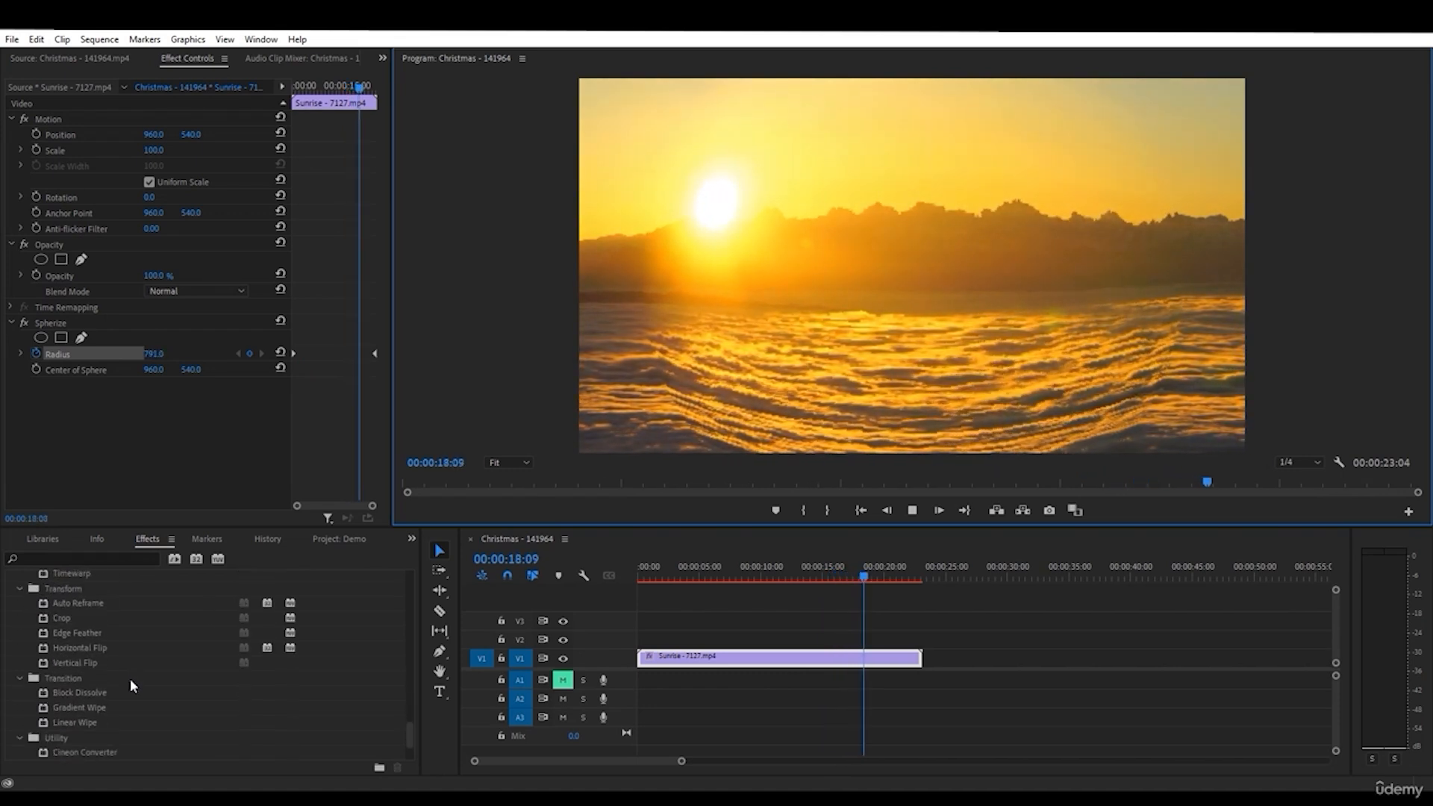
pyautogui.scroll(3, 130, 678)
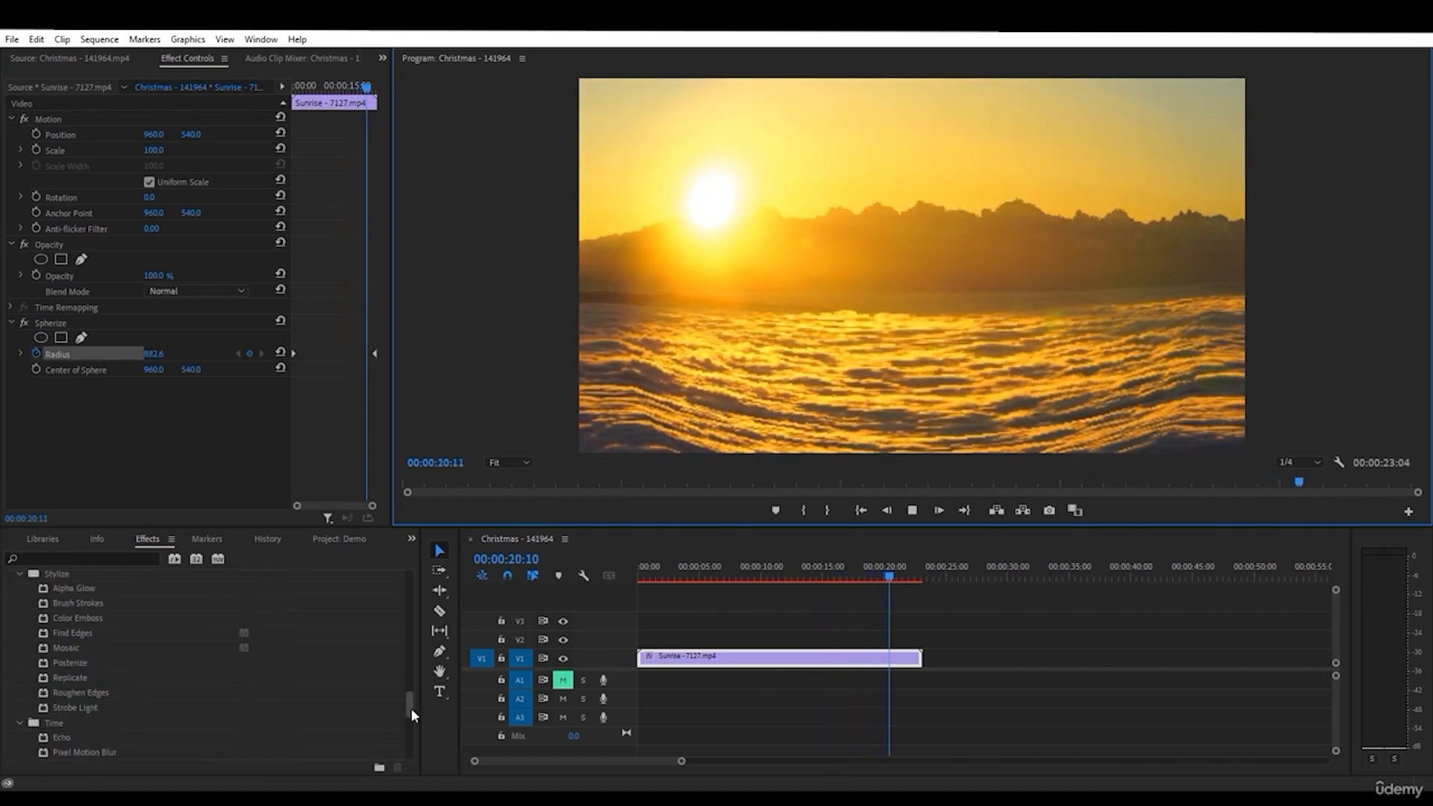
pyautogui.moveTo(409, 704); pyautogui.dragTo(400, 575)
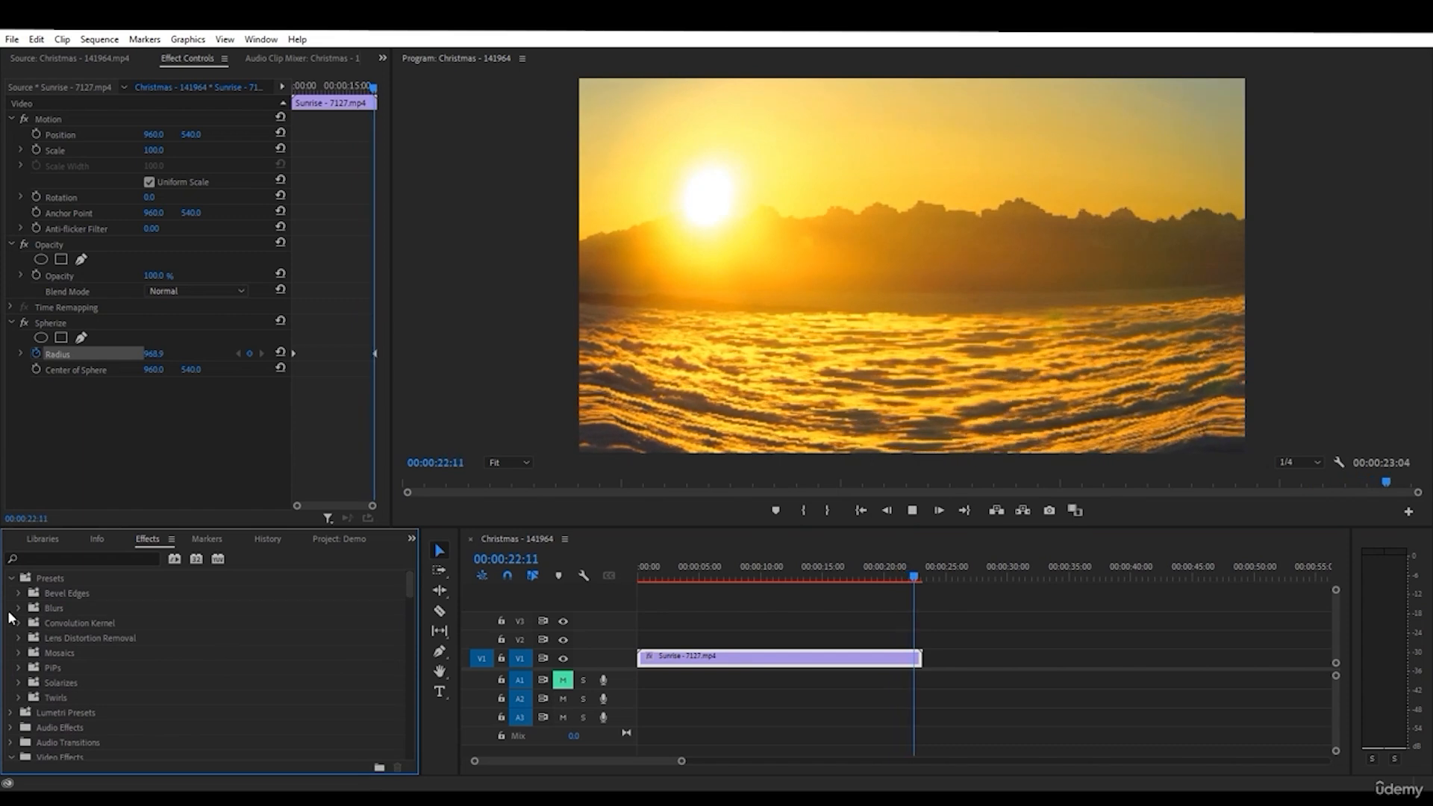
pyautogui.scroll(-3, 105, 706)
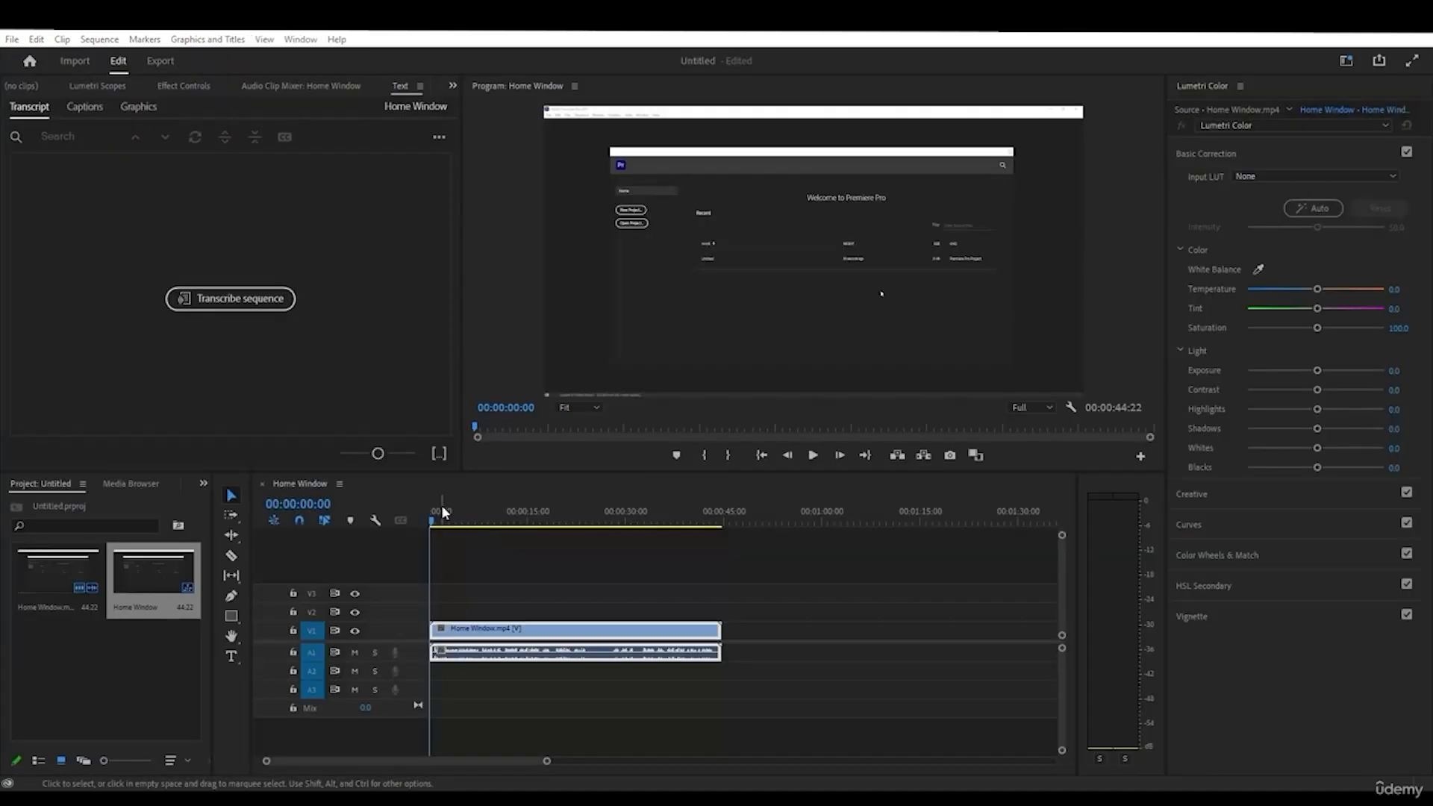
# - Go to the start of the Home Window sequence and bring up its Text panel with the transcript view
pyautogui.moveTo(437, 523)
pyautogui.mouseDown()
pyautogui.moveTo(504, 530)
pyautogui.moveTo(422, 521)
pyautogui.mouseUp()
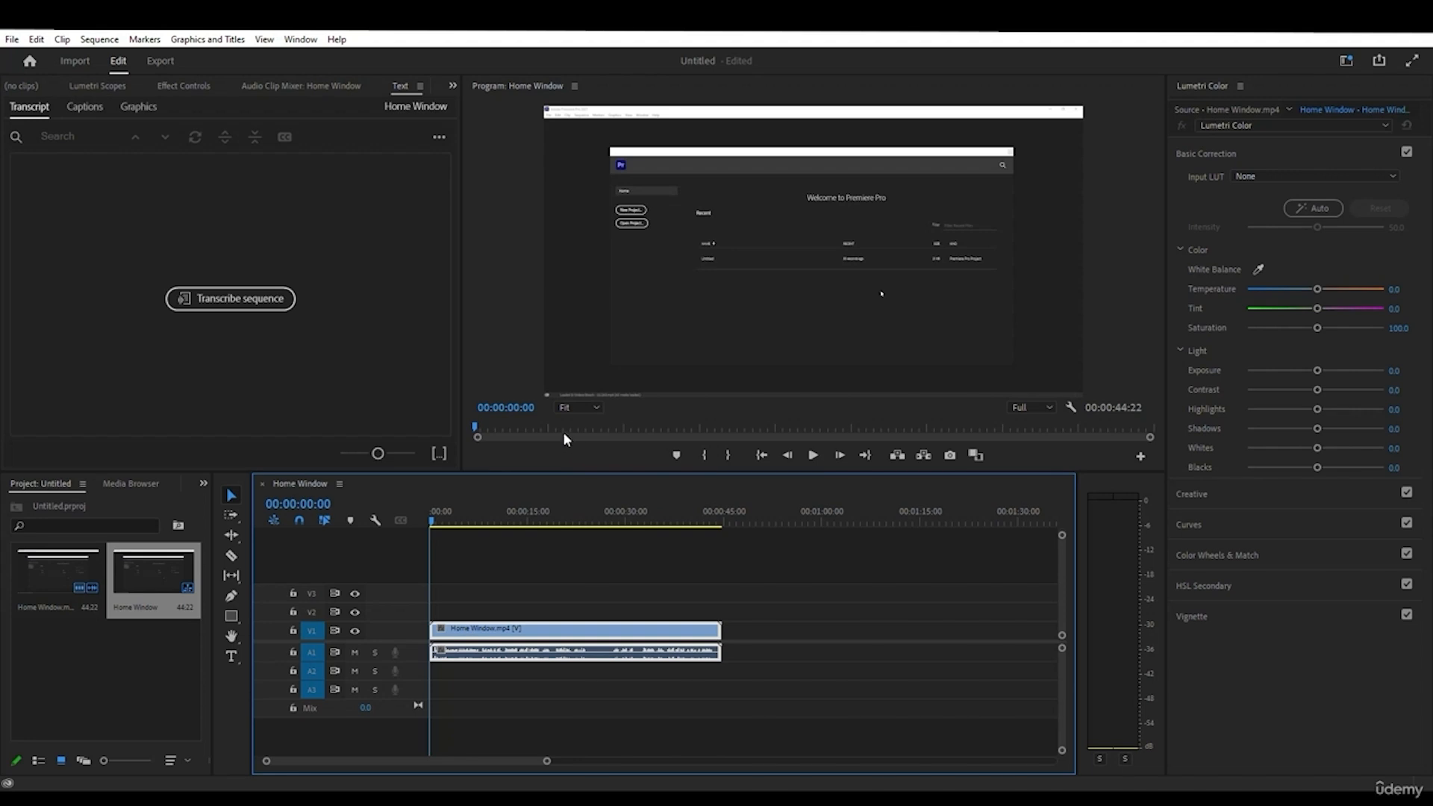
pyautogui.click(300, 38)
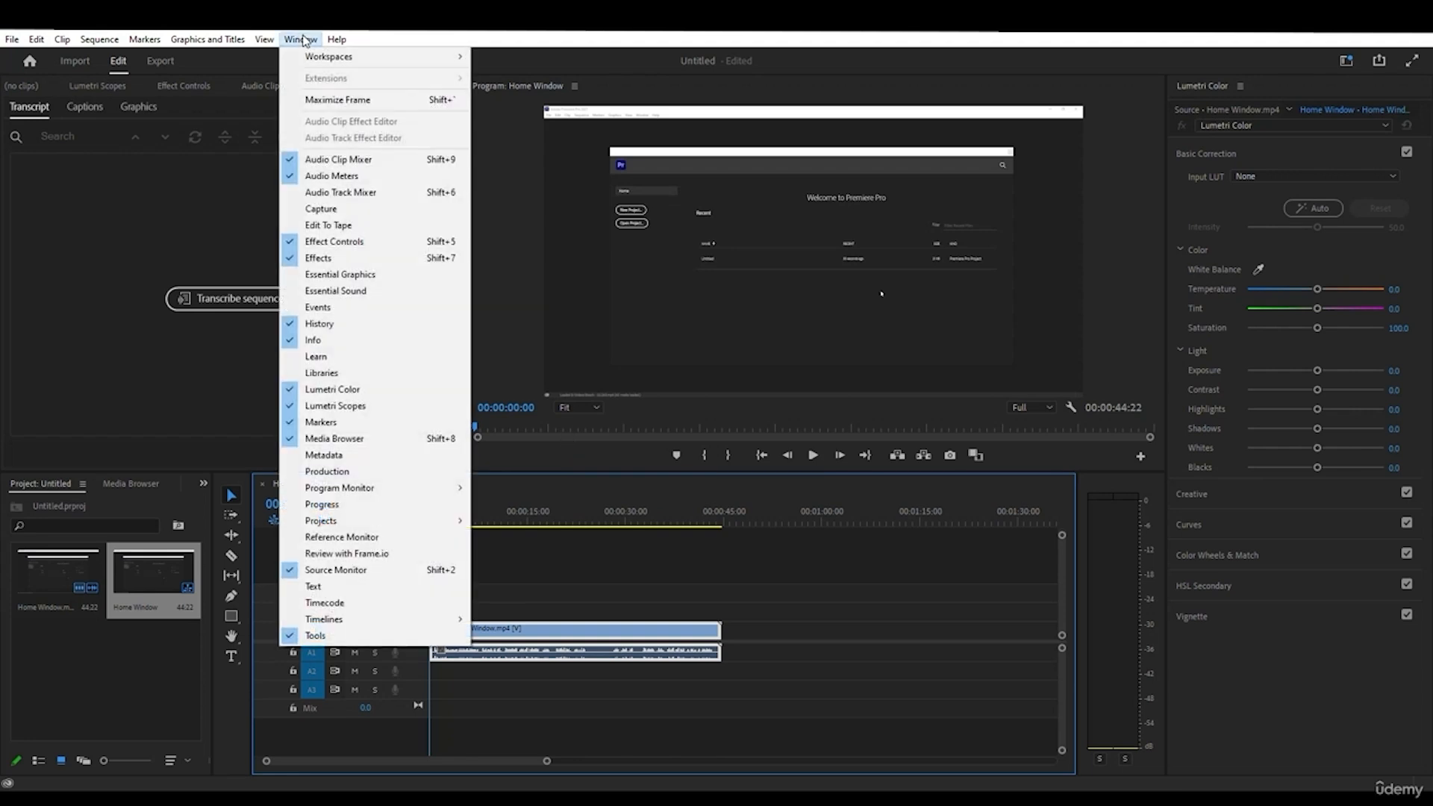
pyautogui.click(336, 586)
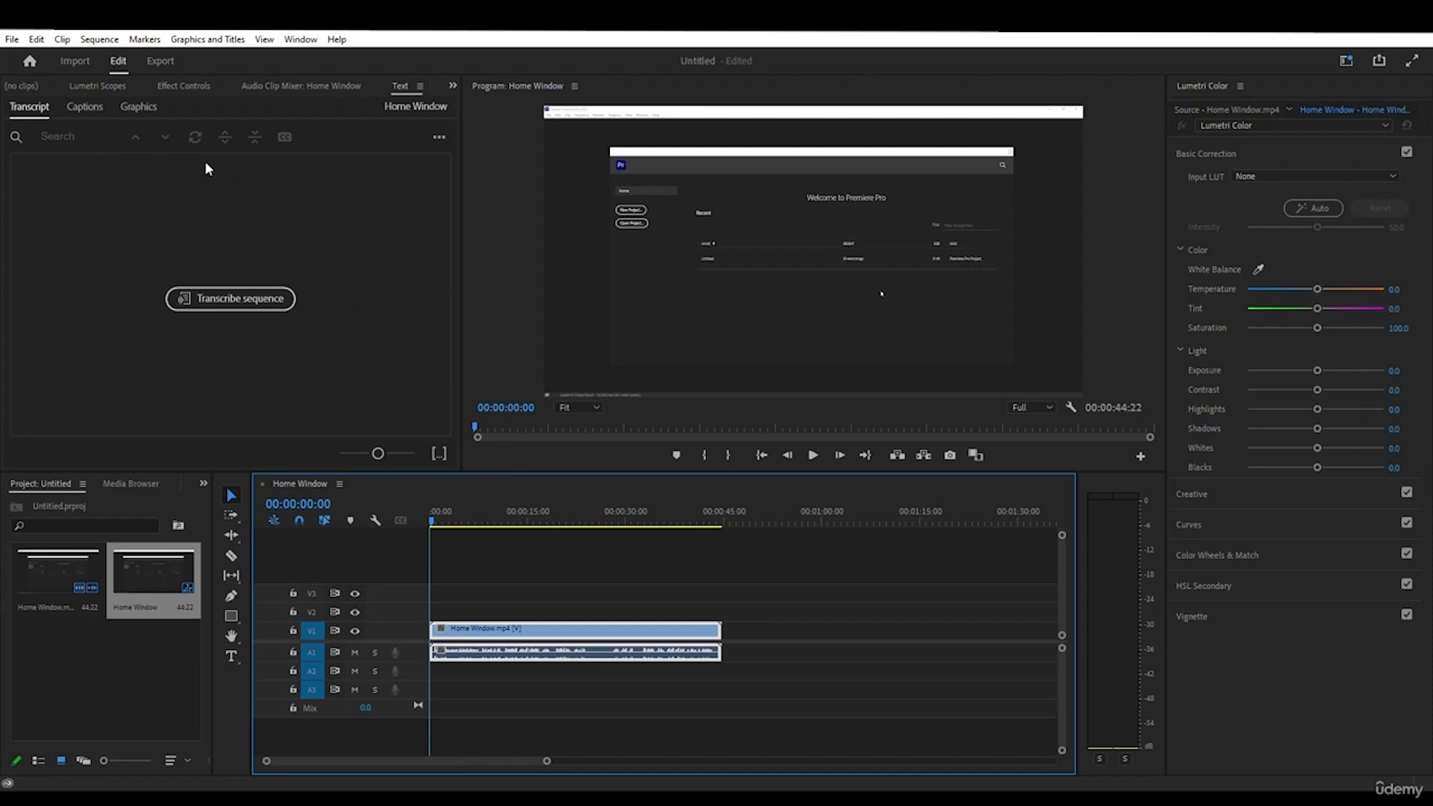
pyautogui.click(399, 89)
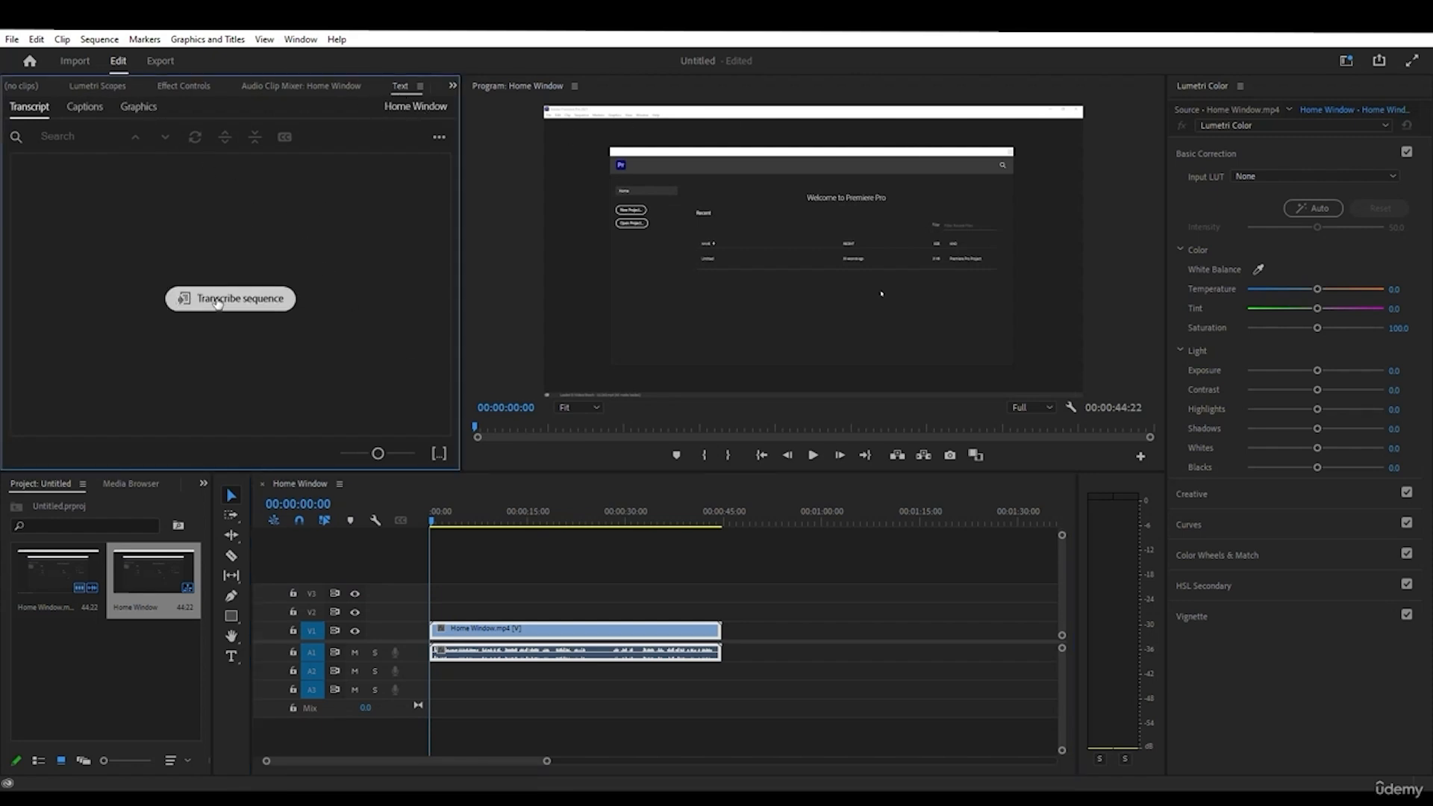
# - Transcribe the Home Window sequence in English from the Mix audio, without separating speakers
pyautogui.click(249, 305)
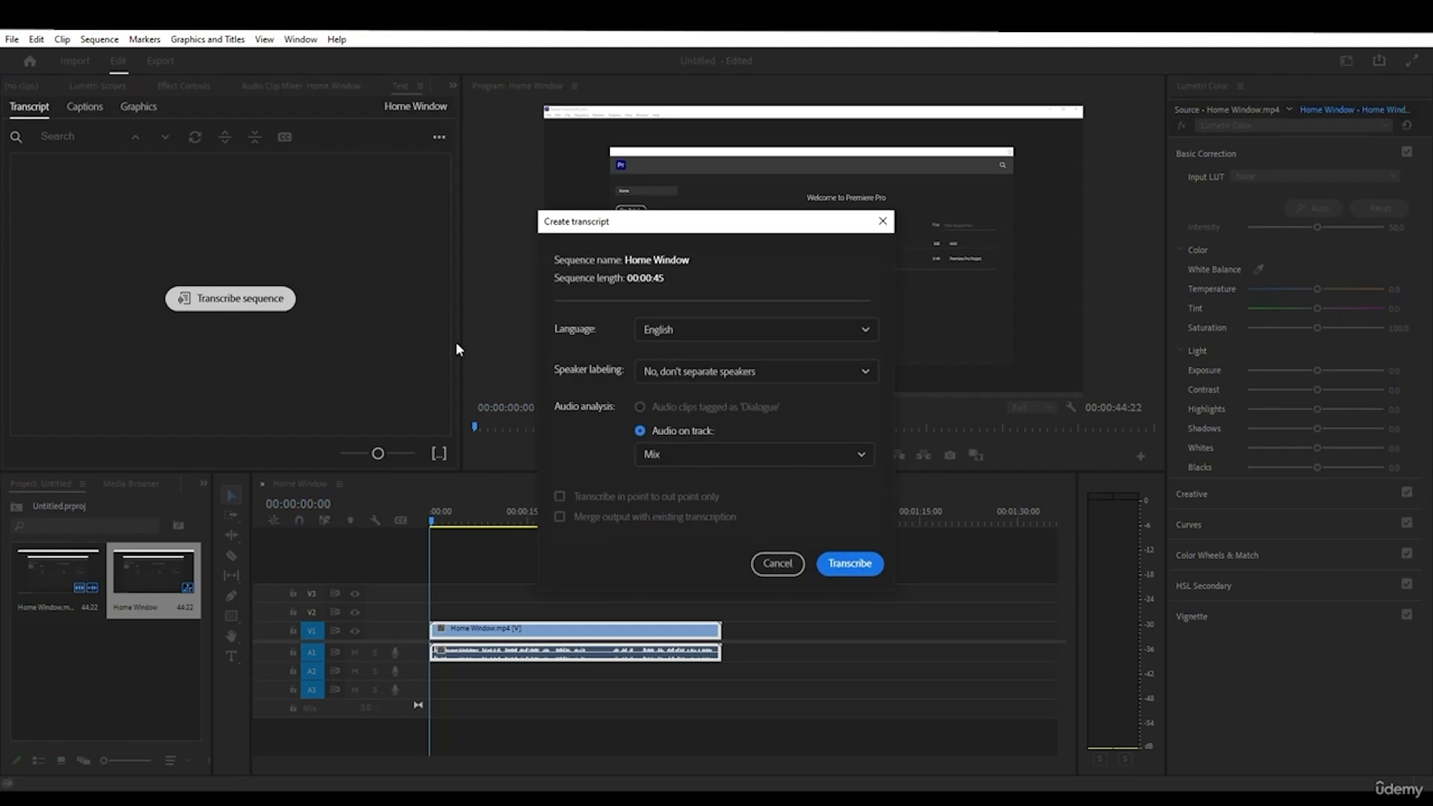
pyautogui.click(721, 342)
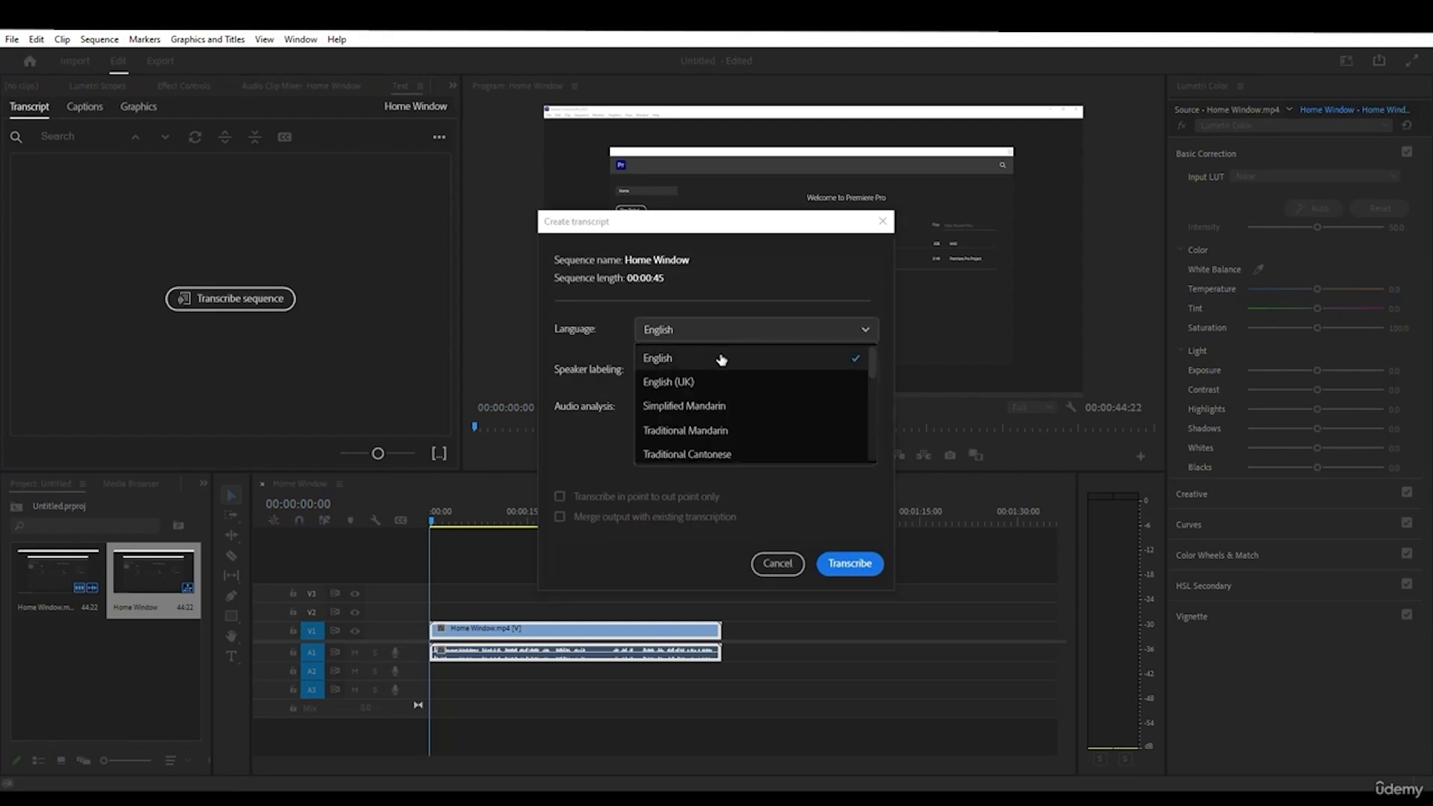
pyautogui.click(720, 358)
pyautogui.click(706, 376)
pyautogui.click(707, 376)
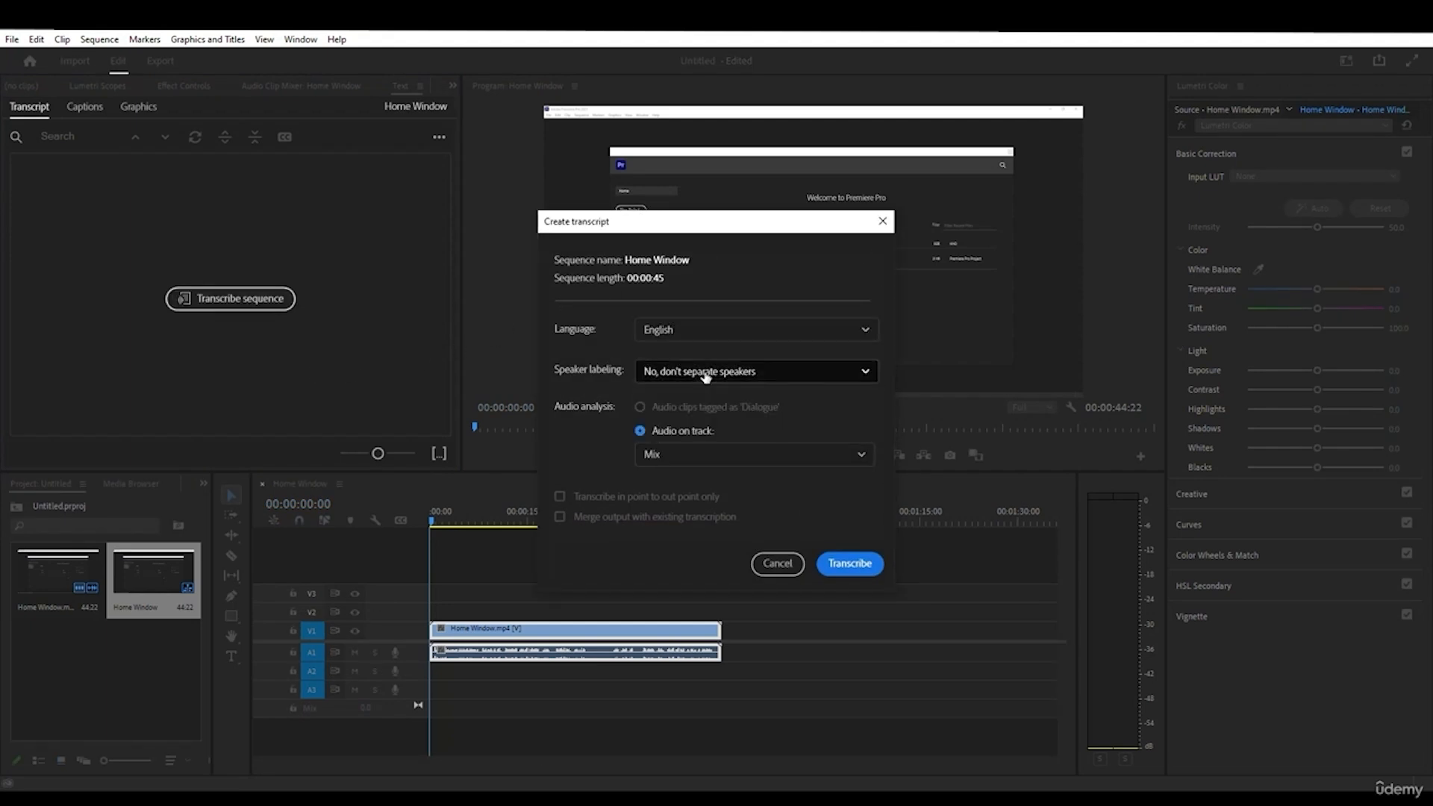
pyautogui.click(851, 564)
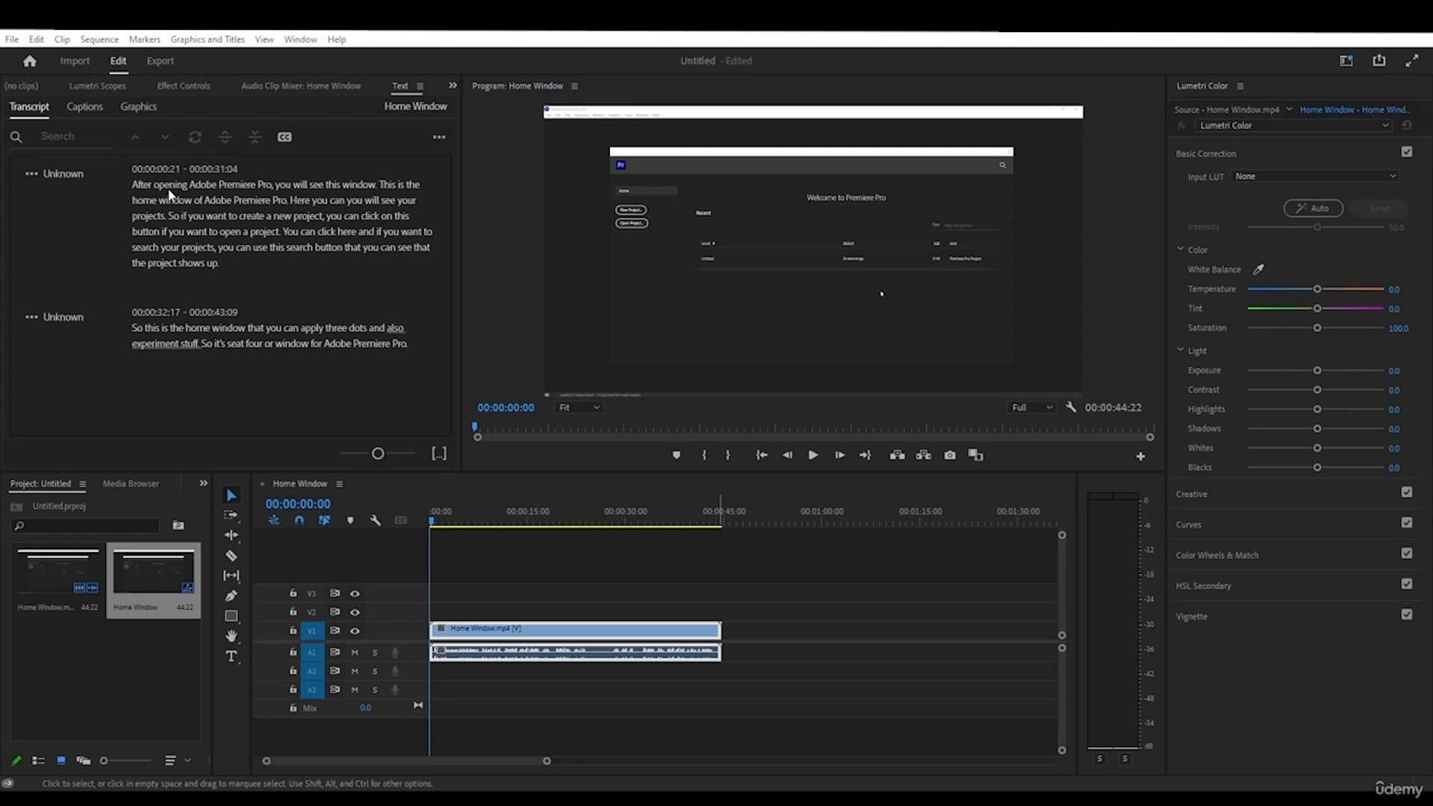
# - Play the opening of the sequence to about 4 seconds to check the transcript against the speech
pyautogui.click(441, 518)
pyautogui.press('space')
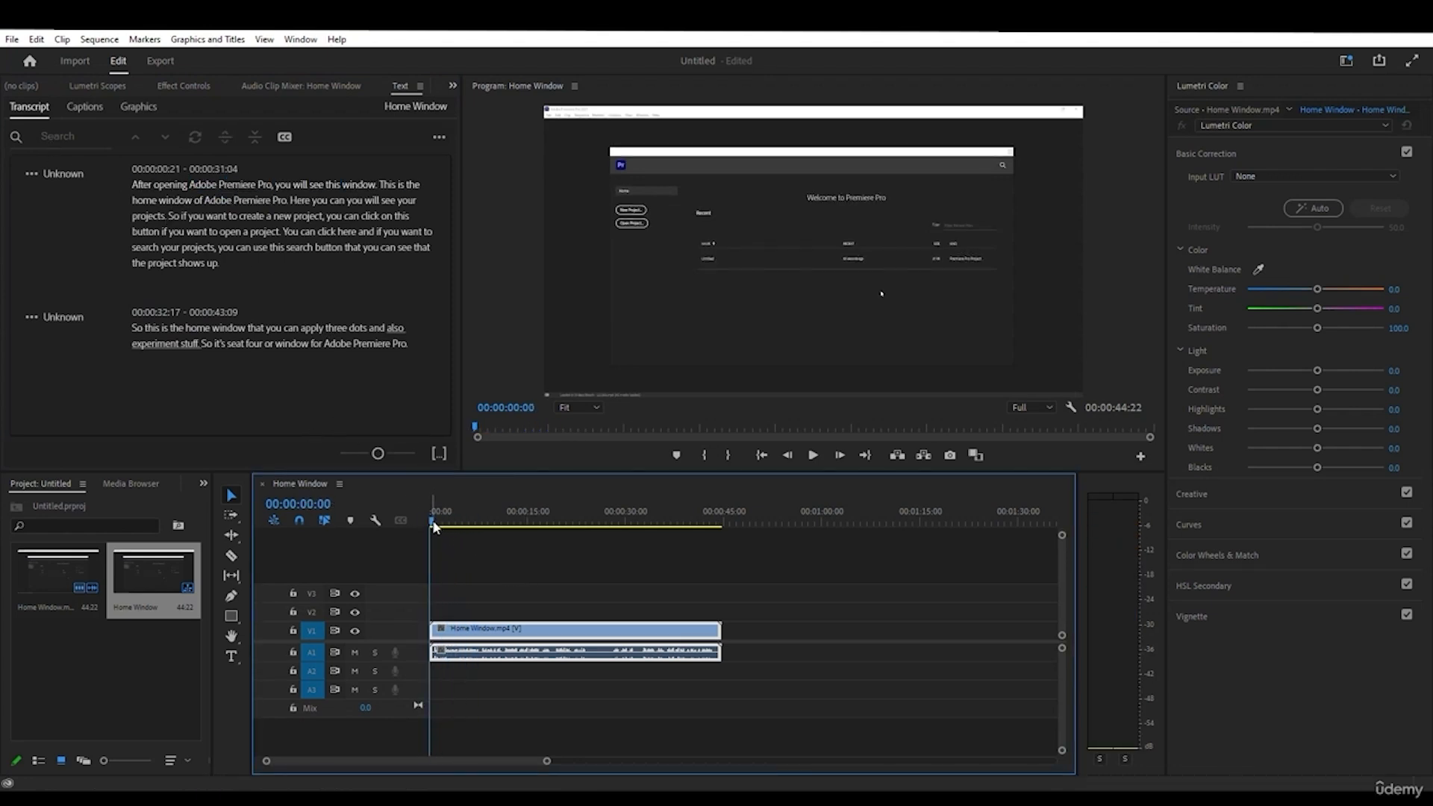
pyautogui.click(459, 527)
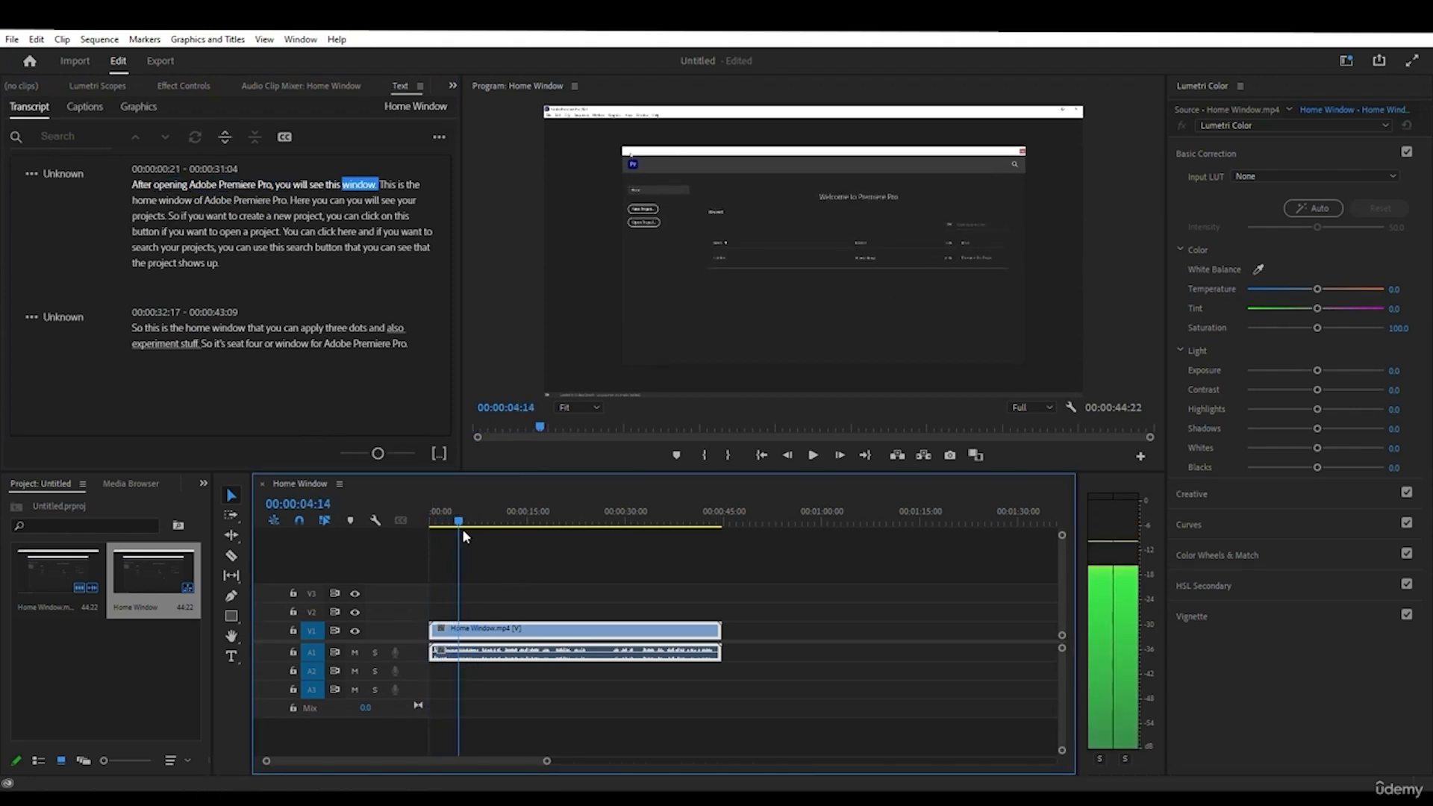
# - Create captions from the transcript with the Subtitle default preset, a maximum length of 19 characters and double lines
pyautogui.click(284, 139)
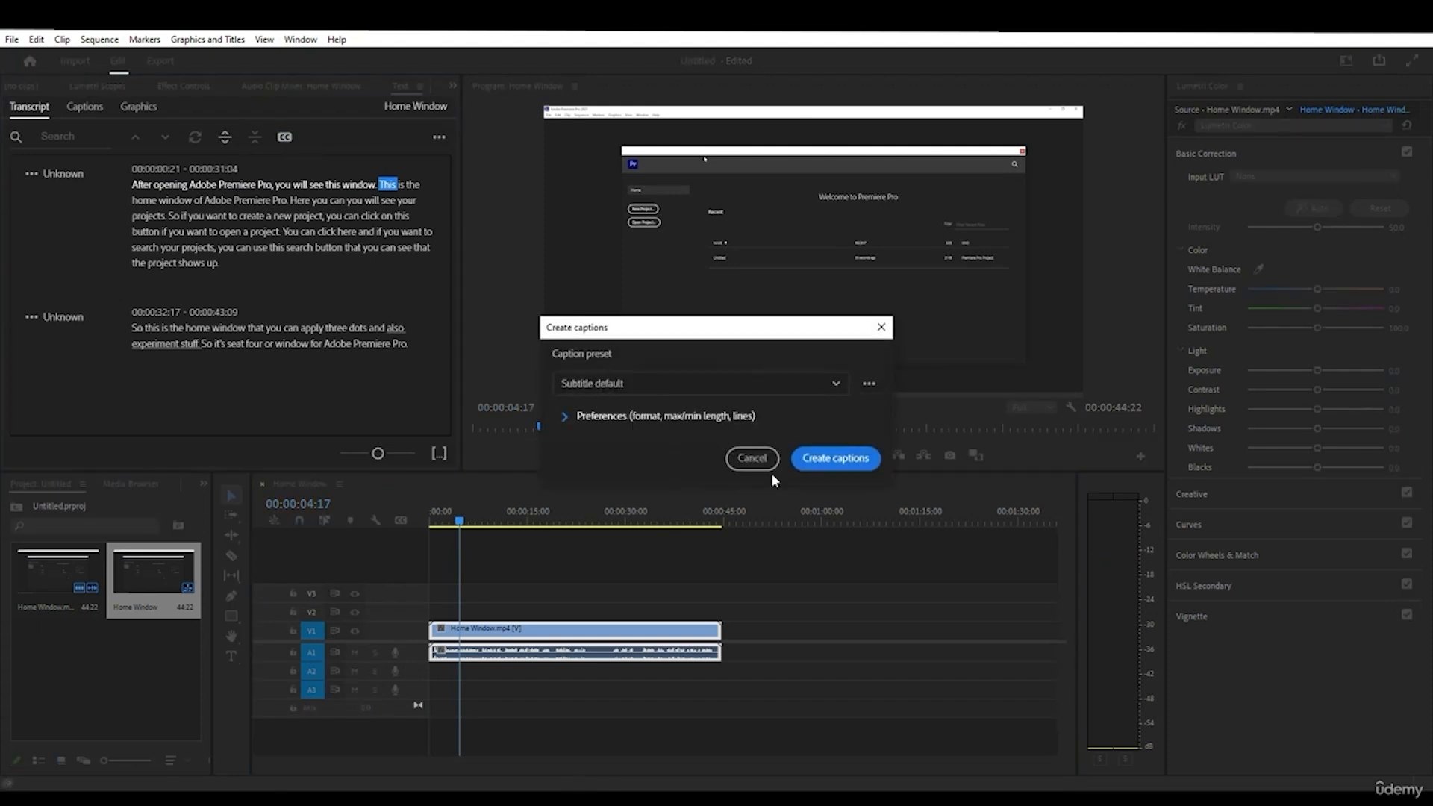
pyautogui.click(713, 420)
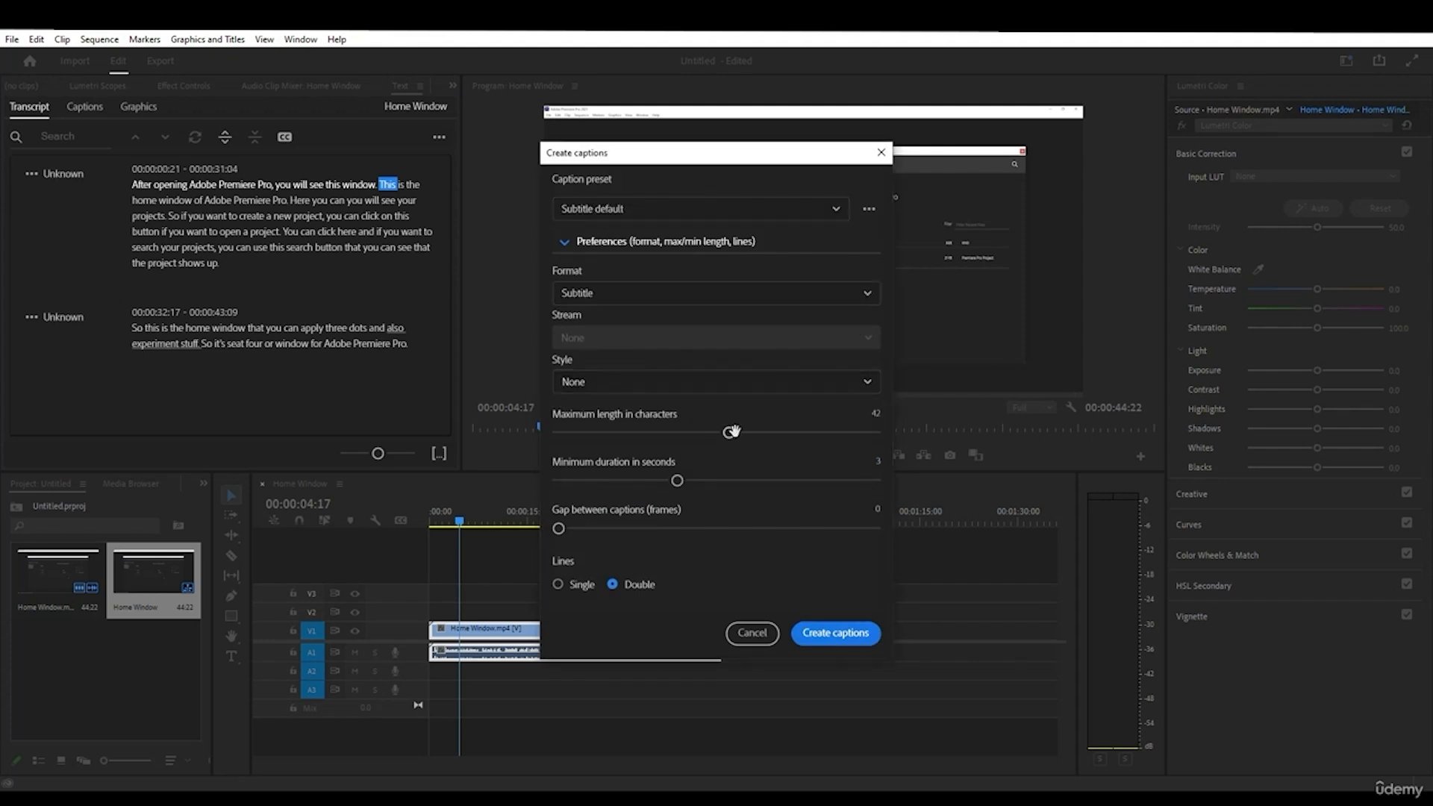
pyautogui.moveTo(736, 437); pyautogui.dragTo(632, 433)
pyautogui.moveTo(587, 509); pyautogui.dragTo(617, 433)
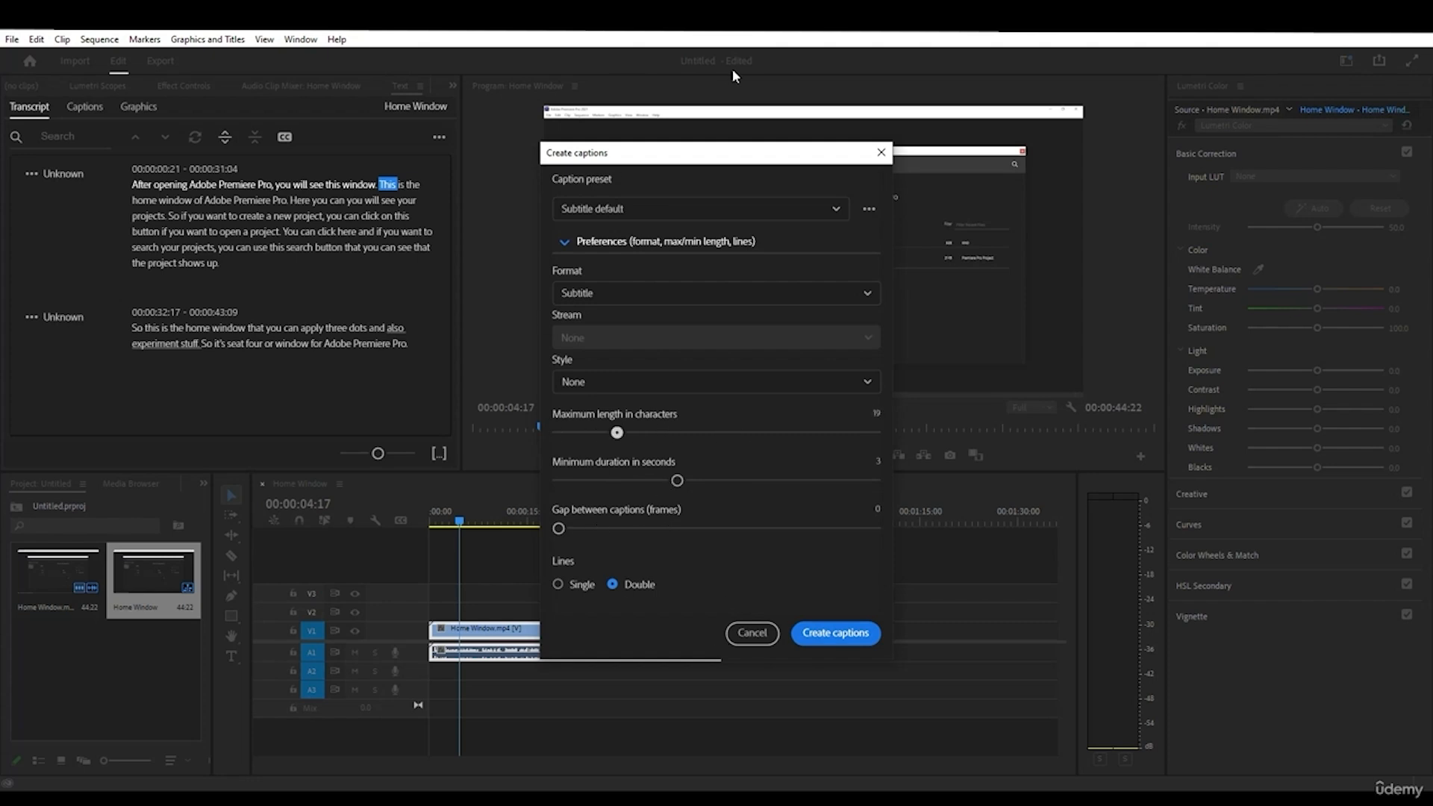
pyautogui.click(833, 633)
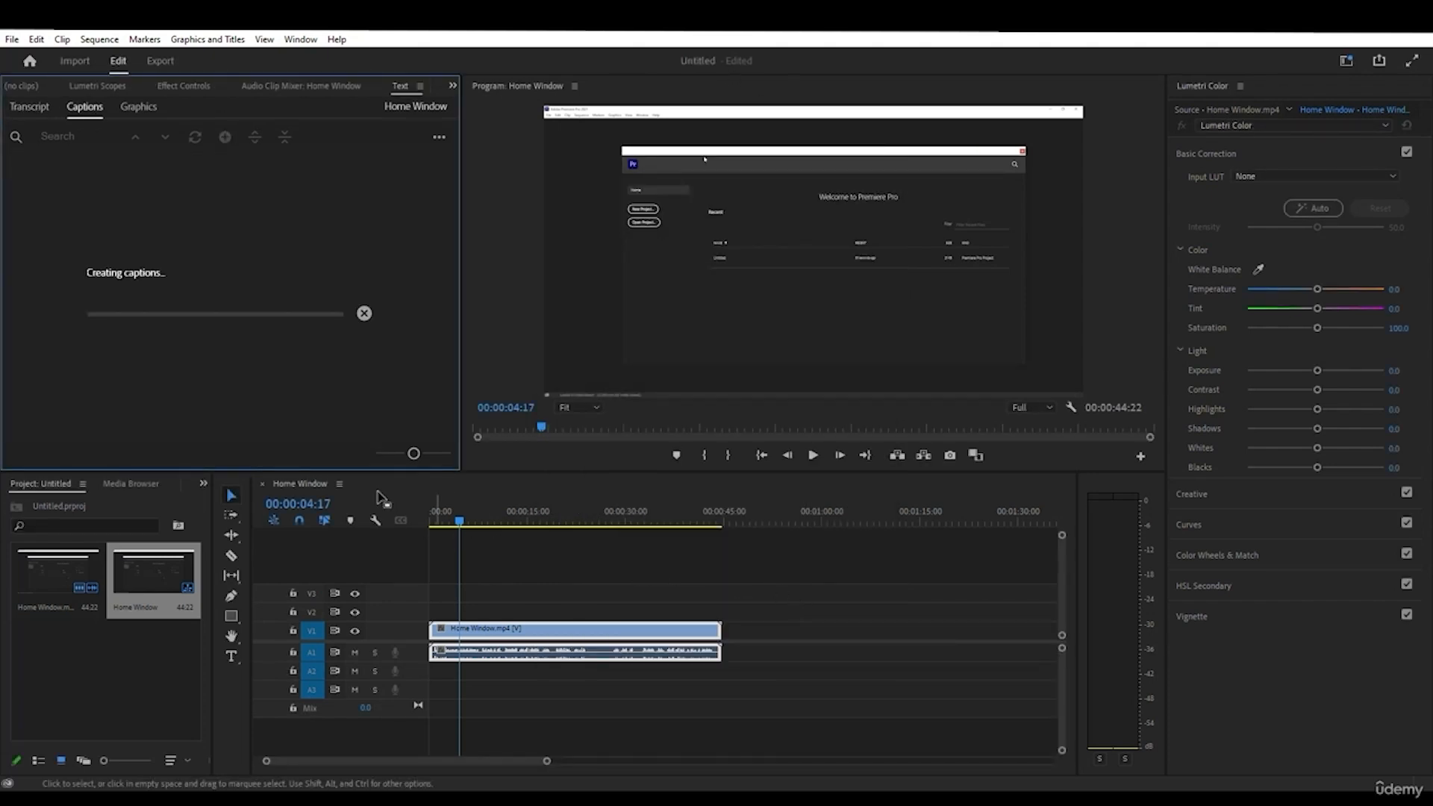
# - Play the captioned sequence from the start to about 5 seconds, and return to the beginning
pyautogui.moveTo(459, 521); pyautogui.dragTo(427, 520)
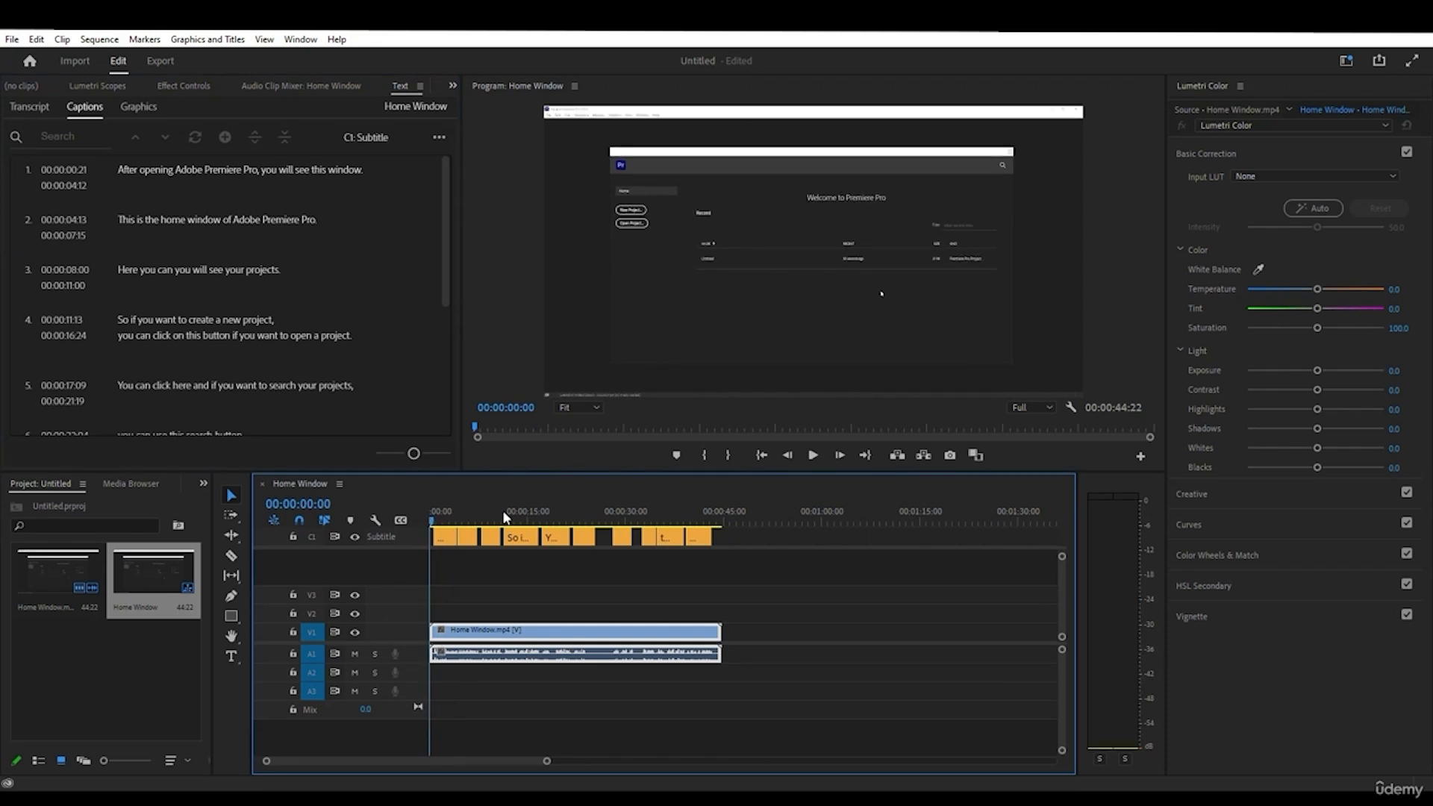
pyautogui.click(814, 455)
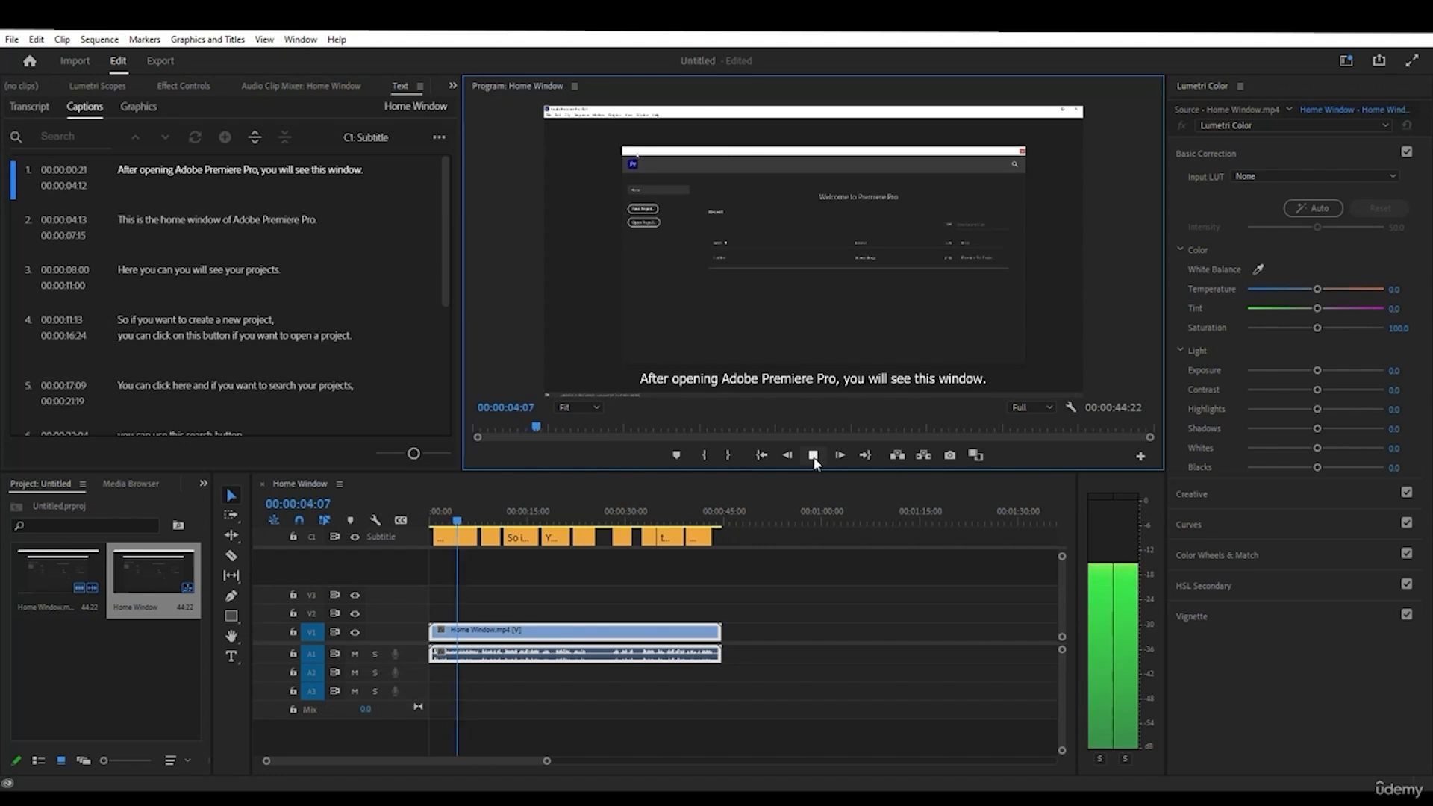
pyautogui.click(815, 455)
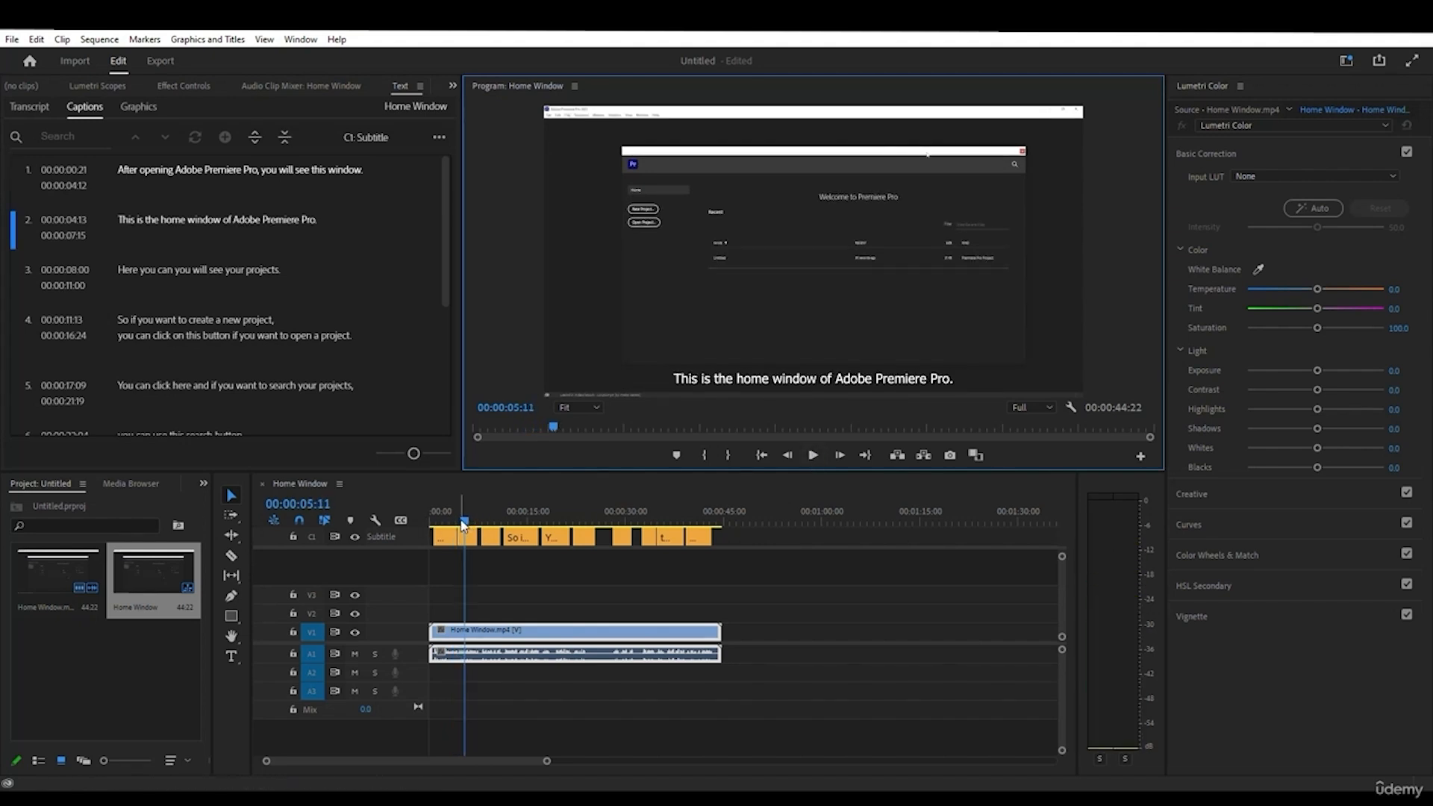
pyautogui.moveTo(464, 522); pyautogui.dragTo(379, 456)
# - Open the text of the third caption, "Here you can you will see your projects.", for editing and exit it
pyautogui.doubleClick(235, 282)
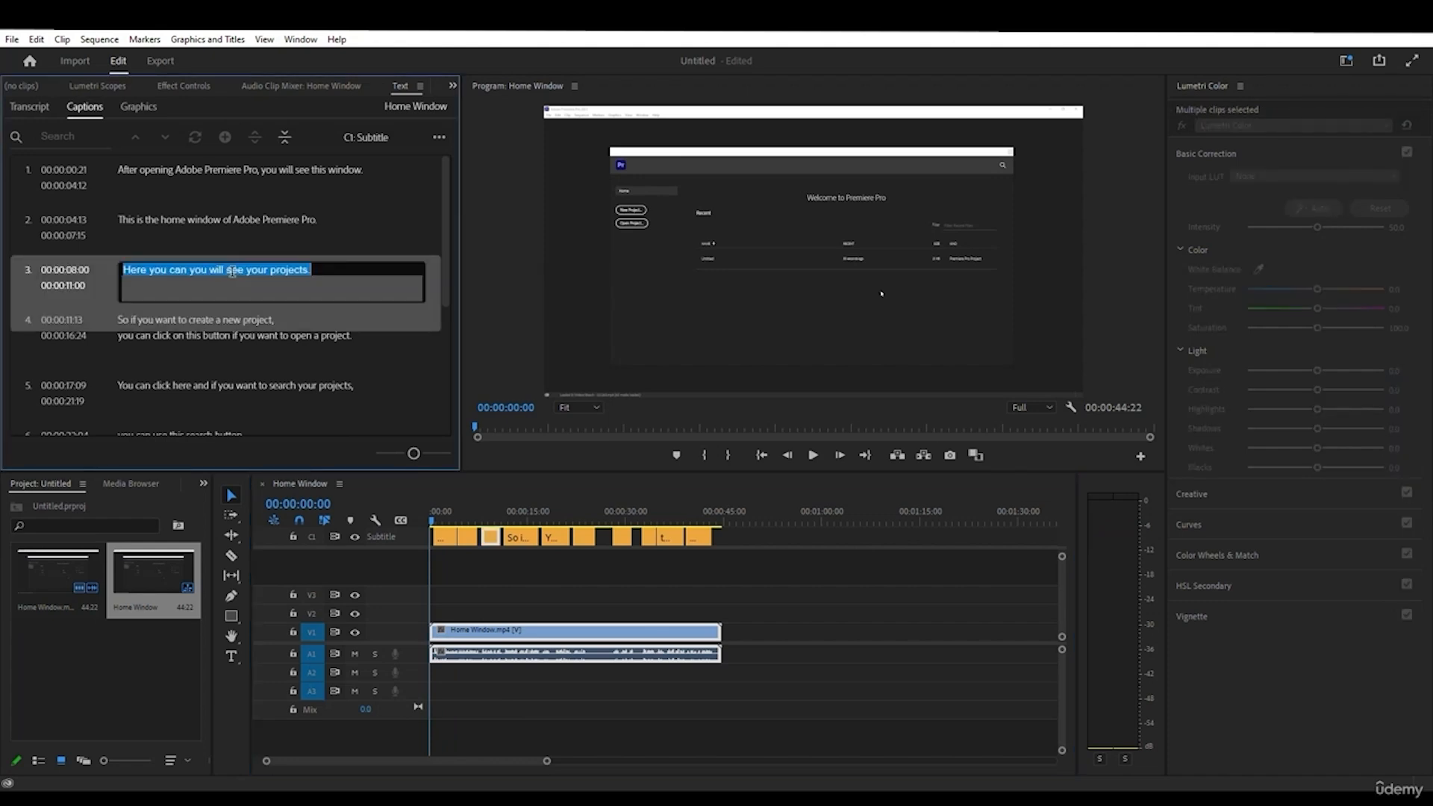
pyautogui.click(307, 274)
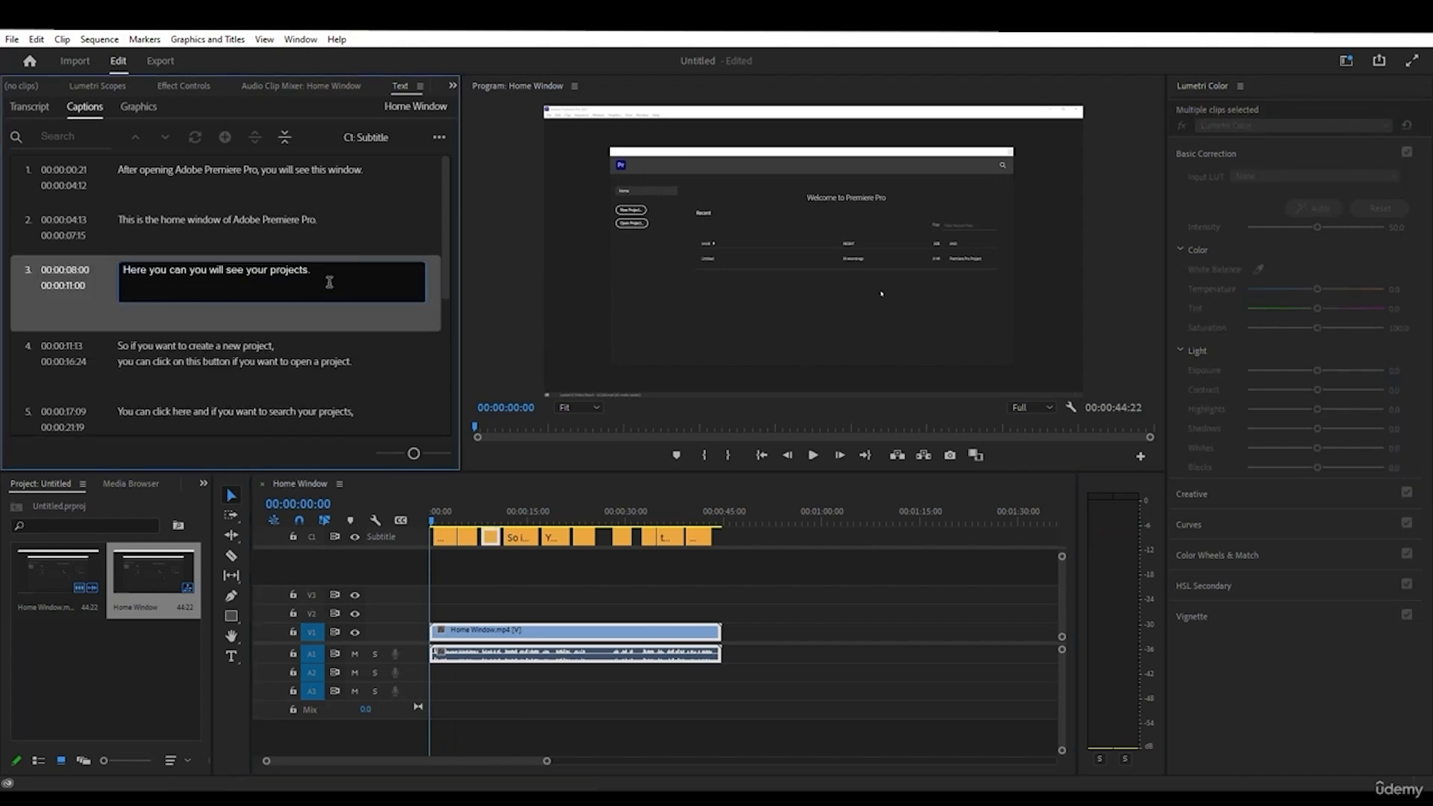
pyautogui.click(679, 595)
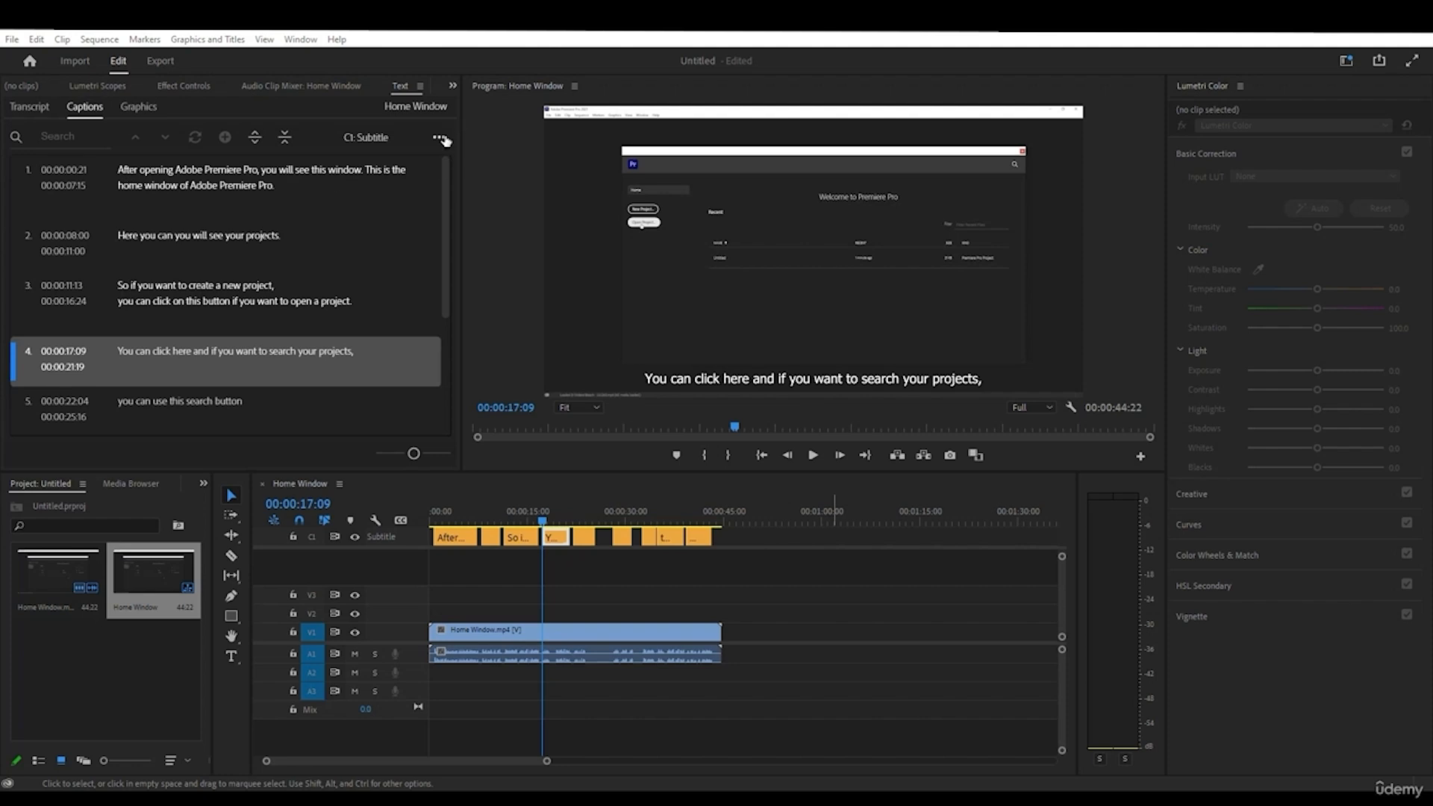
# - Examine the captions' export formats and spell-check options, and look through the caption list from the fifth caption on
pyautogui.click(440, 137)
pyautogui.moveTo(358, 217)
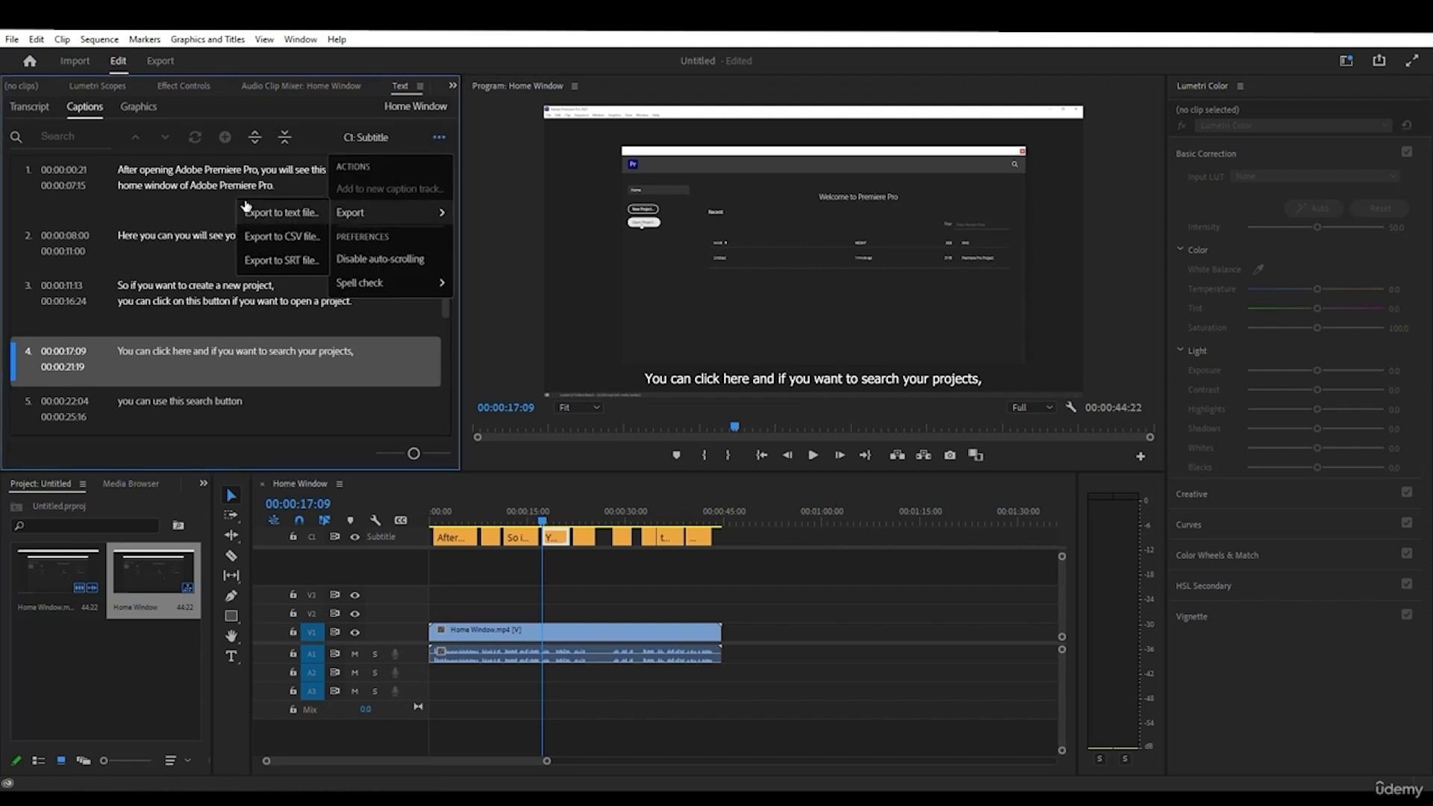
pyautogui.moveTo(356, 290)
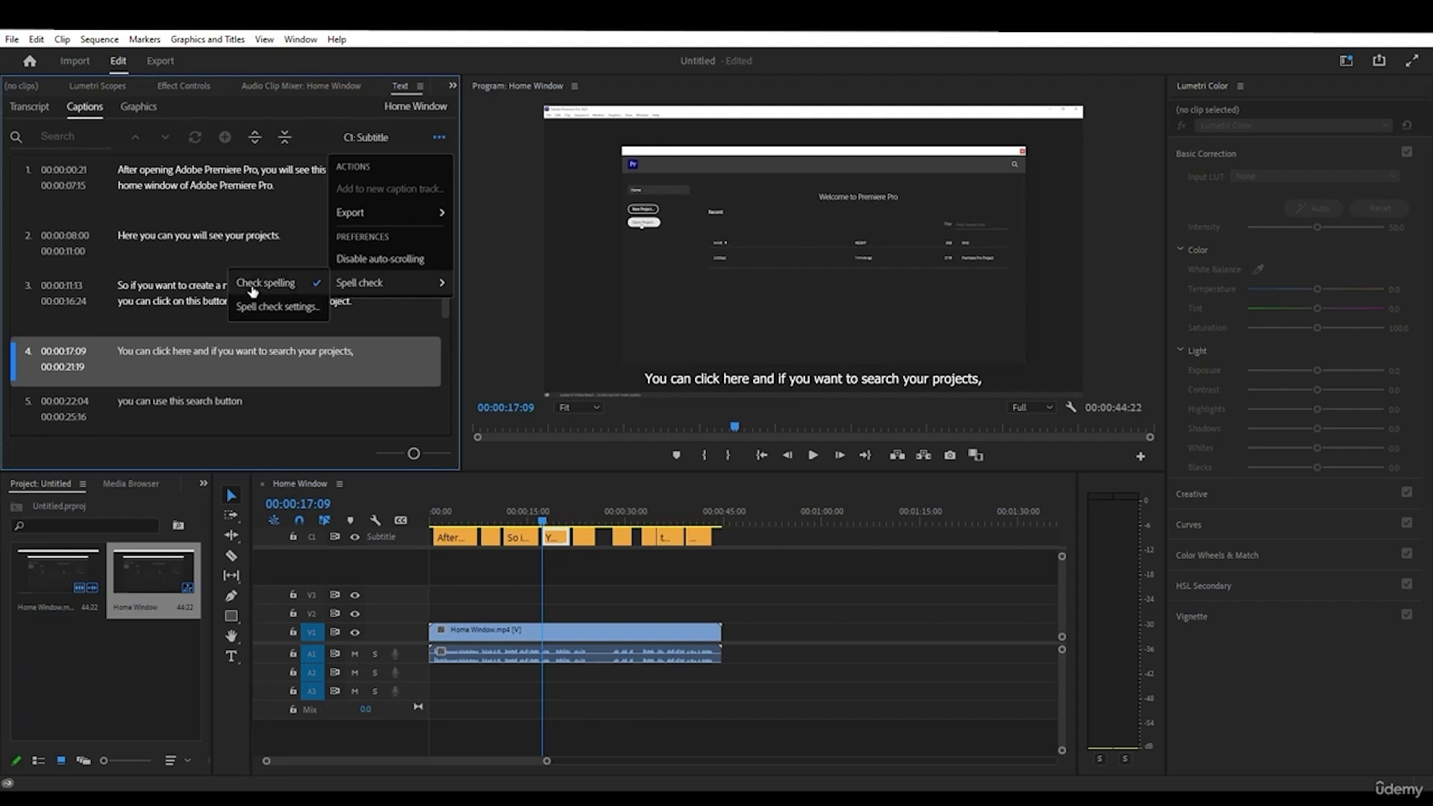
pyautogui.click(394, 427)
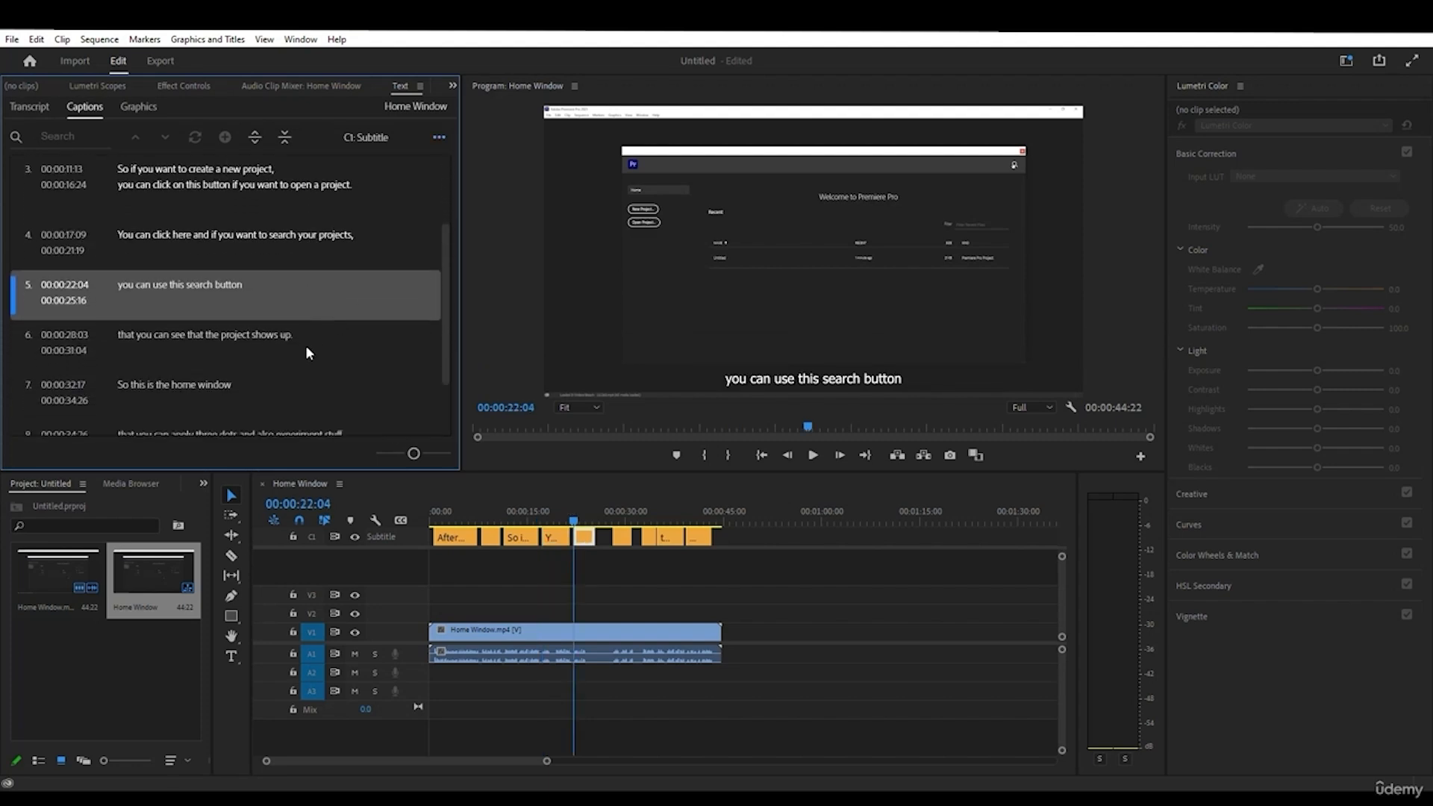
pyautogui.scroll(-2, 322, 345)
pyautogui.scroll(3, 319, 347)
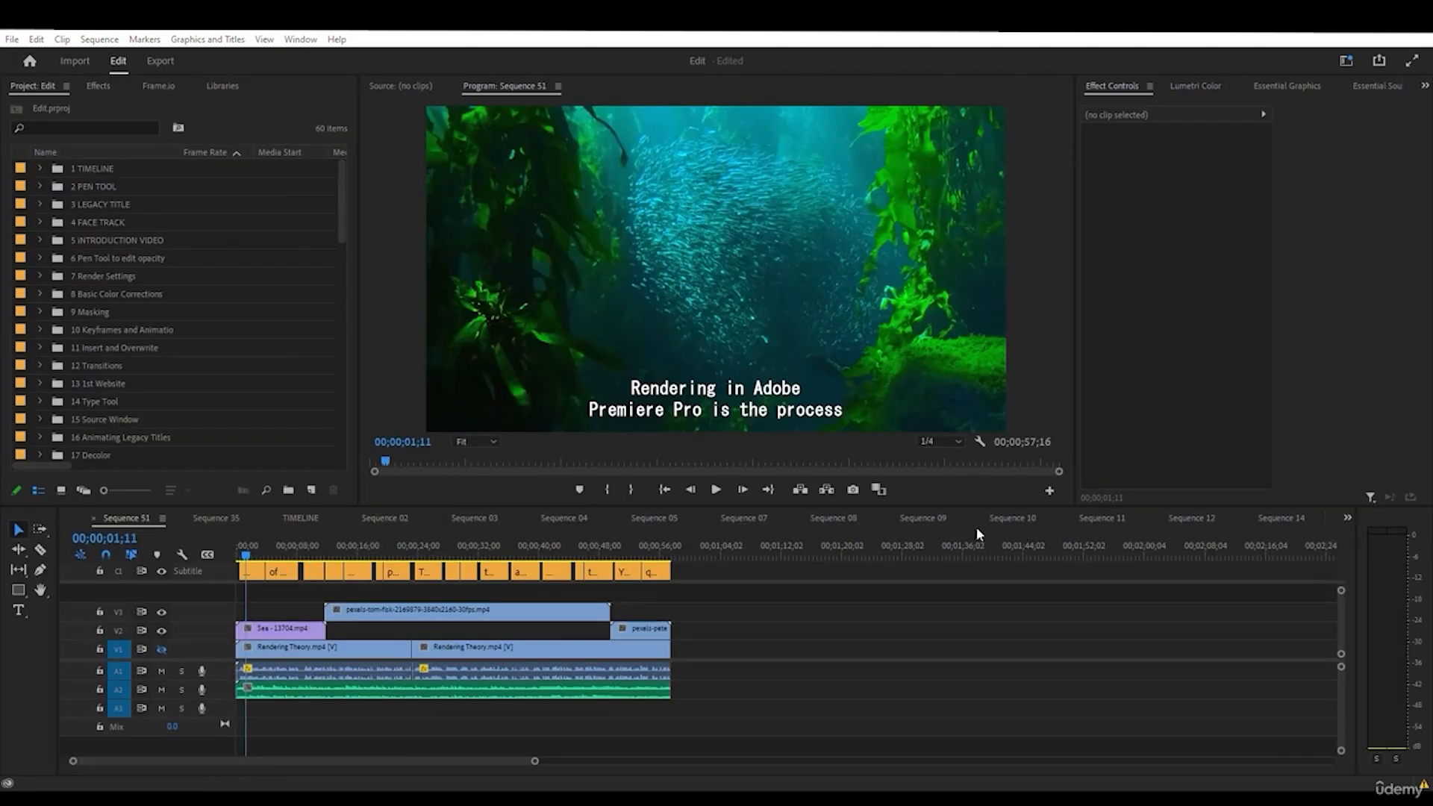
# - Scrub Sequence 51 to about 5 seconds to view its subtitle captions over the footage
pyautogui.click(262, 554)
pyautogui.moveTo(263, 556); pyautogui.dragTo(270, 556)
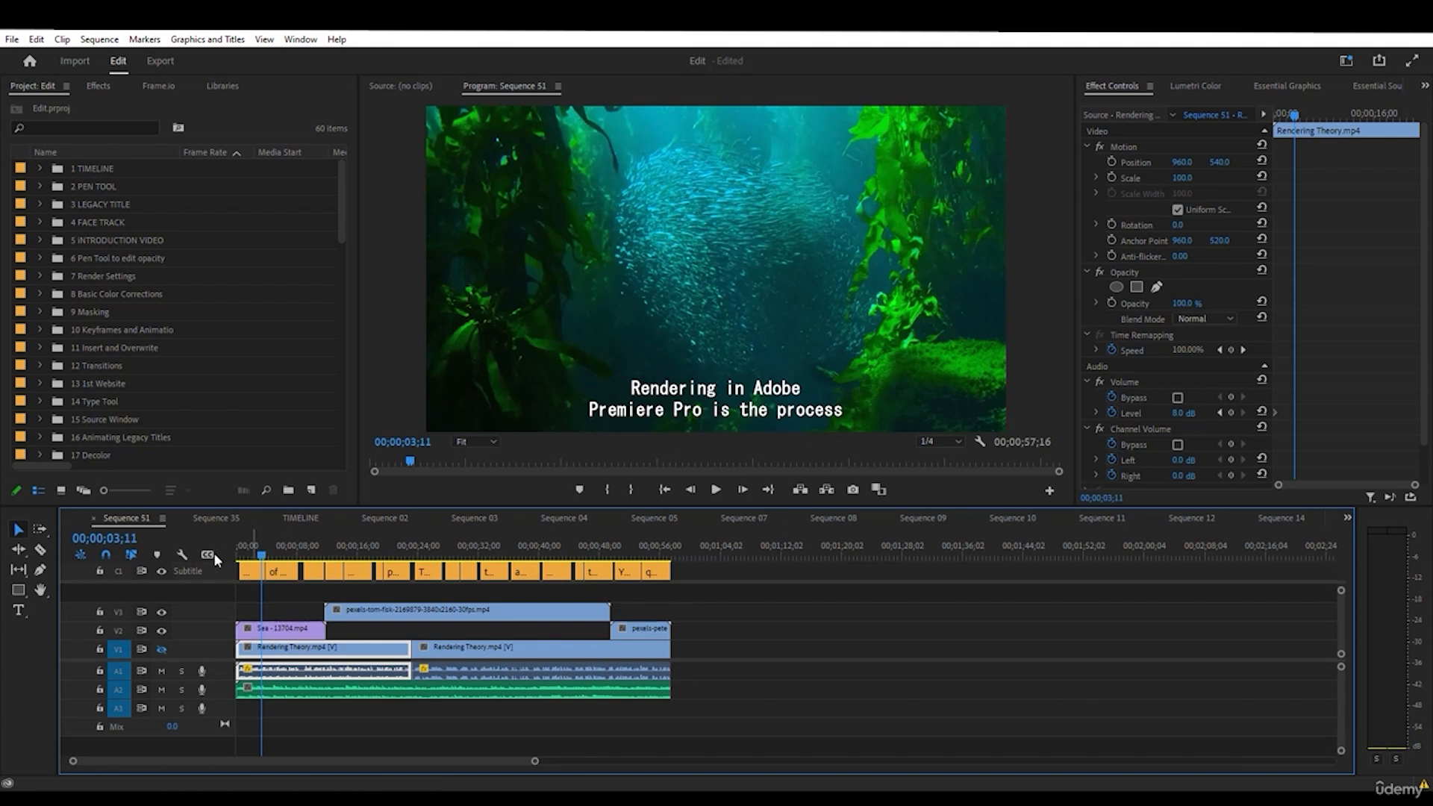
pyautogui.click(271, 557)
pyautogui.moveTo(271, 556); pyautogui.dragTo(280, 555)
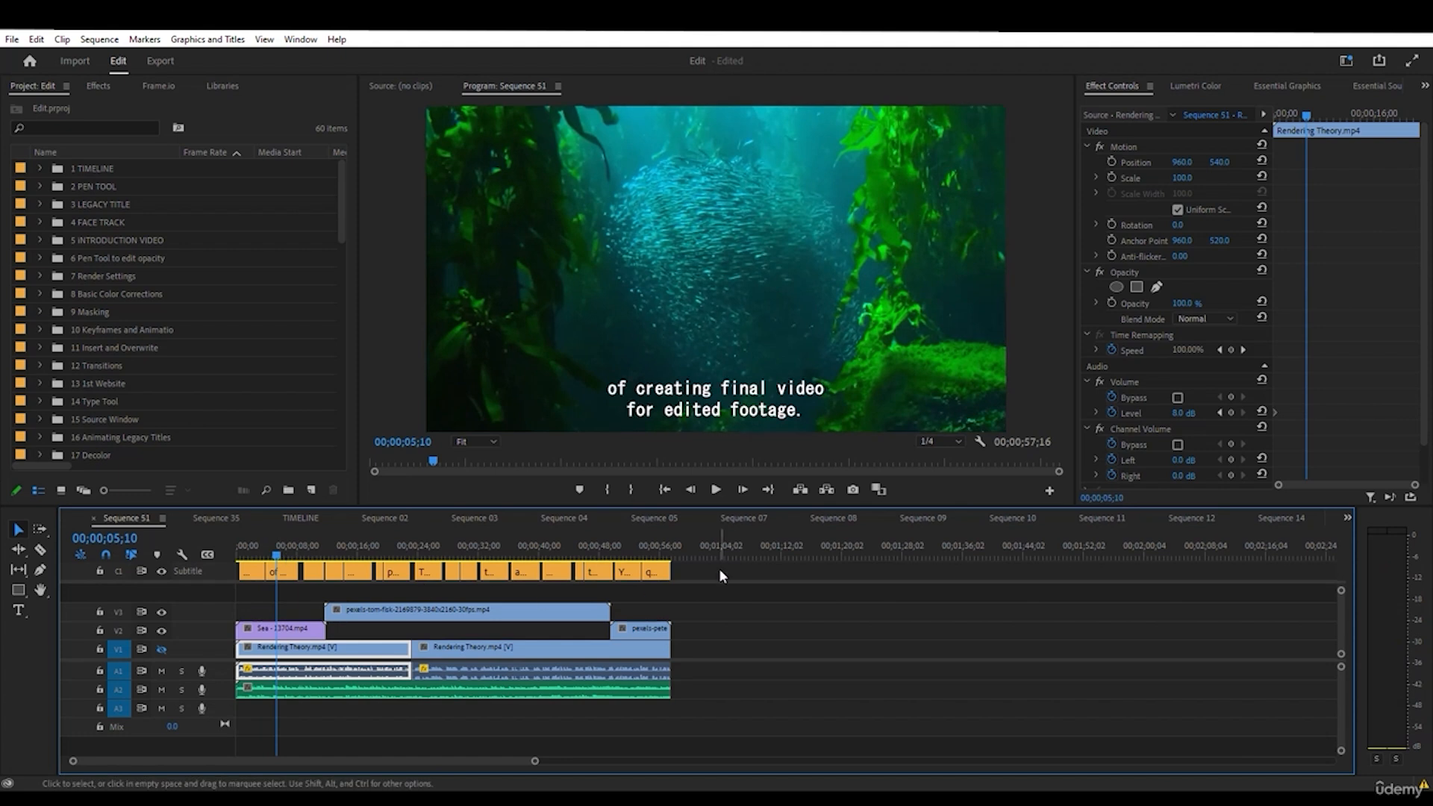
# - Select all captions on the subtitle track, set their font to Trebuchet MS and place them in the frame's centre zone
pyautogui.moveTo(715, 567); pyautogui.dragTo(241, 549)
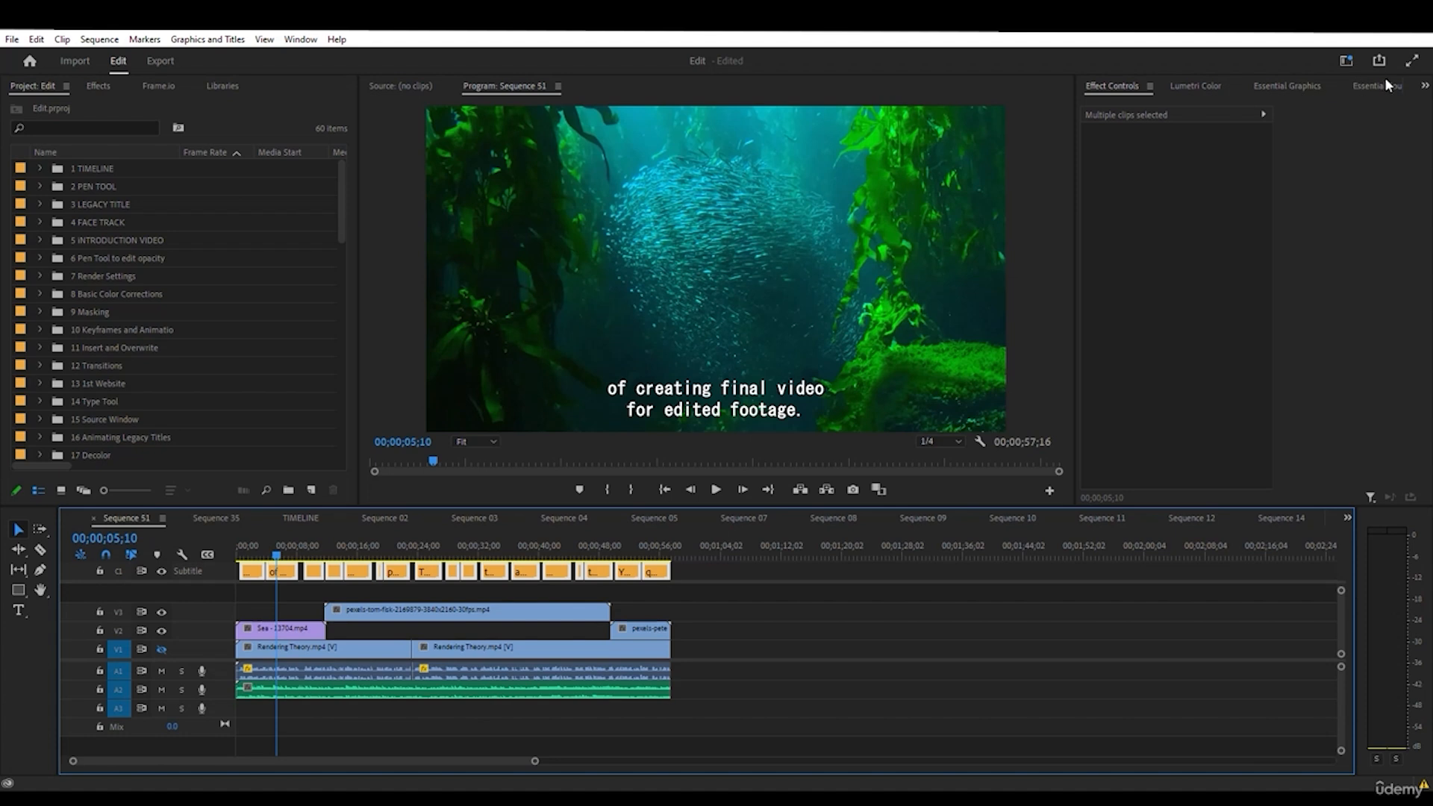
pyautogui.click(1281, 84)
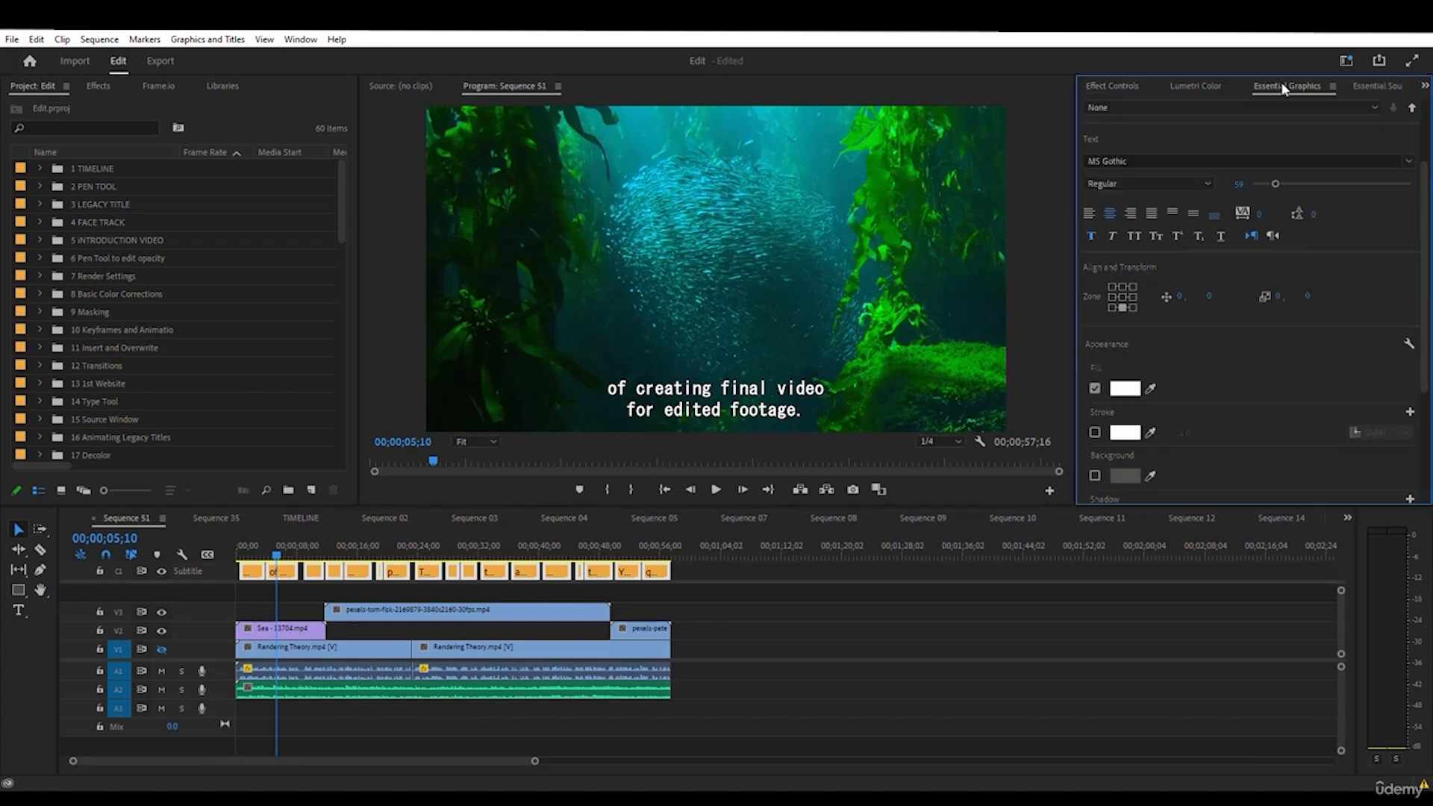
pyautogui.click(1103, 111)
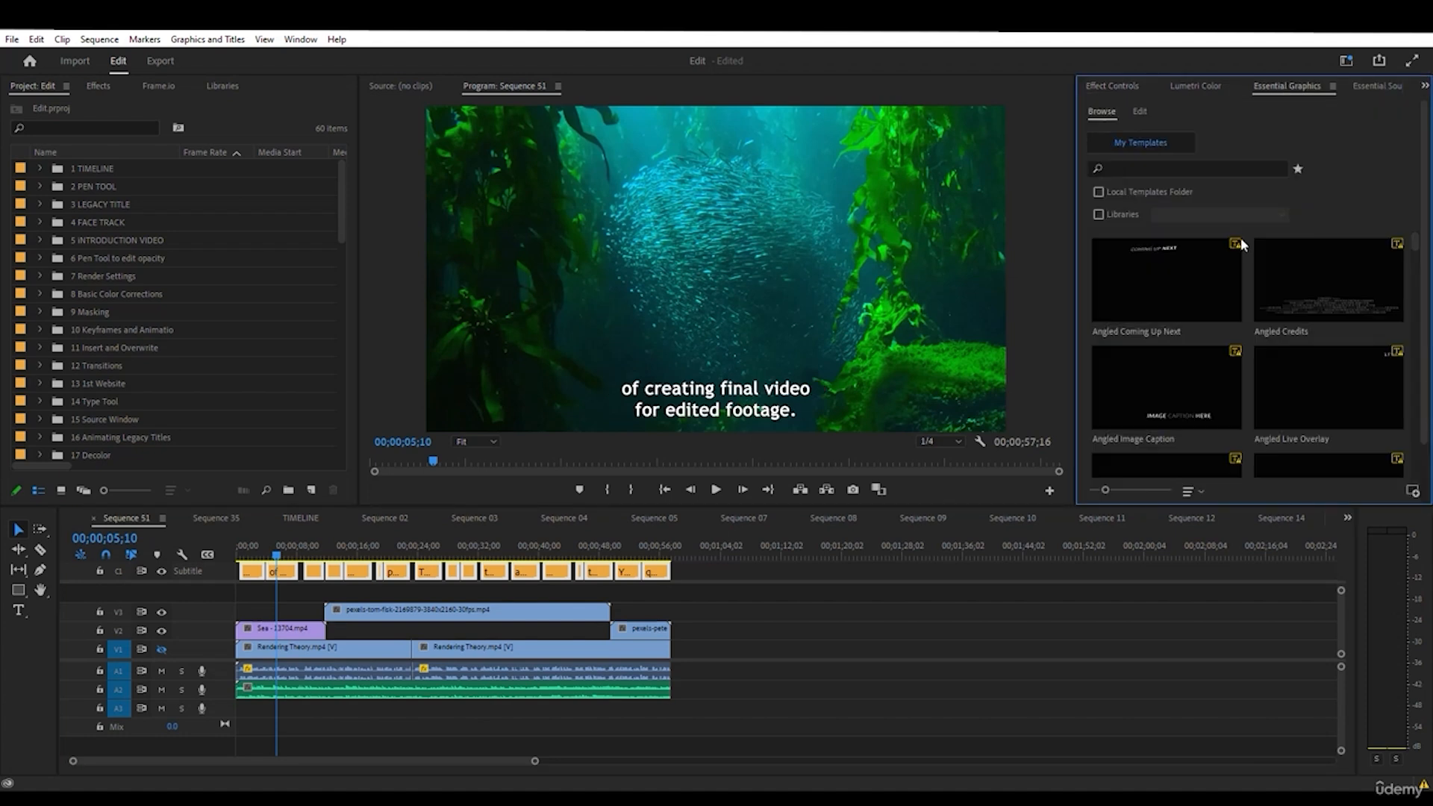
pyautogui.click(1141, 112)
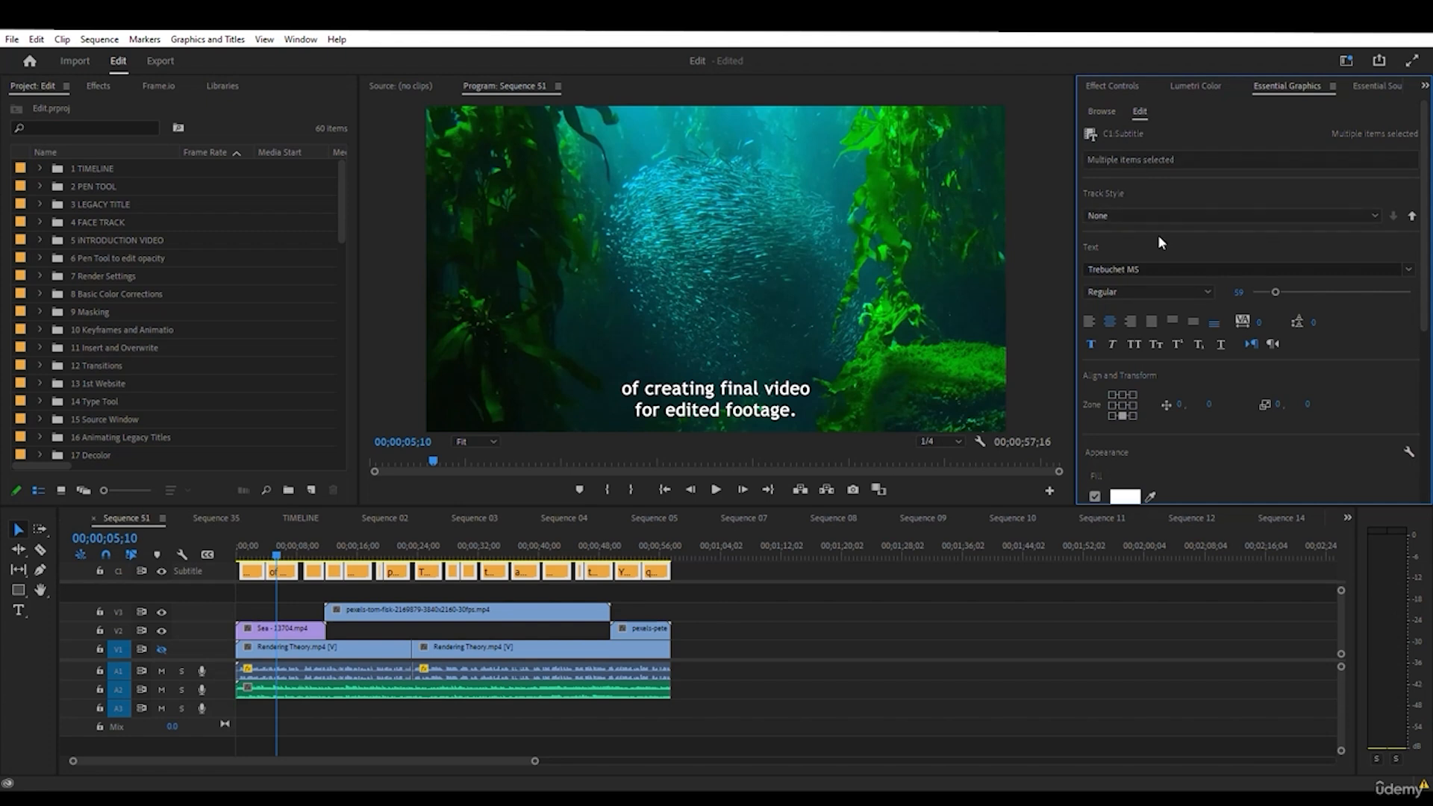
pyautogui.scroll(-5, 1372, 360)
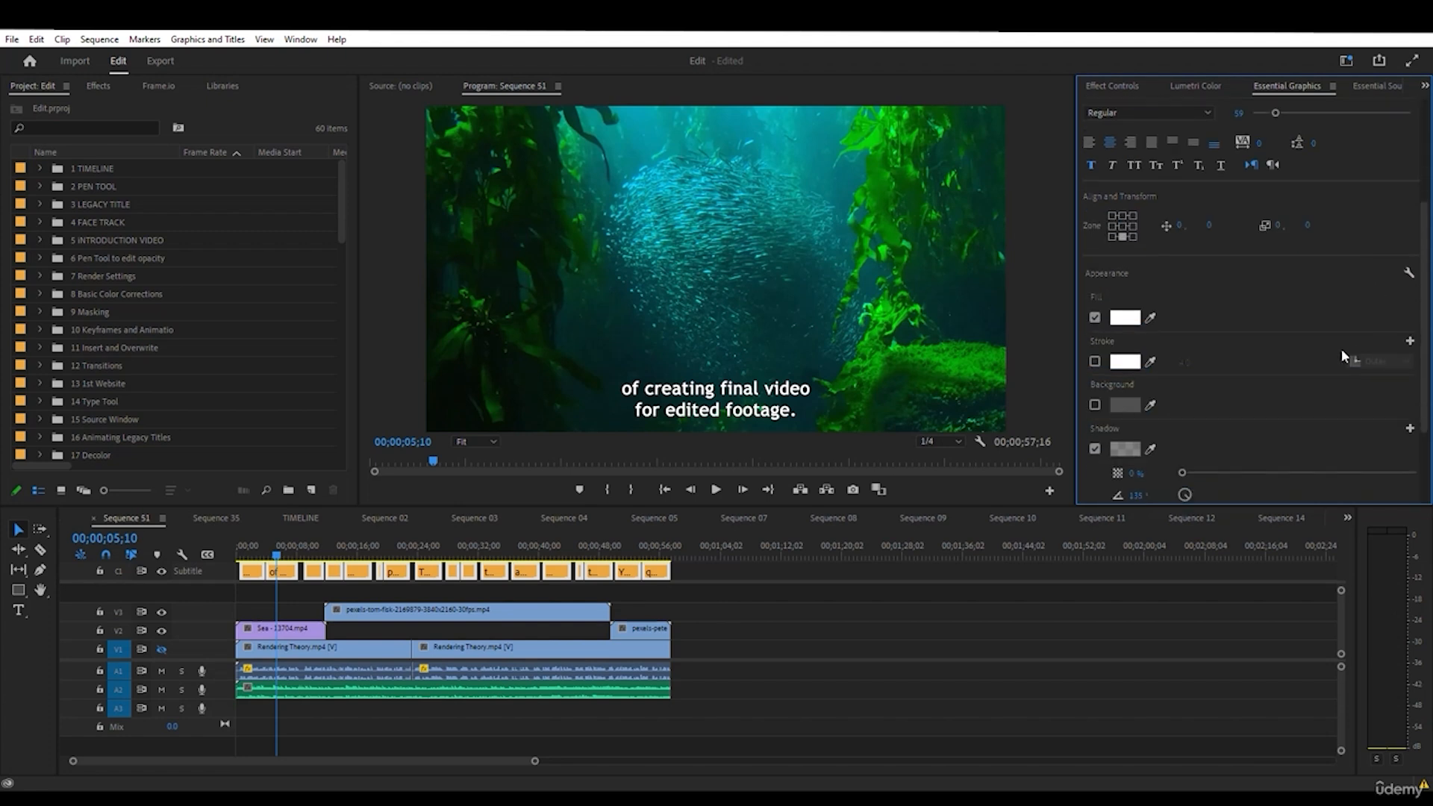
pyautogui.scroll(3, 1321, 306)
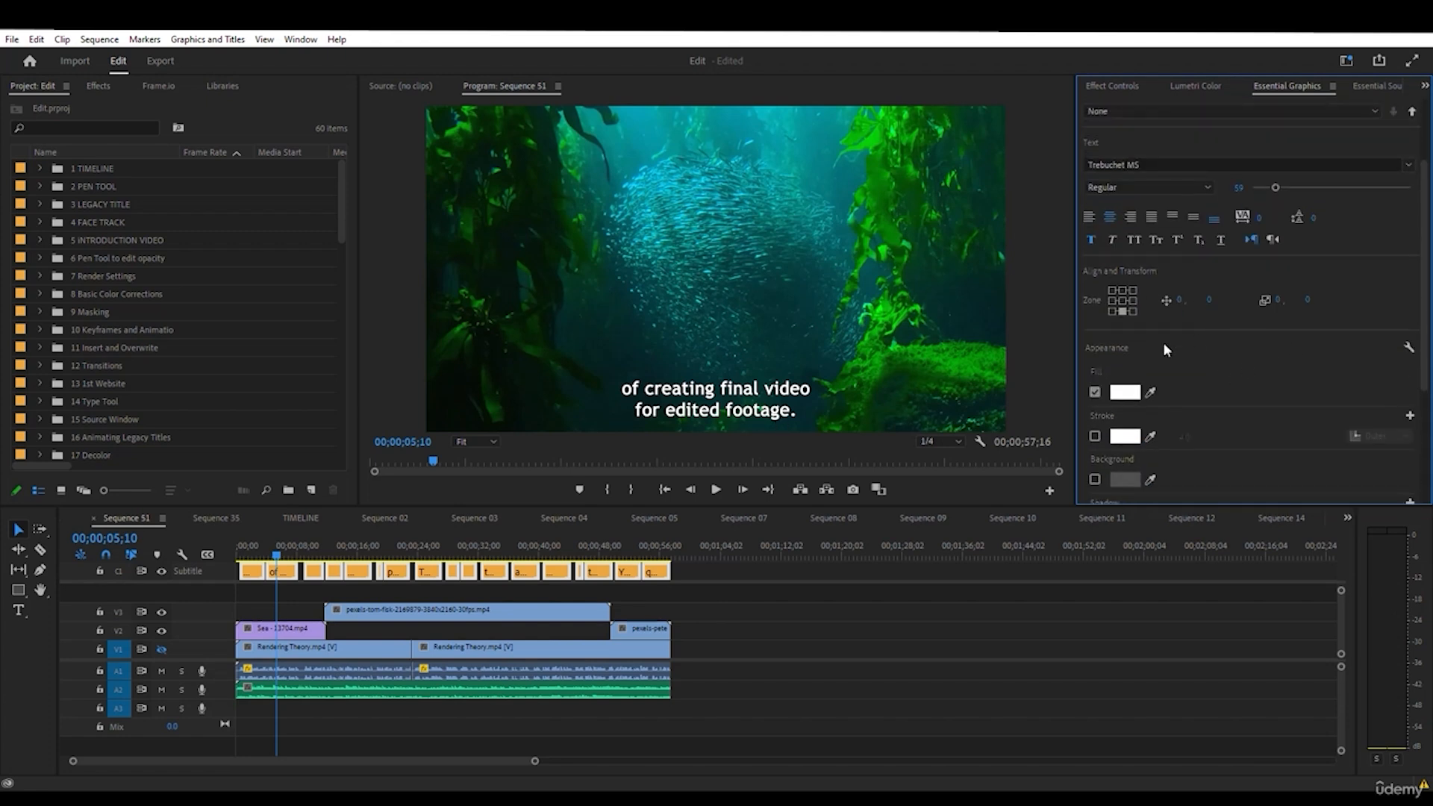
pyautogui.click(1123, 303)
# - Change the font of the selected captions to Tahoma Bold
pyautogui.scroll(3, 1241, 355)
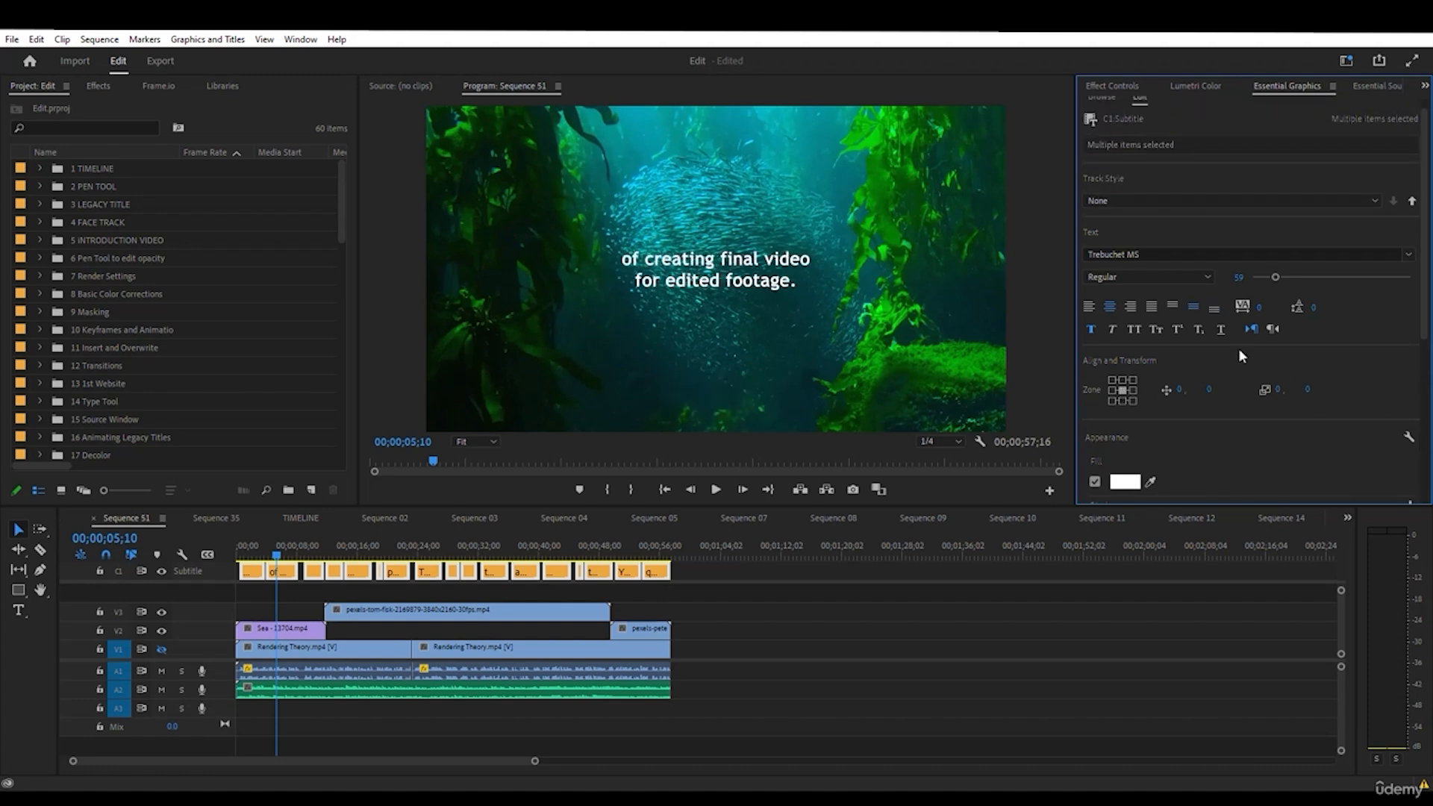
pyautogui.click(1409, 254)
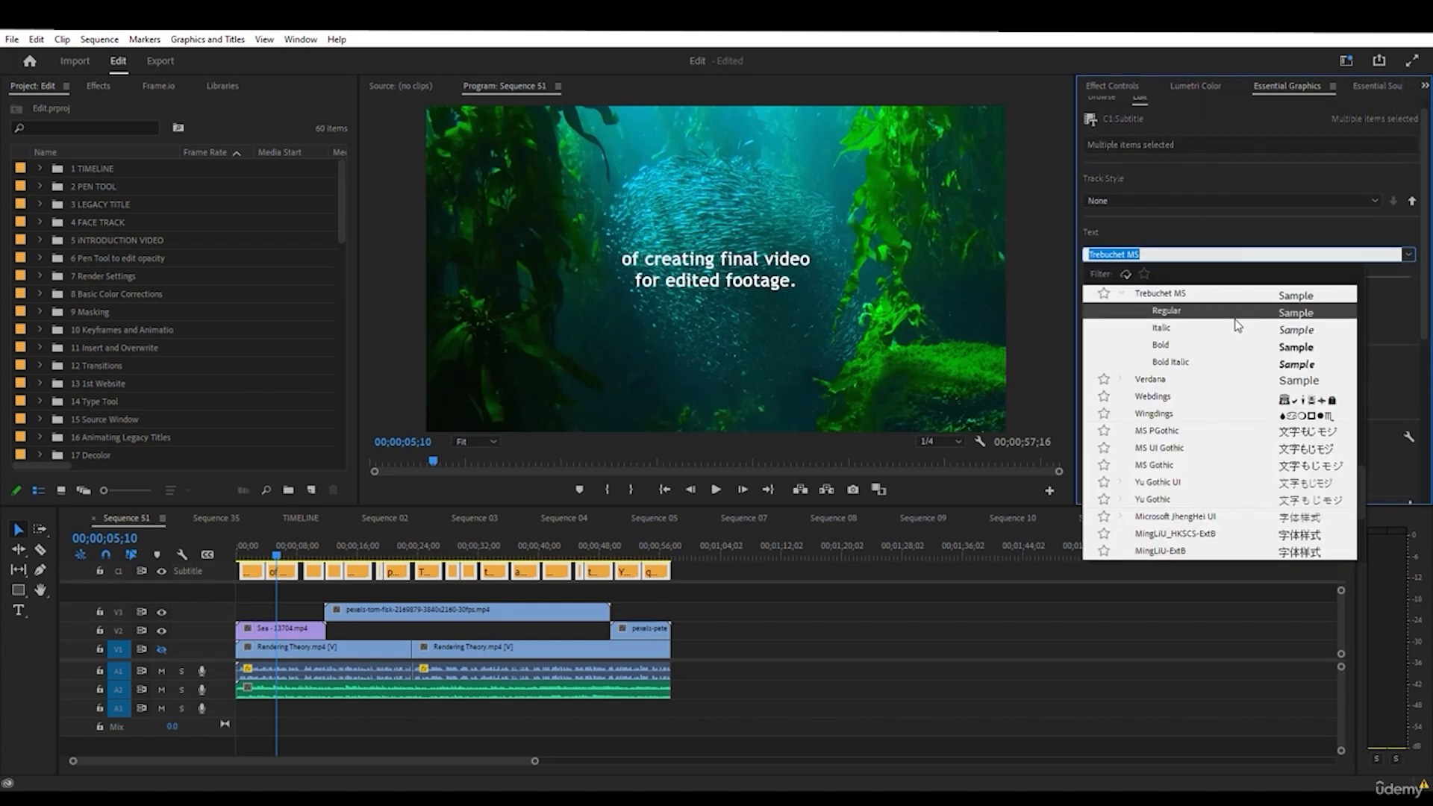
pyautogui.scroll(3, 1275, 409)
pyautogui.click(1281, 415)
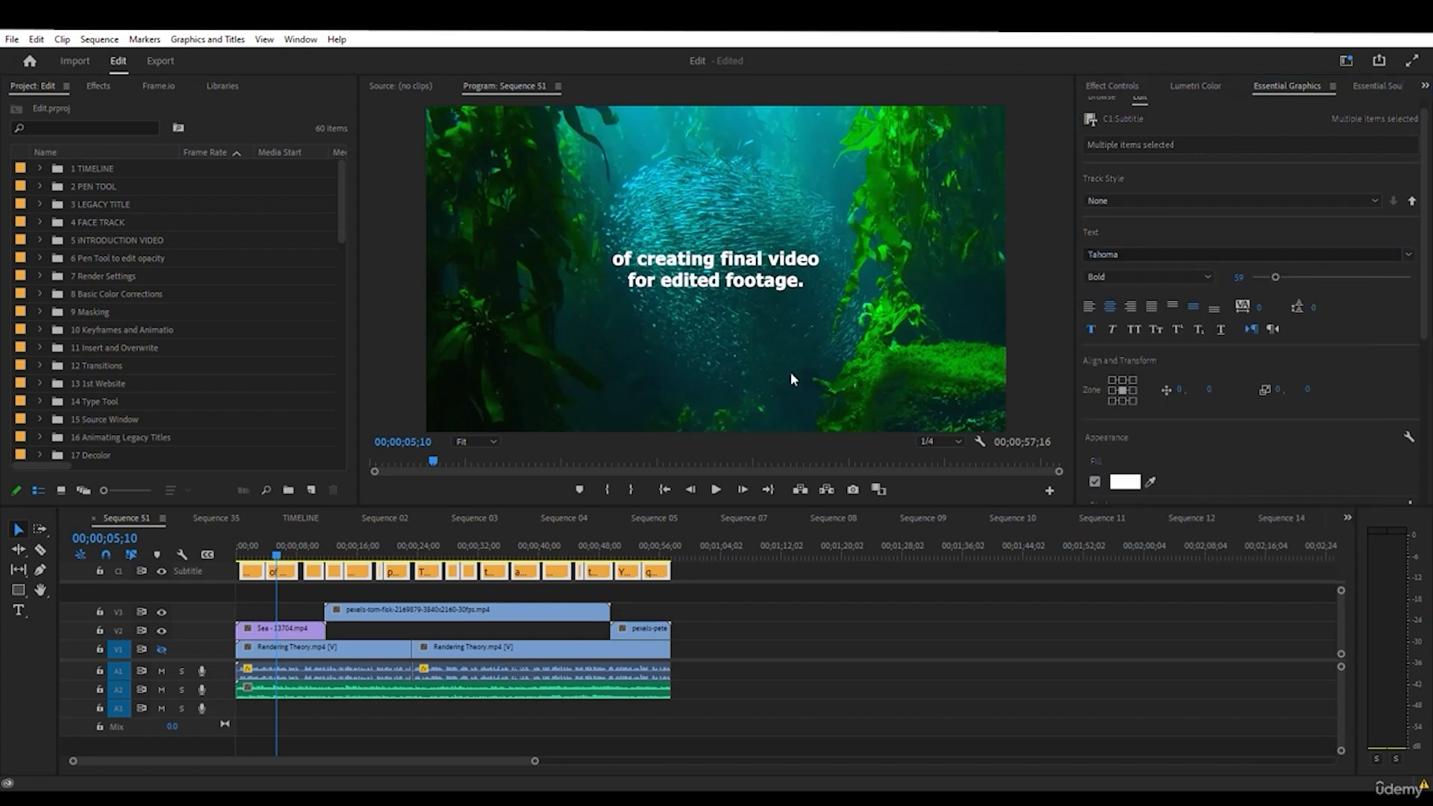
# - Set the captions' font to Microsoft PhagsPa Regular and enlarge the text to size 82
pyautogui.click(1407, 256)
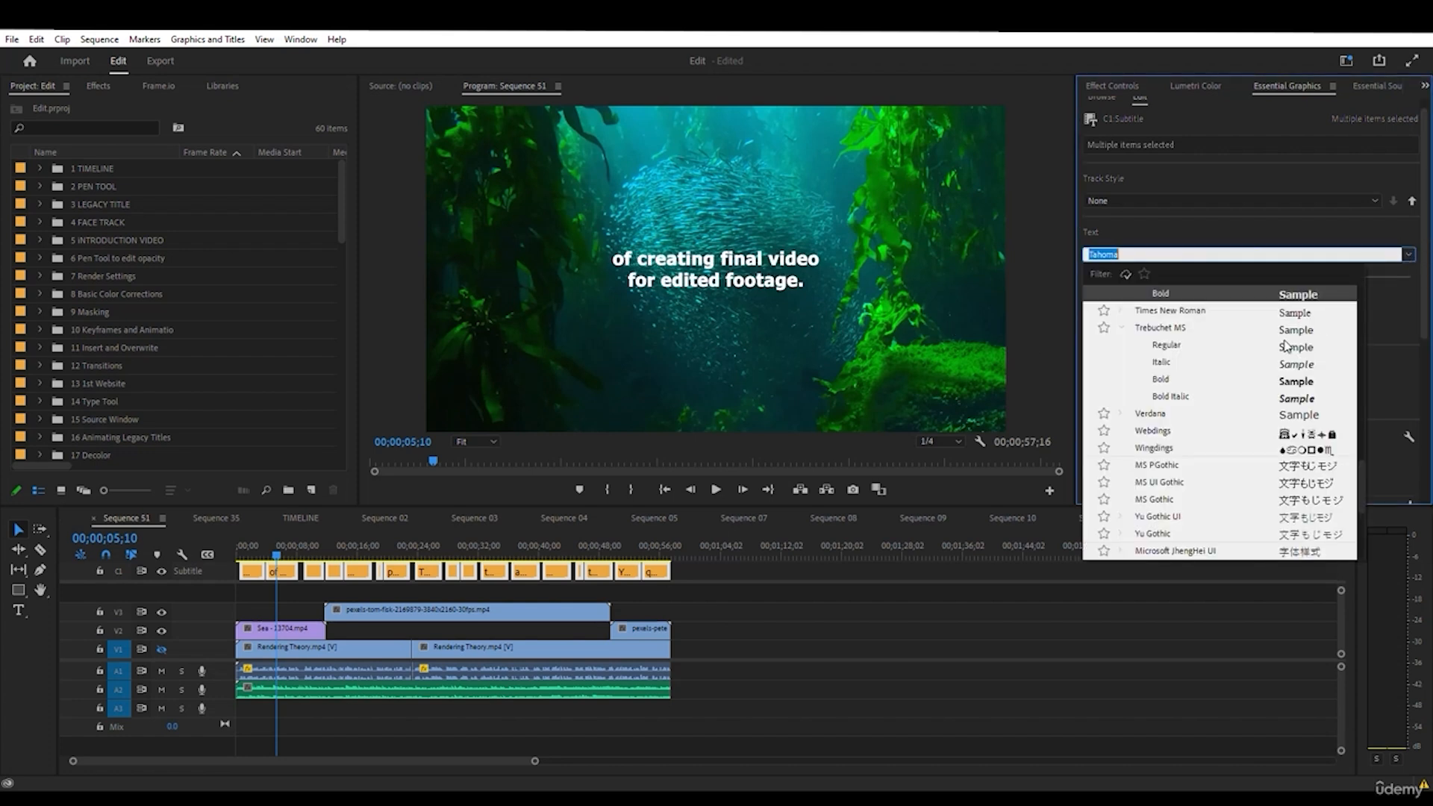
pyautogui.scroll(2, 1216, 379)
pyautogui.click(1229, 354)
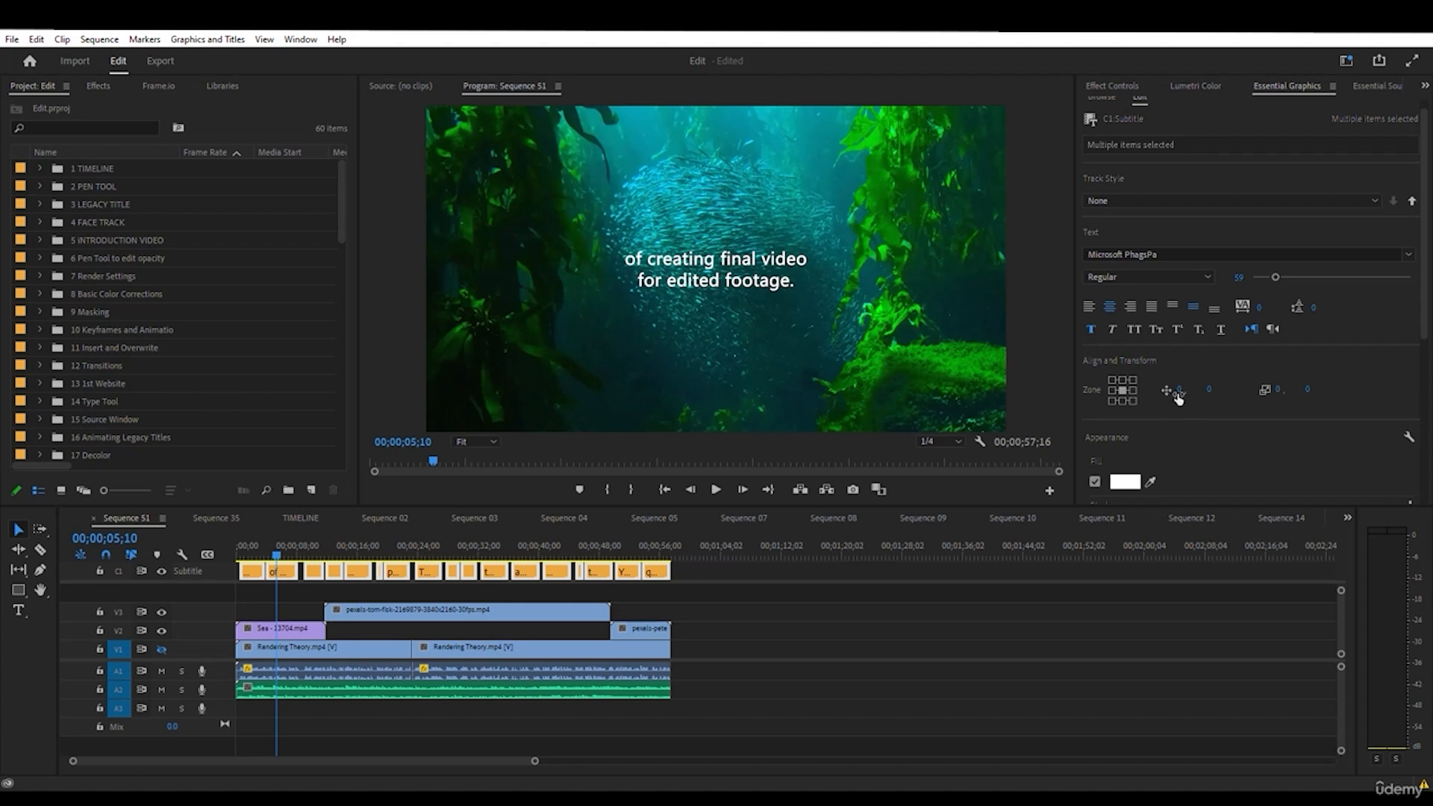
pyautogui.moveTo(1276, 278); pyautogui.dragTo(1285, 278)
# - Set the fill color of all captions to orange (FF7200)
pyautogui.scroll(-3, 1225, 369)
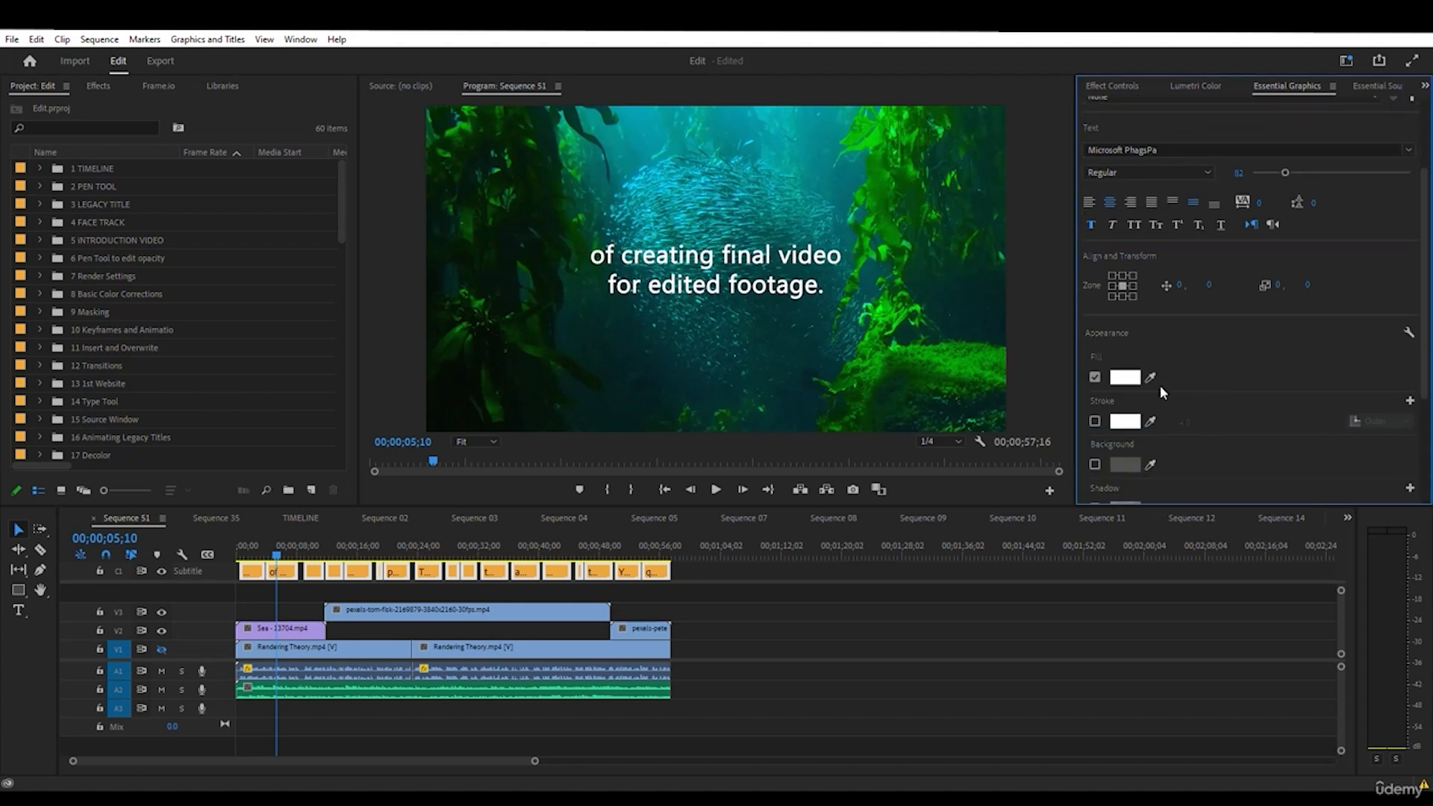
pyautogui.click(1126, 377)
pyautogui.click(745, 422)
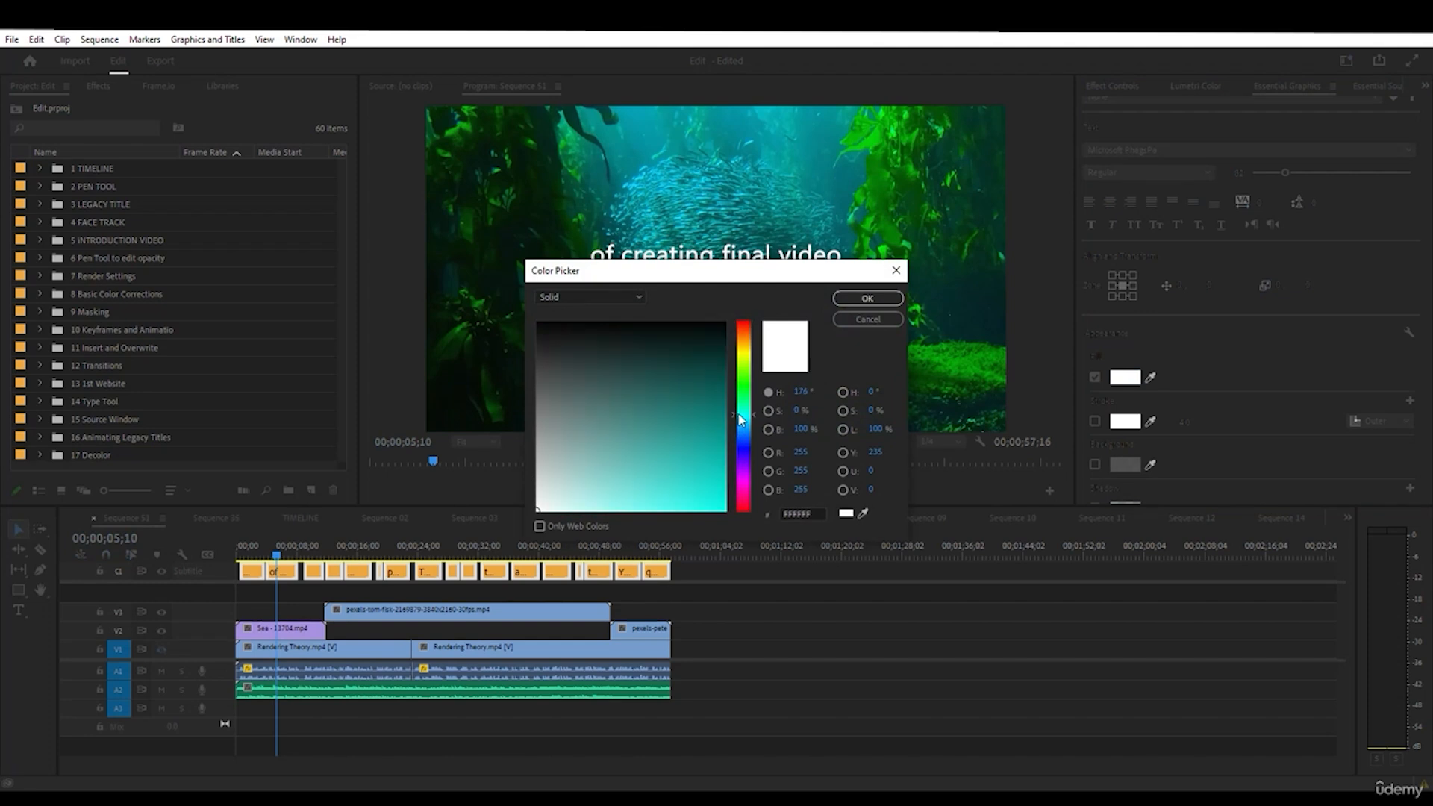
pyautogui.moveTo(745, 423); pyautogui.dragTo(742, 341)
pyautogui.click(713, 430)
pyautogui.click(868, 298)
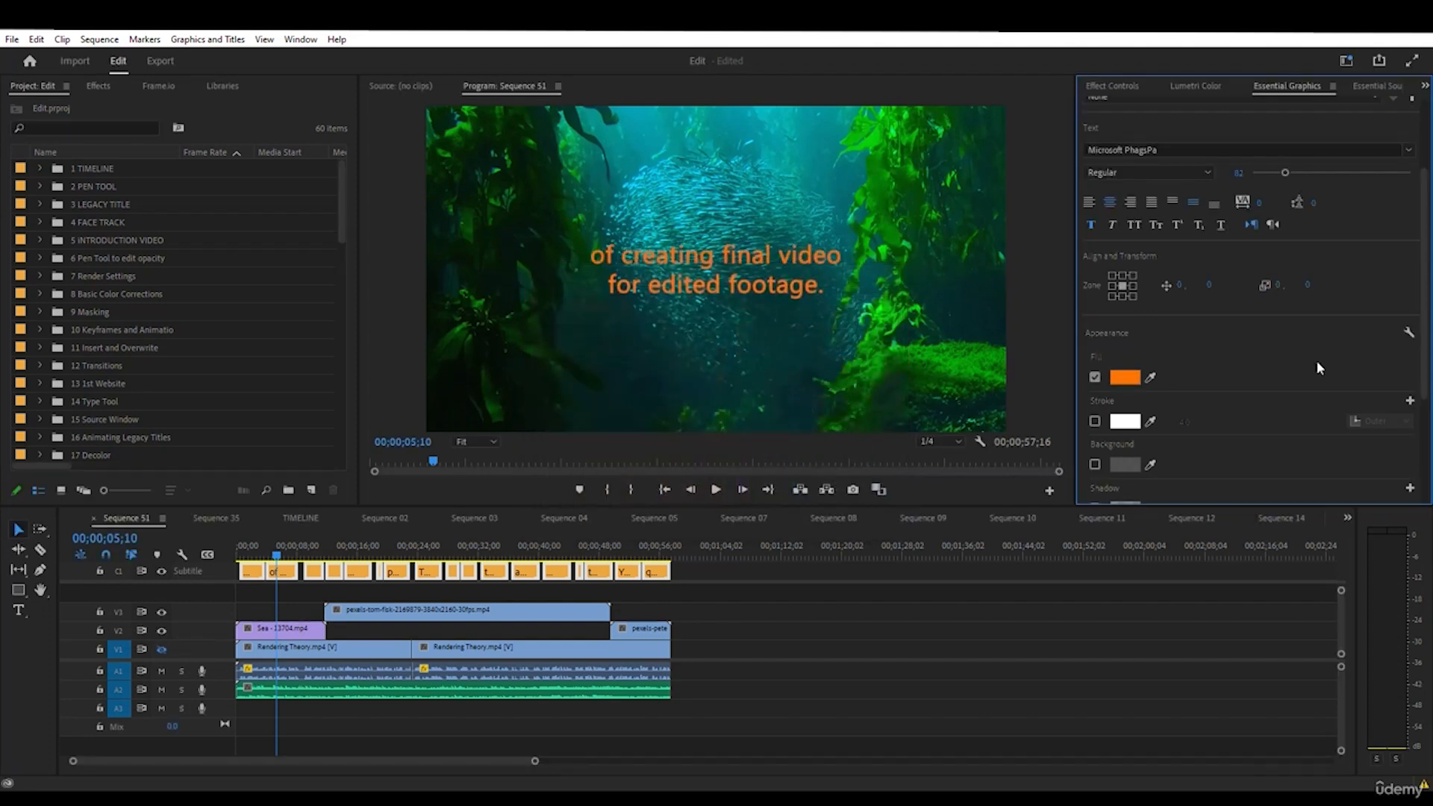
# - Strengthen the captions' shadow with opacity 100%, distance 22.2, size 14.3 and blur 30, and check it on the first caption
pyautogui.scroll(-2, 1222, 369)
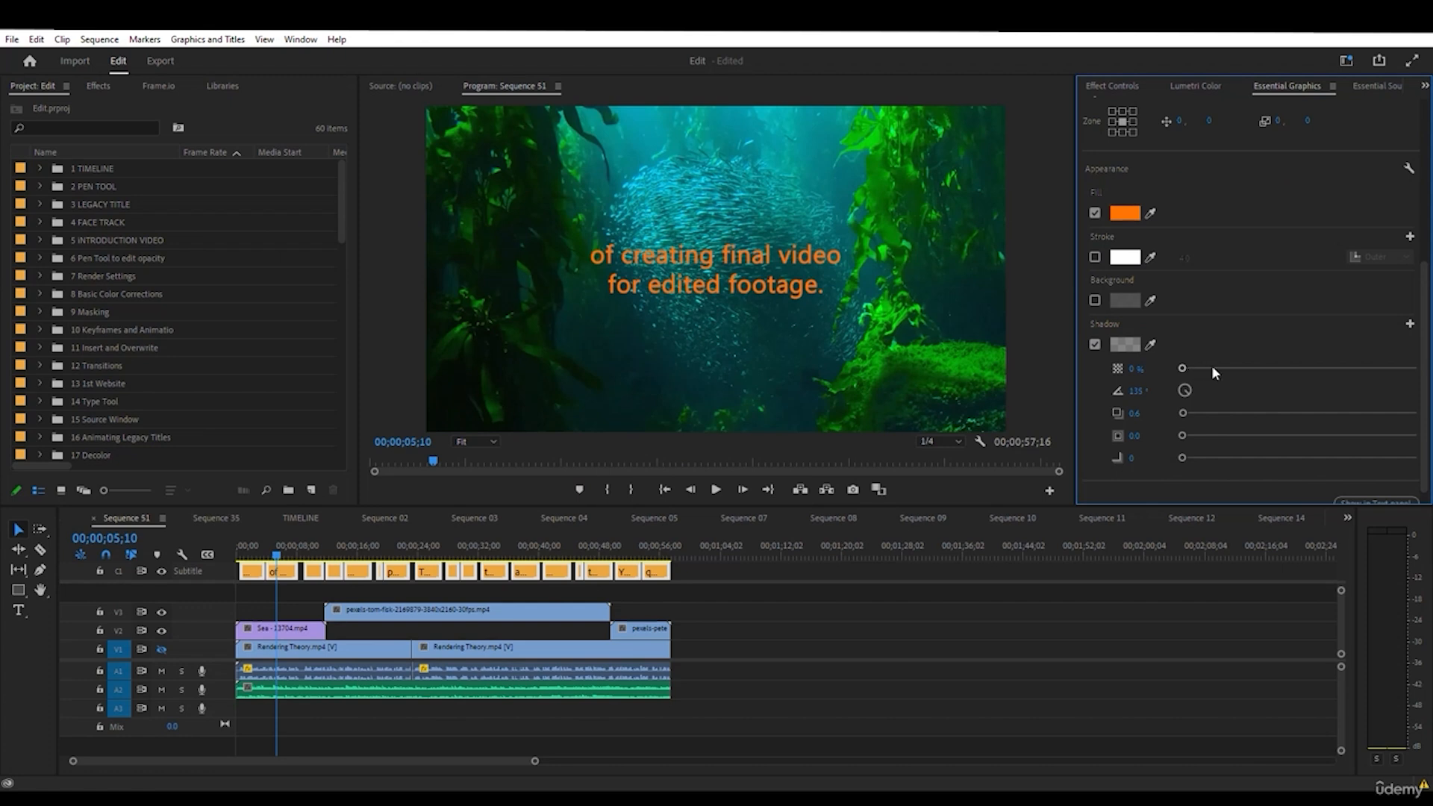
pyautogui.moveTo(1185, 368); pyautogui.dragTo(1245, 367)
pyautogui.moveTo(1335, 367); pyautogui.dragTo(1431, 364)
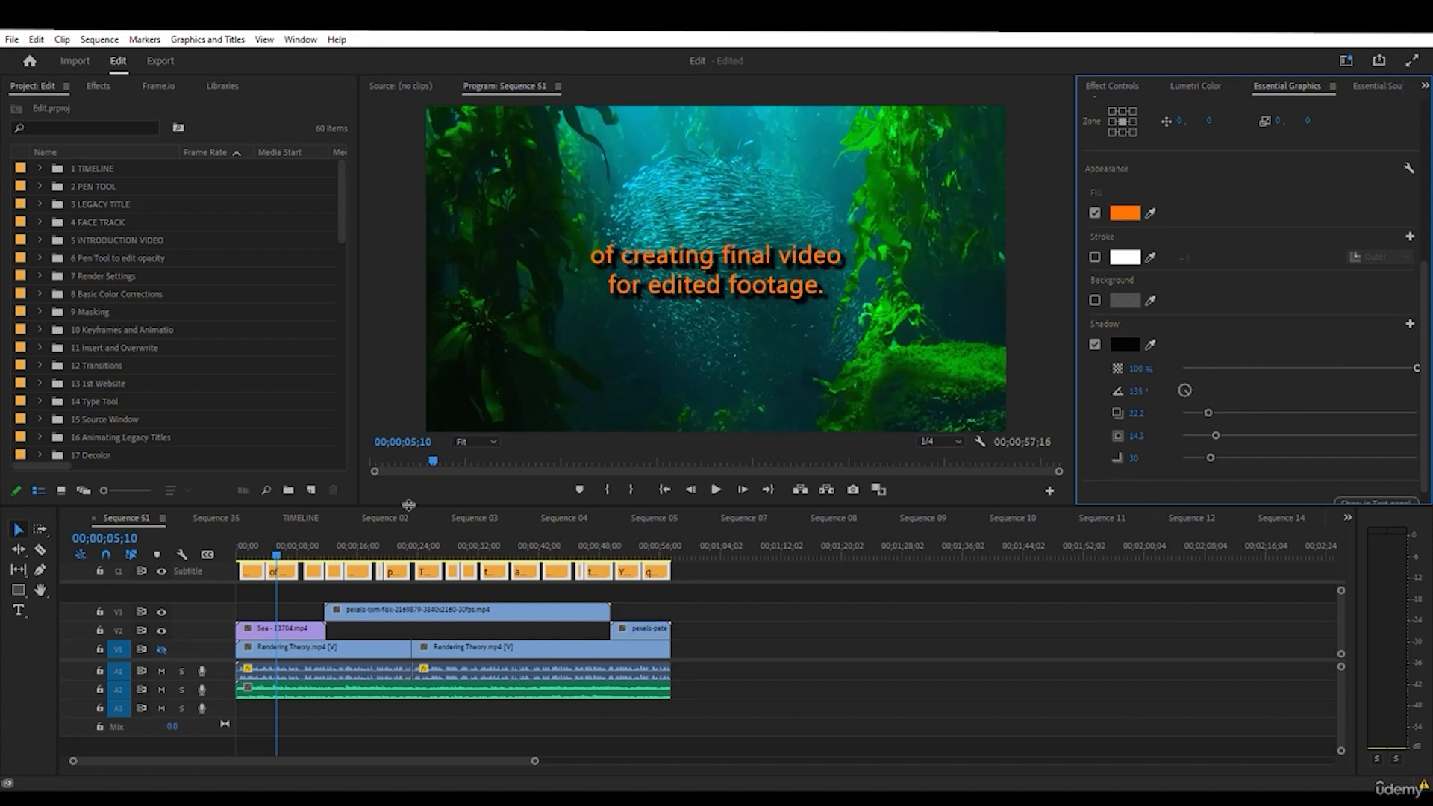
pyautogui.moveTo(276, 552); pyautogui.dragTo(245, 551)
pyautogui.click(337, 550)
# - Color only the word "editing" blue (008AFF) in the caption "temporary video files for smoother editing playback", and deselect the caption
pyautogui.click(495, 576)
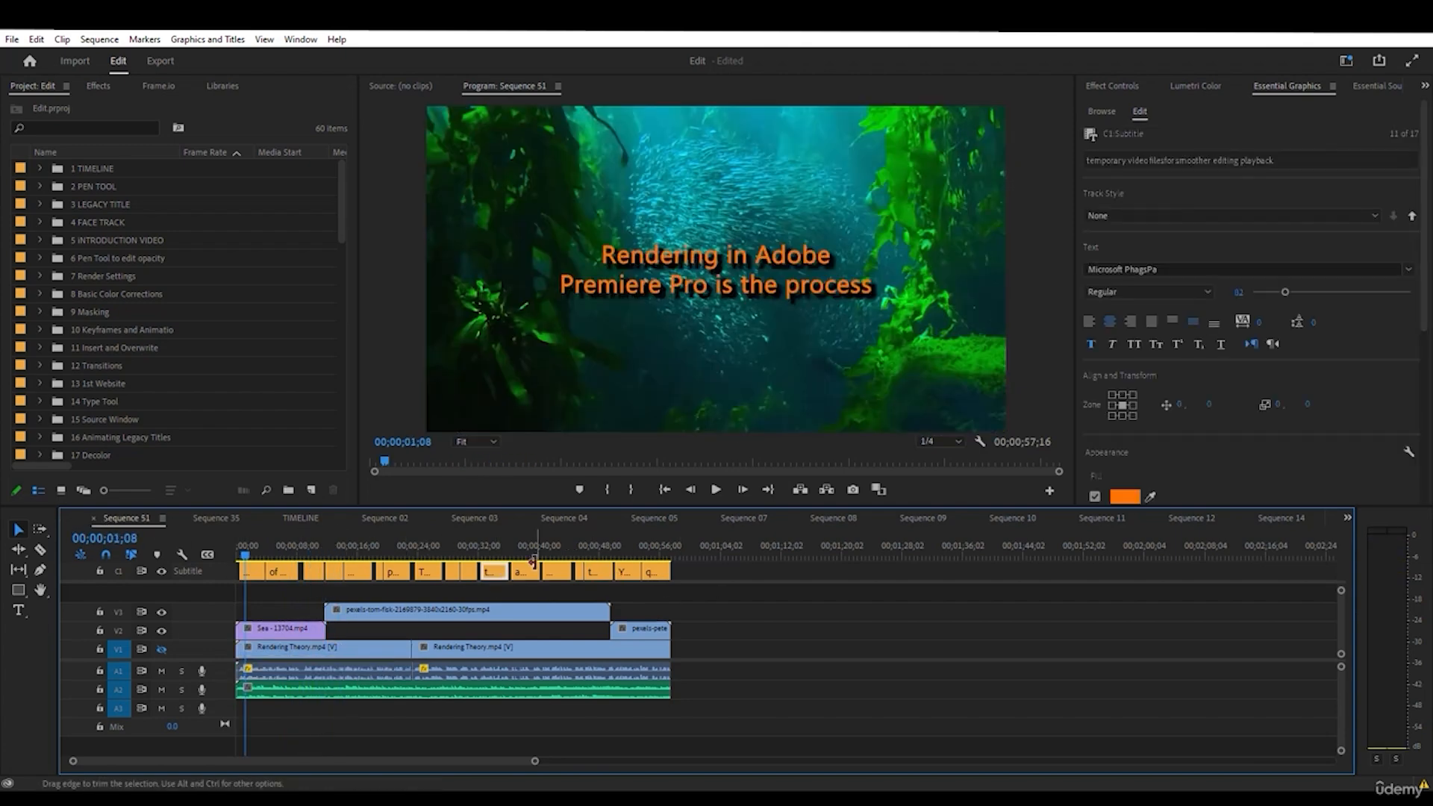
pyautogui.click(491, 552)
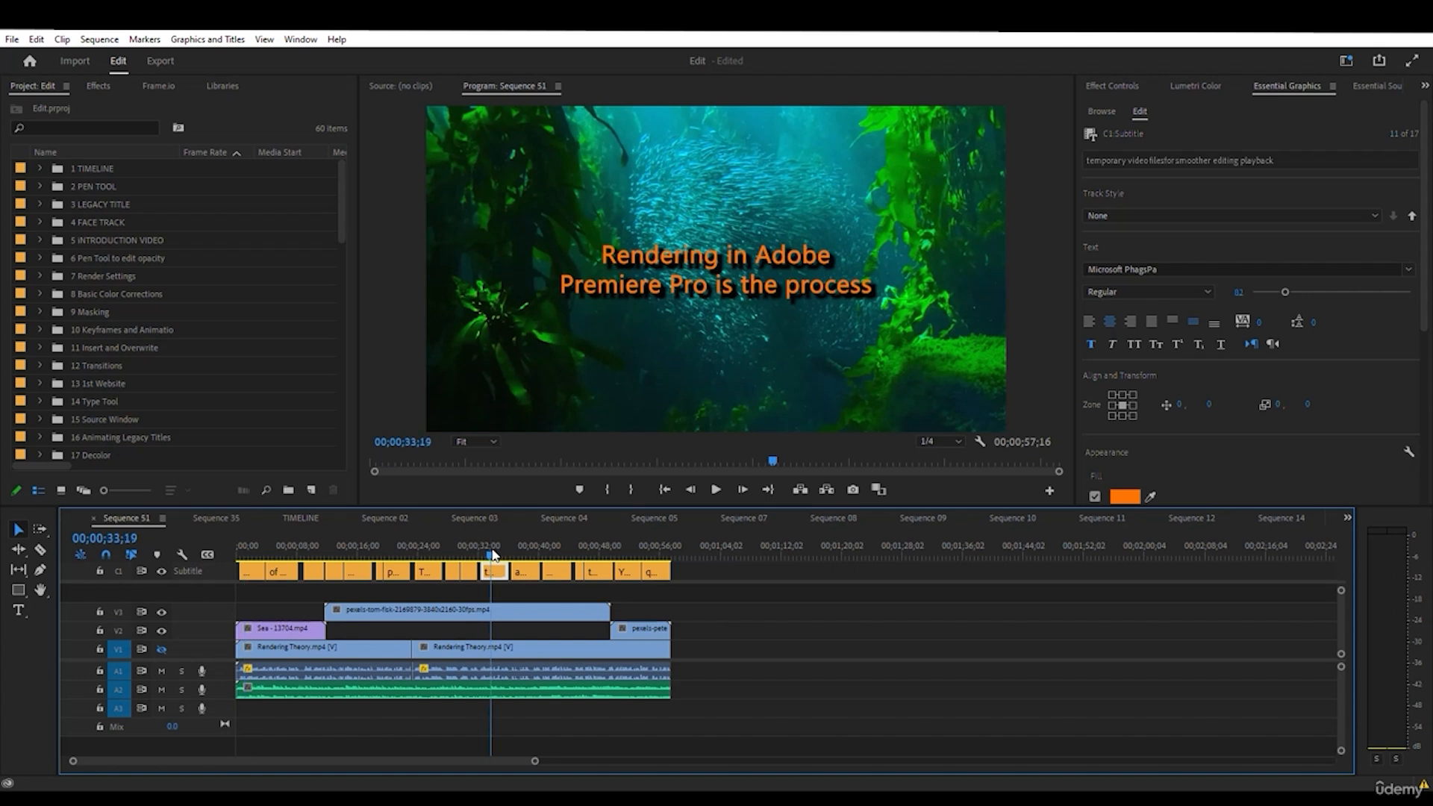
pyautogui.doubleClick(748, 280)
pyautogui.click(746, 283)
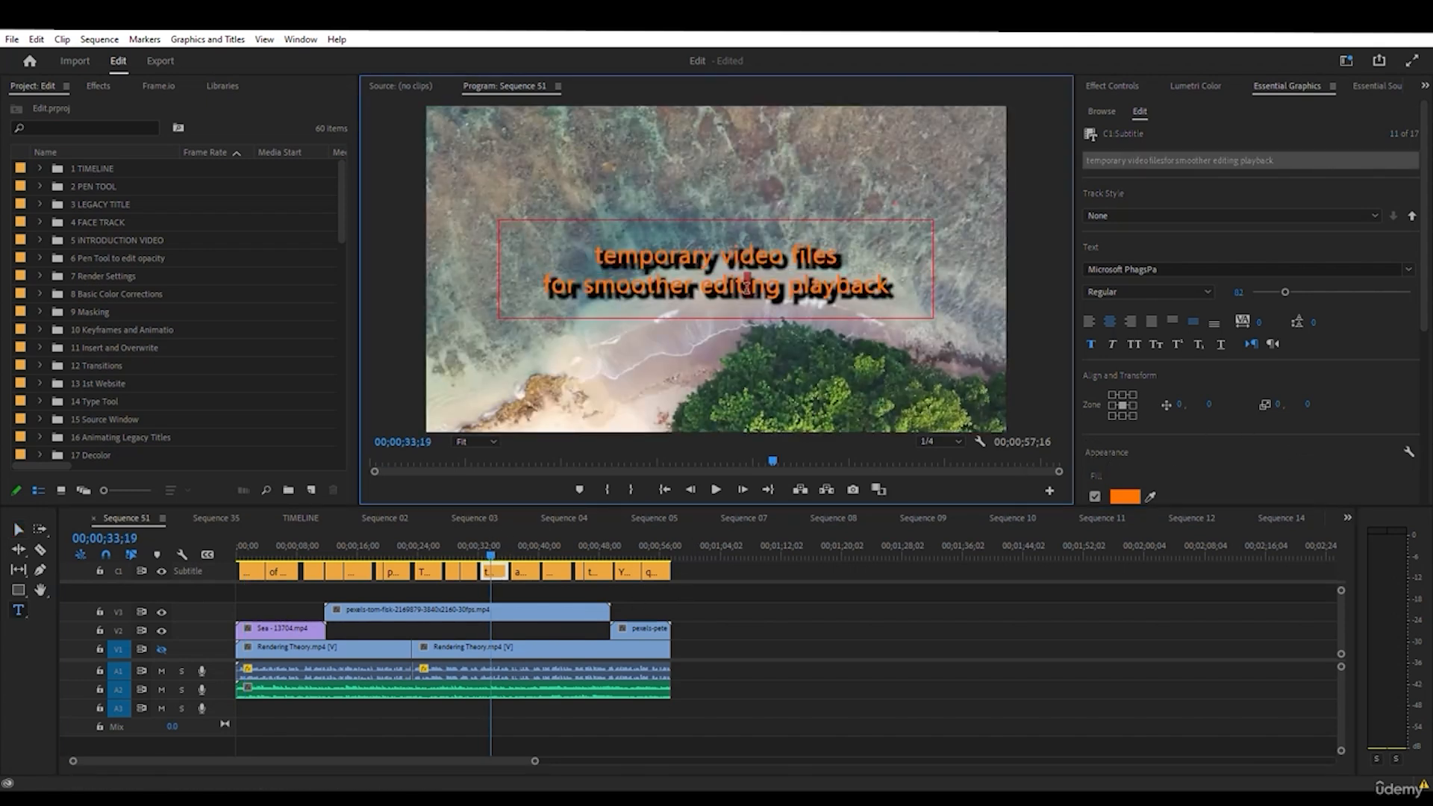
pyautogui.doubleClick(746, 284)
pyautogui.click(1117, 499)
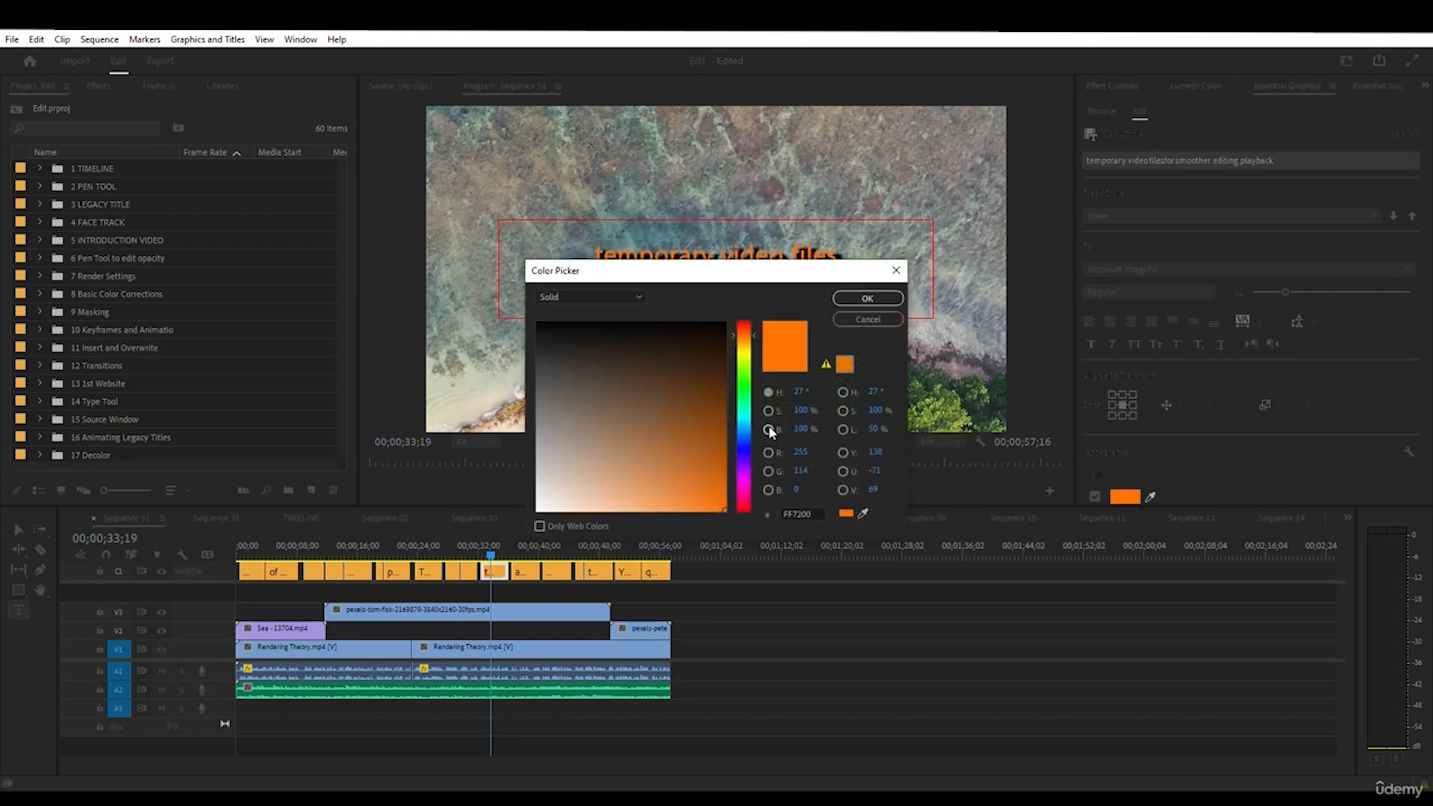
pyautogui.click(744, 431)
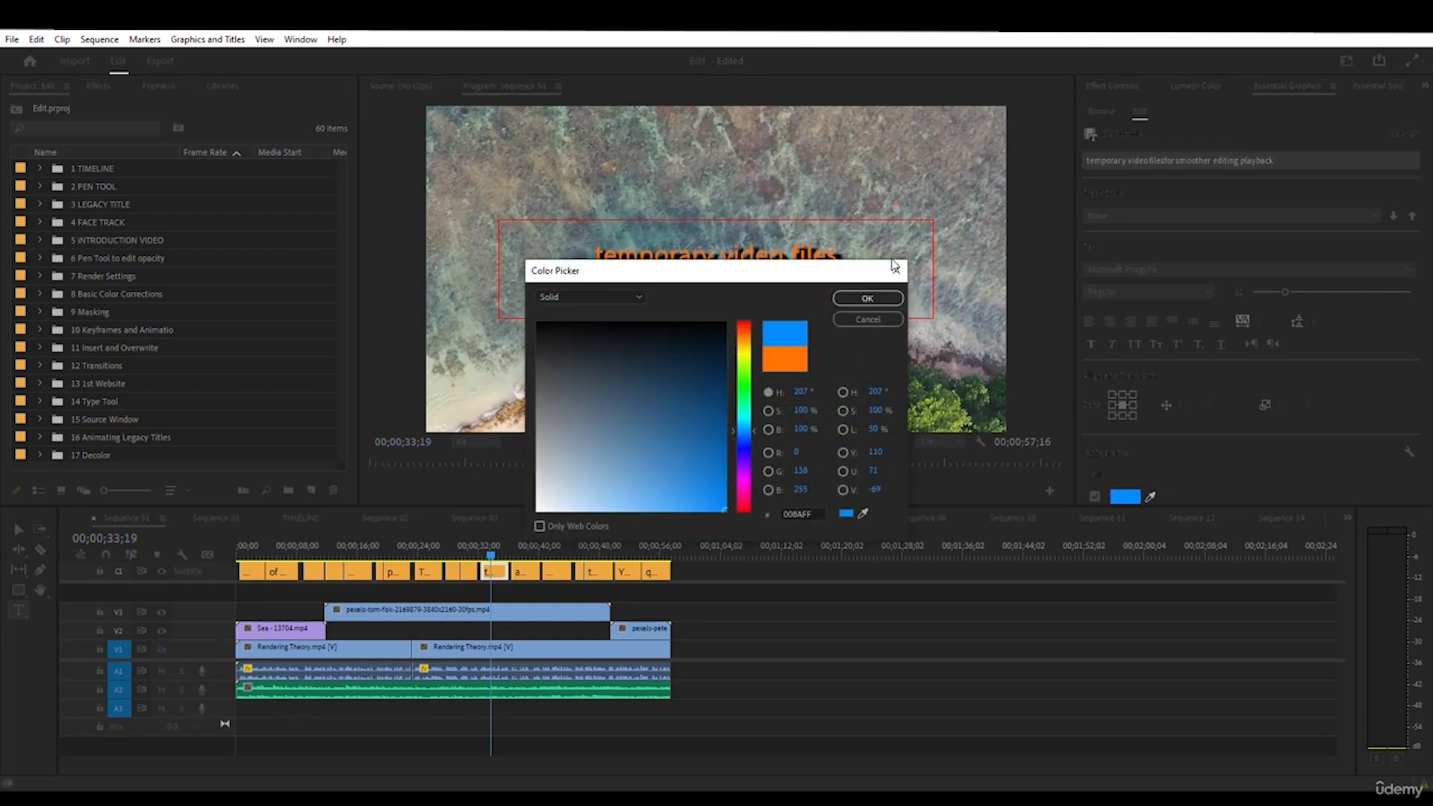
pyautogui.click(867, 298)
pyautogui.click(493, 577)
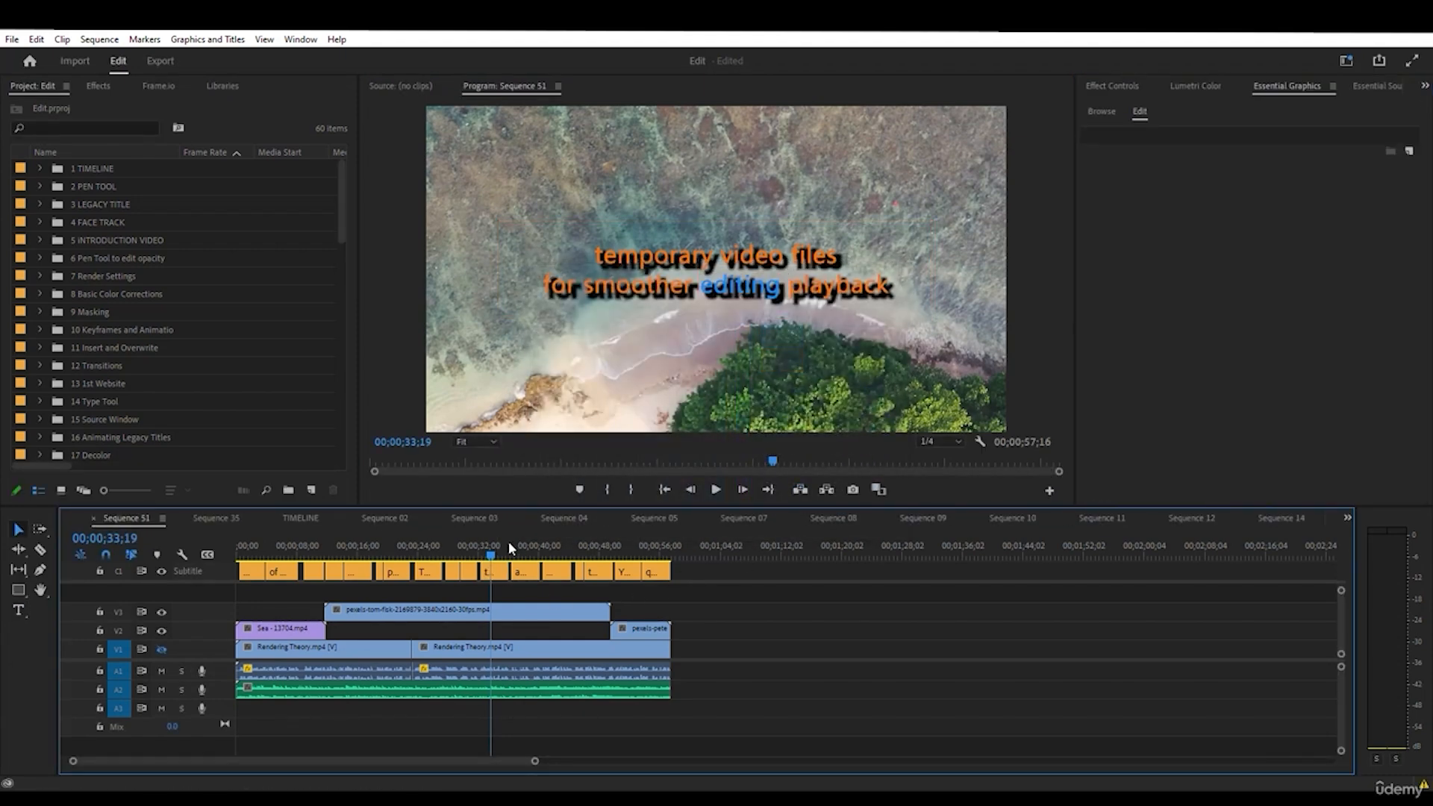
# - Select every caption on the subtitle track again to review their shared text settings
pyautogui.moveTo(491, 553)
pyautogui.mouseDown()
pyautogui.moveTo(468, 551)
pyautogui.moveTo(511, 551)
pyautogui.mouseUp()
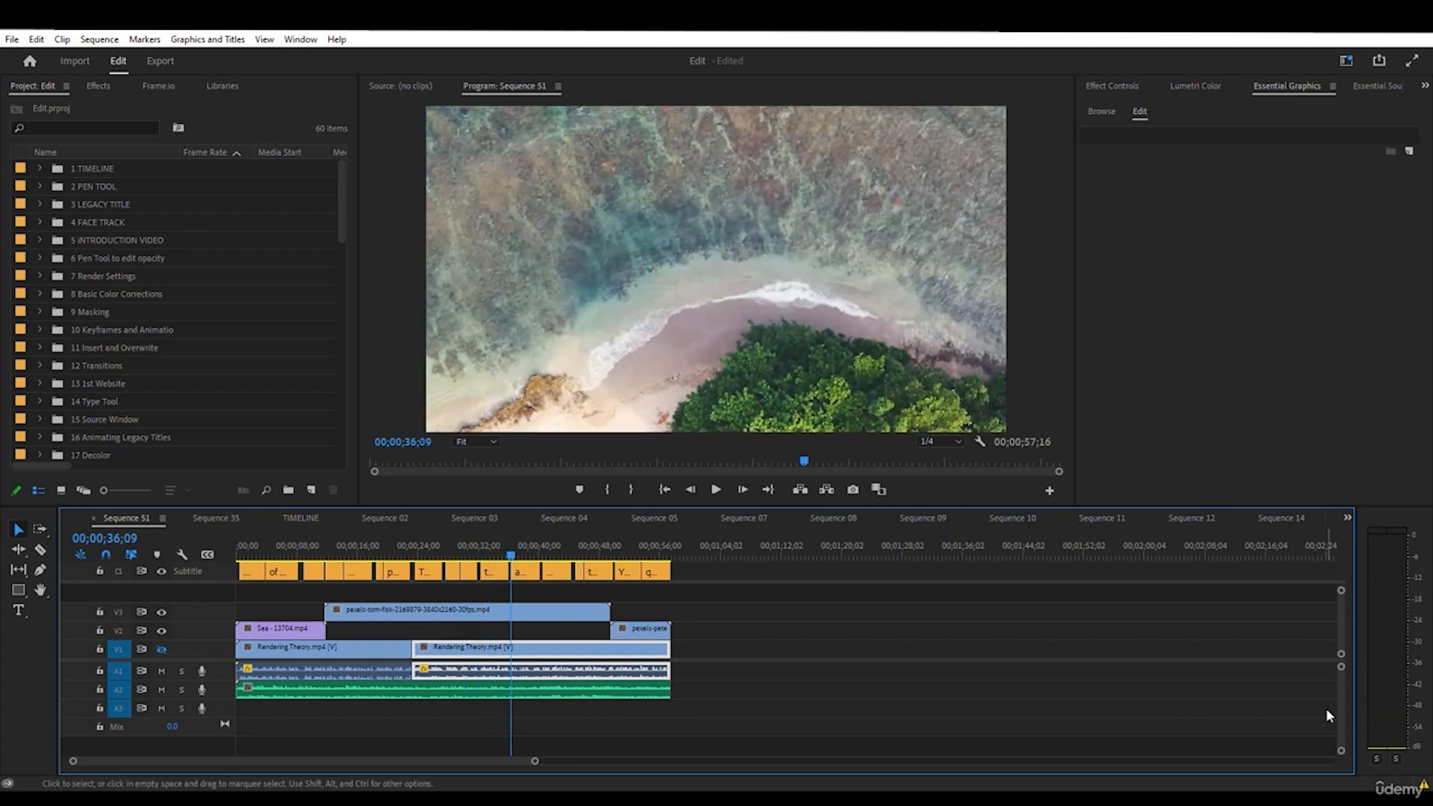
pyautogui.moveTo(756, 565); pyautogui.dragTo(246, 574)
pyautogui.scroll(2, 1238, 374)
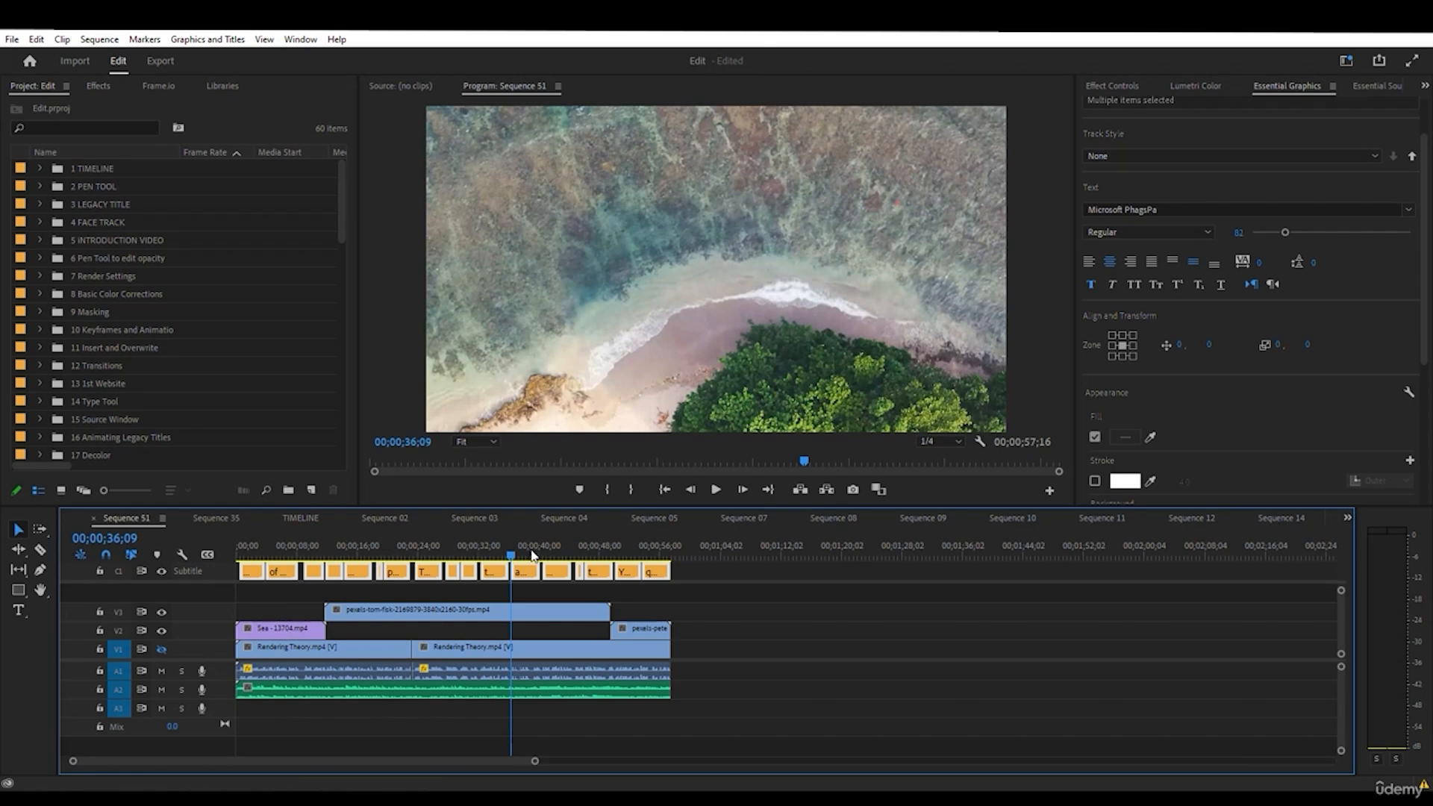
pyautogui.moveTo(502, 552); pyautogui.dragTo(525, 552)
pyautogui.moveTo(736, 575); pyautogui.dragTo(240, 575)
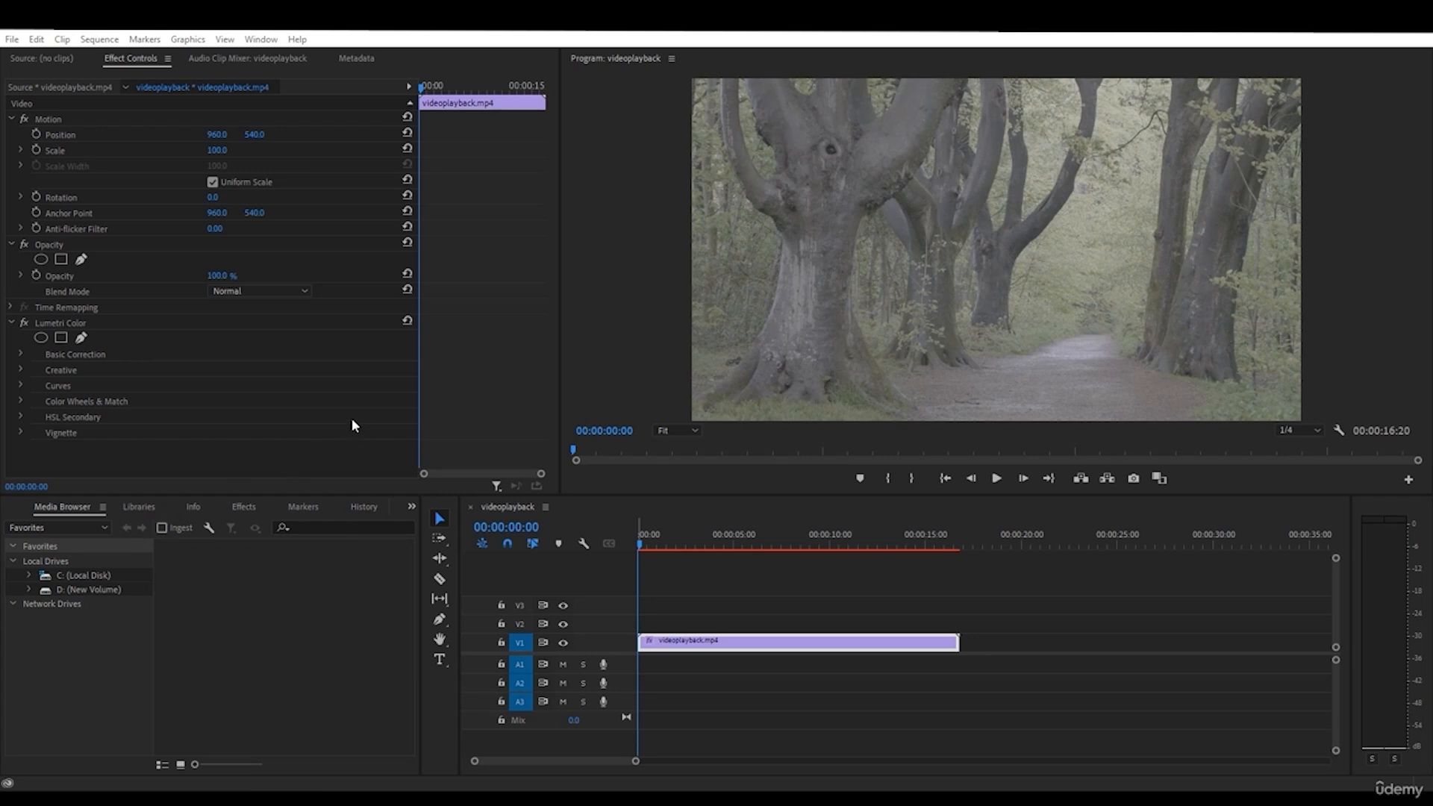
# - Show the colorr project's media, open videoplayback.mp4 in the Source monitor and select its clip in the videoplayback sequence
pyautogui.click(167, 630)
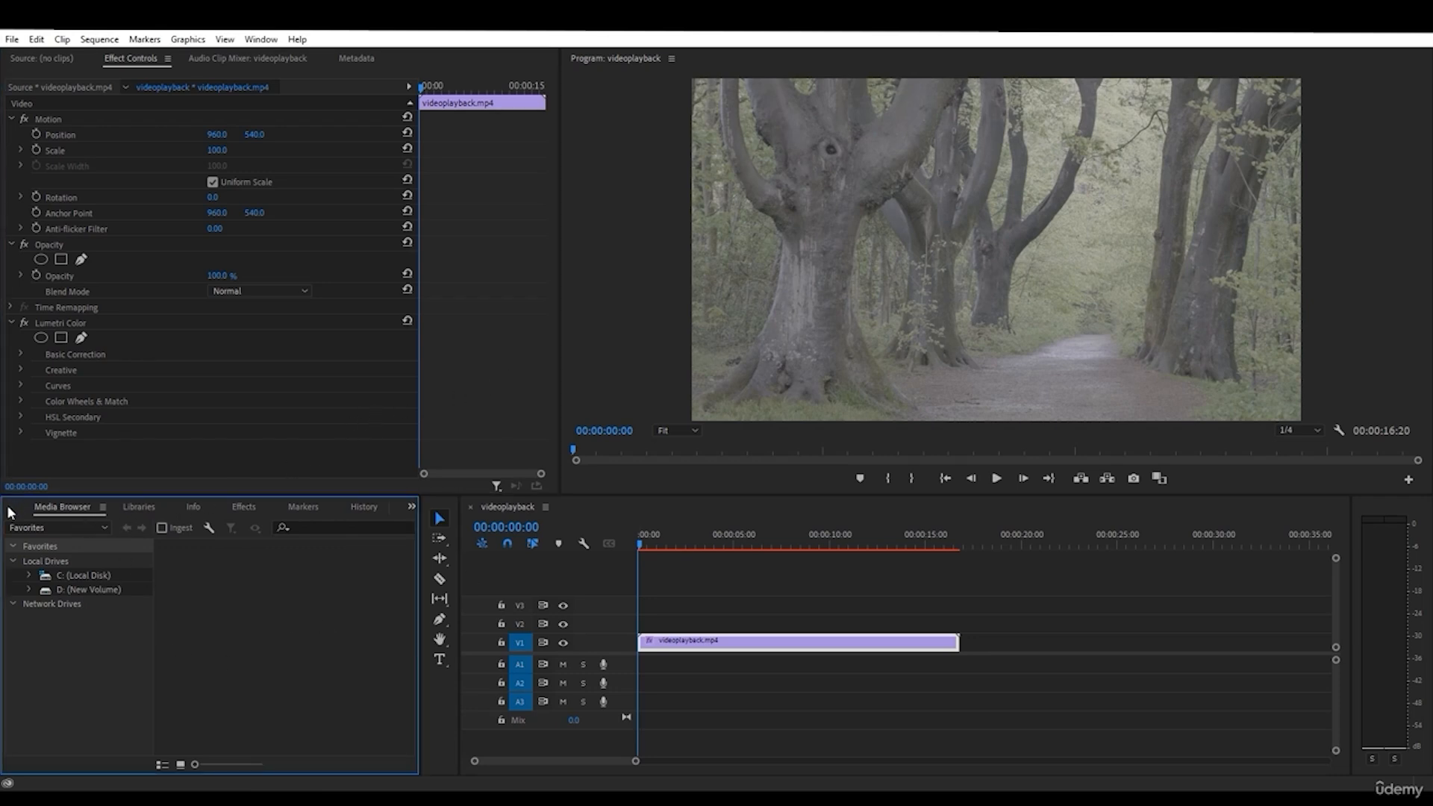
pyautogui.click(411, 507)
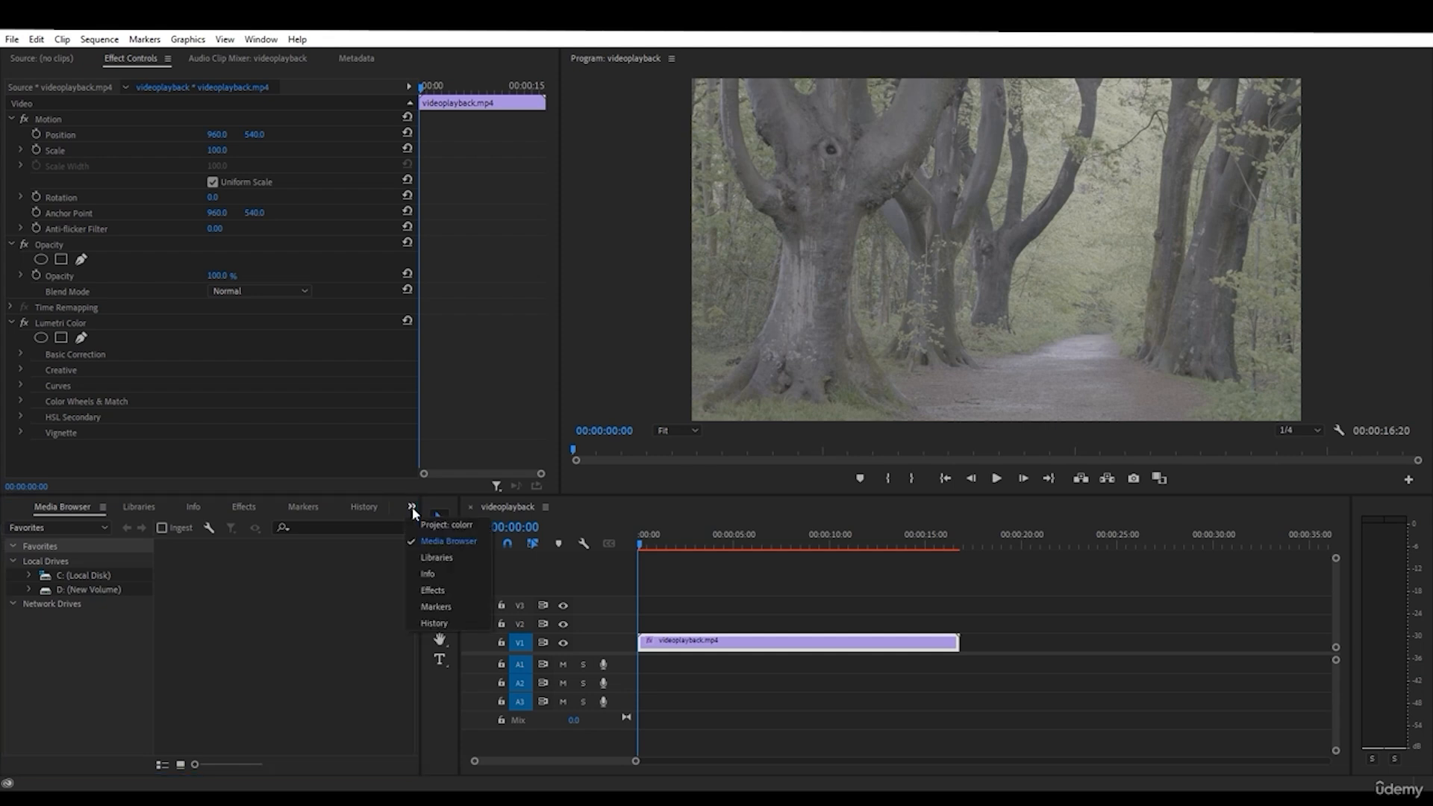
pyautogui.click(448, 522)
pyautogui.click(72, 593)
pyautogui.doubleClick(71, 591)
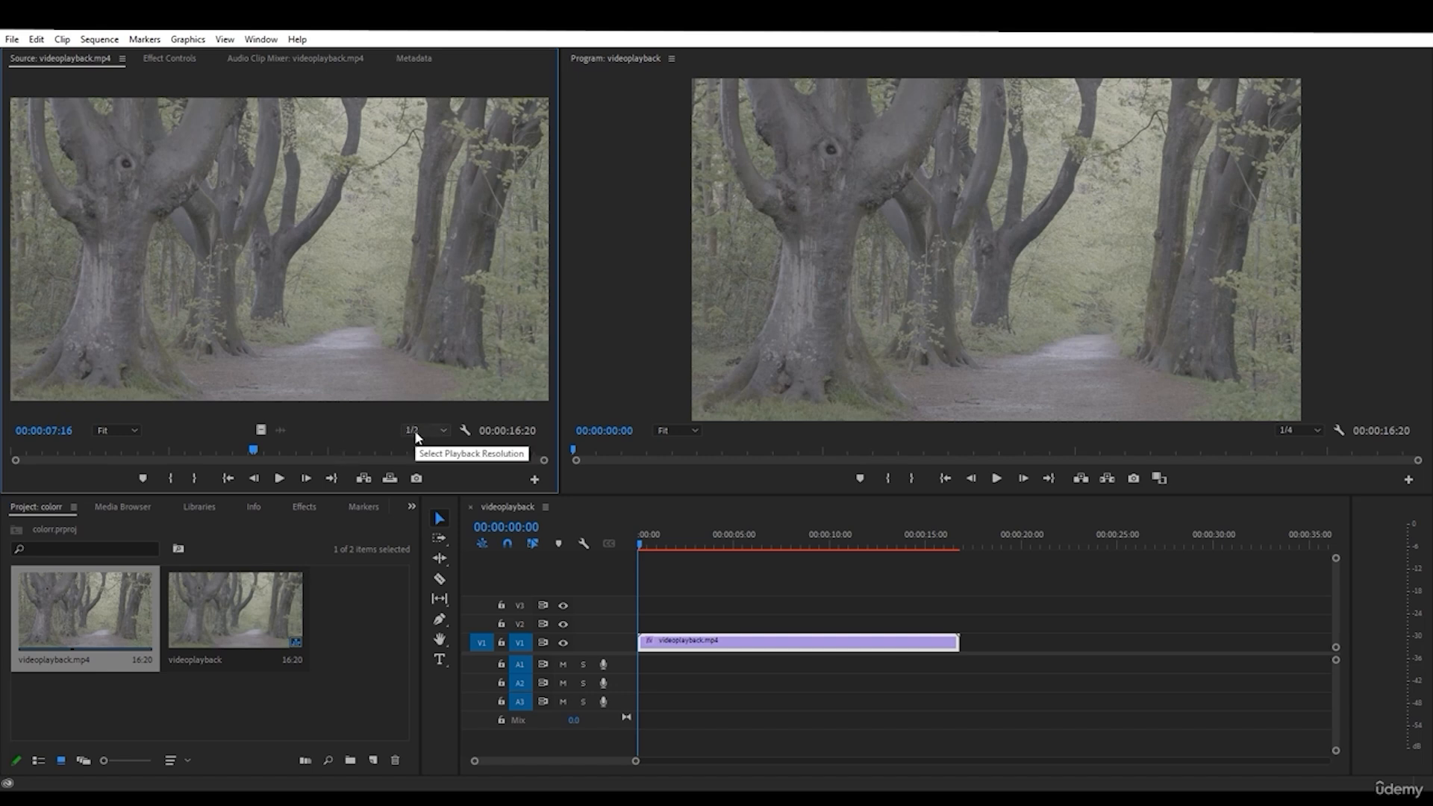
pyautogui.click(705, 608)
pyautogui.click(852, 646)
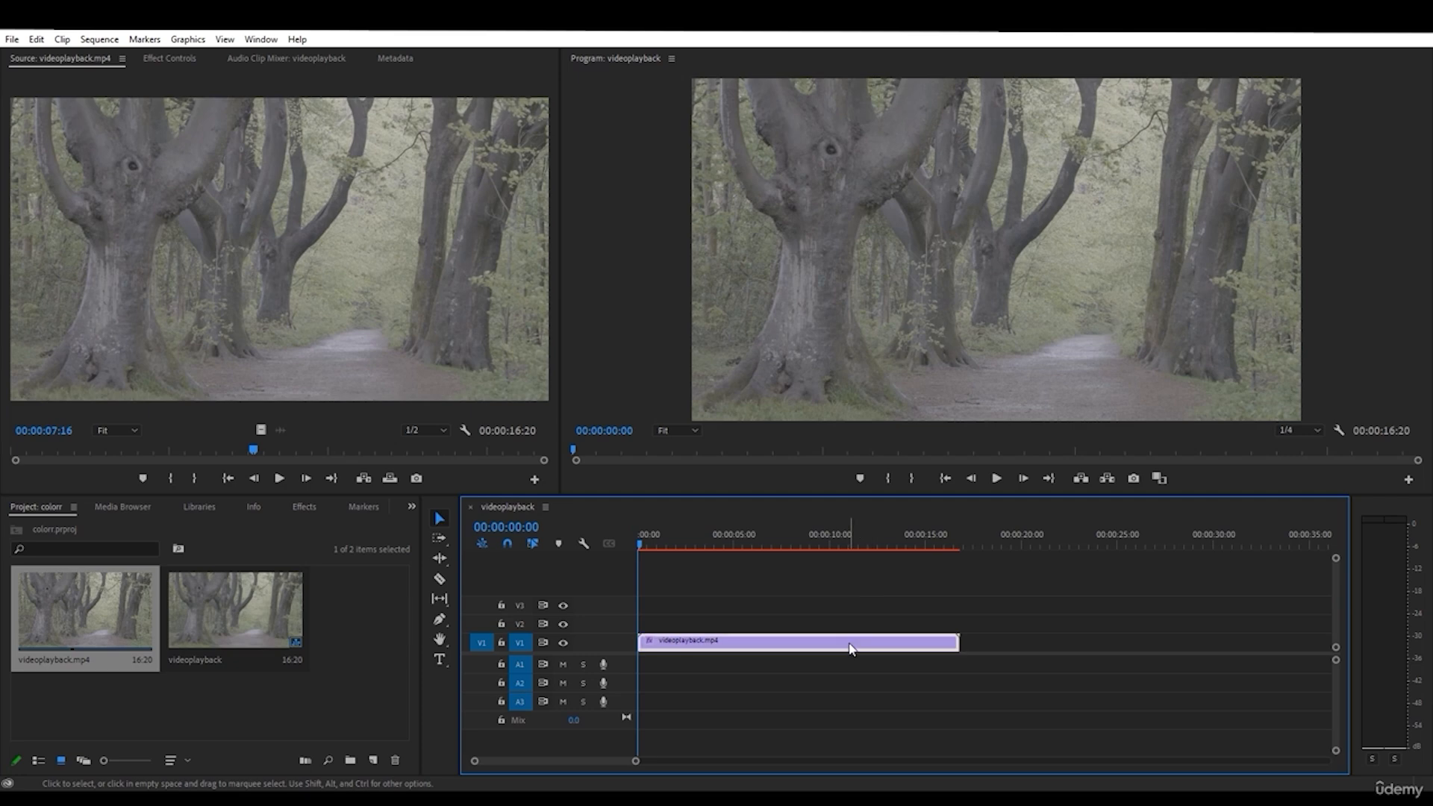
# - Switch to the Color workspace and check which effect options the Lumetri Color effect selector offers
pyautogui.click(246, 43)
pyautogui.moveTo(336, 57)
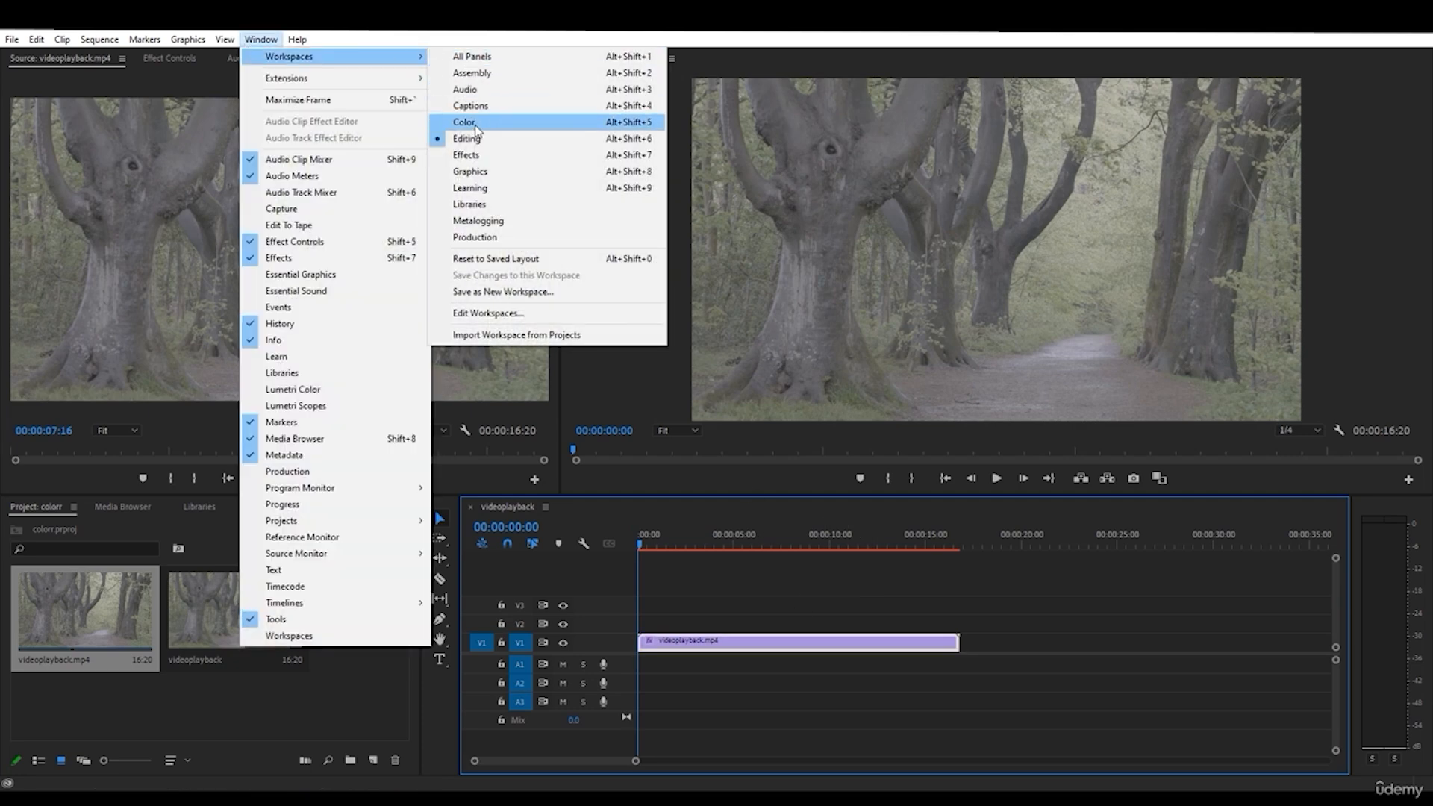
pyautogui.click(519, 124)
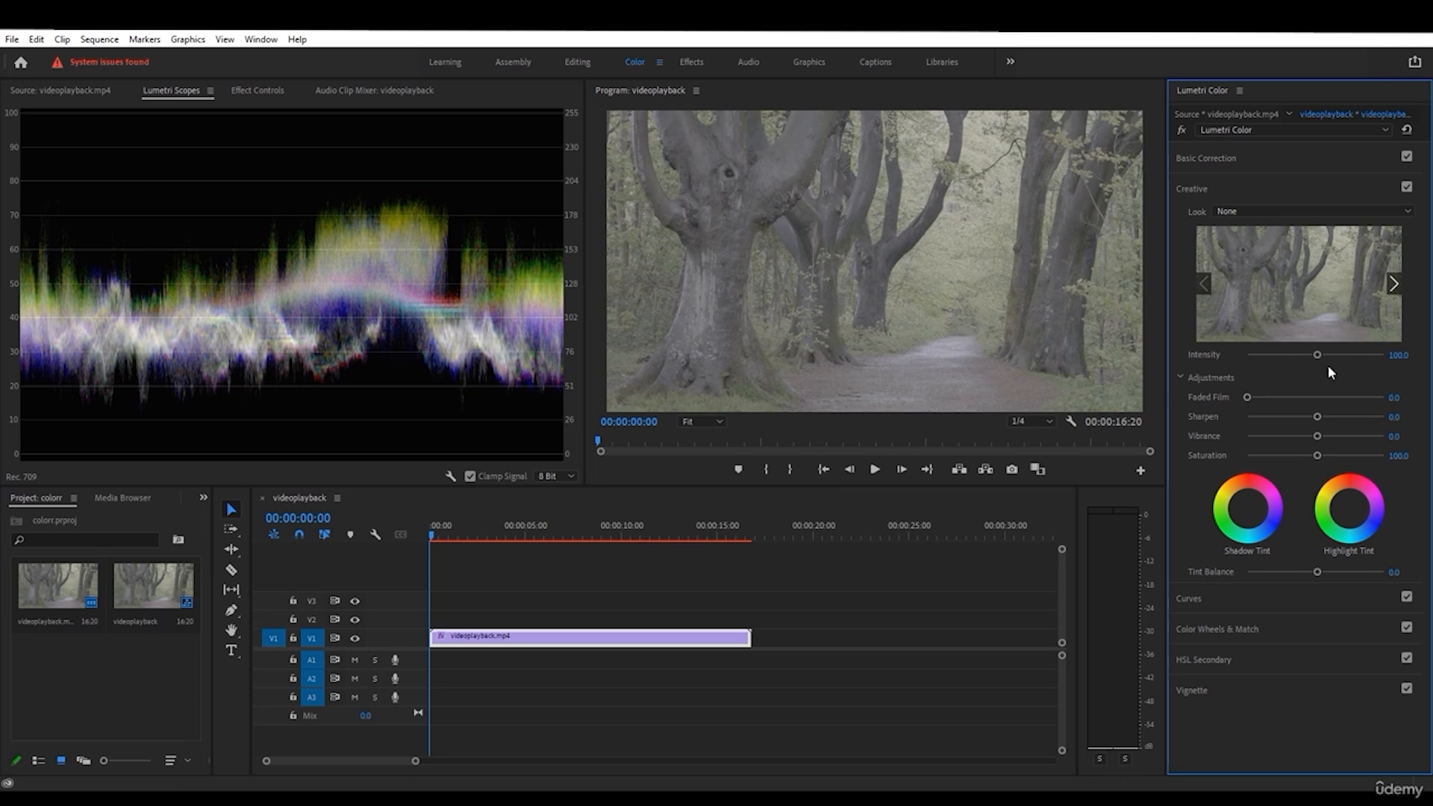
pyautogui.click(1279, 128)
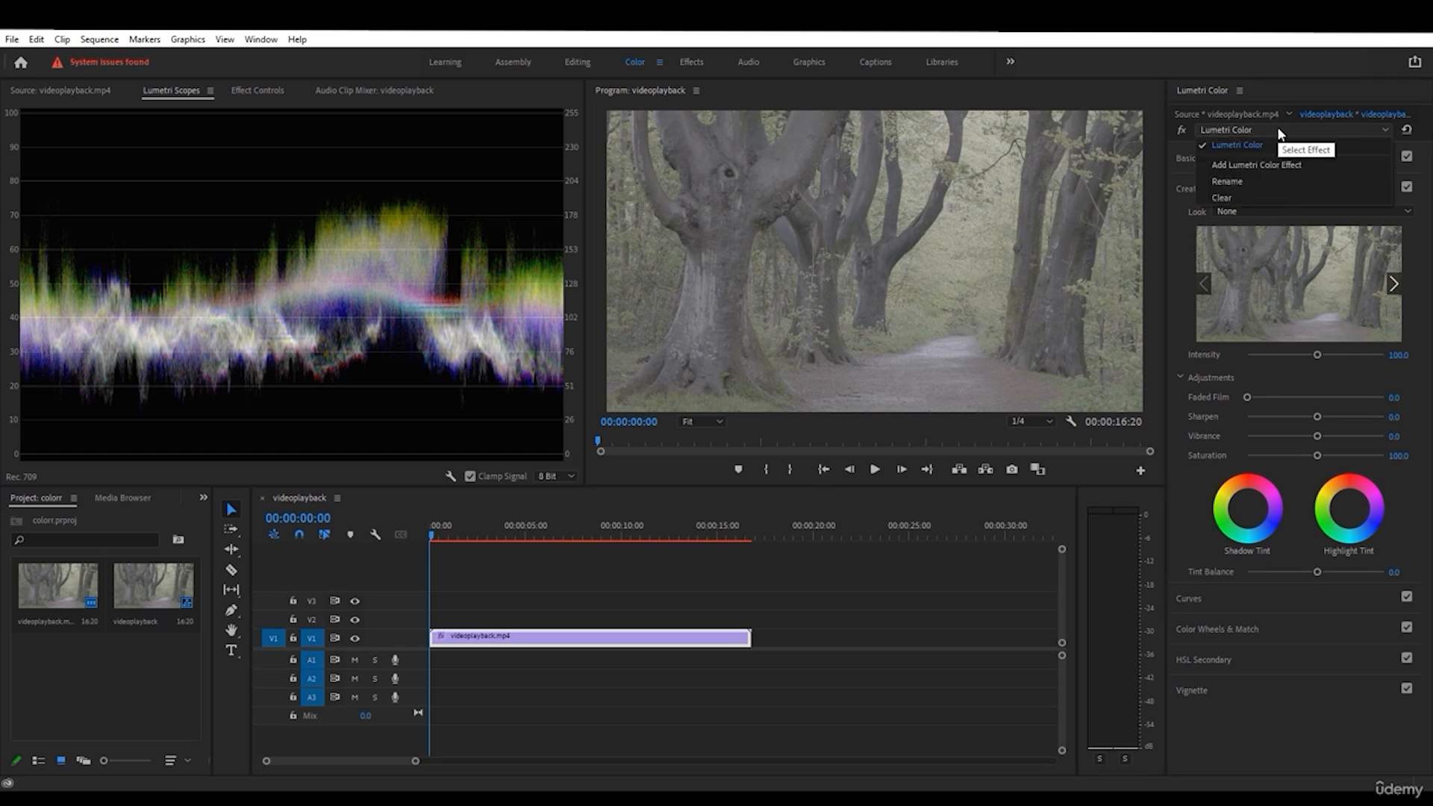
pyautogui.click(1279, 129)
# - Try the creative looks SL NOIR LDR and SL CLEAN KODAK B ULTRASOFT on the forest clip
pyautogui.click(1267, 210)
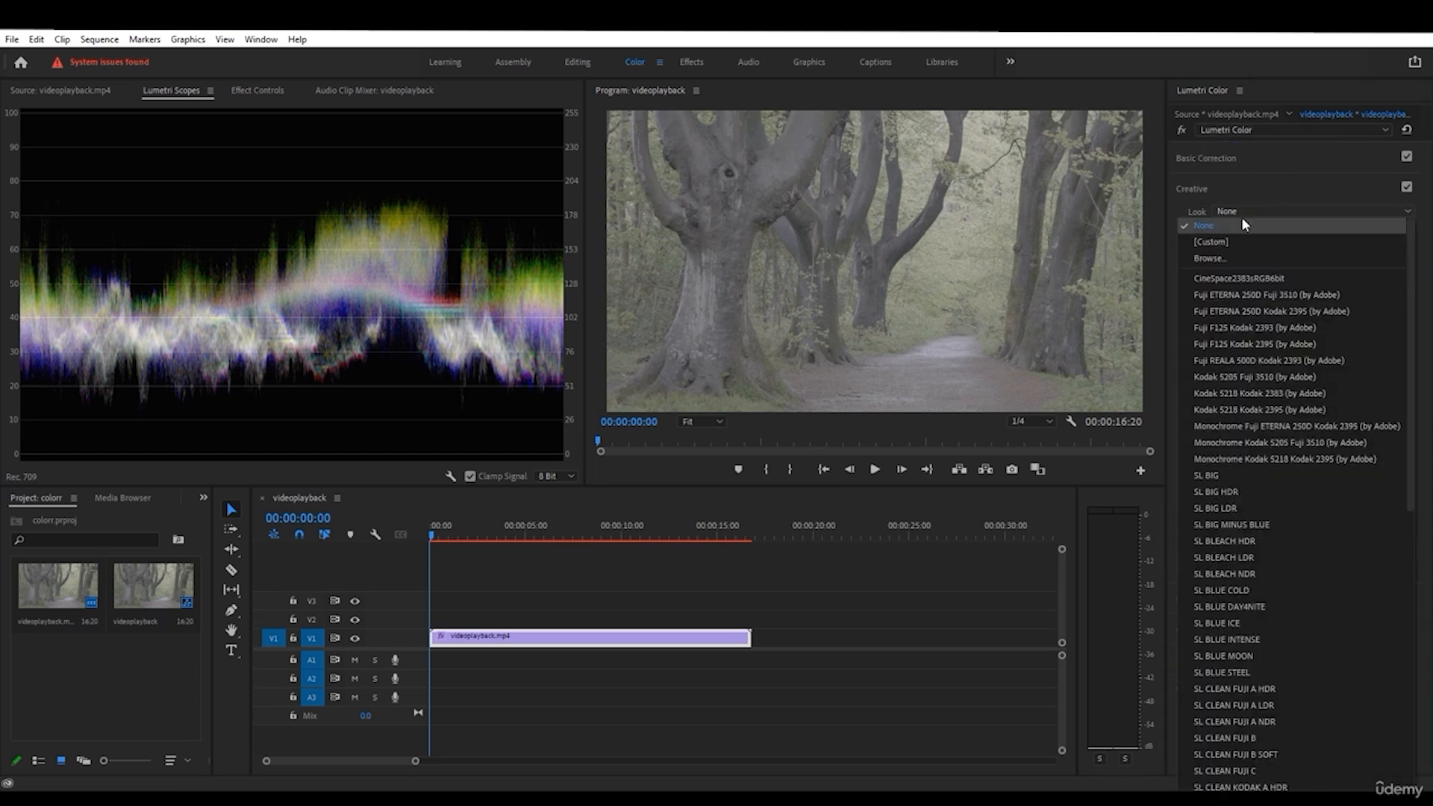
pyautogui.scroll(-10, 1327, 417)
pyautogui.scroll(10, 1320, 436)
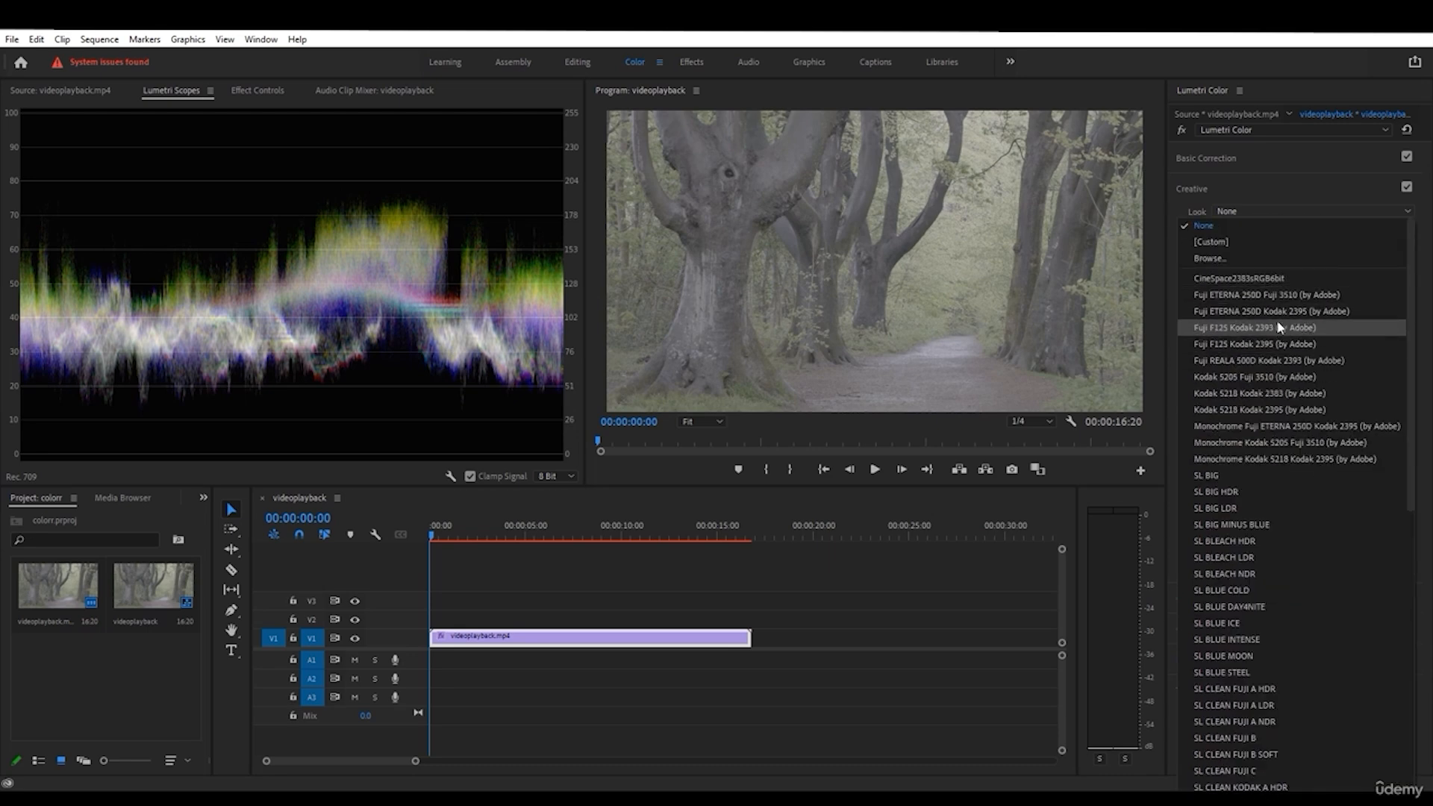
pyautogui.scroll(-10, 1293, 608)
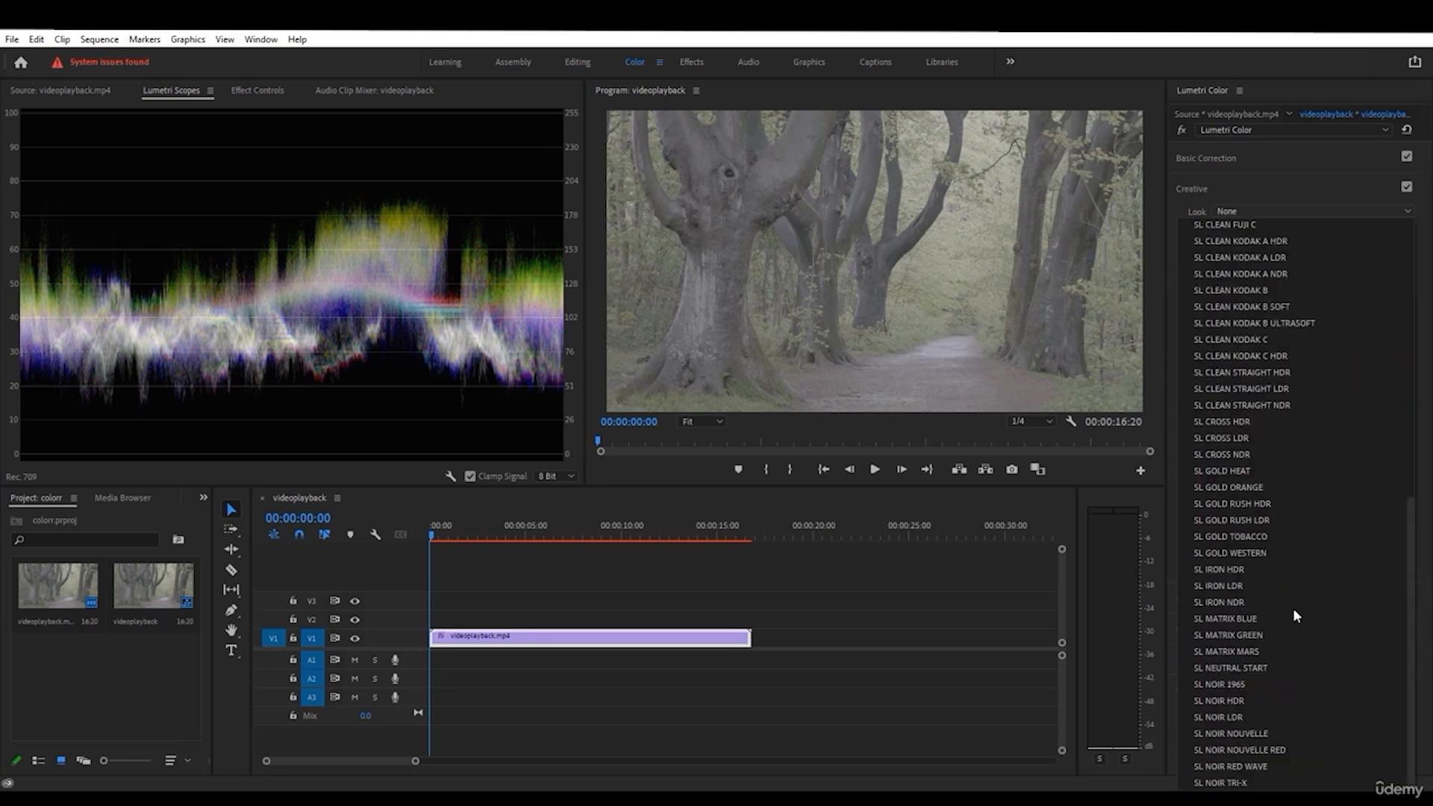
pyautogui.click(1230, 717)
pyautogui.click(1281, 213)
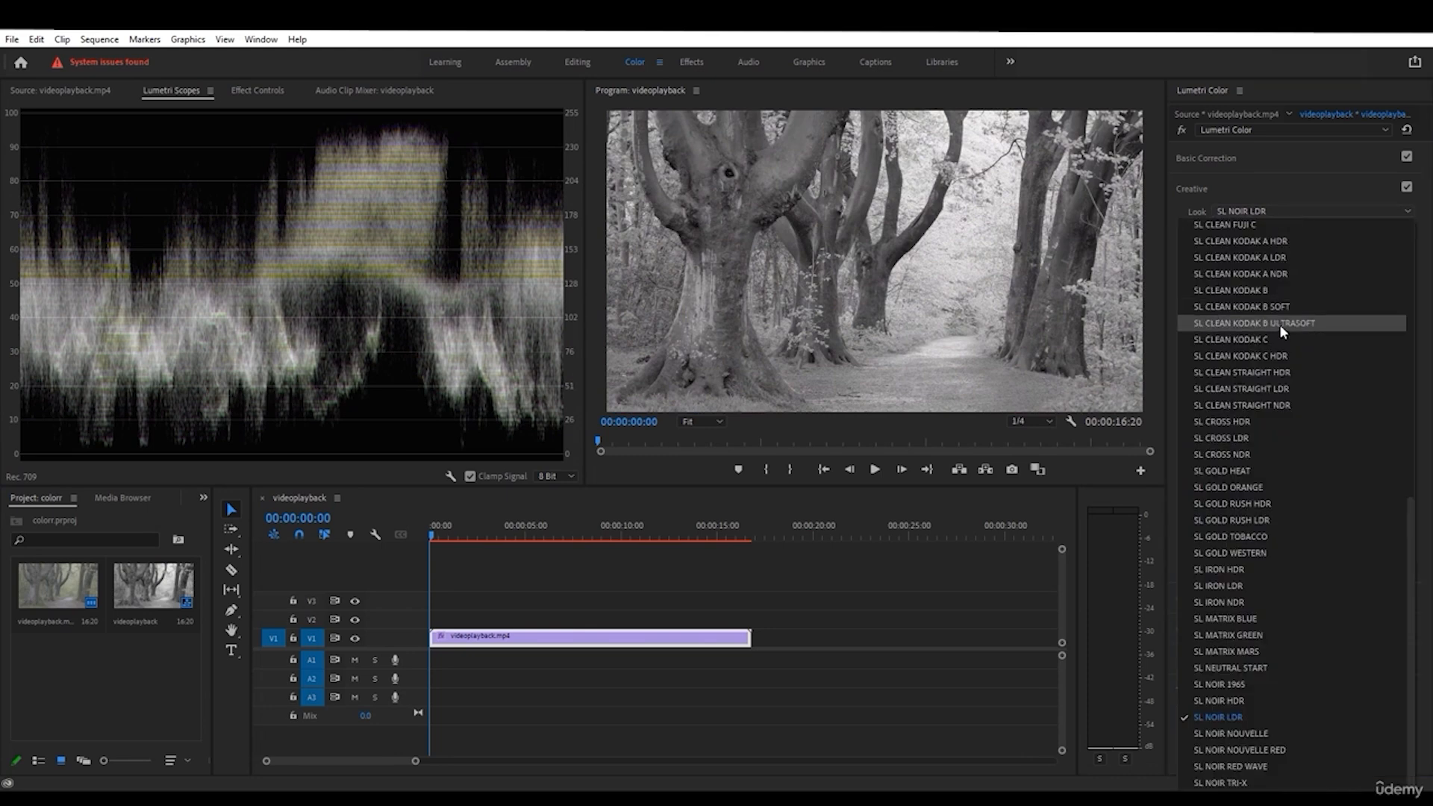
pyautogui.click(1280, 324)
# - Try the creative looks Fuji REALA 500D Kodak 2393 and SL BLUE DAY4NITE on the forest clip
pyautogui.click(1283, 211)
pyautogui.scroll(5, 1269, 329)
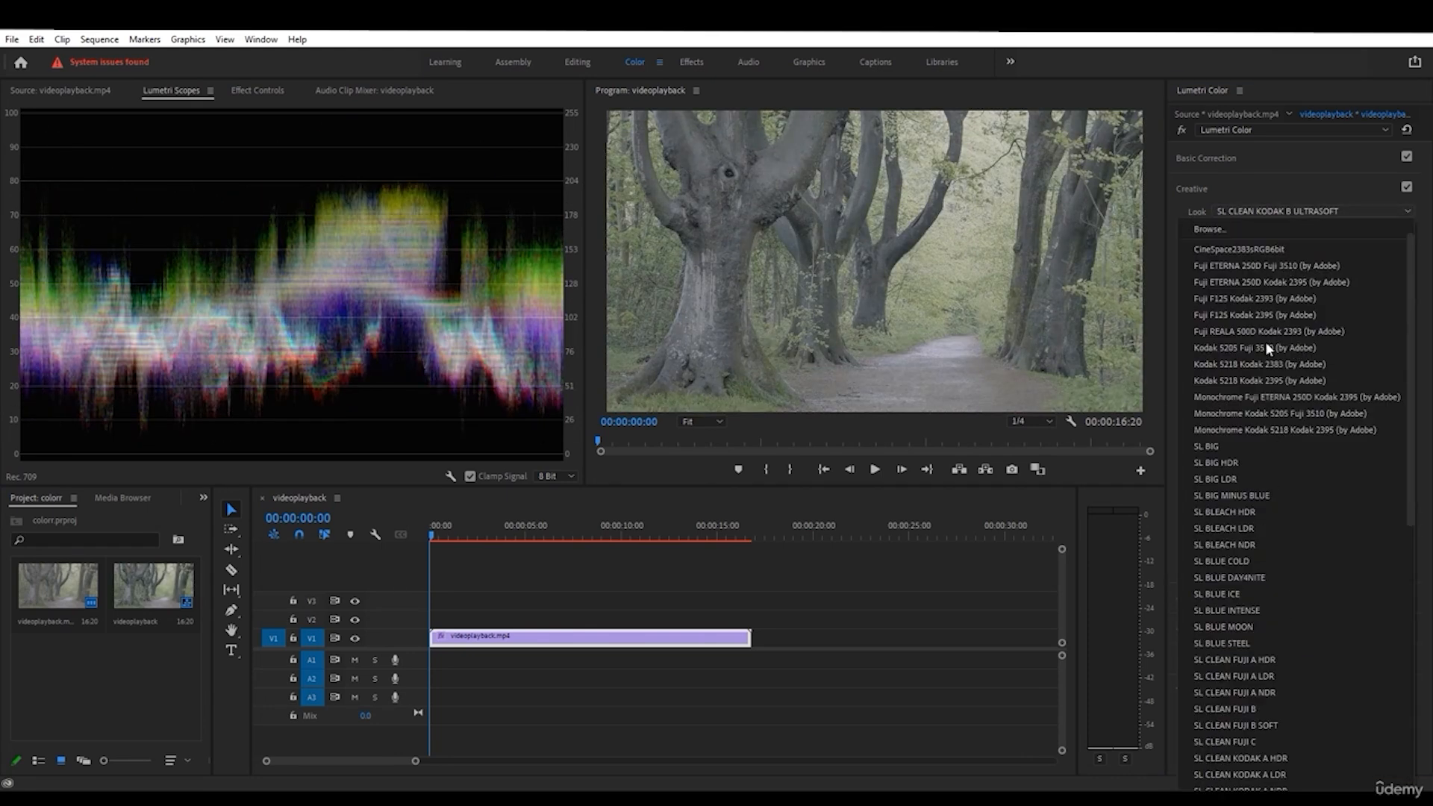
pyautogui.click(1265, 324)
pyautogui.click(1278, 215)
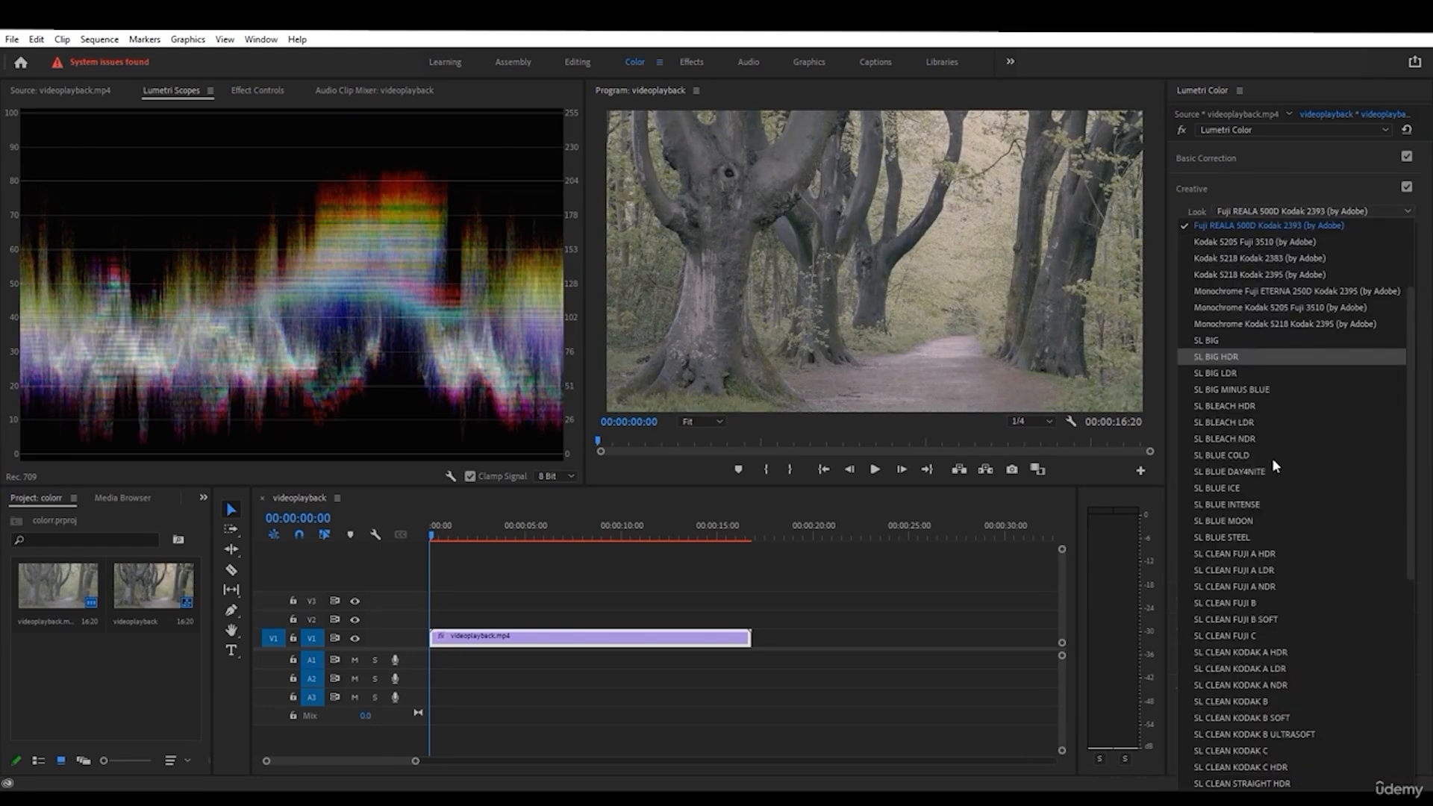
pyautogui.click(1271, 463)
# - Try the creative looks SL CROSS LDR, SL GOLD RUSH HDR and SL MATRIX MARS on the forest clip
pyautogui.click(1301, 213)
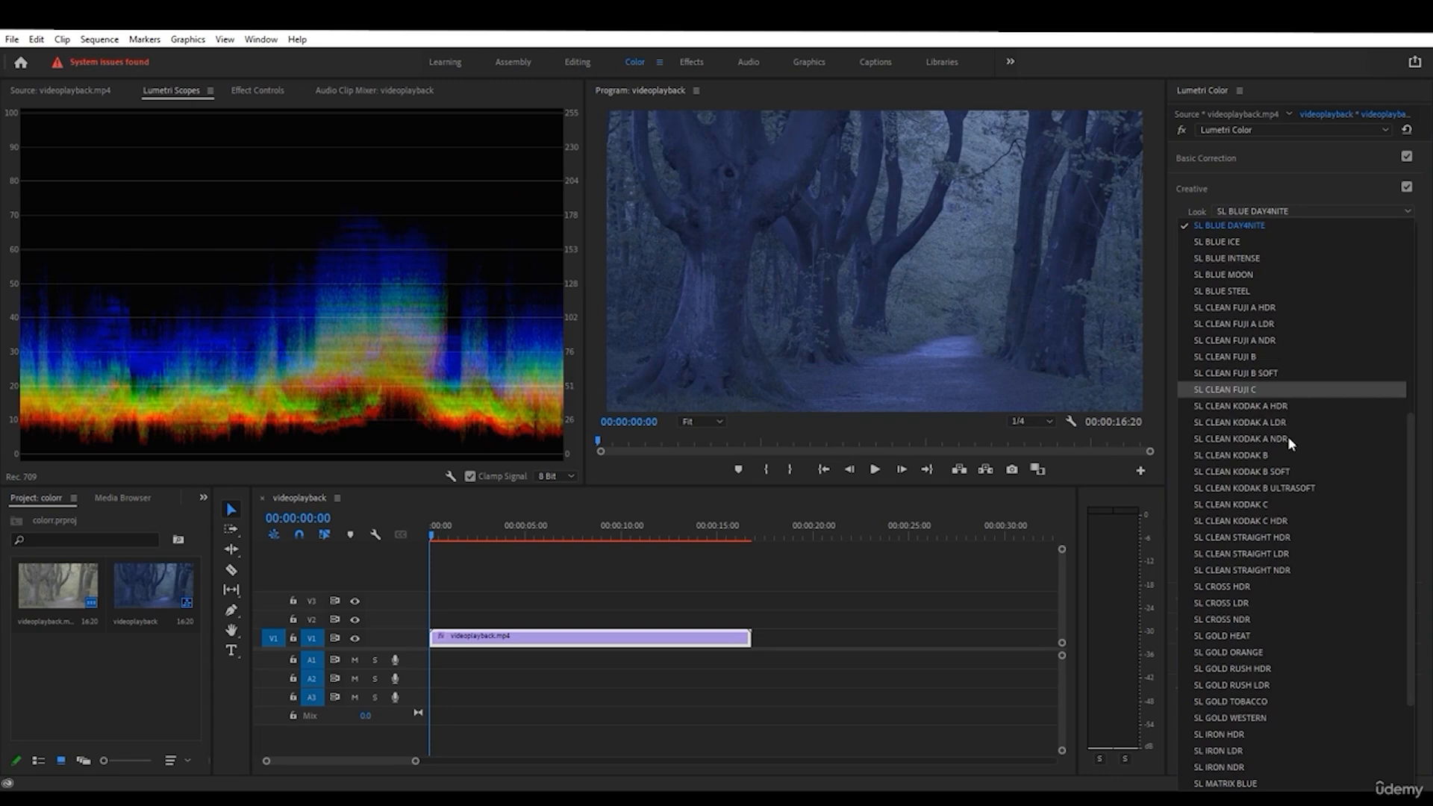
pyautogui.click(1270, 601)
pyautogui.click(1302, 211)
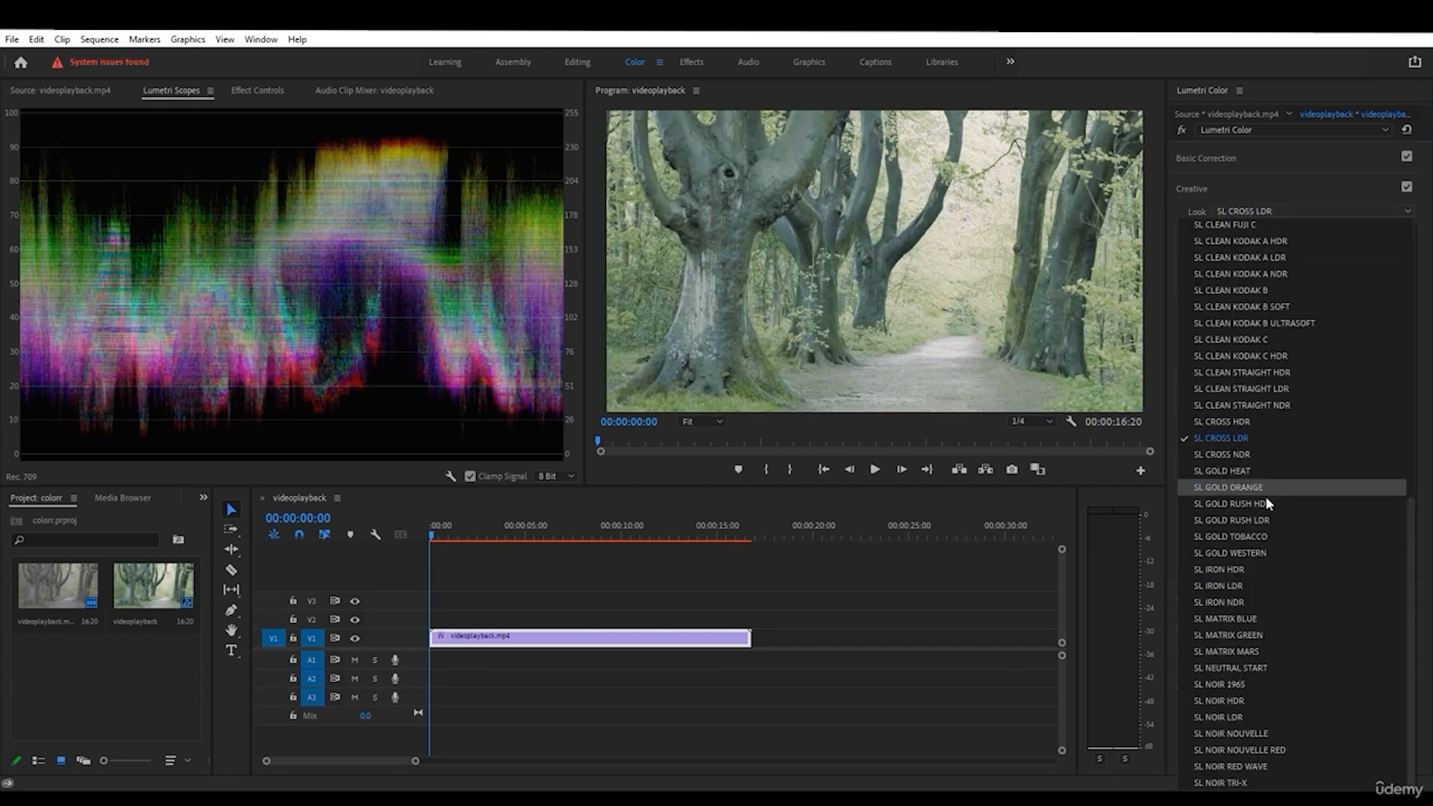
pyautogui.click(1265, 503)
pyautogui.click(1309, 210)
pyautogui.click(1240, 652)
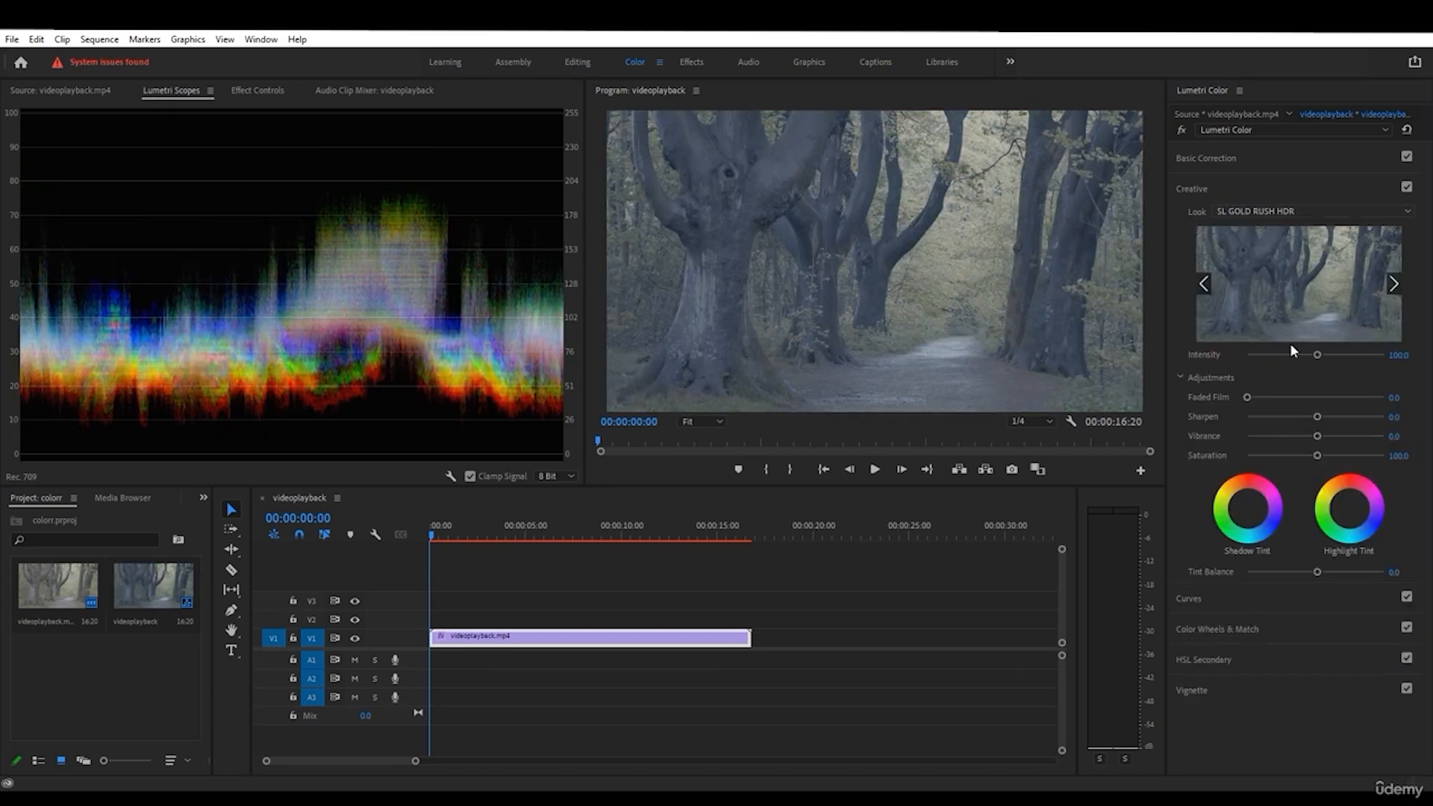
pyautogui.click(1297, 210)
pyautogui.click(1226, 652)
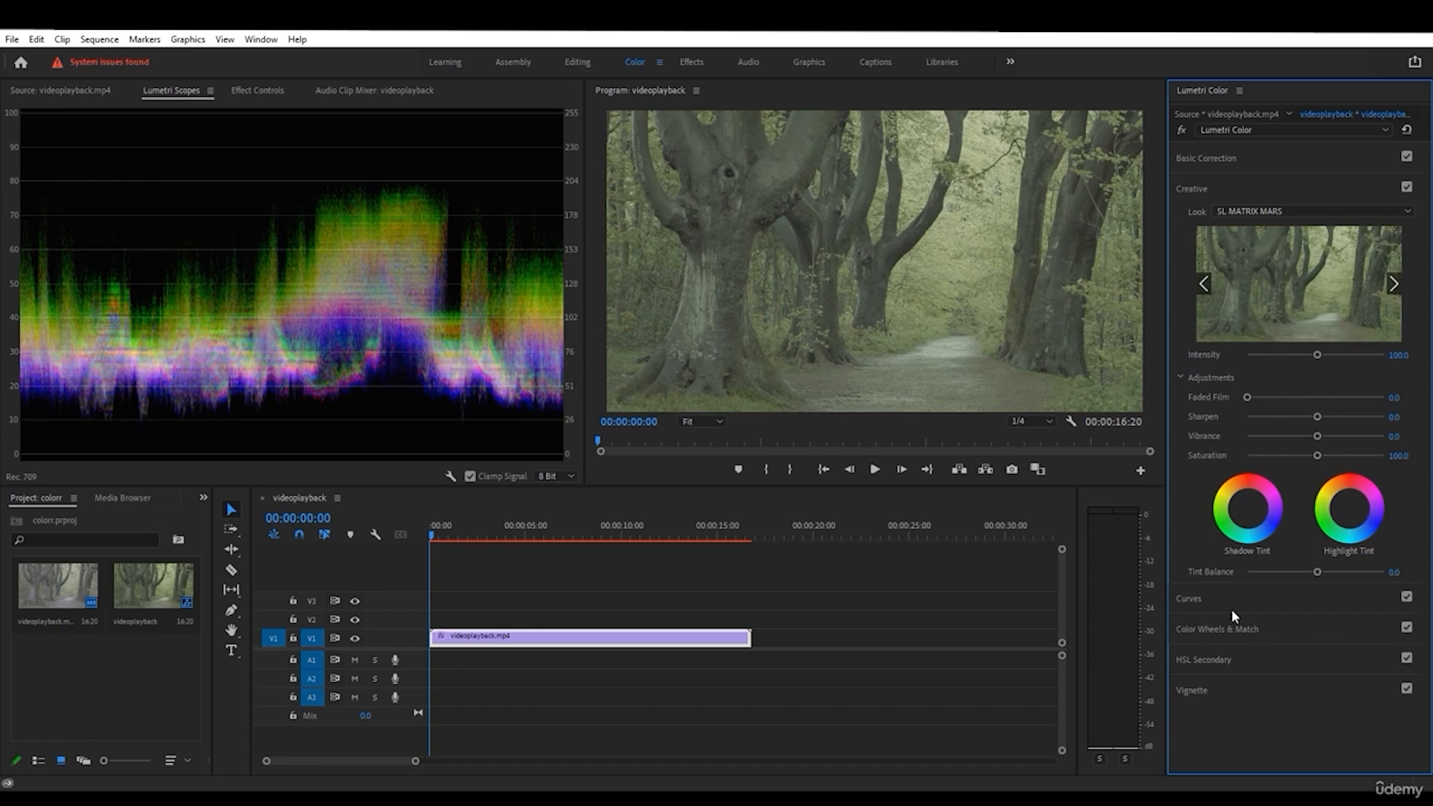
# - Reset the creative look to None and set its intensity to about 143.5
pyautogui.click(1265, 211)
pyautogui.scroll(10, 1237, 284)
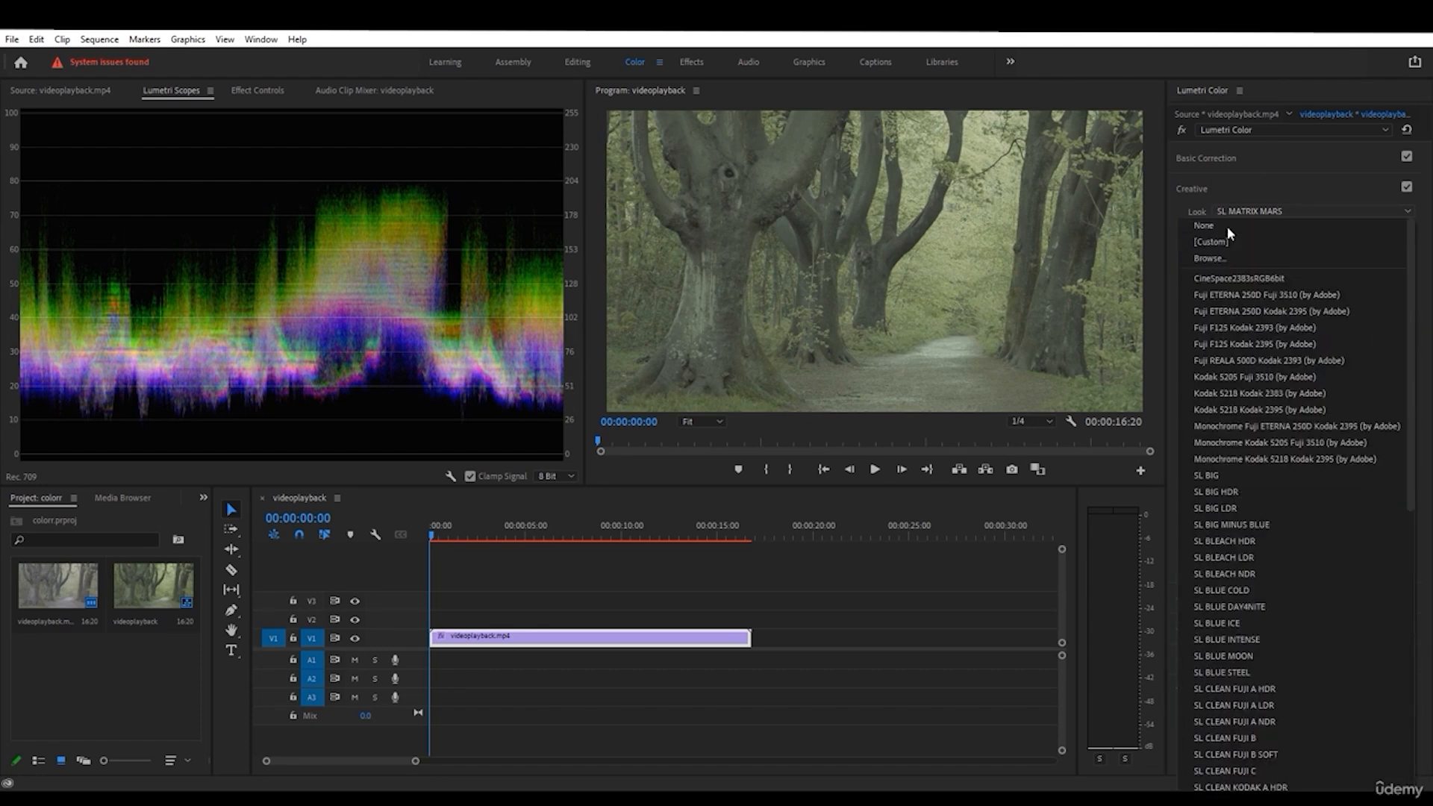
pyautogui.click(1228, 225)
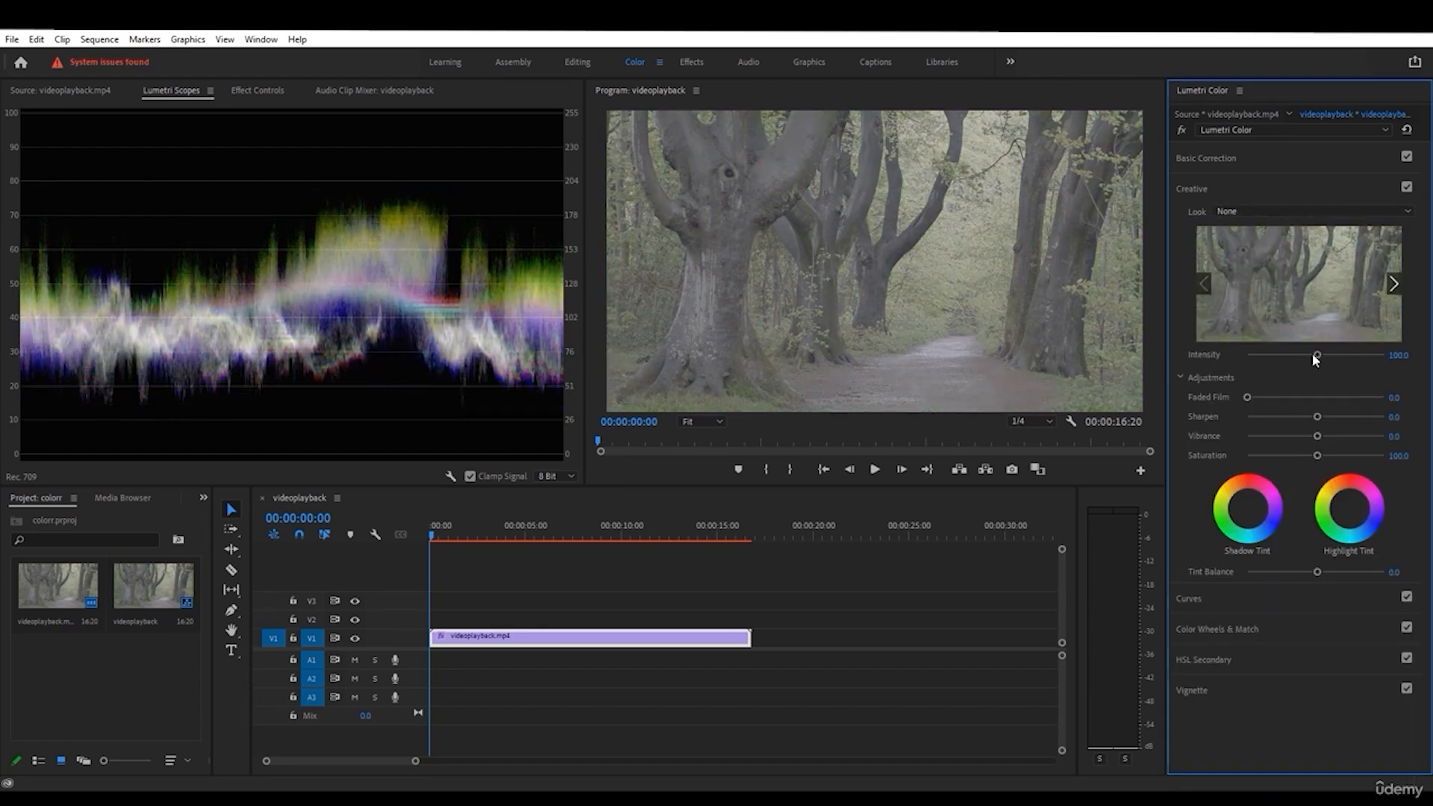
pyautogui.moveTo(1315, 355); pyautogui.dragTo(1347, 356)
# - Add Parade (RGB), Histogram, Vectorscope YUV and Vectorscope HLS to the Lumetri Scopes display, and look through the scope presets
pyautogui.rightClick(228, 286)
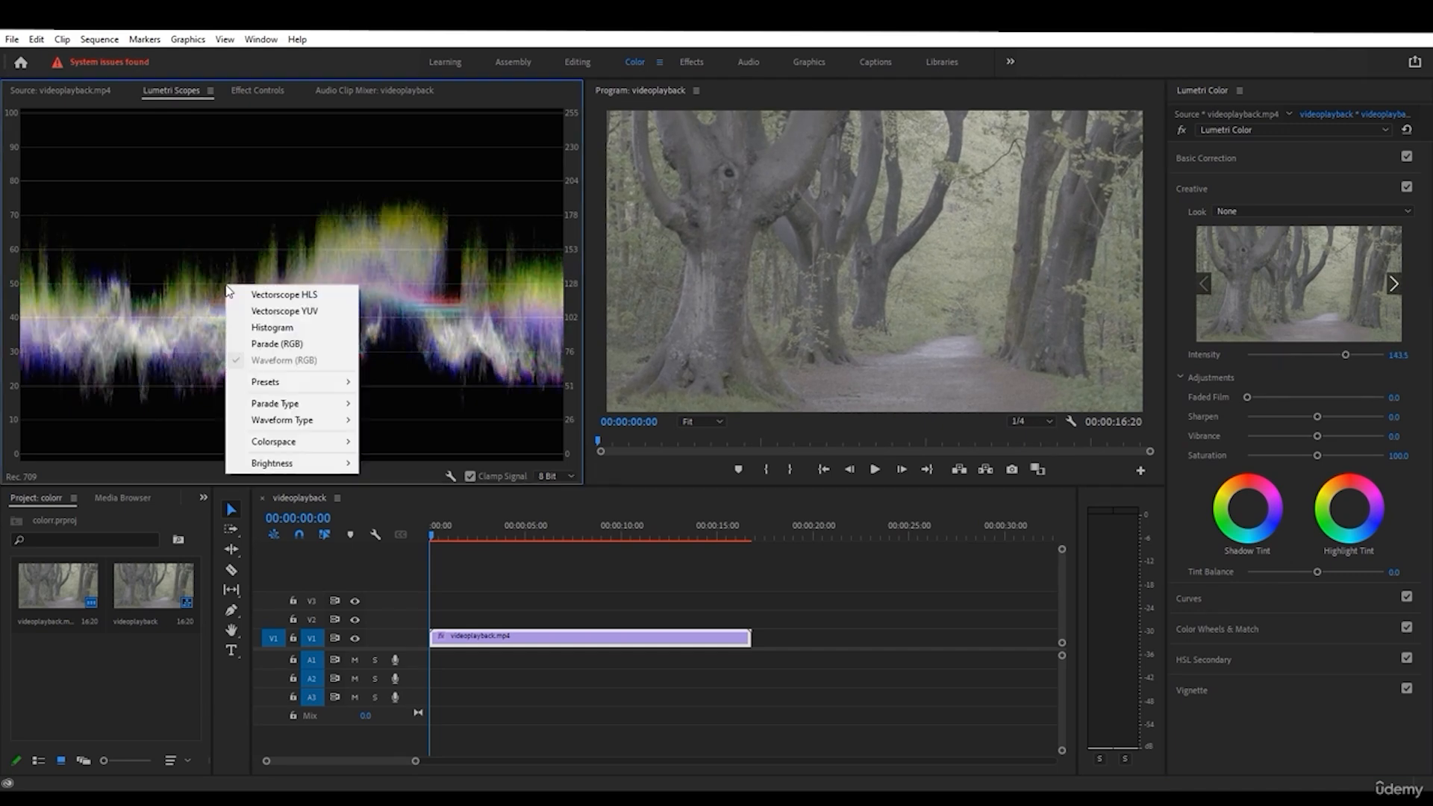
pyautogui.click(274, 343)
pyautogui.rightClick(351, 189)
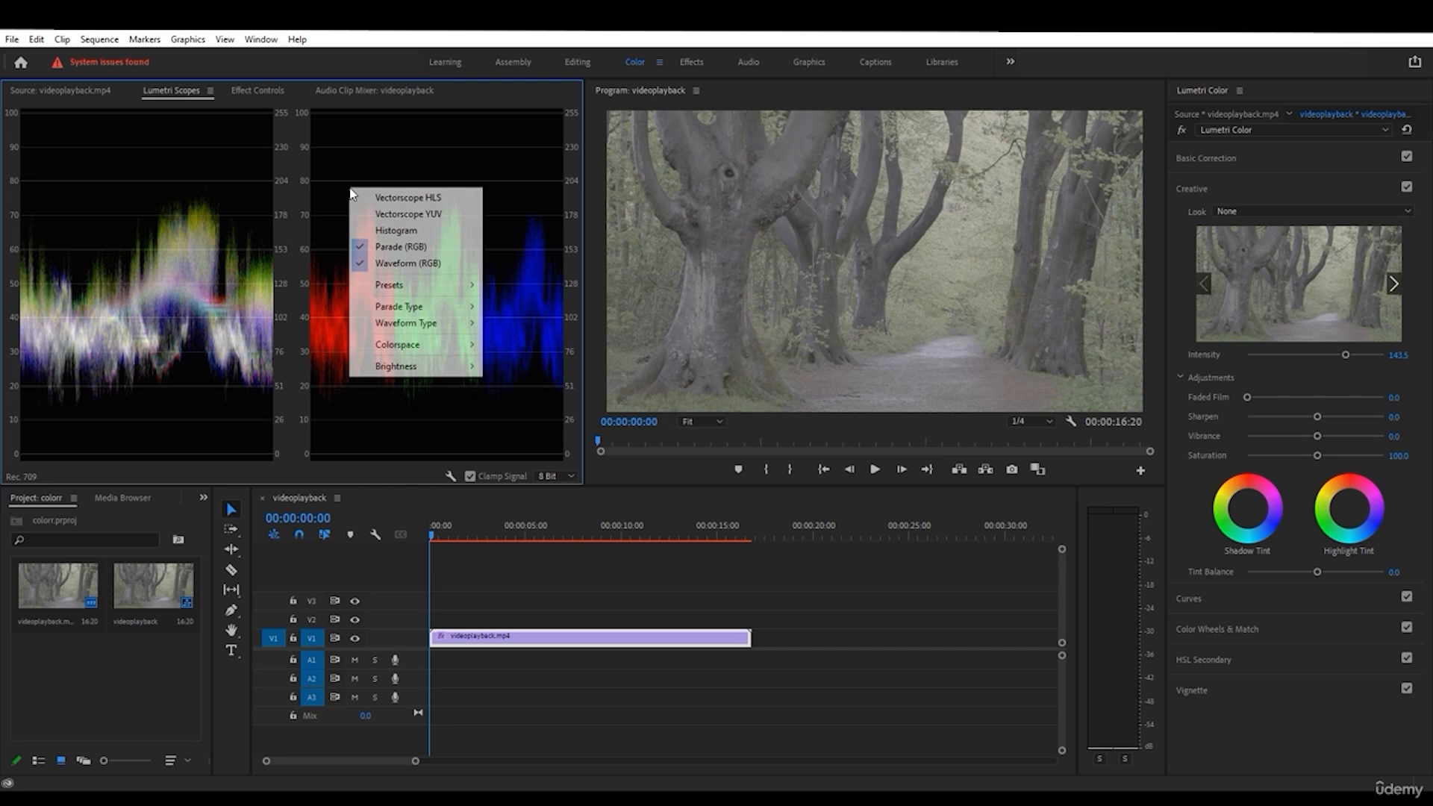
pyautogui.click(396, 230)
pyautogui.rightClick(362, 184)
pyautogui.click(396, 211)
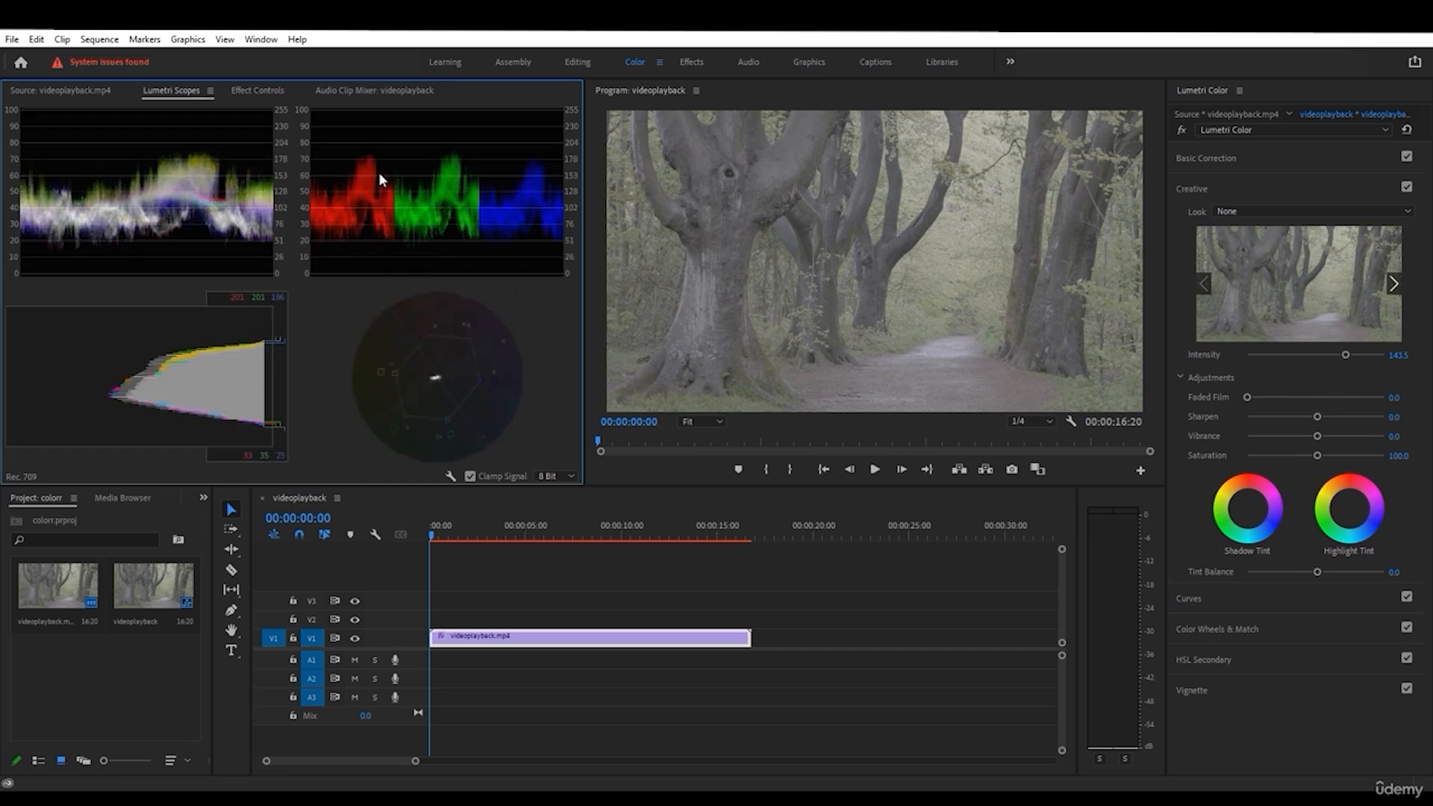
pyautogui.rightClick(380, 179)
pyautogui.click(406, 189)
pyautogui.rightClick(327, 305)
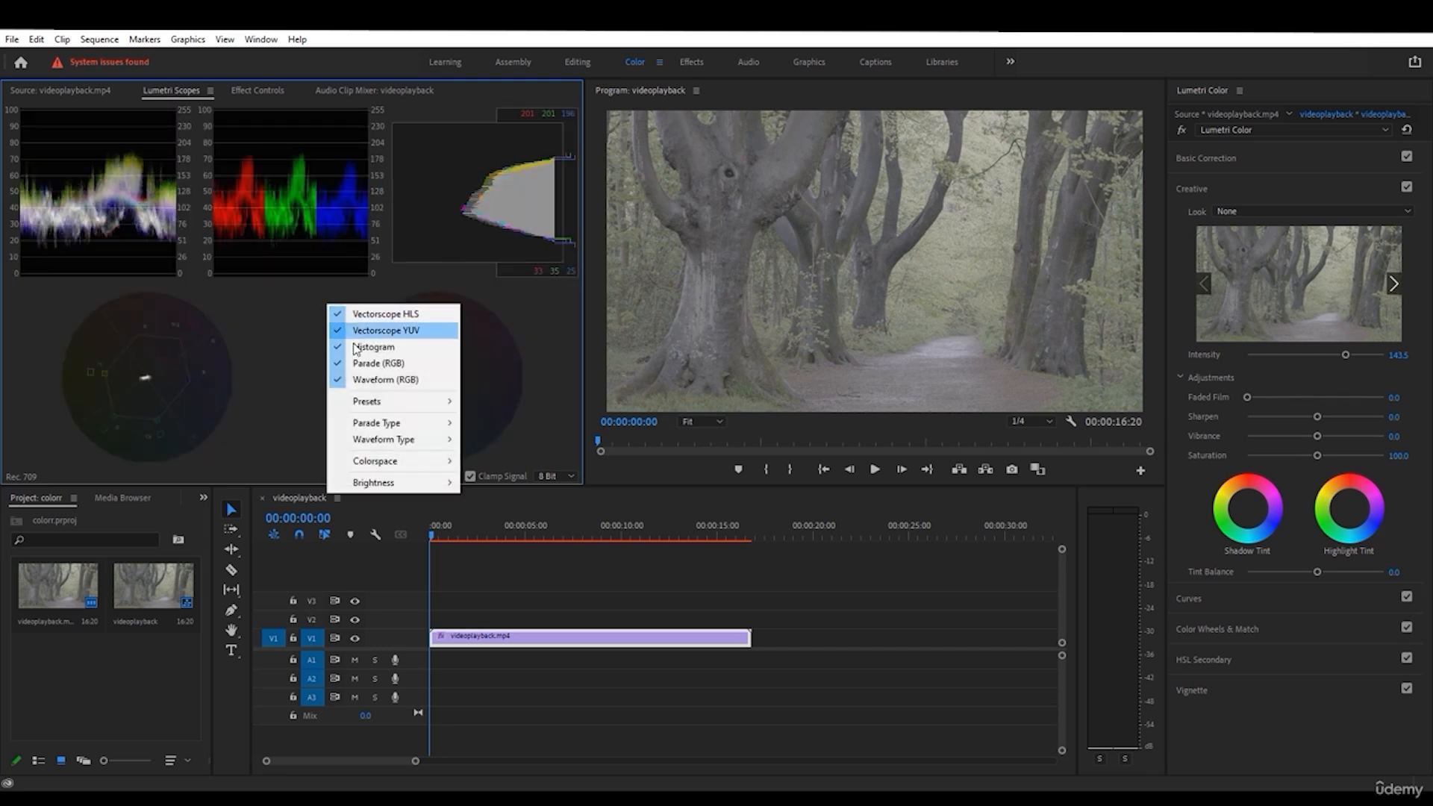
pyautogui.moveTo(385, 410)
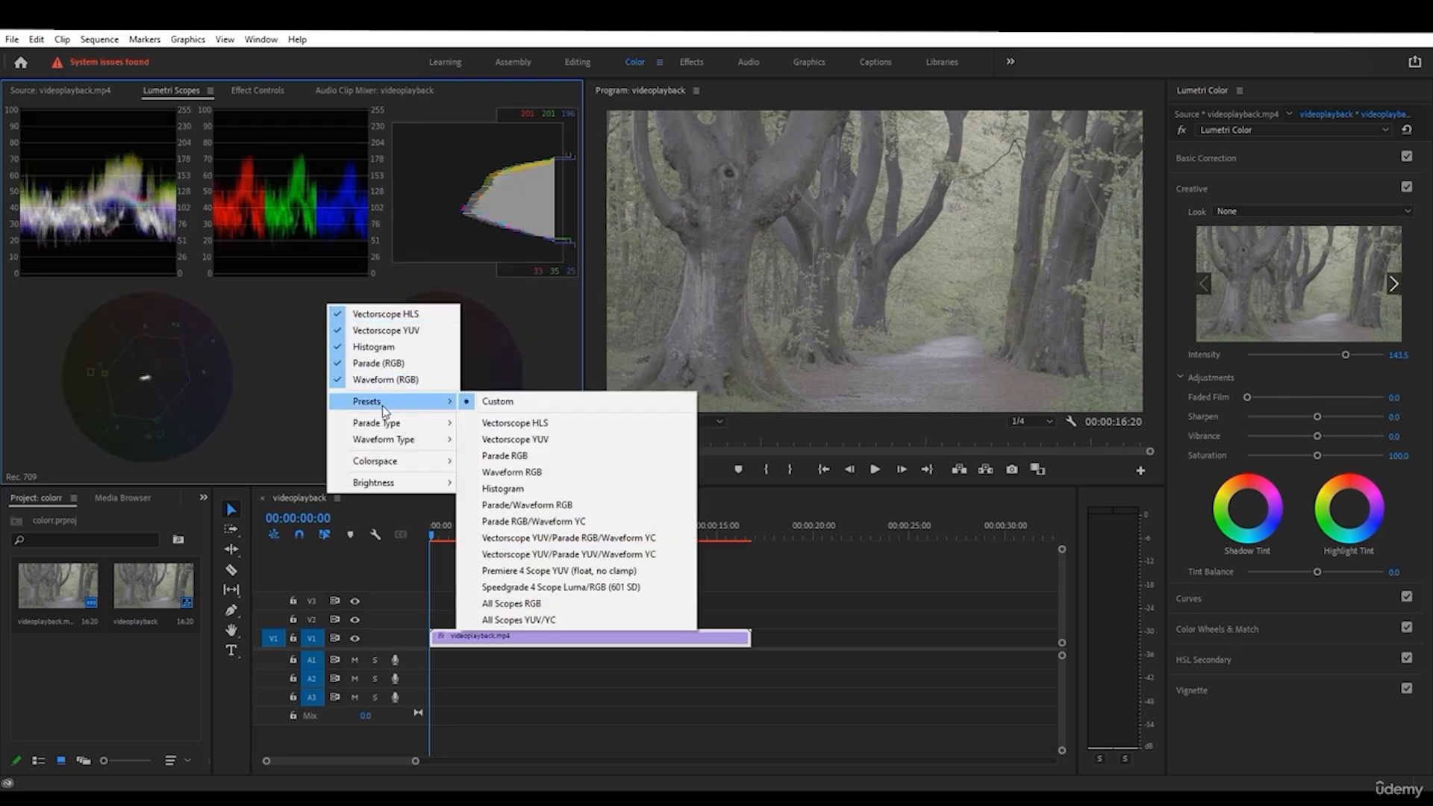
pyautogui.click(533, 329)
# - Set the creative adjustments to Sharpen 8.7, Vibrance 51.1 and Saturation 137, and raise the tint balance slightly
pyautogui.moveTo(1248, 397); pyautogui.dragTo(1187, 406)
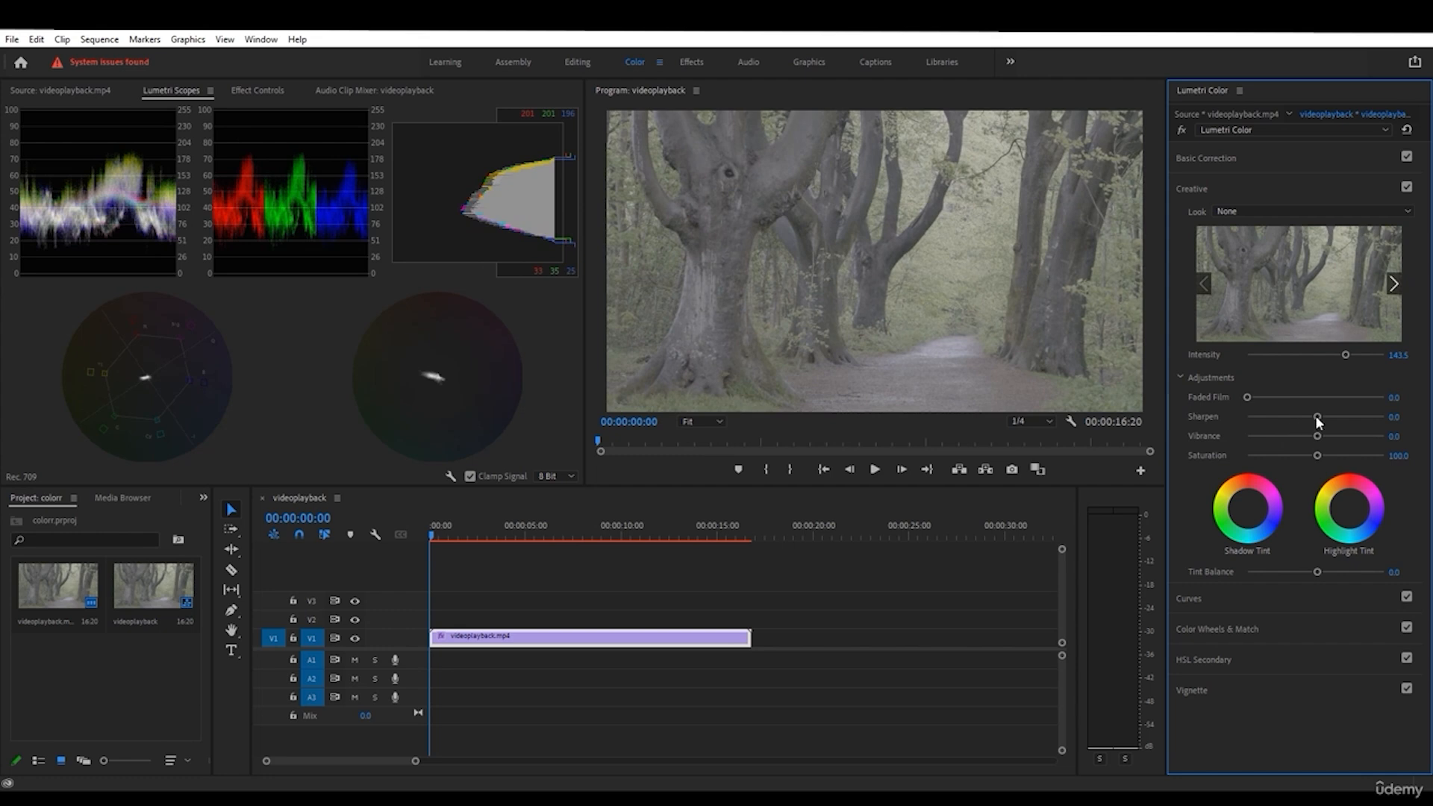
pyautogui.moveTo(1315, 415)
pyautogui.mouseDown()
pyautogui.moveTo(1355, 414)
pyautogui.moveTo(1320, 415)
pyautogui.mouseUp()
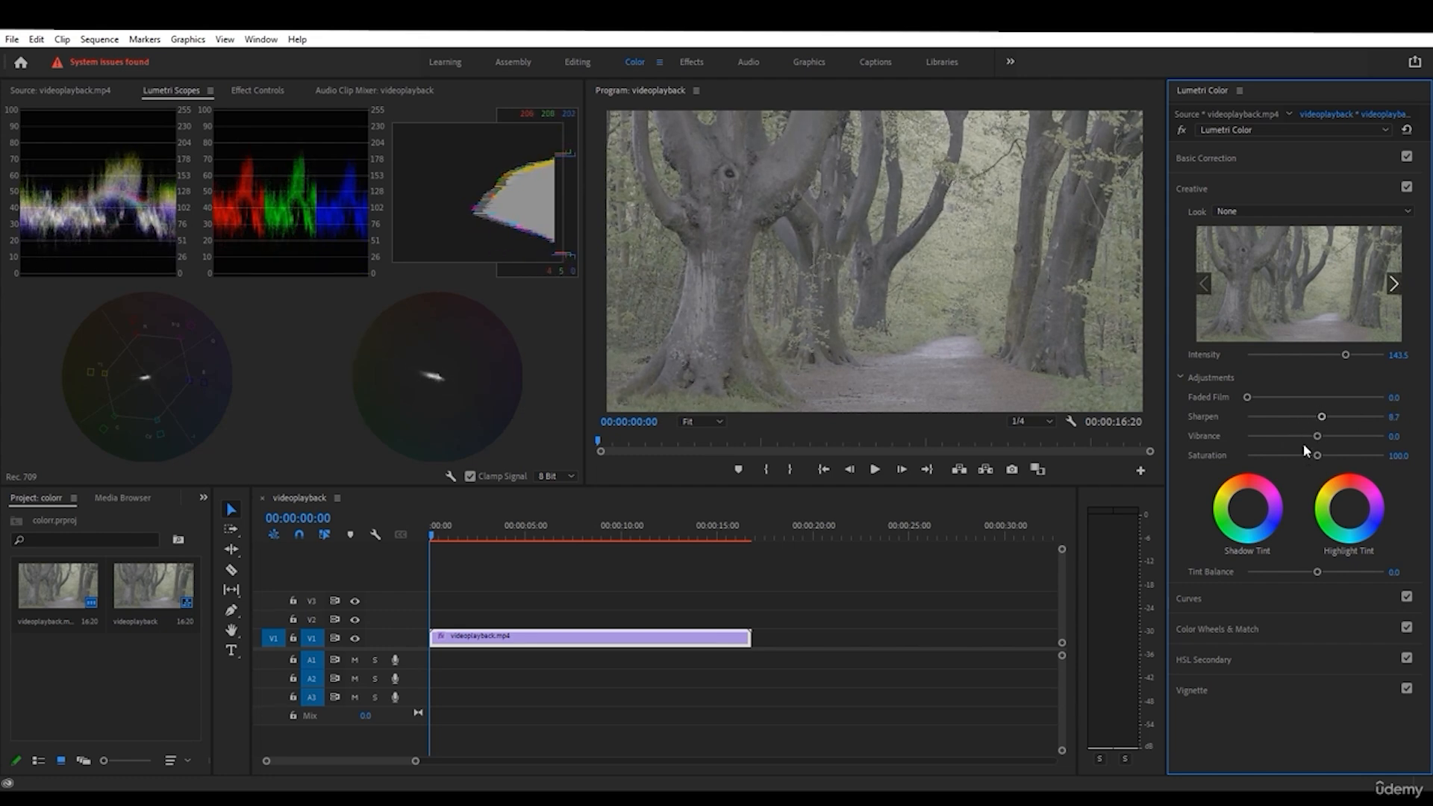
pyautogui.click(1378, 435)
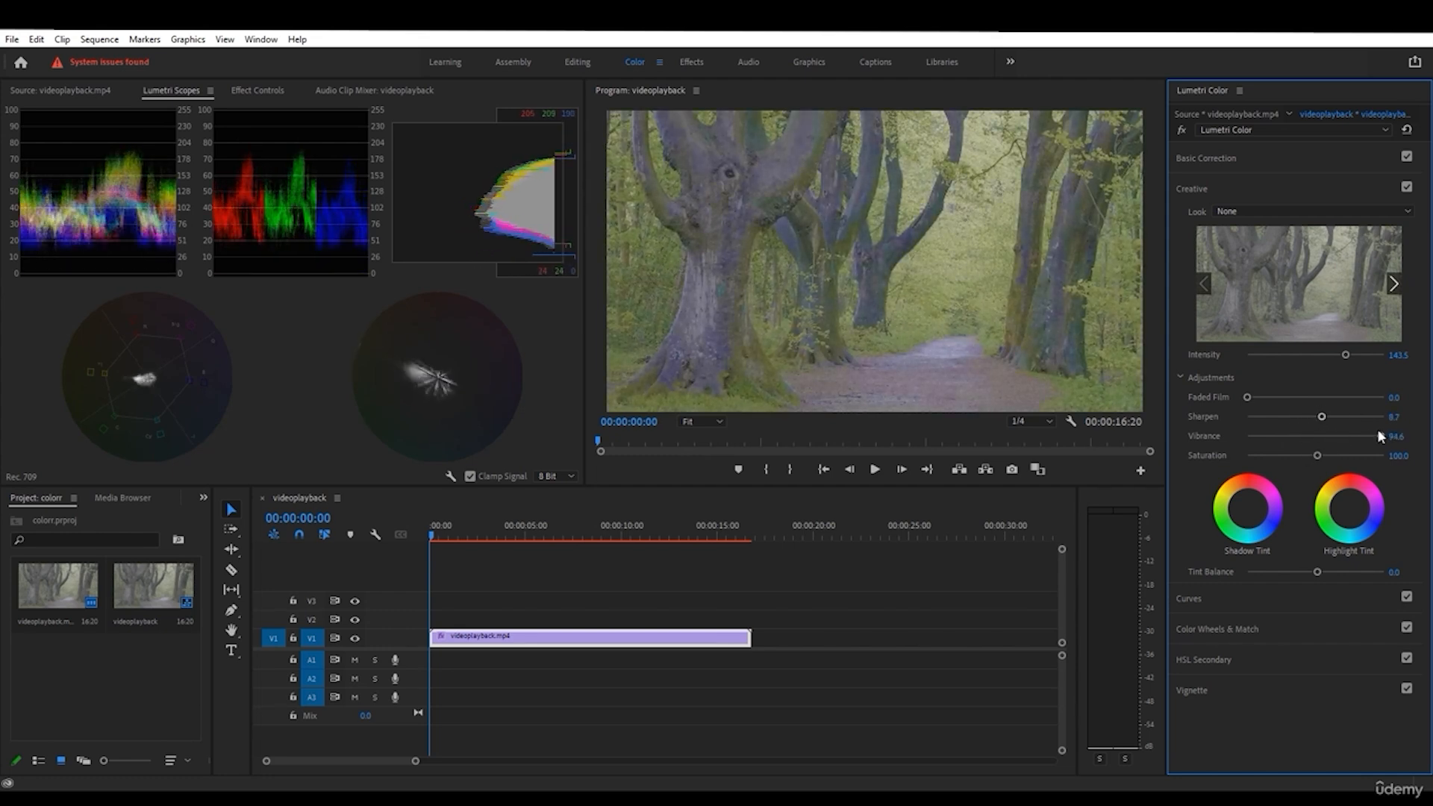
pyautogui.moveTo(1381, 436); pyautogui.dragTo(1342, 454)
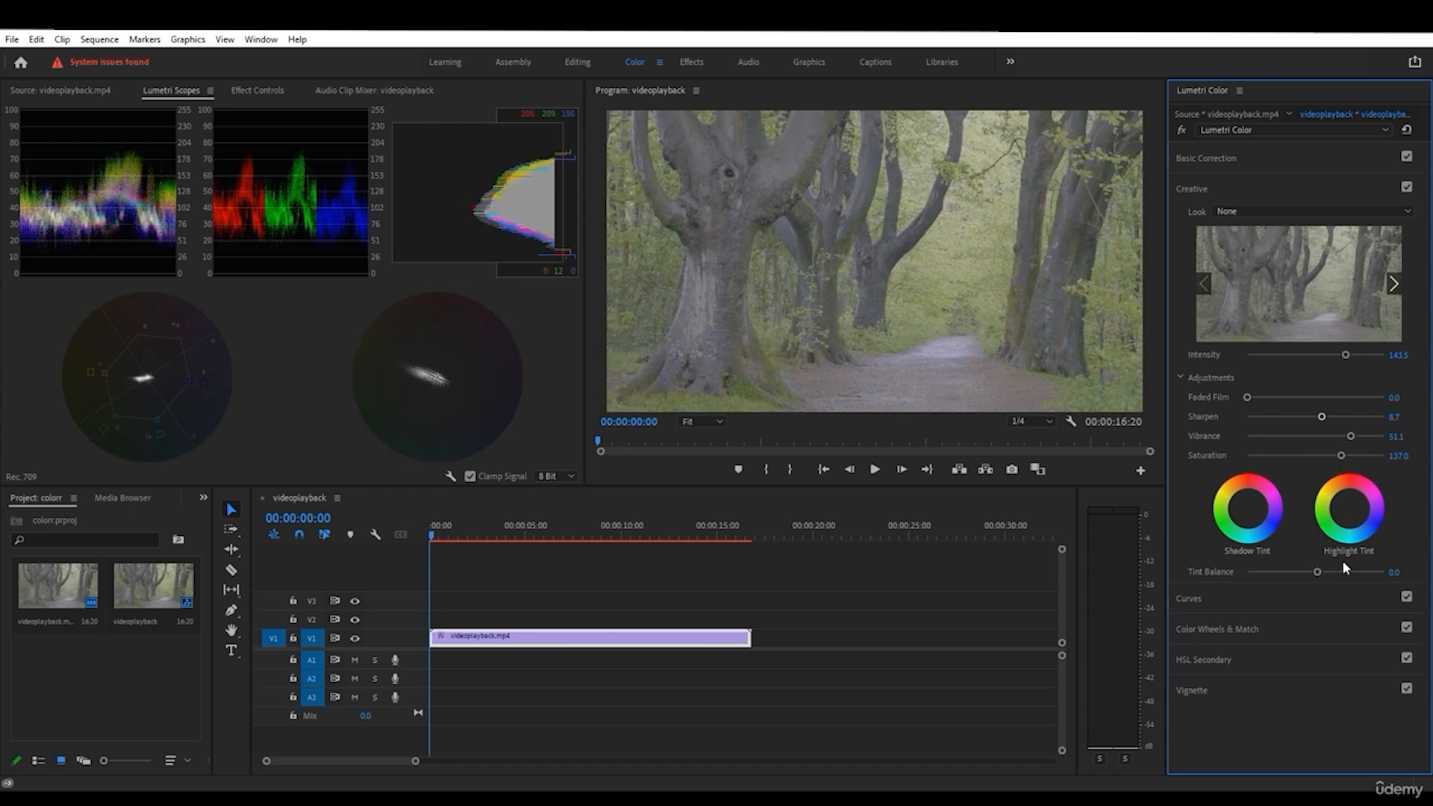
pyautogui.moveTo(1321, 573)
pyautogui.mouseDown()
pyautogui.moveTo(1350, 574)
pyautogui.moveTo(1308, 579)
pyautogui.moveTo(1339, 573)
pyautogui.mouseUp()
# - Shape the white RGB curve into a gentle S with three points, lowering the shadows and raising the highlights
pyautogui.click(1228, 598)
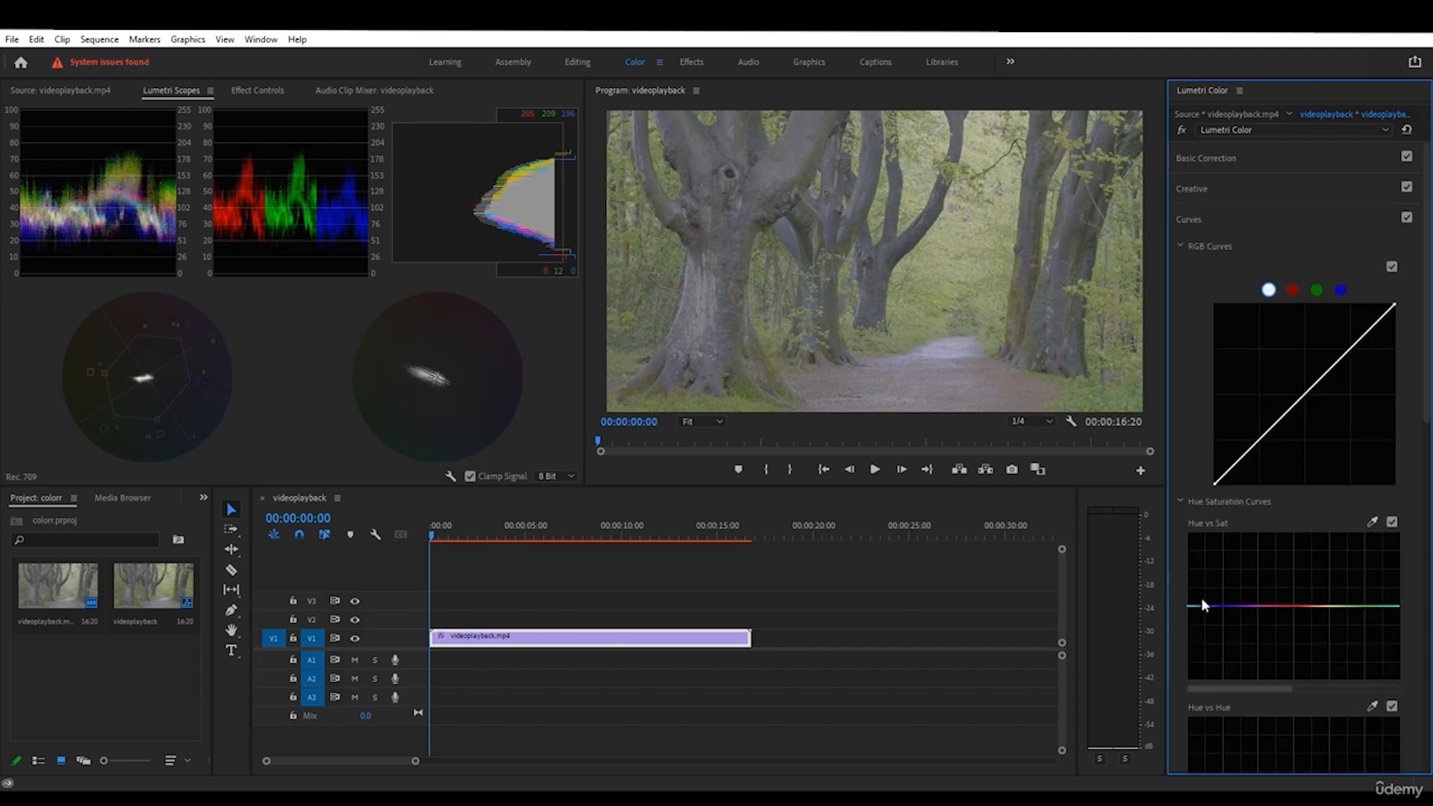
pyautogui.click(1260, 440)
pyautogui.click(1303, 397)
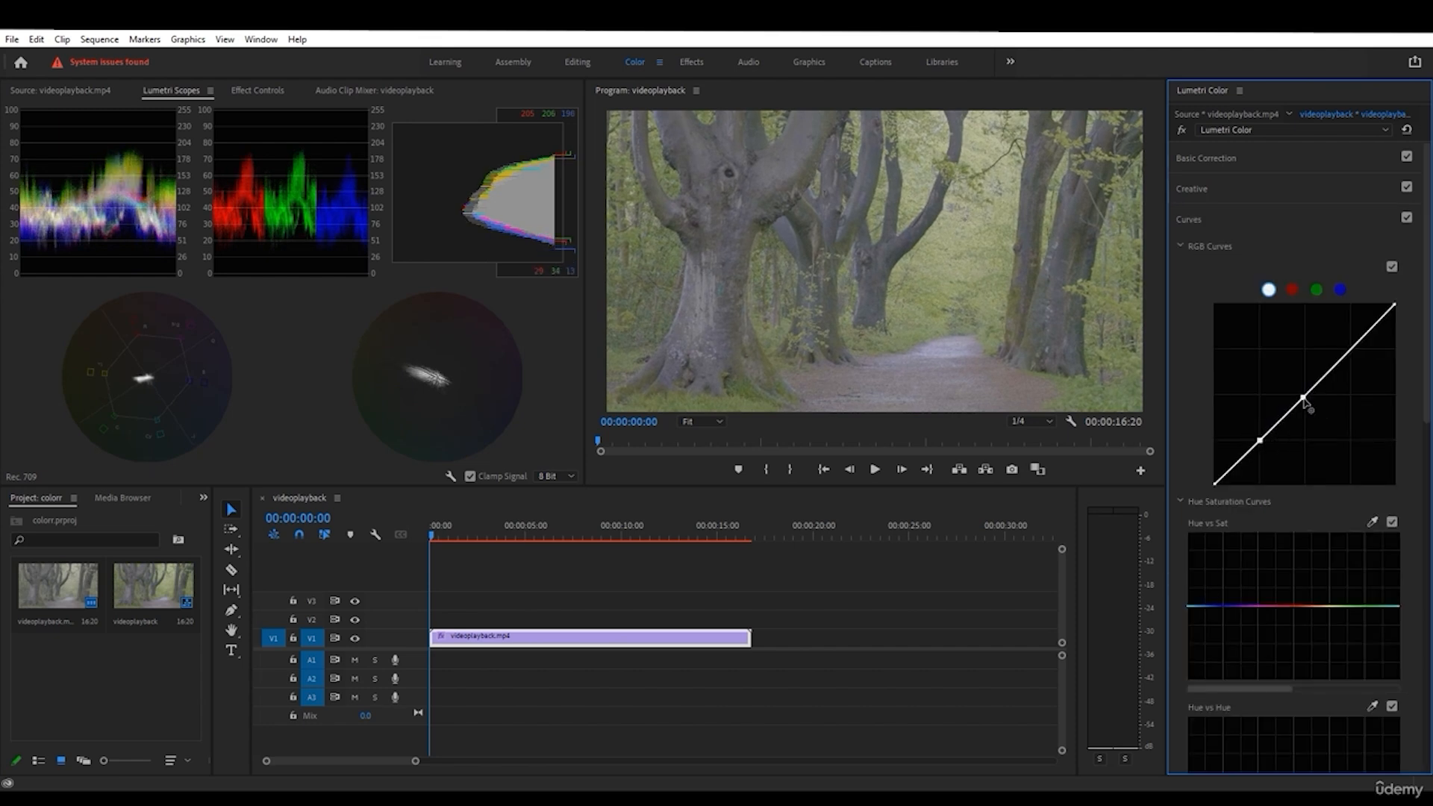
pyautogui.click(1352, 350)
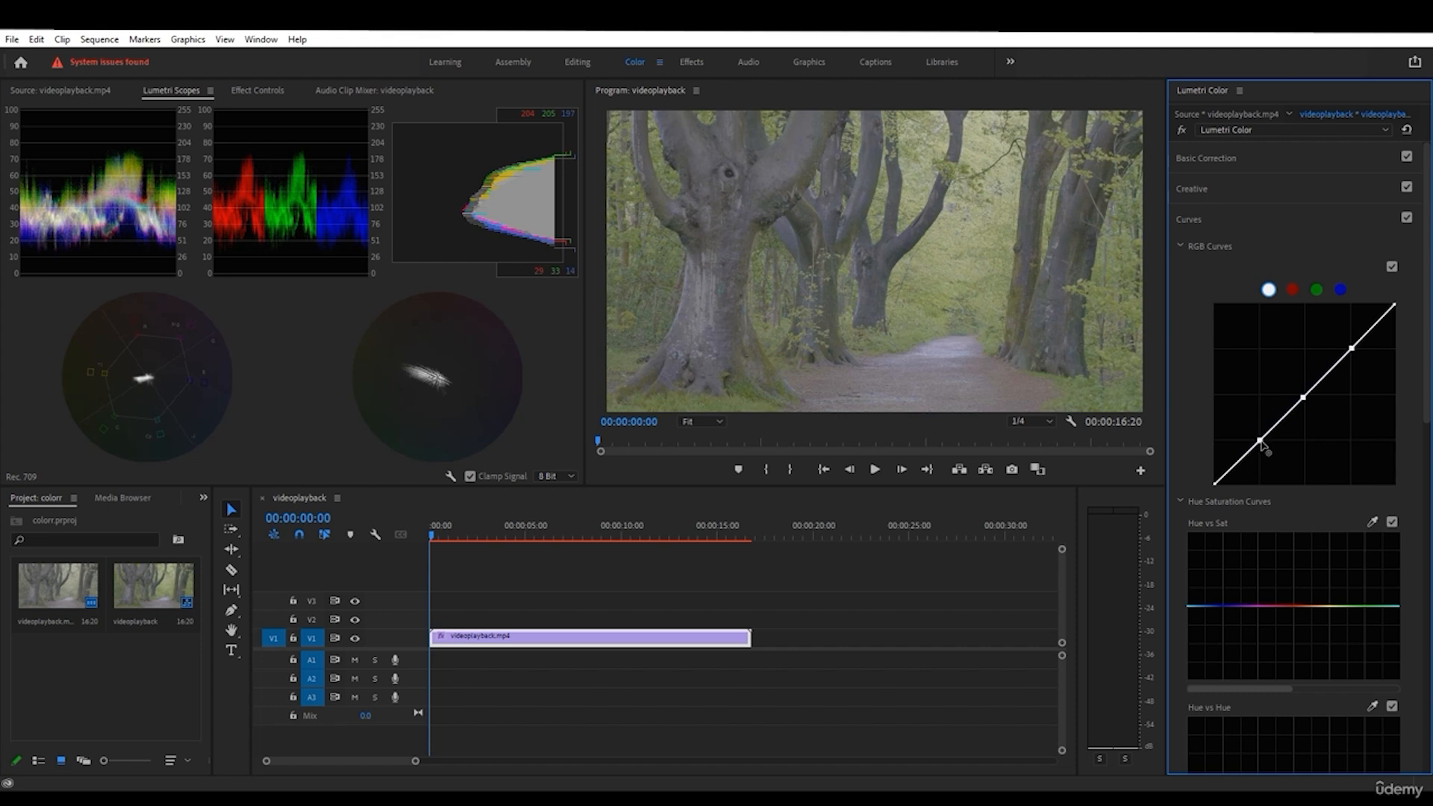
pyautogui.moveTo(1262, 443)
pyautogui.mouseDown()
pyautogui.moveTo(1275, 460)
pyautogui.moveTo(1260, 457)
pyautogui.mouseUp()
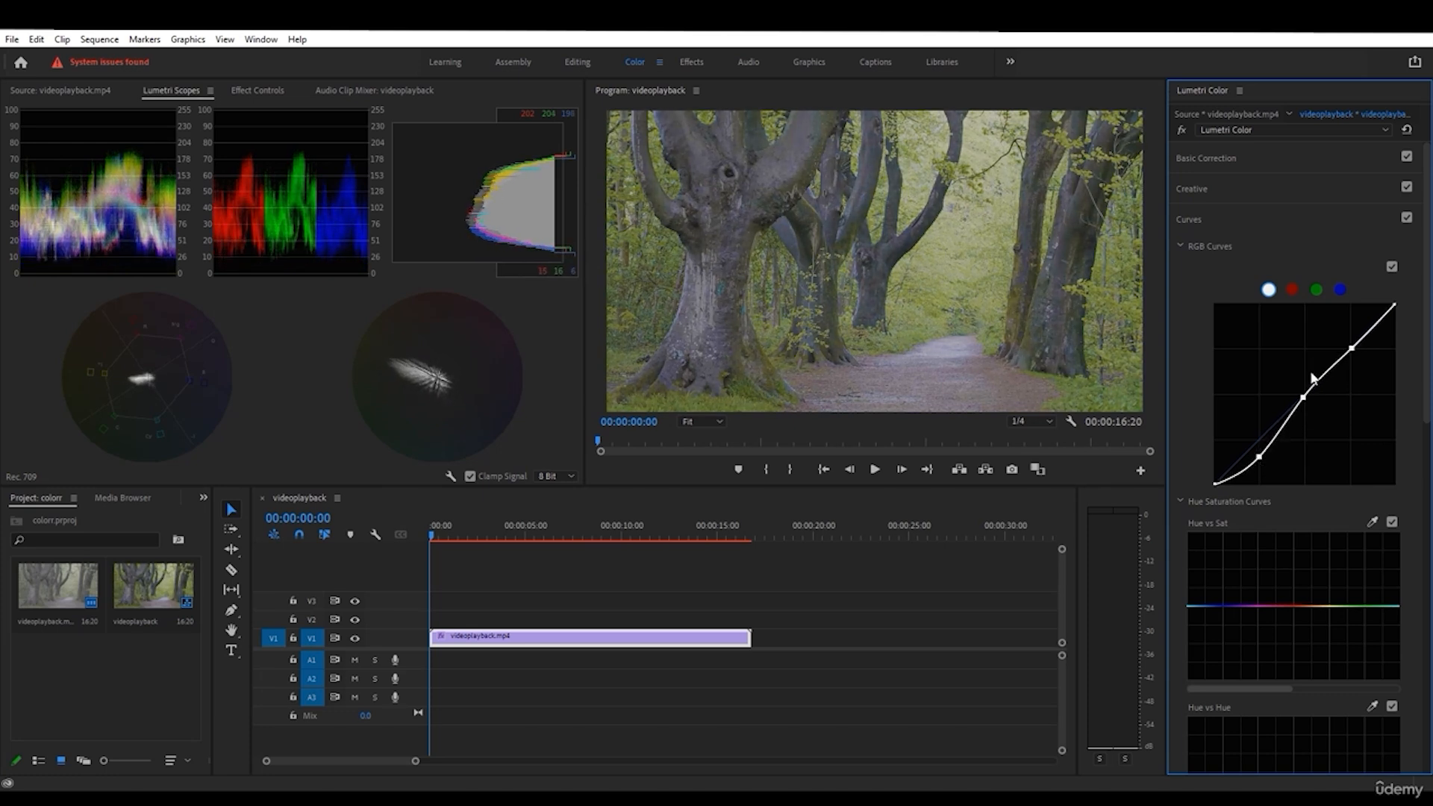
pyautogui.moveTo(1352, 348); pyautogui.dragTo(1345, 342)
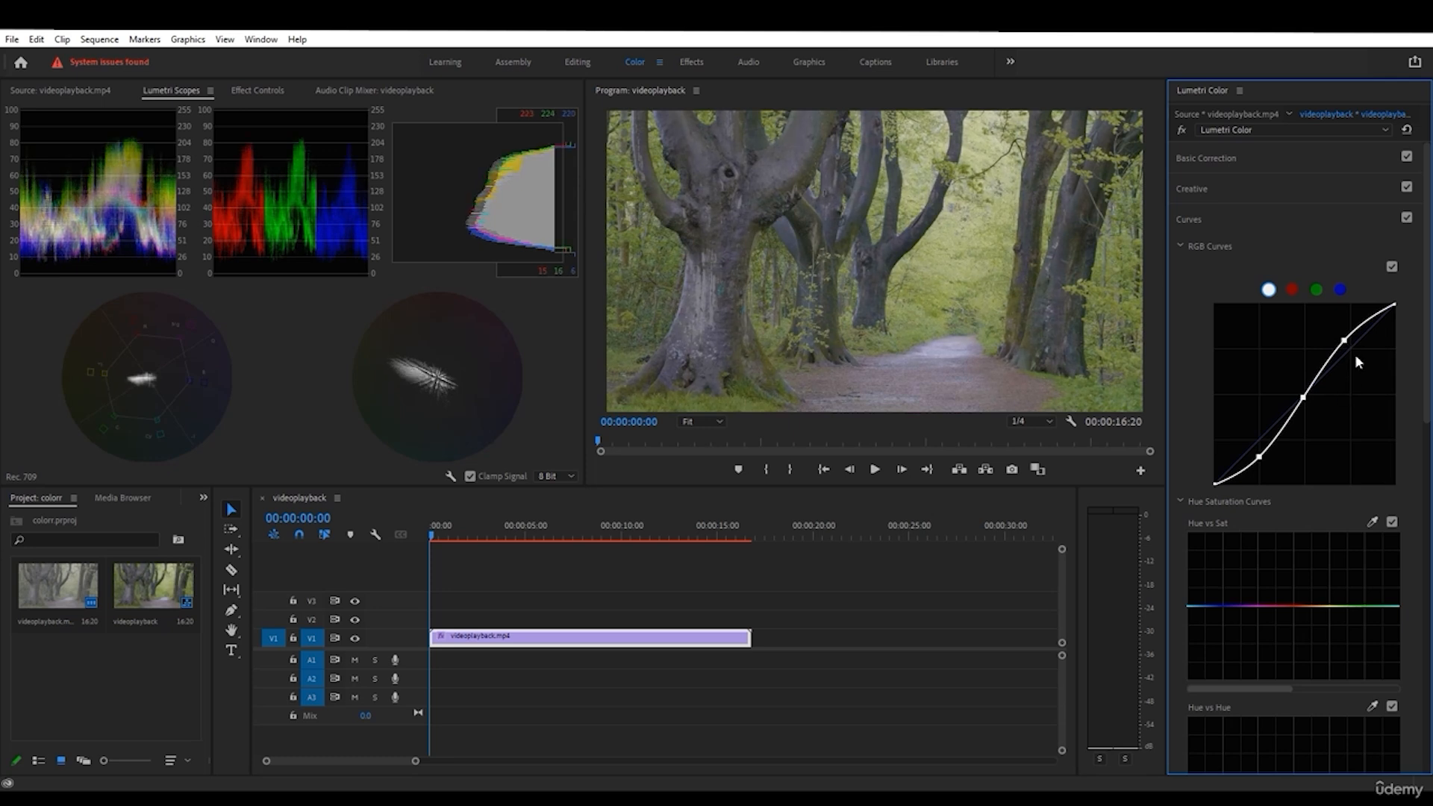
# - Look over the hue and saturation curves, and set the vignette amount to 1.7
pyautogui.scroll(-10, 1305, 545)
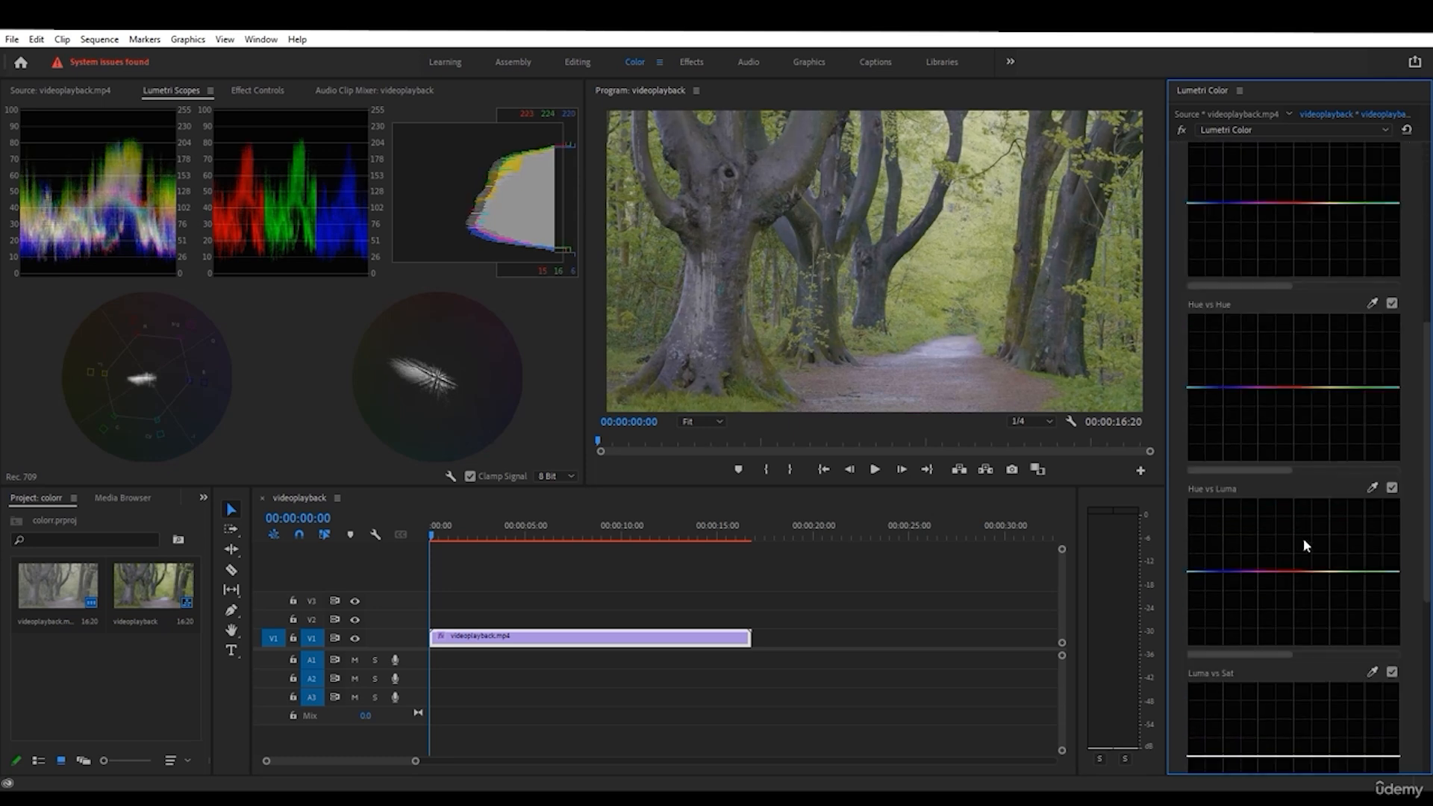
pyautogui.scroll(-4, 1304, 541)
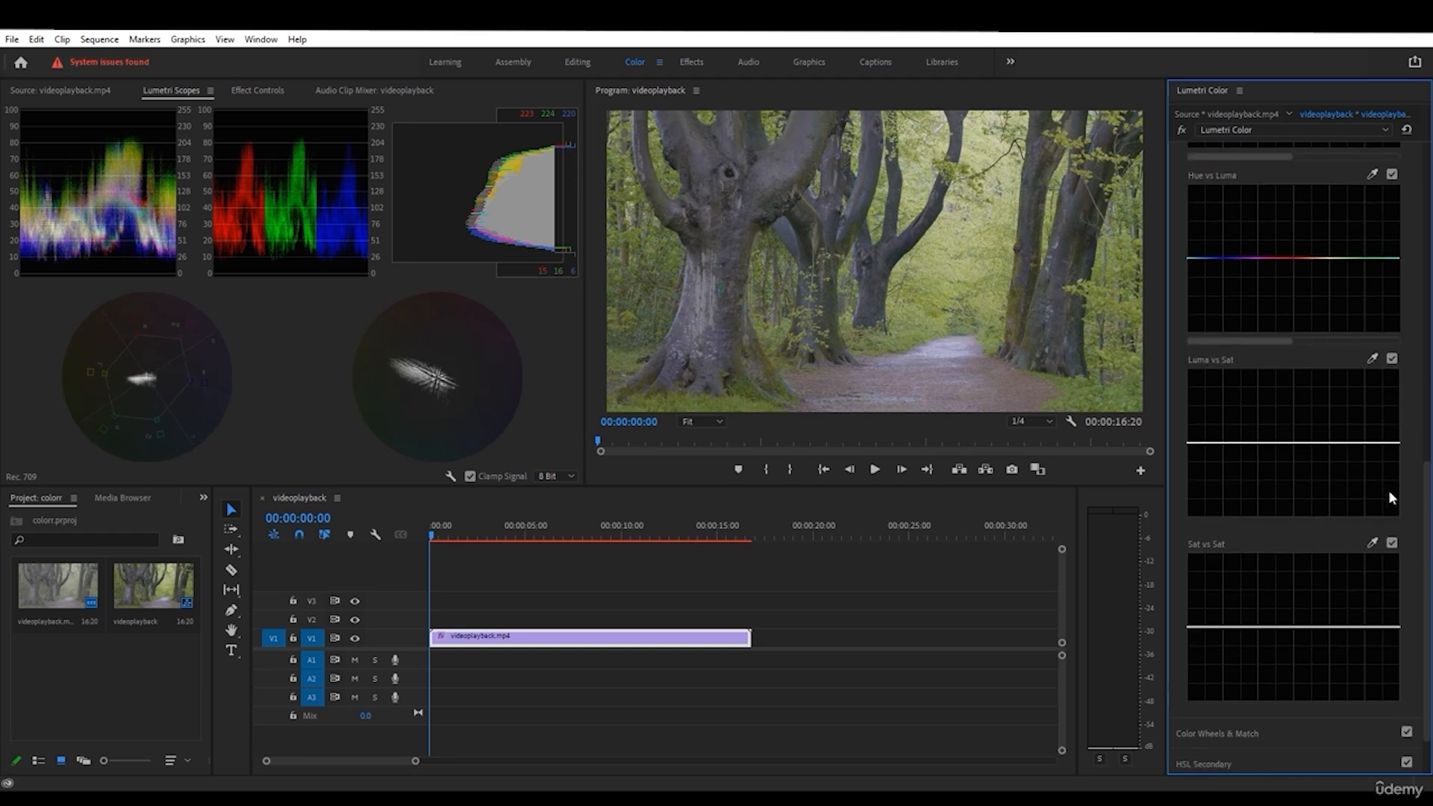
pyautogui.scroll(-2, 1426, 536)
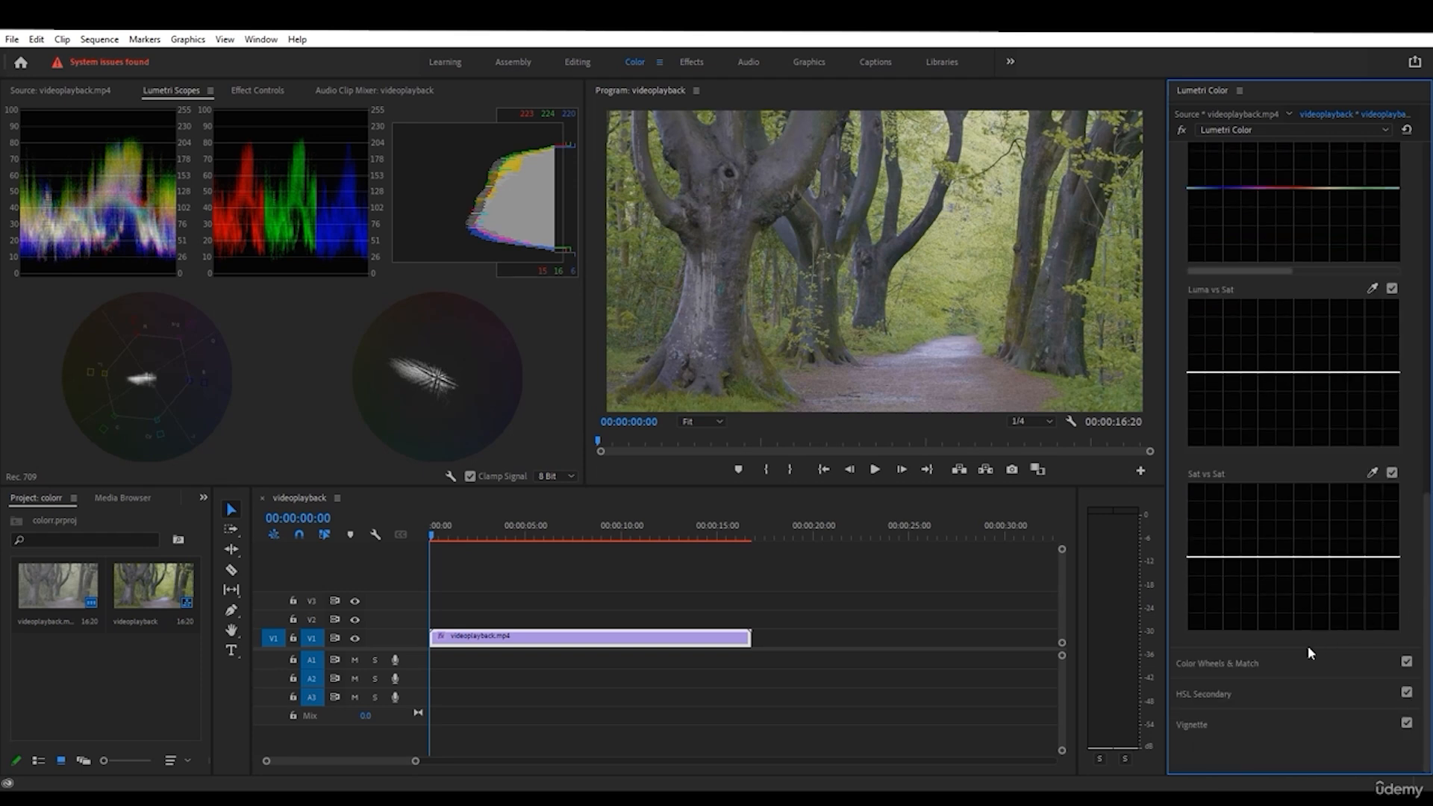
pyautogui.click(1192, 726)
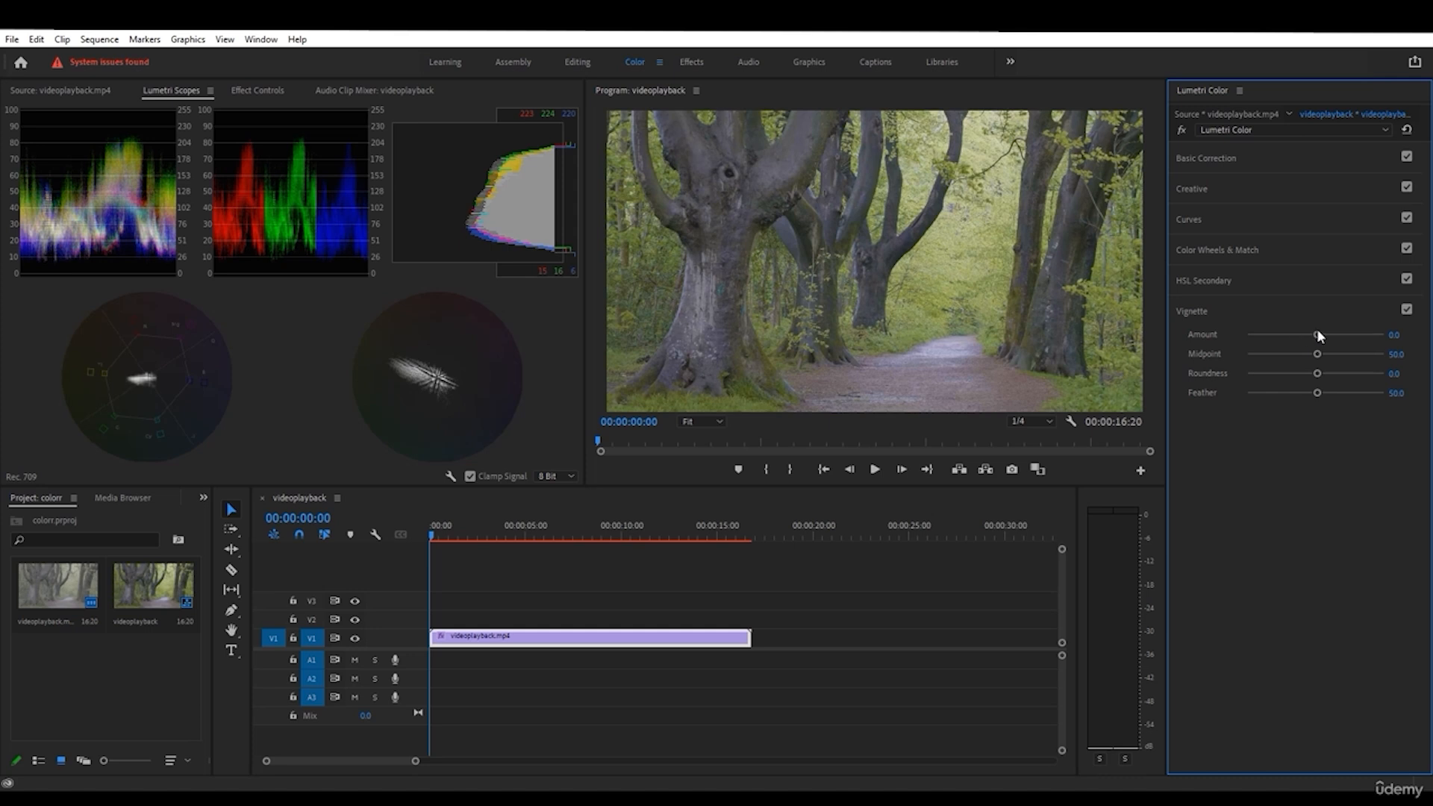
pyautogui.moveTo(1319, 333); pyautogui.dragTo(1348, 339)
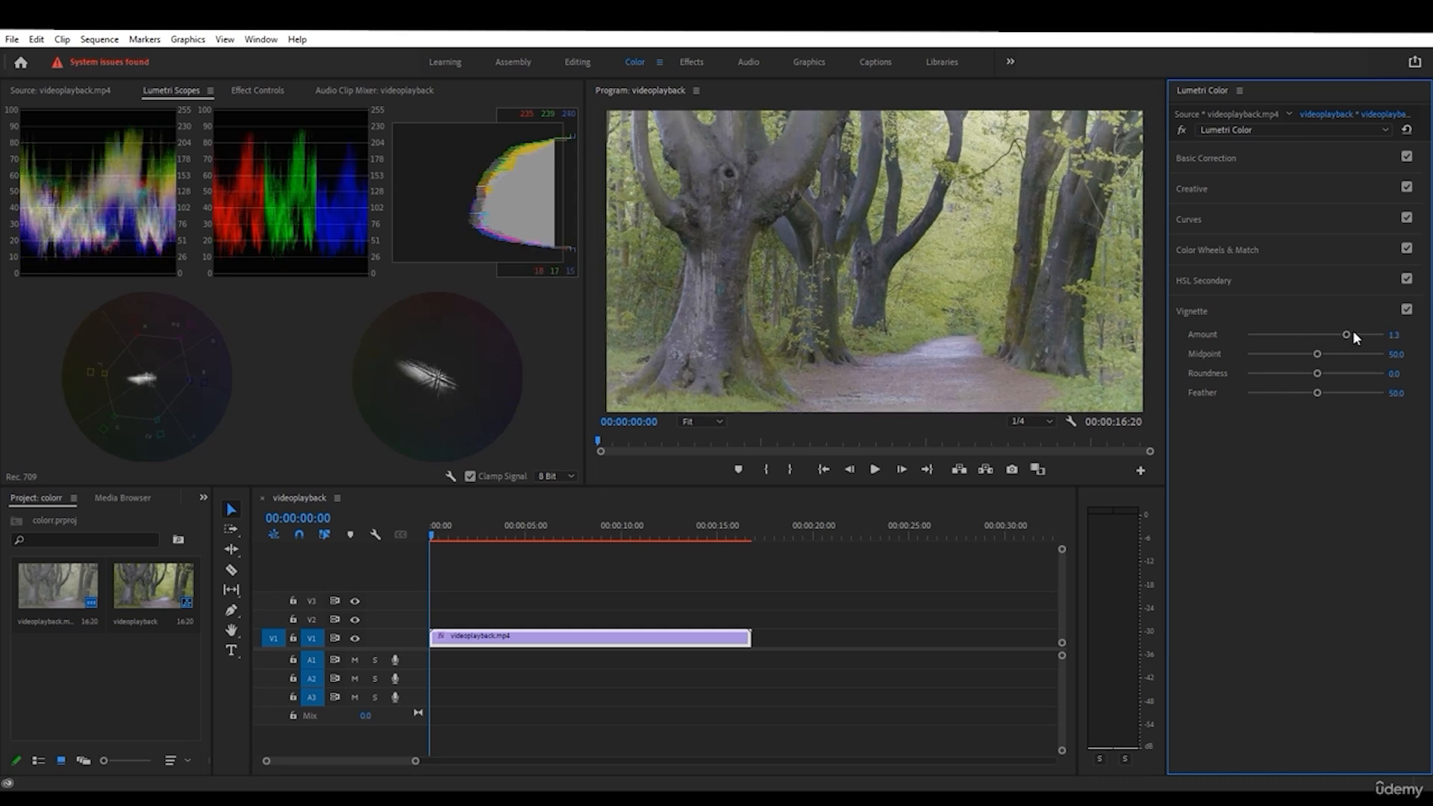
pyautogui.click(1354, 333)
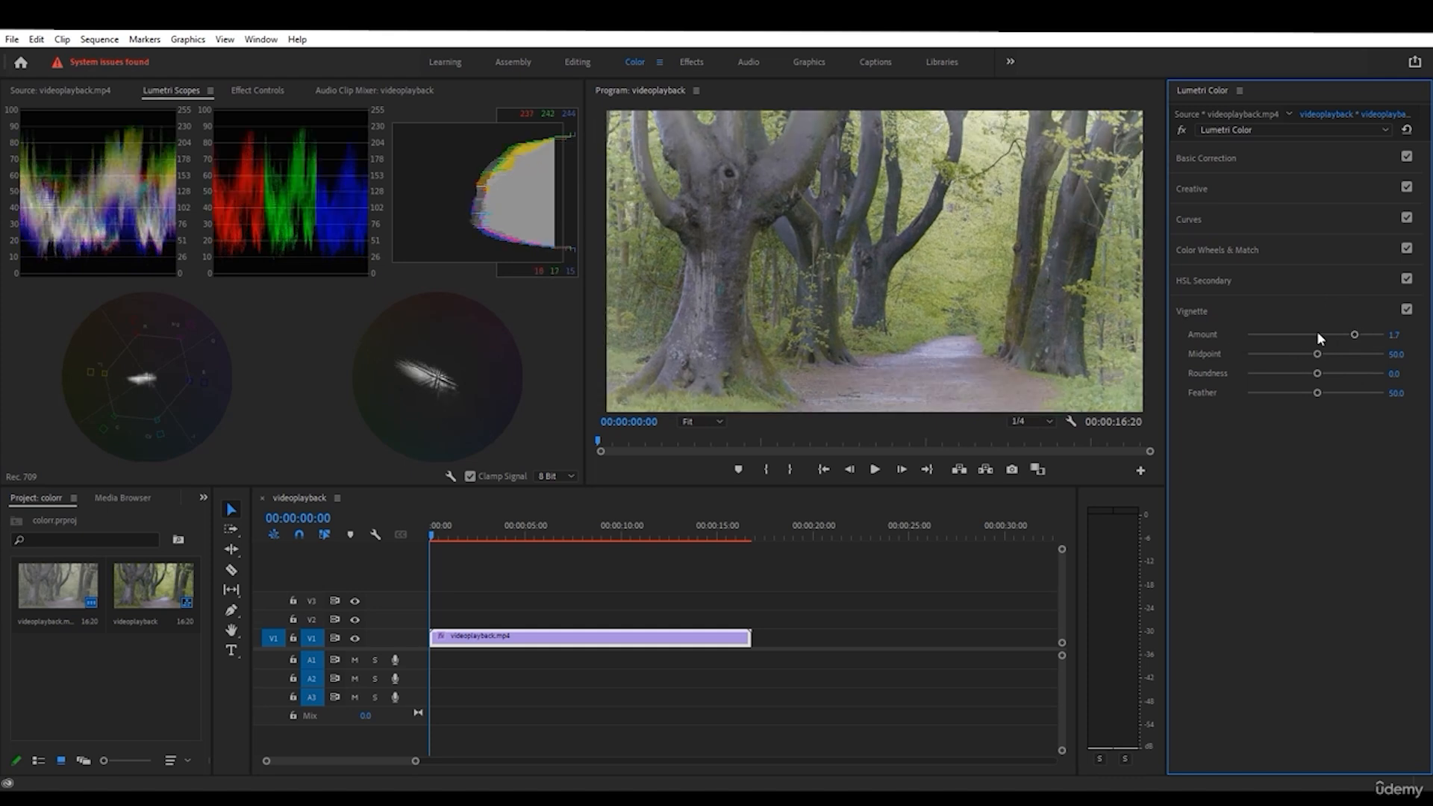
# - Turn off the vignette and compare the forest clip with and without the Lumetri grade
pyautogui.click(1407, 309)
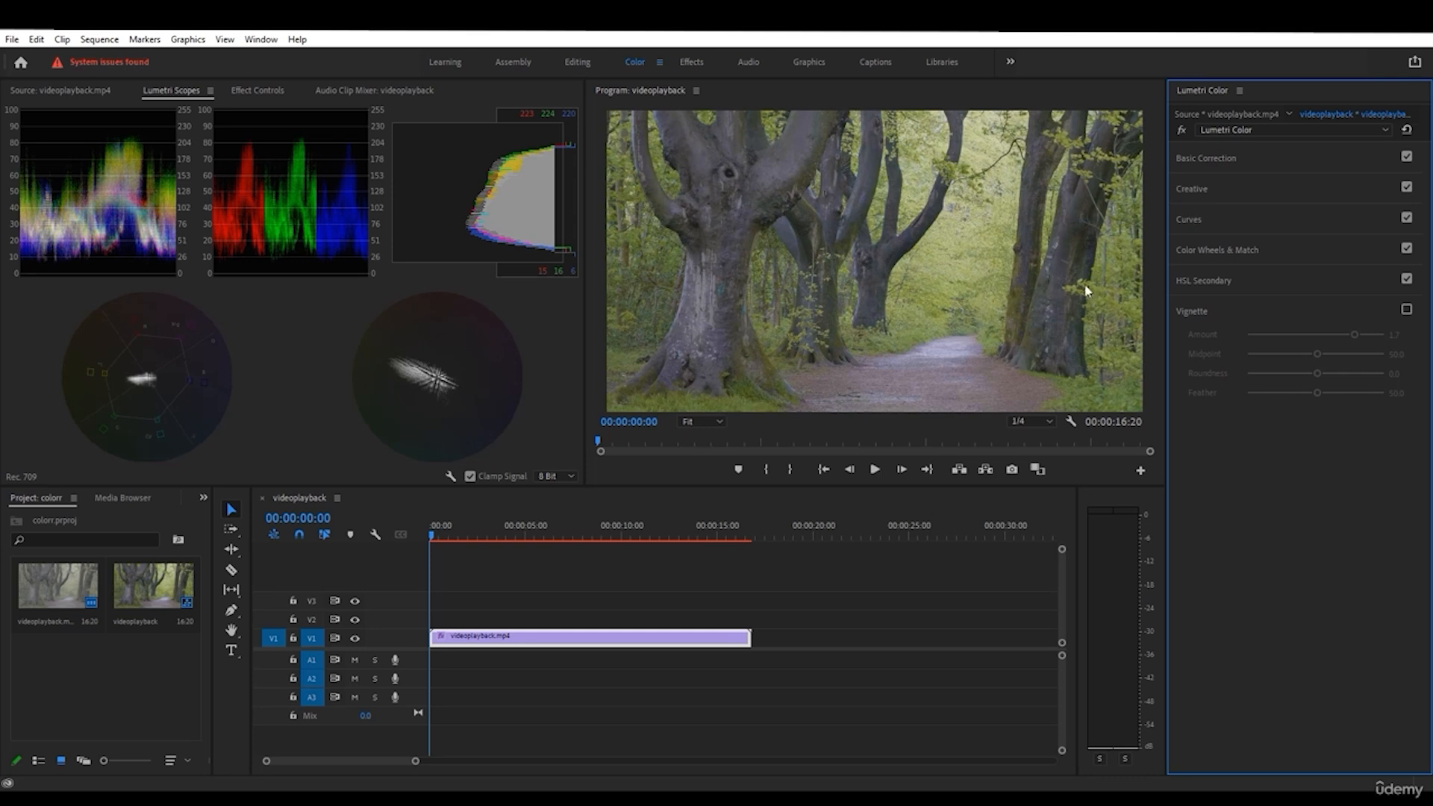
pyautogui.click(1194, 158)
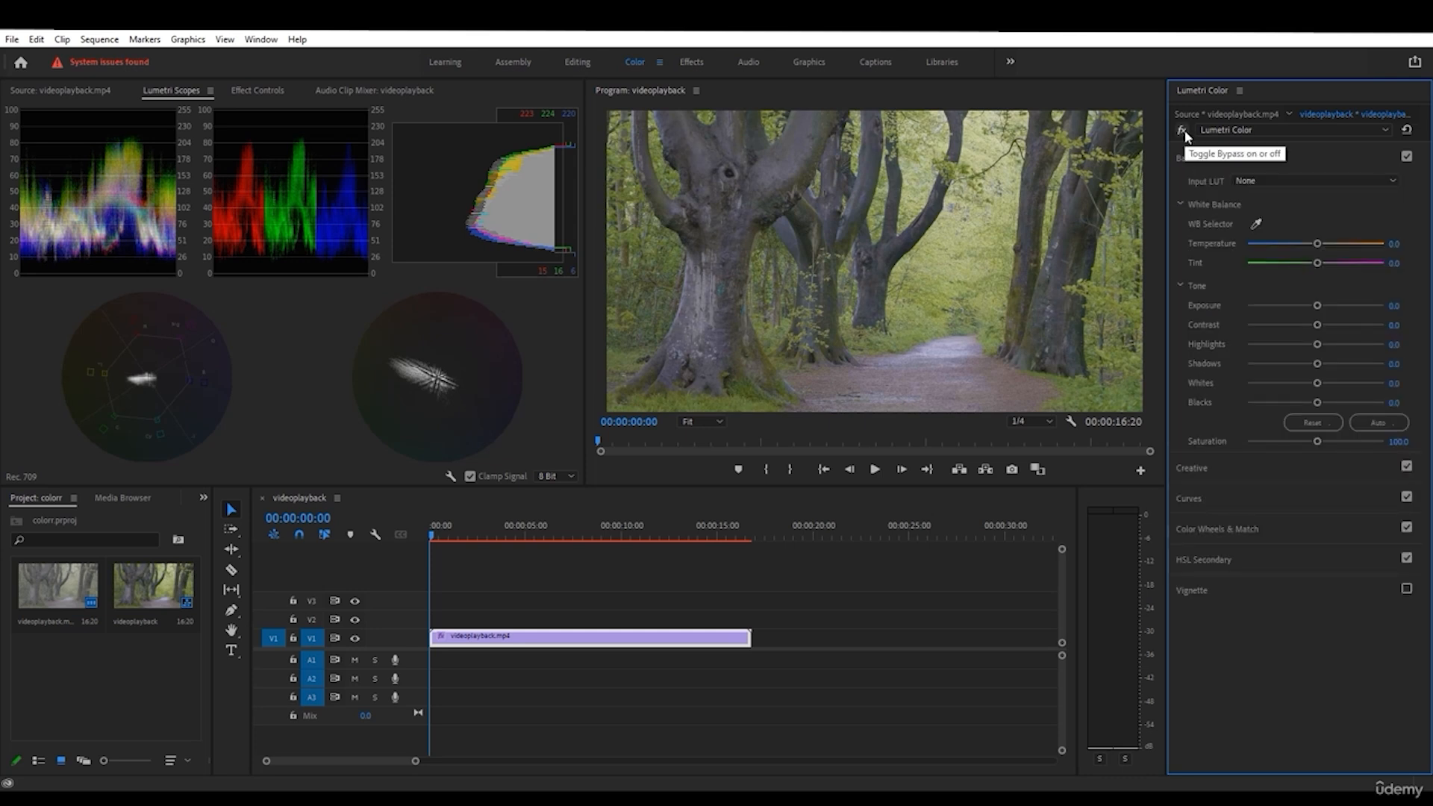
pyautogui.click(1182, 130)
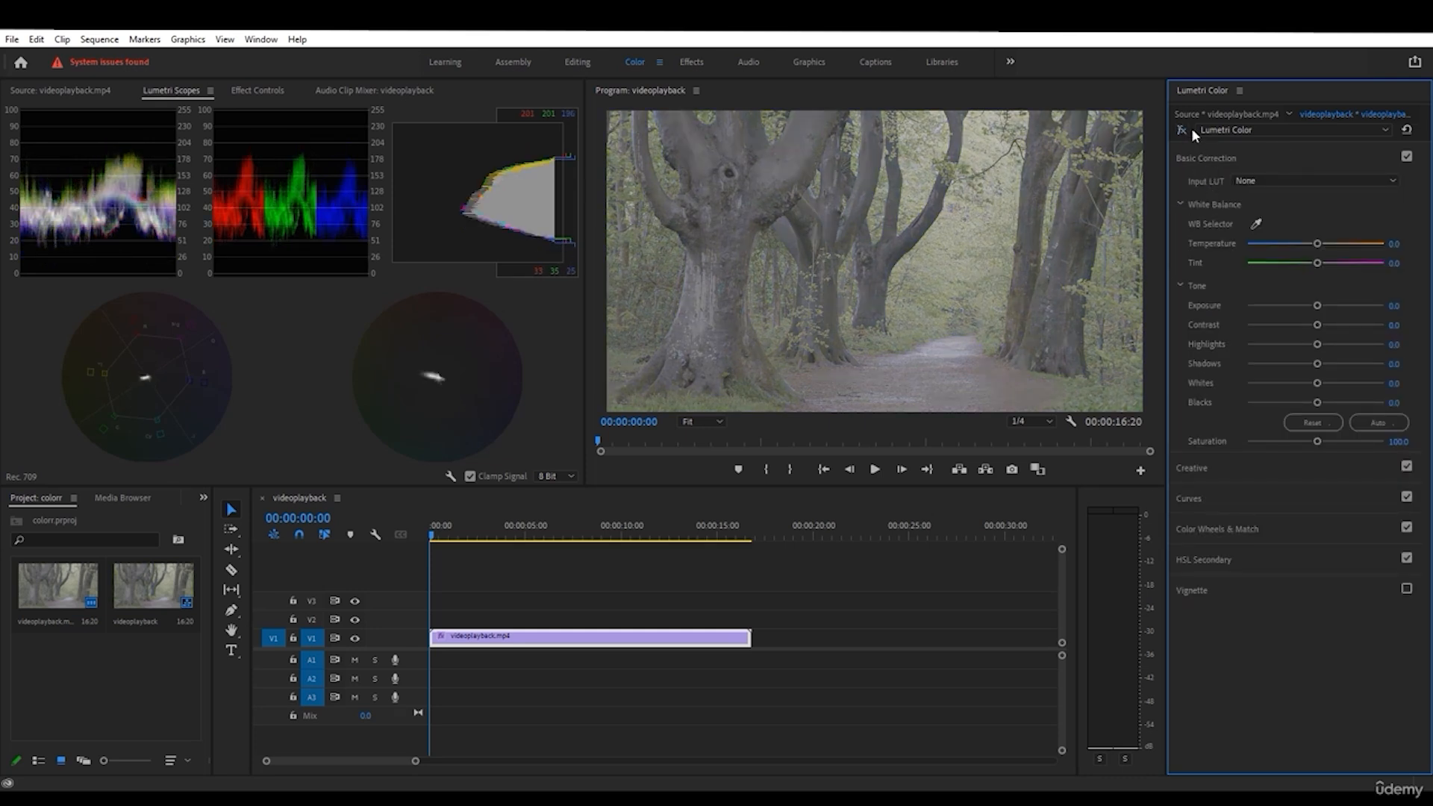
pyautogui.click(1184, 129)
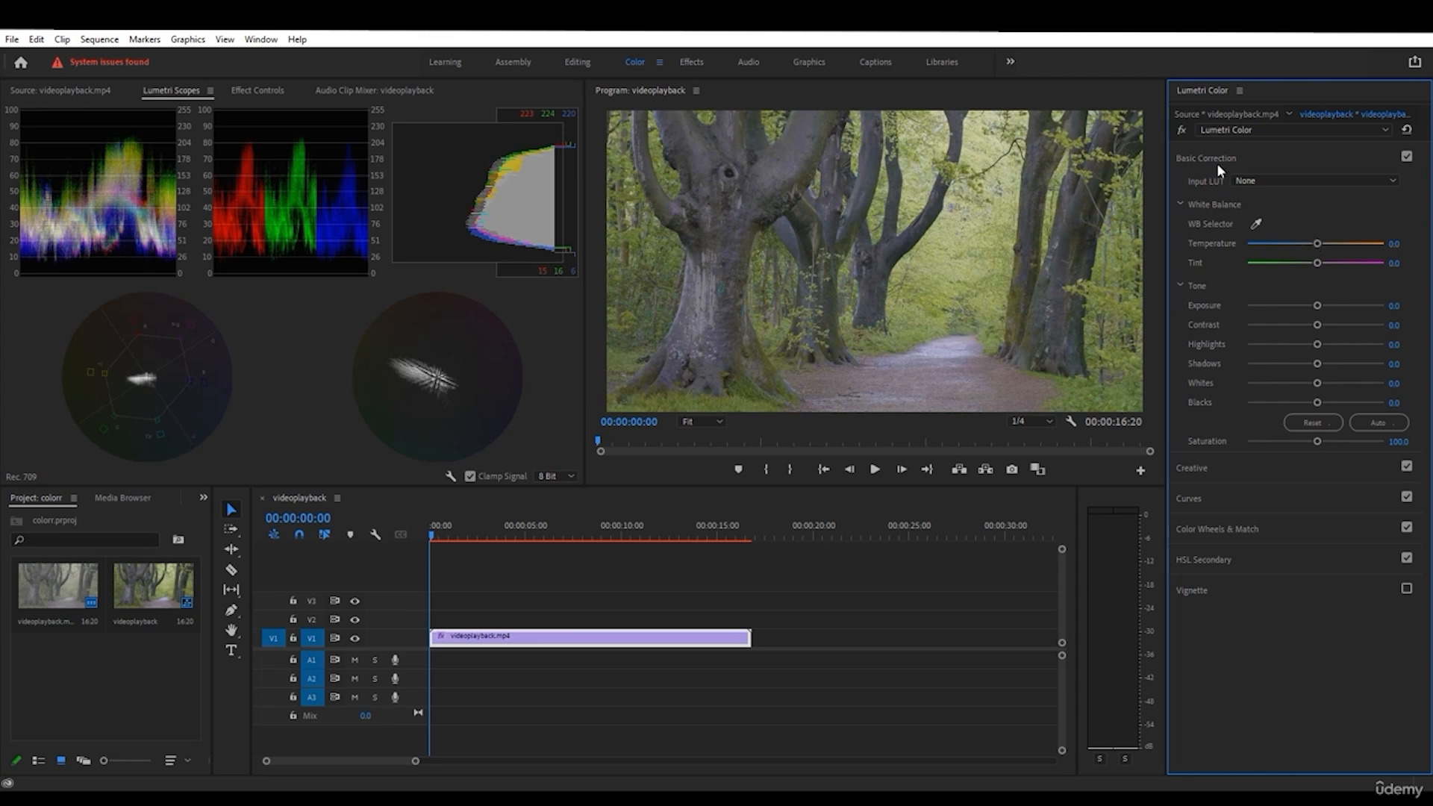
# - Look over the Basic Correction and Creative settings of the Lumetri grade
pyautogui.click(1254, 158)
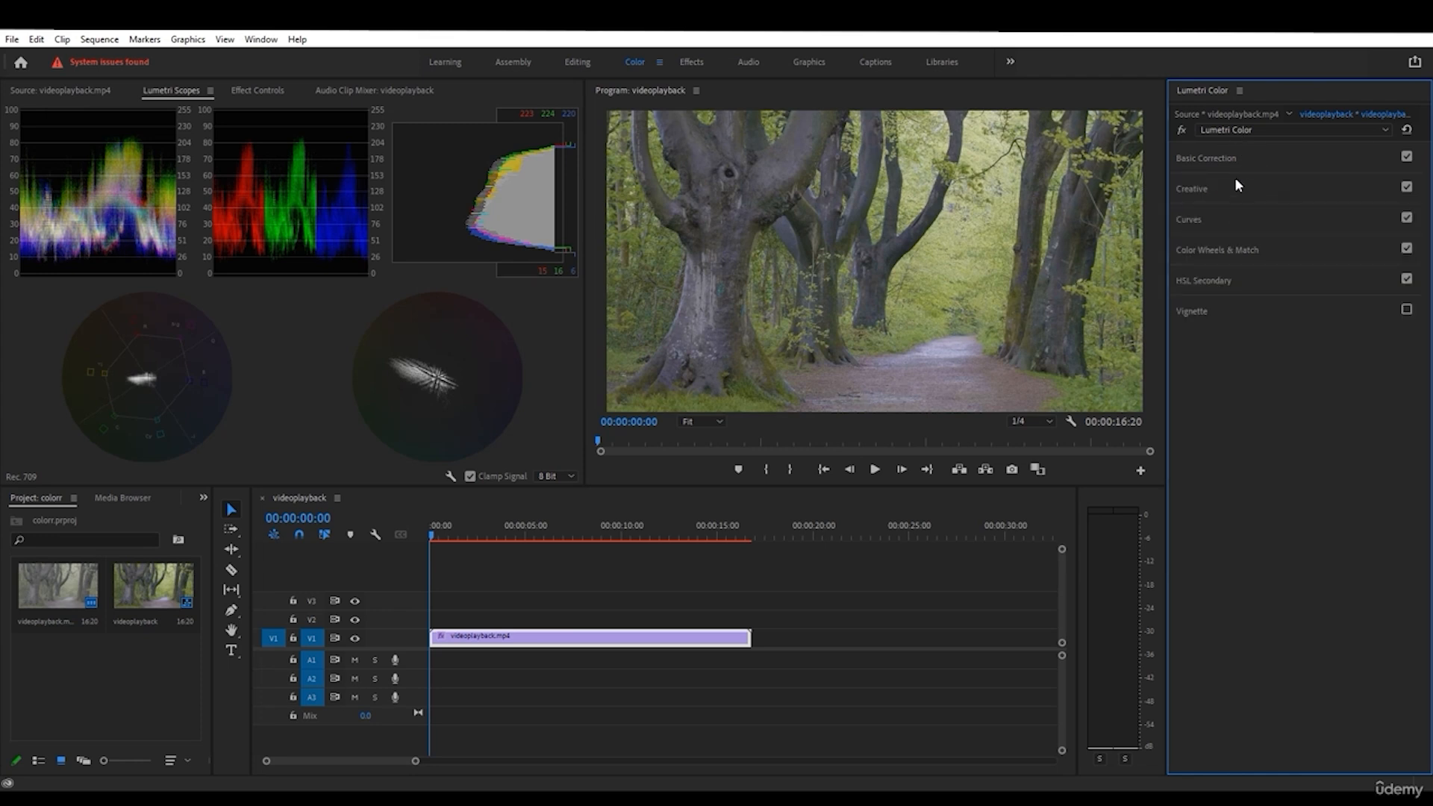
pyautogui.click(1211, 160)
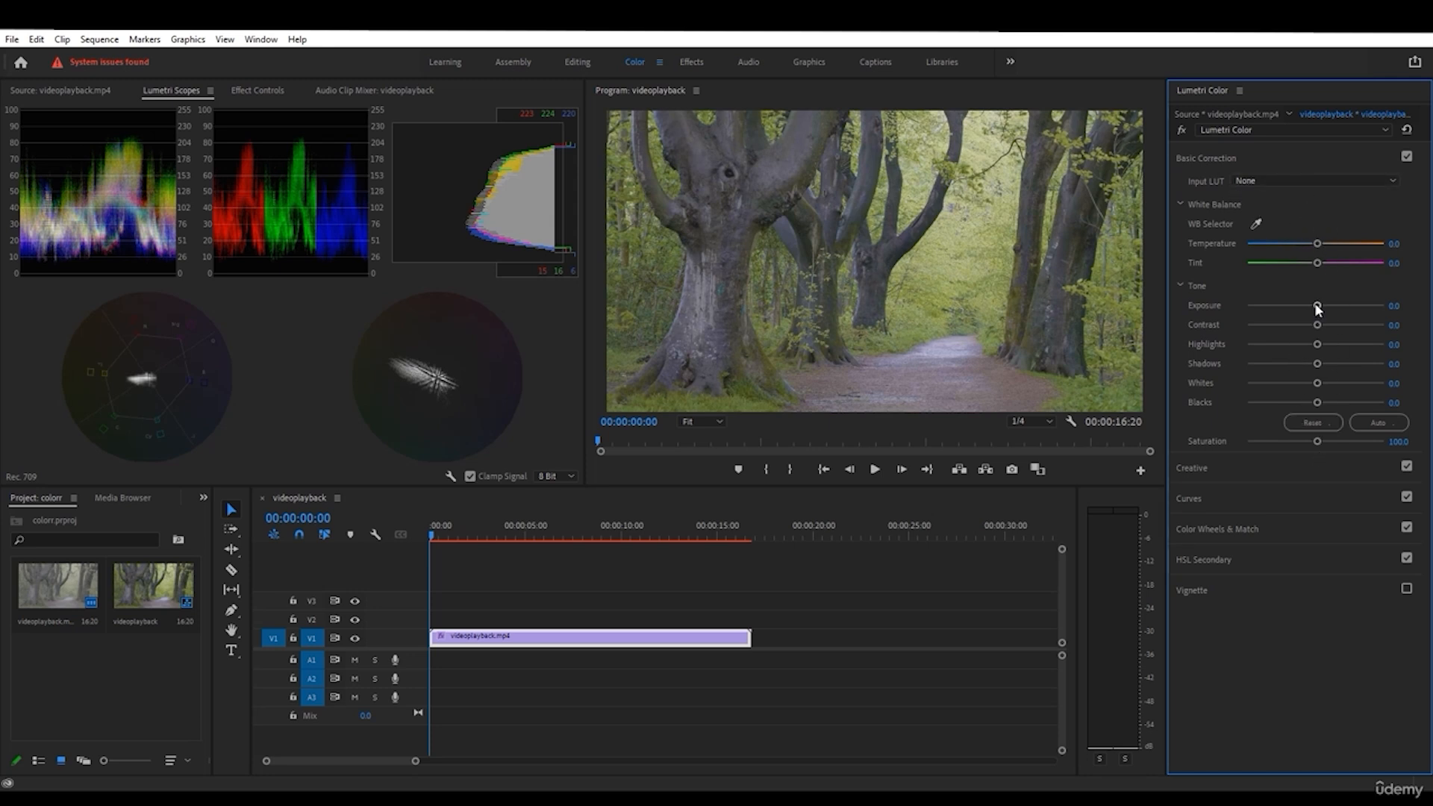
pyautogui.click(1238, 467)
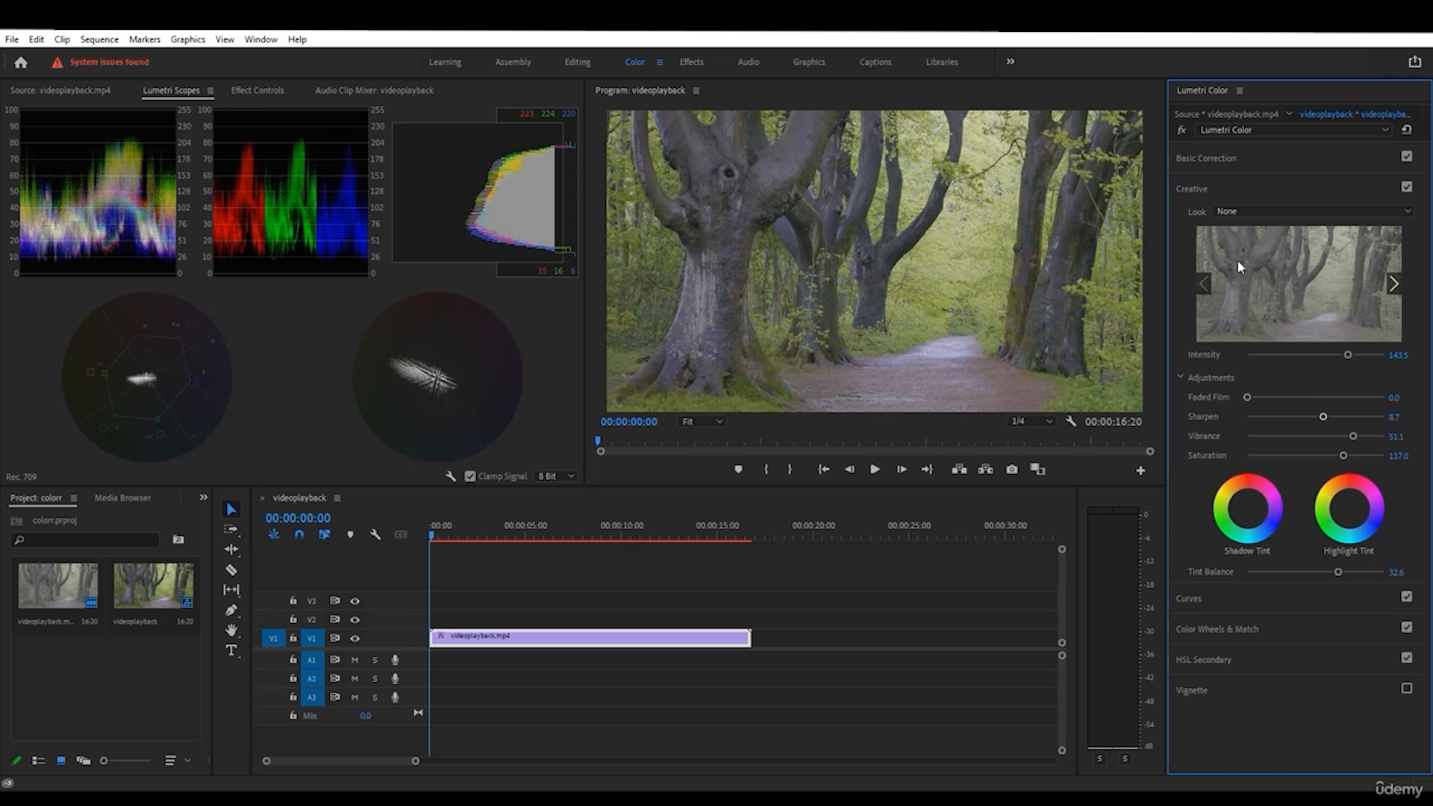
pyautogui.click(1217, 188)
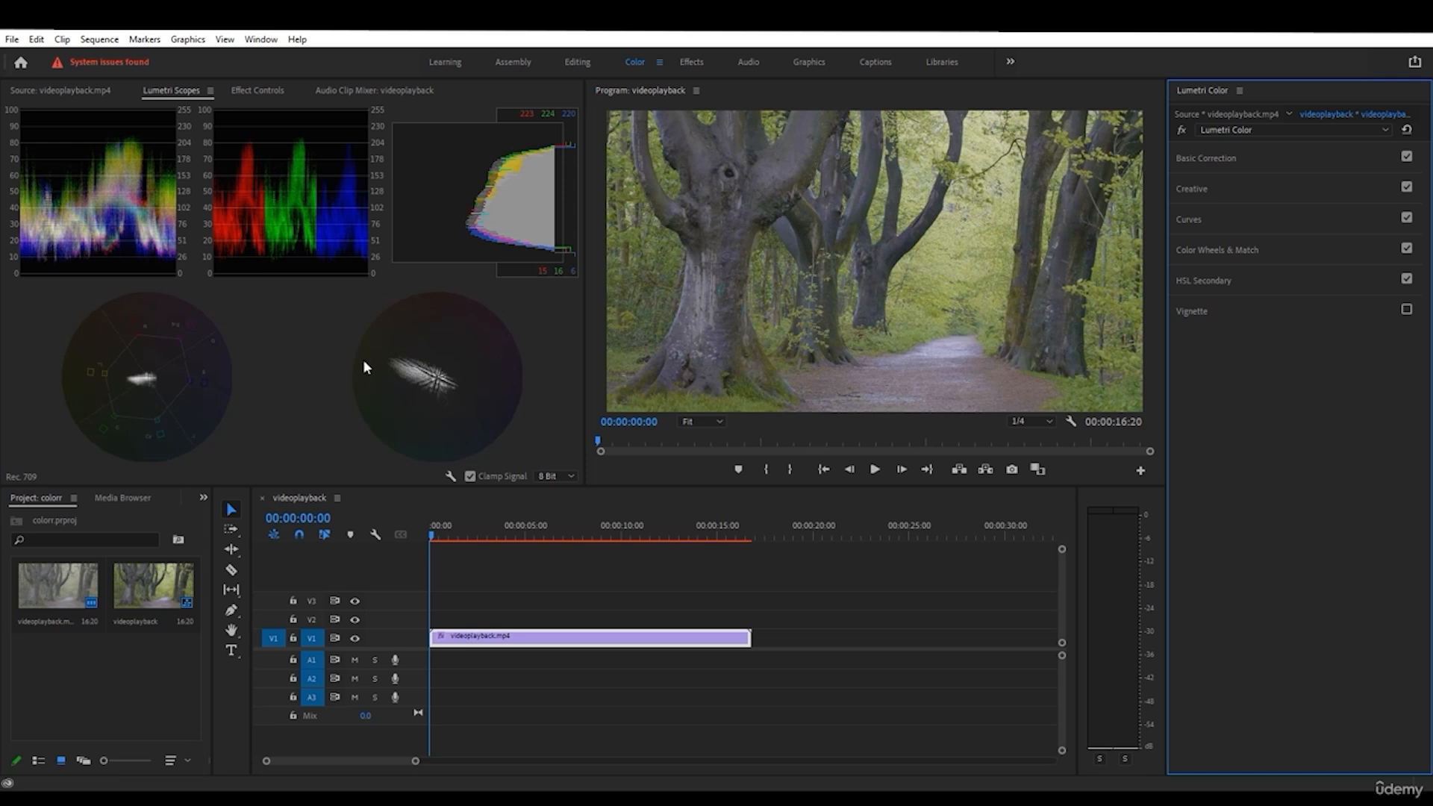
# - Move the playhead to 00:00:05:00 and look through the available workspaces
pyautogui.moveTo(456, 532); pyautogui.dragTo(471, 531)
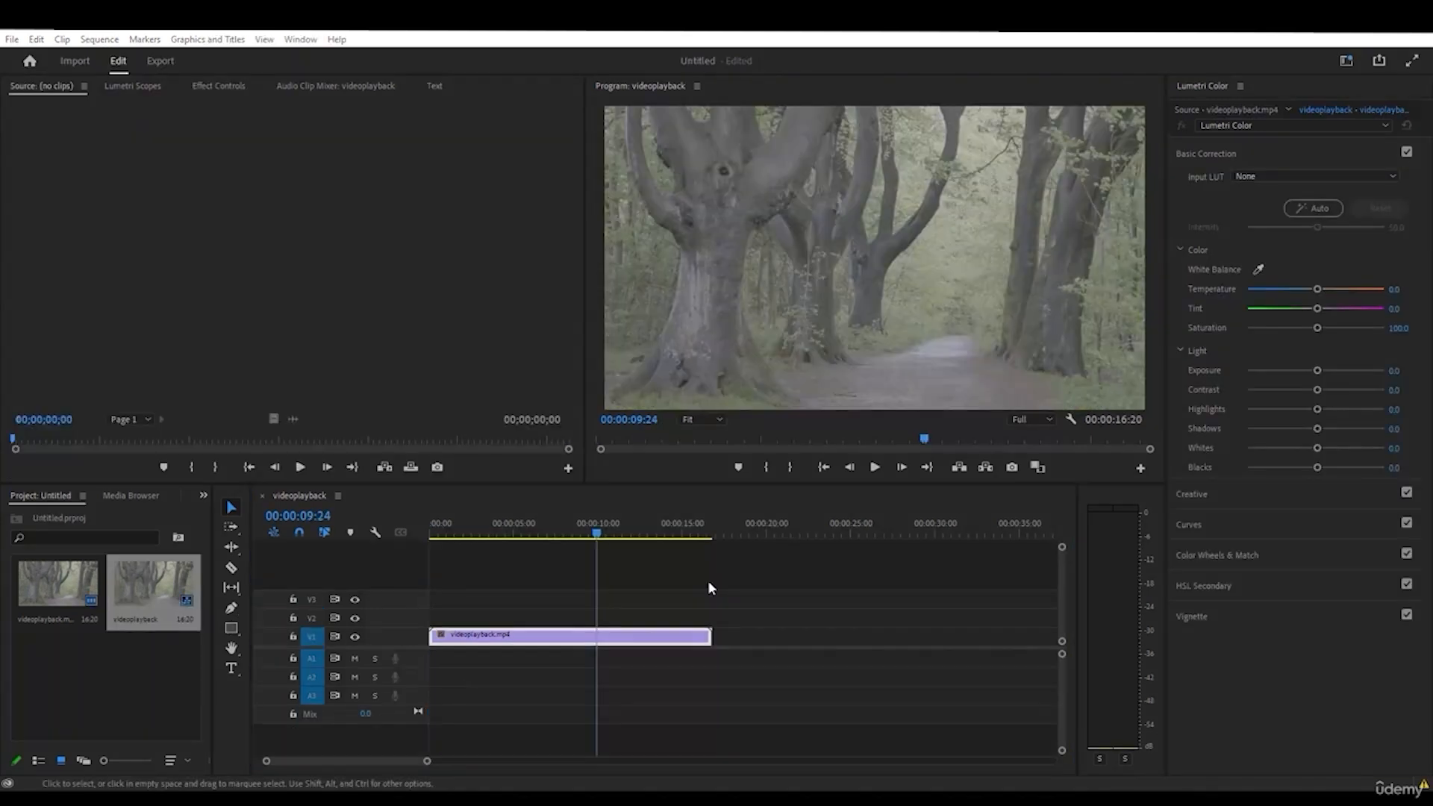
pyautogui.moveTo(440, 530); pyautogui.dragTo(513, 532)
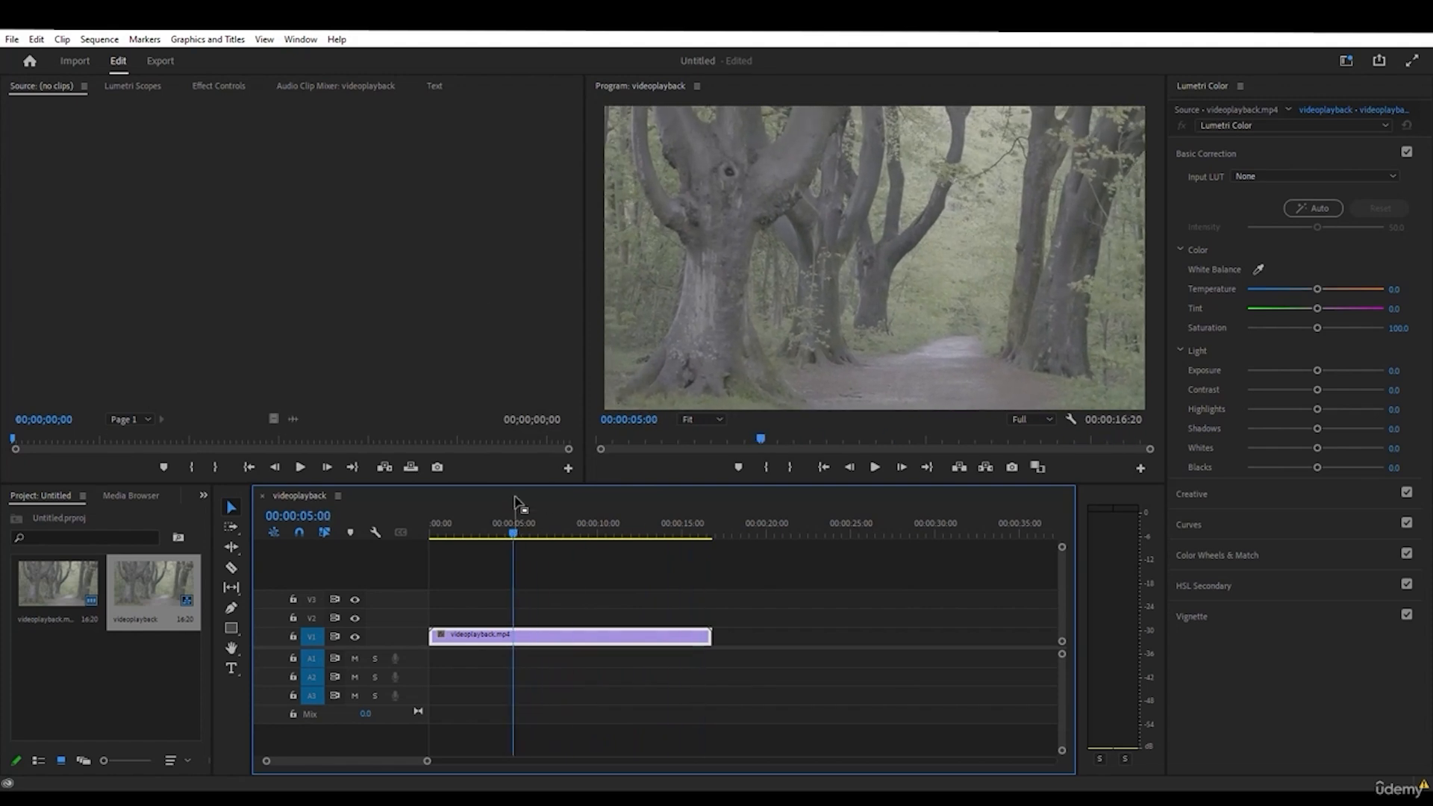
pyautogui.click(306, 39)
pyautogui.moveTo(385, 57)
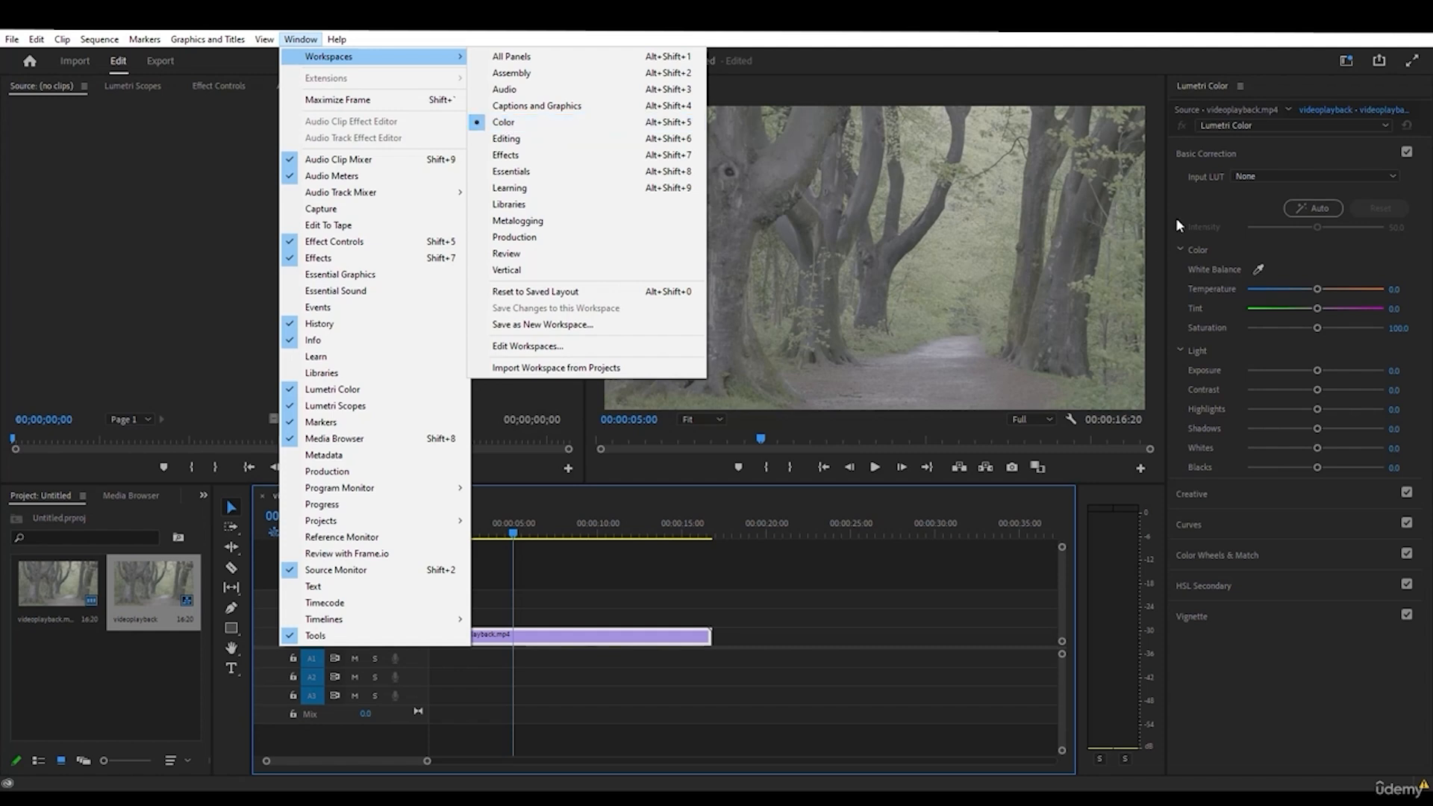
pyautogui.click(1187, 180)
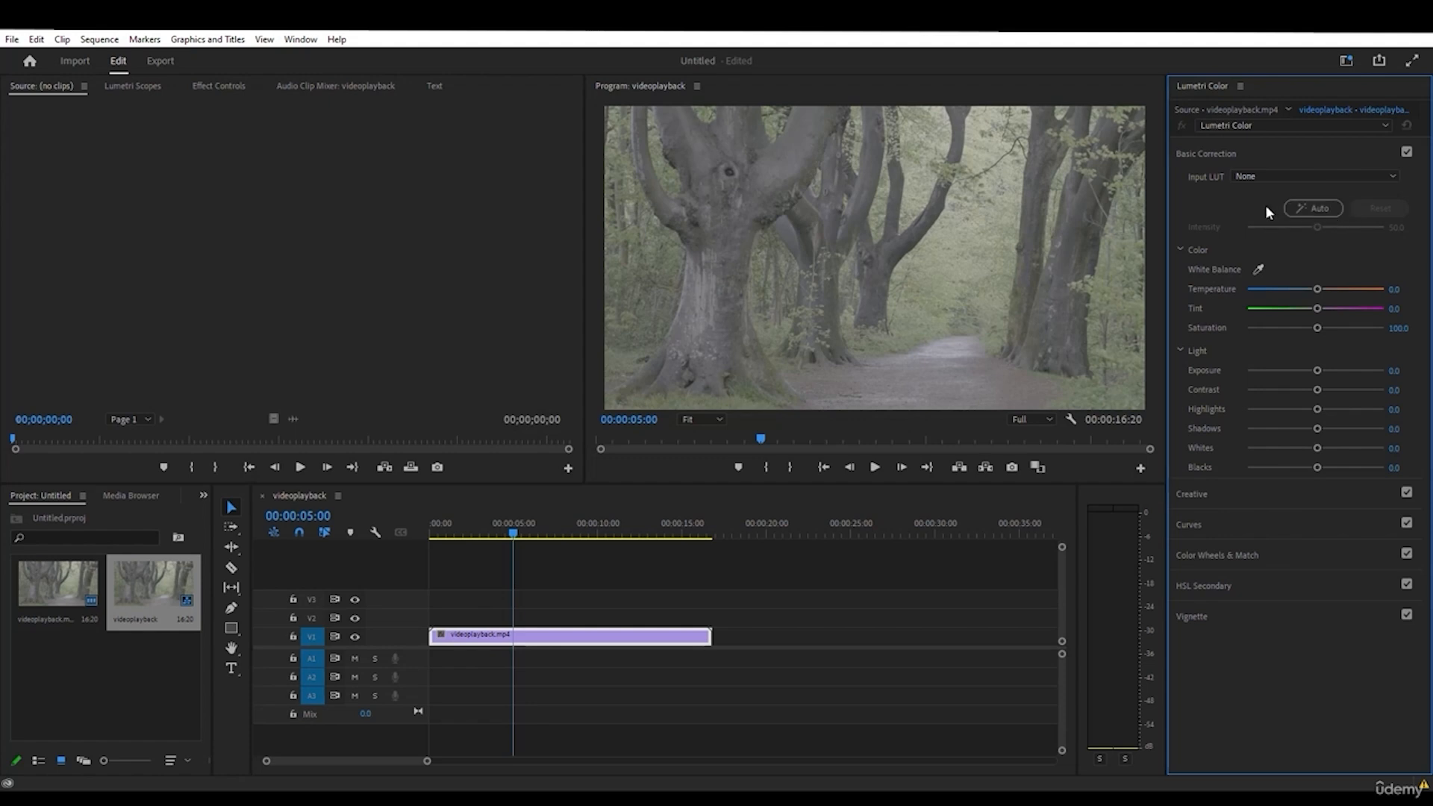
# - Auto-correct the clip, refine it to Saturation 173.9, Exposure 0.3, Contrast 65.2, Highlights 30.4, Shadows -21.7, Whites 0.0, Blacks -58.7, and compare it with the original
pyautogui.click(1299, 210)
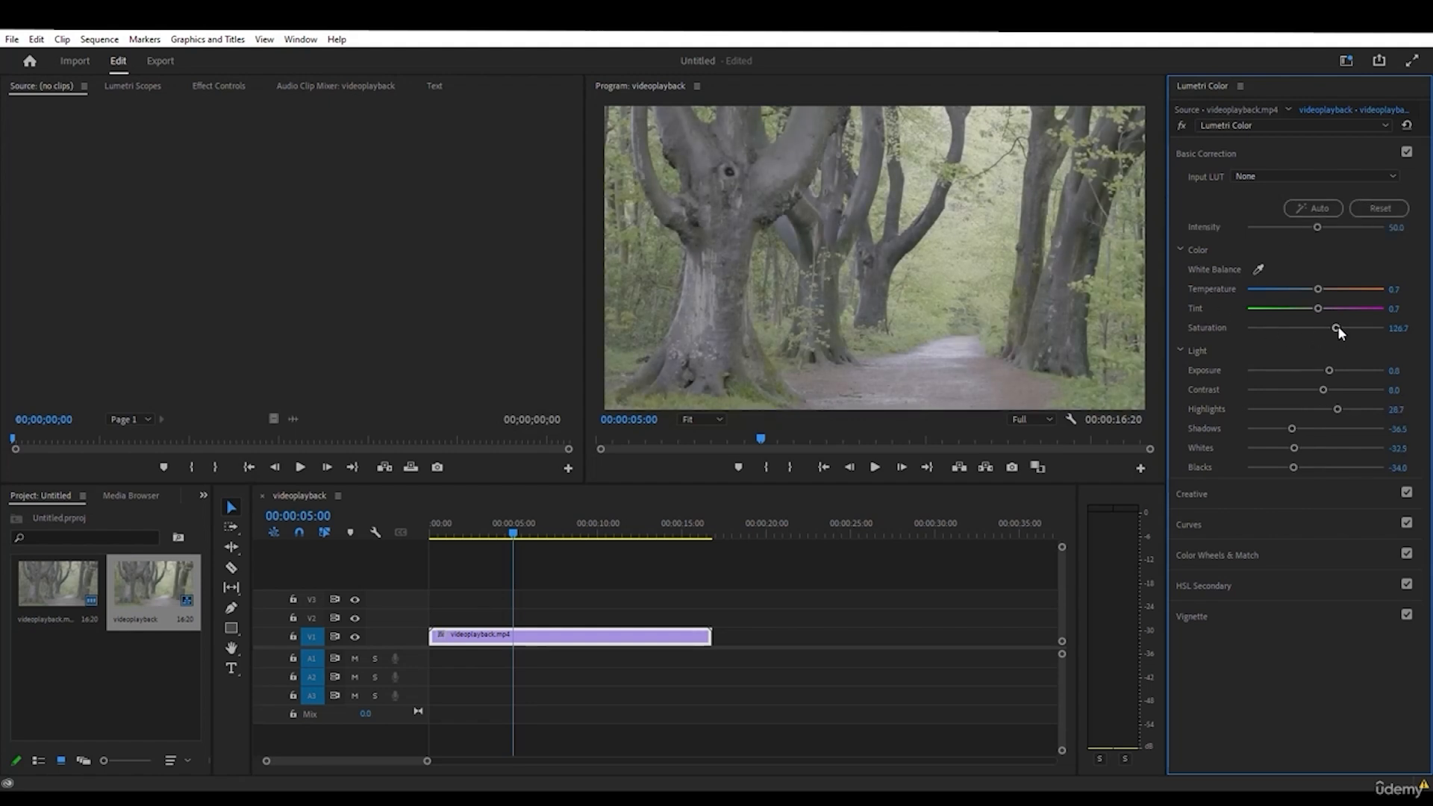
pyautogui.moveTo(1337, 328); pyautogui.dragTo(1276, 470)
pyautogui.doubleClick(1305, 449)
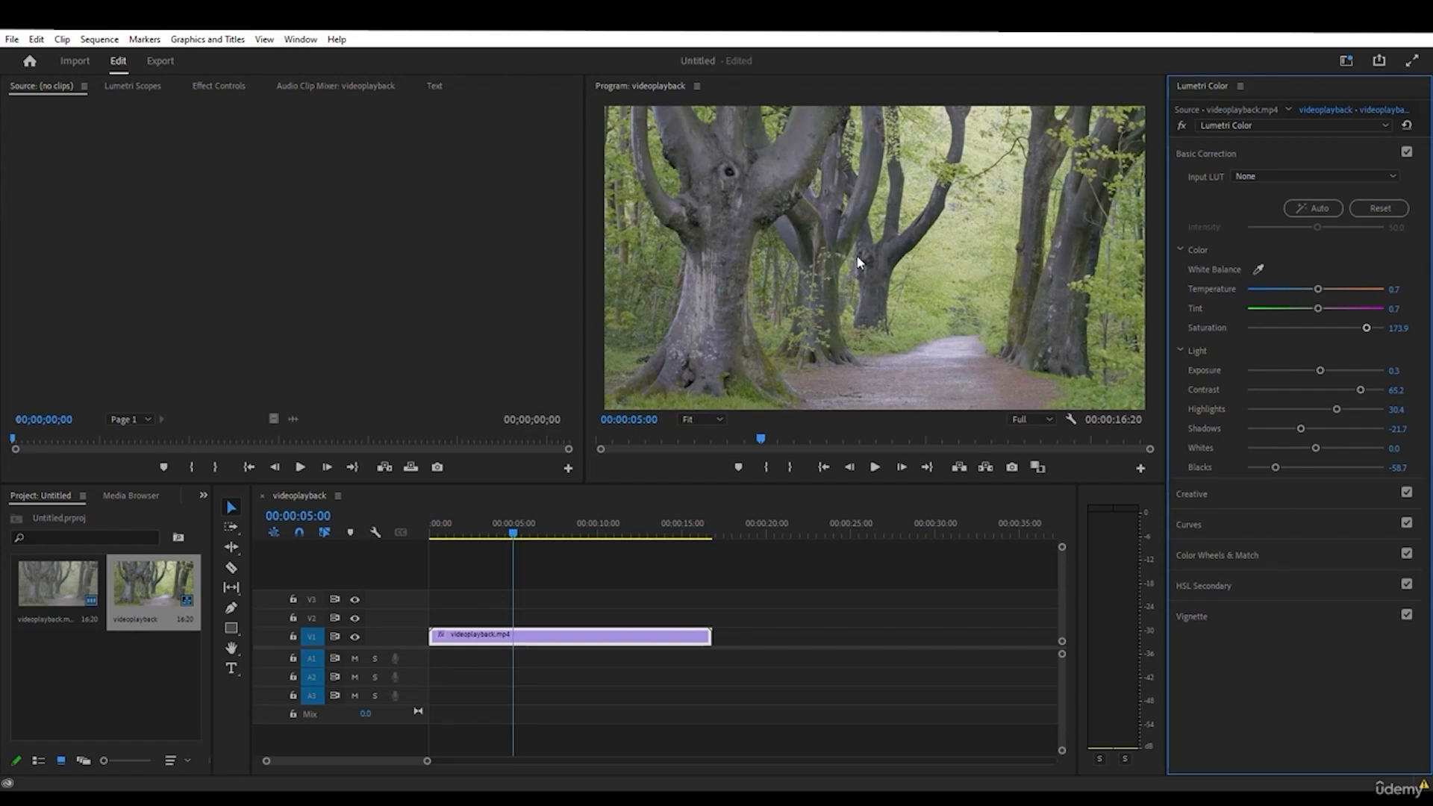
pyautogui.click(1408, 152)
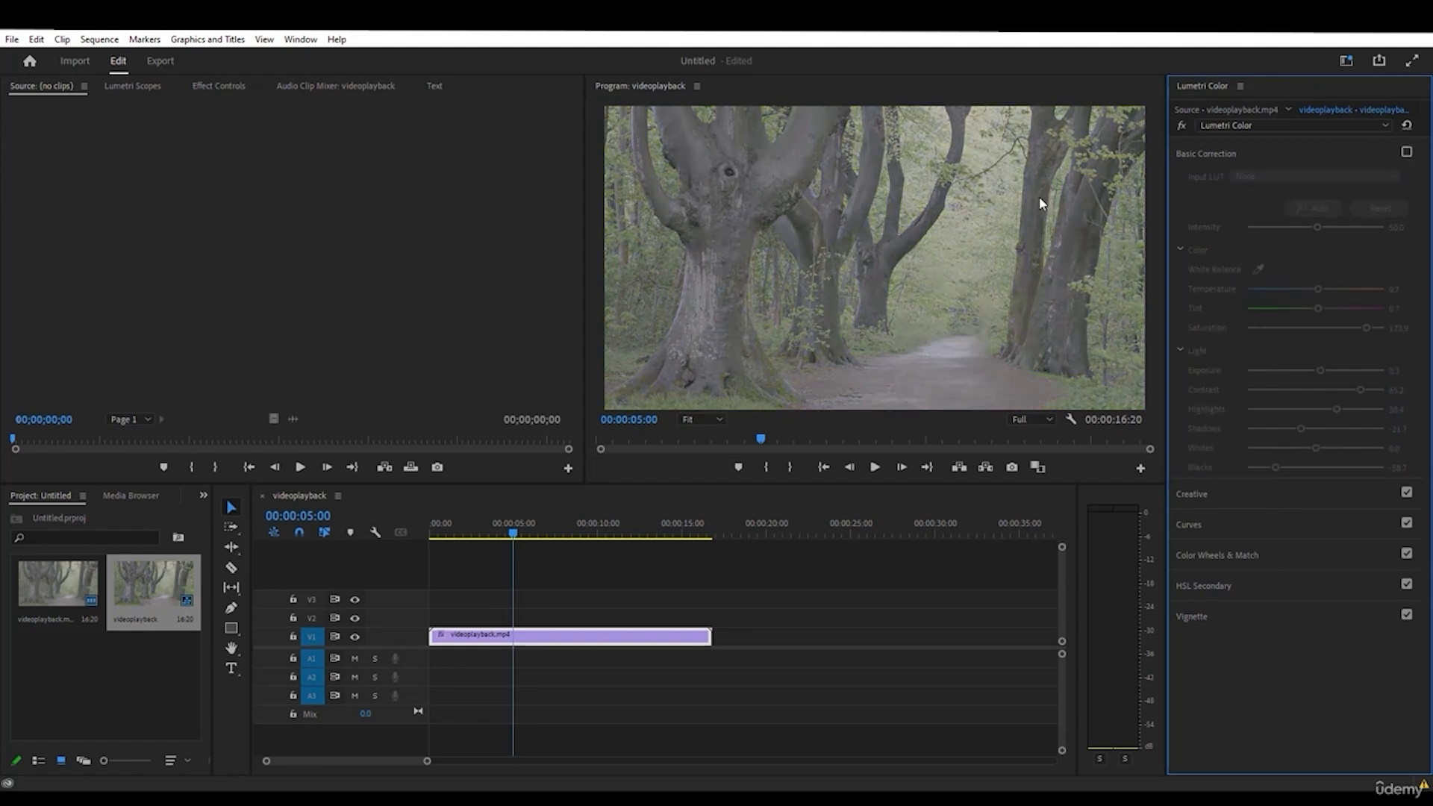
pyautogui.click(1408, 152)
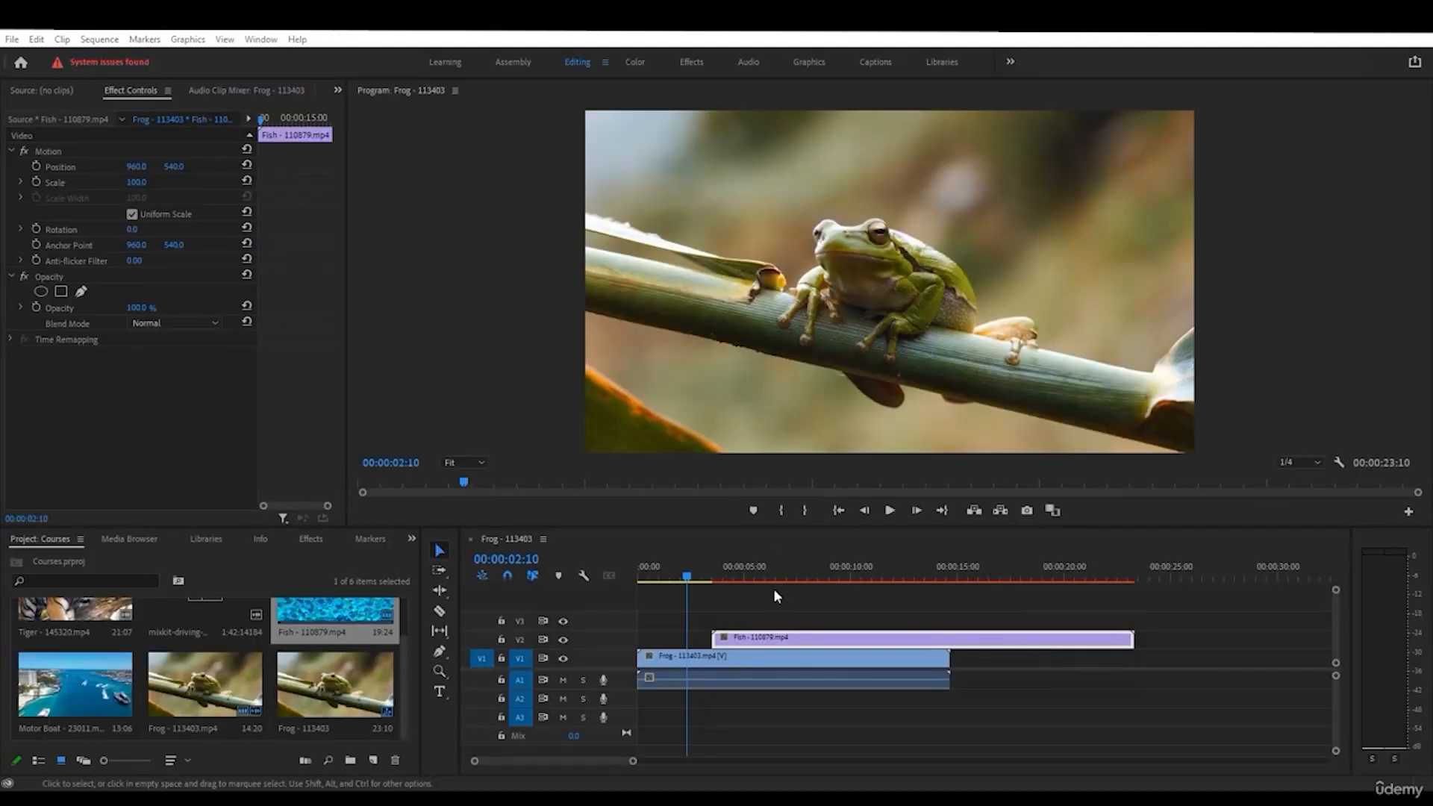
# - Preview the stacked Fish and Frog clips at several points in the timeline
pyautogui.click(749, 623)
pyautogui.click(752, 639)
pyautogui.moveTo(760, 574)
pyautogui.mouseDown()
pyautogui.moveTo(808, 571)
pyautogui.moveTo(787, 576)
pyautogui.mouseUp()
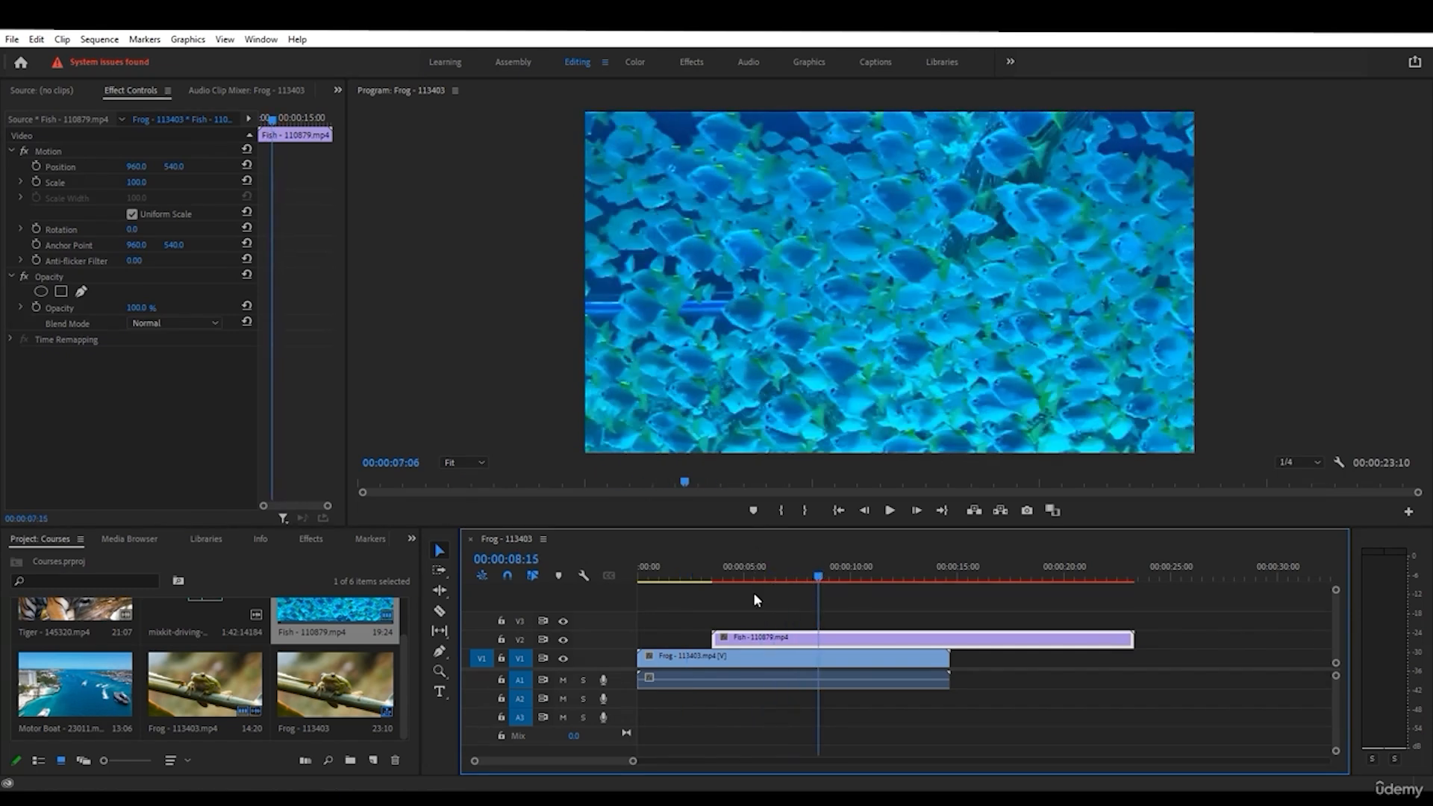
pyautogui.click(680, 578)
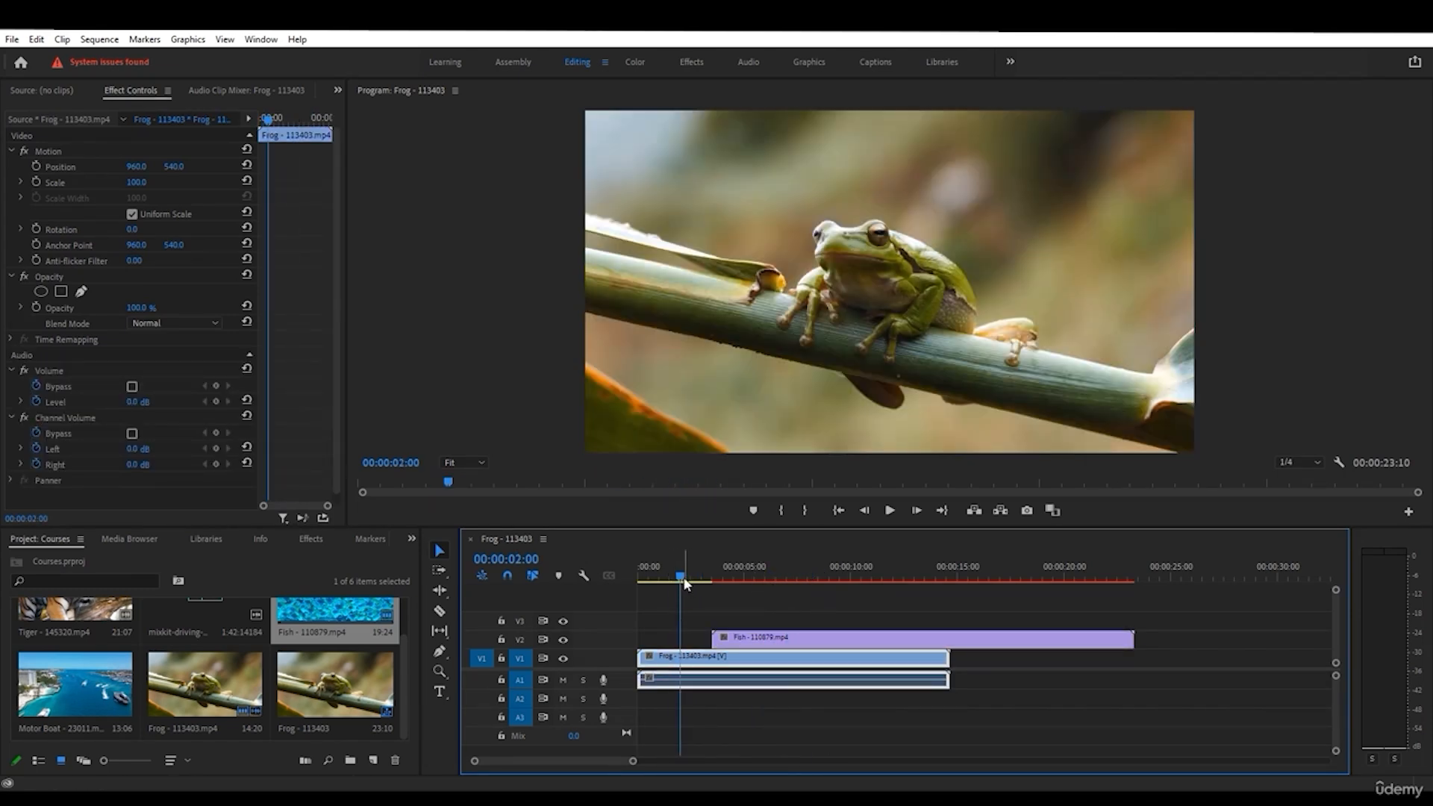
# - Add an ellipse opacity mask to the Fish clip at 00:00:04:03 and place it over the branch beside the frog
pyautogui.moveTo(682, 574); pyautogui.dragTo(724, 575)
pyautogui.click(739, 633)
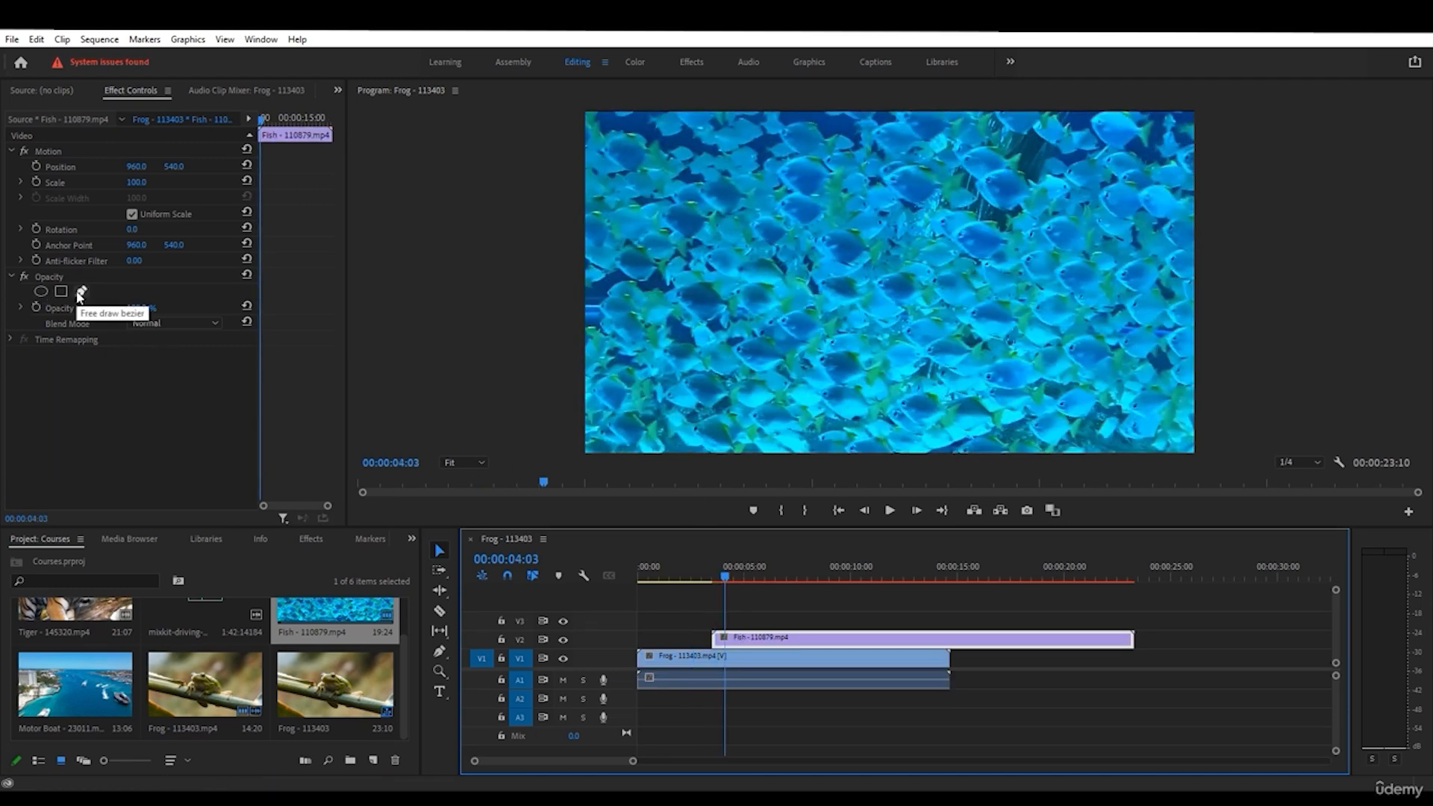
pyautogui.click(39, 292)
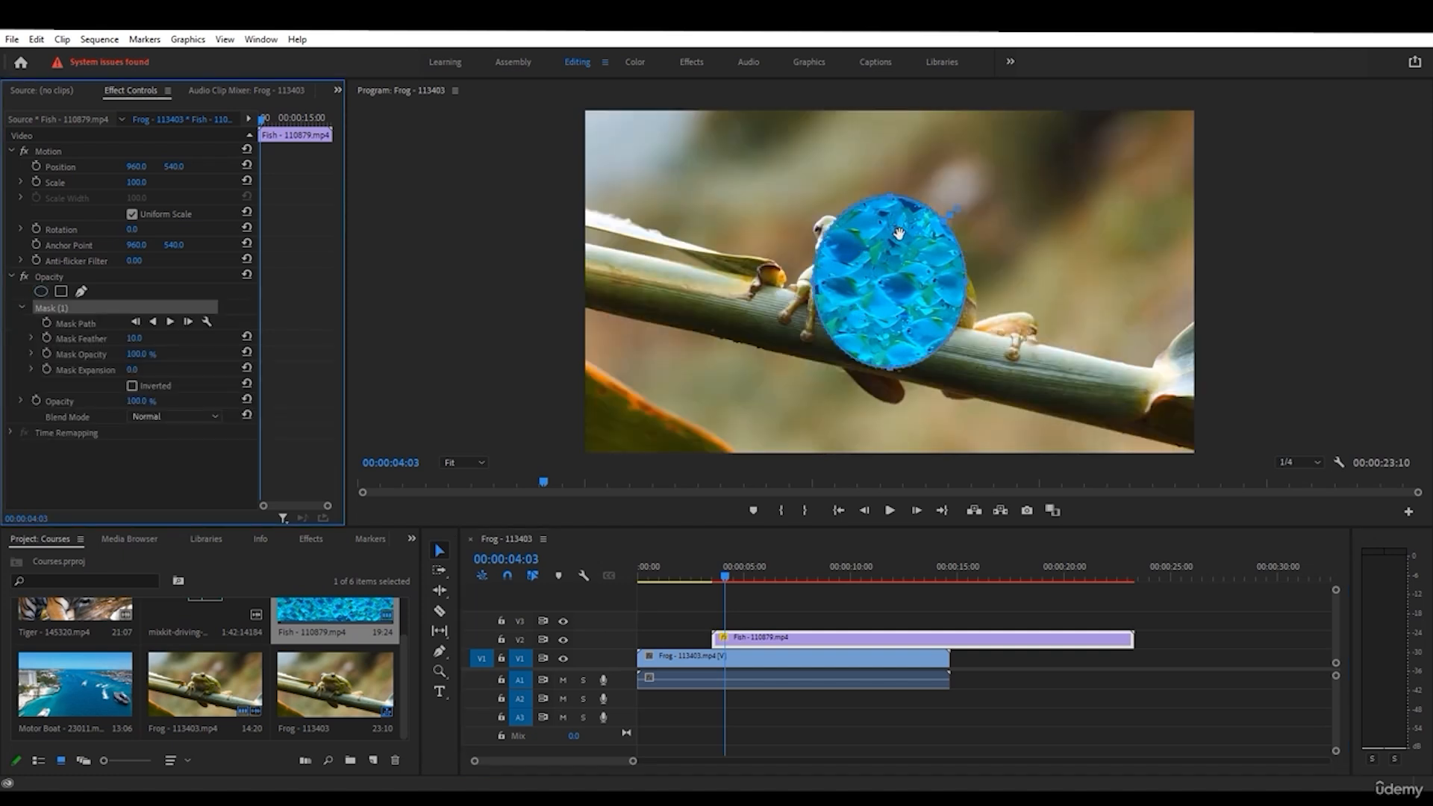
pyautogui.moveTo(899, 233); pyautogui.dragTo(731, 328)
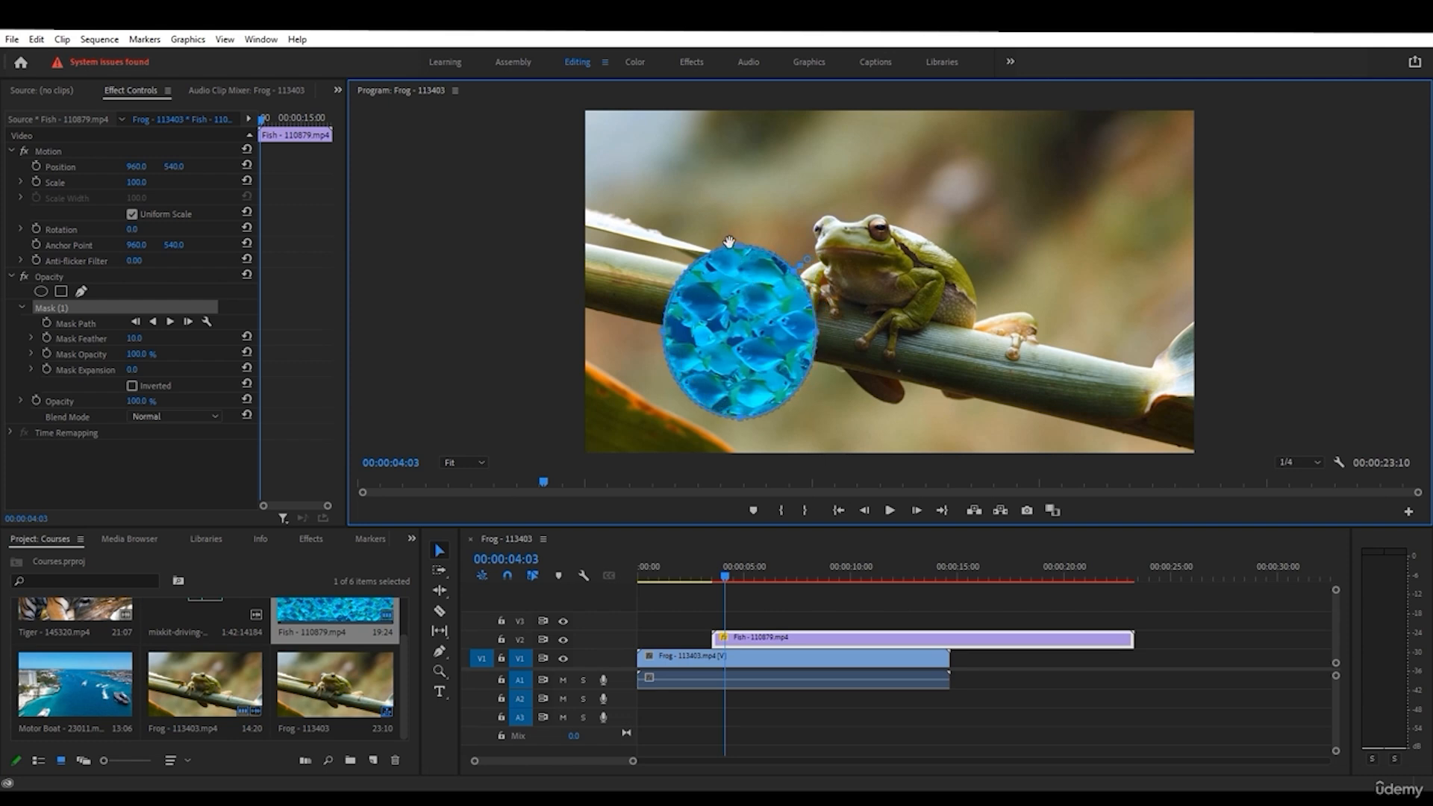
pyautogui.moveTo(729, 242); pyautogui.dragTo(748, 352)
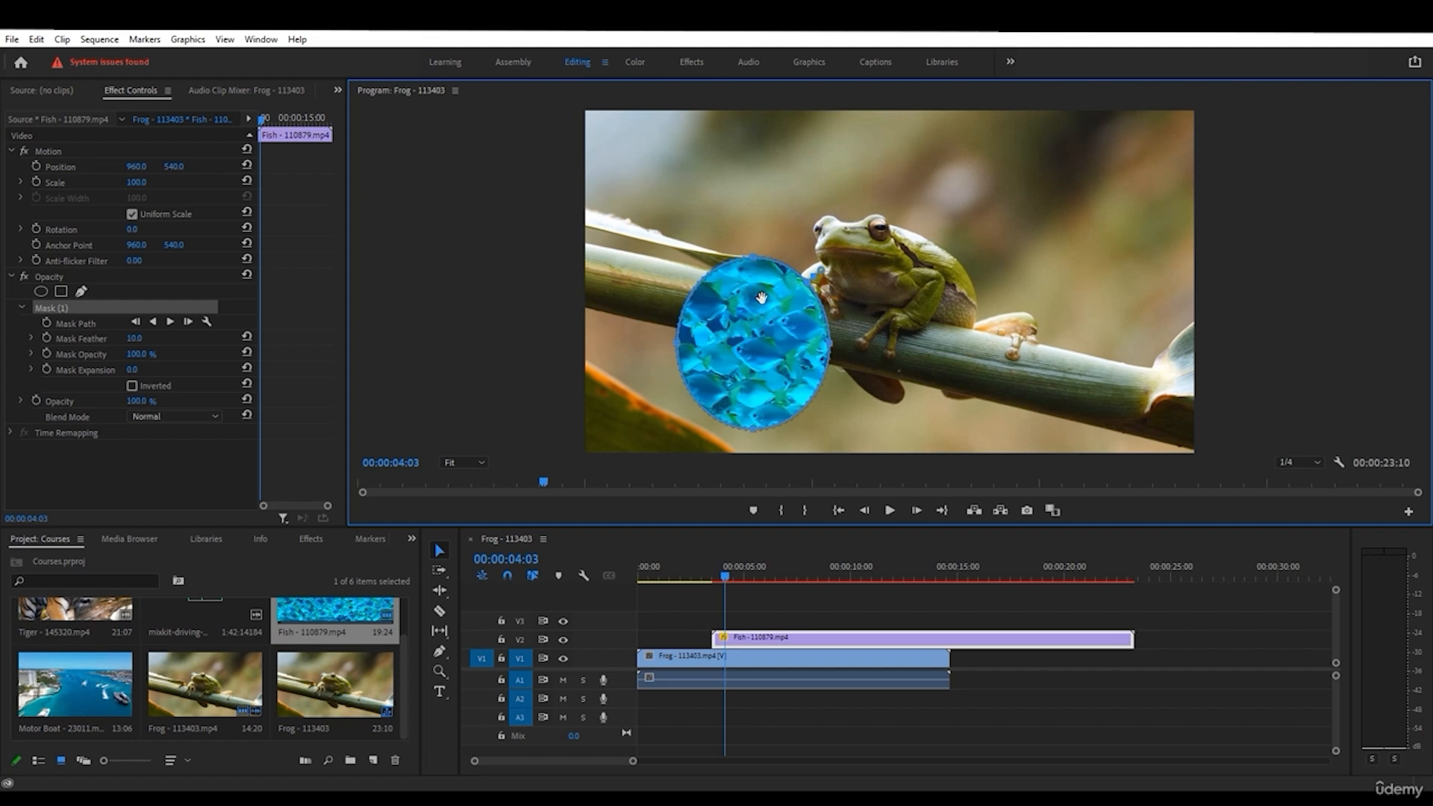
pyautogui.moveTo(763, 299); pyautogui.dragTo(736, 291)
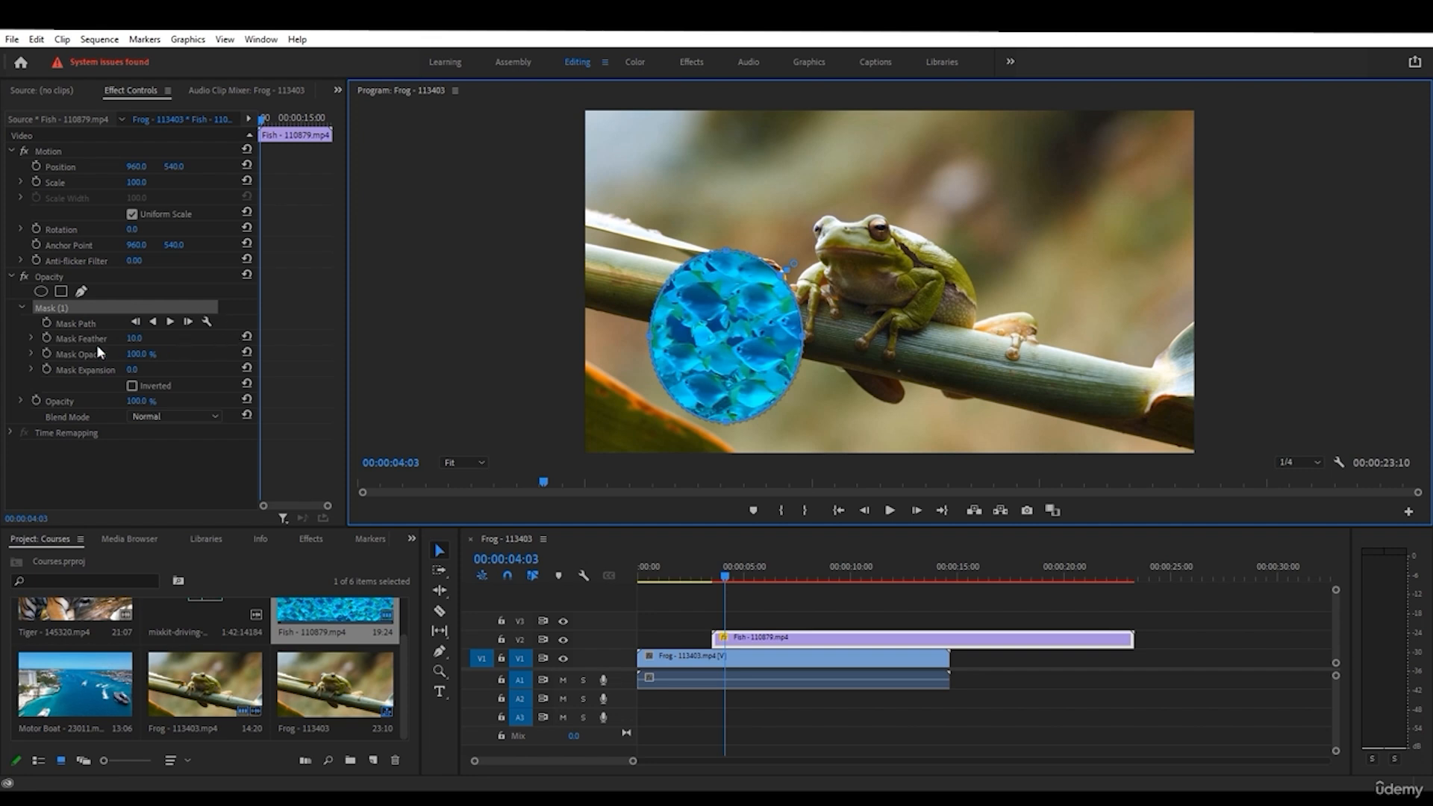
# - Set the Fish clip's mask feather to 47.6 and its mask expansion to 43.0
pyautogui.click(134, 340)
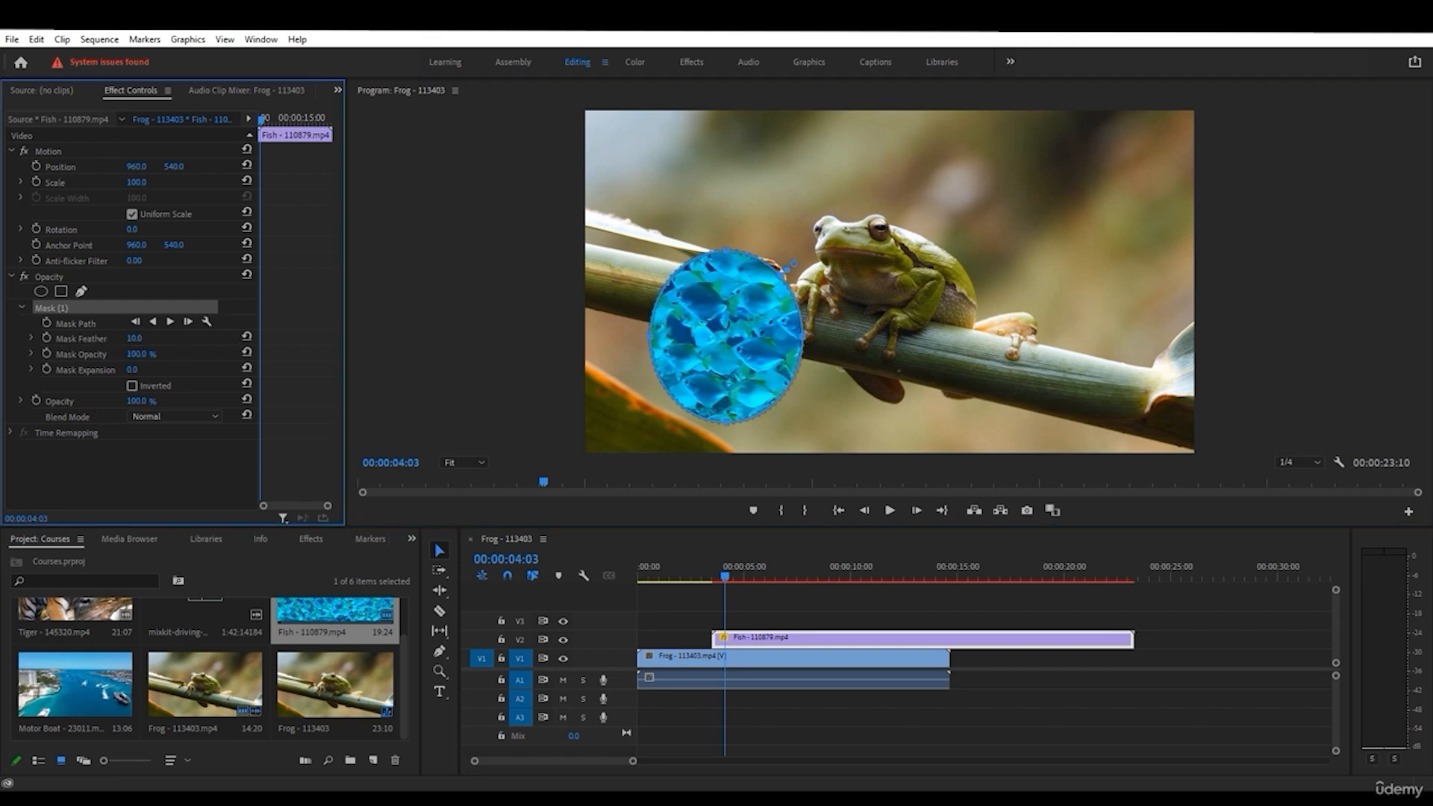
pyautogui.moveTo(147, 340); pyautogui.dragTo(136, 338)
pyautogui.click(740, 573)
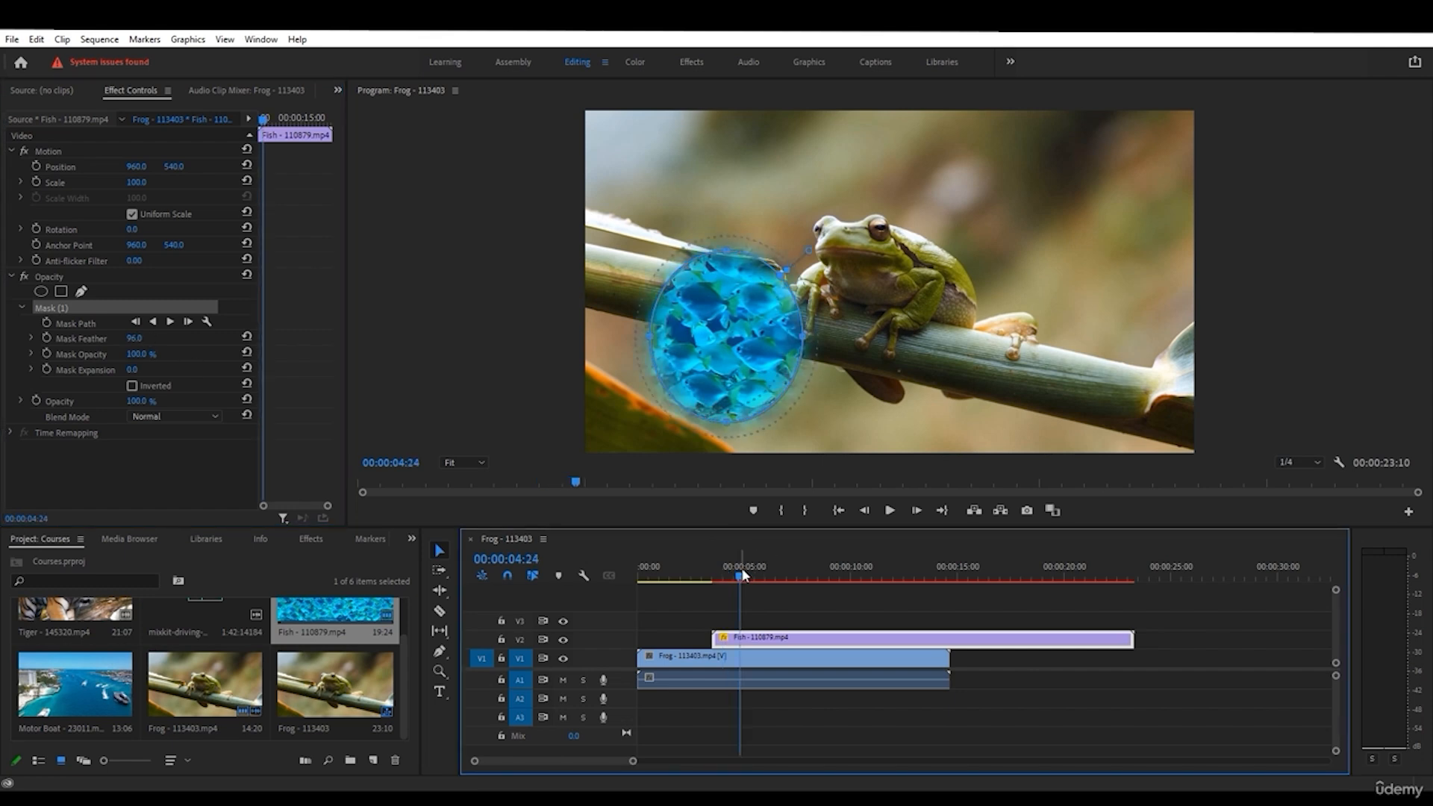
pyautogui.moveTo(811, 254)
pyautogui.mouseDown()
pyautogui.moveTo(797, 267)
pyautogui.moveTo(851, 239)
pyautogui.moveTo(804, 267)
pyautogui.mouseUp()
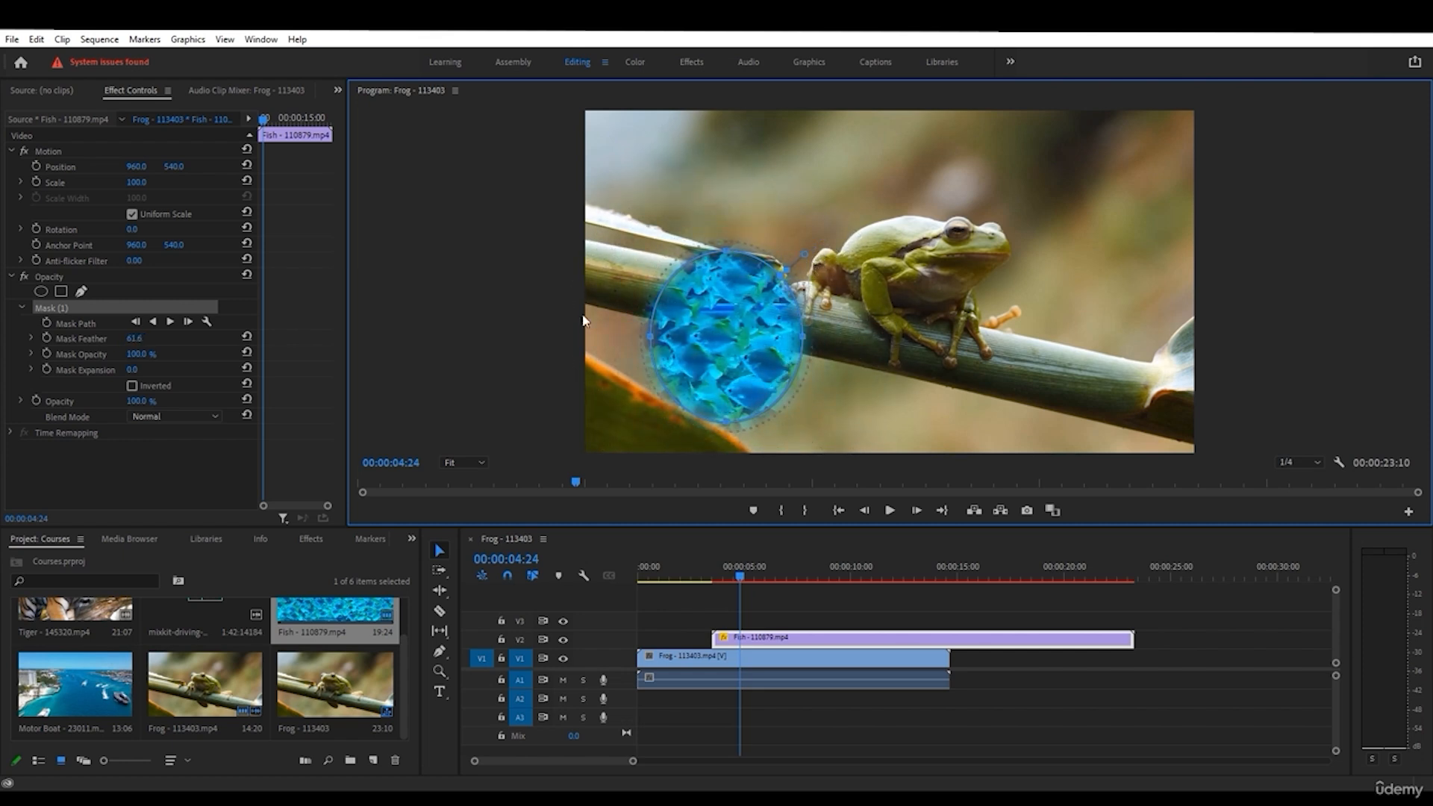
pyautogui.click(136, 355)
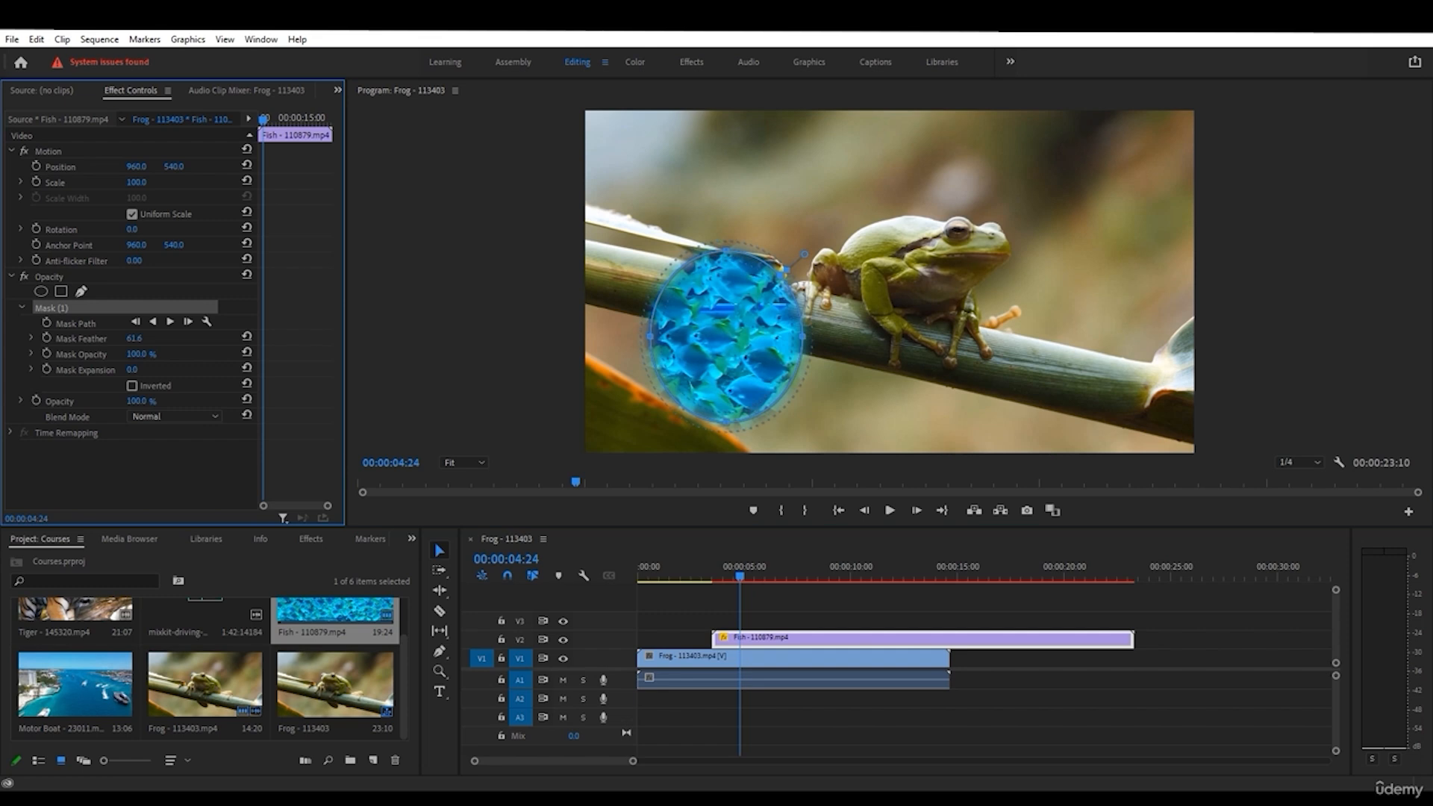
pyautogui.moveTo(137, 355)
pyautogui.mouseDown()
pyautogui.moveTo(108, 355)
pyautogui.moveTo(176, 355)
pyautogui.moveTo(142, 370)
pyautogui.moveTo(185, 370)
pyautogui.moveTo(71, 370)
pyautogui.moveTo(145, 370)
pyautogui.moveTo(155, 353)
pyautogui.mouseUp()
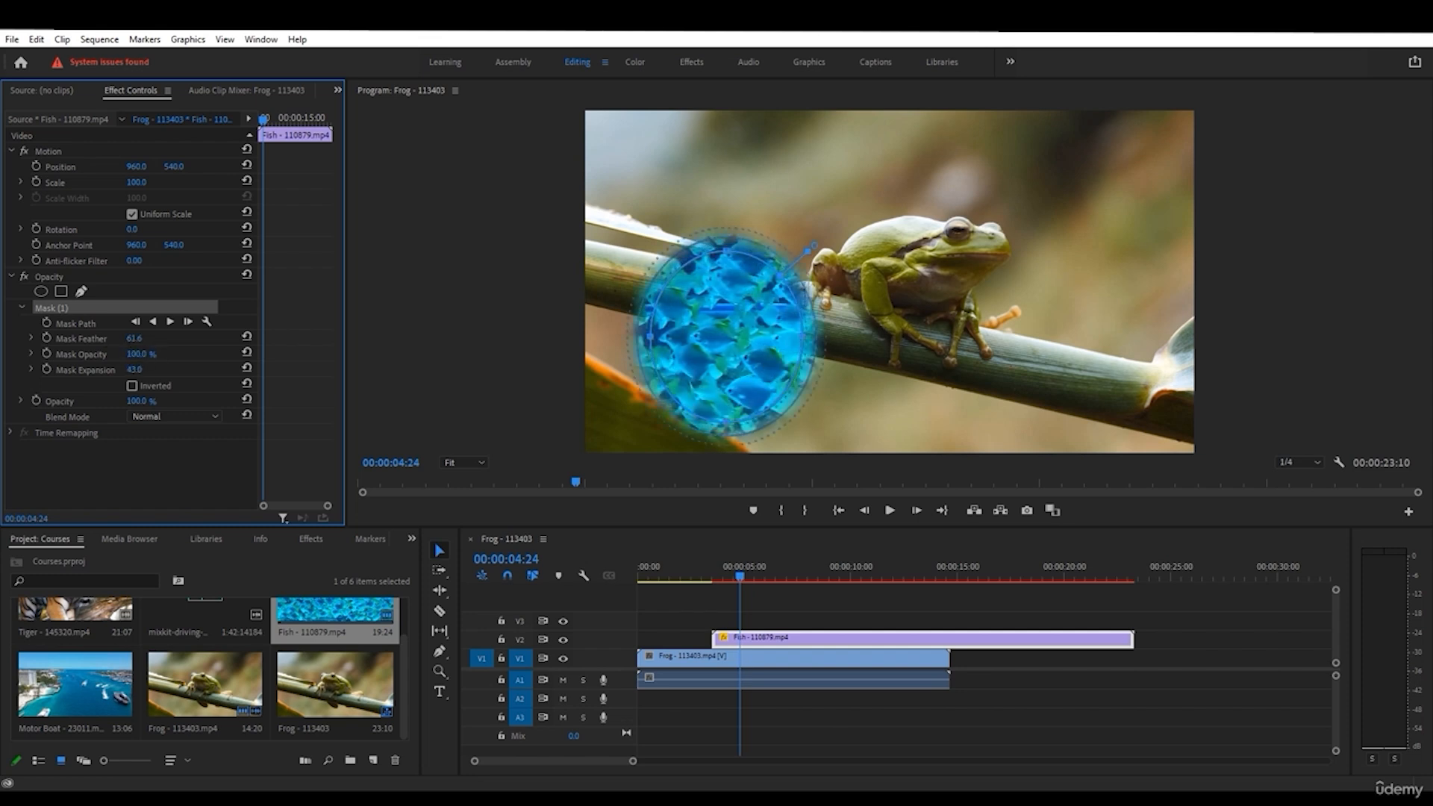
pyautogui.moveTo(135, 338); pyautogui.dragTo(129, 338)
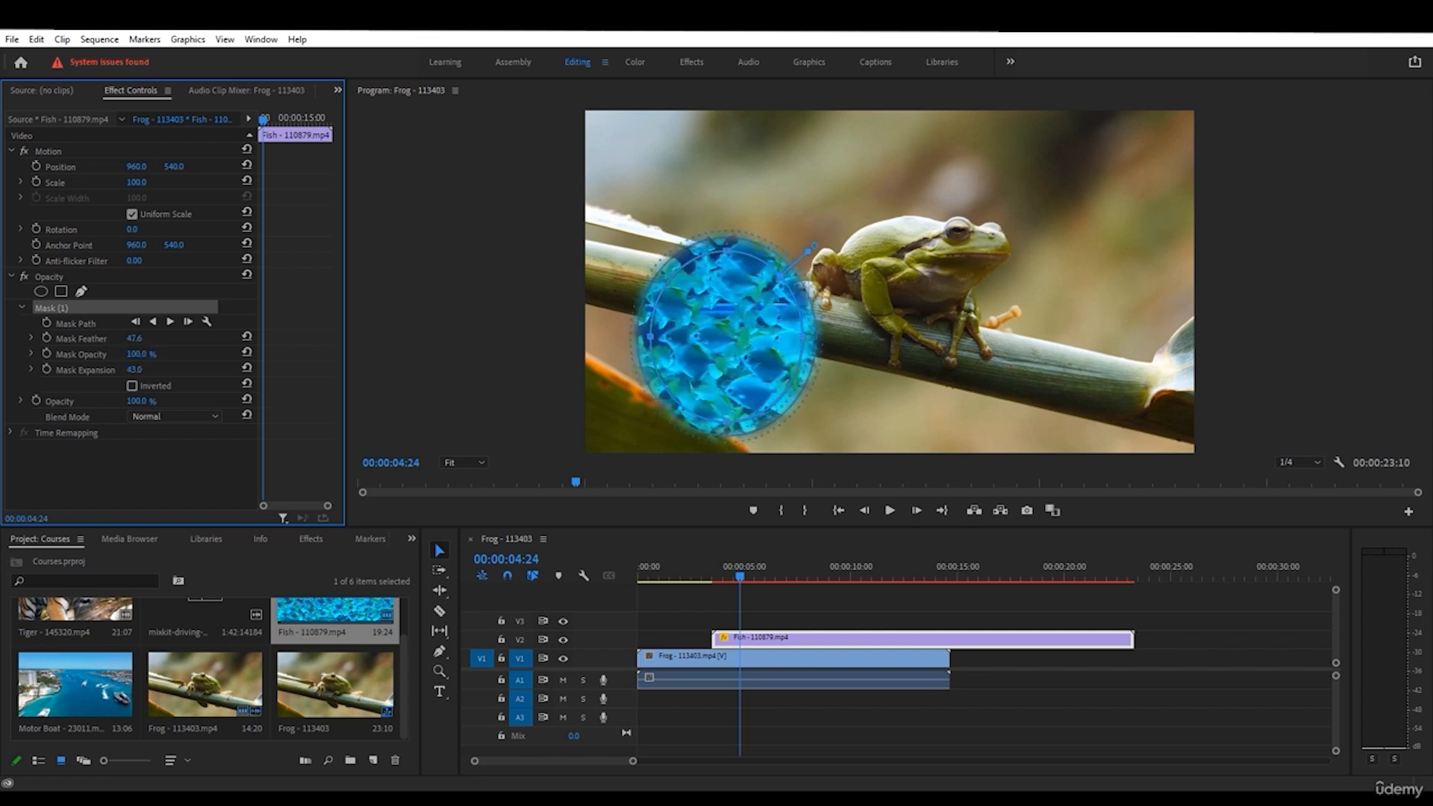
# - Invert the Fish clip's mask and place its opening in the lower-left part of the picture
pyautogui.click(132, 386)
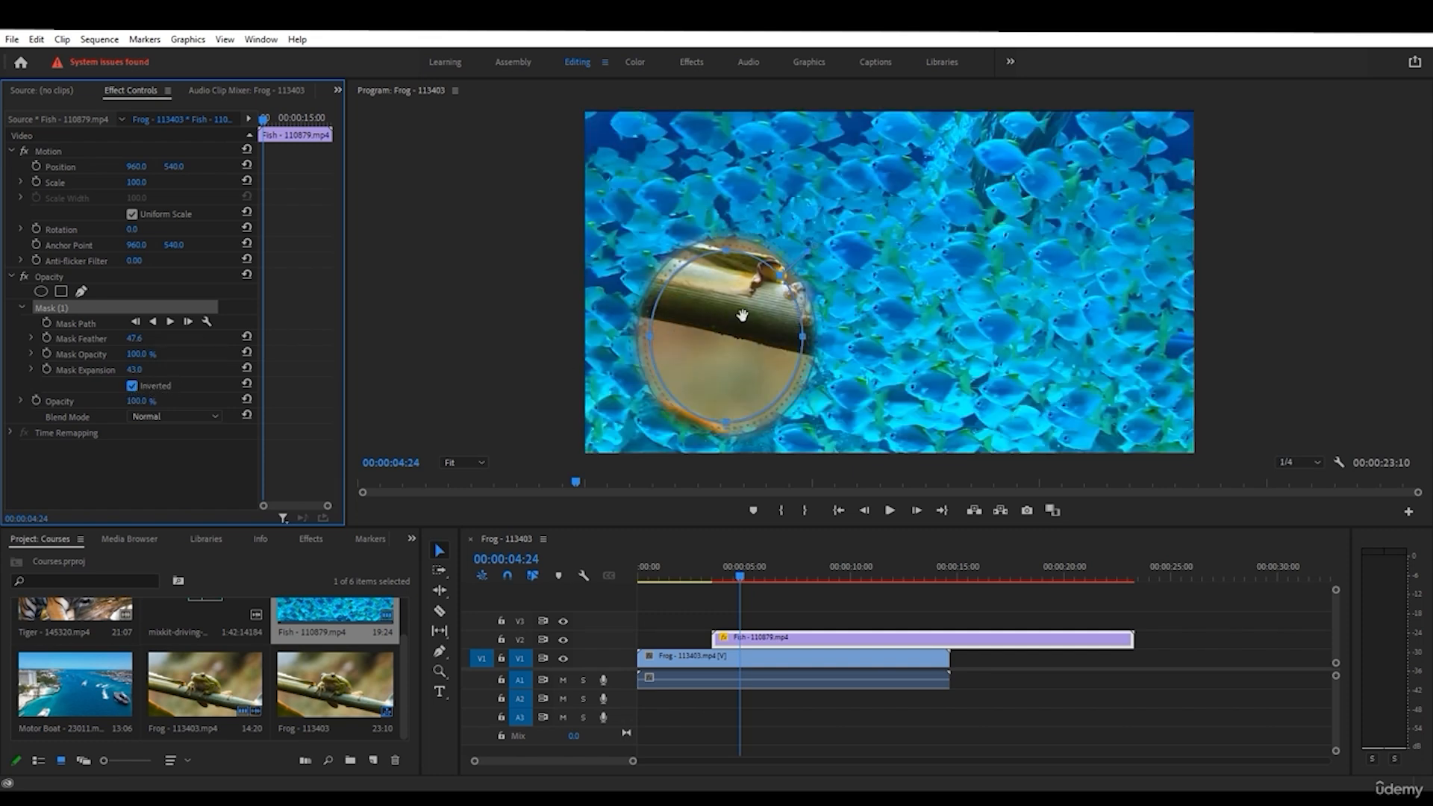
pyautogui.moveTo(742, 315); pyautogui.dragTo(1033, 264)
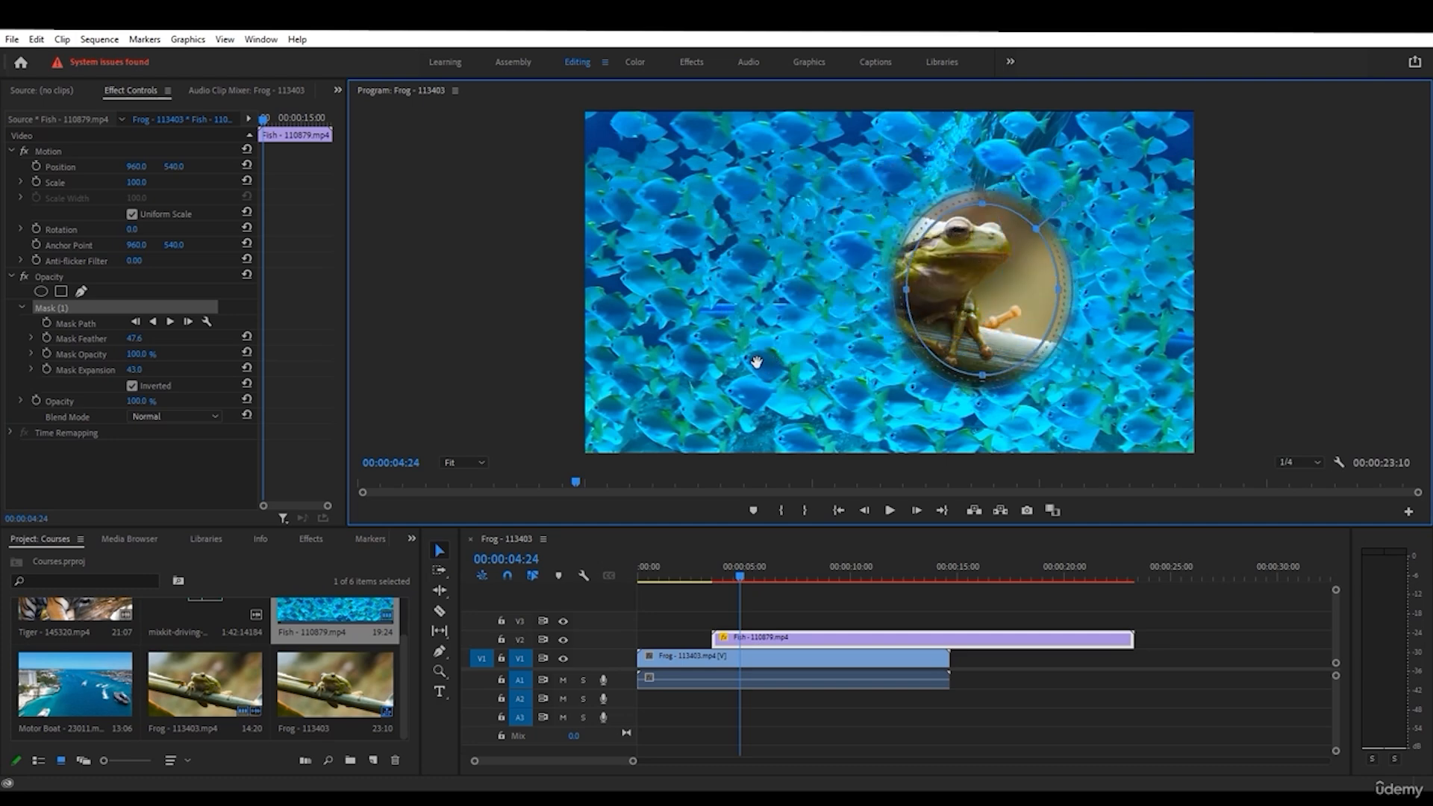
pyautogui.moveTo(757, 362); pyautogui.dragTo(713, 353)
# - Animate the Fish clip's mask path from 00:00:03:17 to 00:00:06:00, moving the opening from the lower-left branch to the frog's head
pyautogui.moveTo(740, 573); pyautogui.dragTo(716, 571)
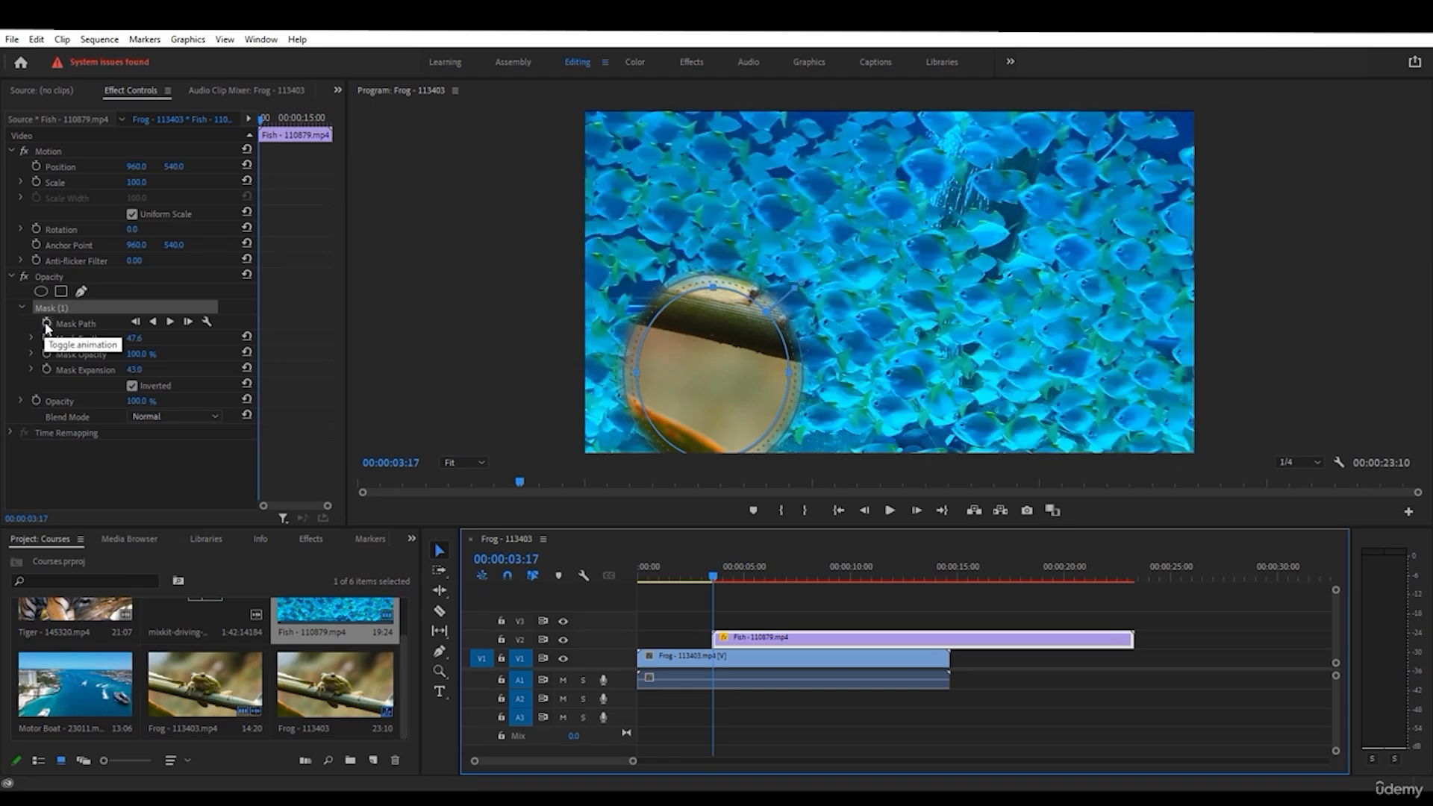
pyautogui.click(46, 324)
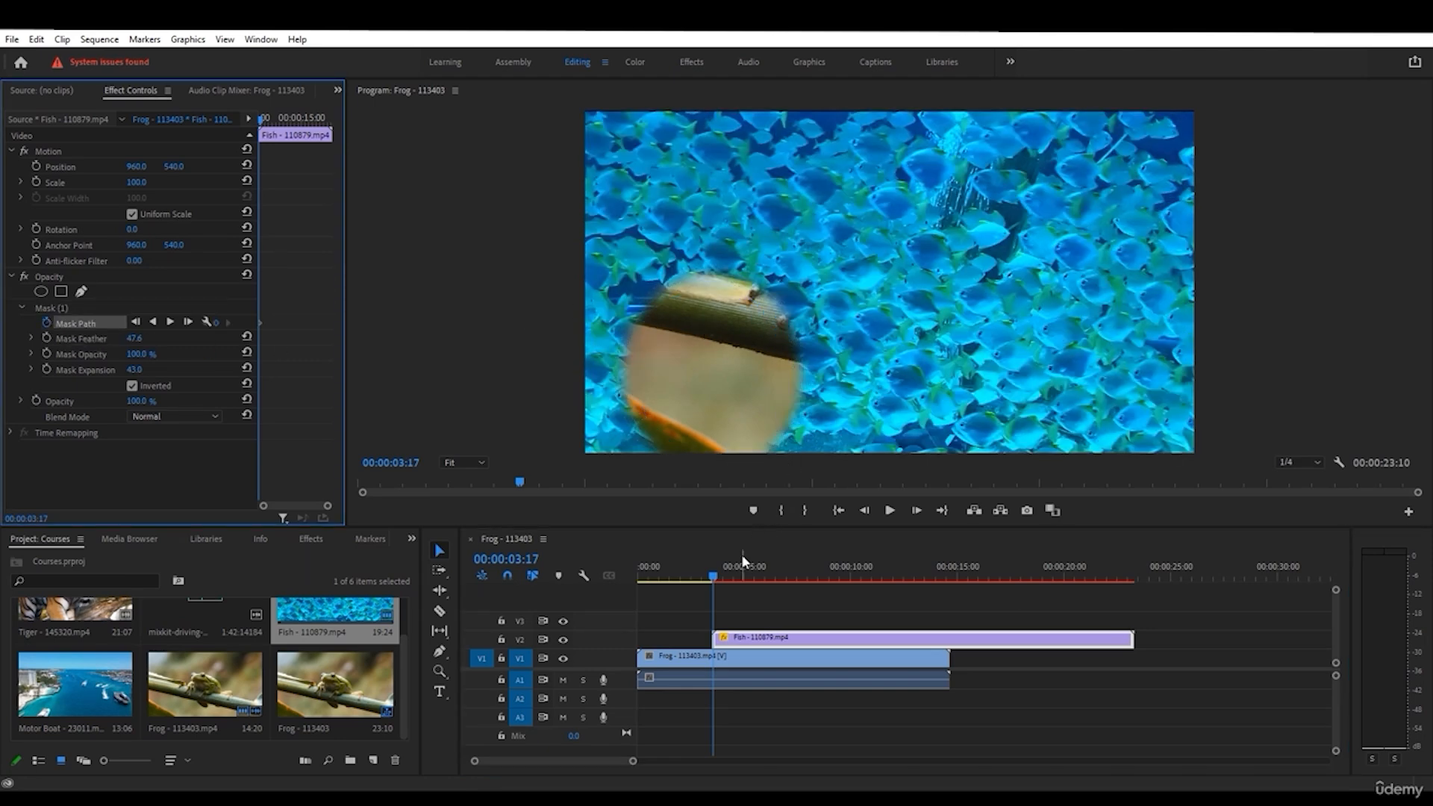
pyautogui.click(766, 566)
pyautogui.click(702, 369)
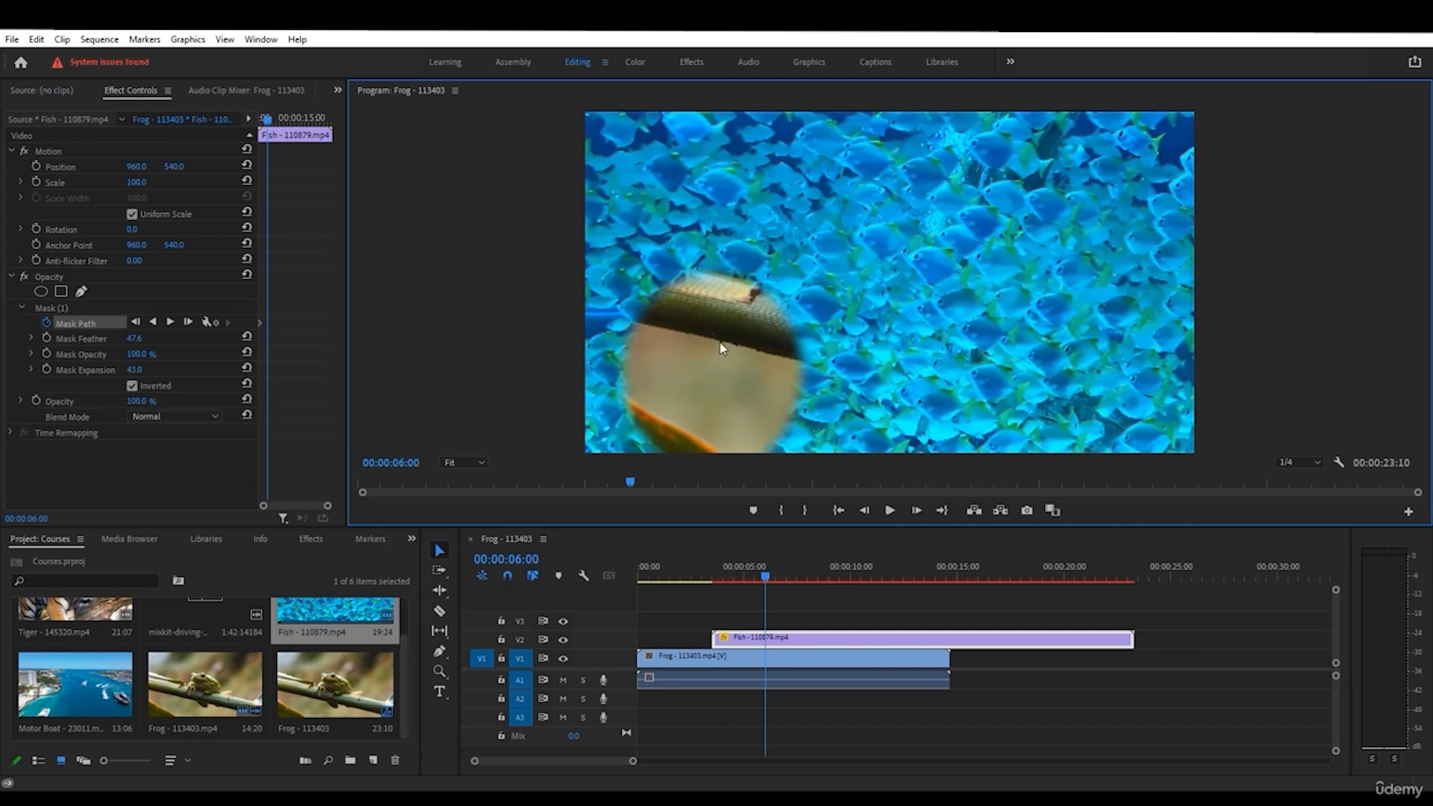
pyautogui.click(66, 308)
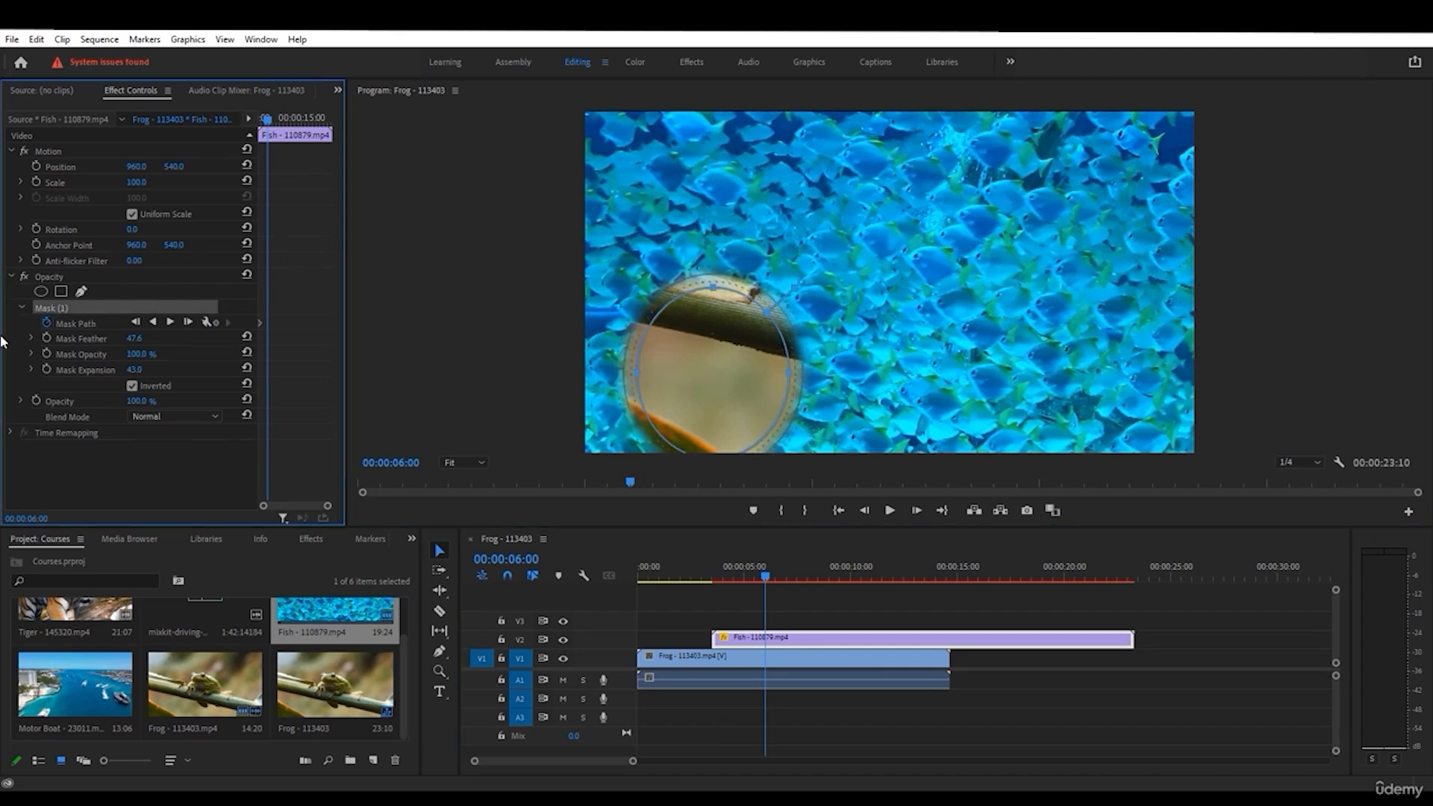
pyautogui.moveTo(713, 340); pyautogui.dragTo(1002, 228)
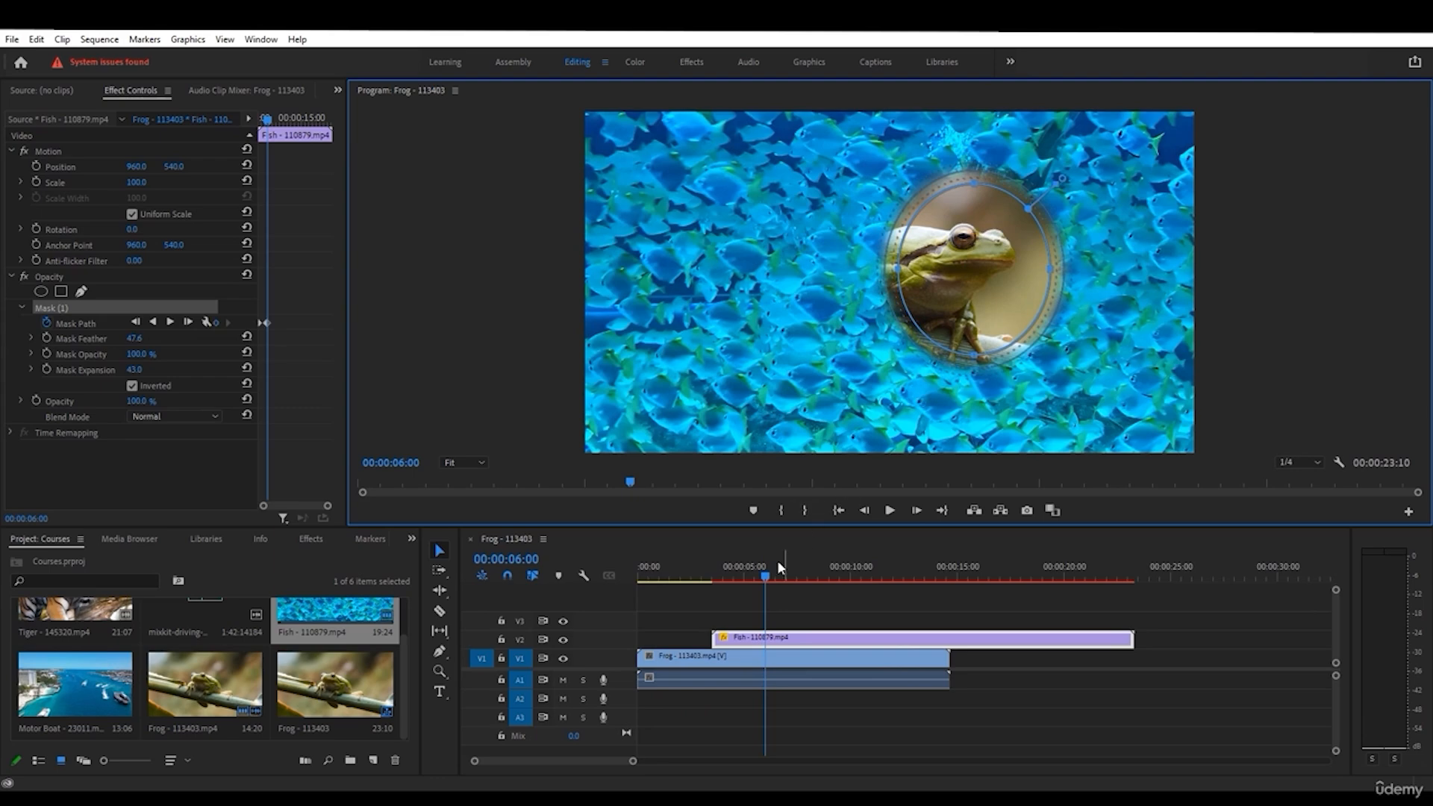
# - Turn off the Fish mask's inversion and stop its path animation, keeping the ellipse near the middle of the picture
pyautogui.click(764, 576)
pyautogui.moveTo(764, 576)
pyautogui.mouseDown()
pyautogui.moveTo(710, 593)
pyautogui.moveTo(763, 589)
pyautogui.mouseUp()
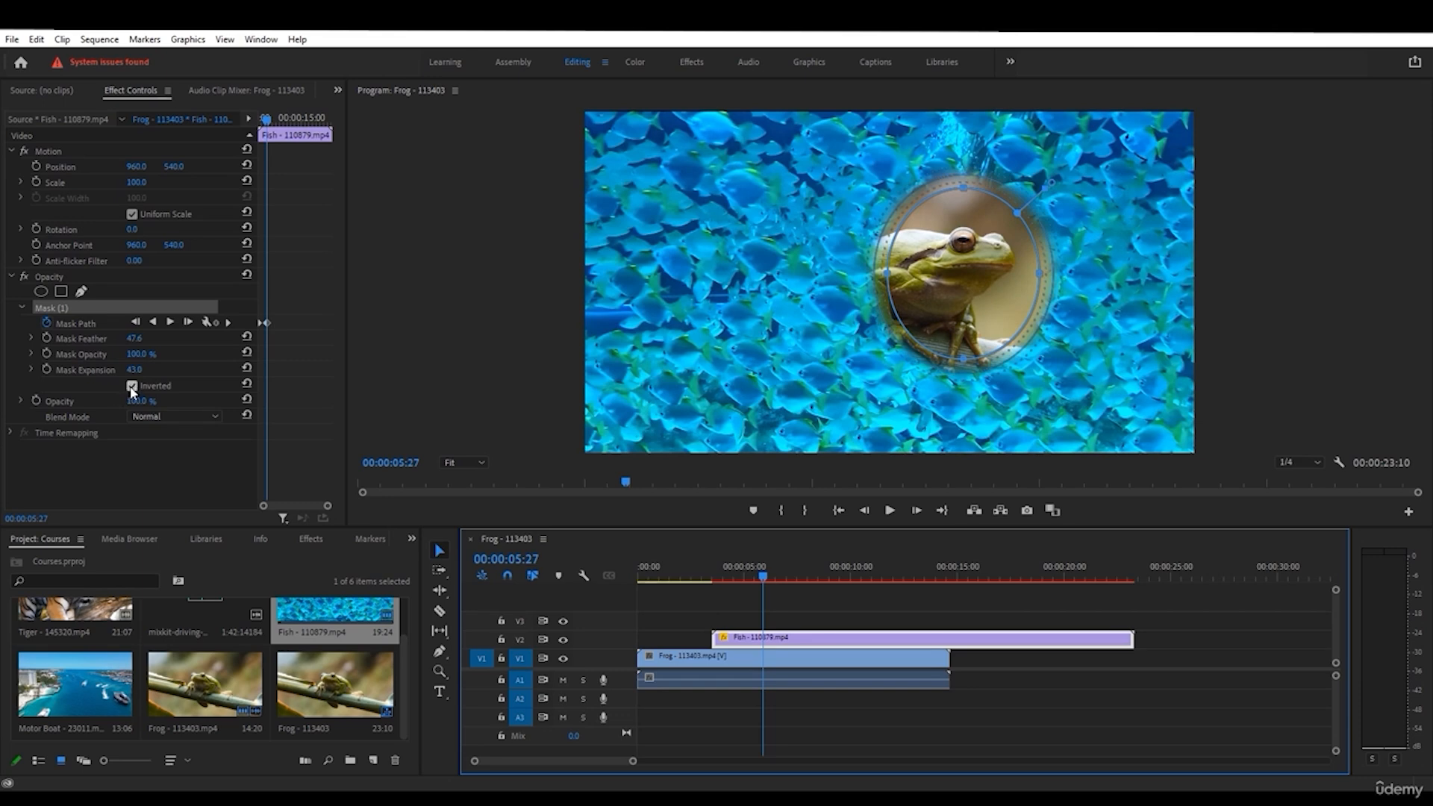
pyautogui.click(132, 386)
pyautogui.moveTo(764, 574)
pyautogui.mouseDown()
pyautogui.moveTo(724, 582)
pyautogui.moveTo(759, 579)
pyautogui.mouseUp()
pyautogui.click(73, 323)
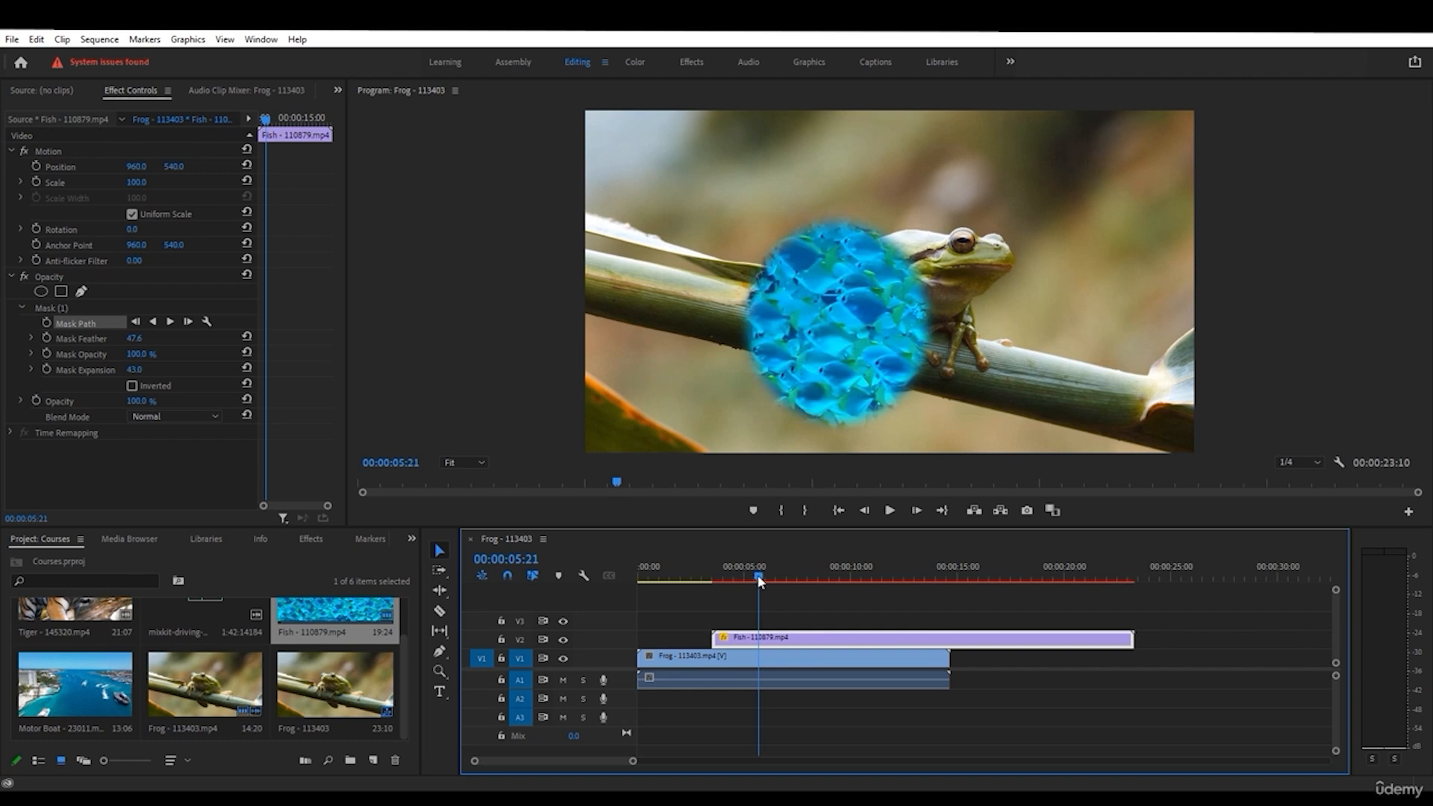
# - Start animating the Fish clip's mask expansion at 00:00:03:16 with a value of -289.0
pyautogui.moveTo(759, 581); pyautogui.dragTo(715, 567)
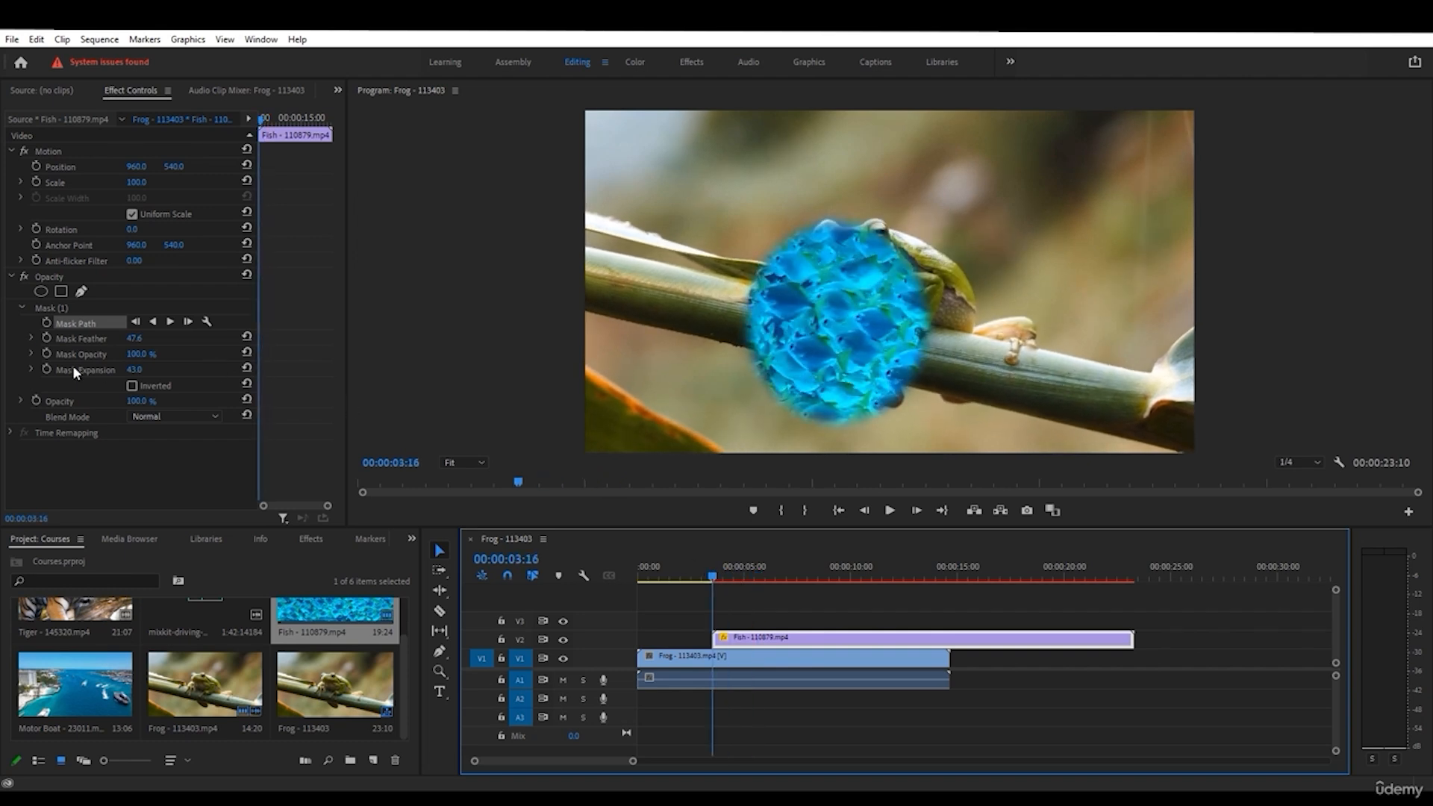
pyautogui.click(107, 373)
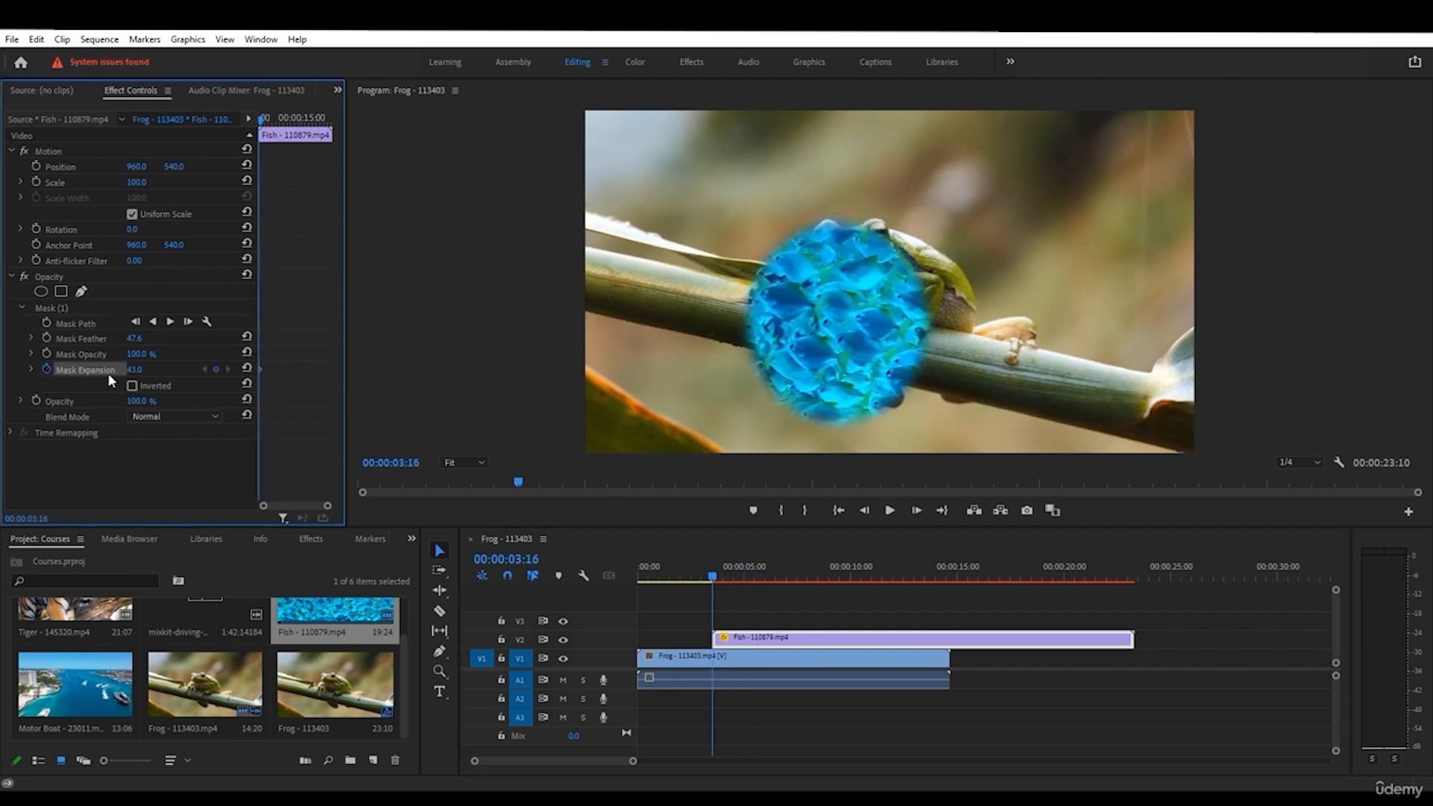
pyautogui.moveTo(132, 375); pyautogui.dragTo(35, 374)
pyautogui.click(138, 369)
pyautogui.write('0')
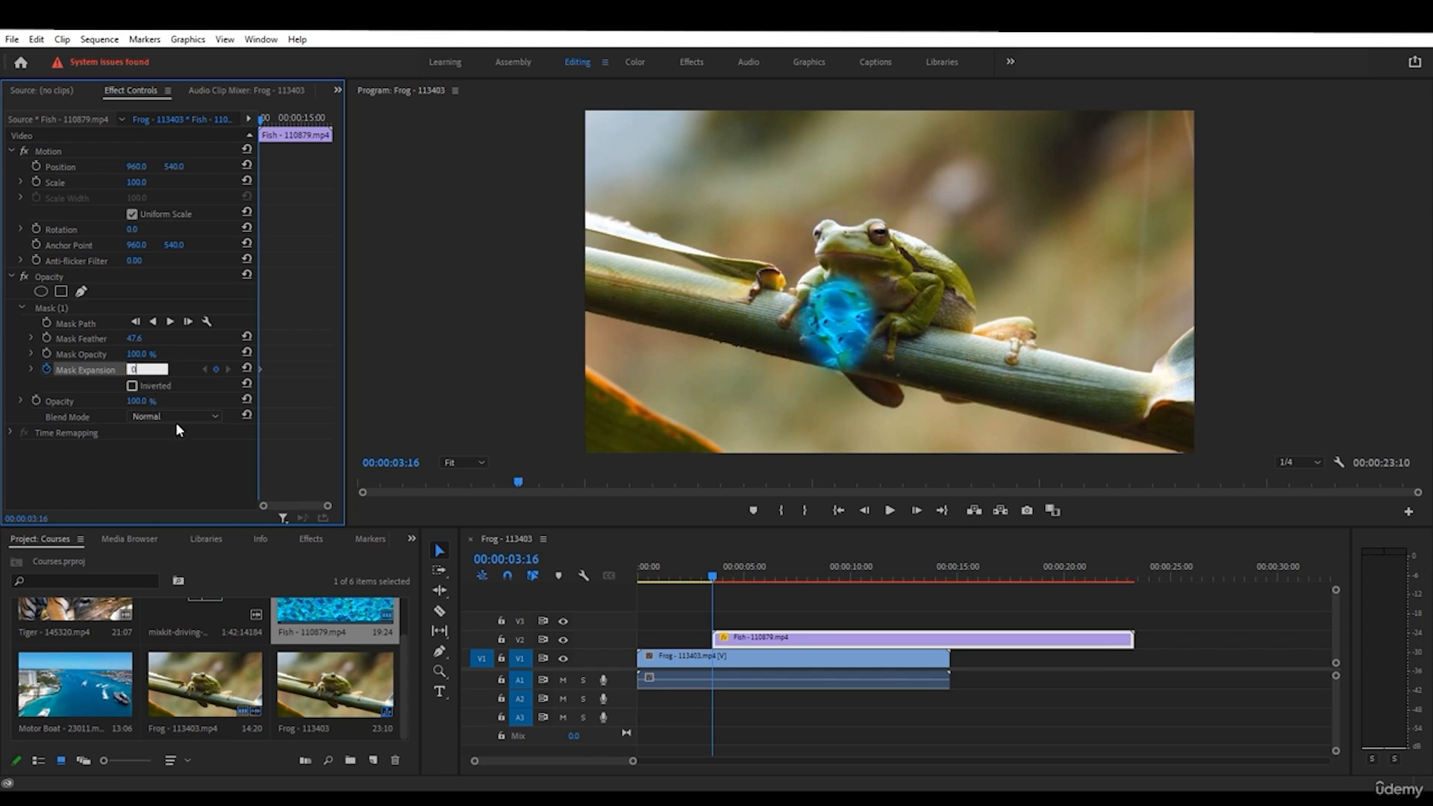
pyautogui.press('Return')
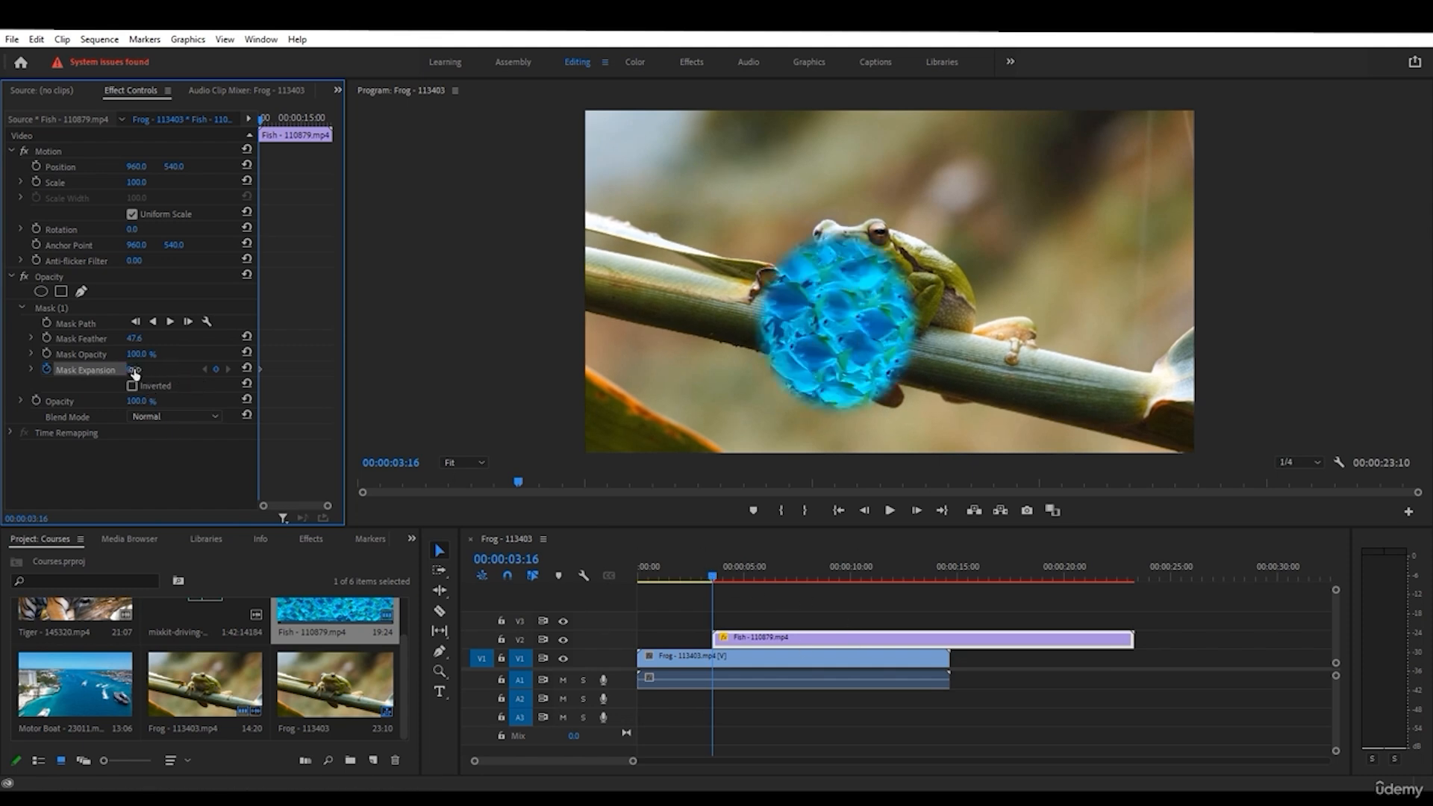
pyautogui.moveTo(133, 371)
pyautogui.mouseDown()
pyautogui.moveTo(0, 371)
pyautogui.moveTo(146, 371)
pyautogui.mouseUp()
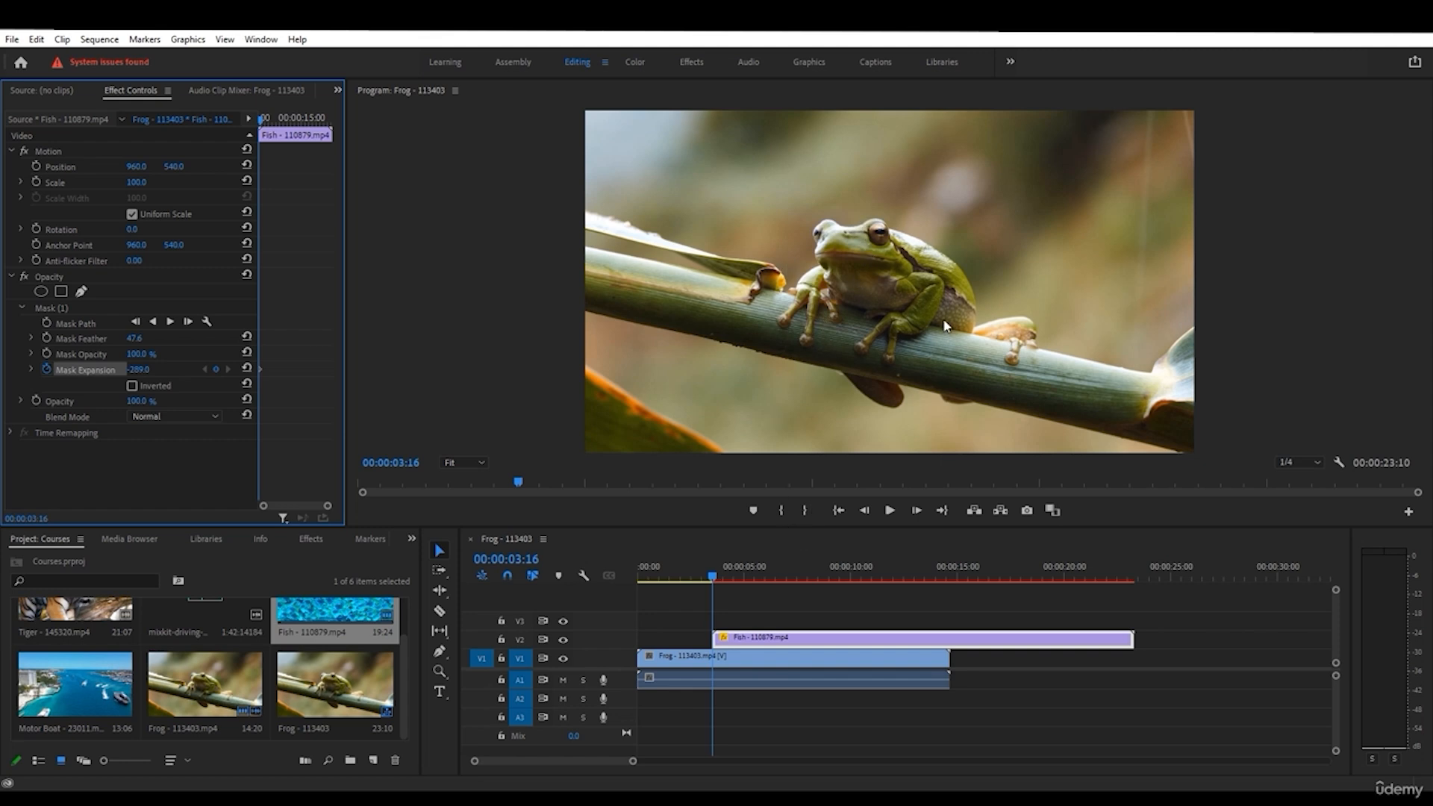
# - Keyframe the ellipse mask's expansion at 134.0 at 00:00:07:29 and play back the animation
pyautogui.click(763, 575)
pyautogui.moveTo(782, 572); pyautogui.dragTo(807, 573)
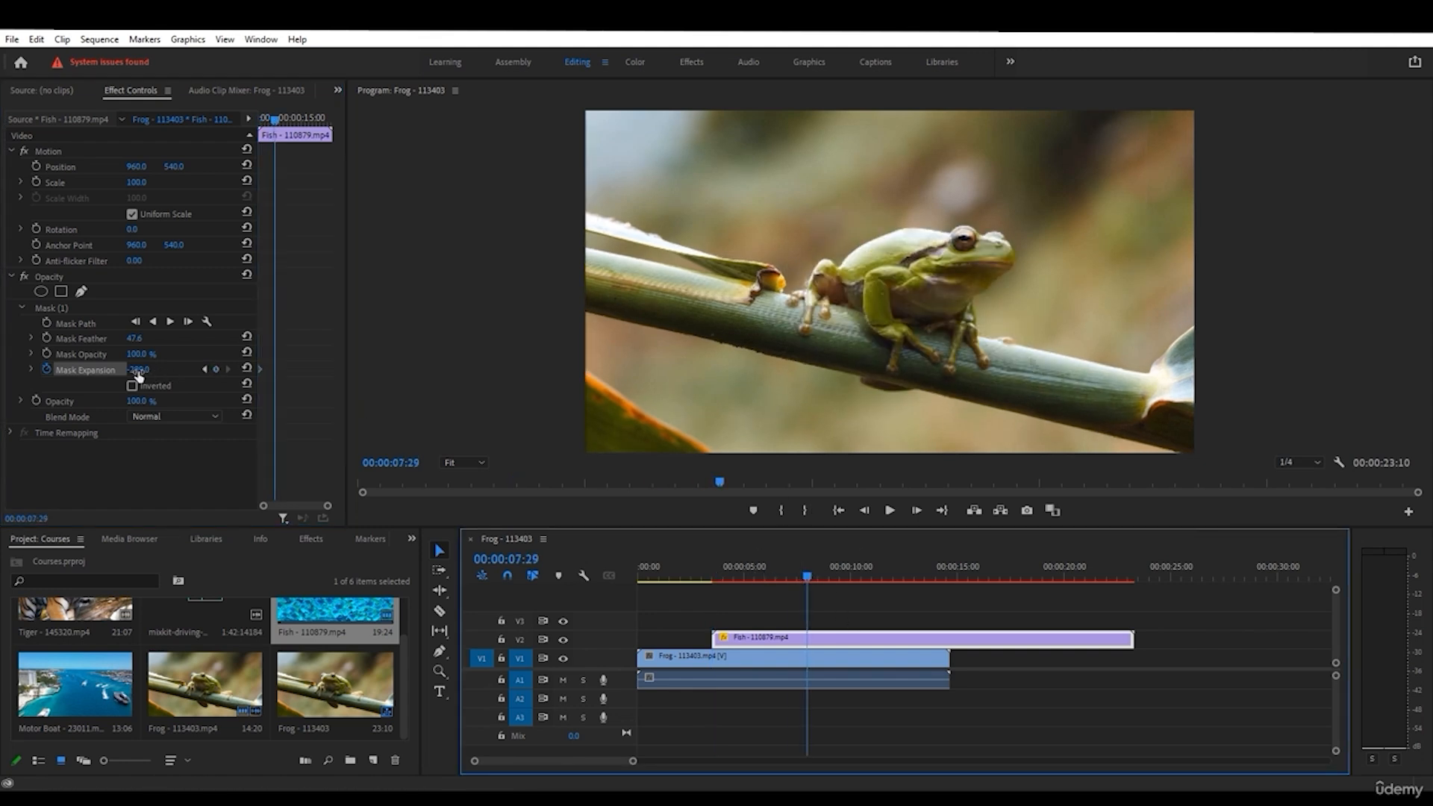
pyautogui.moveTo(139, 371); pyautogui.dragTo(140, 371)
pyautogui.click(930, 511)
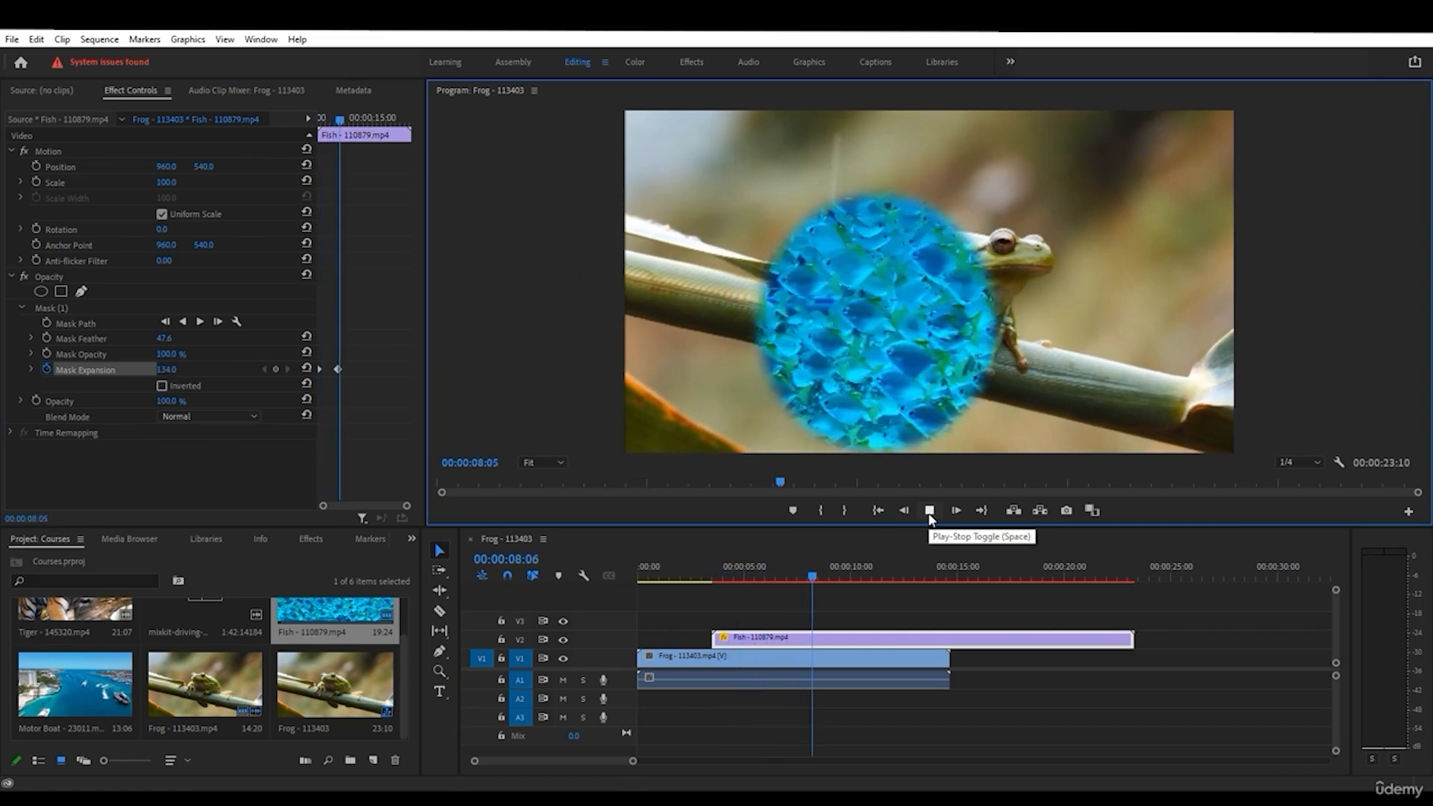
pyautogui.click(1131, 756)
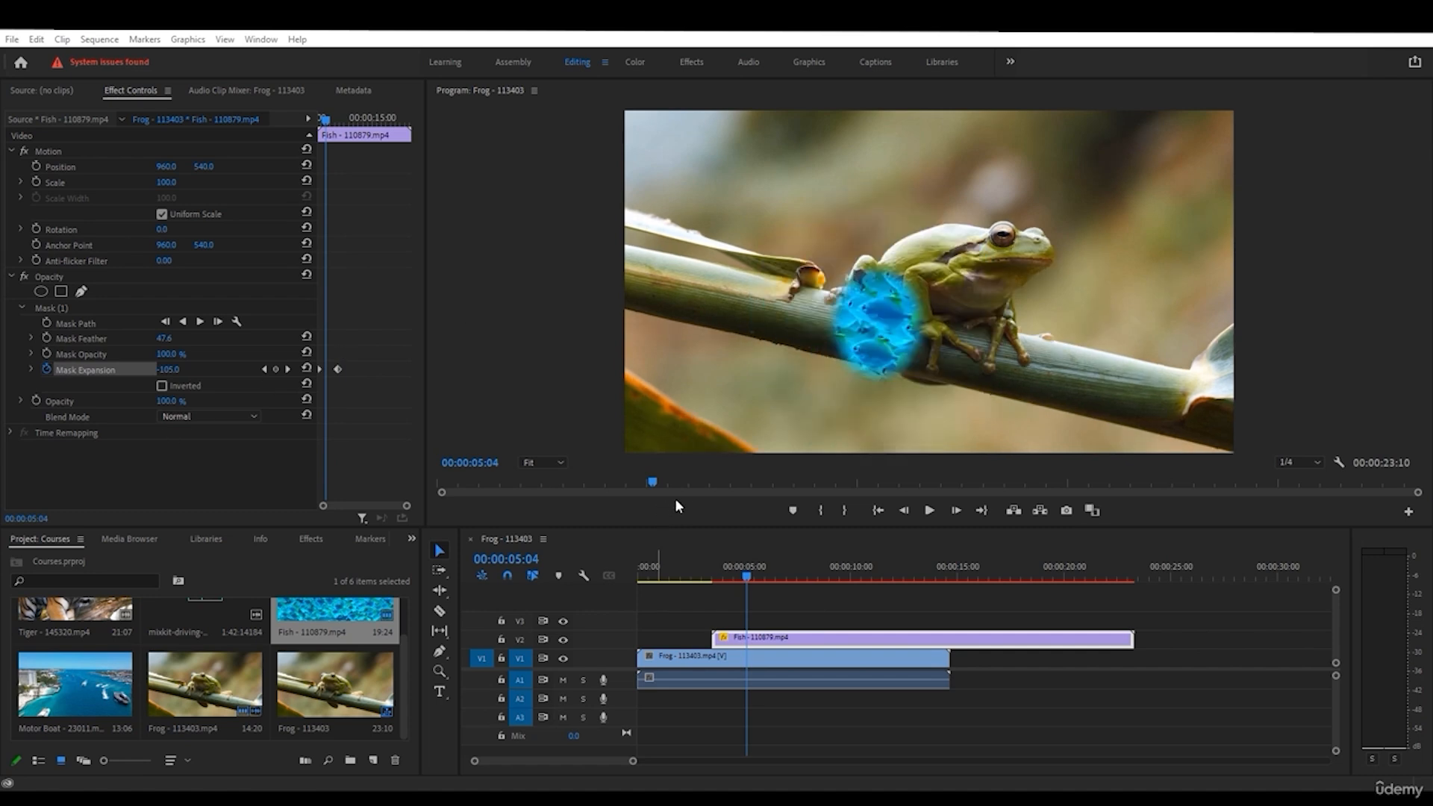
# - Add a rectangular opacity mask to the Fish clip at 00:00:05:04 and place it in the upper-right area beside the frog's head
pyautogui.click(60, 291)
pyautogui.click(948, 249)
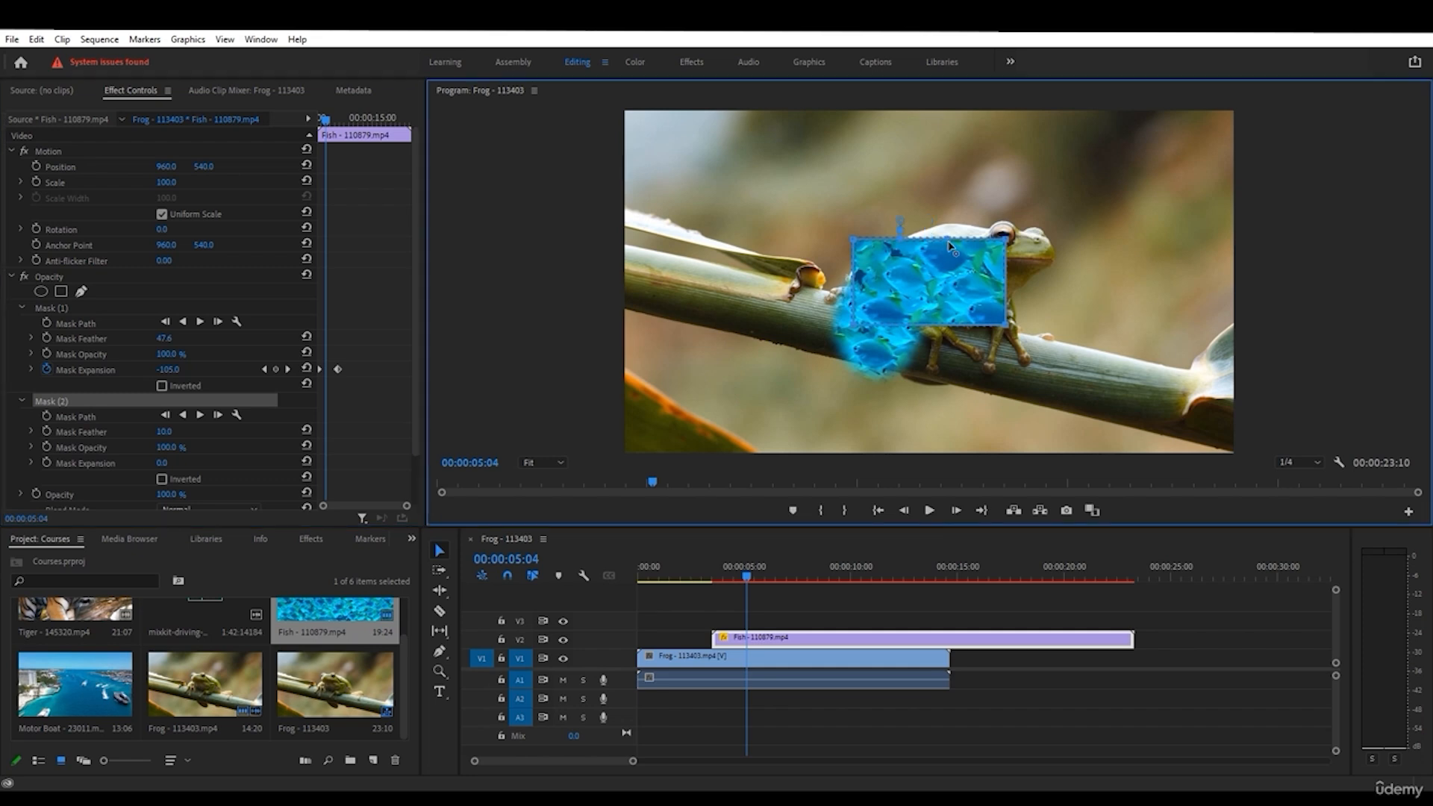
pyautogui.moveTo(1094, 195); pyautogui.dragTo(1107, 191)
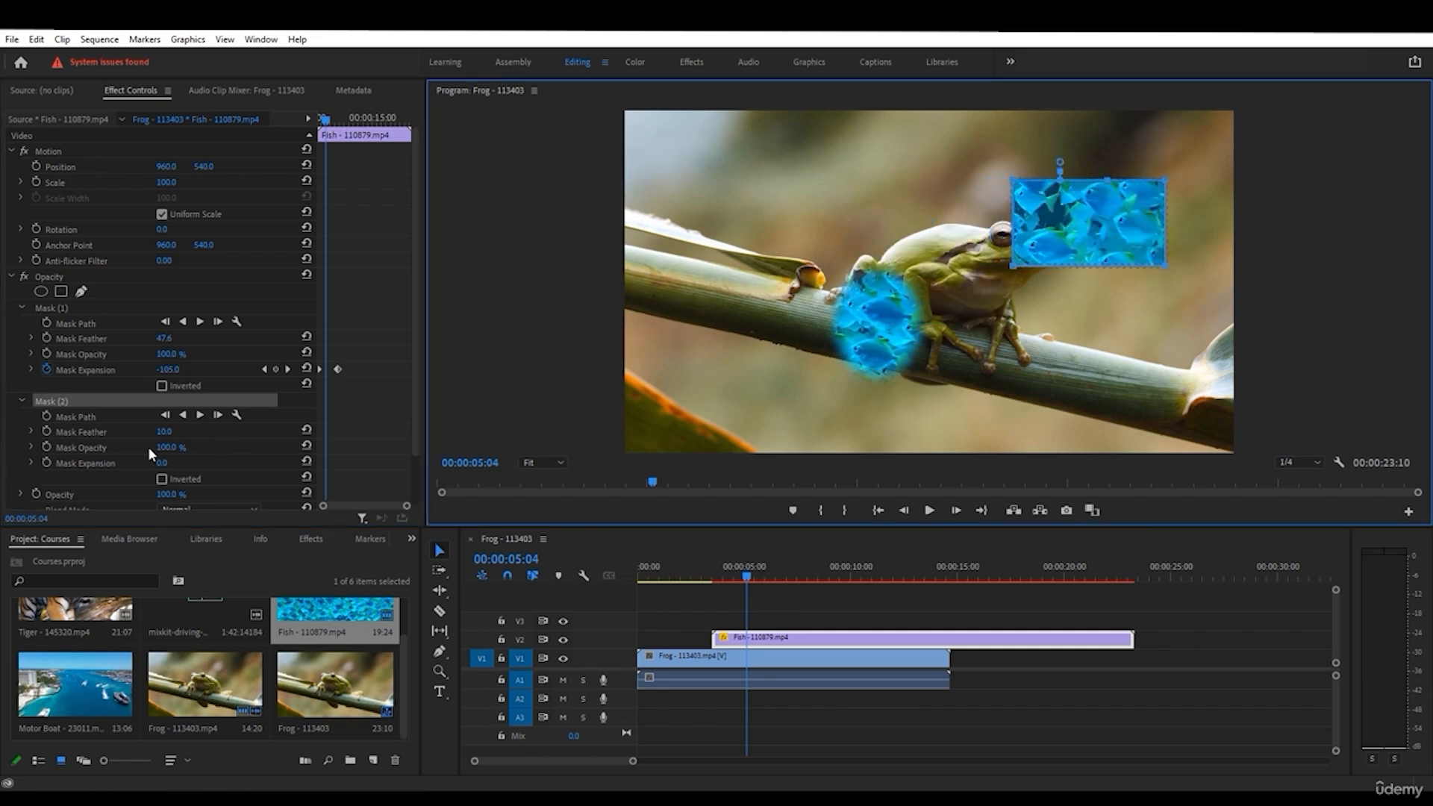
# - Set the rectangular mask's expansion to 28.0 and its feather to 72.0
pyautogui.moveTo(163, 466); pyautogui.dragTo(164, 465)
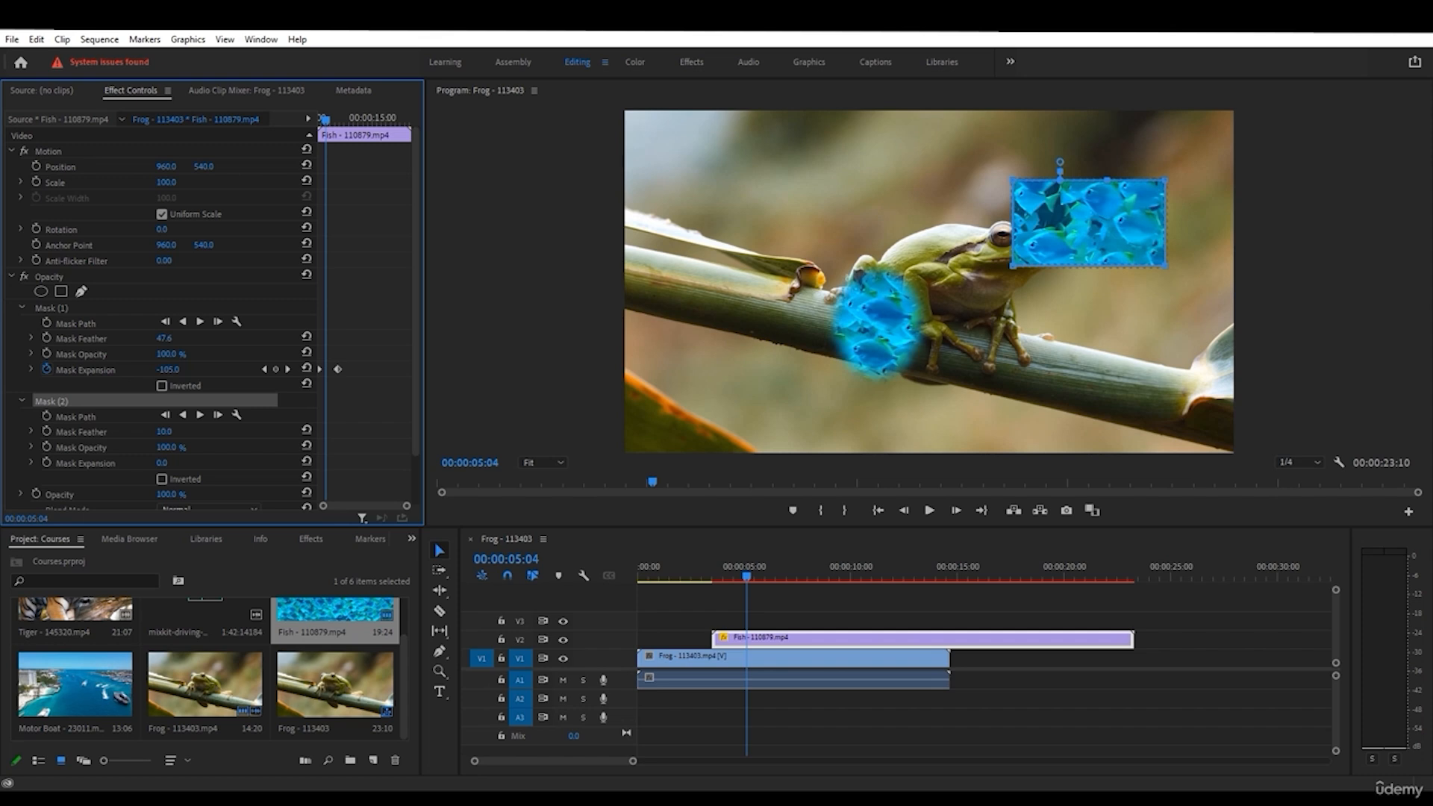
pyautogui.click(163, 464)
pyautogui.click(222, 462)
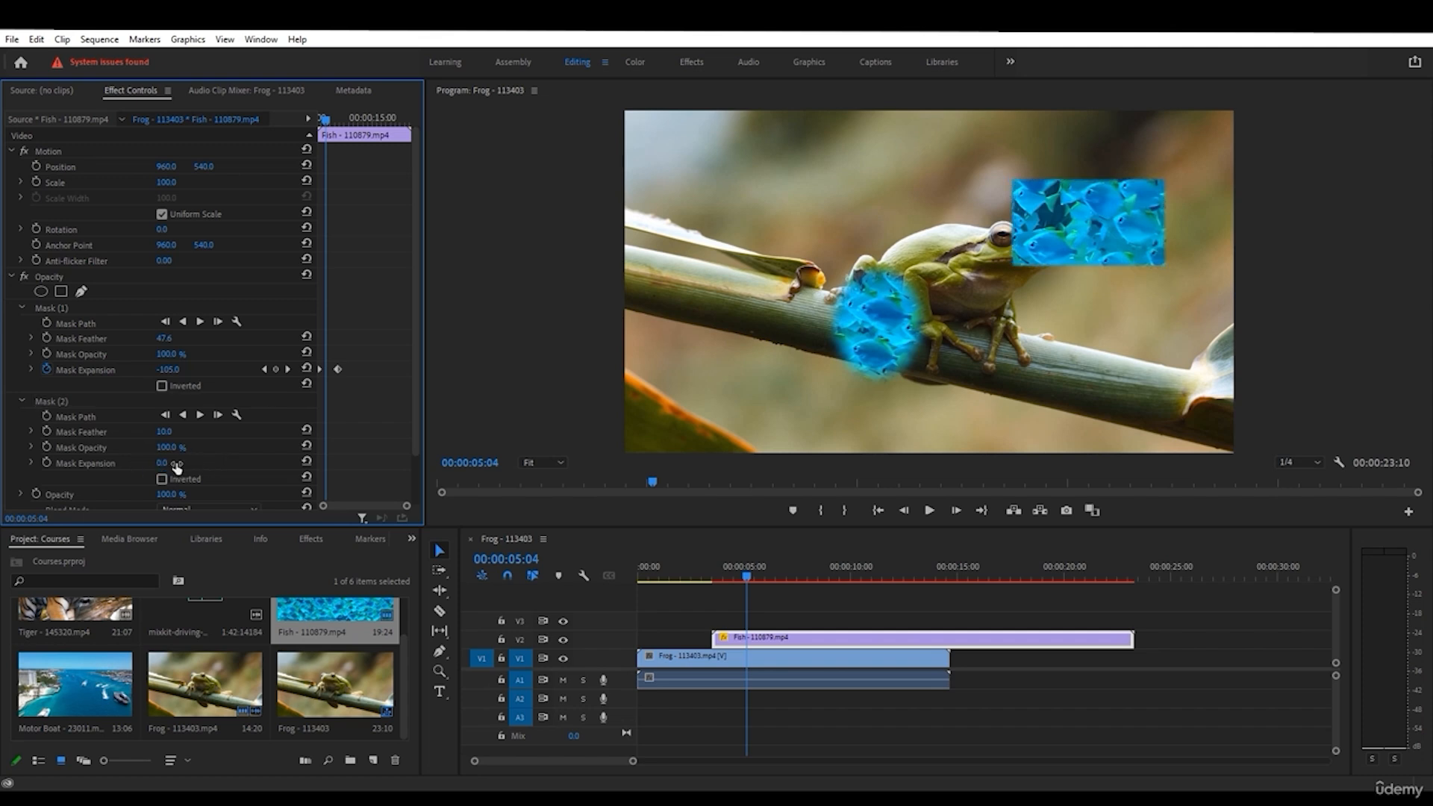
pyautogui.moveTo(166, 465); pyautogui.dragTo(200, 431)
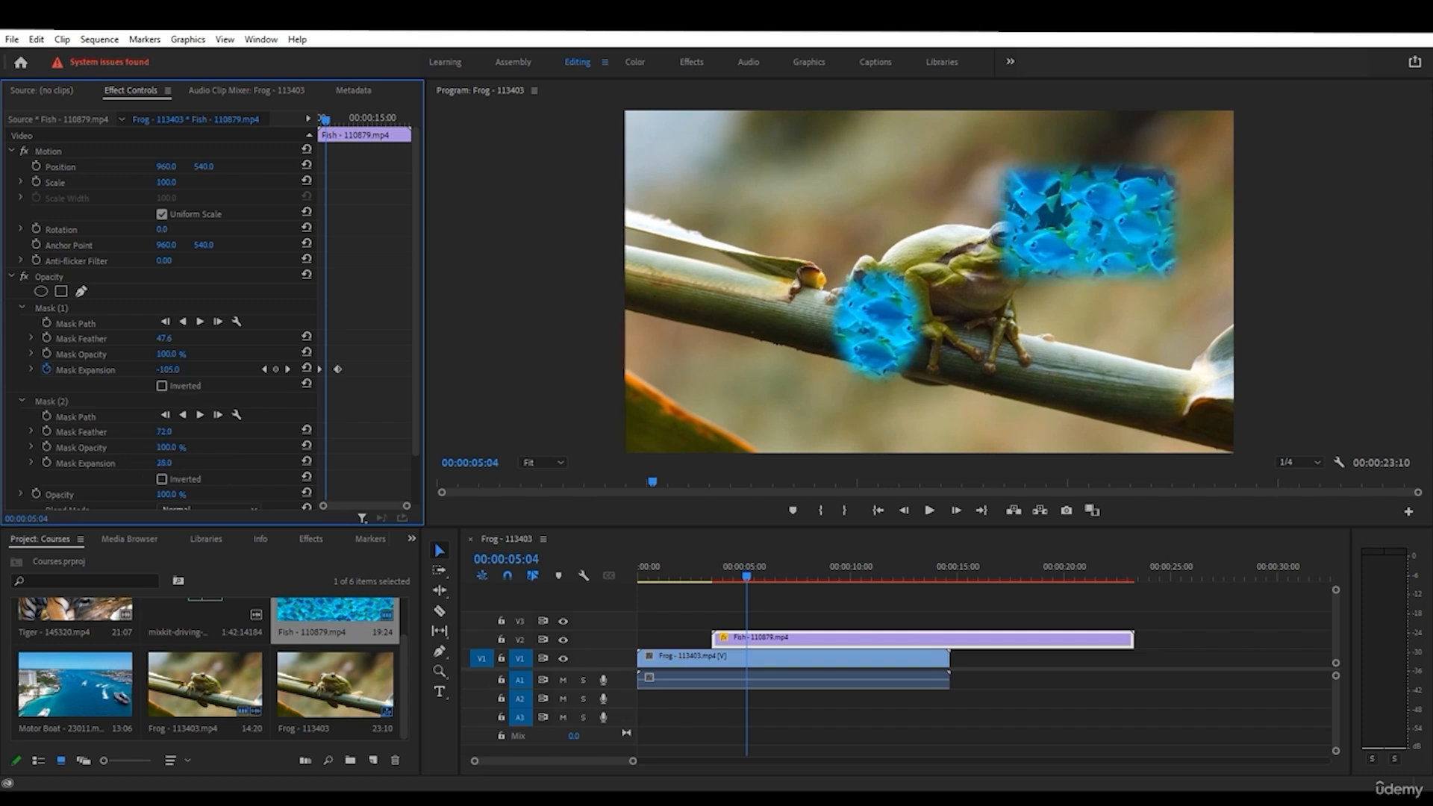
# - Play the sequence from 00:00:03:03 to preview the Fish clip's two masks over the frog
pyautogui.moveTo(747, 570); pyautogui.dragTo(816, 571)
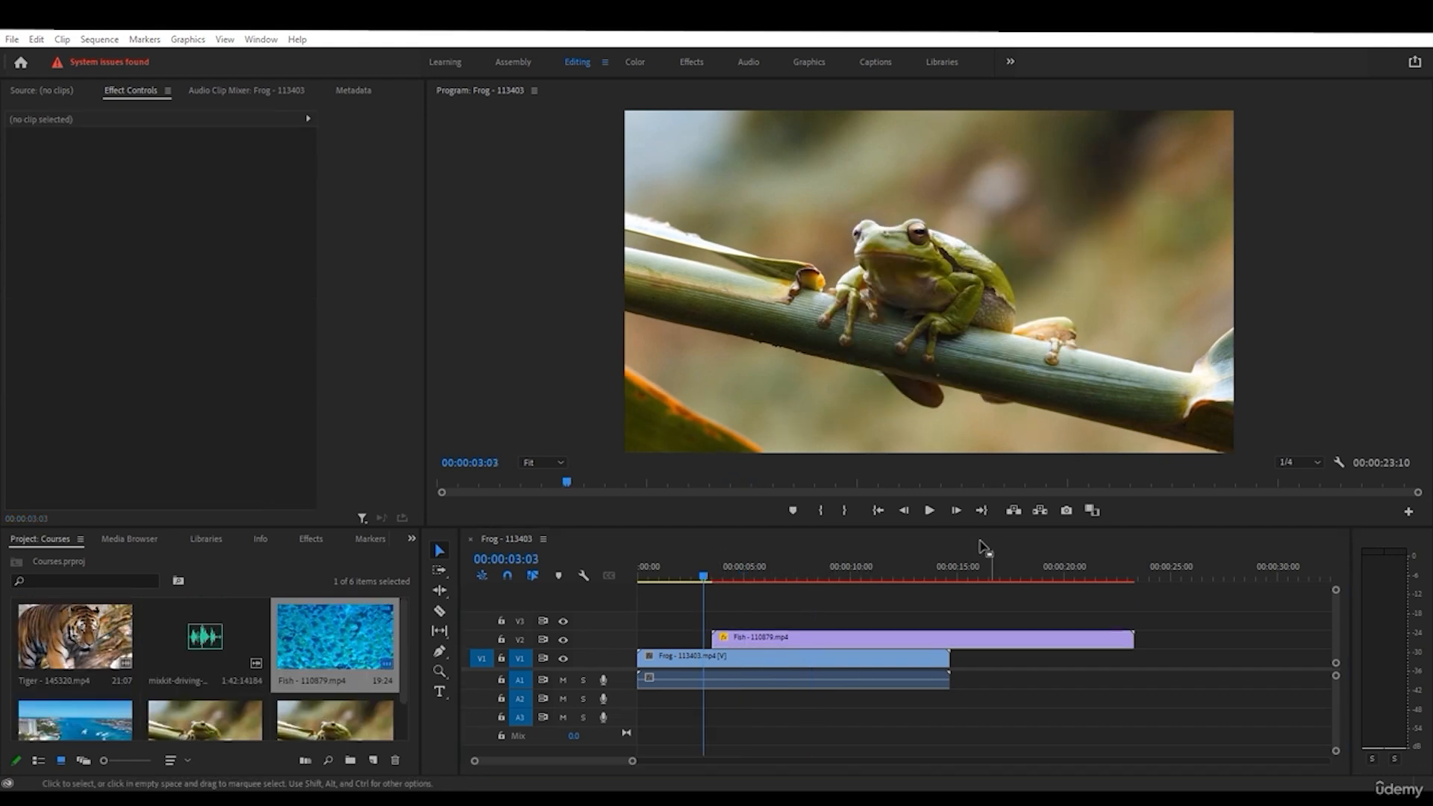
pyautogui.click(930, 510)
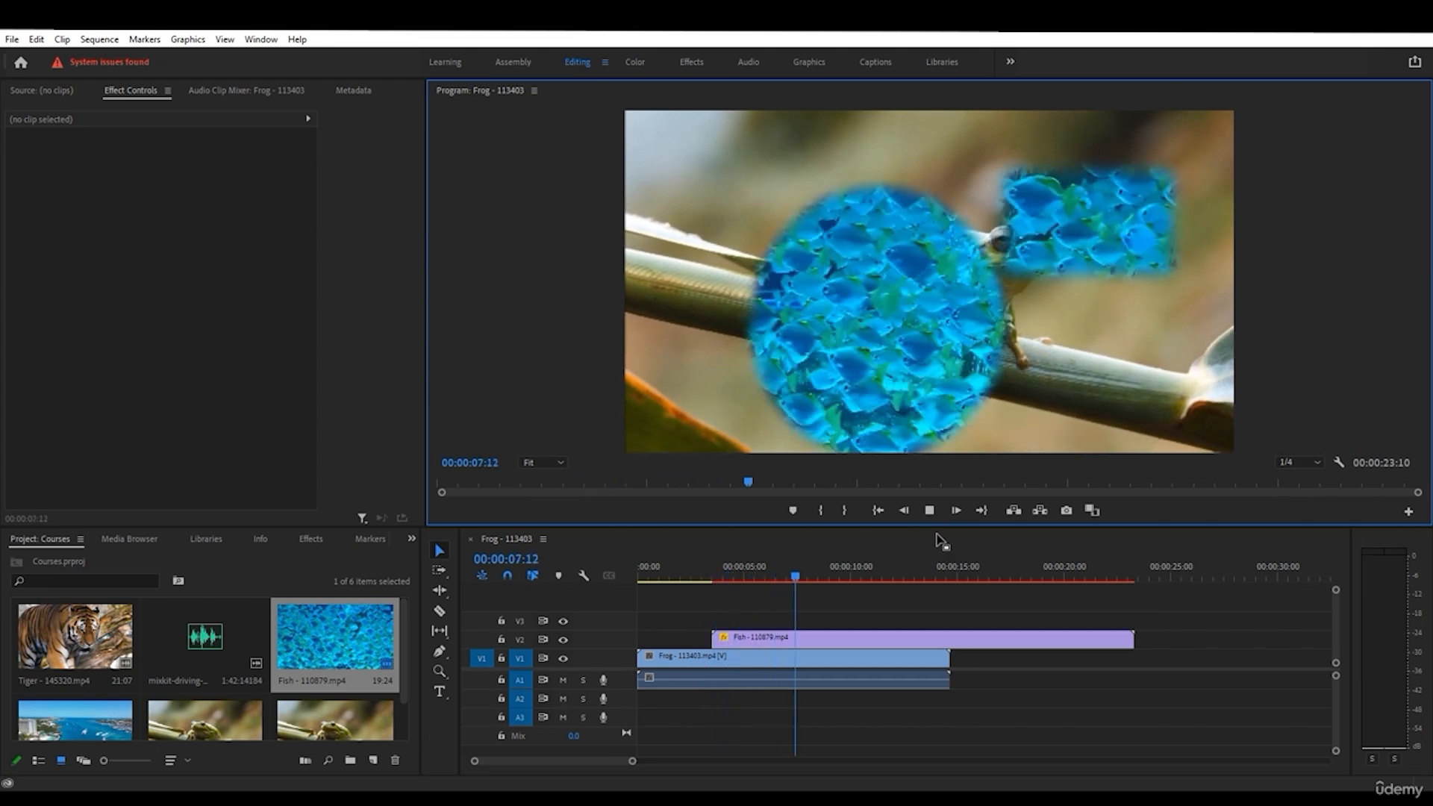
pyautogui.click(931, 510)
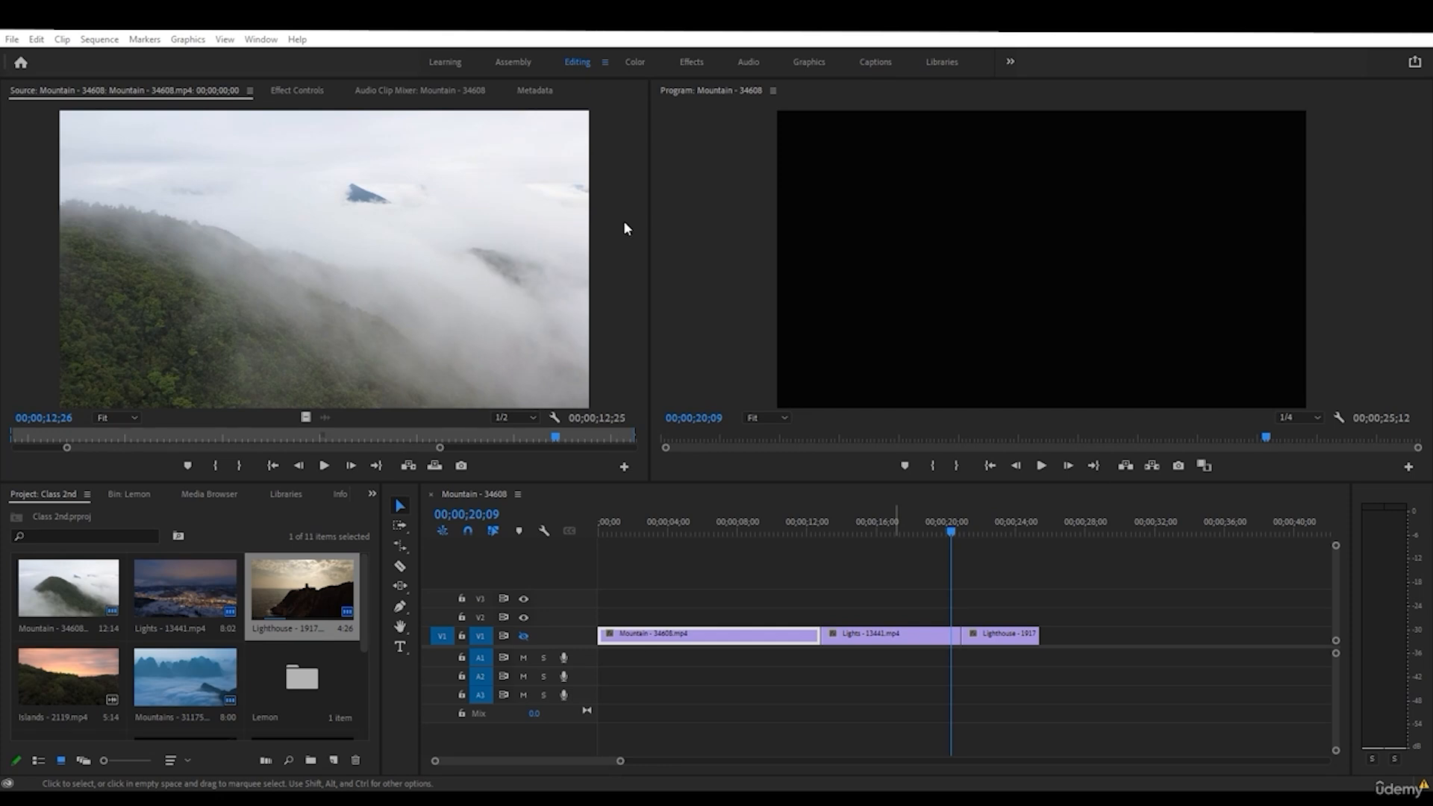
# - Enlarge the Class 2nd project's media area and look through its Lemon bin and main items
pyautogui.click(219, 517)
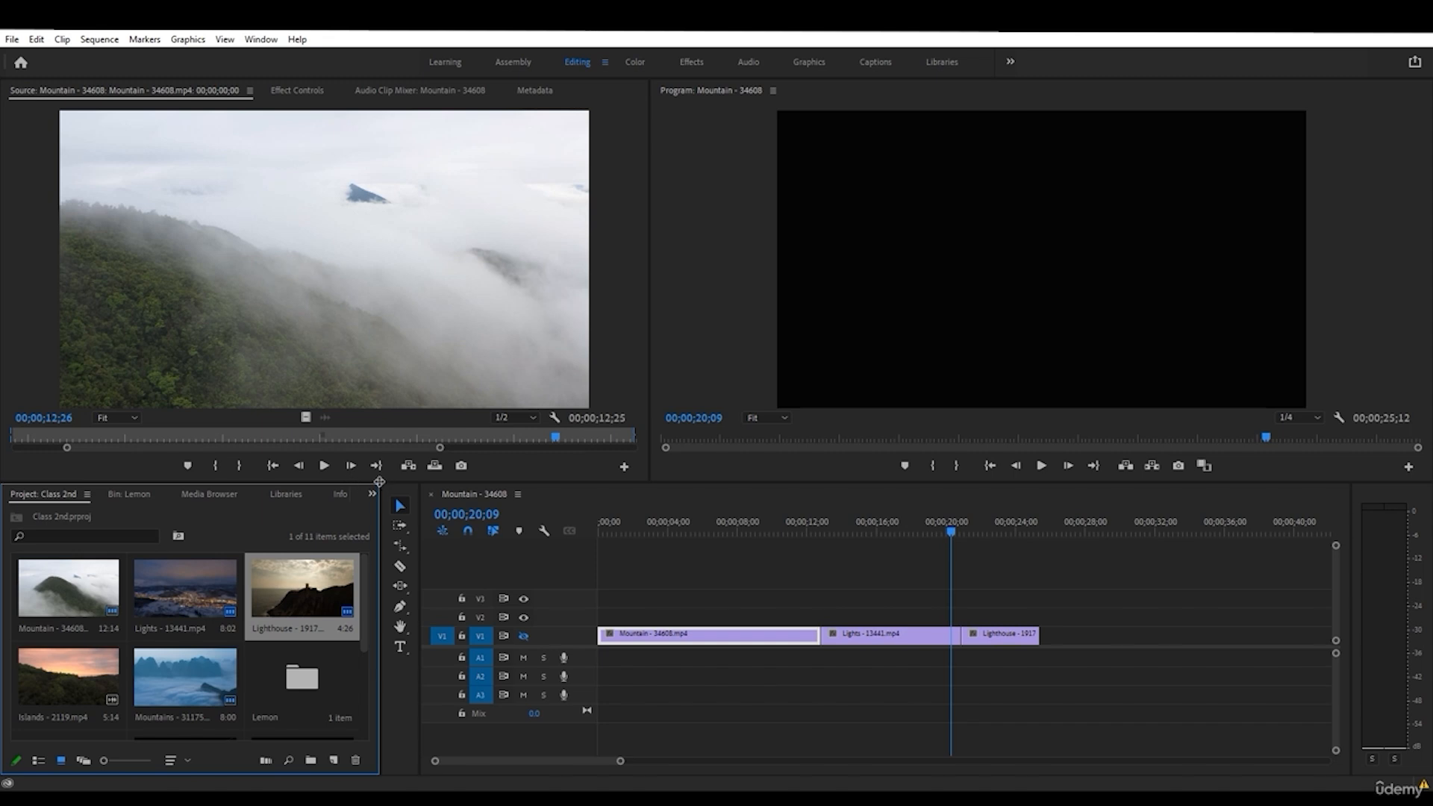
pyautogui.moveTo(380, 481); pyautogui.dragTo(465, 416)
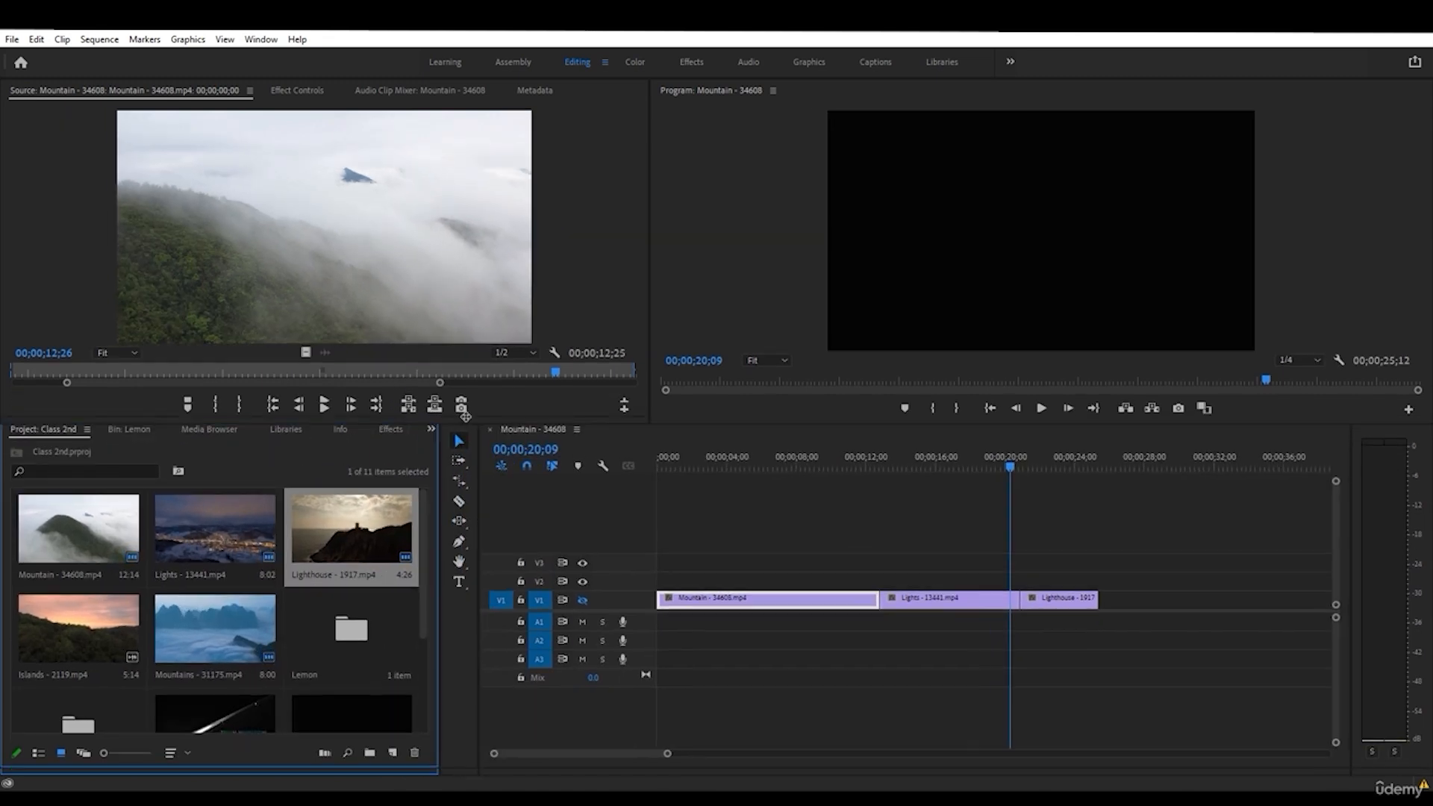
pyautogui.click(123, 428)
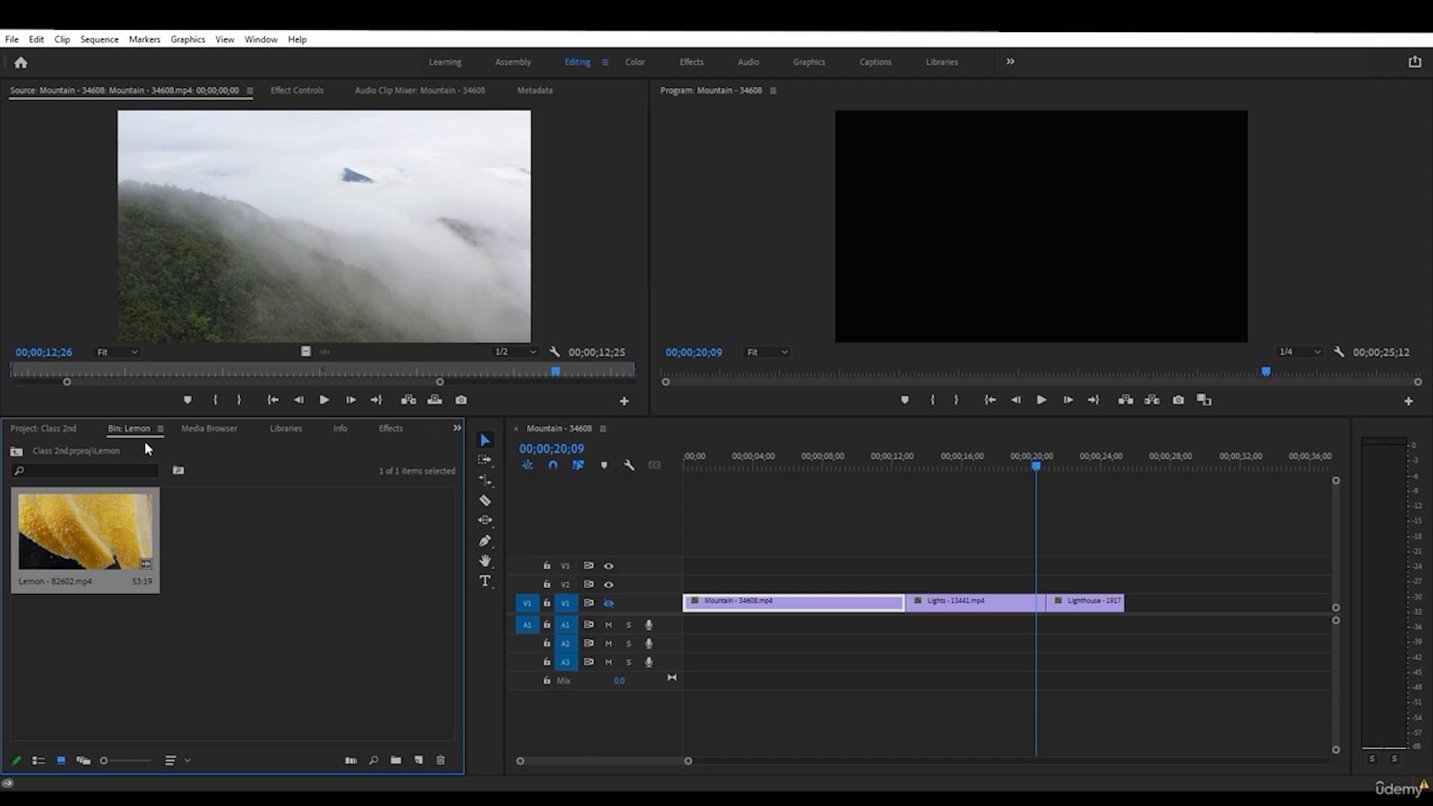
pyautogui.click(70, 434)
pyautogui.scroll(-3, 342, 622)
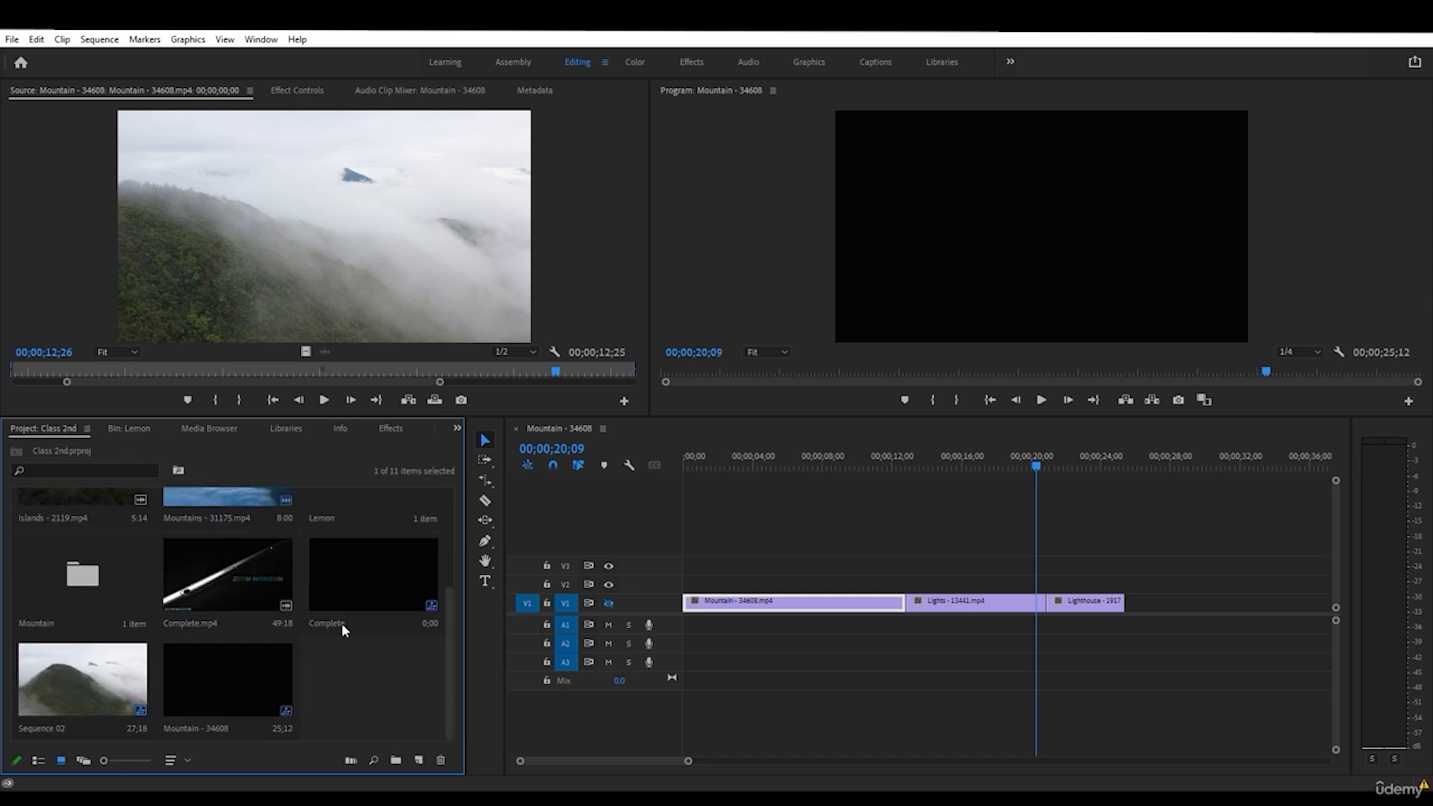
# - Open the Lemon and Mountain bins from the project media to view their contents, and return to the main project
pyautogui.scroll(3, 342, 623)
pyautogui.scroll(-2, 372, 654)
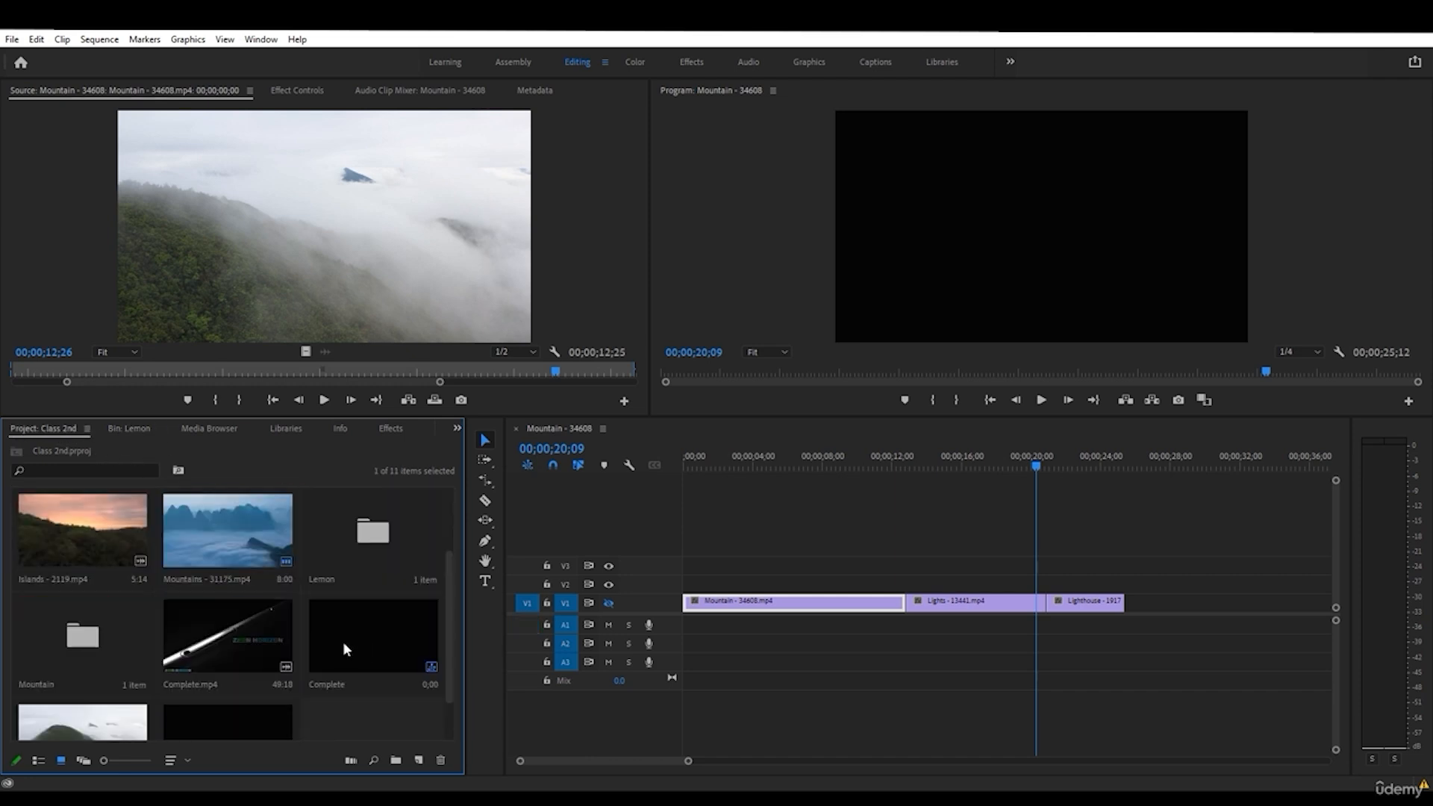
pyautogui.click(350, 548)
pyautogui.doubleClick(320, 551)
pyautogui.click(65, 435)
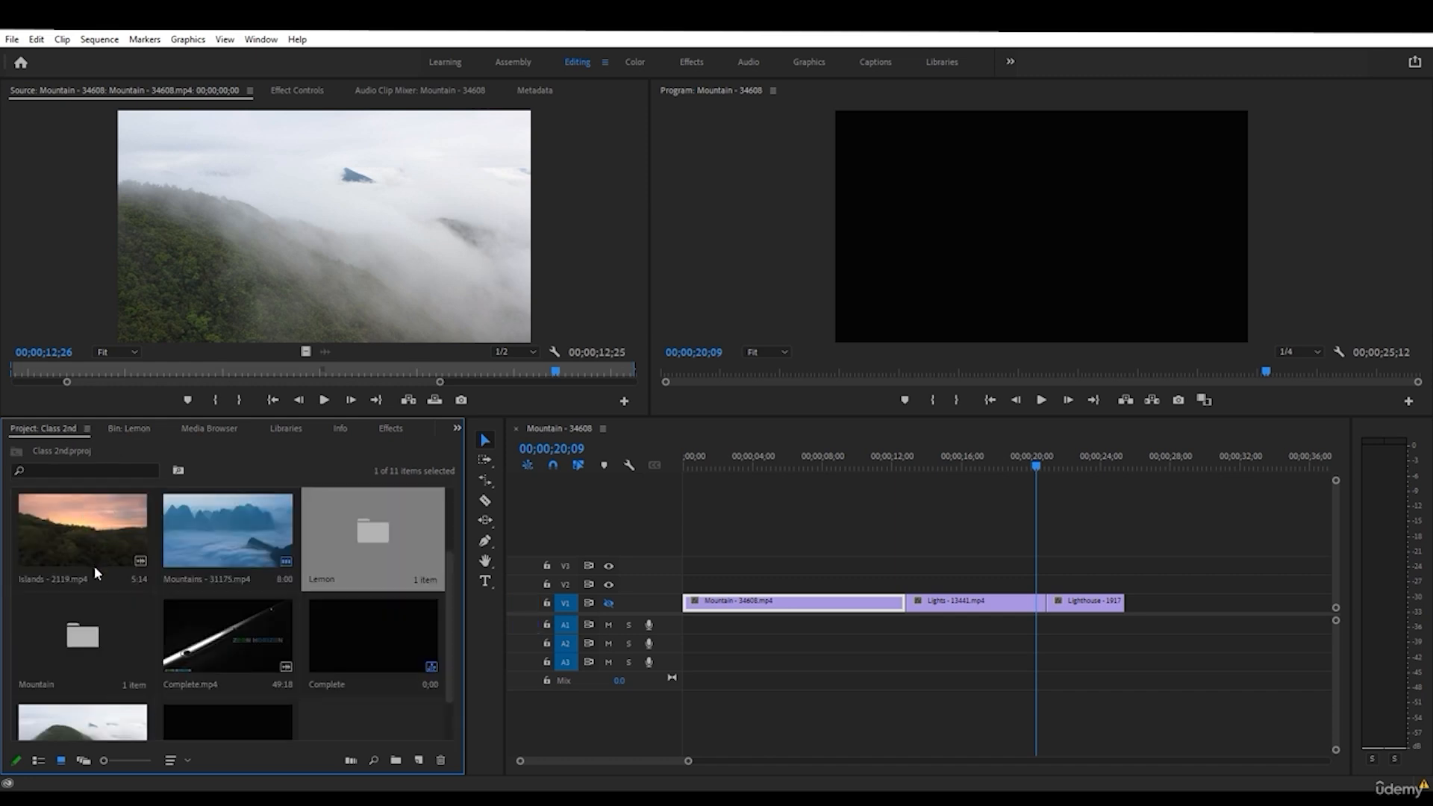
pyautogui.click(73, 615)
pyautogui.doubleClick(73, 615)
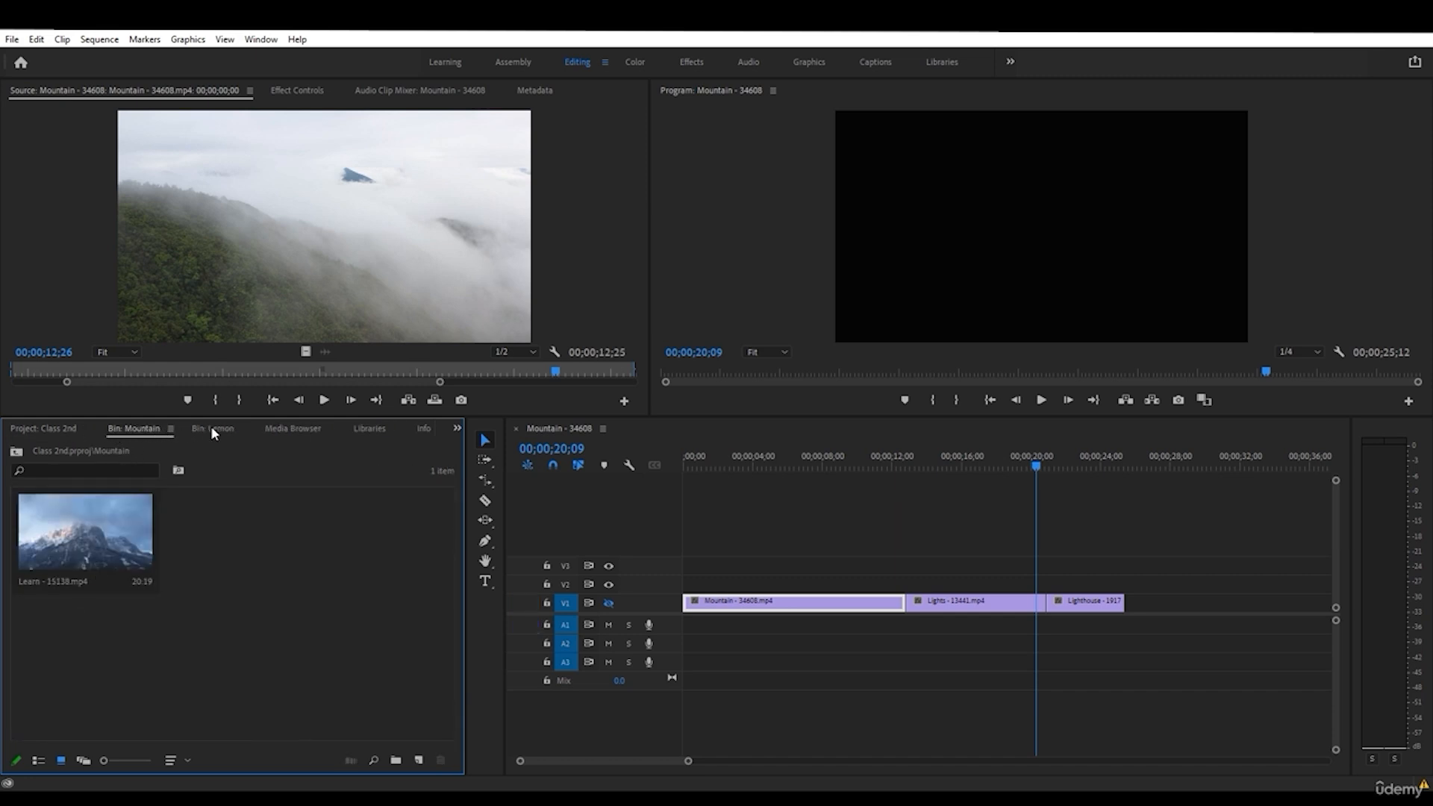
pyautogui.click(65, 428)
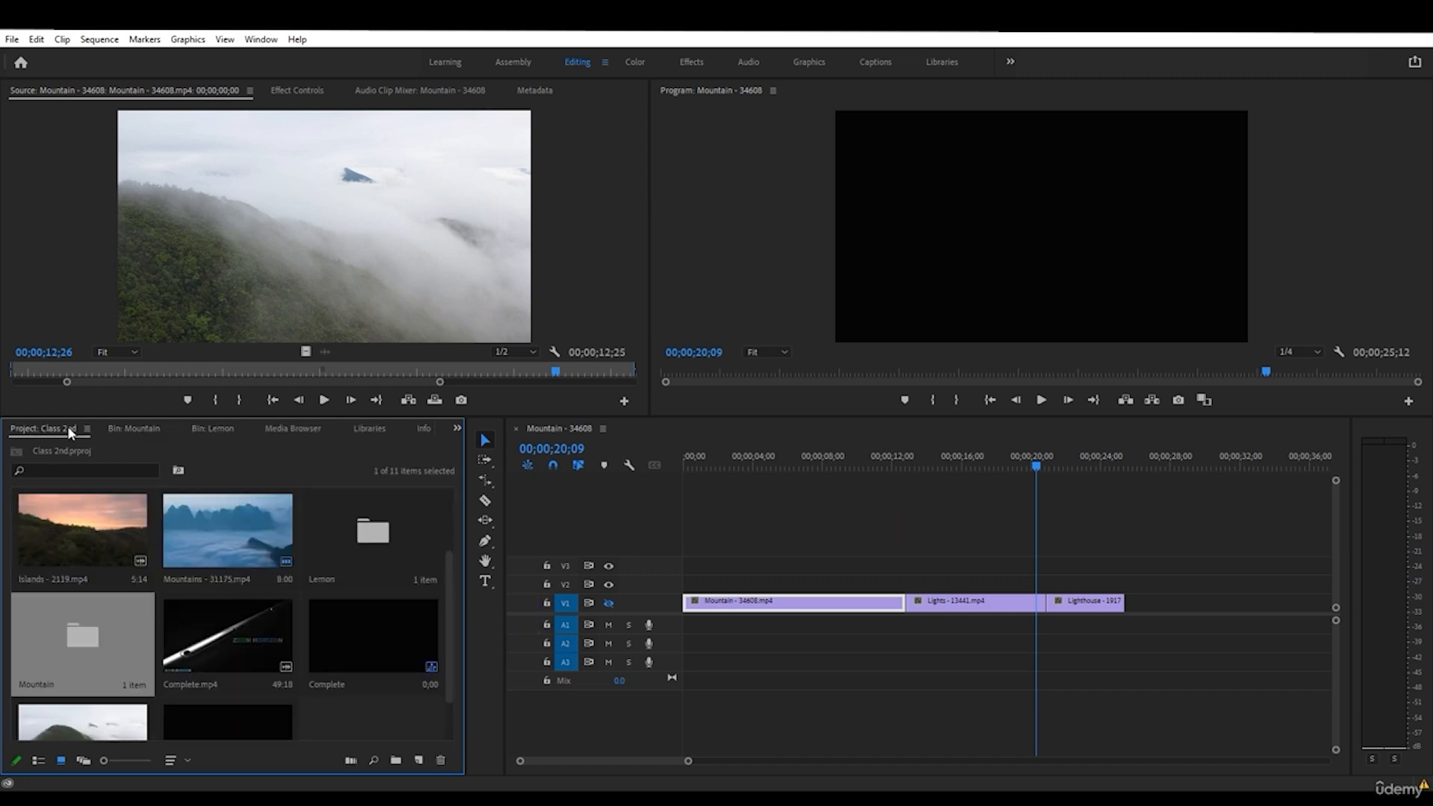
# - Compare the contents of the Mountain bin, the Lemon bin and the main project by switching among them
pyautogui.click(142, 427)
pyautogui.click(203, 428)
pyautogui.click(170, 433)
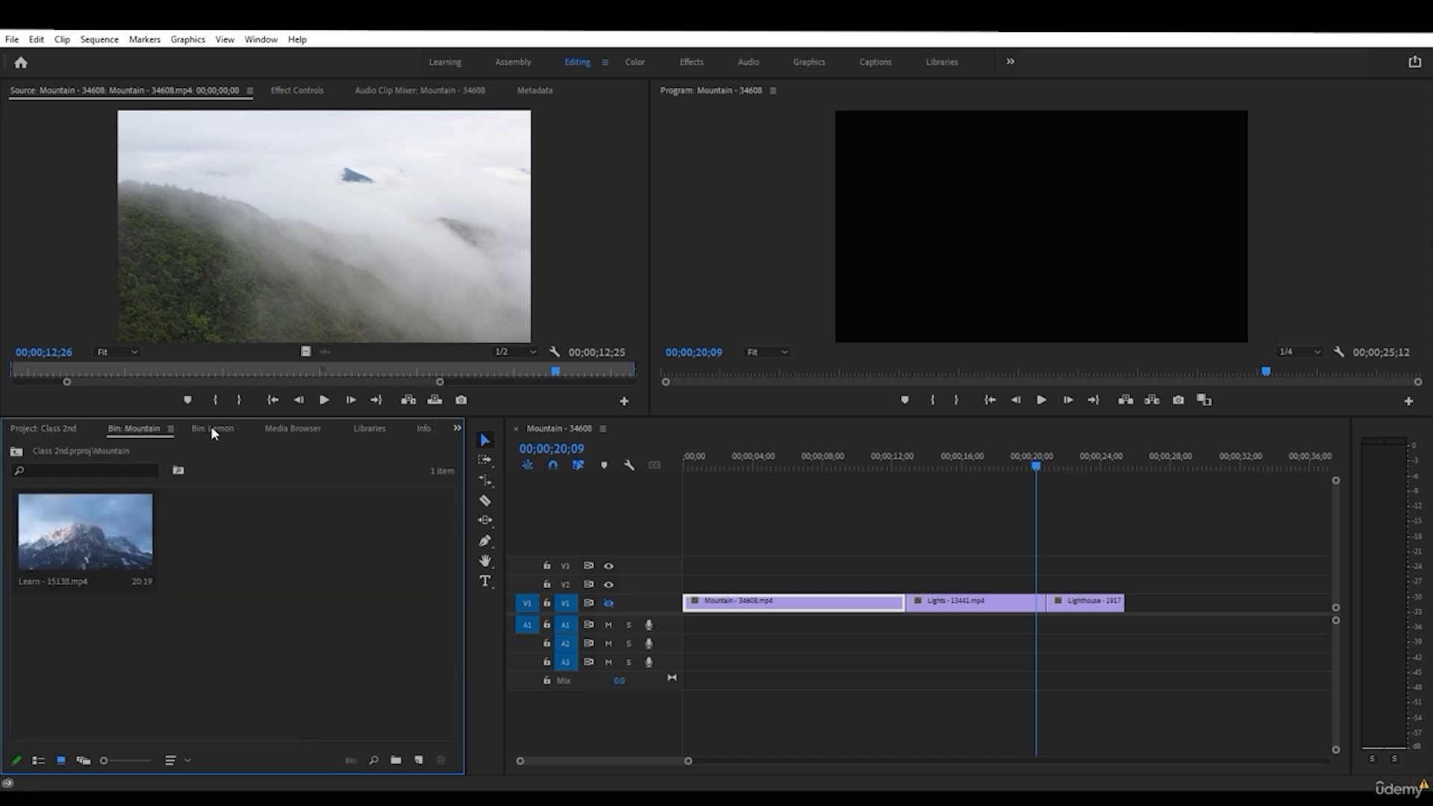
pyautogui.click(210, 427)
pyautogui.click(137, 427)
pyautogui.click(47, 425)
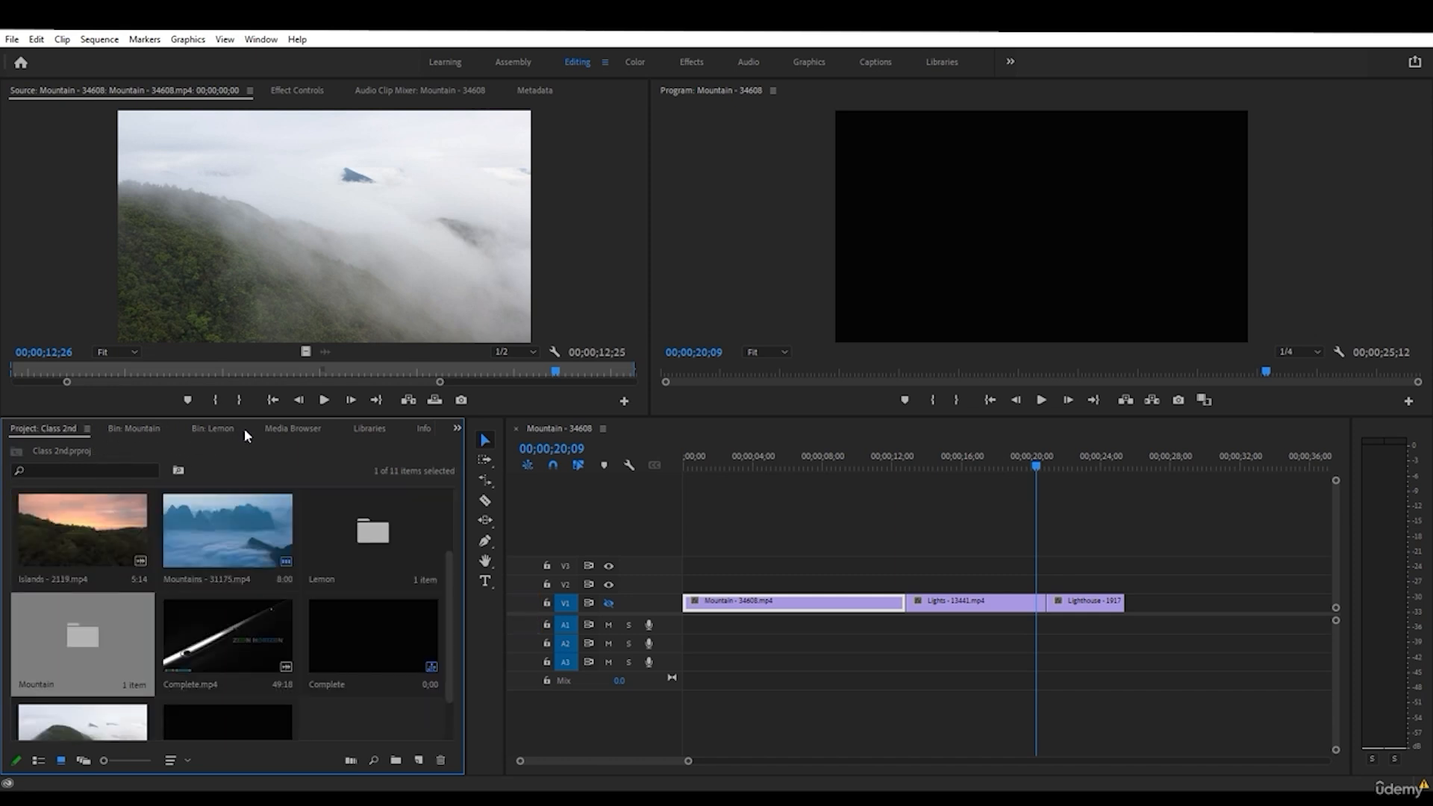
pyautogui.click(224, 428)
# - View the drives in the media browser, the Creative Cloud libraries and the clip information
pyautogui.click(294, 427)
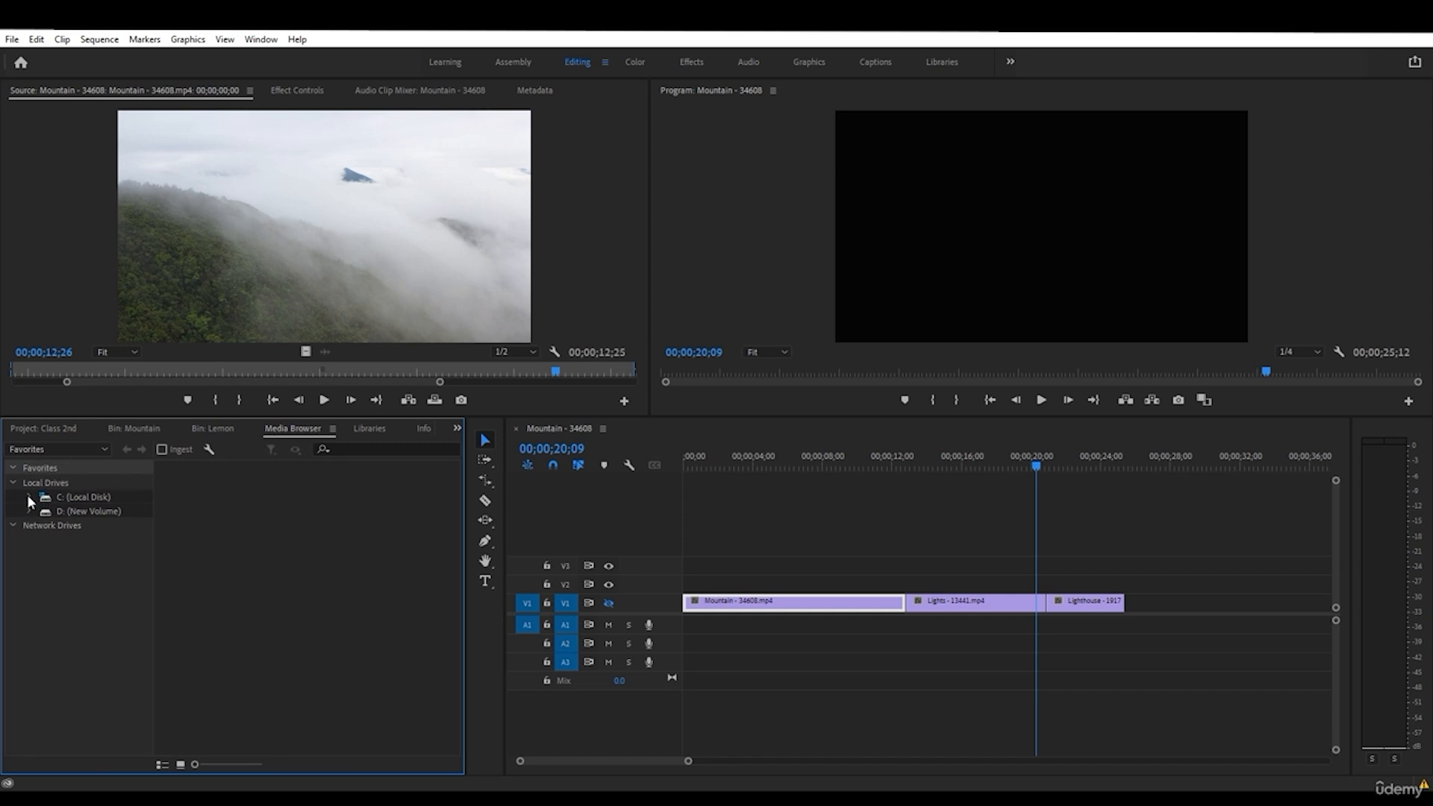
pyautogui.click(360, 430)
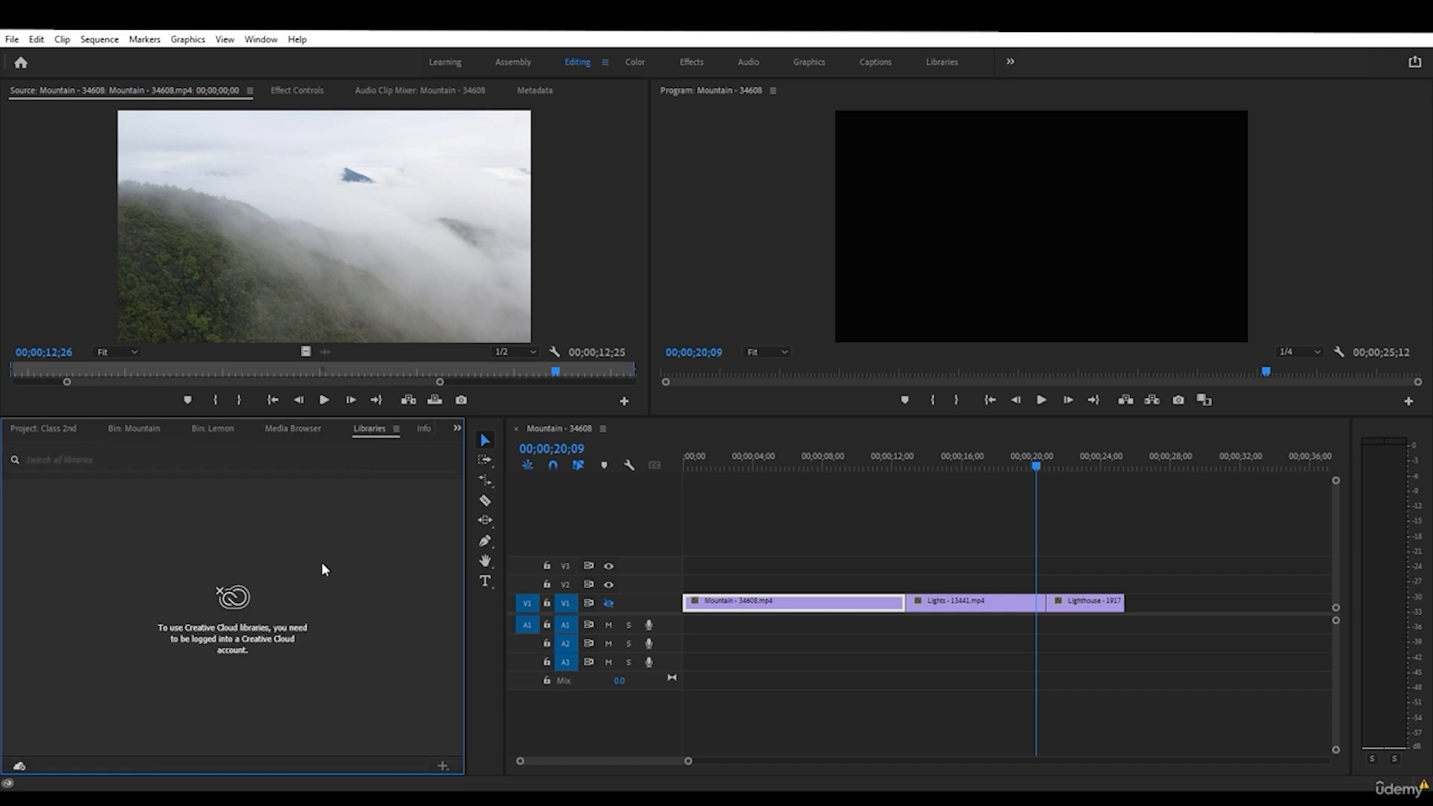
pyautogui.click(423, 429)
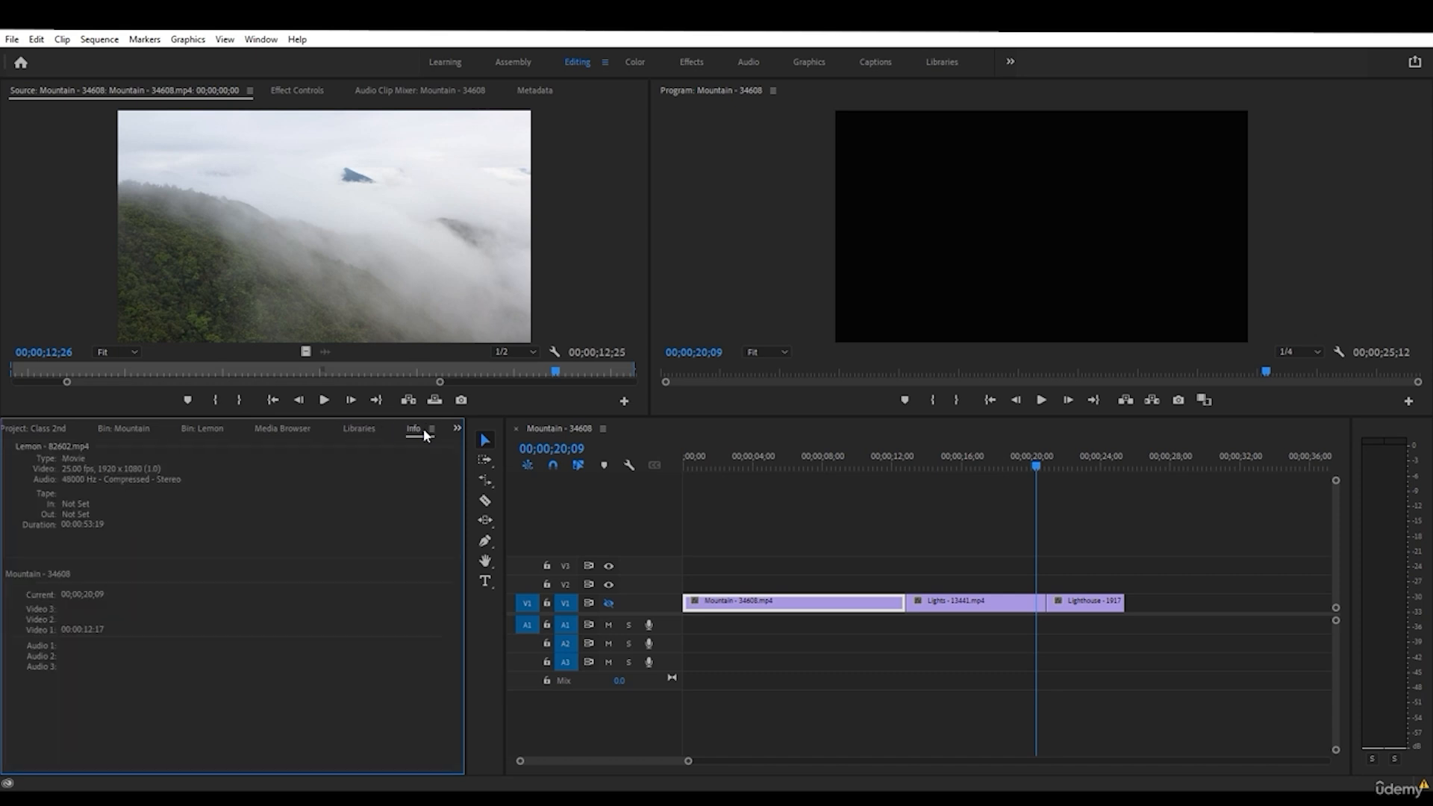
# - Select the Islands - 2119.mp4 clip in the project and view its format, in/out points and duration information
pyautogui.click(15, 430)
pyautogui.click(100, 557)
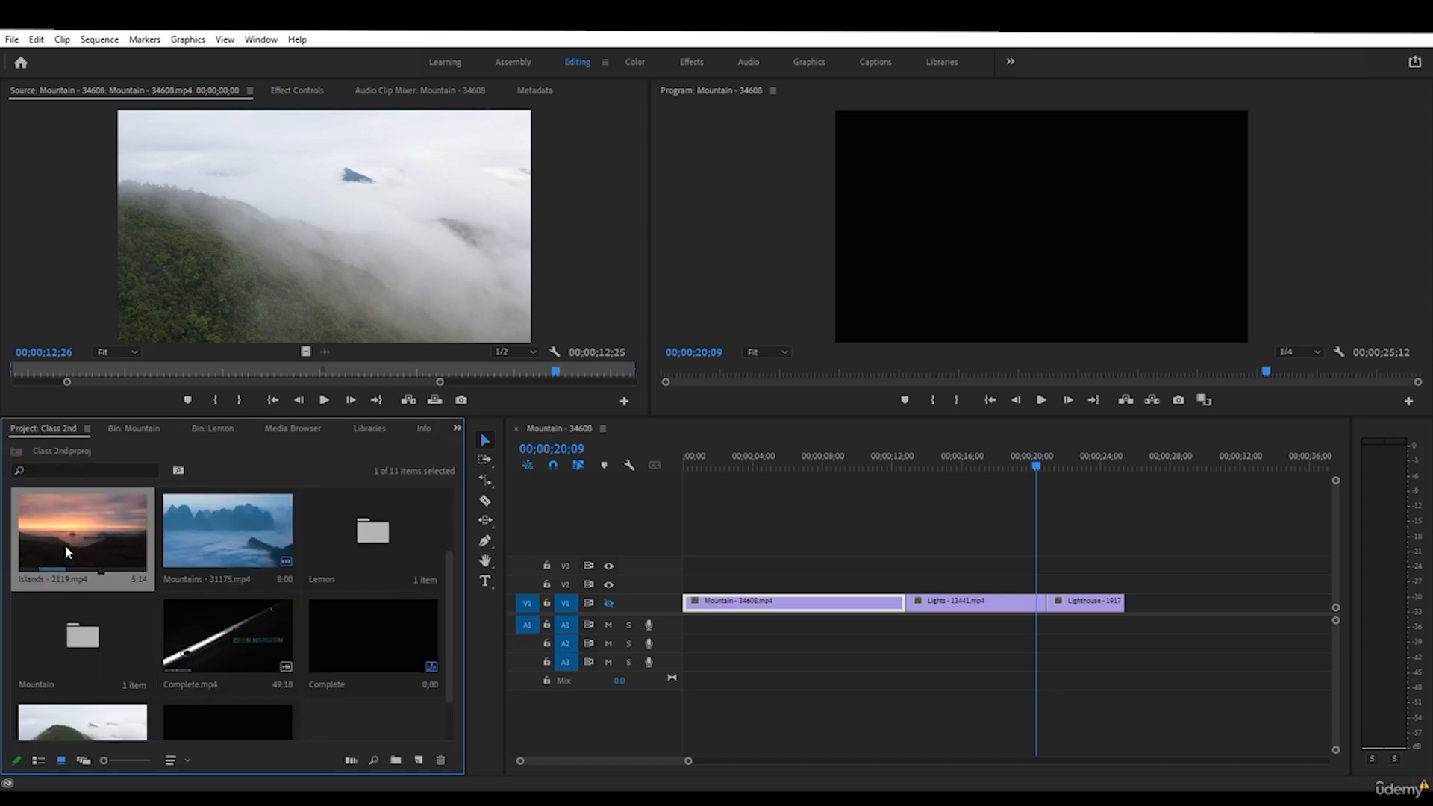
pyautogui.click(418, 433)
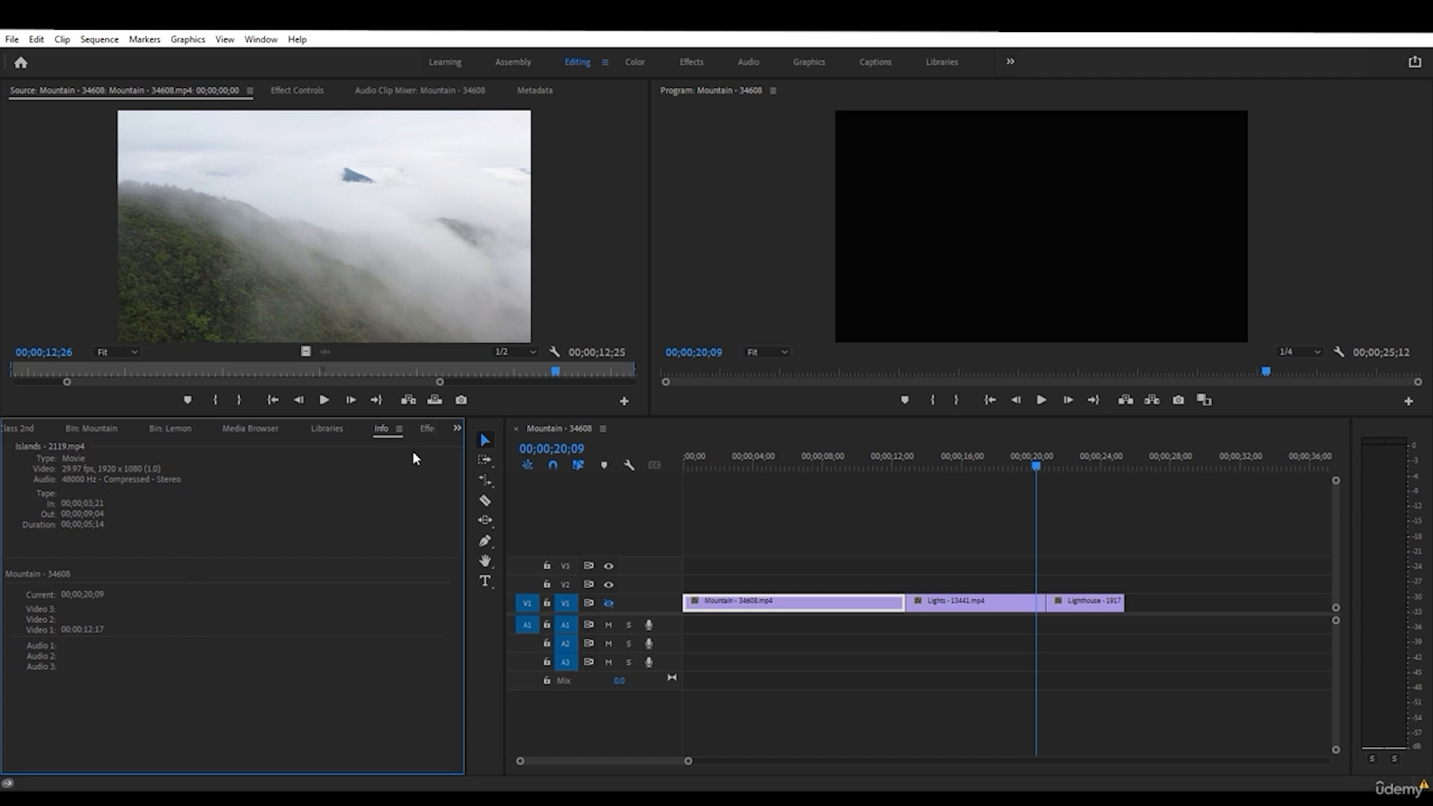
# - Browse the available effects by expanding Audio Transitions and Video Effects, looking inside Channel and collapsing Video Effects again
pyautogui.click(425, 428)
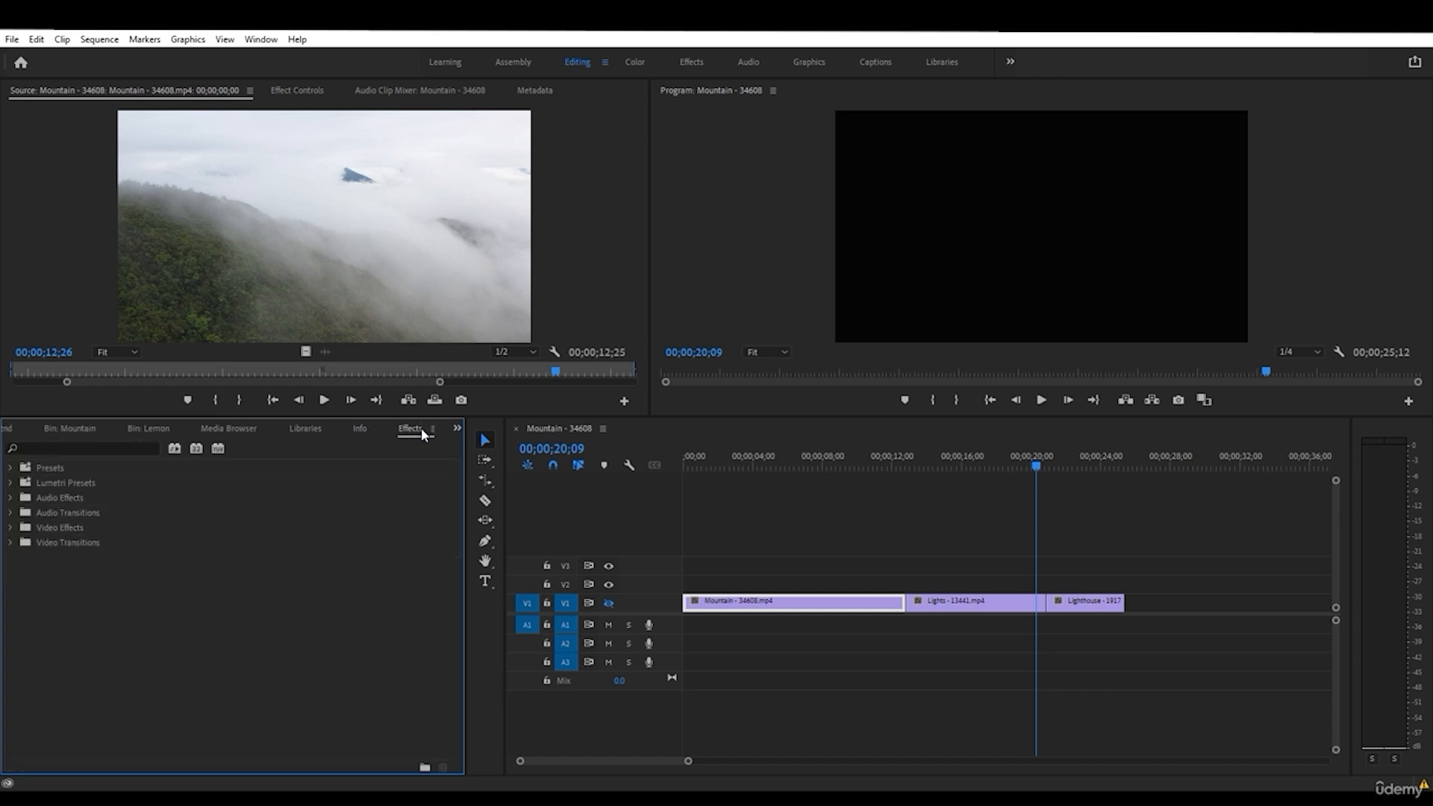
pyautogui.click(10, 512)
pyautogui.click(10, 543)
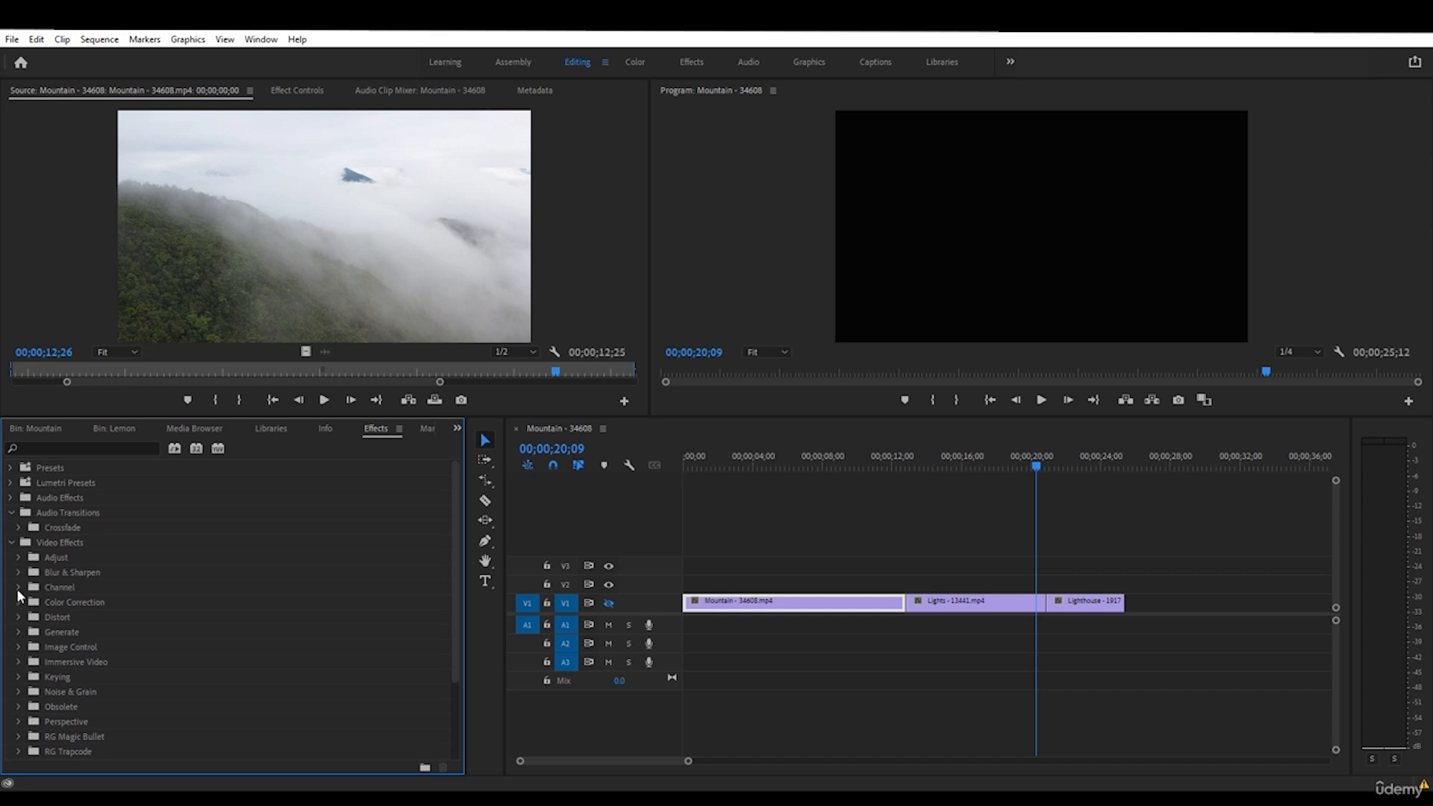
pyautogui.click(18, 587)
pyautogui.click(18, 588)
pyautogui.click(12, 544)
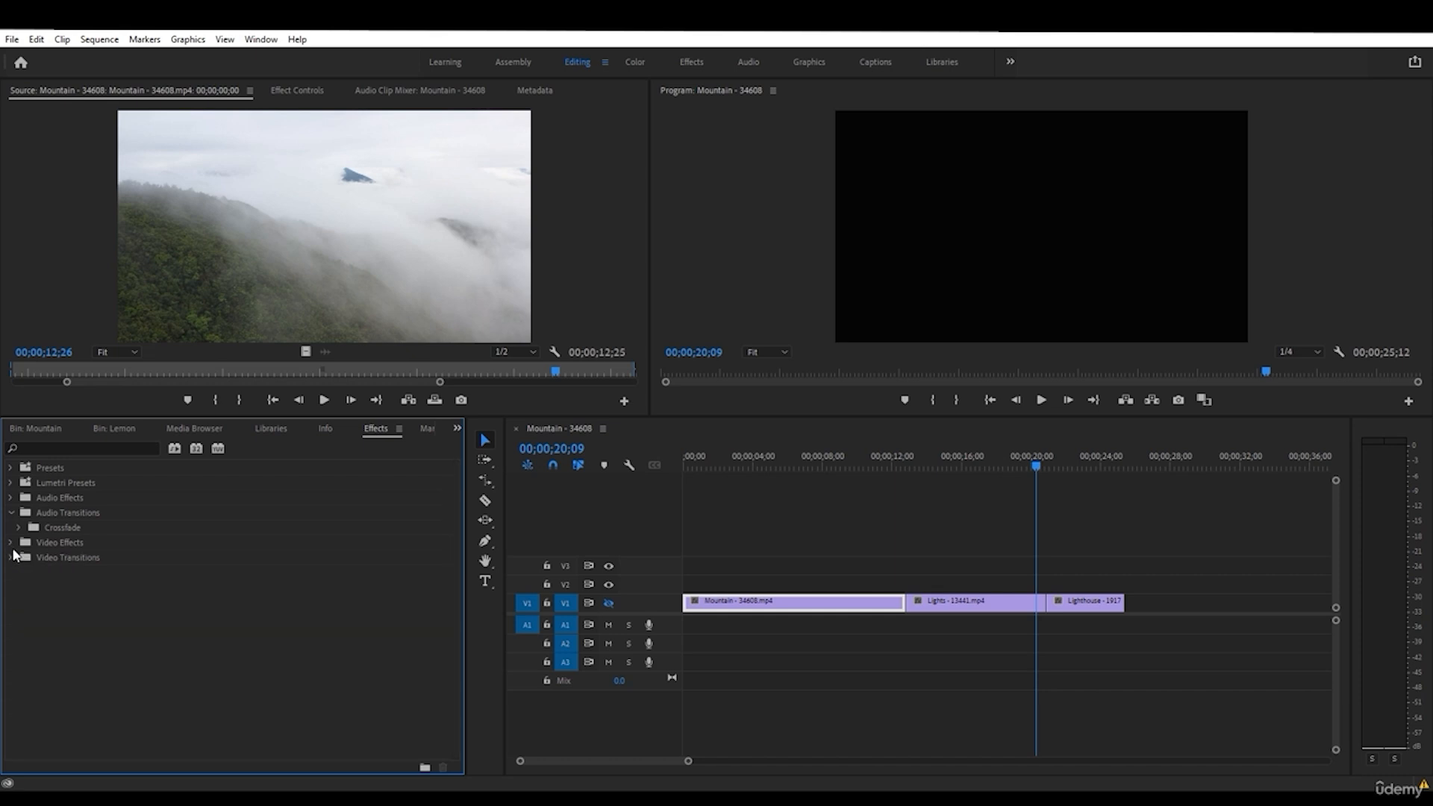
# - View the markers list and look through the project's editing history
pyautogui.click(422, 427)
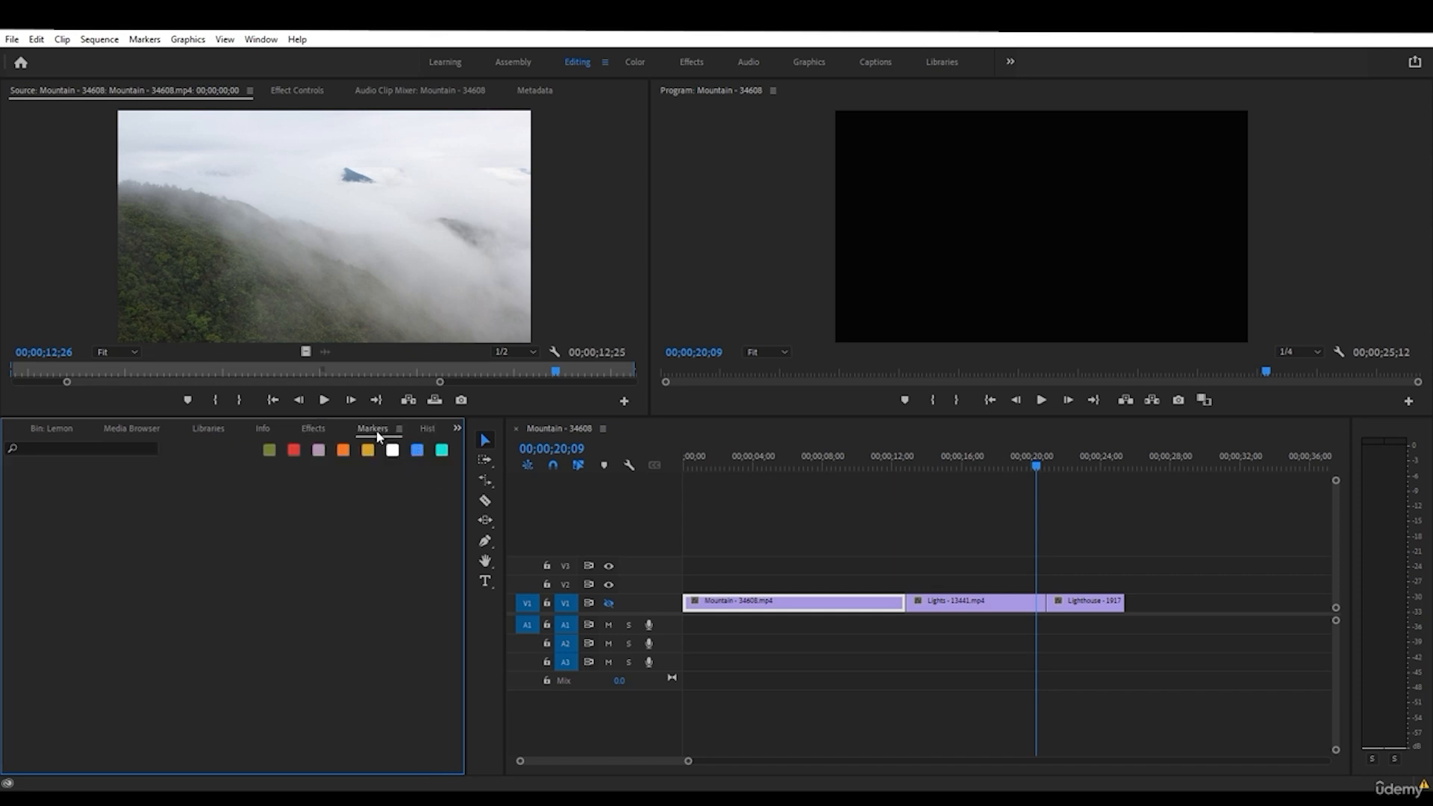
pyautogui.click(411, 428)
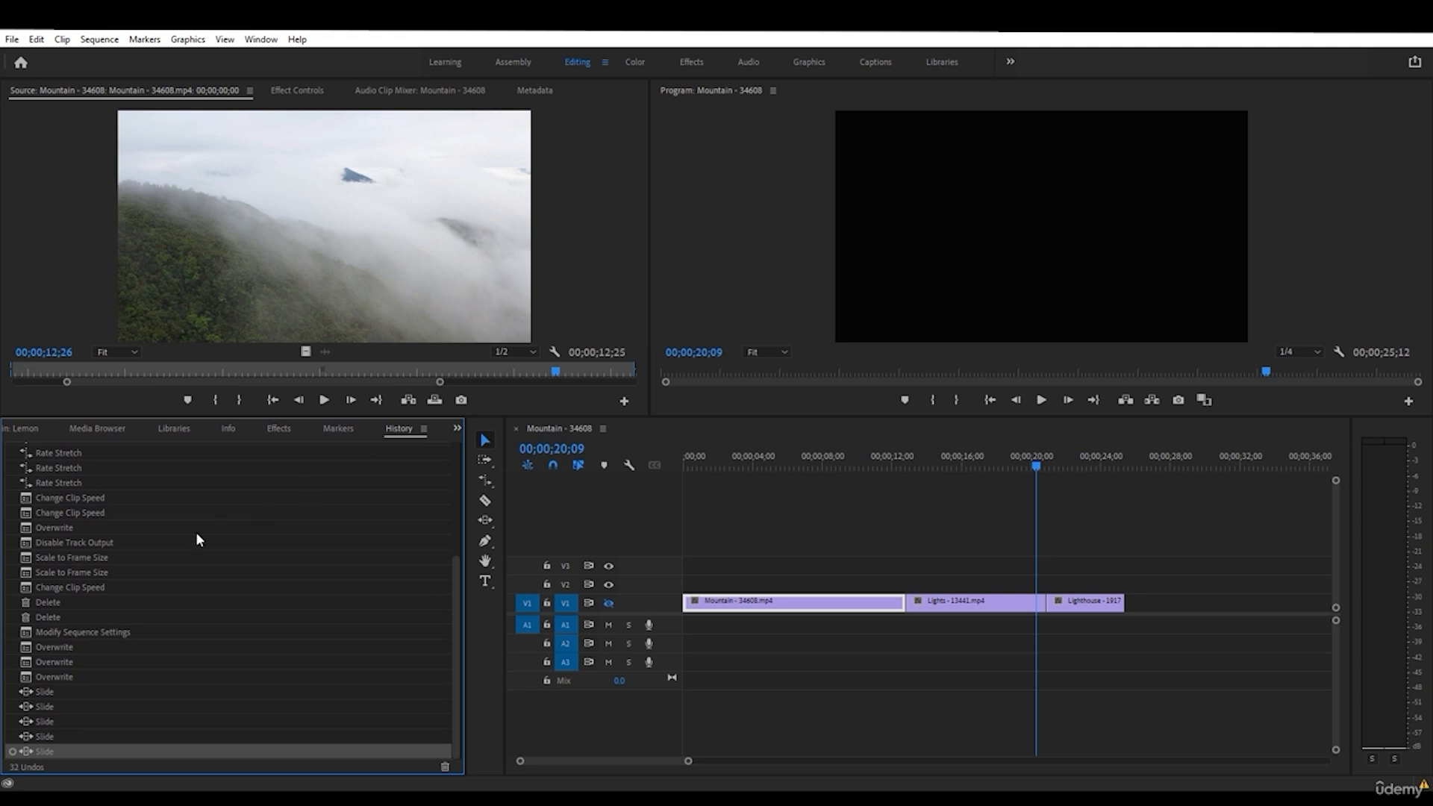
pyautogui.scroll(2, 191, 536)
pyautogui.scroll(-2, 67, 505)
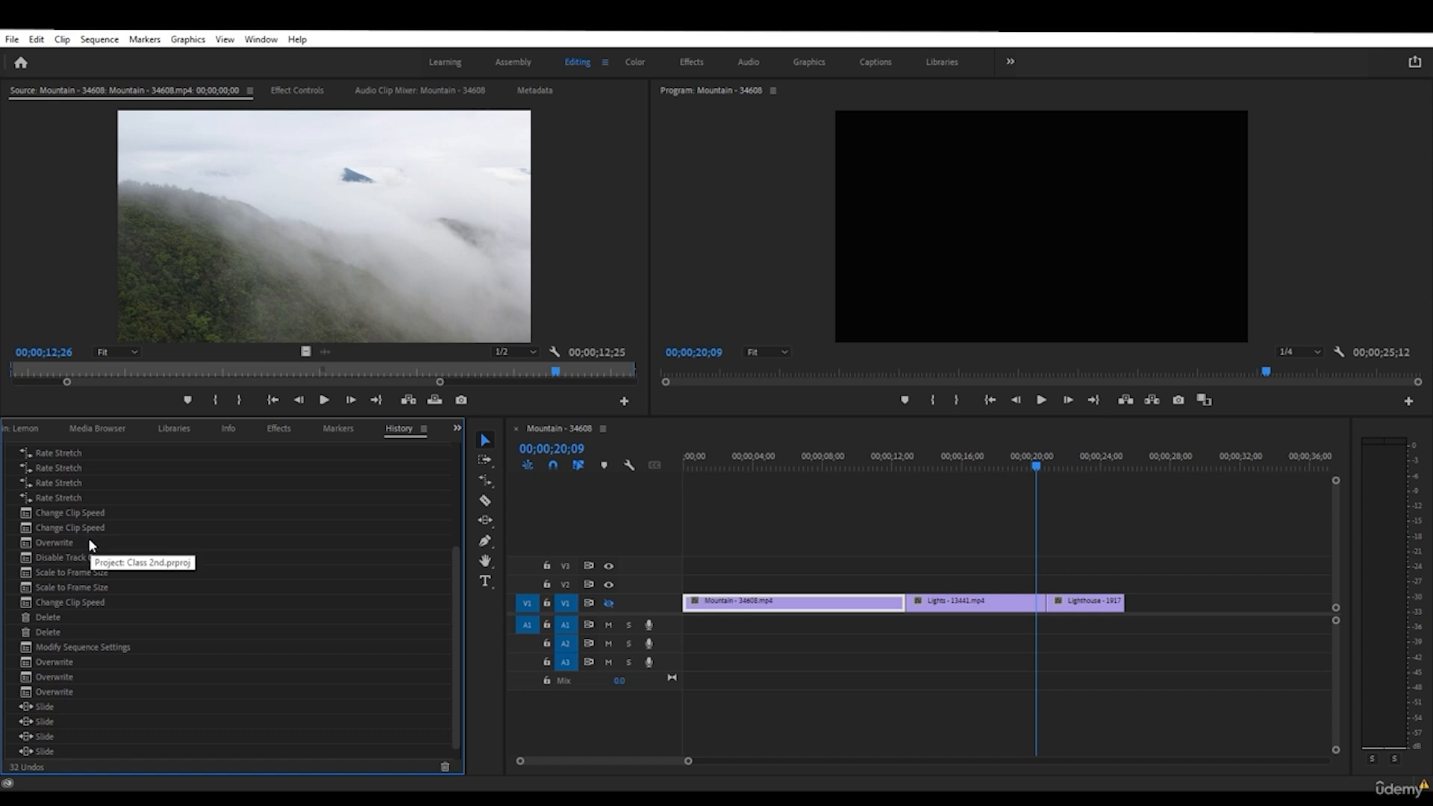
# - Revert the project history to the last Scale to Frame Size state and restore the latest Slide state
pyautogui.scroll(-1, 83, 560)
pyautogui.click(77, 577)
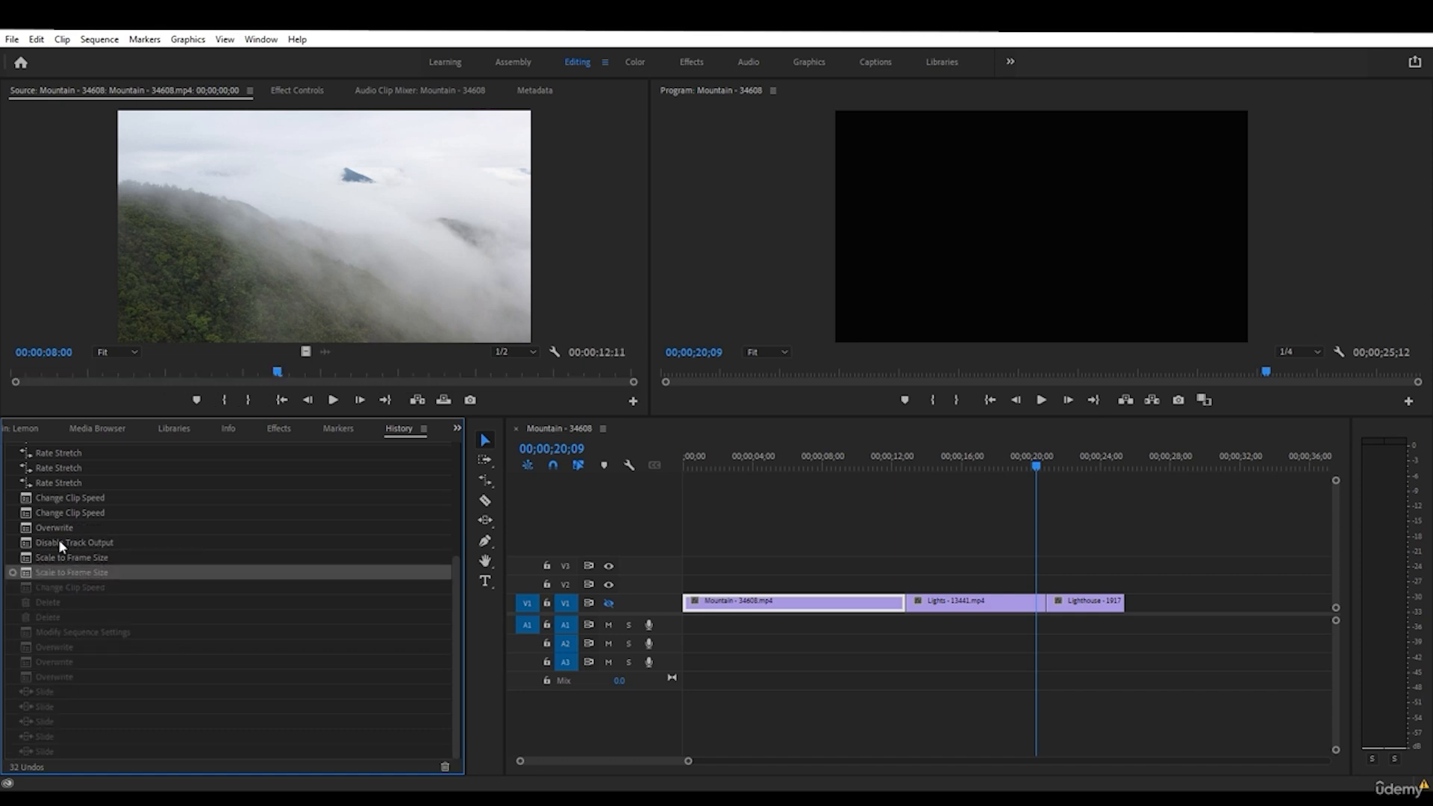
pyautogui.click(47, 722)
pyautogui.click(39, 751)
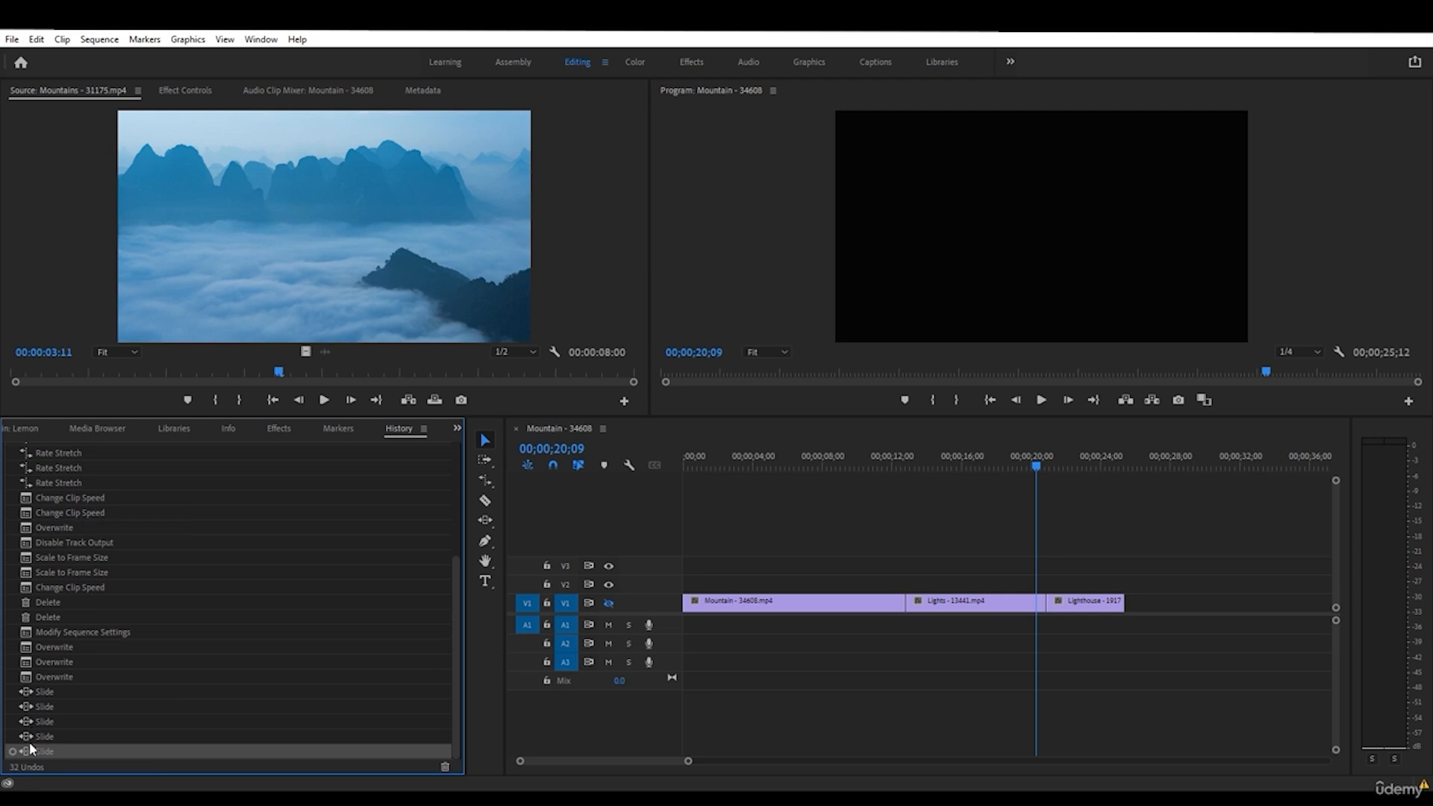
# - Revert the project history to the first Rate Stretch state and return to the latest Slide state
pyautogui.scroll(3, 94, 593)
pyautogui.click(65, 510)
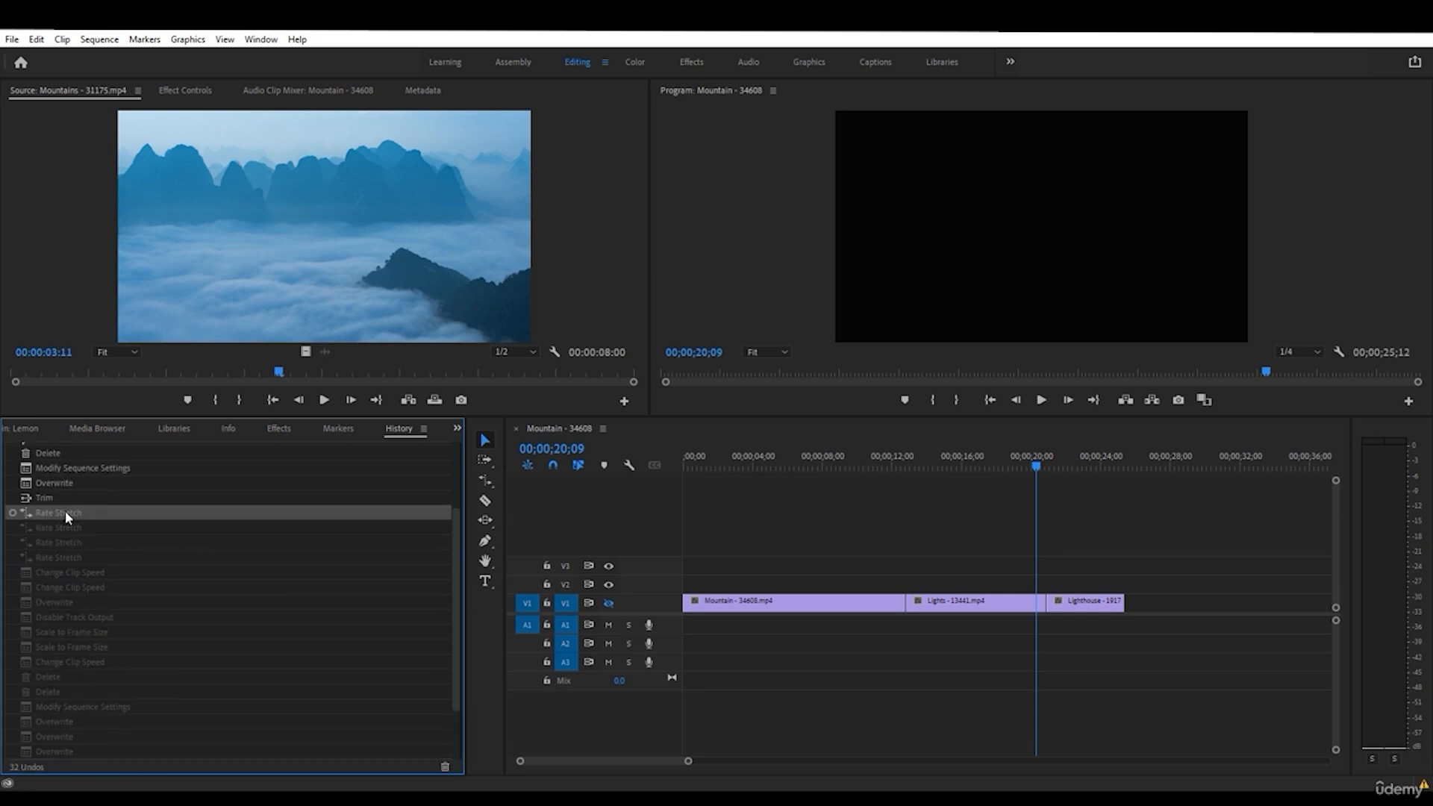
pyautogui.scroll(-2, 224, 493)
pyautogui.scroll(-1, 201, 624)
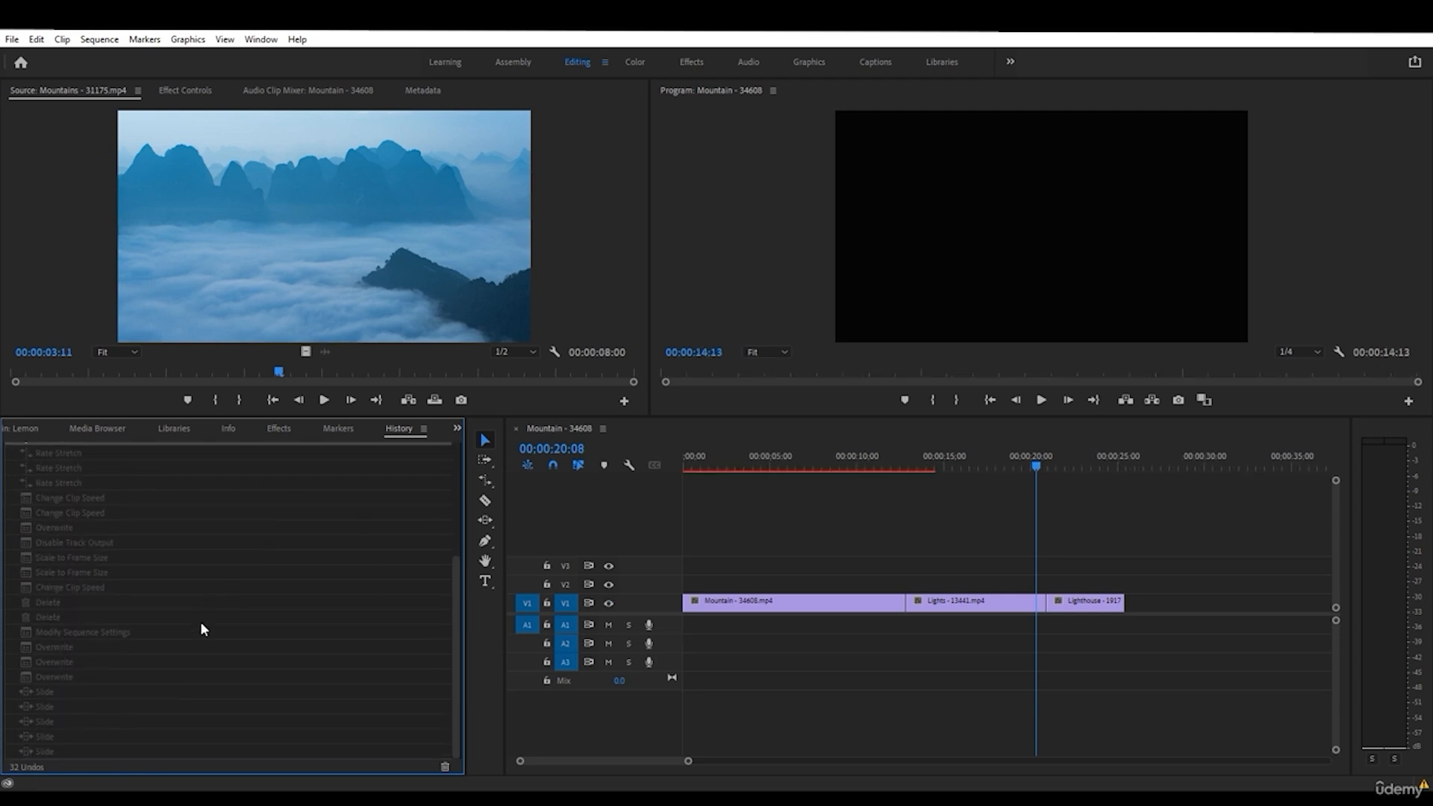
pyautogui.click(47, 753)
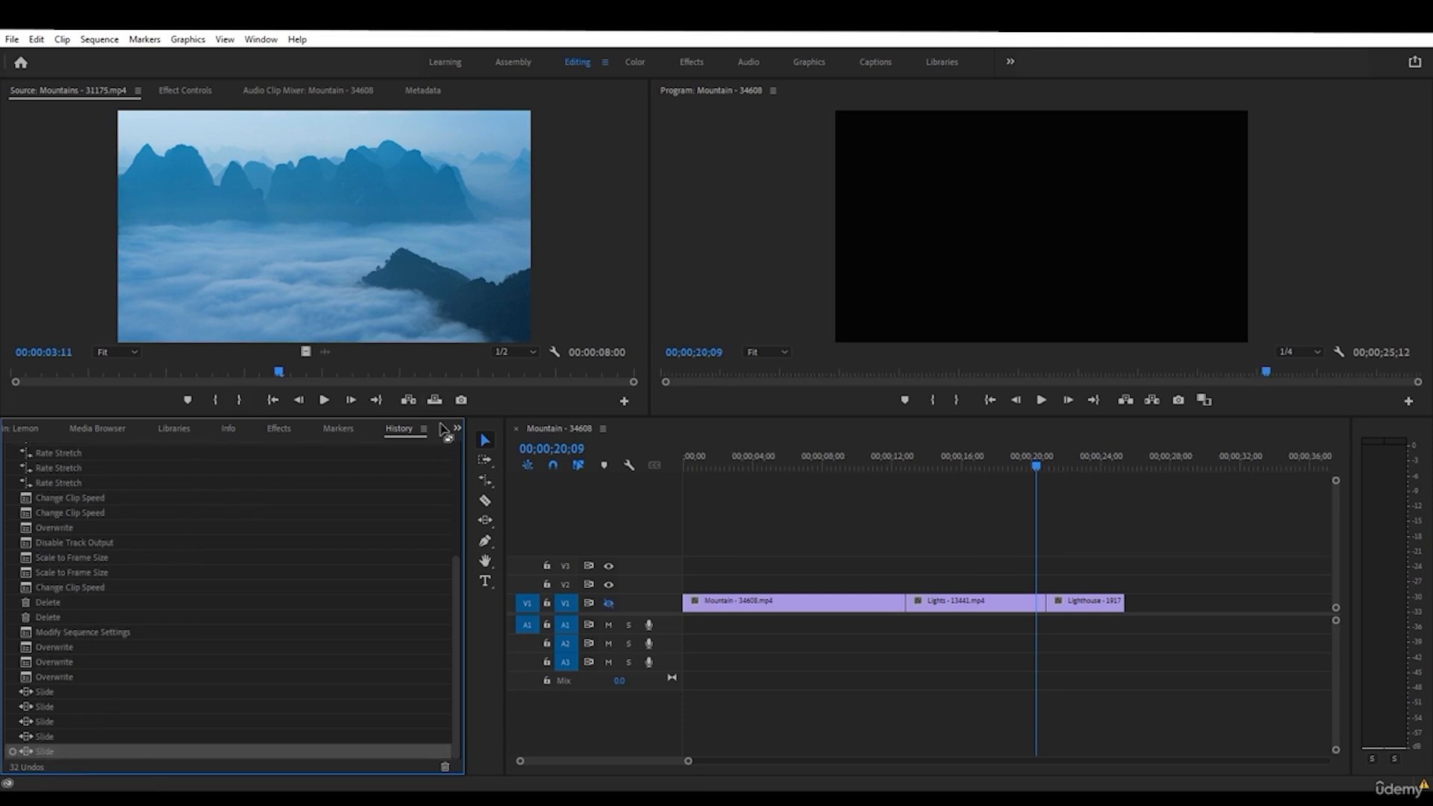
# - Show the Lemon bin and add three markers to the Mountains - 31175.mp4 source clip, the first at 00:00:01:17
pyautogui.click(22, 432)
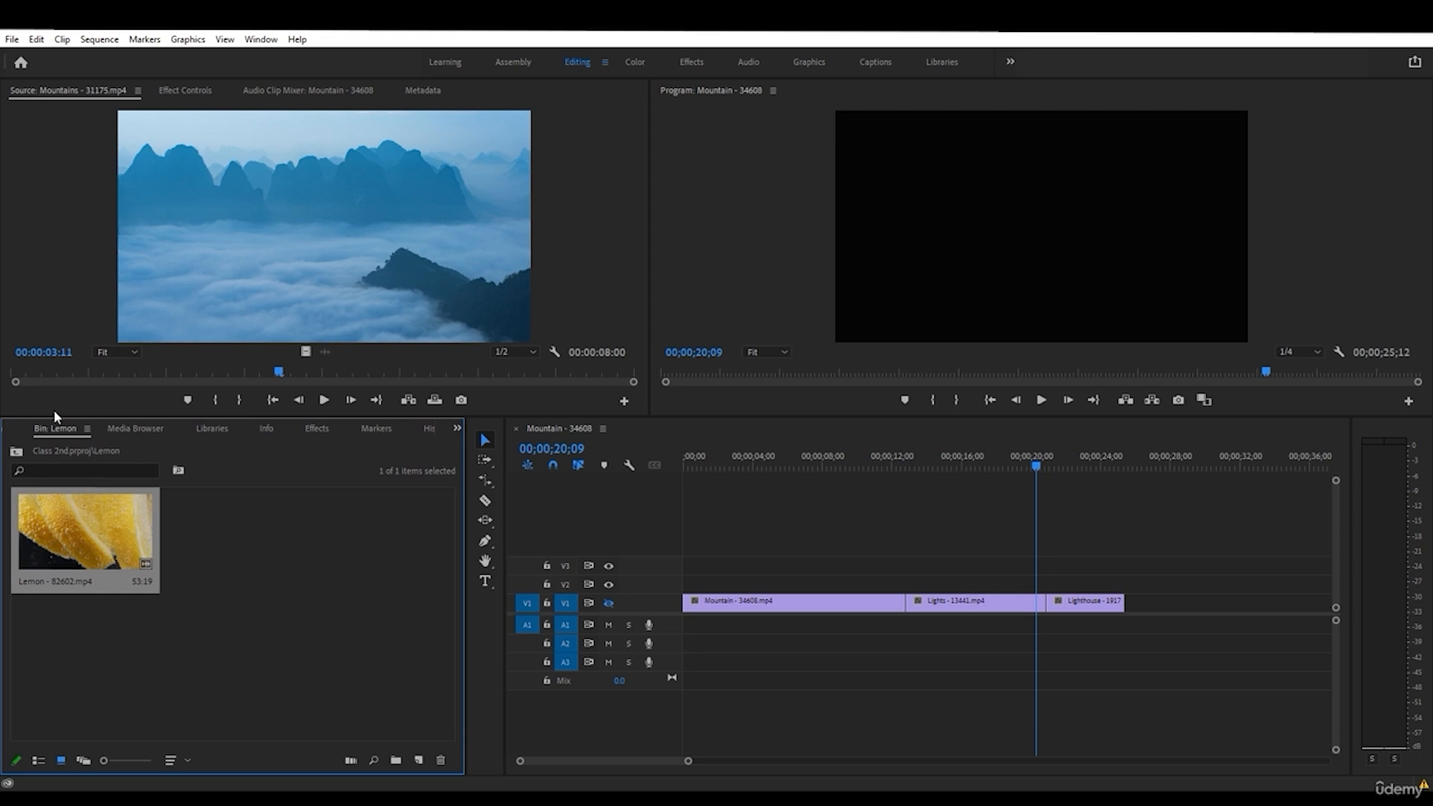
pyautogui.click(485, 401)
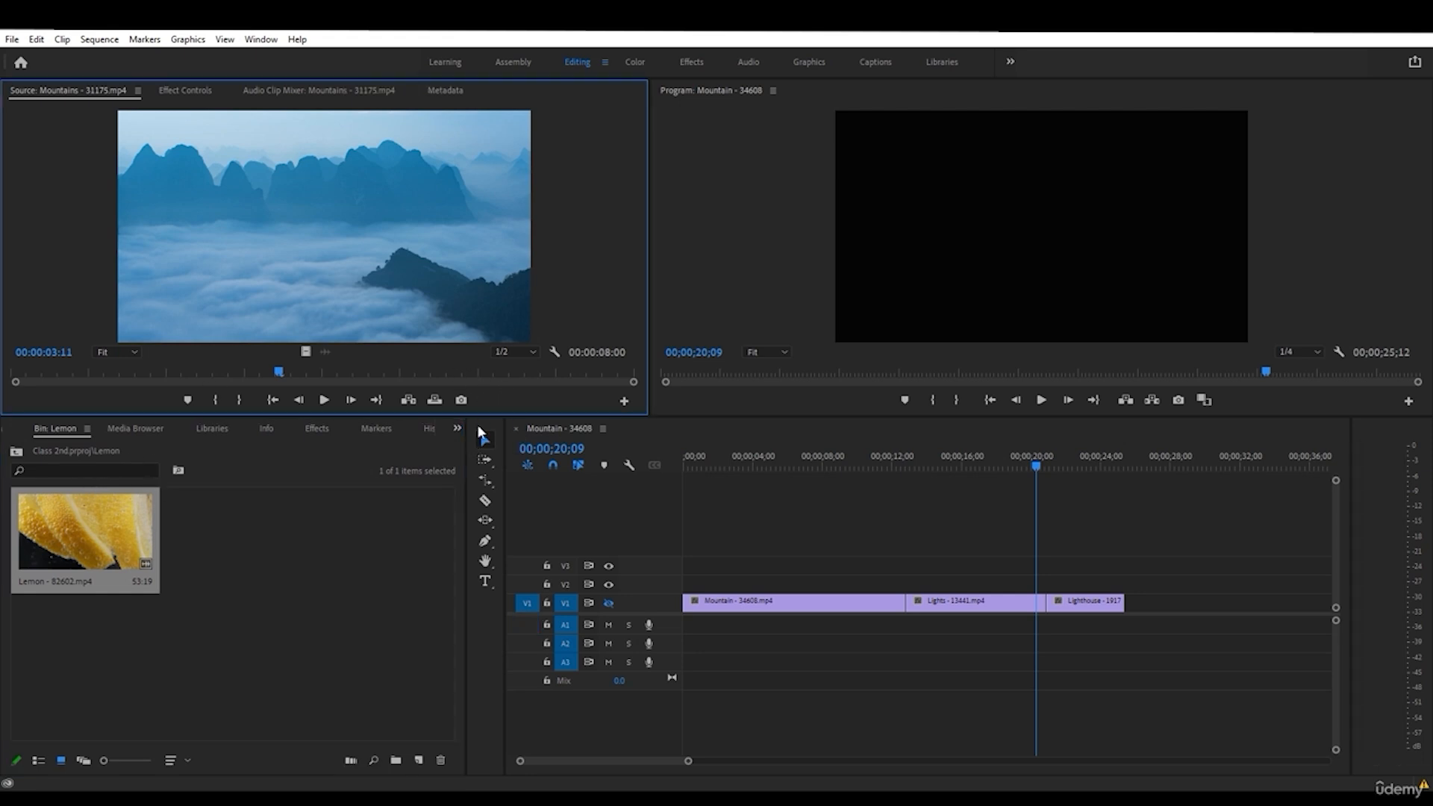
pyautogui.moveTo(177, 382); pyautogui.dragTo(142, 380)
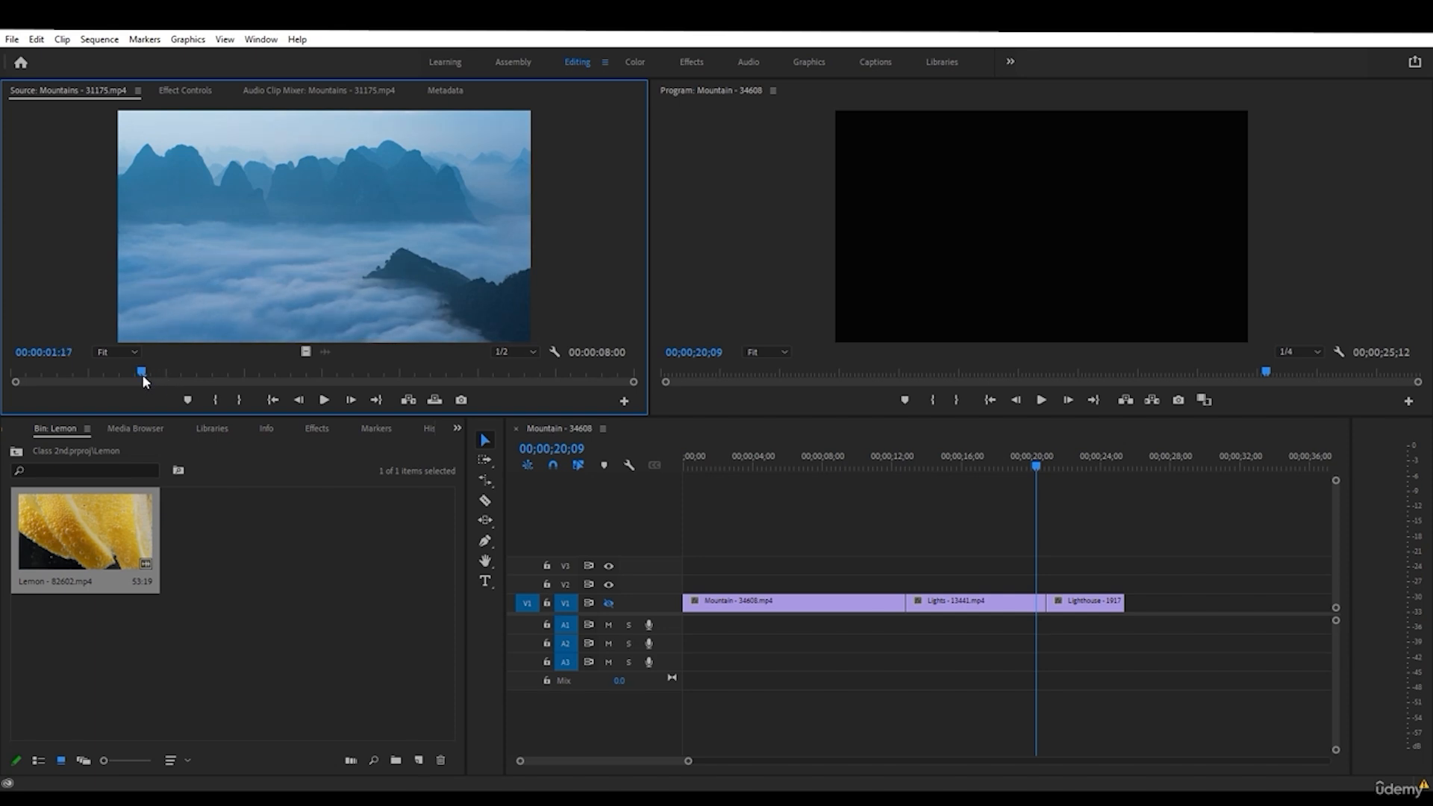
pyautogui.click(187, 402)
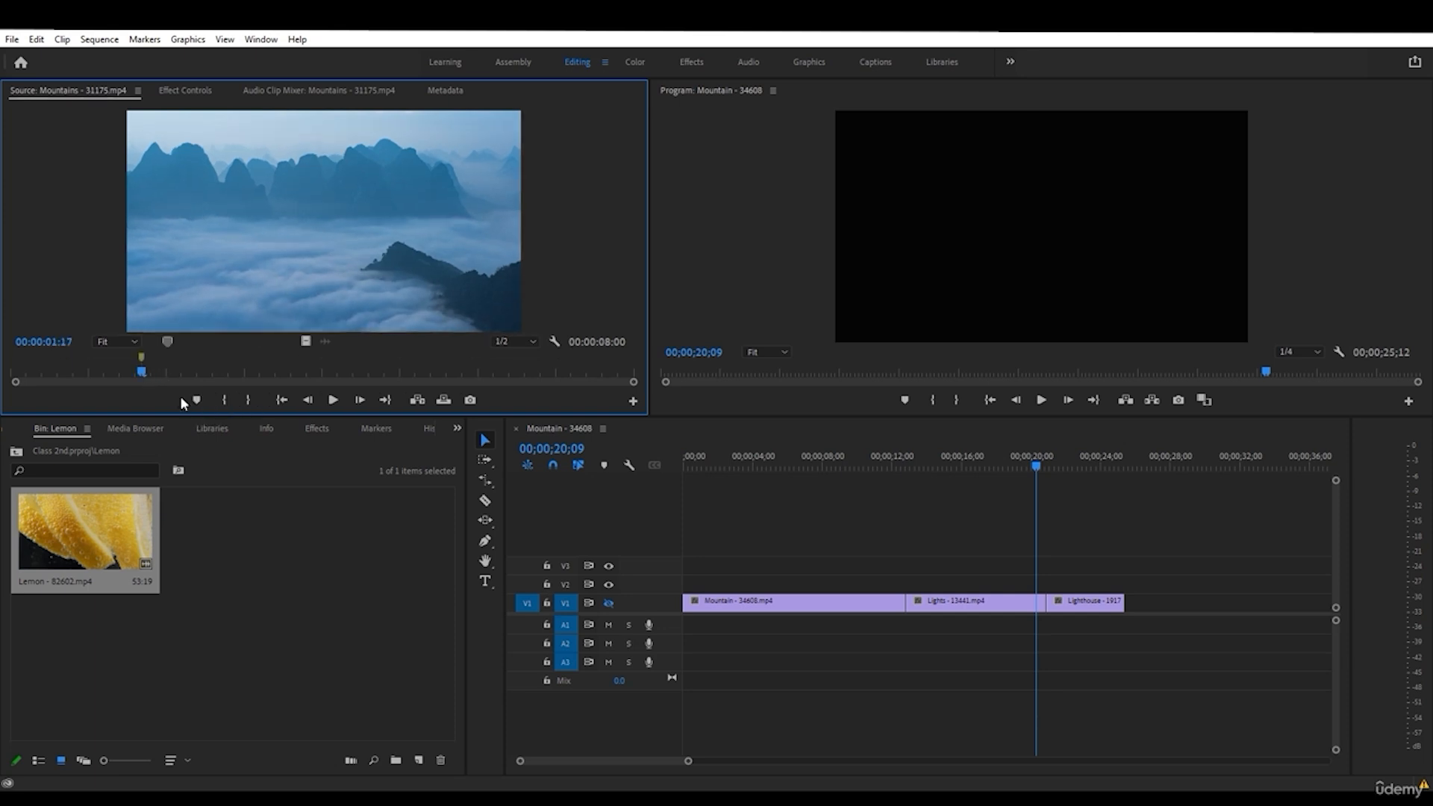
pyautogui.moveTo(166, 369); pyautogui.dragTo(415, 367)
pyautogui.click(197, 401)
pyautogui.click(197, 400)
# - Try the marked Mountains - 31175.mp4 clip on track V2 above the first clip, checking its markers against the playhead
pyautogui.moveTo(625, 330); pyautogui.dragTo(741, 591)
pyautogui.moveTo(741, 455)
pyautogui.mouseDown()
pyautogui.moveTo(789, 459)
pyautogui.moveTo(734, 461)
pyautogui.mouseUp()
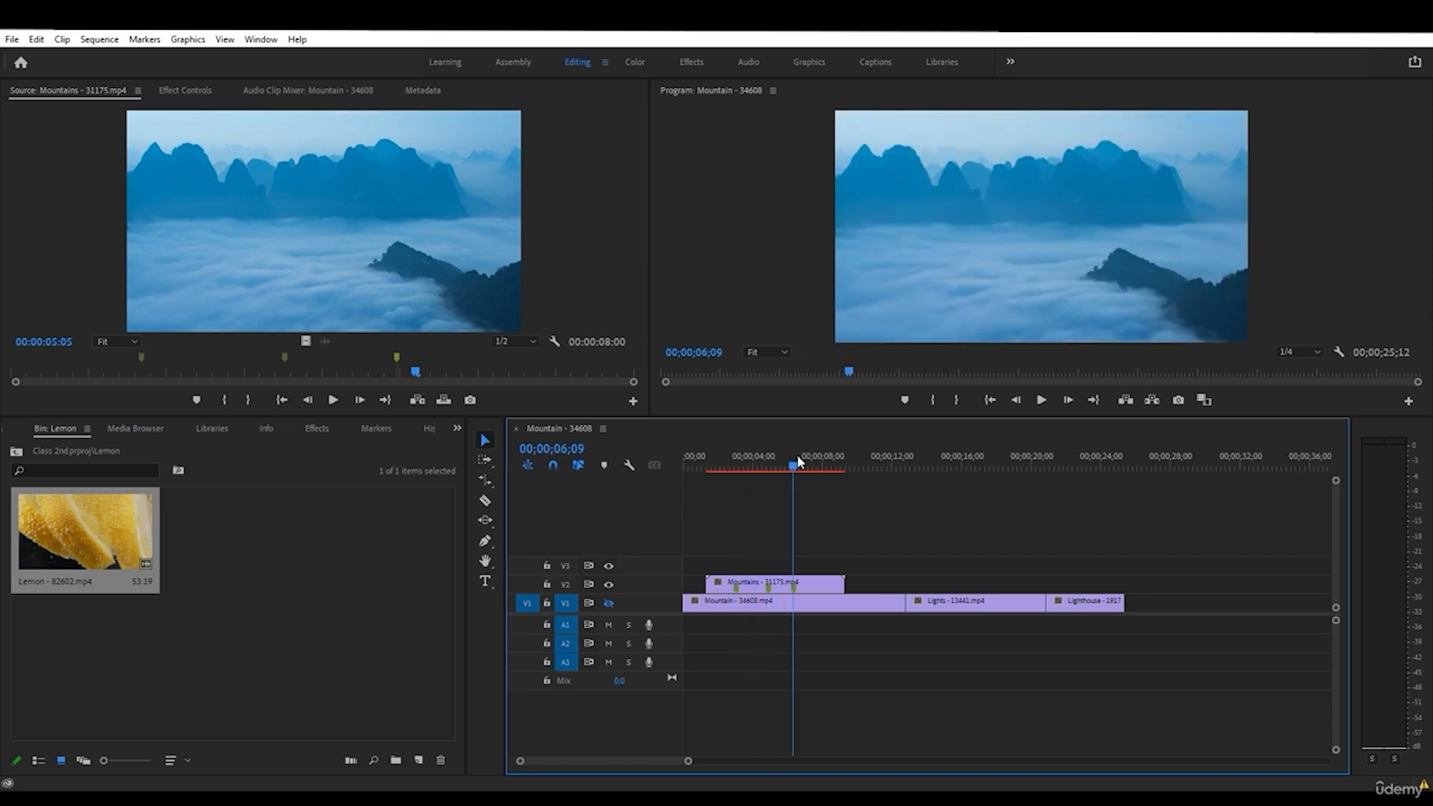
pyautogui.hotkey('ctrl', 'z')
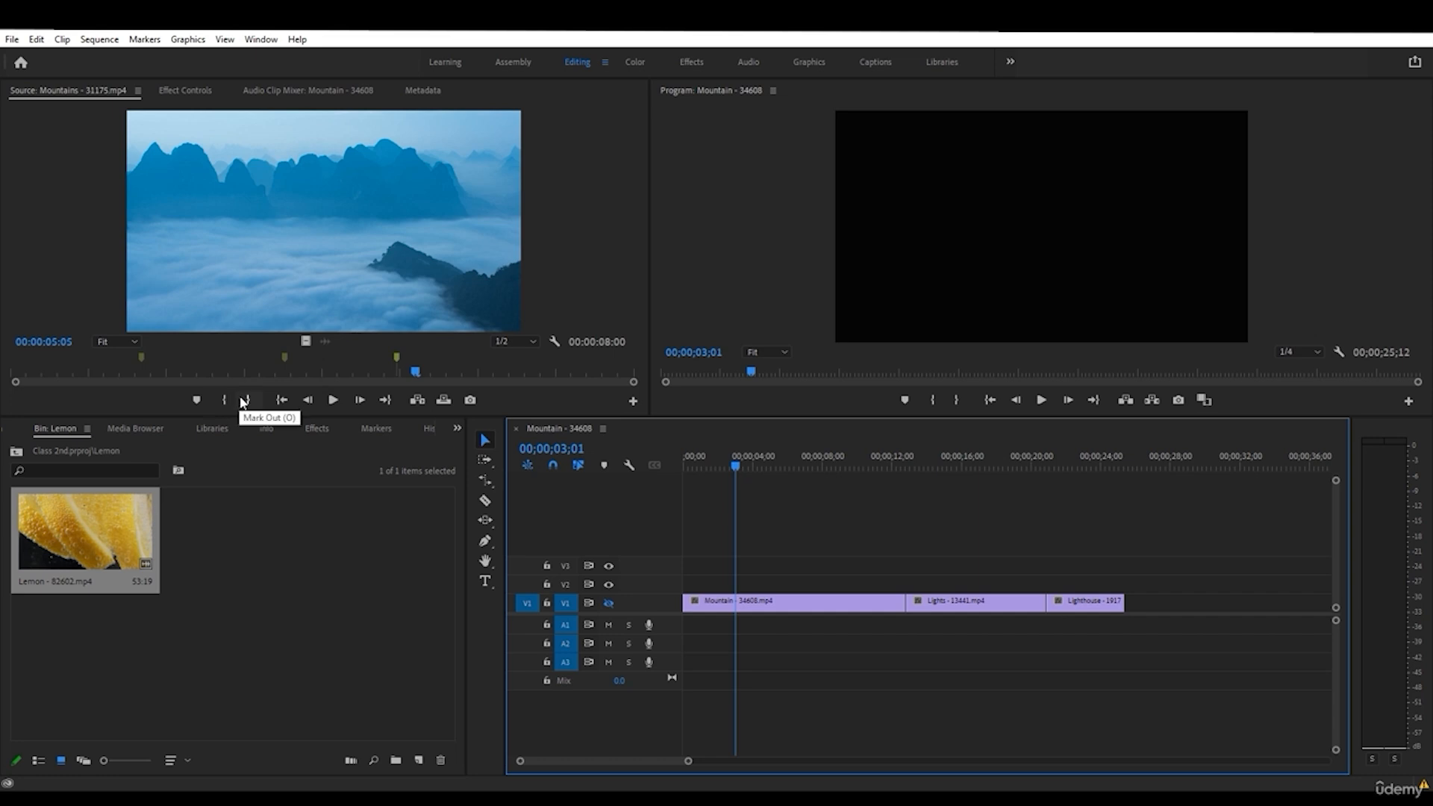
# - Advance the source clip frame by frame, and jump to its end and back to its start
pyautogui.click(355, 399)
pyautogui.click(357, 401)
pyautogui.click(357, 400)
pyautogui.click(357, 400)
pyautogui.click(357, 400)
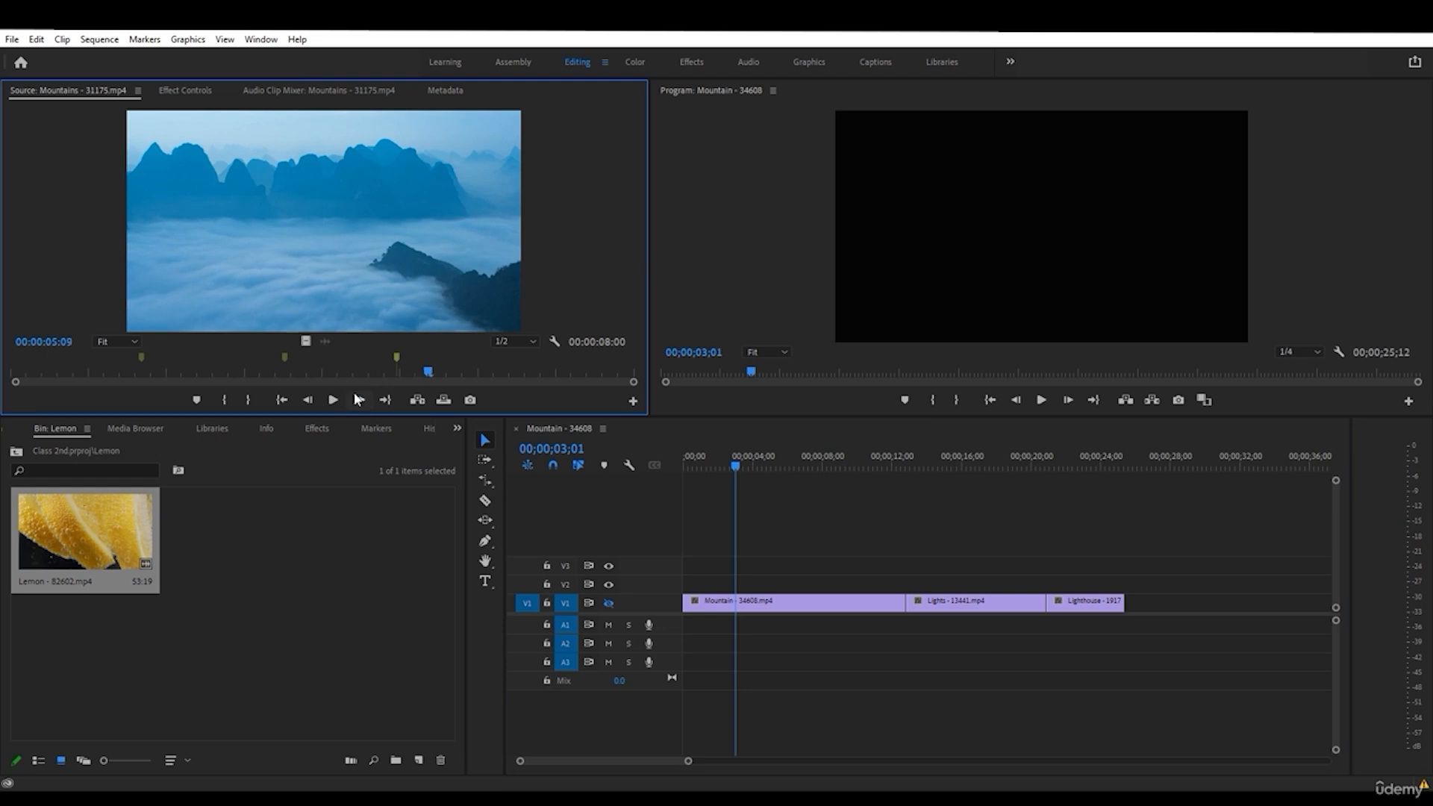
pyautogui.click(357, 400)
pyautogui.click(357, 401)
pyautogui.click(357, 400)
pyautogui.click(357, 400)
pyautogui.click(357, 400)
pyautogui.click(357, 400)
pyautogui.click(356, 400)
pyautogui.click(357, 401)
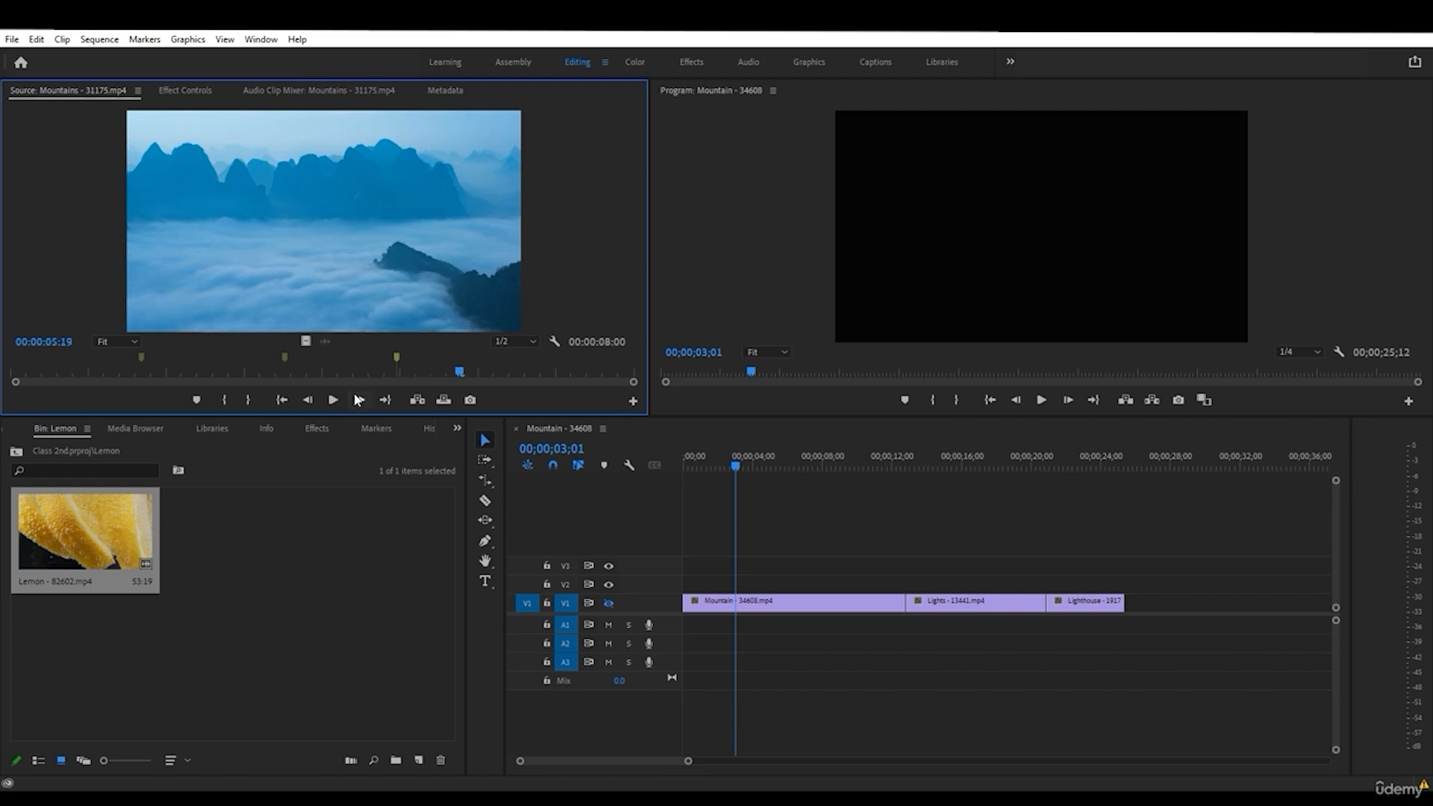
pyautogui.click(356, 400)
pyautogui.click(357, 401)
pyautogui.click(388, 400)
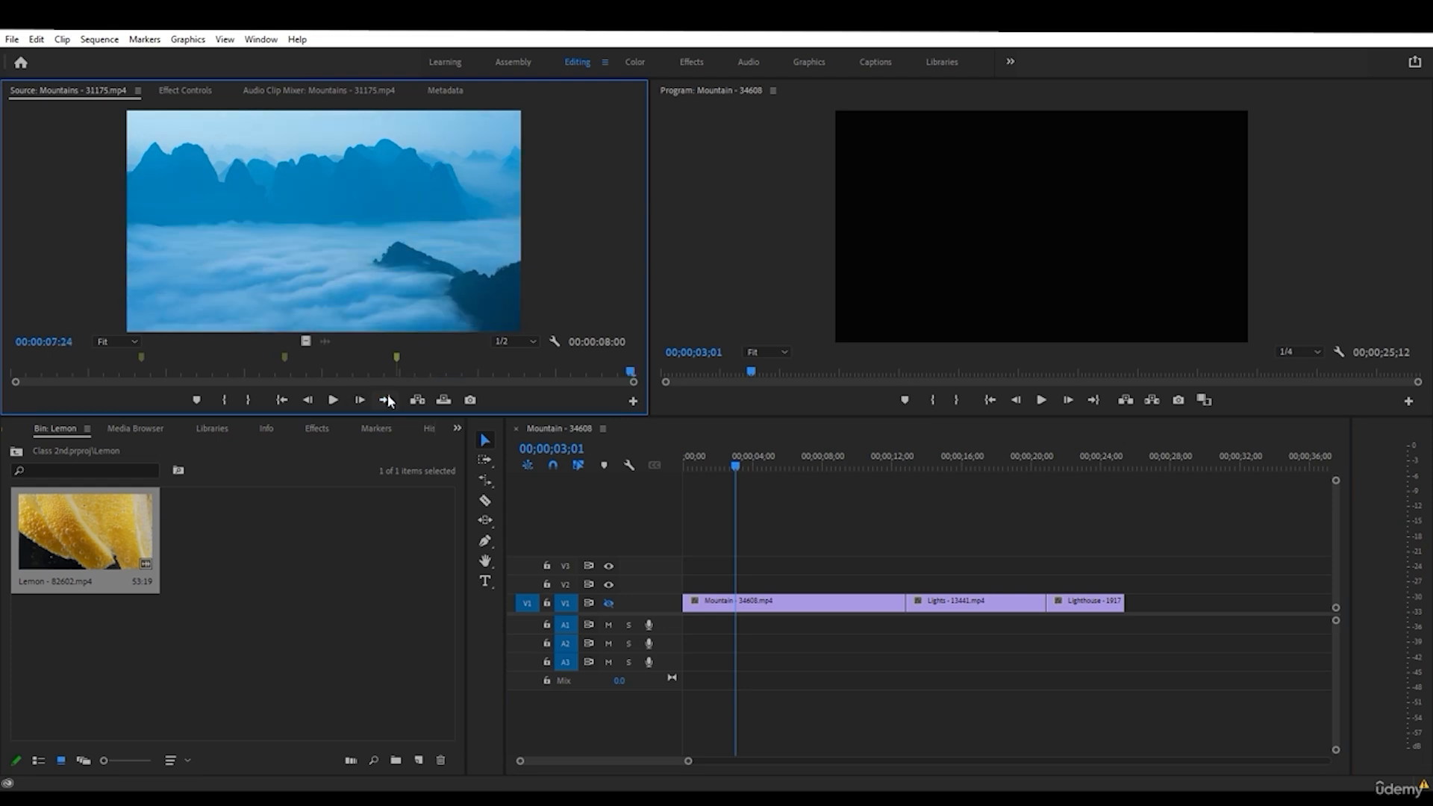
pyautogui.click(281, 400)
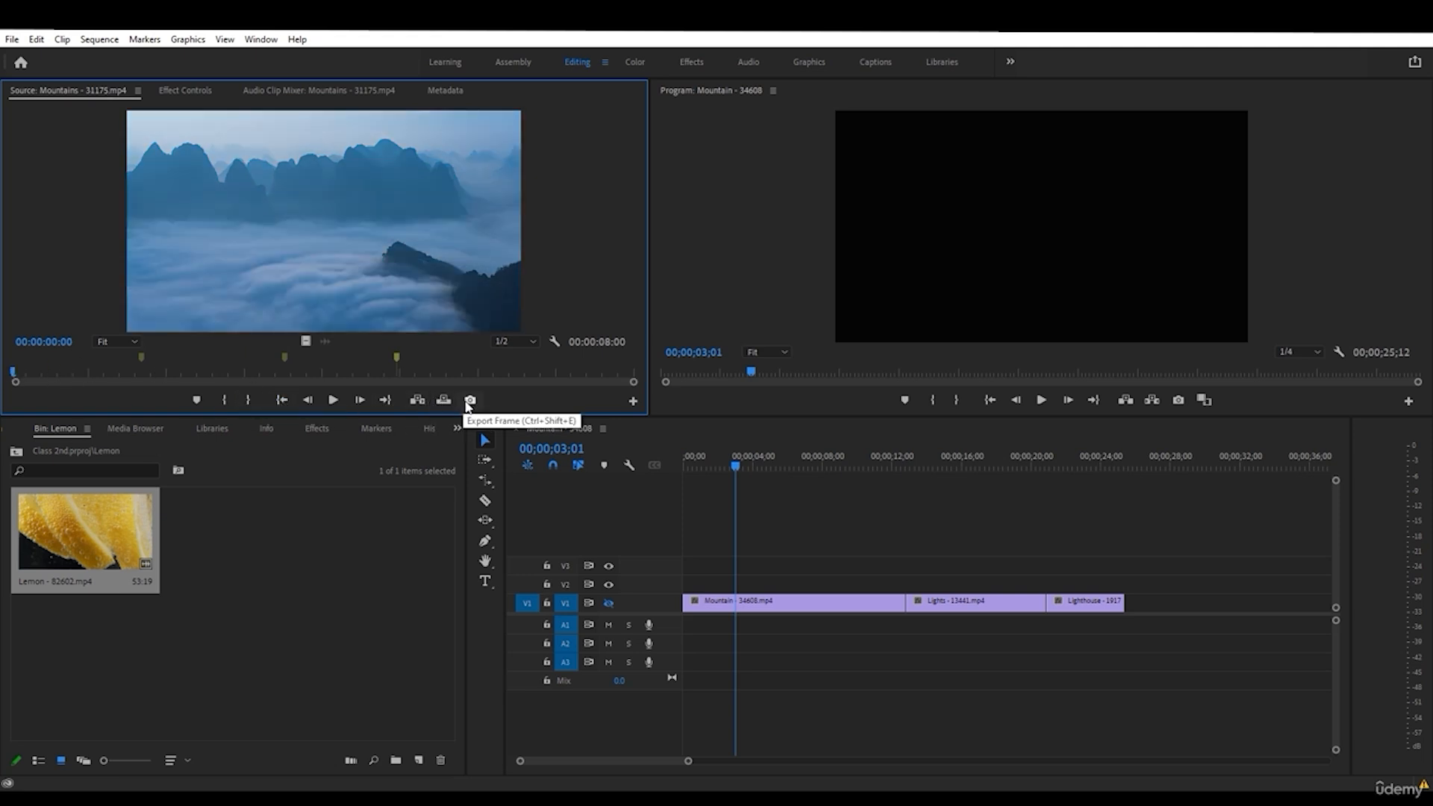
# - Try exporting the source frame at 00:00:04:05 as a still image named sad, checking the available formats
pyautogui.click(337, 373)
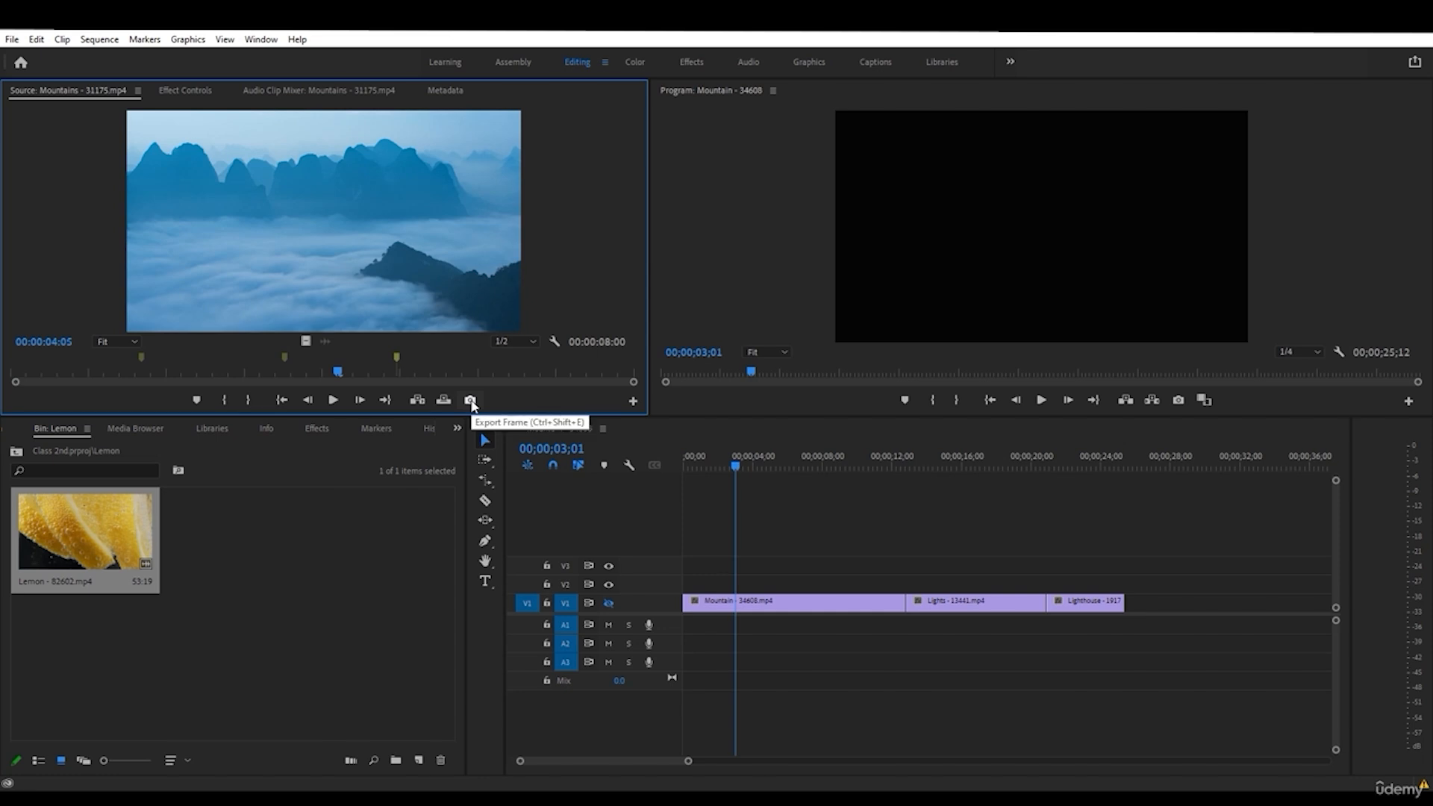
pyautogui.click(470, 399)
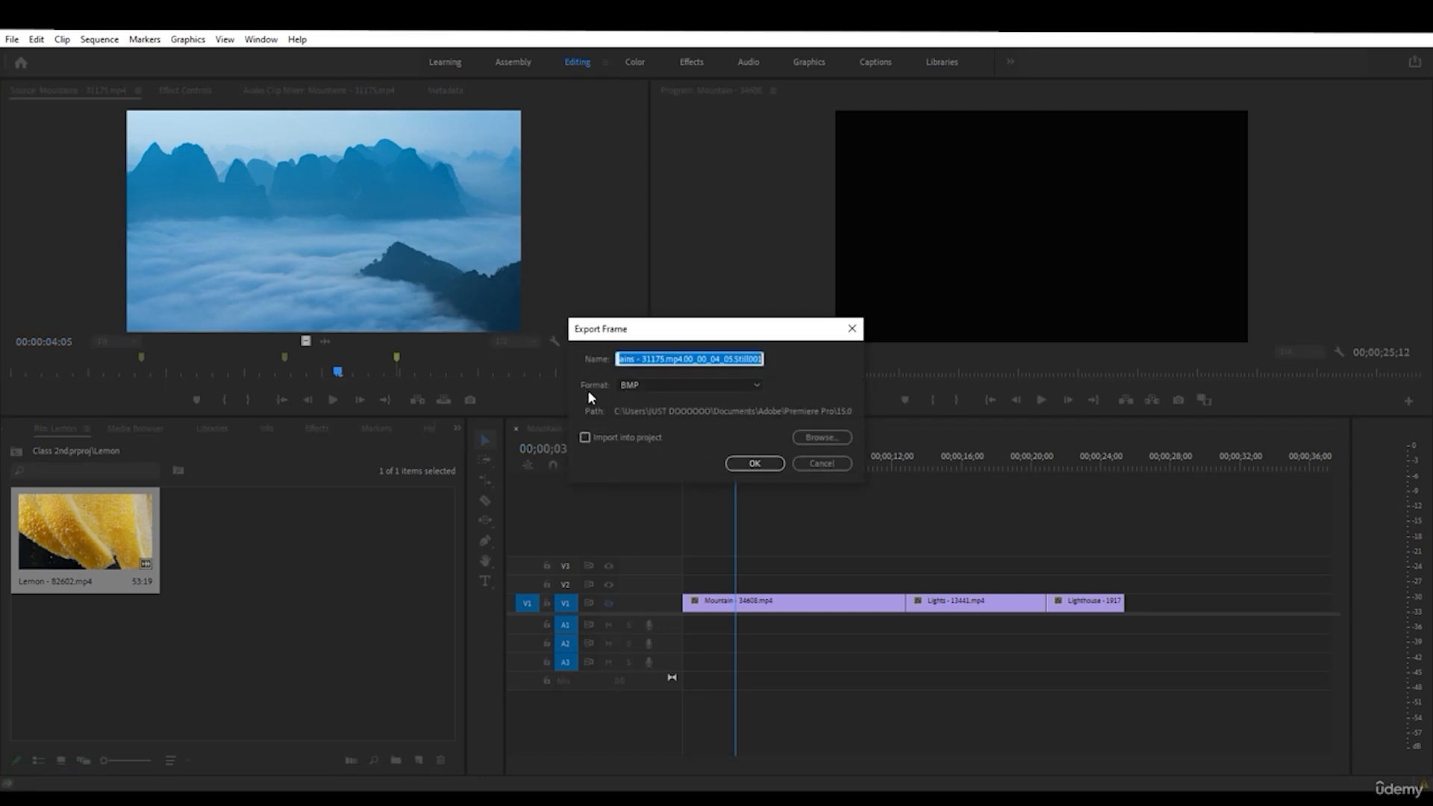
pyautogui.click(672, 387)
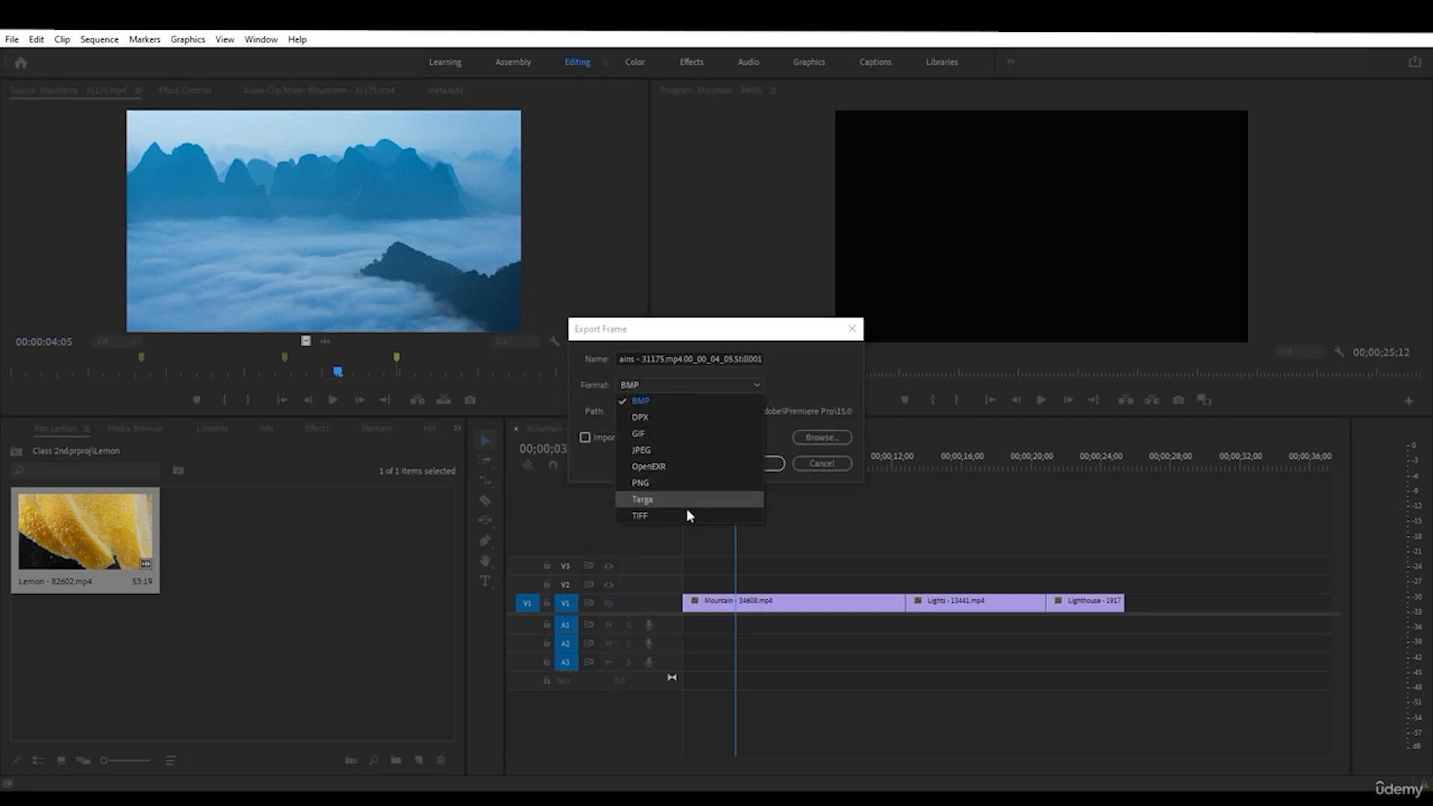
pyautogui.doubleClick(681, 358)
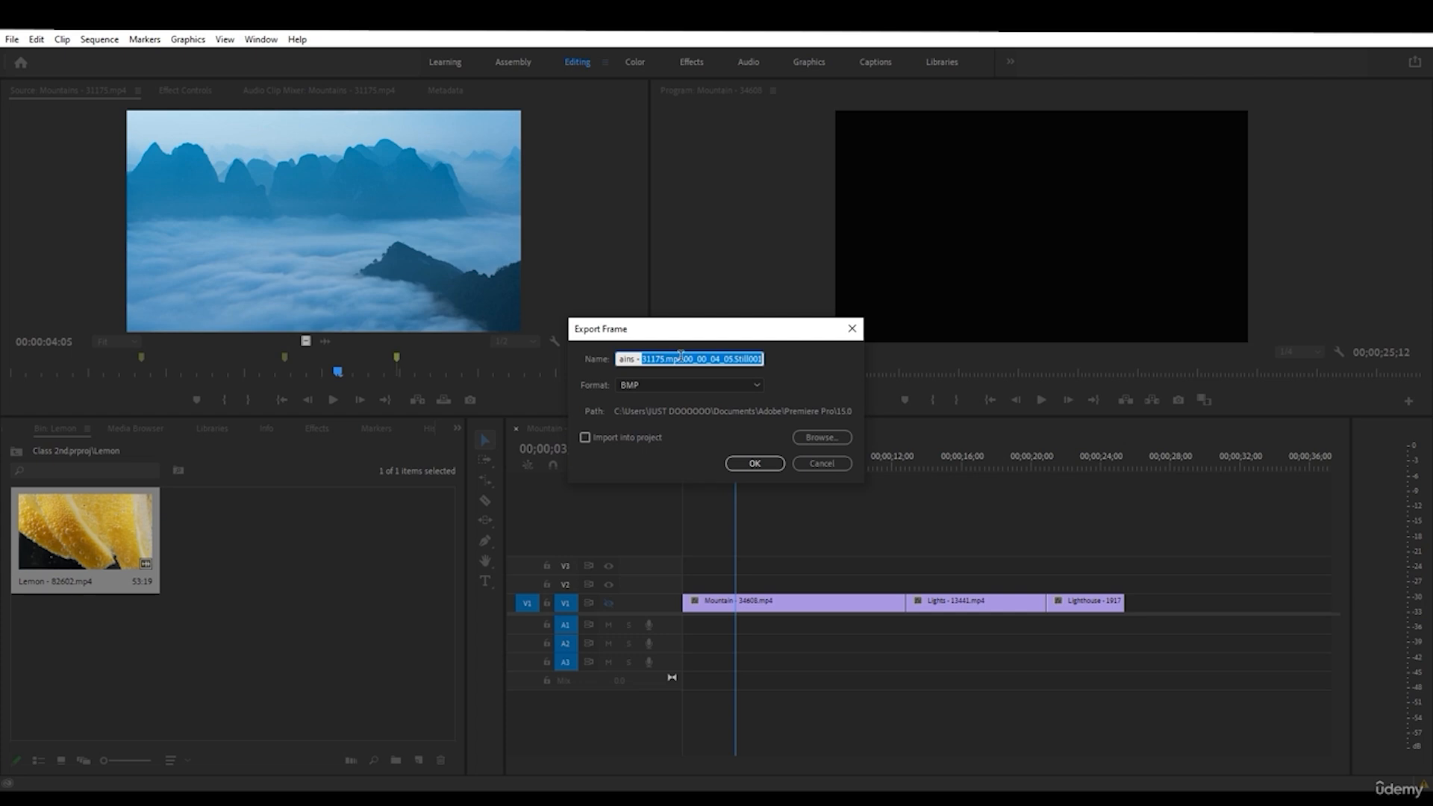
pyautogui.write('ad')
pyautogui.hotkey('ctrl', 'a')
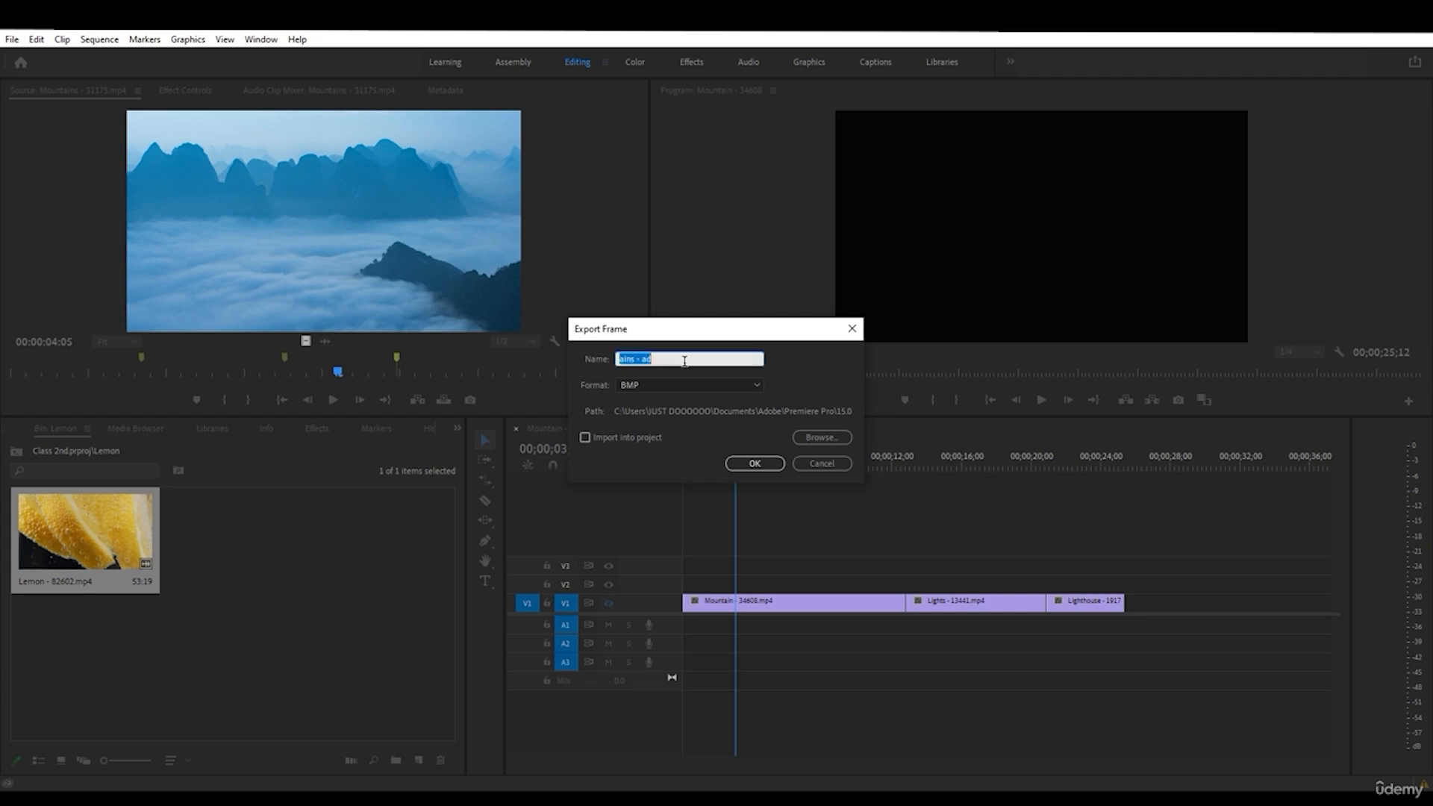
pyautogui.write('sad')
pyautogui.click(812, 463)
# - Check the Effect Controls and Audio Clip Mixer for Mountains - 31175.mp4, and examine its clip metadata
pyautogui.click(169, 91)
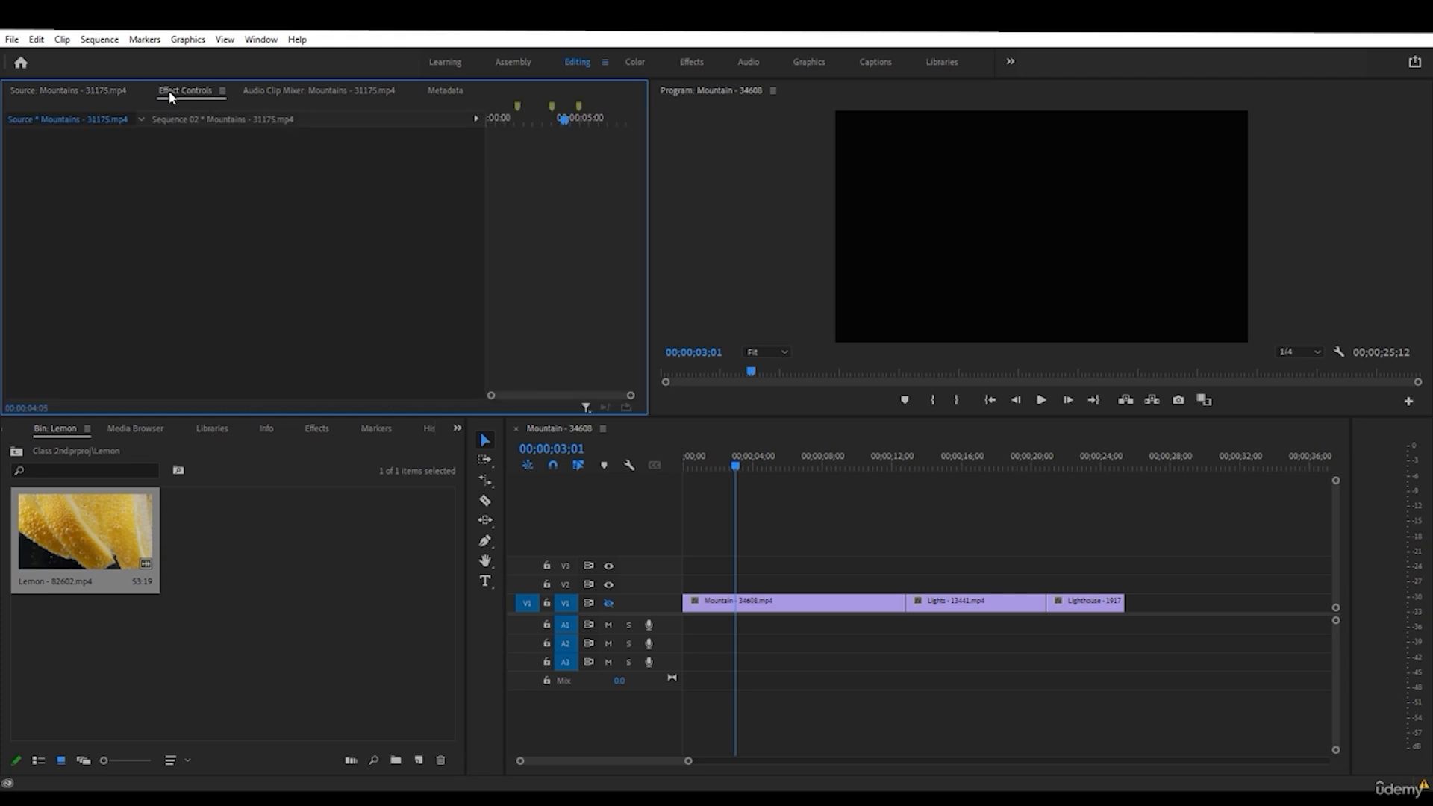
pyautogui.click(309, 90)
pyautogui.click(352, 91)
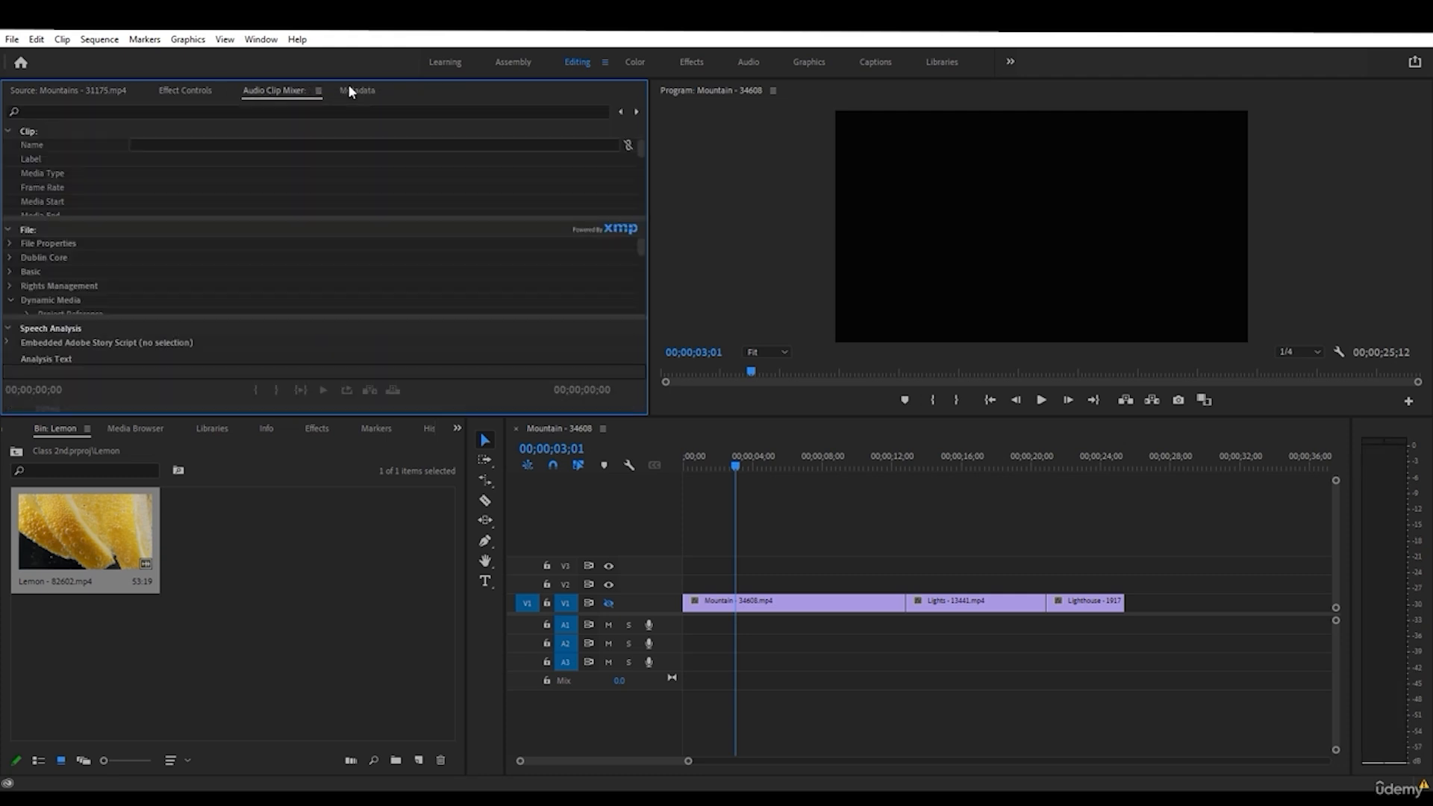
pyautogui.scroll(-1, 162, 250)
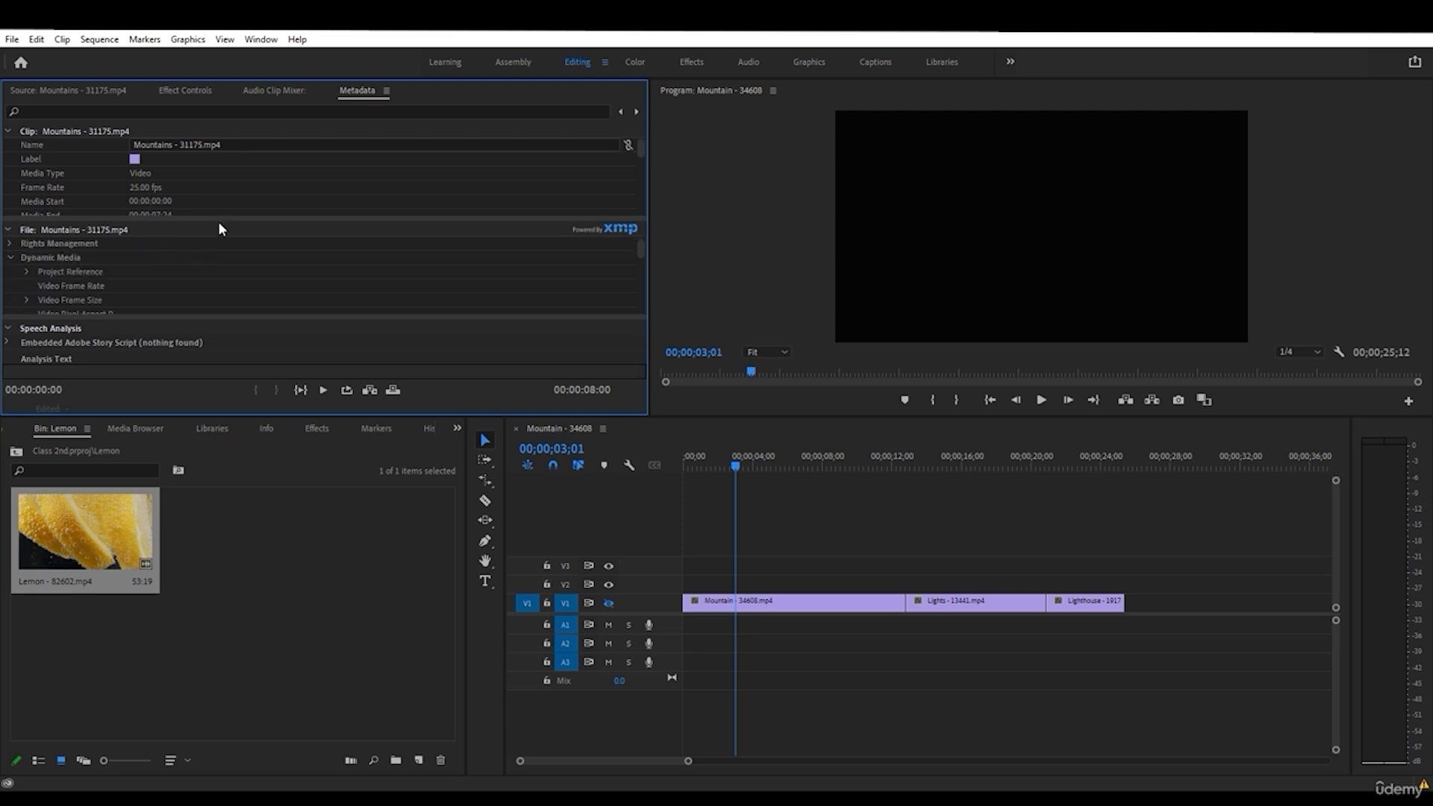
pyautogui.scroll(-1, 211, 144)
pyautogui.scroll(1, 224, 179)
pyautogui.scroll(-1, 228, 185)
pyautogui.scroll(-4, 231, 185)
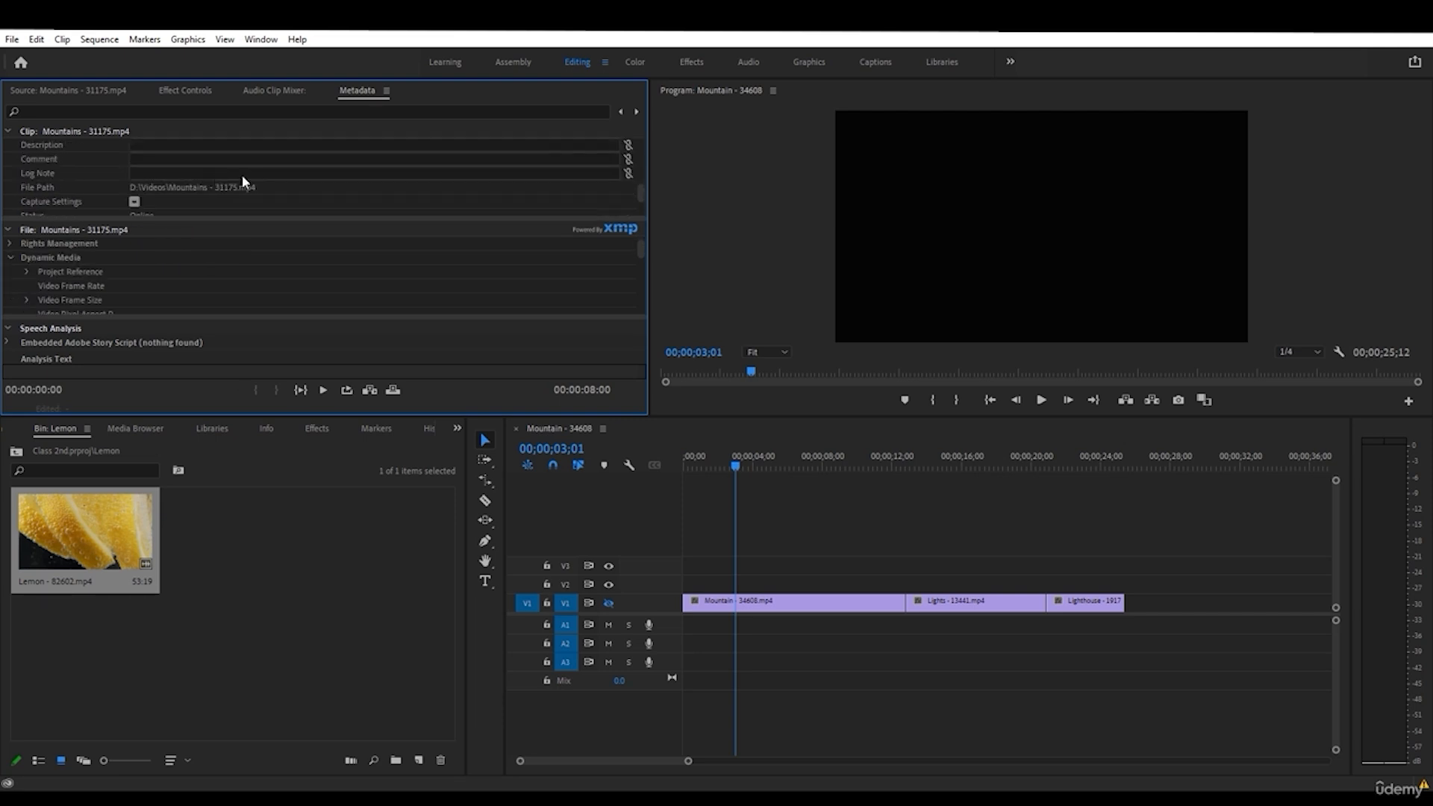
pyautogui.scroll(3, 212, 258)
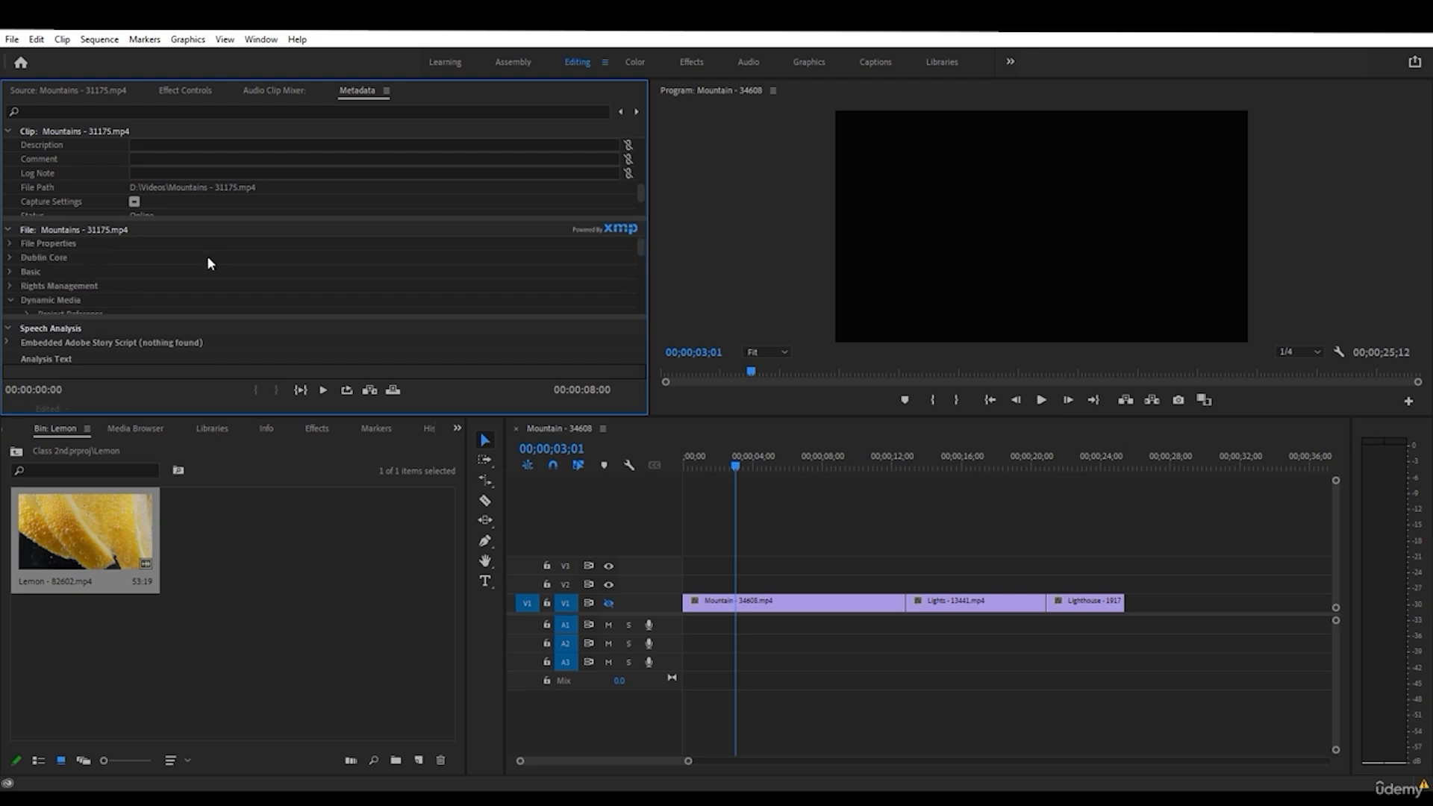
pyautogui.scroll(3, 247, 160)
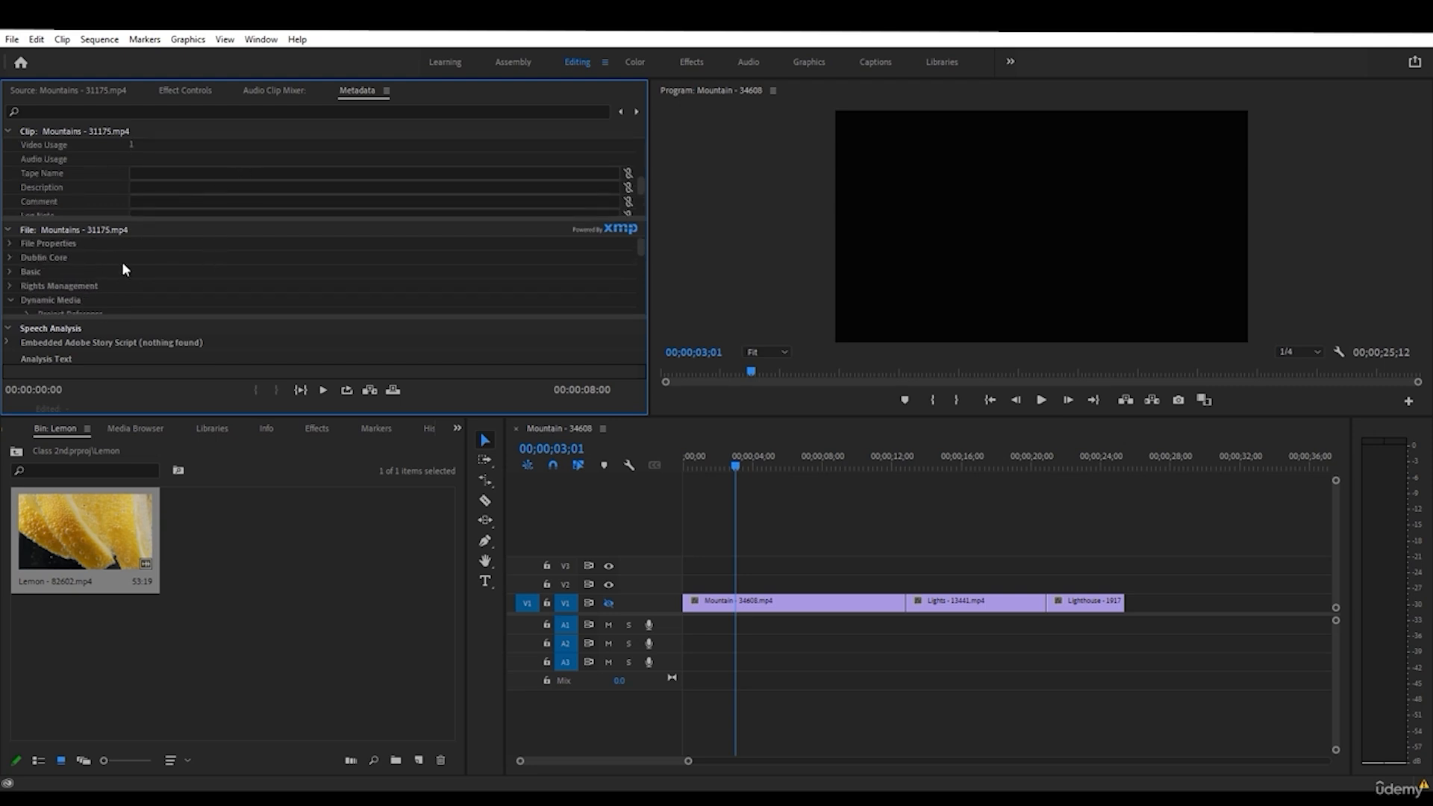
# - Examine the File Properties in the Mountains - 31175.mp4 metadata and return to the source clip view
pyautogui.click(10, 242)
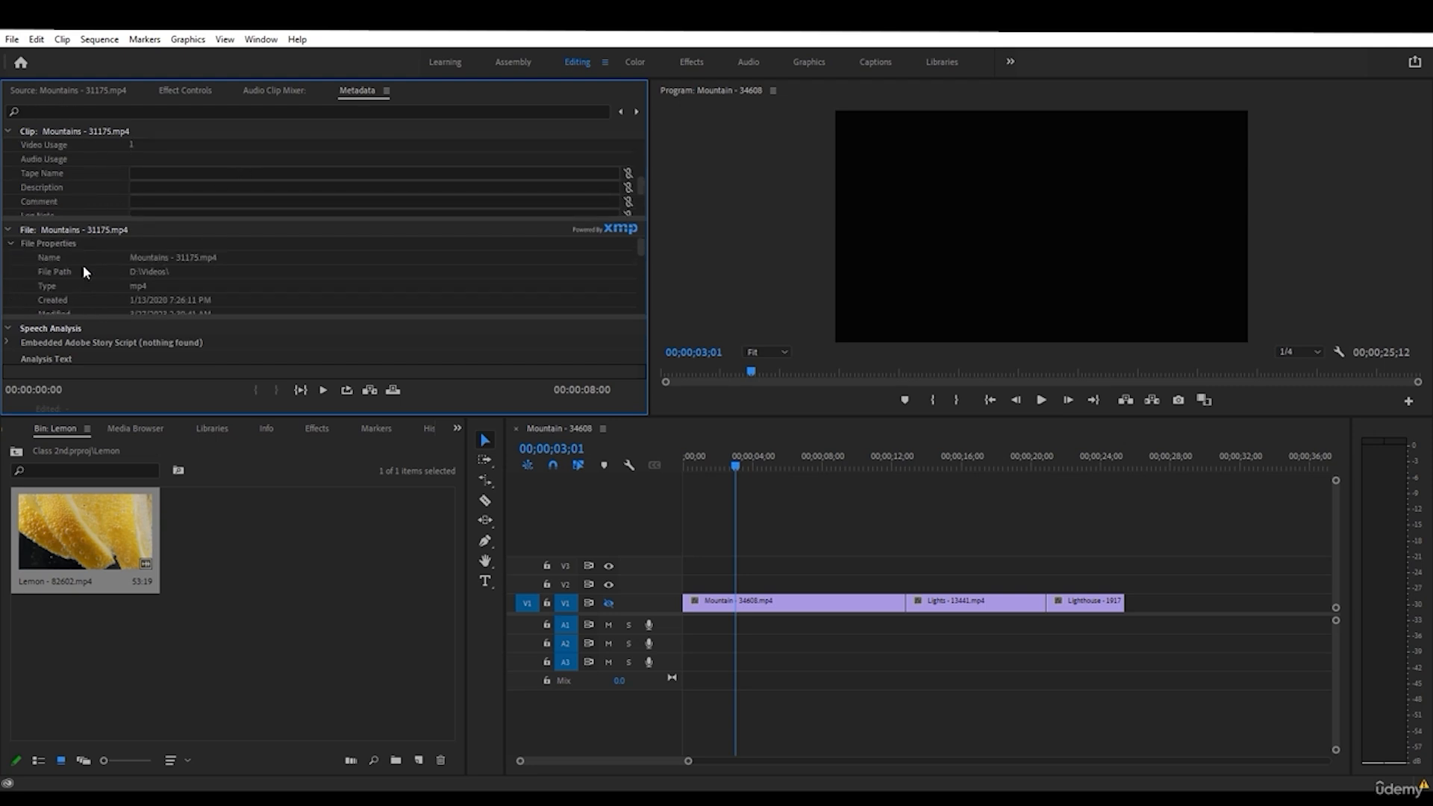
pyautogui.scroll(-5, 159, 285)
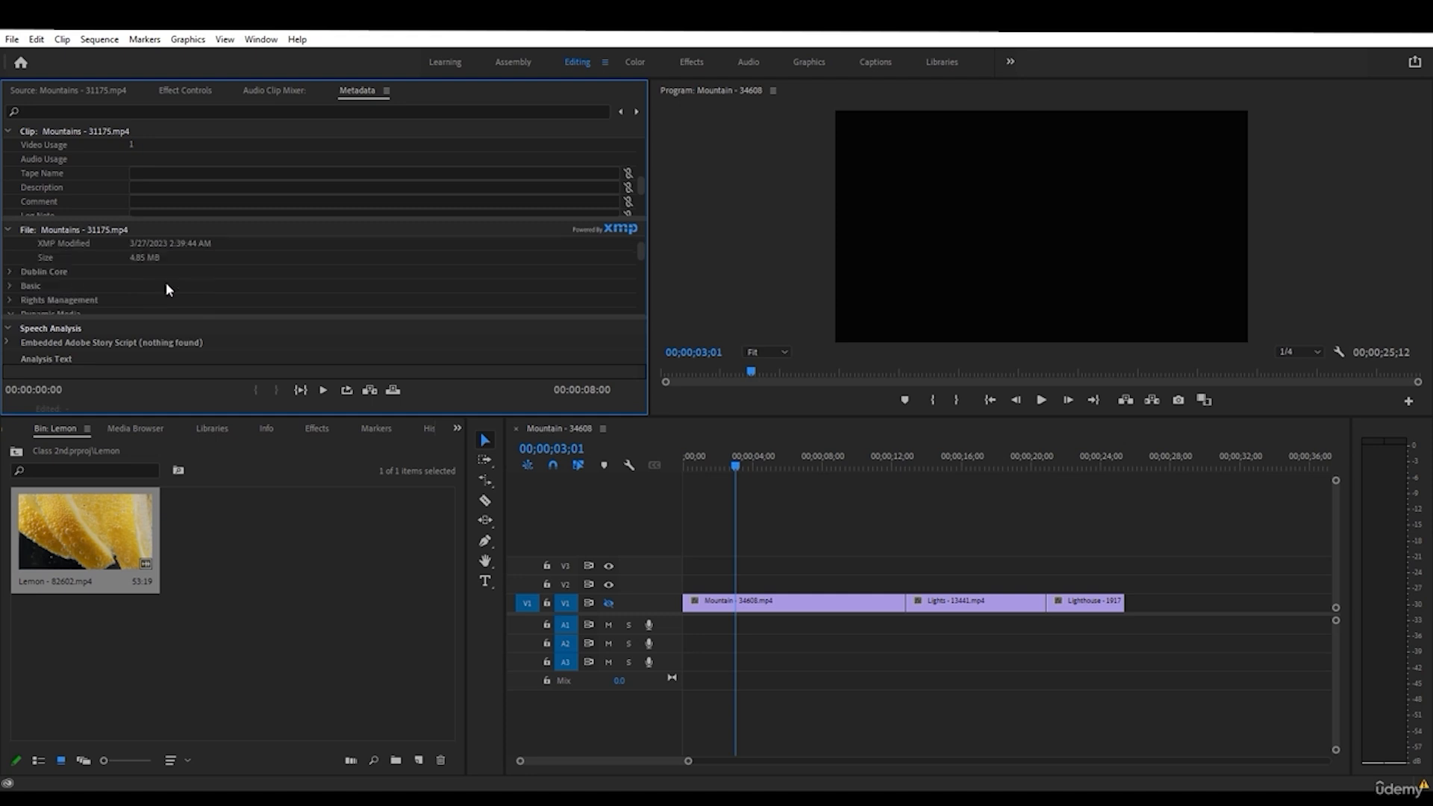
pyautogui.click(30, 91)
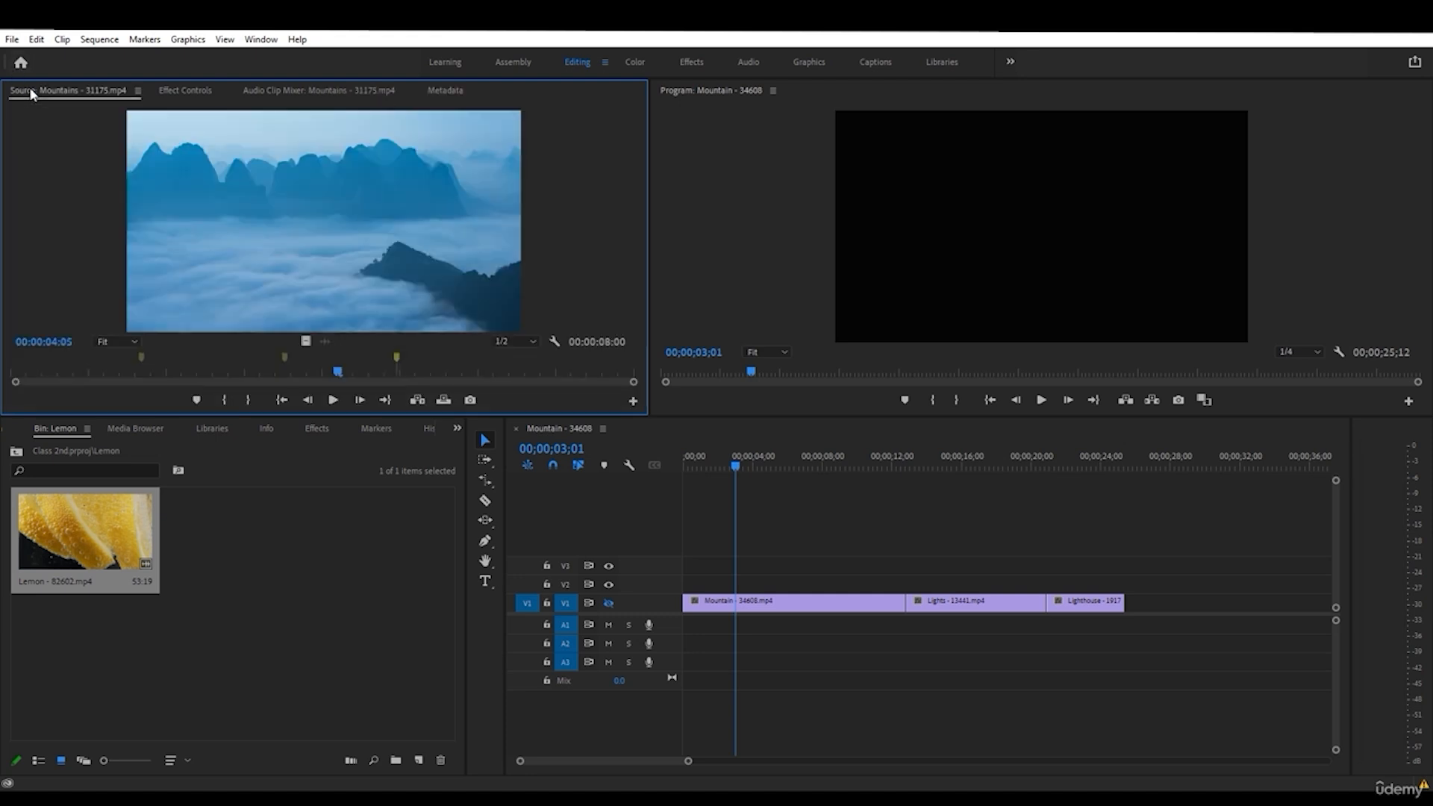
# - Try the program monitor at 50%, 10% and 400% zoom and restore it to Fit
pyautogui.click(834, 272)
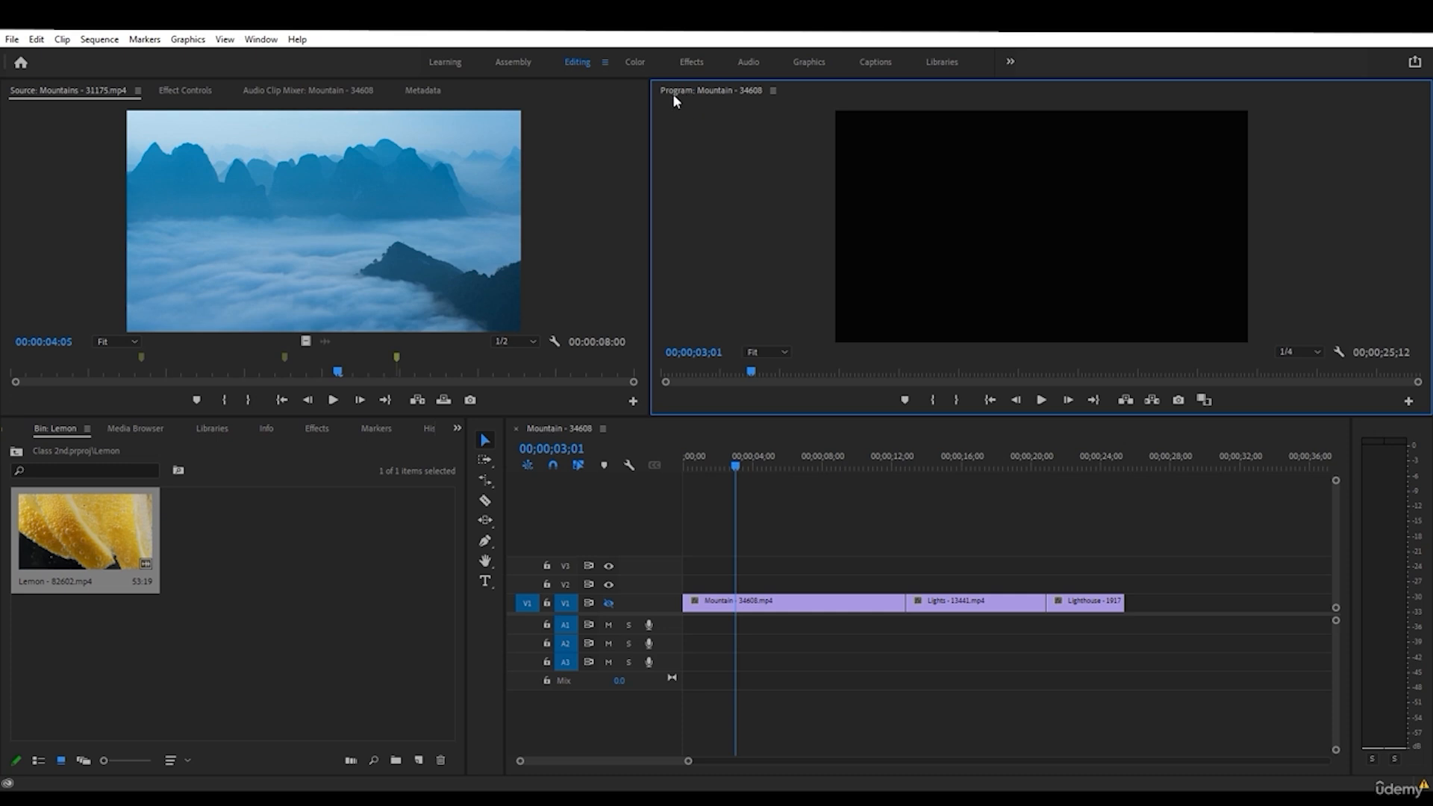
pyautogui.click(759, 351)
pyautogui.click(769, 415)
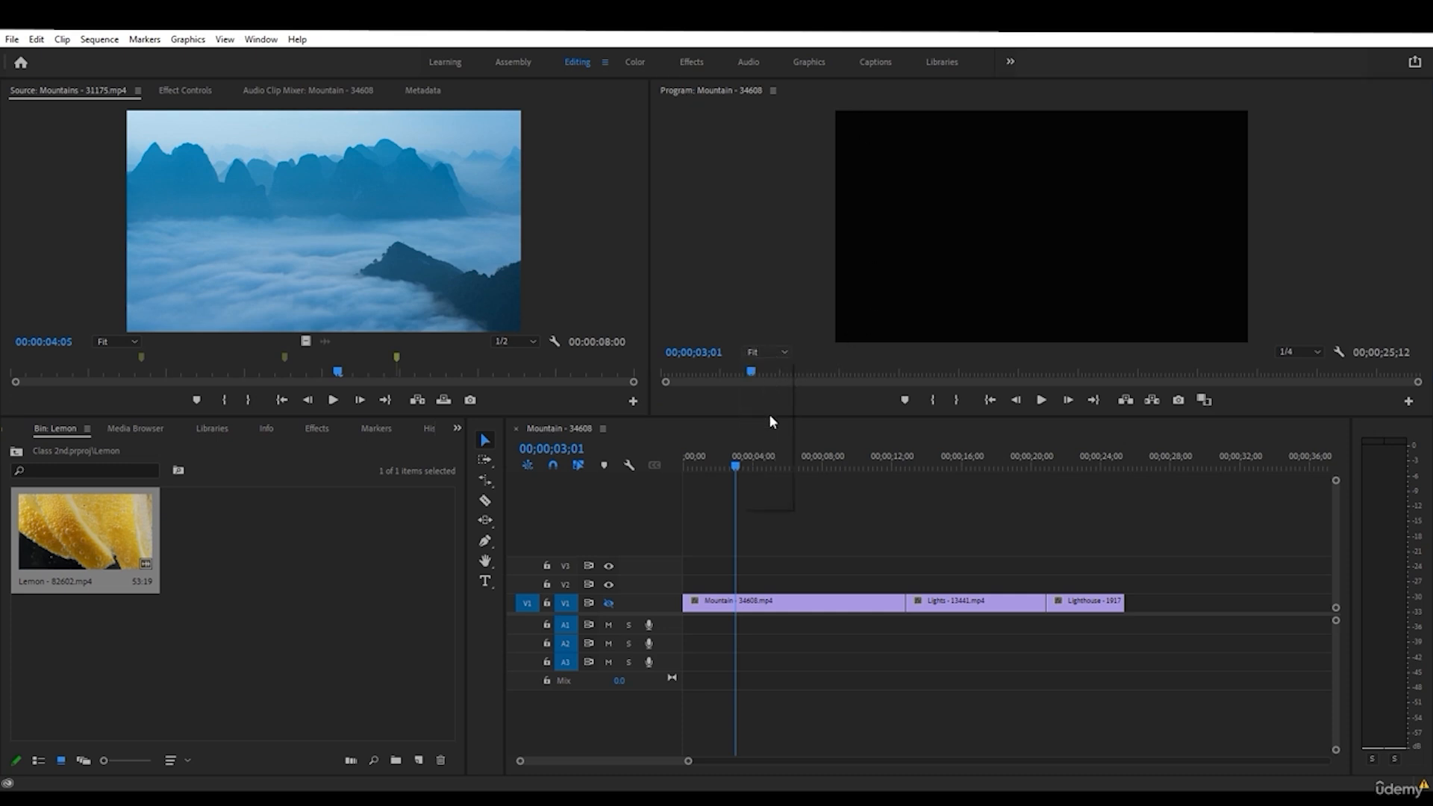
pyautogui.click(771, 352)
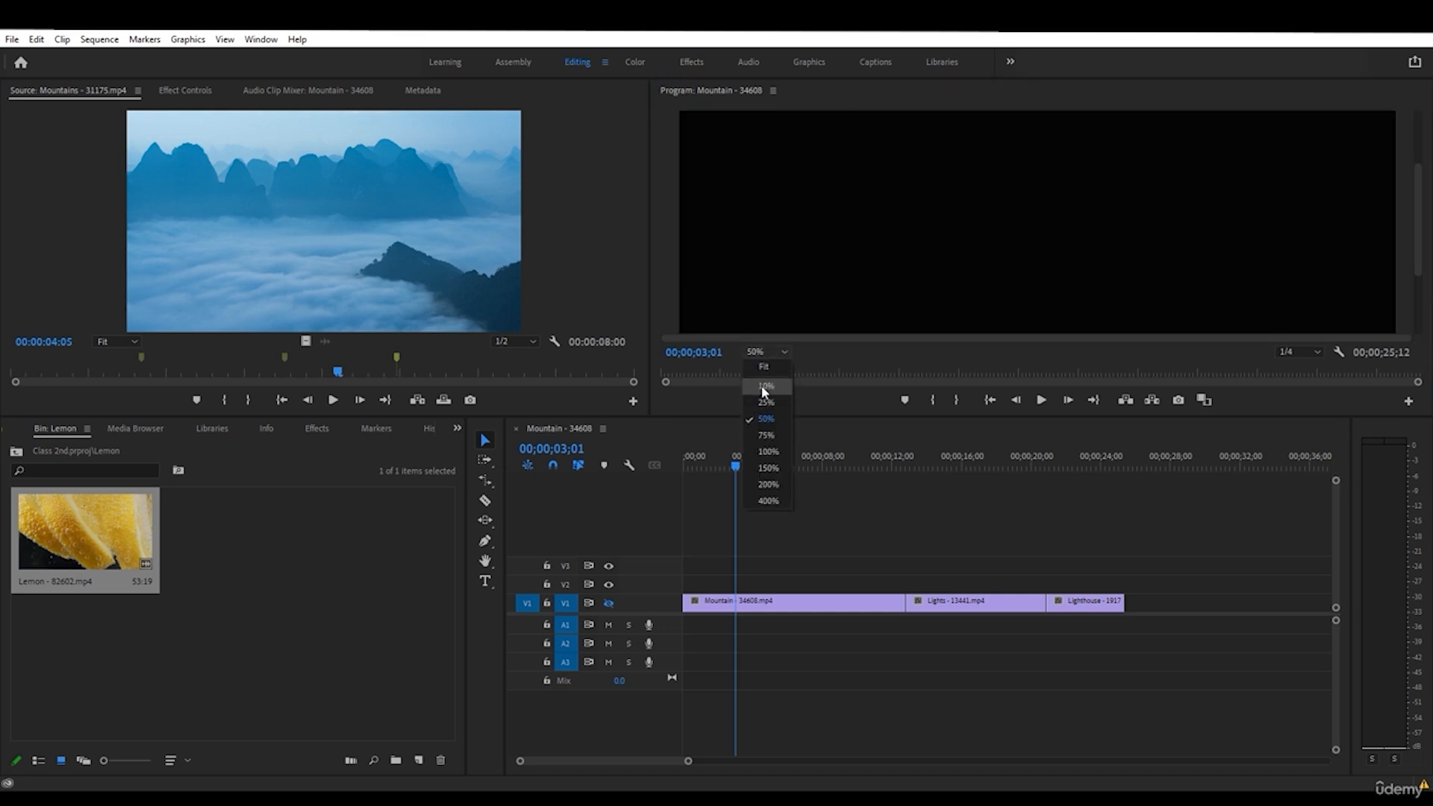
pyautogui.click(762, 385)
pyautogui.click(759, 353)
pyautogui.click(766, 500)
pyautogui.click(759, 353)
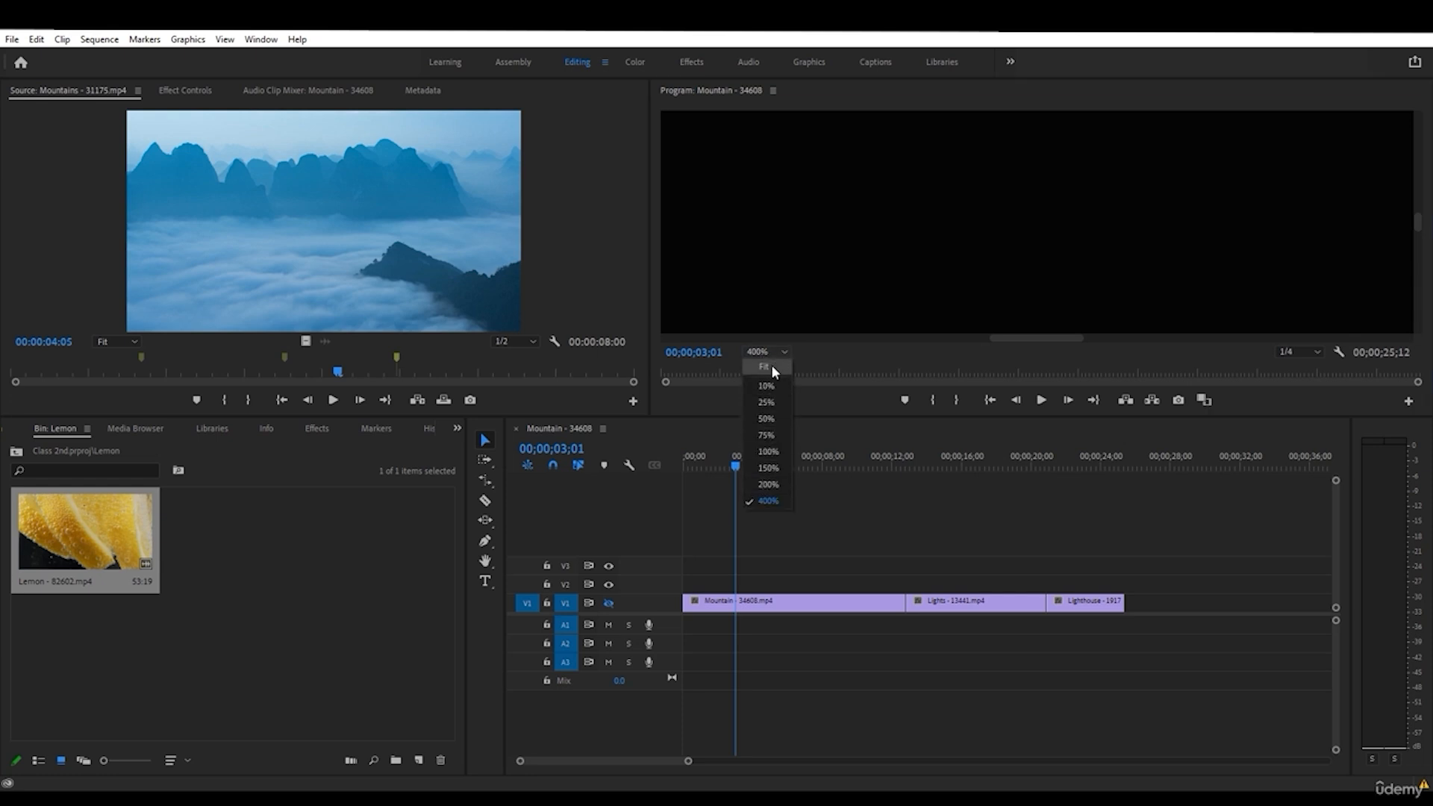
pyautogui.click(772, 365)
# - Add two markers to the Mountain - 34608 sequence, one at 00;00;03;08 and one just before 00;00;08;00
pyautogui.scroll(-5, 795, 238)
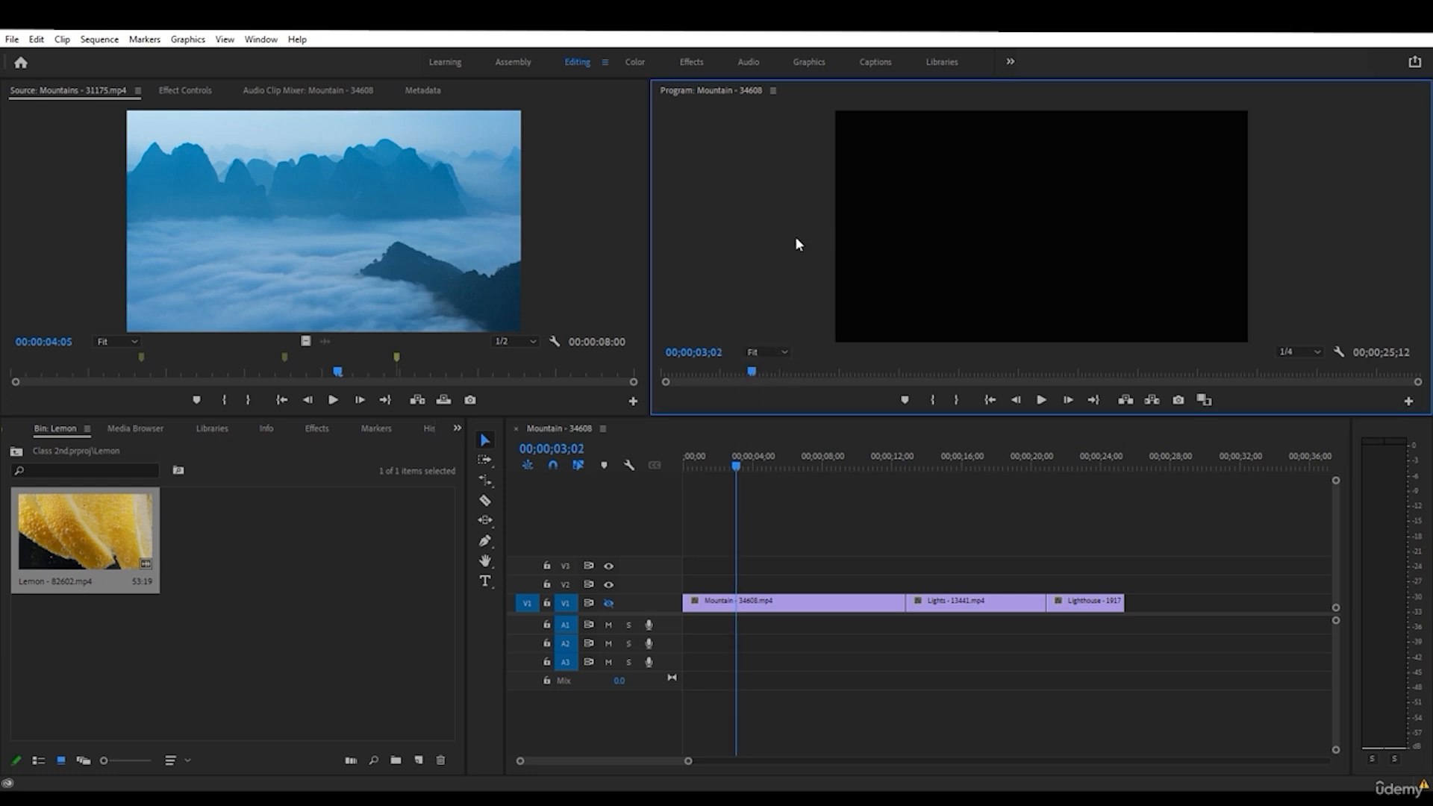
pyautogui.scroll(-2, 777, 241)
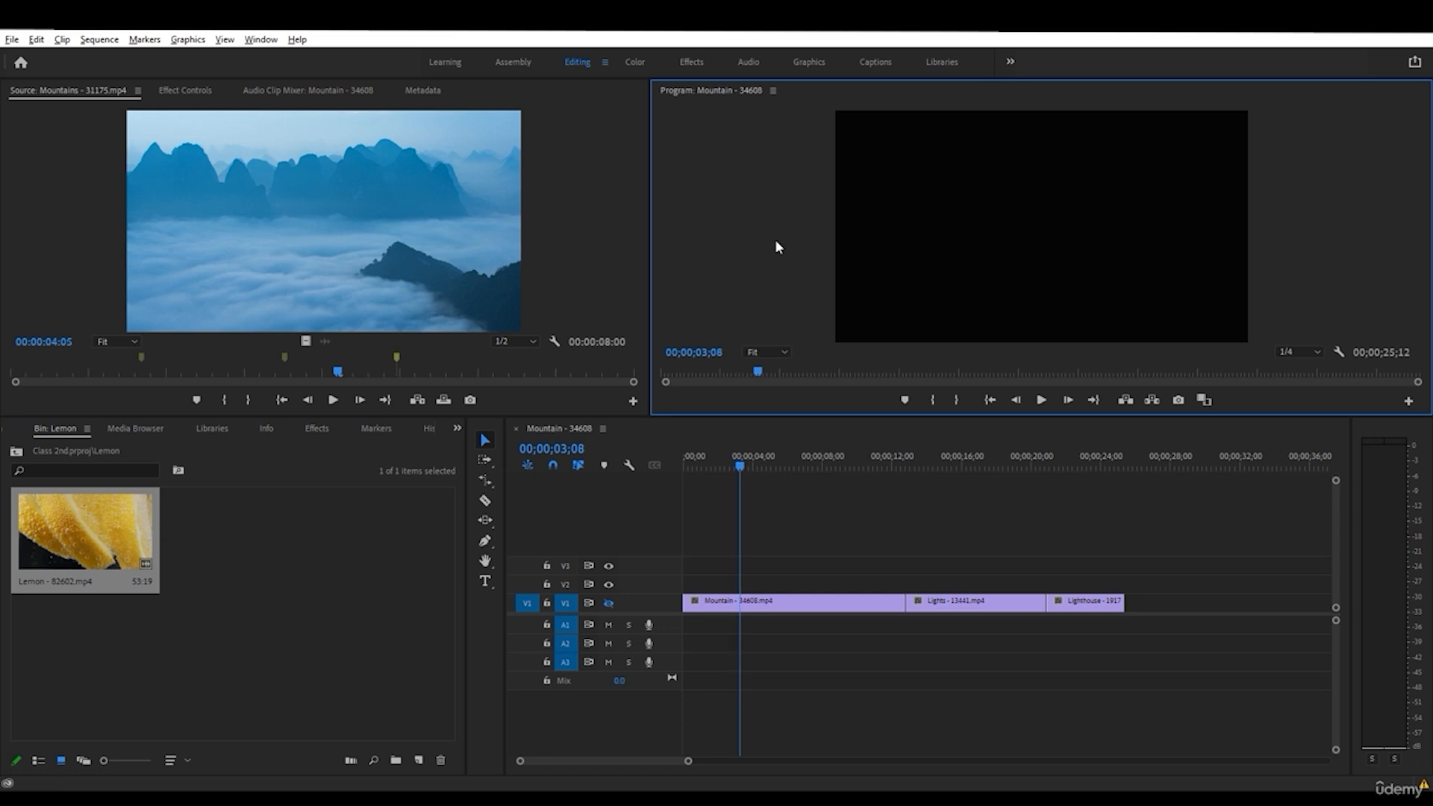
pyautogui.press('alt')
pyautogui.click(900, 400)
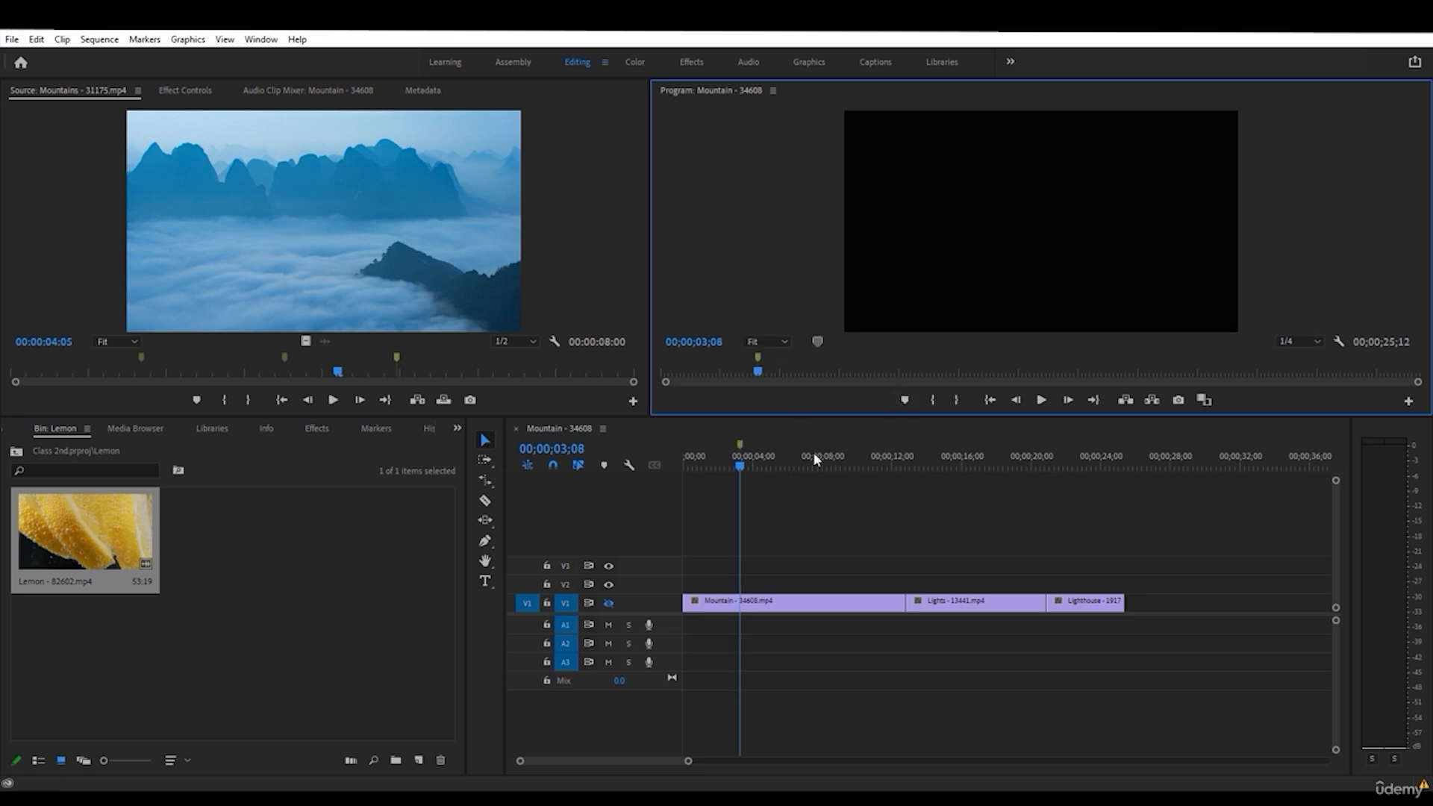
pyautogui.click(818, 451)
pyautogui.click(902, 402)
# - Mark a sequence In point at 00;00;12;29 and an Out point at 00;00;17;29
pyautogui.click(909, 460)
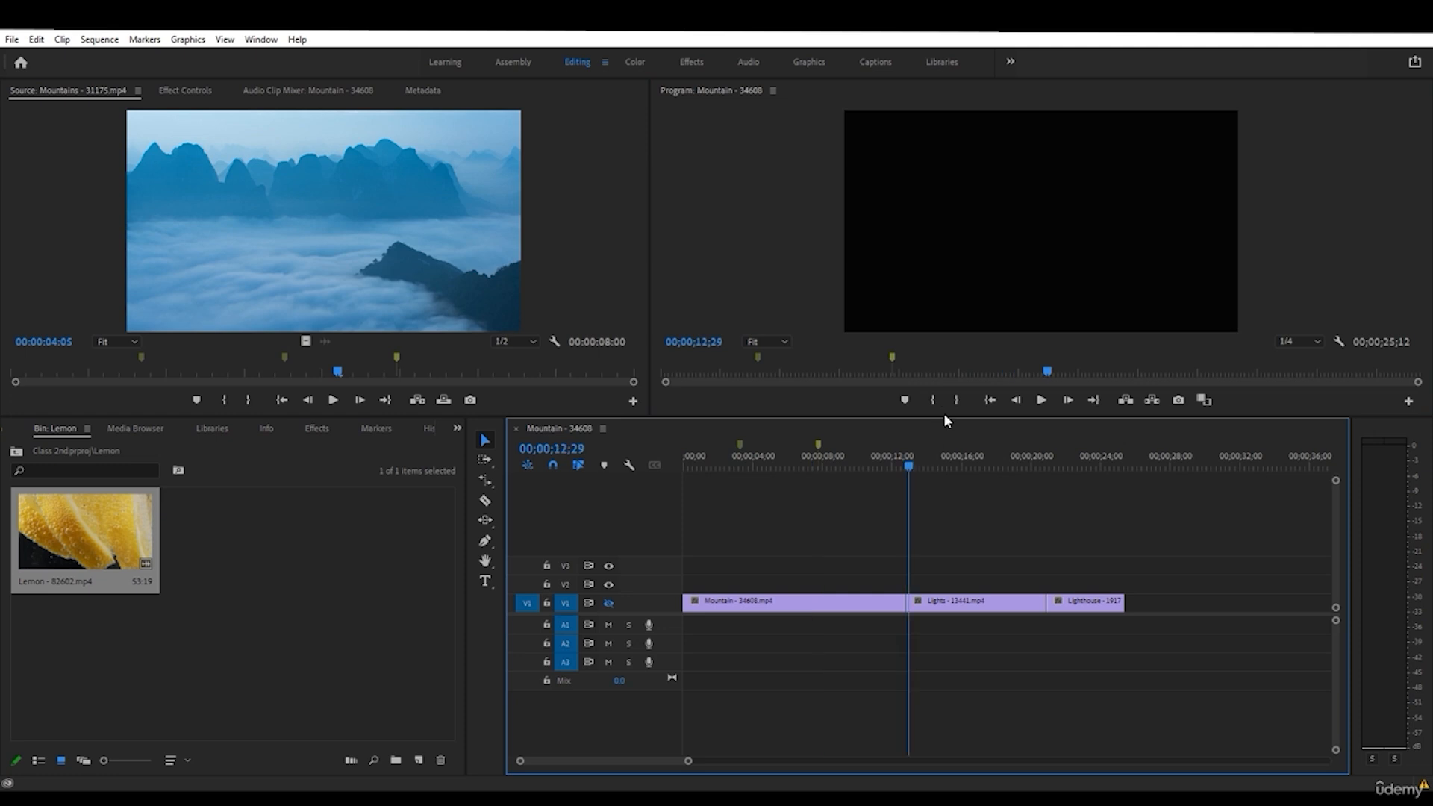
pyautogui.click(933, 400)
pyautogui.moveTo(960, 463); pyautogui.dragTo(994, 460)
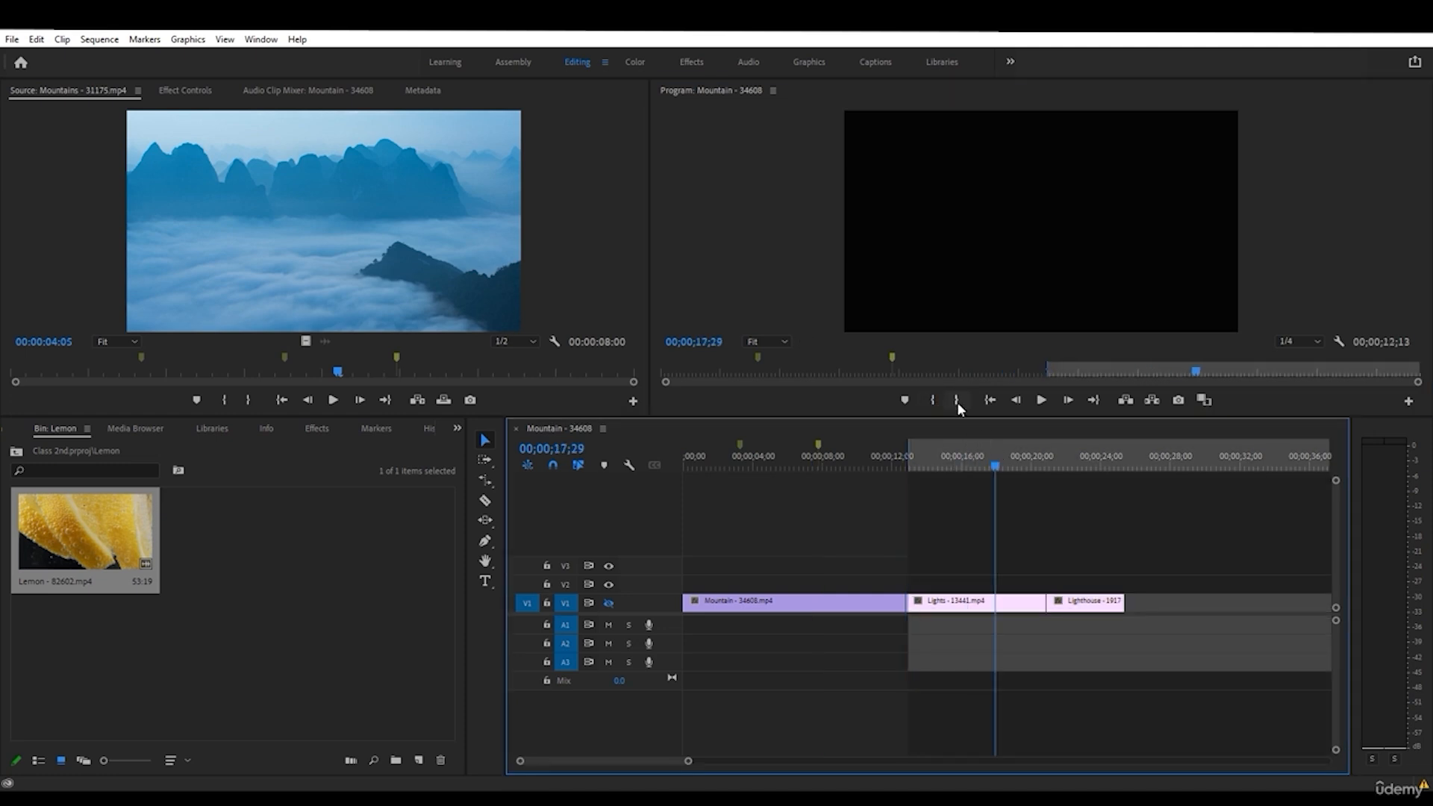
pyautogui.click(958, 401)
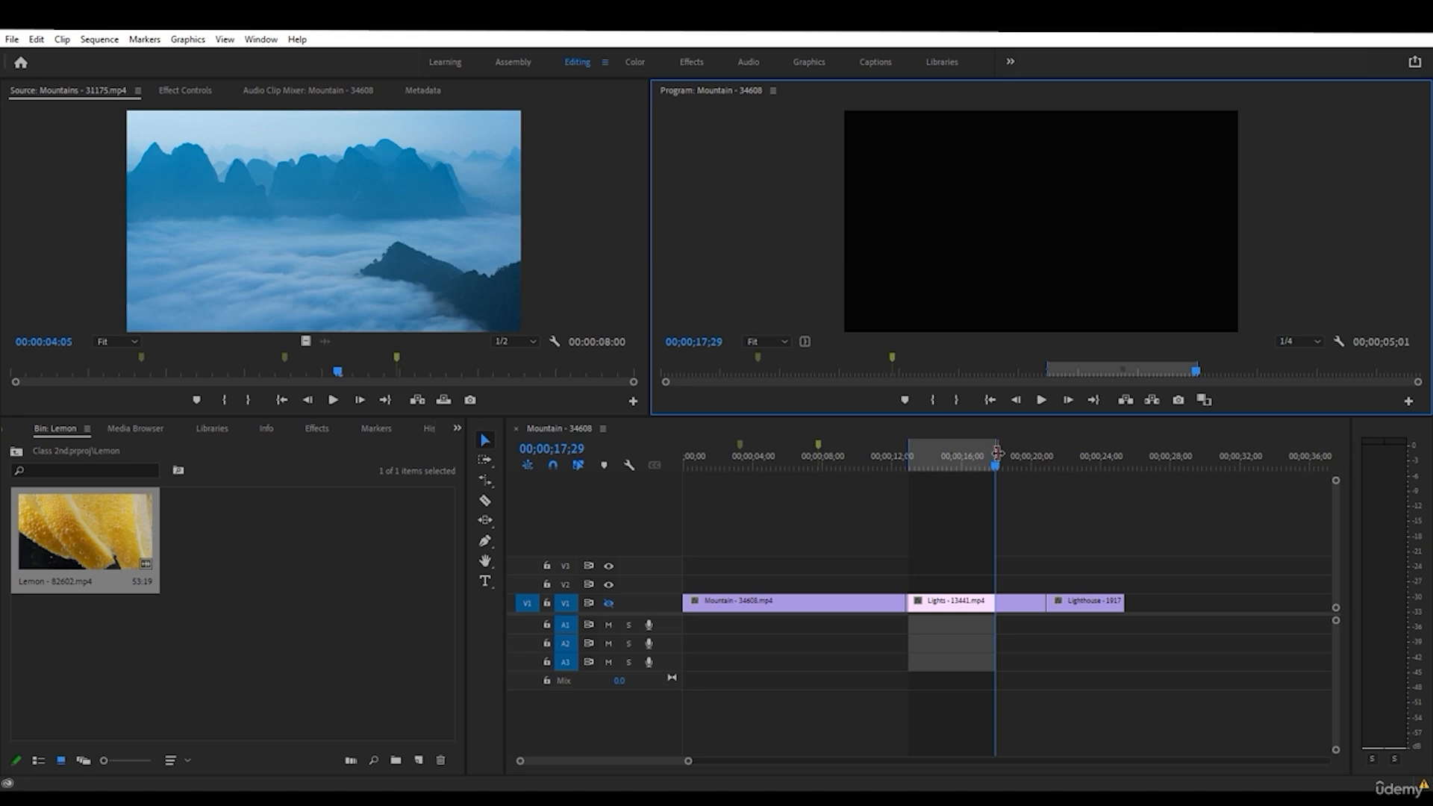
# - Stretch the In–Out range to span 00;00;12;25 to 00;00;34;20 and jump the playhead between its In and Out points
pyautogui.moveTo(995, 452); pyautogui.dragTo(1288, 448)
pyautogui.moveTo(908, 455); pyautogui.dragTo(907, 455)
pyautogui.moveTo(843, 465); pyautogui.dragTo(627, 461)
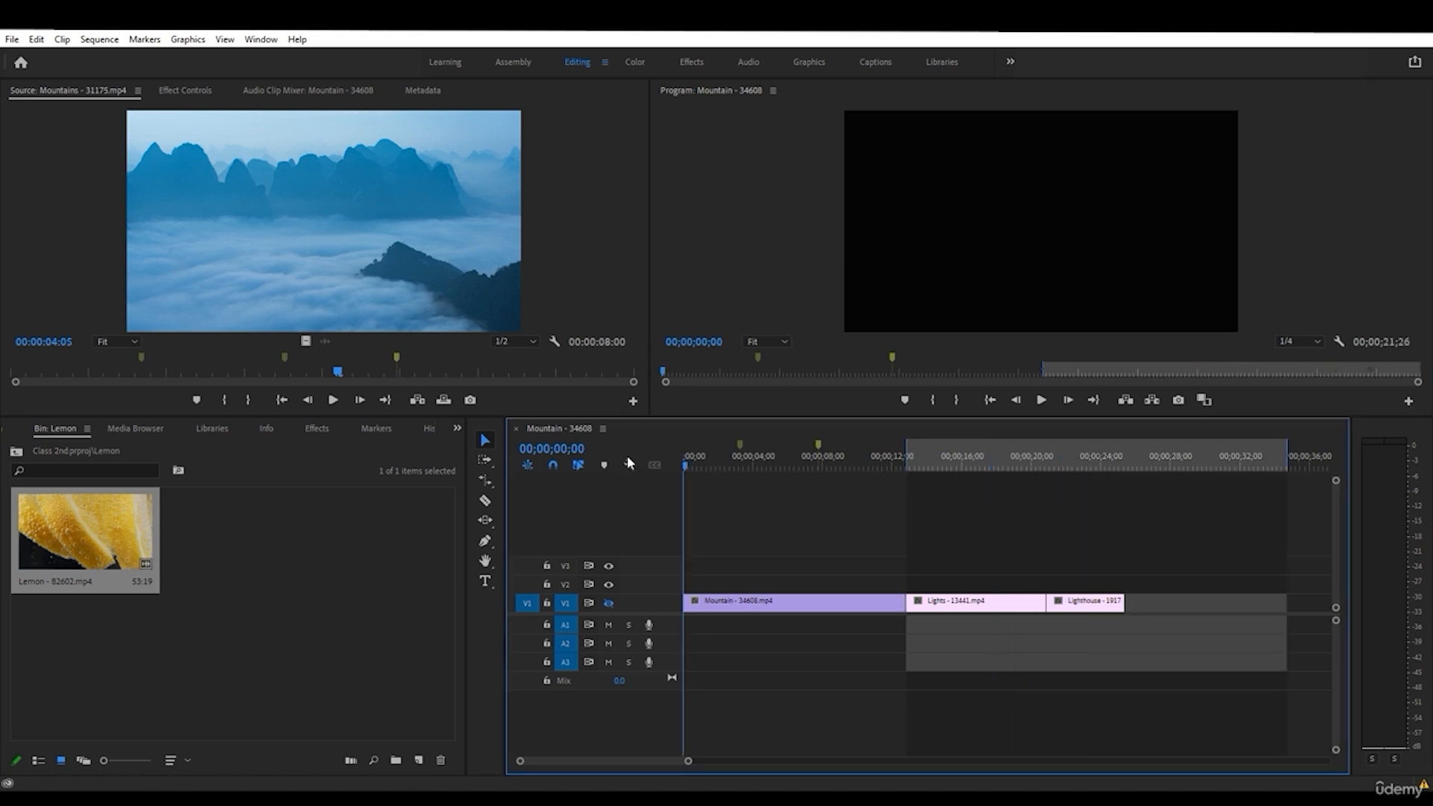
pyautogui.click(989, 402)
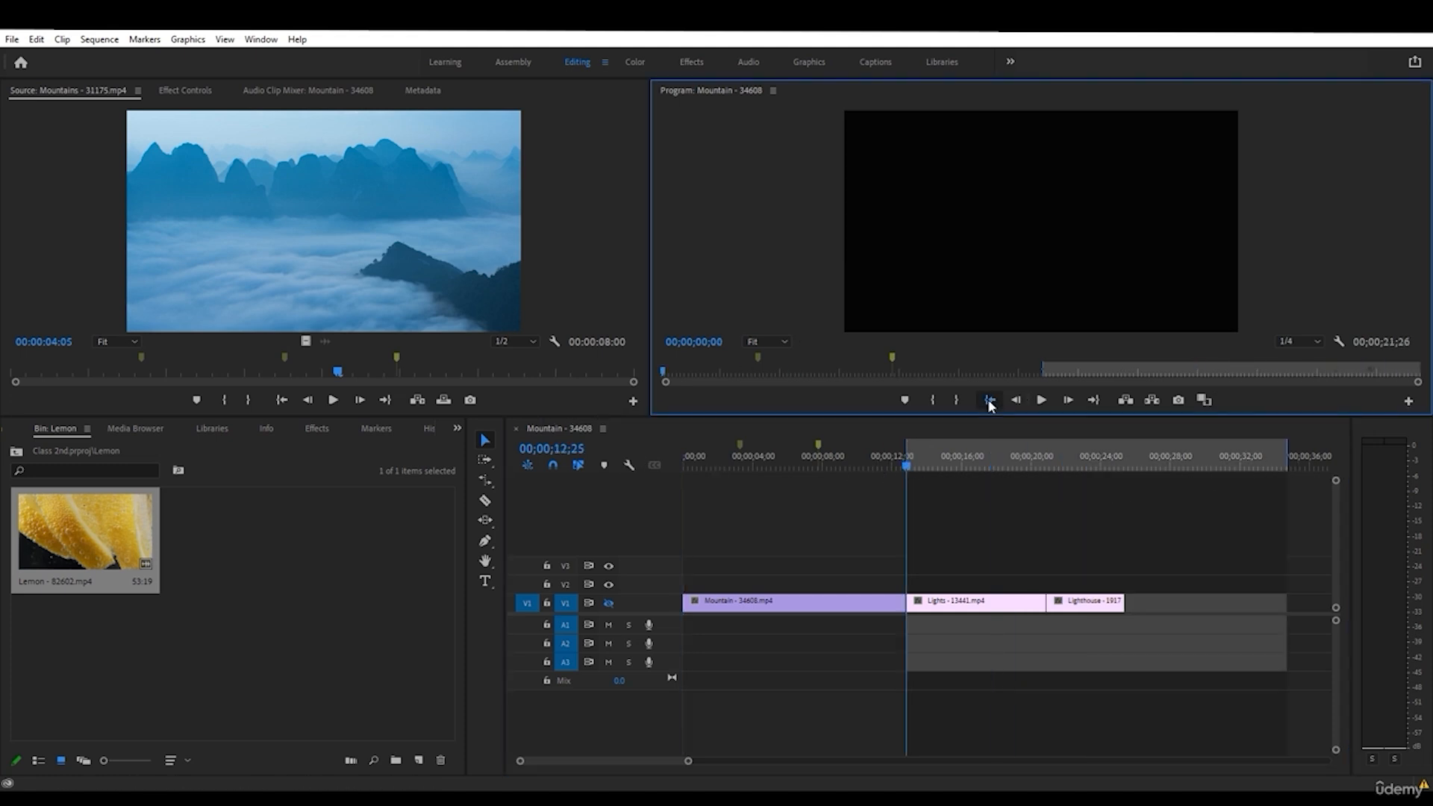
pyautogui.click(1094, 400)
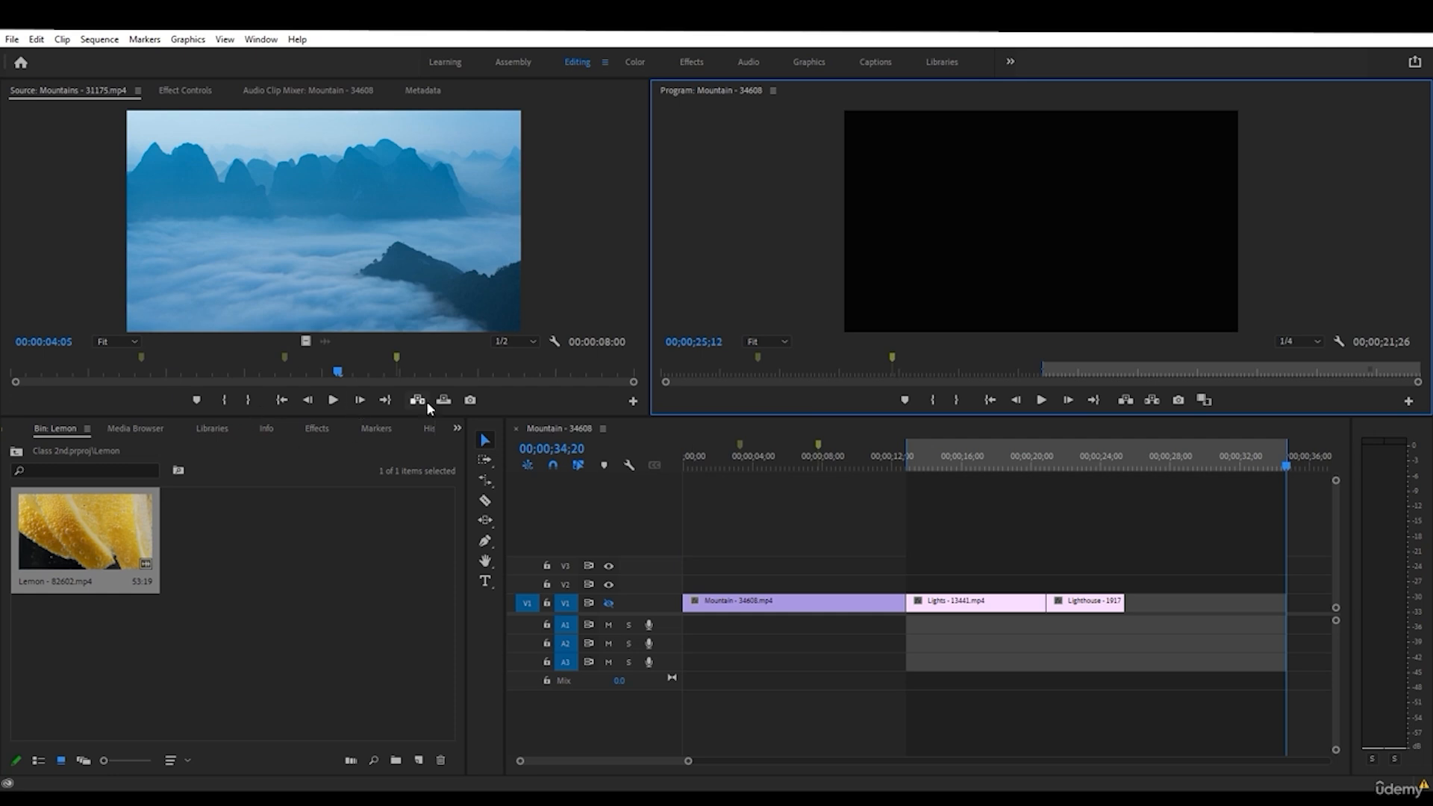
pyautogui.click(990, 402)
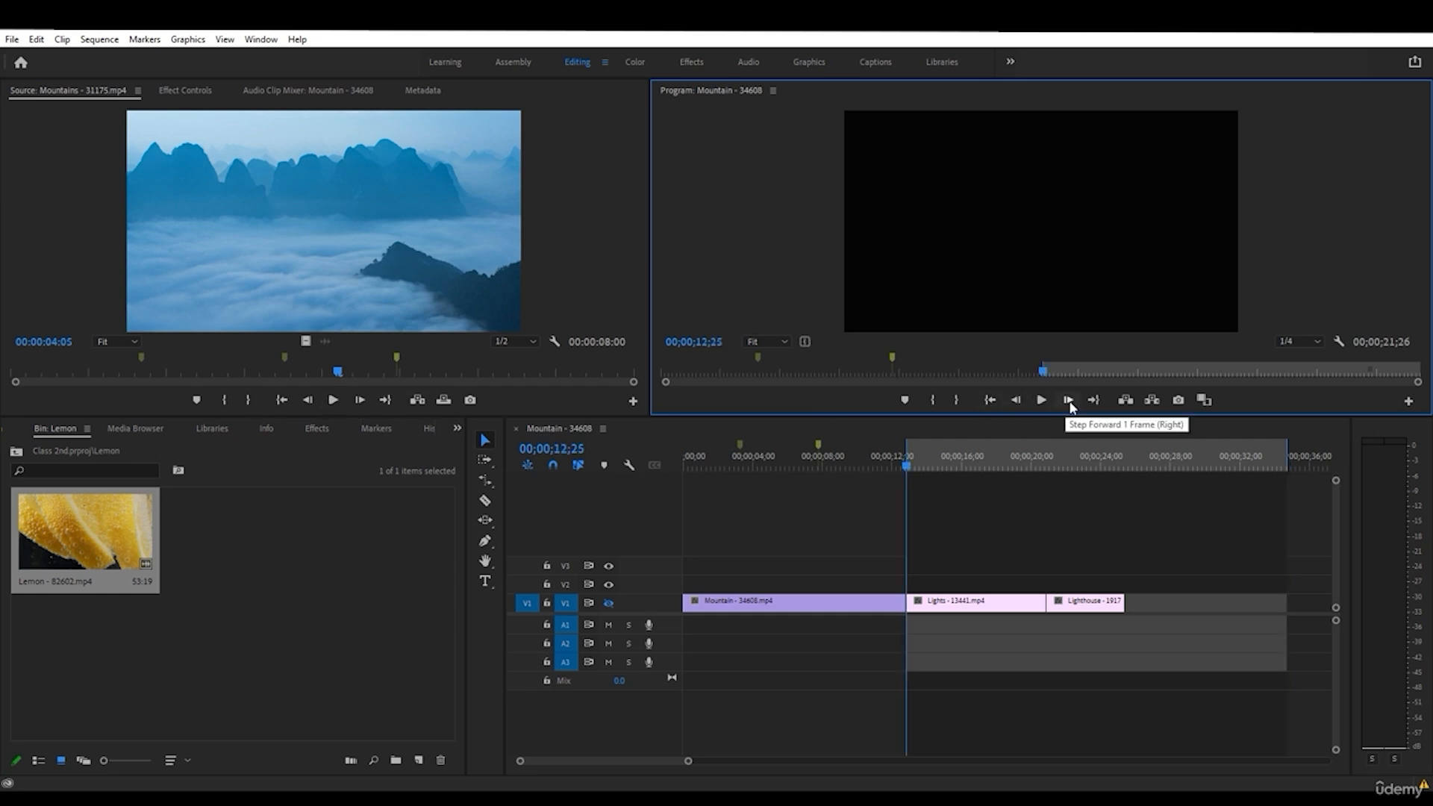
pyautogui.click(1094, 400)
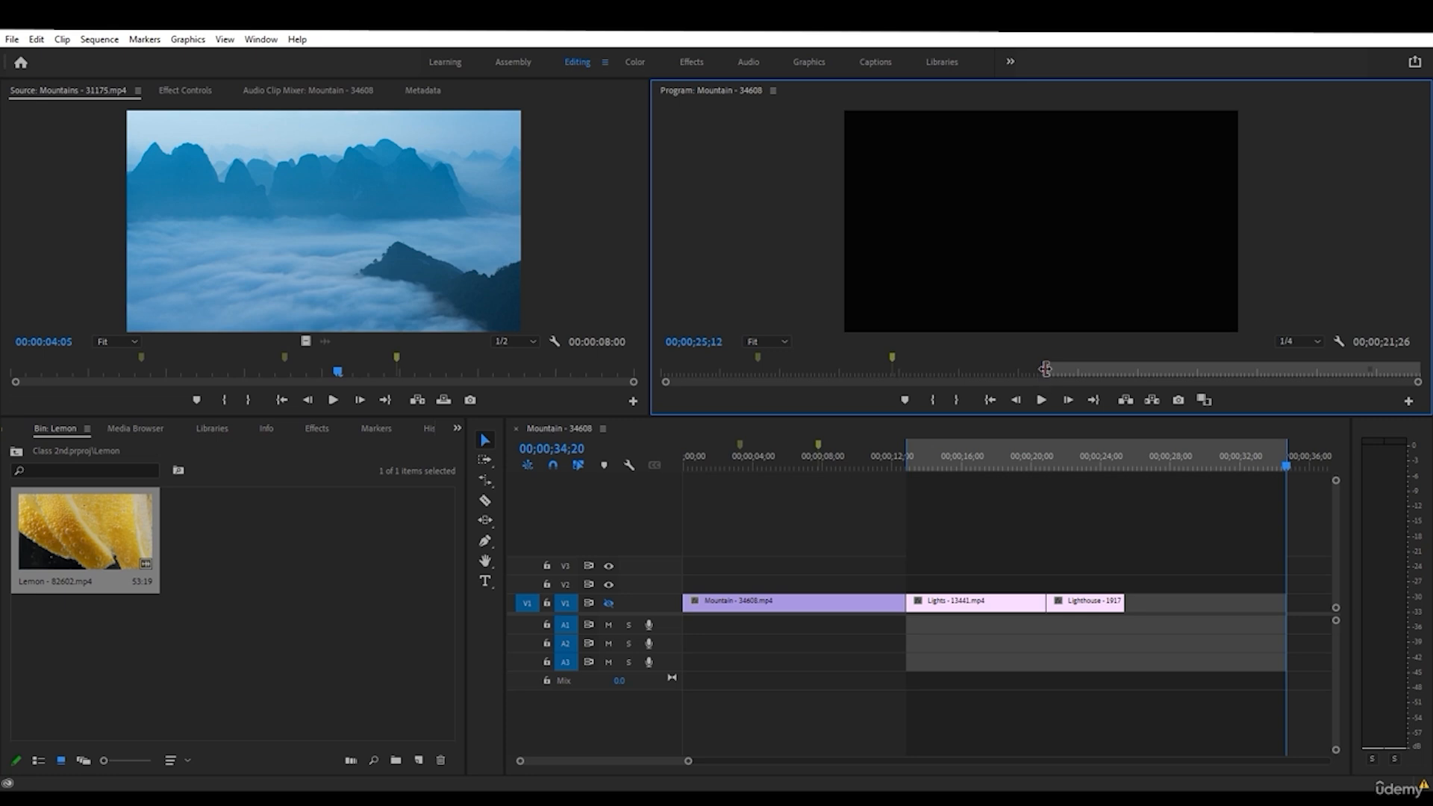
# - Move the sequence In point back to 00;00;00;00 and jump the playhead to it
pyautogui.moveTo(1043, 371)
pyautogui.mouseDown()
pyautogui.moveTo(1068, 371)
pyautogui.moveTo(1023, 378)
pyautogui.mouseUp()
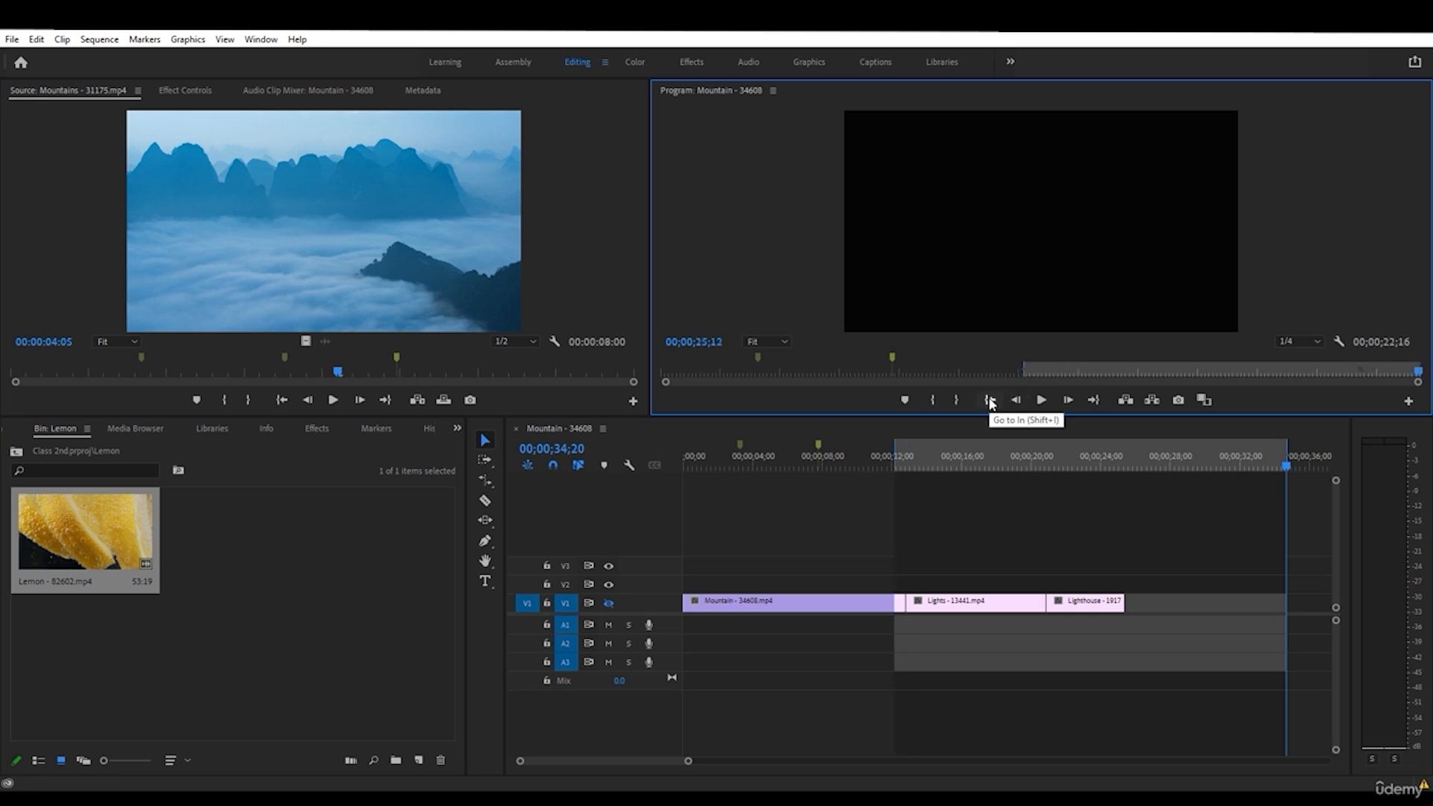
pyautogui.click(990, 400)
pyautogui.moveTo(1028, 371); pyautogui.dragTo(611, 371)
pyautogui.click(886, 372)
pyautogui.click(1004, 374)
pyautogui.click(990, 400)
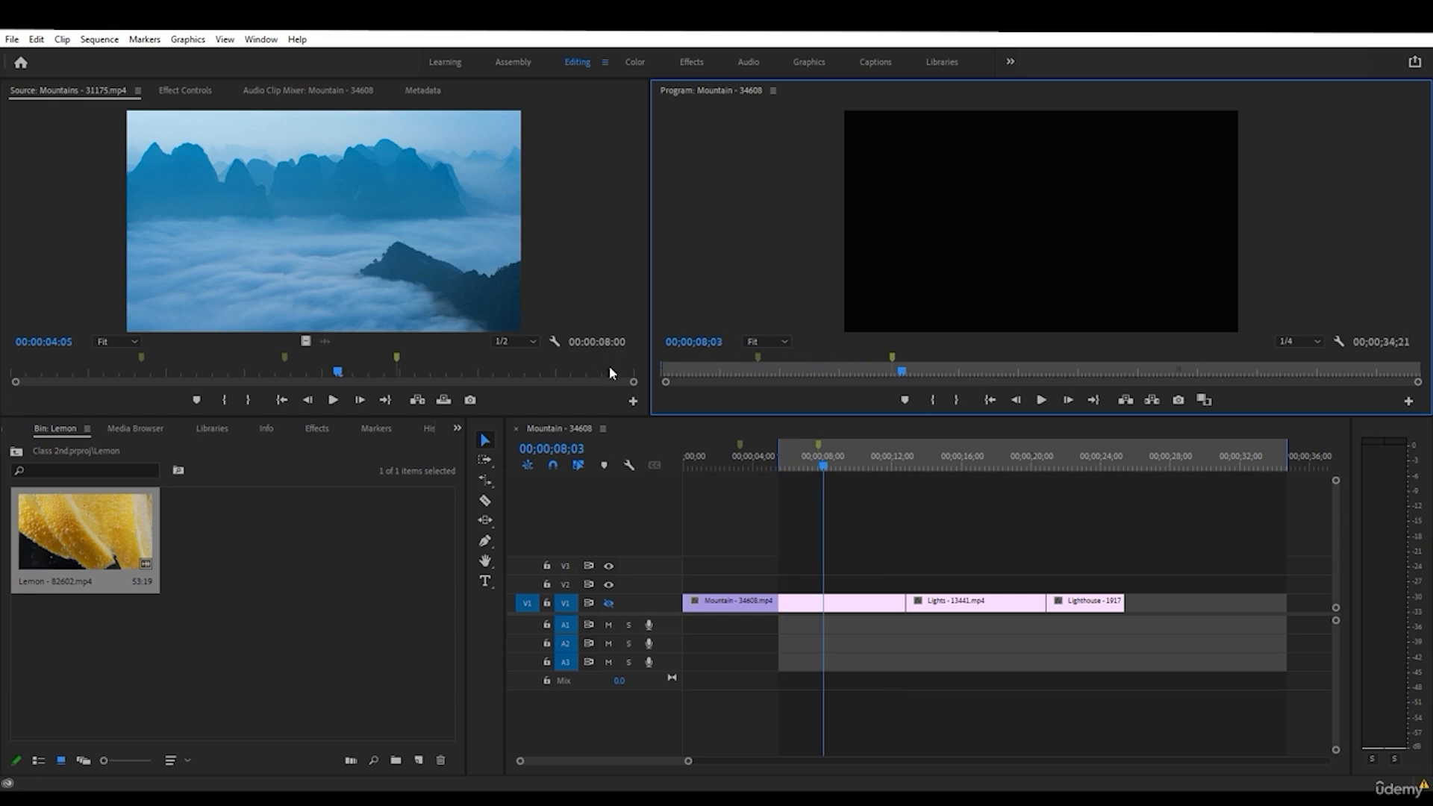
pyautogui.click(989, 401)
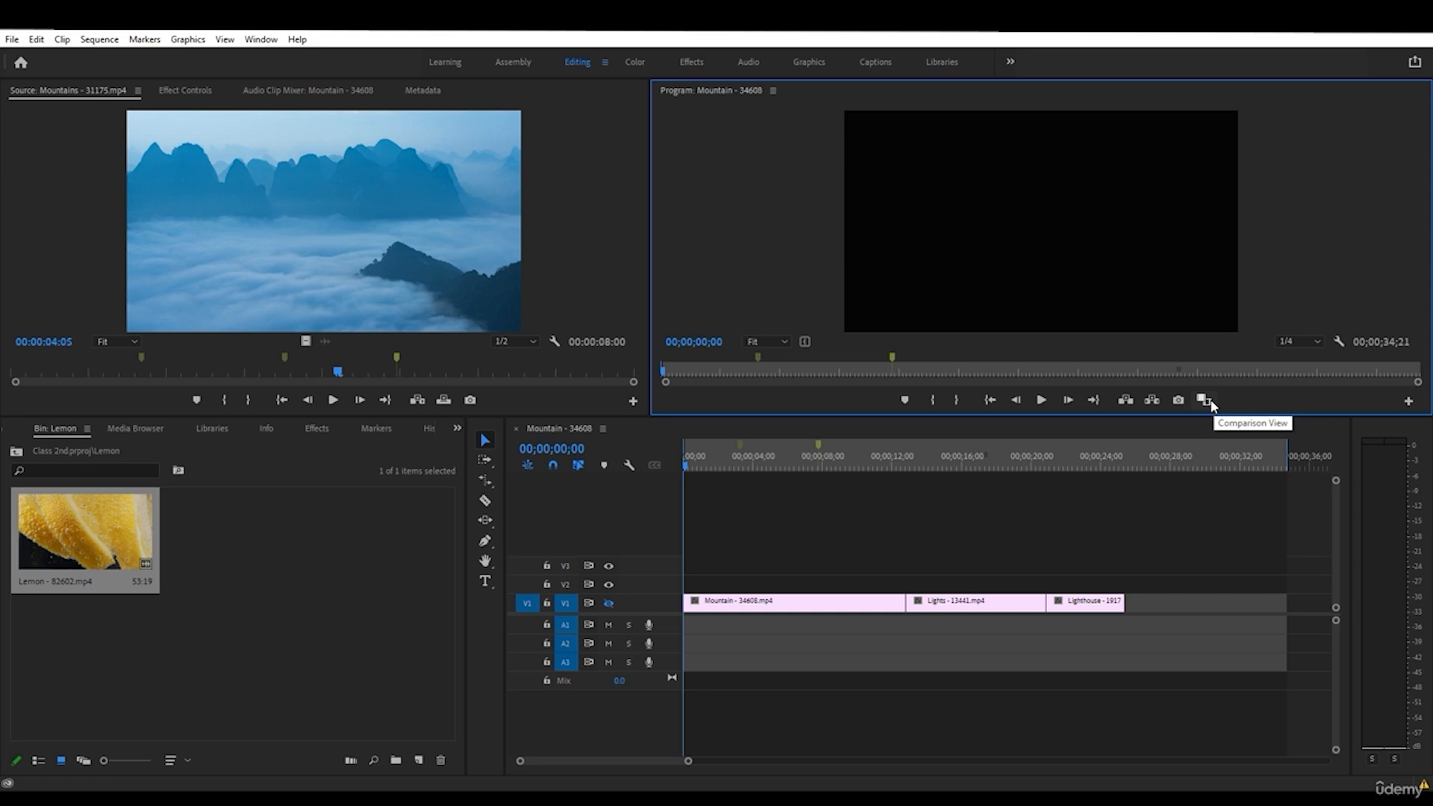
# - Try the source monitor at 1/4 playback resolution while scrubbing to 00:00:05:16, and set the resolution to Full
pyautogui.click(1317, 342)
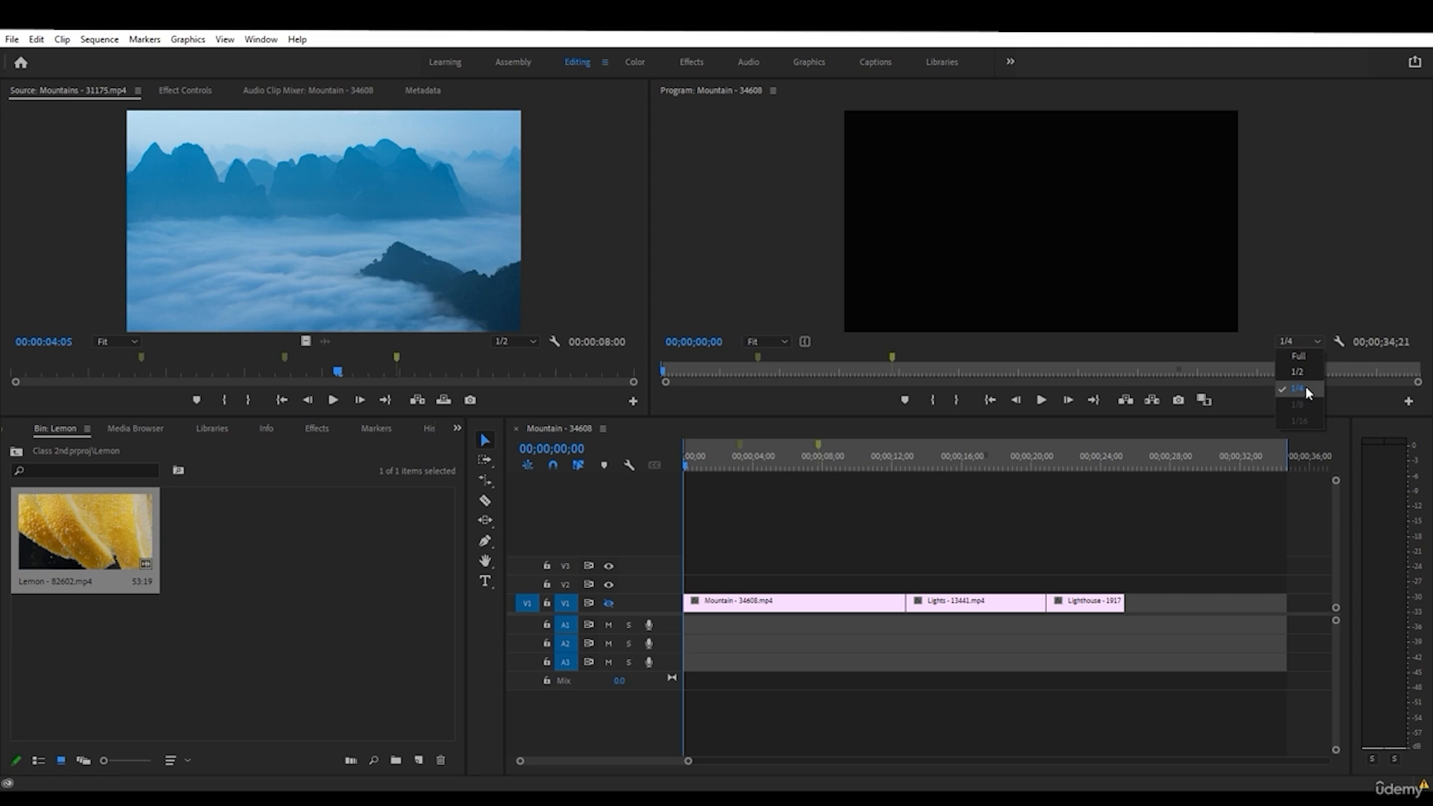
pyautogui.click(504, 336)
pyautogui.click(504, 341)
pyautogui.click(499, 389)
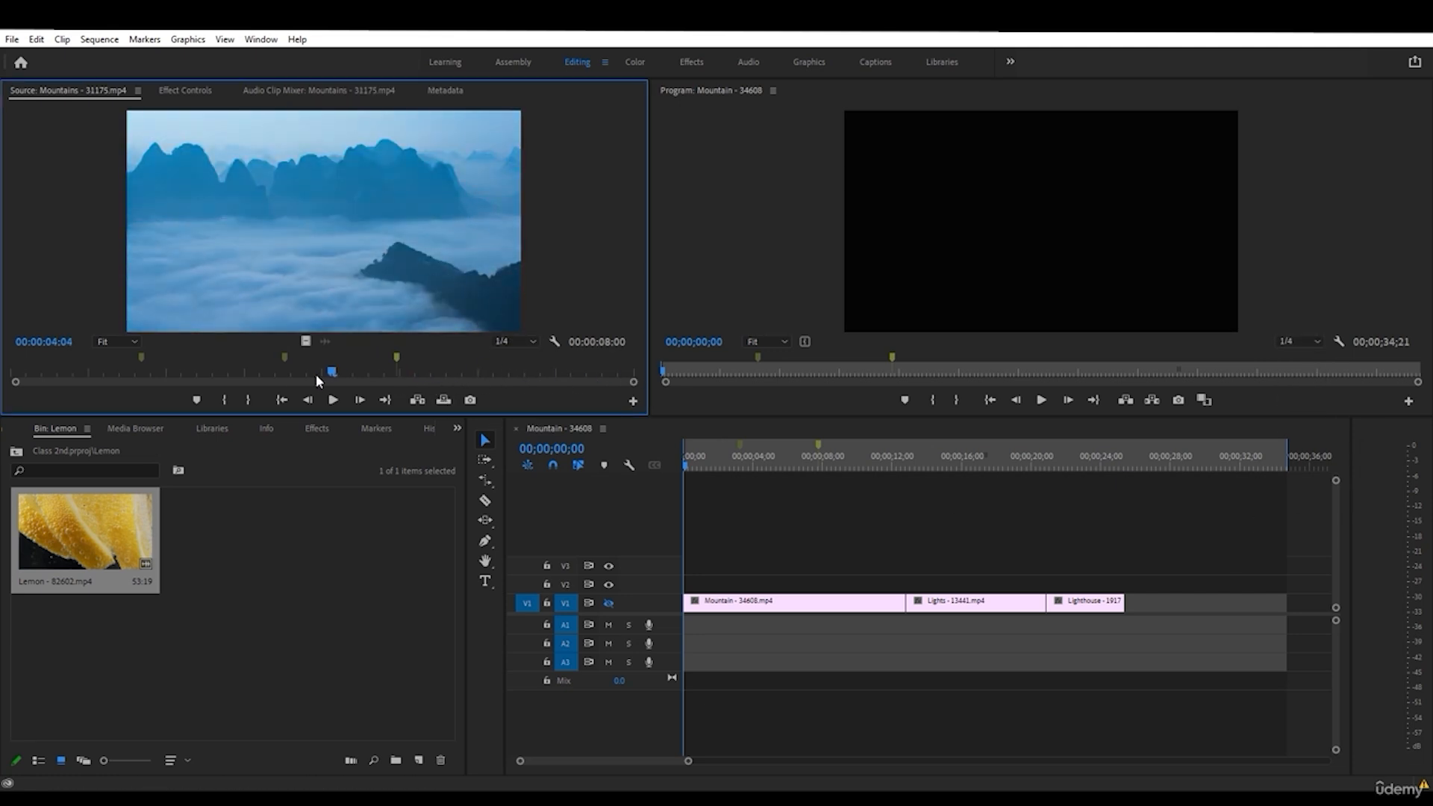
pyautogui.click(84, 374)
pyautogui.moveTo(79, 377); pyautogui.dragTo(449, 373)
pyautogui.click(519, 343)
pyautogui.click(512, 360)
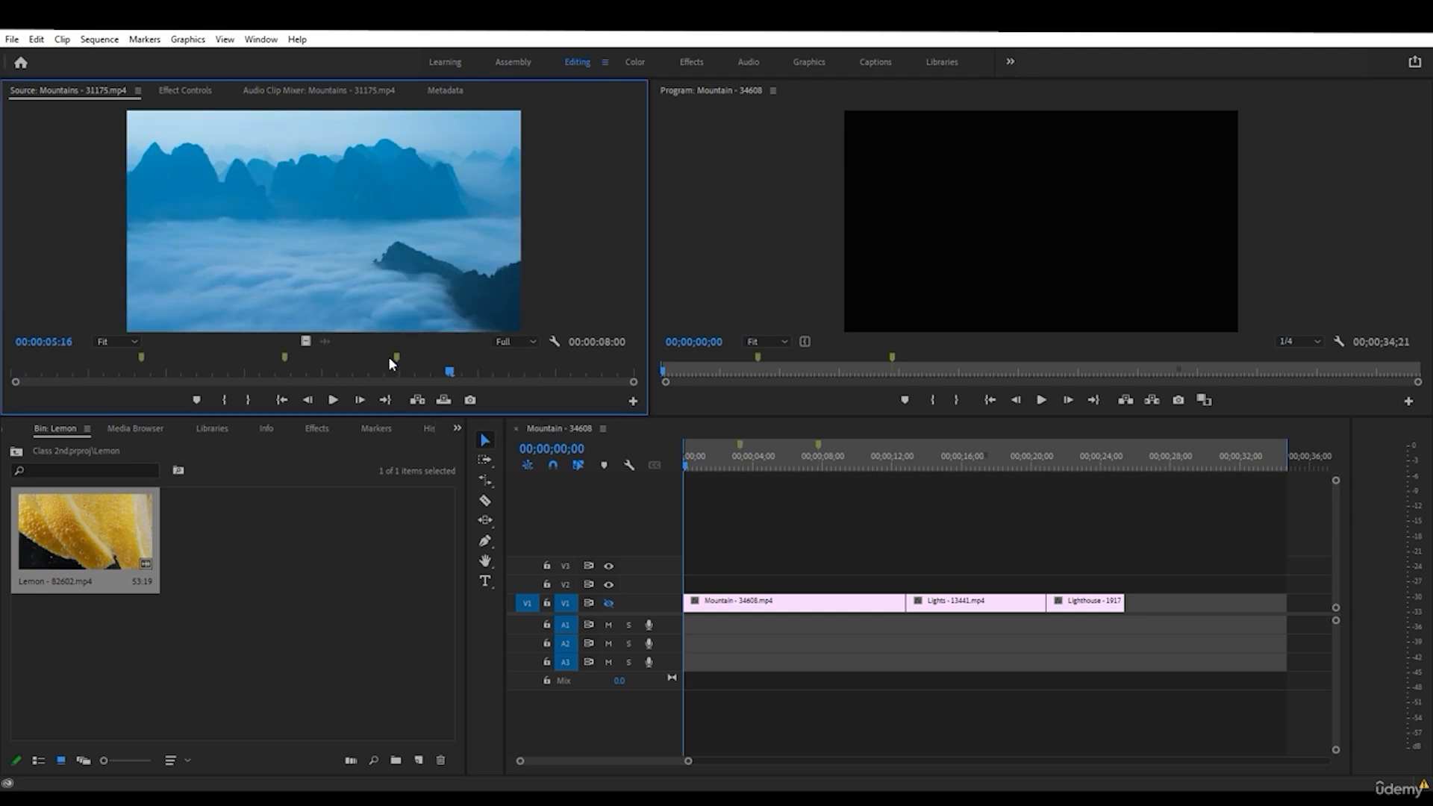
# - Scrub the source clip to 00:00:02:02, lower the source monitor's playback resolution and scrub the clip forward
pyautogui.moveTo(220, 361); pyautogui.dragTo(179, 368)
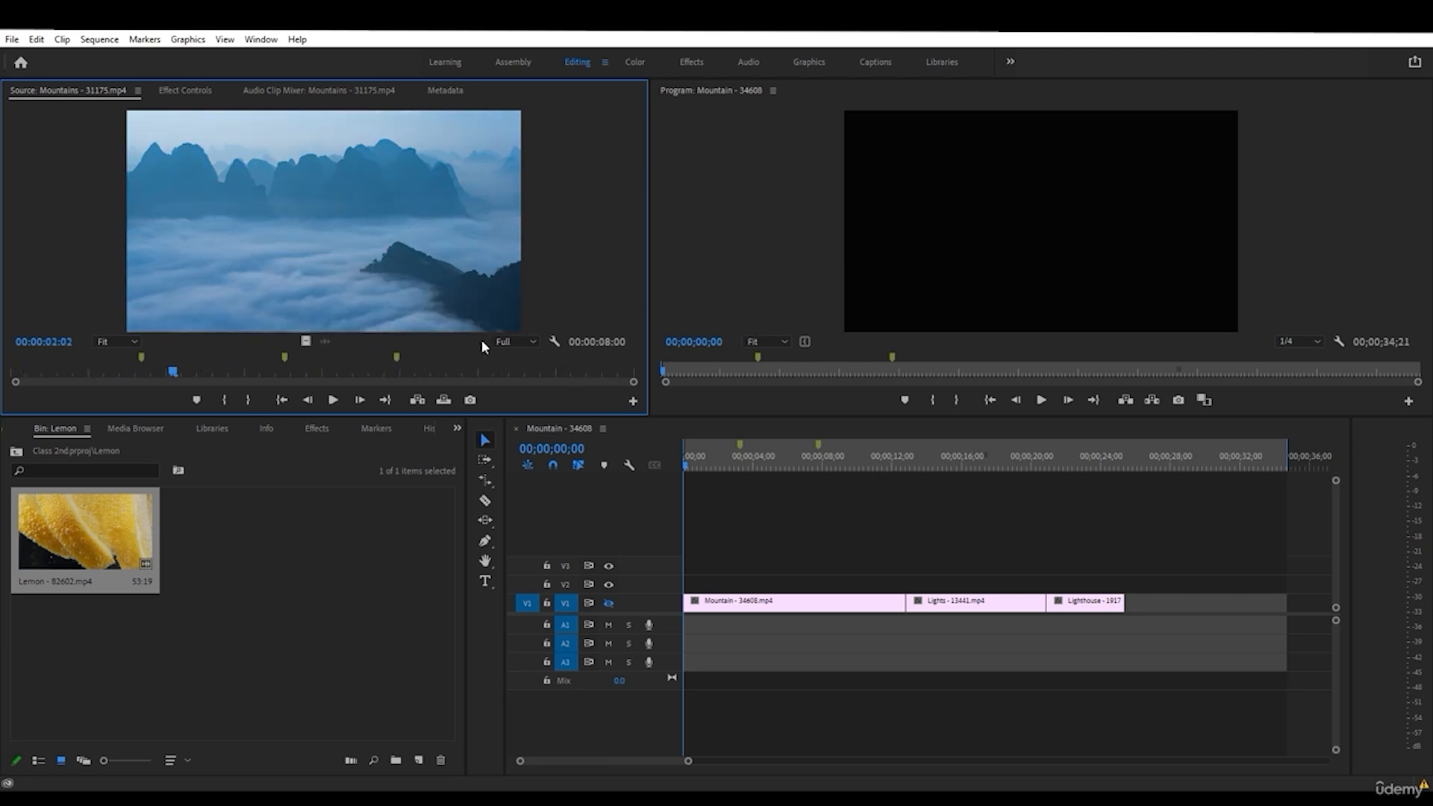
pyautogui.click(513, 341)
pyautogui.click(518, 387)
pyautogui.moveTo(173, 371); pyautogui.dragTo(304, 368)
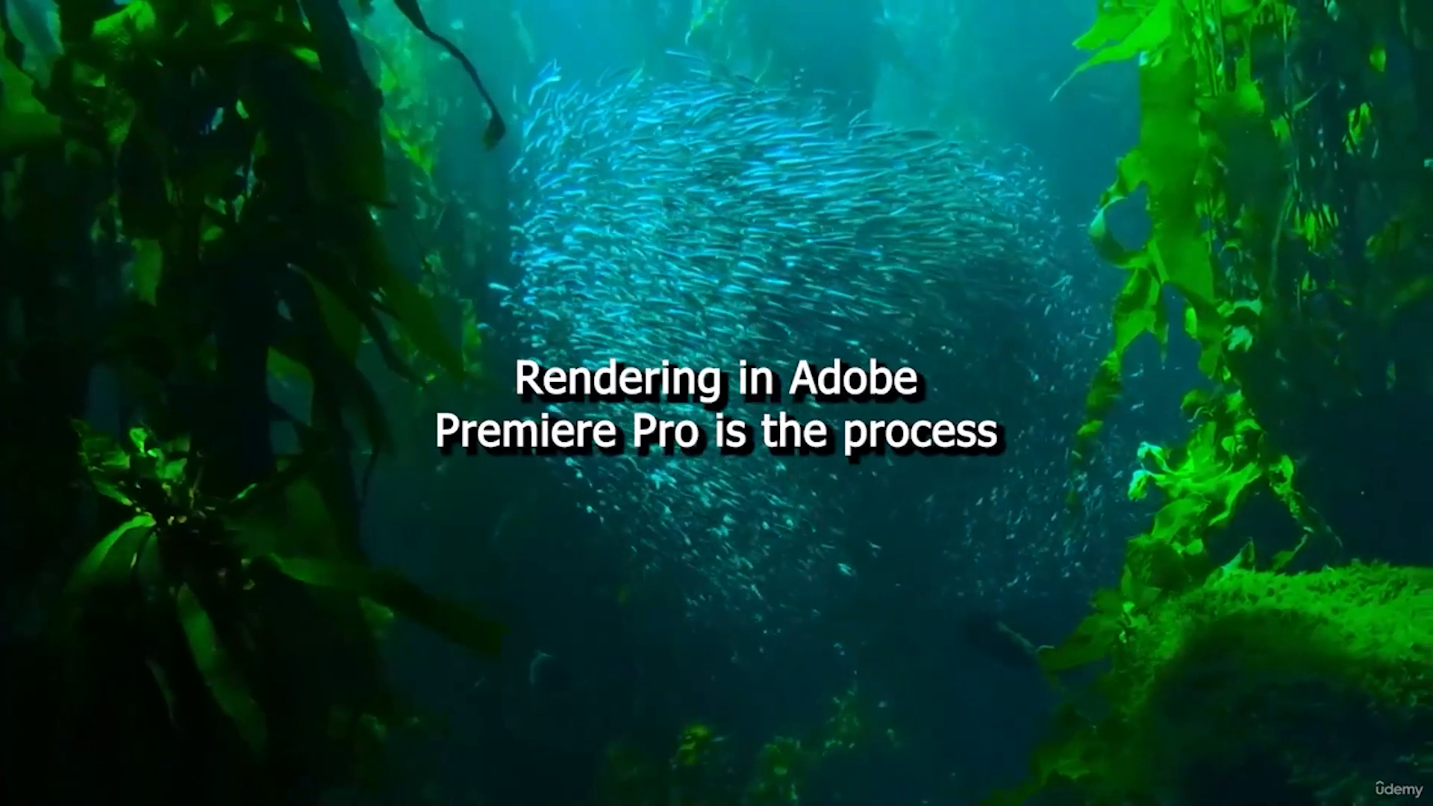
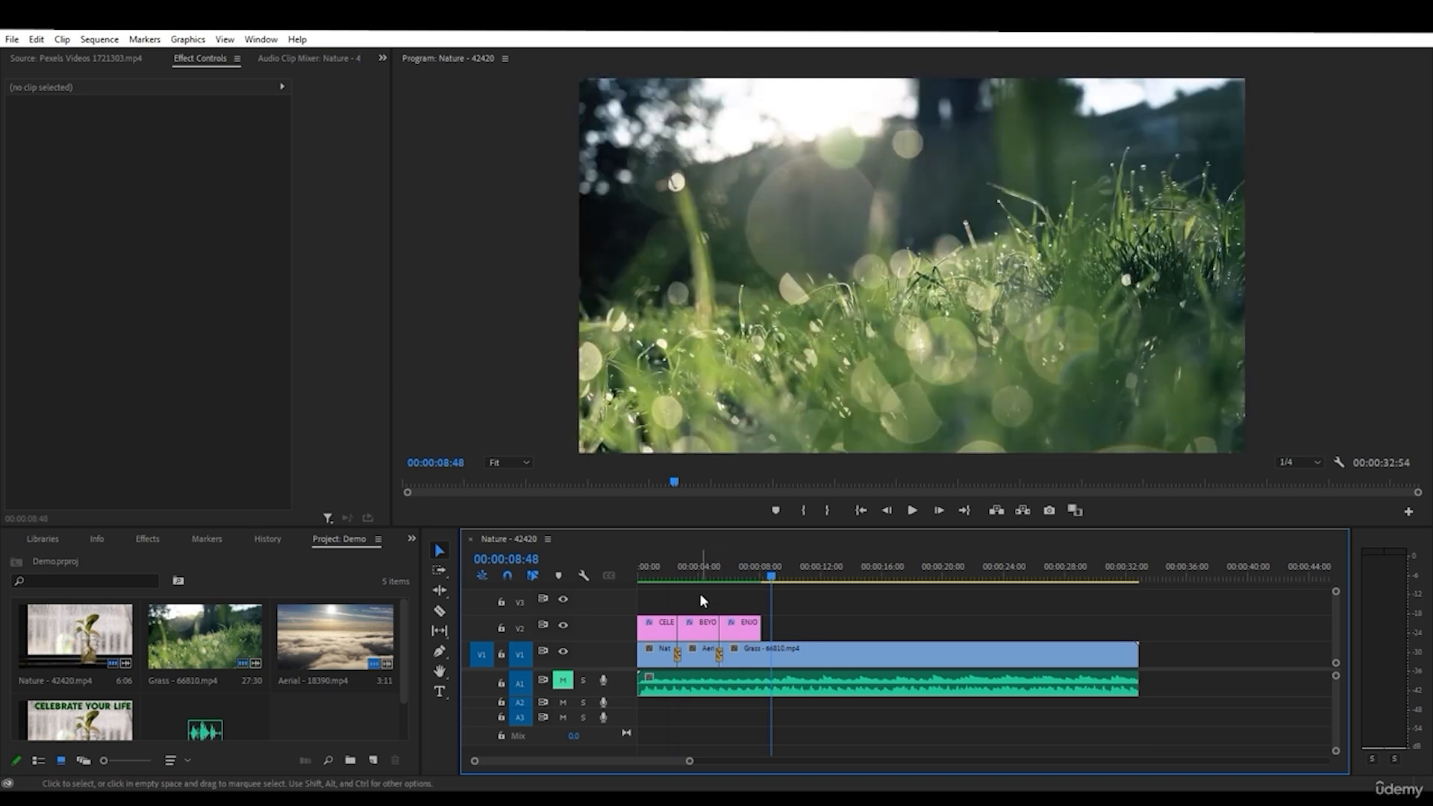
# - Mark an In–Out range around the first two titles and their video clips, and clear the range
pyautogui.moveTo(701, 594); pyautogui.dragTo(668, 663)
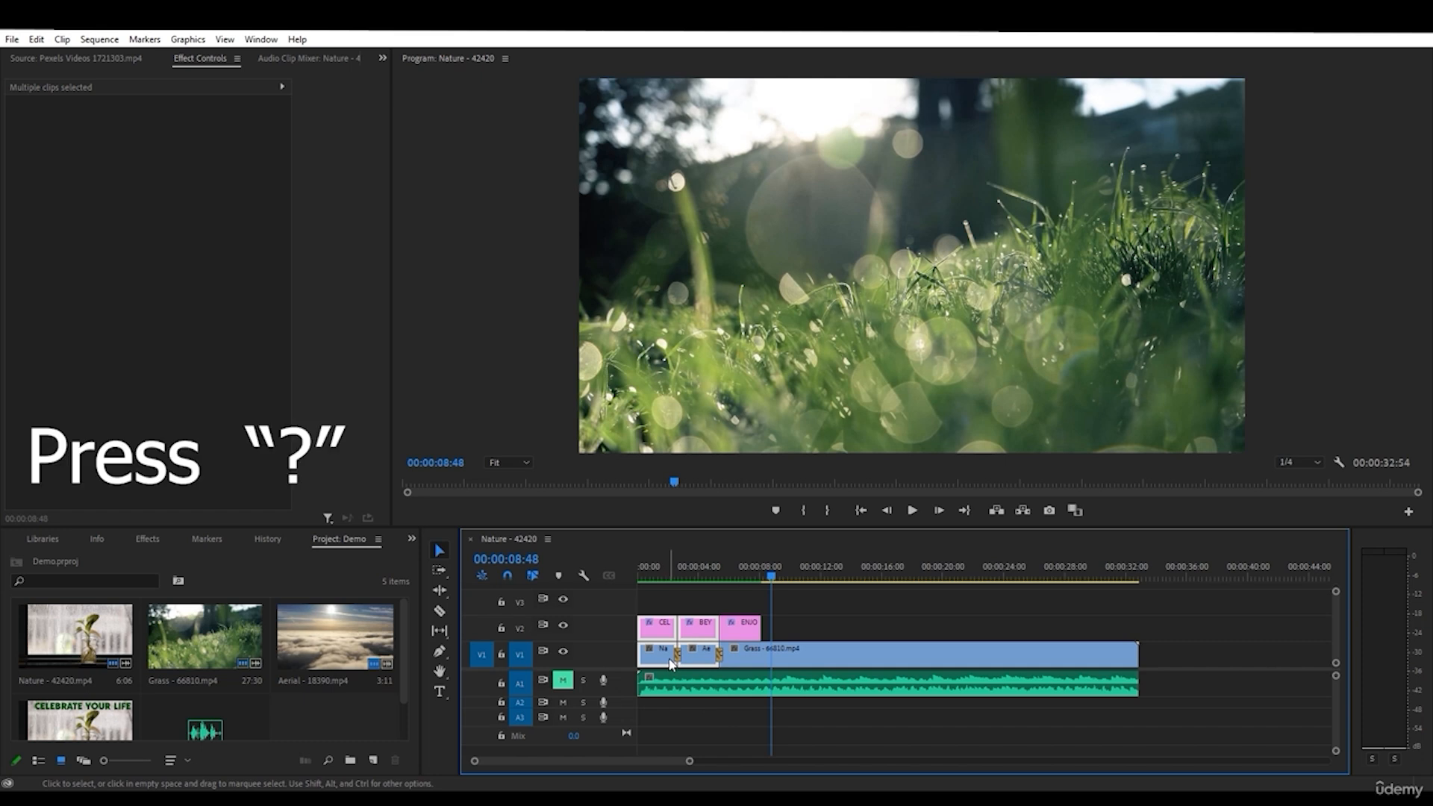
pyautogui.press('/')
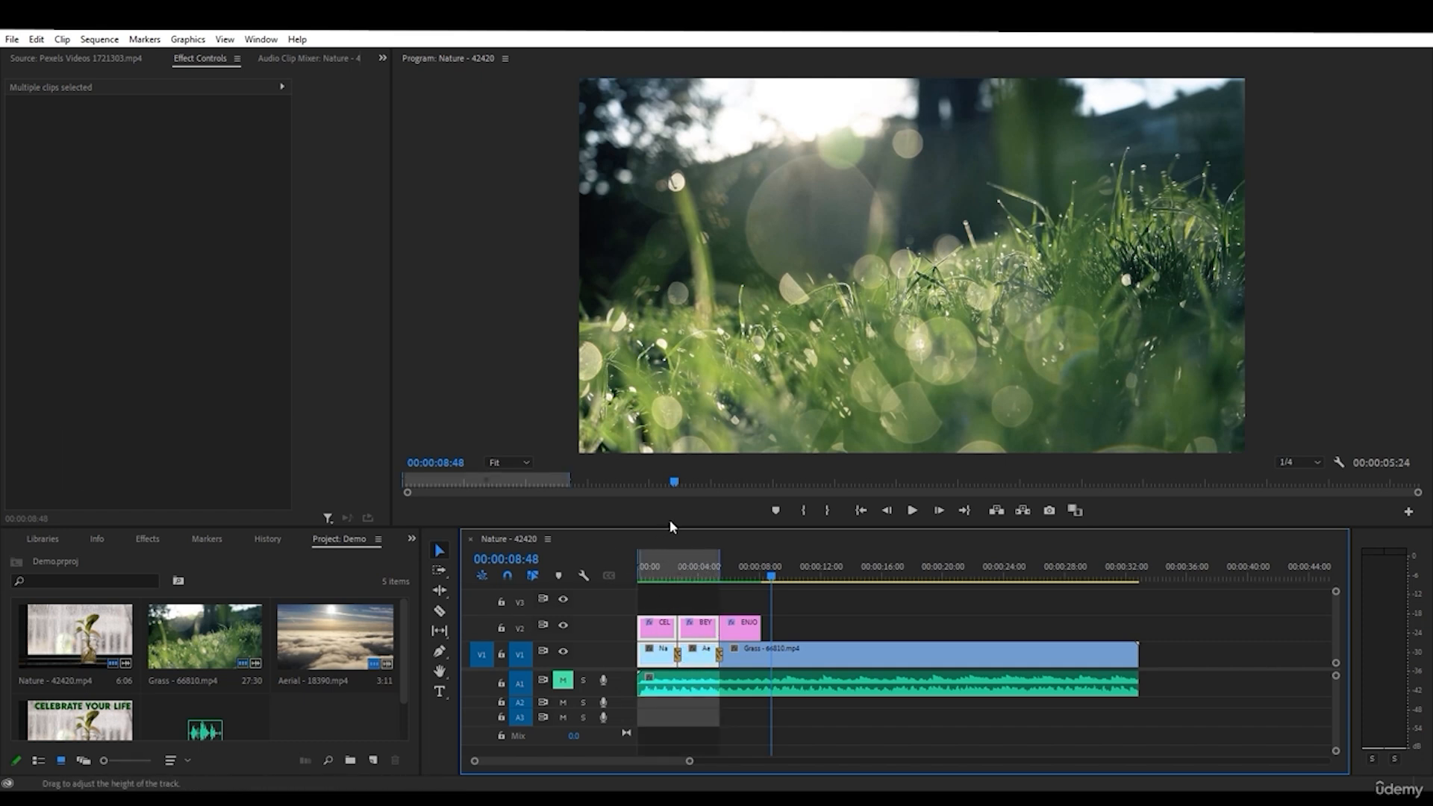
pyautogui.click(12, 39)
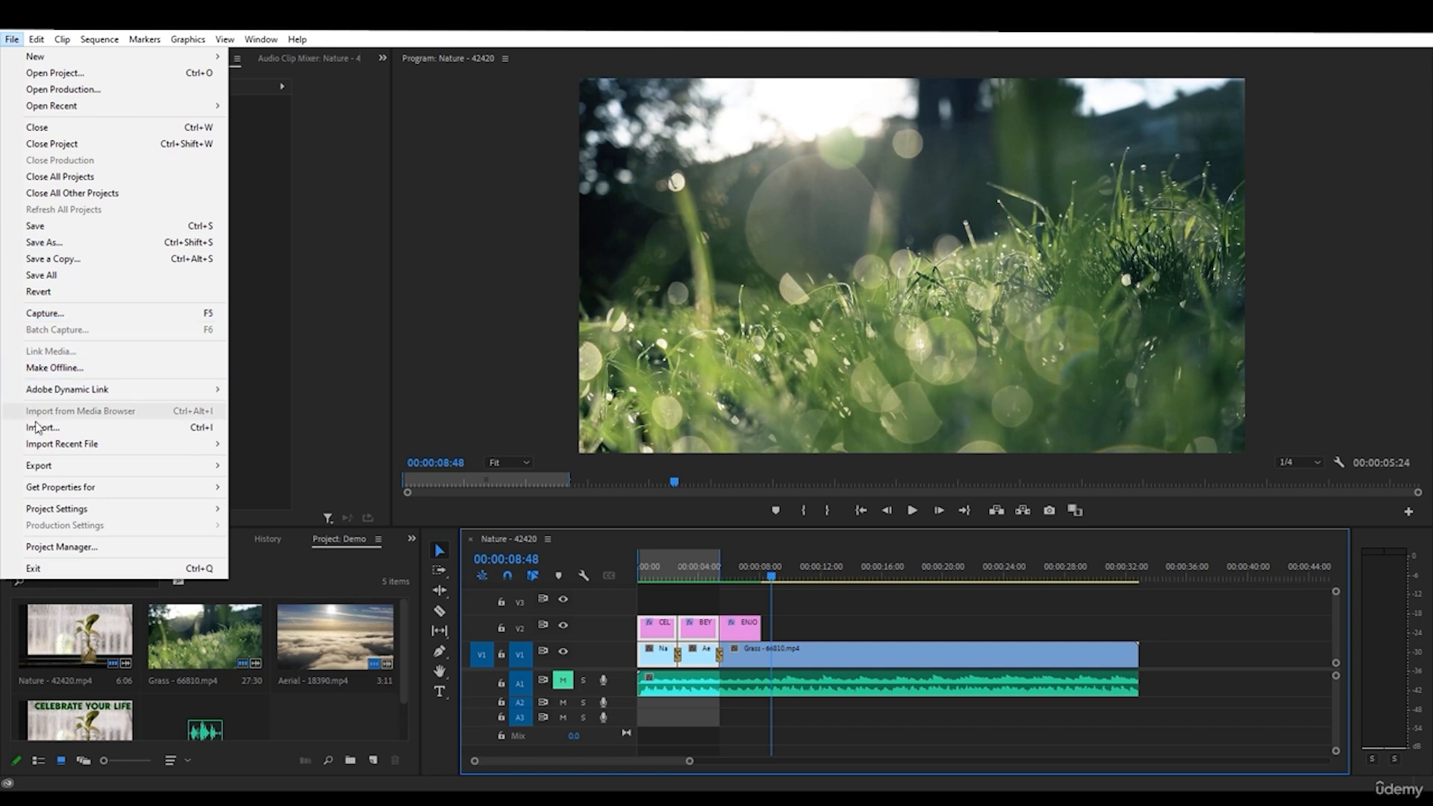
pyautogui.moveTo(94, 466)
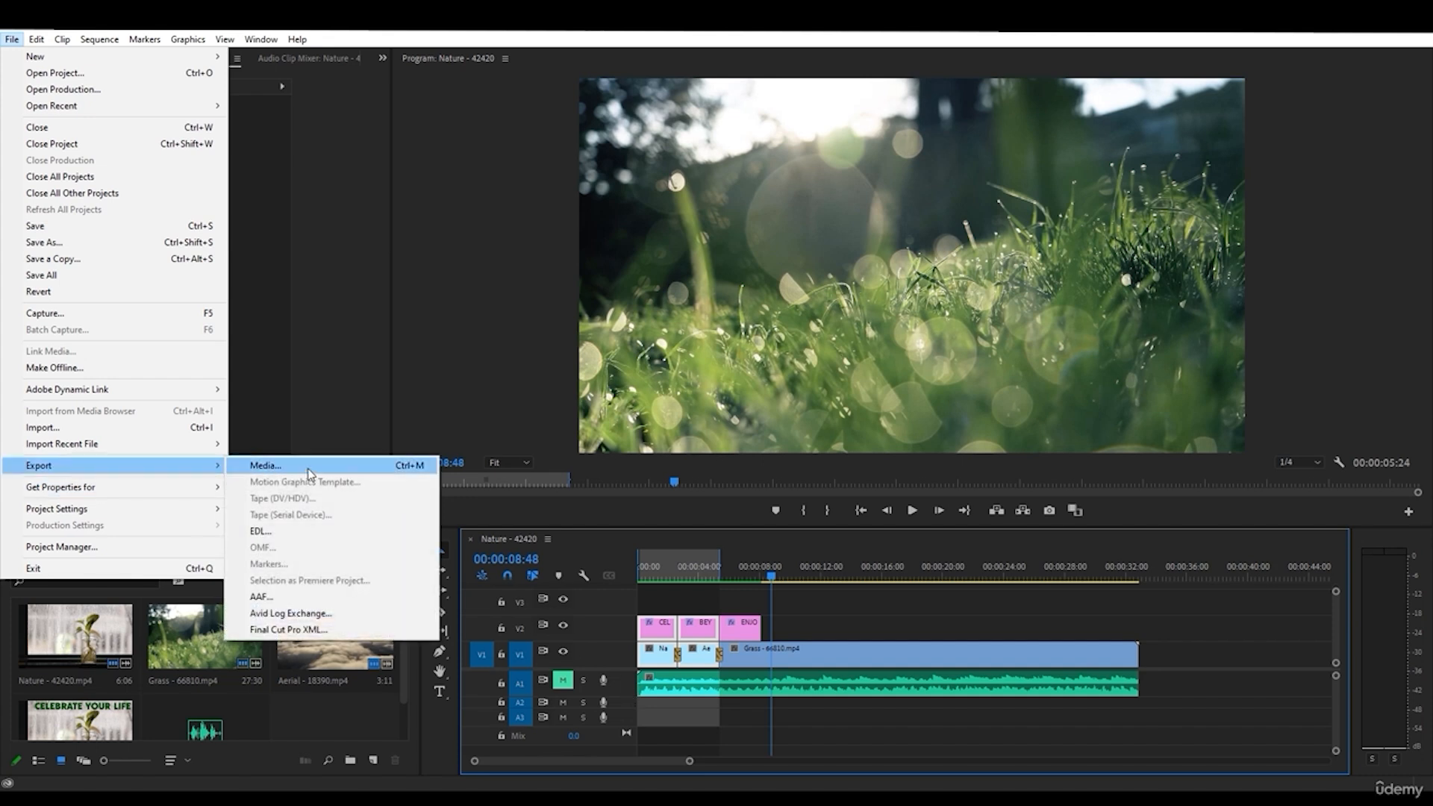
pyautogui.click(741, 588)
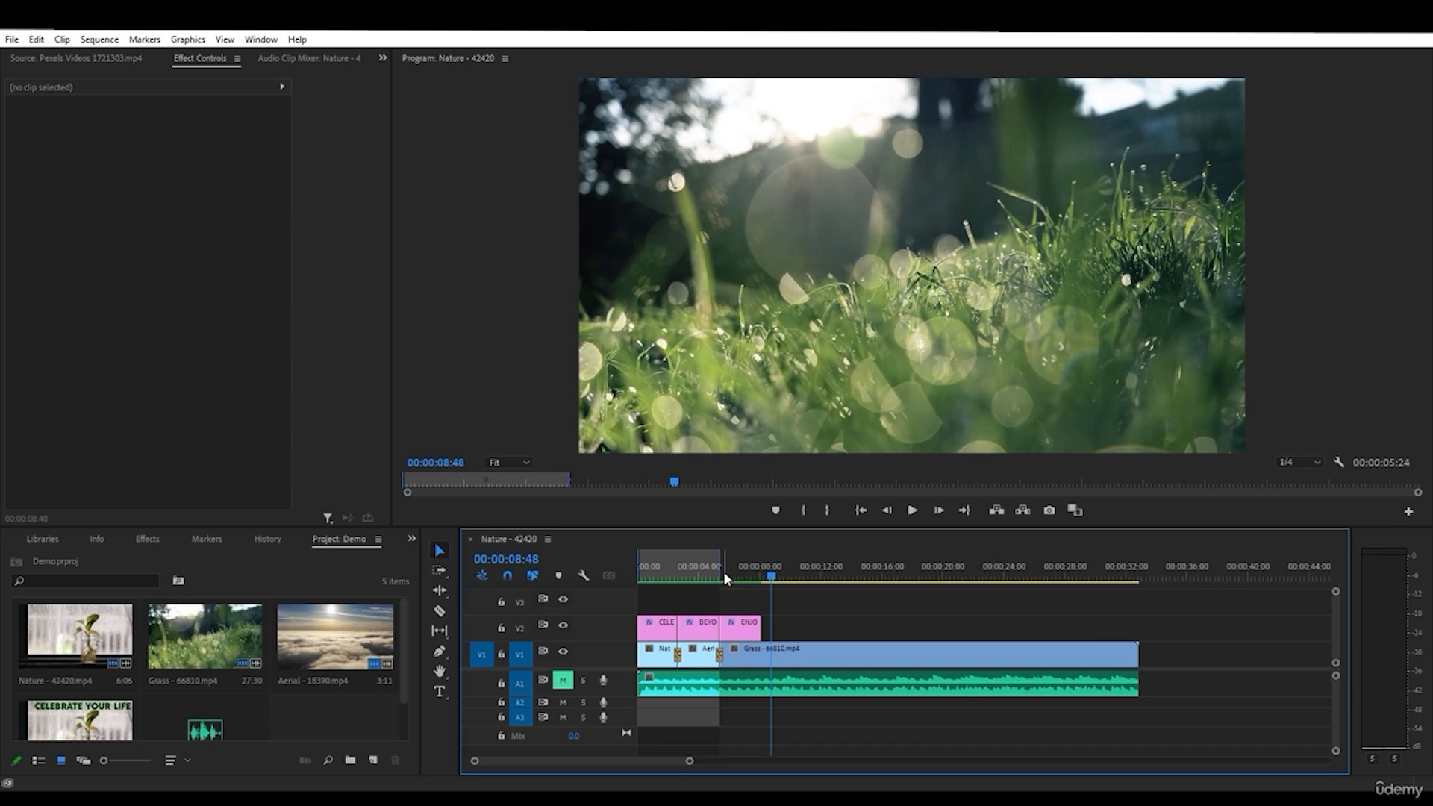
pyautogui.hotkey('ctrl', 'shift', 'x')
pyautogui.moveTo(694, 566); pyautogui.dragTo(910, 566)
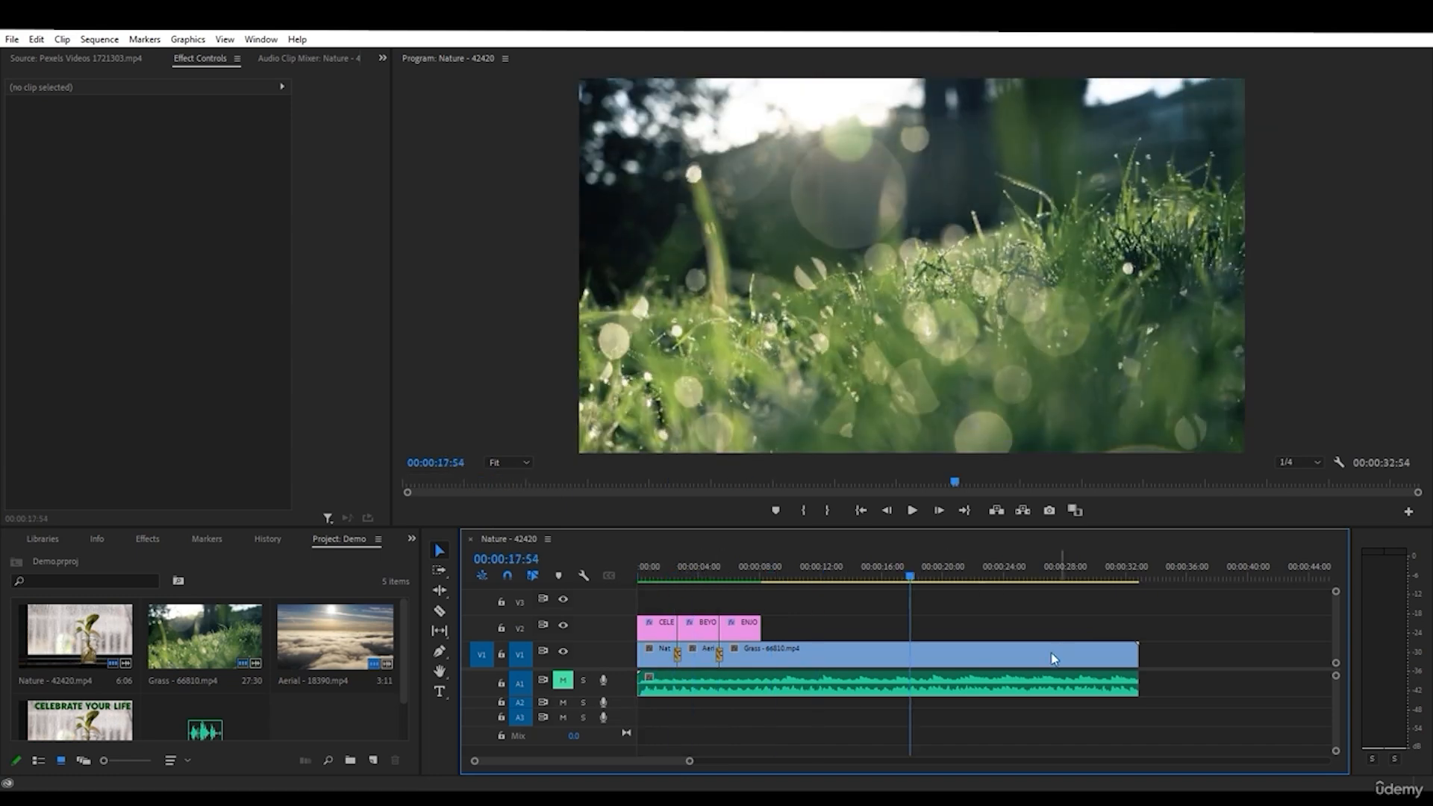
pyautogui.click(6, 40)
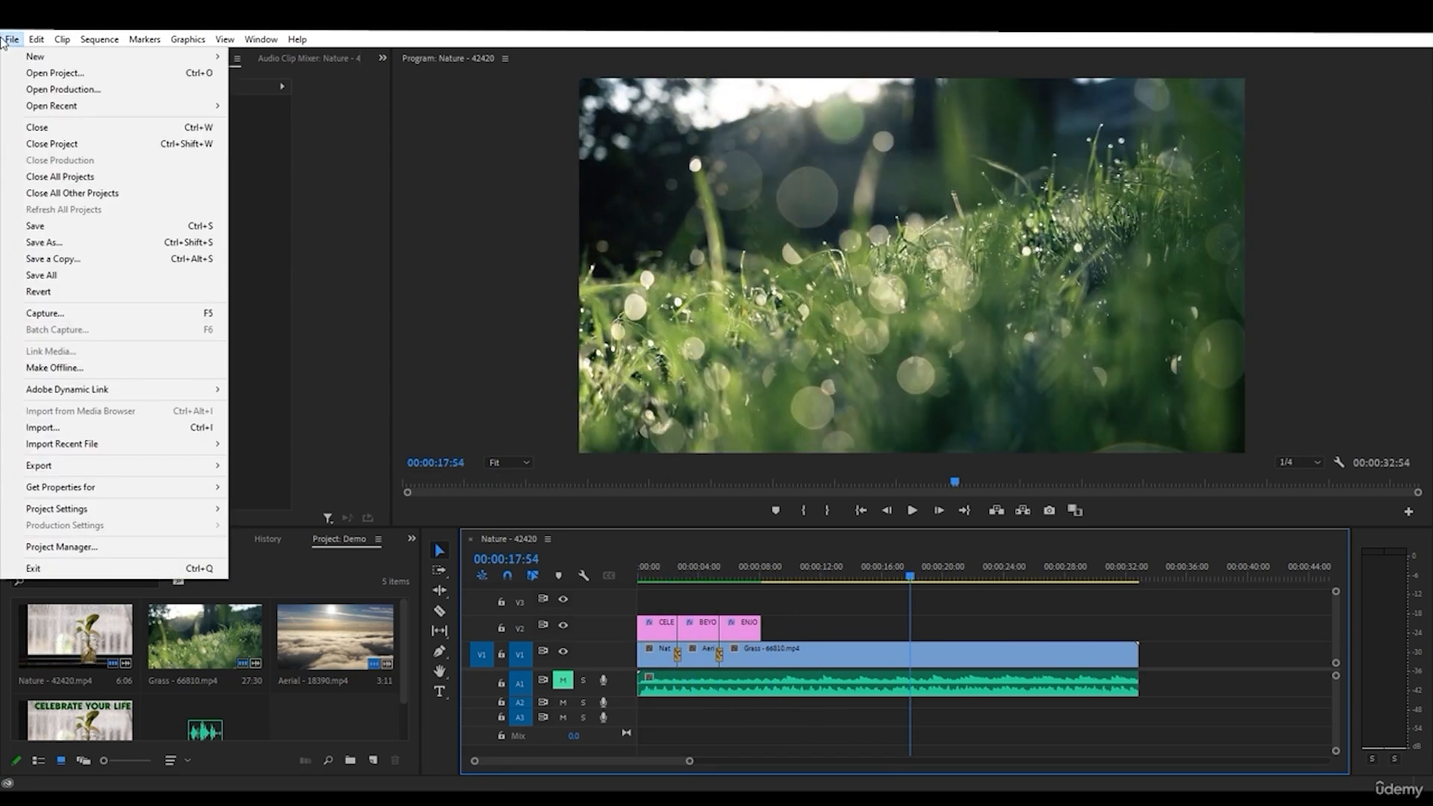
pyautogui.moveTo(51, 492)
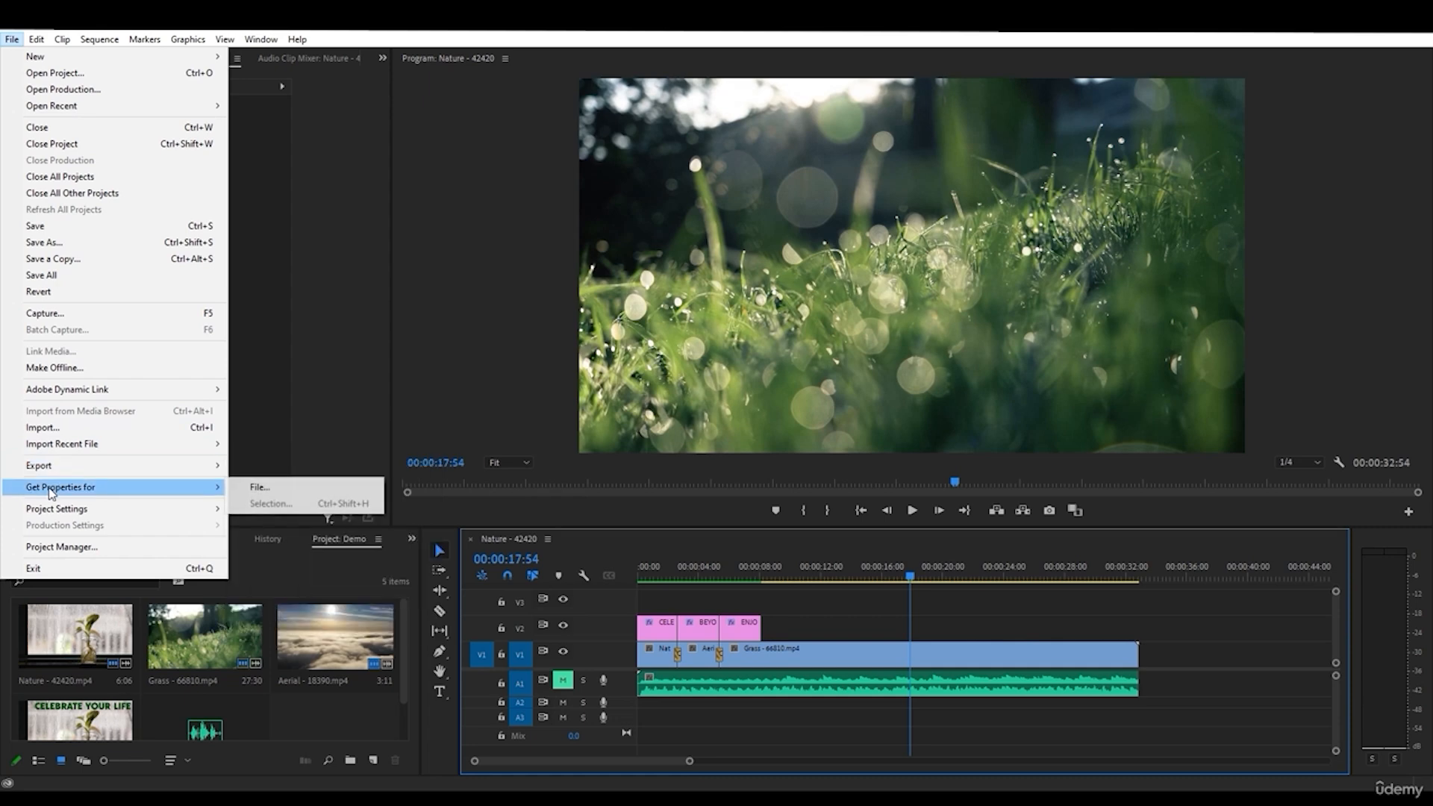
pyautogui.click(864, 603)
# - Mark a sequence In point at 00:00:01:13 and an Out point at 00:00:15:04
pyautogui.click(928, 571)
pyautogui.click(681, 568)
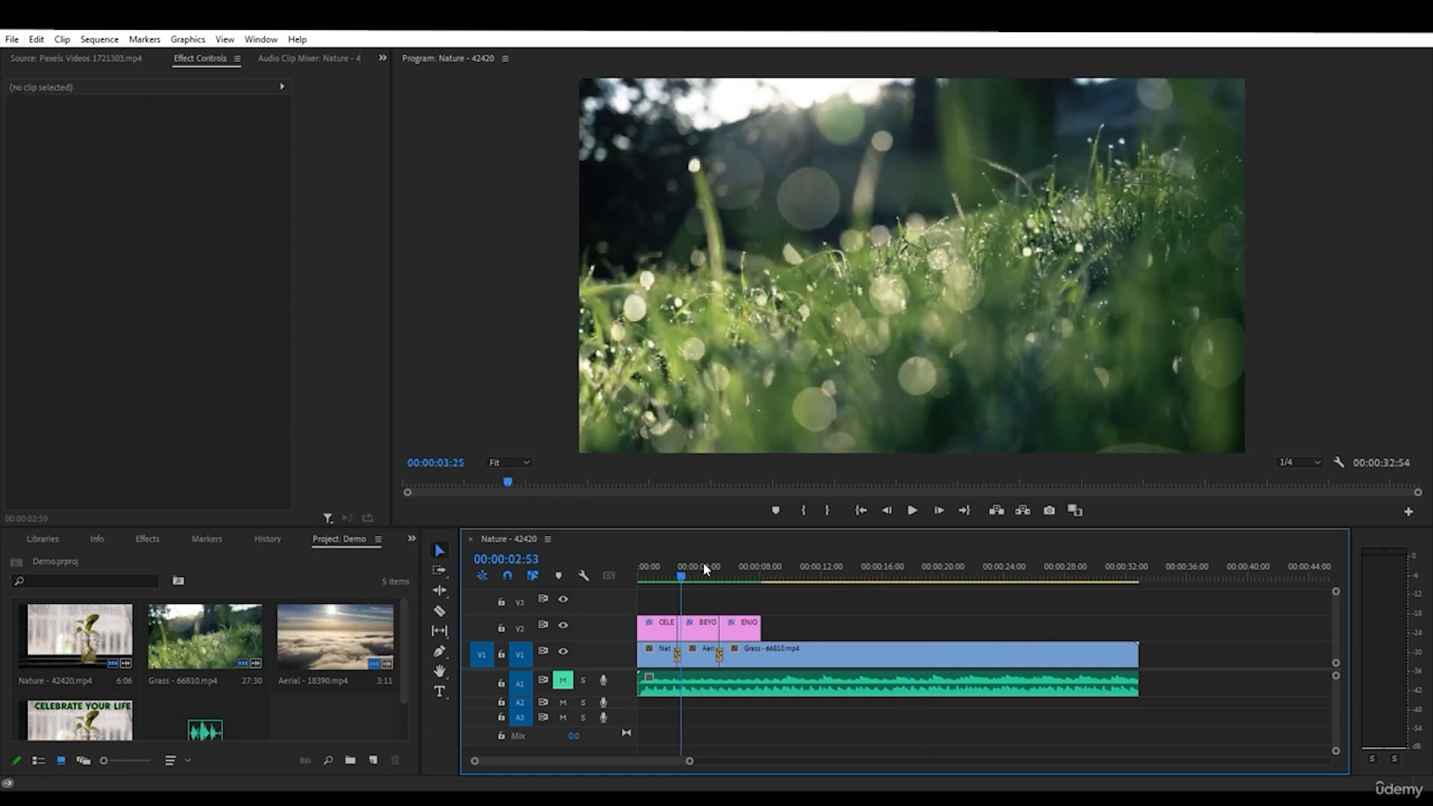
pyautogui.moveTo(703, 564)
pyautogui.mouseDown()
pyautogui.moveTo(739, 563)
pyautogui.moveTo(676, 570)
pyautogui.mouseUp()
pyautogui.click(658, 572)
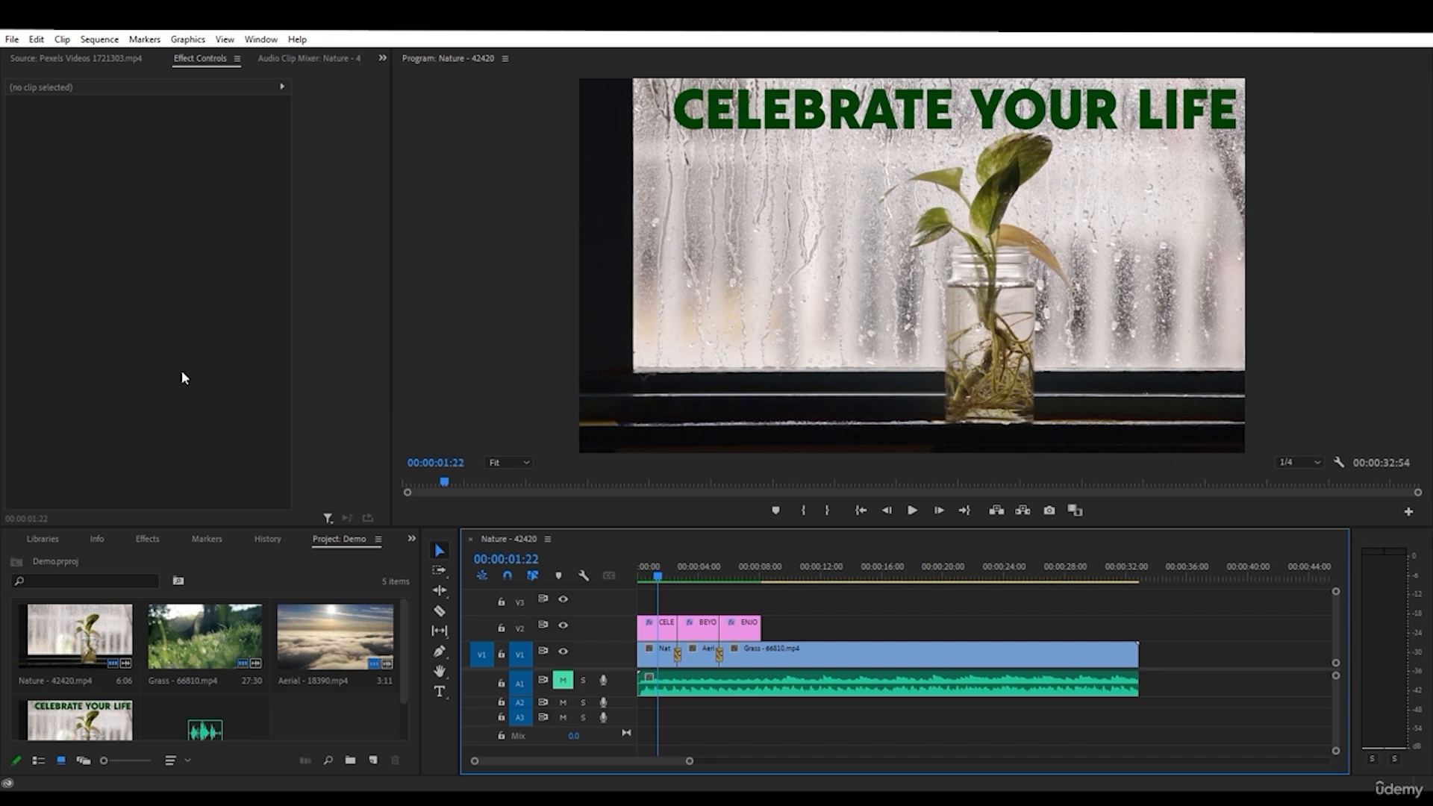
pyautogui.click(656, 572)
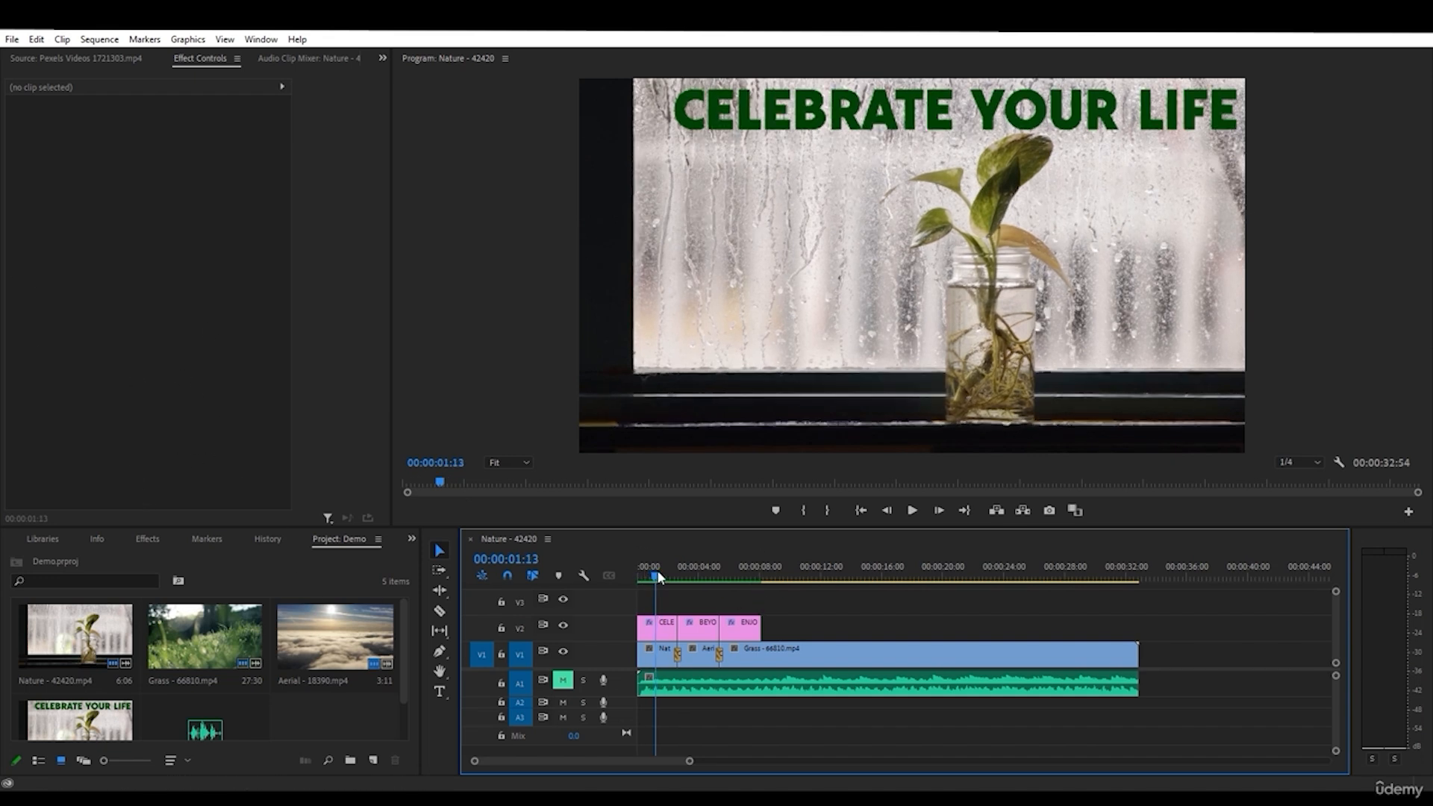
pyautogui.click(806, 521)
pyautogui.moveTo(651, 576); pyautogui.dragTo(857, 565)
pyautogui.click(828, 510)
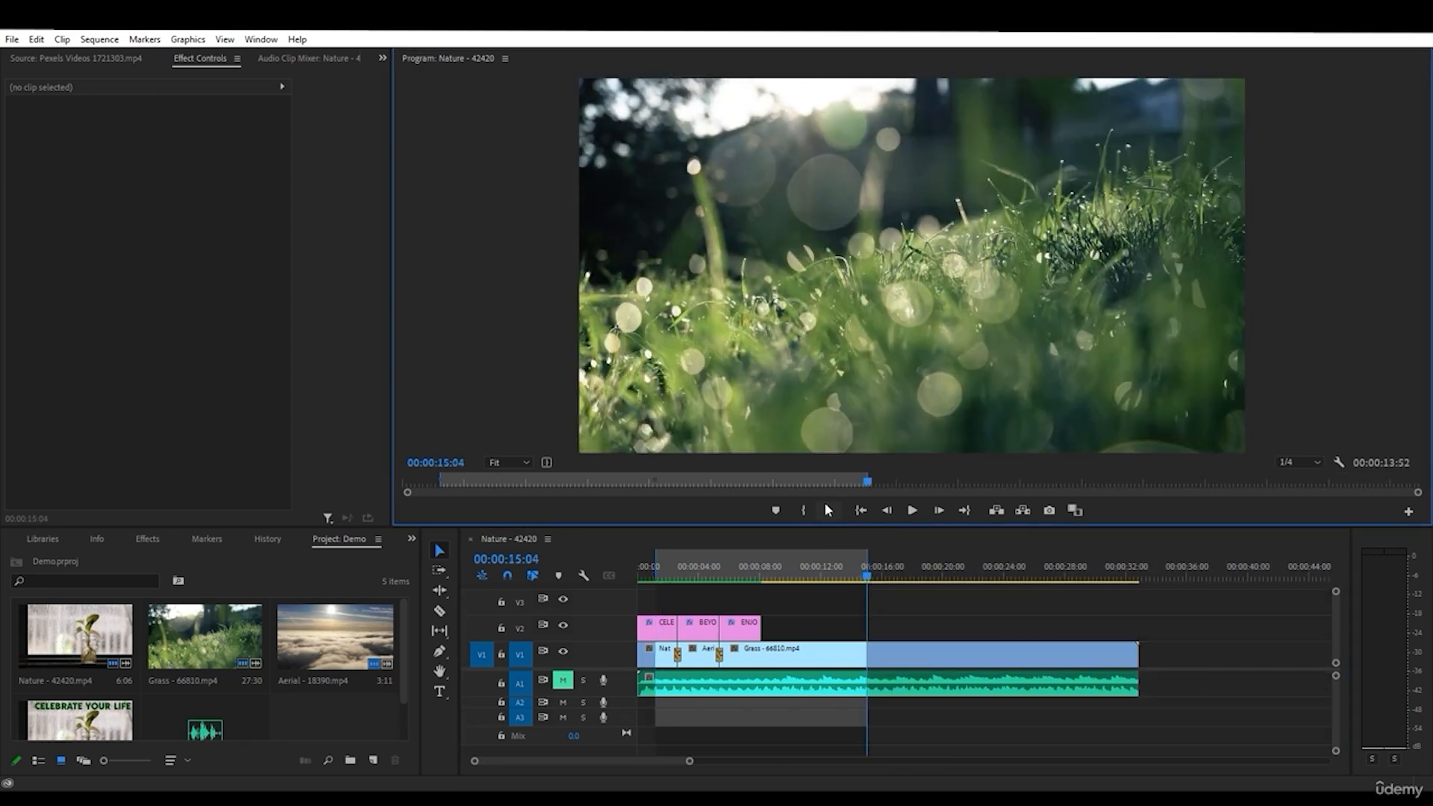
# - Extend the In–Out range at both ends to cover the whole sequence, from its start to the end of the last clip
pyautogui.moveTo(864, 579); pyautogui.dragTo(799, 575)
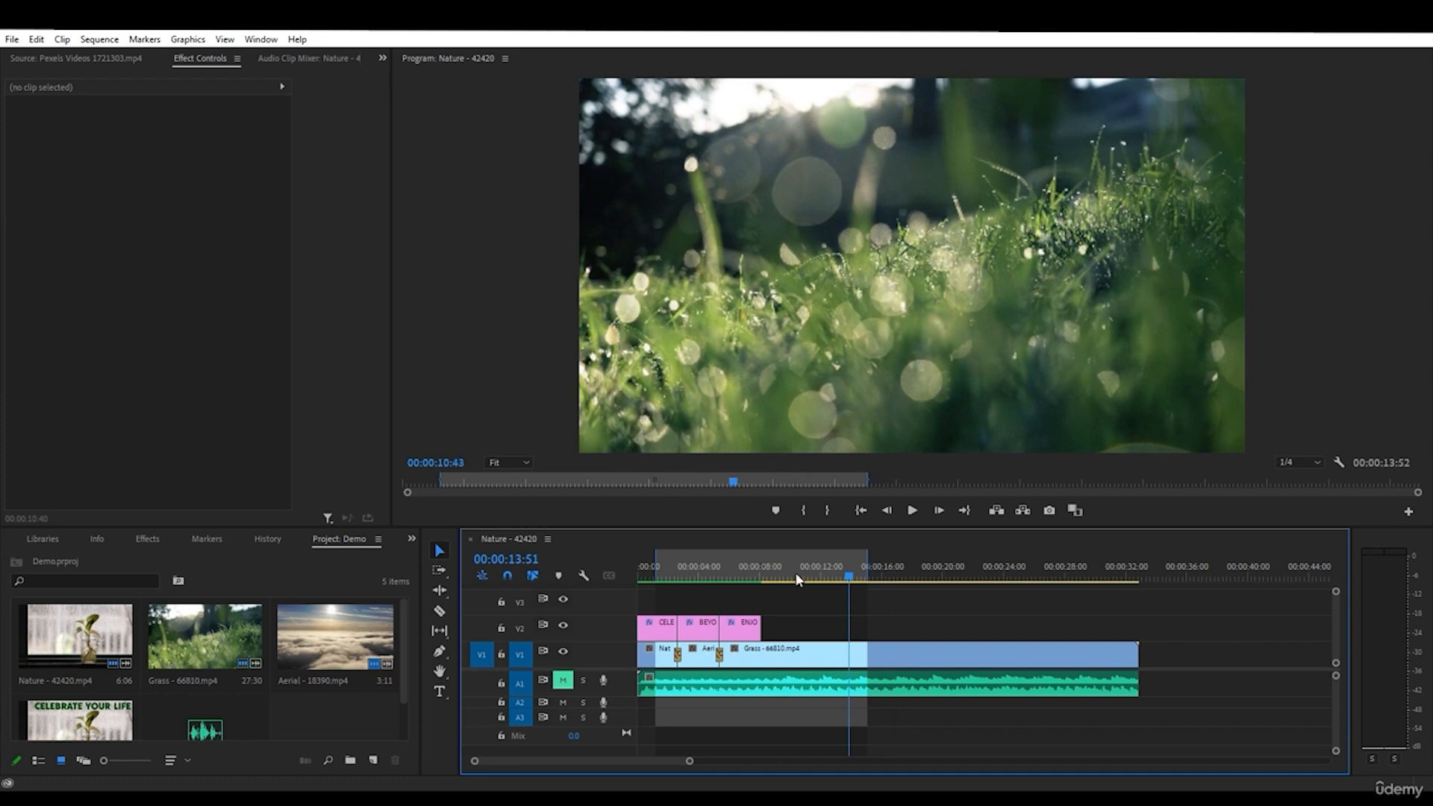
pyautogui.click(10, 37)
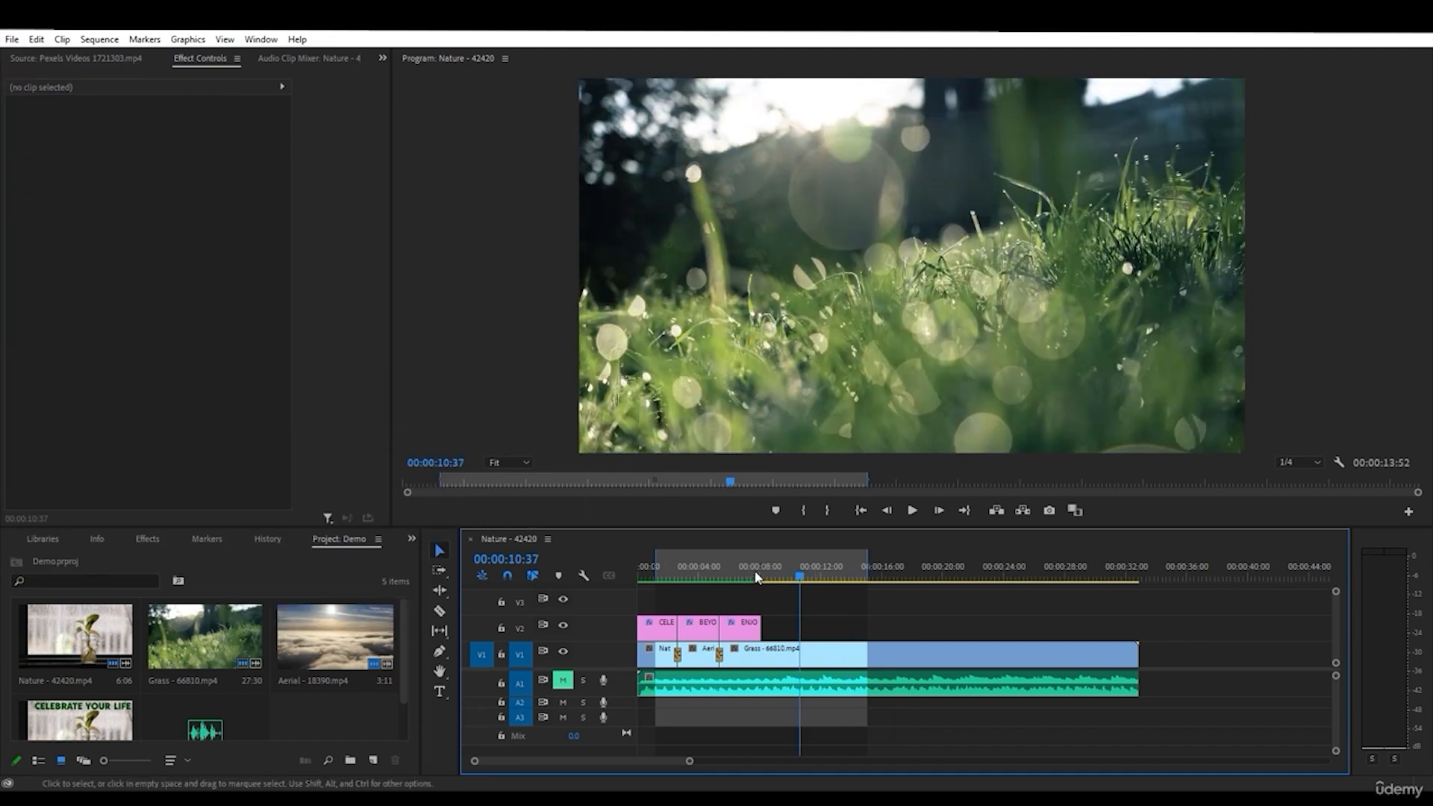
pyautogui.click(866, 570)
pyautogui.moveTo(866, 572); pyautogui.dragTo(1144, 573)
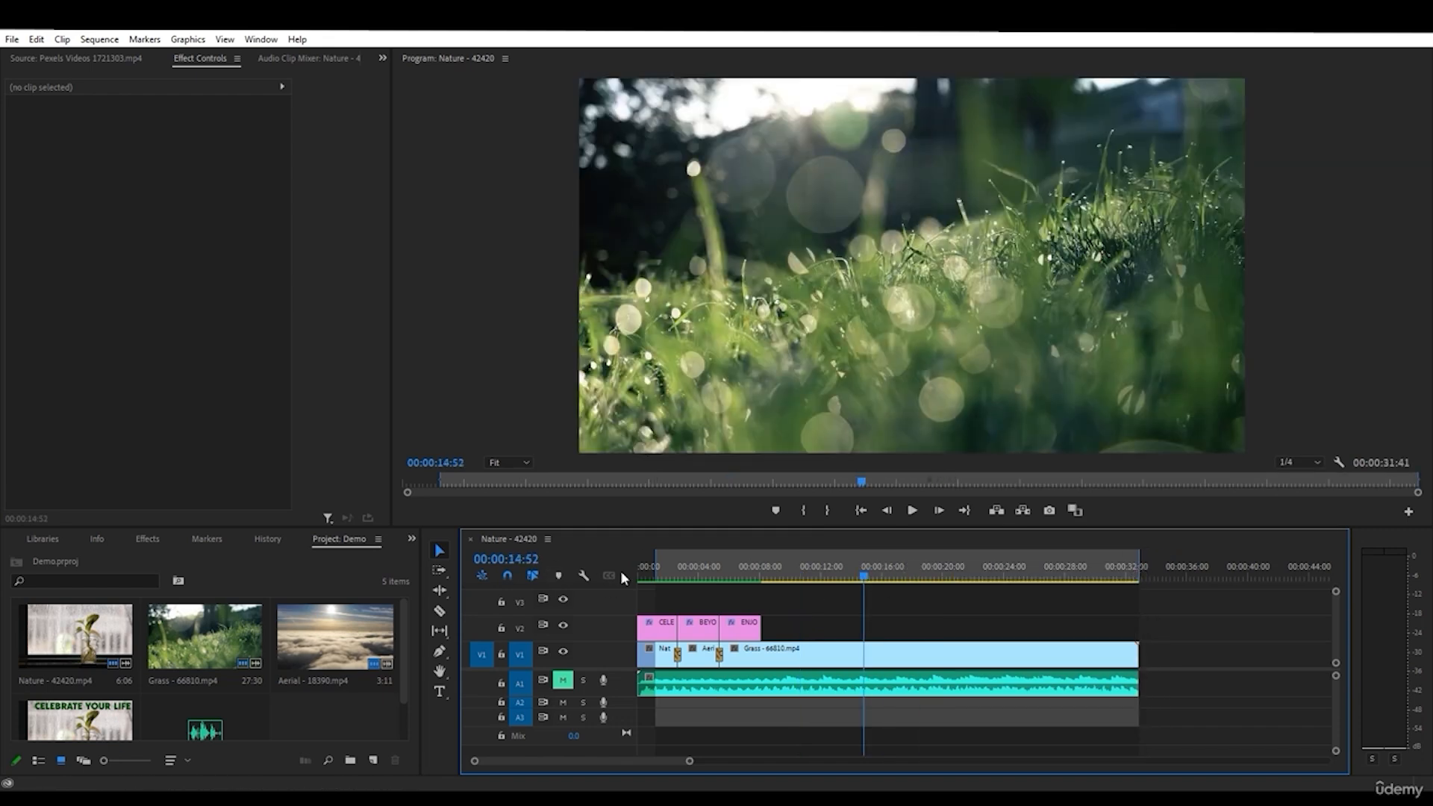
pyautogui.moveTo(657, 571); pyautogui.dragTo(639, 573)
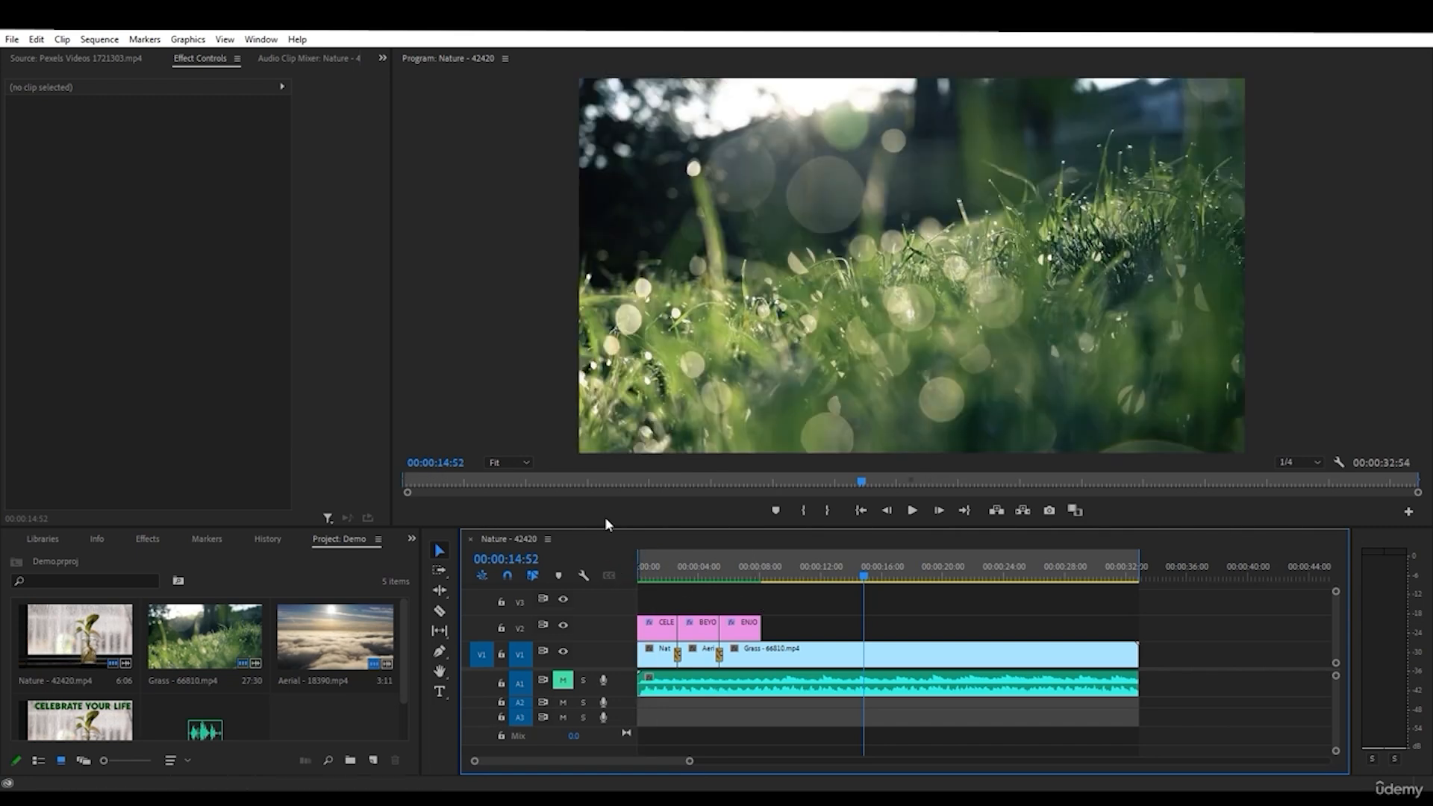
# - Open the media export settings for the sequence and compare the Source and Output previews
pyautogui.click(10, 38)
pyautogui.moveTo(84, 465)
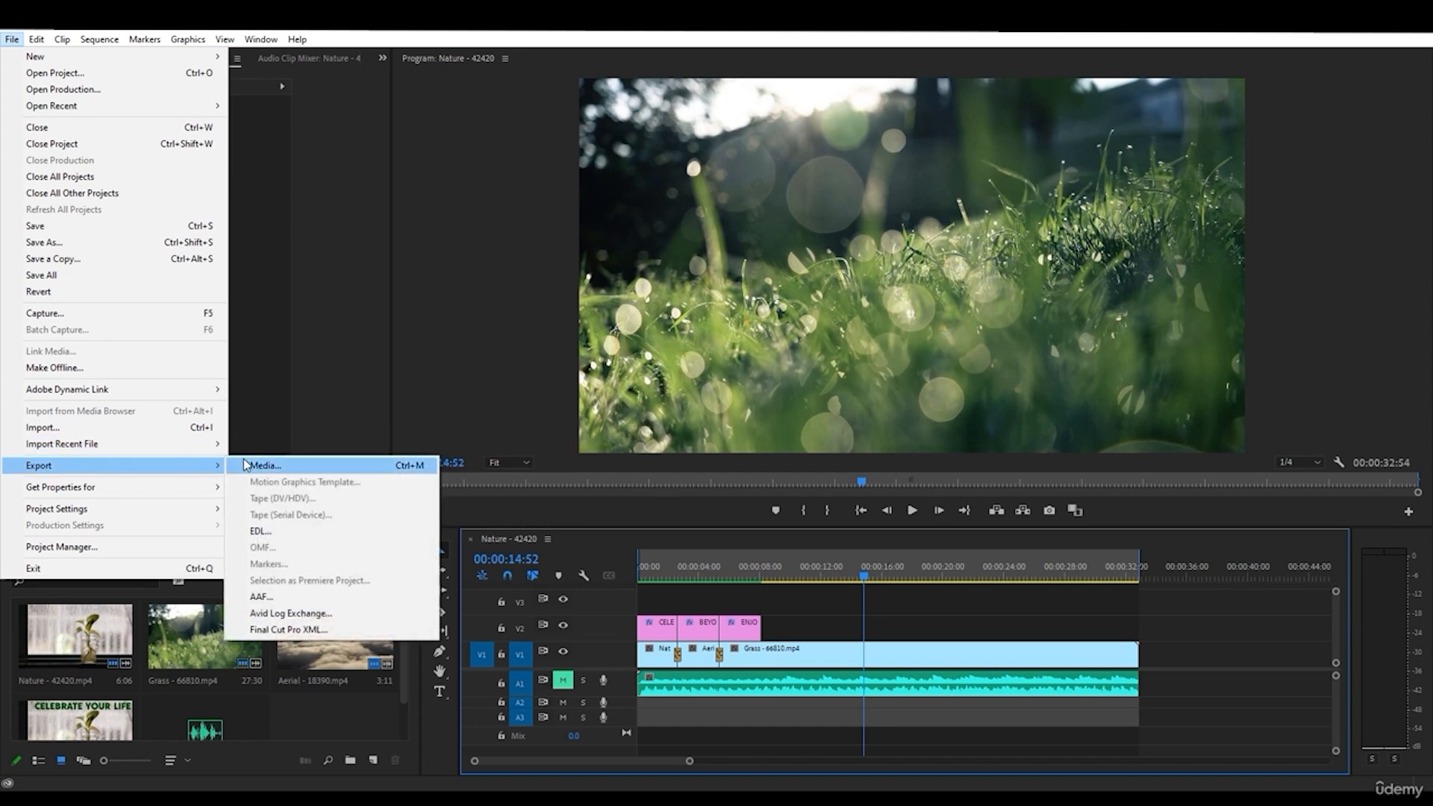
pyautogui.click(246, 466)
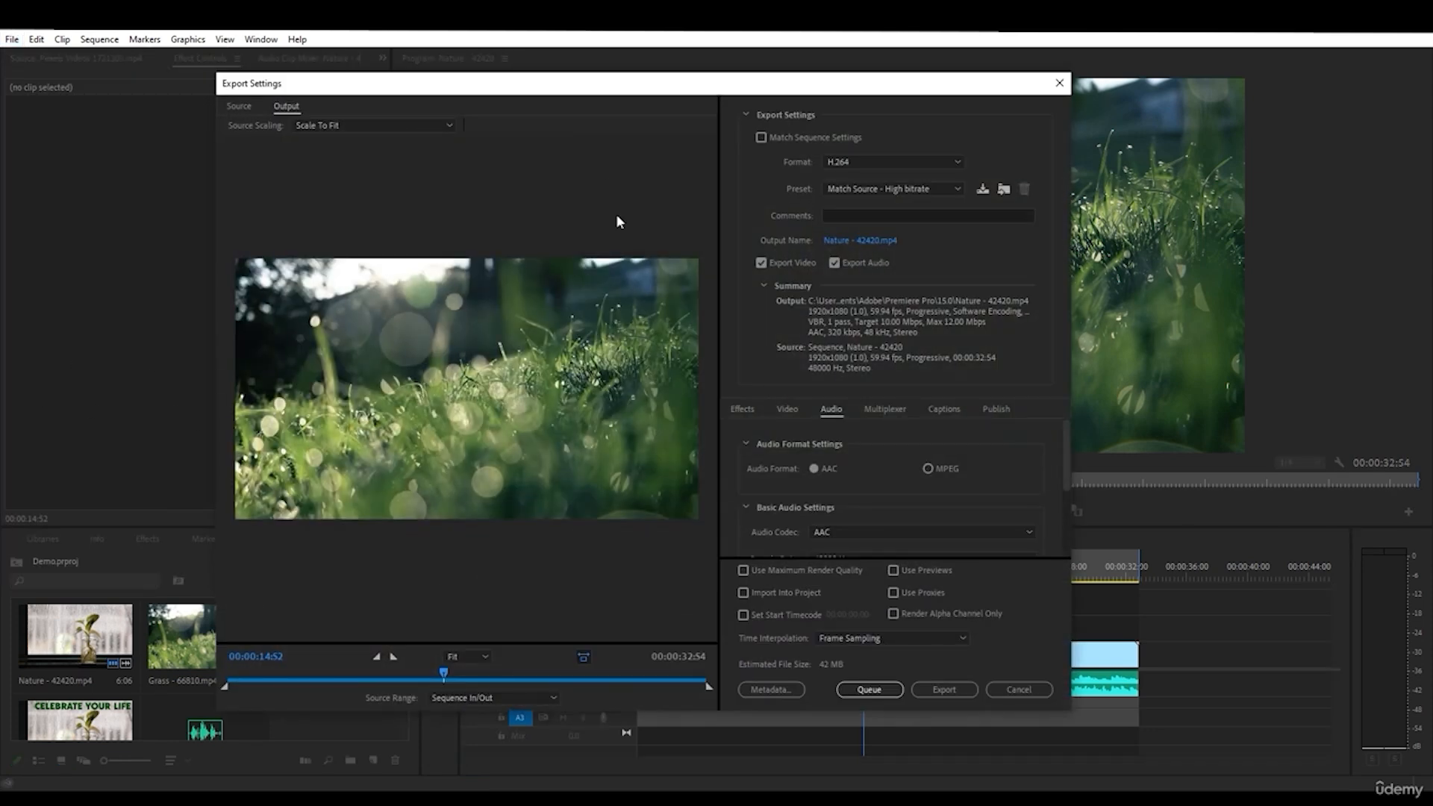
pyautogui.moveTo(591, 94)
pyautogui.mouseDown()
pyautogui.moveTo(616, 128)
pyautogui.moveTo(591, 114)
pyautogui.mouseUp()
pyautogui.click(239, 126)
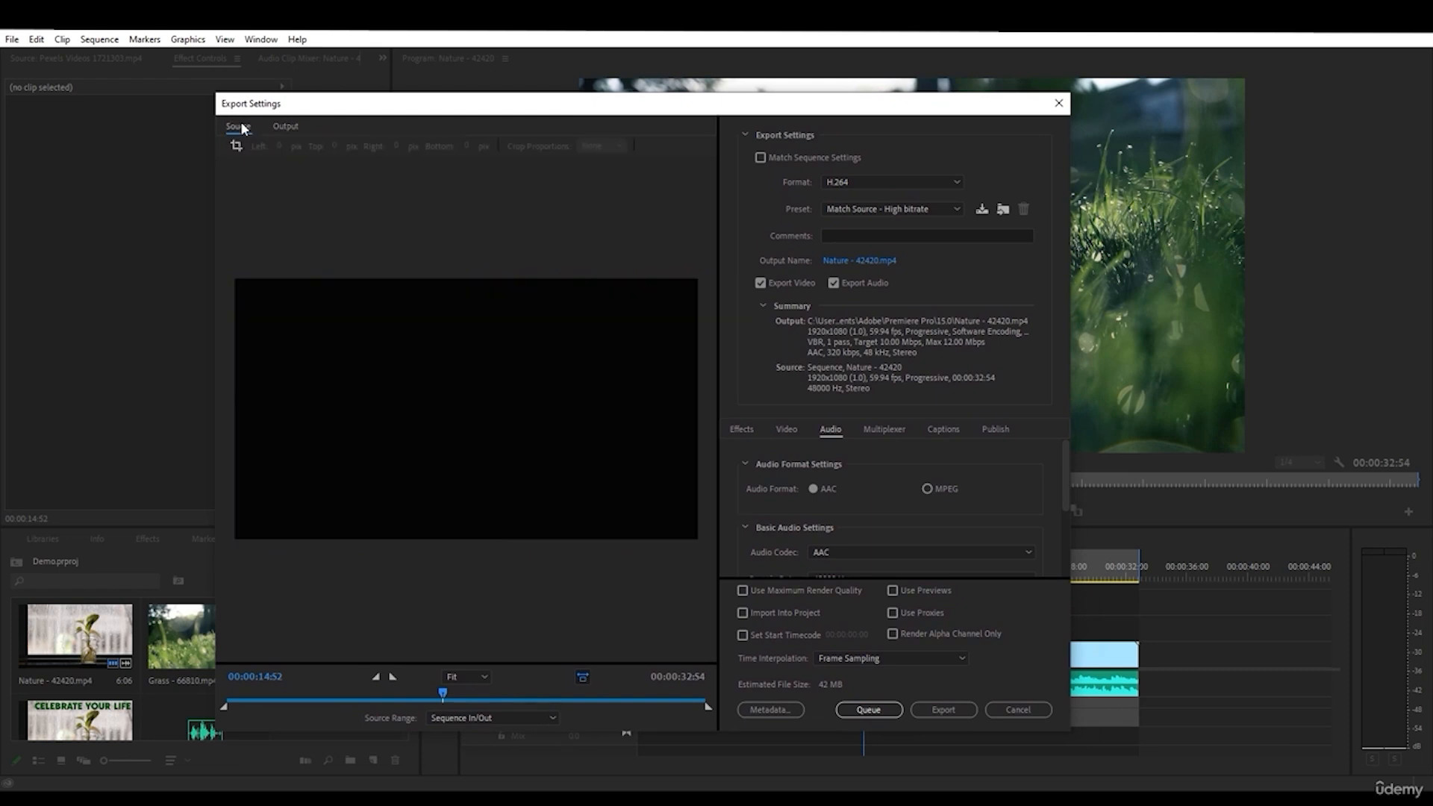
pyautogui.click(276, 128)
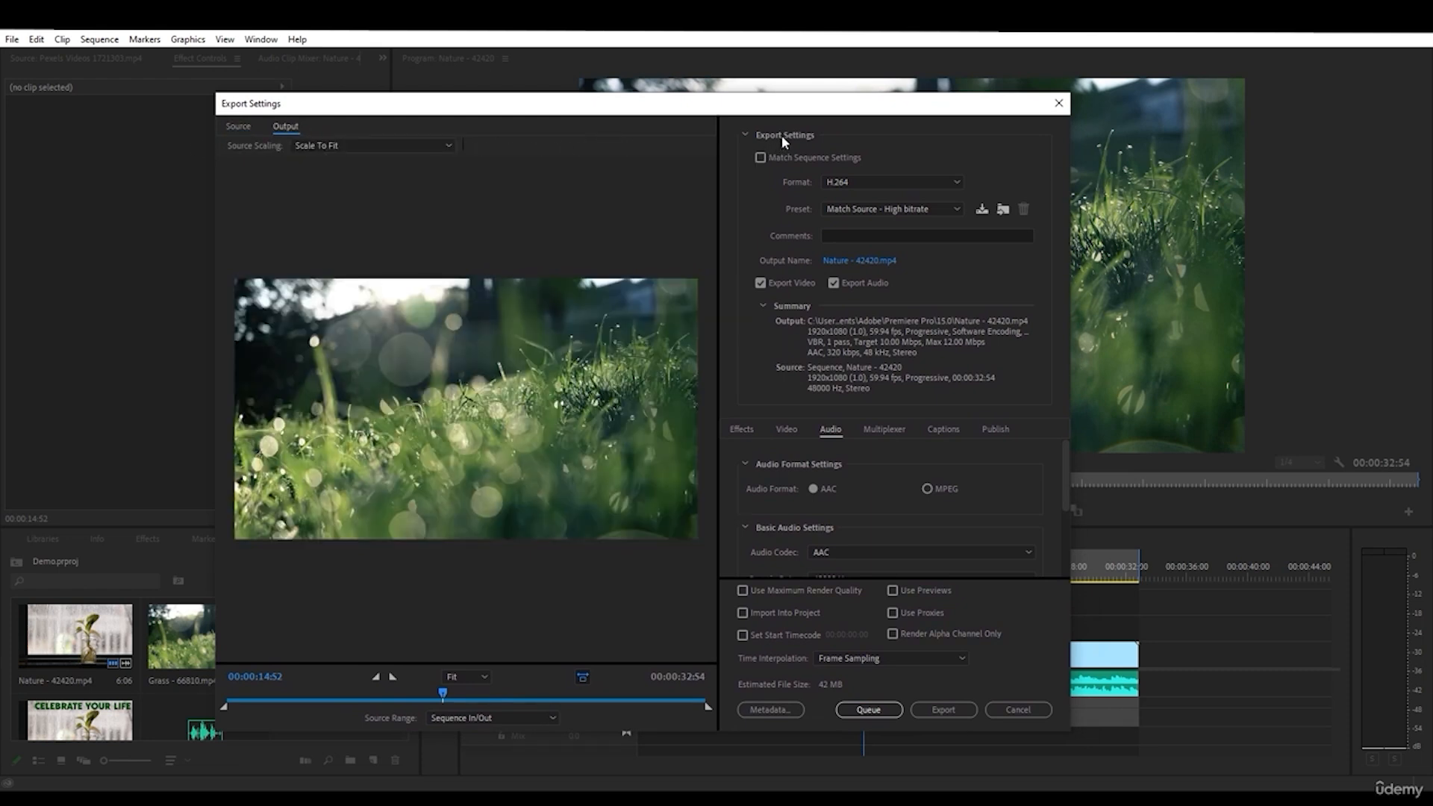
pyautogui.moveTo(769, 108); pyautogui.dragTo(737, 84)
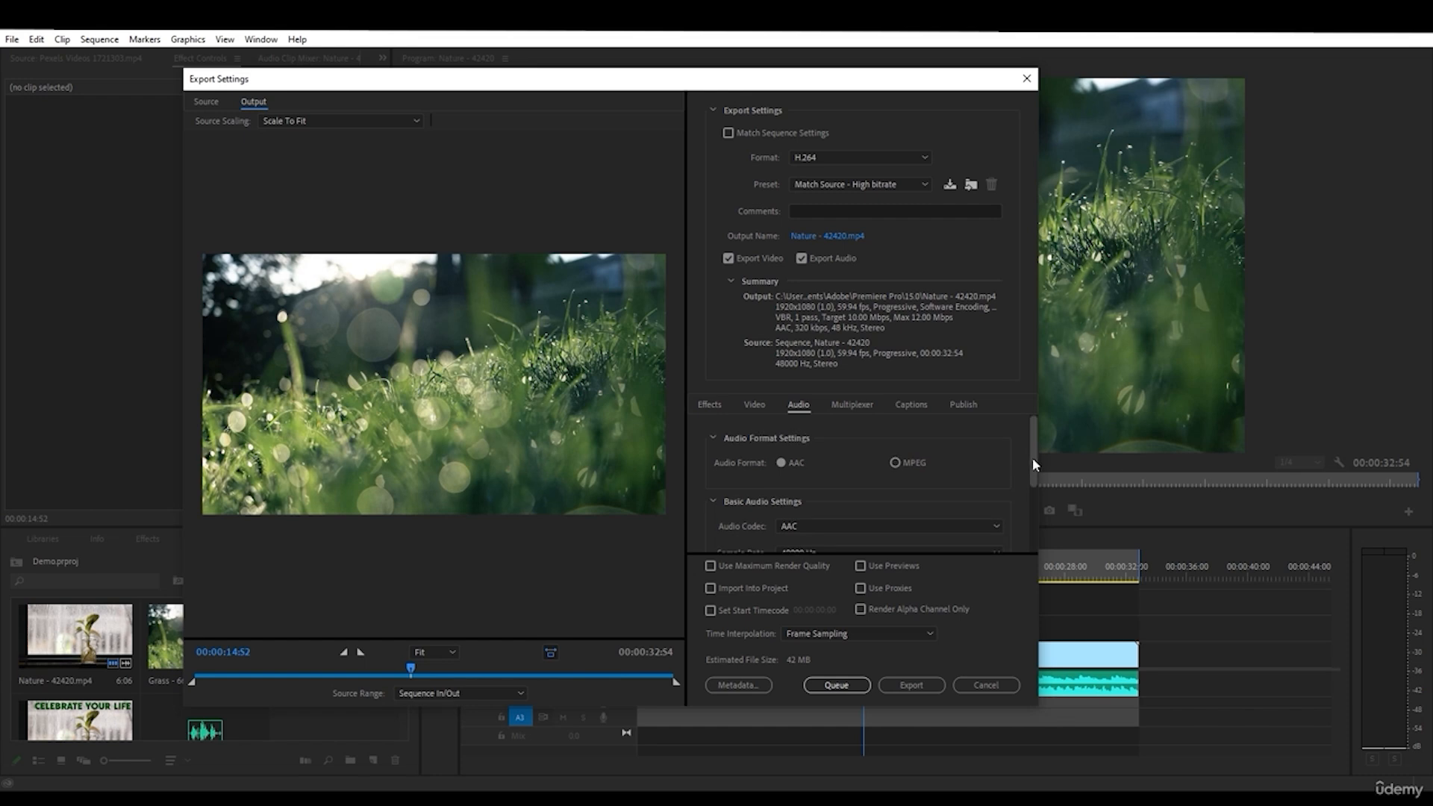
# - Scrub the export preview to 00:00:16:14 and adjust the range's start handle to make the source range Custom
pyautogui.click(642, 137)
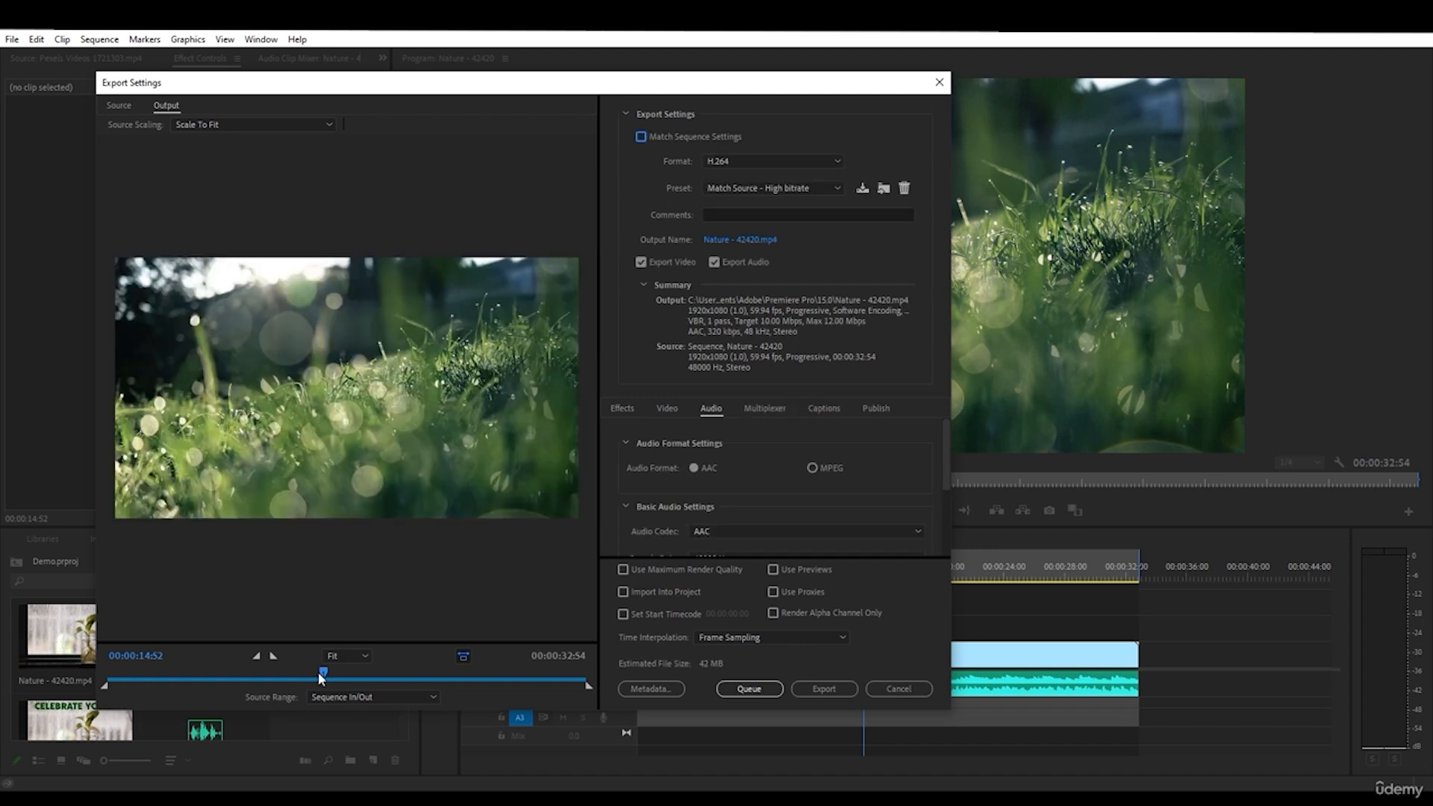
pyautogui.moveTo(324, 674)
pyautogui.mouseDown()
pyautogui.moveTo(155, 678)
pyautogui.moveTo(343, 686)
pyautogui.mouseUp()
pyautogui.moveTo(104, 685)
pyautogui.mouseDown()
pyautogui.moveTo(201, 687)
pyautogui.moveTo(87, 679)
pyautogui.mouseUp()
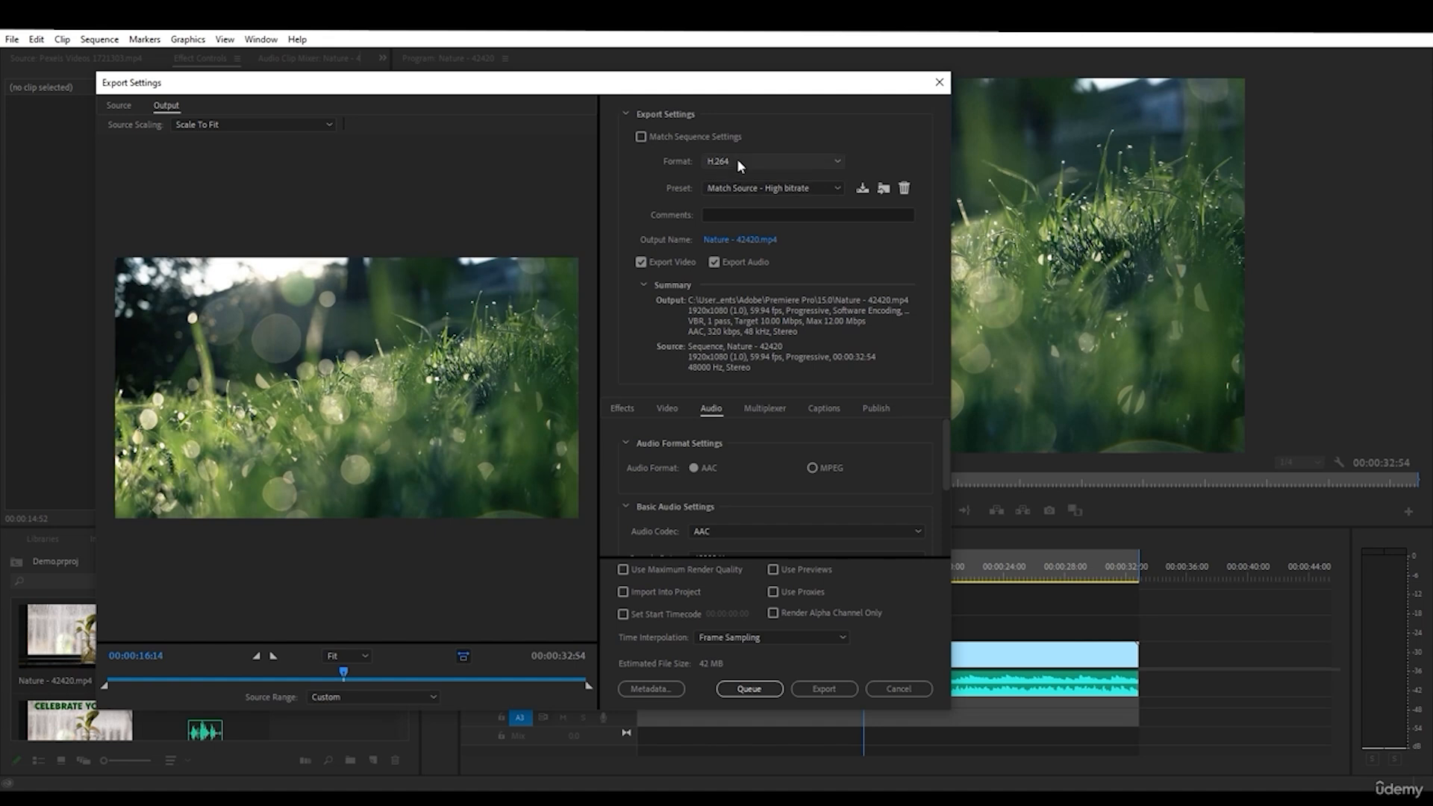
# - Choose the H.264 export format with the Match Source - Adaptive Medium Bitrate preset
pyautogui.click(737, 160)
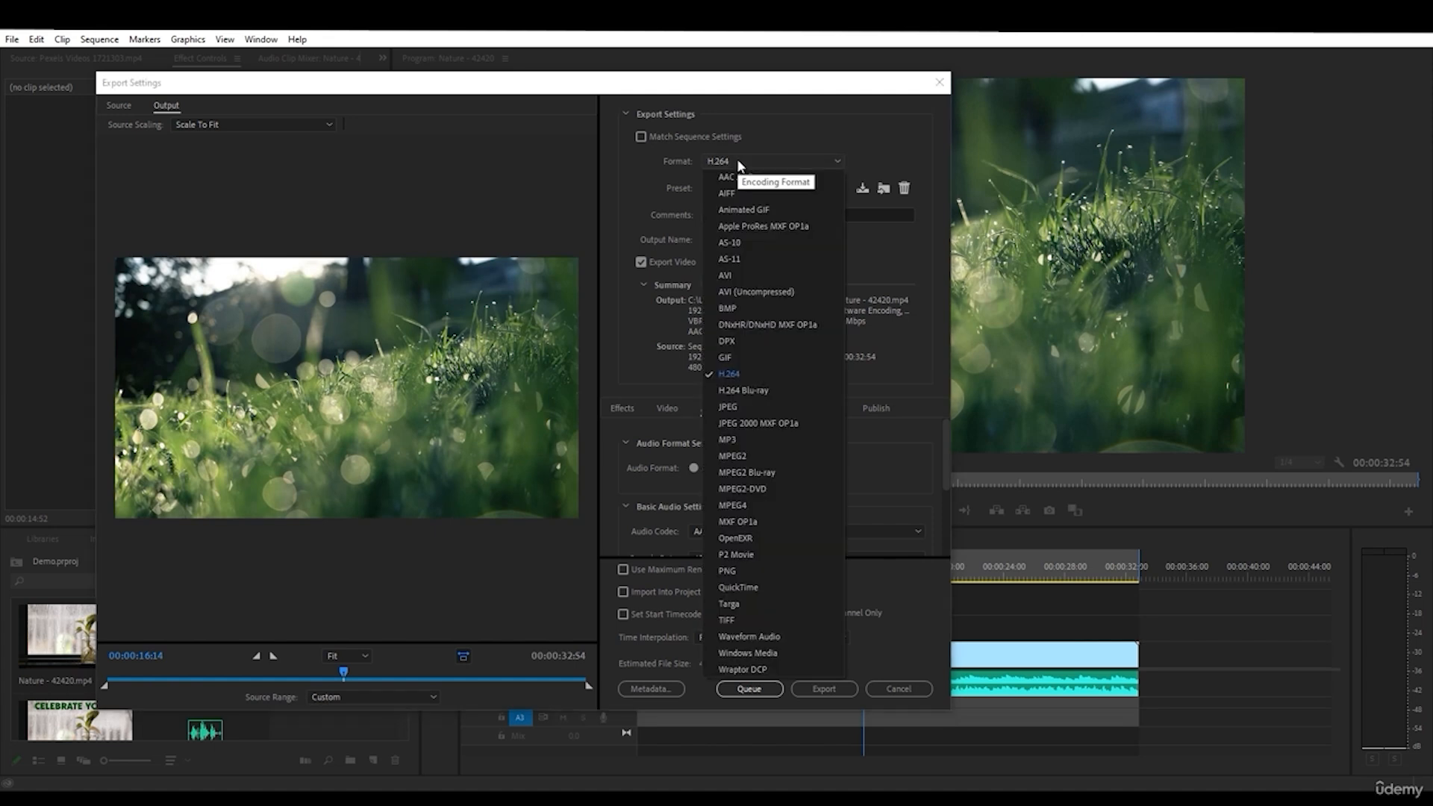
pyautogui.click(748, 374)
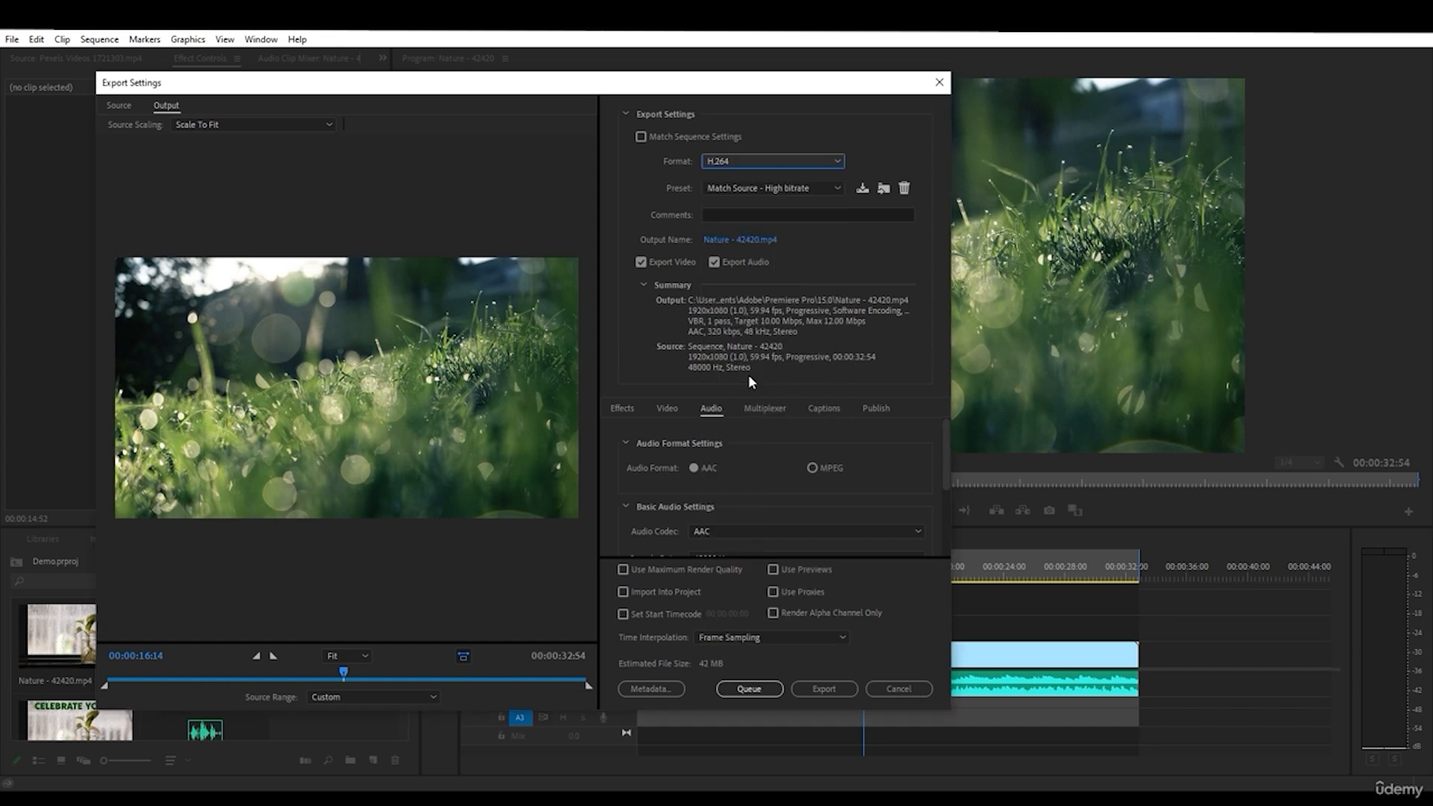
pyautogui.click(775, 187)
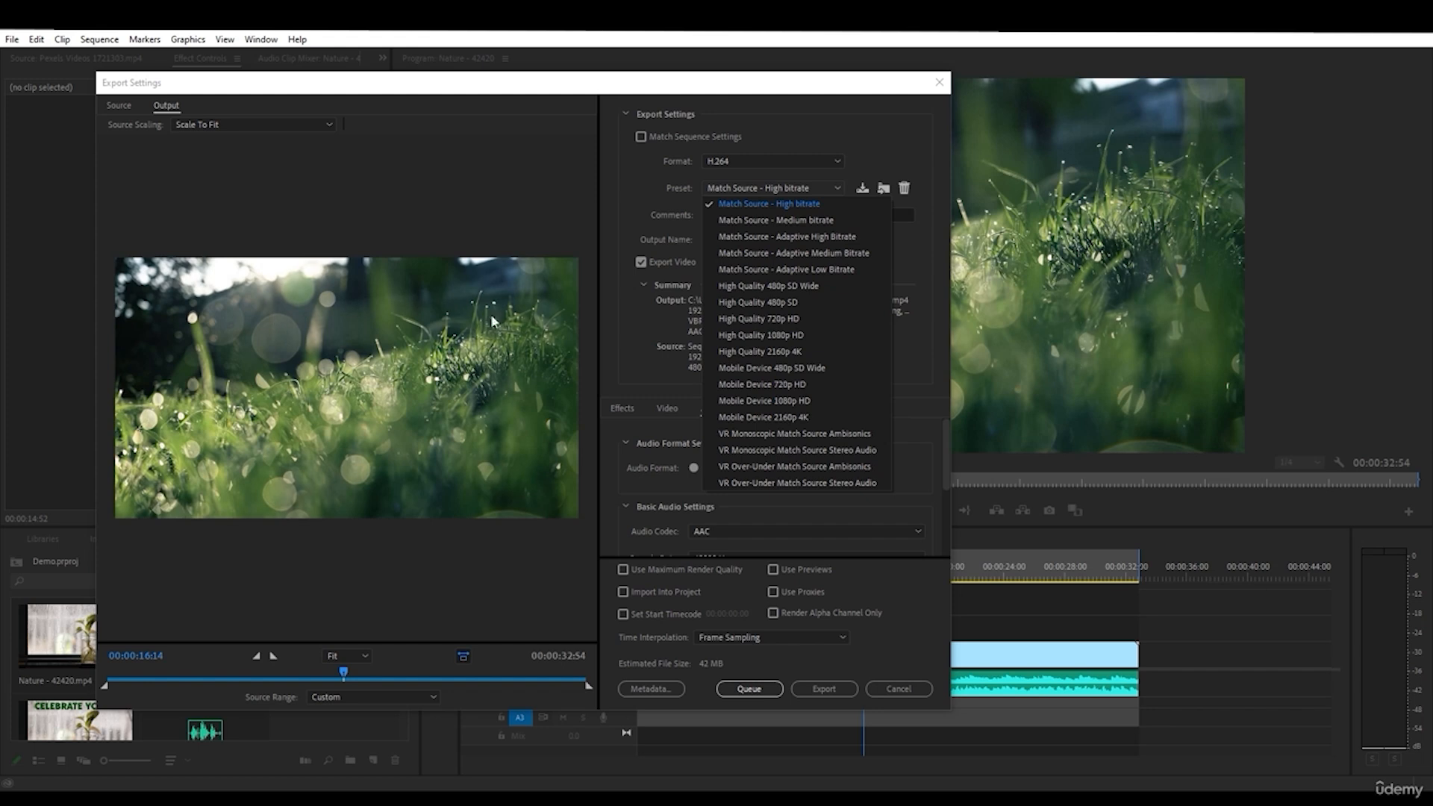
pyautogui.click(733, 246)
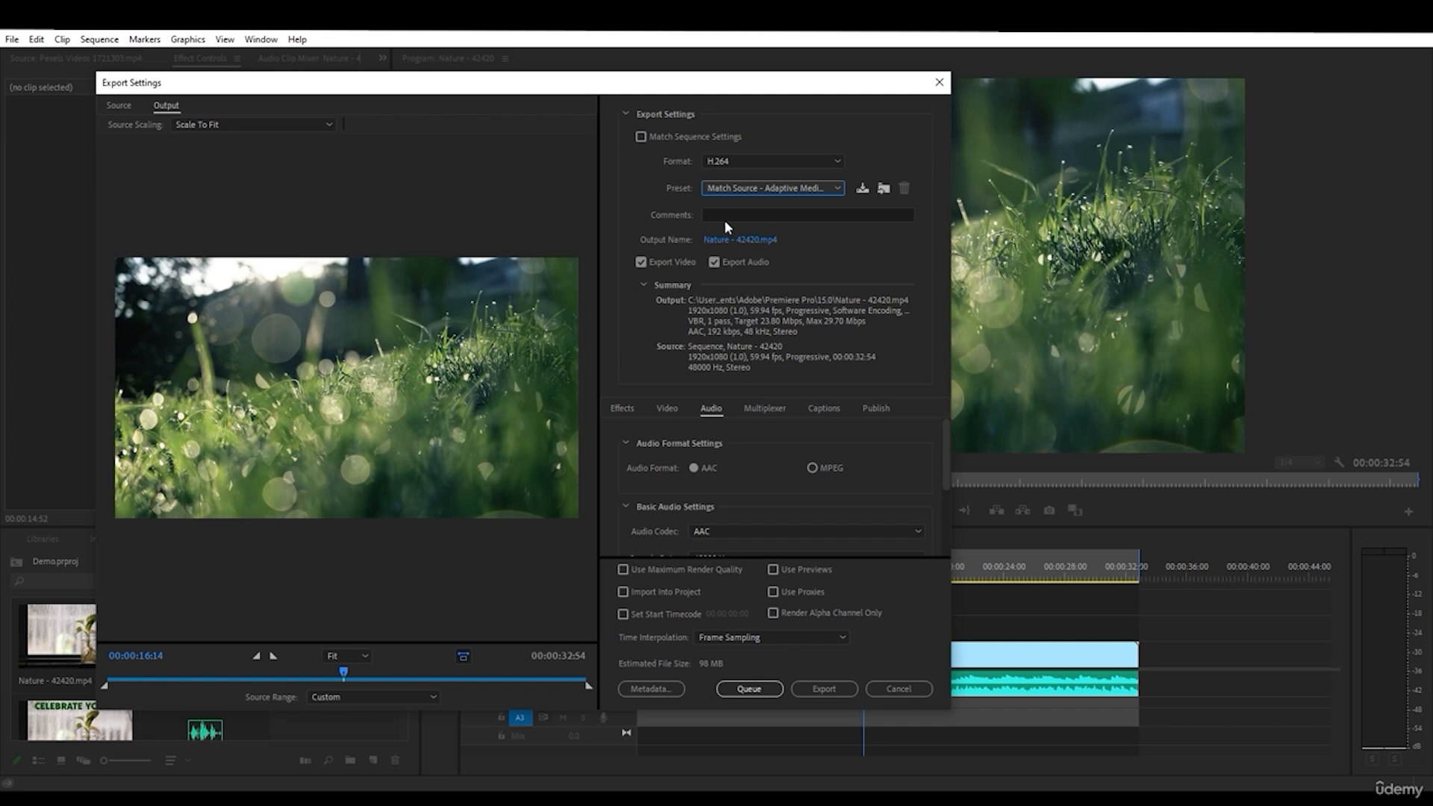
# - Try the export without video and without audio, re-enabling each one
pyautogui.click(641, 262)
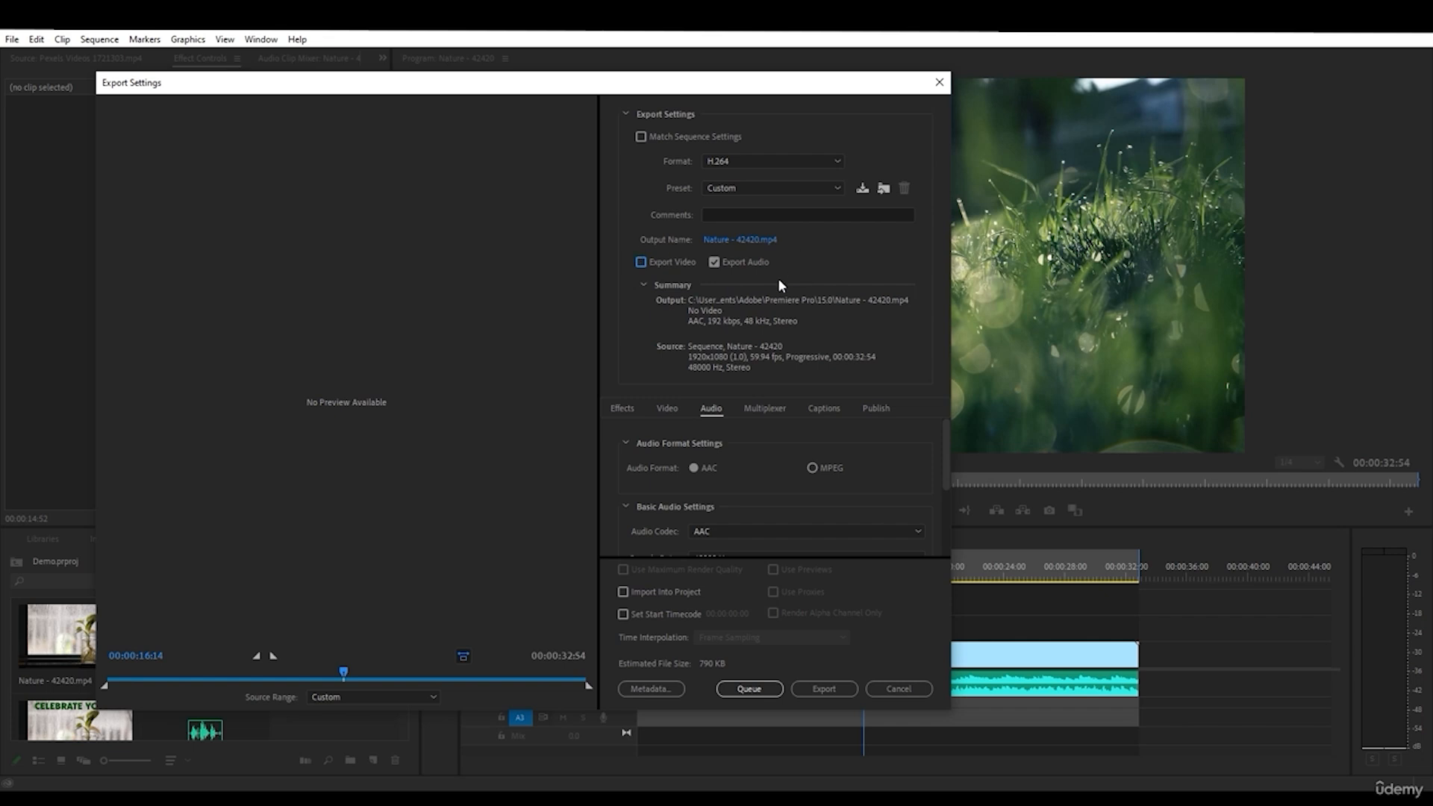
pyautogui.click(660, 260)
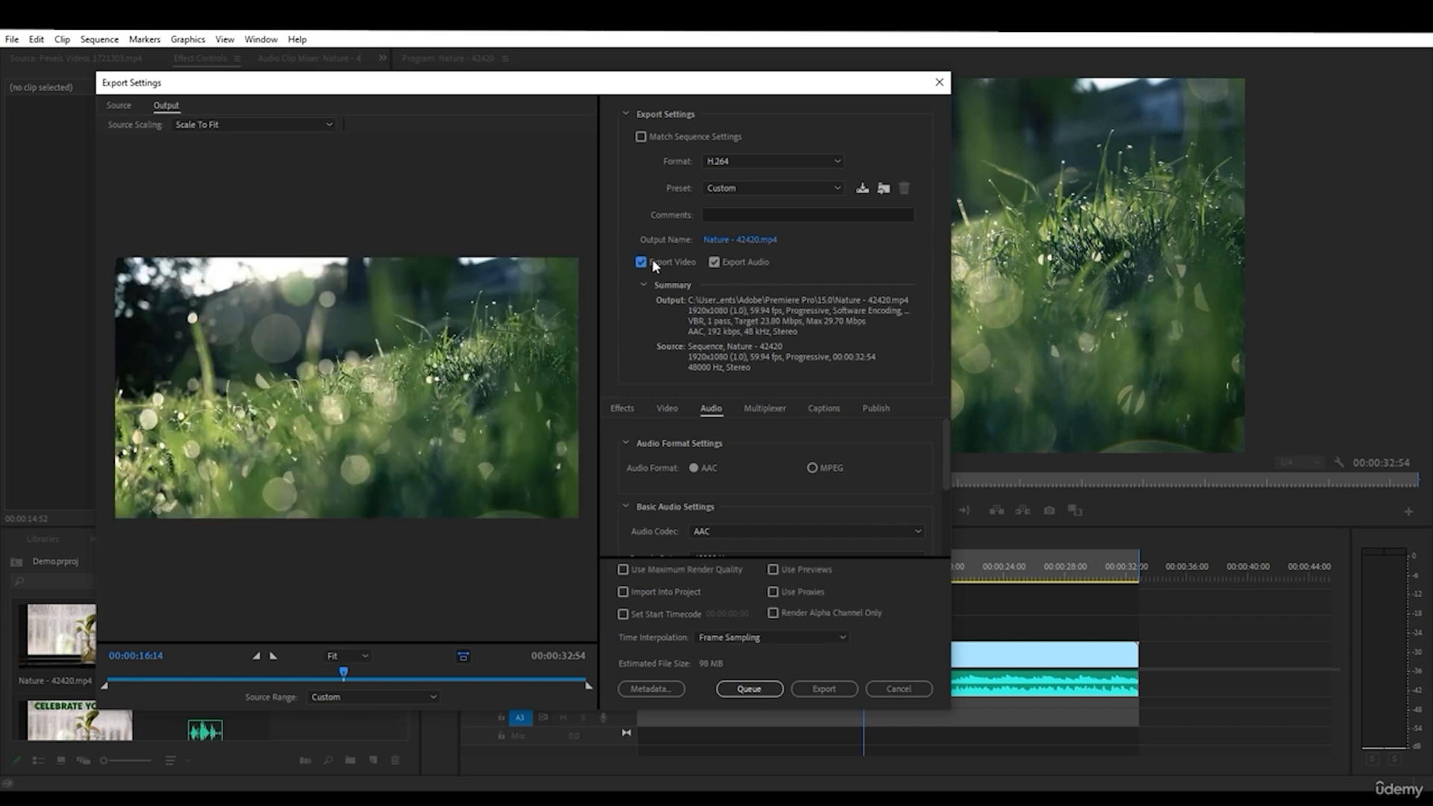
pyautogui.click(715, 262)
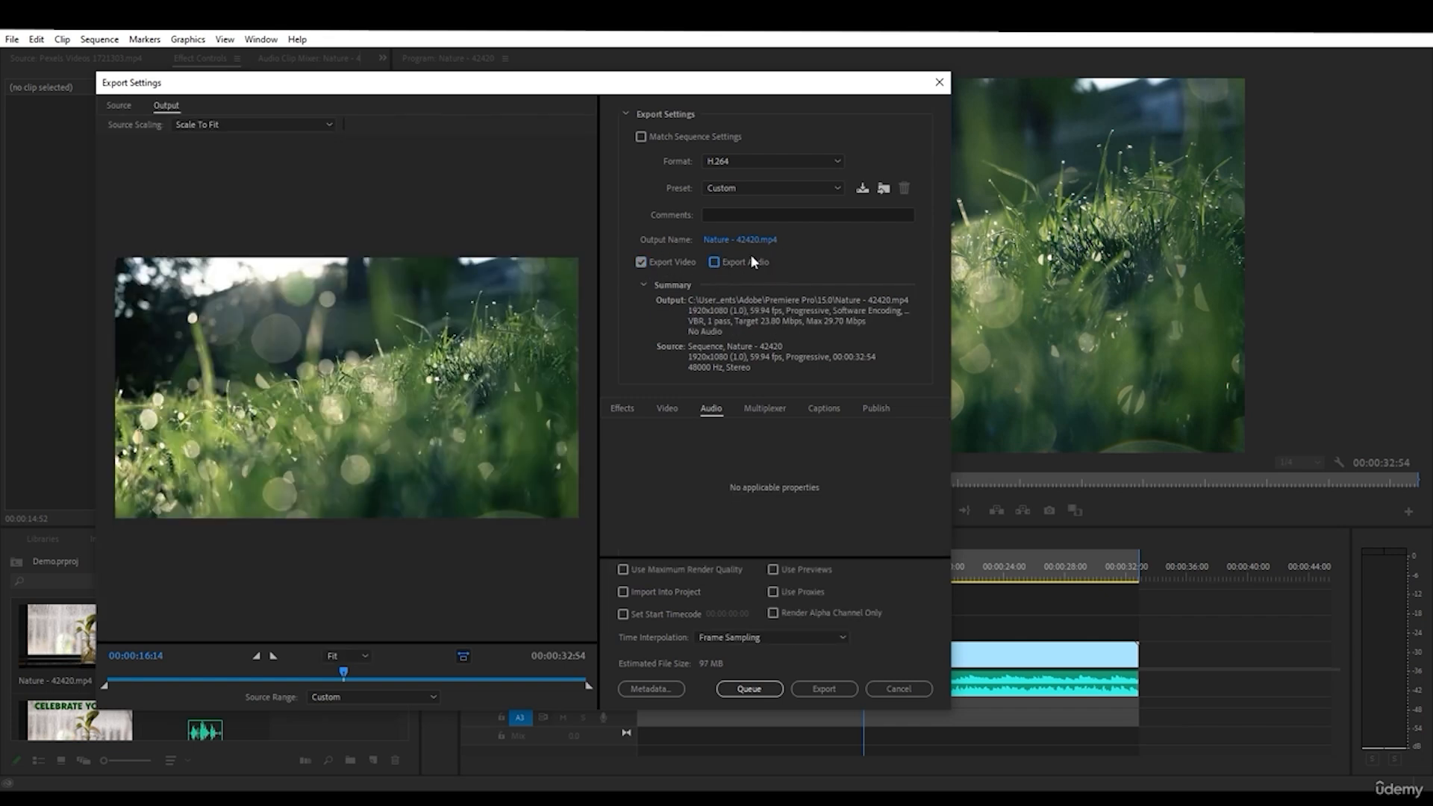
pyautogui.click(747, 261)
# - Examine the Effects options and the basic Video settings of the export
pyautogui.click(620, 409)
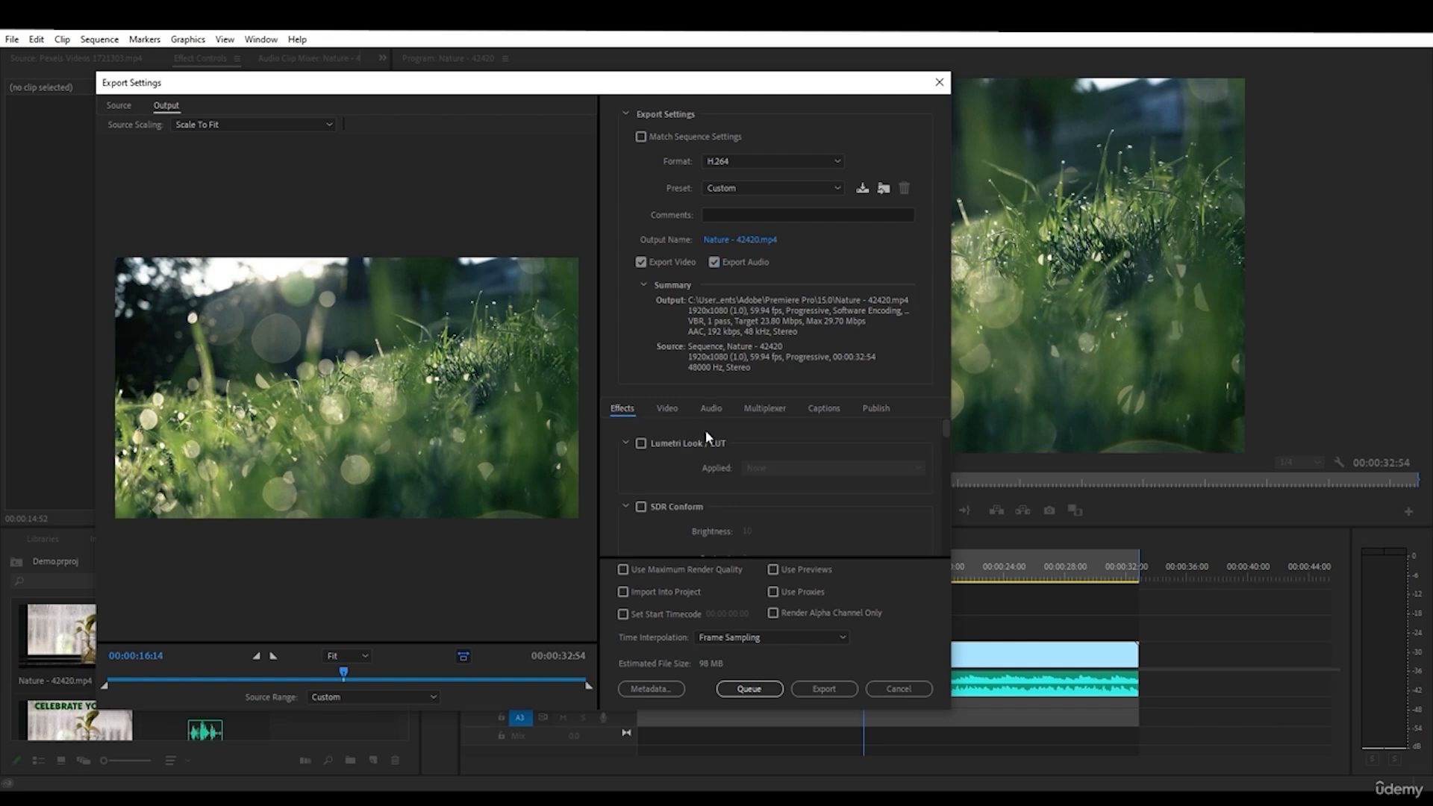
pyautogui.scroll(-5, 707, 442)
pyautogui.click(667, 408)
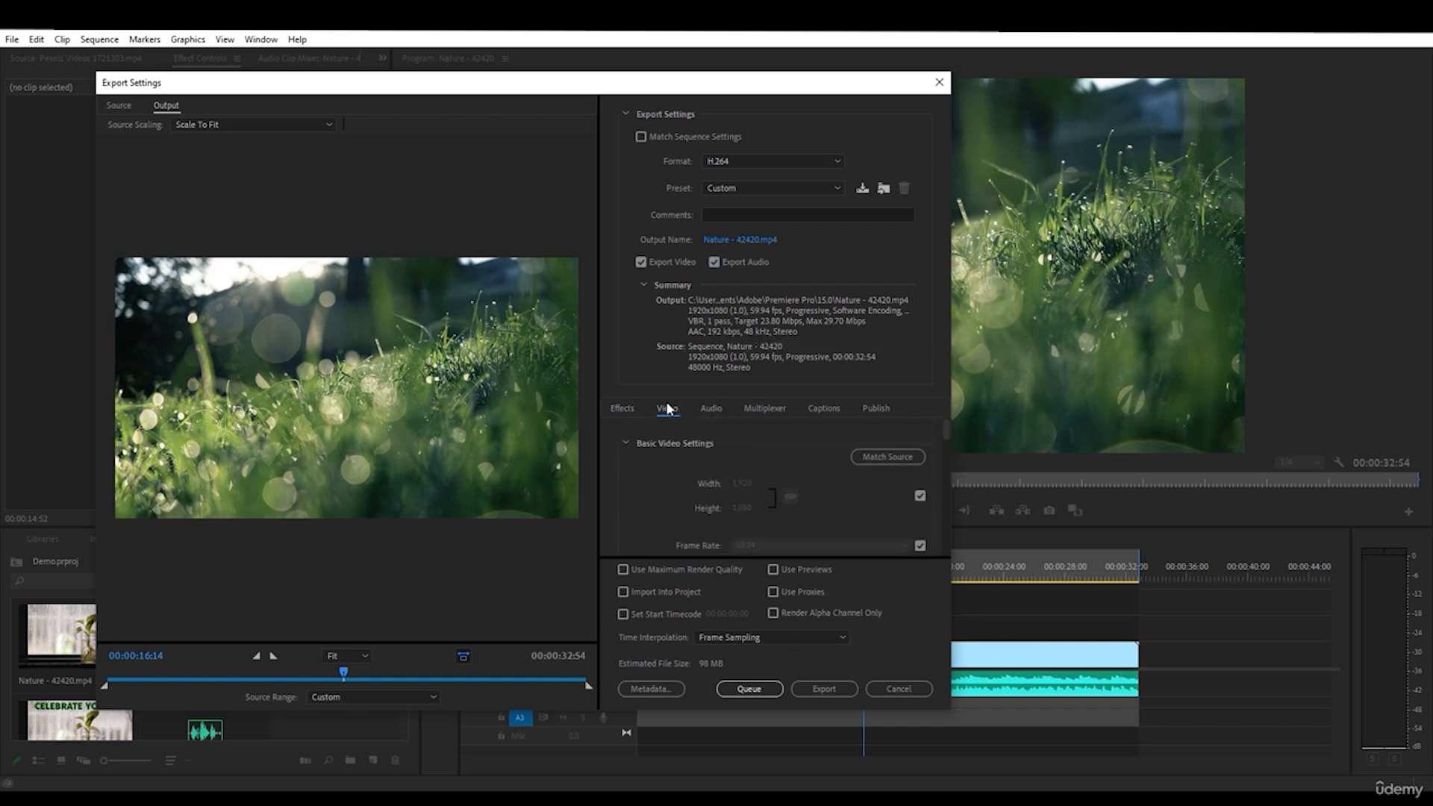
# - Review the Video export settings down to VR Video and match the basic video settings to the source
pyautogui.scroll(-2, 702, 481)
pyautogui.scroll(2, 784, 486)
pyautogui.scroll(-6, 830, 482)
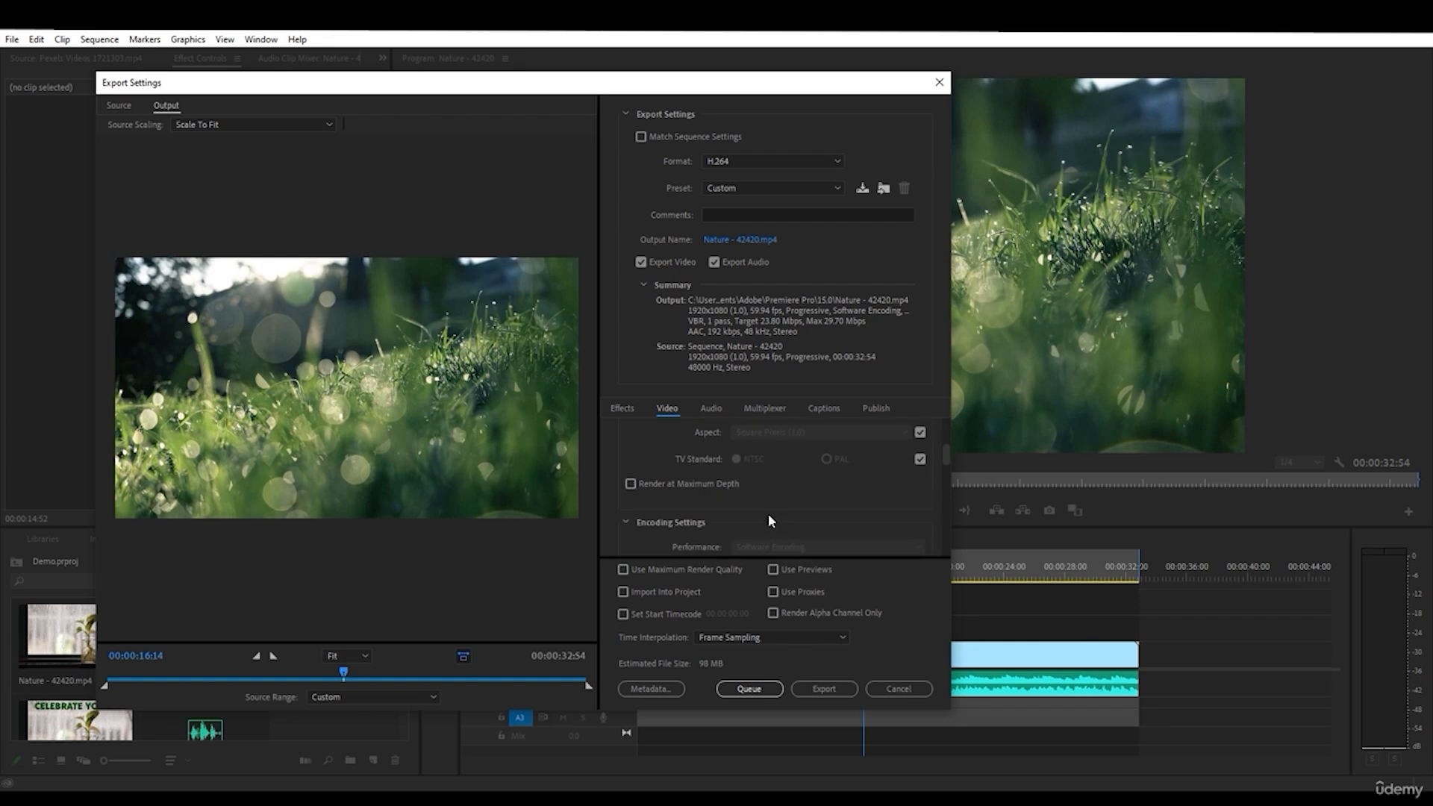
pyautogui.scroll(-3, 706, 501)
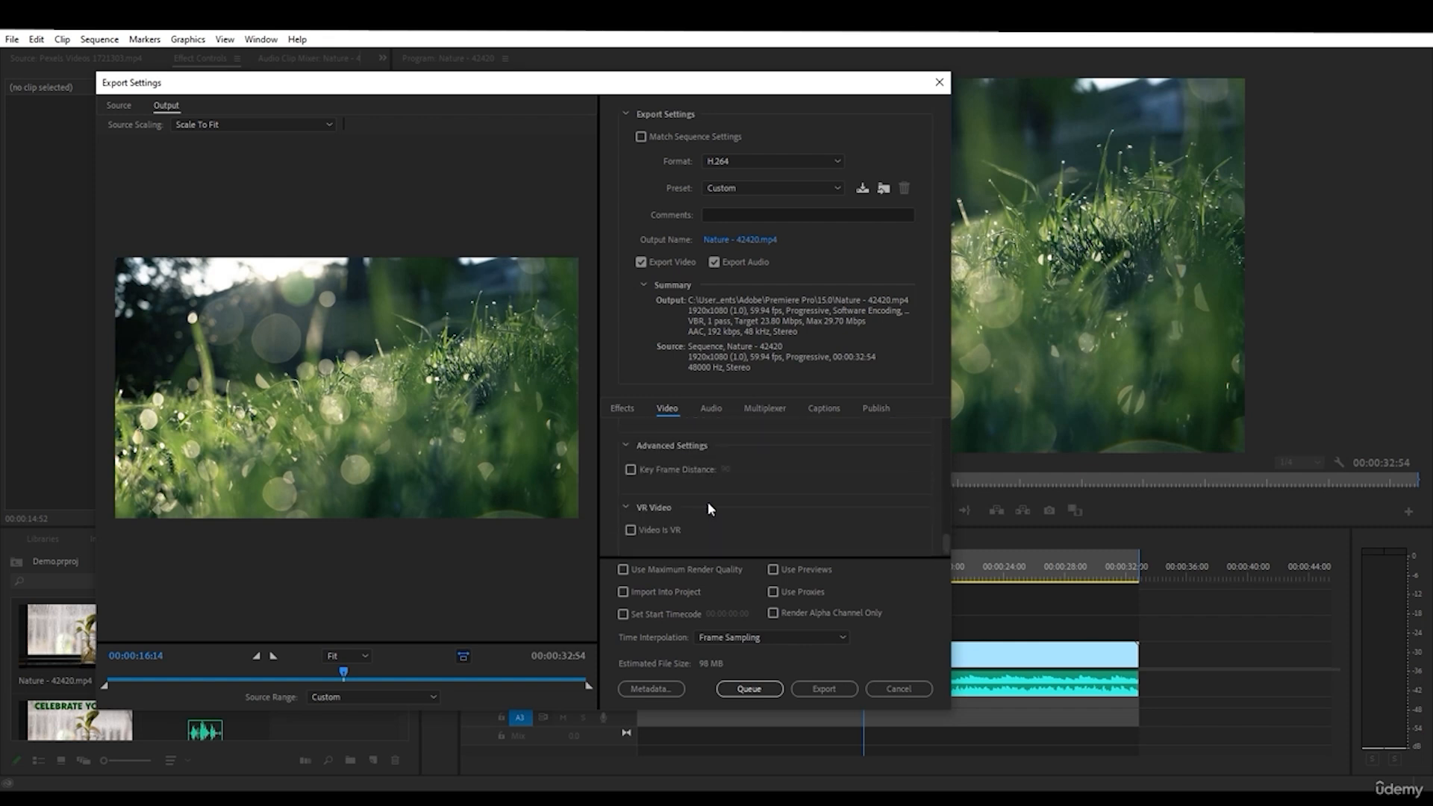
pyautogui.scroll(5, 706, 501)
pyautogui.scroll(5, 708, 504)
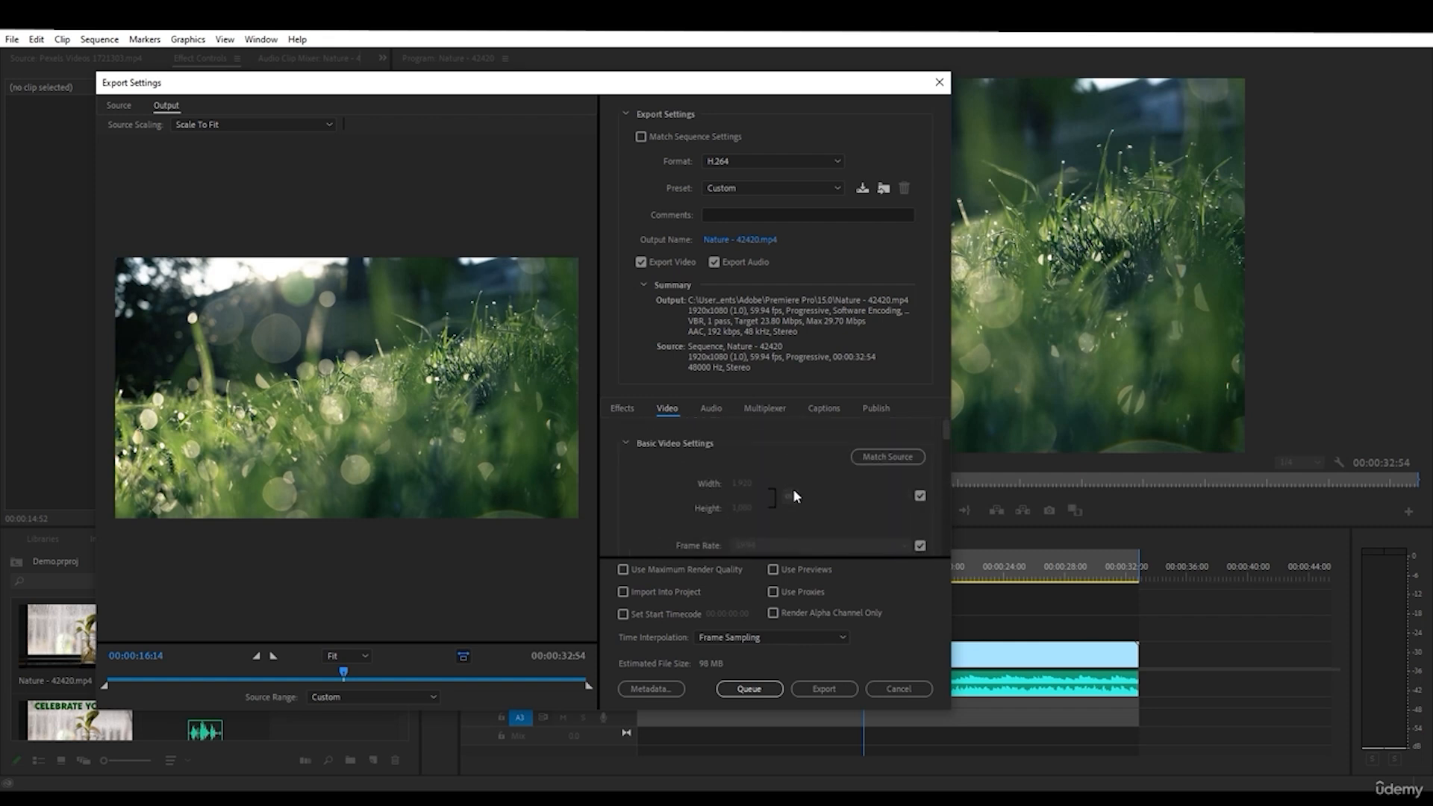
pyautogui.click(881, 457)
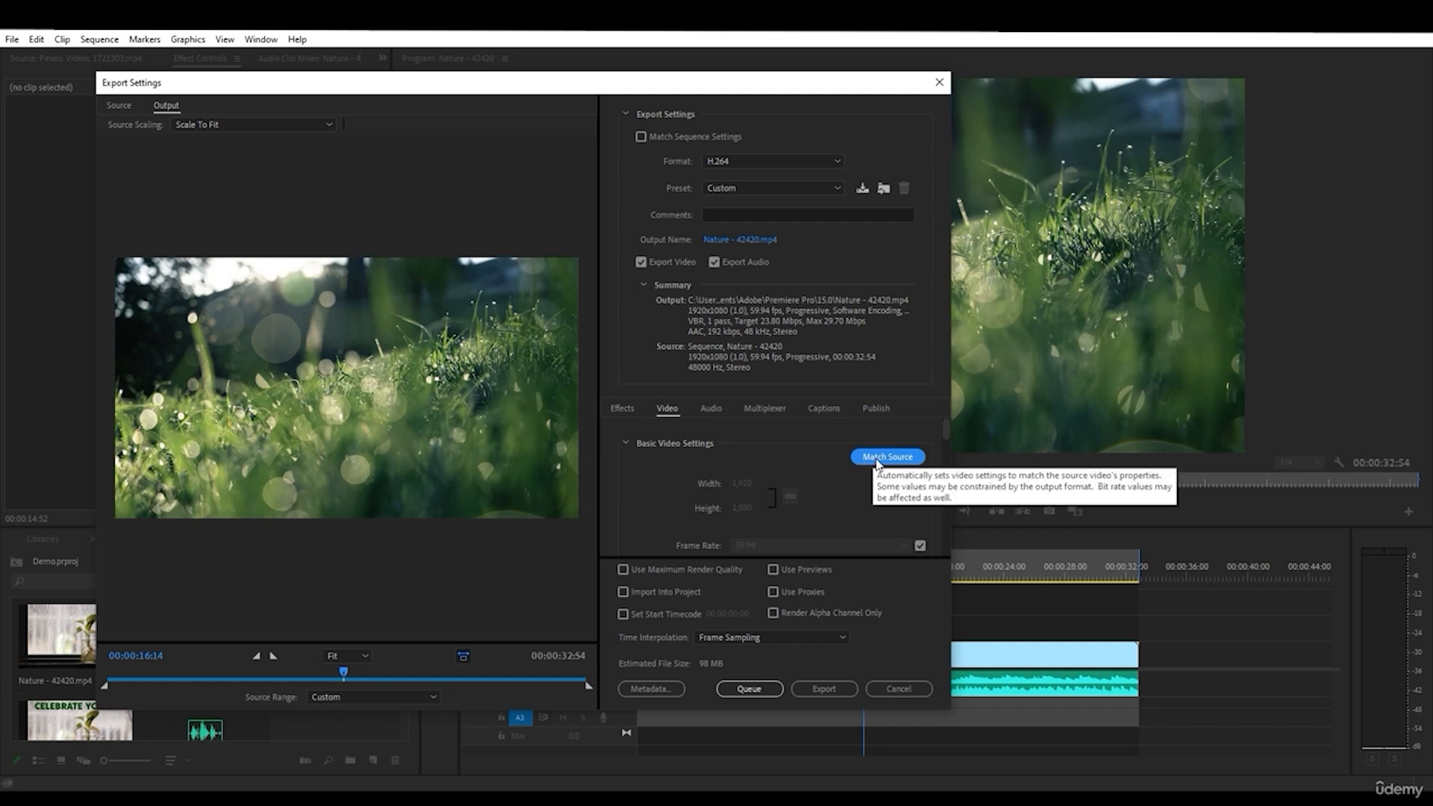
# - Lower the export's target bitrate to 12.78 Mbps and its maximum bitrate to 14.77 Mbps
pyautogui.scroll(-3, 814, 492)
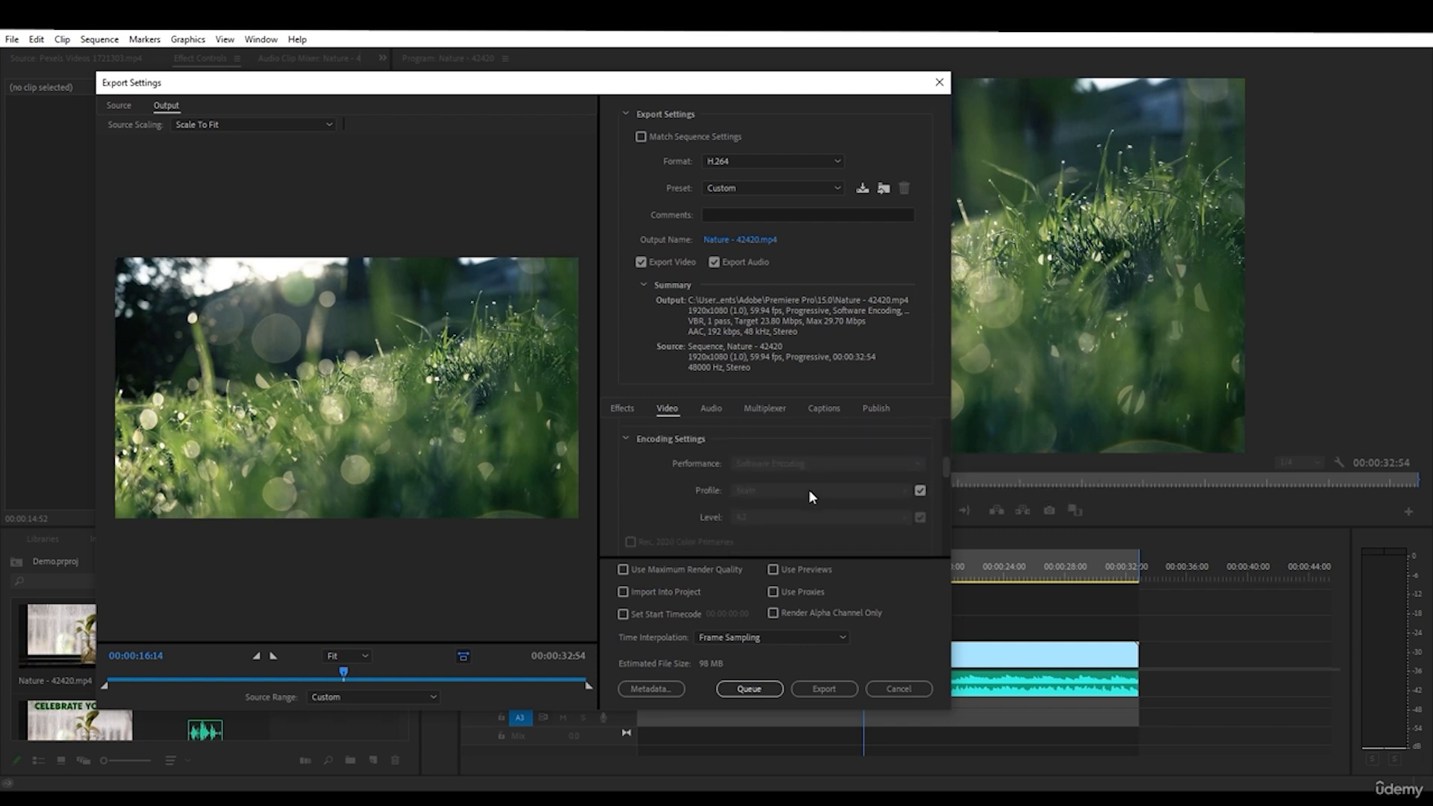
pyautogui.scroll(-4, 808, 489)
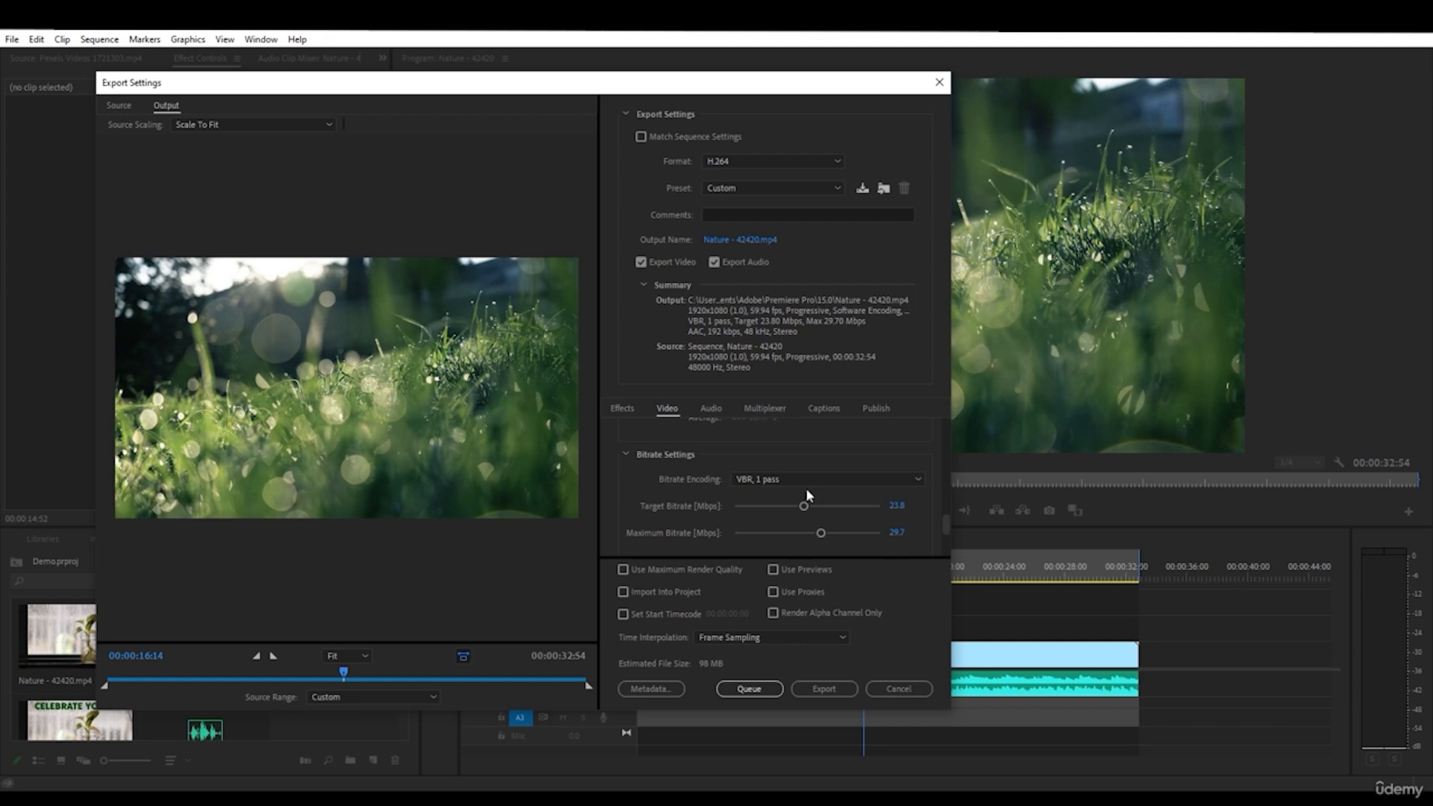
pyautogui.scroll(-1, 808, 493)
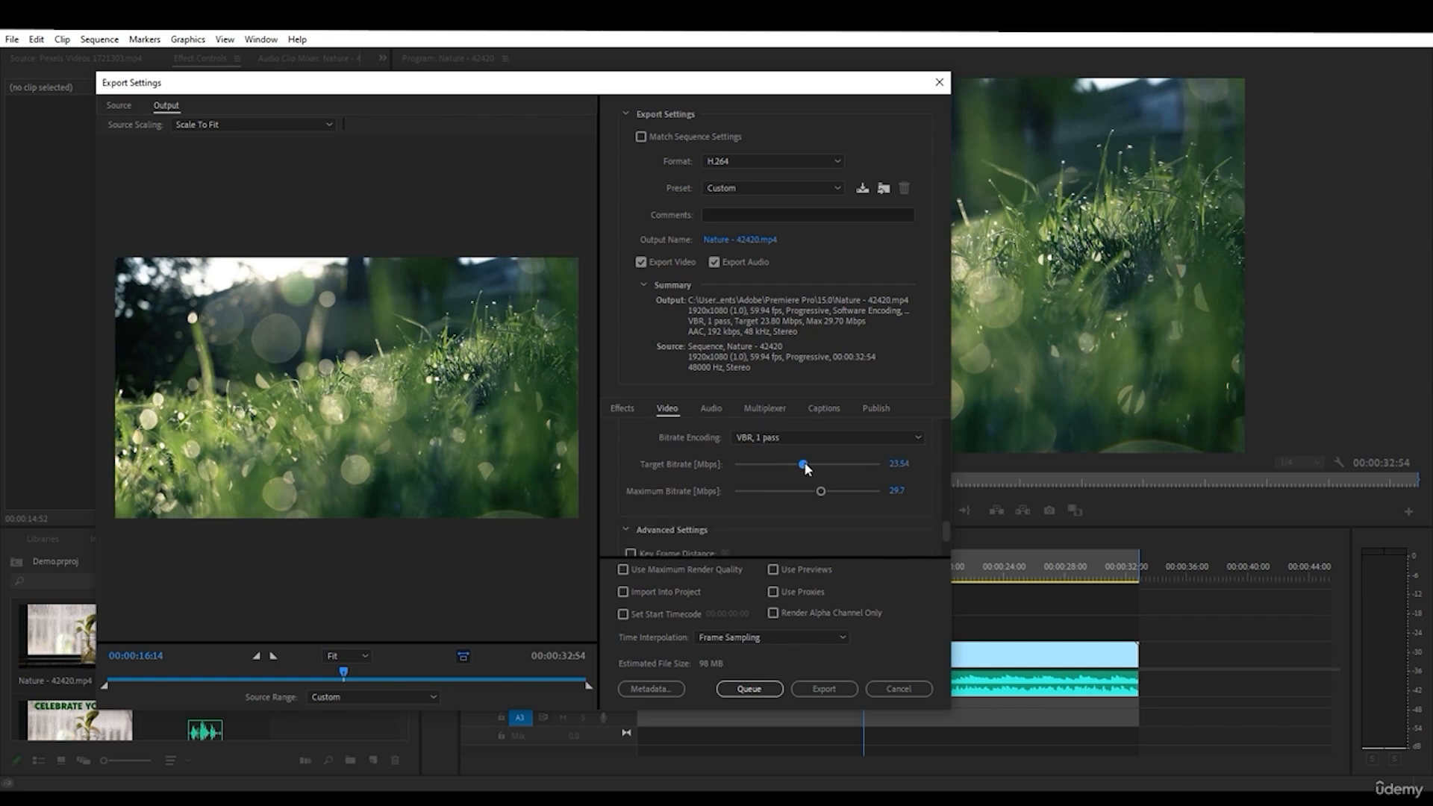
pyautogui.moveTo(804, 465); pyautogui.dragTo(892, 531)
pyautogui.moveTo(866, 470); pyautogui.dragTo(771, 467)
pyautogui.click(870, 493)
pyautogui.moveTo(813, 496); pyautogui.dragTo(770, 494)
pyautogui.moveTo(948, 533)
pyautogui.mouseDown()
pyautogui.moveTo(945, 549)
pyautogui.moveTo(948, 529)
pyautogui.mouseUp()
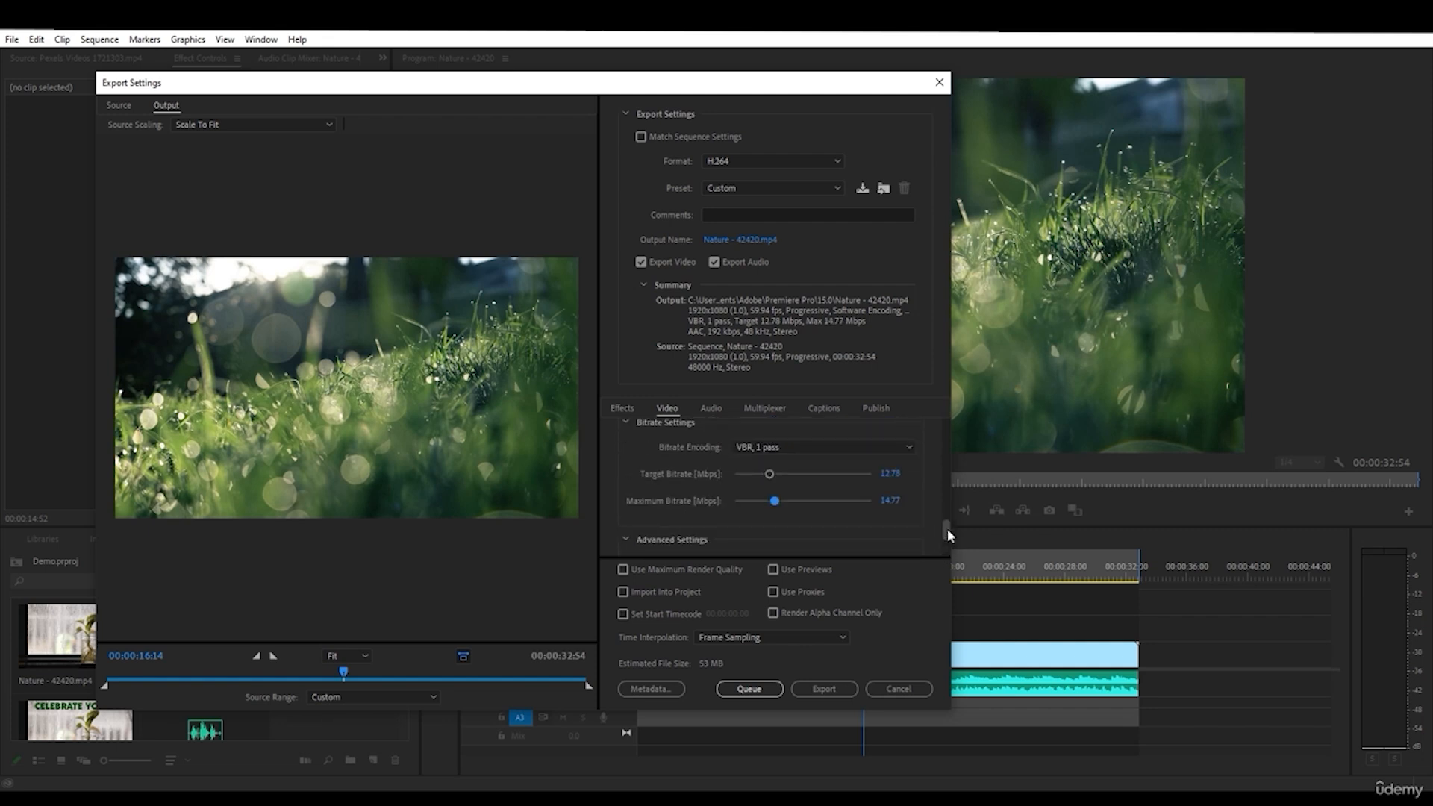
# - Try CBR bitrate encoding, check the available presets, and return the encoding to VBR, 1 pass
pyautogui.click(816, 468)
pyautogui.click(806, 461)
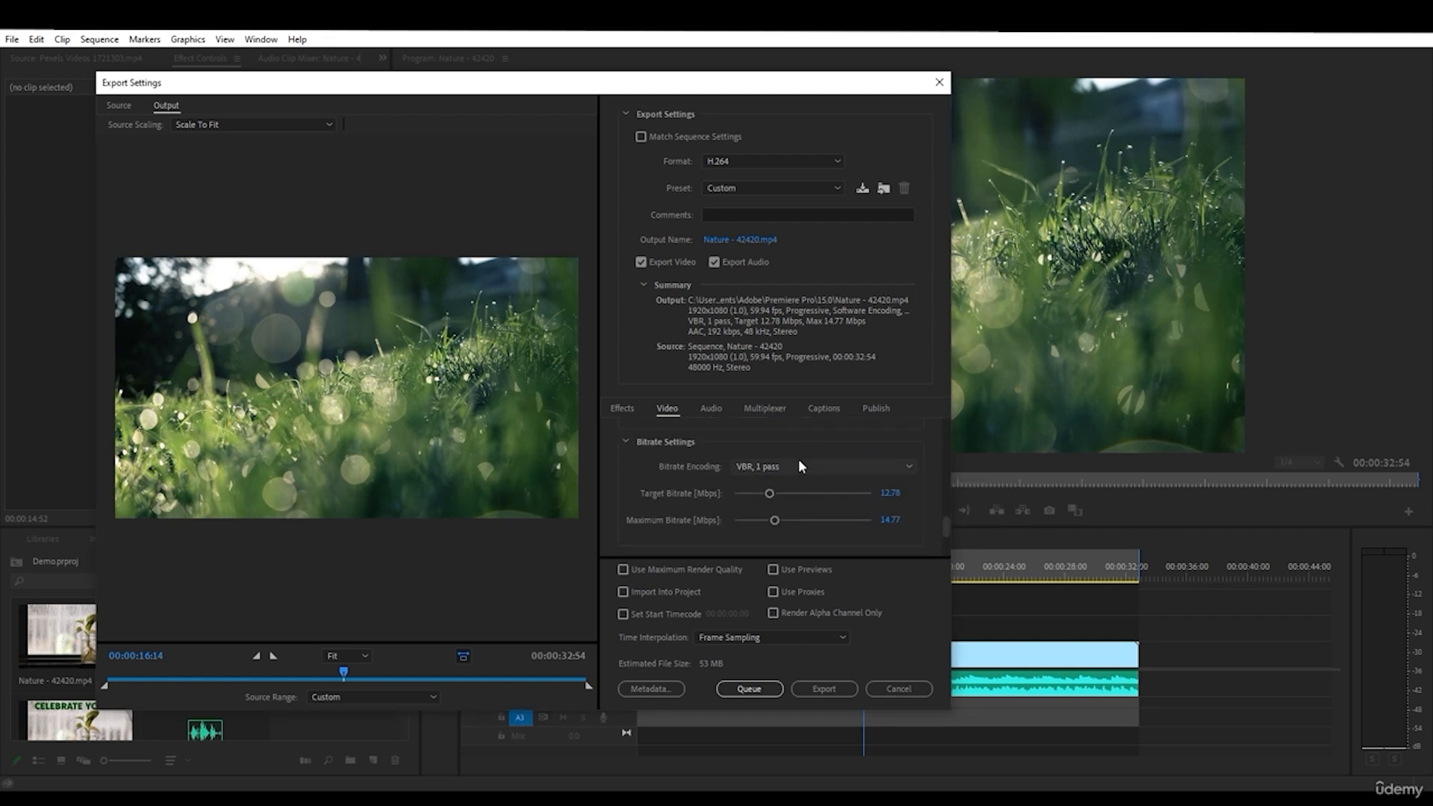
pyautogui.click(800, 464)
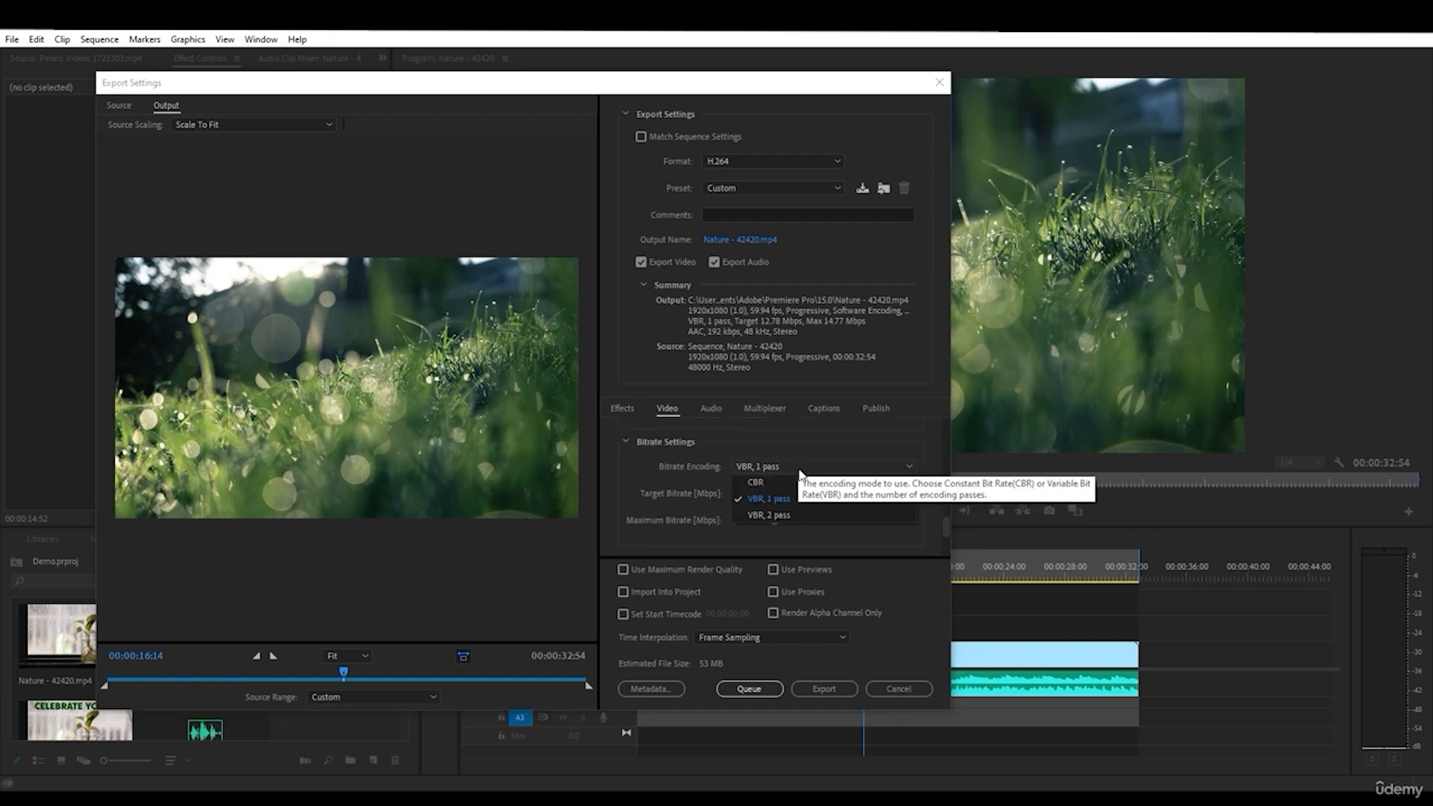
pyautogui.click(763, 483)
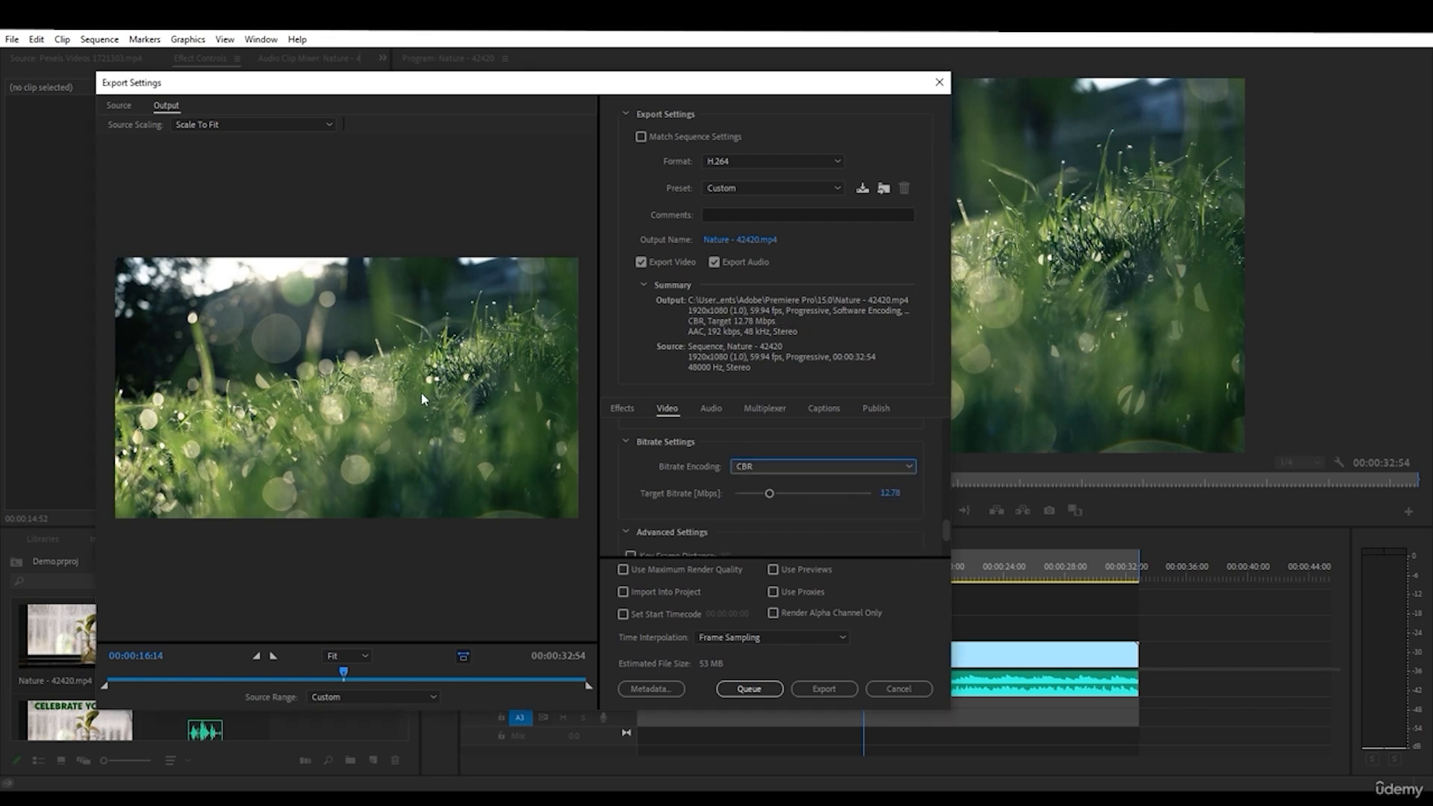
pyautogui.click(743, 190)
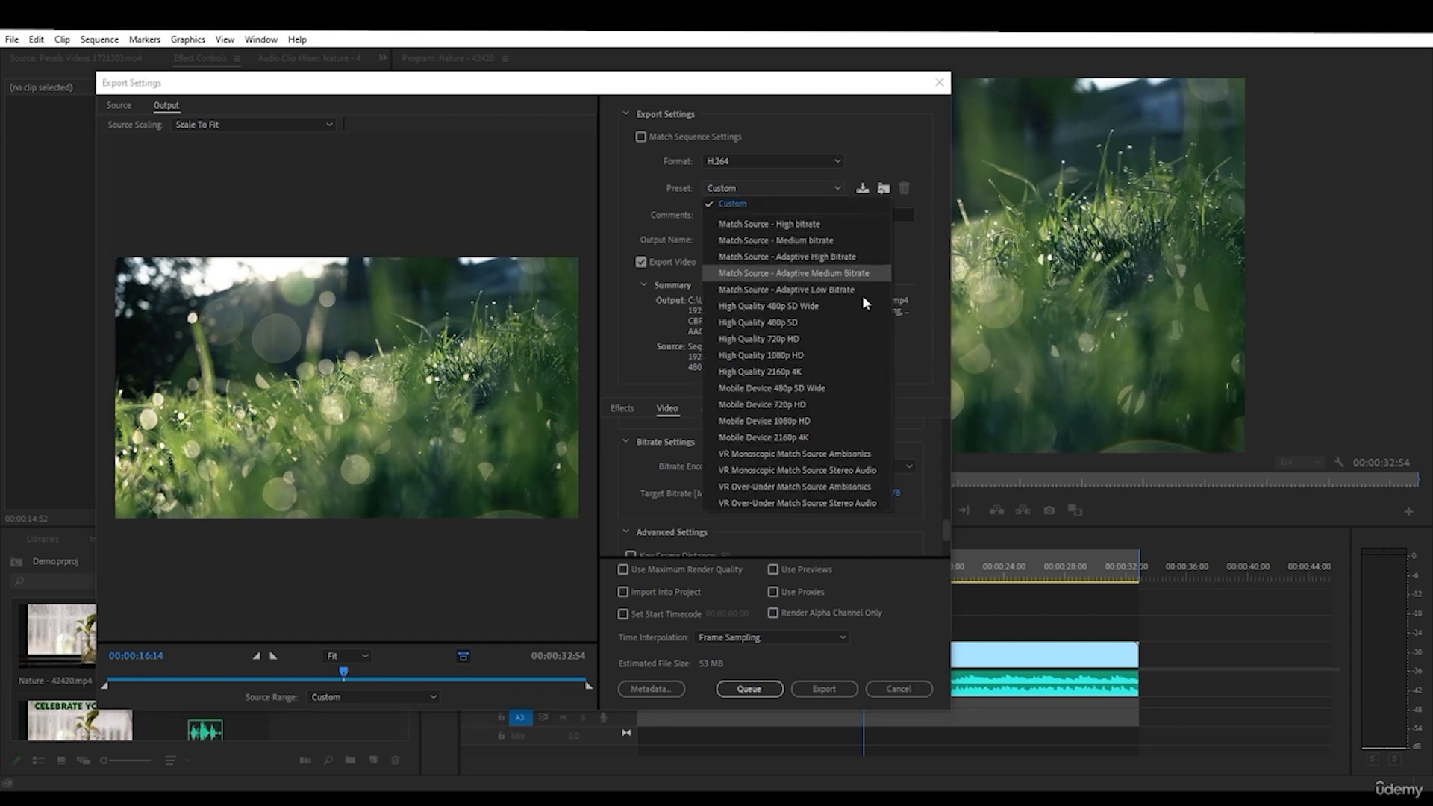
pyautogui.click(925, 396)
pyautogui.click(856, 464)
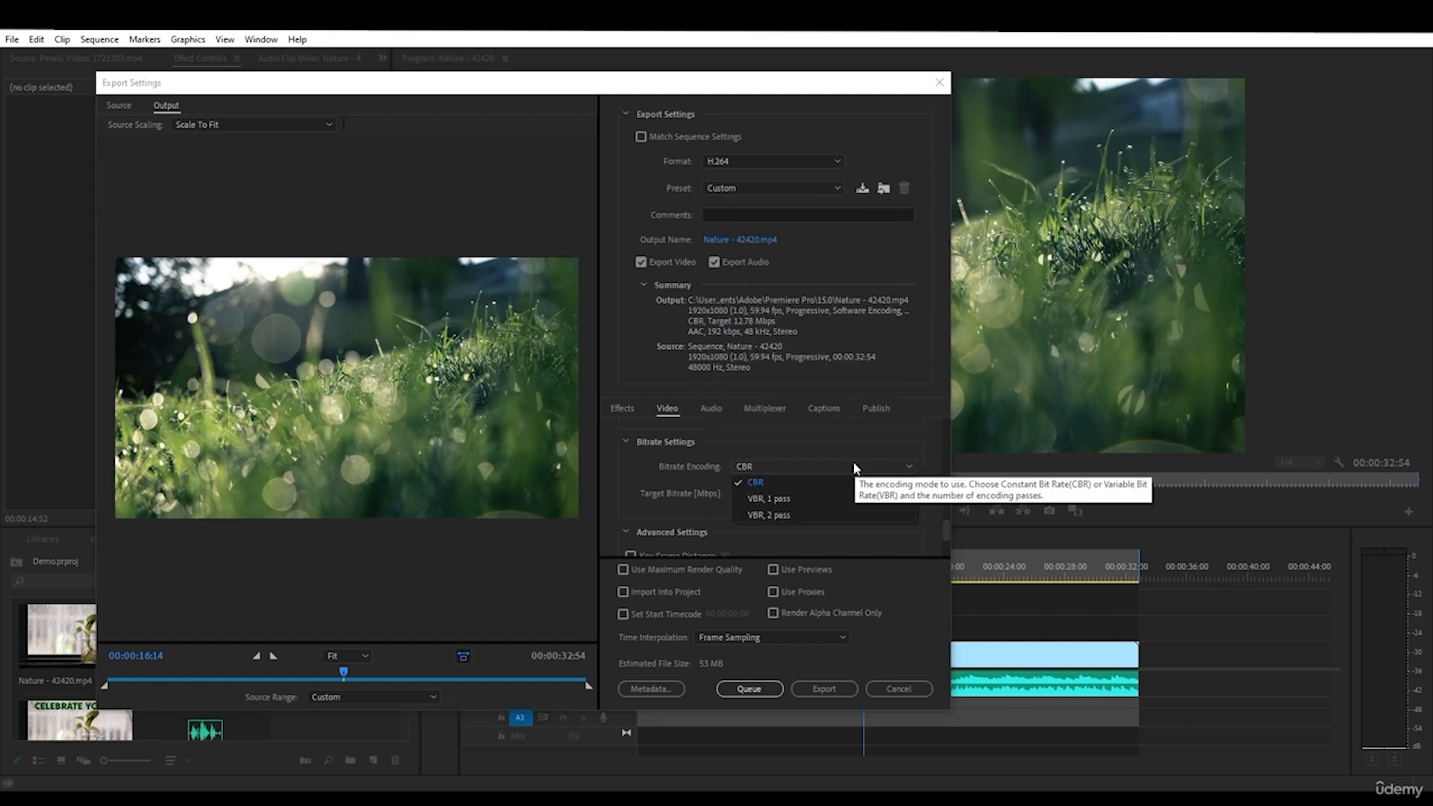
pyautogui.click(815, 499)
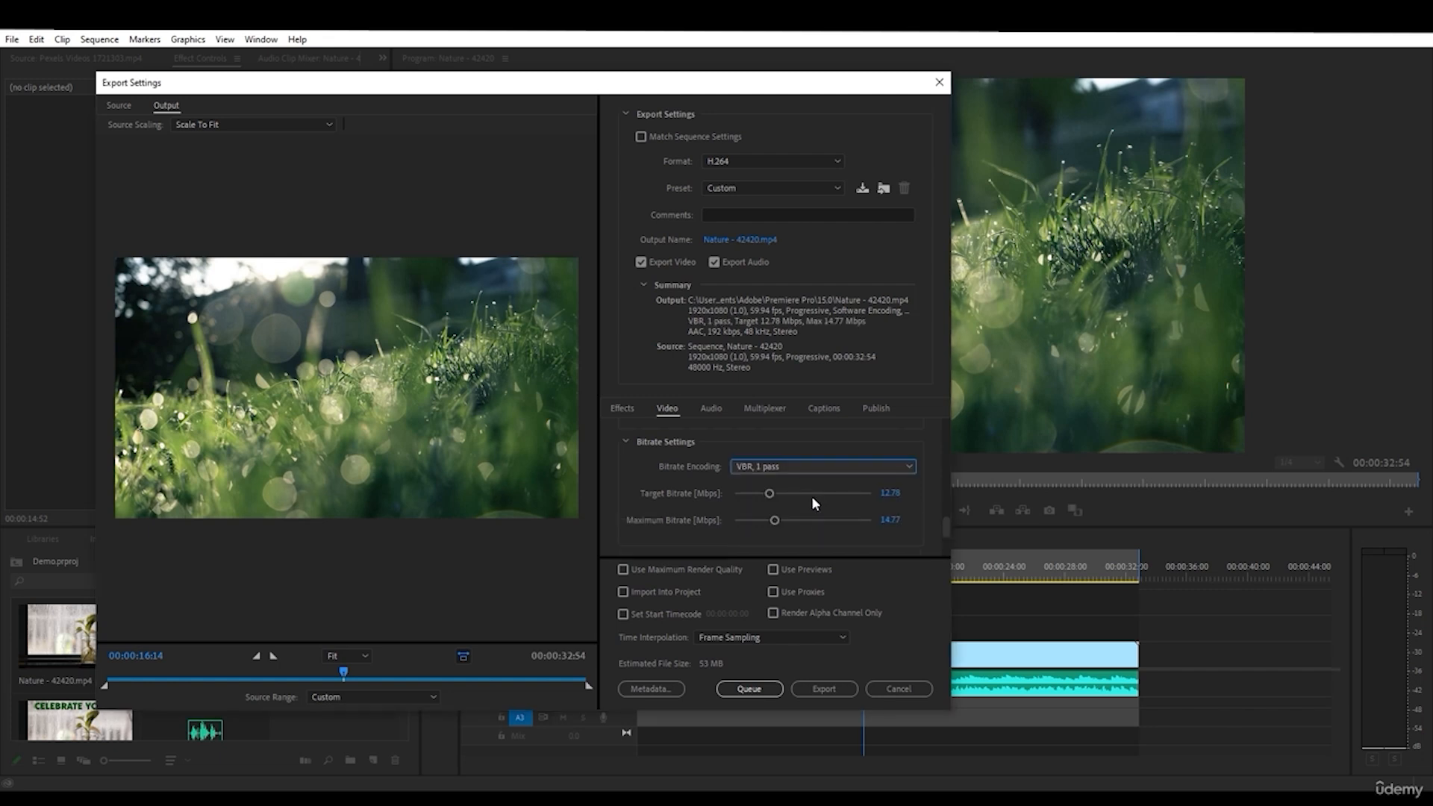
# - Look over the H.264 presets again and review the advanced and encoding settings of the video export
pyautogui.click(723, 192)
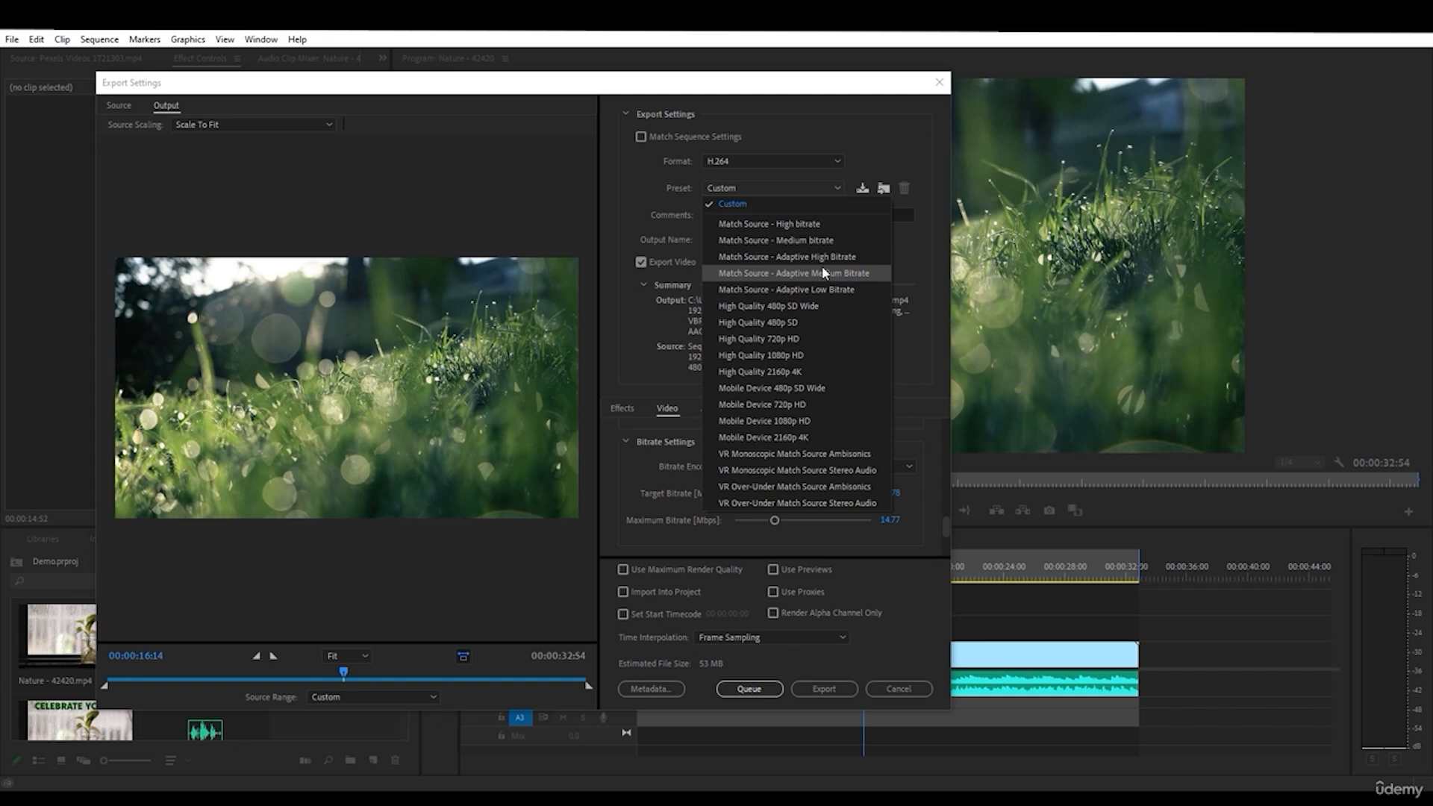
pyautogui.click(920, 386)
pyautogui.scroll(-2, 911, 422)
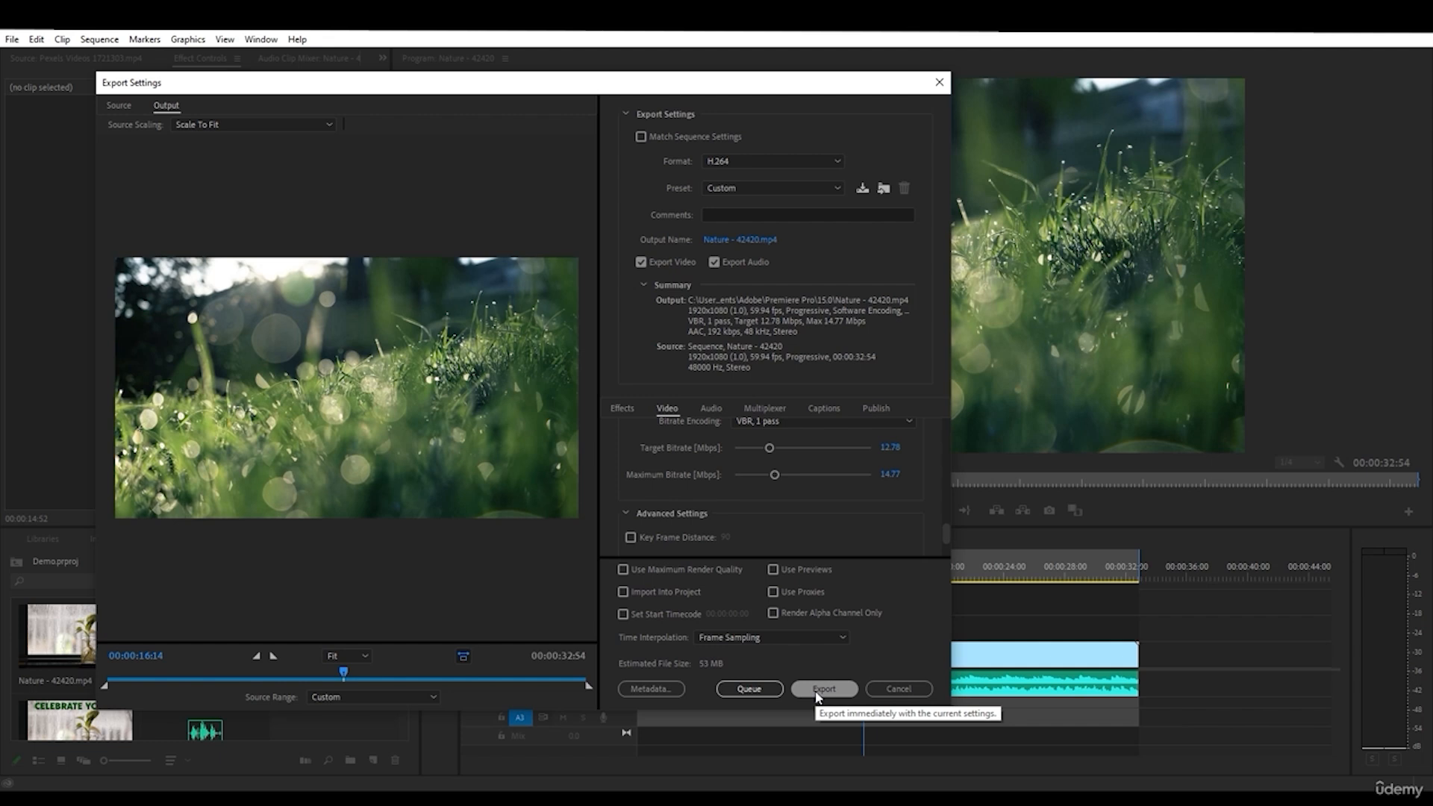
pyautogui.scroll(4, 775, 500)
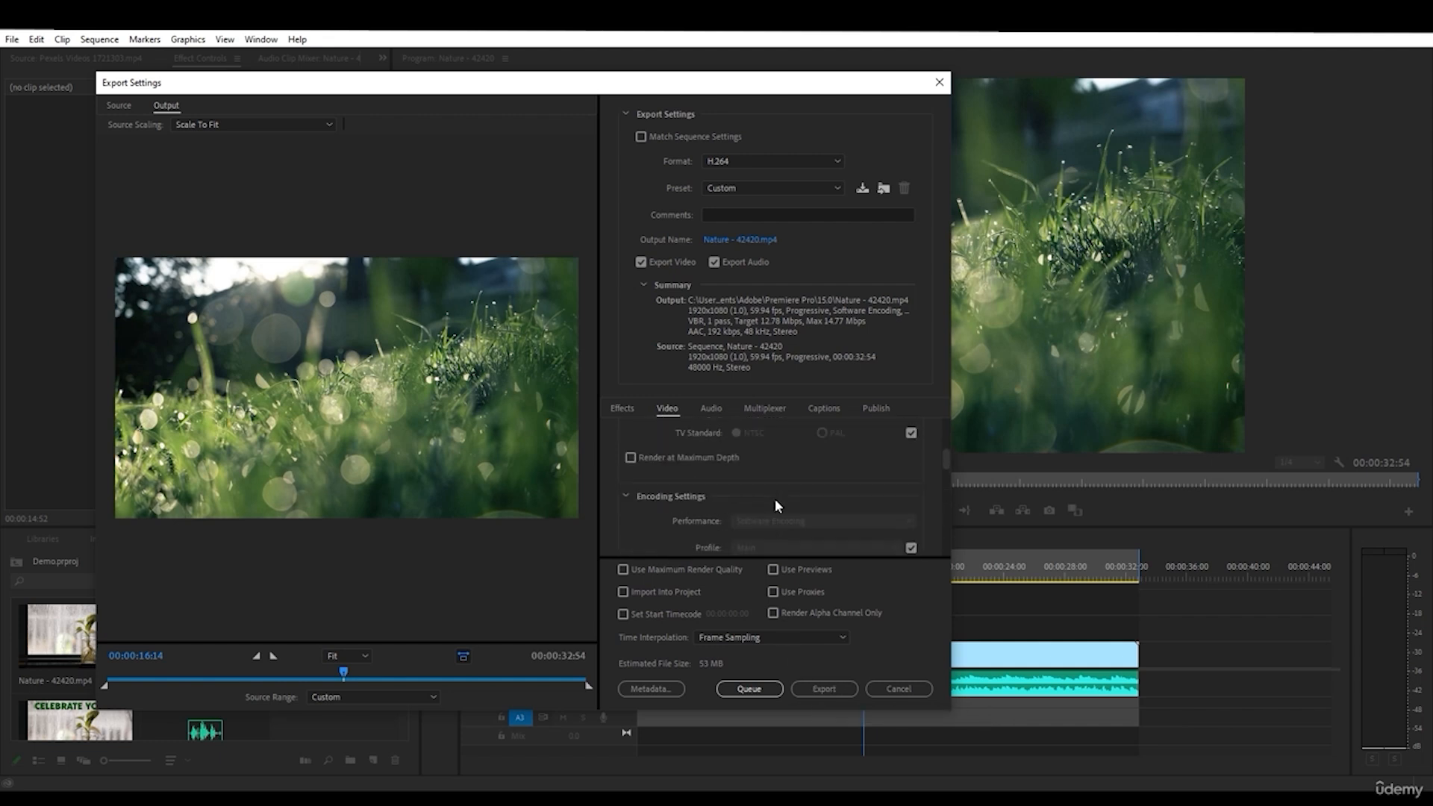
pyautogui.scroll(-1, 775, 498)
# - Set the export's audio codec to AAC+ Version 1 and view the available audio bitrates
pyautogui.click(709, 407)
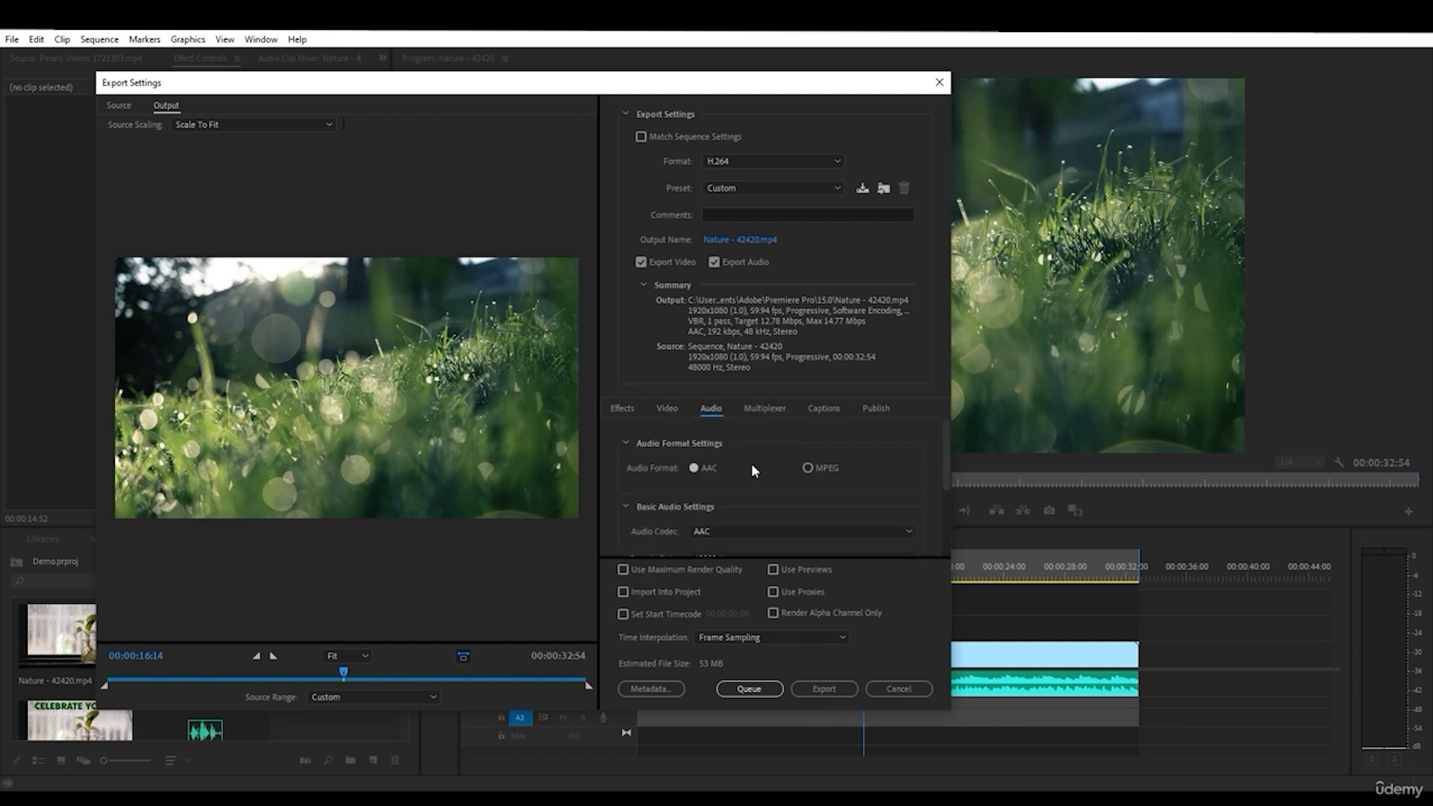
pyautogui.scroll(-1, 753, 459)
pyautogui.click(762, 487)
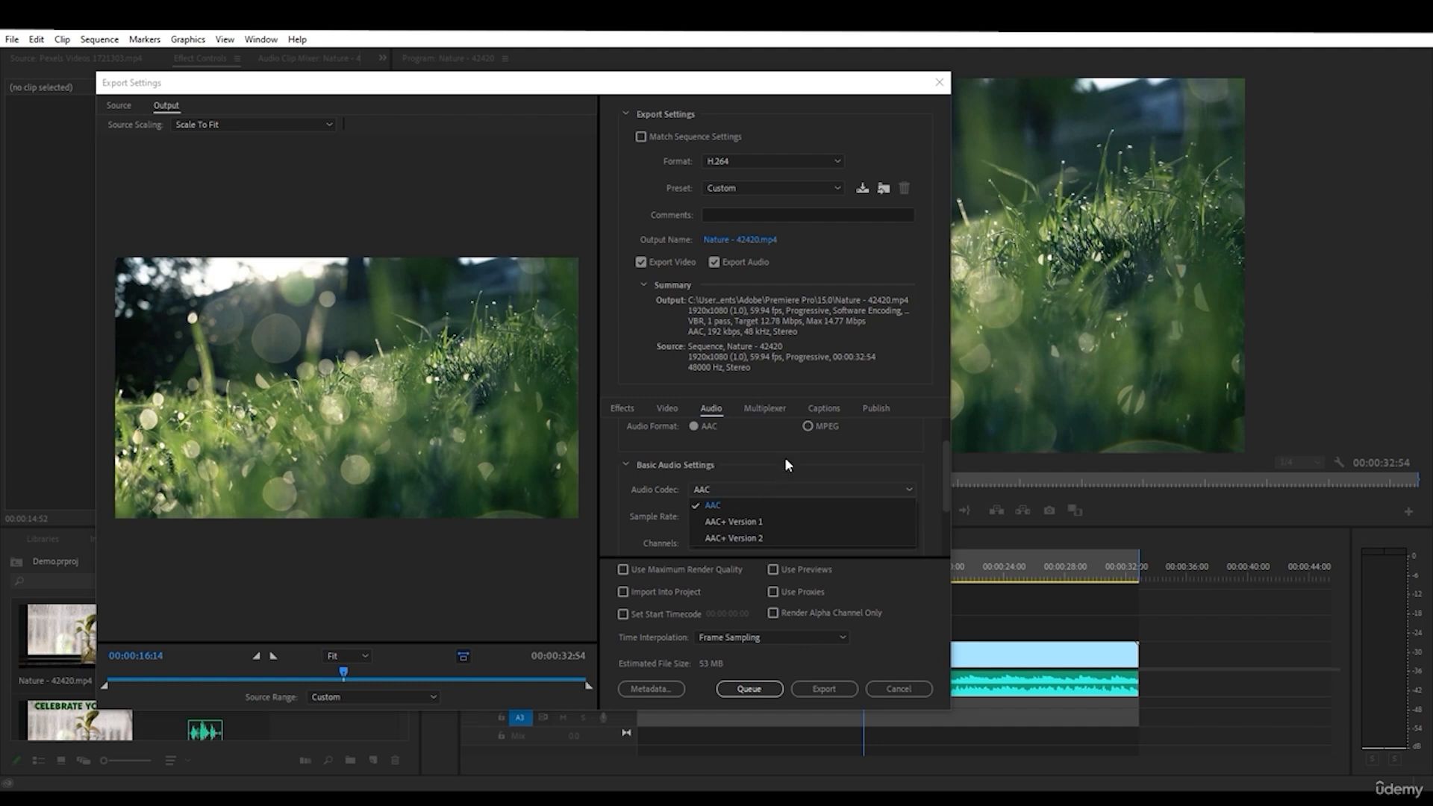
pyautogui.click(777, 521)
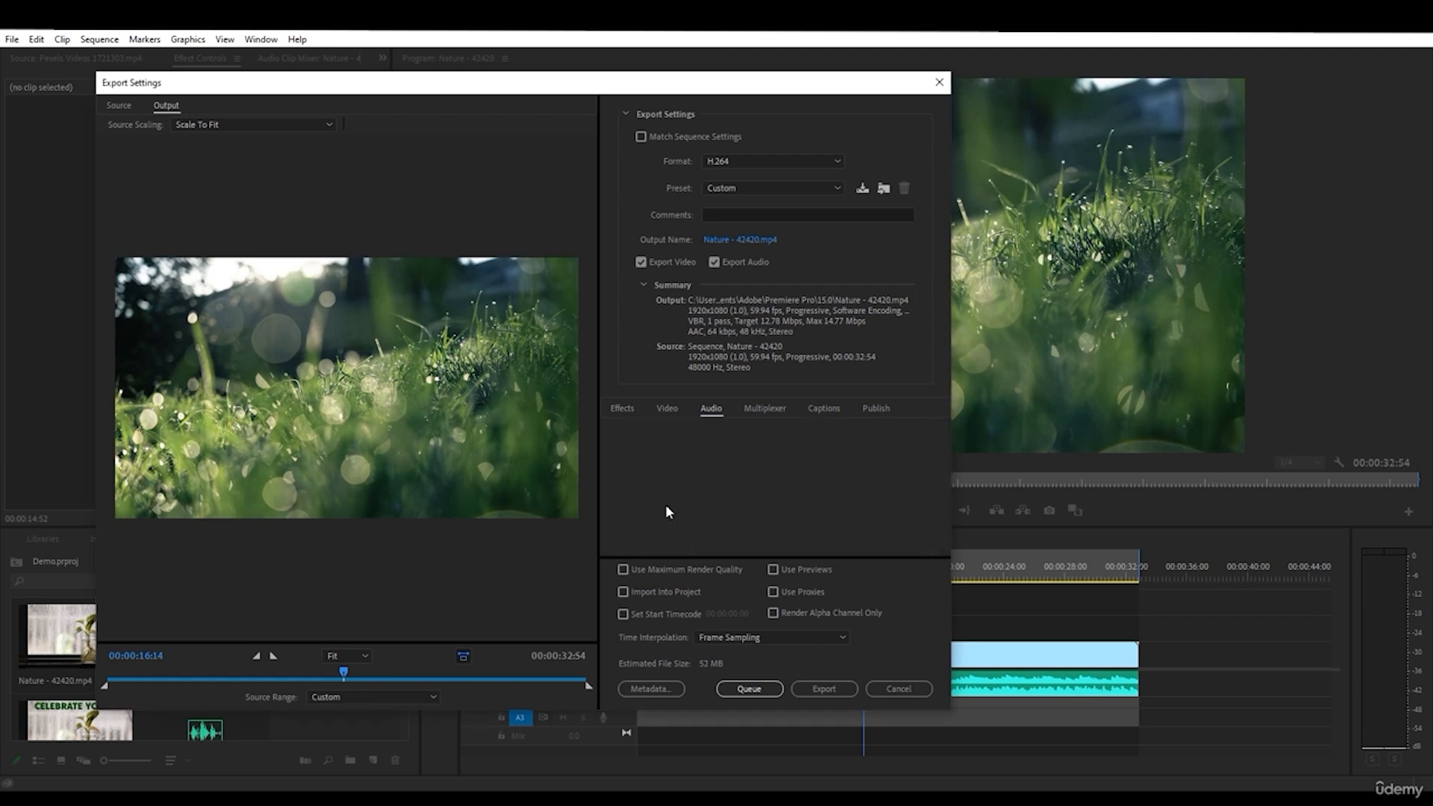
pyautogui.click(717, 524)
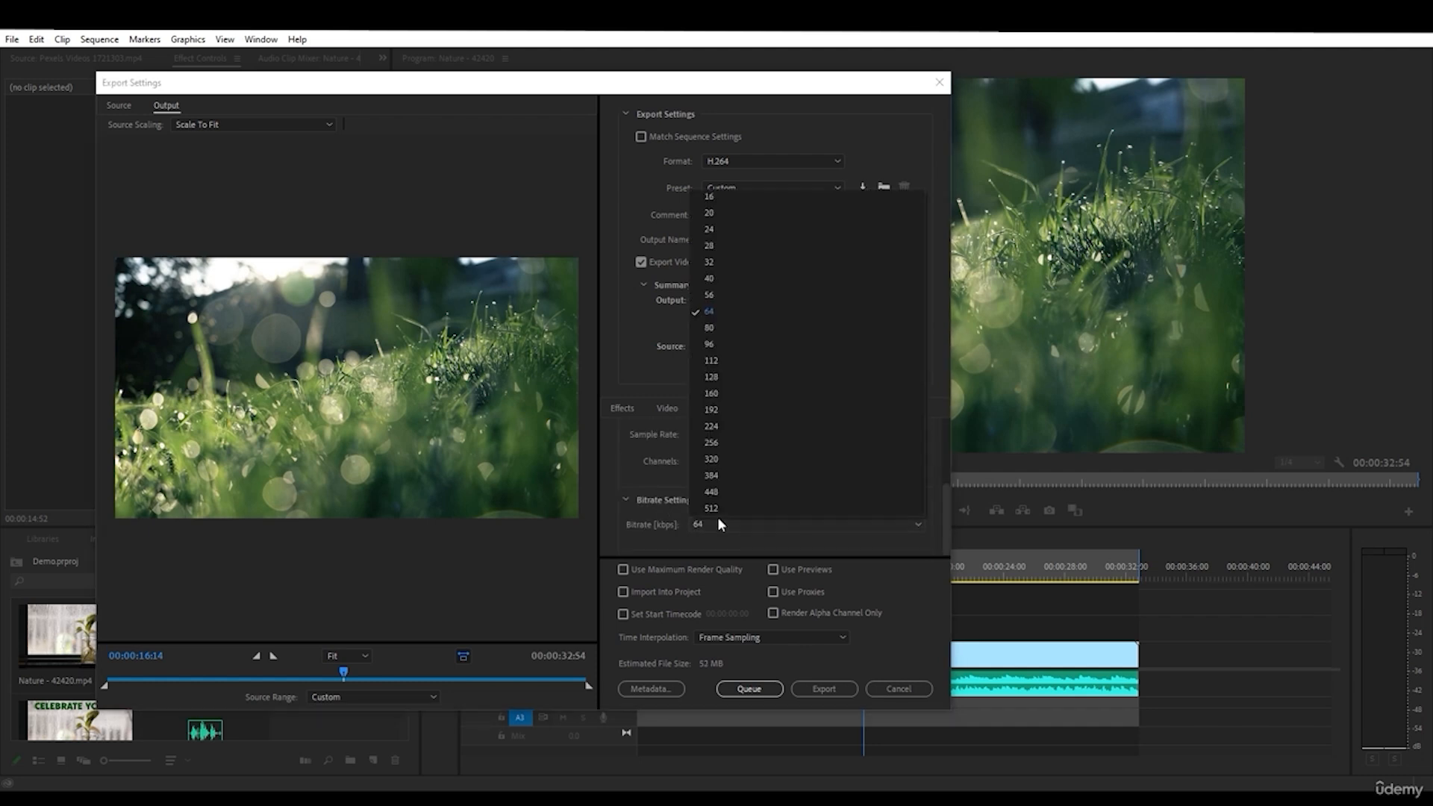
pyautogui.click(638, 489)
# - Check the Multiplexer, Video and Effects export settings and send the sequence to the export queue
pyautogui.click(765, 409)
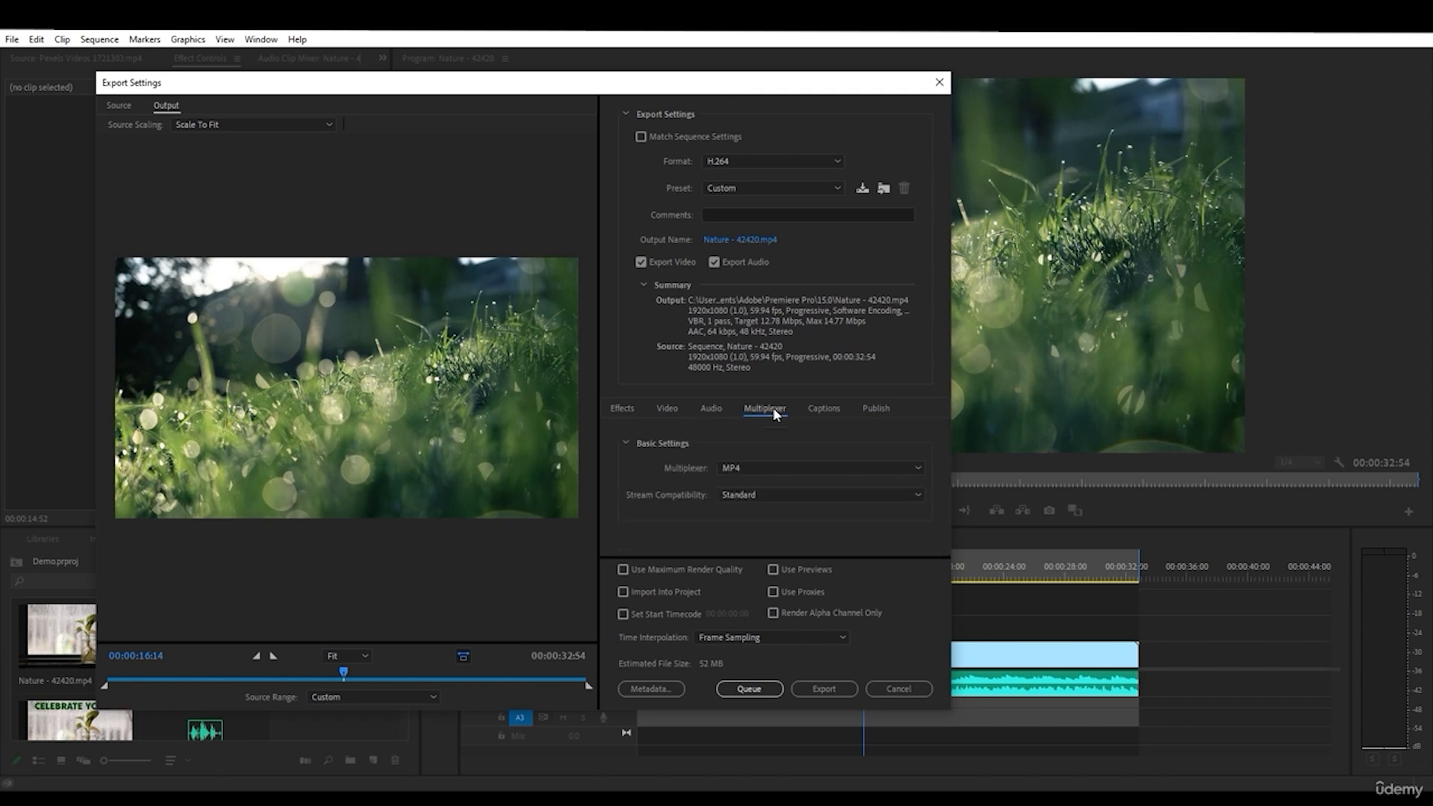
pyautogui.click(666, 409)
pyautogui.click(616, 408)
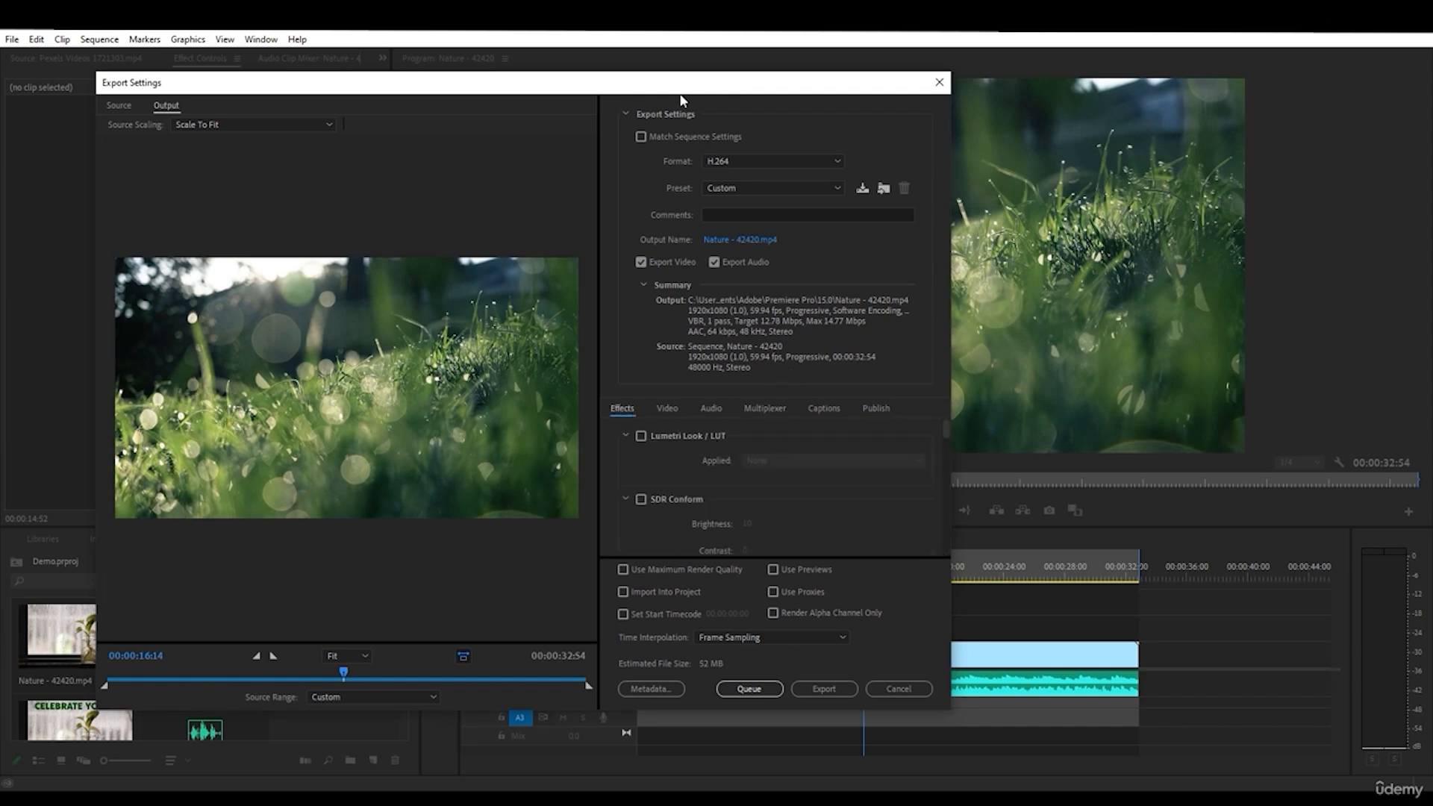
pyautogui.moveTo(681, 89); pyautogui.dragTo(785, 72)
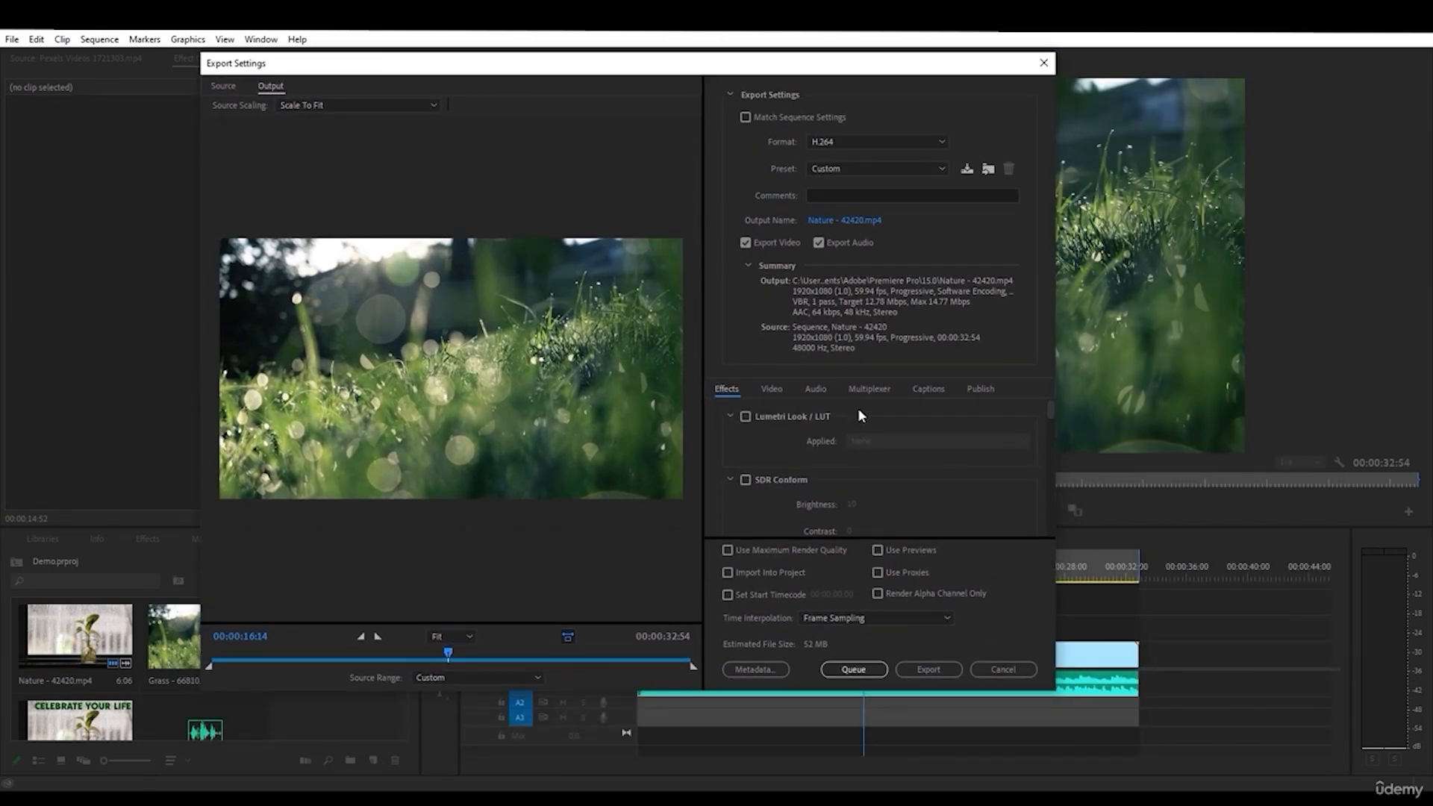
pyautogui.click(839, 671)
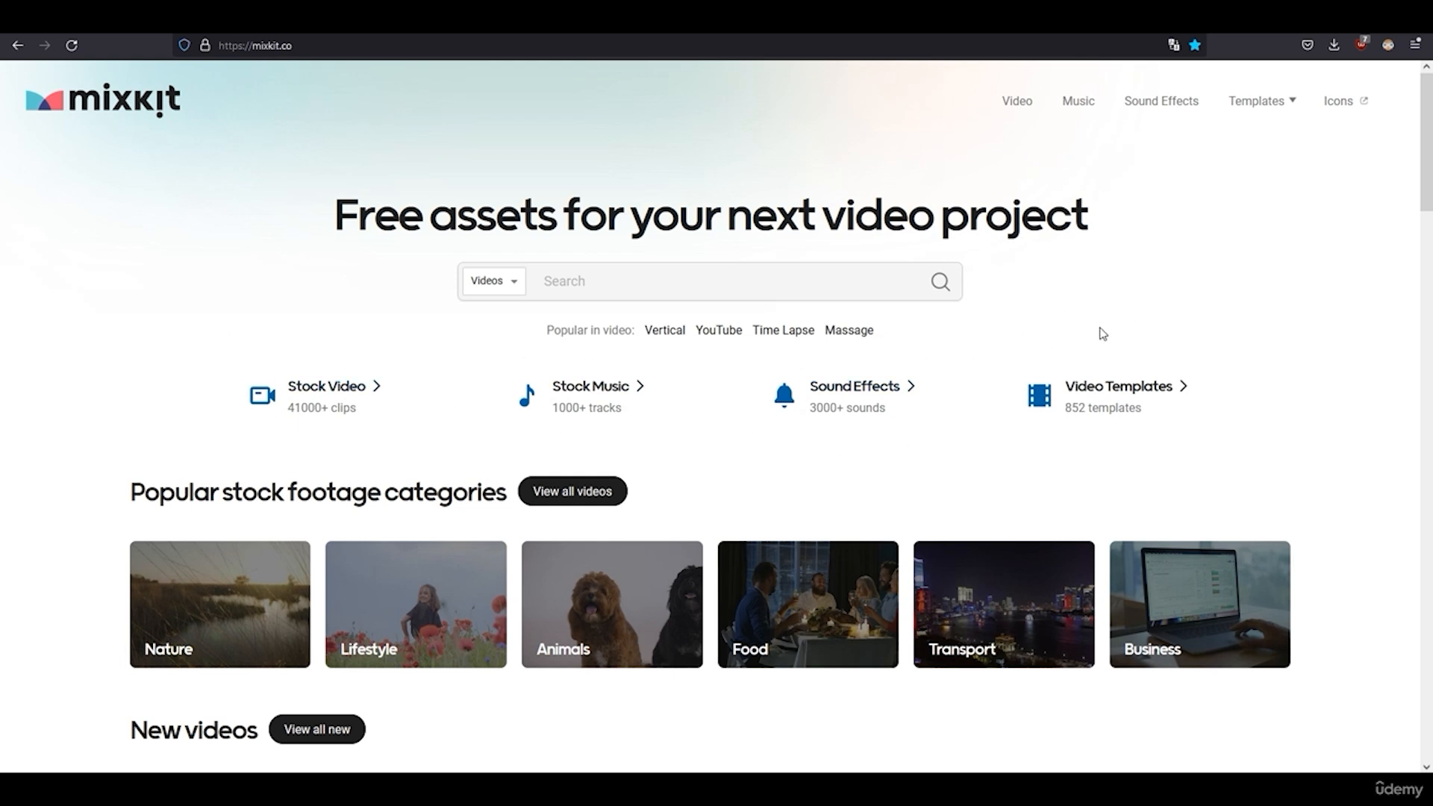
# - Browse the Mixkit website's home page for its stock footage, video templates, music and sound effects
pyautogui.scroll(-10, 1024, 416)
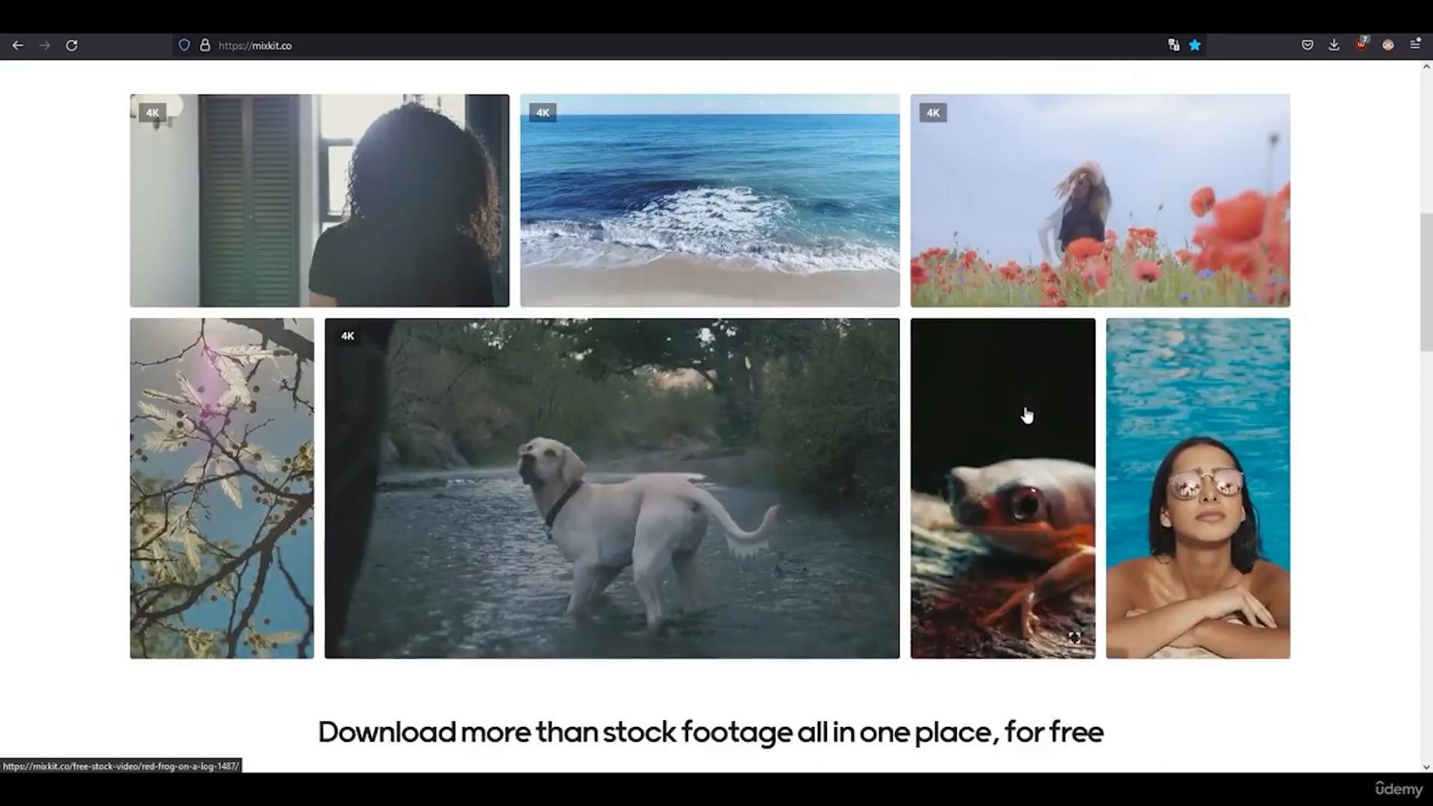
pyautogui.scroll(-8, 1027, 416)
pyautogui.scroll(8, 978, 329)
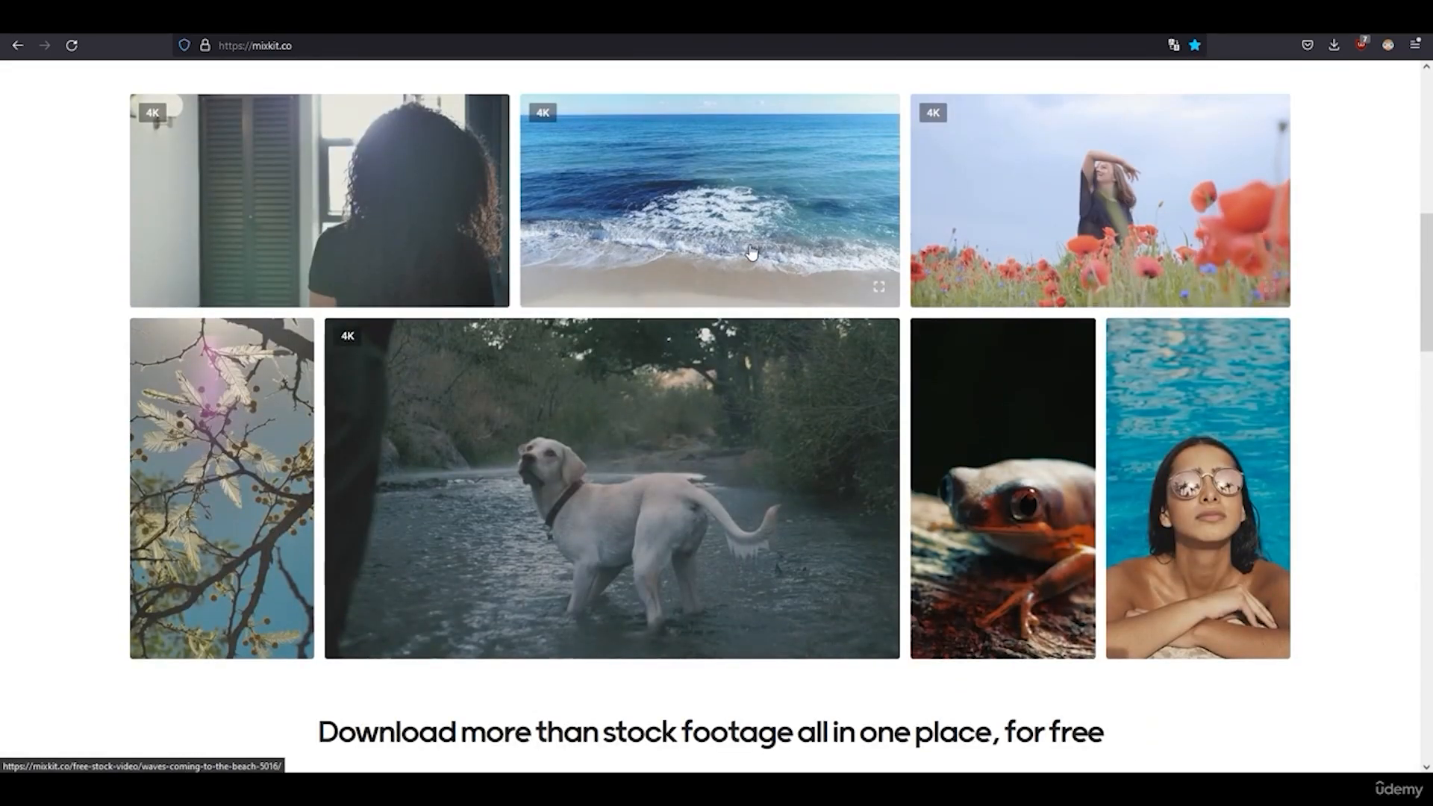
pyautogui.scroll(-5, 1192, 481)
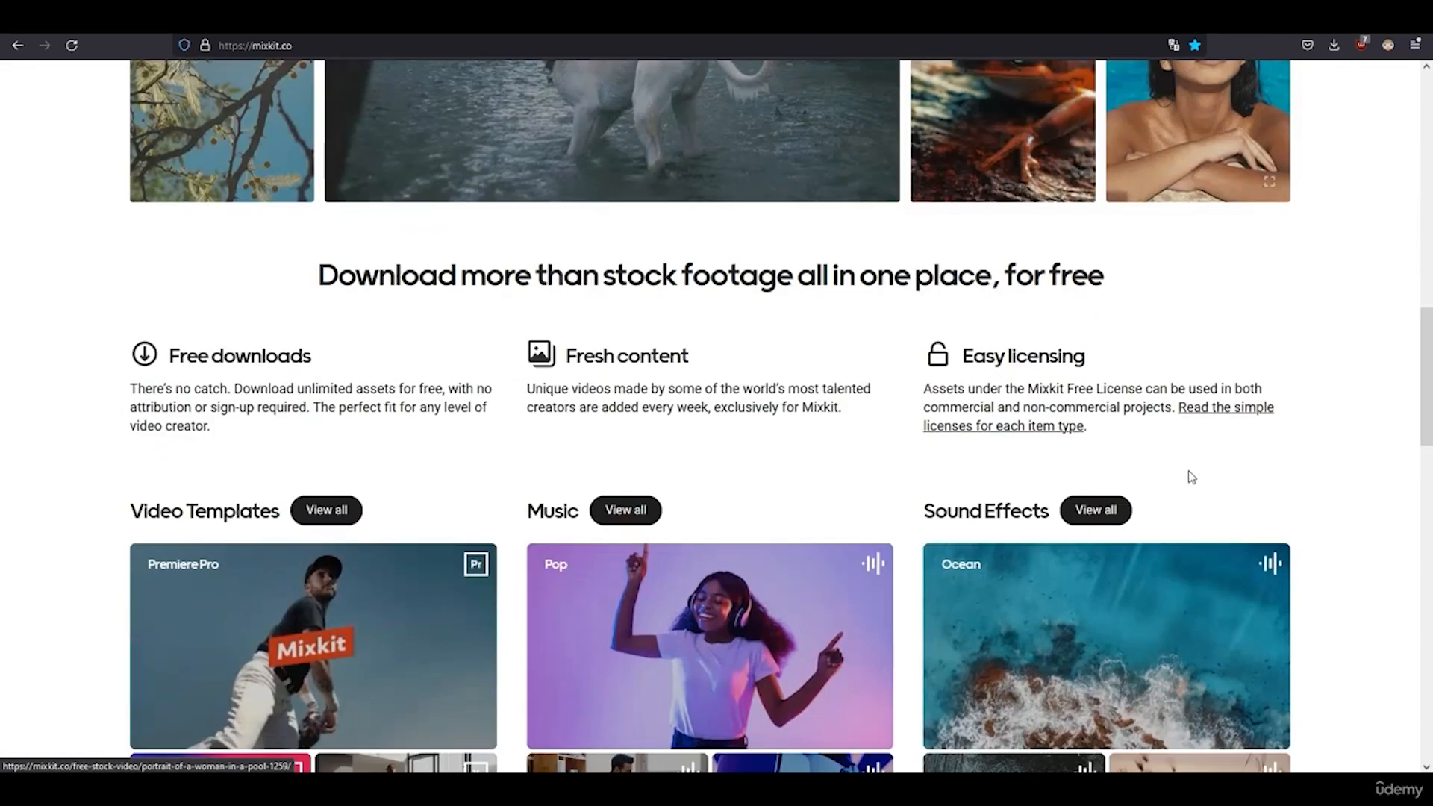
pyautogui.scroll(-10, 1193, 477)
pyautogui.scroll(20, 723, 454)
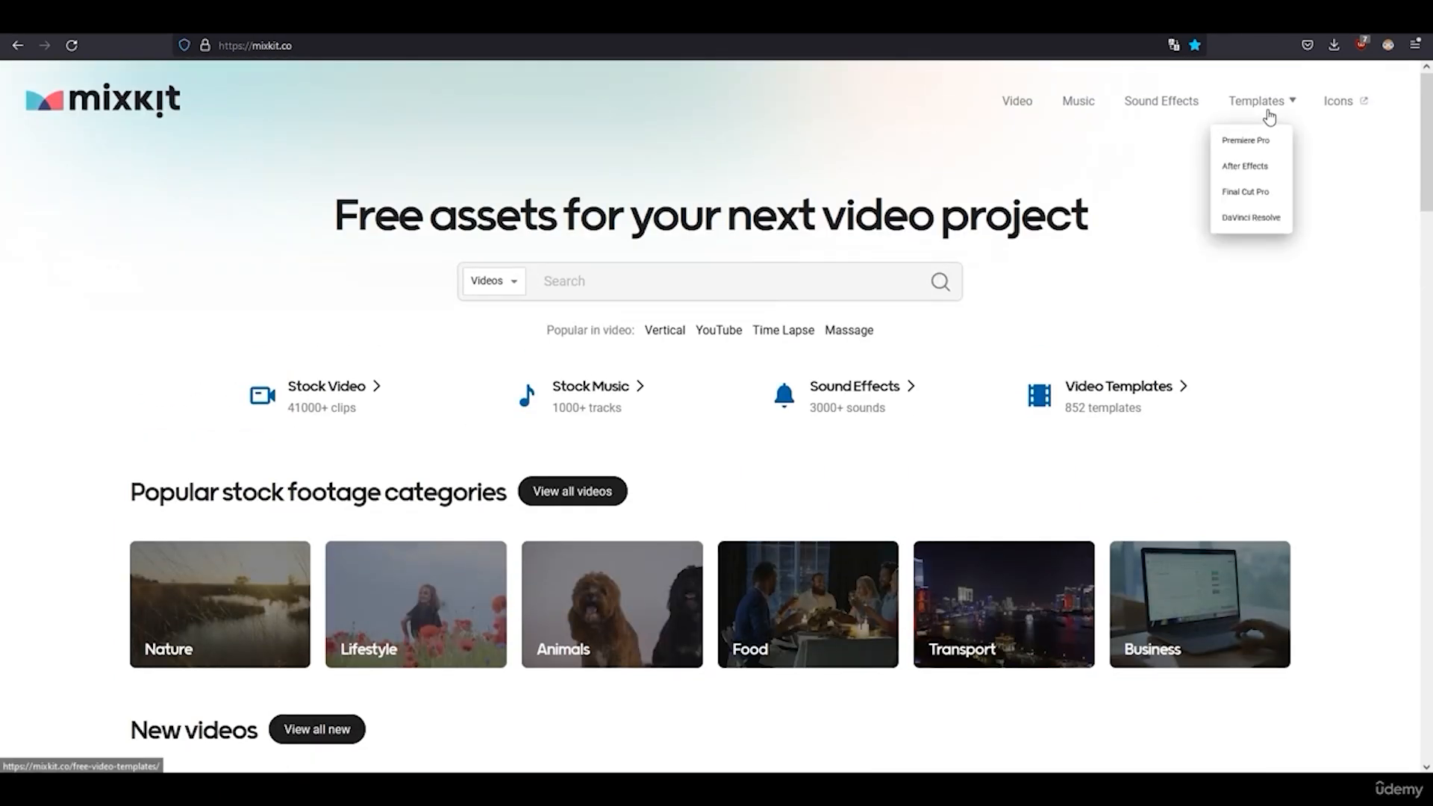
# - Open Mixkit's free Premiere Pro templates and browse the slideshow, logo and title projects
pyautogui.click(1262, 103)
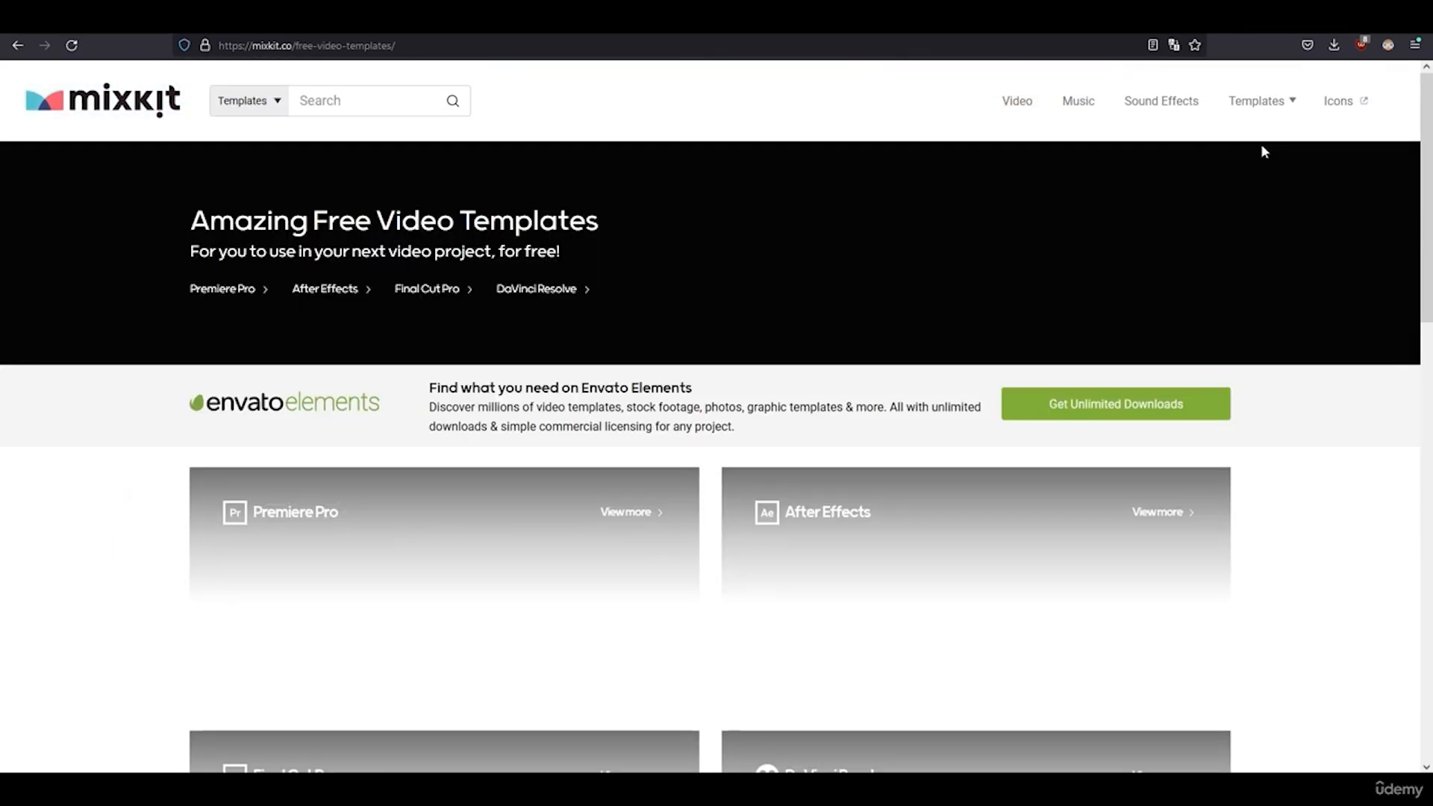
pyautogui.moveTo(1261, 104)
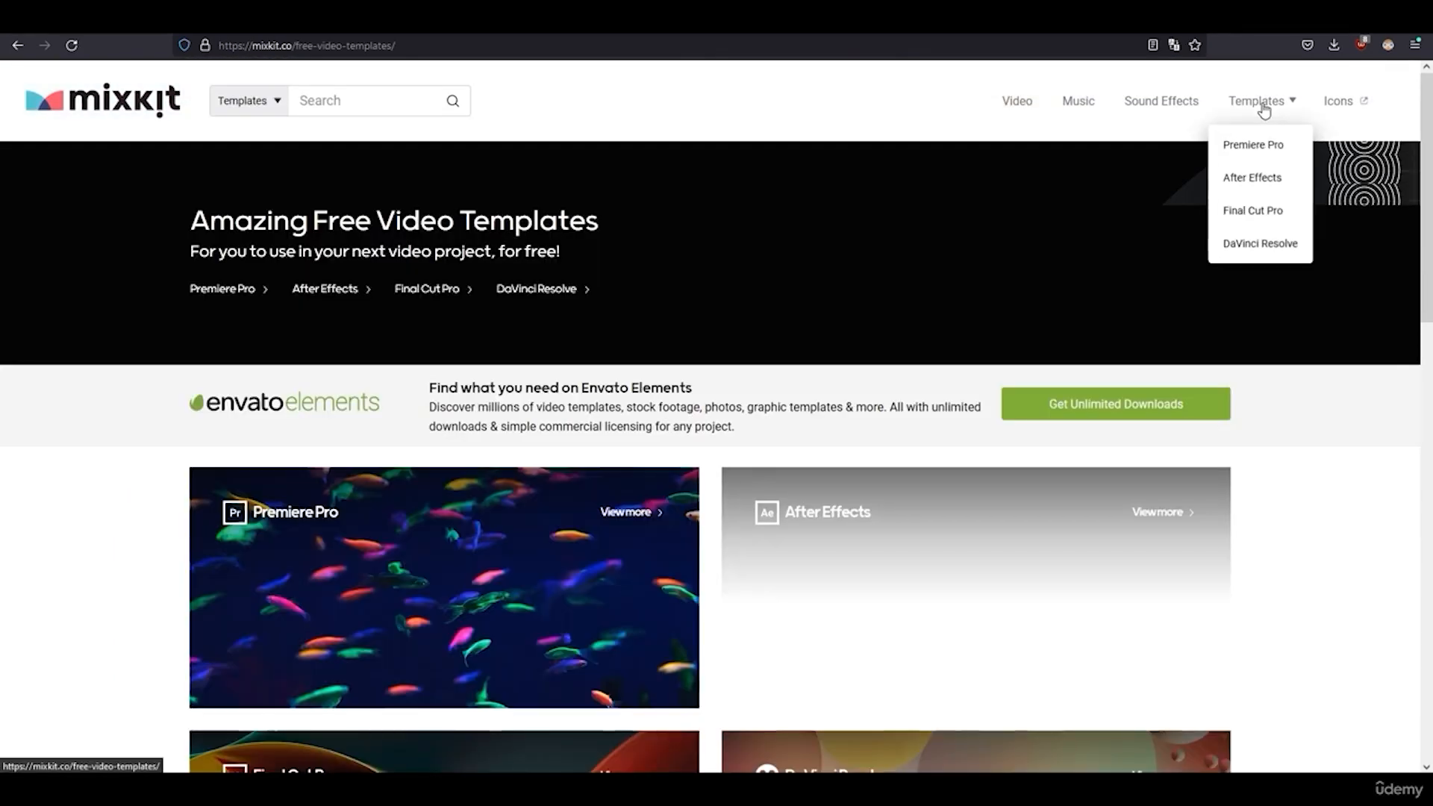
pyautogui.click(1243, 144)
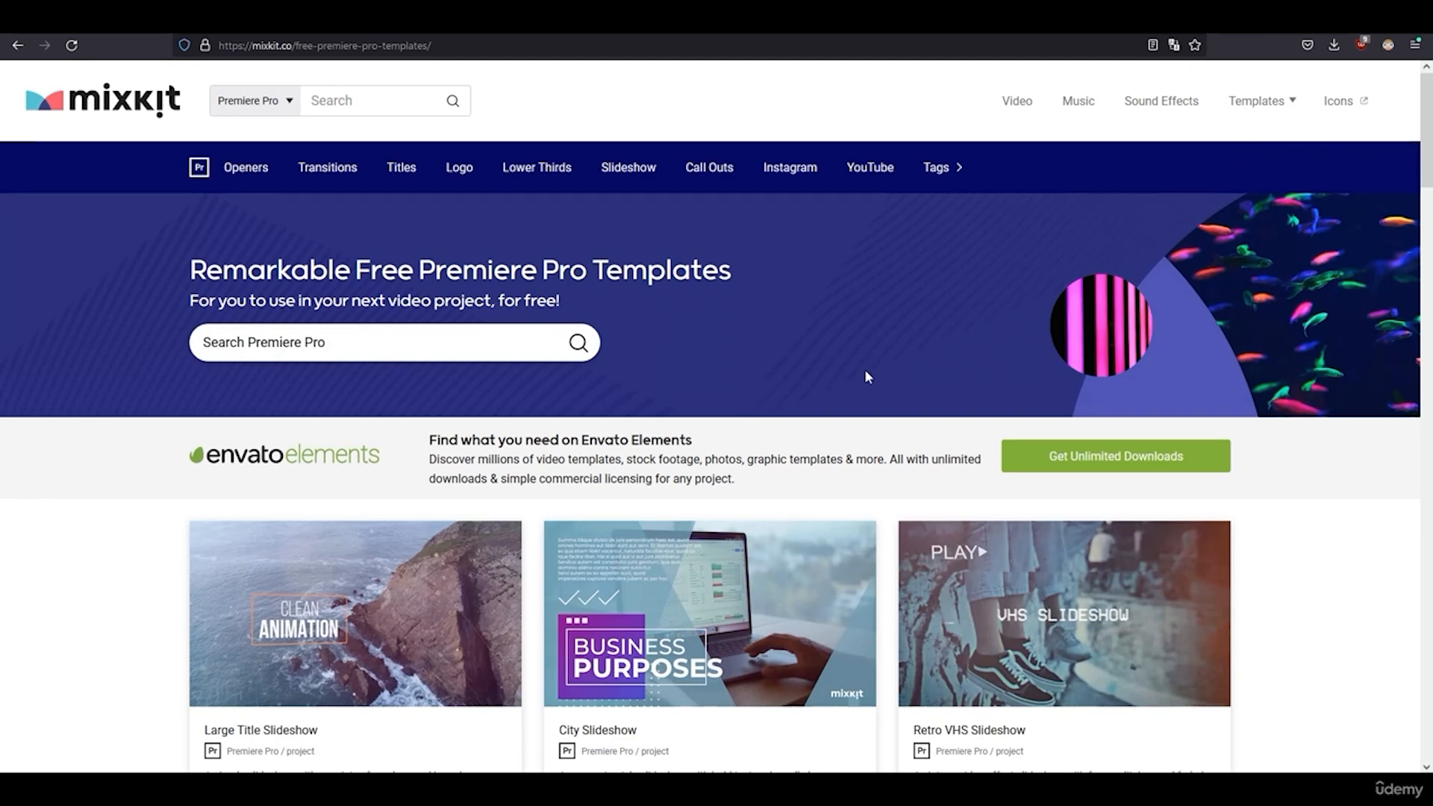
pyautogui.scroll(-2, 336, 565)
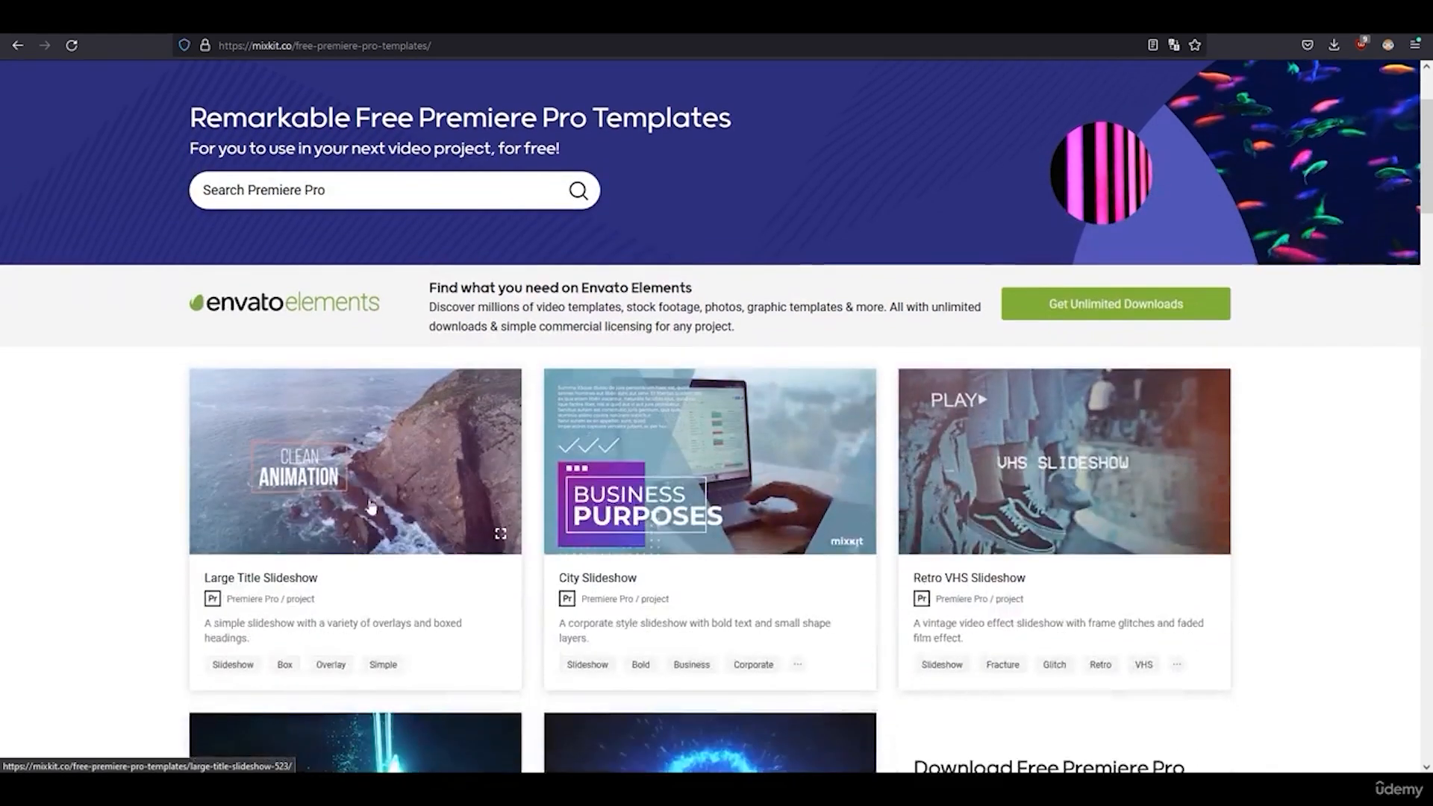
pyautogui.scroll(-5, 404, 455)
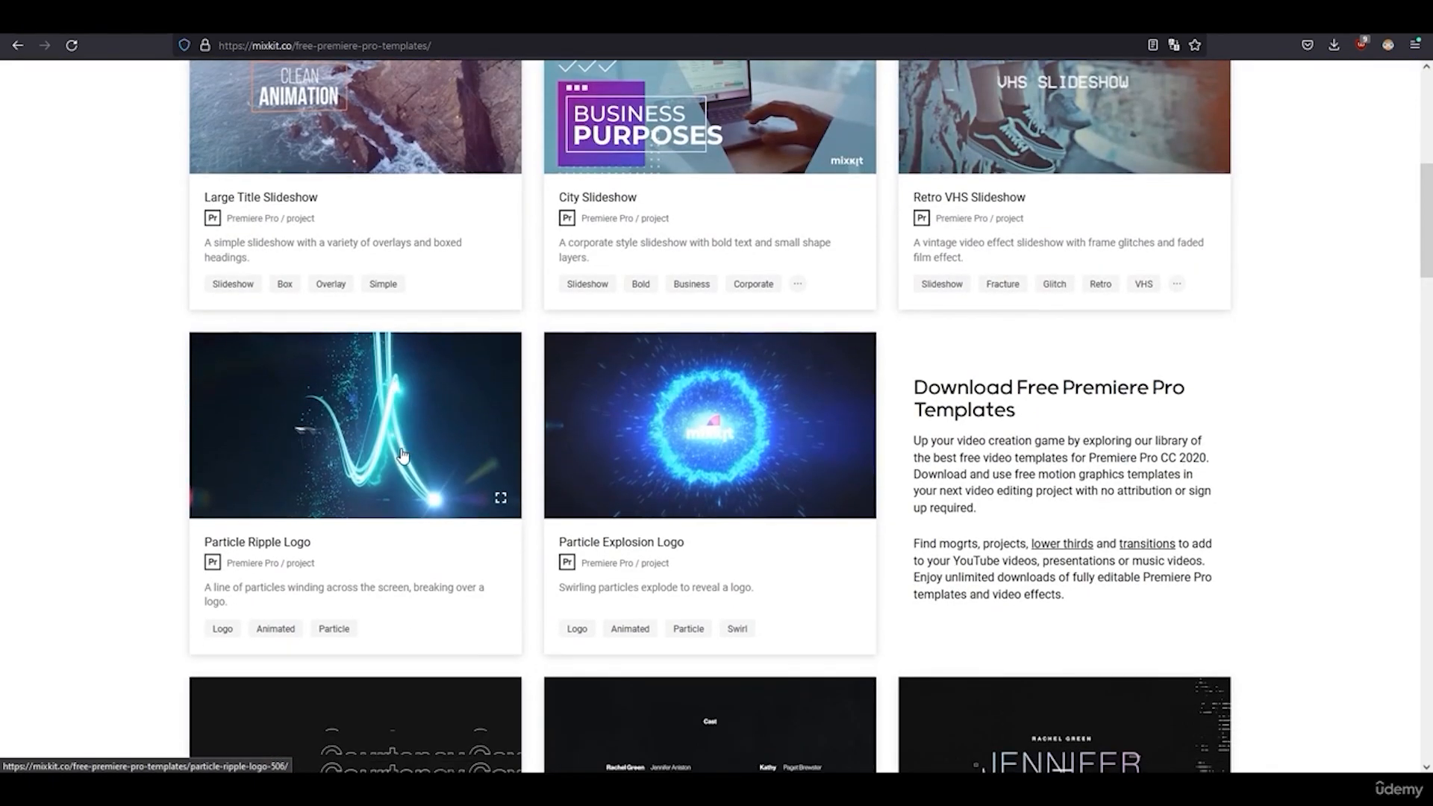
pyautogui.scroll(-3, 752, 451)
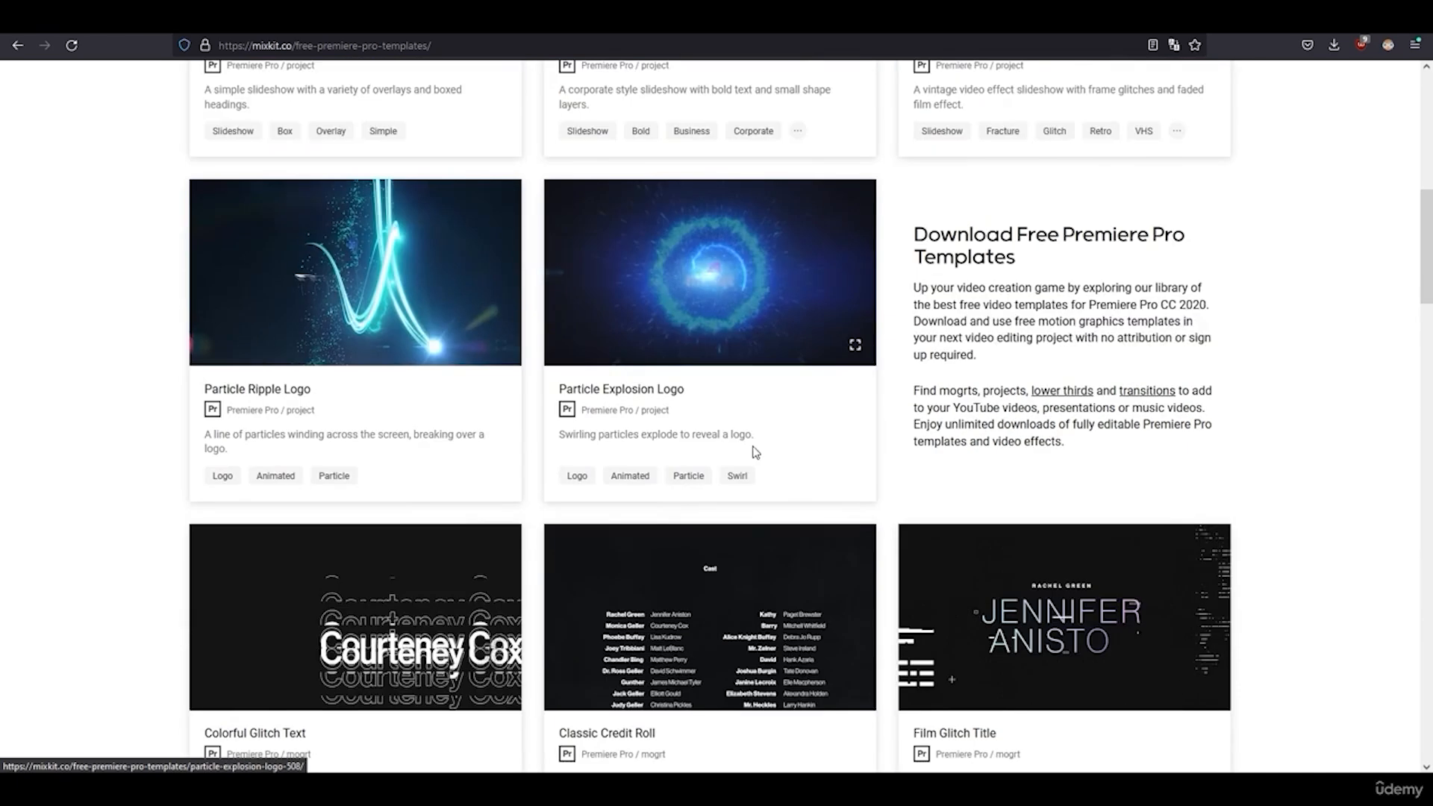
# - Browse more of Mixkit's free Premiere Pro templates, including the glitch titles, credit rolls and audio visualizers
pyautogui.scroll(-2, 733, 397)
pyautogui.scroll(1, 733, 396)
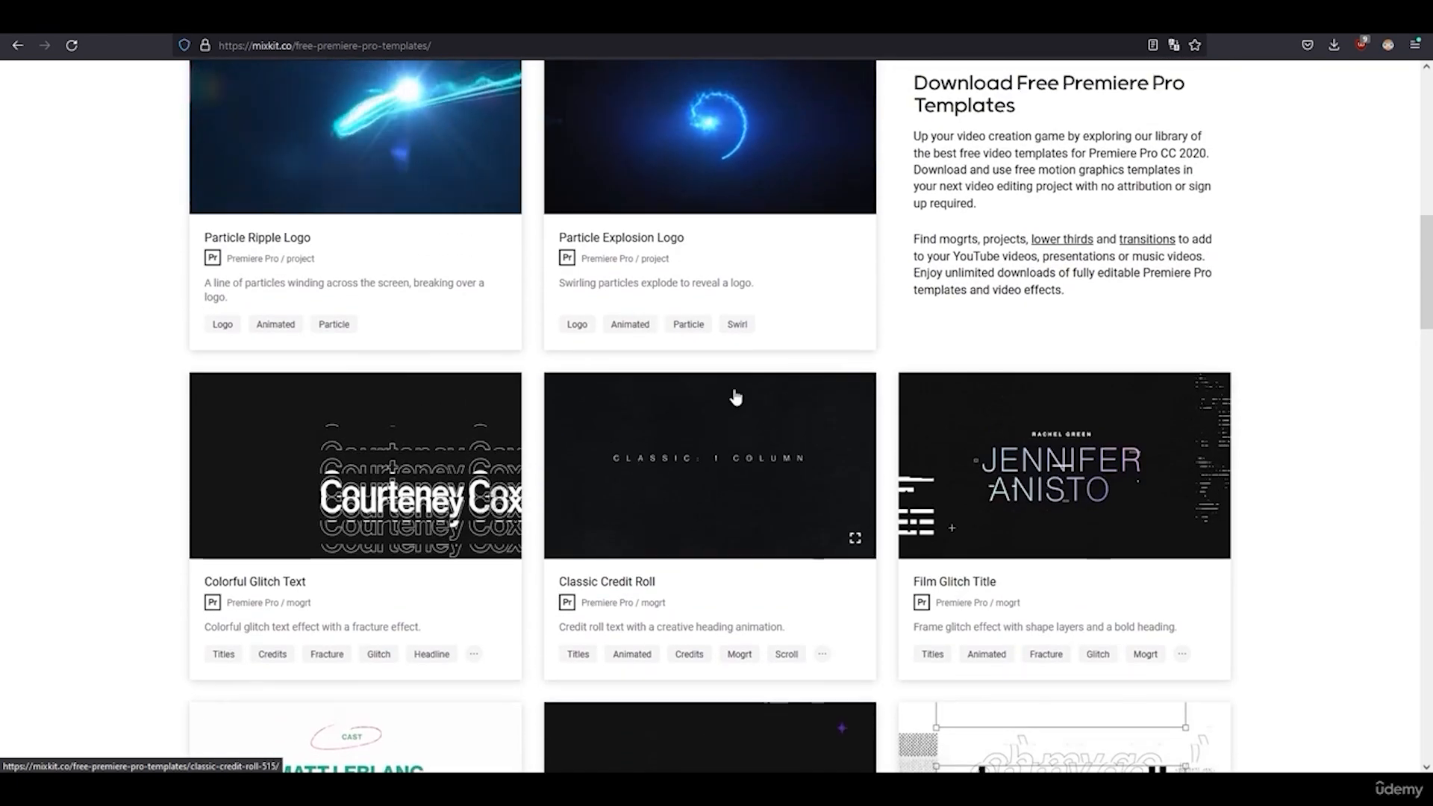
pyautogui.scroll(-4, 741, 476)
pyautogui.scroll(-5, 740, 476)
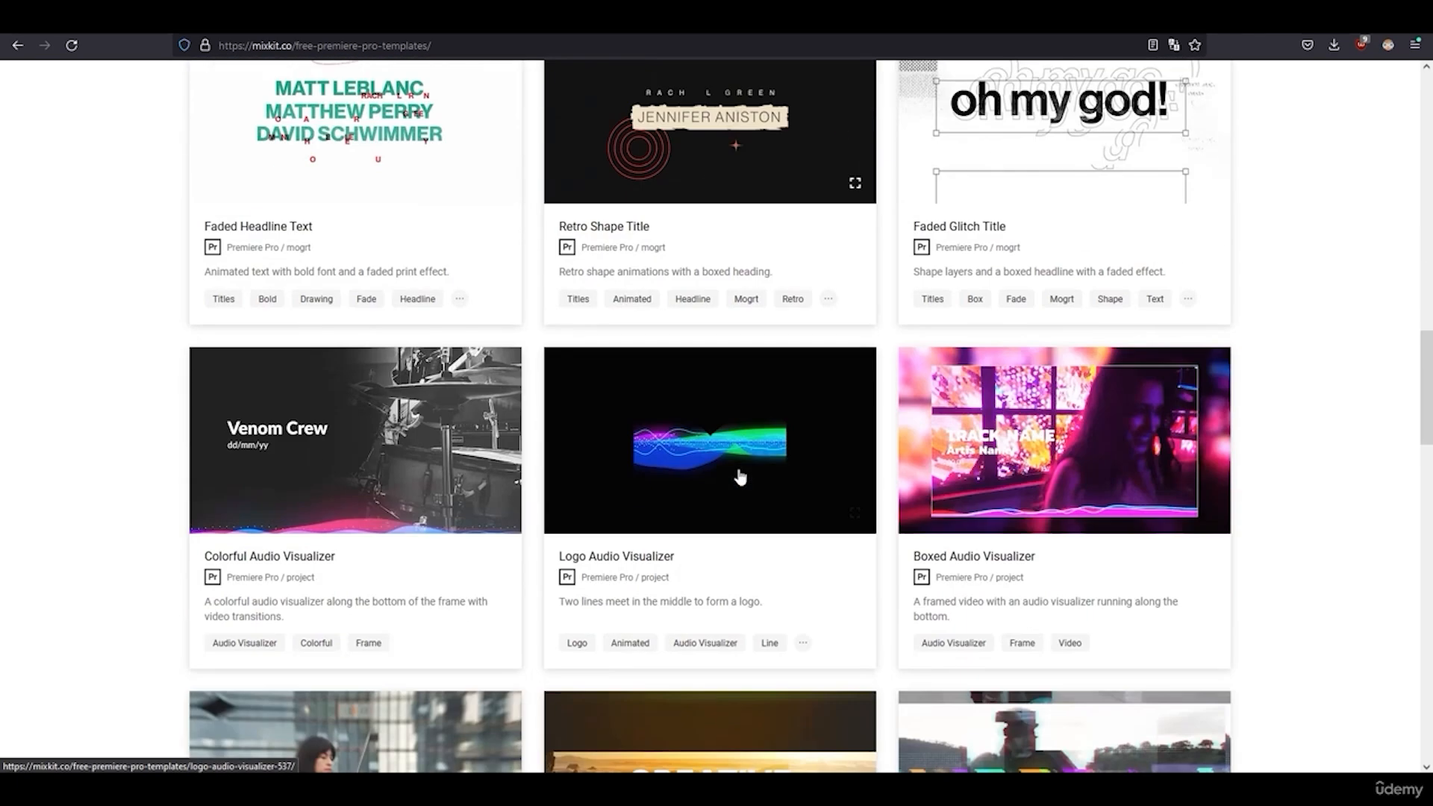
pyautogui.scroll(10, 739, 475)
pyautogui.scroll(10, 235, 216)
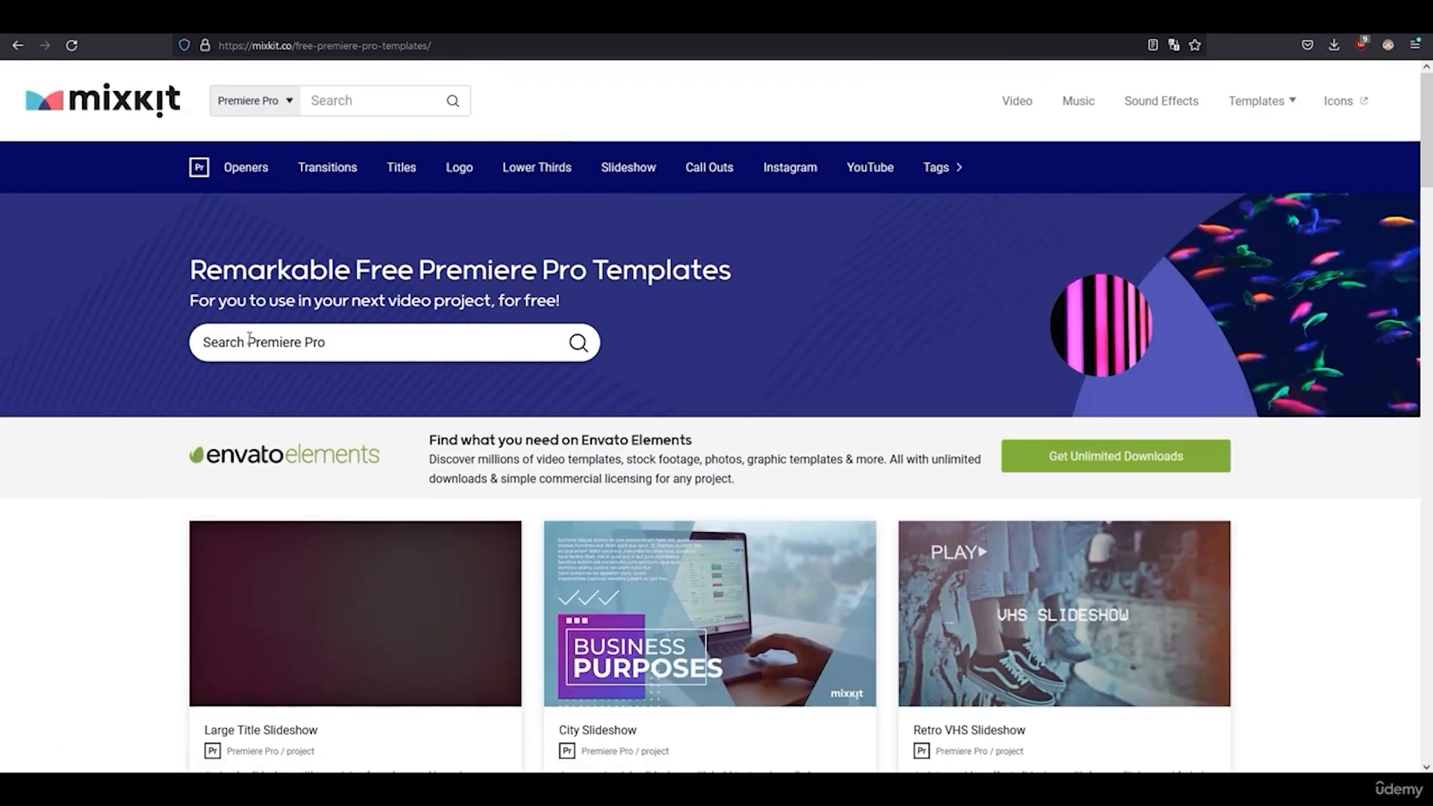
# - Search Mixkit's Premiere Pro templates for YOUTUBE and download the free "Hand cursor clicking on YouTube buttons" template
pyautogui.write('YOUTUBE')
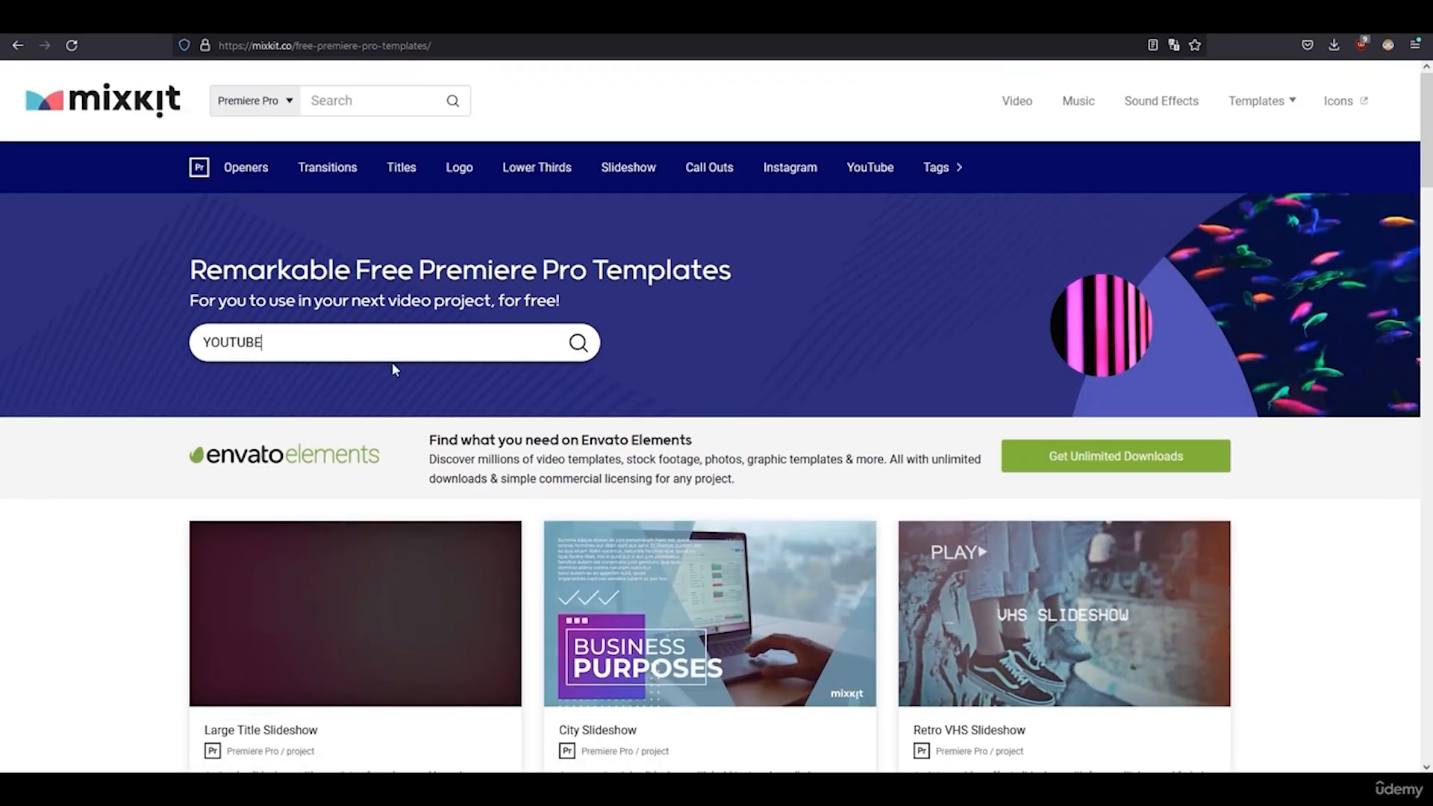
pyautogui.press('Return')
pyautogui.scroll(-3, 921, 440)
pyautogui.scroll(-1, 920, 441)
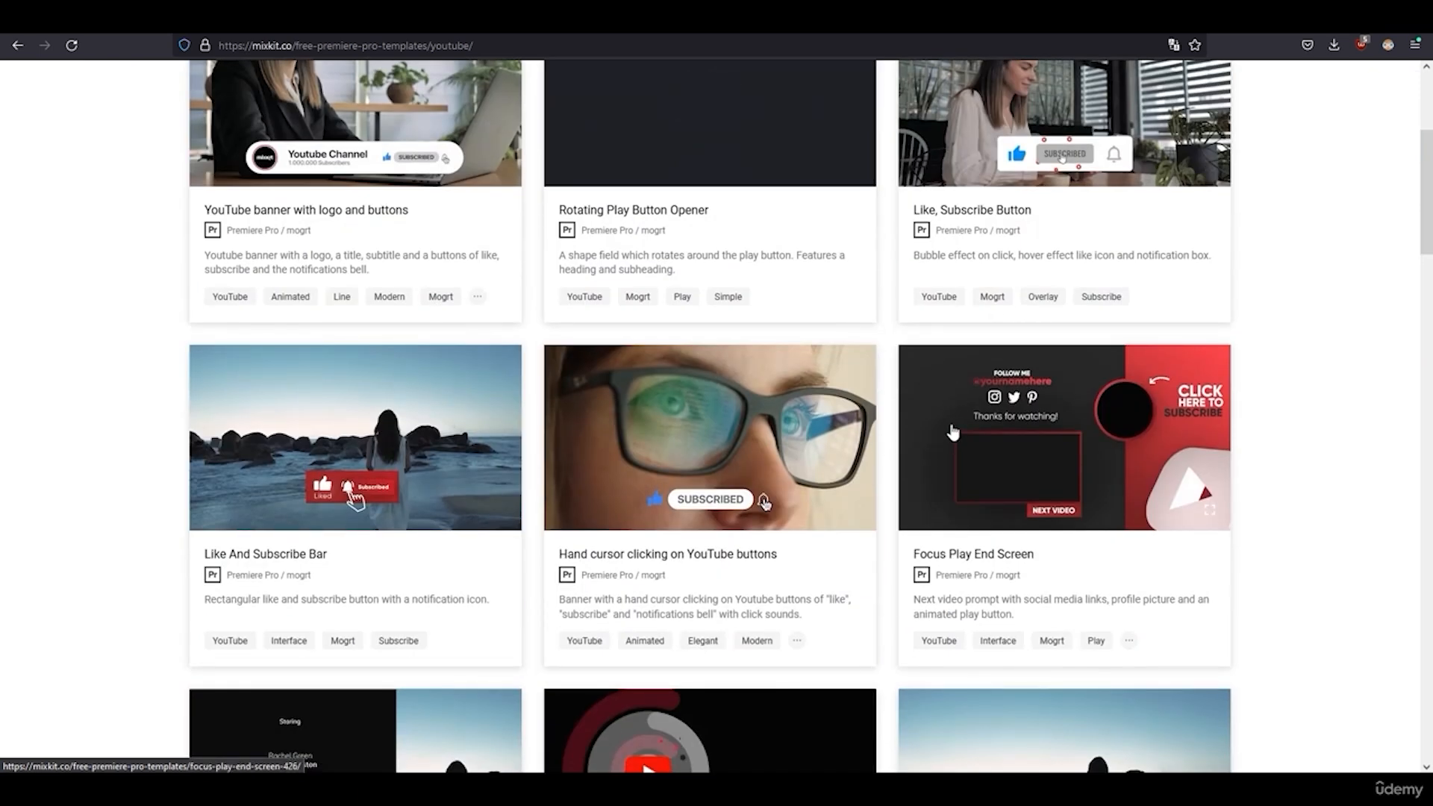
pyautogui.scroll(-4, 683, 507)
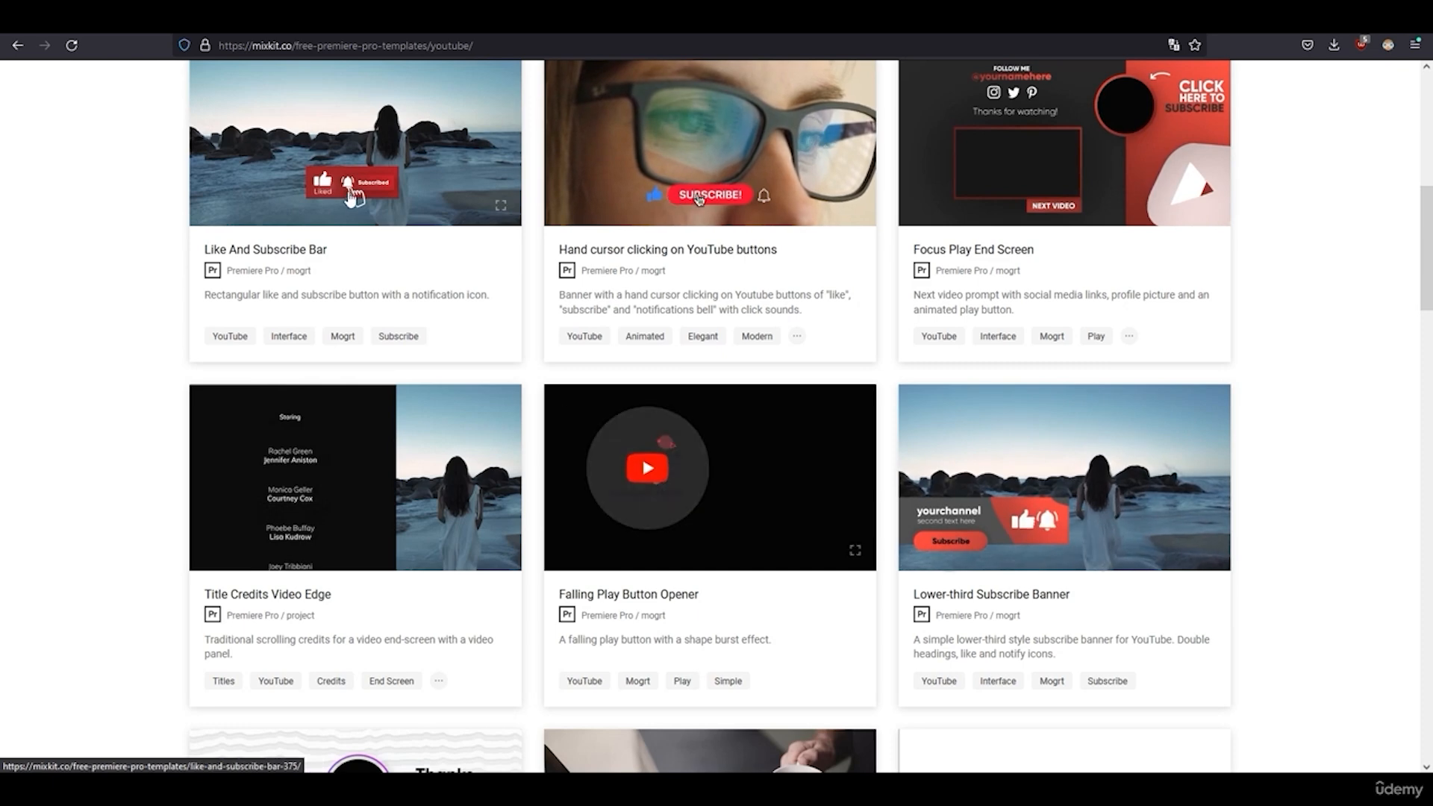
pyautogui.scroll(2, 709, 153)
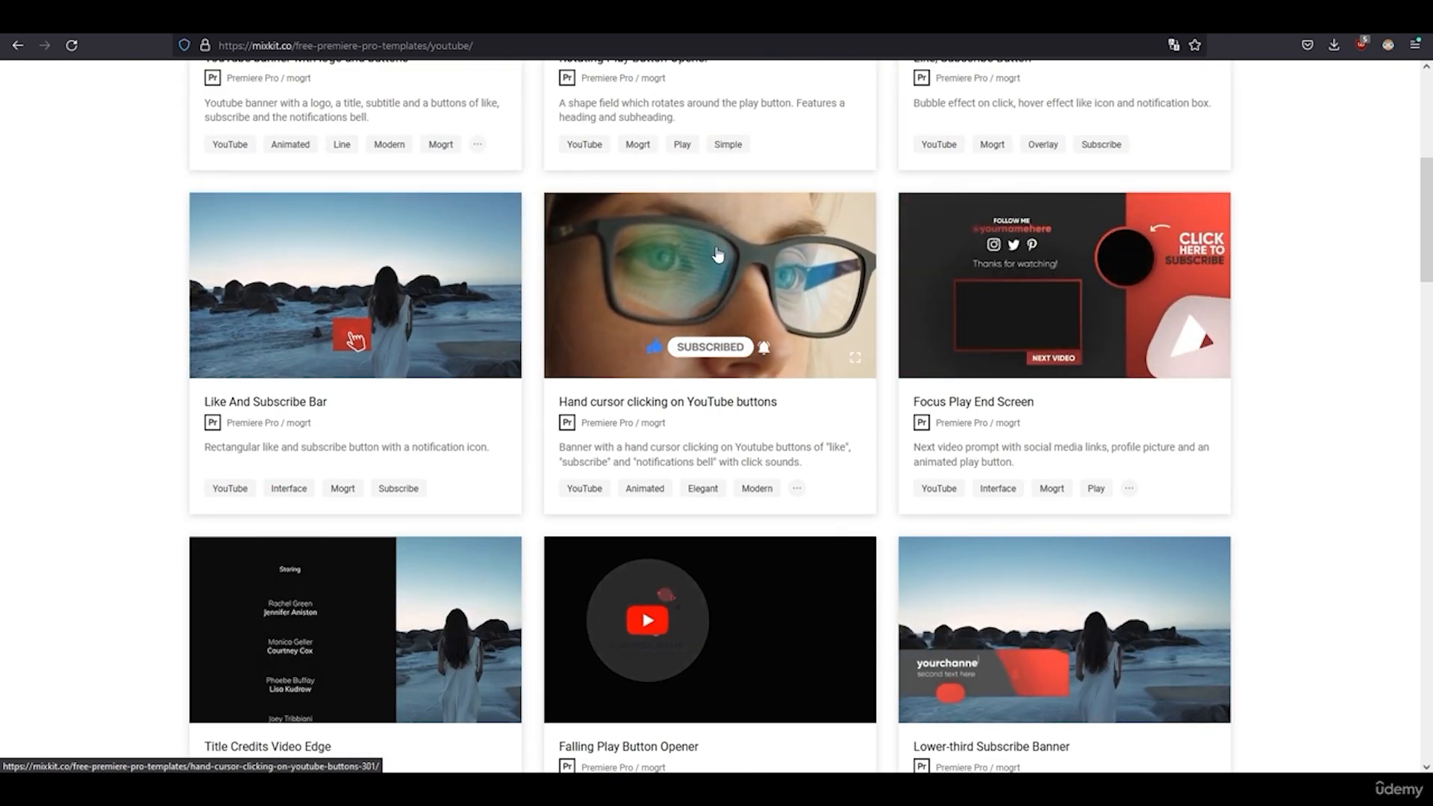
pyautogui.click(705, 321)
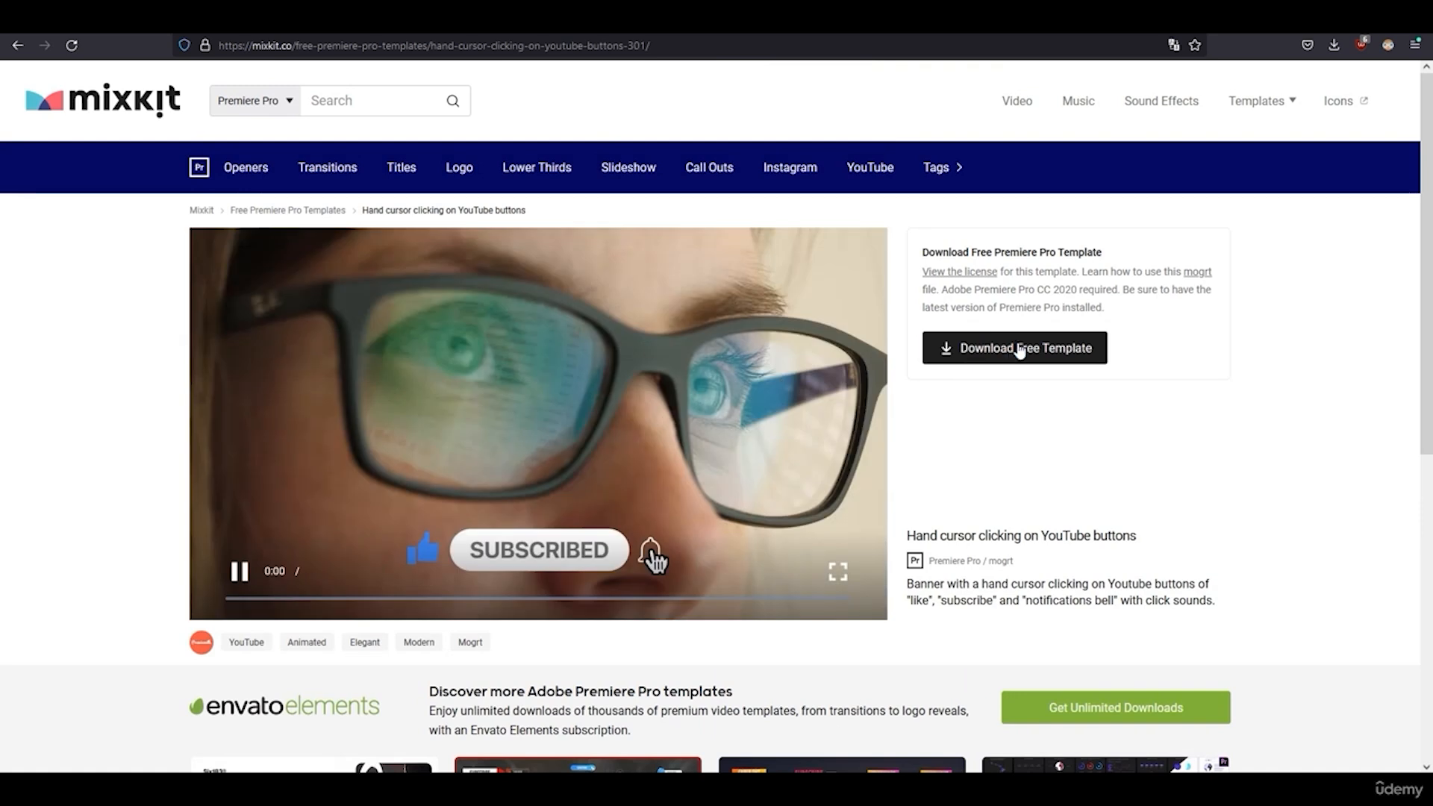
pyautogui.click(1016, 347)
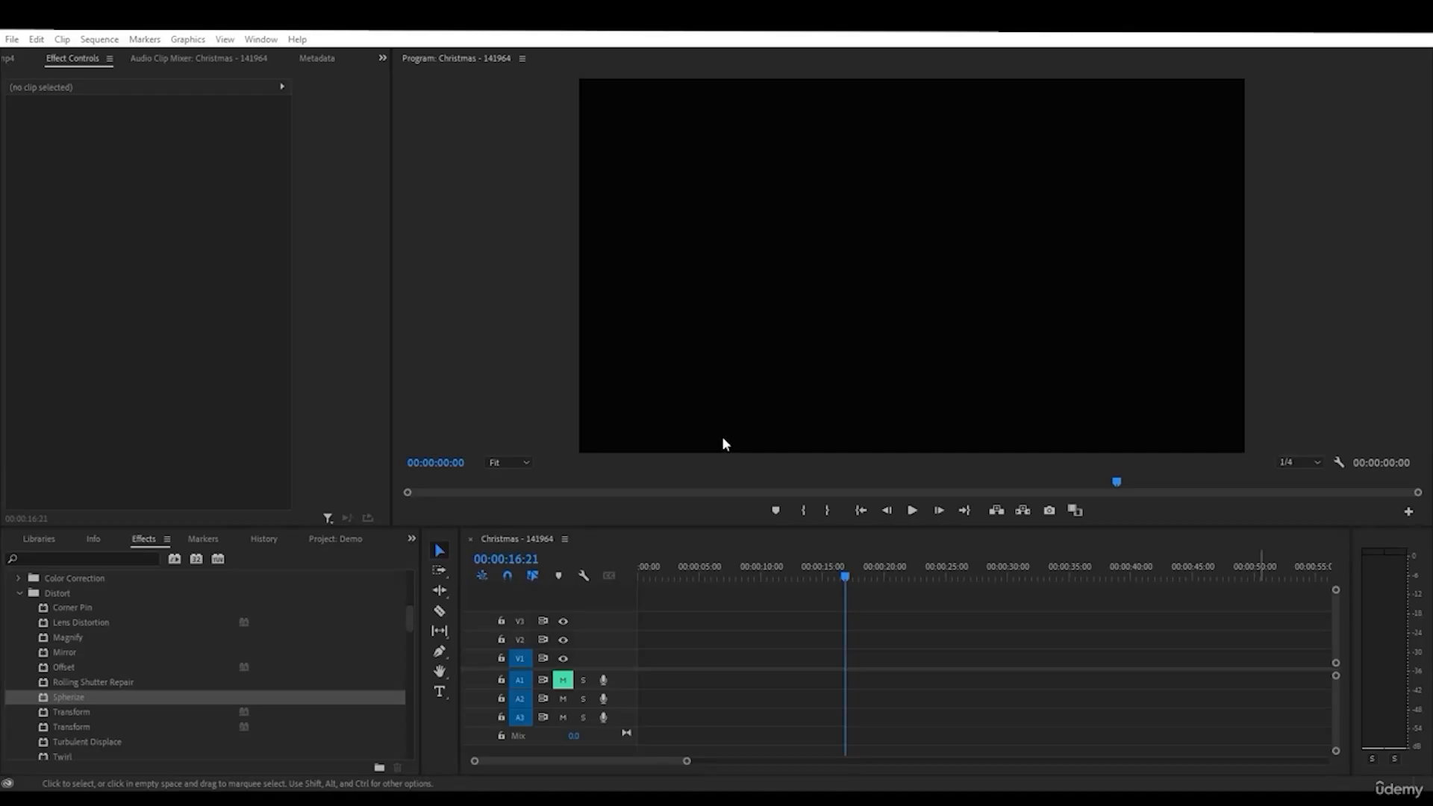
# - Switch to Premiere Pro and change its workspace to Graphics
pyautogui.click(261, 39)
pyautogui.moveTo(277, 80)
pyautogui.moveTo(358, 57)
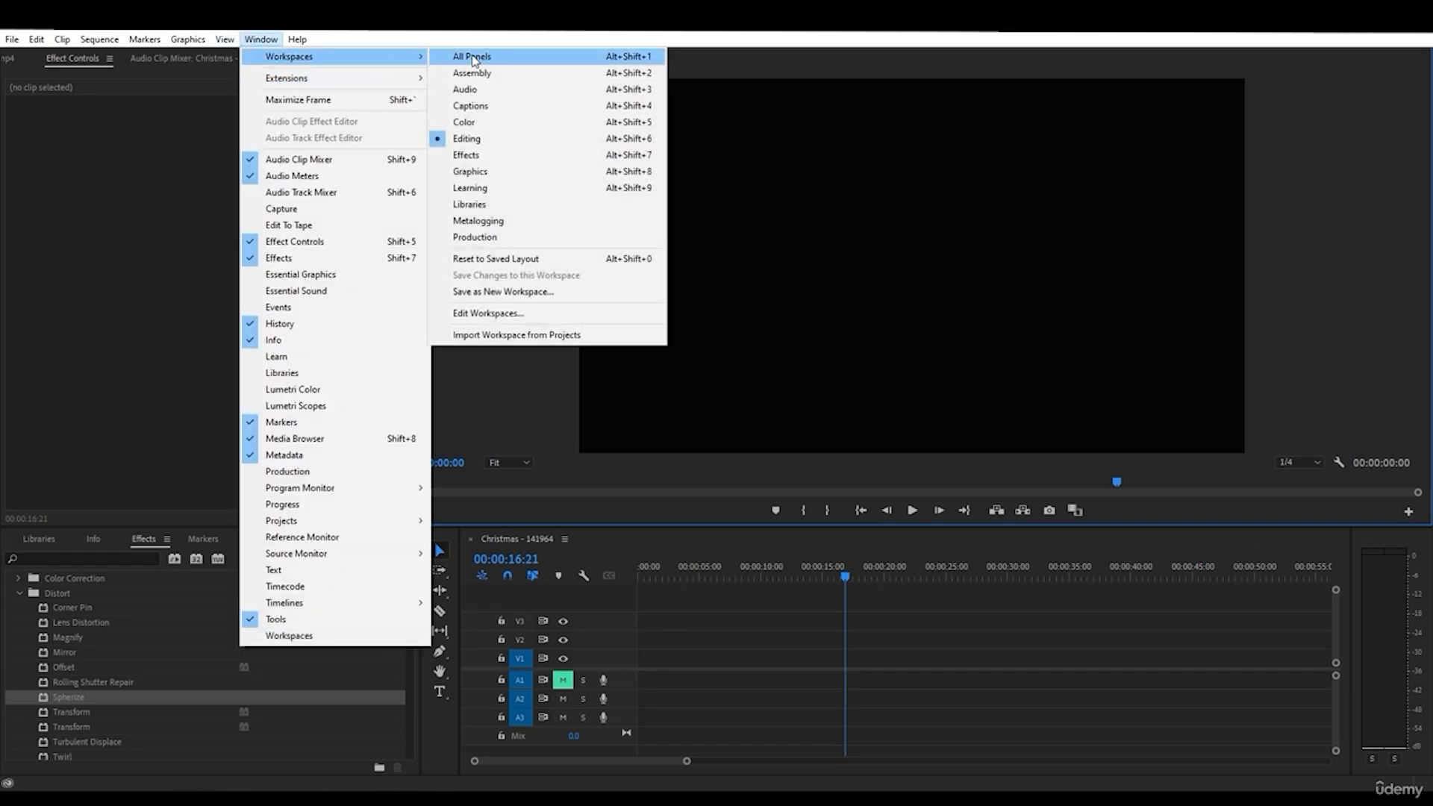
pyautogui.click(505, 176)
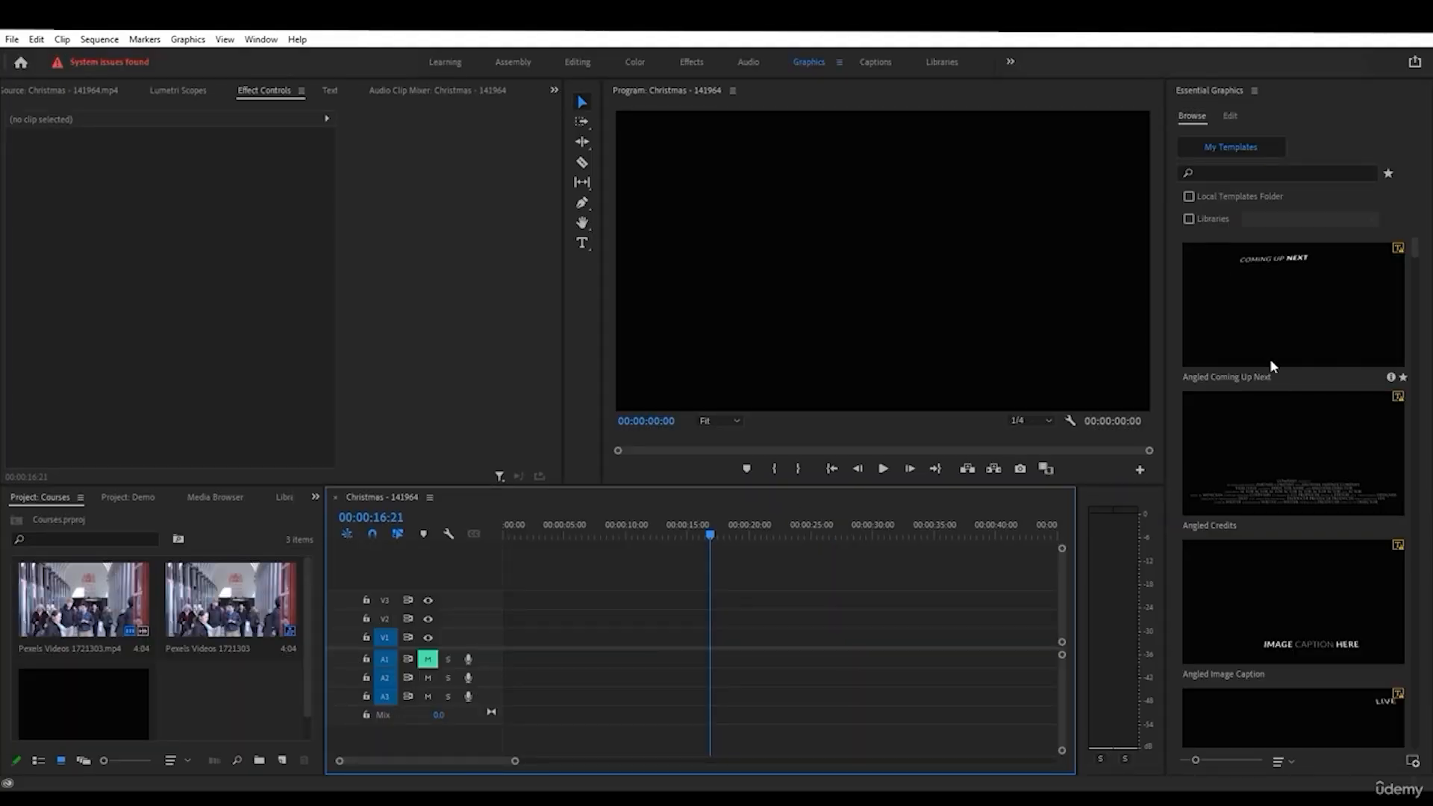
# - Add the Angled Coming Up Next template at the start of track V1, accepting the font substitution
pyautogui.scroll(-5, 1270, 470)
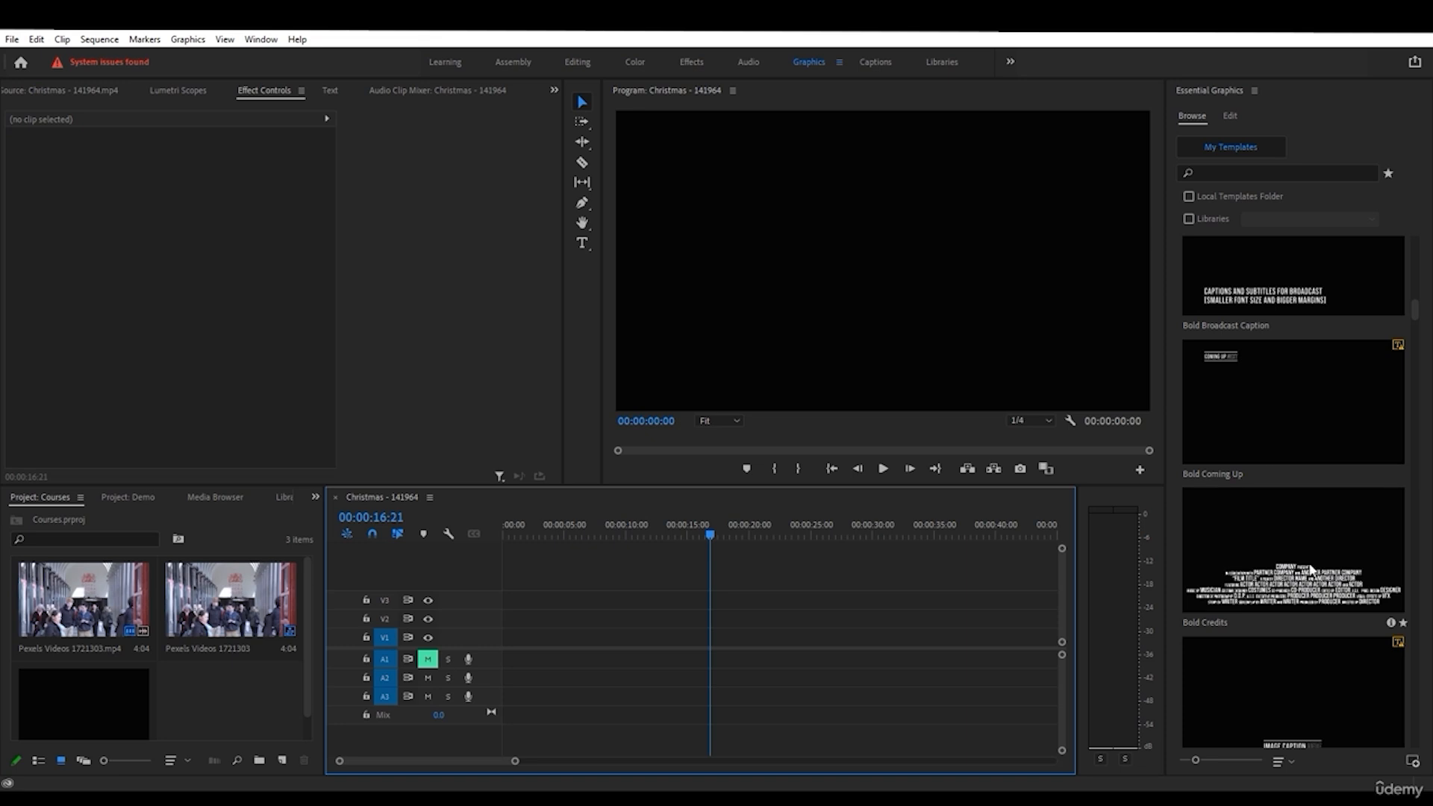
pyautogui.scroll(4, 1311, 568)
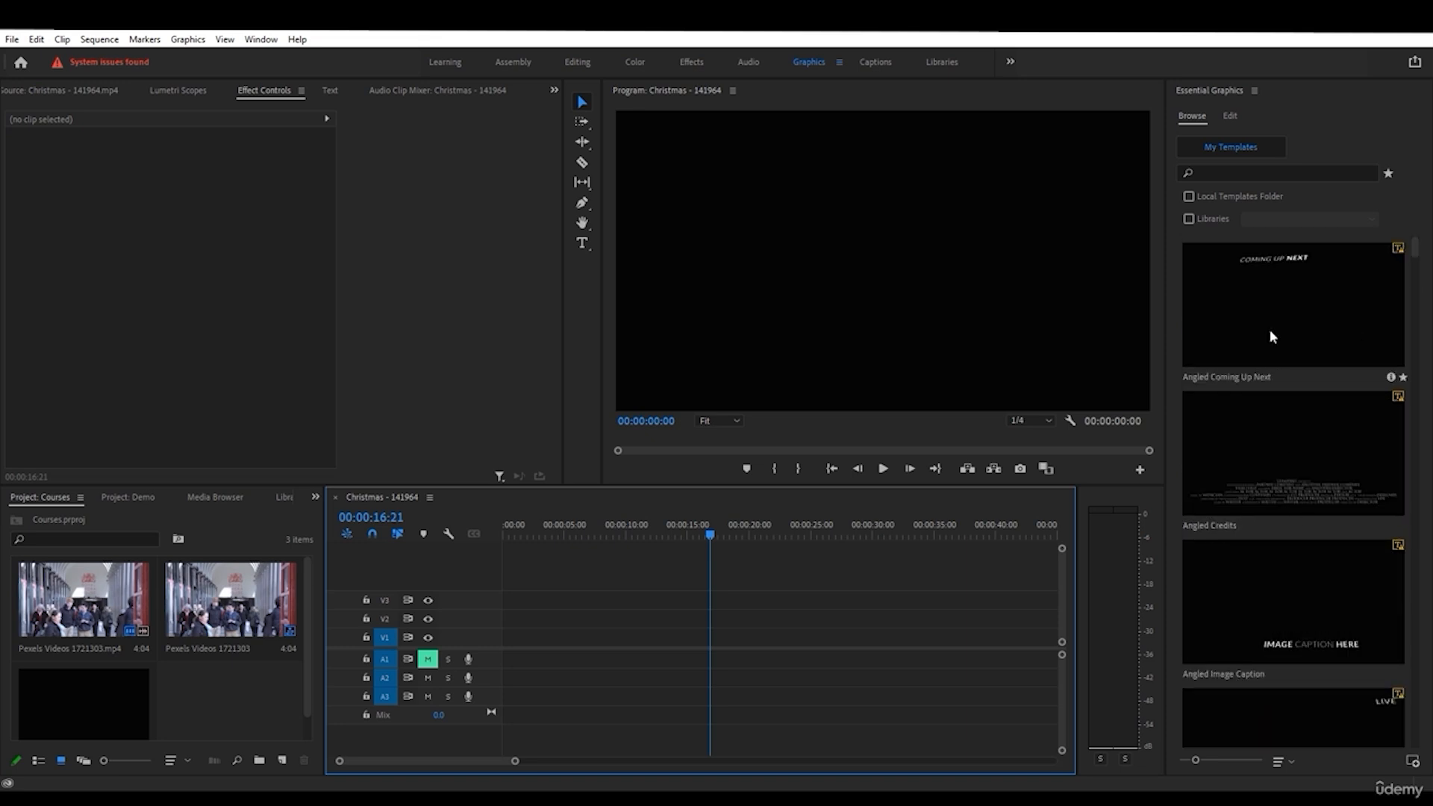
pyautogui.moveTo(1272, 336); pyautogui.dragTo(510, 652)
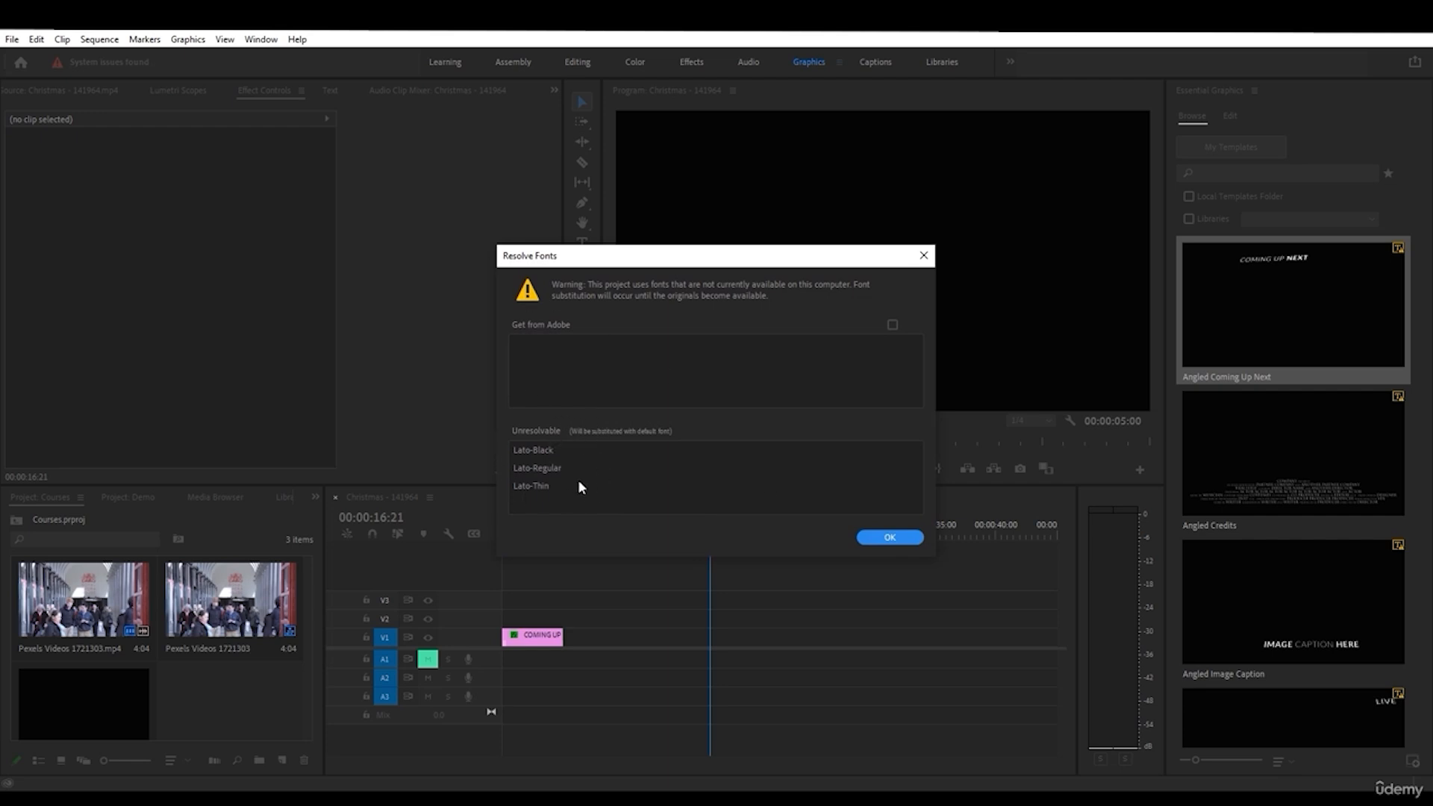
pyautogui.click(890, 538)
# - Play back the Angled Coming Up Next title's opening animation from the start of the sequence
pyautogui.moveTo(520, 531); pyautogui.dragTo(512, 531)
pyautogui.click(883, 468)
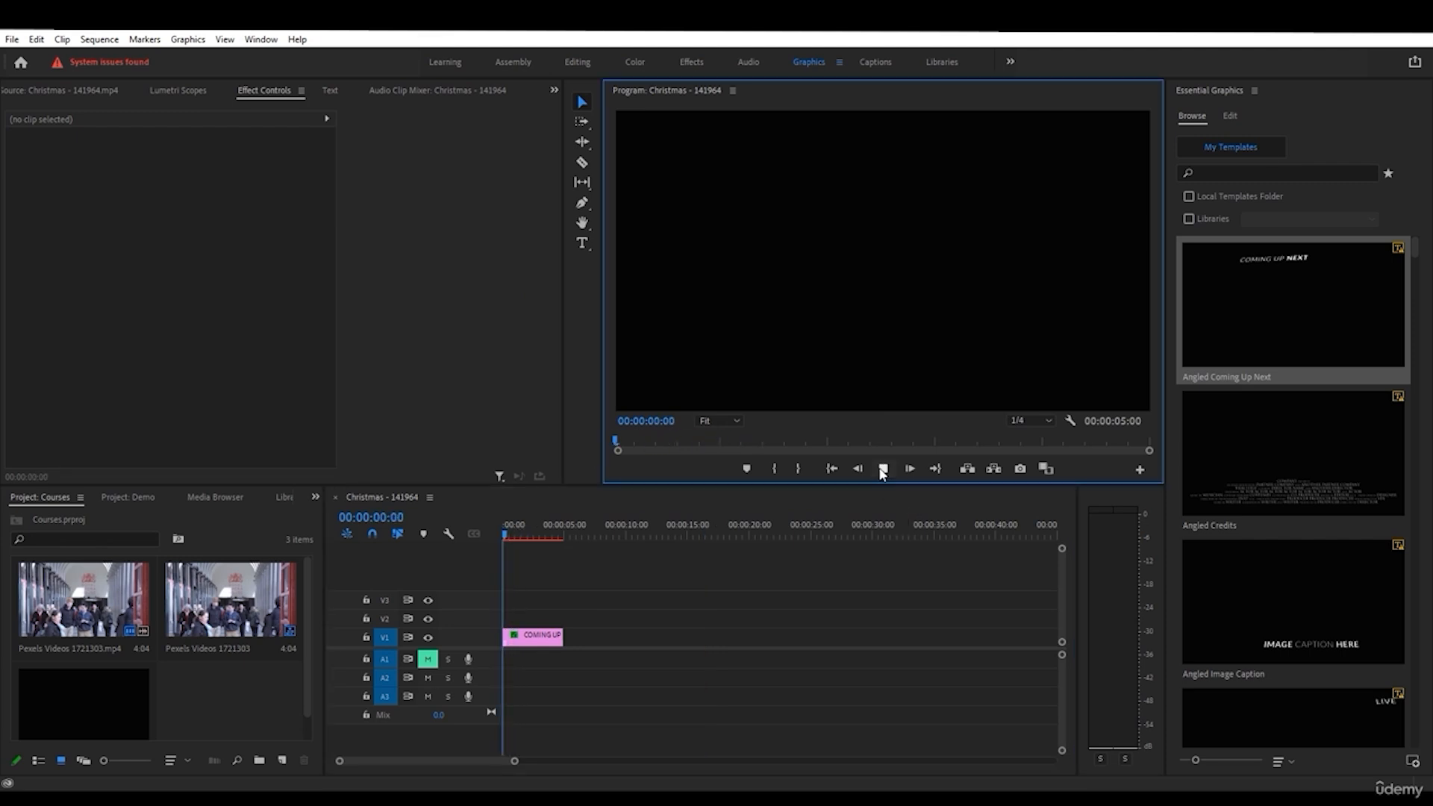
pyautogui.click(884, 469)
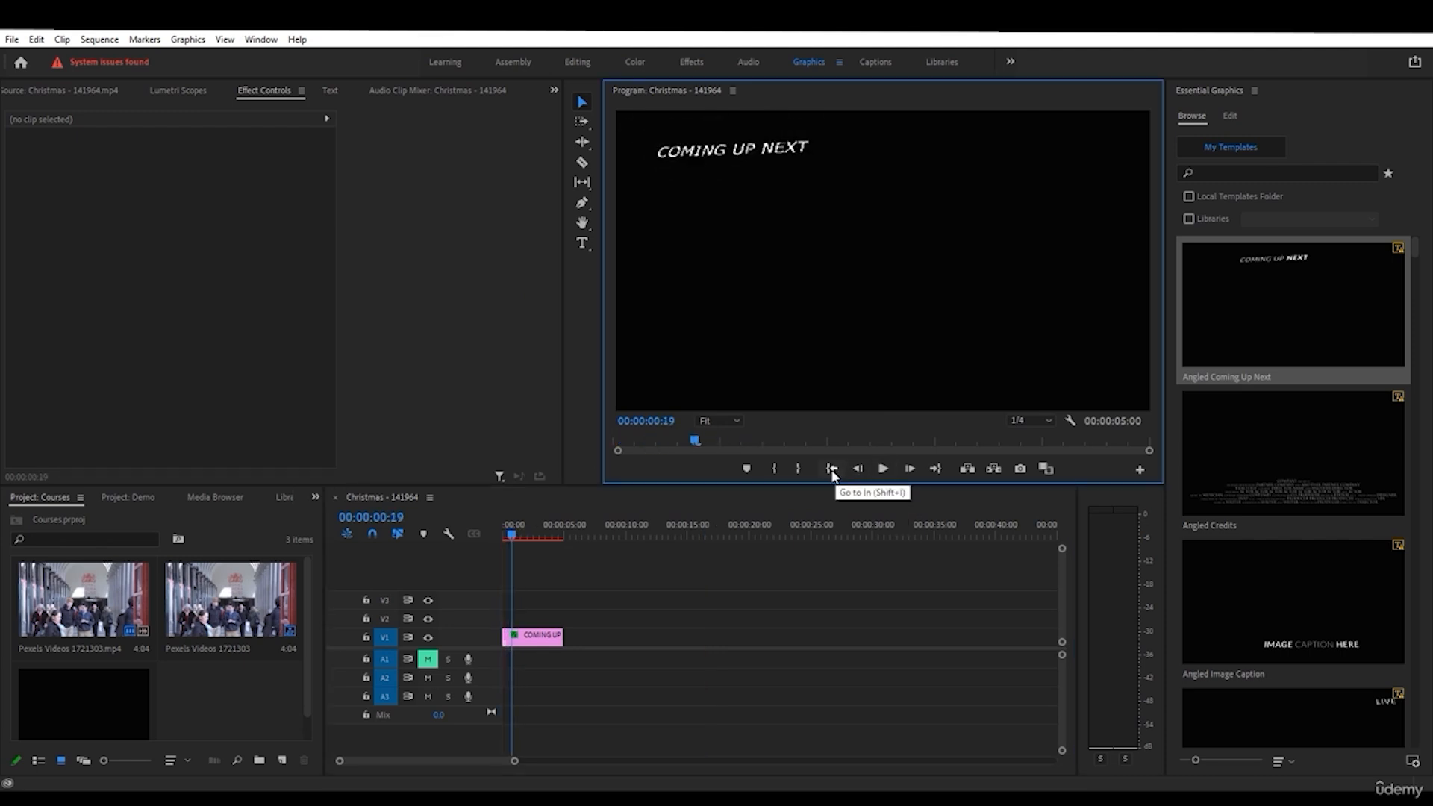
pyautogui.click(883, 471)
pyautogui.click(883, 471)
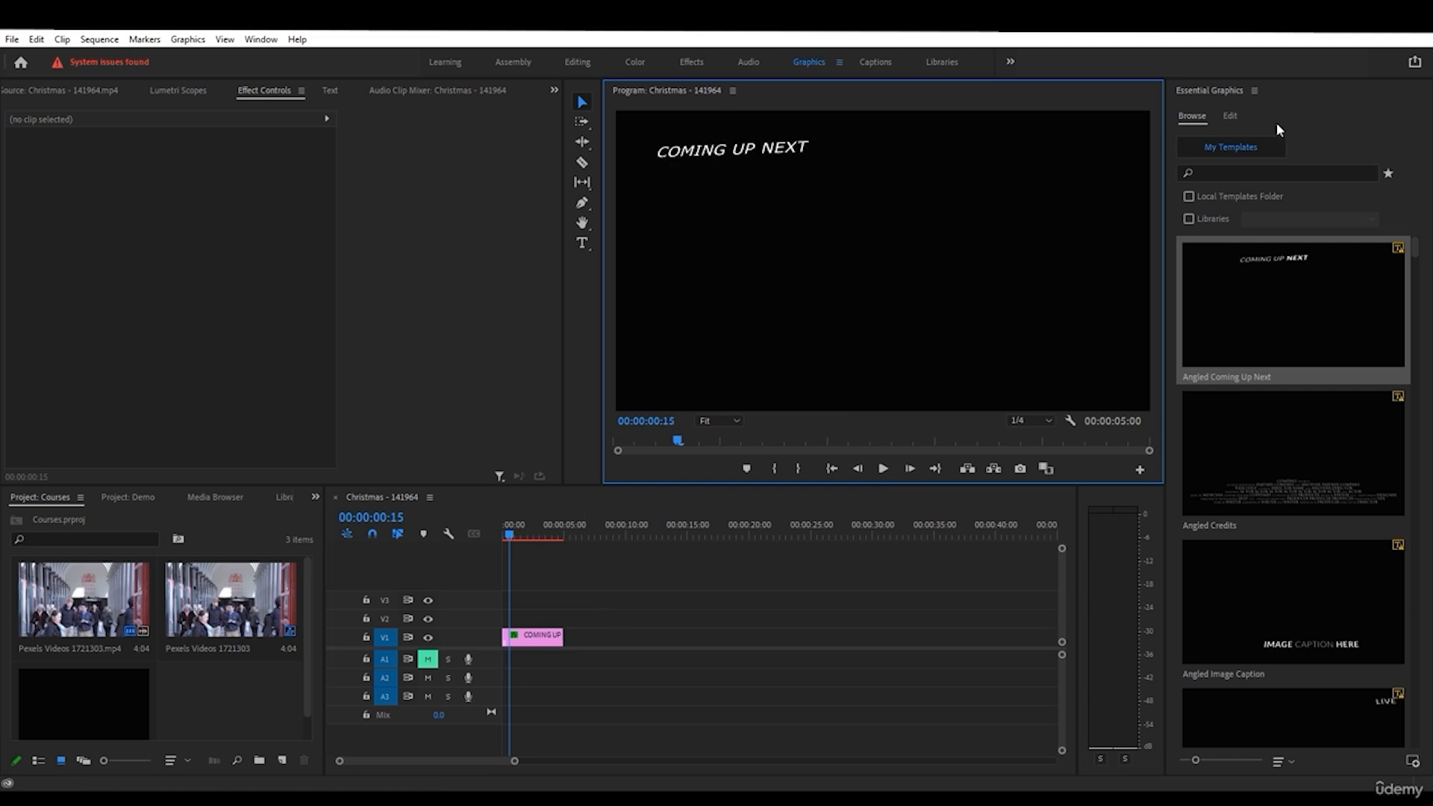
# - Change the COMING UP NEXT title's text to "SHATTER THE LIMITS"
pyautogui.click(1230, 116)
pyautogui.click(532, 636)
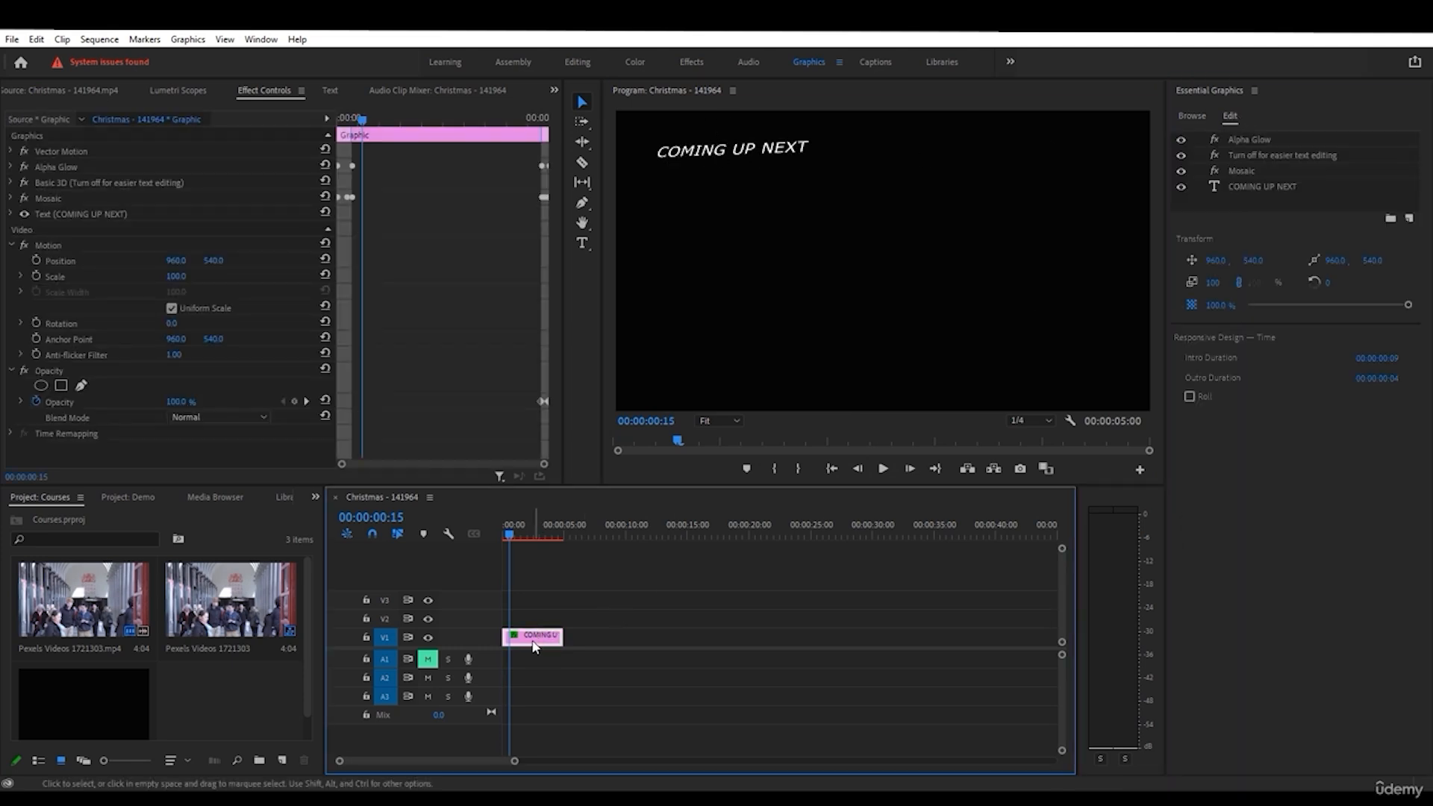
pyautogui.click(1261, 184)
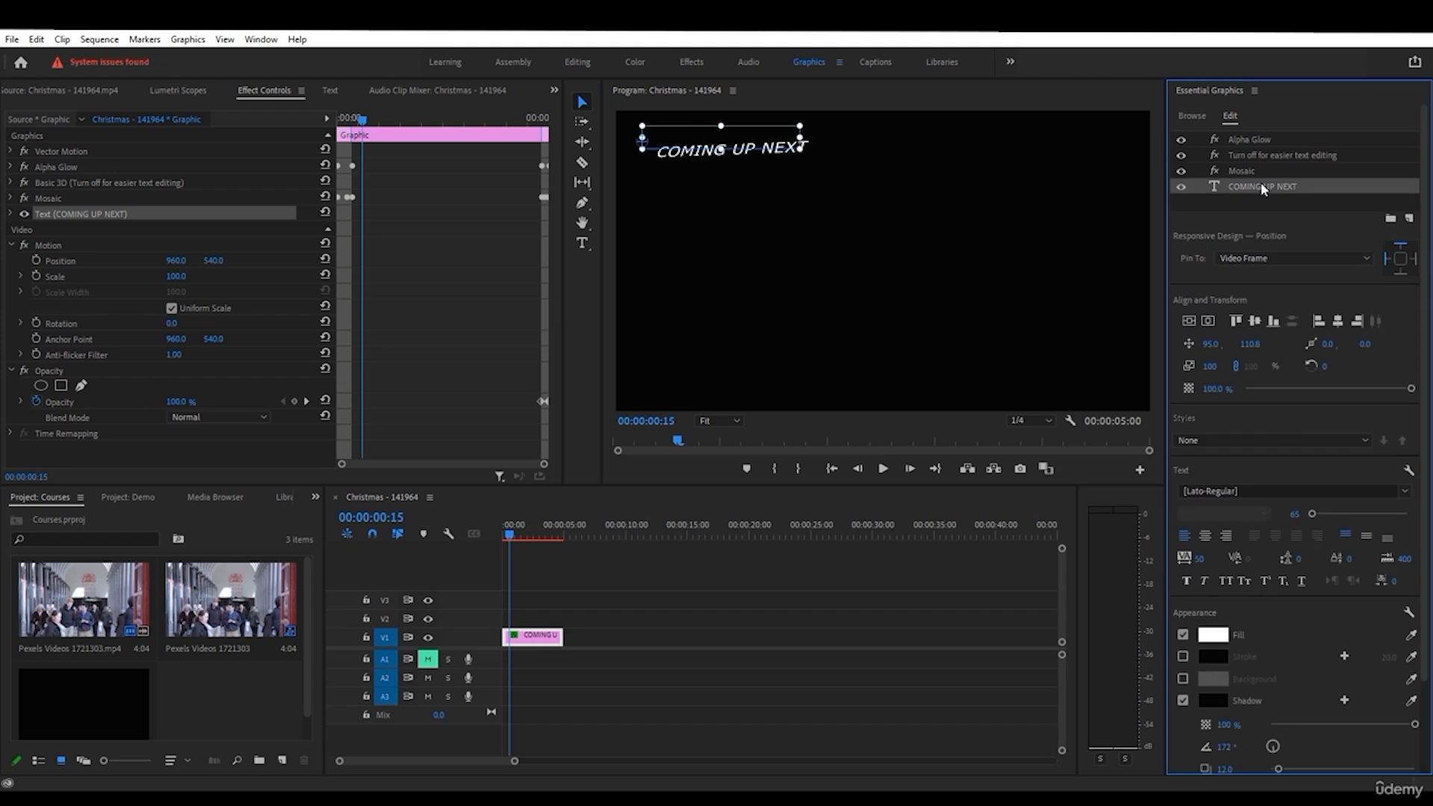
pyautogui.press('t')
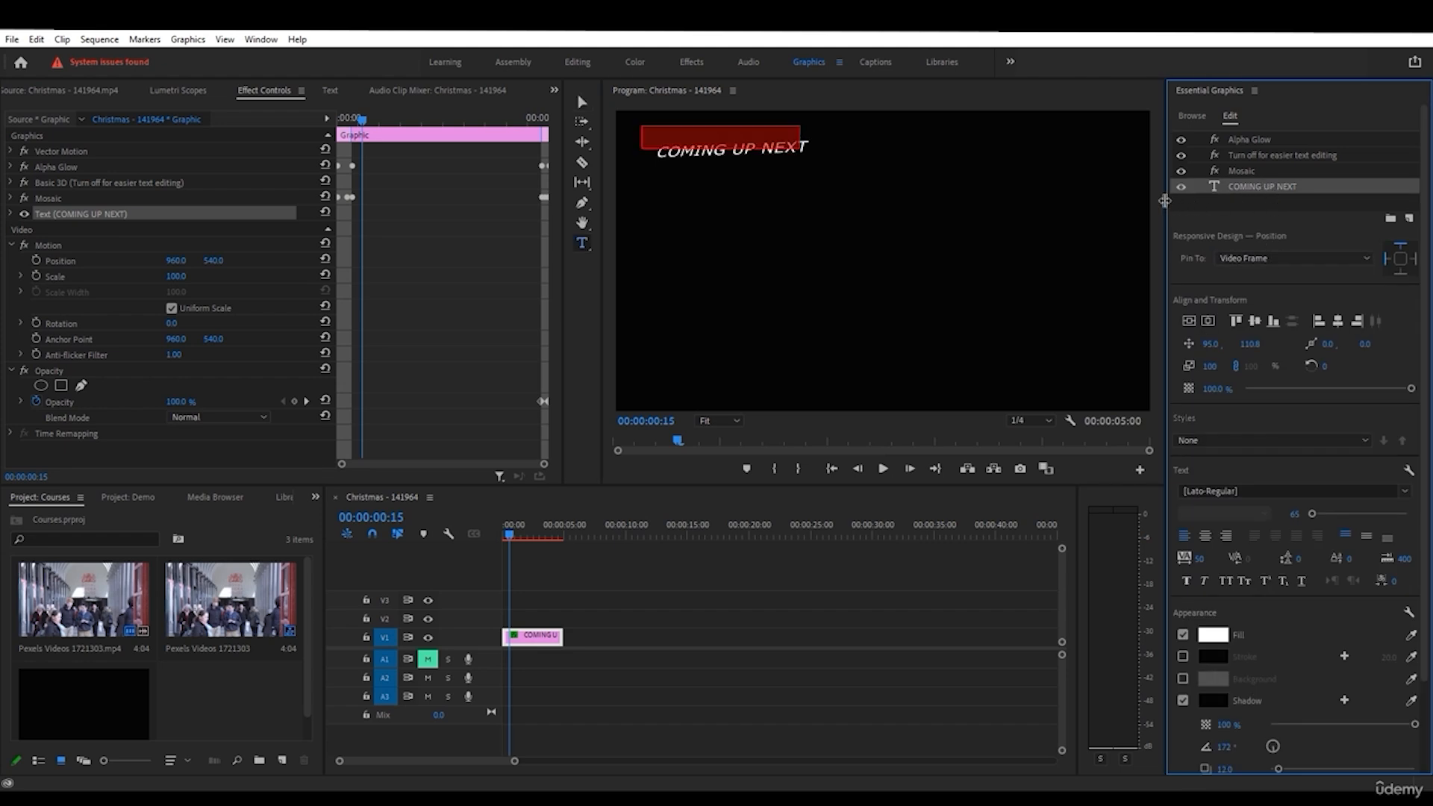
pyautogui.write('S')
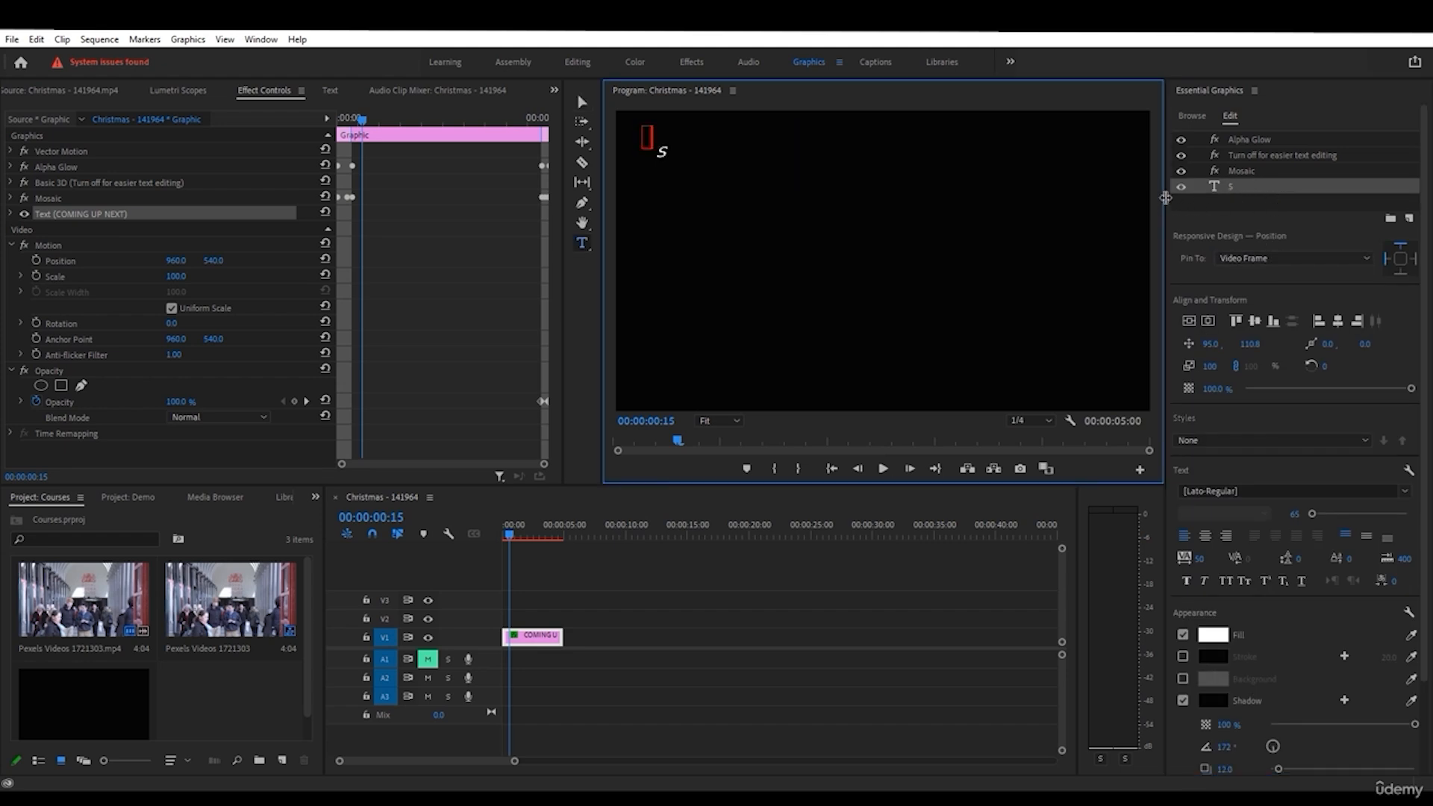
pyautogui.write('HATTER THE LIMNIT')
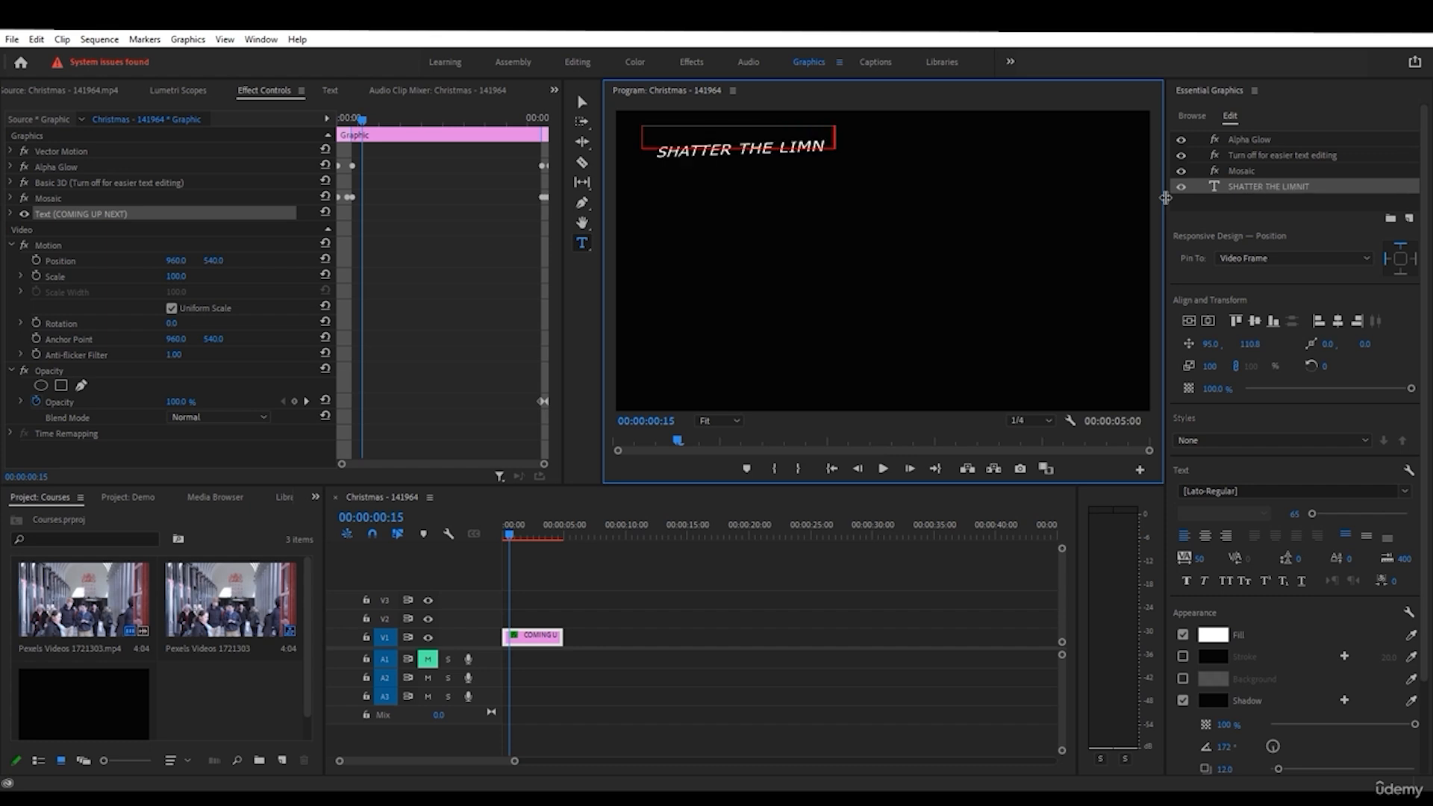
pyautogui.press('BackSpace')
pyautogui.press('BackSpace')
# - Return to the template browser and play the edited SHATTER THE LIMITS title from its start
pyautogui.click(1196, 116)
pyautogui.moveTo(515, 527); pyautogui.dragTo(499, 527)
pyautogui.click(883, 470)
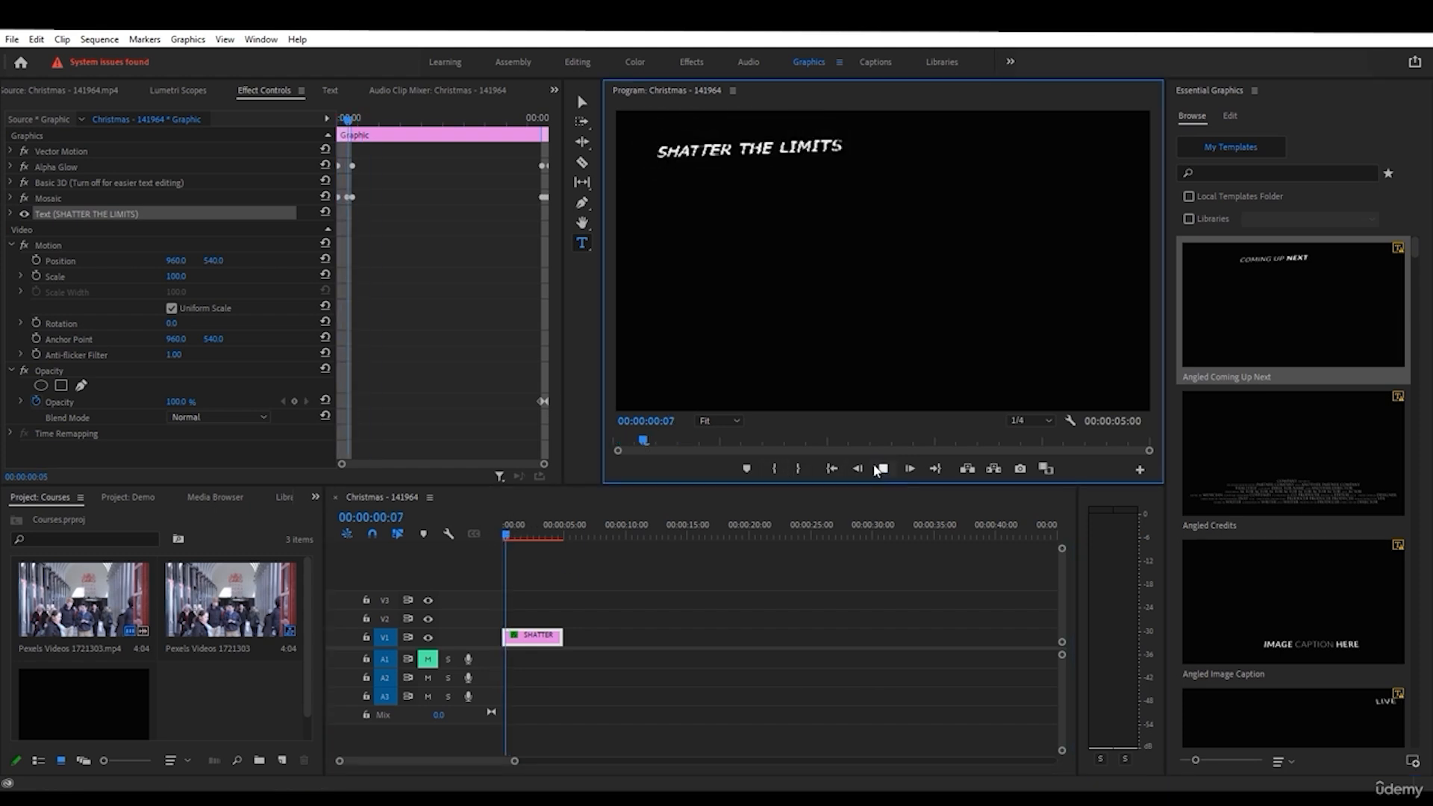
pyautogui.click(883, 470)
pyautogui.click(583, 102)
pyautogui.click(806, 299)
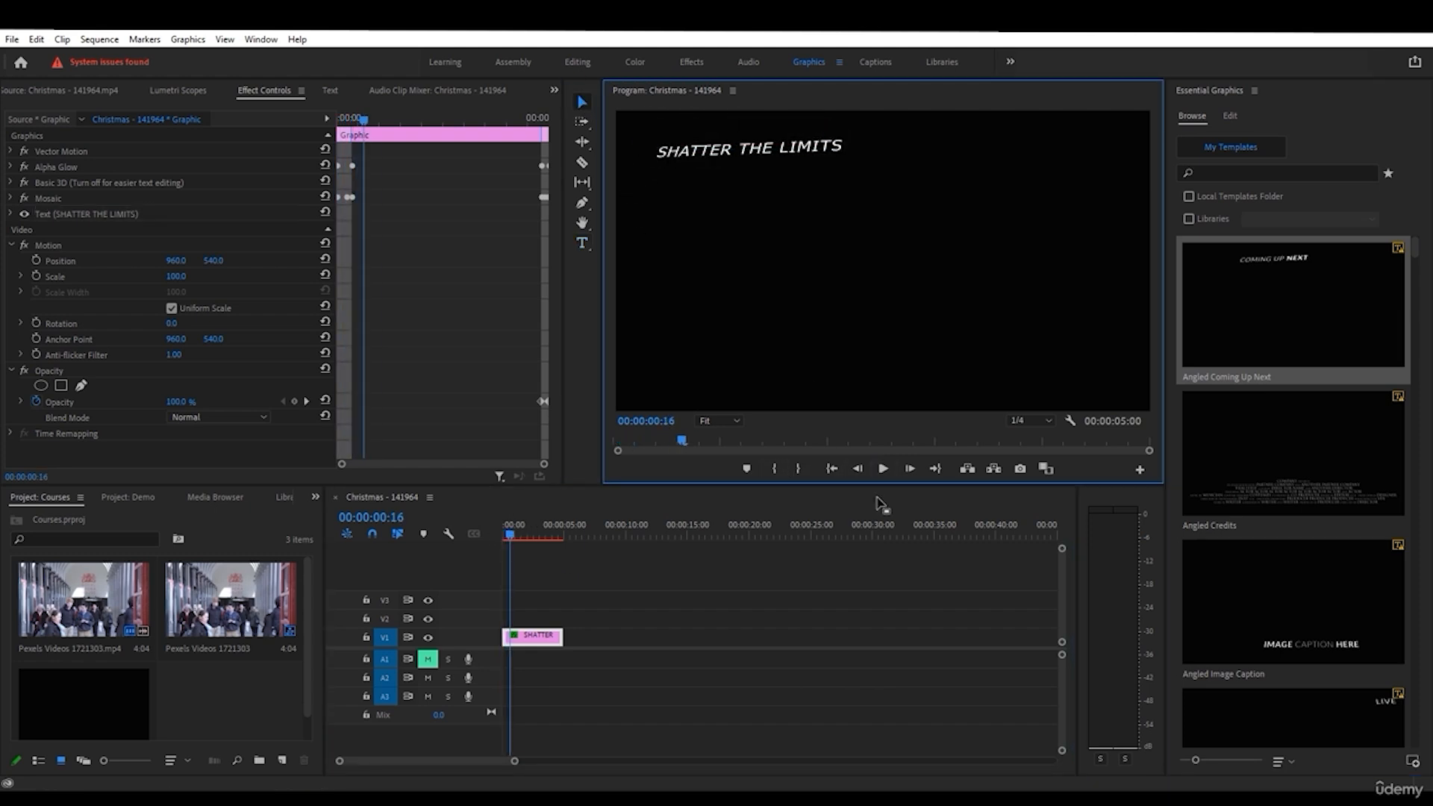
pyautogui.click(832, 469)
pyautogui.click(884, 470)
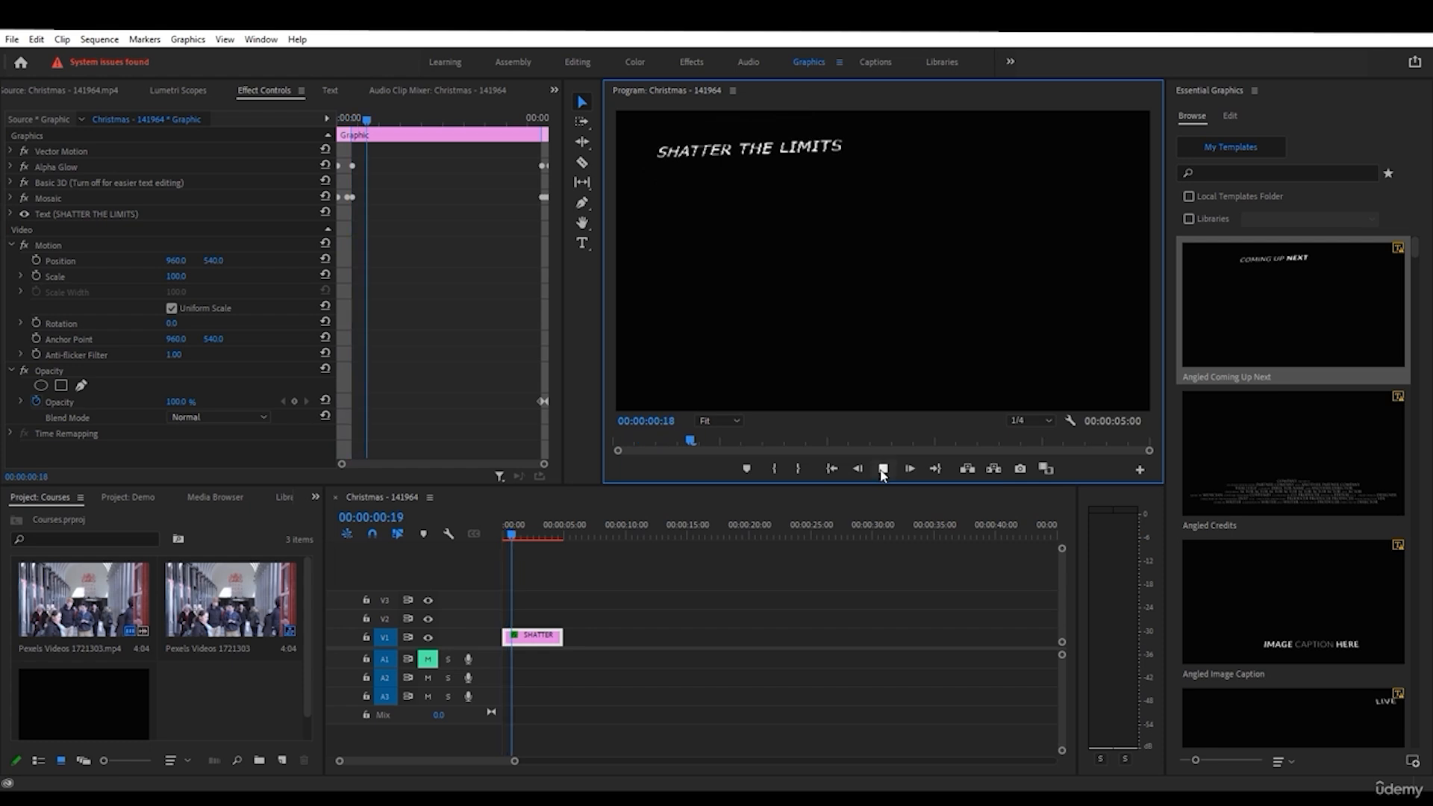
# - Add the Angled Credits template after the title on track V1, accept the font substitution and preview it
pyautogui.click(1239, 507)
pyautogui.moveTo(1239, 507); pyautogui.dragTo(601, 636)
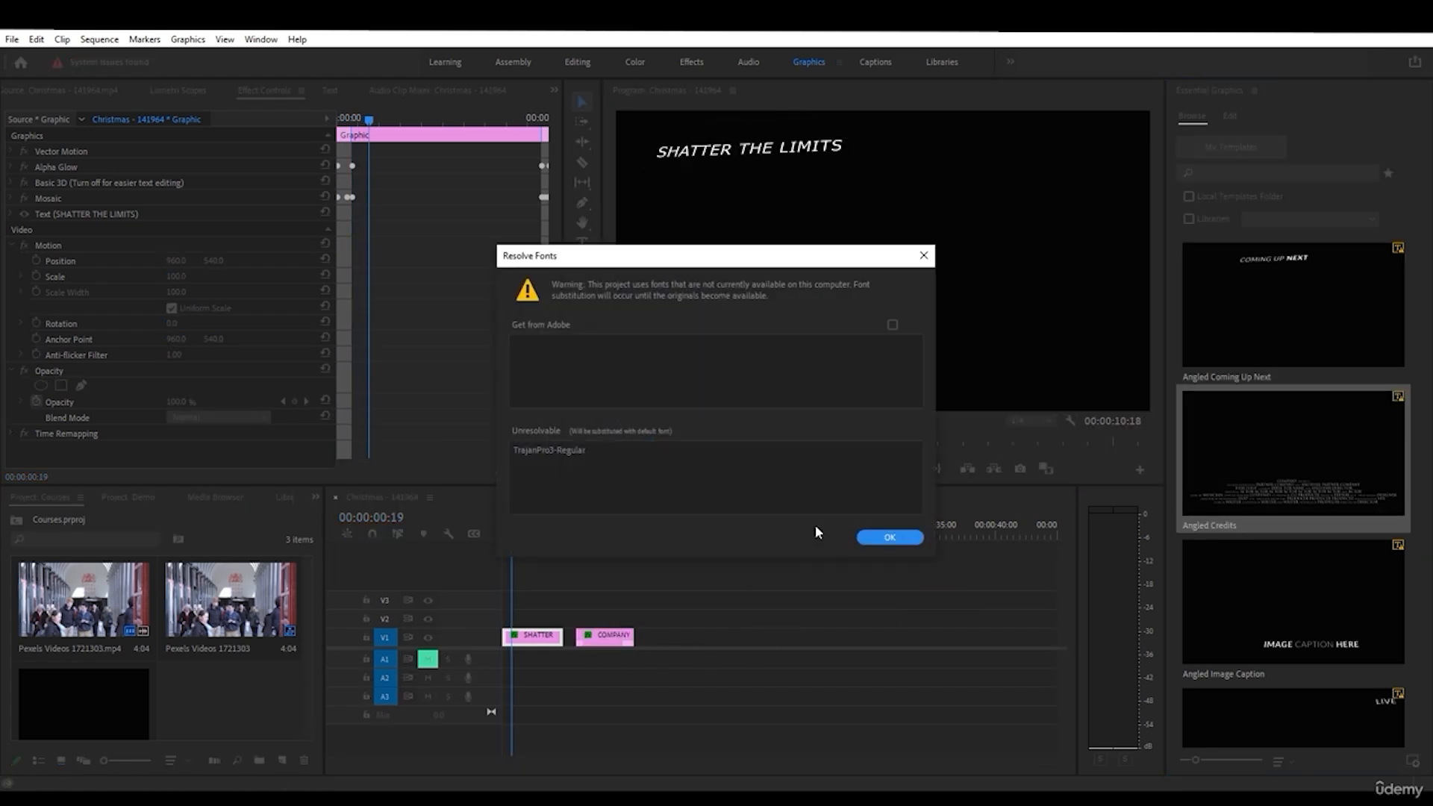
pyautogui.click(866, 537)
pyautogui.click(587, 533)
pyautogui.moveTo(587, 533); pyautogui.dragTo(600, 538)
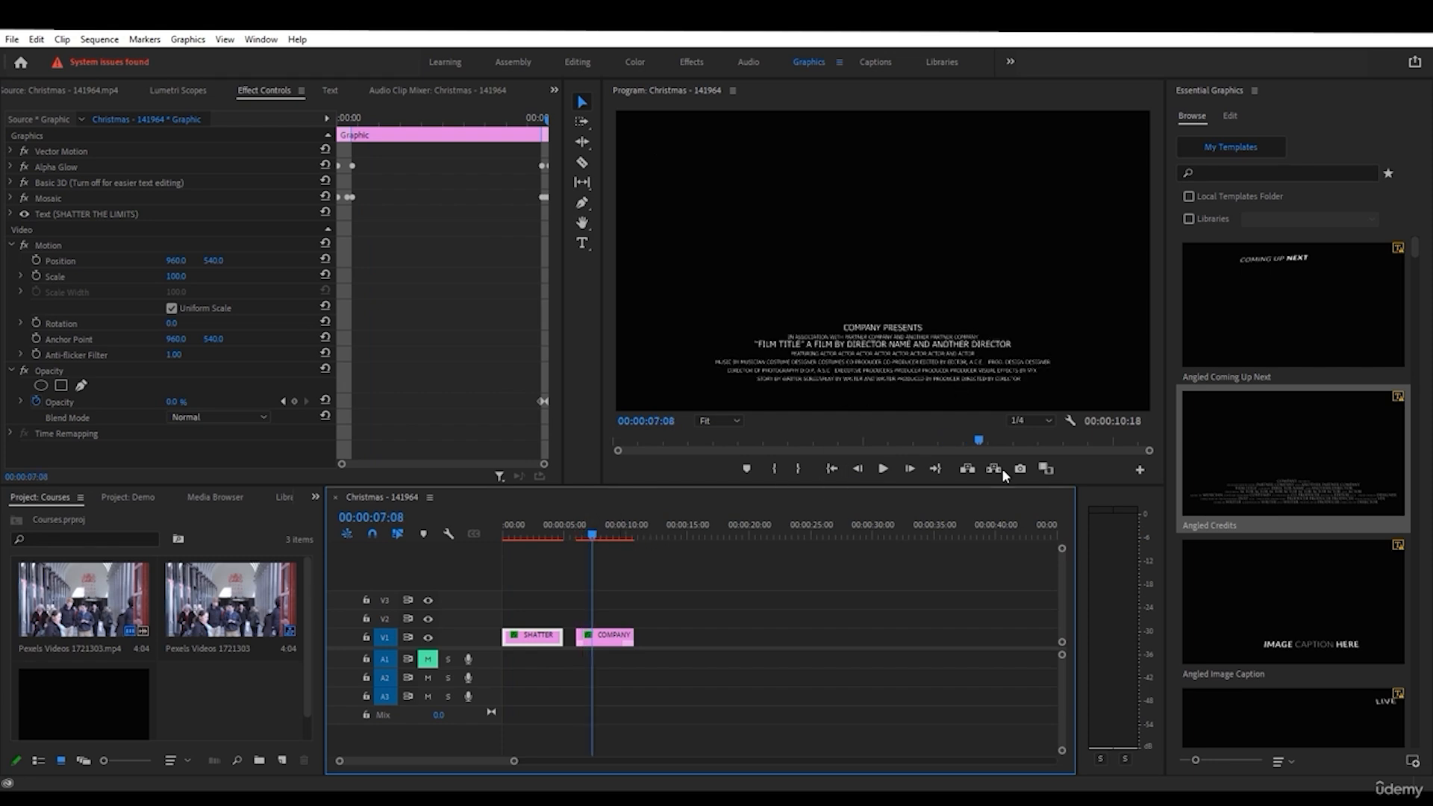
# - Add the Angled Lower Third template after the credits on track V1, accept the font substitution and play it back
pyautogui.scroll(-5, 1295, 440)
pyautogui.moveTo(1292, 442); pyautogui.dragTo(648, 543)
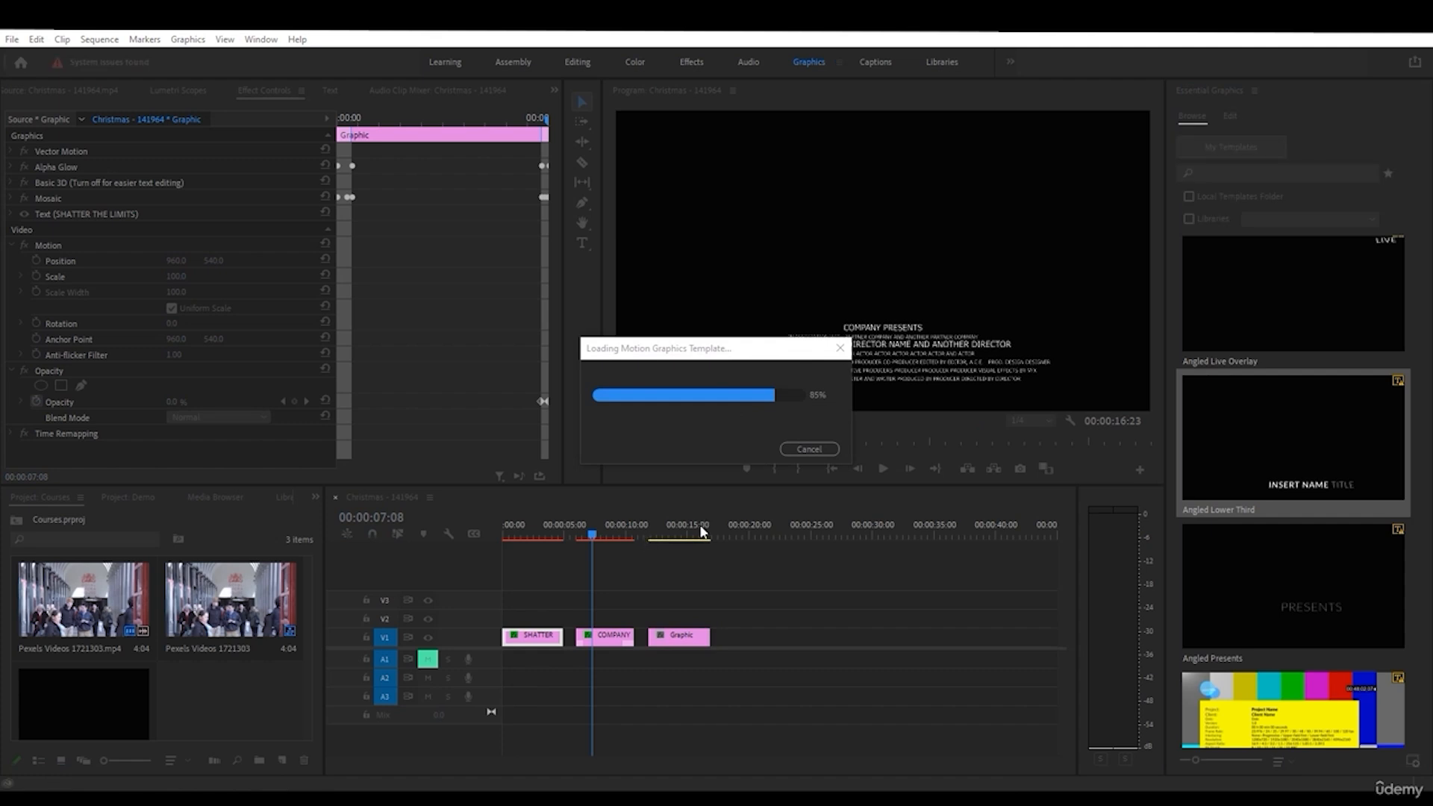
pyautogui.click(886, 535)
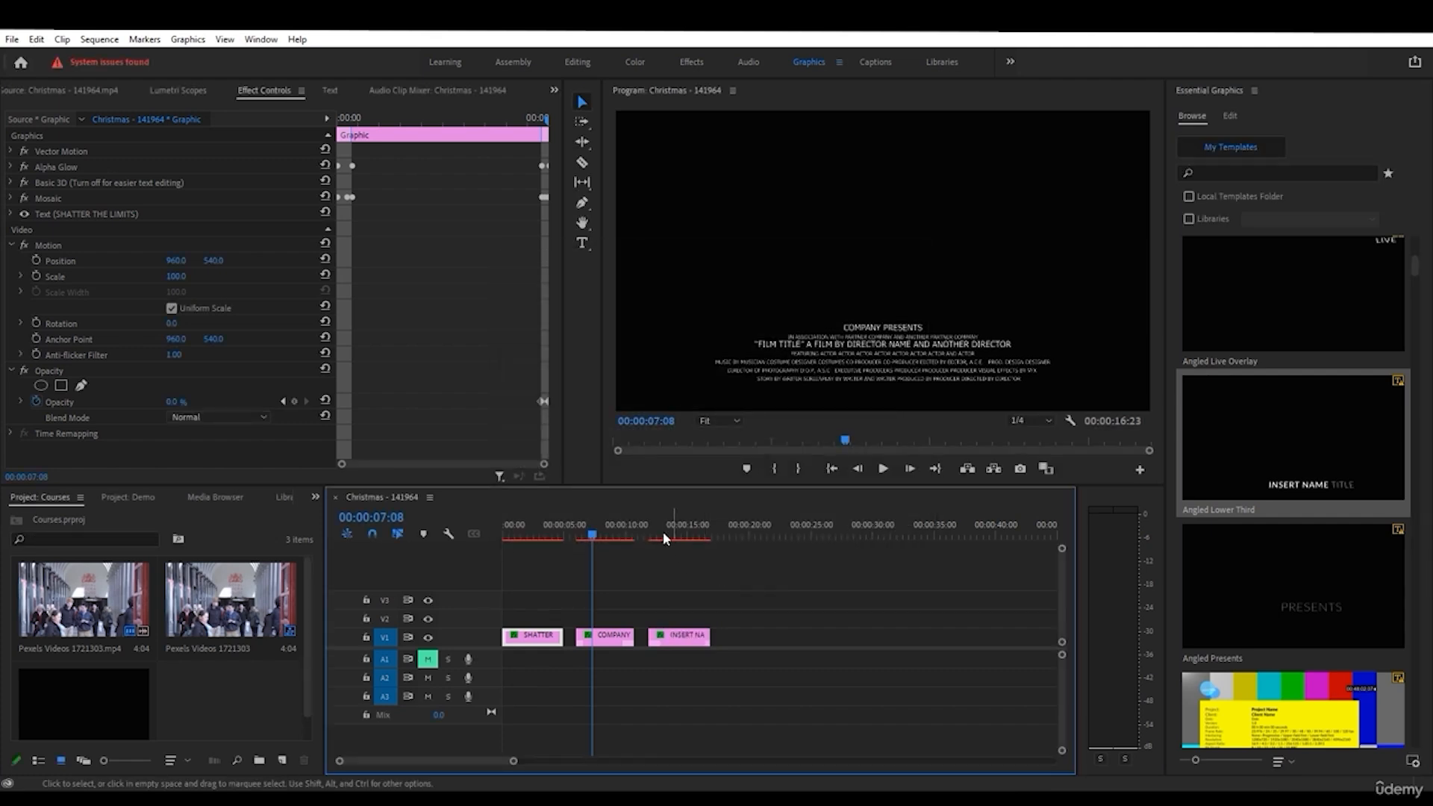
pyautogui.click(665, 536)
pyautogui.click(884, 469)
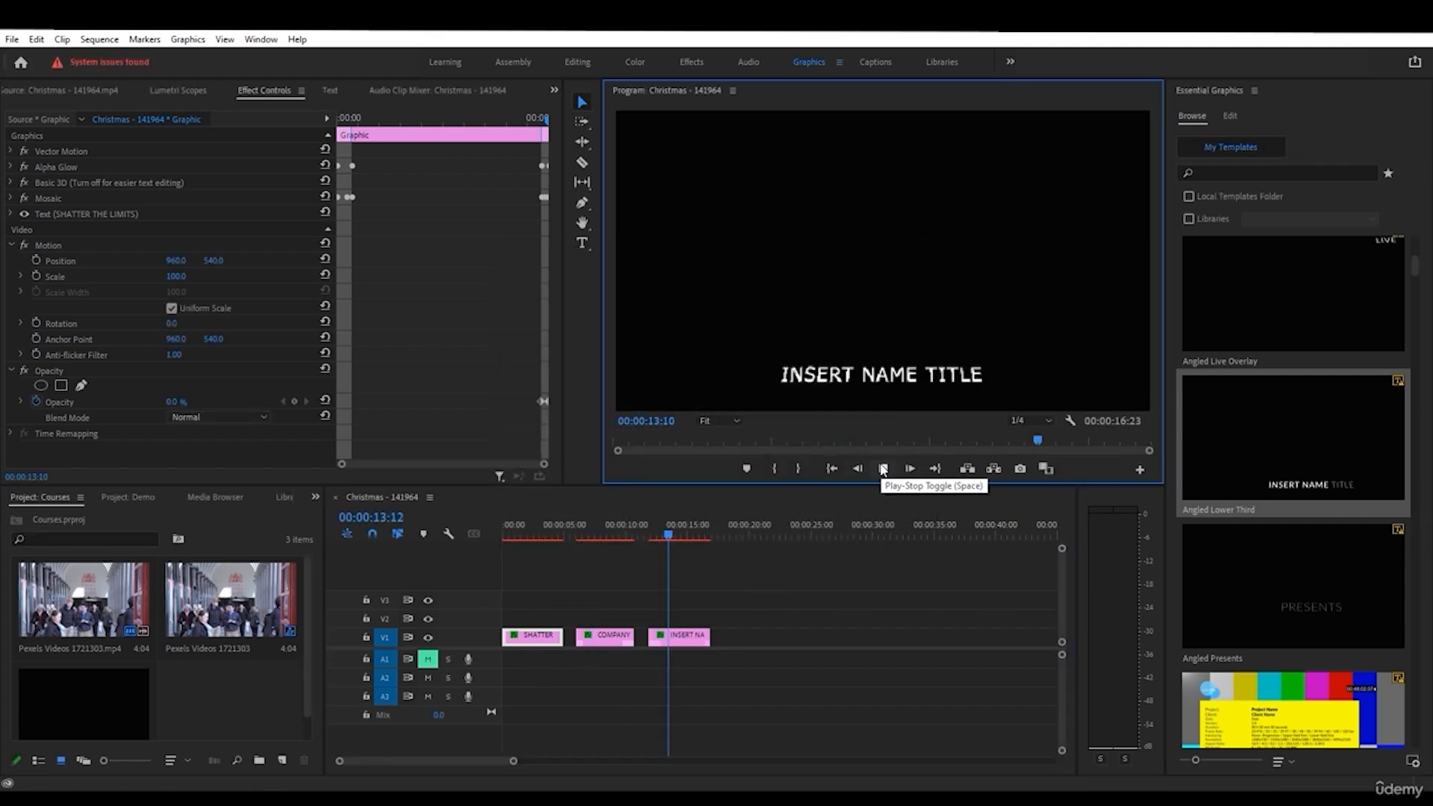
pyautogui.click(884, 469)
# - Add the Angled Slate template directly after the lower third on track V1, accept the font substitution and preview it
pyautogui.scroll(-5, 1196, 587)
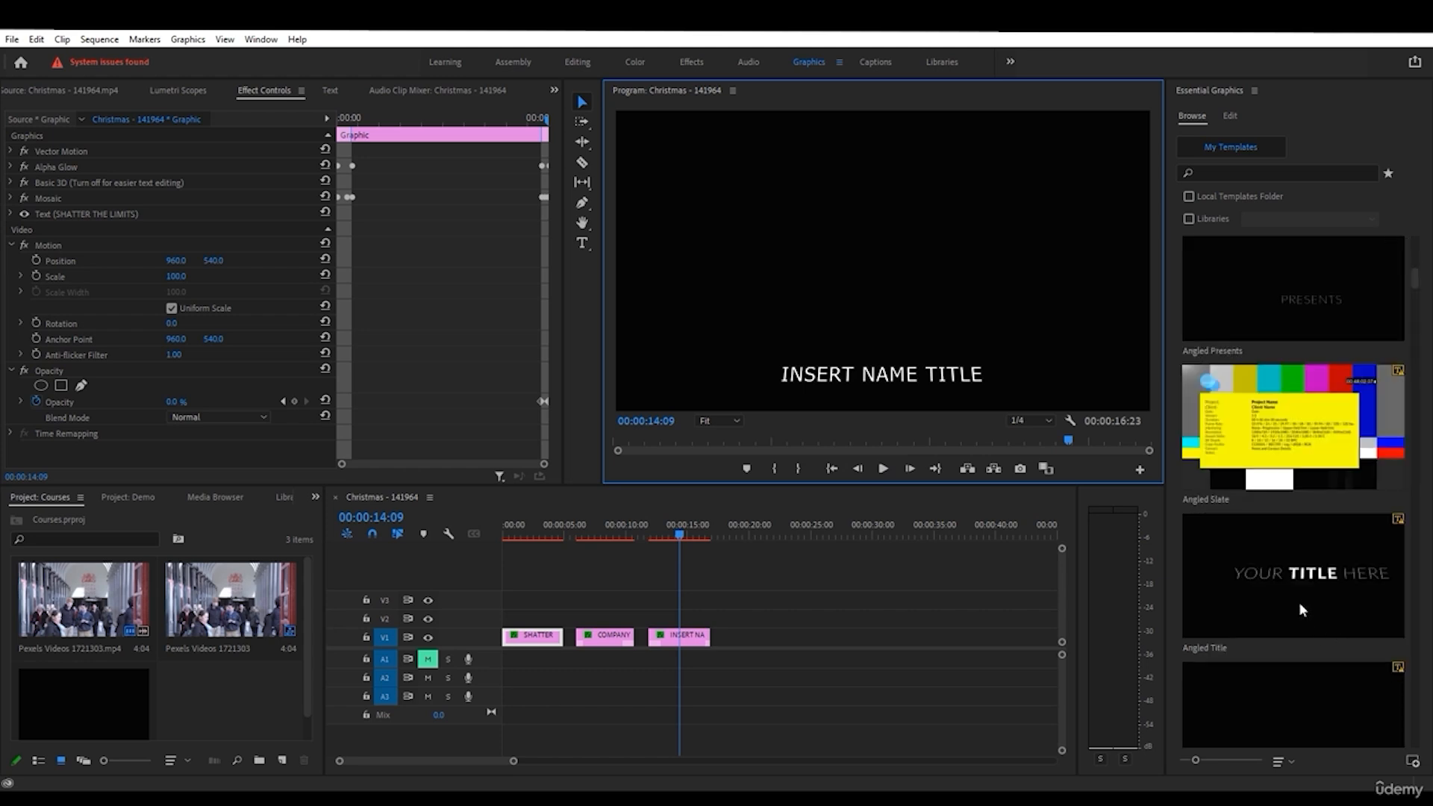
pyautogui.moveTo(1275, 446); pyautogui.dragTo(721, 637)
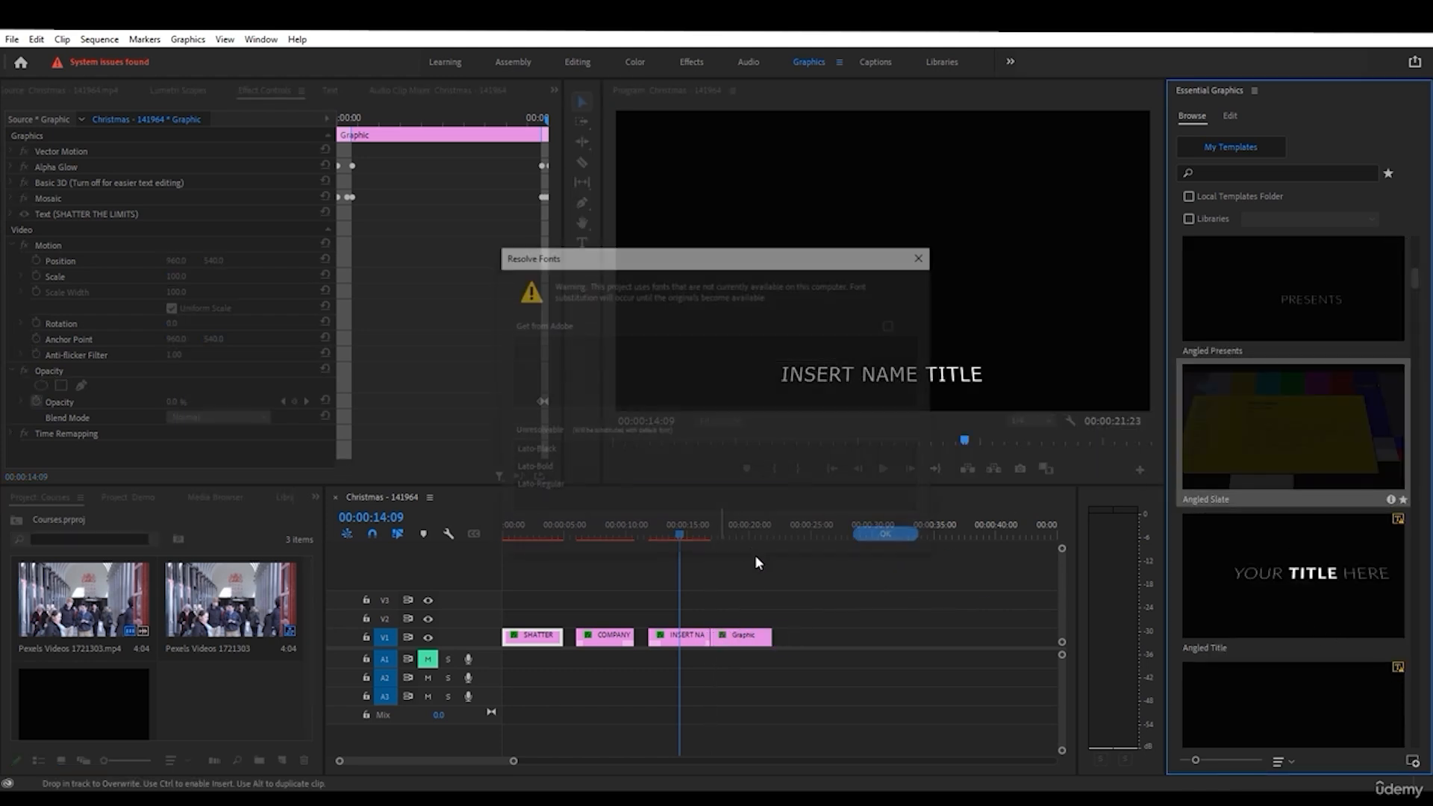
pyautogui.click(889, 535)
pyautogui.click(709, 534)
pyautogui.moveTo(711, 536); pyautogui.dragTo(739, 532)
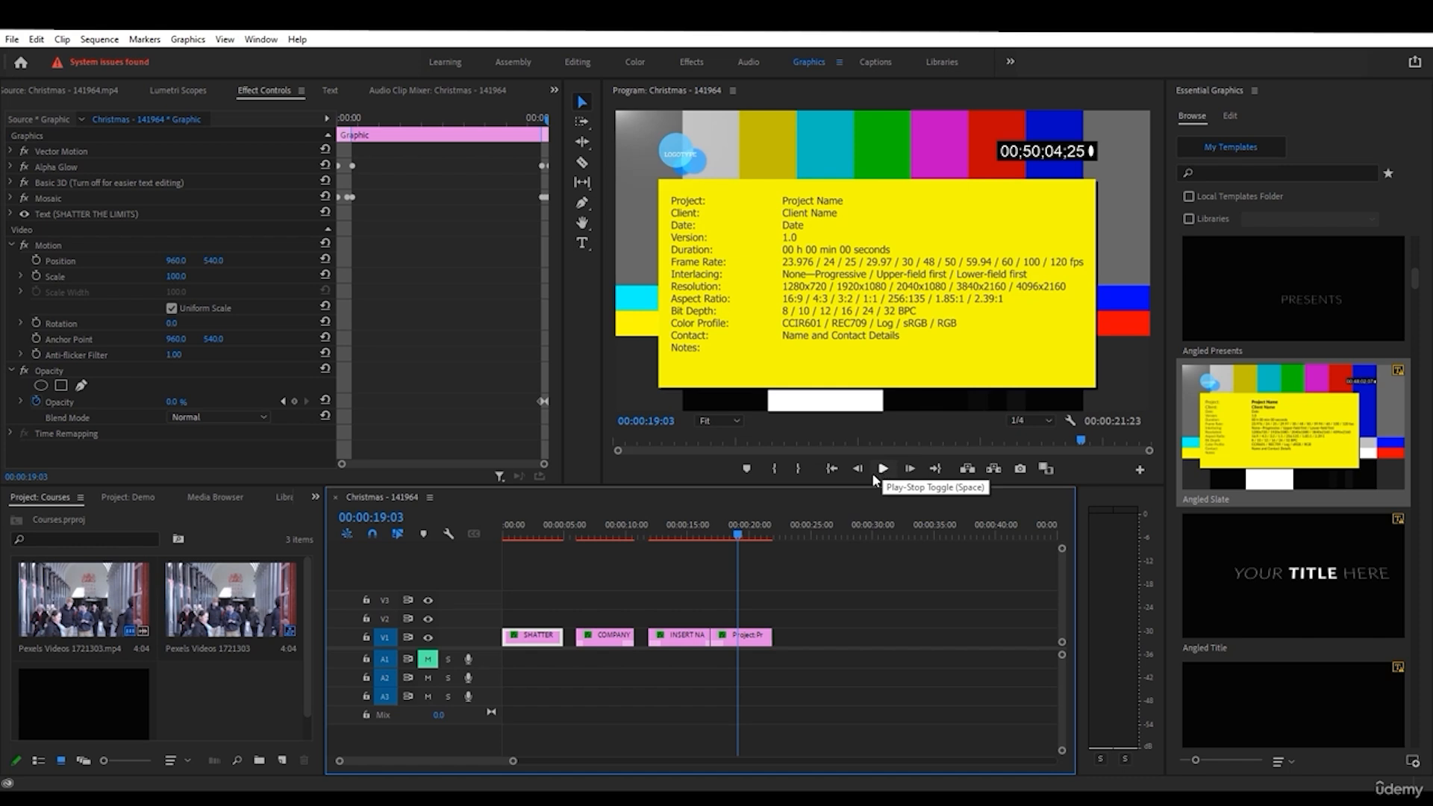
# - Insert RERER into the slate's Duration line and FD into its Aspect Ratio line
pyautogui.click(862, 255)
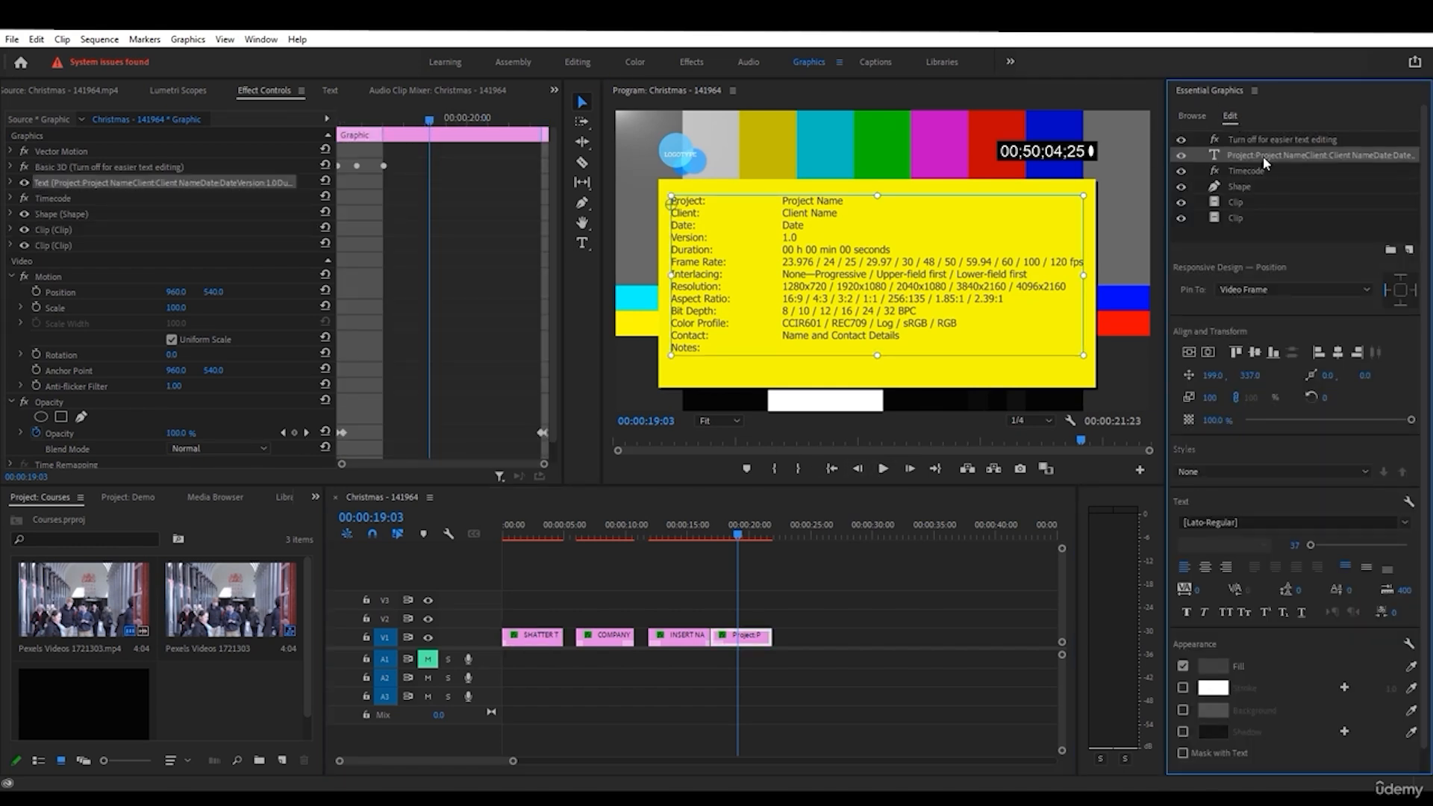
pyautogui.press('t')
pyautogui.click(822, 253)
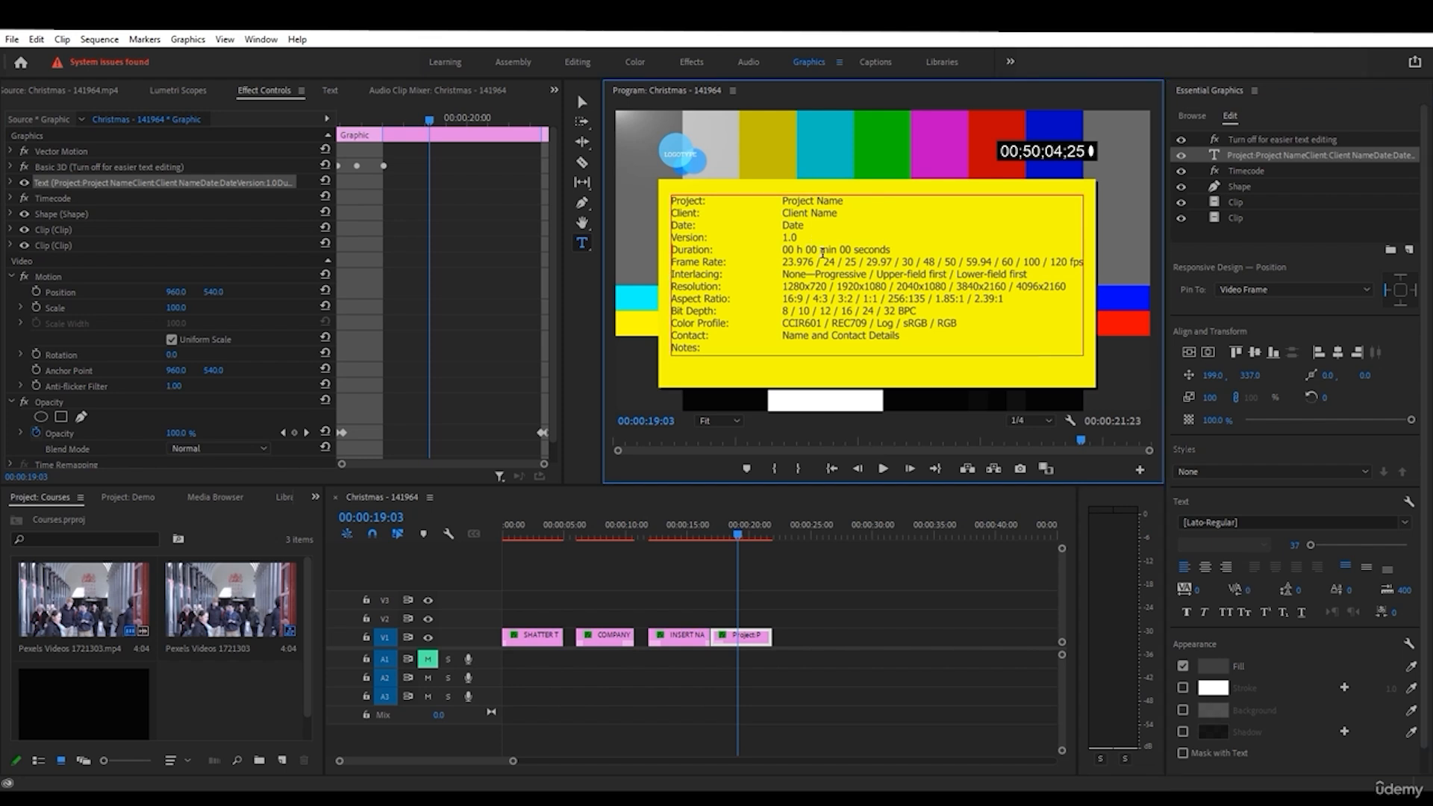
pyautogui.write('RERER')
pyautogui.click(1188, 115)
pyautogui.write('FD')
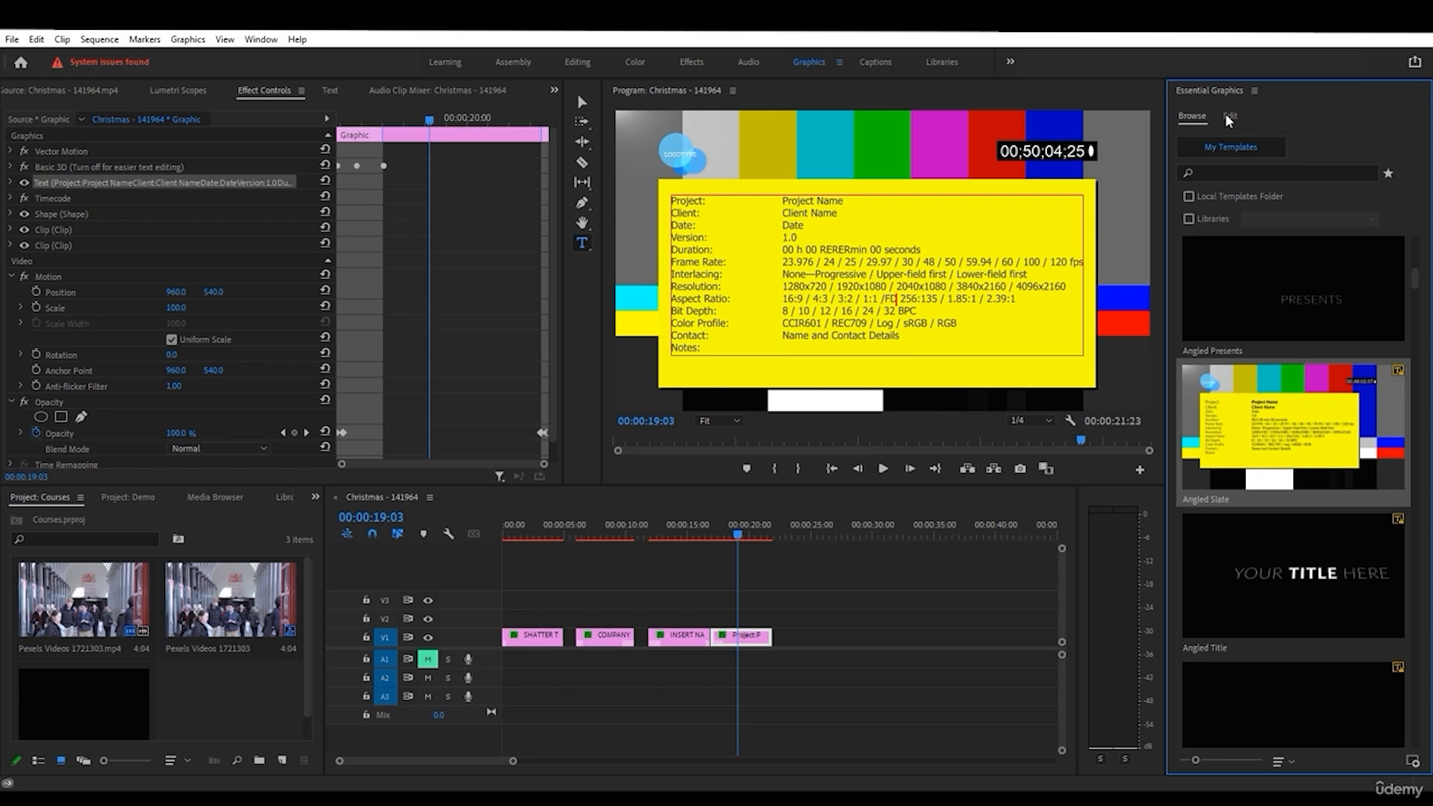
pyautogui.click(1229, 116)
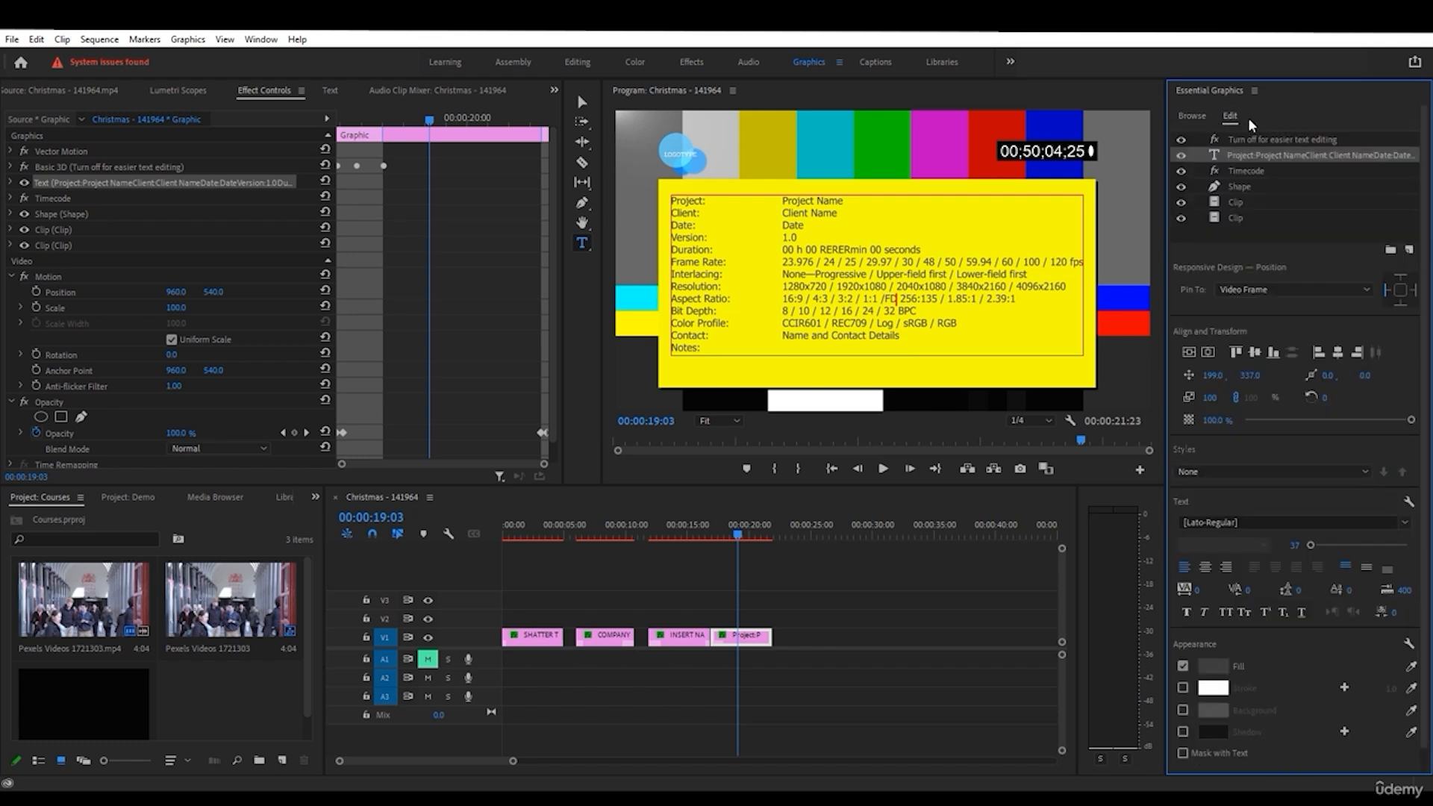
# - Return to the template browser and delete all graphics clips from the sequence
pyautogui.click(1193, 116)
pyautogui.moveTo(891, 576); pyautogui.dragTo(487, 693)
pyautogui.press('Delete')
# - Add the Bold Presents template at the start of track V1, accept the font substitution and play it back
pyautogui.scroll(-5, 1240, 594)
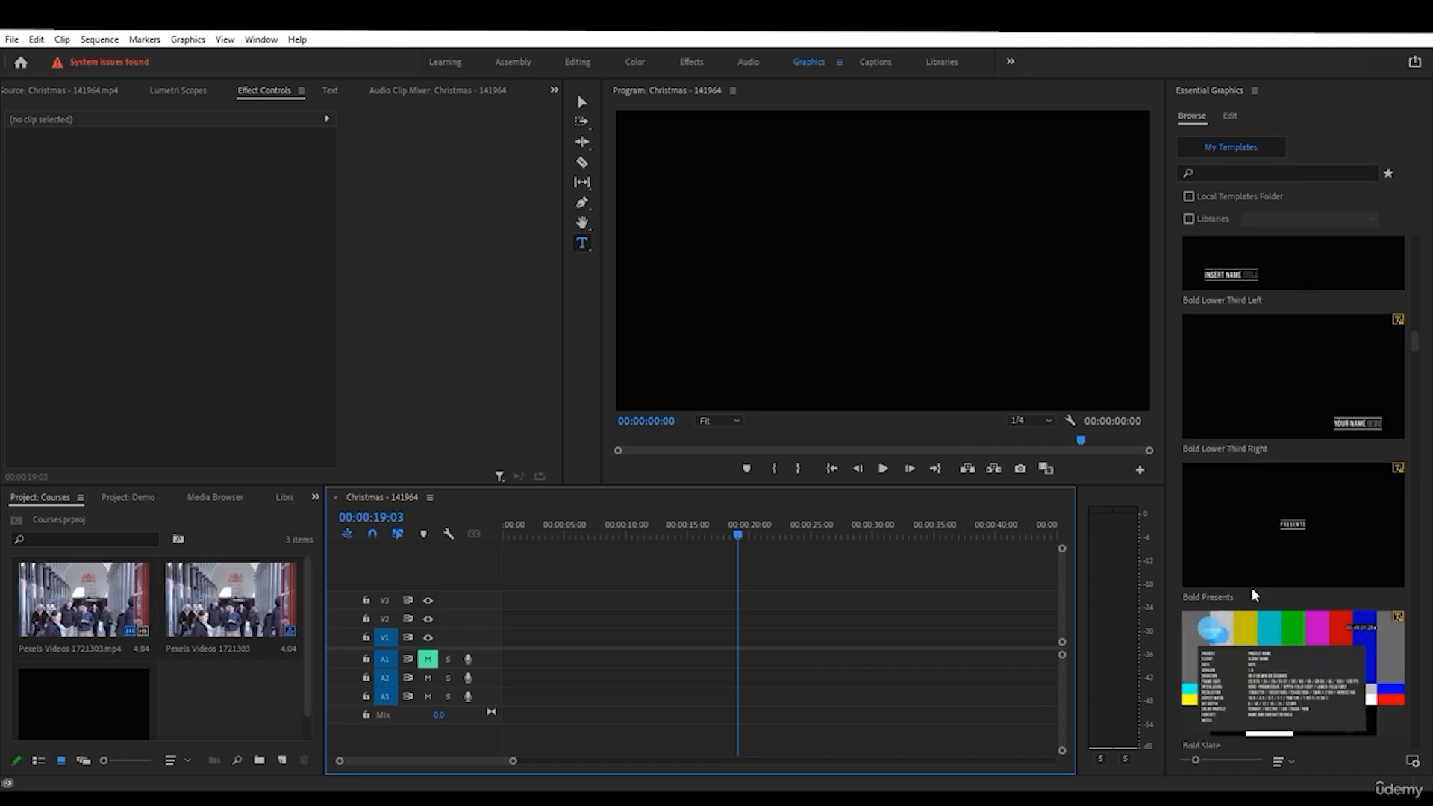
pyautogui.moveTo(1273, 553); pyautogui.dragTo(506, 636)
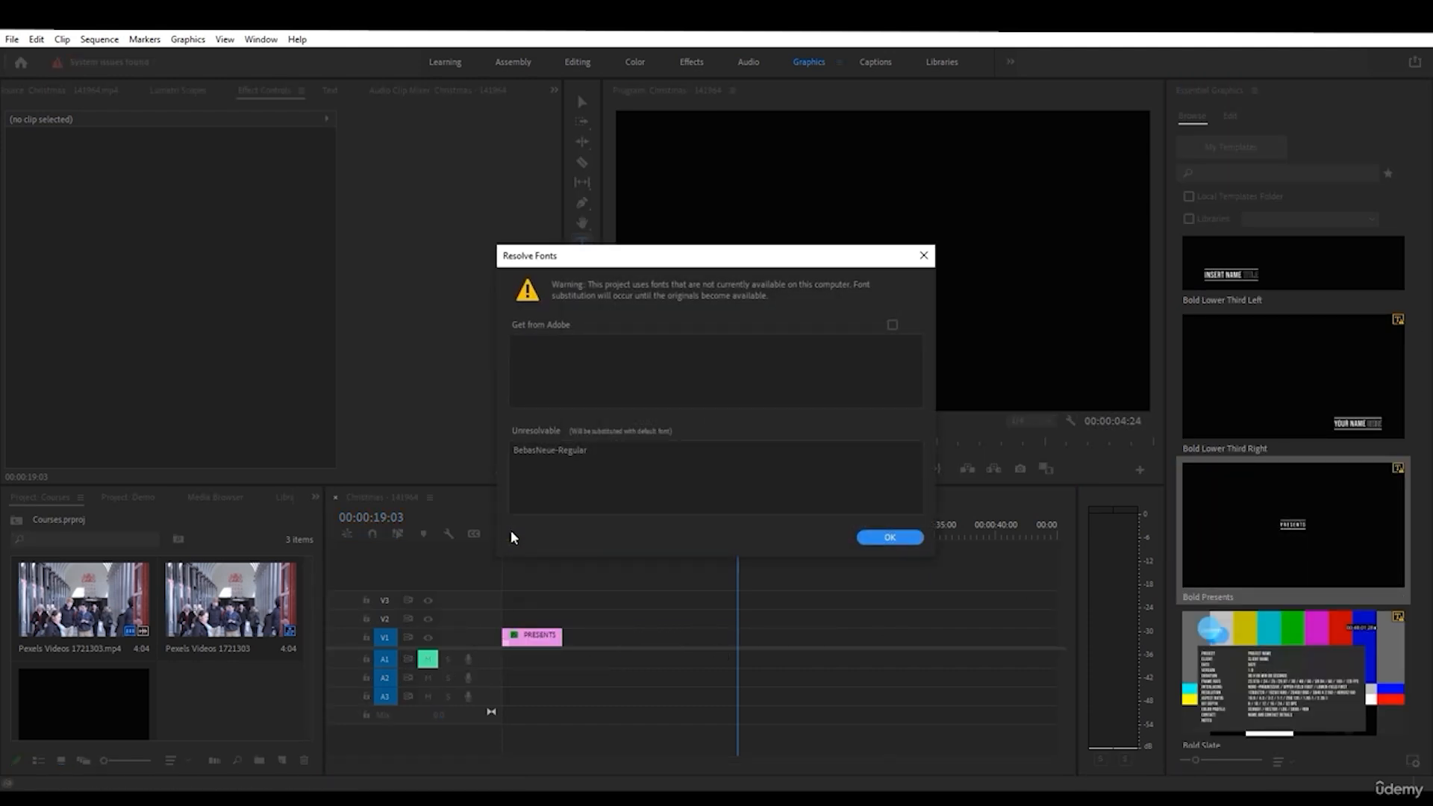
pyautogui.click(890, 538)
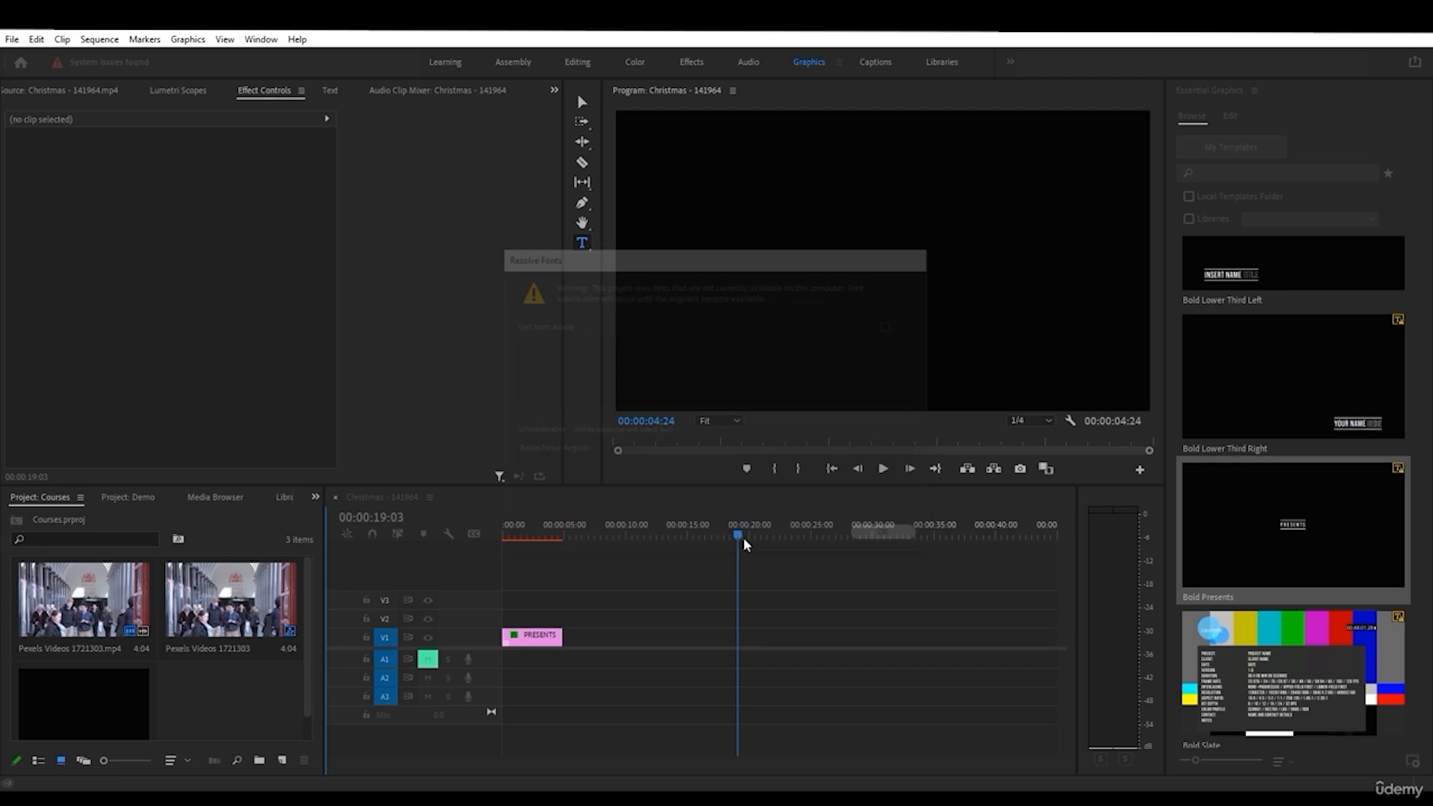
pyautogui.click(504, 530)
pyautogui.click(883, 469)
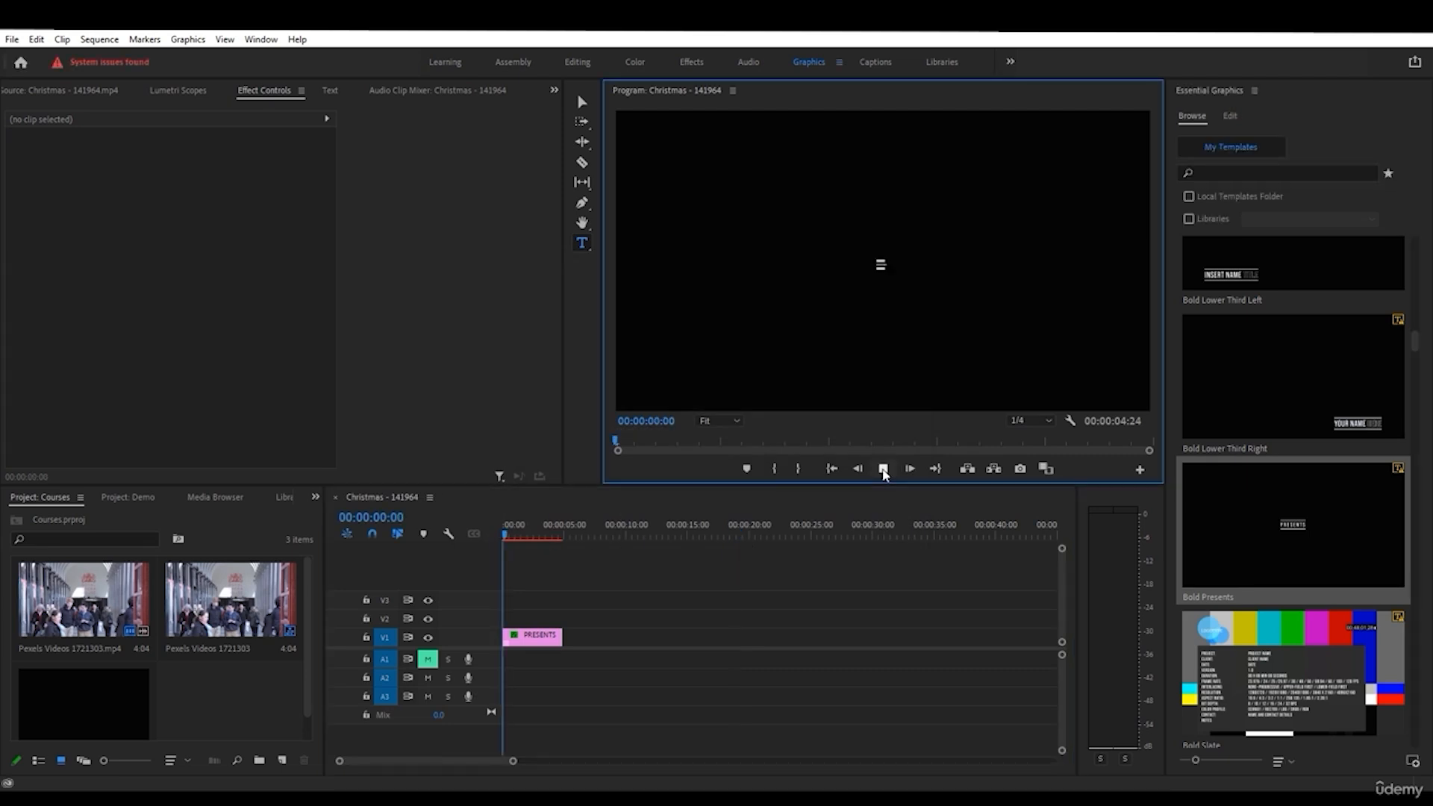
pyautogui.click(884, 469)
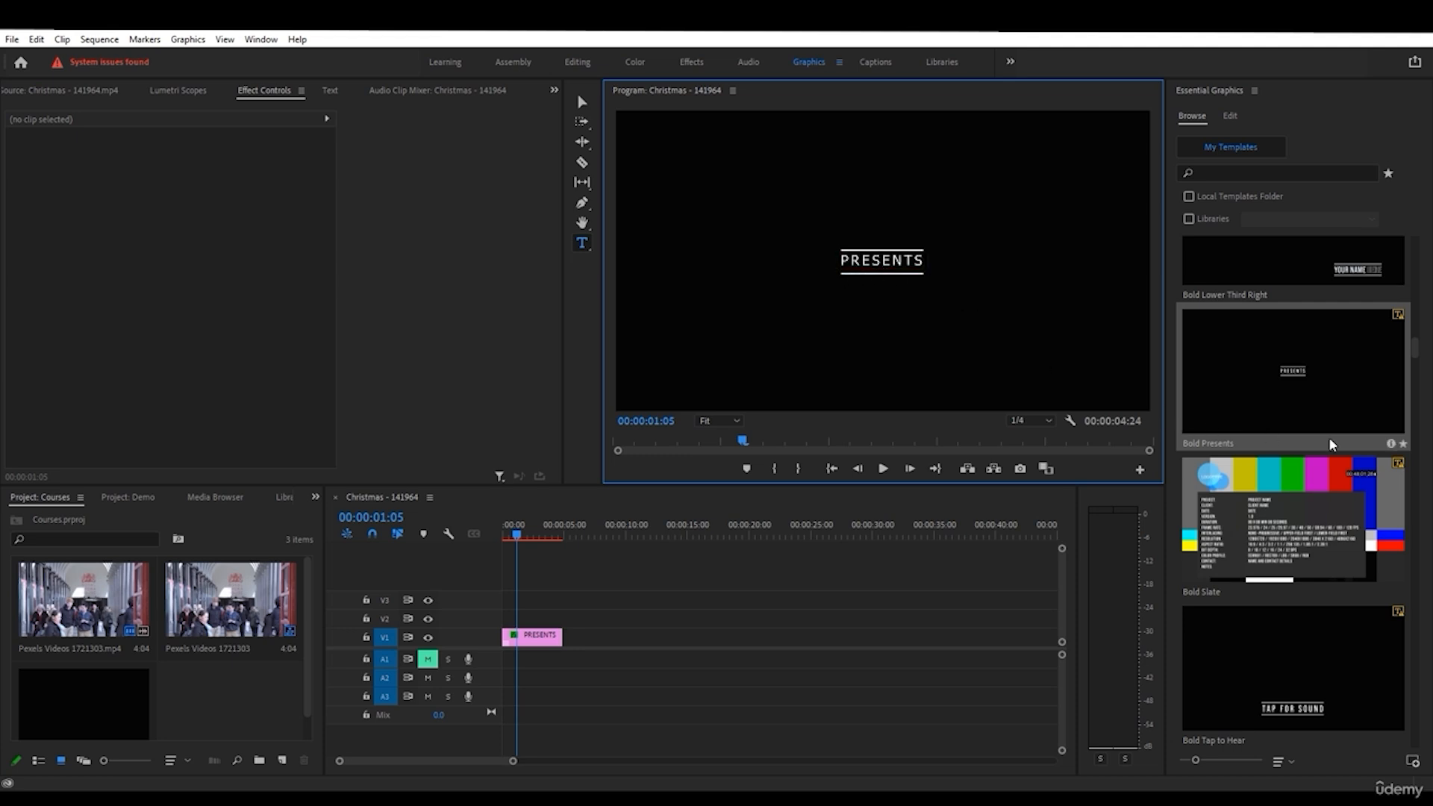
# - Add the Bold Title template directly after the PRESENTS clip on track V1, accept the font substitution and preview it at 00:00:06:07
pyautogui.scroll(-5, 1326, 432)
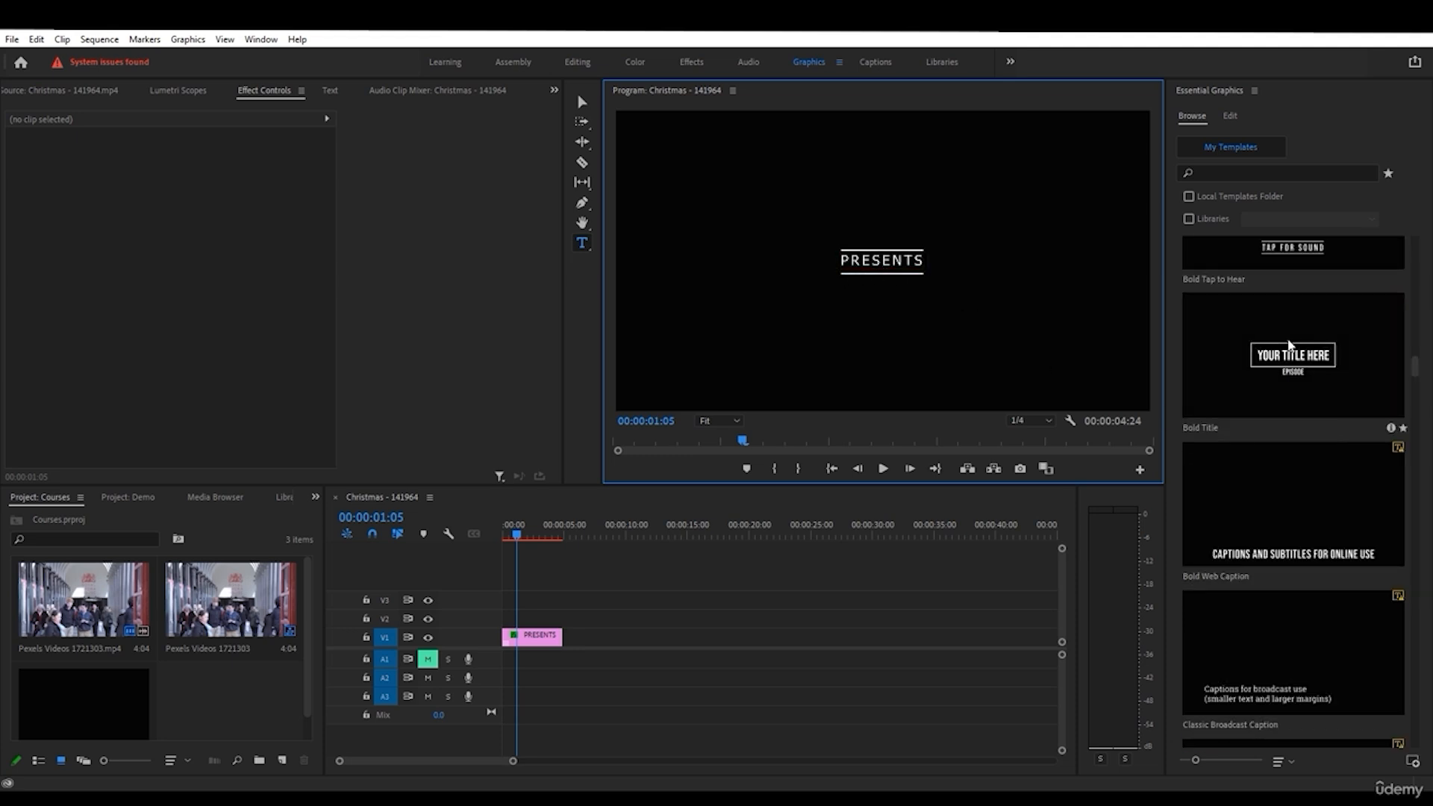
pyautogui.moveTo(1293, 342); pyautogui.dragTo(568, 637)
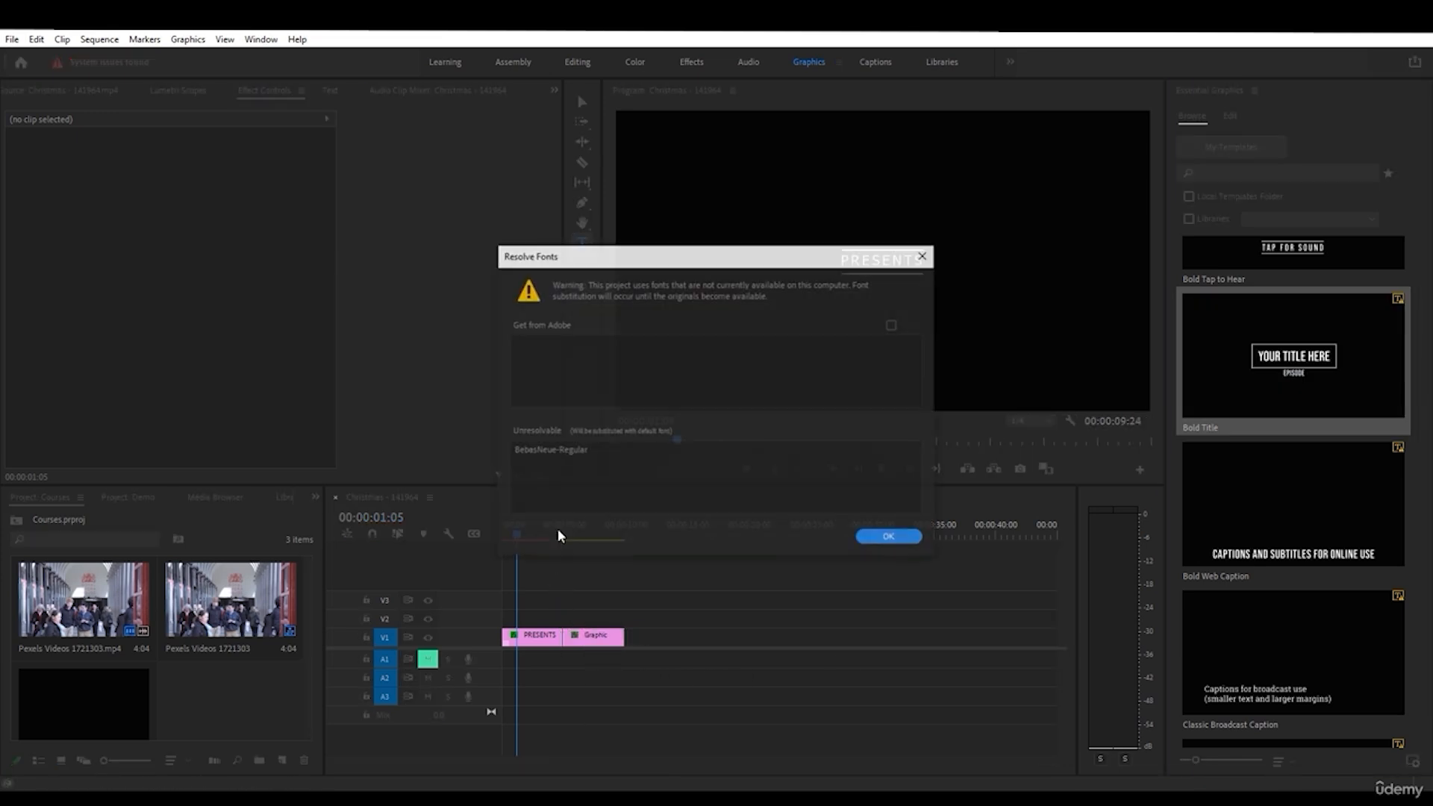
pyautogui.click(868, 539)
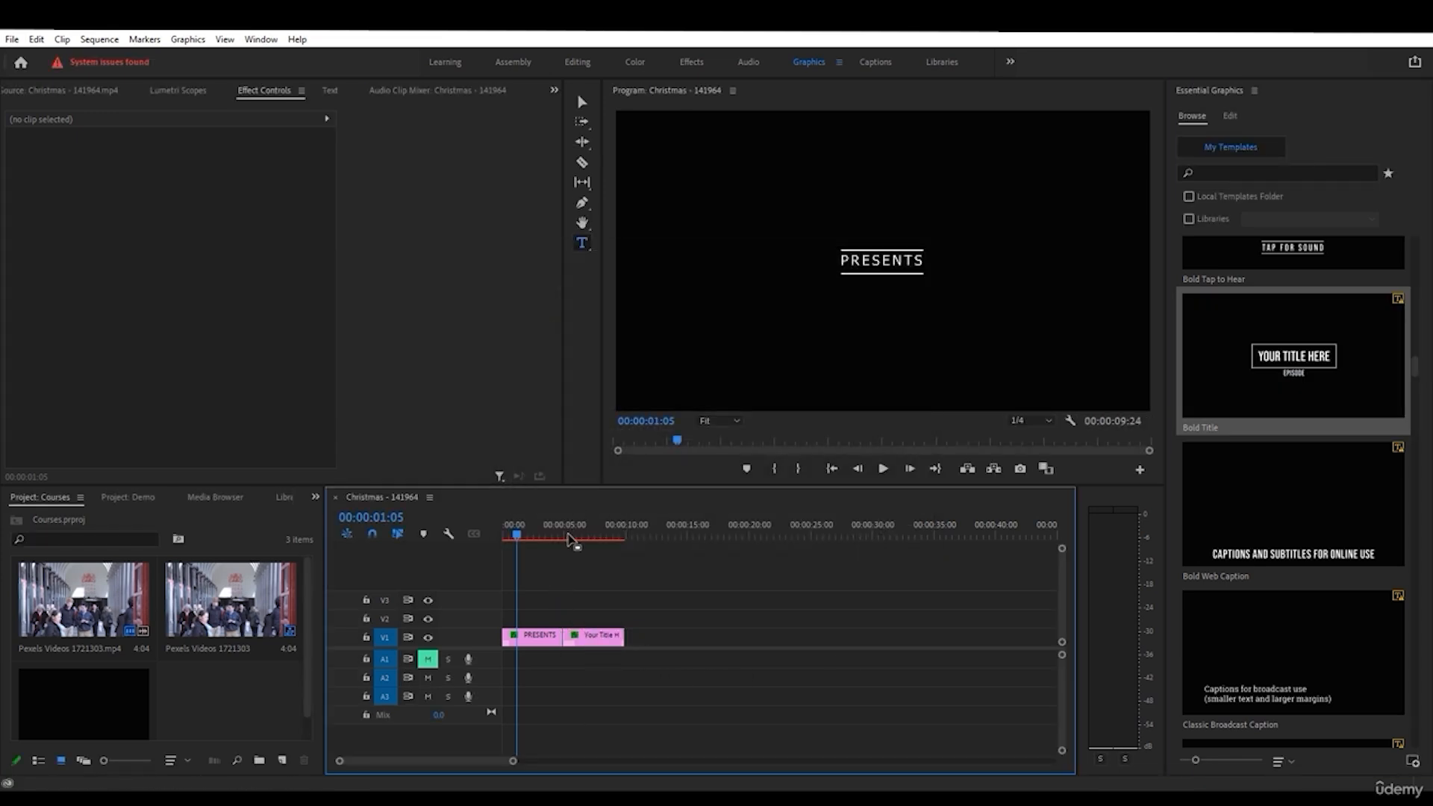
pyautogui.moveTo(576, 535)
pyautogui.mouseDown()
pyautogui.moveTo(565, 526)
pyautogui.moveTo(591, 531)
pyautogui.moveTo(579, 531)
pyautogui.mouseUp()
# - Add the Gaming Background Loop template on track V1 with a small gap after the title, and play it back
pyautogui.scroll(-5, 1337, 532)
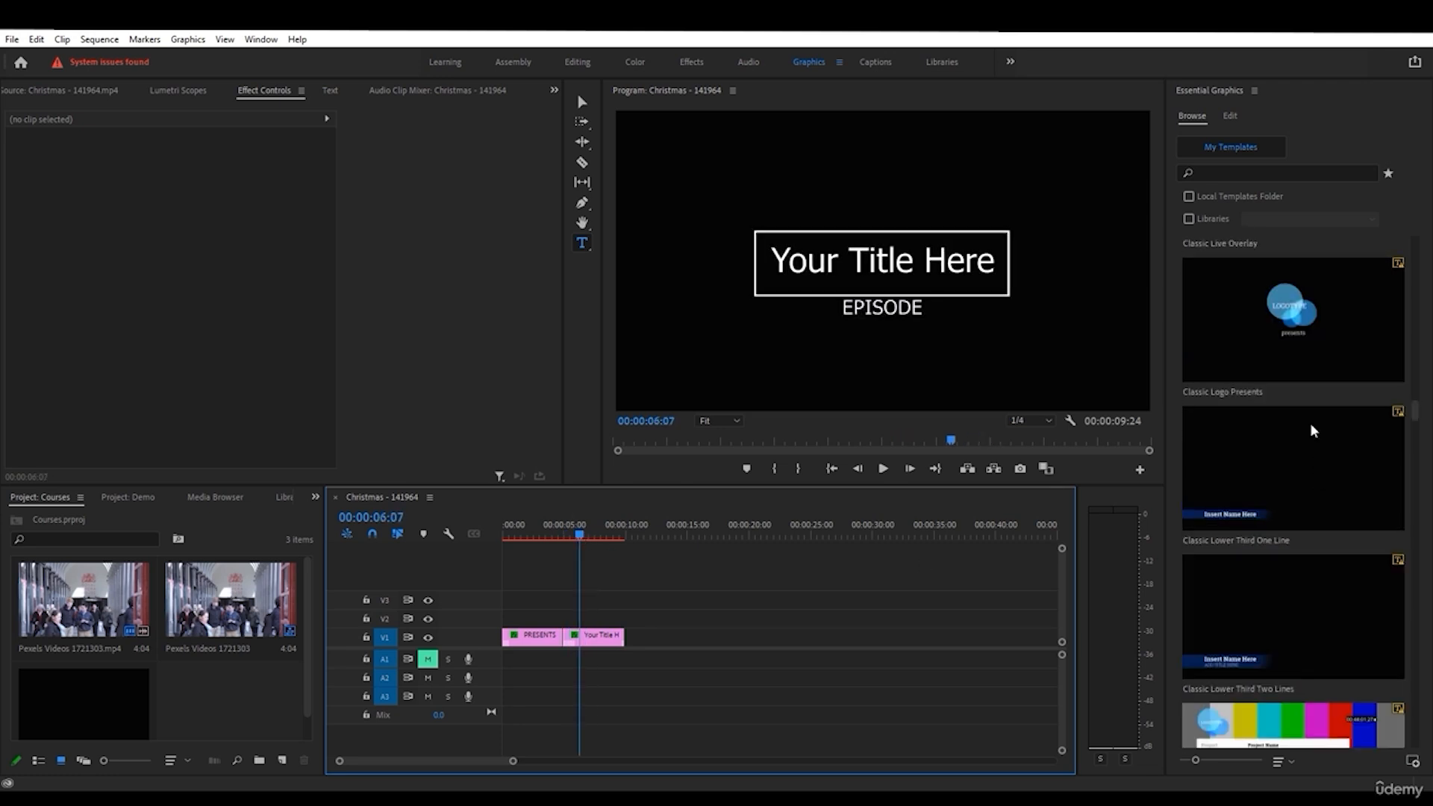
pyautogui.scroll(-4, 1306, 463)
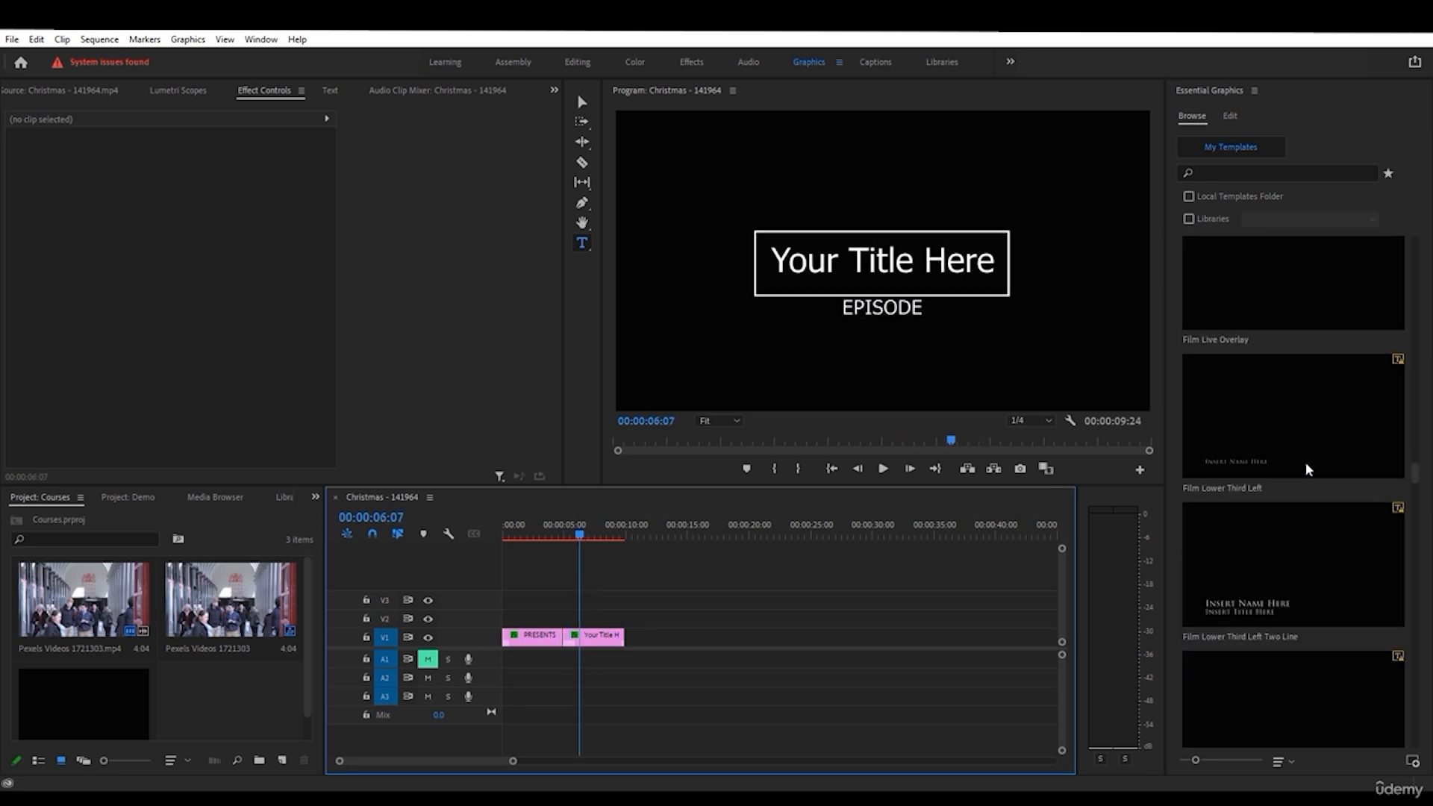
pyautogui.moveTo(1283, 511); pyautogui.dragTo(634, 639)
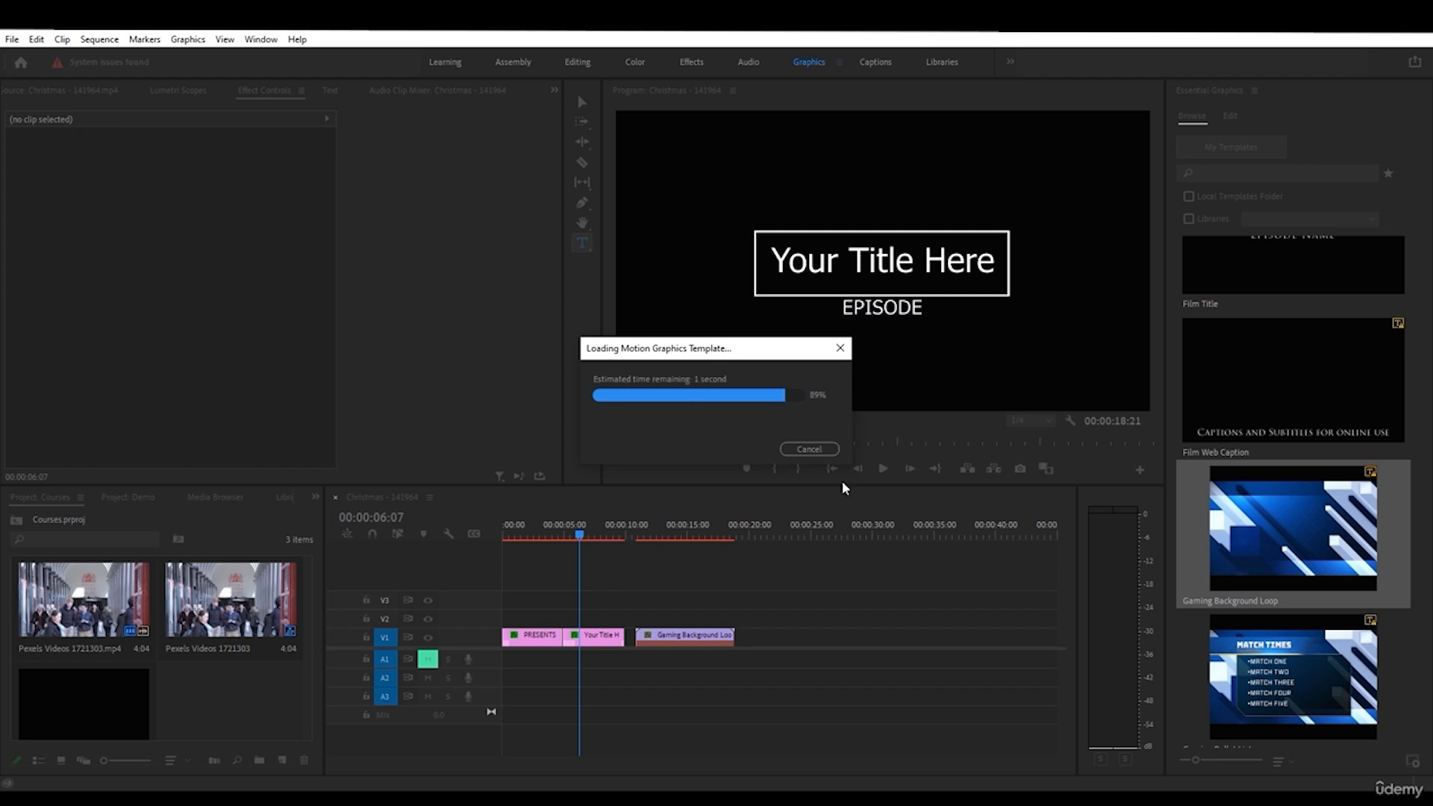
pyautogui.click(917, 539)
pyautogui.moveTo(649, 527); pyautogui.dragTo(631, 527)
pyautogui.click(882, 469)
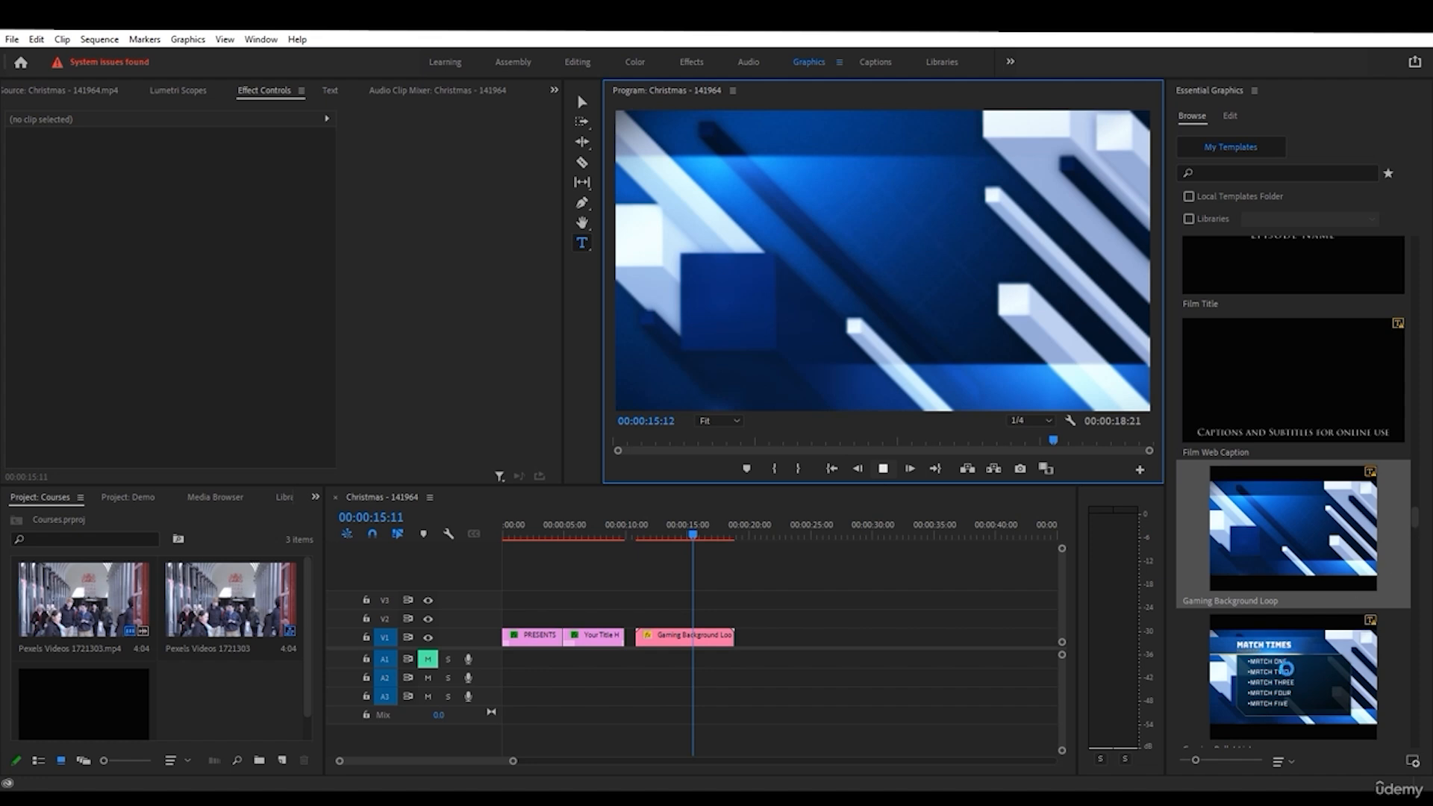
# - Add the Like template on track V1 after the gaming background, accept the font substitution and play it from its start
pyautogui.scroll(-10, 1281, 664)
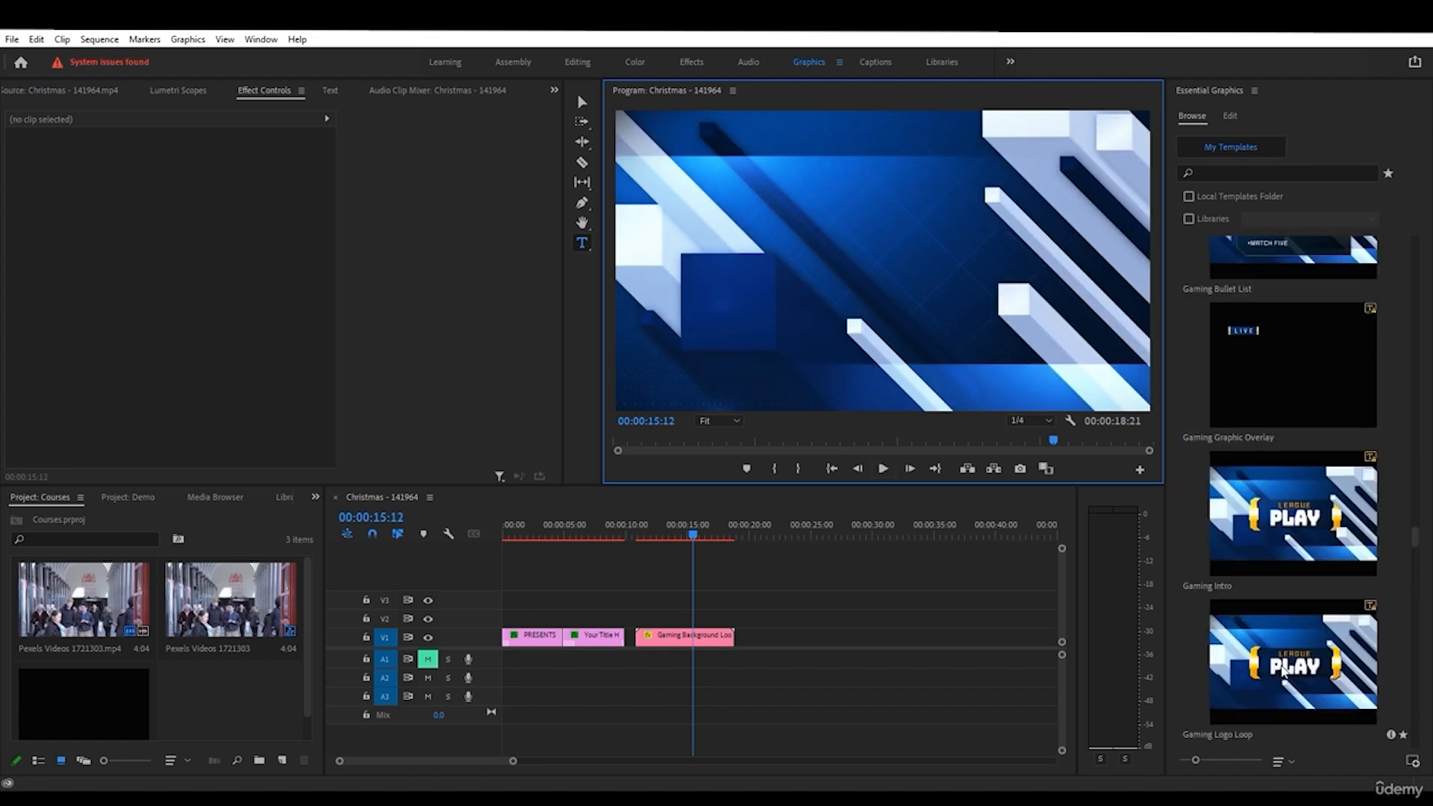
pyautogui.scroll(-3, 1278, 665)
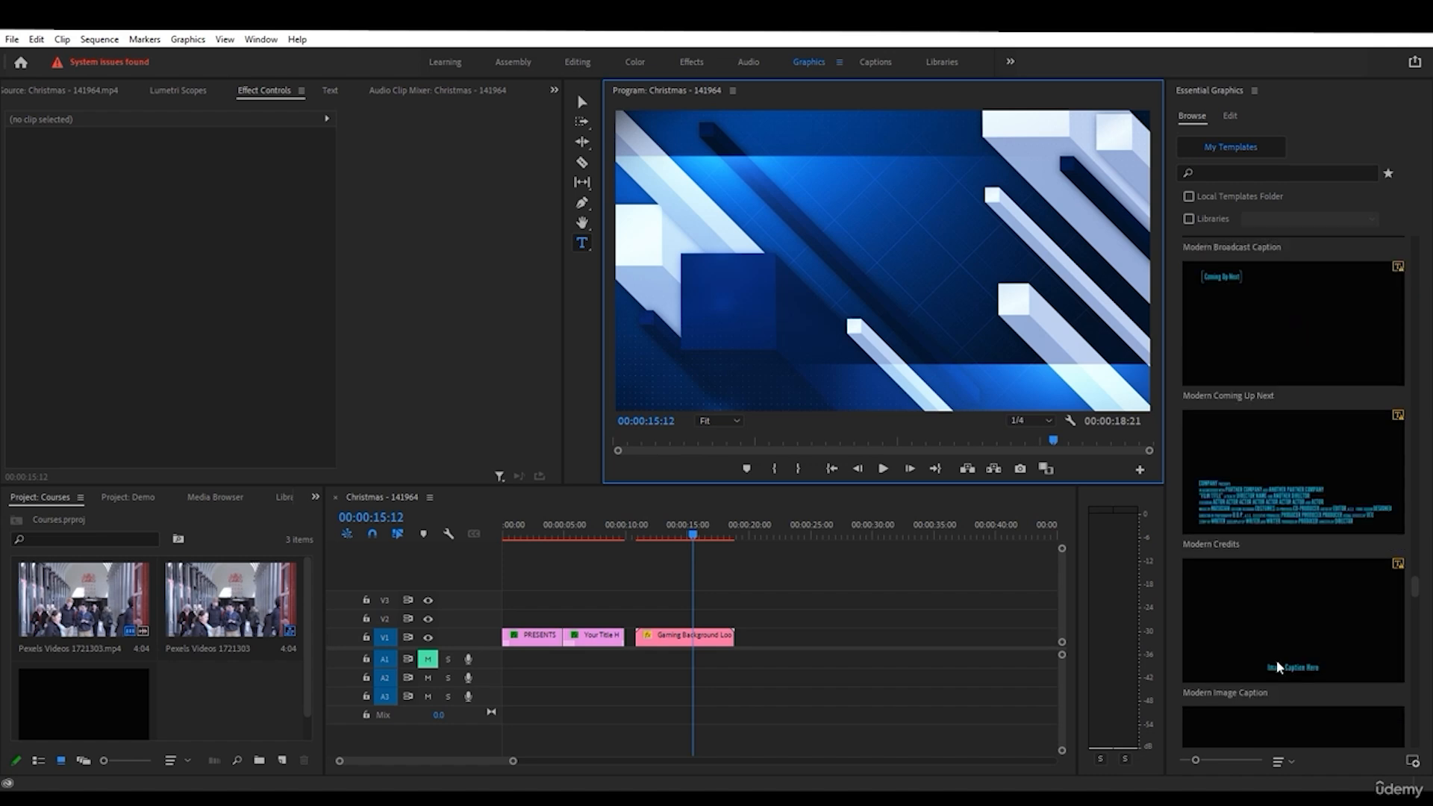
pyautogui.scroll(2, 1277, 663)
pyautogui.click(1244, 356)
pyautogui.moveTo(1244, 357); pyautogui.dragTo(750, 636)
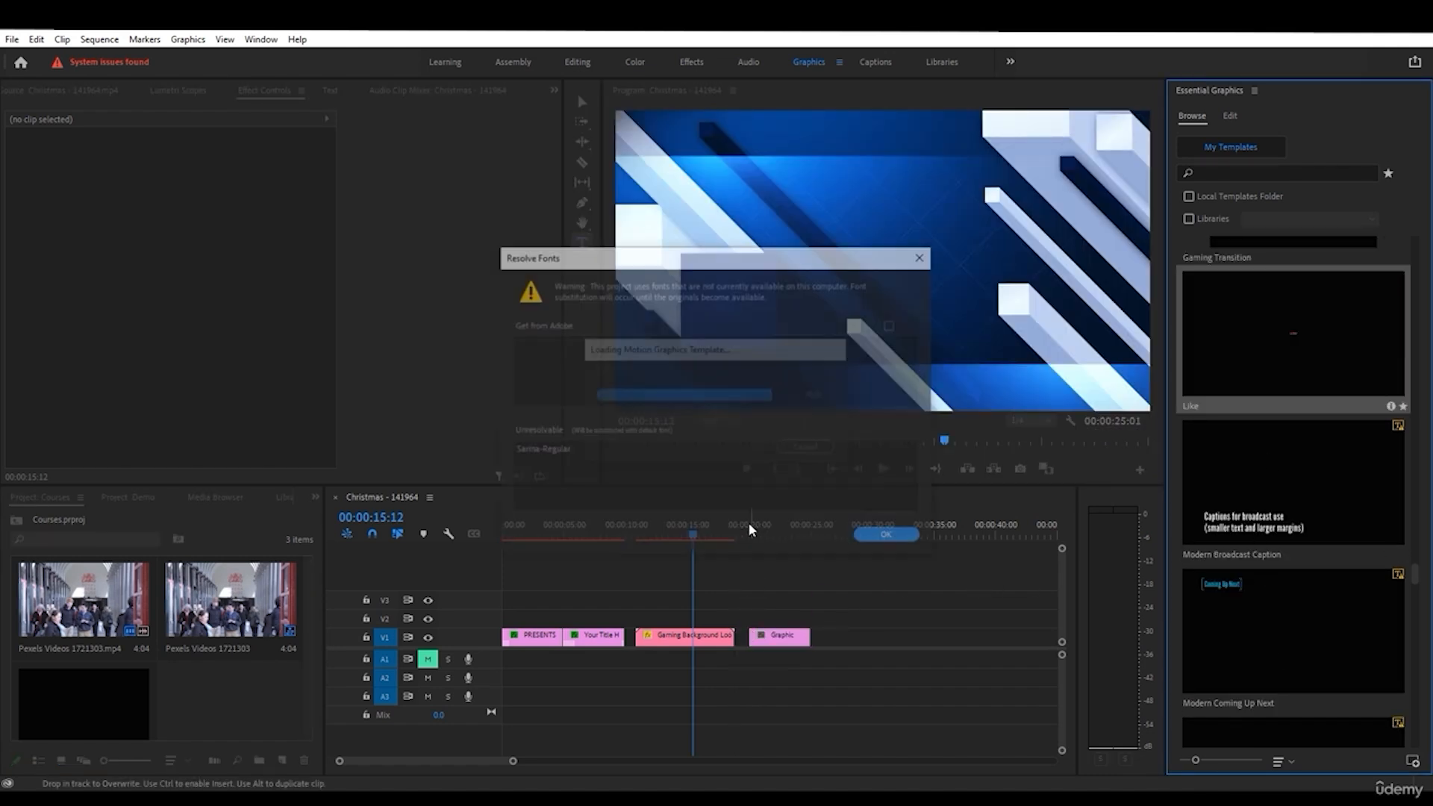
pyautogui.click(896, 537)
pyautogui.click(750, 530)
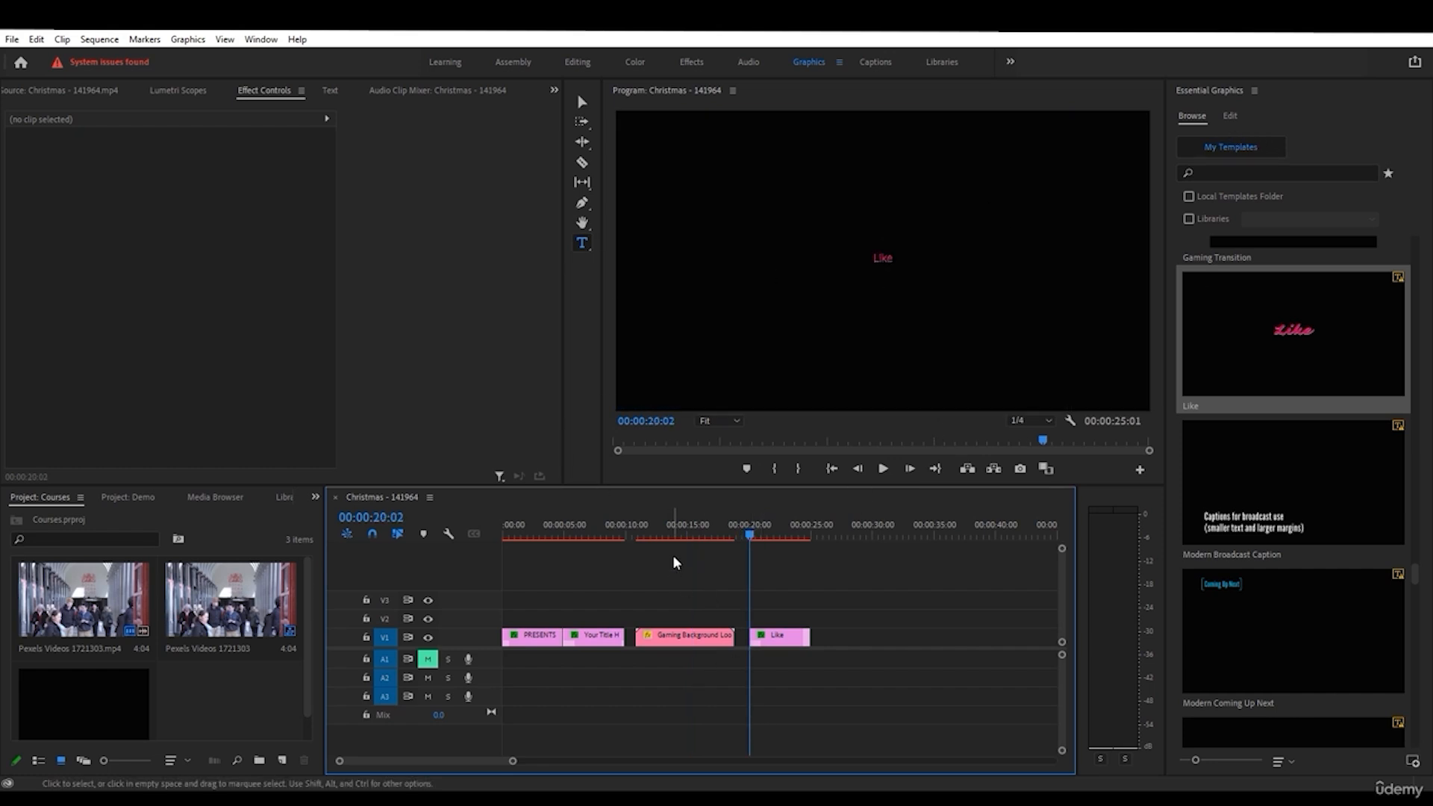
pyautogui.click(882, 468)
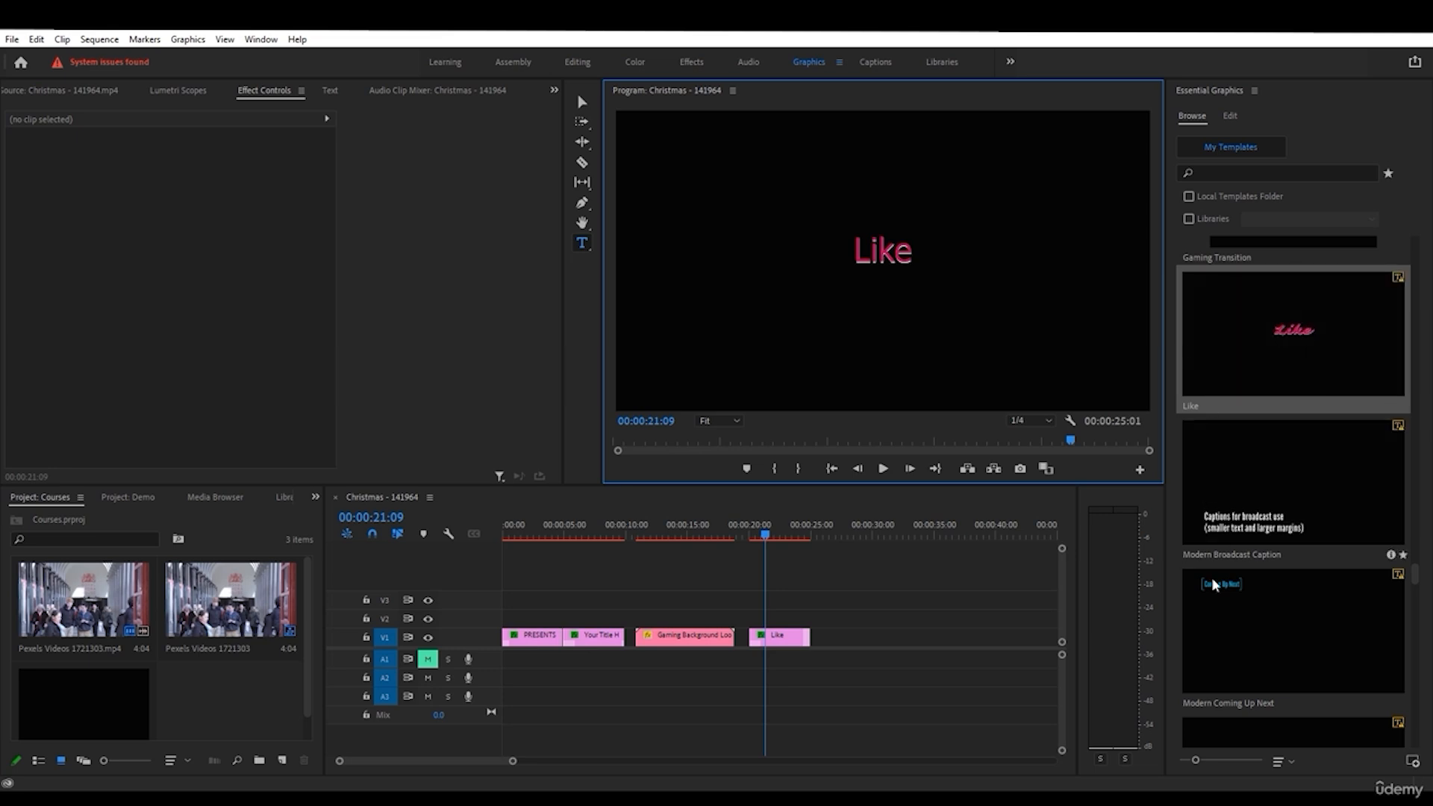
# - Add the News Intro template after the Like clip on track V1, accept the font substitution and preview it at 00:00:27:06
pyautogui.scroll(-5, 1270, 597)
pyautogui.scroll(-2, 1315, 615)
pyautogui.scroll(-5, 1264, 569)
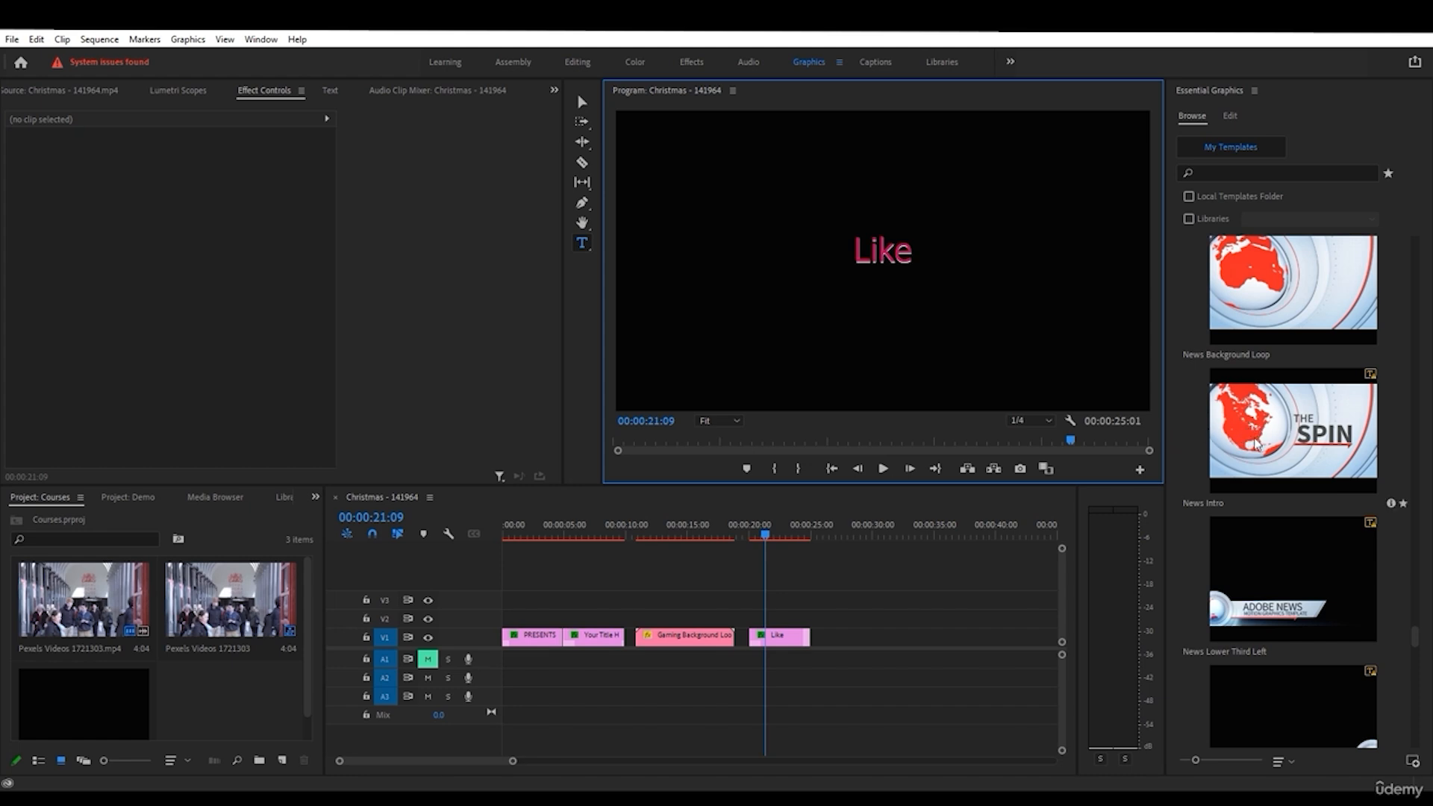
pyautogui.moveTo(1256, 444); pyautogui.dragTo(829, 639)
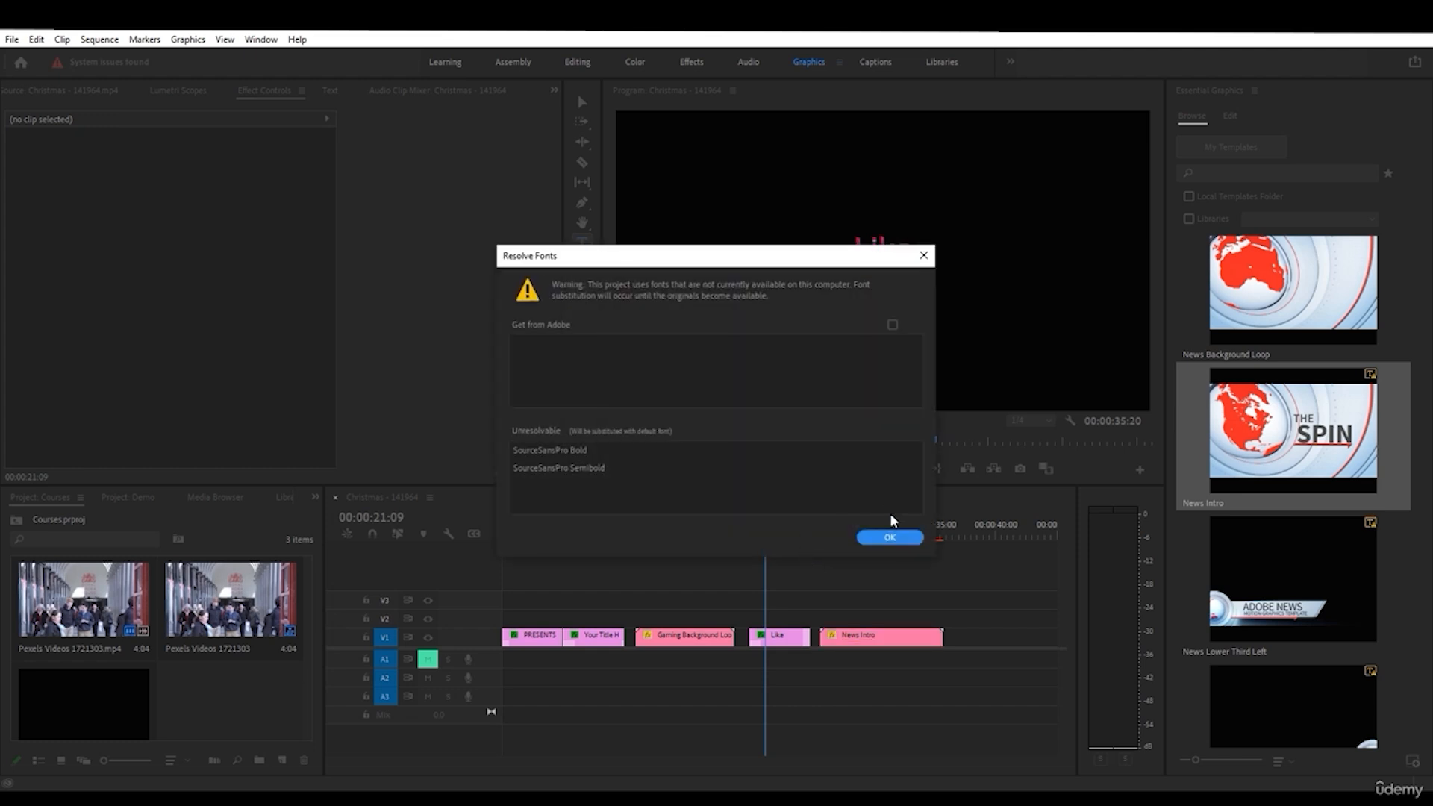
pyautogui.click(881, 533)
pyautogui.moveTo(827, 532); pyautogui.dragTo(843, 533)
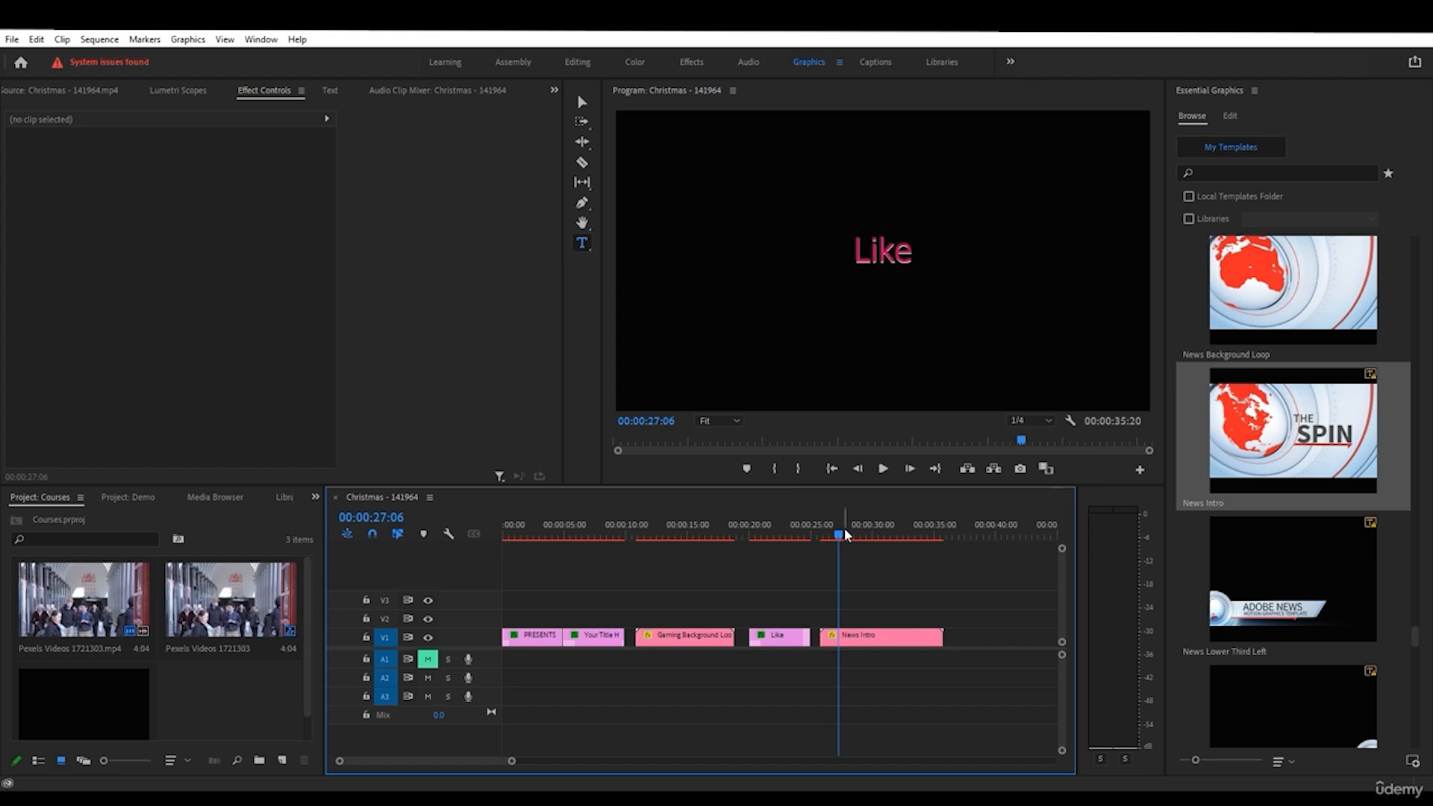
# - Change the News Intro's title from Spin to sHATY and preview the clip further along at 00:00:30:19
pyautogui.click(949, 261)
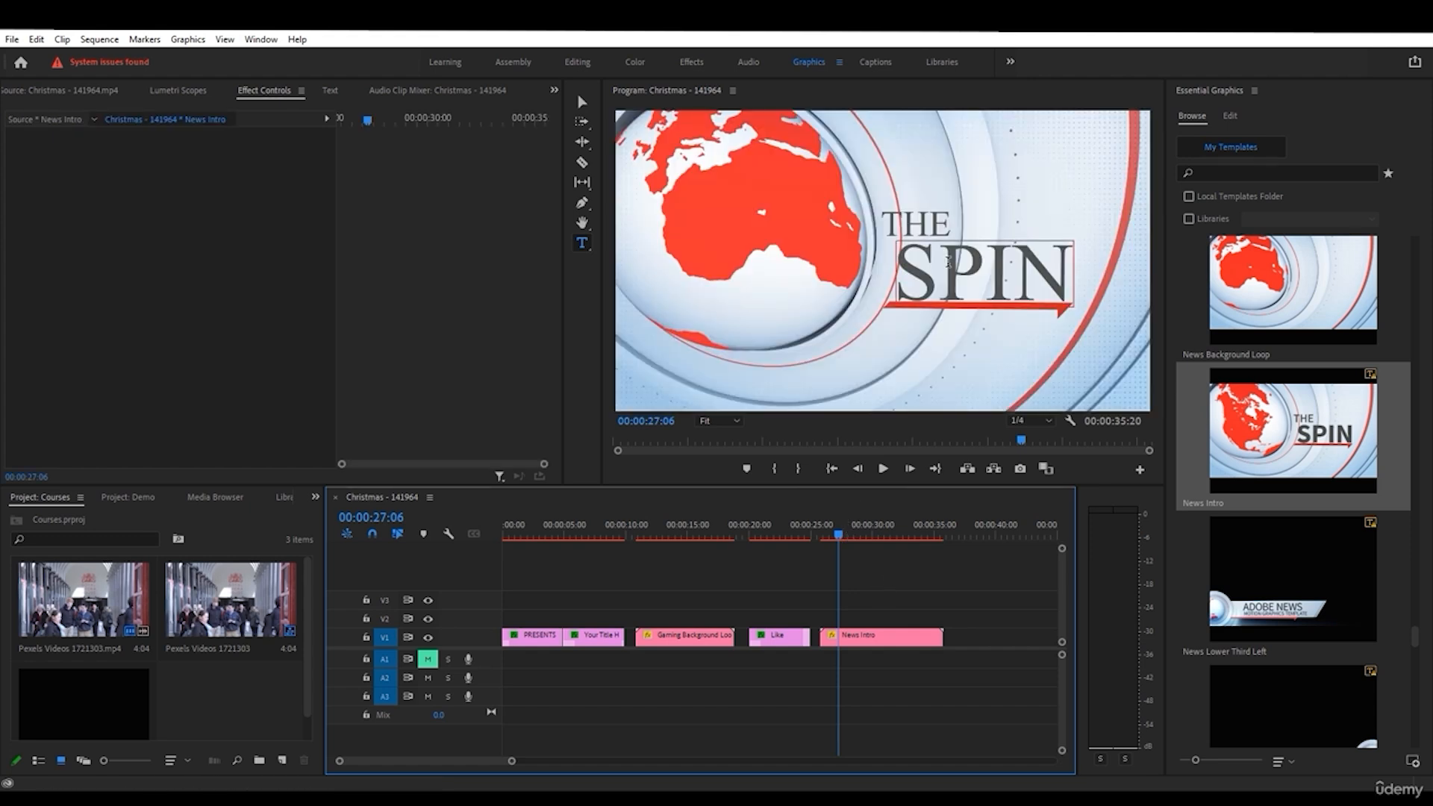
pyautogui.doubleClick(950, 261)
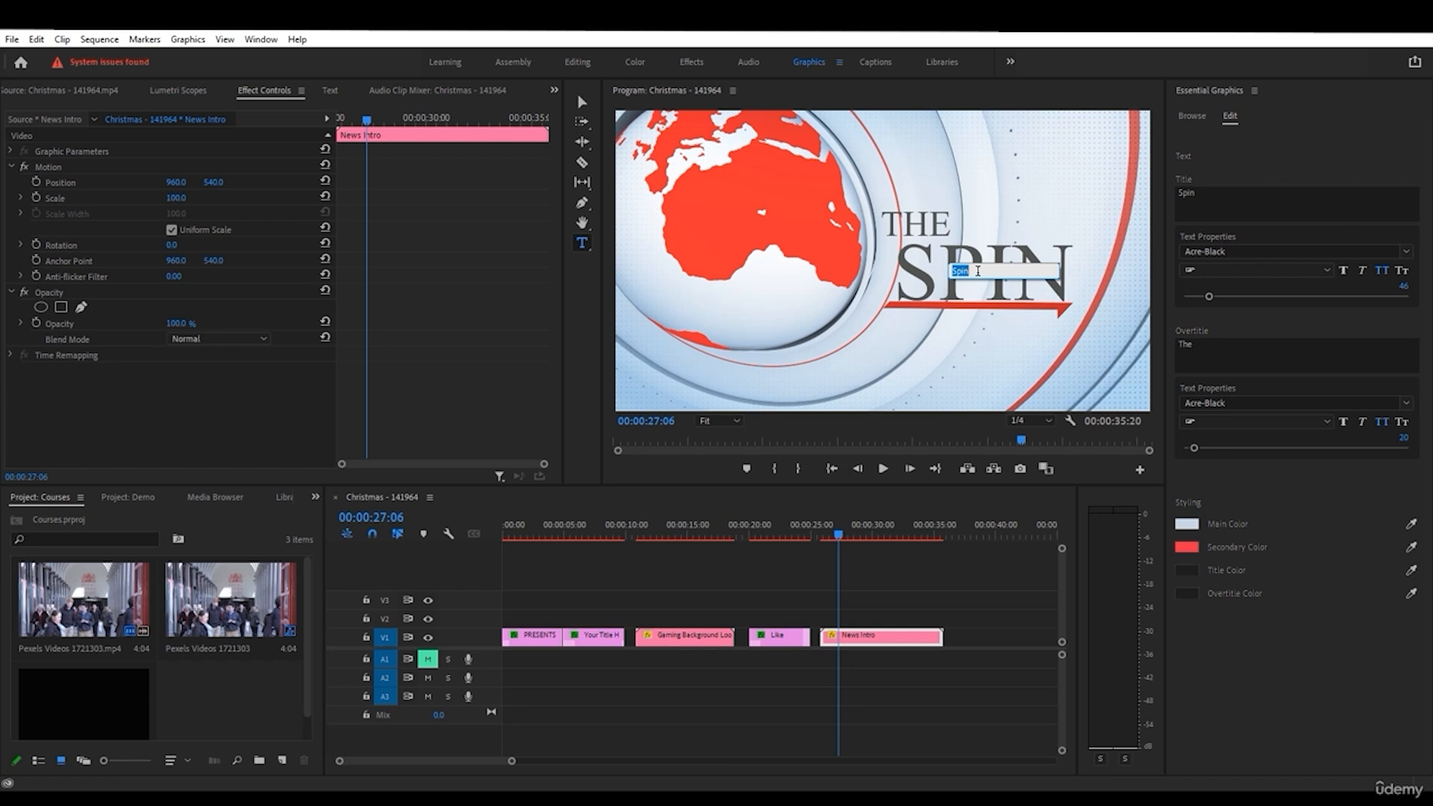
pyautogui.write('sHATY')
pyautogui.click(992, 289)
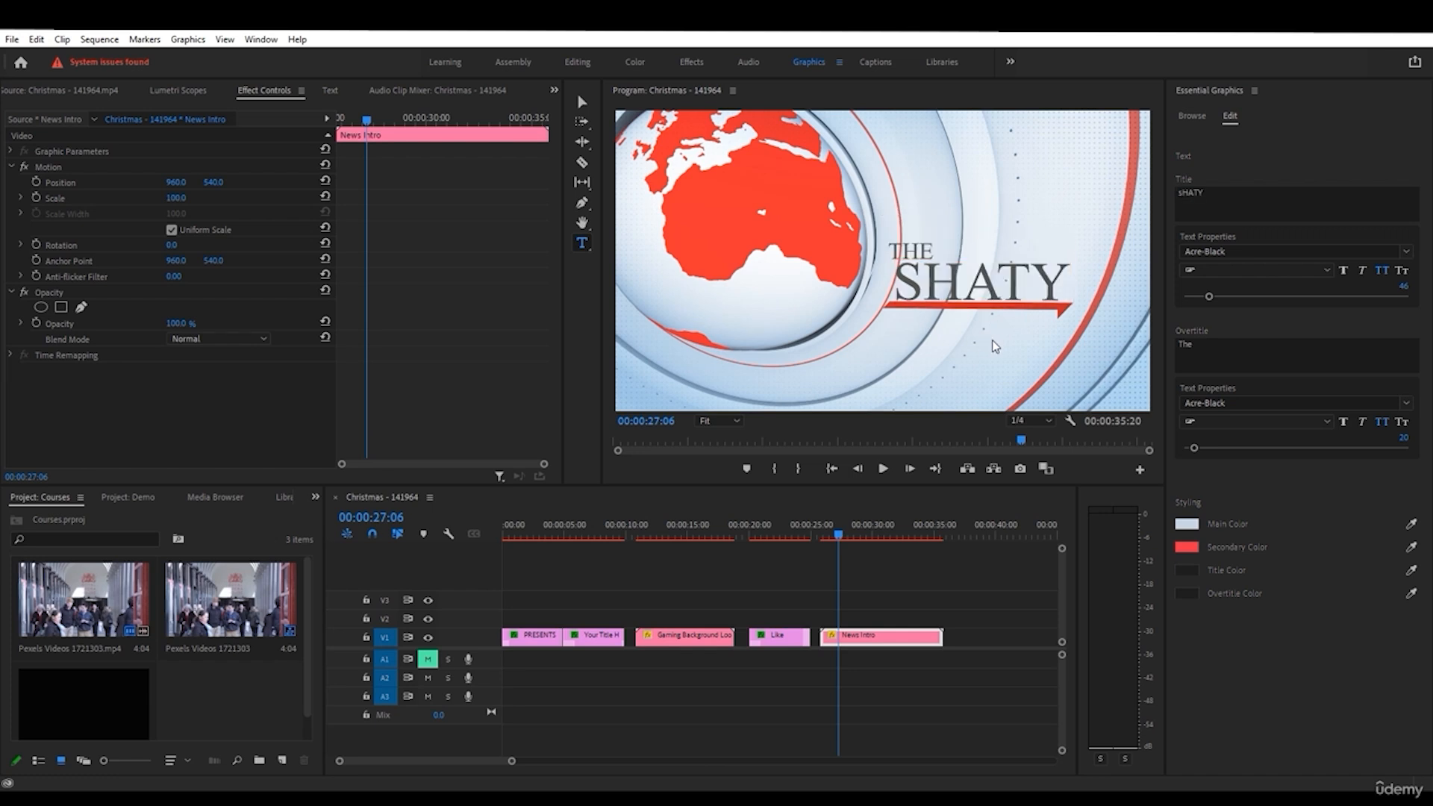
pyautogui.moveTo(844, 531); pyautogui.dragTo(882, 537)
# - Add the Sports Intro template directly after the News Intro on track V1 and accept the font substitution
pyautogui.click(1192, 116)
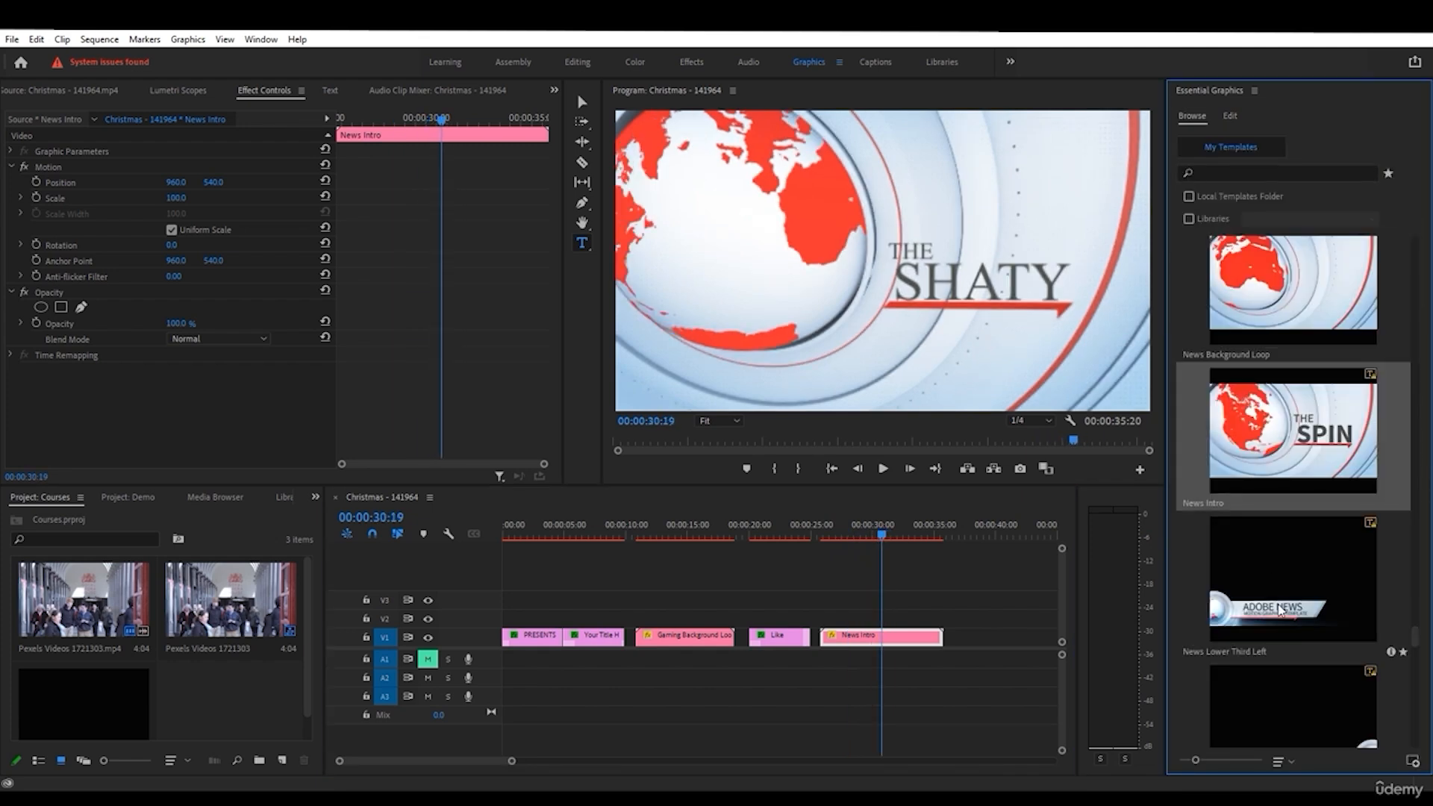
pyautogui.scroll(-10, 1274, 589)
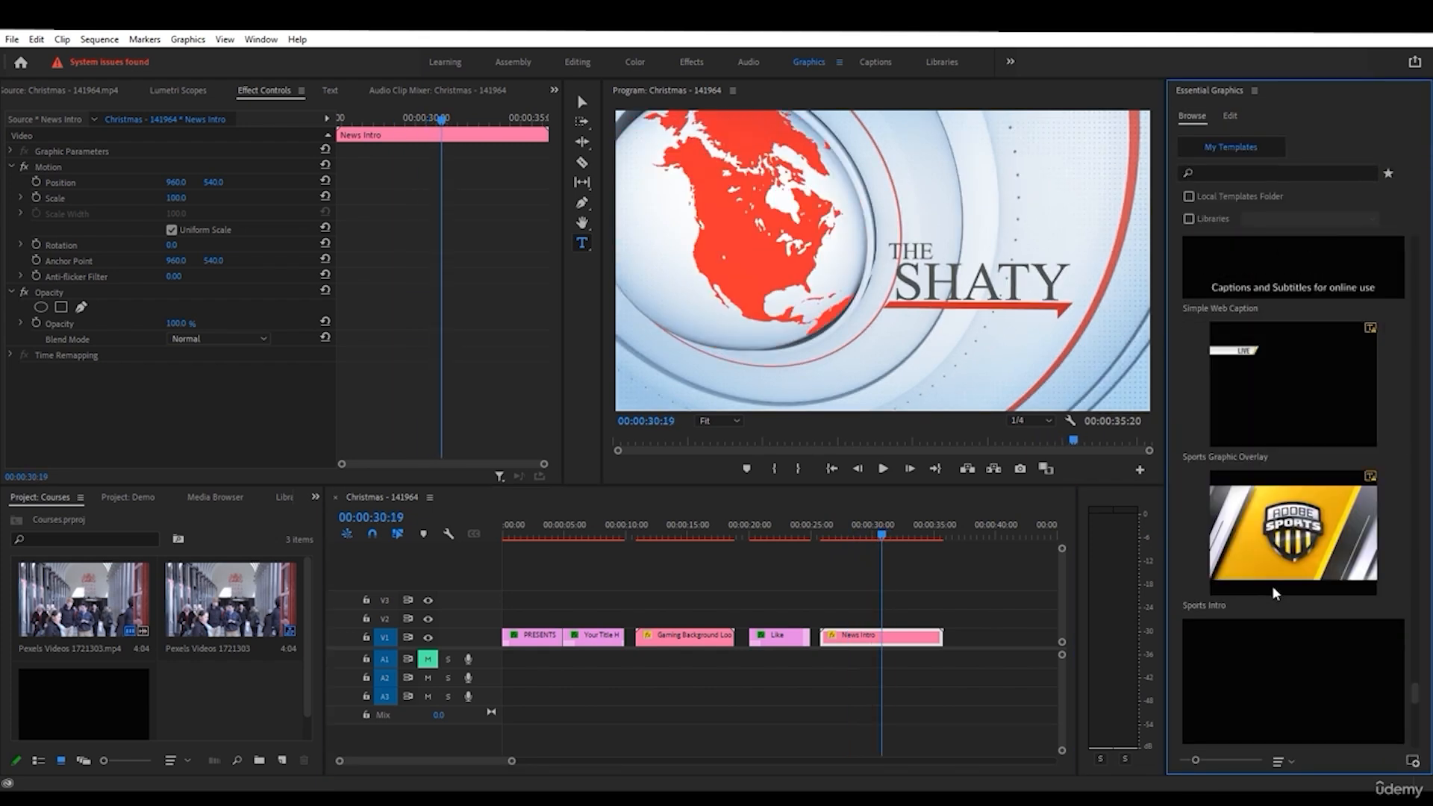
pyautogui.scroll(4, 1266, 566)
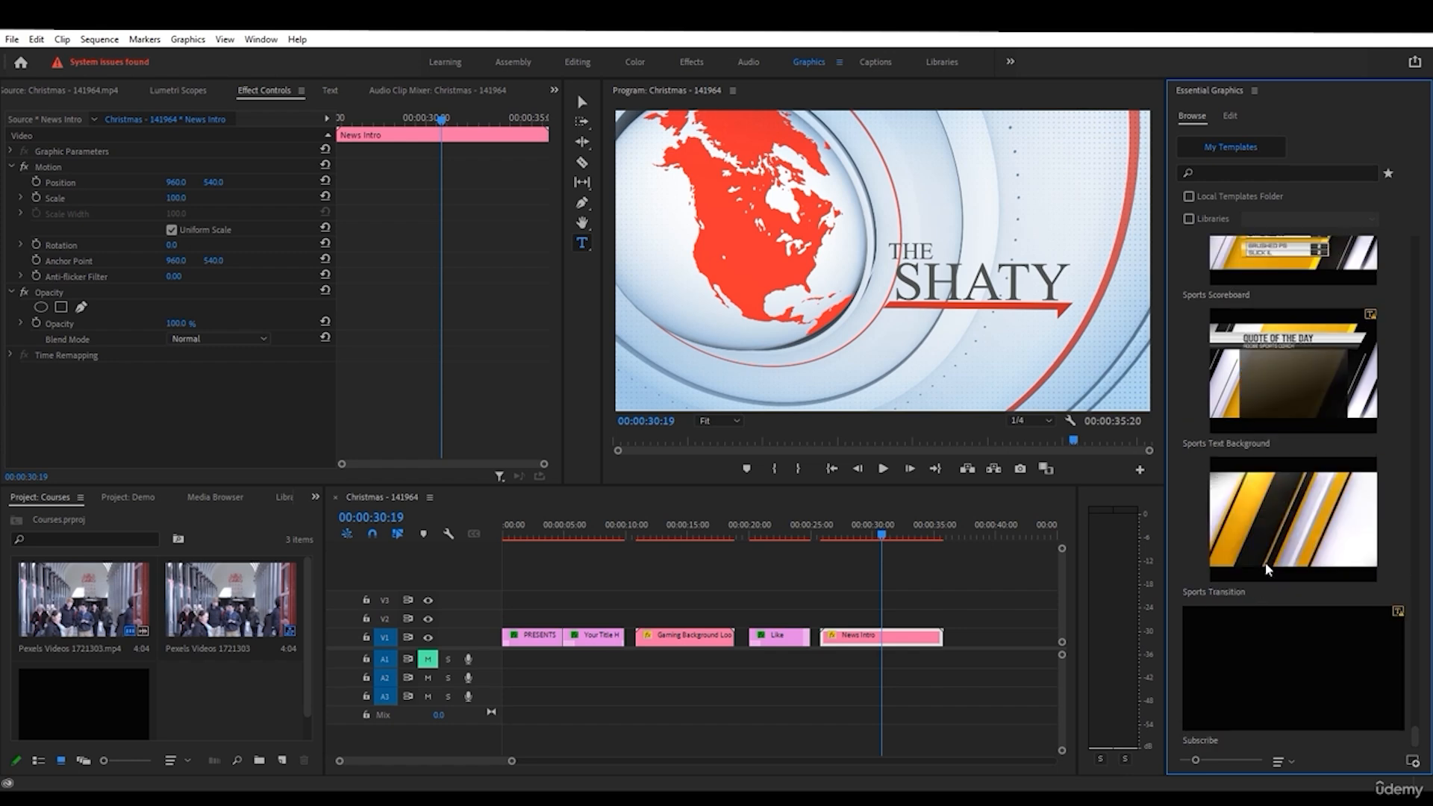
pyautogui.scroll(5, 1266, 569)
pyautogui.moveTo(1278, 687); pyautogui.dragTo(954, 644)
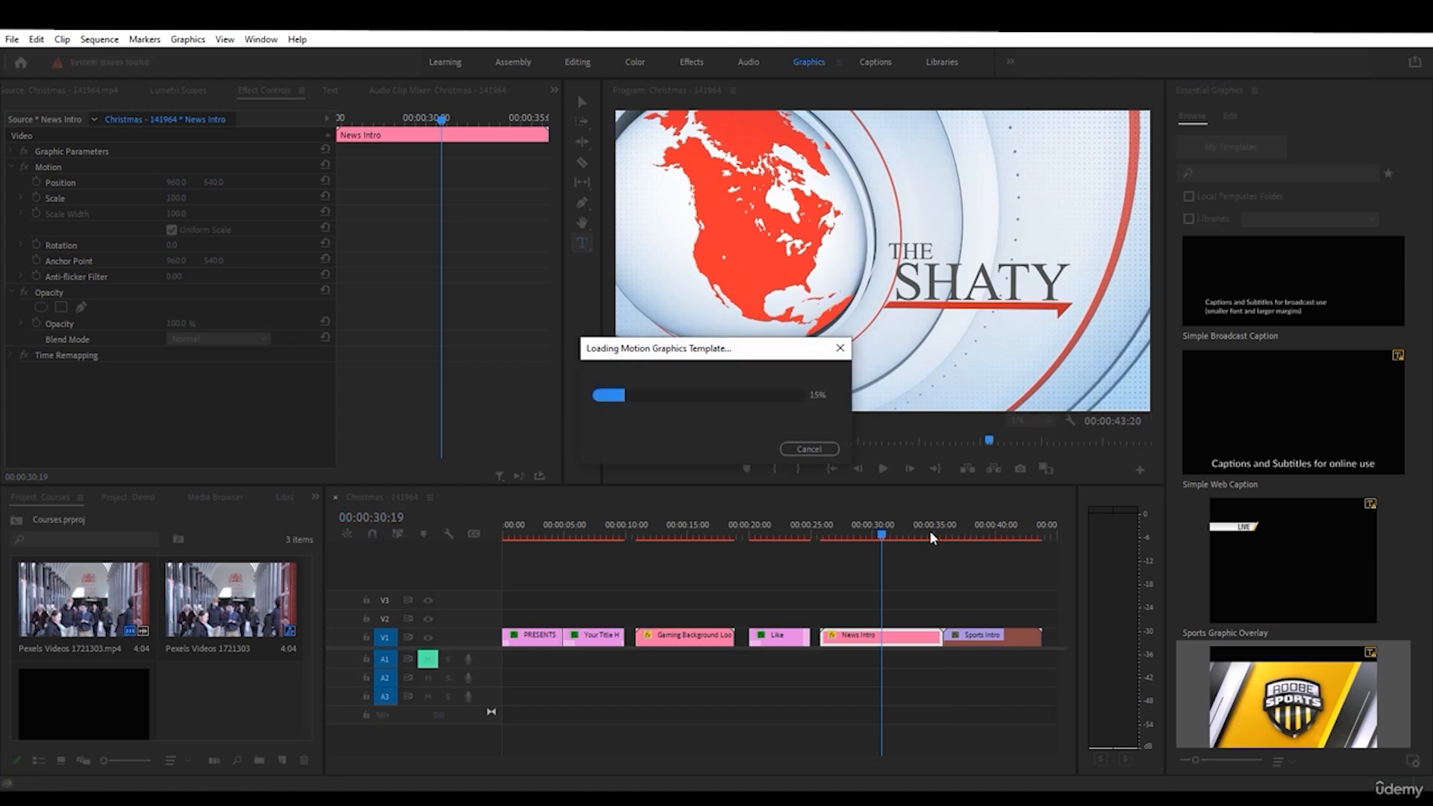
pyautogui.click(903, 535)
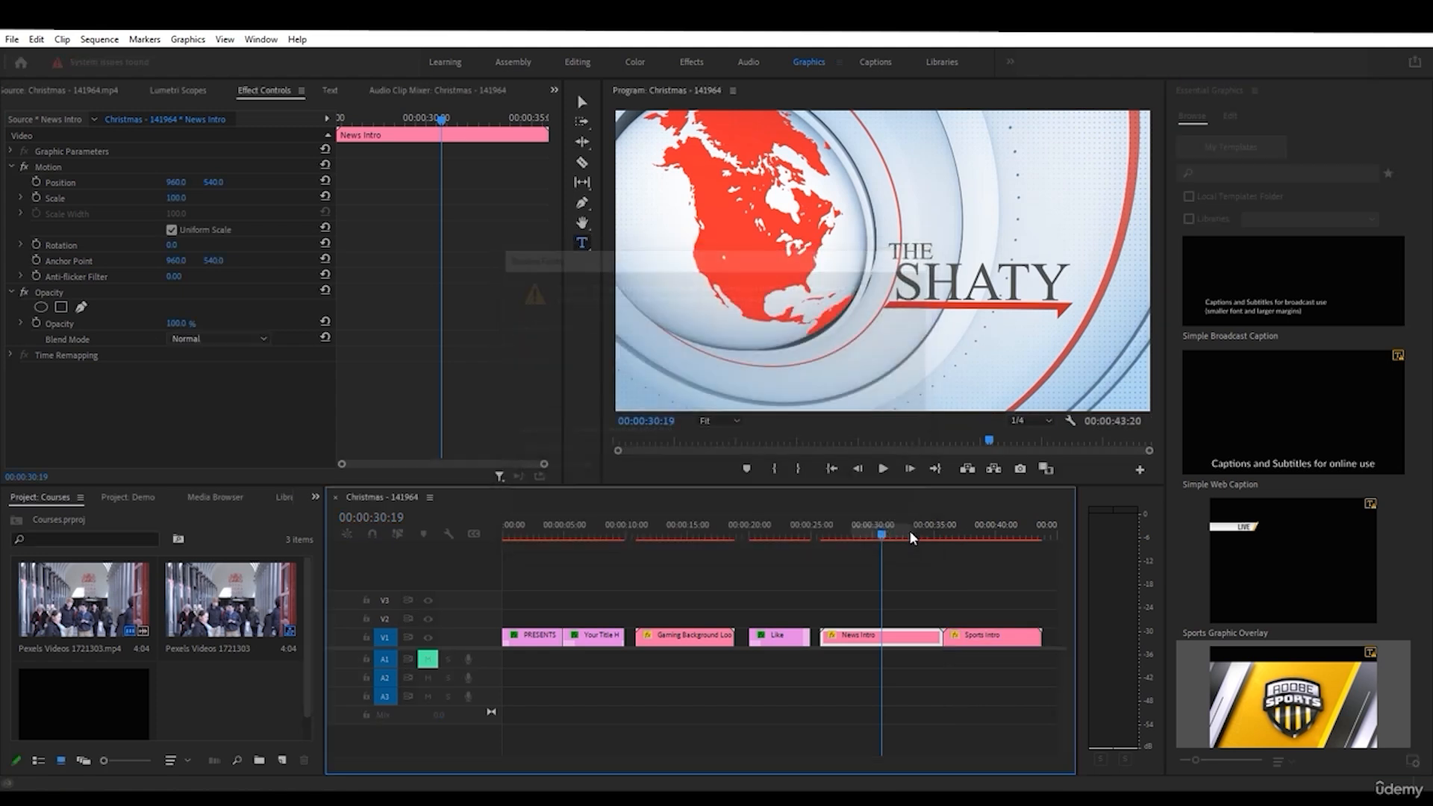
# - Play the Sports Intro from its start, stop partway through and open the graphics editing properties
pyautogui.moveTo(909, 530); pyautogui.dragTo(944, 533)
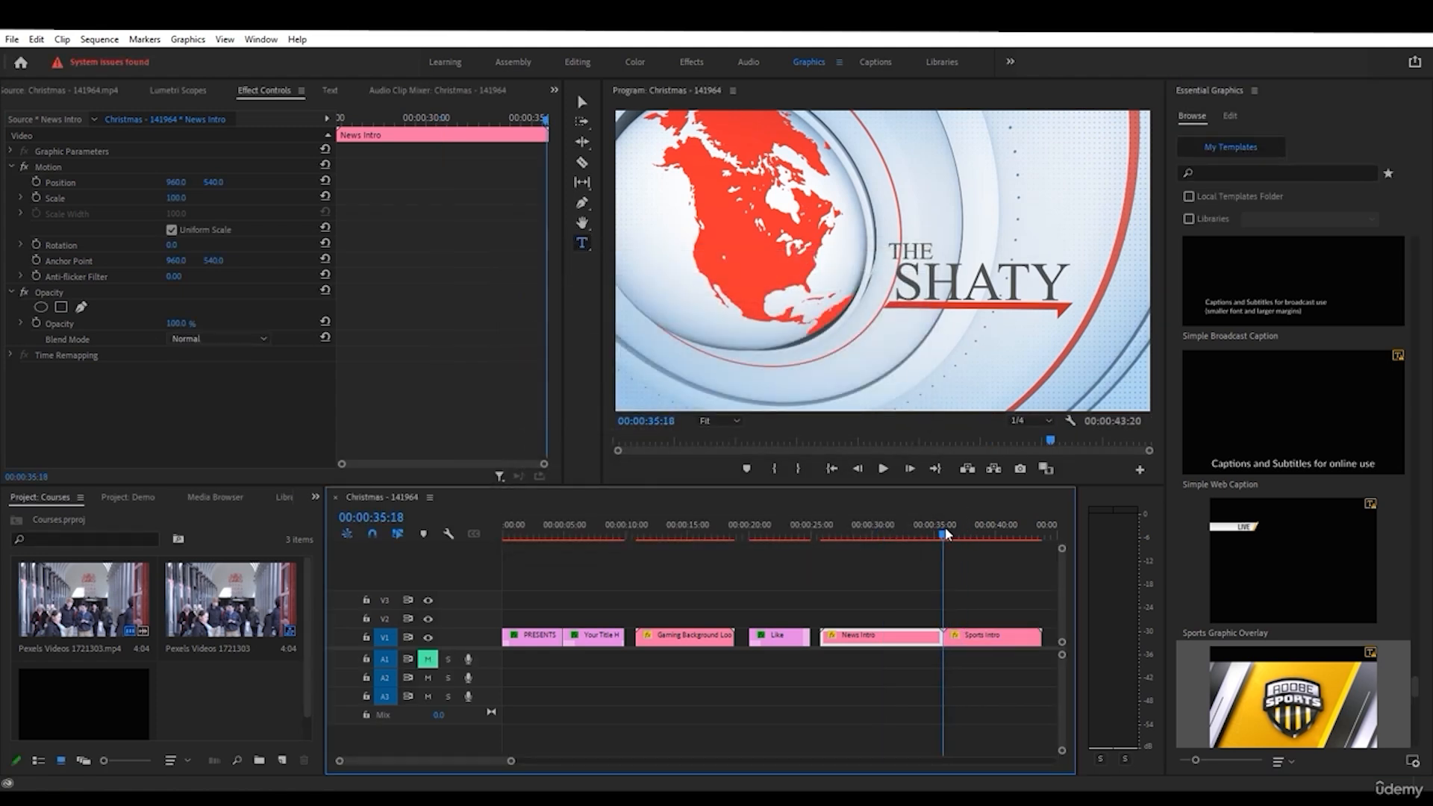
pyautogui.click(884, 469)
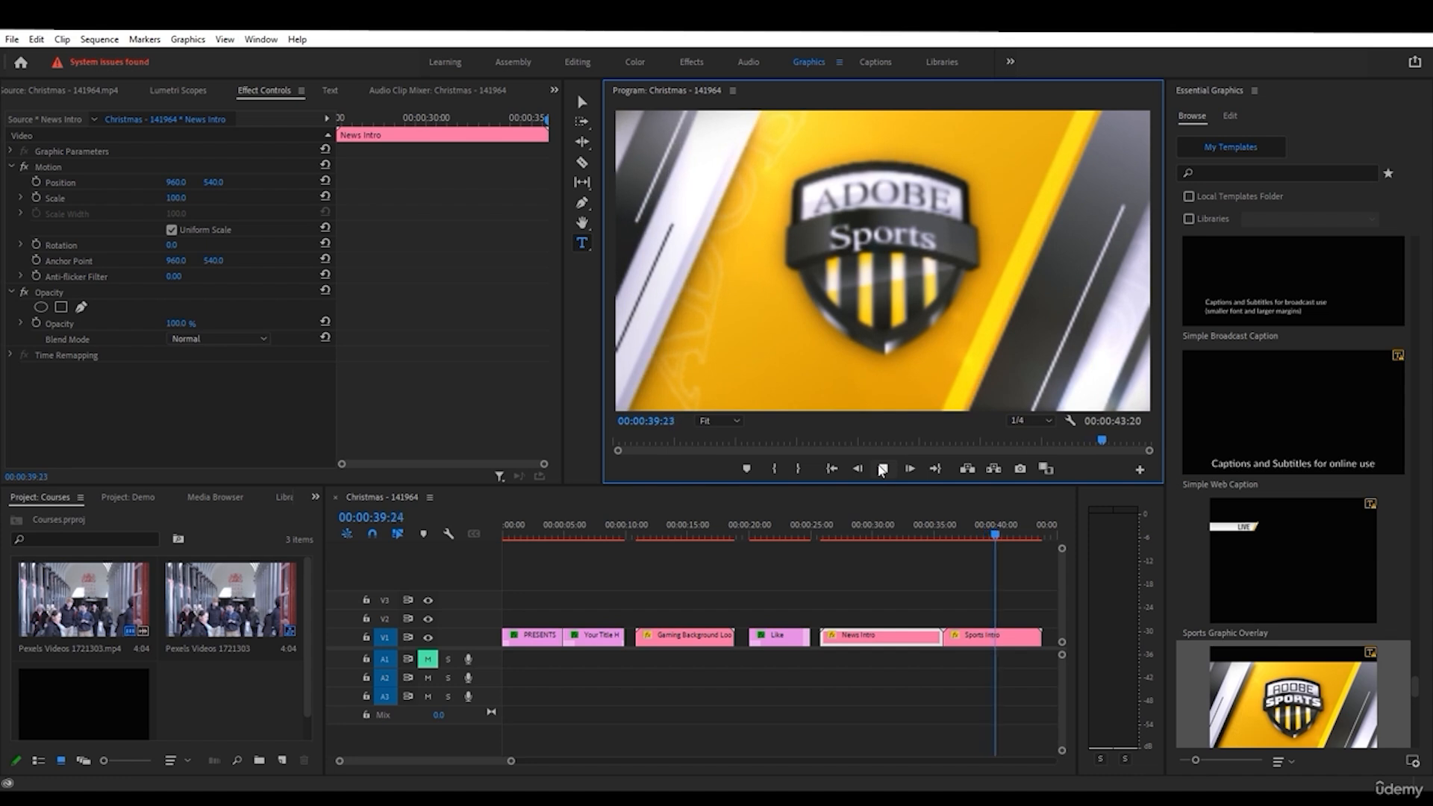
pyautogui.click(883, 469)
pyautogui.click(1227, 114)
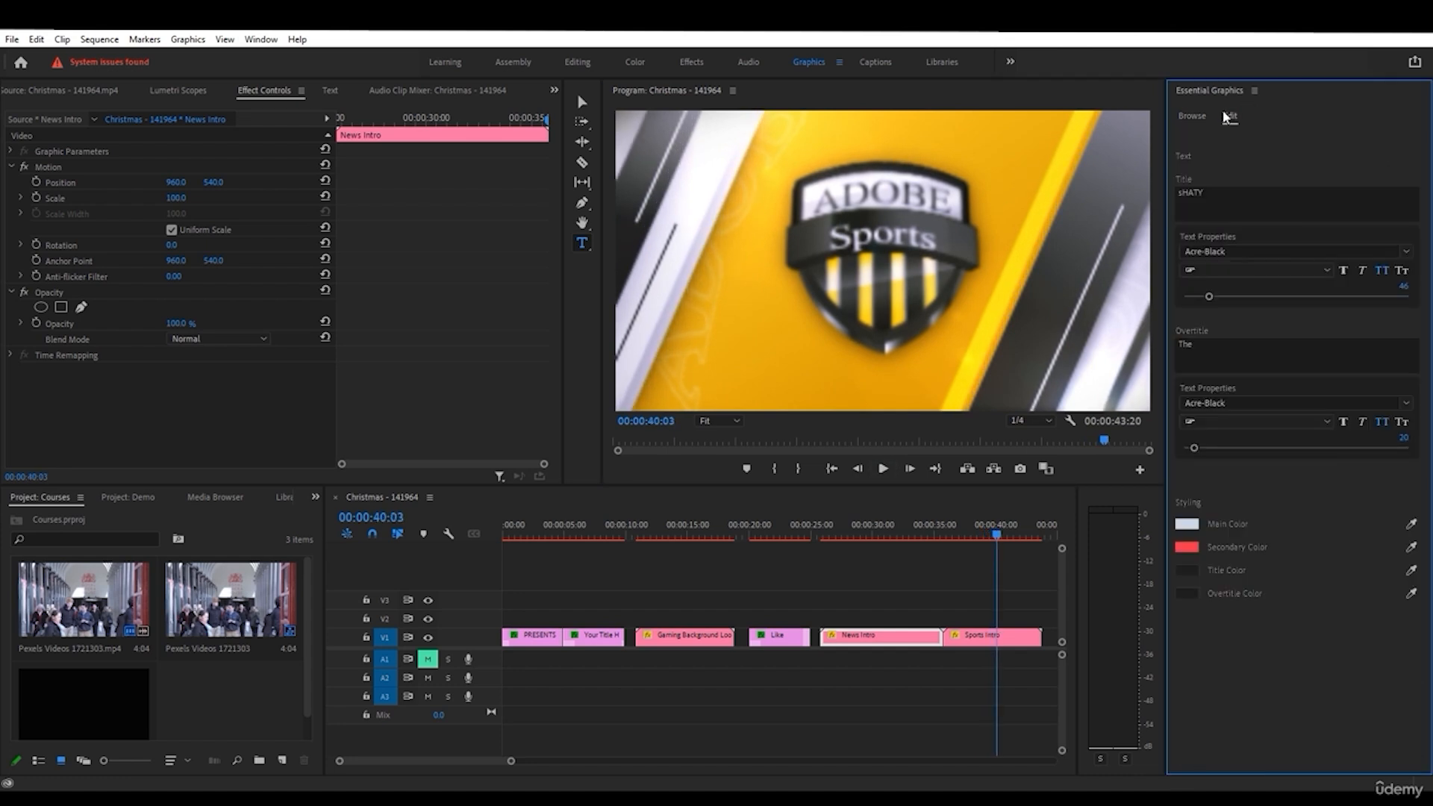
# - Set the Sports Intro clip's Highlight Color to blue 0042FF and refresh the preview at 00:00:40:05
pyautogui.click(1006, 641)
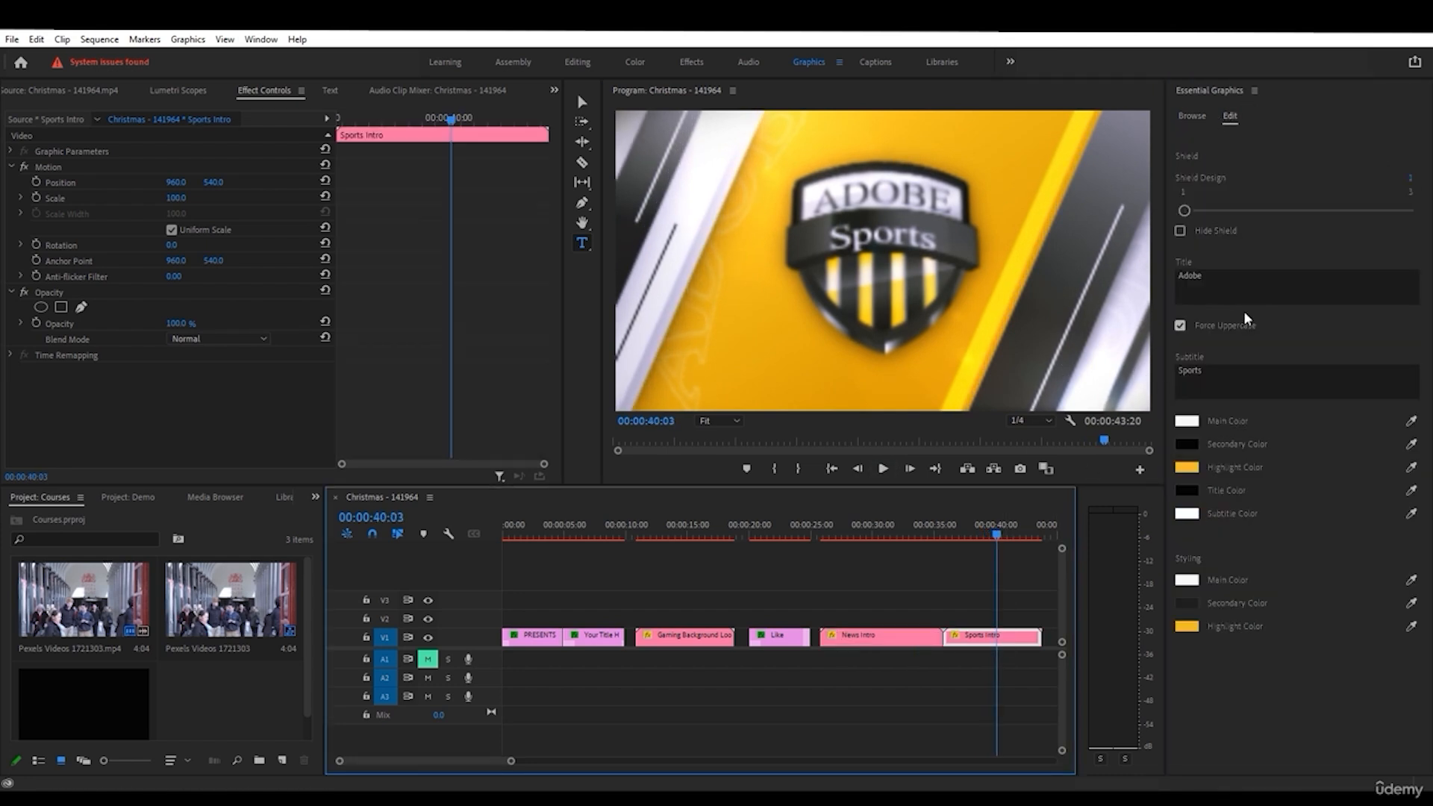
pyautogui.click(1187, 468)
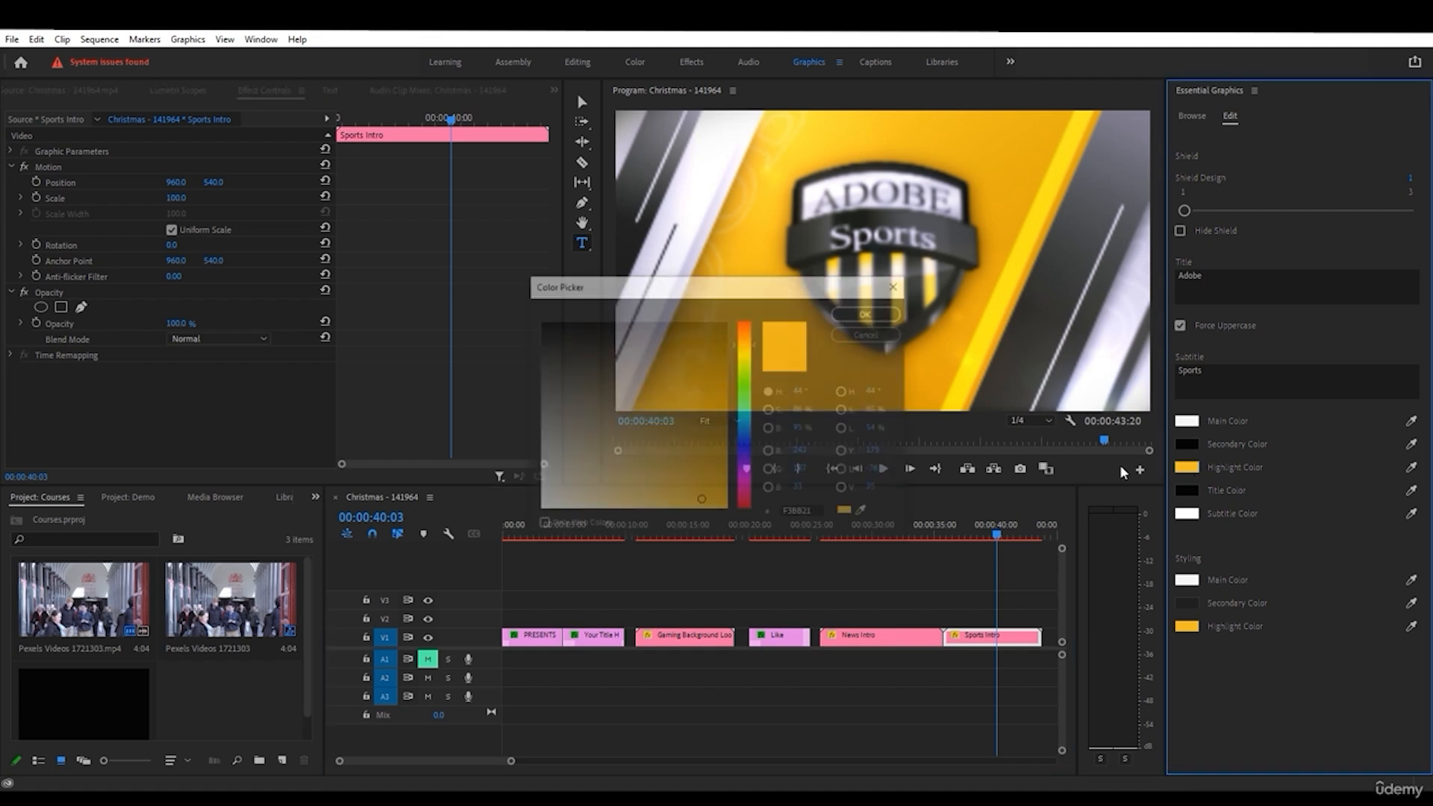
pyautogui.click(745, 442)
pyautogui.click(717, 471)
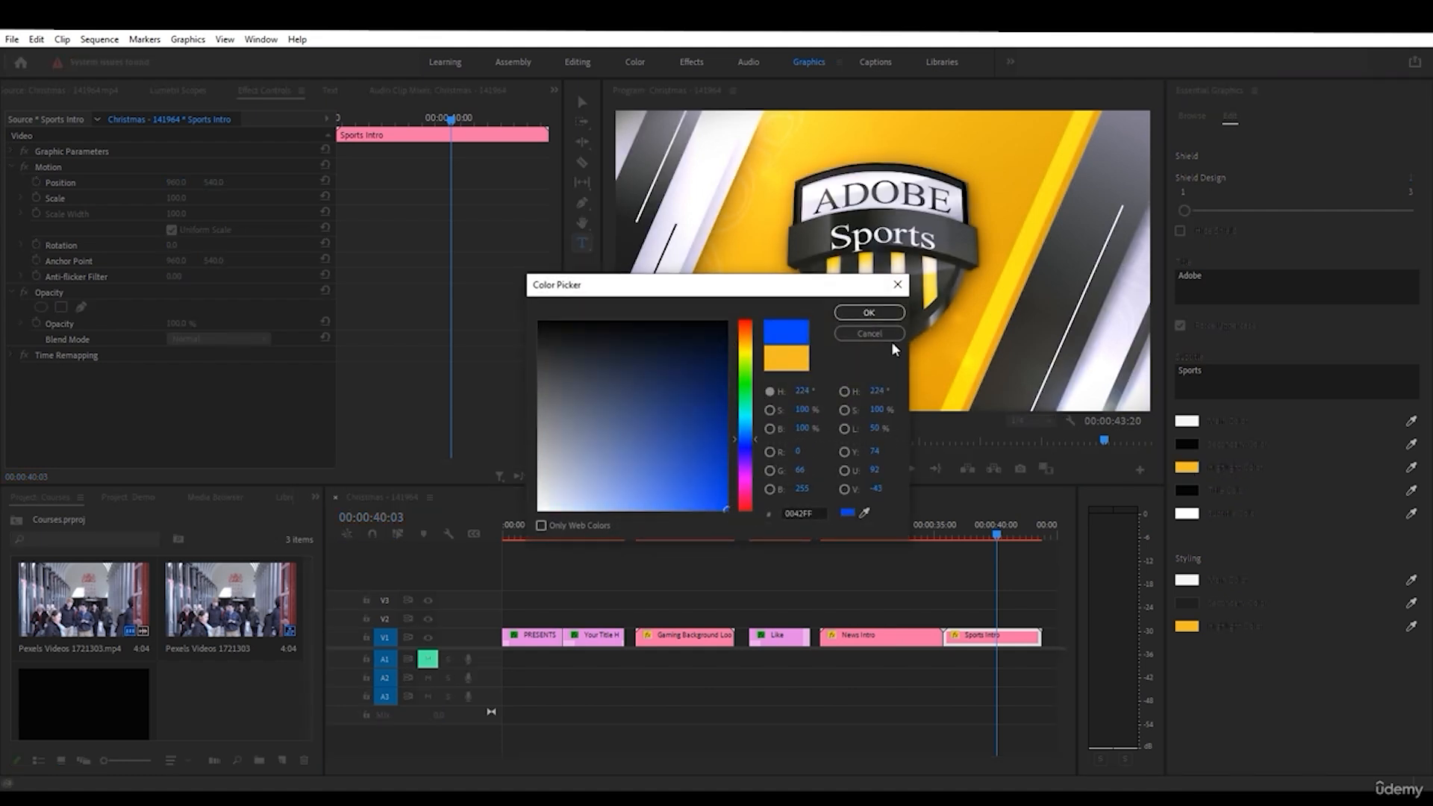
pyautogui.click(869, 312)
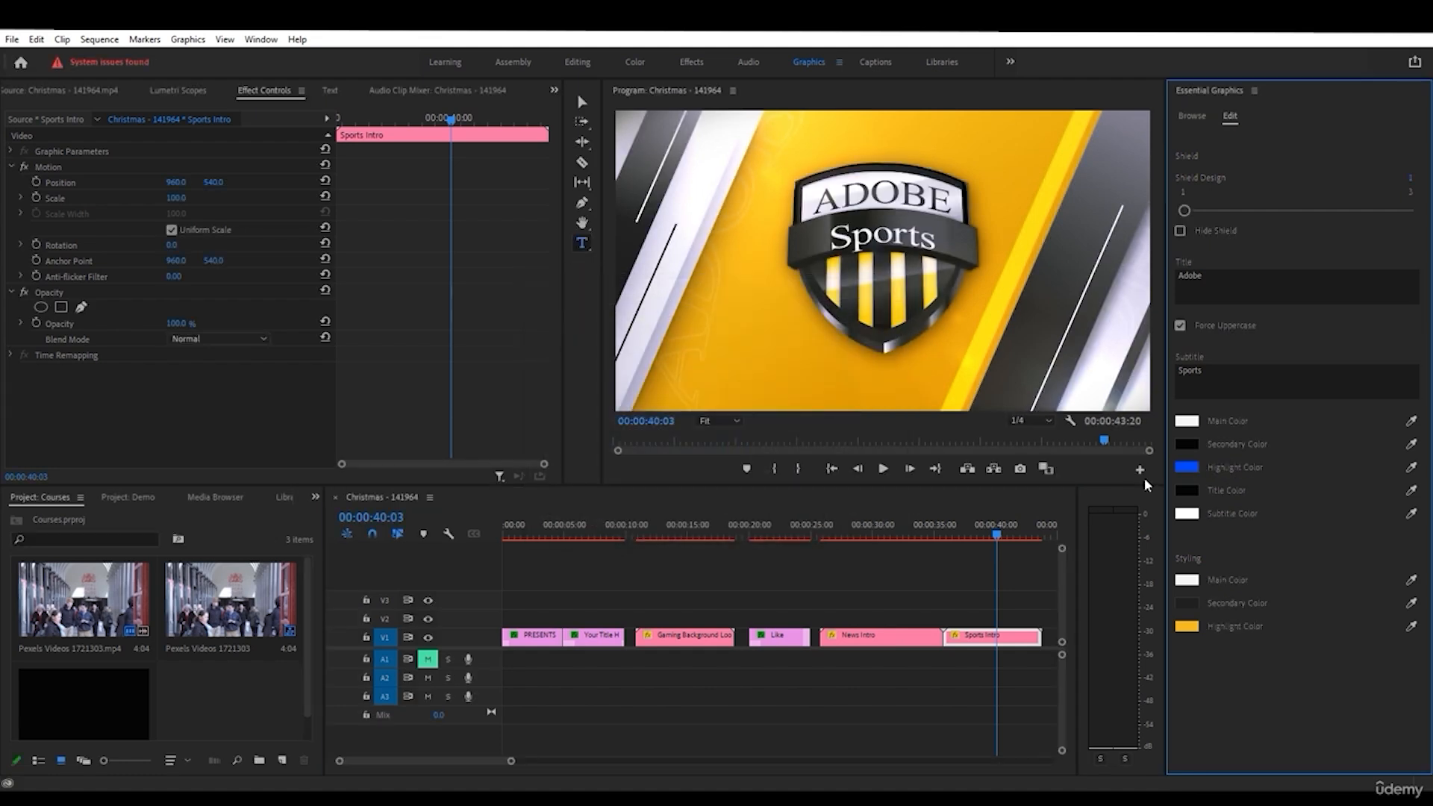
pyautogui.click(999, 532)
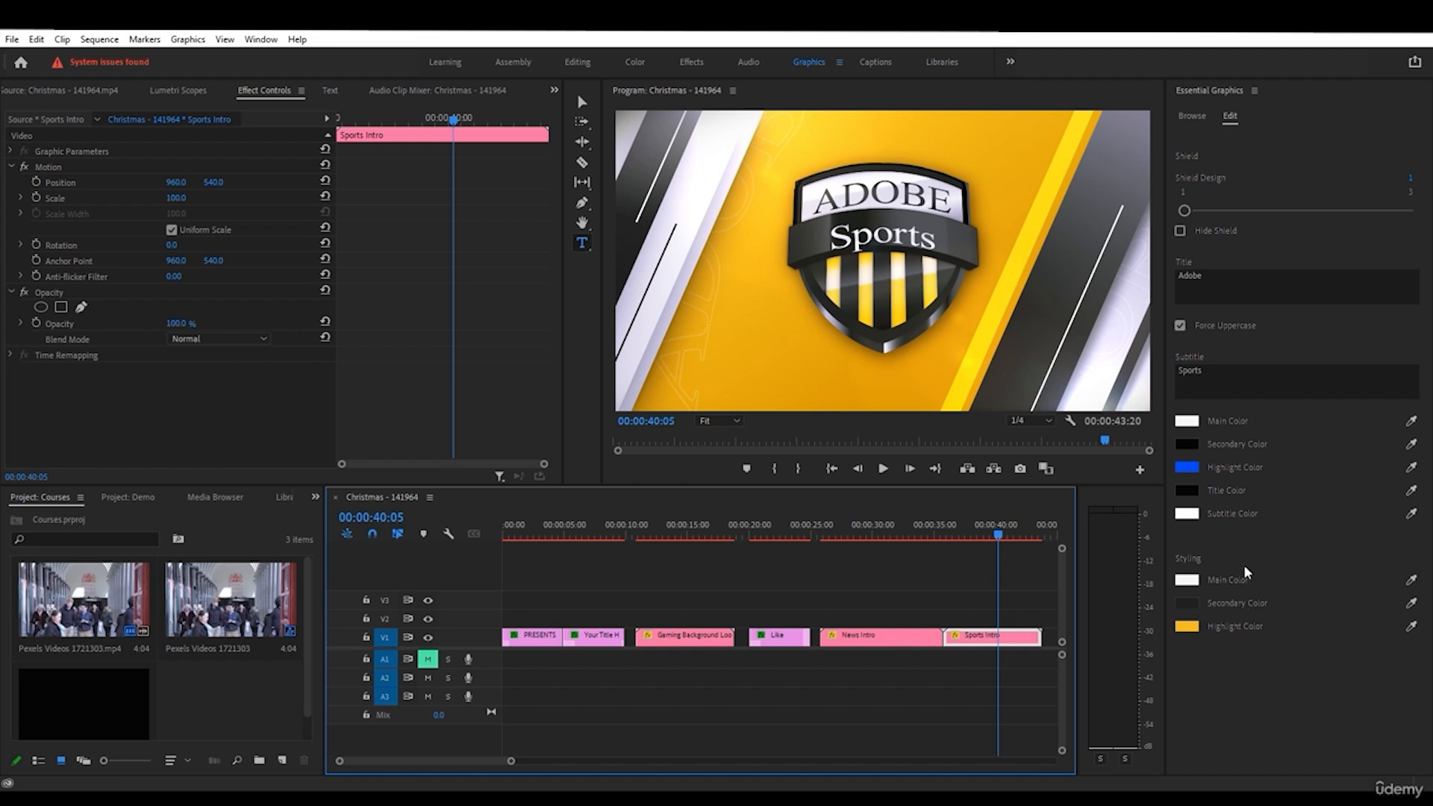
# - Set the Sports Intro's Shield Design to 3 and briefly turn Hide Shield on and off
pyautogui.doubleClick(1203, 276)
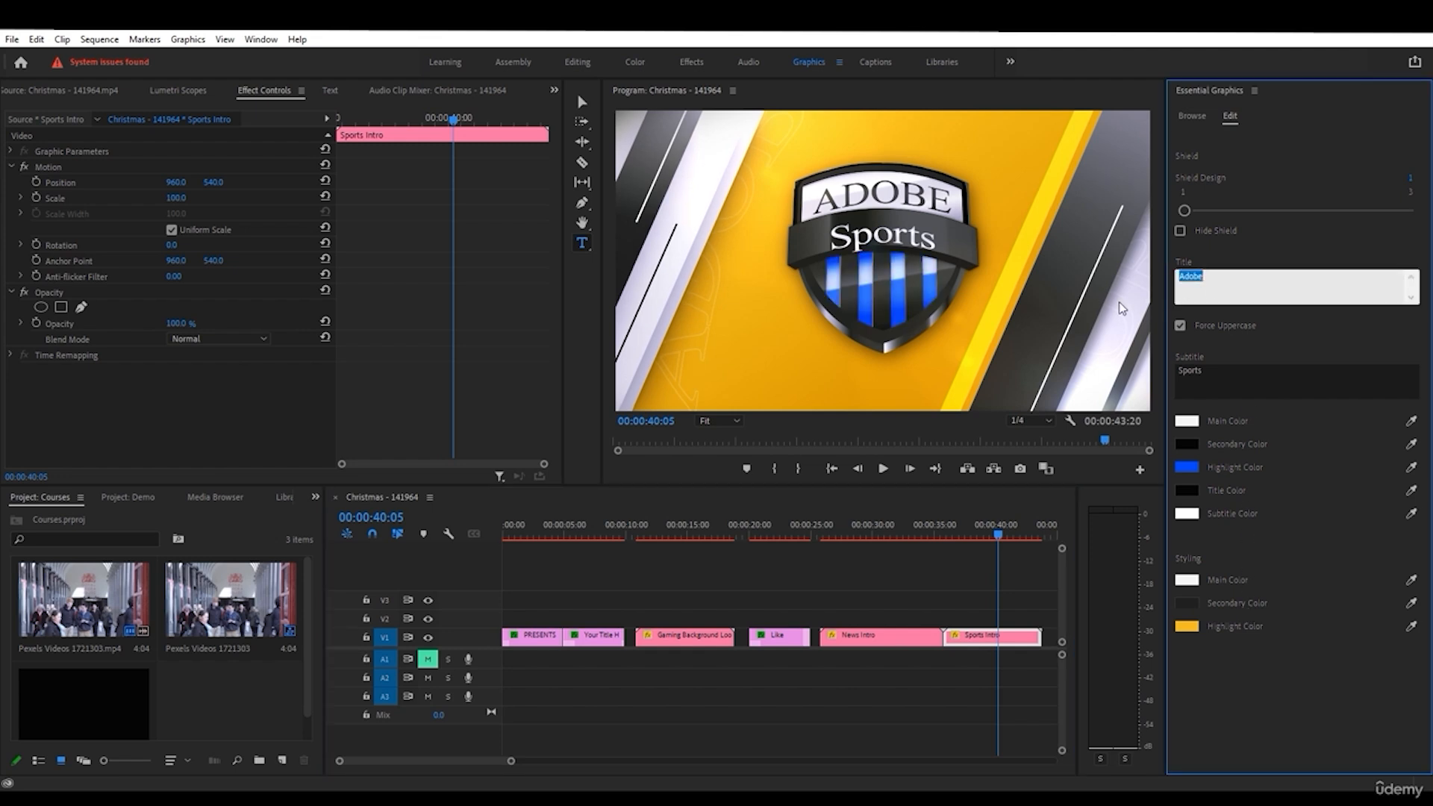
pyautogui.click(1289, 211)
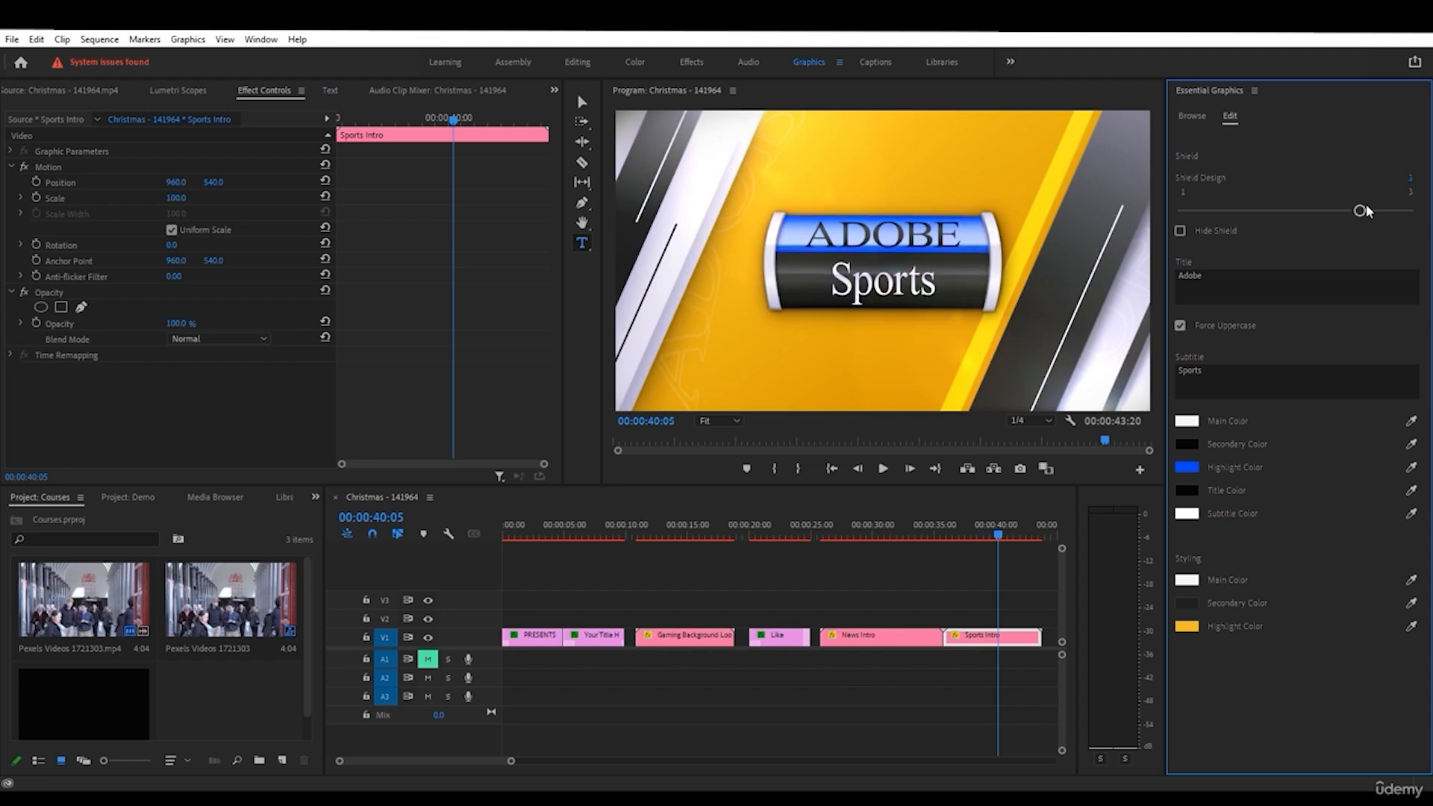
pyautogui.click(1213, 233)
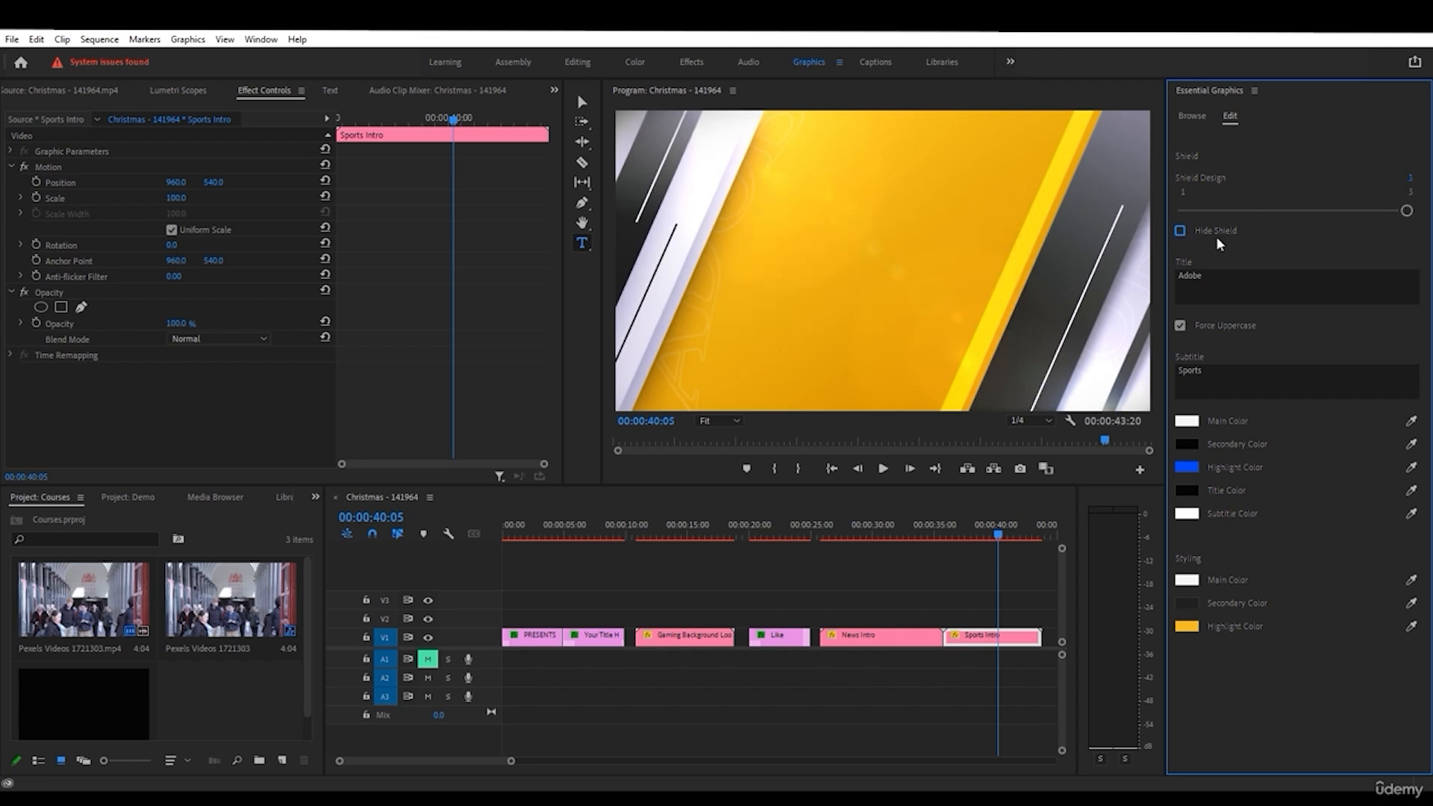
pyautogui.click(1216, 233)
# - Change the Sports Intro's Title Color to a bright saturated red
pyautogui.click(1187, 490)
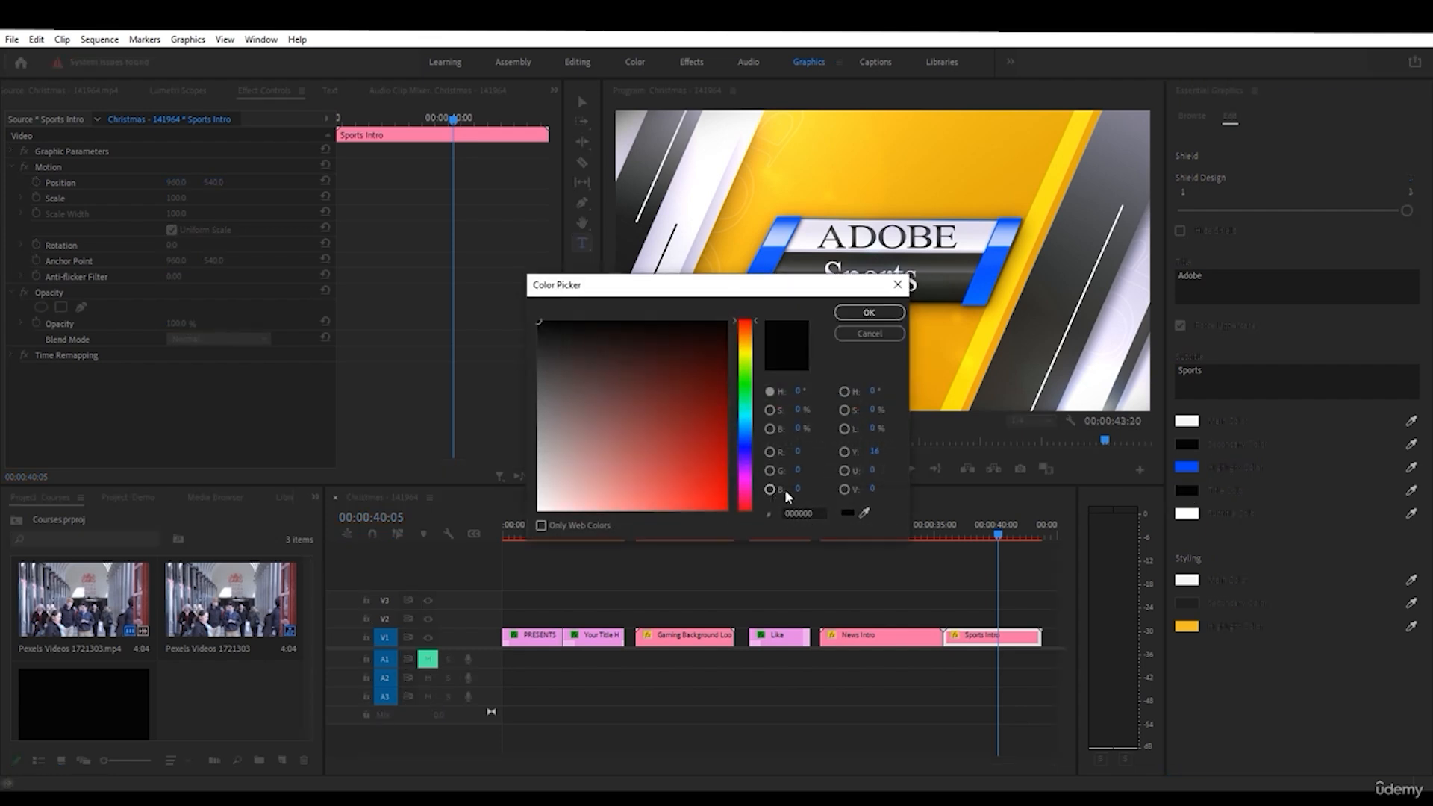
pyautogui.click(731, 506)
pyautogui.click(867, 317)
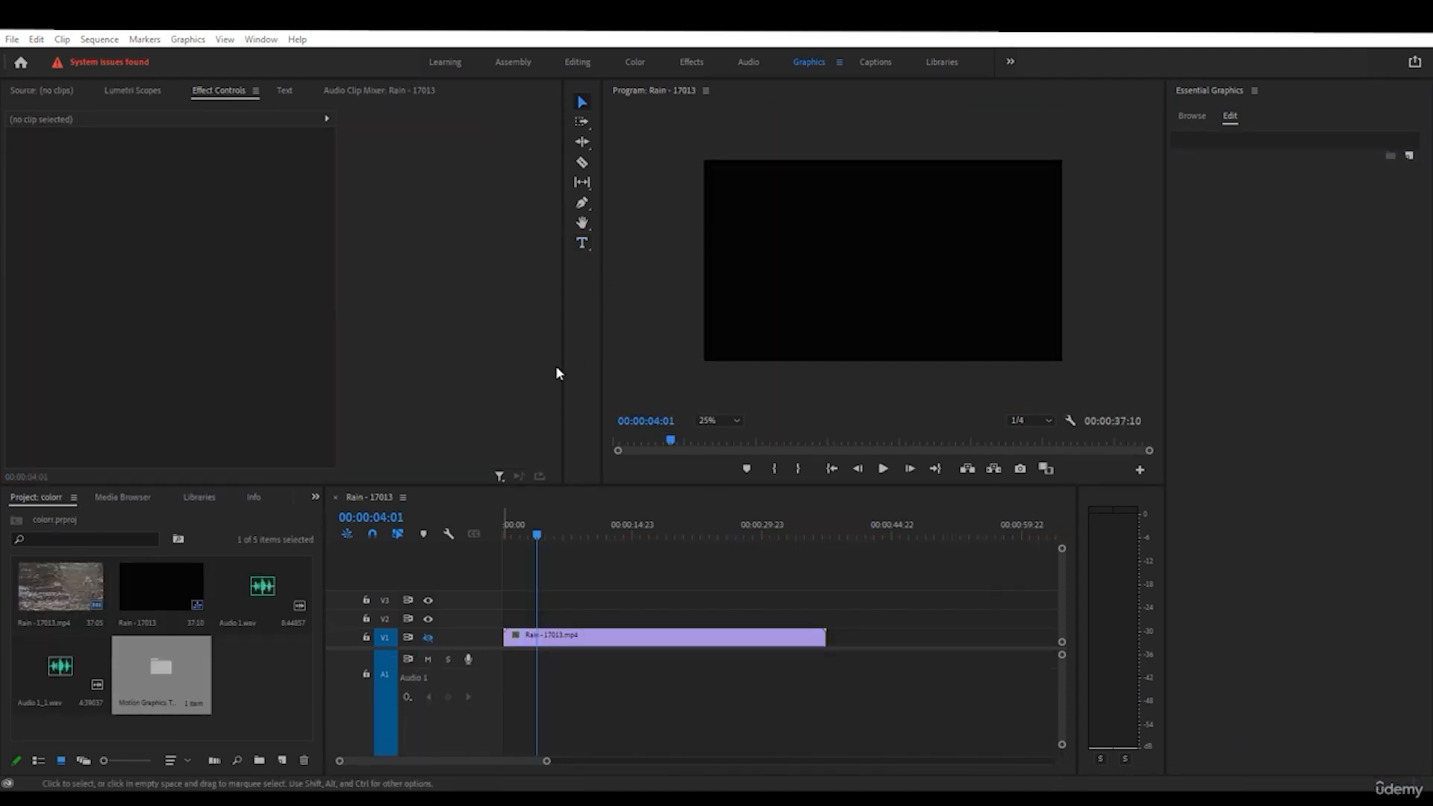
# - Choose the Graphics workspace for the Rain - 17013 project
pyautogui.click(421, 257)
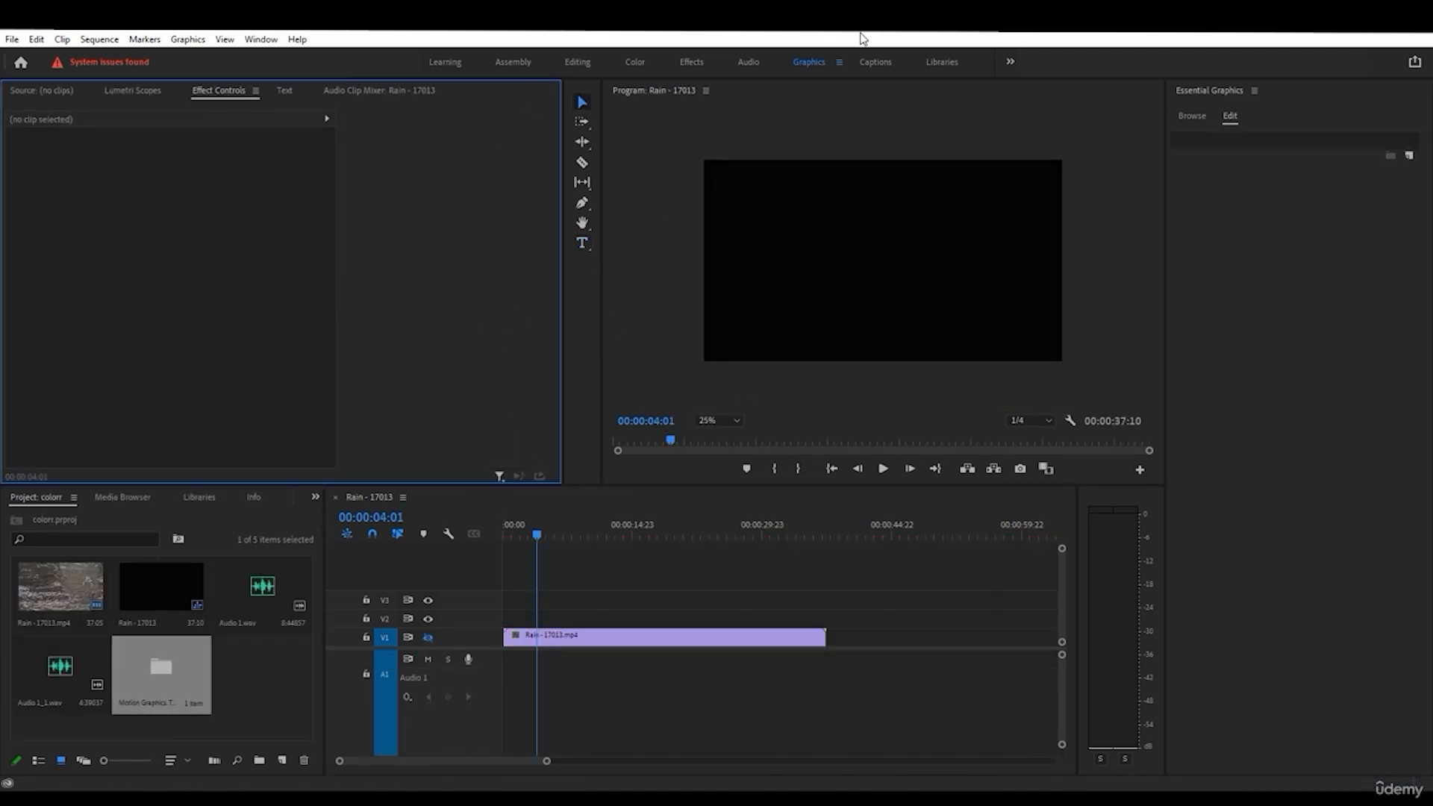
pyautogui.click(260, 40)
pyautogui.moveTo(299, 57)
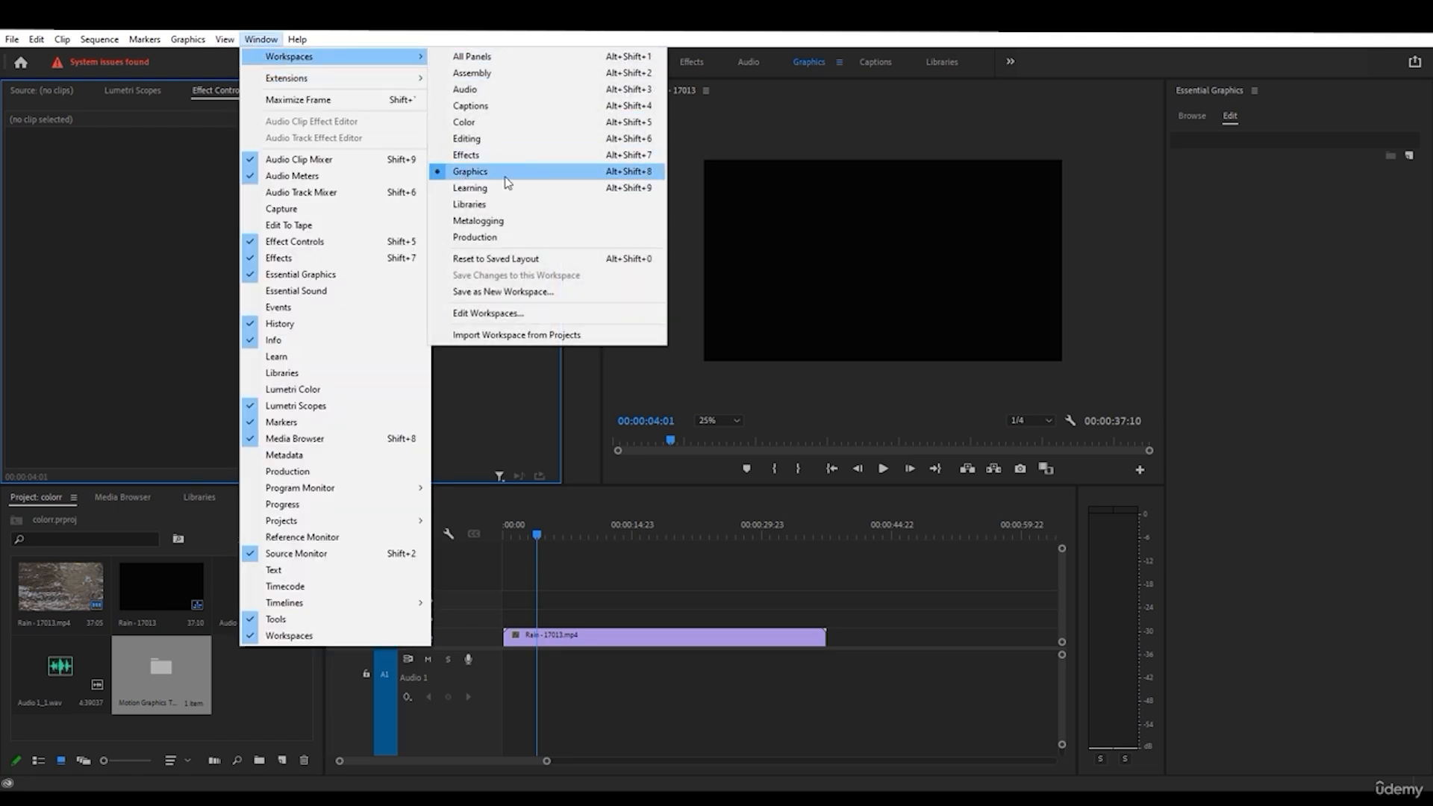
pyautogui.click(470, 172)
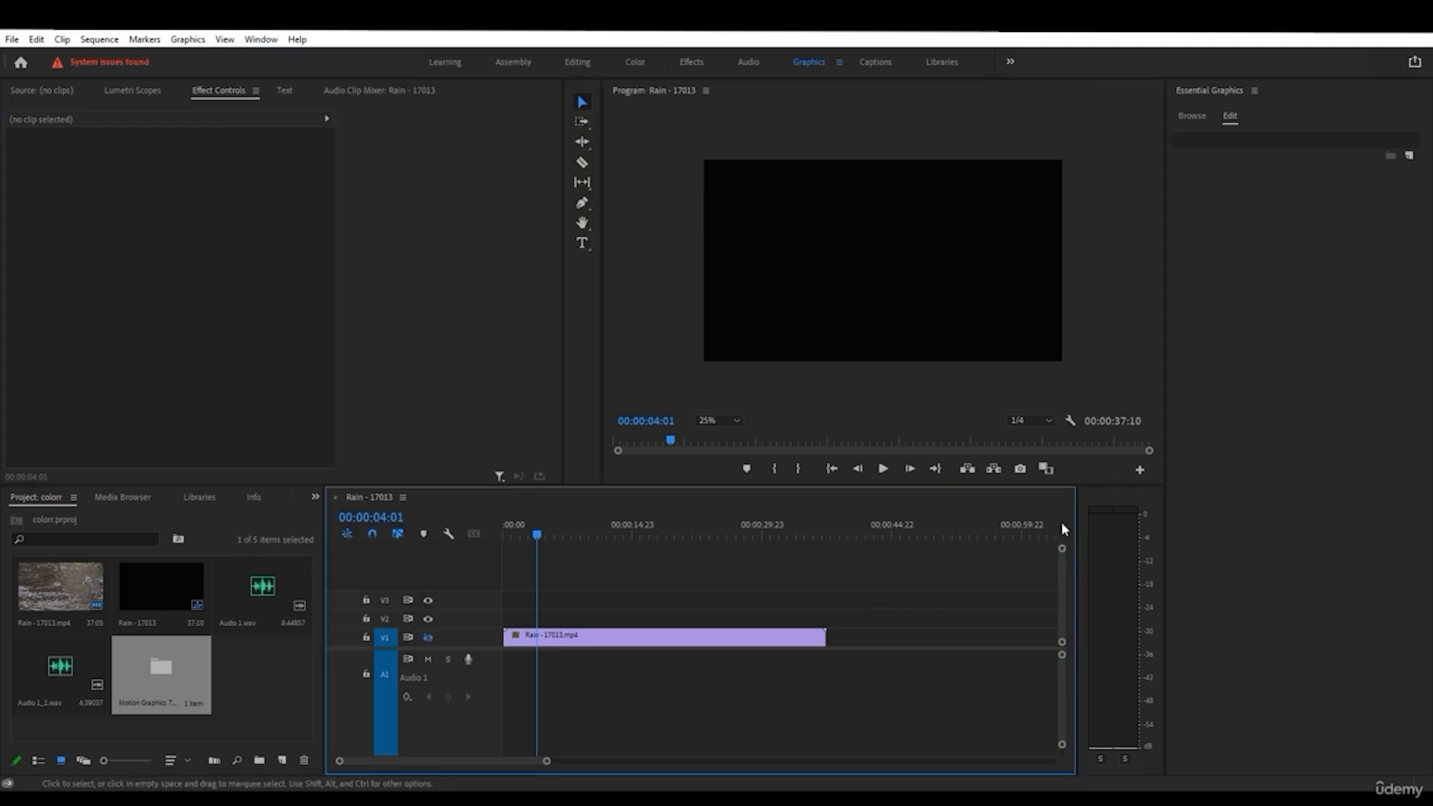
# - Install the mixkit-301.mogrt motion graphics template from the mixkit-hand-cursor-clicking-on-youtube-buttons-301 folder into the template library
pyautogui.click(1192, 116)
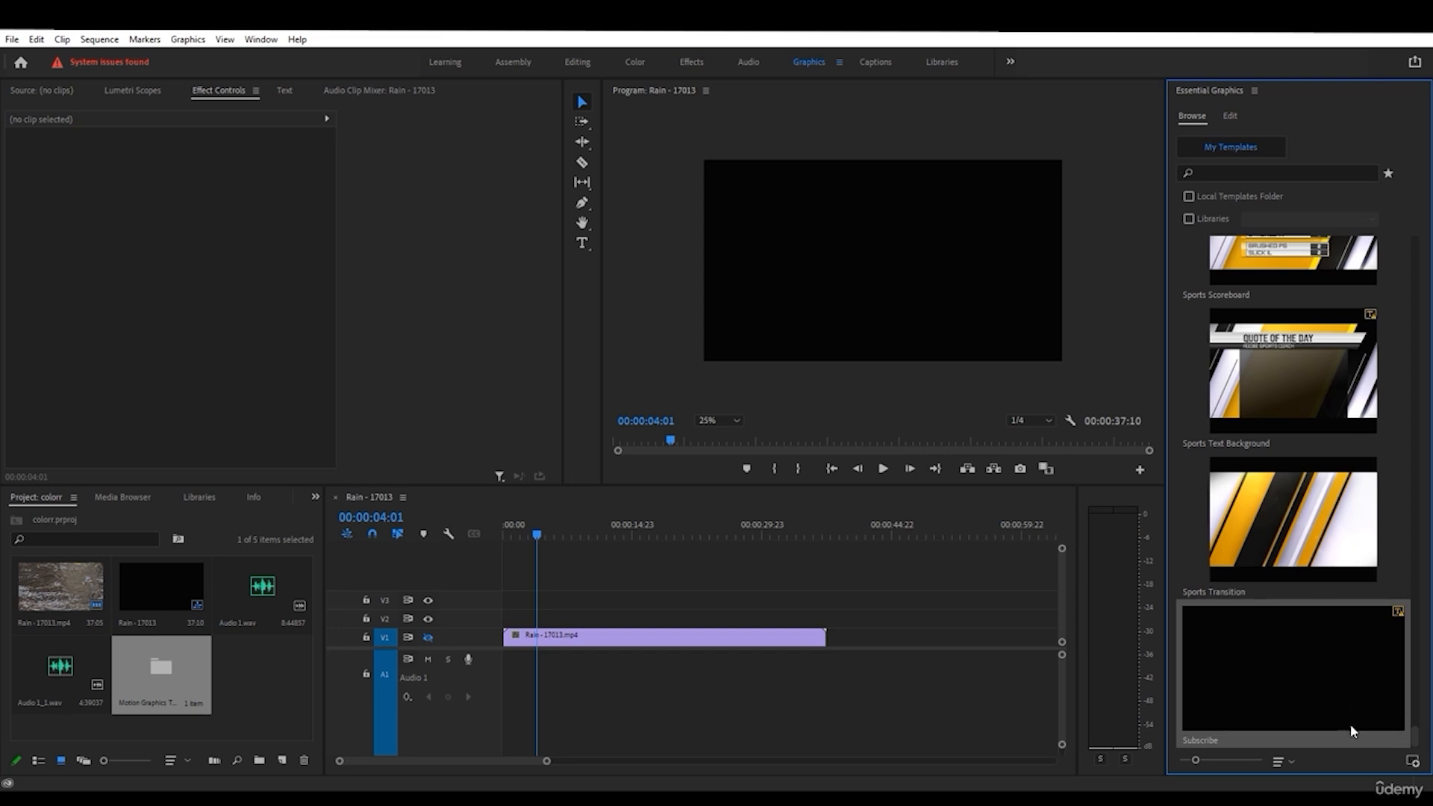
pyautogui.click(1414, 762)
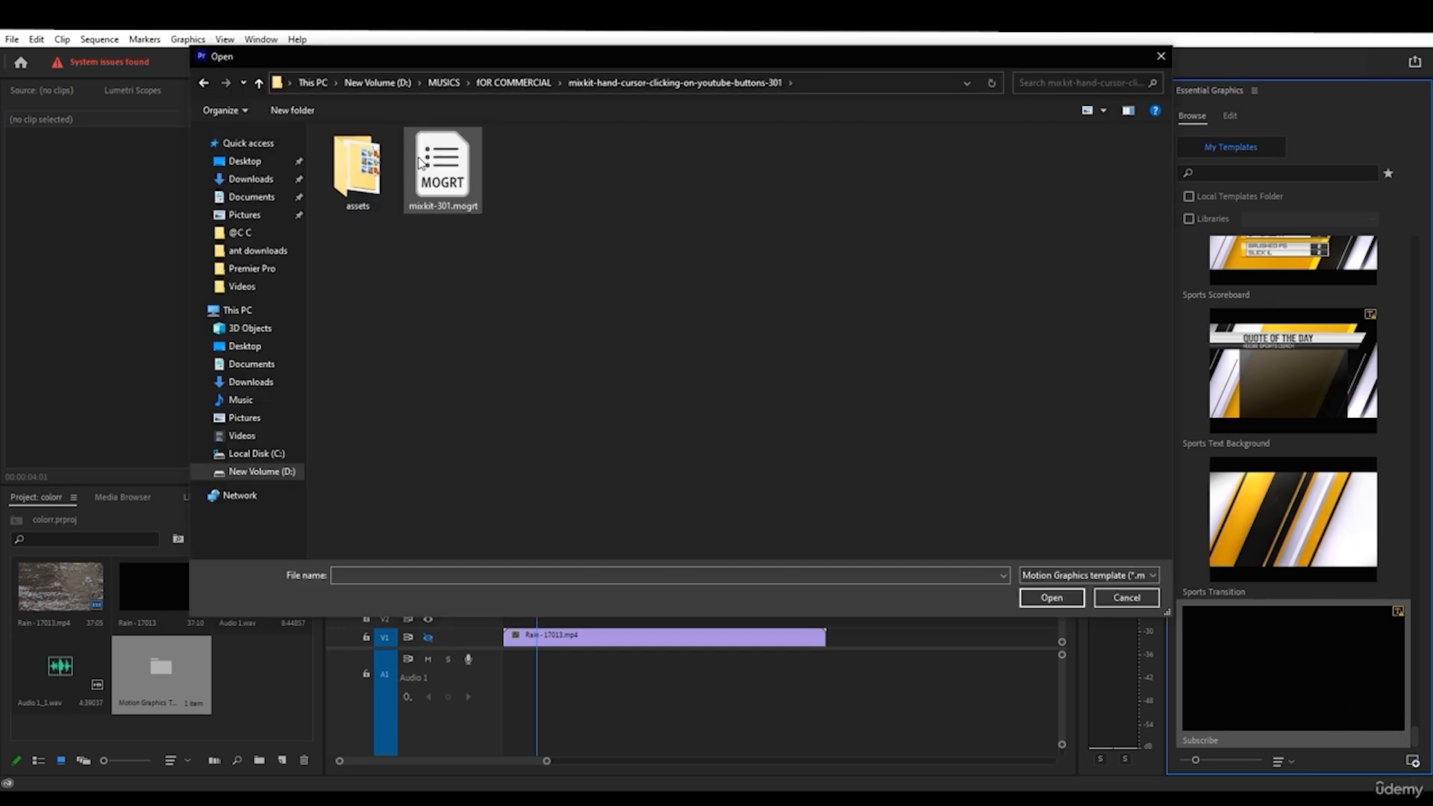
pyautogui.click(462, 168)
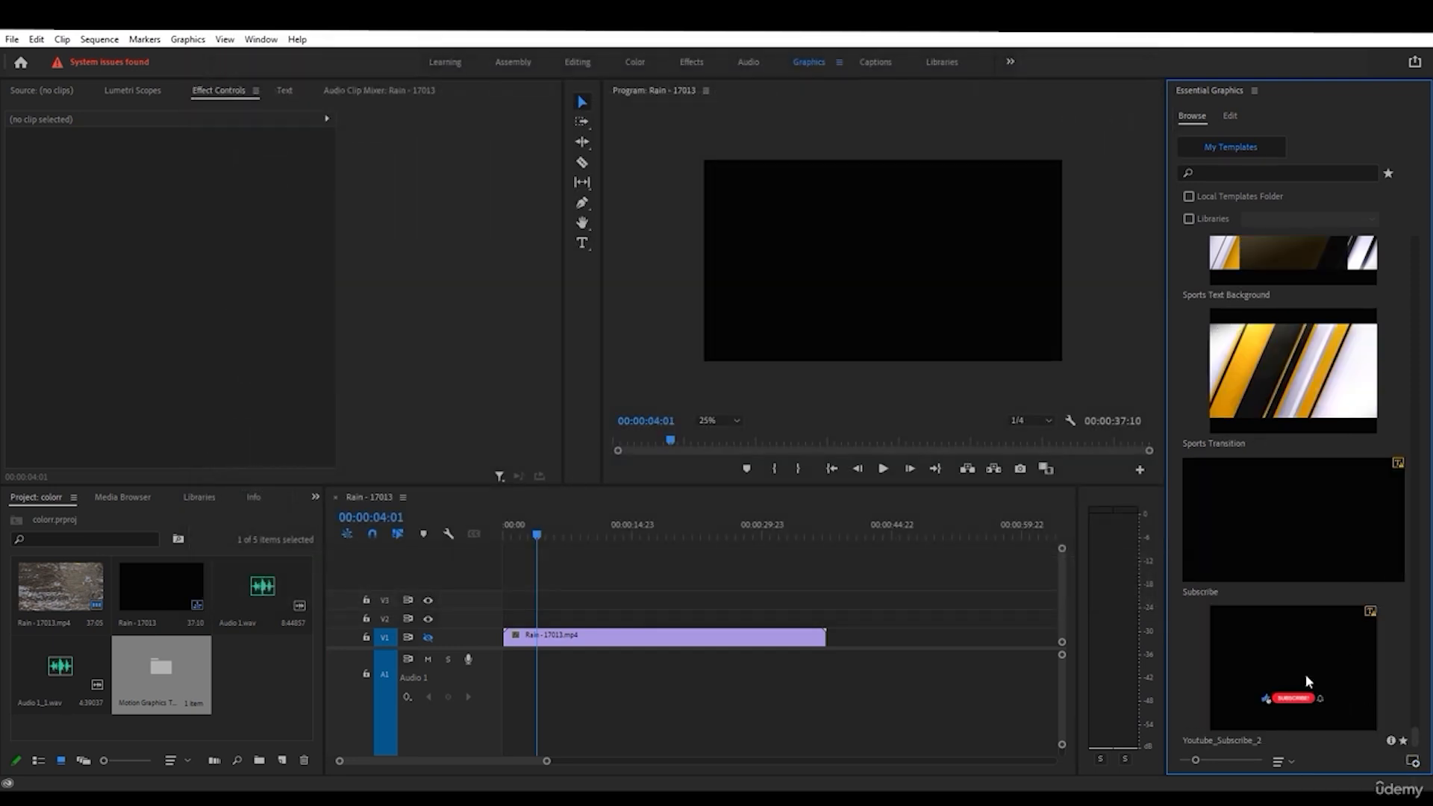
# - Add the Youtube_Subscribe_2 template on track V2 above the rain clip, about 10 seconds in, and accept the font substitution
pyautogui.click(1303, 677)
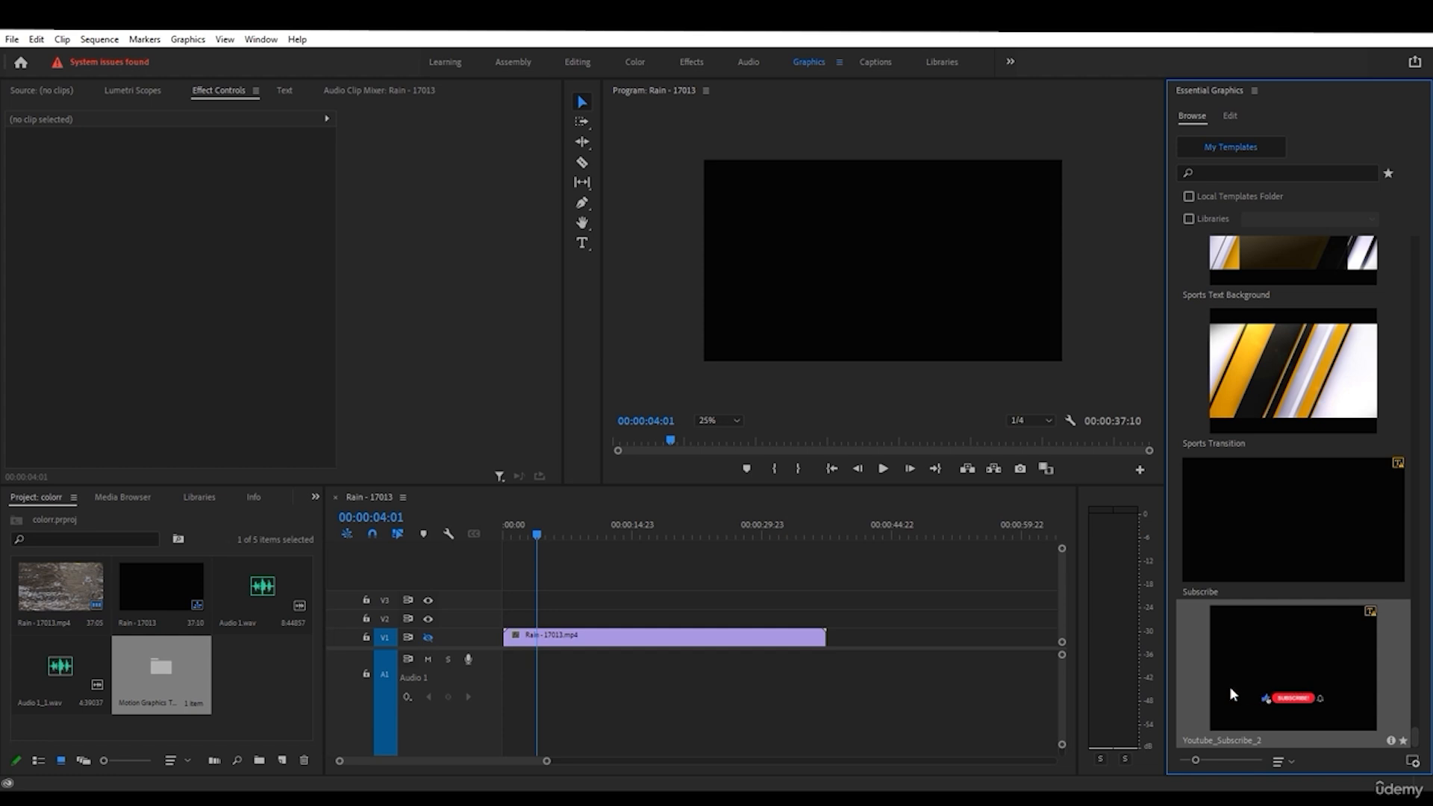
pyautogui.moveTo(1323, 719); pyautogui.dragTo(593, 616)
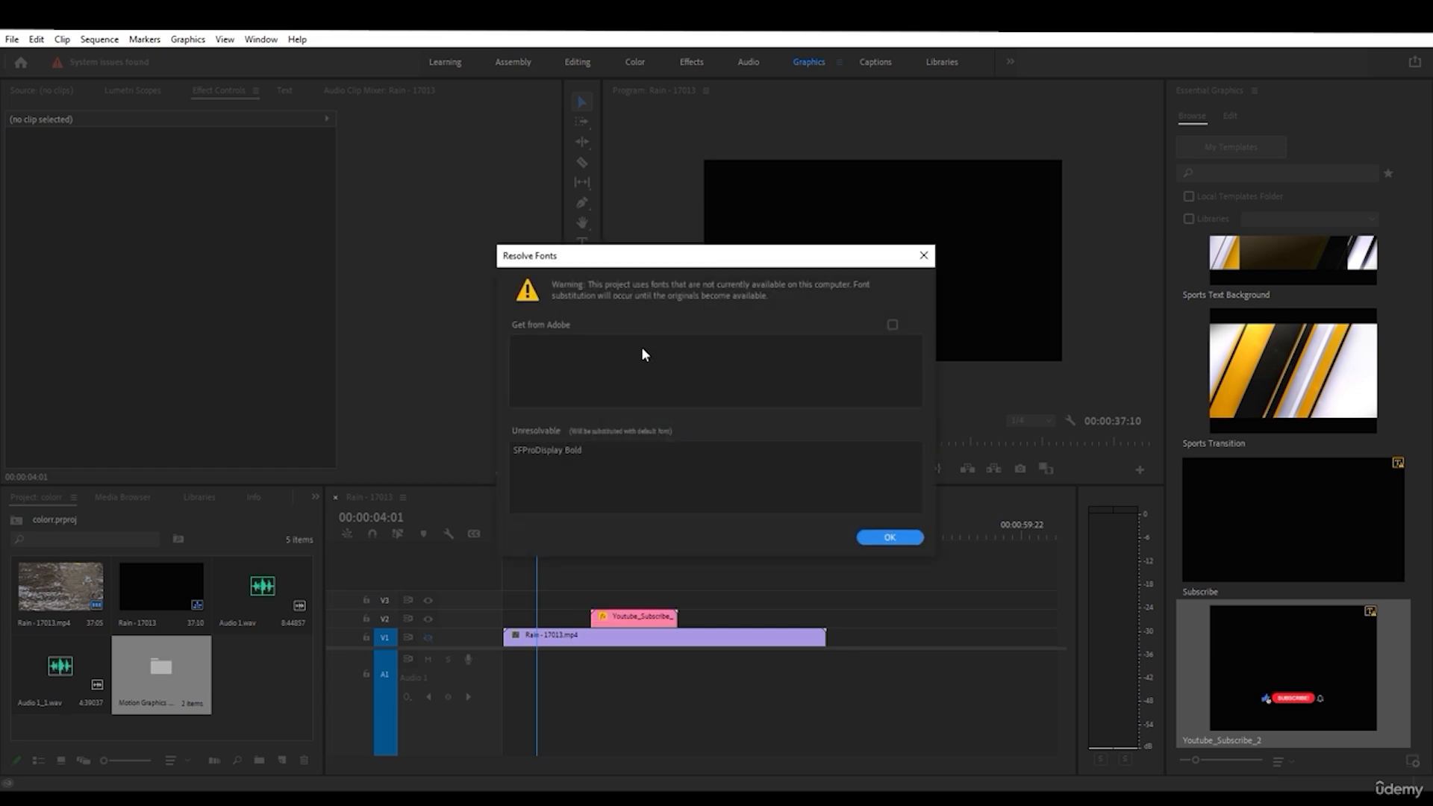
pyautogui.click(891, 539)
# - Play the Youtube_Subscribe_2 clip from its start and stop at 00:00:19:03
pyautogui.moveTo(599, 536); pyautogui.dragTo(595, 538)
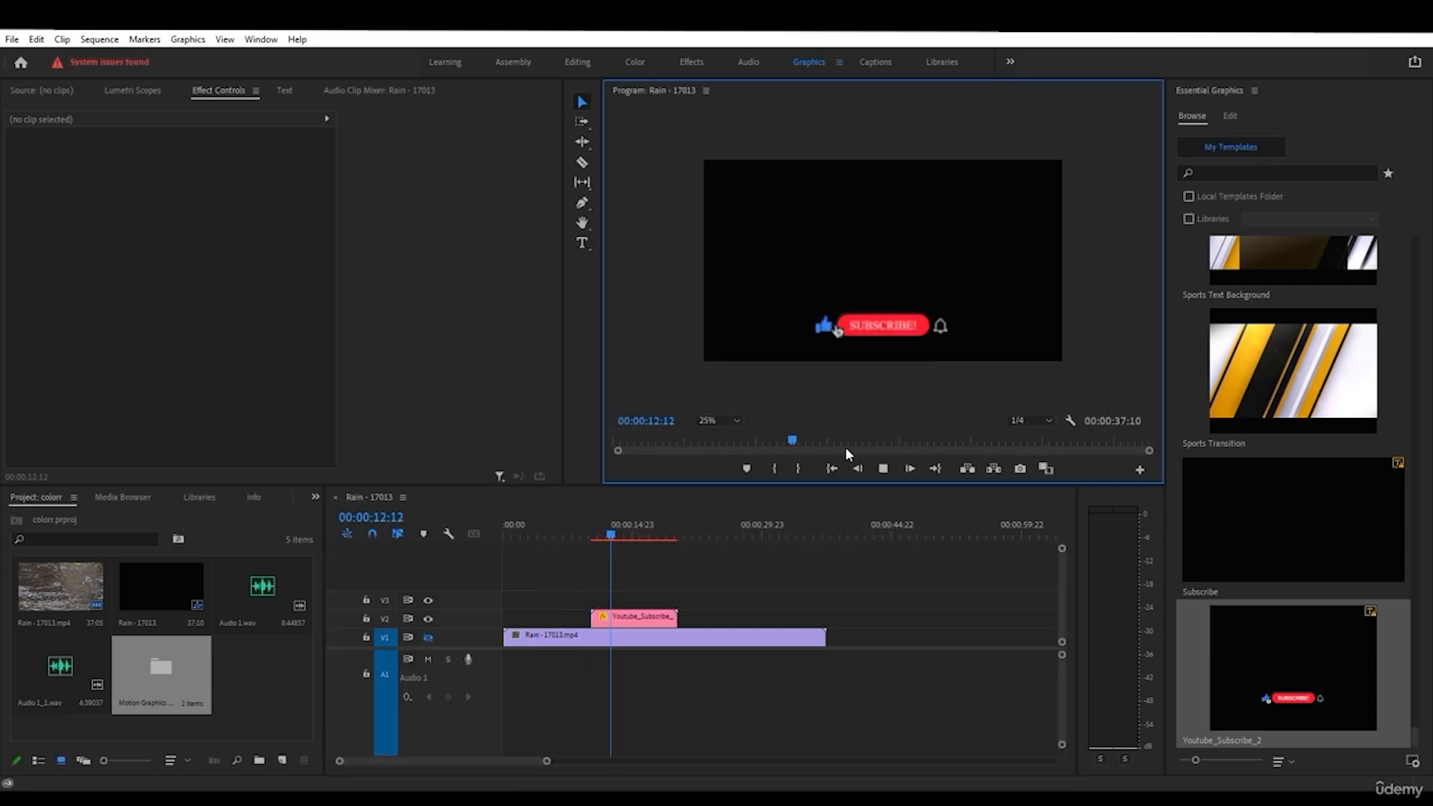
pyautogui.moveTo(601, 539); pyautogui.dragTo(587, 536)
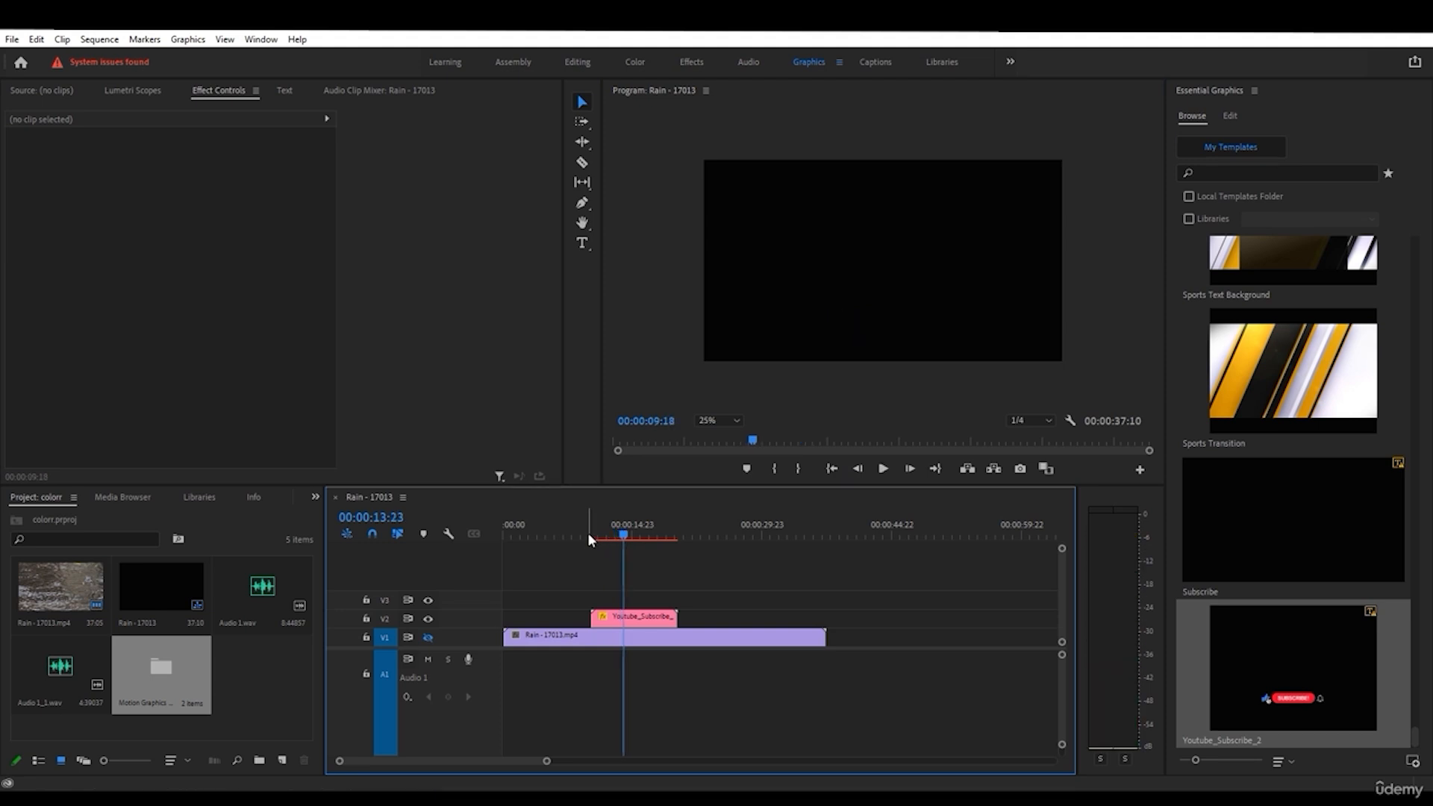
pyautogui.click(883, 469)
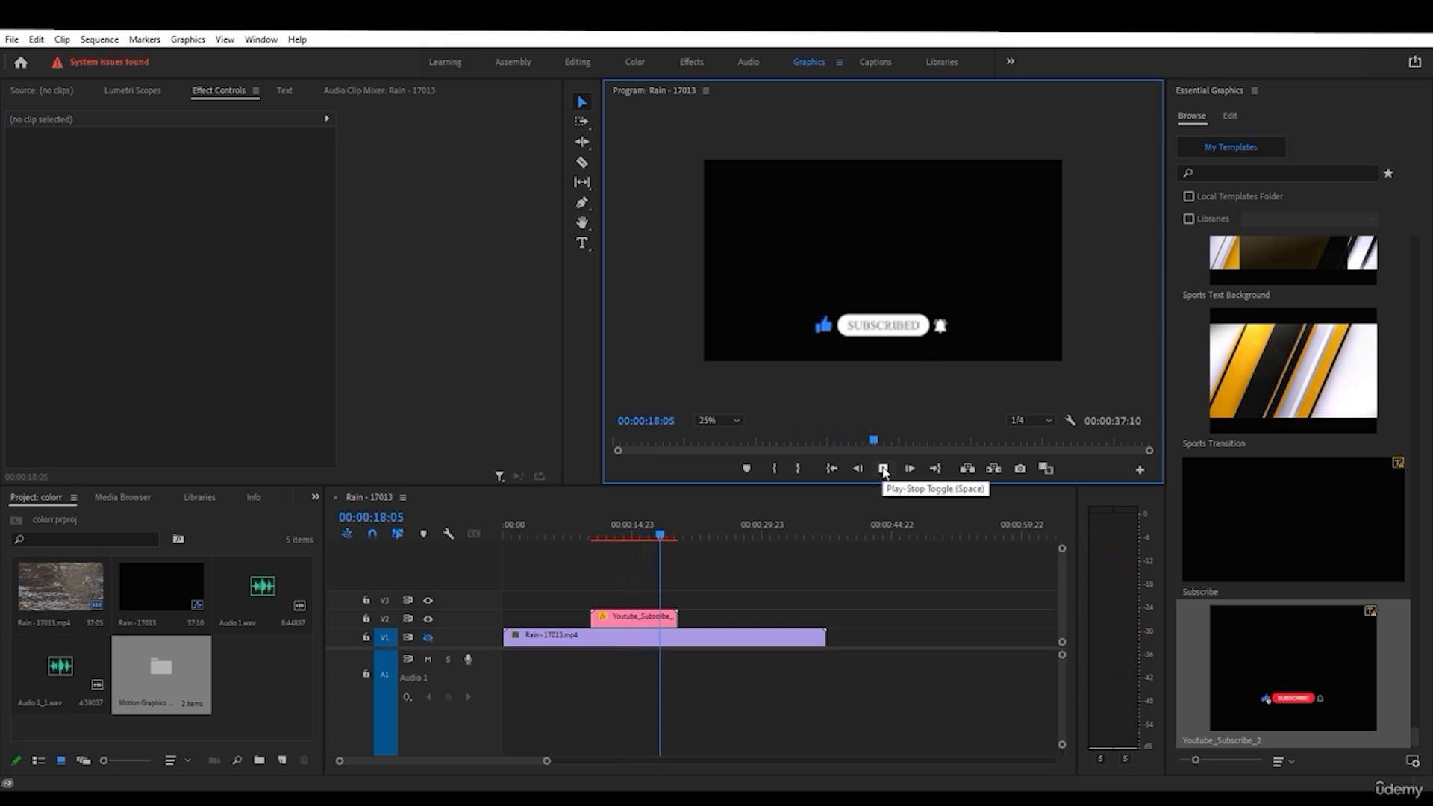
pyautogui.click(884, 471)
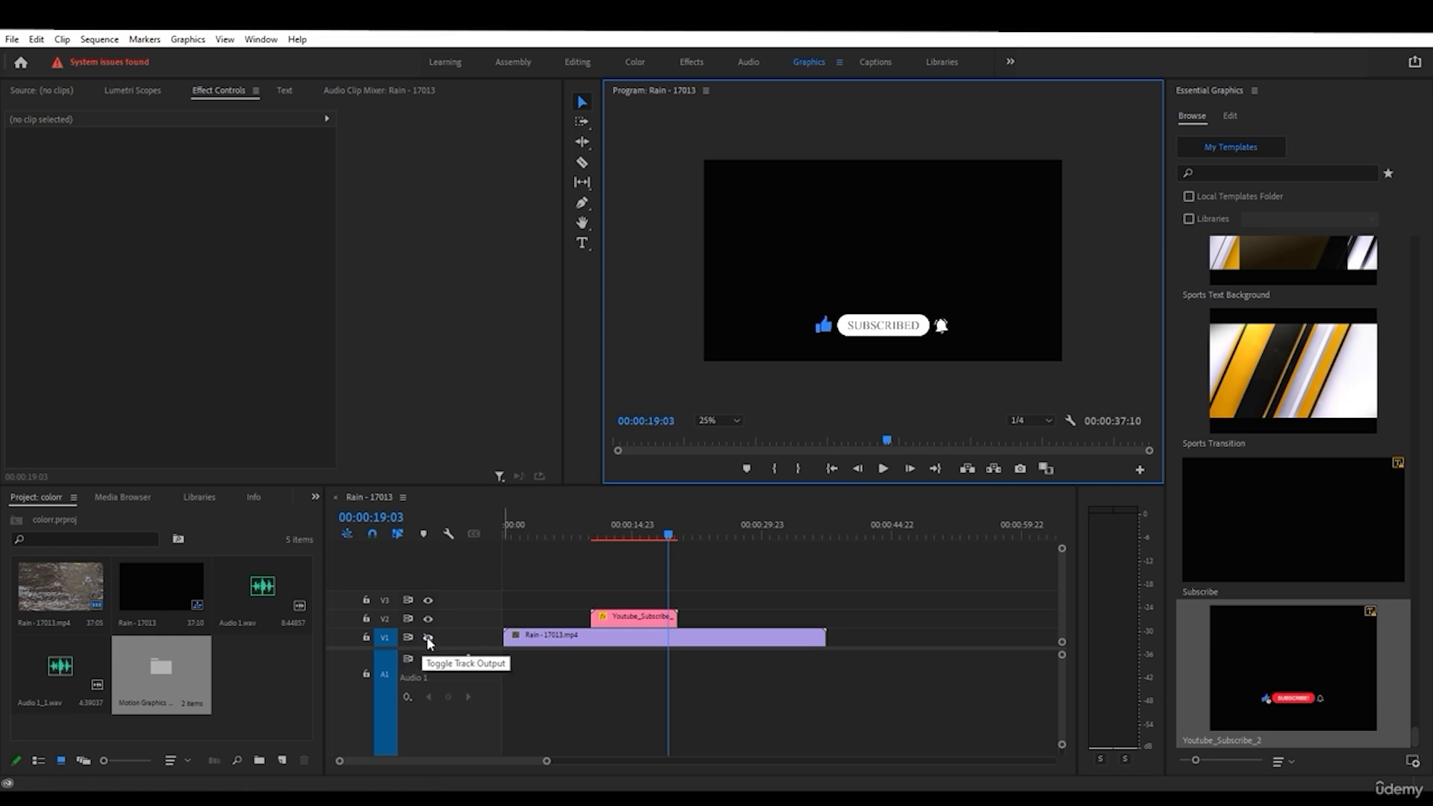
# - Turn on track V1's output, preview the subscribe graphic over the rain footage and return to 00:00:09:13
pyautogui.click(881, 470)
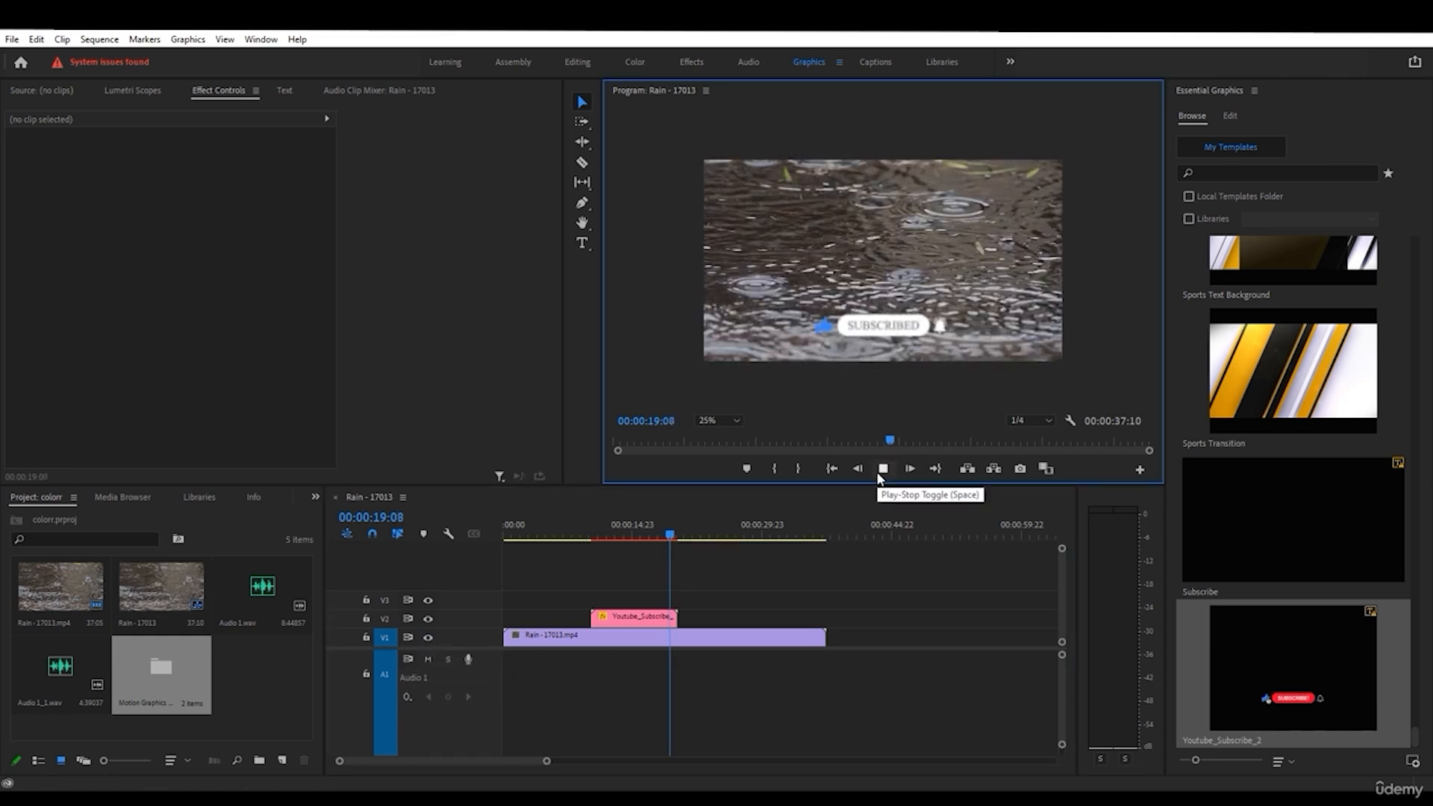
pyautogui.moveTo(649, 535); pyautogui.dragTo(586, 536)
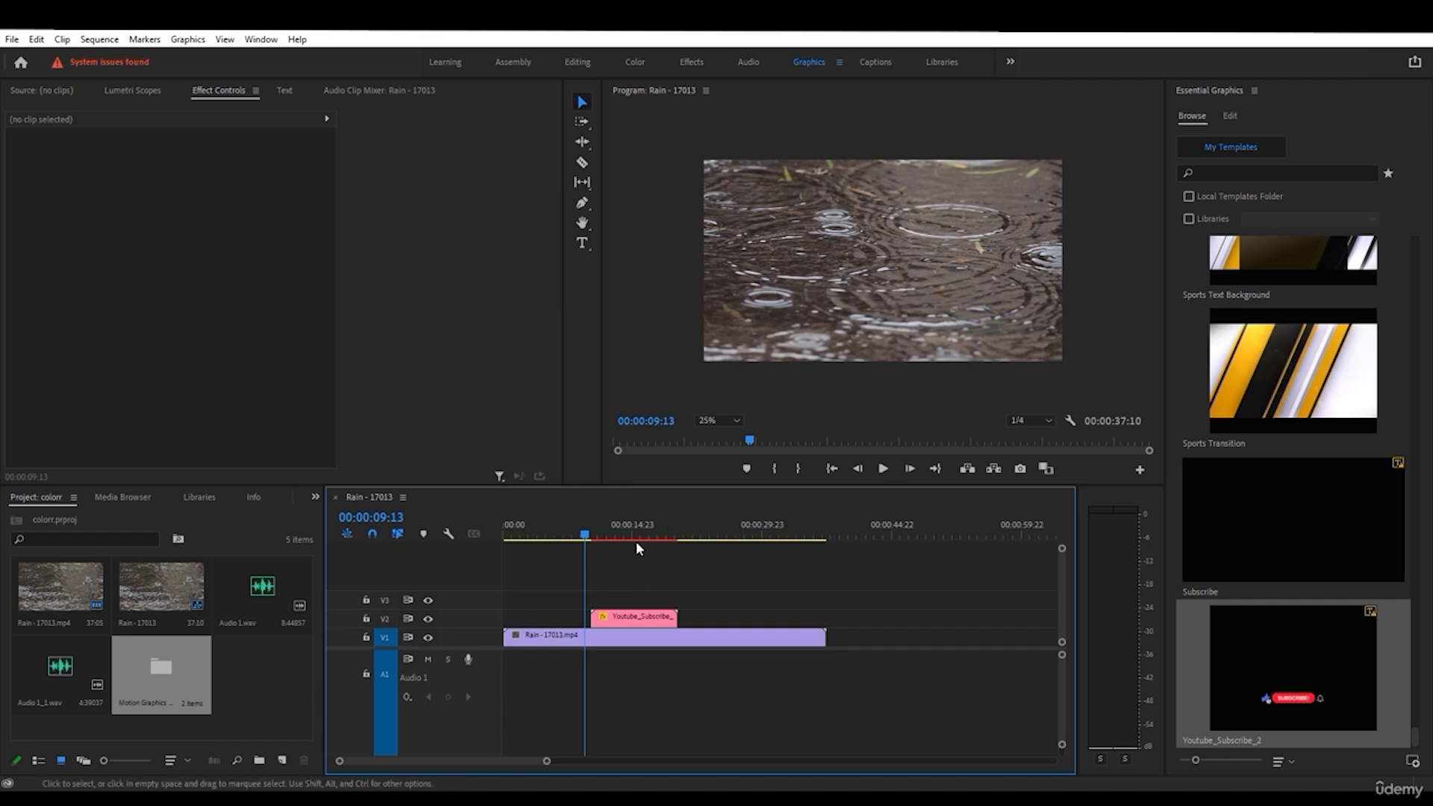
# - Start rendering the sequence previews, cancel the render and scrub through the Youtube_Subscribe_2 clip instead
pyautogui.press('Return')
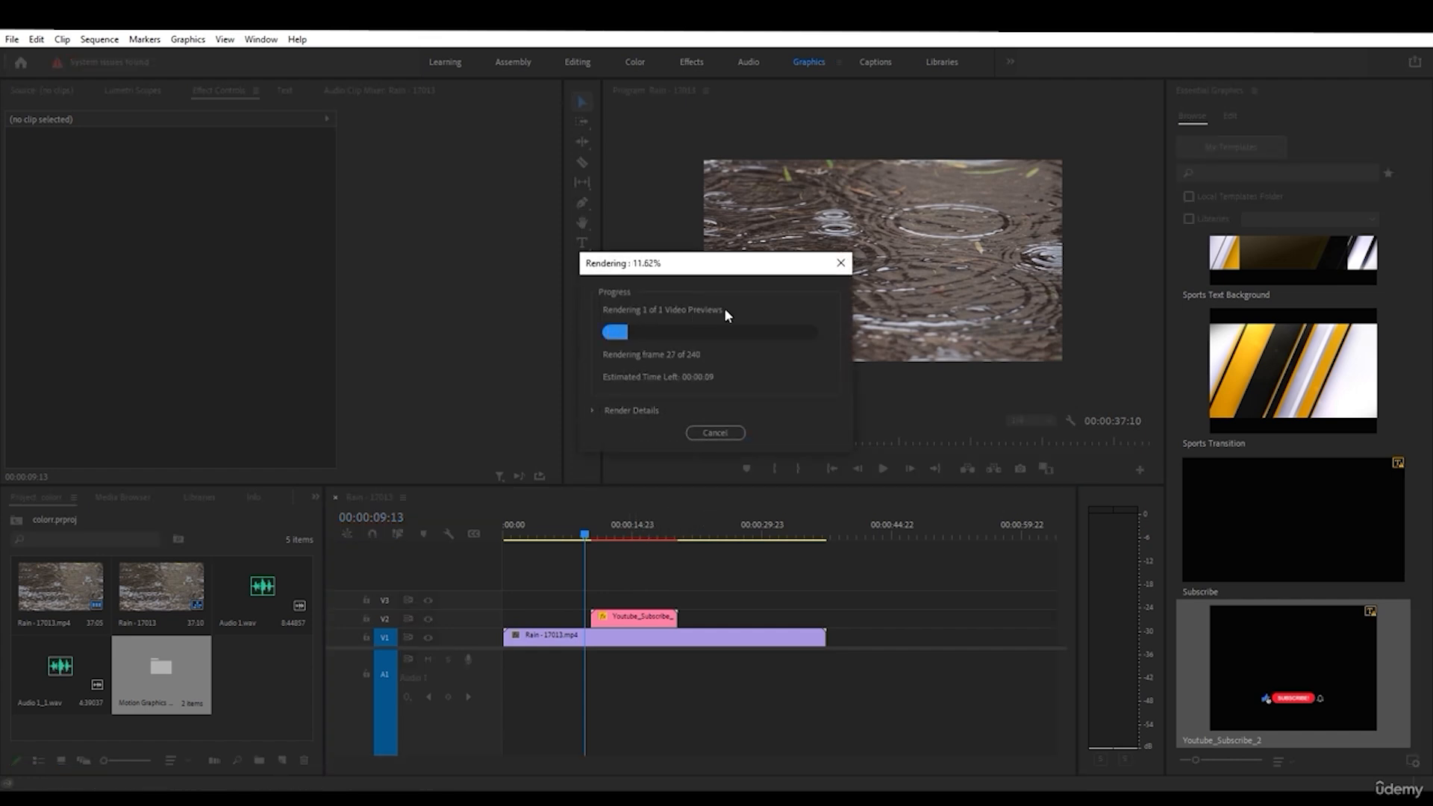
pyautogui.click(715, 432)
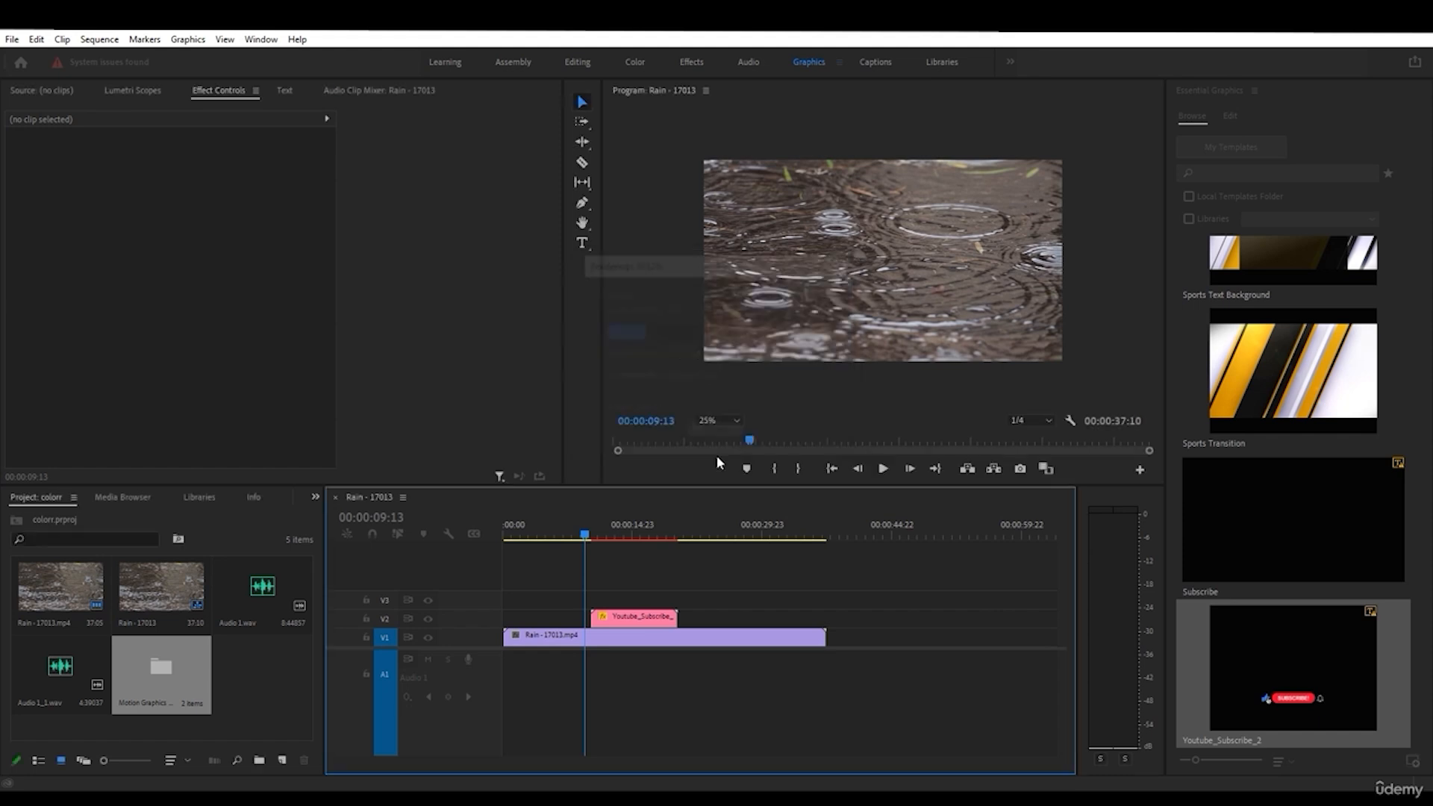
pyautogui.moveTo(616, 546); pyautogui.dragTo(632, 539)
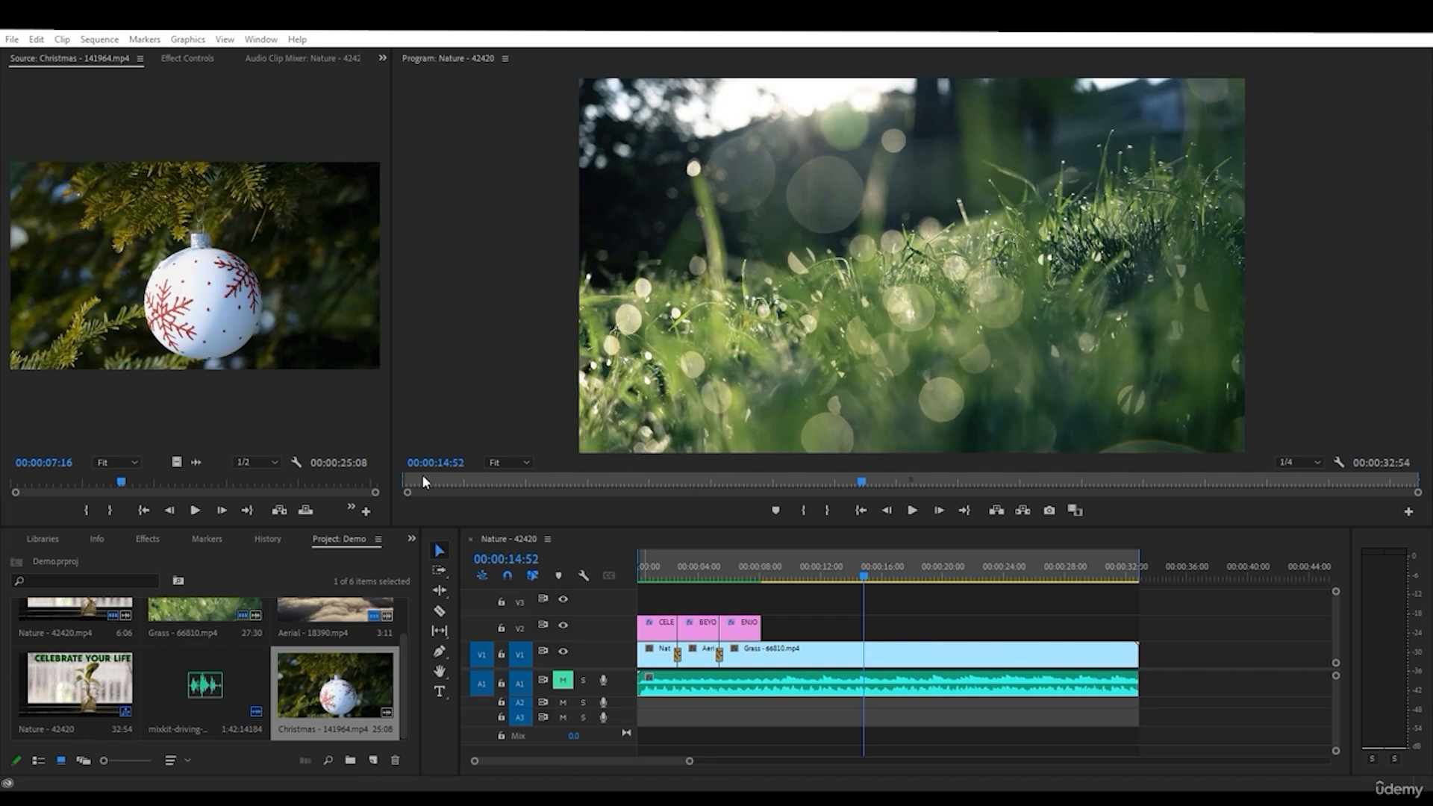
# - Create a new sequence from the Christmas - 141964.mp4 clip in the Demo project
pyautogui.click(340, 714)
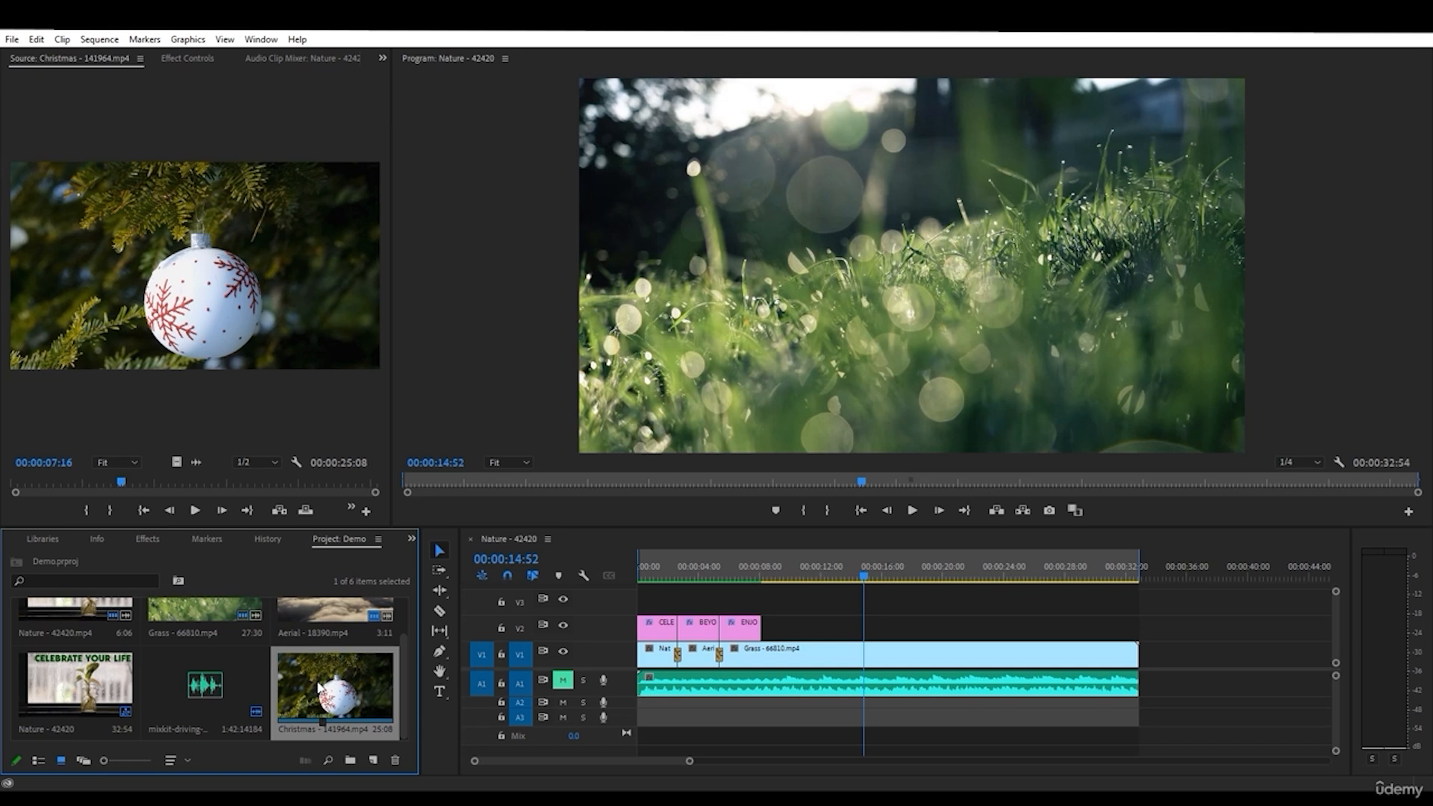
pyautogui.rightClick(319, 687)
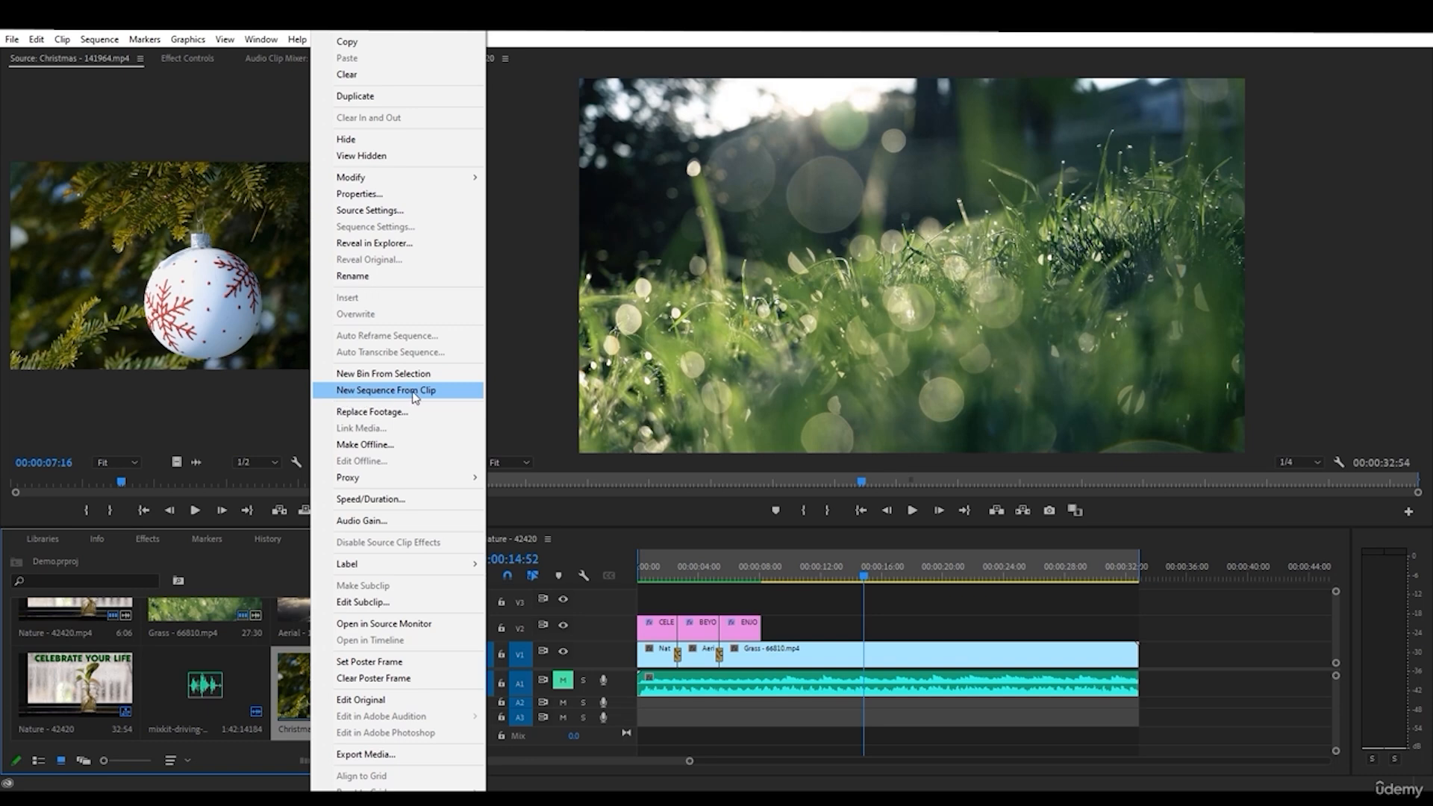
pyautogui.click(436, 393)
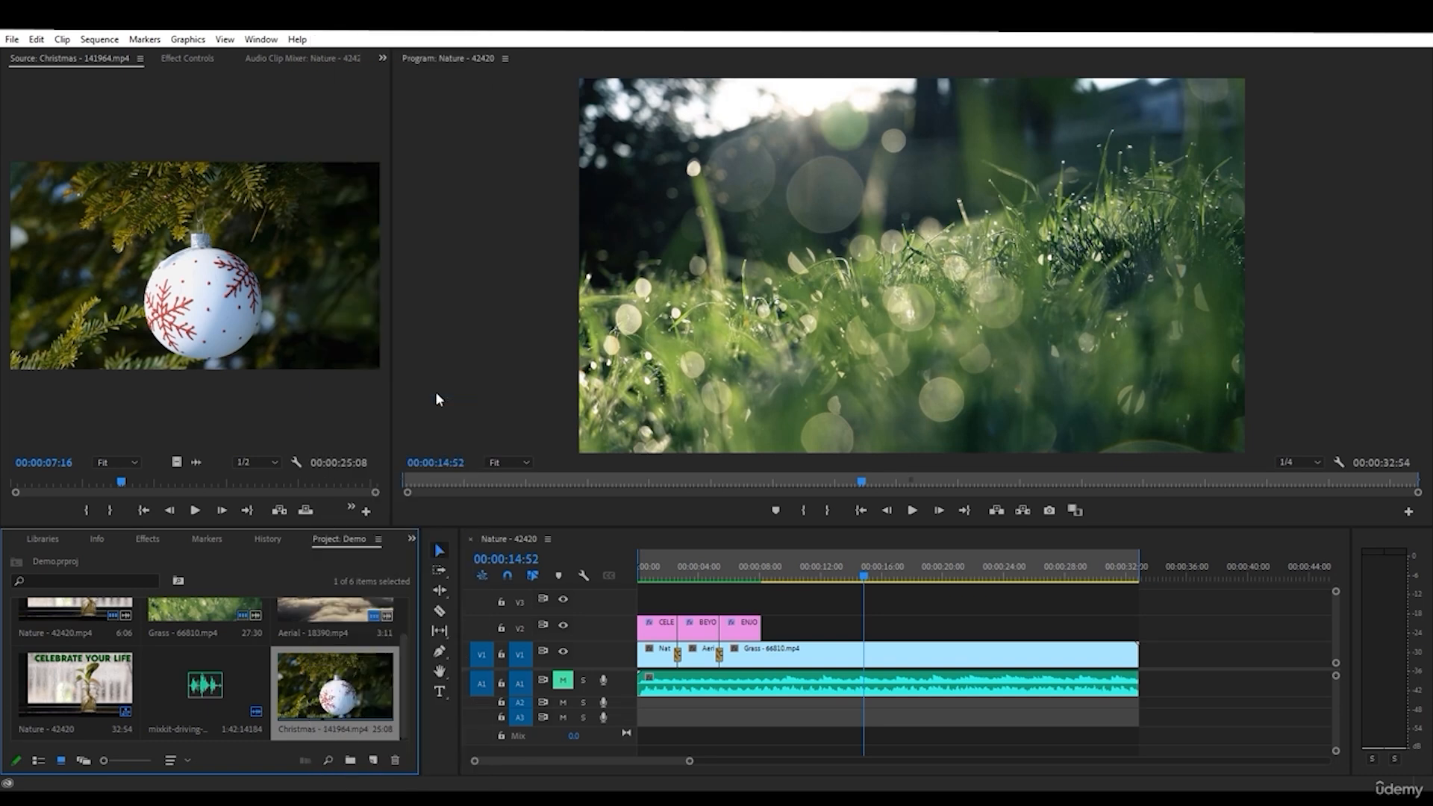
# - Close the Nature - 42420 sequence and move the Christmas sequence's playhead to 00:00:10:01
pyautogui.moveTo(646, 574); pyautogui.dragTo(857, 576)
pyautogui.click(471, 539)
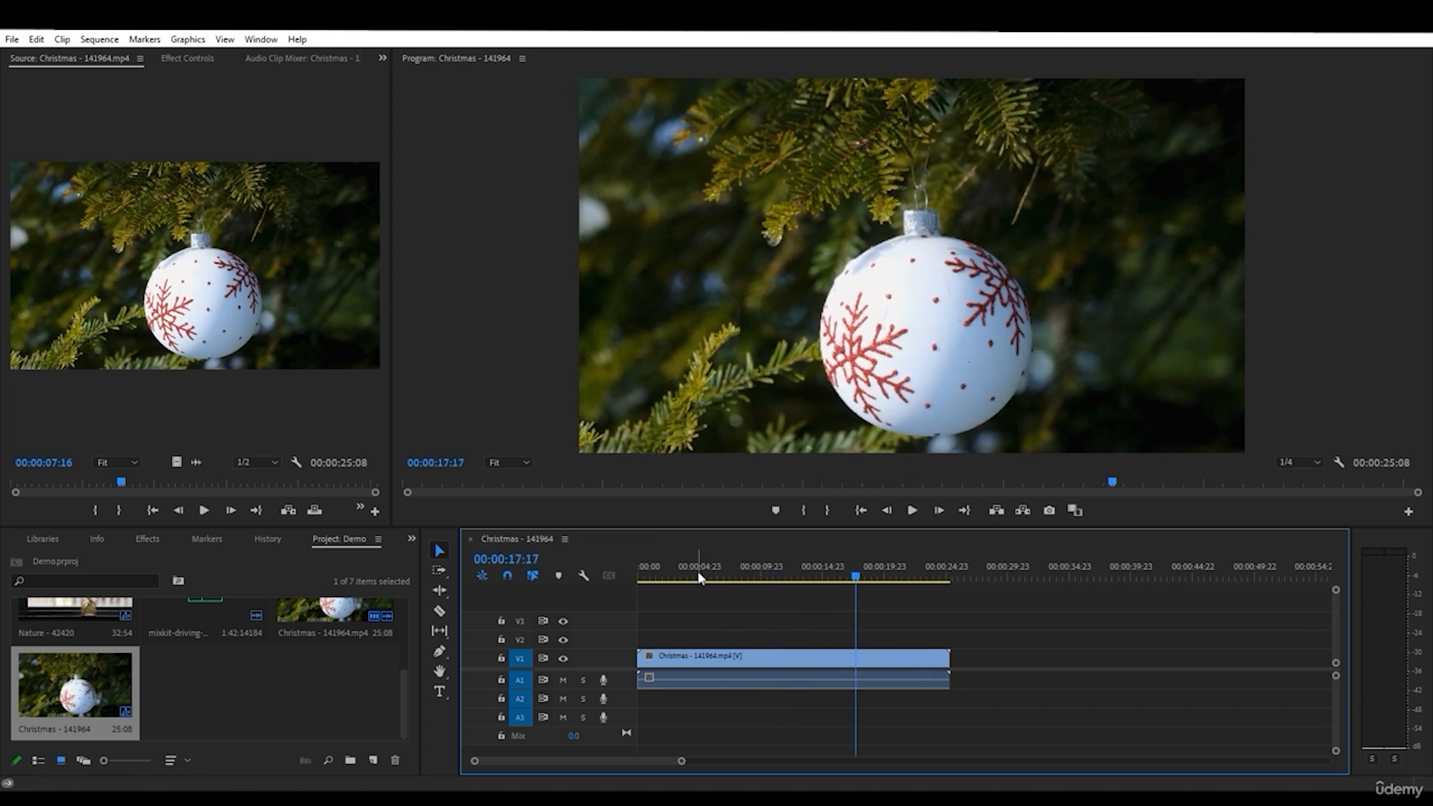
pyautogui.click(763, 574)
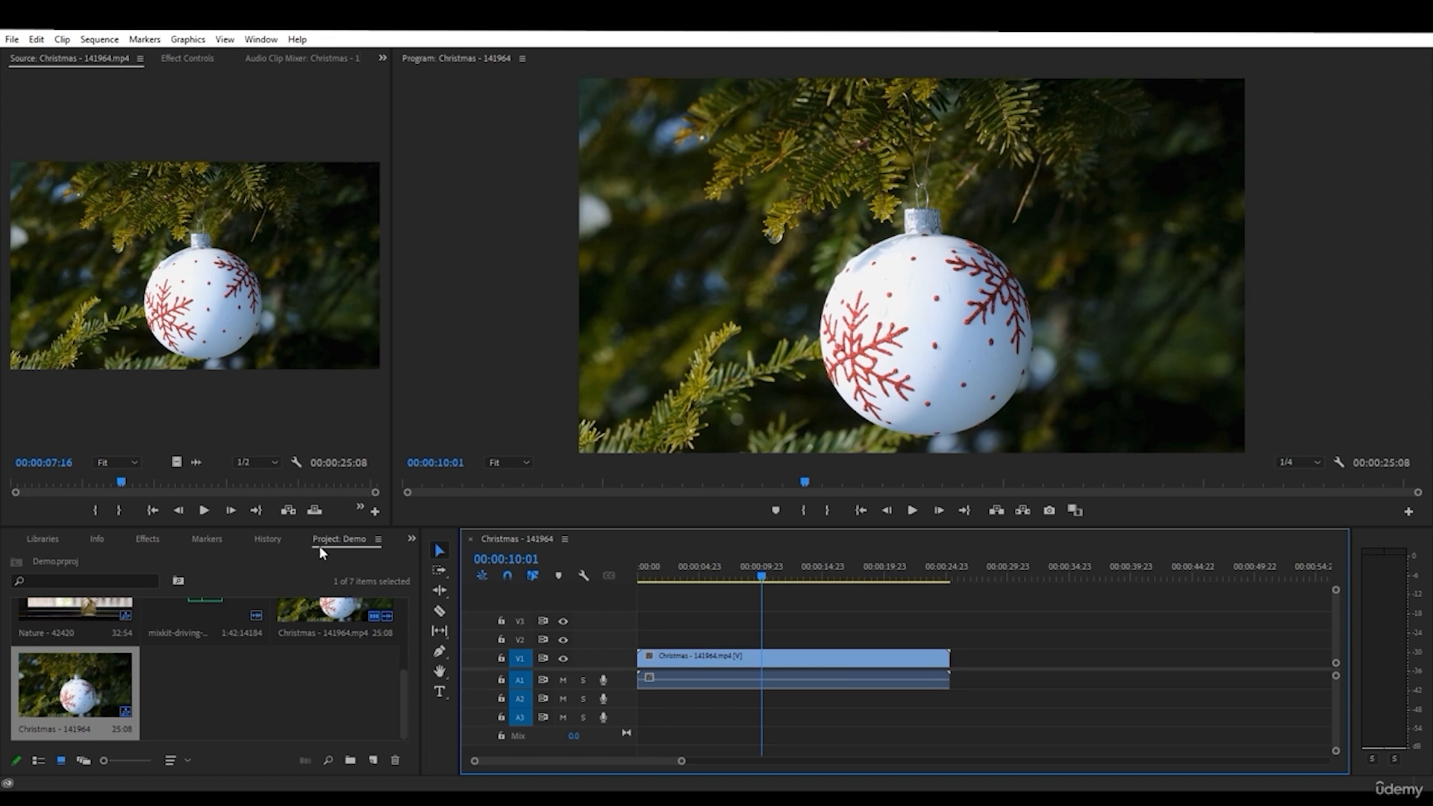
# - Create an adjustment layer in the Demo project with the default video settings
pyautogui.click(373, 760)
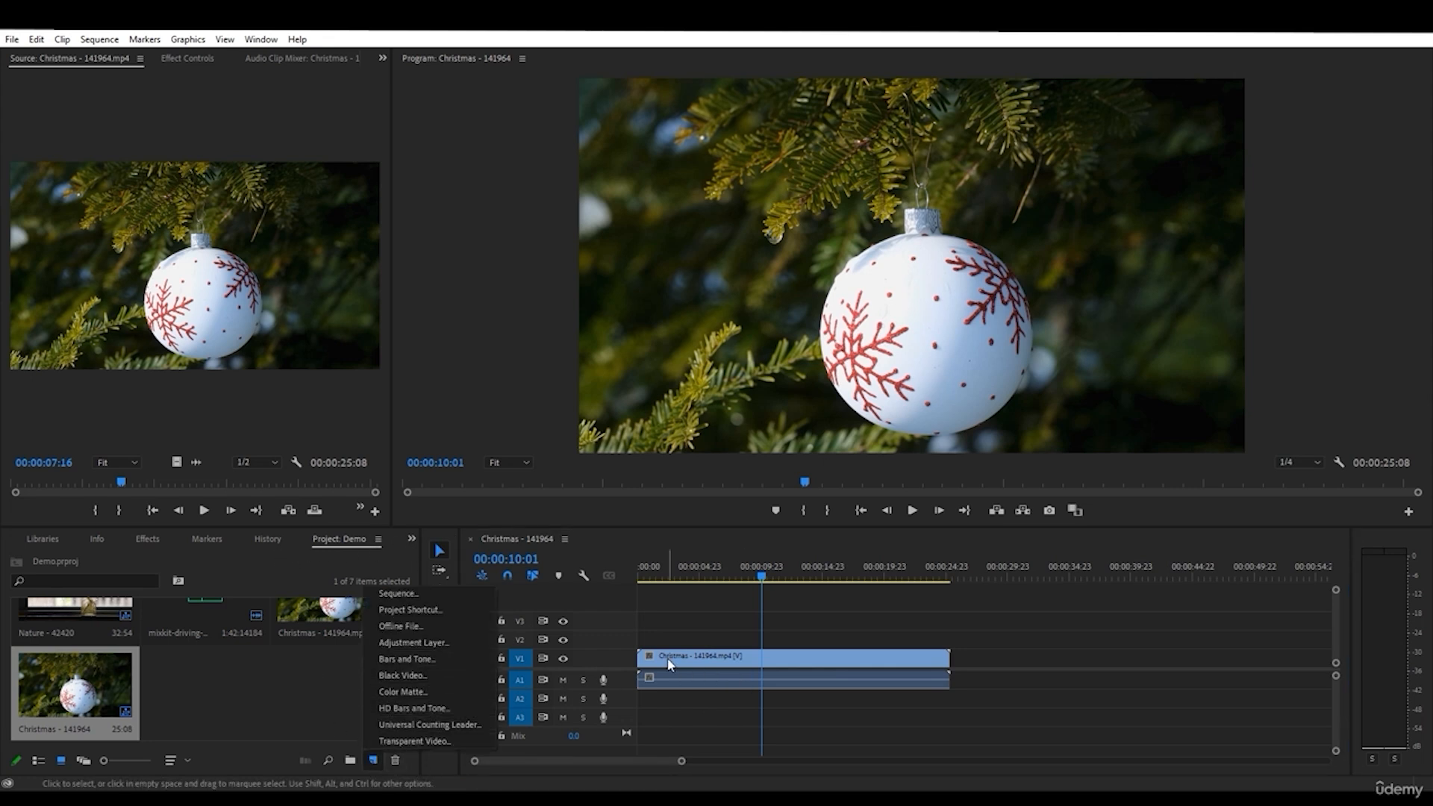
pyautogui.click(387, 642)
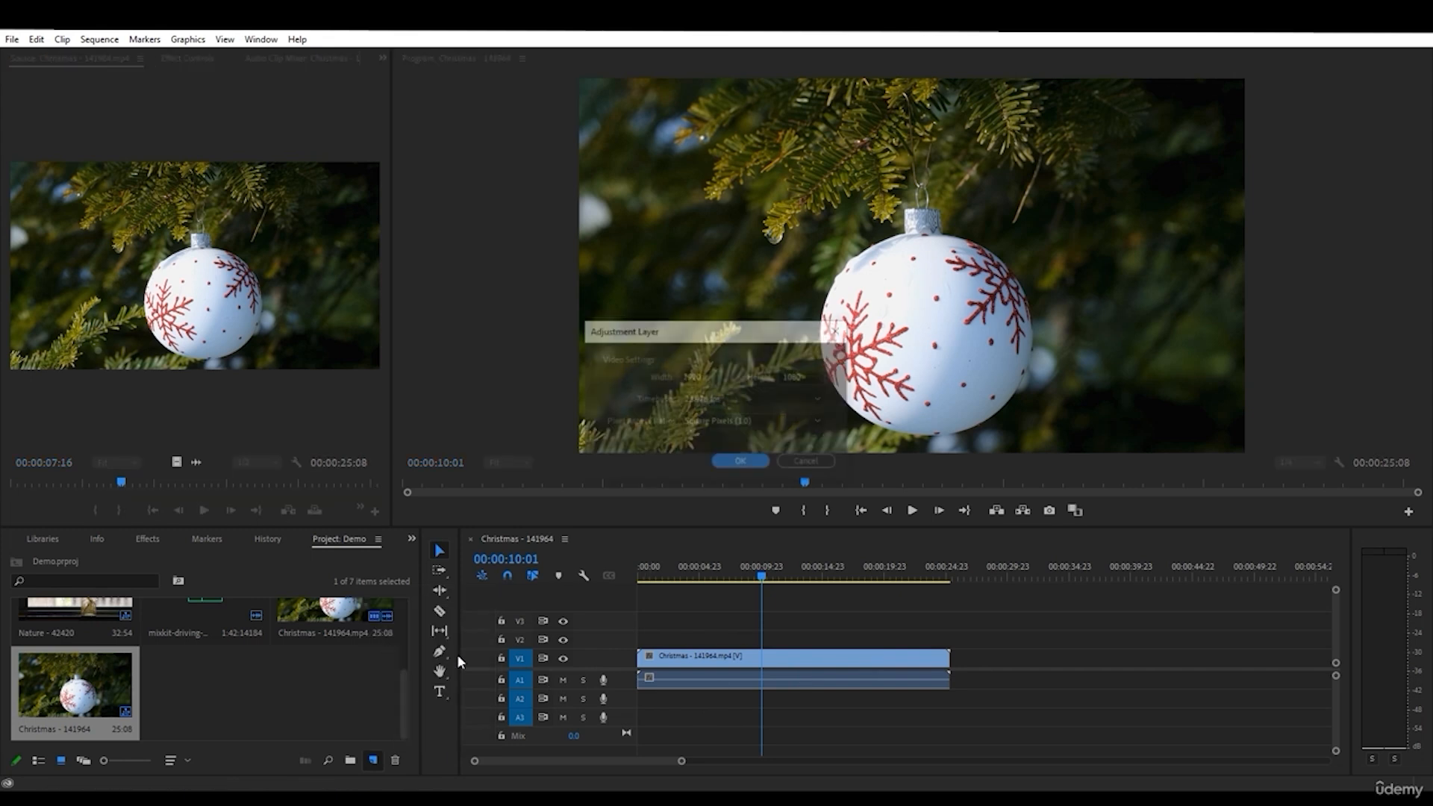
pyautogui.click(739, 463)
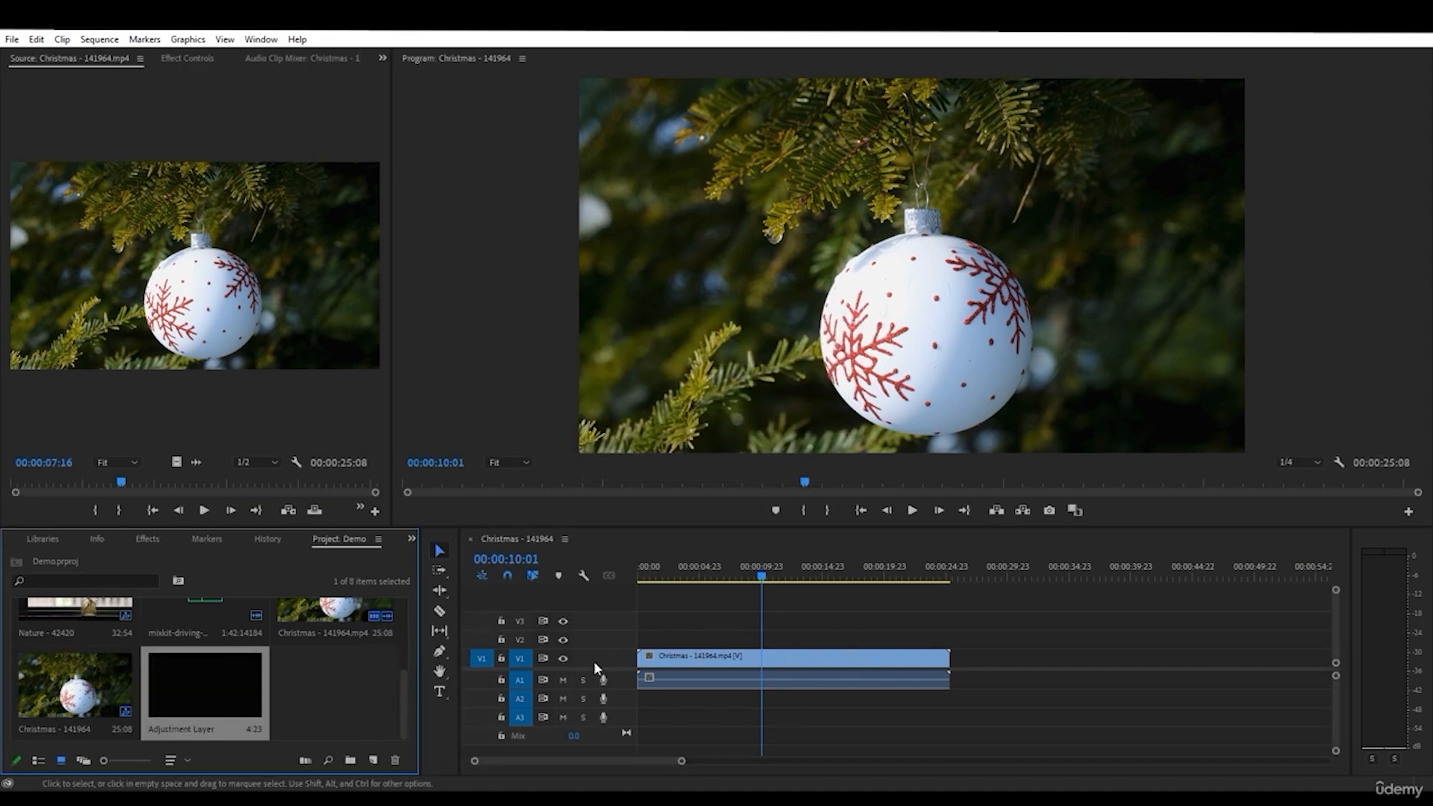
# - Place the adjustment layer on V2 over the whole Christmas clip and apply the Leave Color effect to it
pyautogui.moveTo(247, 702); pyautogui.dragTo(955, 642)
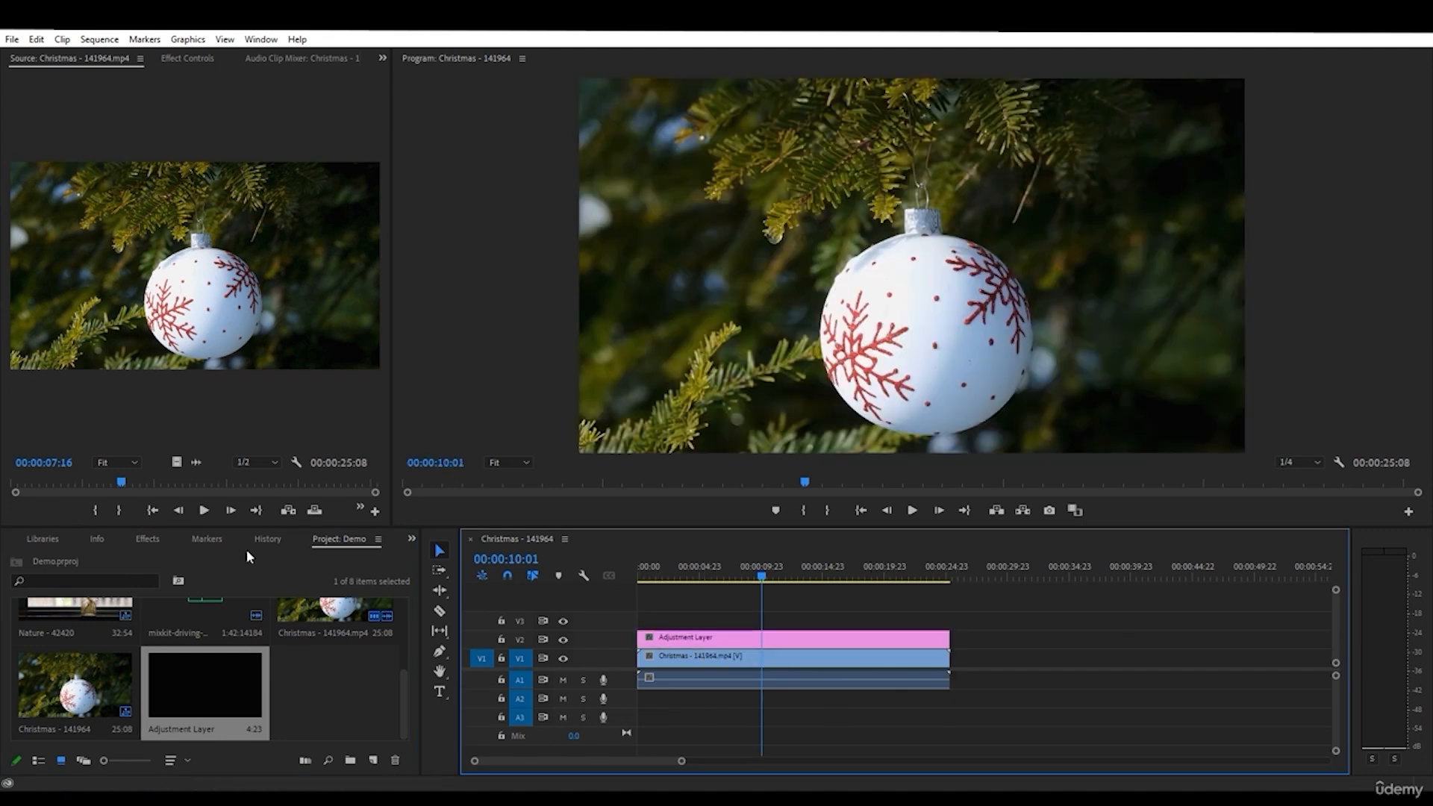
pyautogui.click(148, 539)
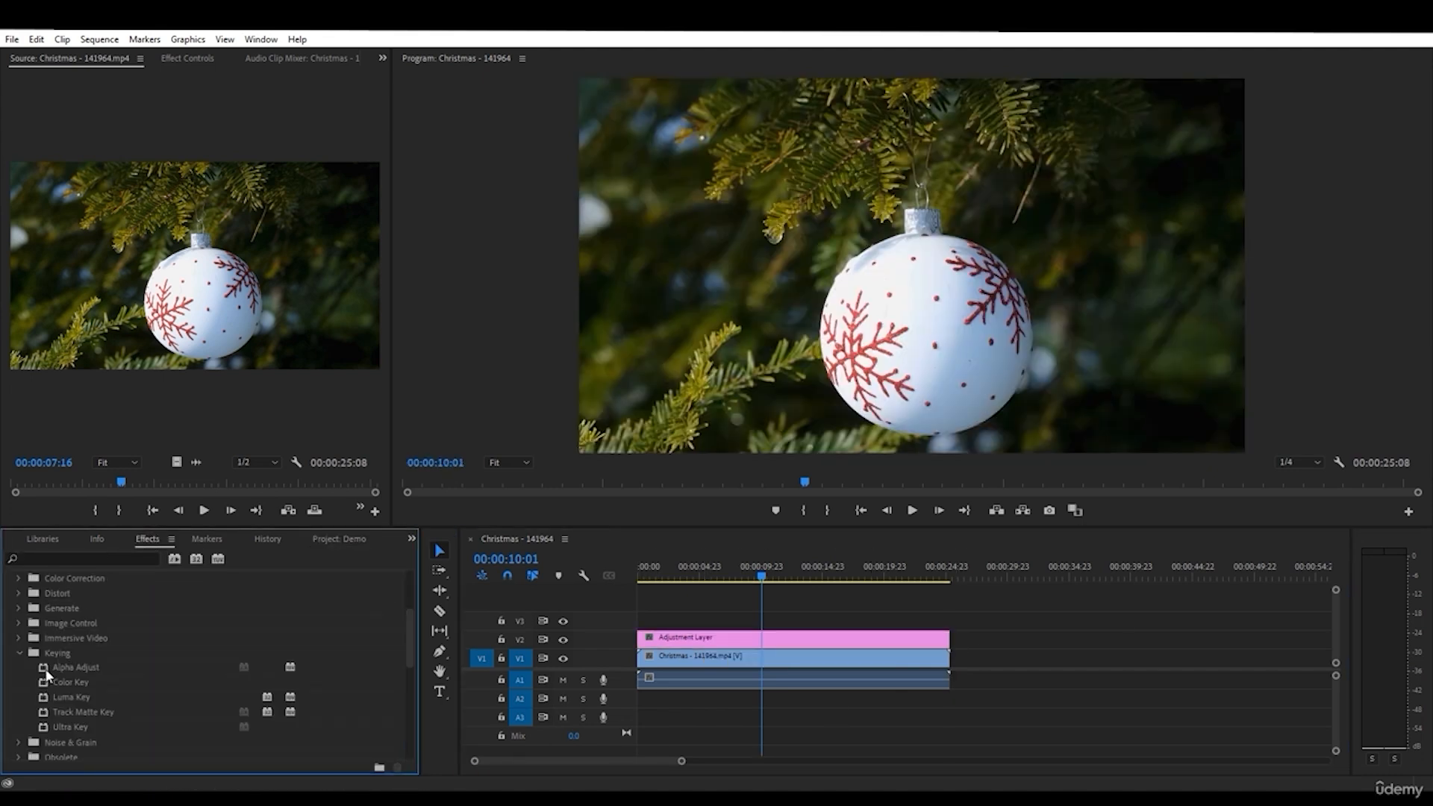
pyautogui.click(99, 559)
pyautogui.write('LEAVE')
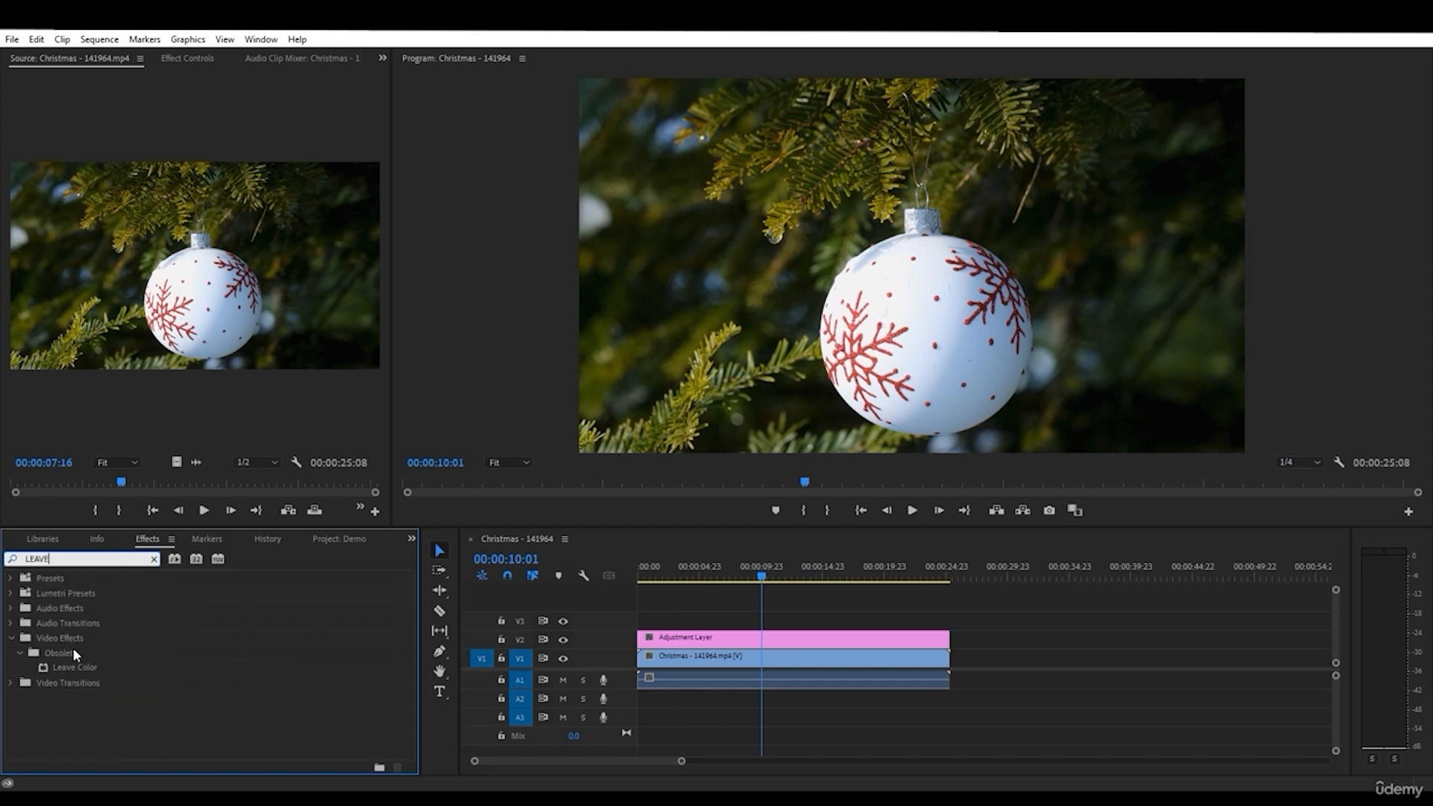
pyautogui.moveTo(70, 668); pyautogui.dragTo(688, 639)
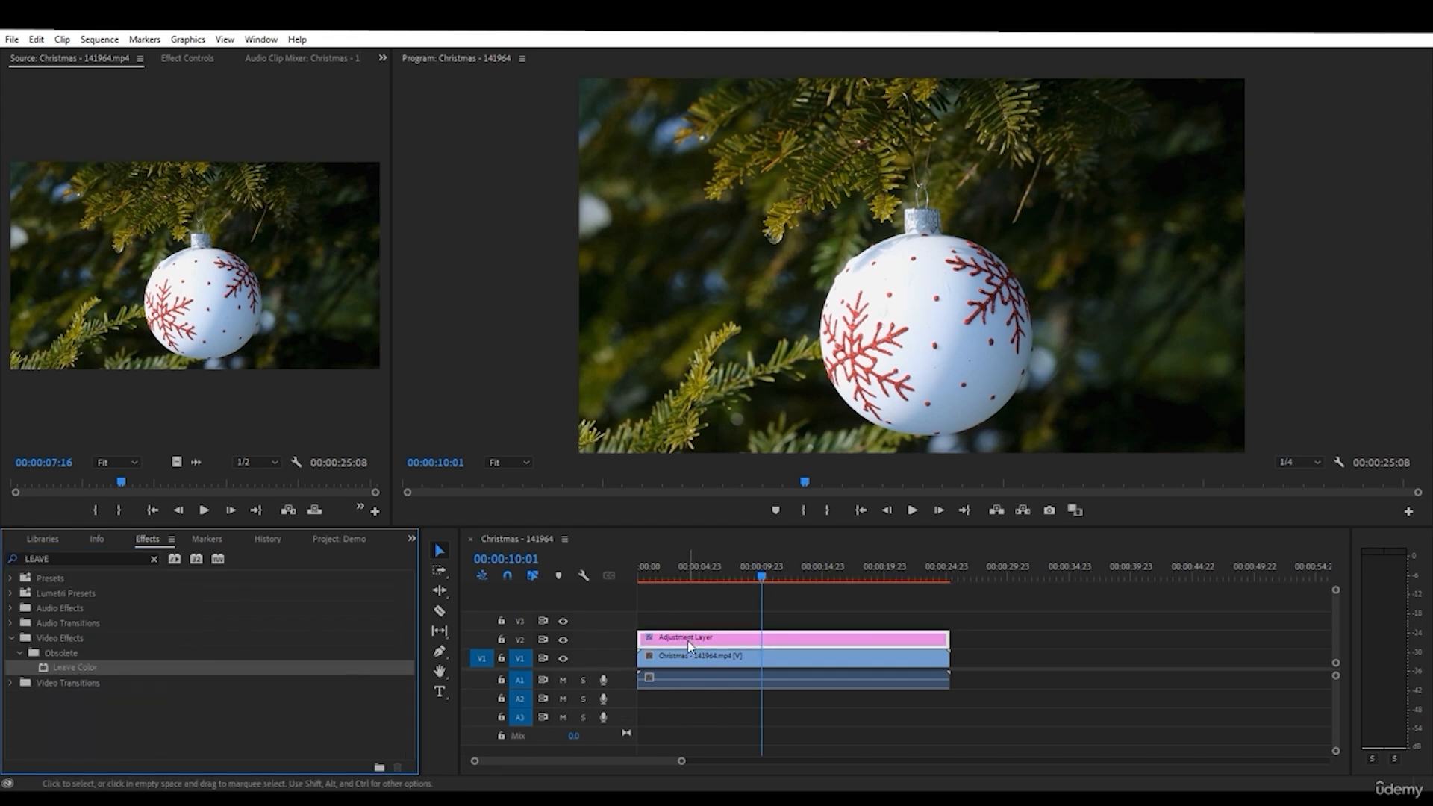
# - Sample the red snowflake on the ornament as the Leave Color effect's Color To Leave and set Amount to Decolor to 100%
pyautogui.click(190, 59)
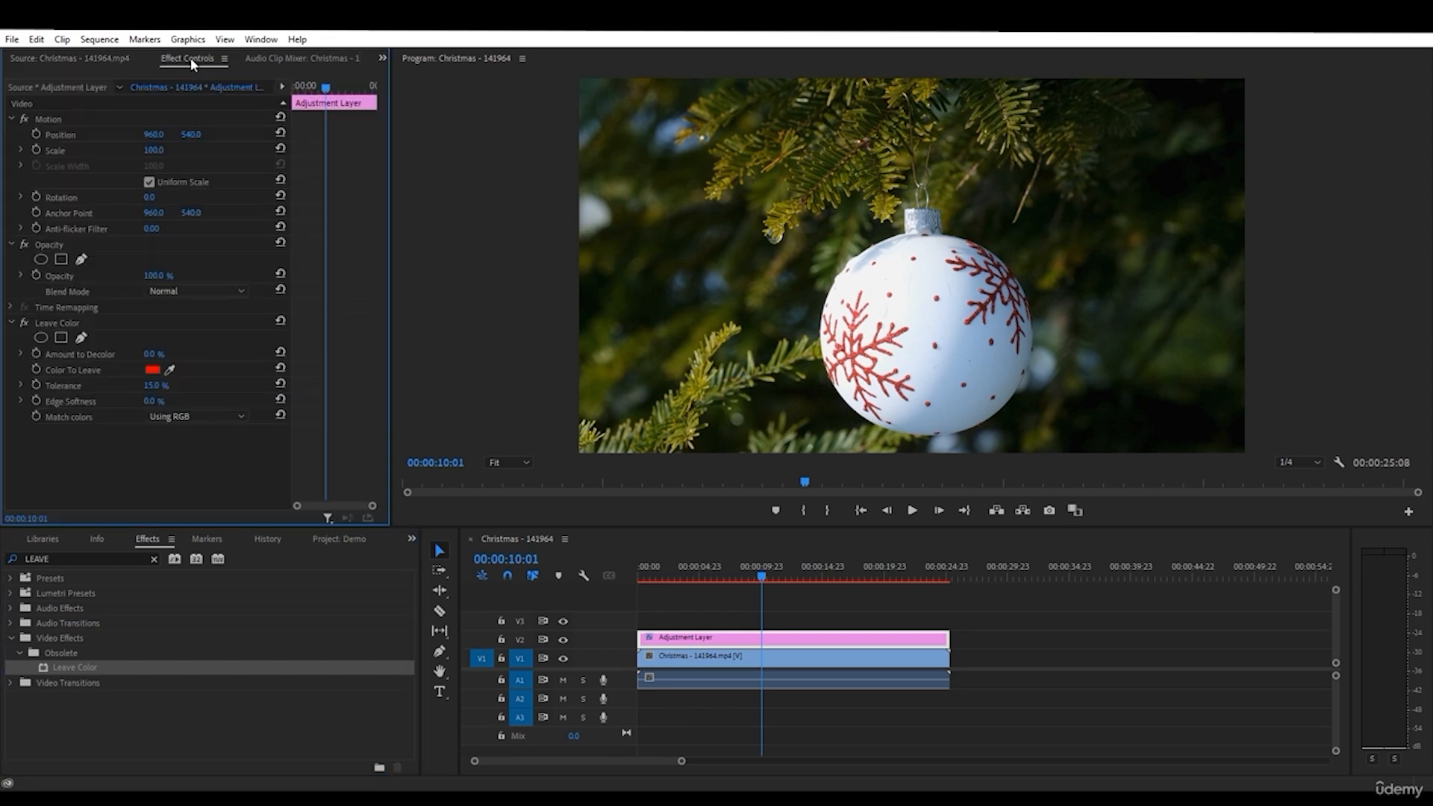
pyautogui.click(692, 630)
pyautogui.click(705, 643)
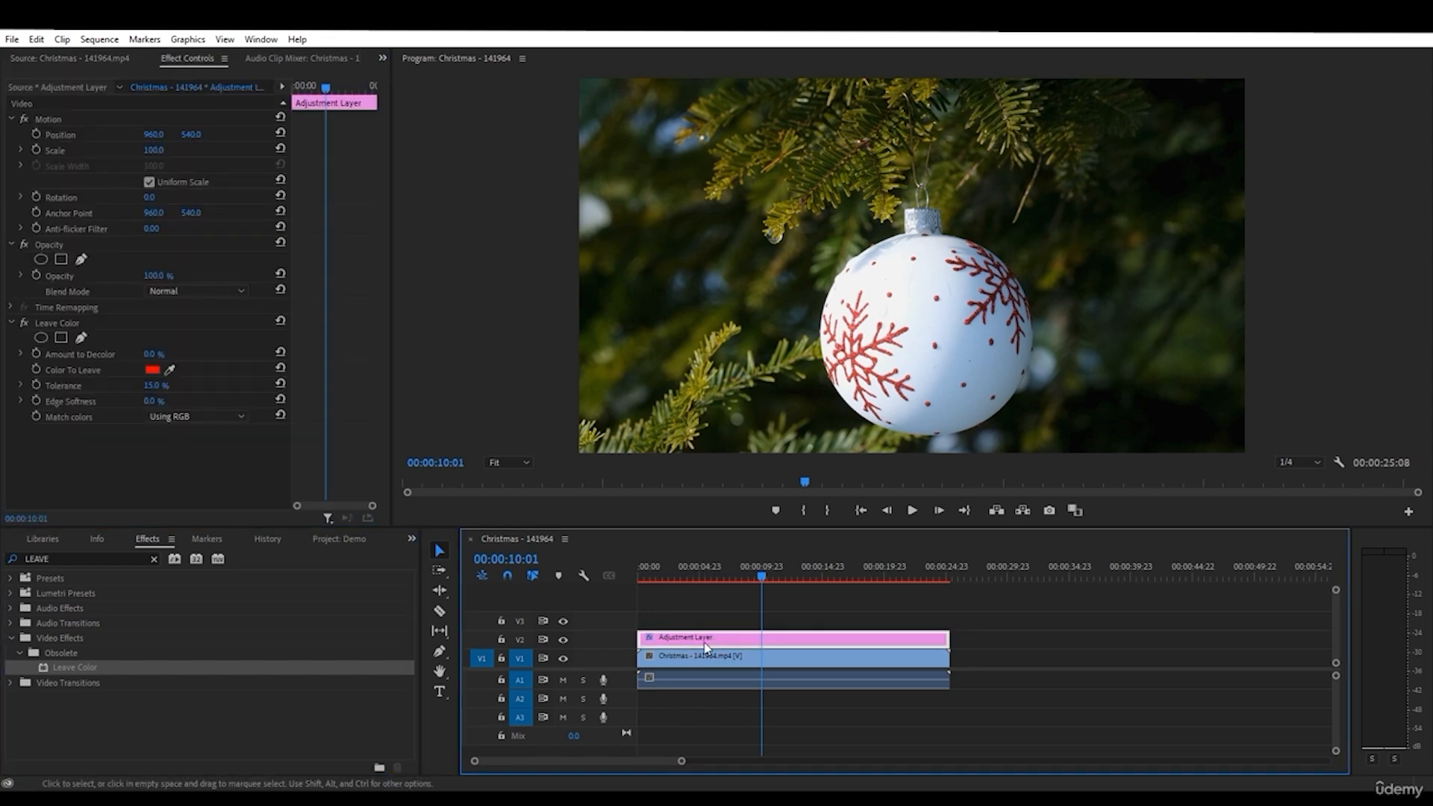
pyautogui.click(170, 369)
pyautogui.click(853, 348)
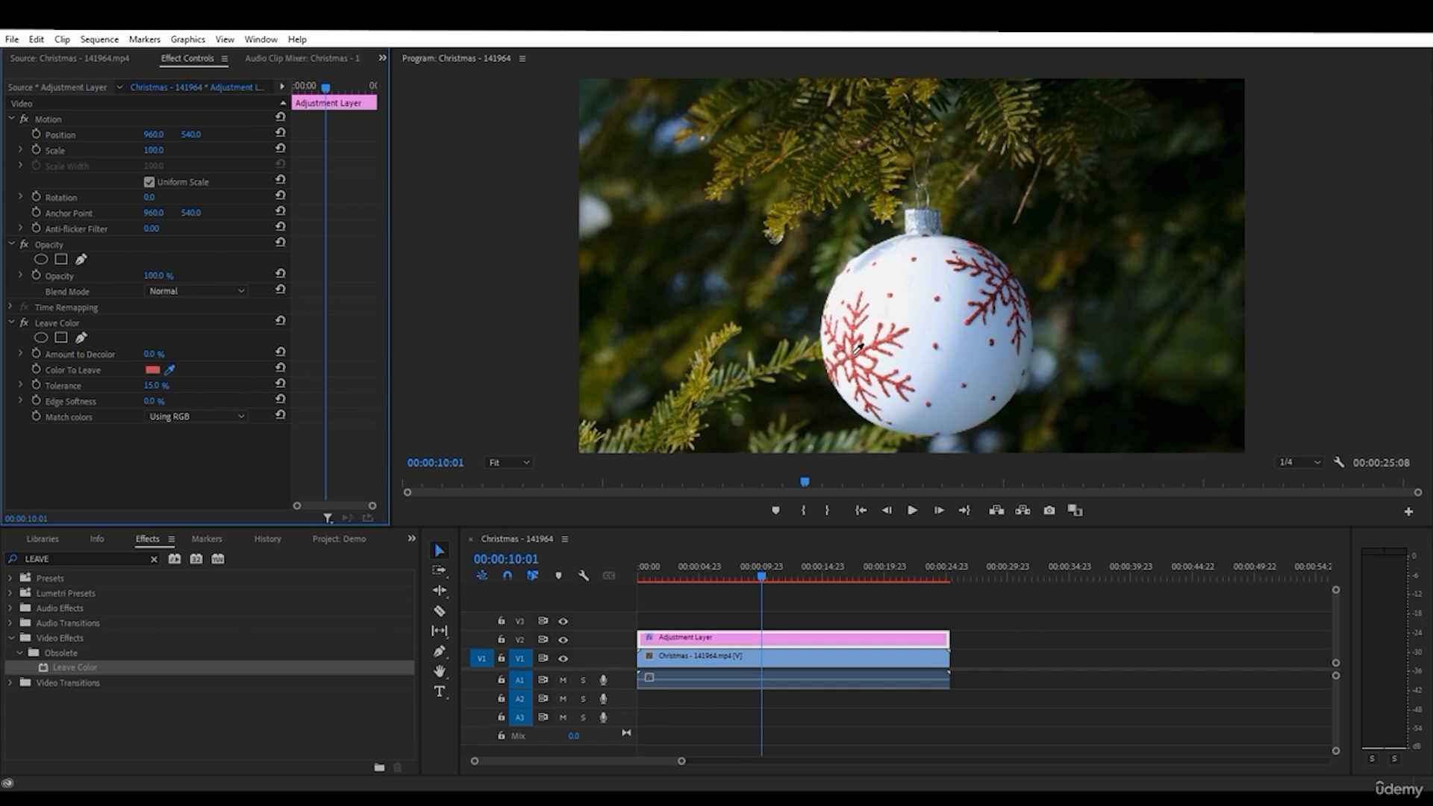
pyautogui.click(855, 351)
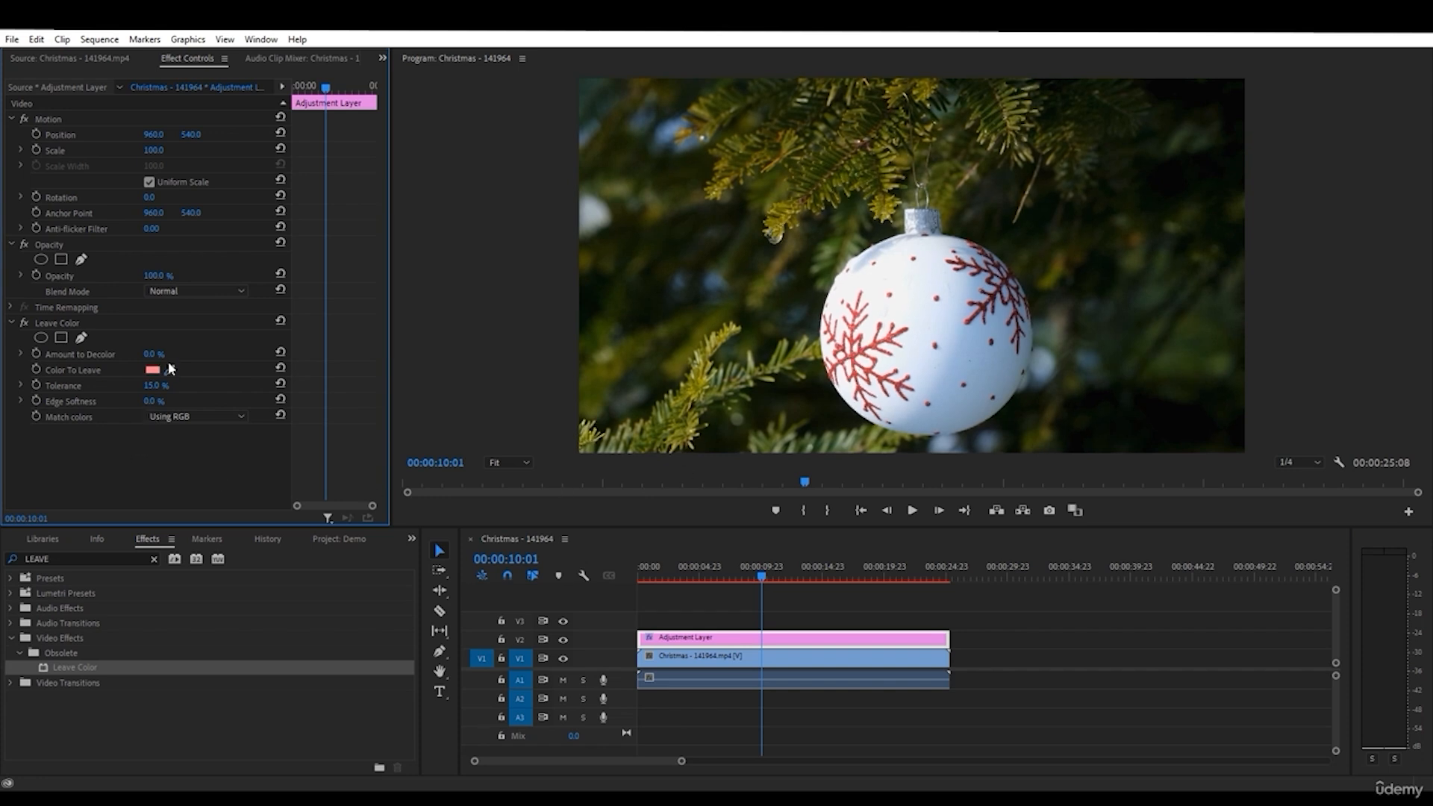
pyautogui.moveTo(151, 353); pyautogui.dragTo(169, 354)
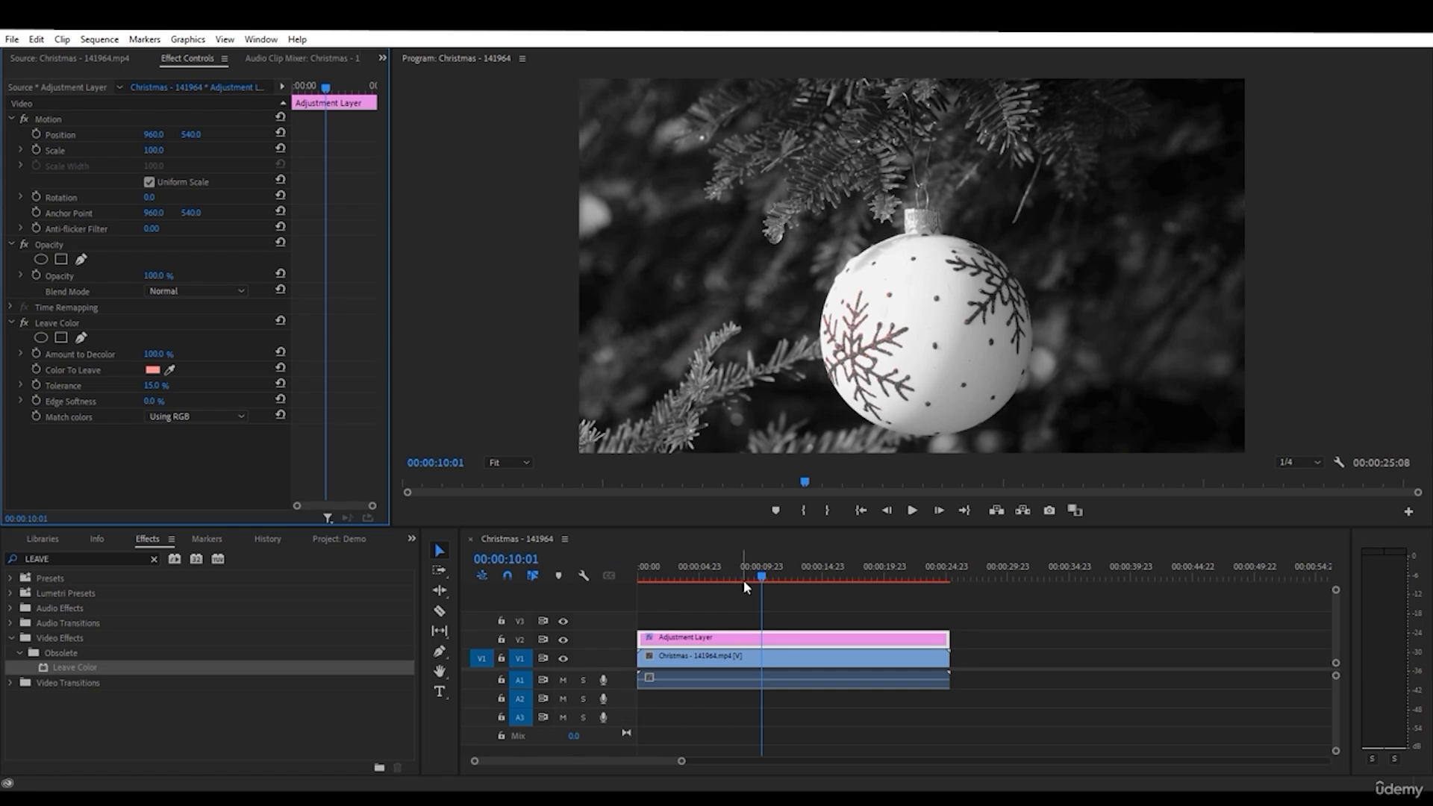
# - With the playhead at 00:00:05:05, set Leave Color's Match colors to Using Hue and its Tolerance to 9%
pyautogui.click(702, 572)
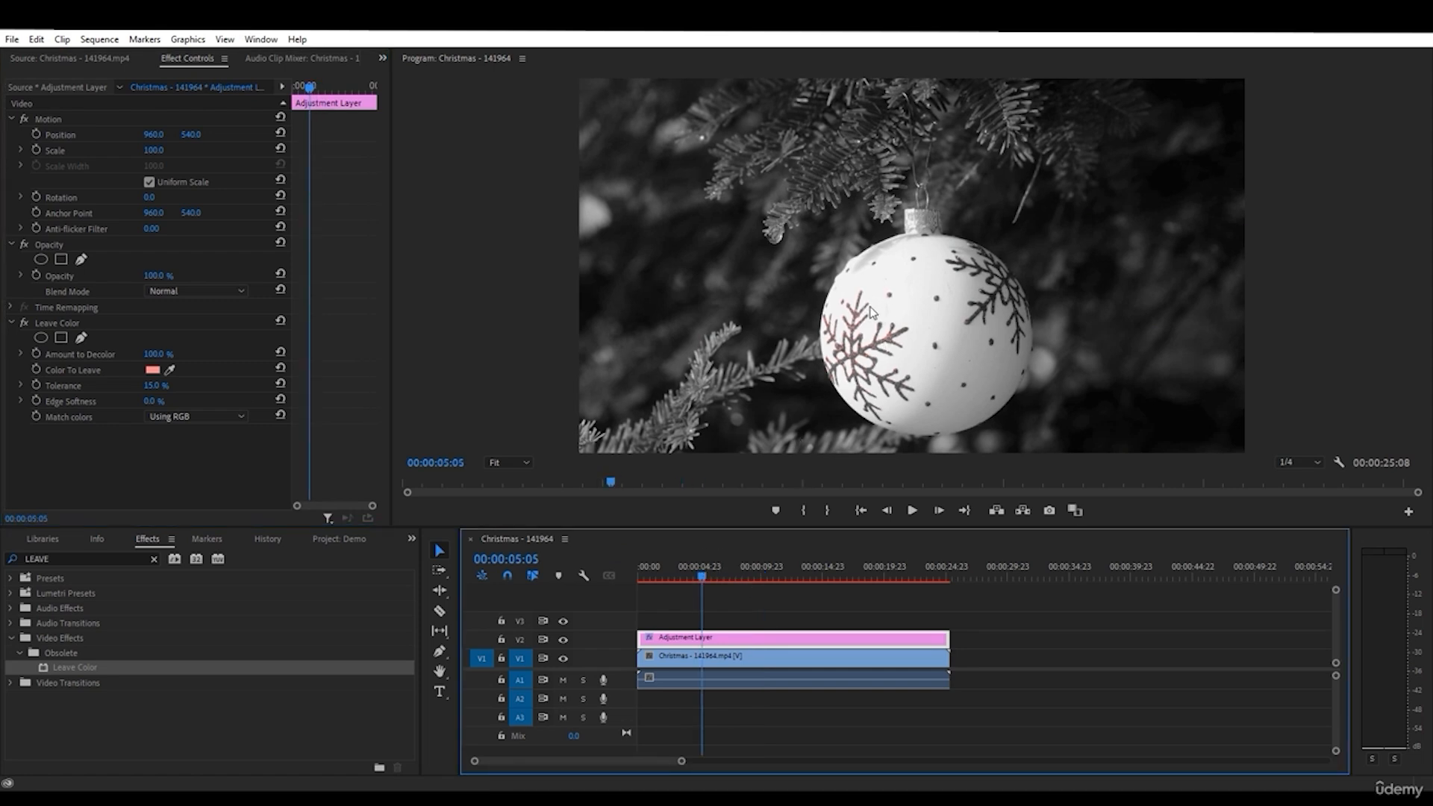
pyautogui.moveTo(152, 385); pyautogui.dragTo(166, 385)
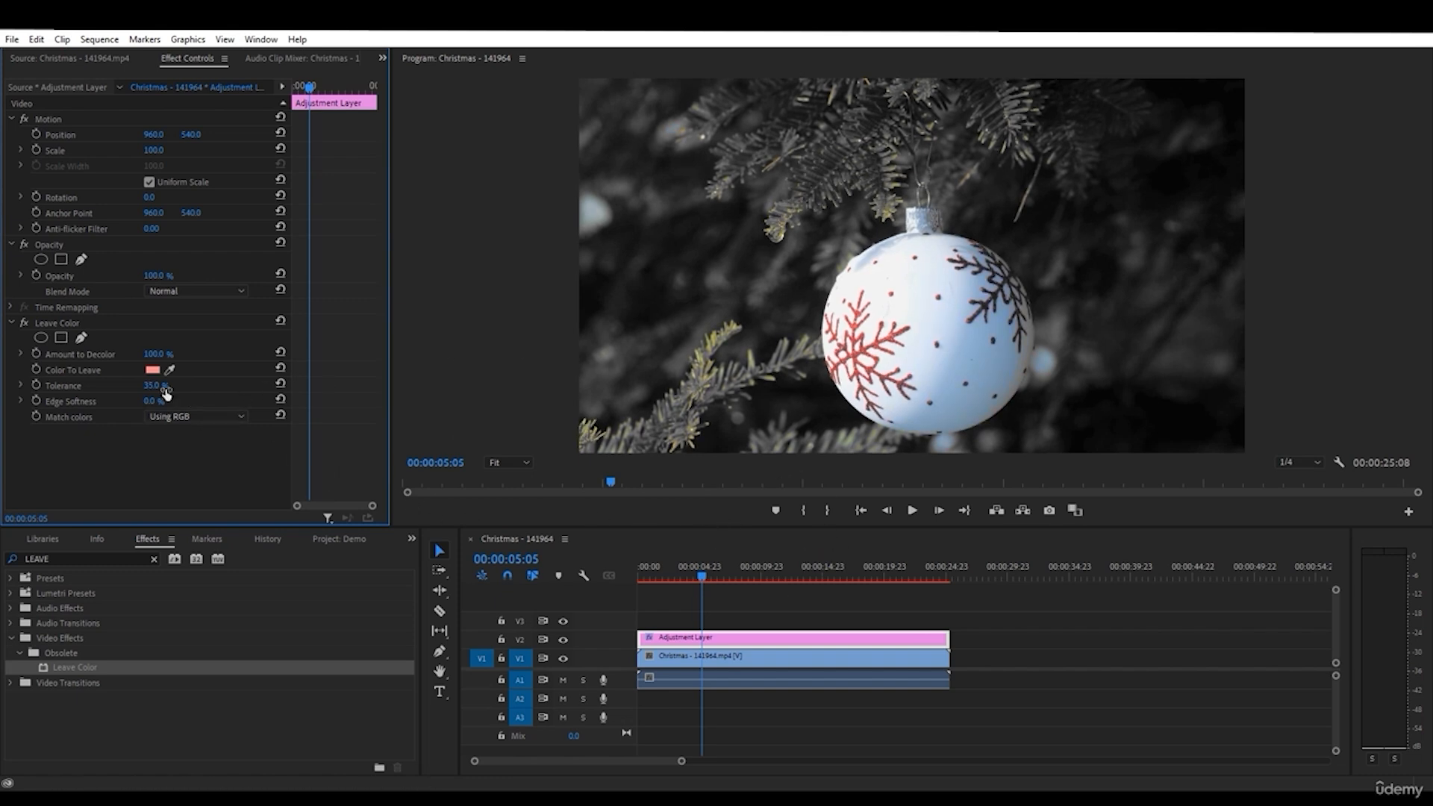
pyautogui.click(197, 411)
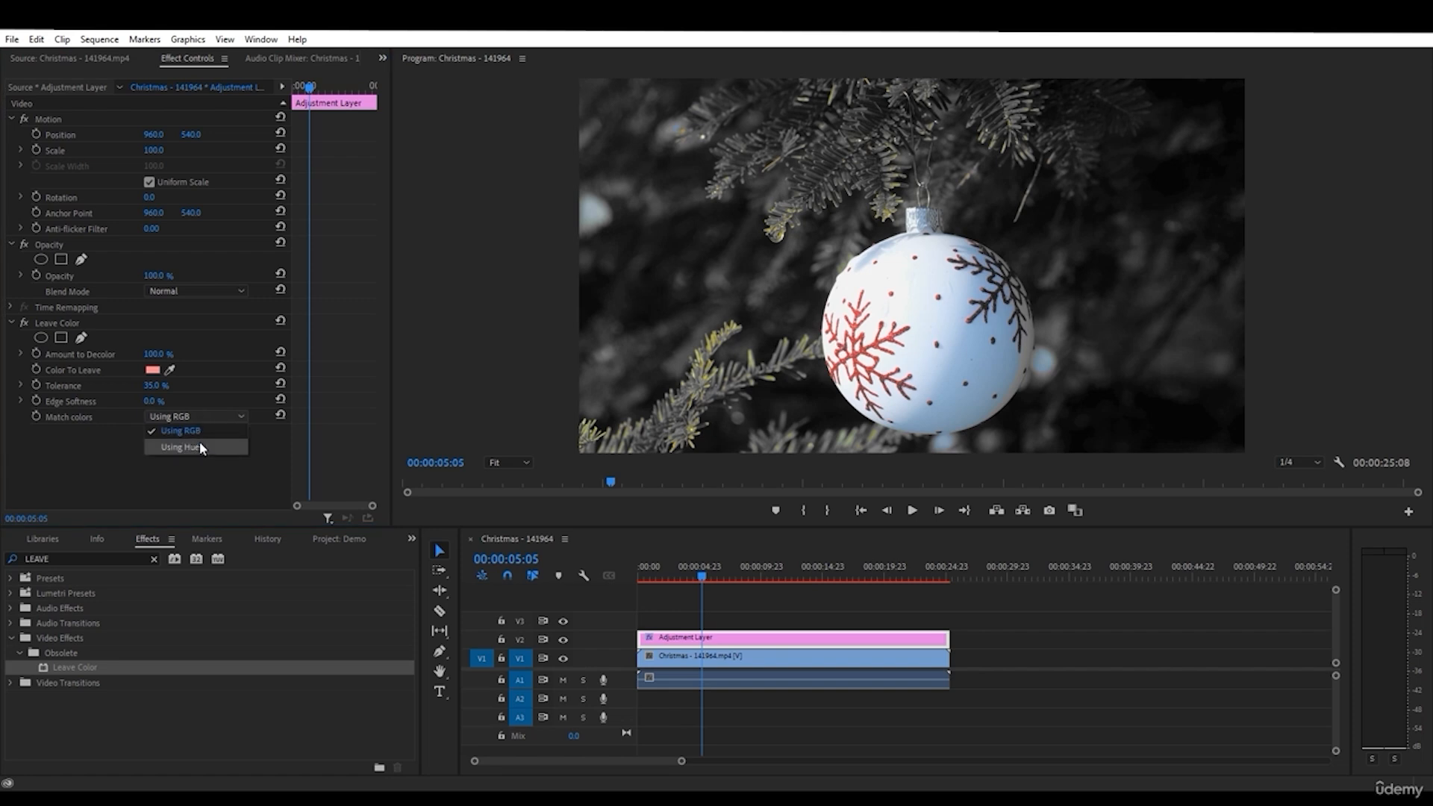
pyautogui.click(199, 442)
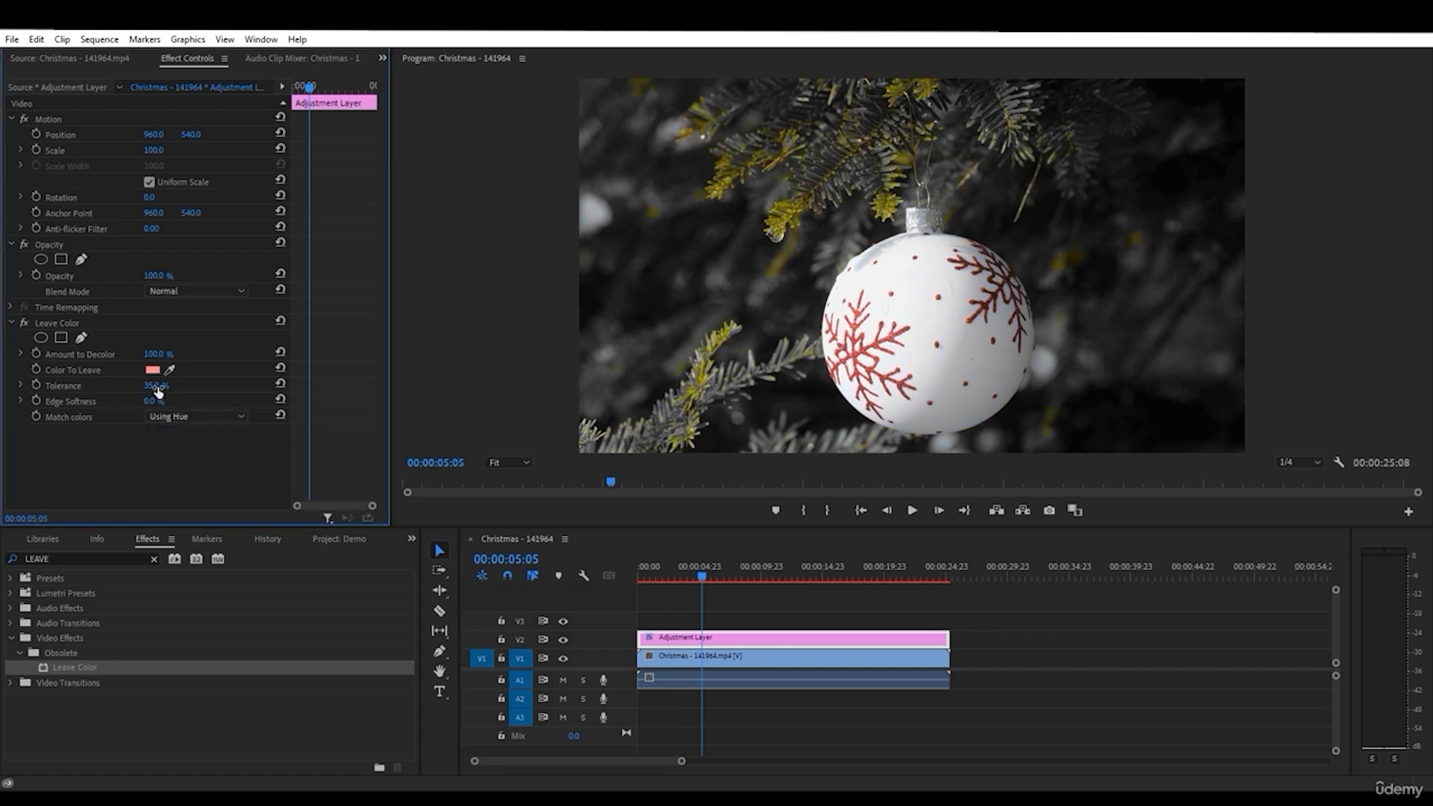
pyautogui.moveTo(156, 387); pyautogui.dragTo(126, 387)
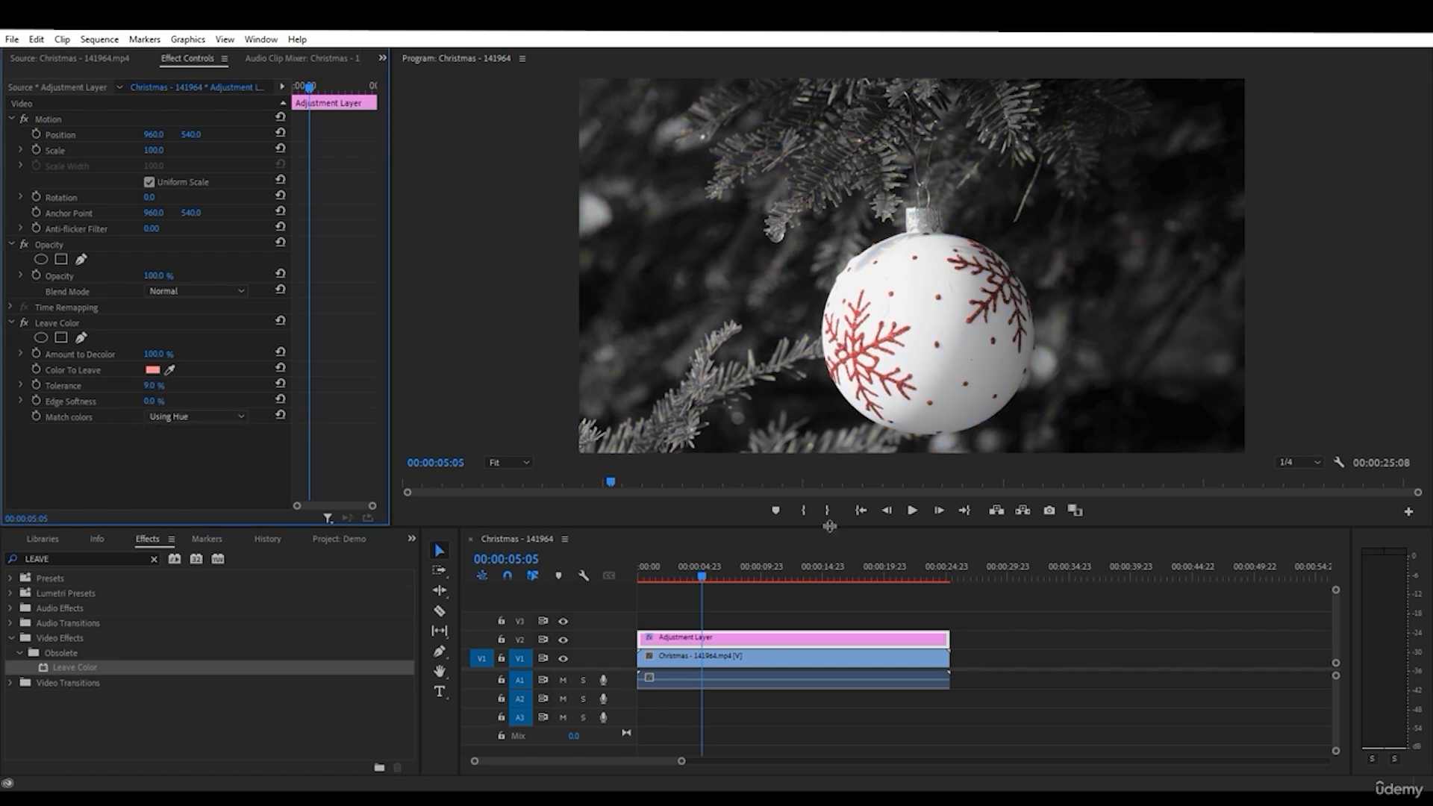
# - Scrub and play the Christmas sequence from its start to preview the effect, and set the Leave Color Tolerance to 15%
pyautogui.moveTo(764, 572); pyautogui.dragTo(778, 572)
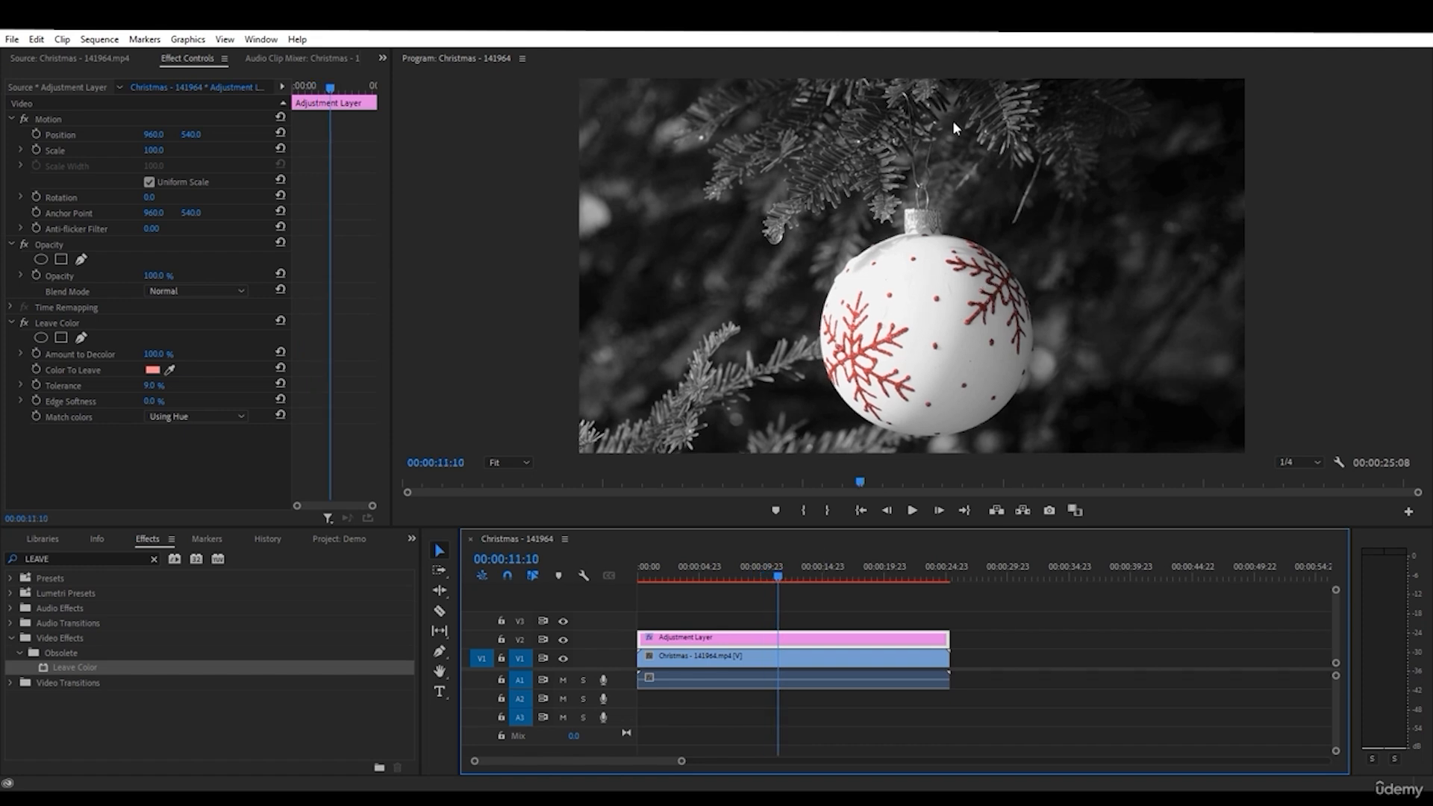
pyautogui.moveTo(756, 581); pyautogui.dragTo(633, 581)
pyautogui.click(914, 511)
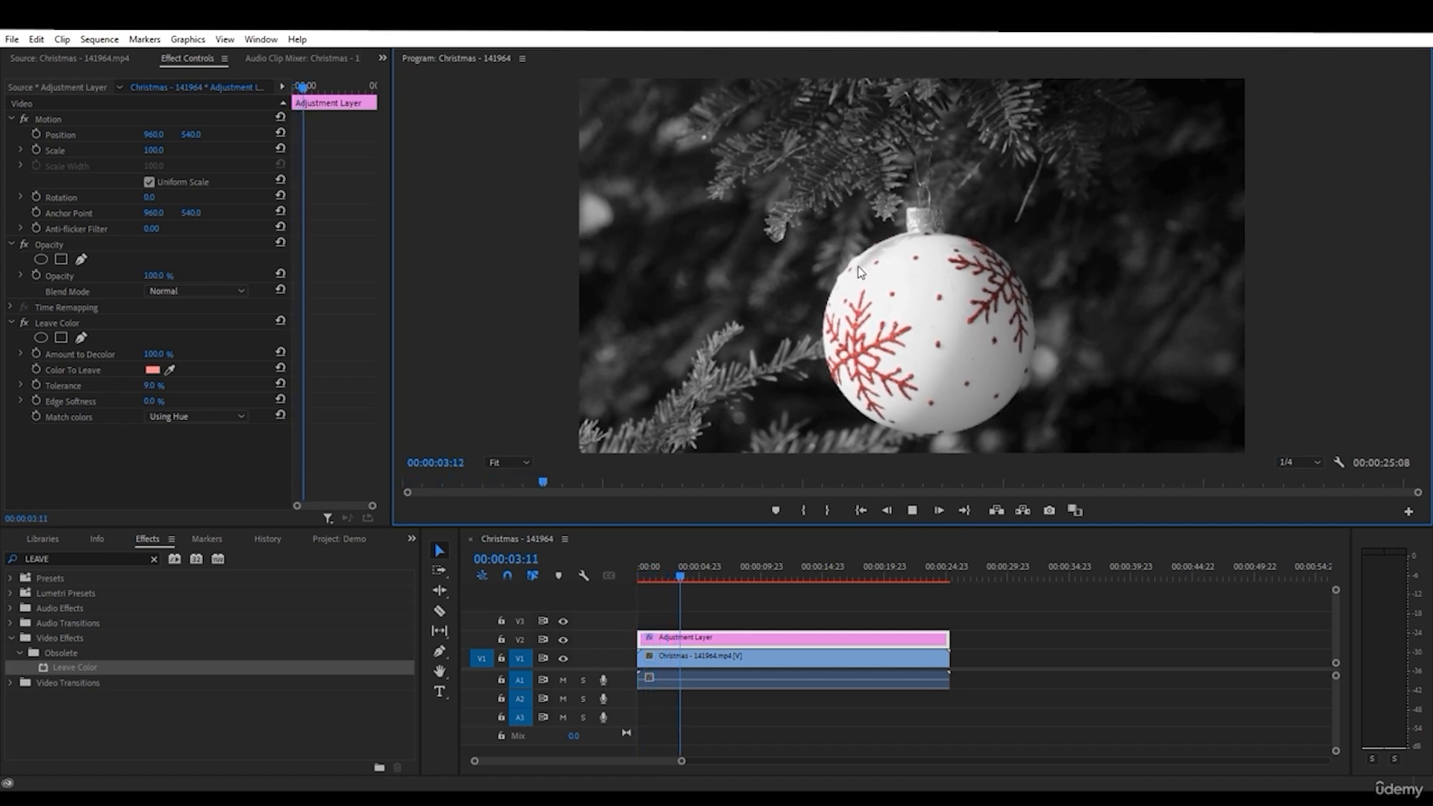
pyautogui.click(911, 512)
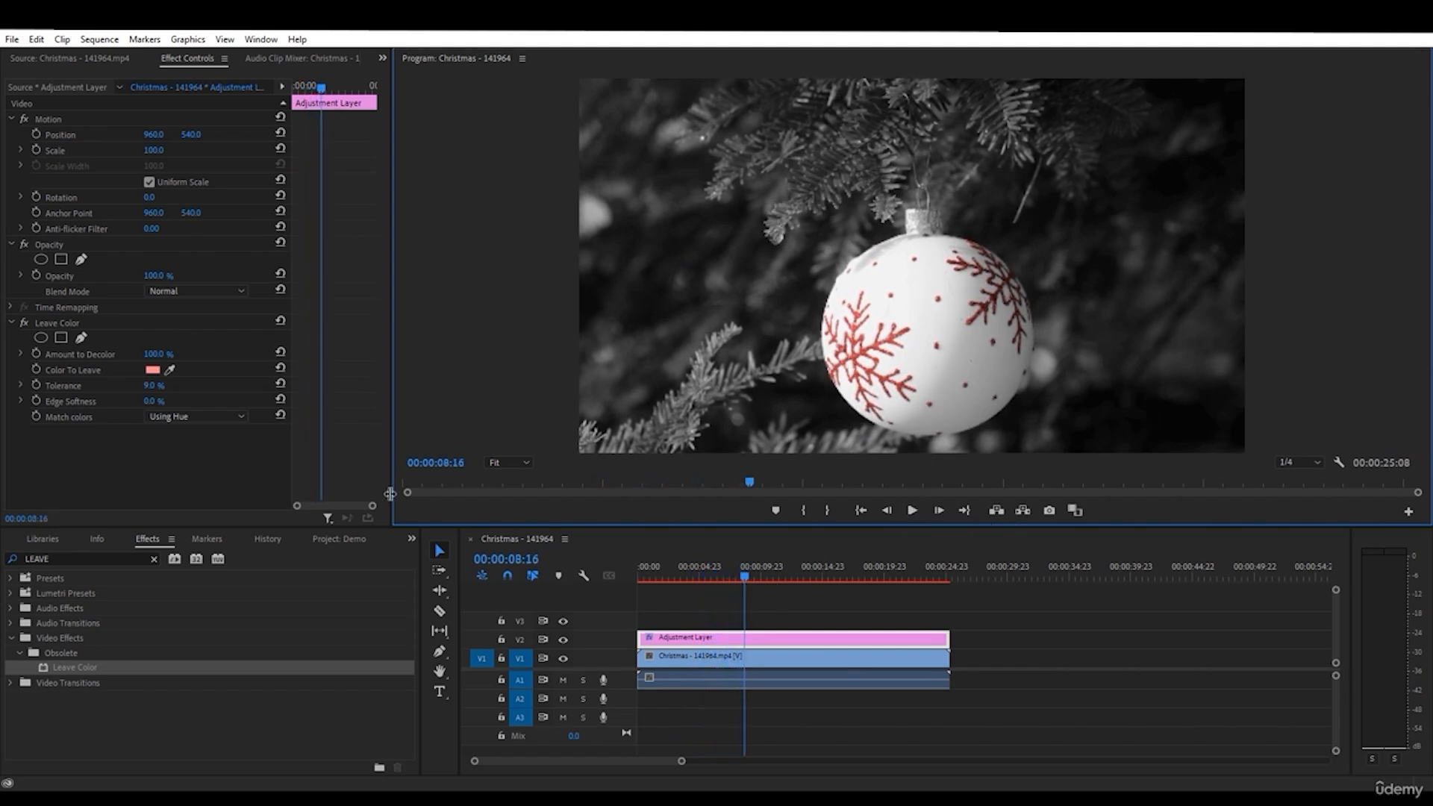
pyautogui.moveTo(152, 401)
pyautogui.mouseDown()
pyautogui.moveTo(198, 401)
pyautogui.moveTo(154, 401)
pyautogui.moveTo(156, 386)
pyautogui.mouseUp()
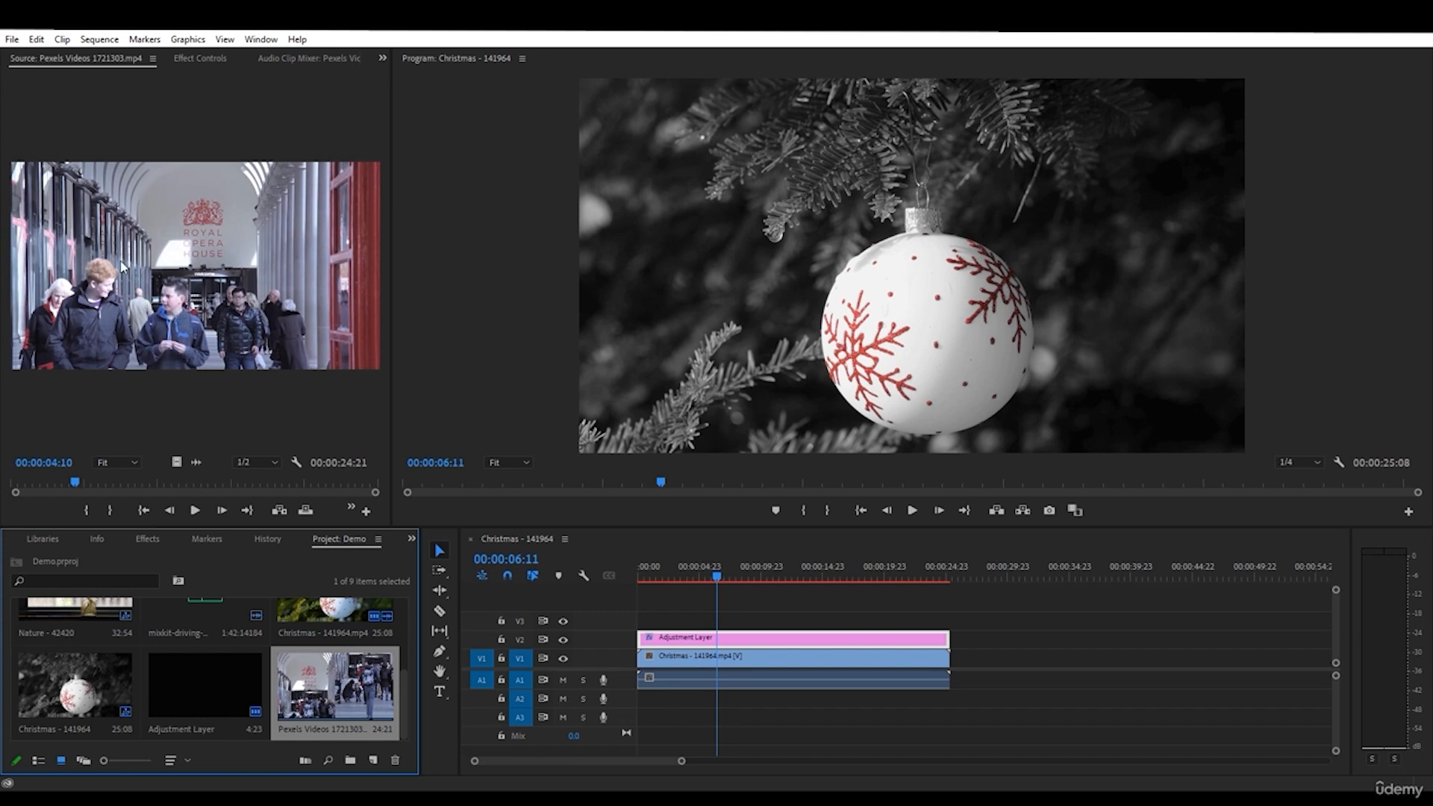
# - Overwrite the Christmas clip on V1 with Pexels Videos 1721303.mp4, mute track A1 and scrub to 00:00:11:00
pyautogui.moveTo(308, 695); pyautogui.dragTo(642, 668)
pyautogui.moveTo(717, 577); pyautogui.dragTo(692, 571)
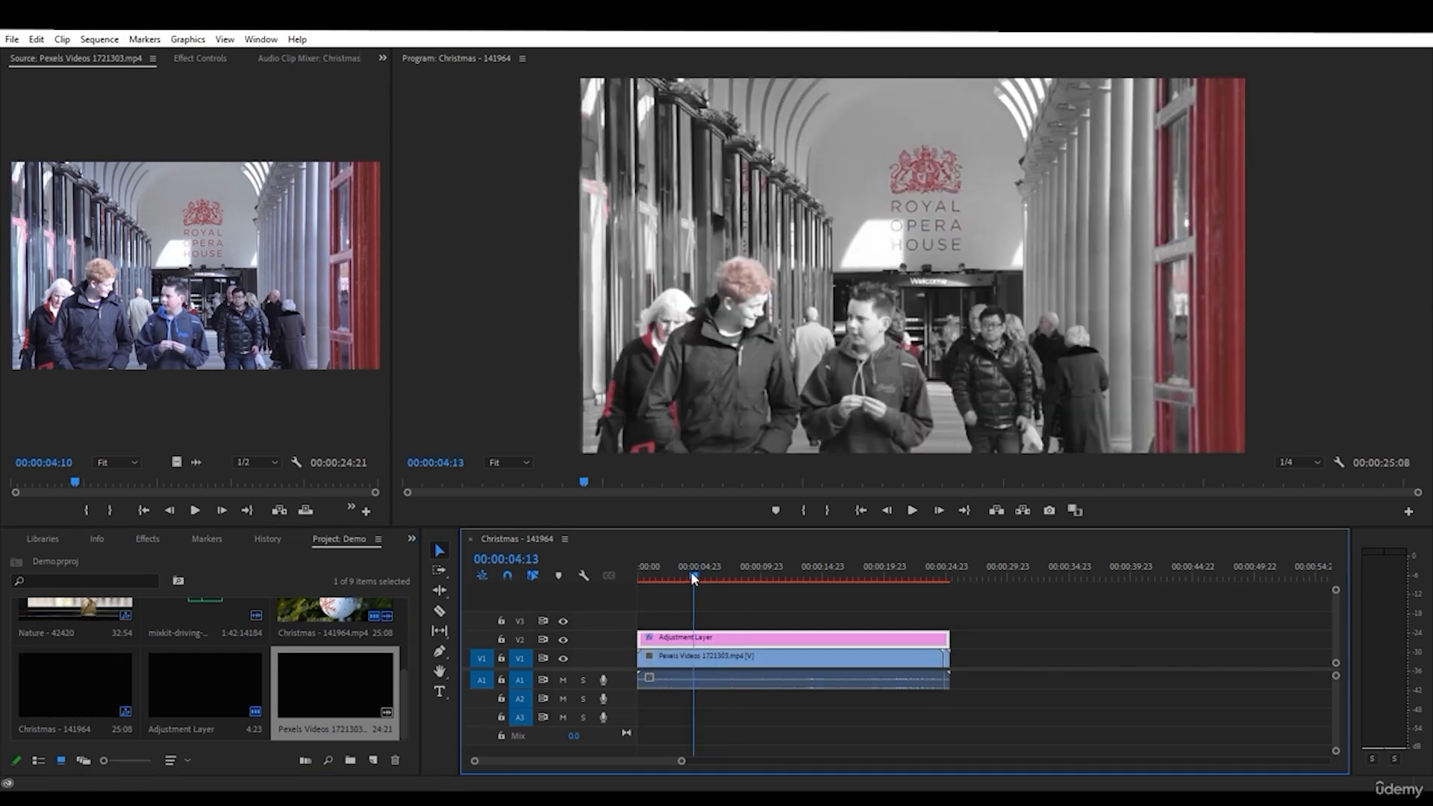
pyautogui.click(563, 681)
pyautogui.moveTo(706, 576); pyautogui.dragTo(780, 579)
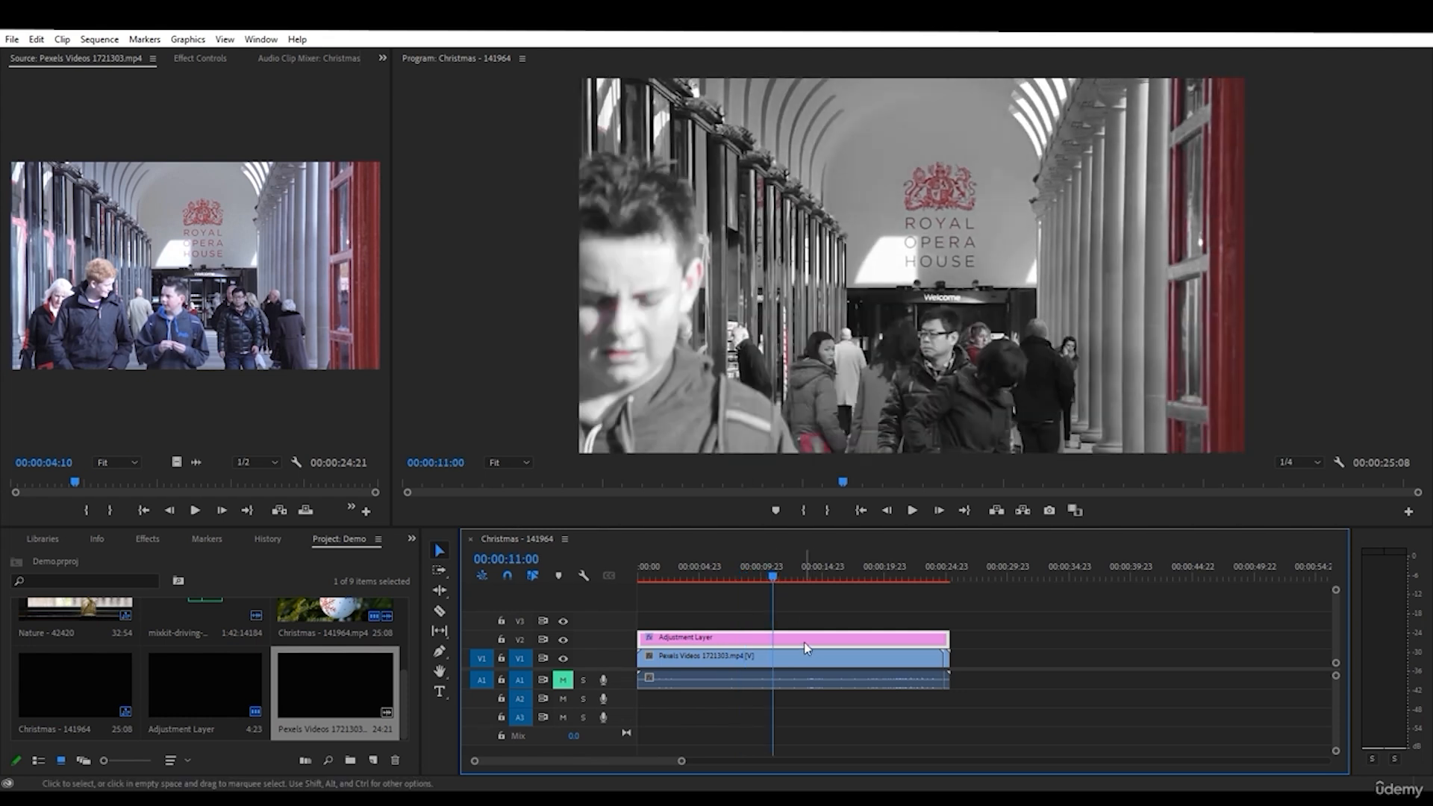
# - Try Using RGB as the Match colors mode in the adjustment layer's Leave Color effect
pyautogui.click(188, 64)
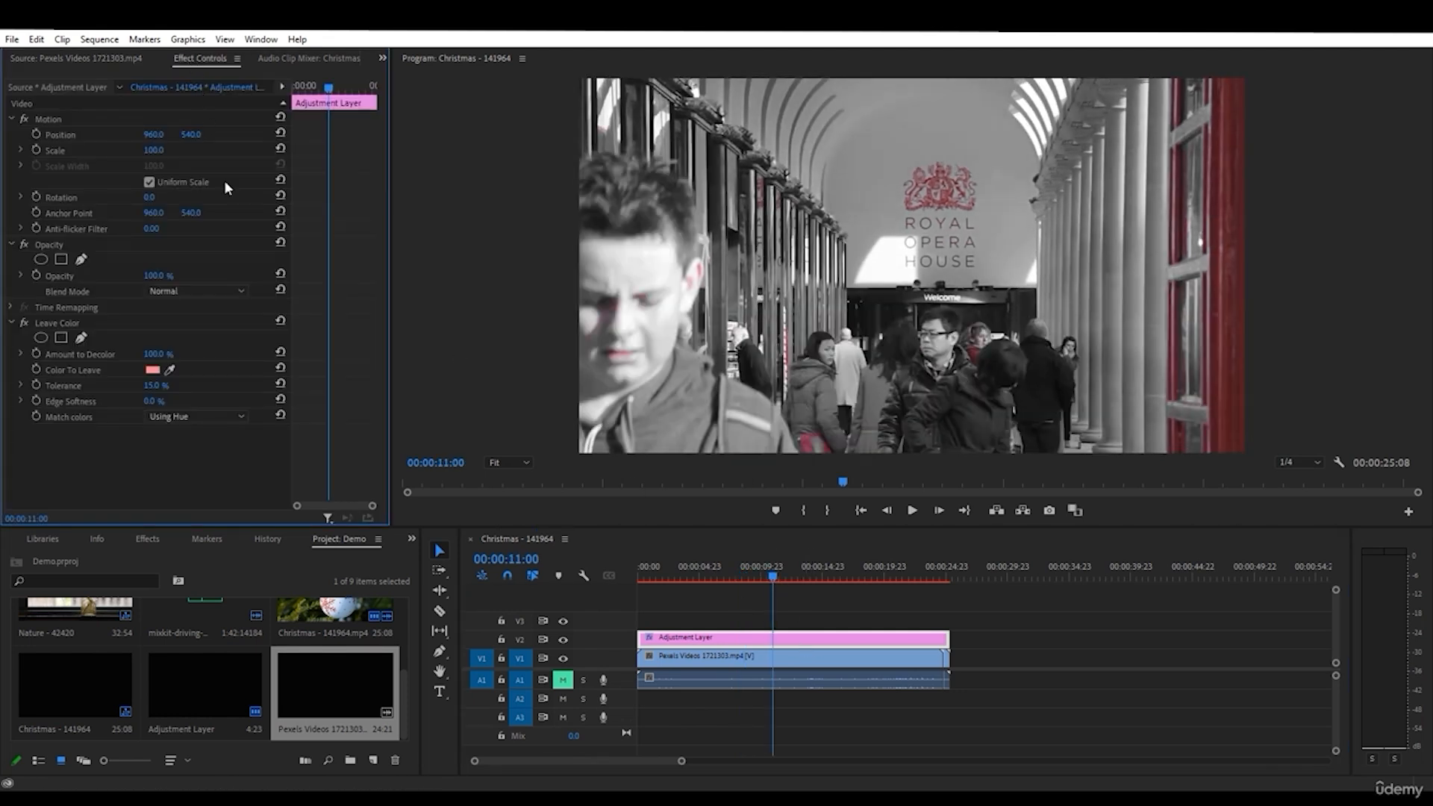
pyautogui.moveTo(154, 386); pyautogui.dragTo(148, 355)
pyautogui.click(178, 415)
pyautogui.click(176, 428)
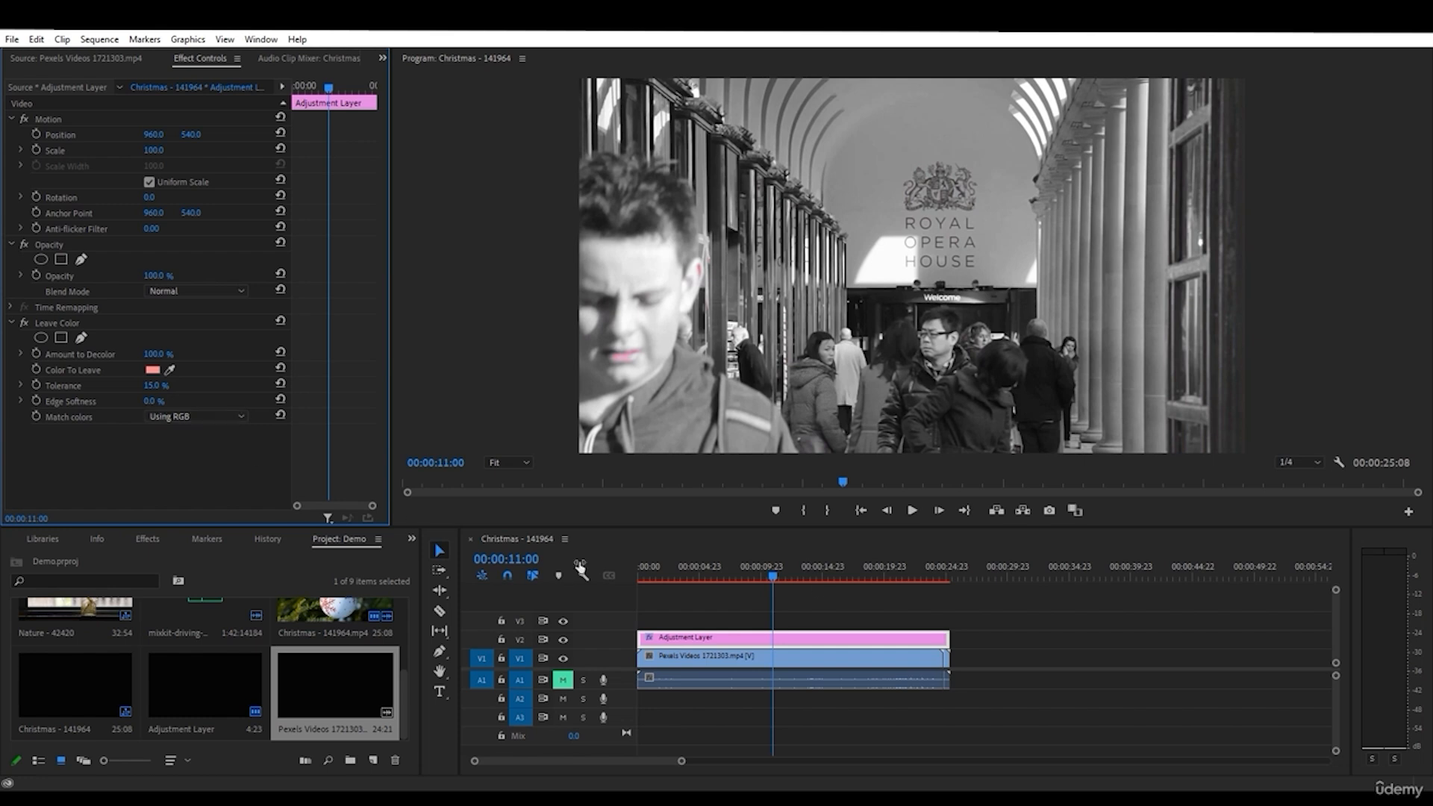
# - At 00:00:04:23, match colors Using Hue, sample the street clip's red door as Color To Leave and set Tolerance to 17%, checking other frames
pyautogui.click(699, 572)
pyautogui.click(224, 420)
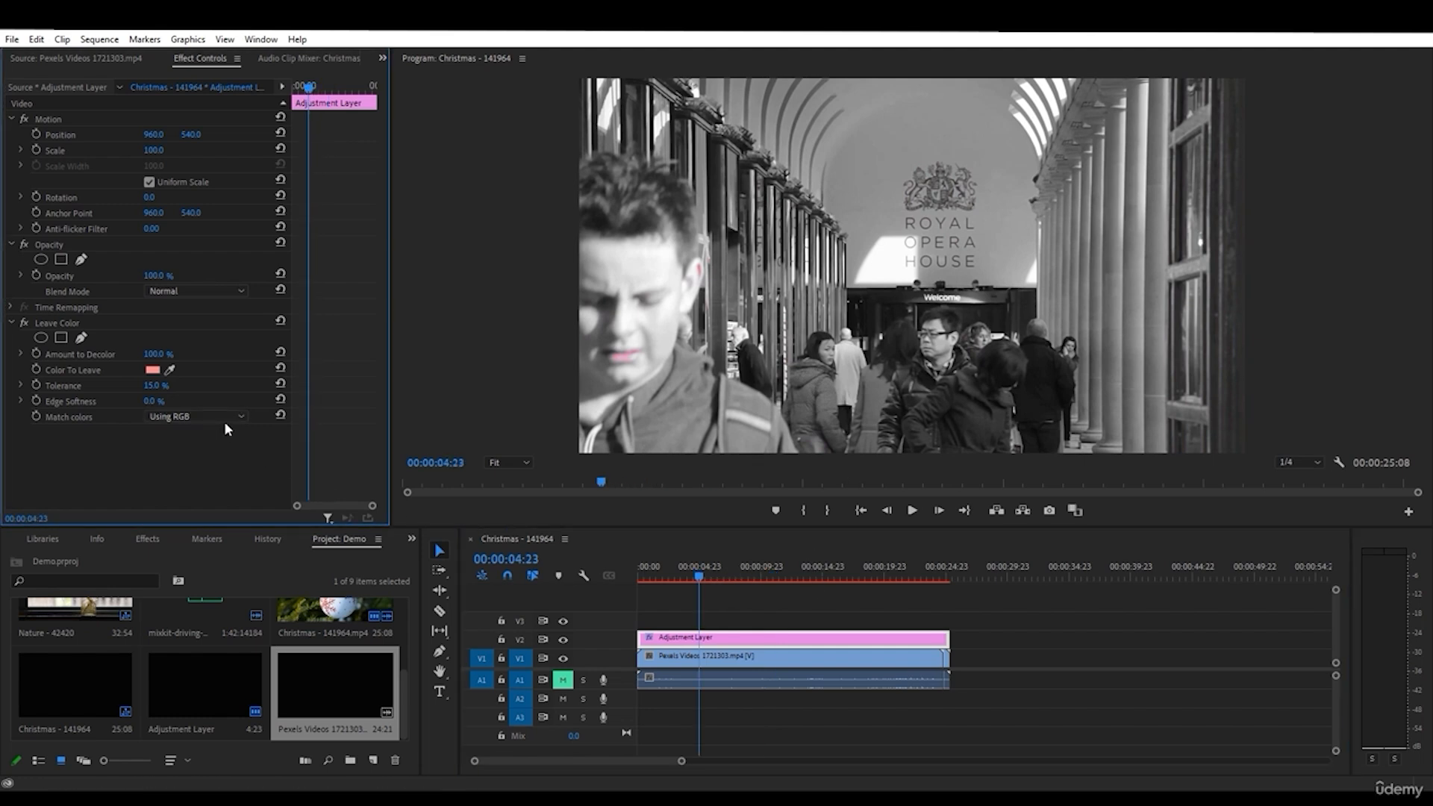
pyautogui.click(184, 445)
pyautogui.click(170, 370)
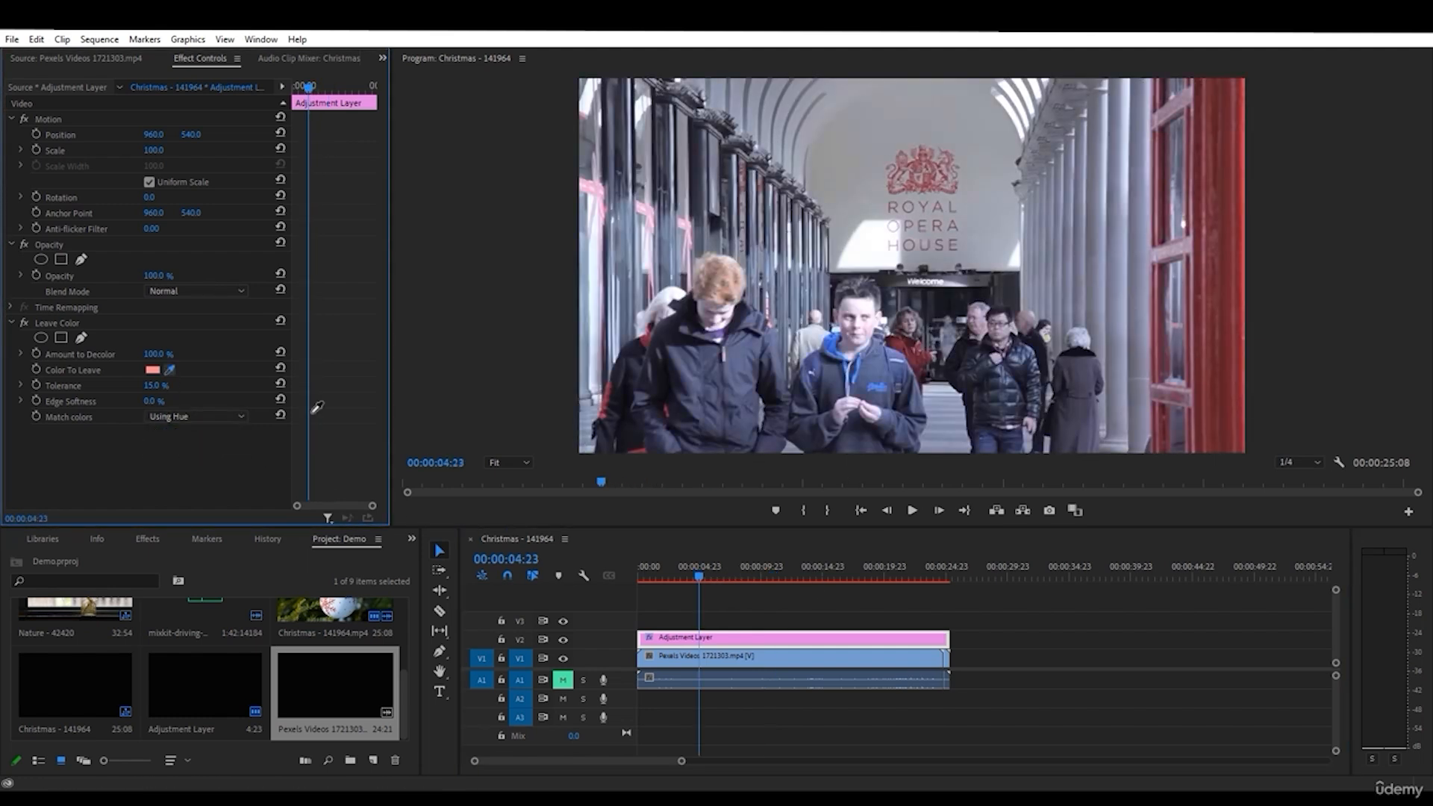
pyautogui.click(1168, 371)
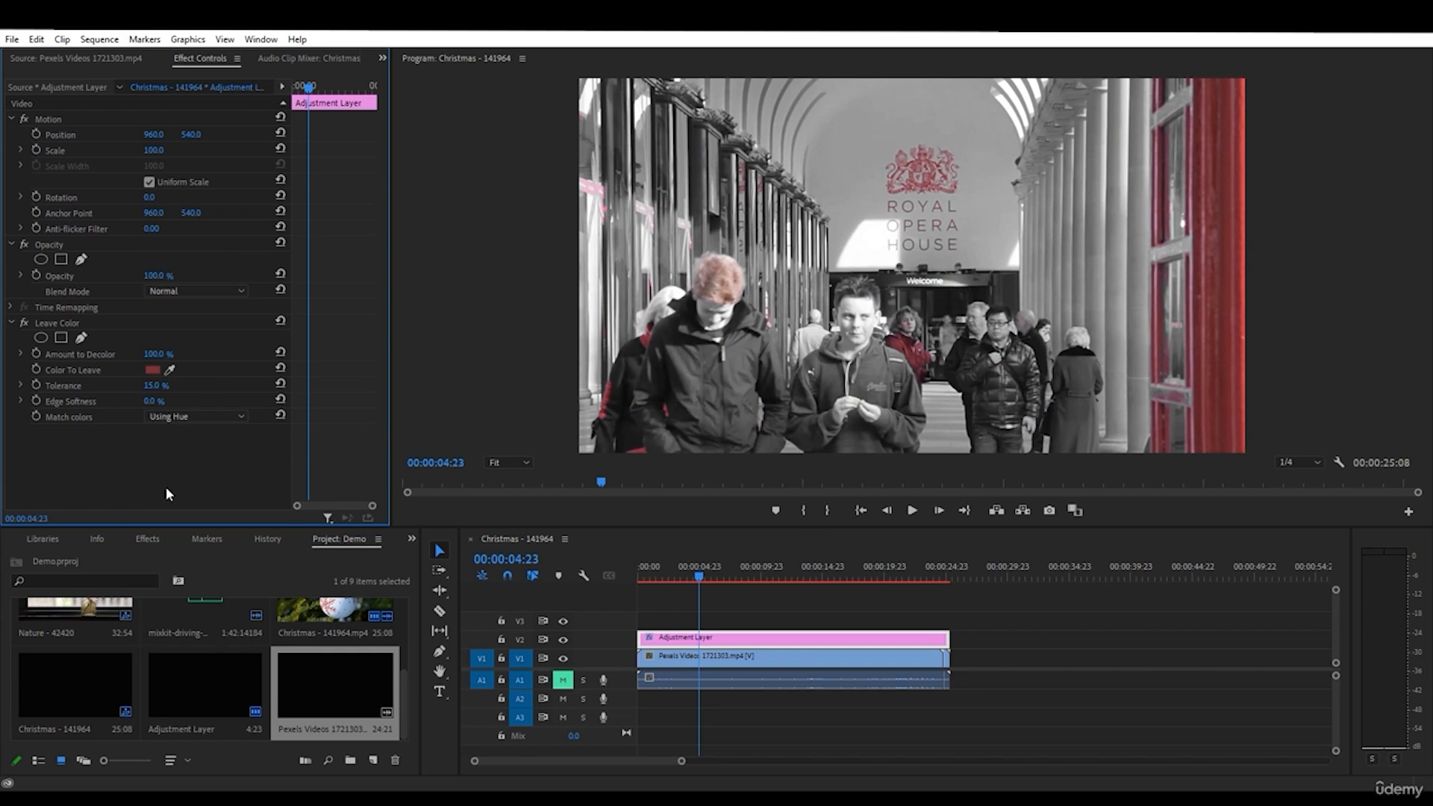
pyautogui.moveTo(153, 391); pyautogui.dragTo(141, 392)
pyautogui.moveTo(701, 570); pyautogui.dragTo(869, 560)
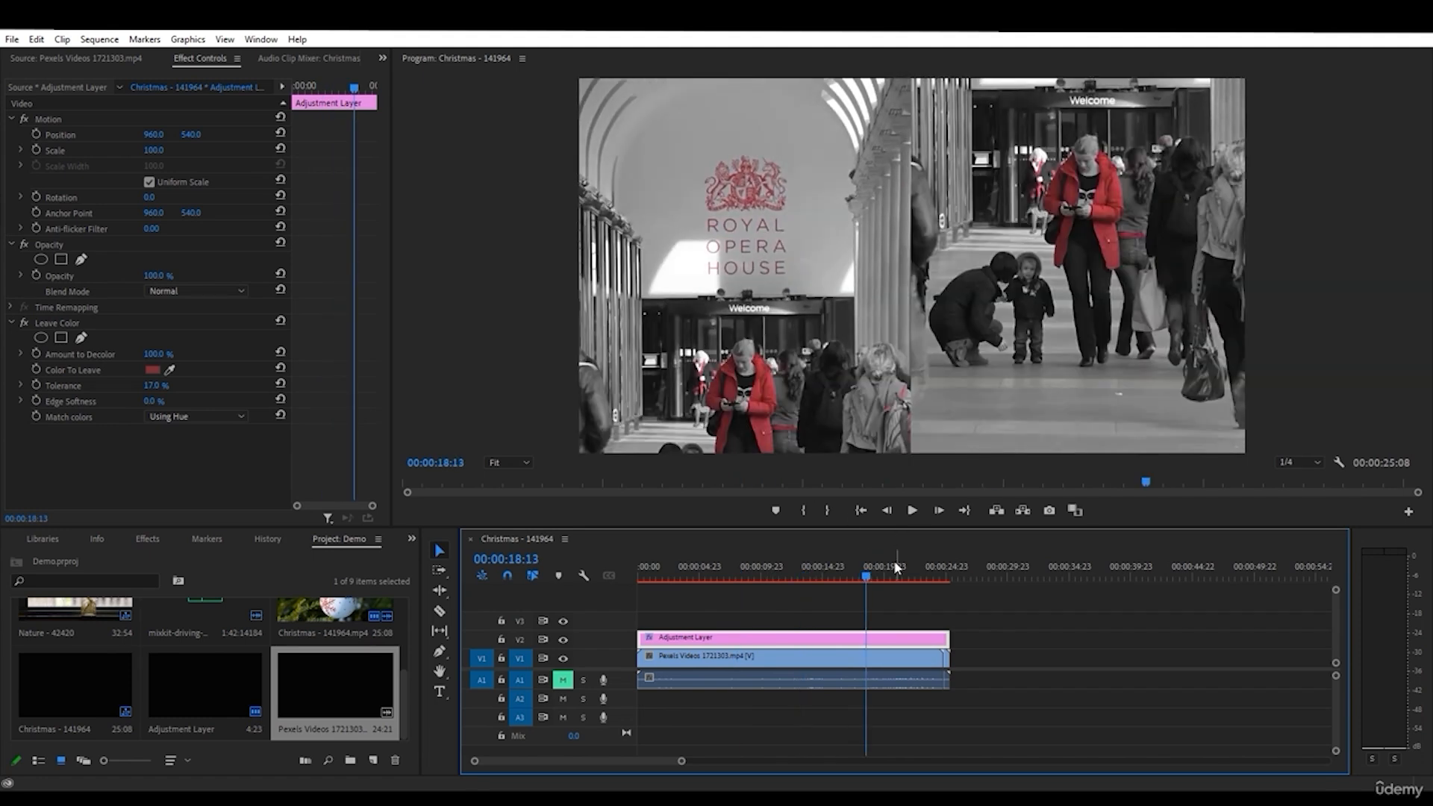
pyautogui.moveTo(889, 569); pyautogui.dragTo(914, 583)
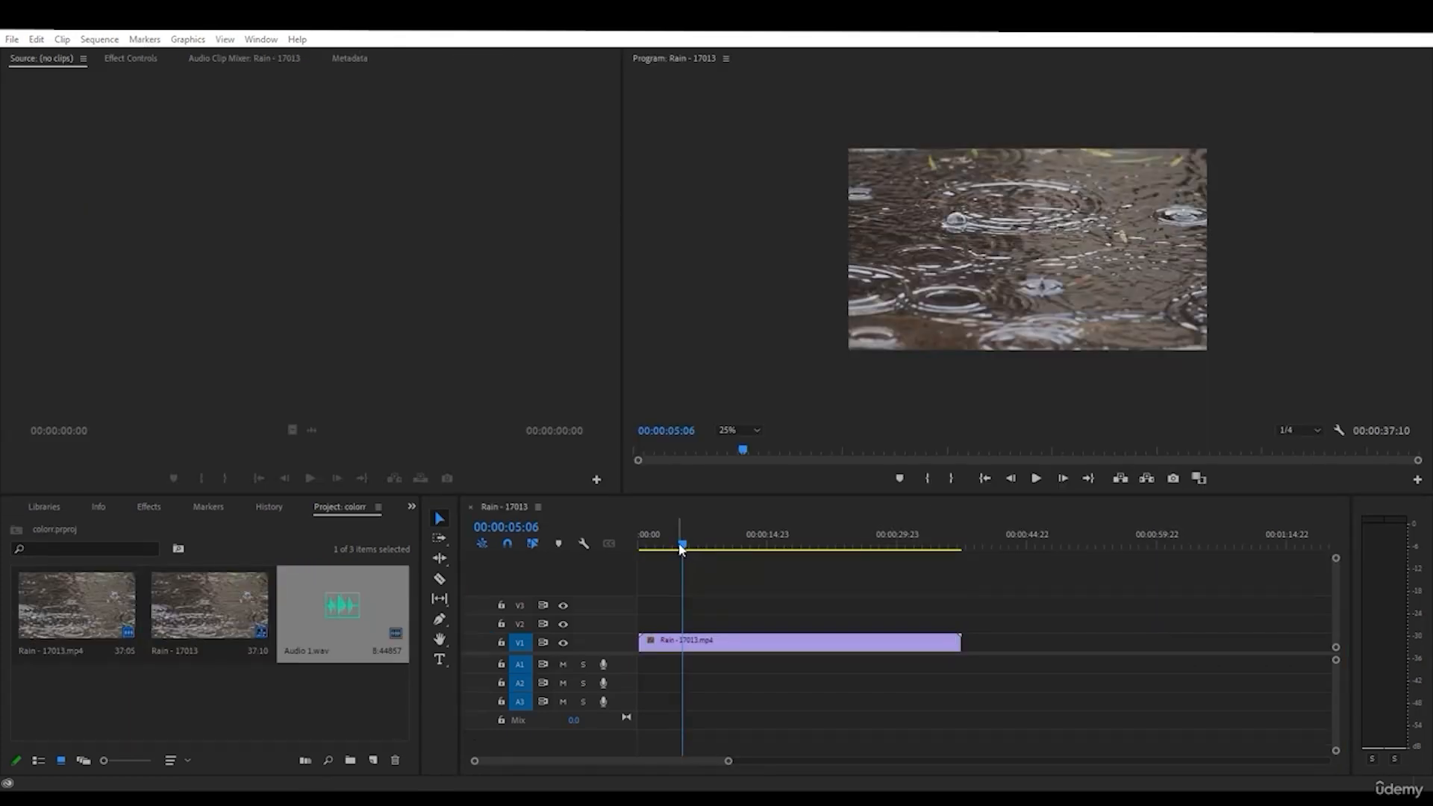
# - Record a voice-over of about 5 seconds on track A1 from the start of the Rain - 17013 sequence
pyautogui.click(681, 549)
pyautogui.moveTo(680, 551); pyautogui.dragTo(636, 537)
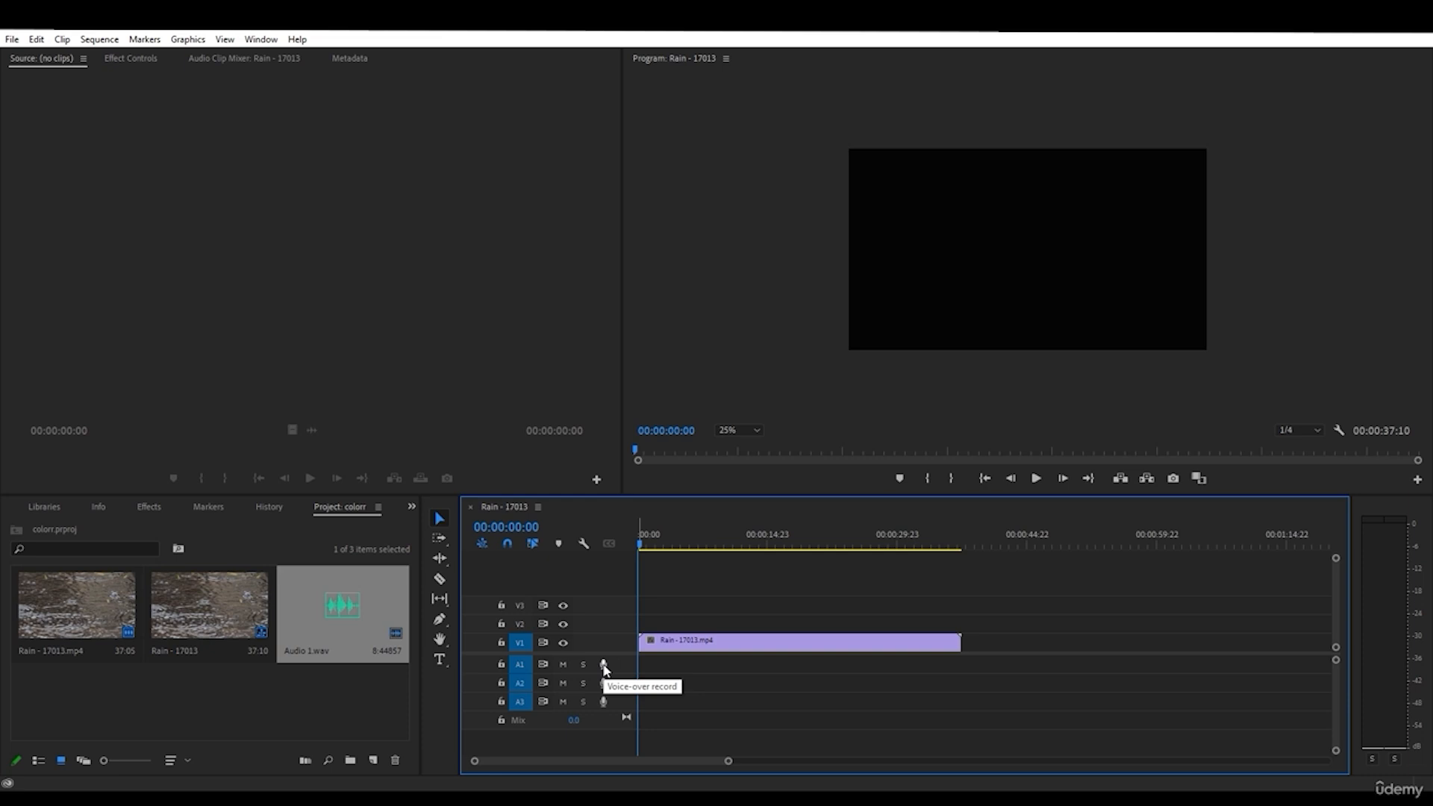
pyautogui.click(603, 665)
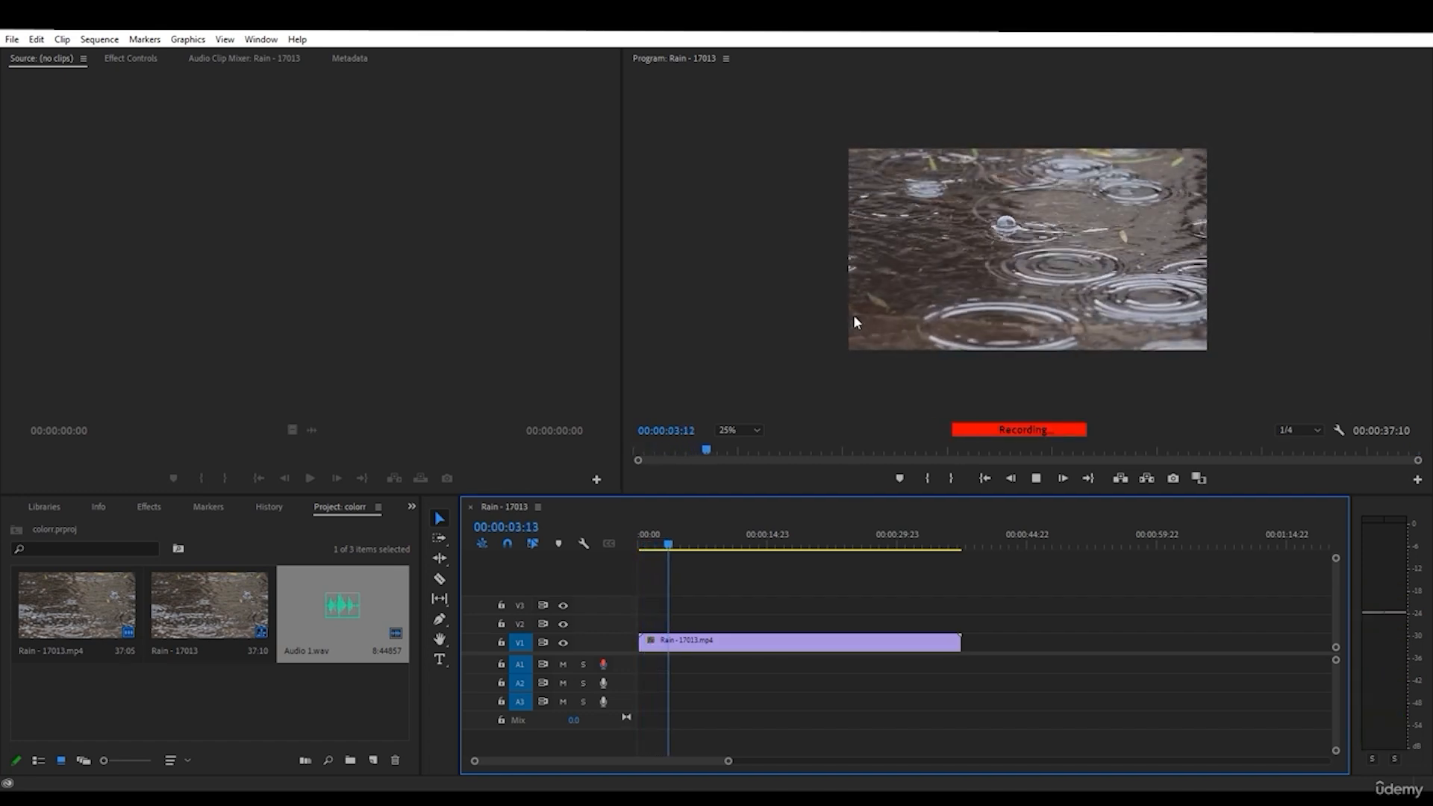
pyautogui.click(603, 664)
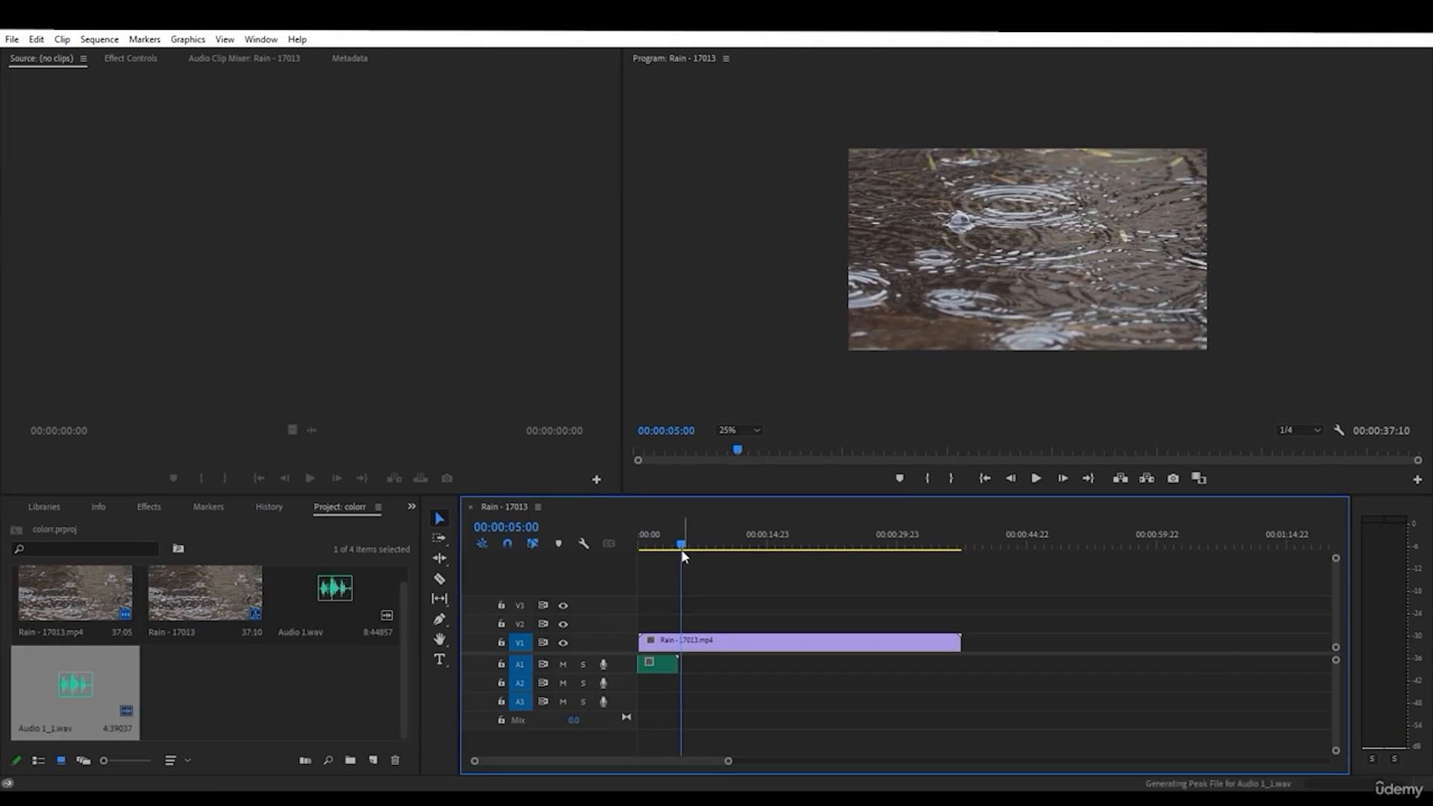
# - Enlarge track A1 to show the recorded voice-over's waveform and lower the clip's volume line
pyautogui.moveTo(682, 556); pyautogui.dragTo(650, 556)
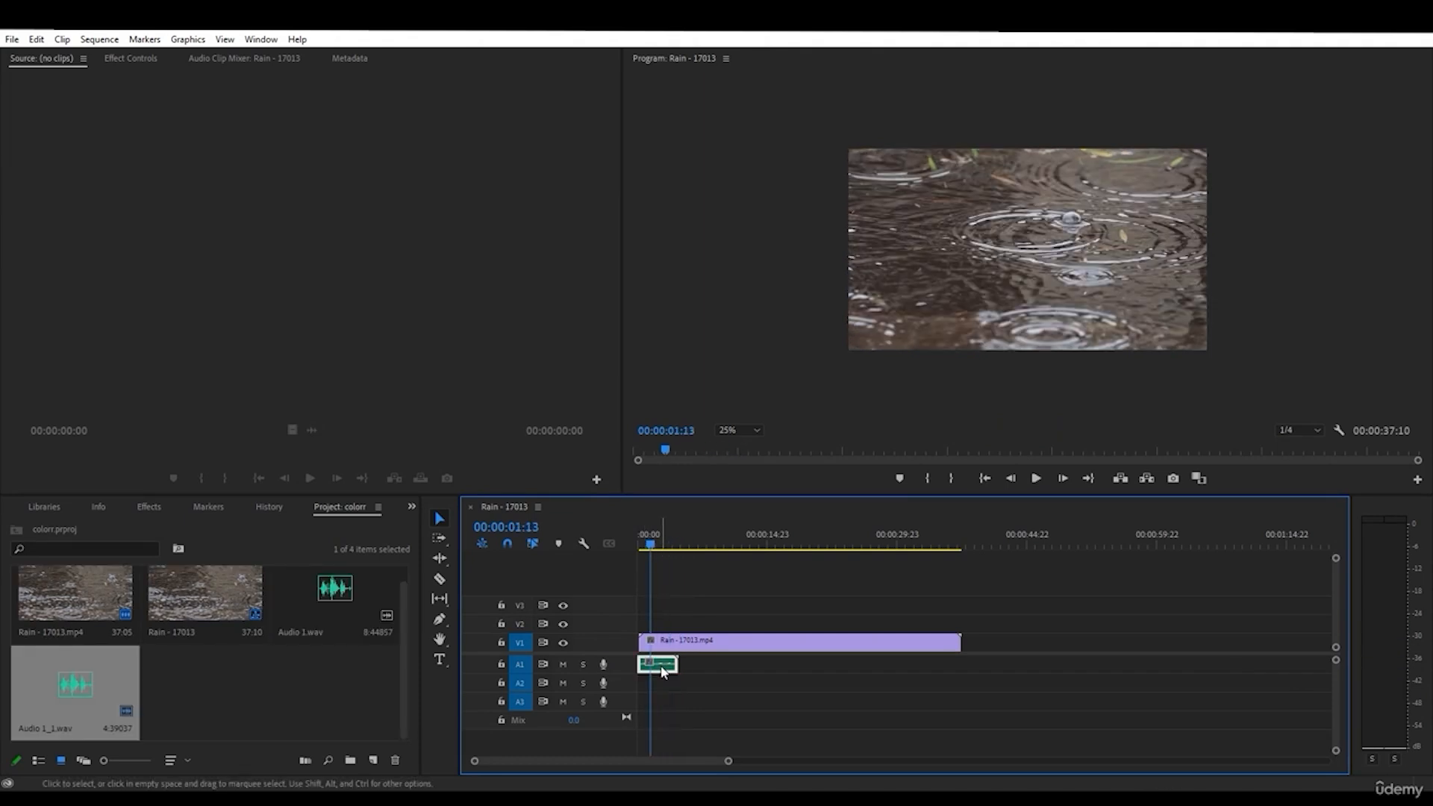
pyautogui.doubleClick(621, 665)
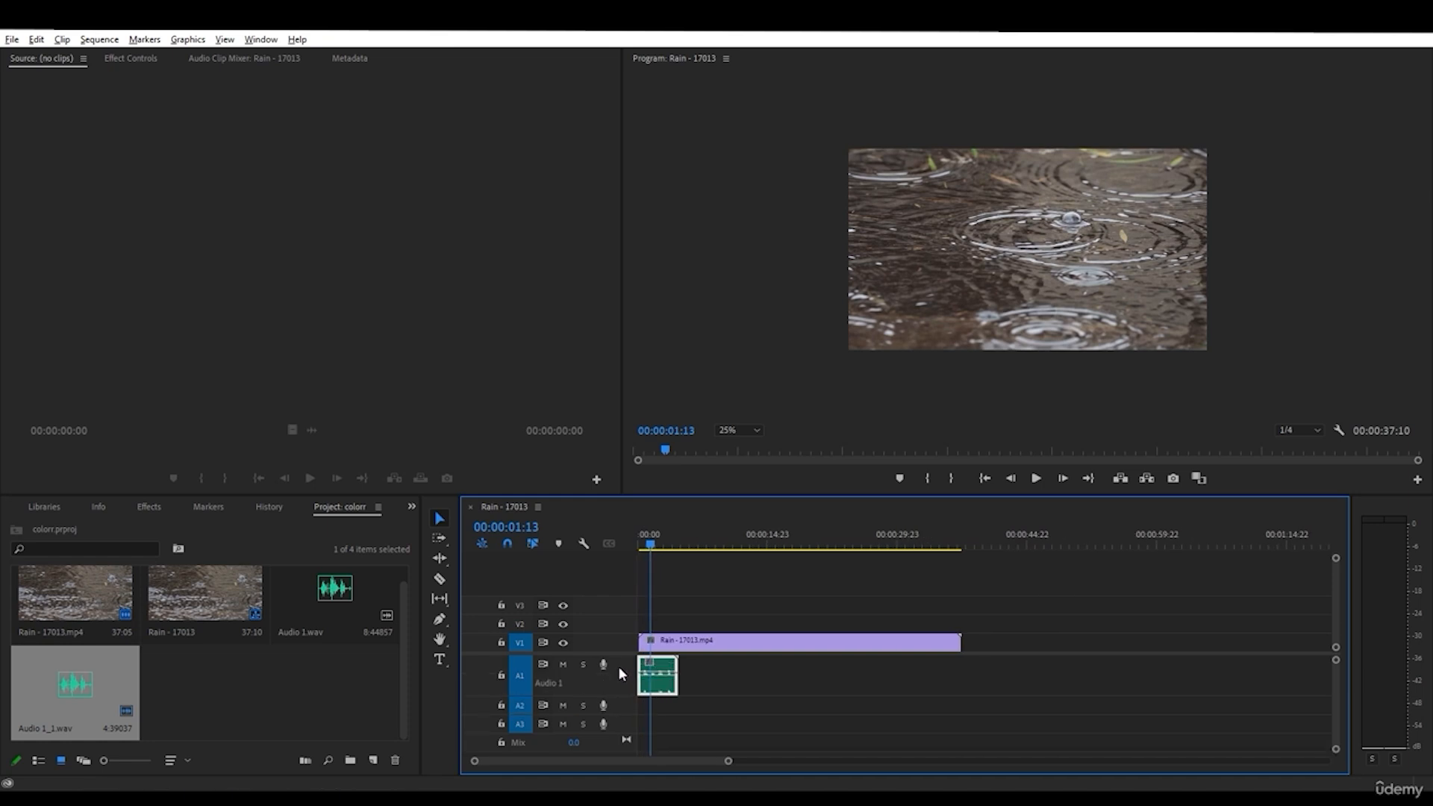
pyautogui.scroll(10, 619, 675)
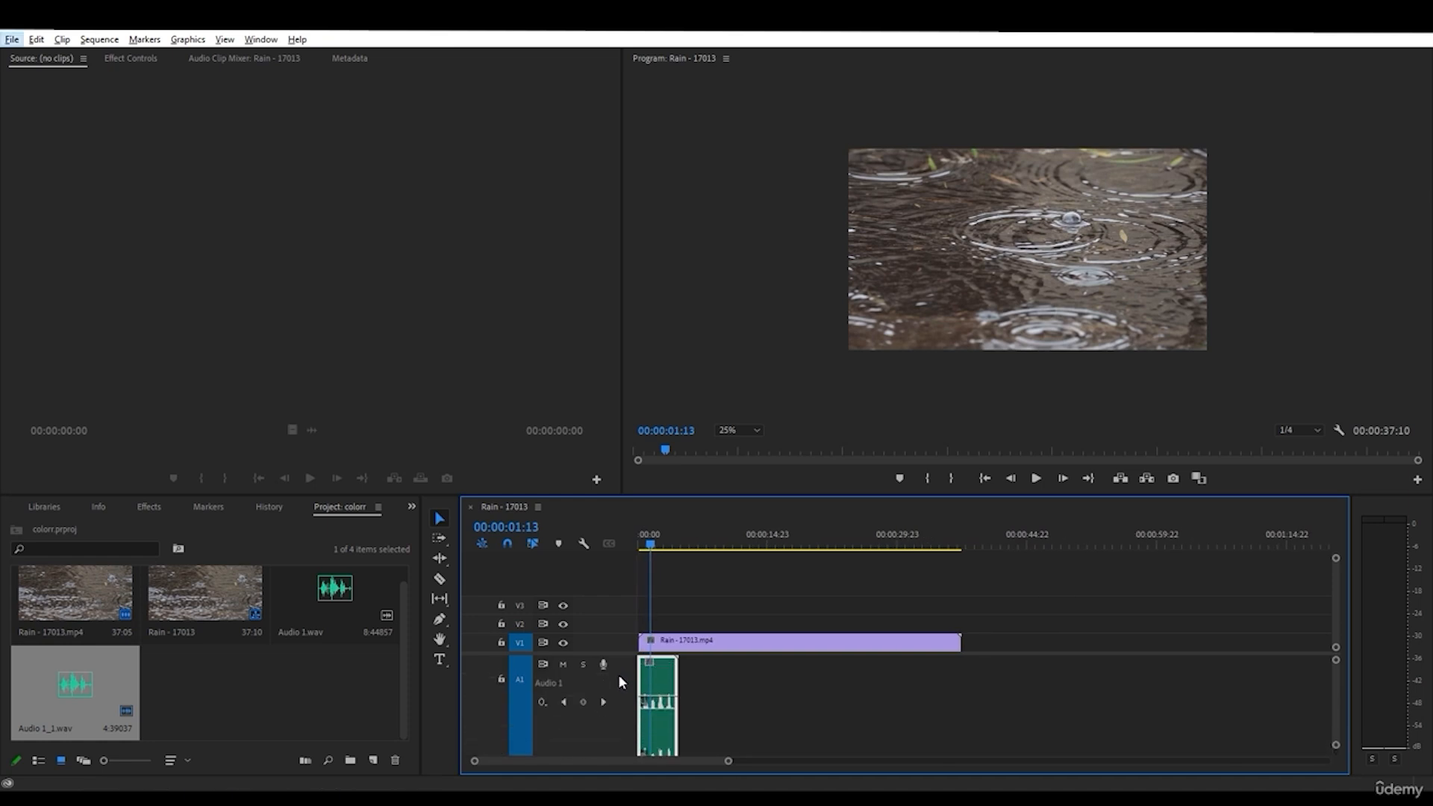
pyautogui.moveTo(1334, 697); pyautogui.dragTo(1339, 718)
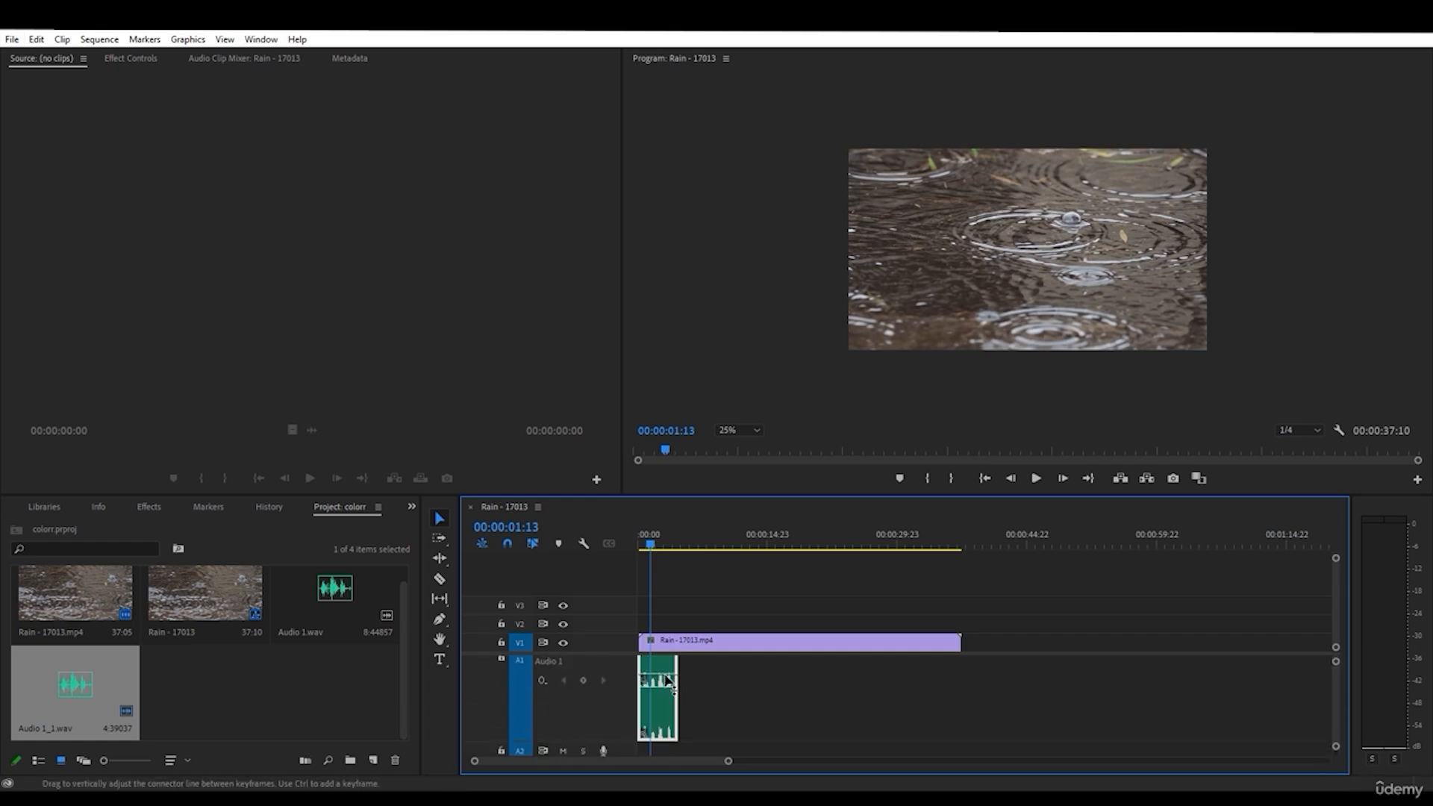
pyautogui.moveTo(667, 678); pyautogui.dragTo(666, 715)
pyautogui.click(1011, 478)
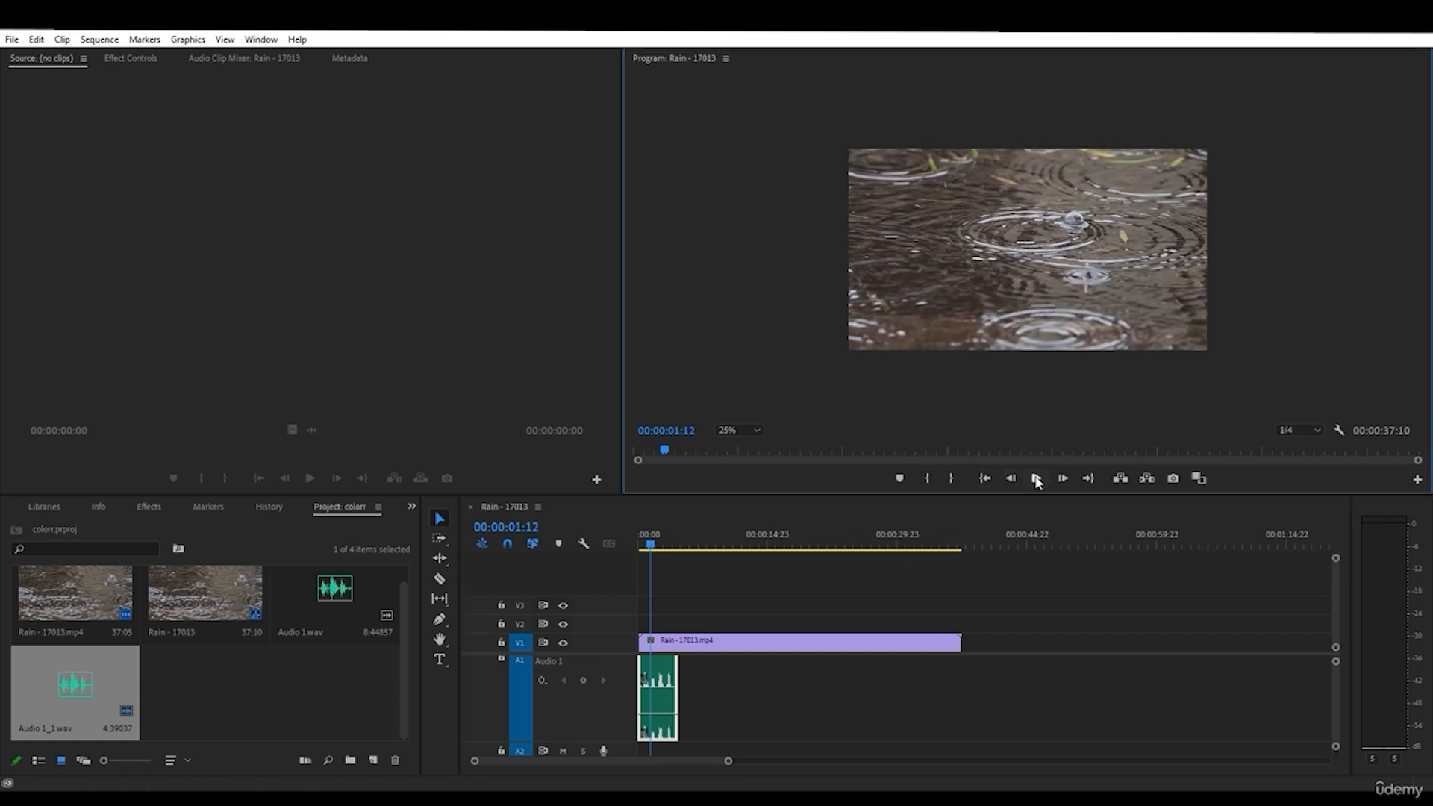
# - Play the Rain - 17013 sequence briefly and open the voice-over clip's Volume and Channel Volume settings
pyautogui.click(1036, 478)
pyautogui.press('space')
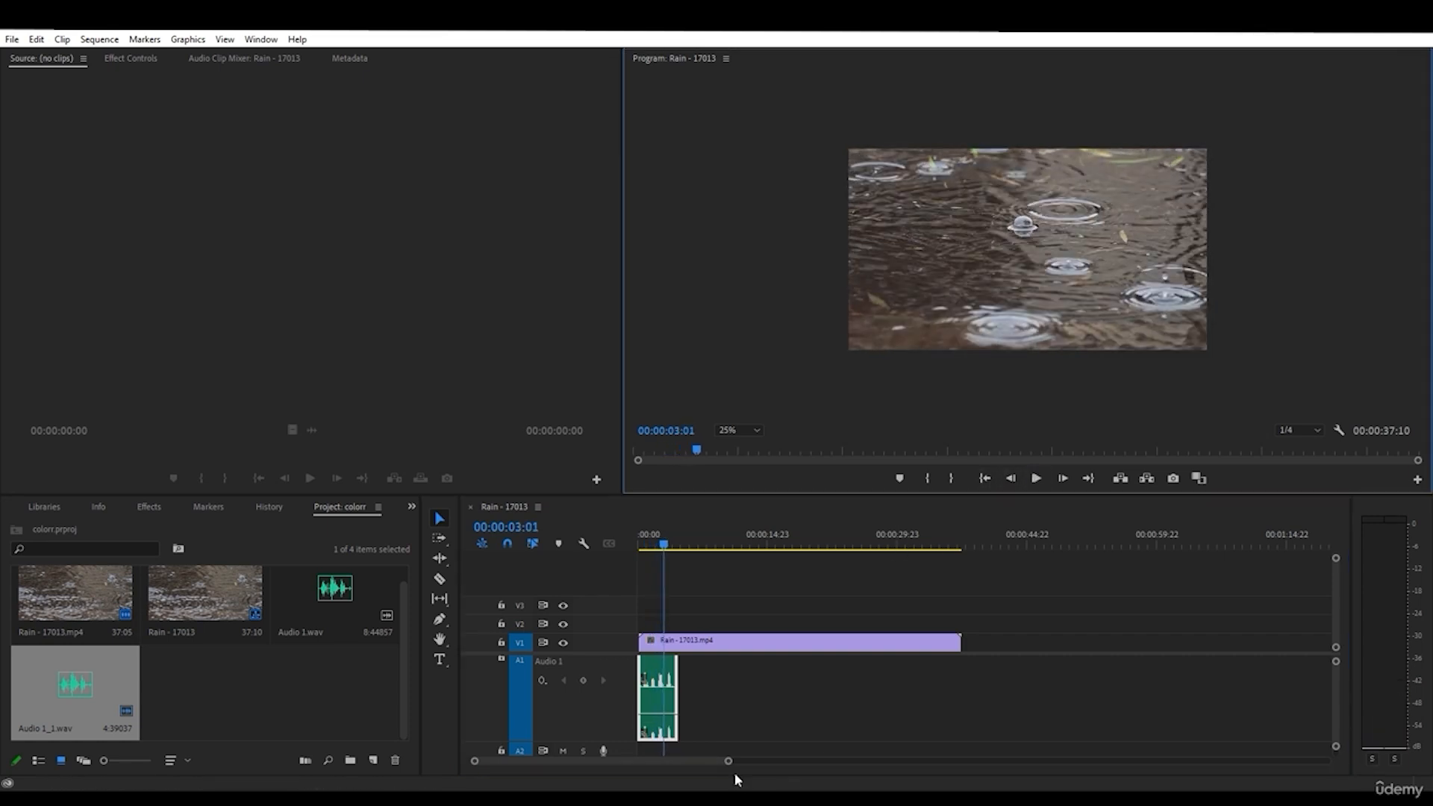
pyautogui.doubleClick(658, 713)
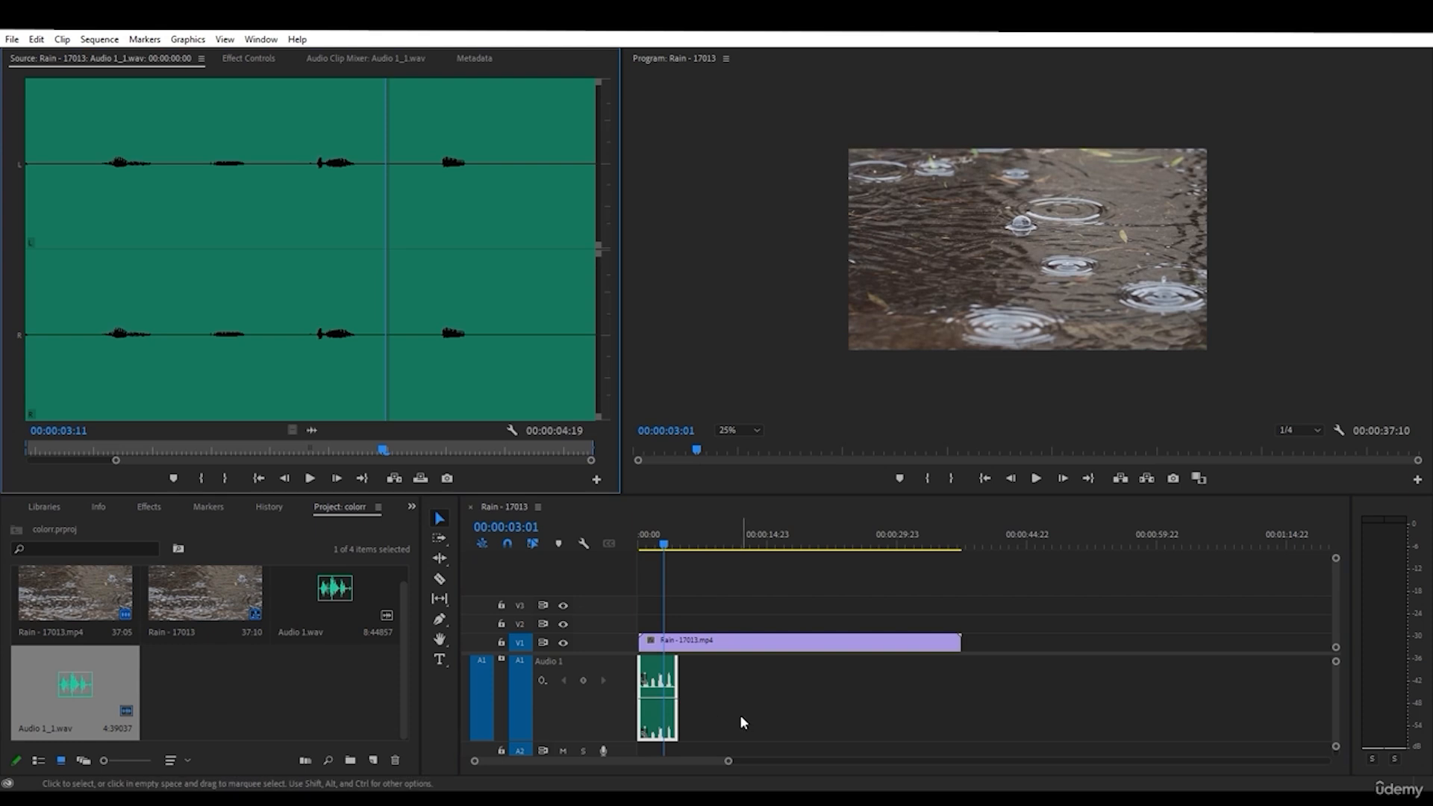
pyautogui.click(236, 62)
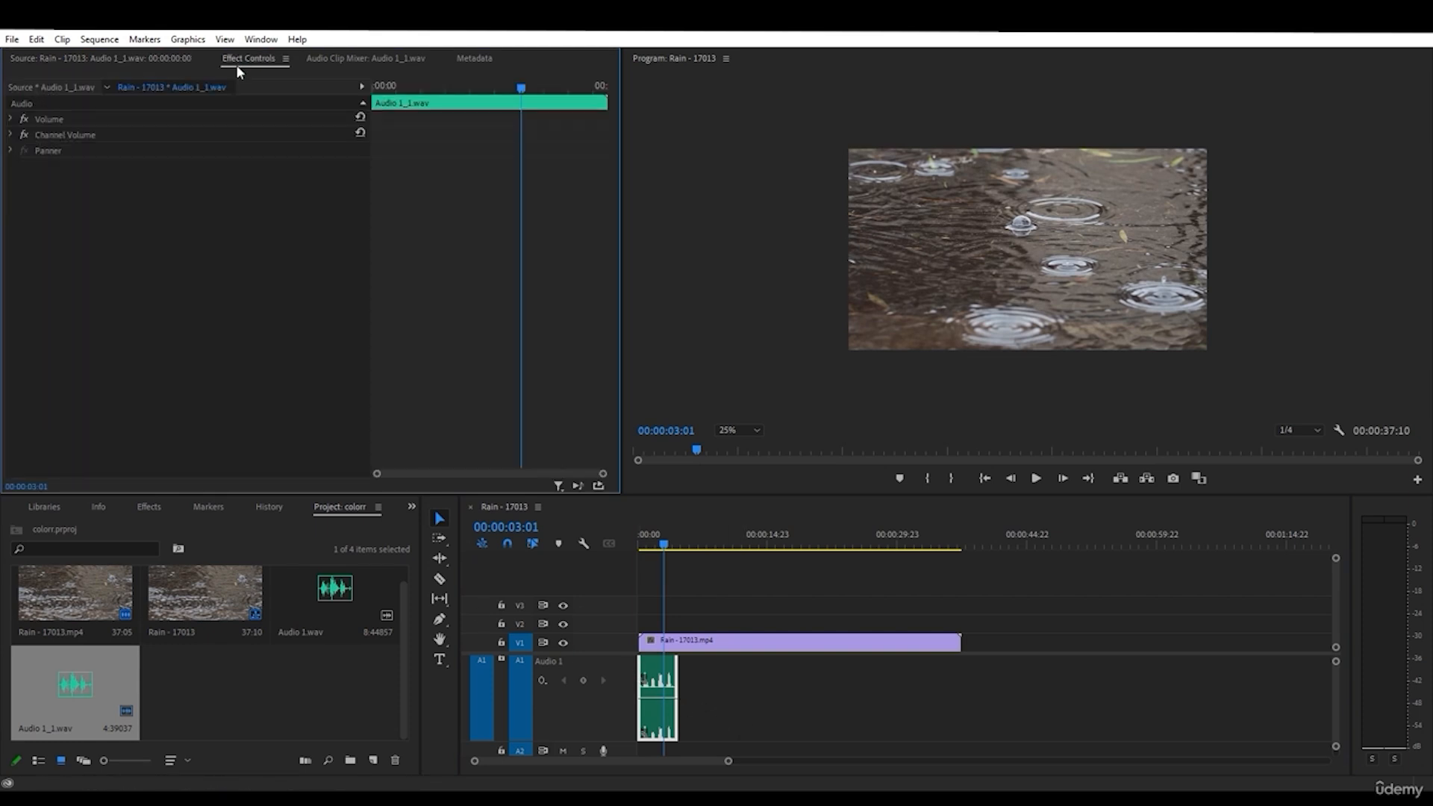
pyautogui.click(11, 134)
pyautogui.click(11, 119)
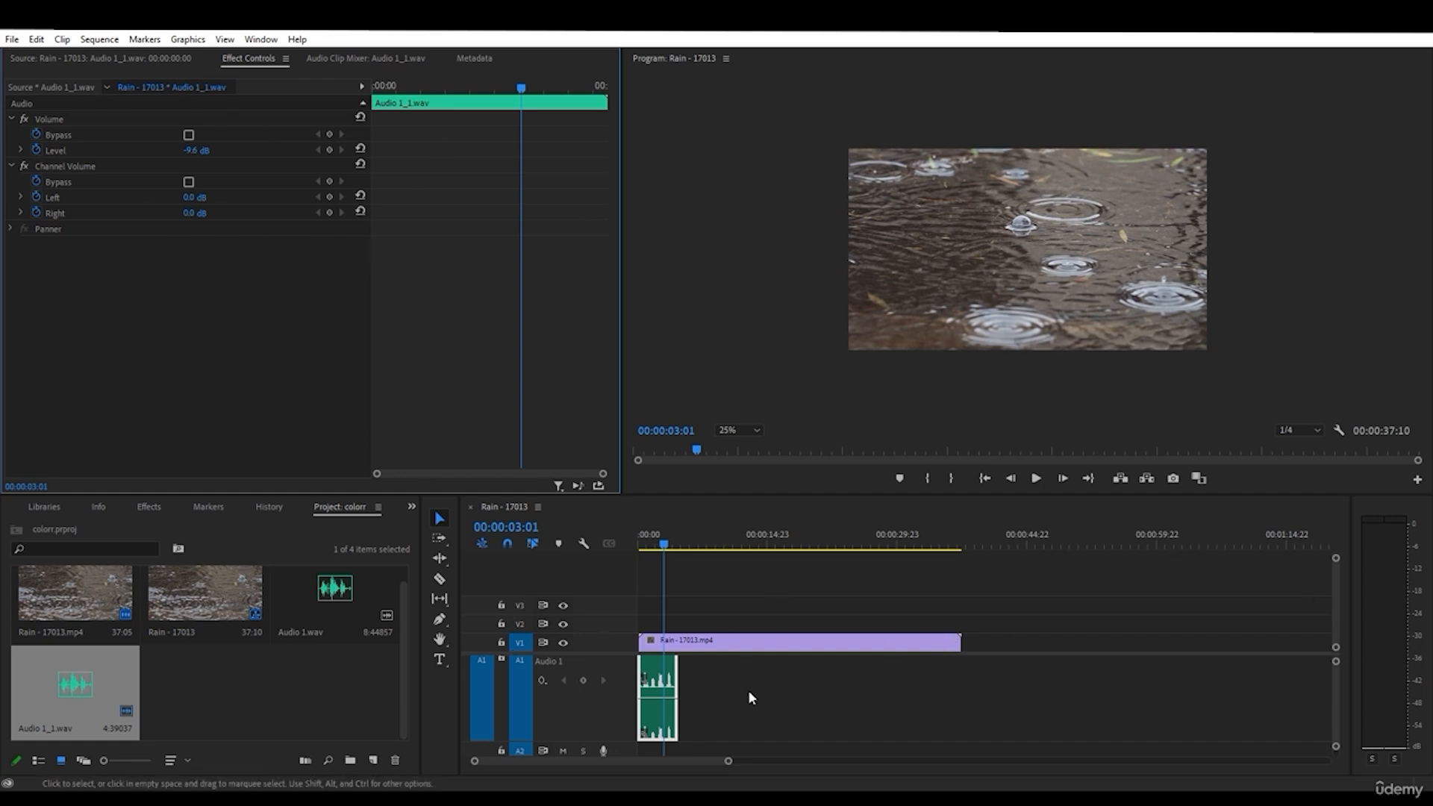
# - Delete the recorded voice-over clip from track A1
pyautogui.moveTo(749, 705); pyautogui.dragTo(669, 711)
pyautogui.press('Delete')
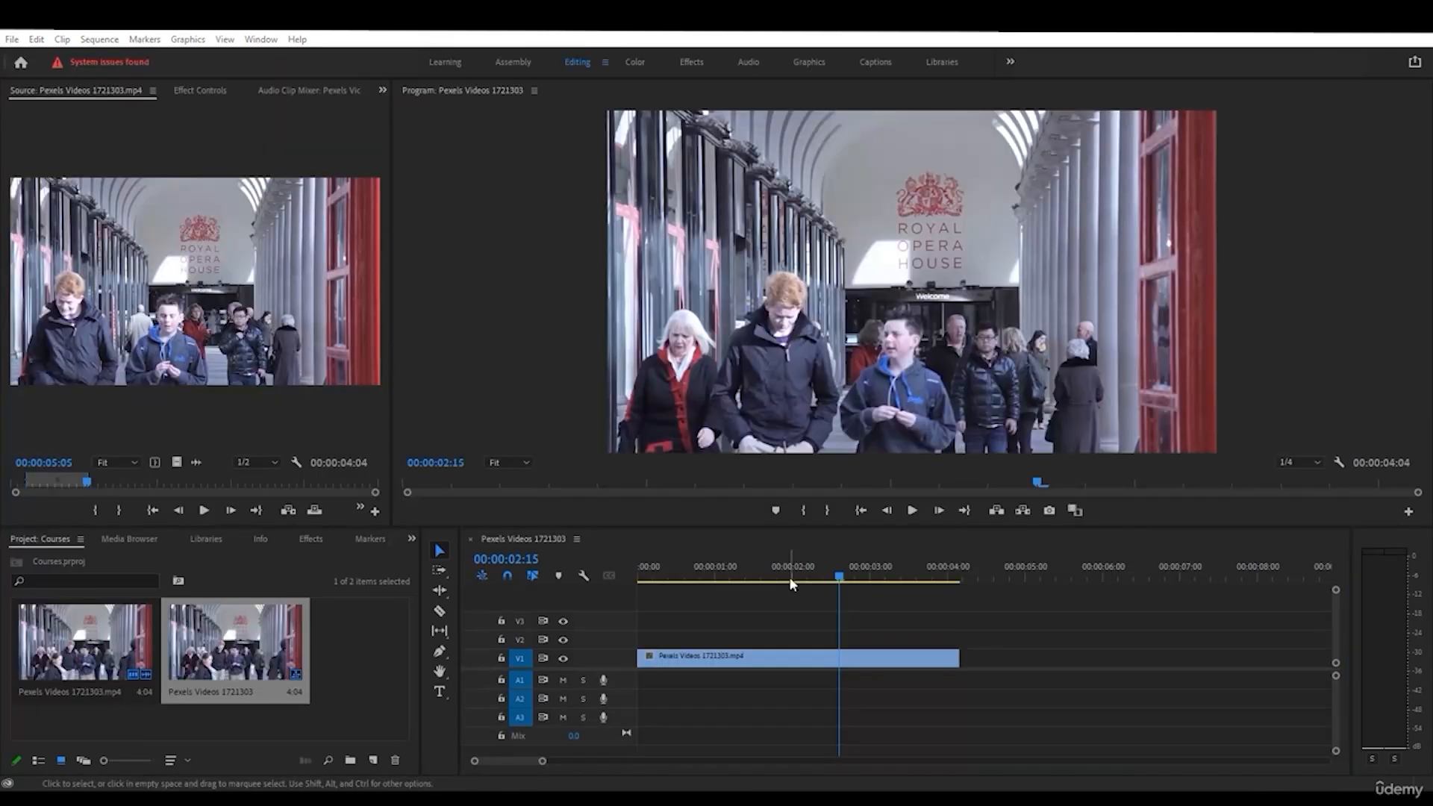
# - Review the street clip in the Pexels Videos 1721303 sequence and create a 1920 x 1080, 25.00 fps adjustment layer with square pixels
pyautogui.click(650, 576)
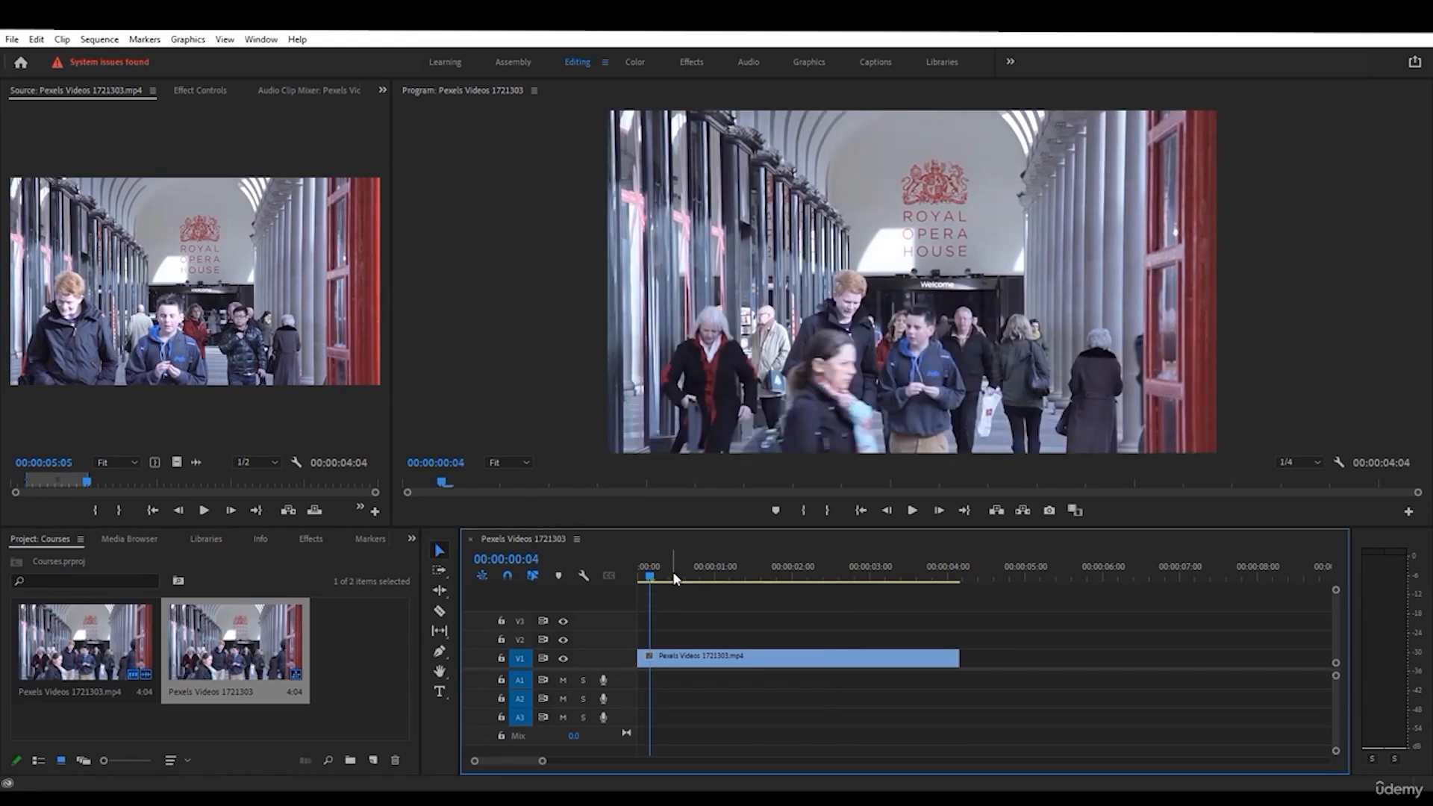
pyautogui.moveTo(675, 579); pyautogui.dragTo(774, 573)
pyautogui.click(703, 656)
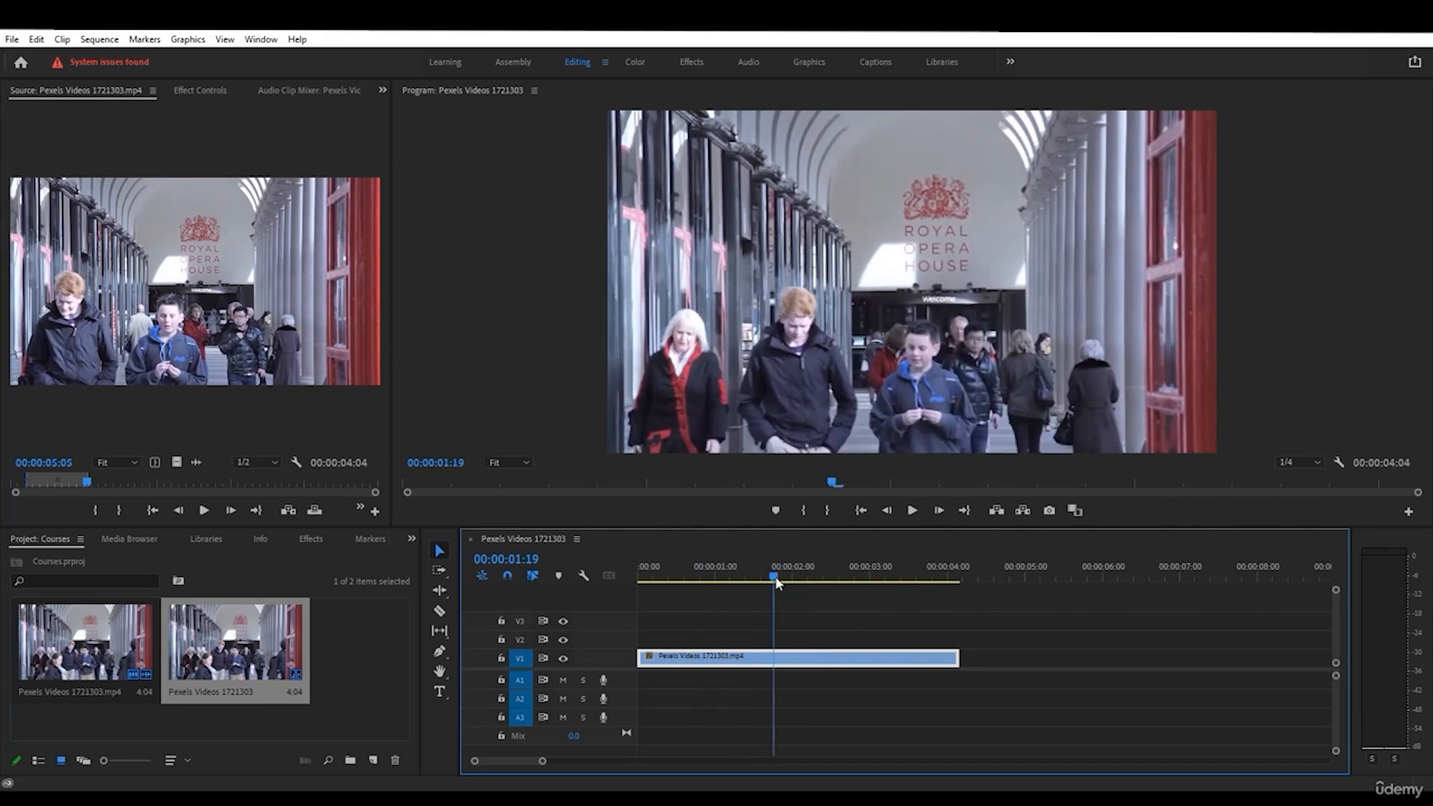
pyautogui.click(301, 540)
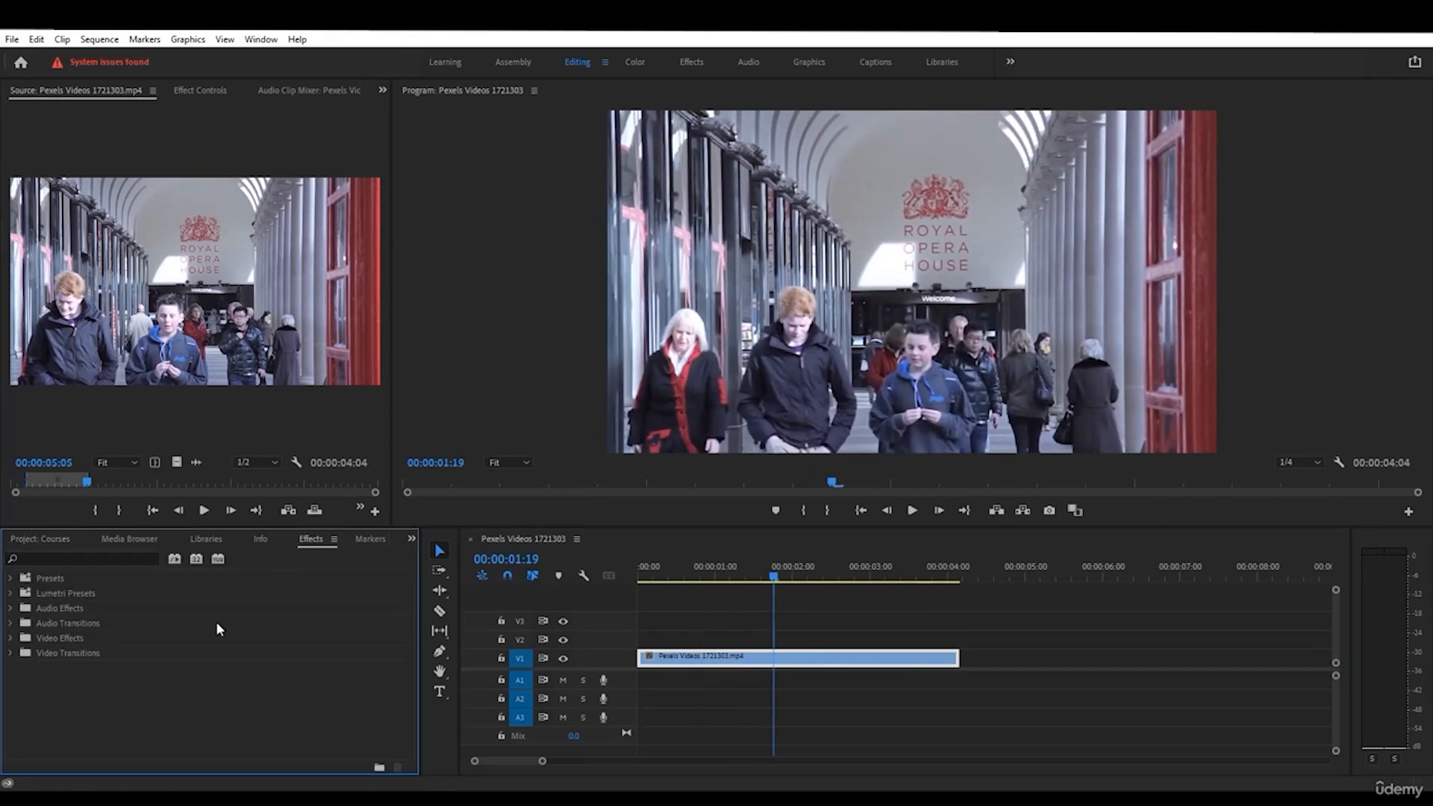
pyautogui.click(34, 541)
pyautogui.click(373, 761)
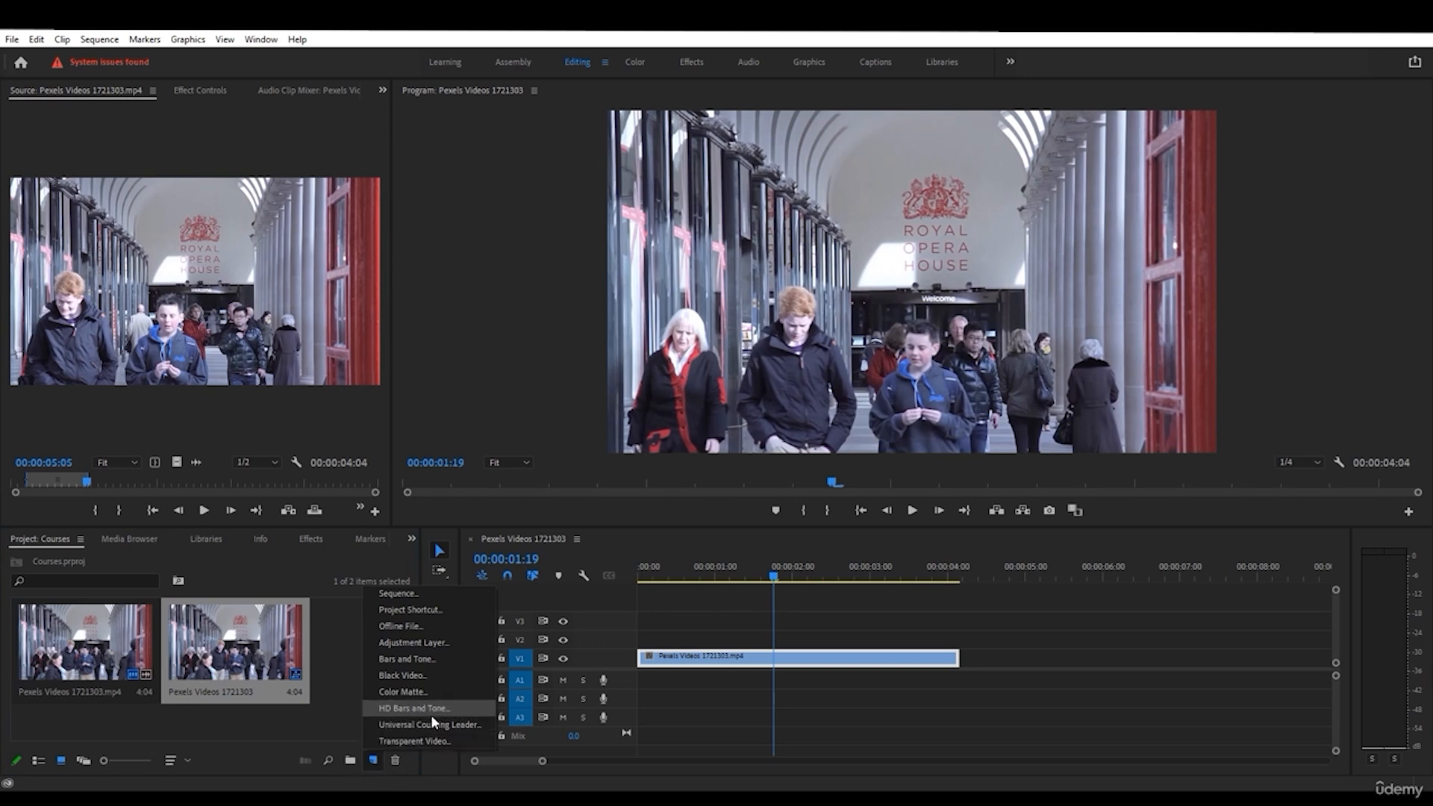
pyautogui.click(424, 644)
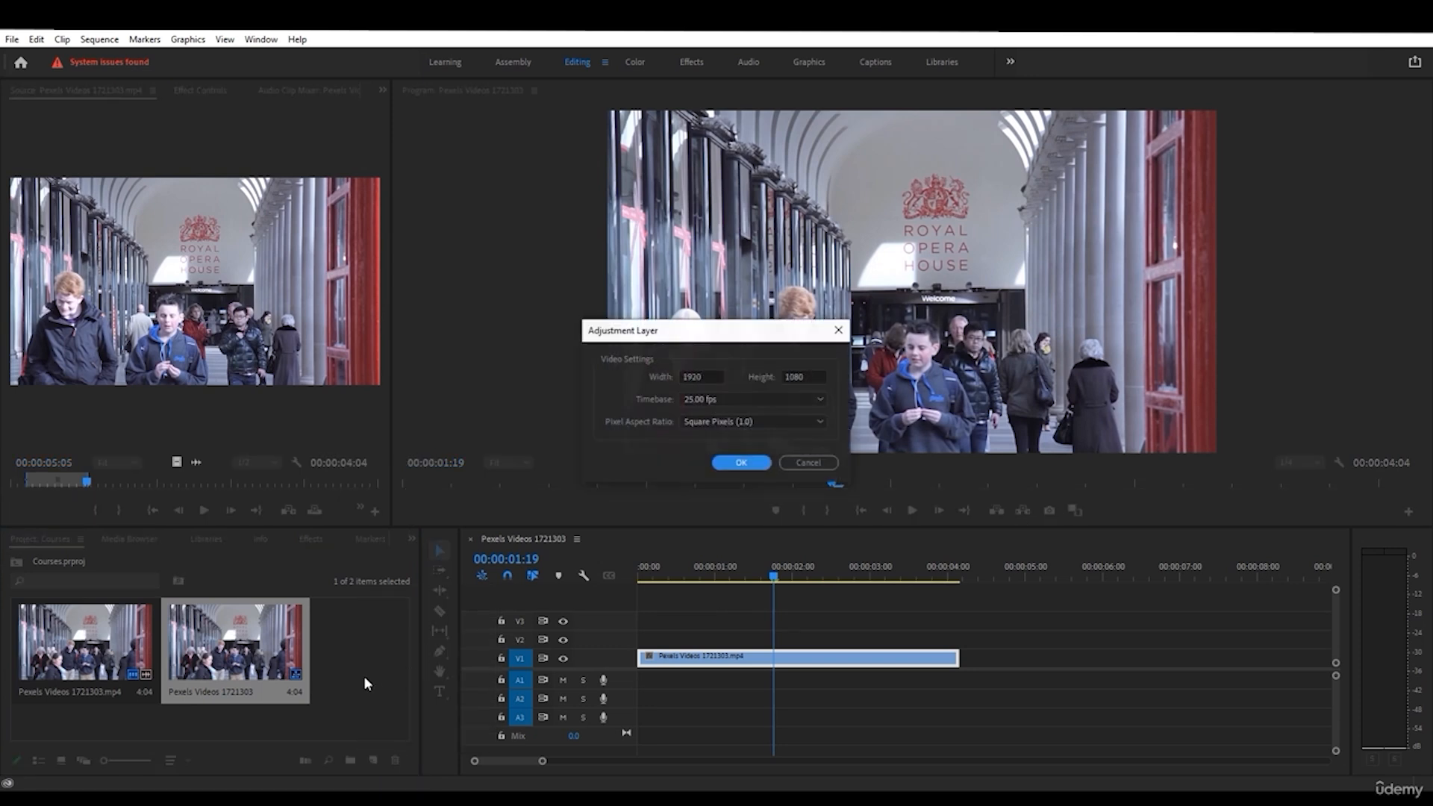
pyautogui.click(741, 463)
# - Place the adjustment layer on V2 above the street clip and trim it to the clip's end
pyautogui.moveTo(332, 646); pyautogui.dragTo(646, 643)
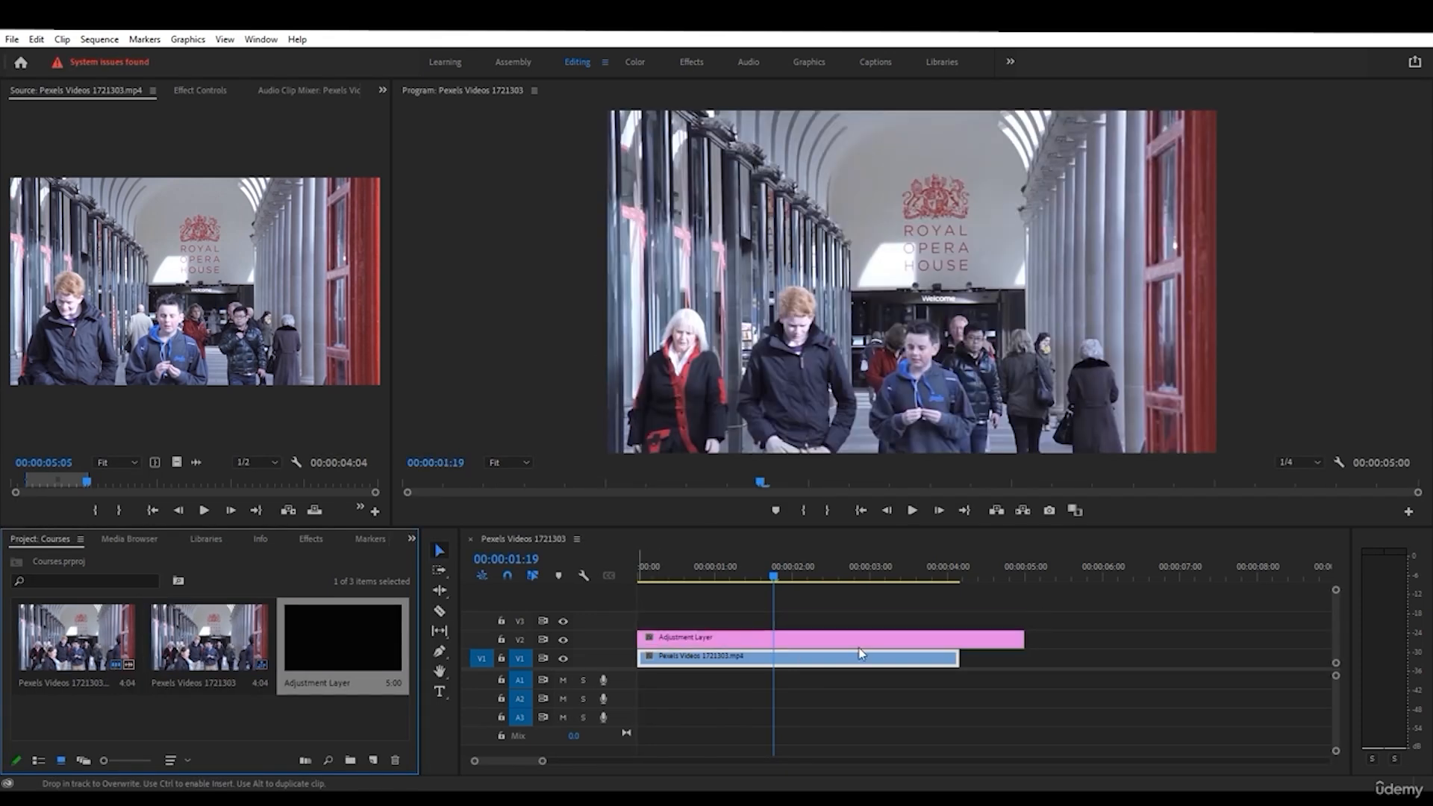
pyautogui.moveTo(1027, 641); pyautogui.dragTo(960, 644)
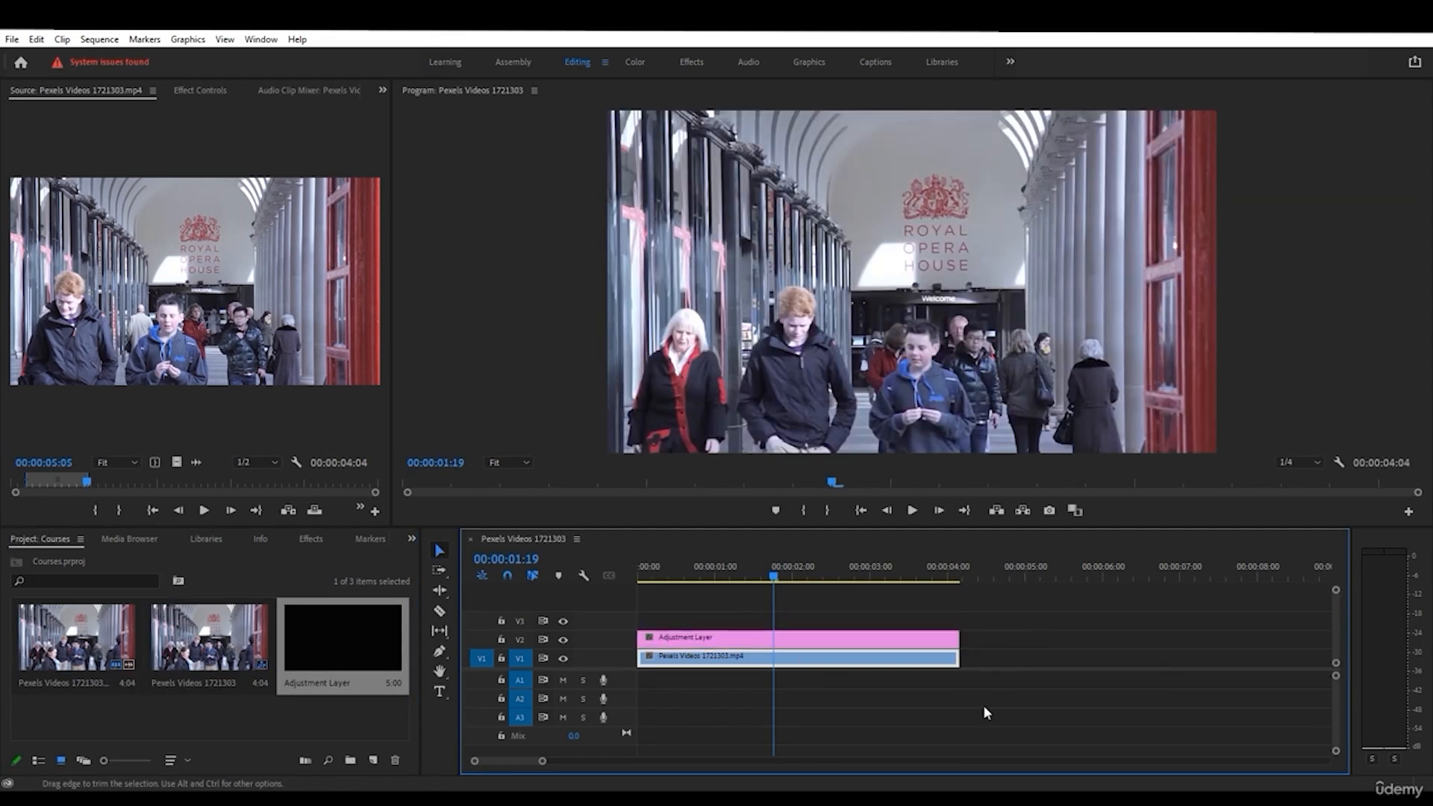
pyautogui.moveTo(791, 579); pyautogui.dragTo(678, 576)
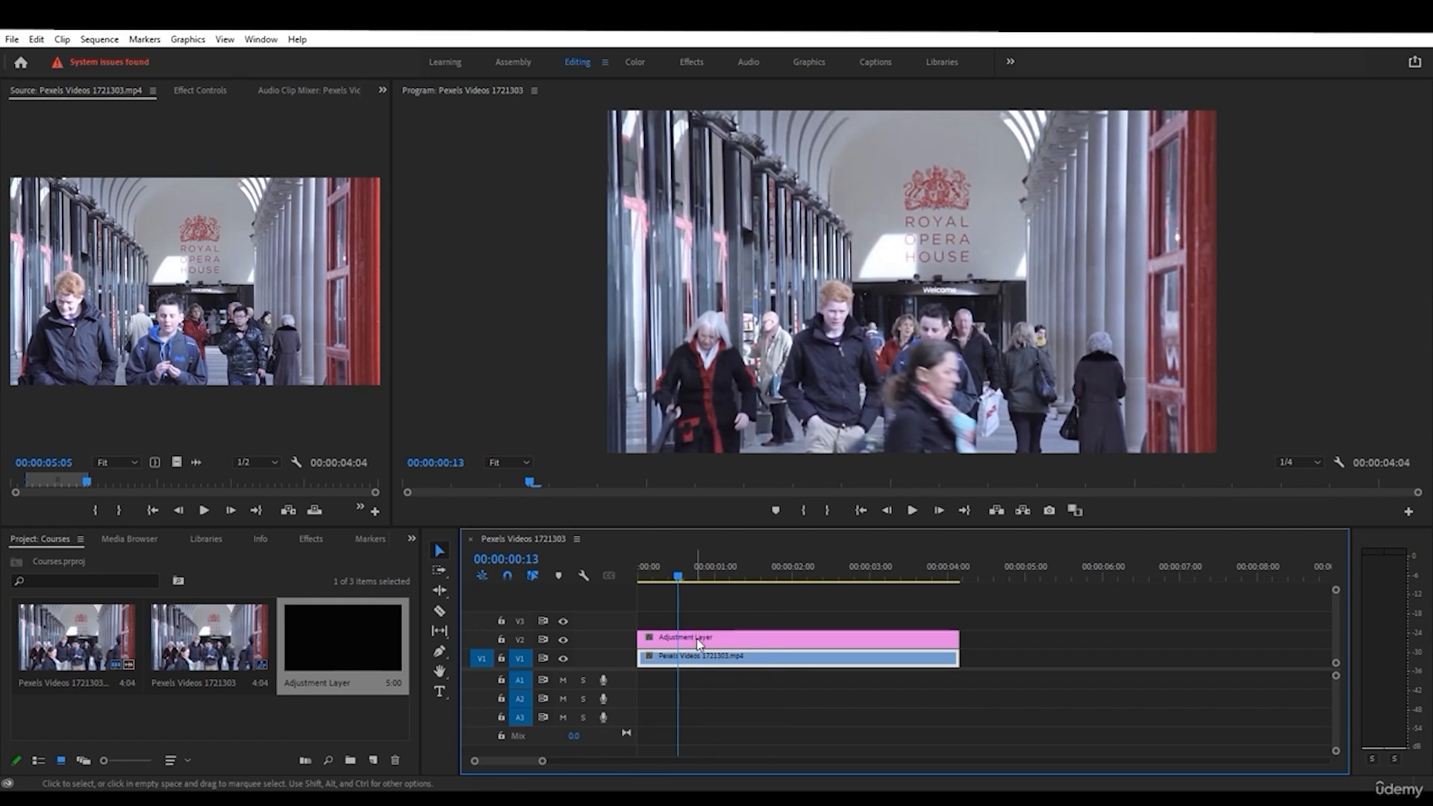
pyautogui.click(674, 594)
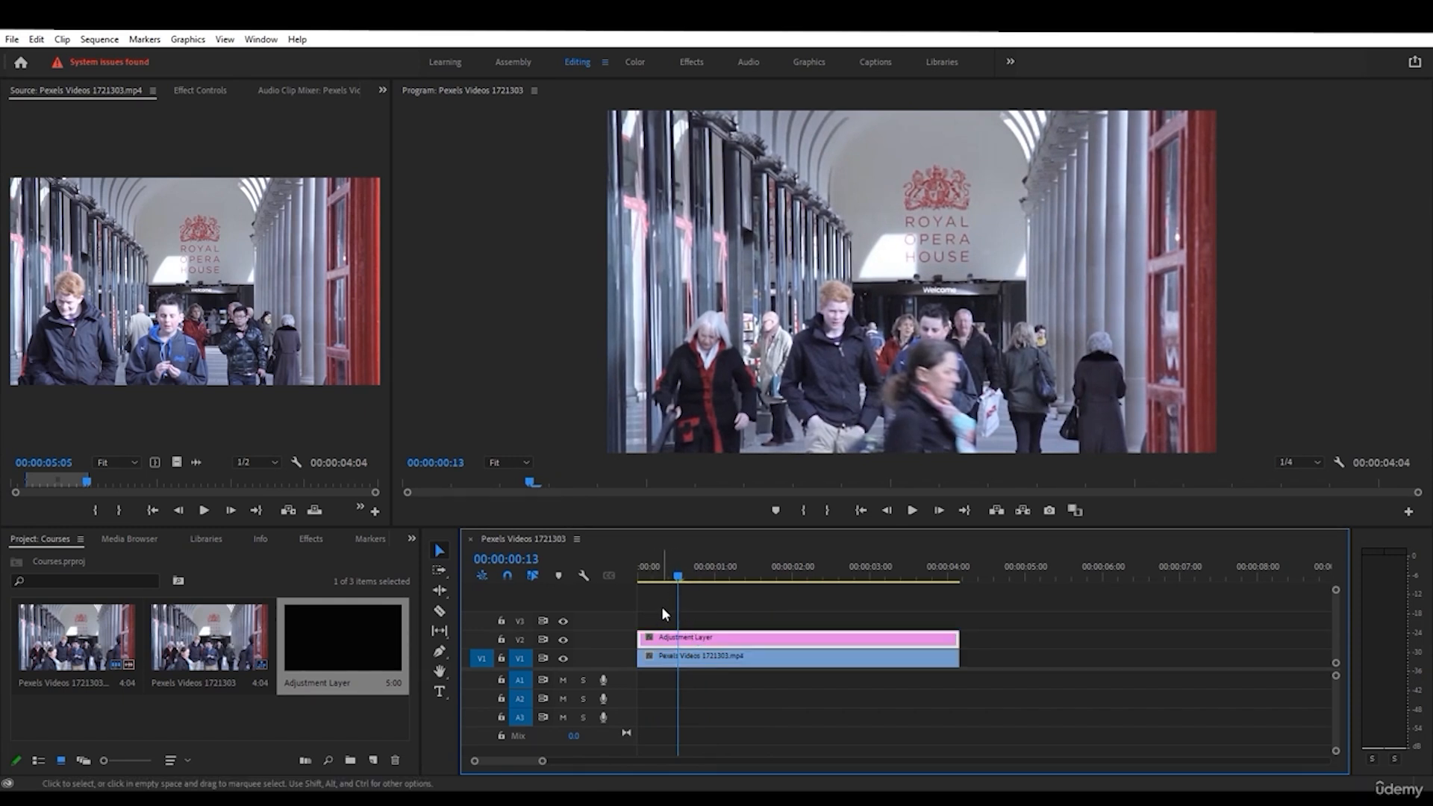
pyautogui.click(679, 659)
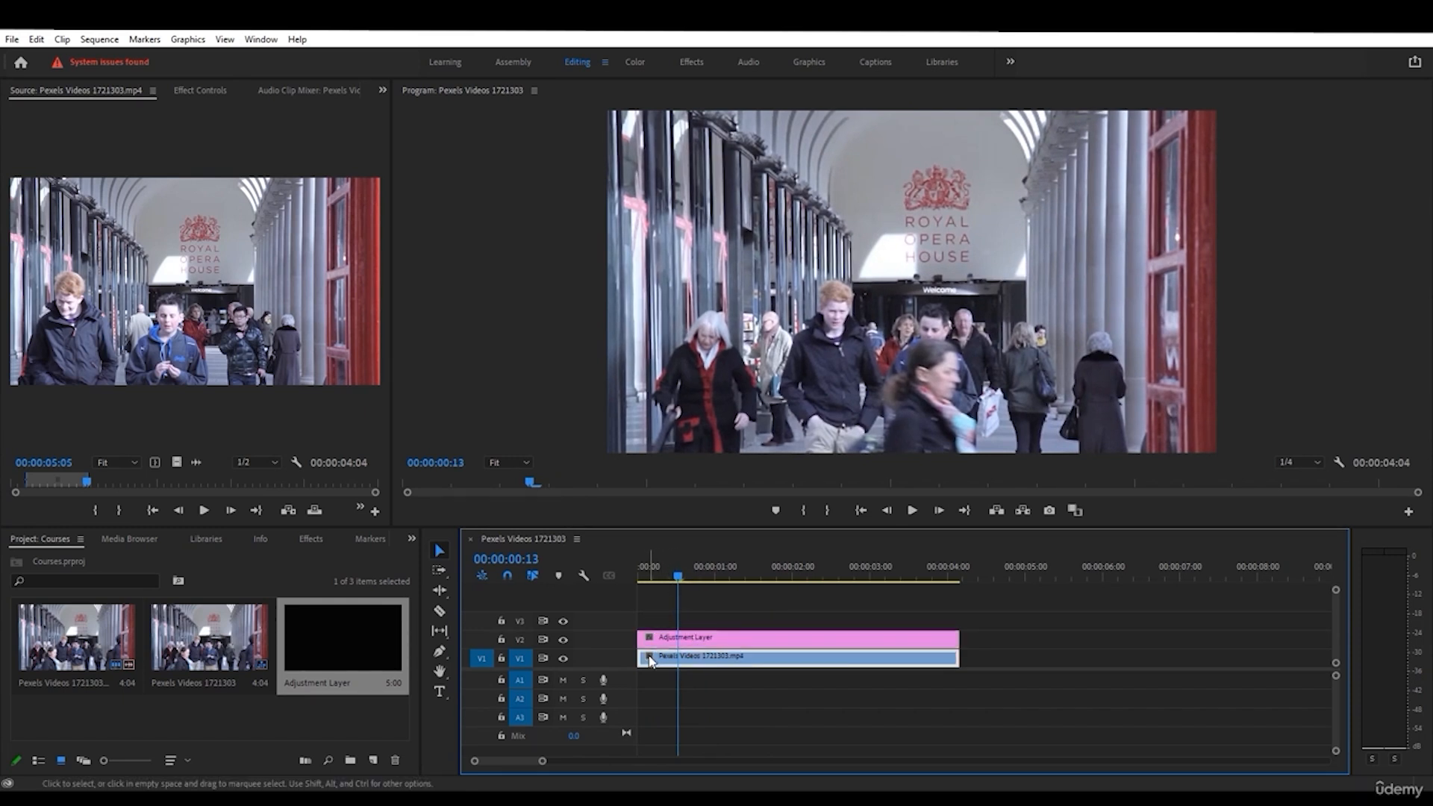
pyautogui.click(688, 639)
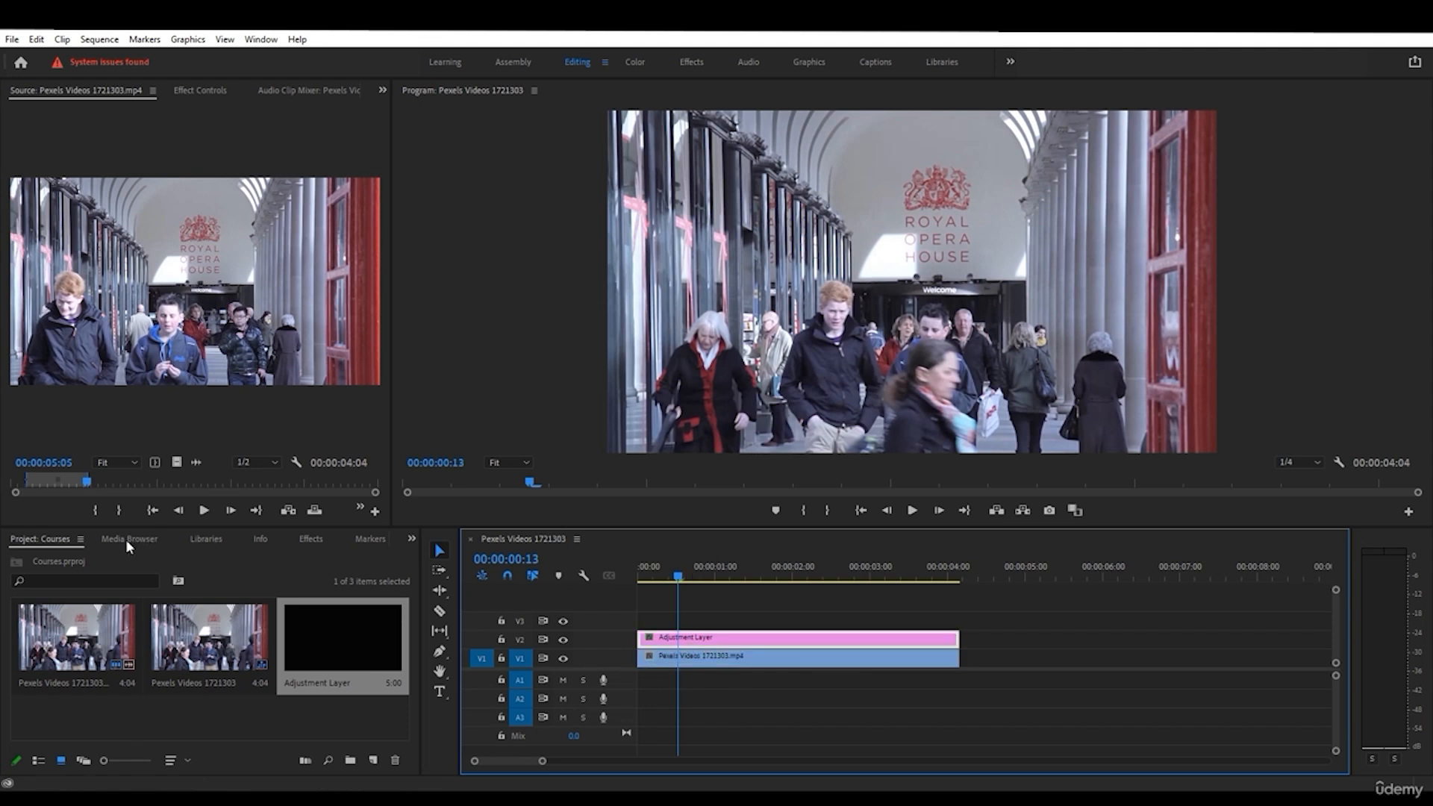
# - Apply Gaussian Blur to the adjustment layer and set its Blurriness to 80
pyautogui.click(308, 540)
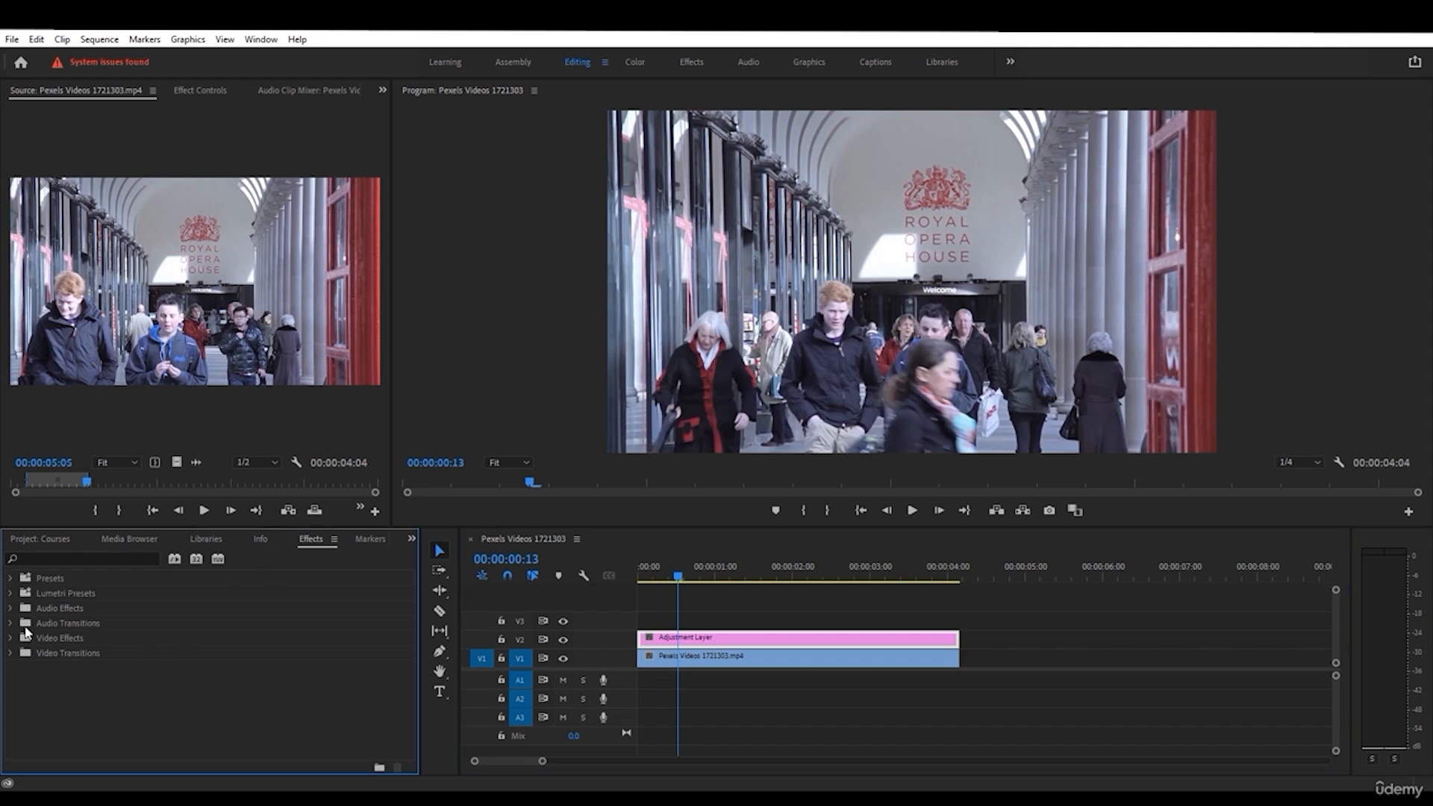
pyautogui.click(10, 638)
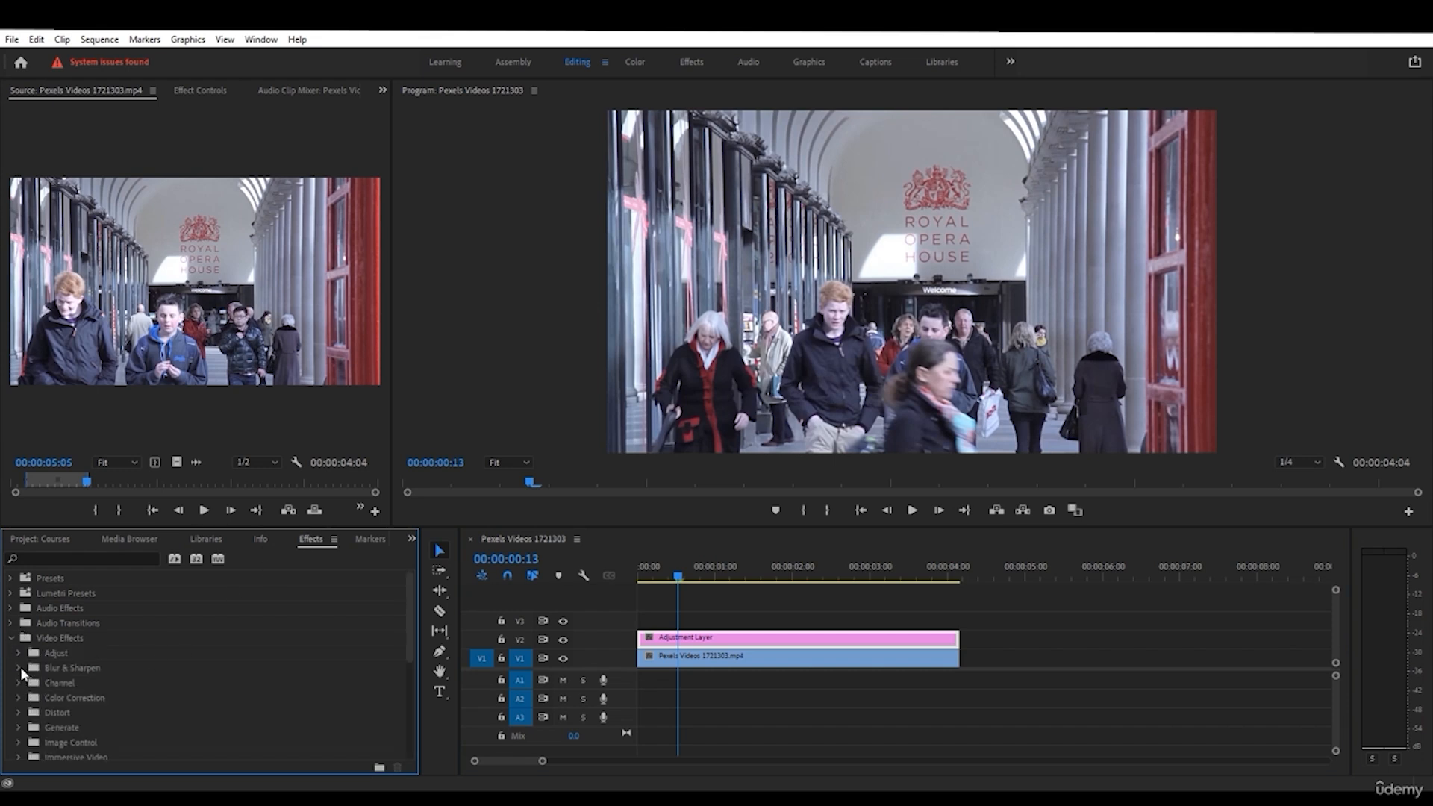
pyautogui.click(20, 669)
pyautogui.click(73, 713)
pyautogui.moveTo(73, 713); pyautogui.dragTo(672, 640)
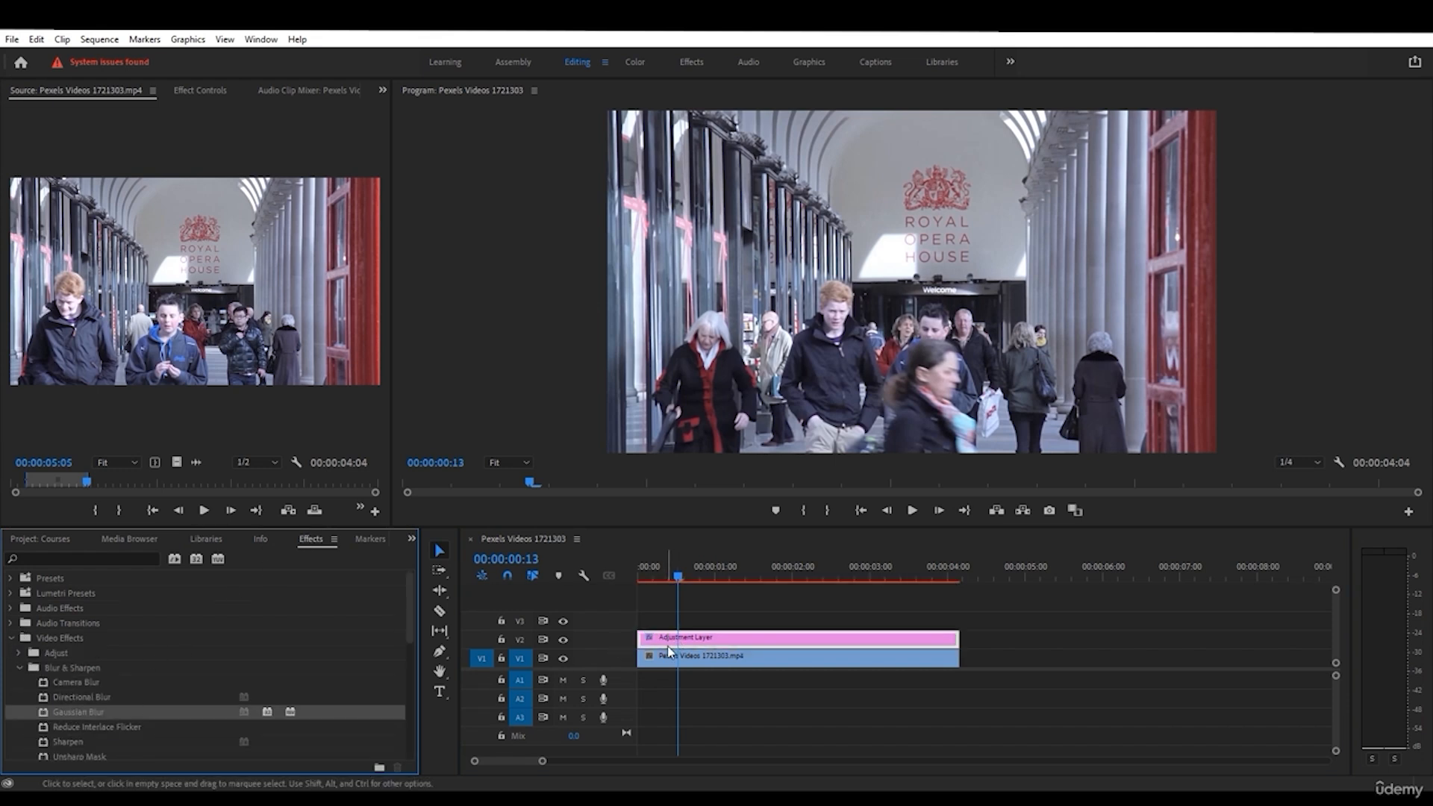
pyautogui.click(190, 90)
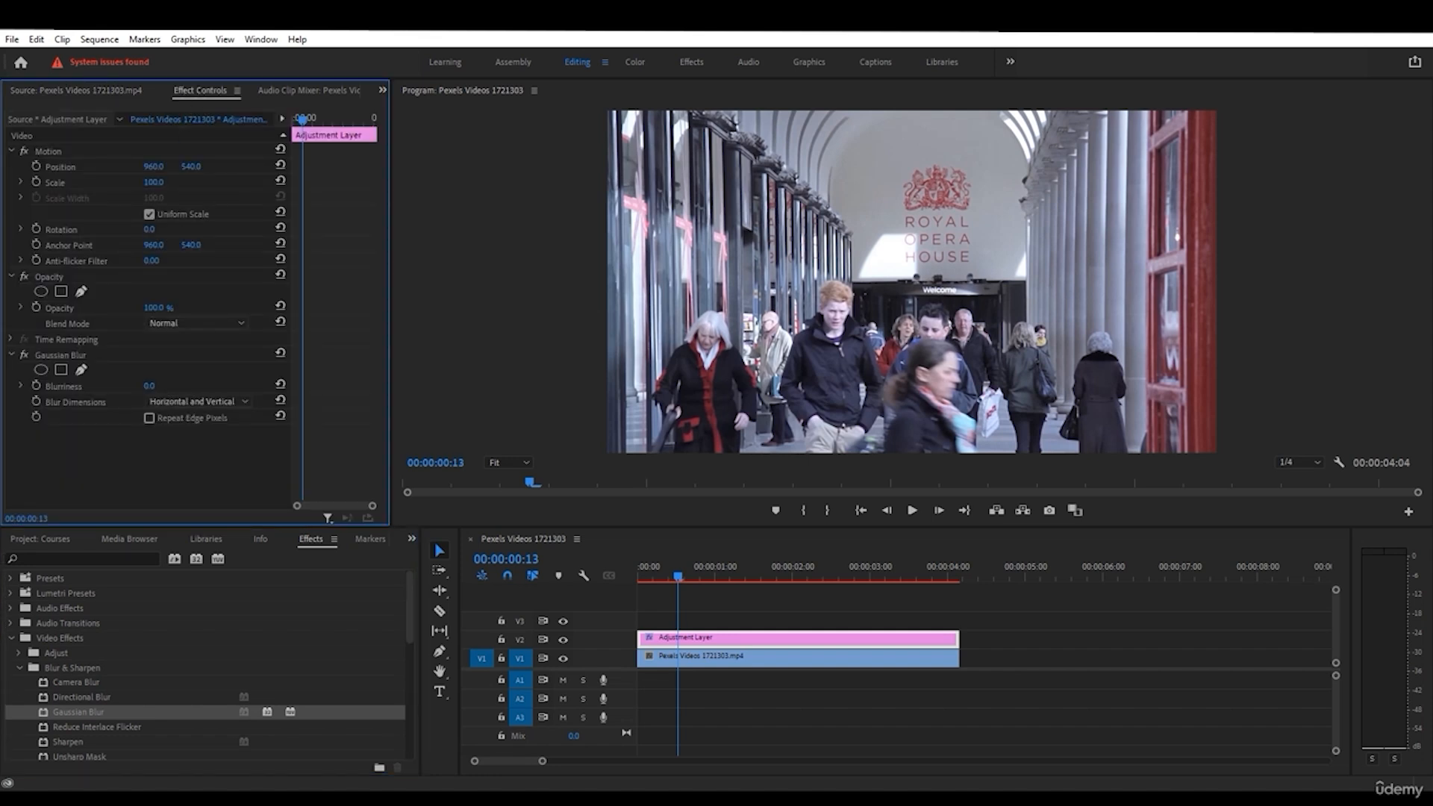
pyautogui.click(151, 386)
pyautogui.click(173, 394)
pyautogui.moveTo(152, 386); pyautogui.dragTo(212, 386)
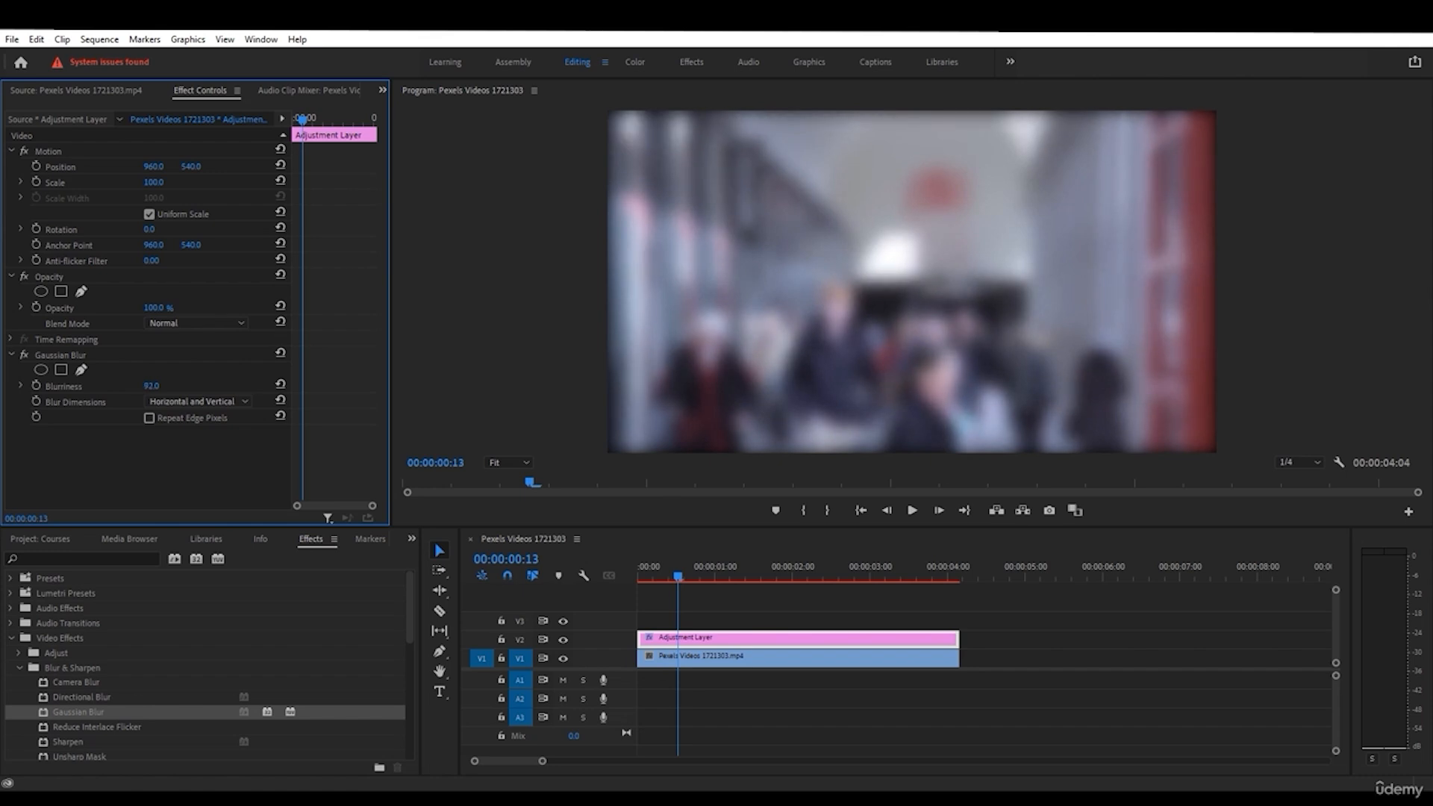
# - Shift the adjustment layer about 0.9 seconds later on V2 and enable Repeat Edge Pixels for its Gaussian Blur
pyautogui.click(684, 644)
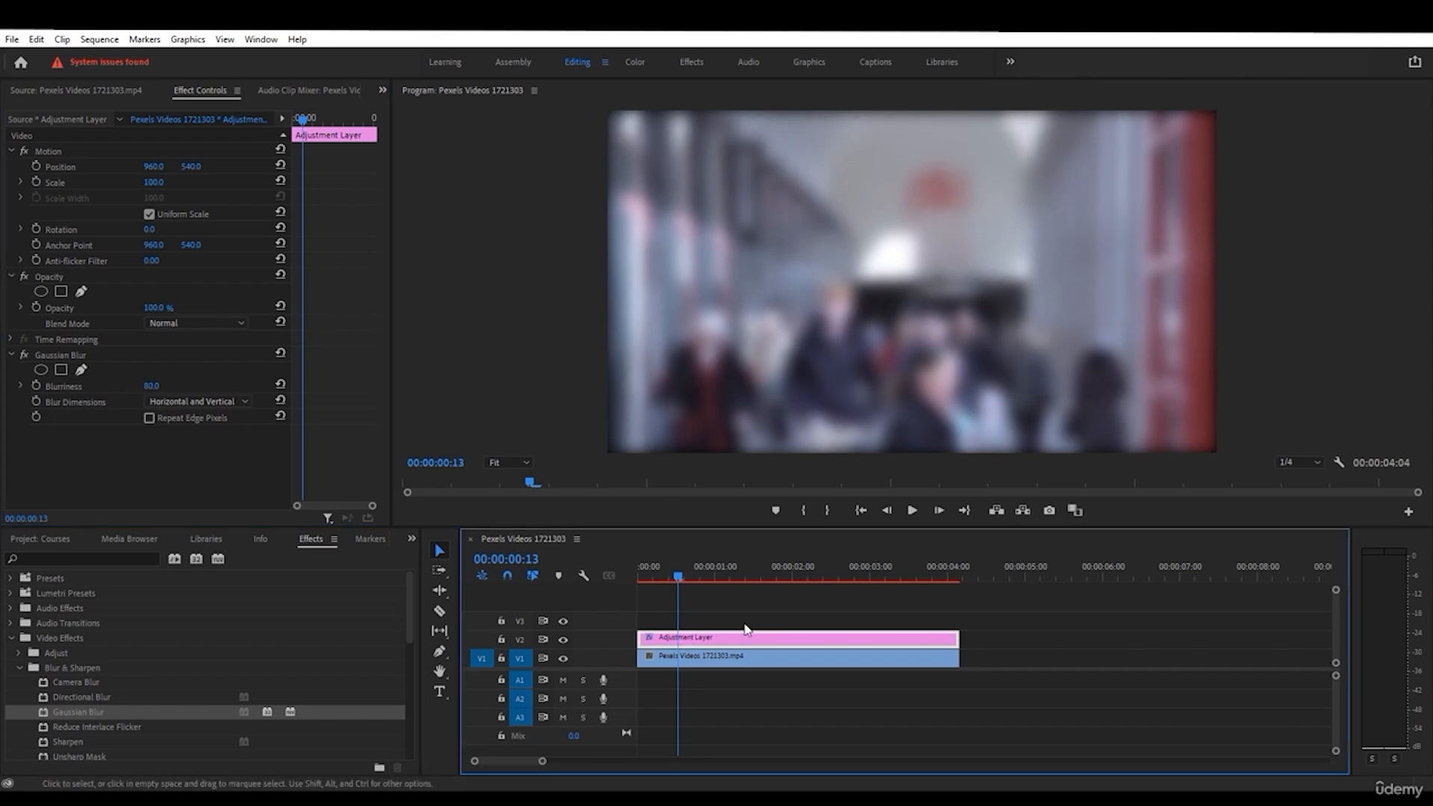
pyautogui.click(697, 664)
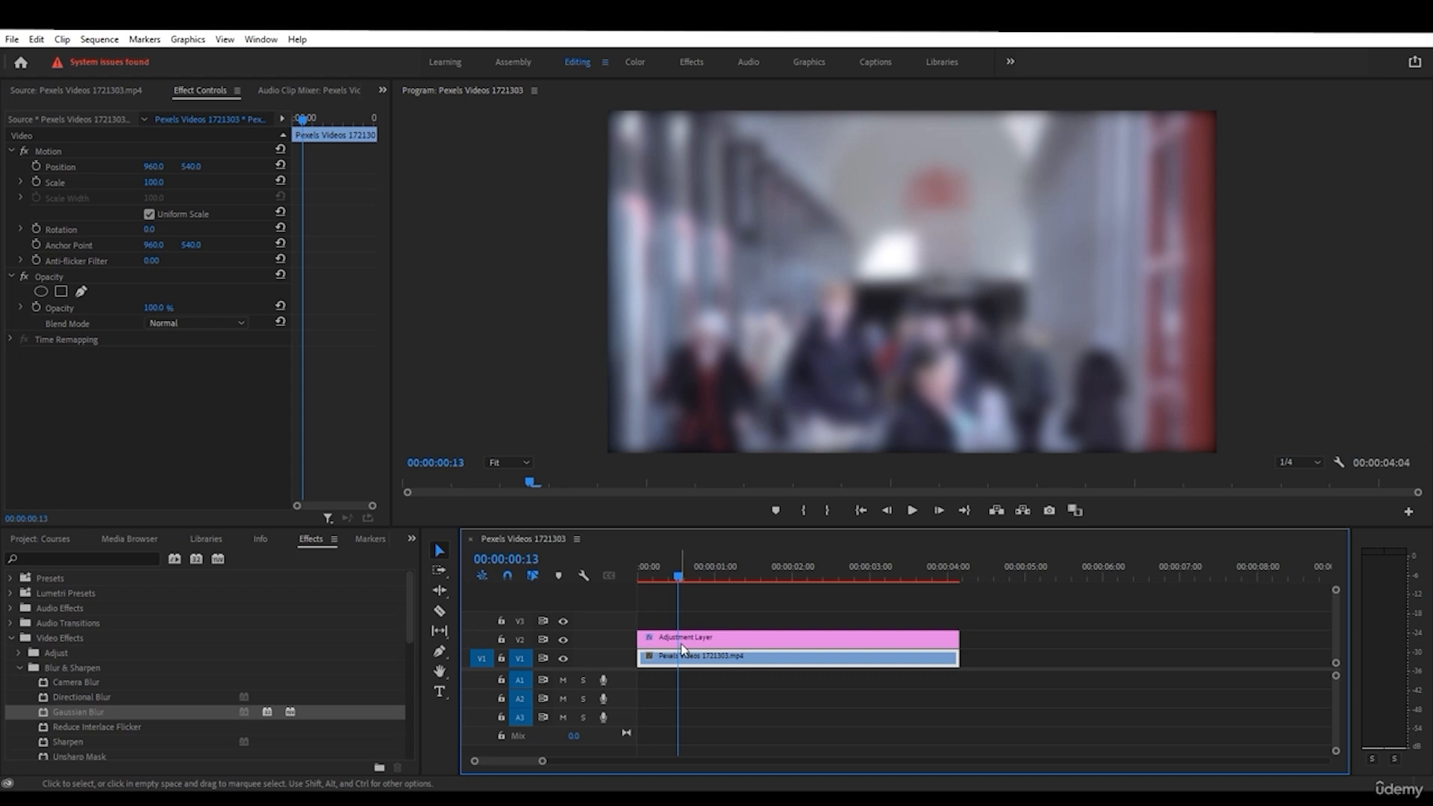
pyautogui.moveTo(683, 648); pyautogui.dragTo(772, 645)
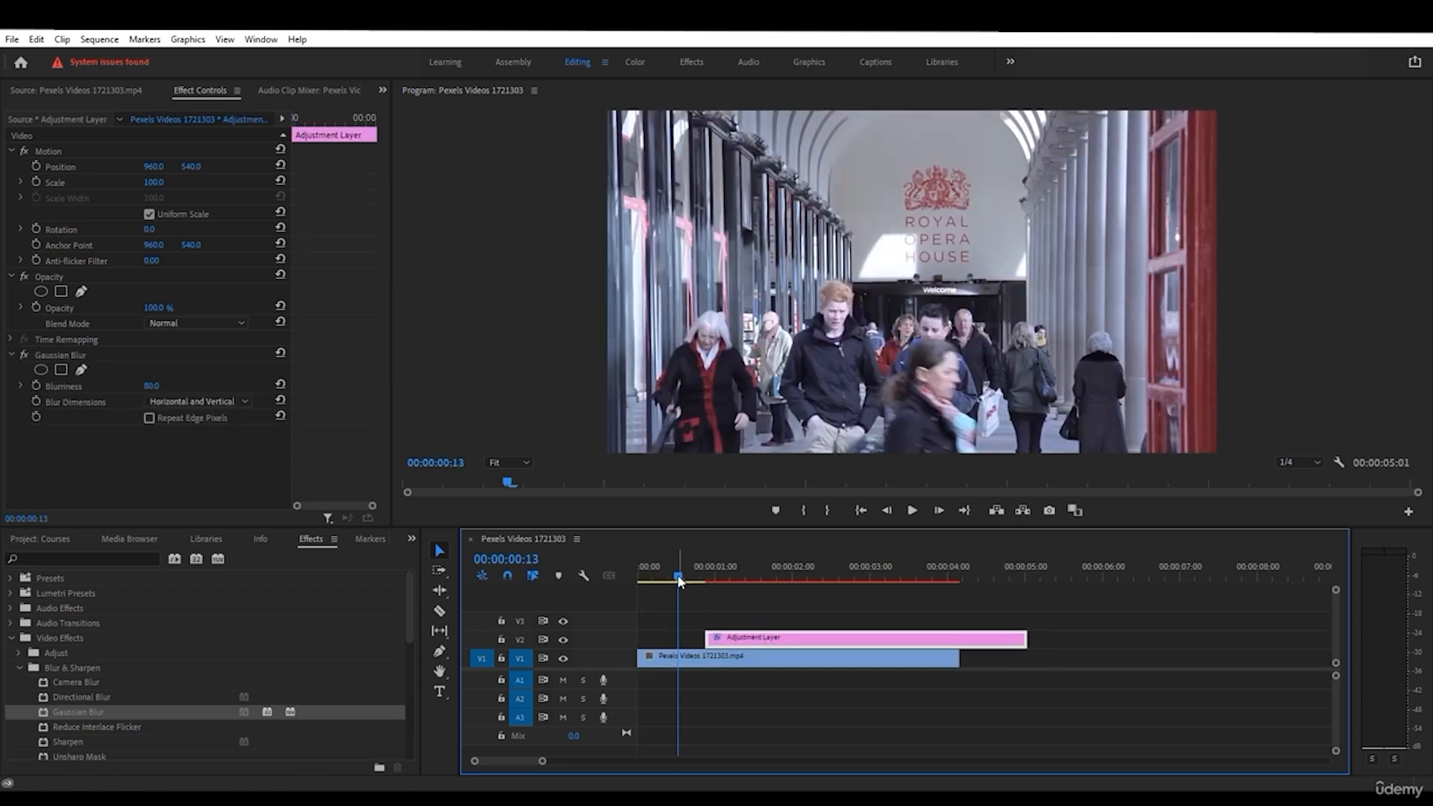
pyautogui.moveTo(679, 581); pyautogui.dragTo(740, 576)
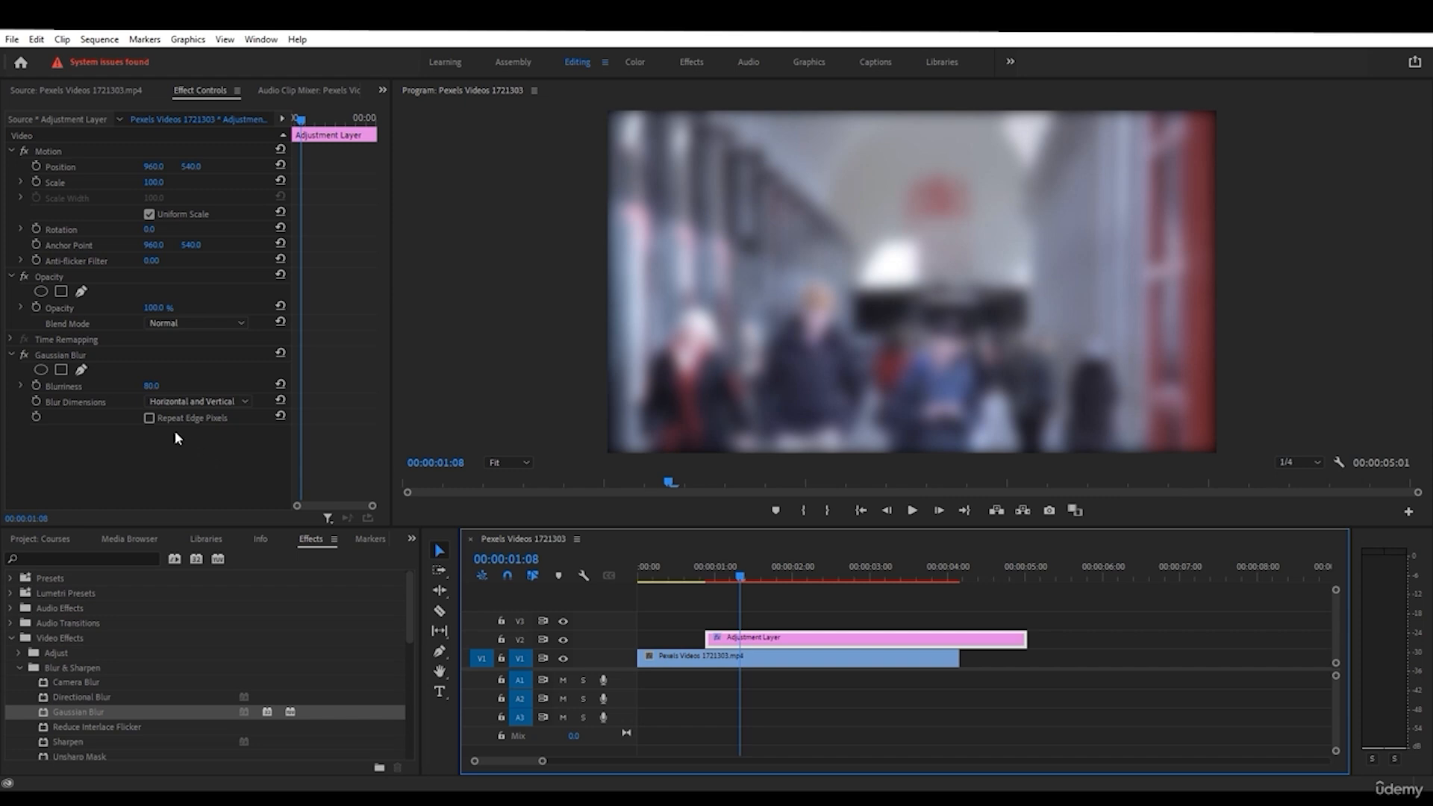
pyautogui.click(149, 417)
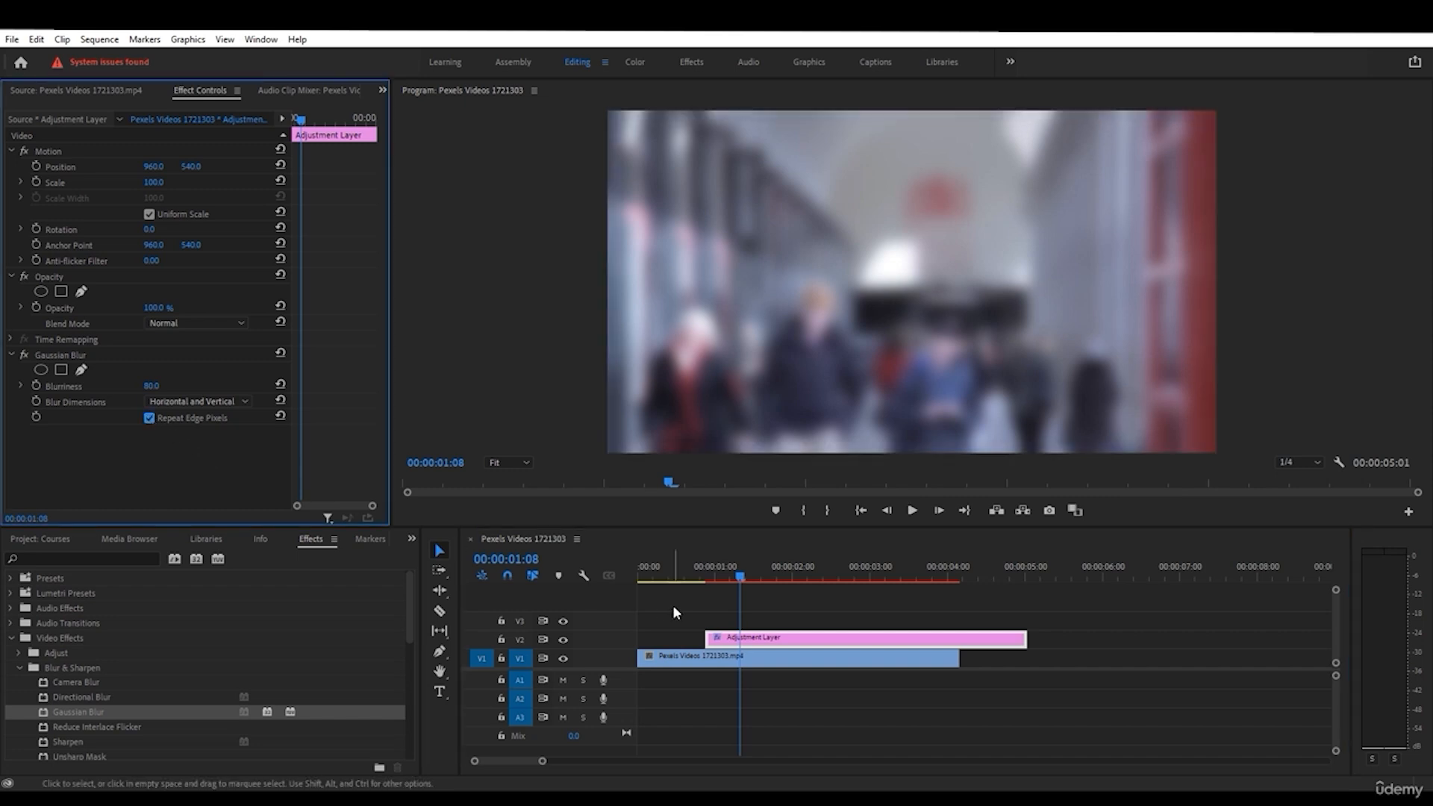
# - Move the adjustment layer slightly earlier on V2 and delete it from the sequence
pyautogui.moveTo(737, 572)
pyautogui.mouseDown()
pyautogui.moveTo(697, 576)
pyautogui.moveTo(827, 581)
pyautogui.moveTo(755, 577)
pyautogui.mouseUp()
pyautogui.click(756, 624)
pyautogui.moveTo(776, 640); pyautogui.dragTo(742, 640)
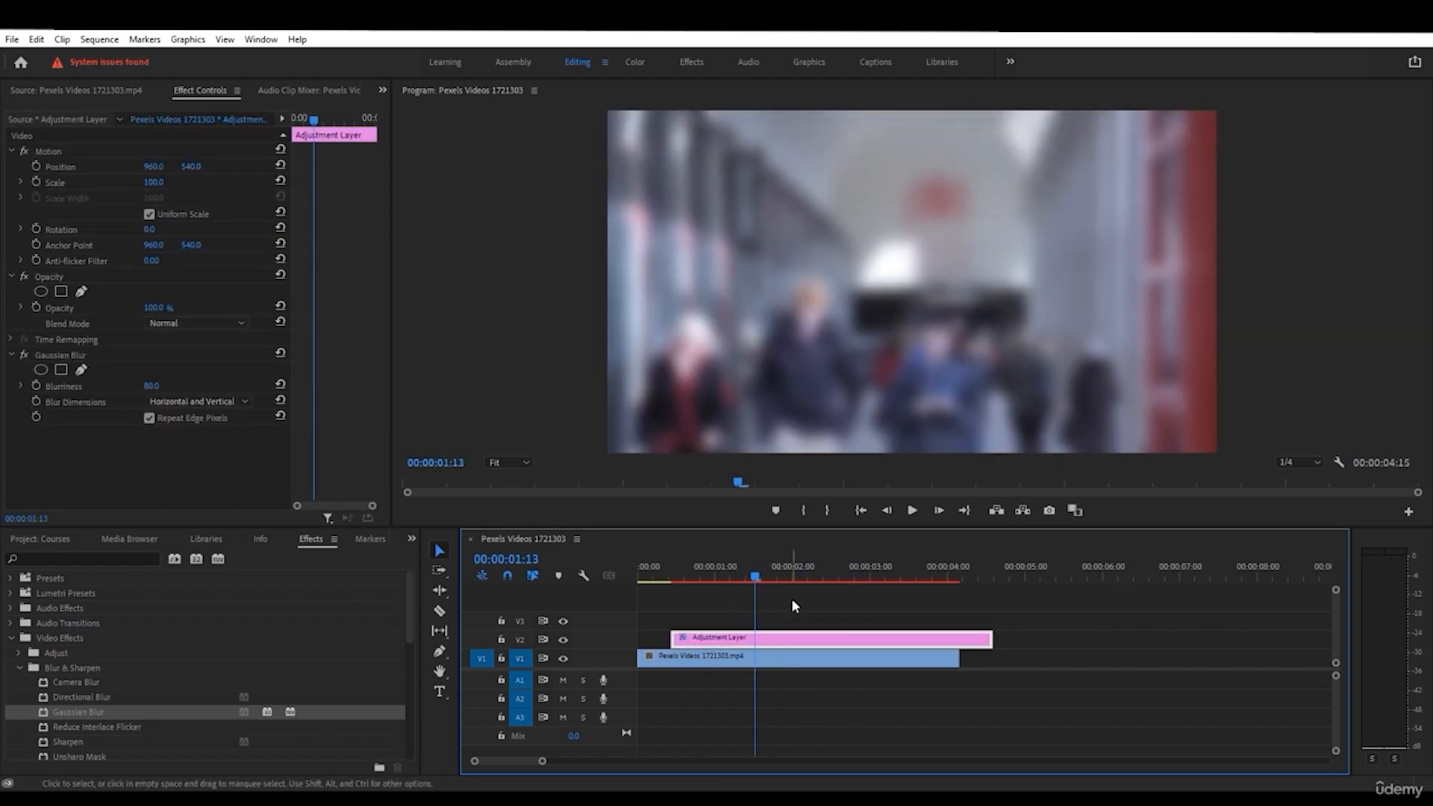
pyautogui.press('Delete')
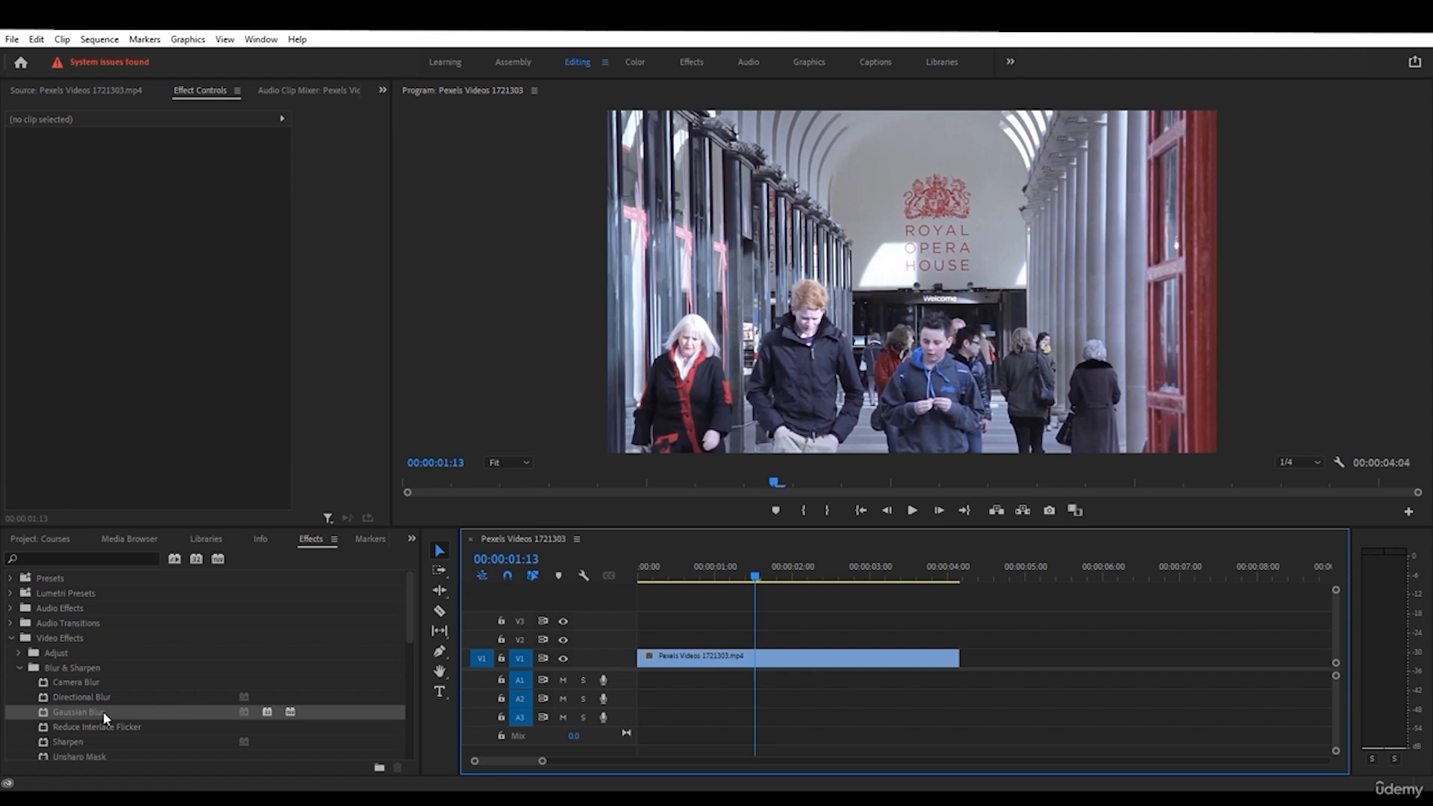
# - Apply Gaussian Blur directly to the street clip on V1 and set its Blurriness to 37
pyautogui.moveTo(105, 718); pyautogui.dragTo(710, 668)
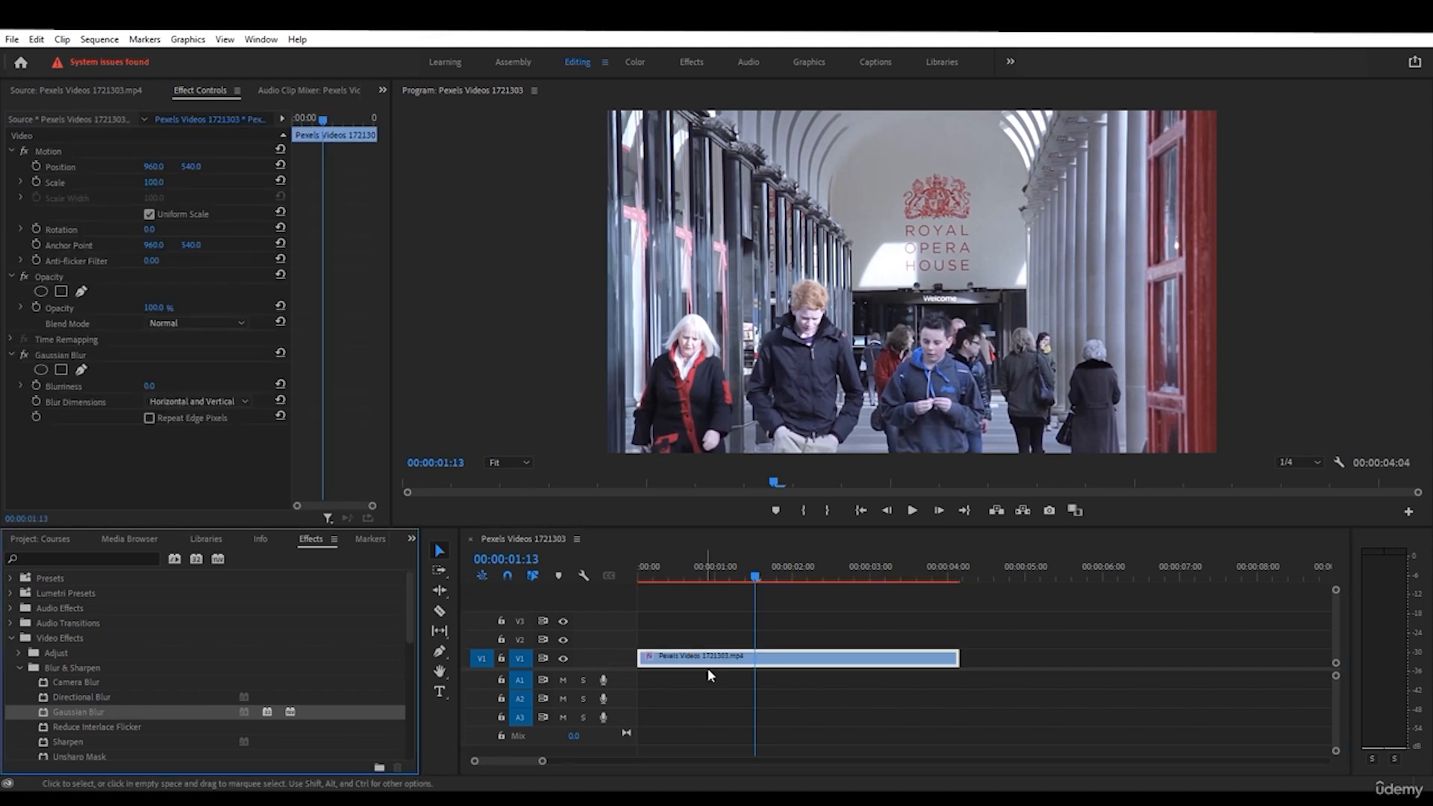
pyautogui.click(146, 387)
pyautogui.click(159, 384)
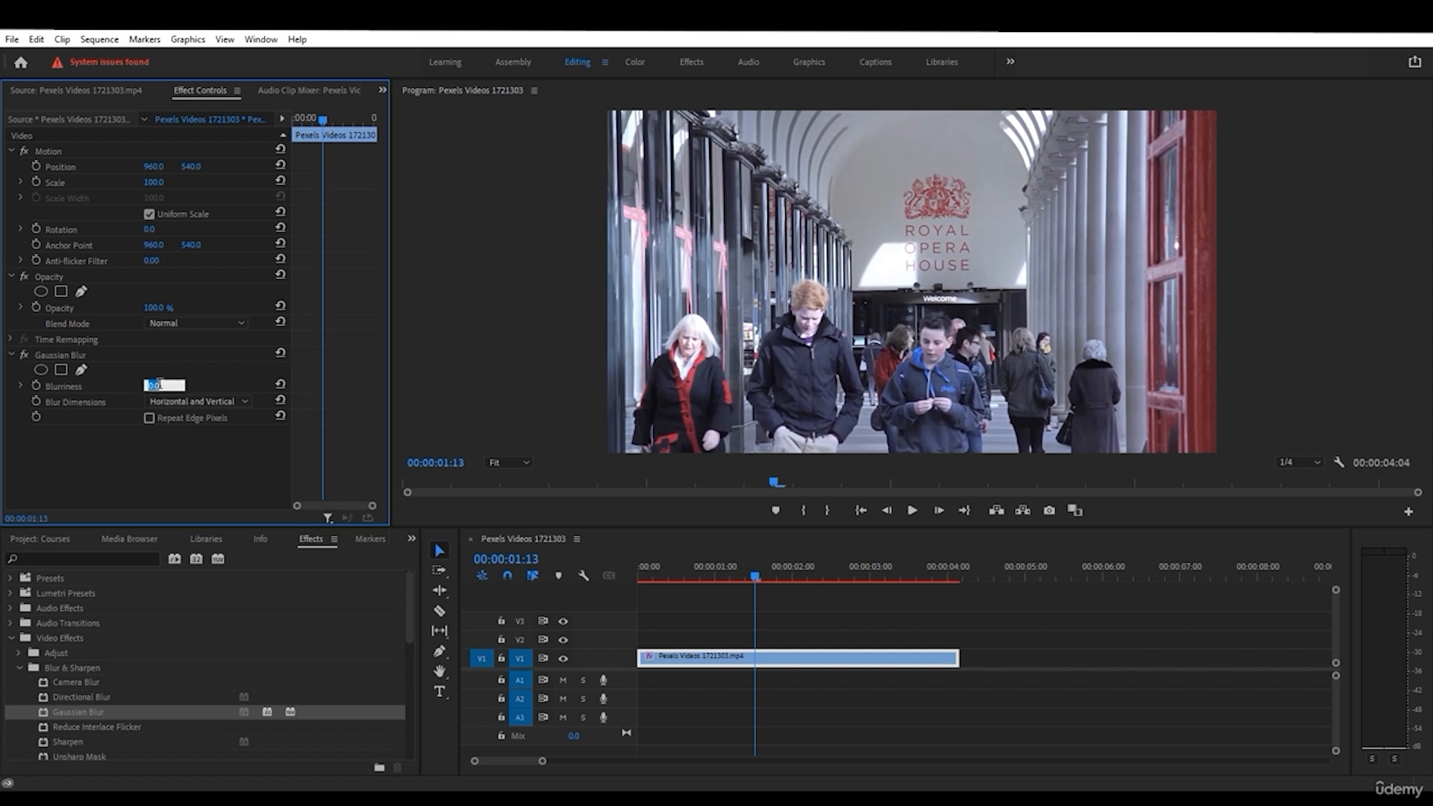
pyautogui.write('3')
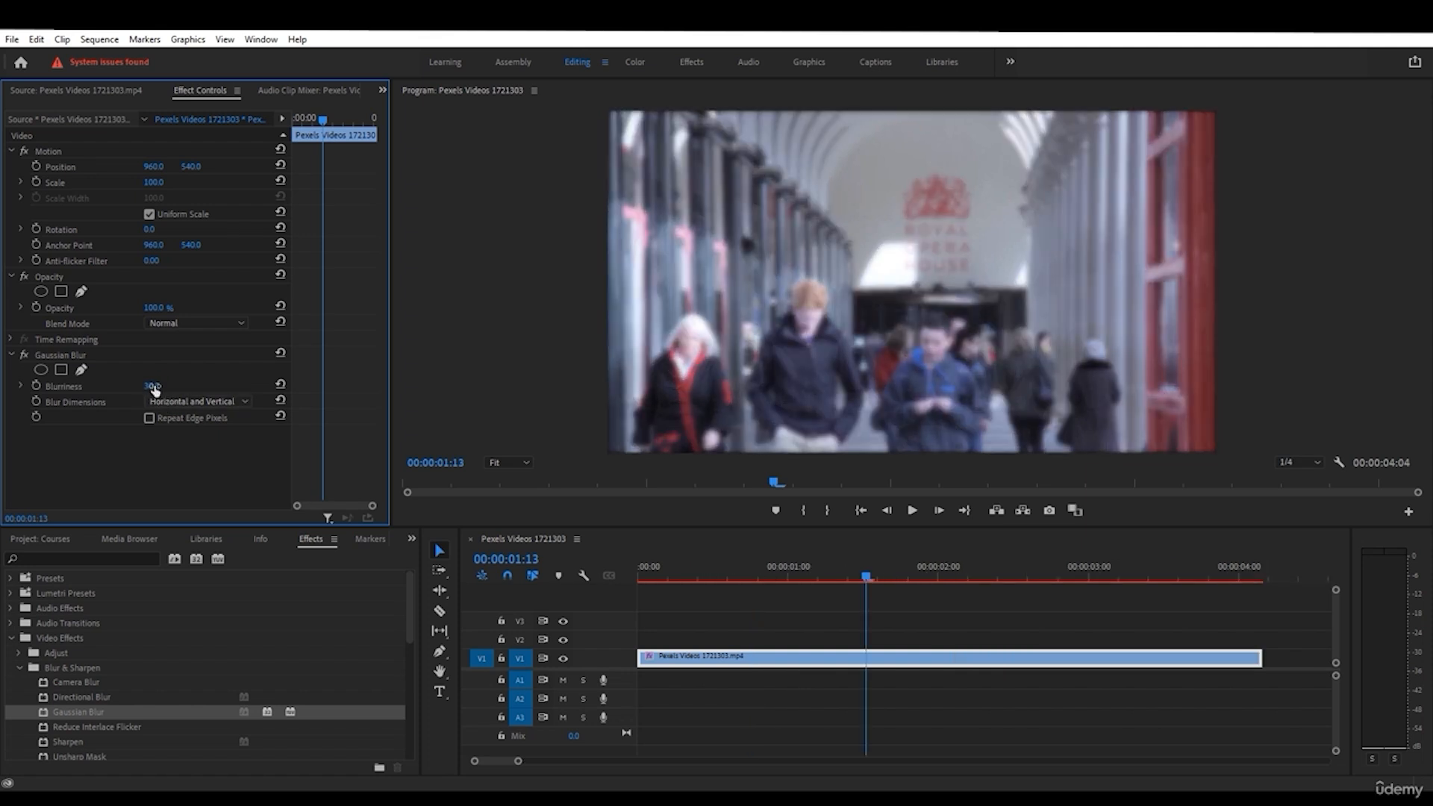
pyautogui.moveTo(153, 386); pyautogui.dragTo(175, 381)
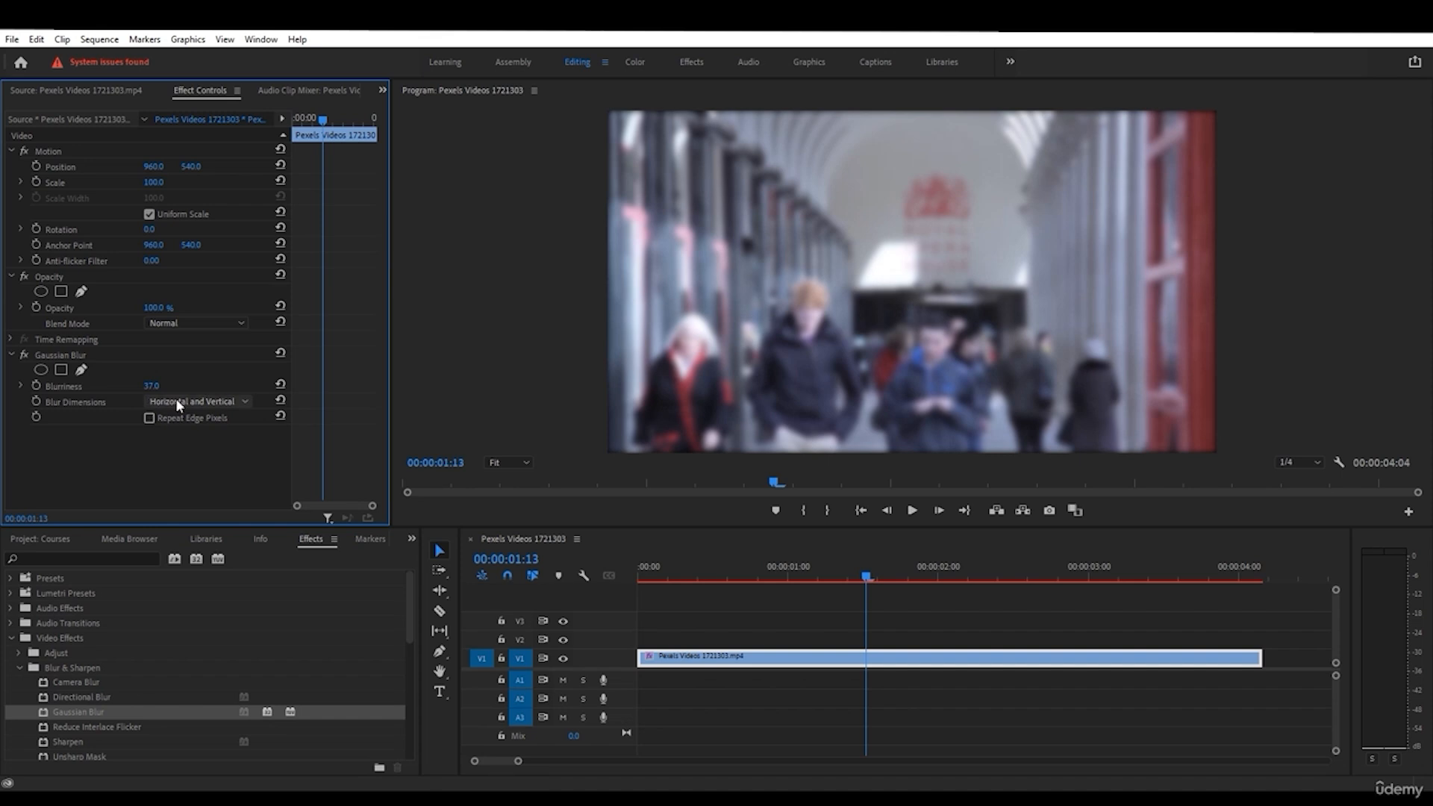
# - Add an elliptical mask to the Gaussian Blur, fit it over the red-haired man's head at the first frame, and set its feather to 28.7
pyautogui.click(41, 369)
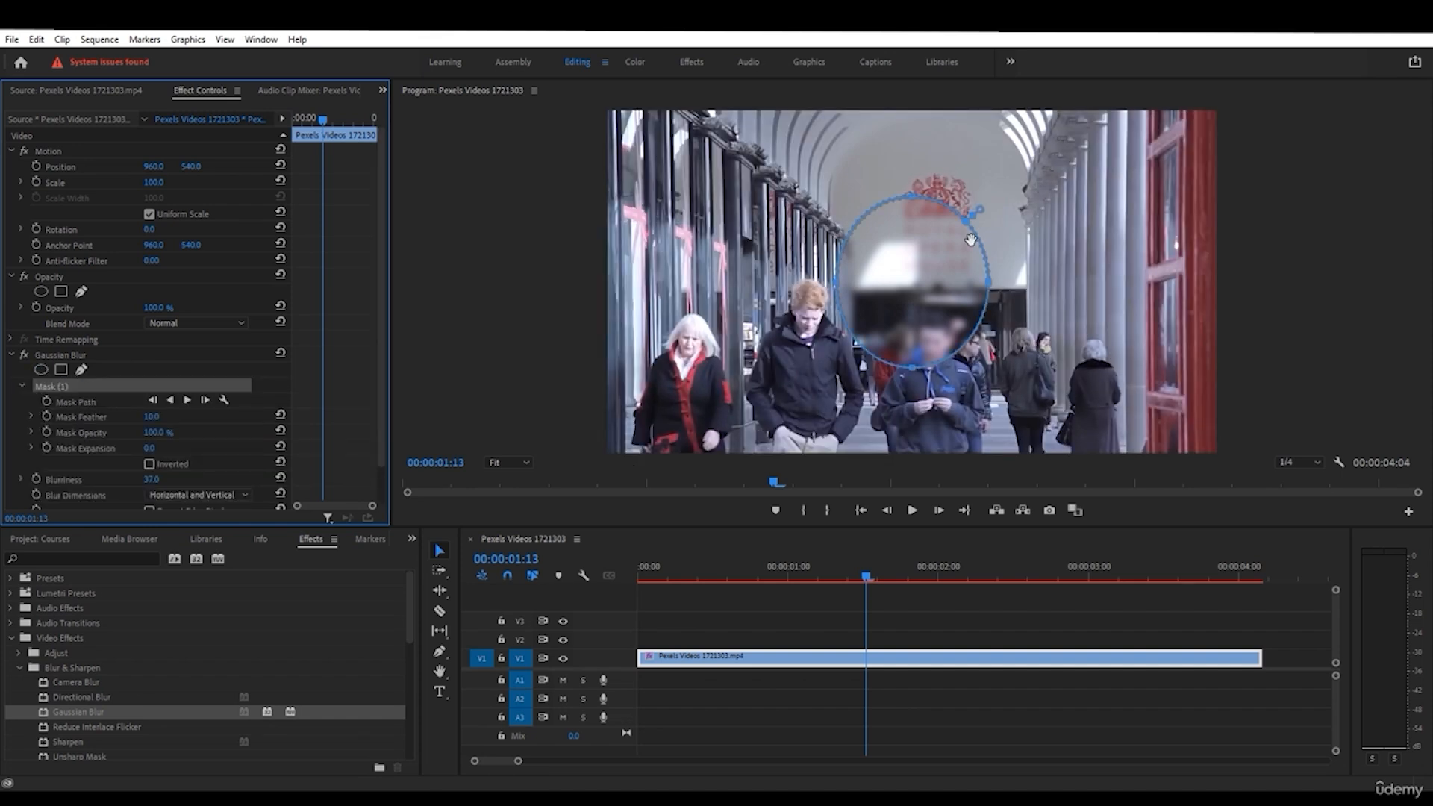
pyautogui.click(963, 291)
pyautogui.moveTo(963, 291); pyautogui.dragTo(896, 288)
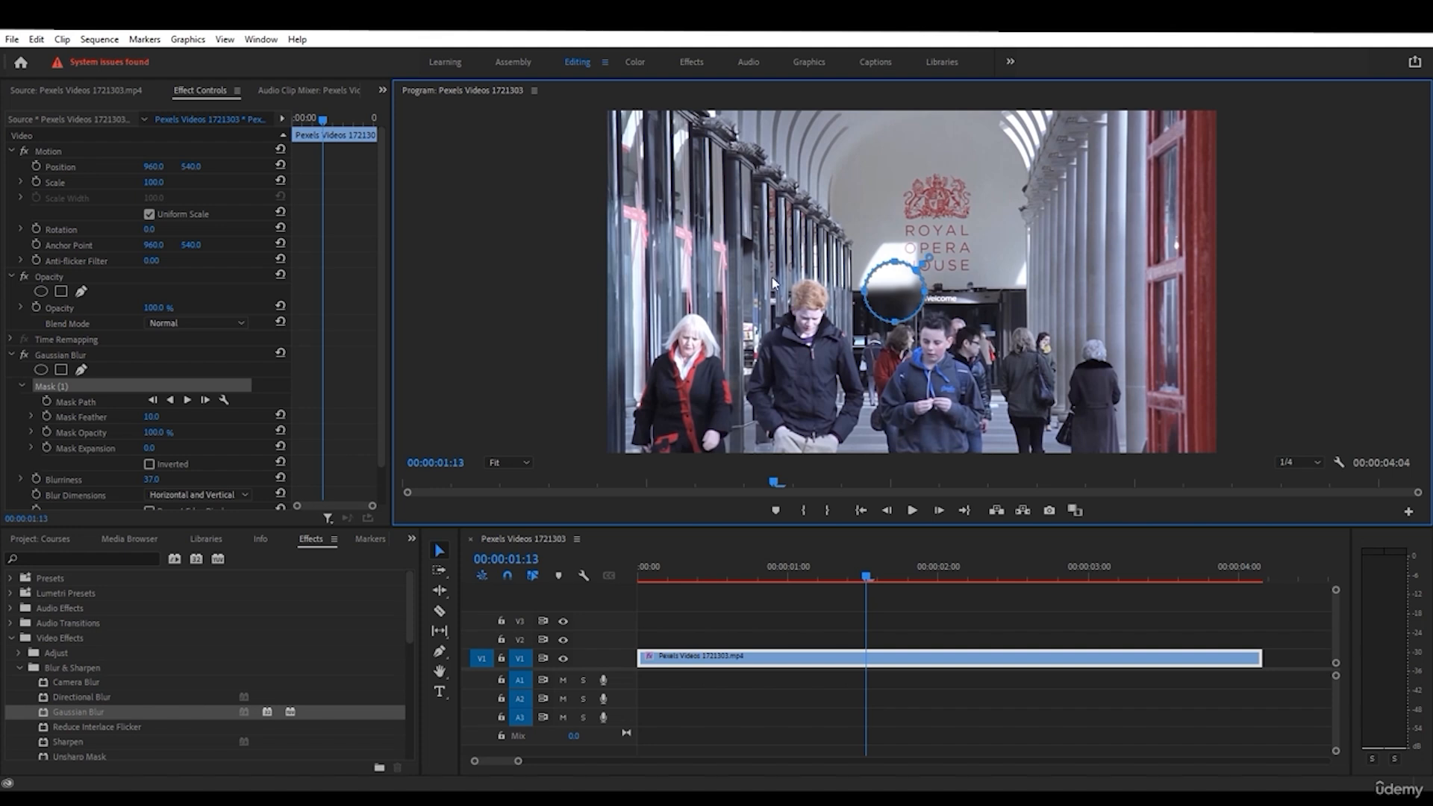
pyautogui.moveTo(702, 565); pyautogui.dragTo(623, 576)
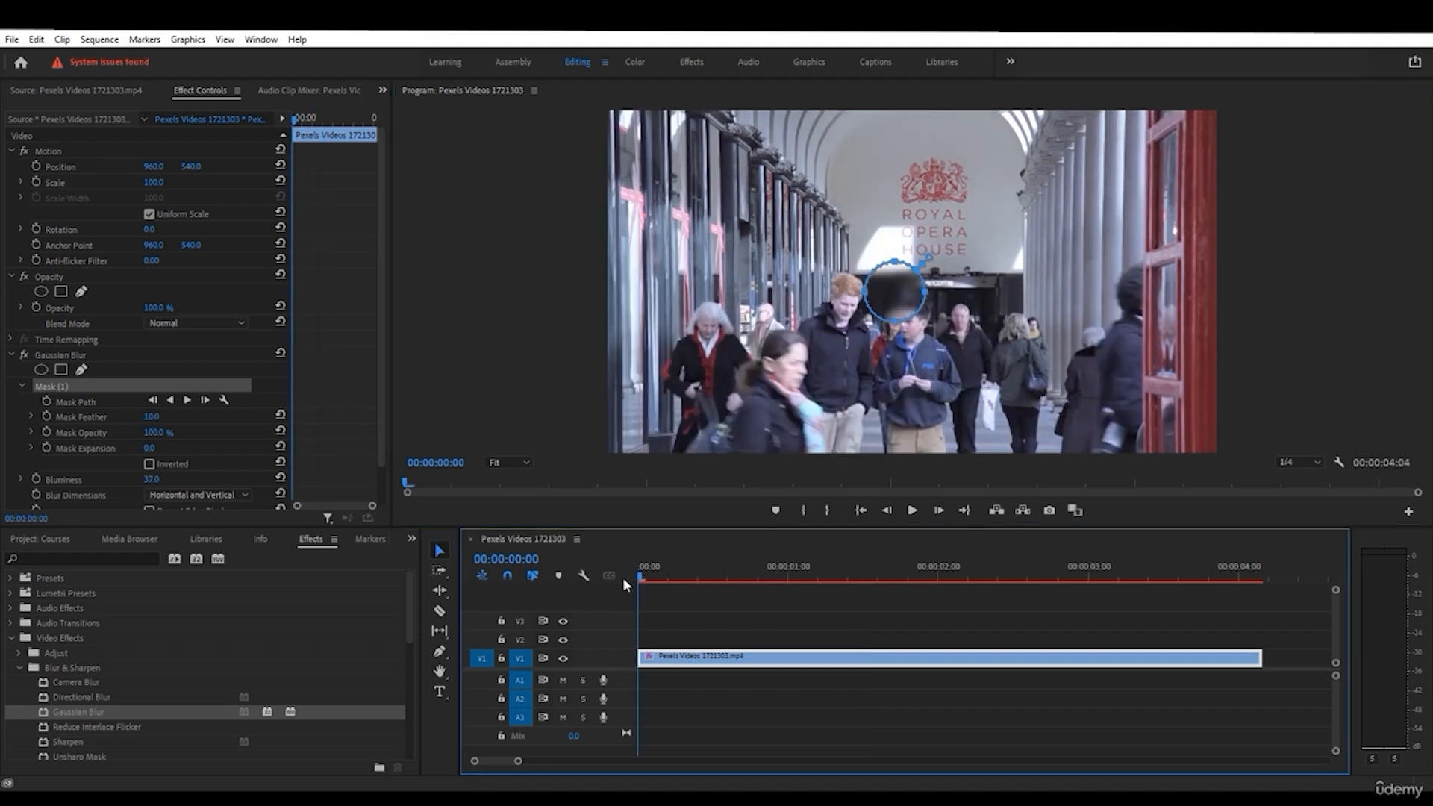
pyautogui.moveTo(893, 284); pyautogui.dragTo(887, 254)
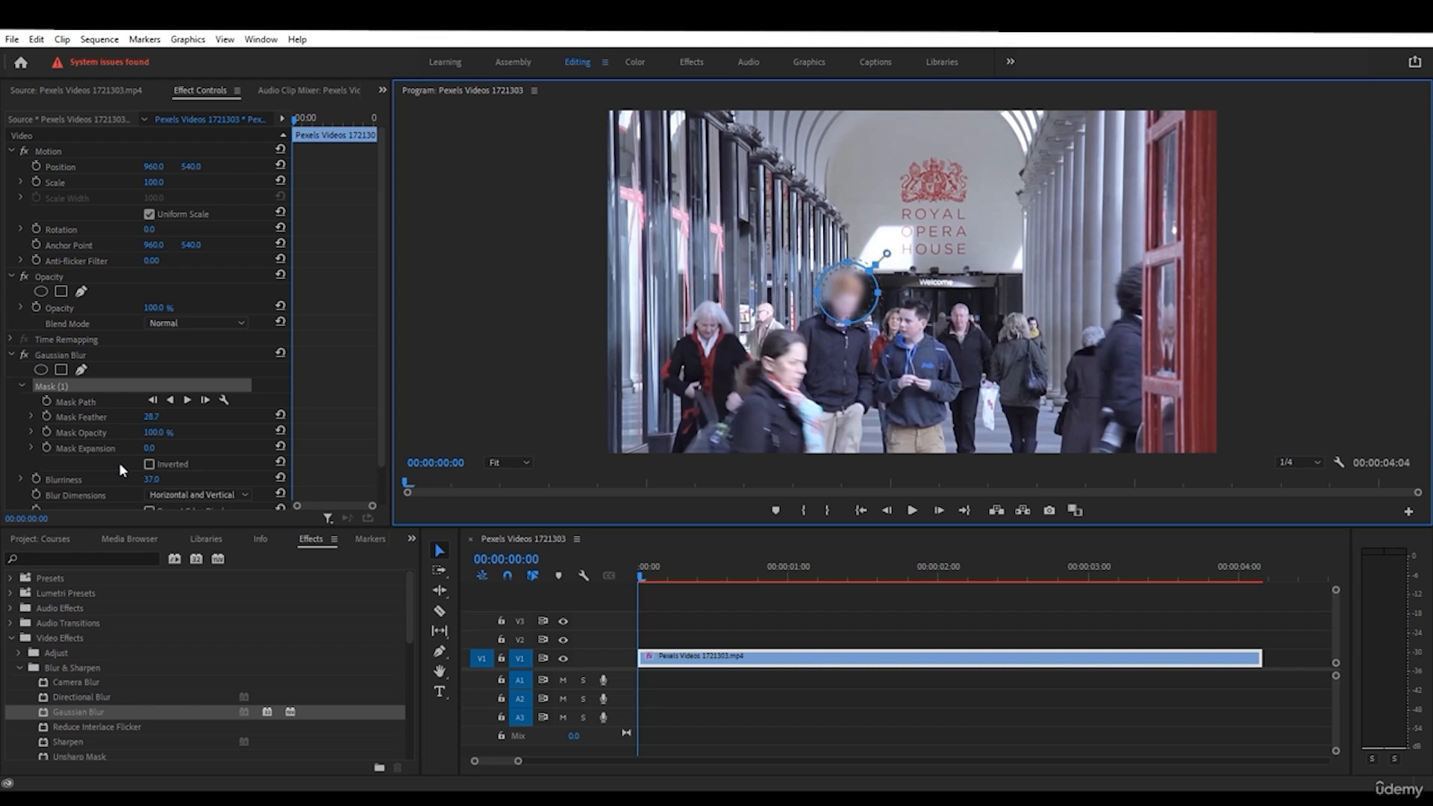
# - Set the Gaussian Blur mask's expansion to 21 and scrub the clip to check its coverage
pyautogui.click(148, 449)
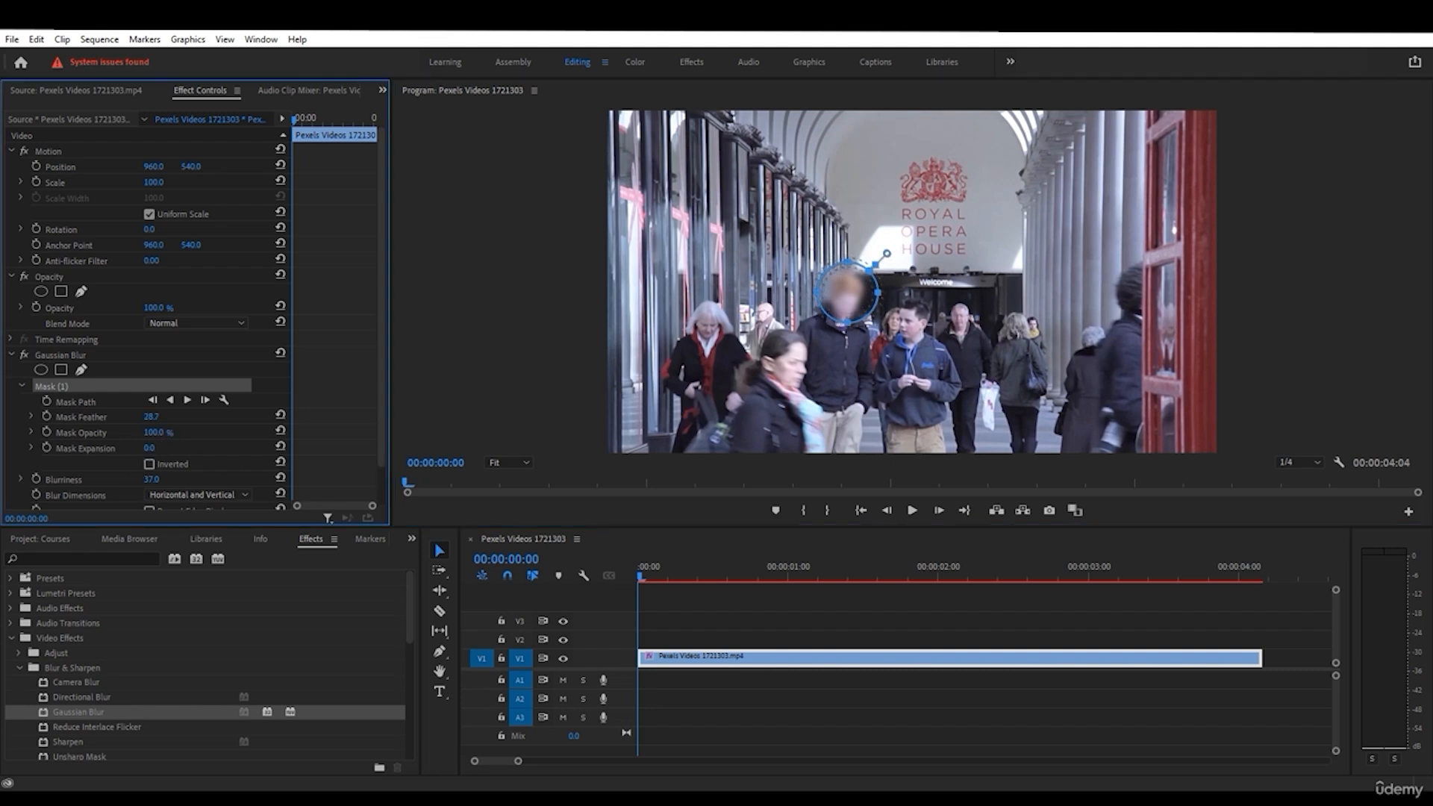
pyautogui.click(164, 454)
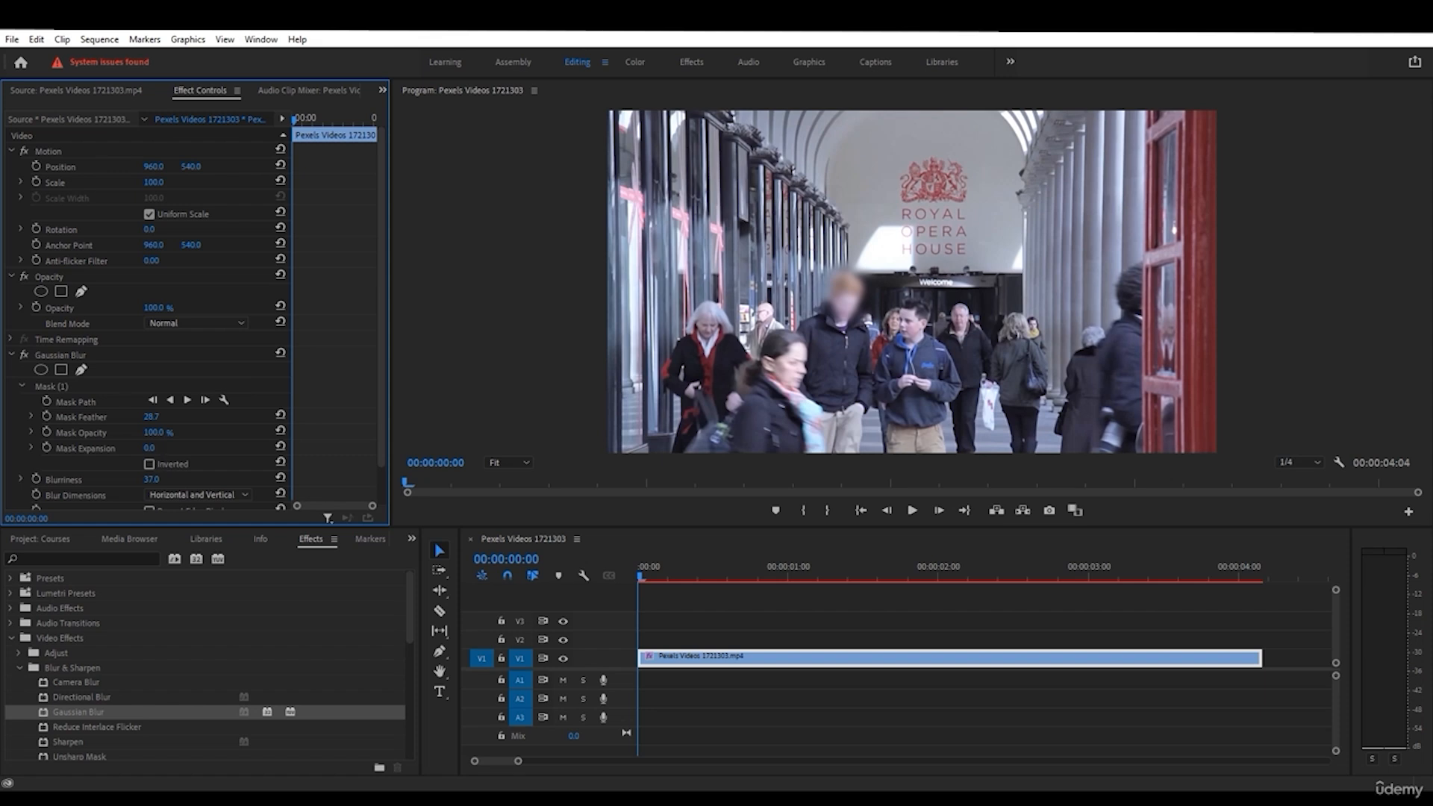
pyautogui.moveTo(149, 449); pyautogui.dragTo(176, 449)
pyautogui.moveTo(649, 570); pyautogui.dragTo(848, 580)
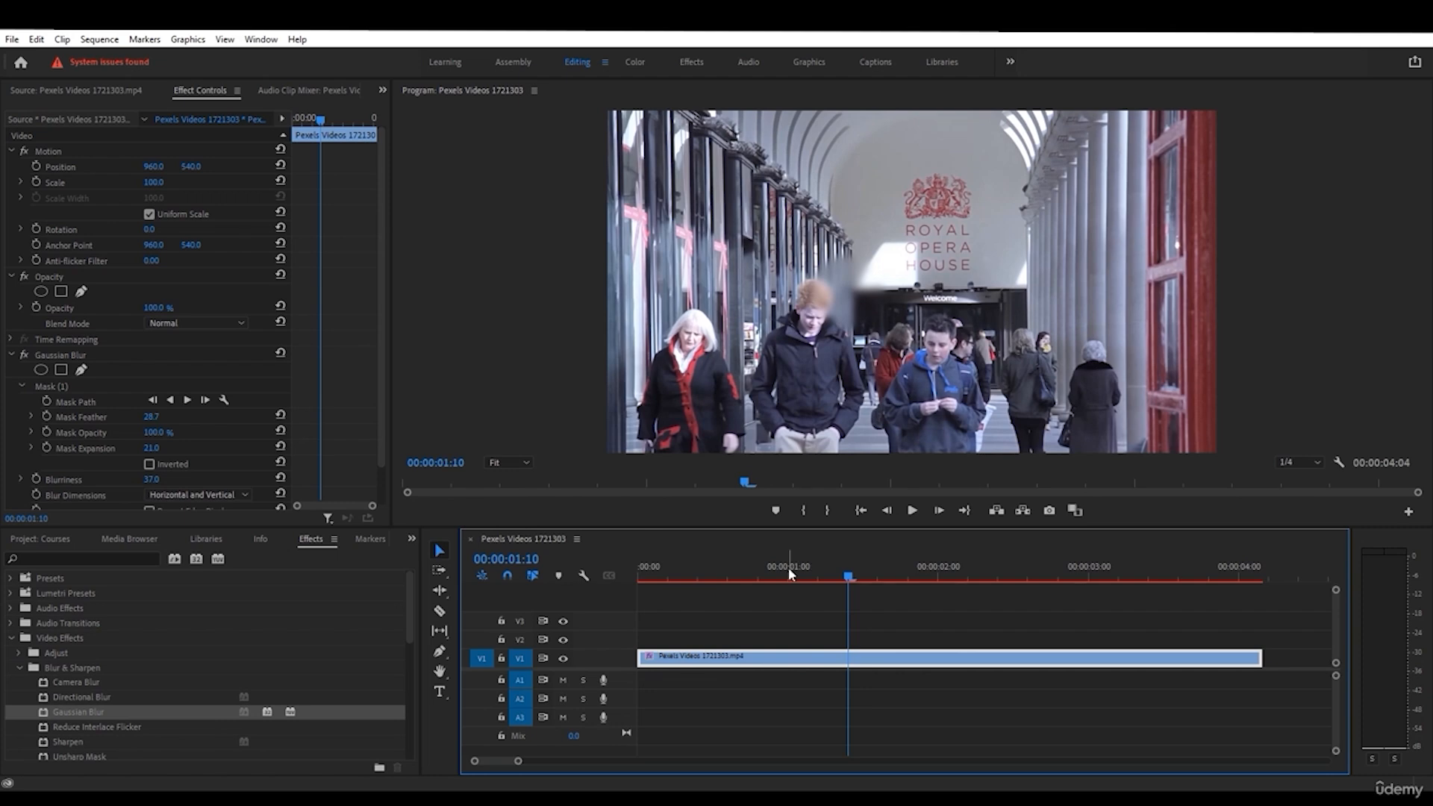
pyautogui.moveTo(789, 567); pyautogui.dragTo(618, 576)
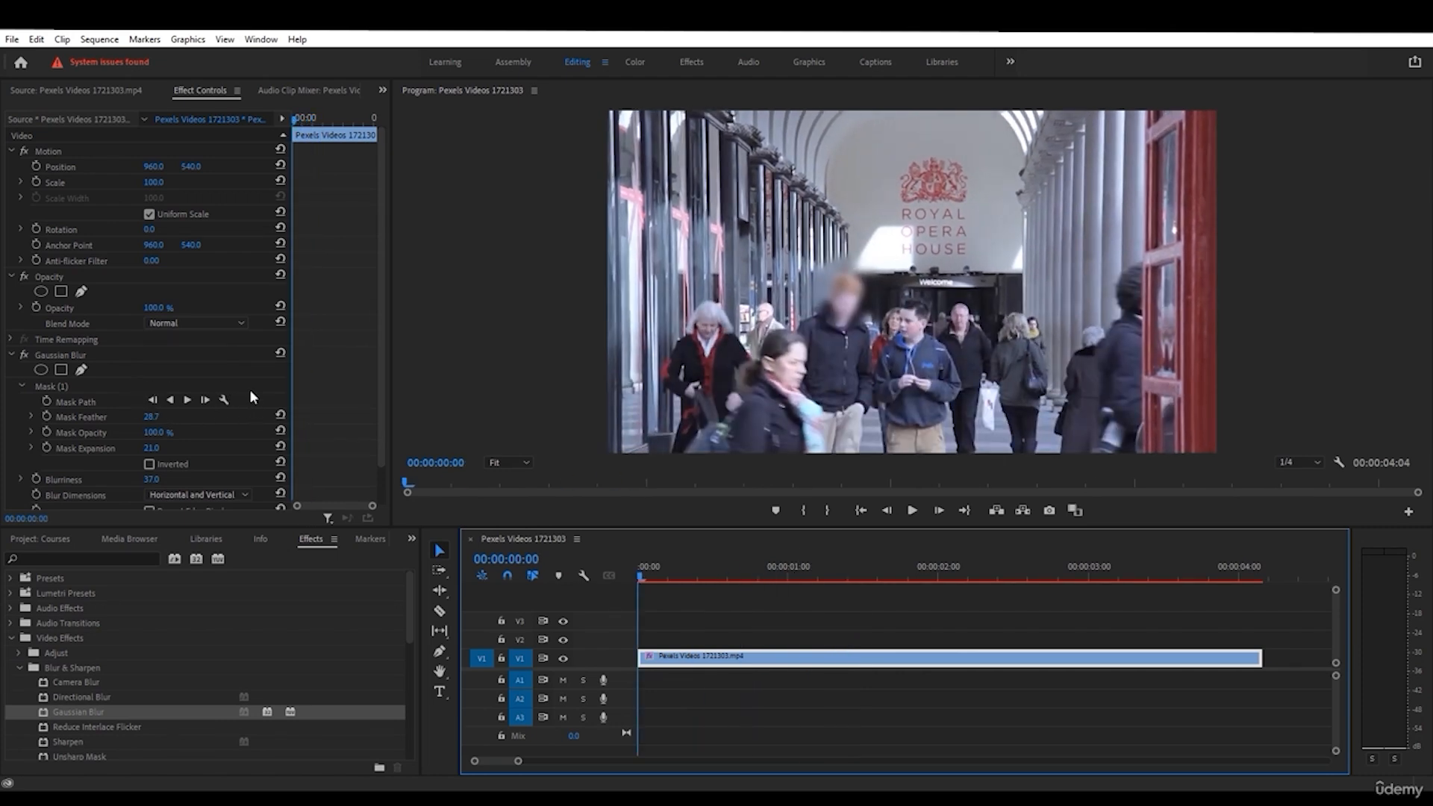
# - Track the Gaussian Blur mask forward through the clip and play back the tracked blur
pyautogui.click(187, 401)
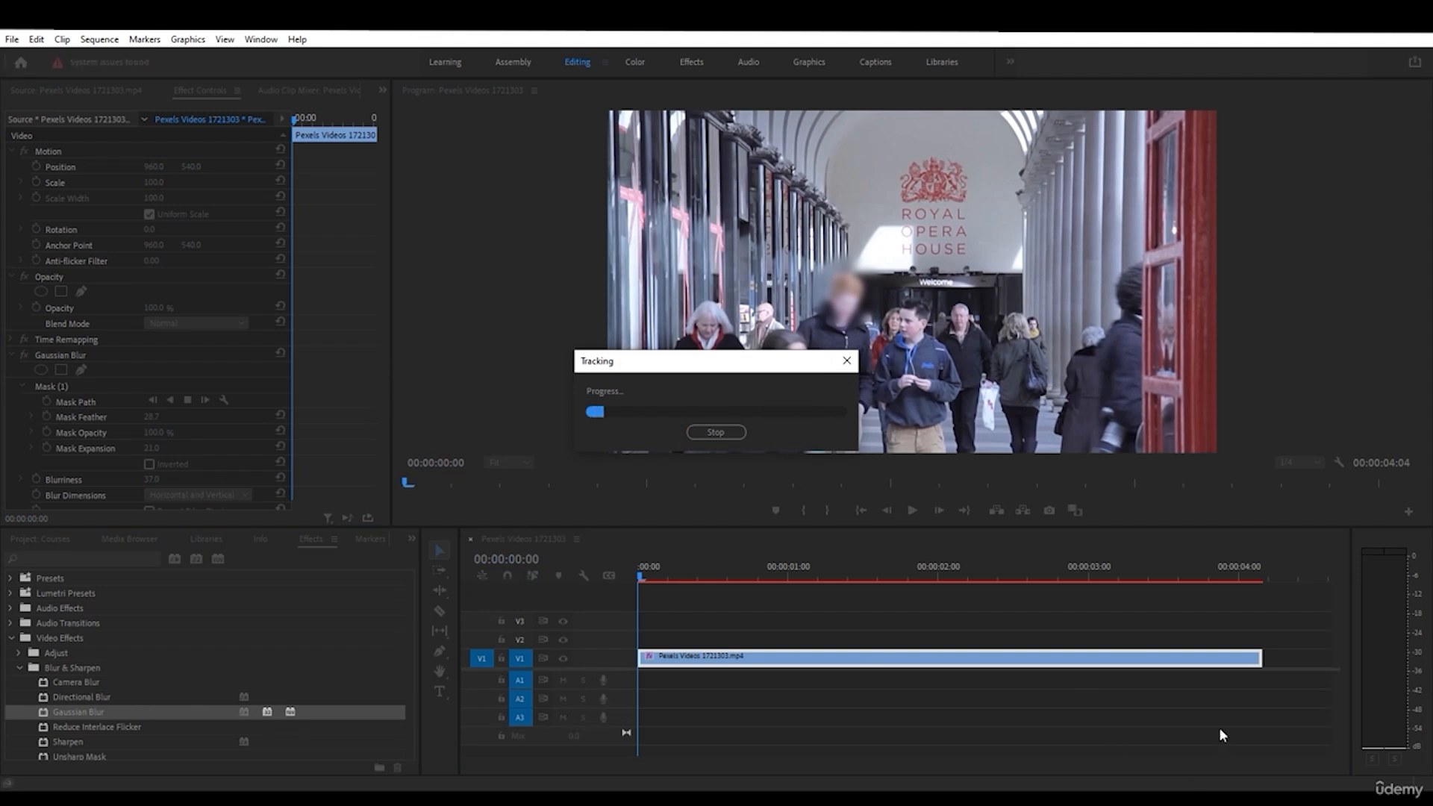
pyautogui.click(911, 515)
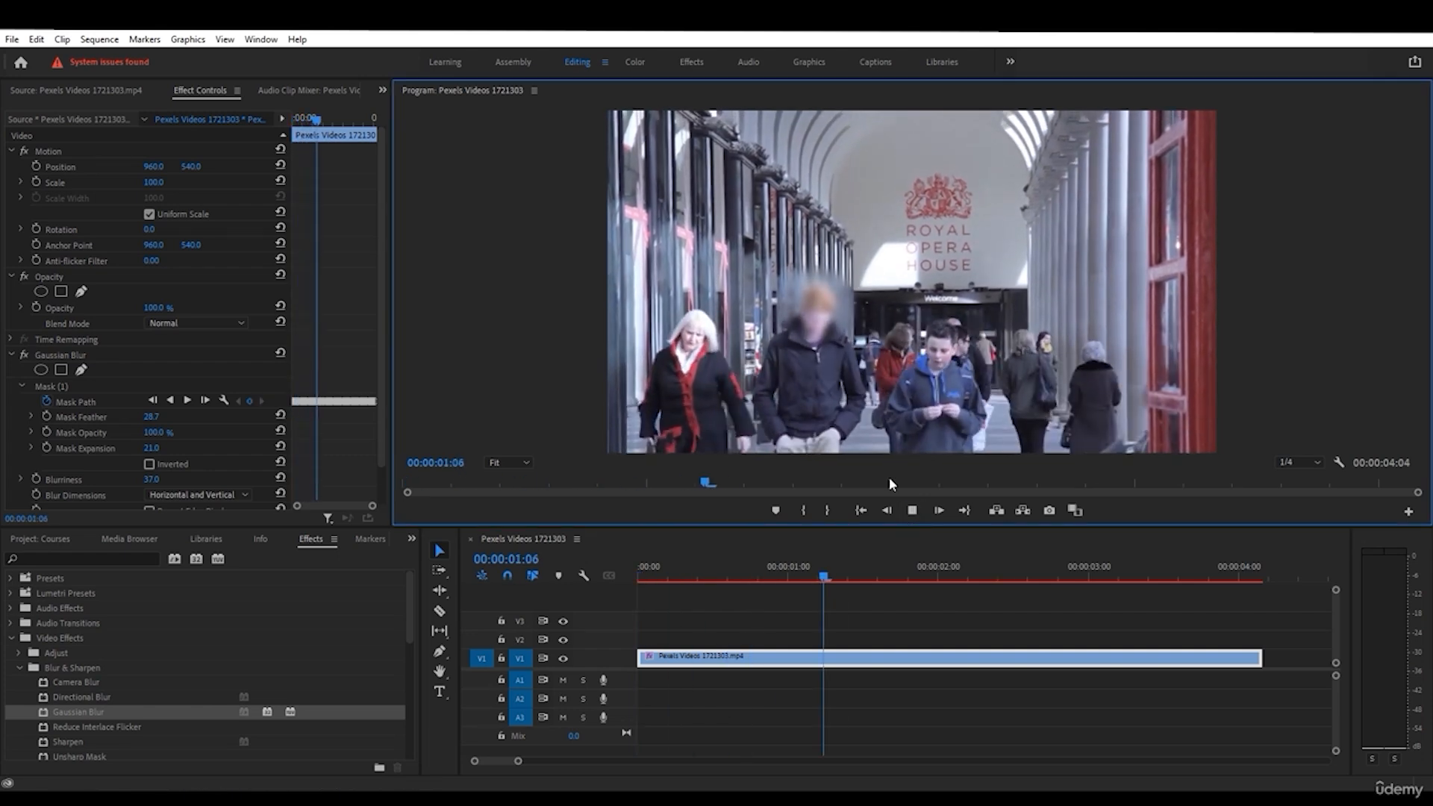
pyautogui.click(912, 511)
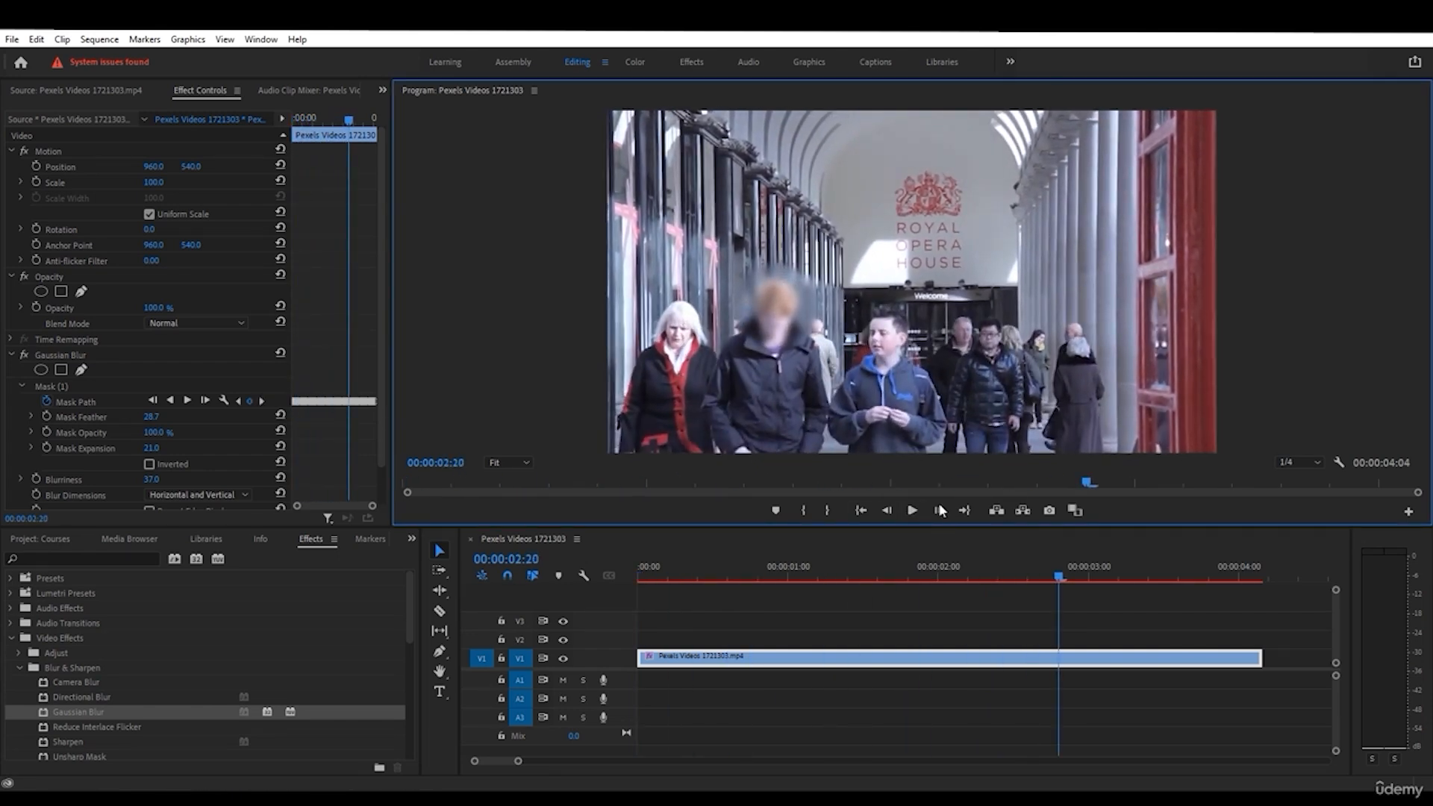
pyautogui.moveTo(1058, 579); pyautogui.dragTo(409, 571)
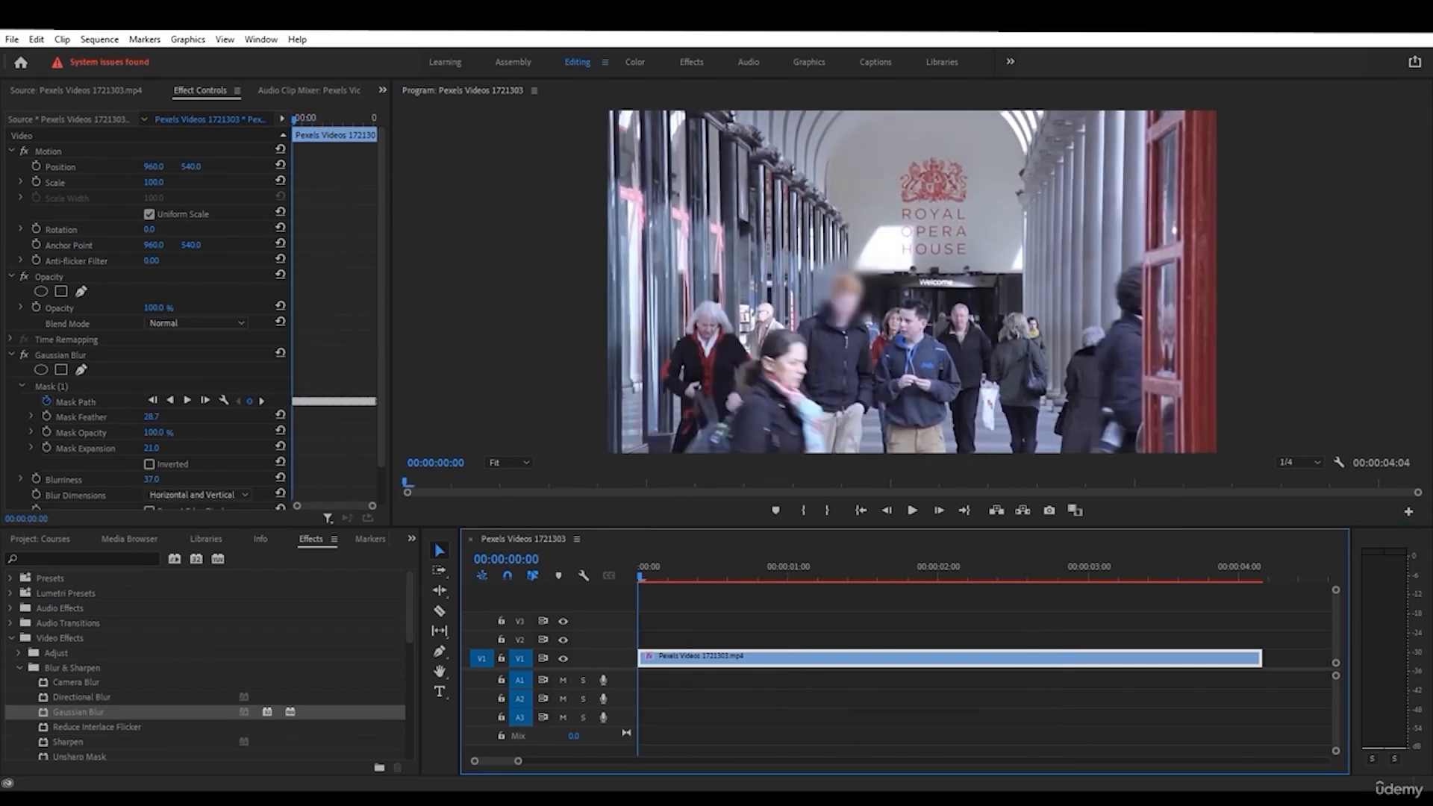
# - Set the masked Gaussian Blur's Blurriness to 116 and play the clip from its start
pyautogui.moveTo(152, 480); pyautogui.dragTo(211, 479)
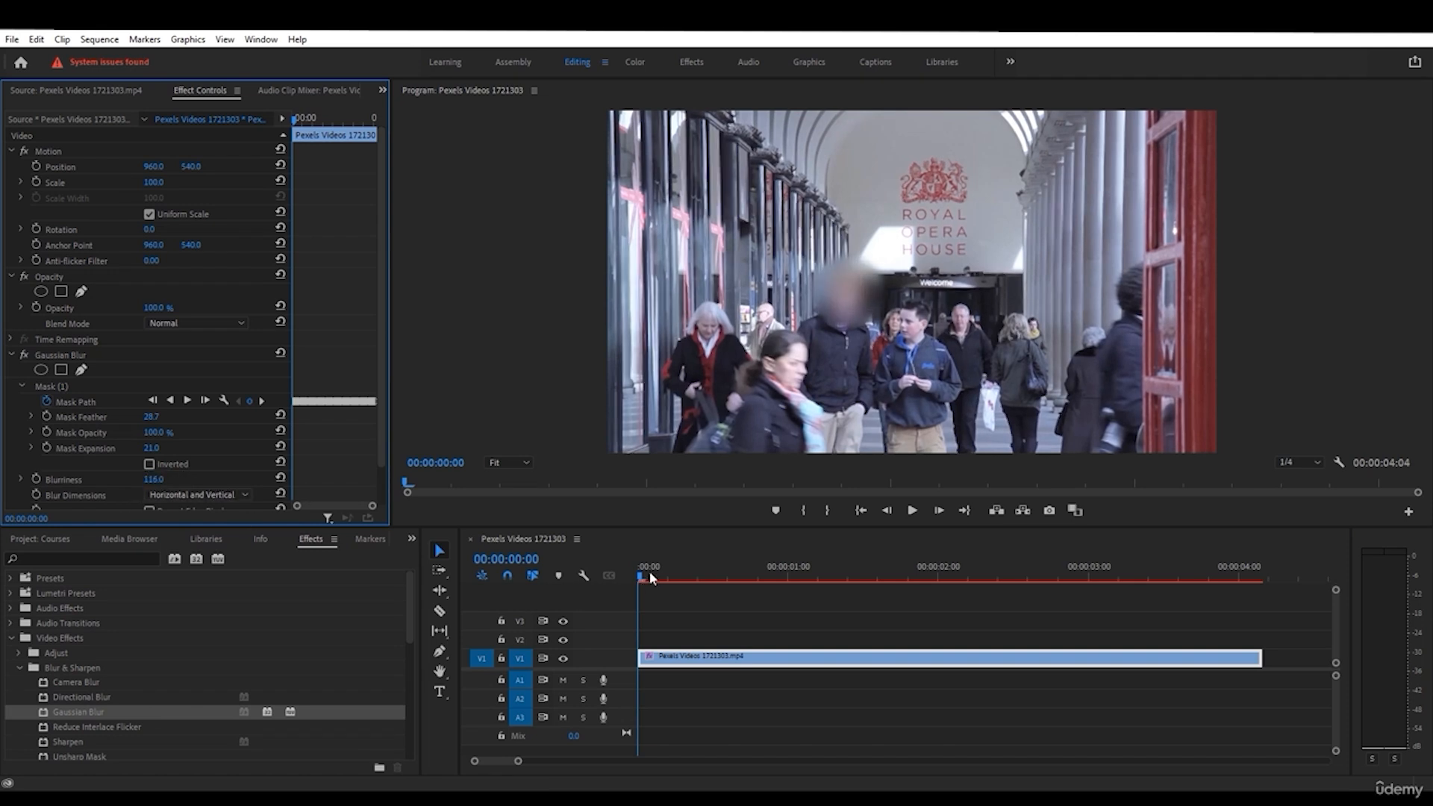
pyautogui.moveTo(650, 571); pyautogui.dragTo(827, 573)
pyautogui.press('Home')
pyautogui.click(914, 511)
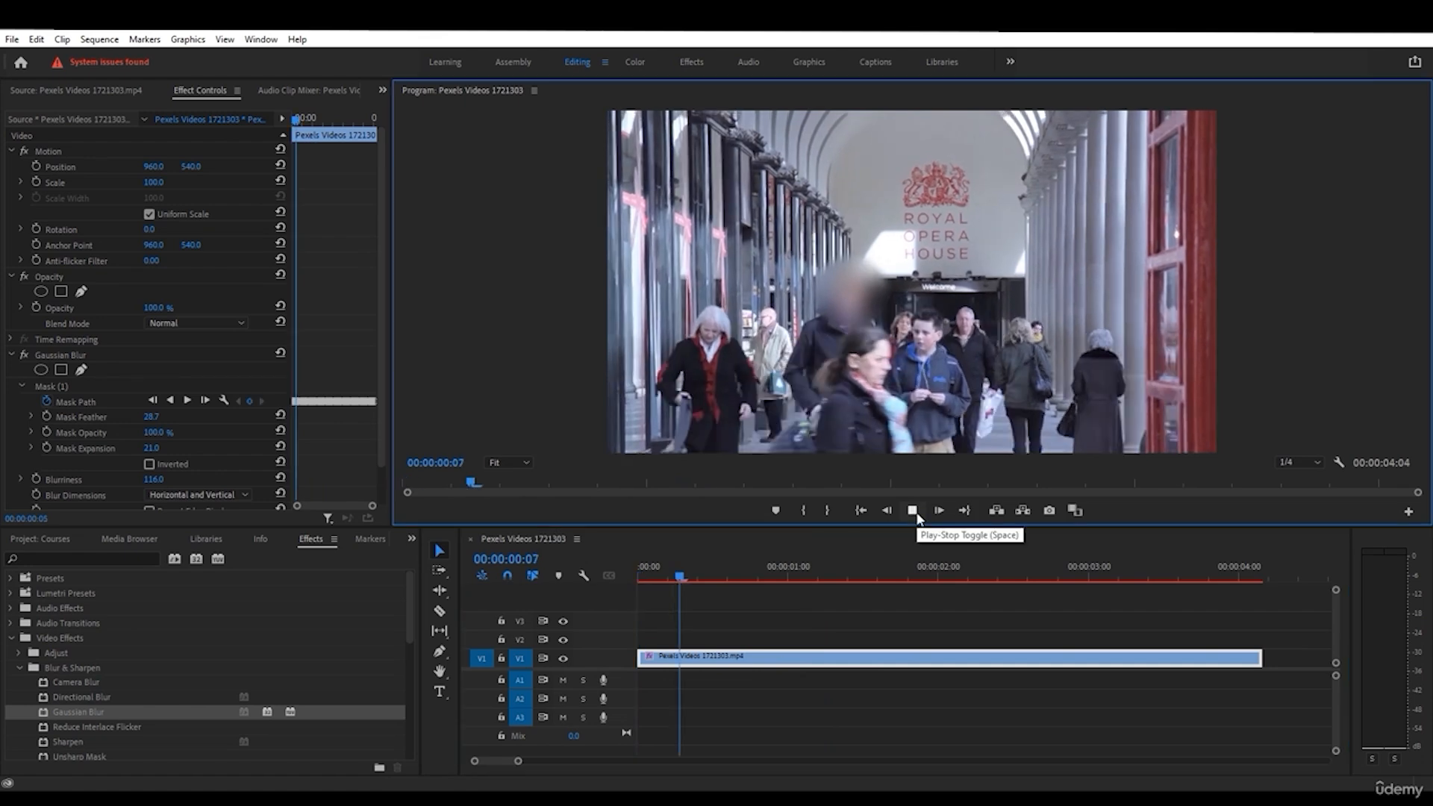
pyautogui.click(913, 512)
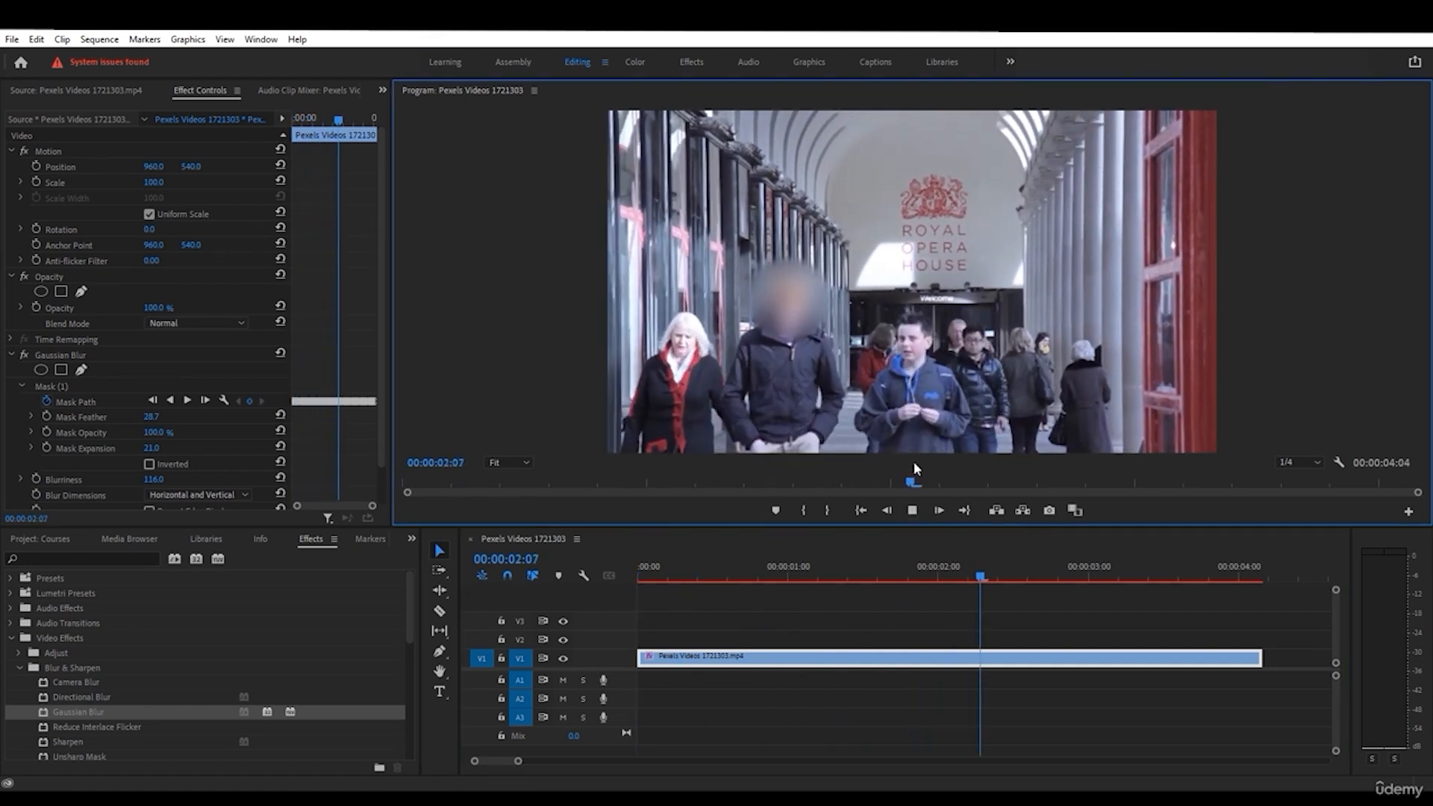
pyautogui.moveTo(904, 574); pyautogui.dragTo(752, 573)
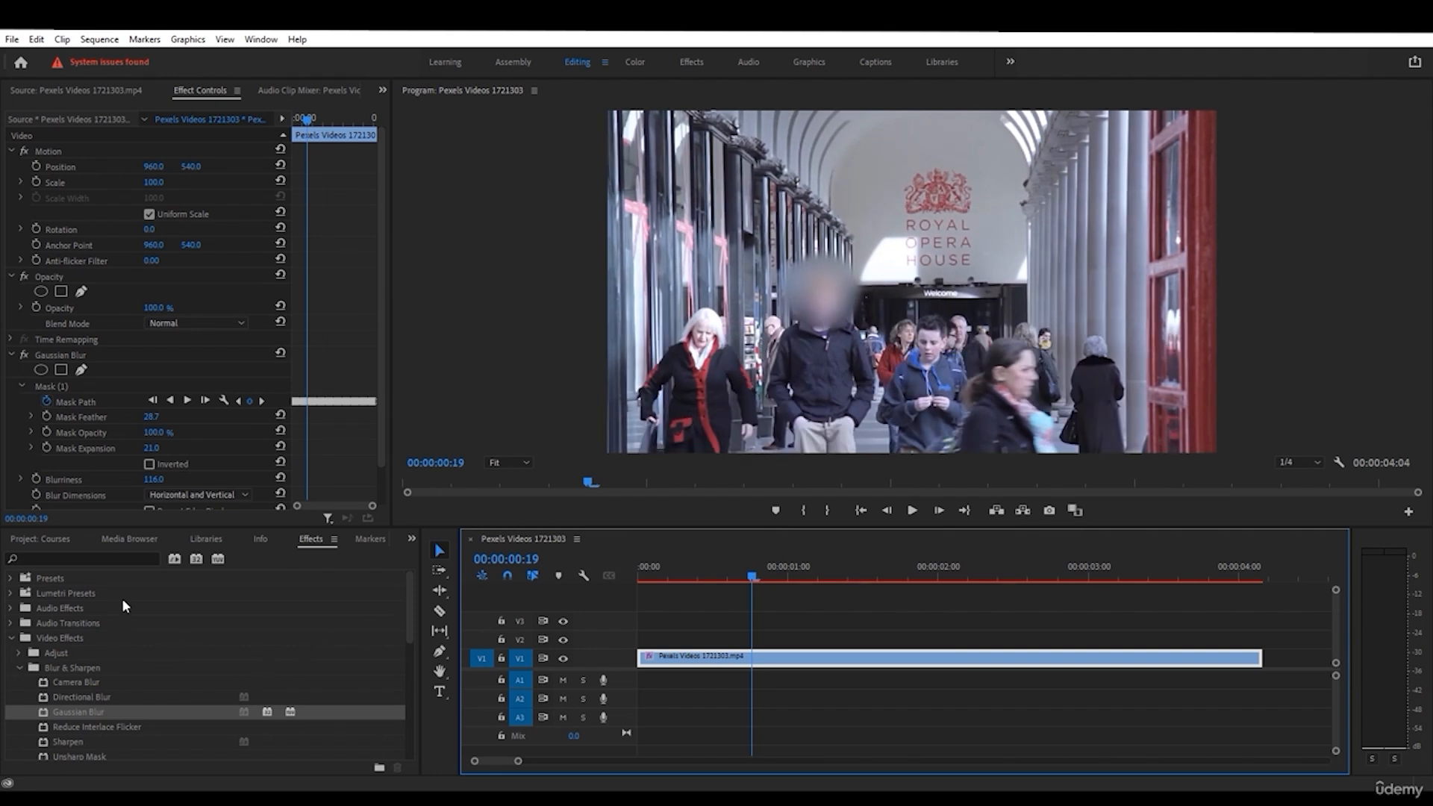
# - Replace the street clip's Gaussian Blur with the Mosaic effect from the Stylize group
pyautogui.click(95, 558)
pyautogui.write('MO')
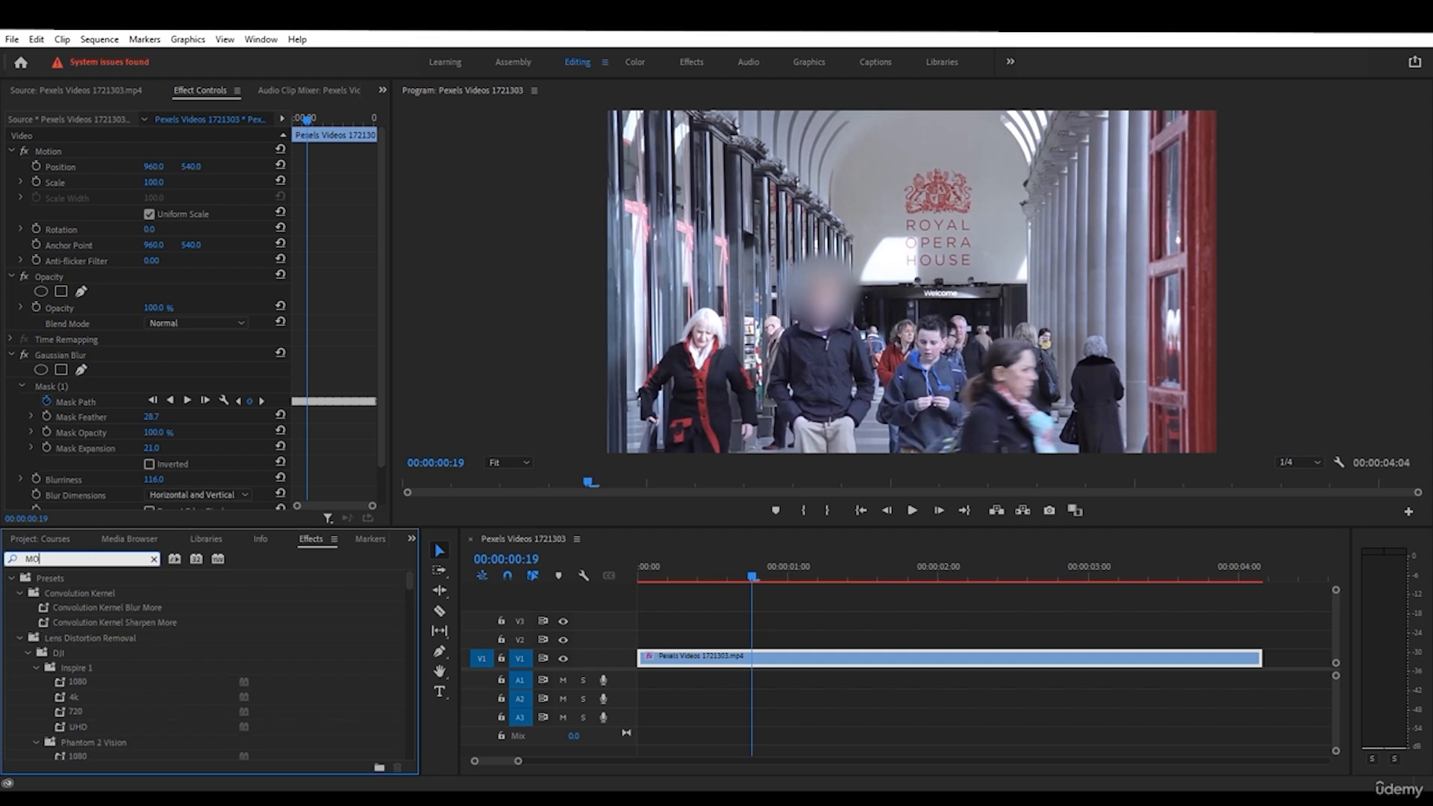
pyautogui.write('S')
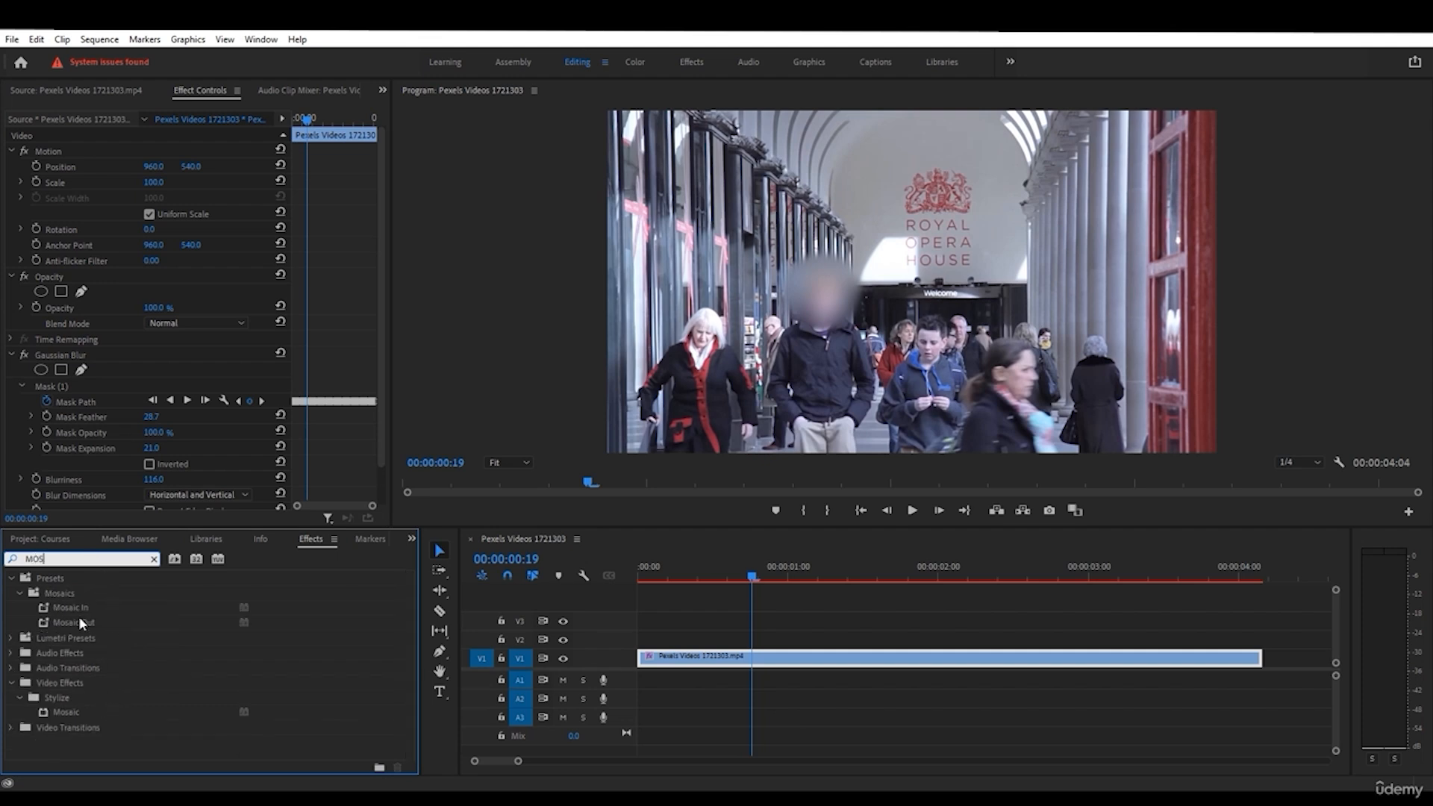
pyautogui.click(68, 712)
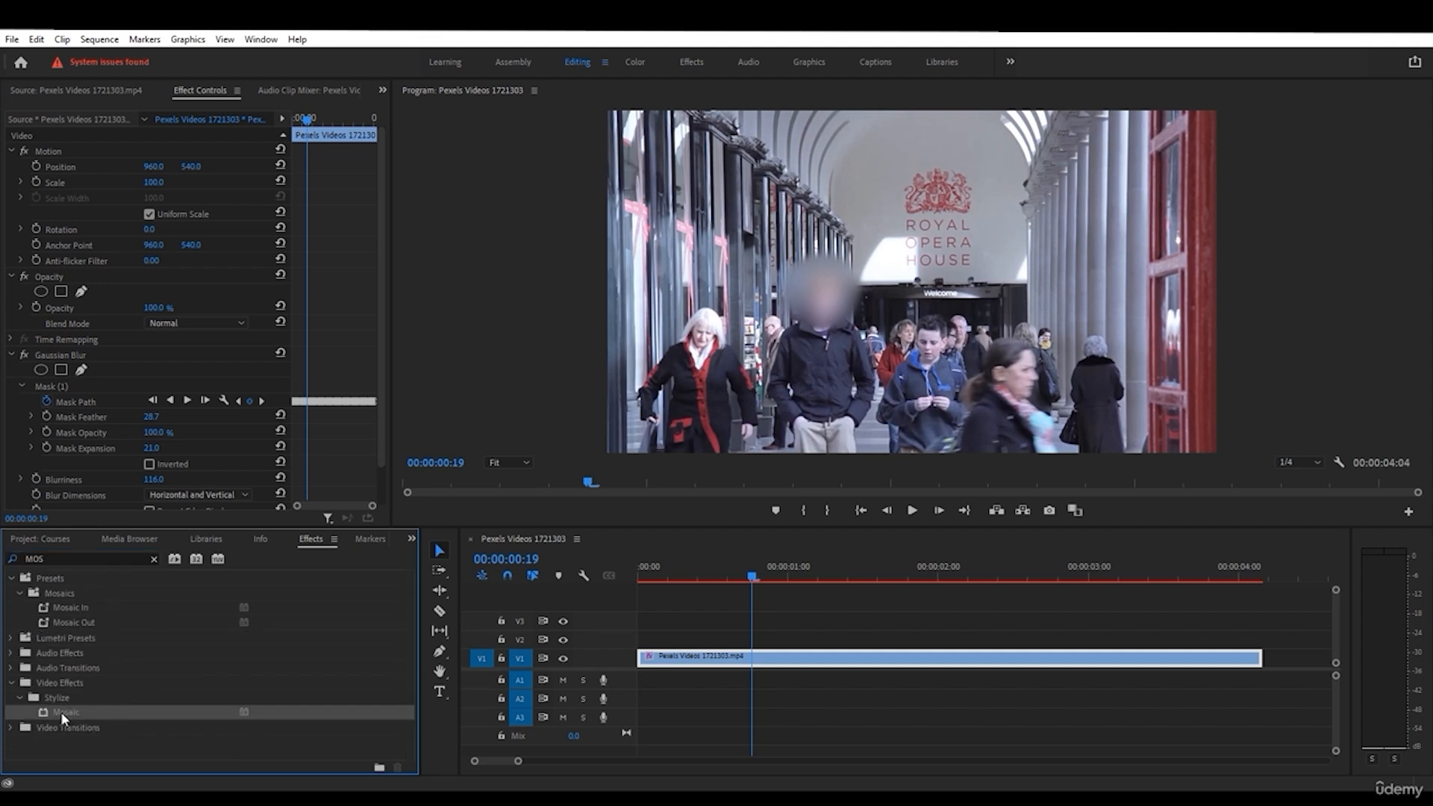
pyautogui.click(63, 356)
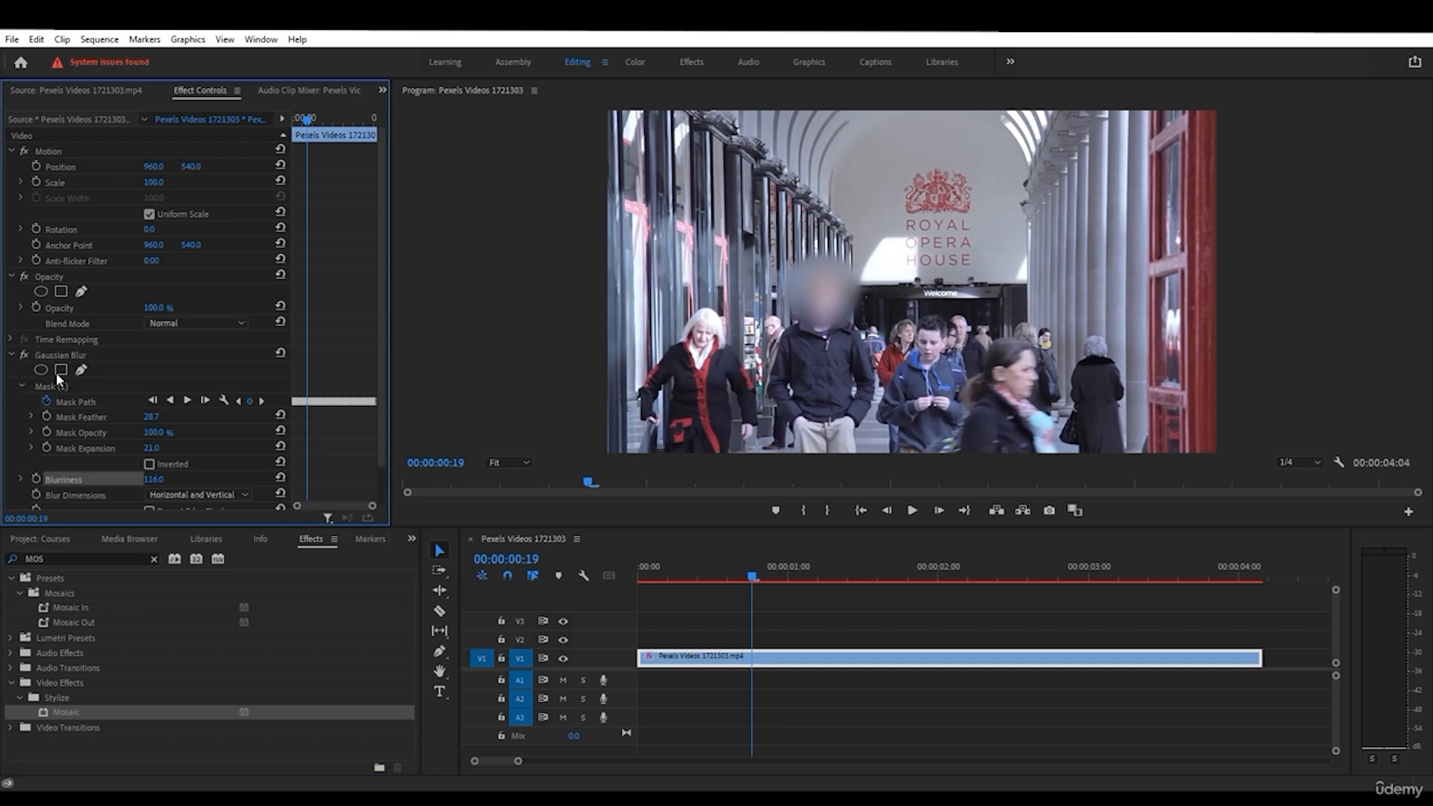
pyautogui.click(47, 352)
pyautogui.press('Delete')
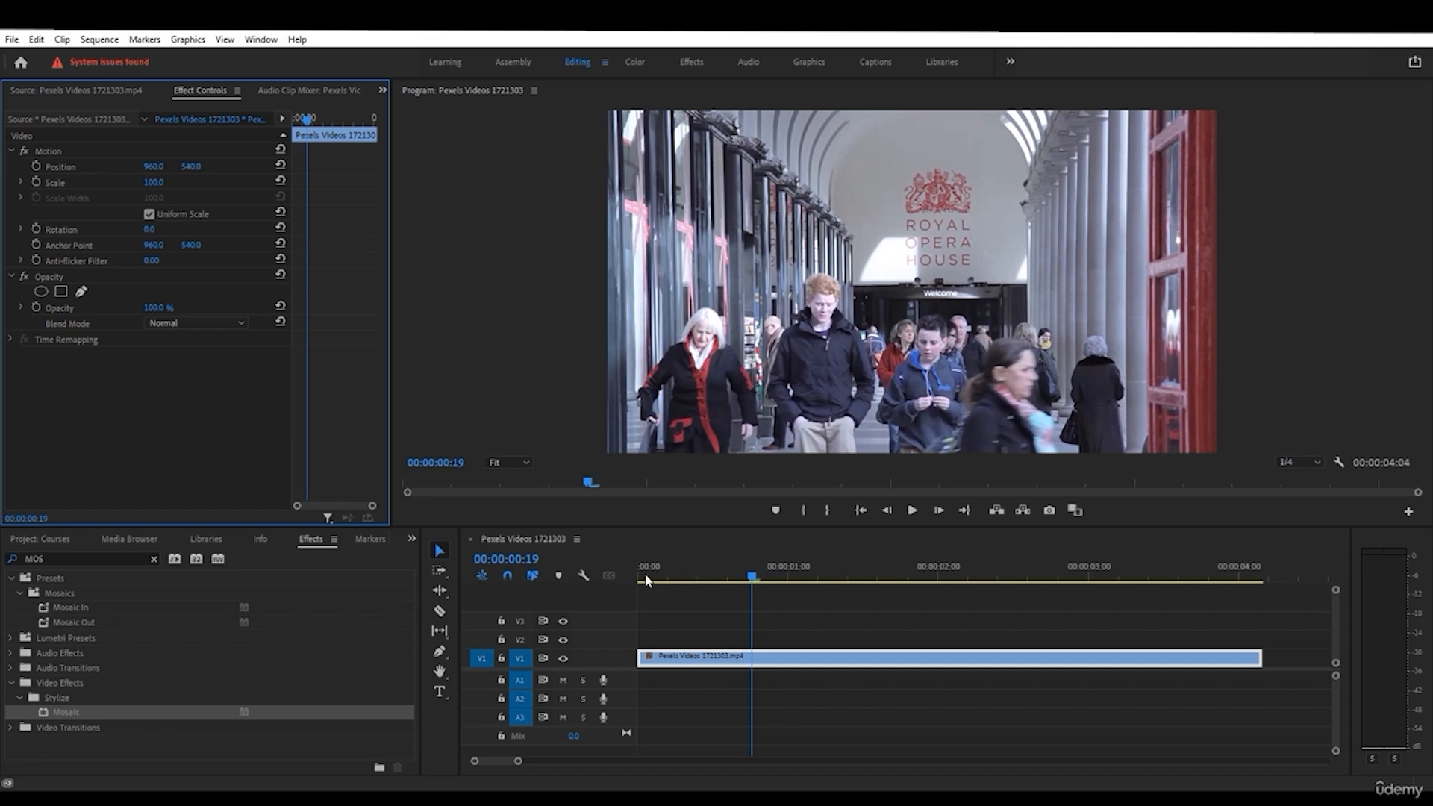
pyautogui.moveTo(646, 575); pyautogui.dragTo(590, 580)
pyautogui.moveTo(90, 715); pyautogui.dragTo(92, 411)
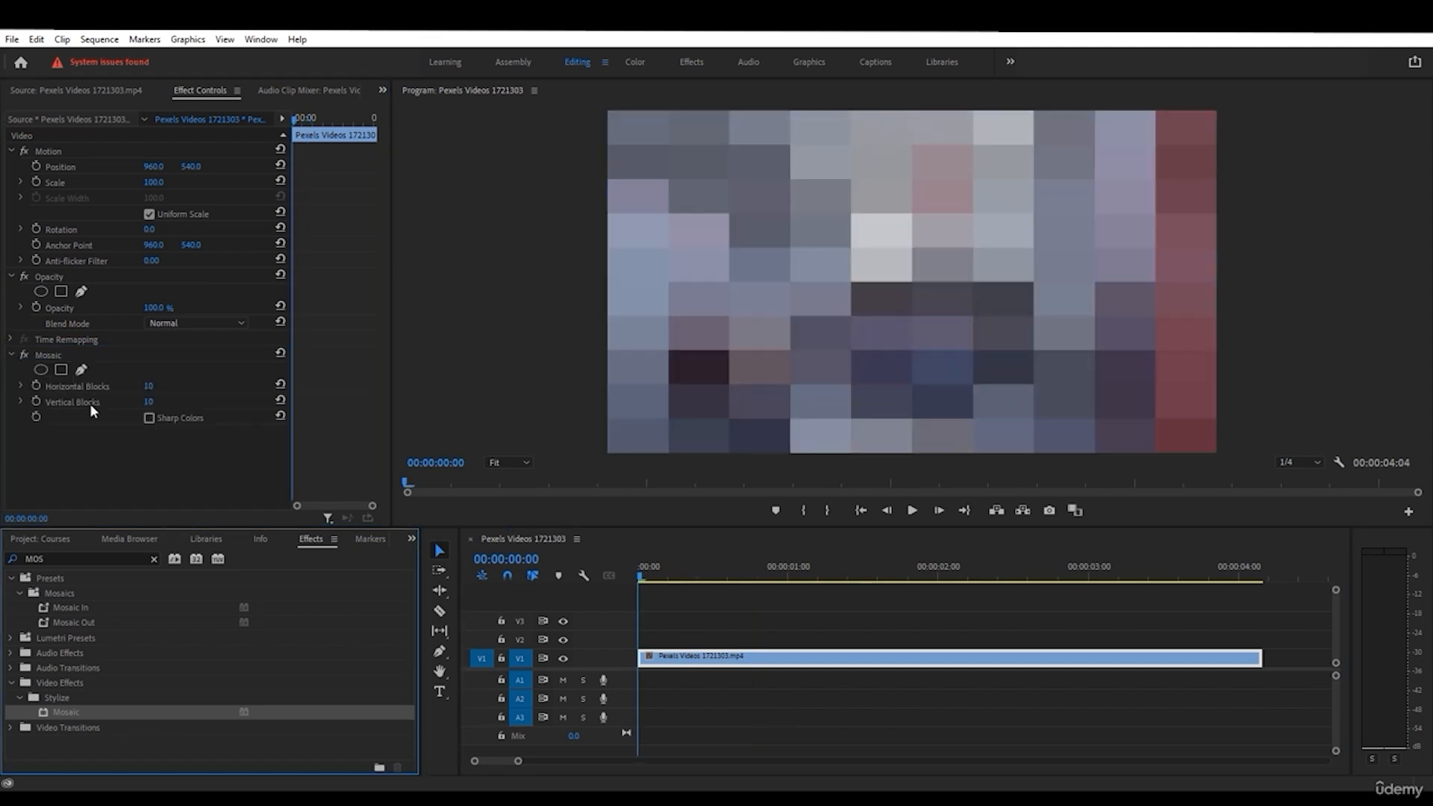
# - Add an elliptical mask to the Mosaic effect and fit it over the red-haired man's head at the first frame
pyautogui.click(40, 369)
pyautogui.click(968, 224)
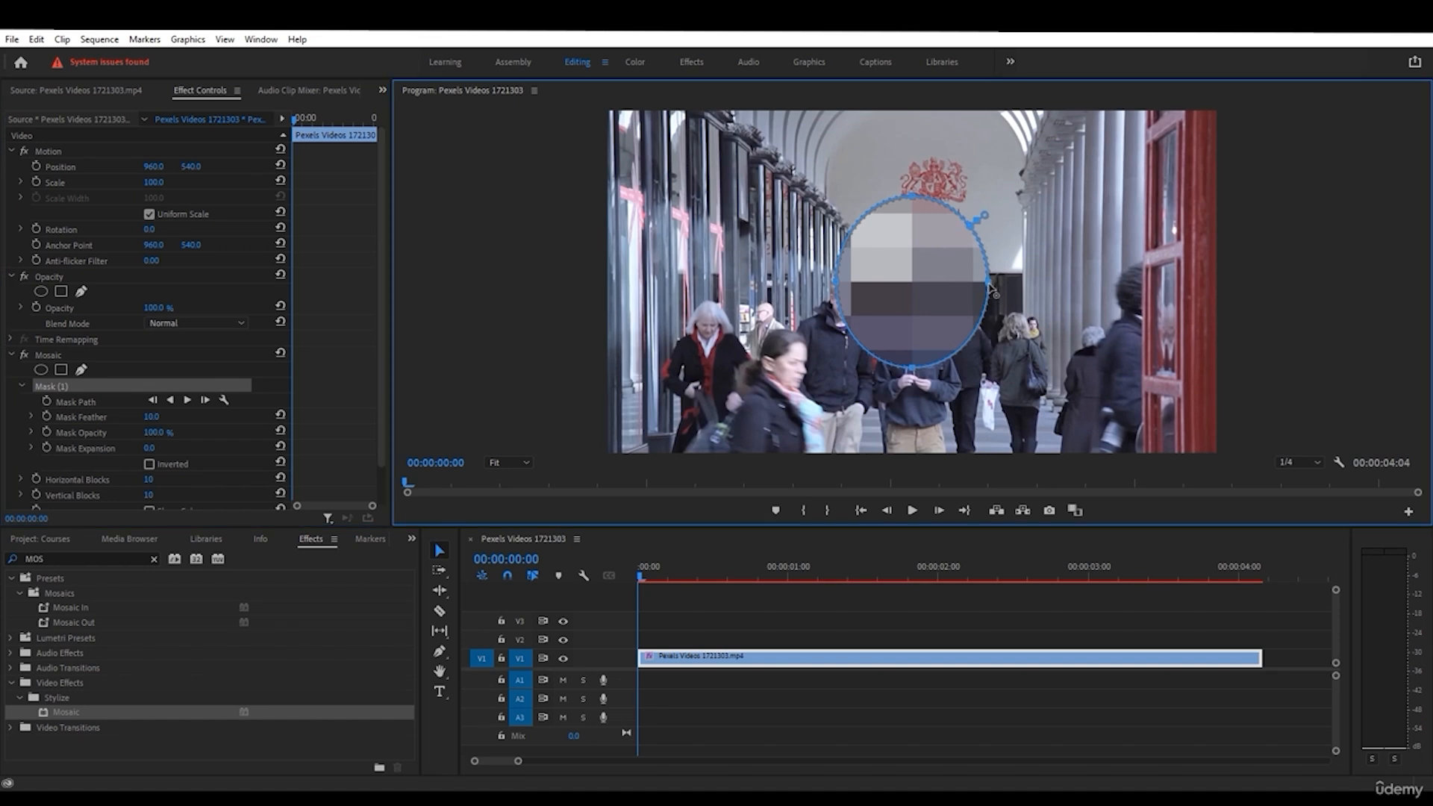
pyautogui.moveTo(991, 288); pyautogui.dragTo(859, 301)
# - Set the Mosaic effect's Horizontal Blocks and Vertical Blocks to 50 each
pyautogui.scroll(-2, 171, 437)
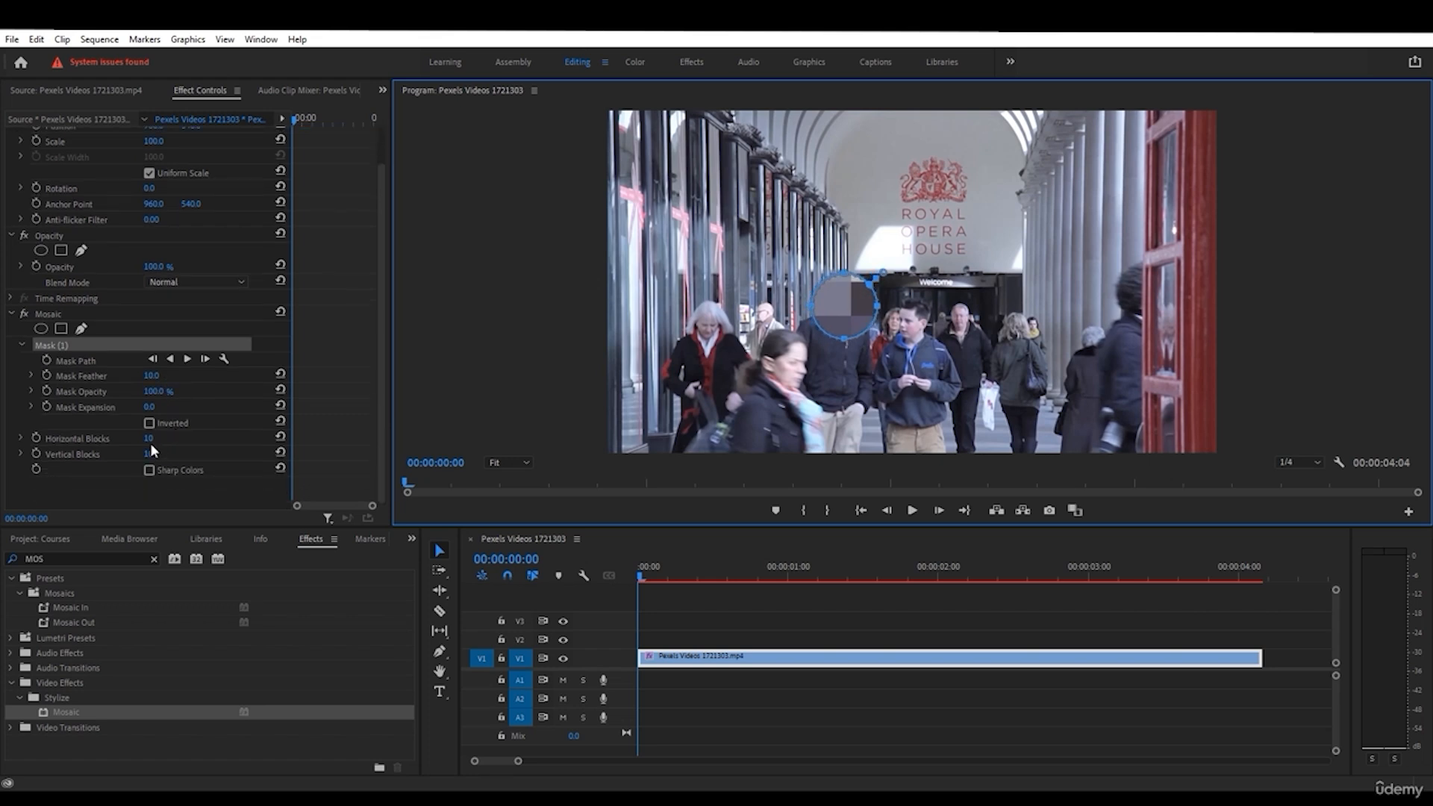
pyautogui.click(150, 440)
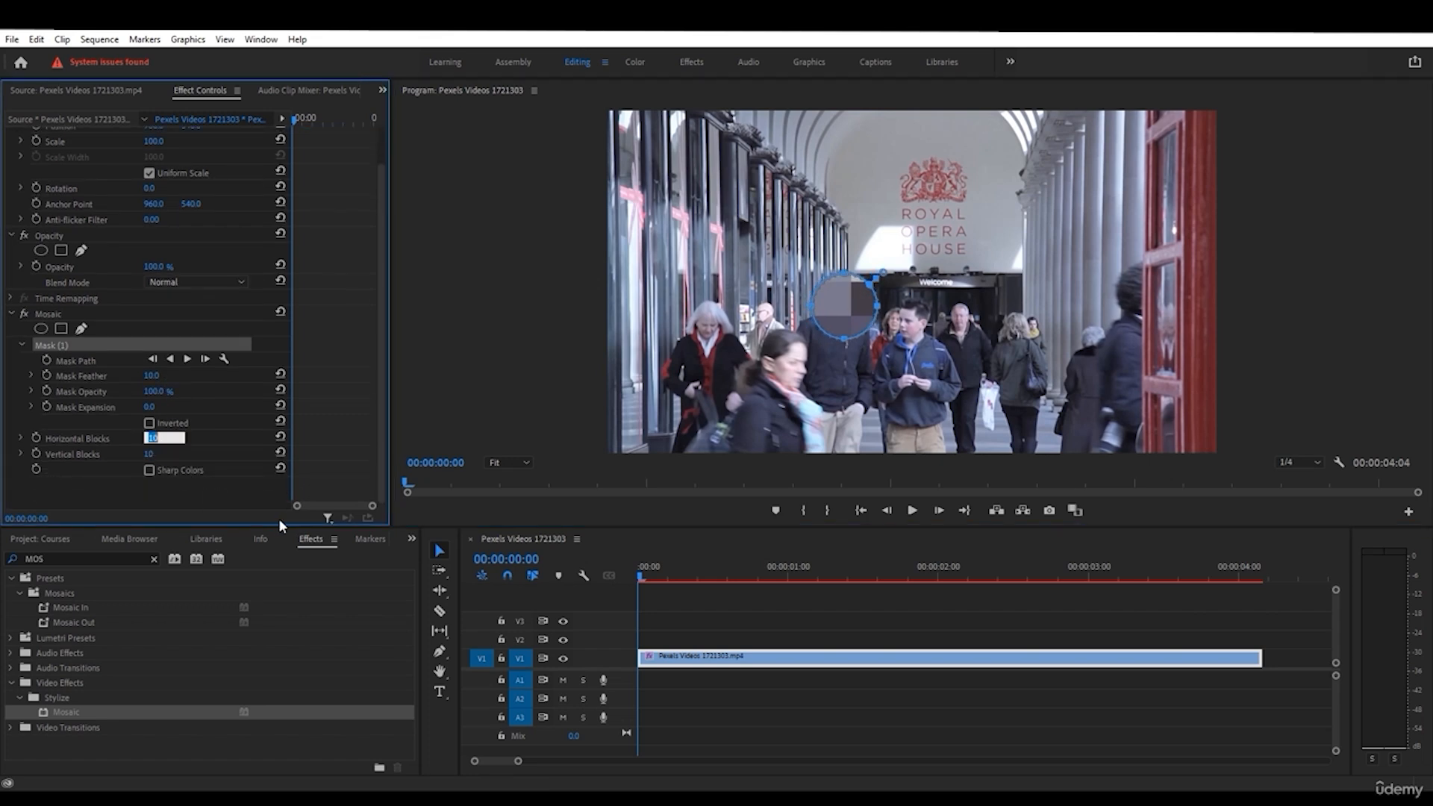
pyautogui.write('50')
pyautogui.press('Tab')
pyautogui.write('50')
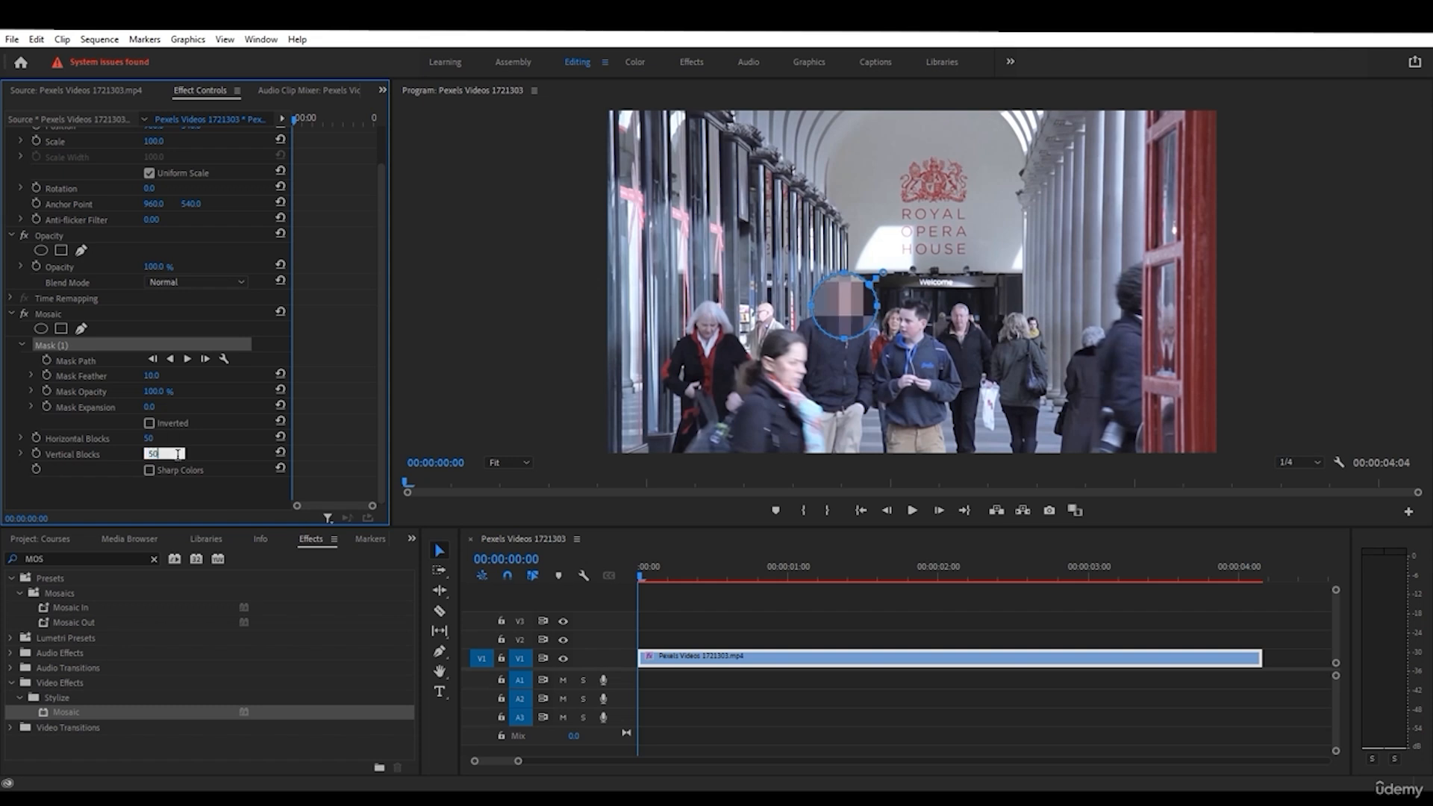
pyautogui.press('Return')
# - Increase the Mosaic mask's feather to 76.7 and scrub the clip to check the mask against the moving head
pyautogui.click(837, 307)
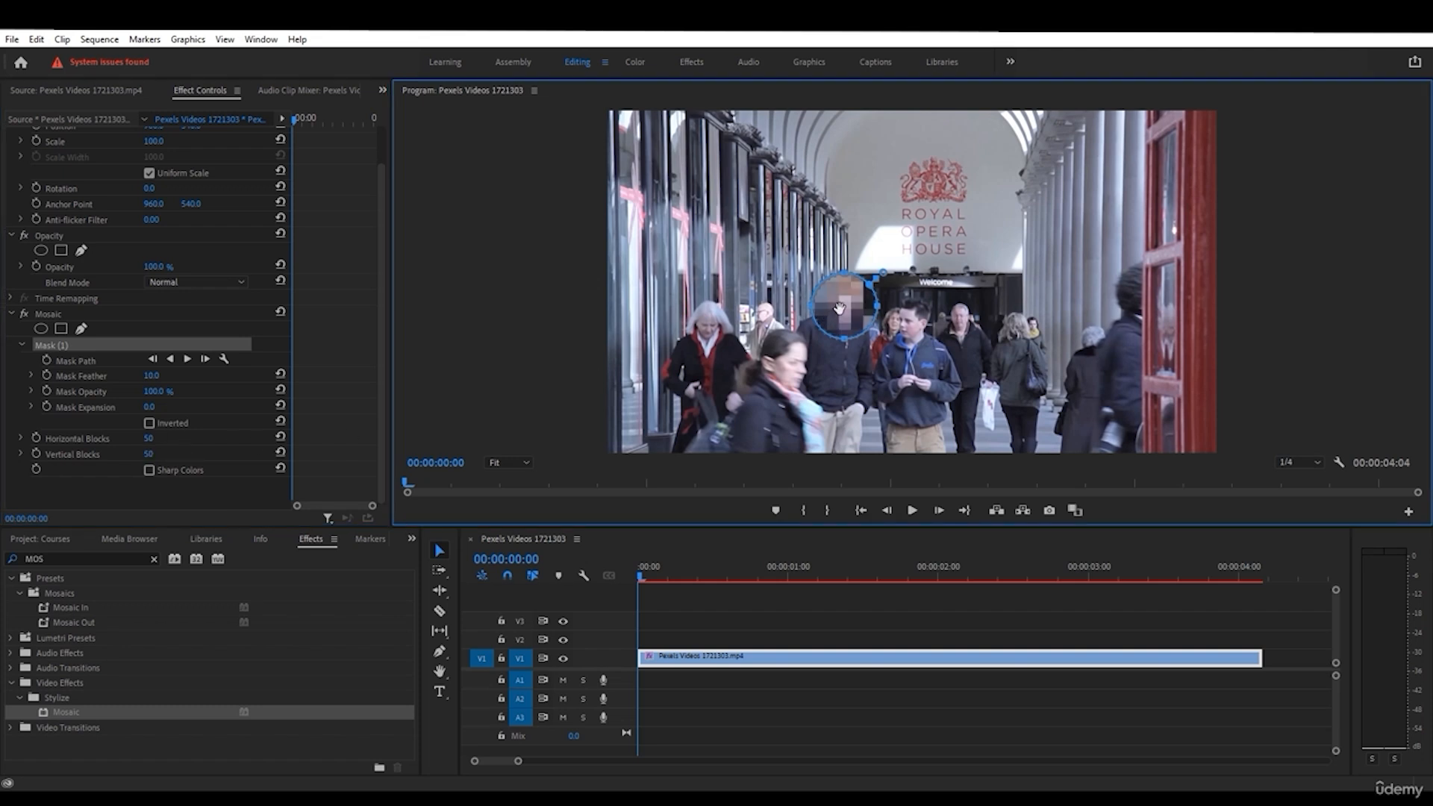
pyautogui.moveTo(885, 274); pyautogui.dragTo(896, 261)
pyautogui.moveTo(643, 571); pyautogui.dragTo(830, 570)
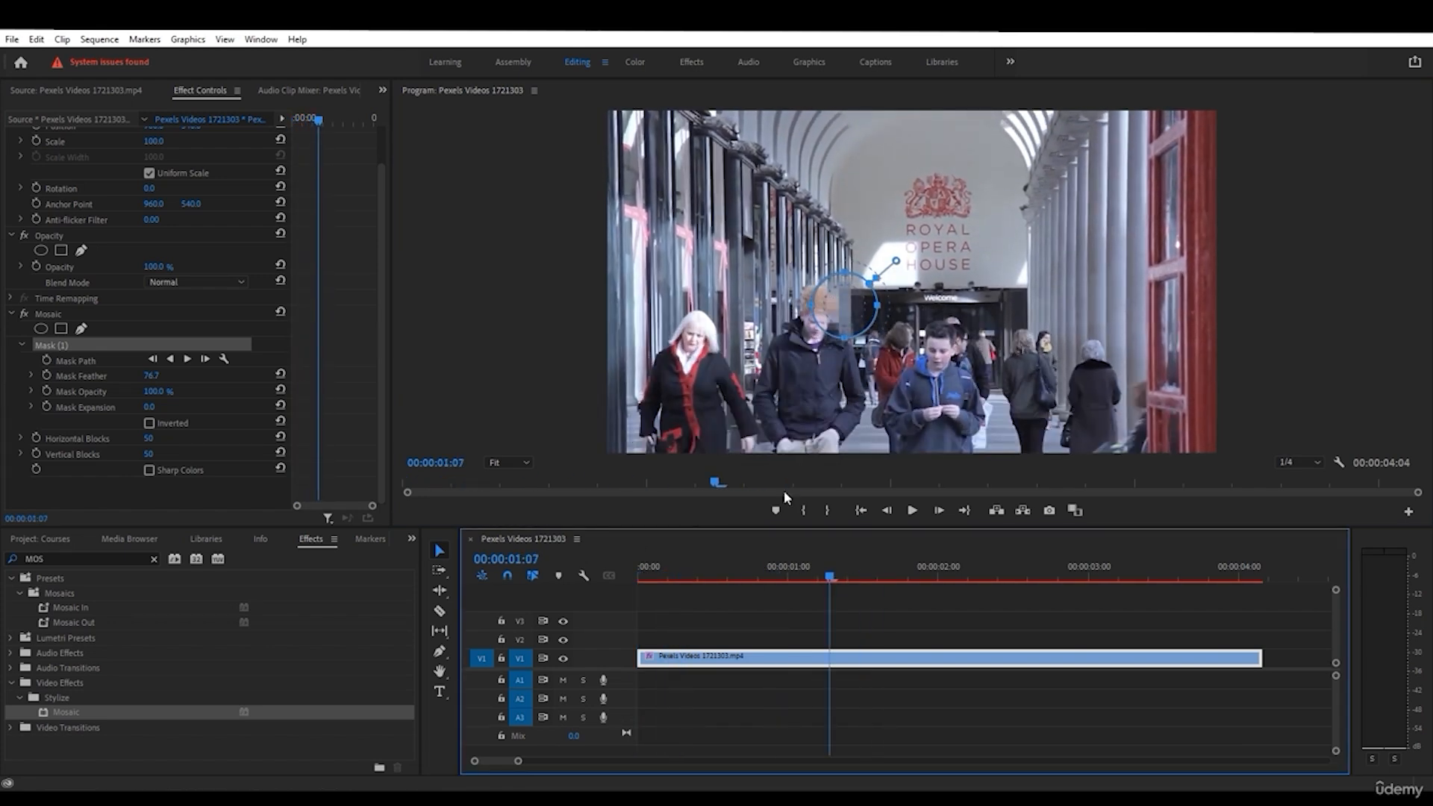
# - Track the Mosaic mask forward from the first frame and play back the tracked result
pyautogui.press('Home')
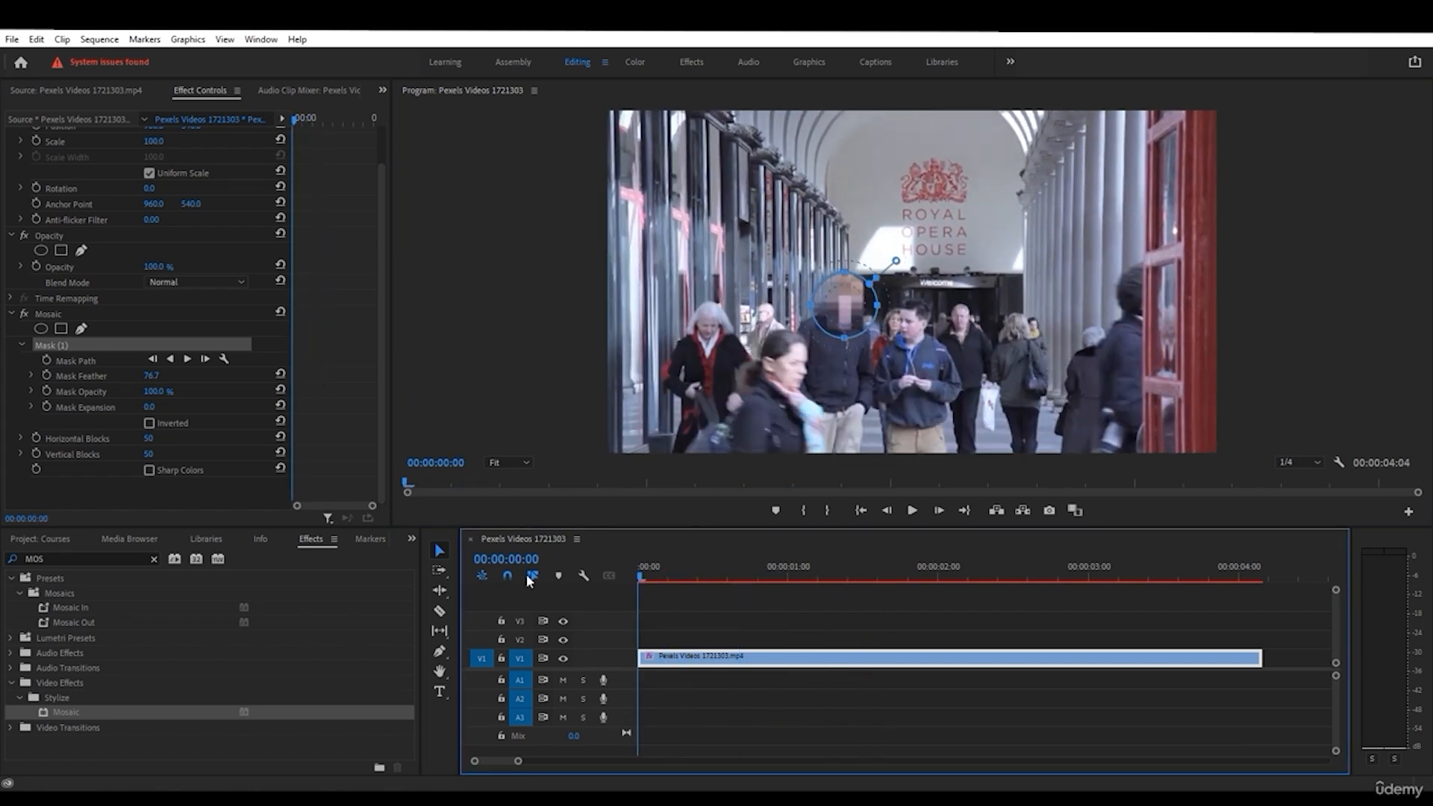
pyautogui.click(186, 359)
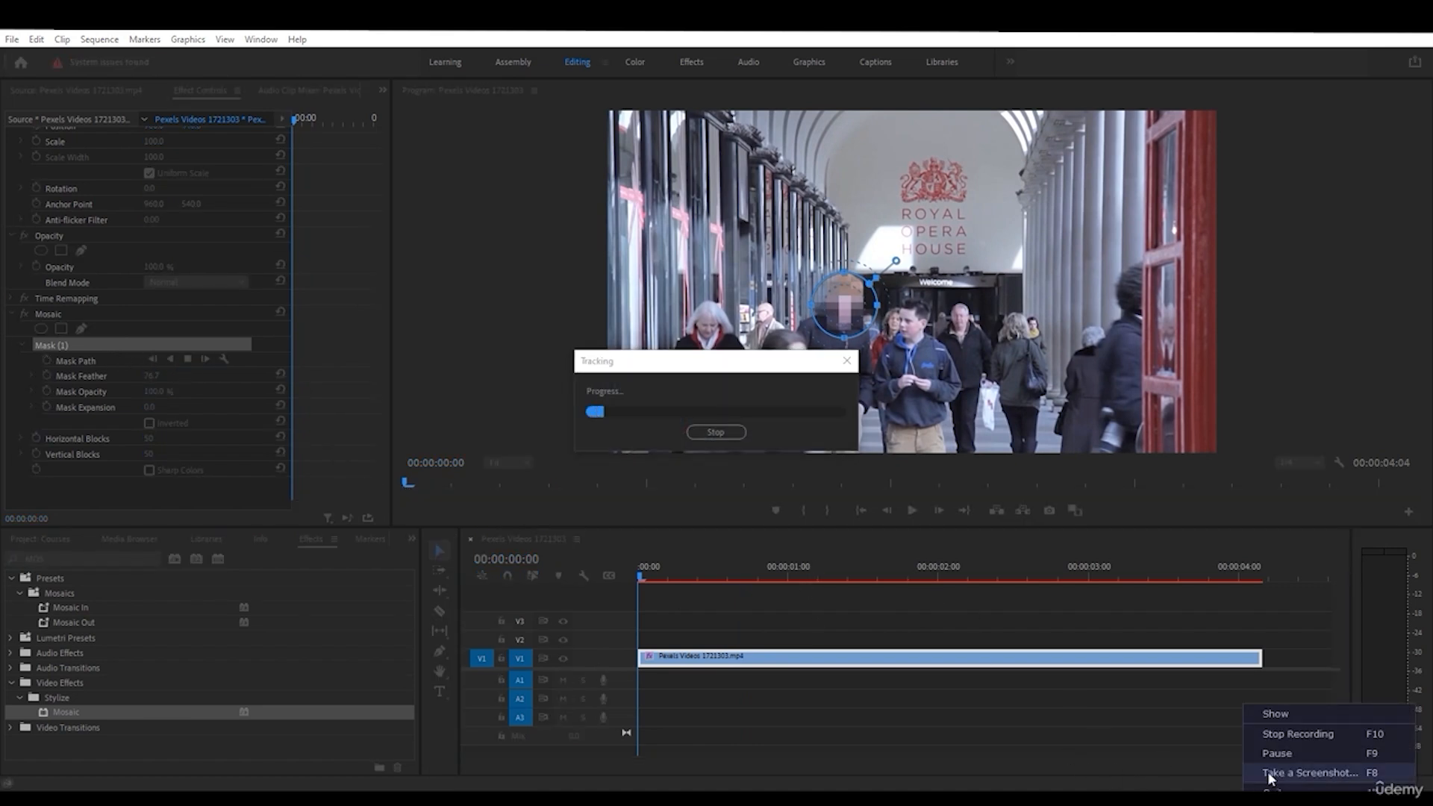
pyautogui.click(1270, 751)
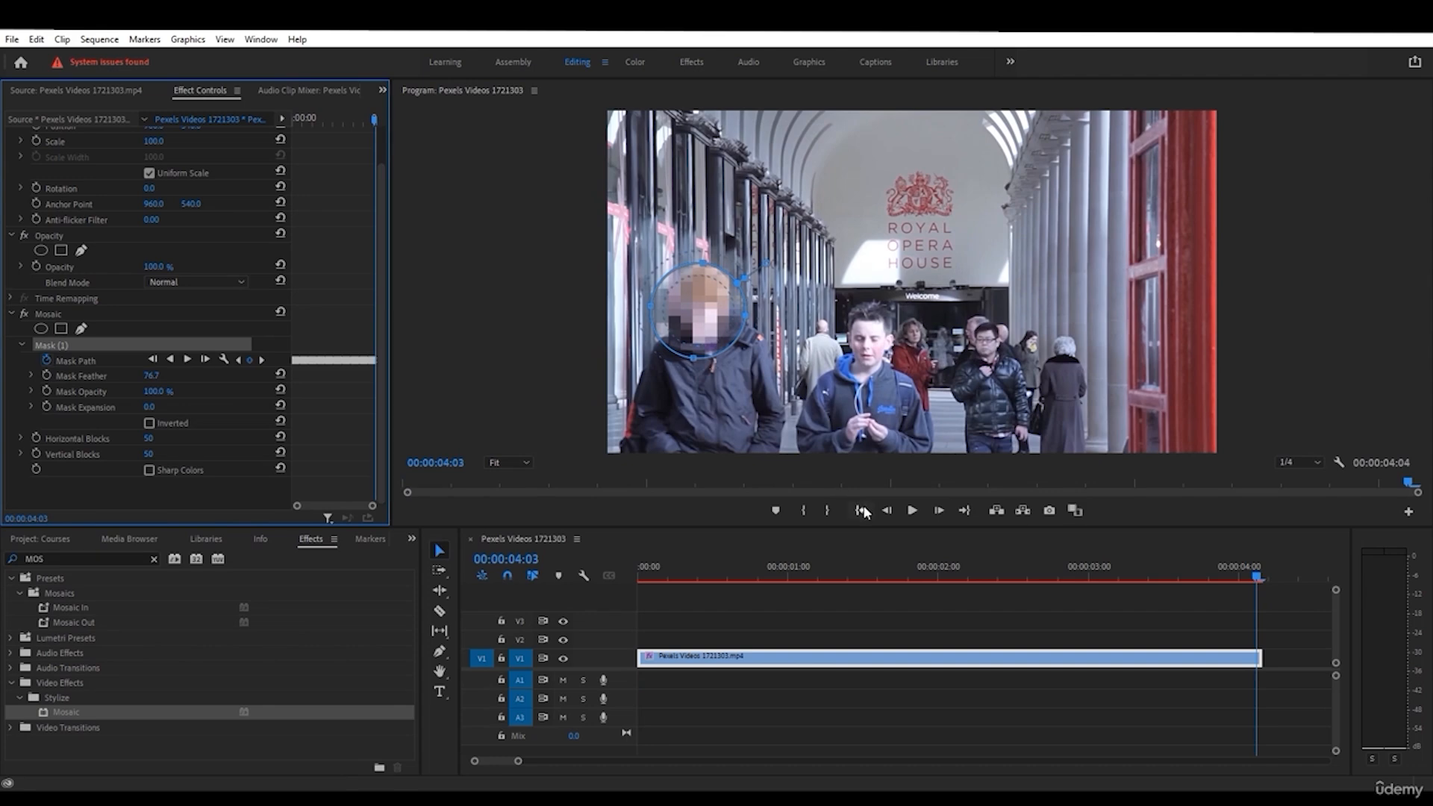
pyautogui.click(912, 510)
pyautogui.click(914, 510)
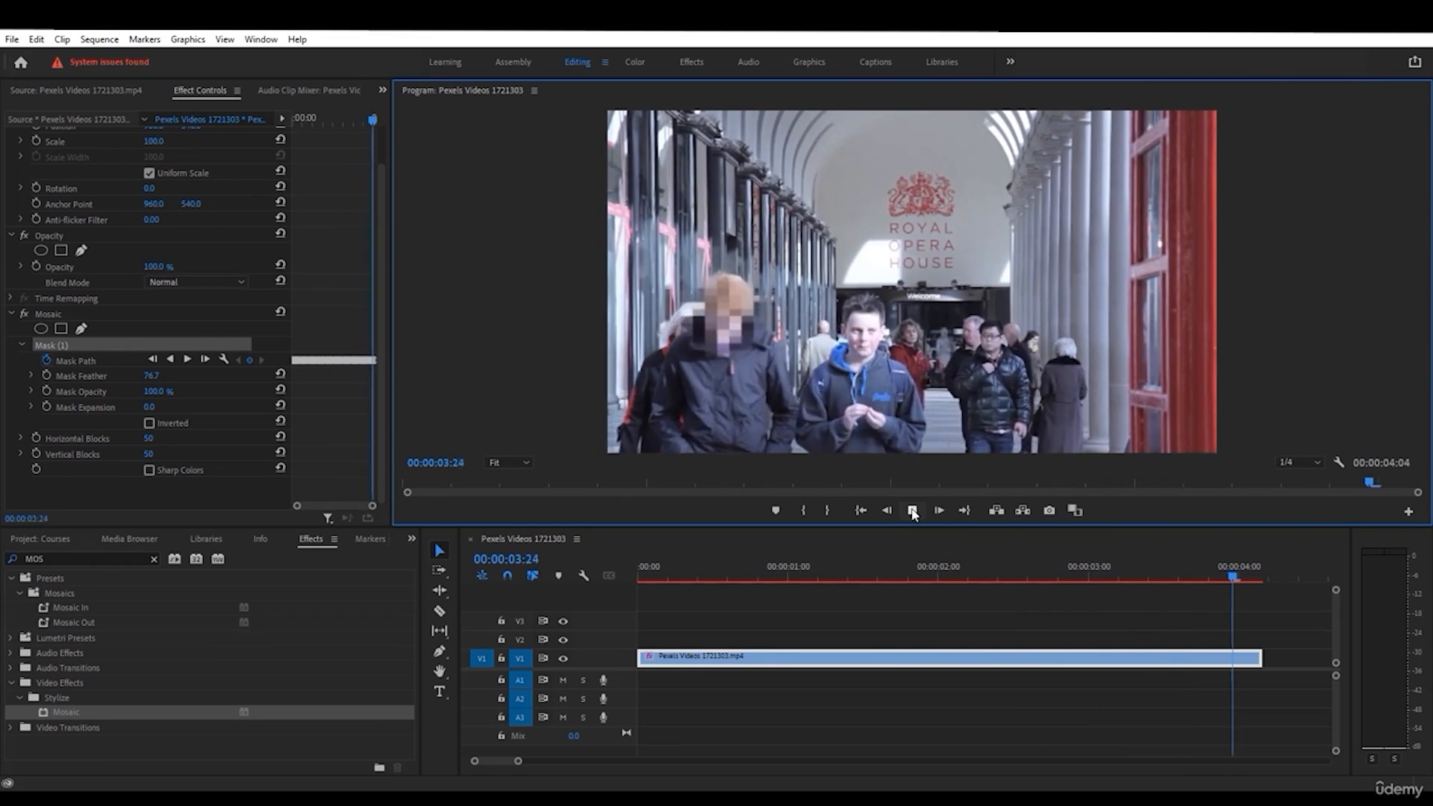
# - Enable Sharp Colors for the Mosaic effect with the playhead at 00:00:00:24, and collapse the Video Effects category
pyautogui.click(783, 565)
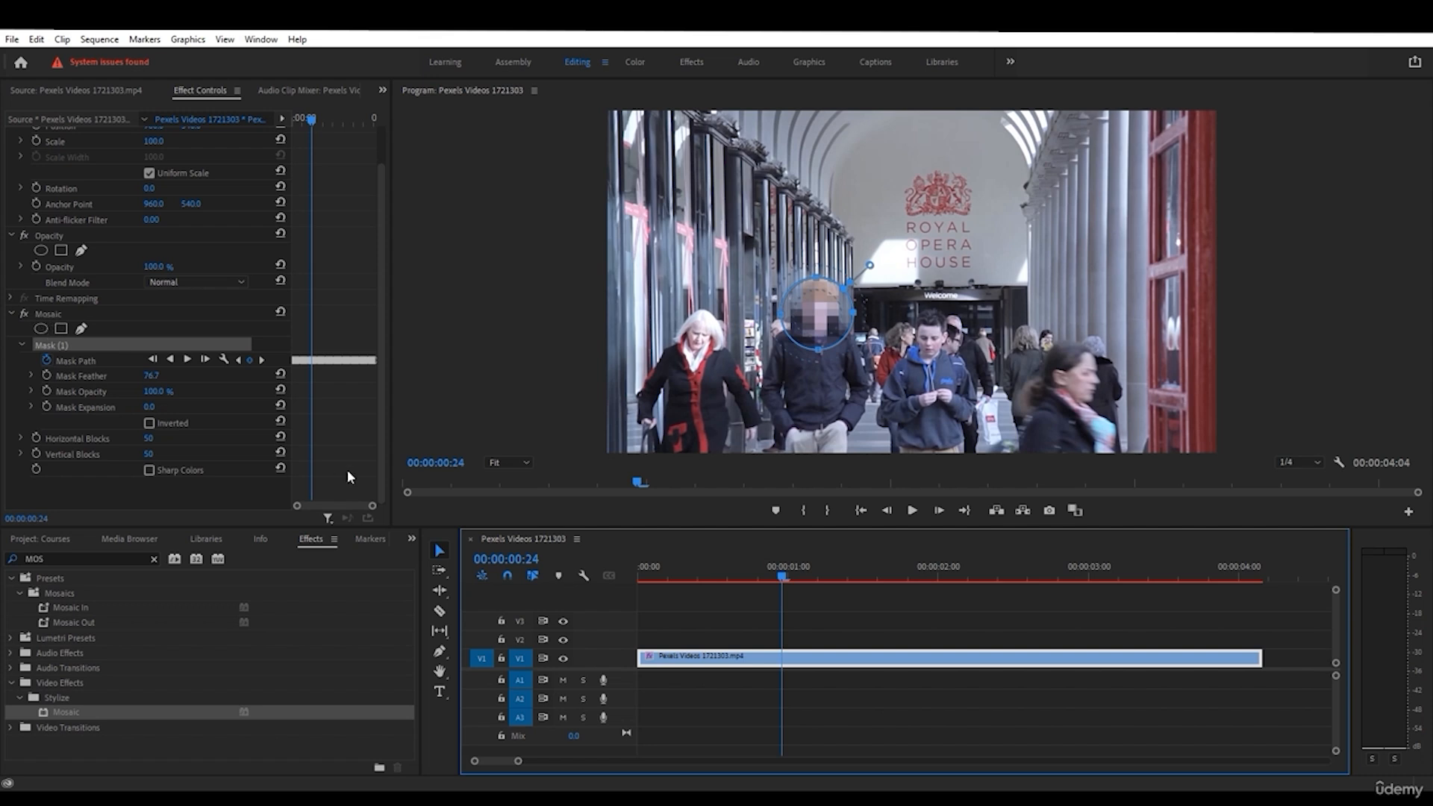
pyautogui.click(164, 468)
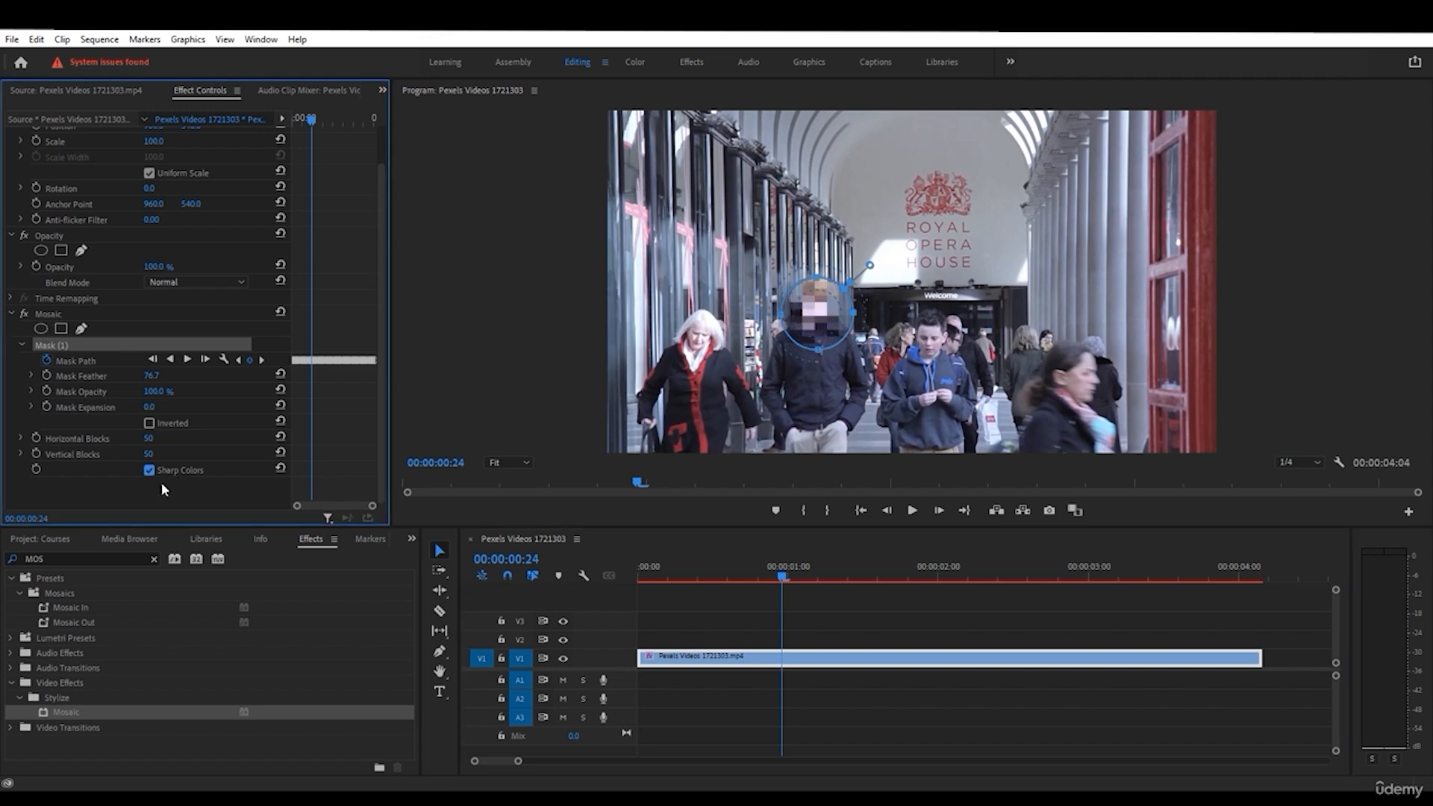
pyautogui.click(12, 687)
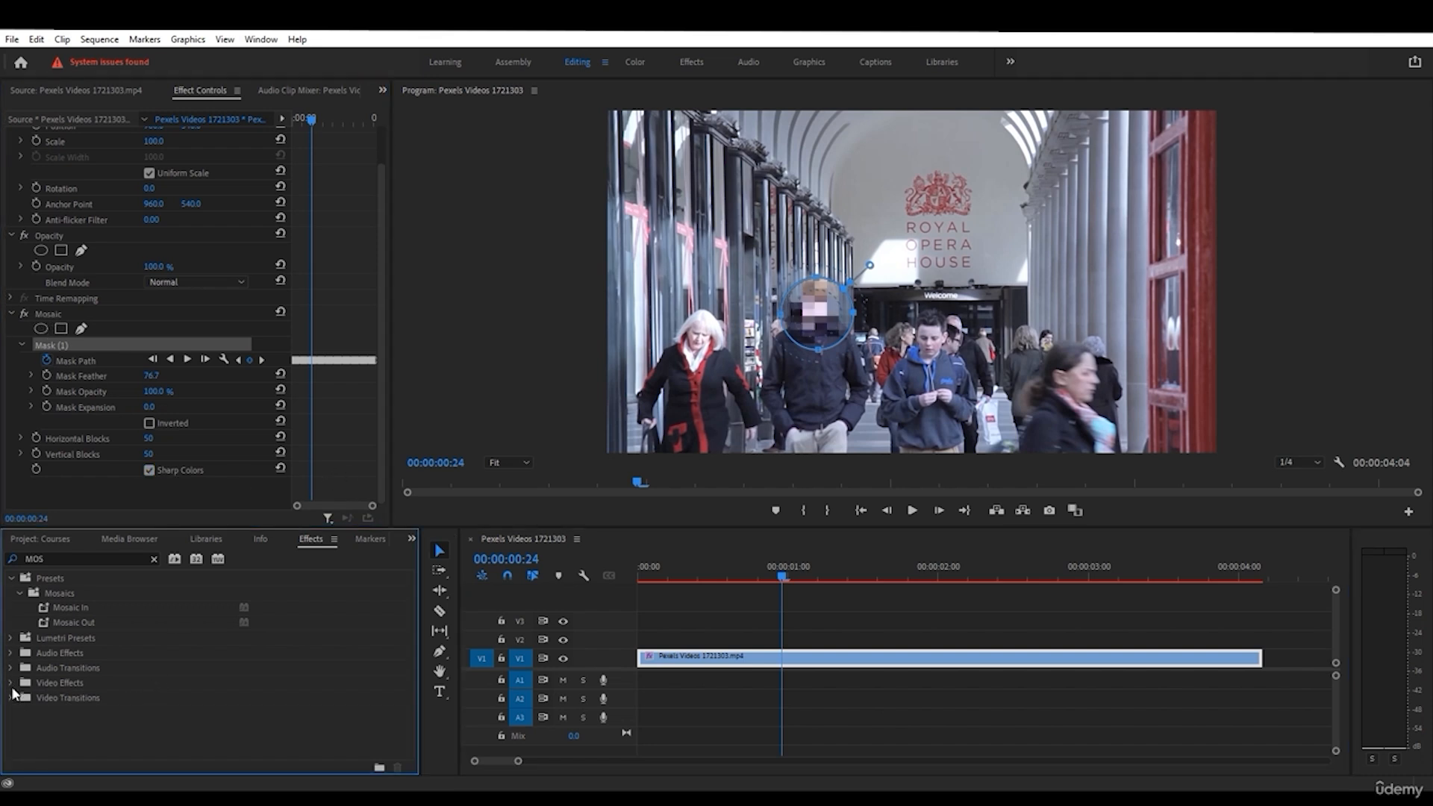
# - Clear the effects search and browse the Stylize group of the video effects to locate Mosaic
pyautogui.click(12, 684)
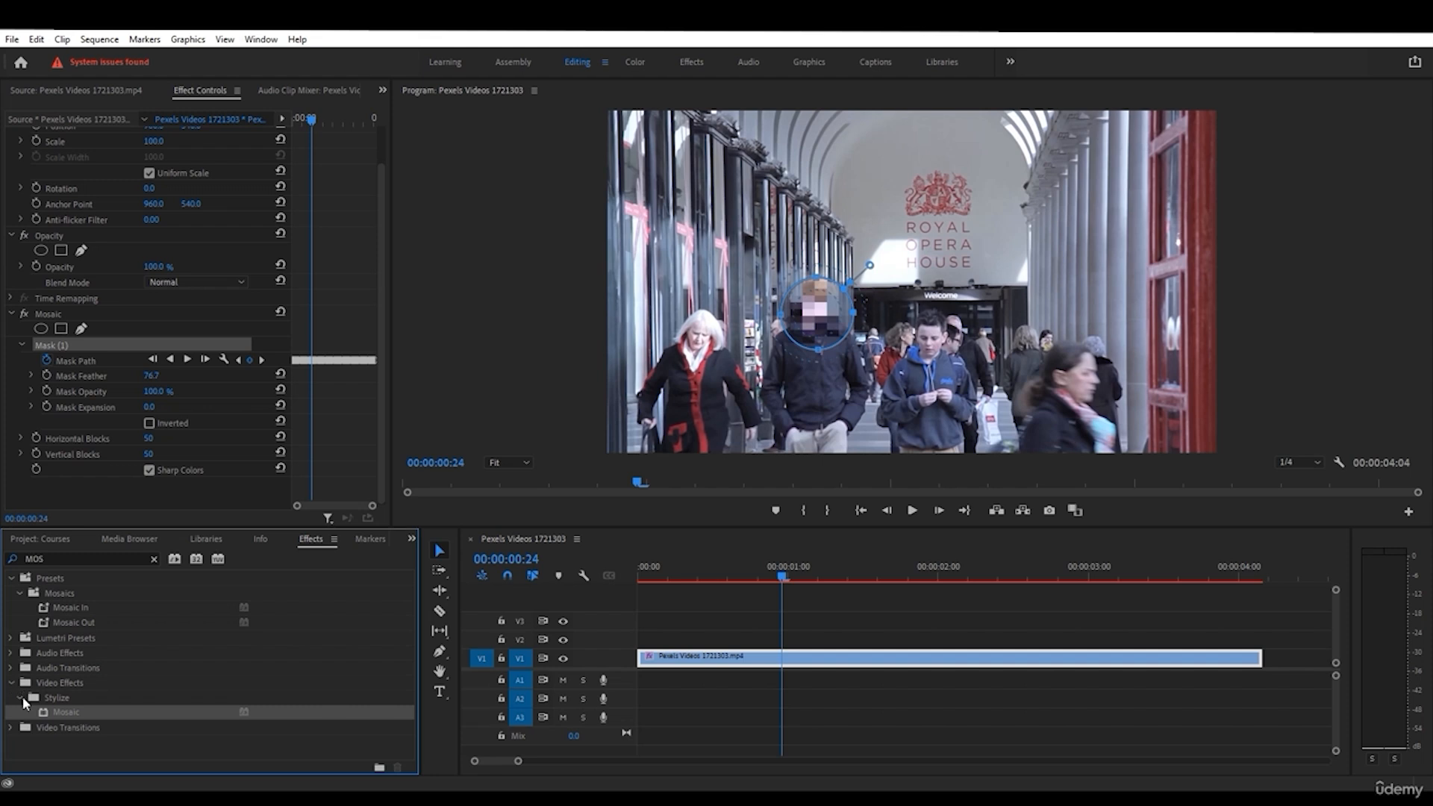
pyautogui.click(20, 699)
pyautogui.click(20, 698)
pyautogui.click(97, 554)
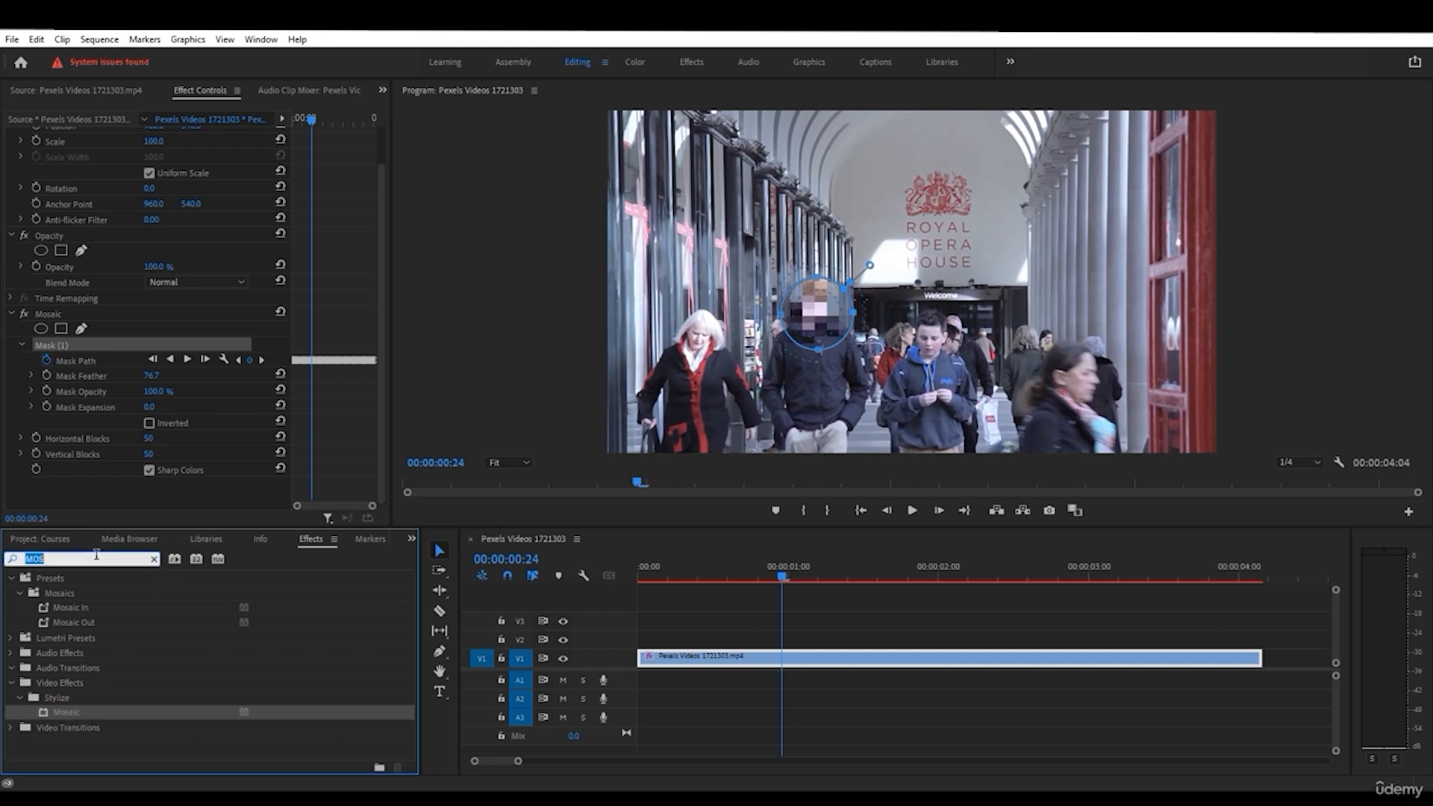
pyautogui.press('BackSpace')
pyautogui.click(12, 638)
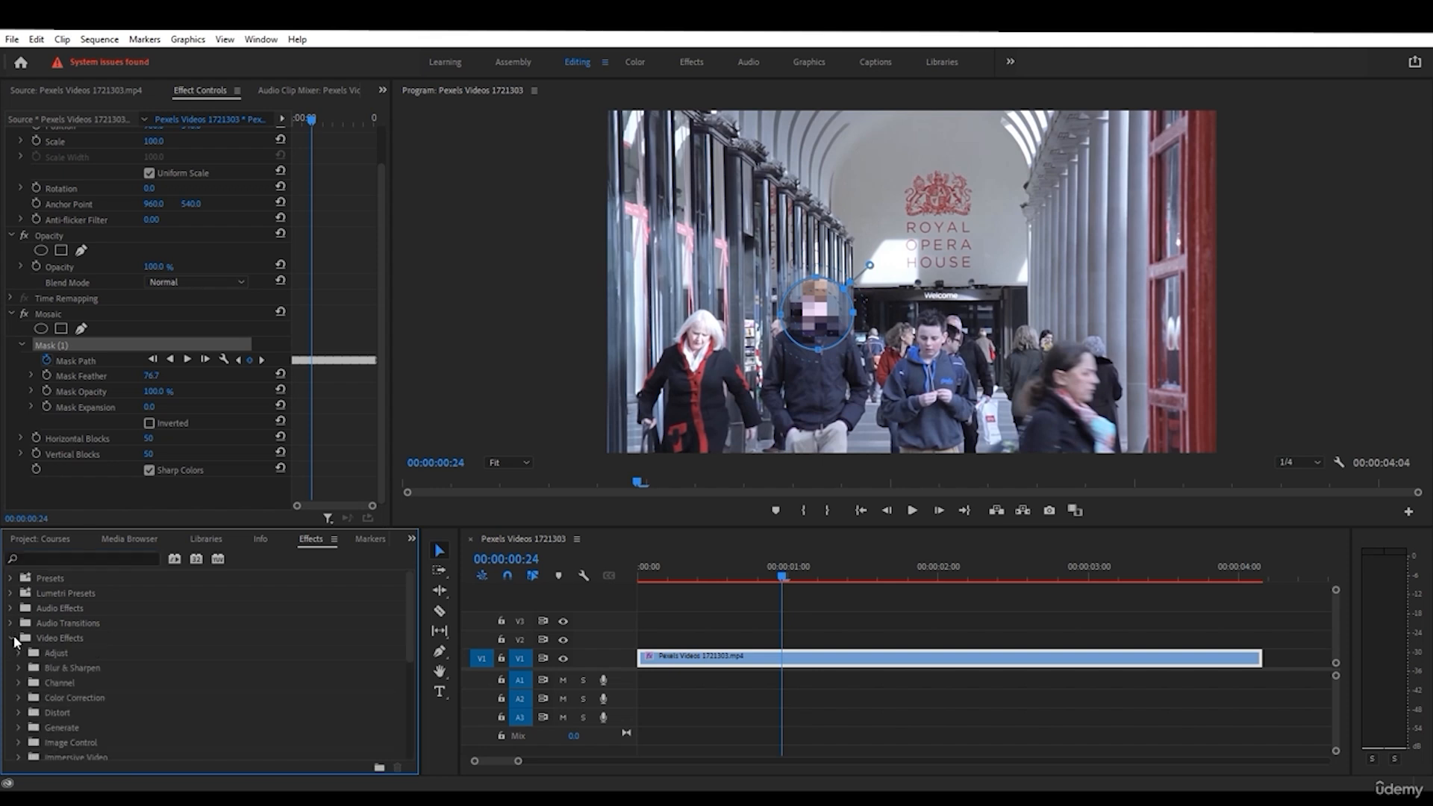
pyautogui.scroll(-3, 28, 675)
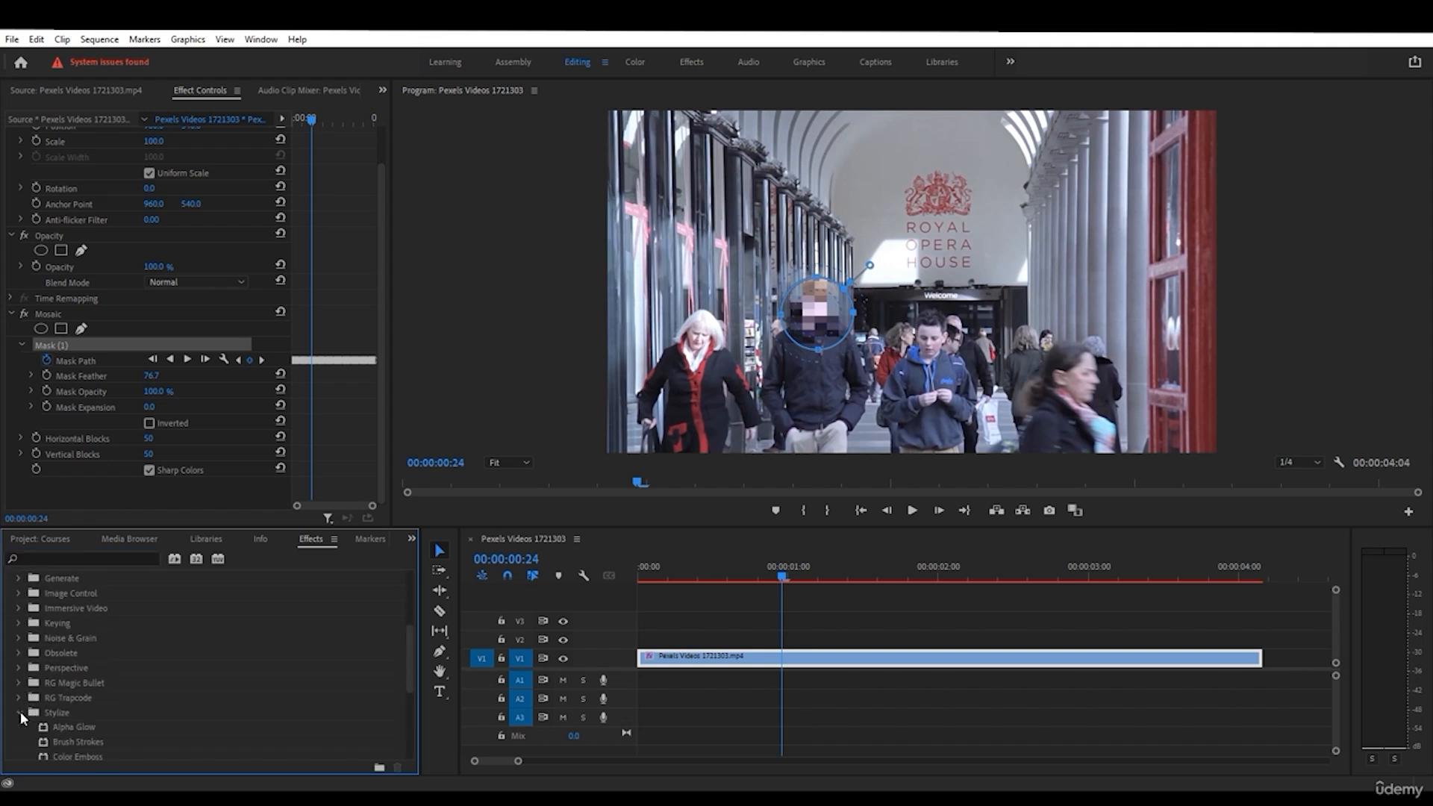
pyautogui.click(20, 711)
pyautogui.scroll(-2, 97, 691)
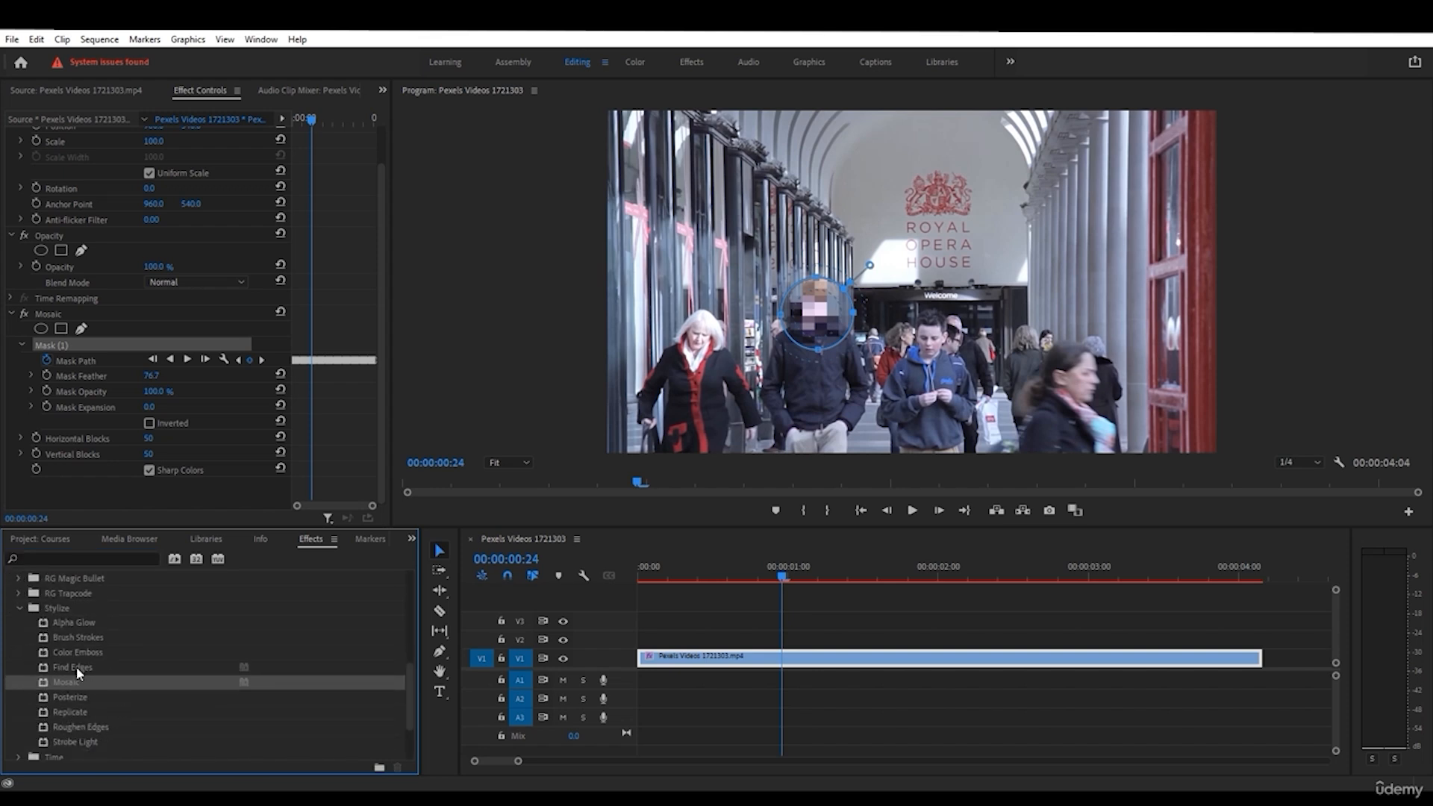
pyautogui.scroll(3, 76, 669)
pyautogui.click(19, 654)
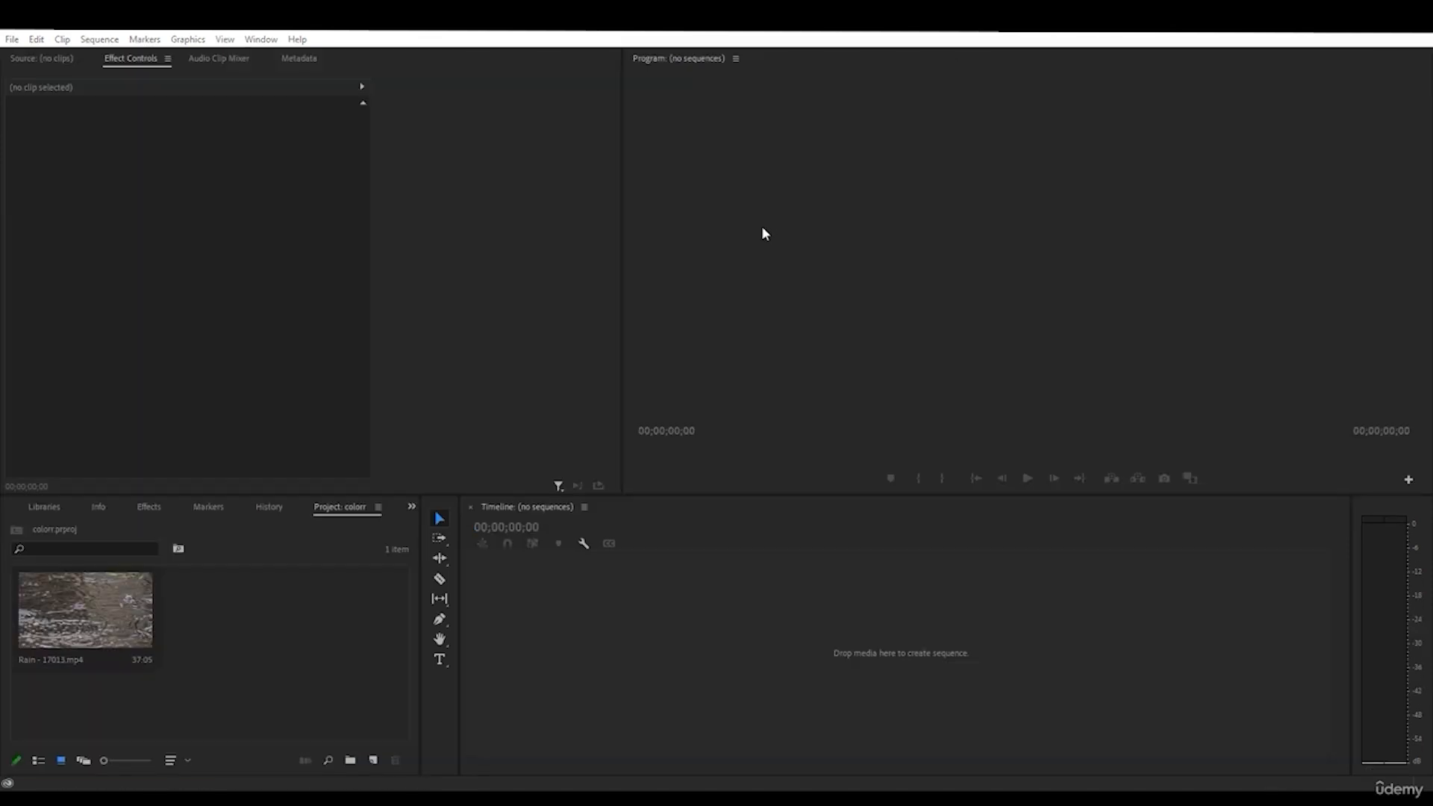
# - Create a sequence from the clip Rain - 17013.mp4 and play back its opening seconds
pyautogui.click(691, 432)
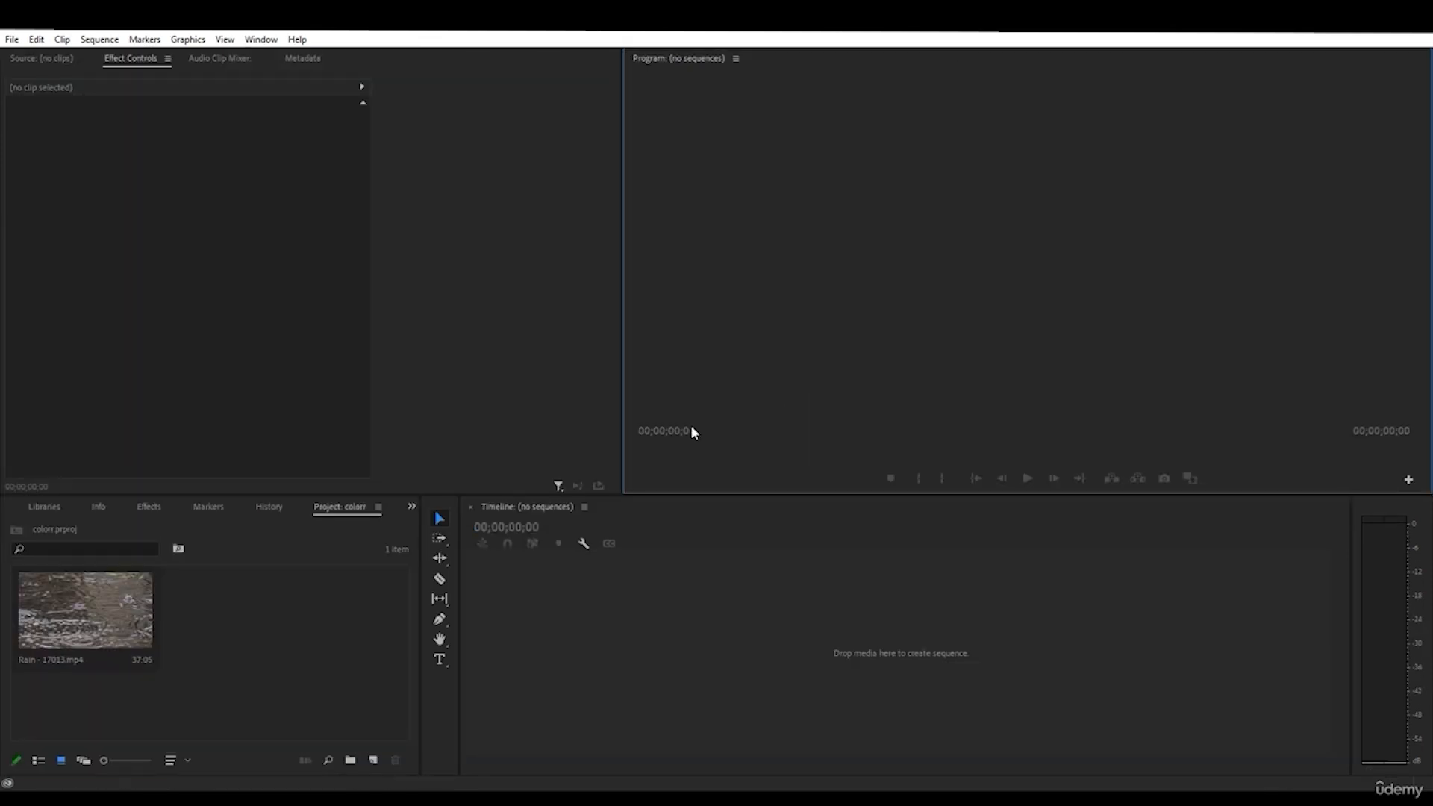
pyautogui.click(458, 703)
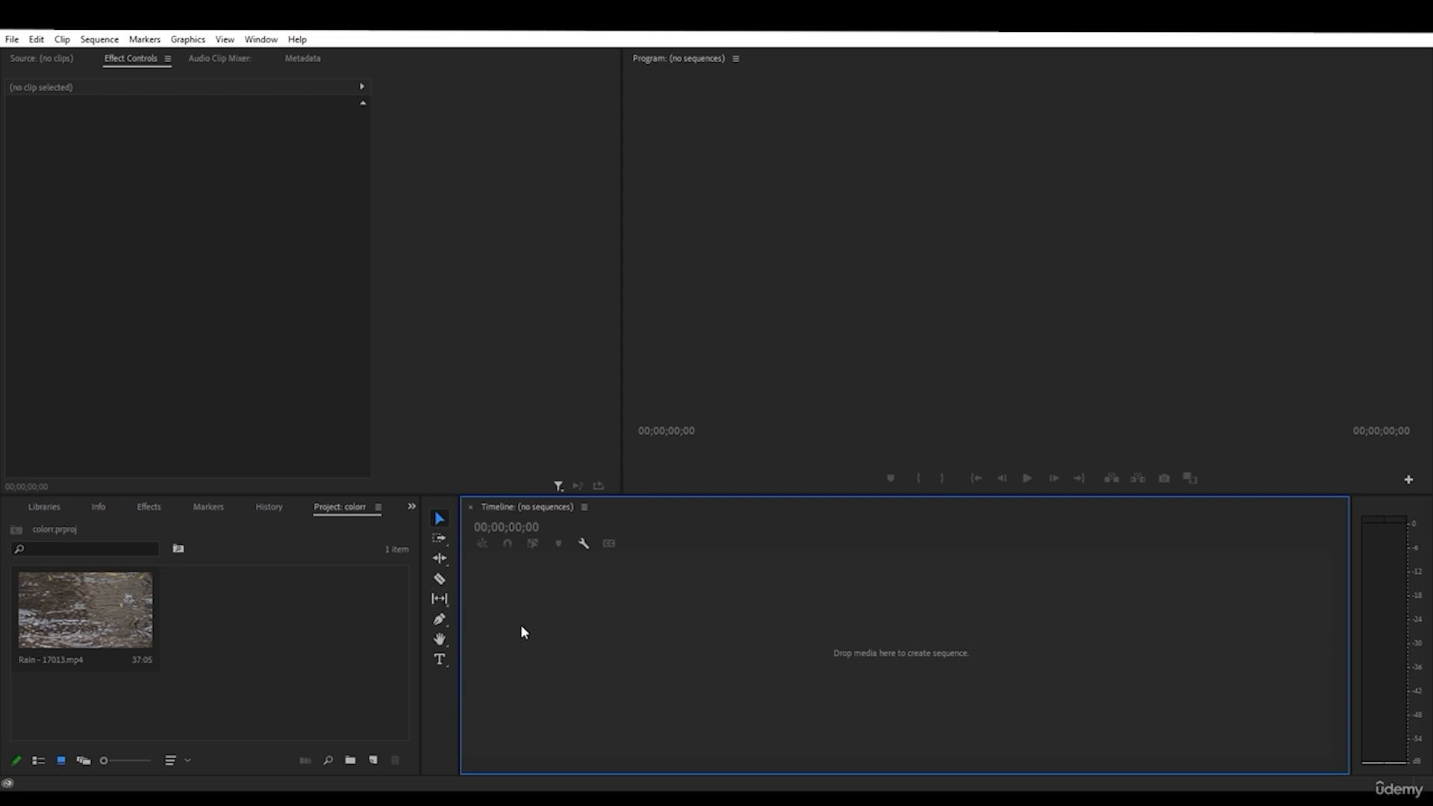
pyautogui.click(69, 603)
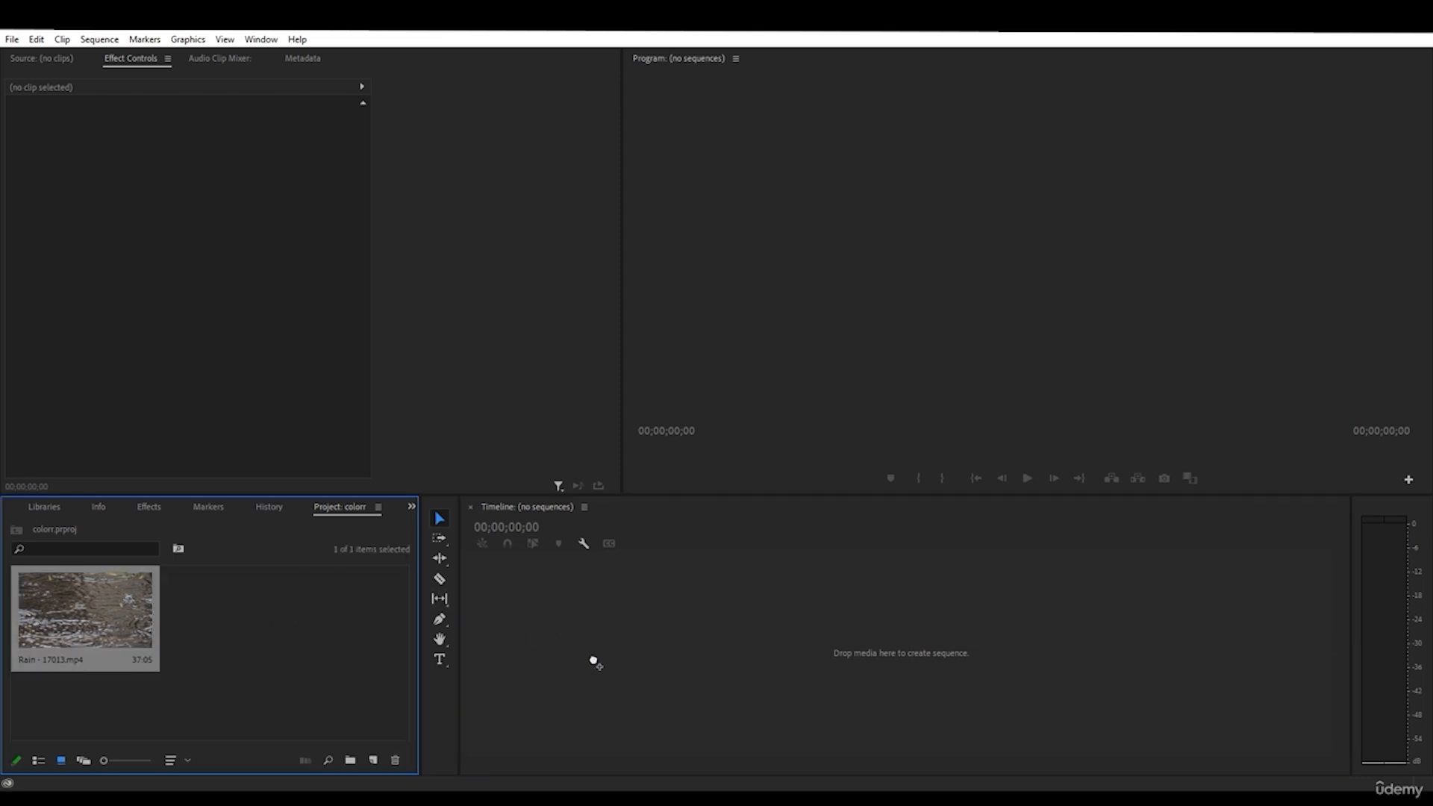
pyautogui.moveTo(285, 677); pyautogui.dragTo(627, 620)
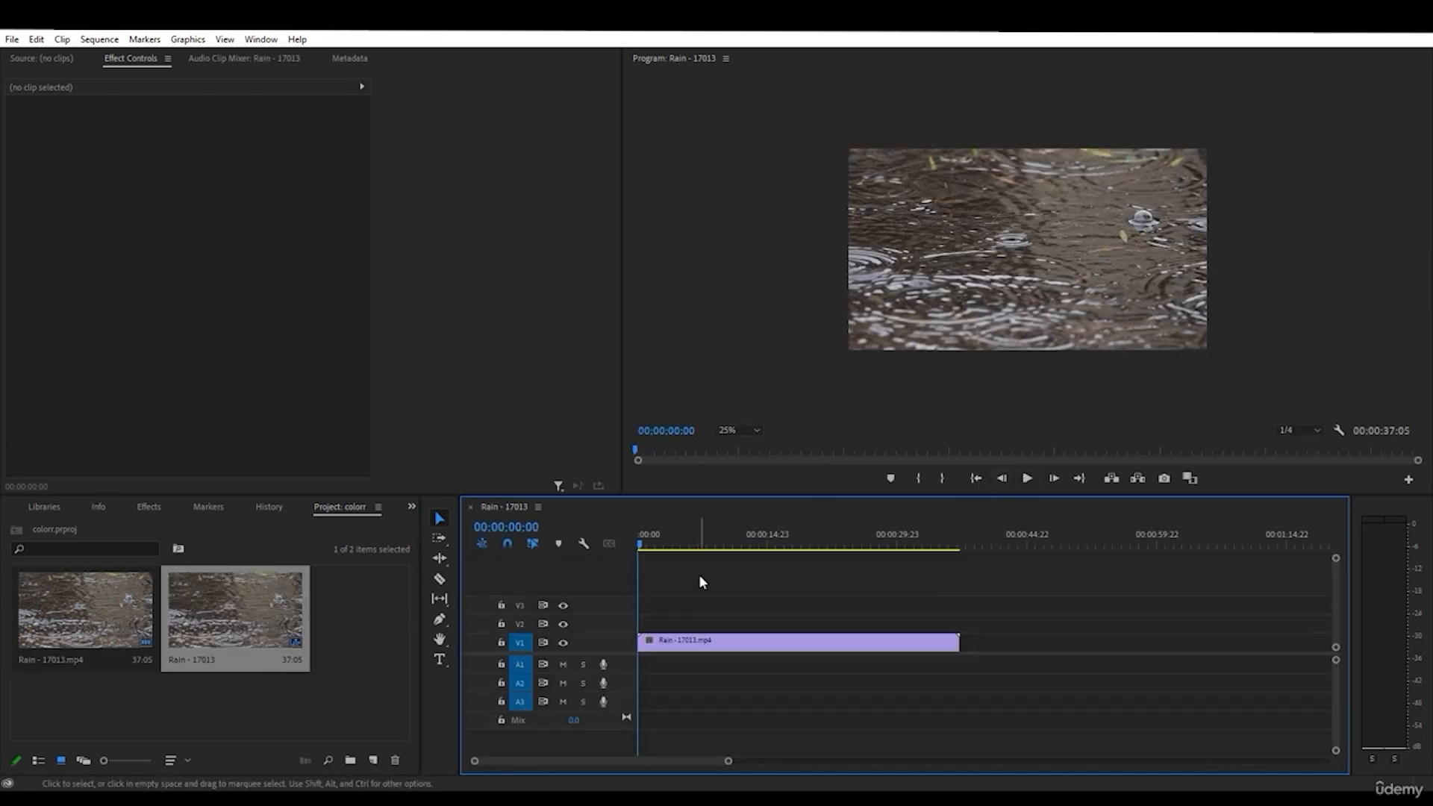
pyautogui.press('space')
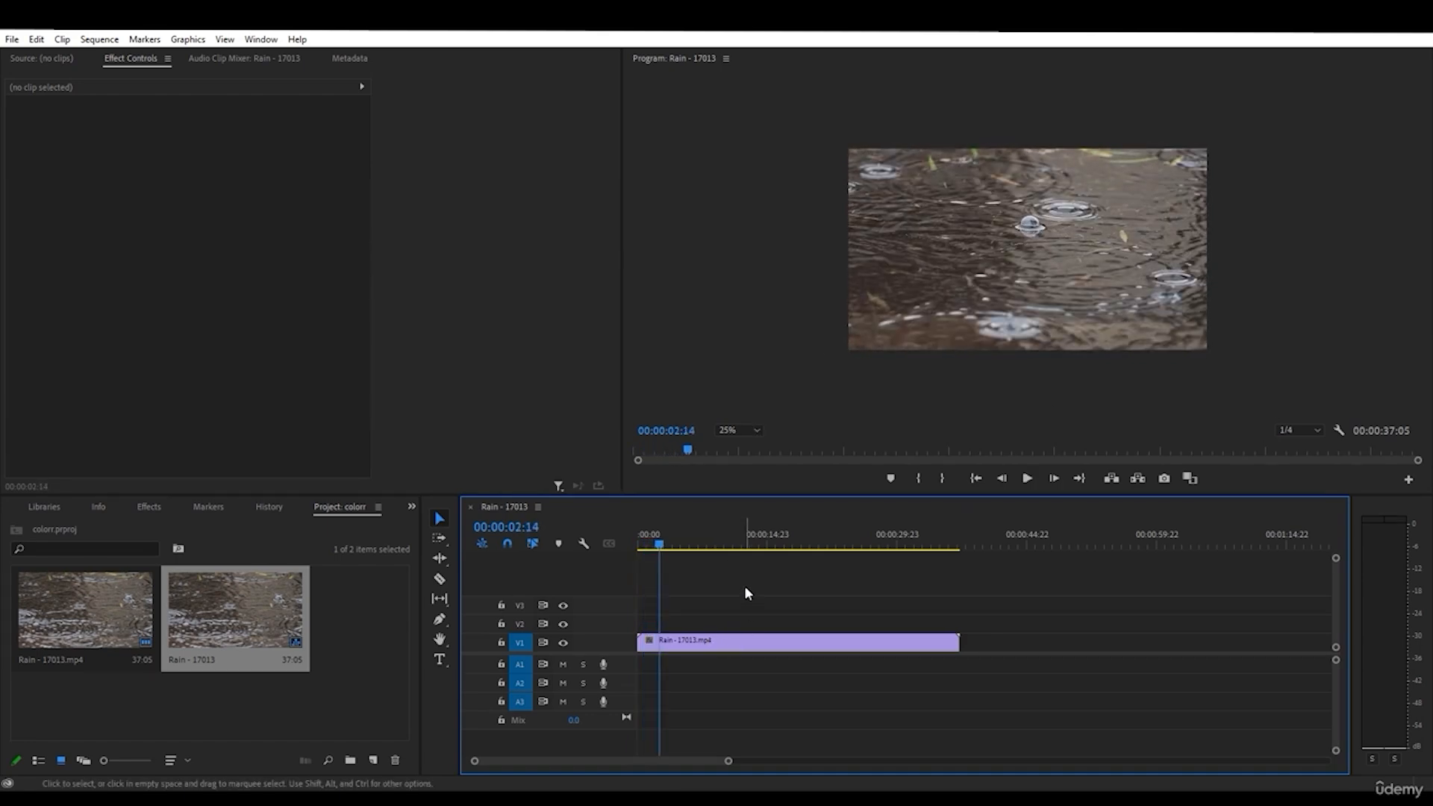
pyautogui.press('Home')
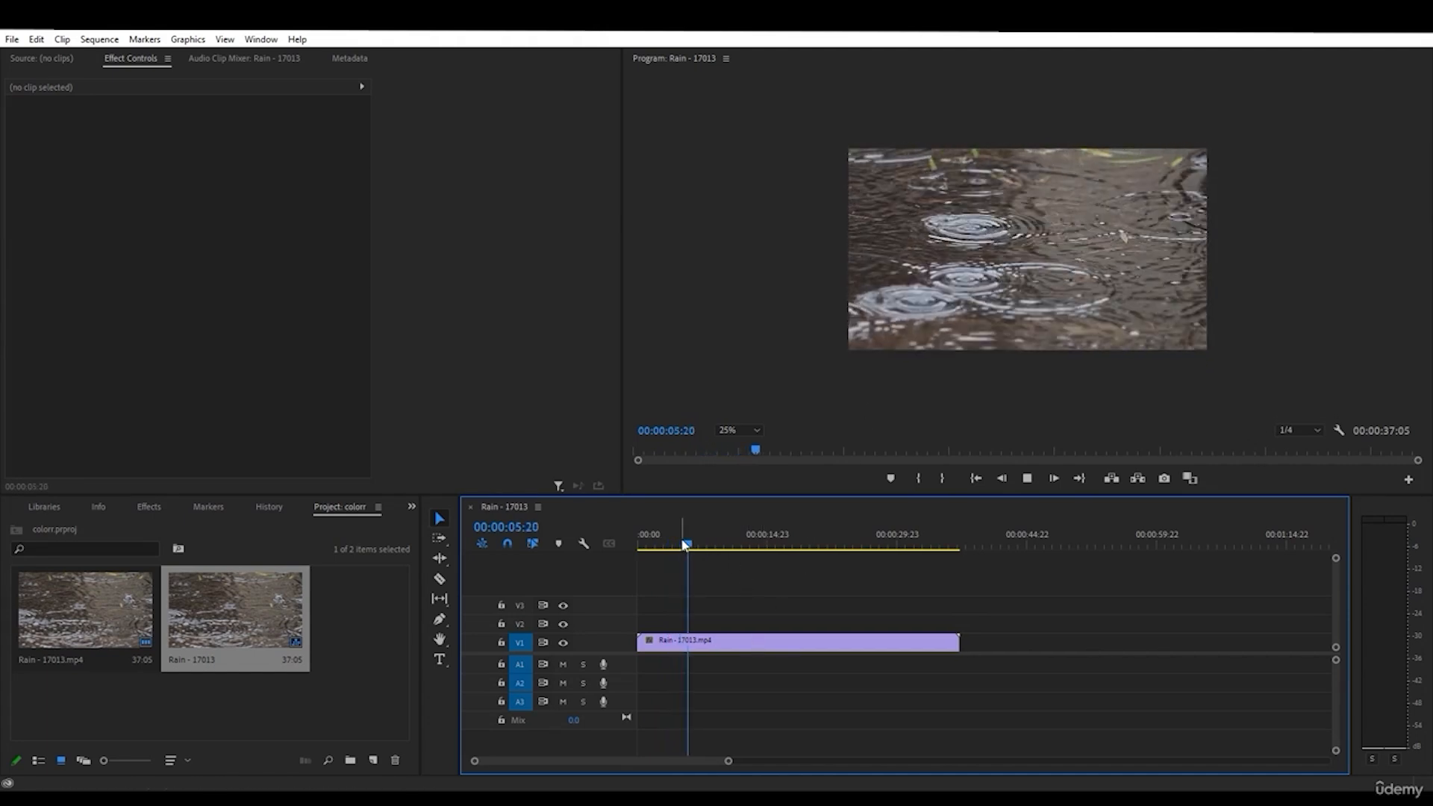
# - Split the rain clip at 00:00:15:02
pyautogui.click(765, 551)
pyautogui.moveTo(765, 550); pyautogui.dragTo(768, 550)
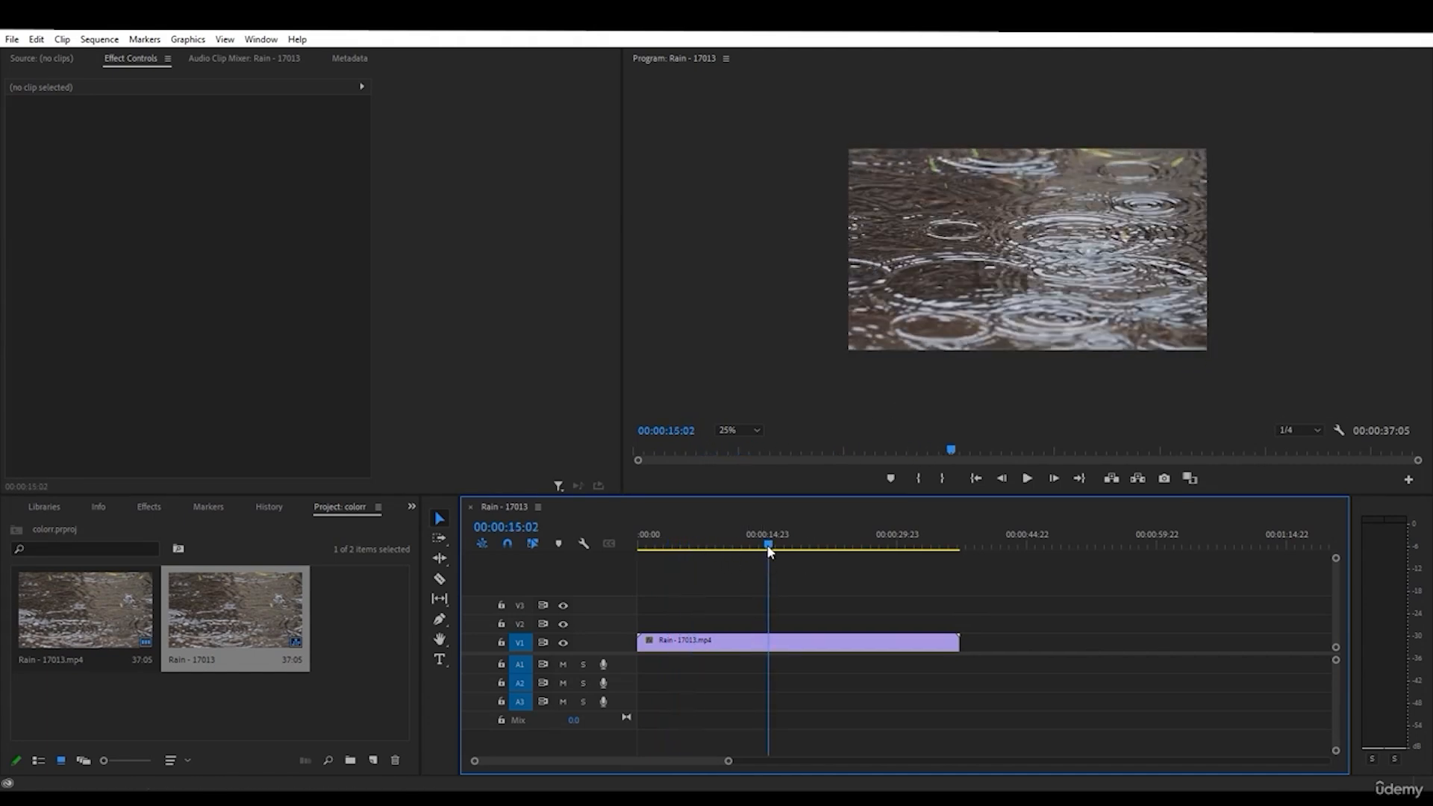
pyautogui.click(799, 647)
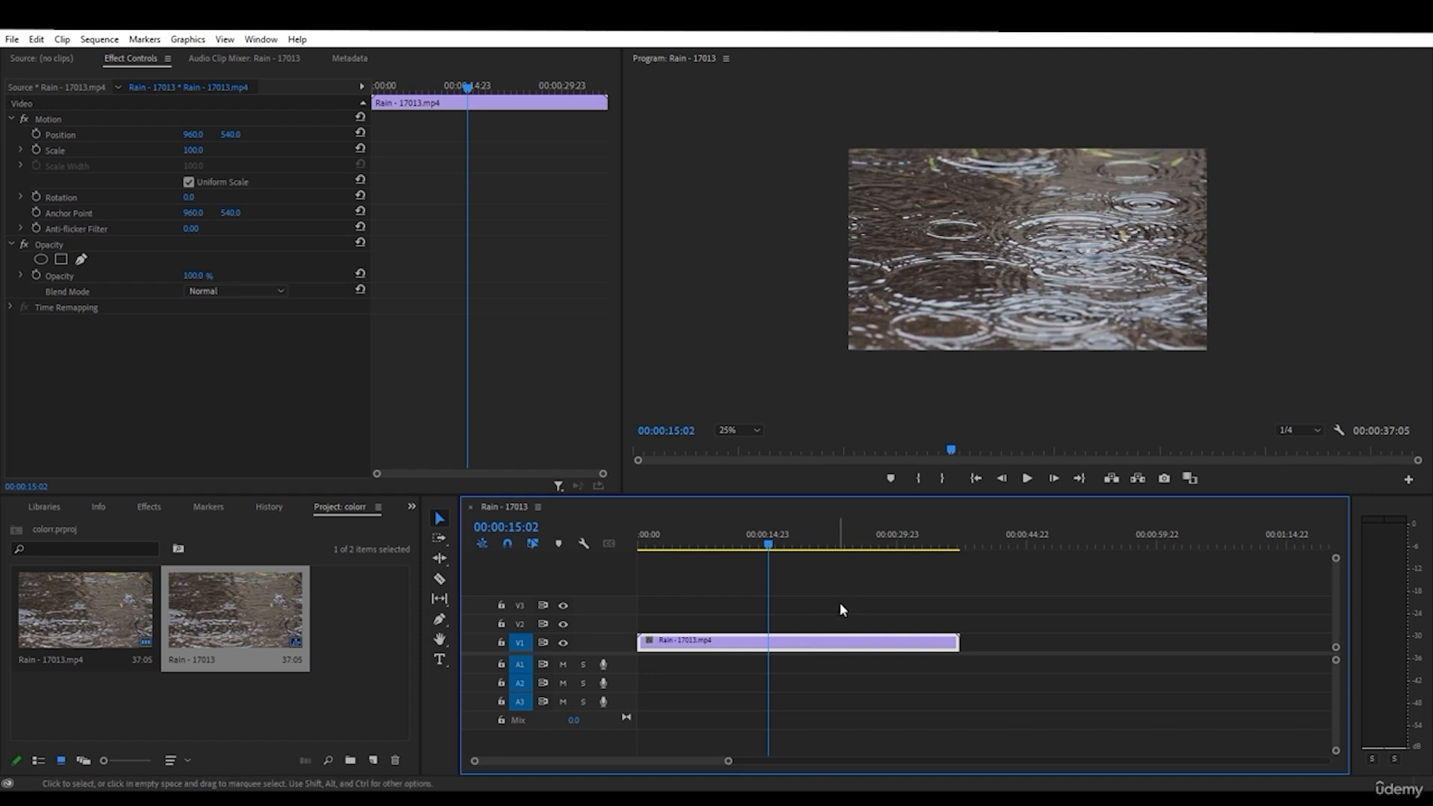
pyautogui.hotkey('ctrl', 'k')
# - Split the first rain piece at 00:00:09:20 and ripple-delete the short middle piece
pyautogui.moveTo(756, 540); pyautogui.dragTo(723, 543)
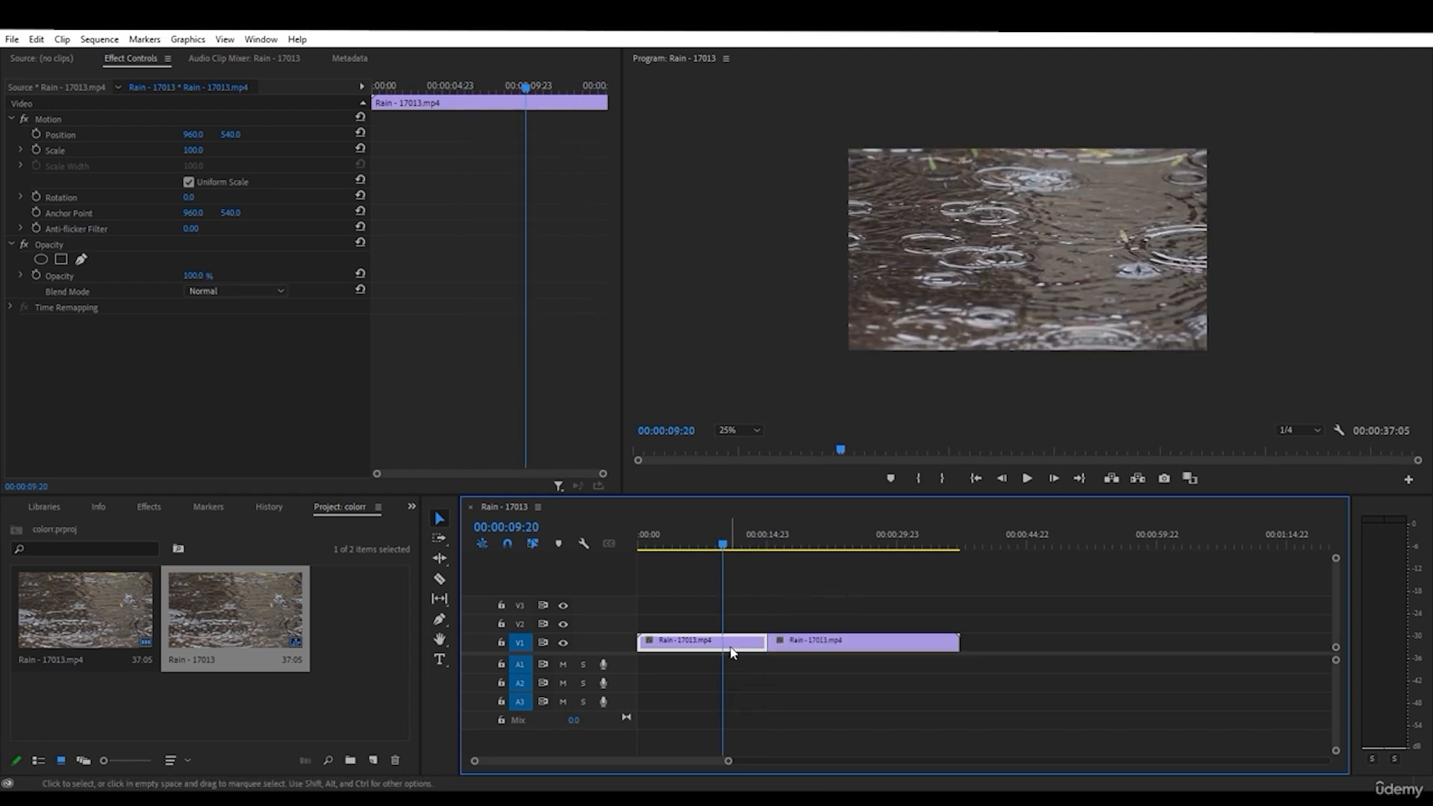
pyautogui.click(728, 549)
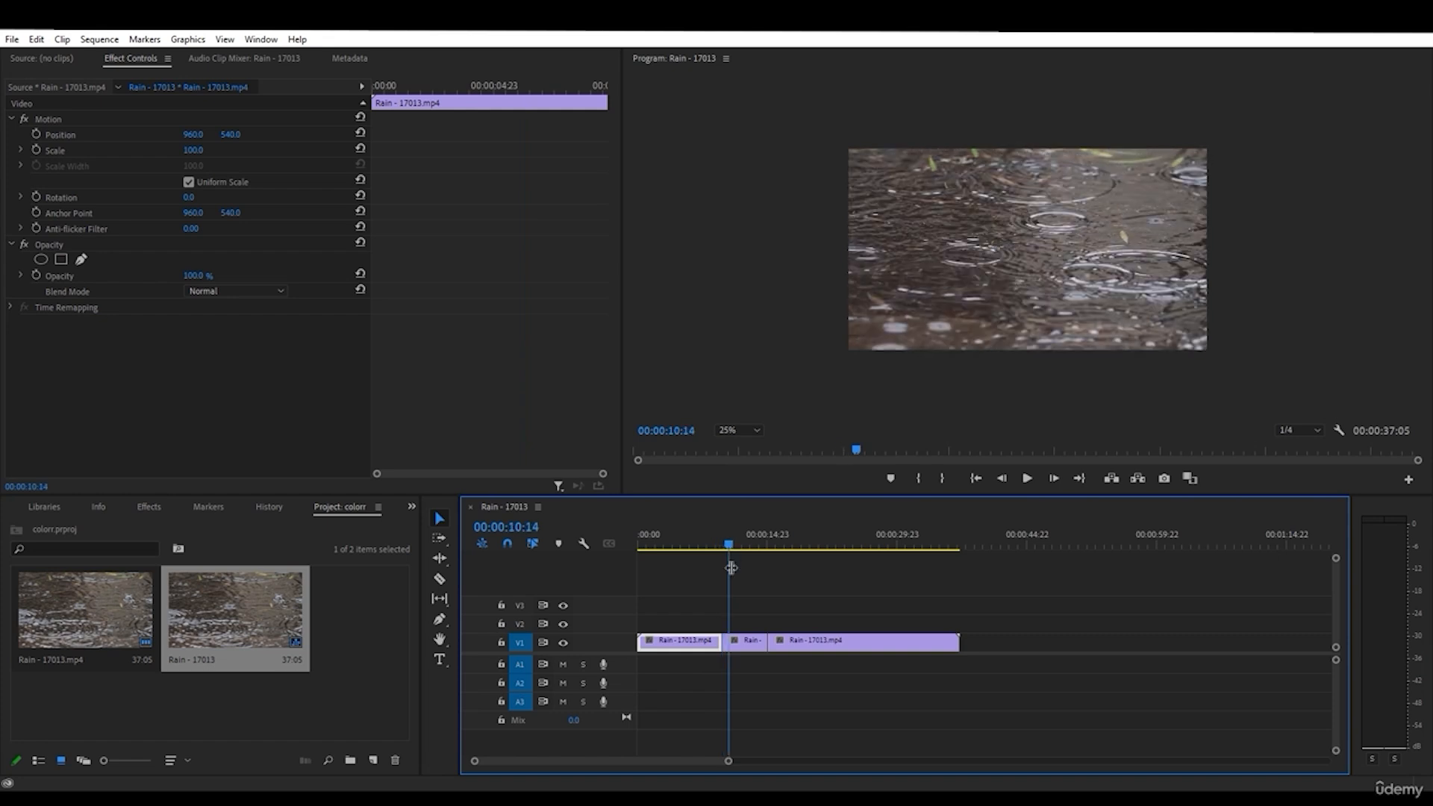
pyautogui.click(745, 642)
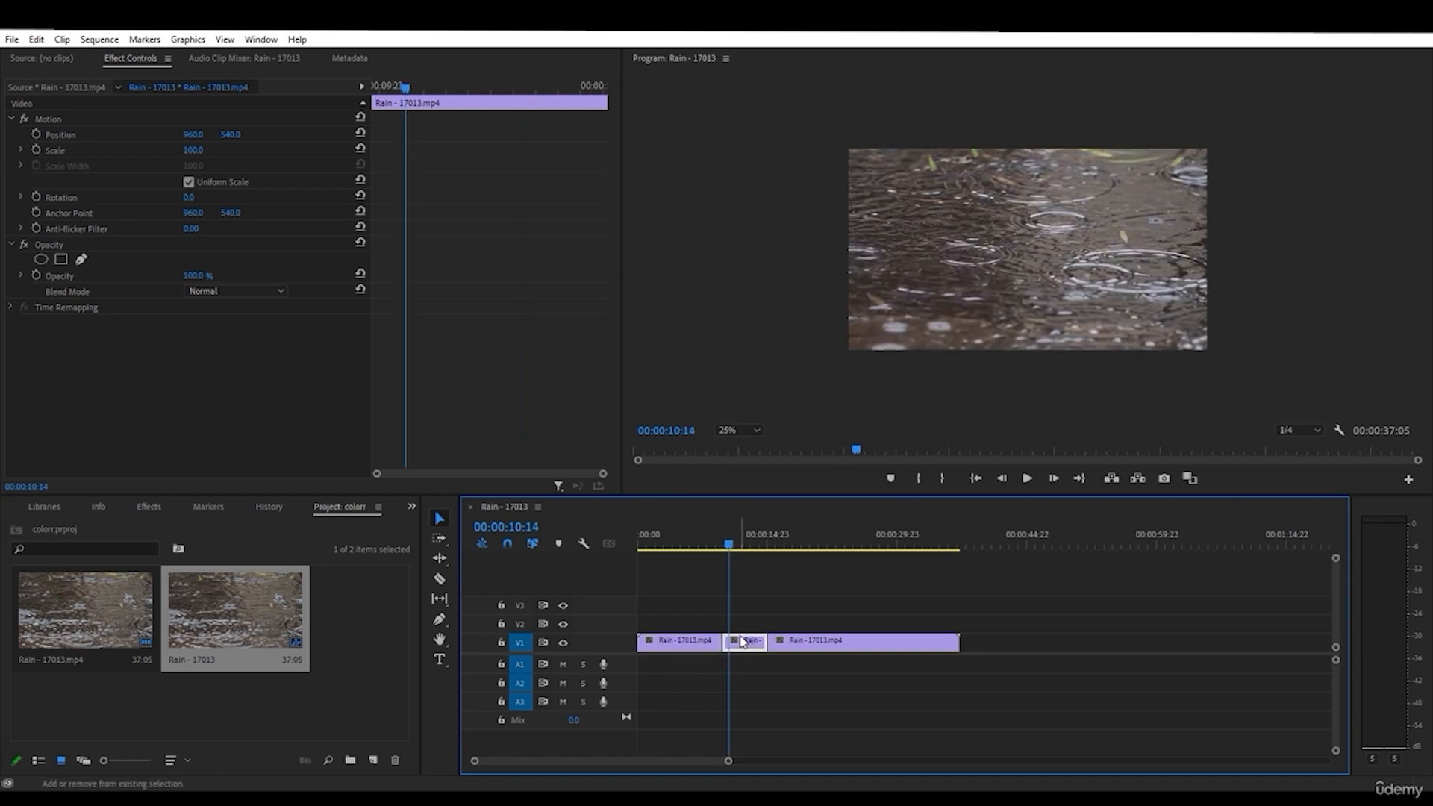
pyautogui.hotkey('shift', 'Delete')
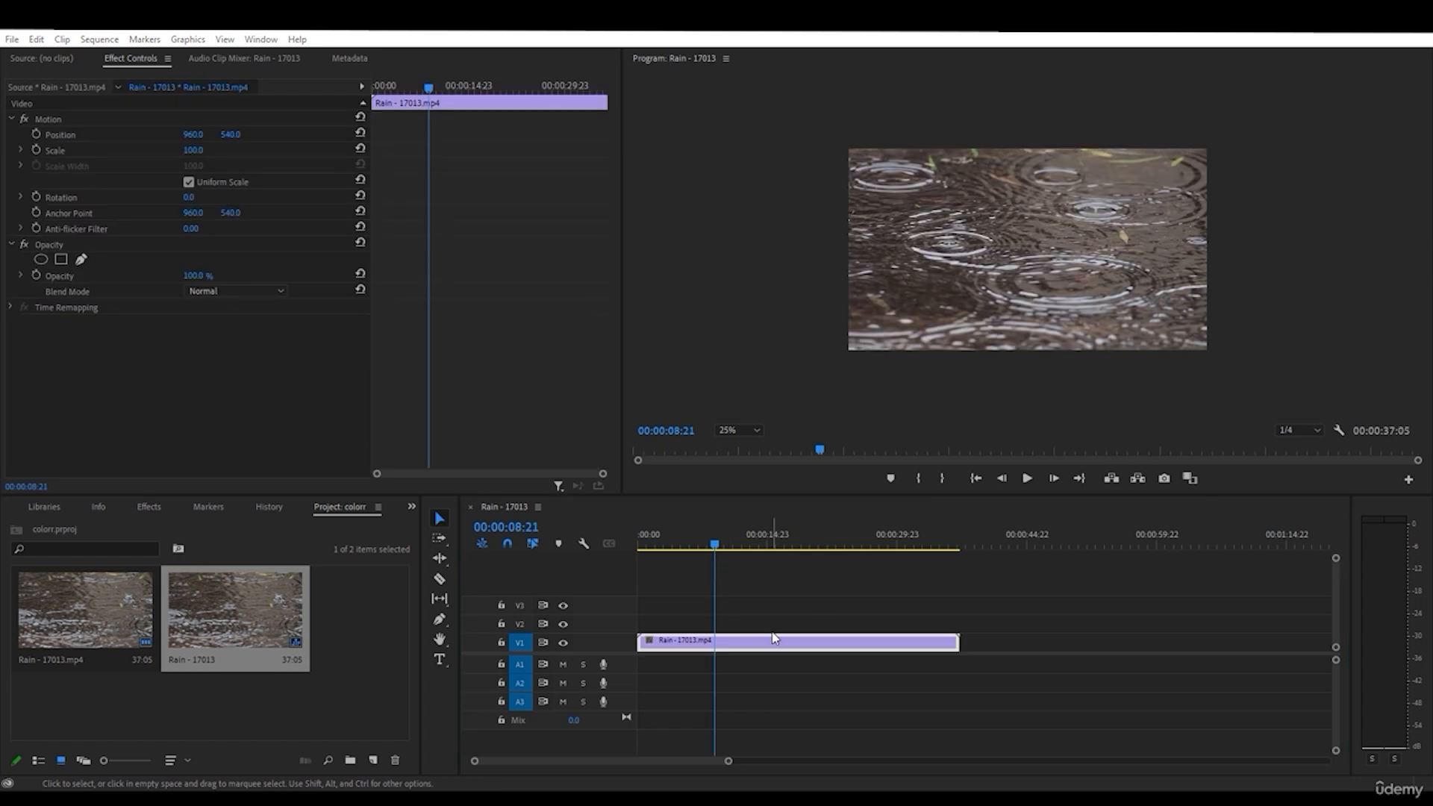
# - Ripple-trim the start of the whole rain clip to the playhead at 00:00:07:04, and undo the trim
pyautogui.click(772, 640)
pyautogui.moveTo(717, 552)
pyautogui.mouseDown()
pyautogui.moveTo(676, 552)
pyautogui.moveTo(693, 554)
pyautogui.mouseUp()
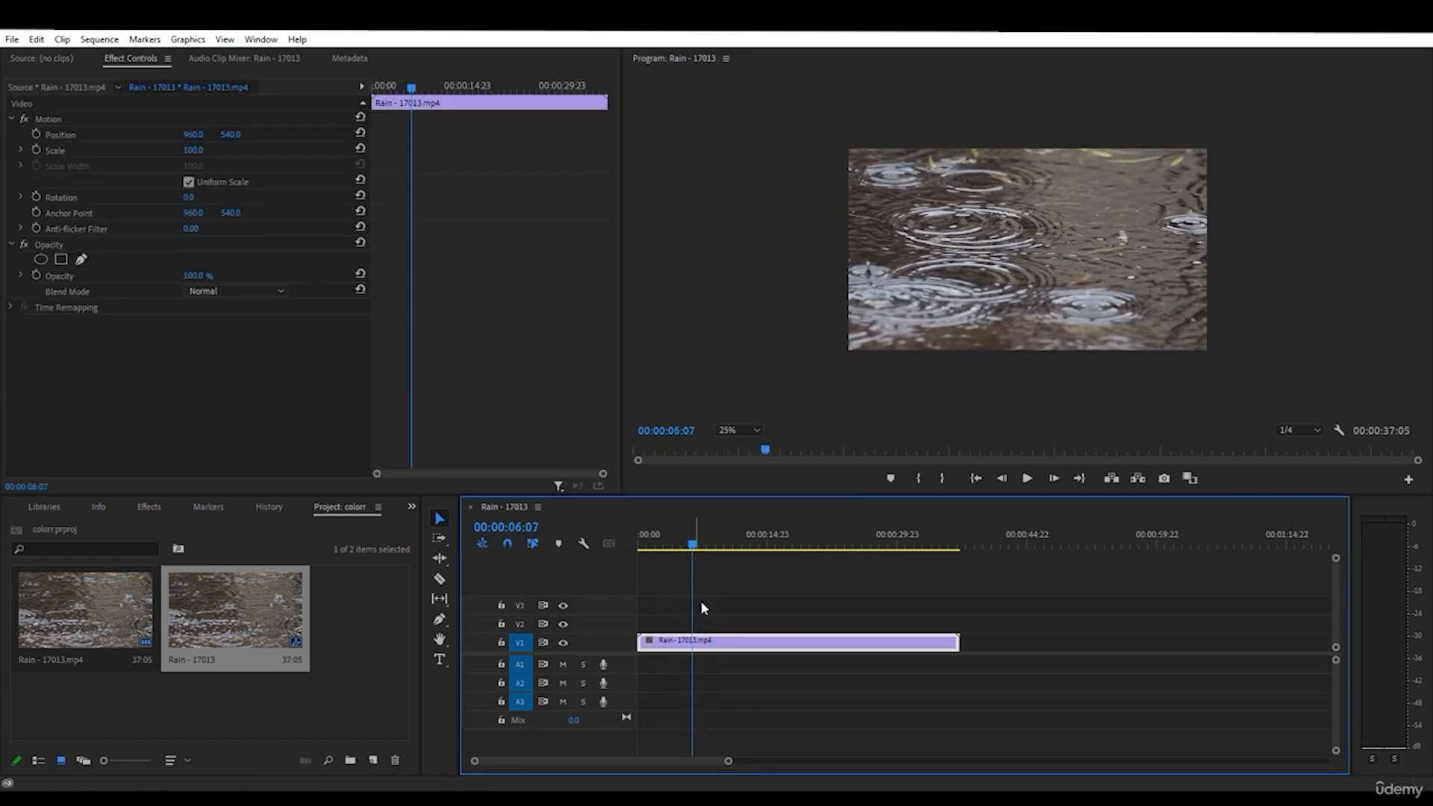
pyautogui.click(699, 544)
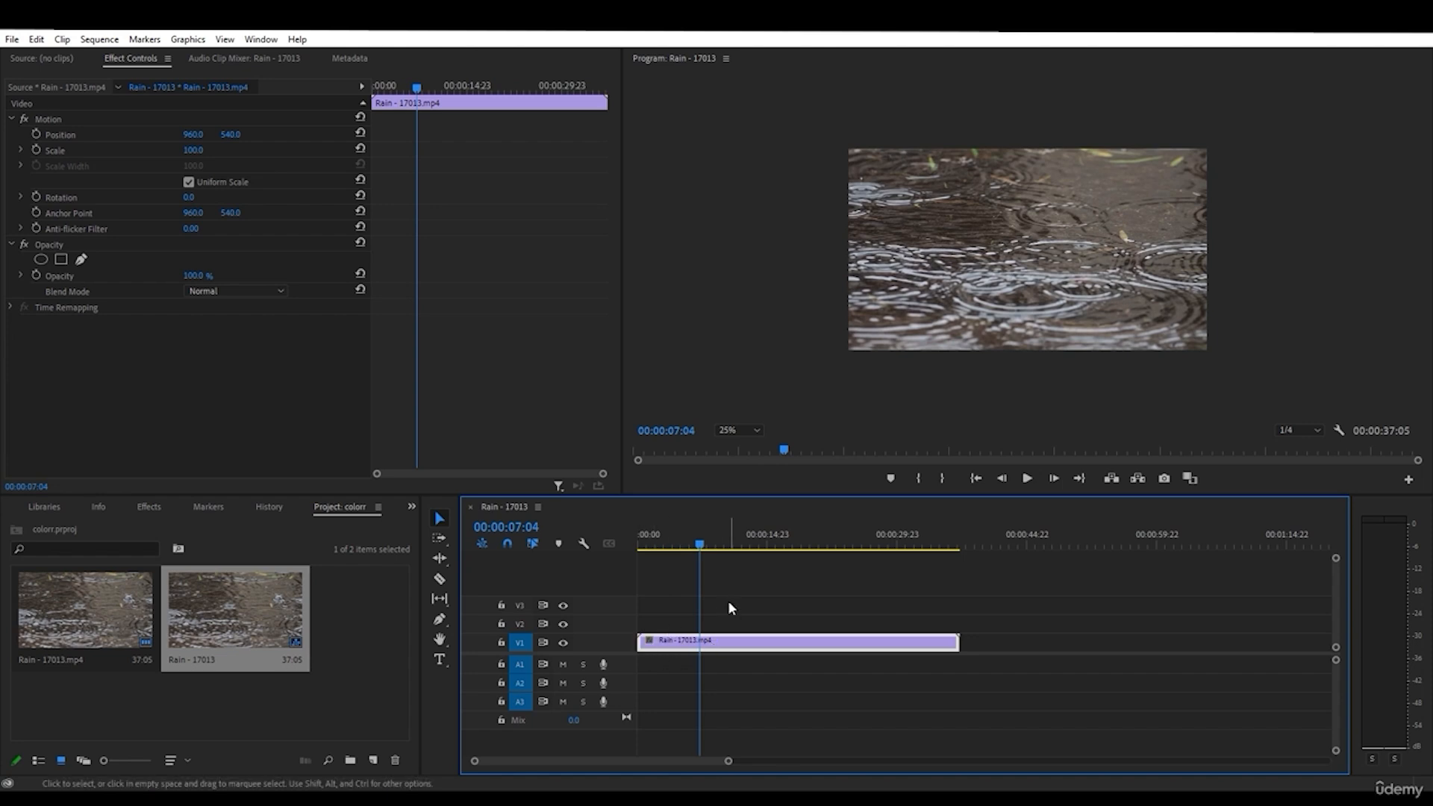
pyautogui.press('q')
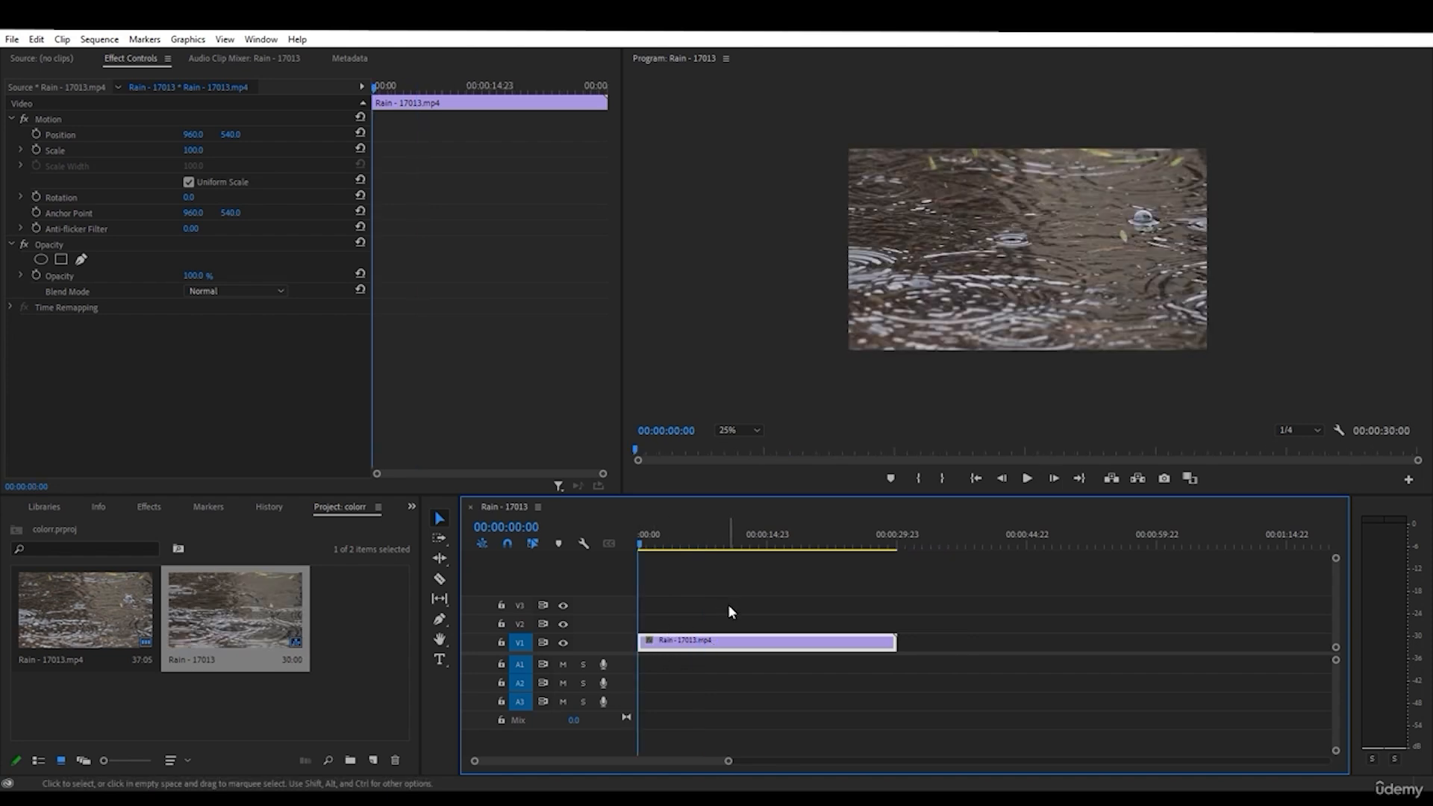
pyautogui.hotkey('ctrl', 'z')
# - Ripple-trim the end of the rain clip to the playhead at 00:00:13:02, and undo the trim
pyautogui.moveTo(770, 545); pyautogui.dragTo(751, 544)
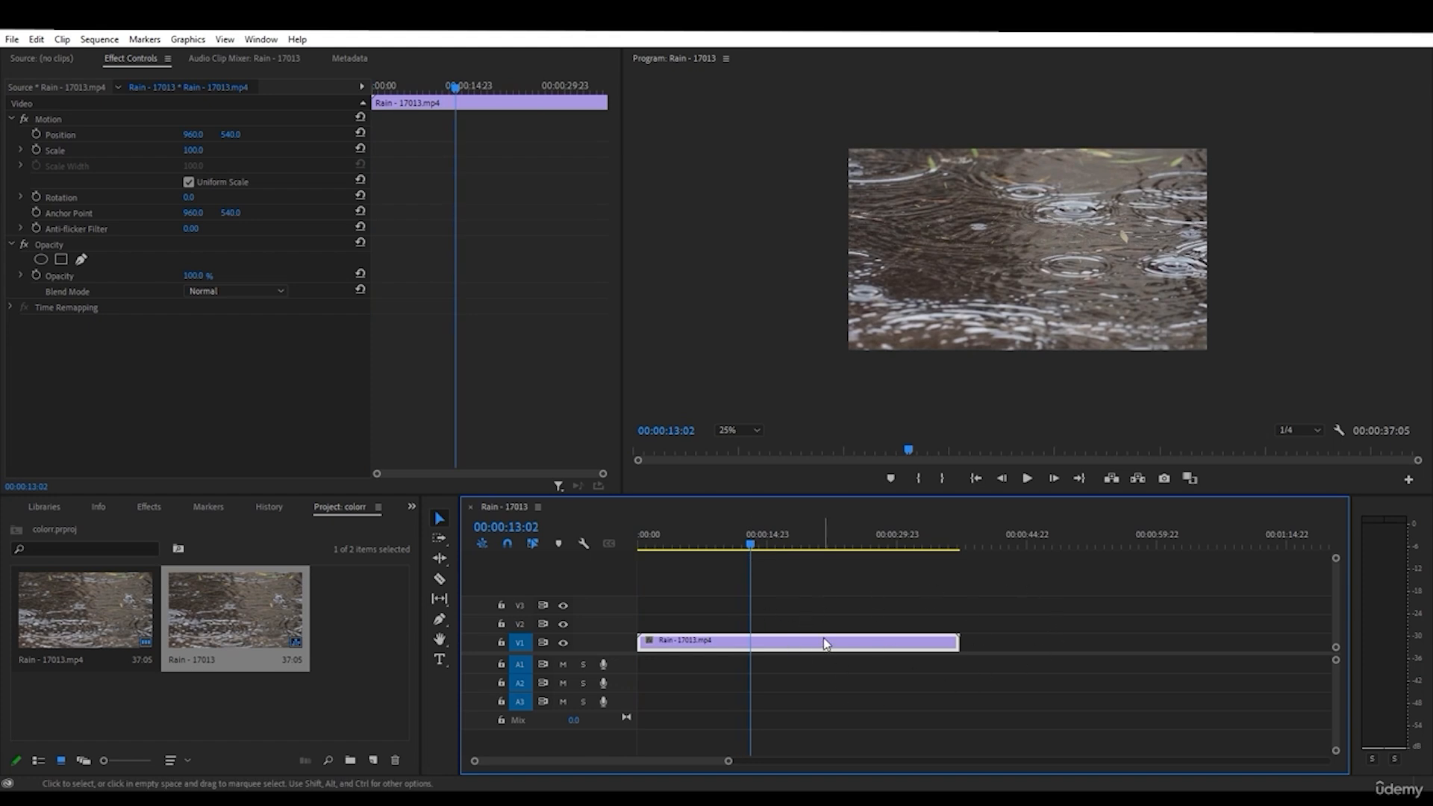
pyautogui.press('w')
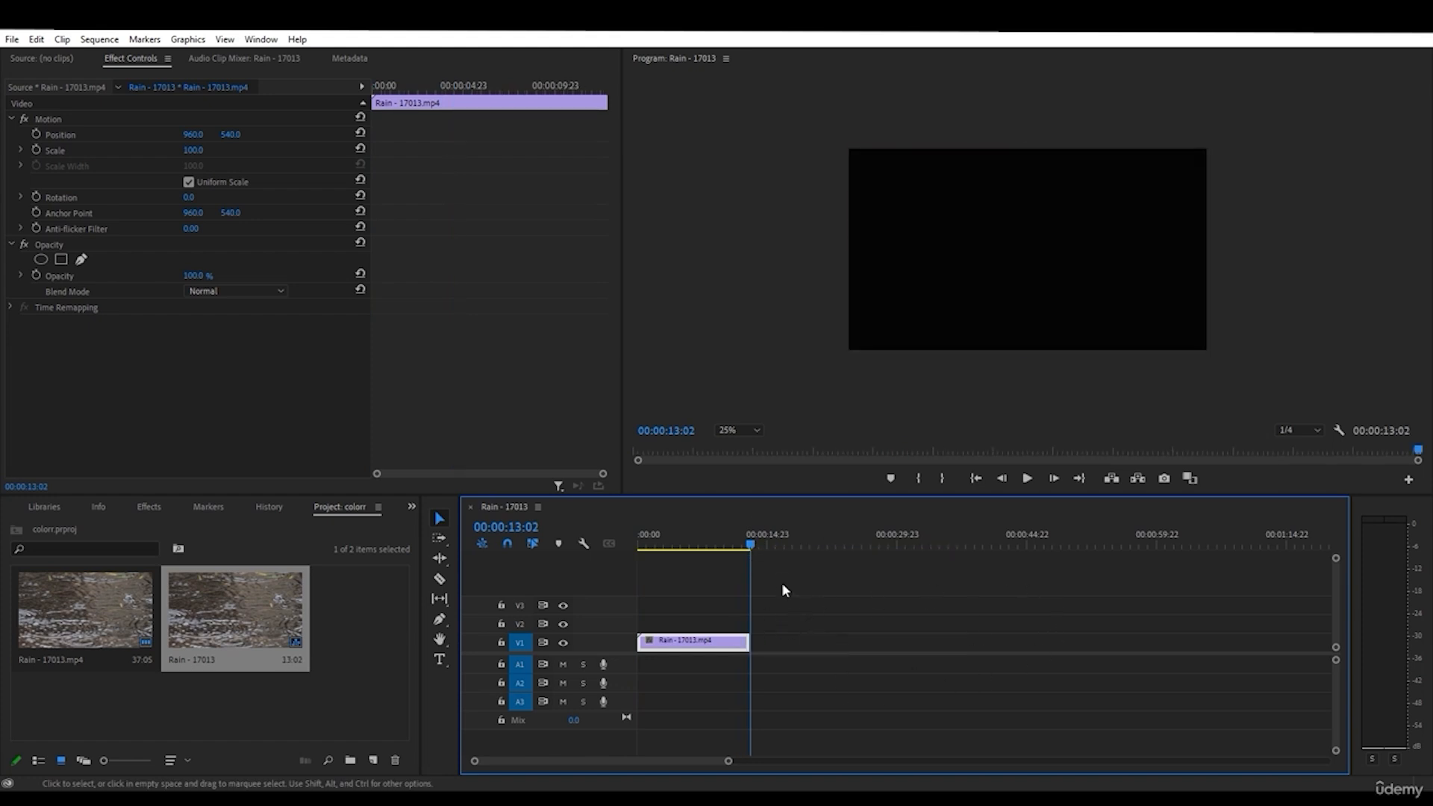
pyautogui.hotkey('ctrl', 'z')
# - Ripple-trim the rain clip's start at 00:00:09:07 and its end at 00:00:16:05, undoing each trim
pyautogui.moveTo(713, 552)
pyautogui.mouseDown()
pyautogui.moveTo(698, 563)
pyautogui.moveTo(717, 568)
pyautogui.mouseUp()
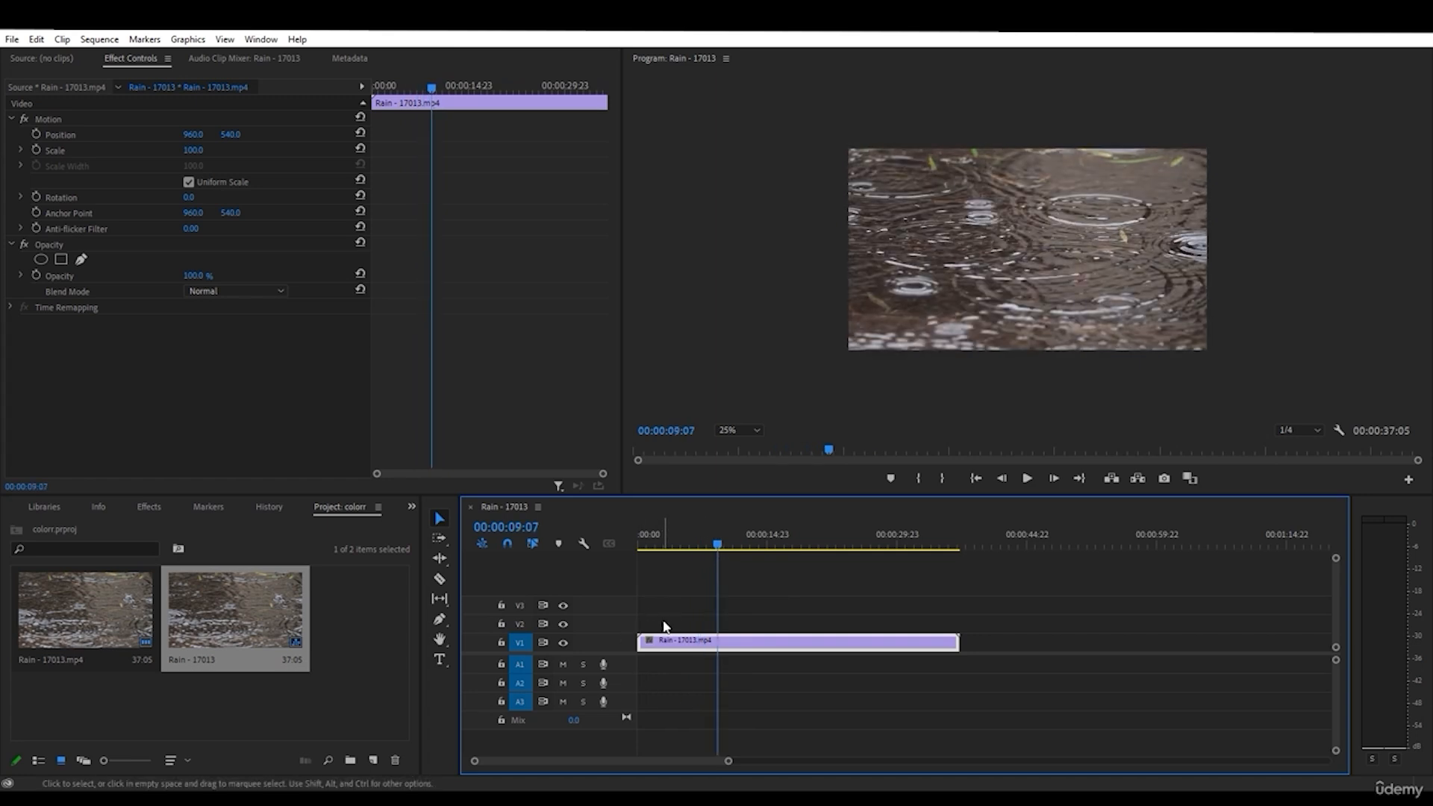
pyautogui.press('q')
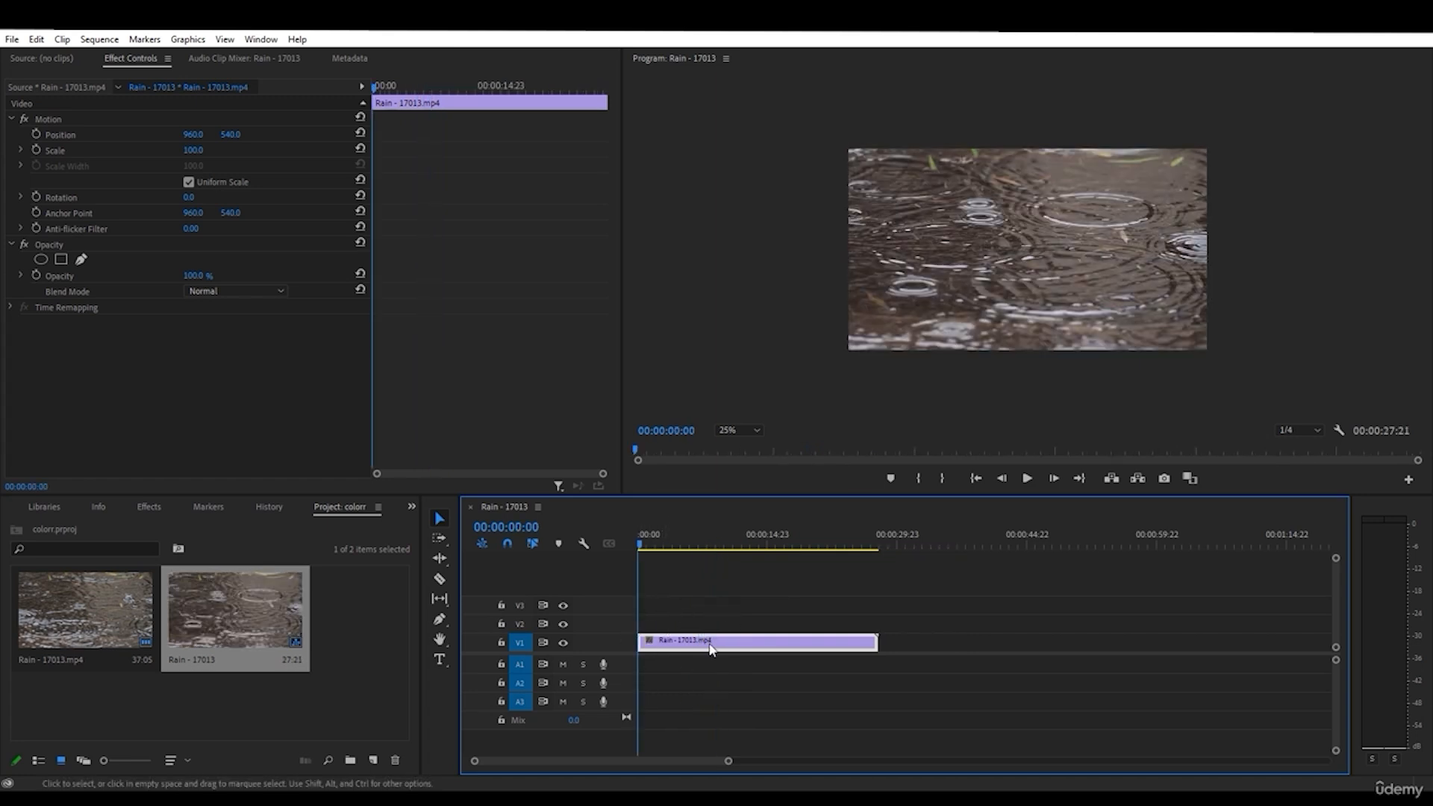
pyautogui.hotkey('ctrl', 'z')
pyautogui.moveTo(756, 542); pyautogui.dragTo(781, 542)
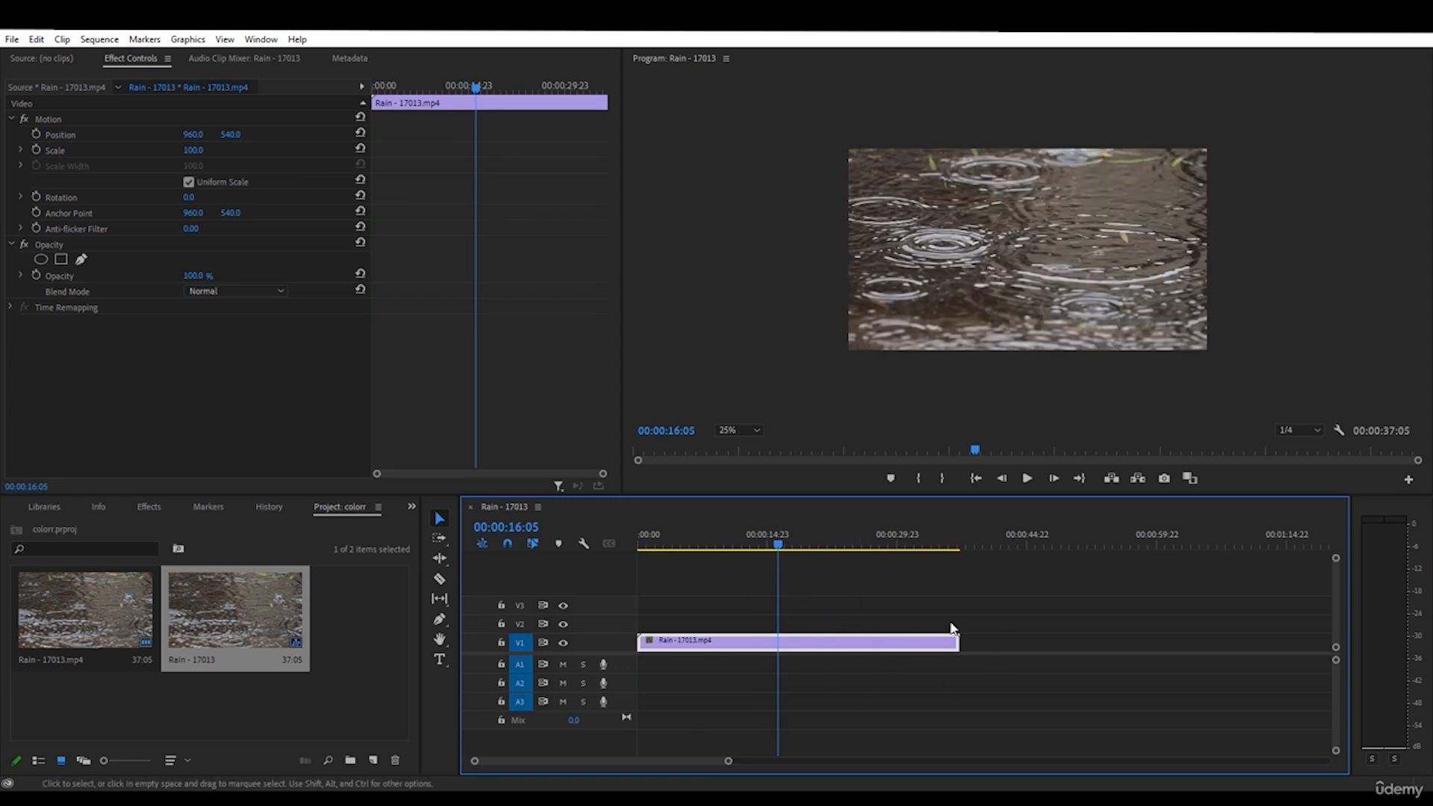
pyautogui.press('w')
pyautogui.hotkey('ctrl', 'z')
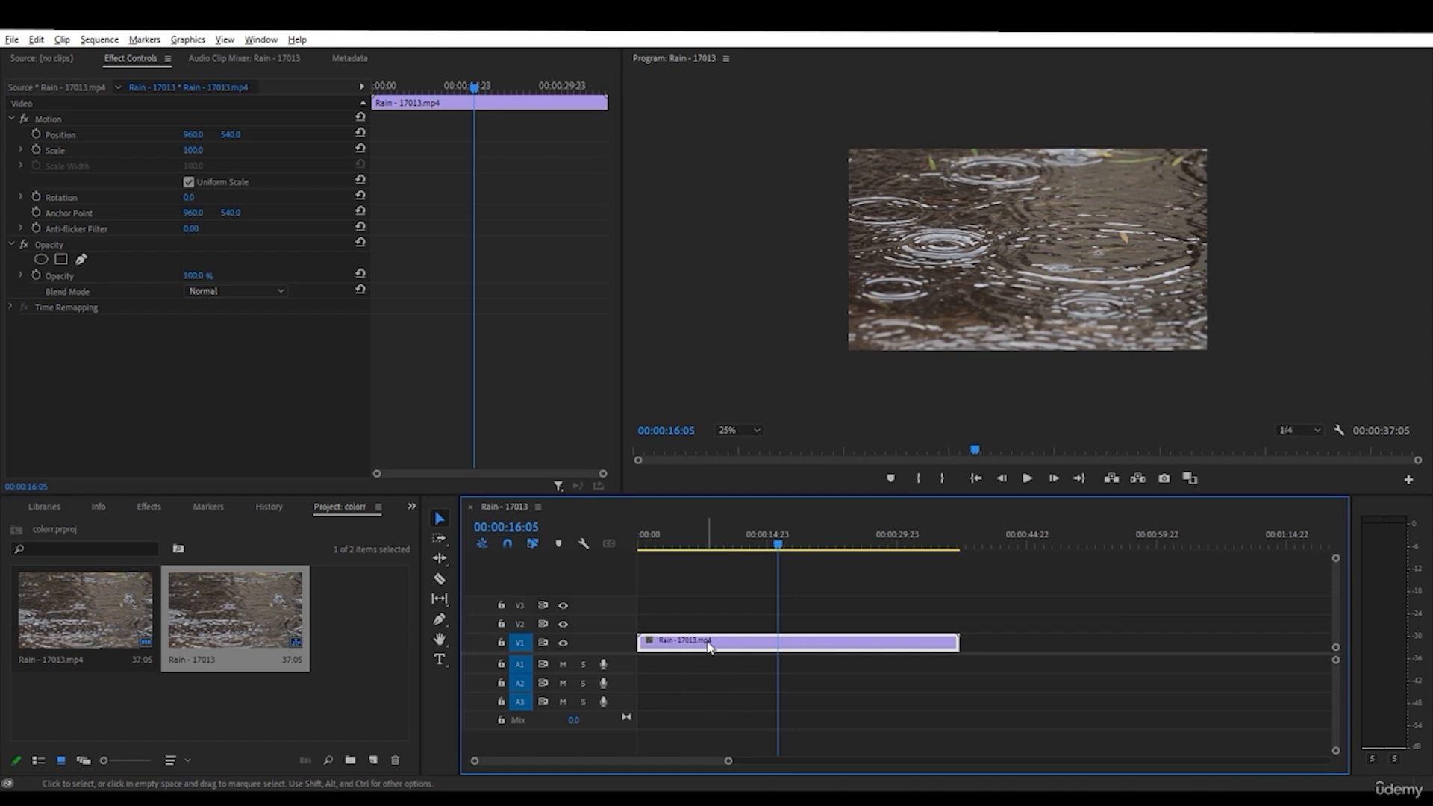
# - Duplicate the rain clip onto V2, V3 and the empty area after it on V1, and delete all the copies
pyautogui.moveTo(708, 647); pyautogui.dragTo(756, 607)
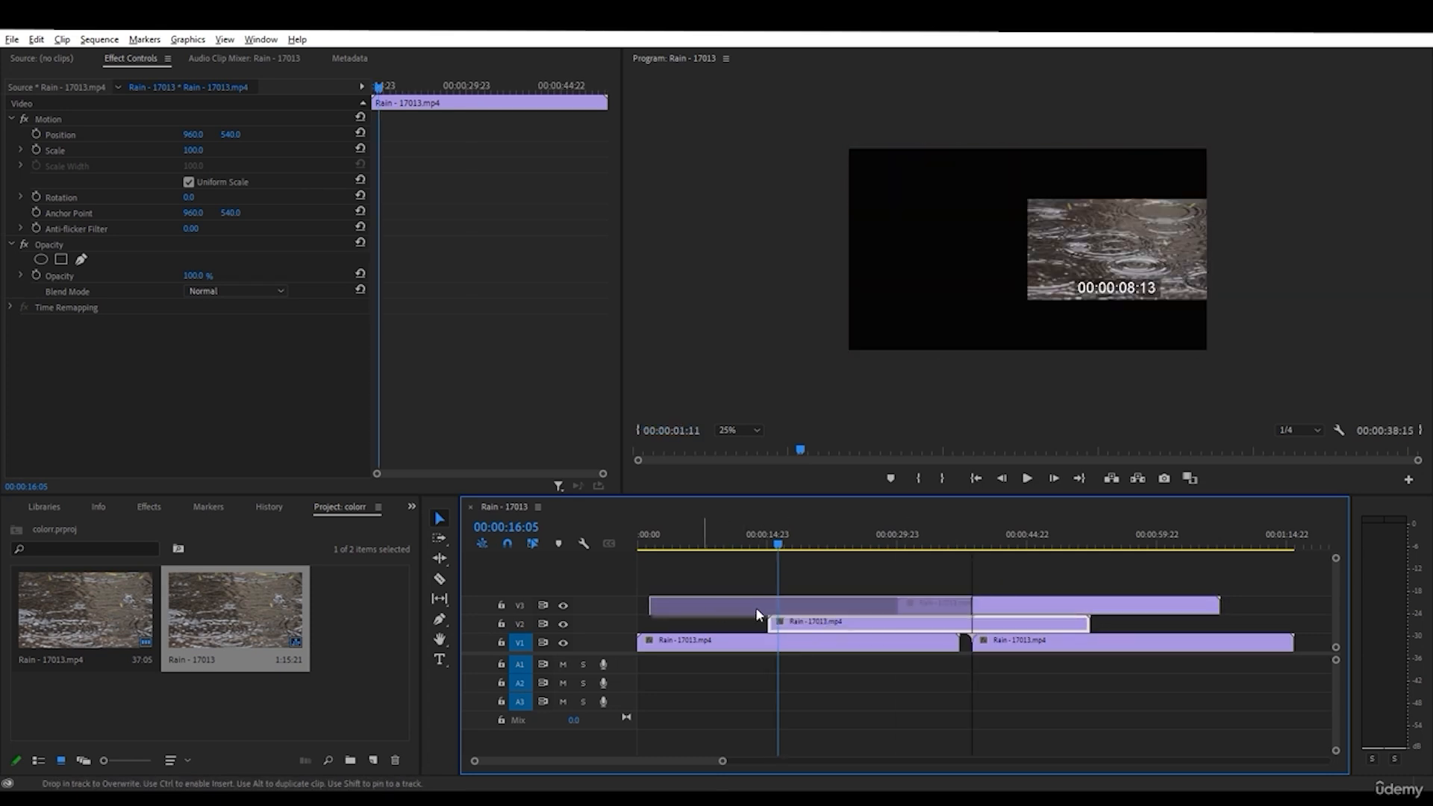
pyautogui.moveTo(1082, 584); pyautogui.dragTo(926, 629)
pyautogui.press('Delete')
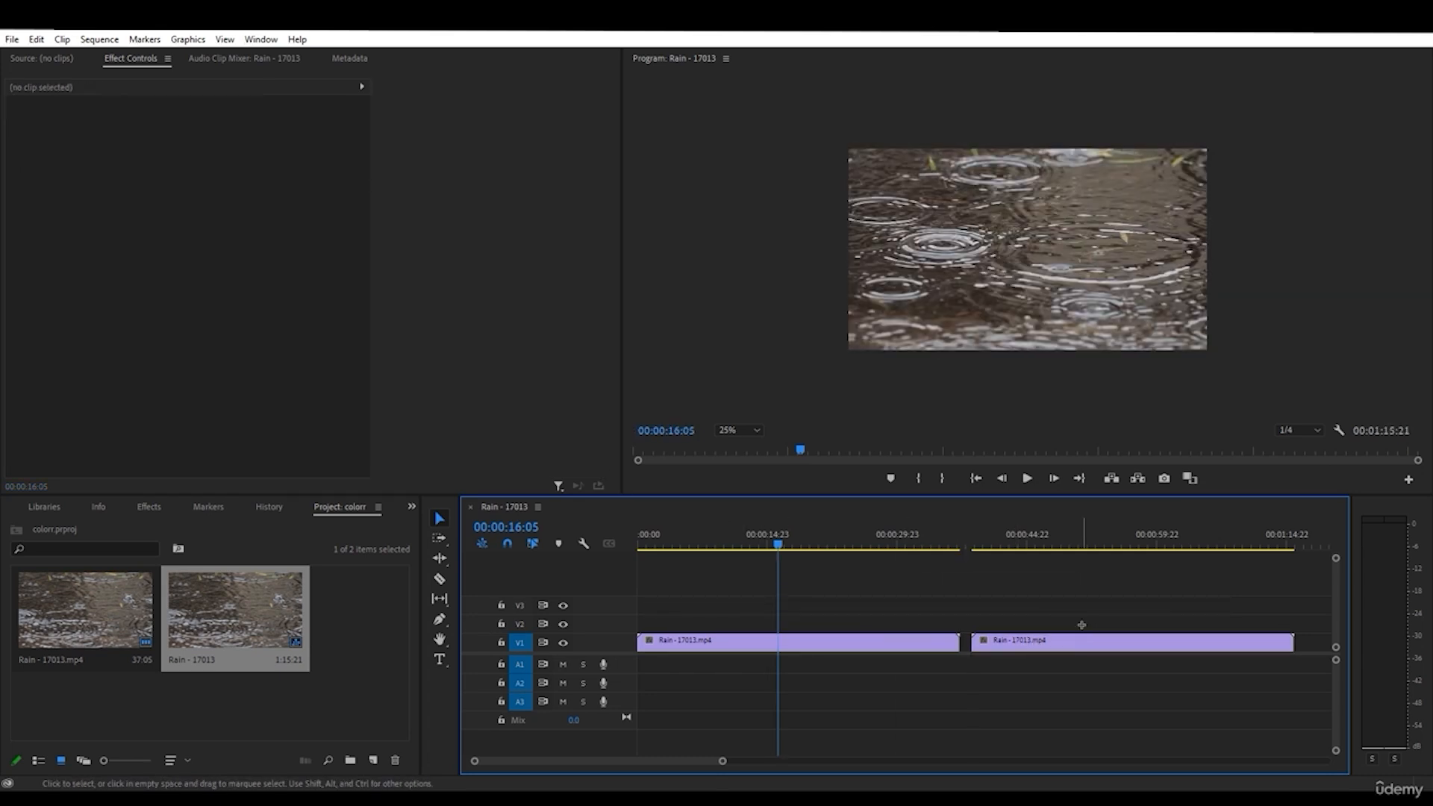
pyautogui.click(1053, 643)
pyautogui.press('Delete')
pyautogui.click(879, 644)
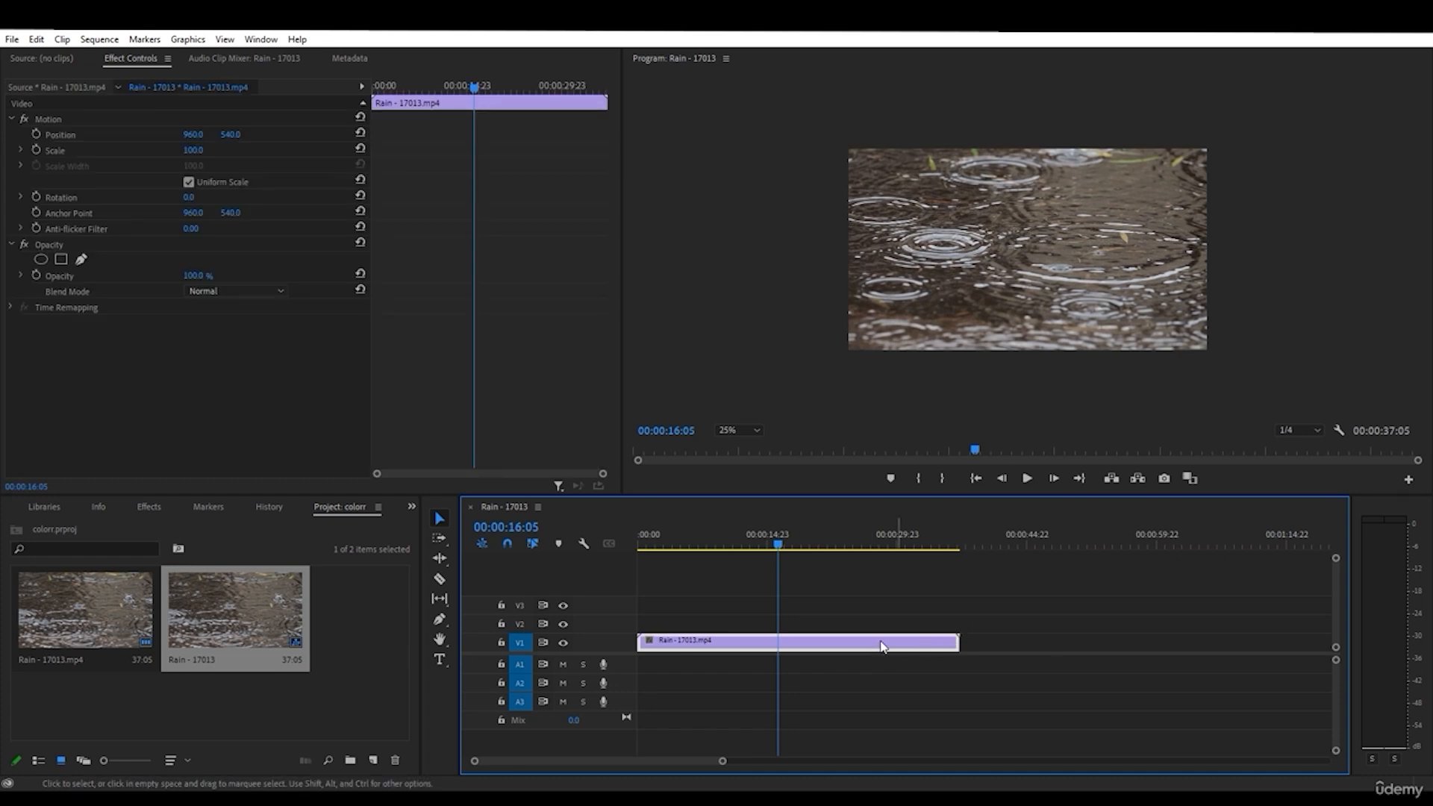
# - Split the rain clip into three pieces at 00:00:14:13 and 00:00:27:13
pyautogui.click(761, 548)
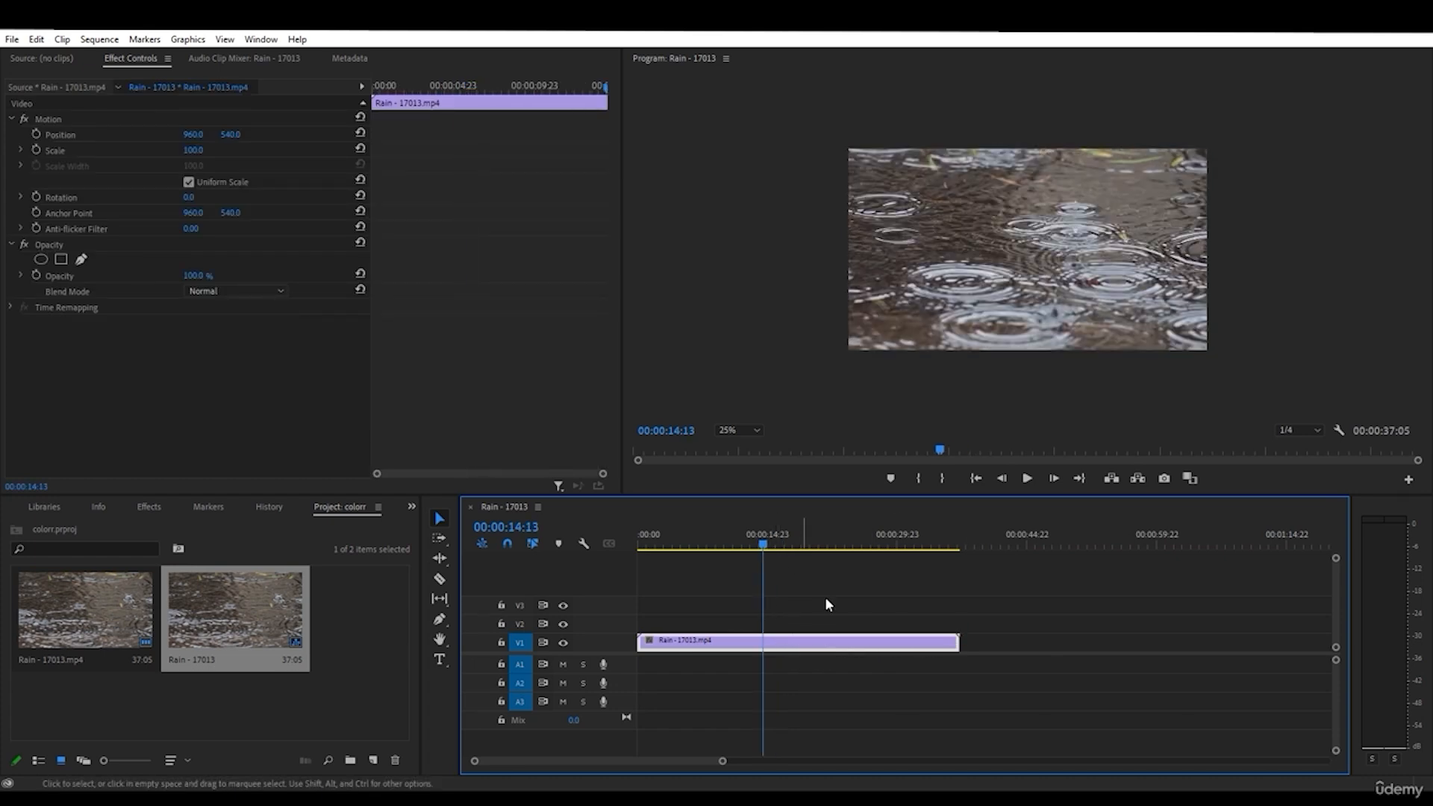
pyautogui.hotkey('ctrl', 'k')
pyautogui.moveTo(813, 550); pyautogui.dragTo(876, 550)
pyautogui.hotkey('ctrl', 'k')
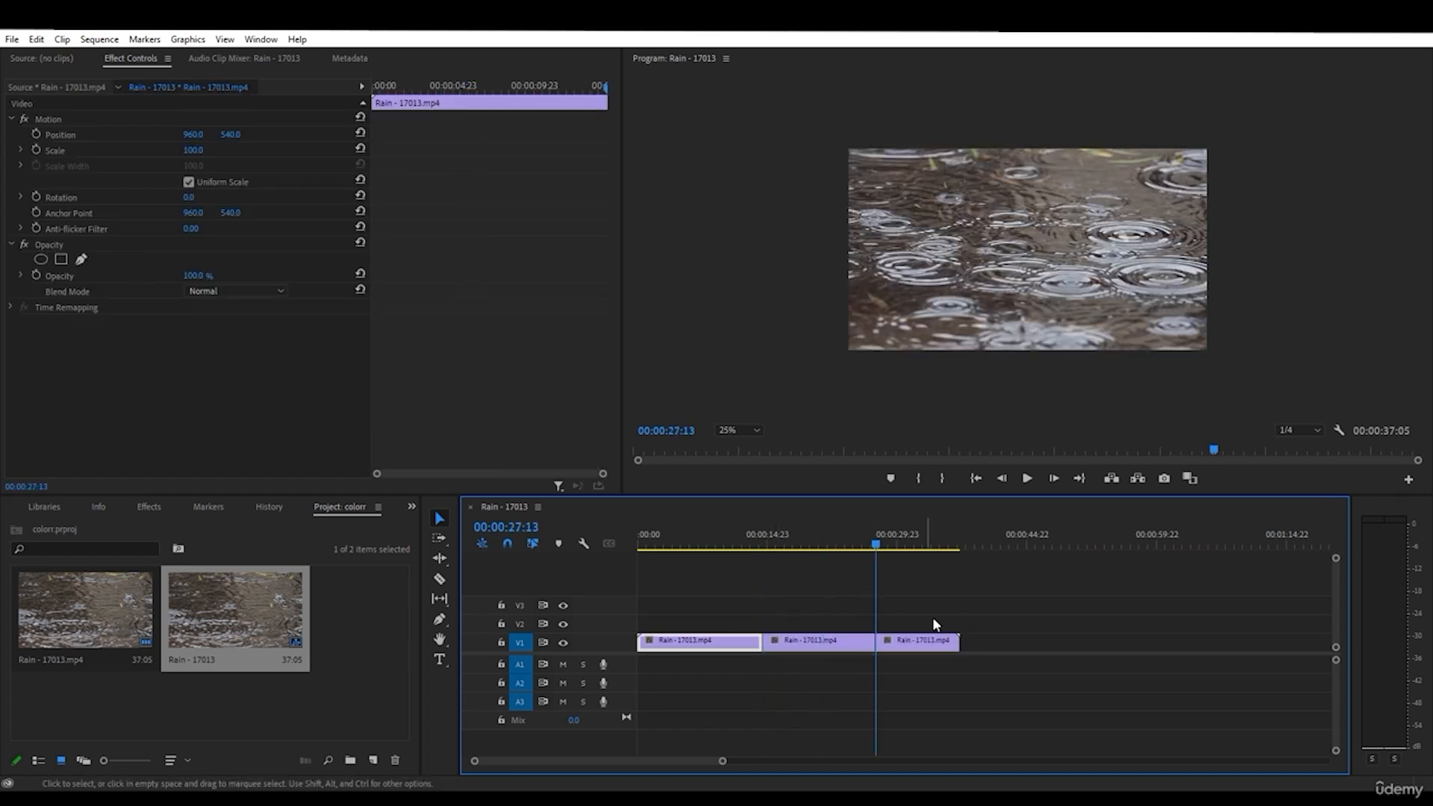
# - Select the first and last pieces of the rain clip together, leaving the middle piece unselected
pyautogui.click(947, 621)
pyautogui.click(929, 642)
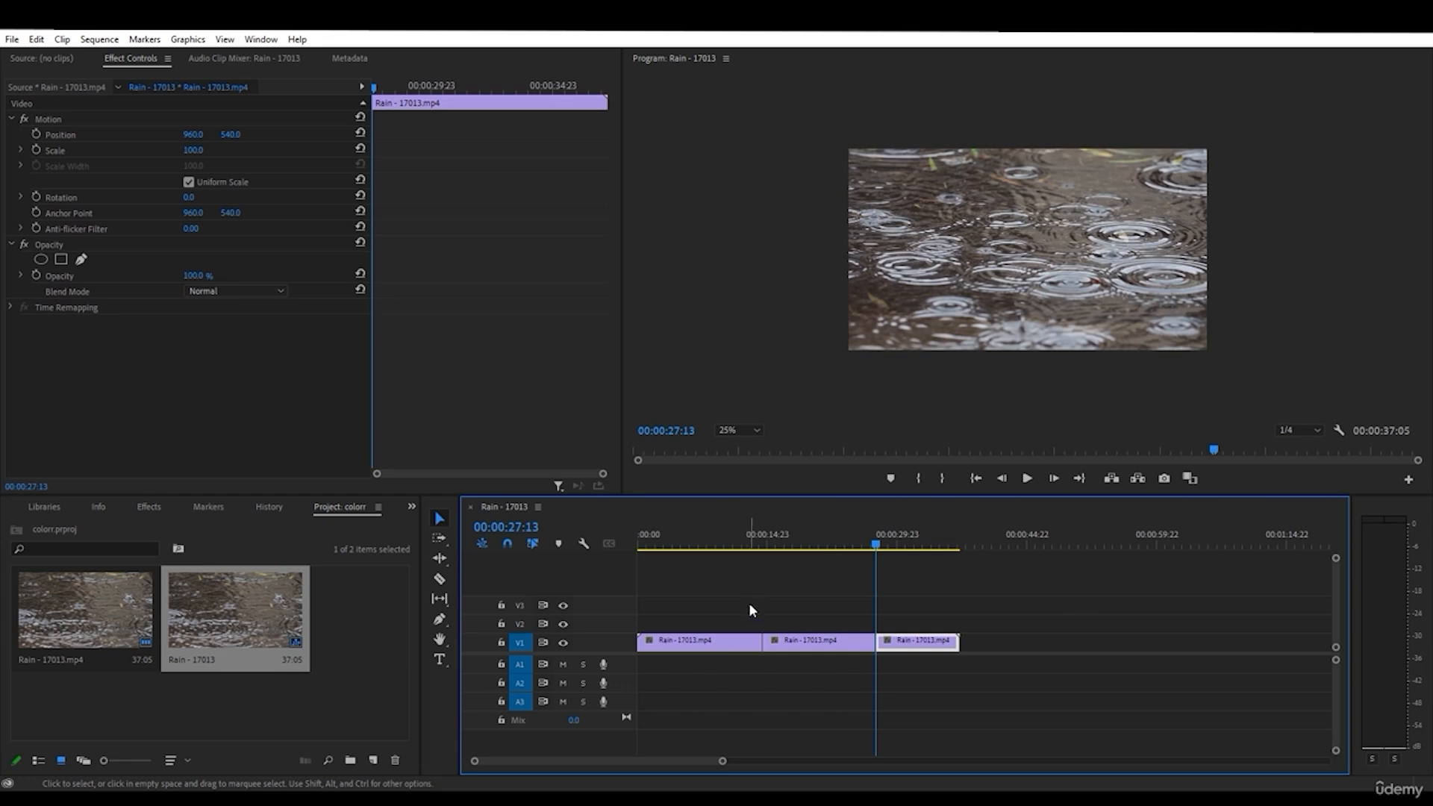
pyautogui.moveTo(750, 610); pyautogui.dragTo(683, 668)
pyautogui.click(905, 645)
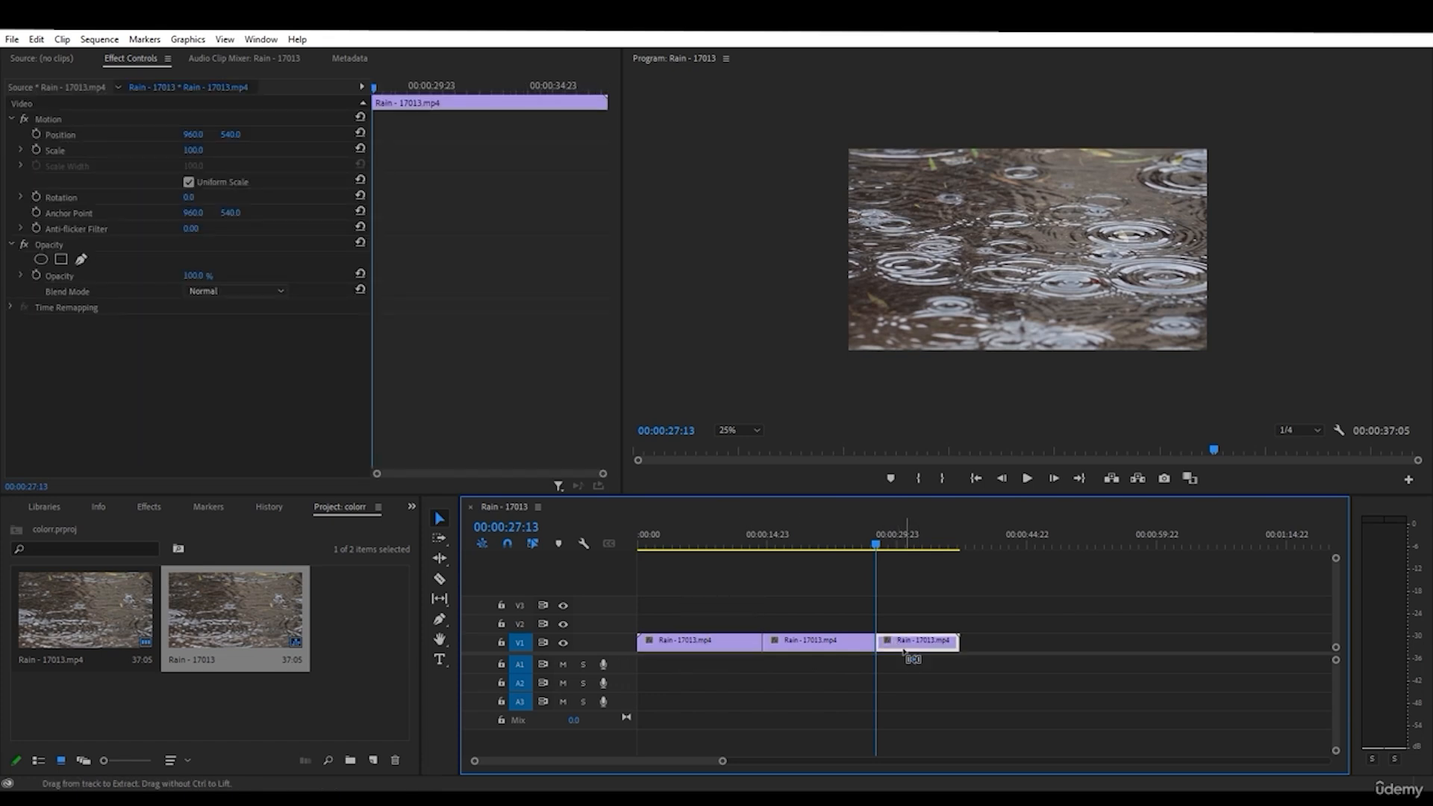
pyautogui.keyDown('shift'); pyautogui.click(752, 645); pyautogui.keyUp('shift')
pyautogui.click(911, 648)
pyautogui.keyDown('shift'); pyautogui.click(708, 648); pyautogui.keyUp('shift')
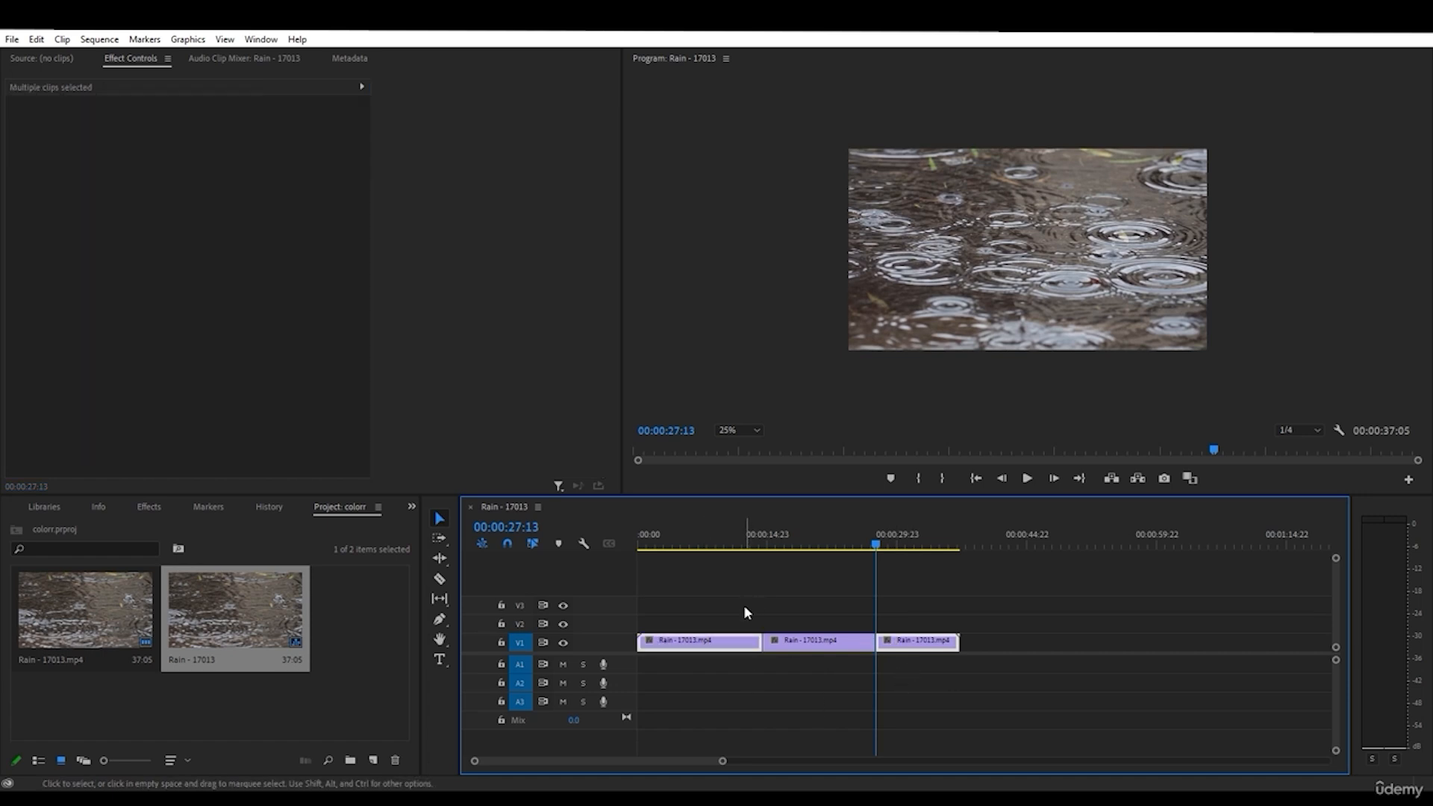
# - Paste copies of the first and last rain pieces on V1 at 00:00:45:03, and paste them repeatedly after the previous copies
pyautogui.click(1029, 543)
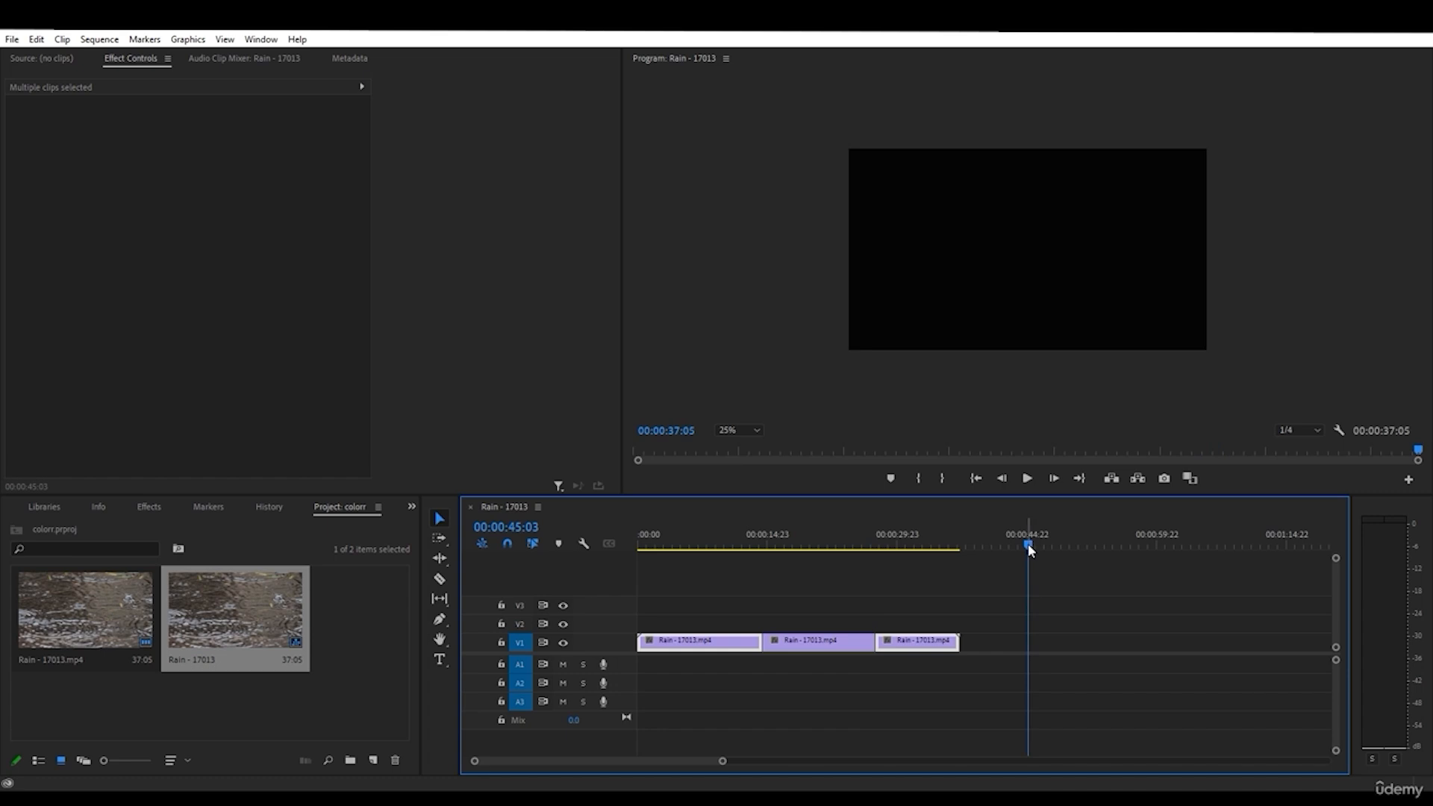
pyautogui.hotkey('ctrl', 'v')
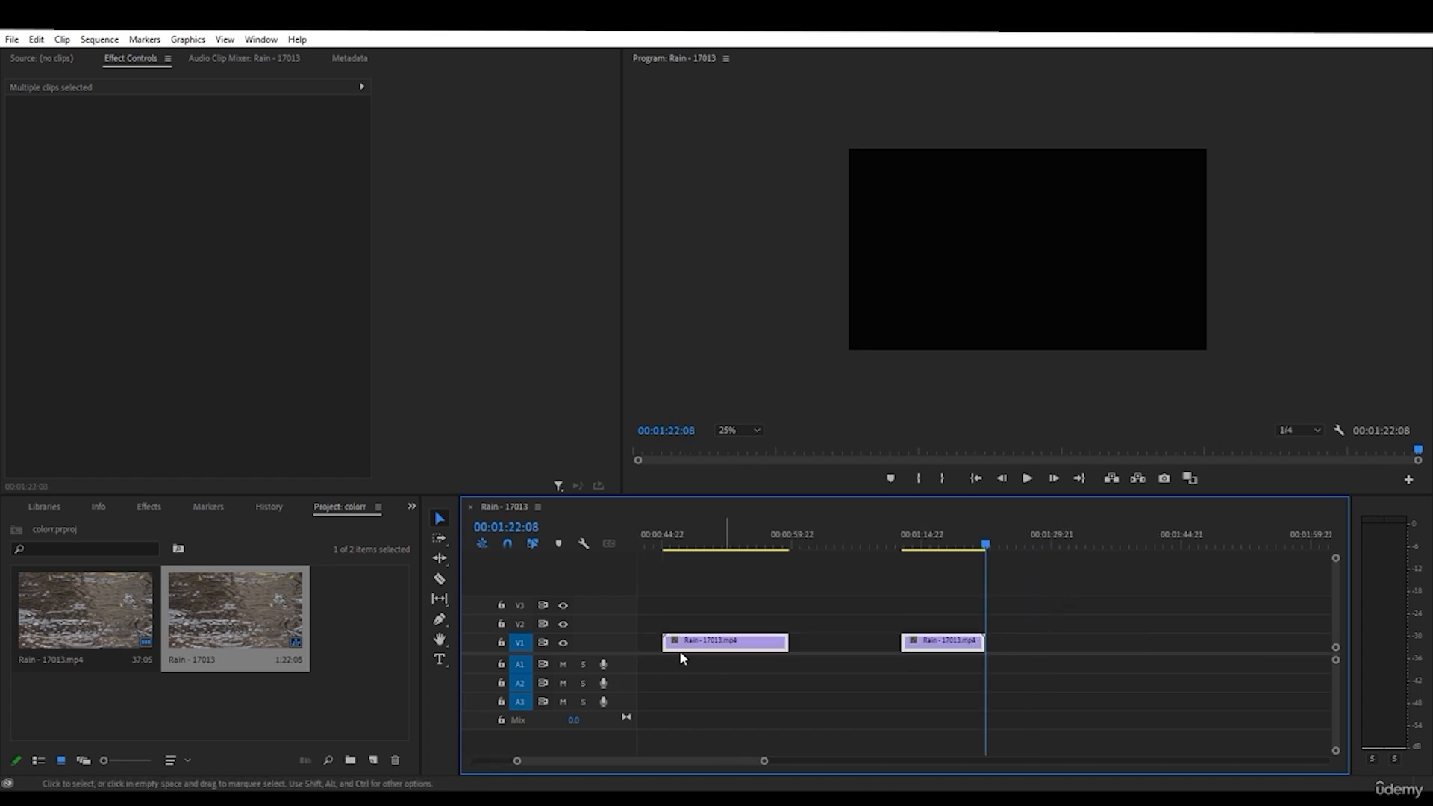
pyautogui.moveTo(680, 762)
pyautogui.mouseDown()
pyautogui.moveTo(629, 762)
pyautogui.moveTo(737, 760)
pyautogui.moveTo(679, 761)
pyautogui.mouseUp()
pyautogui.click(799, 604)
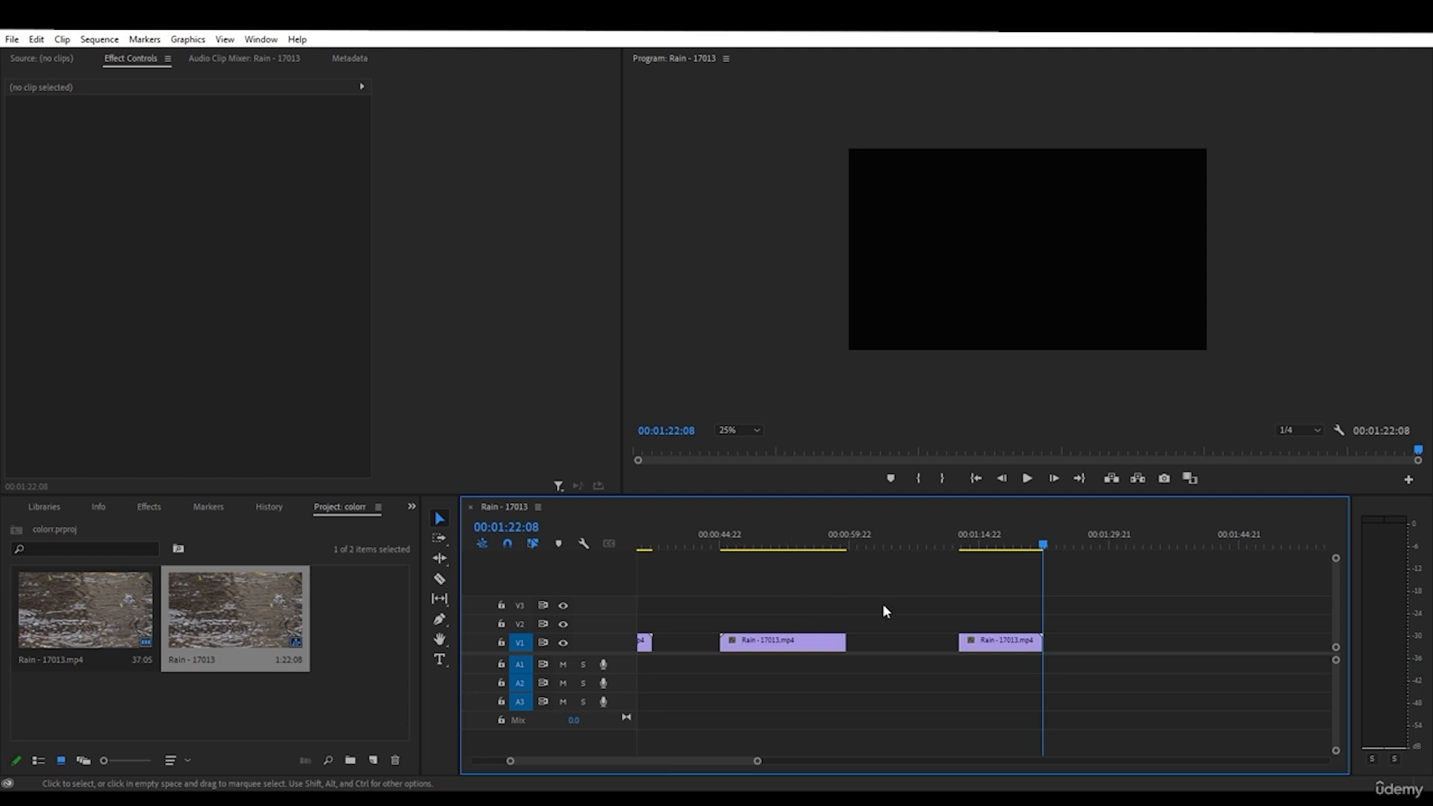
pyautogui.hotkey('ctrl', 'v')
pyautogui.hotkey('ctrl', 'v')
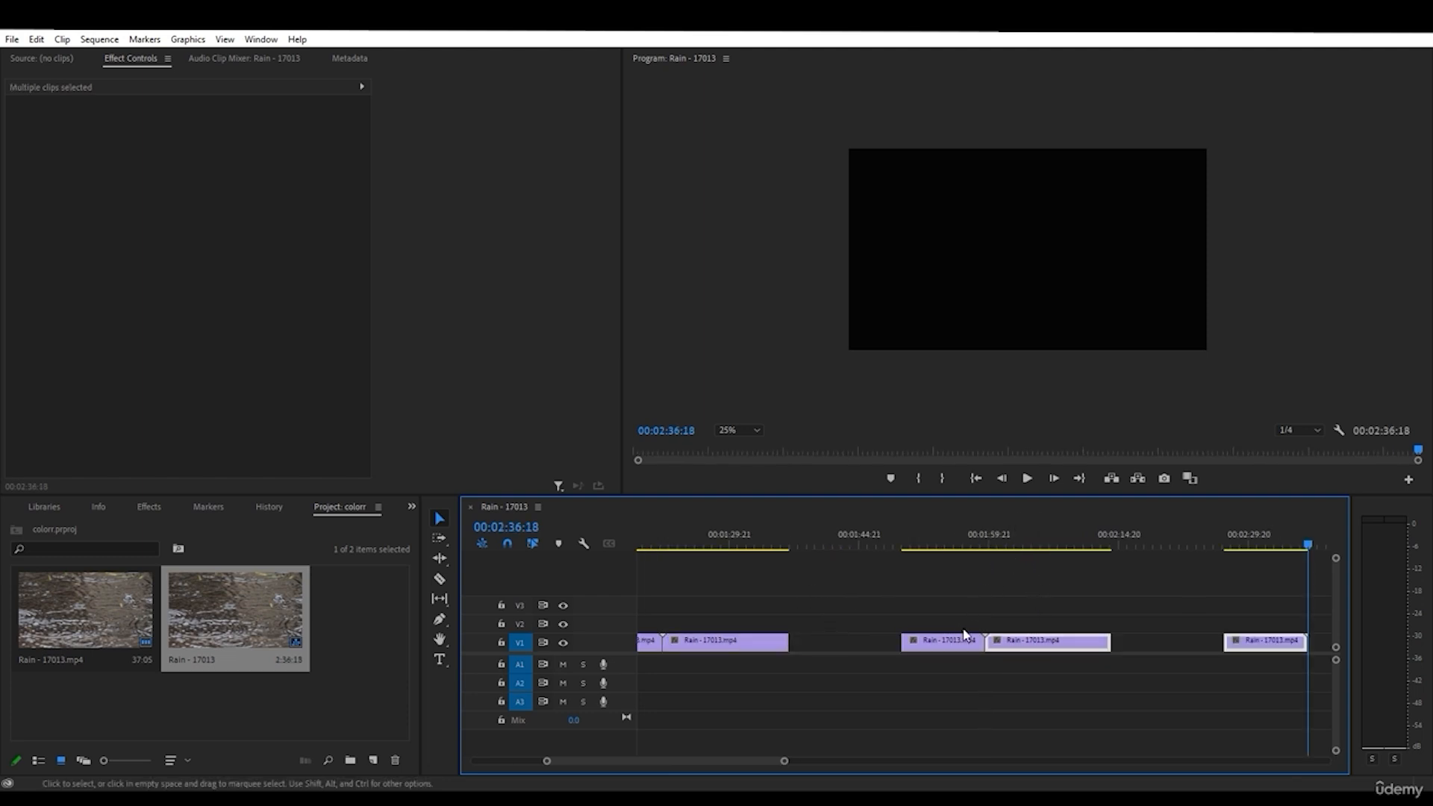
# - Undo the pasted copies and the splits so the rain clip is a single piece on V1
pyautogui.hotkey('ctrl', 'z')
pyautogui.hotkey('ctrl', 'z')
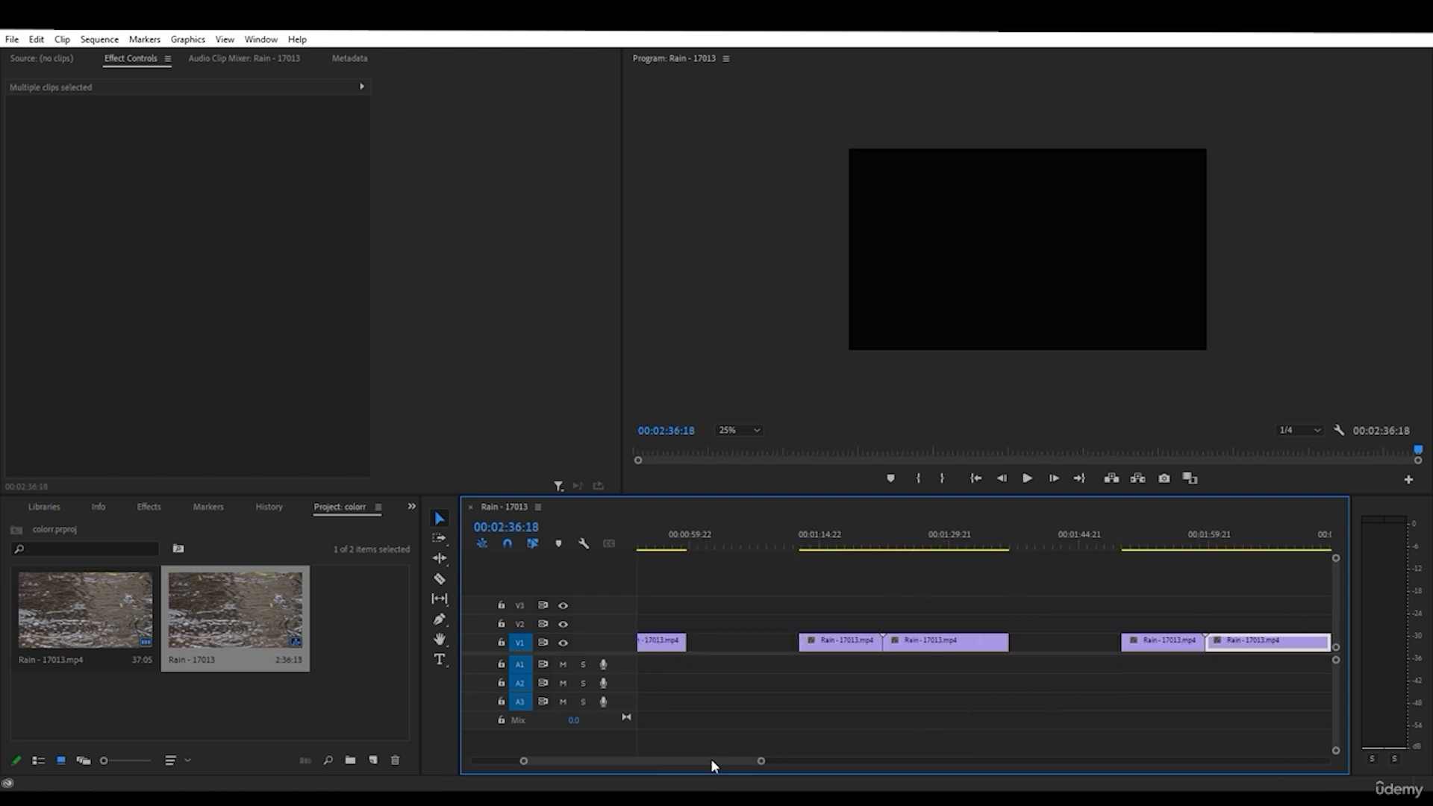
pyautogui.hotkey('ctrl', 'z')
pyautogui.hotkey('ctrl', 'z')
pyautogui.hotkey('ctrl', 'z')
pyautogui.hotkey('ctrl', 'z')
pyautogui.hotkey('ctrl', 'z')
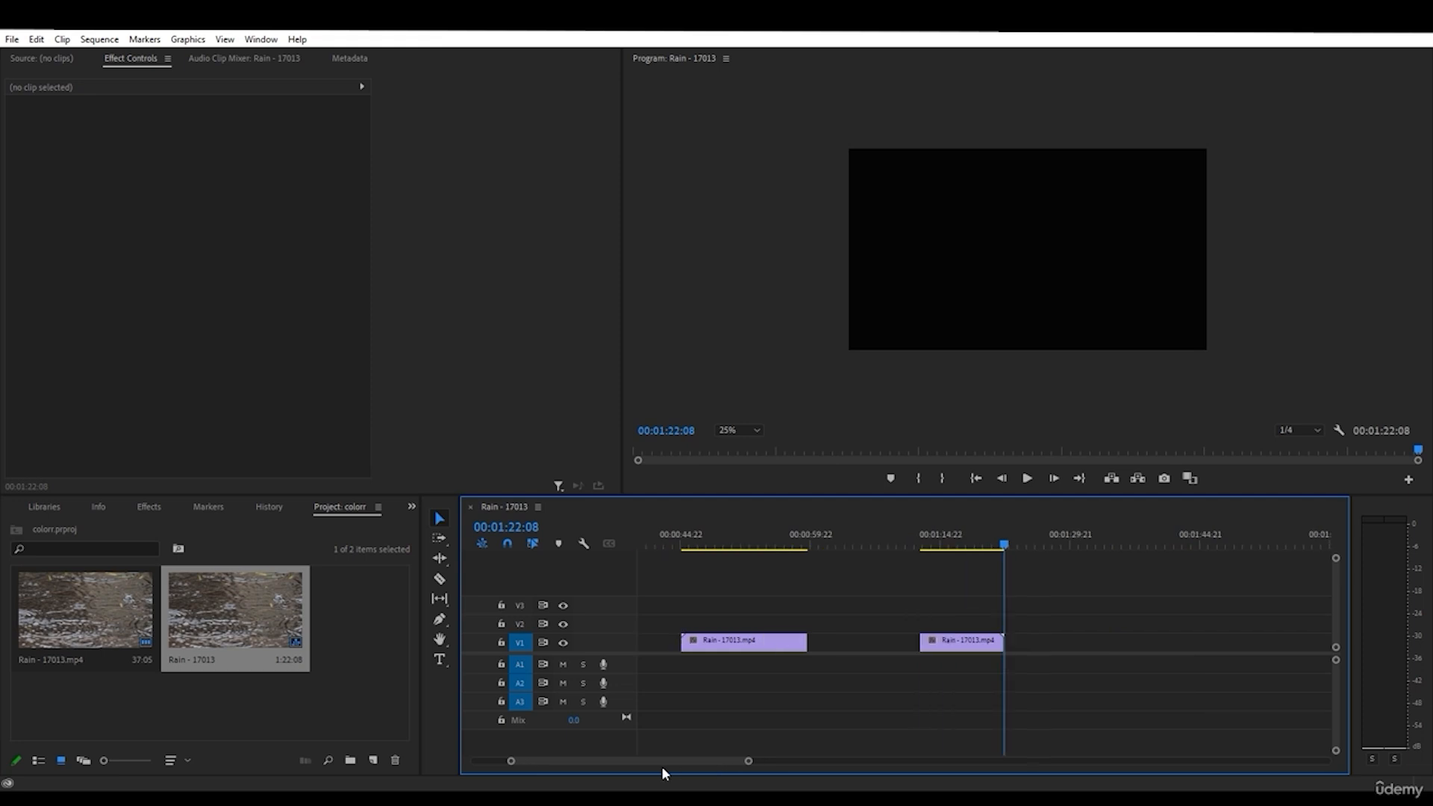
# - Preview the rain clip from 00:00:07:10, park the playhead at 00:00:07:20 and select the clip on V1
pyautogui.click(745, 357)
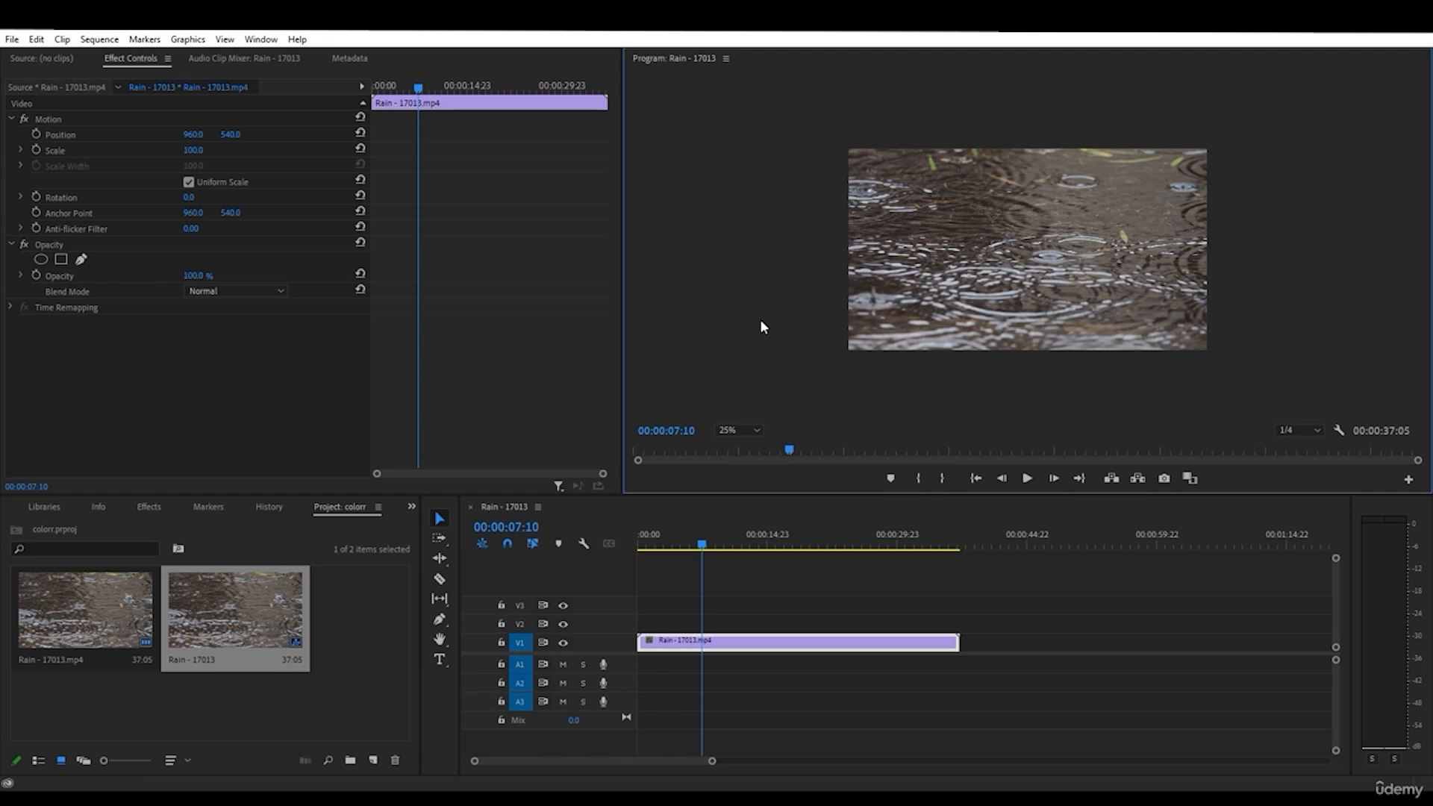
pyautogui.press('space')
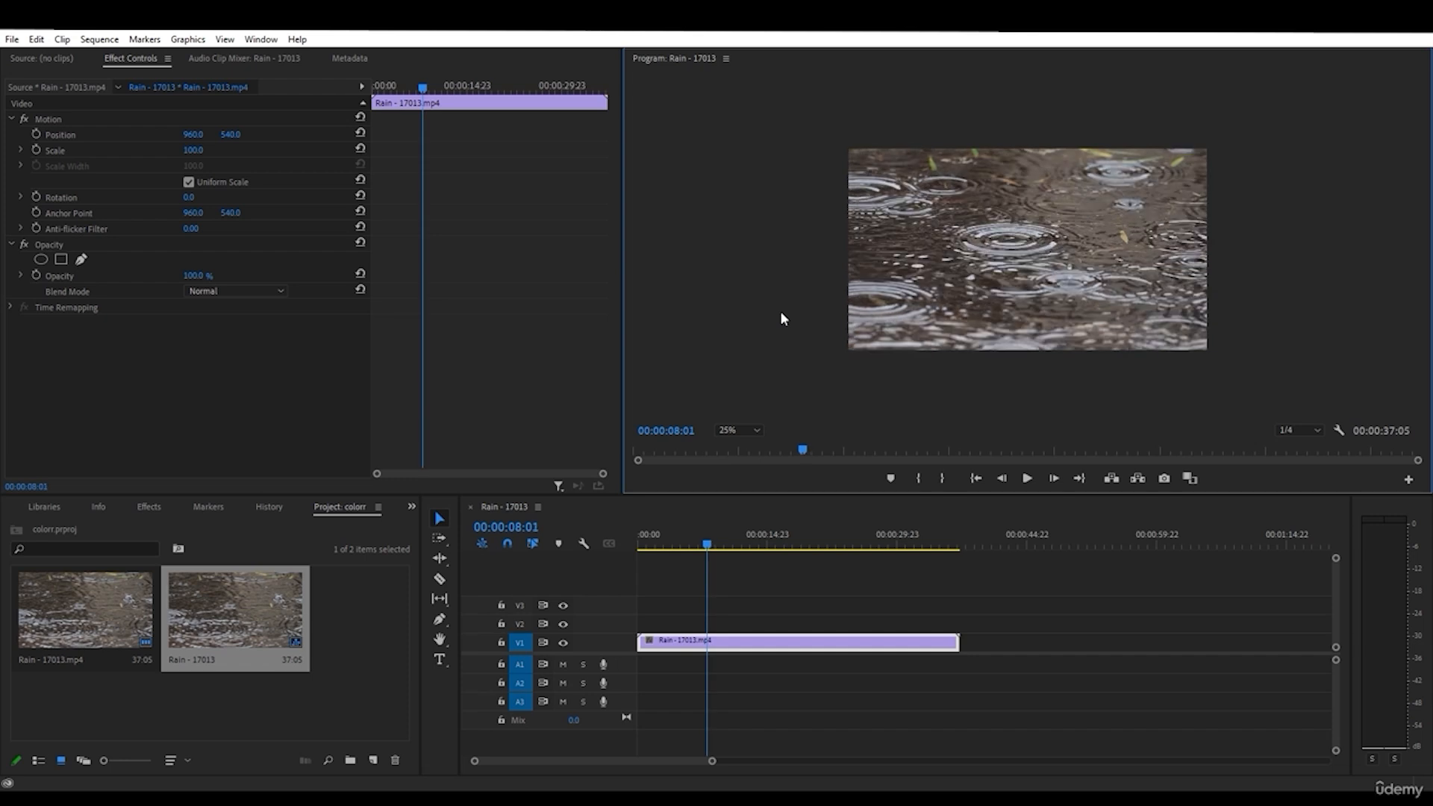
pyautogui.click(755, 650)
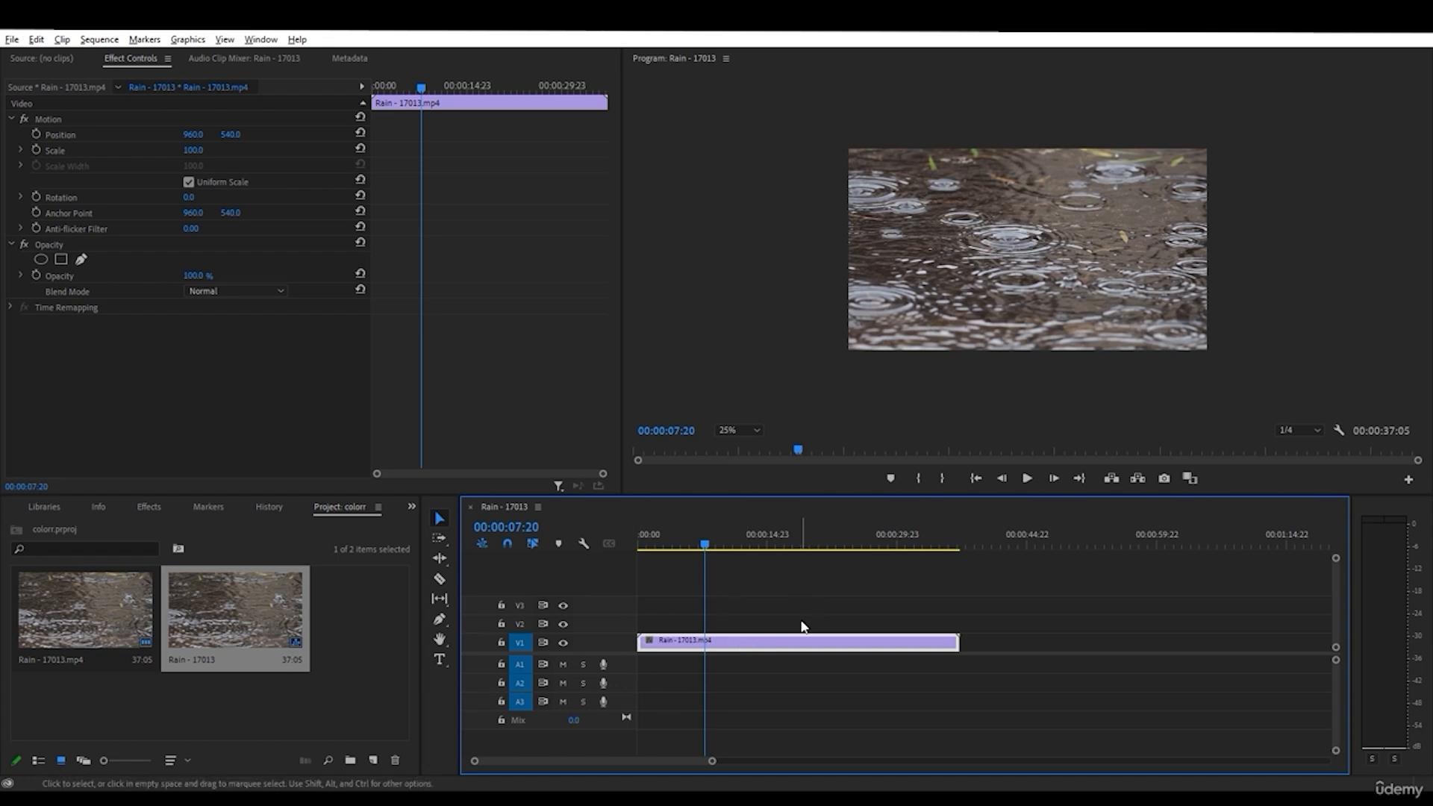
# - Nudge the selected rain clip later on V1 frame by frame, by about 20 frames in total
pyautogui.hotkey('alt', 'Right')
pyautogui.hotkey('alt', 'Right')
pyautogui.hotkey('alt', 'Right')
pyautogui.hotkey('alt', 'Right')
pyautogui.hotkey('alt', 'Right')
pyautogui.hotkey('alt', 'Right')
pyautogui.hotkey('alt', 'Right')
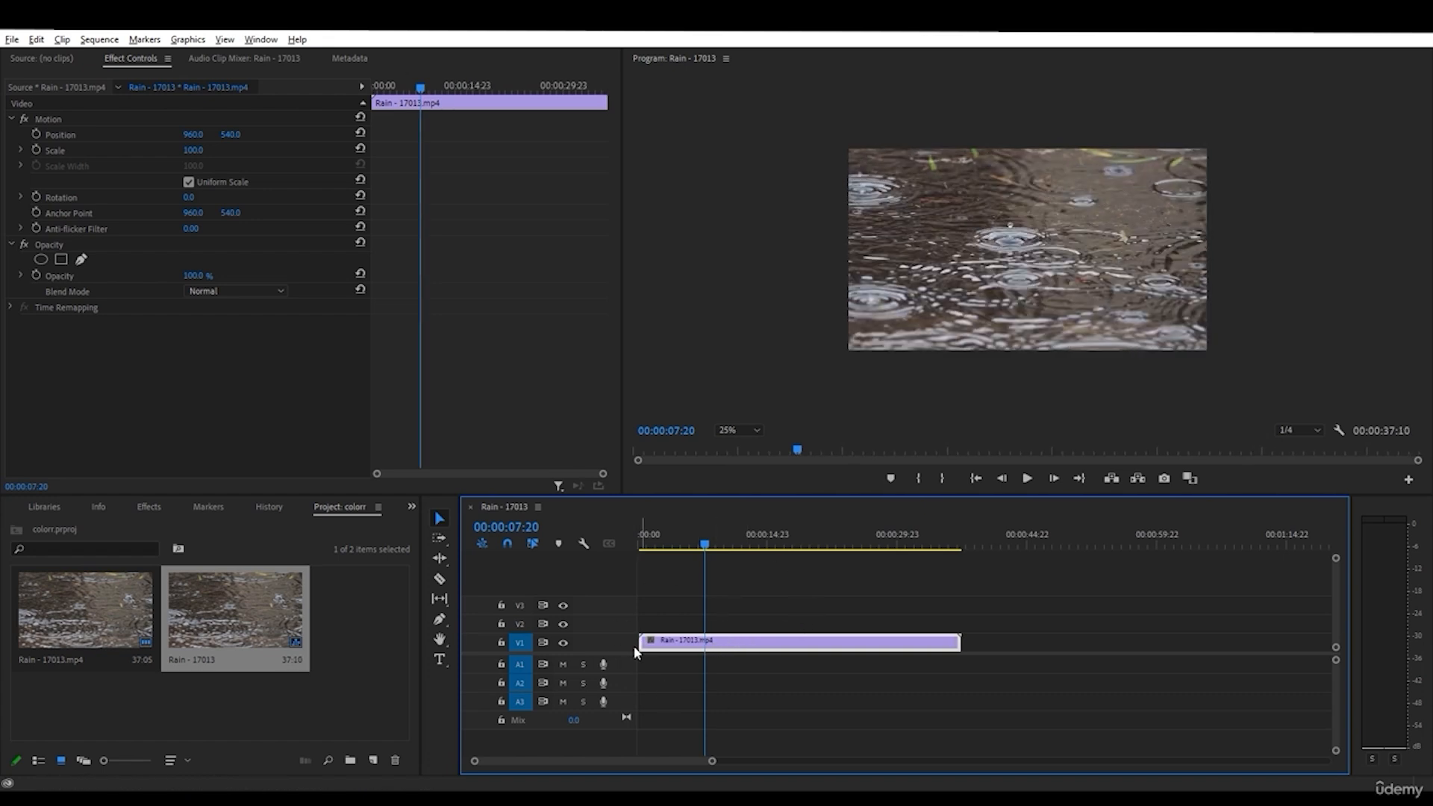
pyautogui.hotkey('alt', 'Right')
pyautogui.hotkey('alt', 'Right')
pyautogui.hotkey('alt', 'Right')
pyautogui.hotkey('alt', 'Right')
pyautogui.hotkey('alt', 'Right')
pyautogui.hotkey('alt', 'Right')
pyautogui.hotkey('alt', 'Right')
pyautogui.hotkey('alt', 'Right')
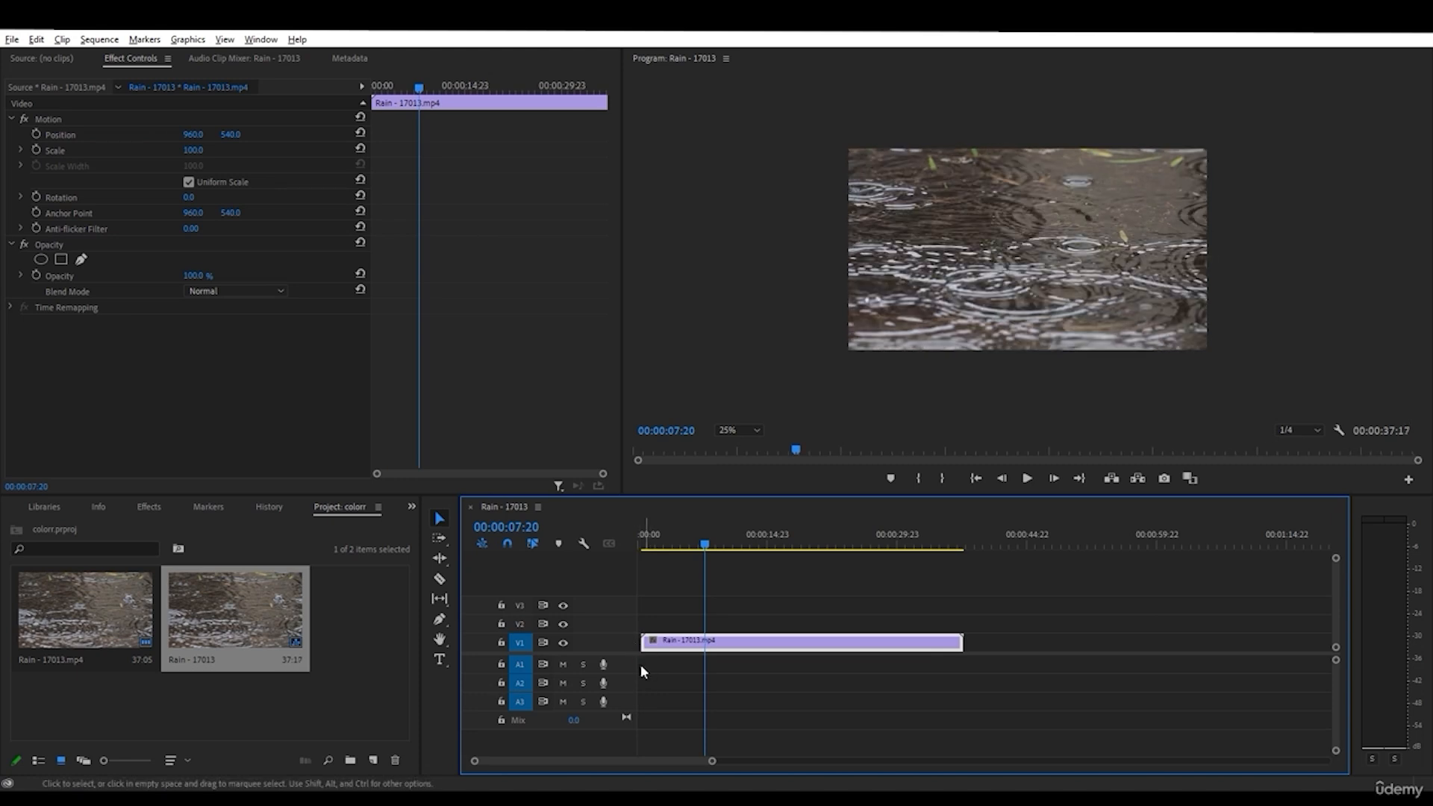
pyautogui.hotkey('alt', 'Right')
pyautogui.hotkey('alt', 'Right')
pyautogui.hotkey('alt', 'Right')
pyautogui.hotkey('alt', 'Right')
pyautogui.hotkey('alt', 'Right')
pyautogui.hotkey('alt', 'Right')
pyautogui.hotkey('alt', 'Right')
pyautogui.hotkey('alt', 'Right')
pyautogui.hotkey('alt', 'Right')
pyautogui.hotkey('alt', 'Right')
pyautogui.hotkey('alt', 'Right')
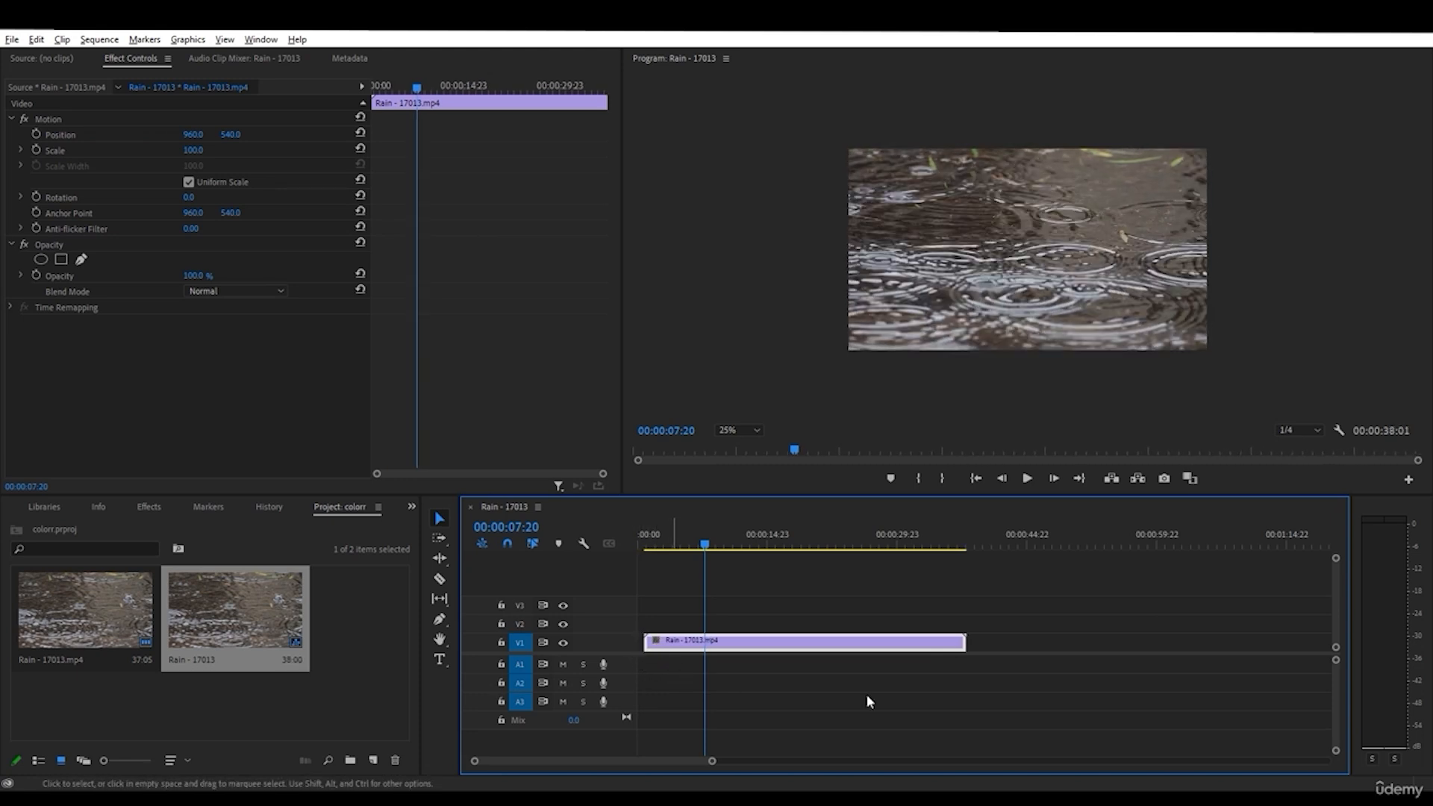
# - Nudge the rain clip back earlier frame by frame, leaving it about 5 frames after the sequence start
pyautogui.hotkey('alt', 'Left')
pyautogui.hotkey('alt', 'Left')
pyautogui.hotkey('alt', 'Left')
pyautogui.hotkey('alt', 'Left')
pyautogui.hotkey('alt', 'Left')
pyautogui.hotkey('alt', 'Left')
pyautogui.hotkey('alt', 'Left')
pyautogui.hotkey('alt', 'Left')
pyautogui.hotkey('alt', 'Left')
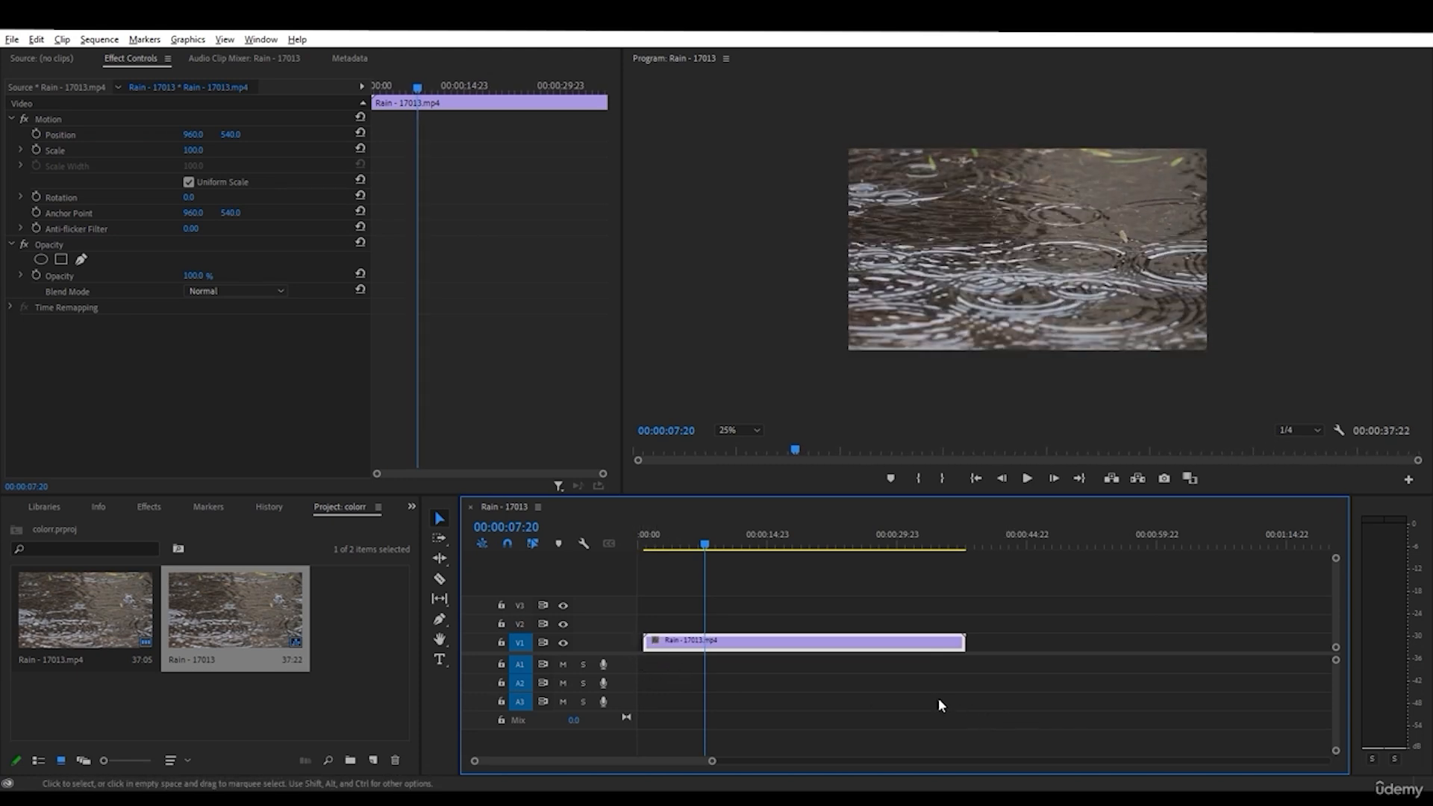
pyautogui.hotkey('alt', 'Left')
pyautogui.hotkey('alt', 'Left')
pyautogui.hotkey('alt', 'Left')
pyautogui.hotkey('alt', 'Left')
pyautogui.hotkey('alt', 'Left')
pyautogui.hotkey('alt', 'Left')
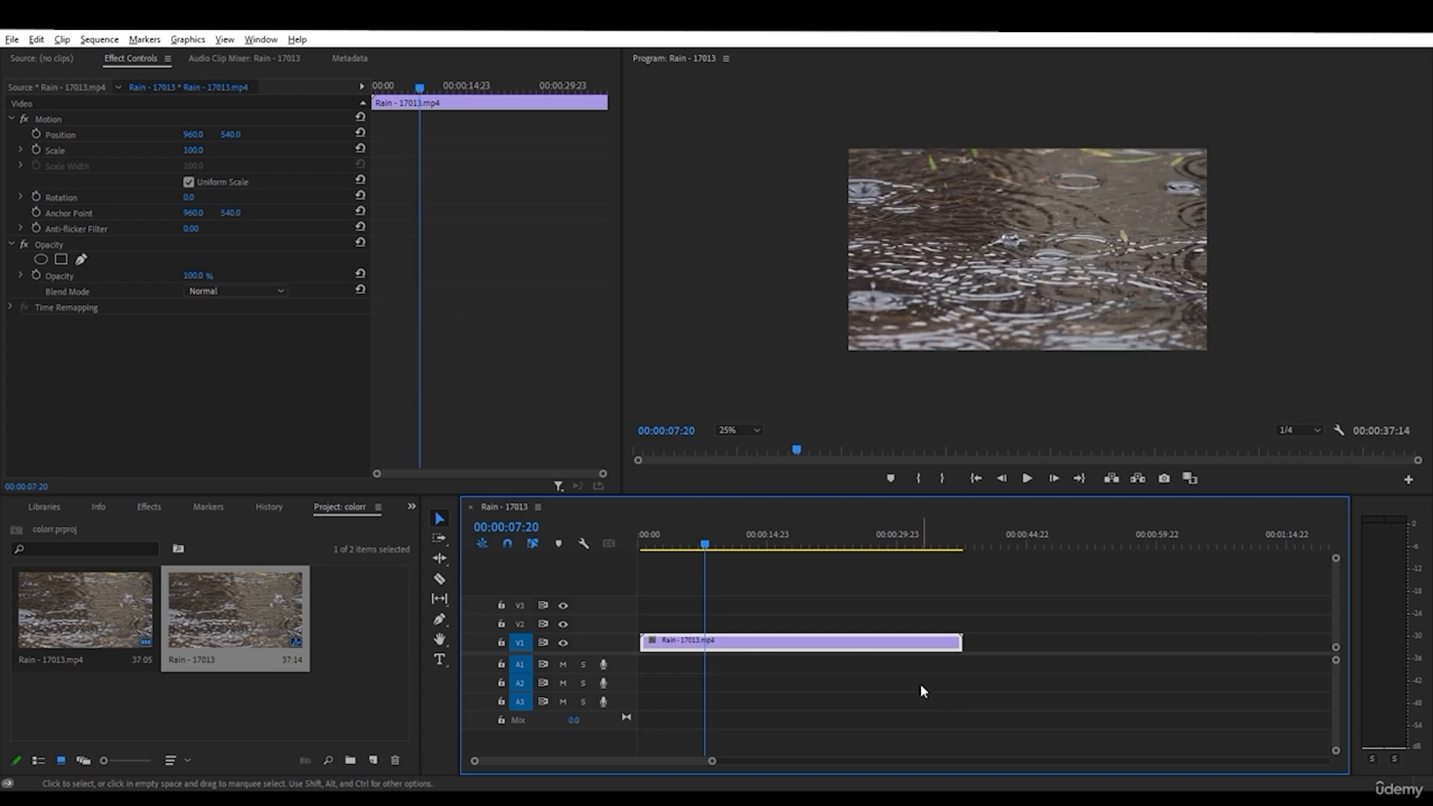
pyautogui.hotkey('alt', 'Left')
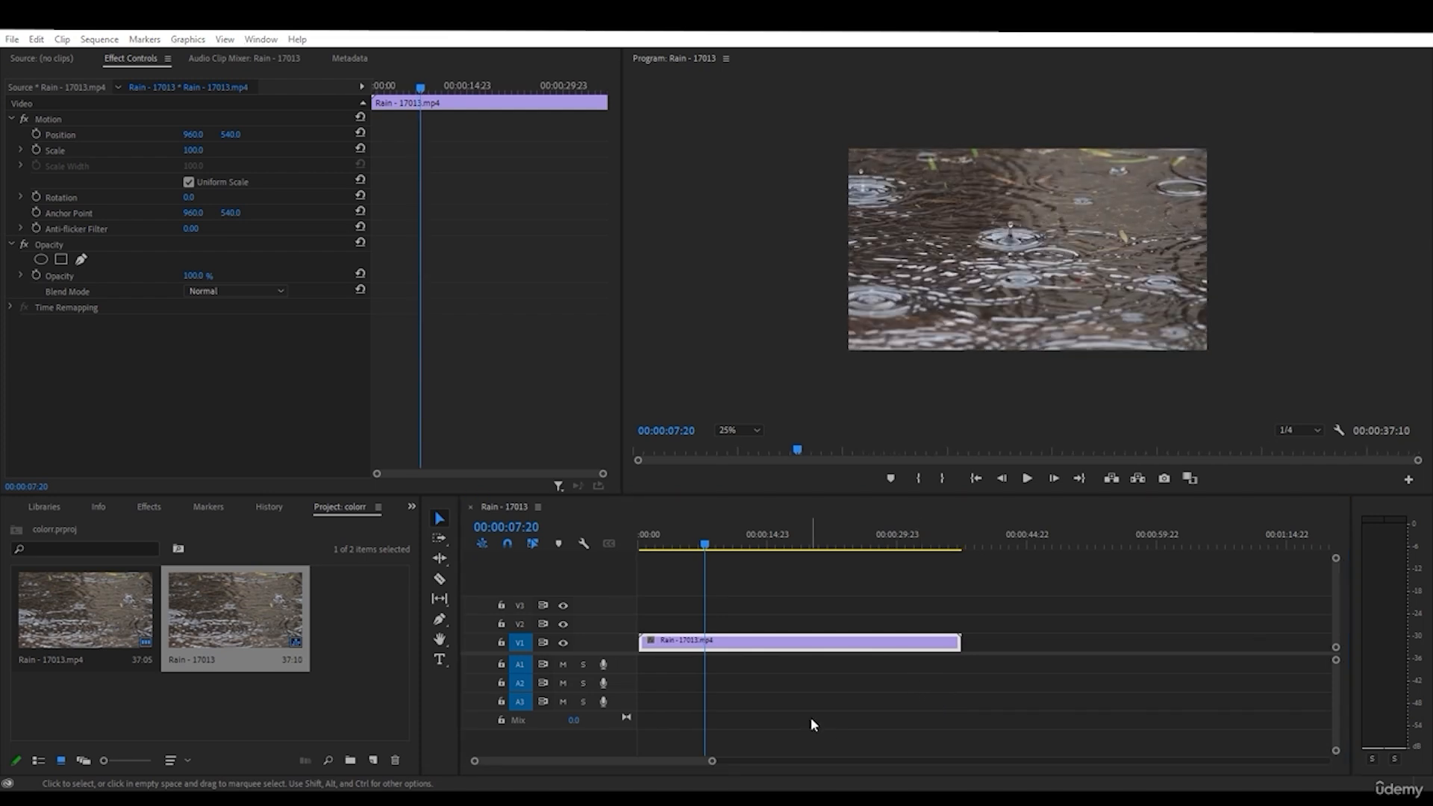
# - Add the text "ASDASD" over the rain footage at 00:00:11:15 with the Type tool
pyautogui.click(739, 544)
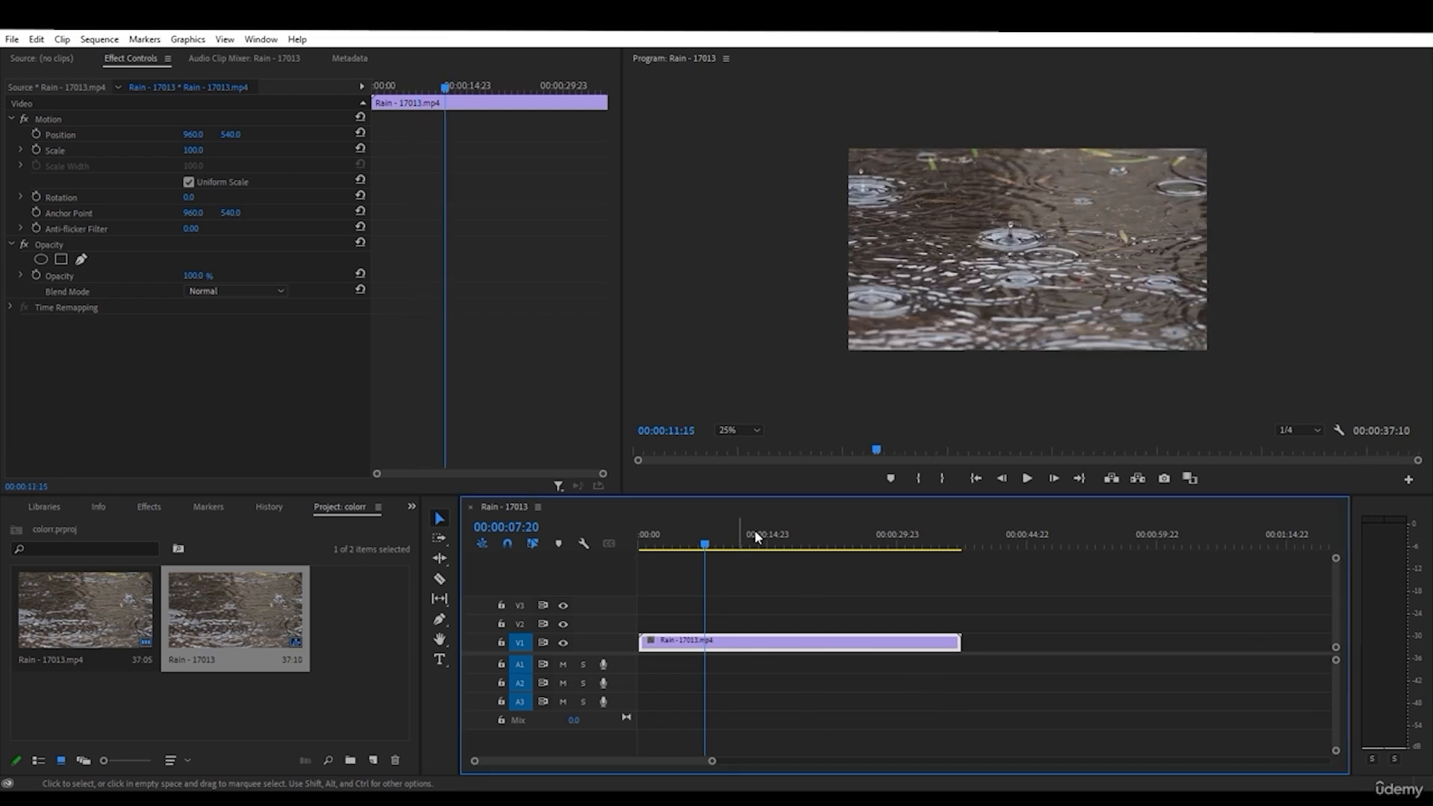
pyautogui.press('t')
pyautogui.click(945, 249)
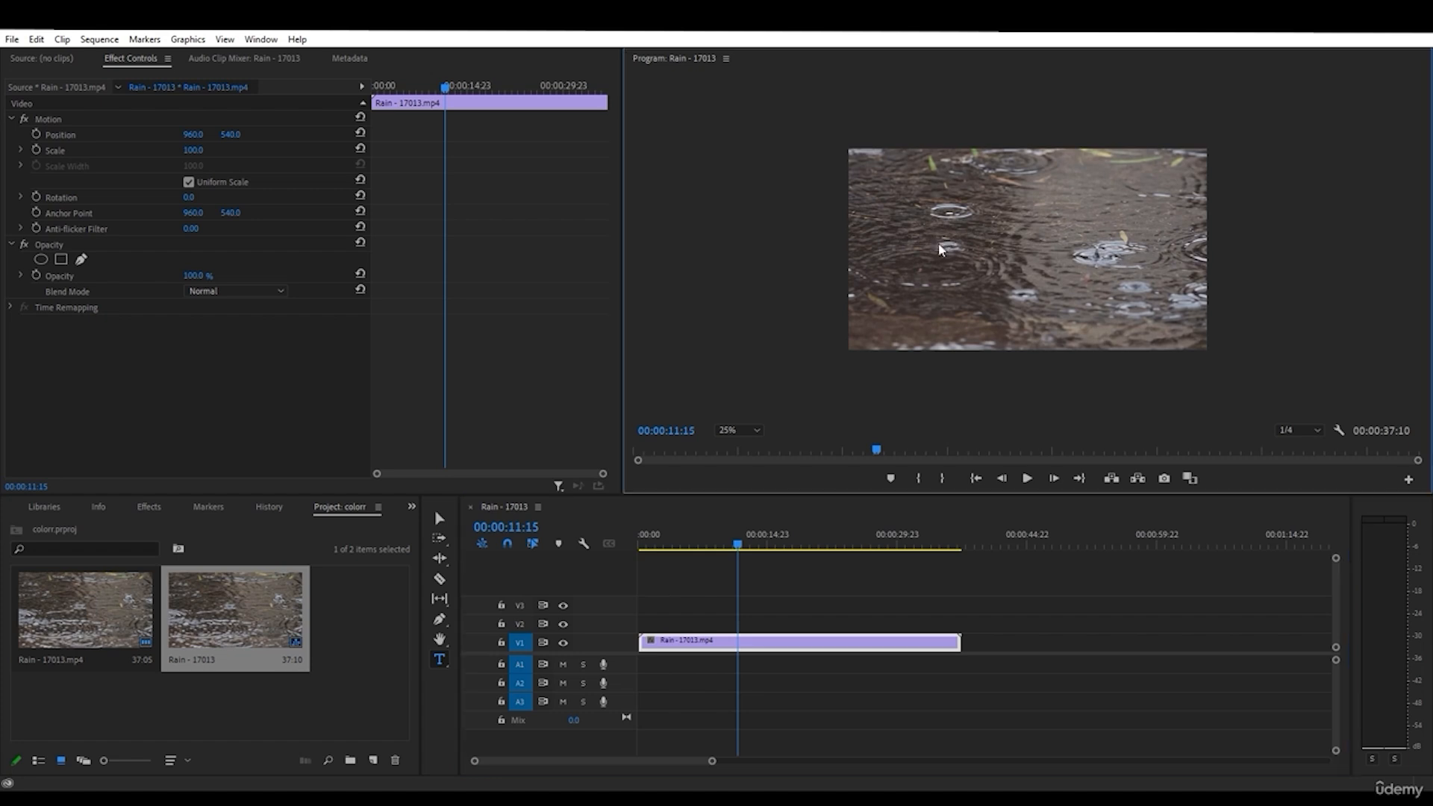
pyautogui.write('ASDASD')
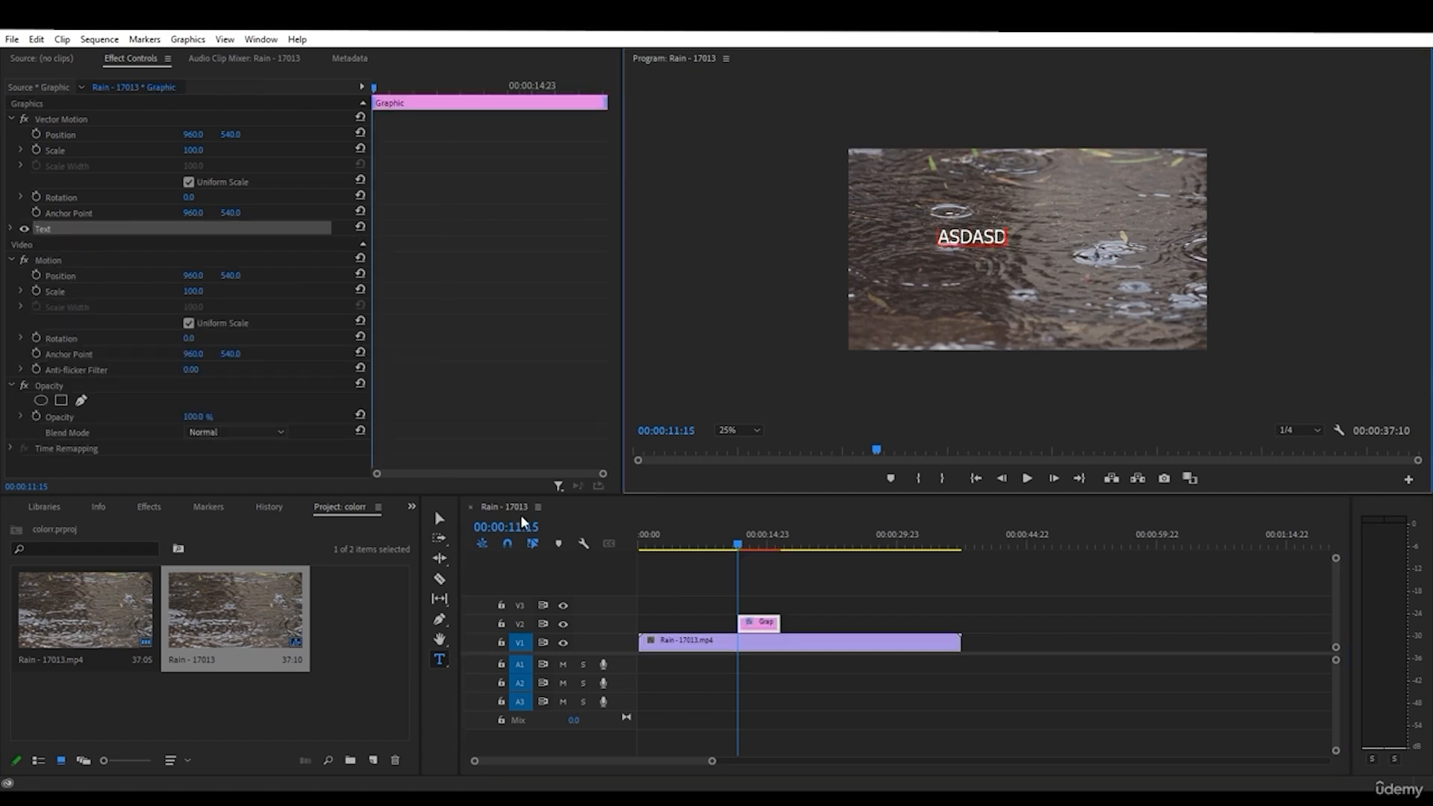
pyautogui.press('Escape')
# - Delete the text graphic from V2 above the rain clip
pyautogui.click(961, 301)
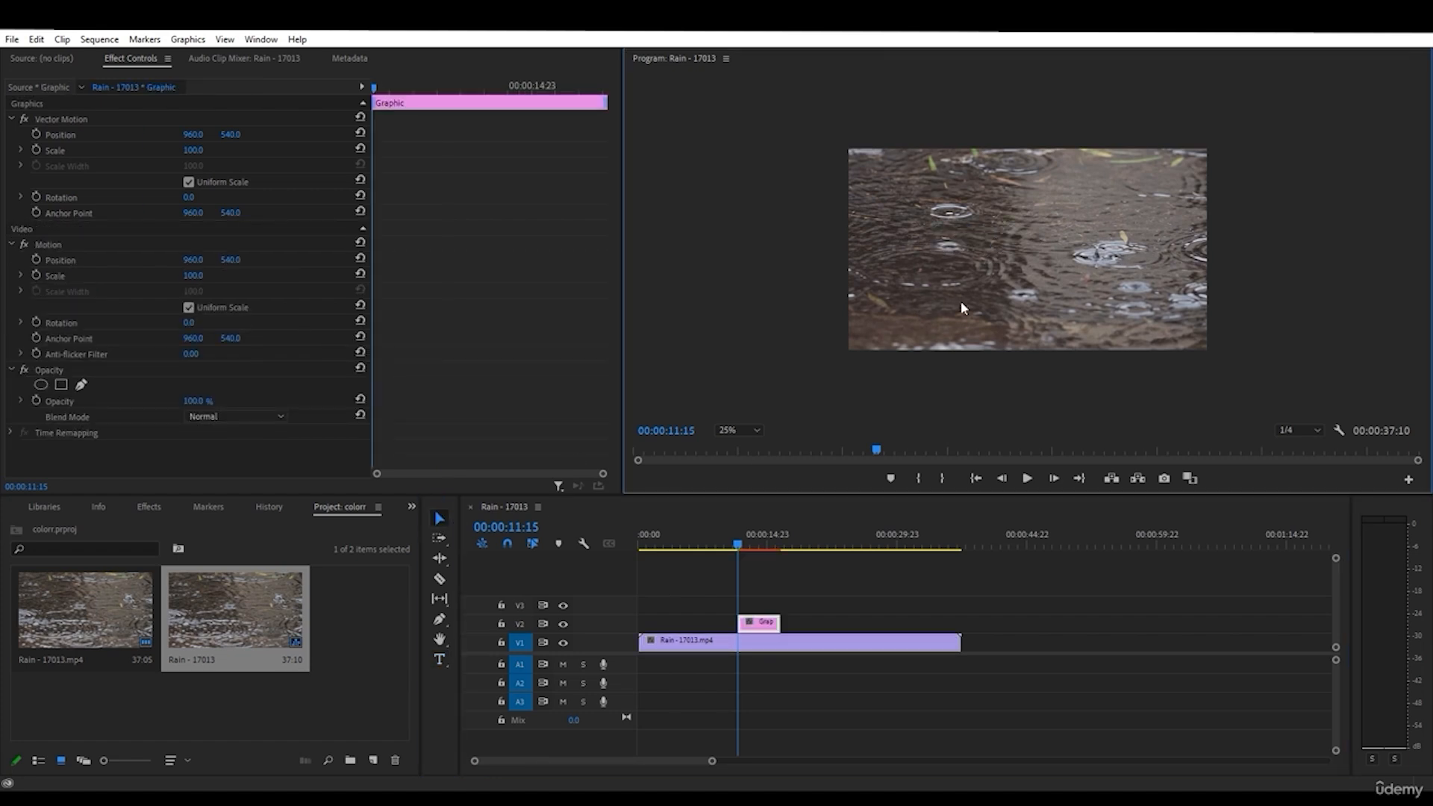
pyautogui.click(769, 624)
pyautogui.press('Delete')
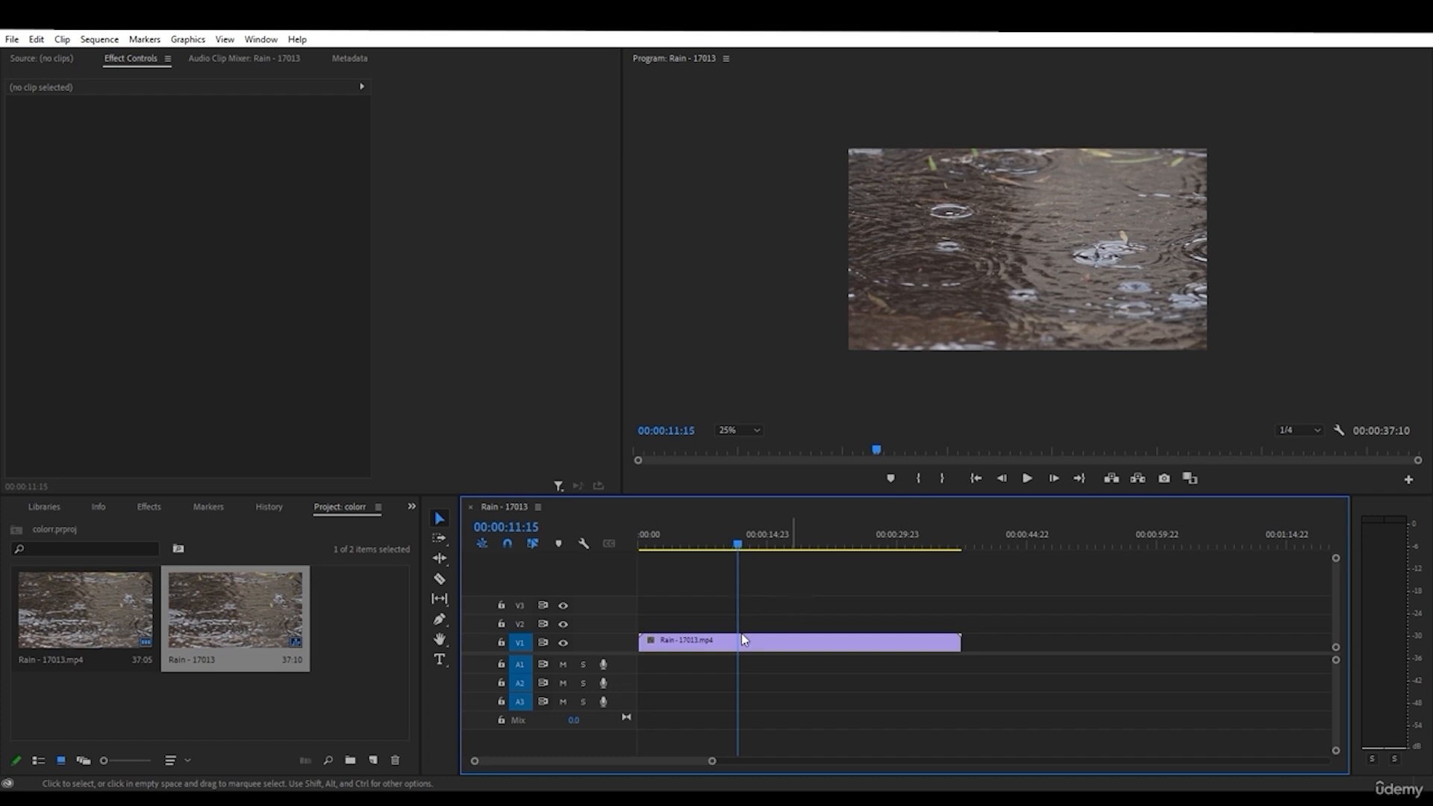
# - Open the export settings for the Rain - 17013 sequence and examine the audio sample rate, channels and bitrate
pyautogui.hotkey('ctrl', 'm')
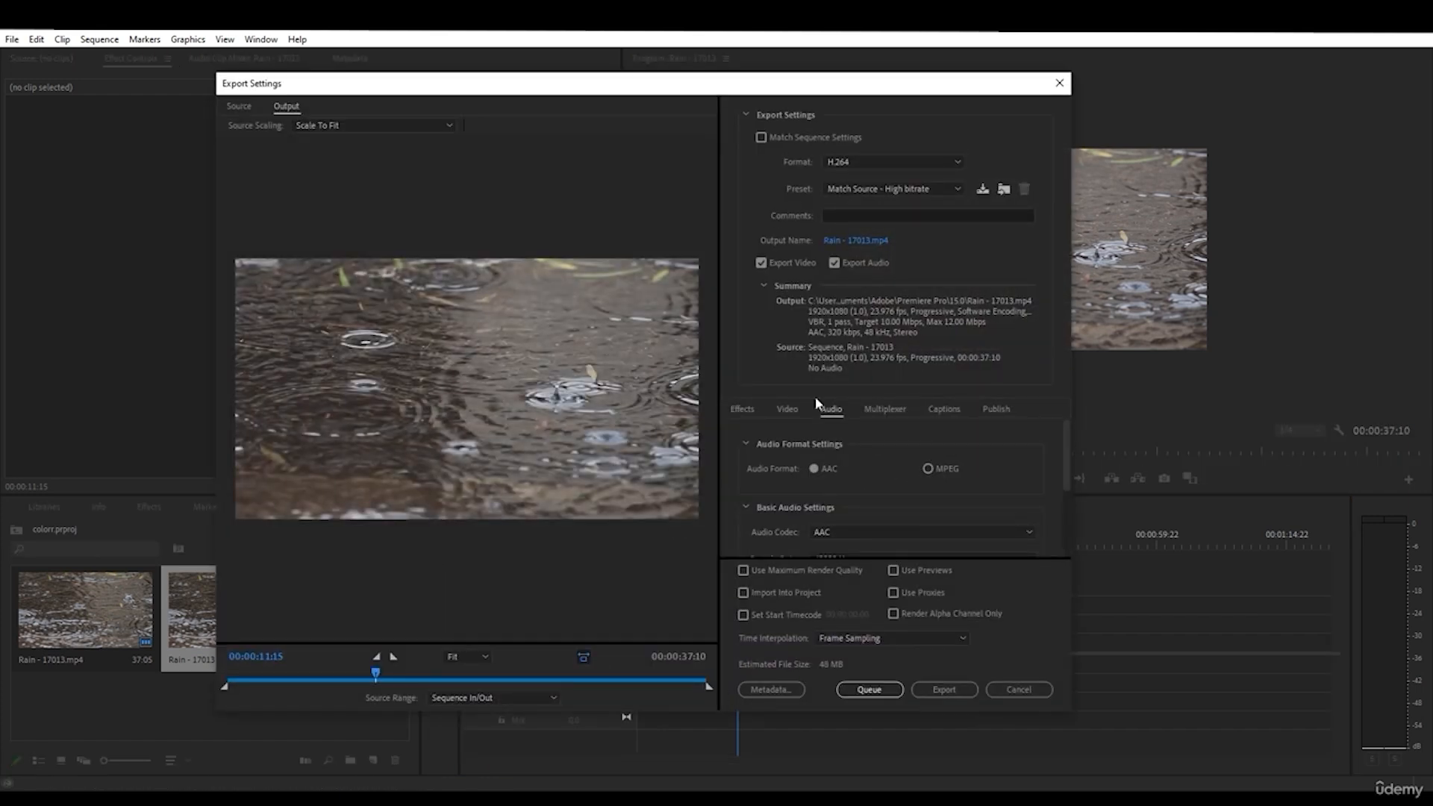
pyautogui.scroll(-3, 957, 468)
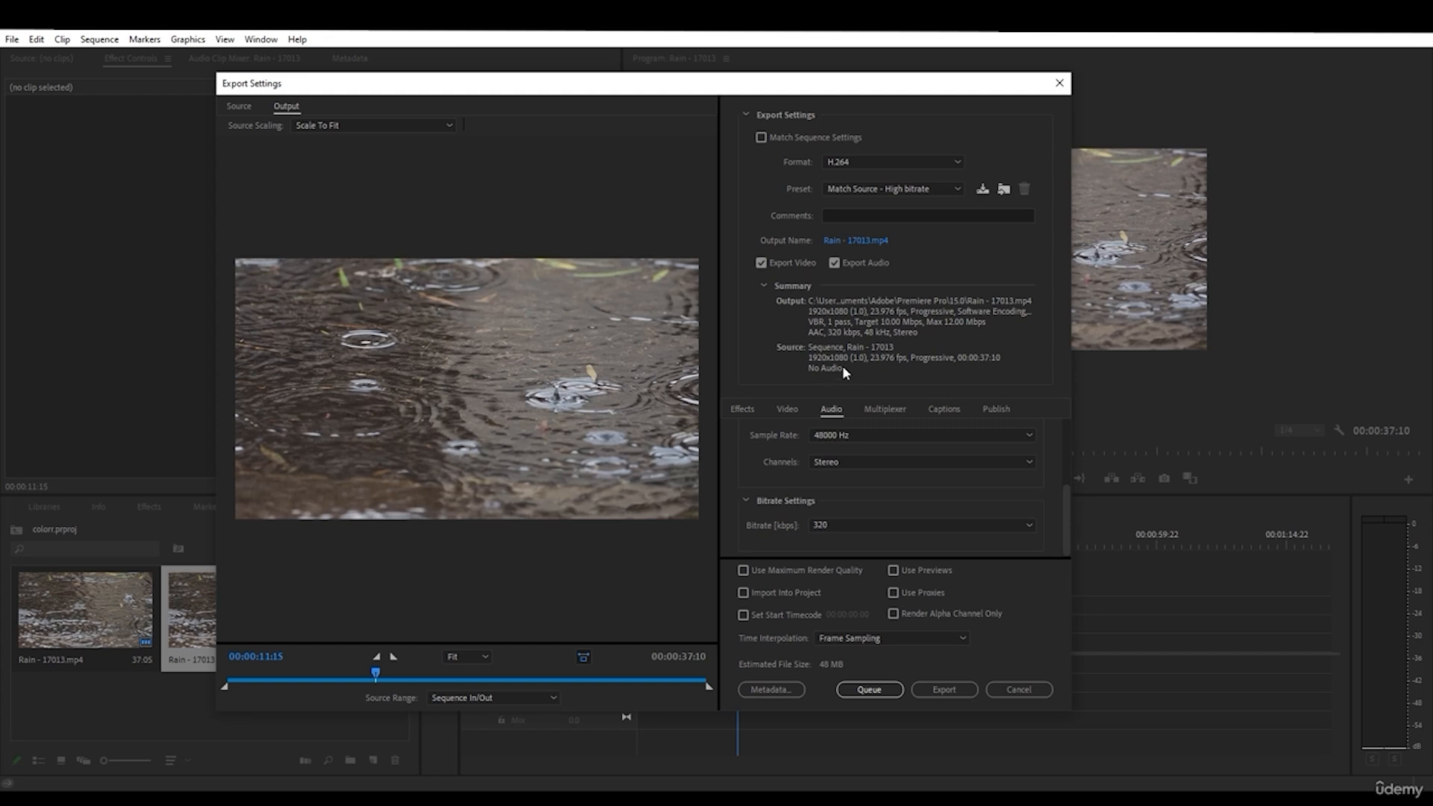